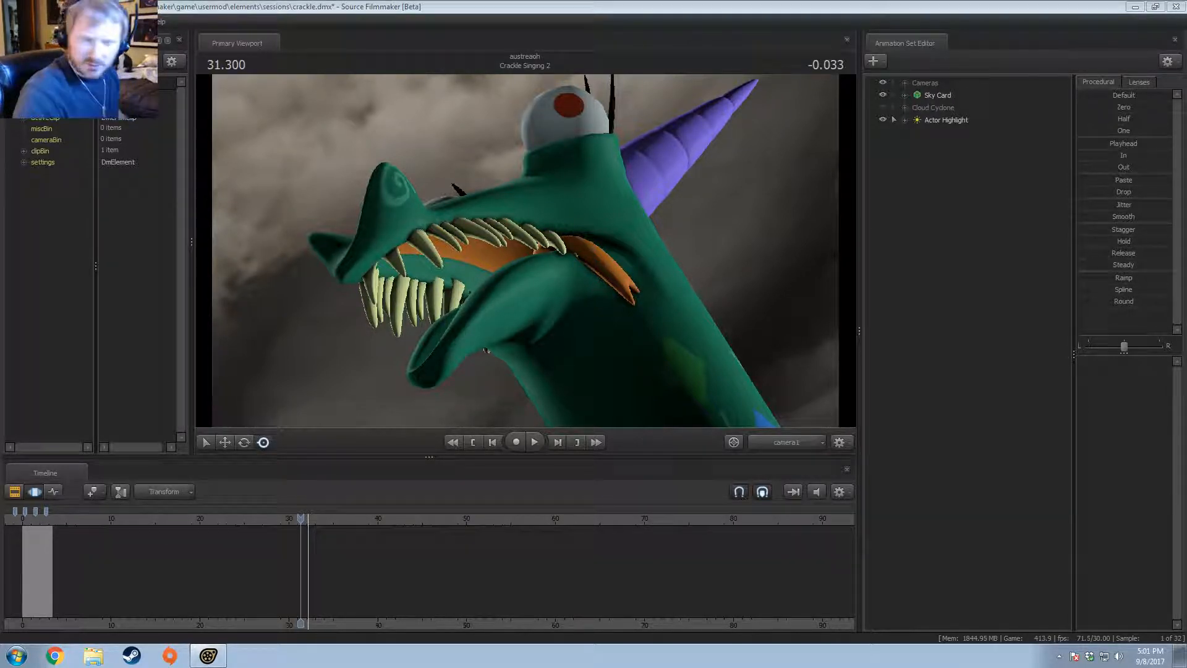
Step: Review the AT2020USB+ microphone's properties, including its listening, level and advanced format settings, among the Windows recording devices
right_click(1121, 655)
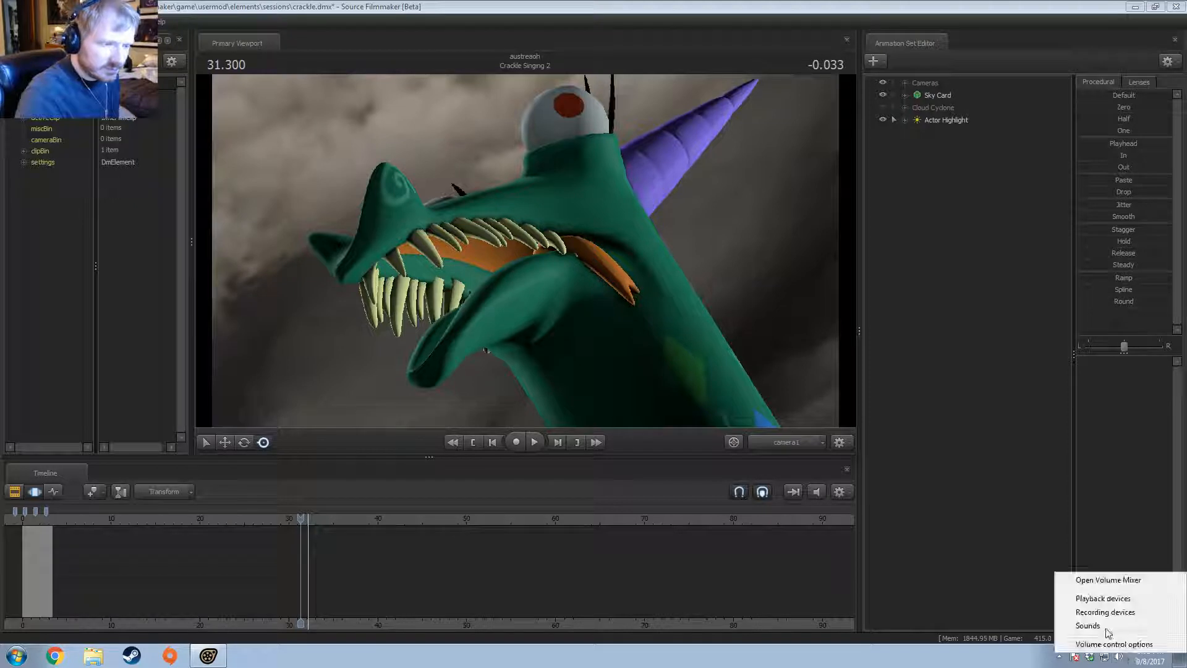
left_click(1105, 612)
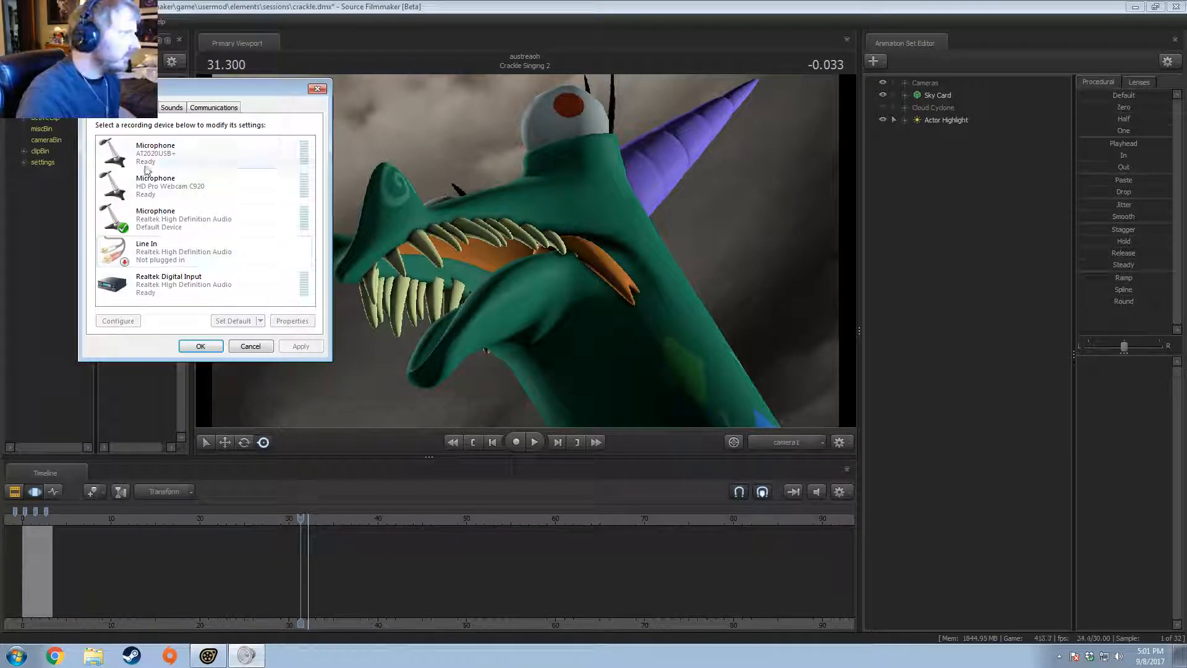
left_click(183, 219)
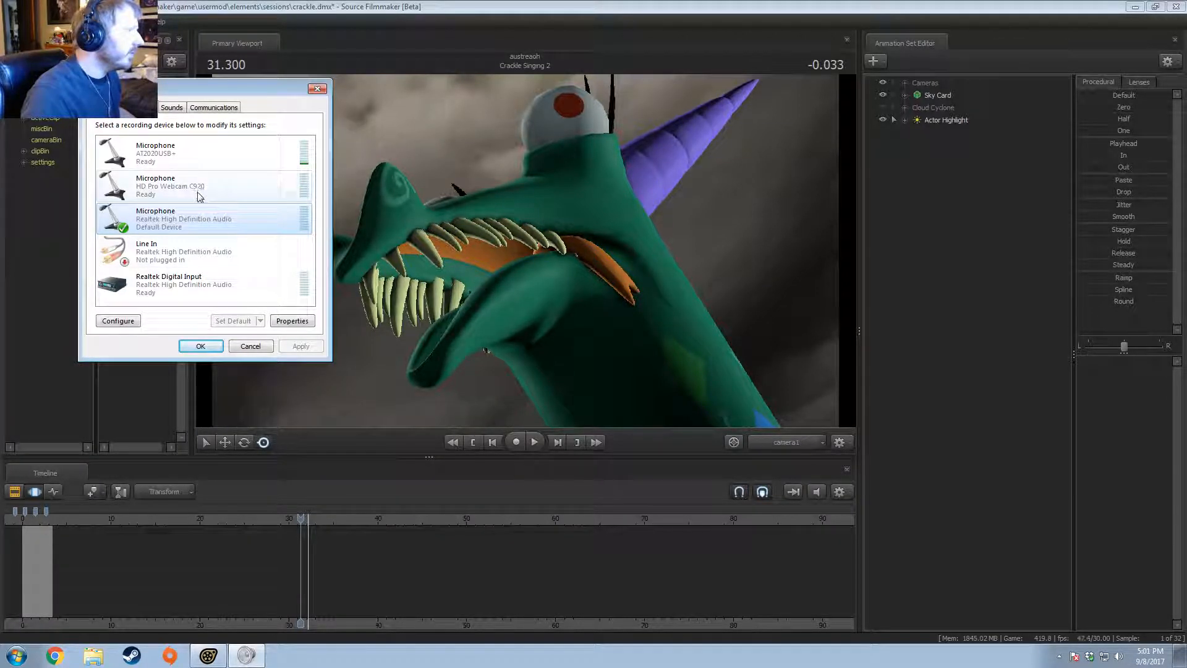
left_click(166, 158)
left_click(292, 321)
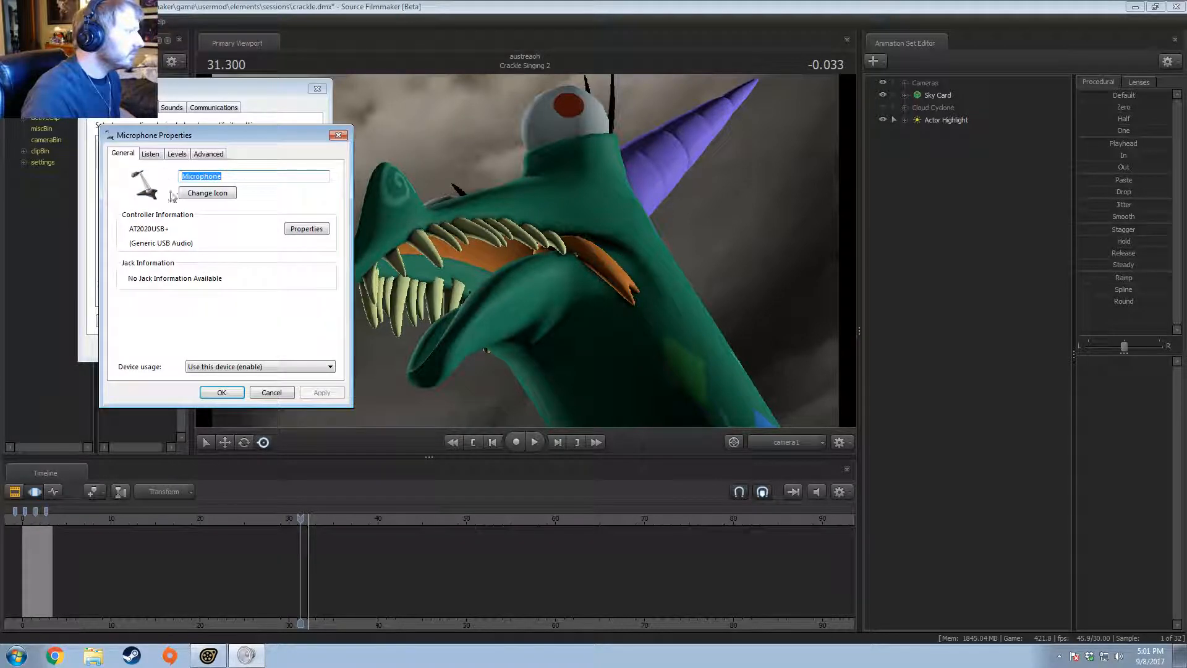
left_click(151, 154)
left_click(176, 154)
left_click(204, 156)
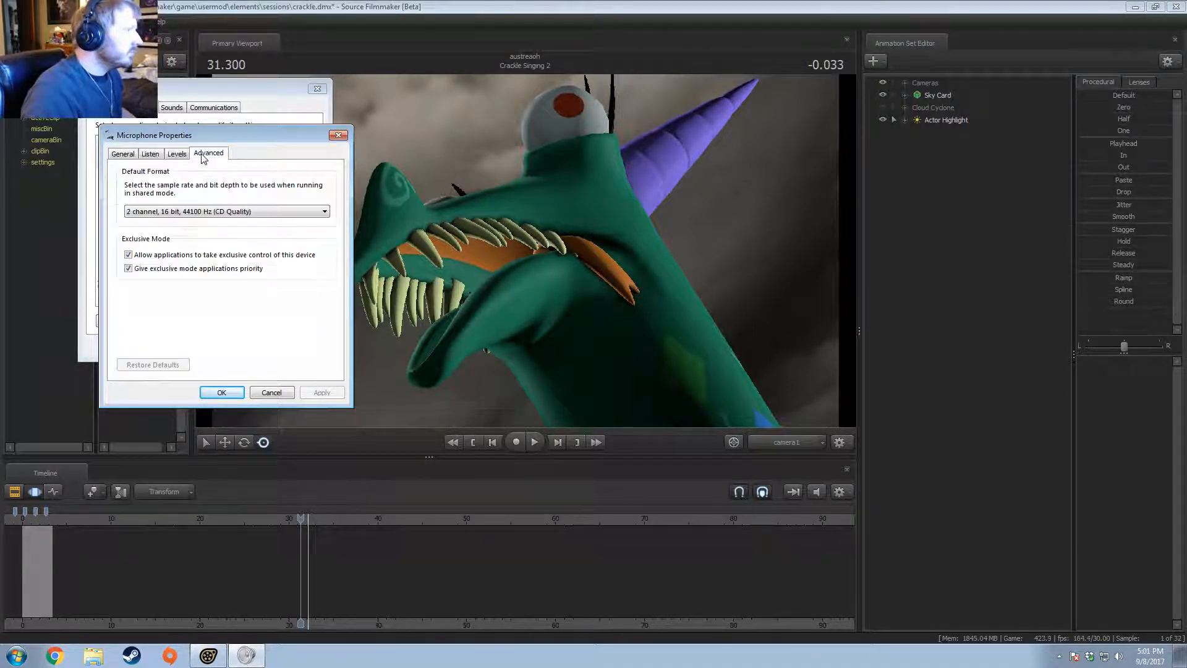
left_click(338, 135)
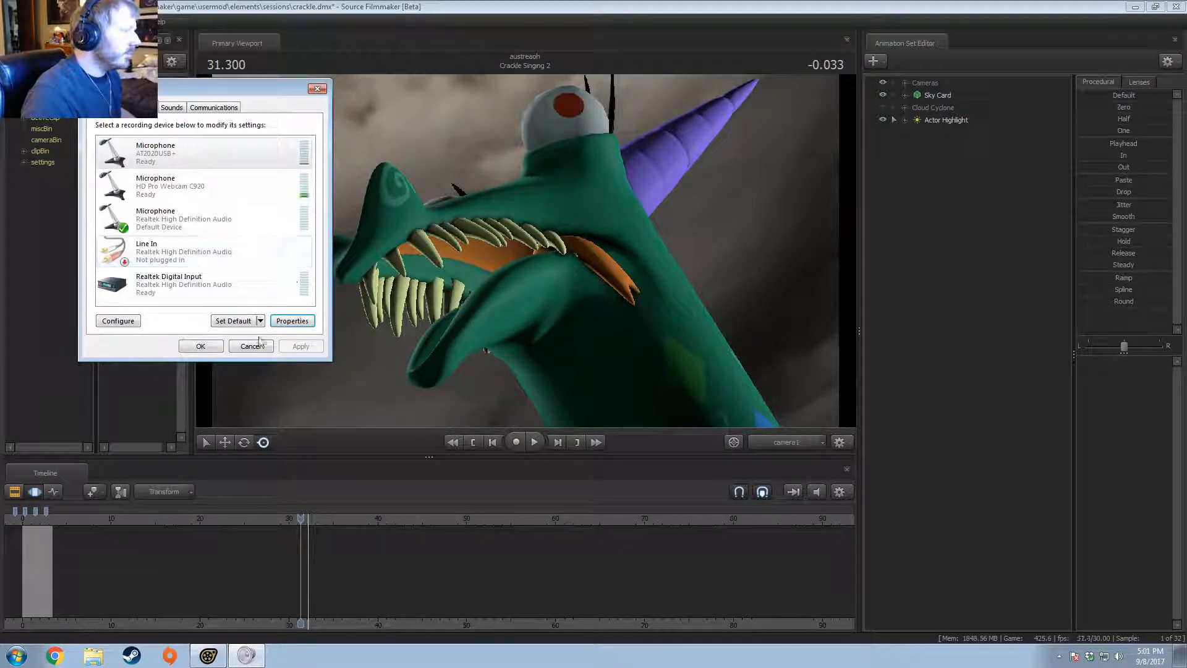
left_click(259, 342)
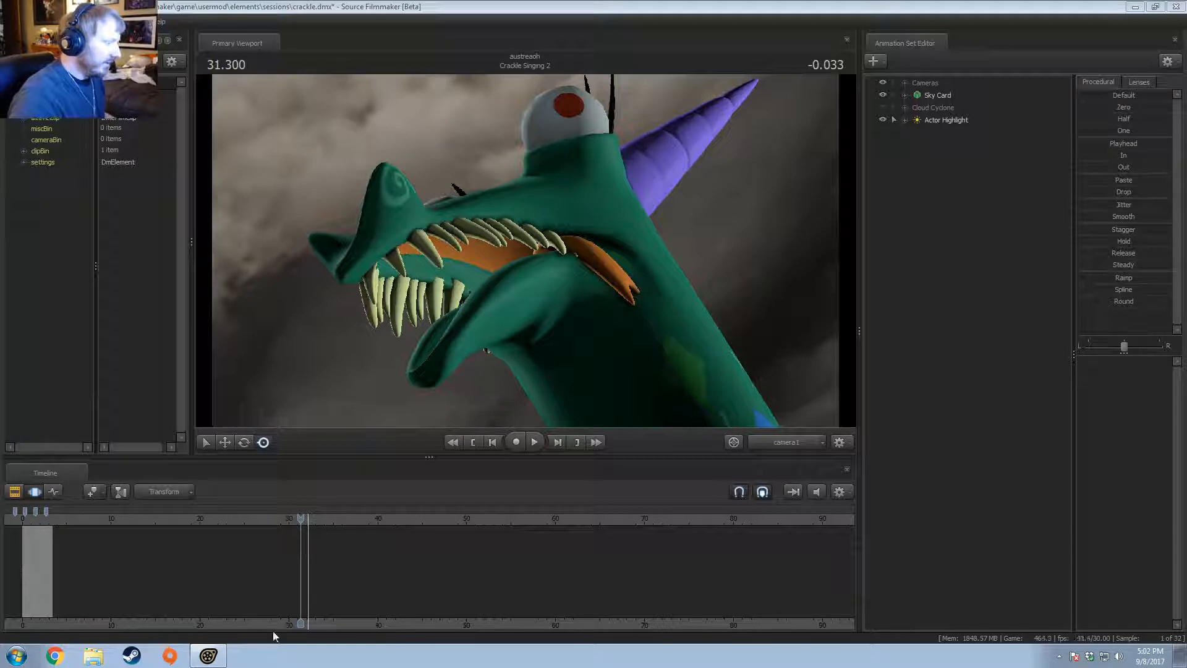
Step: Show the shots in the Clip Editor, play into the Flyover Shadows shot up to 33.333 and select that shot
middle_click_drag(278, 631, 554, 640)
key("F2")
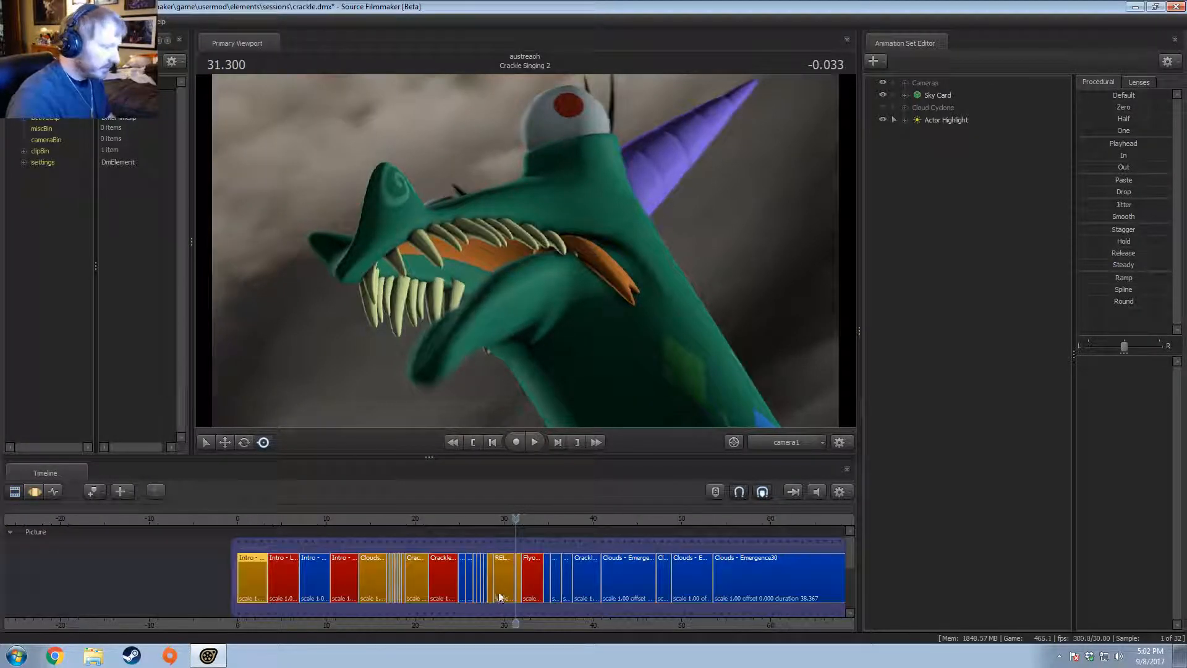
scroll(500, 596, "down", 4)
scroll(499, 593, "up", 4)
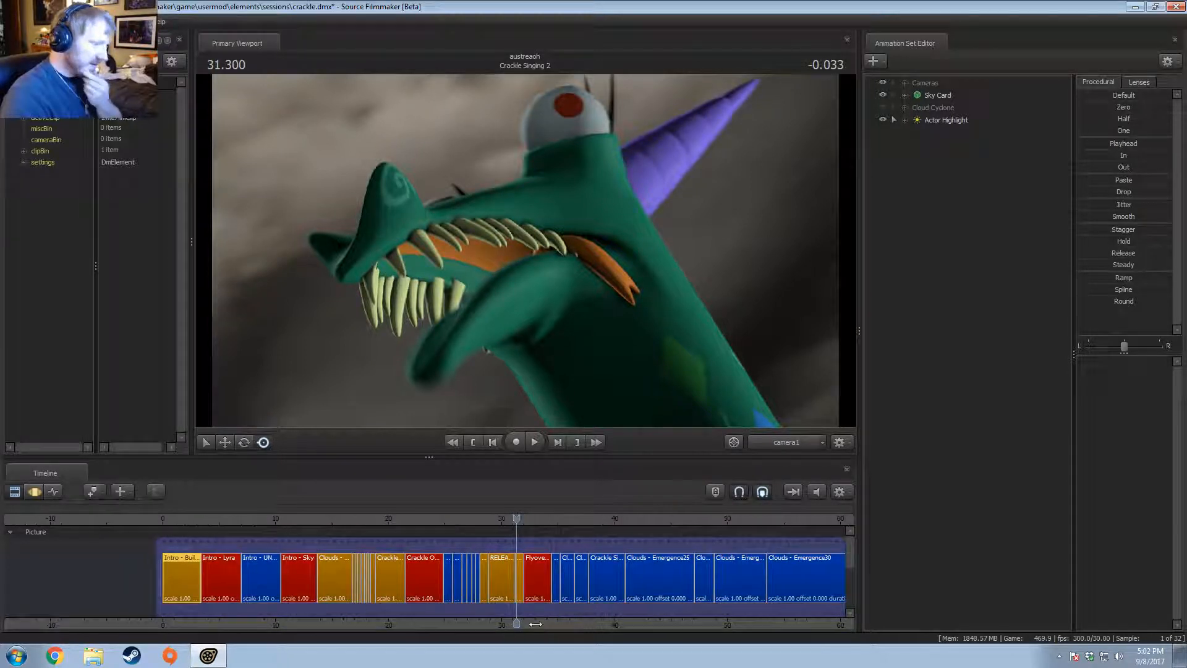
scroll(495, 565, "up", 6)
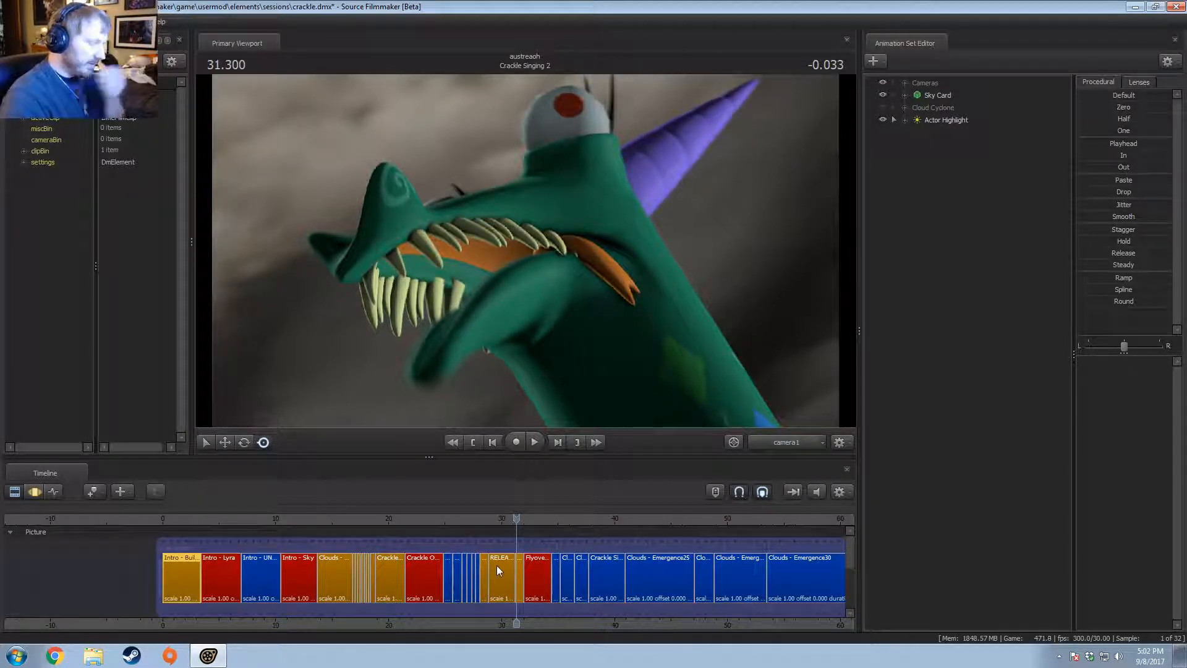
left_click(541, 522)
mouse_move(542, 522)
left_mouse_down()
mouse_move(554, 521)
mouse_move(535, 518)
left_mouse_up()
key("space")
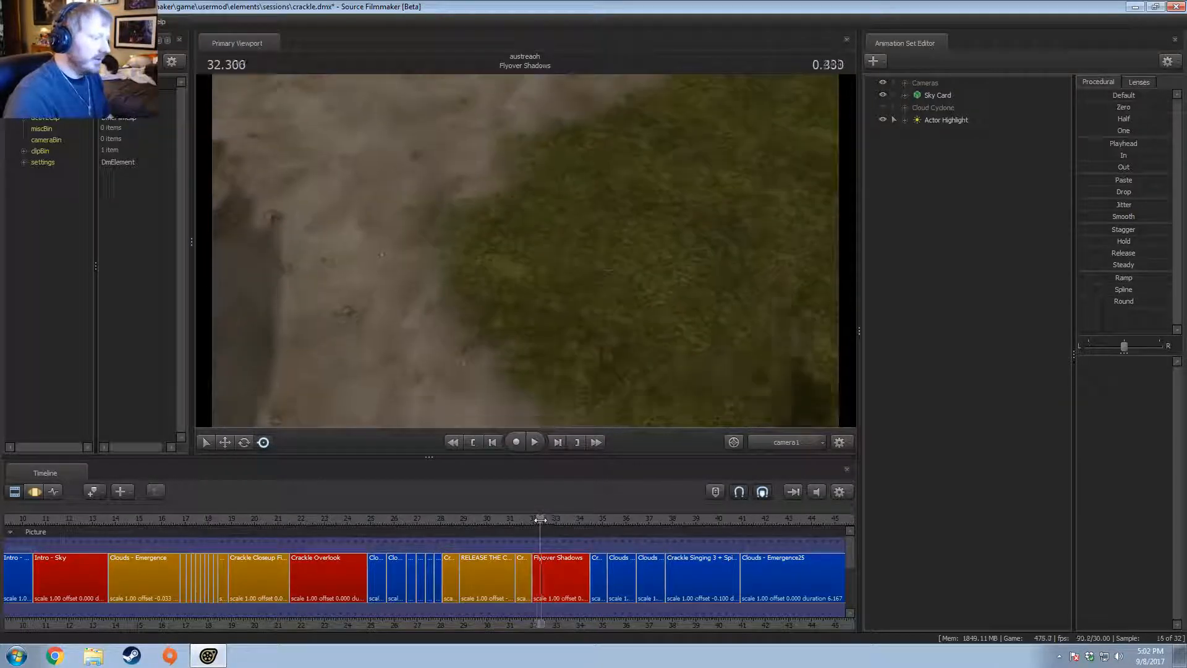
key("space")
left_click(548, 564)
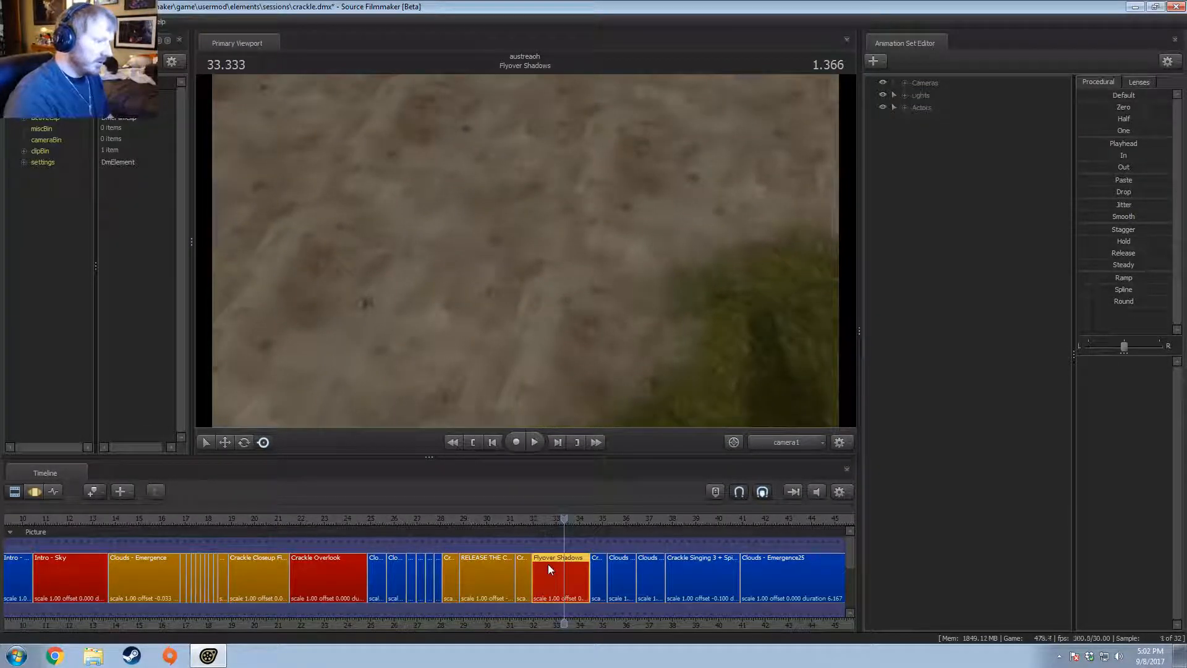
Step: View the Flyover Shadows shot through the Work Camera and select the entire time range in the Motion Editor
left_click(789, 444)
key("F3")
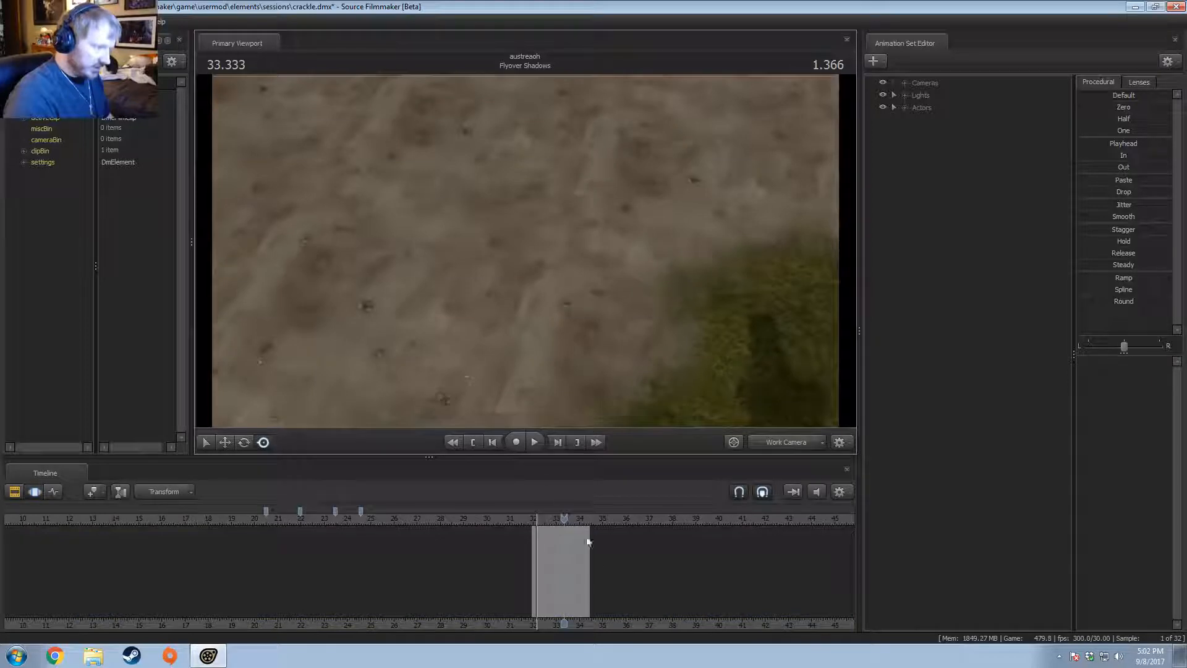
key("ctrl+a")
left_click_drag(844, 422, 810, 365)
mouse_move(526, 251)
left_mouse_down()
mouse_move(557, 229)
mouse_move(526, 251)
left_mouse_up()
Step: Create an animation set for a new model using enhanced_ponies\vn_bonbon_enh.mdl
right_click(903, 188)
right_click(903, 186)
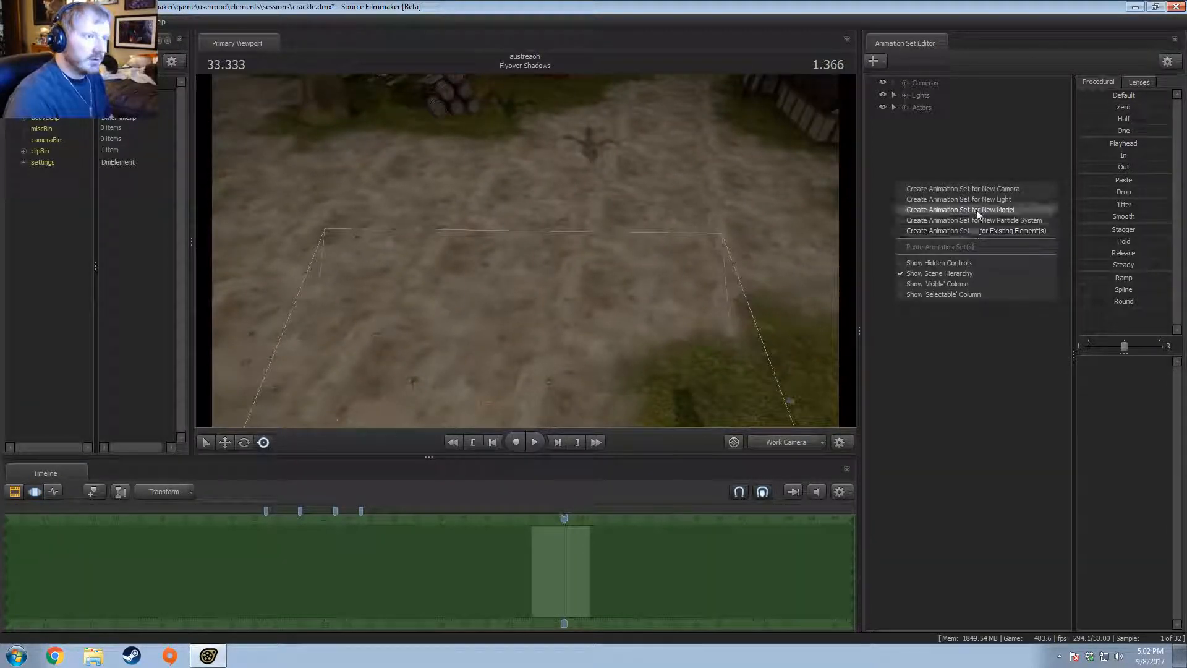
left_click(977, 211)
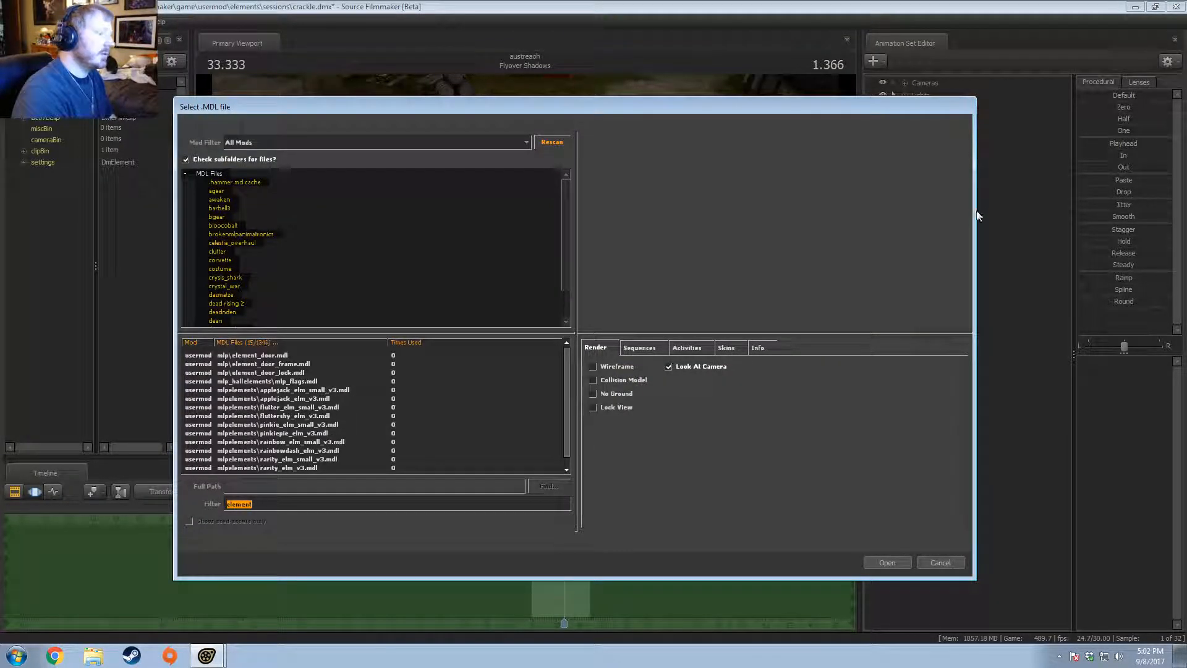
type("bonbon")
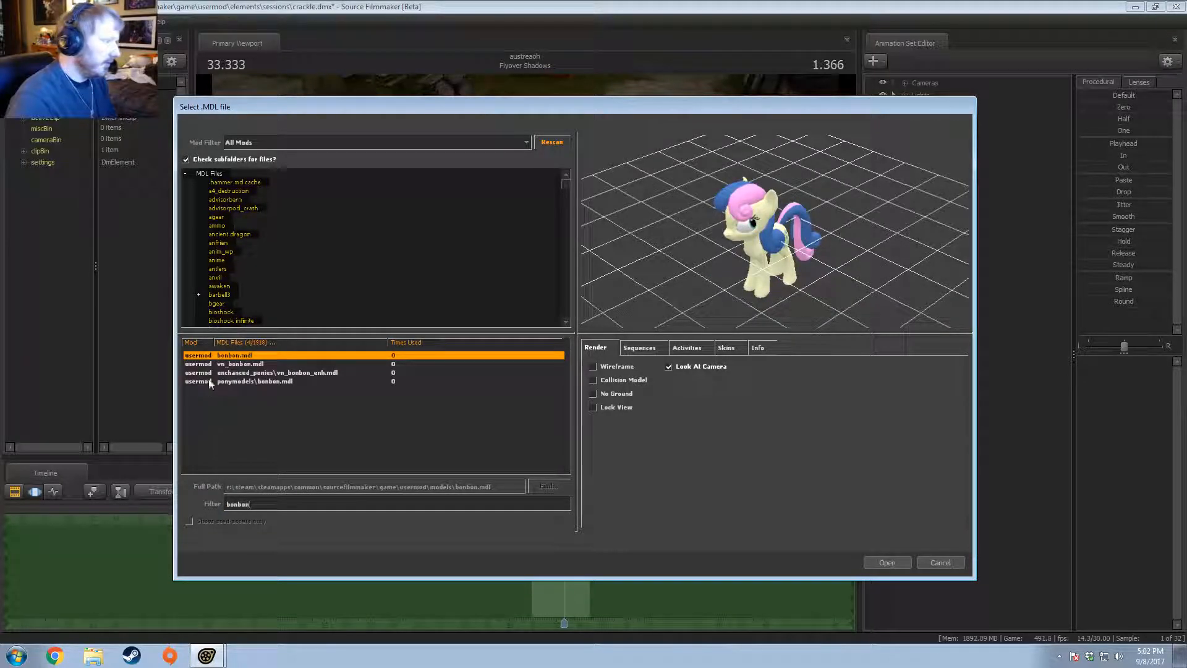
left_click(231, 374)
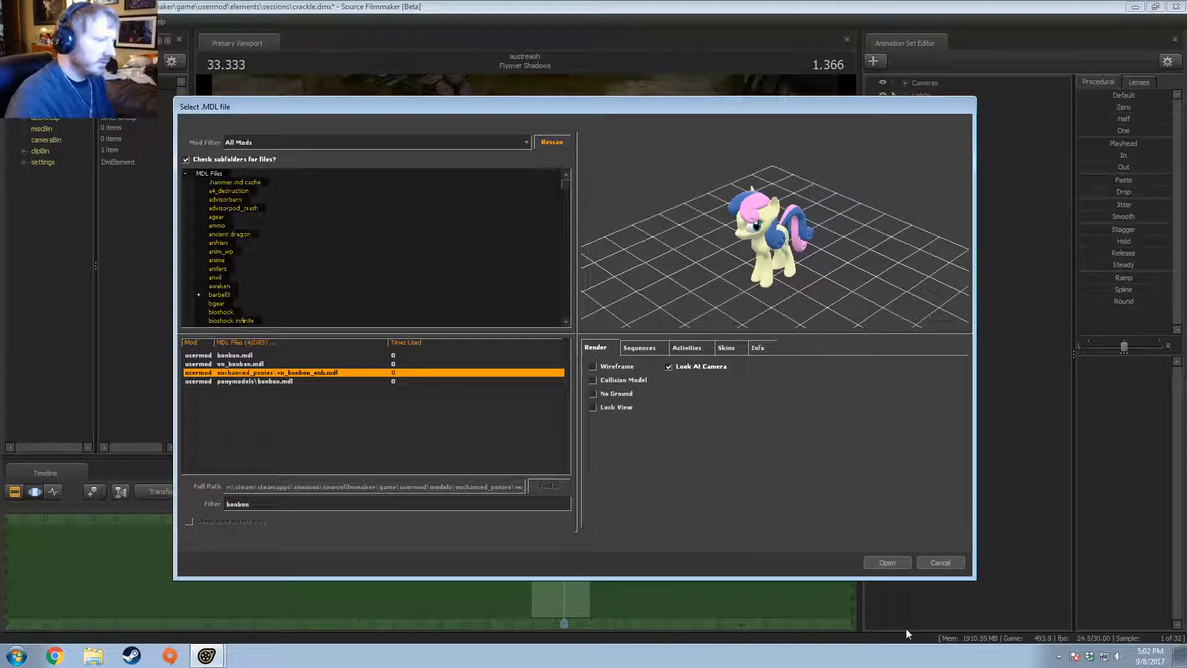
left_click(881, 562)
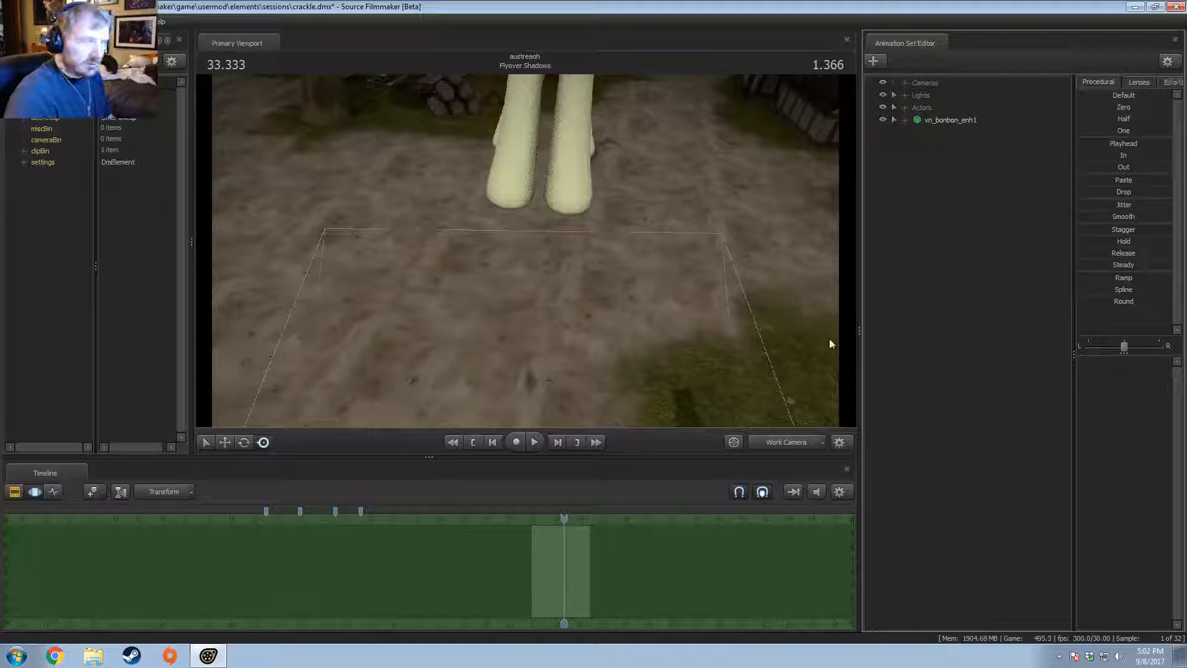
Step: Rename the new pony model's animation set to BonBon
left_click(905, 120)
left_click(955, 118)
right_click(956, 118)
left_click(974, 125)
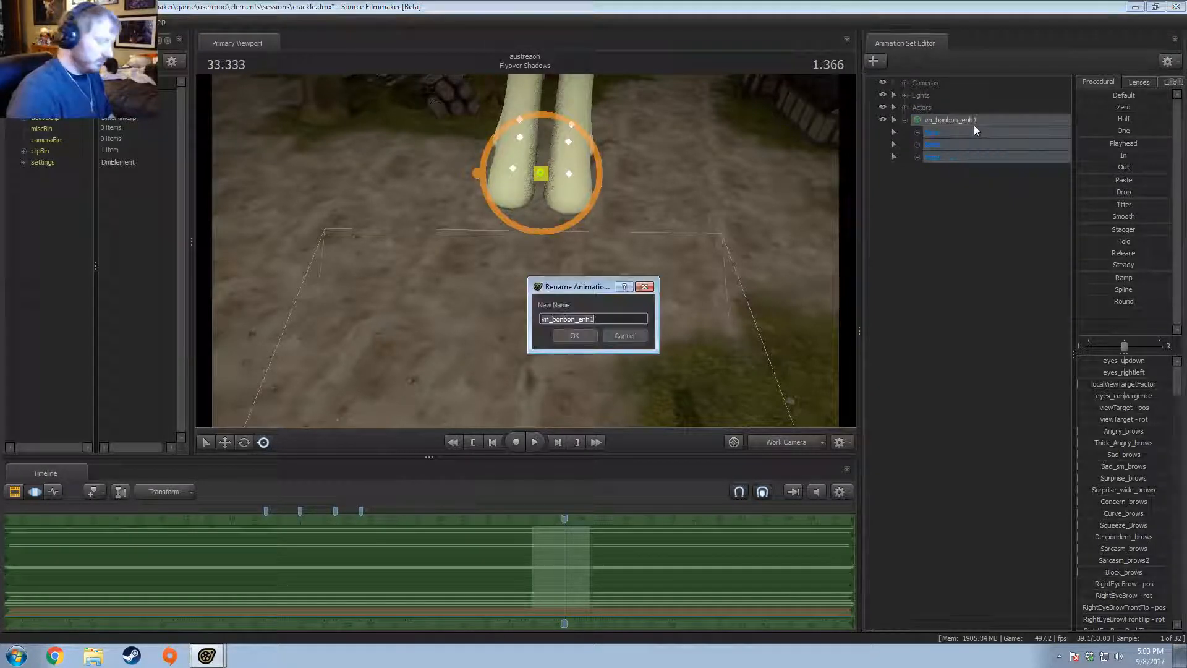
type("Bont")
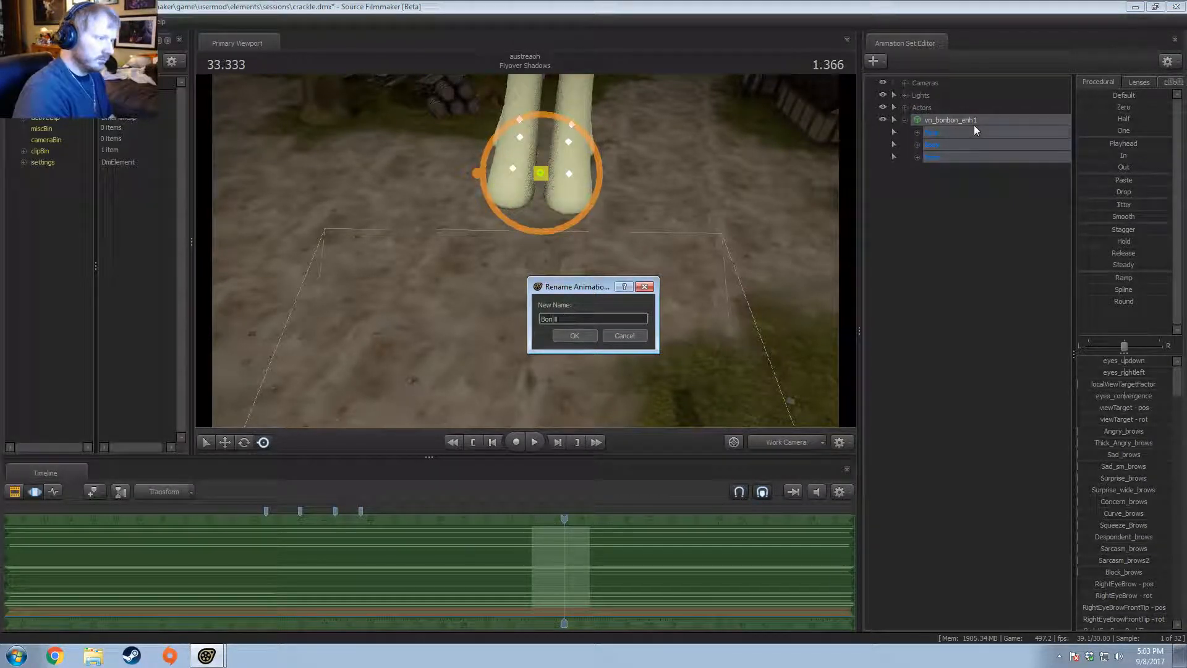
key("BackSpace")
key("BackSpace")
key("BackSpace")
key("BackSpace")
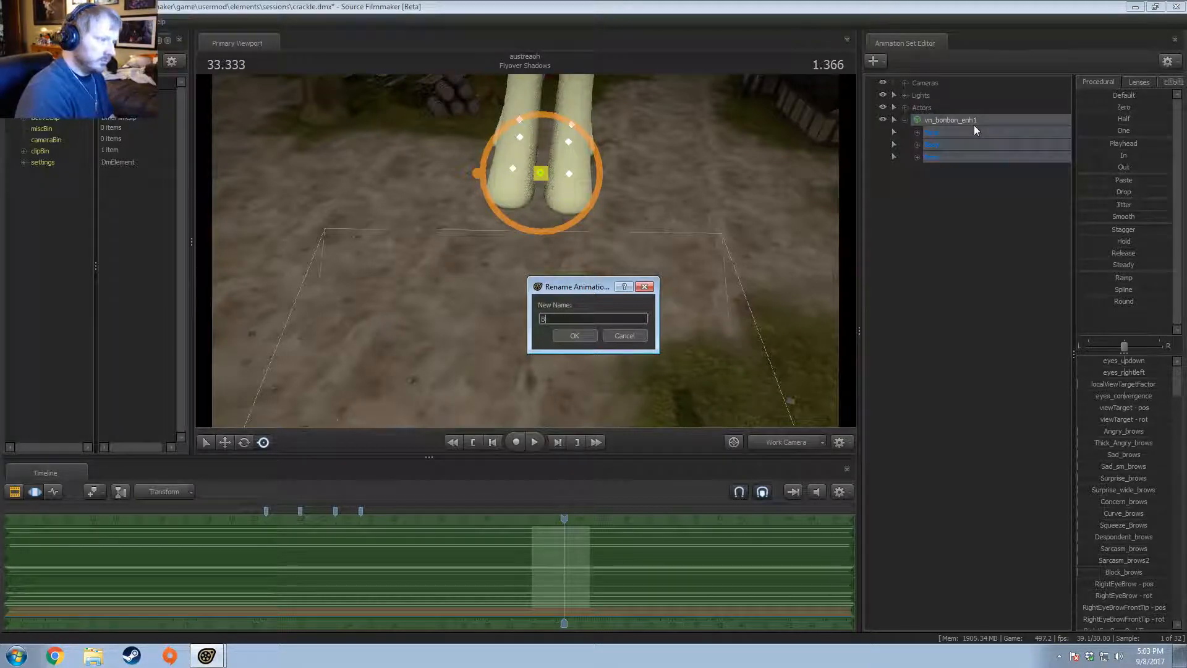
type("Running")
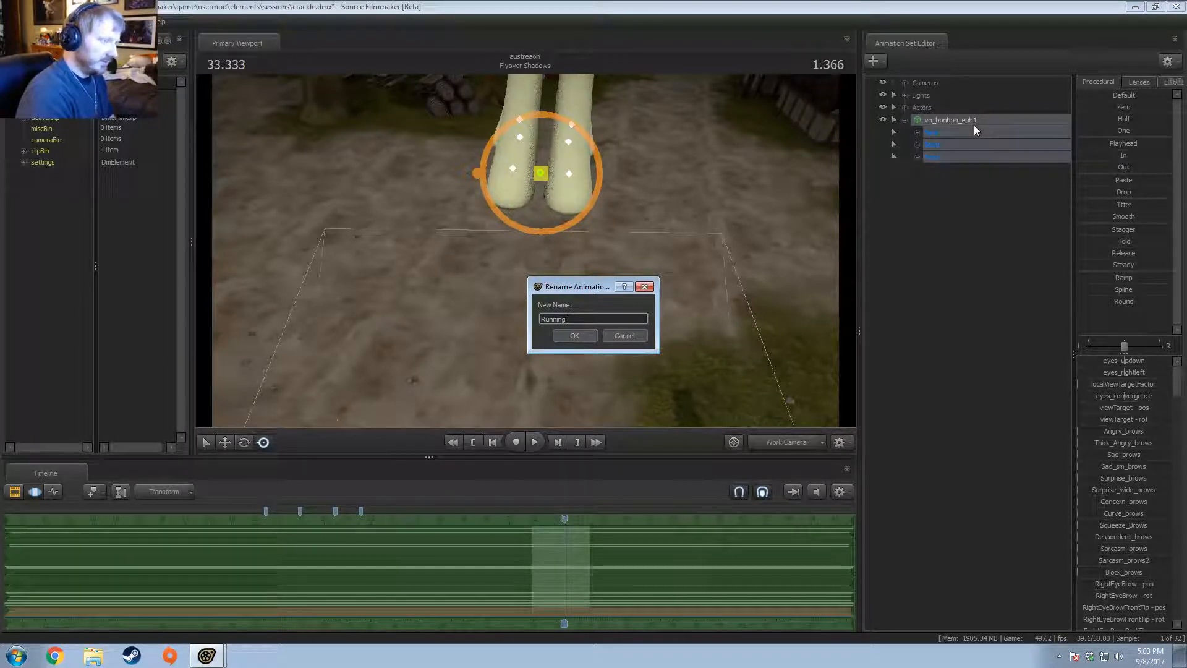
key("BackSpace")
key("BackSpace")
key("BackSpace")
key("BackSpace")
key("BackSpace")
key("BackSpace")
key("BackSpace")
key("BackSpace")
type("Bon ")
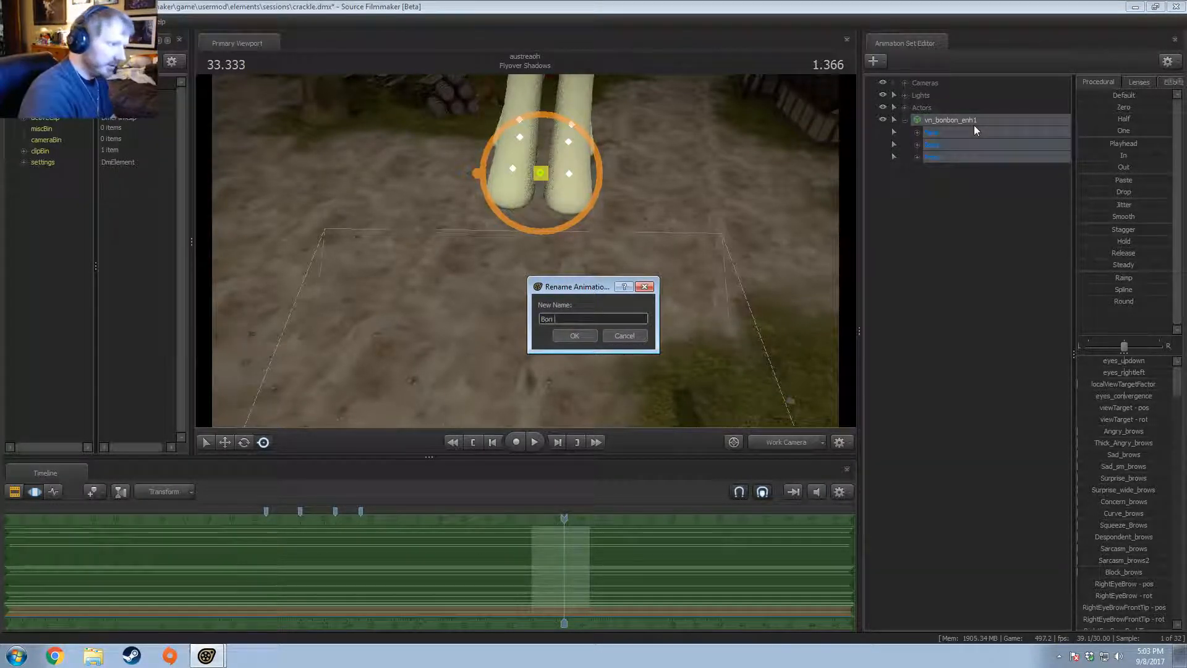
type("Bon")
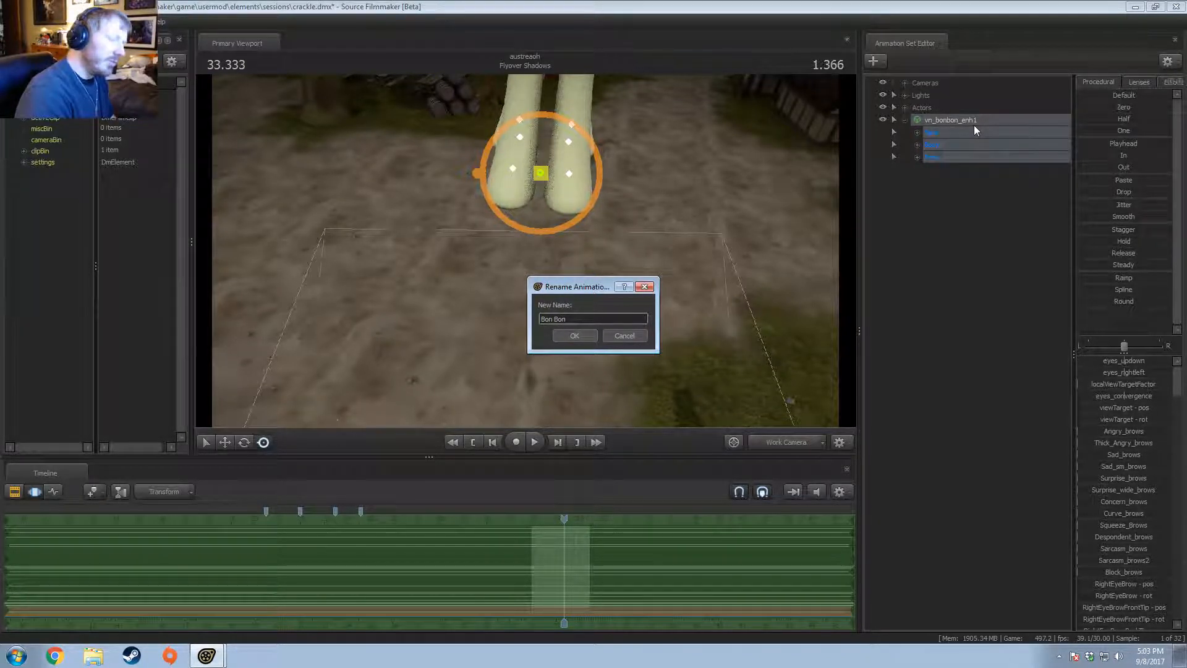
key("Left")
key("Left")
key("Left")
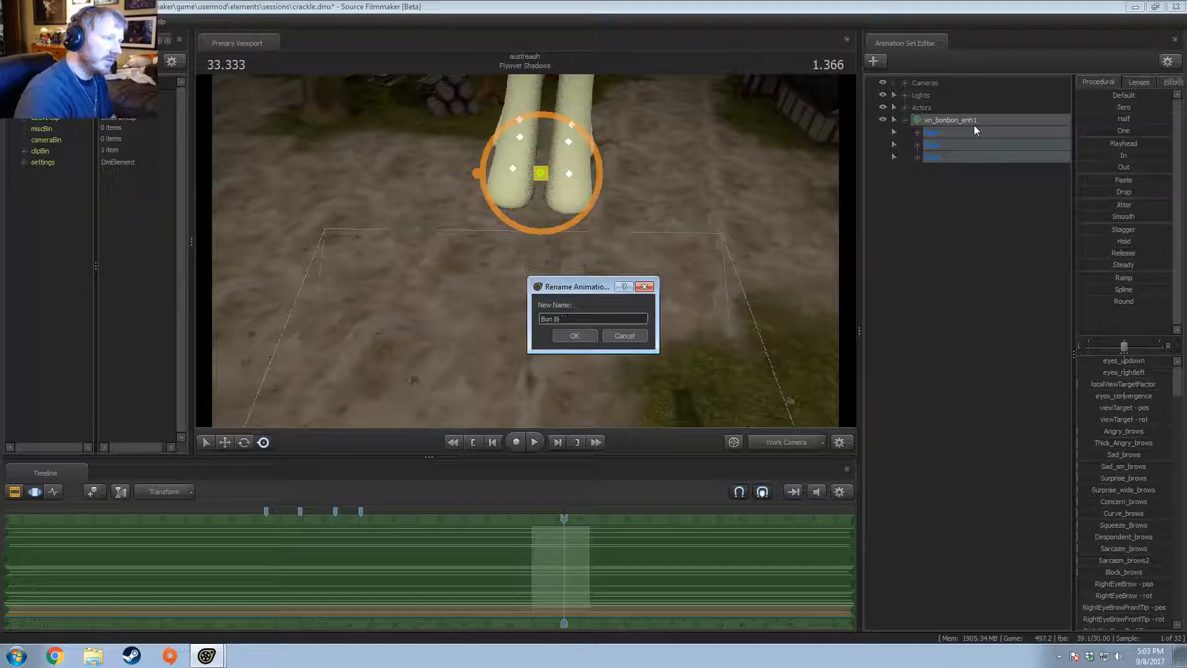
key("BackSpace")
key("Return")
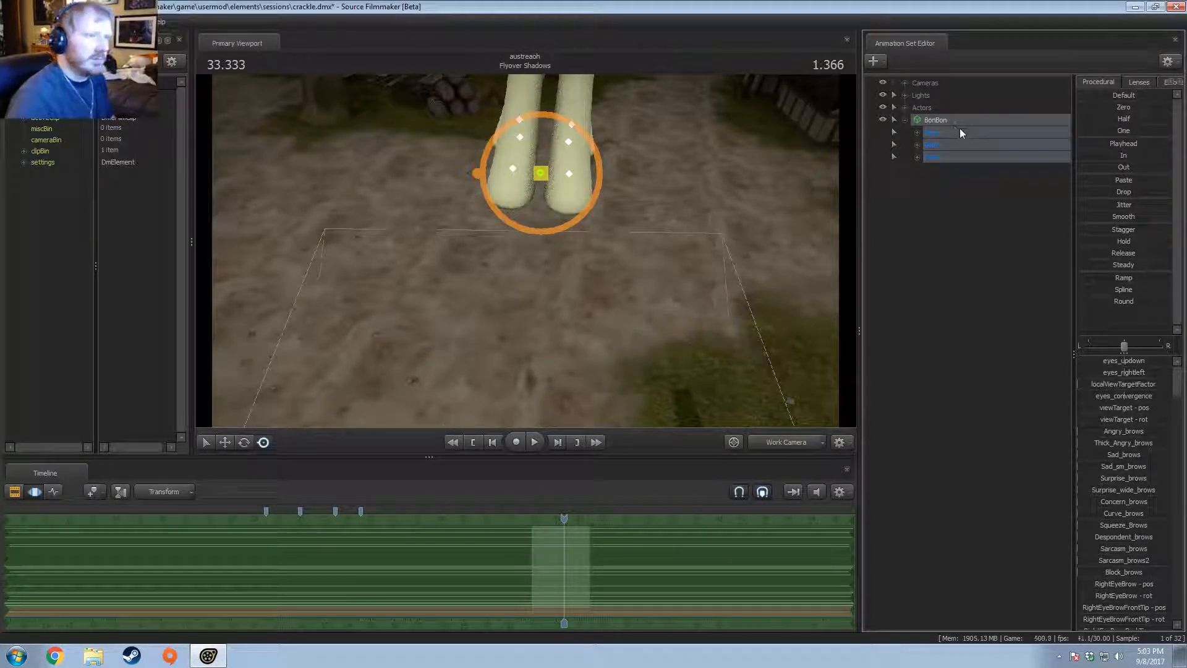
Step: Reveal BonBon's Body controls and exclude rootTransform from the selected controls
left_click(917, 133)
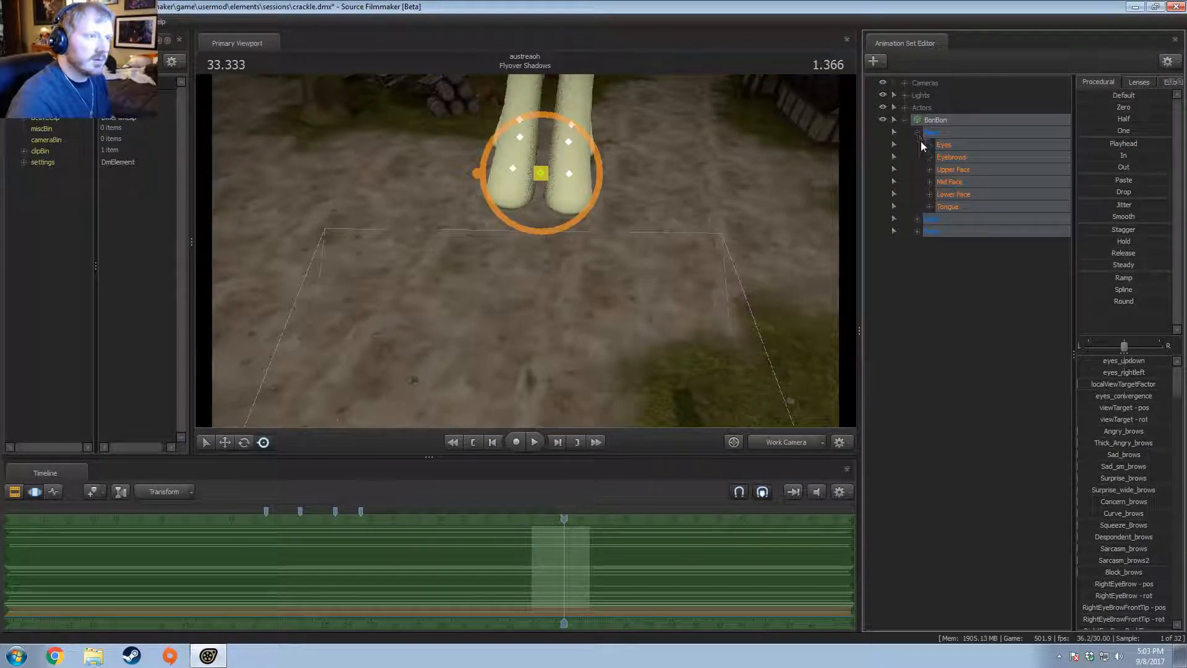
left_click(917, 133)
left_click(918, 145)
left_click(953, 159, "ctrl")
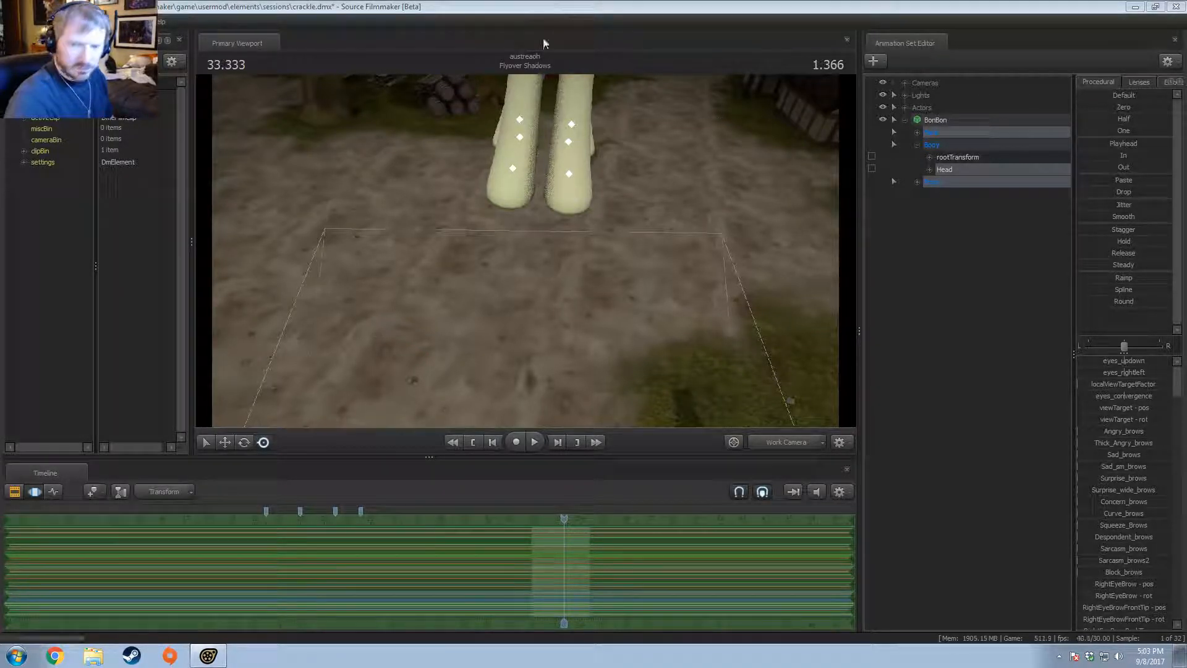
left_click(451, 5)
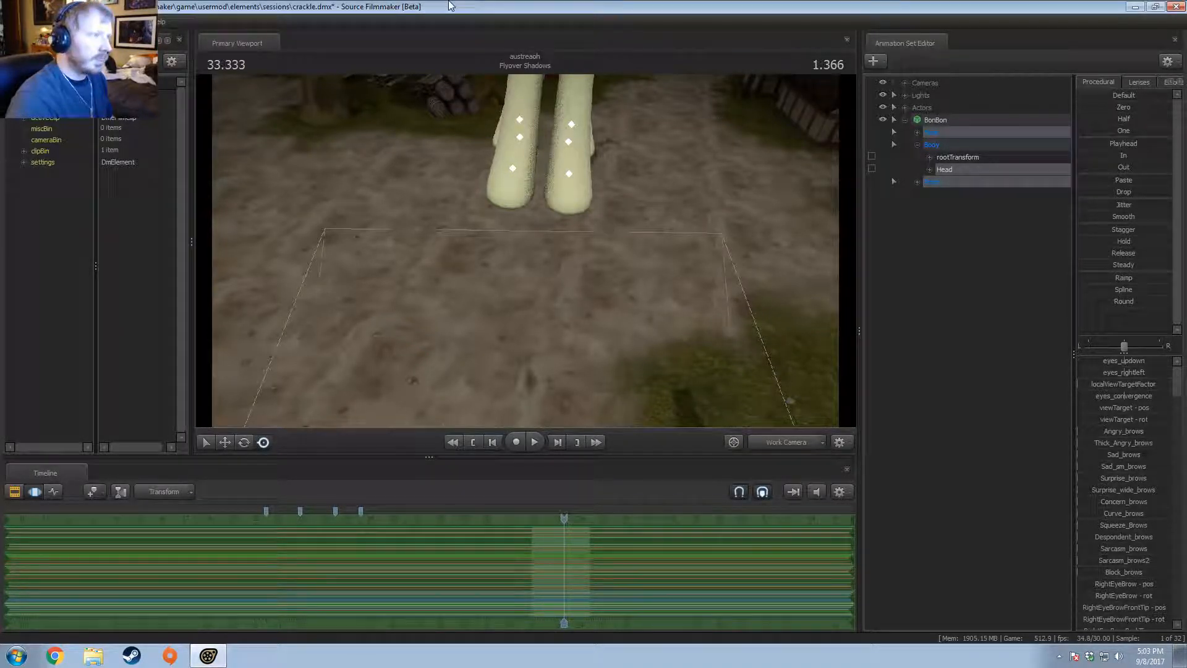
Step: Import the running_sprint_v2_1.dmx animation from the usermod\dmx folder onto BonBon's selected controls
right_click(938, 133)
left_click(975, 175)
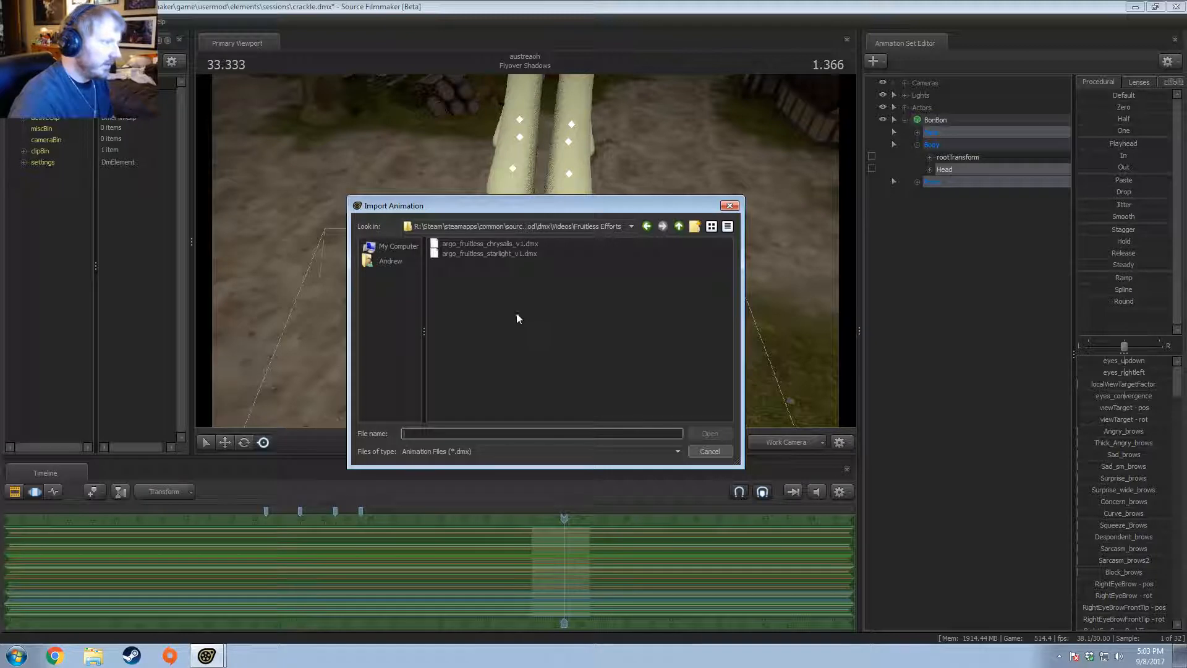
left_click(679, 226)
left_click(680, 226)
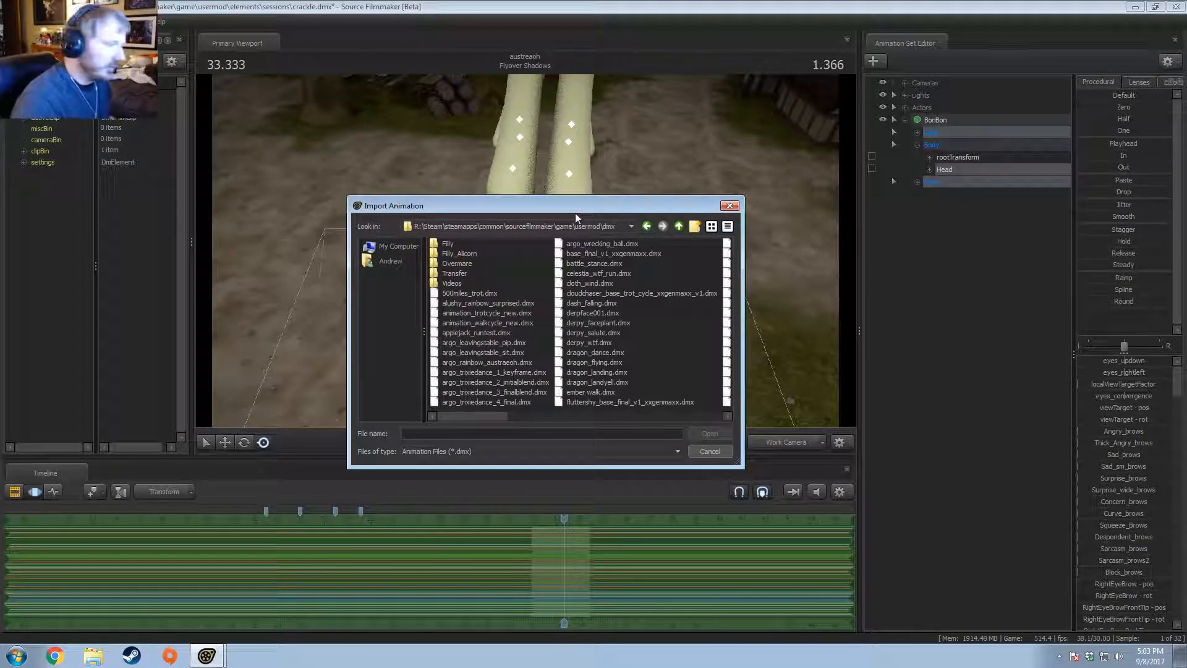
left_click_drag(472, 420, 540, 421)
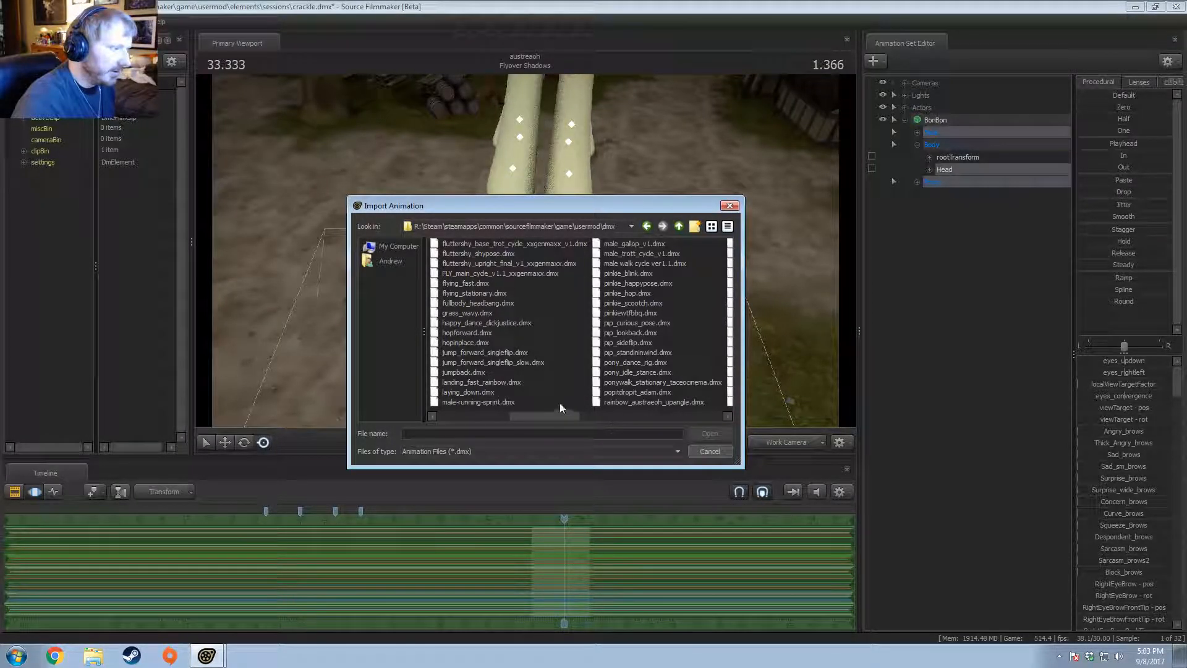
left_click_drag(557, 415, 574, 418)
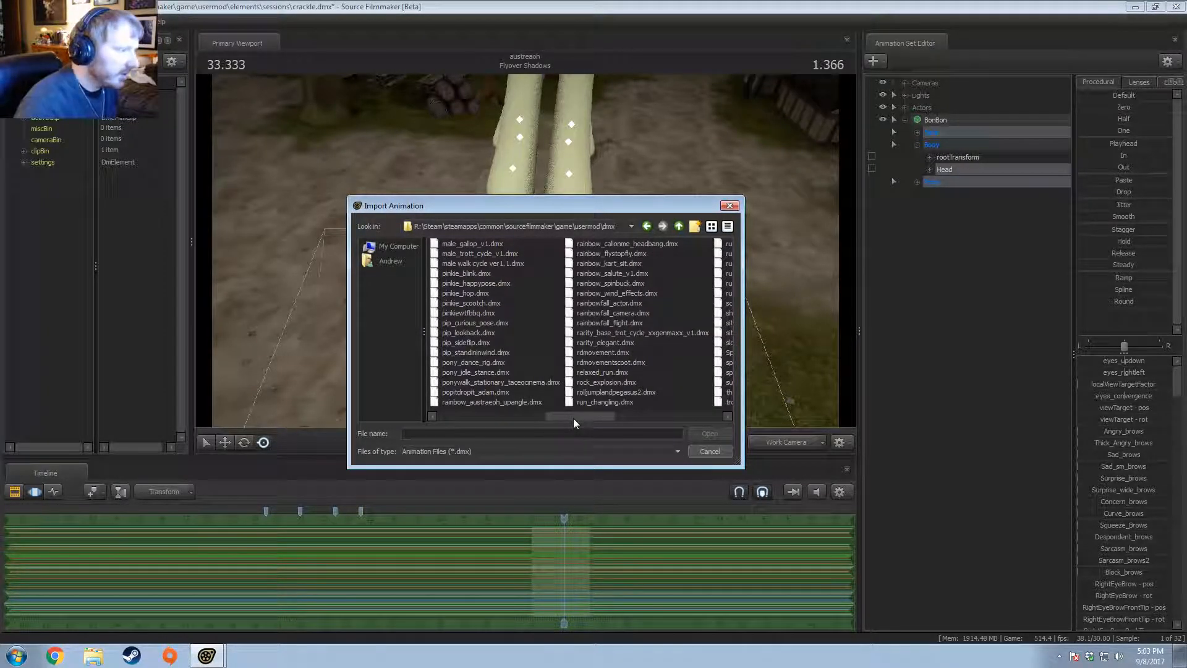
left_click_drag(573, 418, 596, 419)
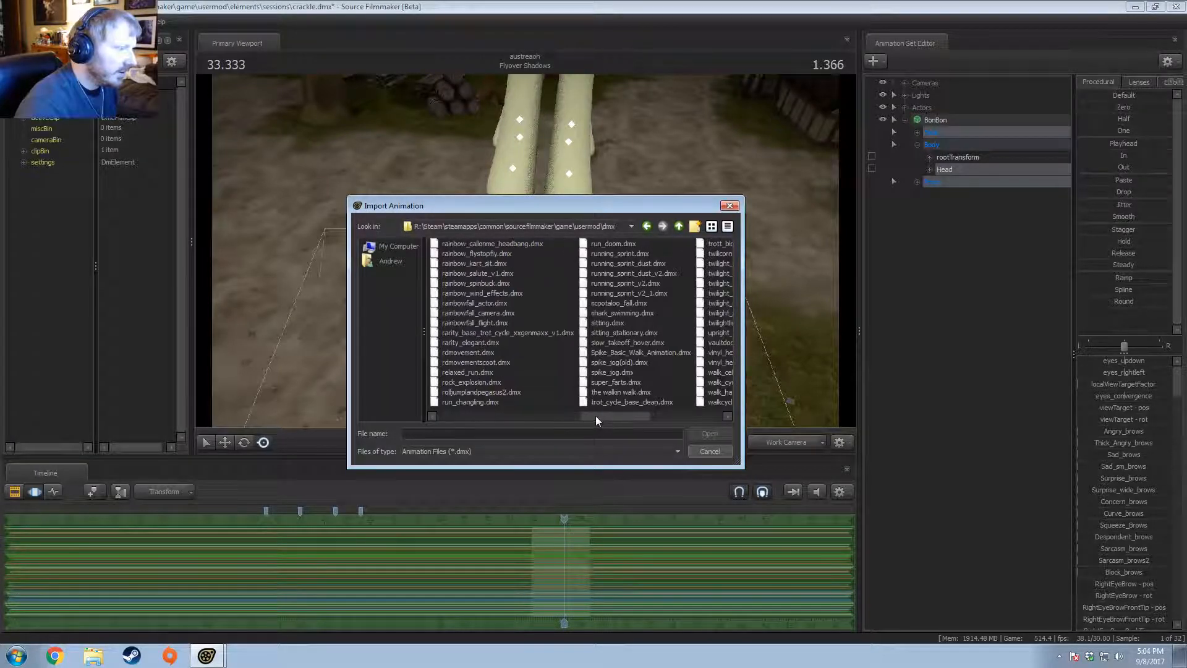
double_click(624, 294)
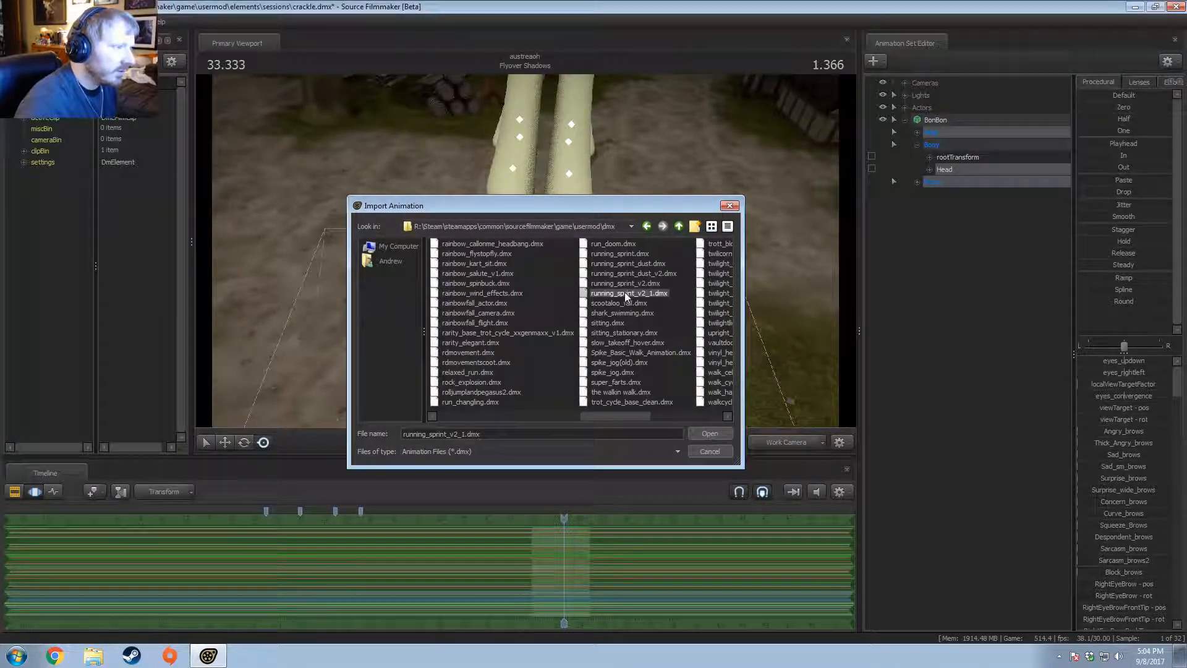
Step: Move BonBon across the ground into camera1's view and check the placement through that camera
left_click(611, 383)
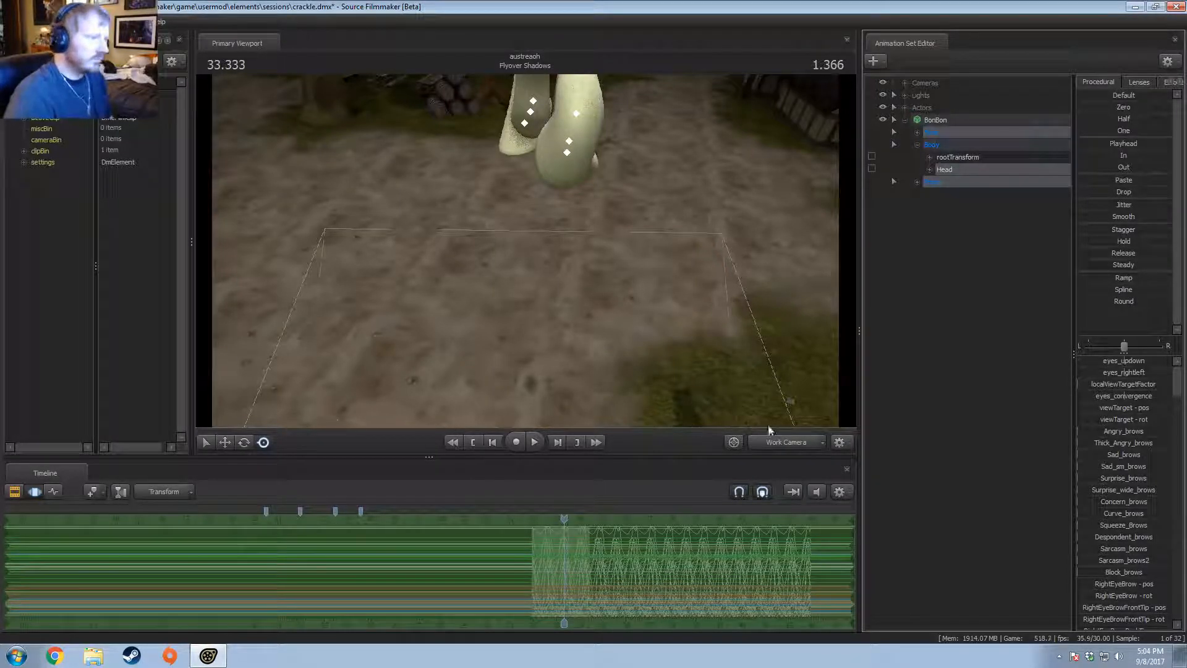
mouse_move(563, 273)
left_mouse_down()
mouse_move(562, 238)
mouse_move(563, 274)
left_mouse_up()
key("s")
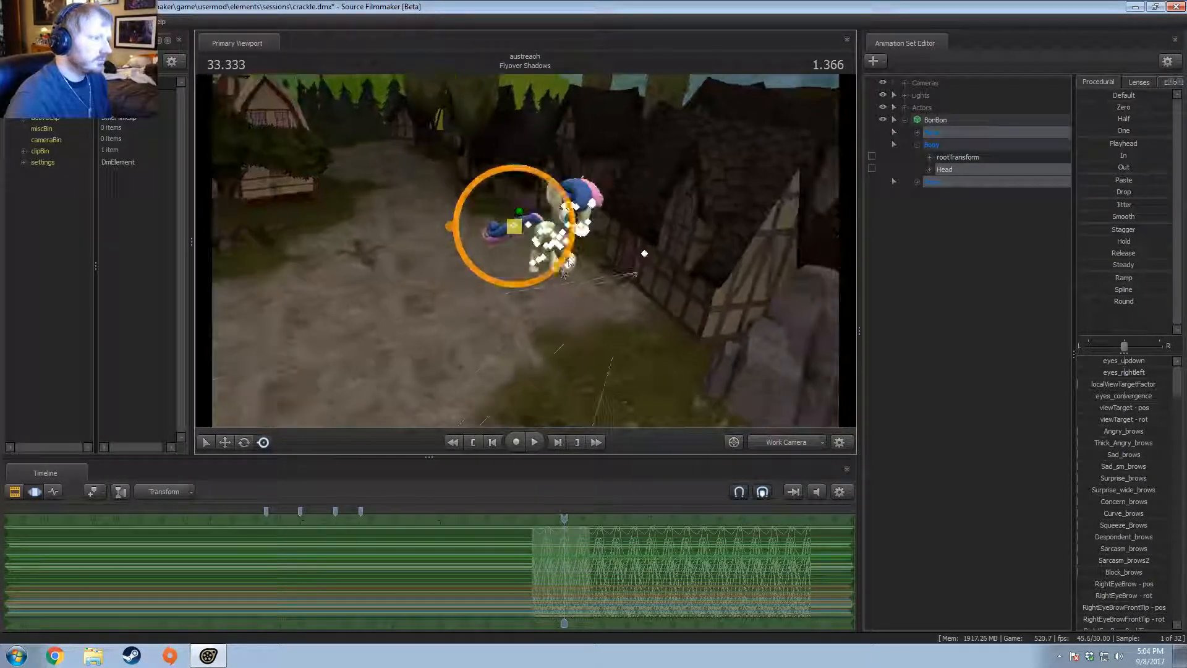
left_click_drag(488, 225, 468, 298)
key("s")
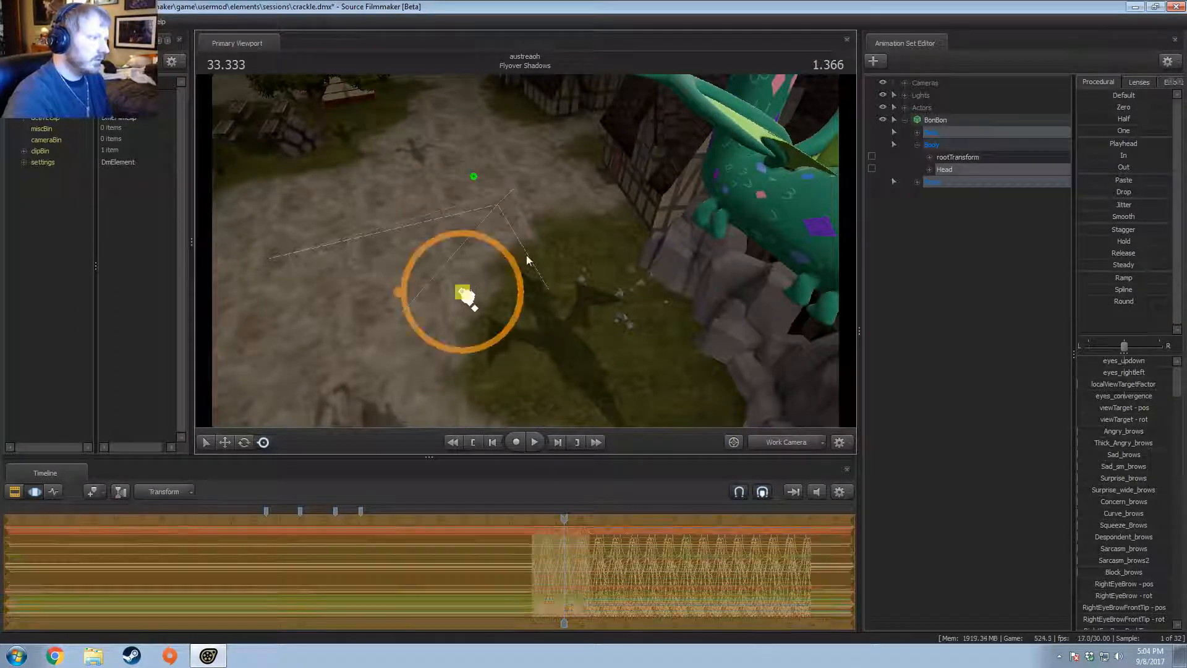
left_click(783, 443)
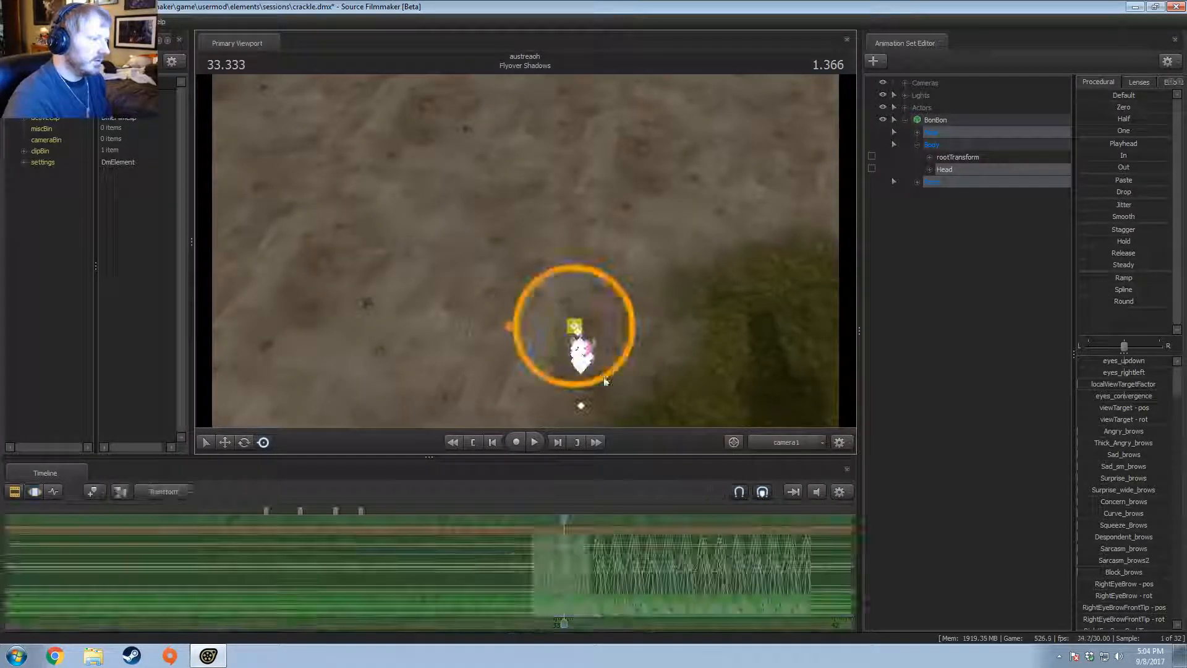
left_click(811, 443)
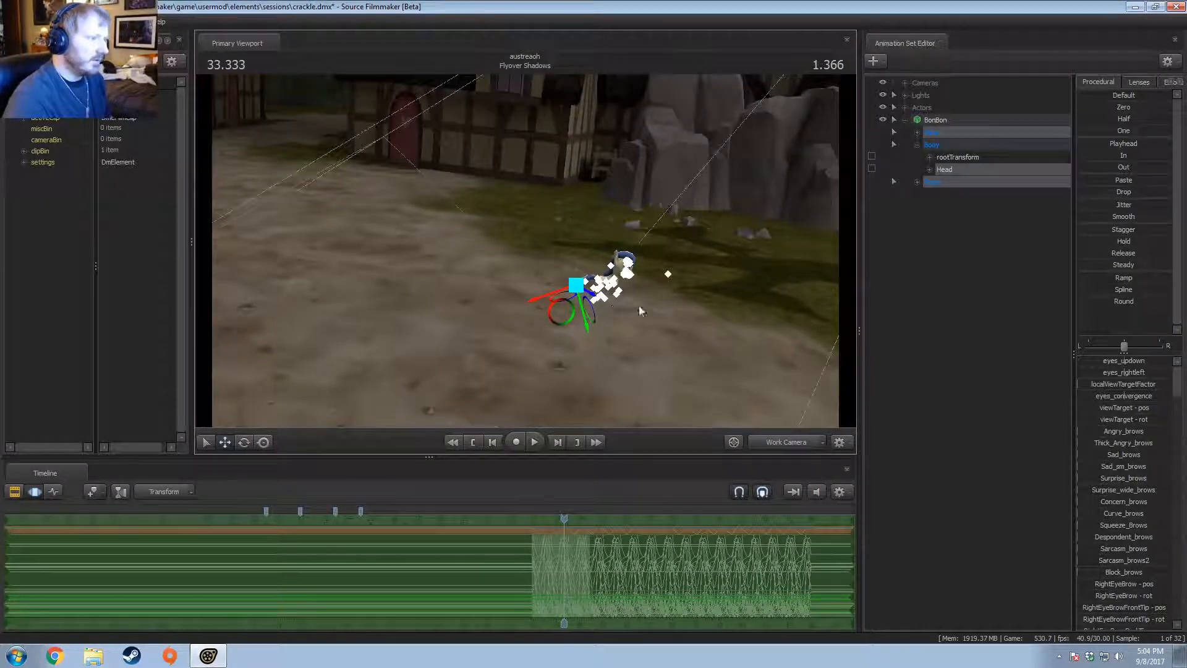
Step: Select only BonBon's rootTransform and move it onto the dirt path in front of the rocks
left_click_drag(639, 305, 711, 196)
left_click(959, 119)
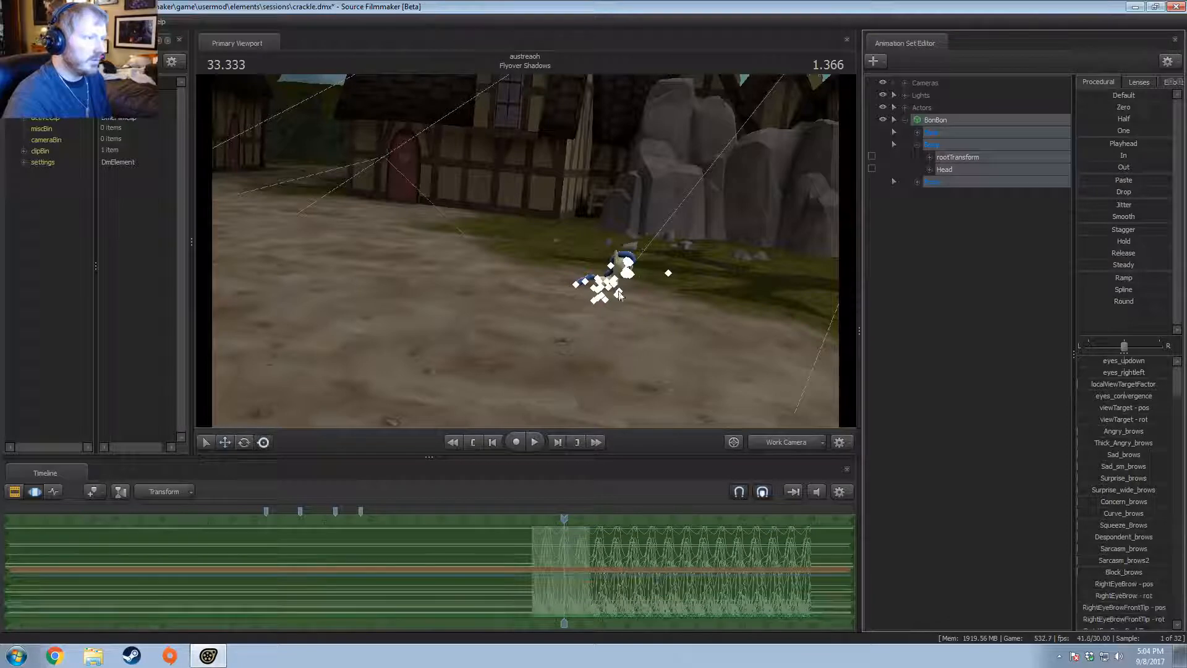
left_click(957, 158)
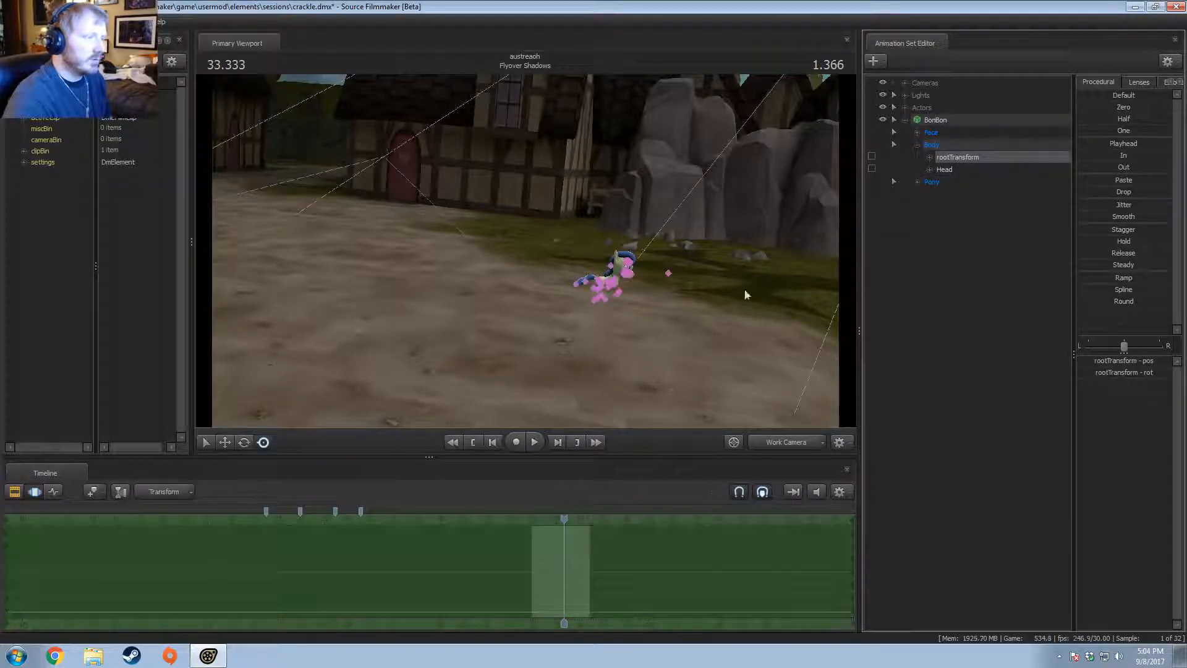
left_click_drag(684, 335, 538, 251)
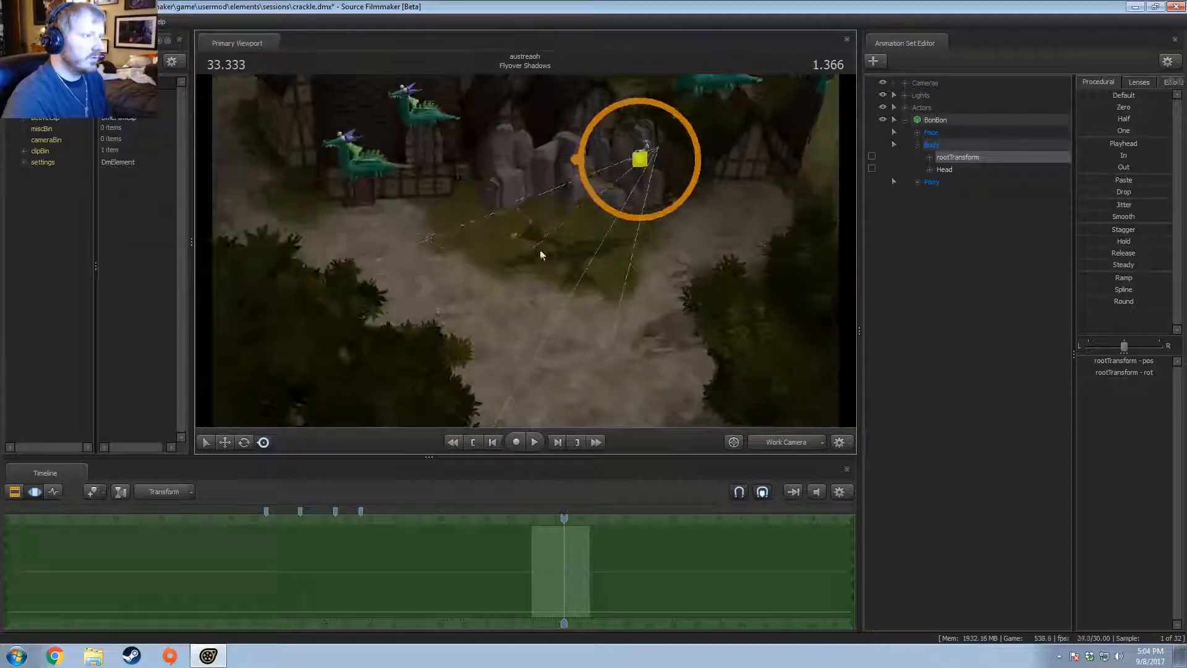
left_click_drag(639, 159, 598, 265)
left_click_drag(534, 297, 533, 305)
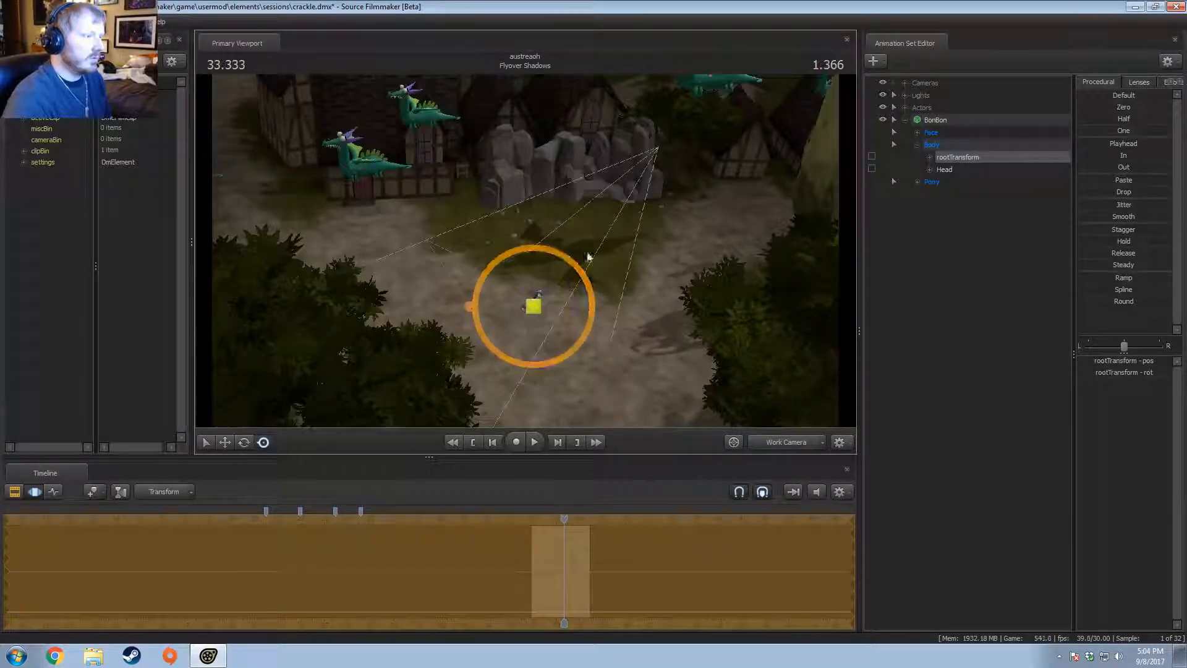
key("w")
left_click_drag(588, 257, 639, 207)
key("s")
Step: Rotate BonBon's rootTransform to change the pony's running direction as seen through camera1
left_click(774, 444)
key("F2")
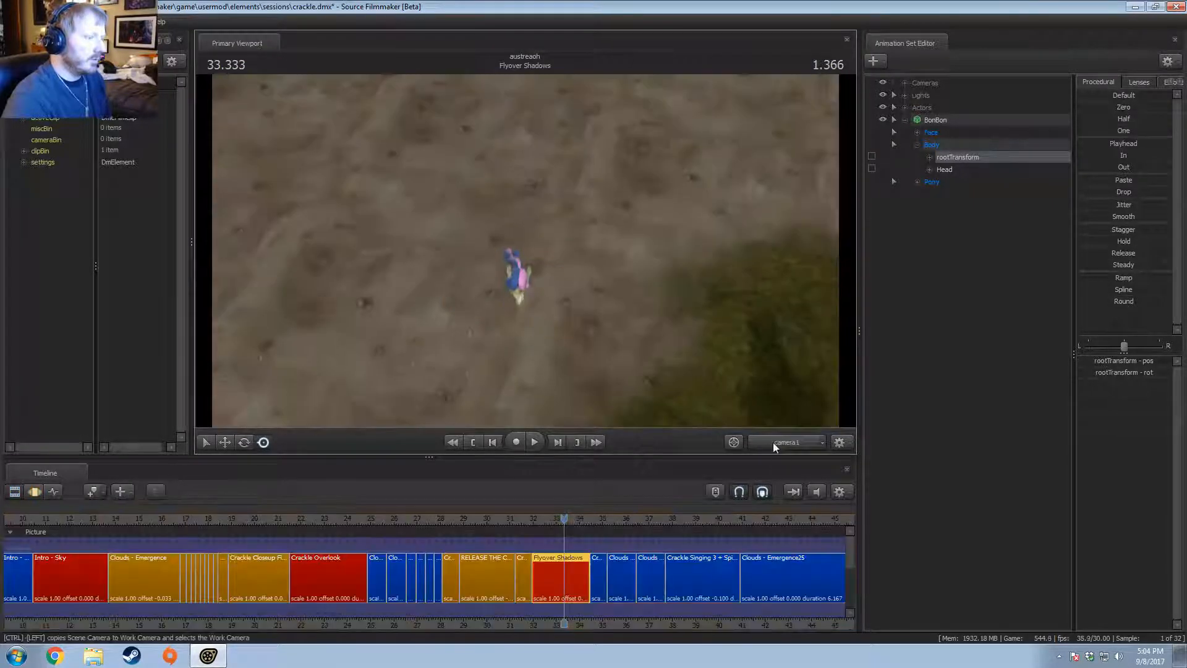
key("F3")
key("e")
left_click_drag(548, 331, 485, 302)
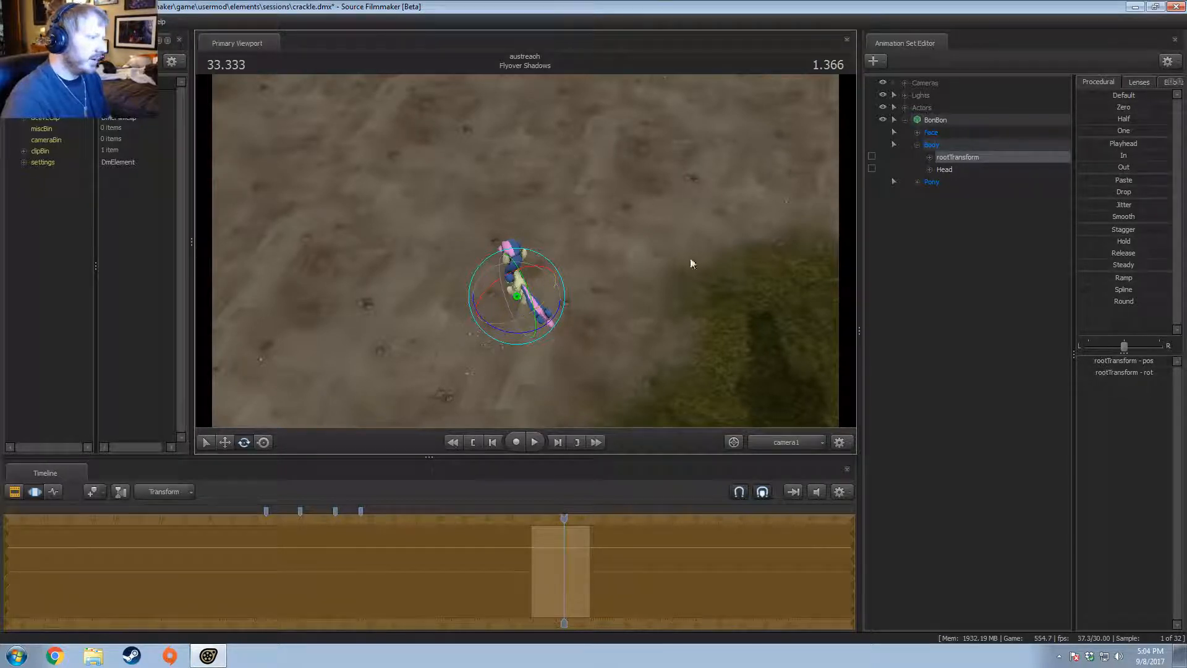
Step: Play a moment of the Flyover Shadows shot through camera1 and set the playhead back to 33.200
key("F2")
key("space")
key("space")
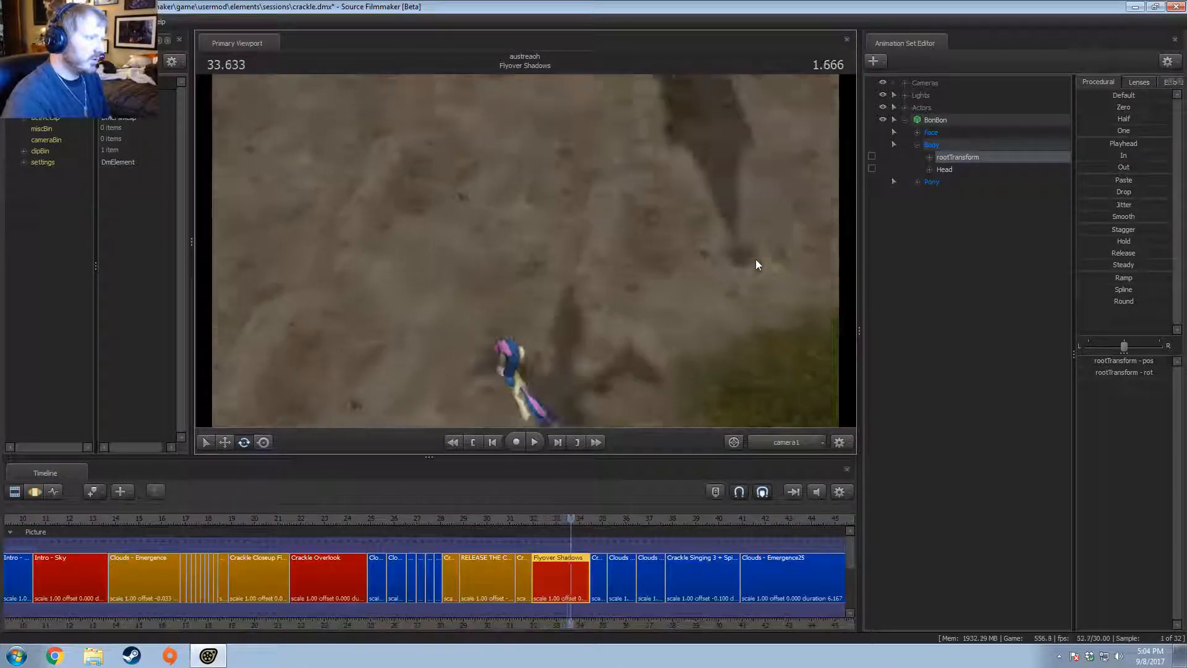
left_click_drag(571, 518, 560, 518)
Step: Select all of BonBon's controls up close, adjust the pony's position over the path and set the playhead to 33.400
left_click(785, 441)
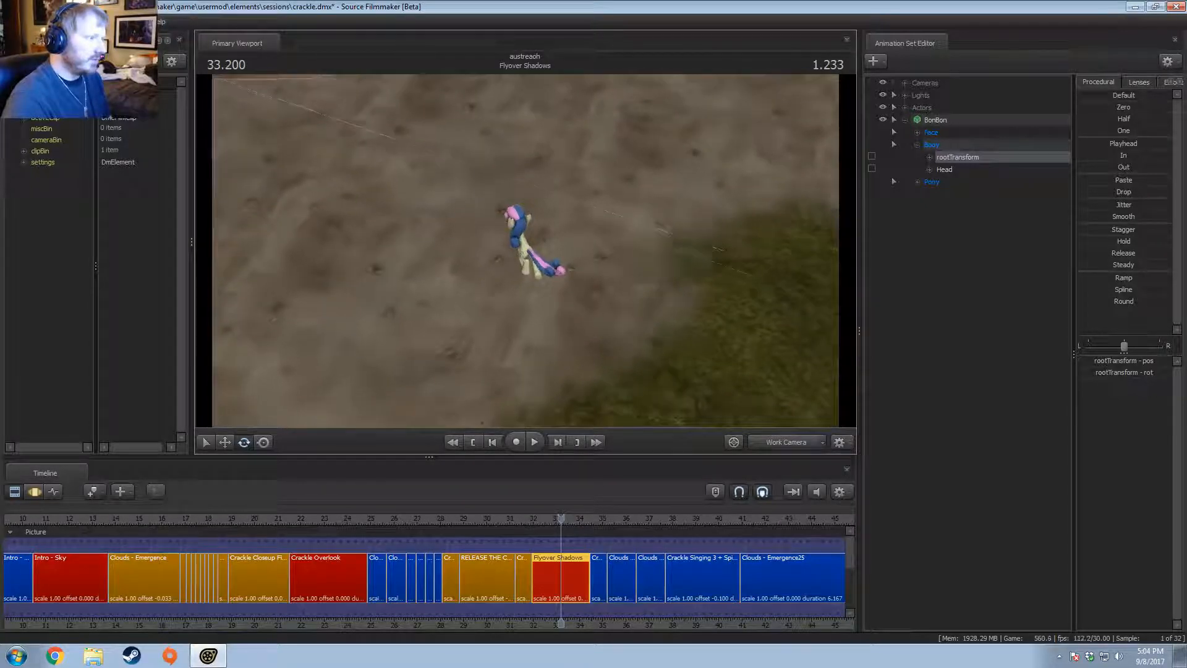
key("s")
left_click_drag(556, 259, 758, 226)
key("w")
key("w")
key("s")
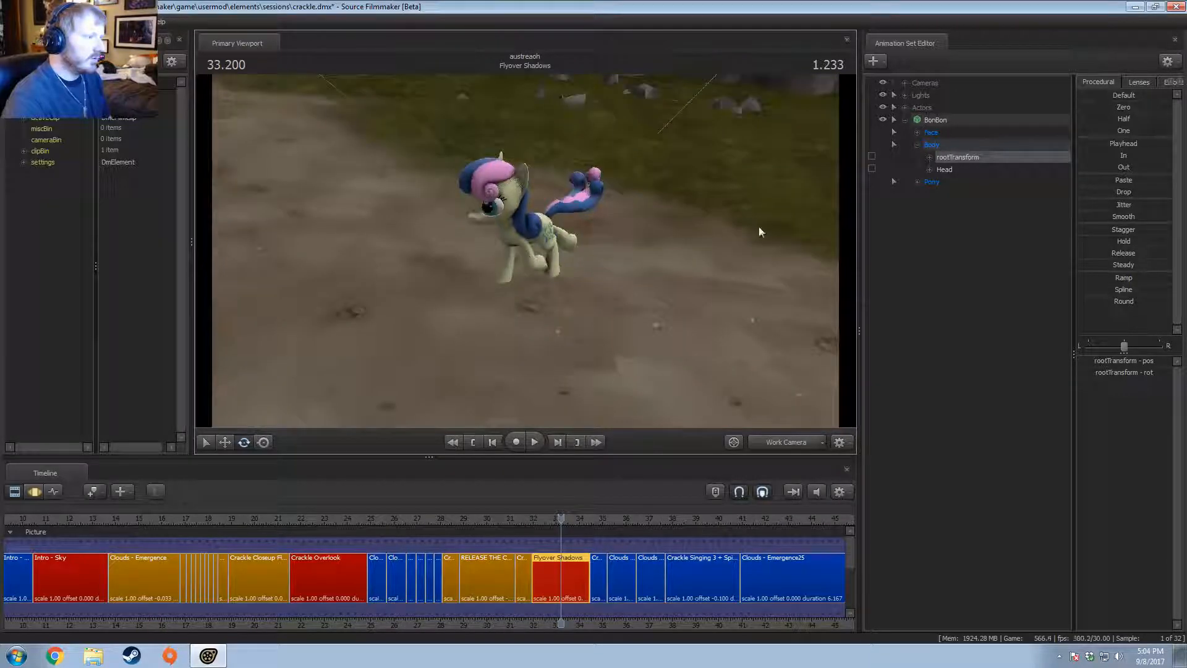
left_click(940, 120)
left_click_drag(524, 254, 553, 254)
left_click_drag(561, 518, 565, 518)
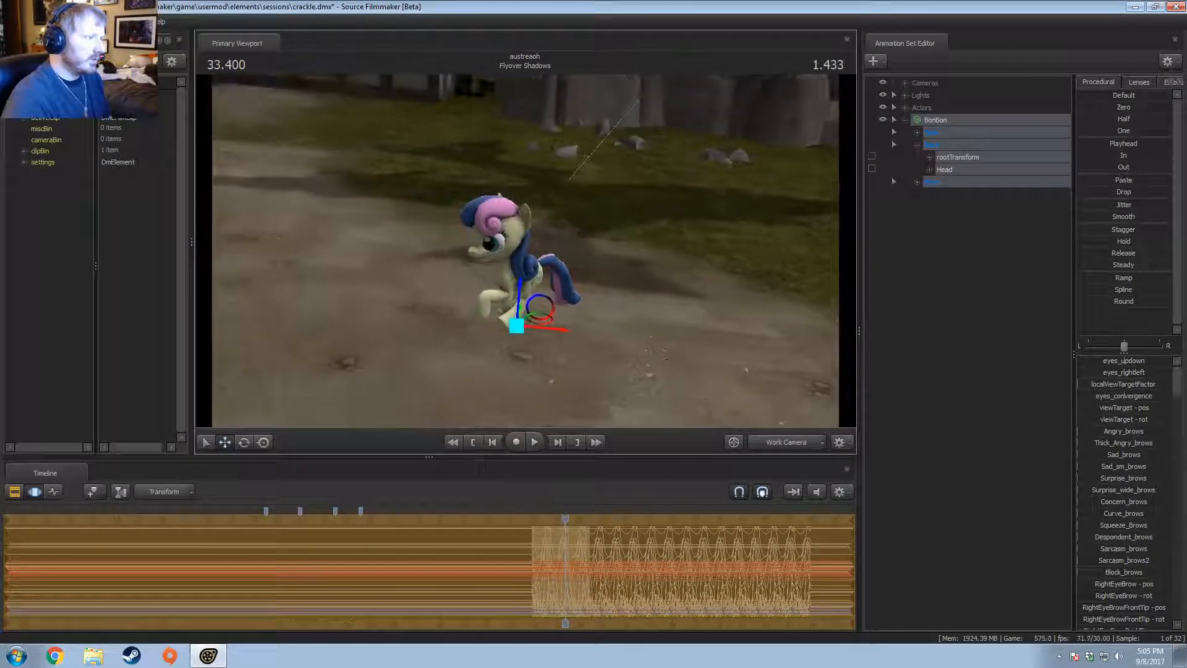
Step: Select the Main Shadowed light and try a lower maxDistance, then undo that change
left_click(905, 95)
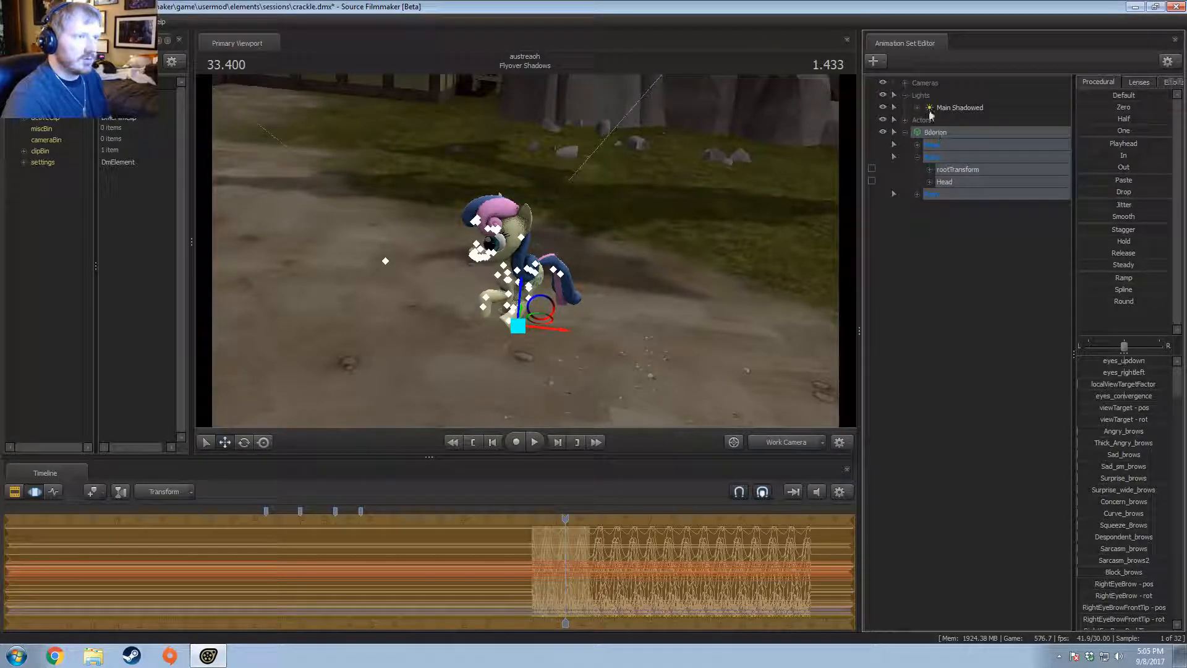
left_click(918, 108)
left_click(950, 109)
key("F2")
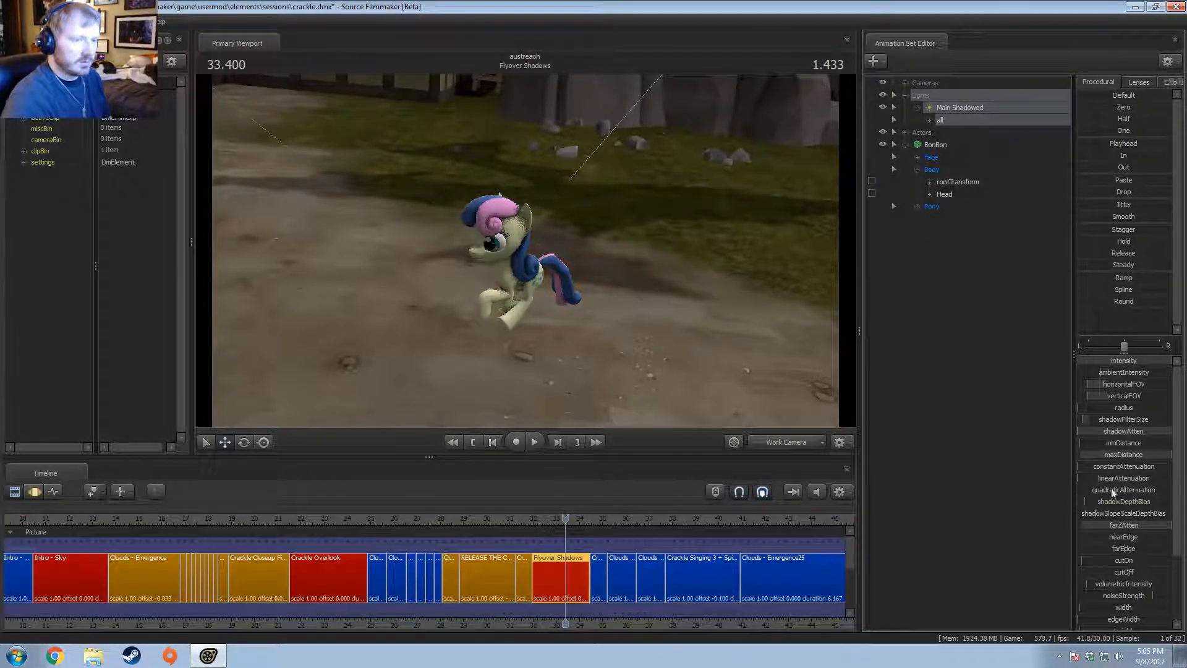
key("F3")
mouse_move(1122, 455)
left_mouse_down()
mouse_move(1094, 455)
mouse_move(1129, 443)
mouse_move(1091, 442)
mouse_move(1104, 442)
left_mouse_up()
key("ctrl+z")
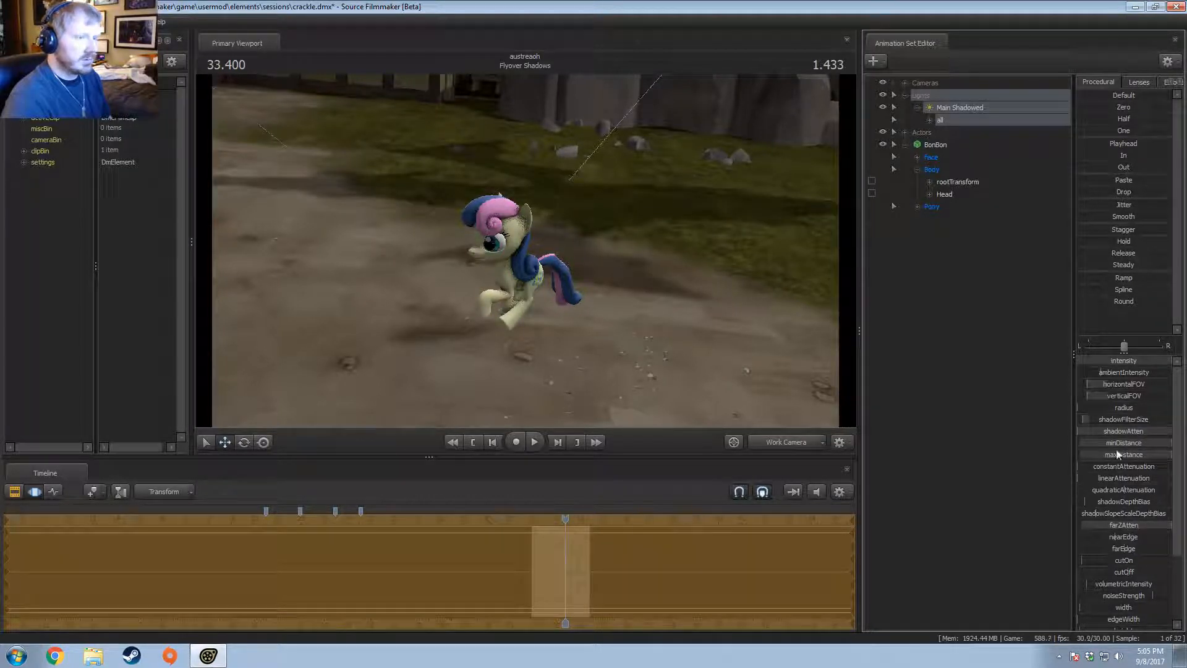
Step: Set the maximum of the light's minDistance range to 800 and raise minDistance to its upper limit
right_click(1117, 448)
left_click(1120, 461)
left_click(568, 320)
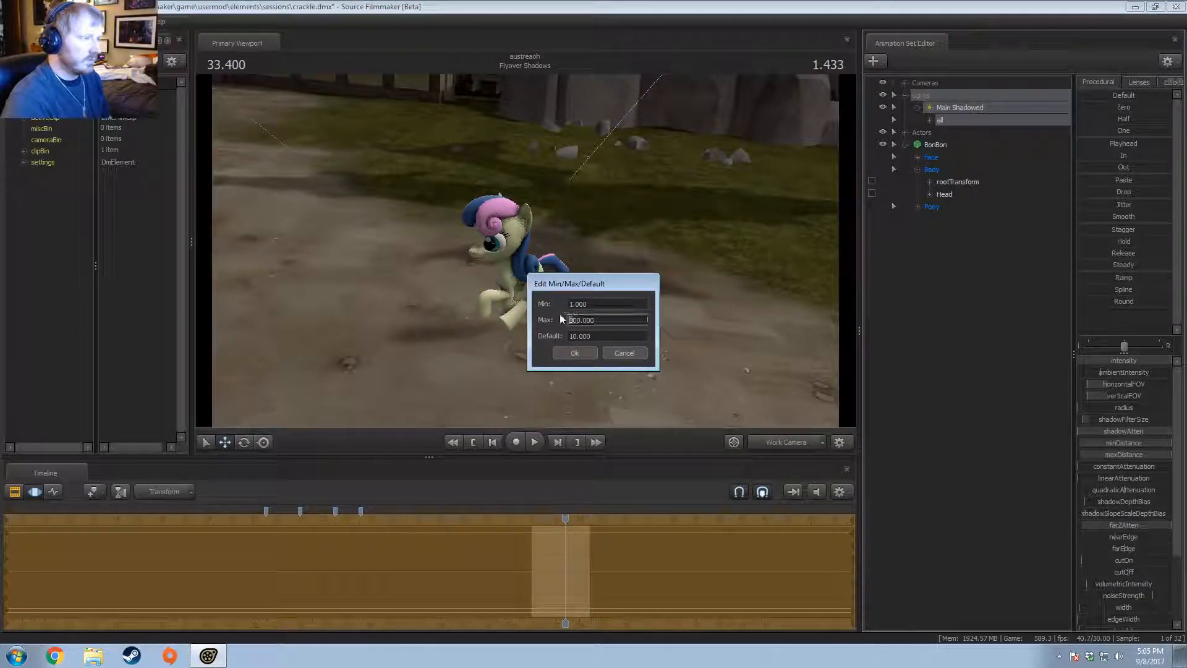
type("8")
key("Return")
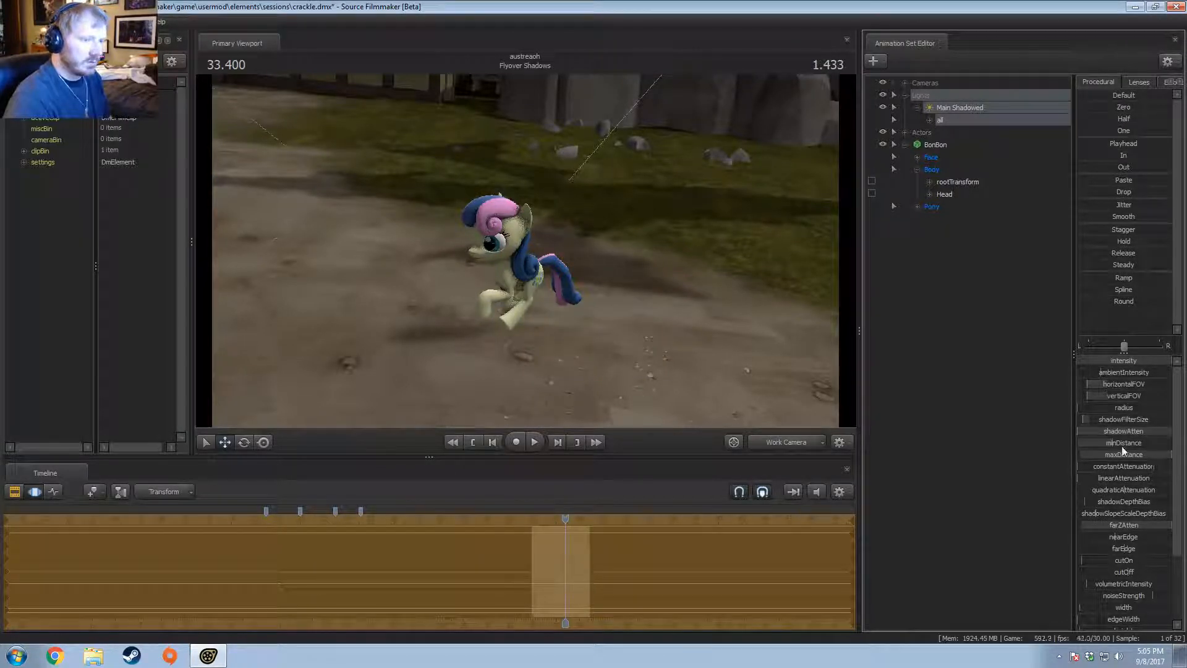
left_click_drag(1119, 445, 1170, 445)
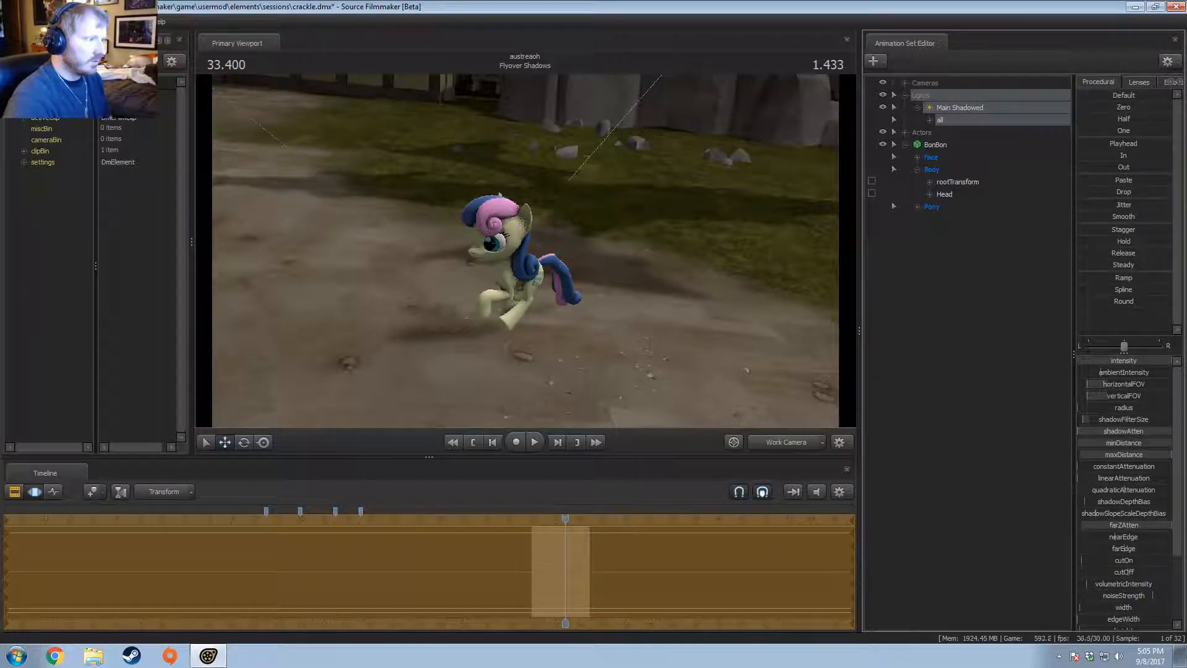
right_click(1120, 443)
left_click(524, 297)
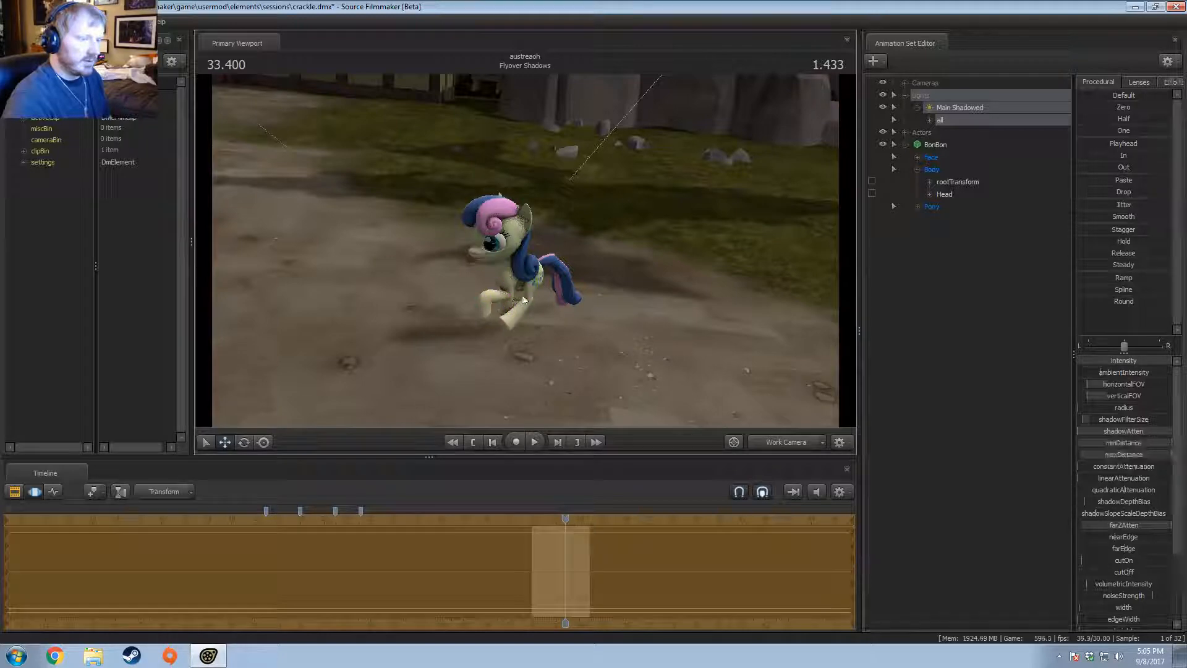
Step: Extend the maximum of the Main Shadowed light's minDistance range to 3000
key("s")
left_click_drag(594, 303, 668, 257)
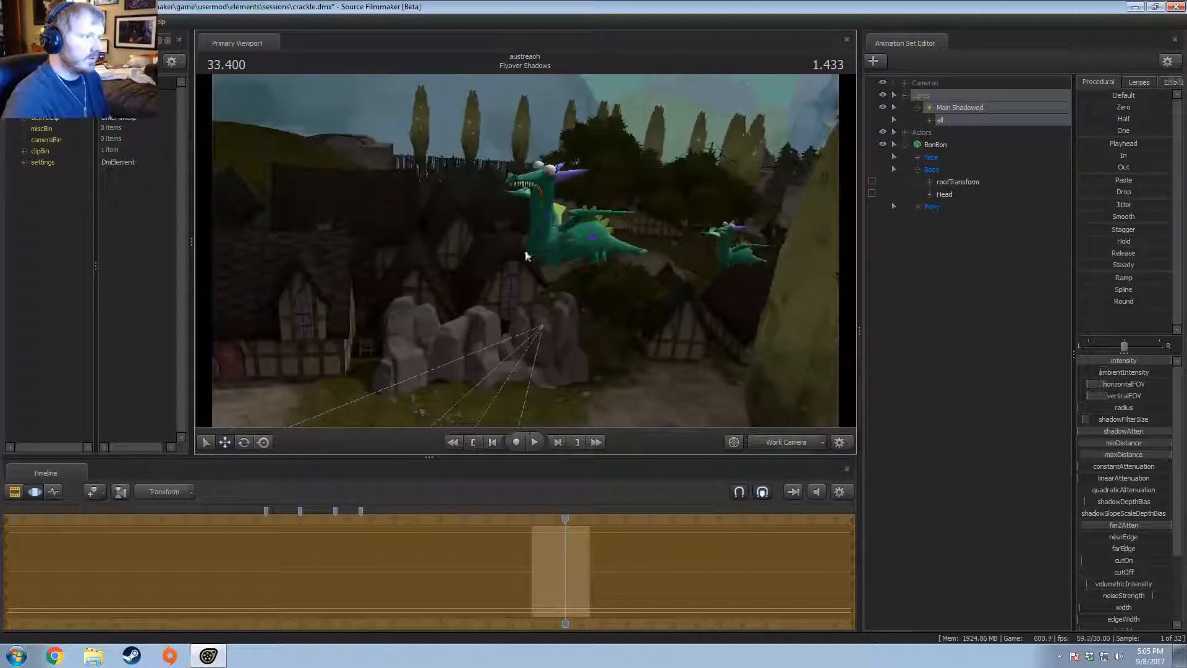
right_click(1151, 444)
left_click(1148, 453)
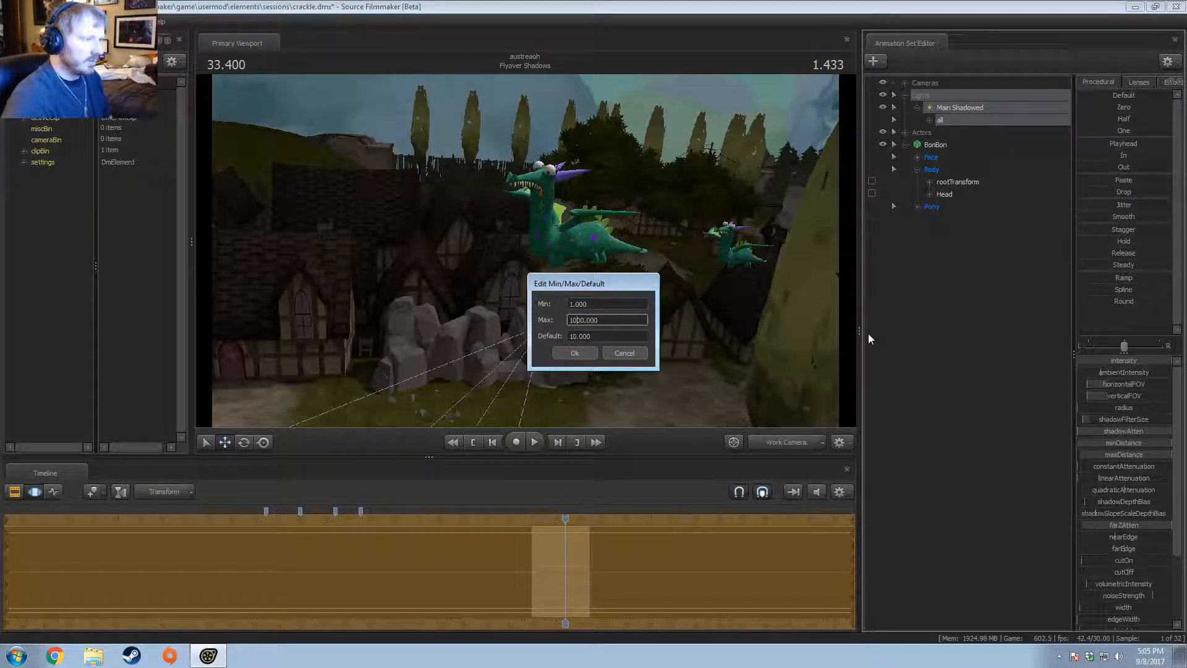
key("Return")
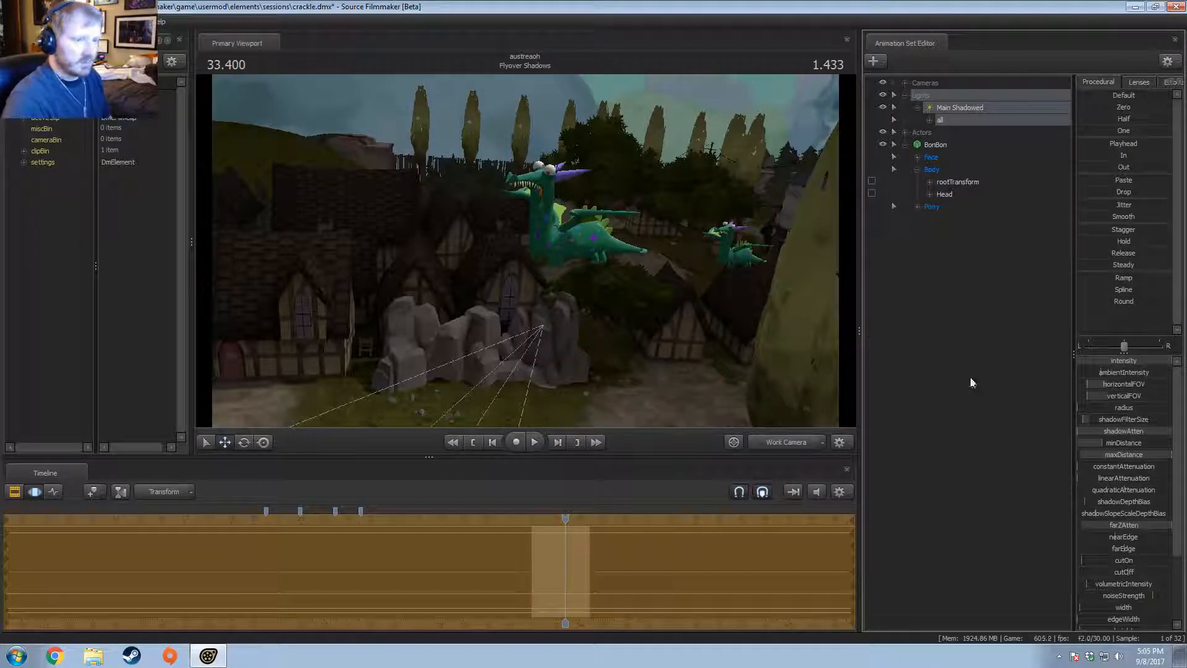
Step: Check the value range of the light's maxDistance without changing it
right_click(1148, 455)
left_click(1146, 463)
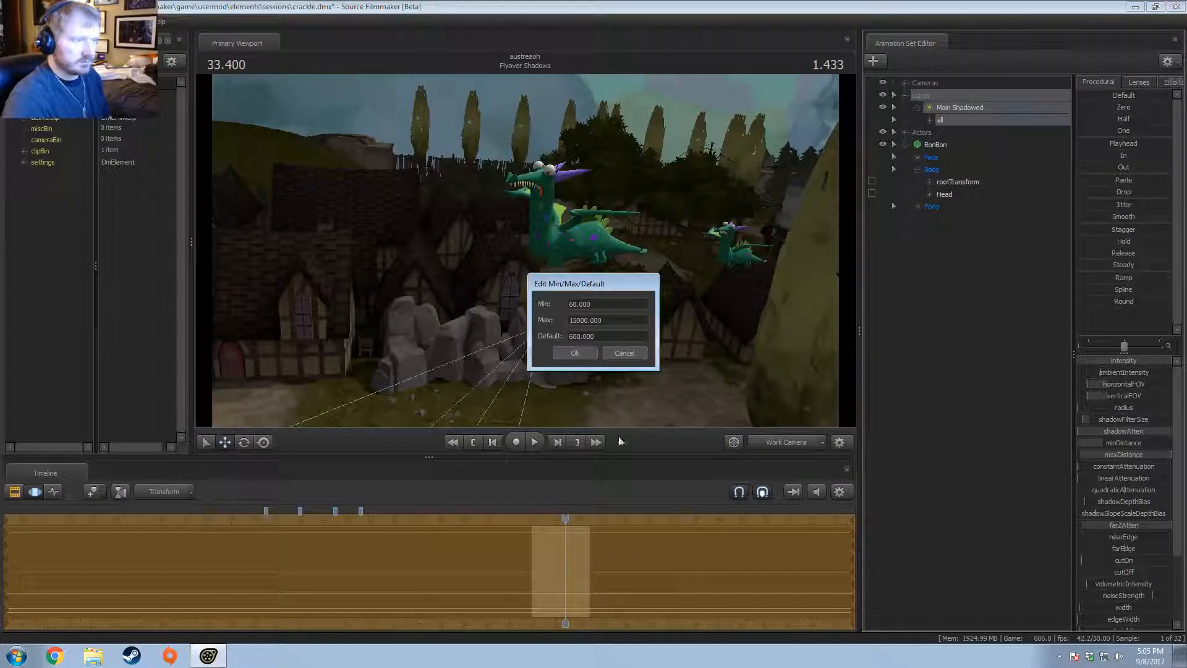
left_click(631, 351)
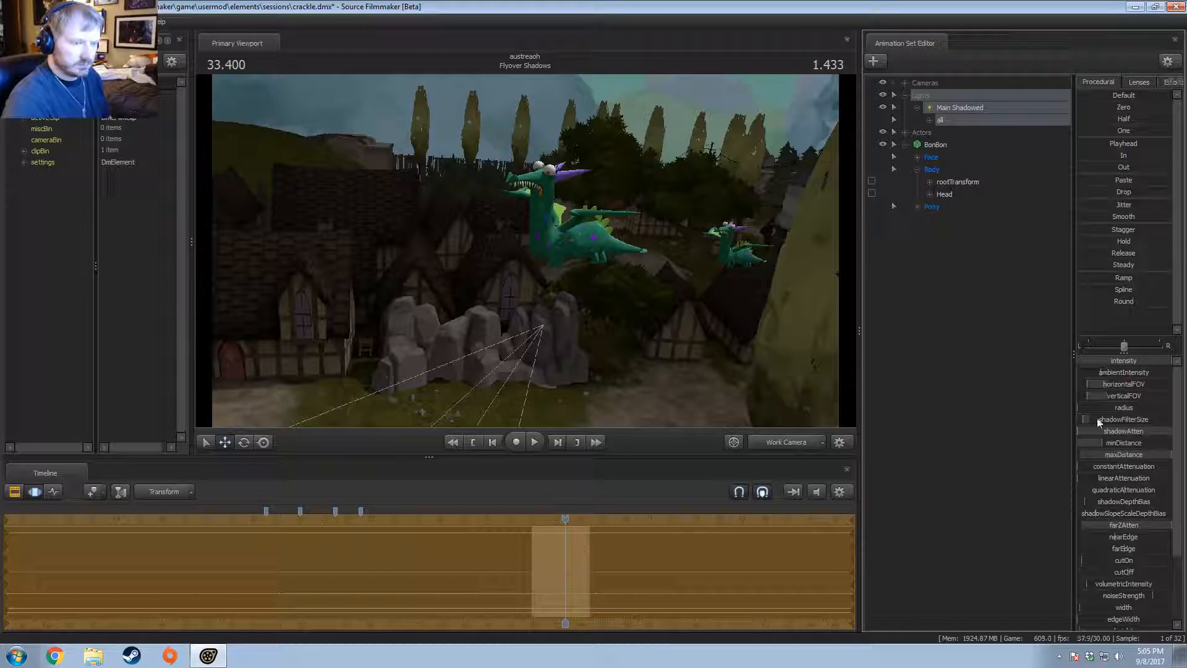
Step: Enable the light frustum for Main Shadowed and raise its minDistance to the top of its range
right_click(977, 121)
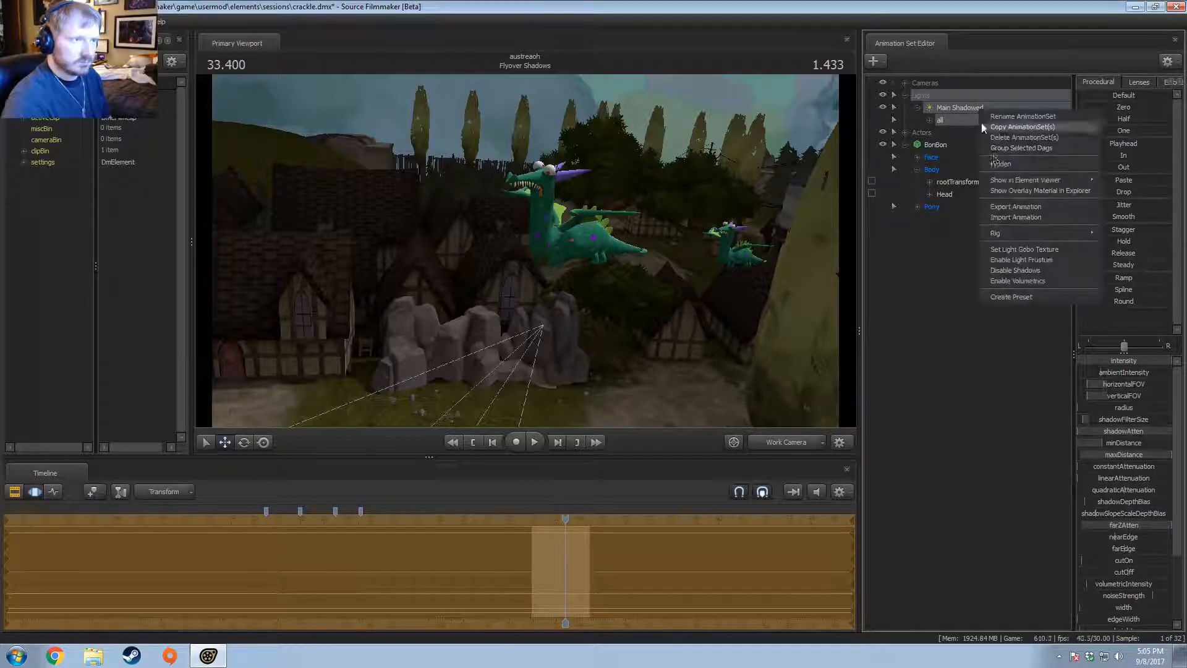
left_click(1026, 260)
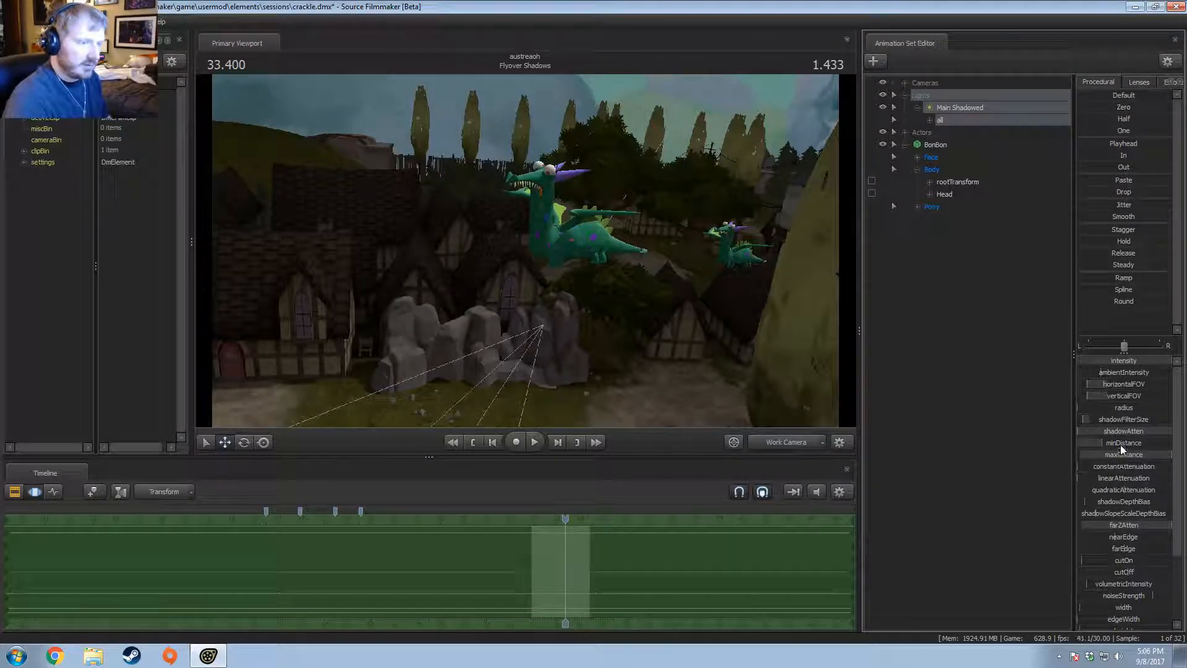
left_click_drag(1120, 444, 1134, 444)
left_click_drag(618, 260, 531, 250)
key("s")
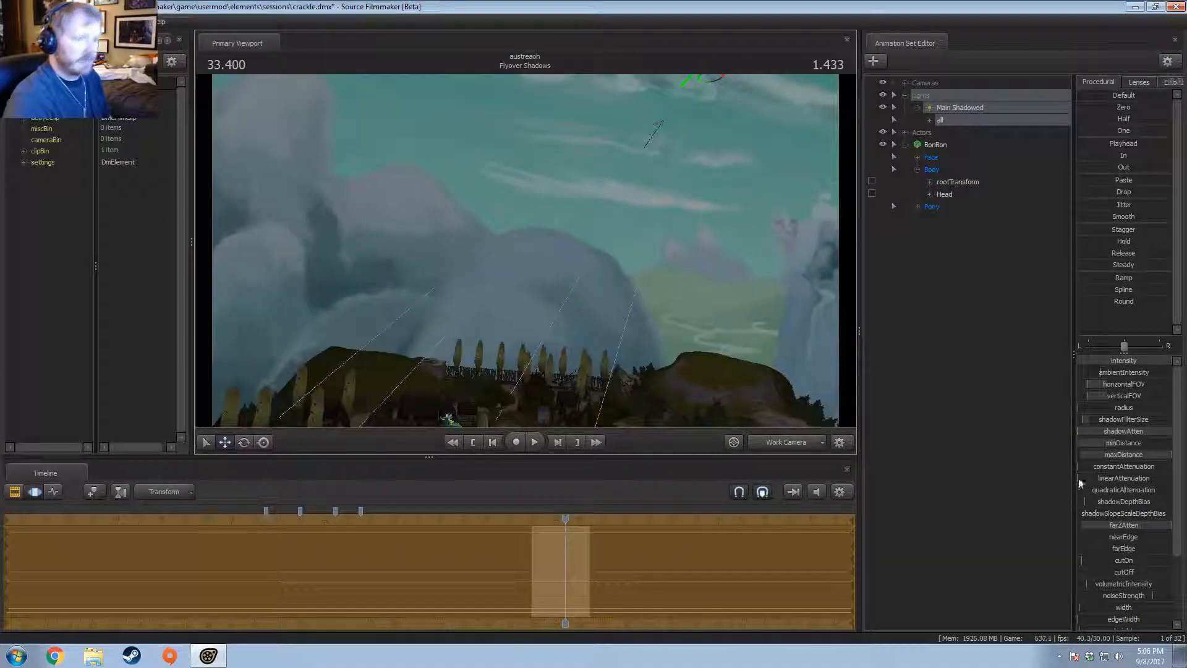
left_click_drag(1126, 444, 1171, 445)
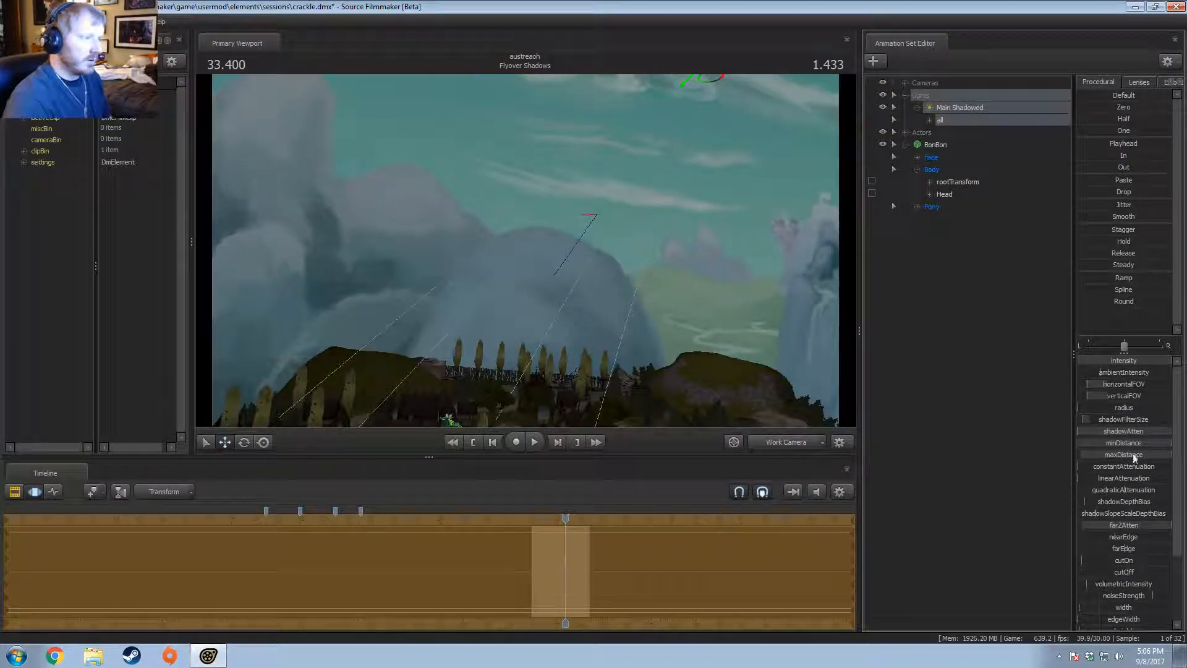
Step: Set the maximum of the minDistance range to 5000 and raise minDistance to that limit
right_click(1123, 440)
left_click(1132, 464)
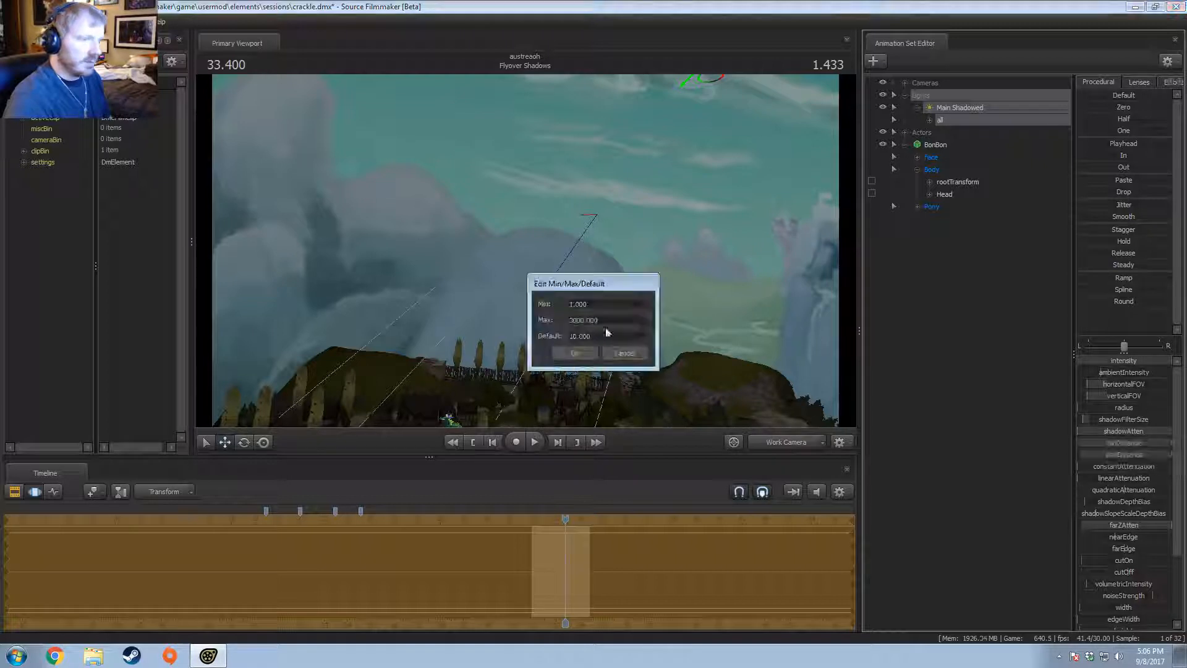
left_click(570, 319)
type("5")
key("Return")
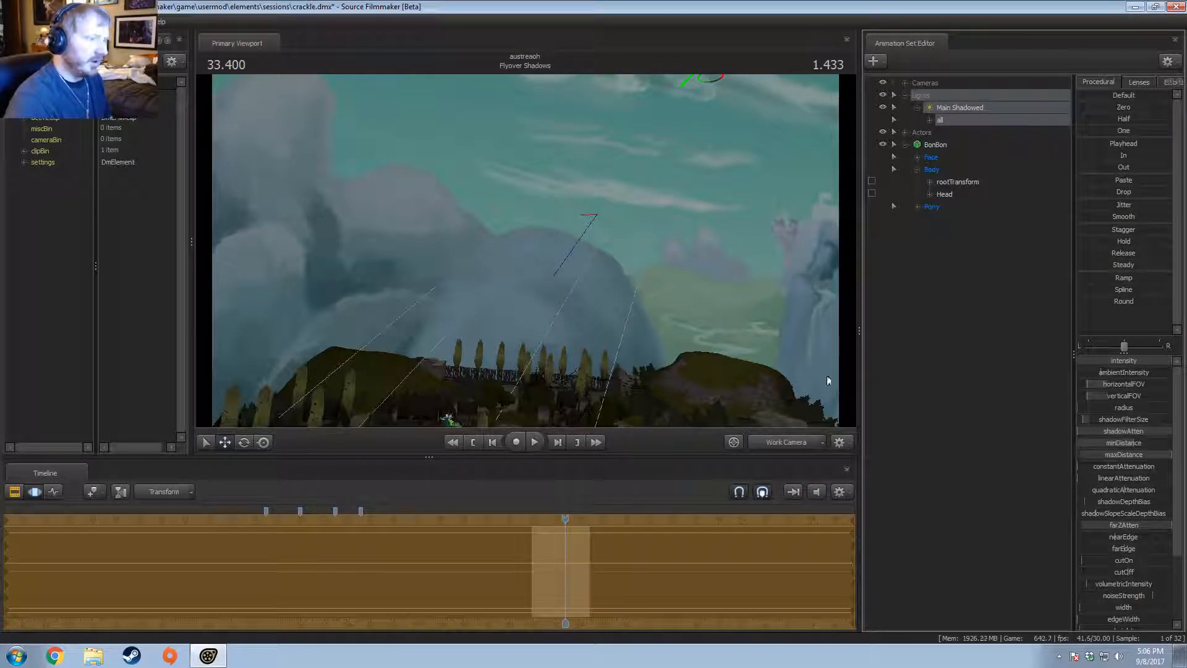
left_click_drag(1133, 443, 1172, 442)
Step: Compare the whole village scene with viewport lighting turned off and back on
left_click_drag(527, 336, 579, 296)
right_click(596, 201)
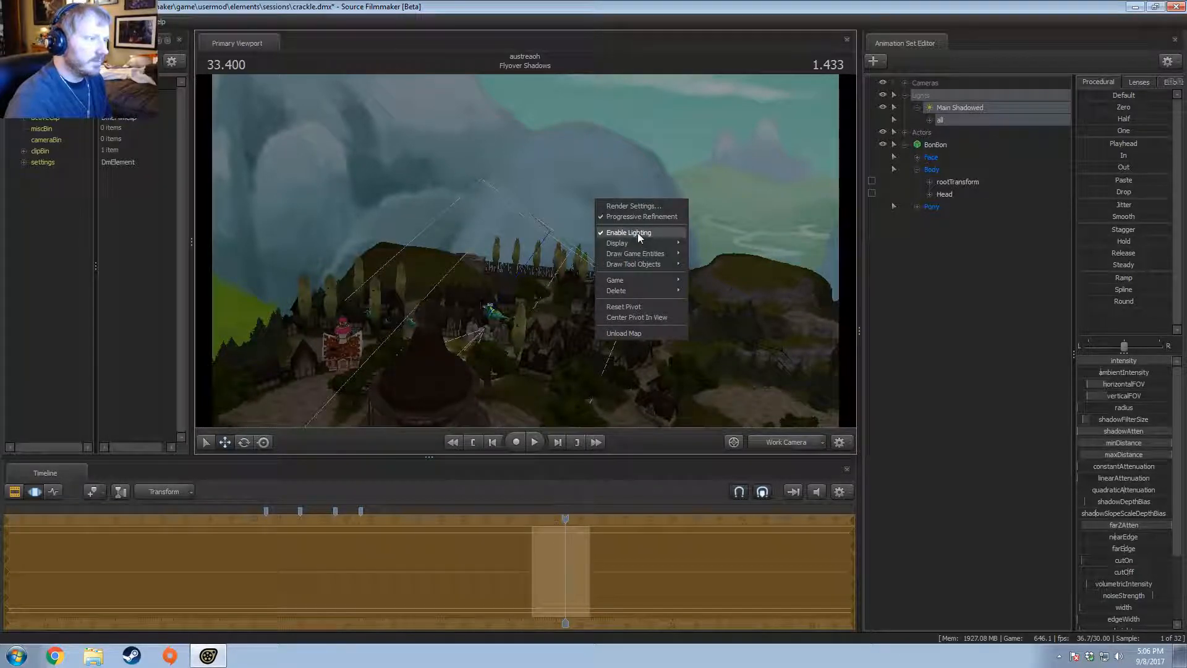
left_click(638, 235)
right_click(645, 231)
left_click(672, 263)
left_click_drag(468, 226, 378, 226)
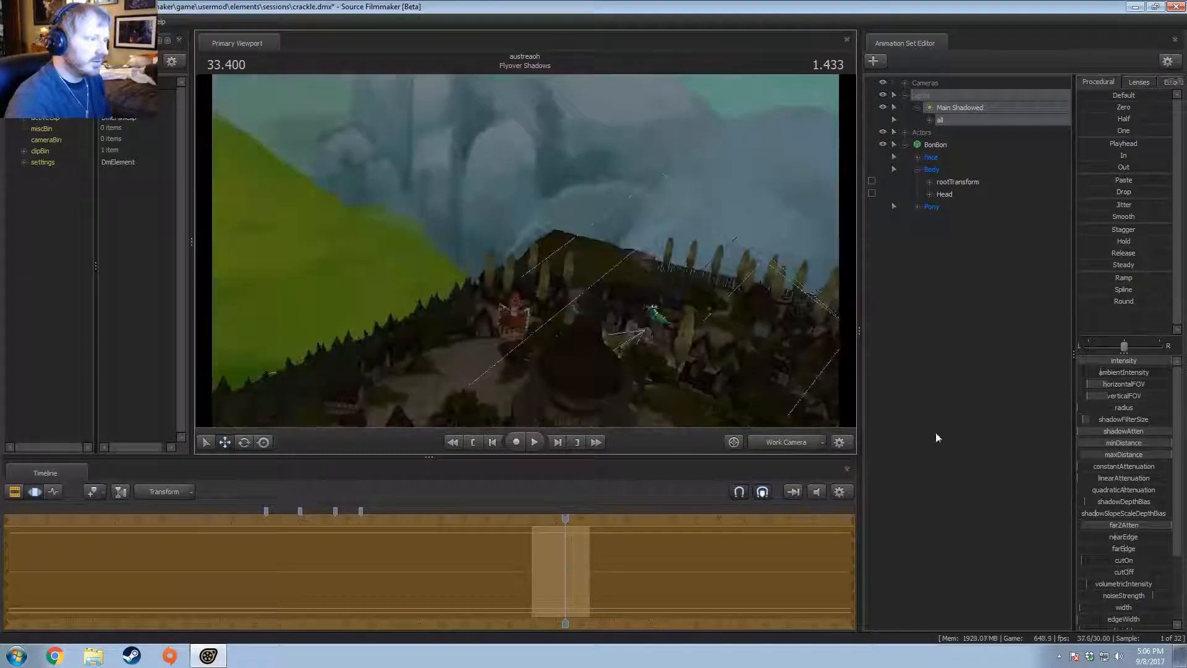
Step: Inspect BonBon at ground level, play the shot through camera1 to check the passing shadows, and return the playhead to 1.000
key("w")
left_click_drag(525, 251, 579, 334)
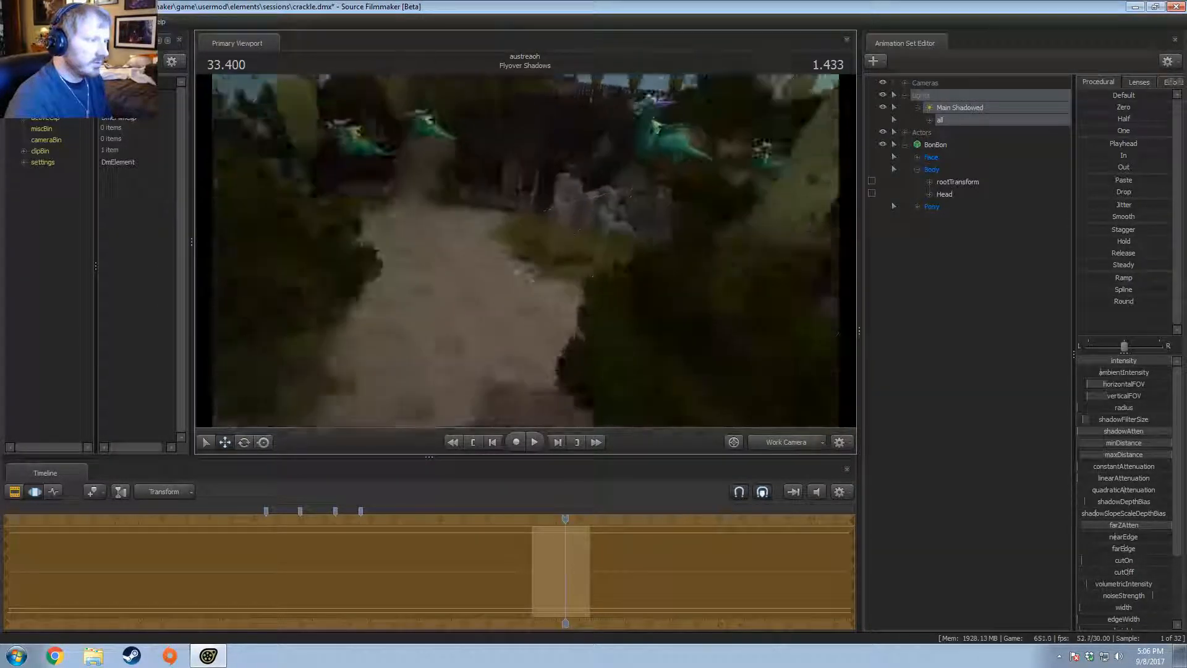
mouse_move(634, 283)
left_mouse_down()
mouse_move(652, 303)
mouse_move(634, 283)
left_mouse_up()
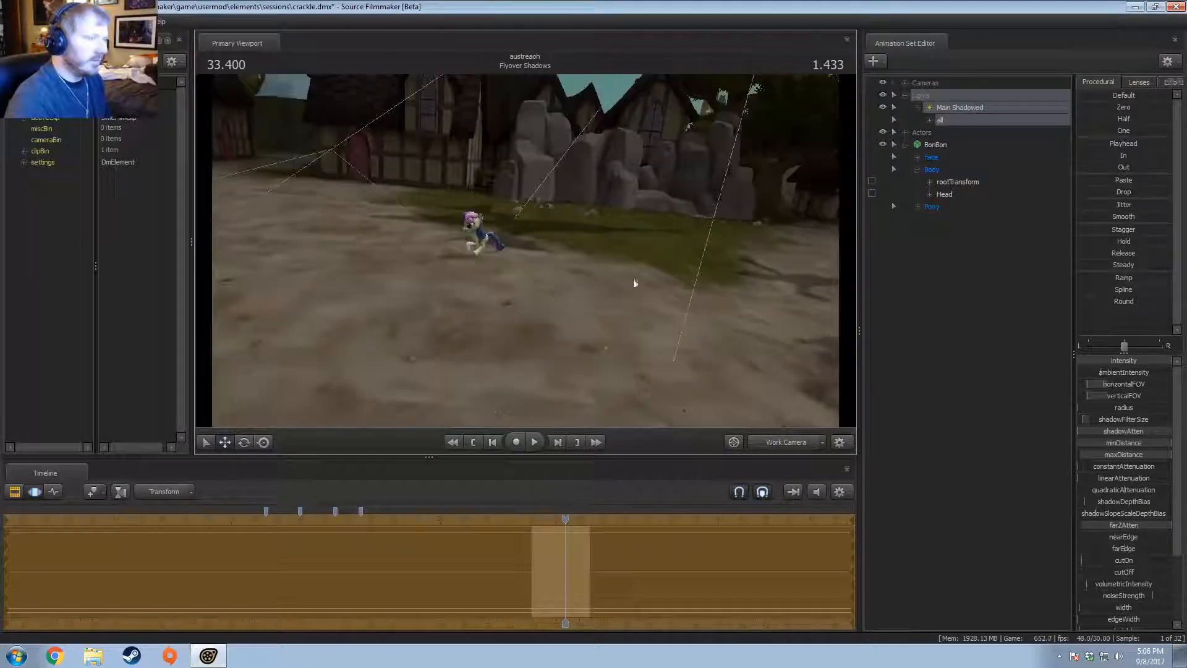
left_click(789, 444)
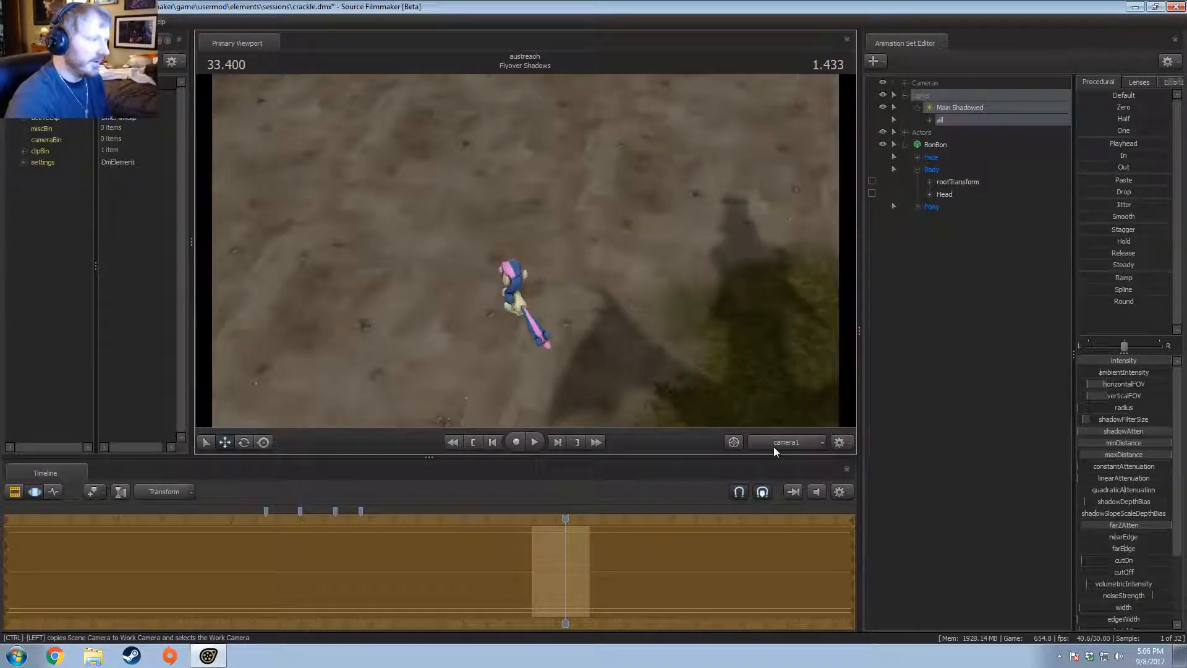
key("Escape")
key("space")
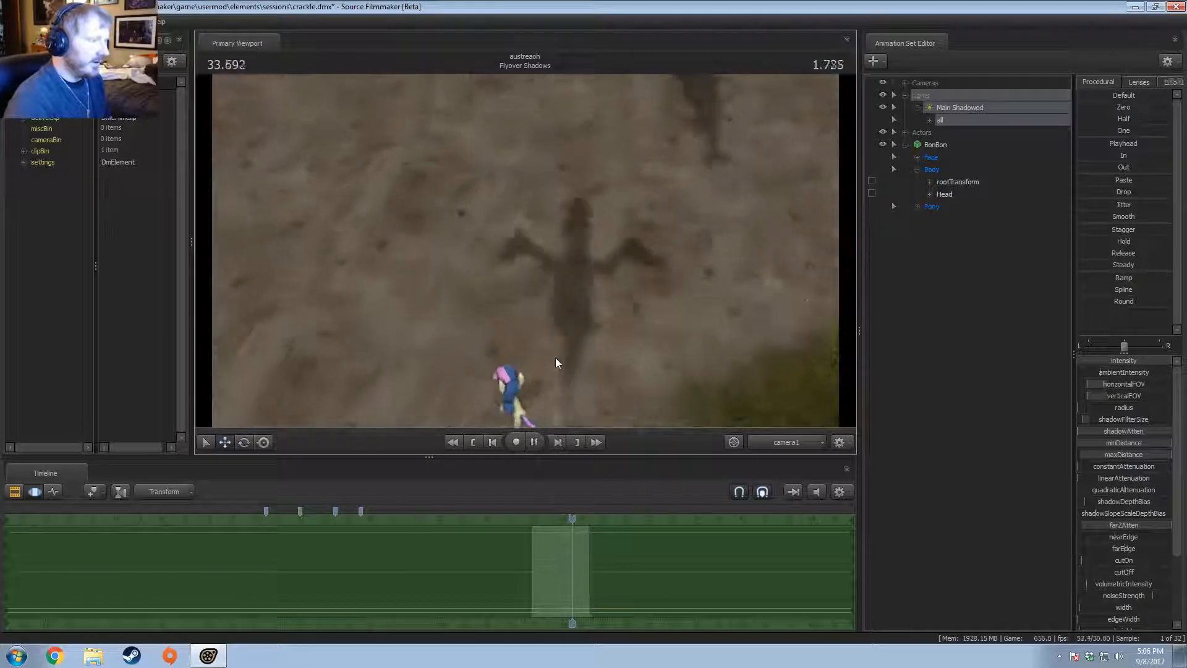
key("space")
left_click_drag(572, 519, 556, 518)
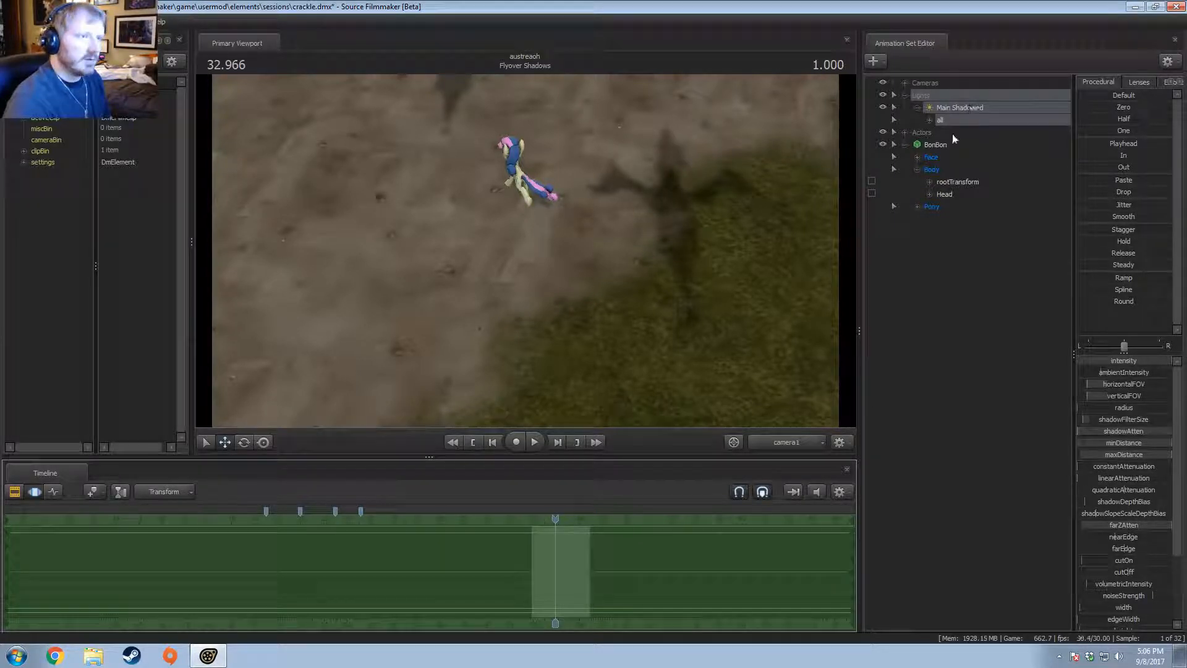
Step: Select BonBon, copy camera1's view to the Work Camera, and frame the pony up close with its motion data shown in the timeline
left_click(936, 145)
key("F2")
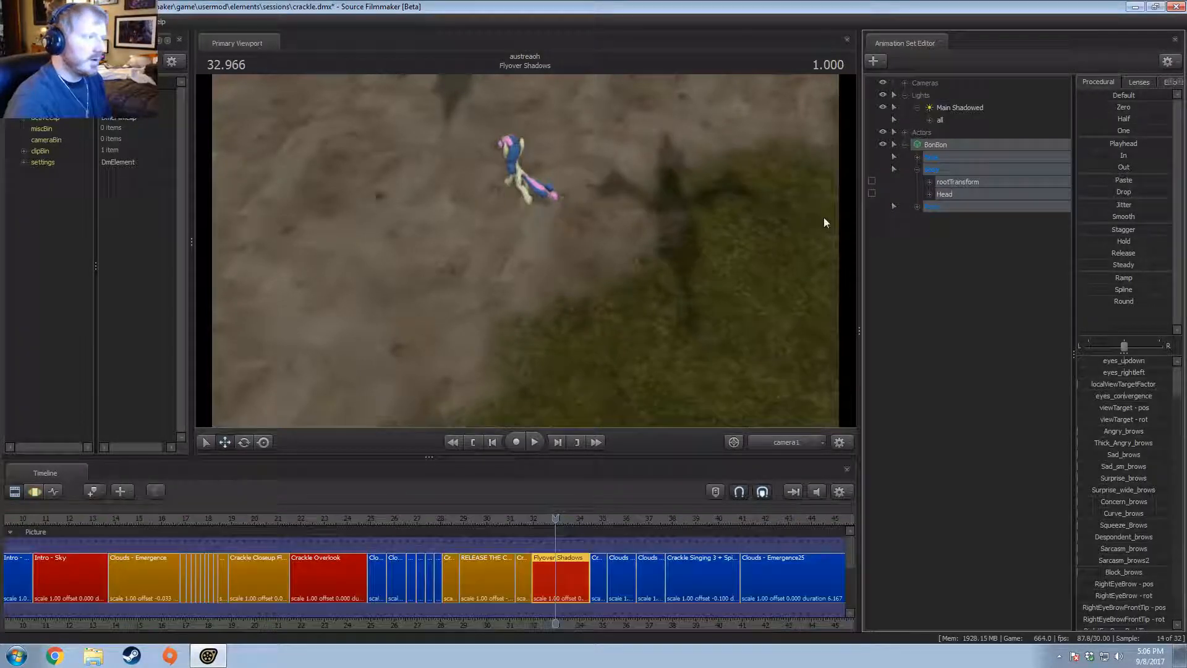
left_click(778, 441, "ctrl")
left_click_drag(729, 384, 699, 306)
key("w")
key("w")
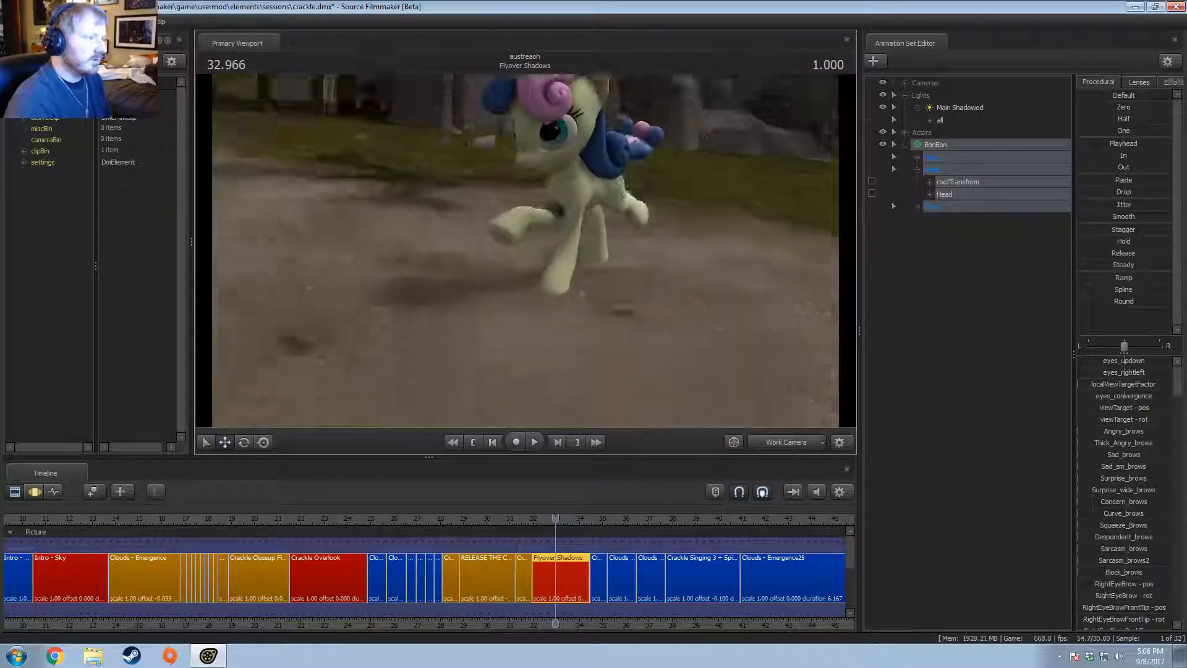
left_click_drag(556, 306, 572, 266)
key("F3")
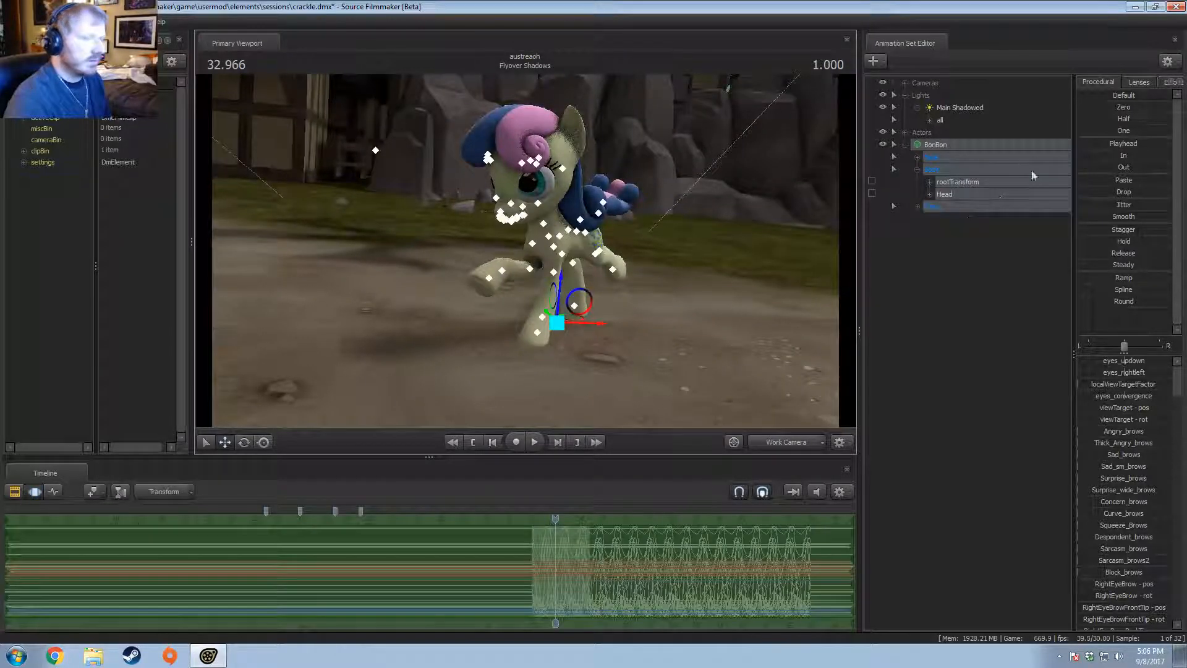
Step: Collapse BonBon's controls and create an animation set for the new model enchanced_ponies\vn_carrottop_enh.mdl, filtering the models by "carrot"
left_click(905, 145)
right_click(934, 212)
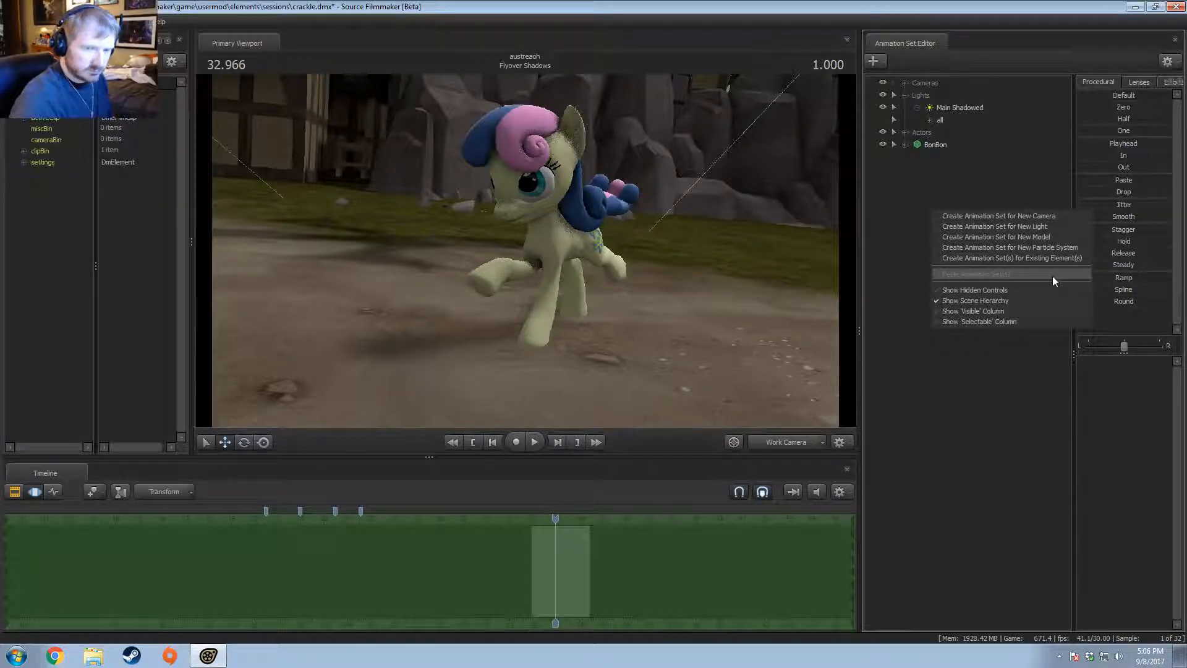
left_click(1022, 418)
right_click(912, 203)
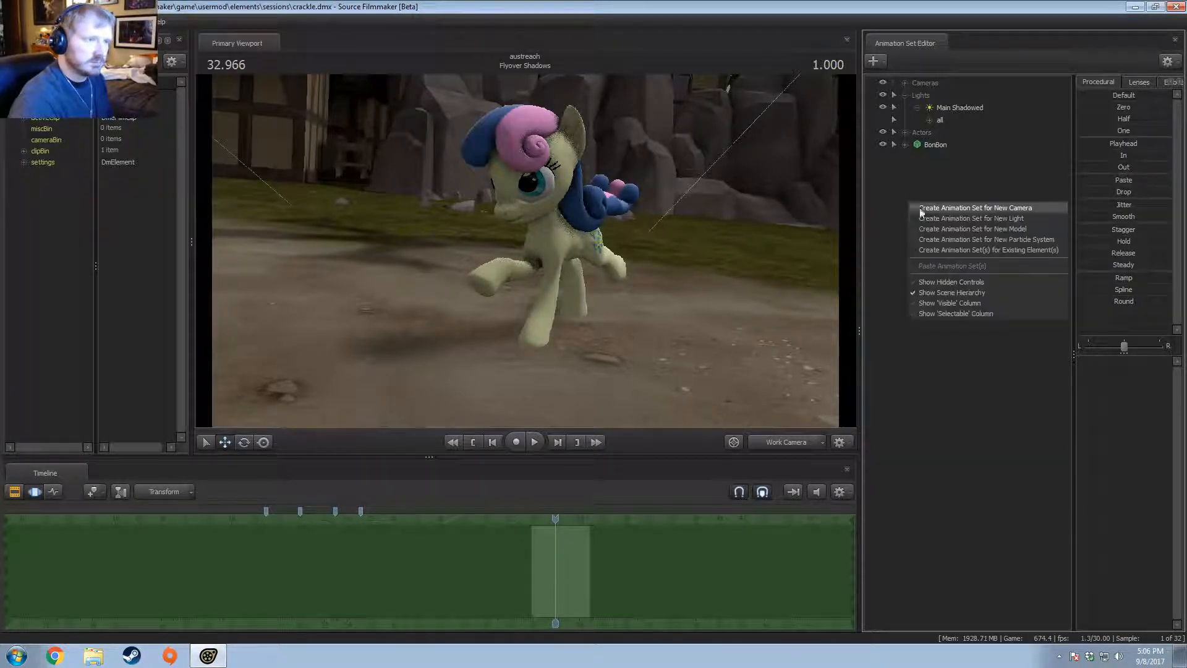
left_click(963, 229)
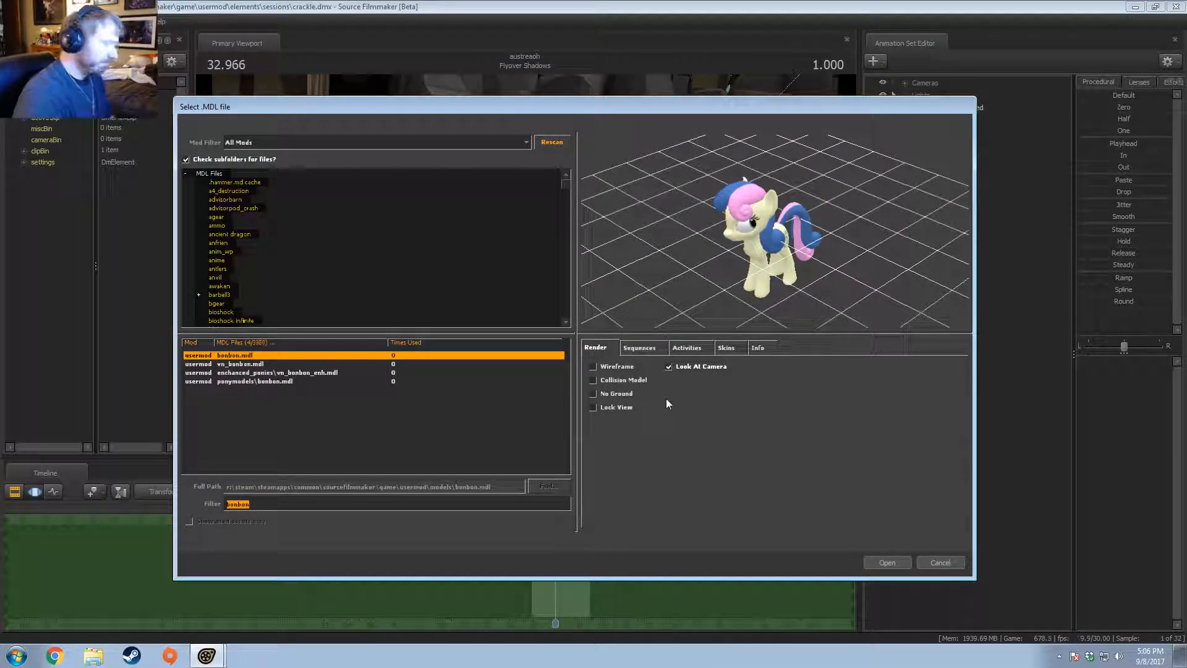
type("c")
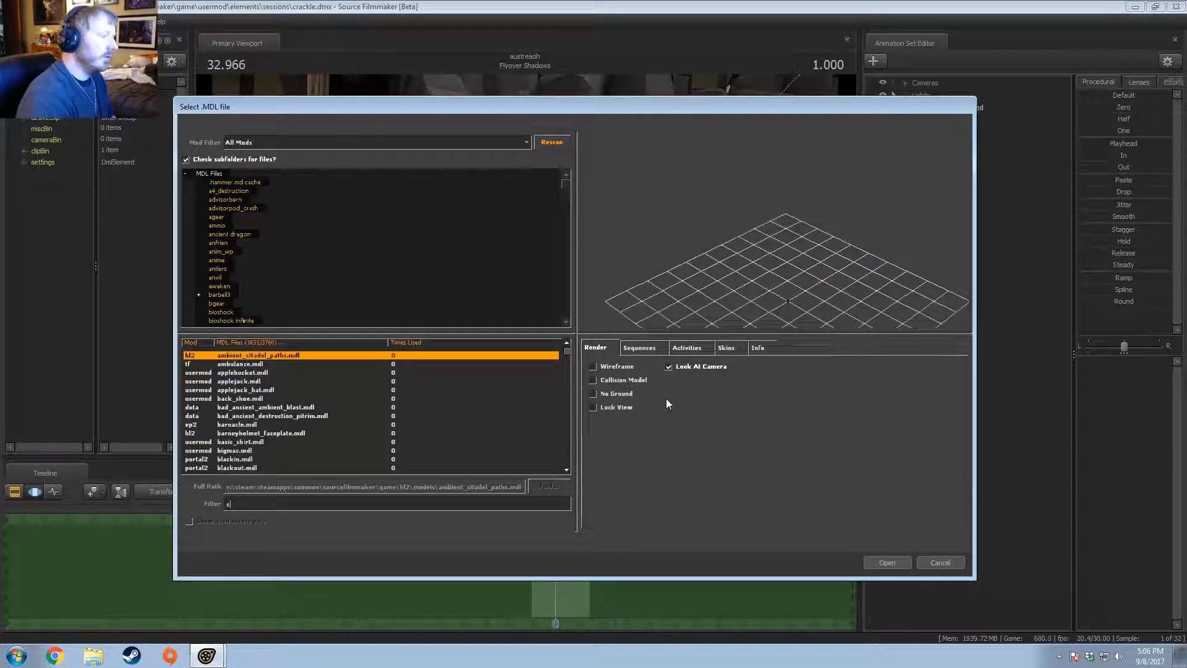
type("arrot")
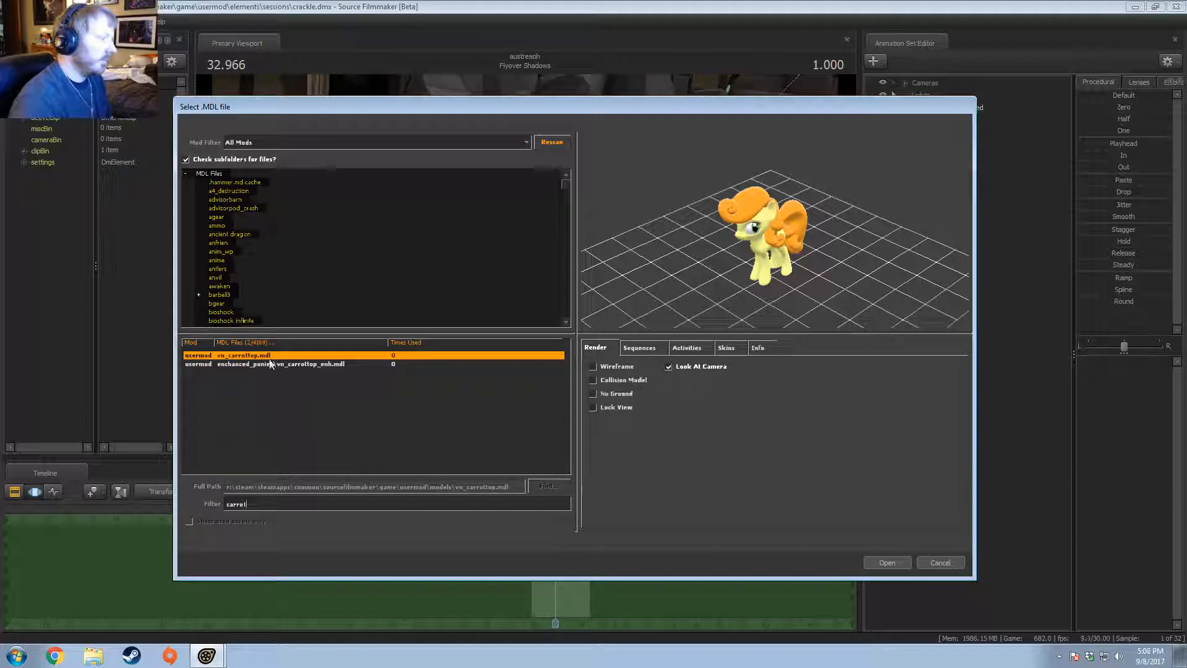
left_click(264, 364)
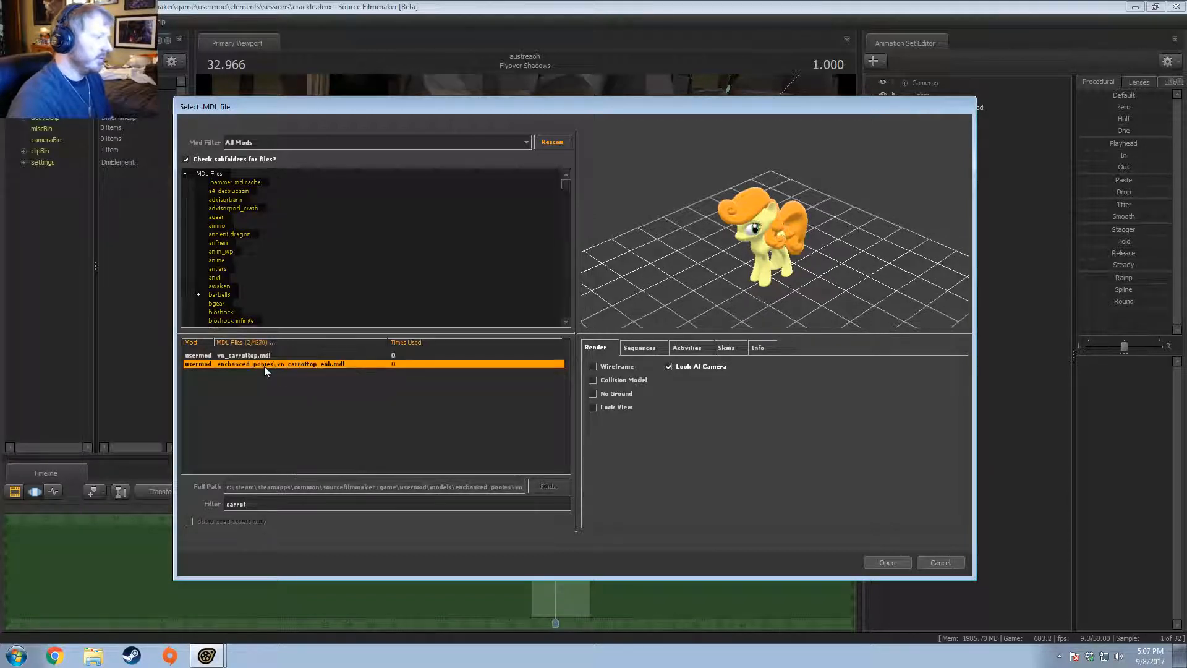
left_click(884, 563)
Step: Copy BonBon's running animation onto vn_carrottop_enh1 and check the two overlapping ponies from the side
left_click(922, 147)
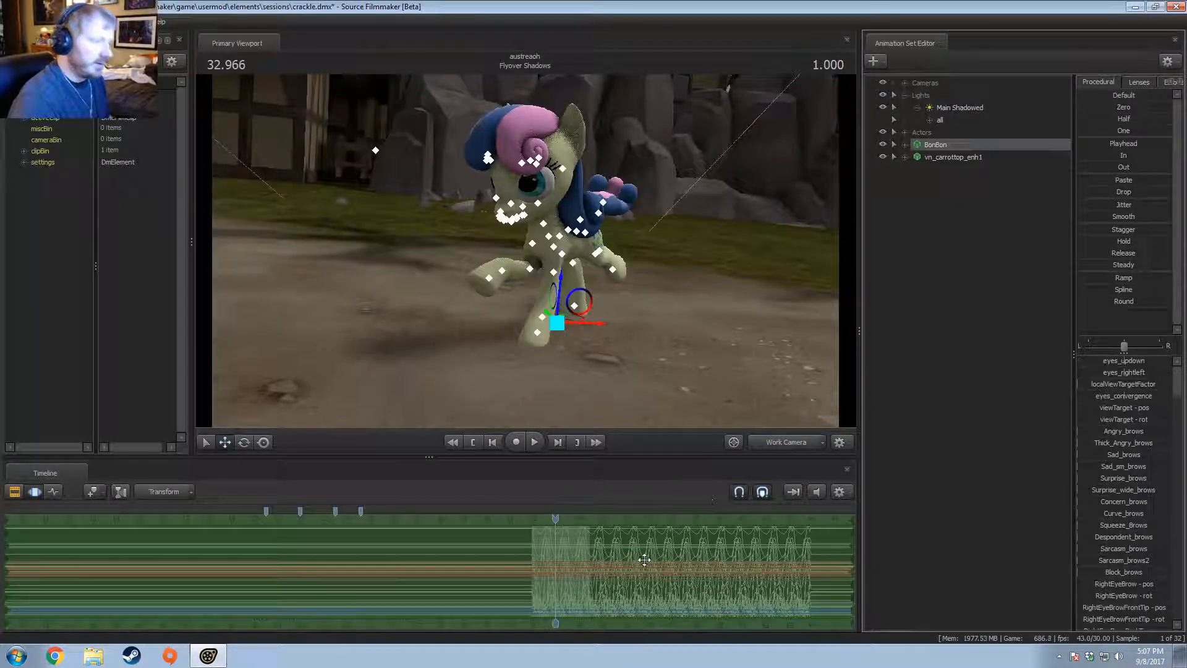
left_click(950, 158)
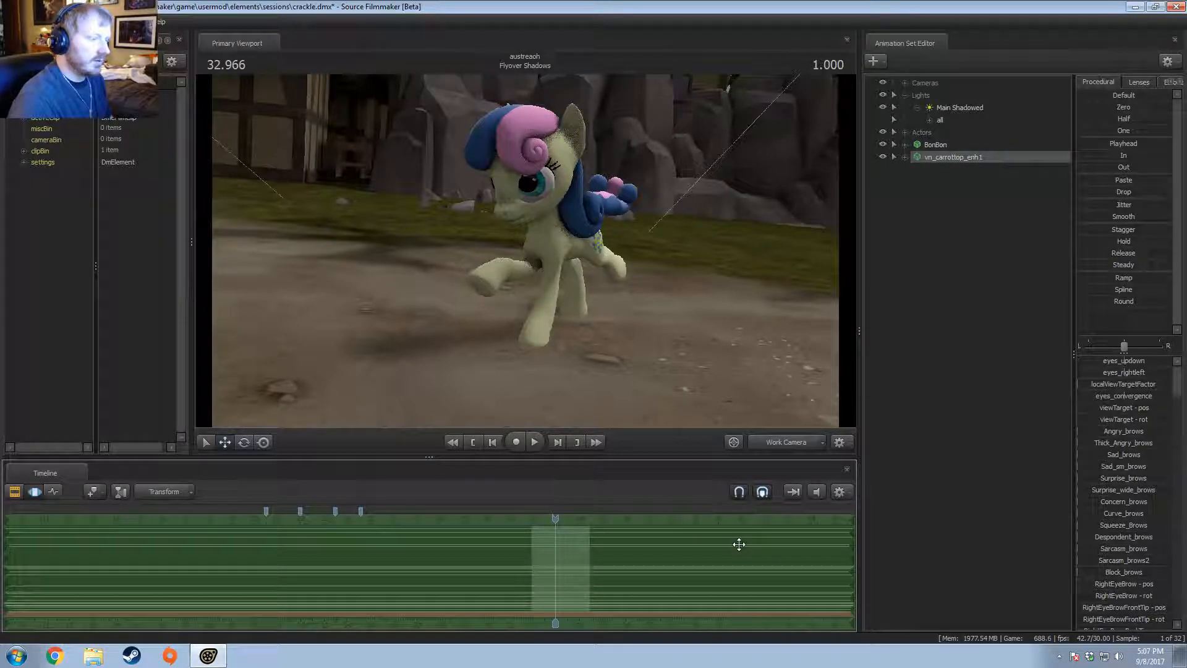
key("ctrl+v")
key("Return")
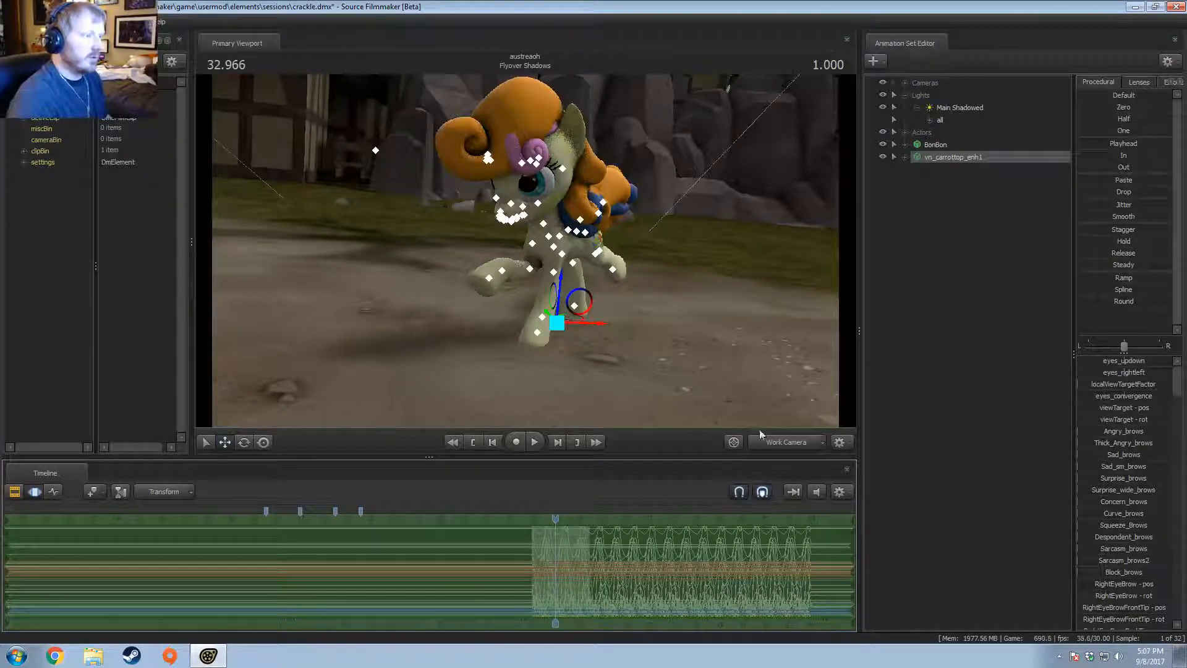
left_click_drag(714, 336, 674, 336, "alt")
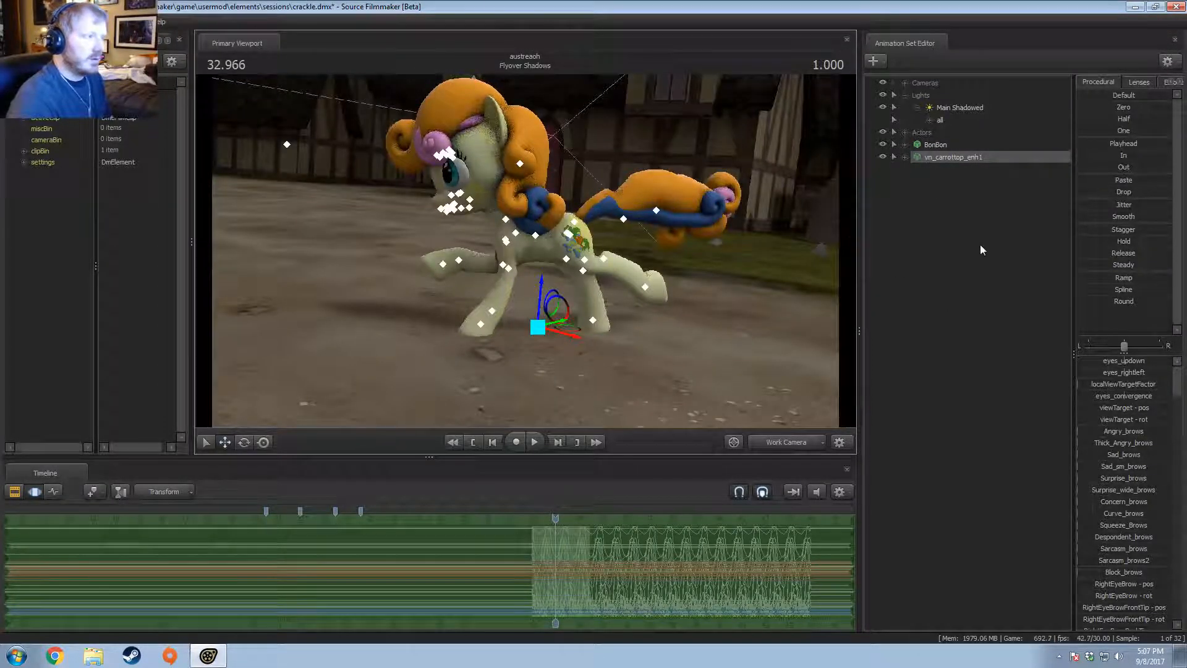
Step: Open the model selection for another new animation set, switch to Chrome, and load the DeviantArt profile page
right_click(983, 247)
left_click(1014, 273)
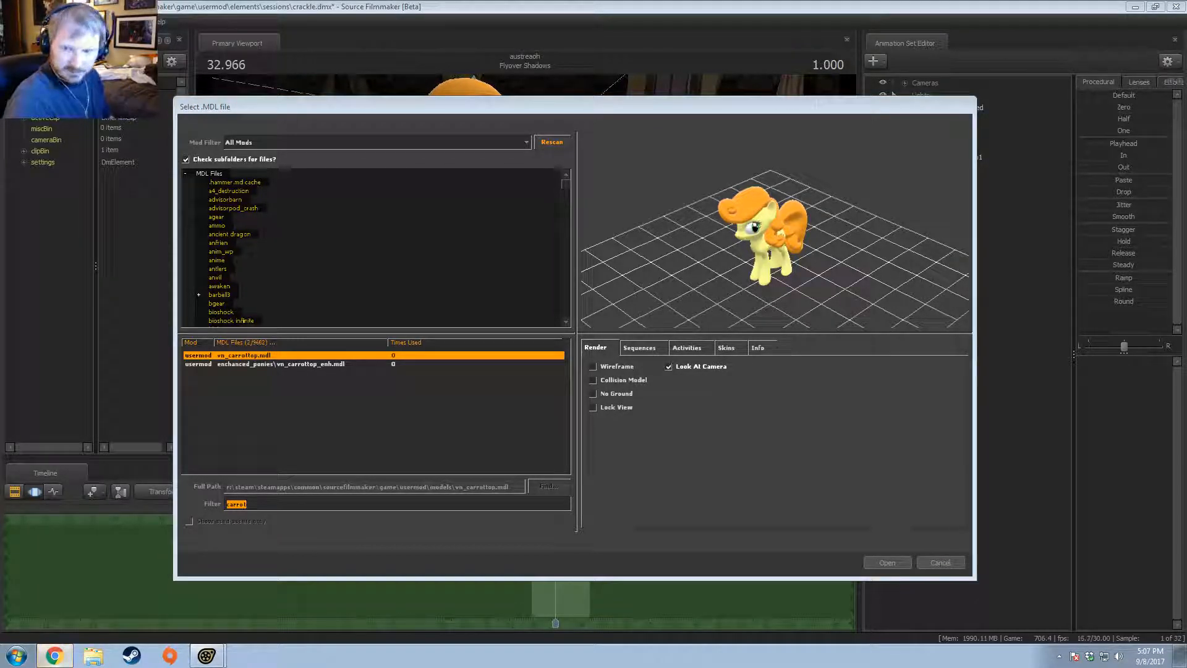
left_click(55, 655)
left_click(437, 198)
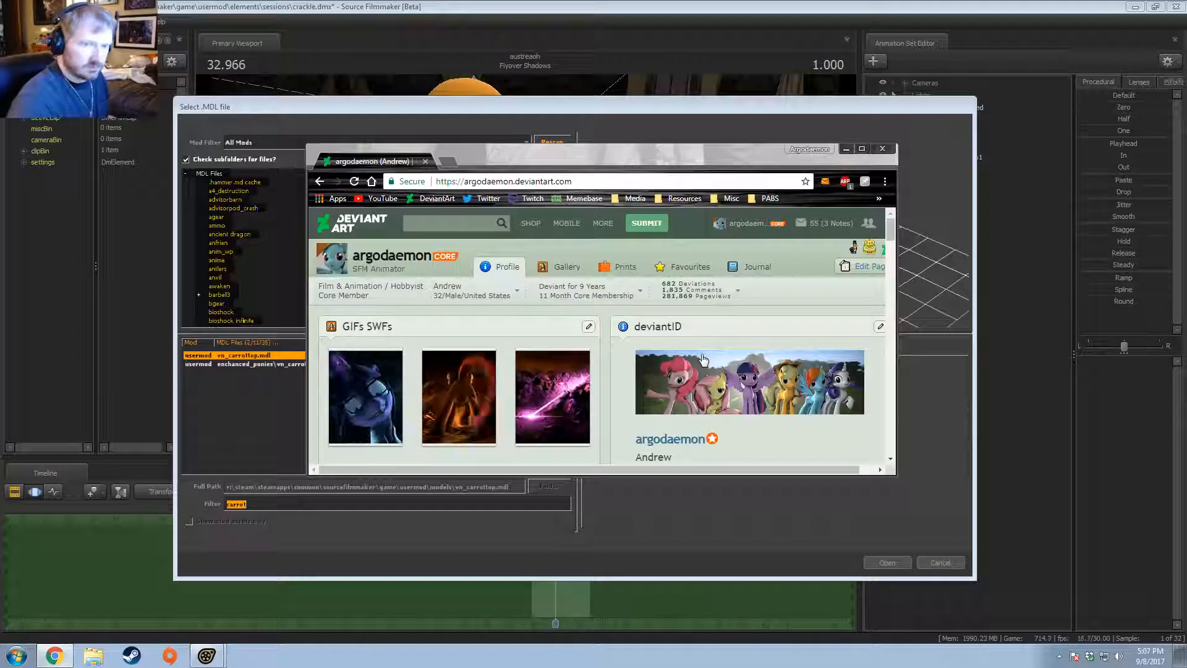
Step: Enlarge the browser window, open a GIF artwork from the profile, and go to the SFM-Ponies group featuring it
scroll(704, 359, "down", 2)
scroll(708, 321, "up", 2)
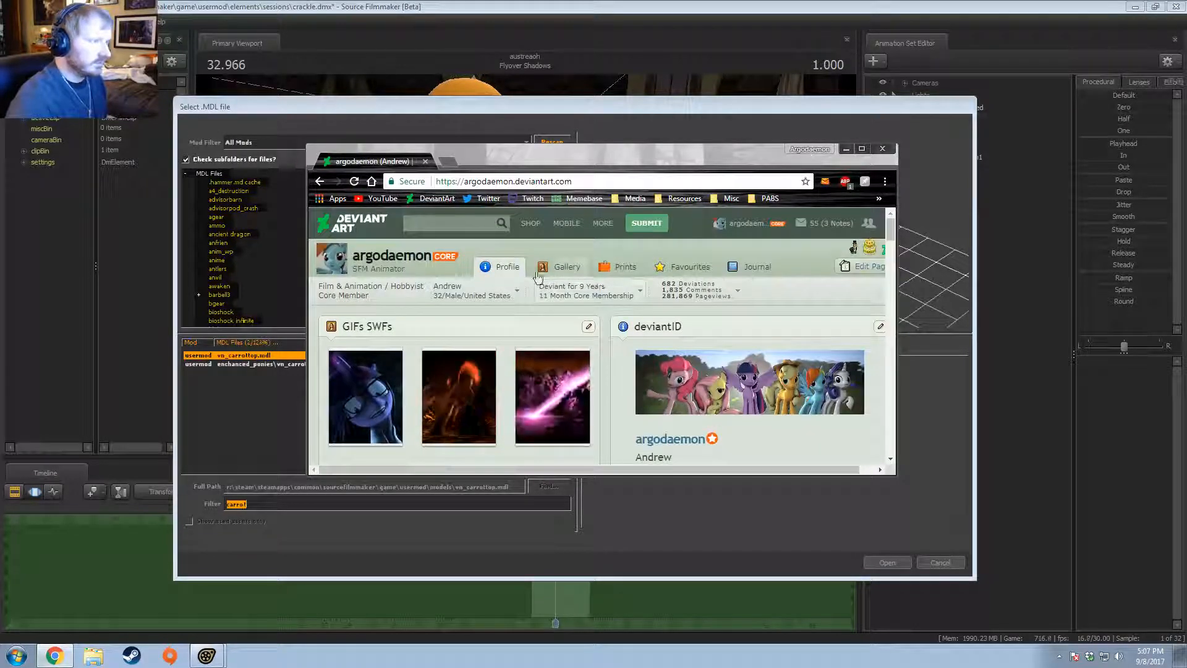
left_click_drag(713, 161, 373, 0)
left_click(411, 244)
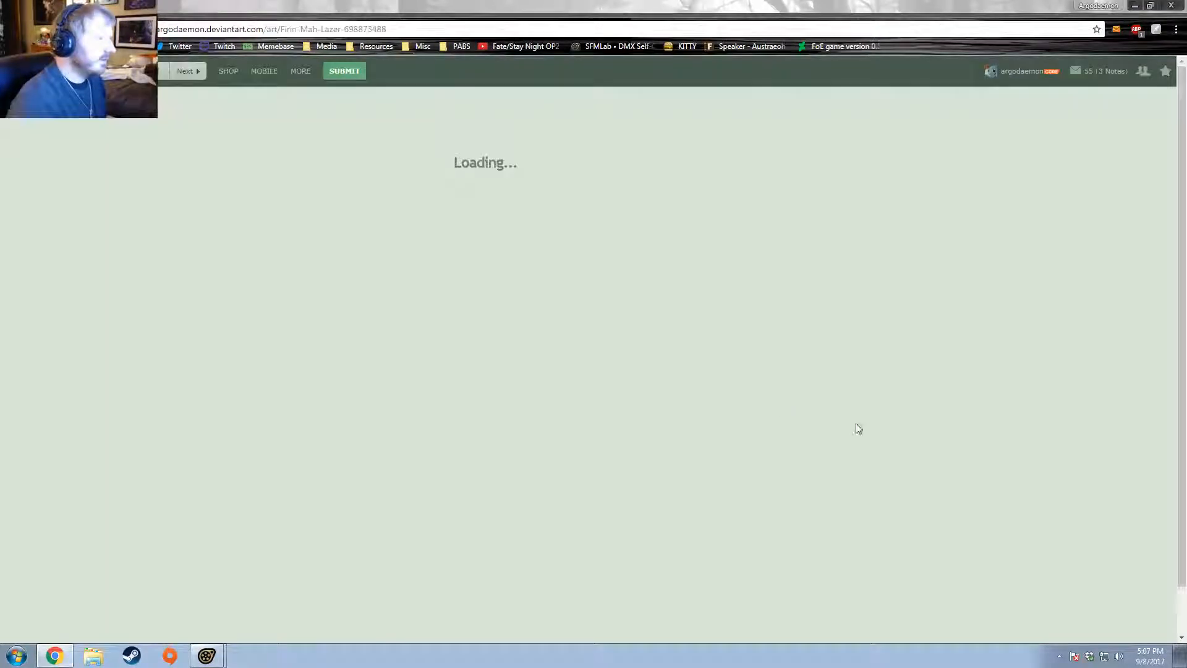
scroll(963, 506, "down", 10)
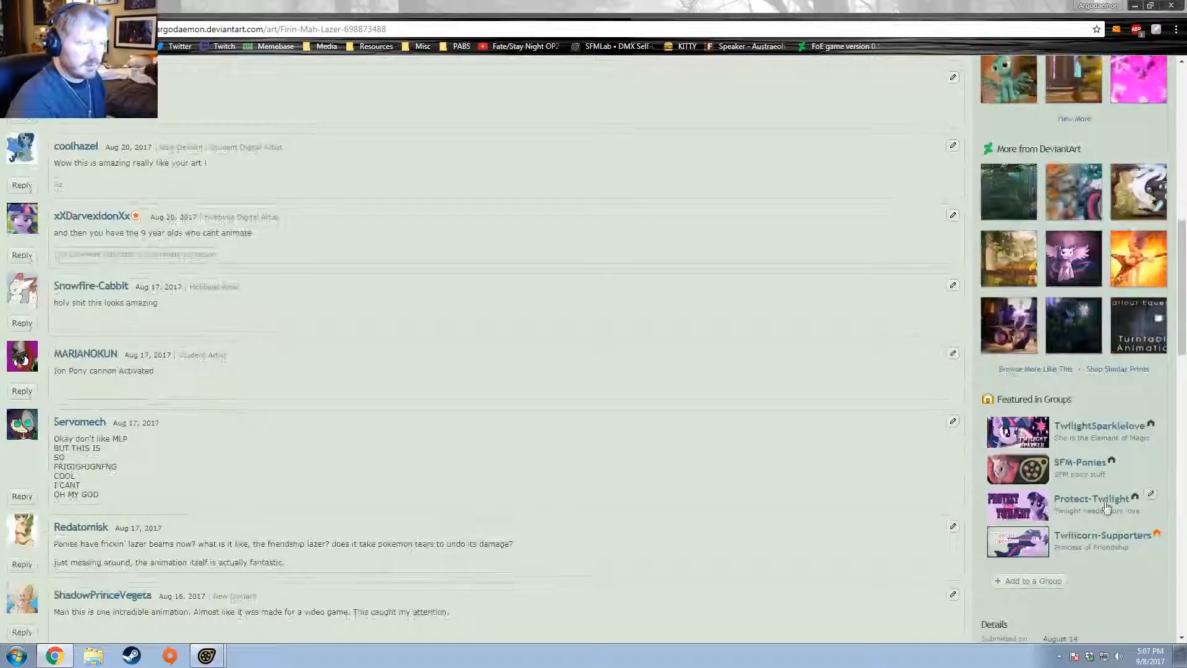
left_click(1084, 472)
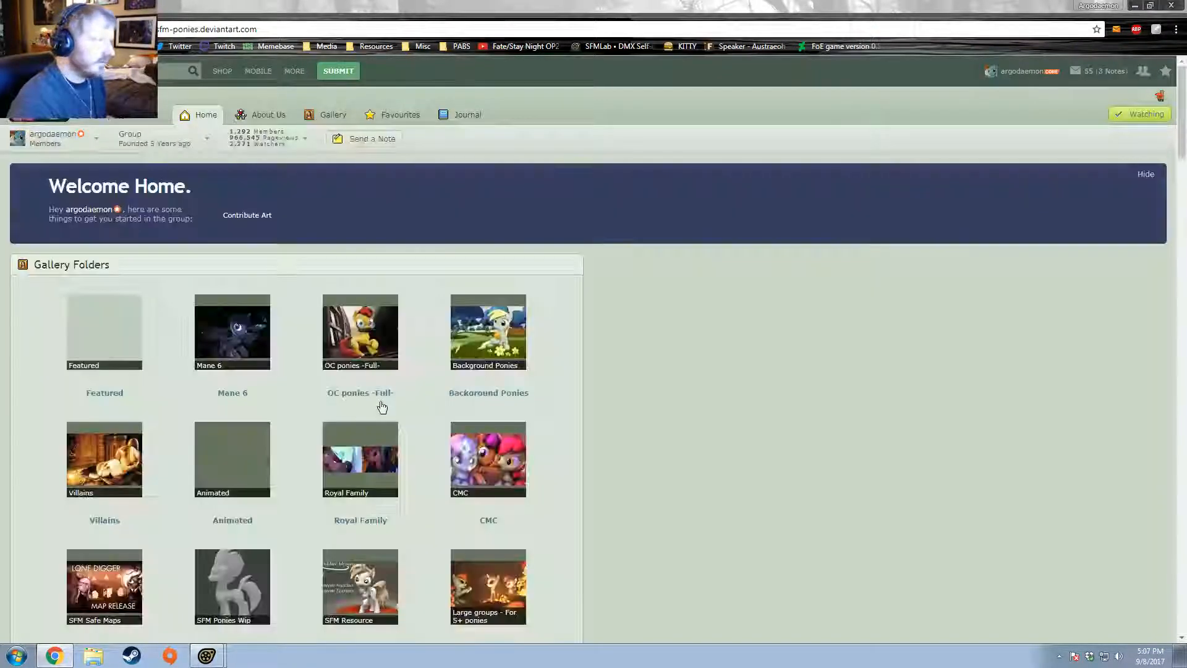
Step: Look through the group's SFM Animation Resources gallery for downloadable pony animations
scroll(368, 402, "down", 8)
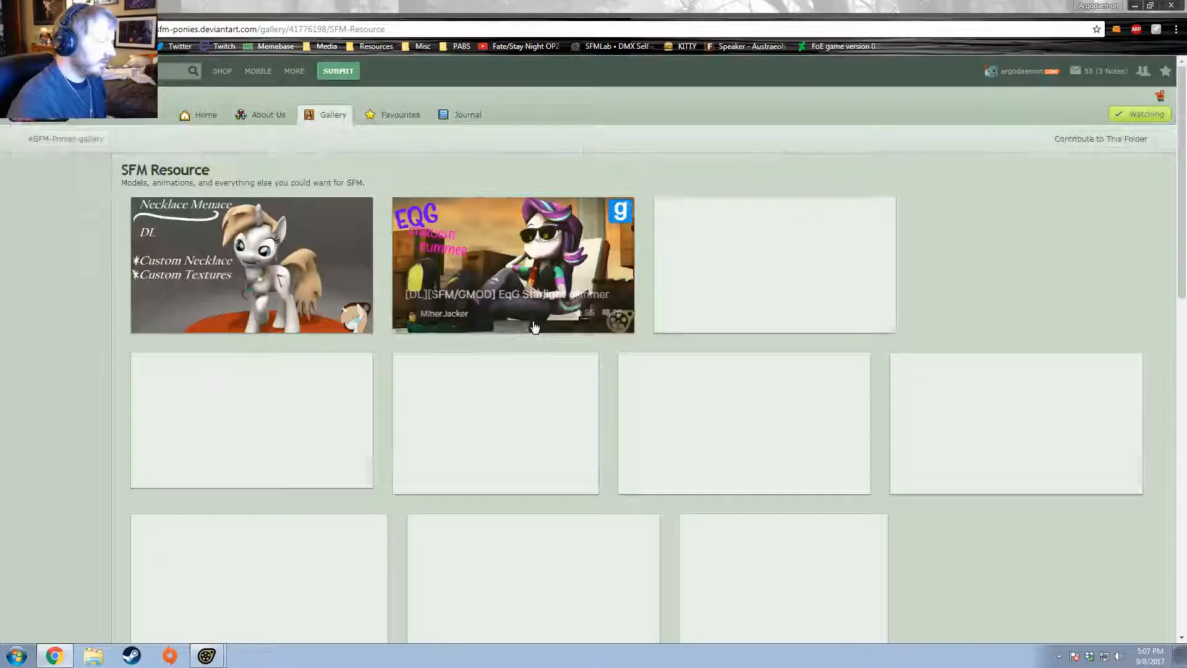
key("alt+Left")
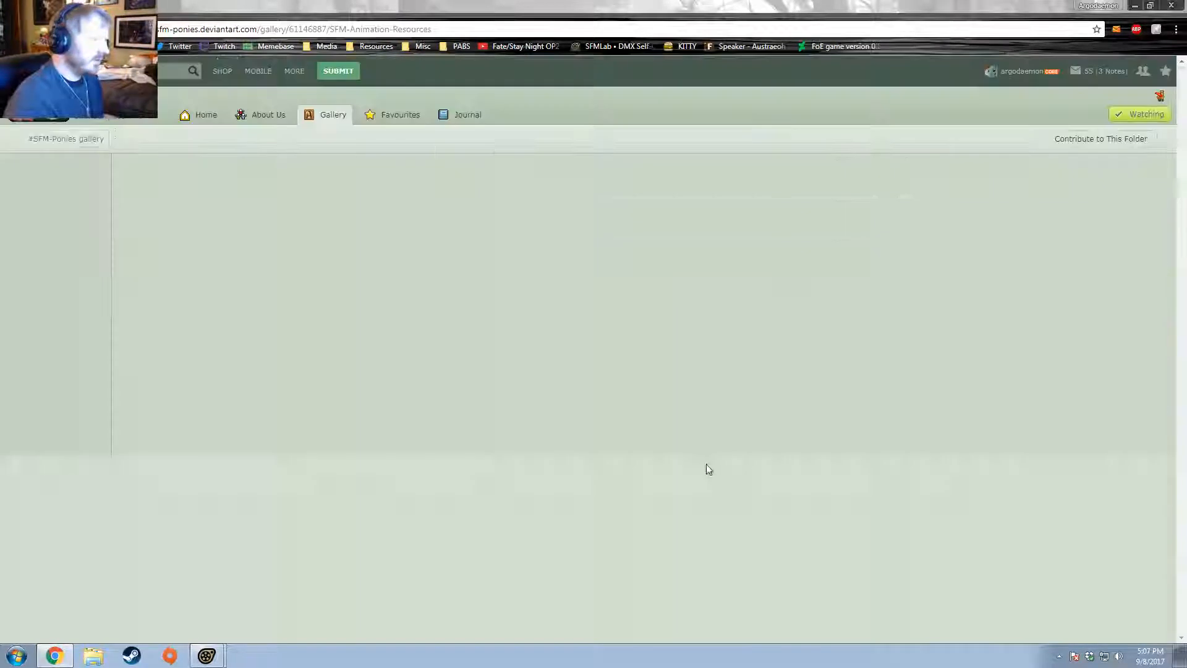
scroll(708, 469, "down", 5)
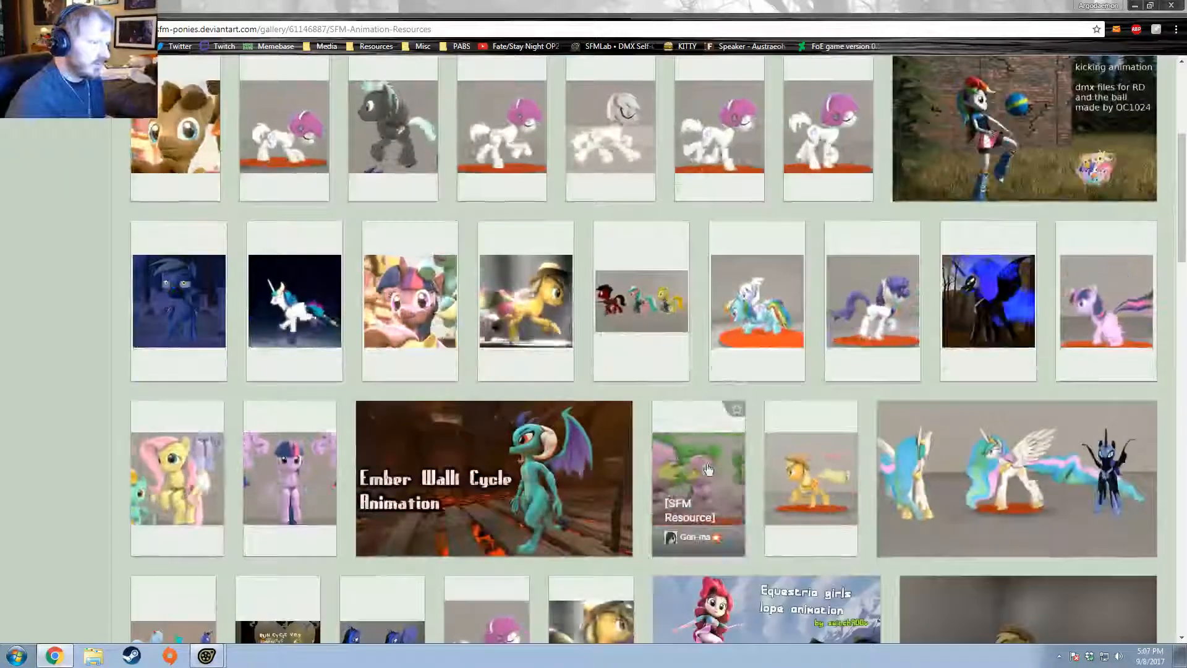
scroll(709, 469, "down", 4)
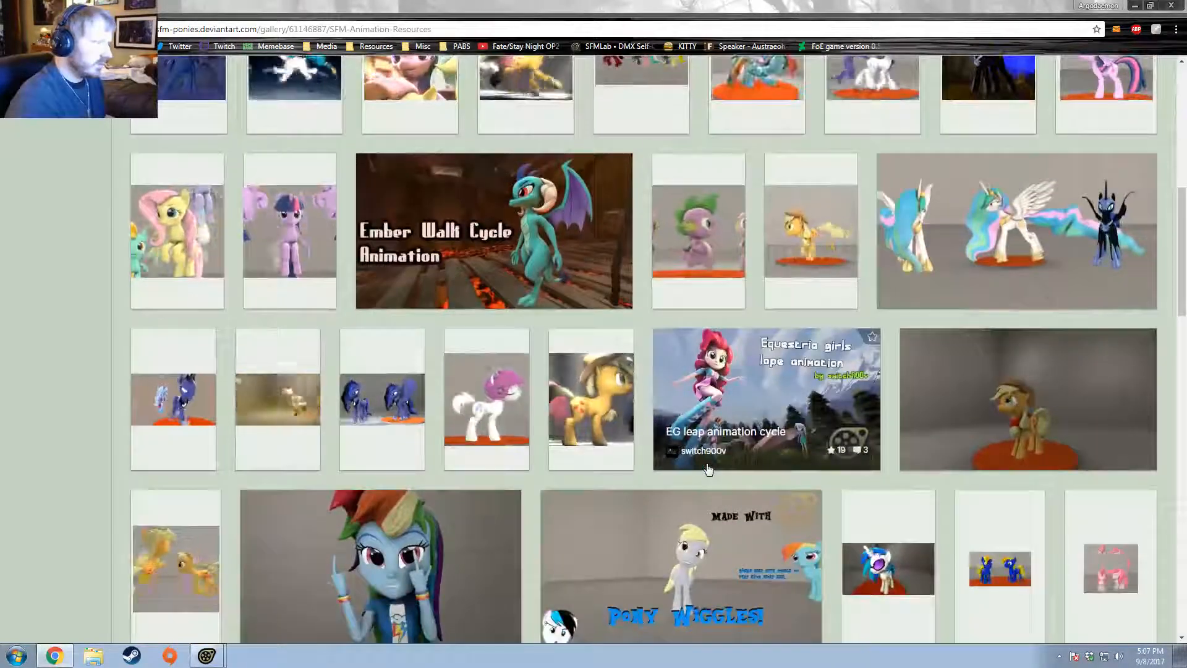
scroll(708, 469, "down", 3)
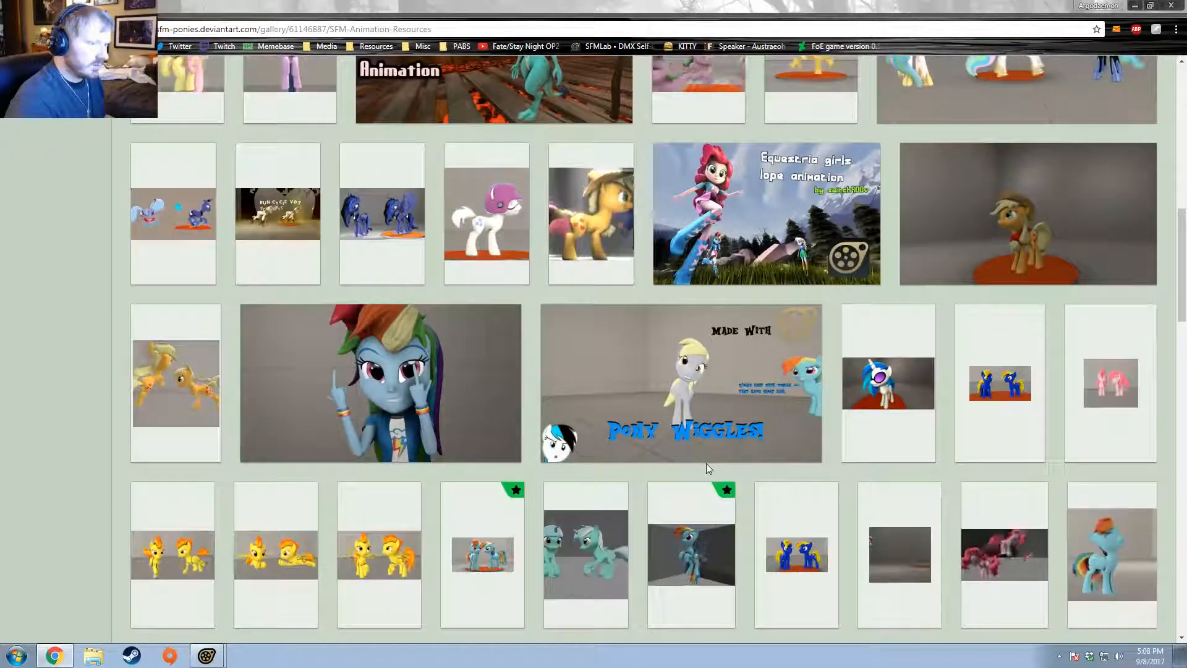
scroll(708, 468, "up", 5)
scroll(708, 469, "up", 5)
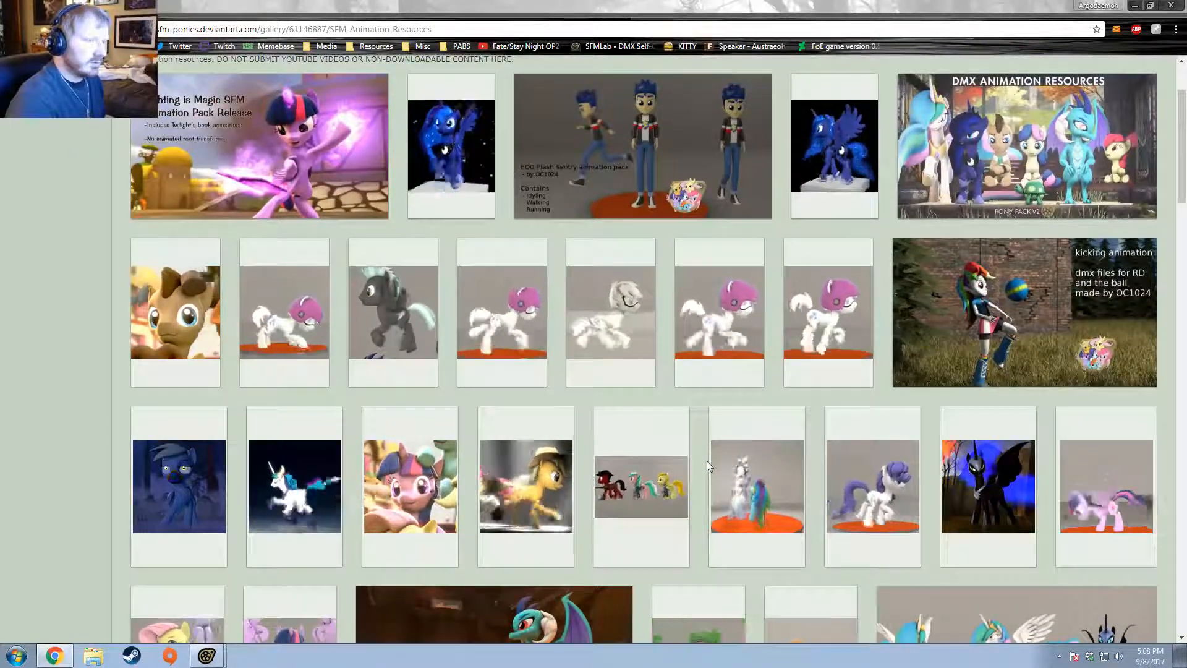
scroll(708, 464, "up", 1)
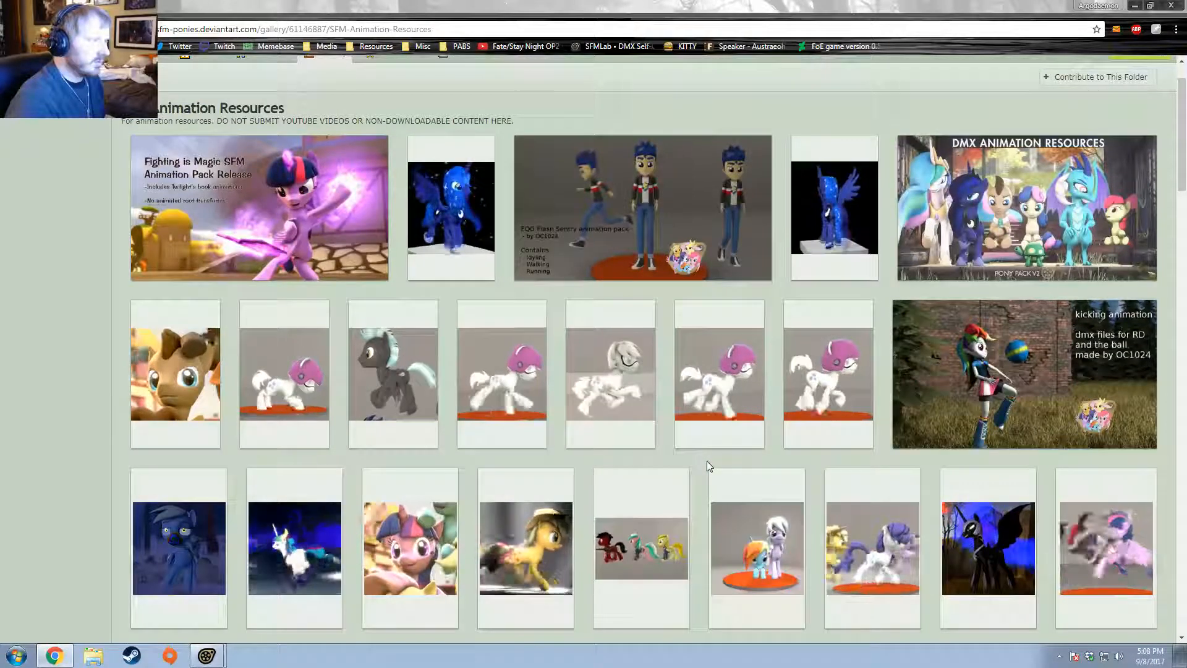
scroll(728, 107, "up", 1)
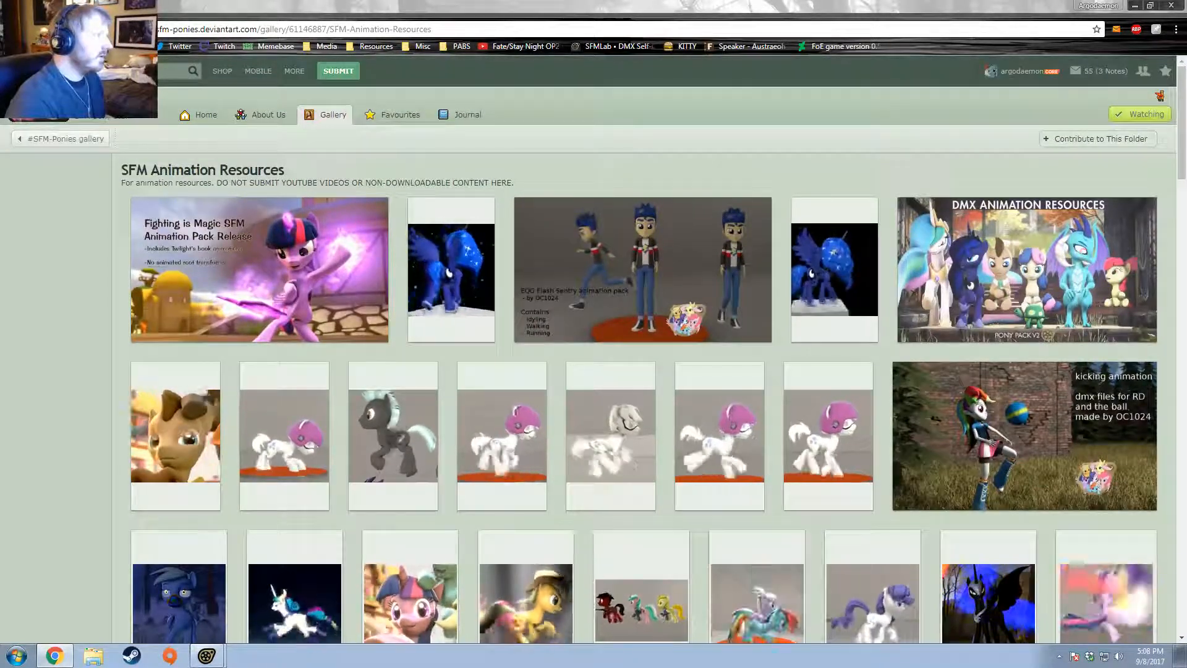
Step: Go back to the group's SFM Resource gallery and look through its downloadable models, props and animations
key("alt+Left")
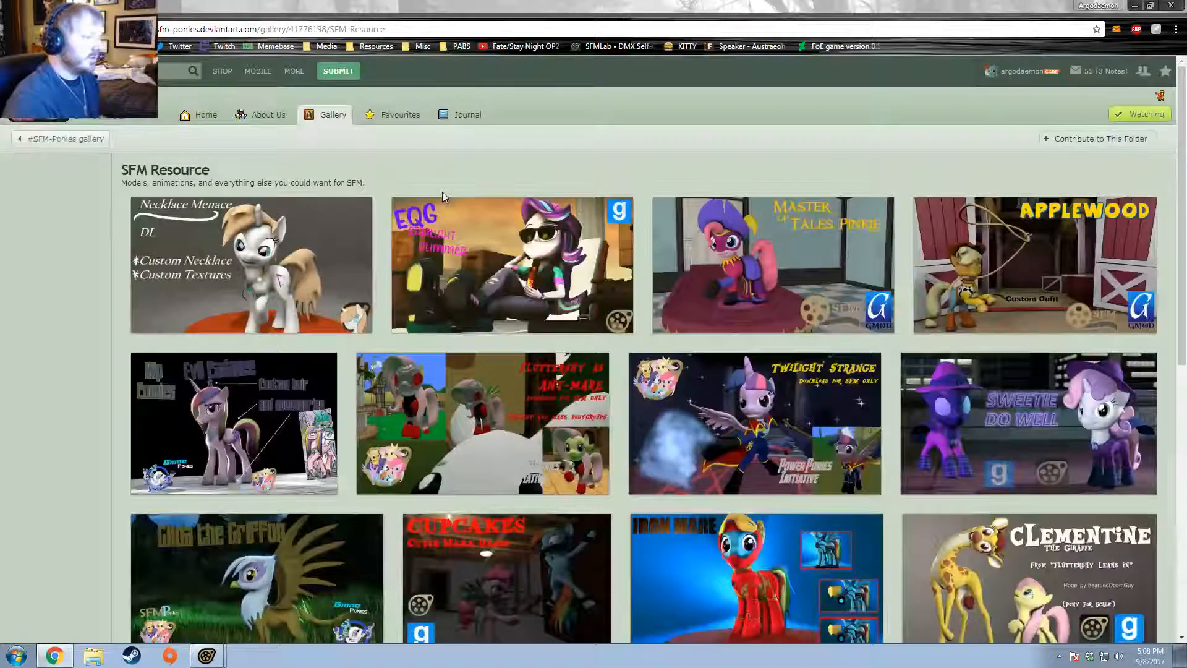
scroll(442, 191, "down", 15)
scroll(558, 248, "down", 12)
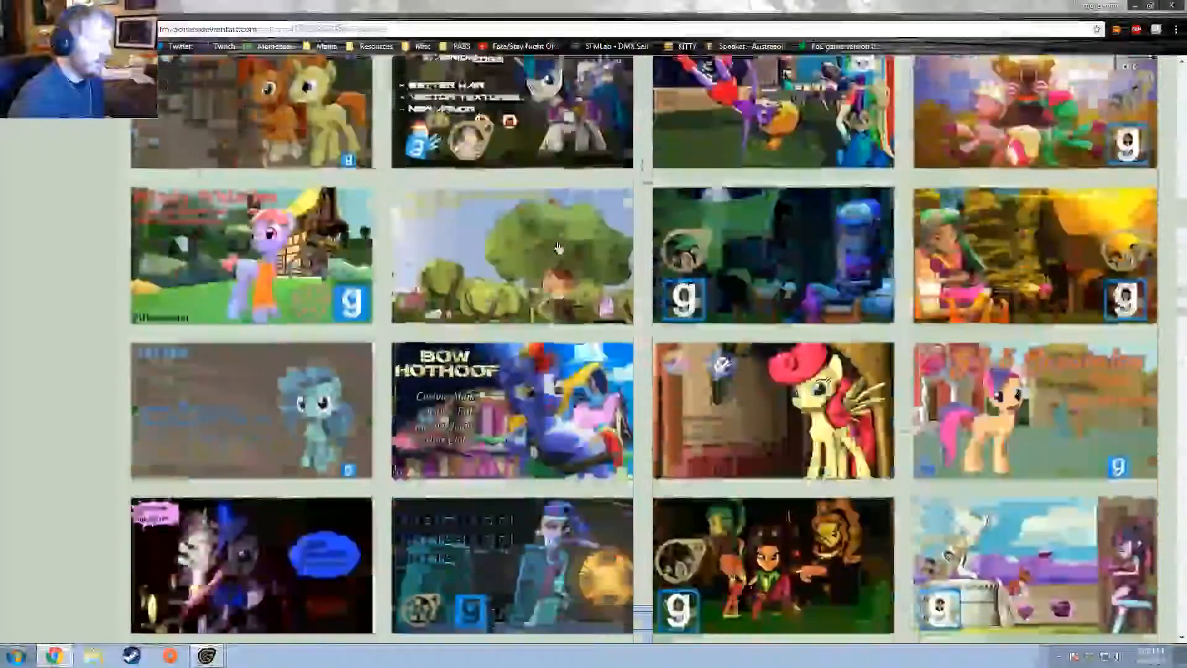
scroll(559, 245, "up", 3)
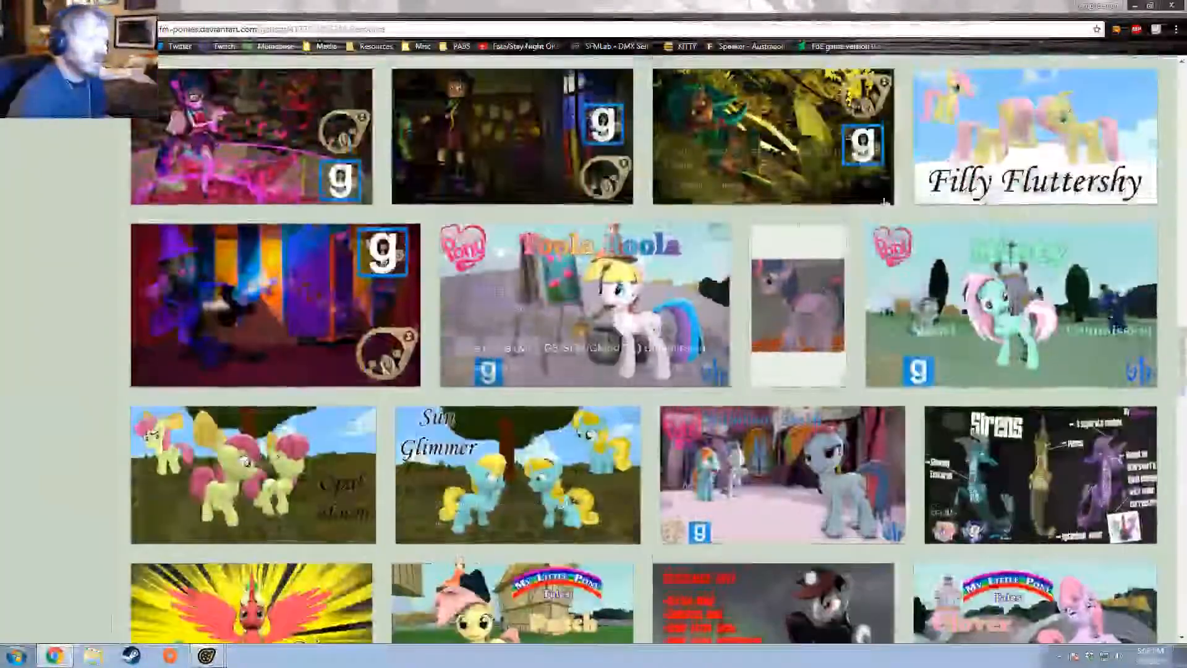
scroll(624, 309, "down", 13)
scroll(691, 371, "down", 9)
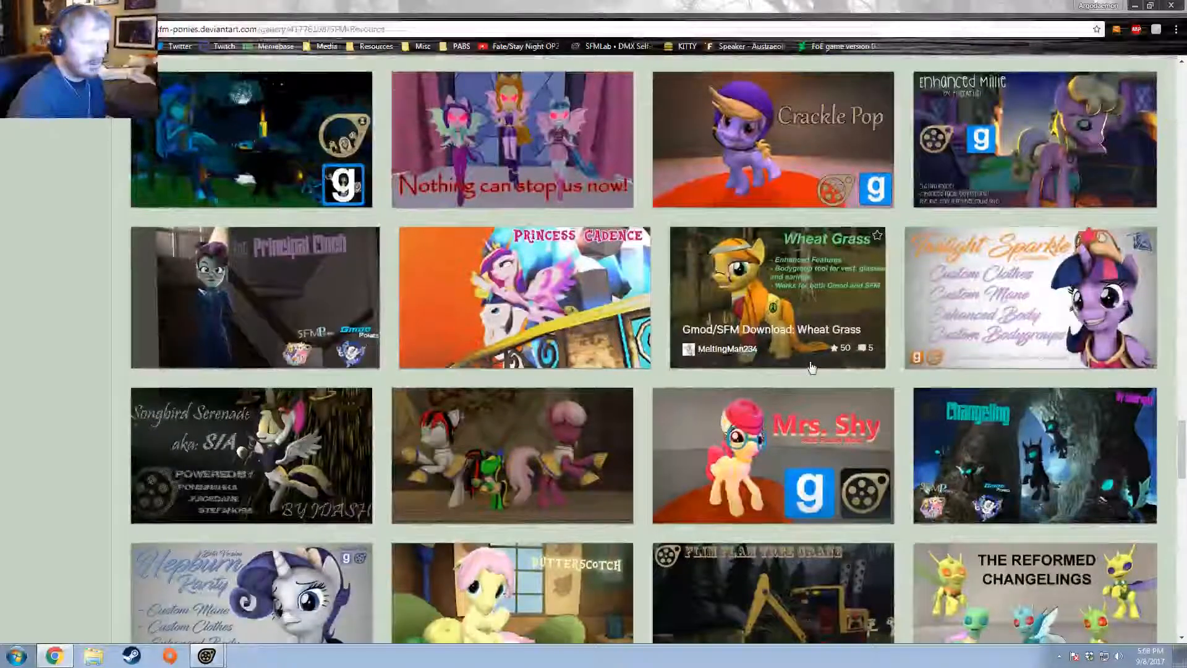
scroll(812, 367, "down", 15)
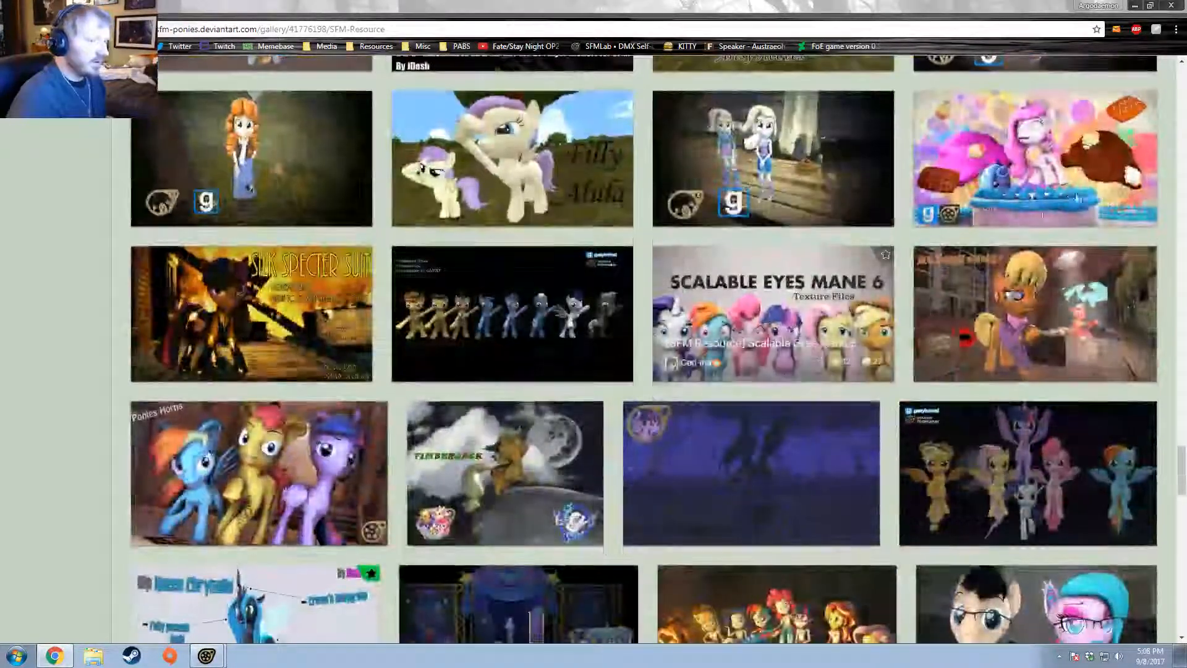
scroll(823, 362, "down", 13)
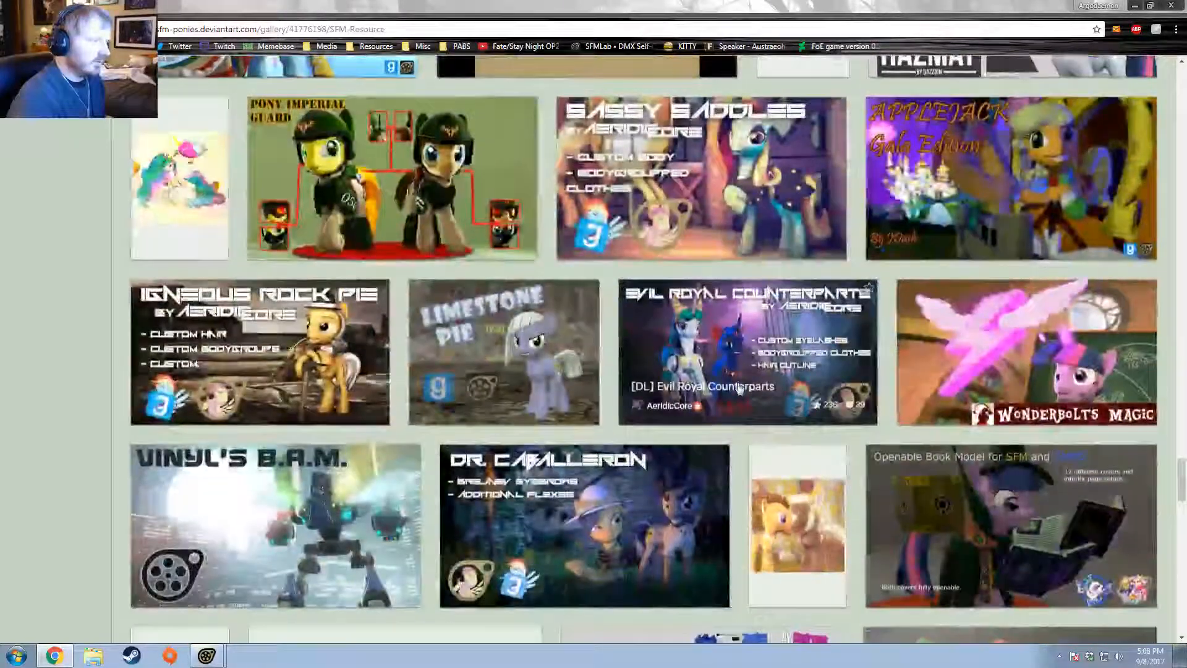
scroll(737, 379, "down", 10)
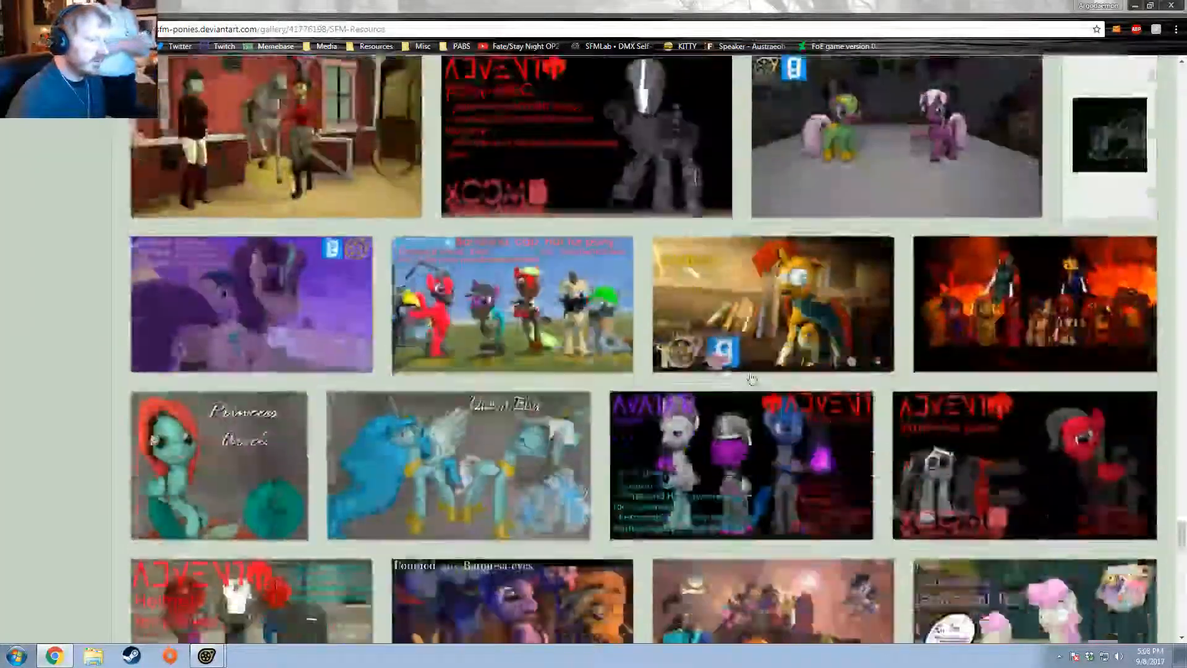
scroll(754, 374, "down", 20)
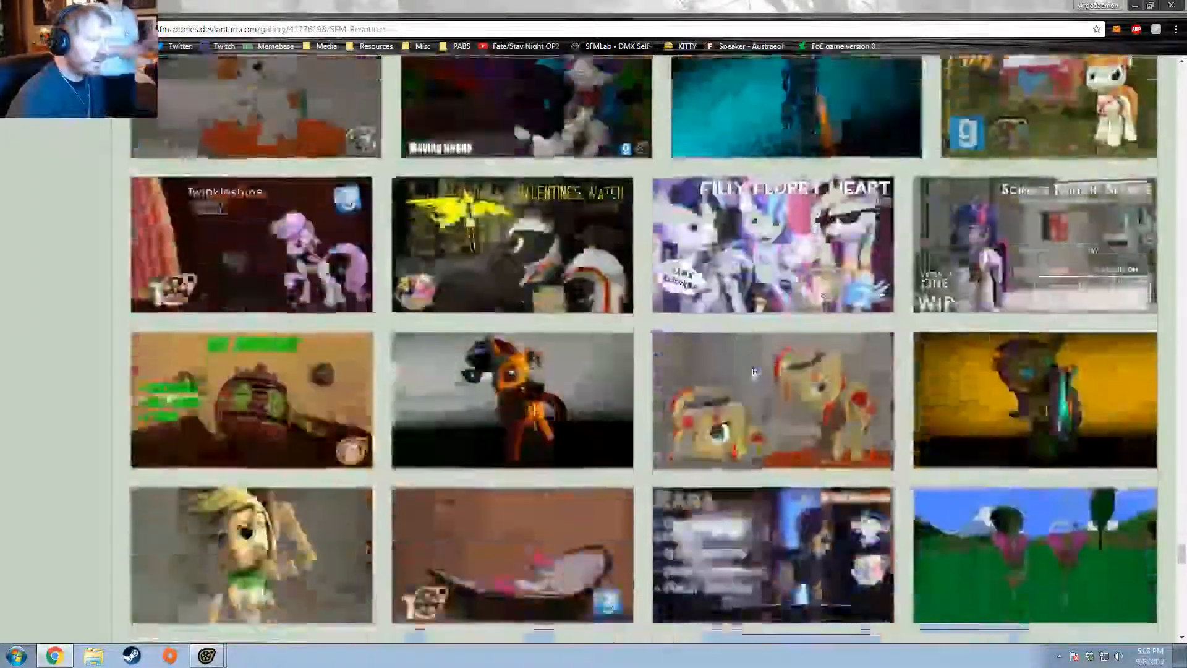
scroll(754, 374, "down", 20)
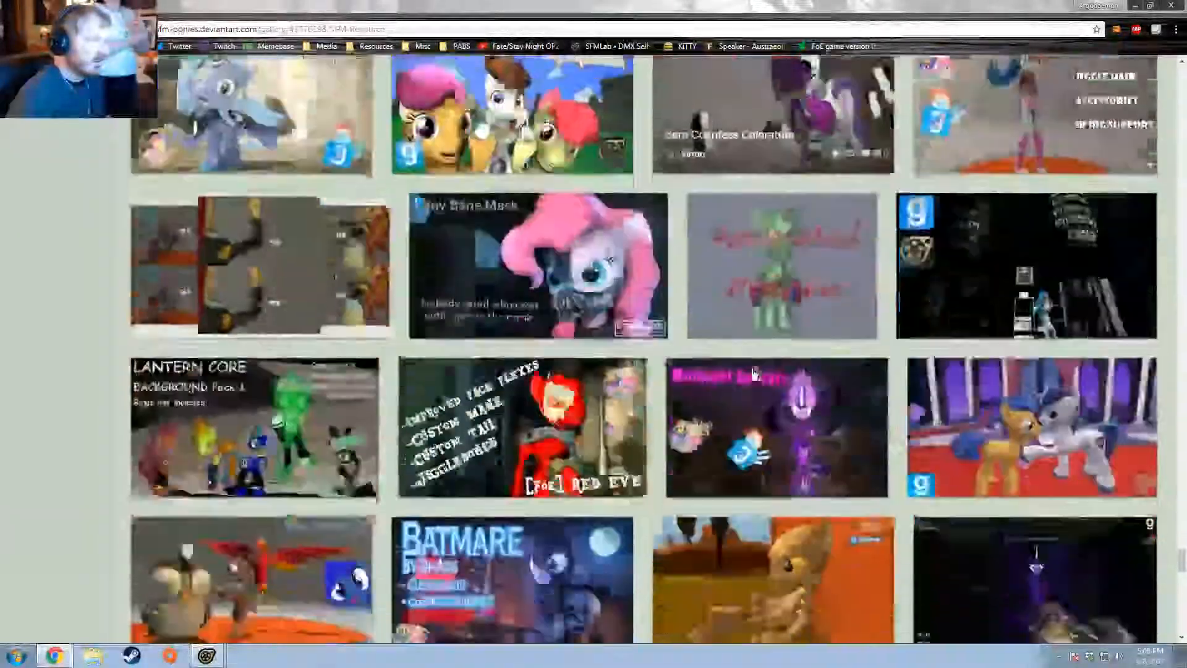
scroll(754, 374, "down", 11)
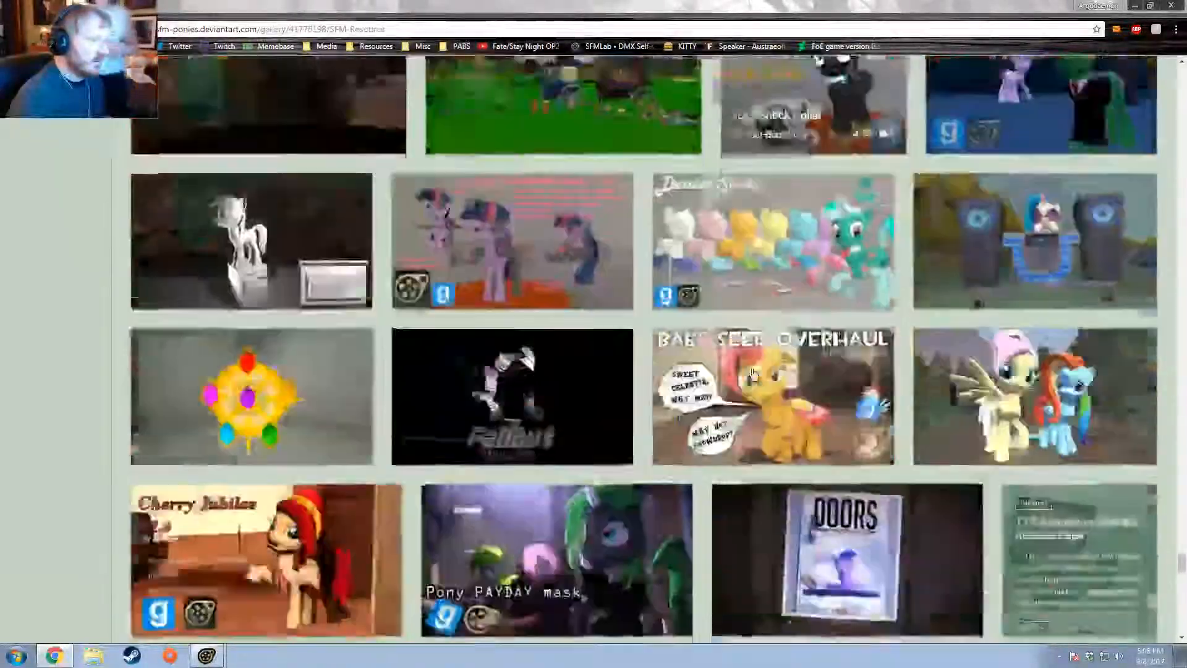
scroll(753, 374, "up", 4)
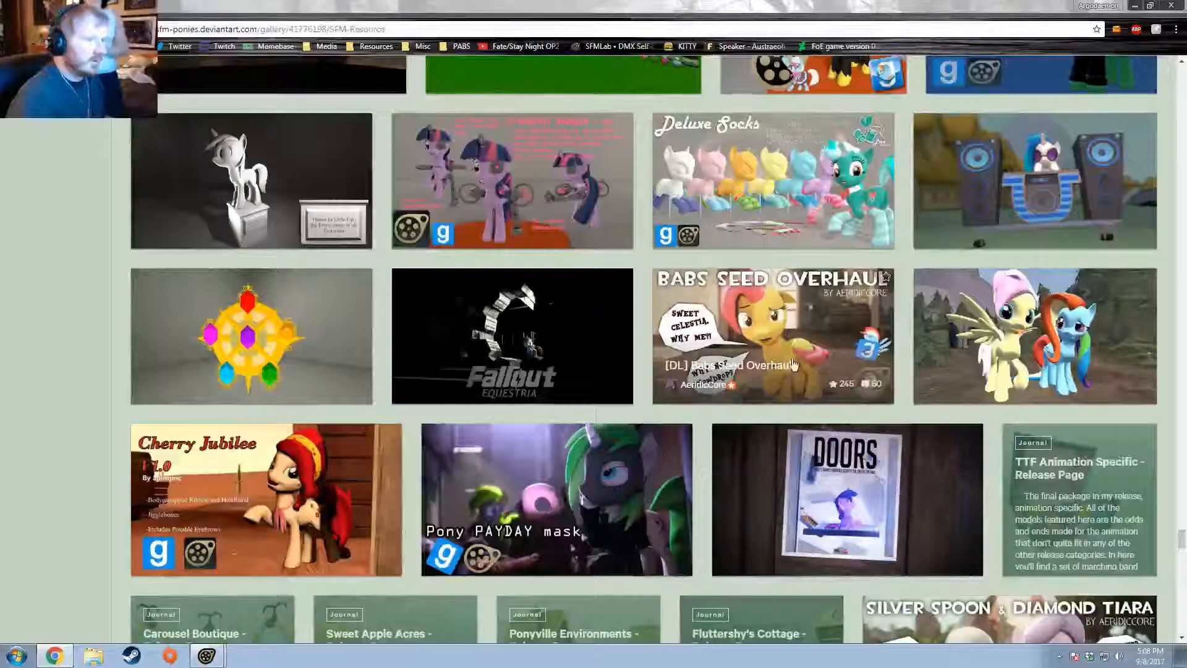
scroll(794, 365, "down", 16)
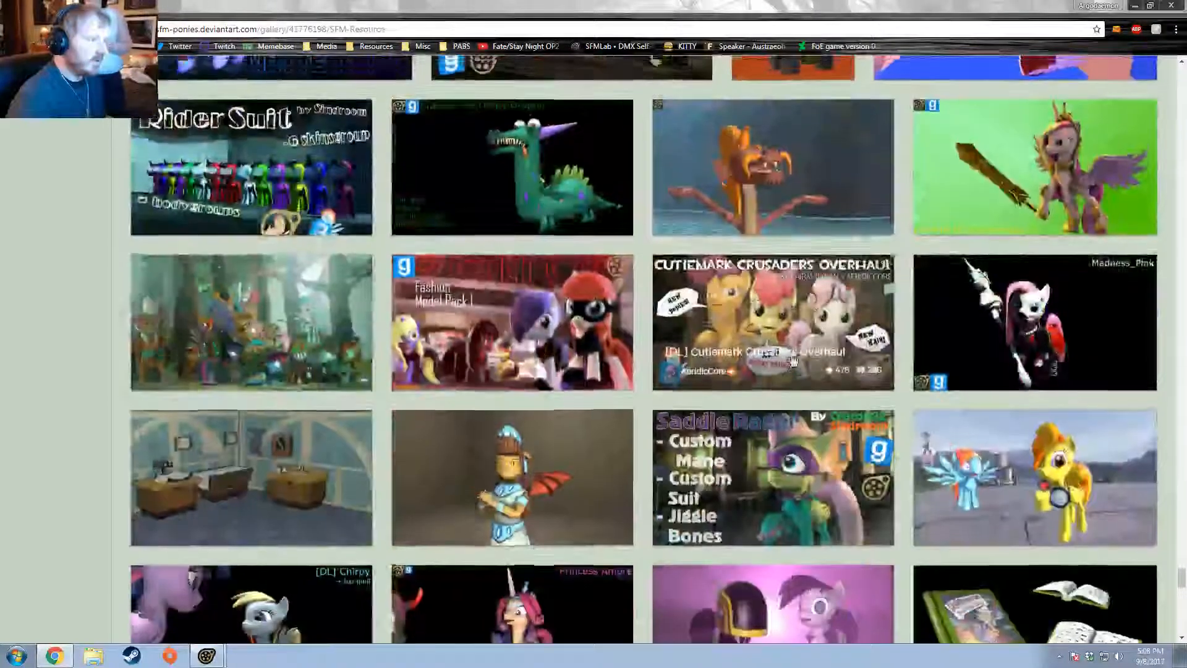
scroll(793, 362, "up", 4)
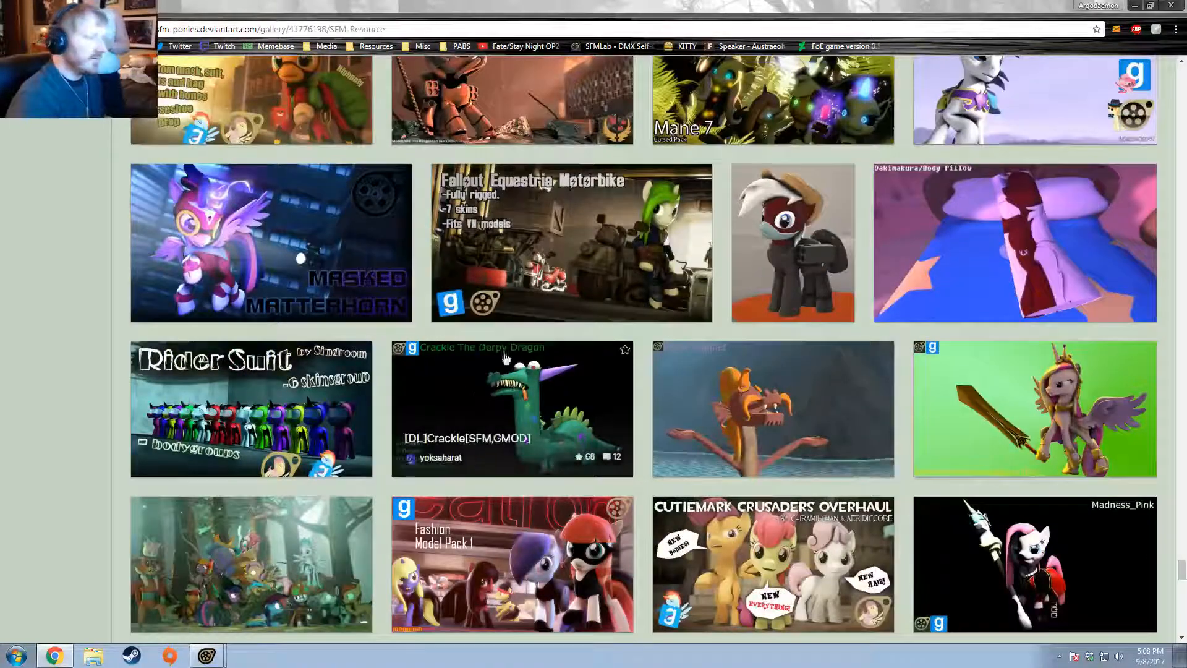
scroll(578, 436, "down", 6)
scroll(492, 377, "up", 5)
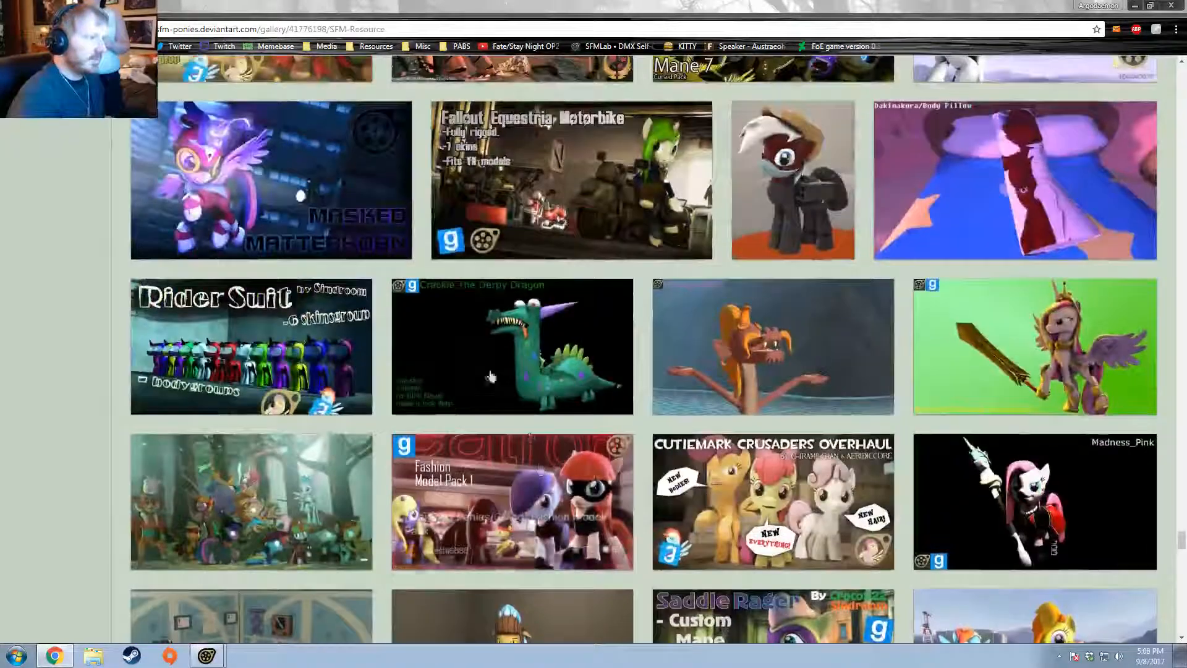
scroll(631, 498, "down", 9)
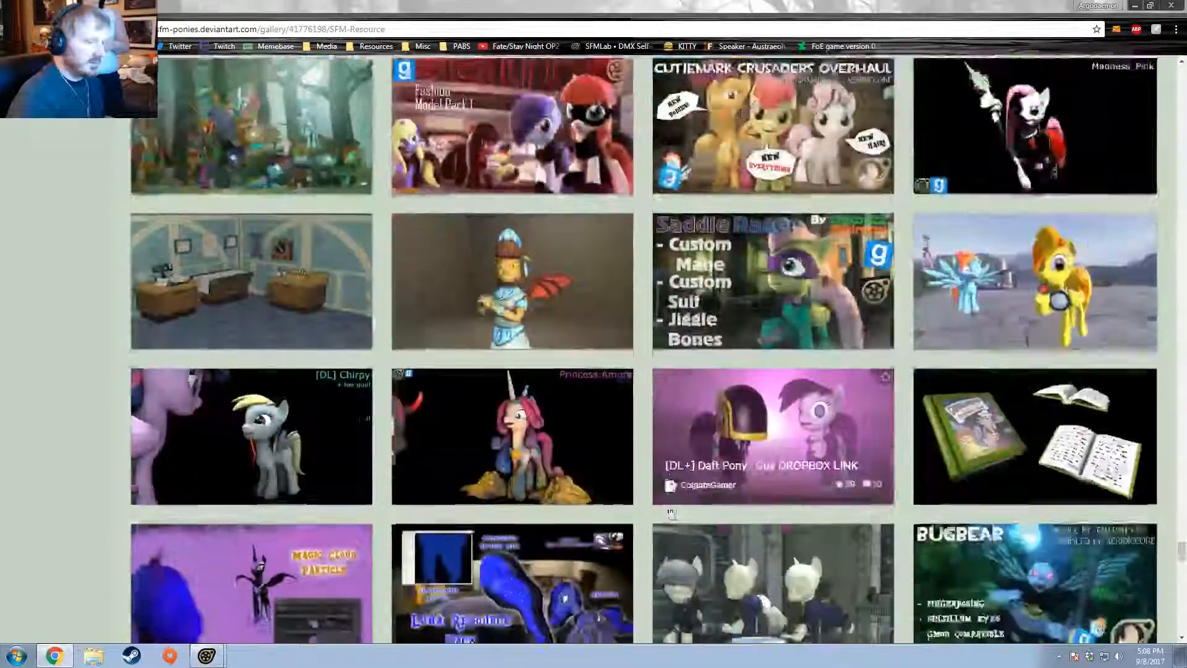
scroll(668, 501, "down", 7)
scroll(666, 492, "up", 1)
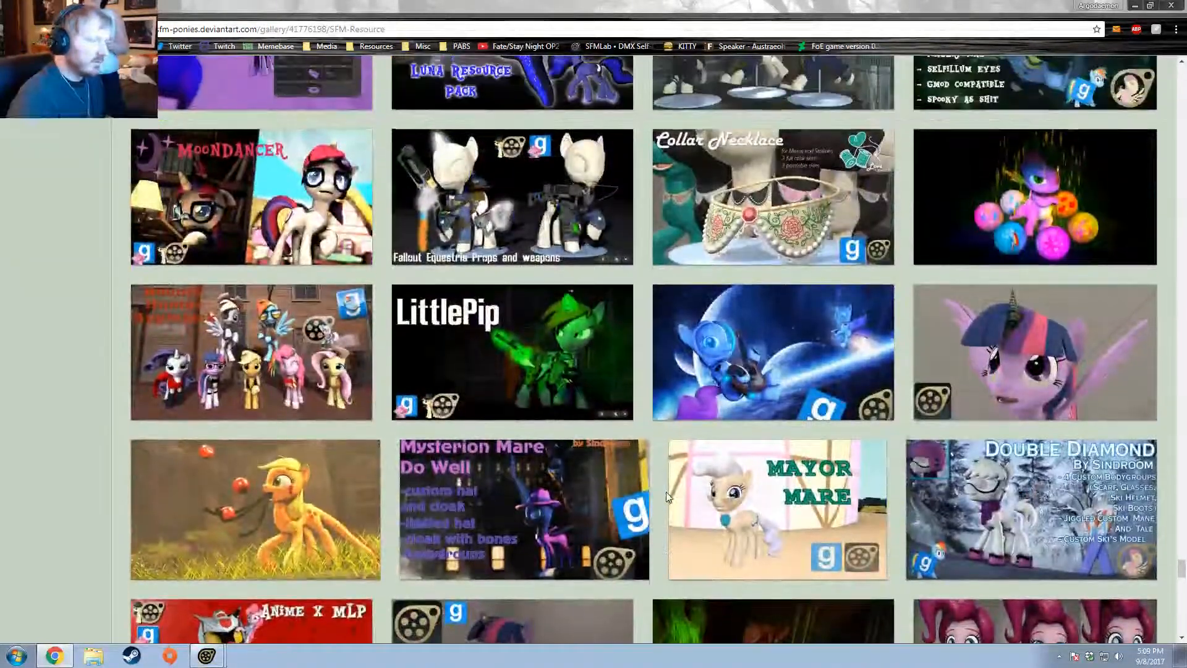
scroll(666, 495, "down", 5)
scroll(666, 498, "down", 1)
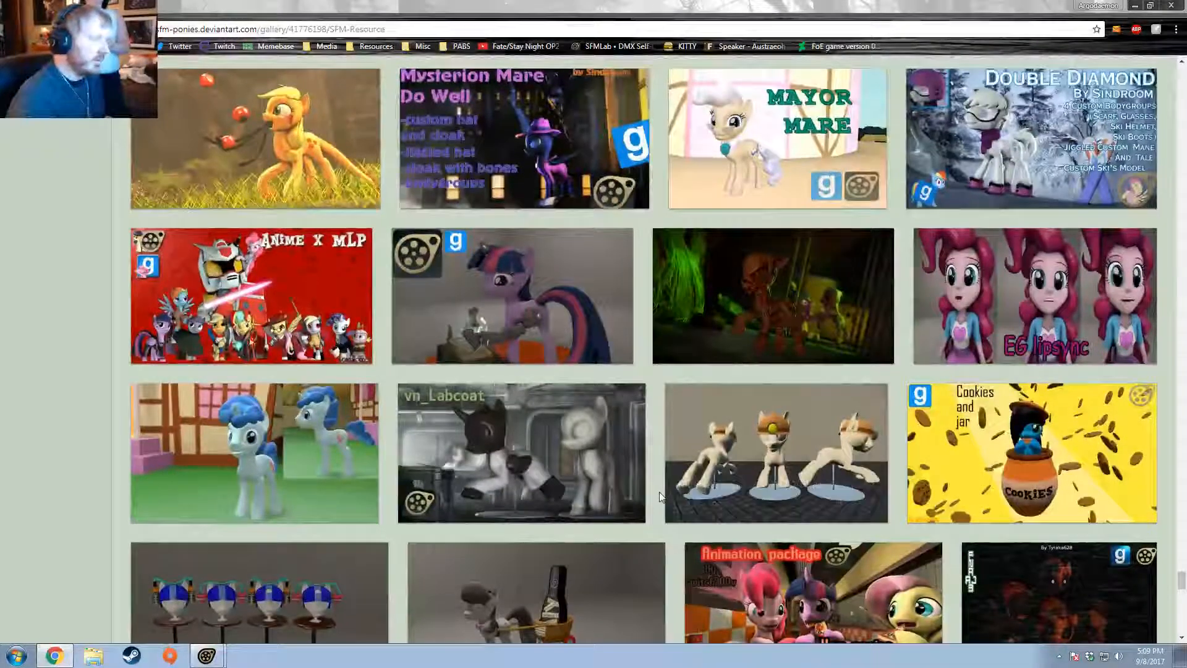
scroll(659, 492, "down", 3)
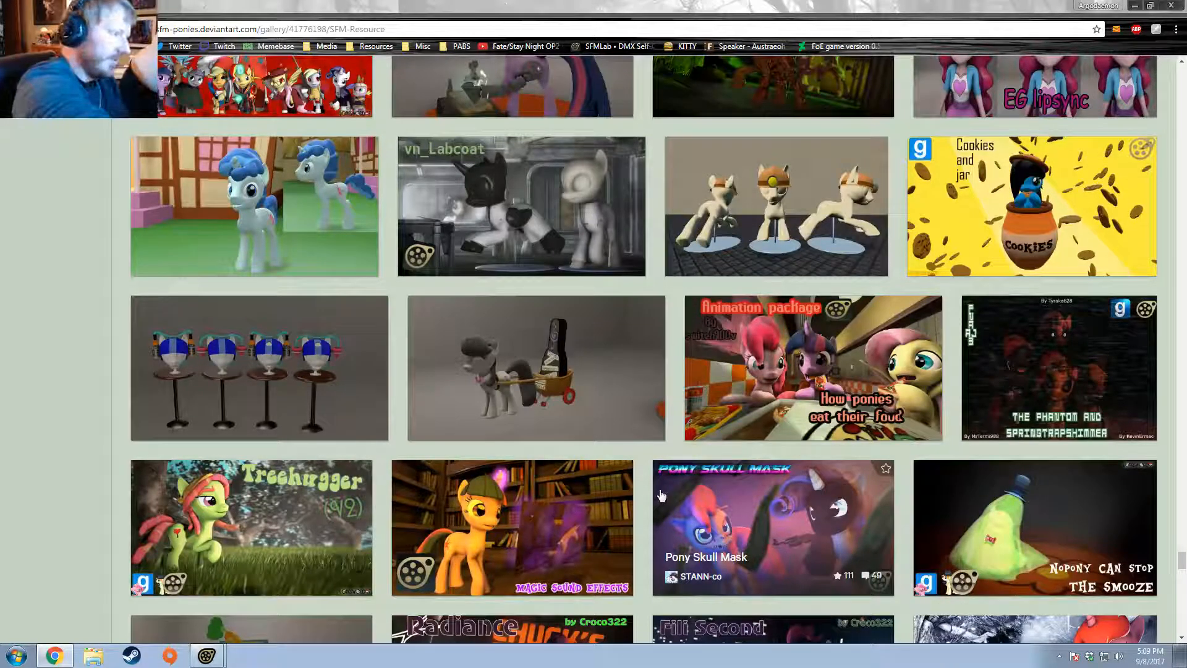
scroll(660, 495, "down", 3)
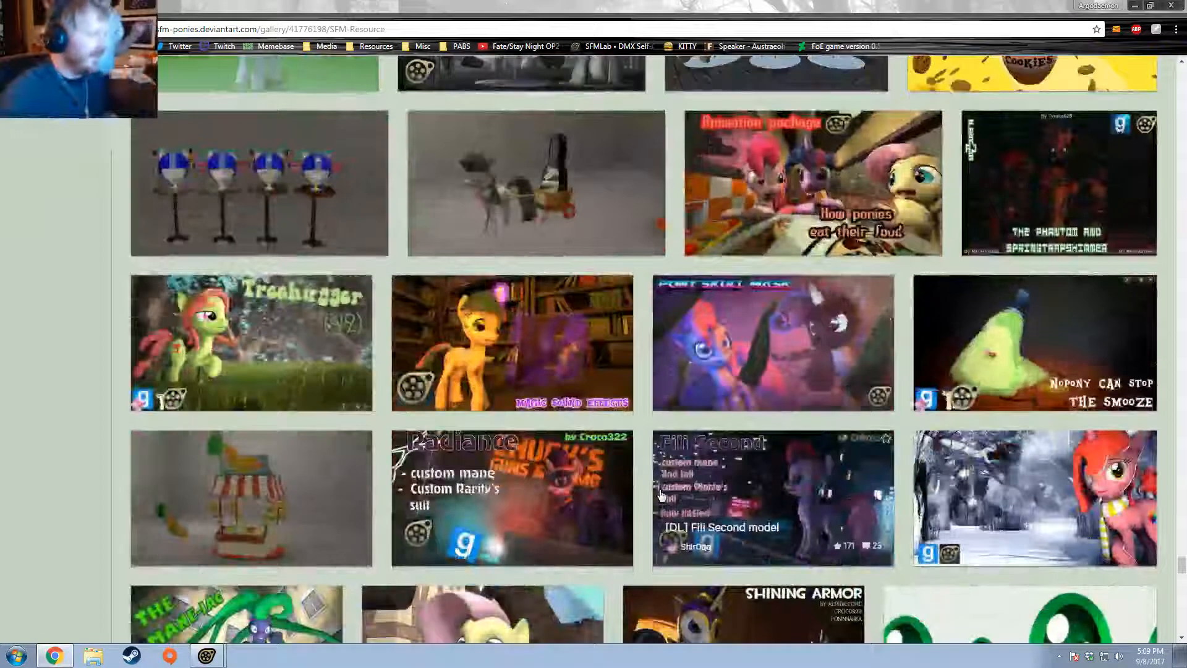
scroll(693, 479, "down", 5)
scroll(693, 479, "down", 17)
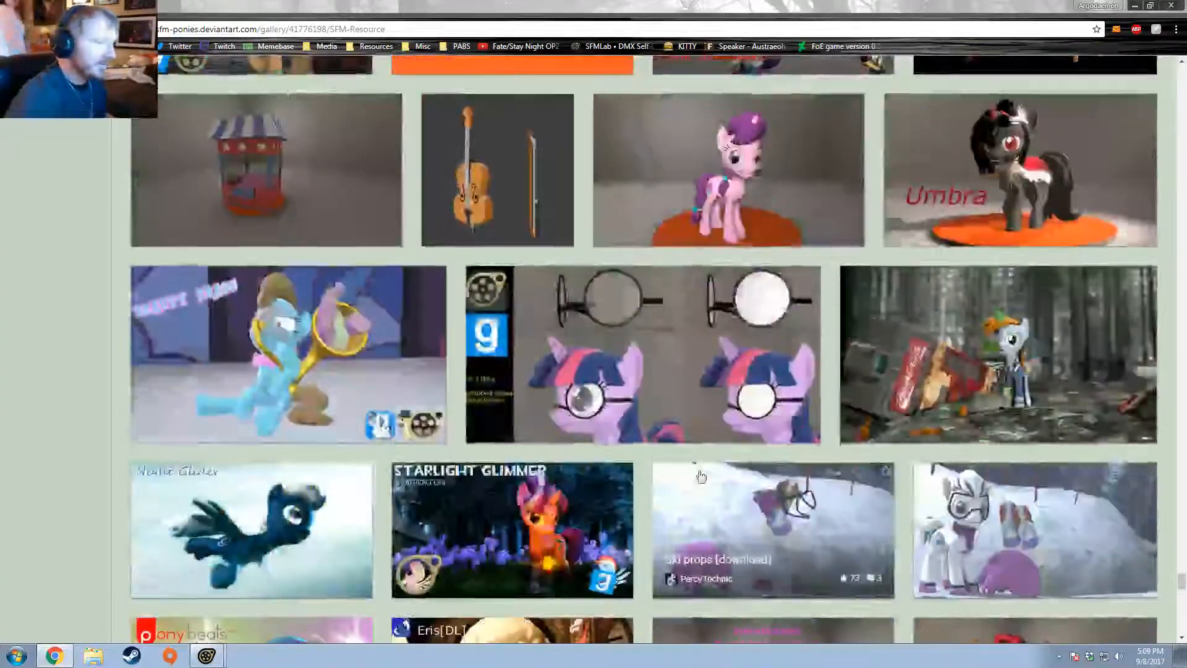
scroll(704, 475, "down", 11)
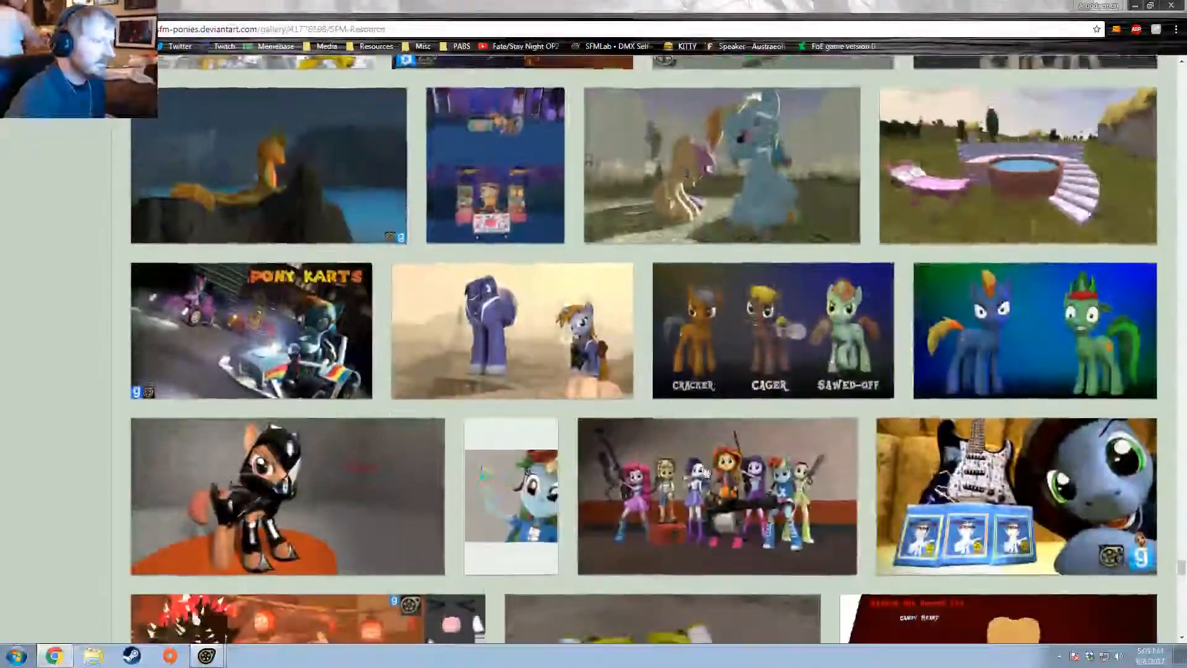
scroll(706, 470, "down", 11)
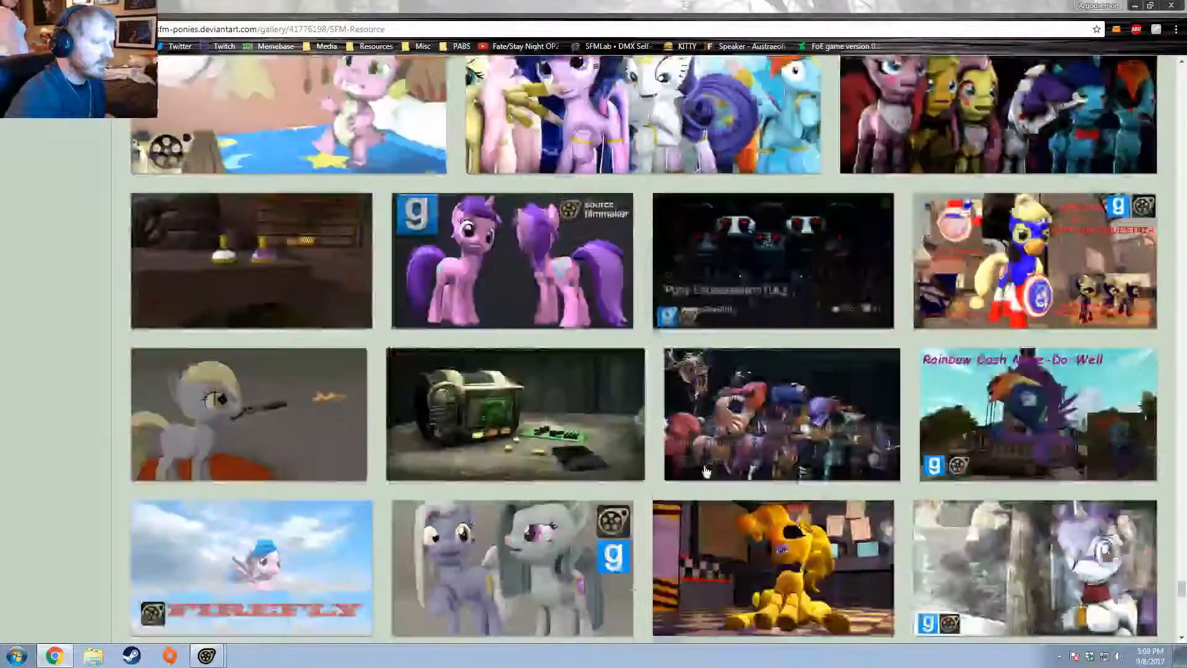
scroll(706, 471, "down", 20)
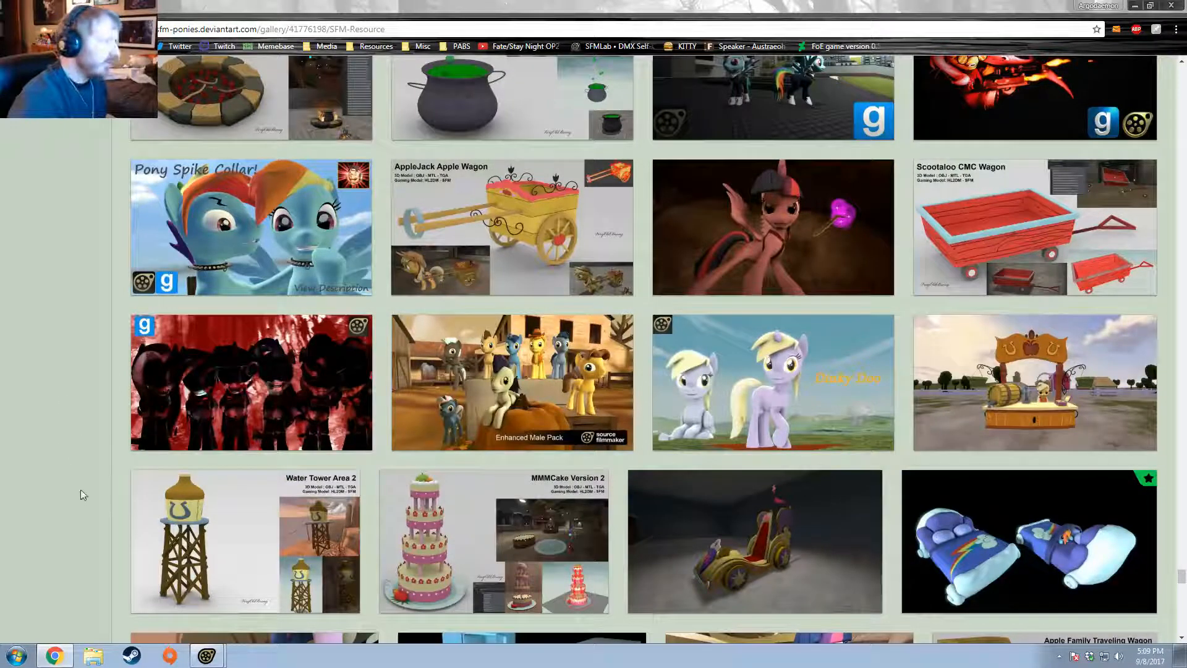
scroll(80, 495, "down", 9)
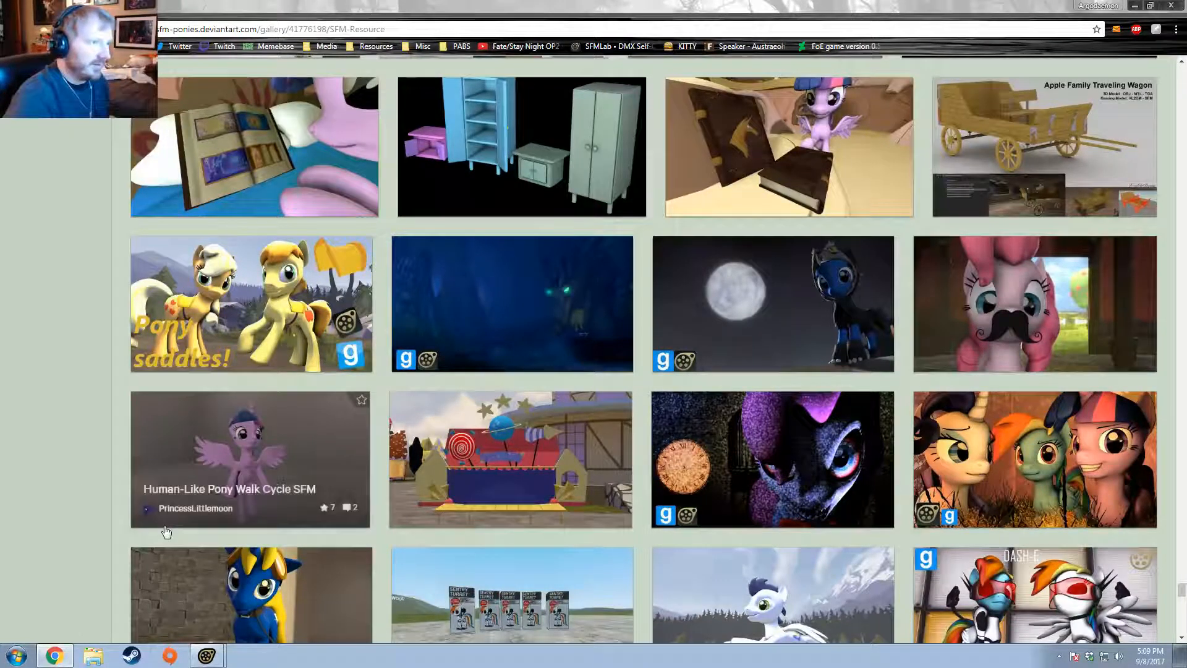
scroll(80, 461, "down", 3)
scroll(80, 461, "down", 10)
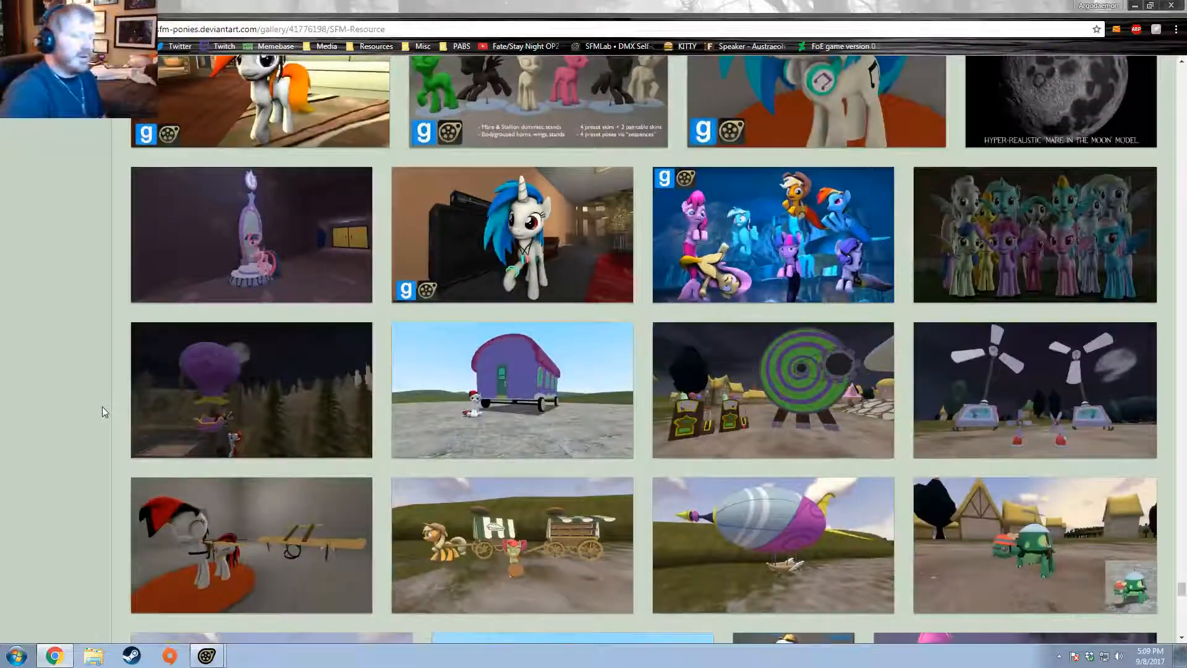
scroll(101, 412, "down", 15)
scroll(100, 410, "down", 5)
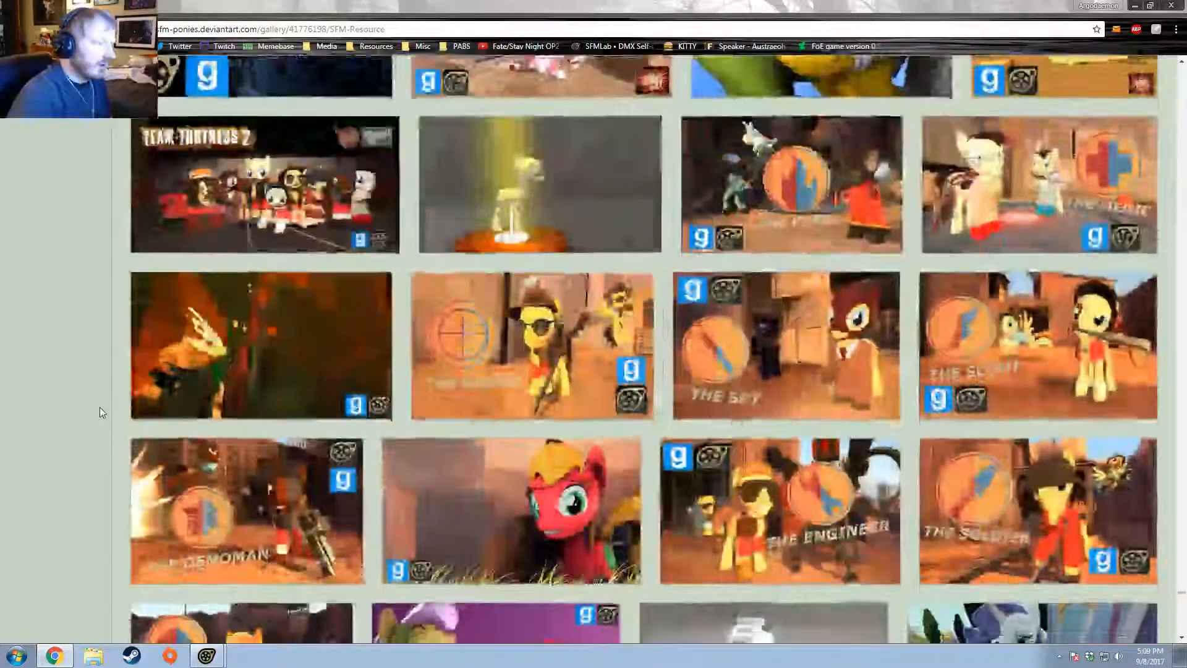
scroll(99, 408, "down", 8)
scroll(643, 346, "down", 20)
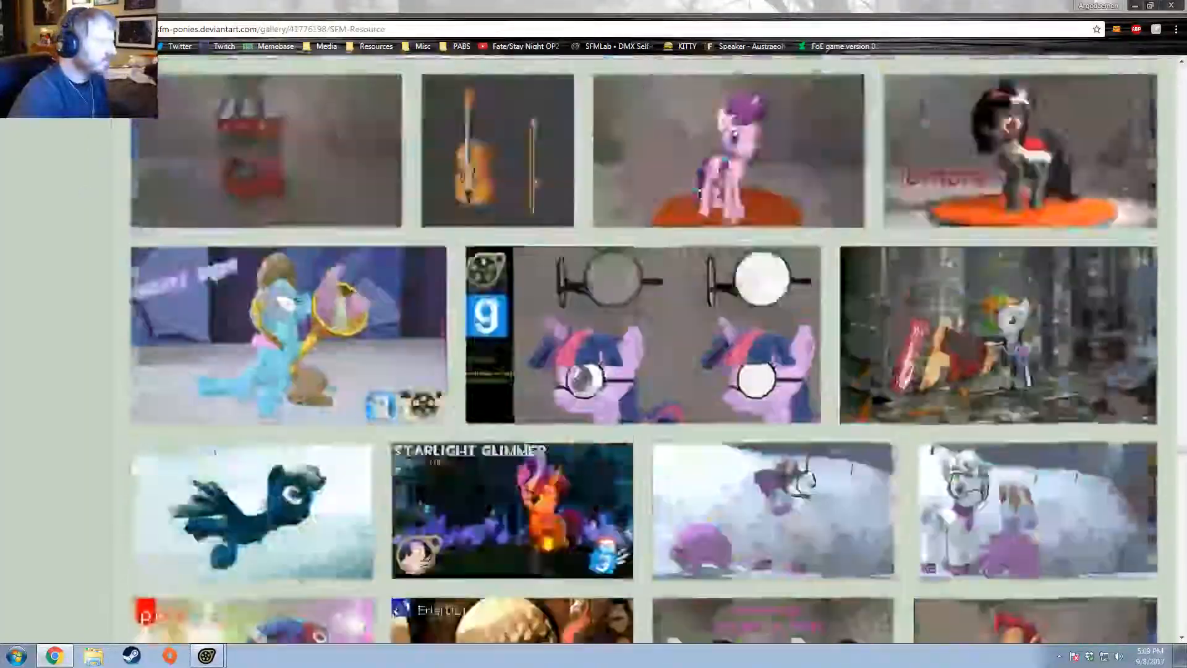
scroll(579, 473, "up", 20)
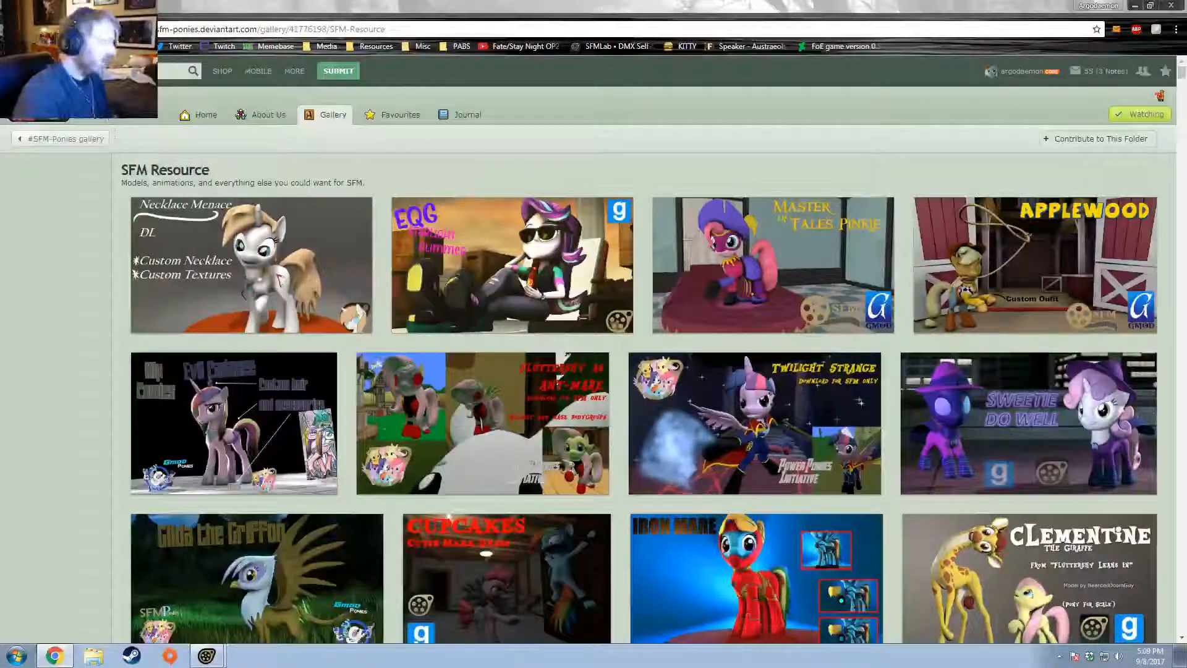
Step: Search DeviantArt for "genma", sort the results by Popular All Time, and look over the matching artworks
key("Return")
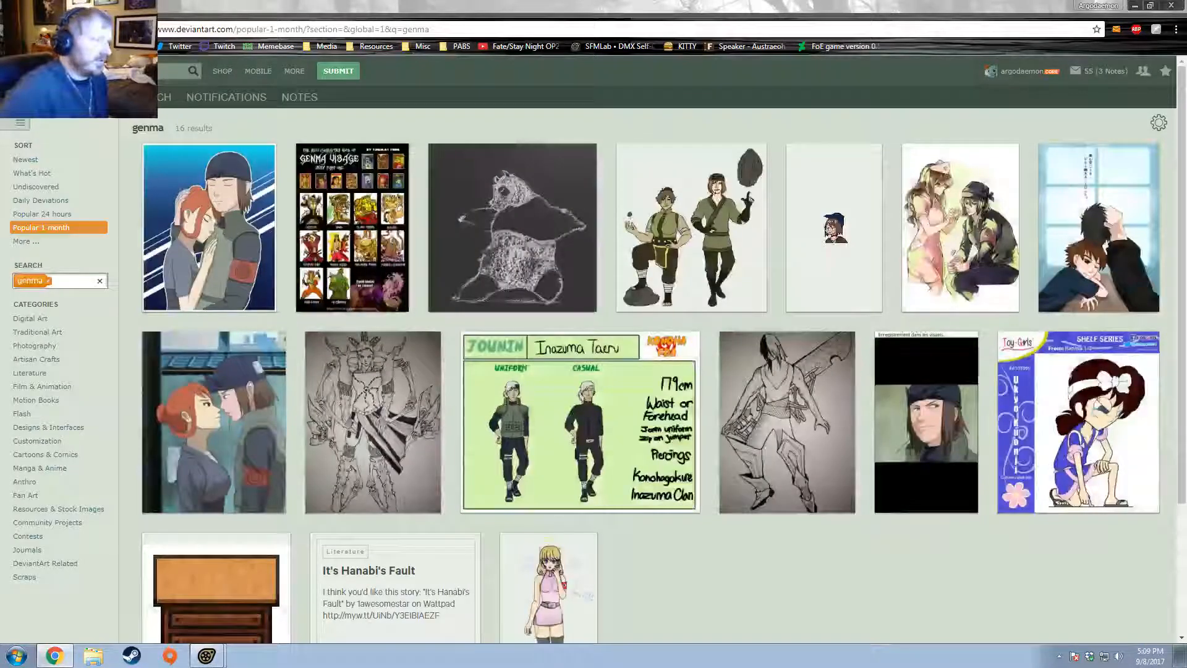
scroll(146, 213, "down", 3)
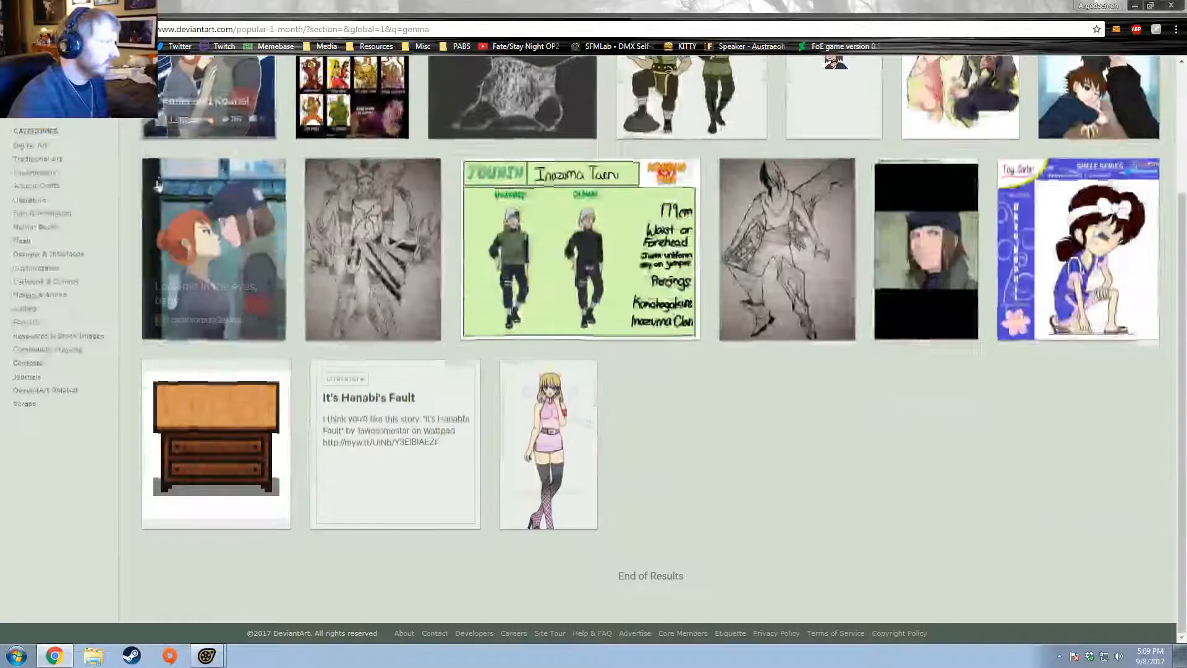
scroll(37, 204, "up", 3)
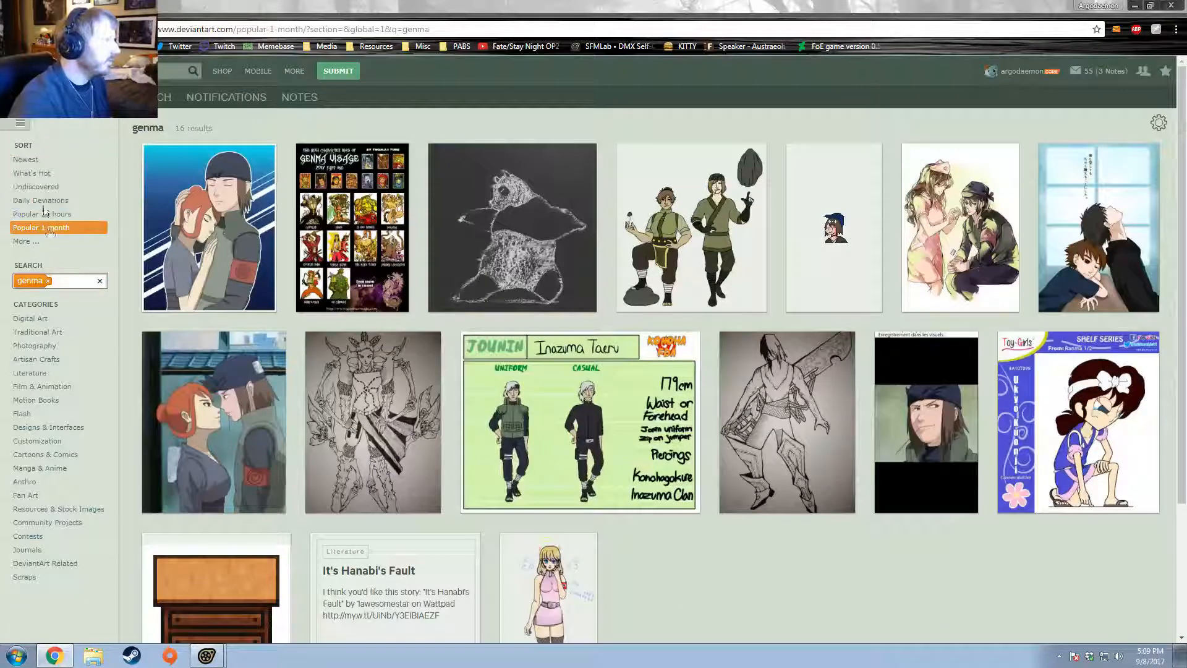
left_click(36, 242)
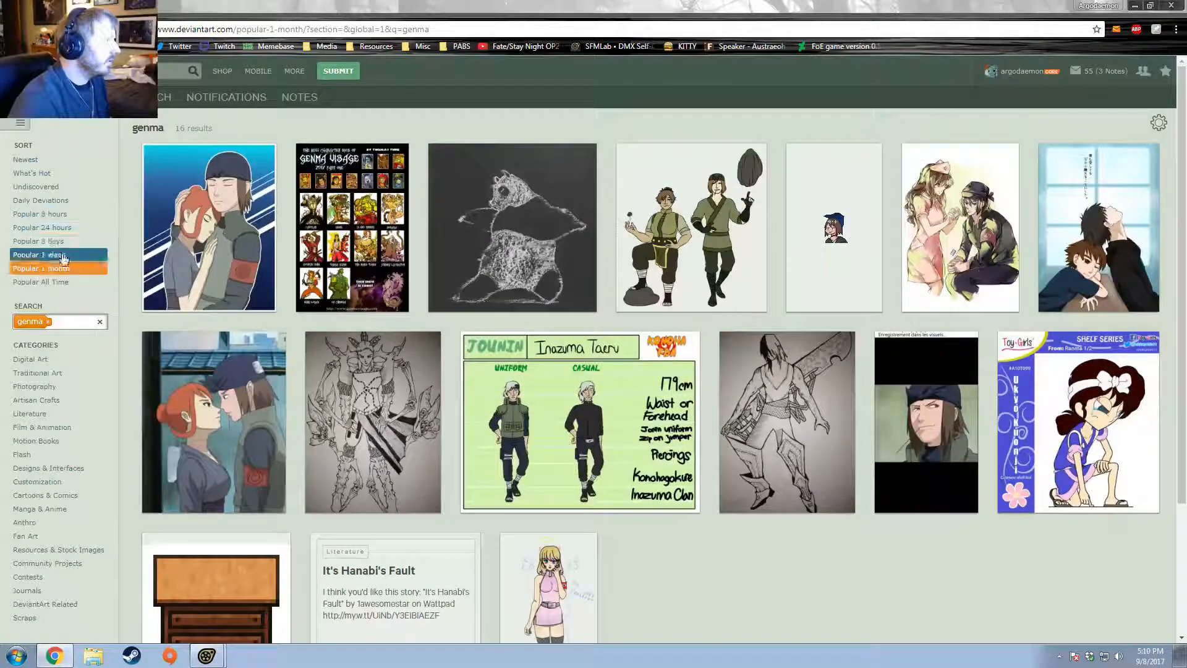
left_click(55, 282)
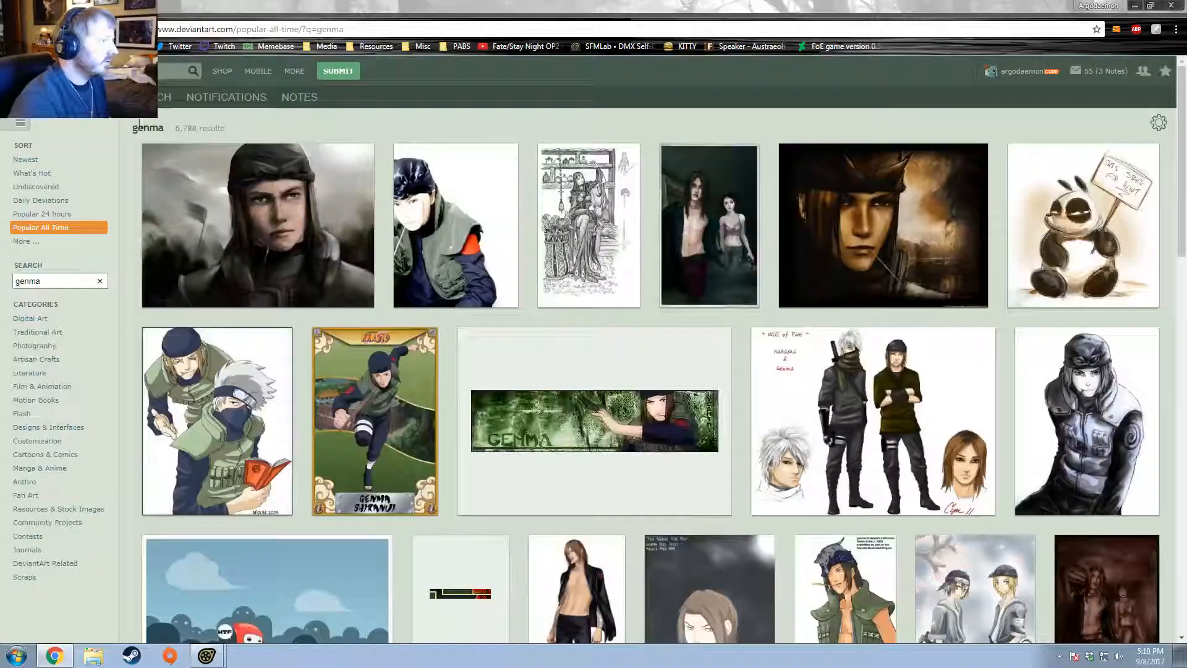
scroll(489, 283, "down", 1)
scroll(488, 282, "up", 1)
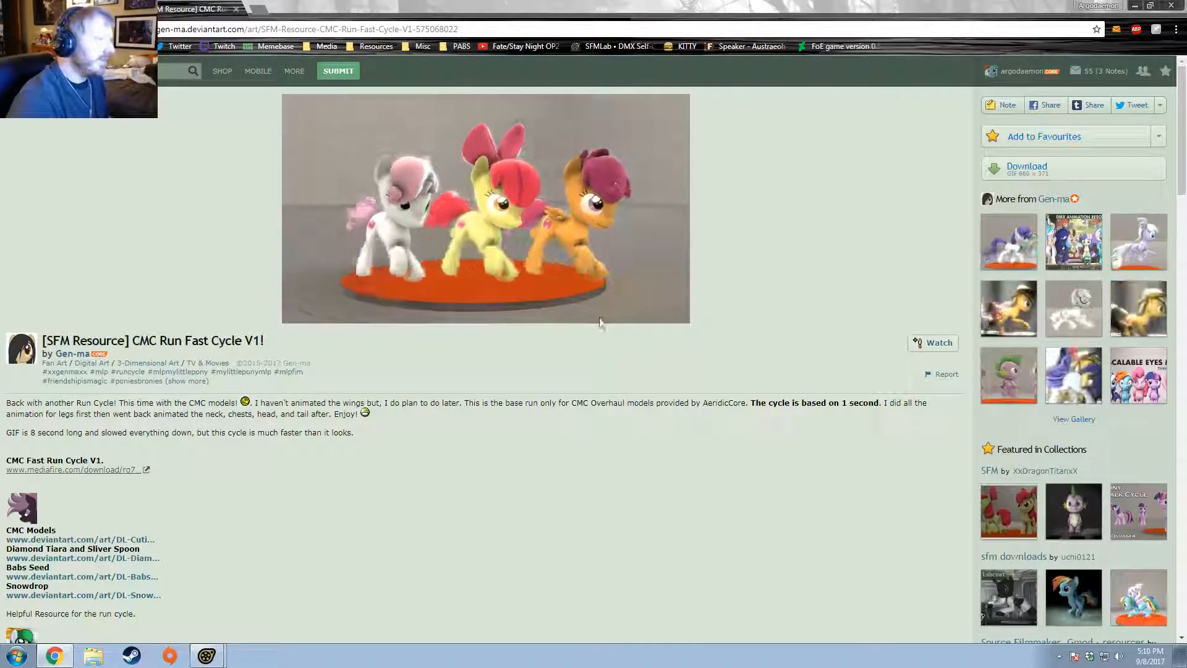
Step: Download cmc_run_cycle_v1.1.dmx from the CMC Run Fast Cycle V1 MediaFire page and close the leftover download page
left_click(85, 471)
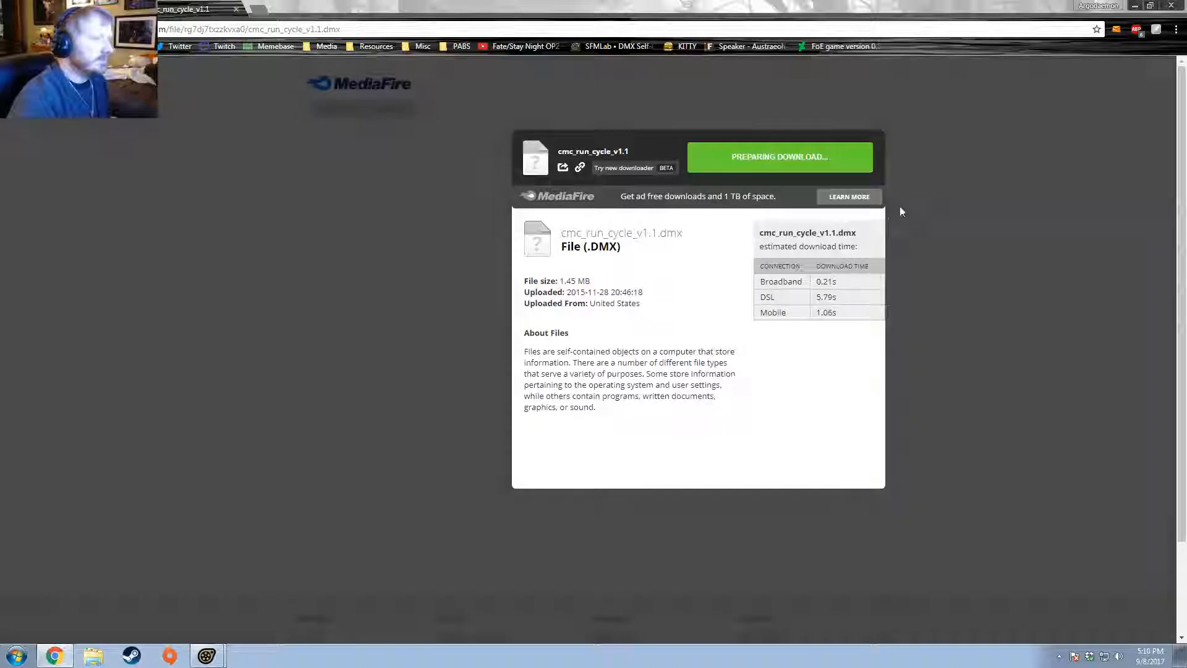
left_click(776, 159)
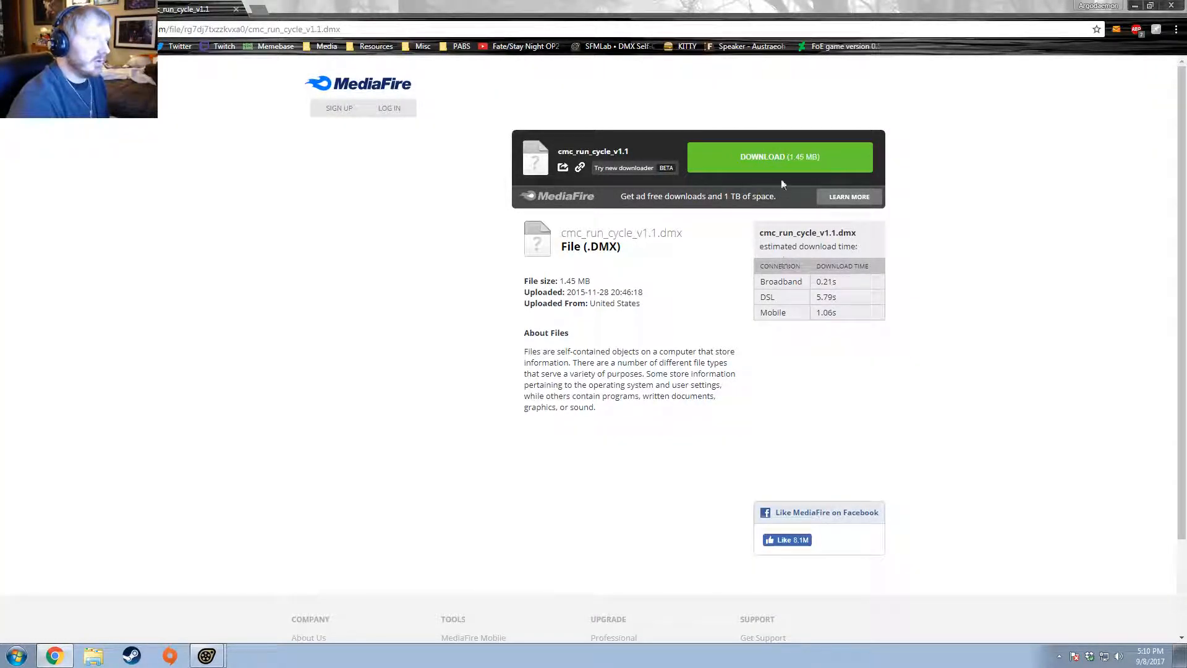
left_click(778, 162)
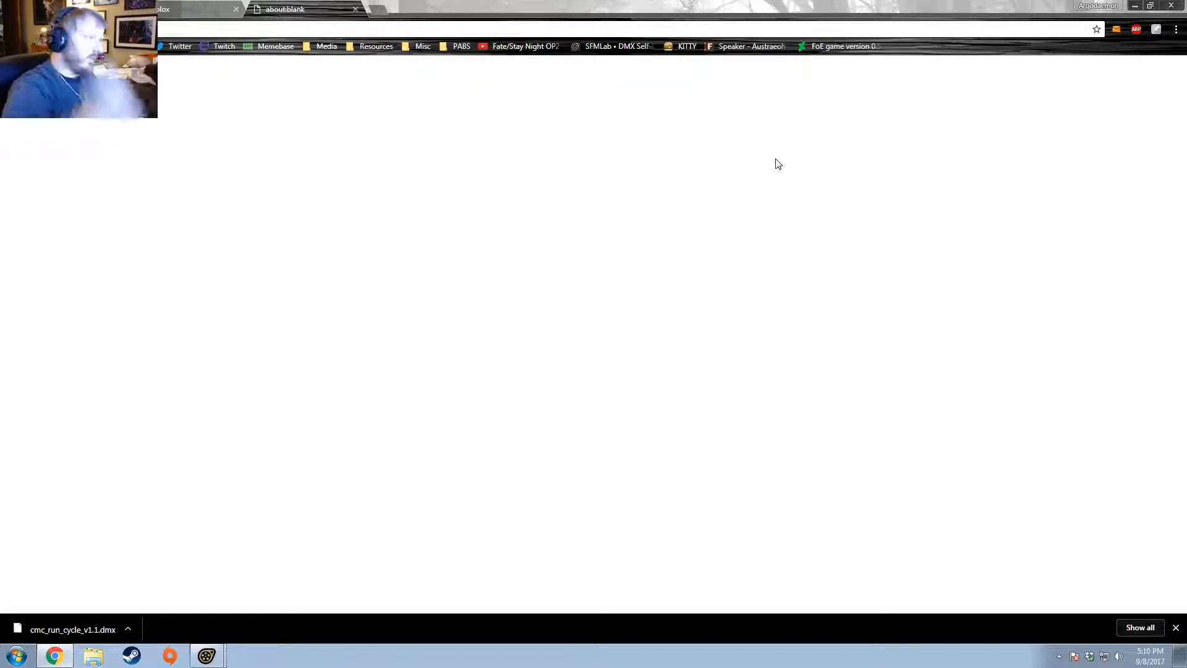
left_click(235, 10)
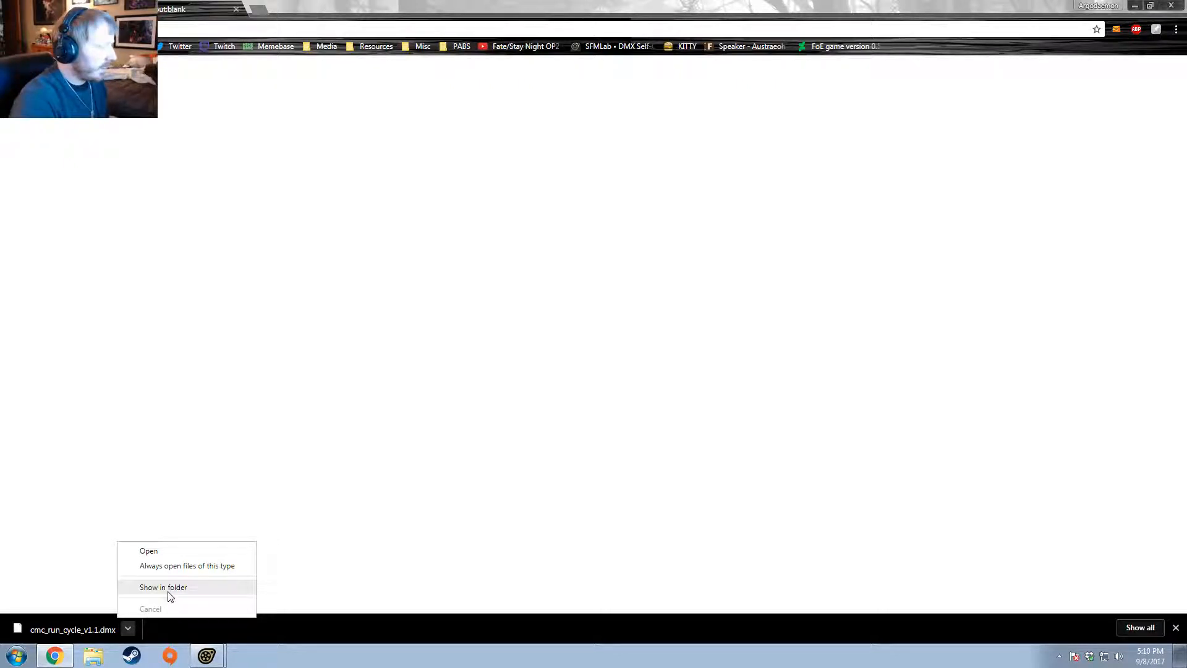
Step: Show the downloaded cmc_run_cycle_v1.1.dmx in its folder and move it into the SourceFilmmaker usermod\dmx folder
left_click(168, 589)
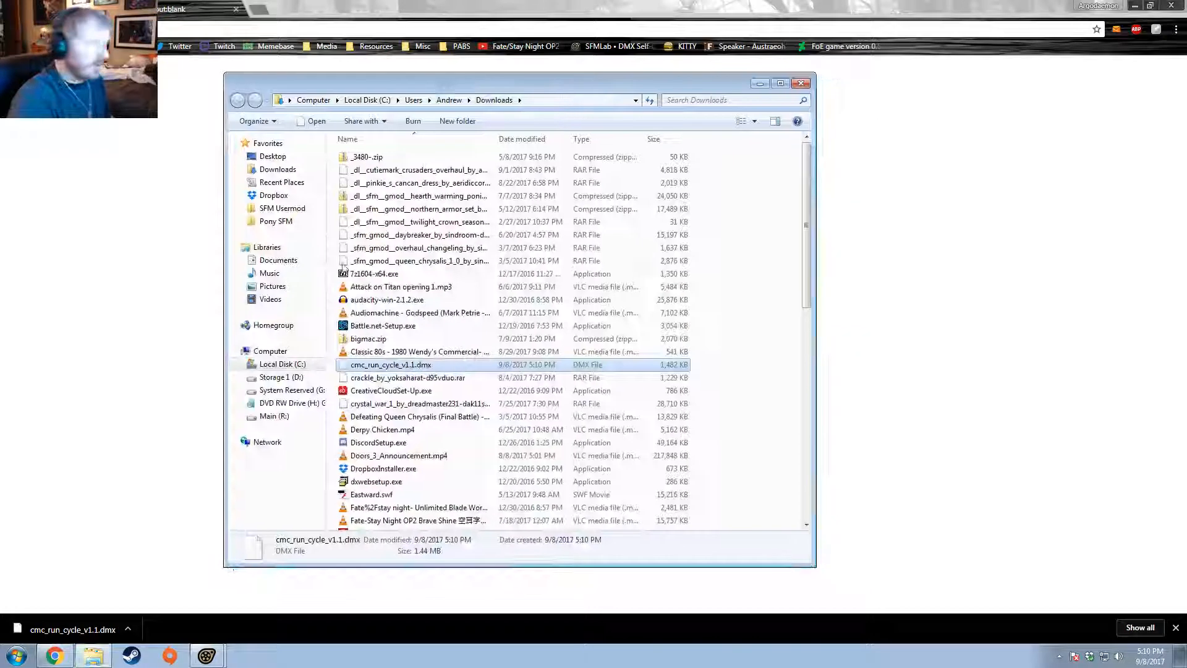
left_click(278, 184)
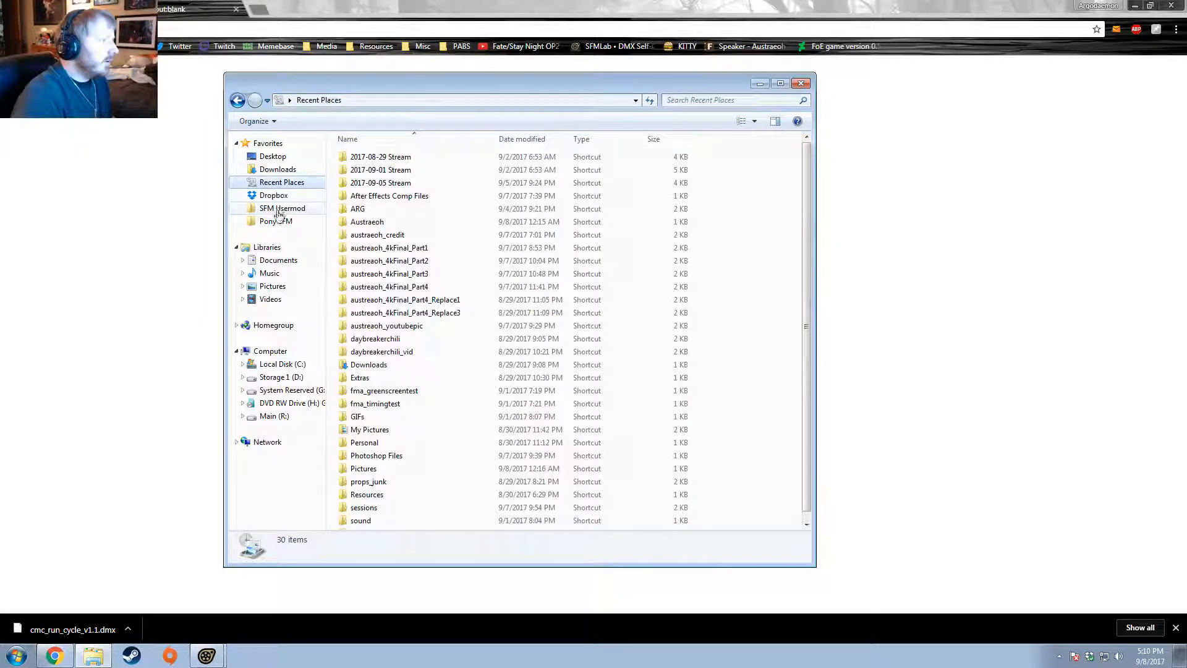
left_click(270, 207)
double_click(358, 183)
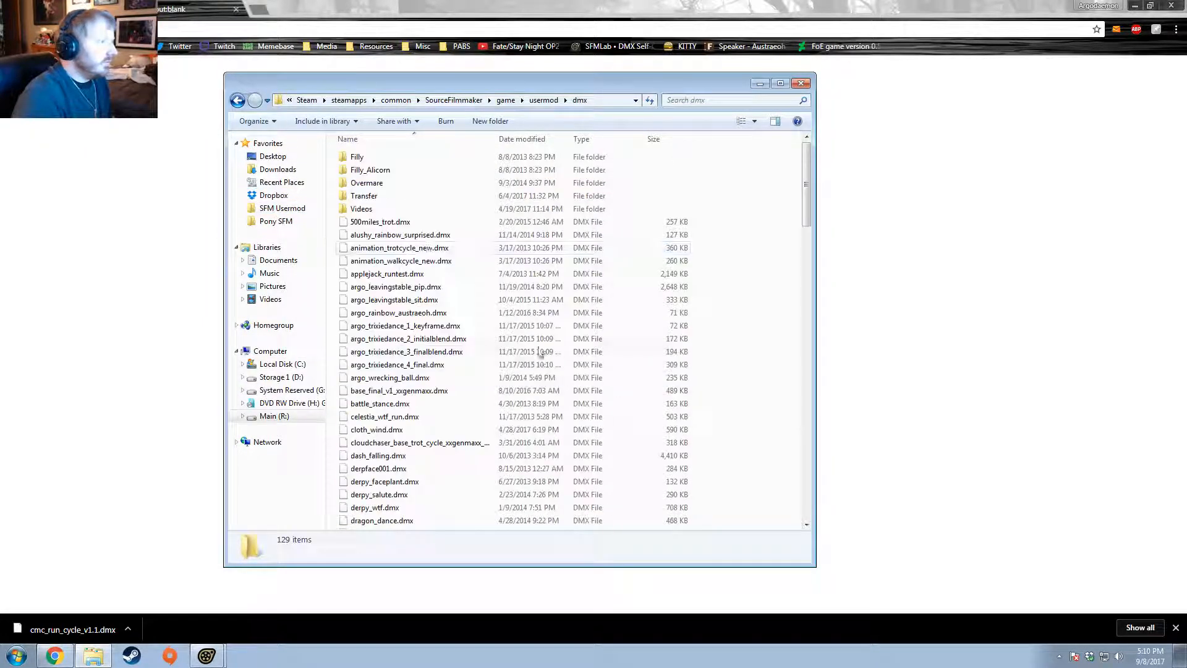
left_click(656, 455)
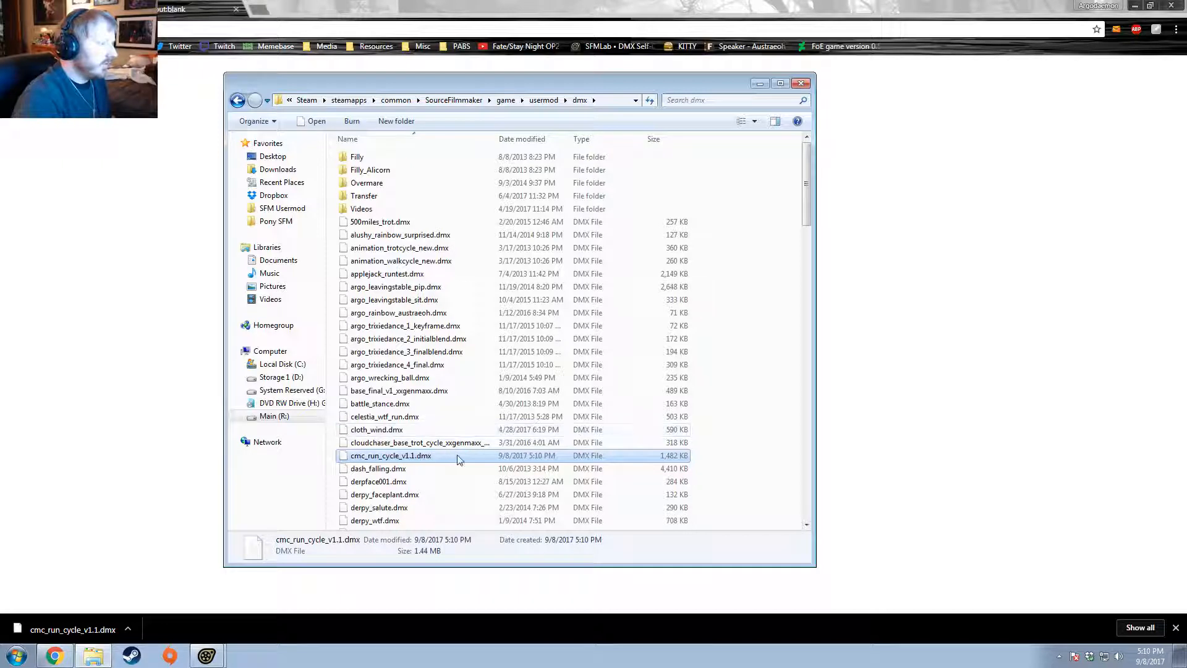
Step: Rename the moved file as run_cycle_cmc_v1.1.dmx and close the folder window
left_click(373, 459)
left_click(368, 456)
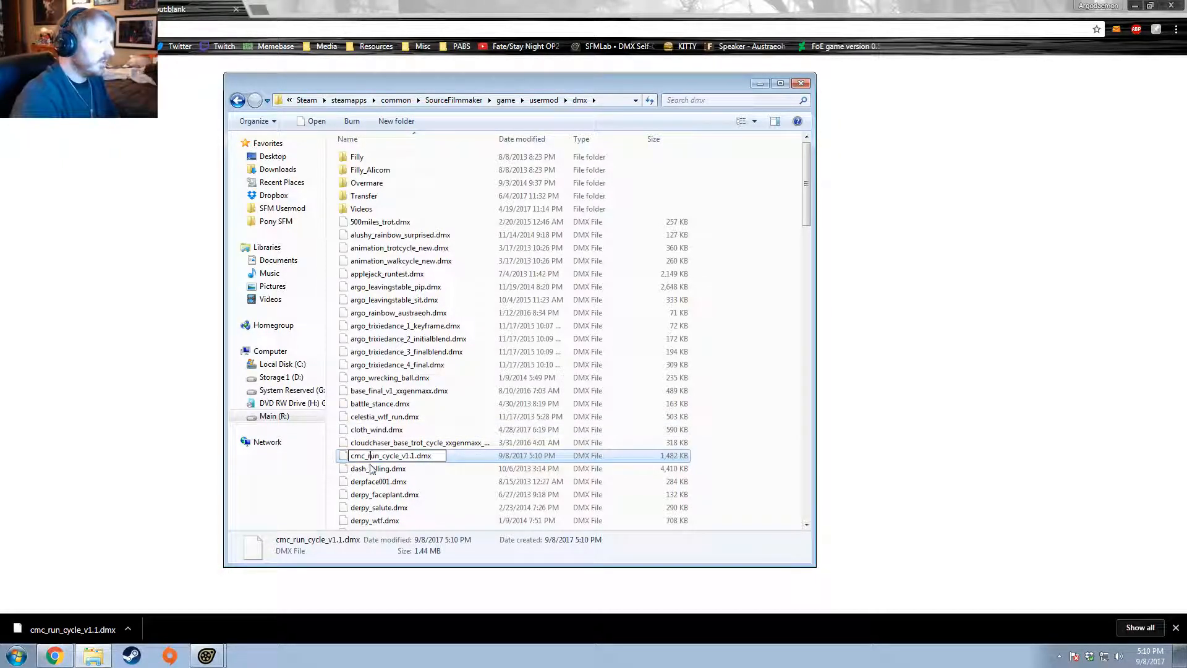
key("BackSpace")
key("BackSpace")
key("BackSpace")
key("BackSpace")
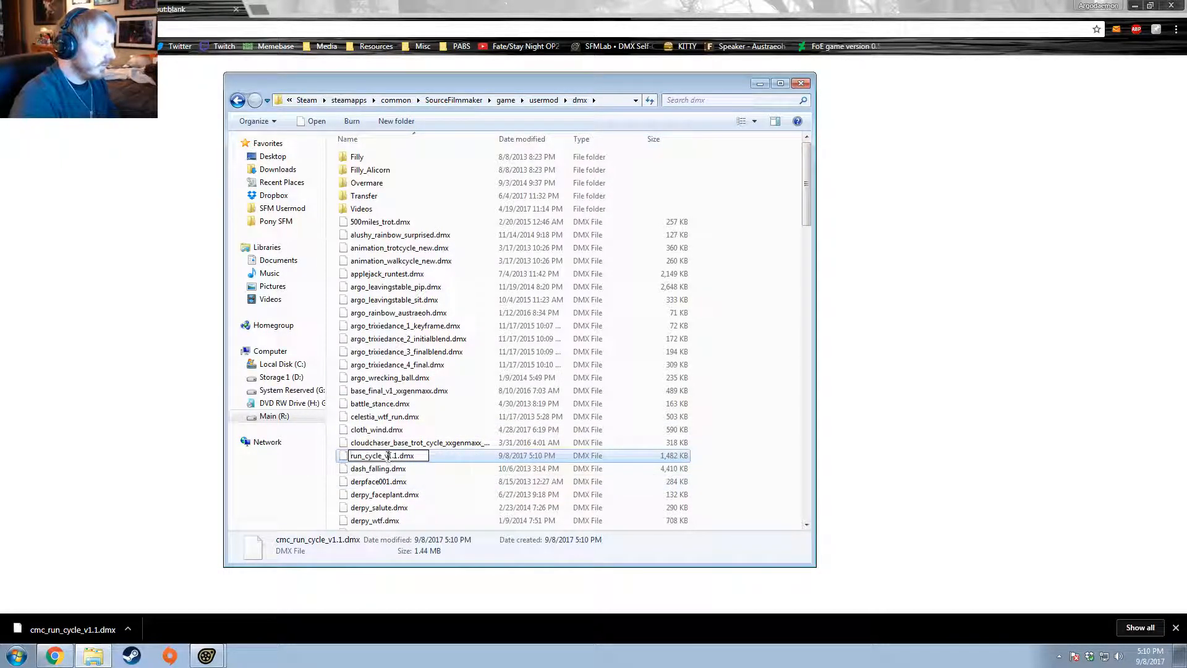
type("cmc")
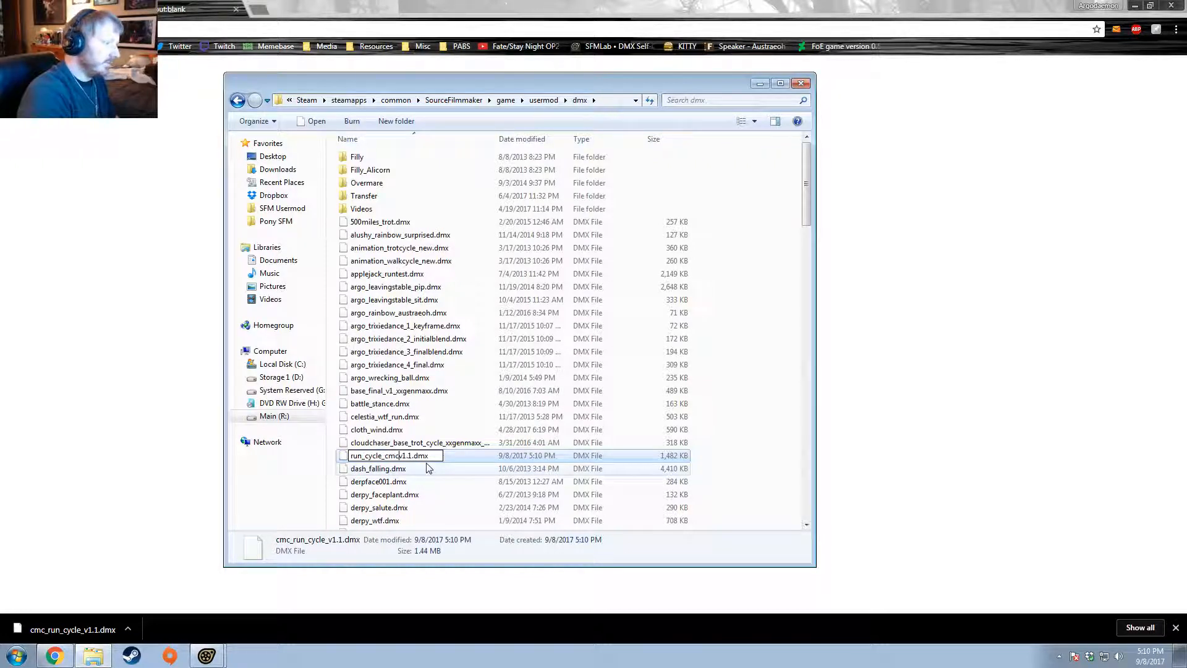
type("_")
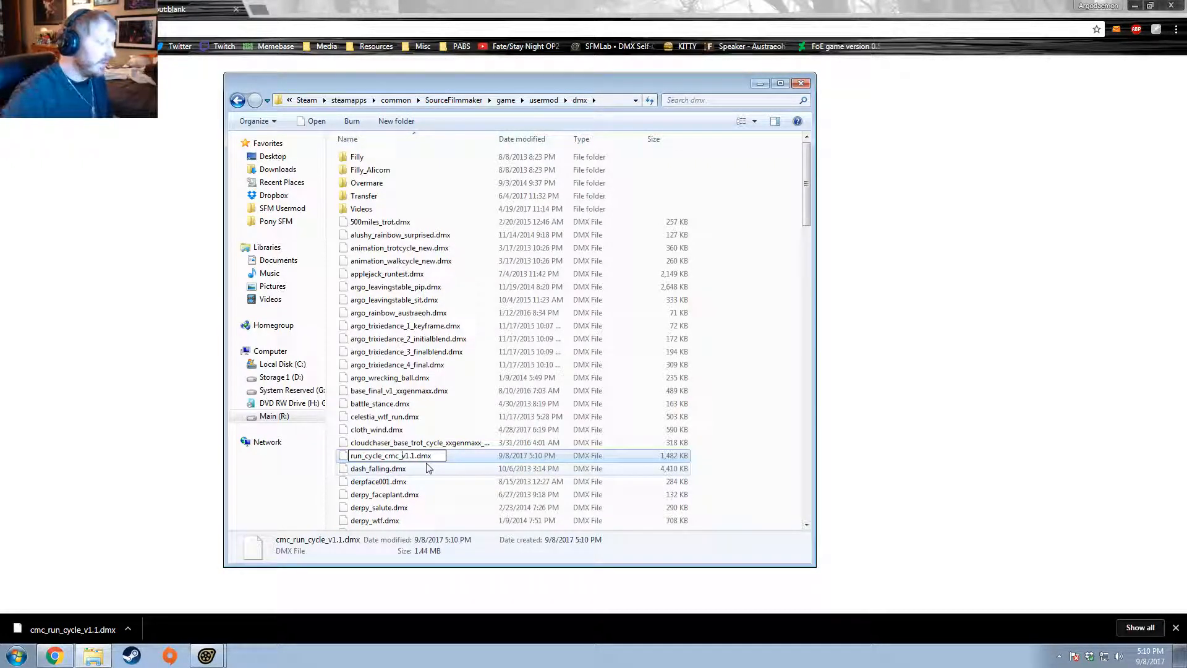
left_click(406, 432)
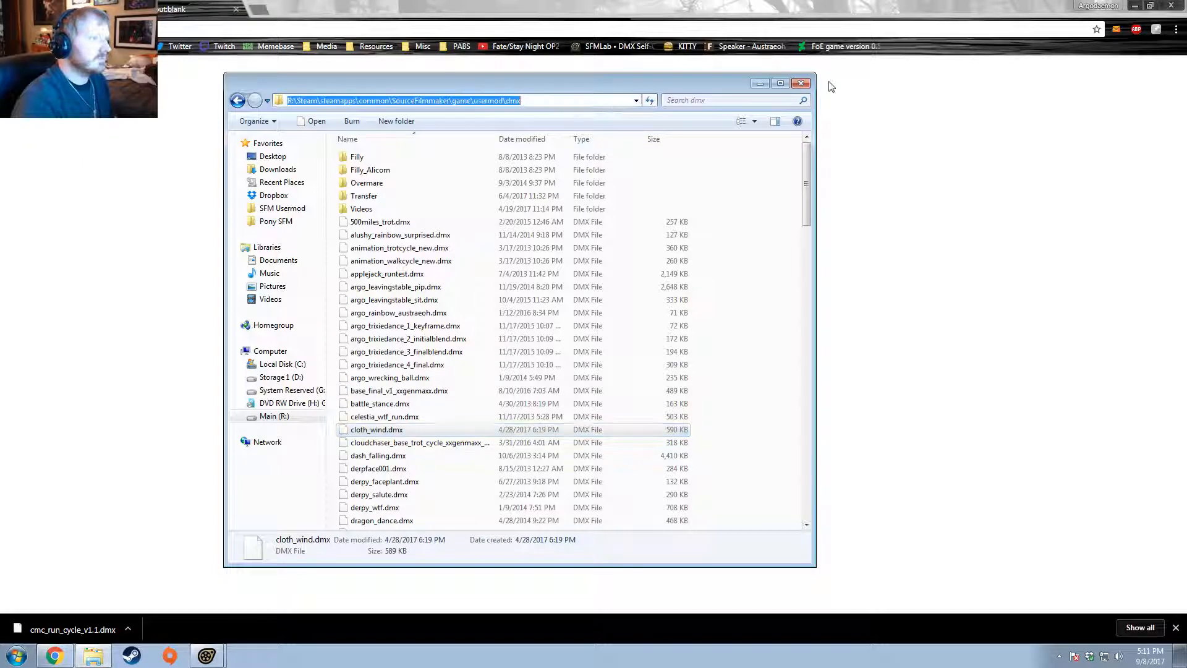
key("alt+F4")
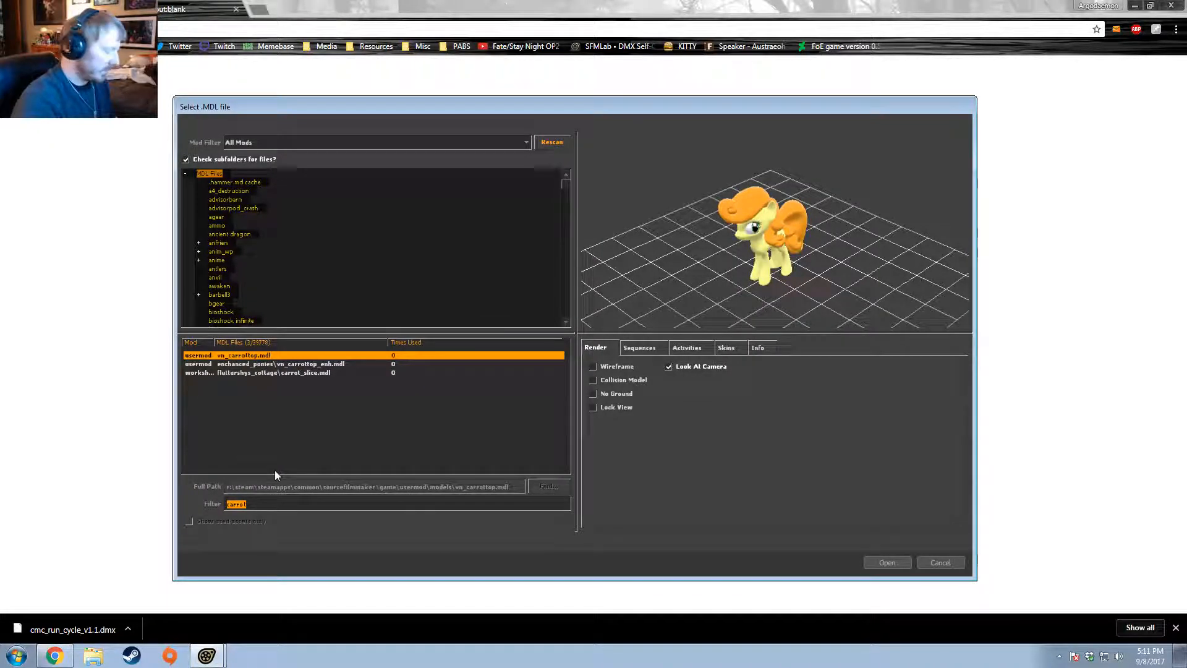
type("cmc")
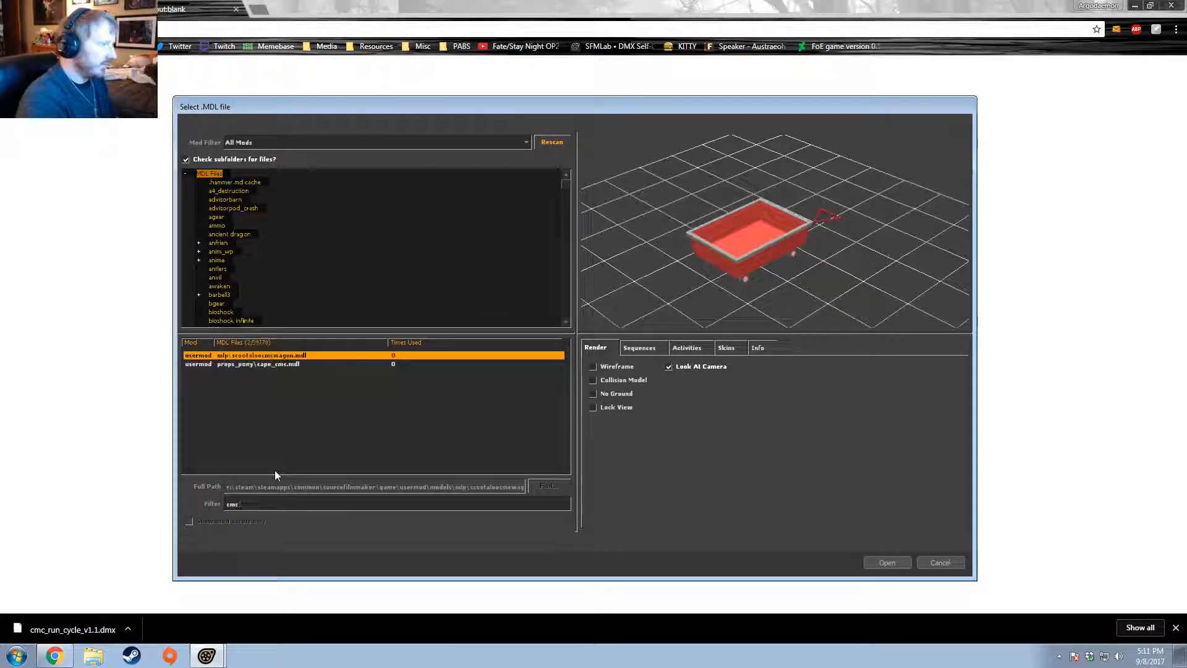
key("BackSpace")
key("BackSpace")
key("BackSpace")
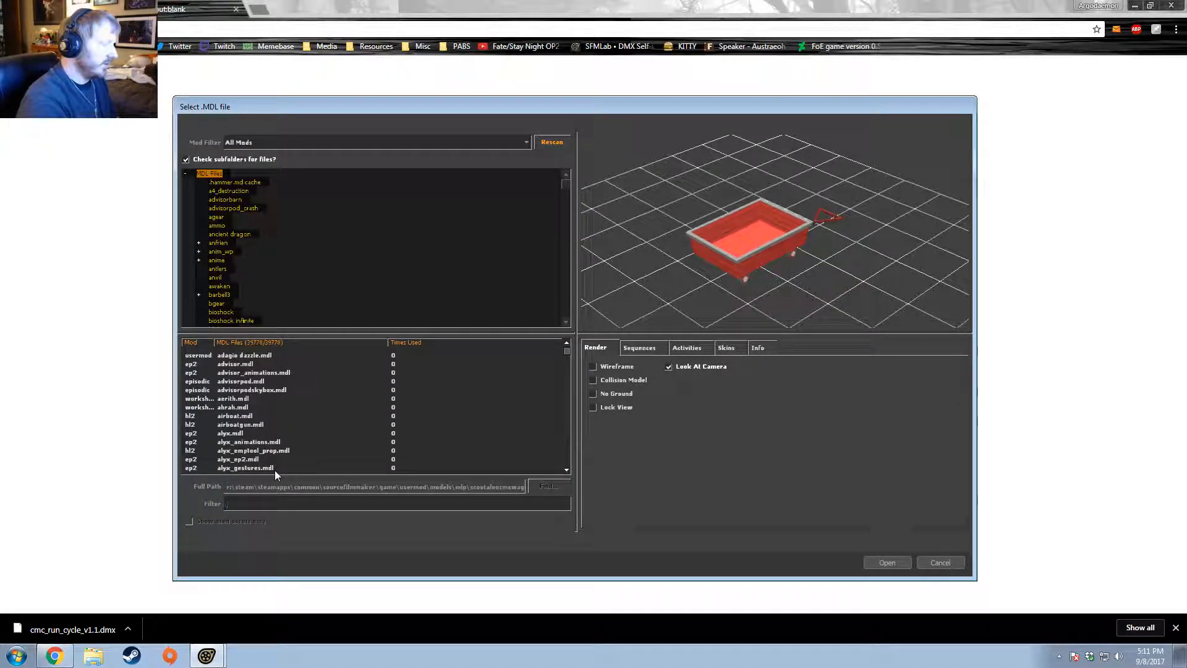
Step: Filter the models by "sweetie" and add vn_sweetiebelle.mdl to the Flyover Shadows shot
type("sweetie")
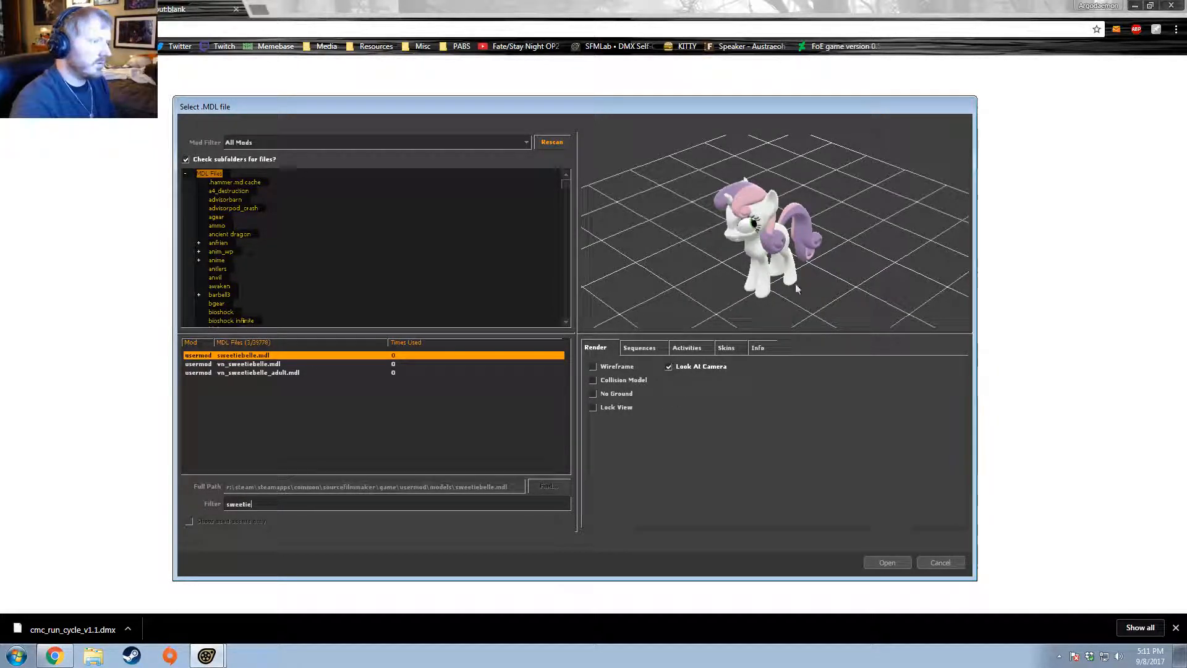
left_click(248, 364)
left_click_drag(796, 270, 802, 247)
left_click(896, 562)
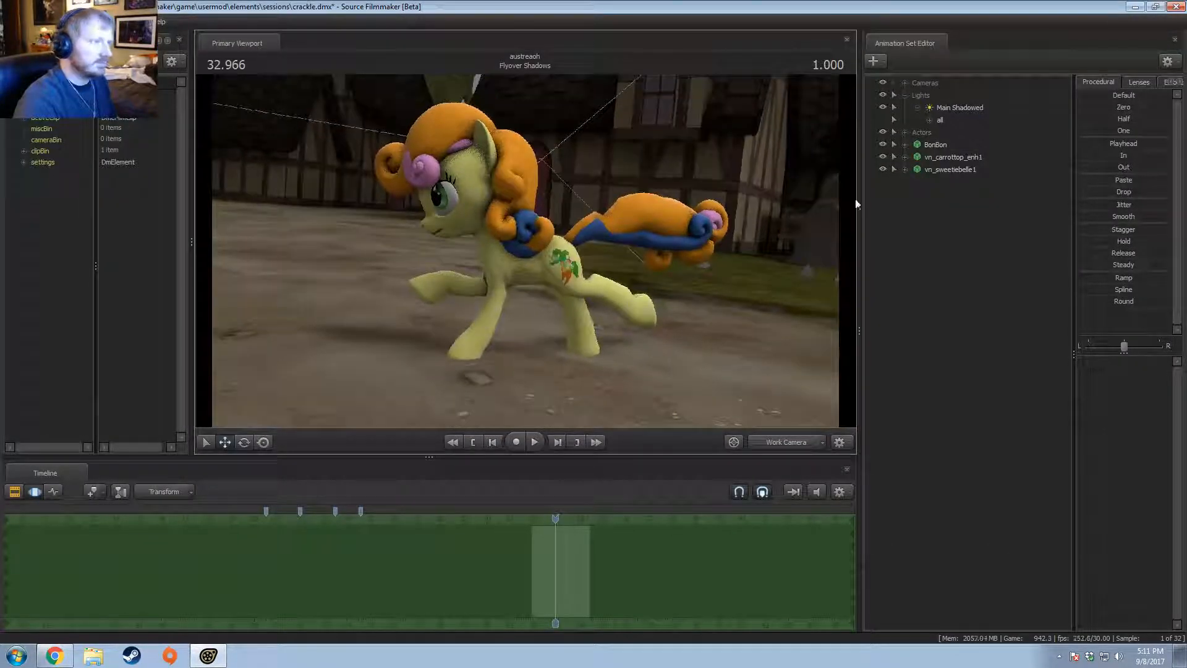
Step: Move vn_sweetiebelle1 from the sky down onto the village ground in front of the houses
left_click(972, 172)
key("s")
left_click_drag(526, 250, 556, 254)
key("w")
key("s")
key("w")
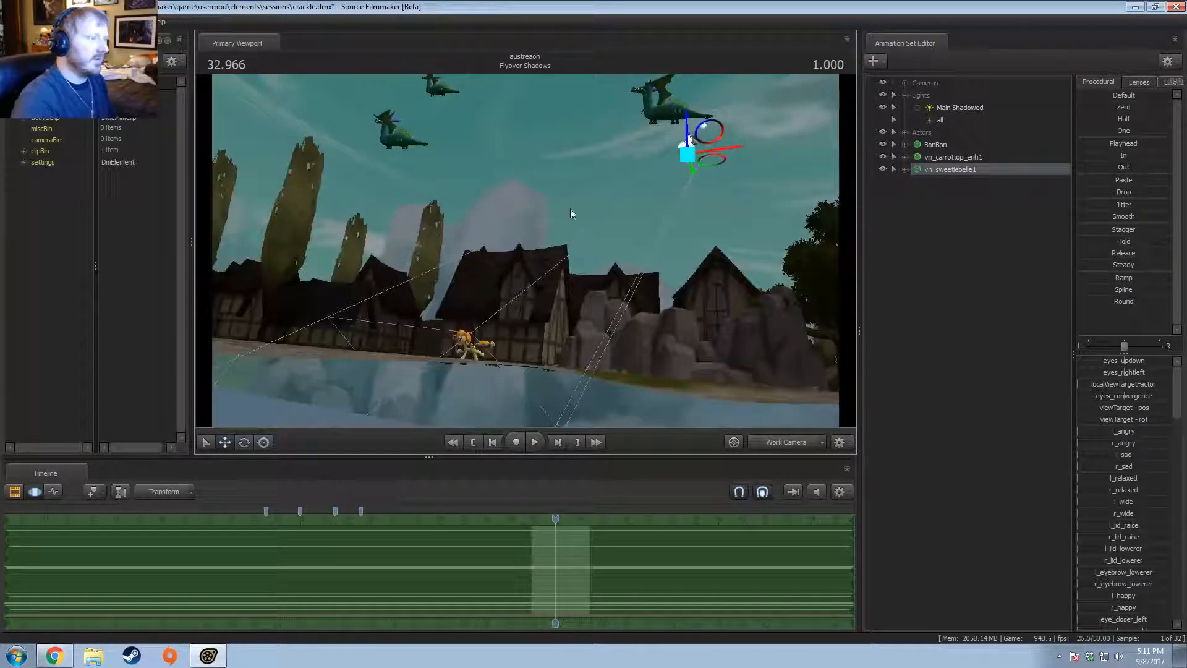
key("s")
left_click_drag(570, 212, 552, 218)
key("w")
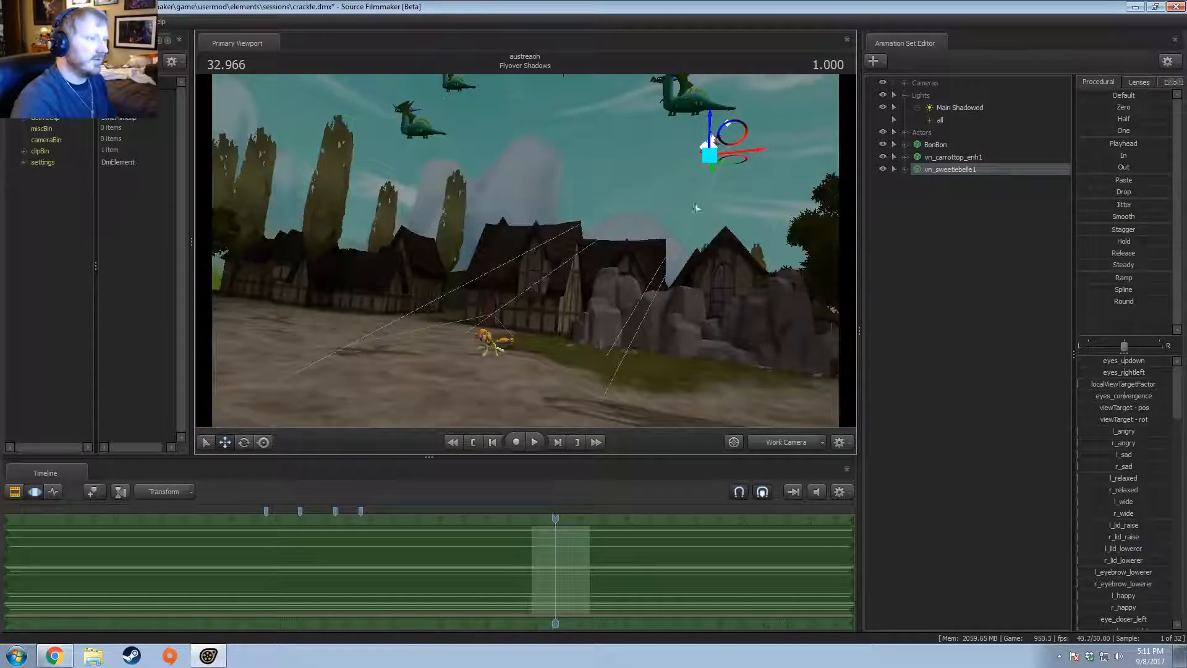
left_click_drag(703, 157, 419, 350)
key("w")
left_click_drag(599, 297, 427, 318)
key("w")
left_click_drag(521, 250, 483, 253)
key("s")
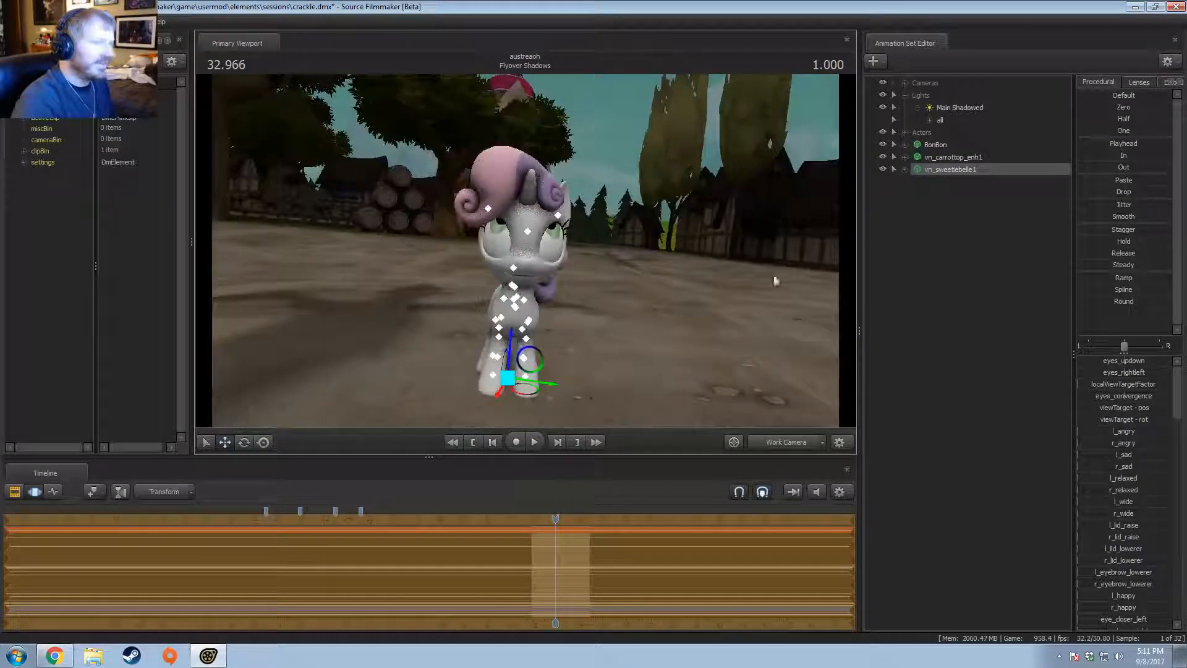
Step: Import the run_cycle_cmc_v1.1.dmx animation onto all of vn_sweetiebelle1's controls except rootTransform
left_click(904, 169)
left_click(917, 194)
left_click(954, 218)
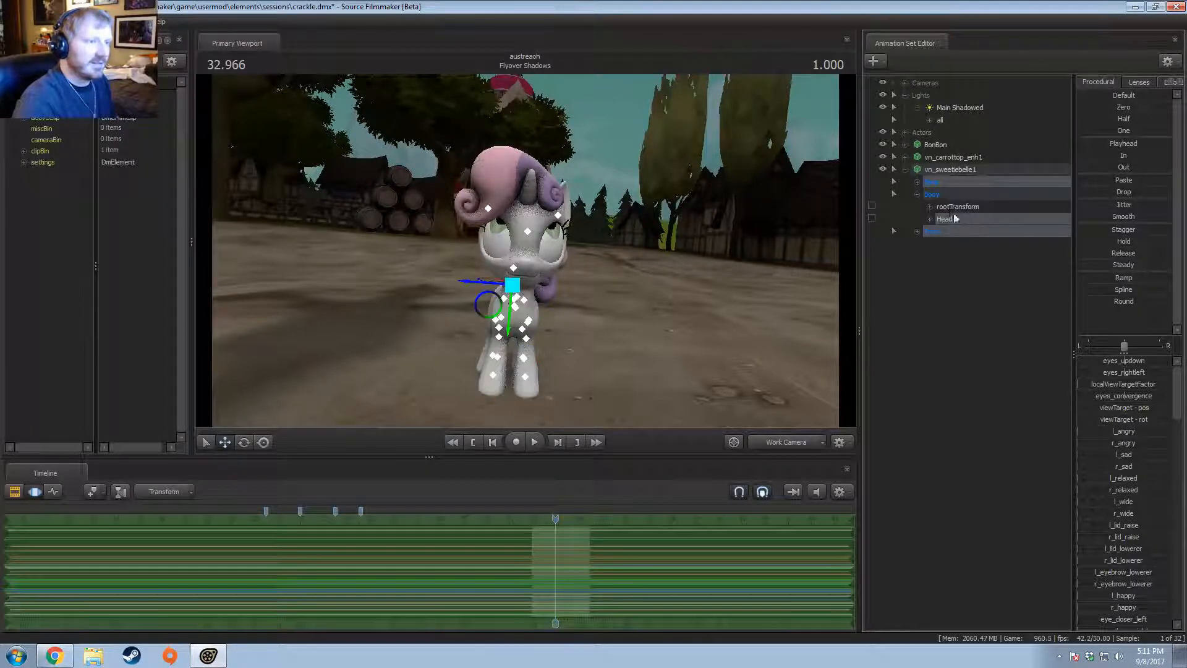
left_click(956, 221)
right_click(956, 220)
left_click(941, 173)
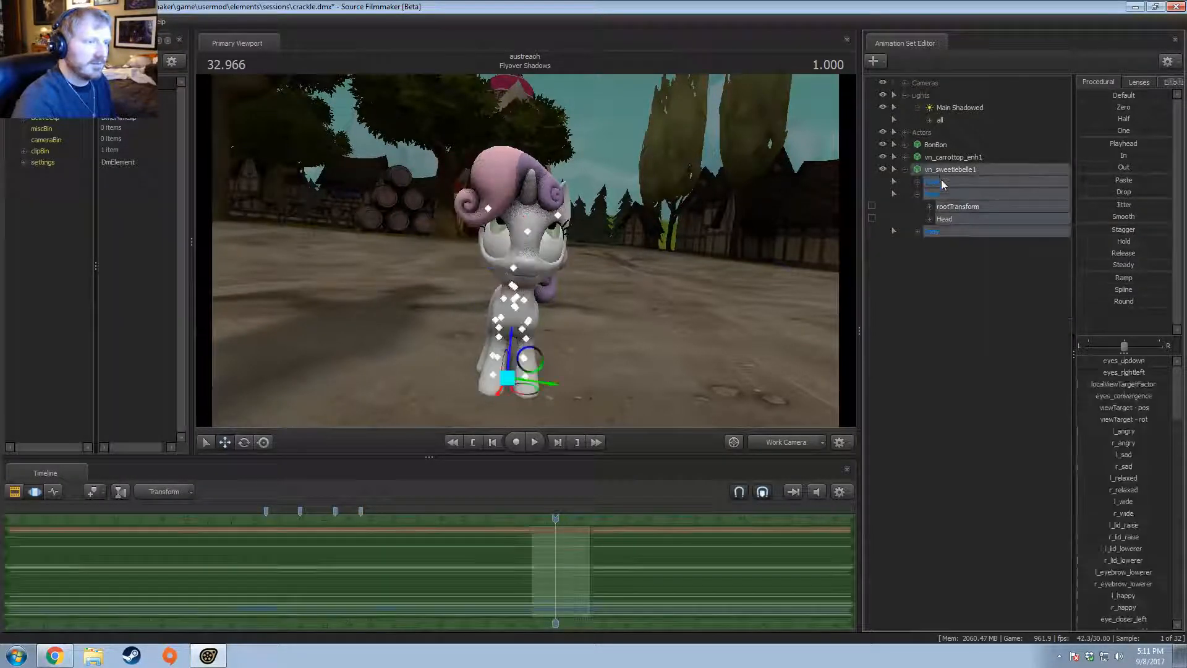
right_click(950, 218)
left_click(987, 307)
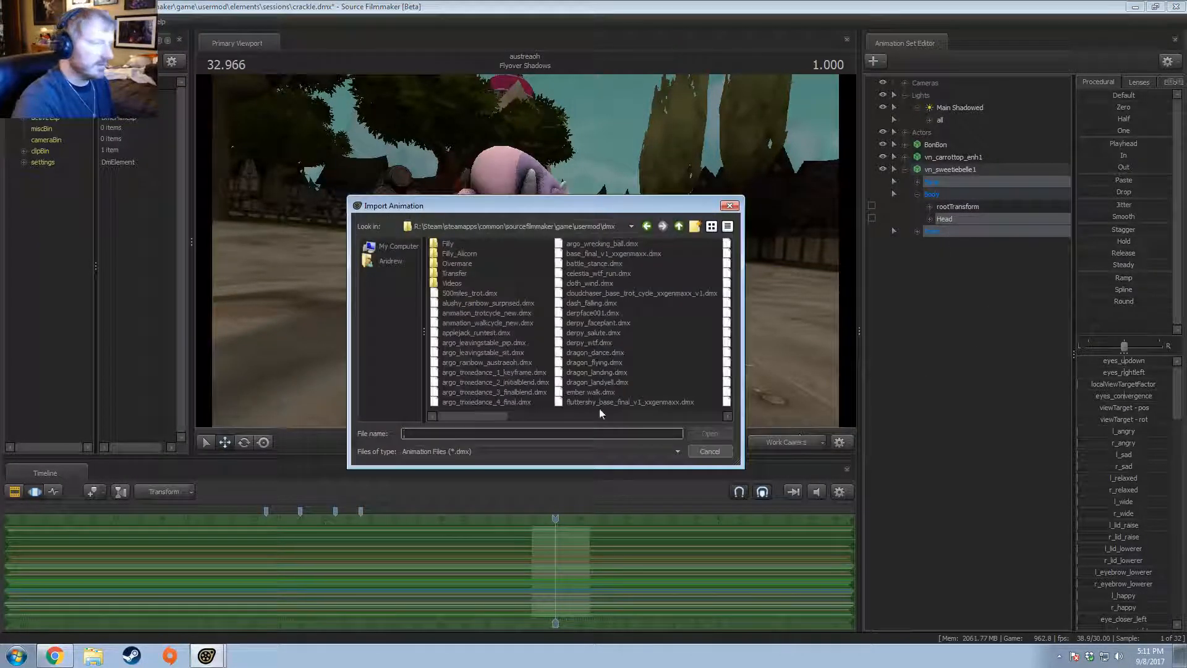
left_click_drag(488, 416, 637, 423)
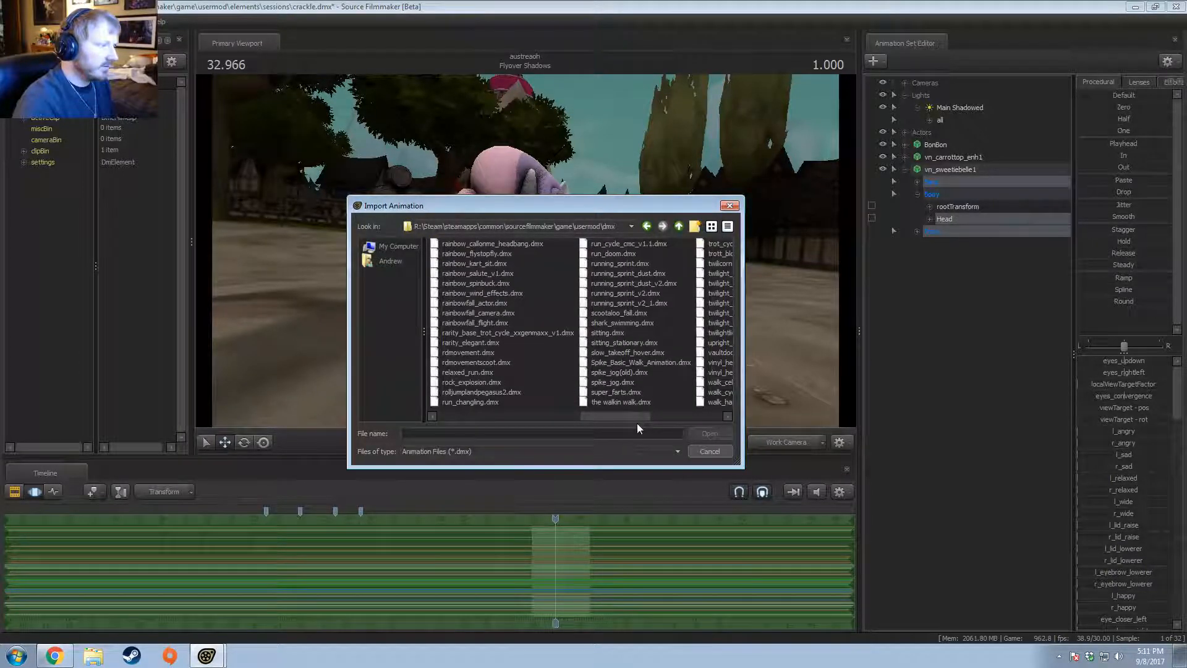
double_click(616, 243)
left_click(586, 384)
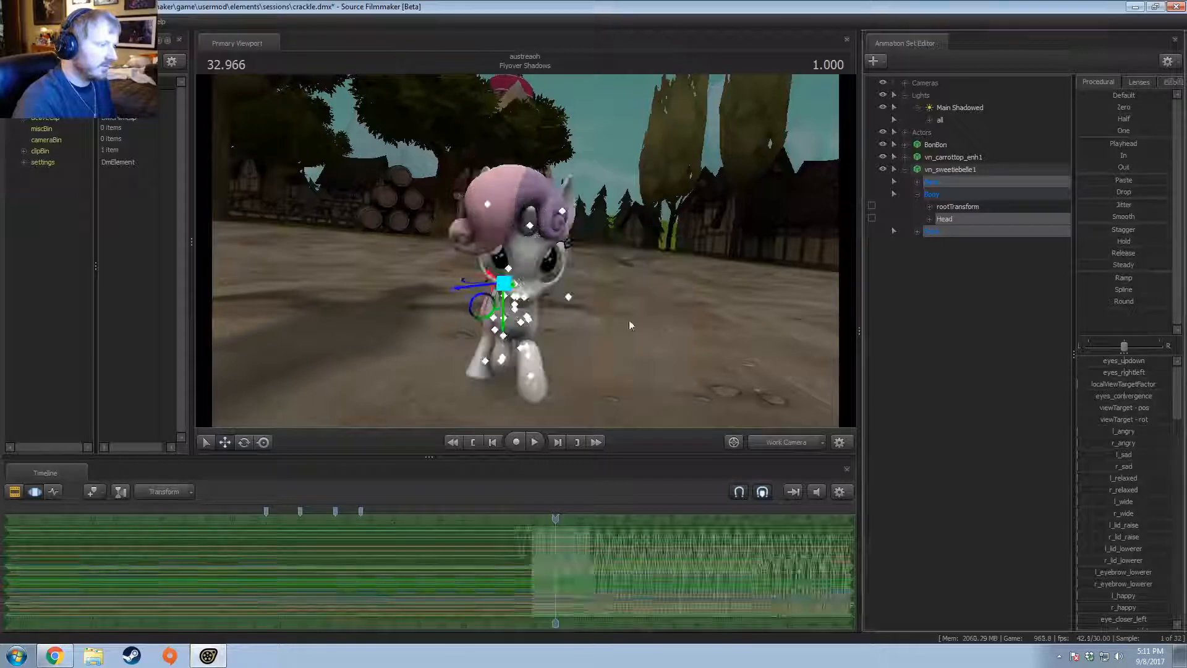
Step: Play back Sweetie Belle's imported run cycle in the Flyover Shadows shot and mute the timeline audio
key("space")
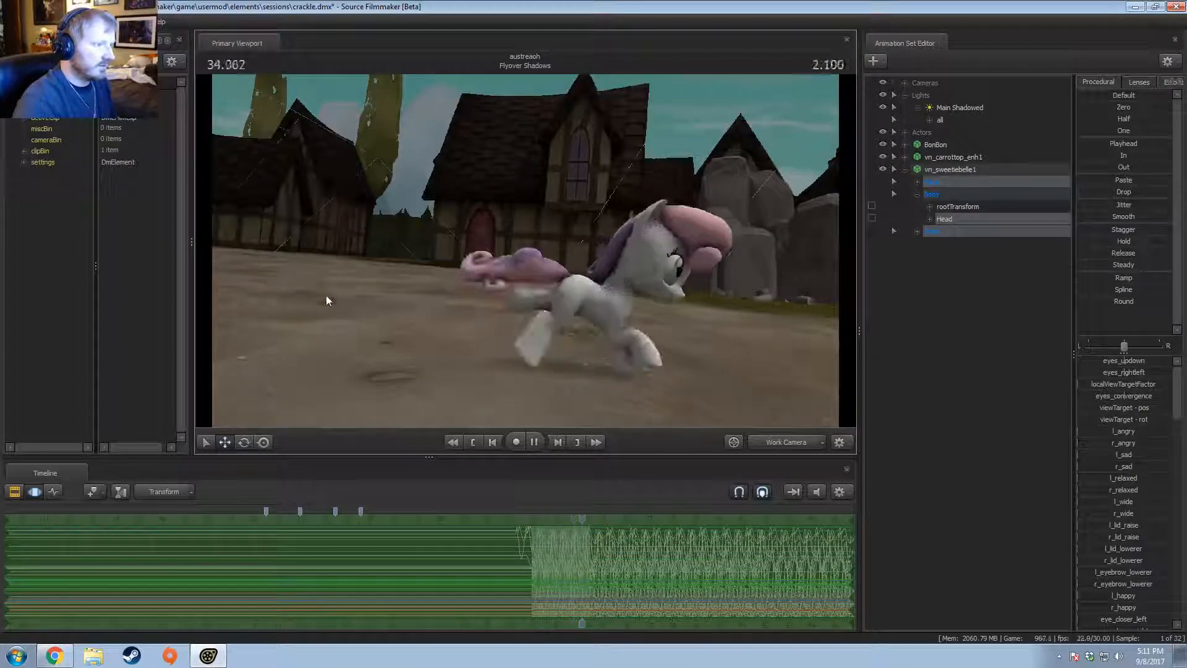
key("space")
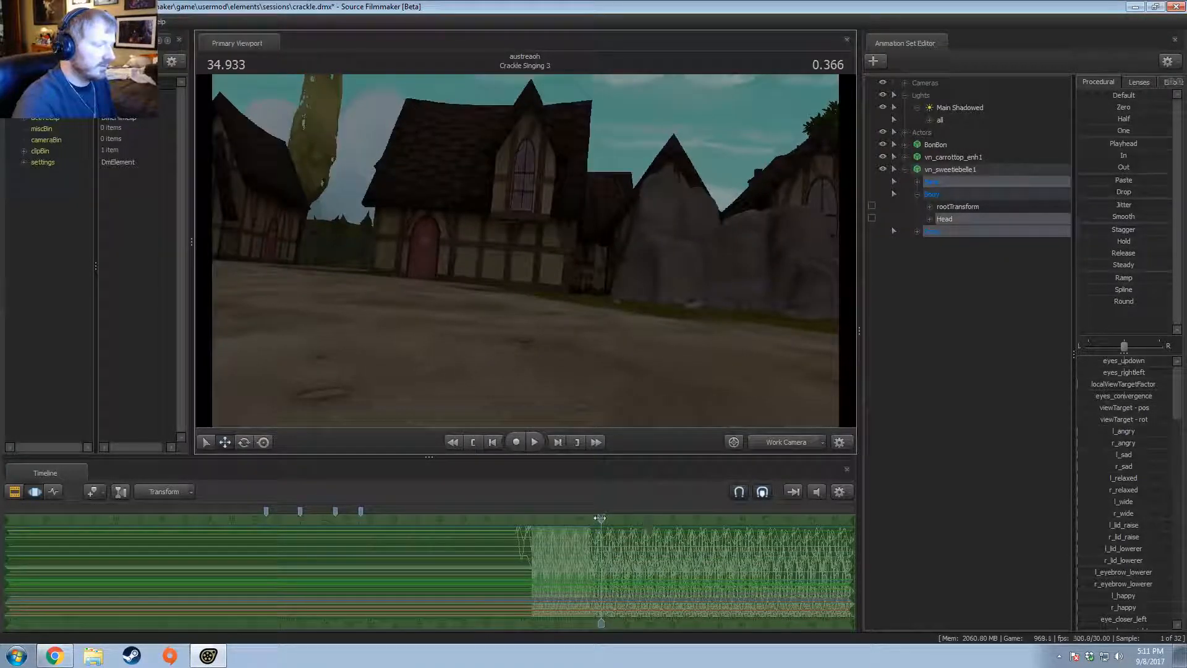
left_click_drag(601, 519, 543, 526)
key("space")
key("space")
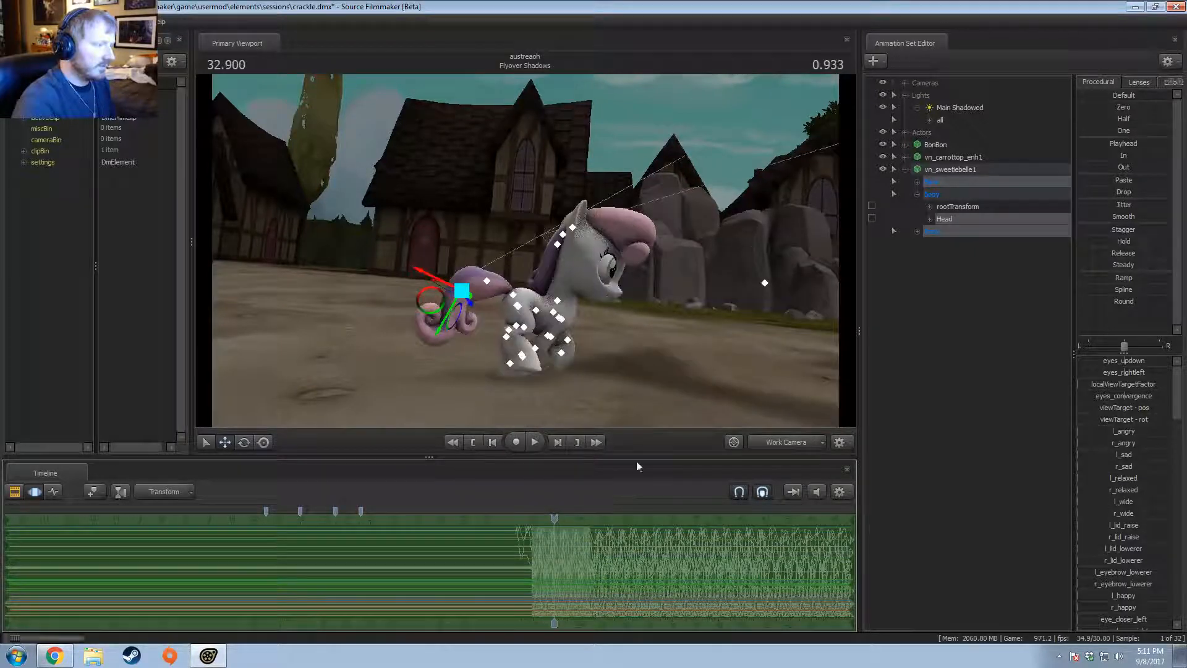
left_click(816, 493)
key("space")
key("space")
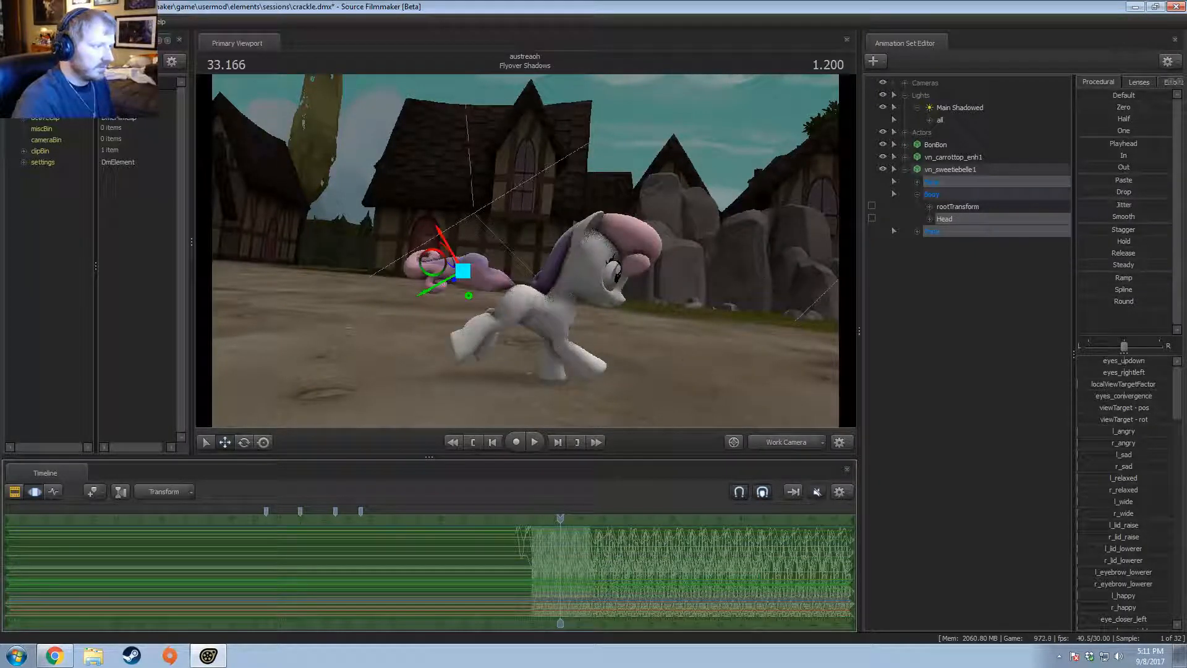
Step: Select the whole vn_sweetiebelle1 set and reposition it beside the Carrot Top pony using the screen manipulator
left_click(958, 173)
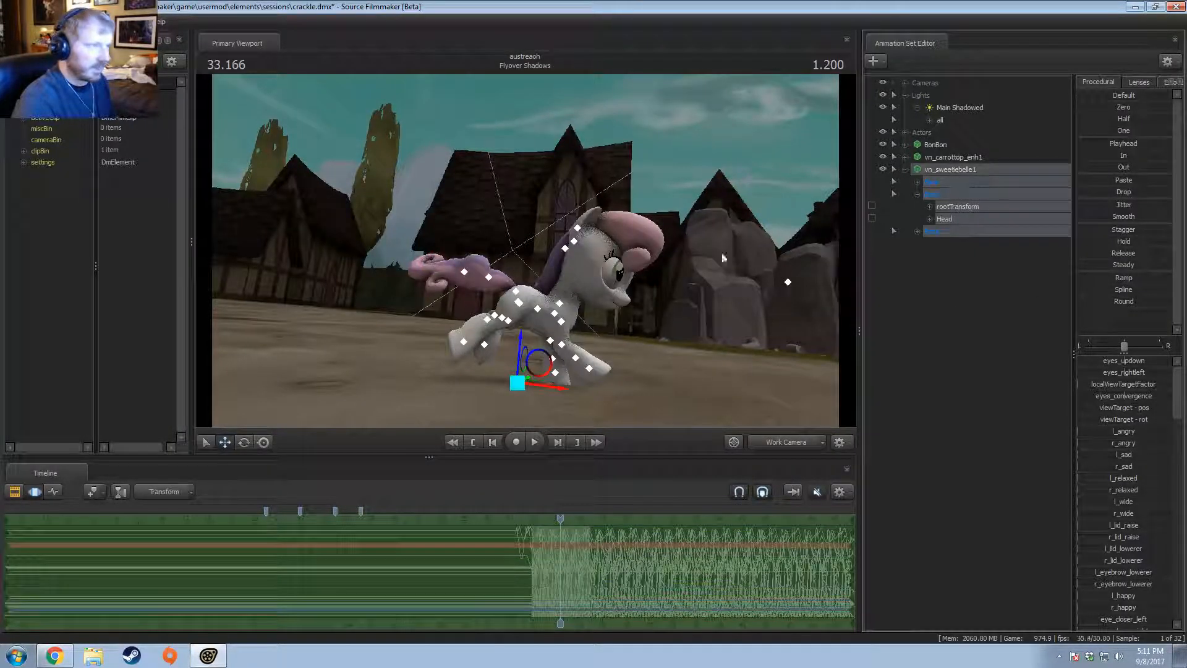
key("r")
left_click_drag(723, 257, 794, 284)
left_click_drag(301, 279, 562, 266)
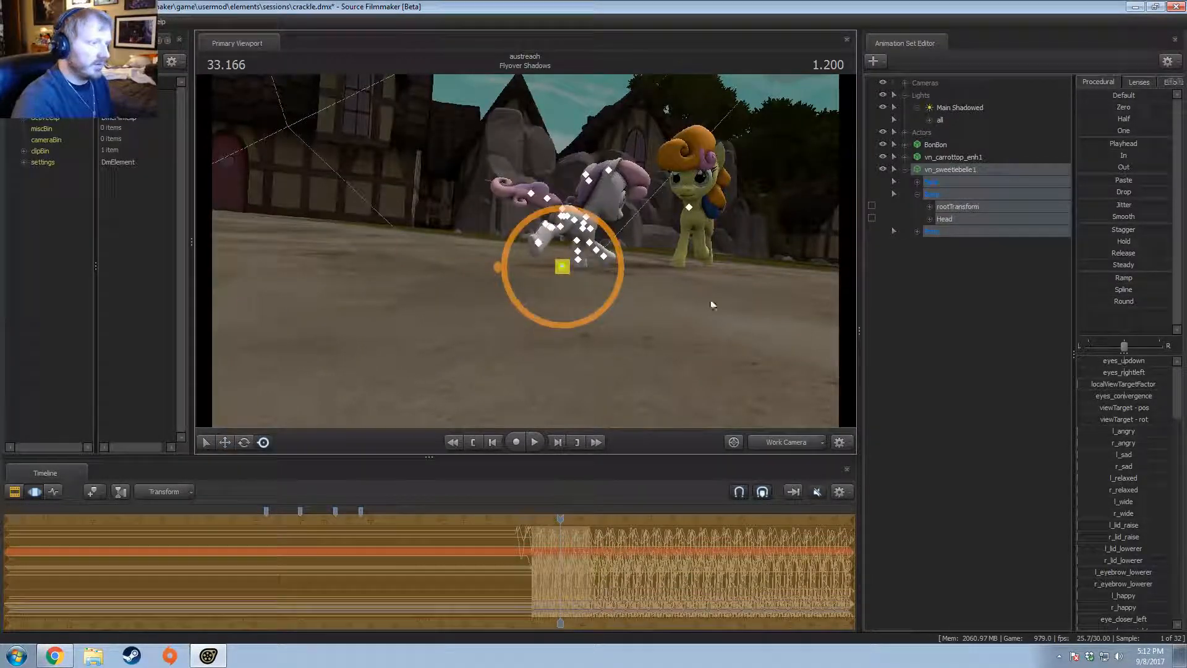
Step: Start creating an animation set for a new model and filter the available models by vn_
right_click(972, 291)
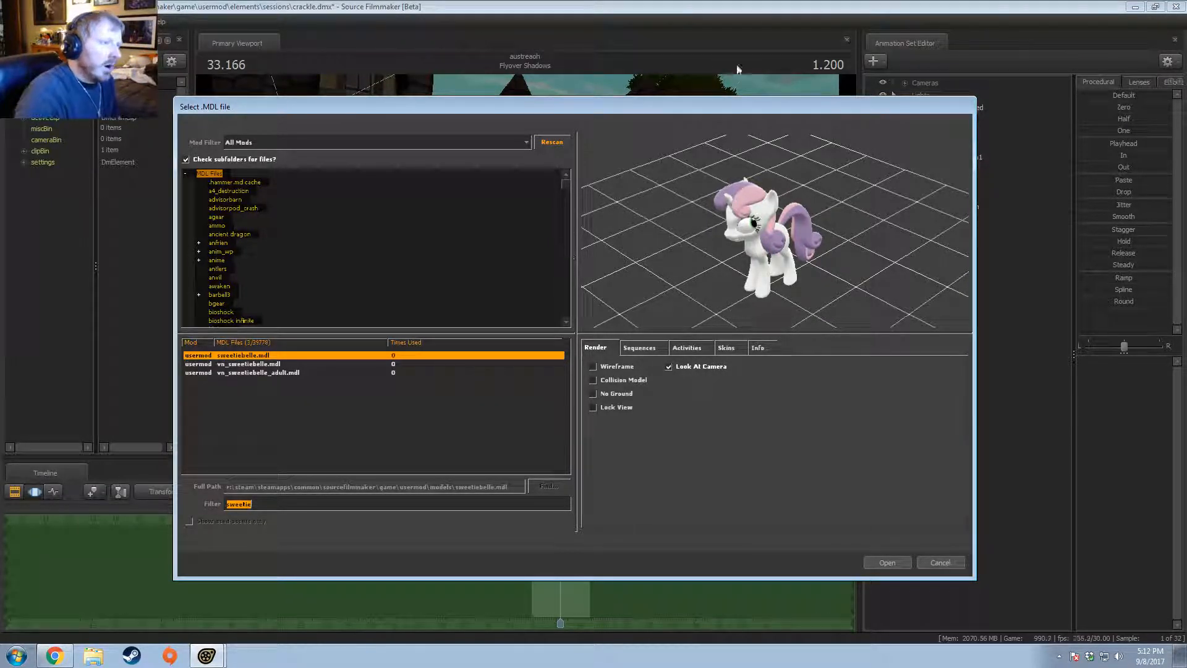
mouse_move(647, 108)
left_mouse_down()
mouse_move(692, 303)
mouse_move(671, 112)
left_mouse_up()
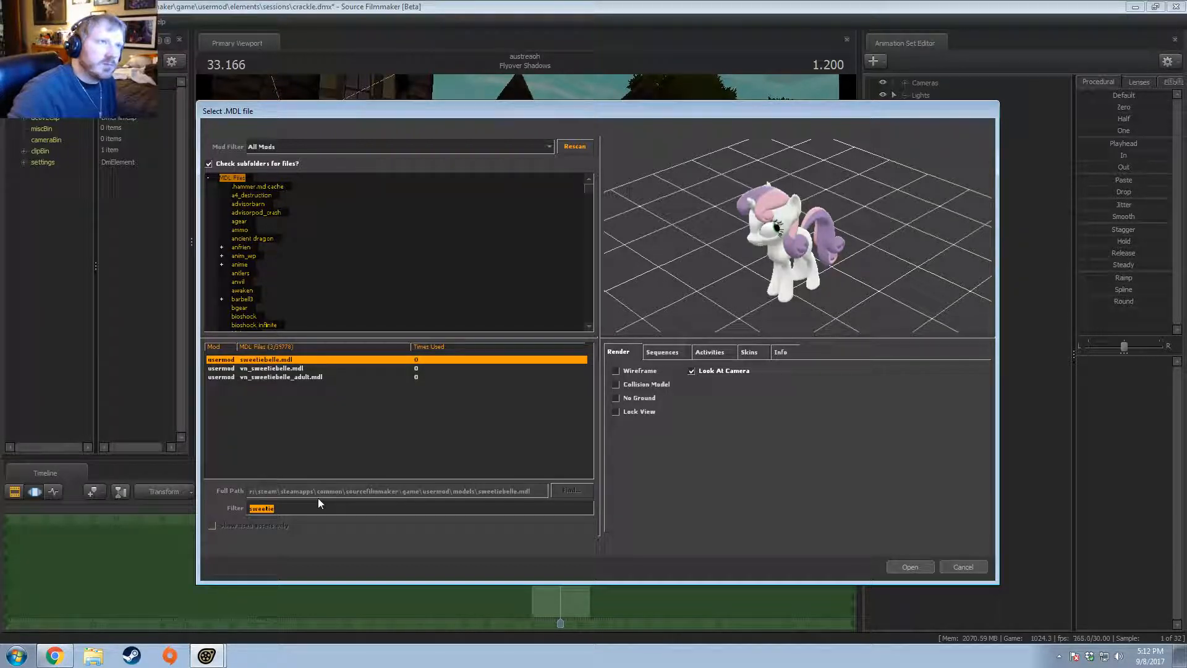
type("vn_)")
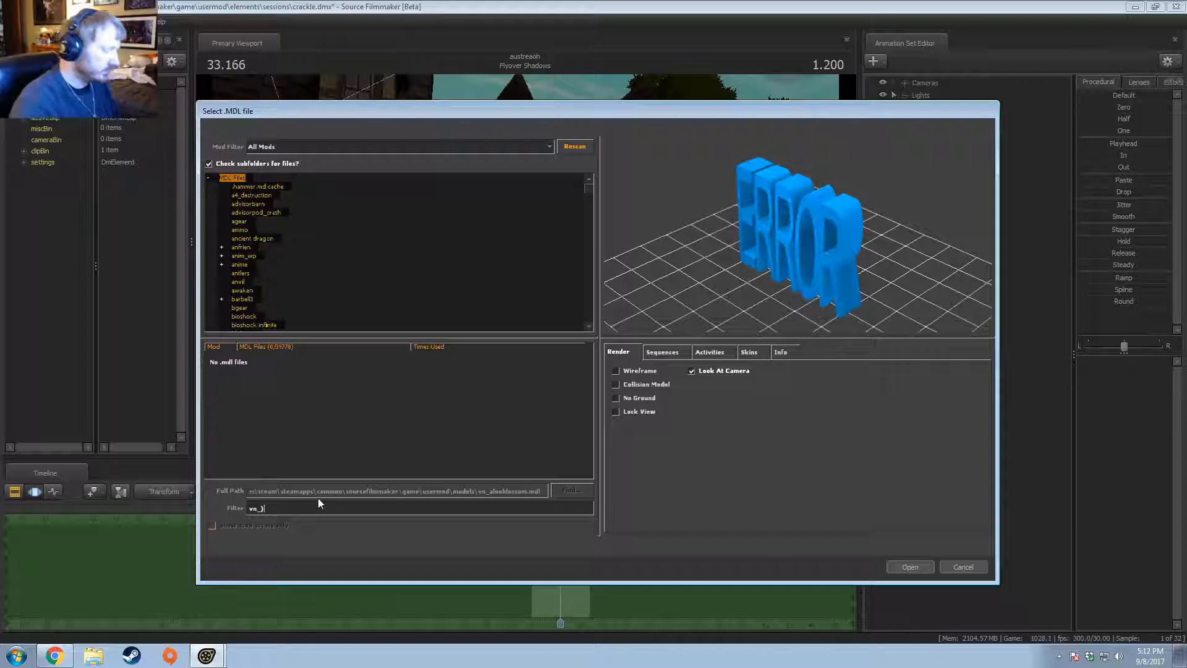
key("BackSpace")
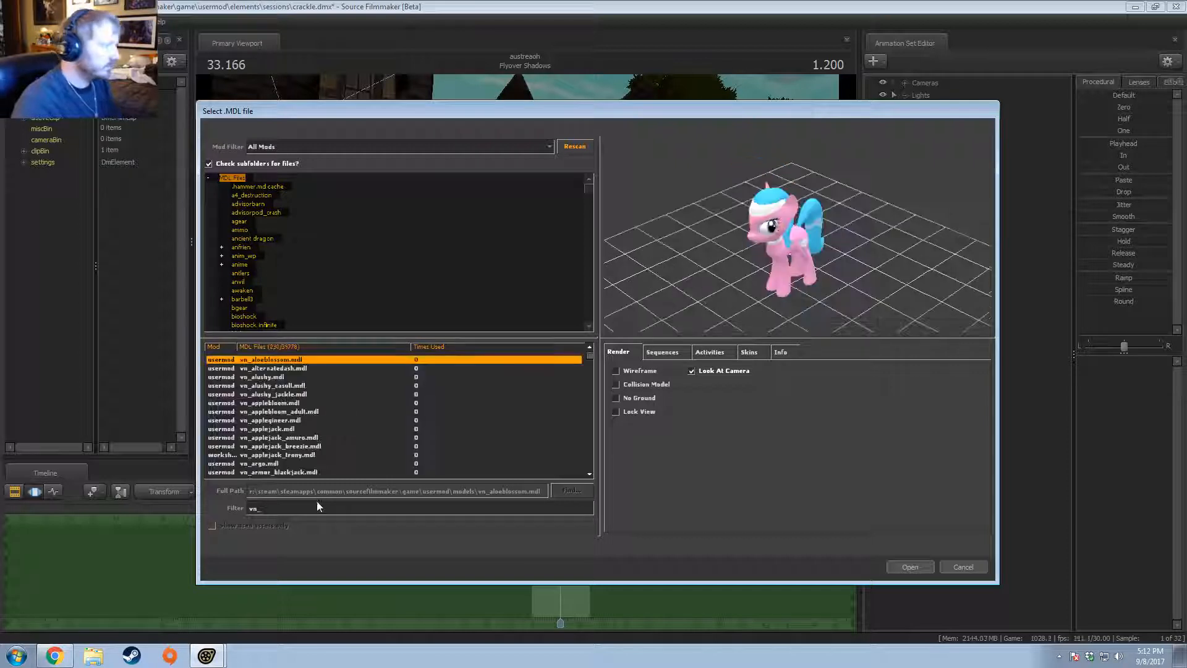
Step: Look through the vn_ pony models for another character to add to the shot
scroll(299, 424, "down", 8)
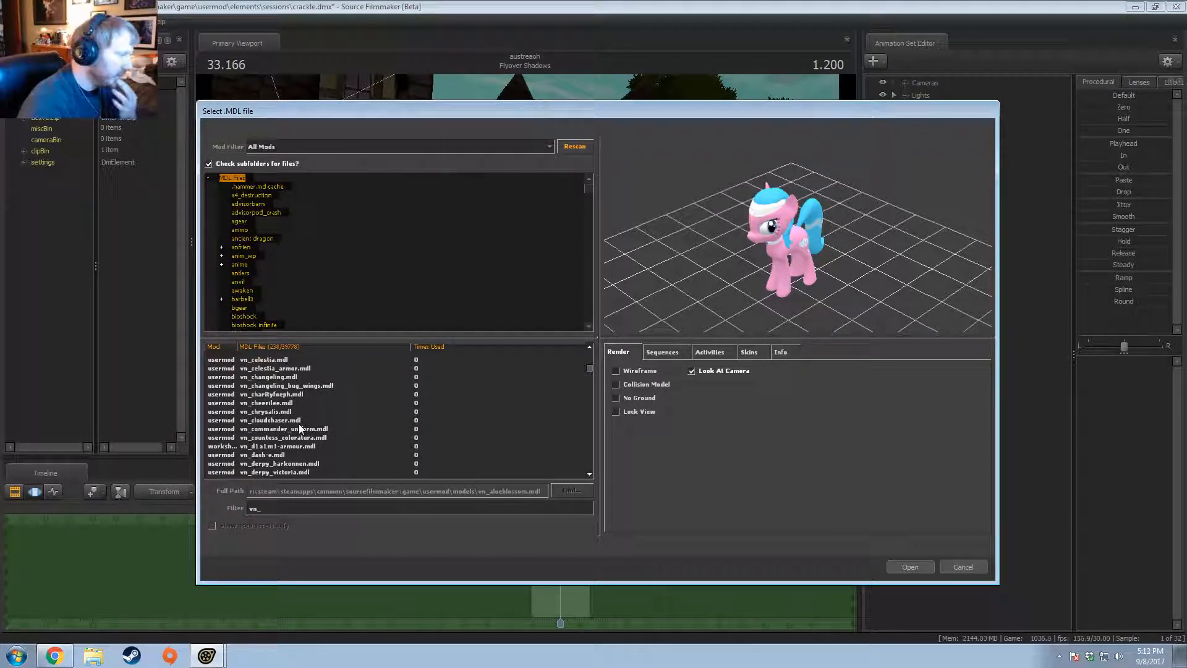
scroll(300, 428, "down", 2)
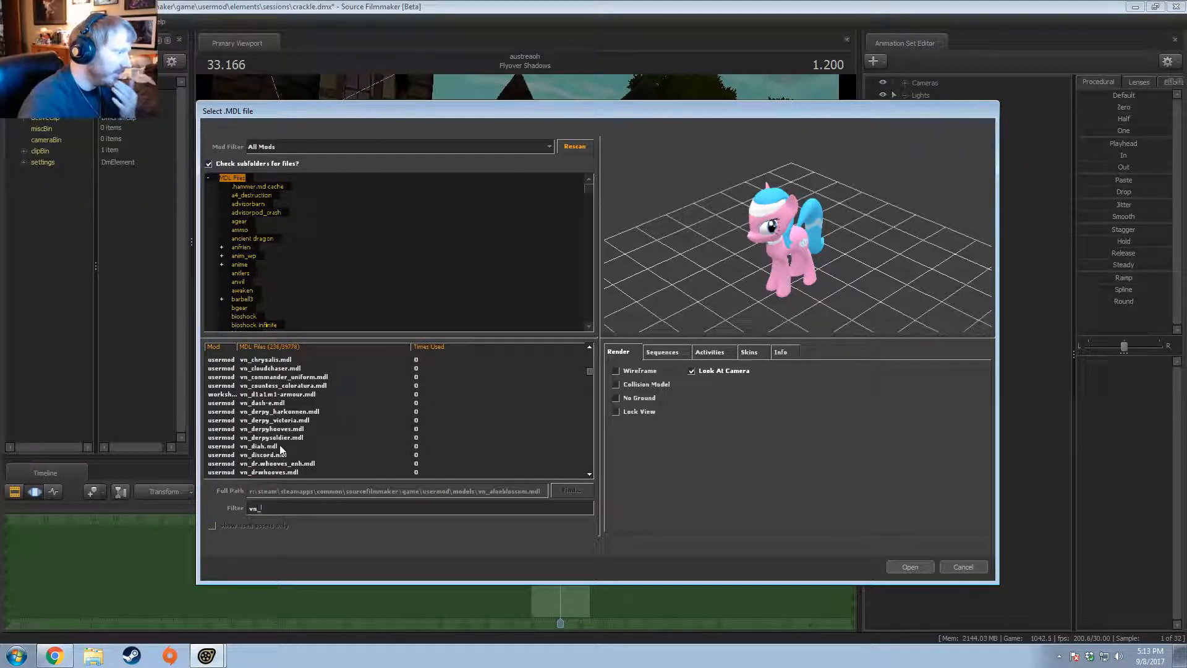
scroll(281, 449, "down", 2)
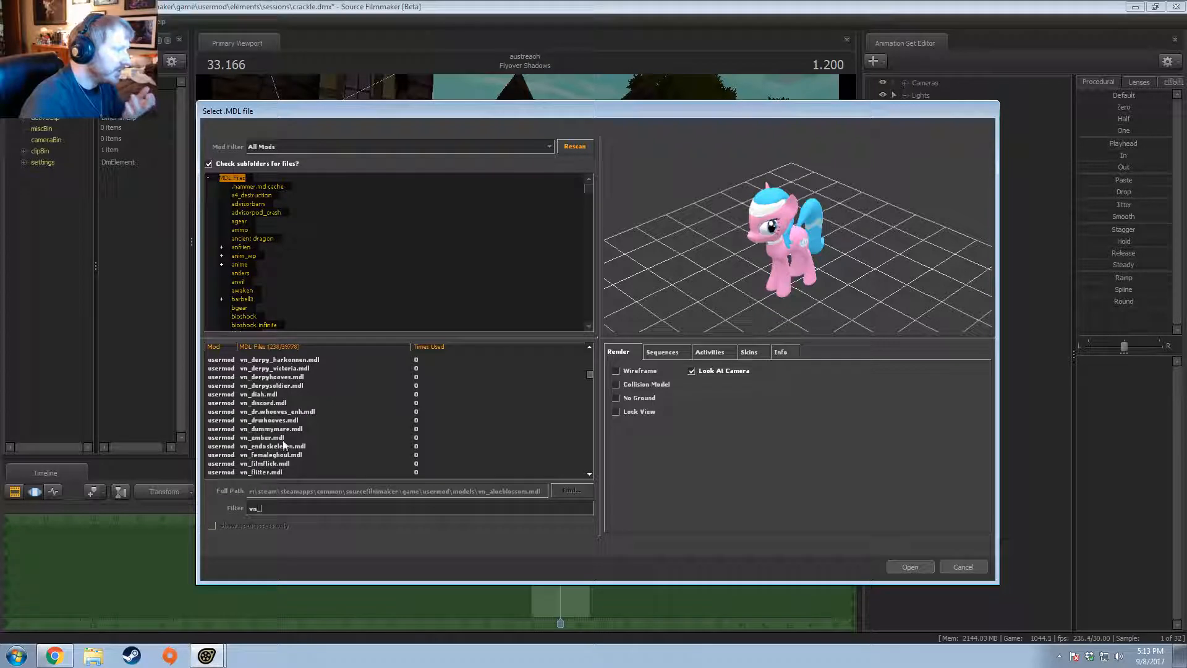
scroll(283, 447, "down", 2)
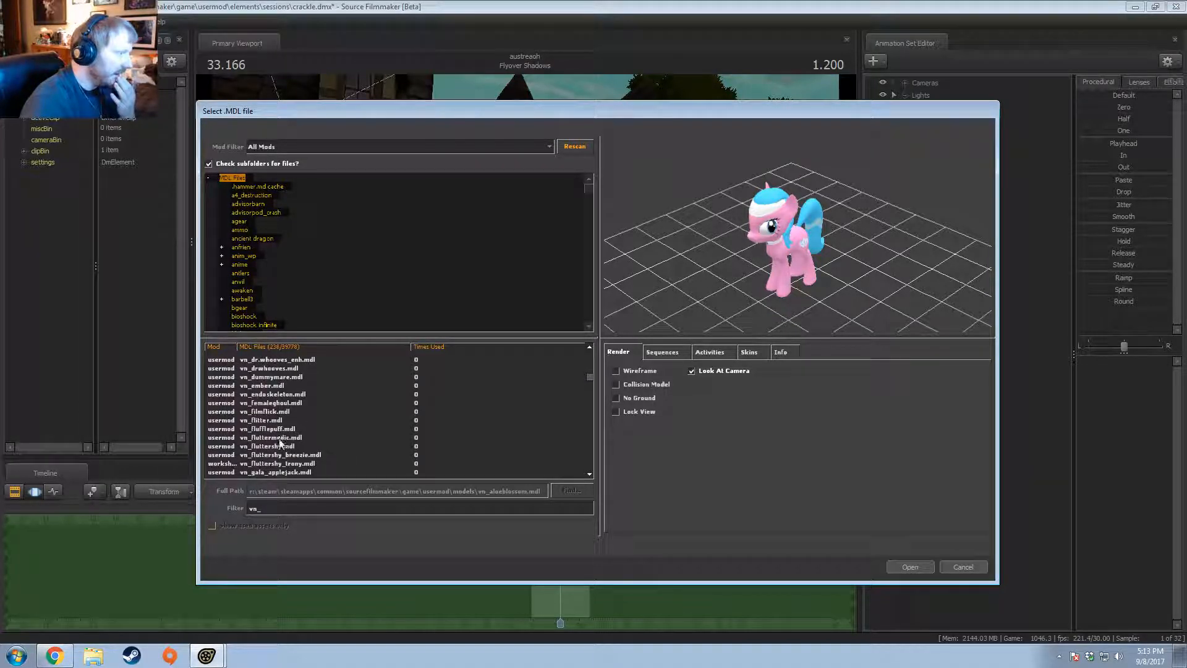
scroll(297, 433, "down", 5)
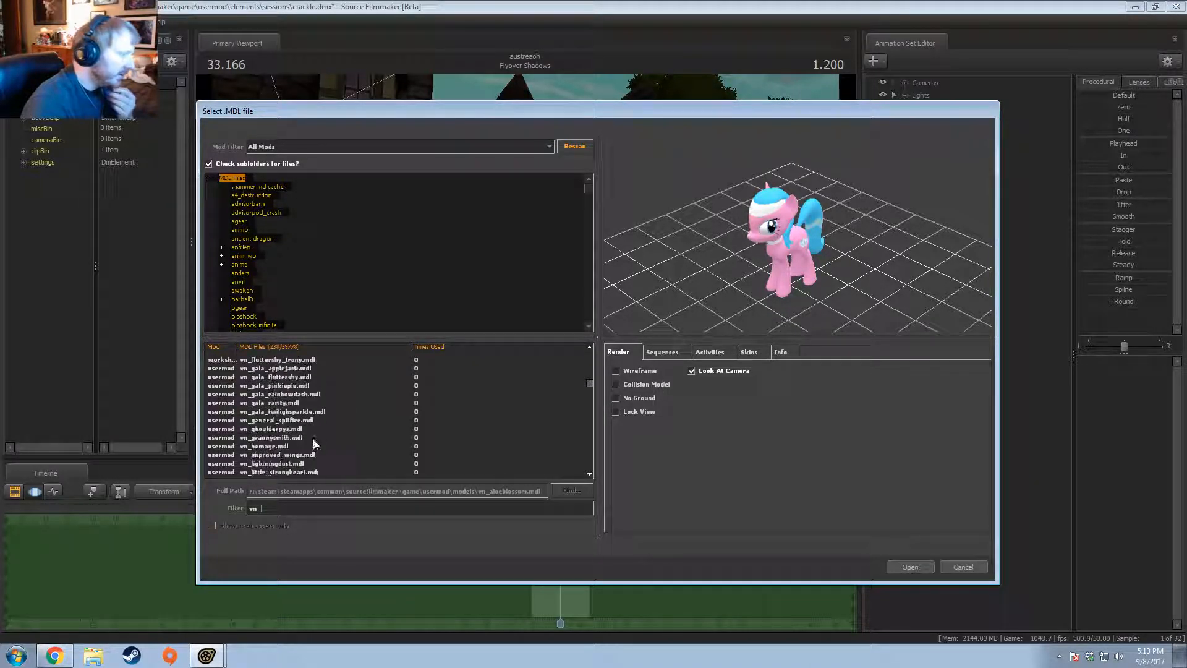
scroll(306, 444, "down", 3)
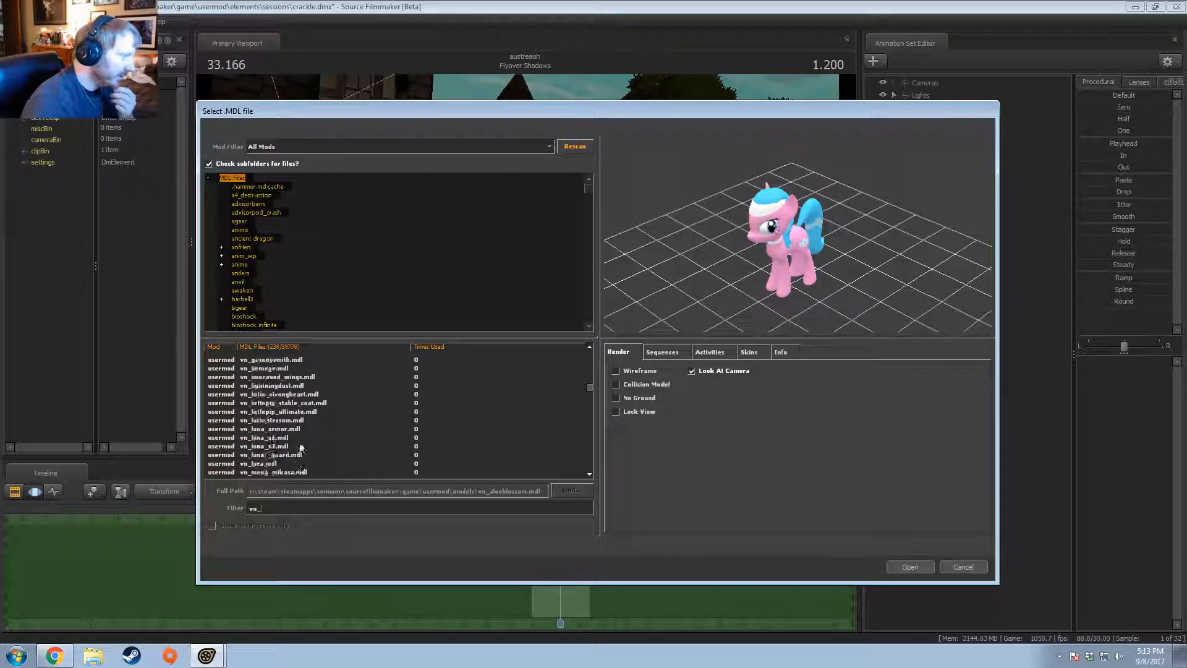
scroll(303, 442, "down", 1)
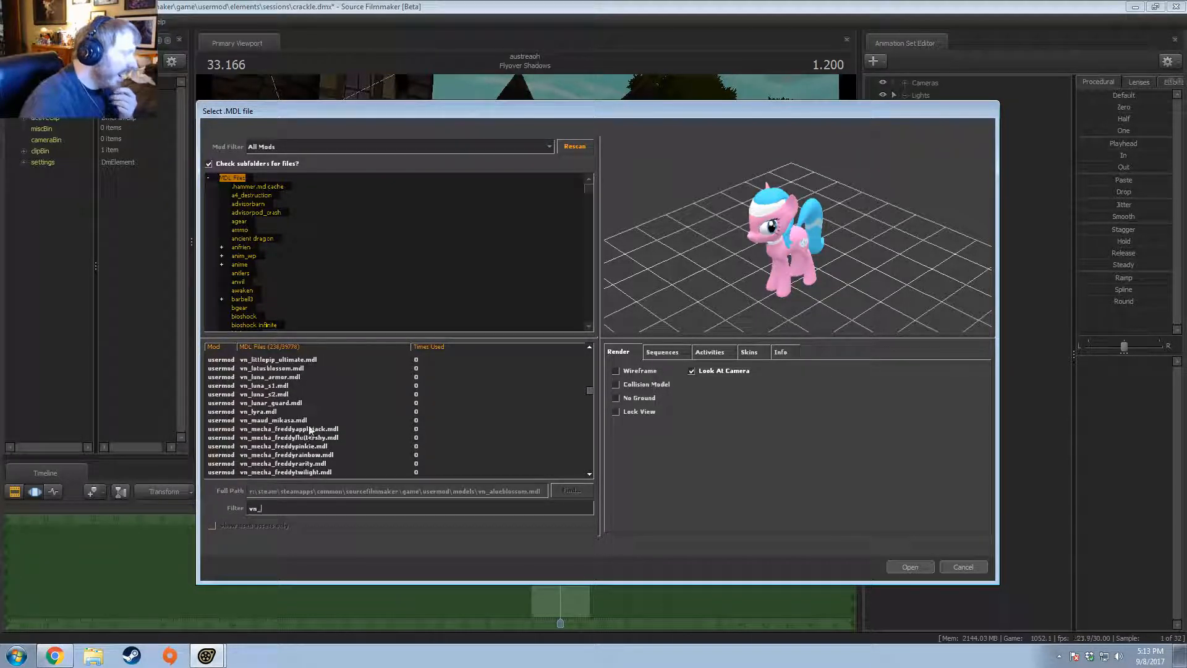
scroll(276, 390, "up", 2)
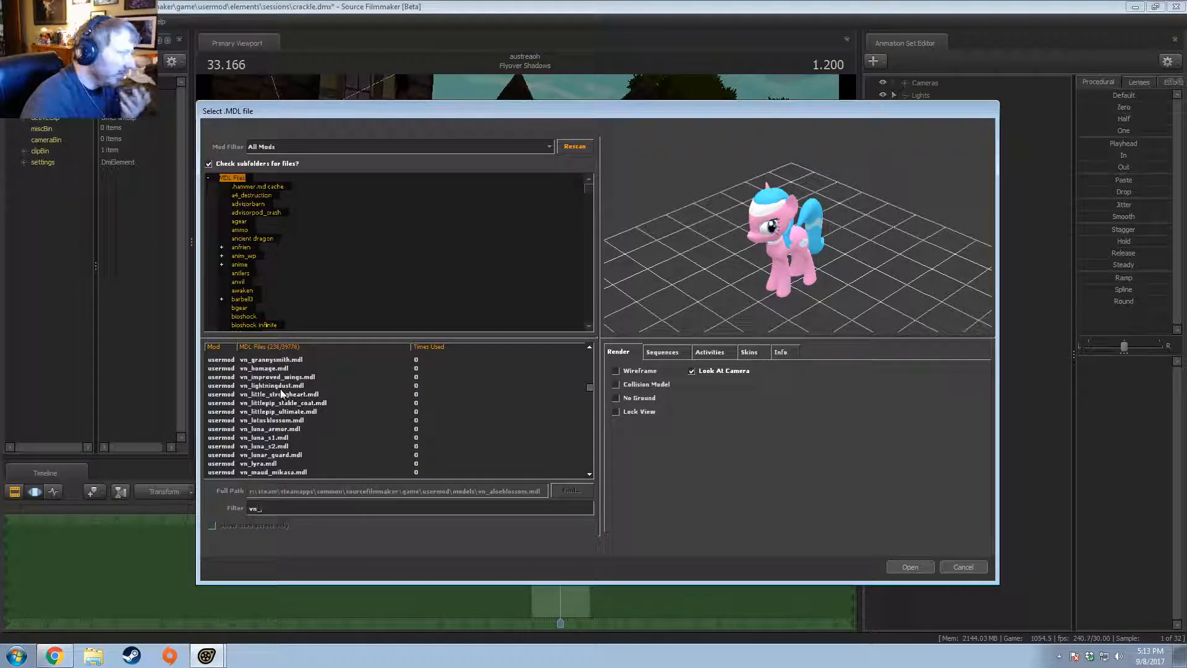
scroll(308, 427, "down", 1)
scroll(308, 426, "down", 5)
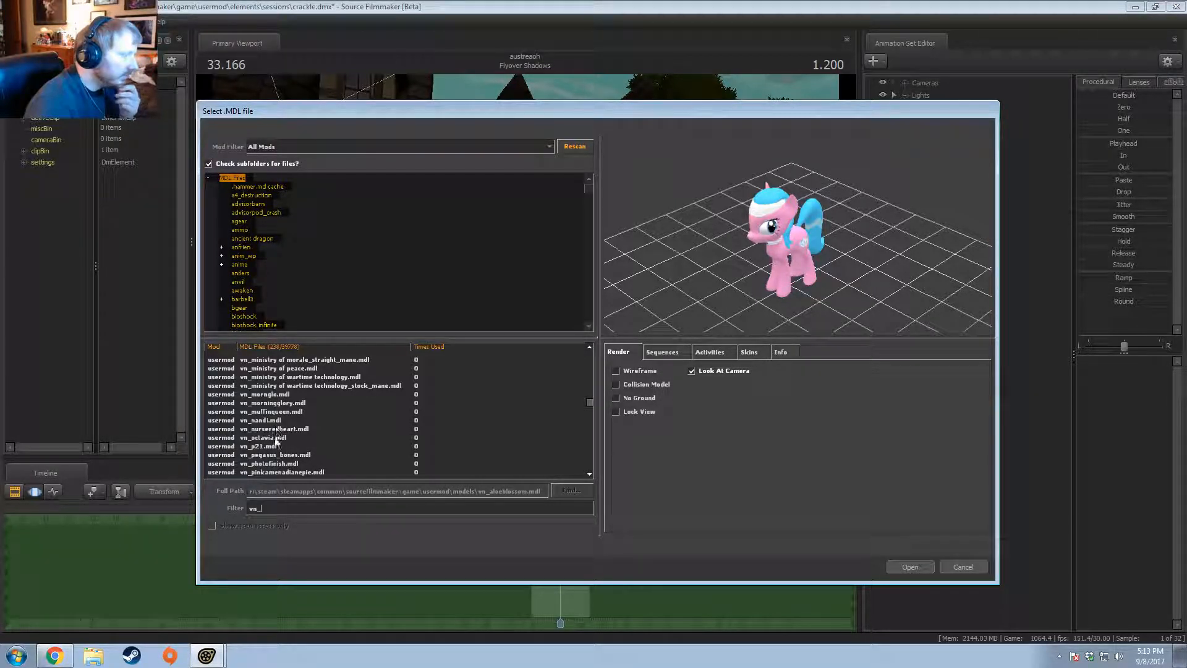
scroll(271, 452, "down", 4)
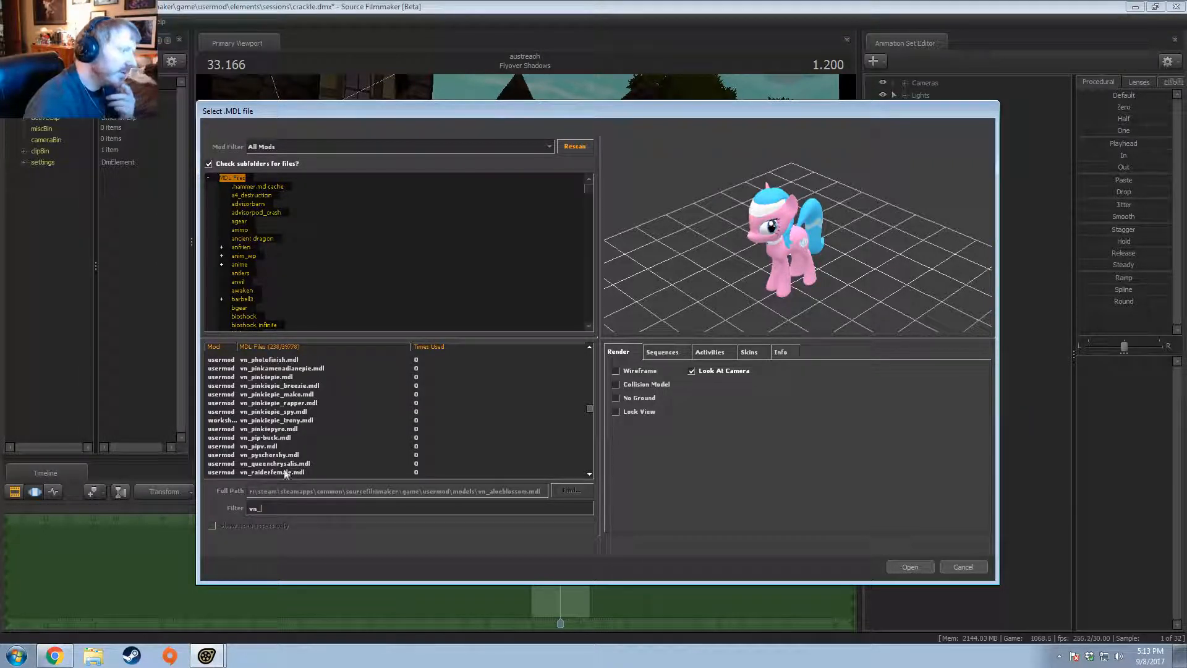
scroll(285, 470, "down", 3)
scroll(274, 455, "down", 4)
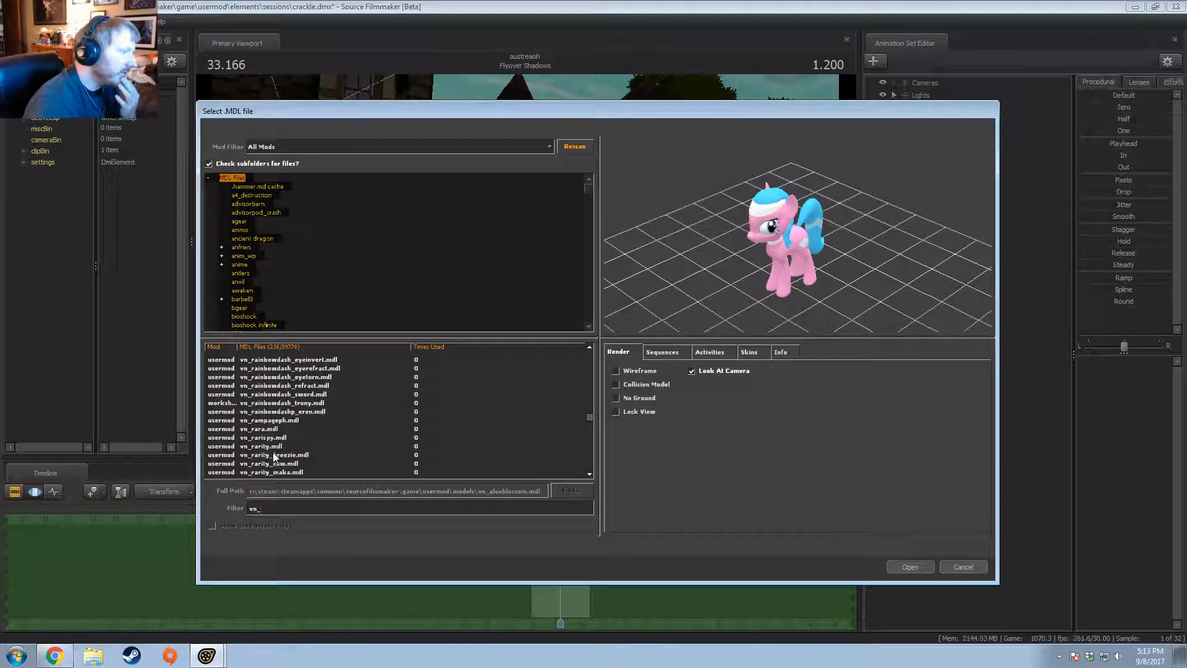
scroll(271, 452, "down", 3)
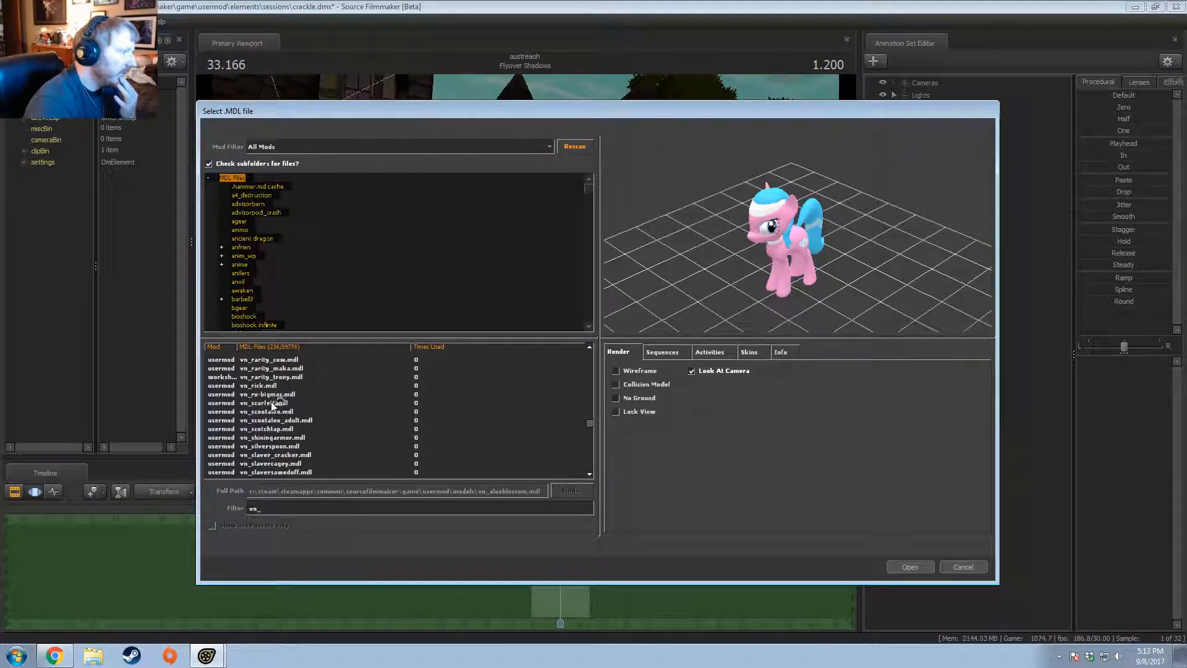
Step: Preview the vn_scarlett, vn_scotchtap, vn_silverspoon and vn_slaver_cracker models, viewing the last one from another angle
left_click(274, 403)
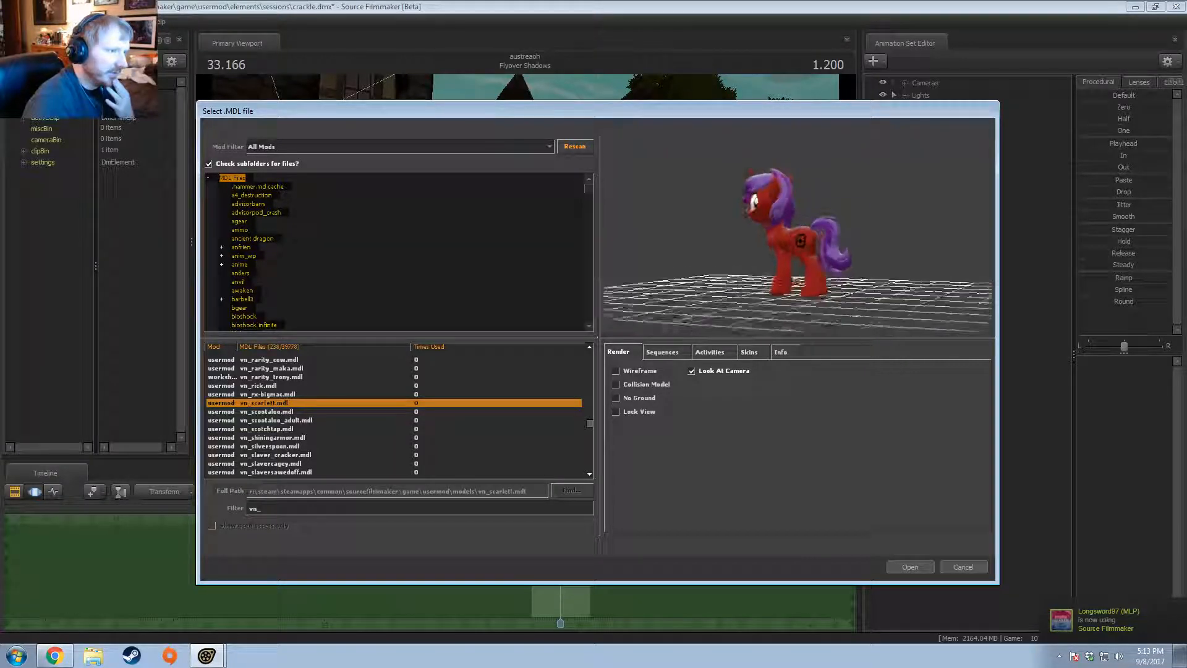
left_click(283, 430)
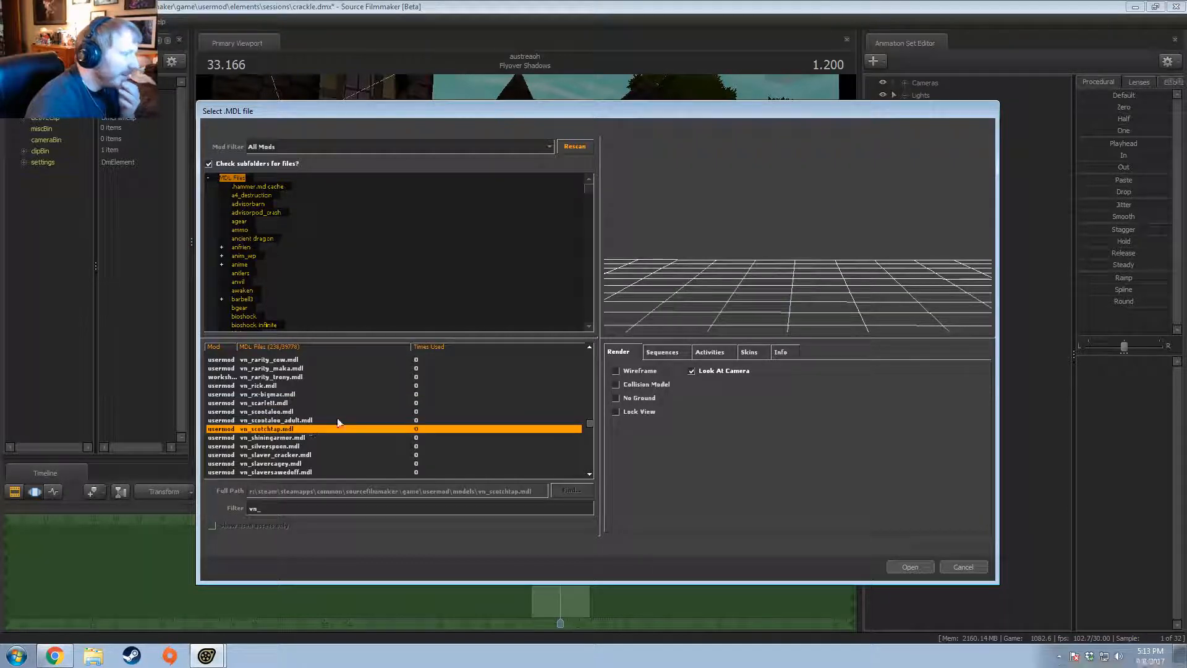
left_click(279, 446)
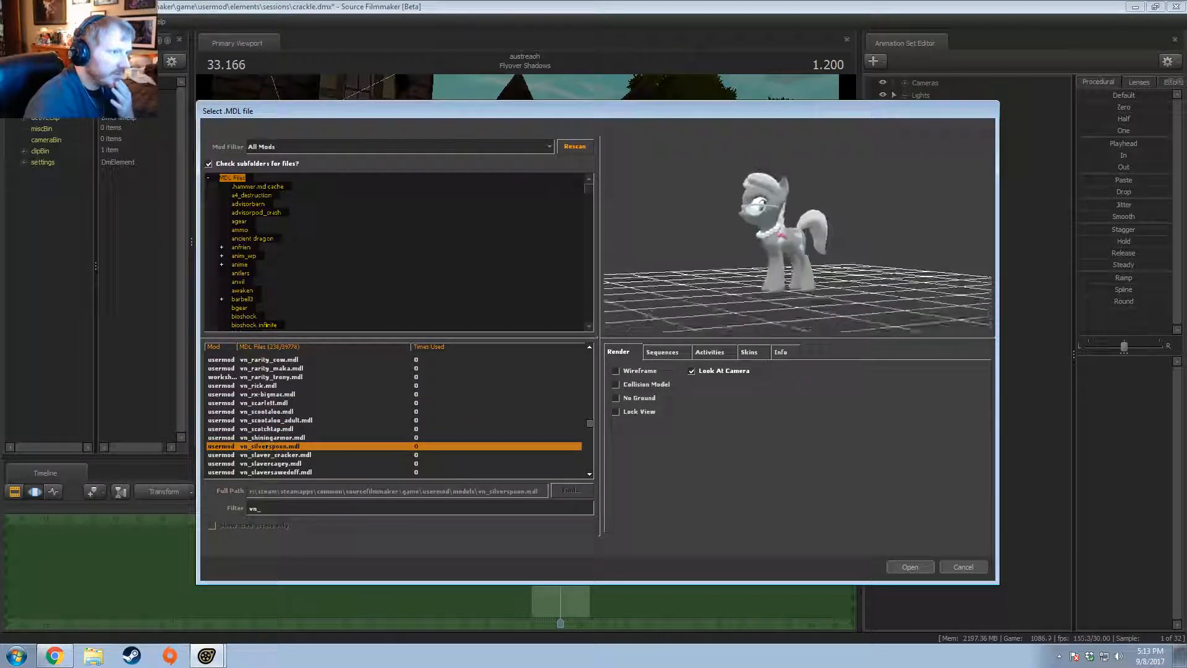
left_click(281, 455)
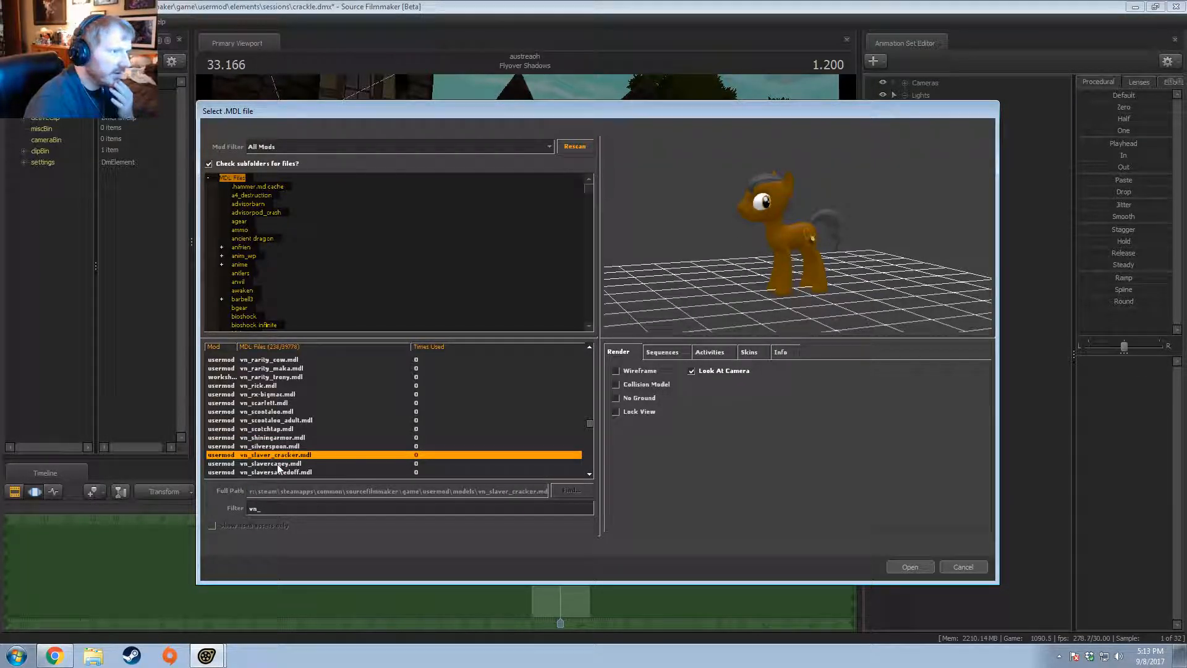
left_click_drag(720, 300, 776, 300)
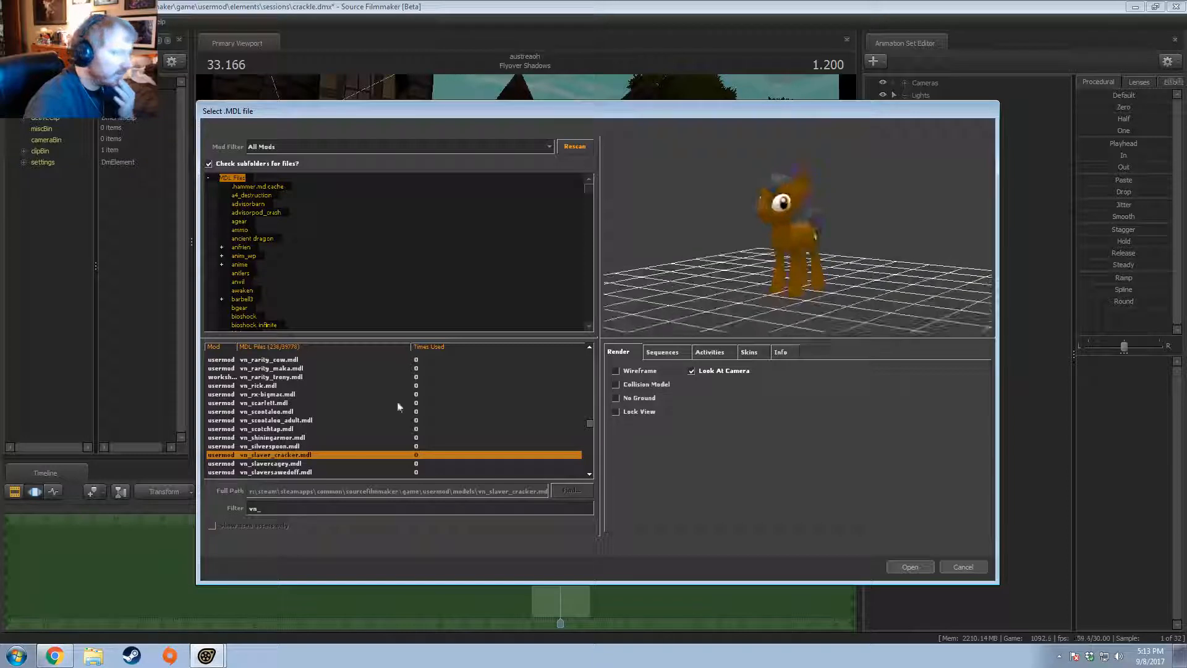
Step: Find the enhanced pony model vn_colgate_timeminuet_enh.mdl and add it to the Flyover Shadows shot
scroll(326, 457, "down", 3)
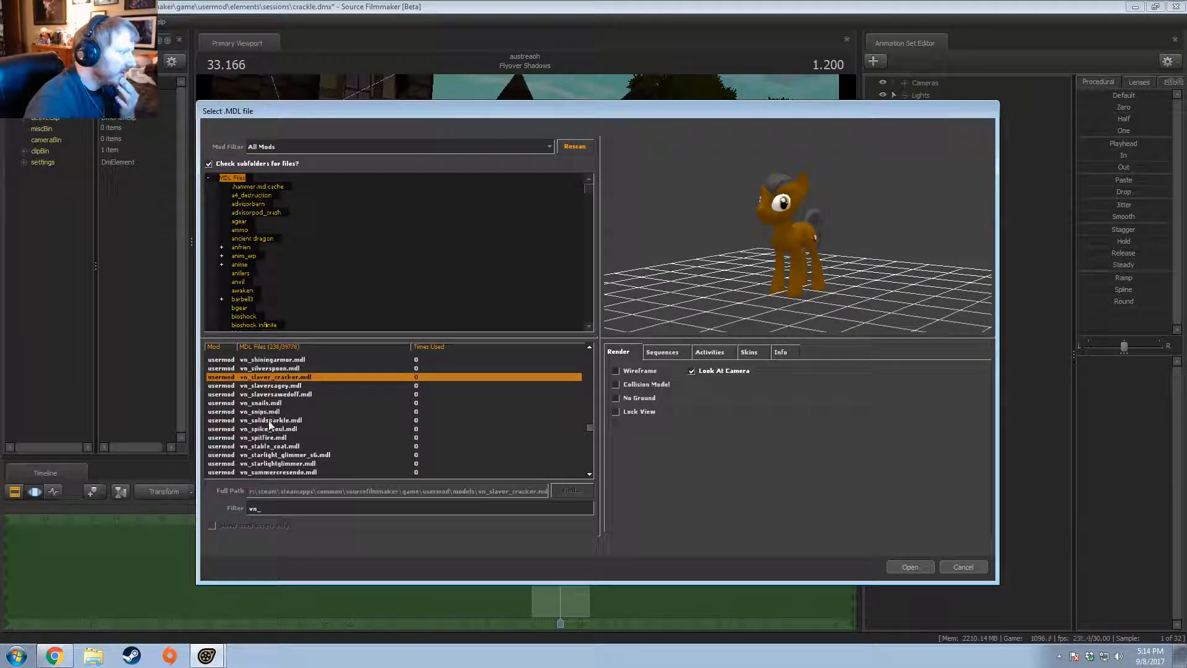
scroll(285, 456, "down", 1)
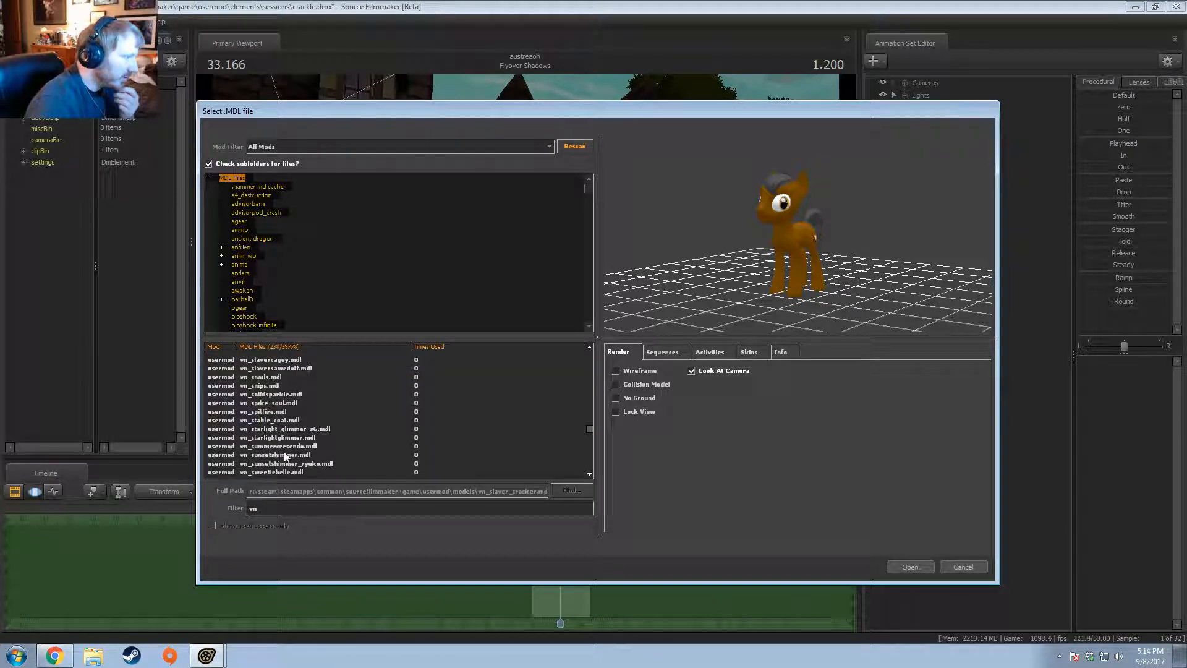
scroll(285, 456, "down", 2)
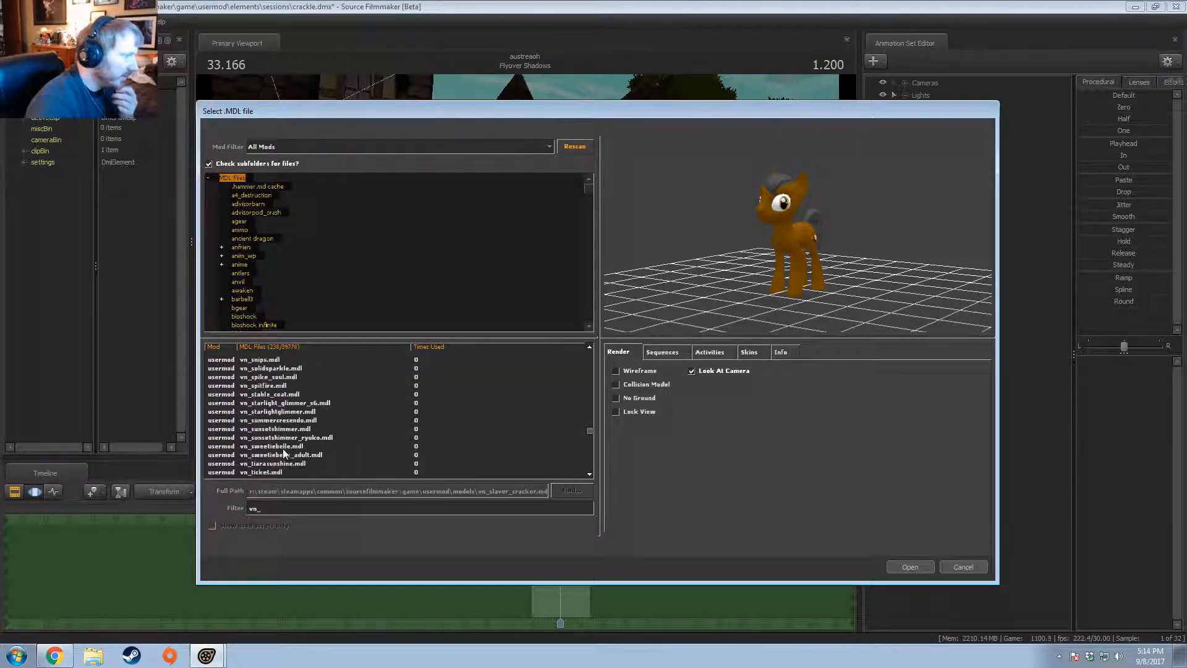
scroll(283, 464, "down", 2)
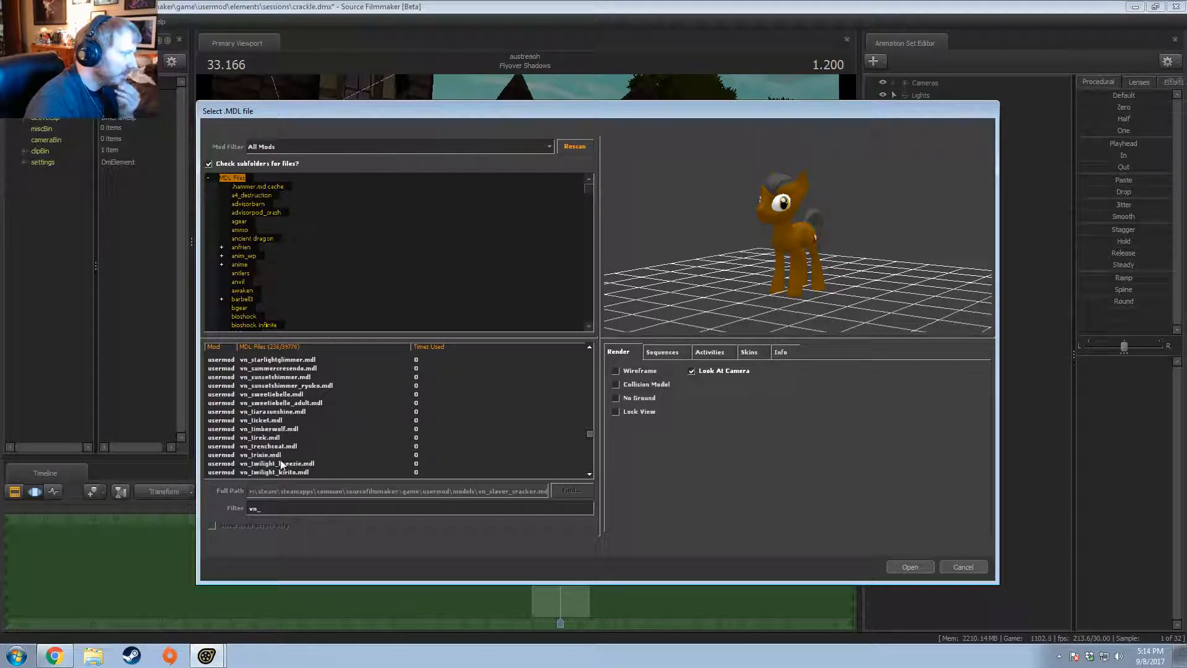
scroll(280, 461, "down", 4)
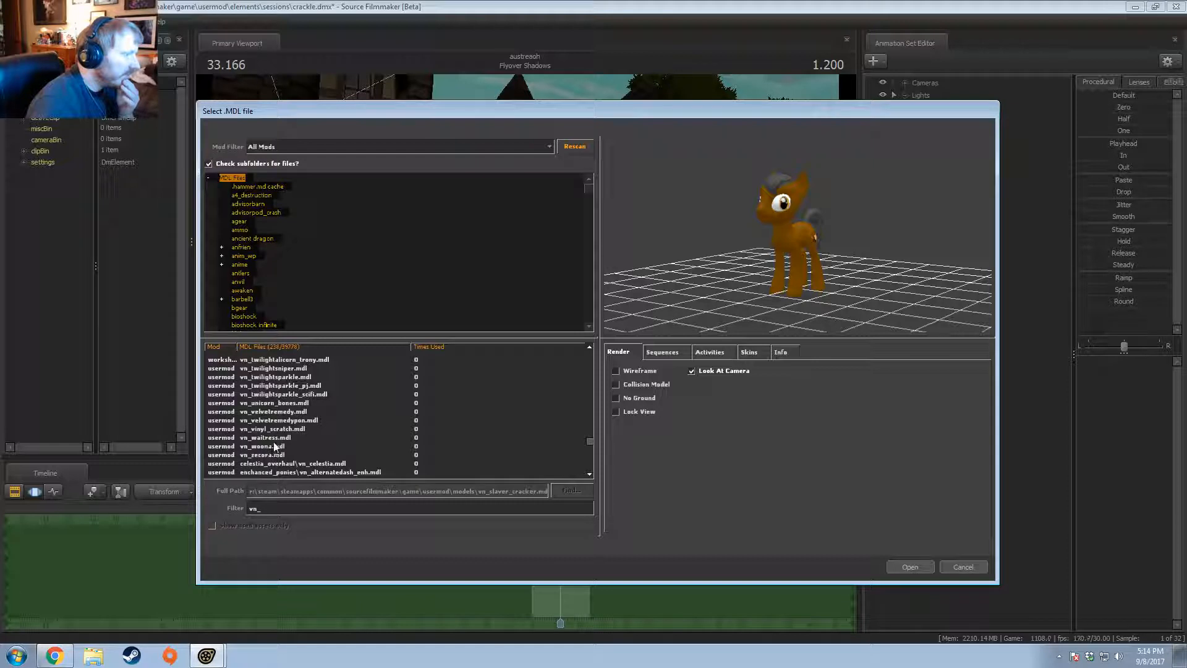
scroll(275, 446, "down", 4)
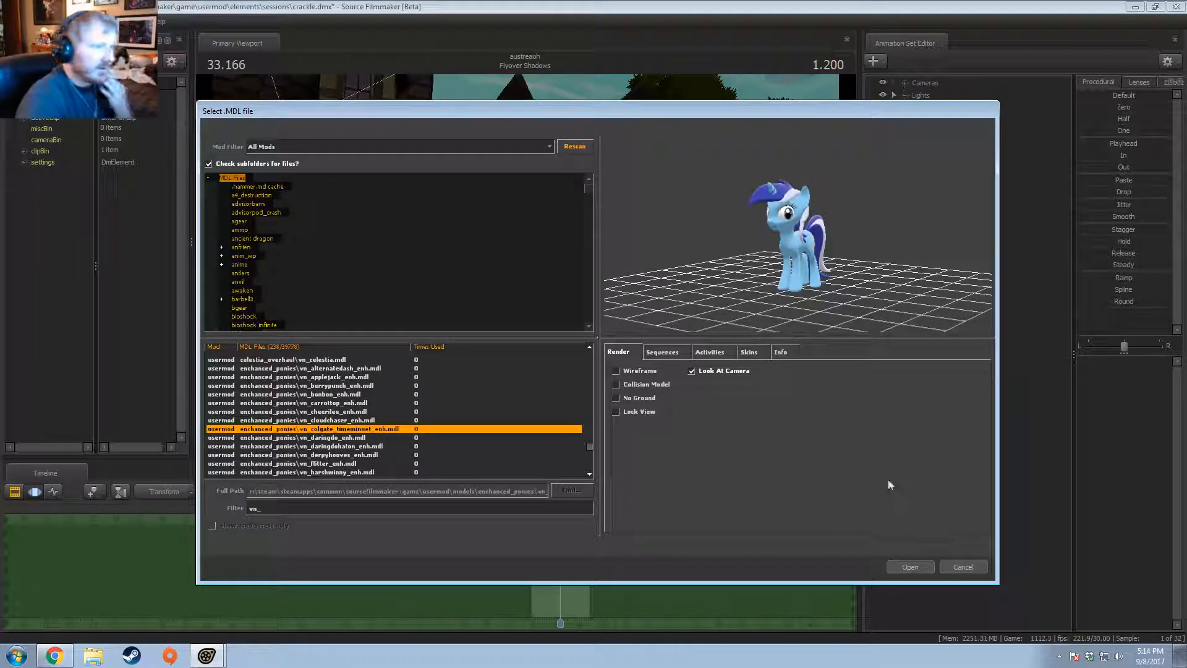
left_click(918, 565)
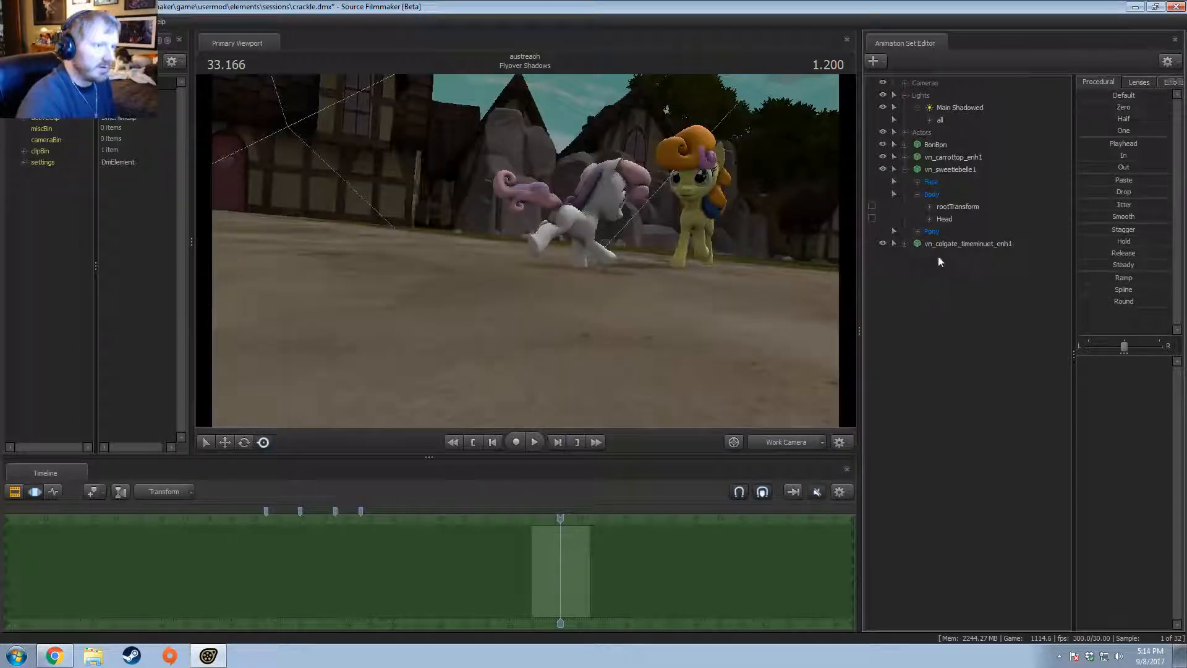
Step: Inspect the animation of vn_sweetiebelle1, vn_carrottop_enh1 and vn_colgate_timeminuet_enh1 in turn, and clear the selection
left_click(948, 170)
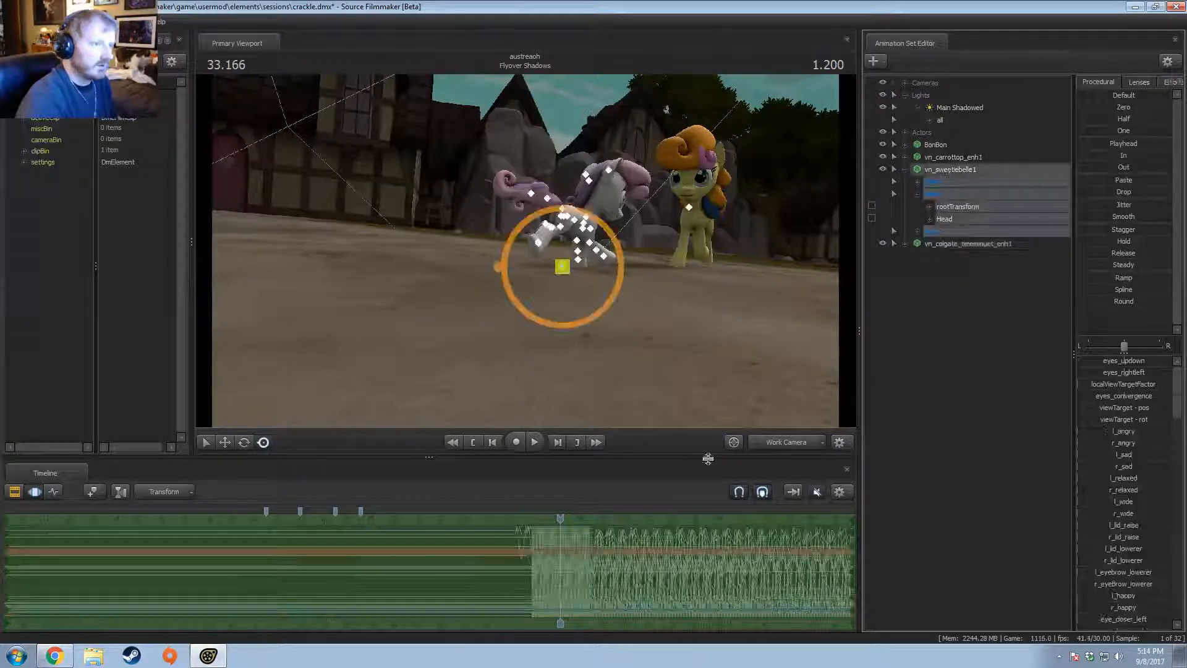
left_click(958, 158)
left_click(946, 244)
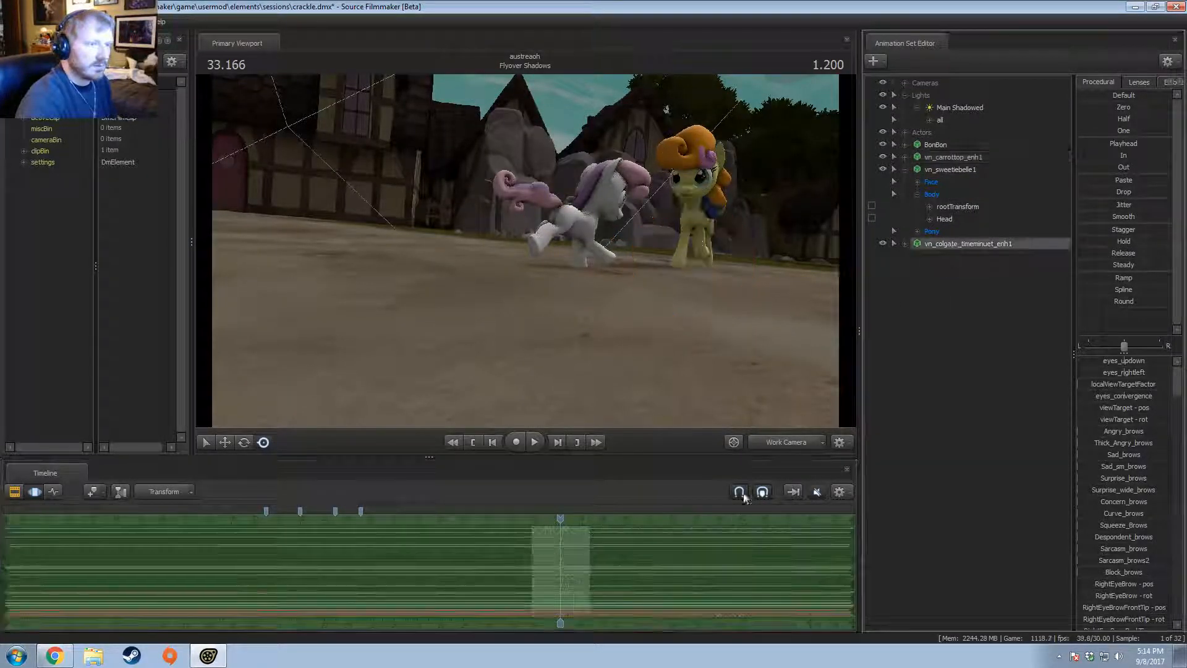
left_click(915, 315)
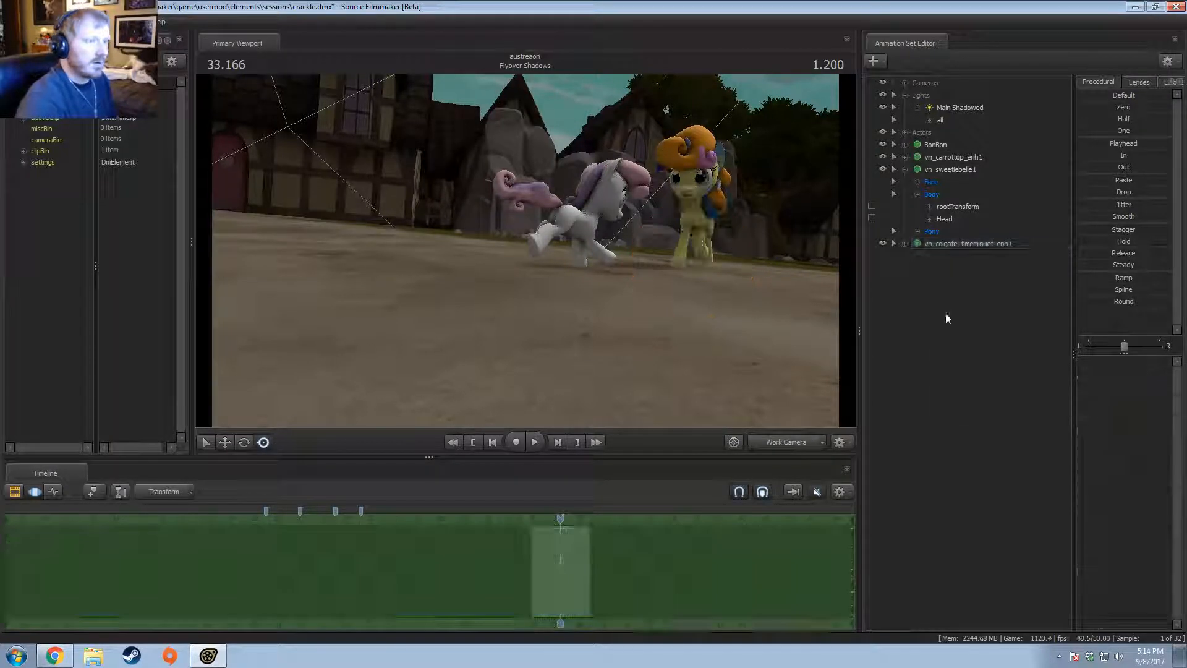
Step: Look through the enhanced pony models, previewing vn_cloudchaser_enh.mdl, and add vn_cheerilee_enh.mdl to the Flyover Shadows shot
right_click(943, 303)
key("Escape")
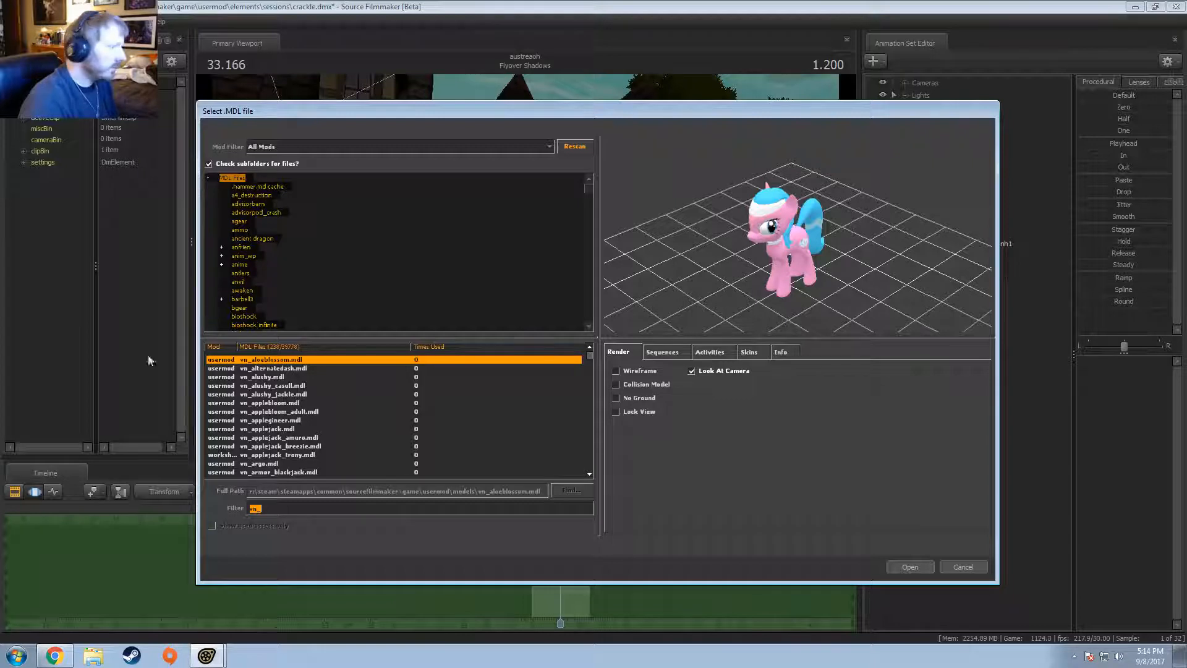
left_click(267, 394)
scroll(337, 463, "down", 10)
scroll(334, 455, "down", 15)
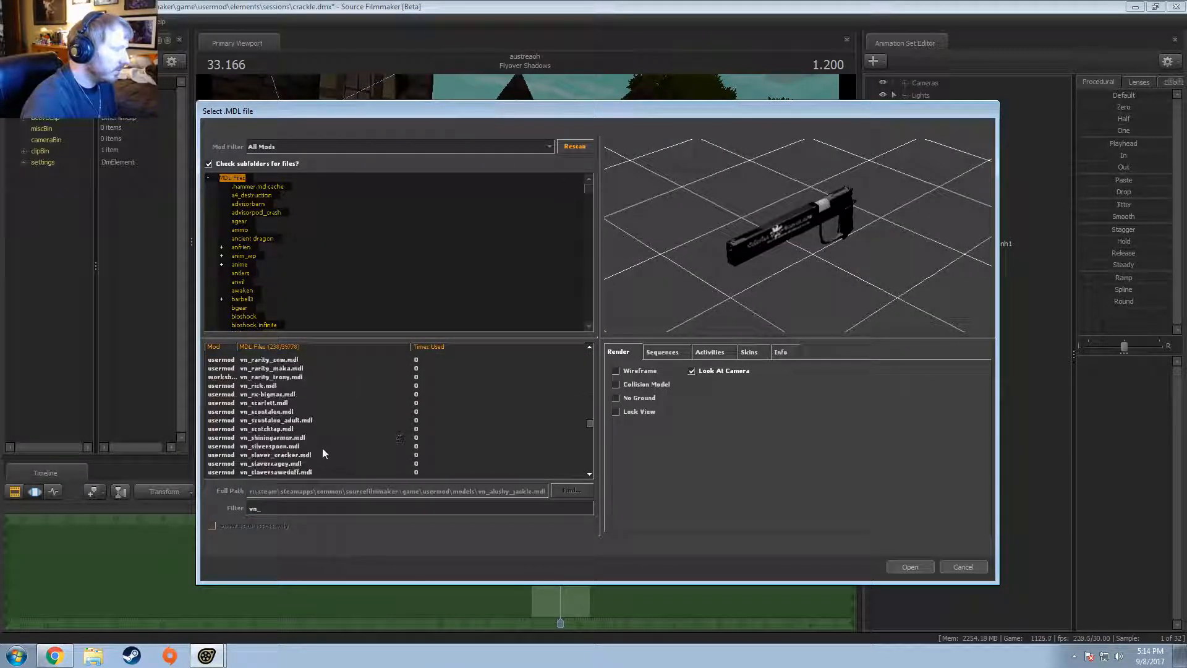
scroll(328, 442, "down", 1)
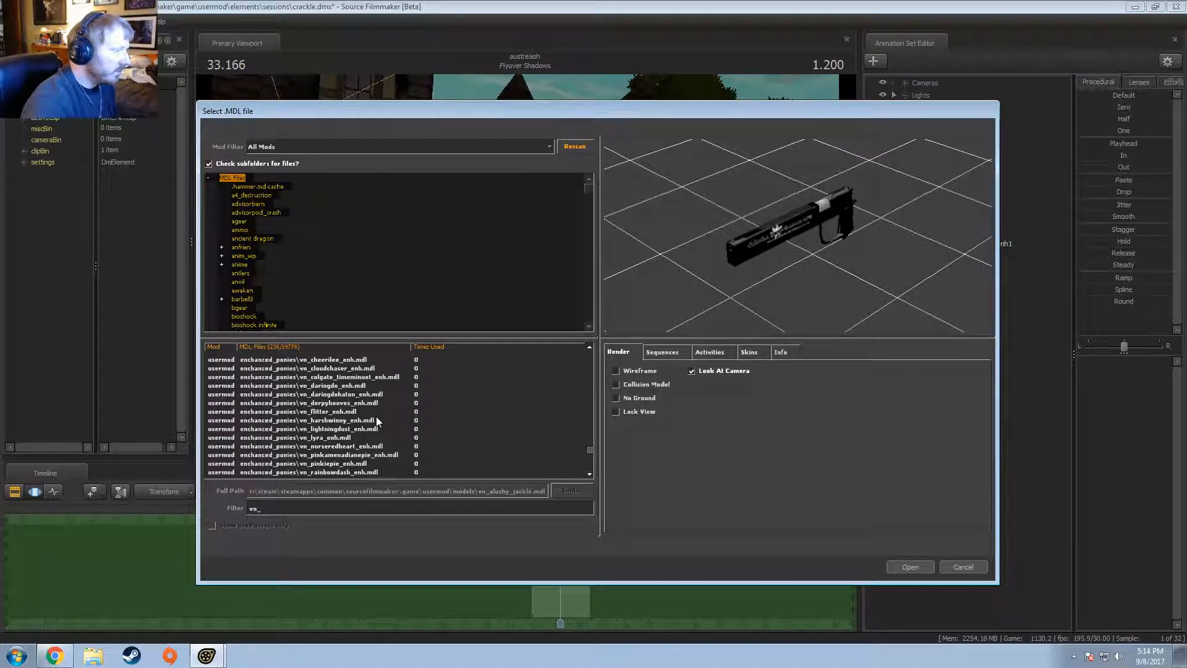
left_click(340, 369)
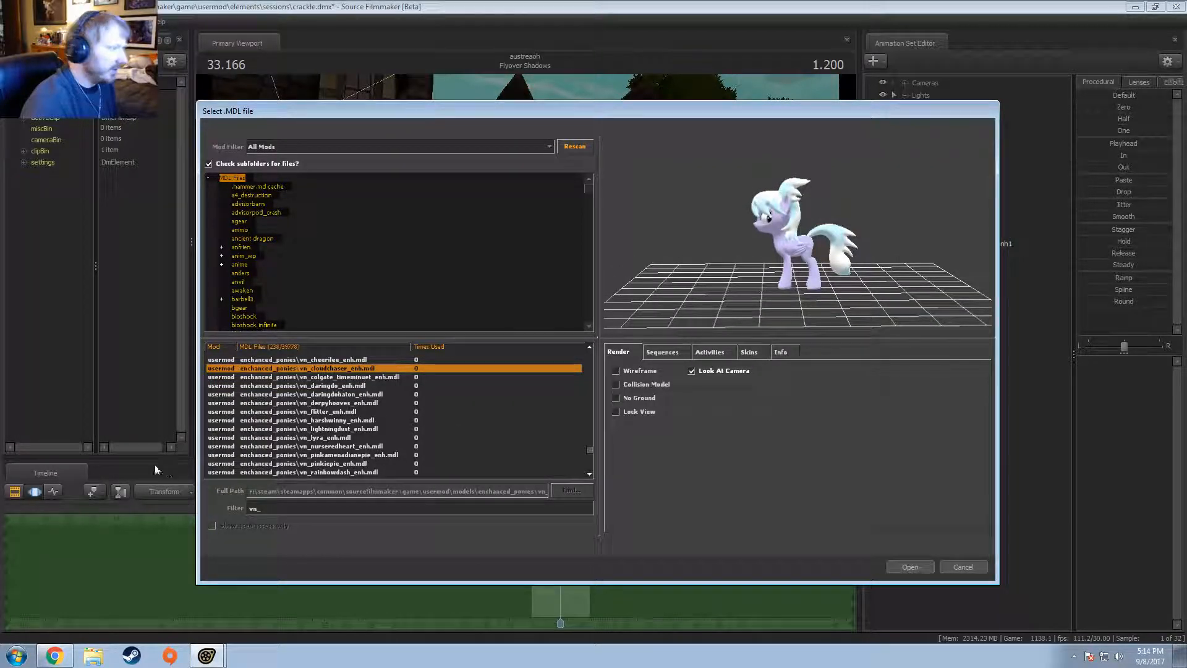
left_click(346, 360)
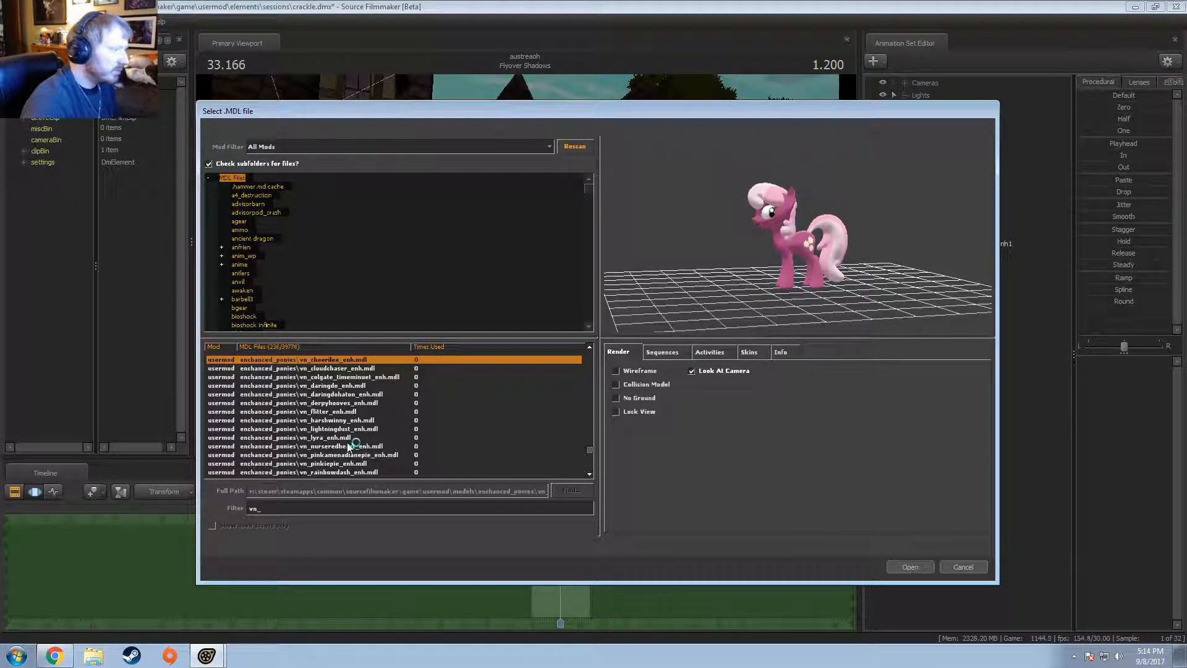
scroll(350, 445, "down", 1)
scroll(356, 443, "down", 1)
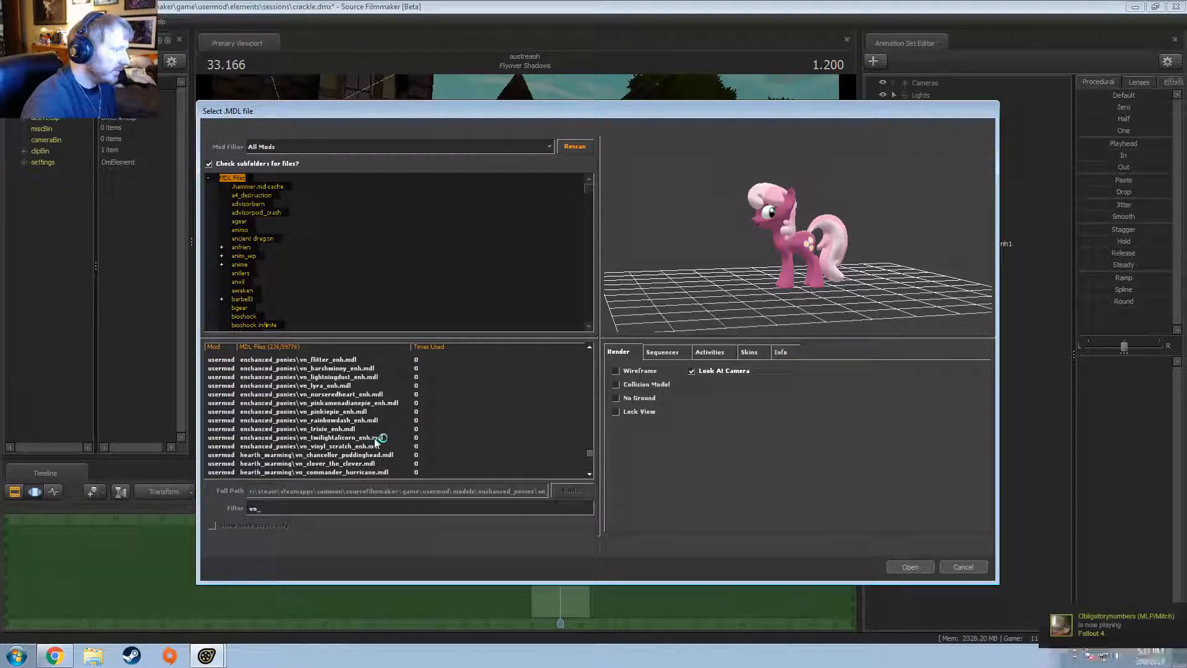
left_click(902, 572)
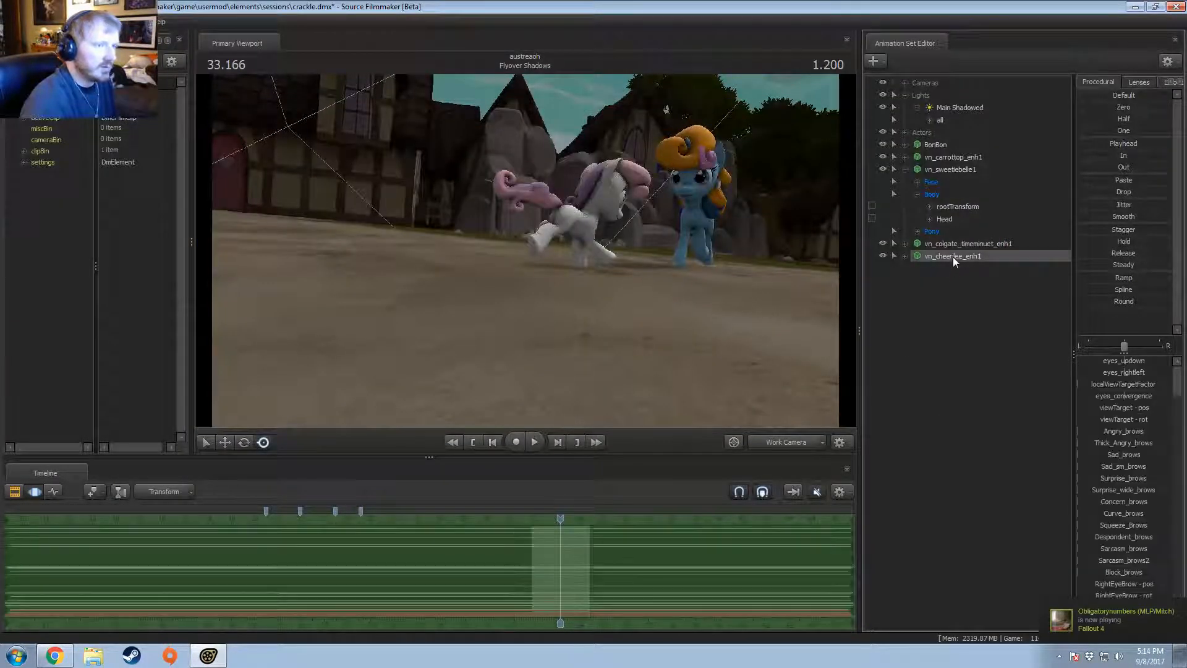
Step: Rename the vn_carrottop_enh1 animation set to Carrot Top and vn_sweetiebelle1 to Sweetie Belle
right_click(939, 156)
left_click(961, 165)
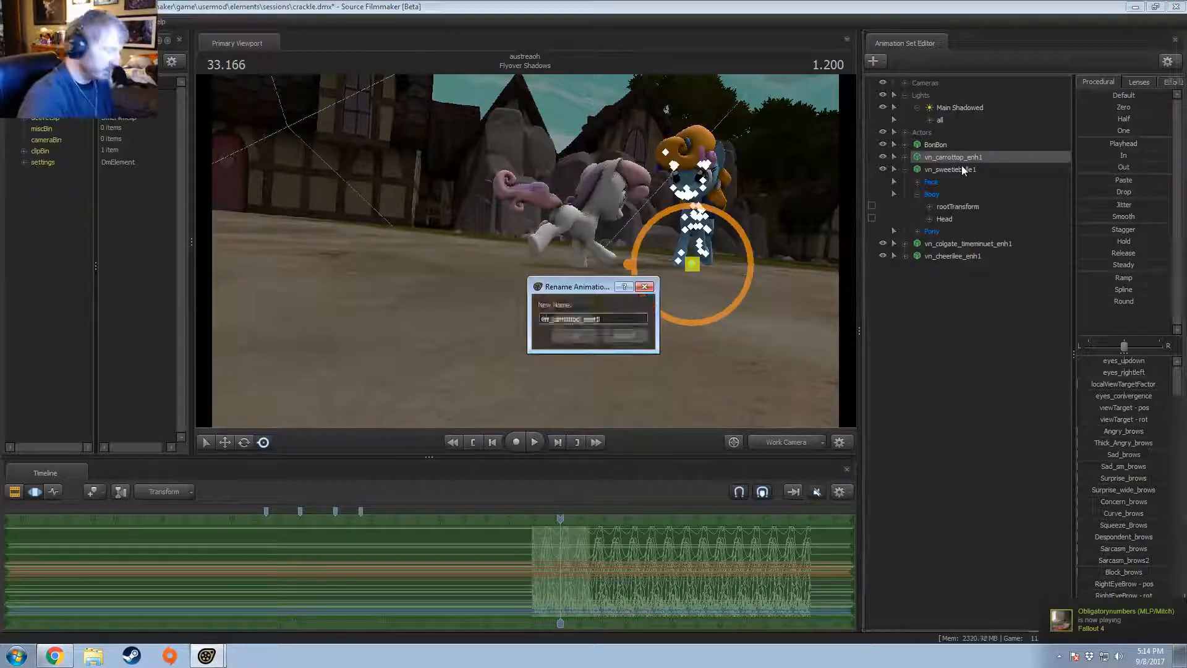
type("Carrot Top")
key("Return")
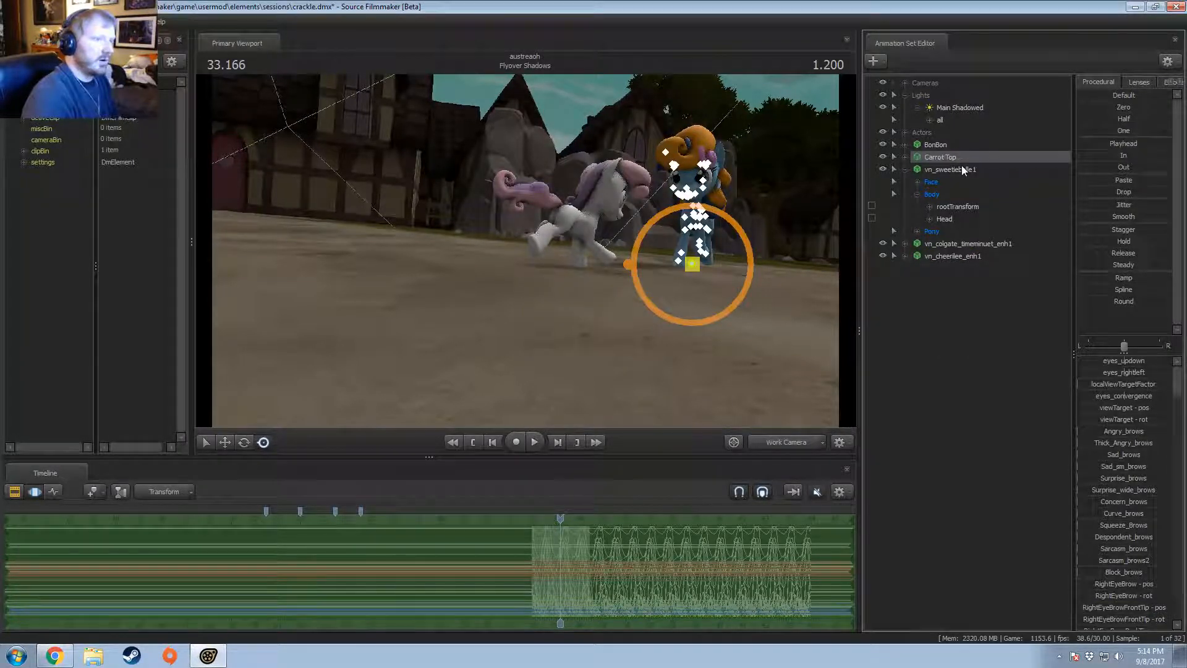
left_click(962, 165)
type("Sweet")
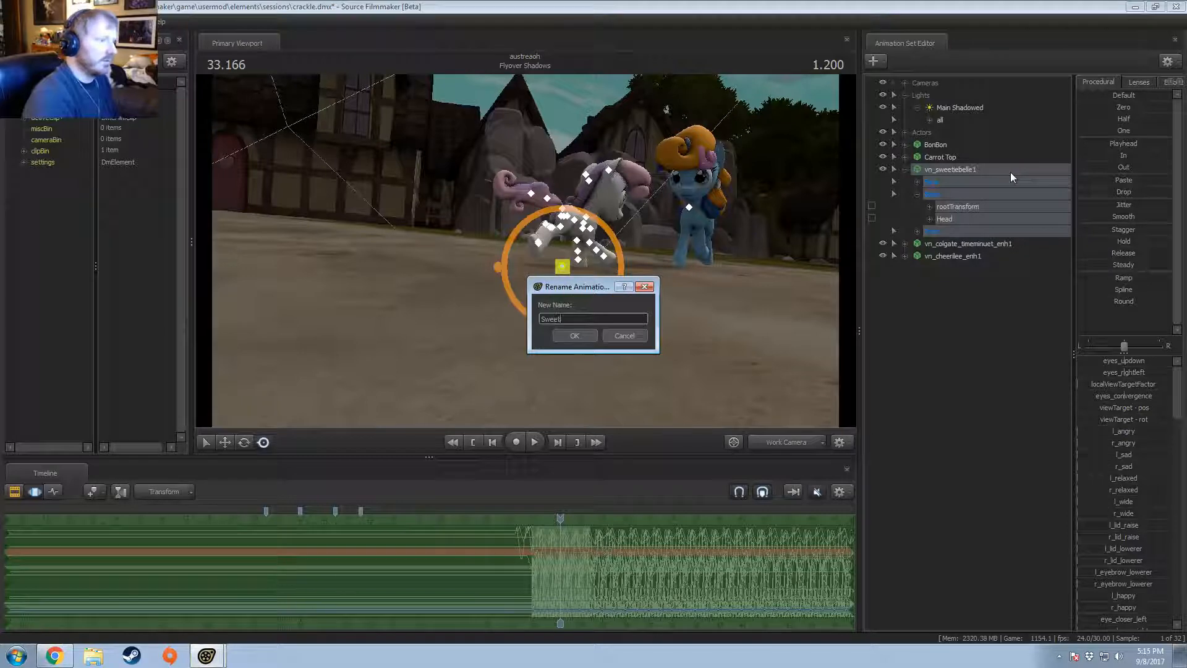
type("ie Belle")
key("Return")
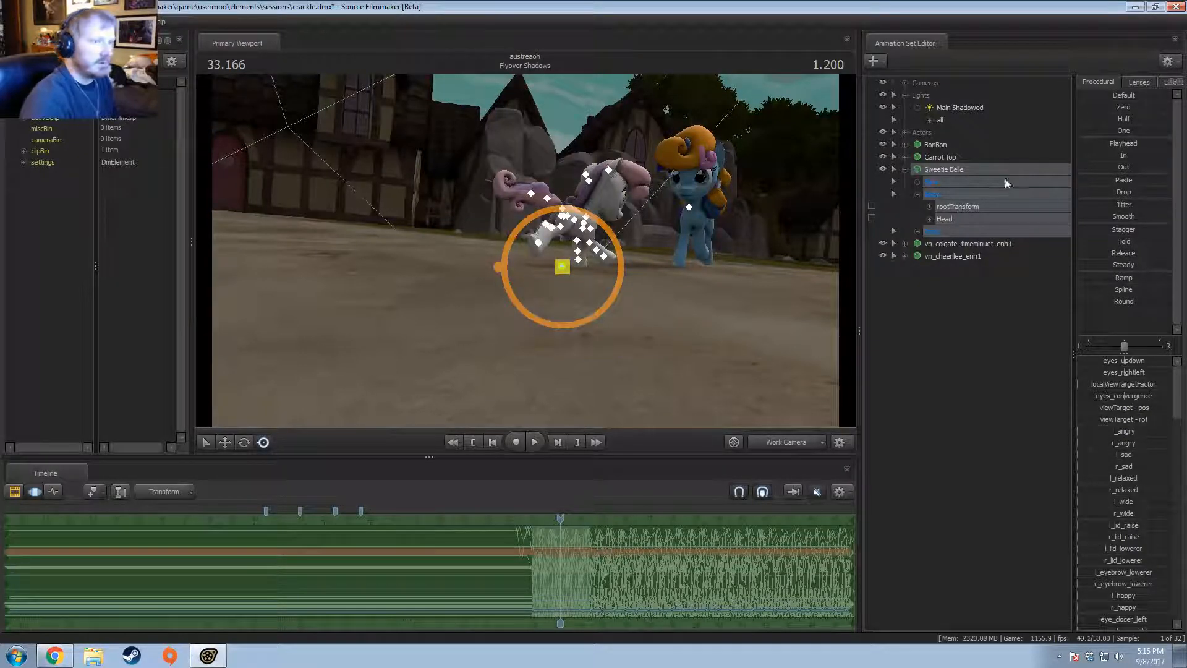
Step: Rename the vn_colgate_timeminuet_enh1 animation set to Colgate and vn_cheerilee_enh1 to Cheerilee
right_click(950, 252)
left_click(997, 258)
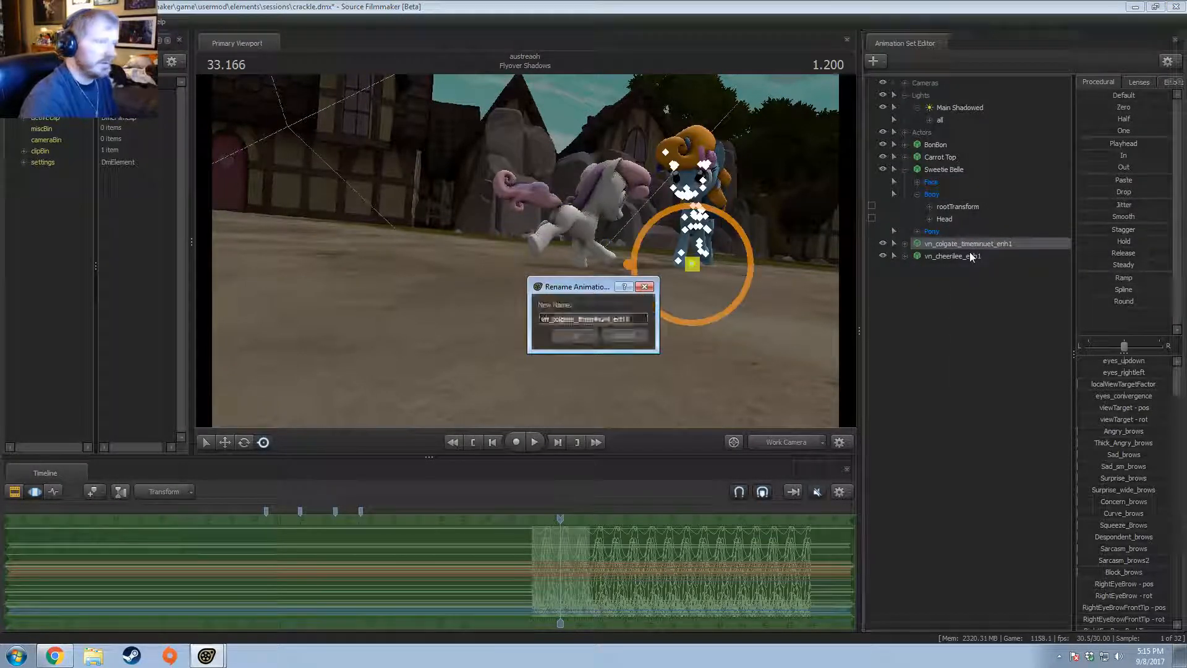
type("Colgate")
key("Return")
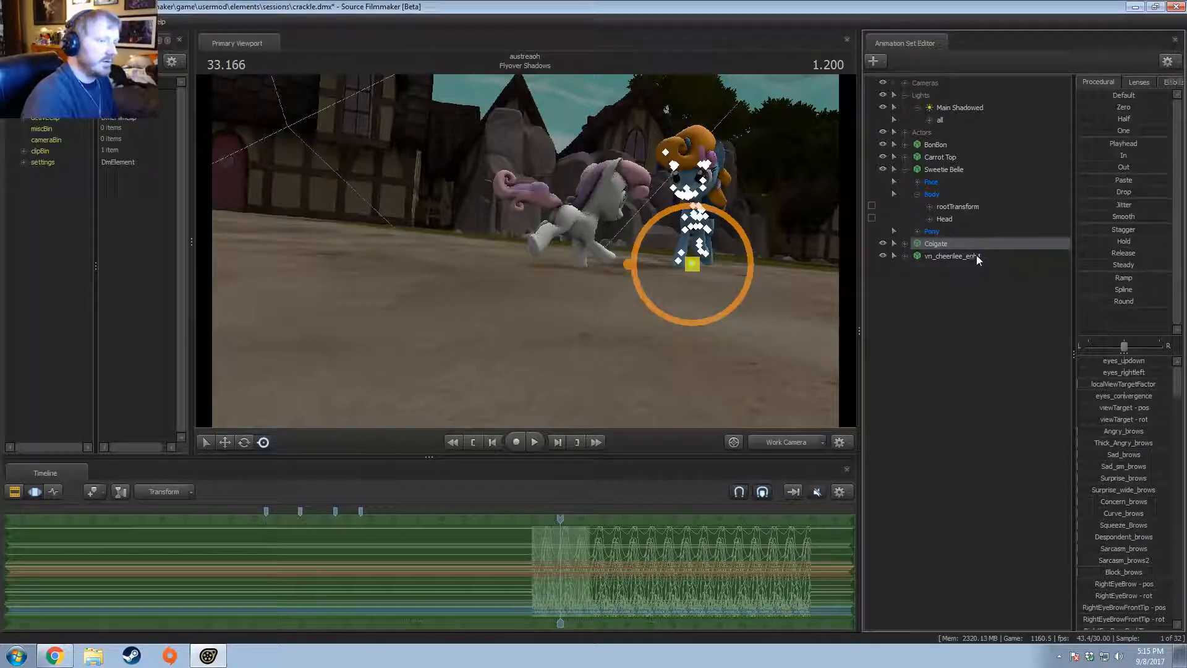
right_click(973, 258)
left_click(989, 263)
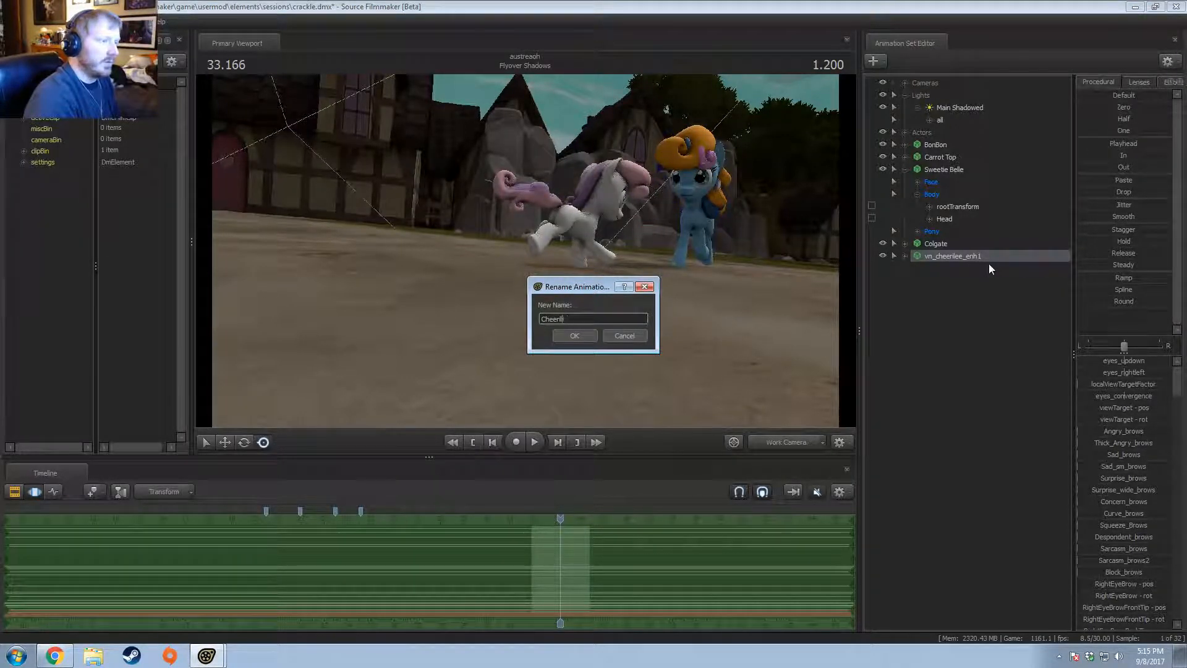
type("Cheerilee")
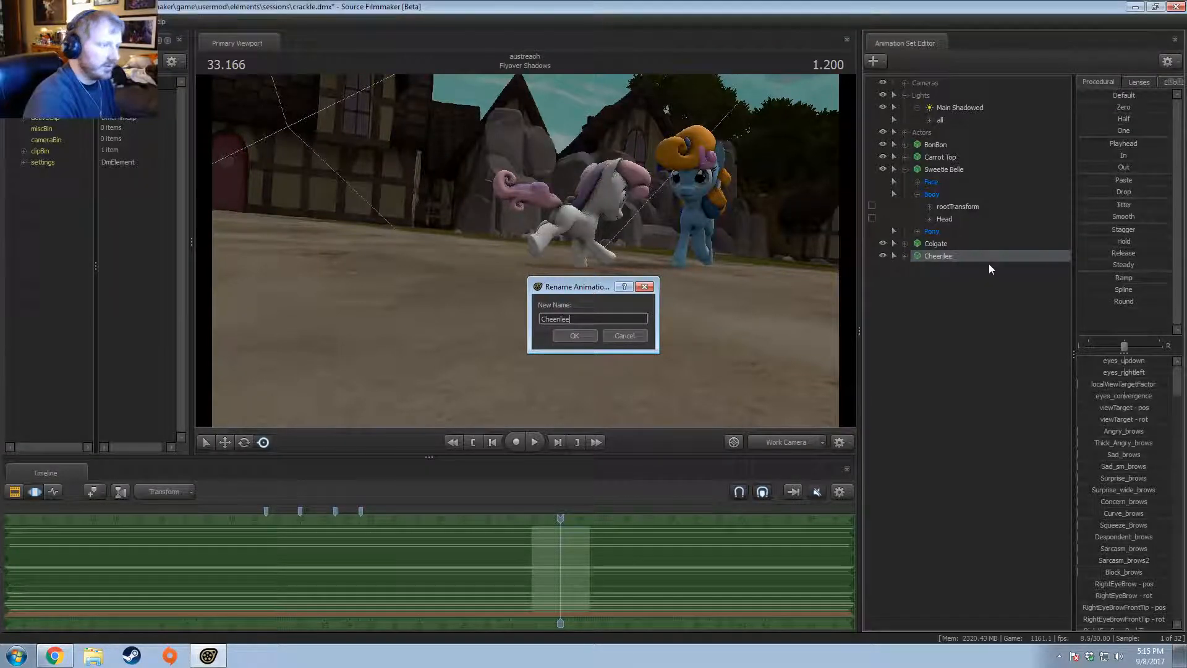
key("Return")
Step: Group the BonBon, Carrot Top, Sweetie Belle, Colgate and Cheerilee animation sets under Actors in a group named Crackles
left_click(905, 170)
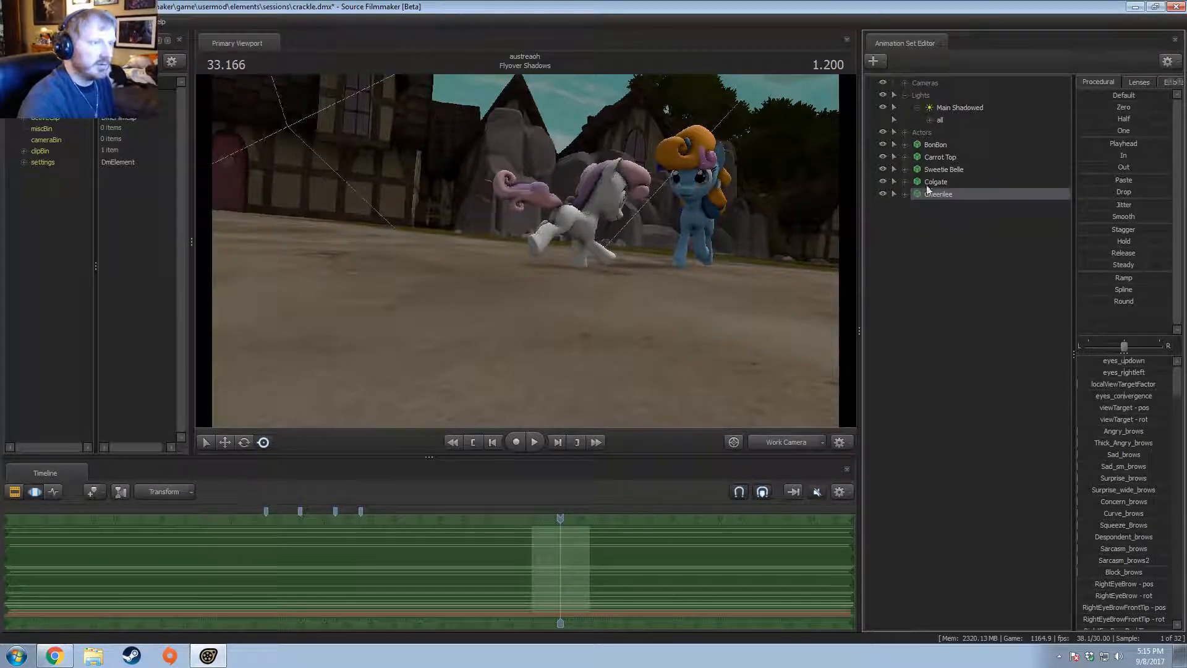
left_click(933, 145, "shift")
left_click_drag(944, 148, 926, 133)
left_click(905, 132)
Step: Copy the existing run cycle animation from the other ponies onto Cheerilee
left_click(947, 159)
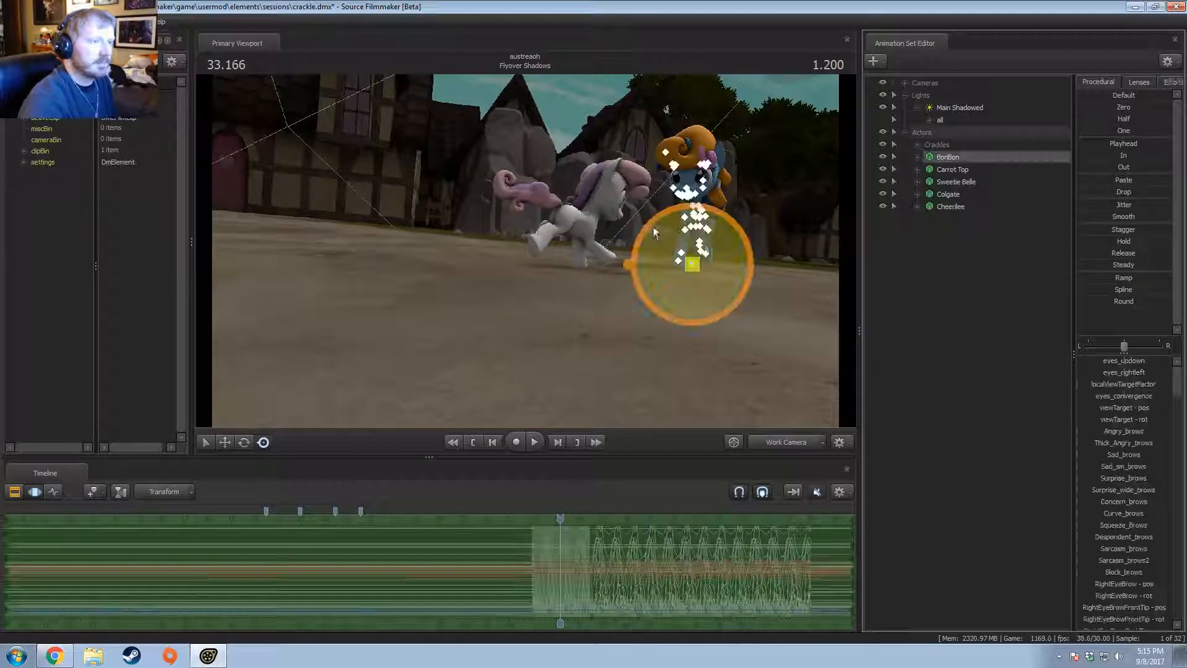
key("f")
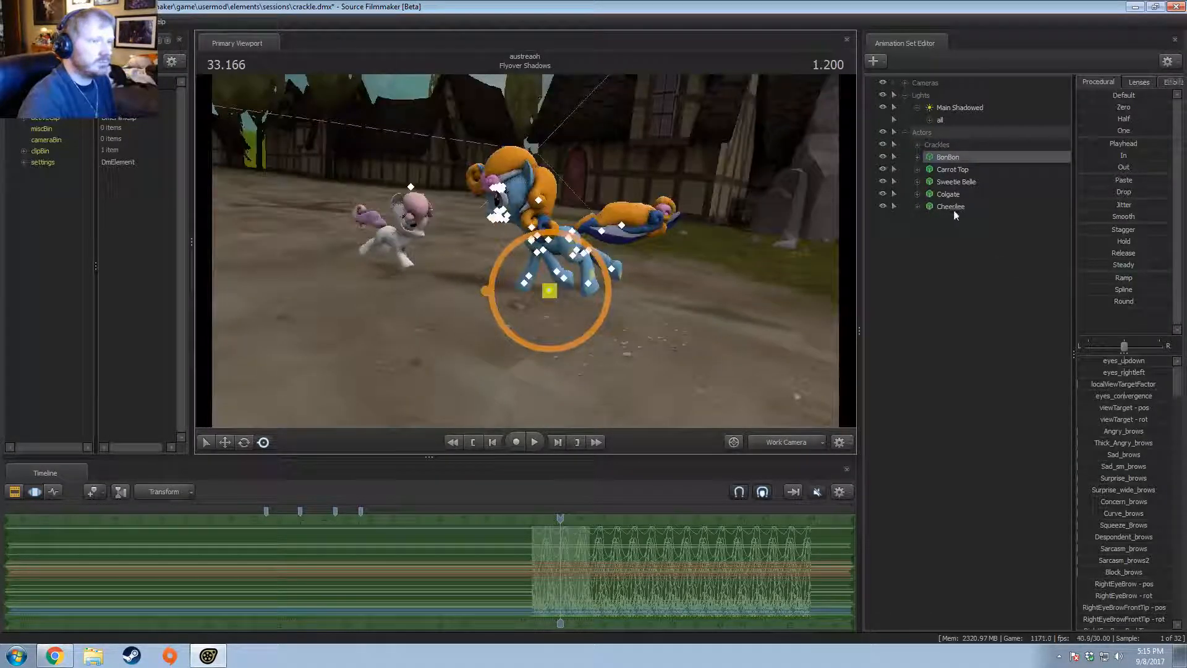
left_click(948, 194)
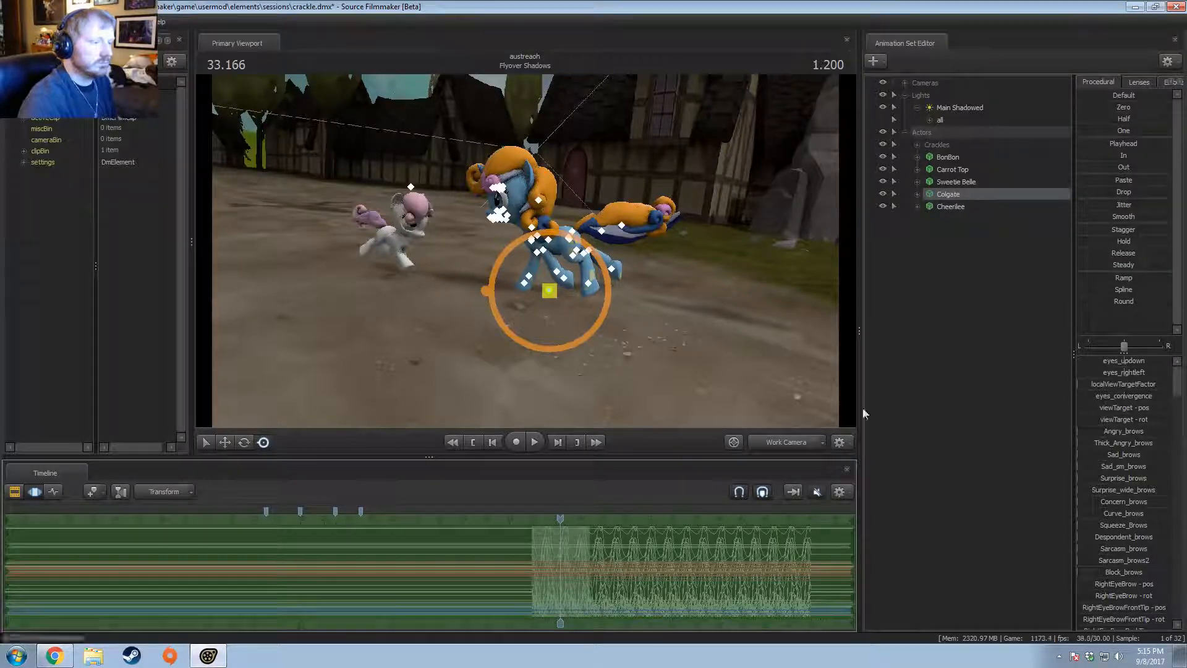
left_click(952, 206)
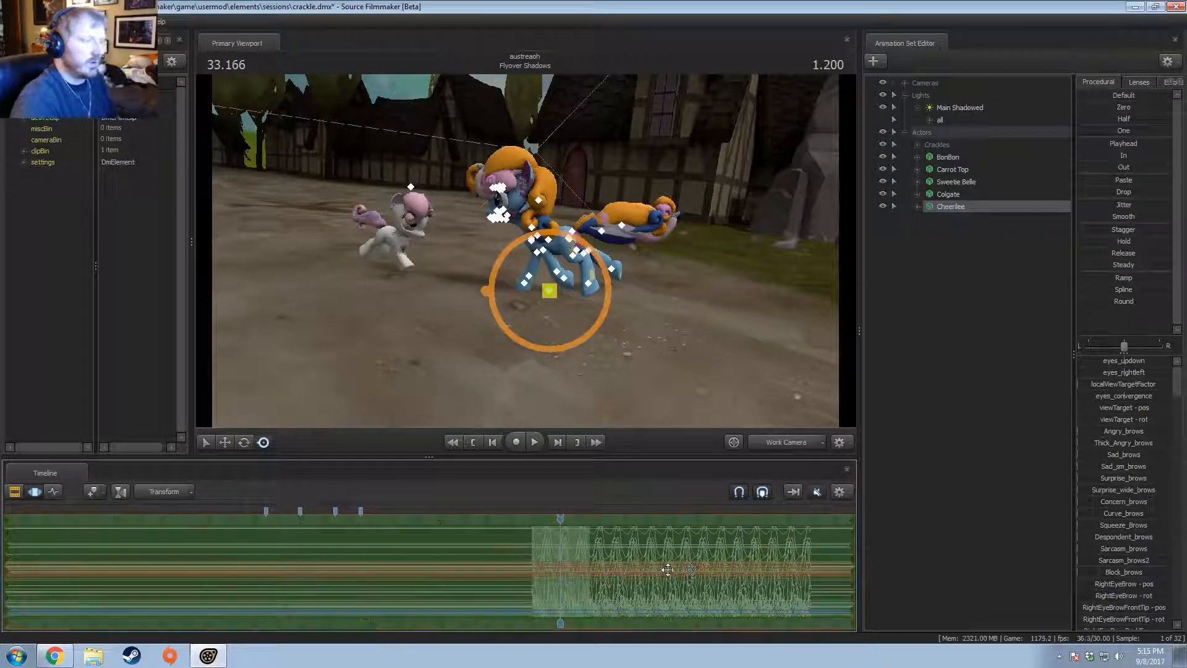
Step: Zero the rotation channel of Cheerilee's rootTransform
left_click(949, 157)
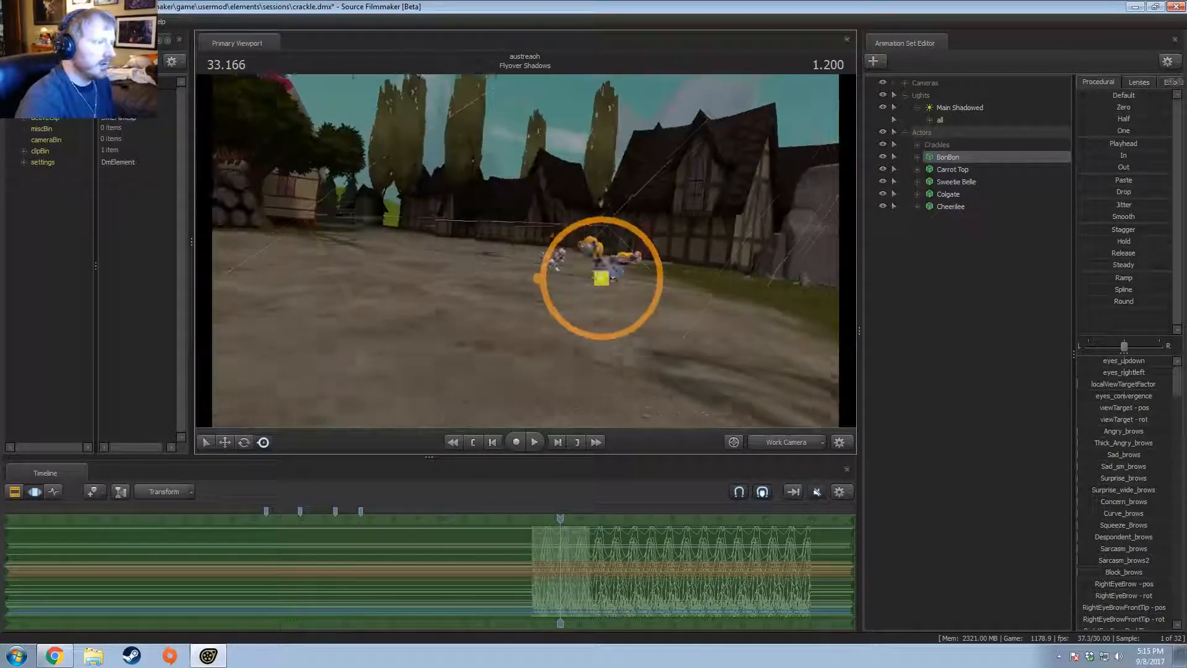
key("w")
mouse_move(644, 233)
left_mouse_down("alt")
mouse_move(644, 278)
mouse_move(594, 287)
mouse_move(644, 232)
left_mouse_up("alt")
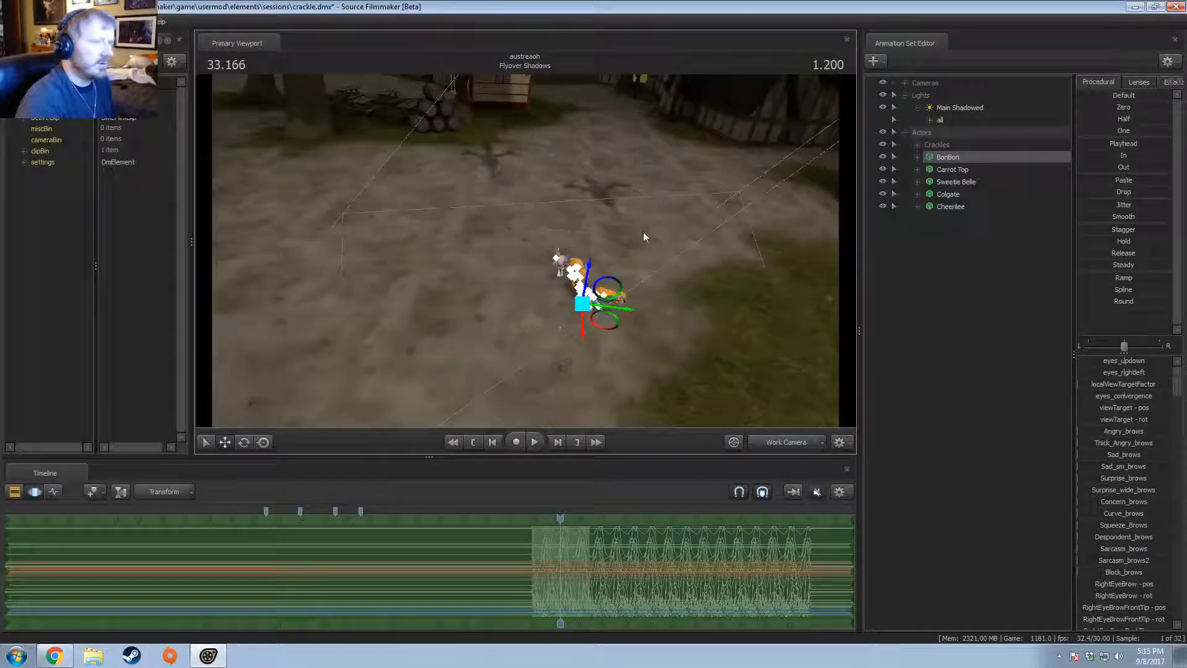
left_click(917, 207)
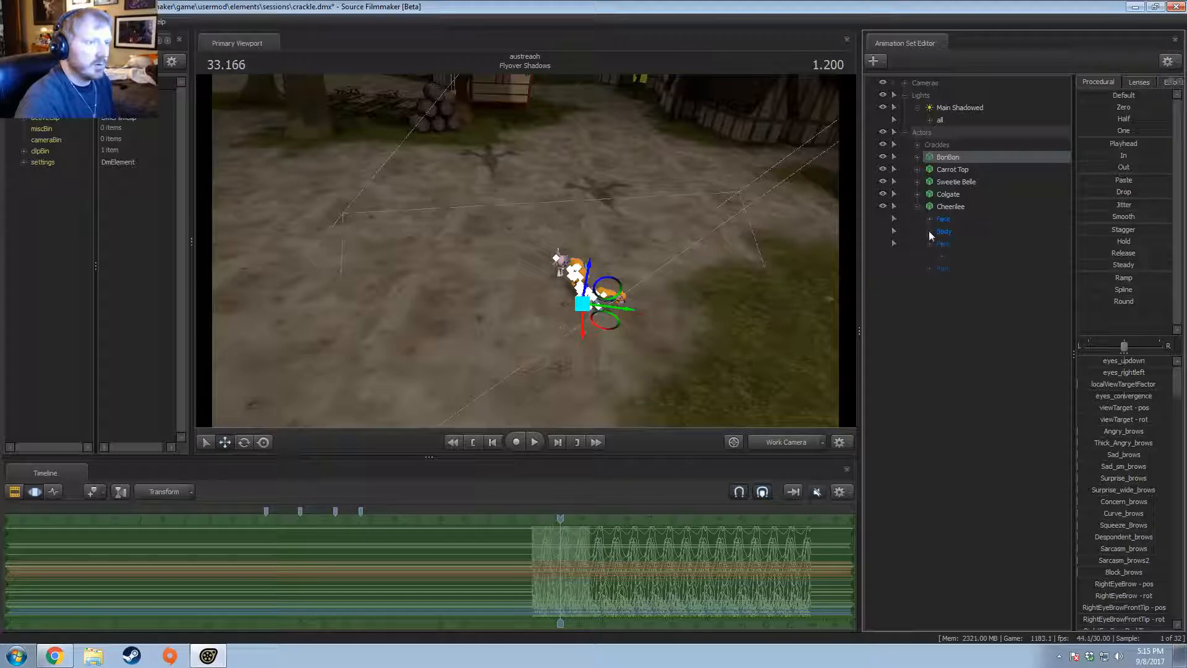
left_click(968, 244)
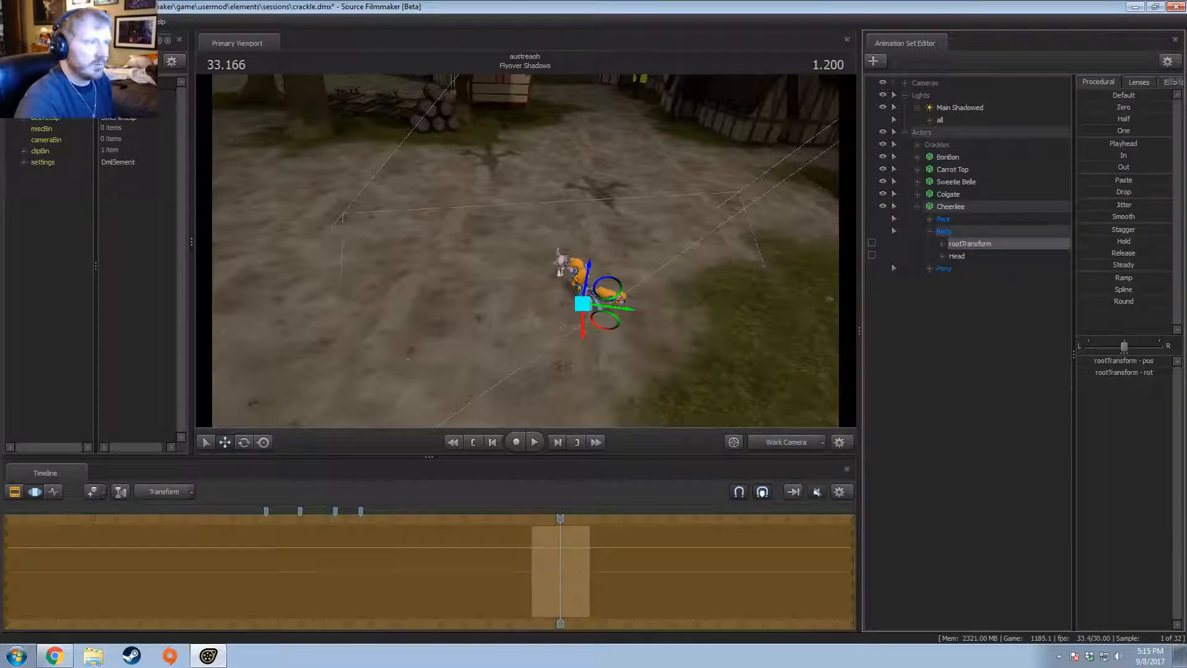
left_click(942, 245)
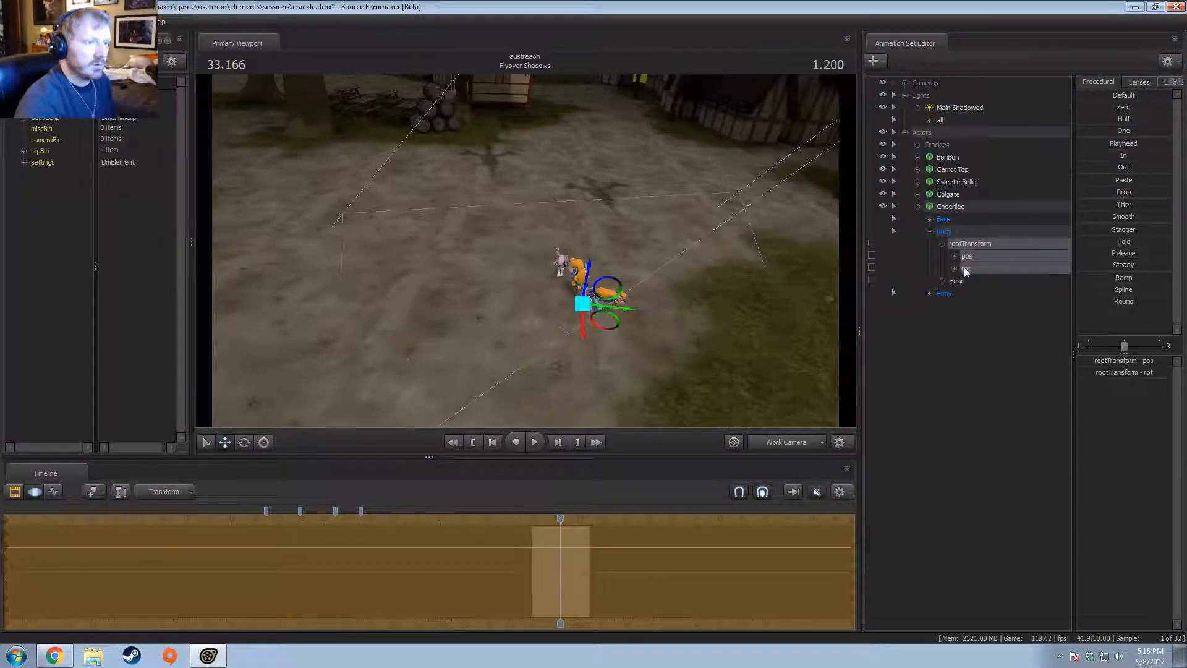
left_click(966, 269)
left_click_drag(1117, 107, 1172, 107)
left_click(712, 190)
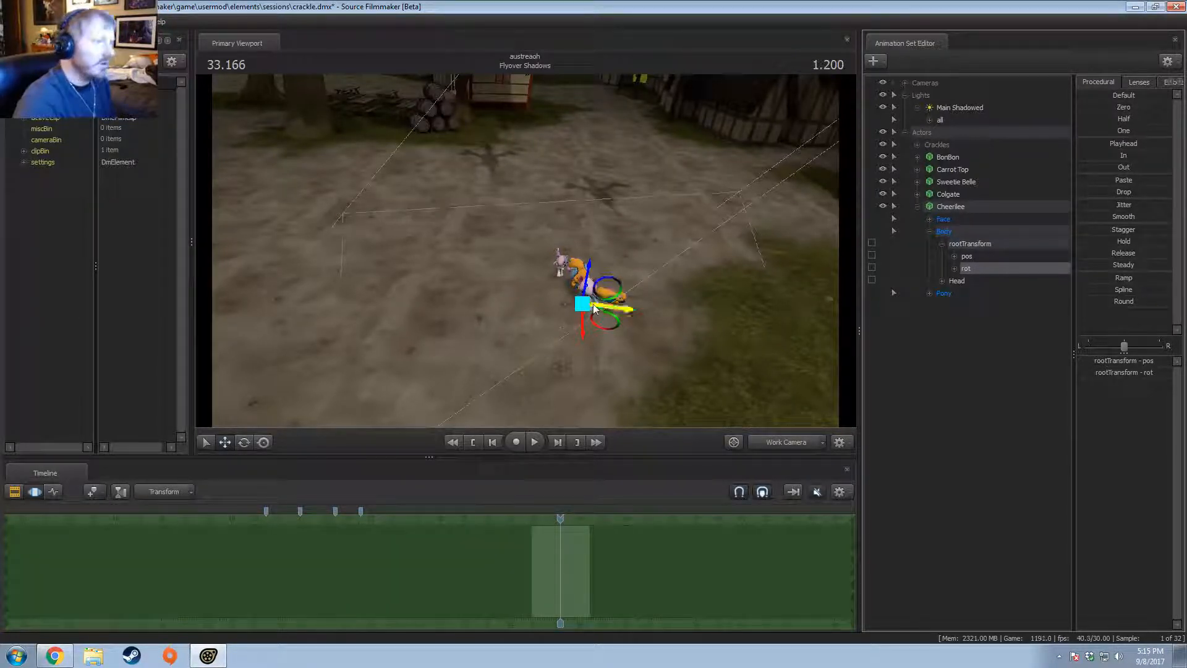
mouse_move(593, 310)
left_mouse_down()
mouse_move(513, 300)
mouse_move(593, 312)
left_mouse_up()
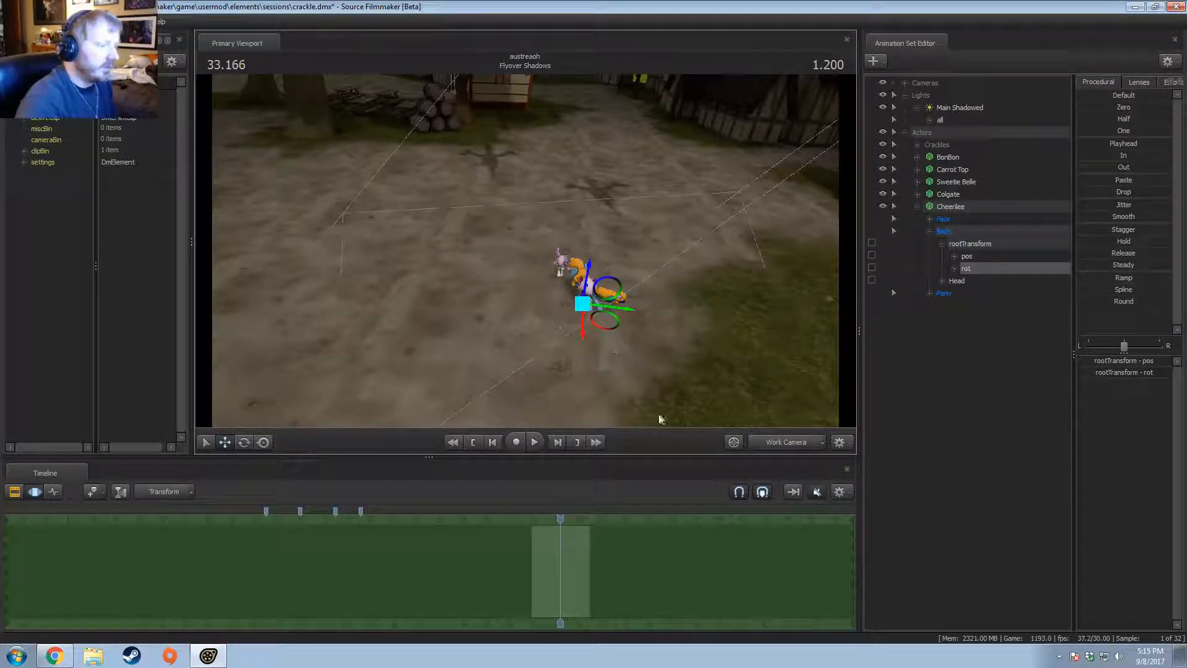
key("ctrl+z")
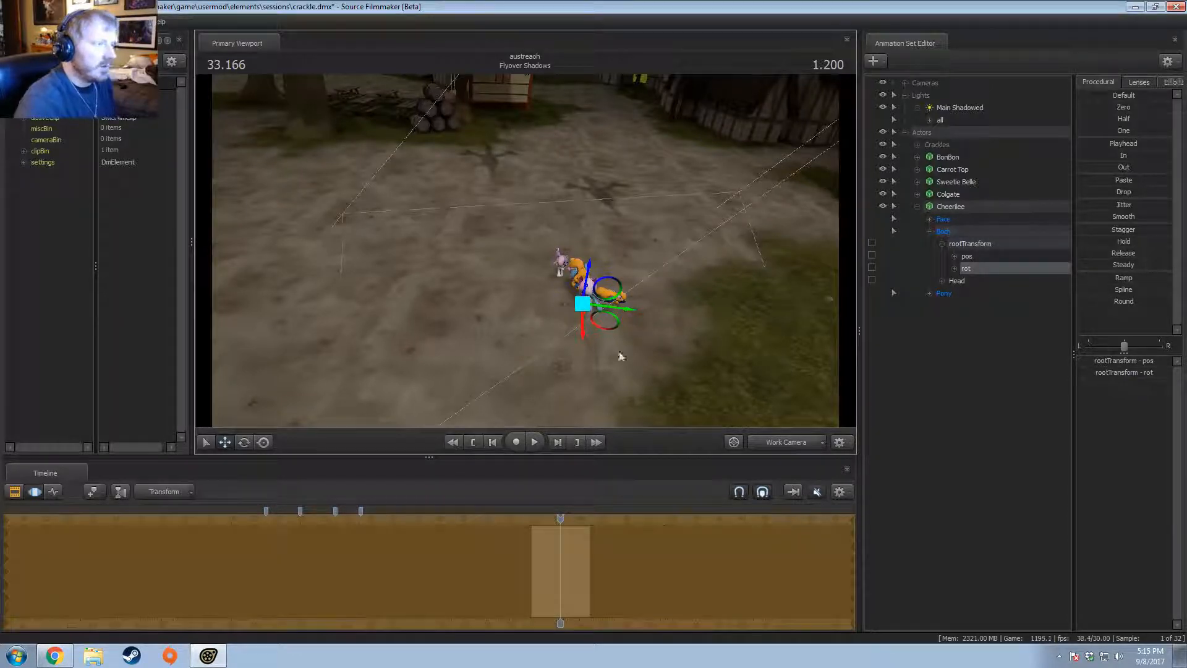
left_click_drag(632, 309, 507, 310)
key("ctrl+z")
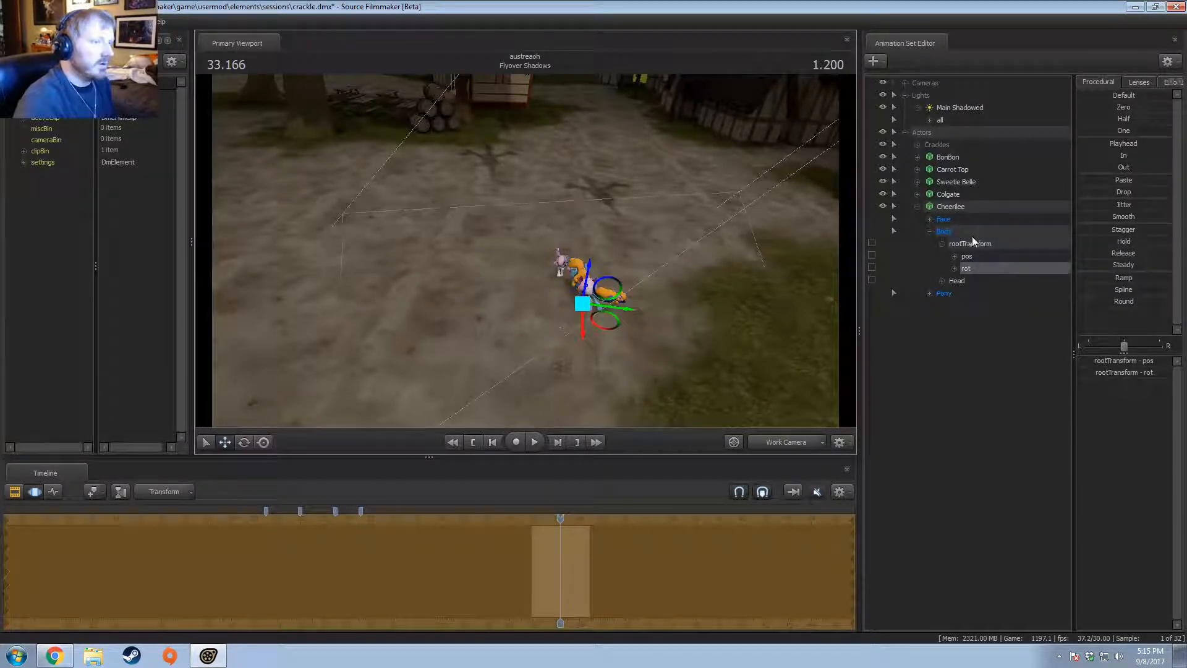
Step: Move the whole Cheerilee model sideways along the ground, clear of the cluster of overlapping ponies
left_click(956, 207)
left_click_drag(609, 308, 475, 310)
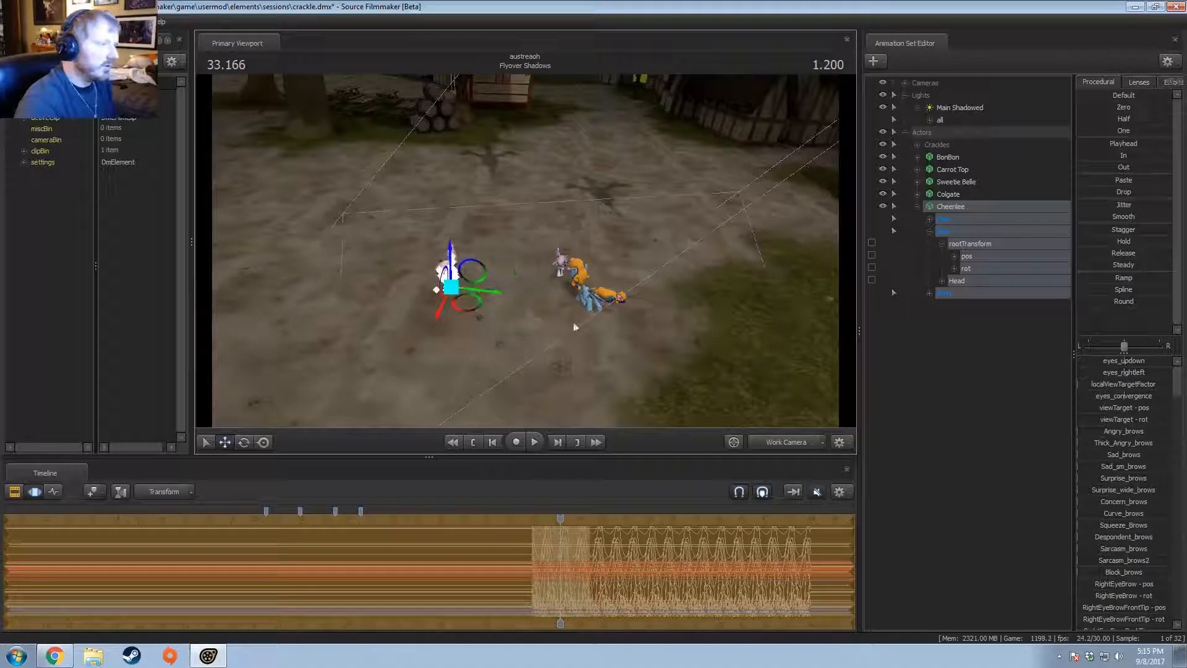
key("w")
left_click_drag(575, 327, 693, 279)
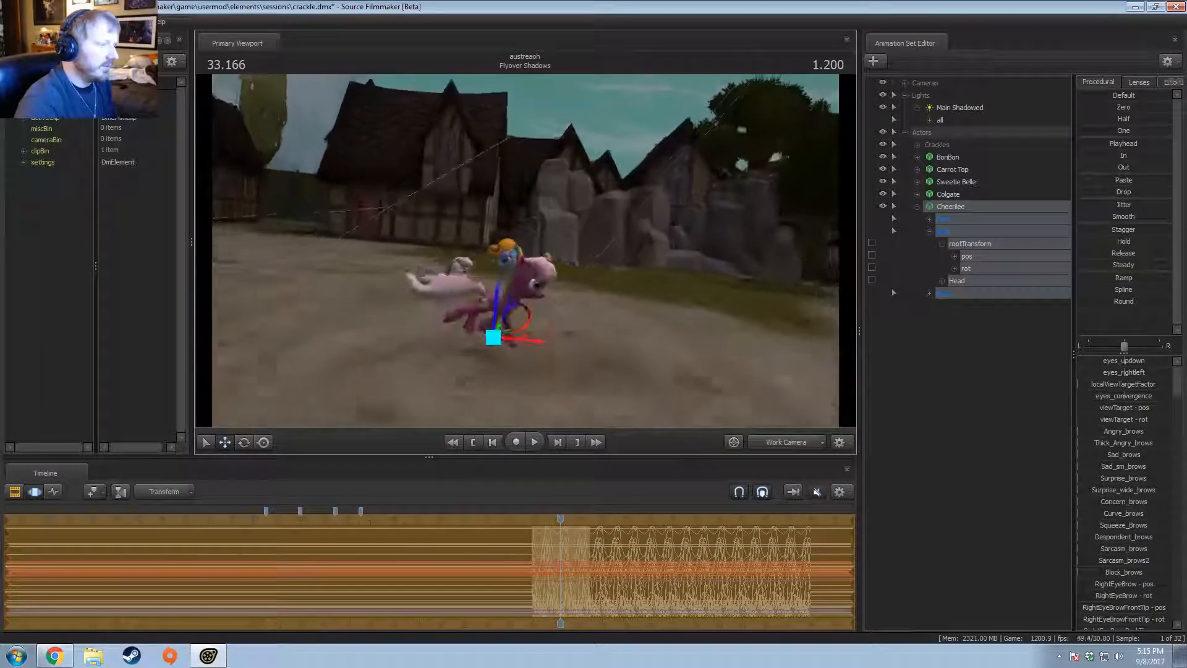
left_click_drag(524, 250, 526, 256)
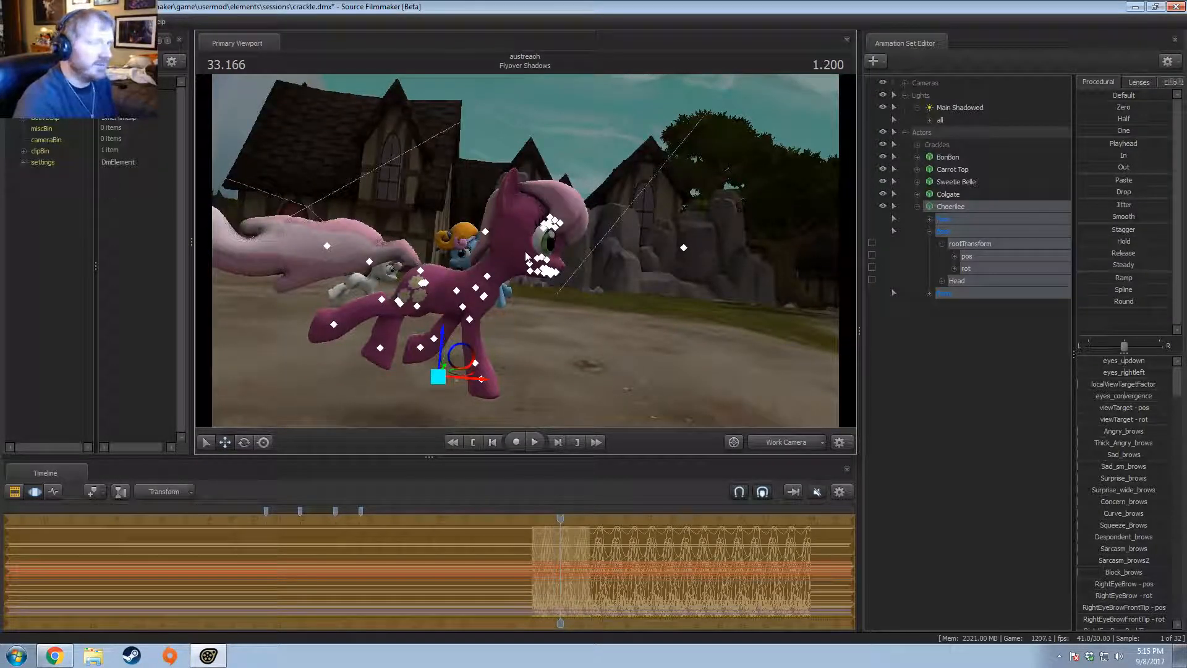
Step: Play back Cheerilee's run from a low side view and return the playhead to 0.300 in the Flyover Shadows shot
left_click_drag(558, 303, 523, 332, "alt")
key("space")
key("space")
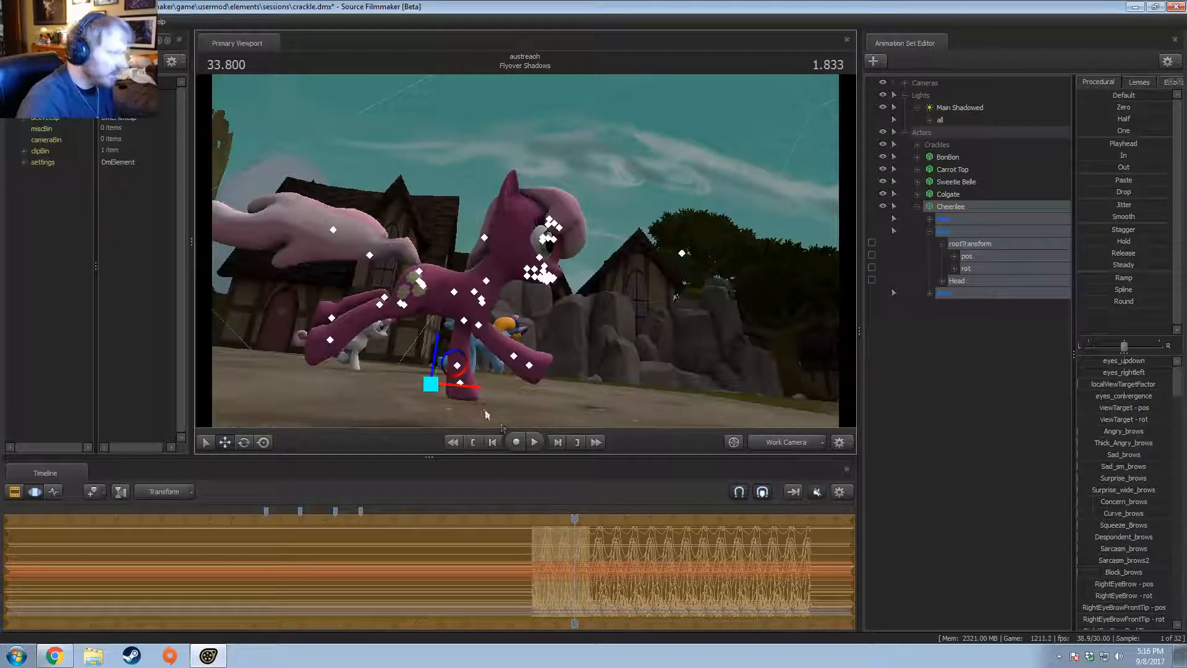
key("space")
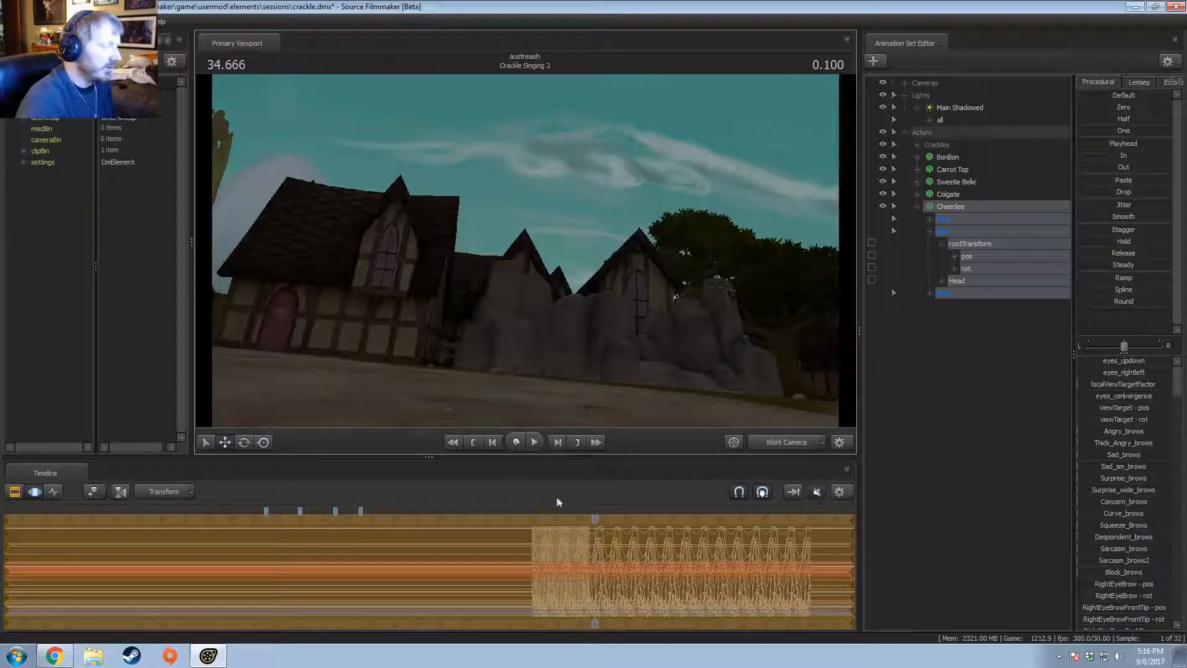
left_click_drag(557, 520, 546, 525)
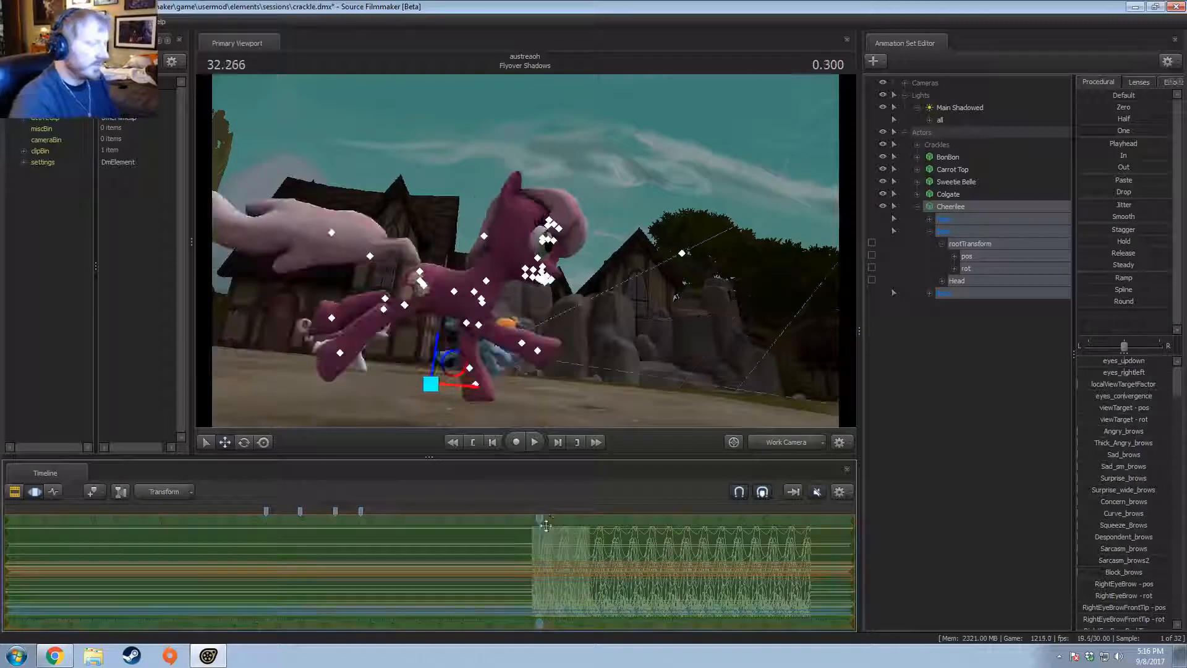
Step: Select Cheerilee's rootTransform and make a time selection from 2.466 back to the start of the Flyover Shadows shot
left_click_drag(527, 224, 616, 222)
key("s")
left_click(977, 255)
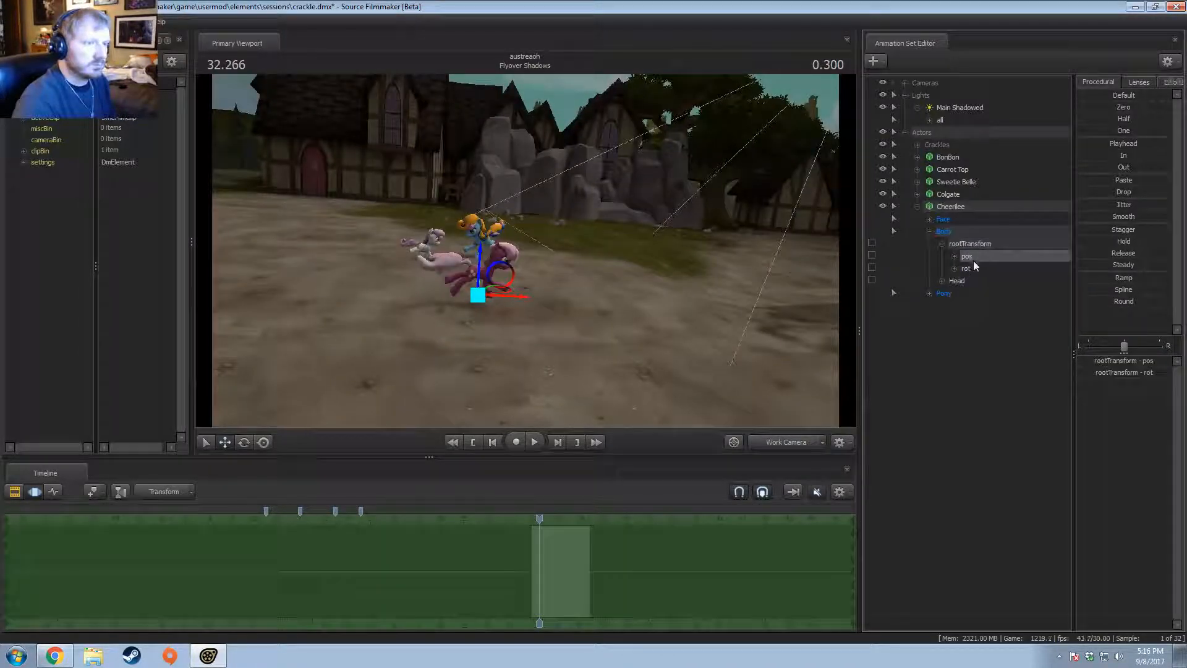
left_click(974, 247)
scroll(609, 551, "down", 3)
scroll(596, 554, "up", 8)
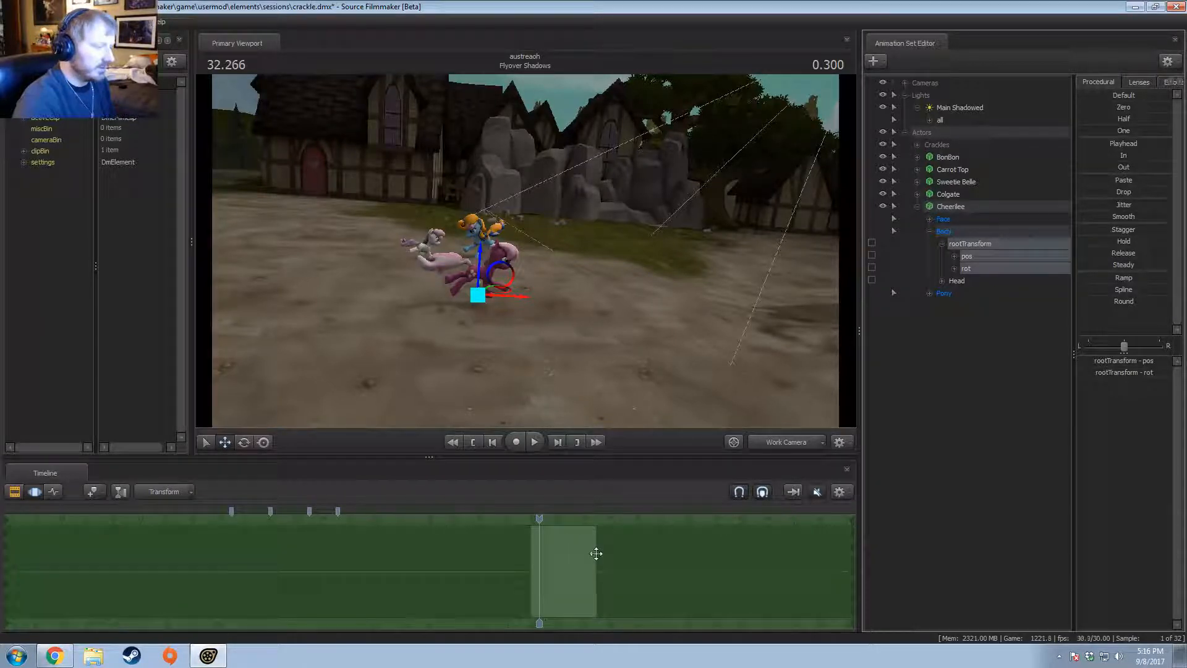
left_click(643, 559, "shift")
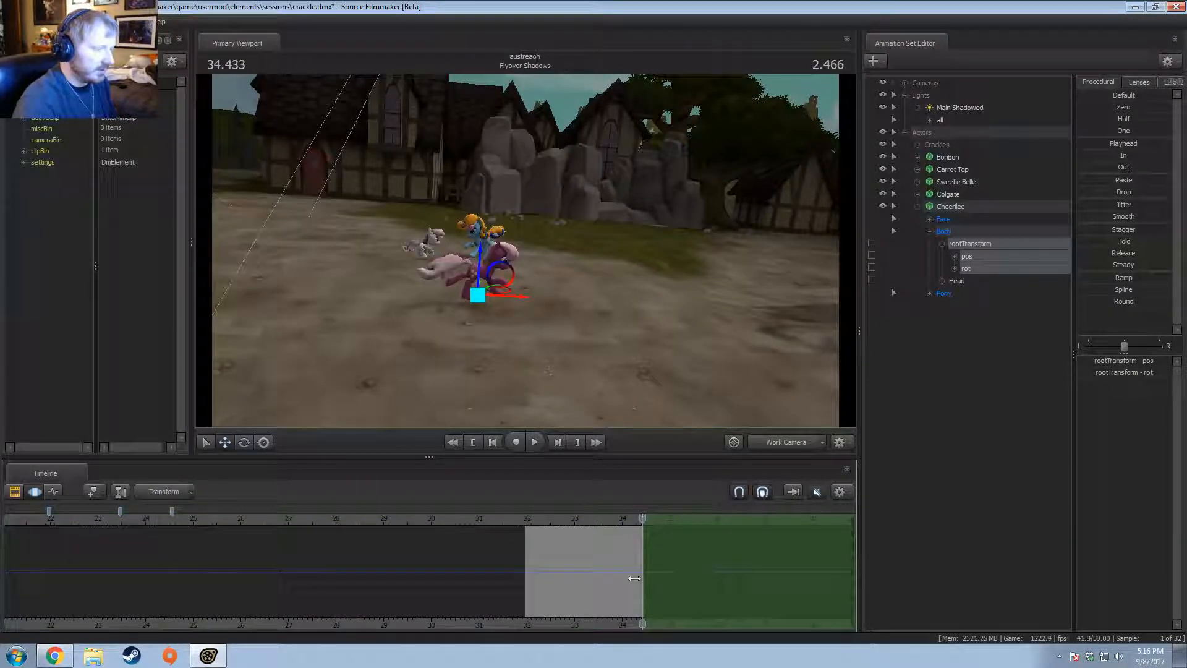
left_click_drag(637, 578, 515, 572)
scroll(645, 574, "up", 3)
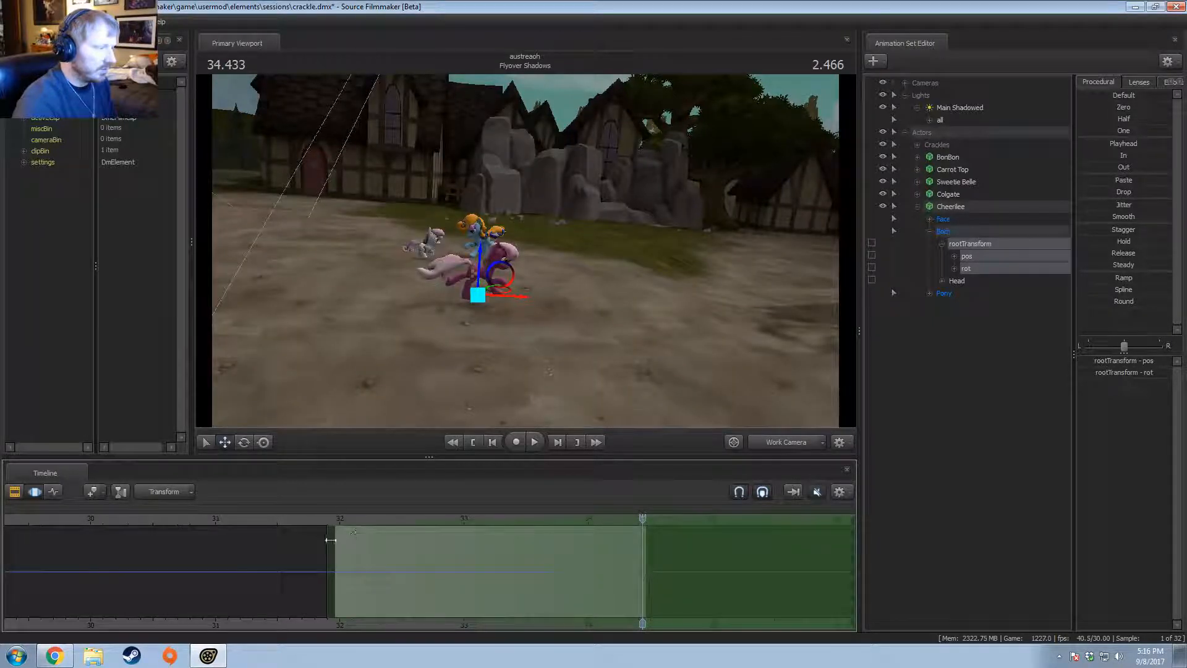
left_click_drag(327, 541, 332, 544)
Step: Try moving Cheerilee's rootTransform forward along the ground over the selected time, play back the run, and undo the move
left_click_drag(548, 361, 549, 247)
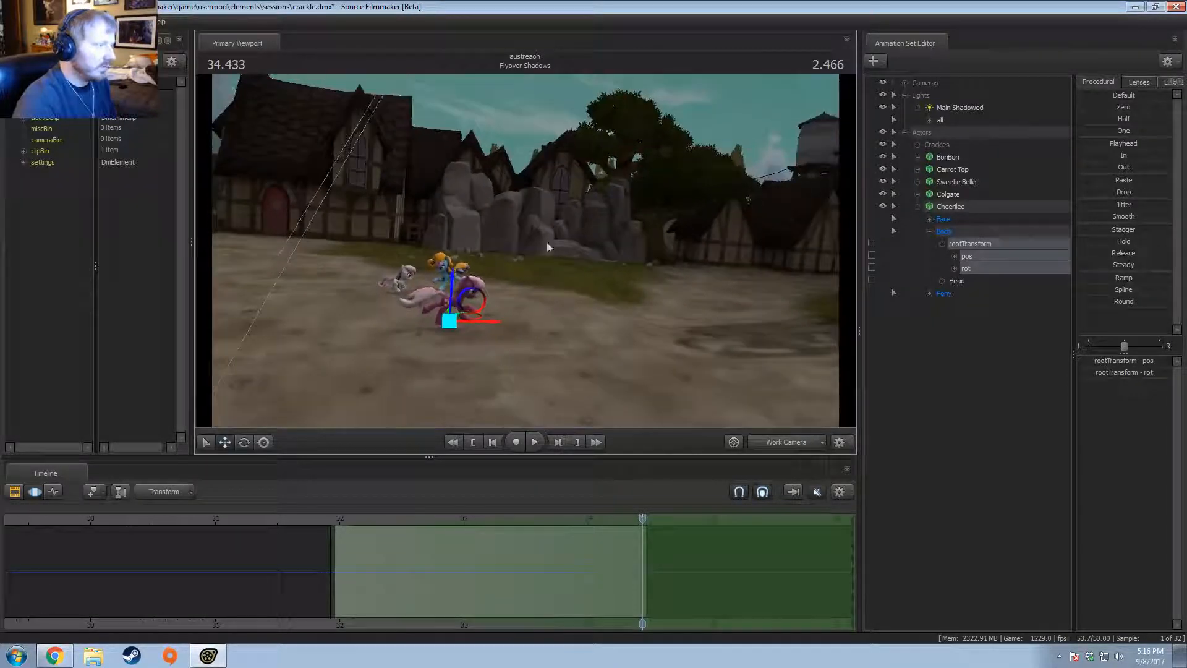
left_click_drag(490, 321, 816, 340)
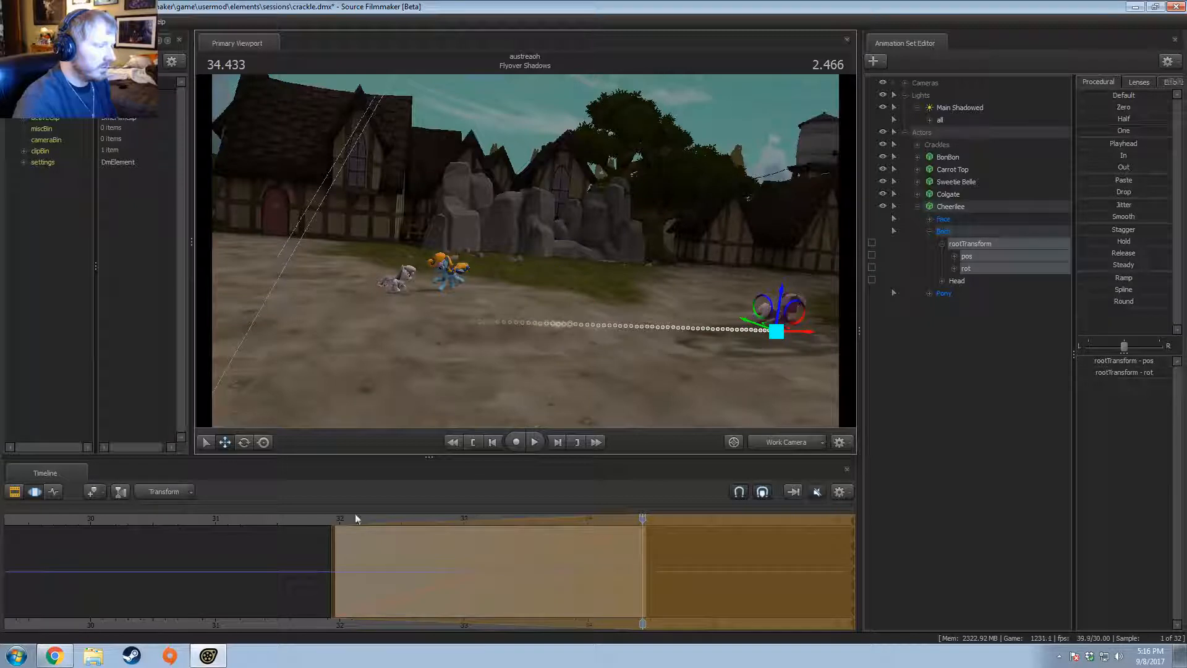
left_click_drag(344, 520, 336, 522)
key("space")
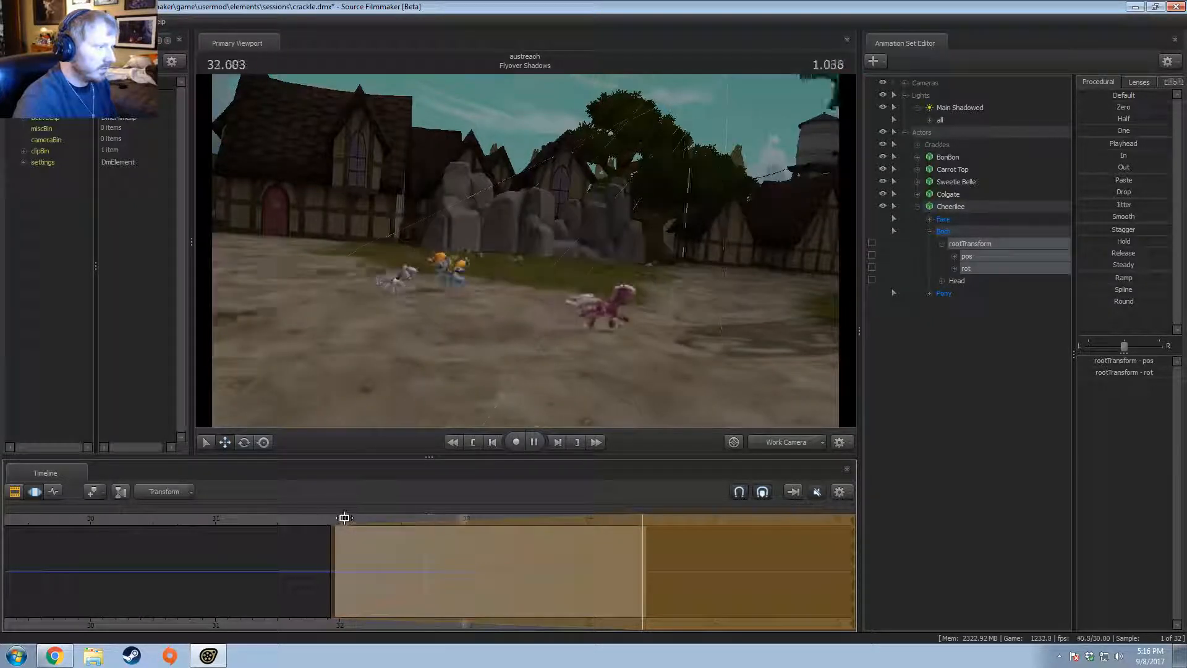
key("space")
scroll(596, 572, "down", 3)
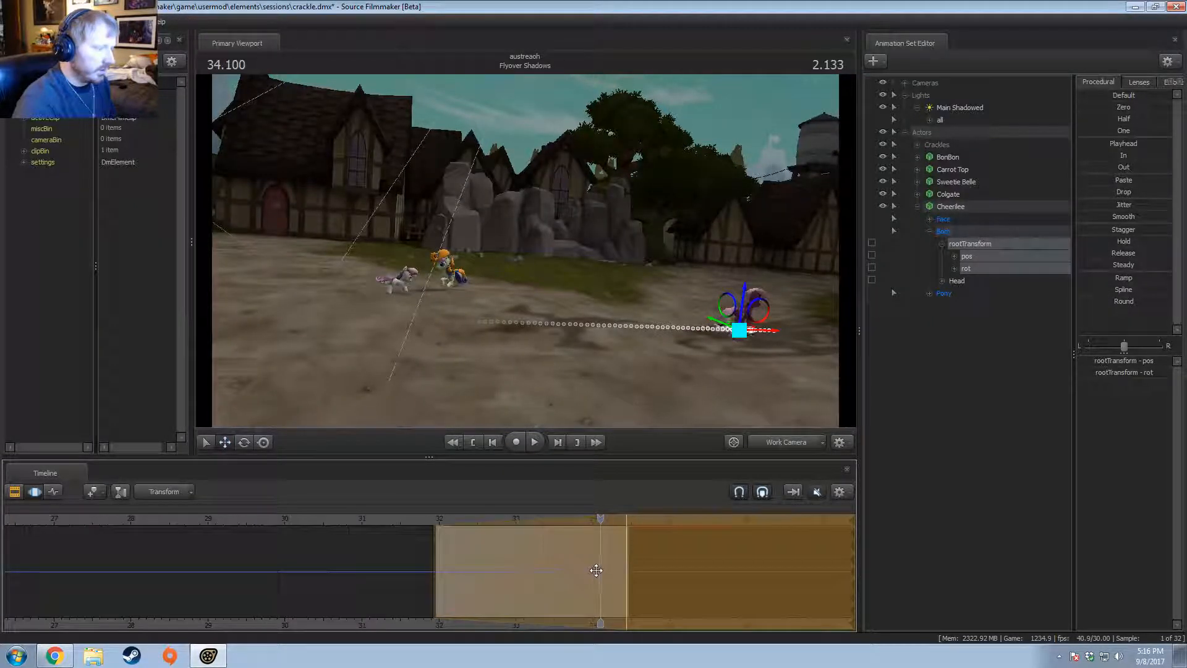
key("ctrl+z")
Step: Select the whole Cheerilee model and make a time selection over her run cycle from the start of the shot
left_click(951, 206)
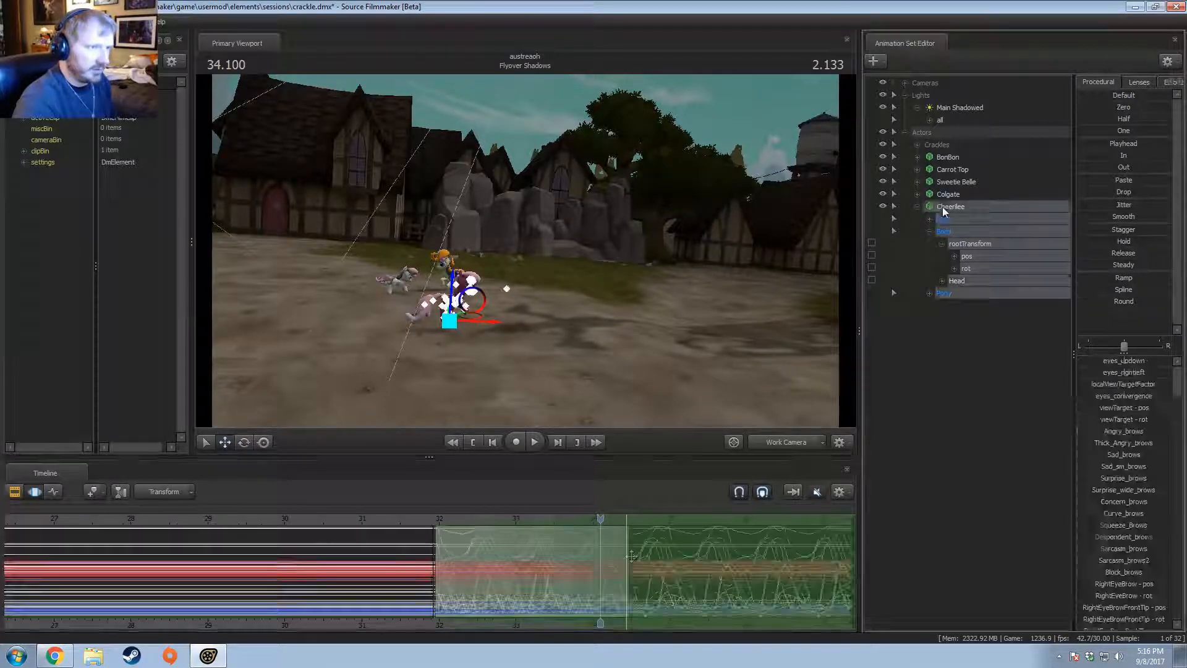
scroll(547, 605, "down", 5)
left_click(557, 598)
scroll(557, 598, "up", 9)
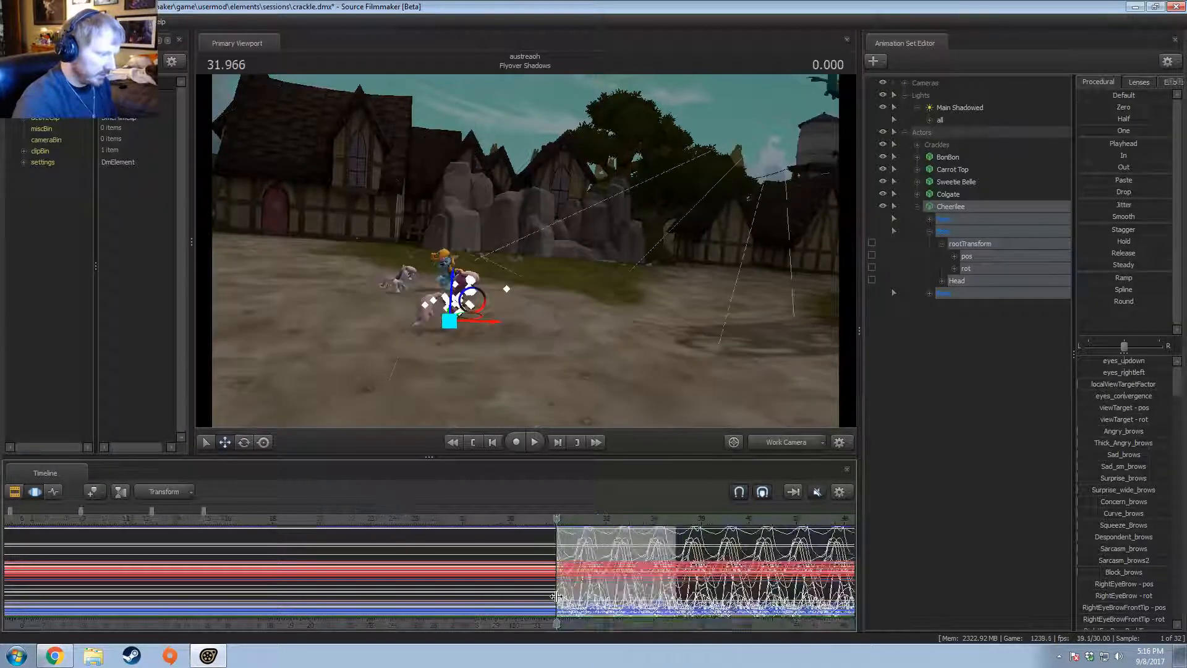
left_click_drag(535, 627, 121, 624)
scroll(159, 589, "down", 4)
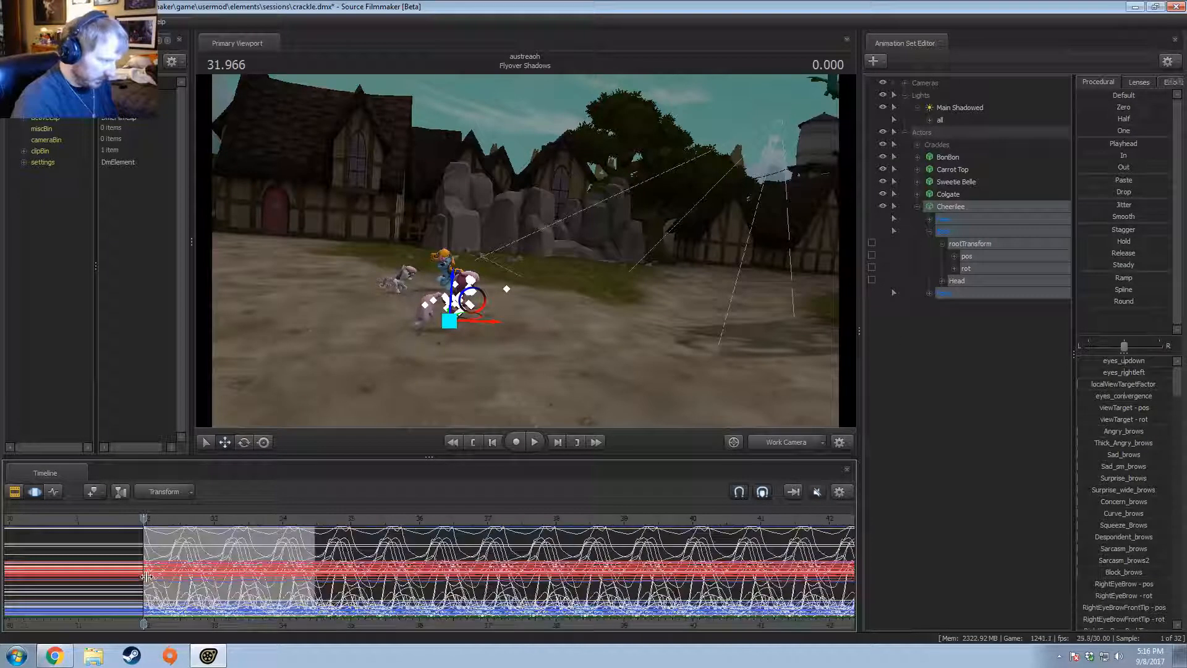
left_click_drag(144, 579, 699, 584)
Step: Compress Cheerilee's run cycle in time so it ends at about 40 s, checking the faster run in playback
scroll(680, 592, "down", 4)
scroll(649, 593, "down", 1)
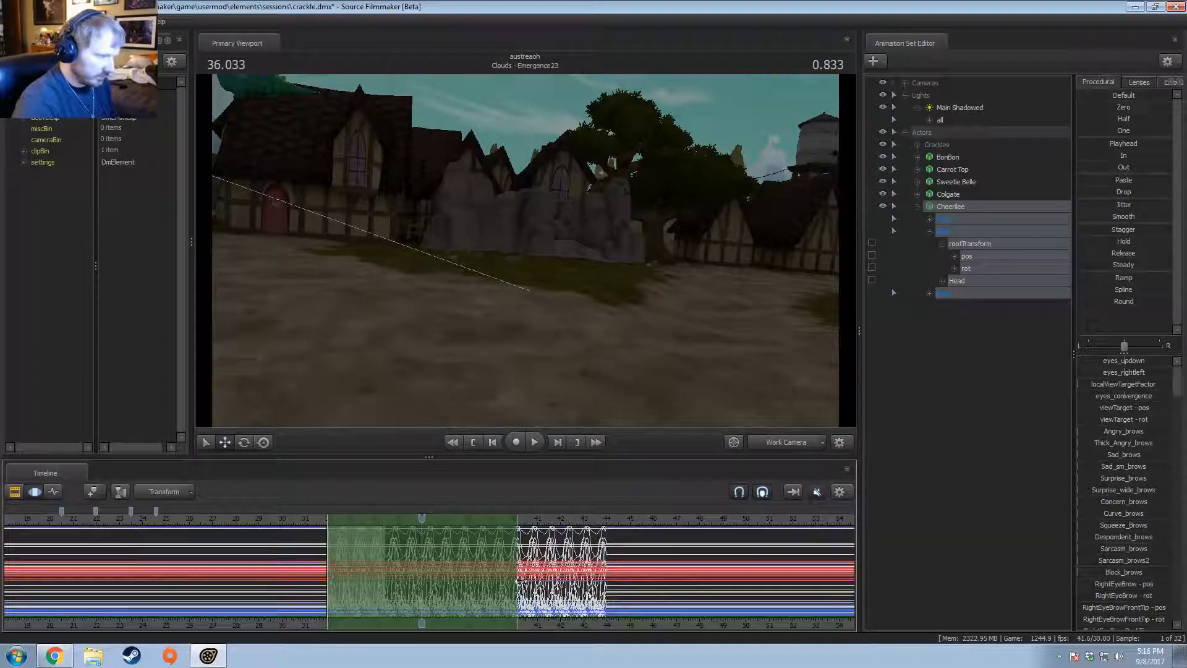
mouse_move(517, 580)
left_mouse_down()
mouse_move(605, 595)
mouse_move(505, 577)
left_mouse_up()
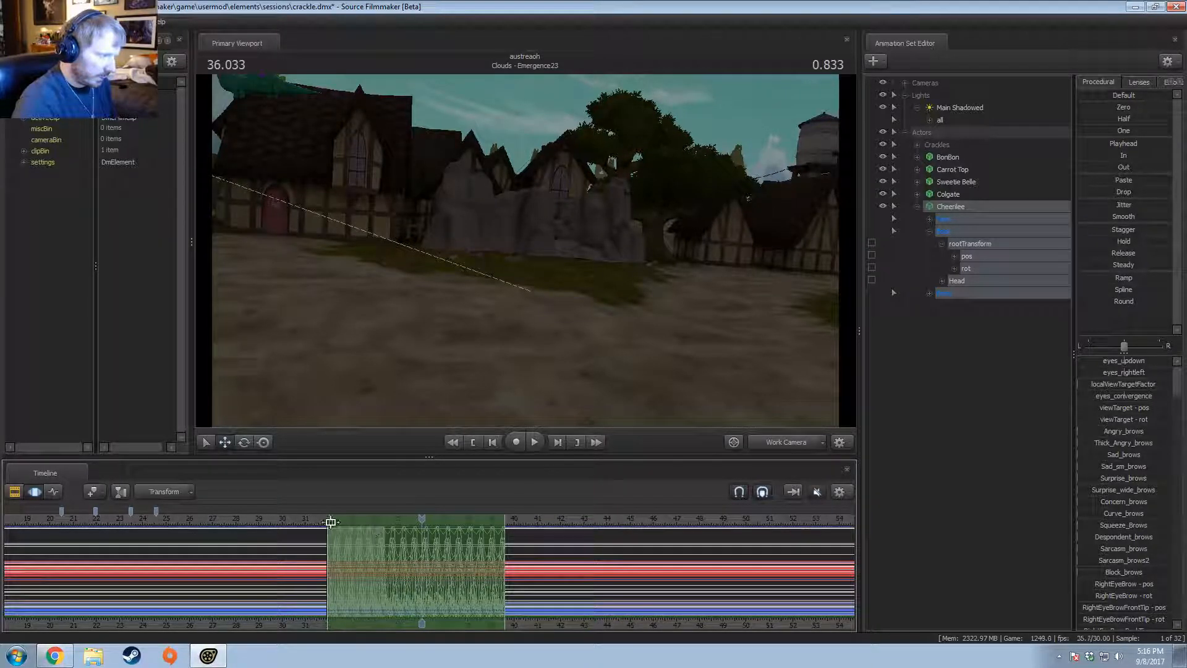
key("space")
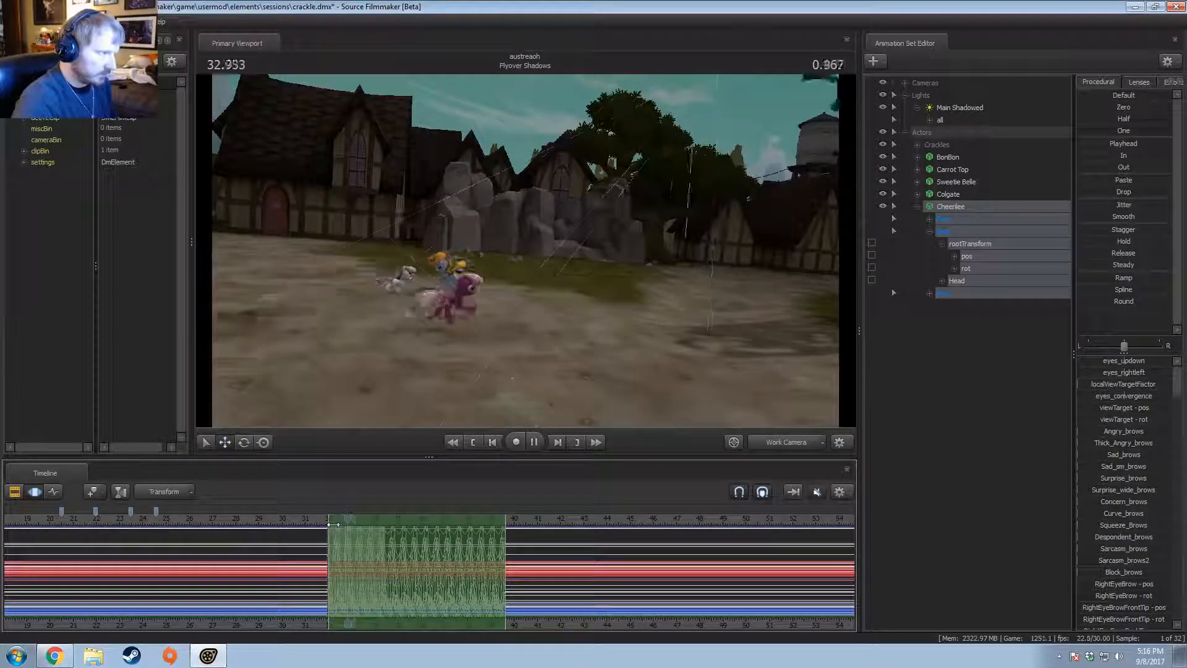
key("space")
left_click_drag(506, 563, 514, 568)
left_click(379, 562)
Step: Time-select the Flyover Shadows shot back from 2.466, move Cheerilee far forward along the ground, and play back the run
scroll(379, 569, "up", 3)
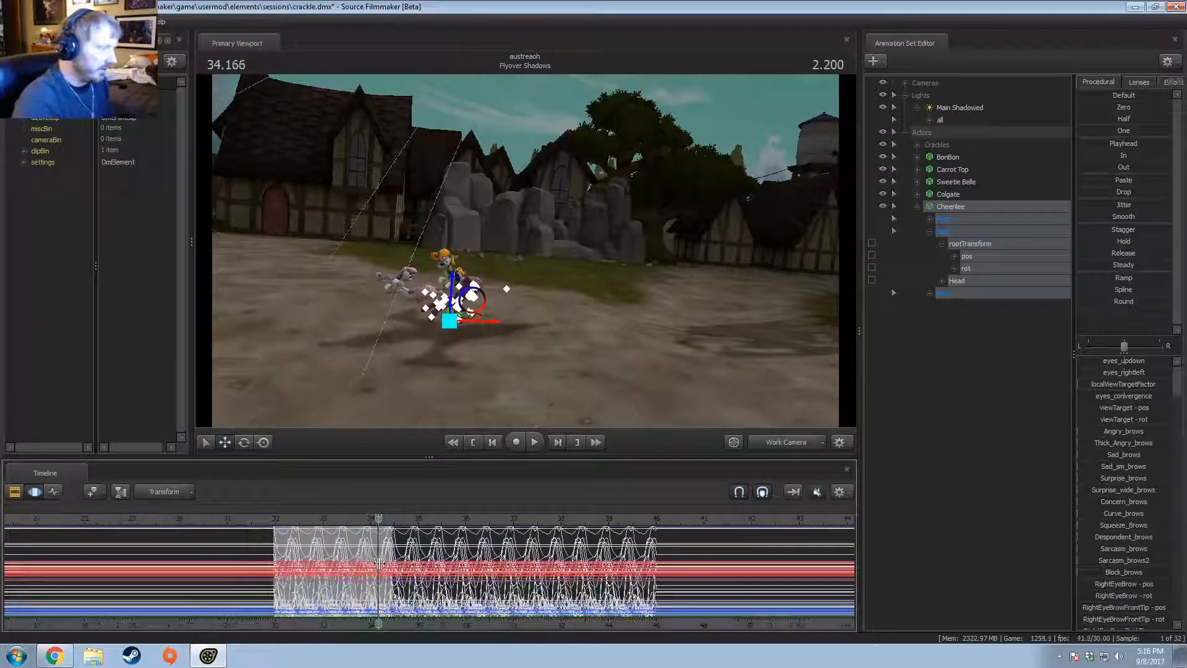
middle_click_drag(395, 618, 575, 648)
right_click_drag(577, 648, 595, 647, "alt")
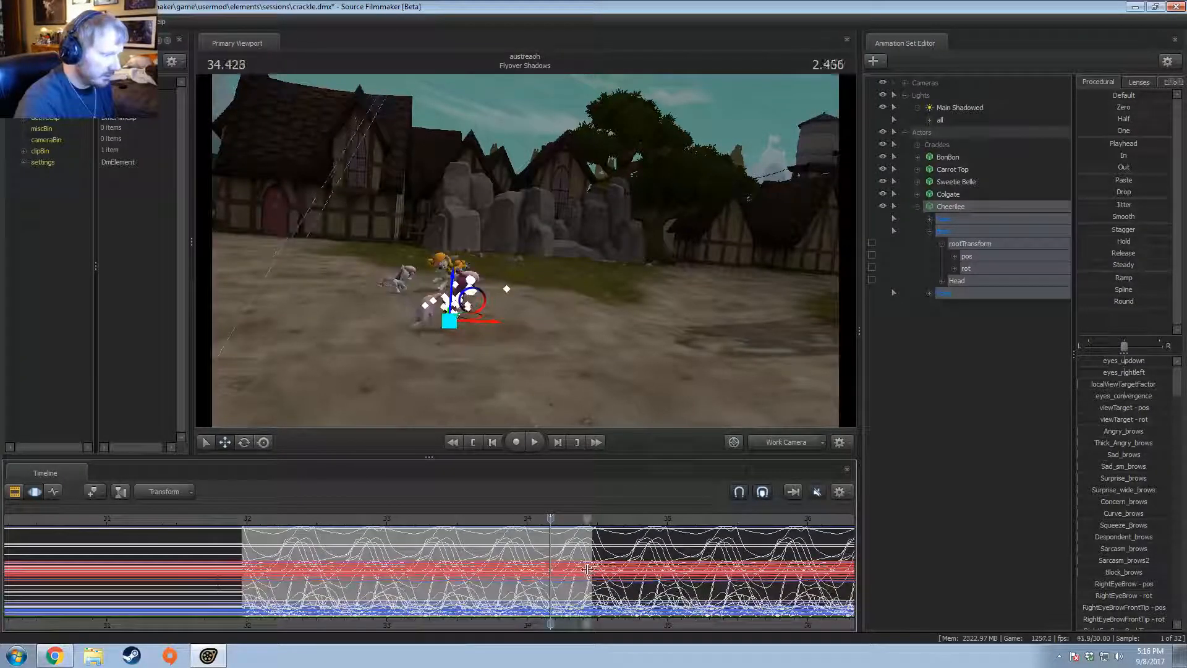
left_click_drag(589, 561, 227, 562, "shift")
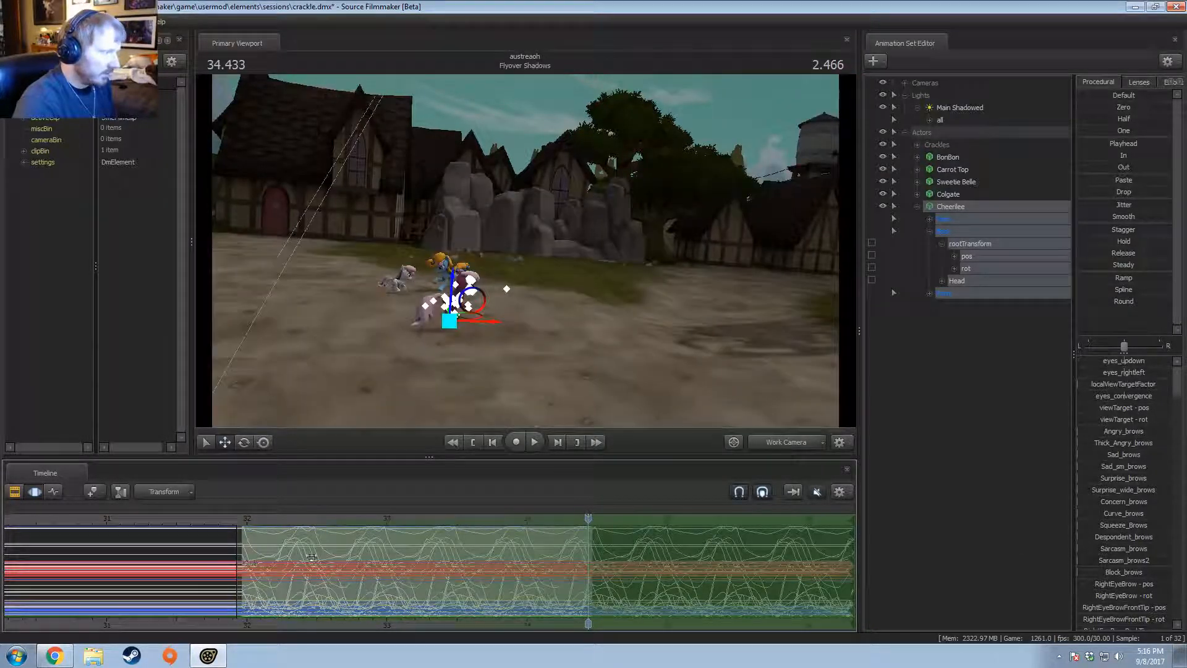
left_click_drag(486, 323, 903, 347)
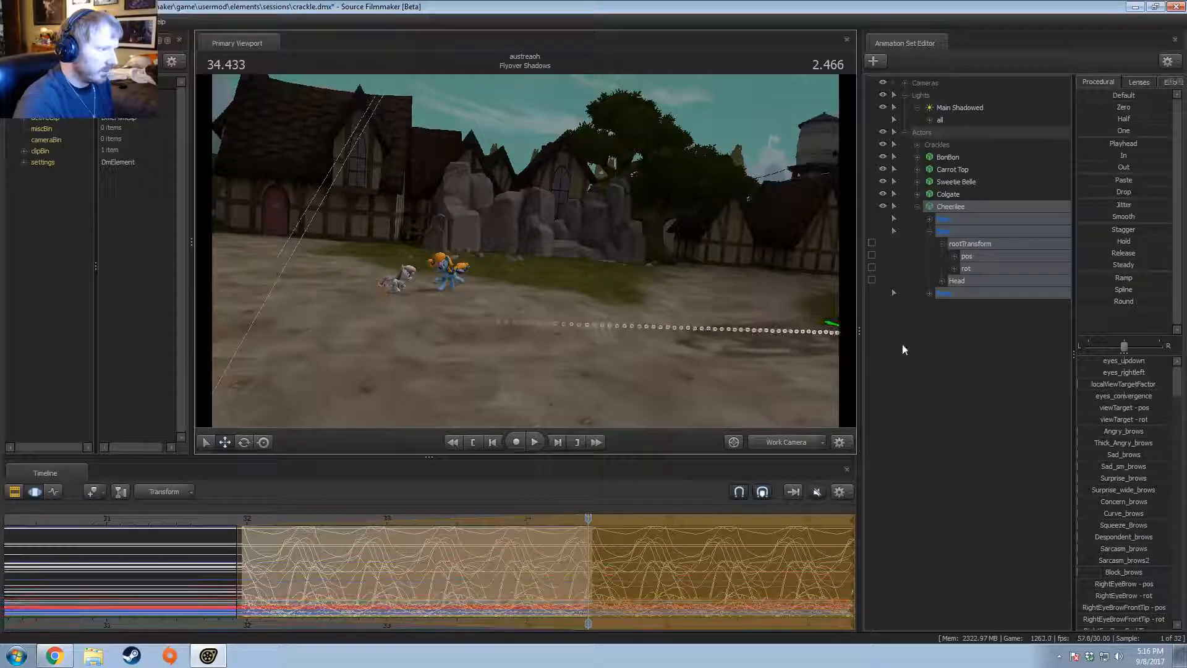
left_click(246, 523)
key("space")
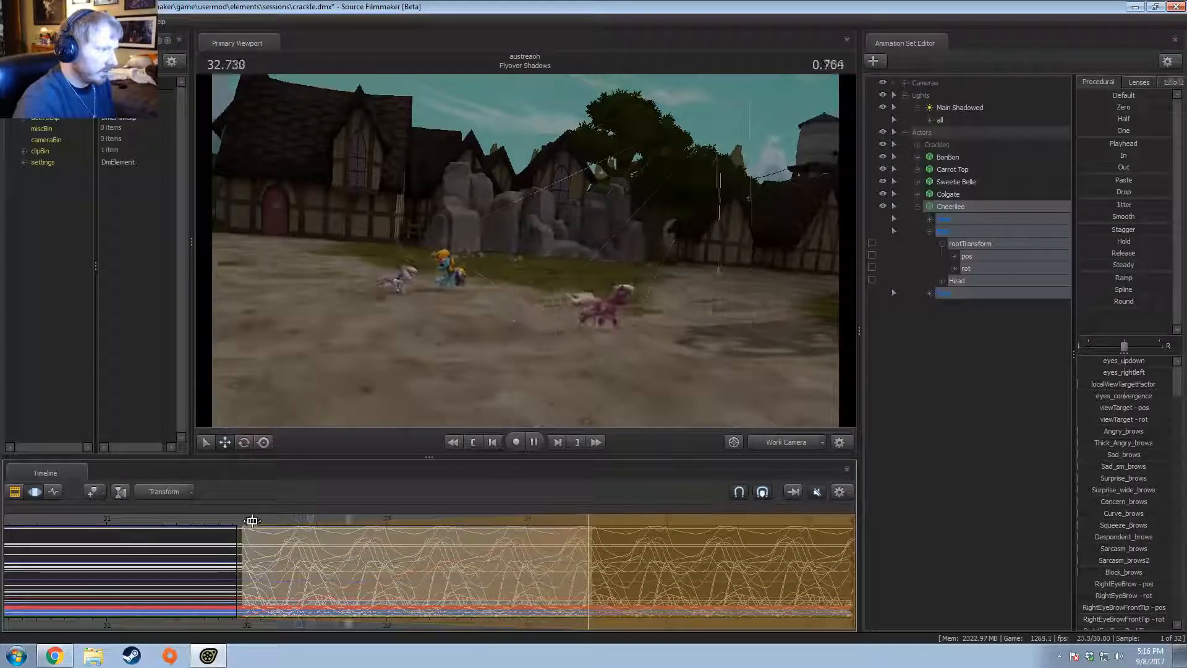
key("space")
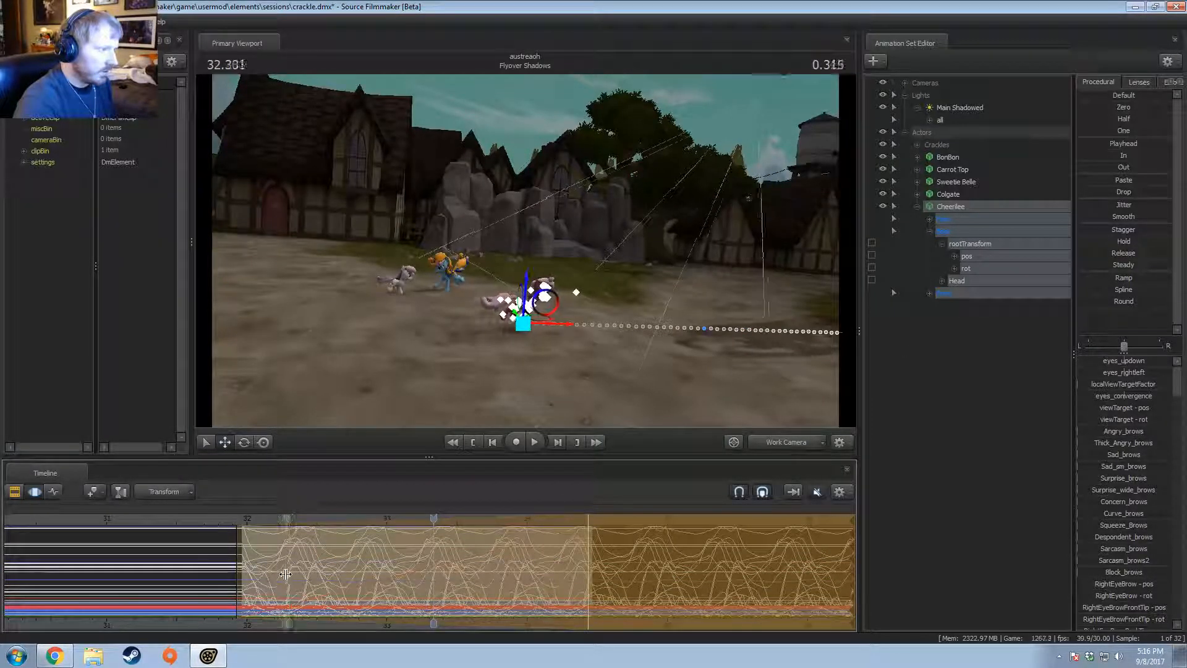
Step: Examine Cheerilee's stride along her motion path from above and from behind while scrubbing and playing the shot
left_click_drag(372, 291, 408, 319)
key("w")
key("d")
key("ctrl")
left_click_drag(608, 264, 400, 268)
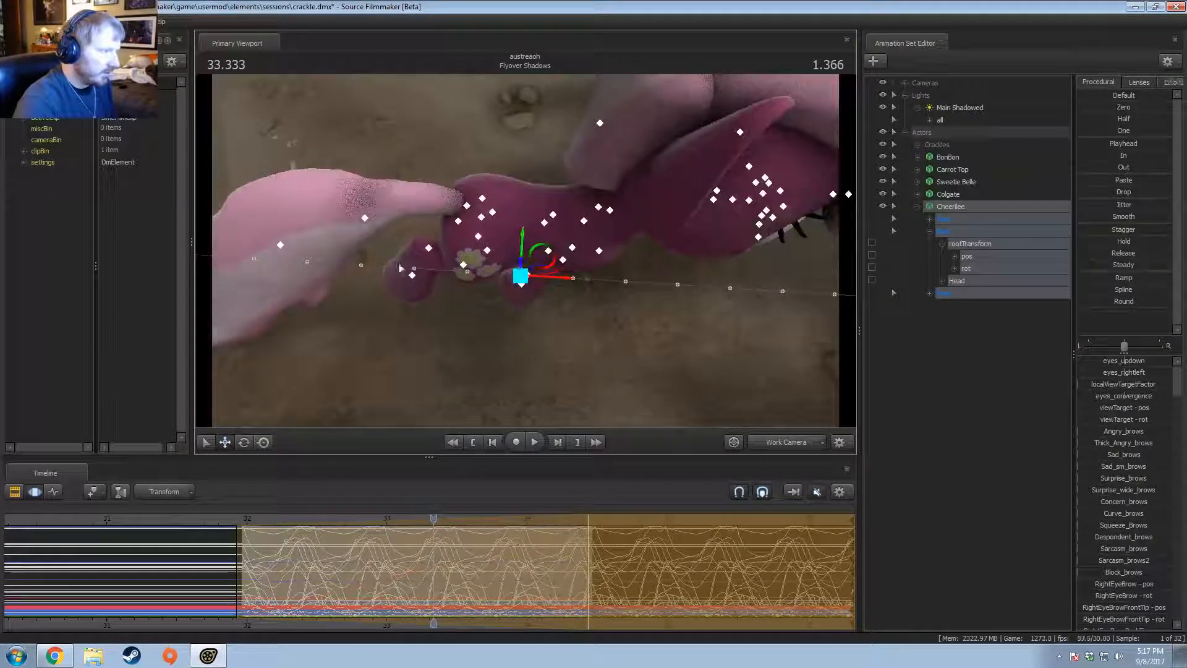
mouse_move(434, 563)
left_mouse_down()
mouse_move(409, 565)
mouse_move(449, 564)
mouse_move(422, 556)
left_mouse_up()
left_click_drag(230, 533, 267, 525)
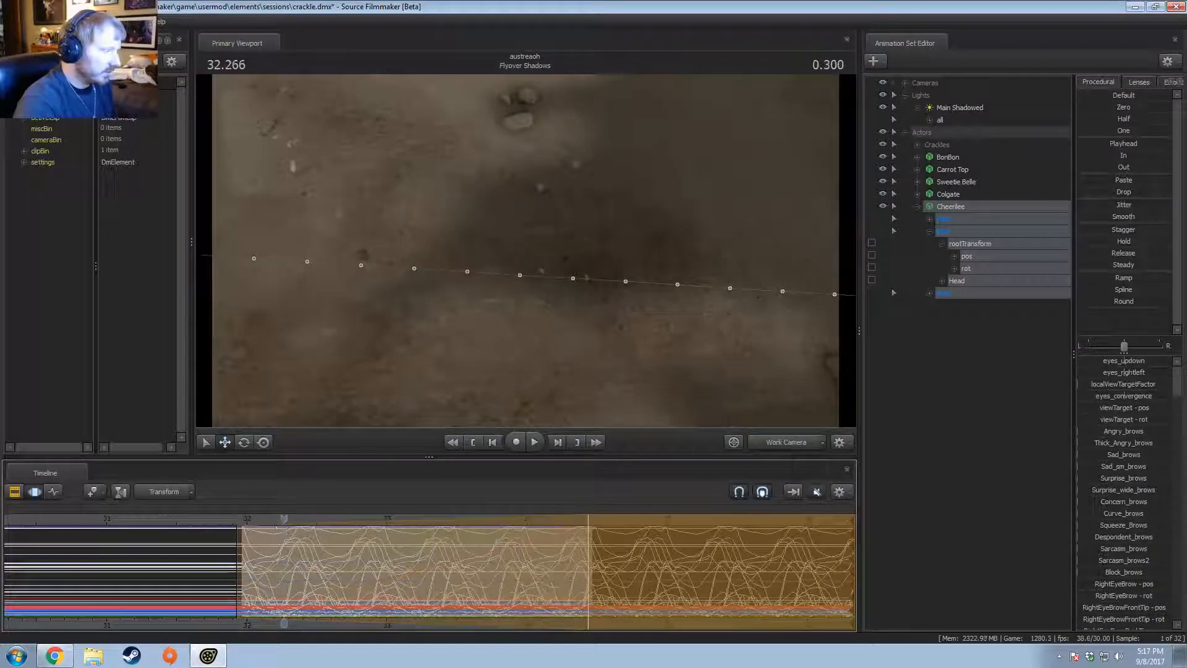
key("space")
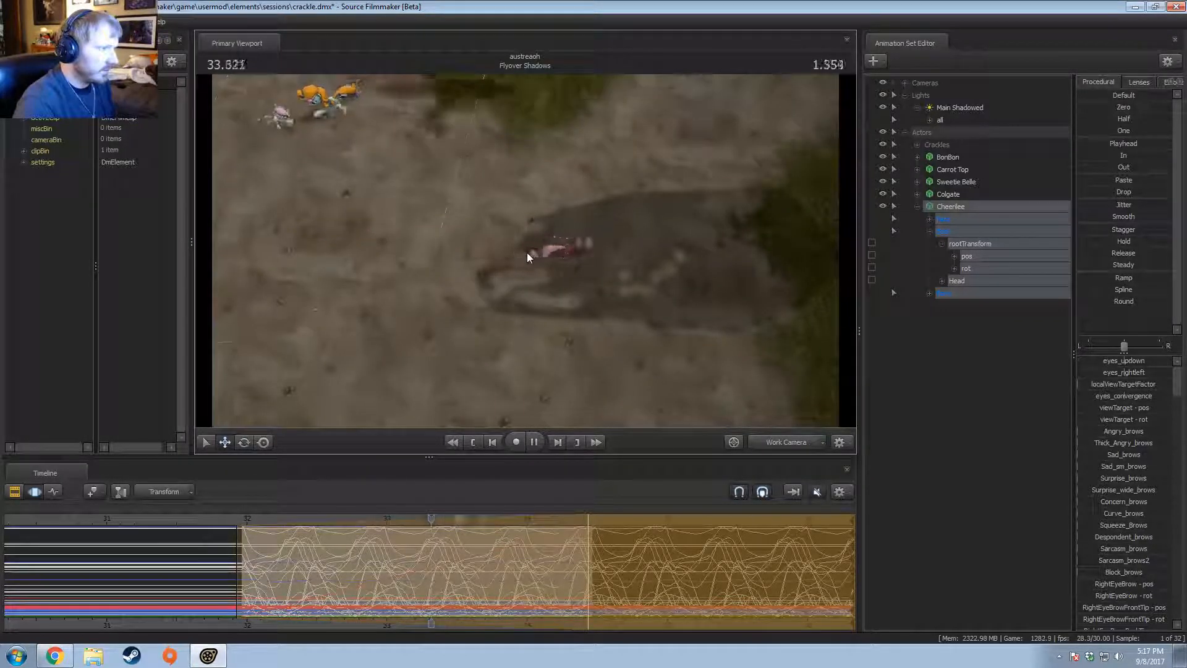
key("space")
left_click_drag(231, 525, 247, 519)
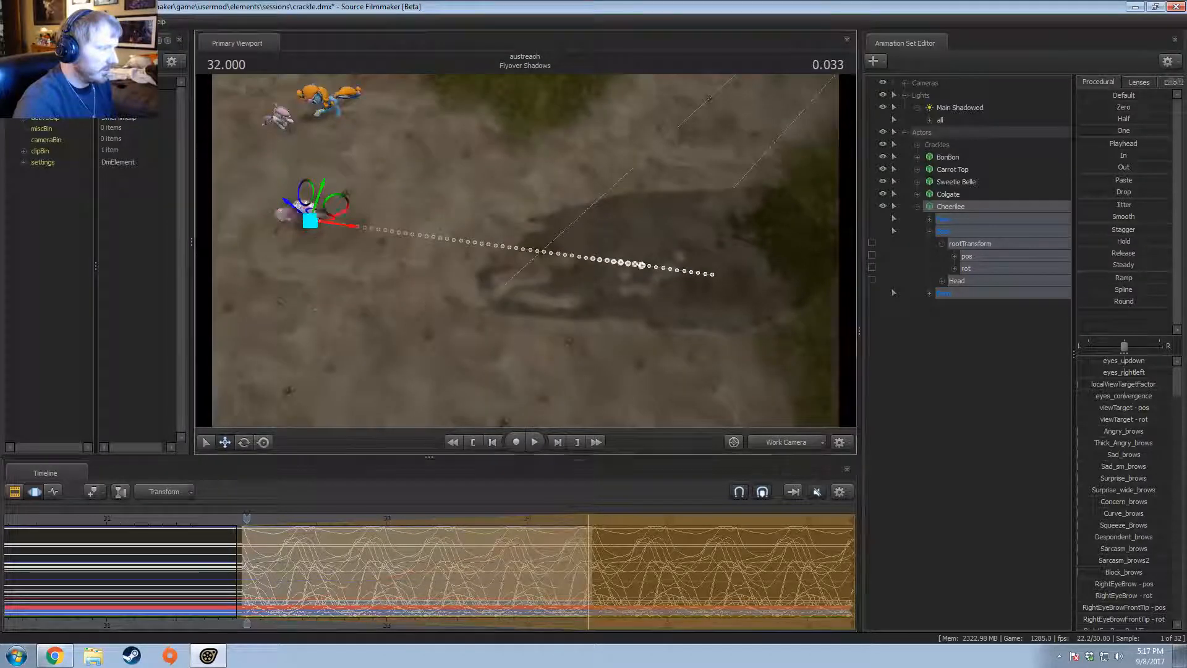
left_click_drag(526, 250, 656, 216)
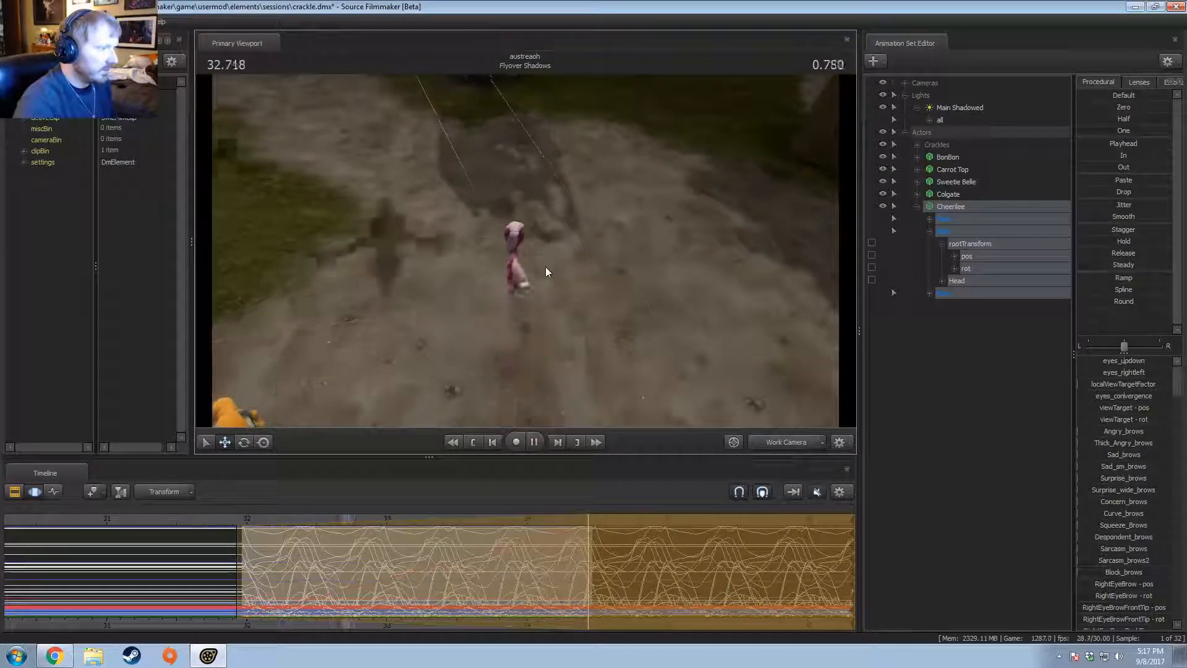
key("space")
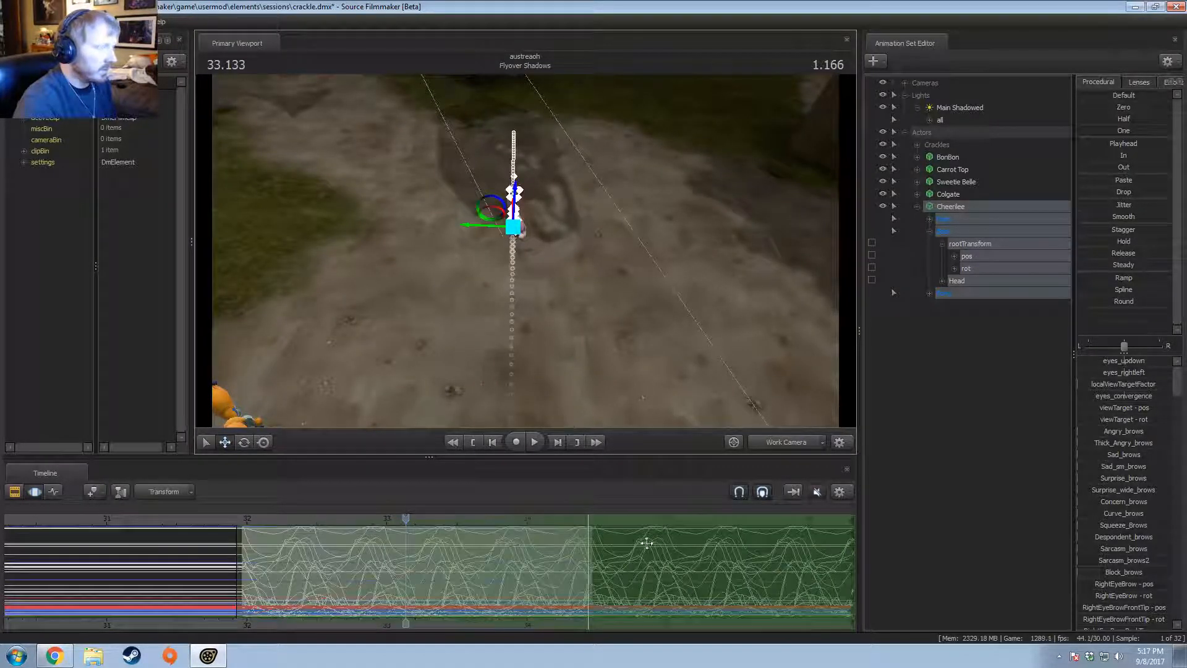
Step: Shift Cheerilee's time-selected animation slightly later so it lines up with the start and end of the shot
key("F2")
key("F3")
left_click_drag(499, 568, 501, 570, "alt")
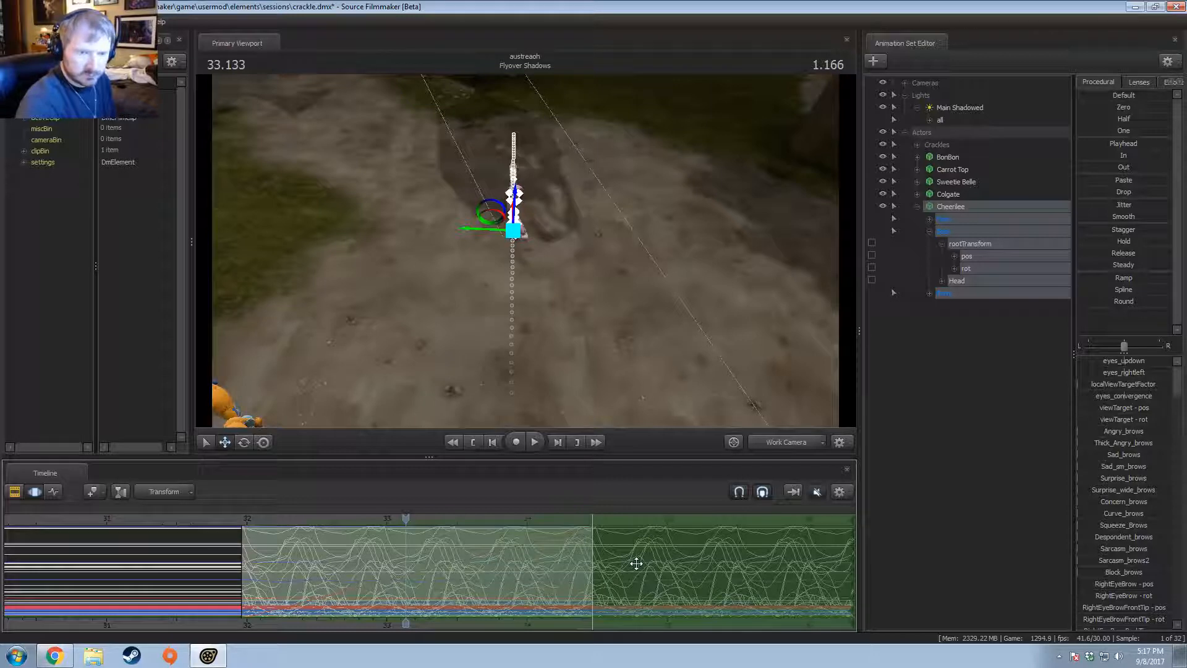
left_click_drag(623, 343, 510, 251)
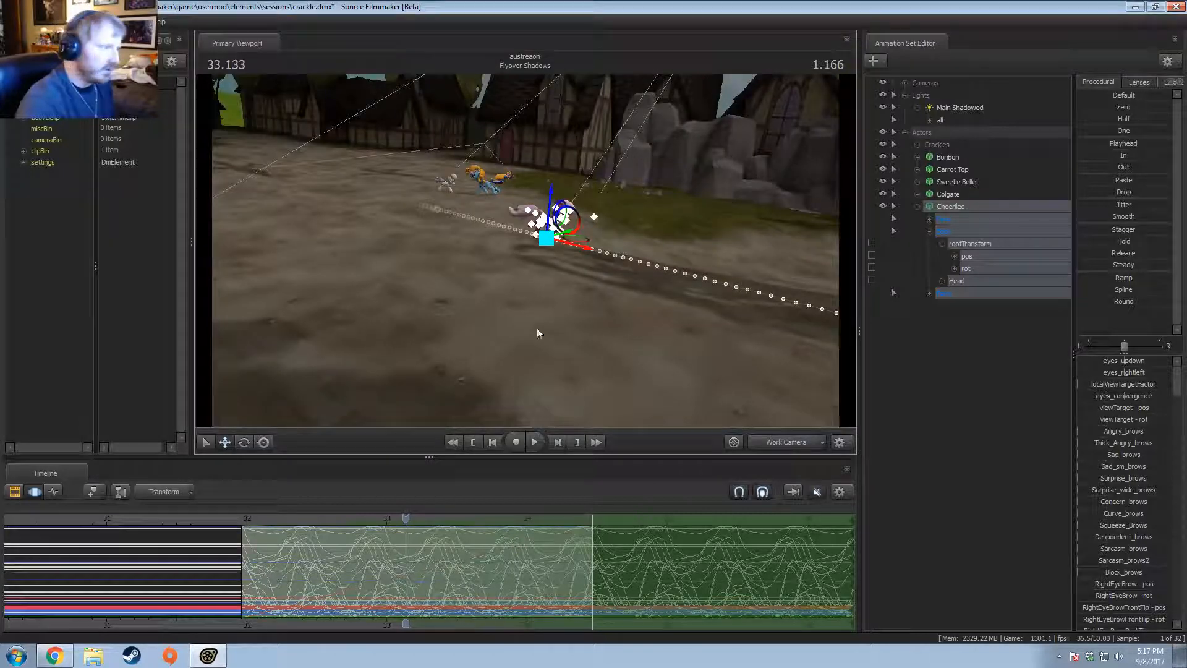
left_click_drag(538, 331, 596, 181)
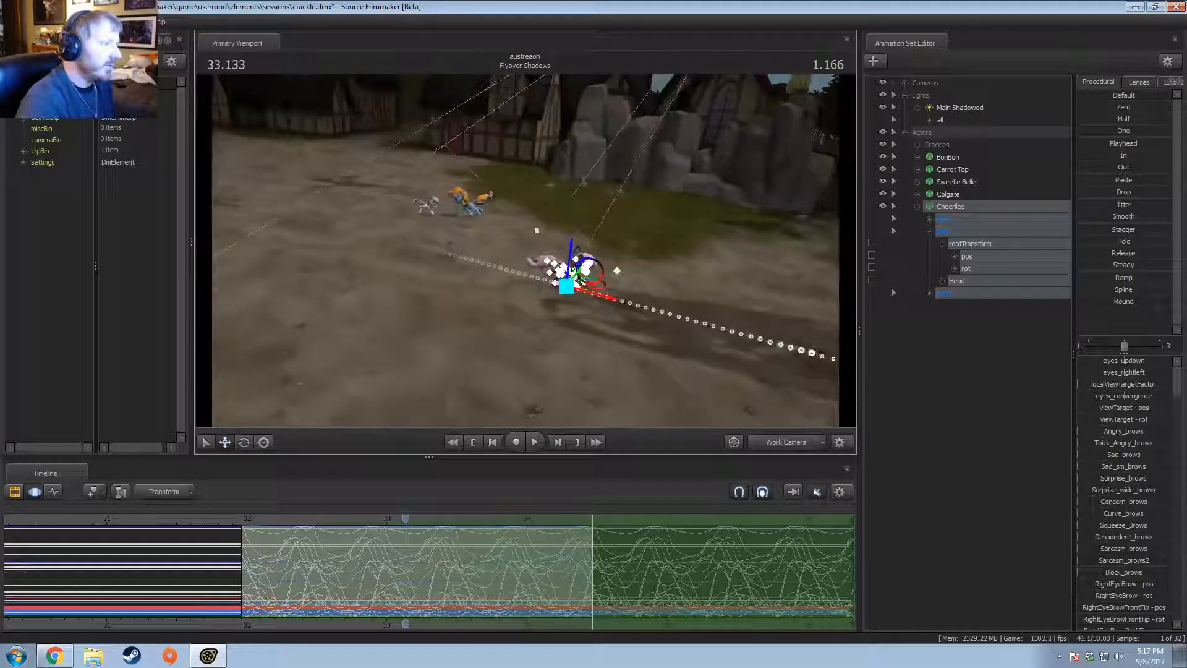
Step: Extend the time selection over all time and collapse Cheerilee's control groups in the animation set list
left_click(523, 570)
key("ctrl+a")
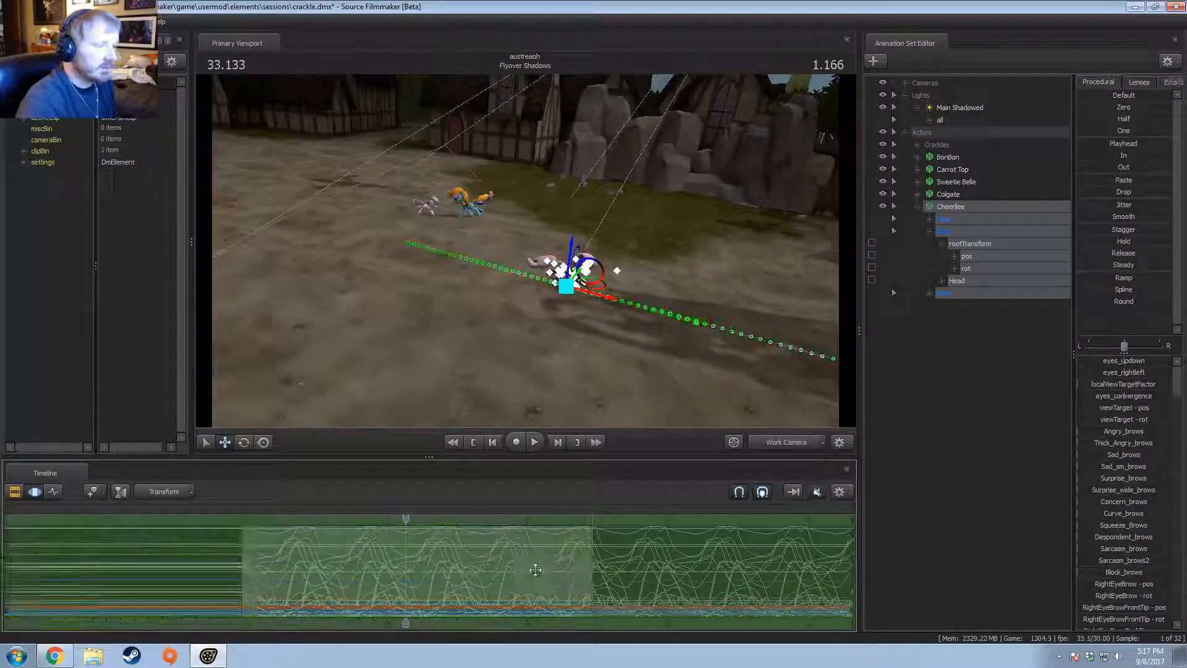
left_click(930, 231)
left_click(917, 206)
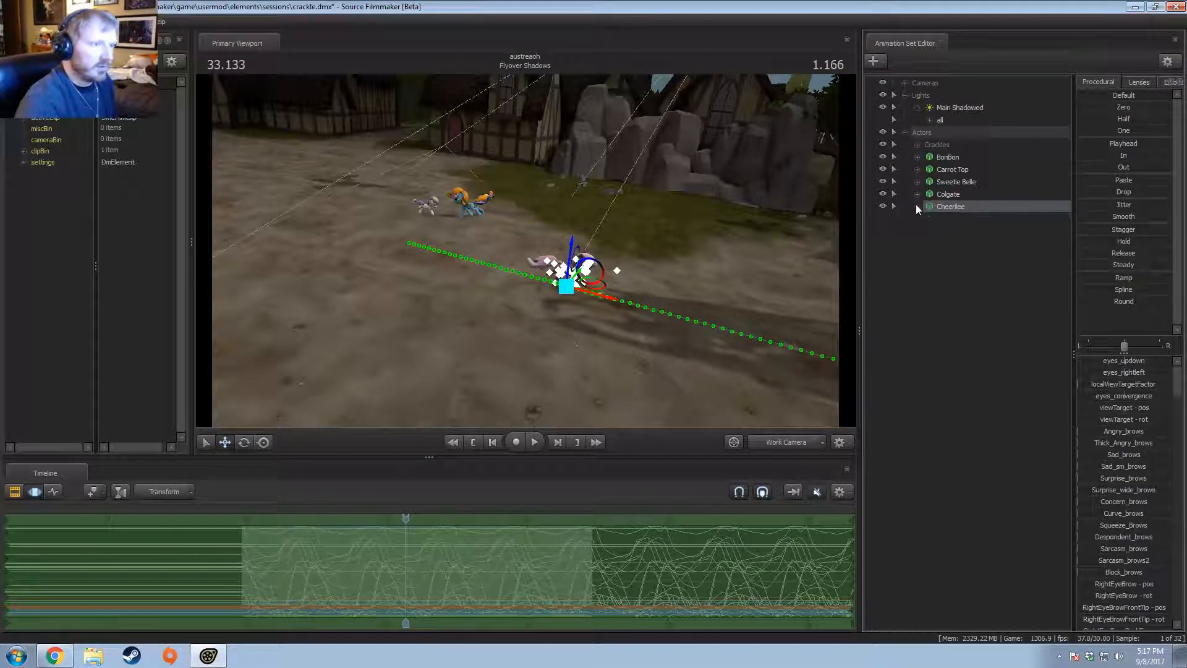
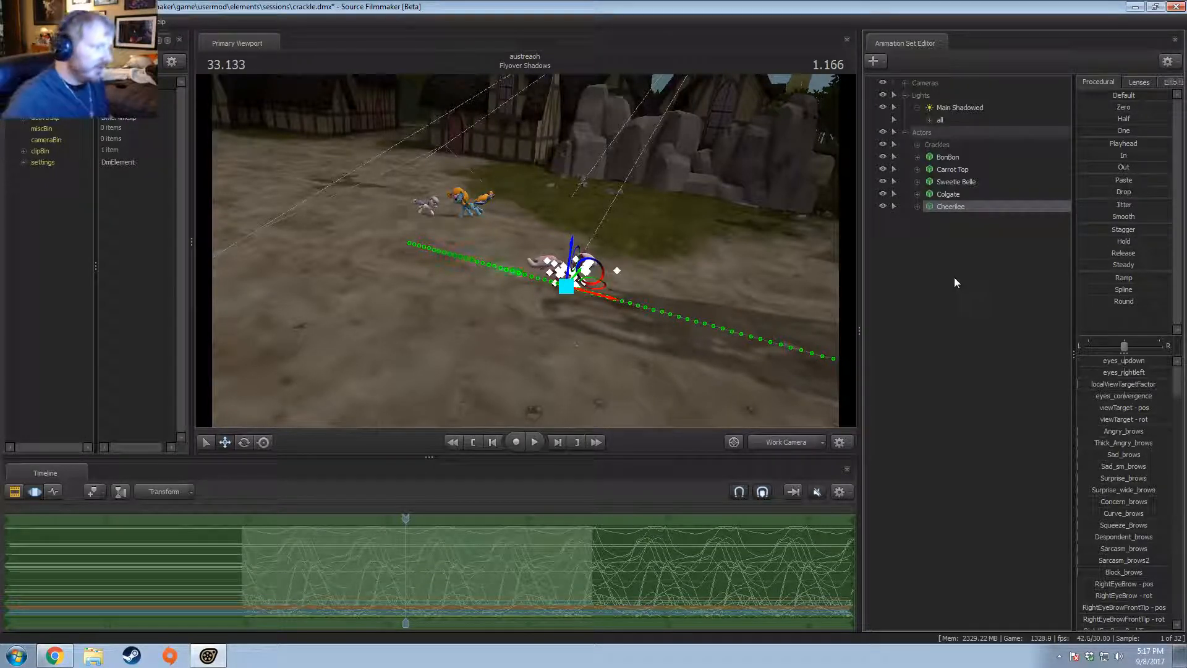
Step: Copy Cheerilee's time-selected run animation and paste it onto Colgate
left_click(475, 574)
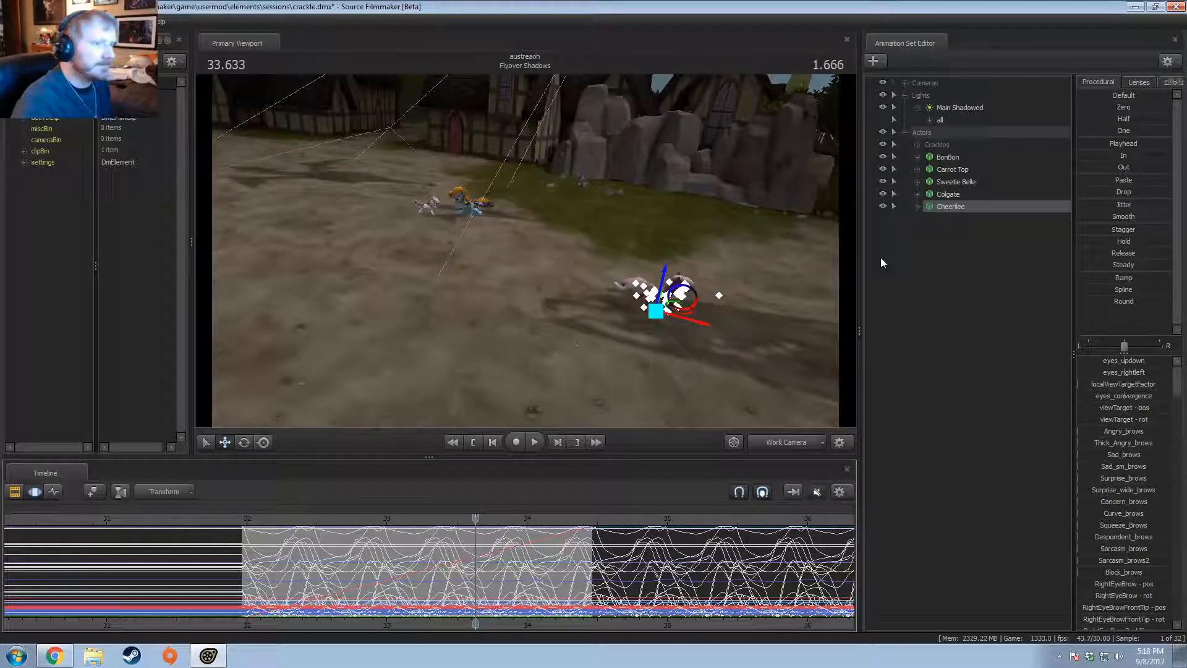
left_click(940, 158)
left_click(955, 207)
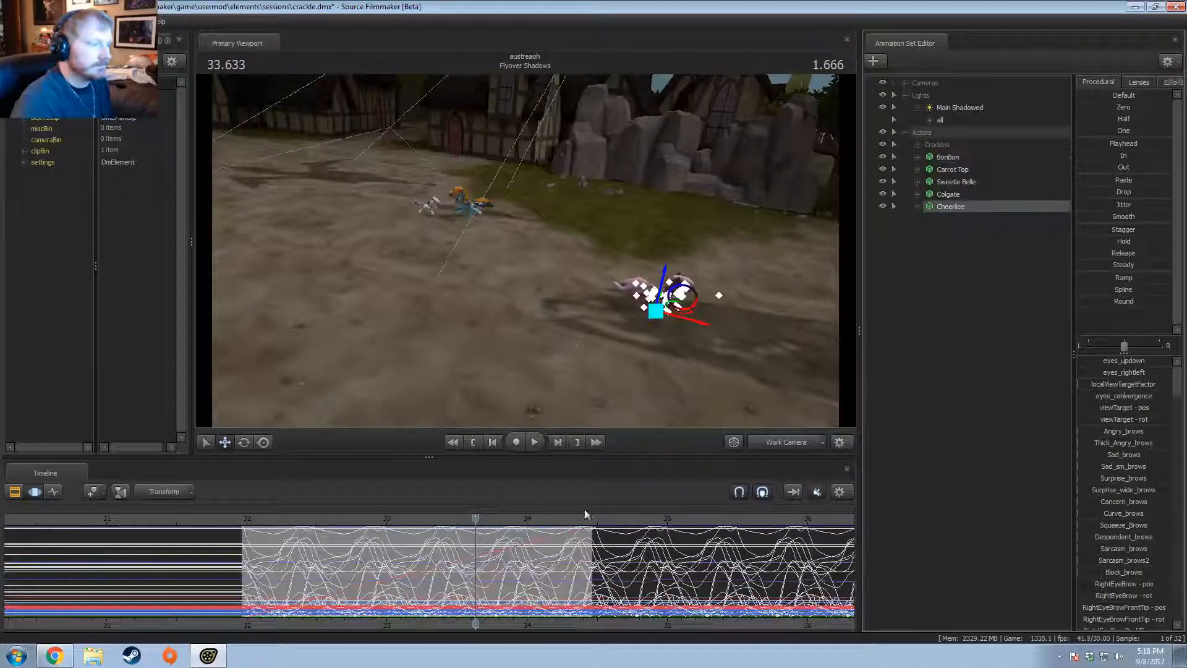
left_click(944, 195)
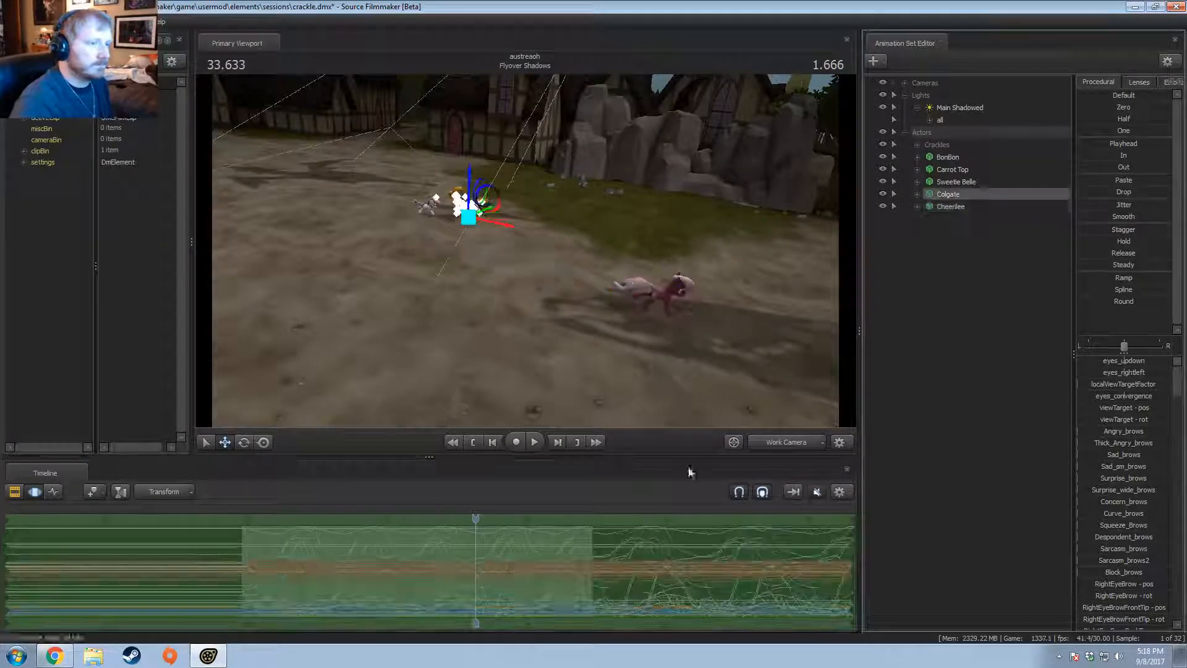
left_click(547, 583)
key("ctrl+v")
Step: Paste Cheerilee's run animation onto Sweetie Belle, Carrot Top and BonBon as well
left_click(956, 182)
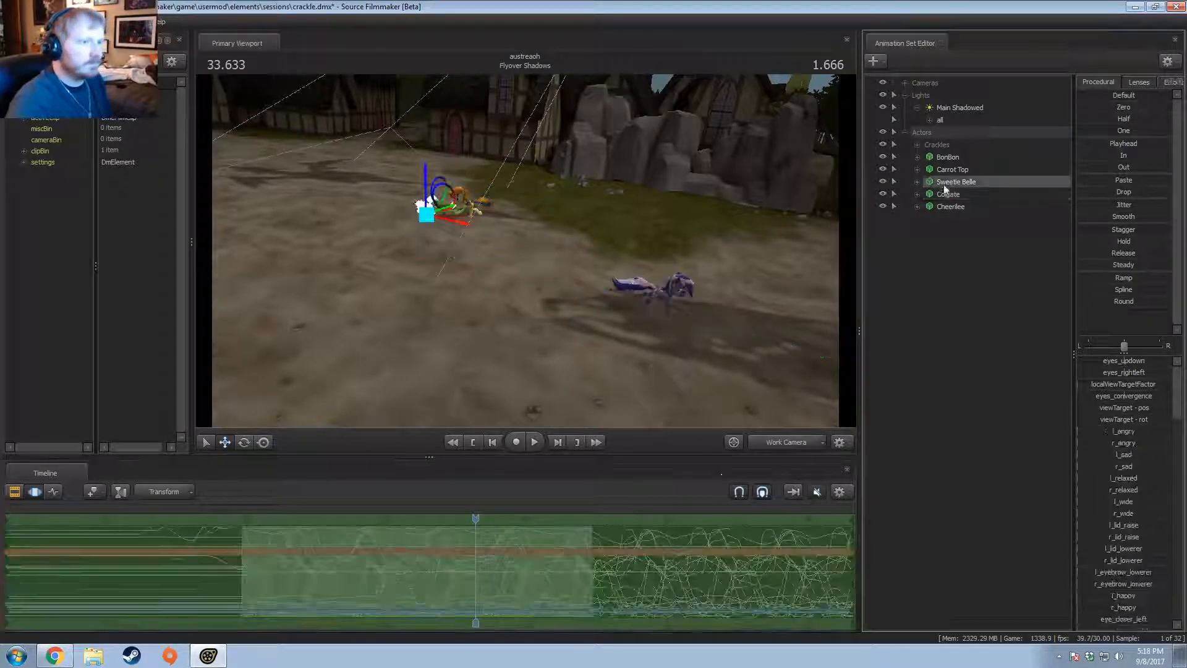
left_click(597, 578)
key("ctrl+v")
left_click(956, 171)
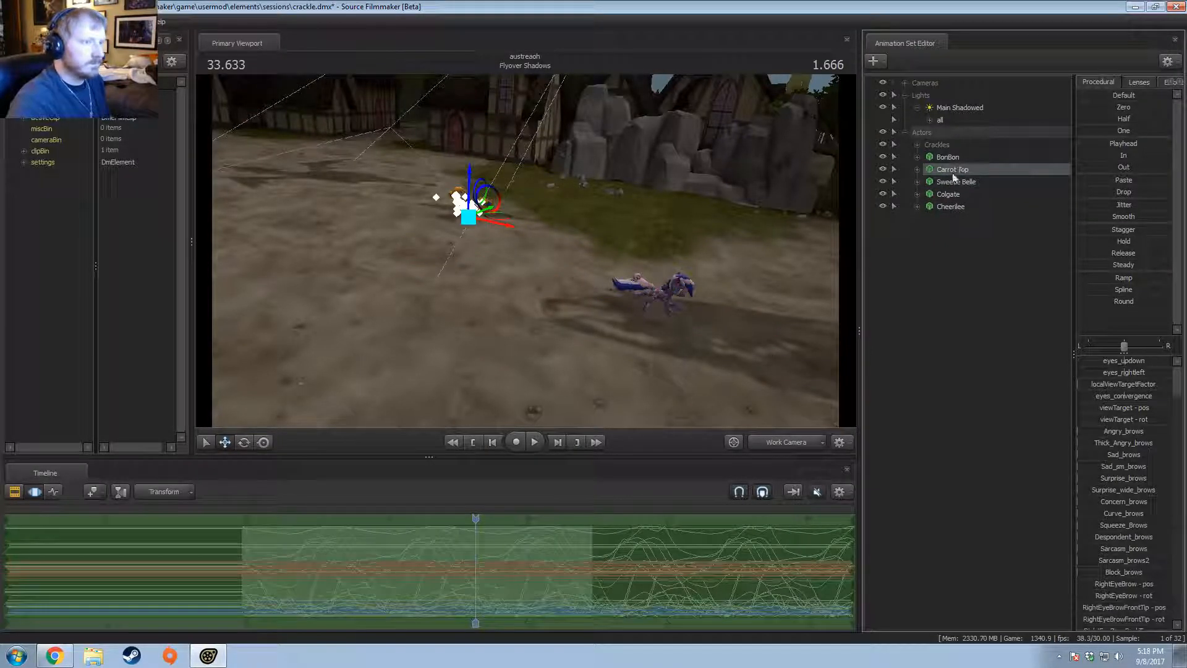
left_click(500, 555)
key("ctrl+v")
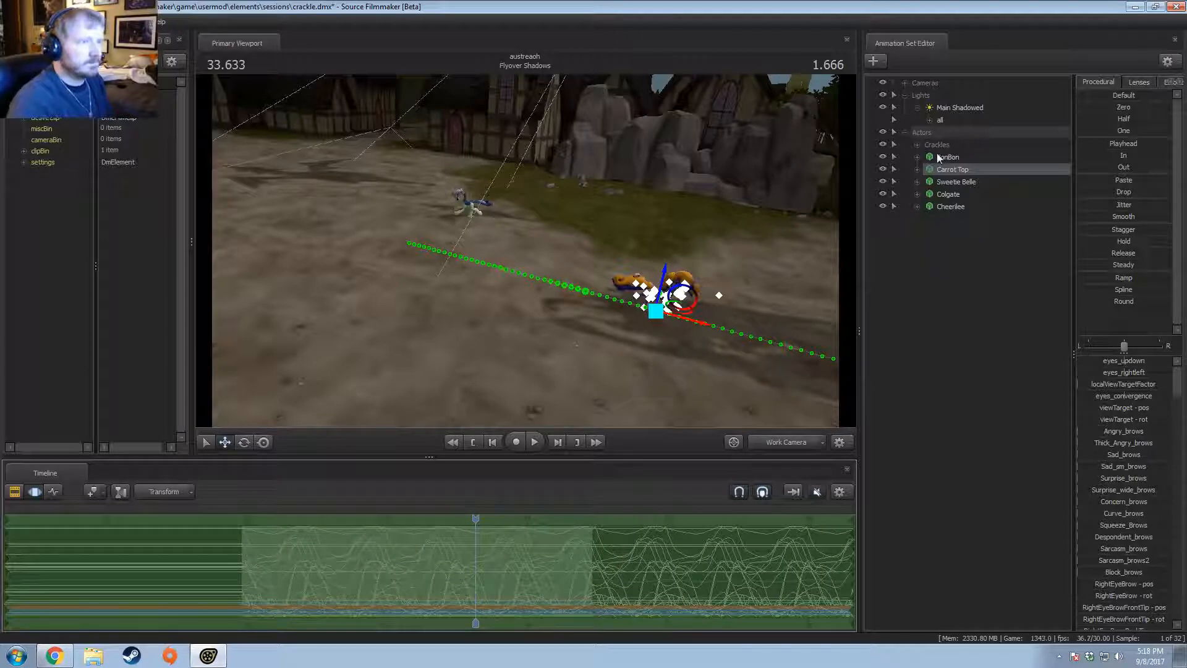
left_click(938, 156)
left_click(525, 598)
key("ctrl+v")
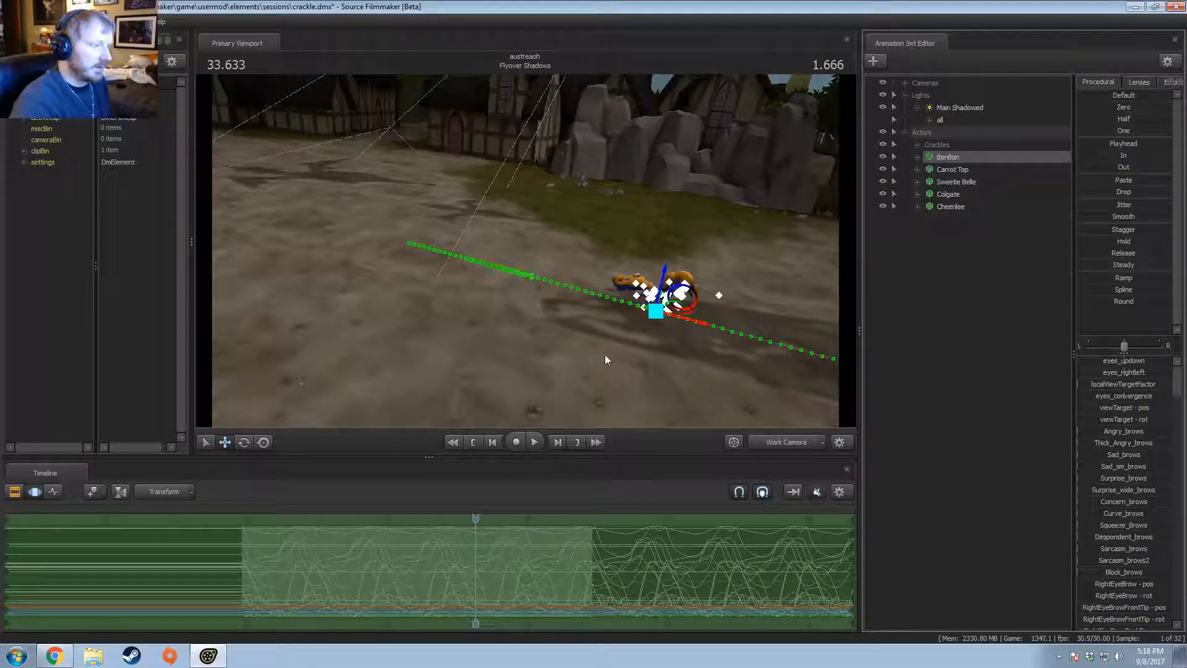
Step: Rotate Cheerilee's run path to a slightly different heading and move her back across the ground, apart from the other ponies
left_click_drag(606, 359, 523, 253, "alt")
key("e")
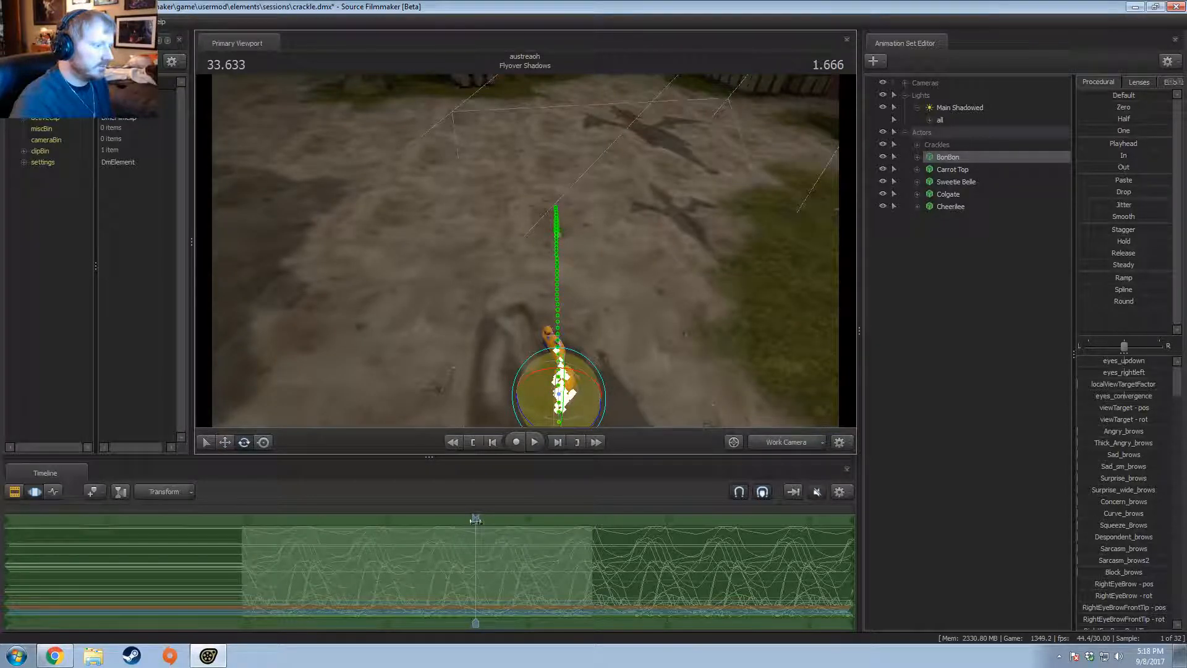
left_click(939, 206)
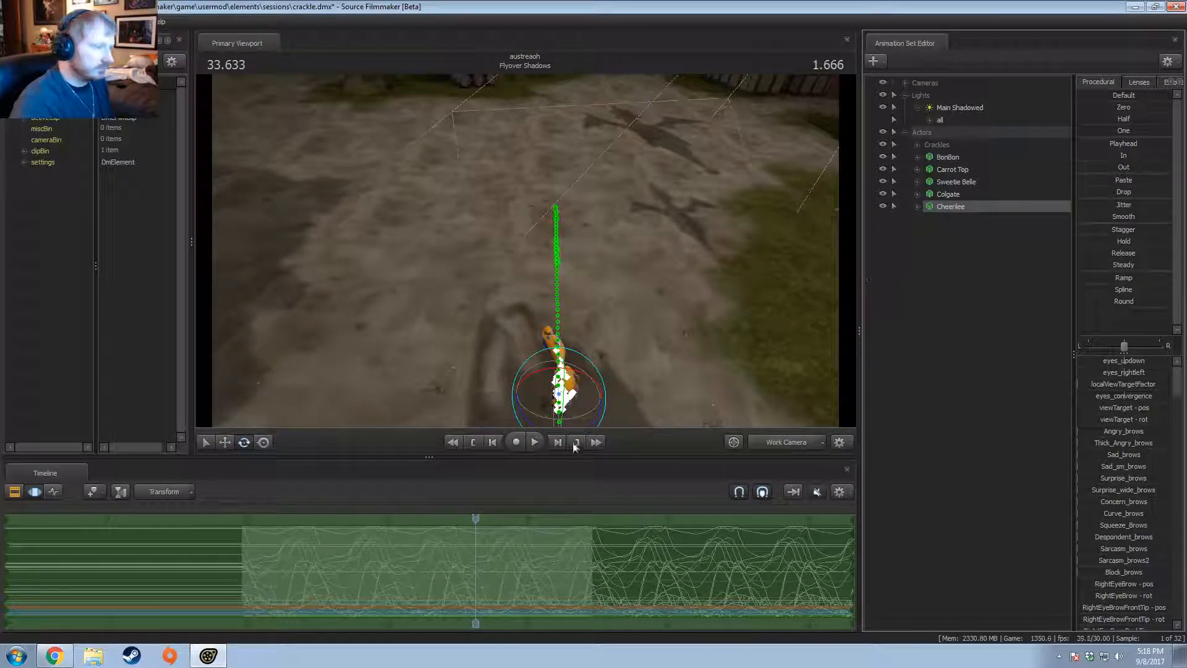
left_click_drag(595, 420, 502, 378)
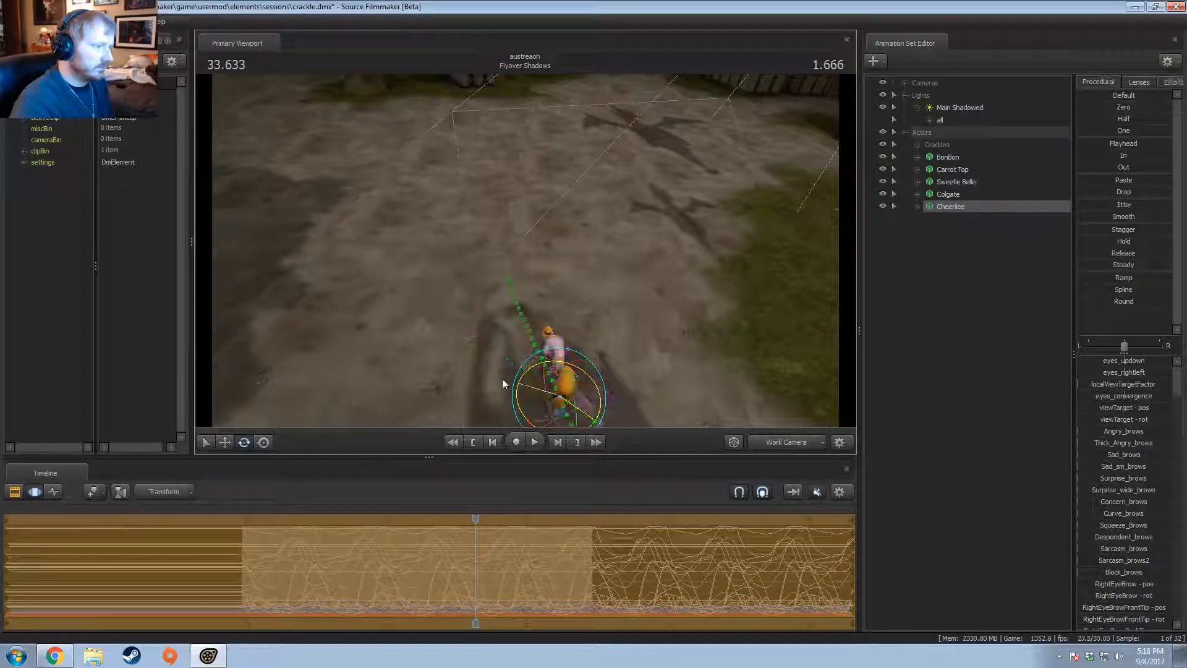
key("w")
left_click_drag(581, 417, 567, 392)
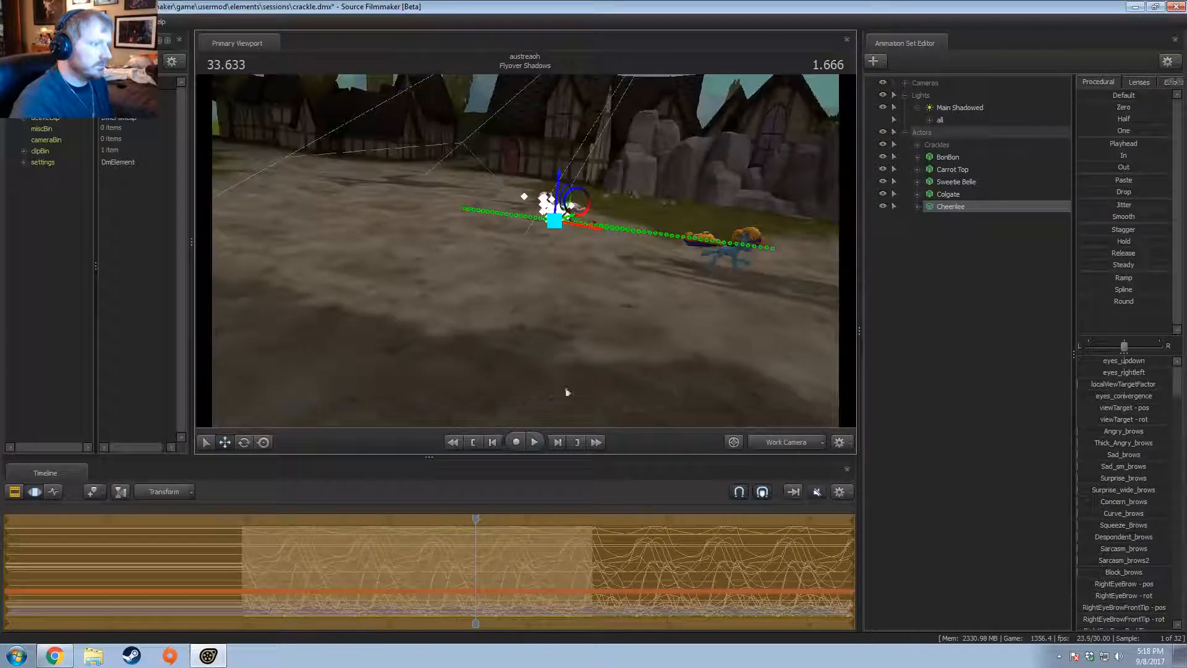
Step: Preview the shot through camera1, rotate Cheerilee's running direction slightly at 32.066, and play it back again
left_click(793, 445)
left_click_drag(476, 518, 279, 548)
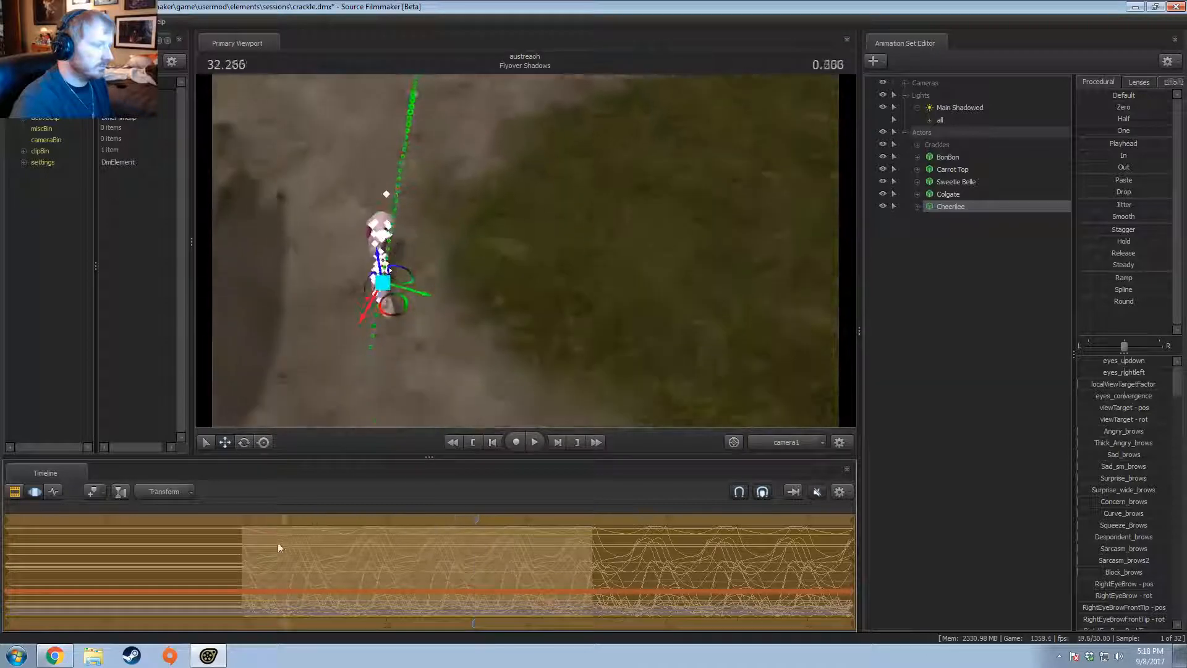
key("space")
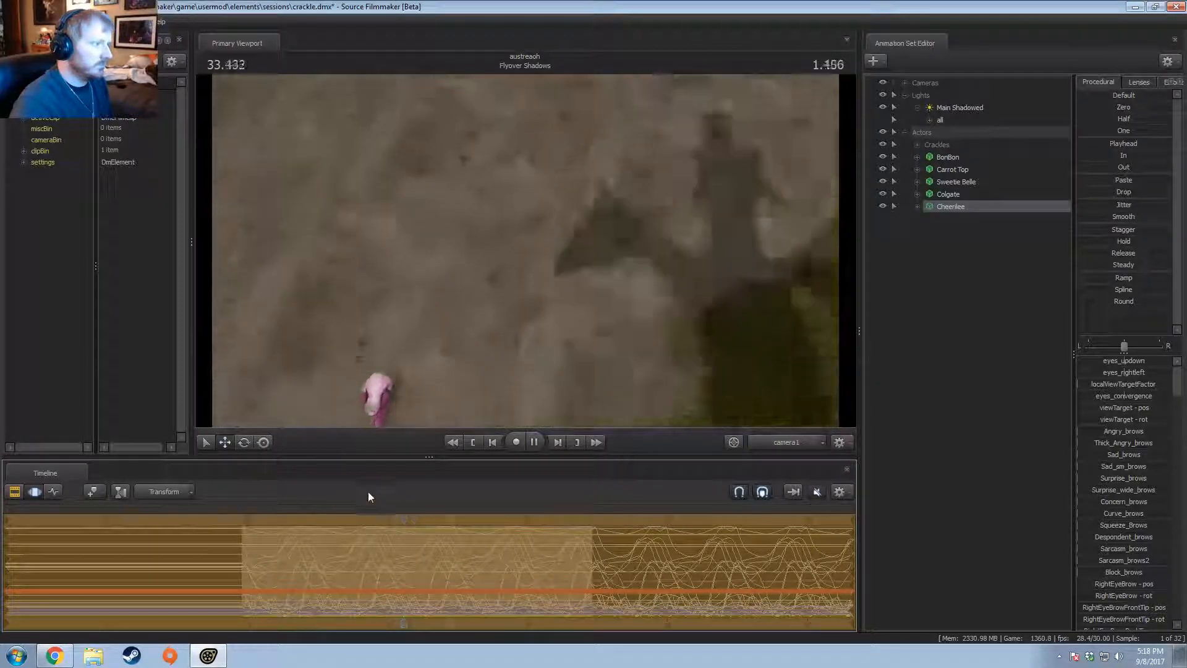
key("space")
left_click_drag(461, 518, 256, 520)
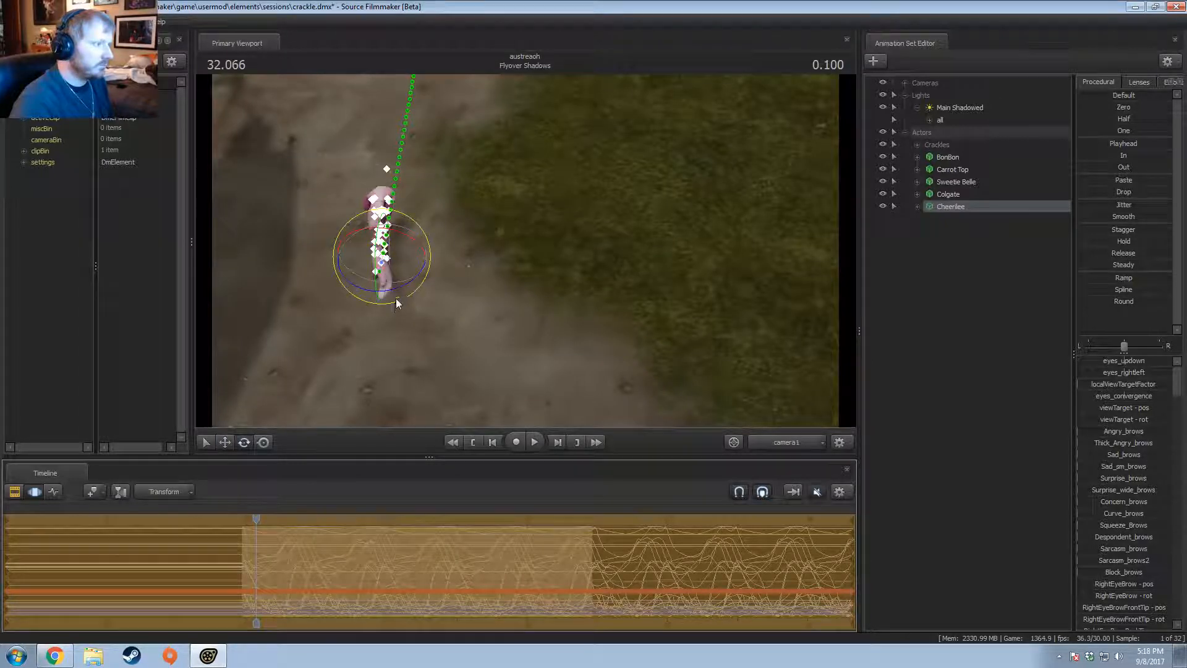
right_click(399, 275)
left_click(406, 276)
left_click_drag(396, 291, 408, 291)
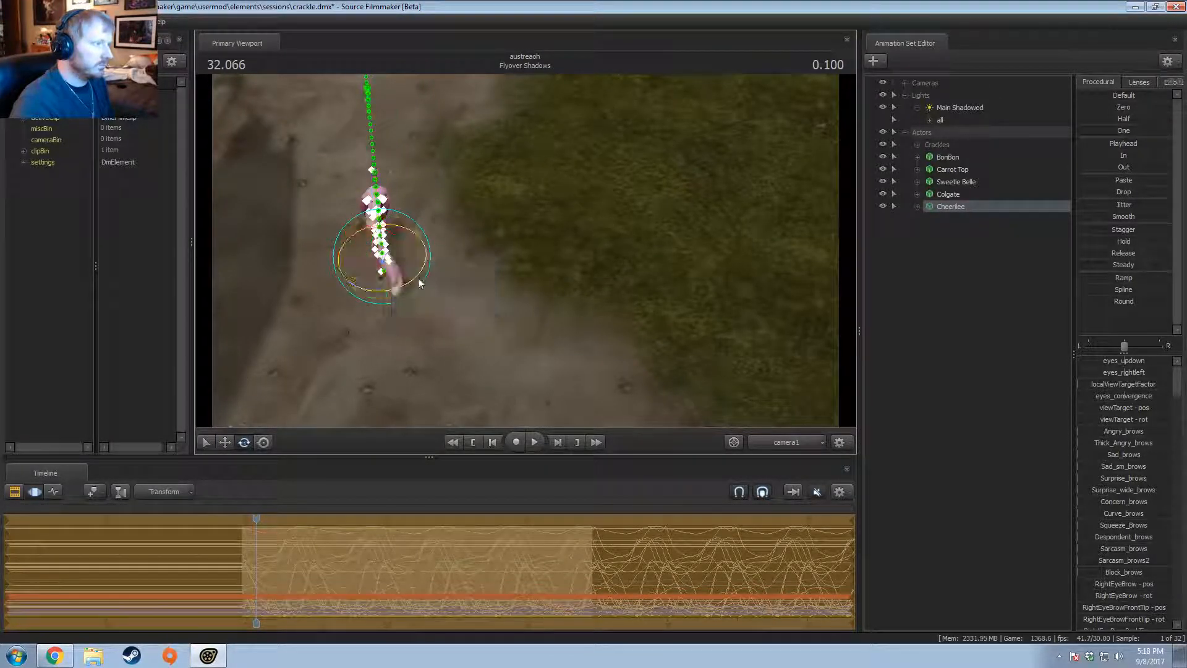
key("space")
key("space")
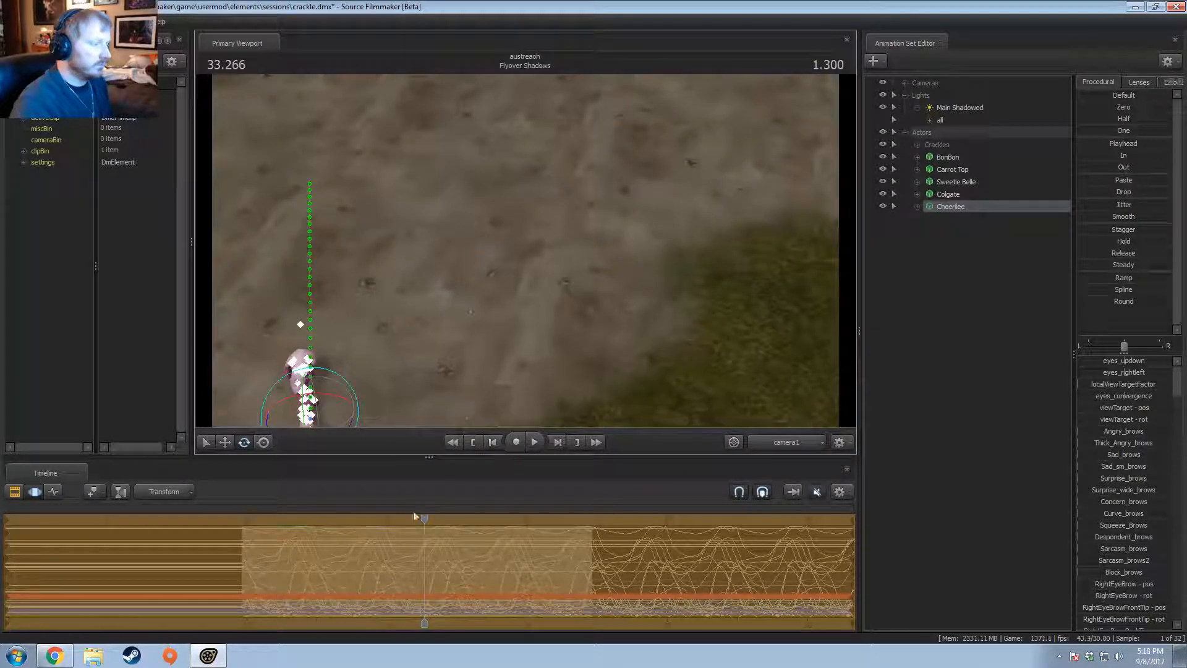
left_click(302, 518)
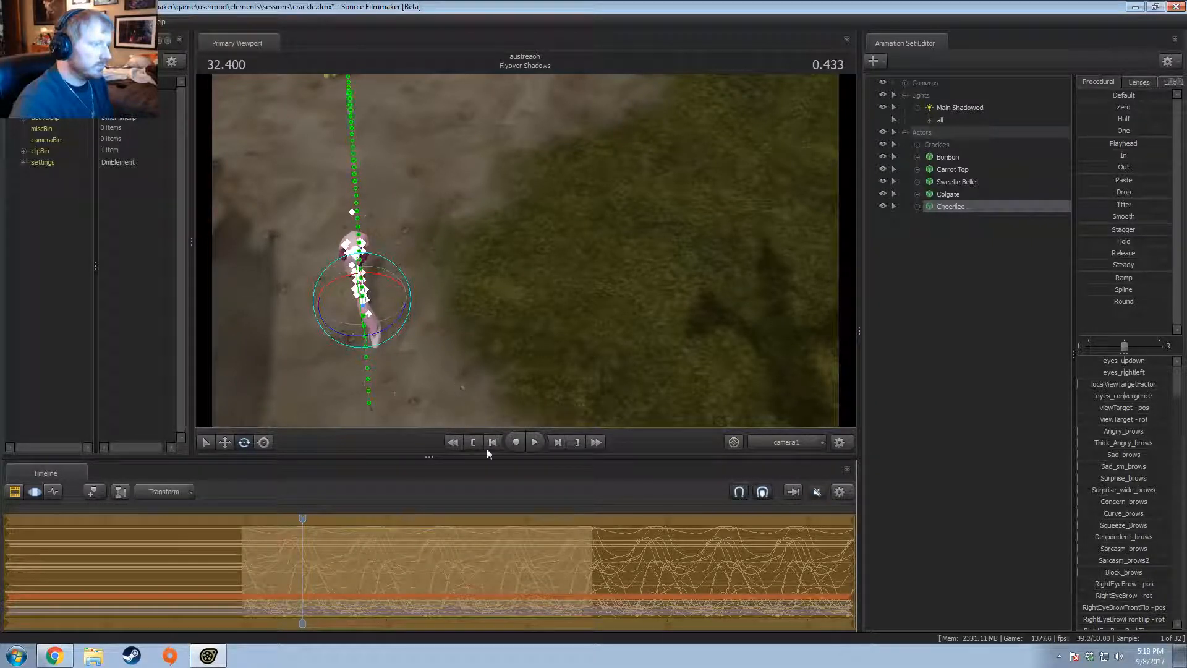
Step: Play the shot with Sweetie Belle selected, return to the Work Camera, and hide BonBon, Carrot Top, Colgate and Cheerilee
left_click(951, 182)
key("space")
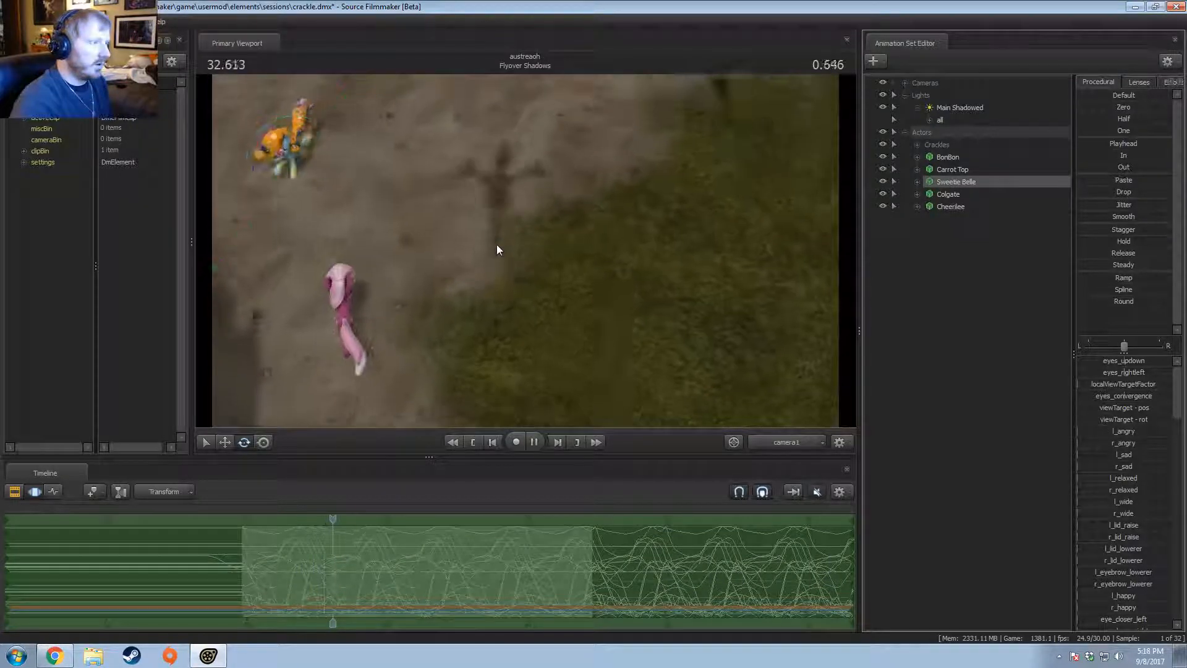
key("space")
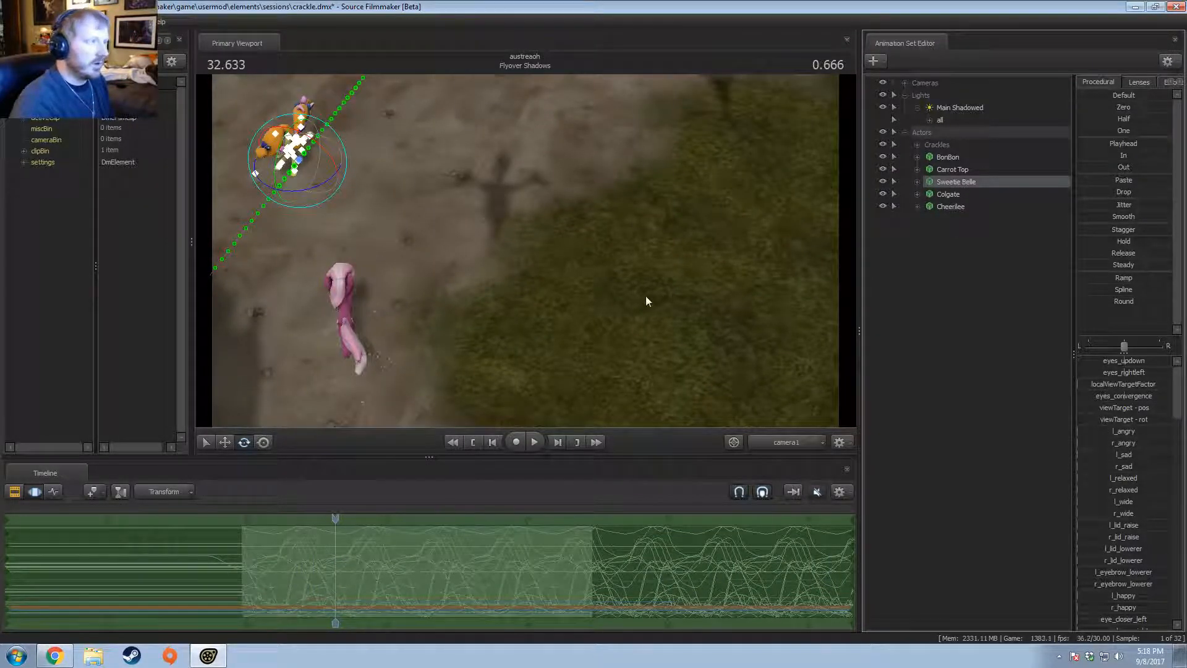
left_click(804, 442)
left_click(726, 389)
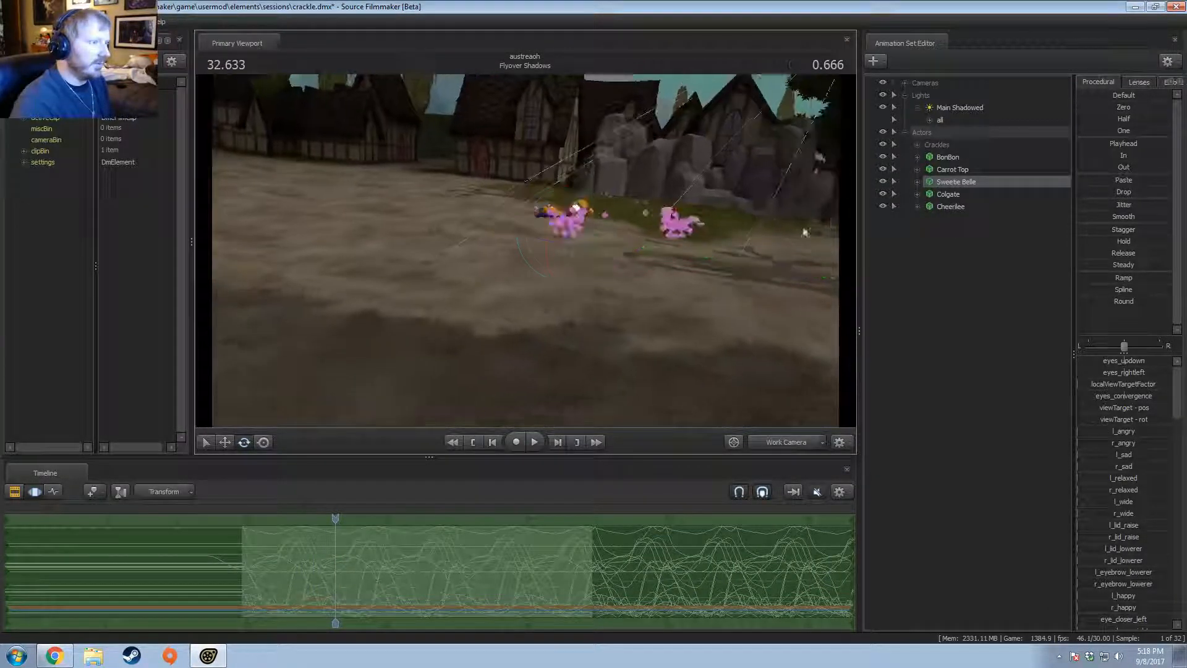
key("o")
scroll(754, 226, "down", 10)
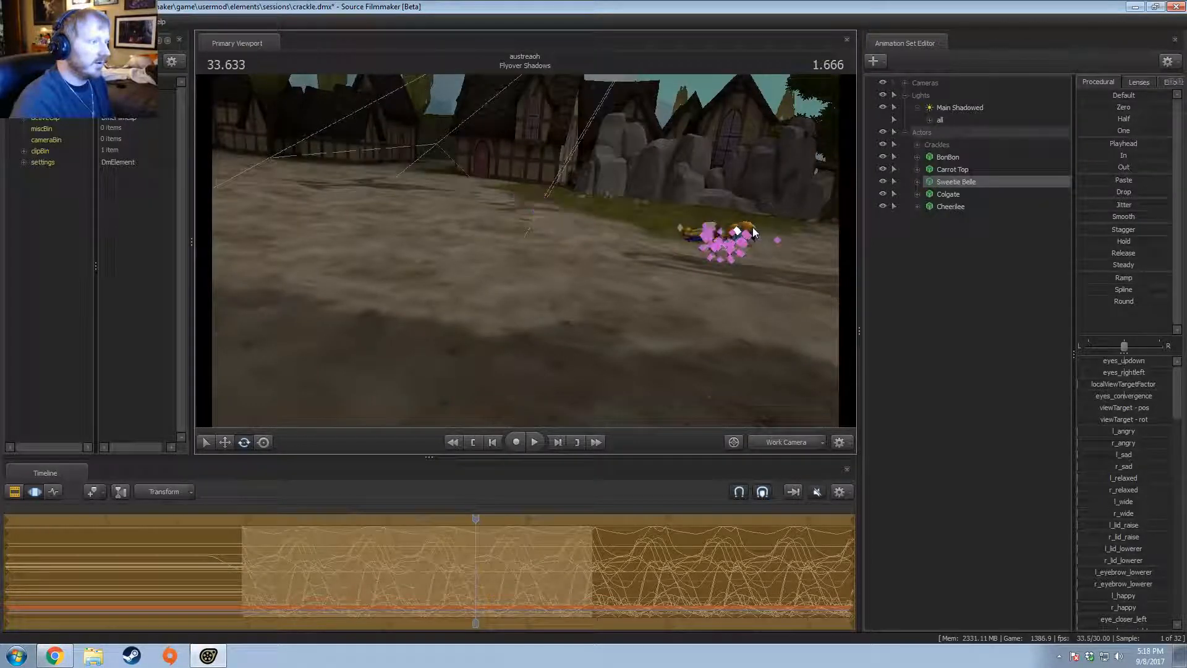
key("o")
key("o")
key("o")
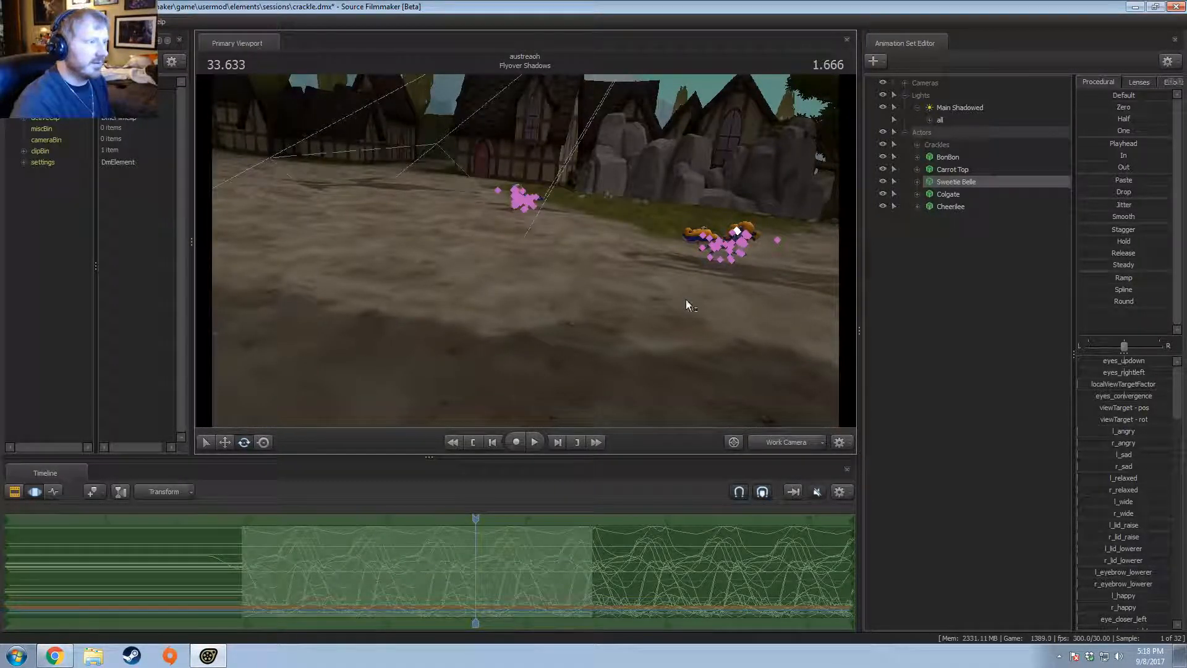
key("o")
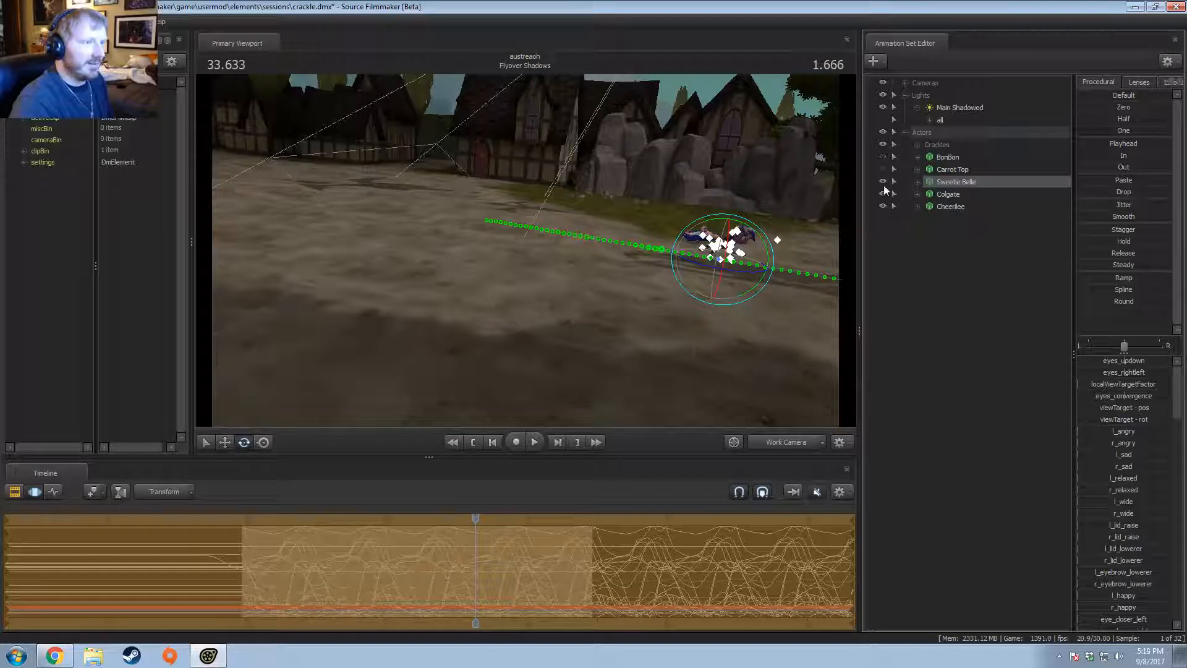
Step: Examine how Sweetie Belle's body follows the pasted run by playing and scrubbing the shot up close
key("space")
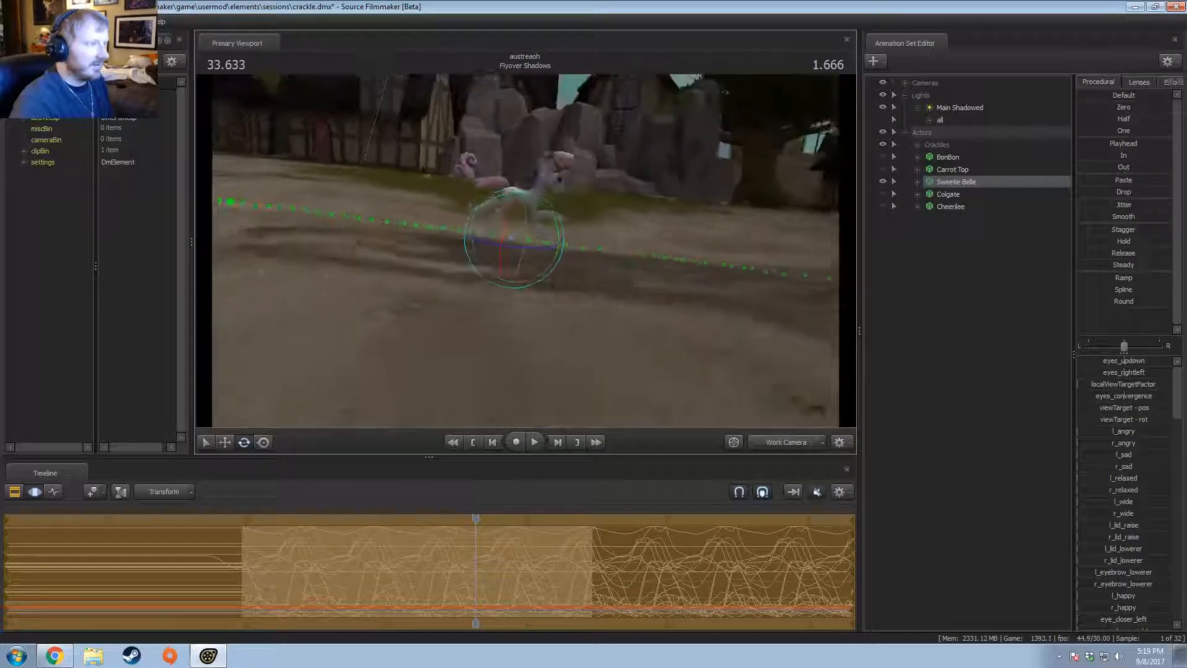
key("space")
left_click_drag(528, 527, 497, 528)
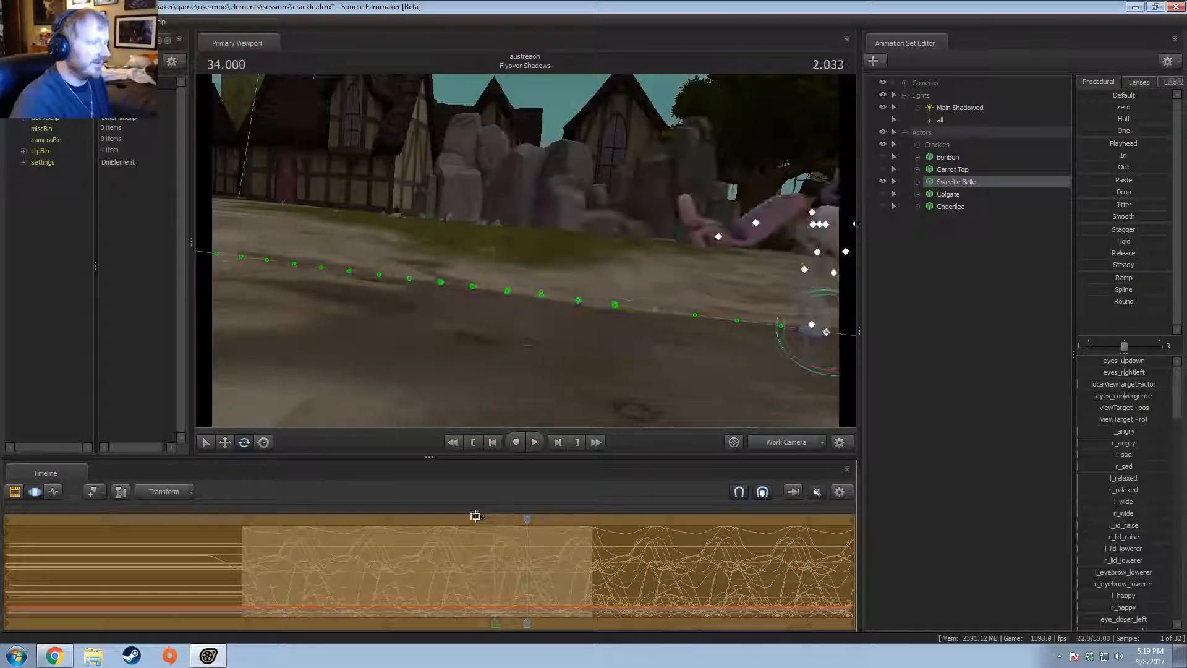
key("s")
left_click_drag(559, 294, 562, 263)
Step: Undo the edits back to before the run was pasted onto Sweetie Belle, Carrot Top and BonBon
key("ctrl+z")
left_click(472, 278)
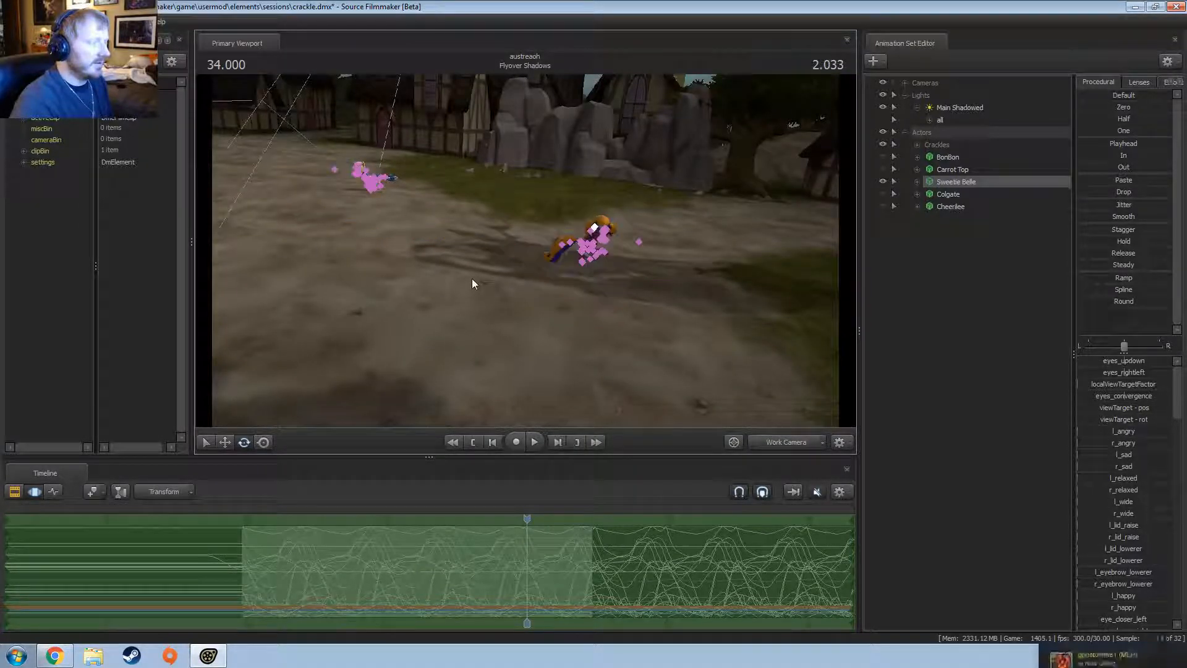
key("ctrl+z")
key("ctrl+z")
key("ctrl+z")
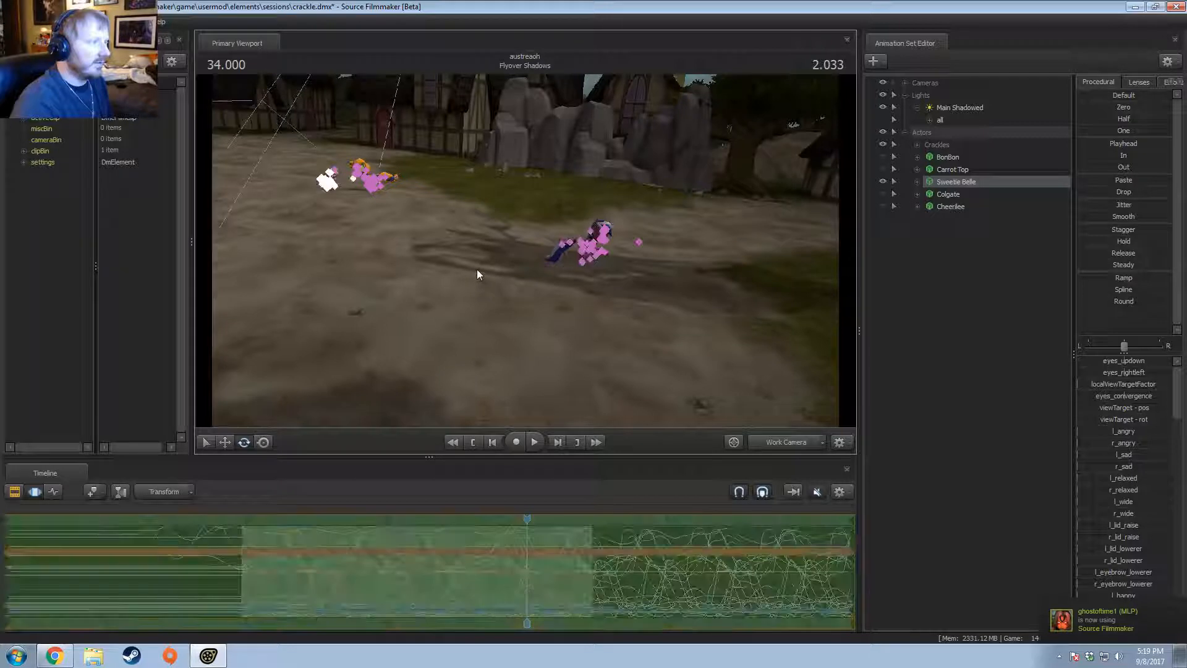
key("ctrl+z")
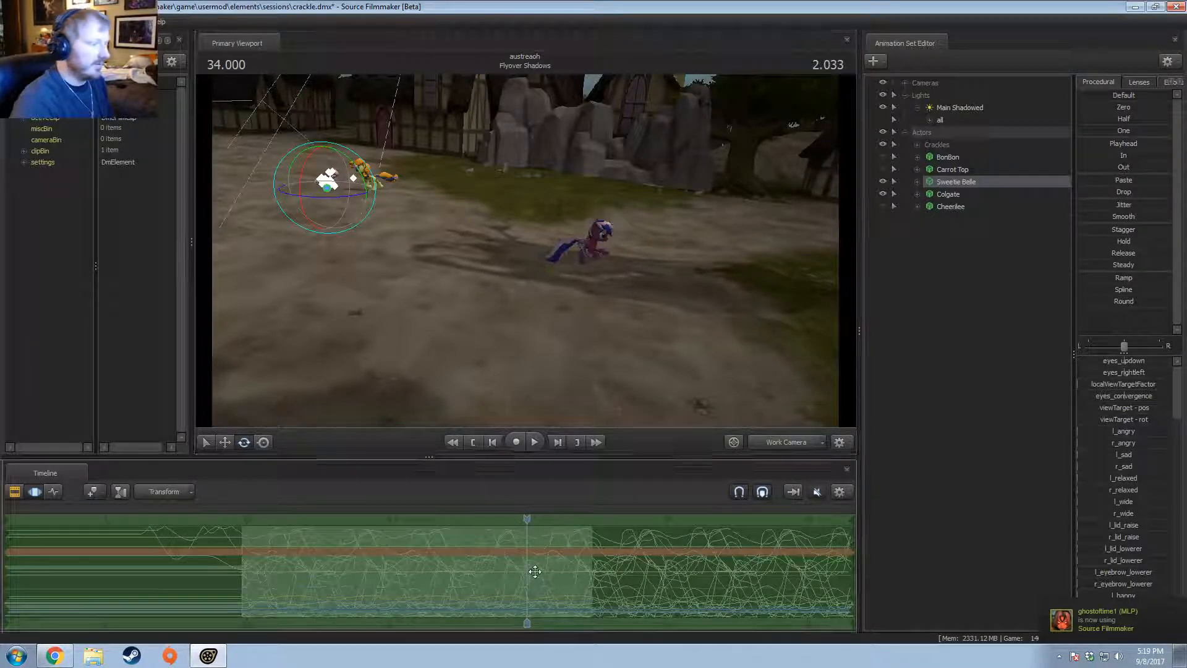
Step: Check which ponies carry the run animation and move Sweetie Belle above BonBon in the actor list
left_click(951, 159)
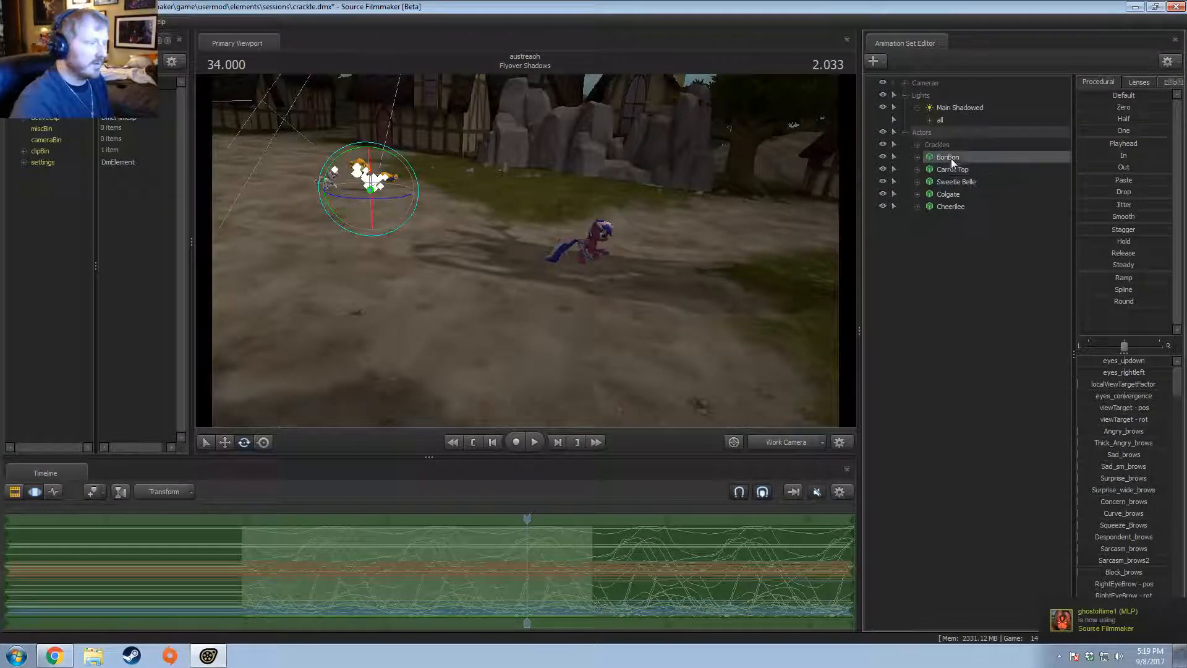
left_click(966, 206)
left_click(961, 194)
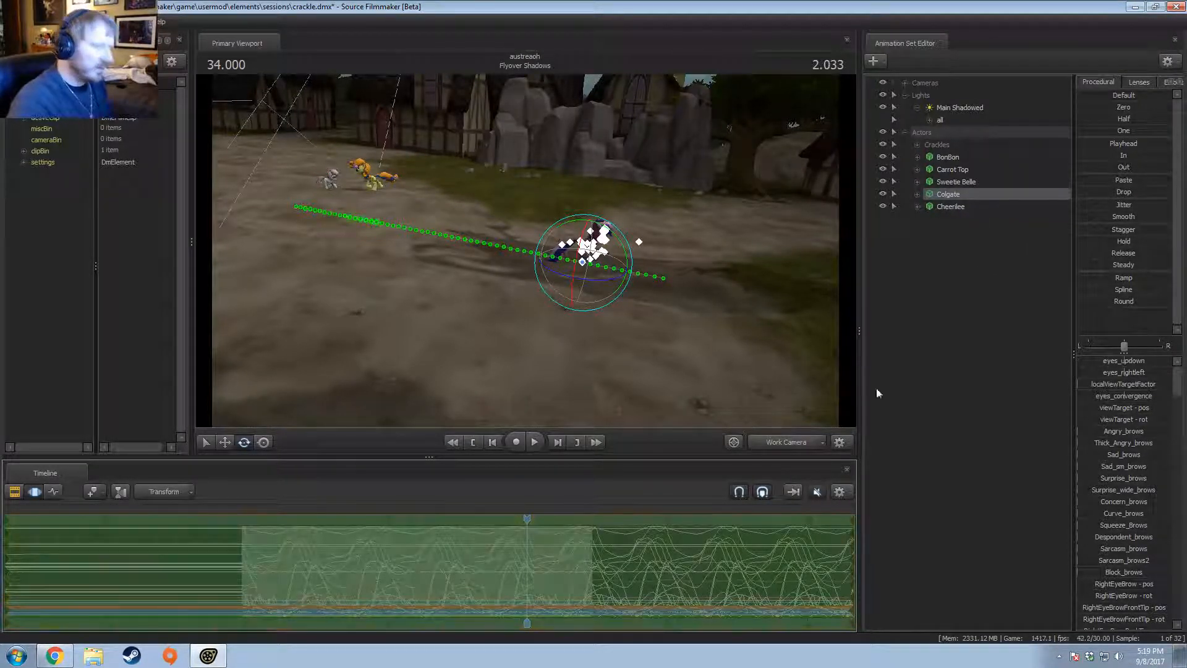
left_click(943, 181)
left_click(972, 168)
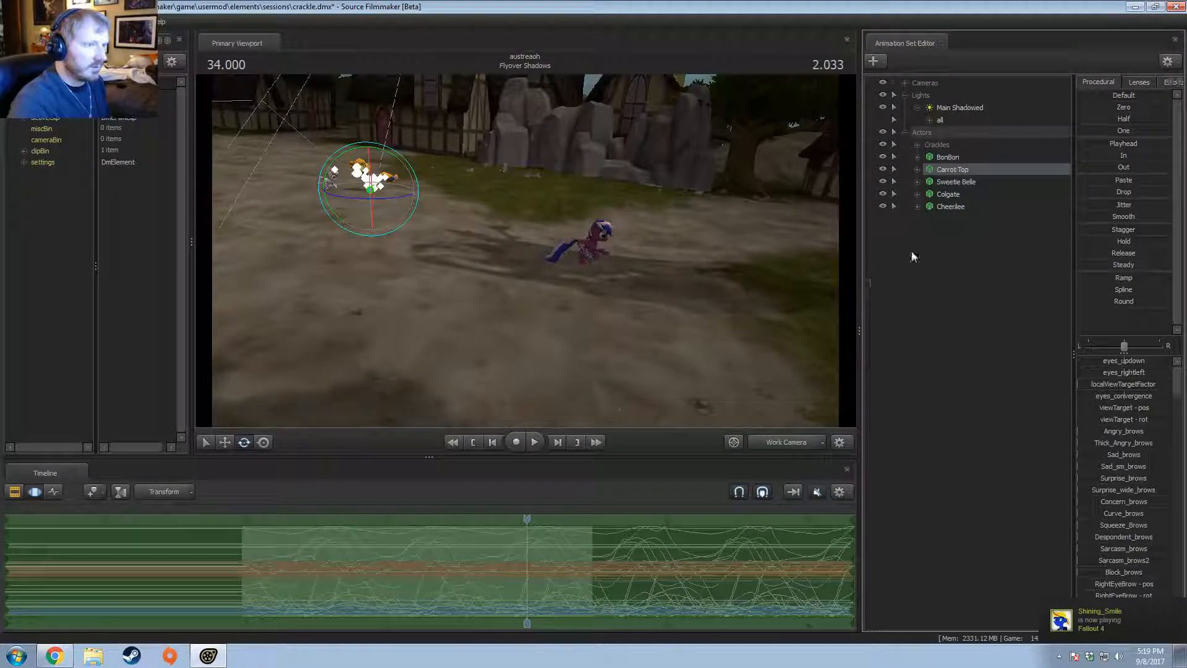
left_click_drag(954, 182, 953, 152)
Step: Paste Cheerilee's run animation onto Carrot Top and BonBon
left_click(956, 179)
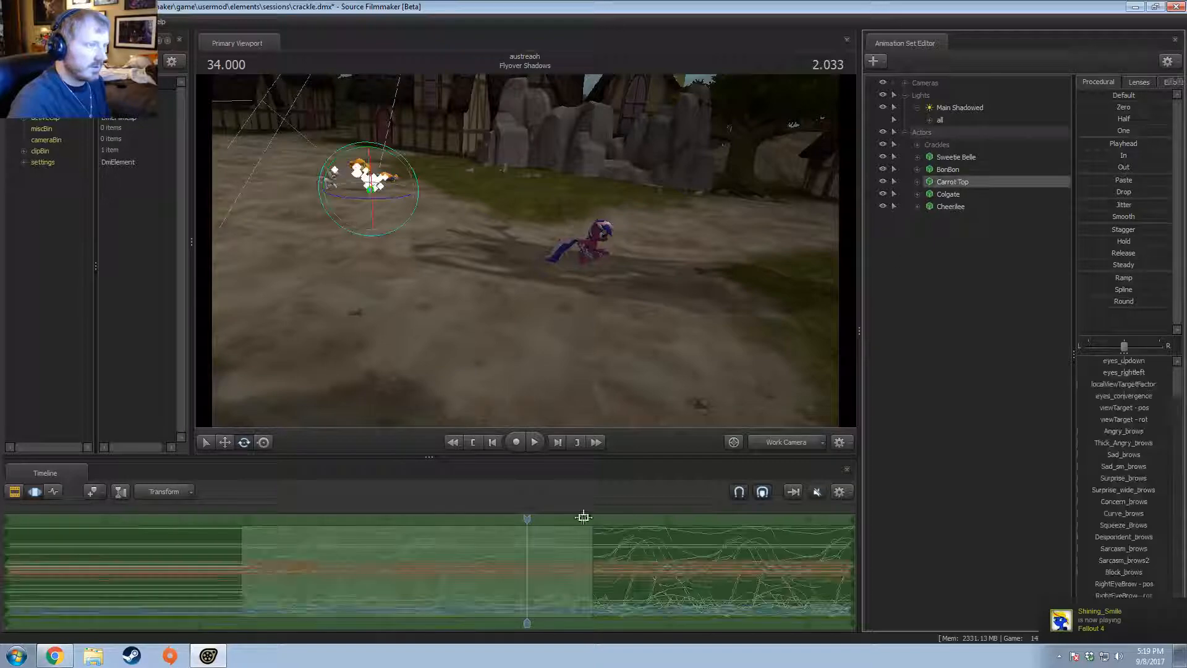
left_click(964, 169)
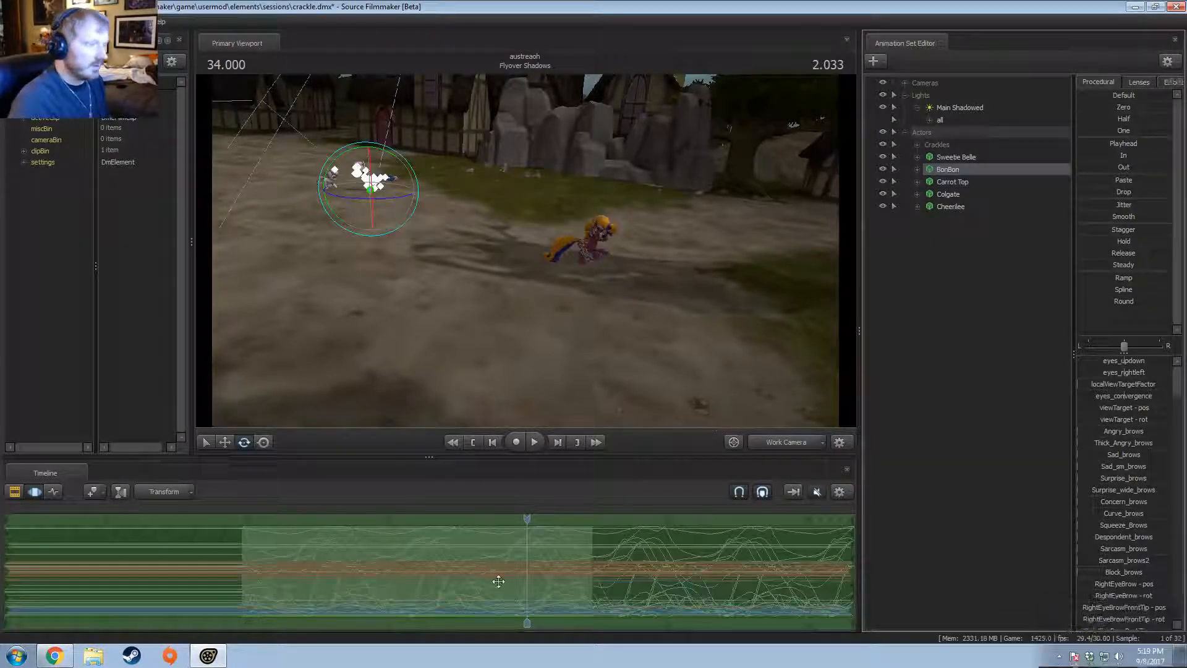
Step: Select Cheerilee near the start of the shot and turn her run path around to head opposite to Carrot Top's
left_click_drag(526, 251, 408, 272)
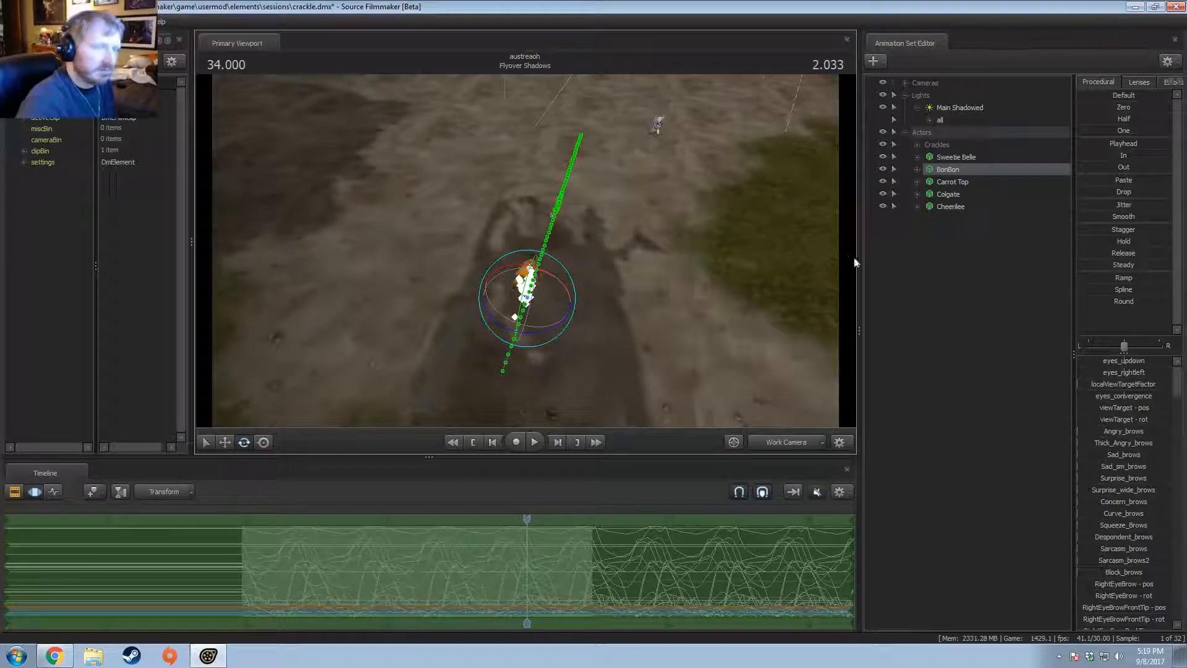
left_click(951, 206)
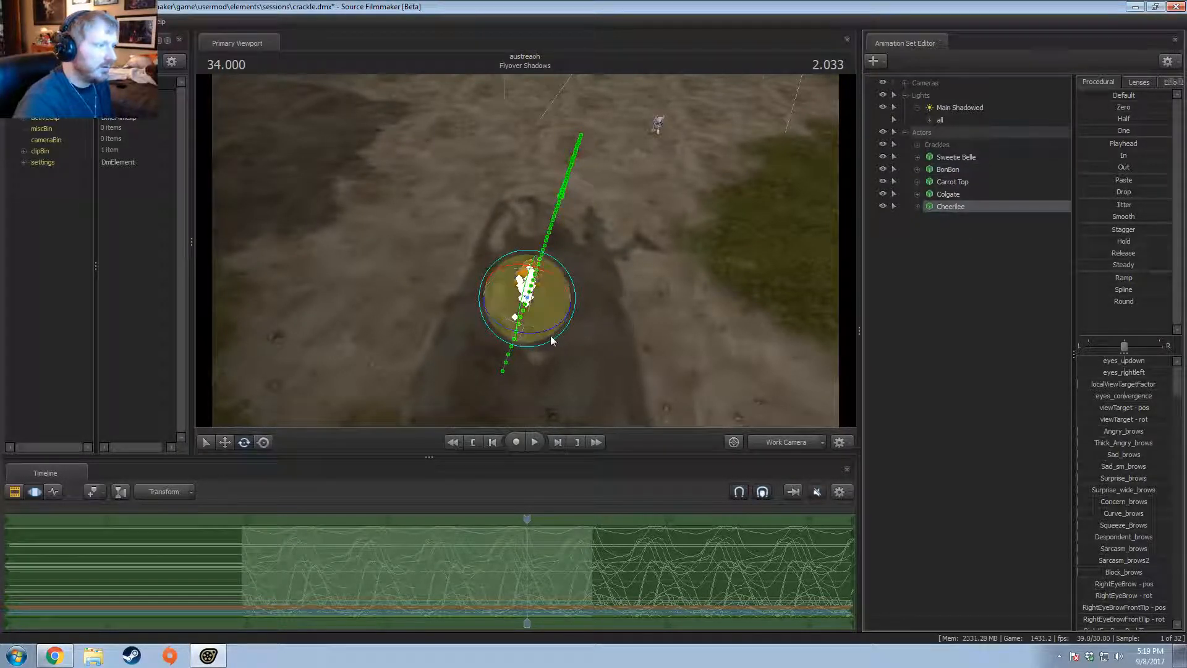
left_click_drag(523, 526, 280, 526)
right_click(587, 162)
left_click(603, 173)
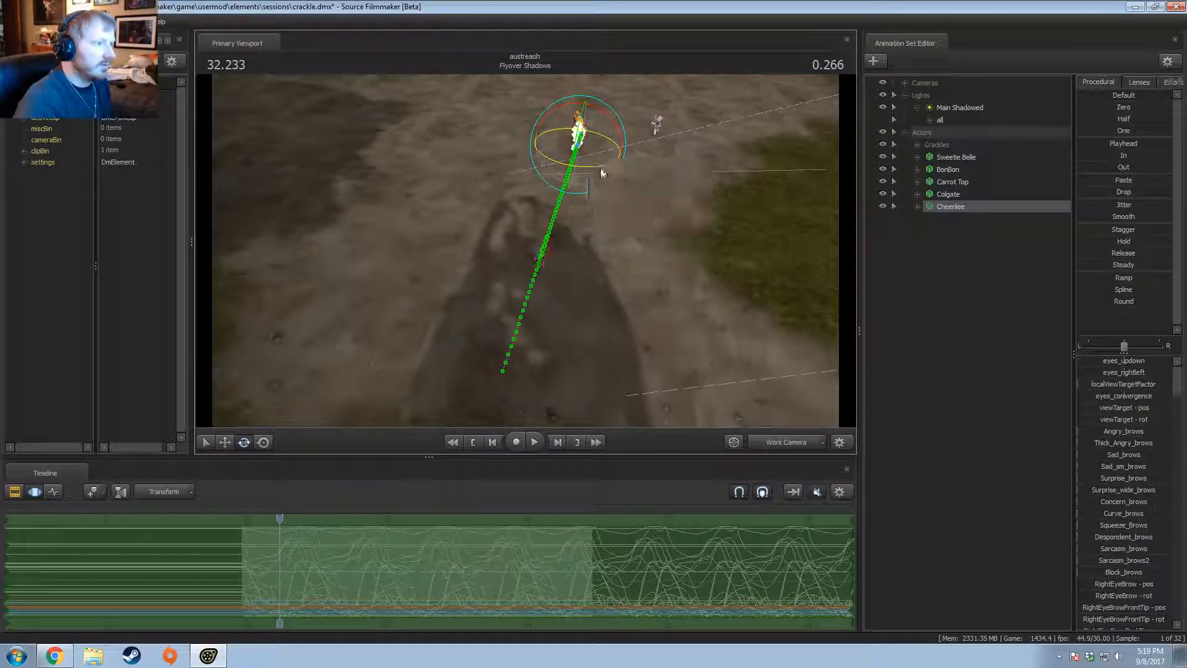
left_click(599, 166)
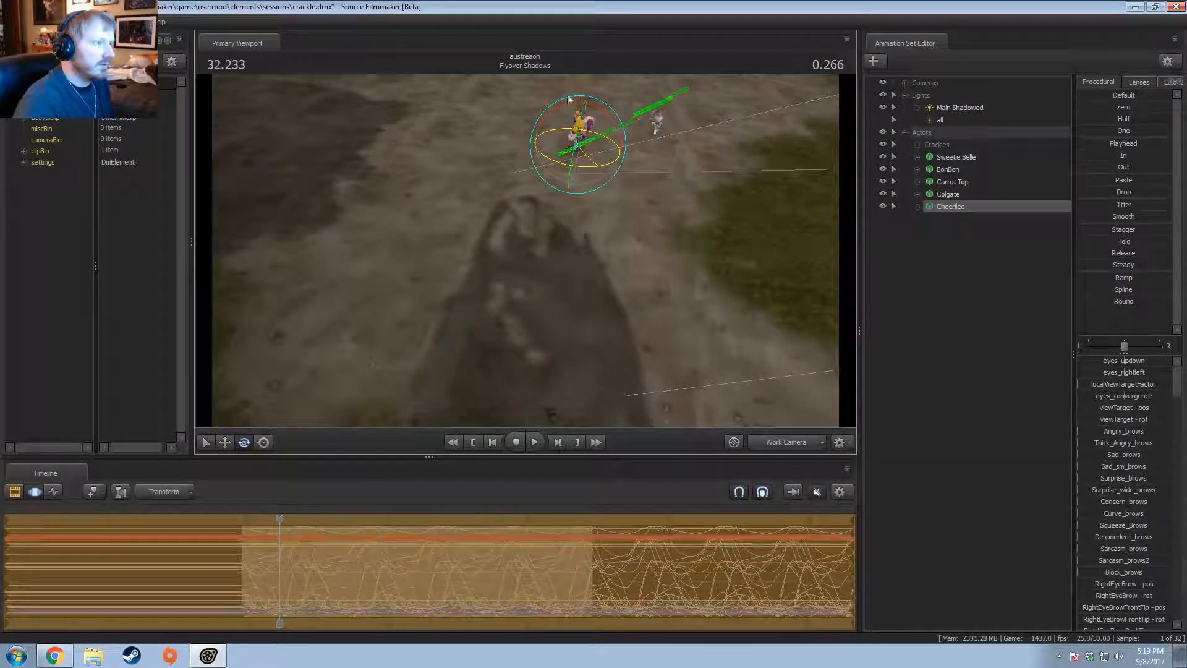
left_click_drag(464, 106, 473, 98)
Step: Move Cheerilee's reversed run path beside the grass patch, lining it up at 0.166 seconds, and check the run through the scene camera
left_click(766, 443)
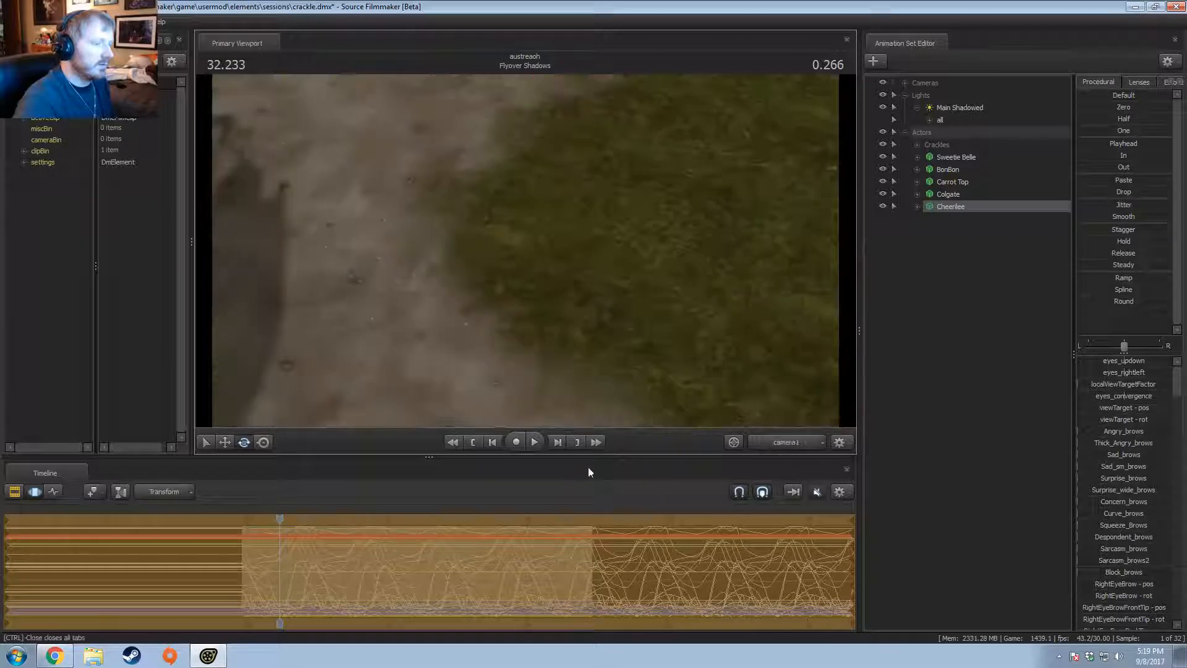
left_click(266, 521)
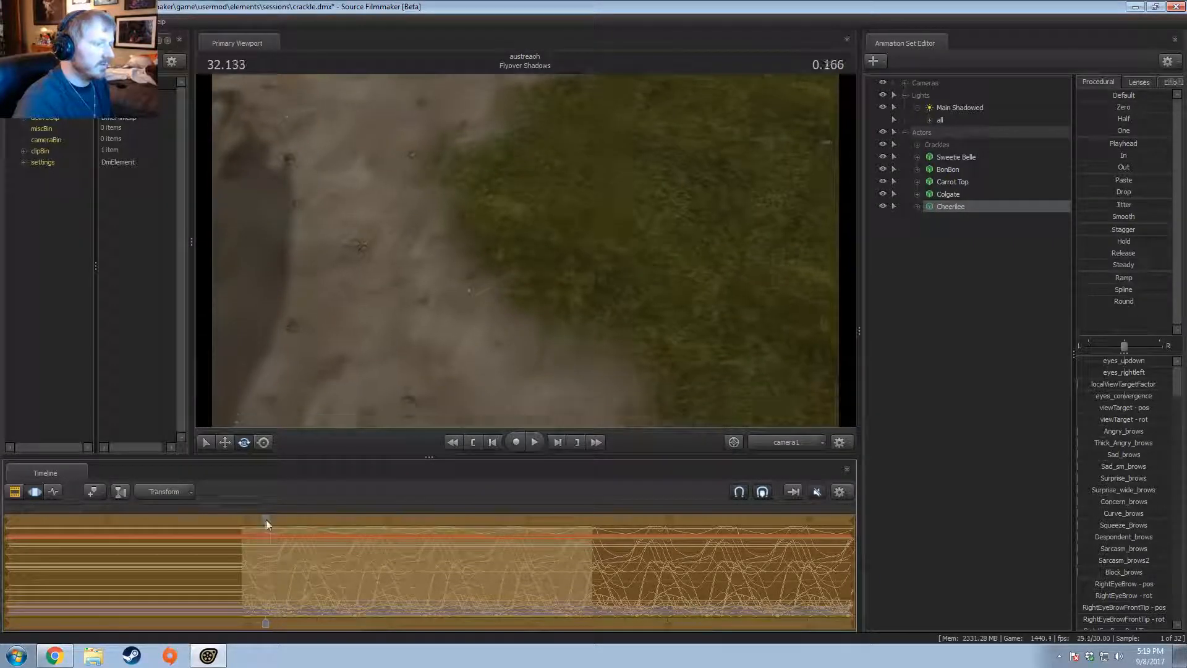
left_click(801, 443)
key("s")
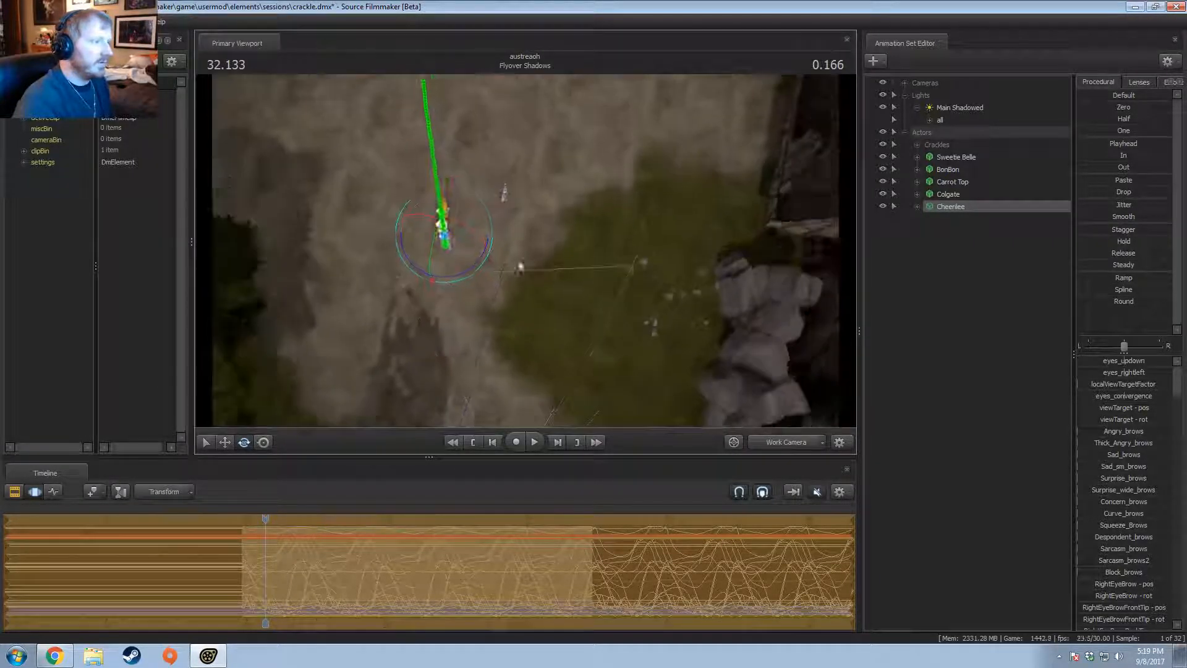
key("w")
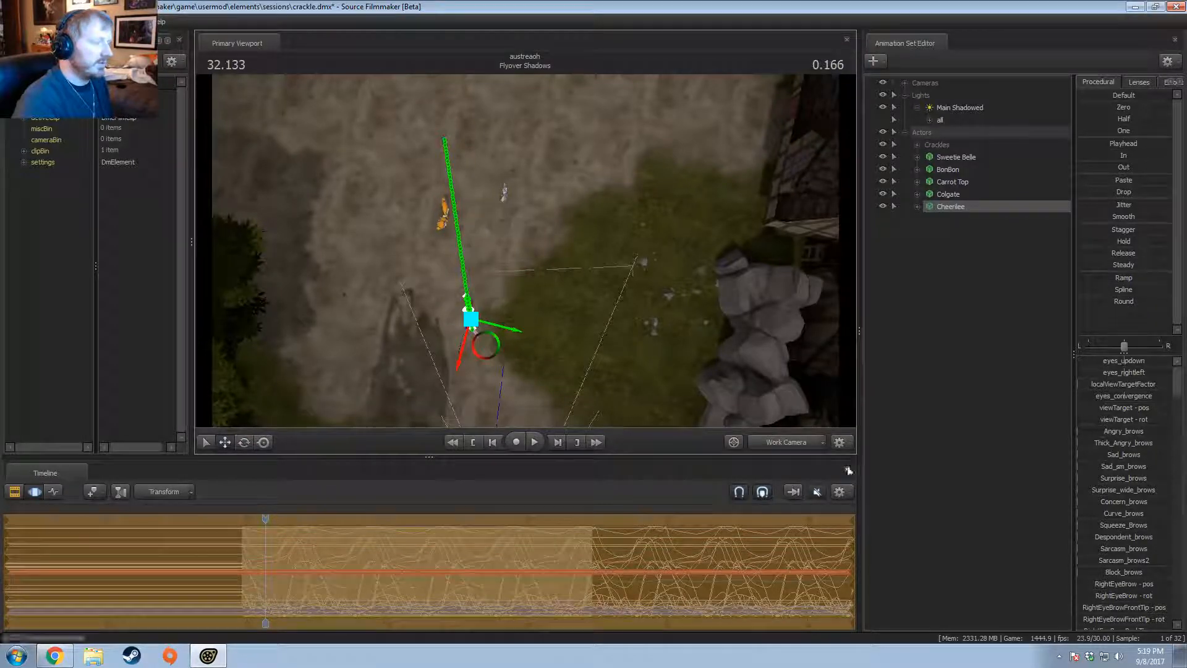
left_click(779, 441)
key("space")
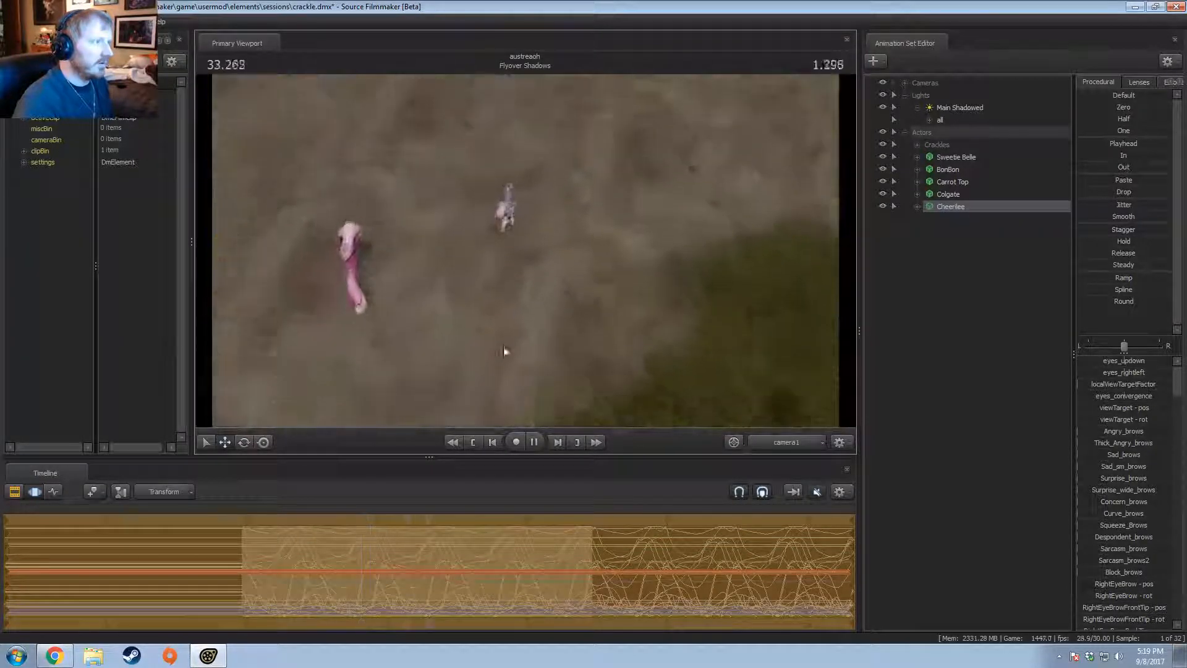
key("space")
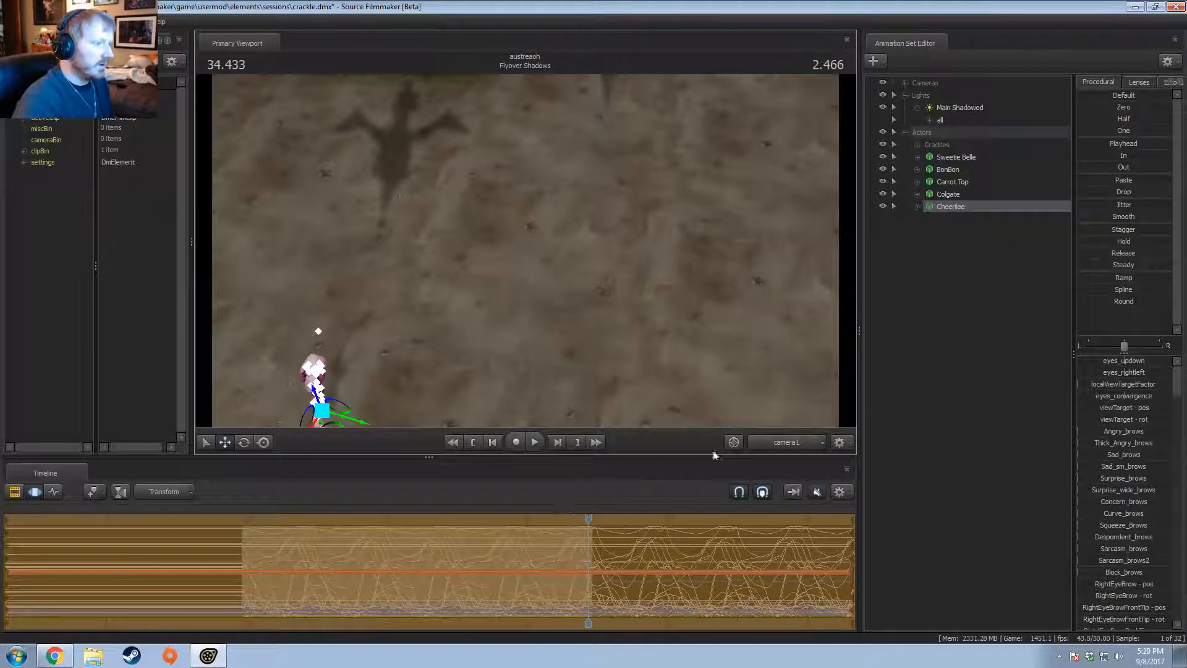
left_click(795, 441)
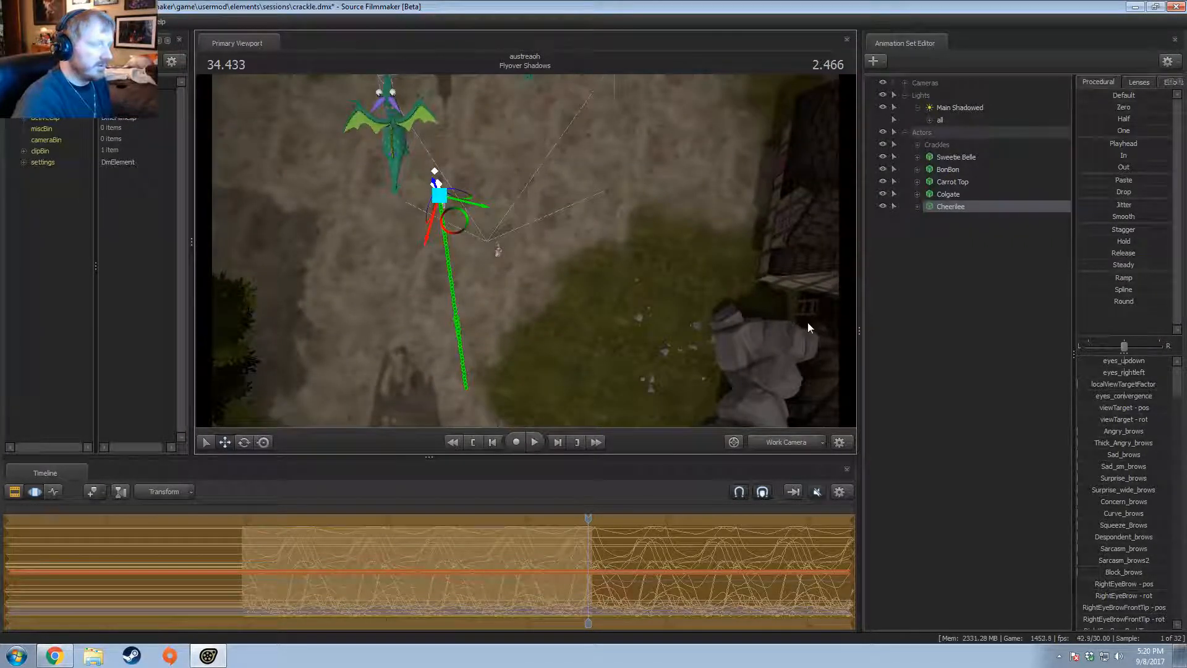
key("Escape")
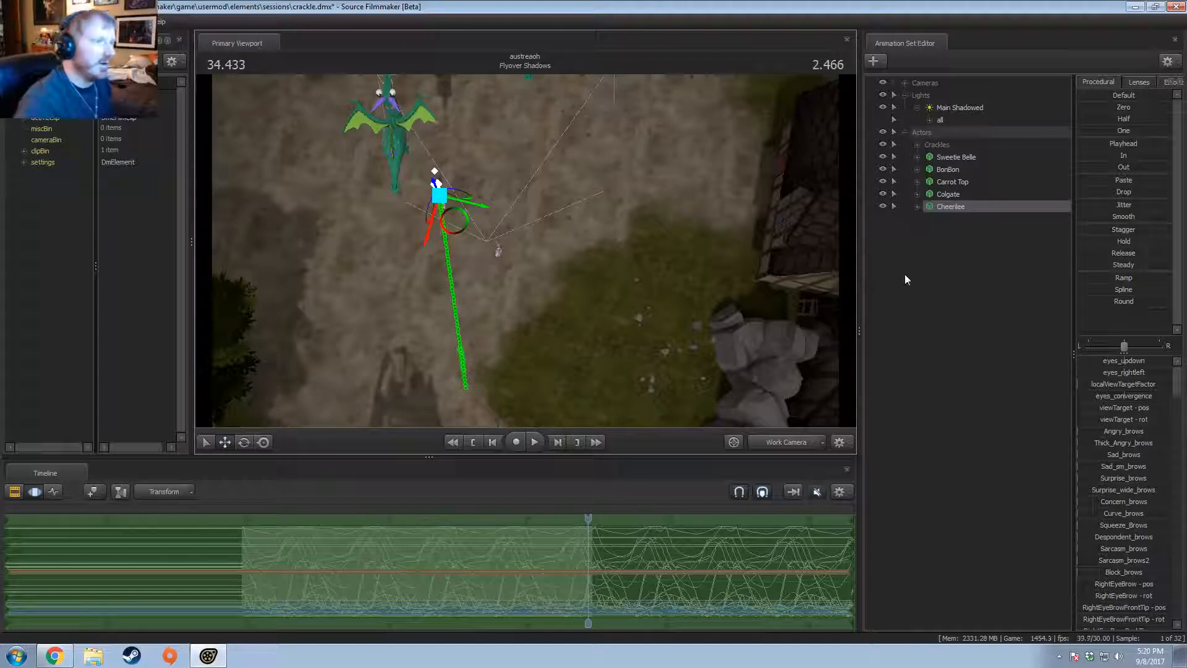
Step: Move Colgate's run path ahead of Cheerilee near the end of the shot and turn it to cross the clearing sideways
left_click(959, 195)
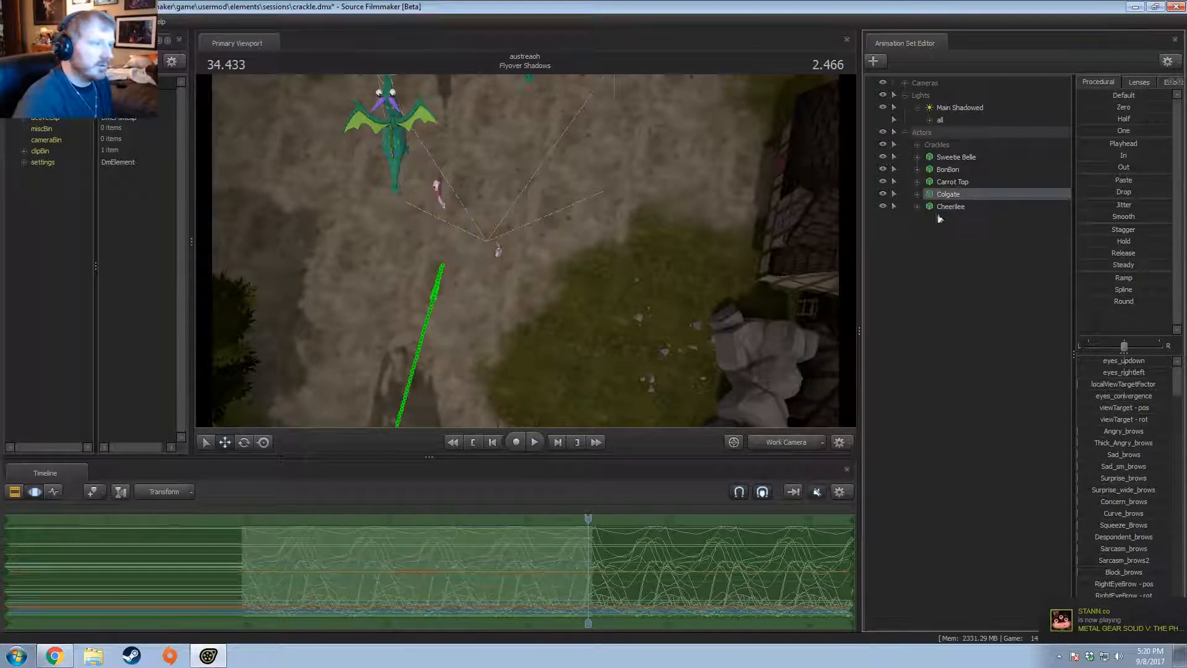
left_click_drag(539, 224, 511, 266)
left_click_drag(408, 366, 565, 183)
left_click(790, 444)
key("e")
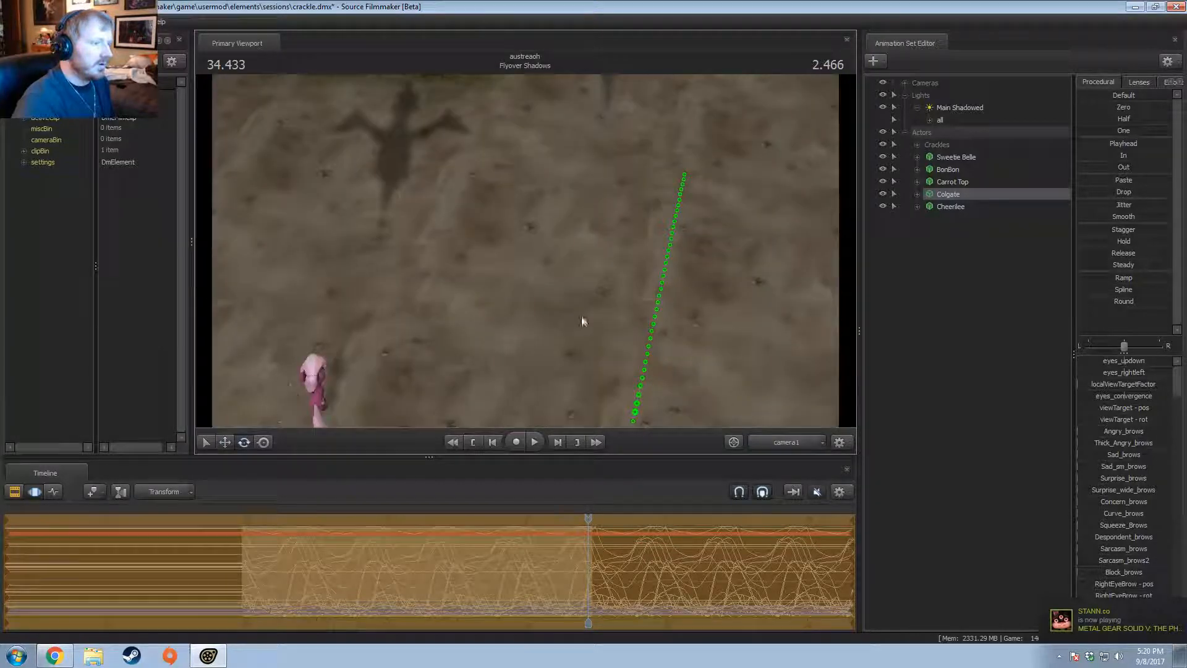
left_click(781, 443)
left_click_drag(543, 192, 525, 253)
left_click_drag(497, 212, 440, 194)
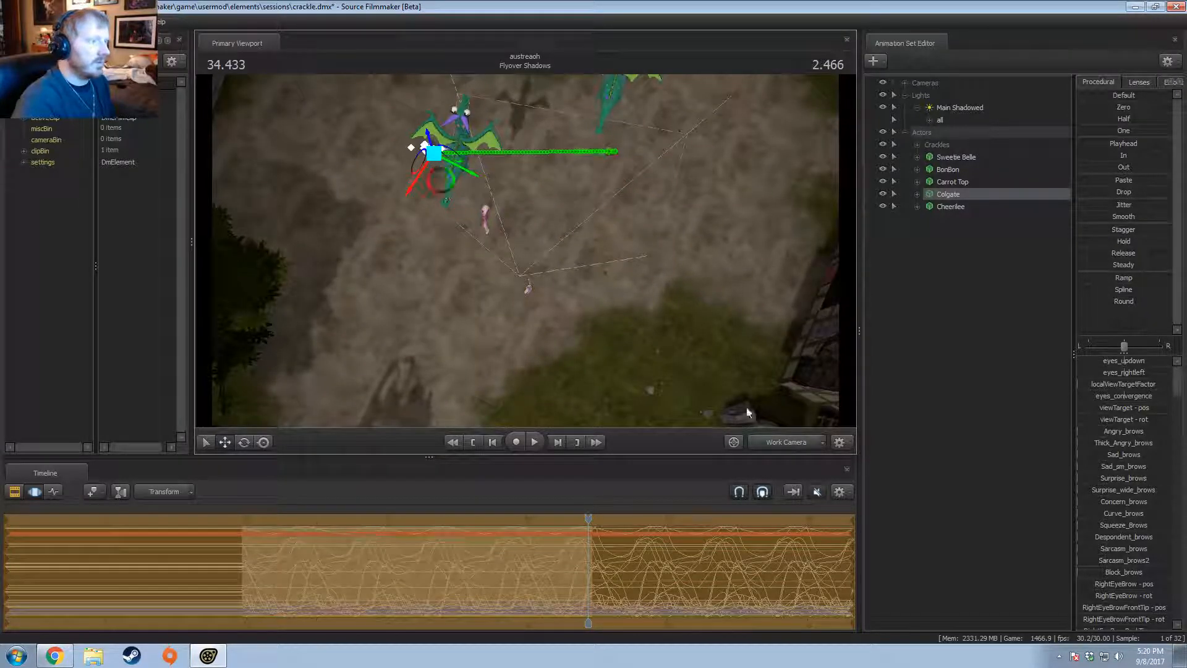
Step: Play the shot through the scene camera and examine from above where Colgate and her path lie at 0.533 seconds
left_click(800, 445)
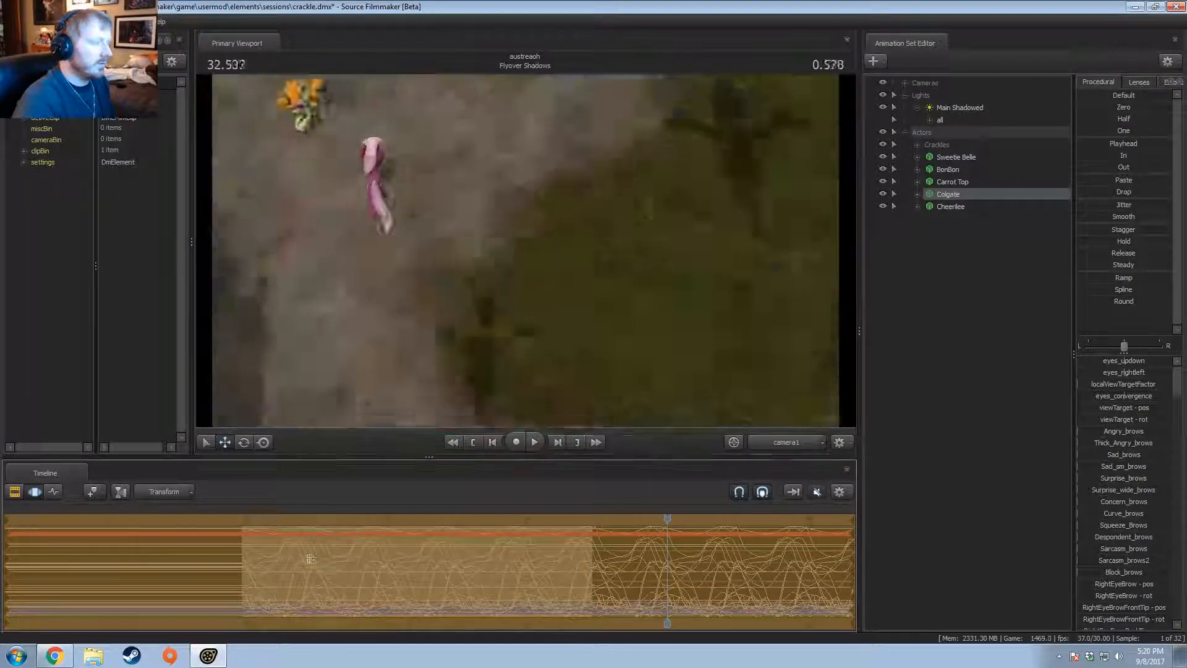
left_click(259, 564)
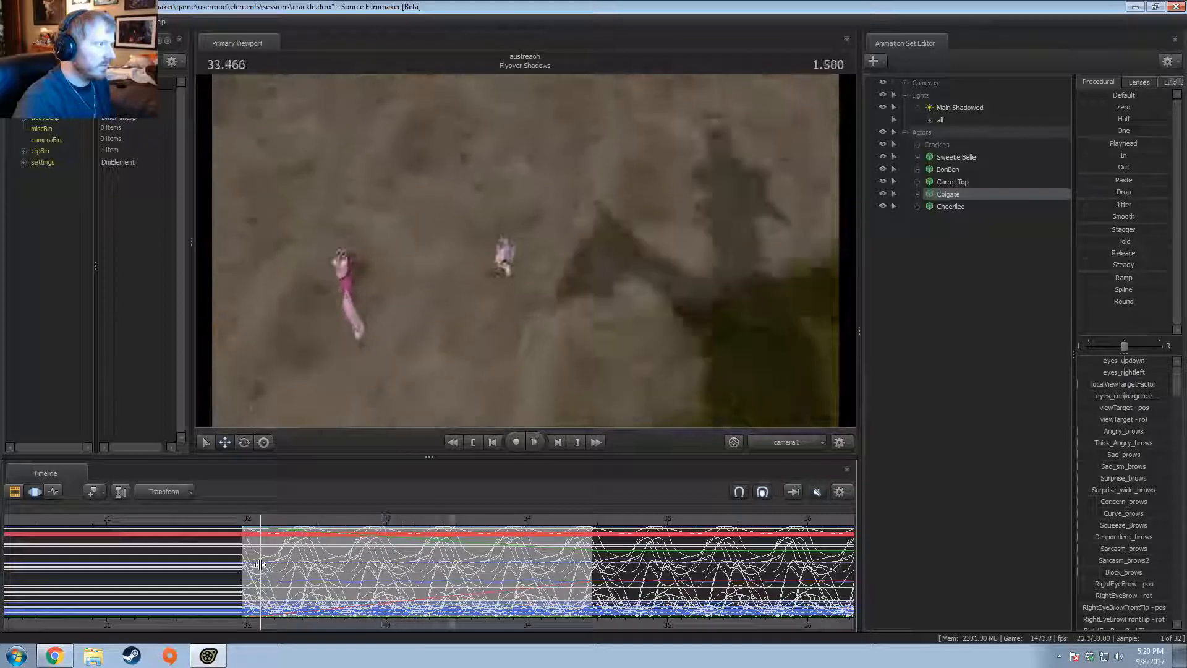
left_click(317, 523)
left_click(776, 445)
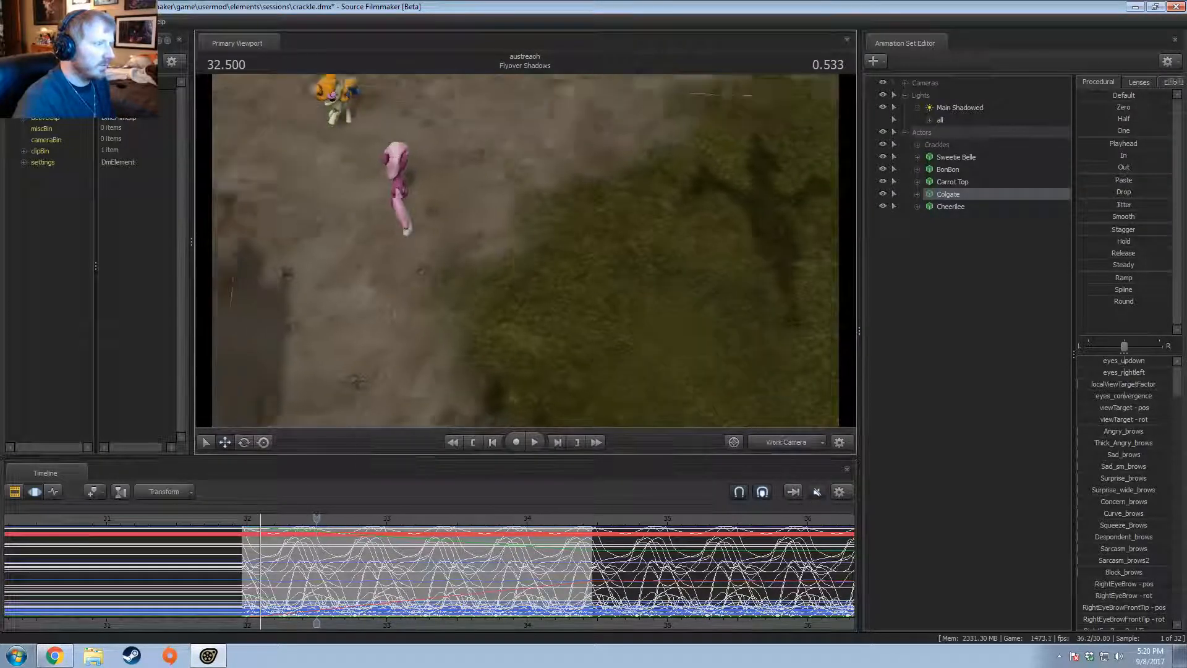
left_click_drag(650, 309, 451, 291)
left_click_drag(528, 205, 527, 255)
key("F2")
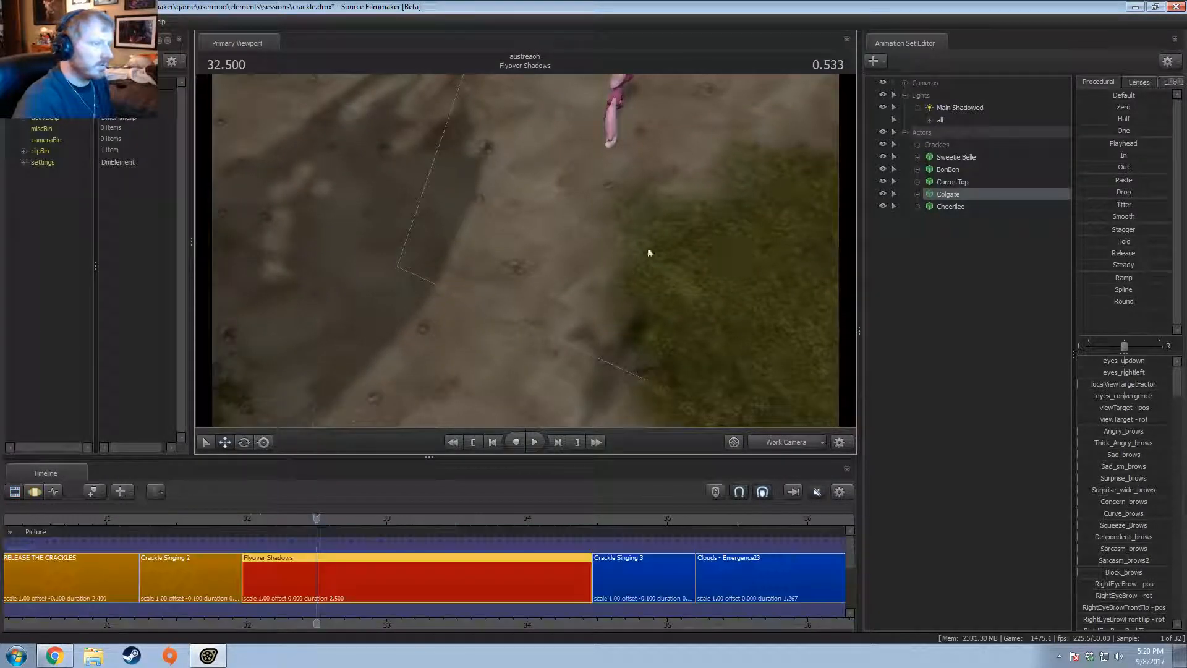
key("F3")
left_click_drag(649, 252, 527, 252)
key("s")
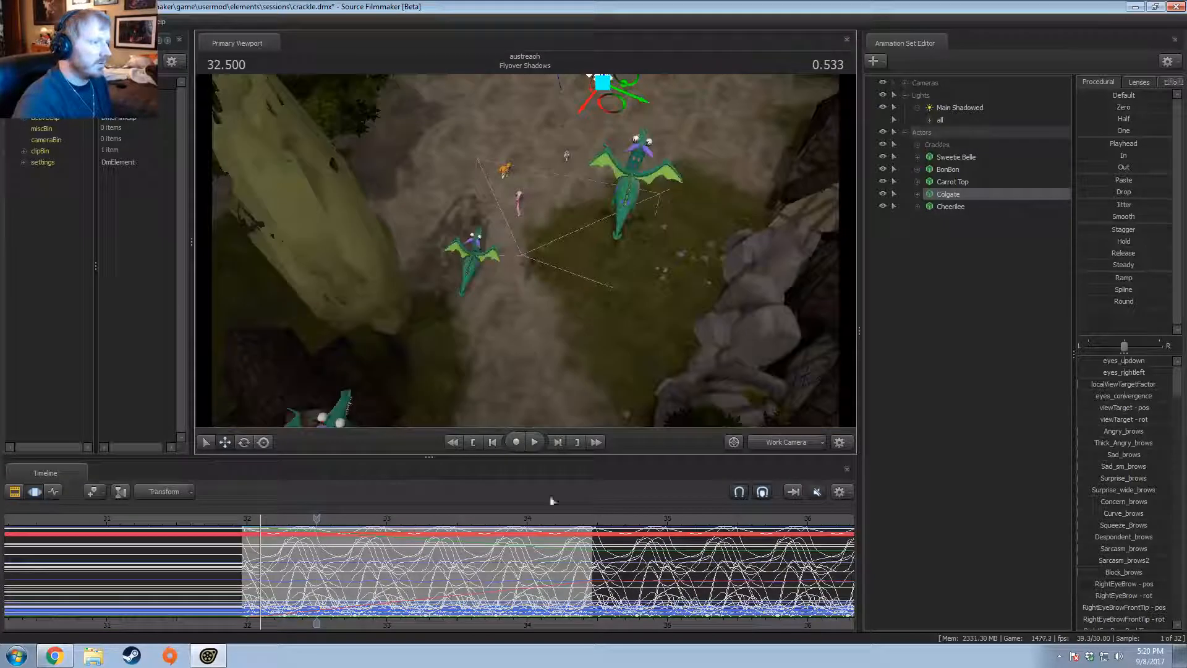
Step: Select the whole time range and shift the animation of Colgate's control groups slightly earlier
left_click(523, 576)
key("ctrl+a")
left_click(917, 195)
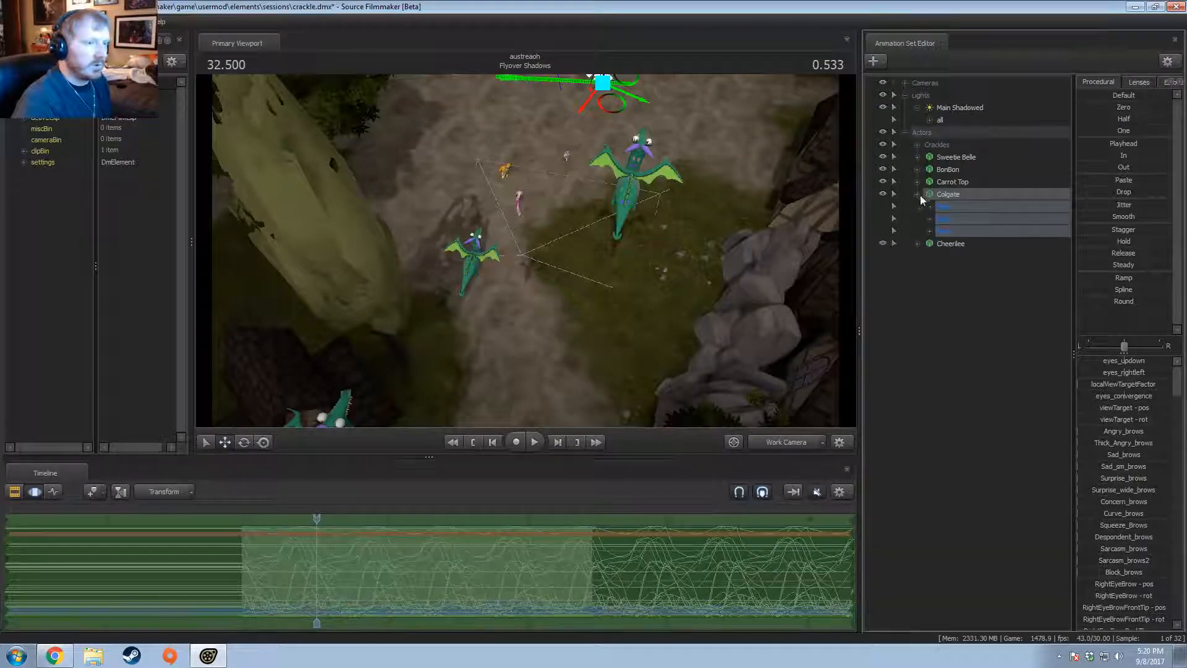
left_click(930, 219)
left_click(963, 232, "ctrl")
left_click_drag(505, 565, 481, 559)
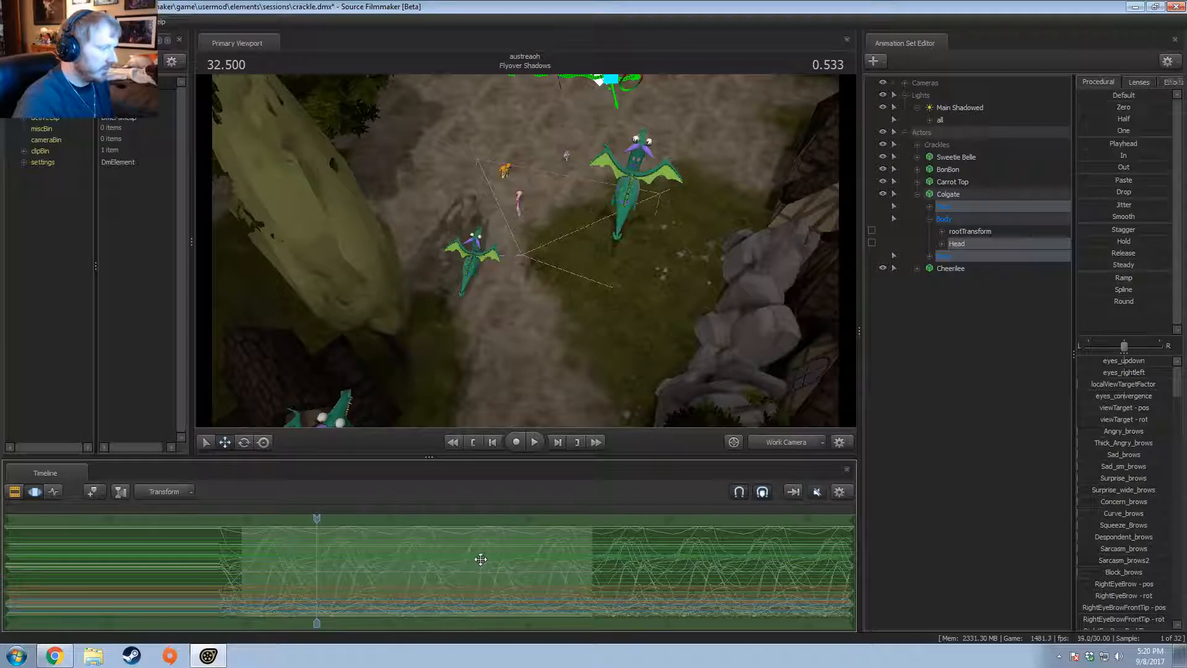
Step: Select all of Colgate's controls and turn her run path around to cross the clearing in the opposite direction
left_click(970, 197)
left_click_drag(533, 237, 568, 188)
key("w")
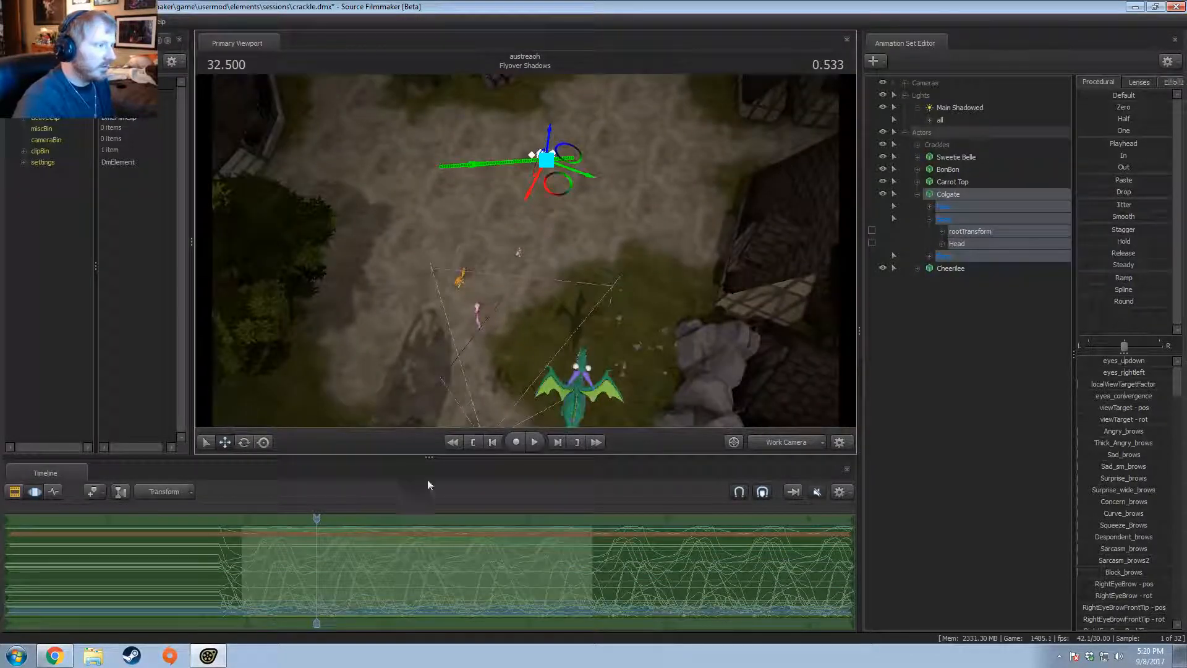
left_click_drag(453, 560, 523, 580)
key("e")
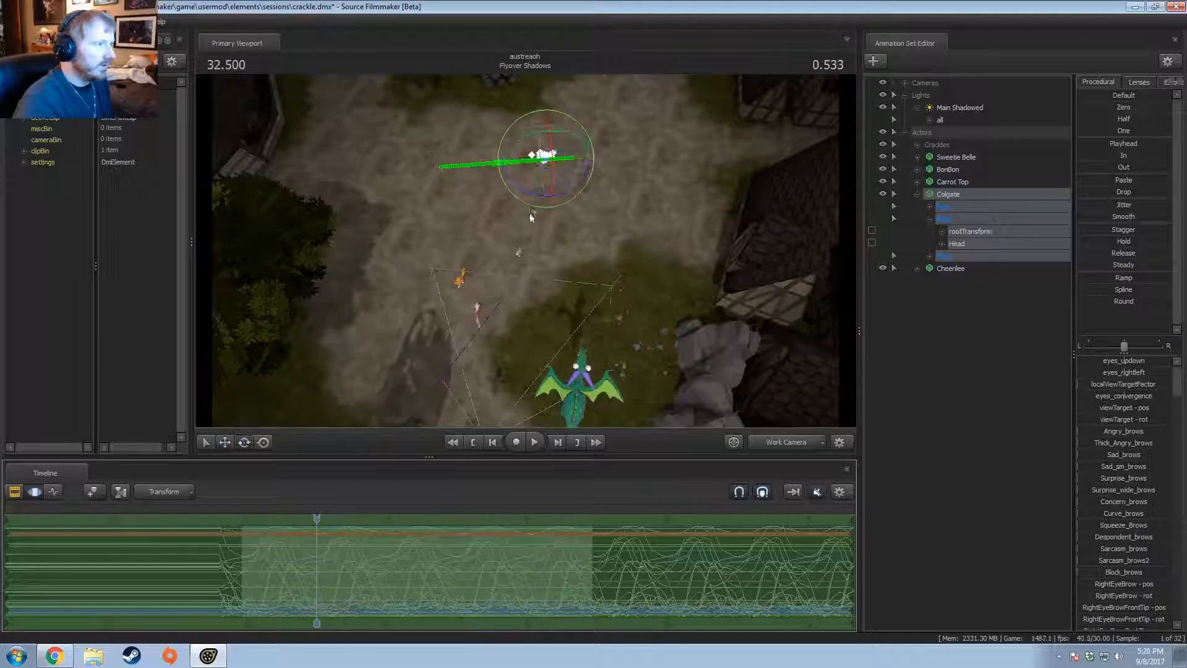
right_click(543, 189)
left_click_drag(545, 195, 545, 195)
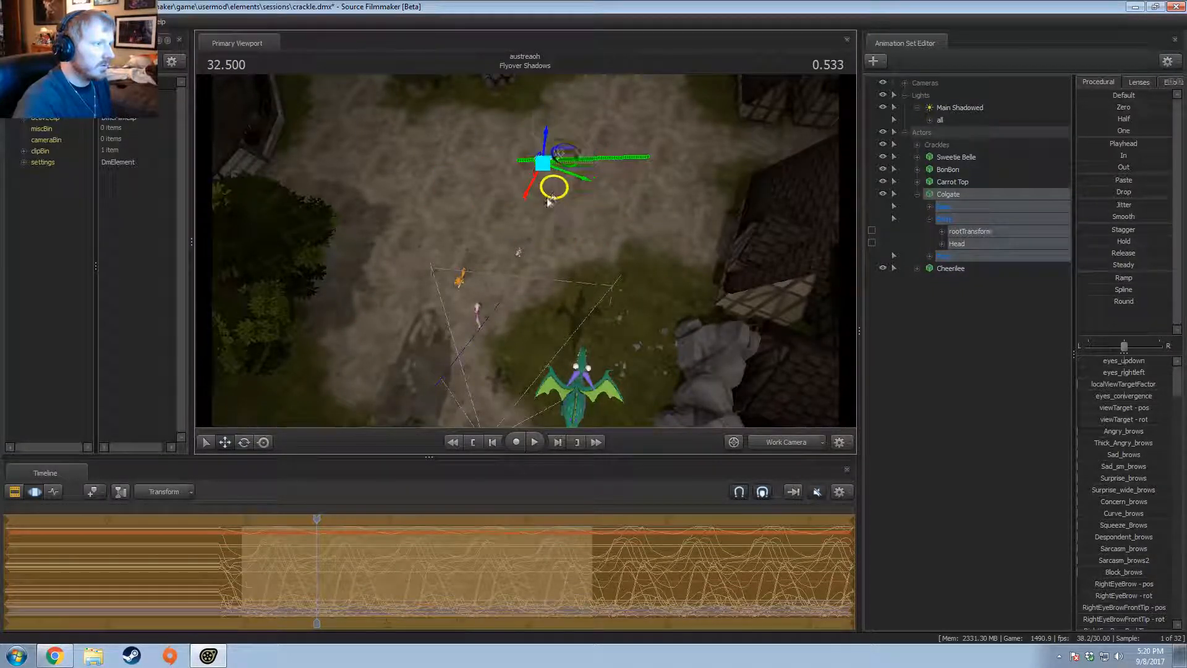
Step: Shift Colgate's run later so it begins about a third into the shot, and check it through the scene camera
left_click_drag(276, 562, 392, 559)
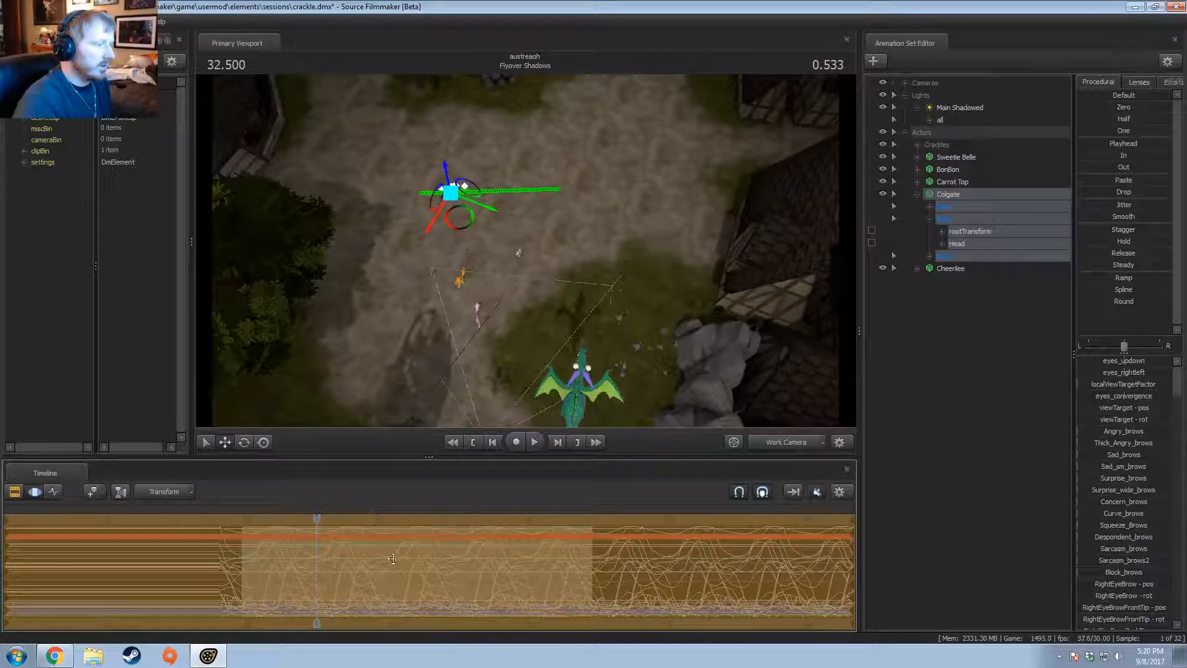
left_click(362, 574)
left_click_drag(516, 588, 493, 583)
left_click_drag(291, 558, 415, 562)
key("space")
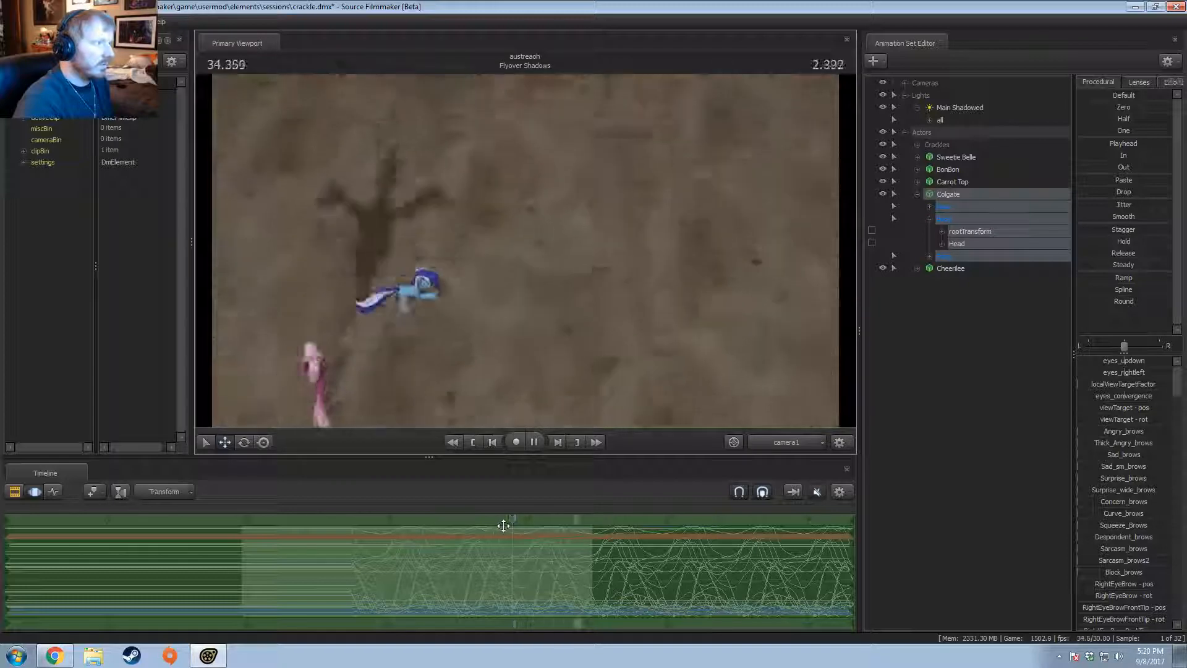
key("space")
left_click(767, 444)
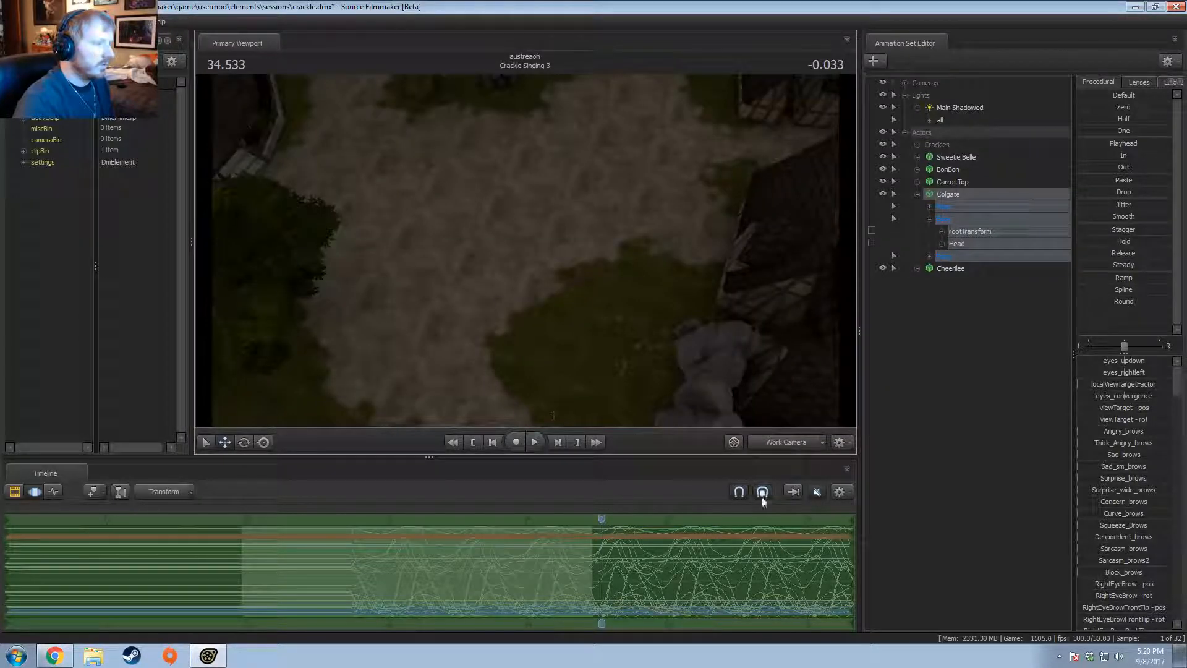
left_click(776, 445)
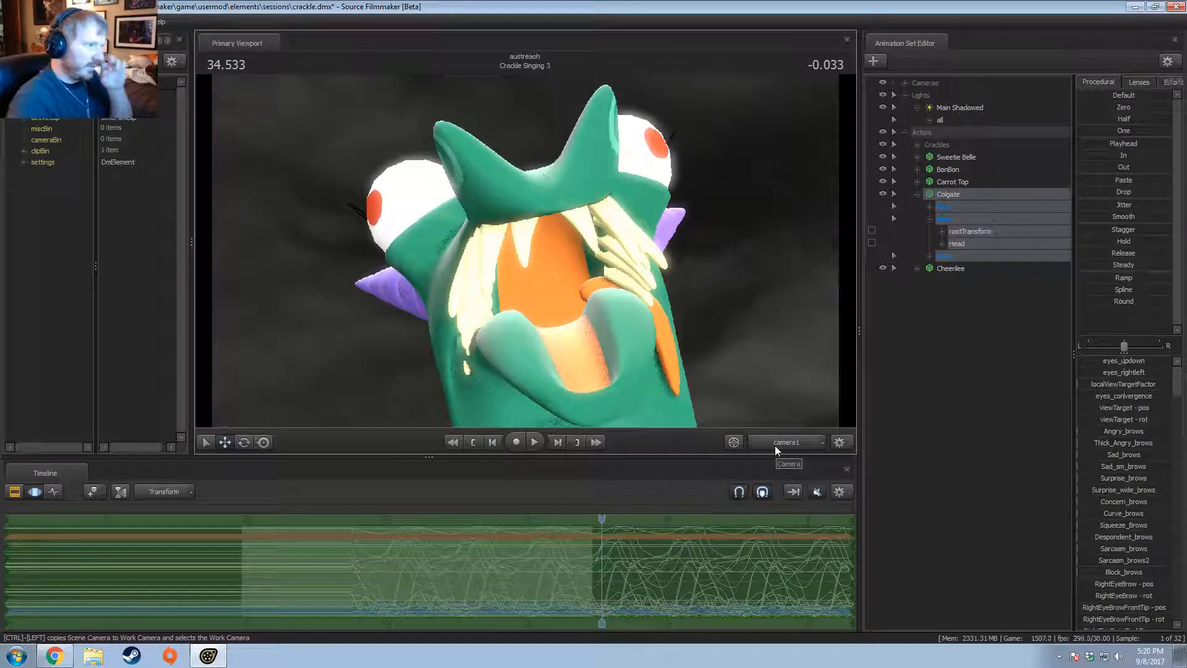
left_click(774, 444)
Step: Turn Colgate's path to run diagonally from the grass patch into the clearing, adjust its position at 0.766 seconds, and play it through the scene camera
left_click(585, 518)
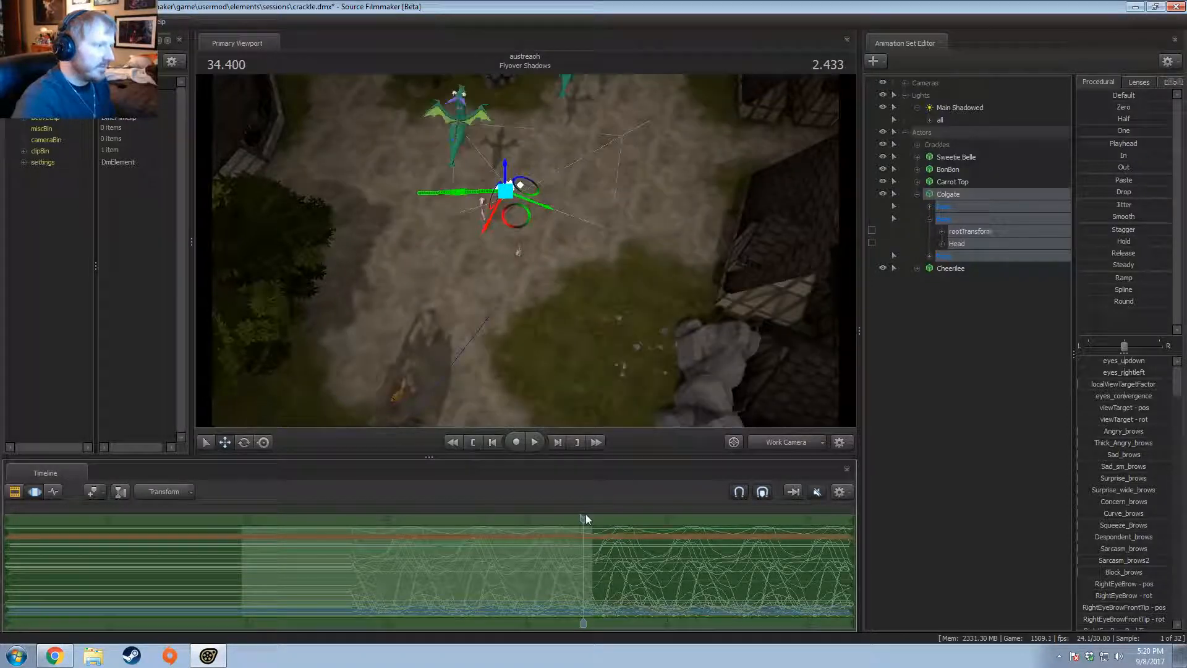
left_click(502, 233)
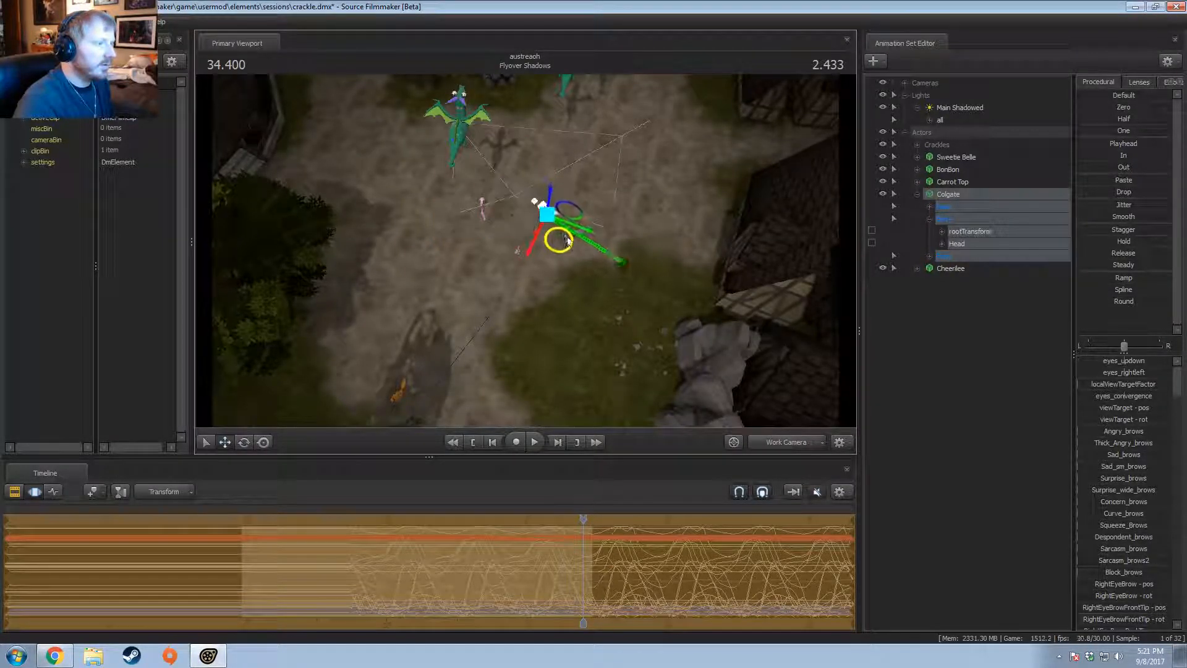
left_click_drag(538, 542, 352, 551)
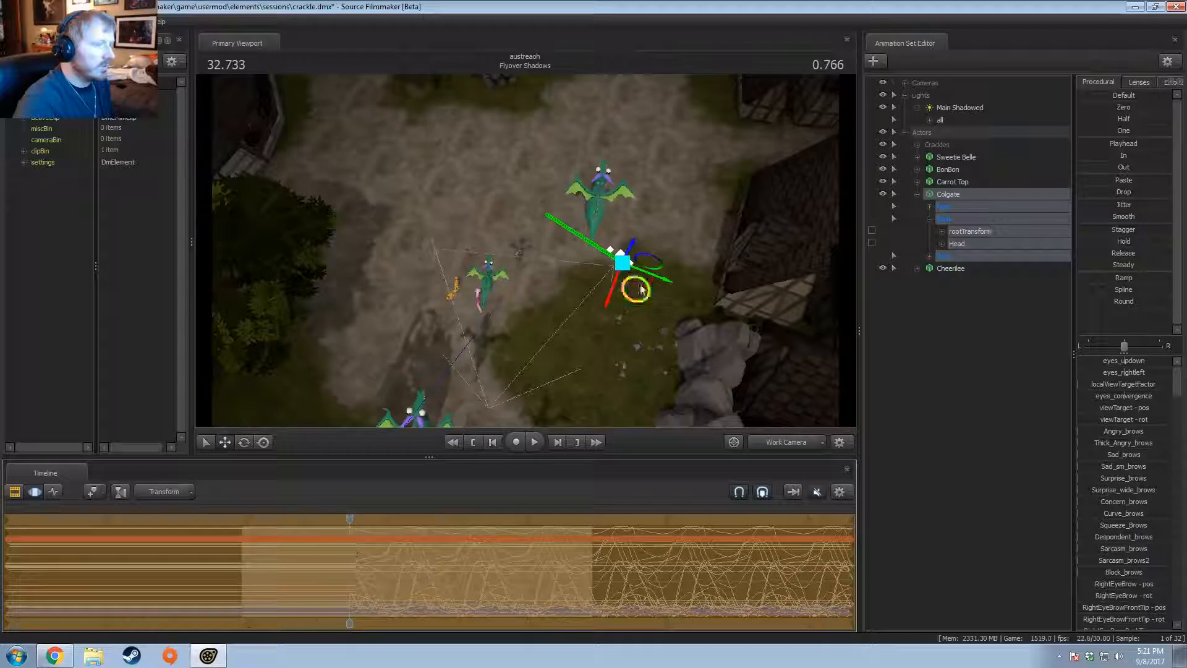
left_click_drag(646, 297, 662, 291)
key("space")
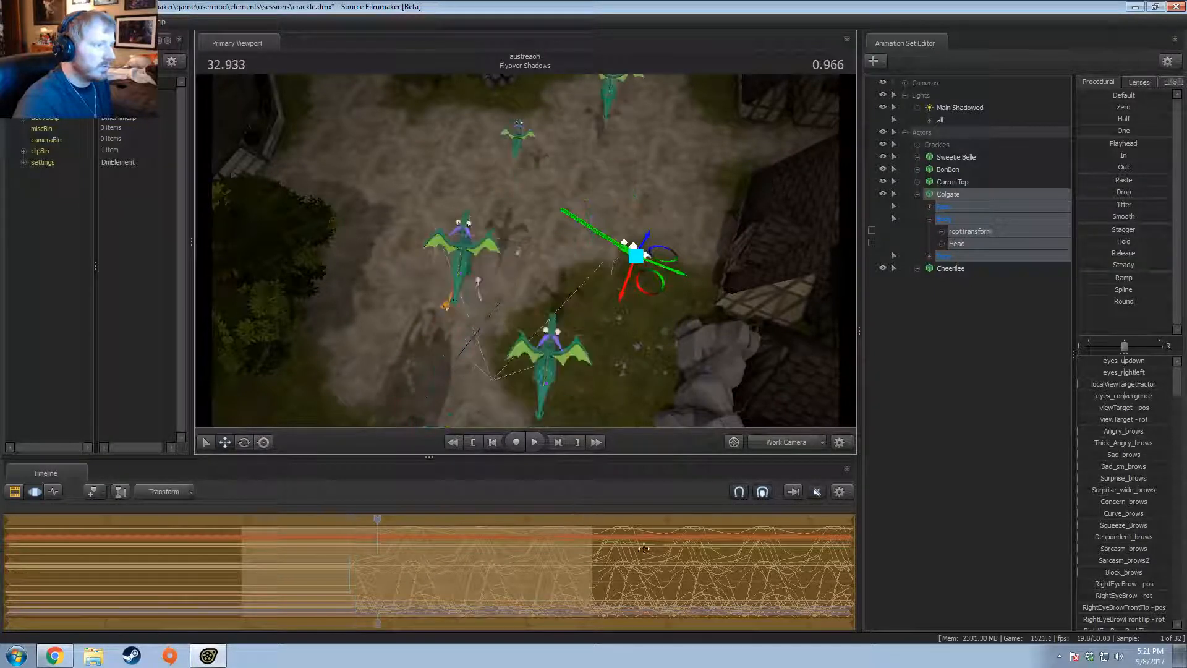
left_click(781, 440)
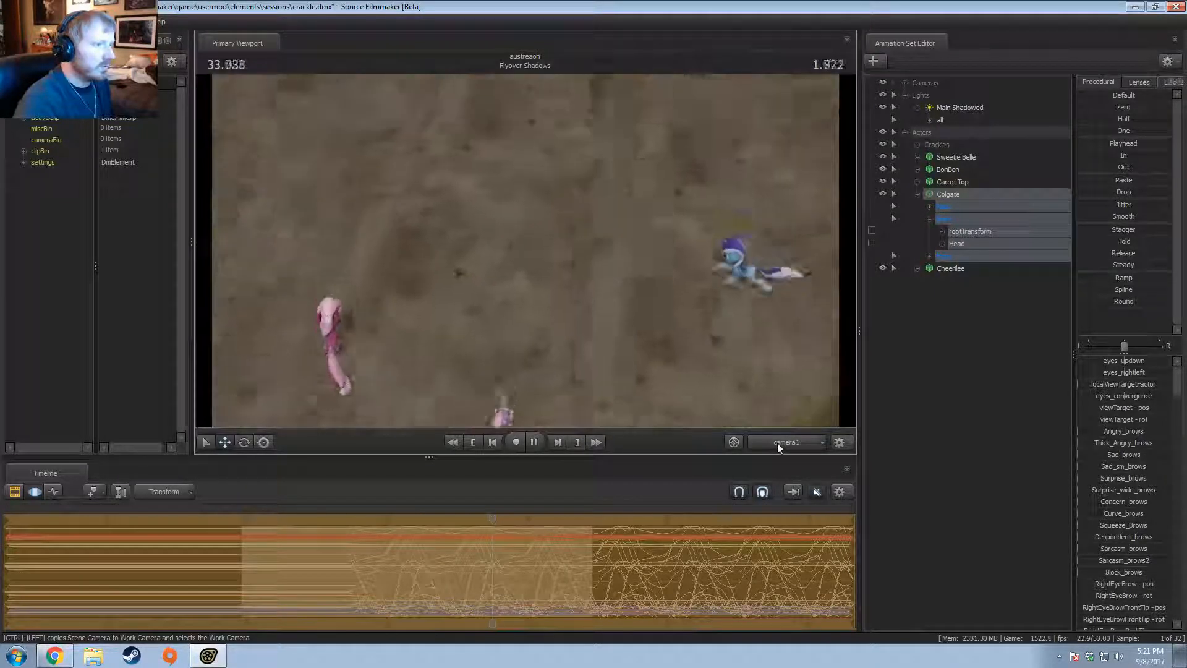
key("space")
left_click(777, 443)
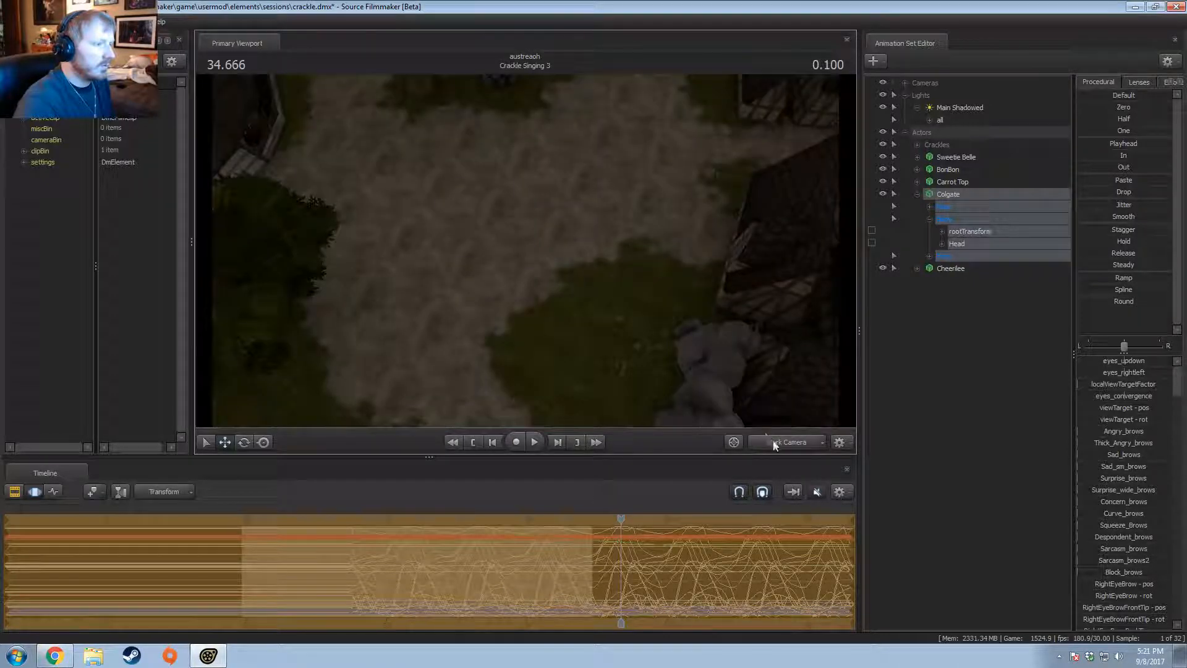
Step: Slightly adjust the angle of Colgate's run at 2.433 seconds through the scene camera, and play back the Flyover Shadows shot
left_click(778, 443)
left_click_drag(635, 519, 598, 519)
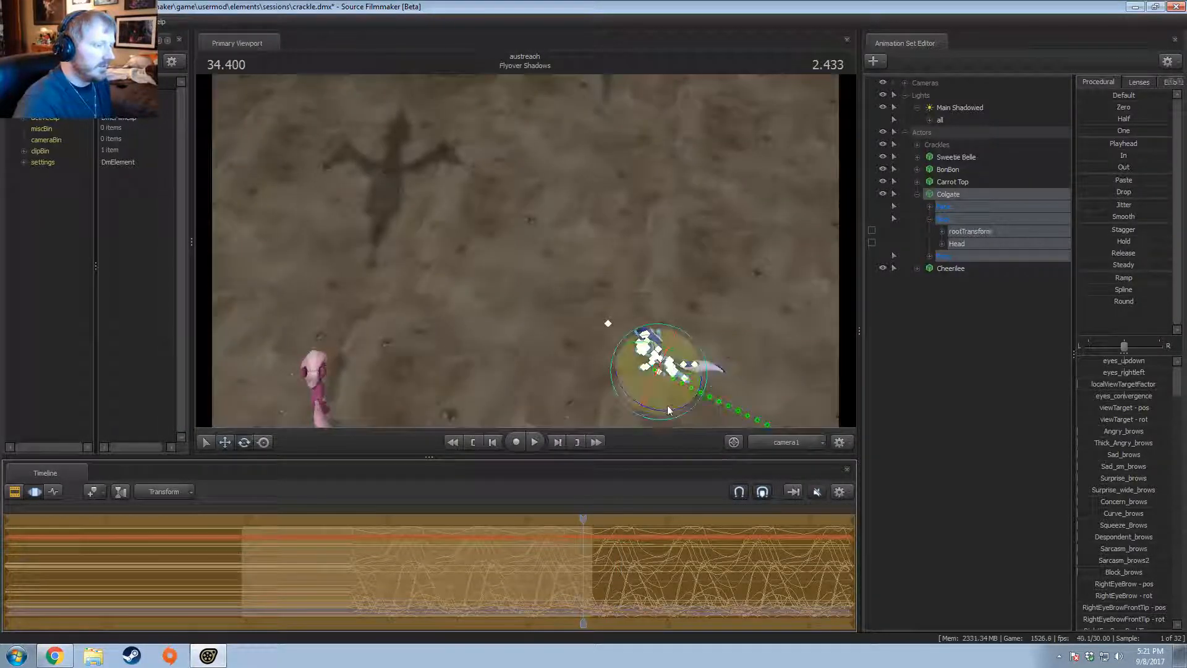
key("e")
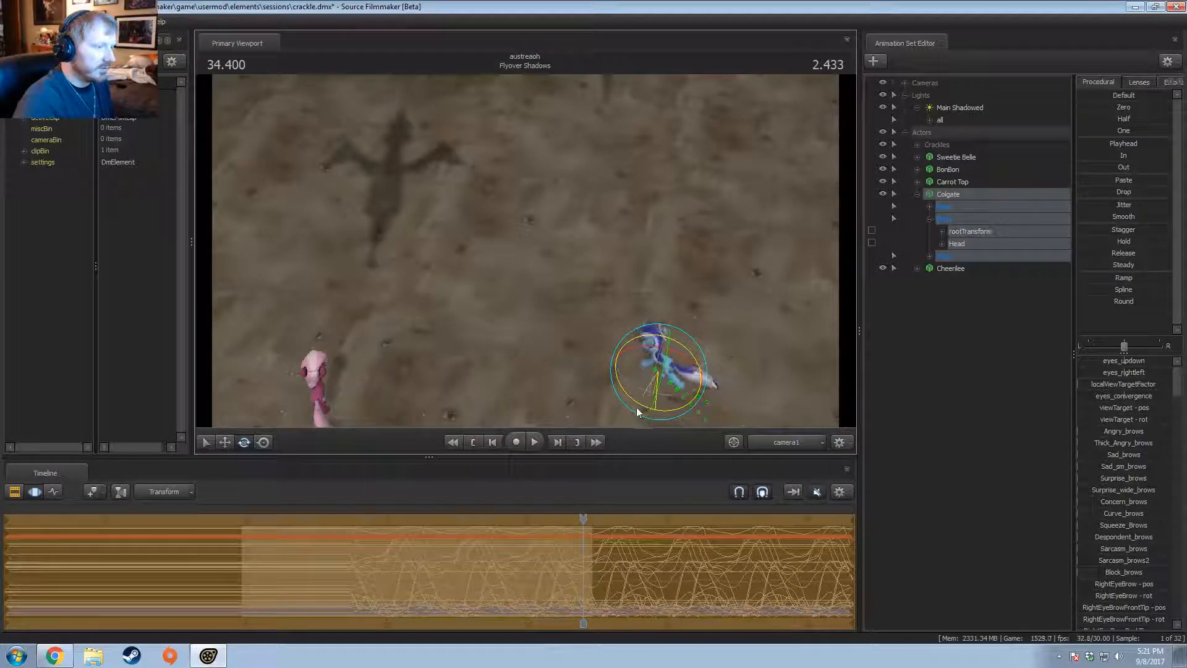
key("w")
key("space")
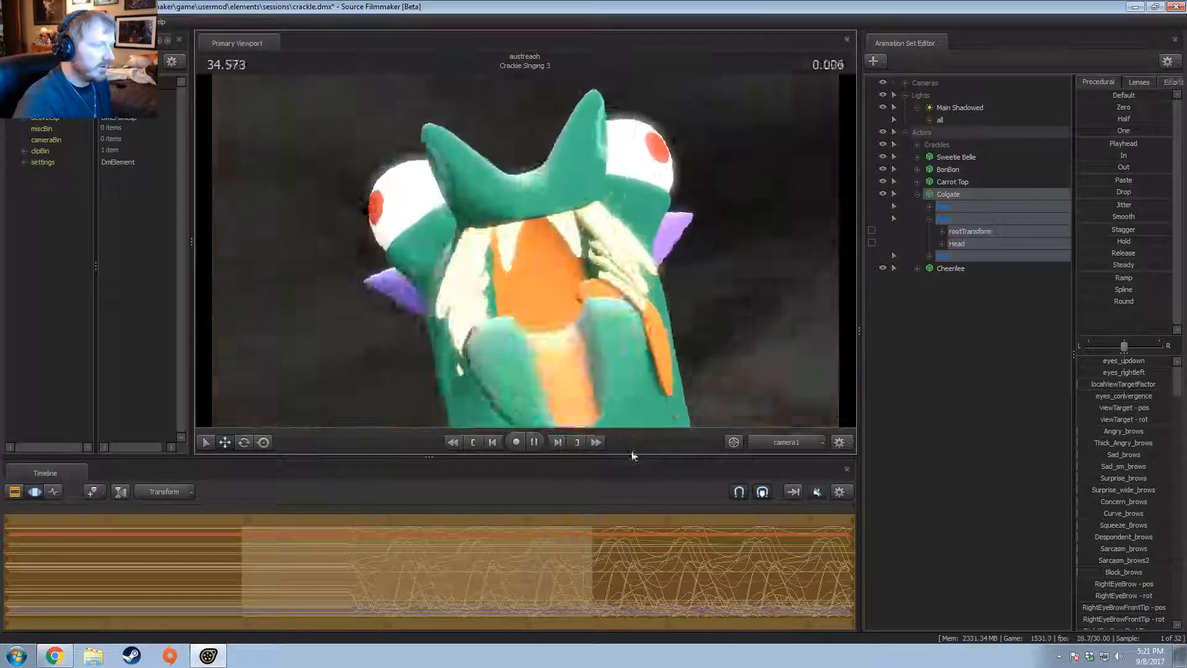
left_click(358, 551)
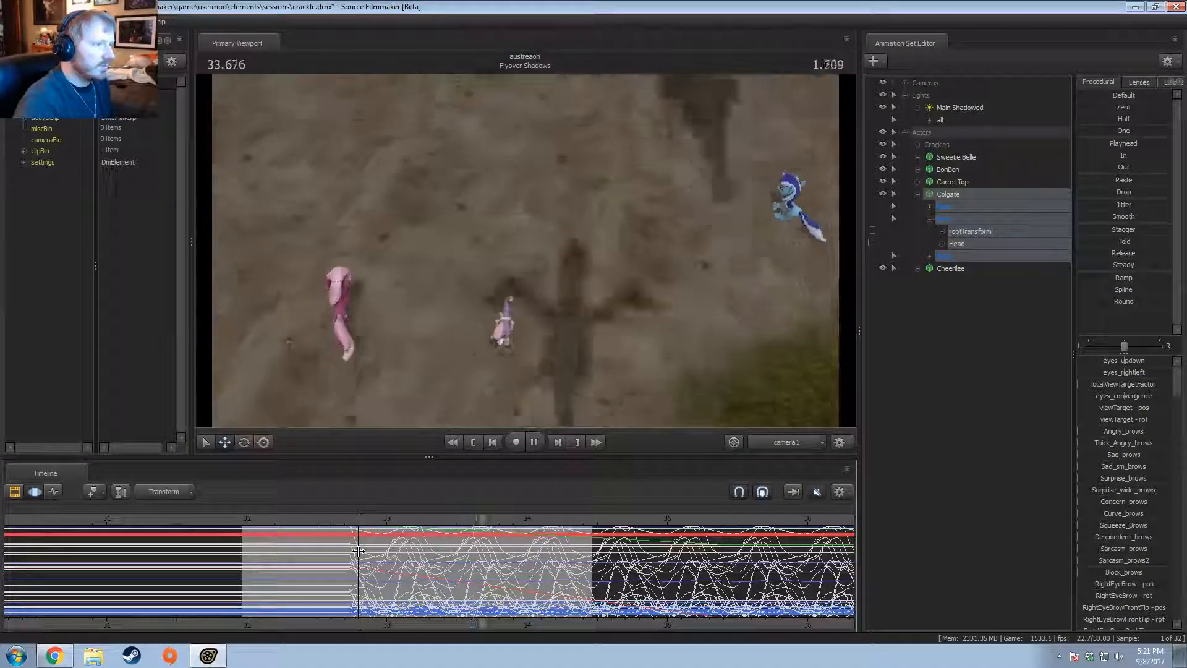
key("space")
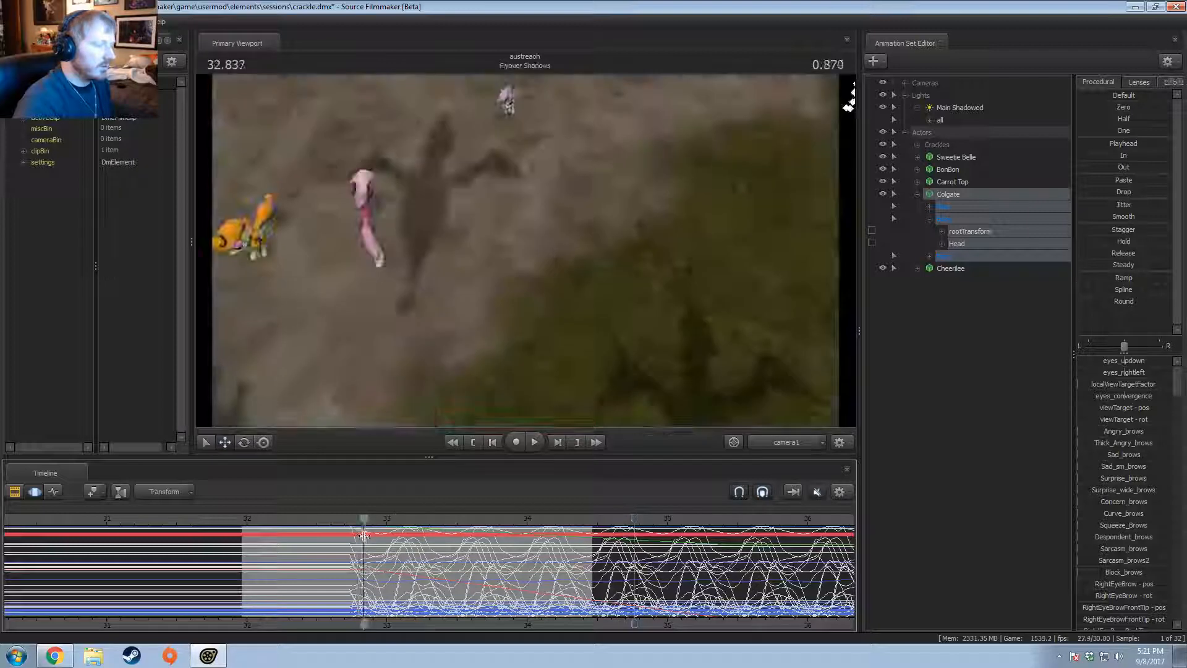
key("space")
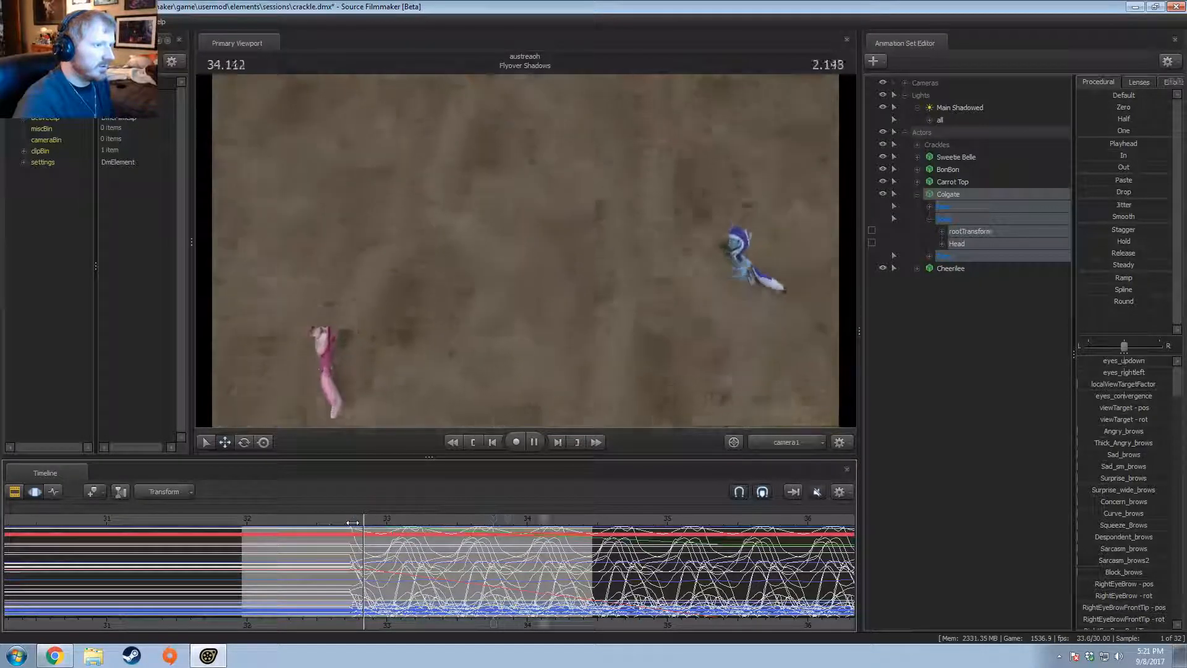
key("space")
Step: Compare the run animations of Colgate and Cheerilee at around 1.7 to 2 seconds into the shot
key("shift")
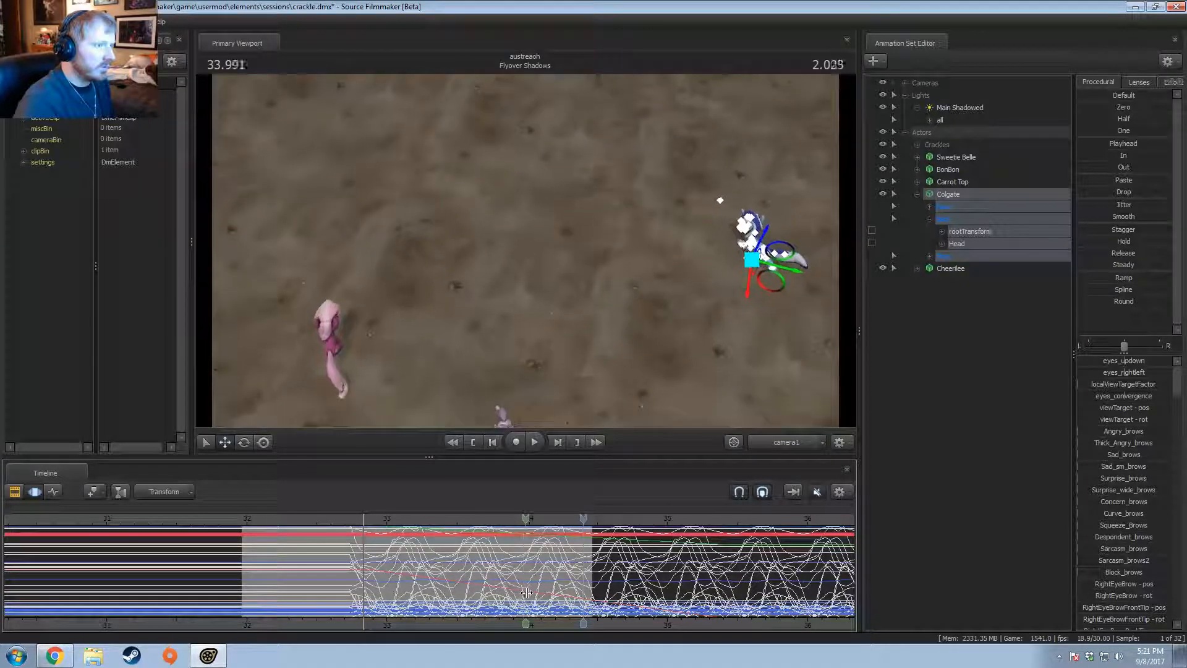
left_click(476, 592)
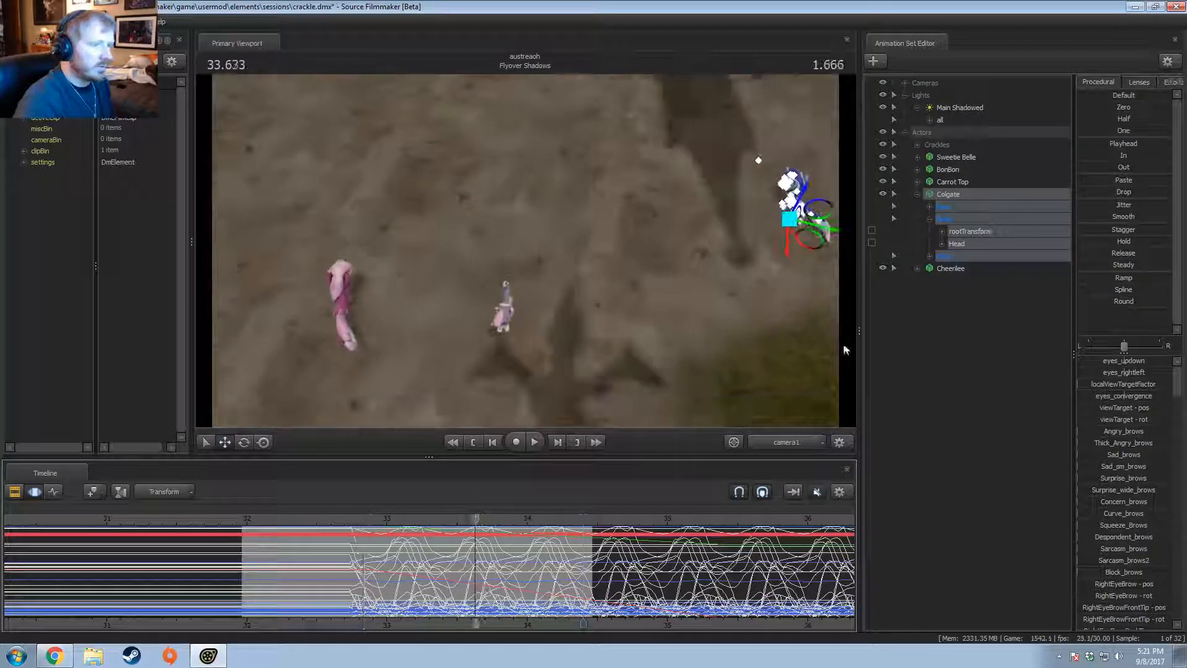
left_click(966, 267)
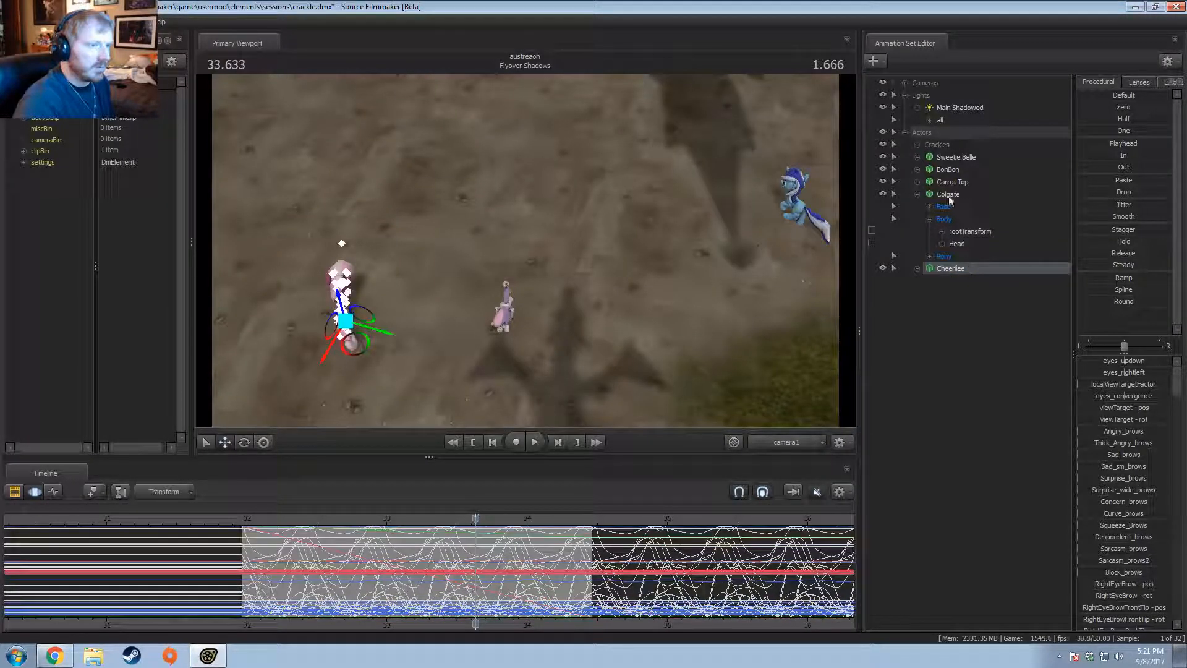
left_click(960, 196)
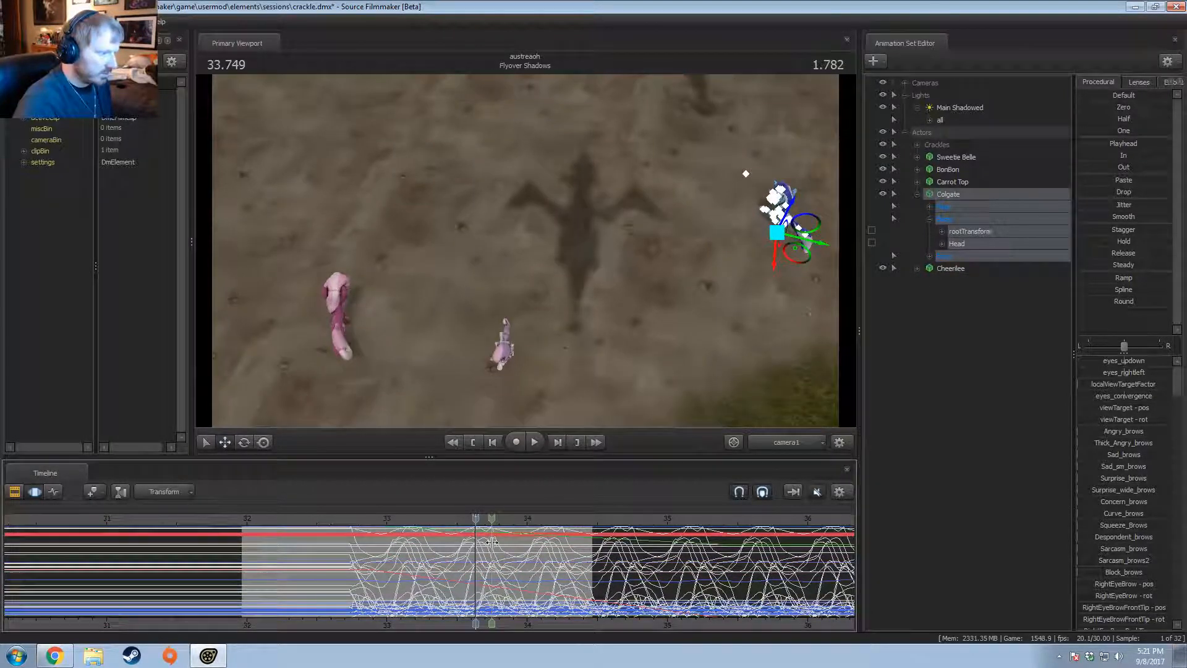
mouse_move(491, 549)
left_mouse_down("shift")
mouse_move(569, 555)
mouse_move(503, 566)
left_mouse_up("shift")
left_click(964, 270)
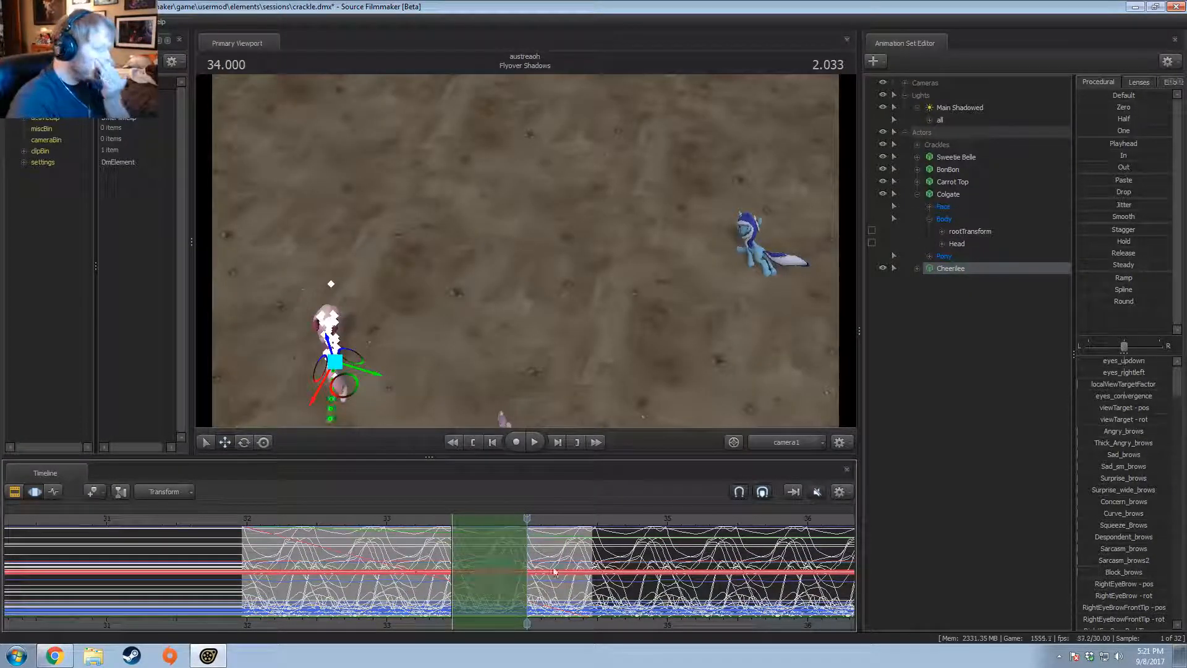
Step: Play the ponies' runs through the work camera, and replay the shot from its start through the scene camera
left_click(783, 442)
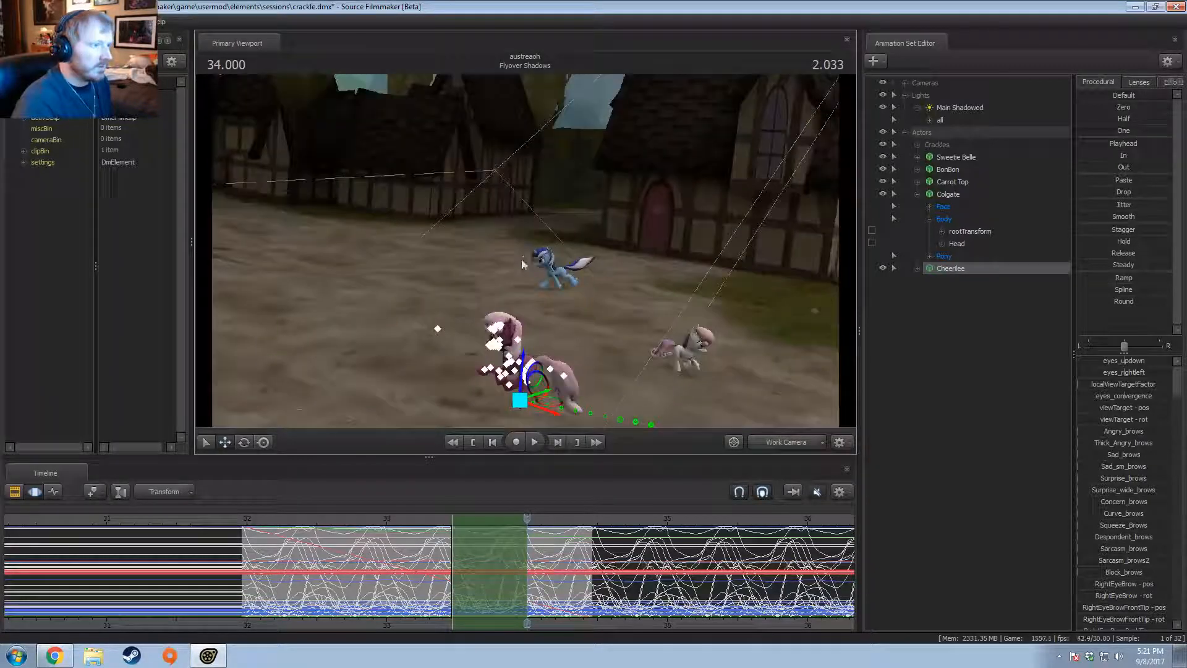
key("space")
key("space")
key("shift")
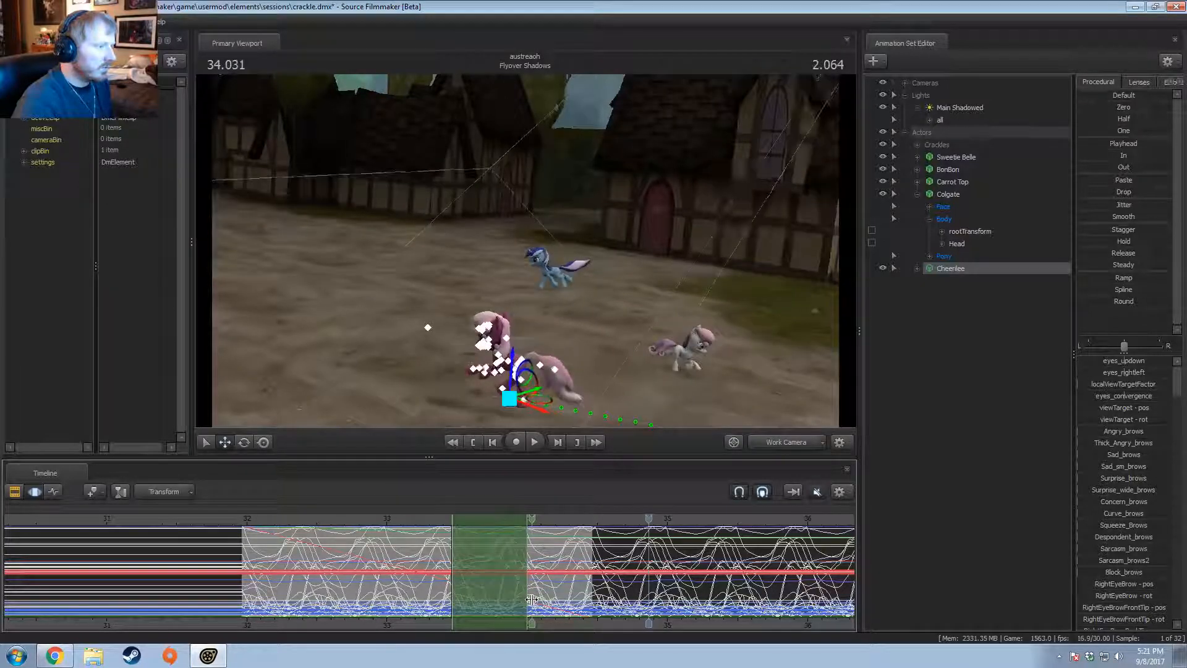
left_click(776, 444)
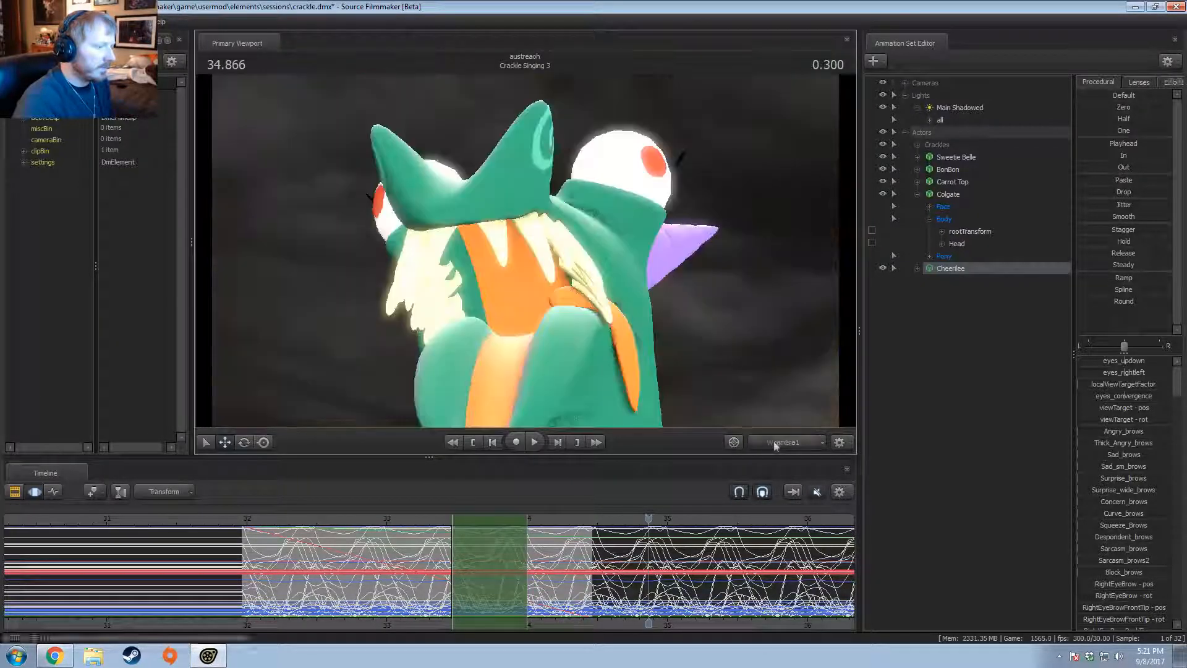
left_click(251, 519)
key("space")
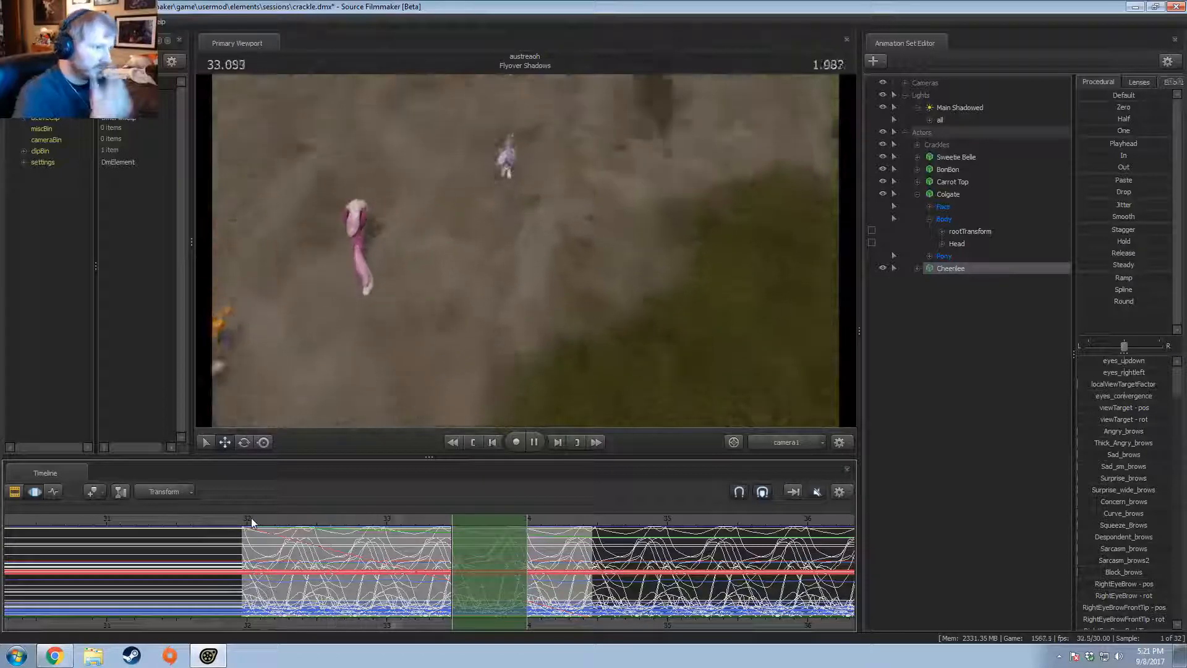
key("space")
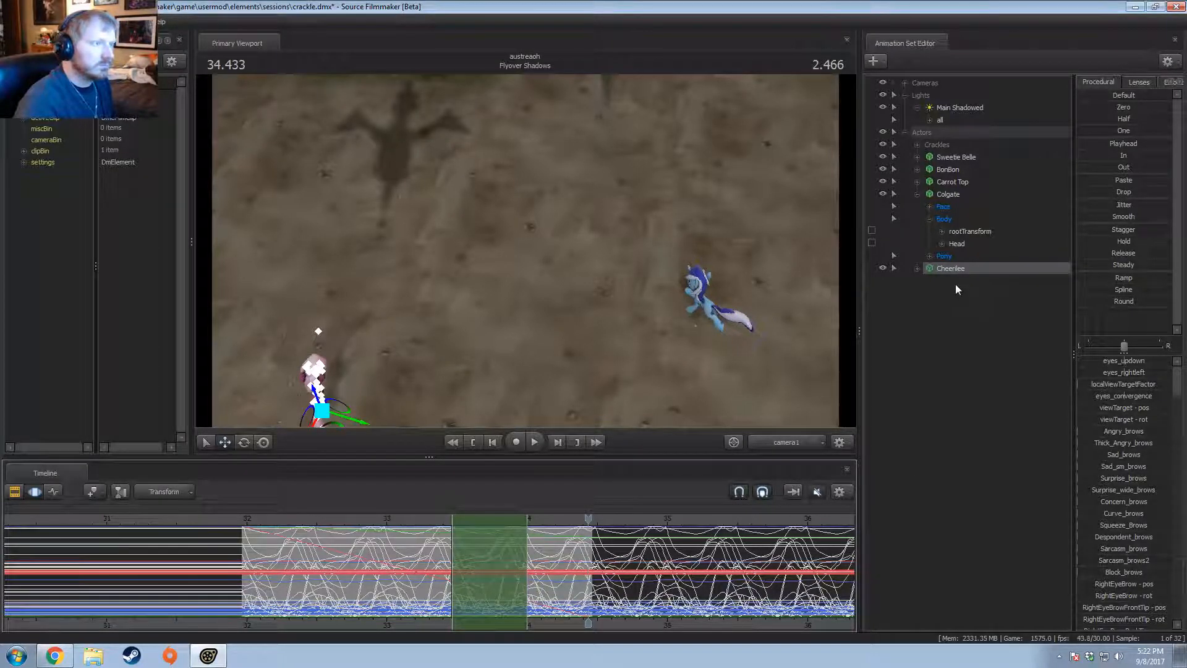
Step: Examine the animation of Carrot Top and Sweetie Belle near the shot's start through the work camera, playing Sweetie Belle's run
left_click_drag(508, 566, 264, 574)
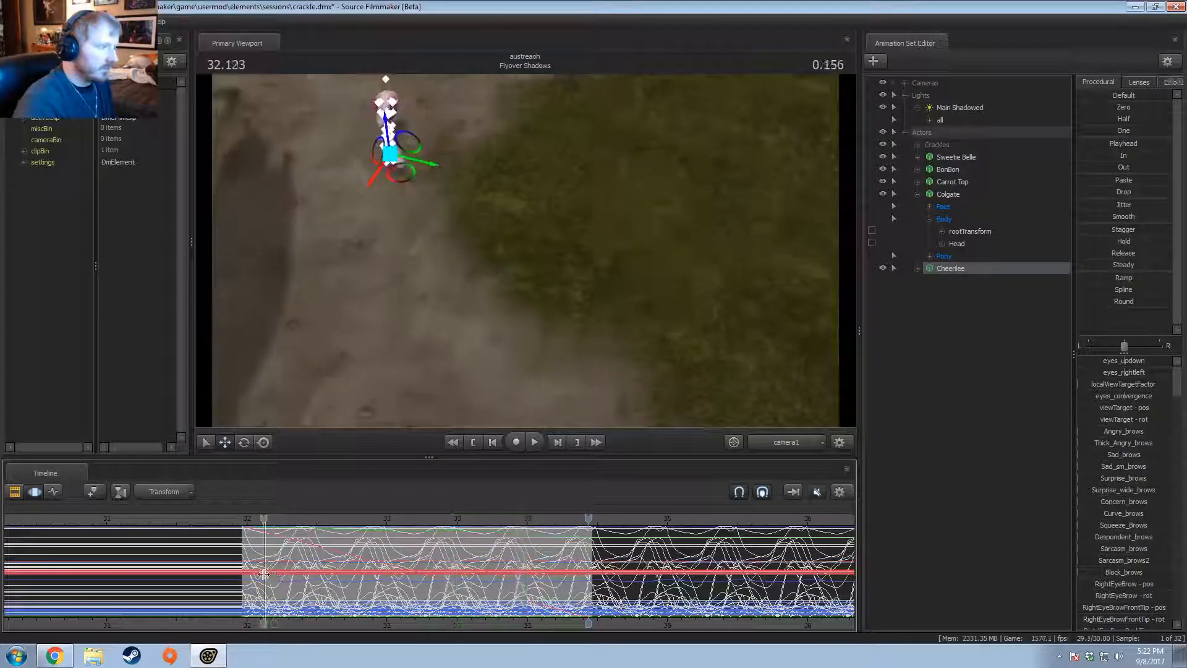
left_click(778, 444)
mouse_move(524, 259)
left_mouse_down()
mouse_move(529, 246)
mouse_move(476, 210)
mouse_move(396, 198)
mouse_move(522, 252)
left_mouse_up()
left_click_drag(598, 258, 541, 319)
left_click(956, 183)
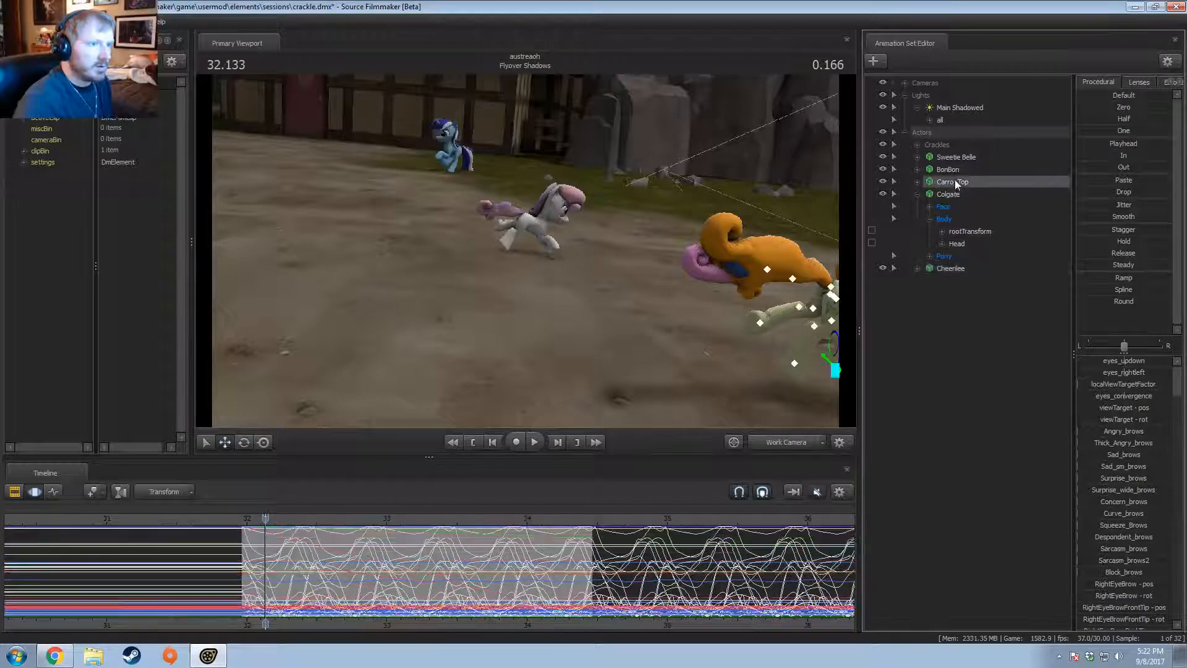
scroll(474, 567, "down", 3)
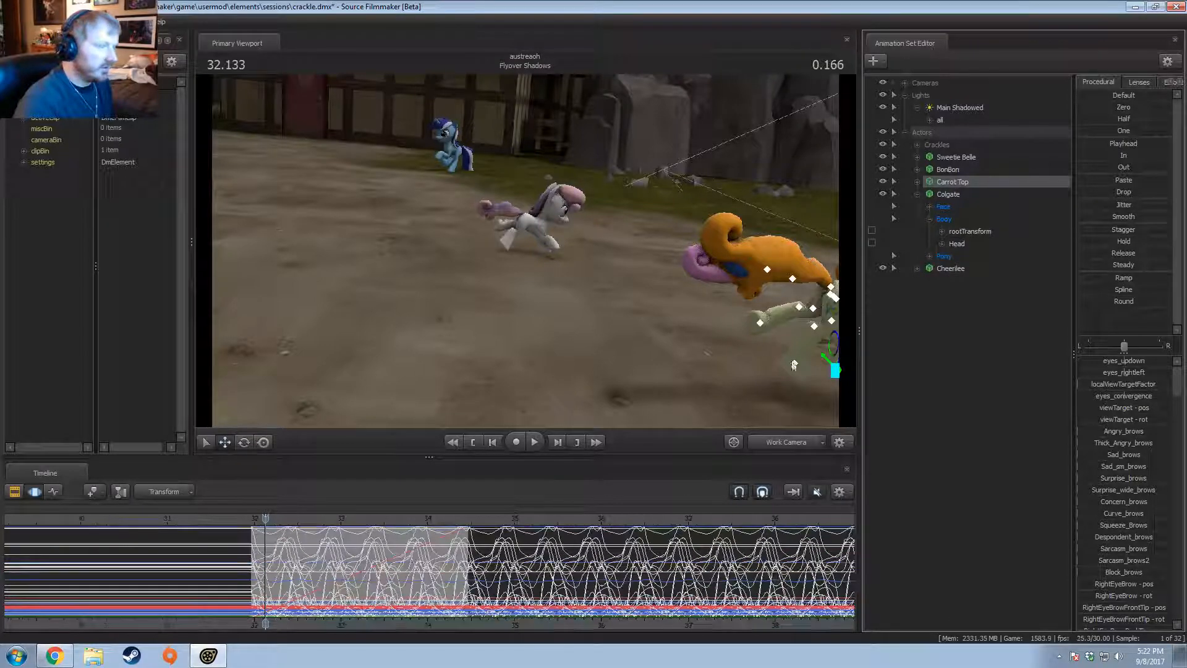
left_click(956, 158)
scroll(248, 565, "up", 3)
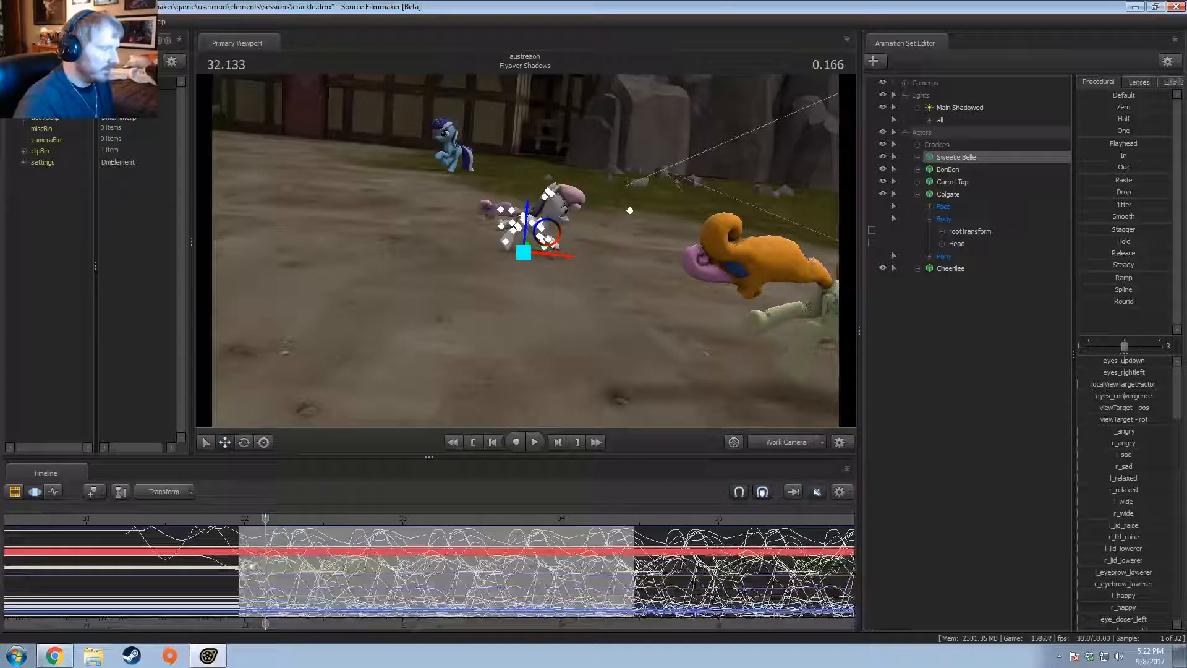
key("space")
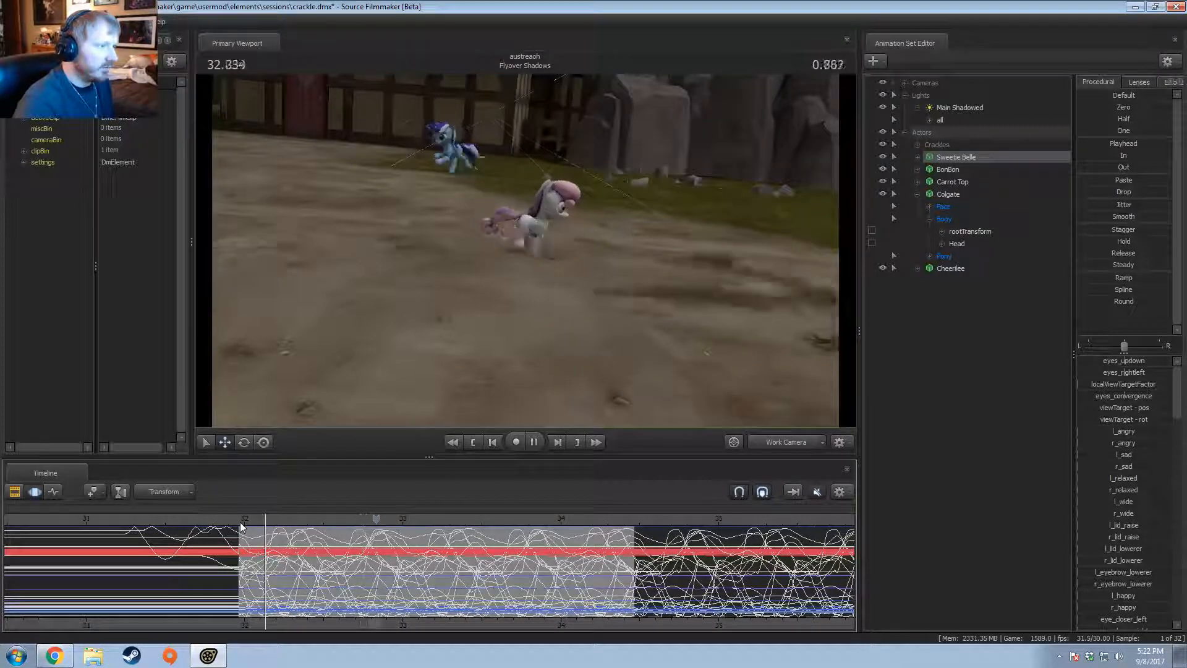
key("space")
Step: Select Sweetie Belle's animation from 36.1 seconds onward and flatten it with the In preset
left_click_drag(245, 565, 833, 560, "shift")
scroll(742, 560, "down", 5)
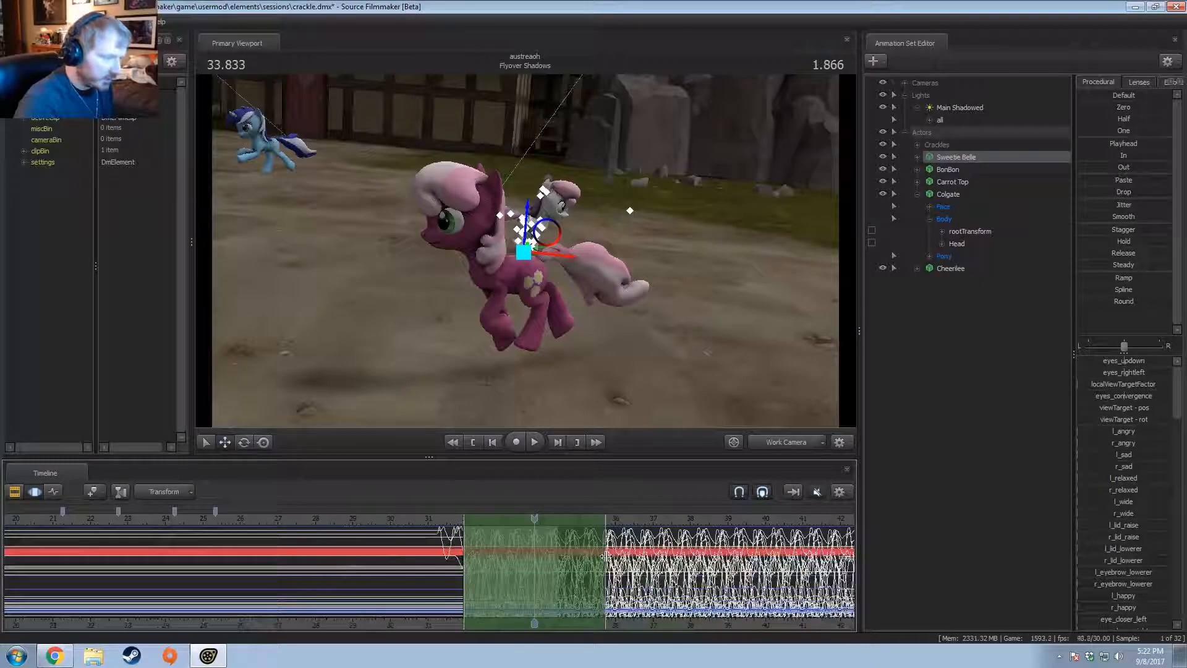
scroll(604, 556, "down", 4)
left_click_drag(648, 568, 753, 582, "shift")
scroll(567, 571, "up", 3)
scroll(566, 570, "up", 2)
left_click_drag(630, 570, 1059, 526, "shift")
double_click(1100, 157)
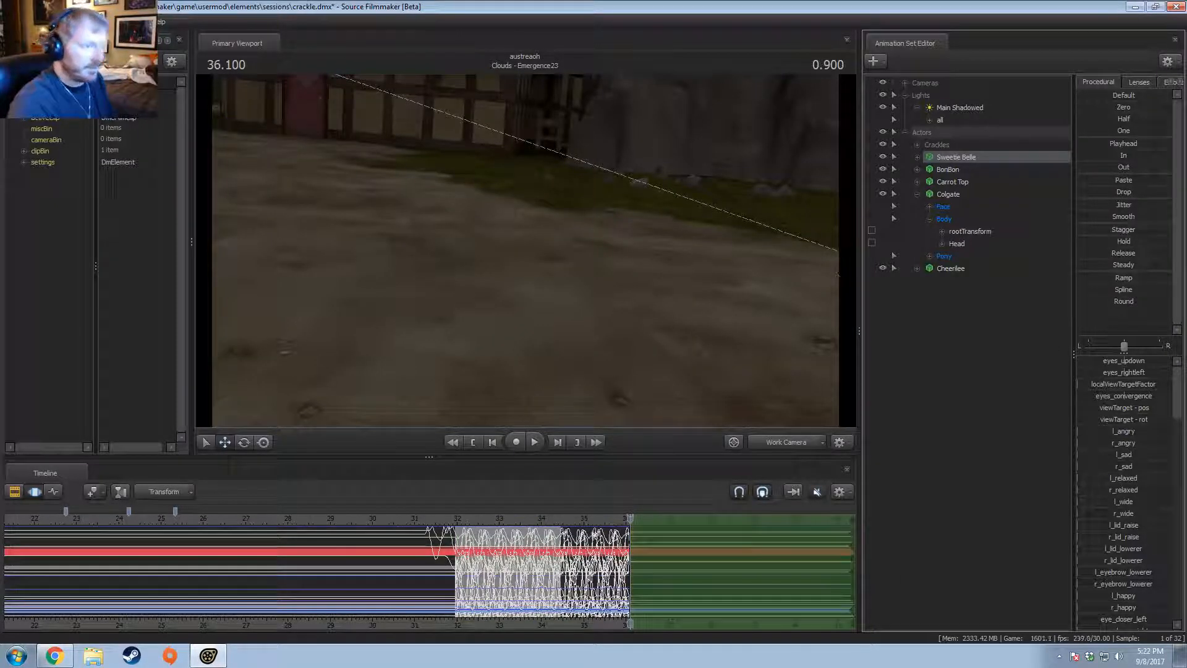
Step: Try to move Sweetie Belle forward with a ramp from the shot's start to 2.466 seconds, and play the motion
scroll(427, 557, "up", 4)
left_click(229, 558)
left_click_drag(227, 558, 468, 549)
left_click_drag(630, 551, 214, 588)
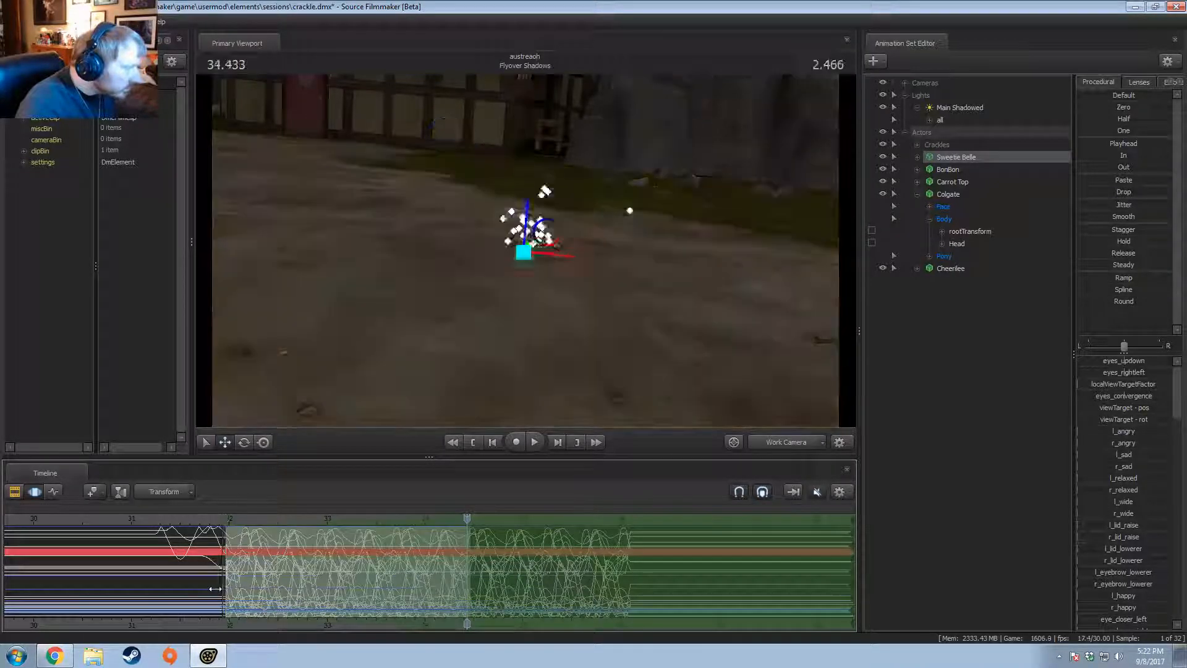
left_click_drag(565, 258, 521, 254)
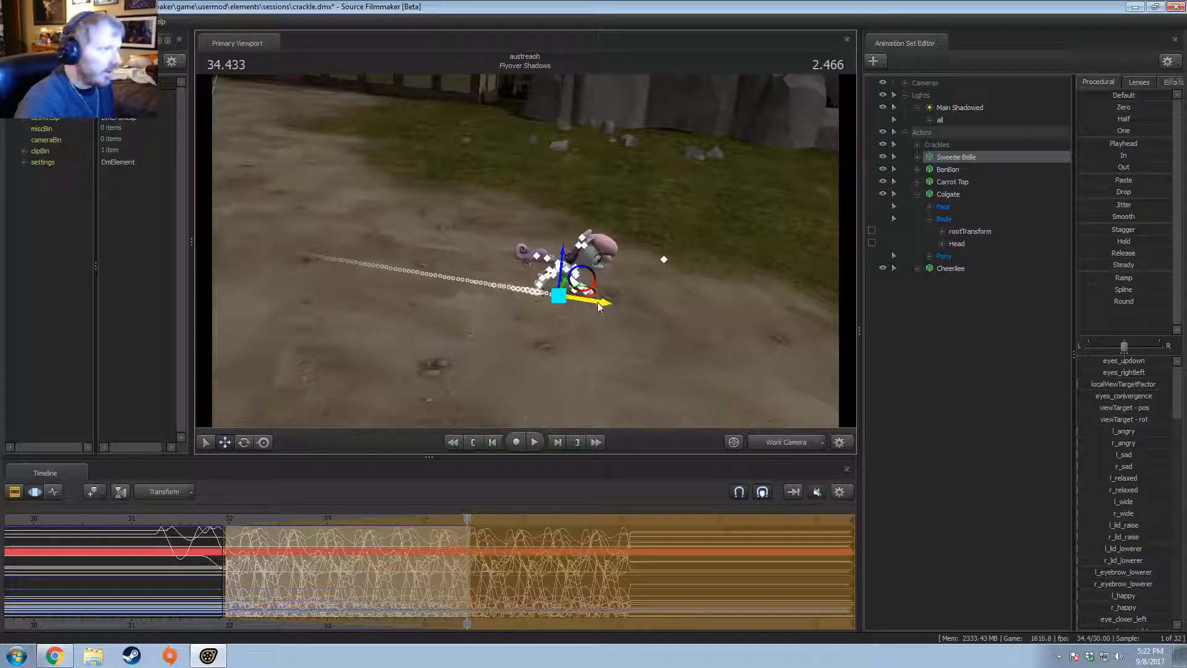
left_click_drag(597, 303, 683, 316)
left_click_drag(216, 518, 321, 517)
key("space")
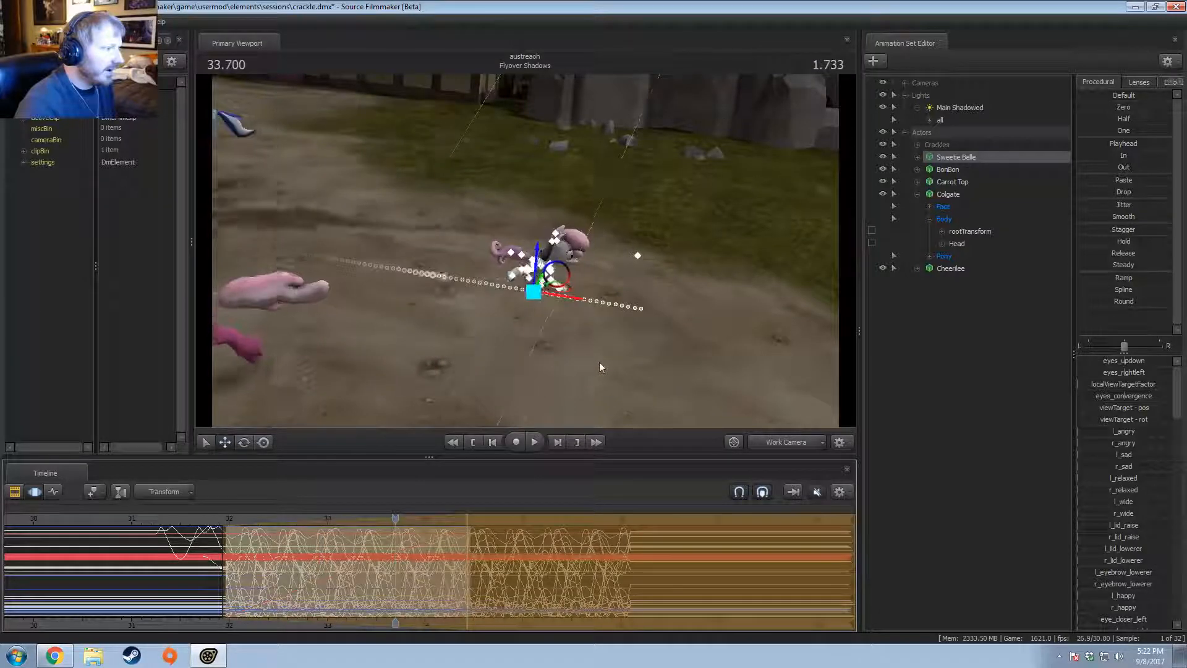
key("space")
left_click_drag(592, 288, 621, 309, "alt")
key("ctrl+z")
Step: Zero the rotation of Sweetie Belle's rootTransform over the whole time range
key("ctrl+a")
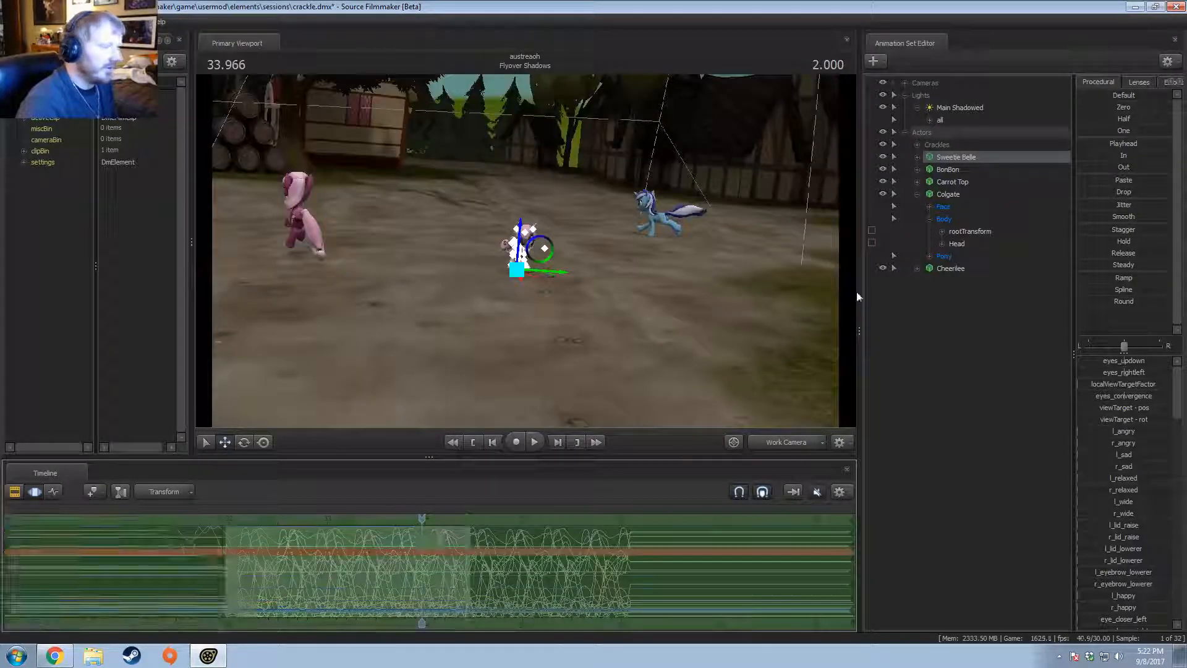
left_click(917, 156)
left_click(958, 195)
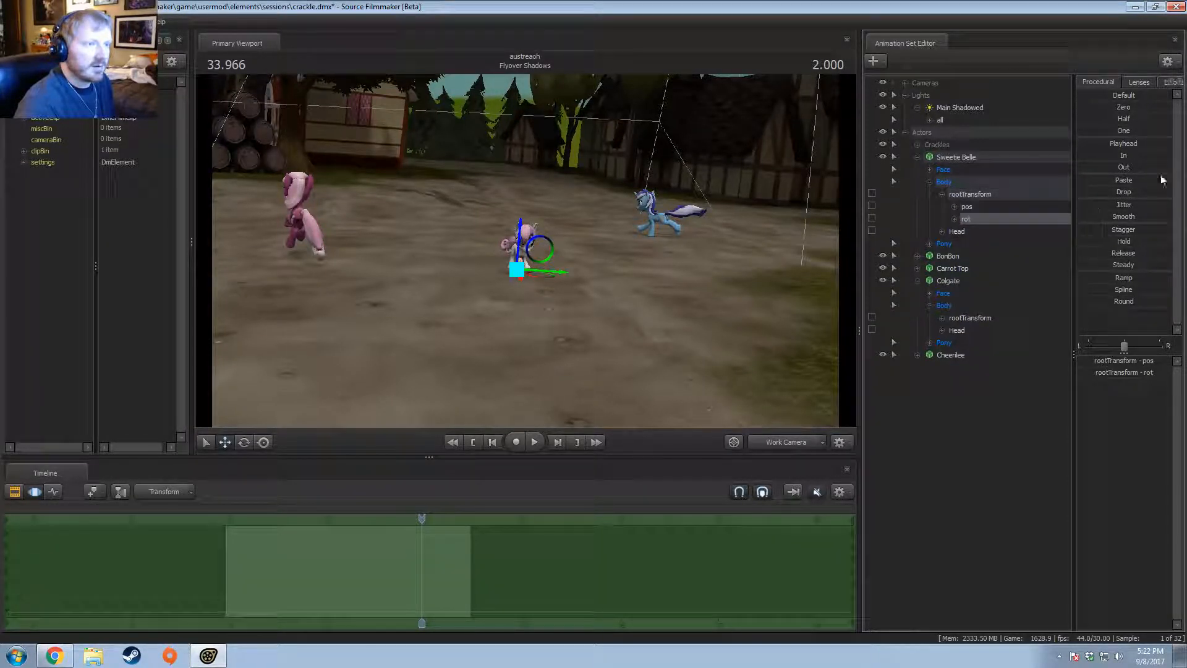
left_click(1123, 107)
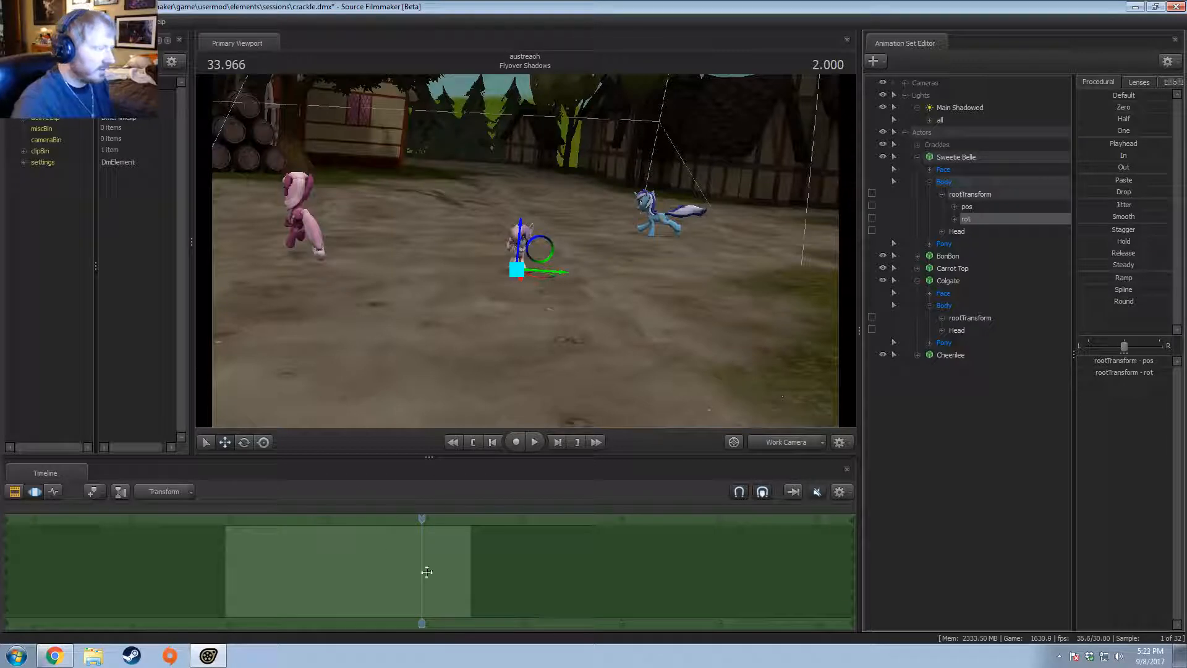
Step: Move Sweetie Belle's rootTransform forward with a ramp from the shot's start to 2.466 seconds, and play the run
left_click_drag(423, 572, 219, 549)
left_click_drag(545, 396, 526, 257, "alt")
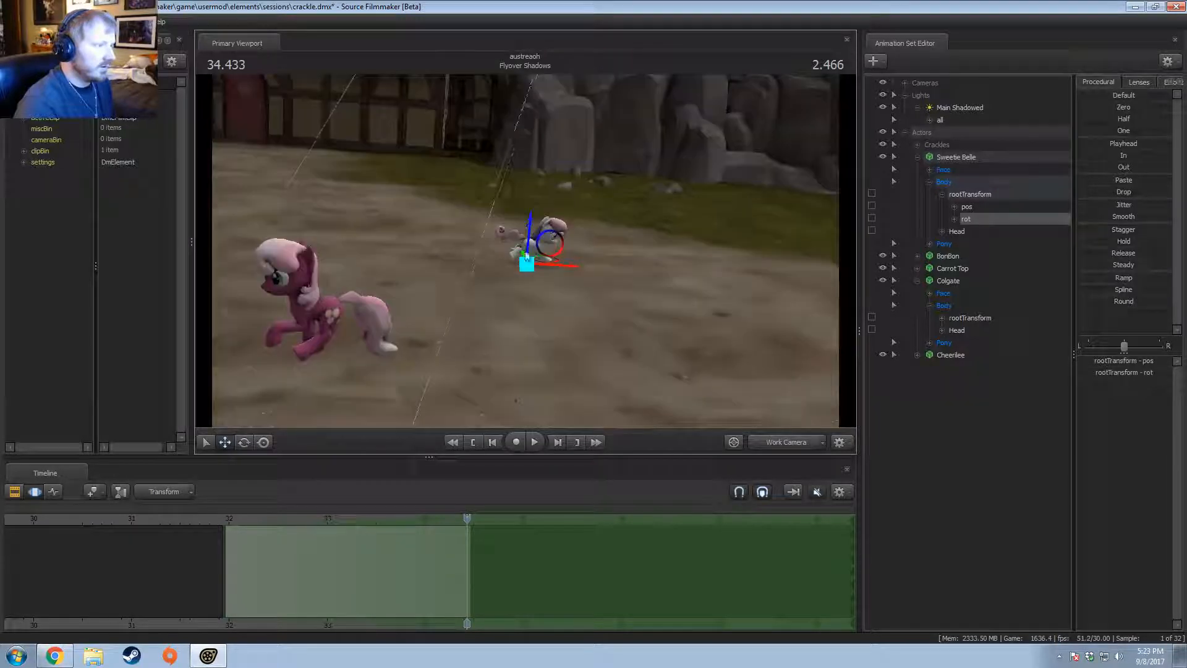
left_click(564, 268)
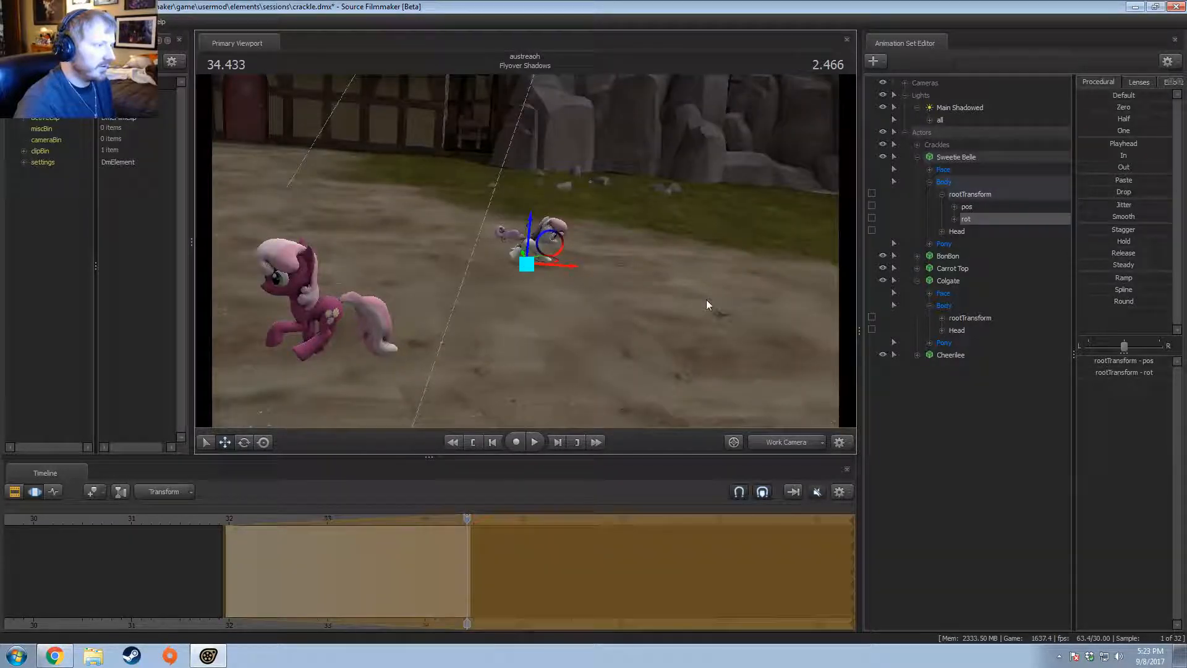
left_click(970, 194)
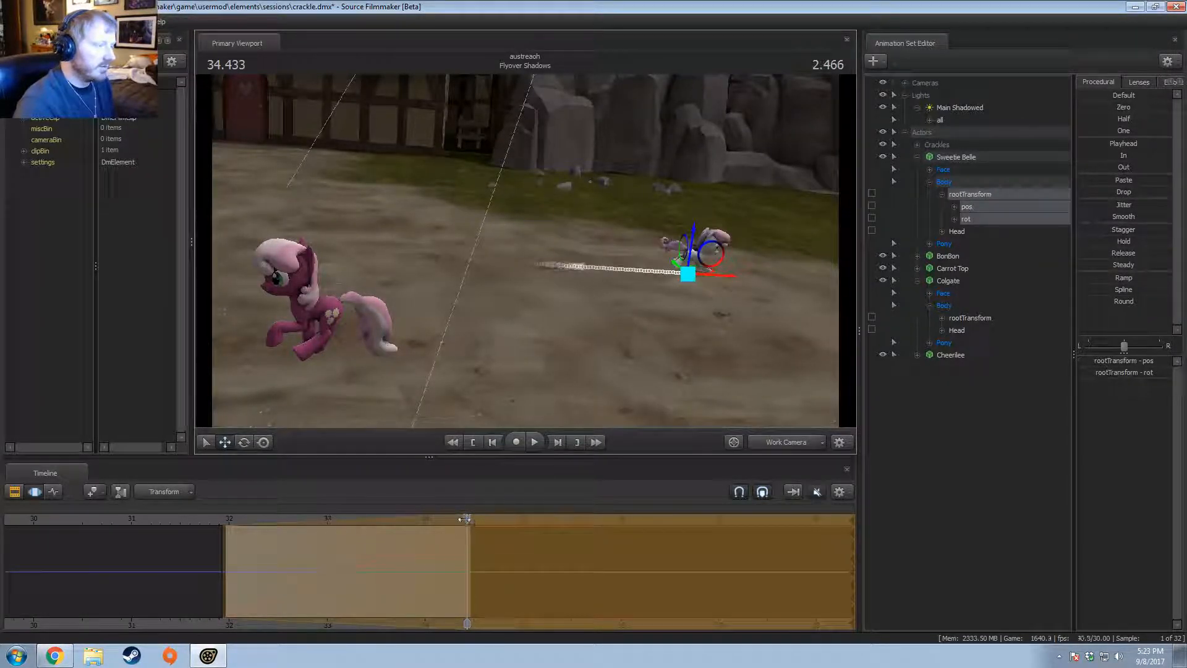
left_click_drag(463, 519, 229, 554)
key("space")
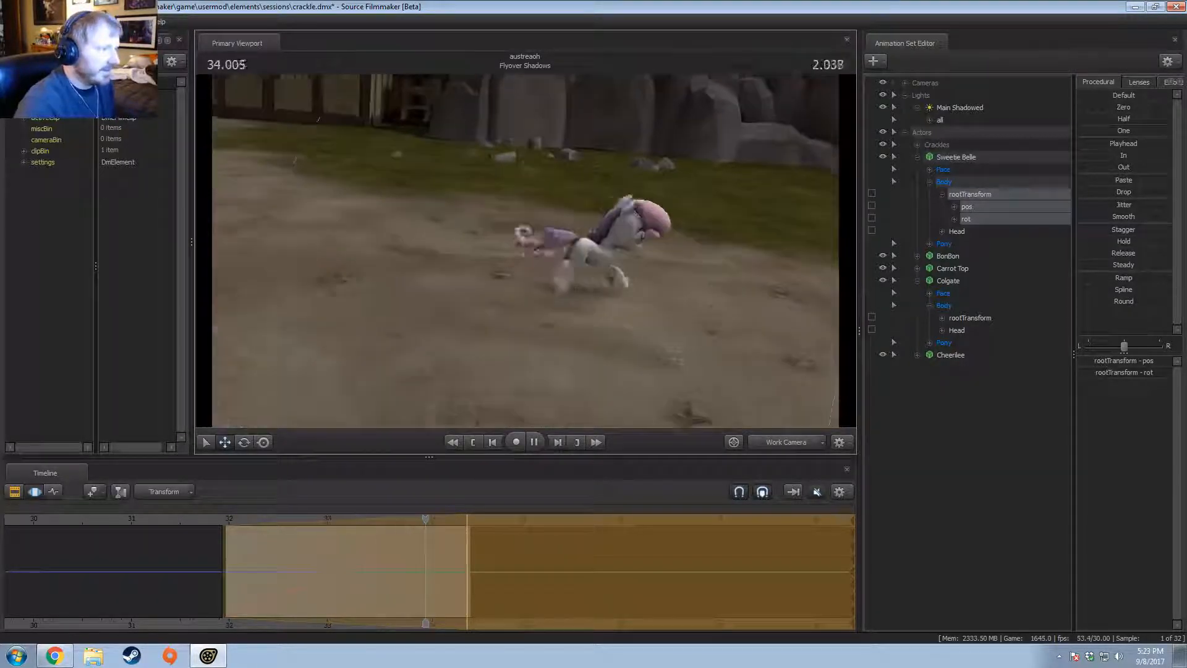
key("space")
Step: Move Sweetie Belle's rootTransform farther forward at 2.466 seconds to lengthen her run, and replay it from the shot's start
left_click_drag(509, 530, 467, 533)
left_click_drag(473, 347, 464, 337)
key("s")
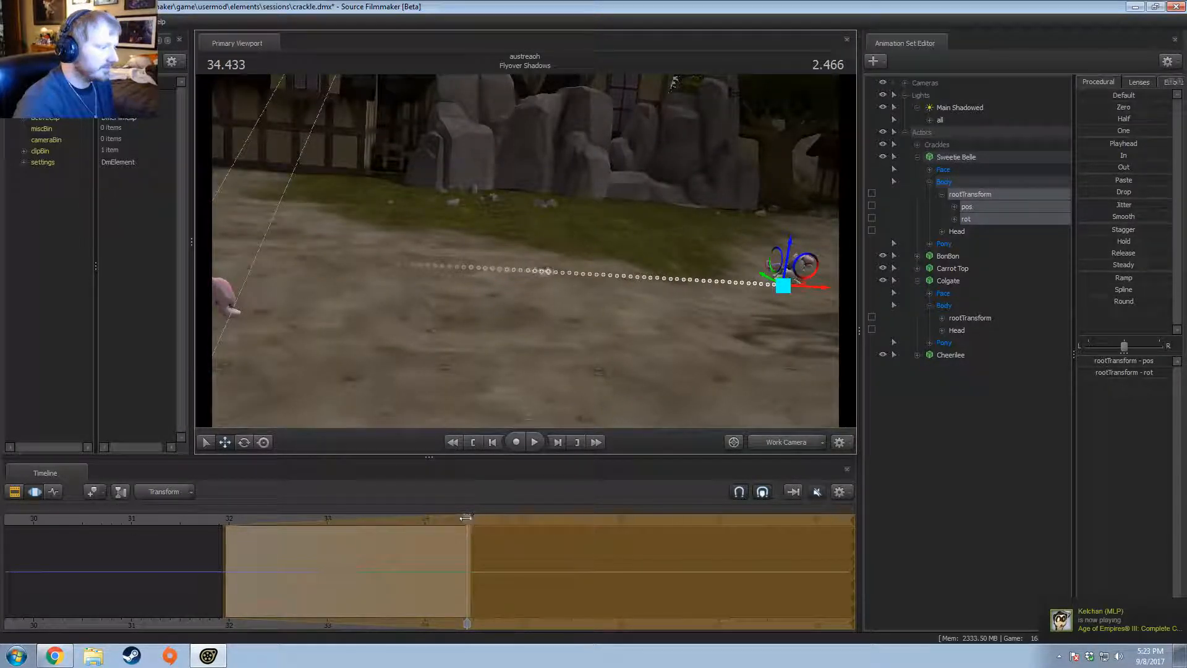
left_click_drag(465, 518, 227, 548)
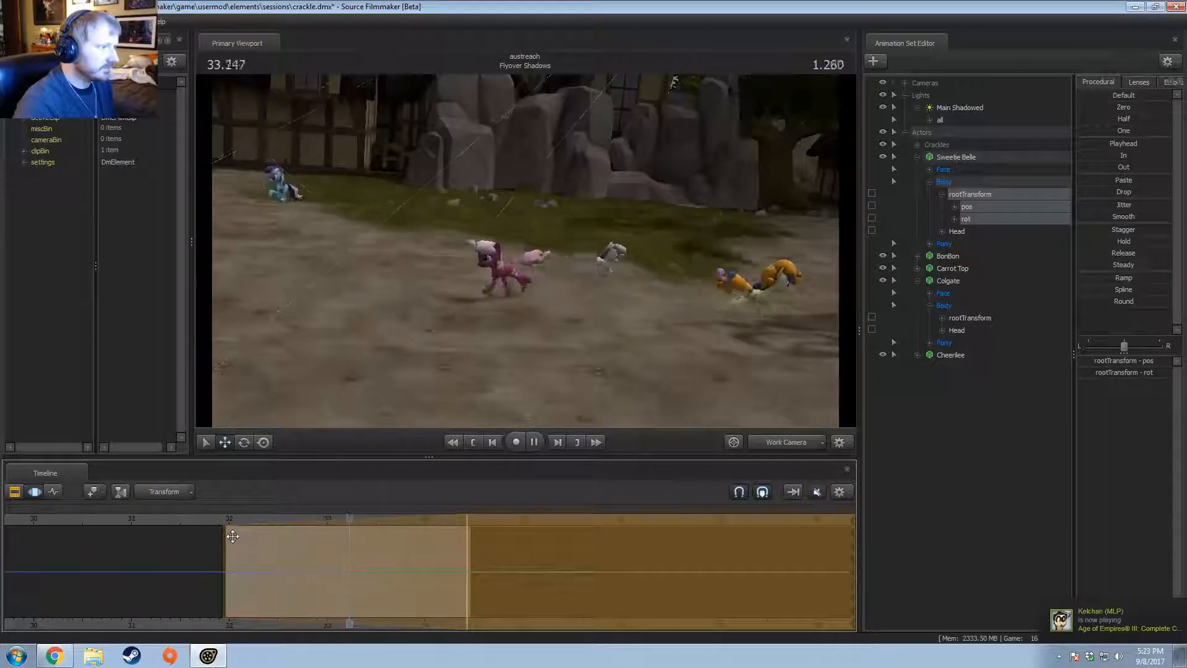
Step: Examine Sweetie Belle's foot contact with the ground up close at 1.233 seconds into the shot
key("space")
left_click_drag(449, 513, 347, 537)
key("space")
key("space")
left_click_drag(522, 346, 515, 291)
key("w")
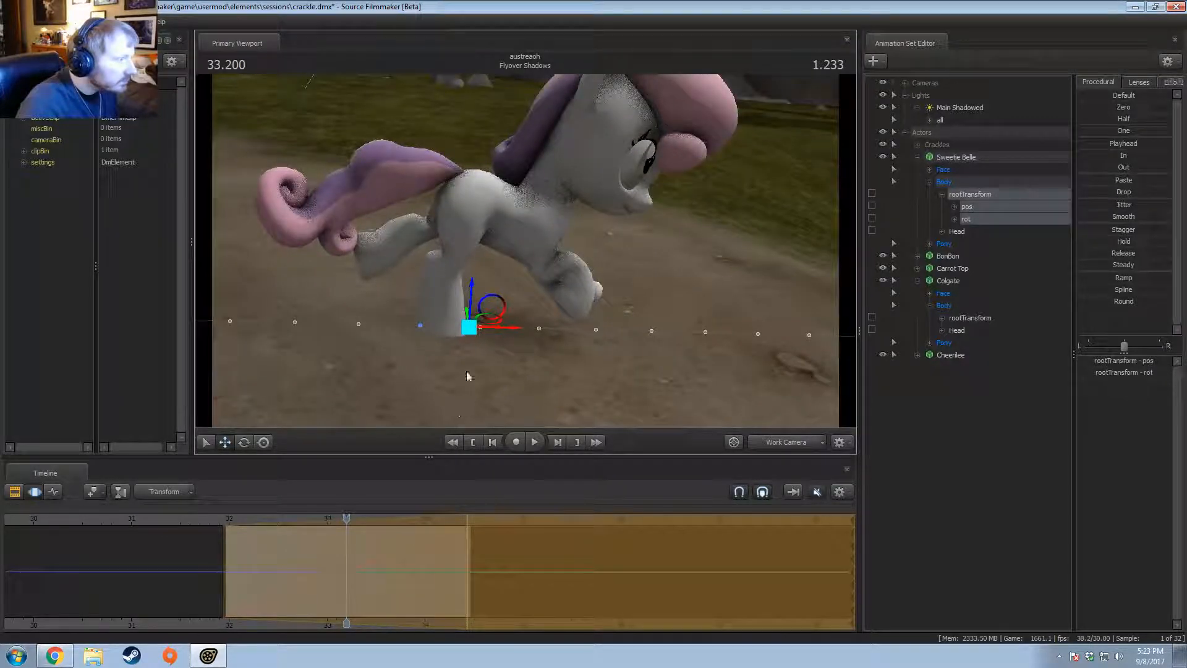
mouse_move(347, 590)
left_mouse_down()
mouse_move(334, 588)
mouse_move(344, 600)
mouse_move(454, 601)
mouse_move(475, 566)
mouse_move(331, 573)
mouse_move(371, 578)
mouse_move(346, 578)
left_mouse_up()
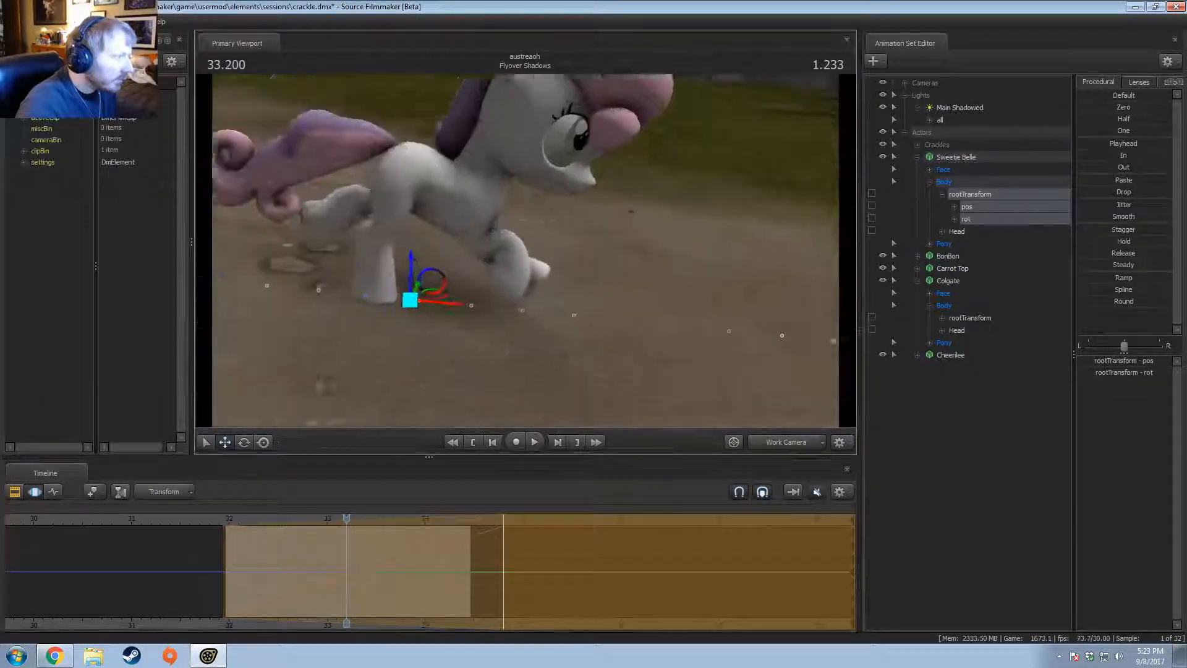
left_click_drag(475, 347, 371, 346)
Step: Examine Sweetie Belle's stride against her motion path up close around 0.166 seconds into the shot
left_click_drag(475, 553, 241, 532)
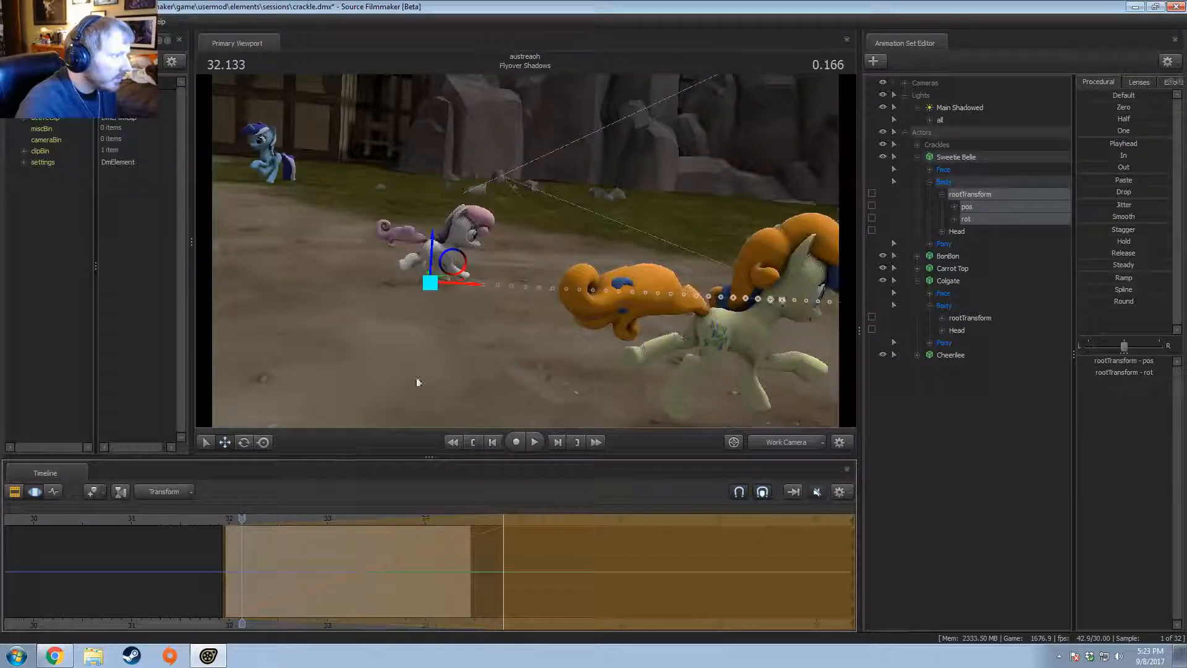
key("w")
left_click_drag(508, 313, 509, 312)
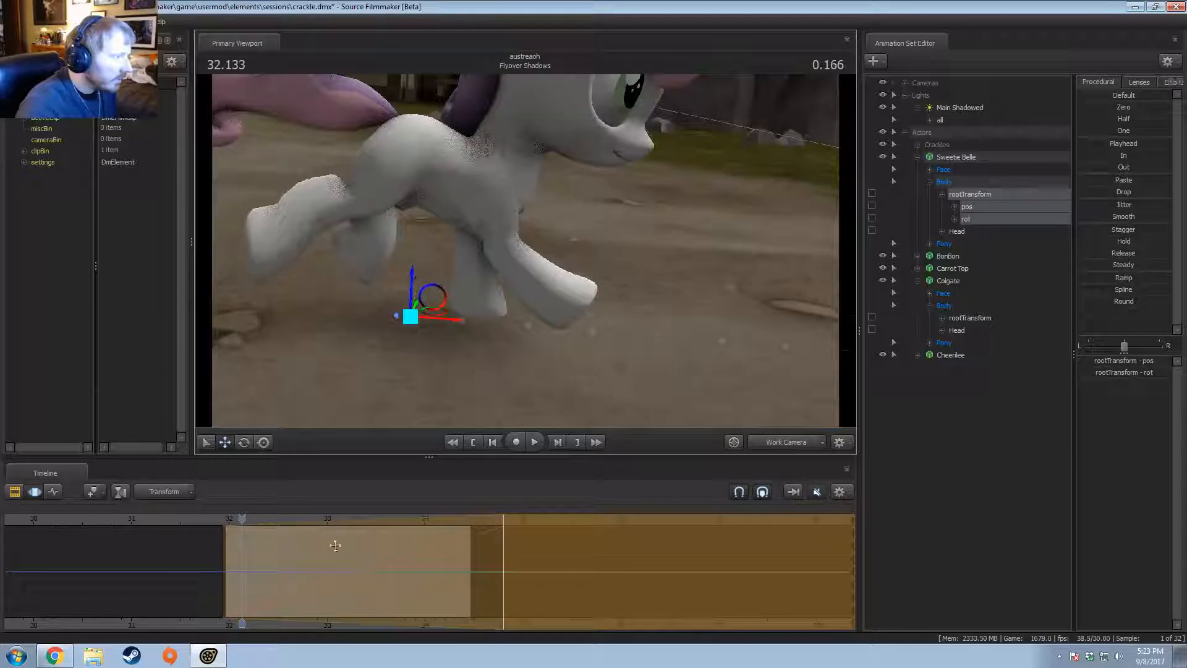
mouse_move(242, 554)
left_mouse_down()
mouse_move(257, 557)
mouse_move(243, 550)
left_mouse_up()
left_click_drag(511, 271, 510, 272, "alt")
left_click_drag(319, 597, 251, 567)
mouse_move(256, 569)
left_mouse_down()
mouse_move(281, 575)
mouse_move(242, 566)
left_mouse_up()
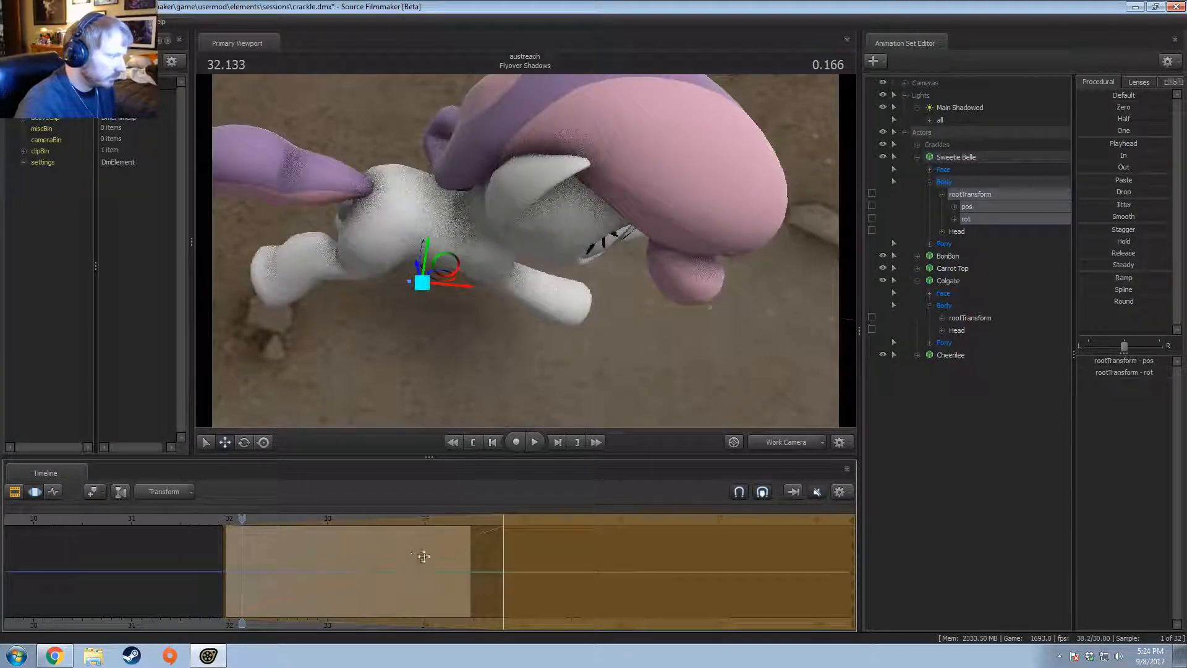
Step: Lengthen the falloff at the end of the time selection, and switch the viewport from the work camera to the shot camera
left_click_drag(507, 552, 538, 557)
left_click(772, 438)
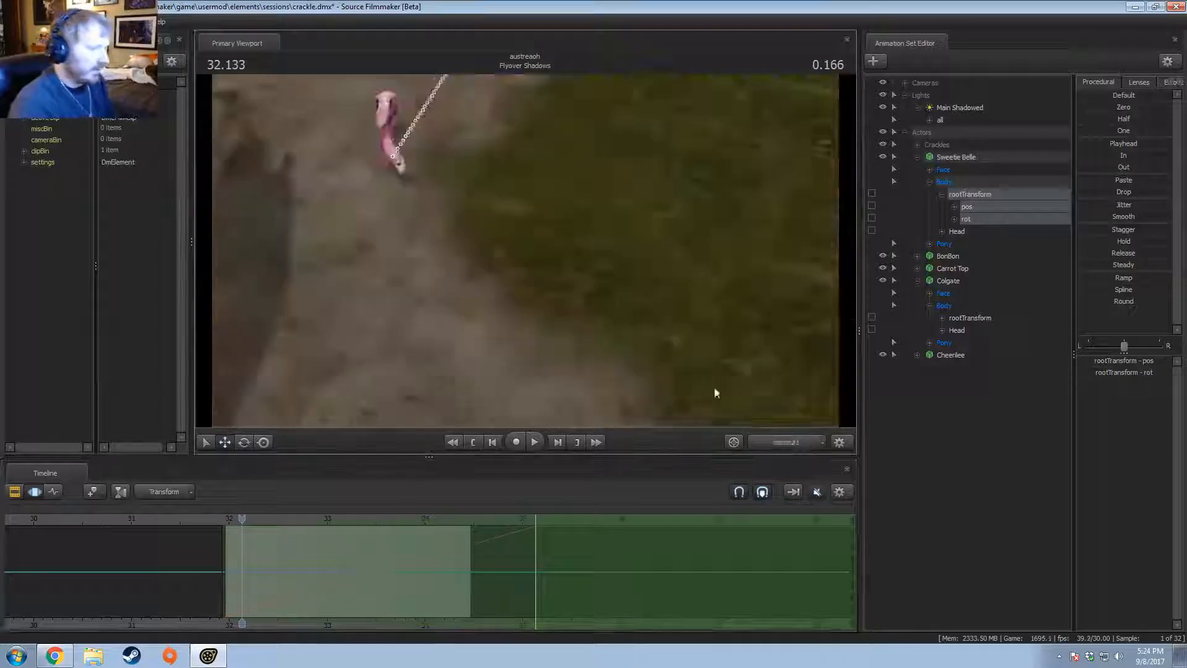
Step: Play back part of the Flyover Shadows shot through the work camera
left_click(782, 442)
left_click_drag(650, 395, 525, 250)
key("space")
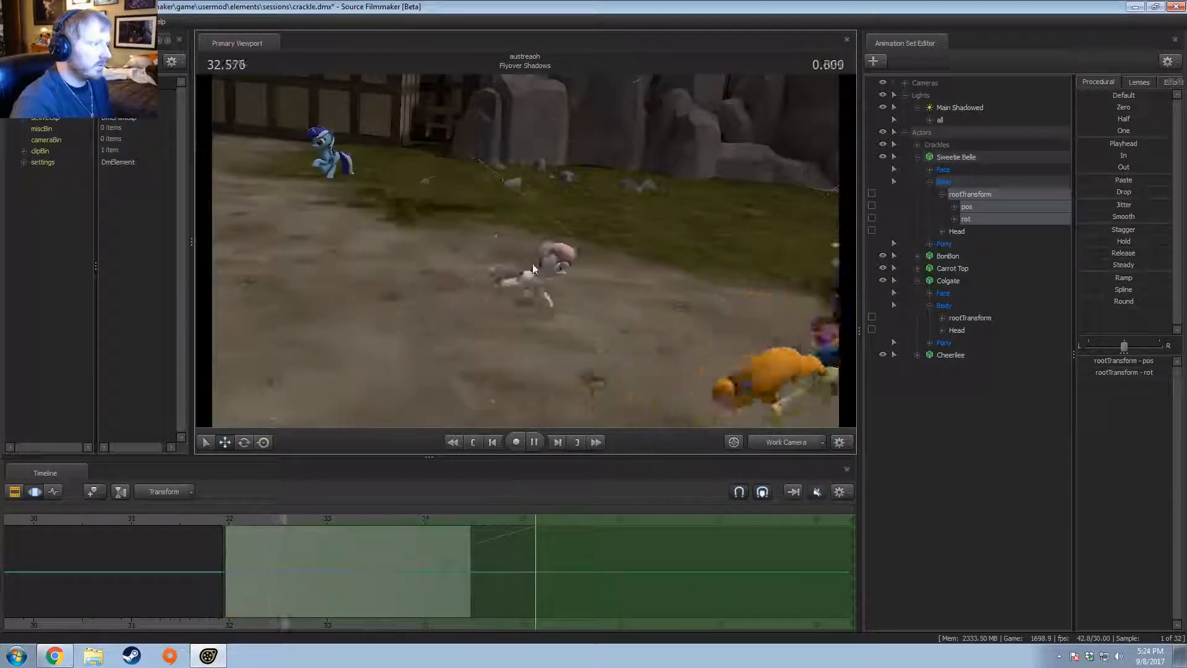
key("space")
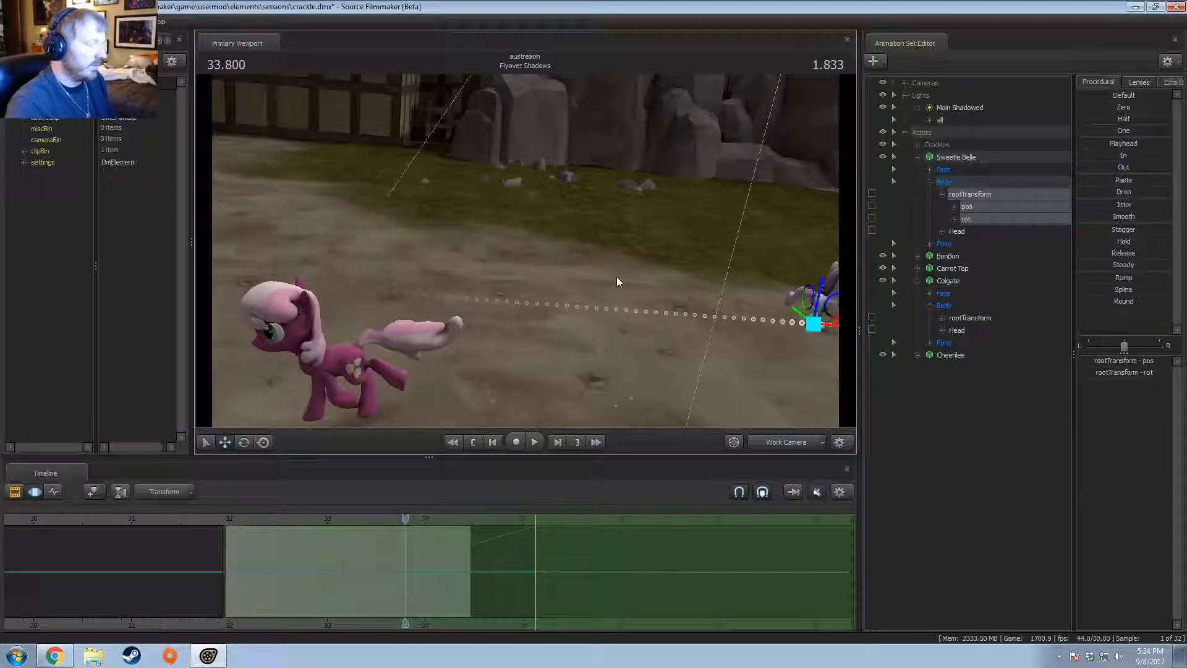
Step: Rotate Sweetie Belle's entire run path horizontally, with the whole timeline and her full animation set selected
key("ctrl+a")
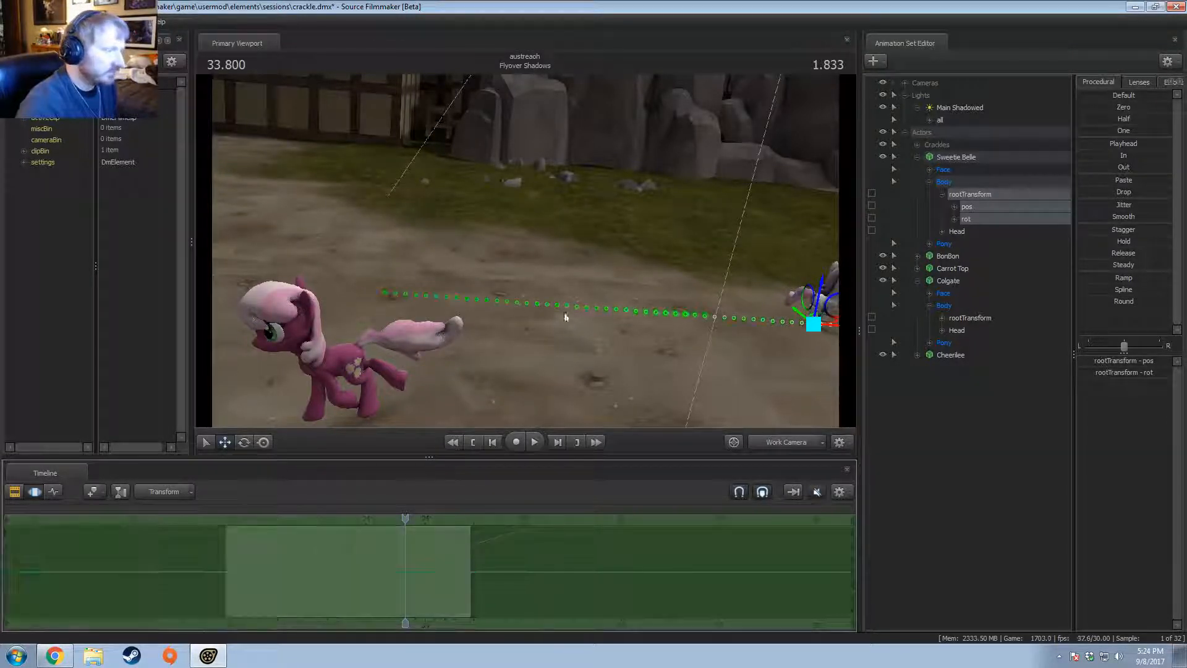
mouse_move(565, 318)
left_mouse_down()
mouse_move(625, 365)
mouse_move(570, 317)
left_mouse_up()
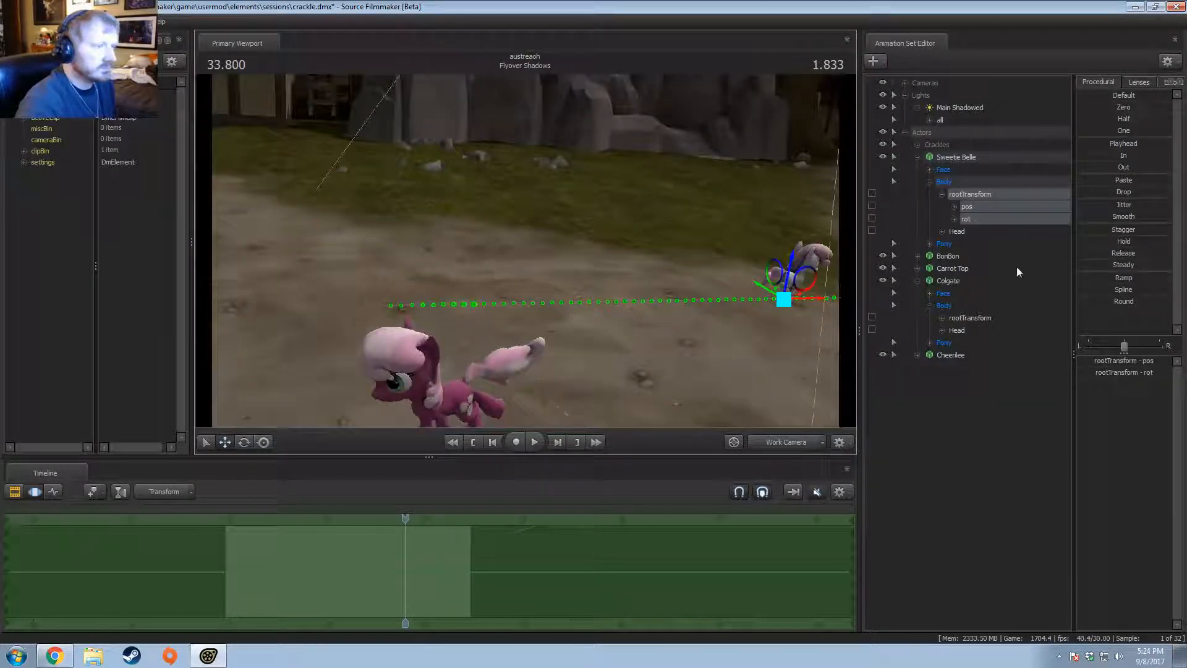
left_click(962, 159)
key("f")
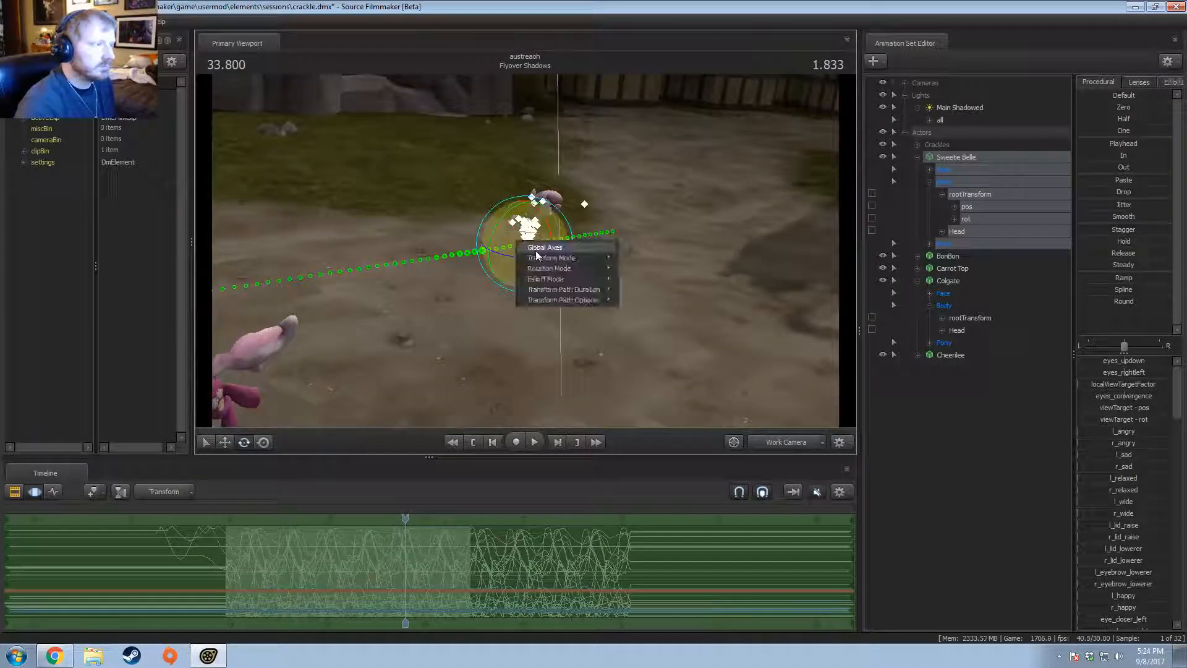
left_click_drag(532, 259, 567, 282)
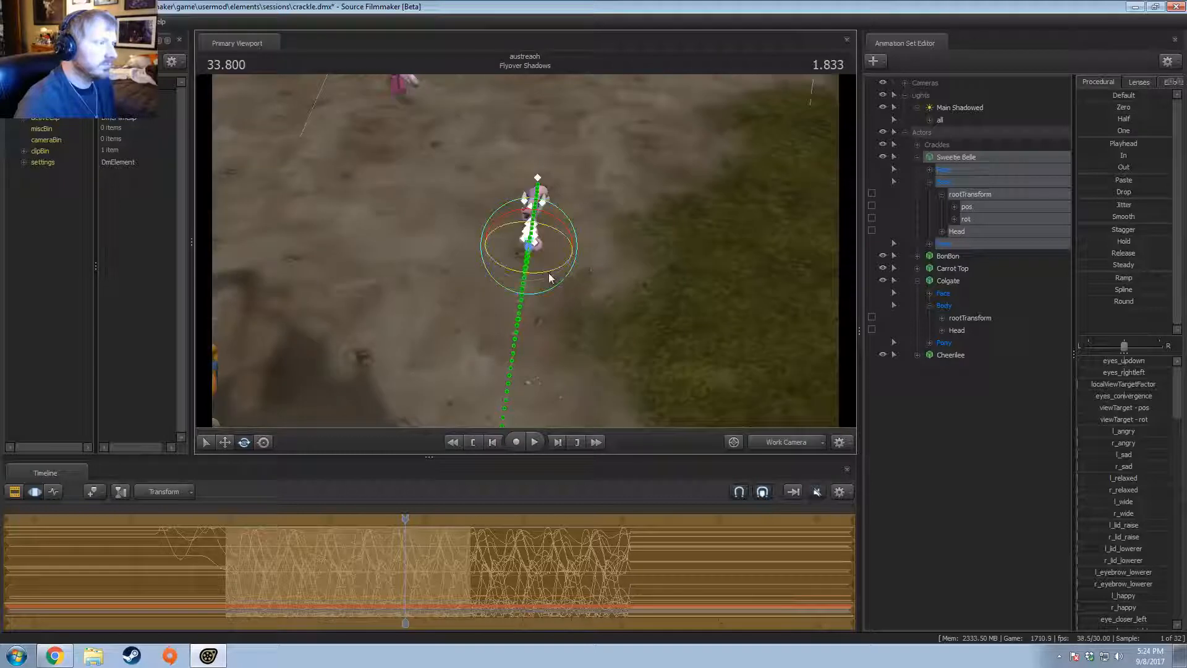
Step: Viewing through camera1 at 32.033, rotate Sweetie Belle's run path, move it toward the grass edge, and preview the motion
left_click(788, 443)
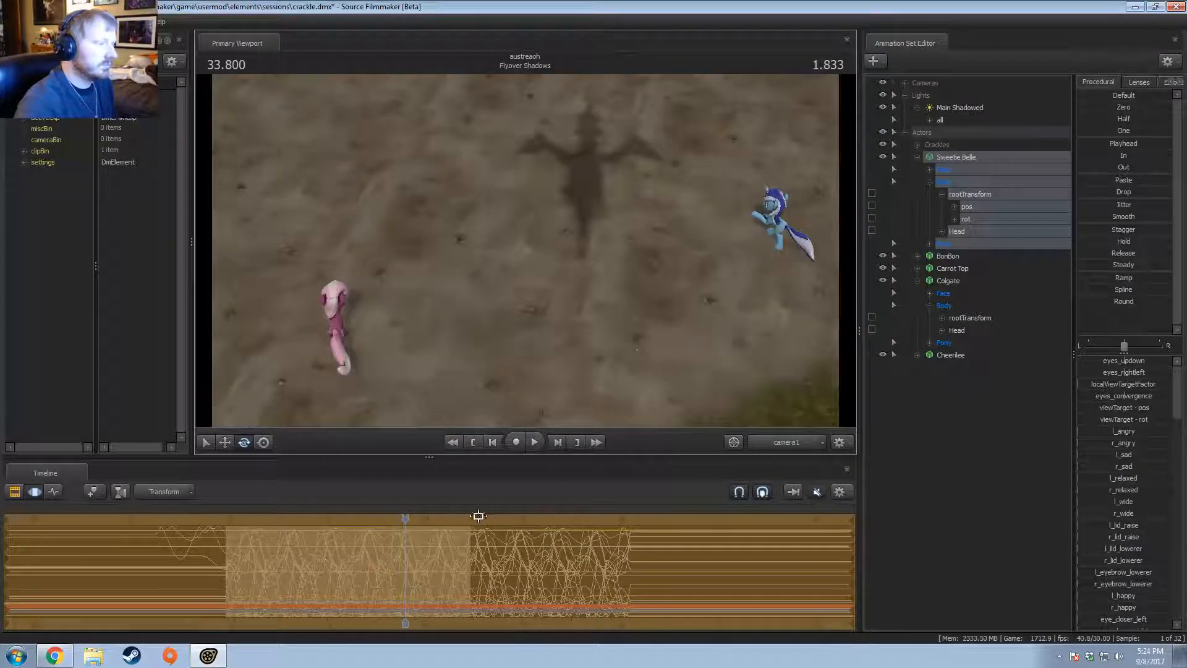
left_click_drag(406, 552, 233, 556)
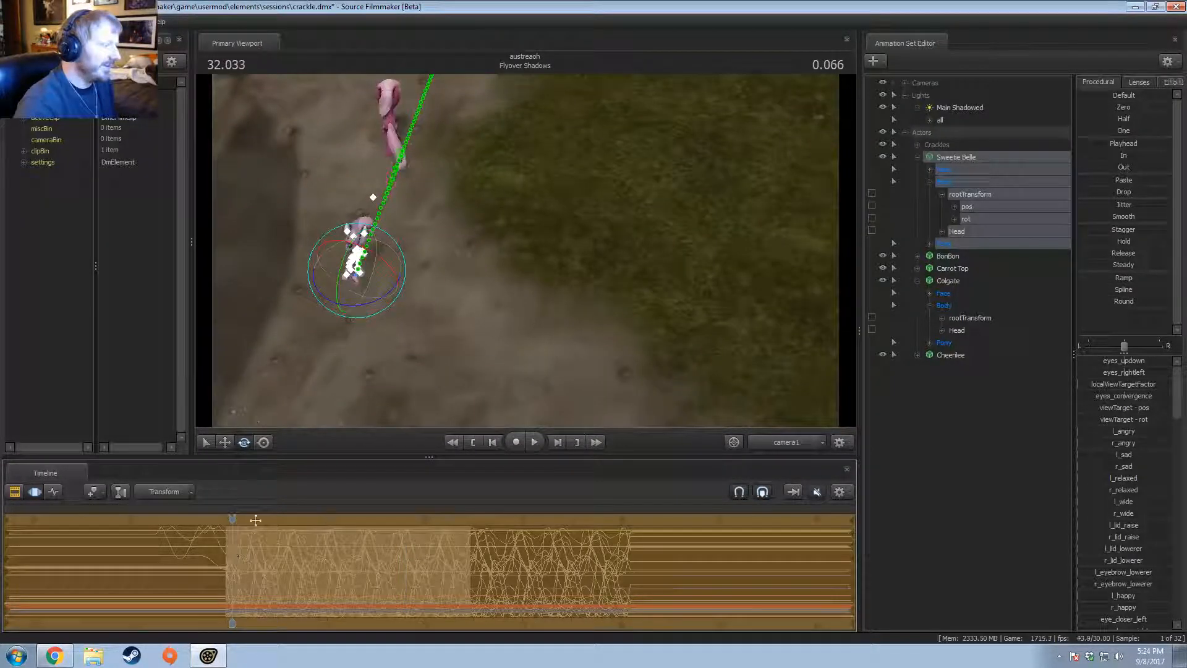
right_click(365, 294)
left_click(373, 307)
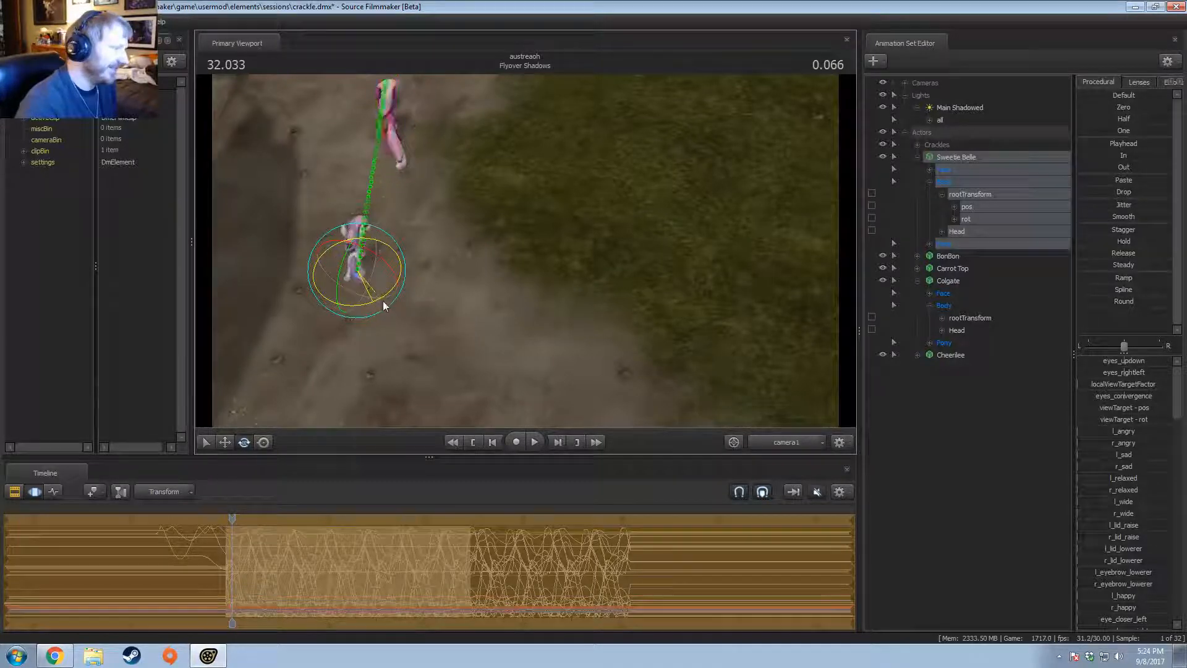
left_click_drag(365, 298, 492, 363)
key("space")
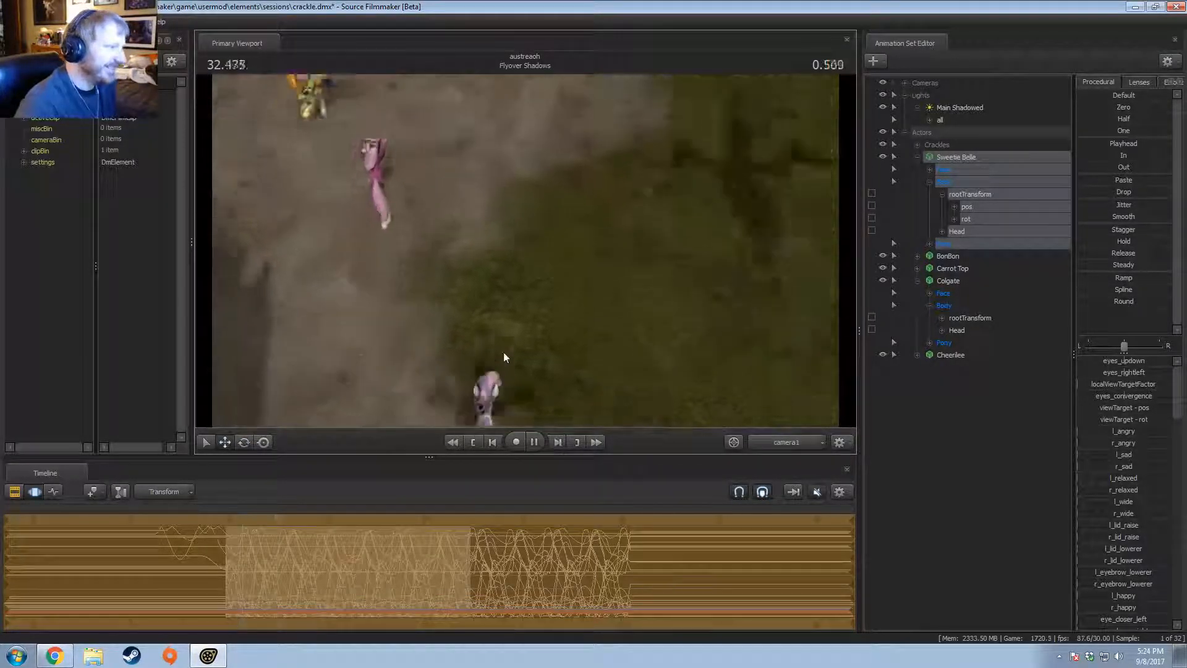
Step: At the shot's first frame, shift Sweetie Belle's run path farther onto the grass, adjust its rotation, and preview the motion
left_click_drag(298, 530, 225, 538)
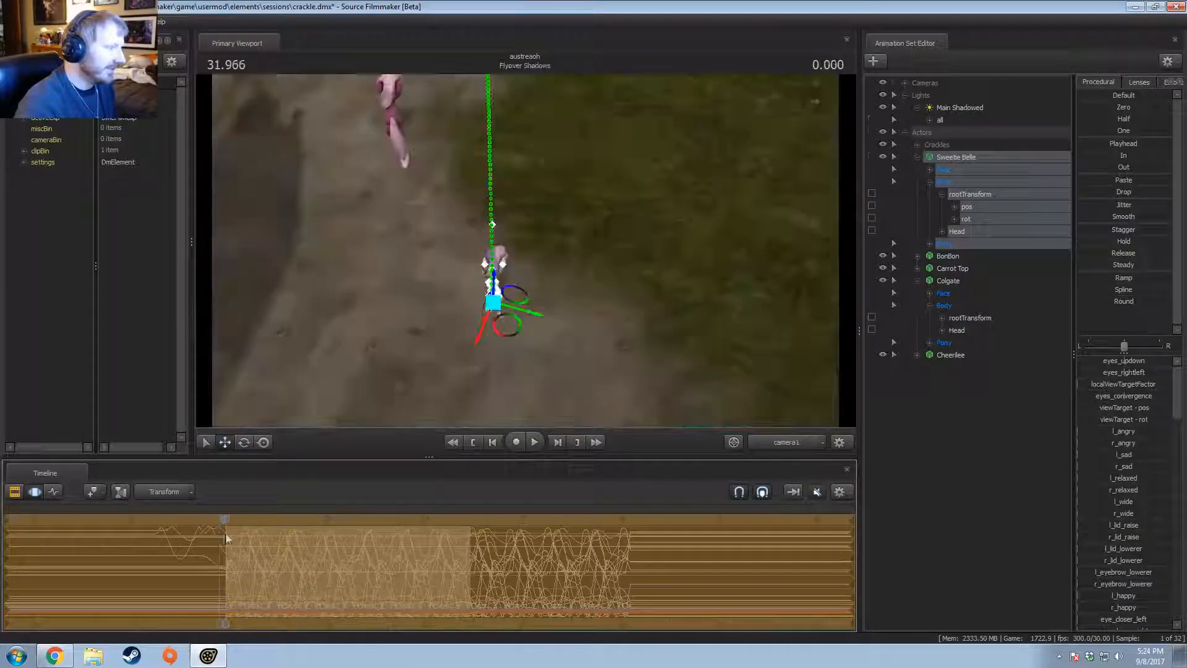
left_click_drag(495, 345, 570, 292)
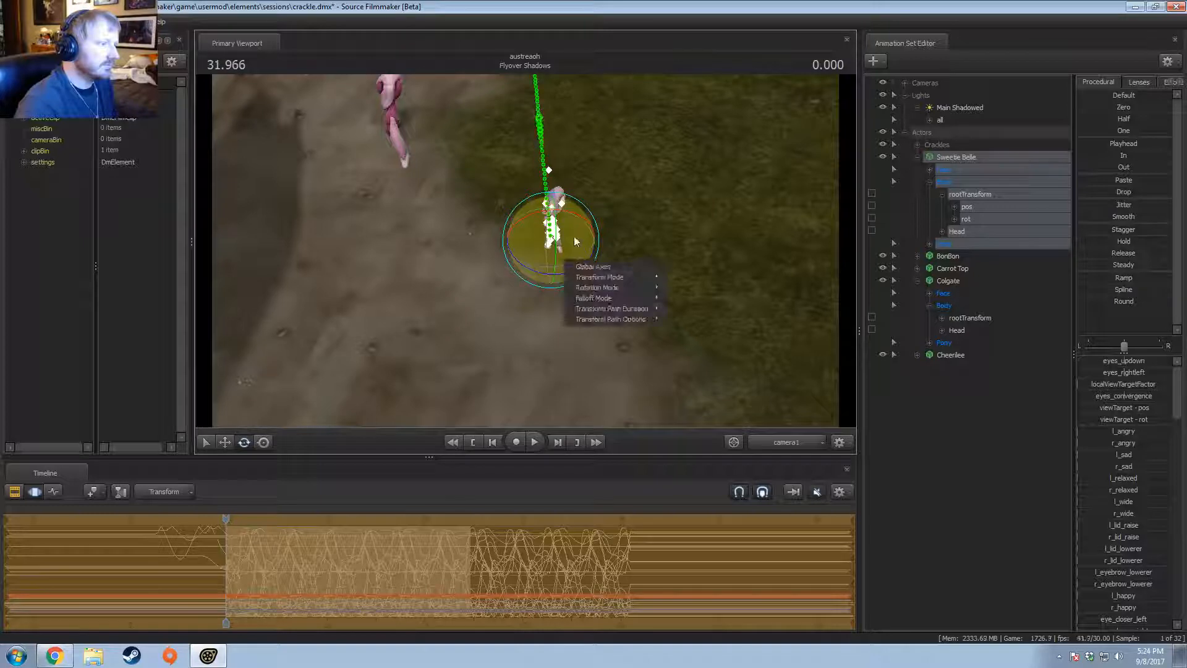
key("space")
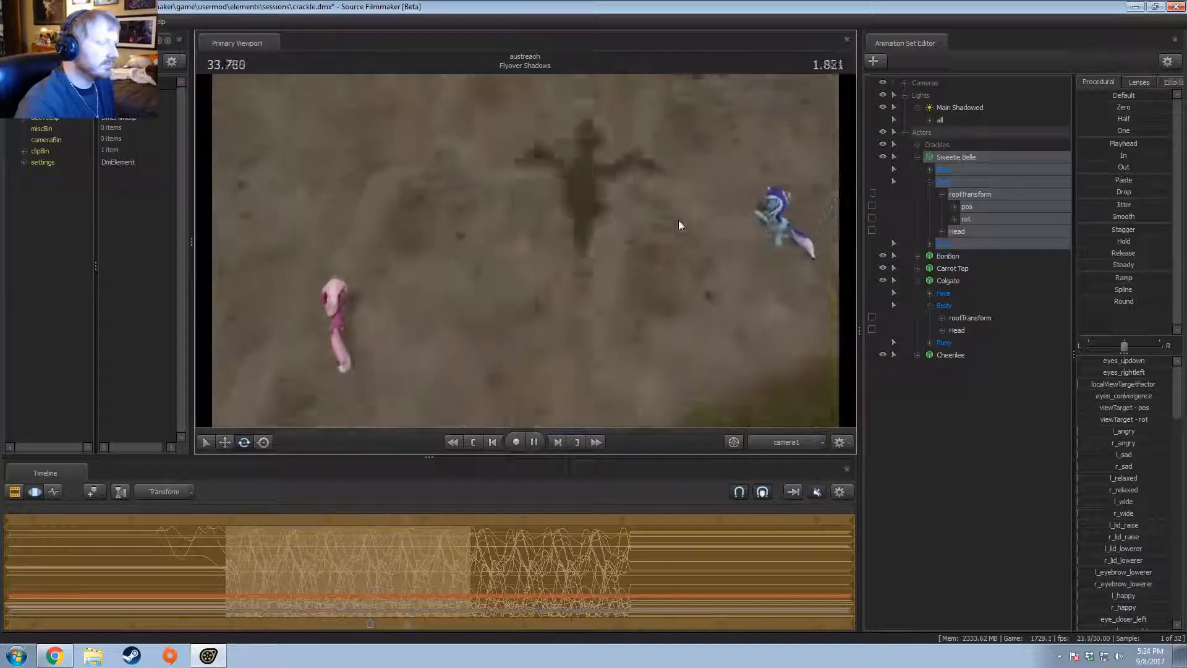
key("space")
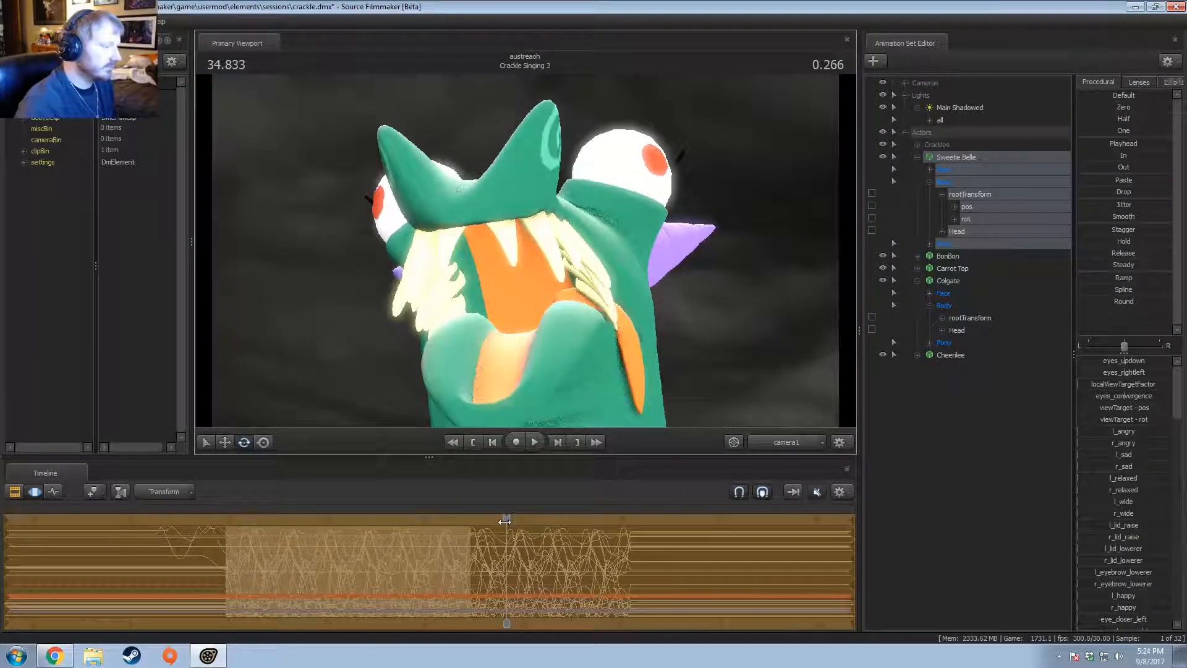
Step: Replay the Flyover Shadows shot, and play the surrounding shots from about 30.9 with the audio on
left_click_drag(506, 522, 294, 549)
key("space")
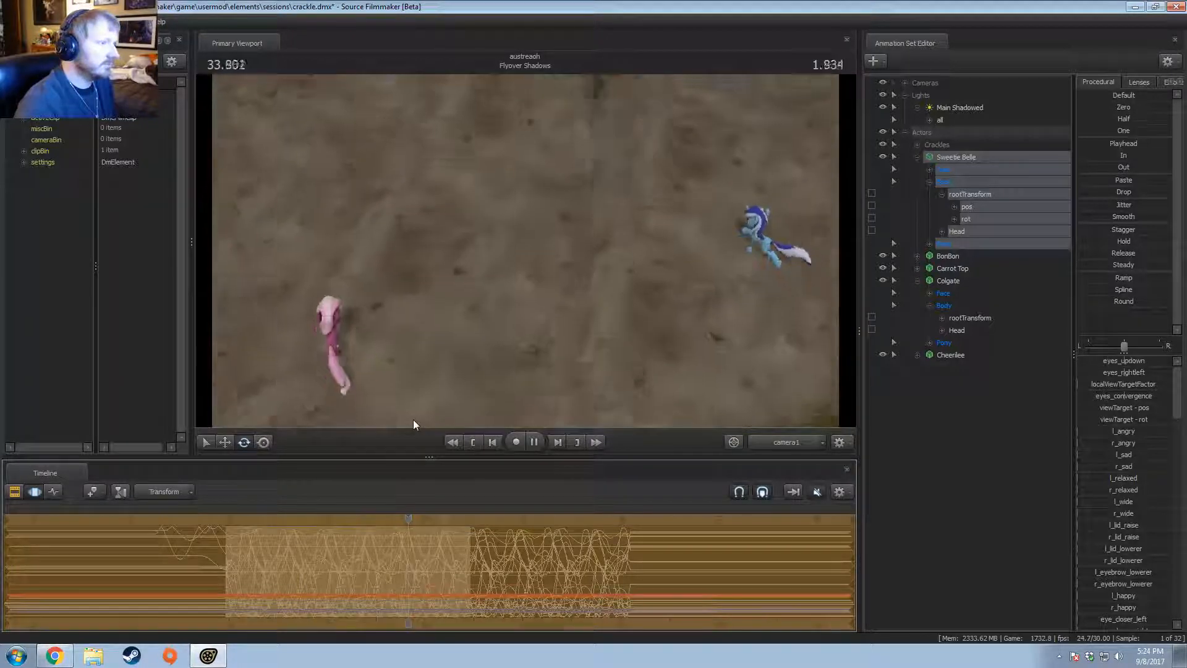
left_click(239, 533)
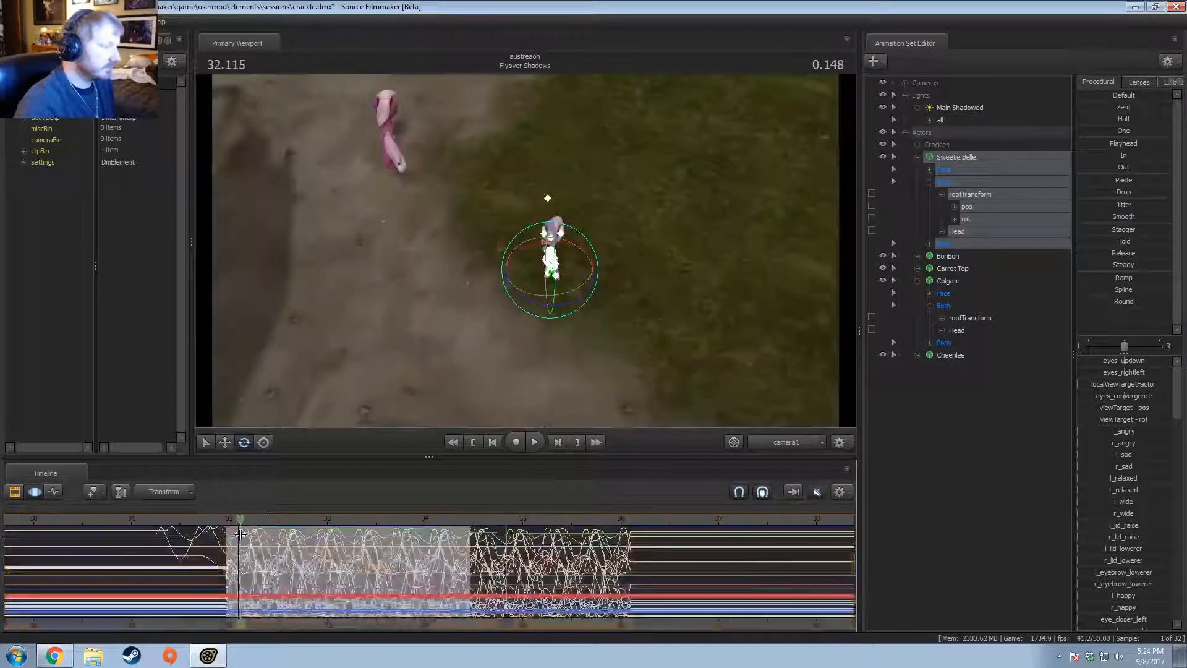
scroll(217, 533, "down", 3)
left_click(177, 522)
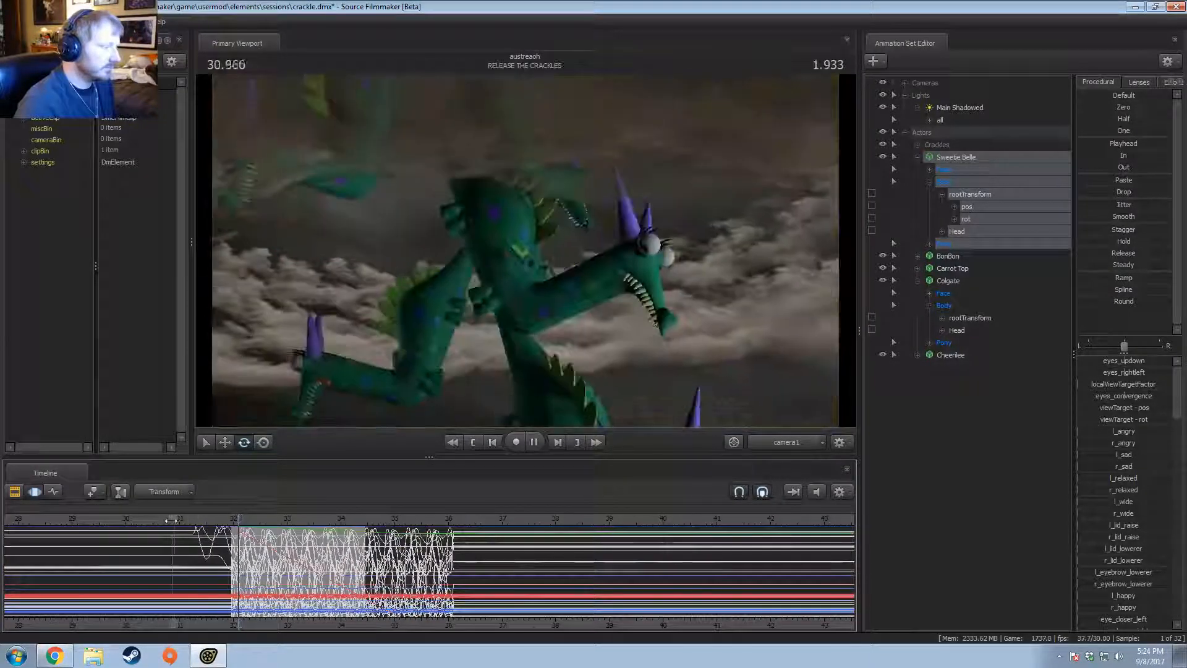
key("space")
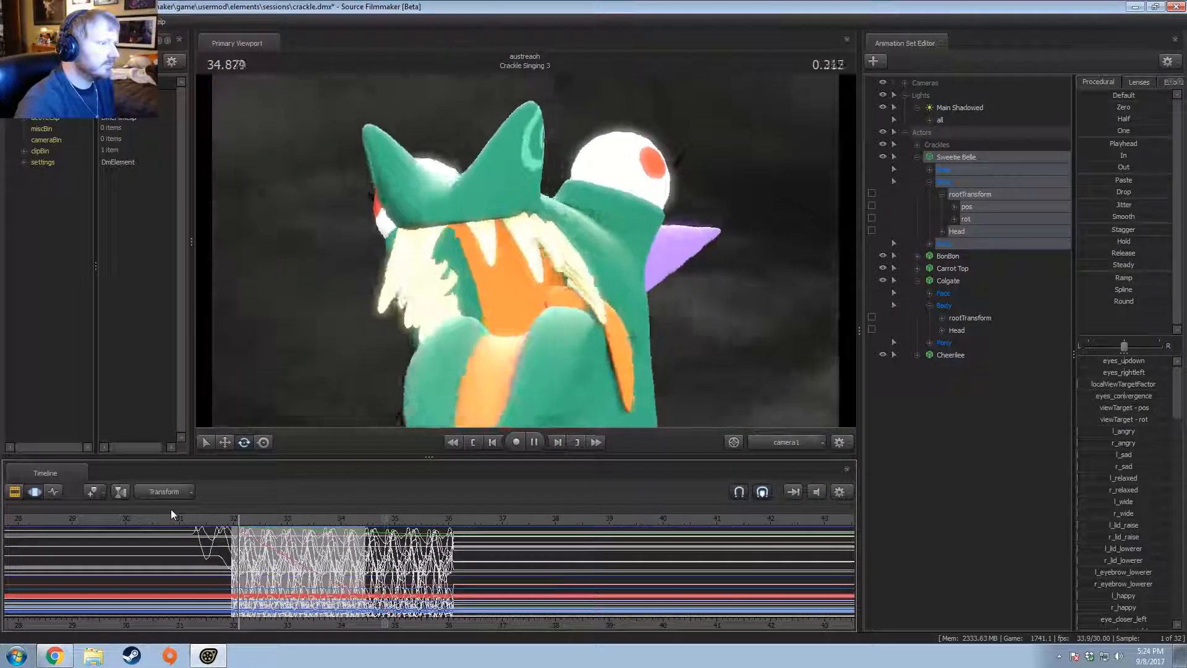
key("space")
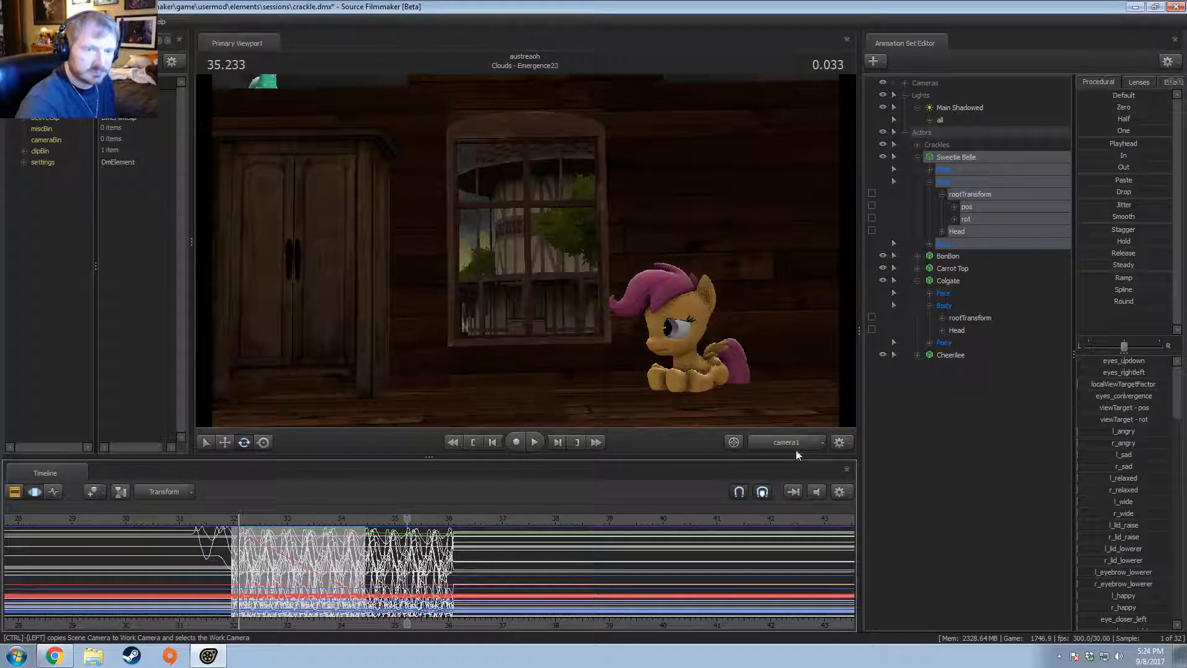
Step: Compare the work camera and camera1 views at 32.033 to check Sweetie Belle's placement near the start of the shot
left_click(763, 443)
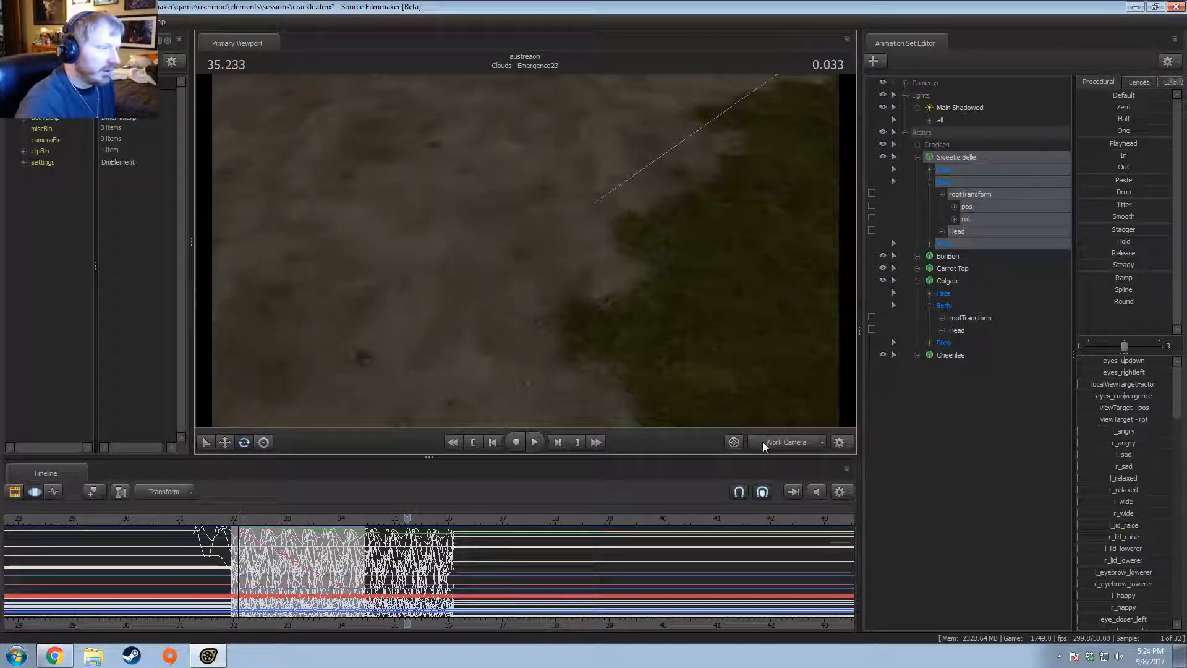
left_click(234, 519)
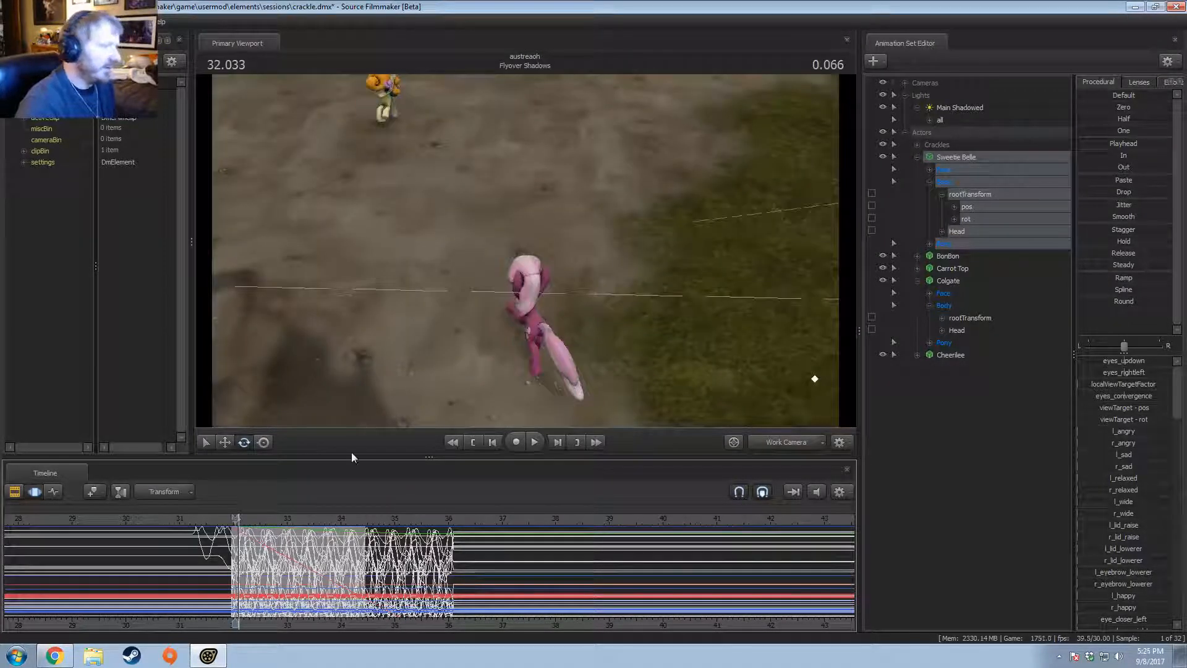
left_click(777, 442)
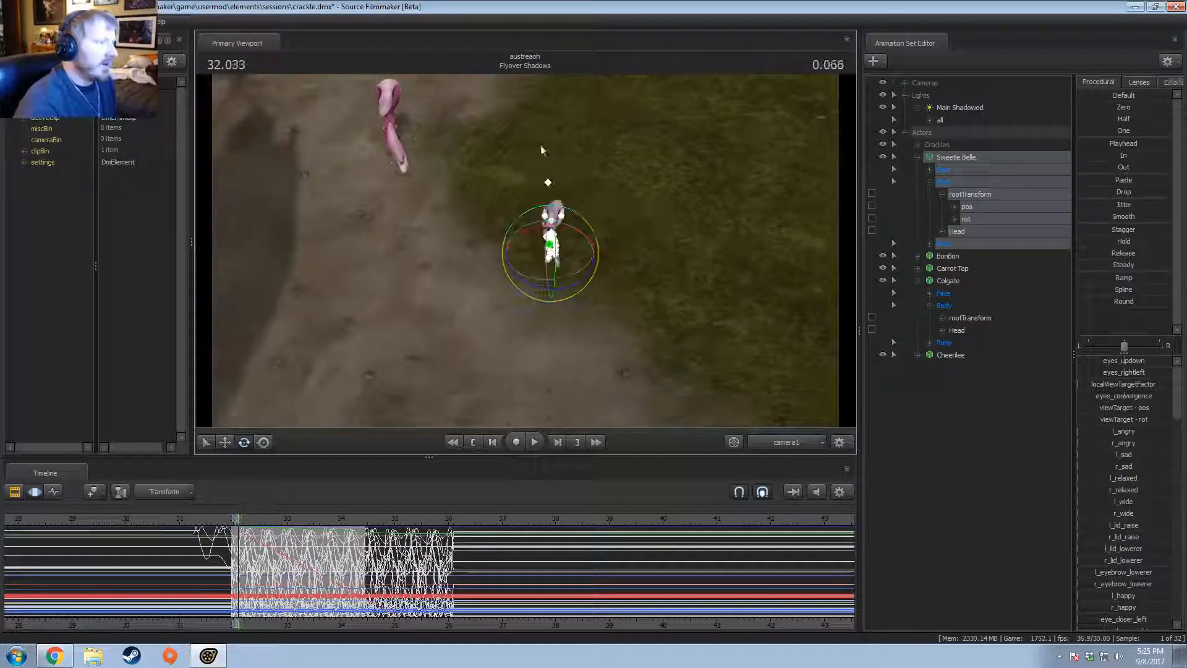
left_click(674, 316)
left_click(594, 344)
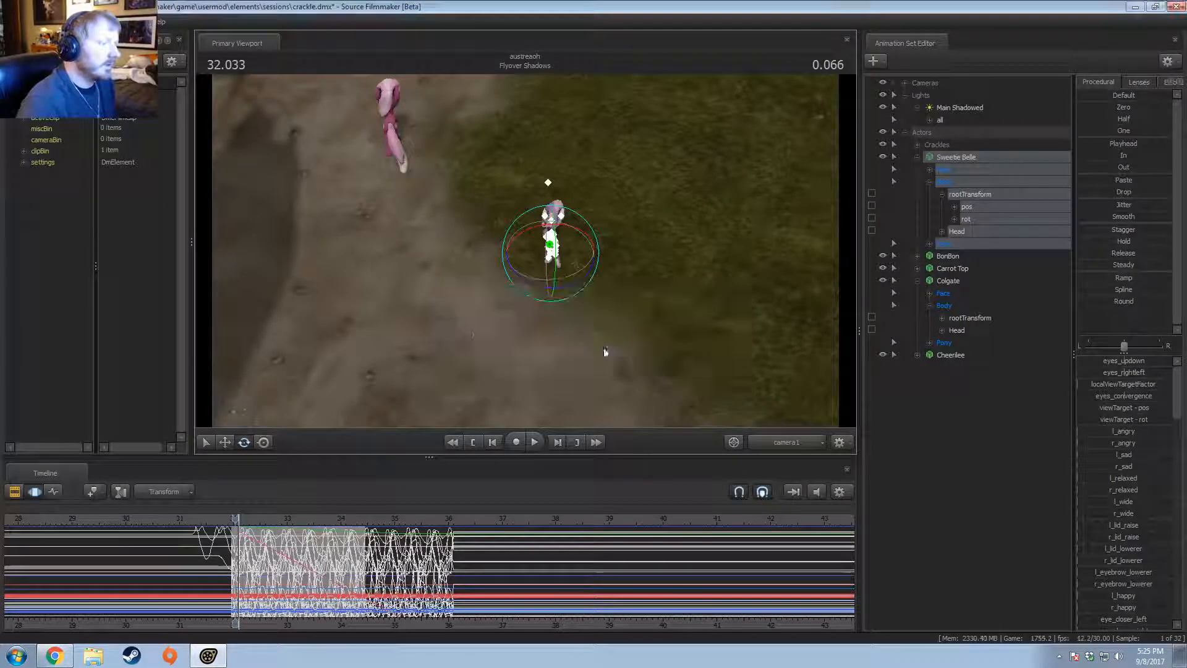
left_click(451, 341)
left_click(592, 344)
scroll(358, 493, "up", 4)
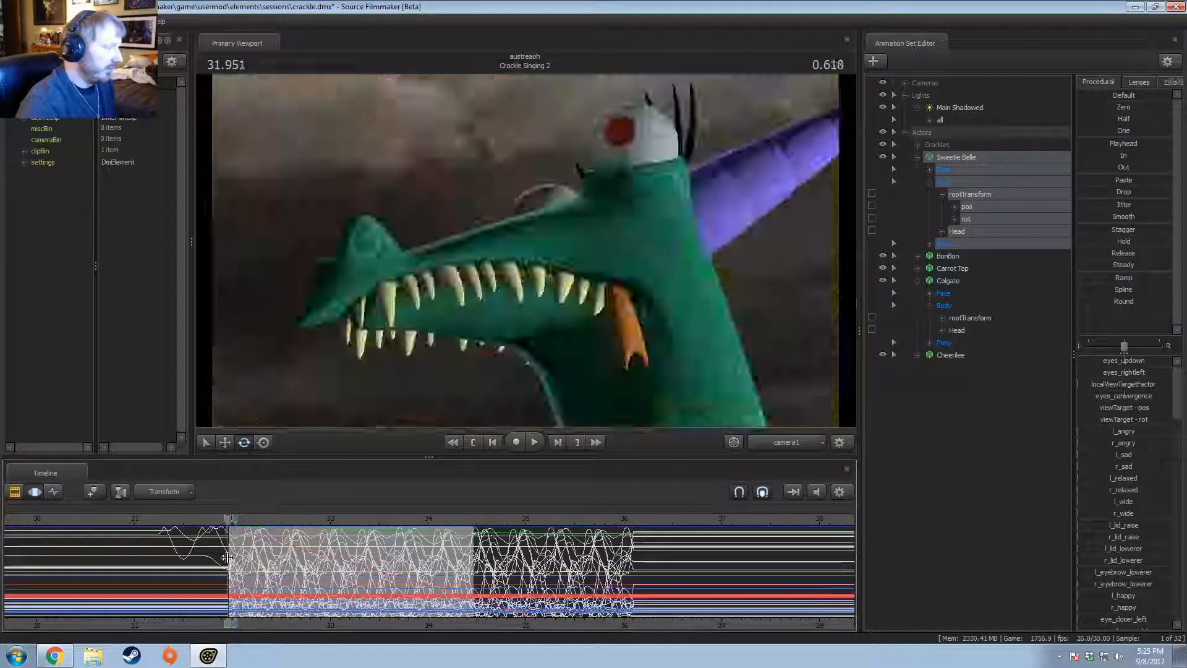
Step: Select the Colgate animation set and frame her closely in the work camera at the shot's first frame
left_click(779, 449)
left_click_drag(680, 399, 618, 288)
key("s")
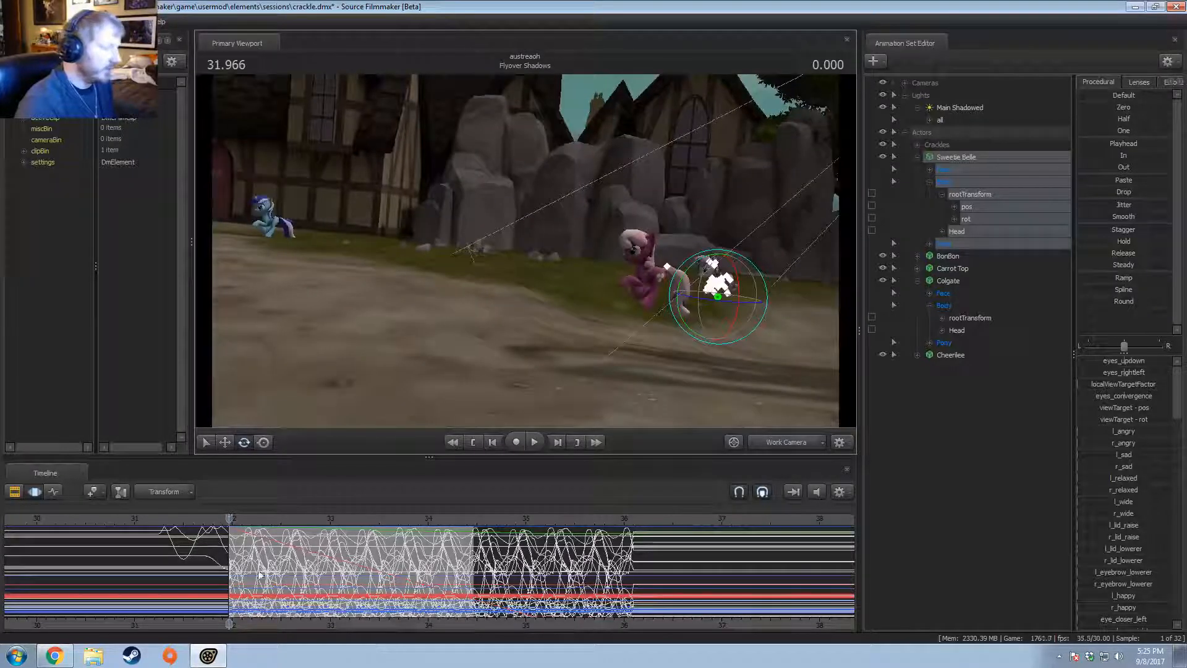
scroll(260, 575, "up", 3)
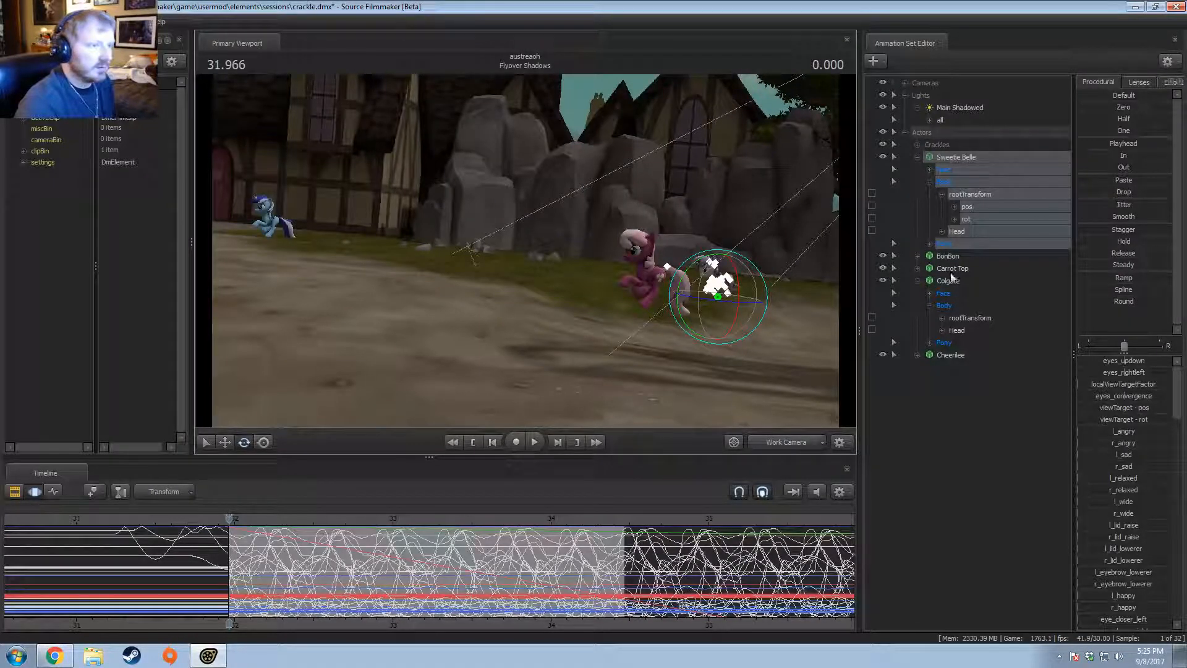
left_click(950, 279)
left_click_drag(561, 248, 530, 256)
left_click_drag(801, 298, 800, 292)
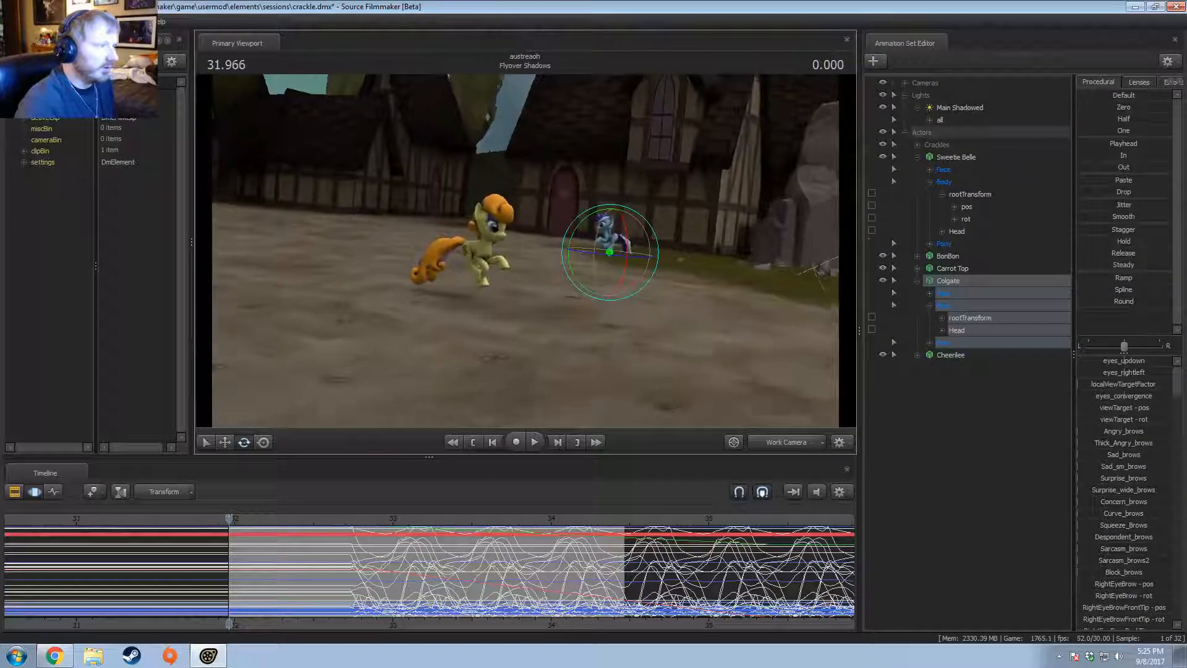
key("w")
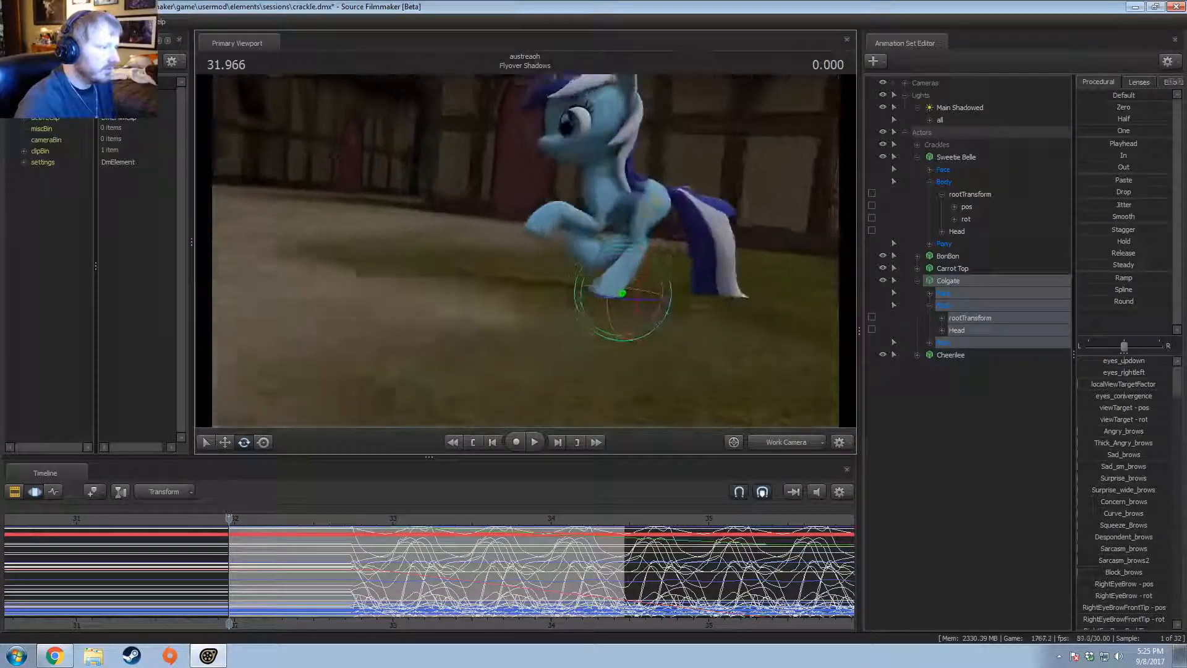
key("w")
Step: Raise Colgate's whole run path slightly at 32.933, with the entire timeline selected
key("ctrl")
left_click_drag(229, 567, 233, 567)
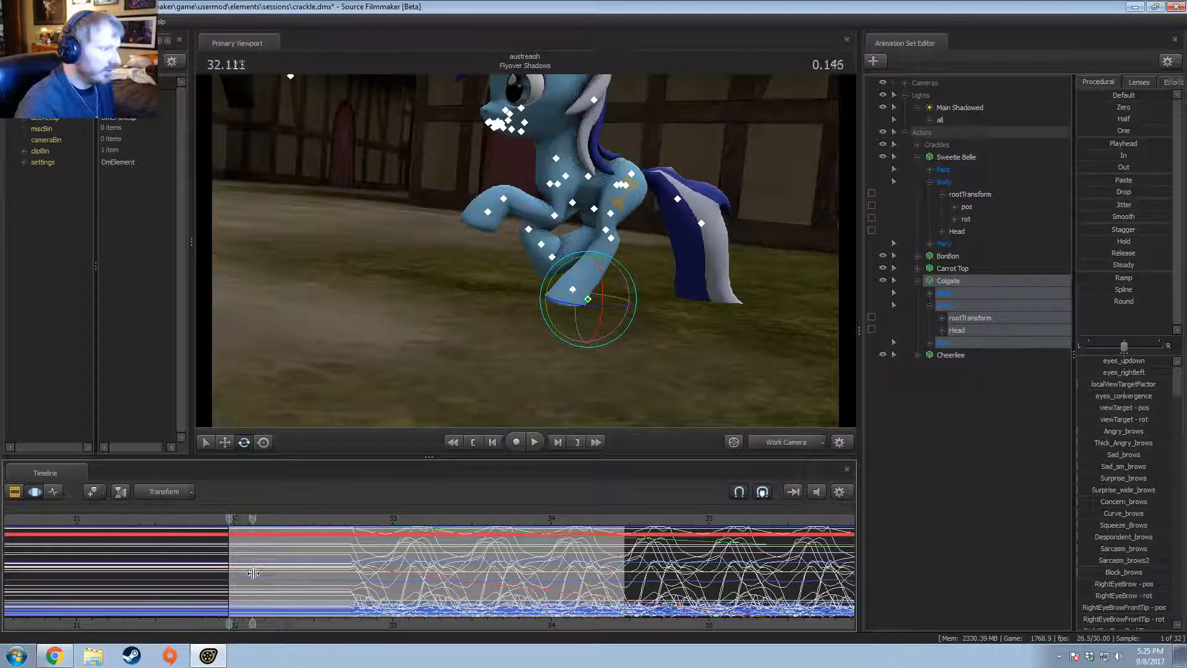
left_click_drag(246, 519, 383, 540)
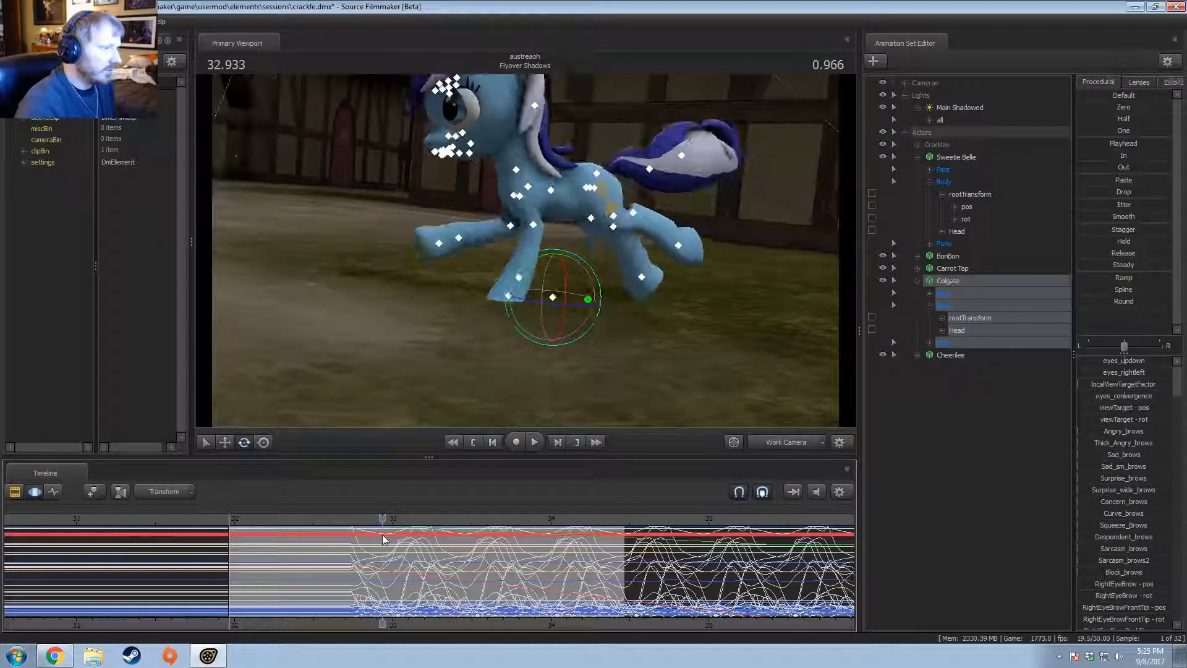
key("ctrl+a")
key("w")
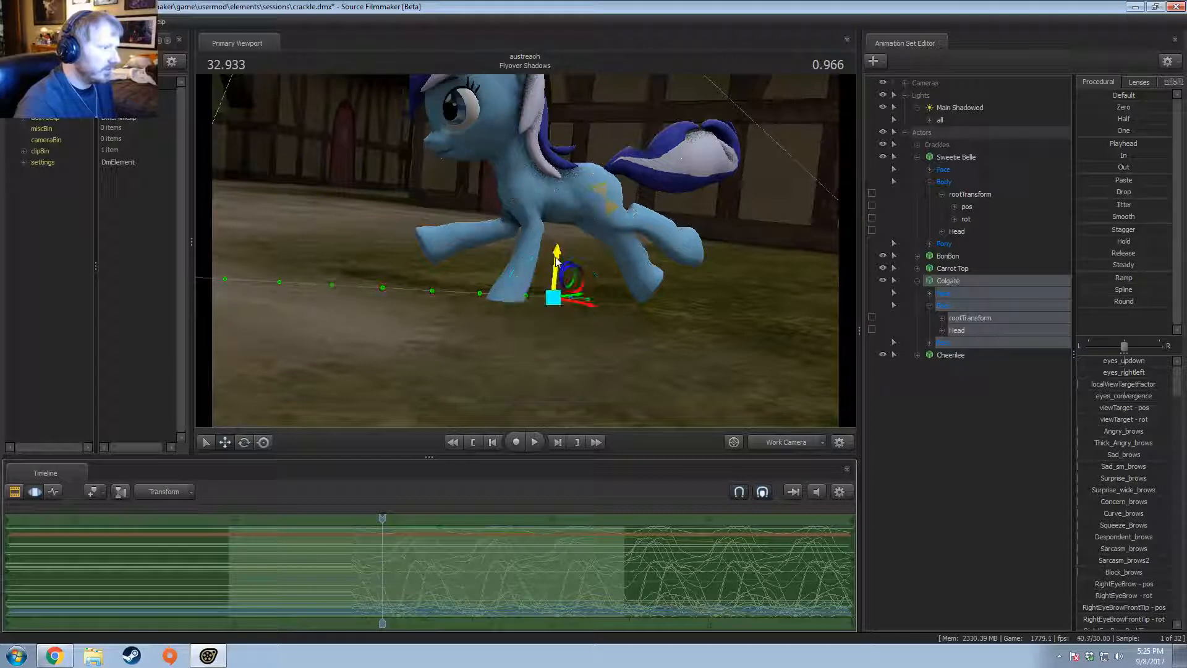
left_click_drag(559, 263, 558, 250)
Step: Play and scrub Colgate's run up to 33.966 to check her hooves against the ground, and mute the audio
left_click_drag(382, 563, 404, 576)
key("Escape")
key("space")
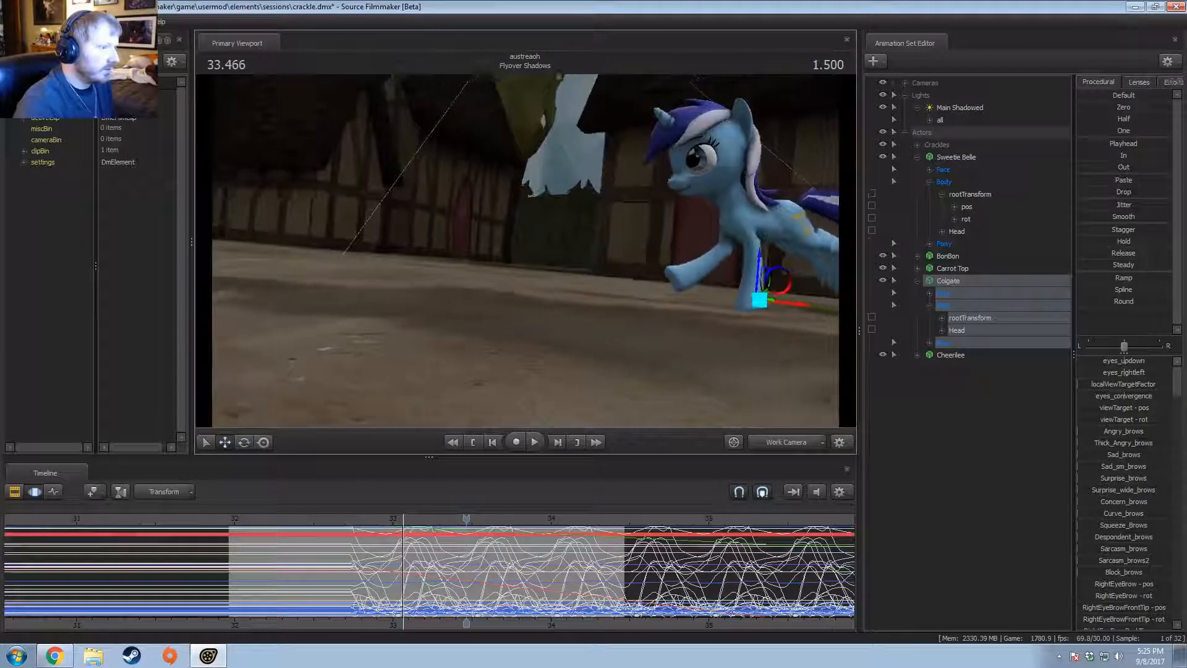
key("space")
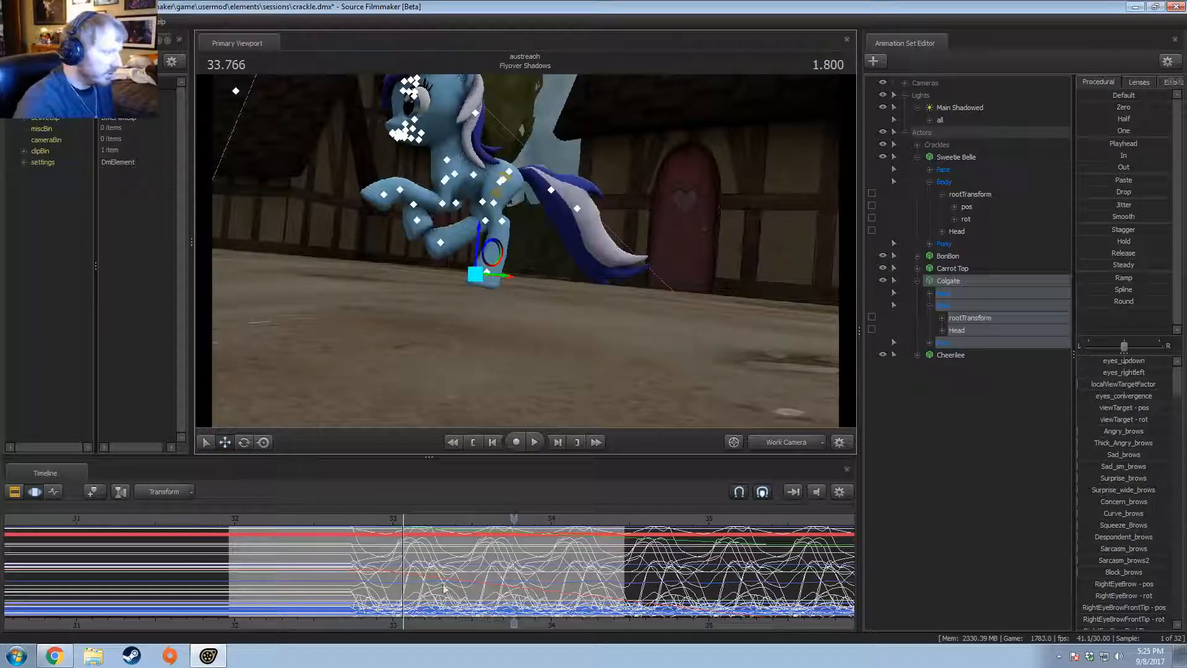
left_click_drag(444, 588, 546, 599)
left_click_drag(618, 326, 458, 314)
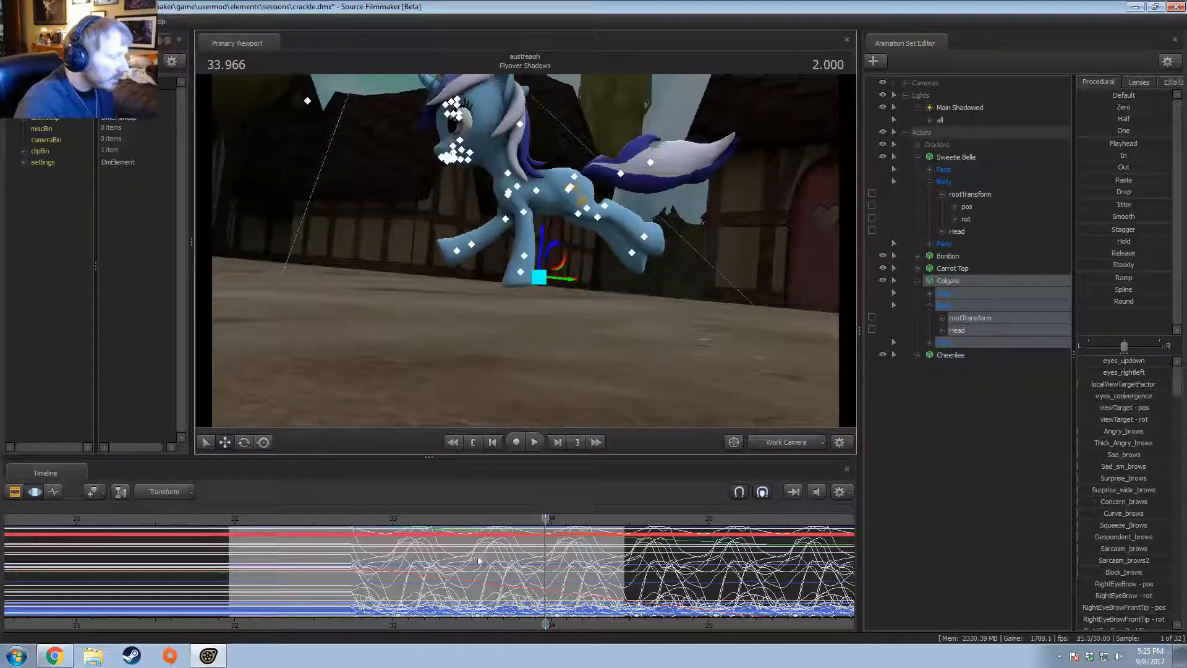
left_click(816, 497)
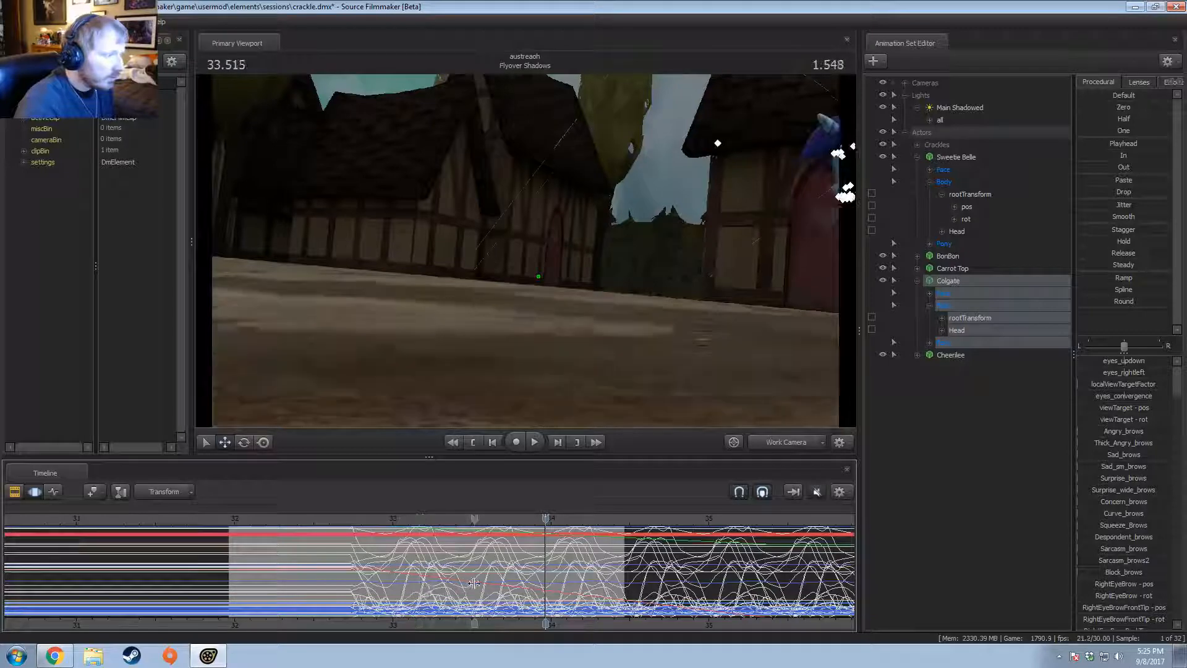
Step: Reframe the work camera on Colgate at 33.500 and 34.066 to inspect her hooves against the ground from a low angle
left_click(472, 592)
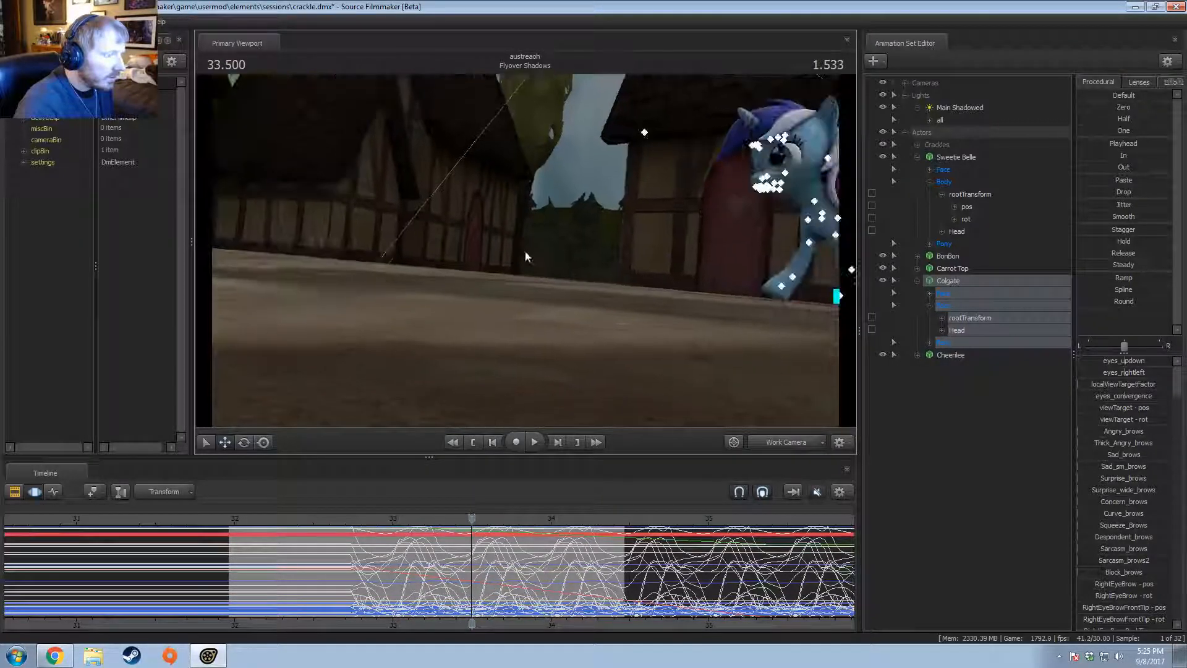
left_click_drag(513, 266, 506, 391)
key("s")
key("a")
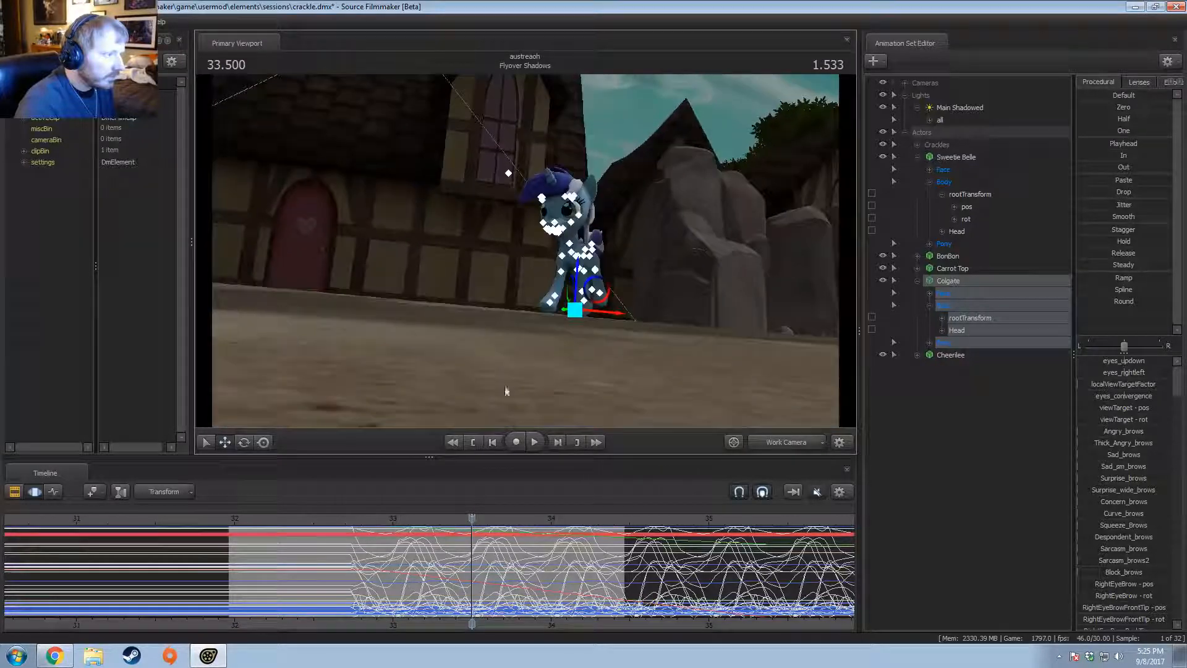
left_click_drag(471, 561, 562, 572)
key("s")
left_click_drag(562, 278, 541, 338)
key("z")
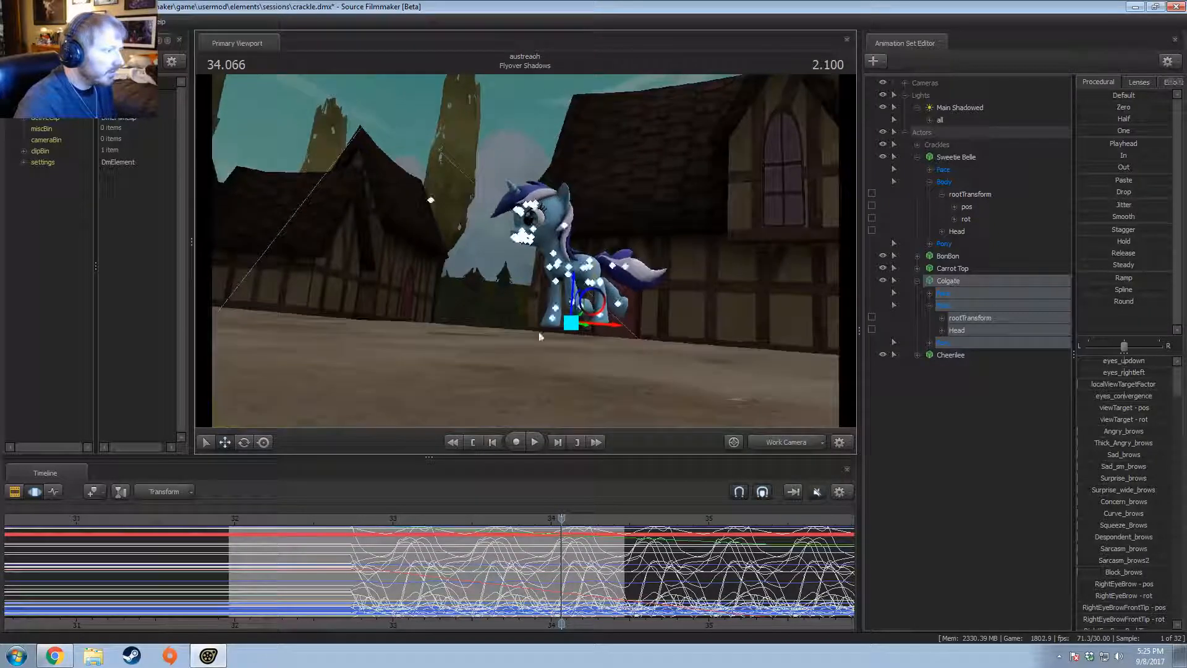
Step: Shift Colgate's run path from about 33.43 onward and play the change back in the work camera
mouse_move(616, 565)
left_mouse_down()
mouse_move(627, 563)
mouse_move(442, 578)
mouse_move(452, 582)
left_mouse_up()
key("[")
left_click_drag(598, 309, 688, 319)
left_click(457, 520)
key("space")
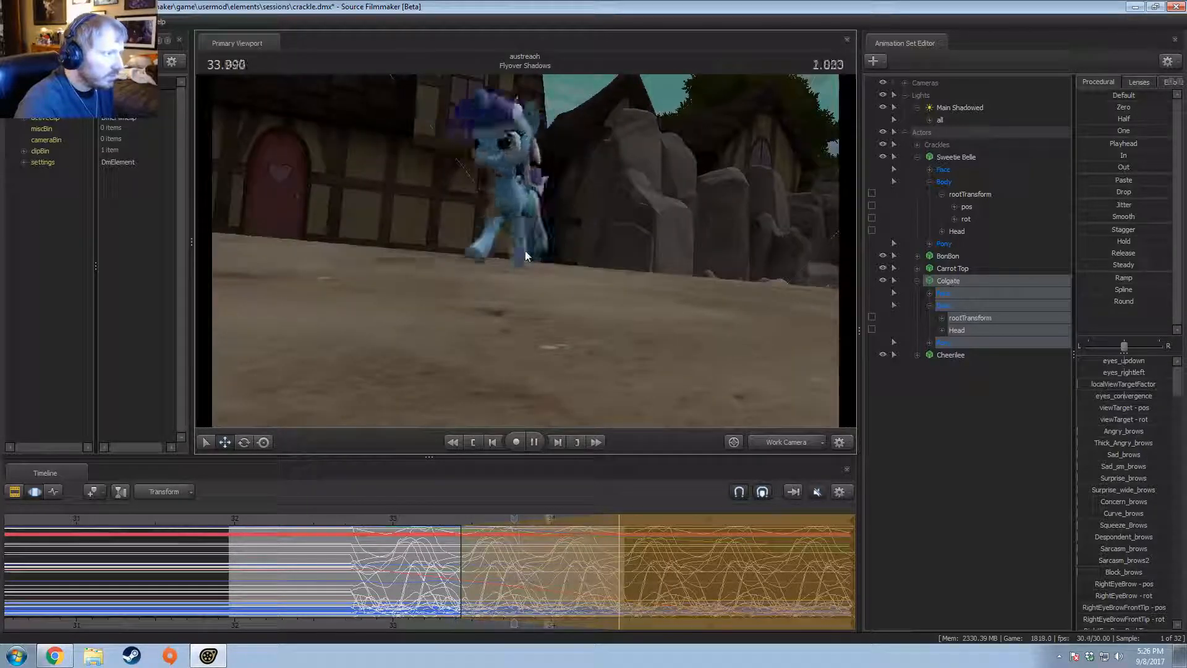
Step: Play the Flyover Shadows shot through camera1 from about 33.0 and 33.4 to check Colgate's shifted run
left_click(787, 443)
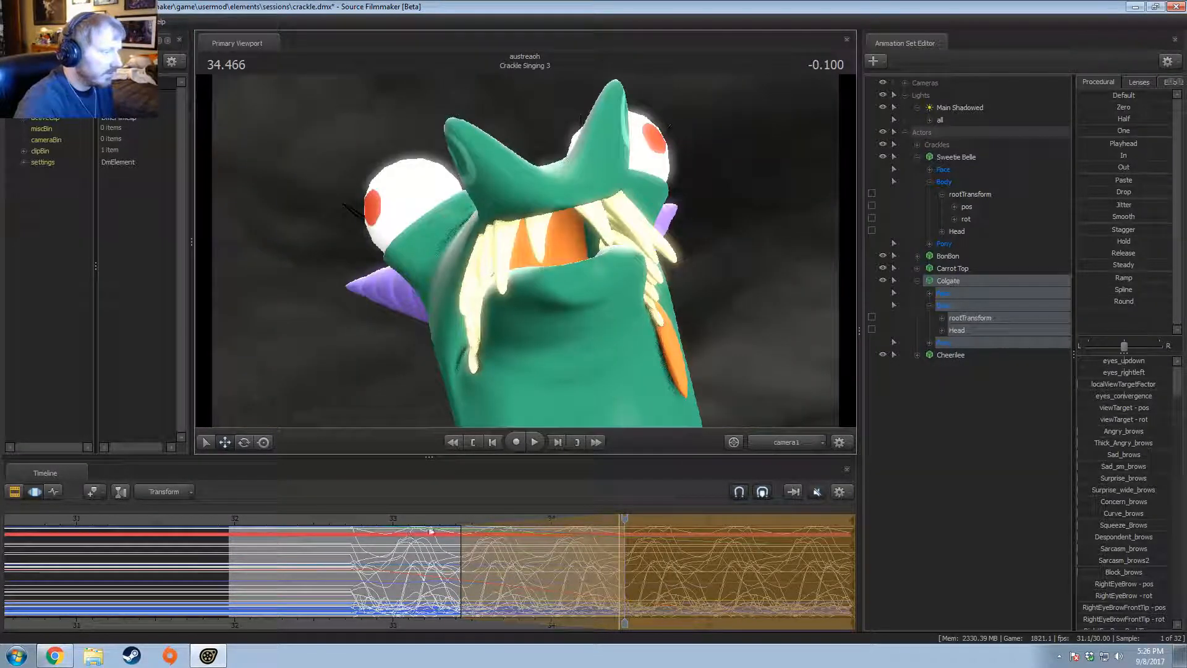
left_click(454, 518)
key("space")
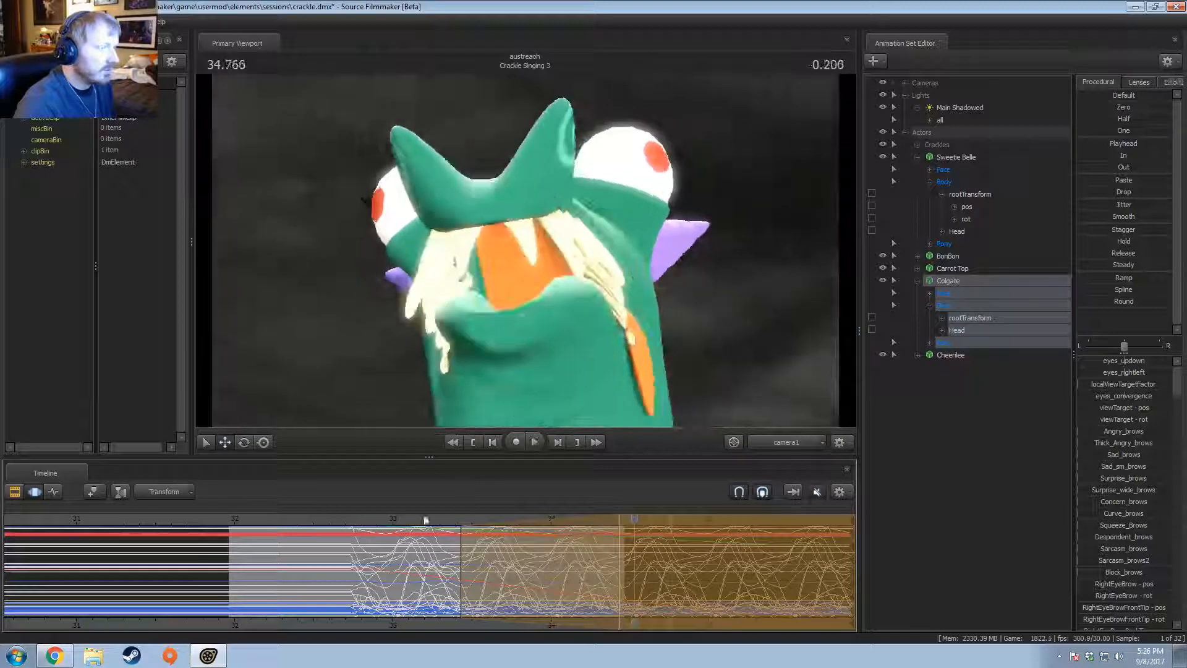
left_click(398, 522)
key("space")
key("F2")
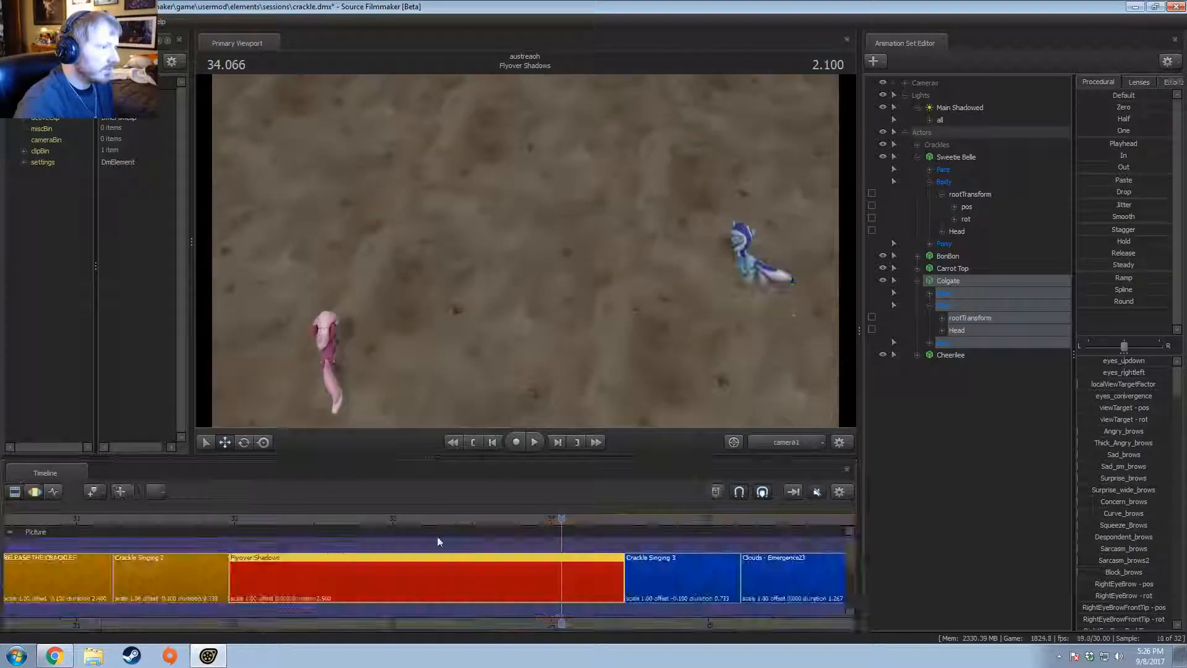
key("F3")
key("space")
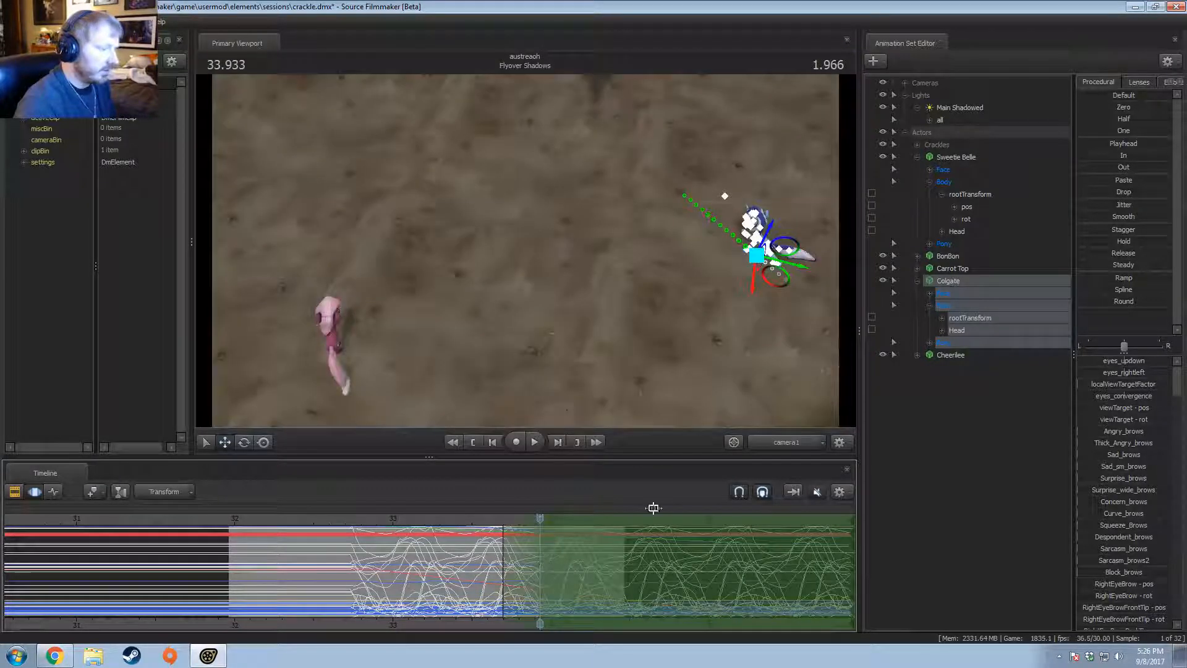
Step: Frame Colgate from above in the work camera and rotate her Head and Neck together at 33.933 so she looks up
middle_click(716, 395)
left_click_drag(716, 394, 693, 383)
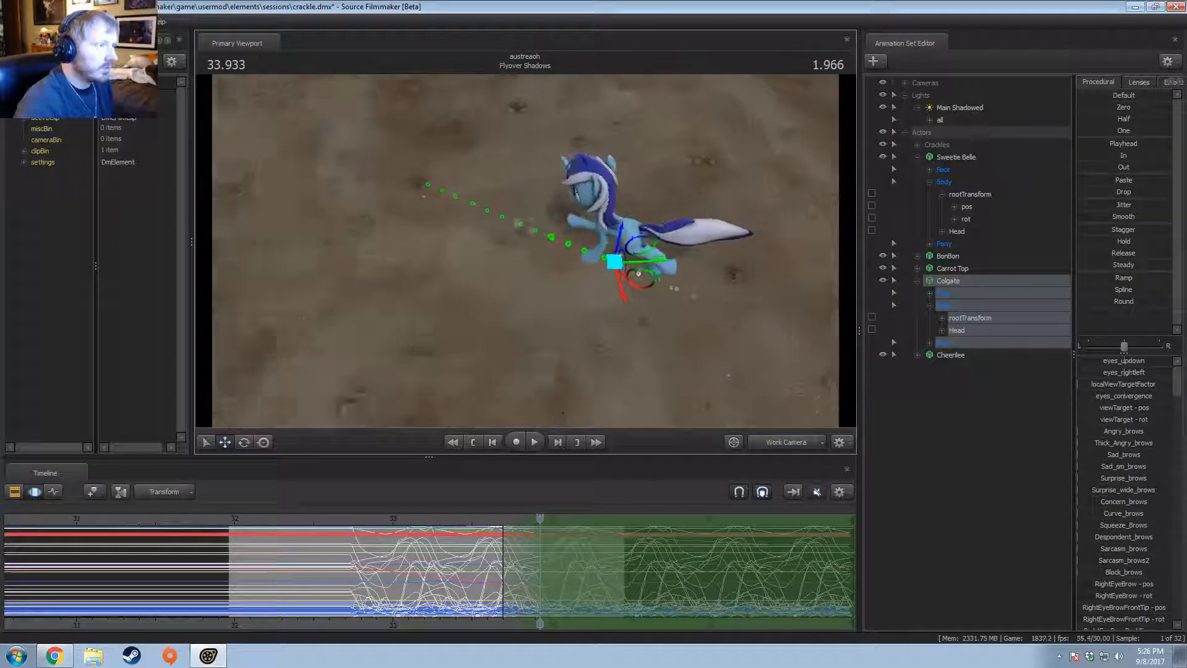
left_click_drag(526, 250, 543, 248)
key("ctrl")
left_click(562, 251)
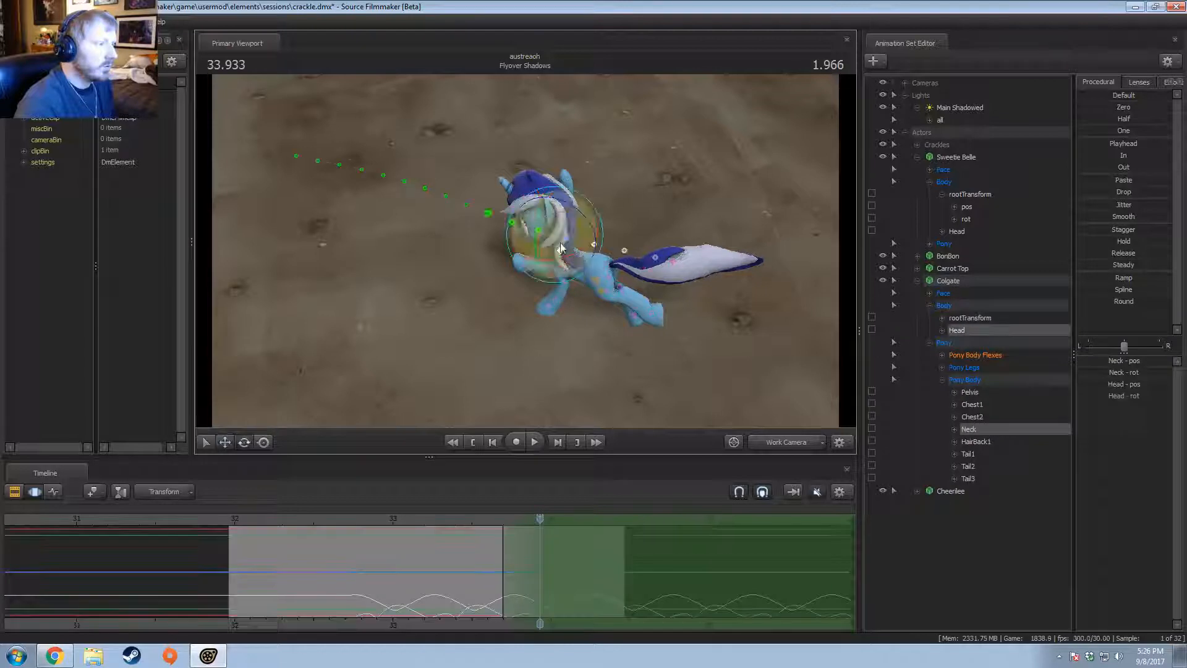
left_click(682, 267)
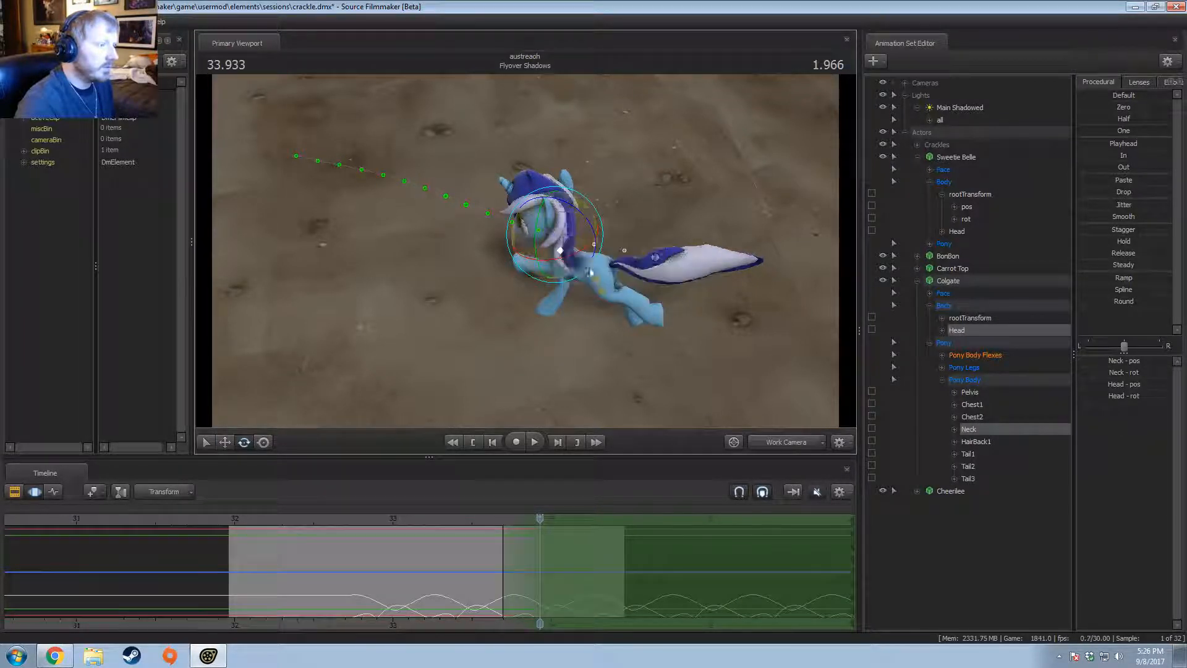
mouse_move(560, 244)
left_mouse_down()
mouse_move(576, 220)
mouse_move(555, 227)
left_mouse_up()
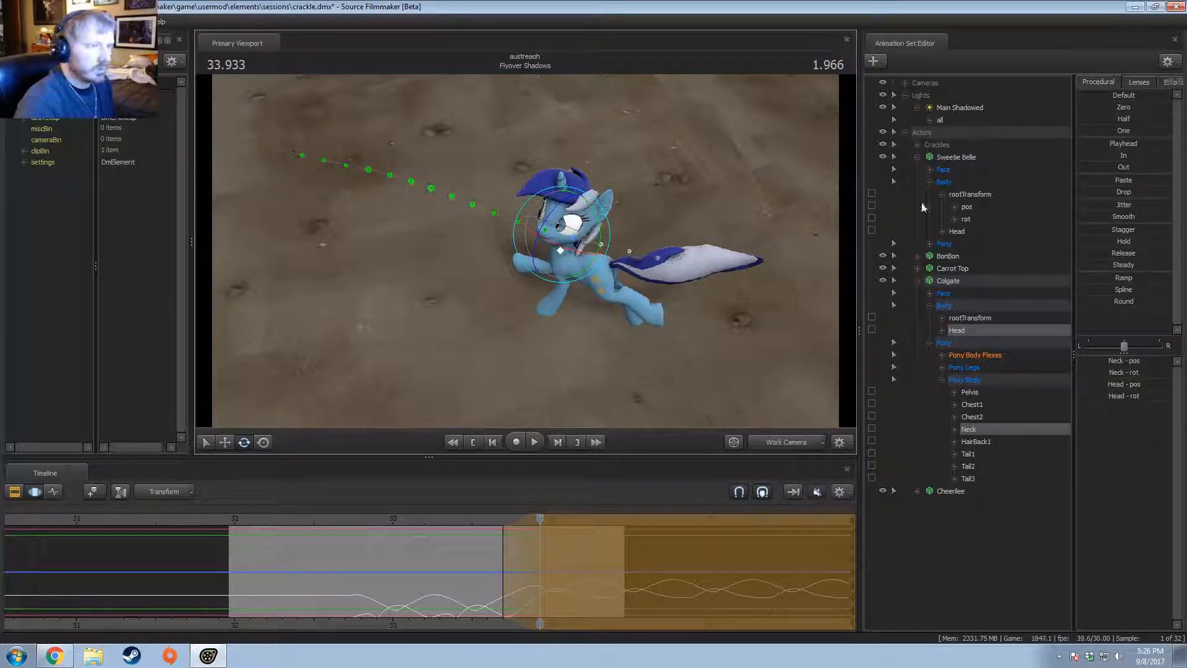
Step: Replay Colgate's head turn in the work camera and camera1, starting around 33.3 to 33.6, to check its timing
left_click(481, 519)
key("space")
key("space")
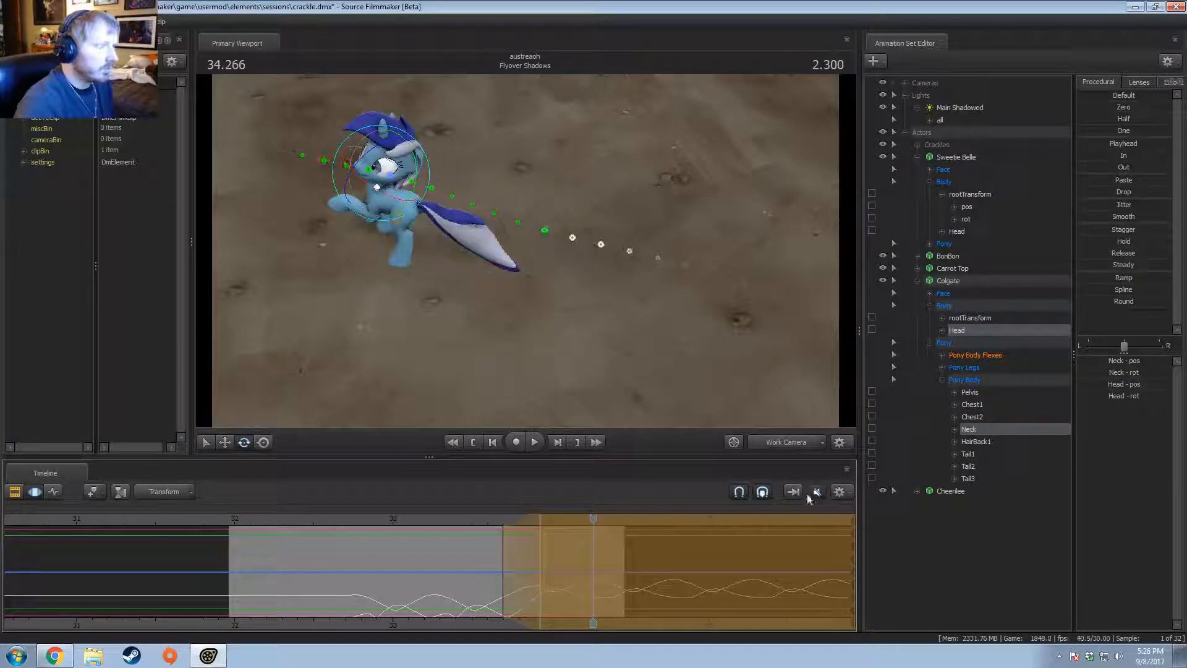
left_click(448, 517)
key("space")
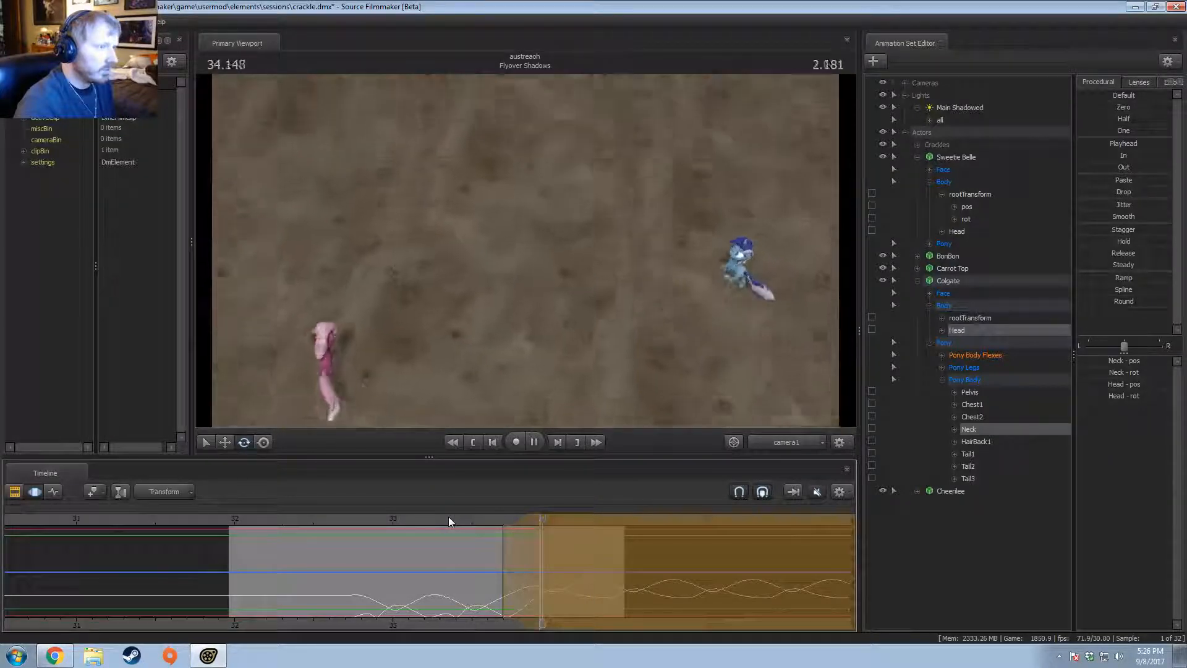
left_click(491, 524)
key("space")
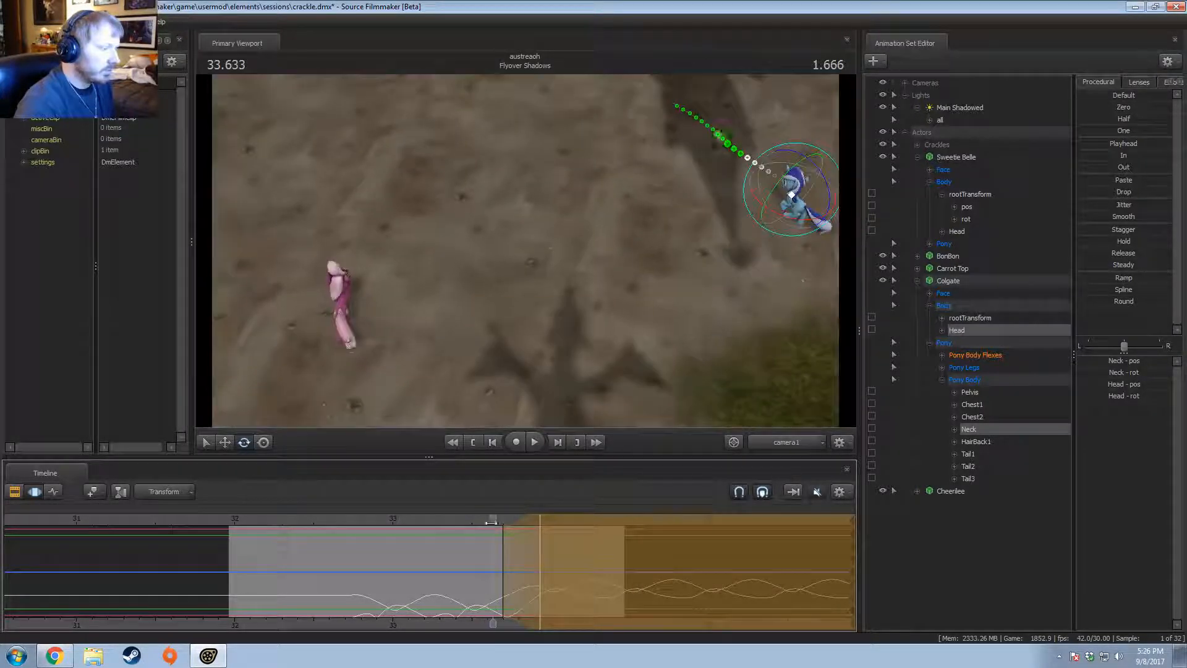
key("space")
left_click(491, 525)
key("space")
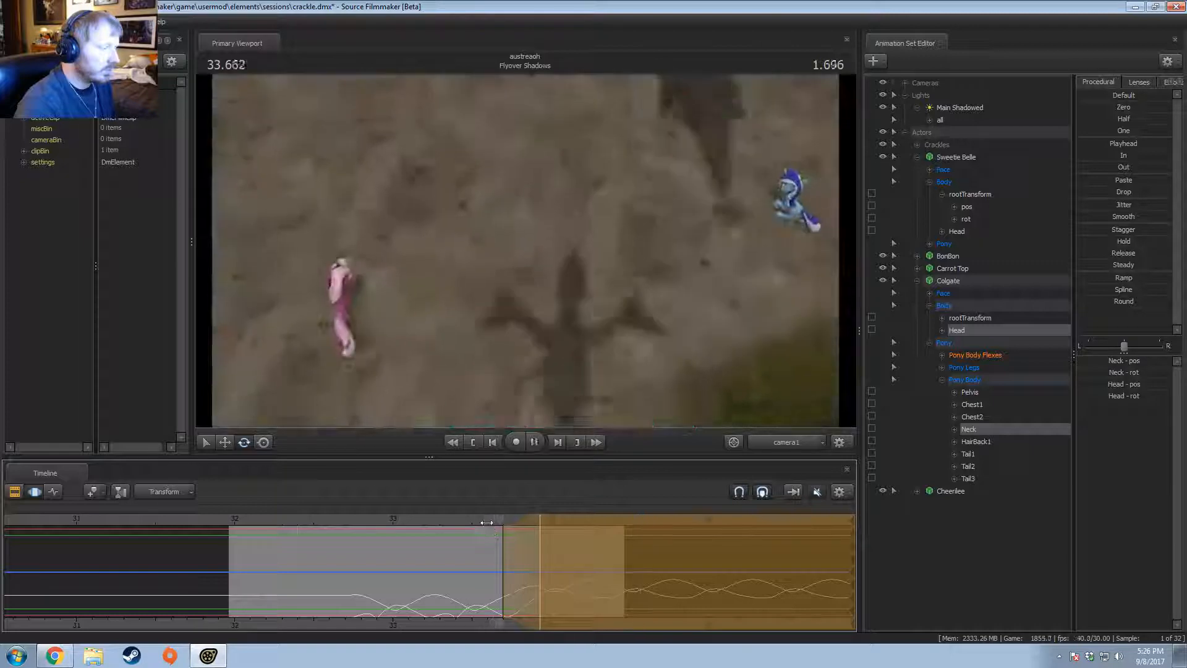
key("space")
left_click(538, 524)
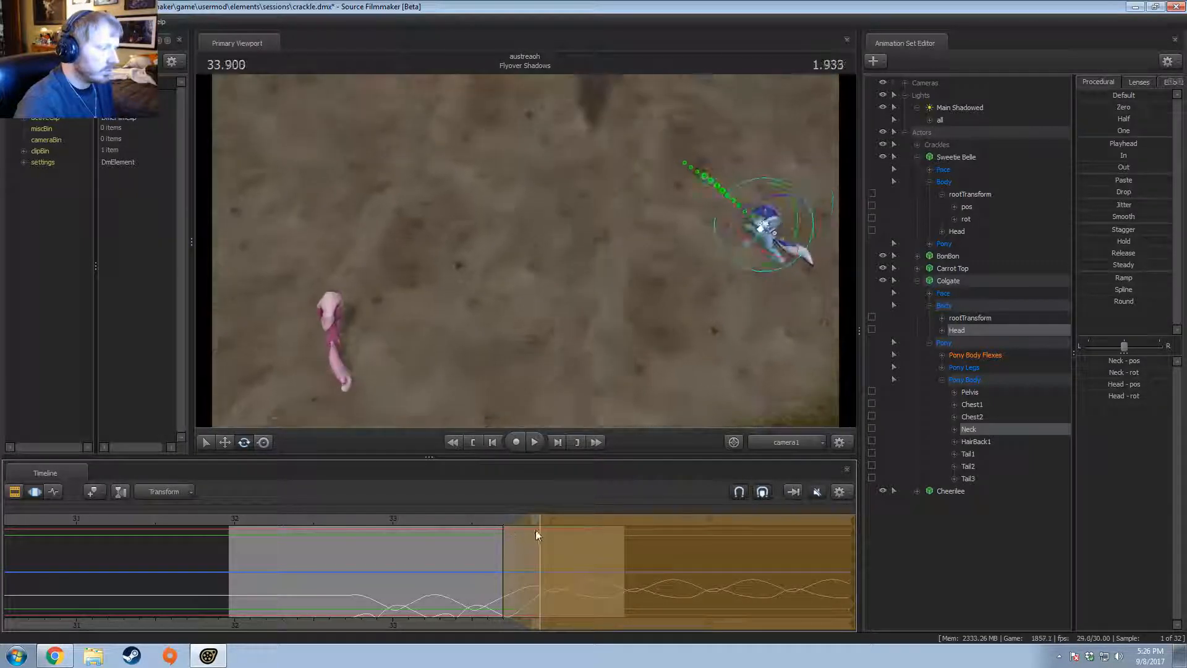
Step: Try locking Colgate's Head control, with the time selection starting at 33.833, and play the result in camera1
left_click(960, 331)
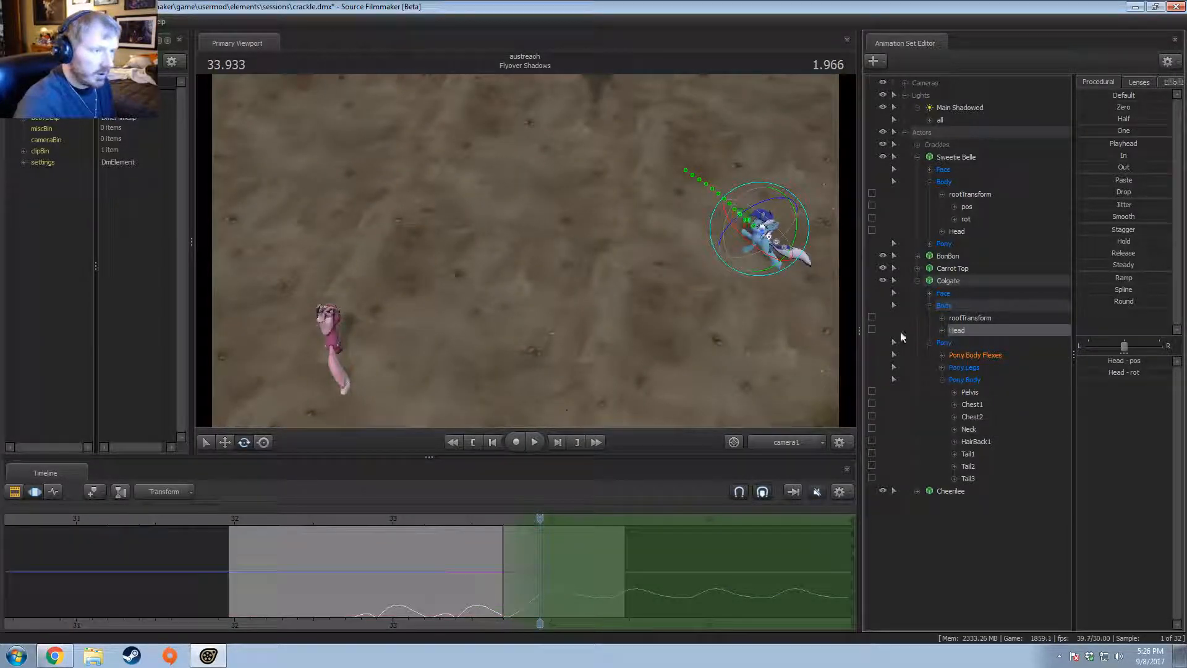
left_click_drag(498, 584, 524, 584)
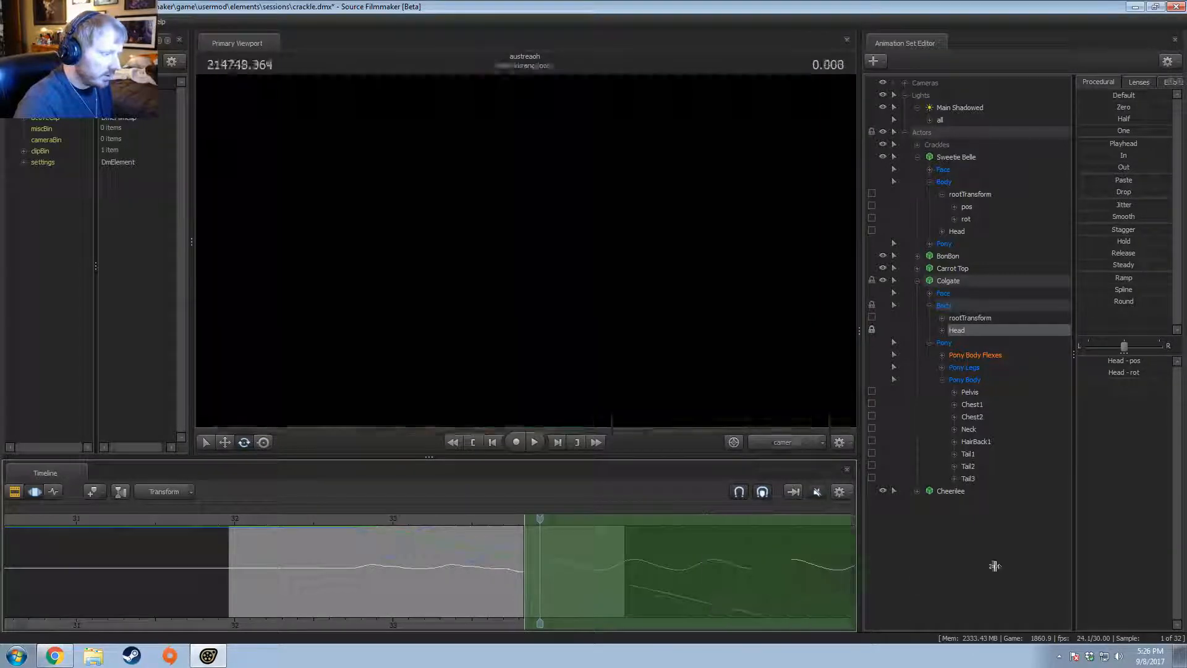
key("space")
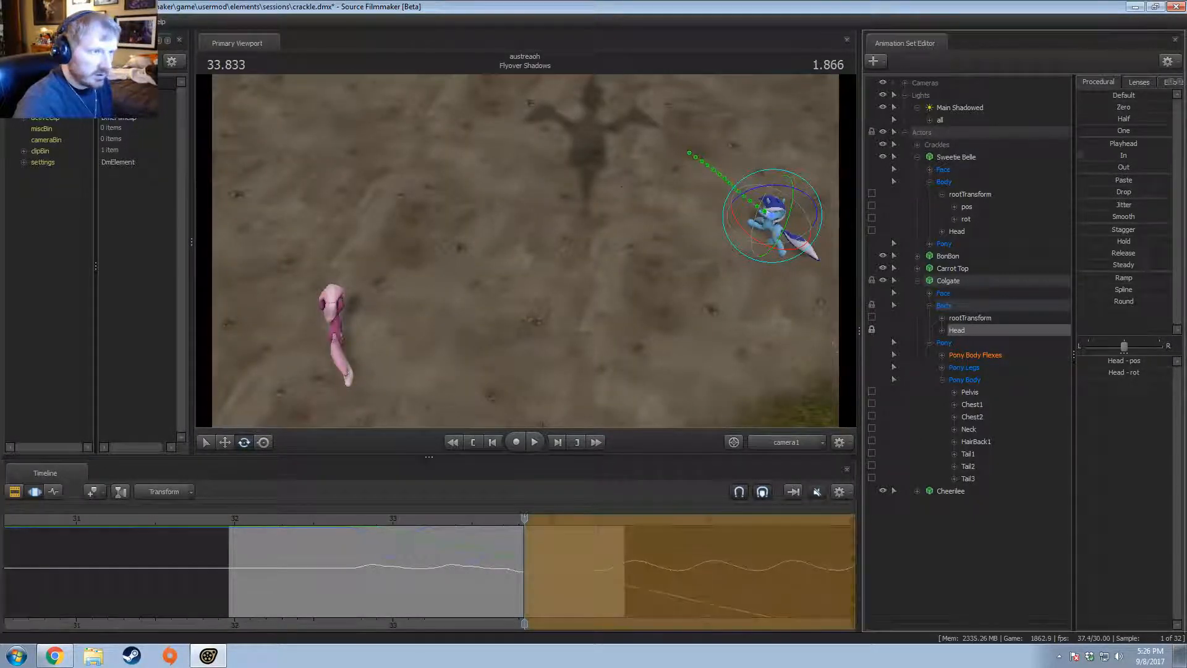
key("space")
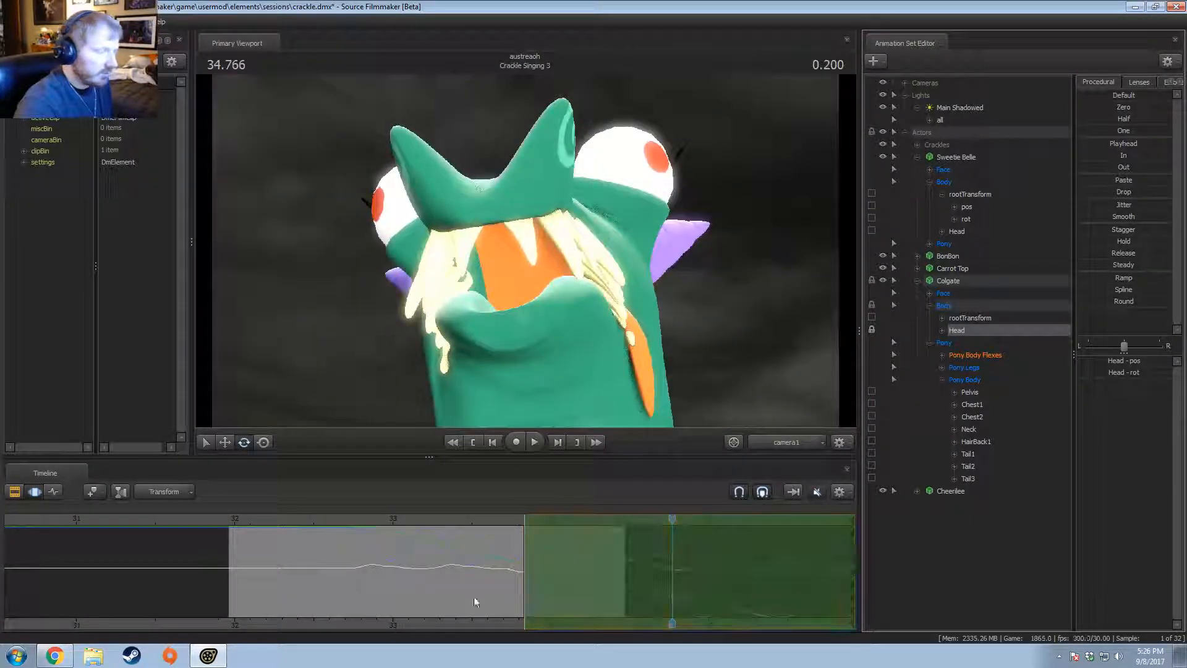
left_click(524, 524)
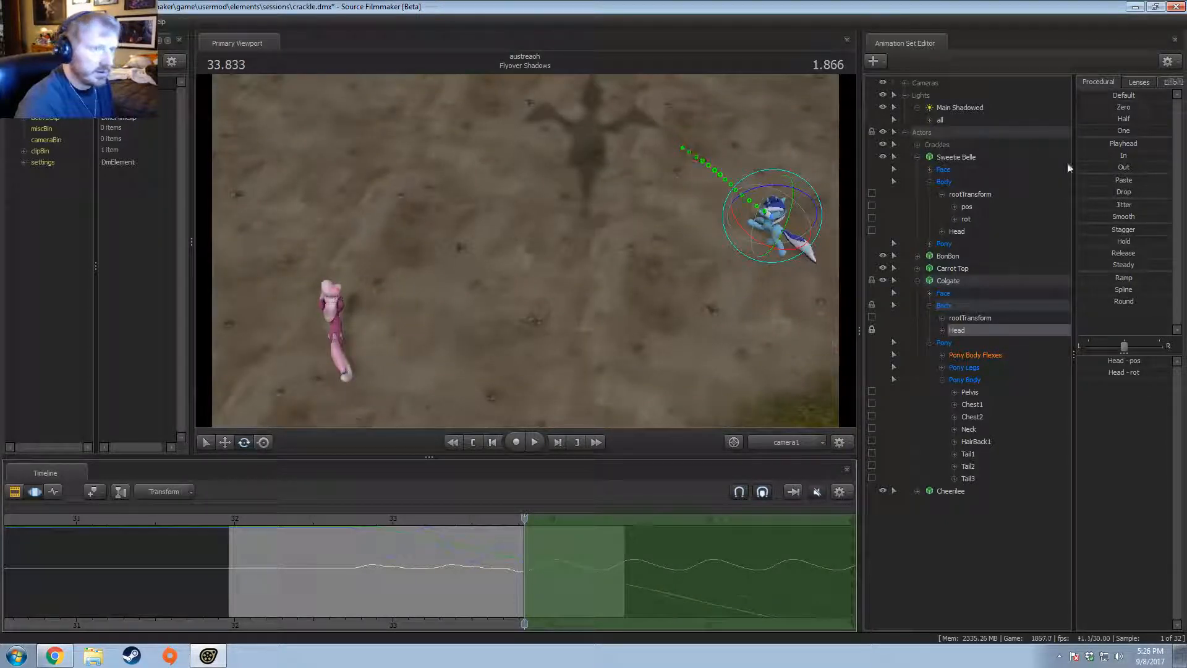
Step: Examine the pos and rot channels of Colgate's Head and remove the lock from the Head
left_click(944, 332)
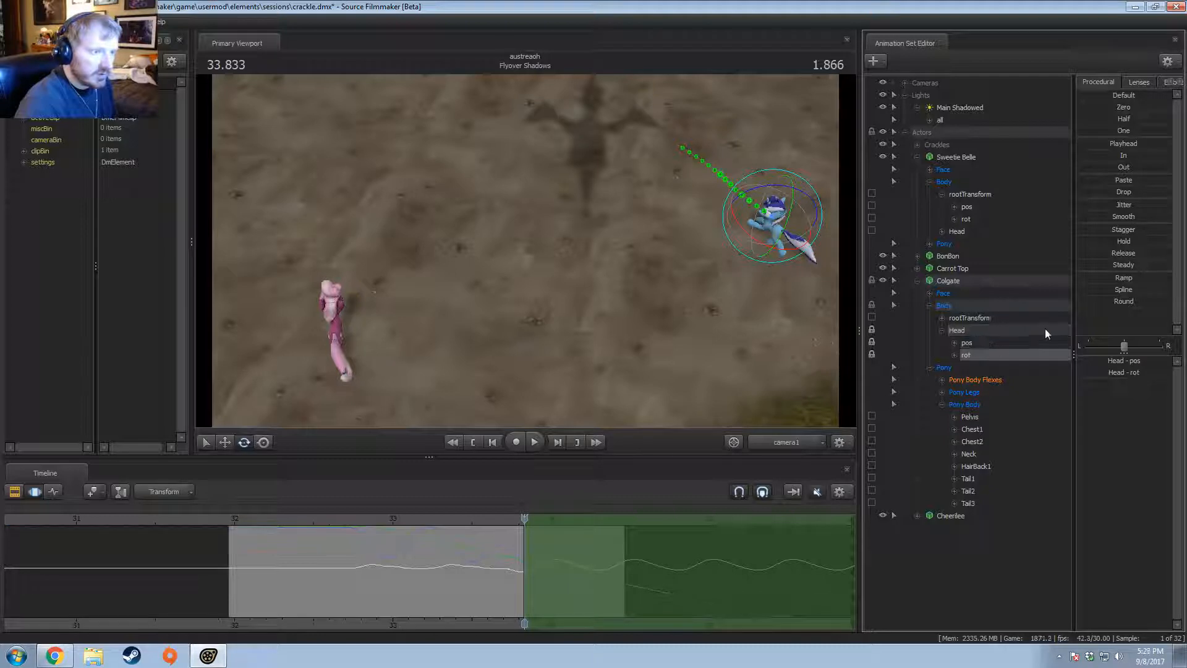
left_click(979, 343)
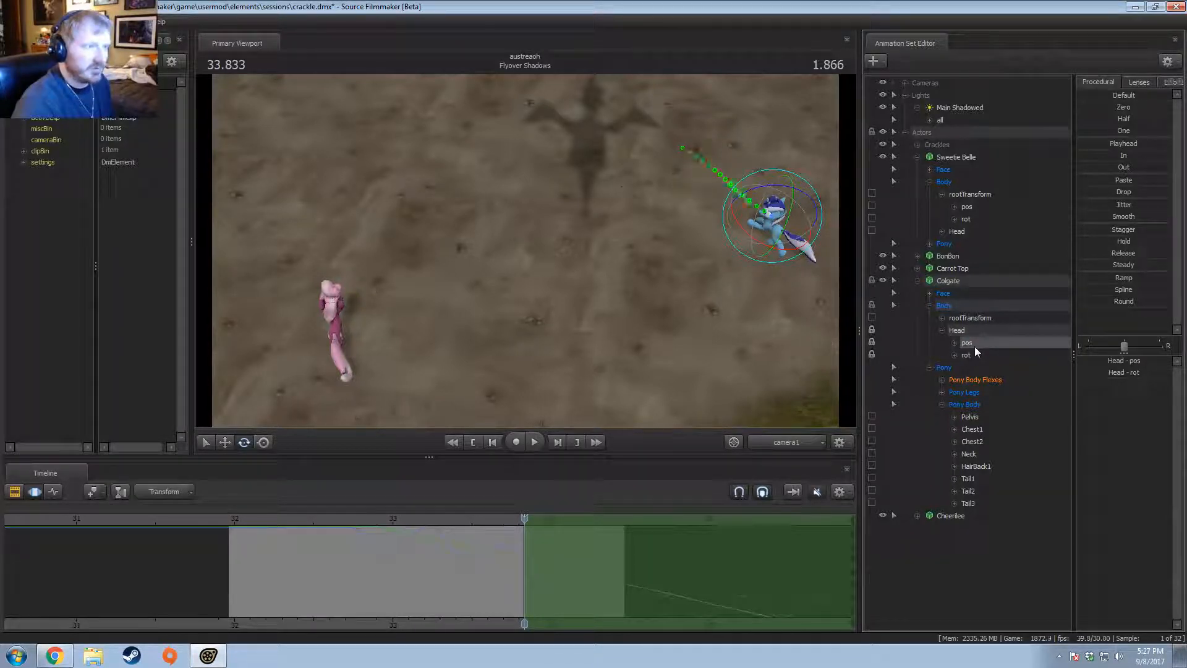
left_click(968, 355)
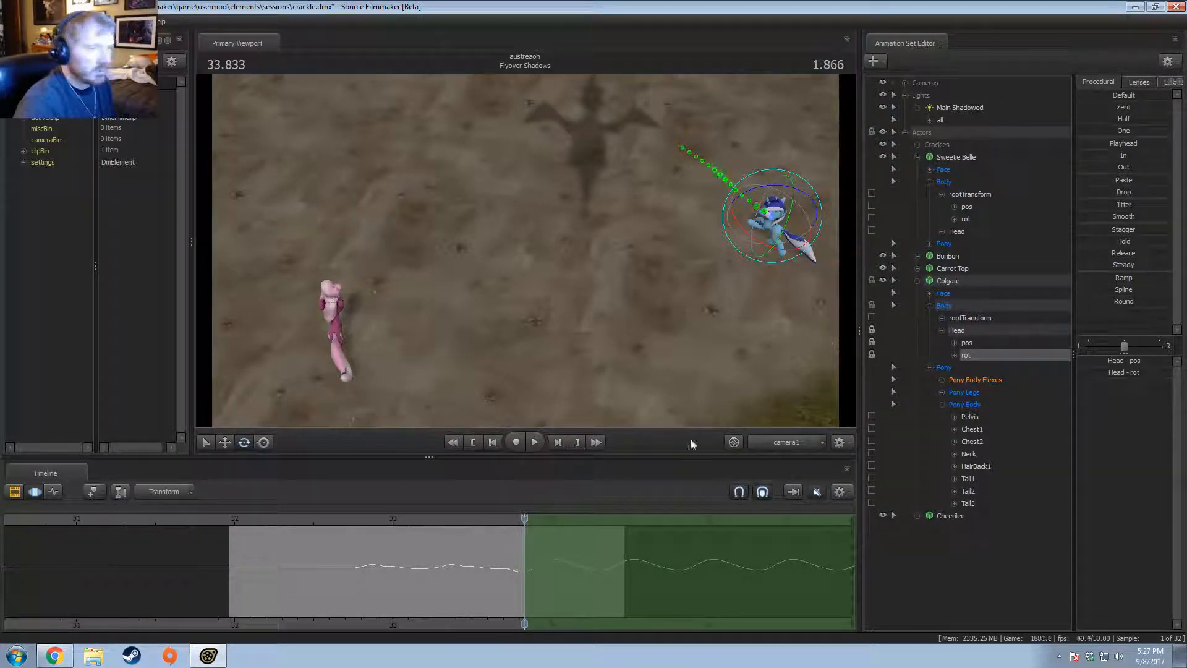
left_click(871, 328)
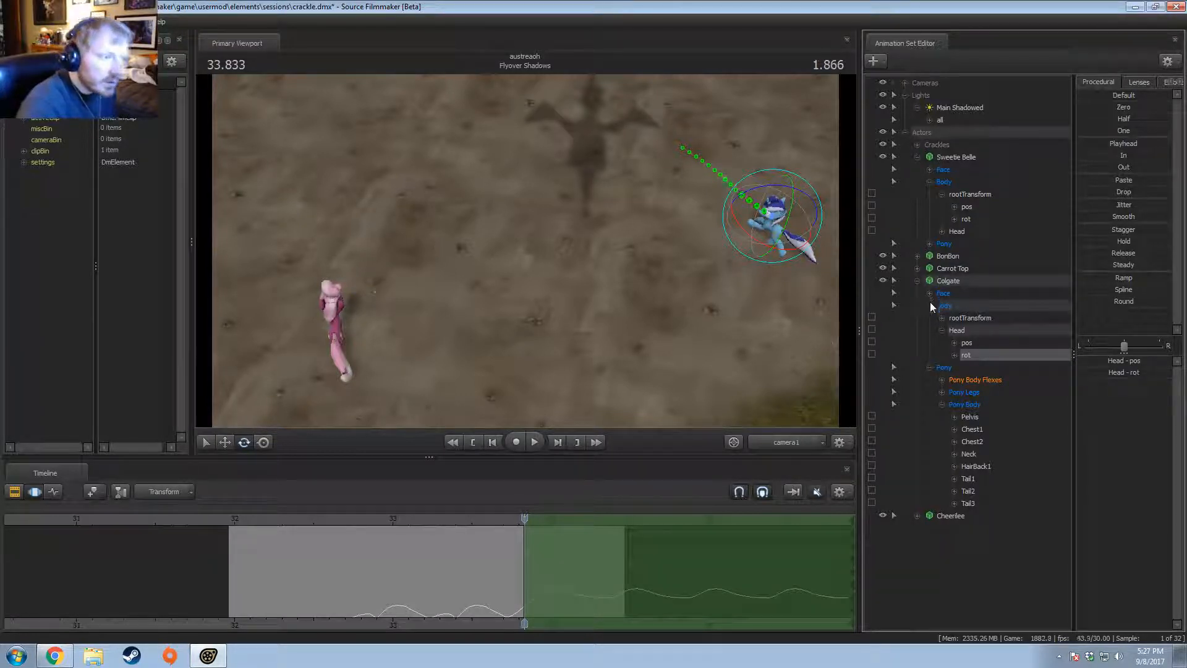
Step: Lock Colgate's Head to her rootTransform, apply the Playhead preset from 33.833 onward, and play back the result
left_click_drag(963, 318, 969, 344)
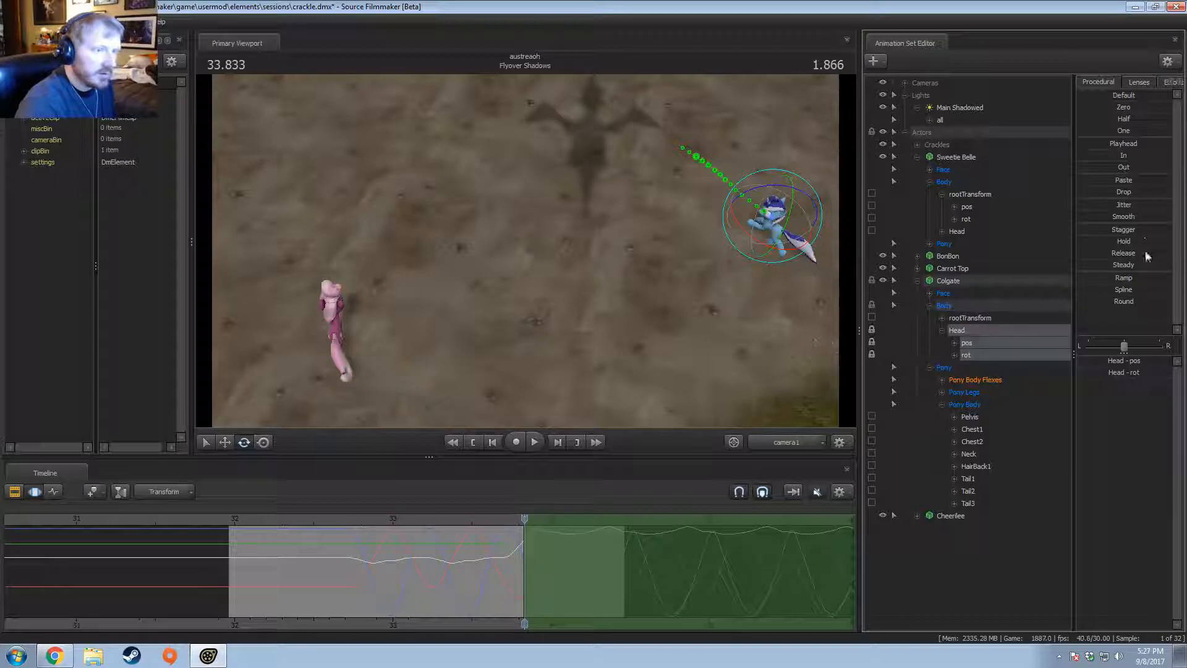
left_click(1123, 143)
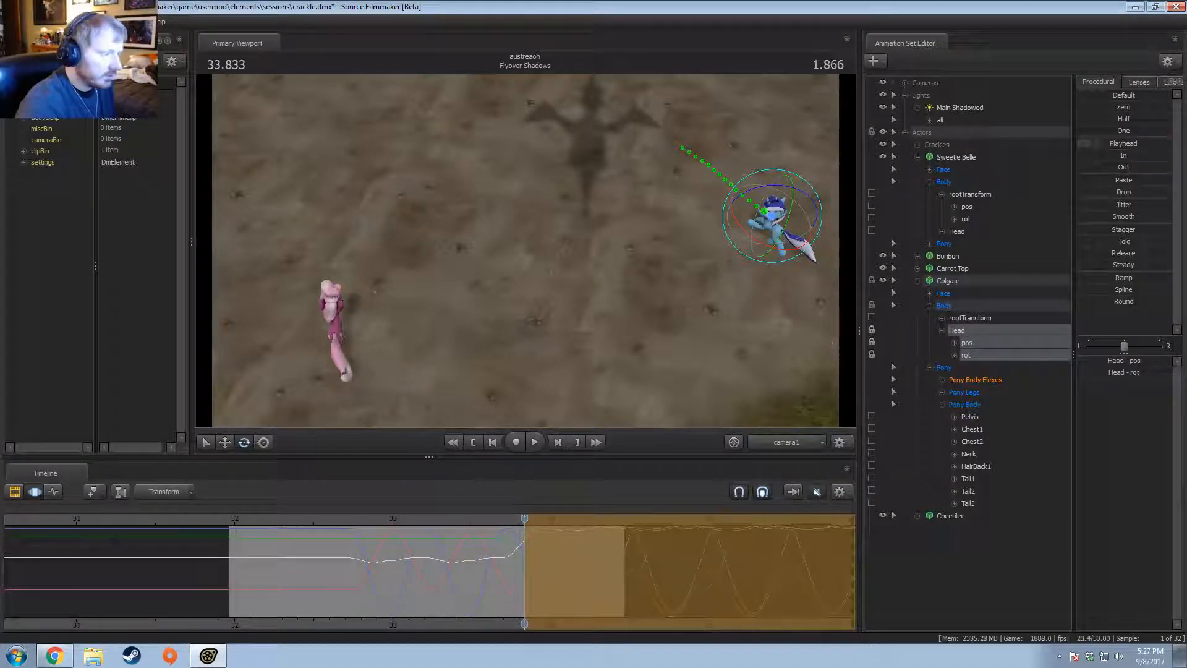
key("space")
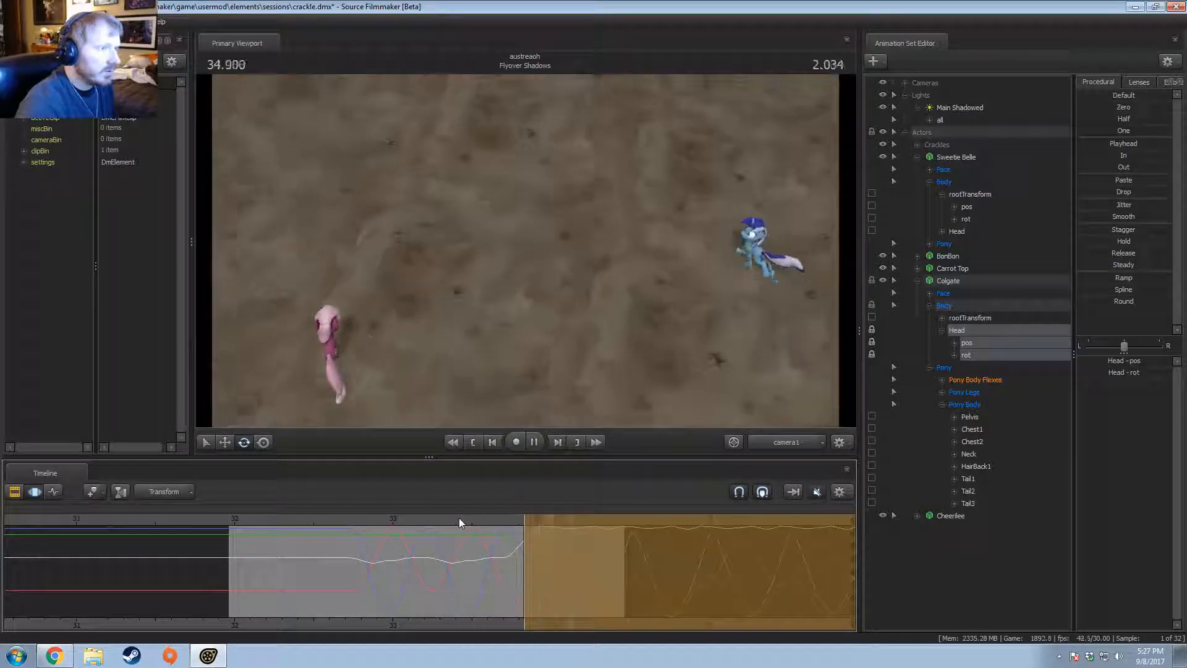
key("space")
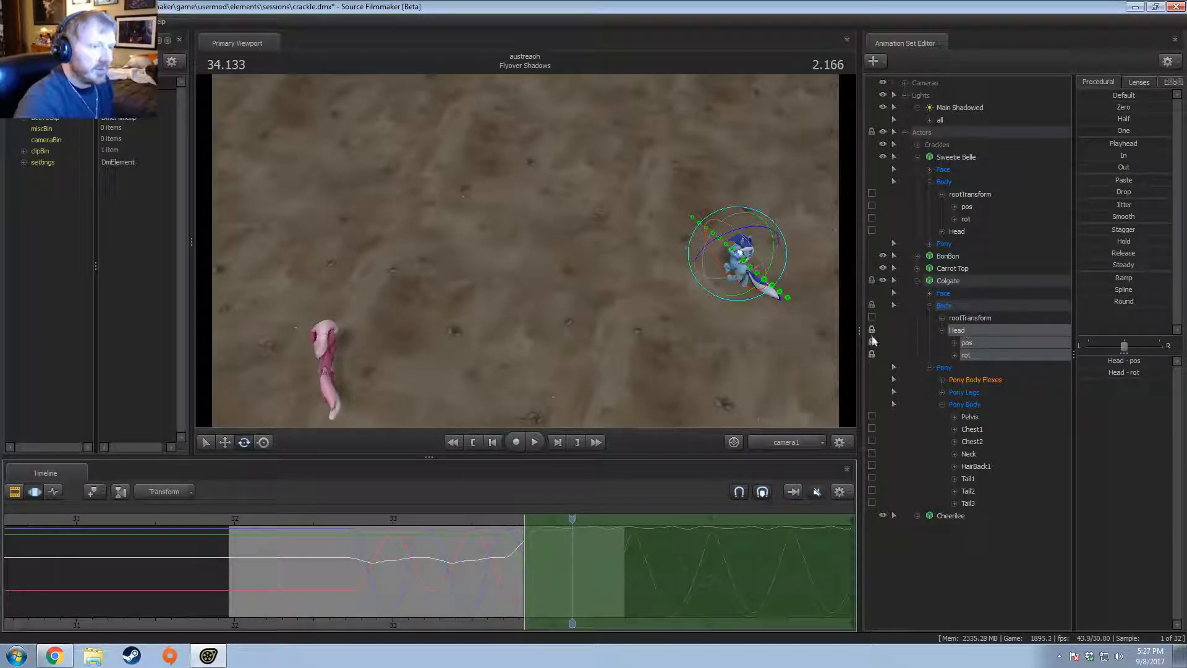
Step: Unlock Colgate's Head and play her run in a close work camera view to check the head motion up to 34.200
key("F4")
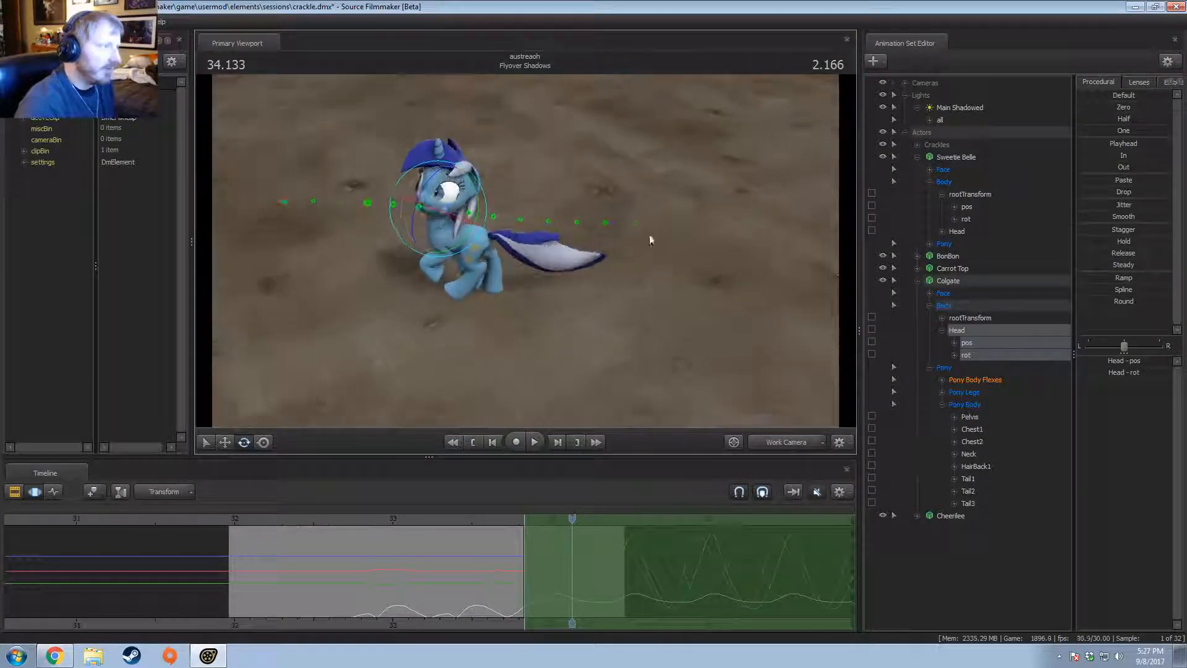
left_click_drag(651, 240, 569, 244)
key("space")
key("space")
left_click_drag(558, 567, 569, 566)
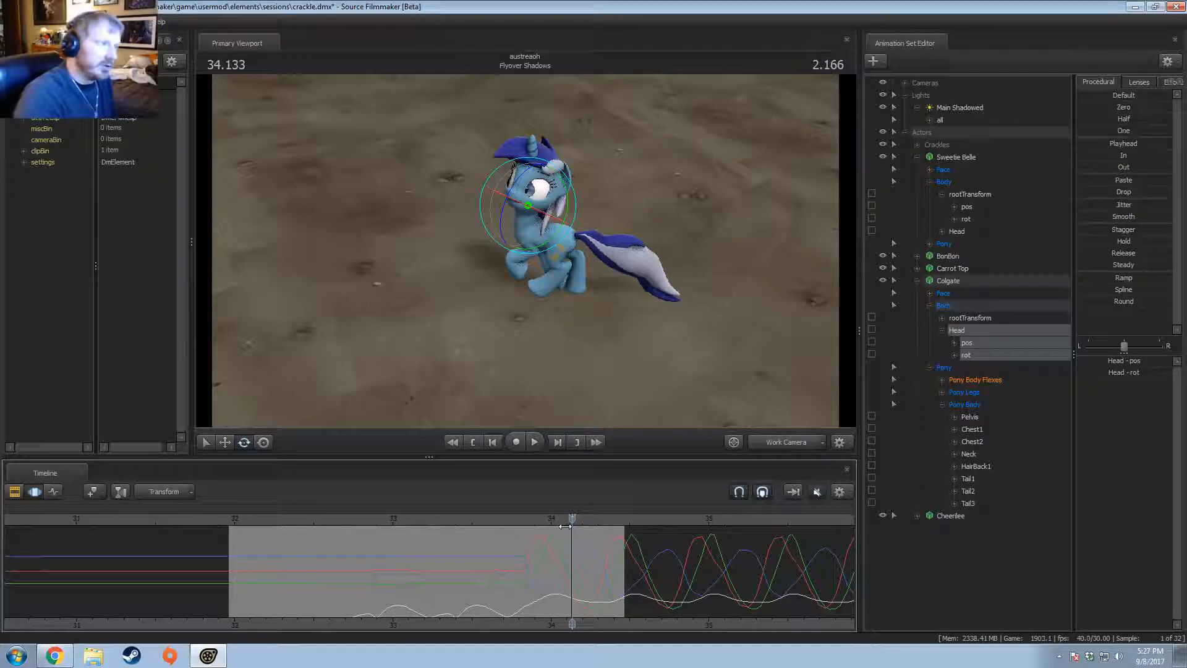
left_click_drag(517, 521, 393, 520)
key("space")
key("space")
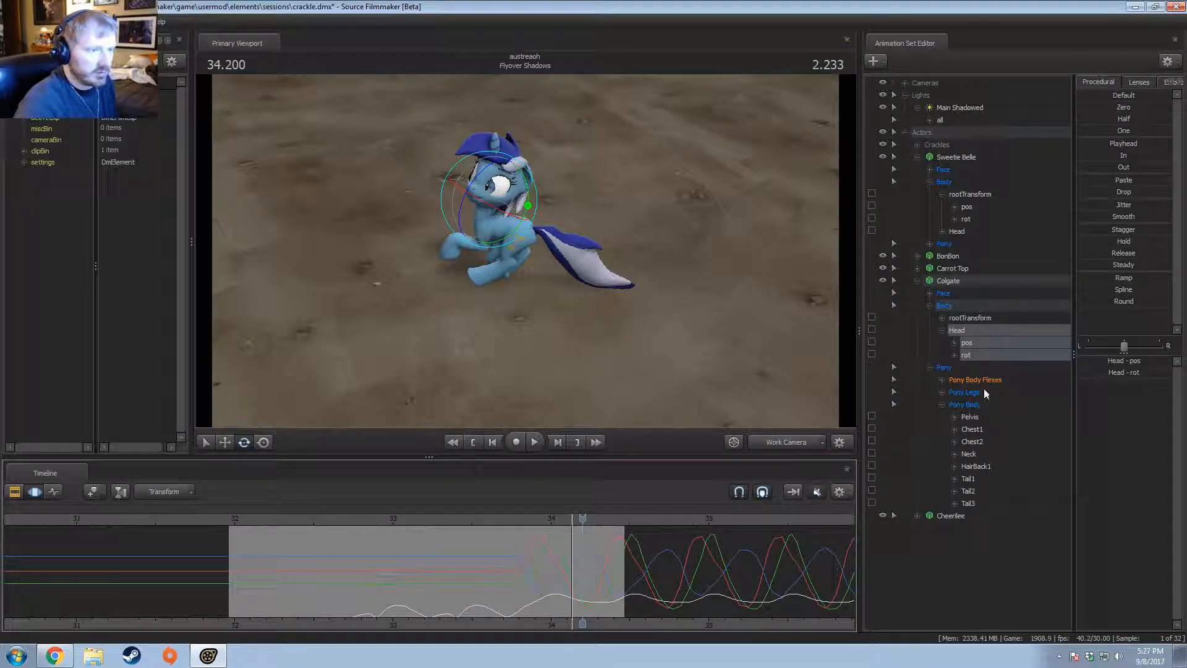
Step: Add a short blink around 33.766 by closing Colgate's eyes with Close_eyes2 in her Upper Face controls
mouse_move(576, 563)
left_mouse_down()
mouse_move(196, 547)
mouse_move(213, 512)
mouse_move(356, 538)
mouse_move(556, 545)
mouse_move(487, 546)
mouse_move(531, 557)
mouse_move(523, 574)
left_mouse_up()
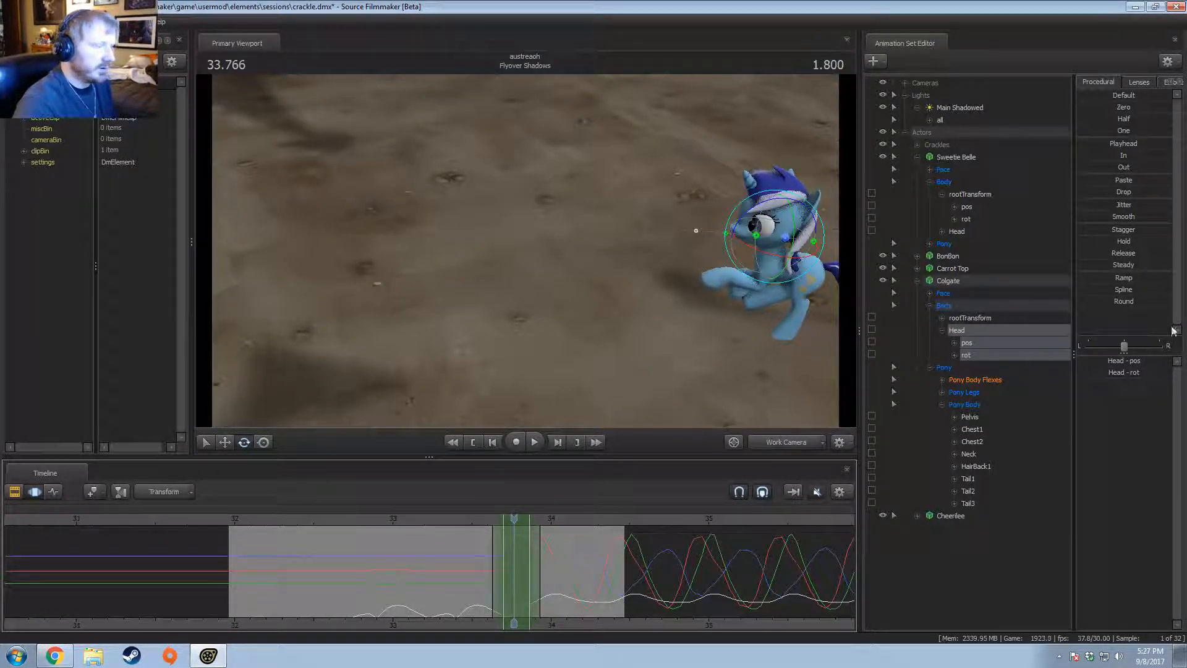
left_click(940, 294)
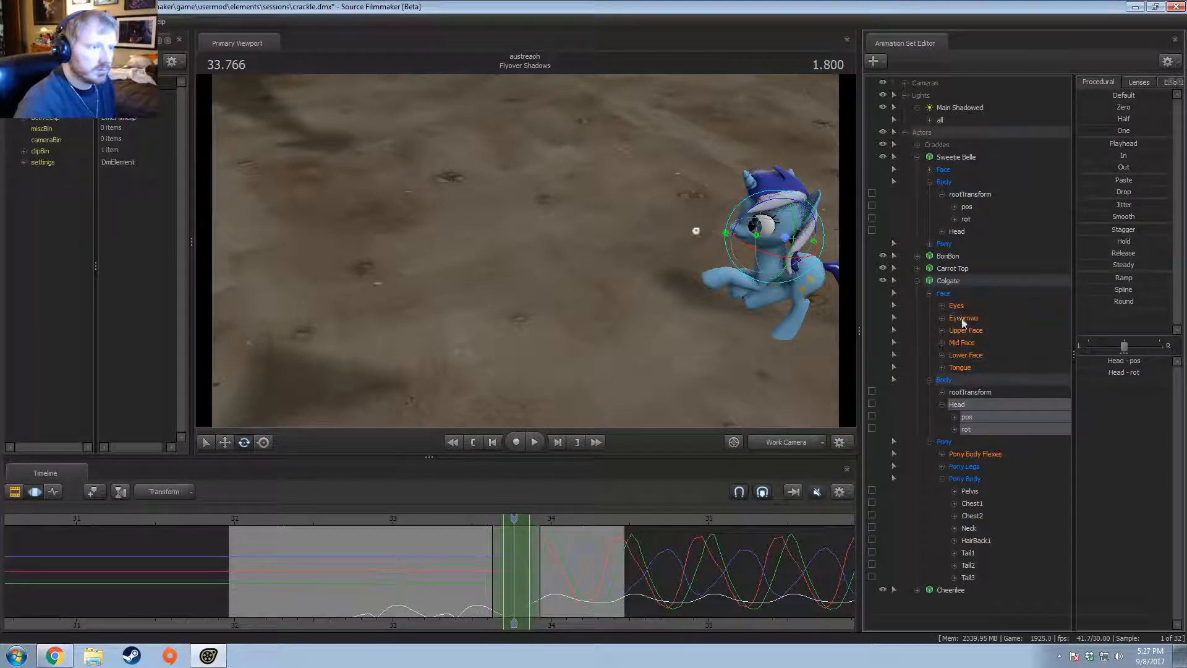
left_click(965, 330)
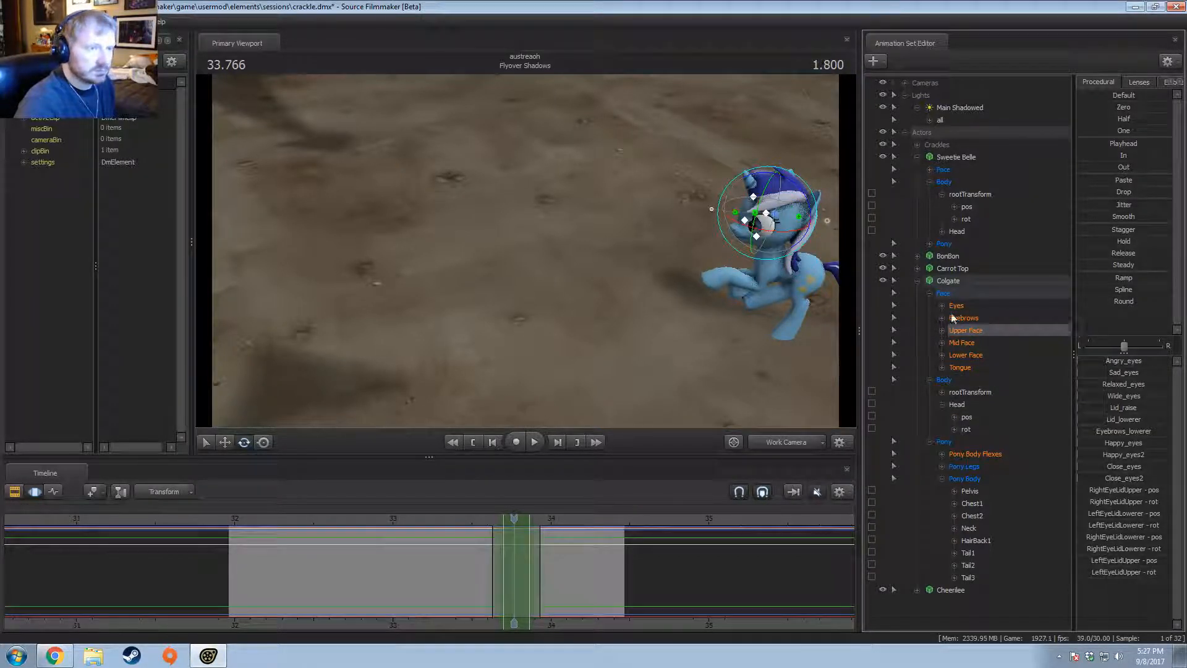
left_click(942, 331)
left_click(972, 343)
left_click(977, 467, "shift")
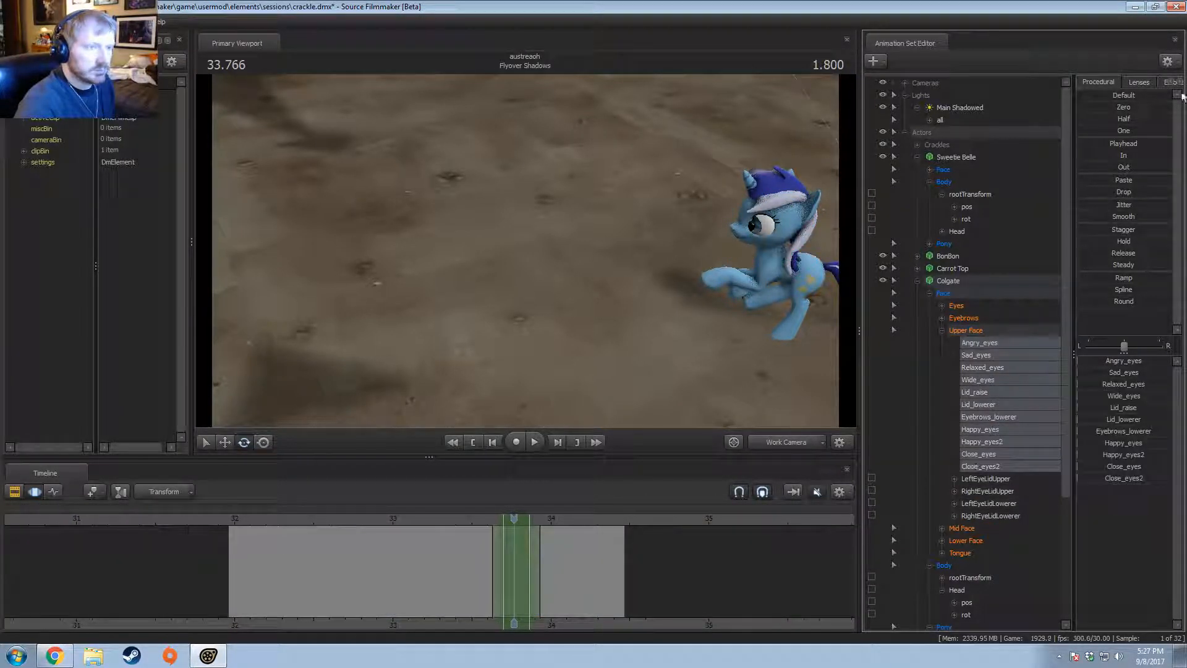
left_click(1123, 108)
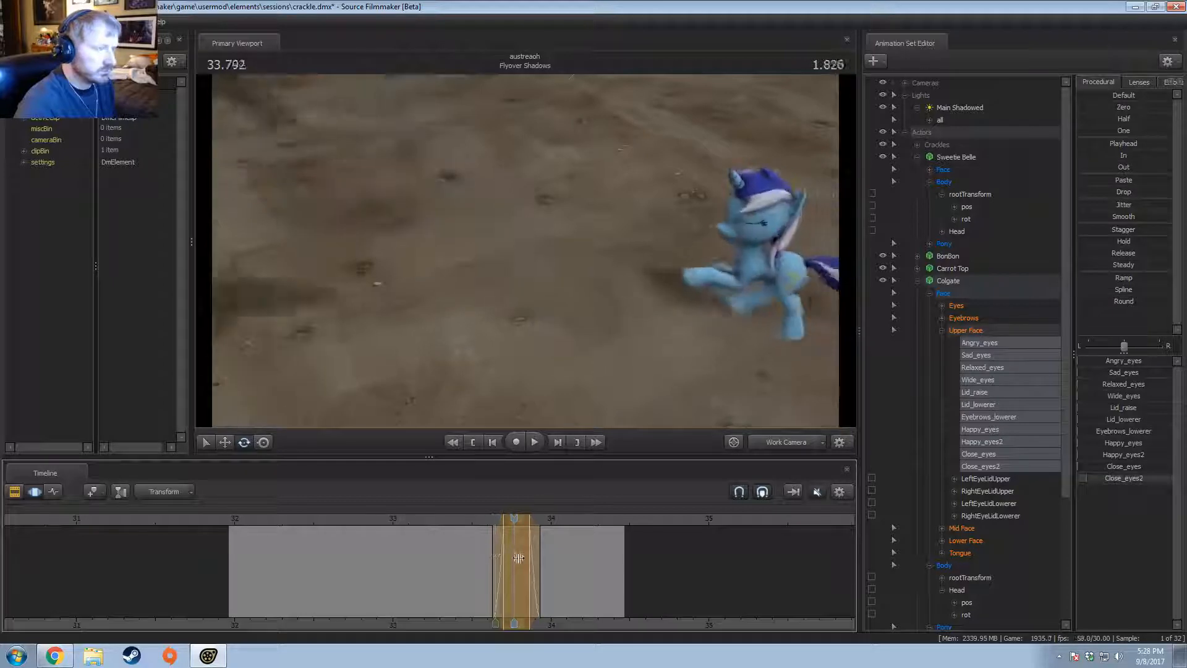
Step: From 33.766 onward, reposition the viewTarget of Colgate's eyes in front of and above her head
left_click_drag(519, 563, 524, 561, "shift")
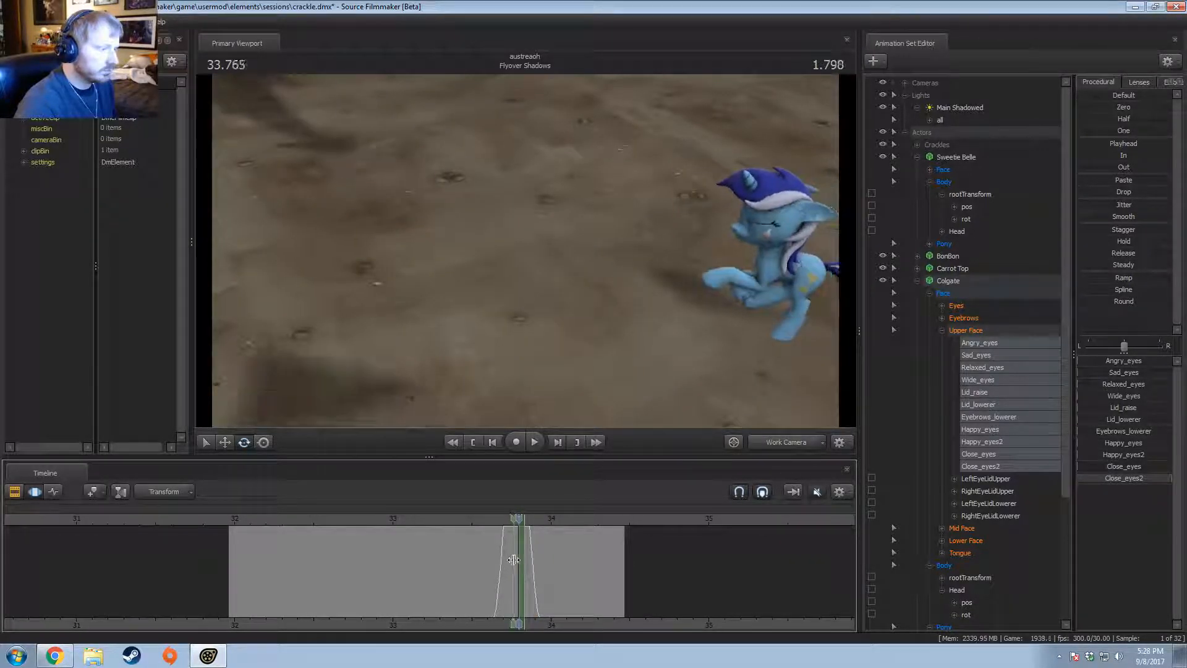
left_click_drag(515, 560, 1060, 513, "shift")
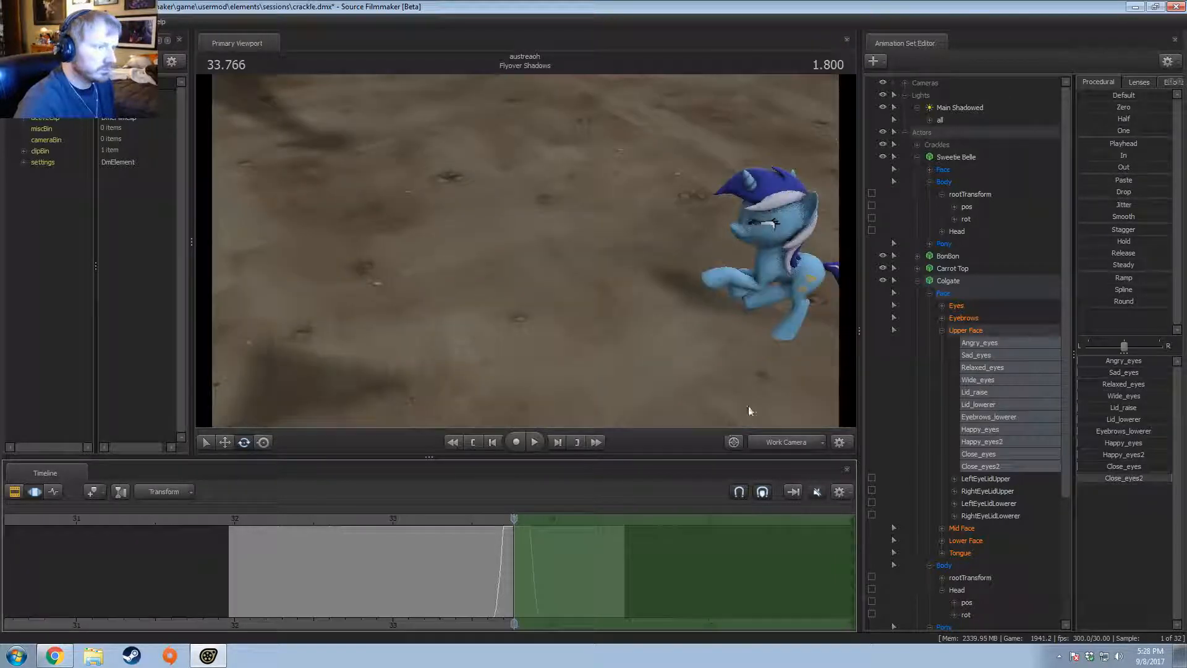
key("space")
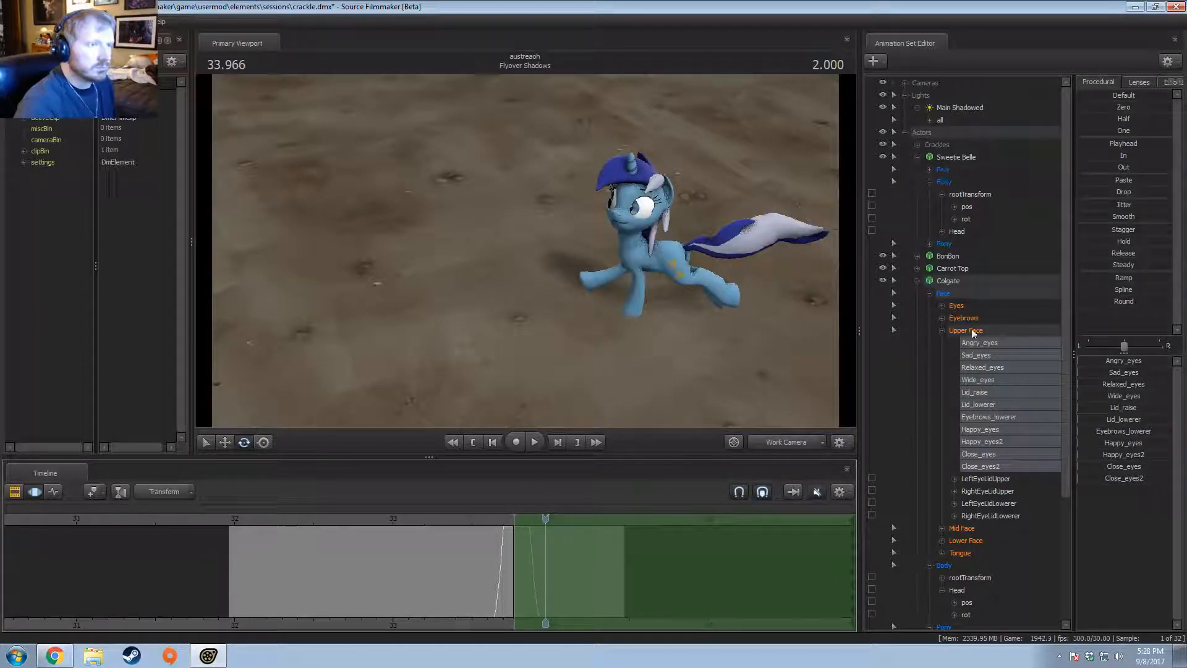
left_click(943, 306)
left_click(988, 366)
key("s")
left_click_drag(569, 329, 569, 329)
key("w")
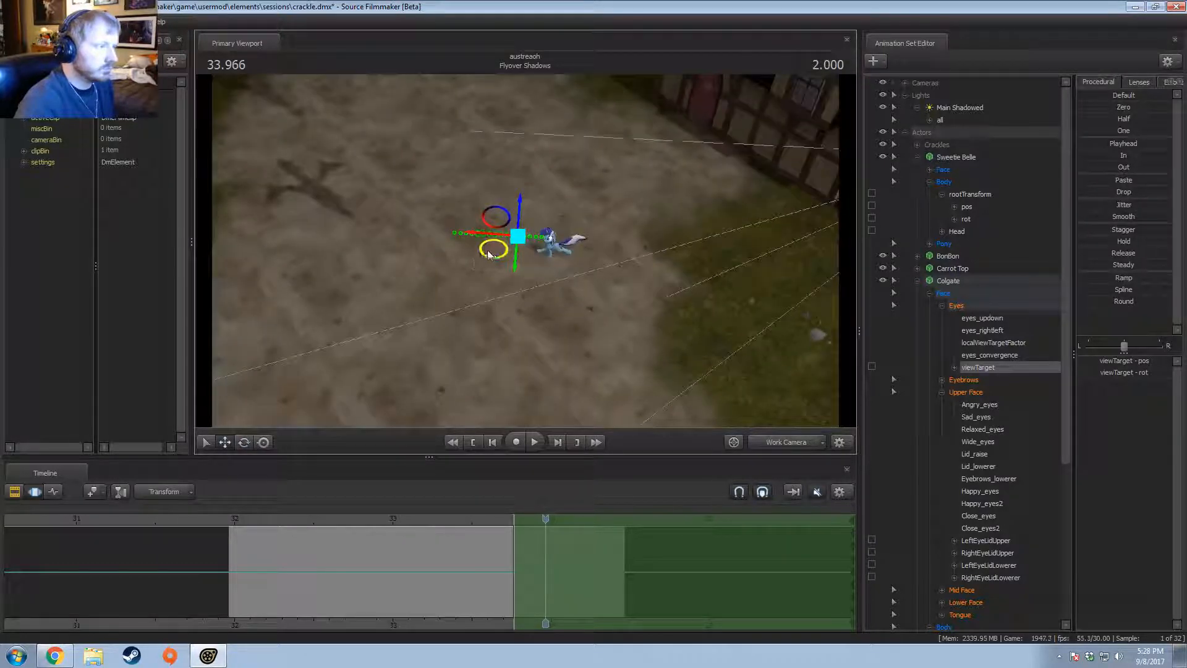
left_click_drag(490, 249, 505, 279)
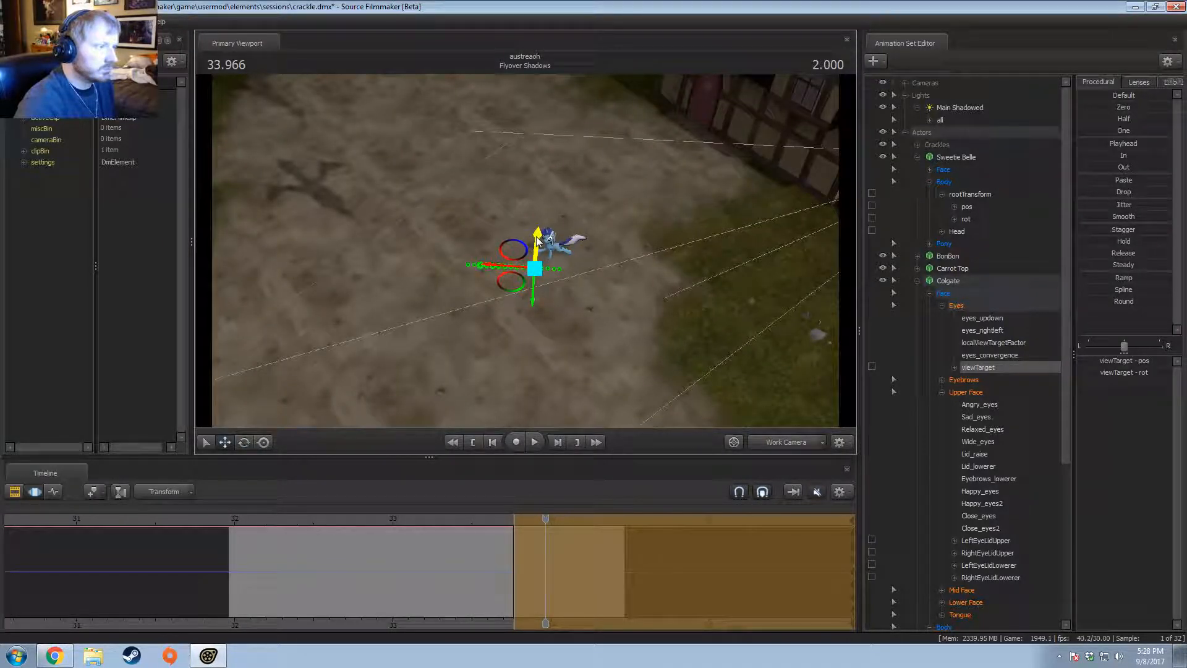
left_click_drag(537, 241, 540, 201)
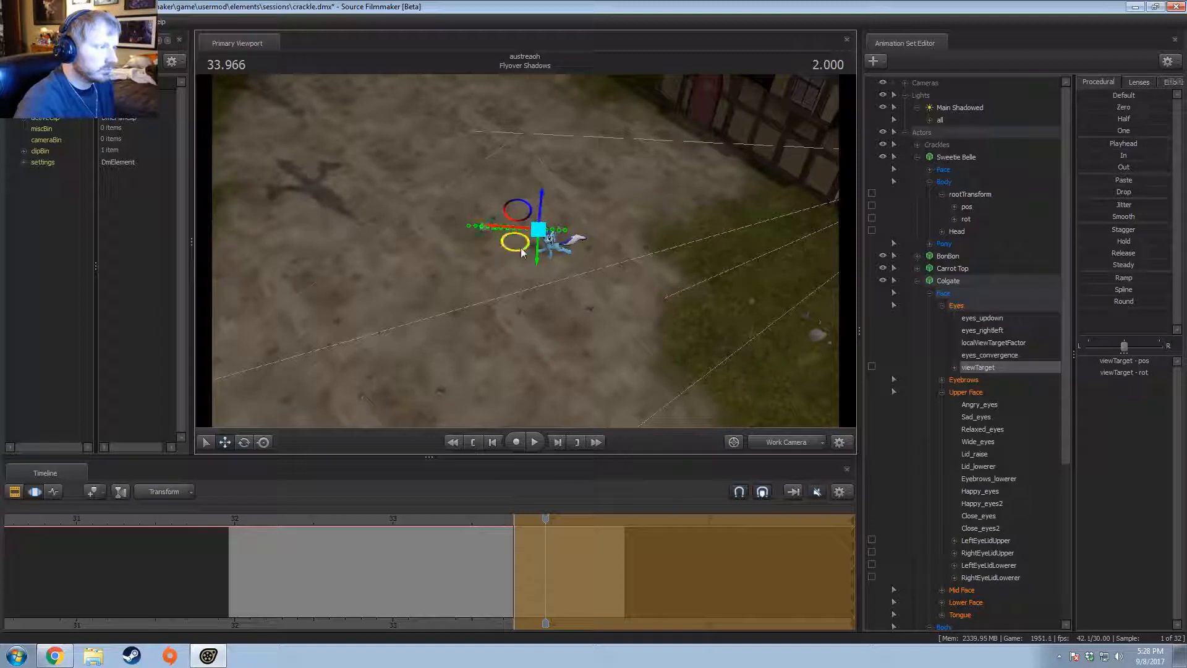
left_click_drag(520, 249, 520, 206)
Step: Play the shot in camera1 from before the blink to check Colgate's eye closure and gaze
left_click(770, 443)
key("space")
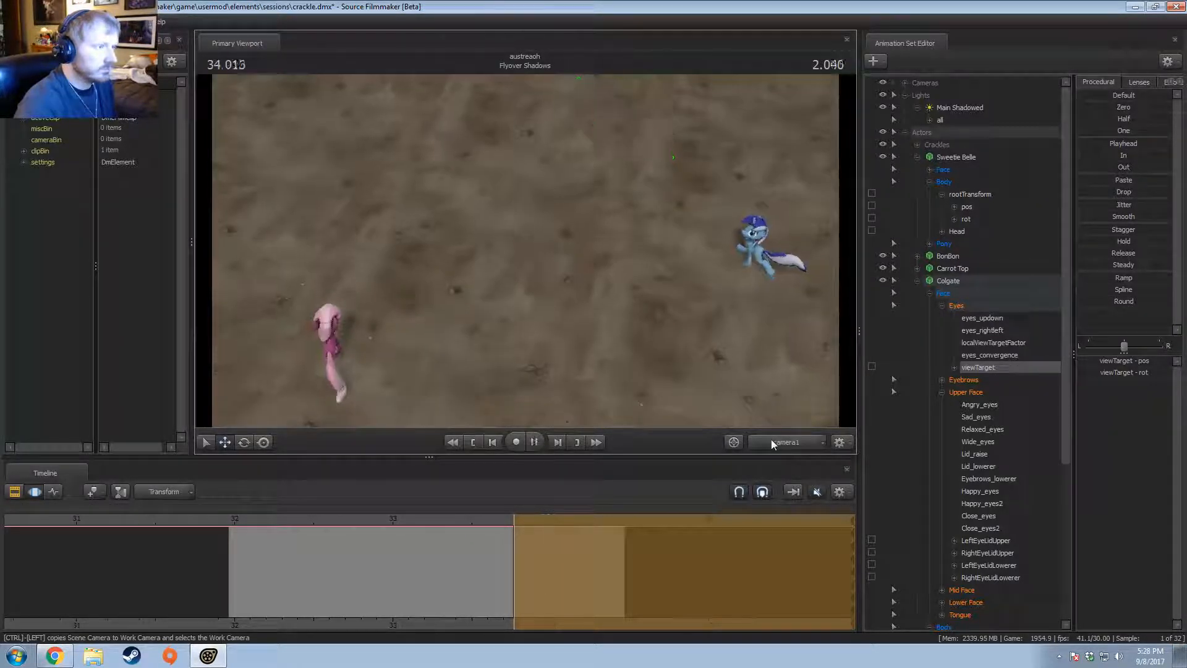
key("space")
left_click(426, 519)
key("space")
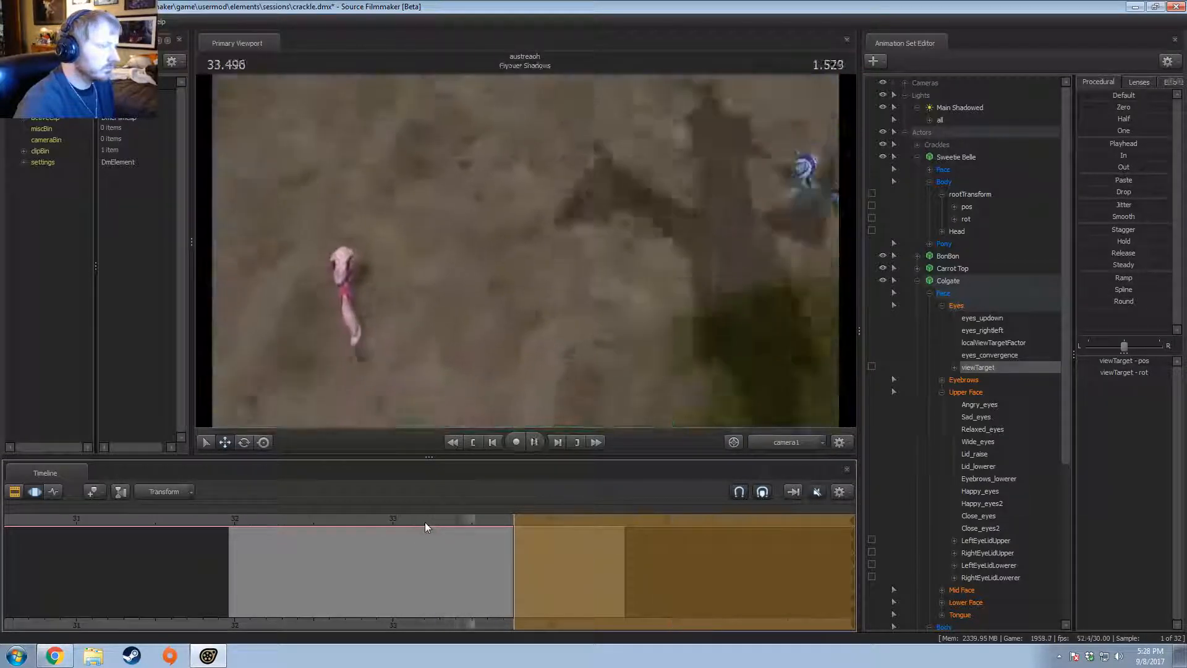
key("space")
Step: In a close work camera view, raise Colgate's Sad_brows across the entire timeline and inspect her expression
left_click(788, 443)
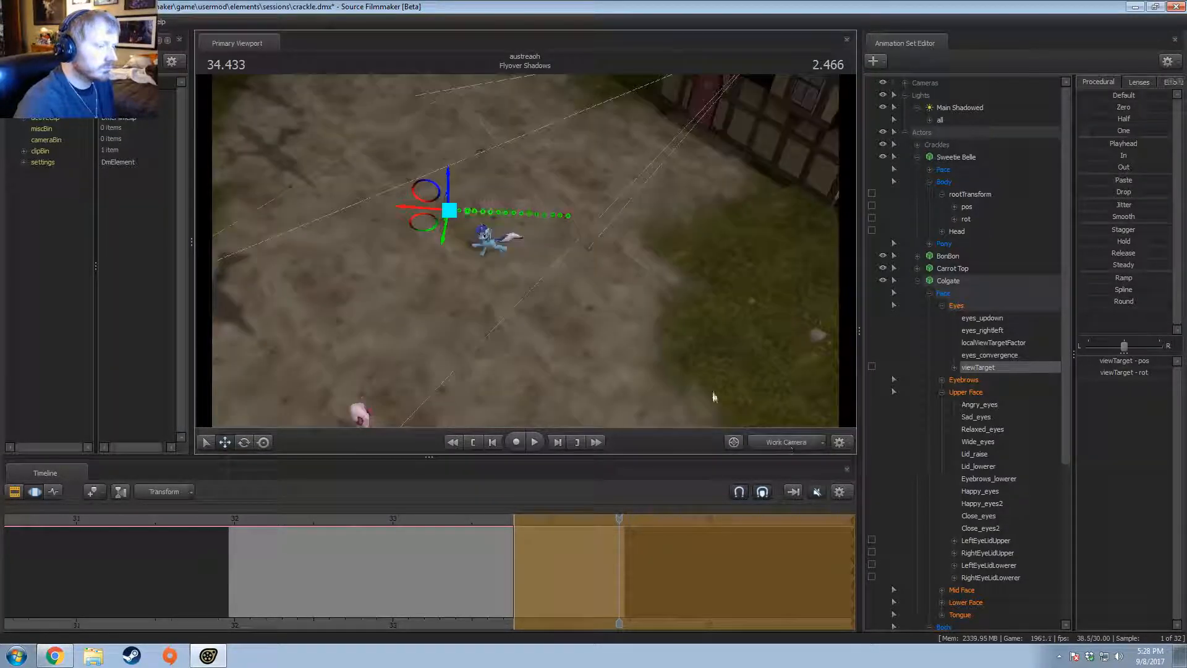
key("w")
left_click_drag(695, 409, 667, 382)
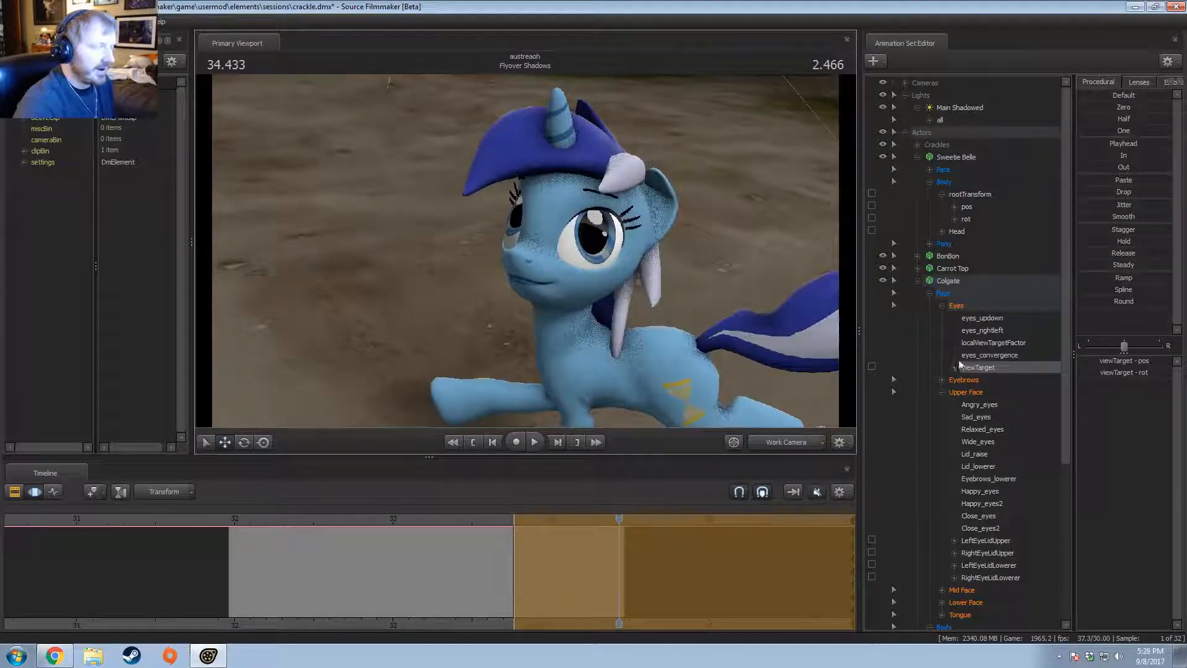
left_click(943, 380)
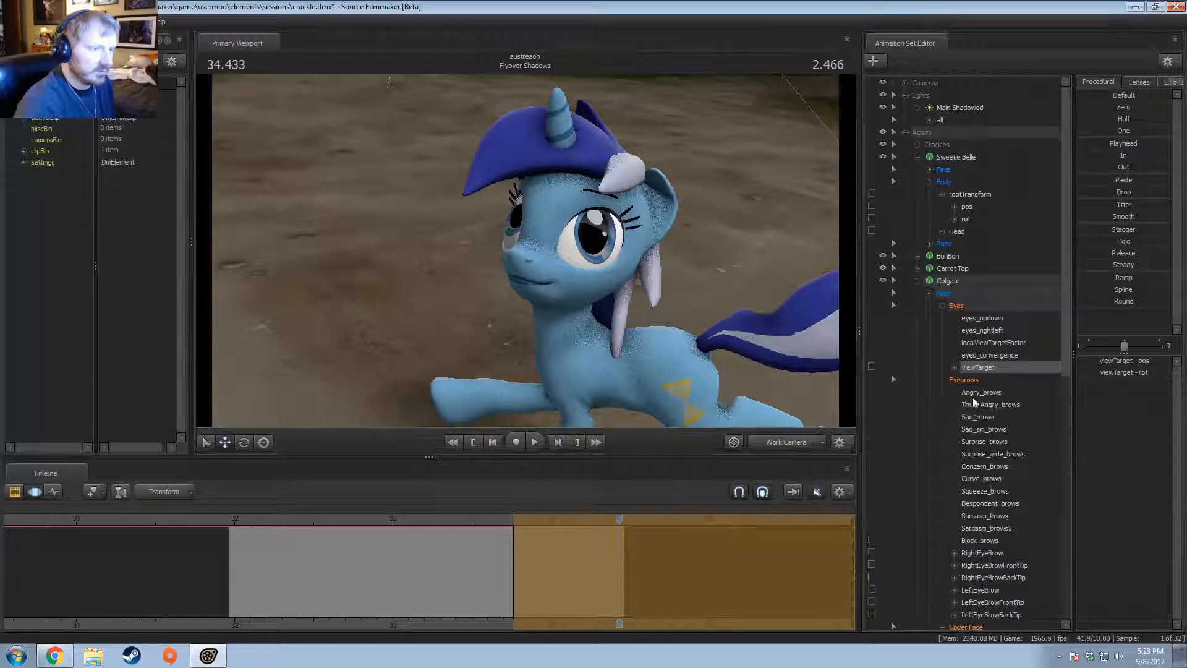
left_click(987, 417)
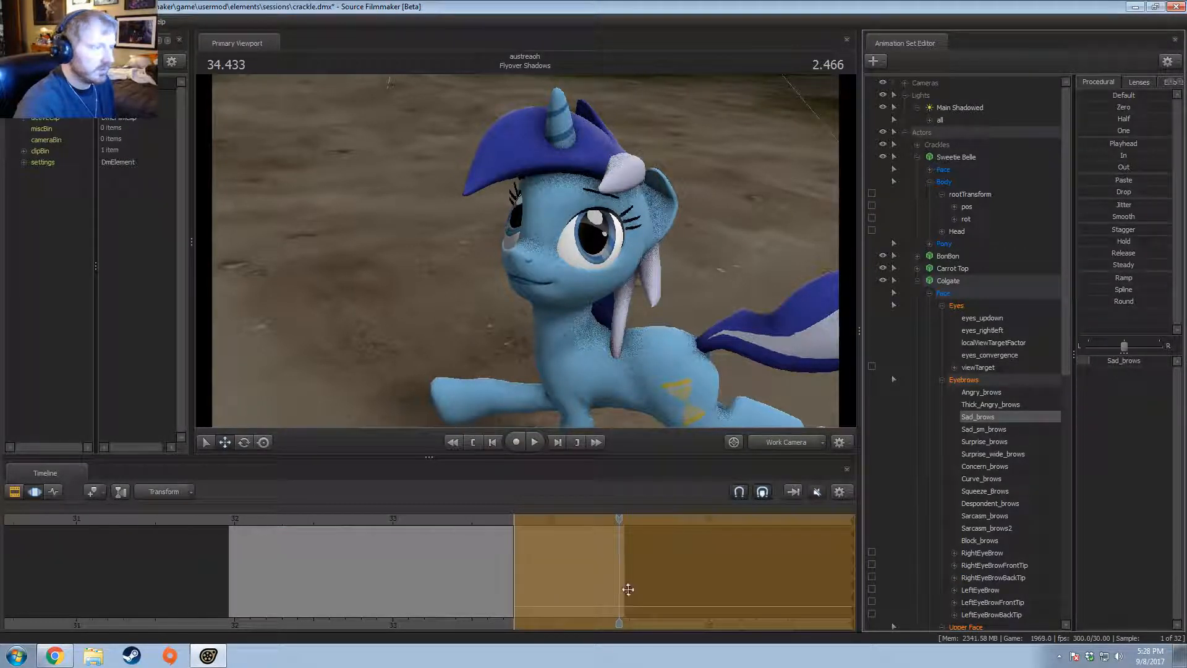
left_click_drag(1096, 360, 1168, 362)
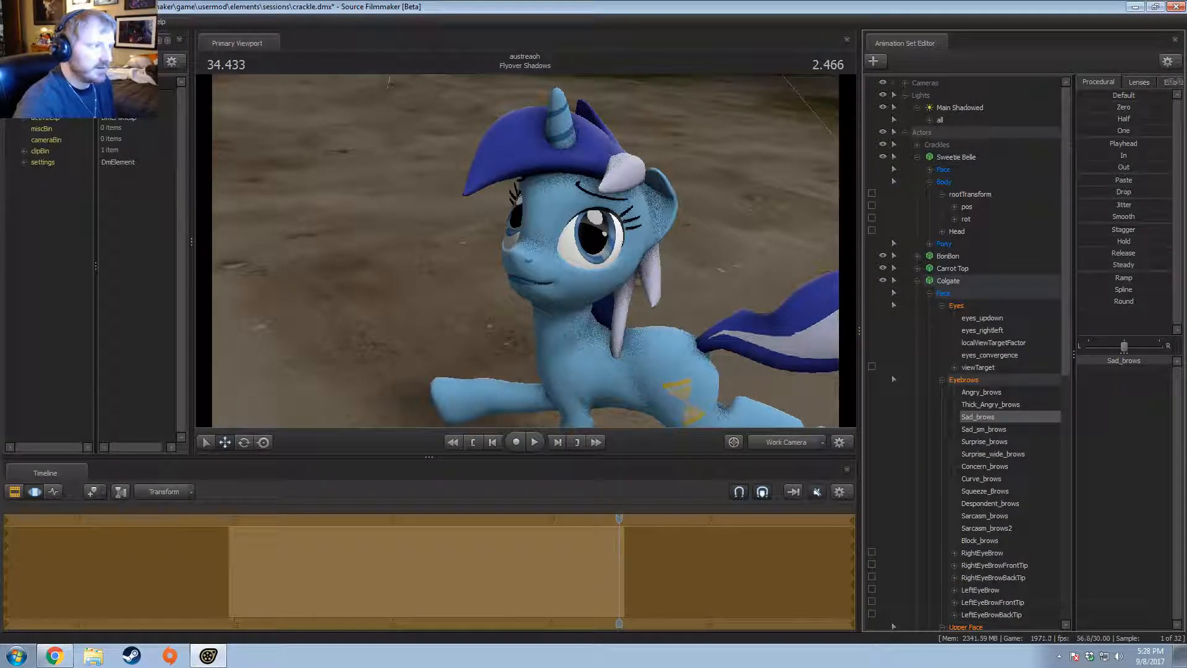
left_click_drag(812, 364, 766, 365)
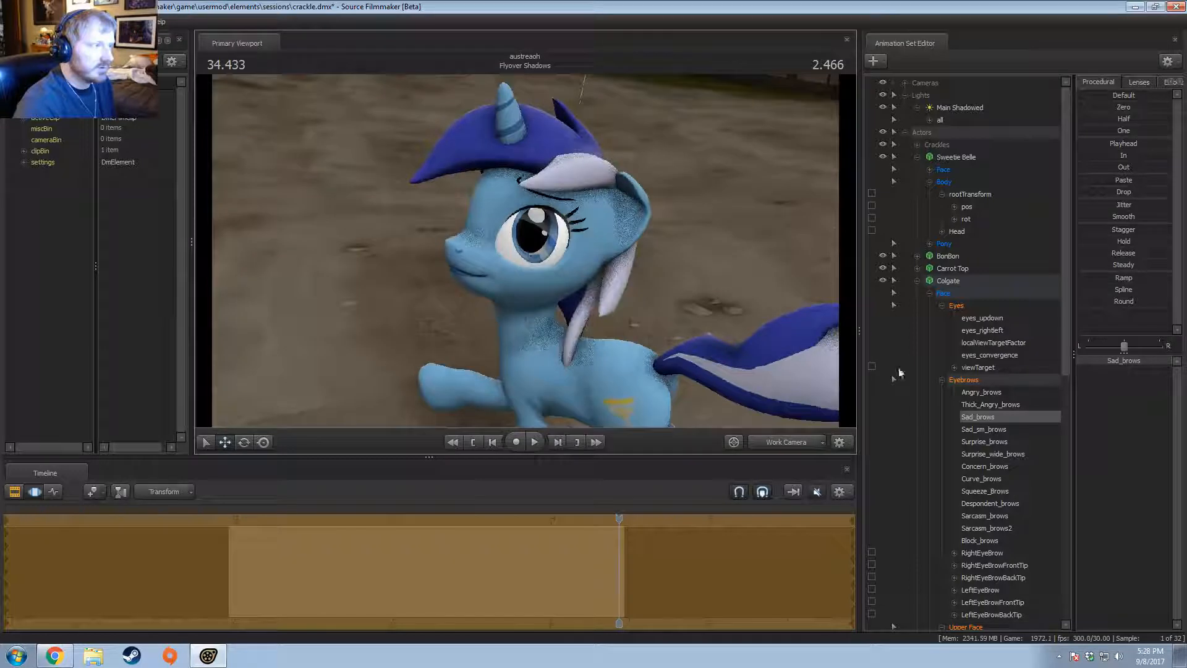
Step: Move Colgate's LeftEyeBrow control across the entire timeline to refine her worried brow, and inspect it from another angle
left_click(996, 393)
left_click(982, 552)
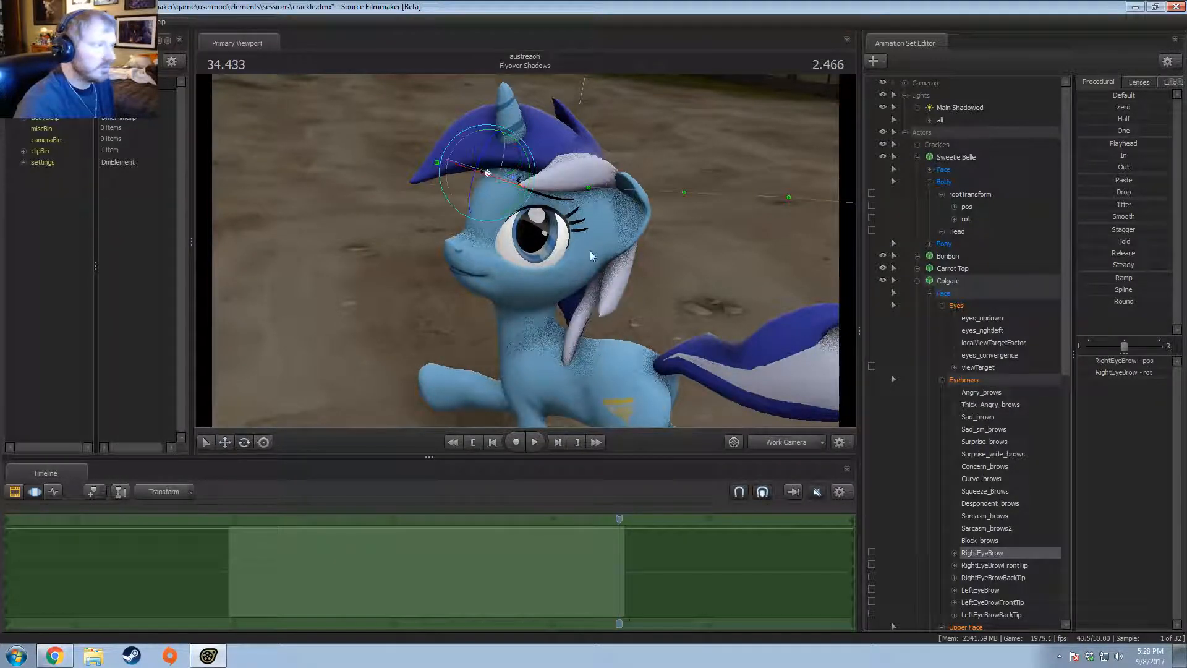
left_click(981, 590)
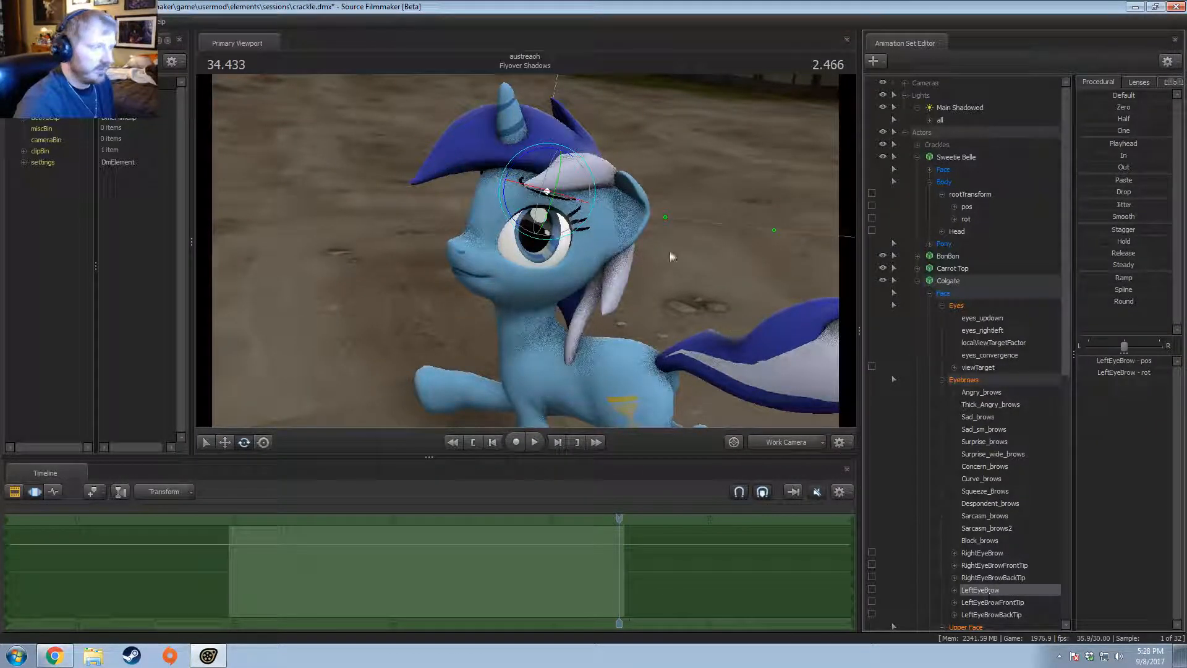
left_click(597, 198)
key("w")
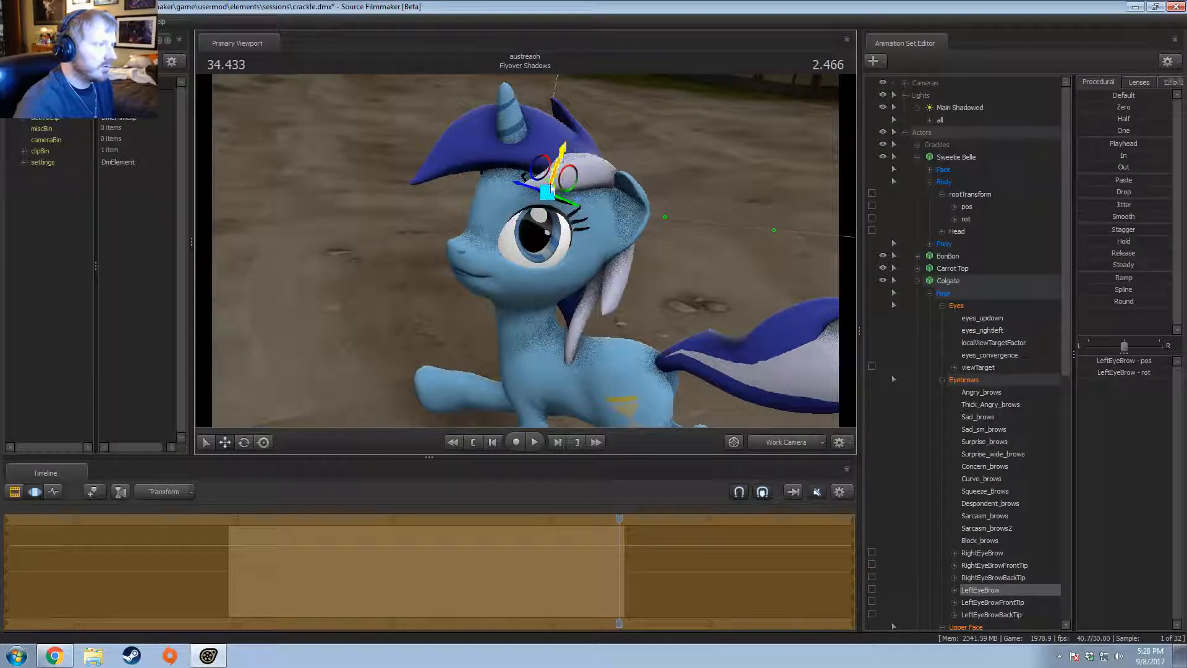
left_click_drag(547, 193, 564, 195)
left_click_drag(527, 257, 573, 321, "alt")
key("F2")
key("F3")
key("e")
key("w")
key("F2")
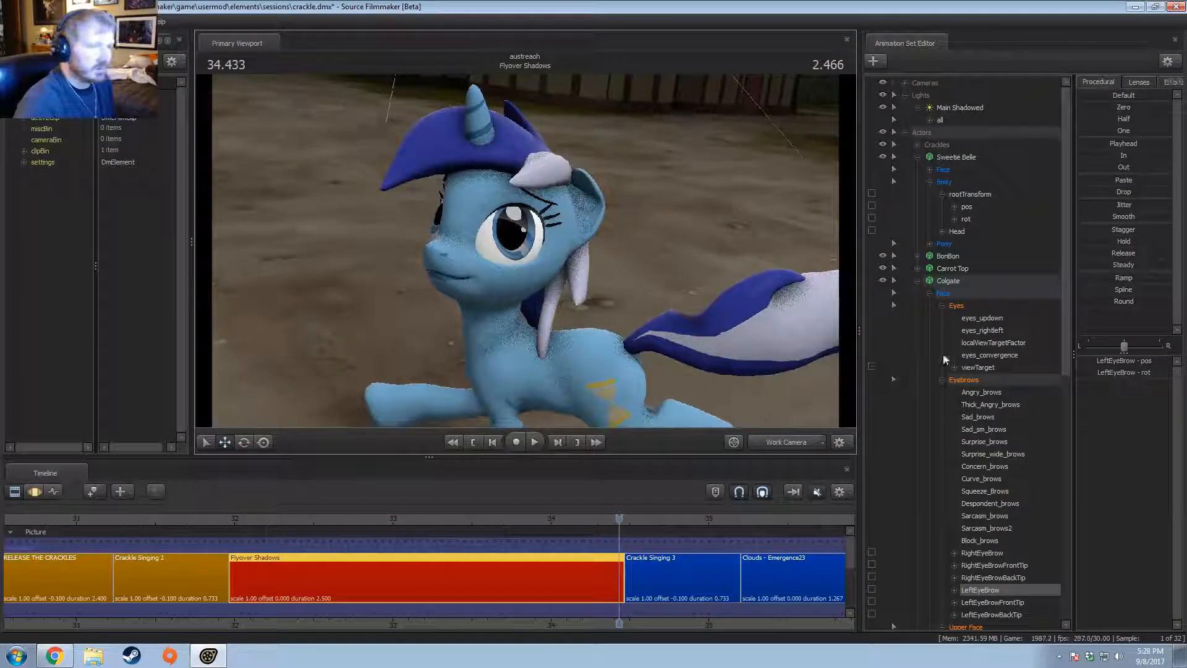
Step: From 33.933 onward, partially raise Sad_eyes and Lid_raise in Colgate's Upper Face controls, with the playhead at 34.333
left_click(944, 380)
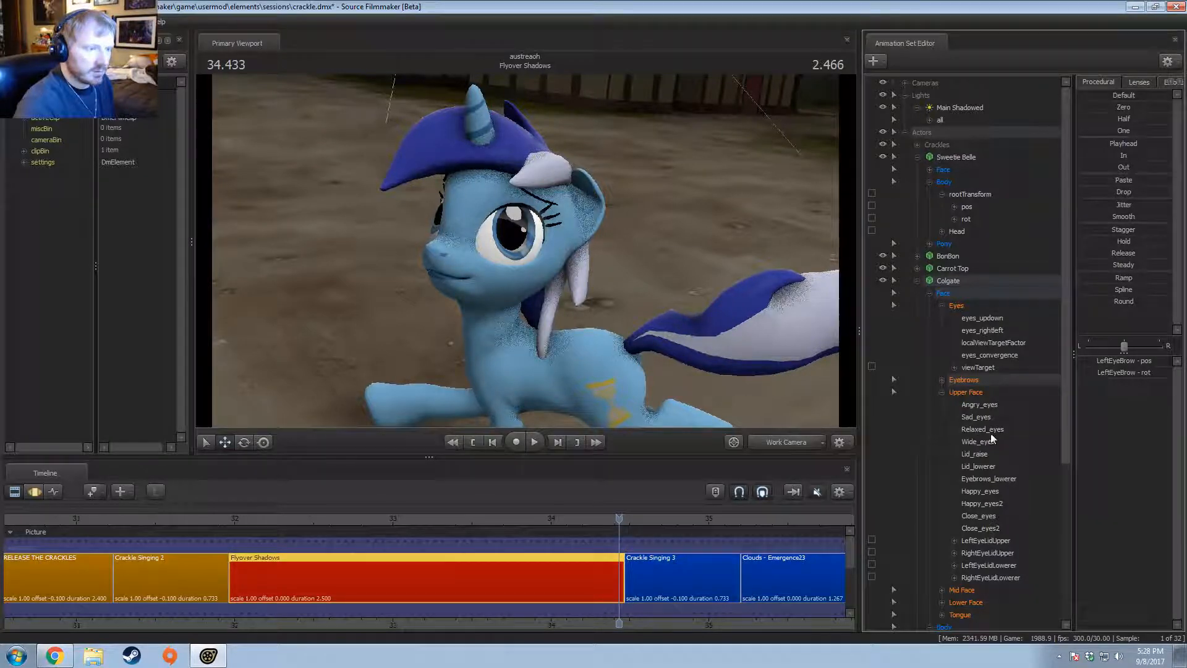
left_click(976, 417)
key("F3")
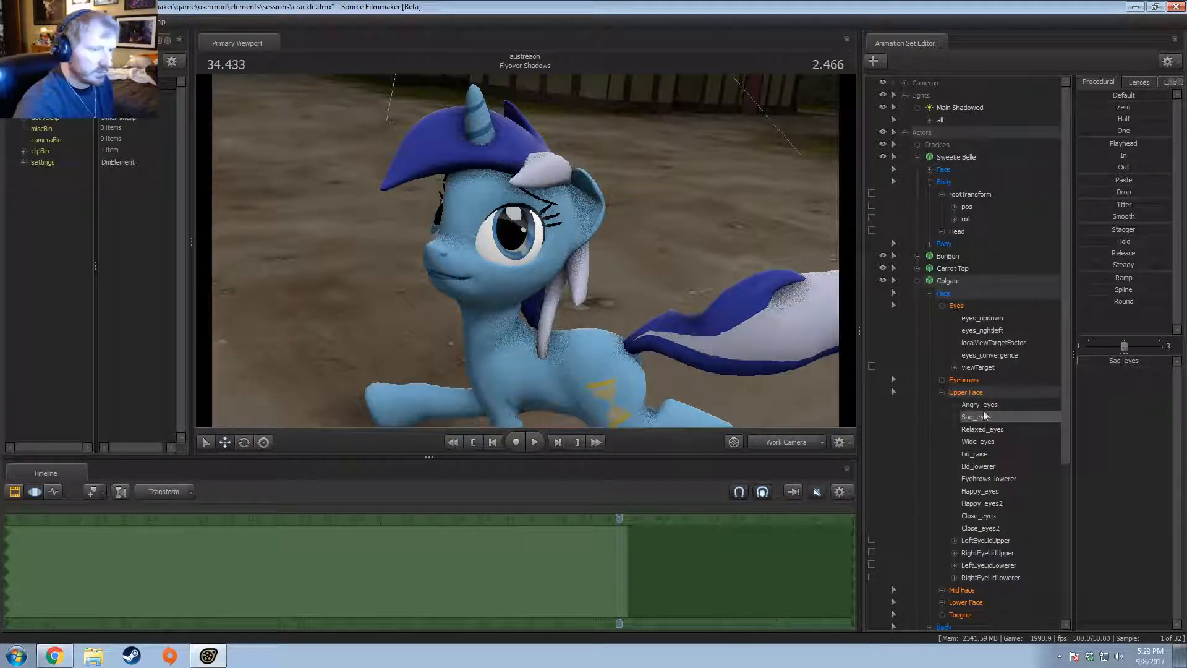
left_click(969, 393)
left_click_drag(490, 588, 600, 556, "shift")
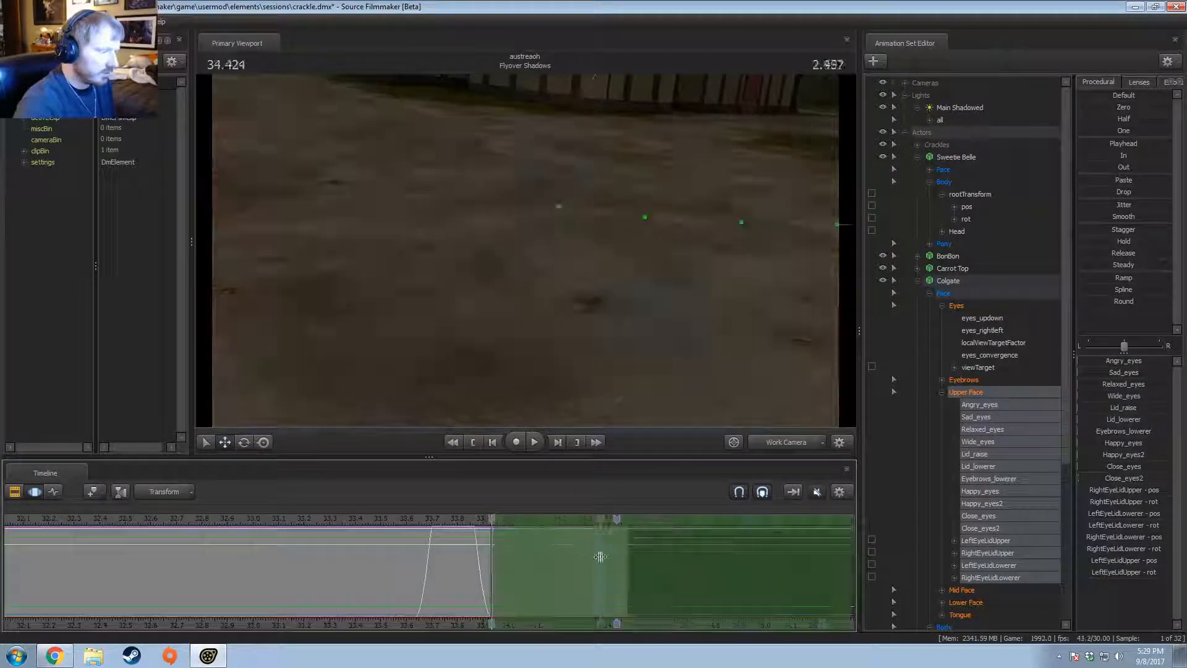
scroll(565, 551, "up", 1)
scroll(538, 556, "up", 1)
scroll(517, 556, "down", 2)
scroll(486, 560, "up", 1)
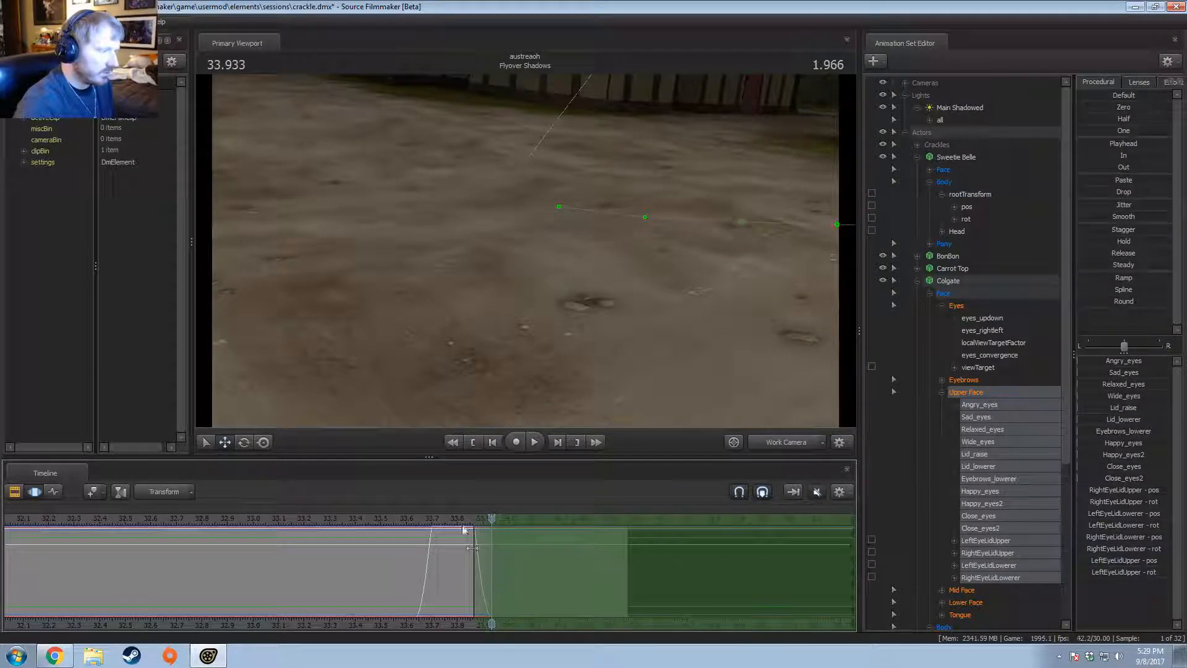
left_click_drag(493, 532, 595, 538)
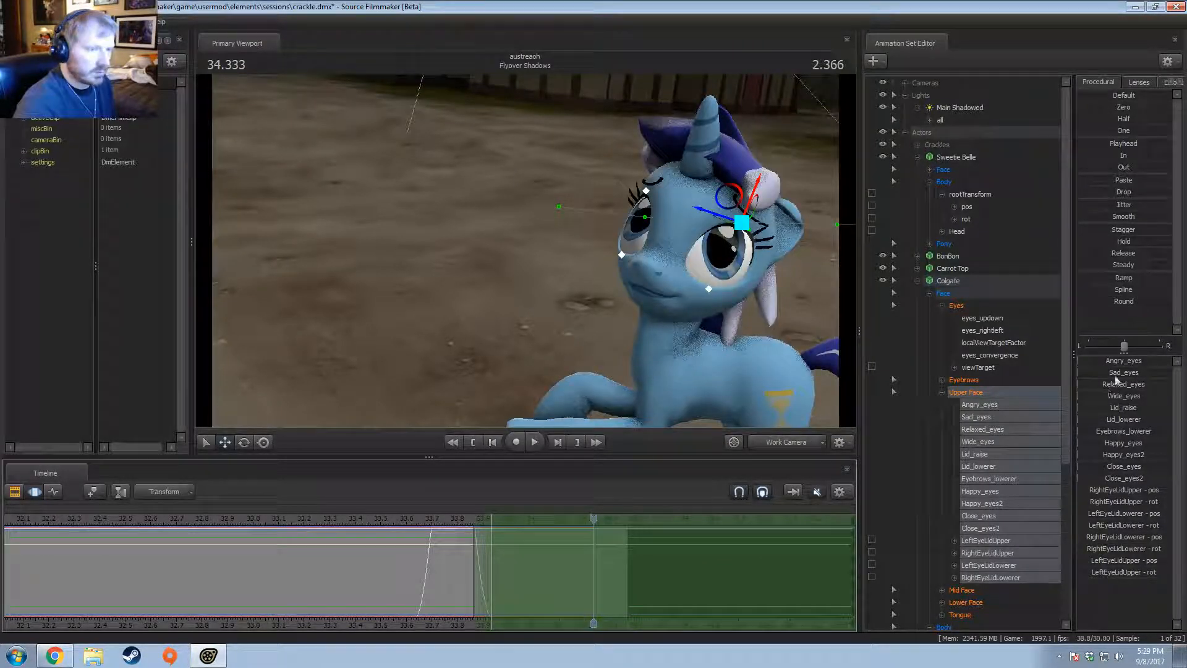
mouse_move(1116, 374)
left_mouse_down()
mouse_move(1150, 372)
mouse_move(1107, 372)
left_mouse_up()
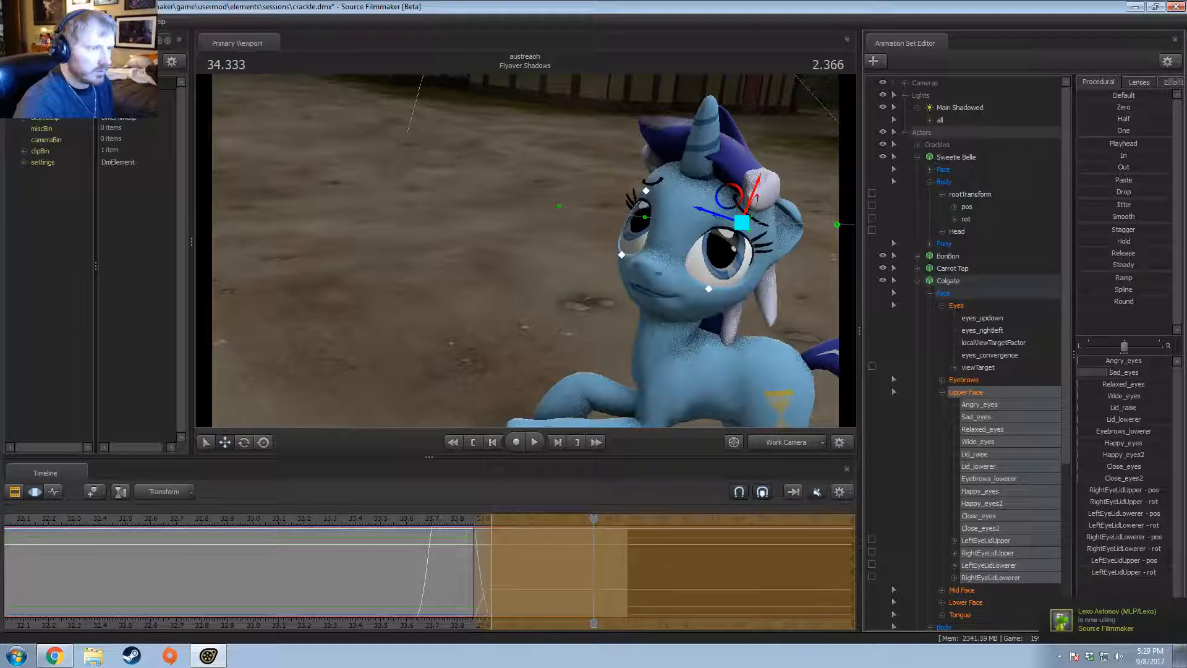
left_click_drag(779, 382, 772, 382)
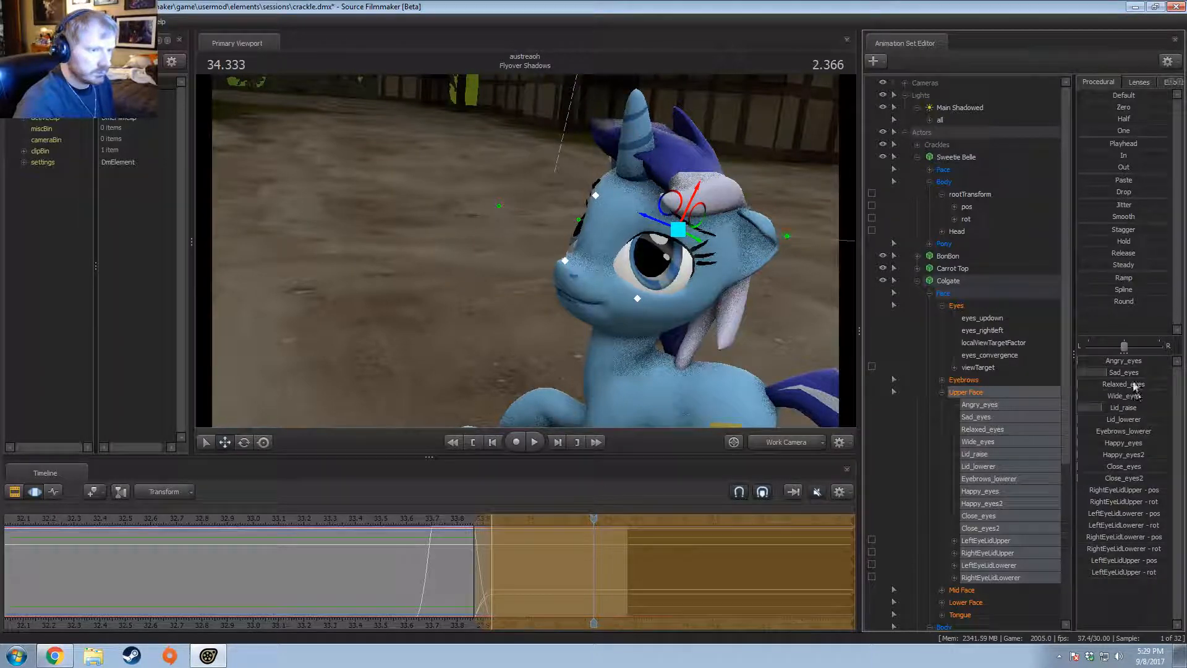
left_click_drag(1135, 383, 1160, 383)
left_click_drag(656, 336, 729, 345)
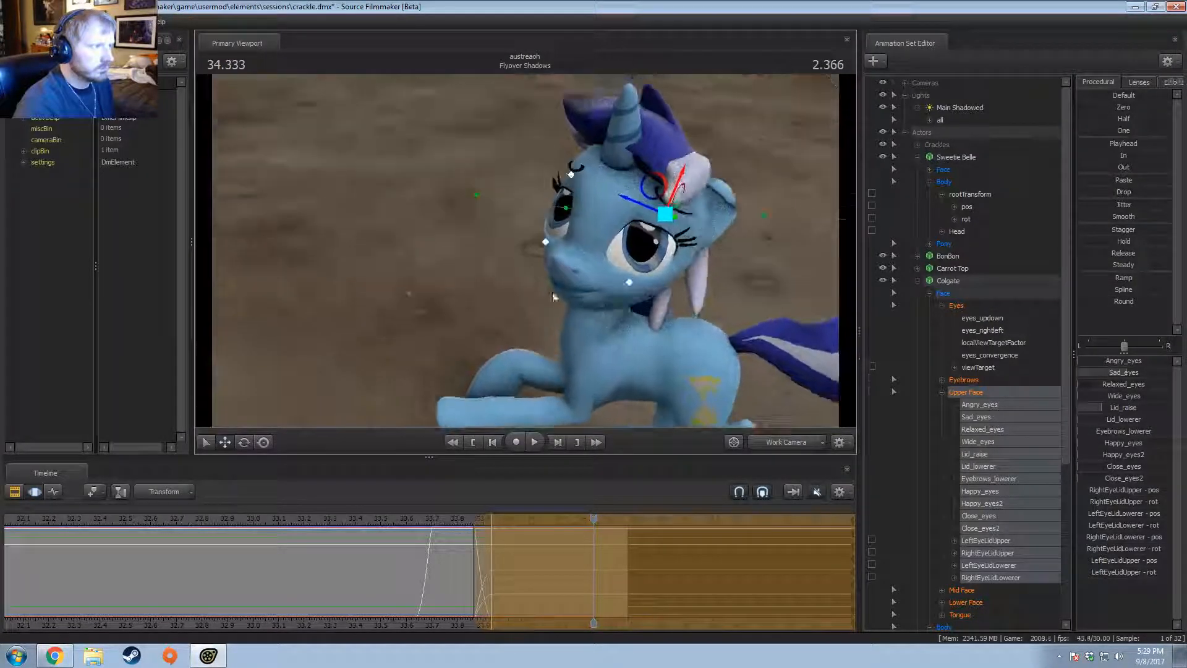
Step: Switch Colgate's model to the skin variant with smaller pupils and inspect her face up close
left_click(964, 287)
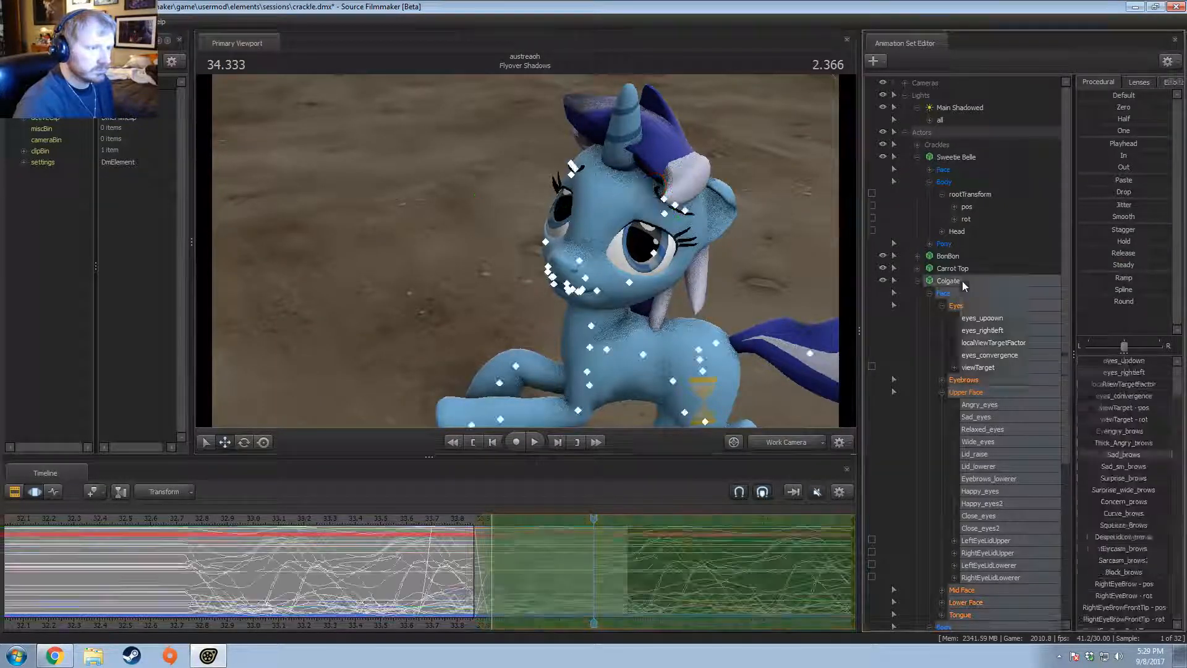
right_click(964, 286)
mouse_move(1051, 452)
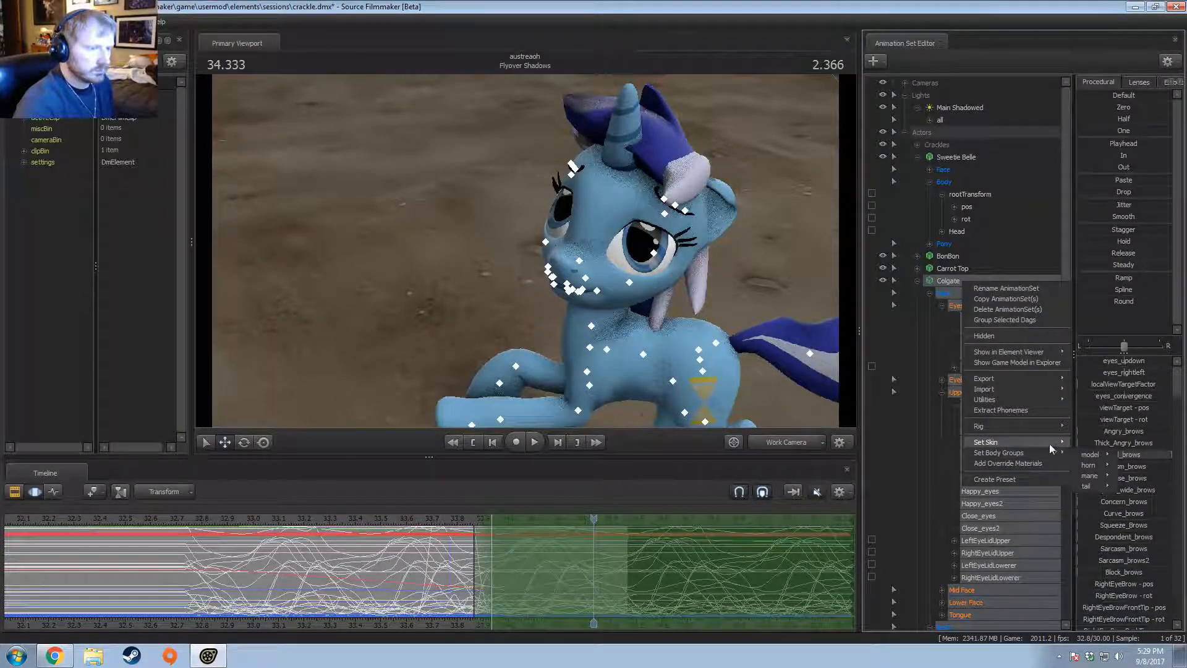
left_click(1081, 454)
key("F2")
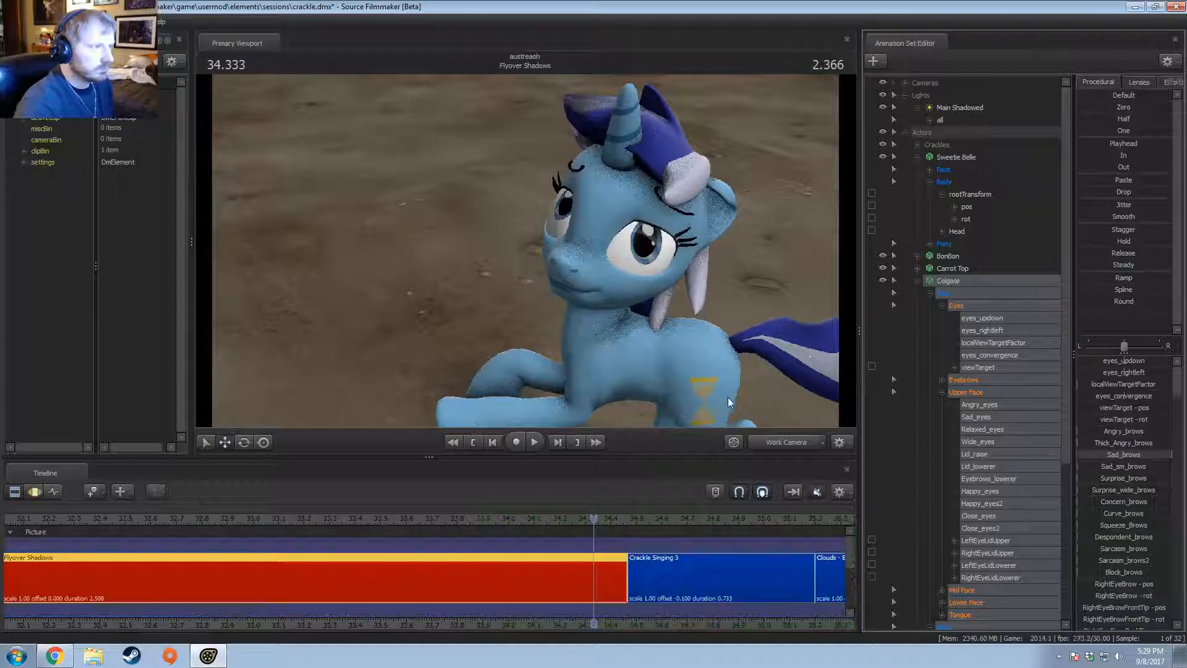
left_click_drag(729, 397, 525, 250)
key("F3")
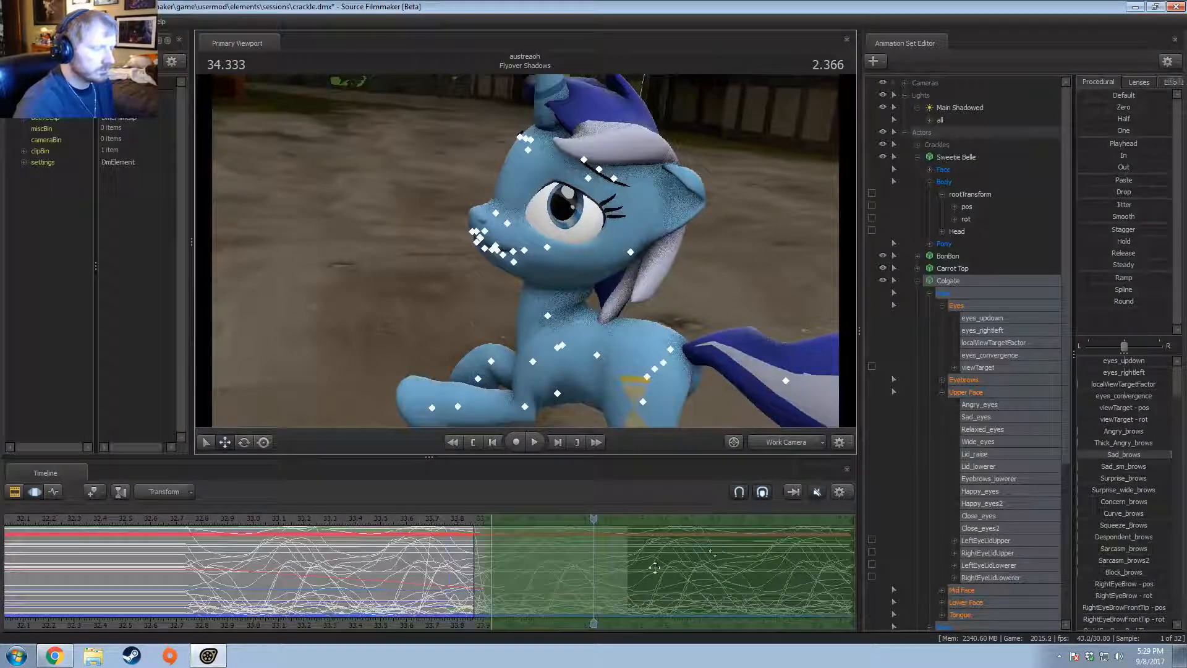
Step: Across the entire timeline, adjust Mouth_neutral and slightly apply Mouth_worry in Colgate's Lower Face controls to give her a worried mouth
double_click(481, 560)
left_click_drag(676, 408, 454, 413)
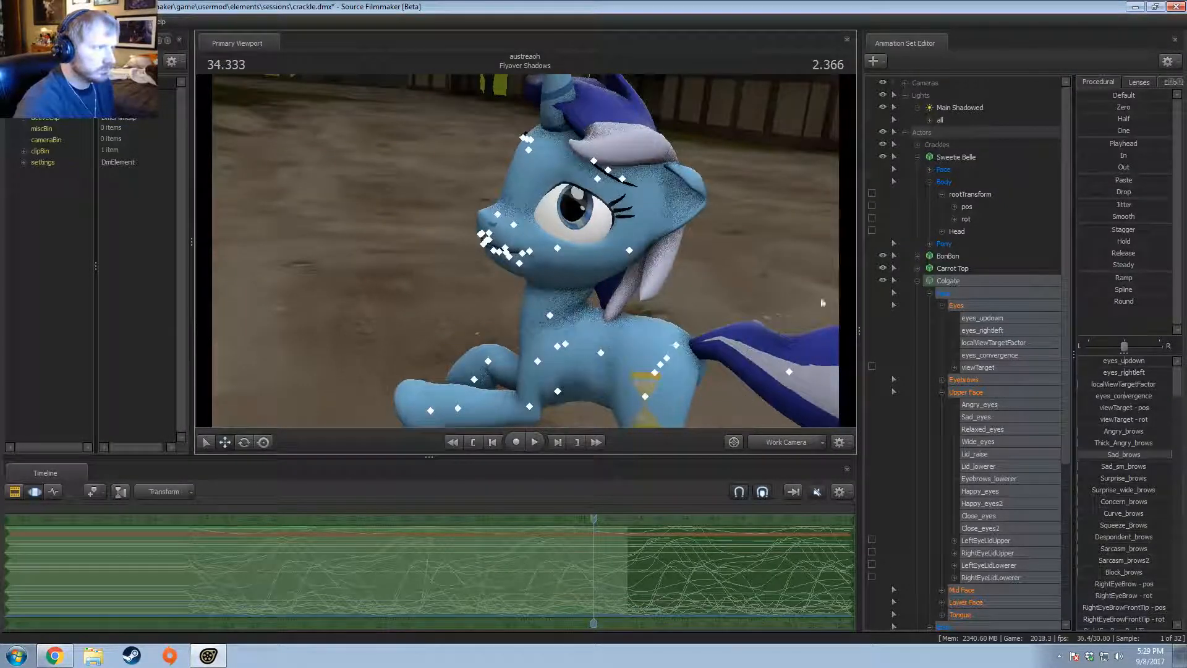
left_click(975, 395)
left_click(942, 392)
left_click(965, 406)
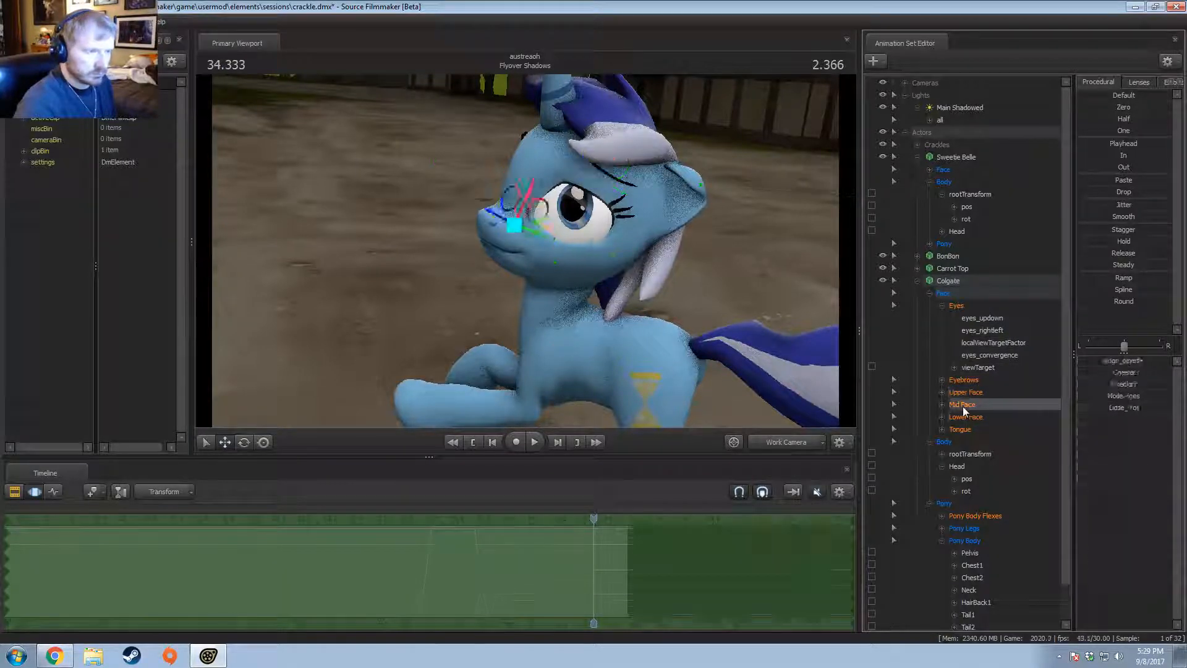
left_click(969, 418)
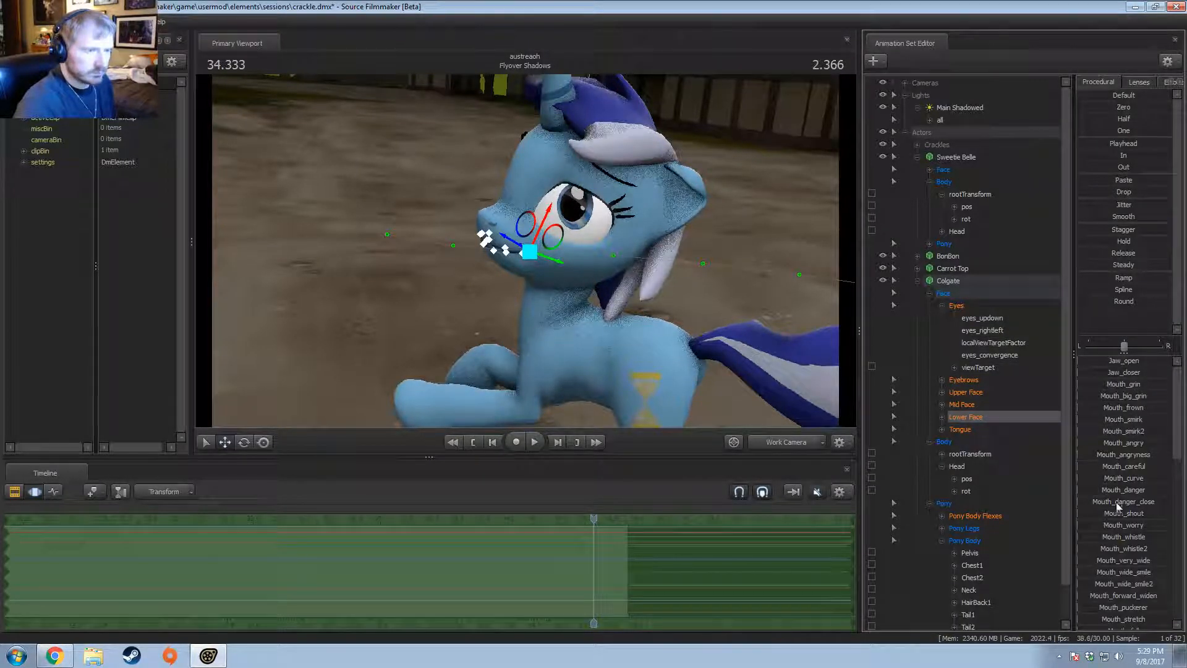
scroll(1128, 526, "down", 2)
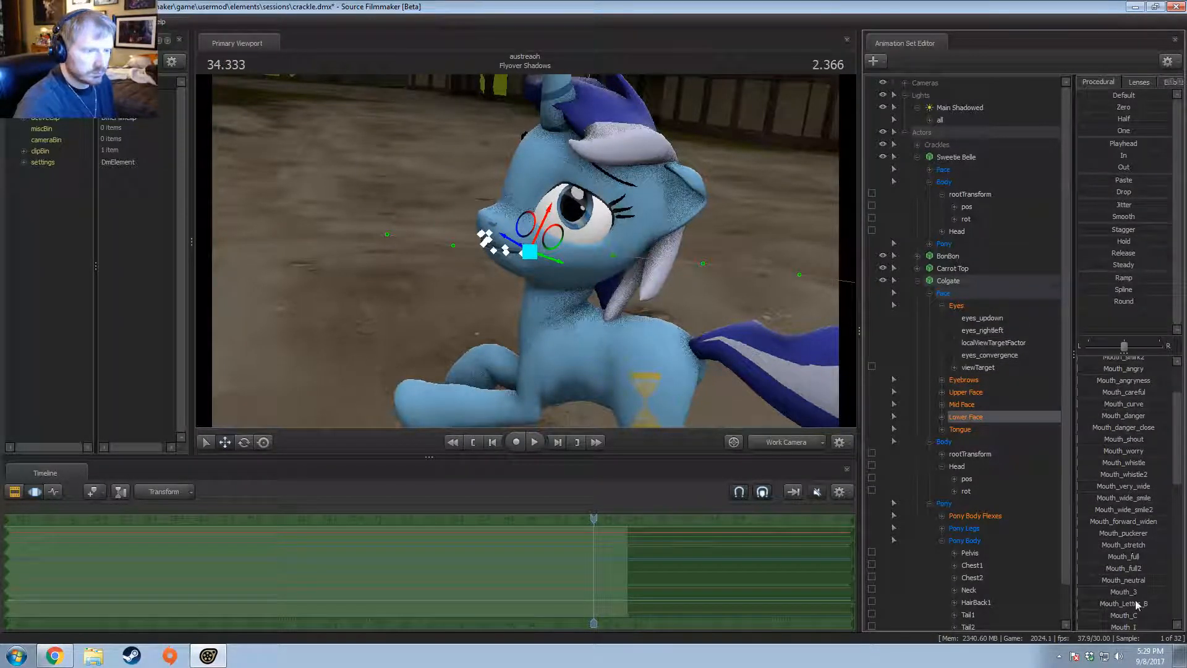
left_click_drag(1133, 582, 1036, 583)
key("F2")
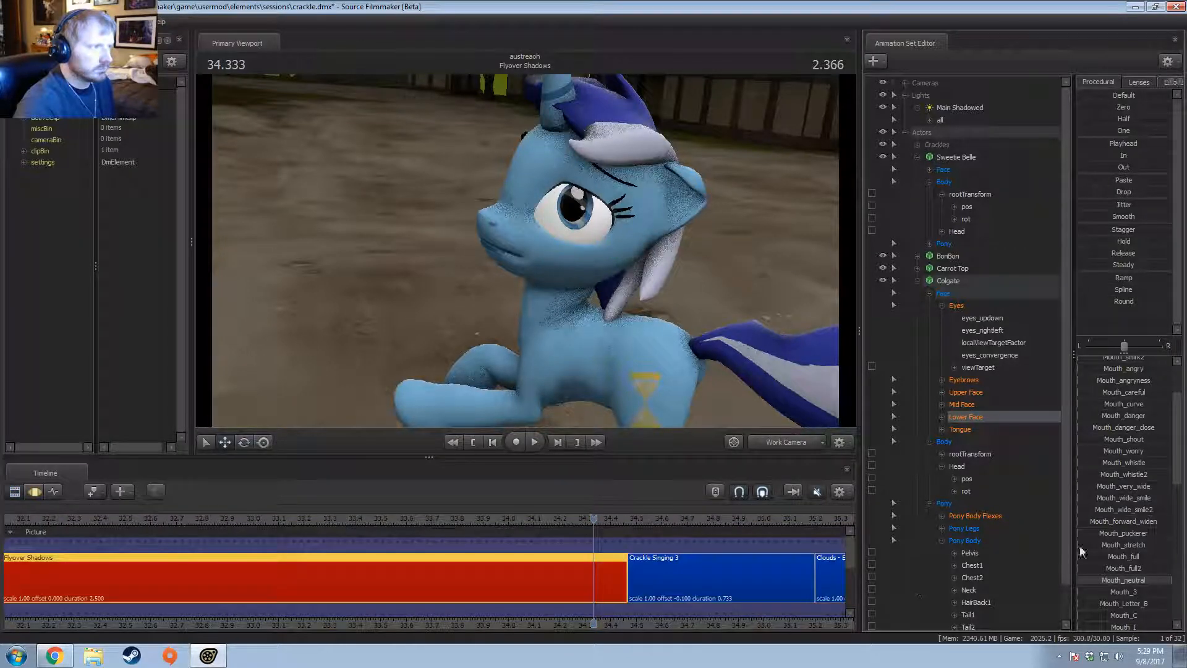
key("F3")
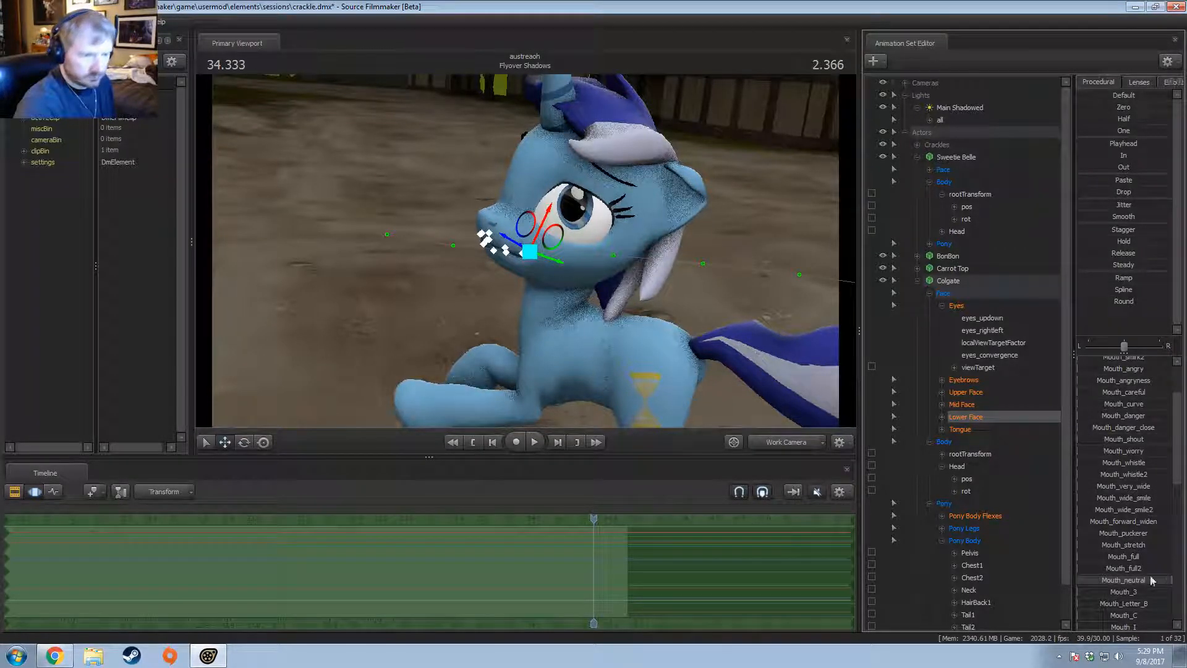
left_click_drag(1138, 454, 1166, 452)
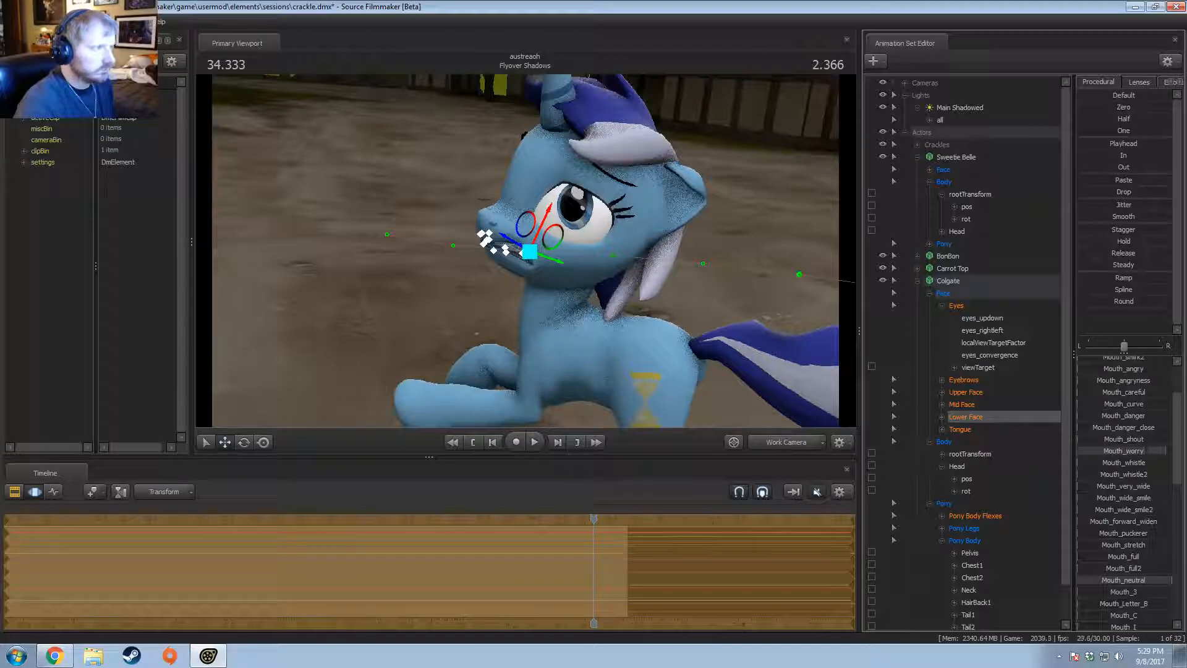
Step: Play back and scrub the Flyover Shadows shot through camera1 to review Colgate's worried expression
key("F2")
key("space")
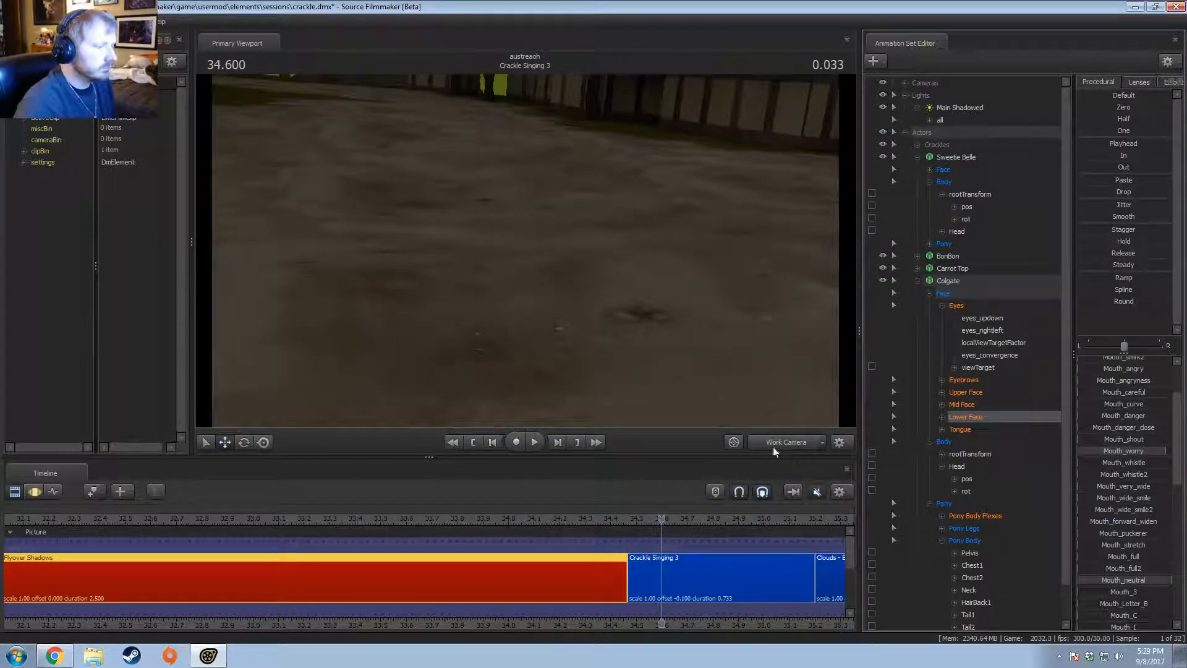
left_click(774, 448)
left_click_drag(433, 524, 337, 521)
key("F3")
key("space")
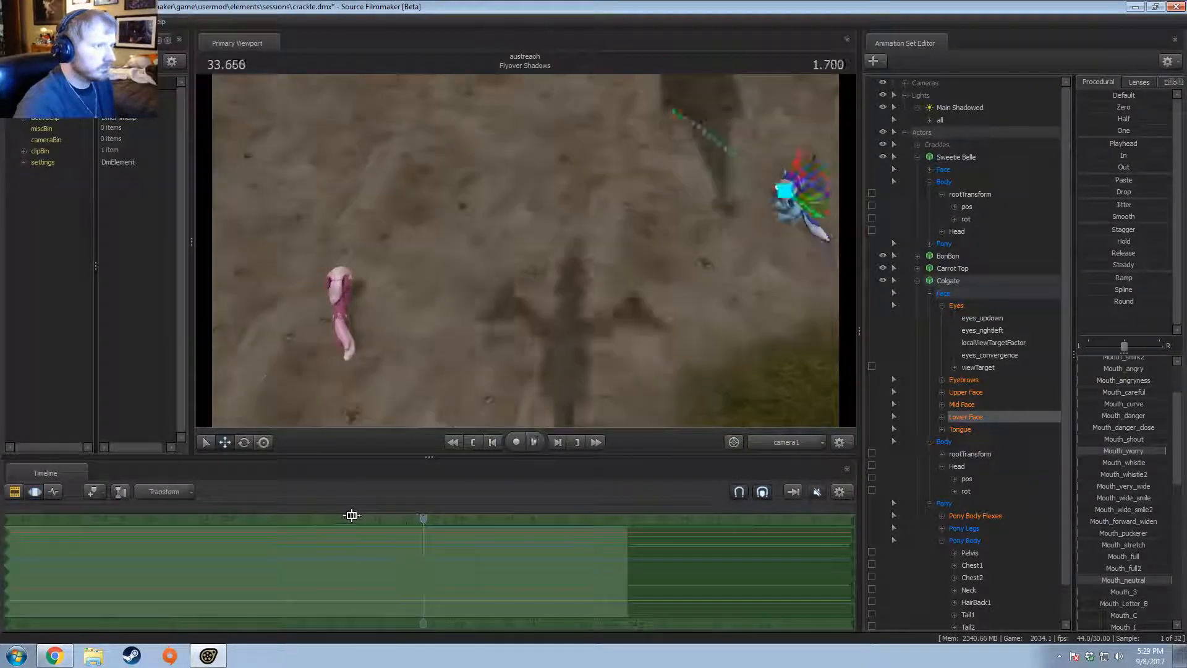
key("F2")
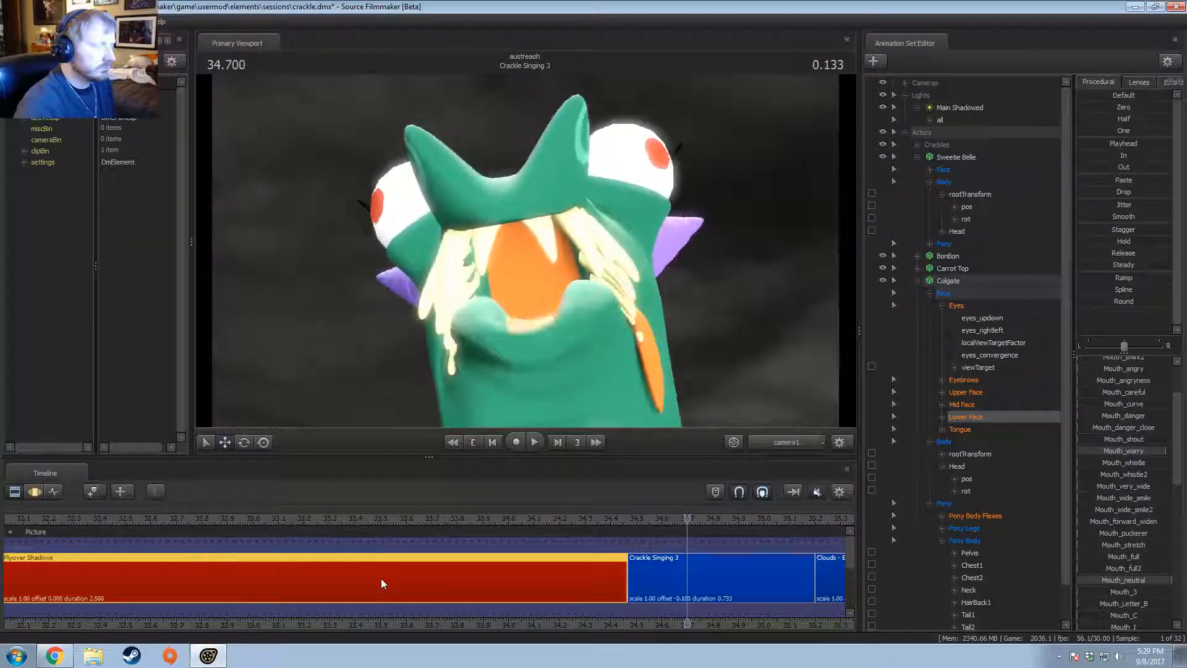
scroll(381, 577, "down", 3)
left_click(460, 521)
key("space")
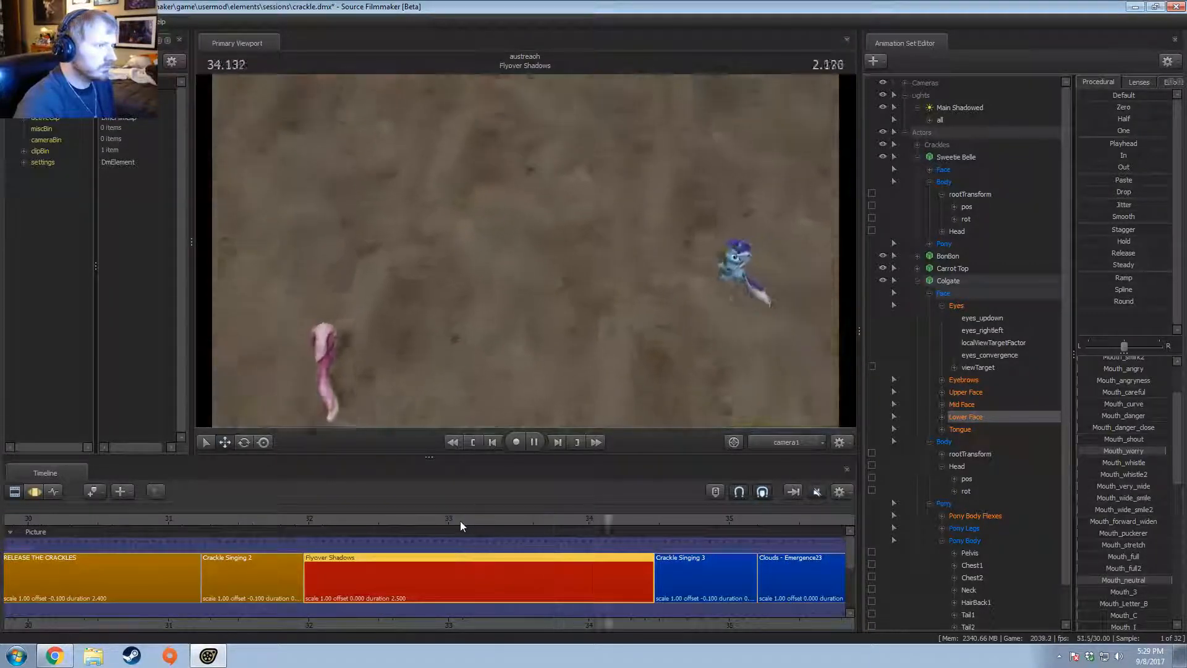
key("space")
left_click_drag(536, 519, 559, 517)
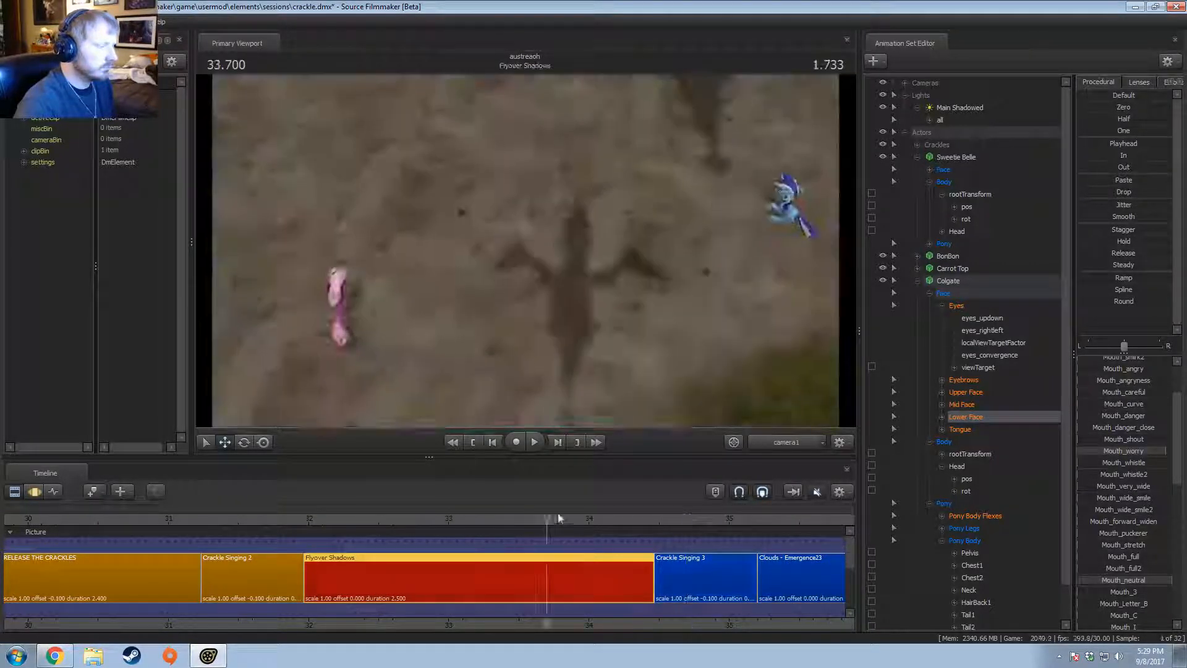
Step: With a time selection ramping in from about 33.57 to 34.2 and continuing onward, rotate Colgate's rootTransform with the playhead at 34.266
key("F3")
key("space")
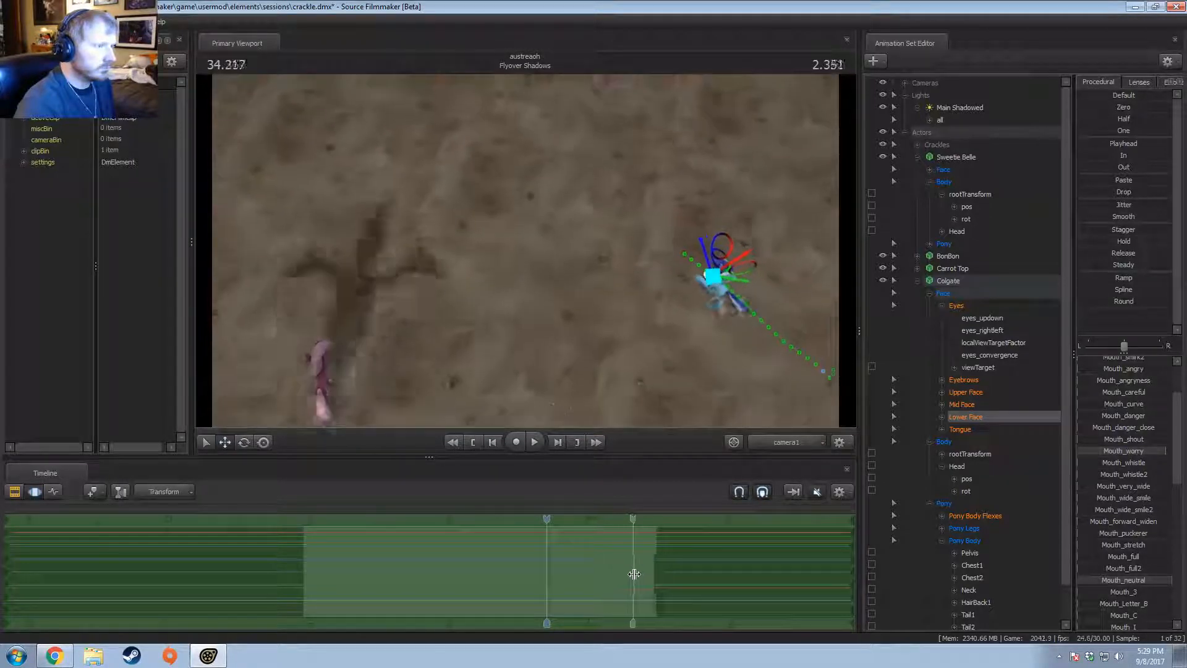
left_click_drag(635, 574, 987, 487)
left_click(615, 575)
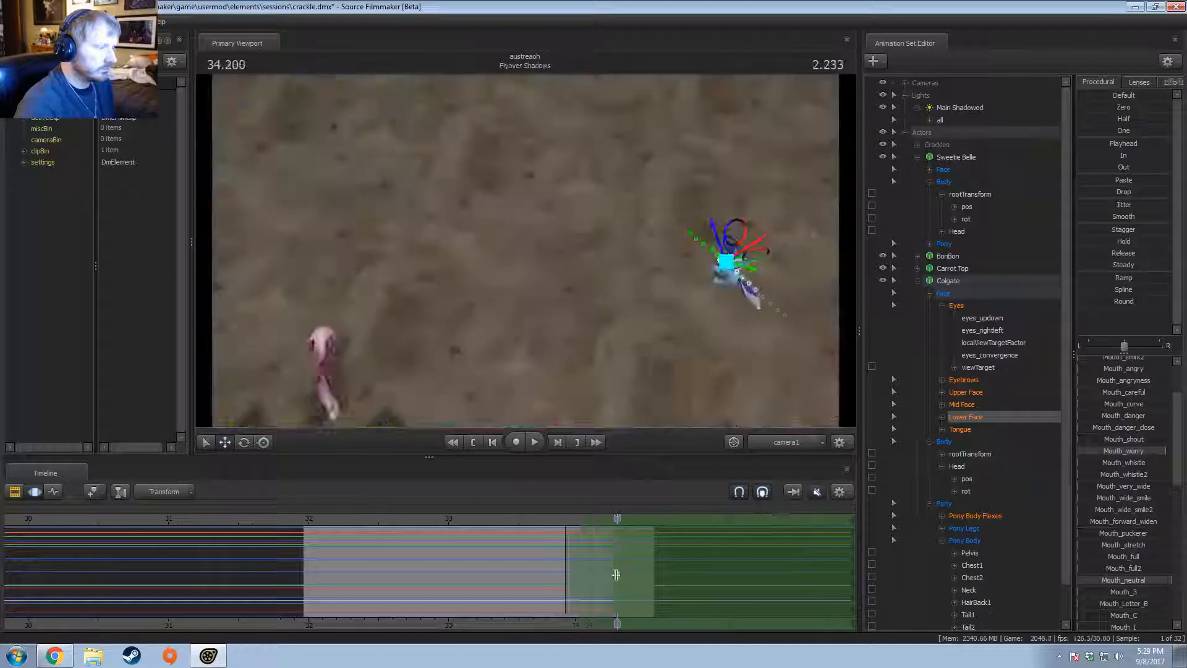
left_click_drag(616, 574, 536, 589)
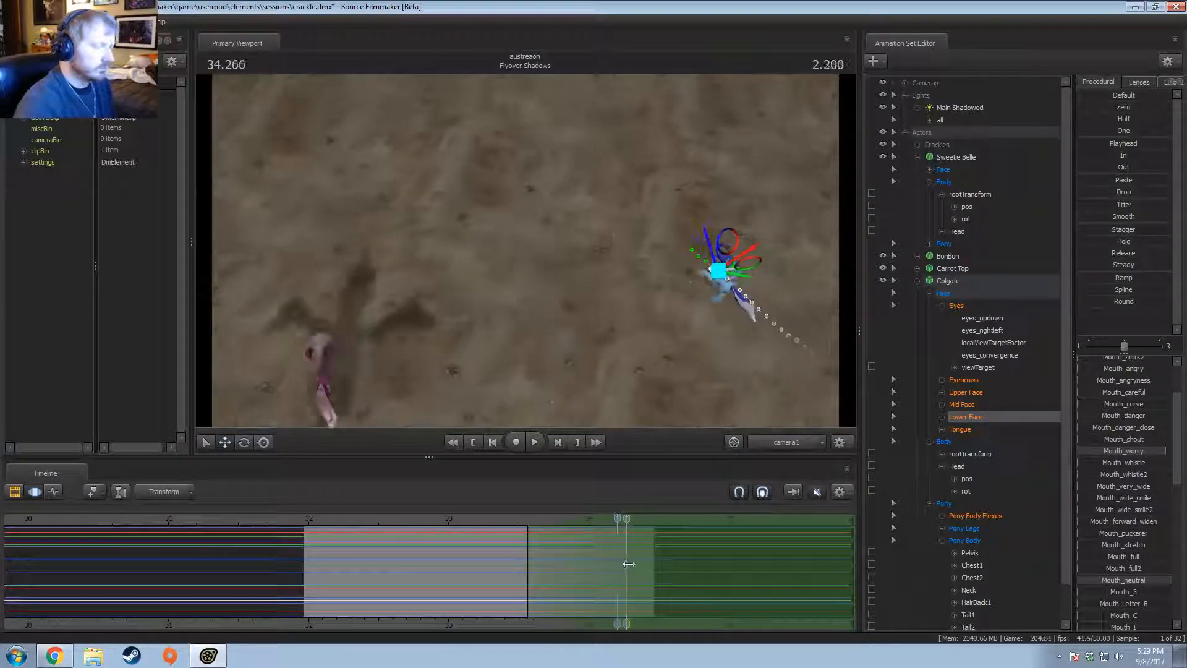
left_click_drag(617, 518, 624, 521)
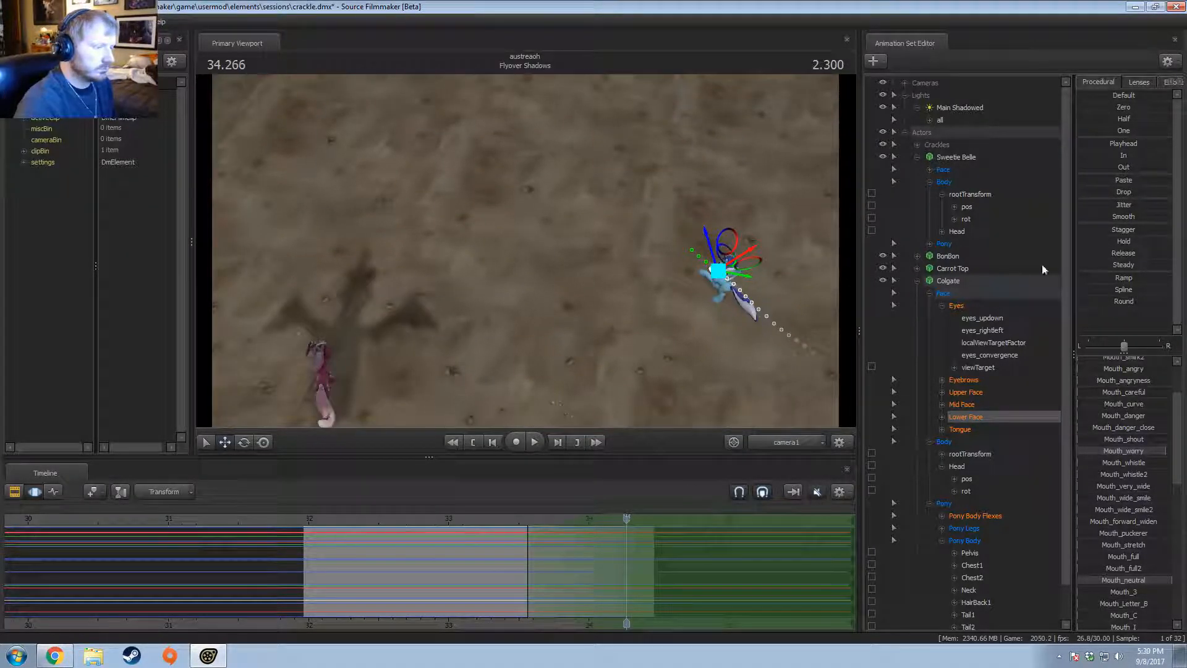
left_click(979, 457)
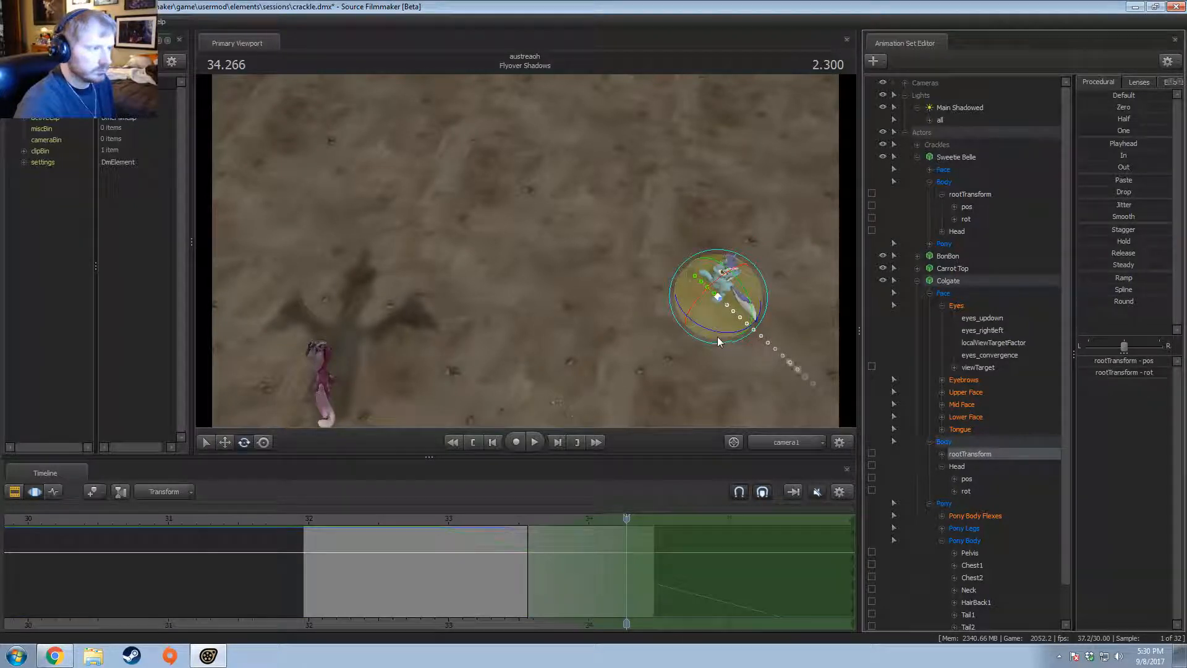
left_click_drag(750, 339, 734, 317)
key("w")
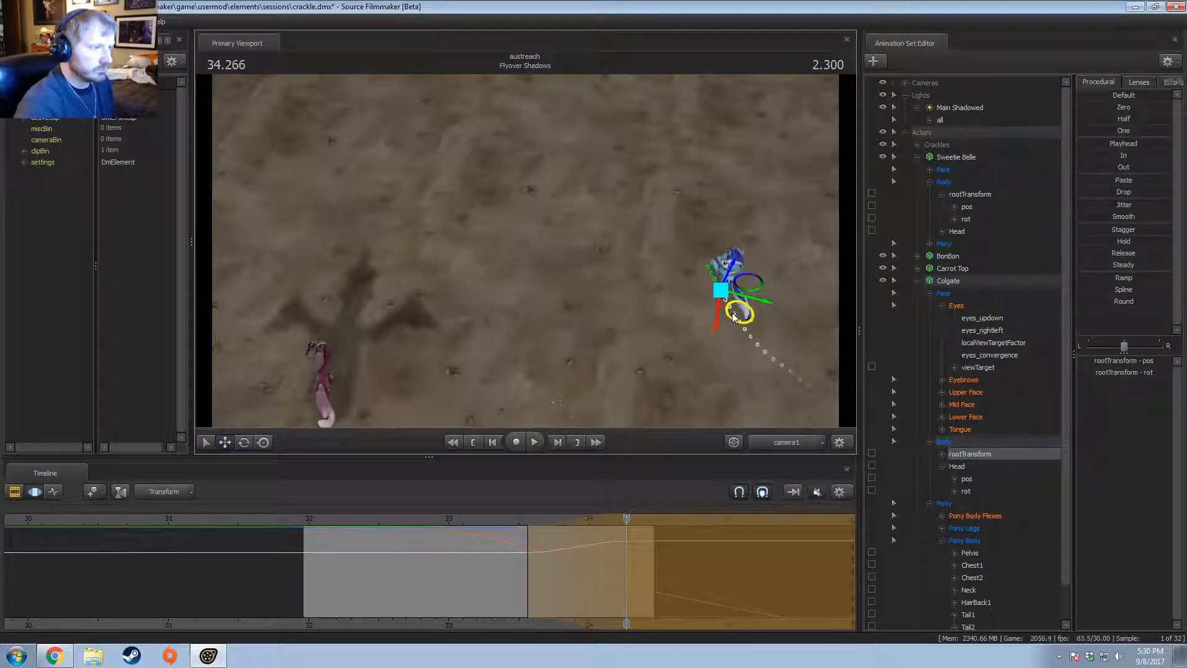
Step: Stretch the time selection's ramp so Colgate's rootTransform turn eases in until 34.433, and play back the shot to check the timing
left_click(510, 523)
key("space")
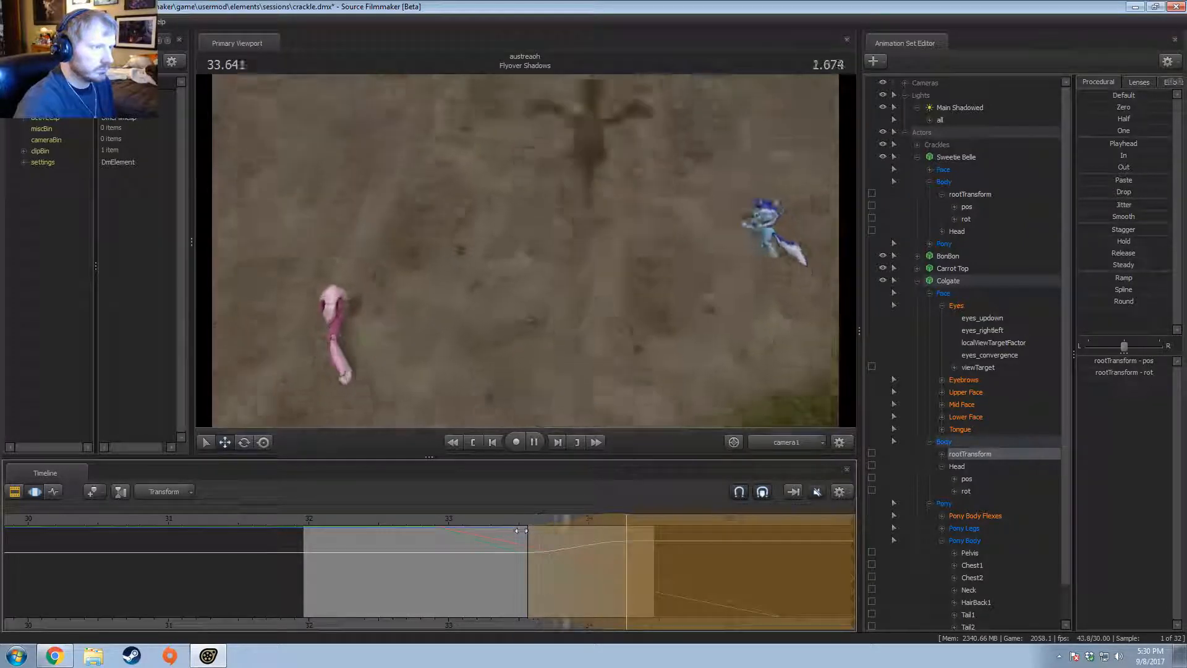
left_click_drag(625, 559, 685, 566)
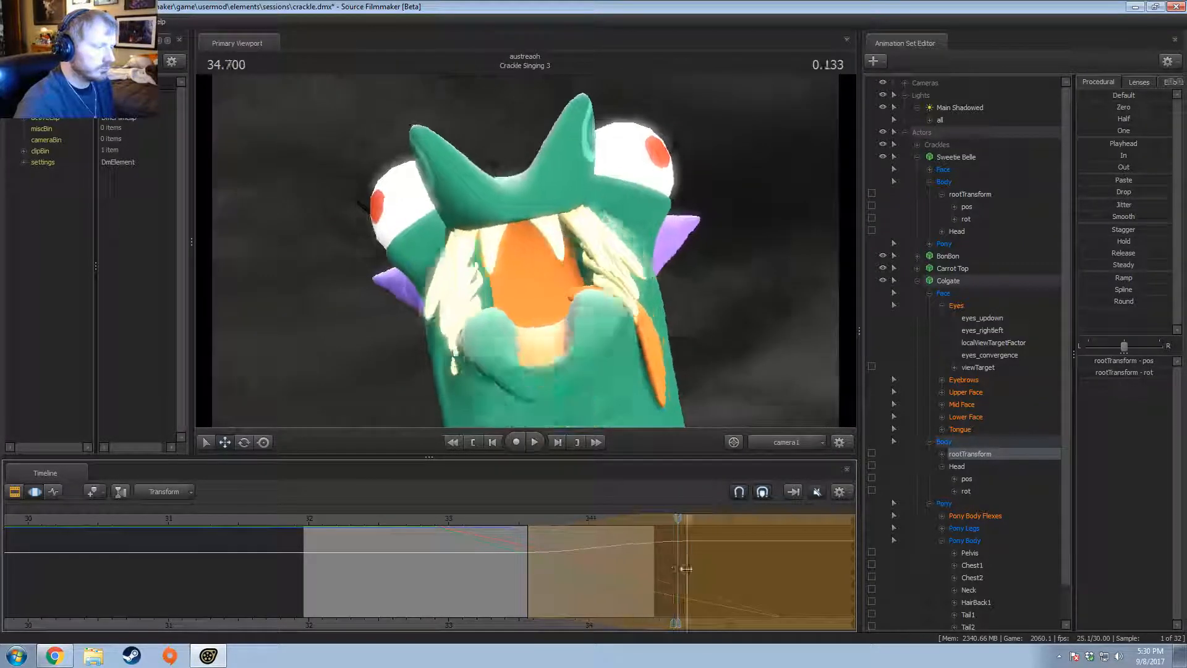
left_click(511, 520)
key("space")
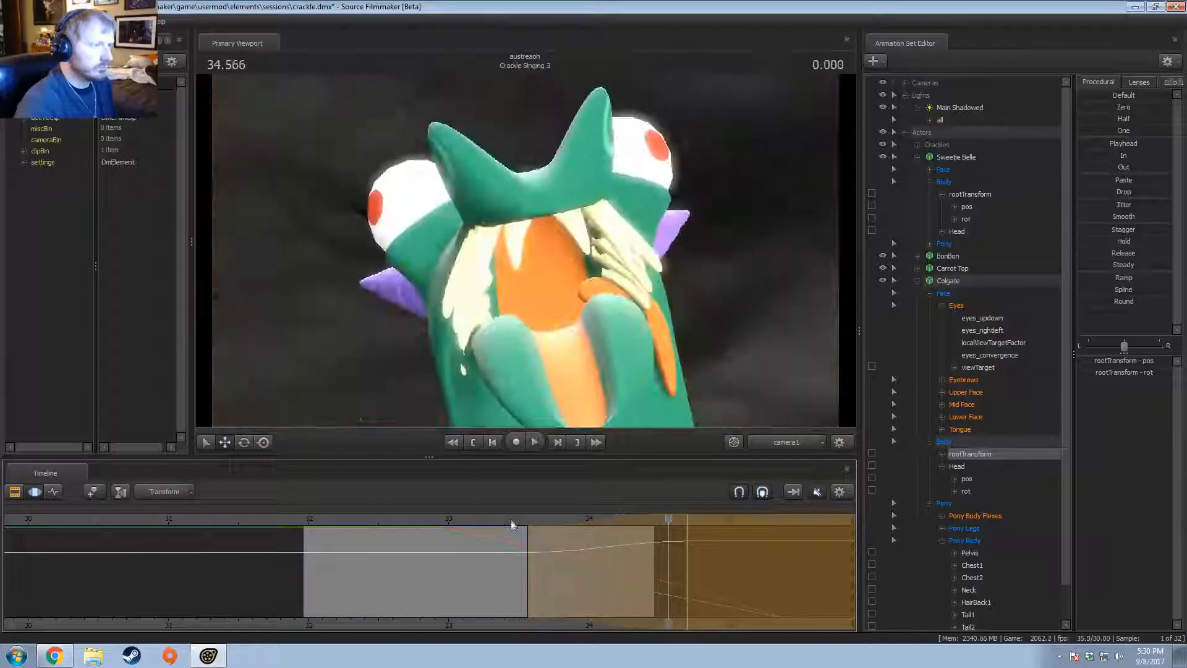
left_click(496, 519)
key("space")
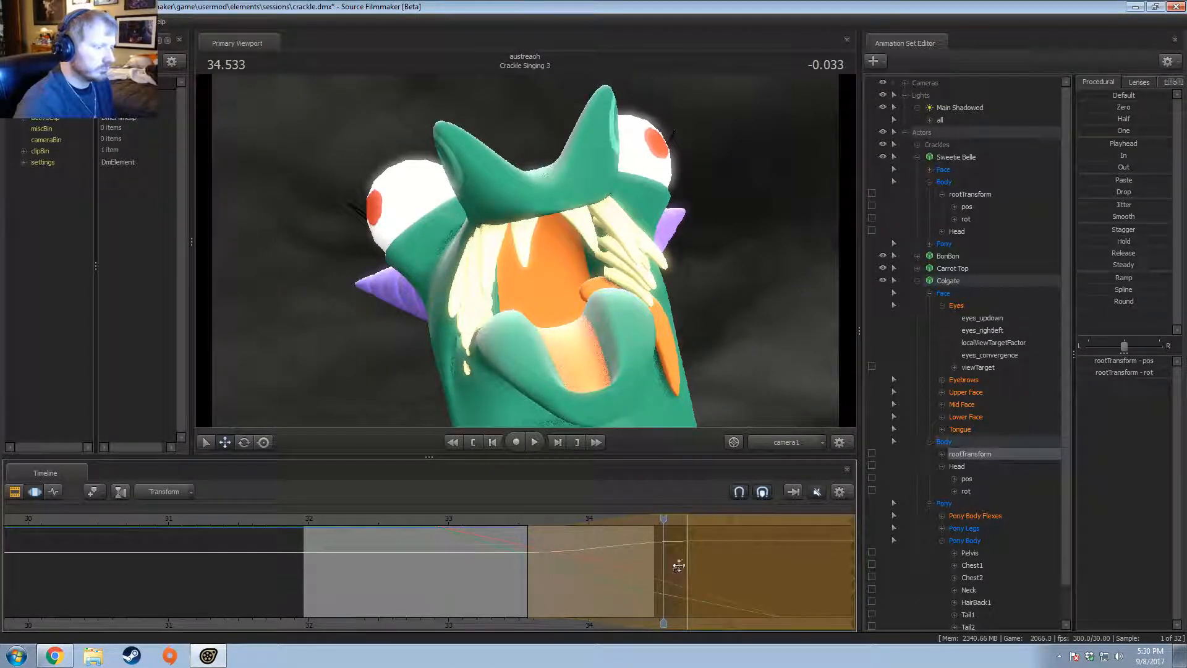
left_click_drag(687, 566, 651, 564)
left_click_drag(664, 520, 650, 520)
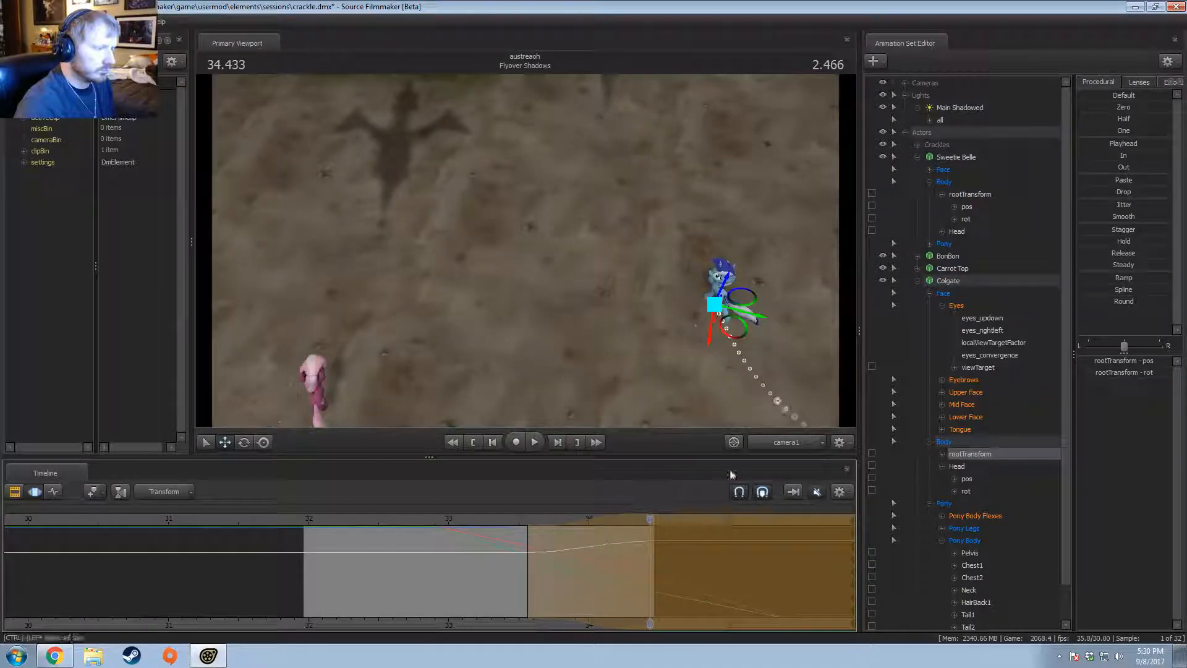
Step: Inspect Colgate's turn and motion path in the work camera and camera1 by scrubbing and playing back the shot
left_click(779, 440)
mouse_move(563, 248)
left_mouse_down("alt")
mouse_move(677, 250)
mouse_move(562, 249)
left_mouse_up("alt")
key("s")
key("shift")
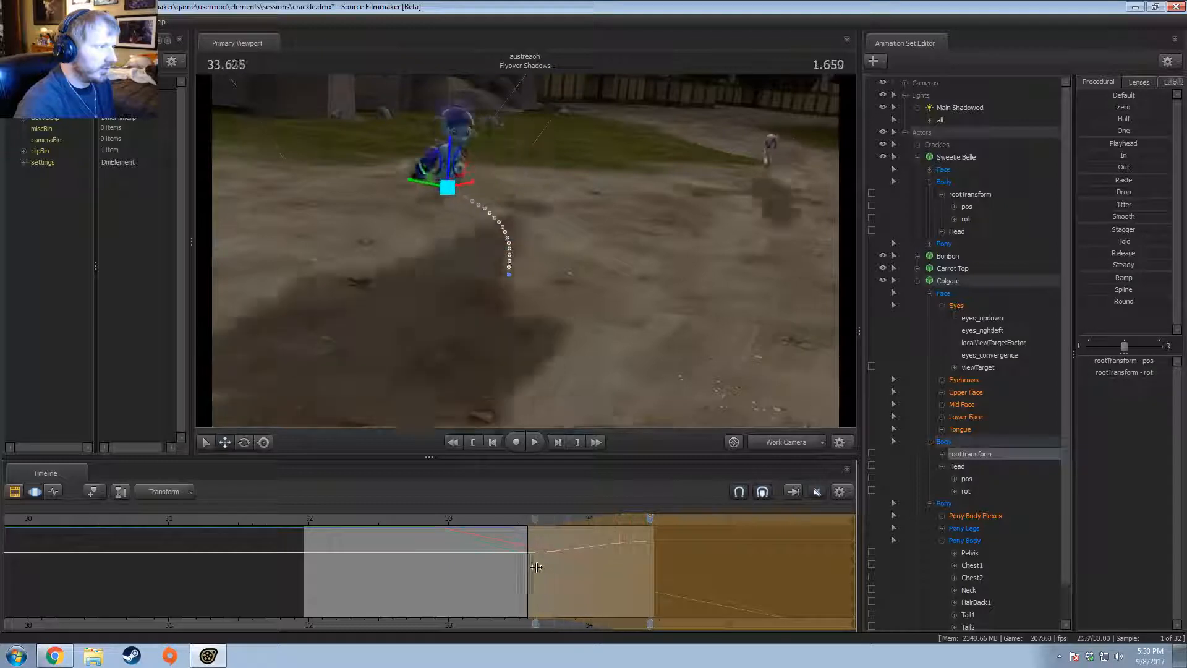
left_click(784, 439)
key("space")
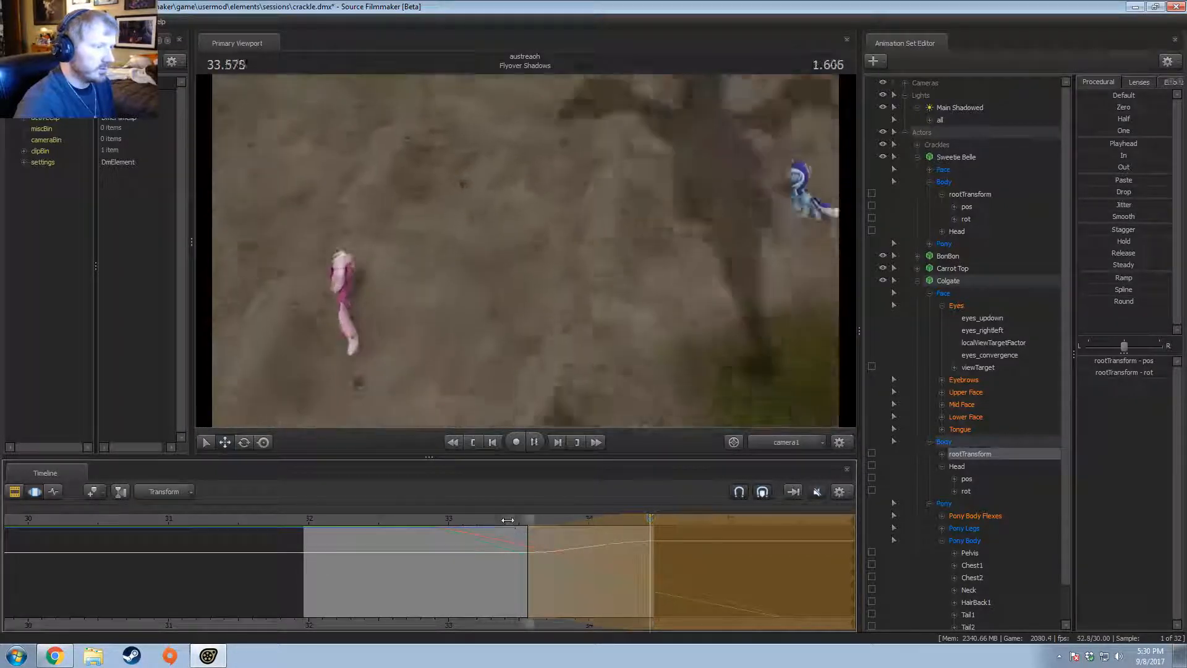
key("space")
left_click(518, 523)
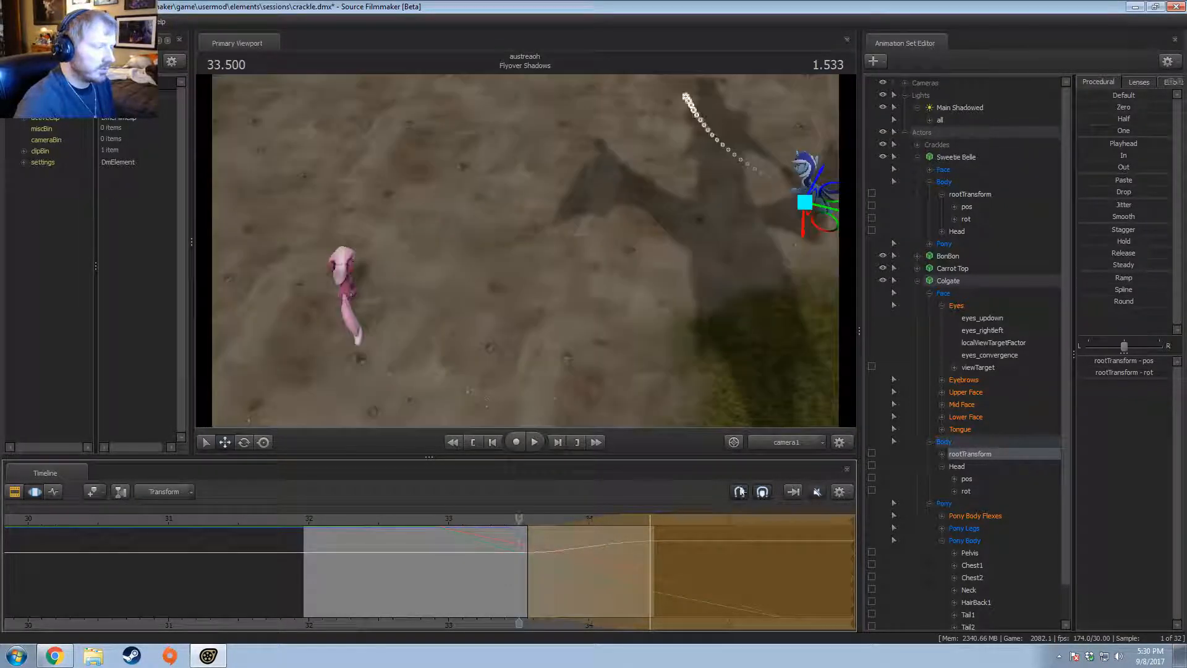
left_click(786, 443)
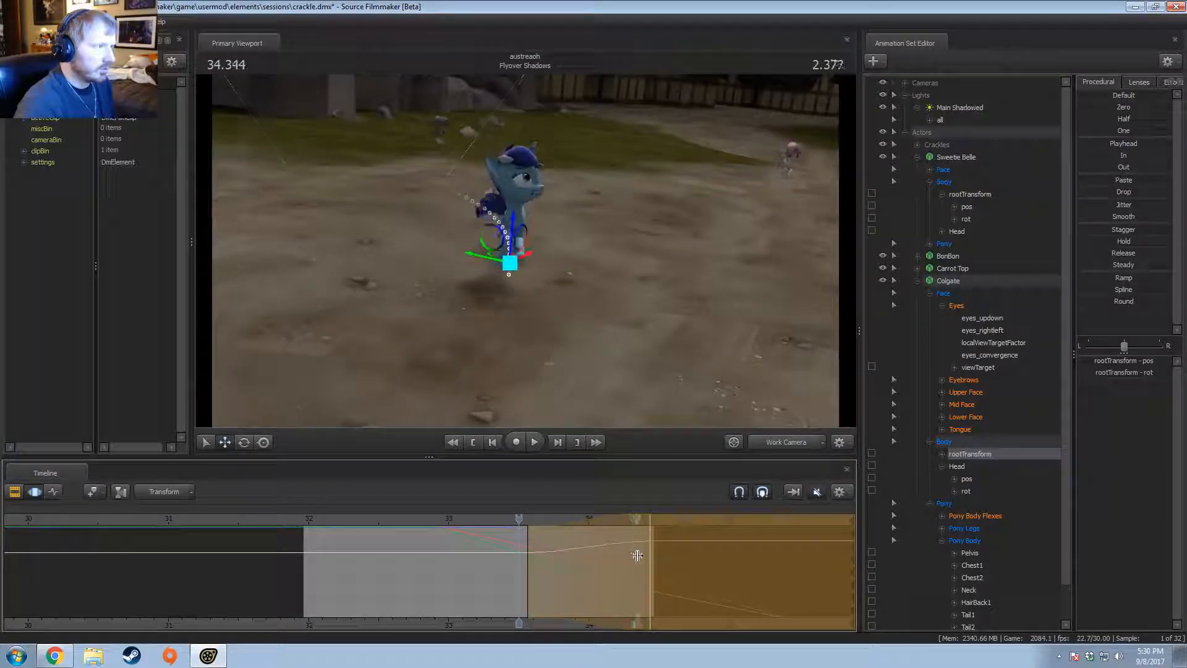
Step: At 34.433, rotate Colgate's rootTransform again in Offset mode to correct the direction she faces
left_click_drag(659, 537, 650, 536)
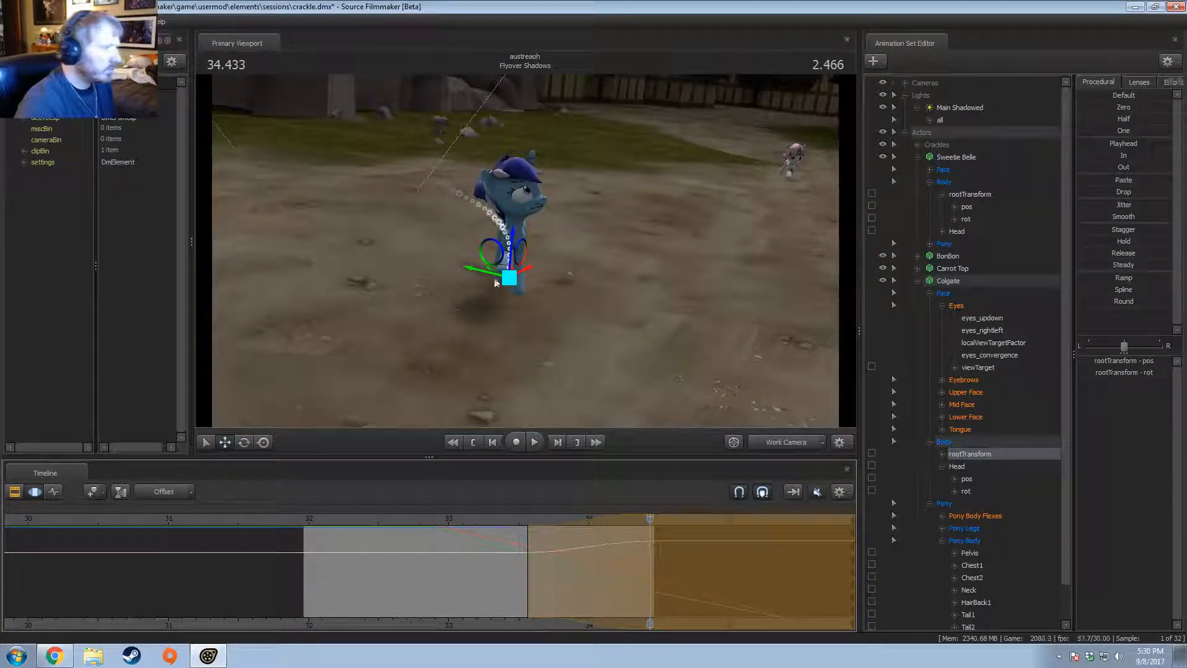
key("e")
right_click(518, 270)
key("Escape")
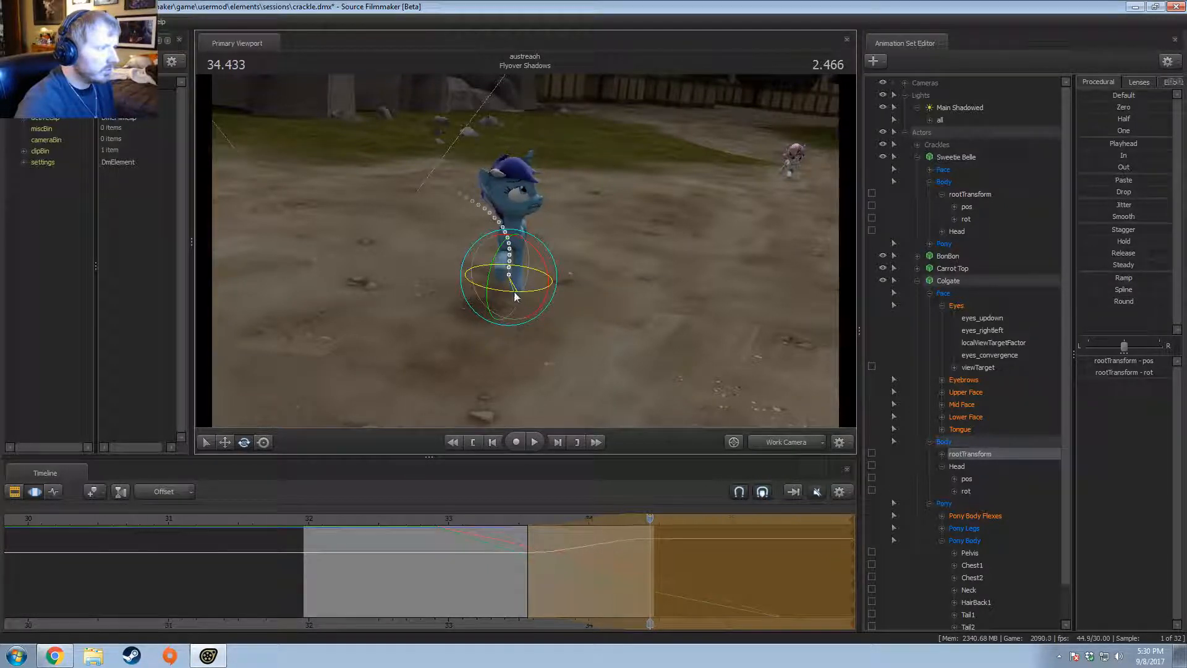
Step: Play back Colgate's corrected turn in both the work camera and camera1, and scrub to 34.433
left_click(512, 523)
key("space")
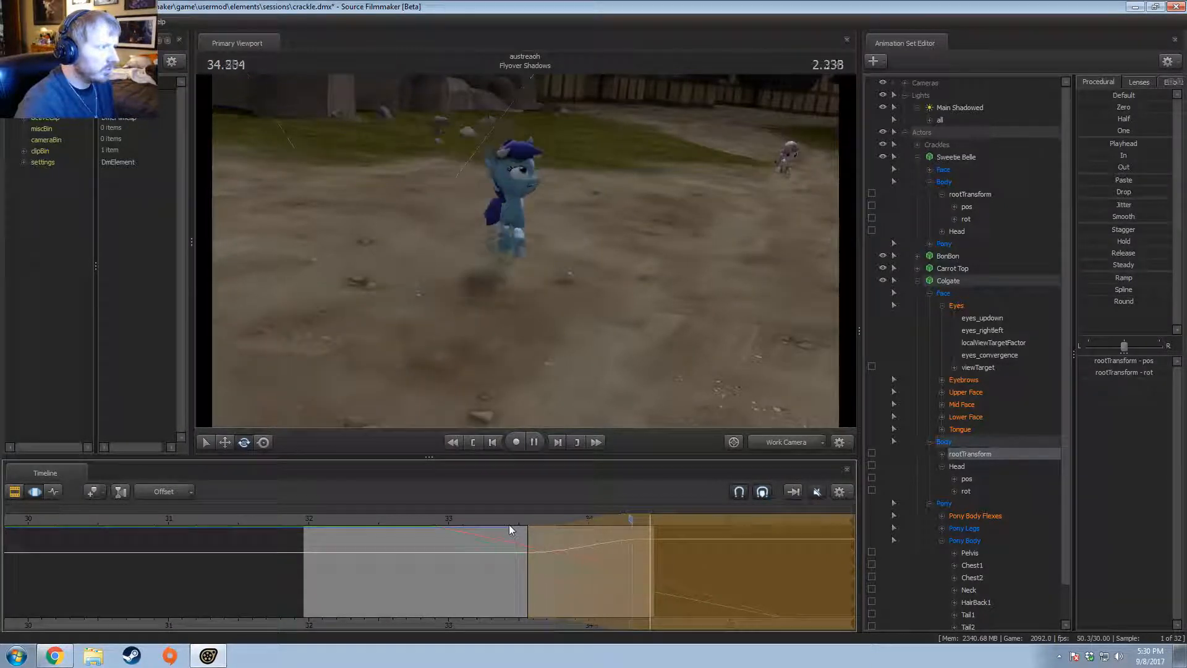
key("space")
left_click(770, 443)
left_click(514, 523)
key("space")
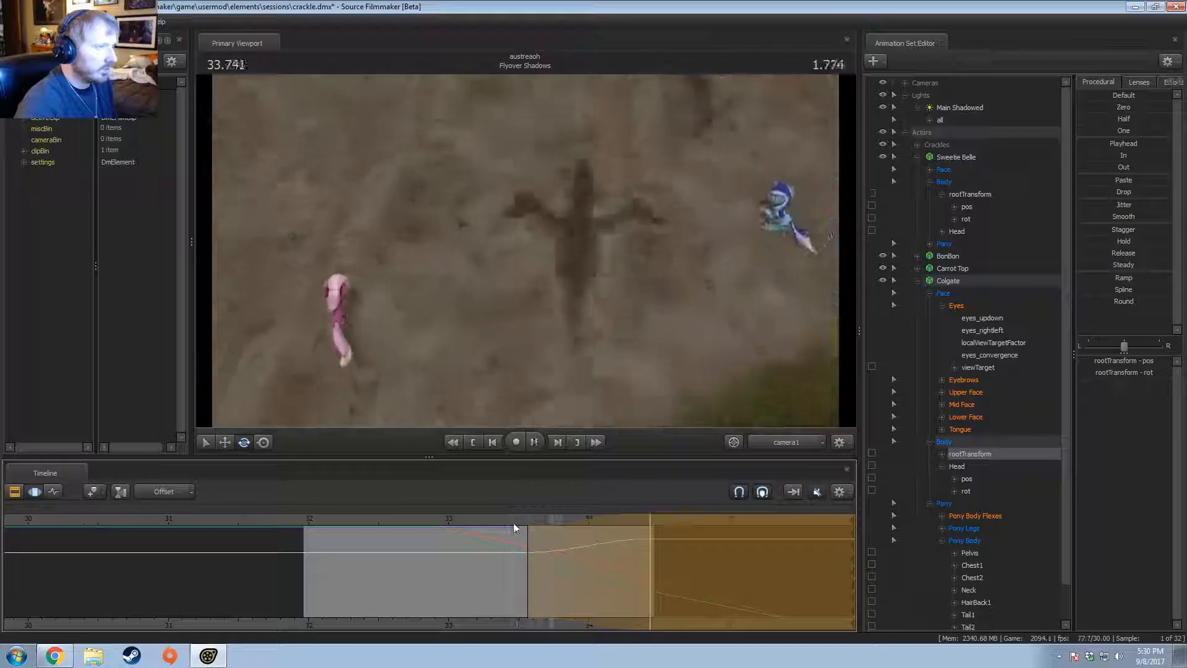
mouse_move(513, 523)
left_mouse_down()
mouse_move(640, 548)
mouse_move(651, 532)
left_mouse_up()
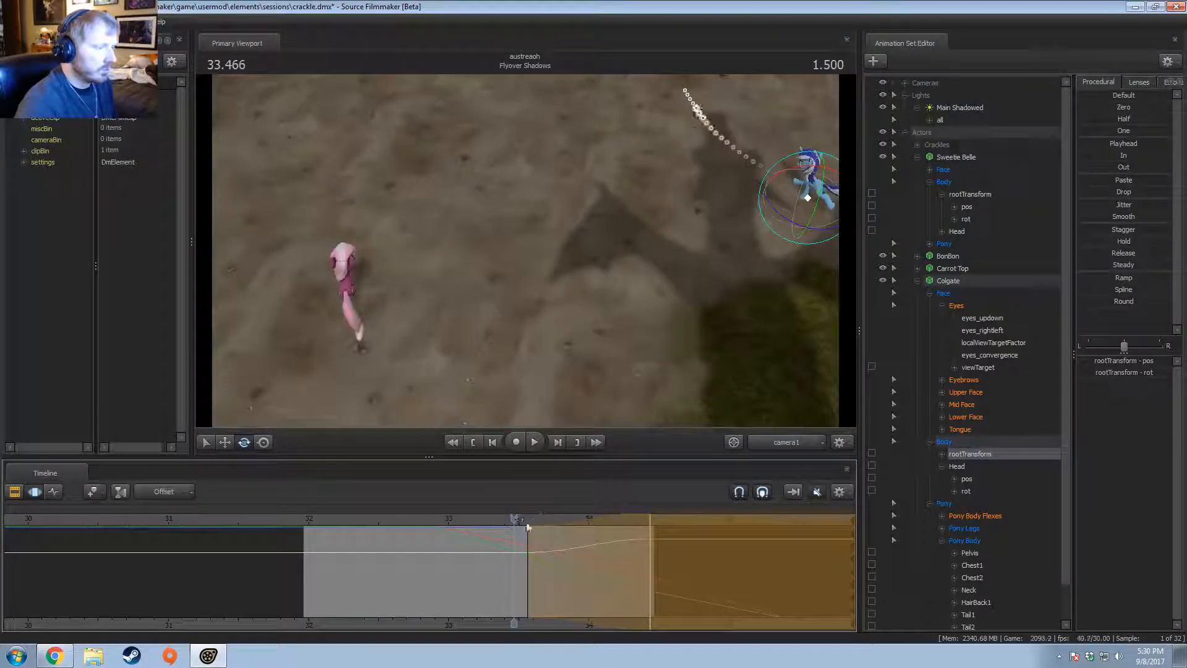
left_click_drag(528, 528, 650, 536)
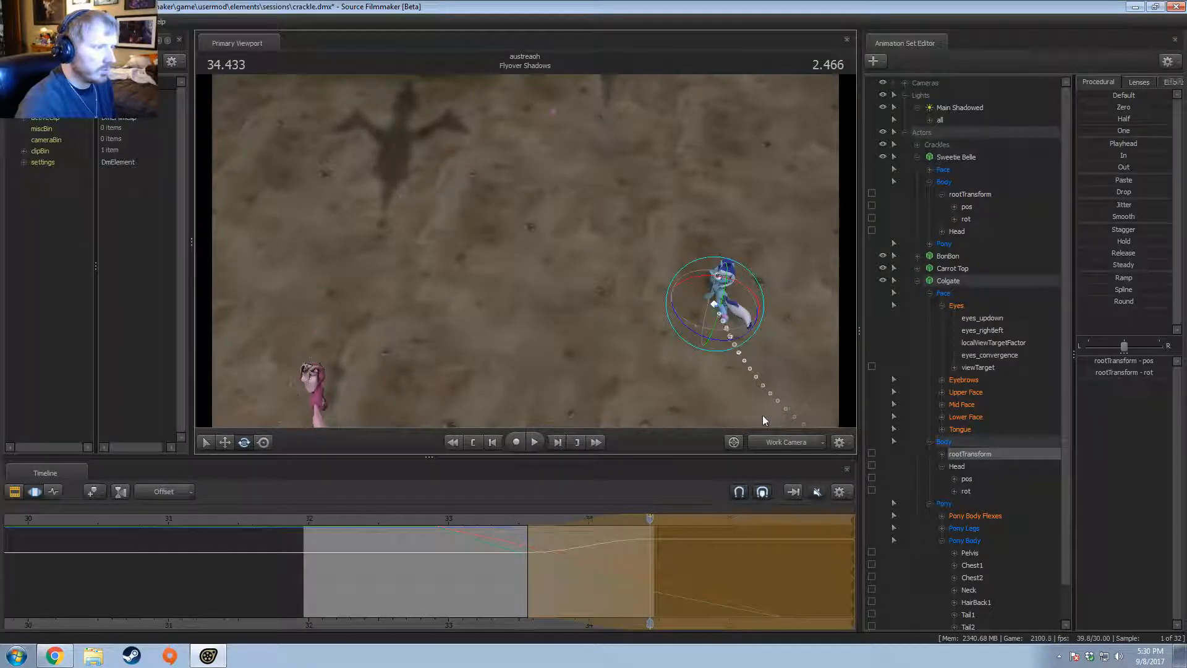
Step: At 34.433, rotate Colgate's Neck and Head in the work camera to turn her face as she runs
left_click(715, 297)
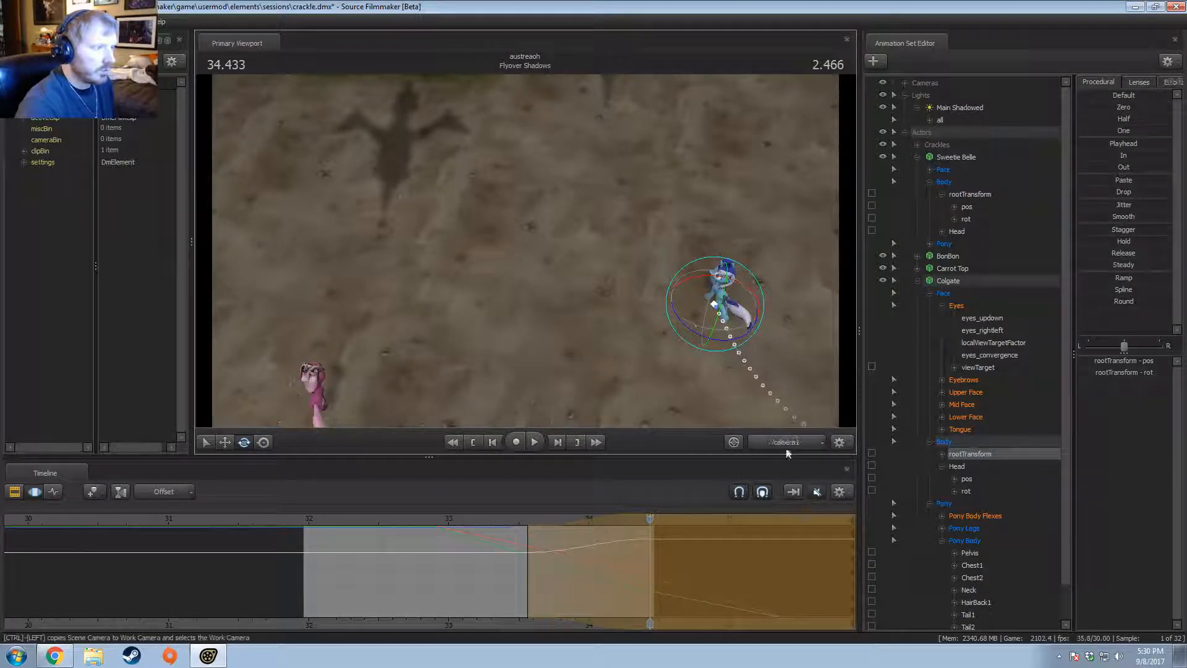
key("f")
key("w")
left_click_drag(521, 265, 522, 264)
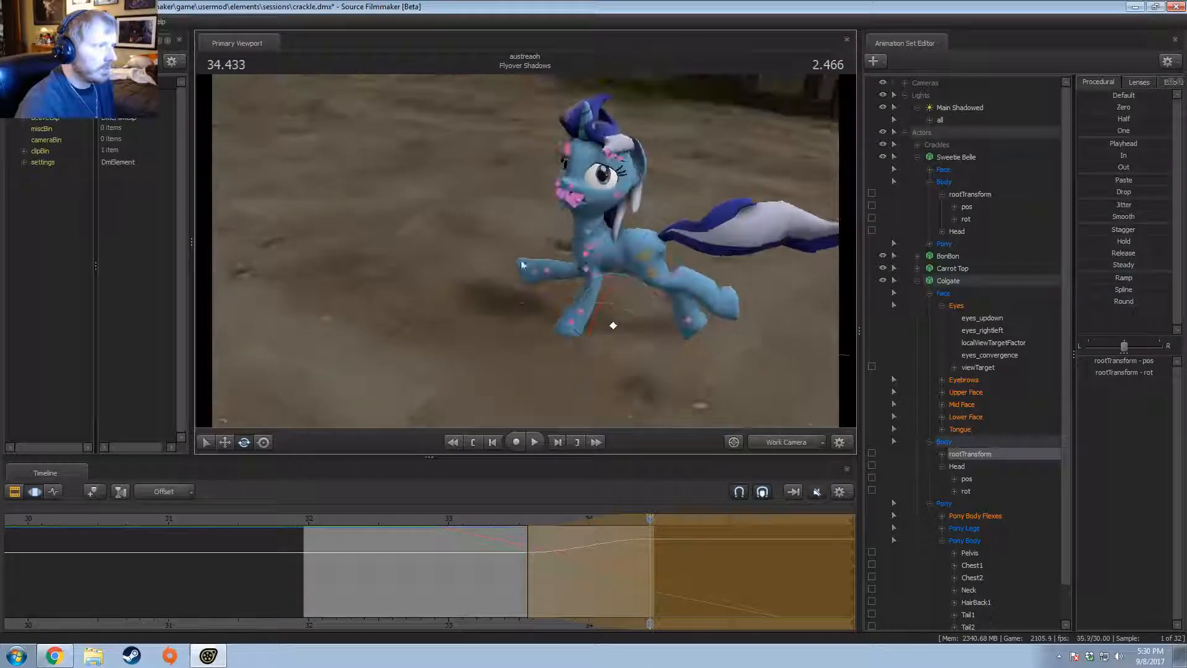
left_click(591, 233)
left_click_drag(641, 224, 632, 215)
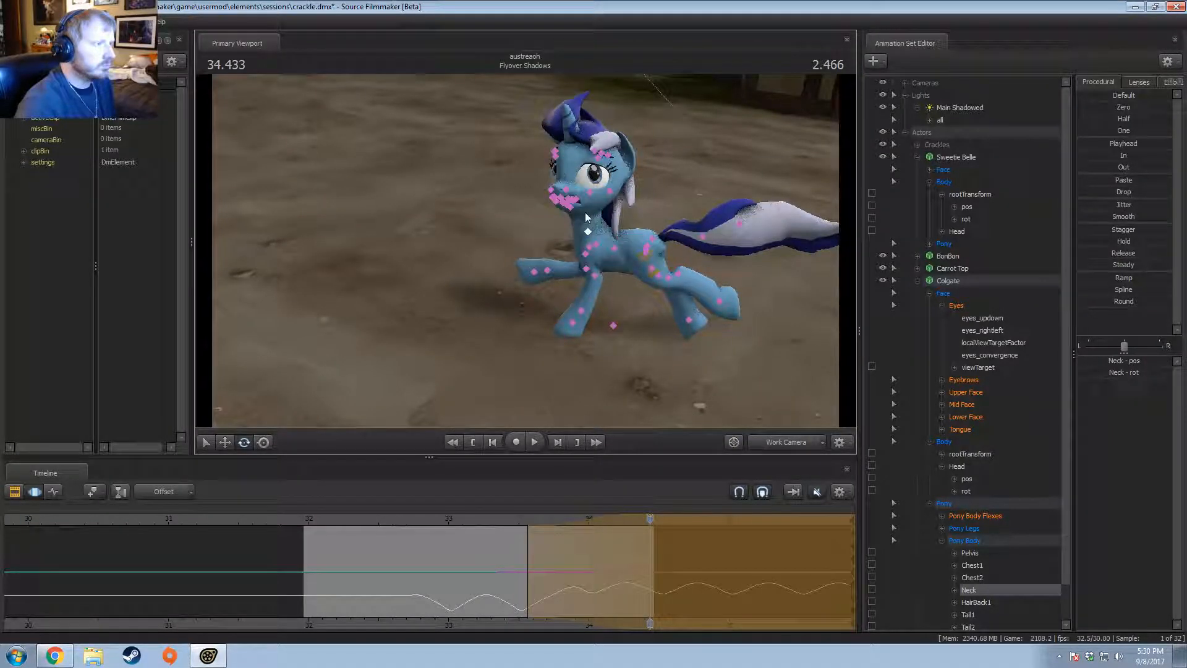
left_click(585, 209)
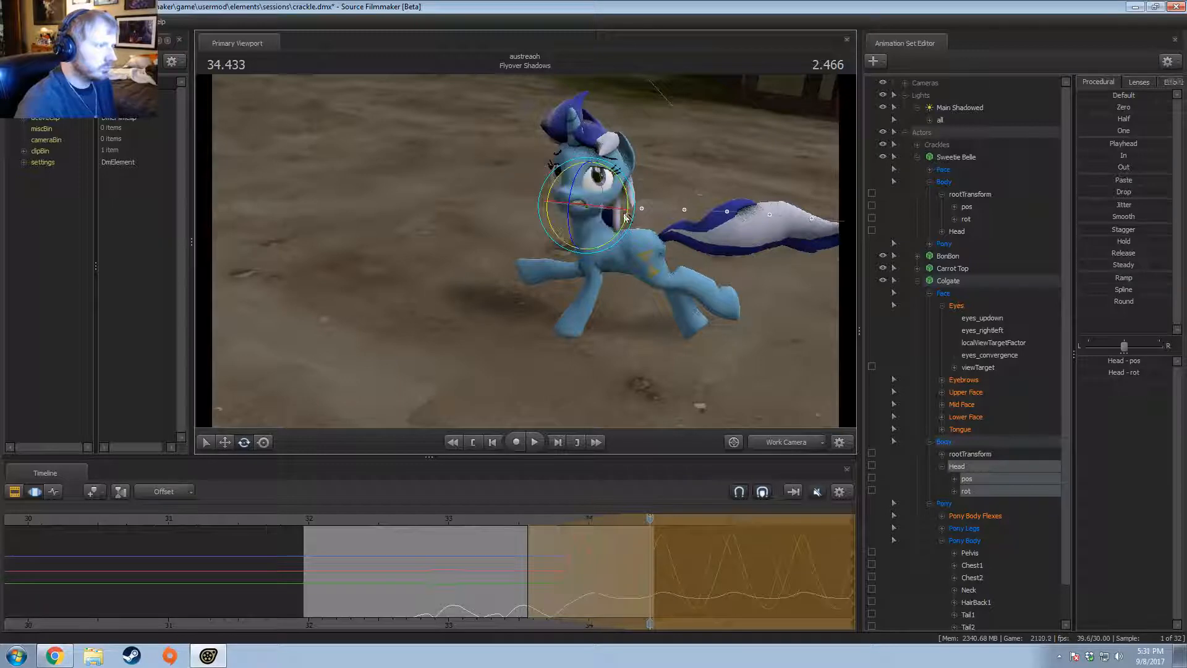
mouse_move(554, 297)
left_mouse_down("alt")
mouse_move(576, 296)
mouse_move(554, 297)
left_mouse_up("alt")
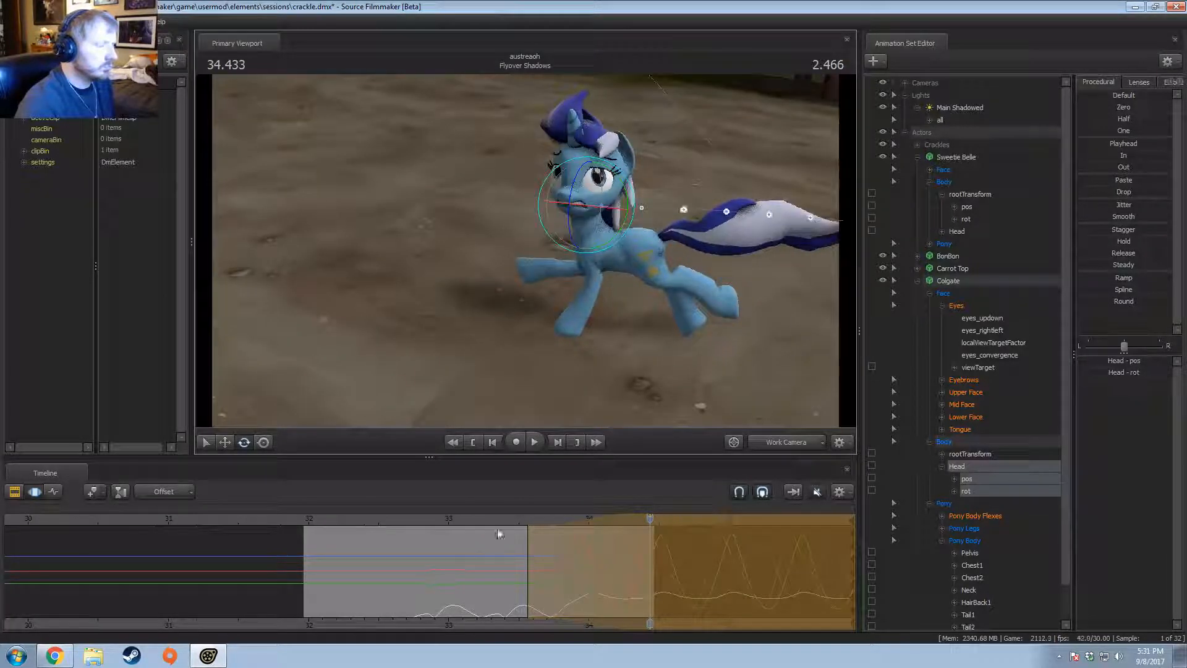
Step: Play back the Flyover Shadows shot in camera1 to check Colgate's head pose and turn
key("space")
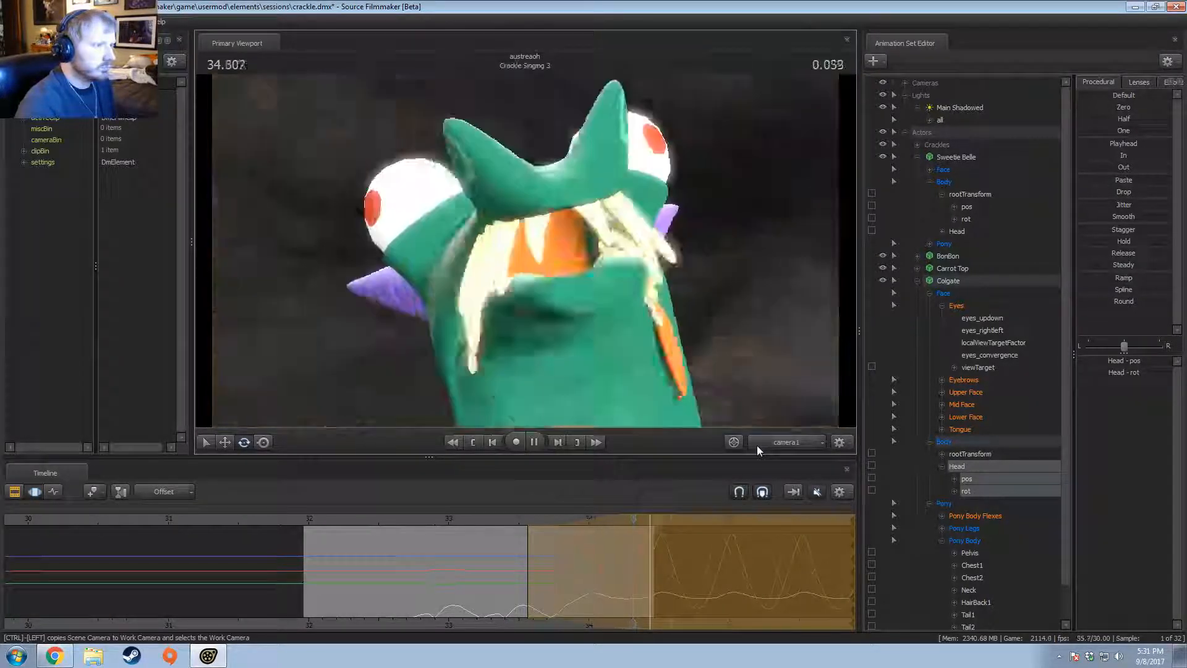
left_click(473, 518)
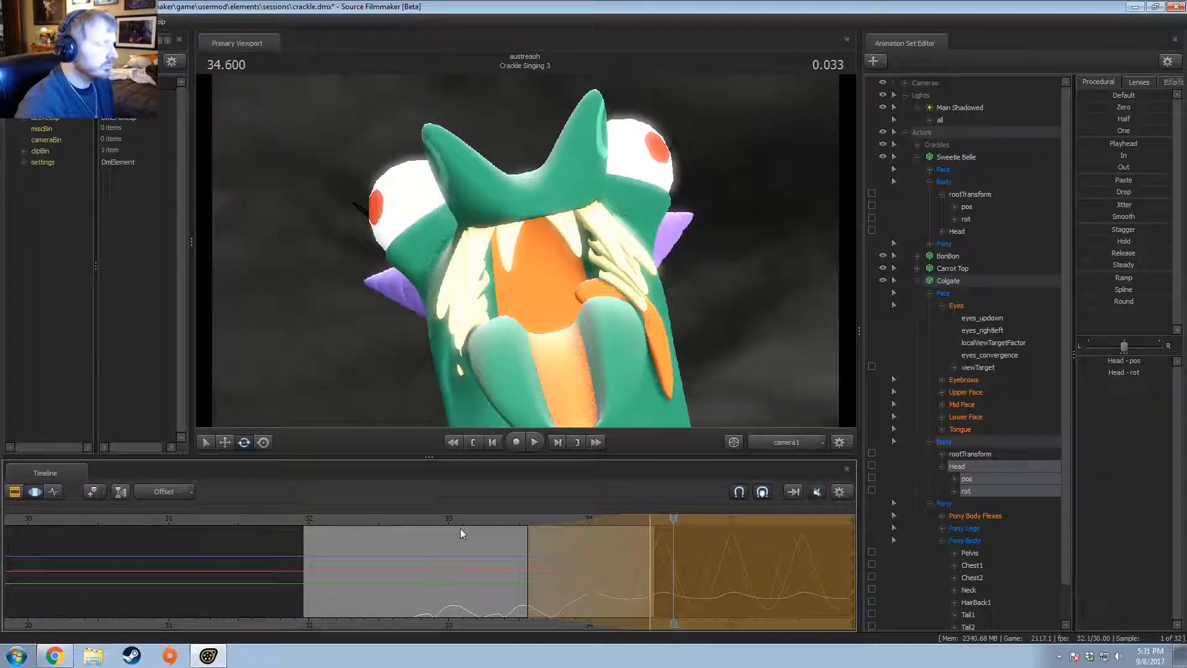
left_click(412, 525)
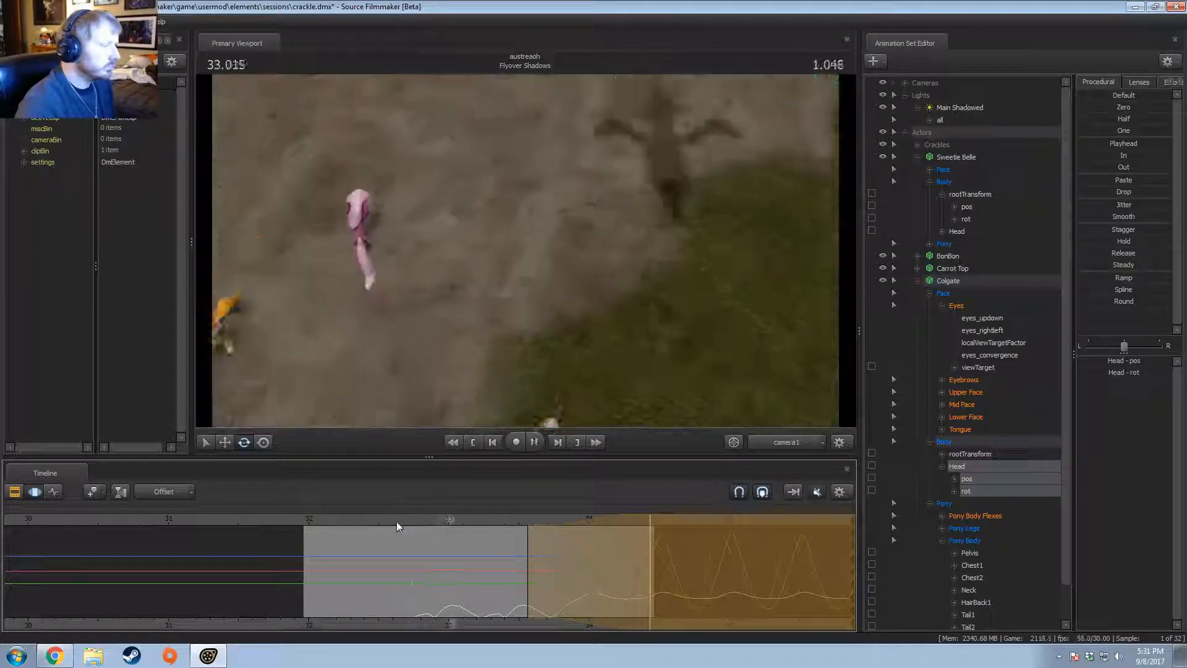
key("space")
key("F2")
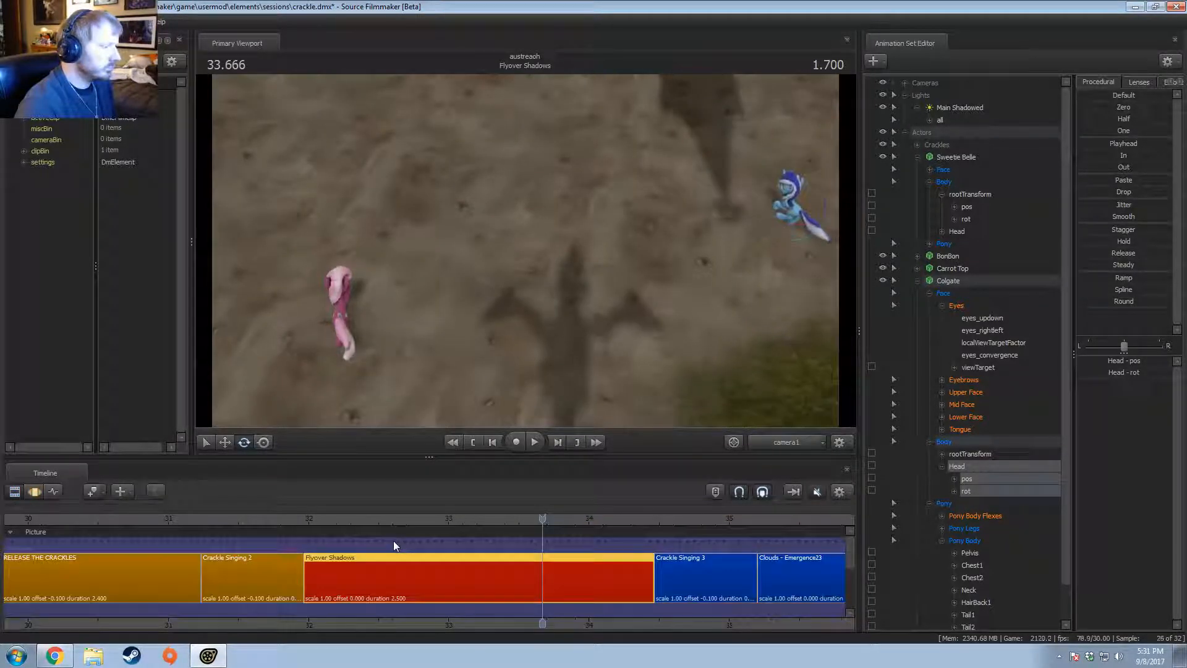
key("F3")
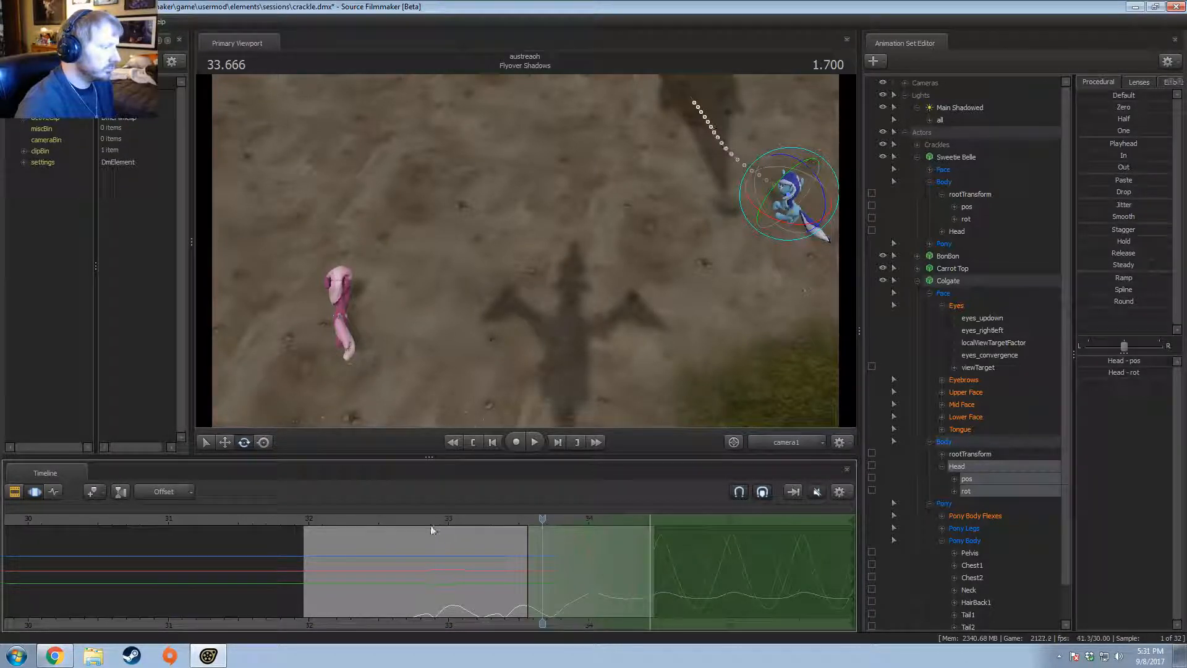
key("F2")
key("F3")
Step: Rotate Cheerilee's Head and Neck together at 33.066 over a time selection from about 32.73 to 33.4 with falloff on both sides
left_click(425, 550)
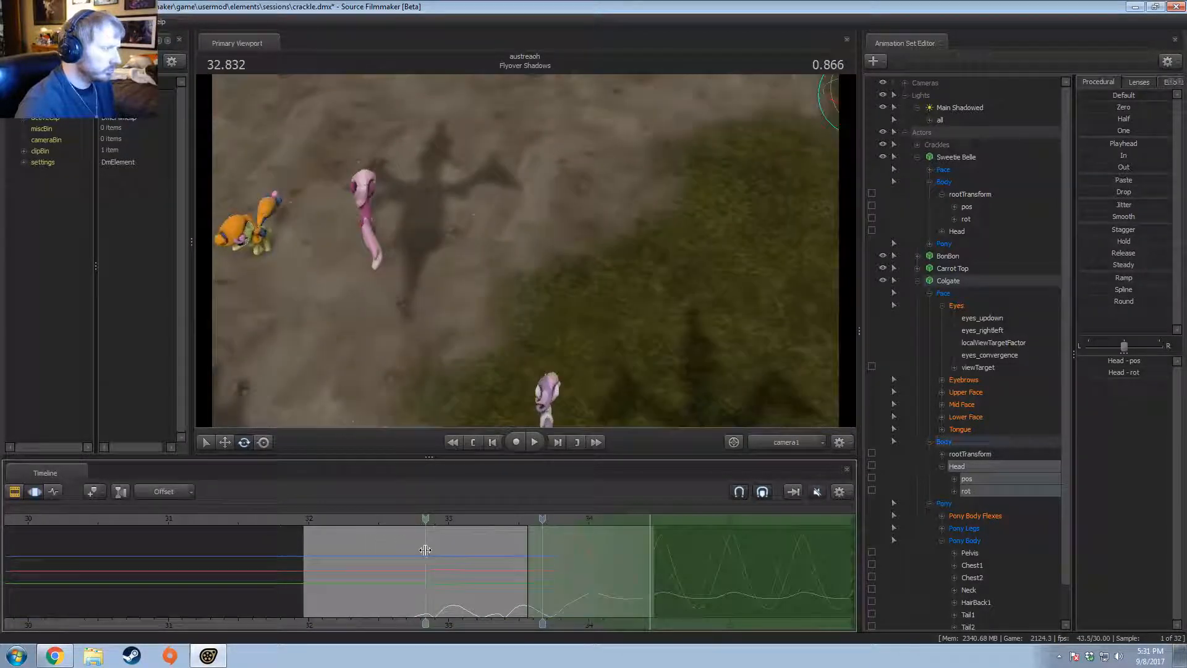
left_click_drag(411, 555, 504, 564, "shift")
scroll(503, 565, "up", 4)
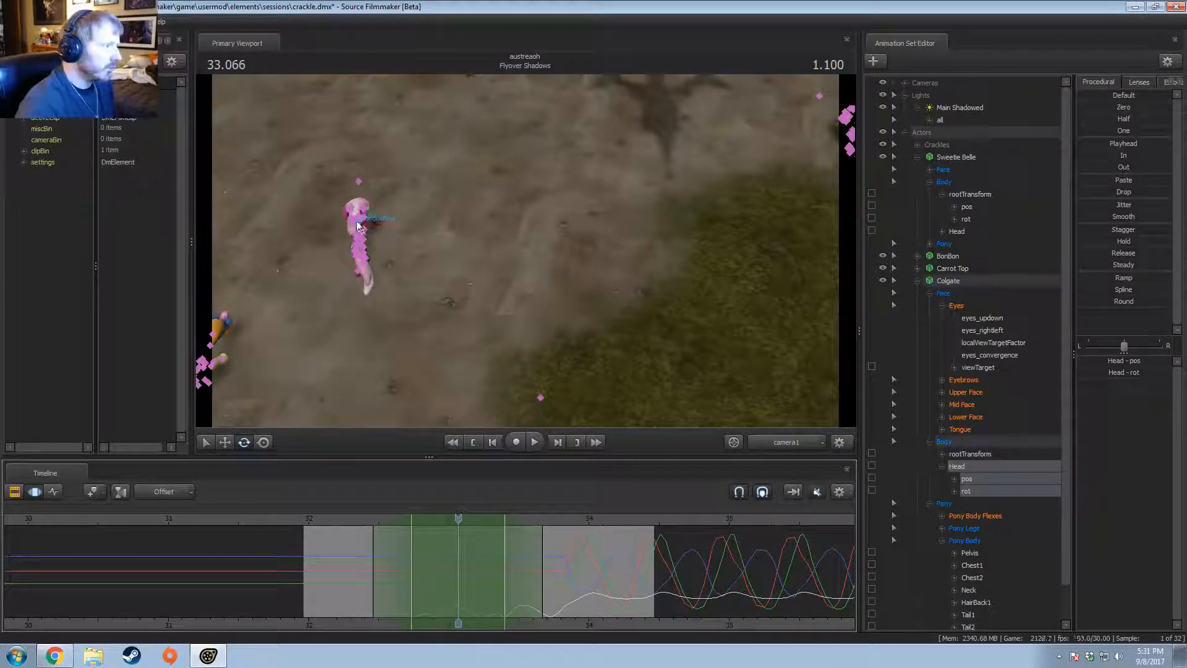
left_click(918, 281)
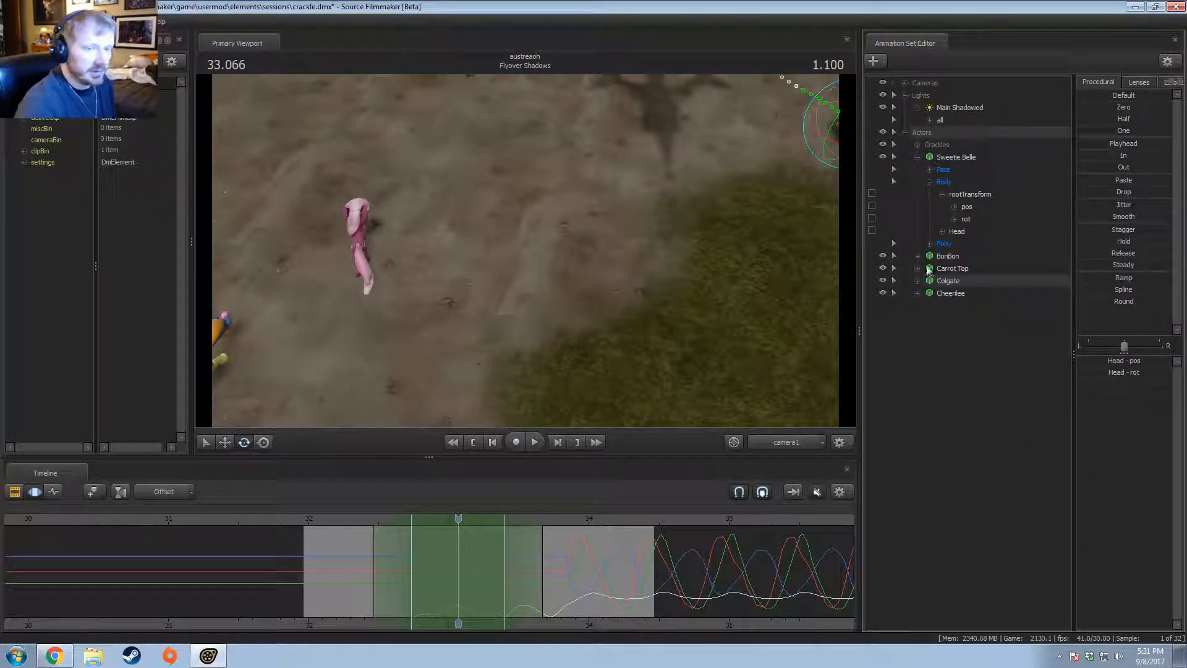
left_click(918, 157)
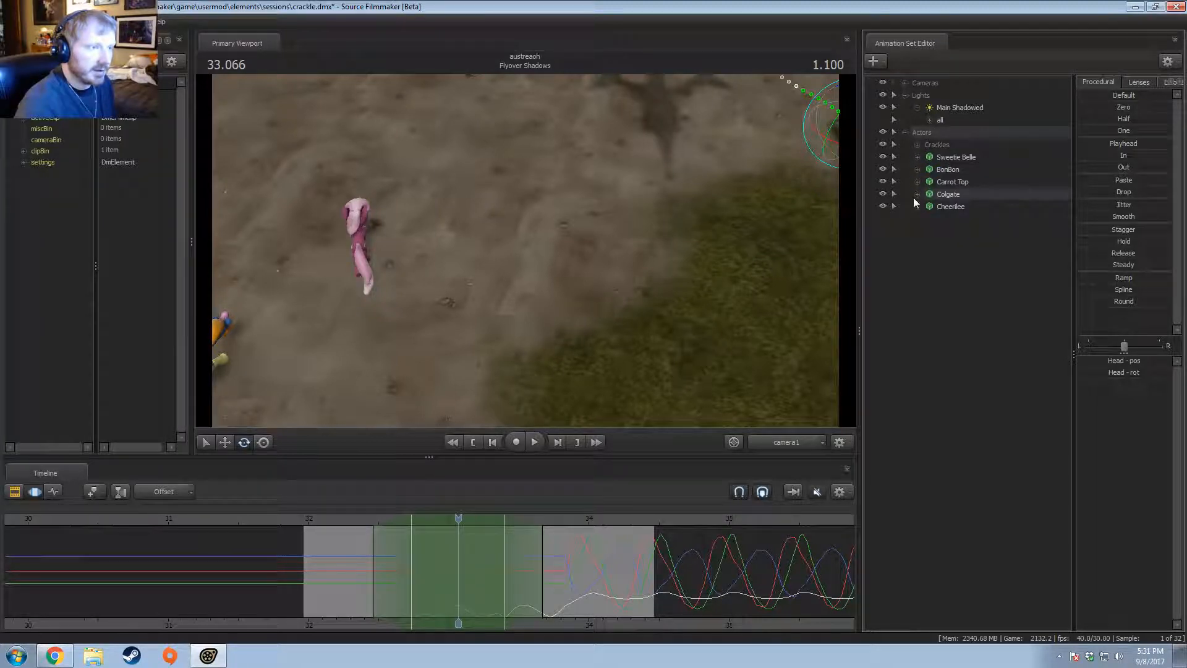
left_click(946, 256)
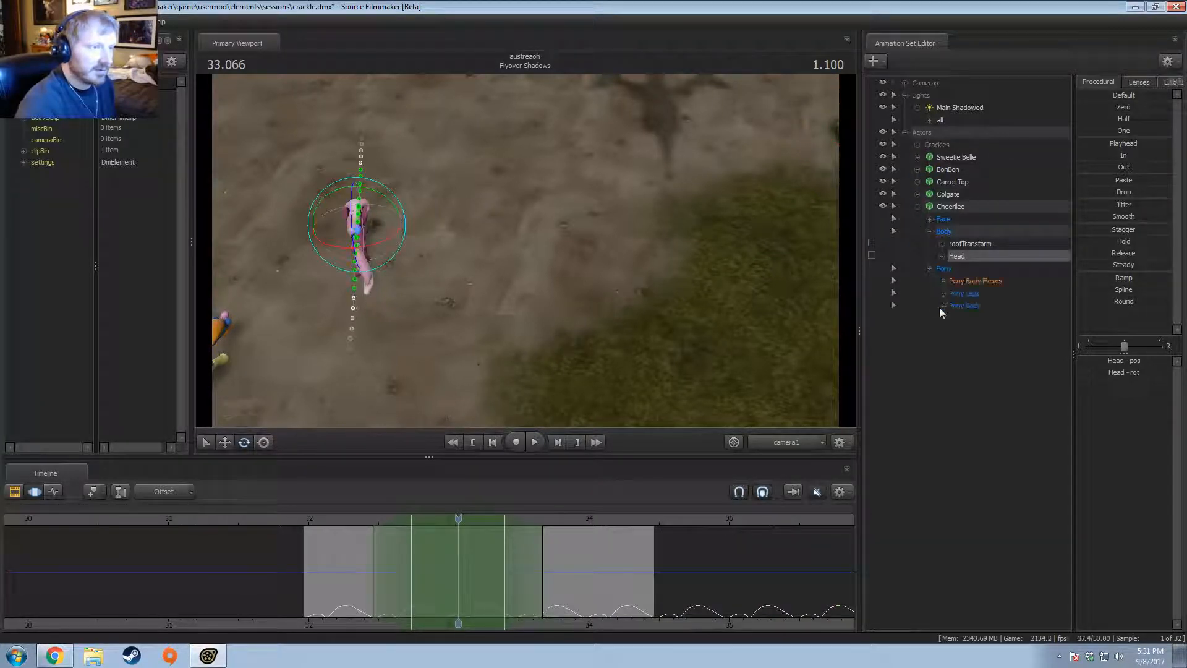
left_click(971, 355, "ctrl")
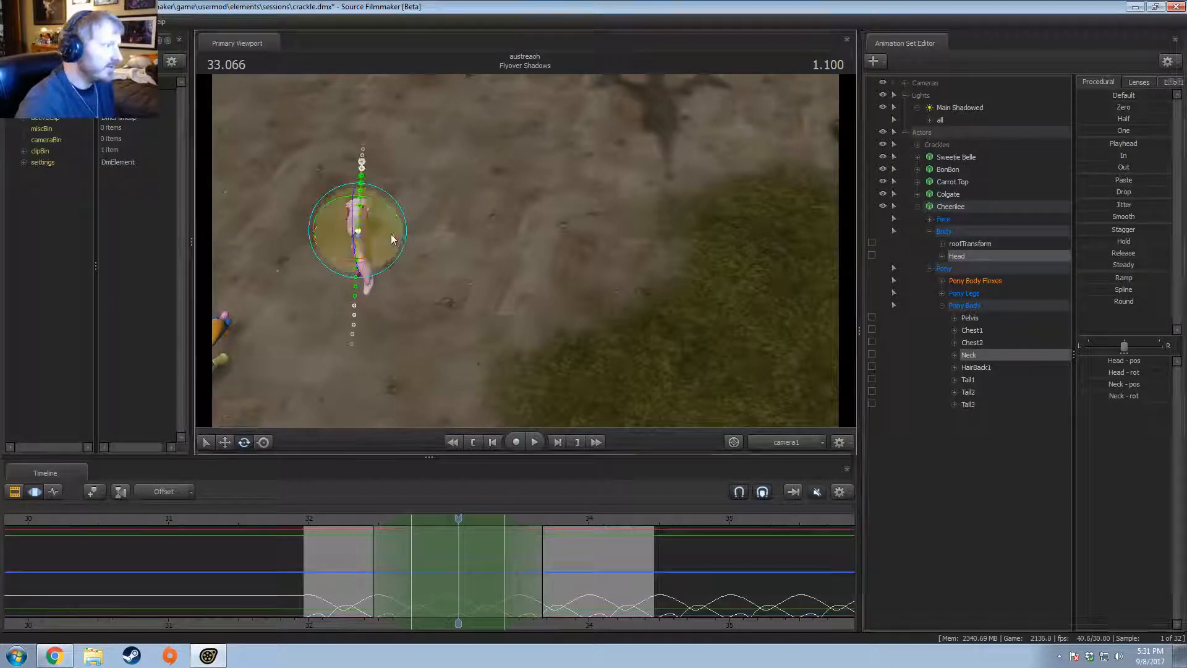
mouse_move(374, 244)
left_mouse_down()
mouse_move(371, 258)
mouse_move(370, 240)
left_mouse_up()
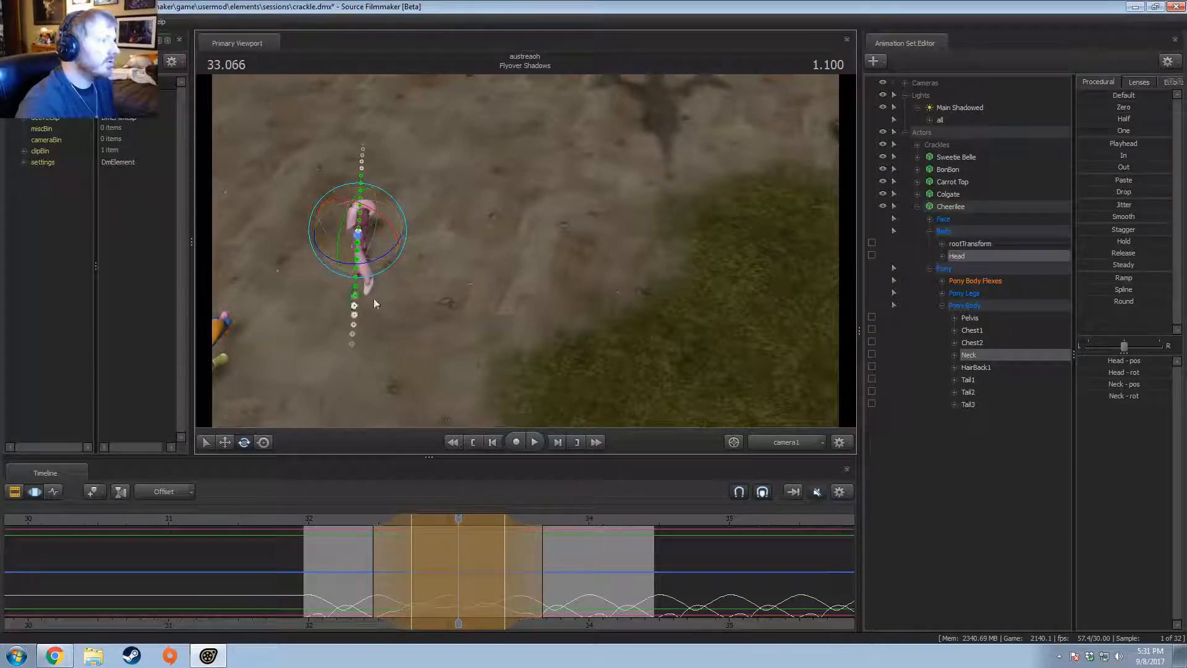
Step: Extend the end falloff of Cheerilee's head turn to about 33.9 and play back the shot to check the timing
left_click(352, 524)
key("space")
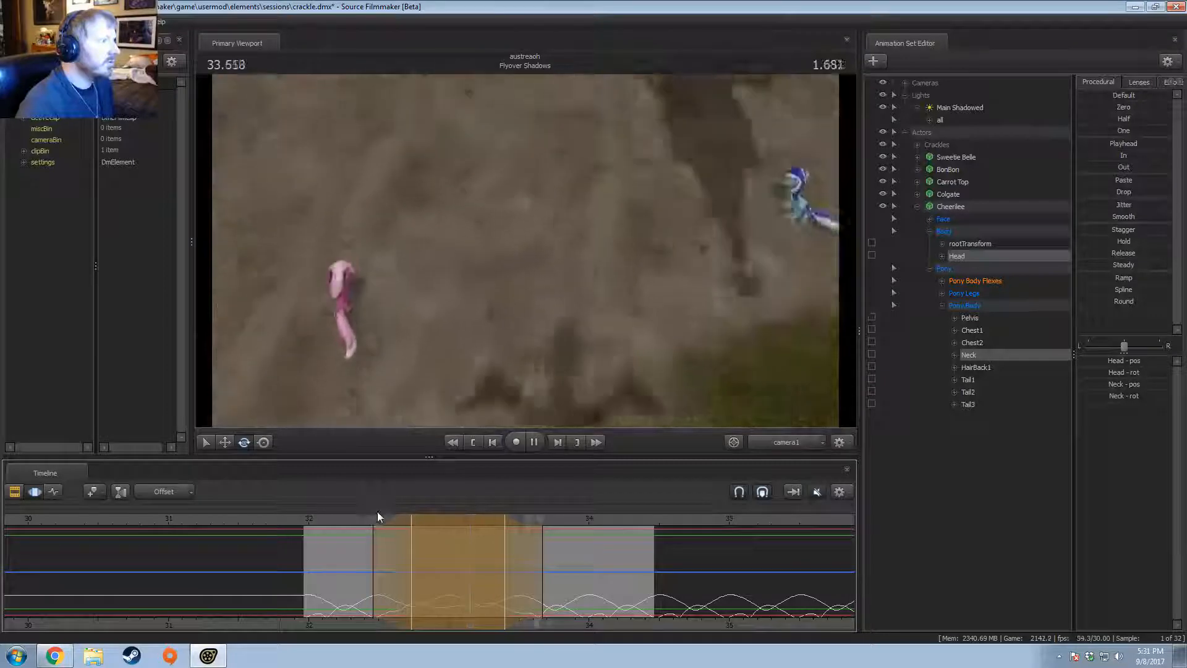
left_click_drag(541, 568, 574, 568)
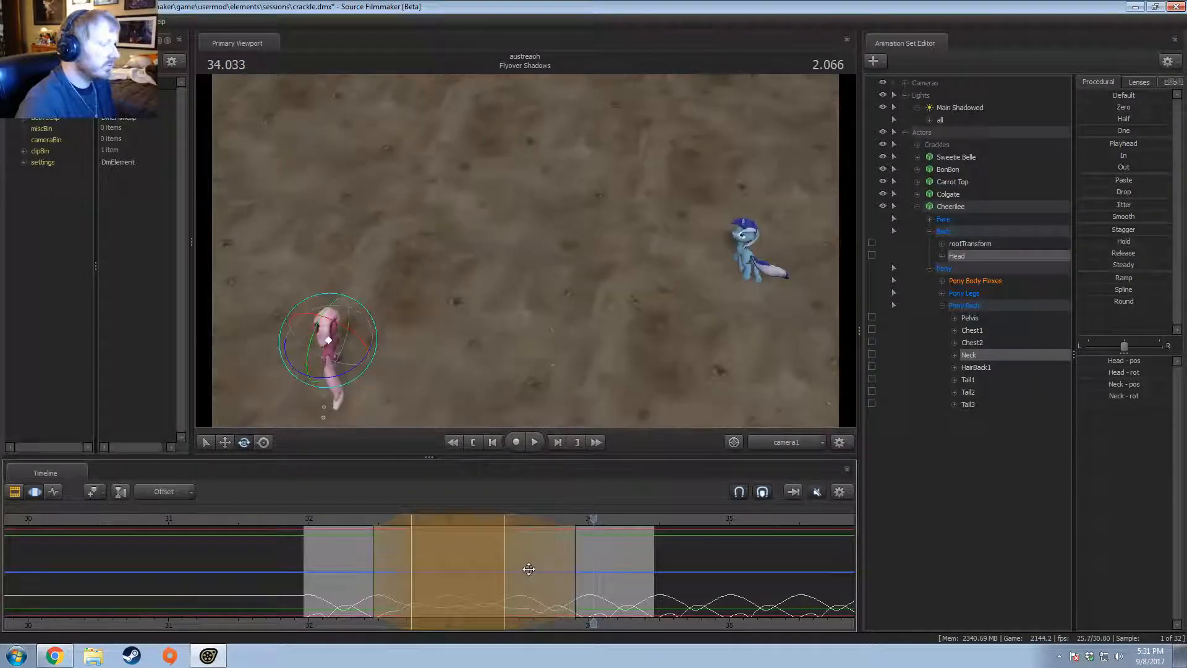
key("space")
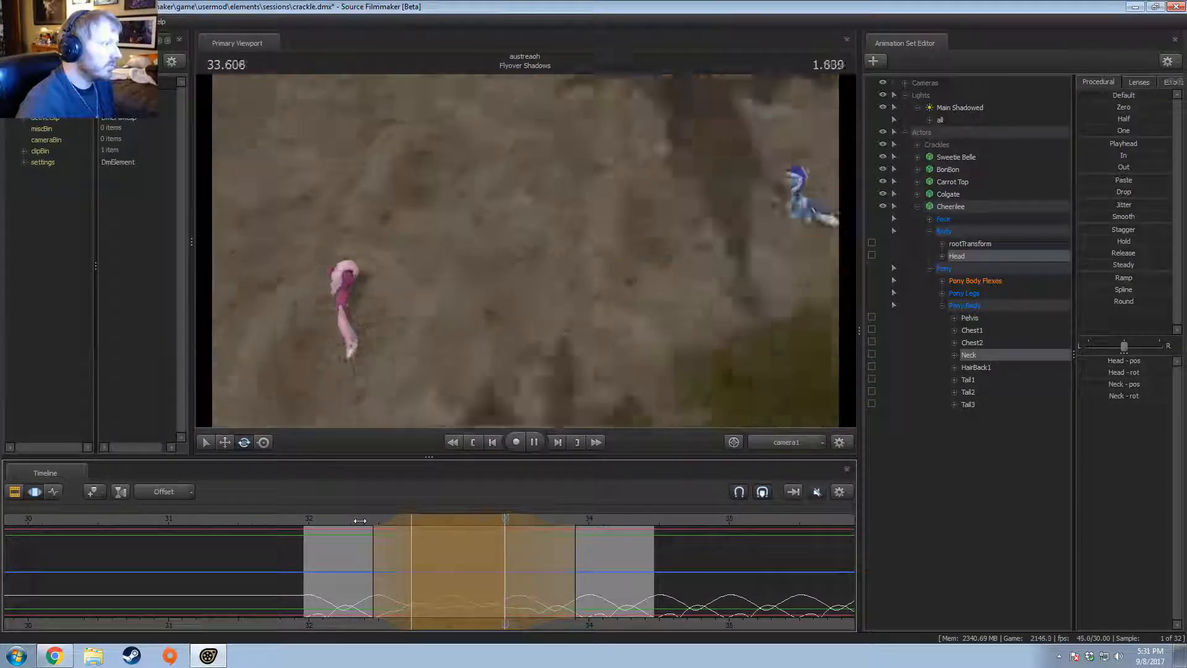
key("space")
Step: Collapse the time selection to a single point at about 32.73 and play back Cheerilee's head turn
key("shift")
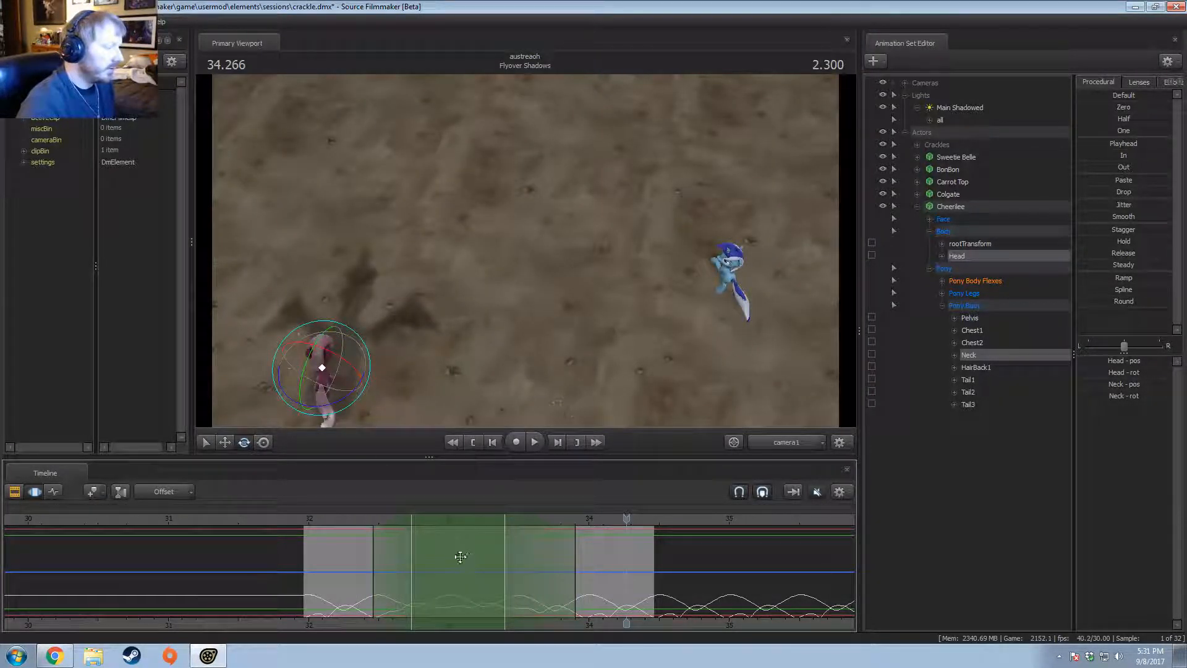
key("shift")
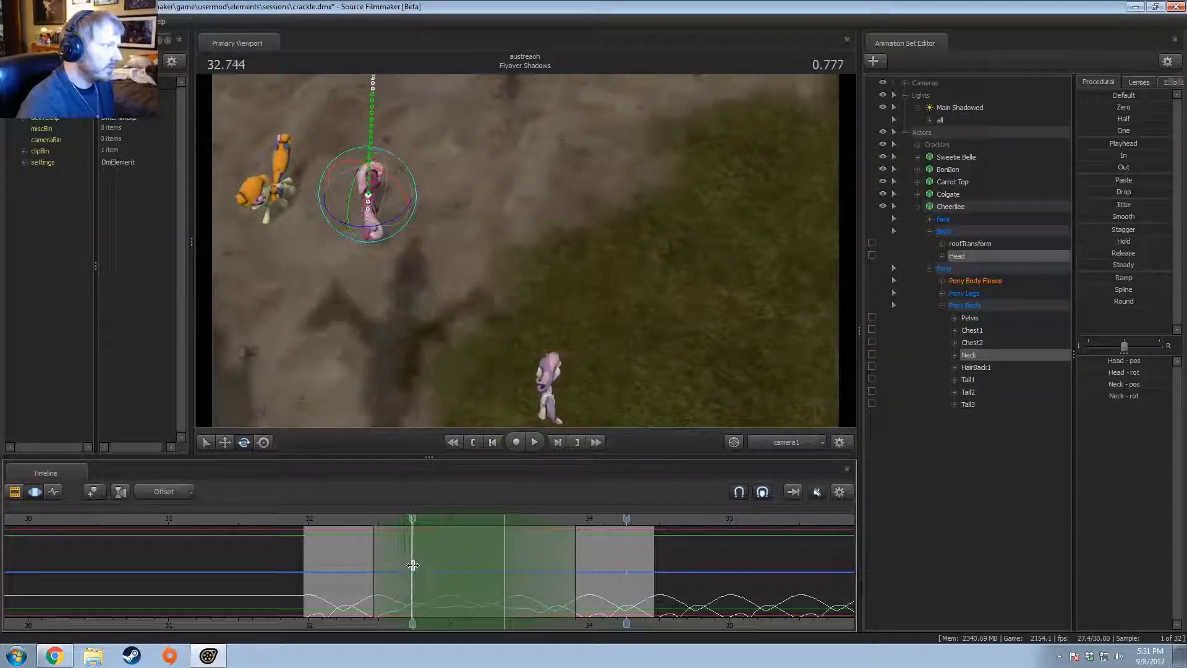
left_click(412, 564)
key("space")
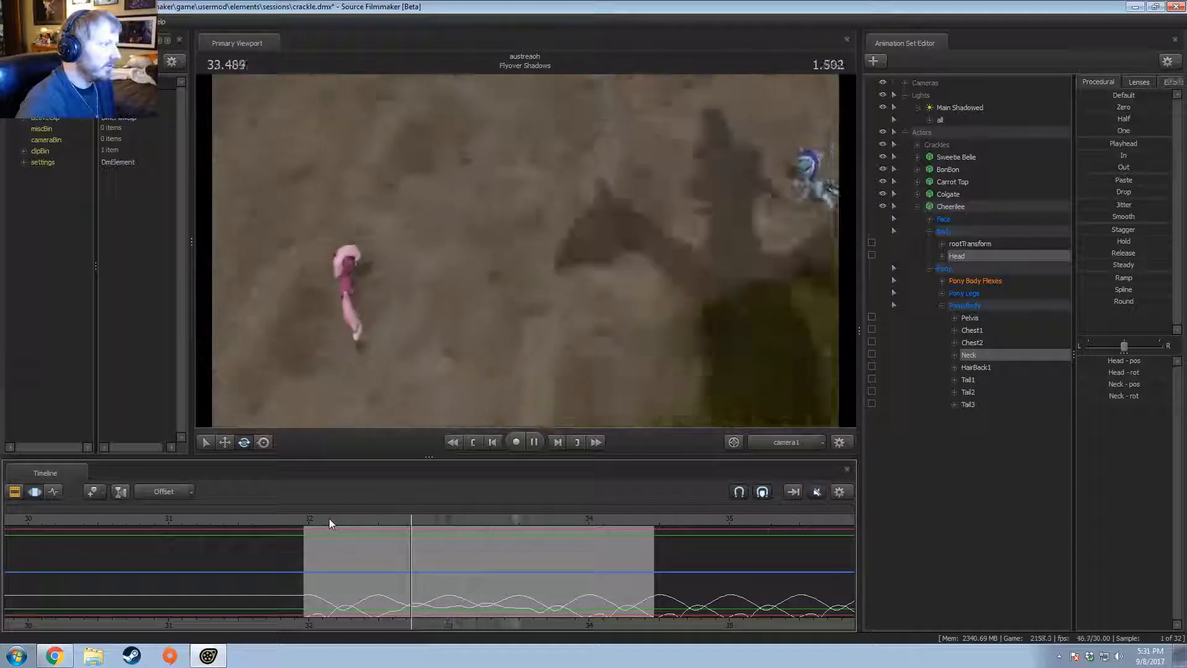
key("space")
Step: Rotate Sweetie Belle's Neck and Head together from 32.666 onward with a ramp before it, and play back the shot
key("shift")
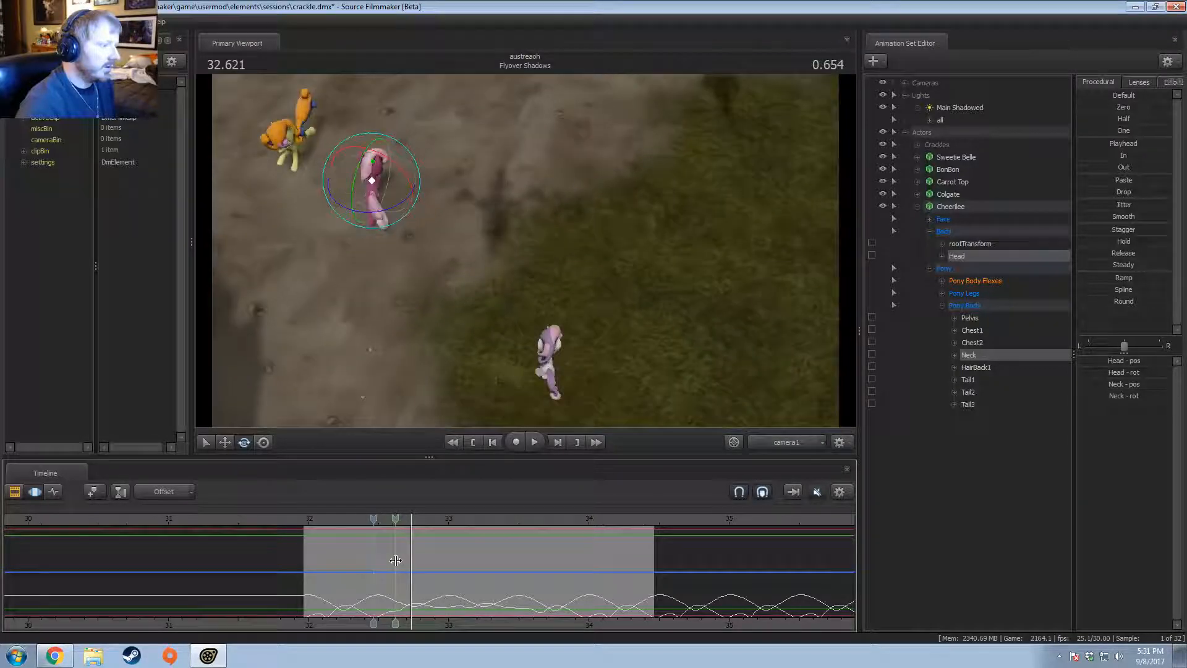
left_click_drag(402, 560, 465, 584, "shift")
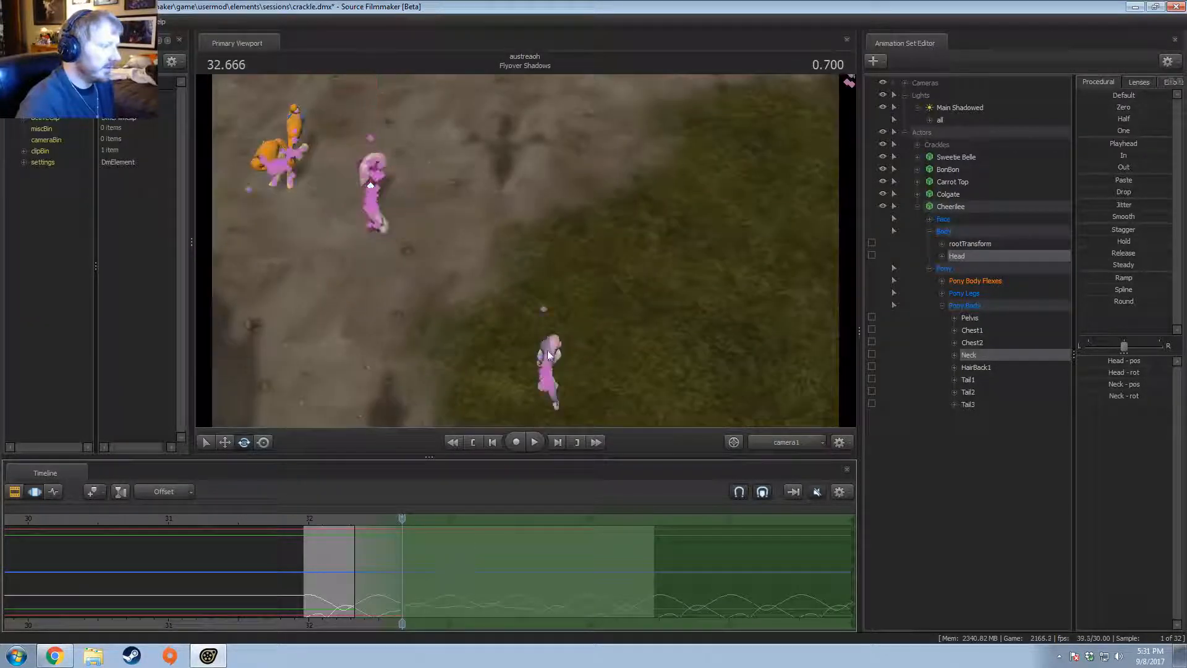
left_click(547, 358)
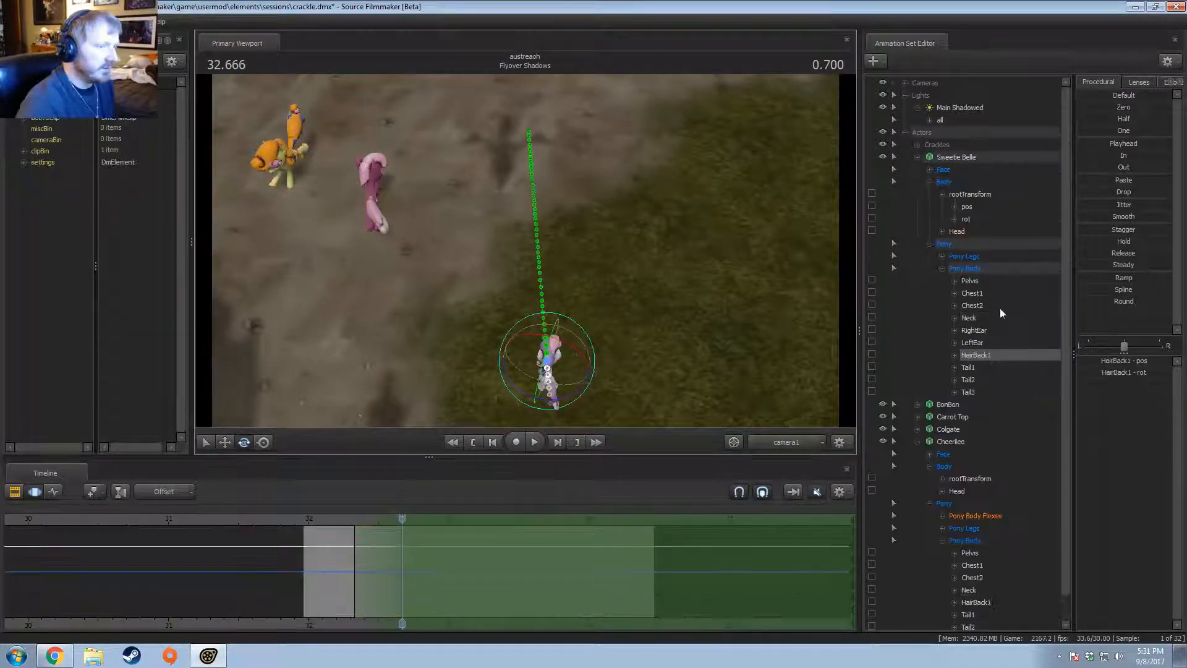
left_click(969, 317)
left_click(957, 231, "ctrl")
right_click(587, 377)
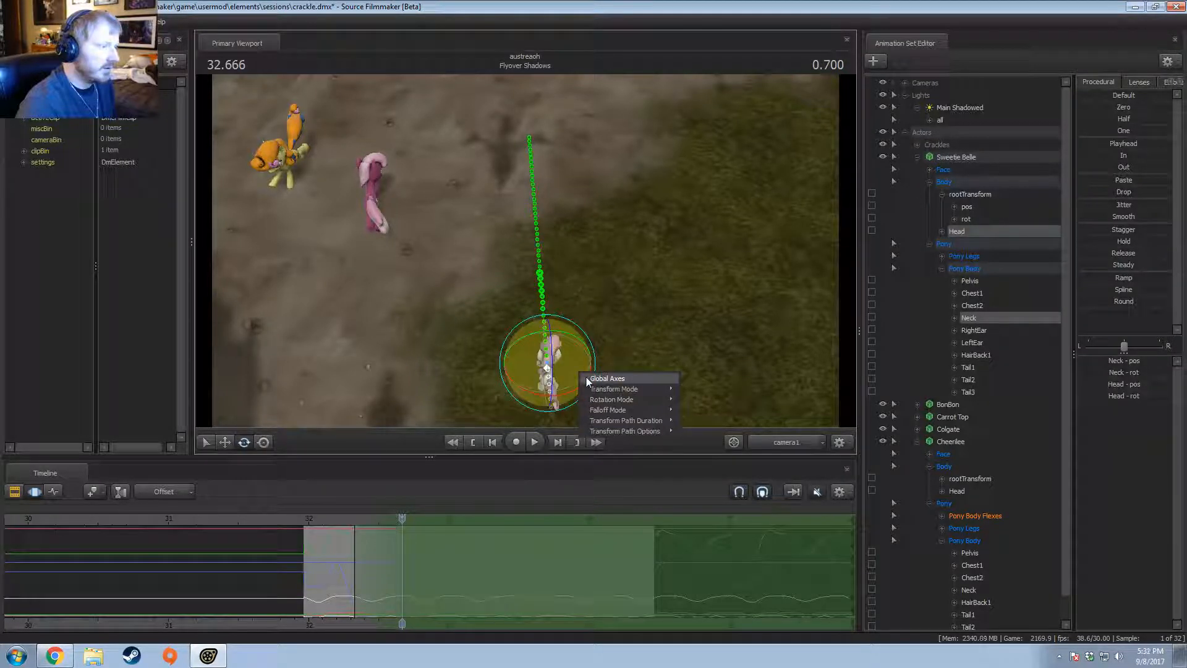
left_click_drag(576, 401, 585, 373)
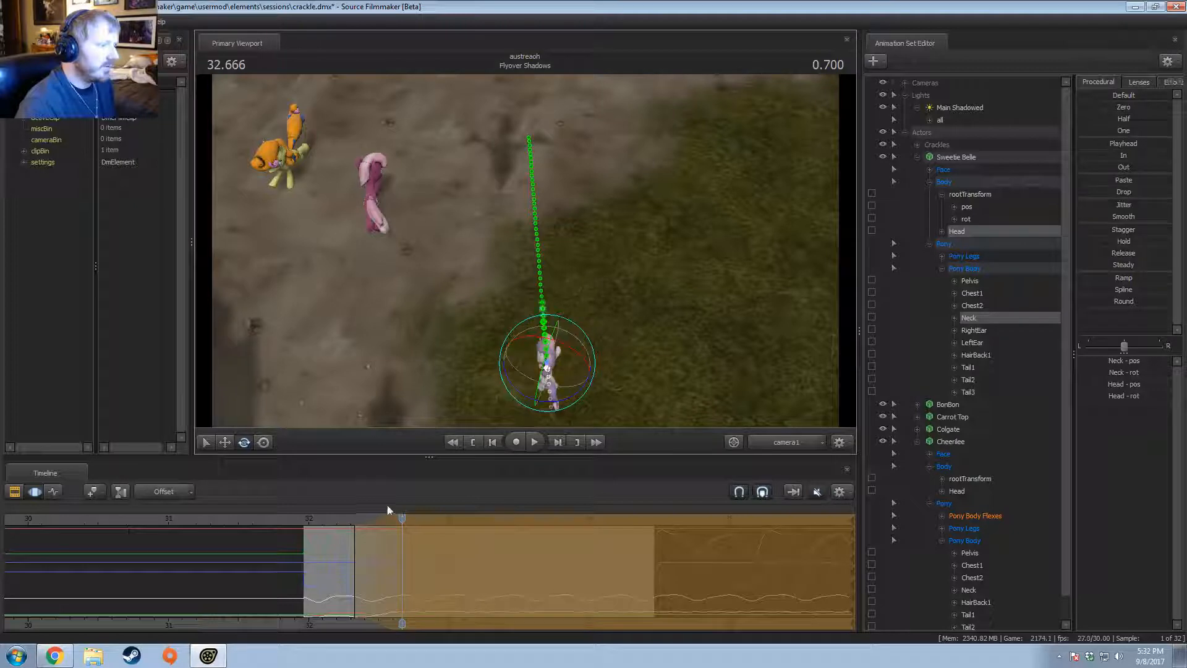
left_click(344, 515)
key("space")
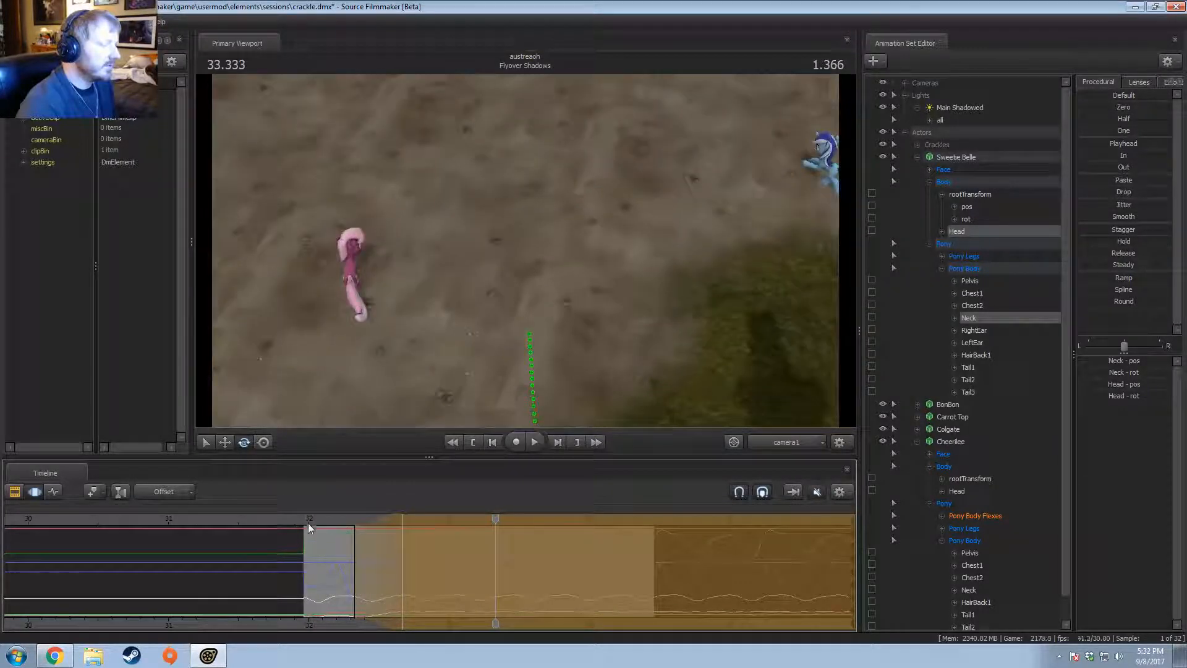
key("space")
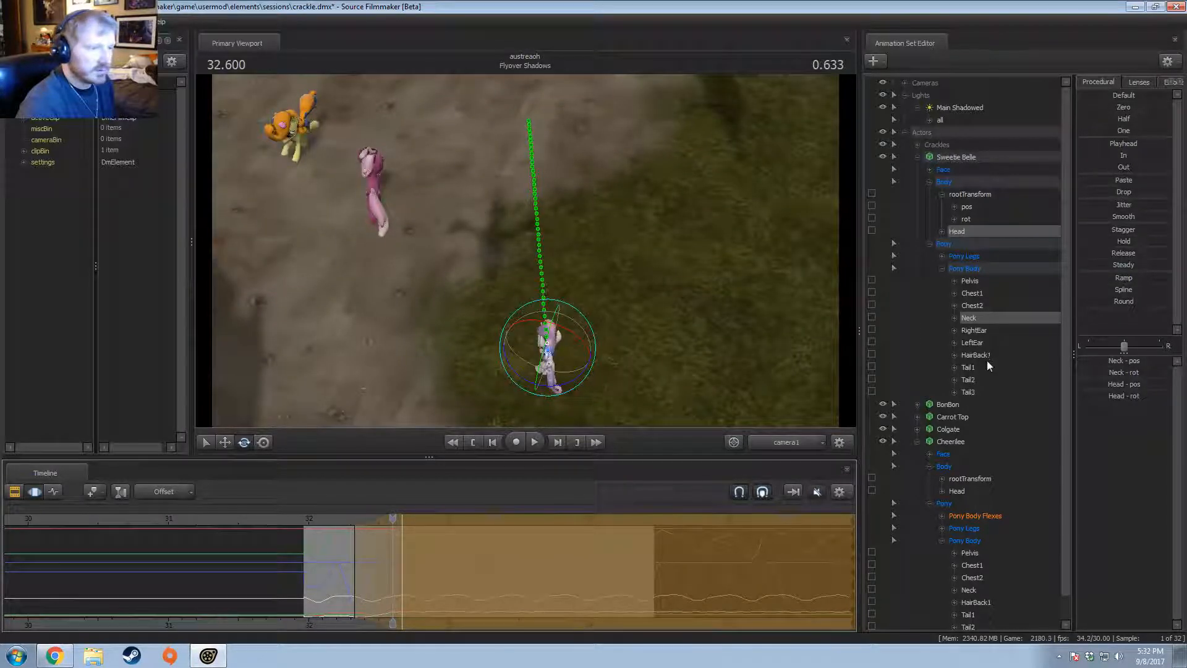
Step: Rotate Sweetie Belle's RightEar outward at 32.600 in the work camera and refine its angle at 32.733
left_click(976, 331)
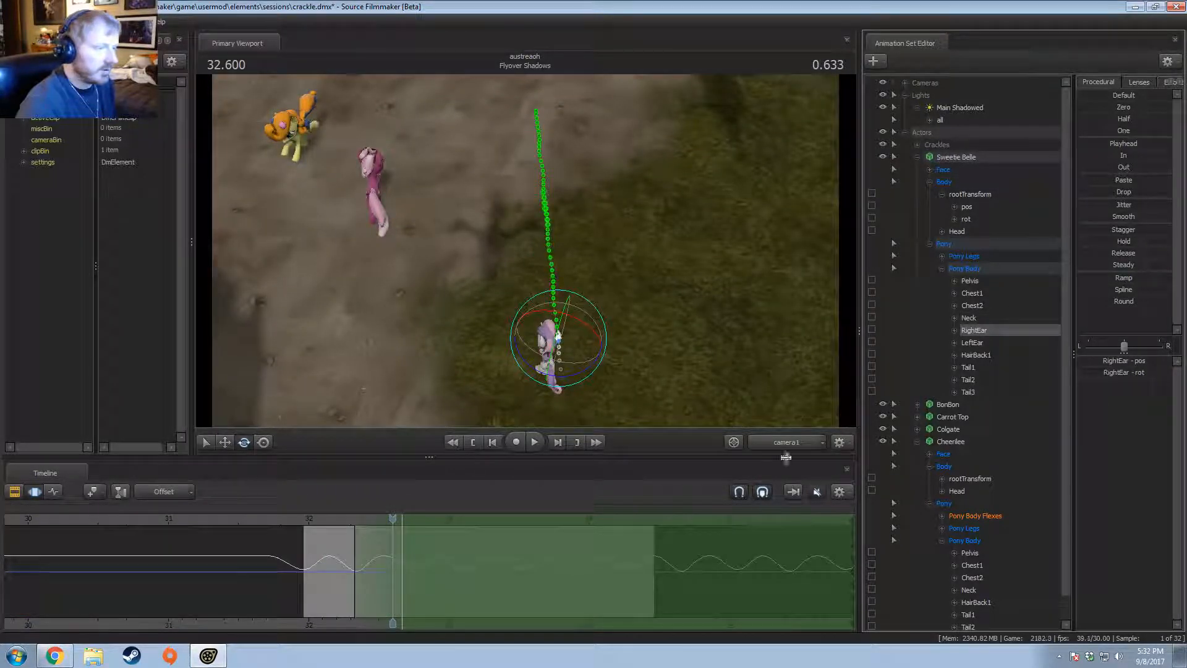
key("f")
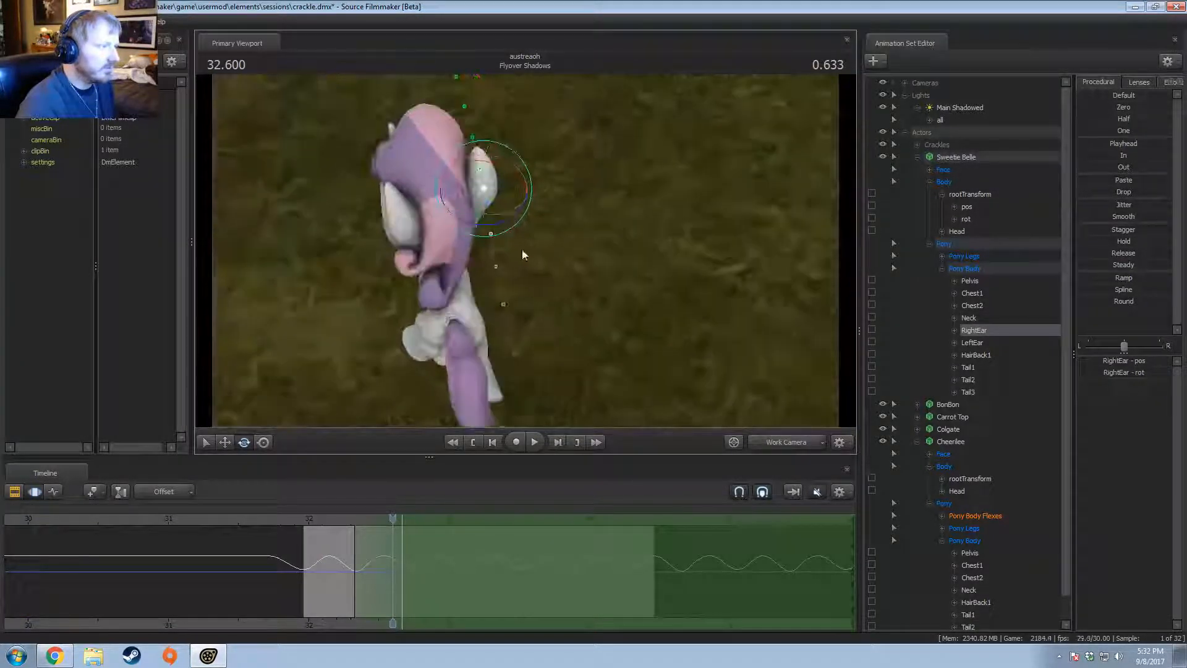
left_click_drag(449, 196, 470, 160)
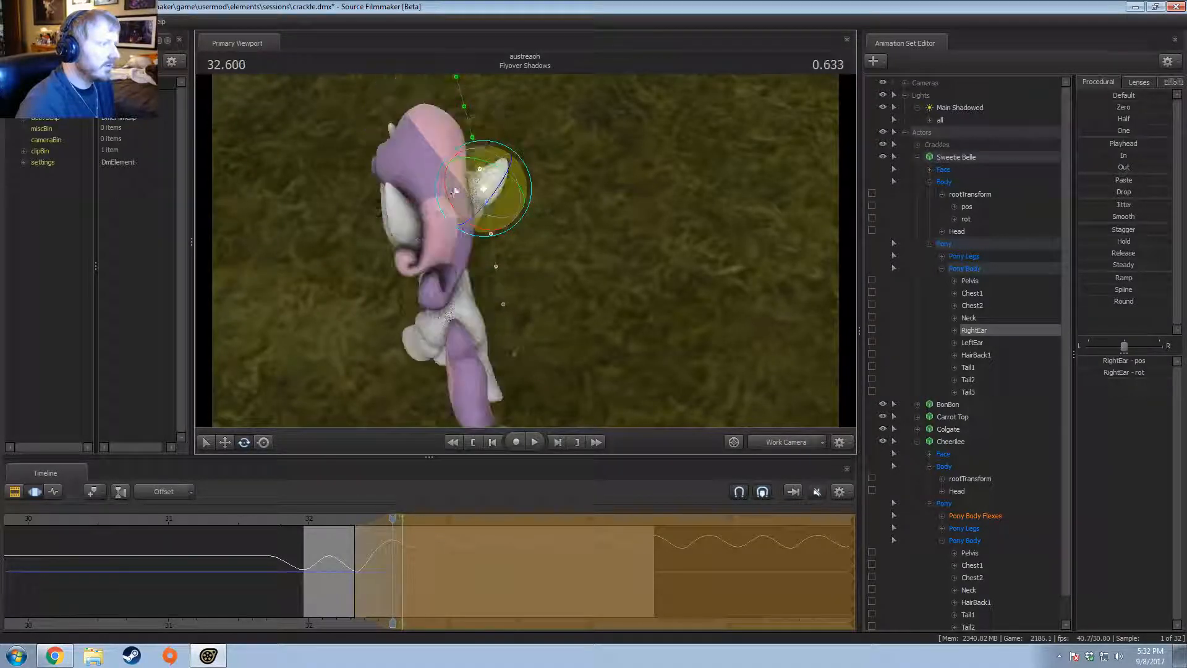
left_click_drag(392, 523, 412, 530)
key("f")
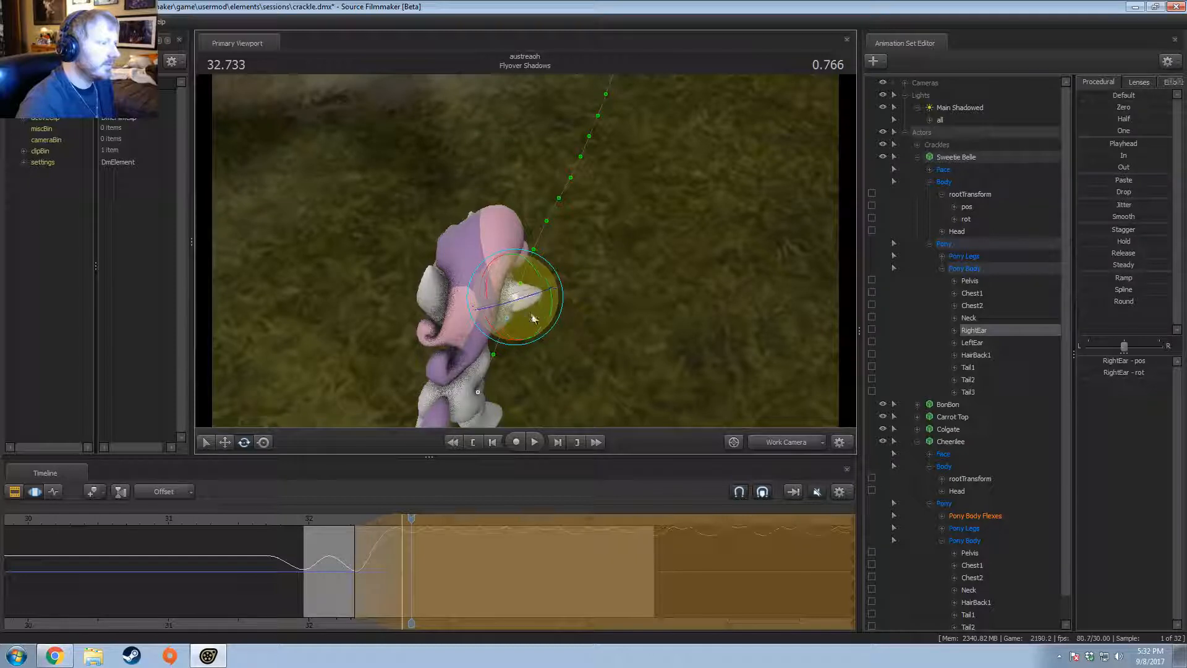
Step: Rotate Sweetie Belle's LeftEar outward at 32.733 and play back the shot through camera1
left_click(974, 343)
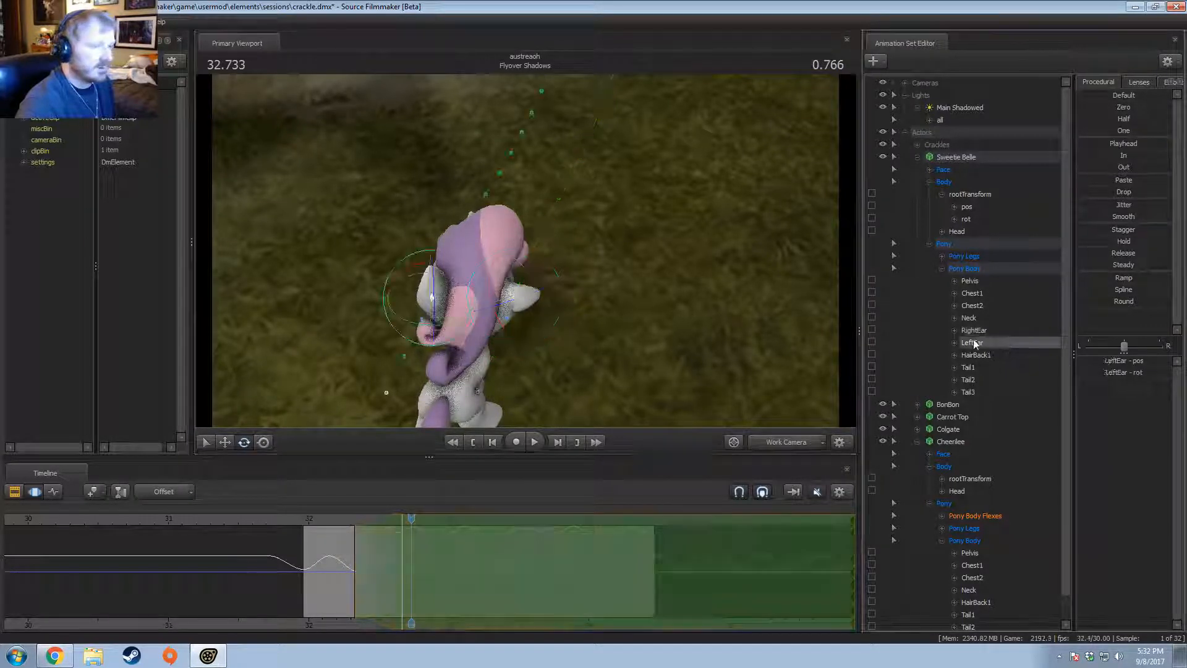
left_click_drag(466, 301, 456, 276)
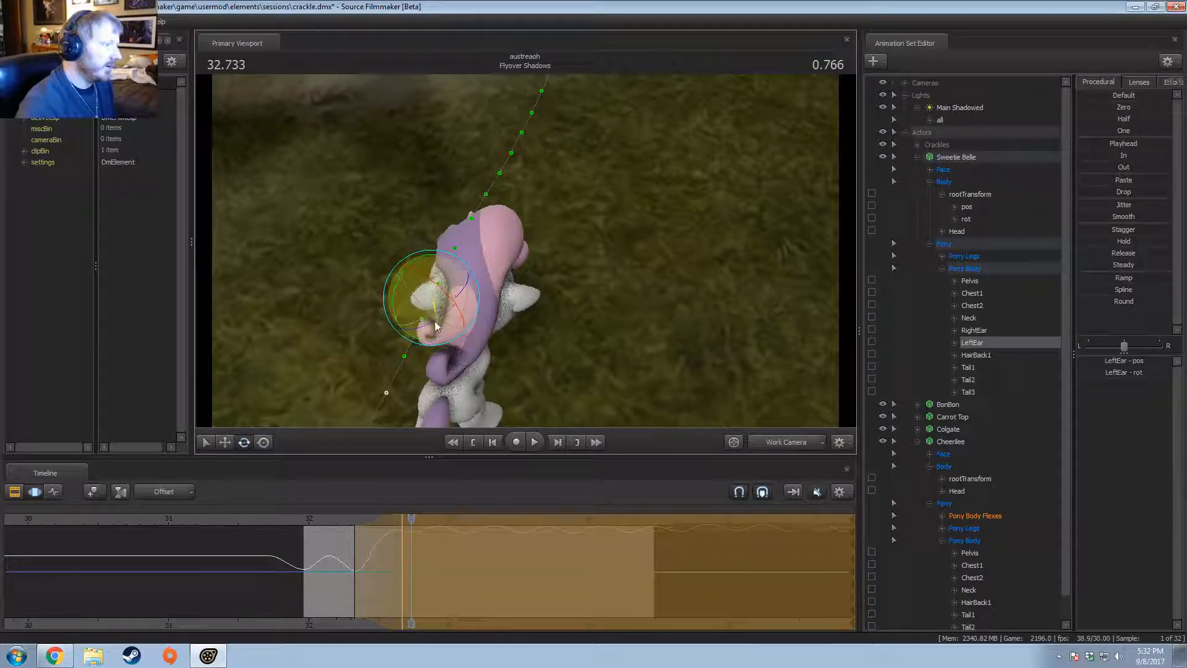
left_click_drag(533, 254, 649, 328)
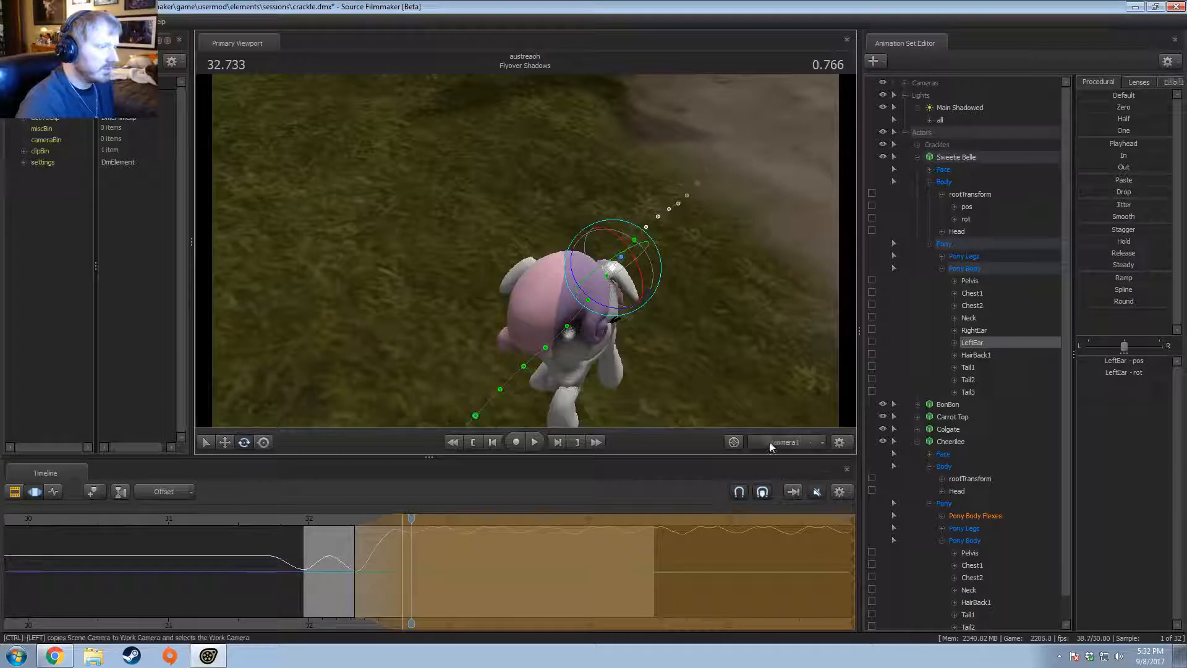
left_click(770, 443)
key("space")
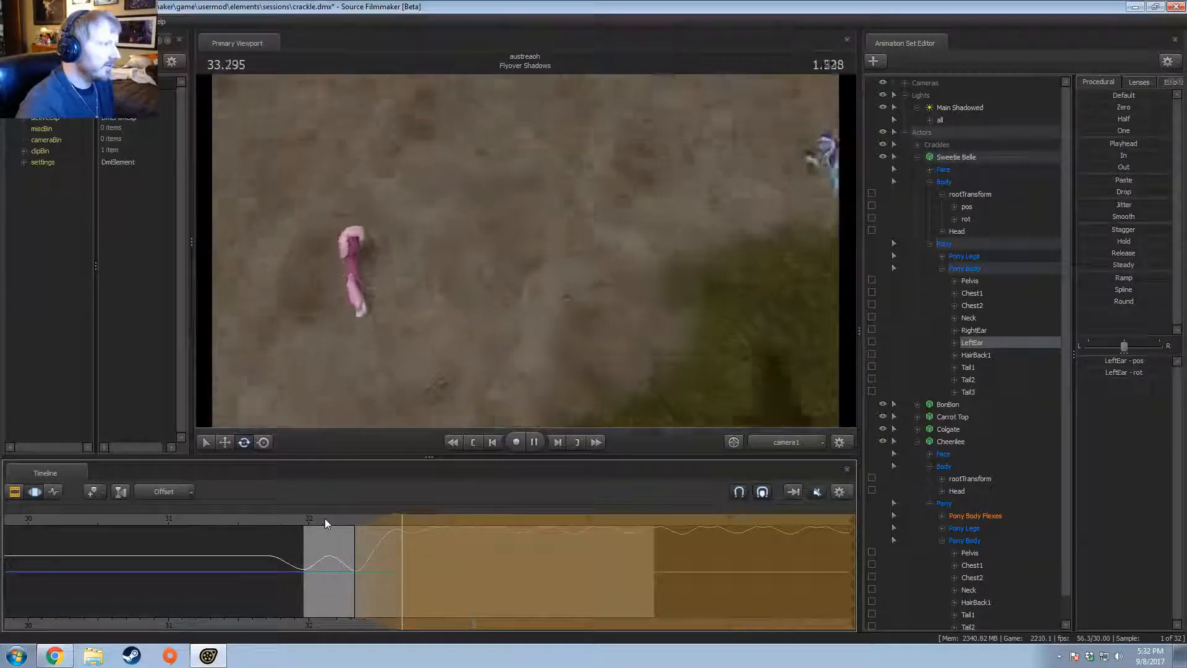
left_click(328, 520)
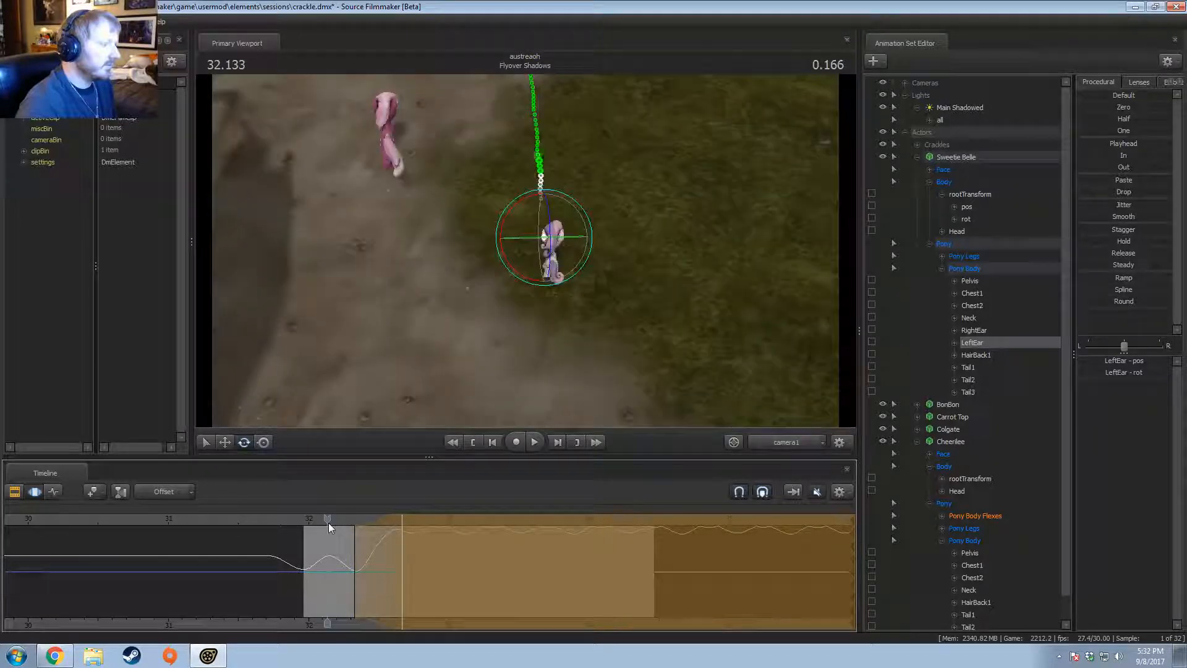
key("space")
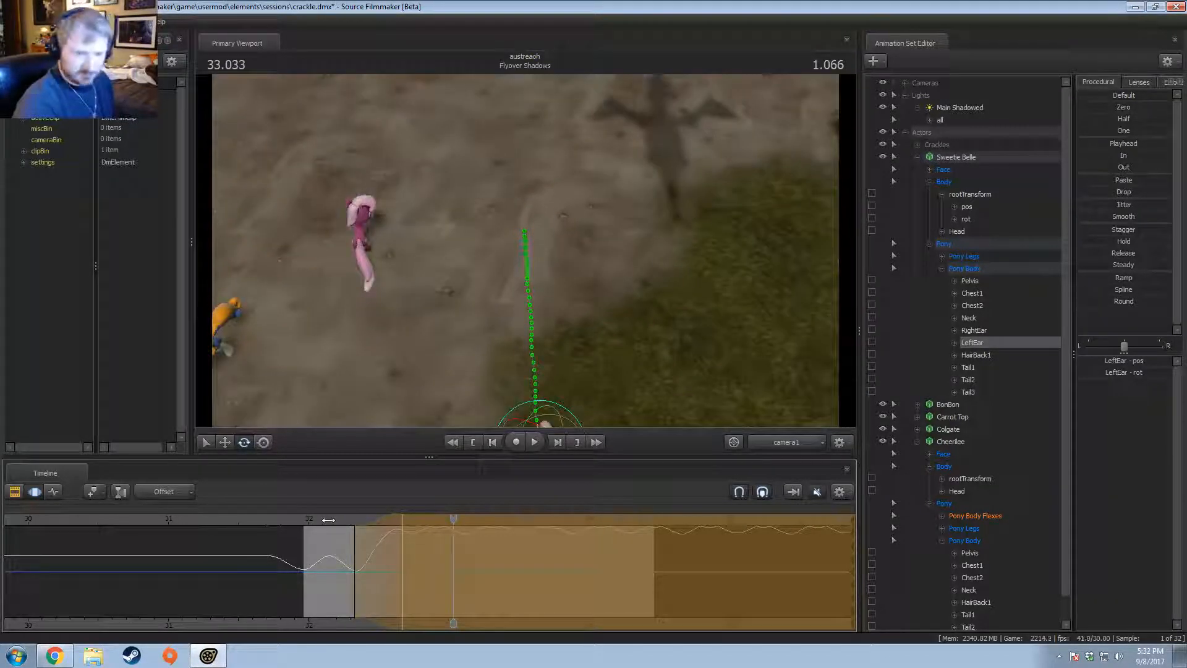
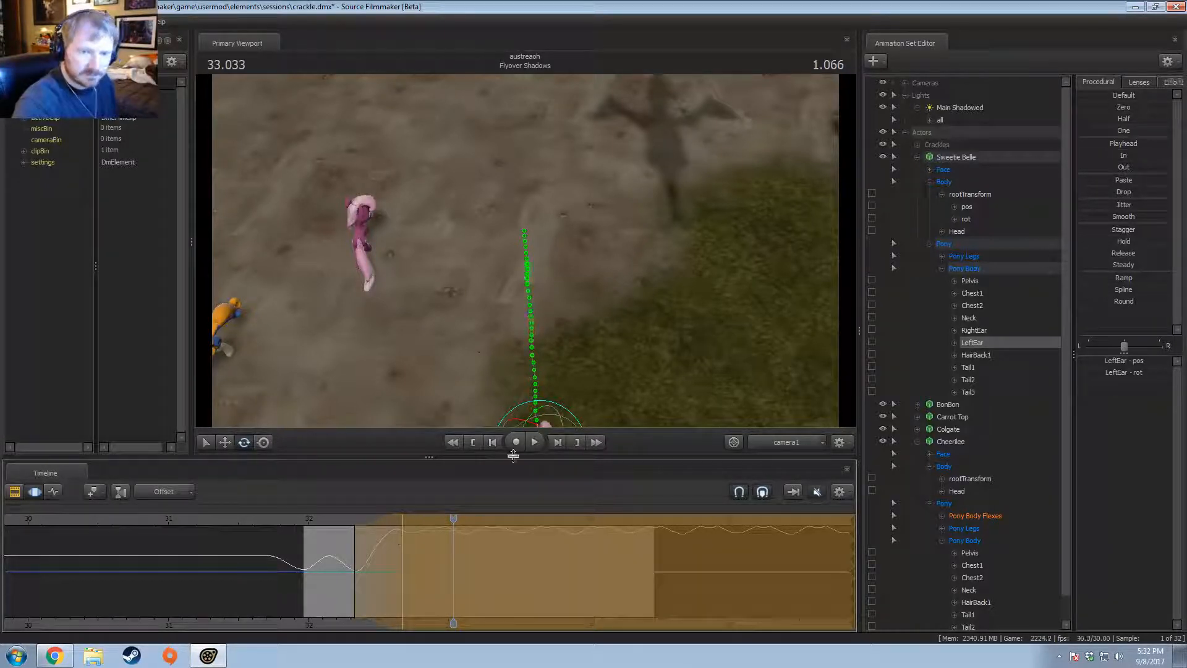
Step: Rotate the whole Cheerilee model about its vertical axis at 32.533, with the time selection covering the entire timeline
key("F2")
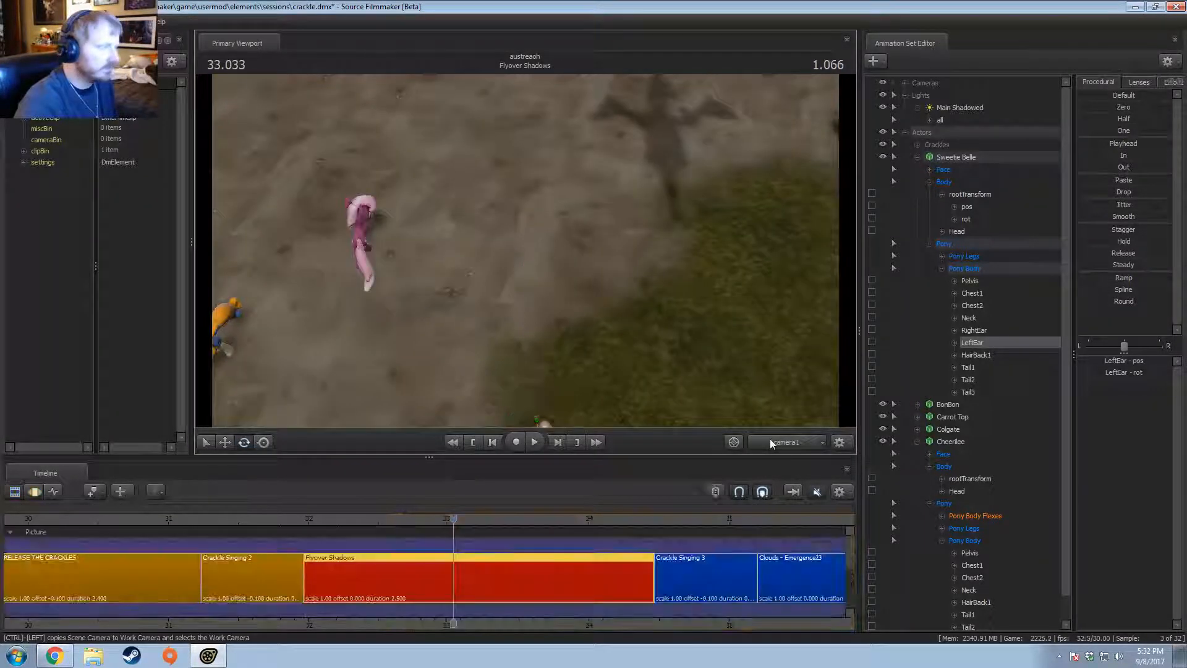
left_click_drag(317, 520, 383, 536)
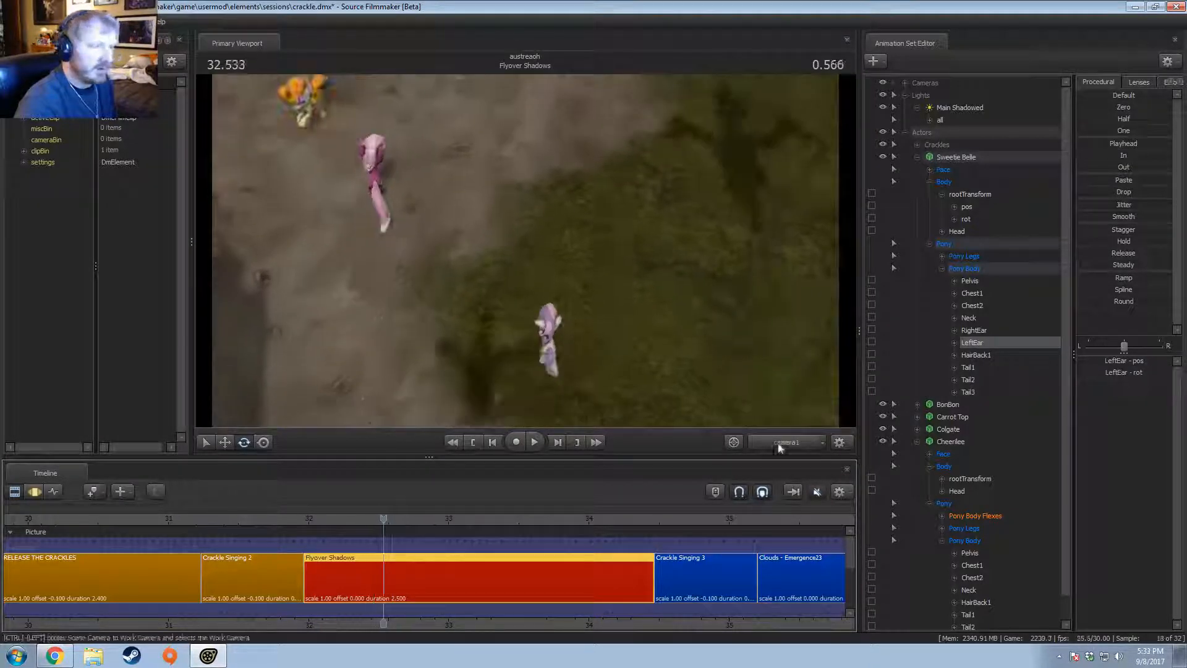
left_click(914, 147)
left_click(917, 156)
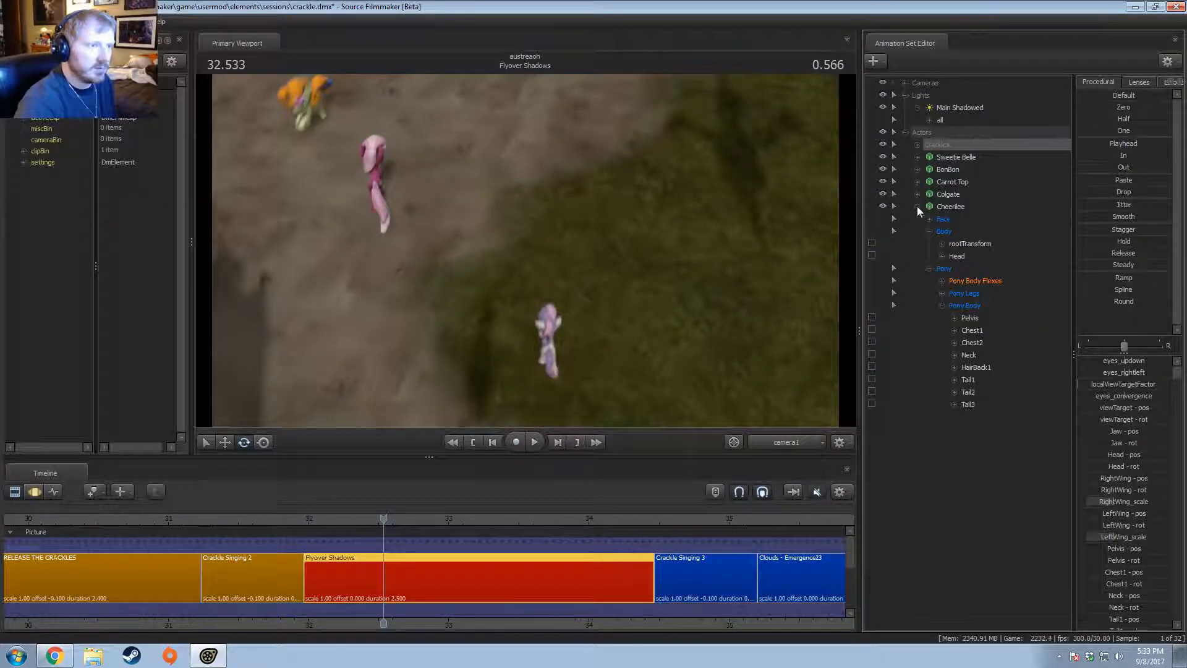
left_click(949, 208)
key("F3")
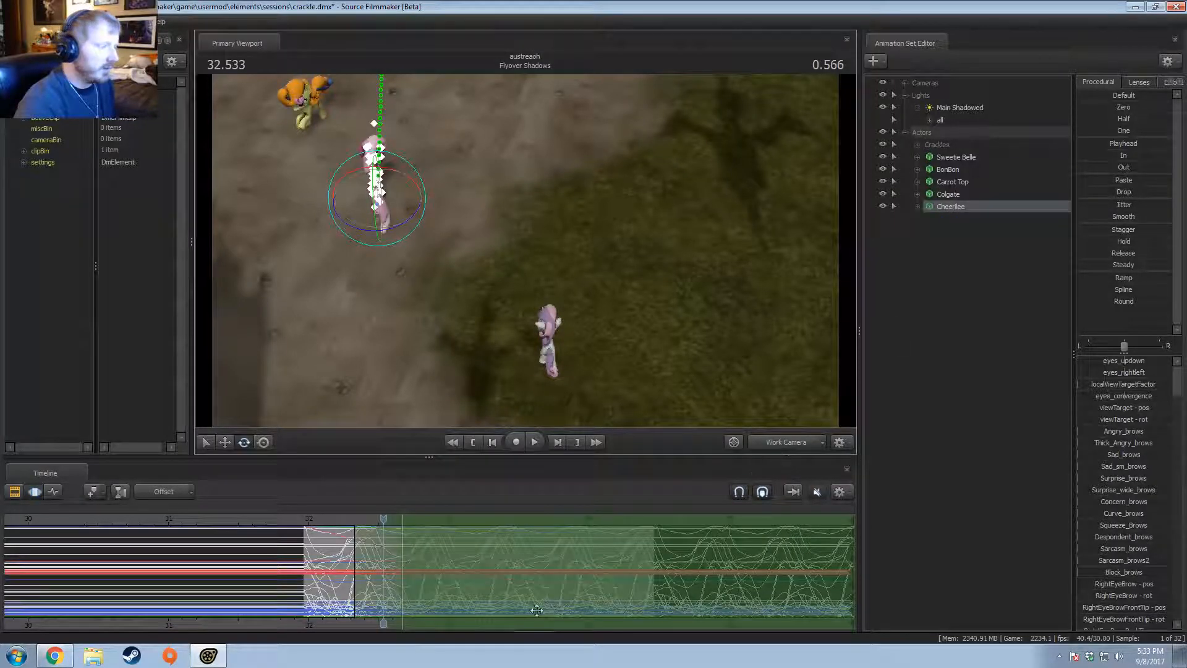
left_click_drag(608, 418, 478, 368)
key("s")
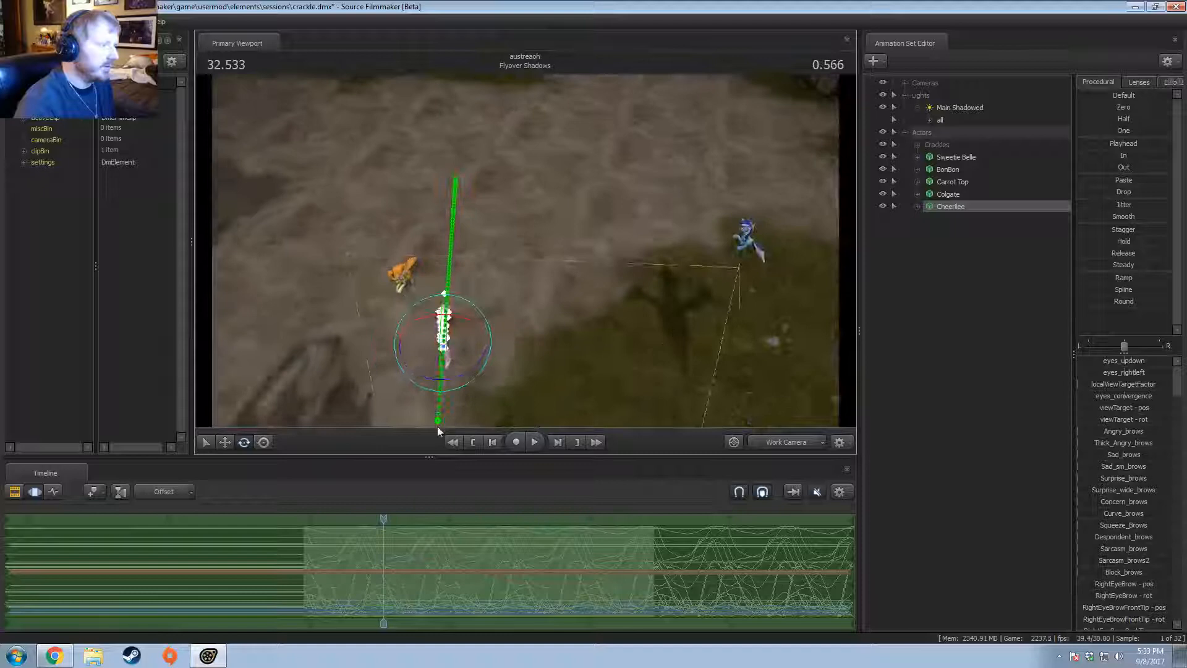
right_click(476, 367)
left_click(489, 367)
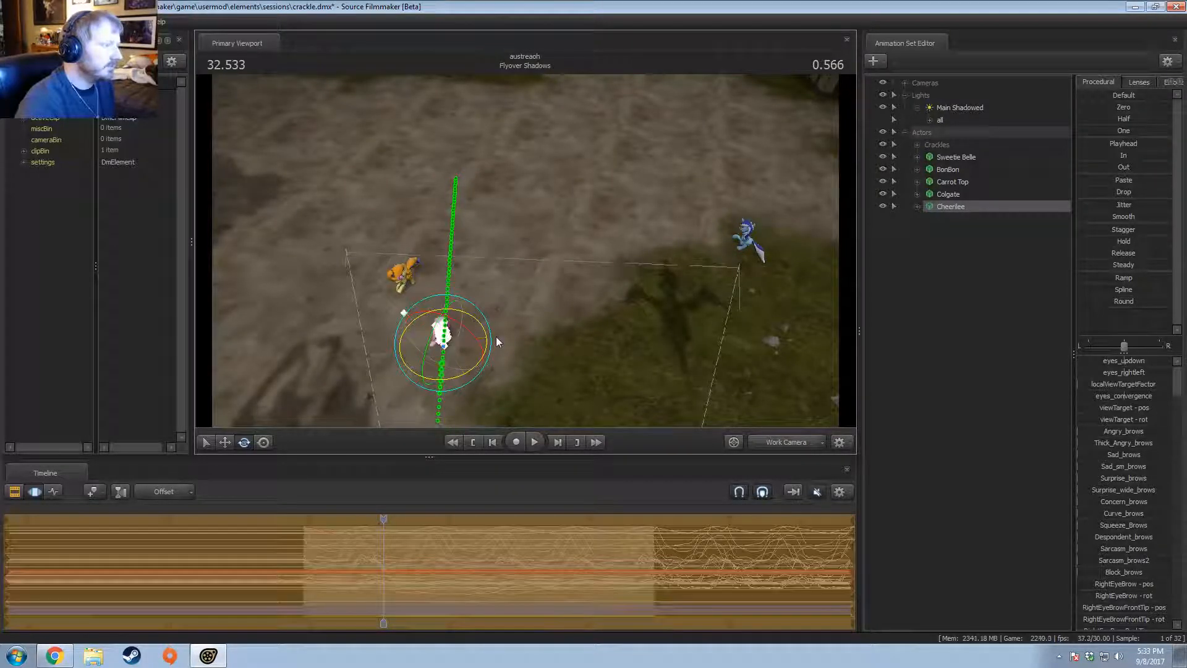
Step: Inspect Cheerilee's running pose from ground level in the work camera and play back her motion
left_click_drag(465, 375, 401, 275)
key("w")
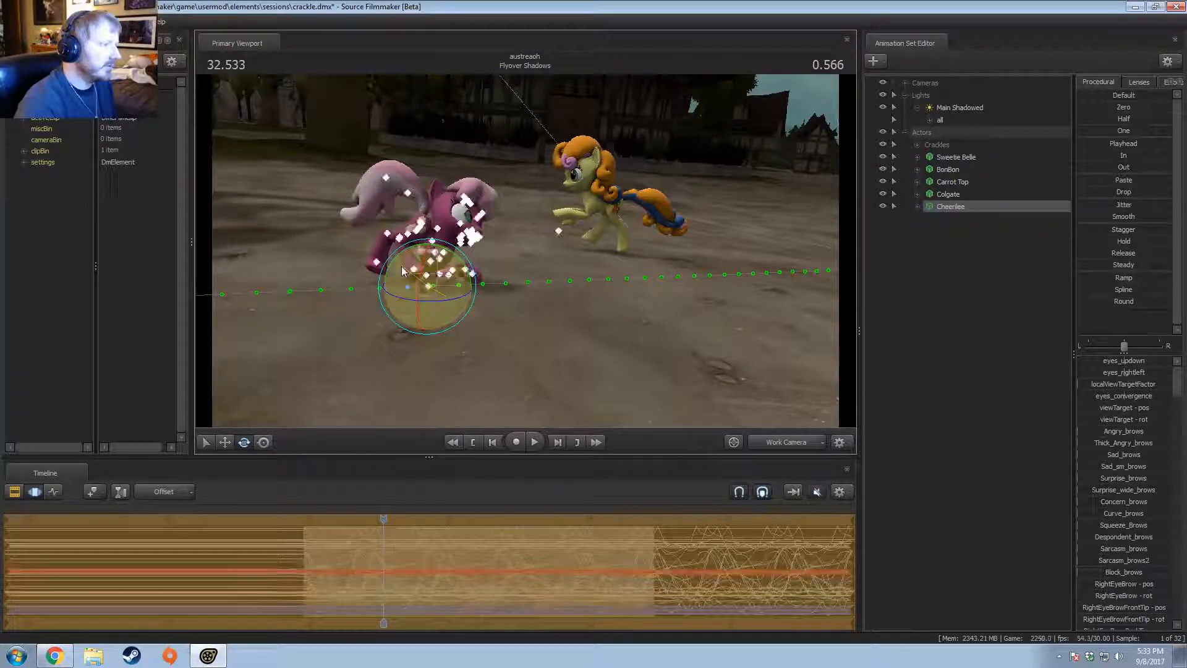
key("w")
left_click_drag(557, 228, 489, 240)
key("w")
key("d")
key("z")
key("a")
key("z")
key("d")
key("a")
key("space")
key("space")
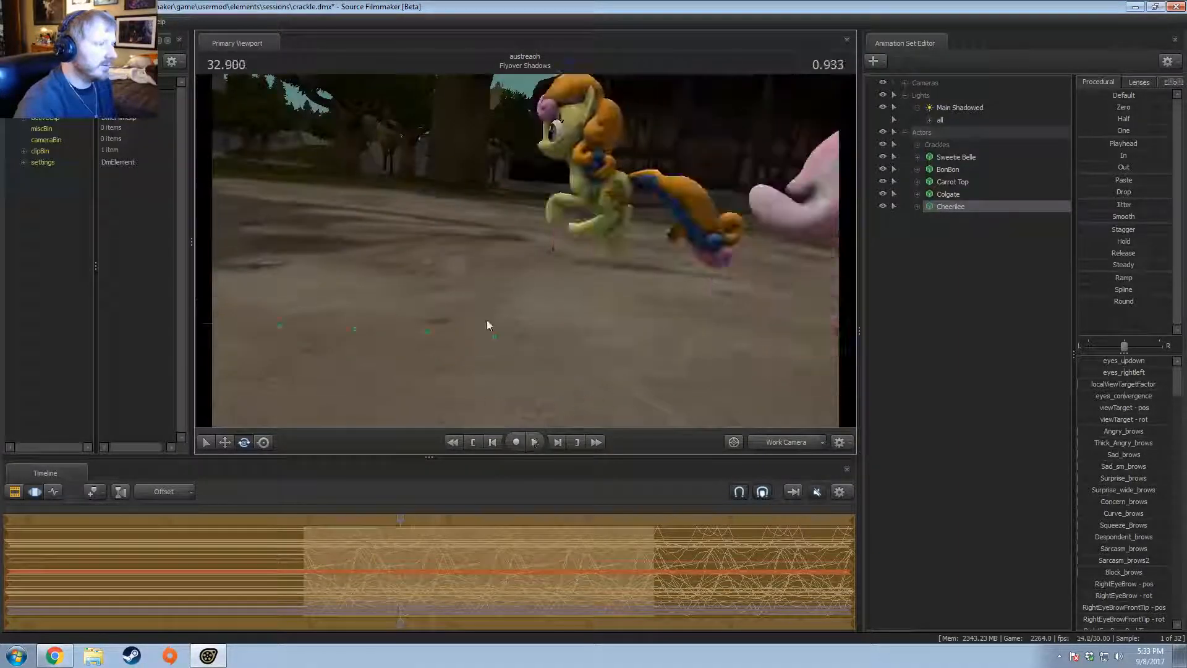
Step: Play back the Flyover Shadows shot repeatedly from its start and check Cheerilee's run against the ground from several angles
left_click_drag(487, 320, 544, 319)
key("s")
key("space")
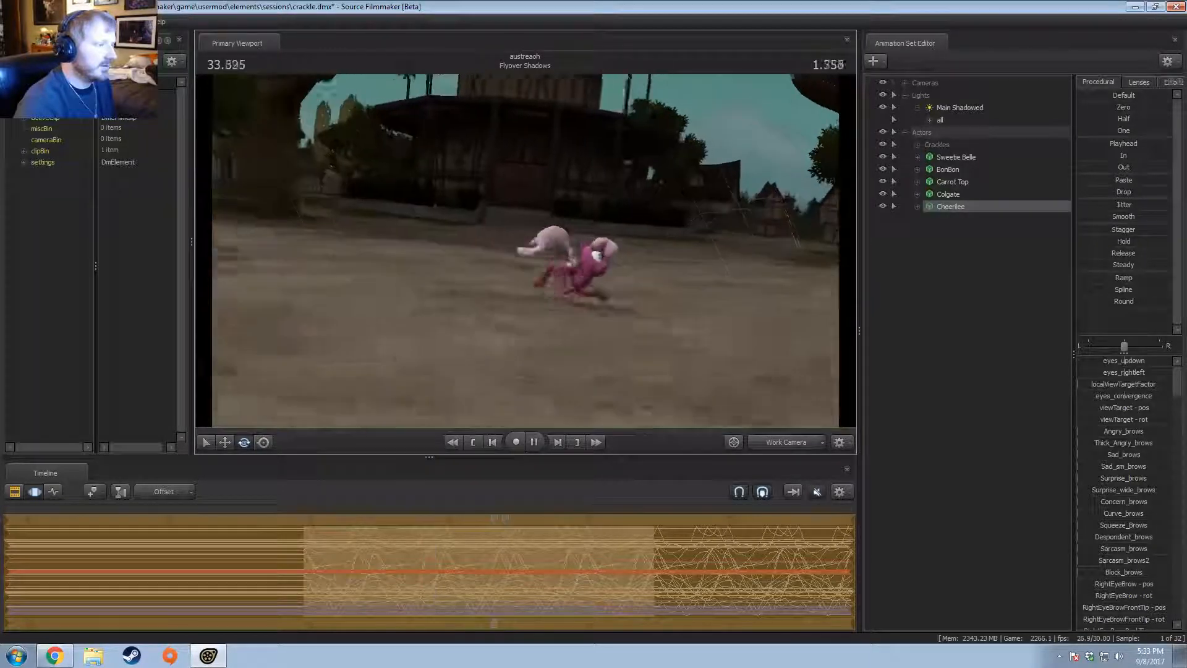
key("space")
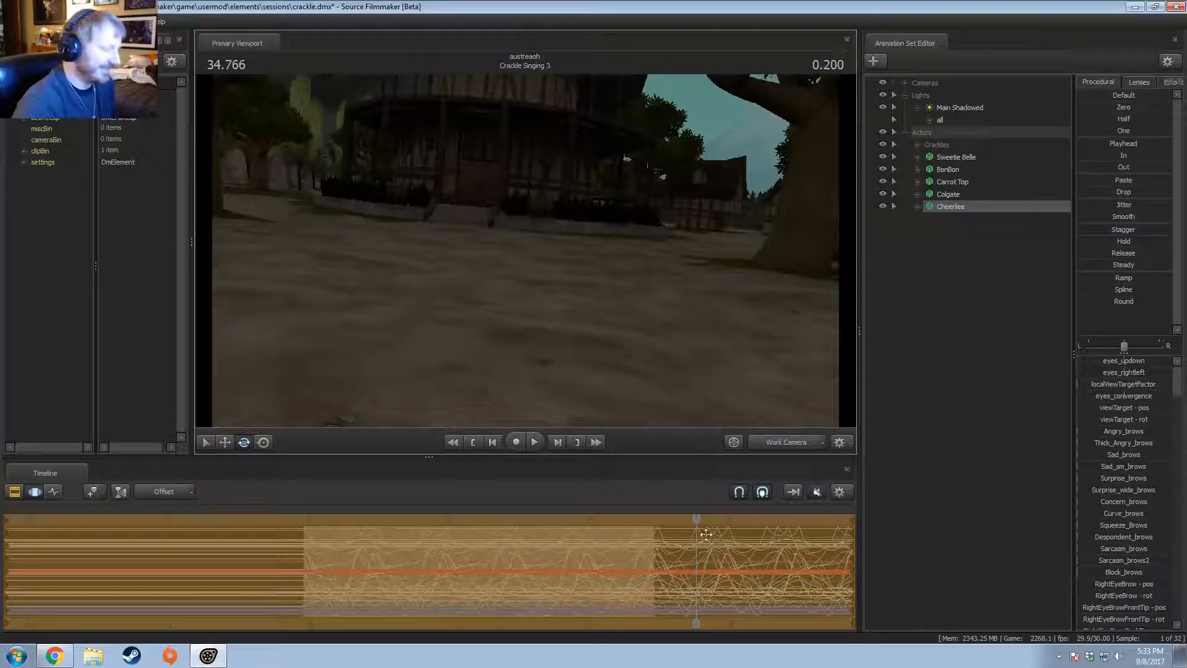
left_click_drag(706, 533, 303, 529)
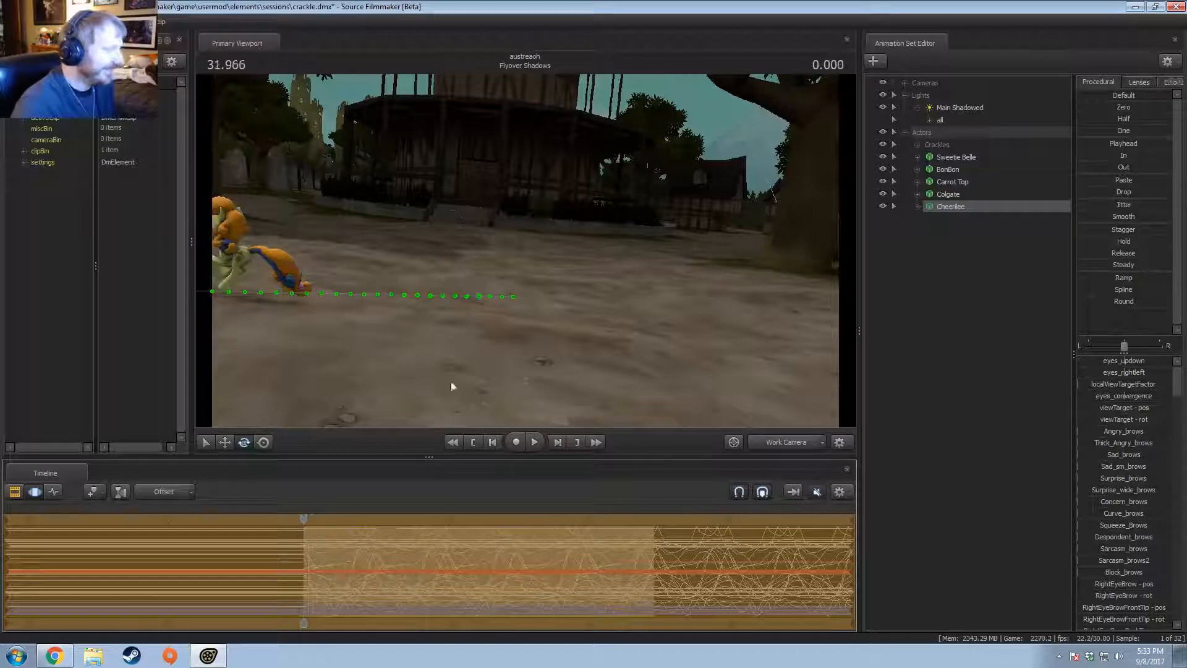
key("space")
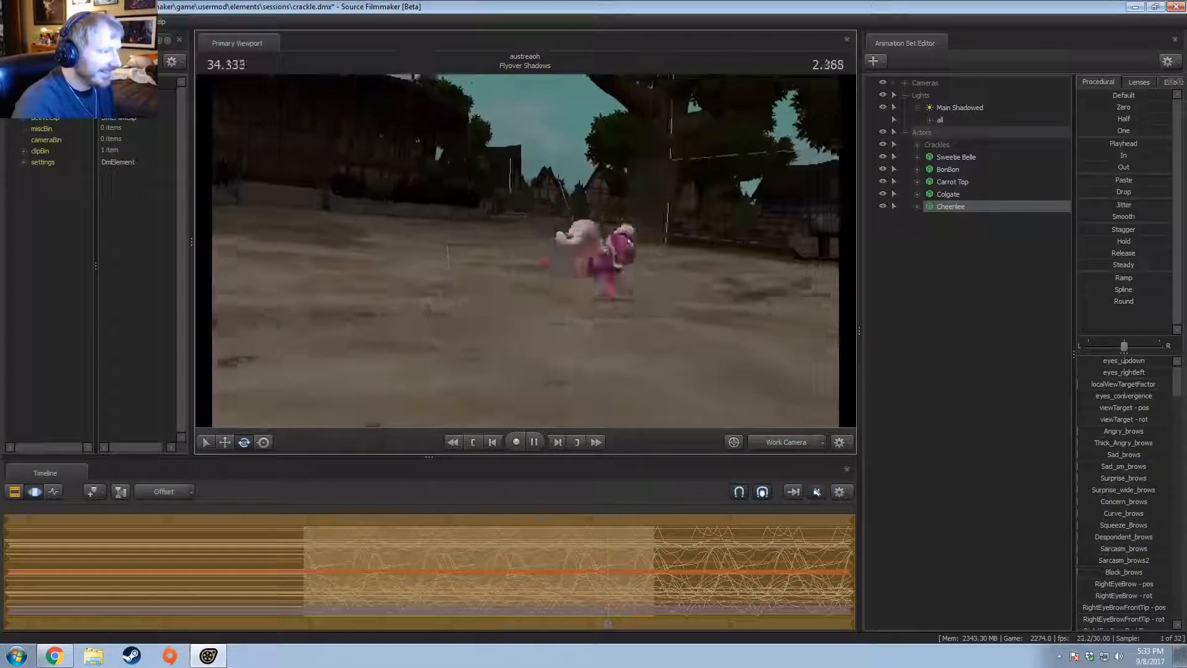
key("space")
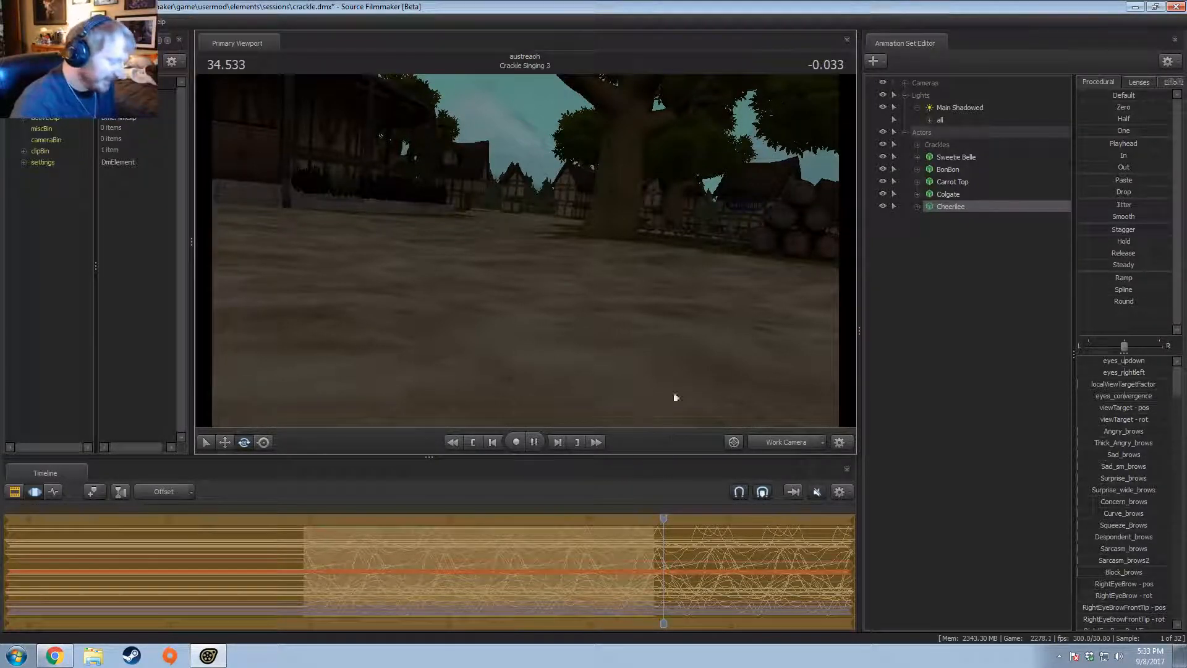
key("j")
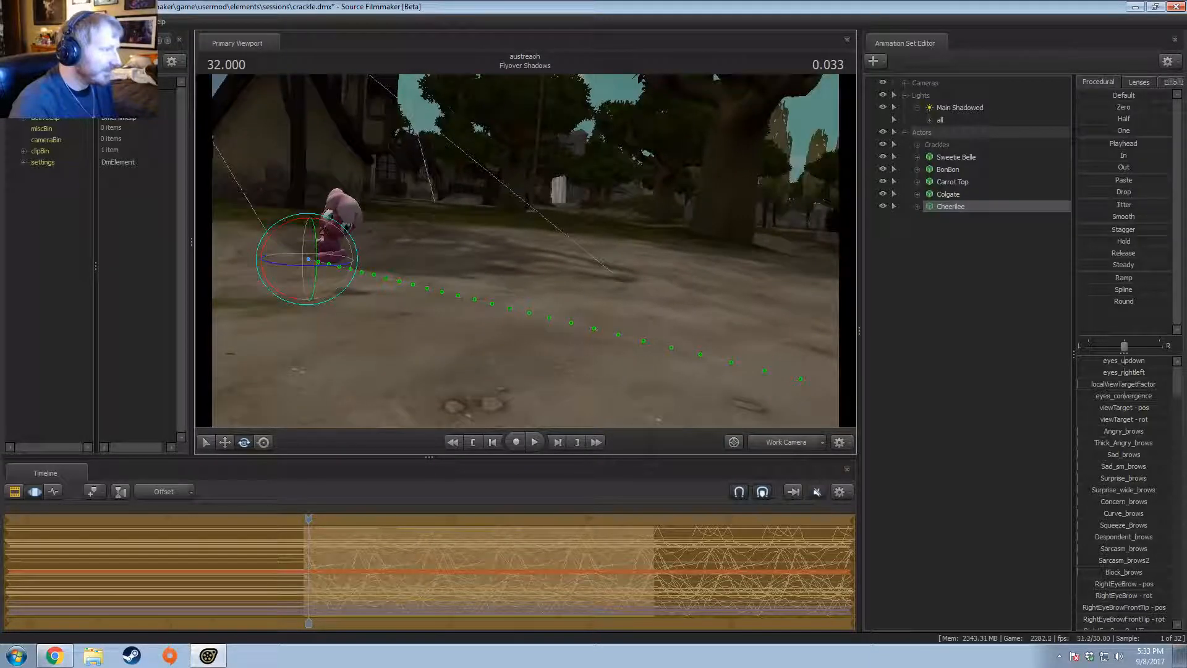
key("space")
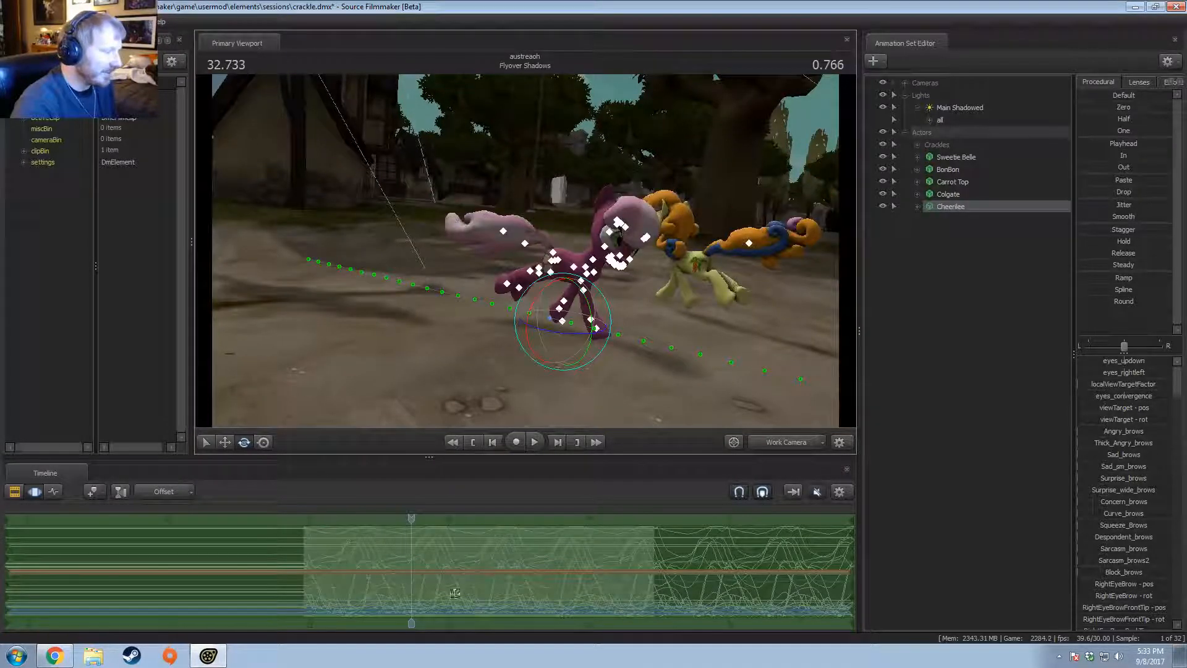
Step: Lower Cheerilee at 31.966 with a time selection held up to about 32.0 and a falloff ending near 32.77
left_click_drag(411, 579, 431, 580)
mouse_move(441, 586)
left_mouse_down()
mouse_move(304, 585)
mouse_move(329, 560)
mouse_move(423, 574)
left_mouse_up()
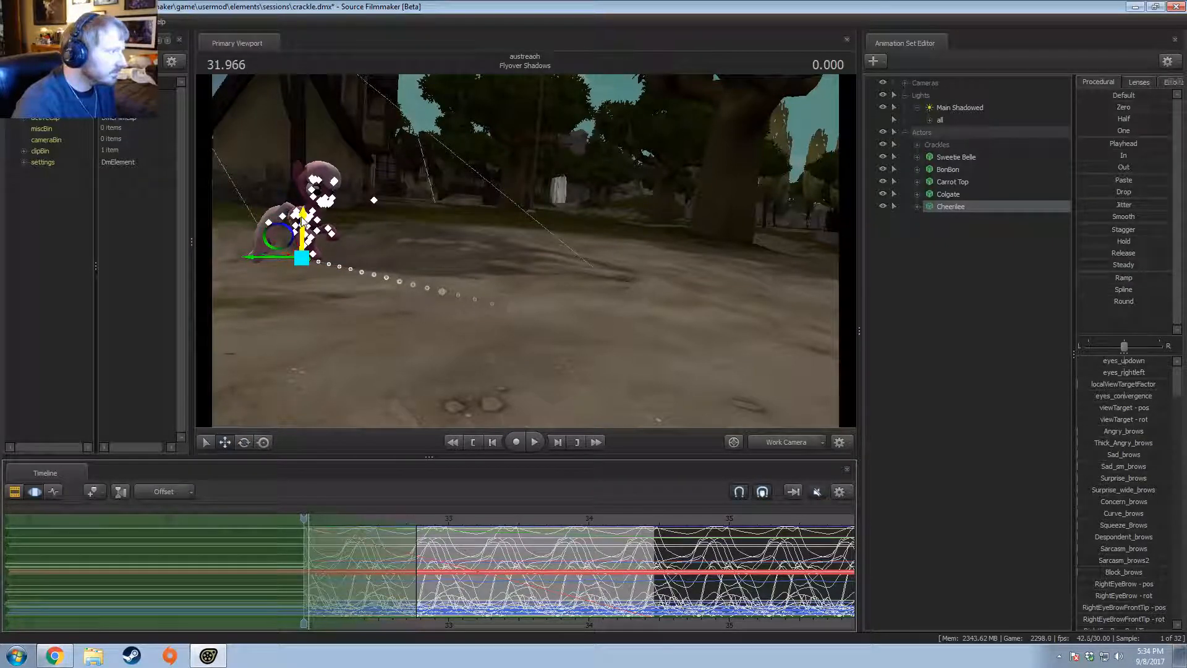
left_click_drag(302, 221, 298, 236)
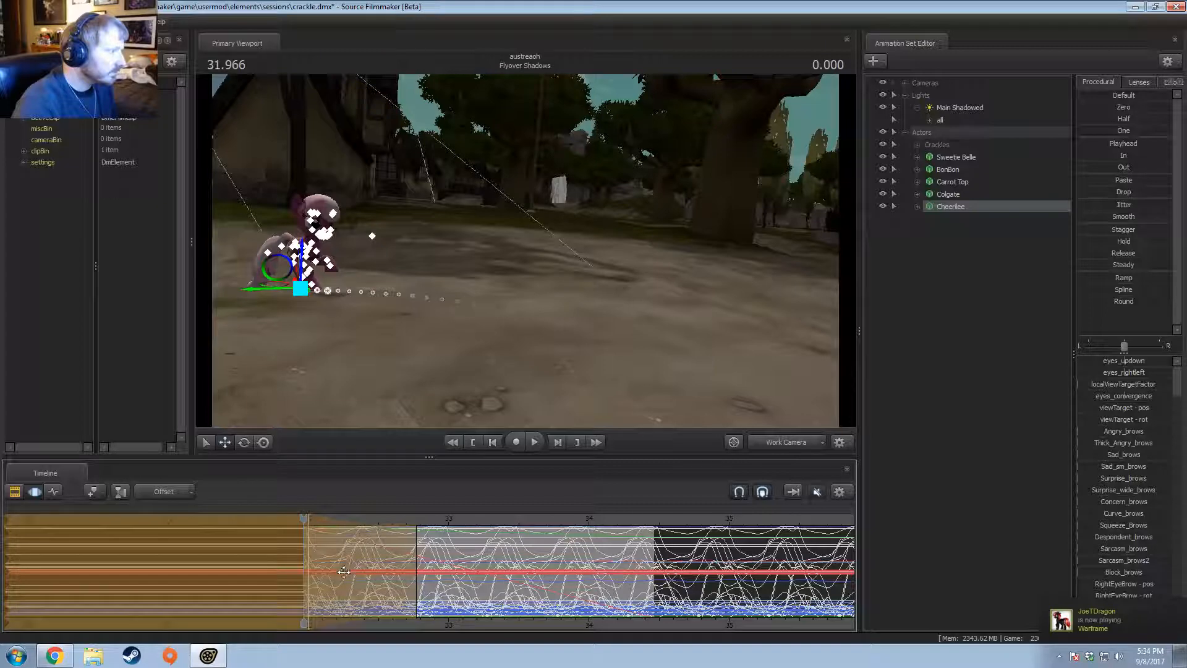
left_click_drag(303, 559, 437, 542)
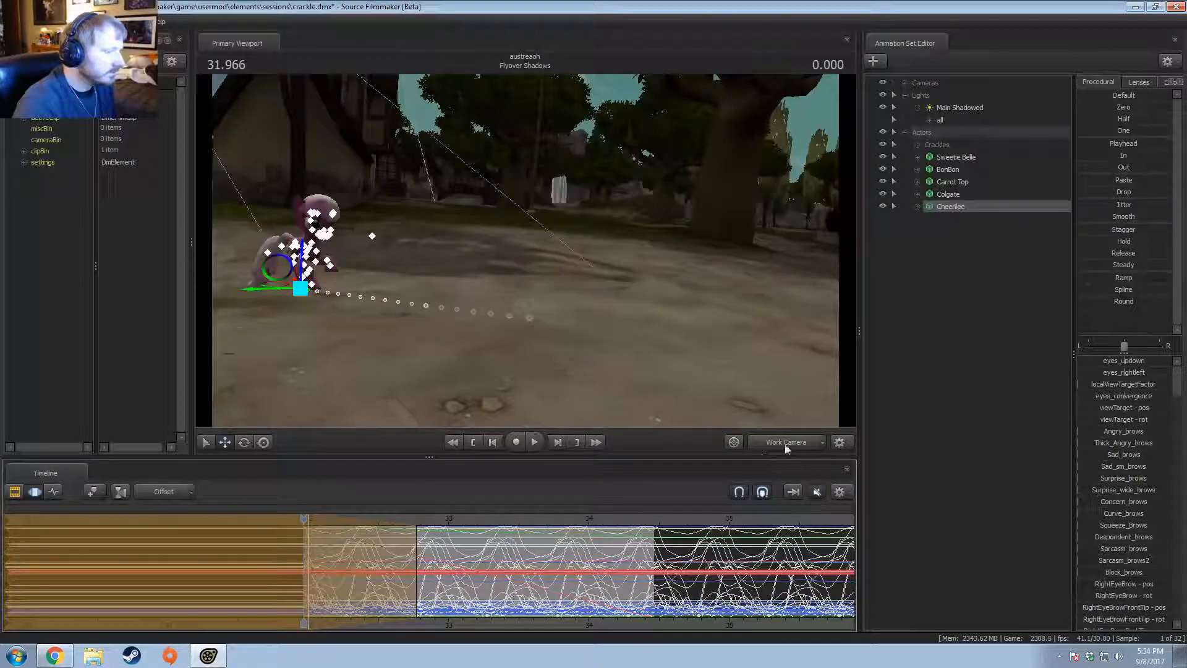
Step: Play back the Flyover Shadows shot through camera1 to review Cheerilee's run
left_click(786, 447)
key("F2")
key("space")
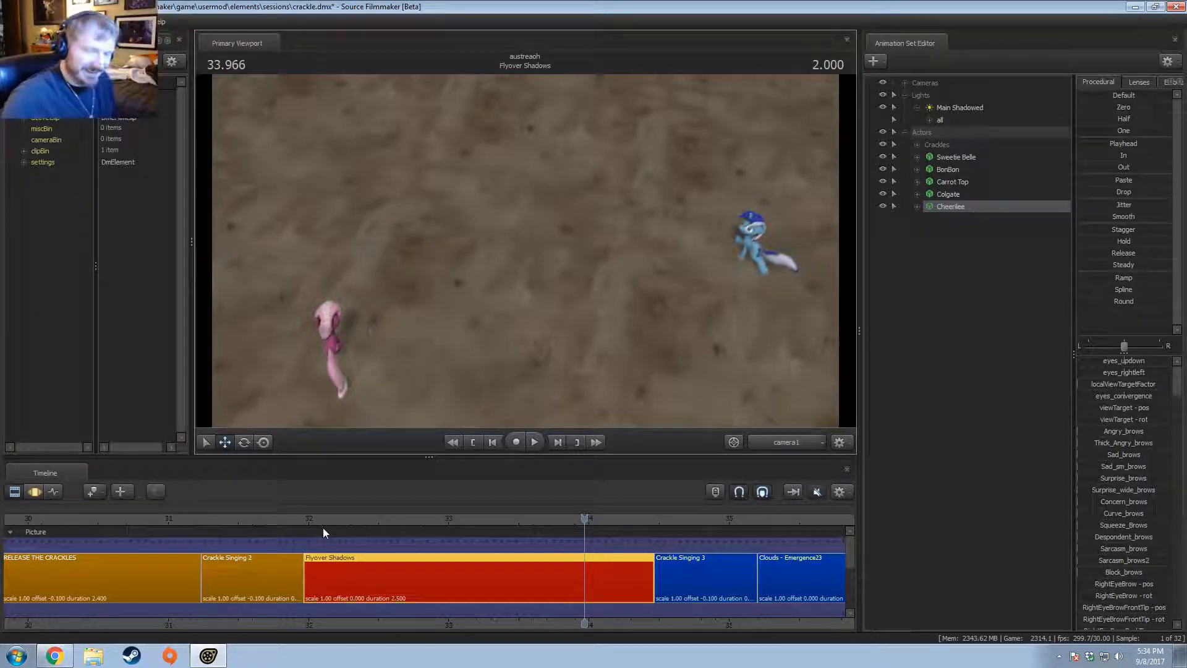
left_click(405, 520)
key("space")
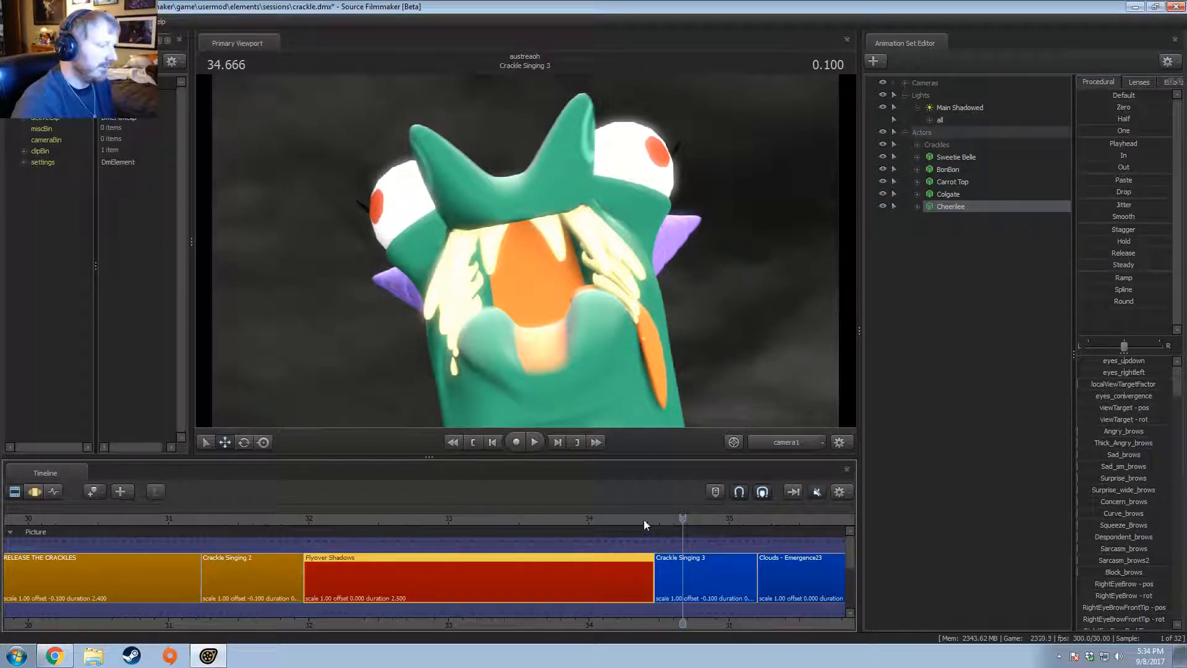
Step: Examine Sweetie Belle's run from near ground level in the work camera, playing the shot to 32.833
left_click_drag(644, 521, 355, 519)
left_click(812, 447)
left_click_drag(680, 322, 711, 210)
key("w")
key("space")
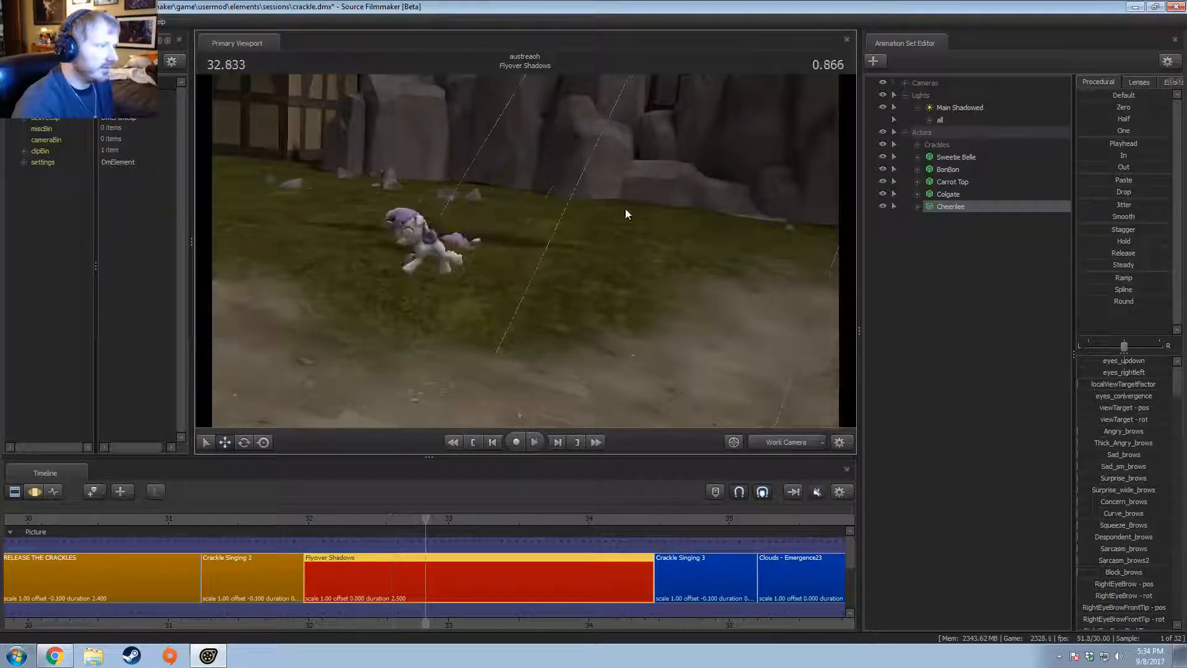
Step: Lower the whole Sweetie Belle model at 32.000 with a time selection covering everything before it and a falloff ending near 33.47
left_click(953, 182)
left_click(952, 156)
left_click(917, 158)
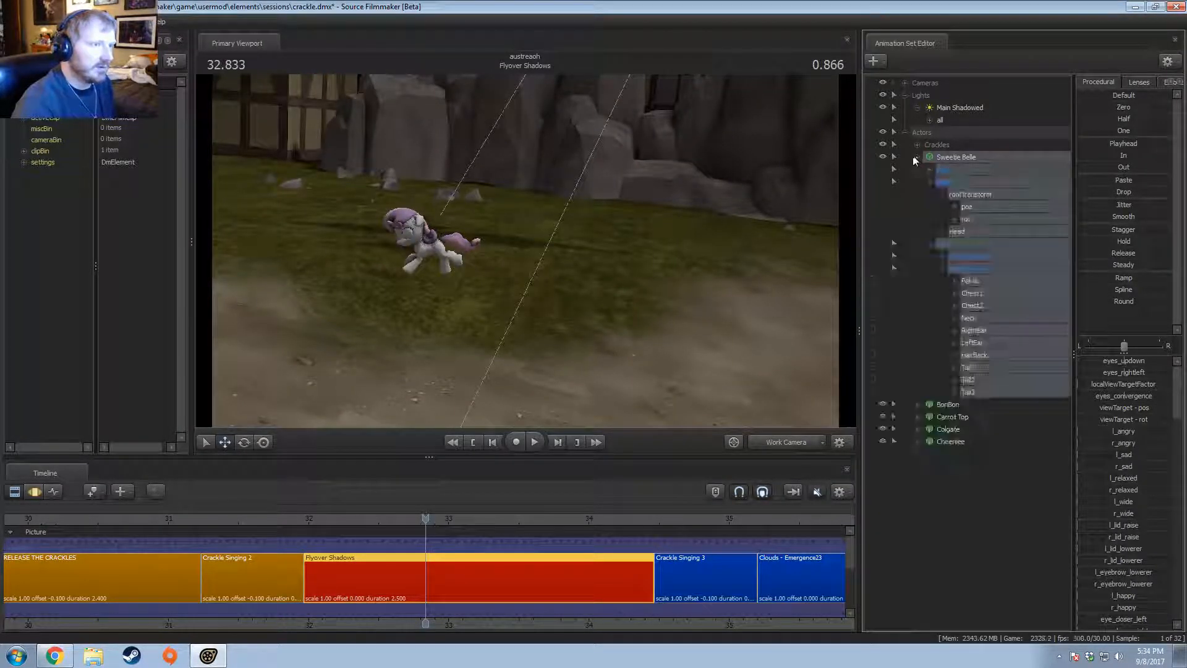
key("F3")
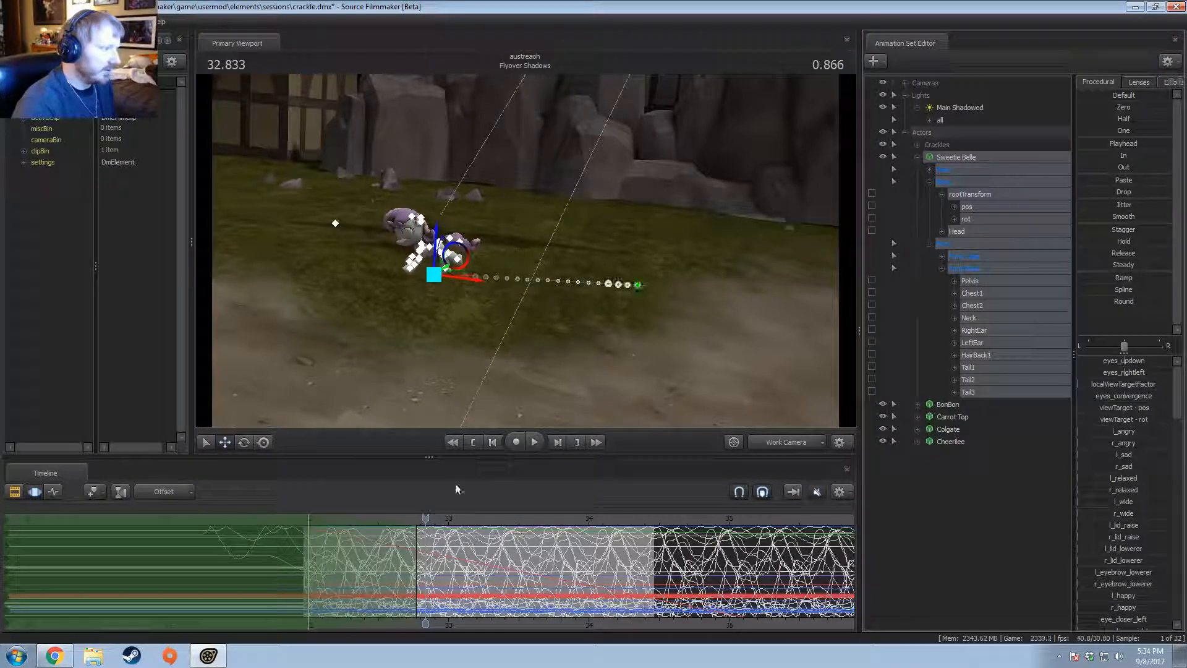
key("ctrl+a")
left_click_drag(423, 522, 528, 550)
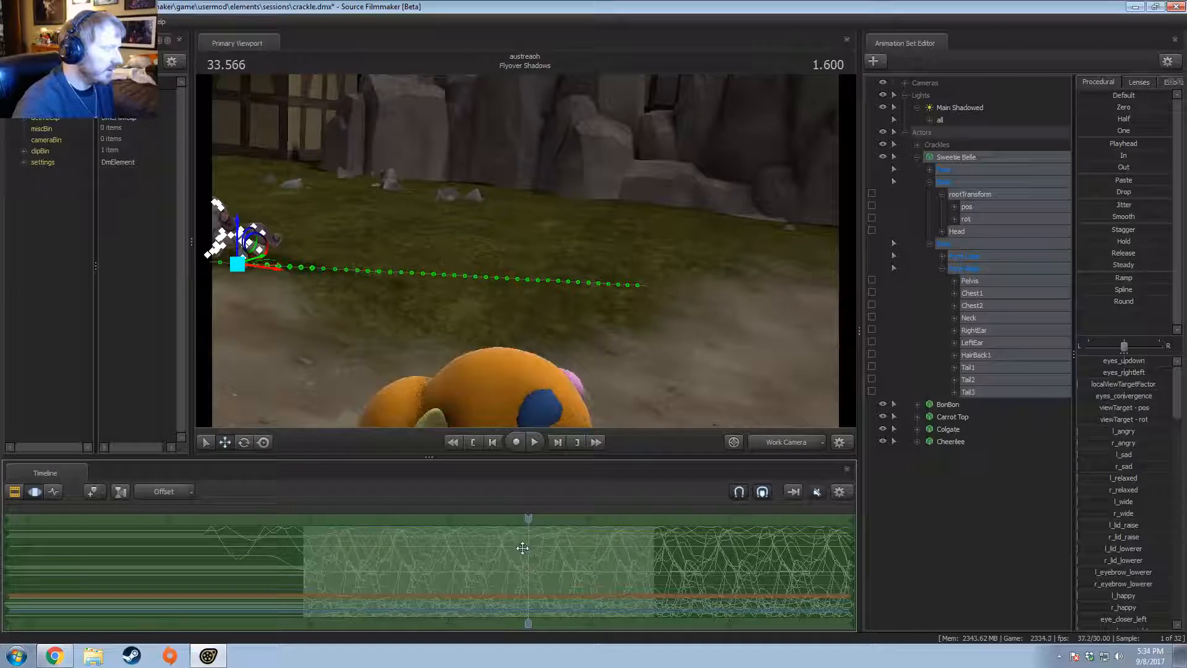
key("Escape")
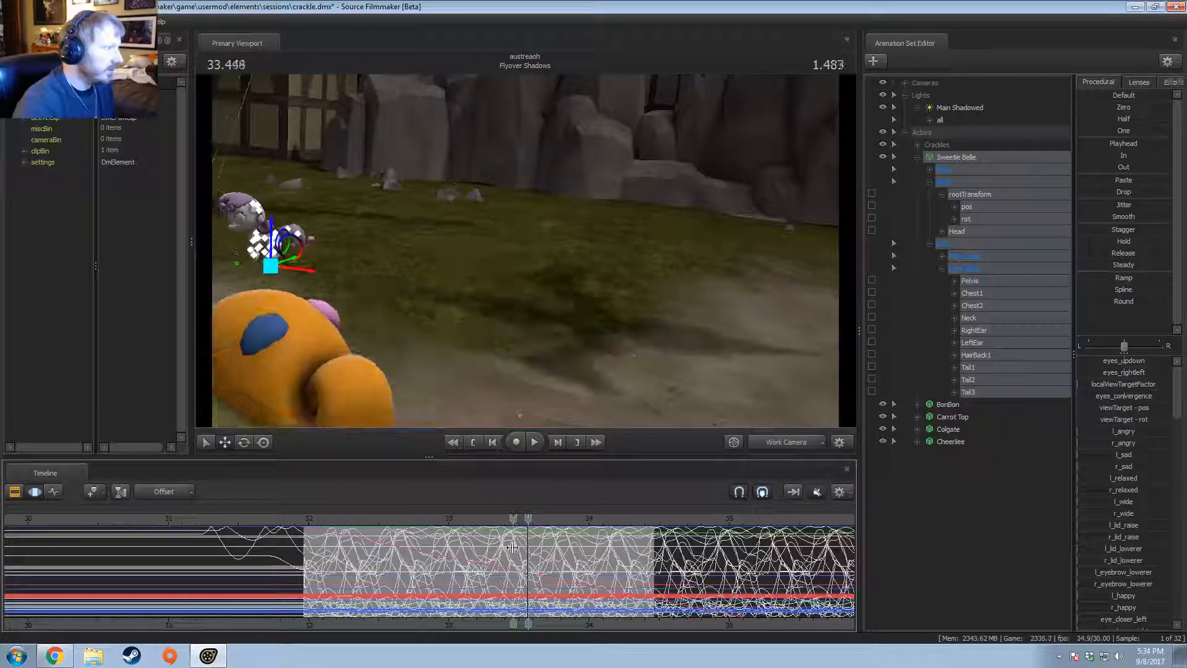
left_click_drag(527, 552, 517, 550, "shift")
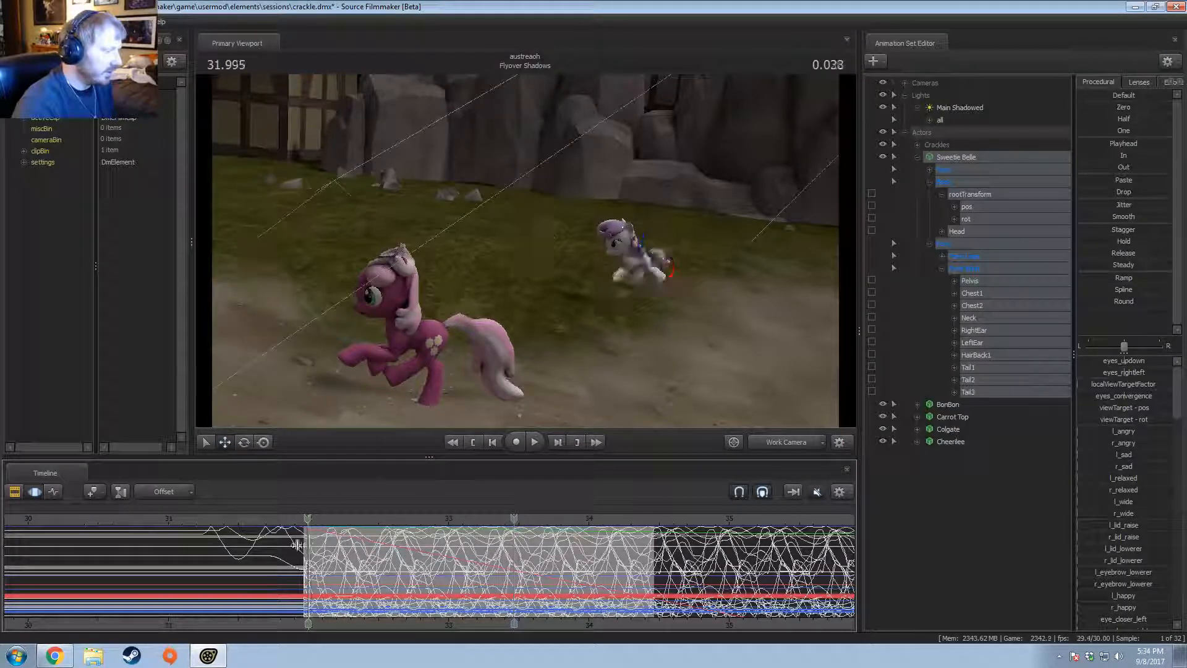
left_click_drag(297, 545, 233, 554, "shift")
left_click(319, 553)
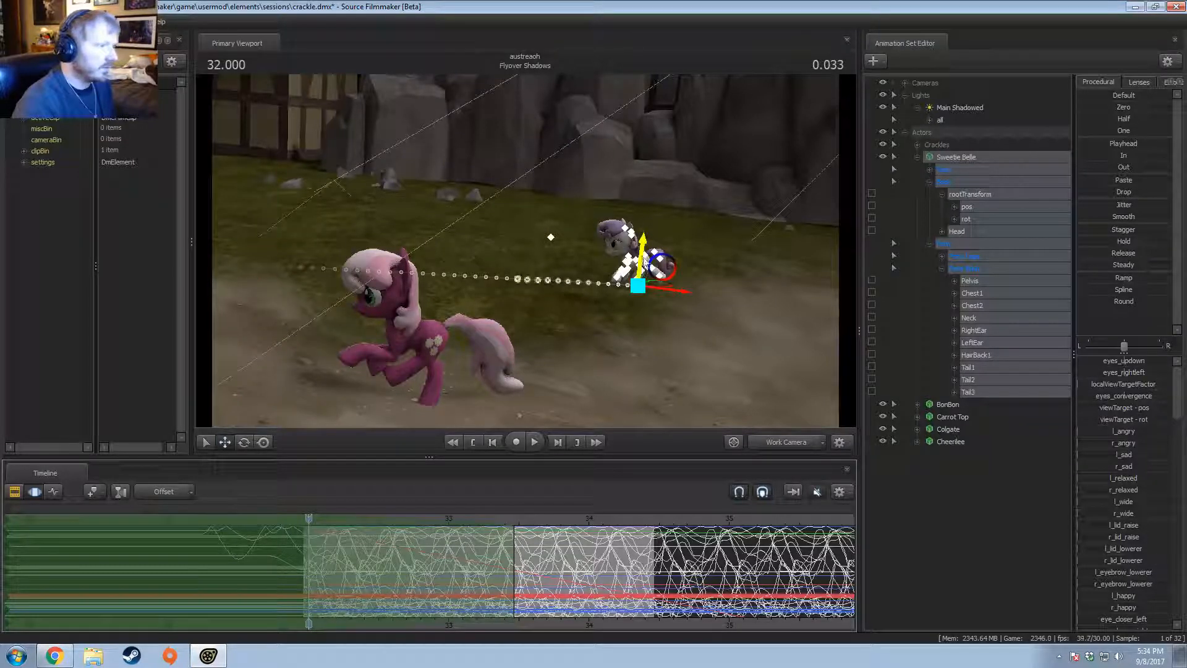
left_click_drag(643, 259, 645, 269)
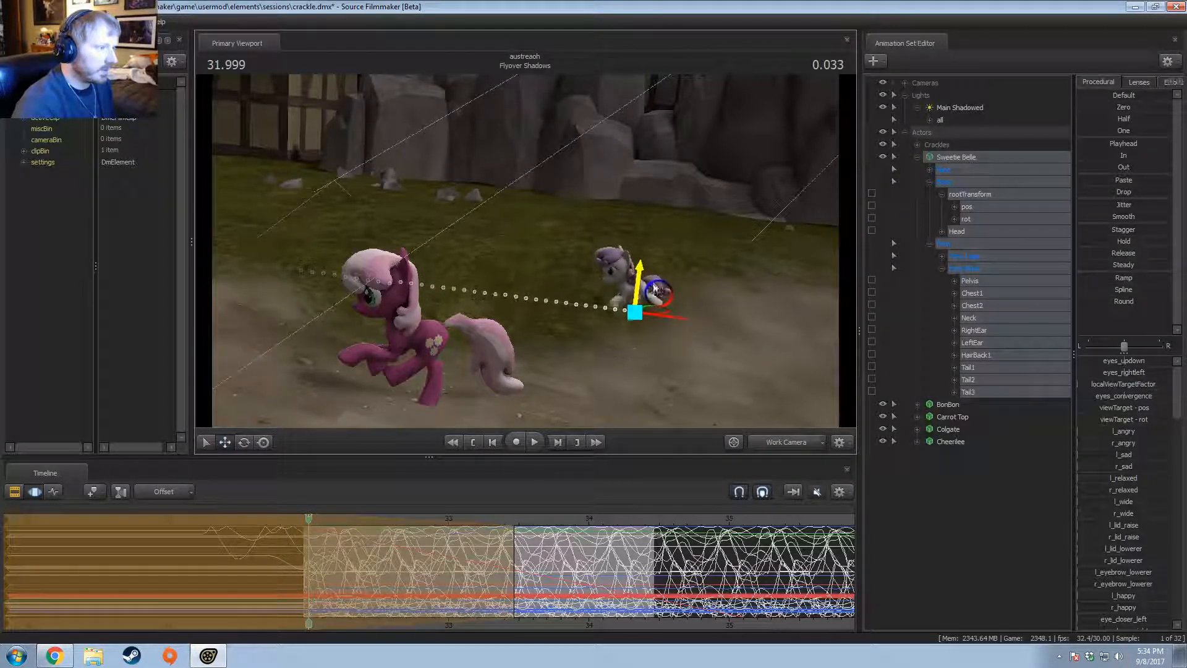
Step: Play back the Flyover Shadows shot in the work camera and through camera1 to check Sweetie Belle's lowered run
key("space")
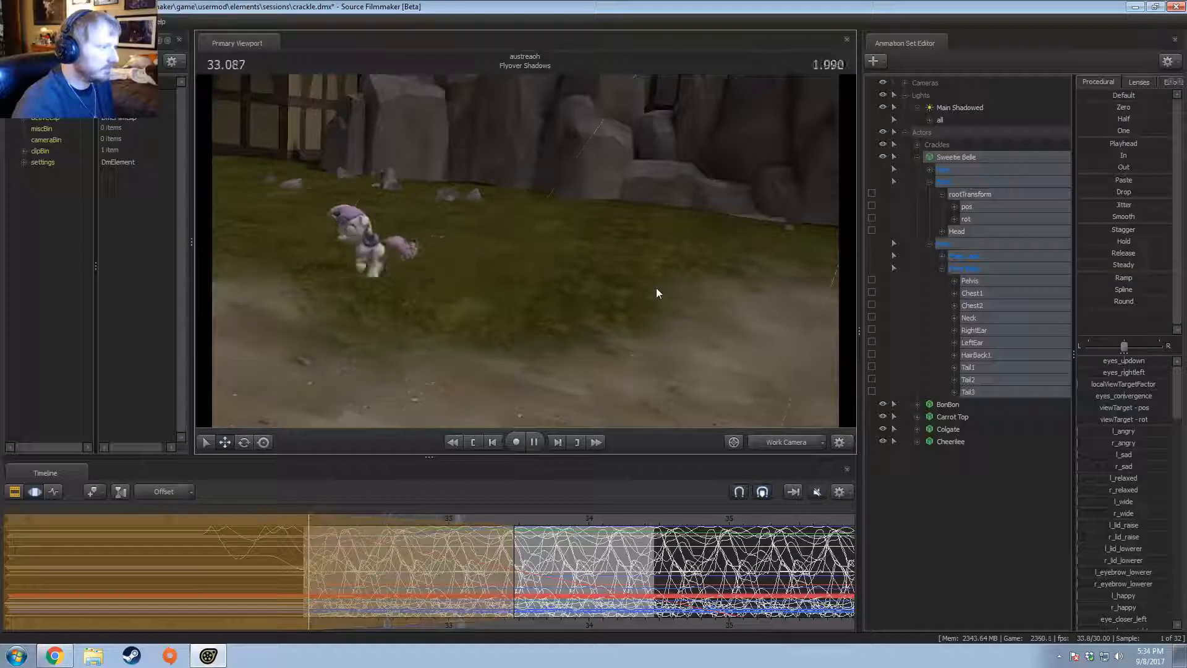
key("F2")
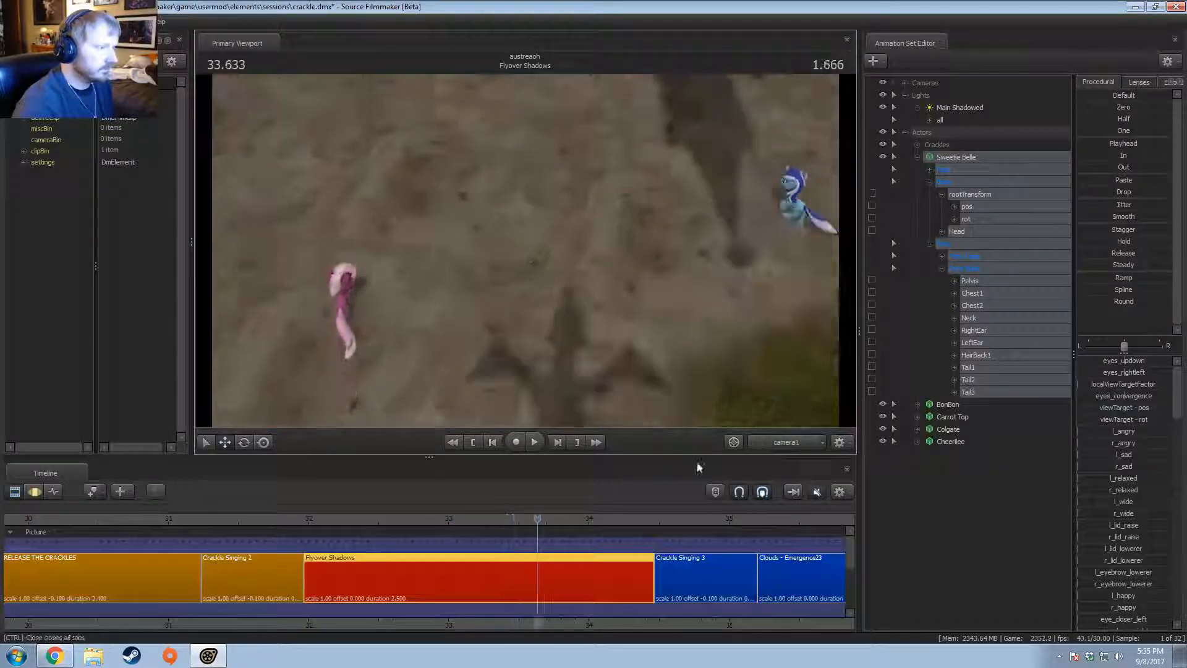
left_click(306, 519)
key("space")
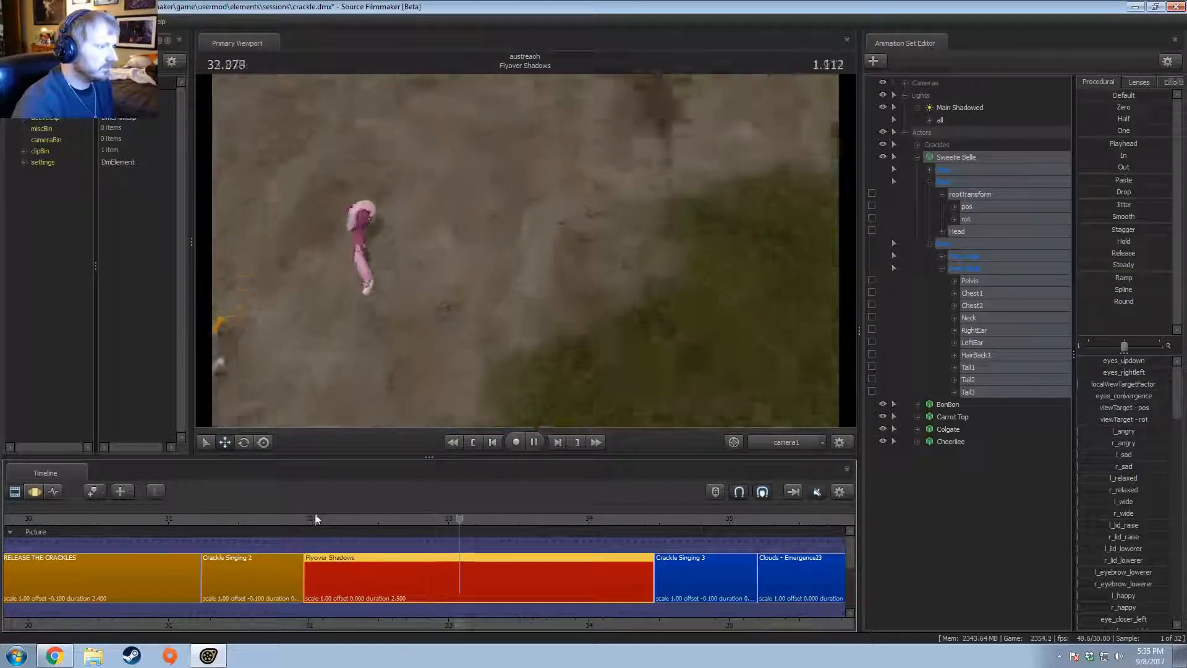
left_click(315, 518)
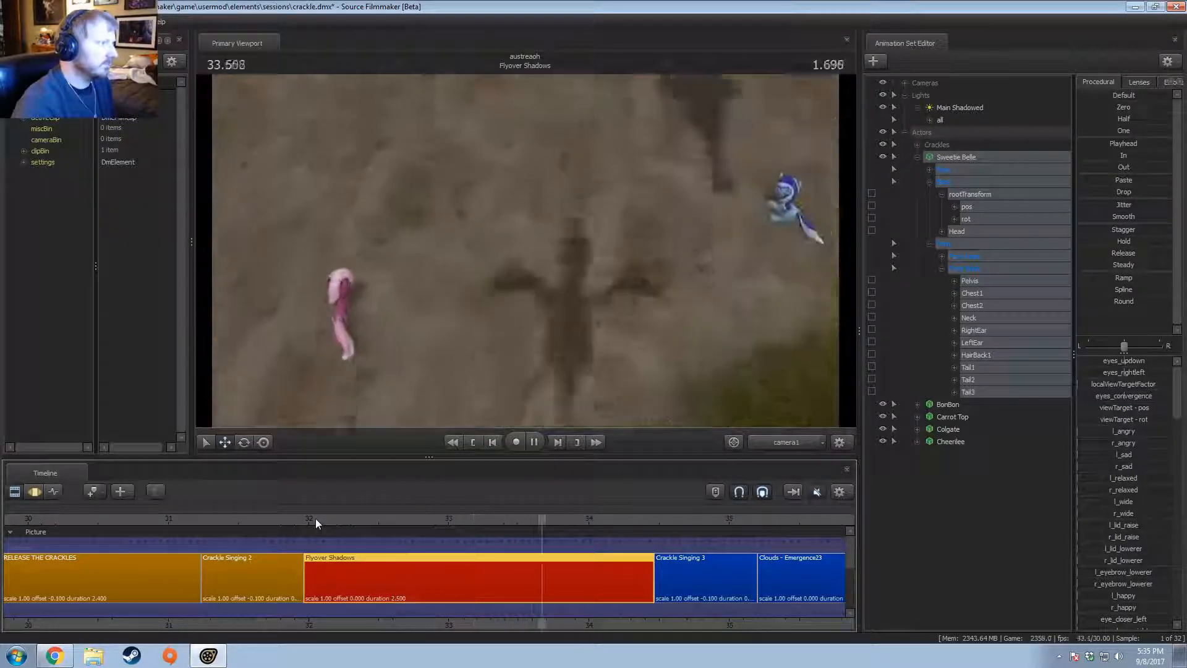
key("space")
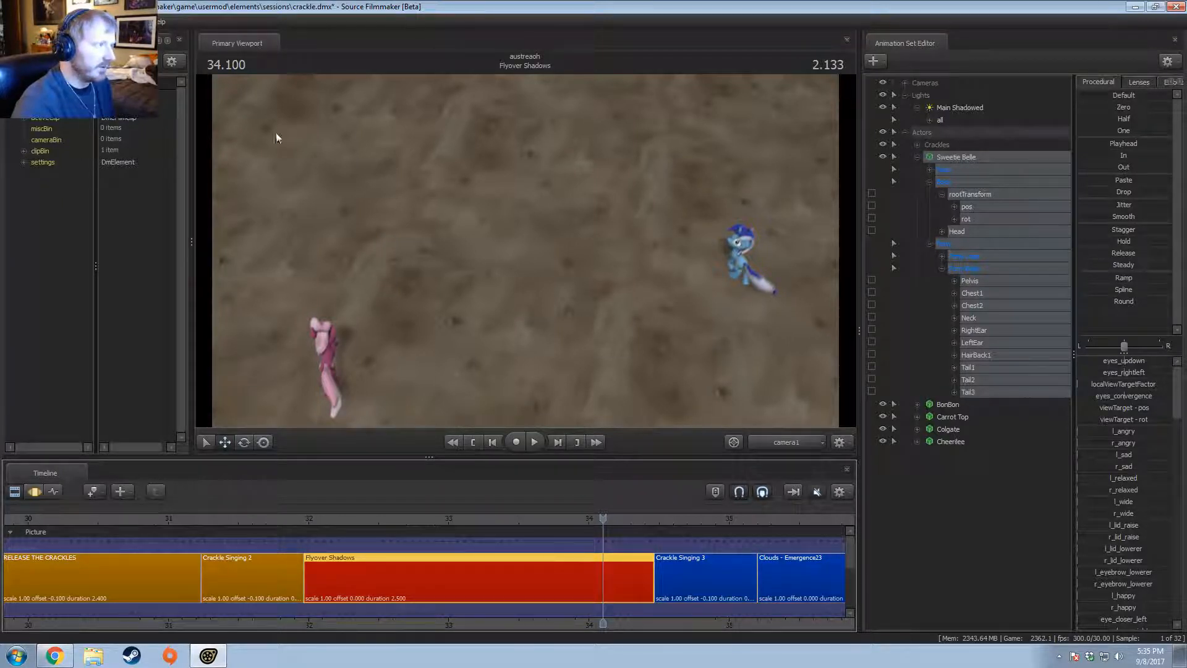
Step: Collapse Sweetie Belle's controls and bring up Carrot Top in the work camera for motion editing at 34.100
left_click(928, 243)
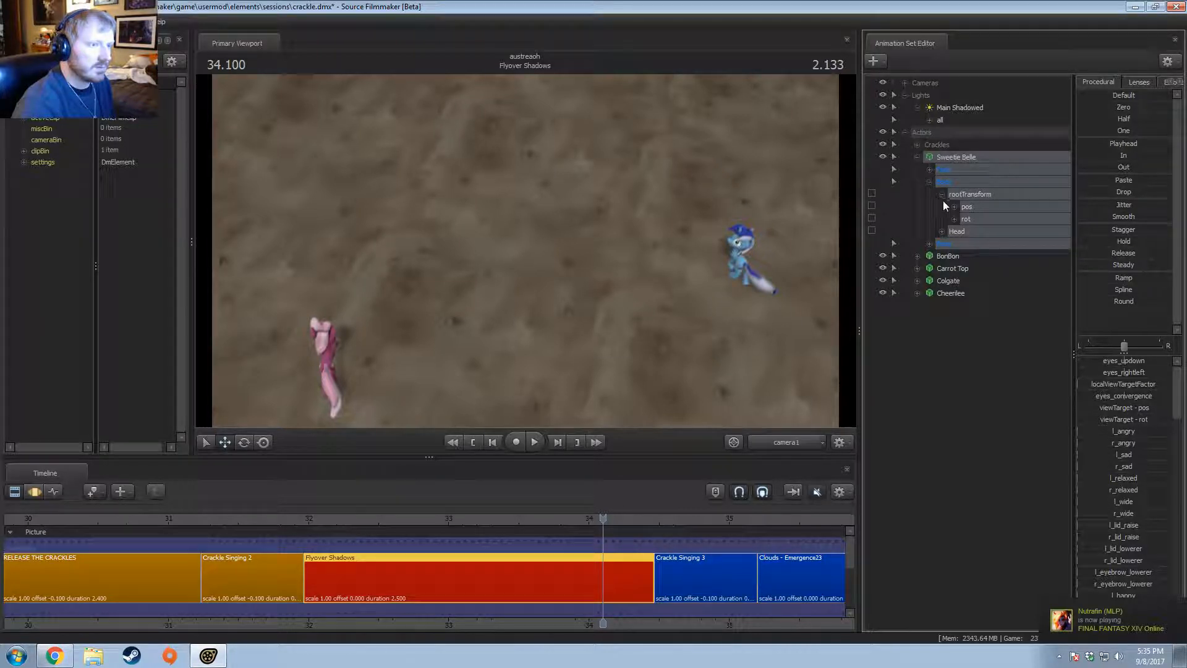
left_click(945, 269)
left_click(786, 442)
left_click_drag(667, 281, 407, 510)
key("s")
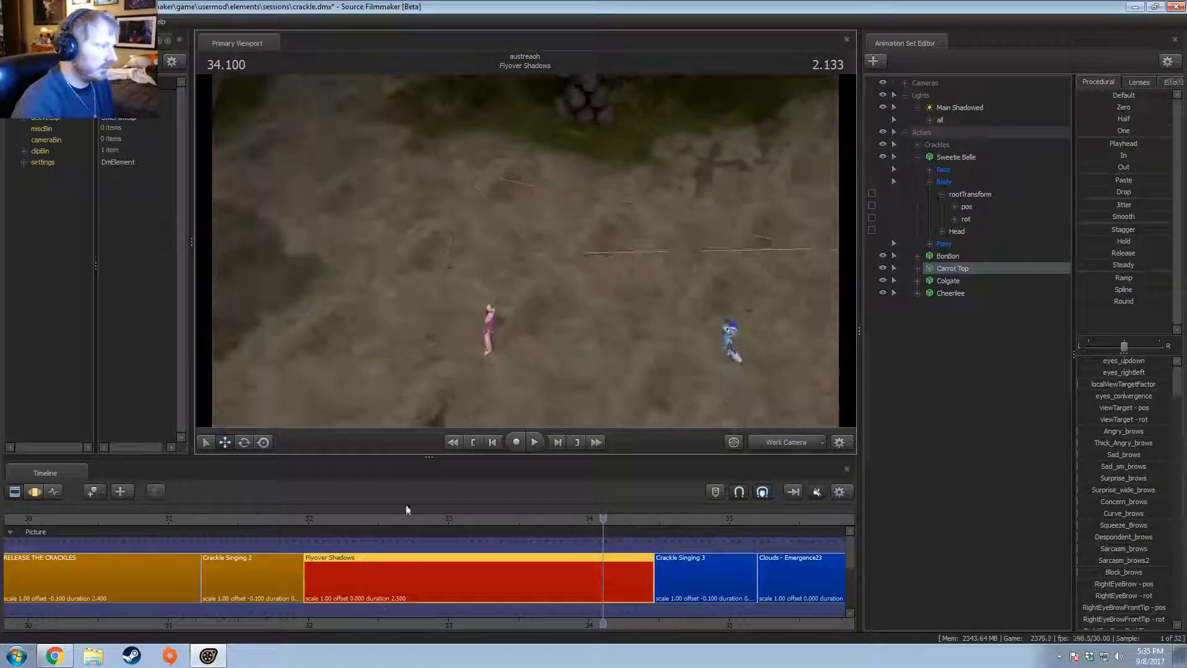
key("F3")
left_click_drag(554, 214, 531, 257)
key("s")
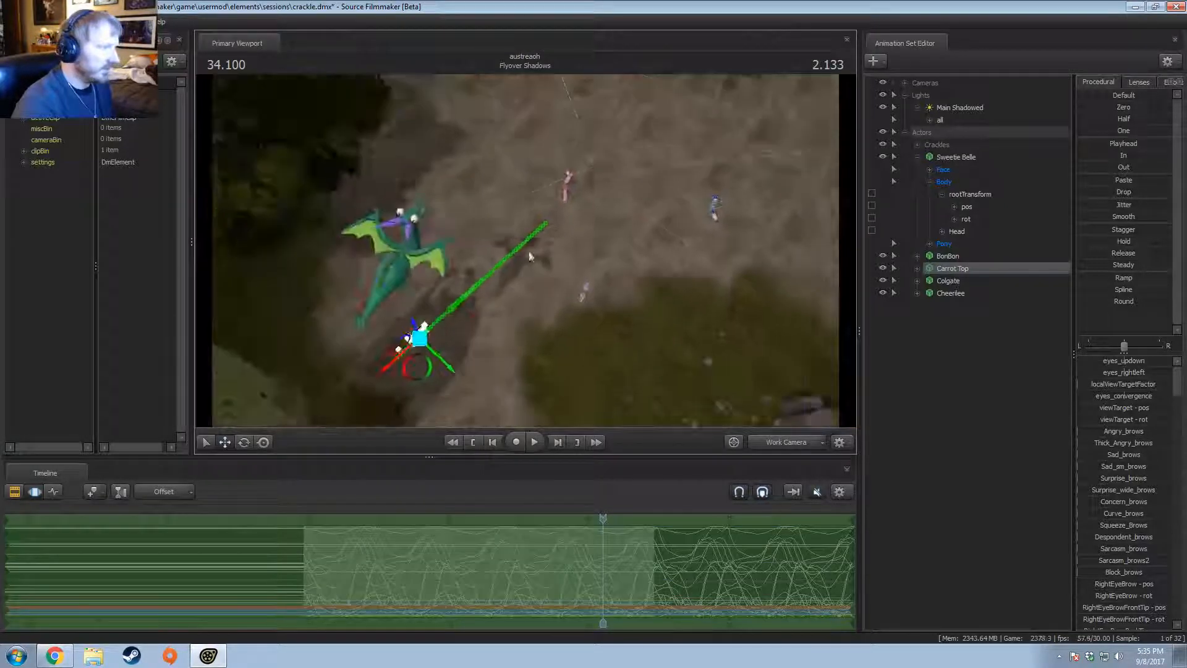
Step: Try to move Carrot Top beside Cheerilee with her rootTransform control left out of the selection
left_click(917, 270)
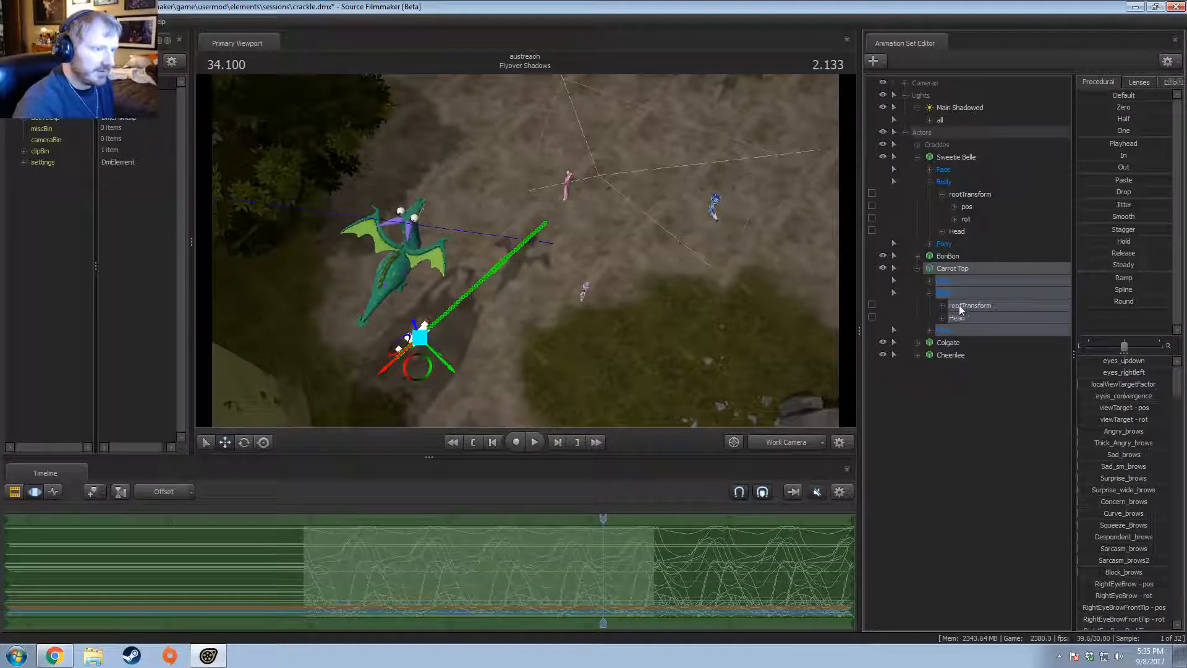
left_click(961, 307, "ctrl")
left_click_drag(480, 272, 570, 110)
left_click_drag(694, 331, 702, 343)
key("z")
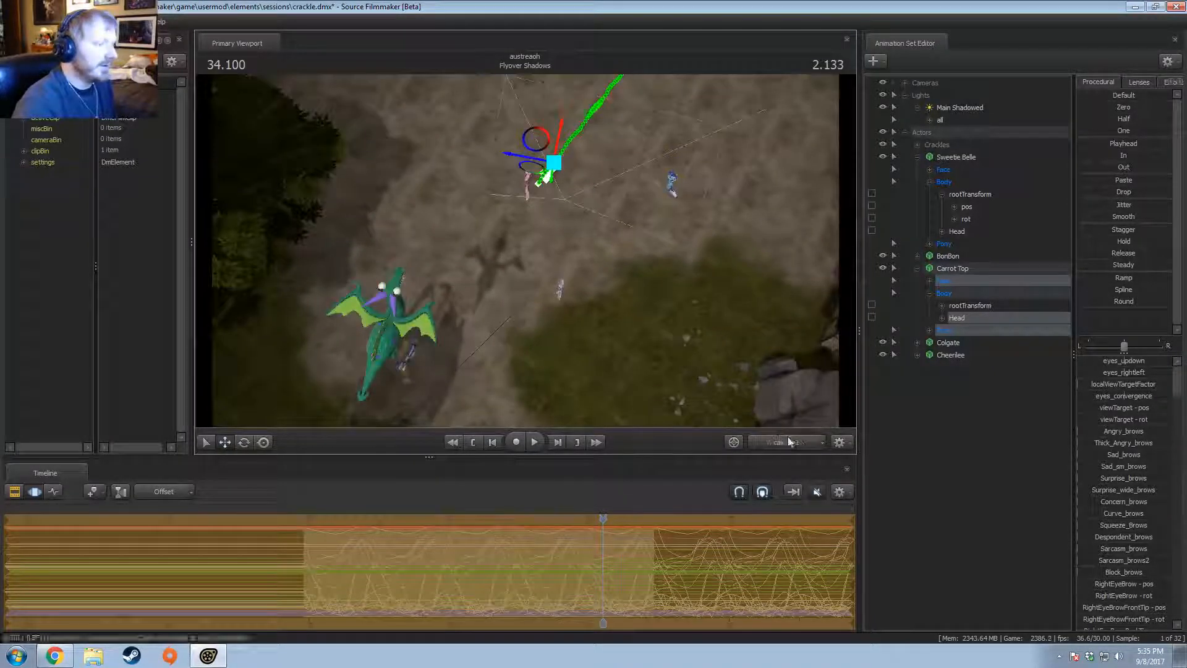
Step: Try to rotate Carrot Top while looking through camera1, and undo the rotations and the preceding move
left_click(790, 441)
key("e")
right_click(421, 269)
left_click(433, 276)
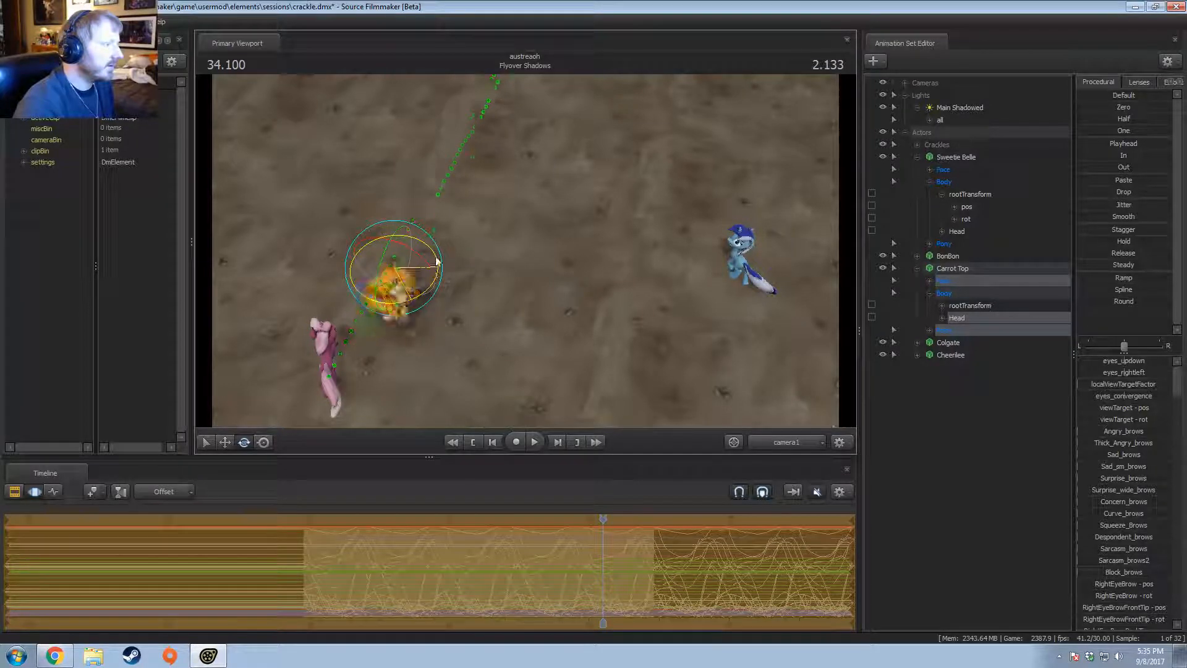
left_click_drag(436, 258, 437, 248)
key("ctrl+z")
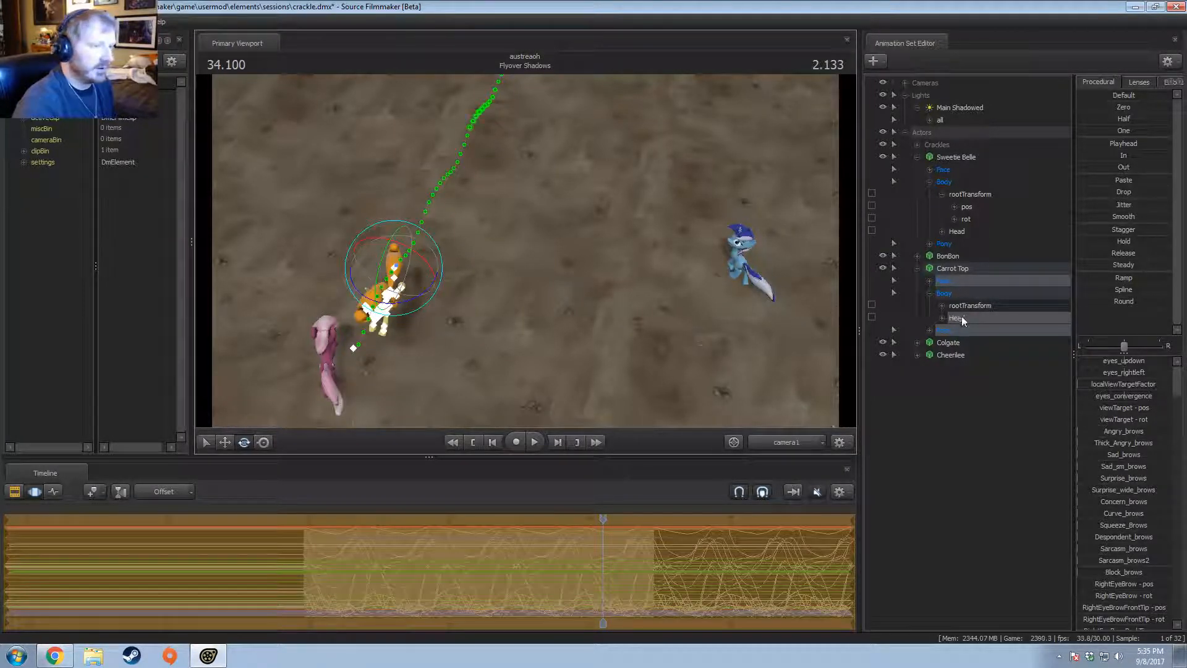
right_click(390, 284)
left_click(461, 314)
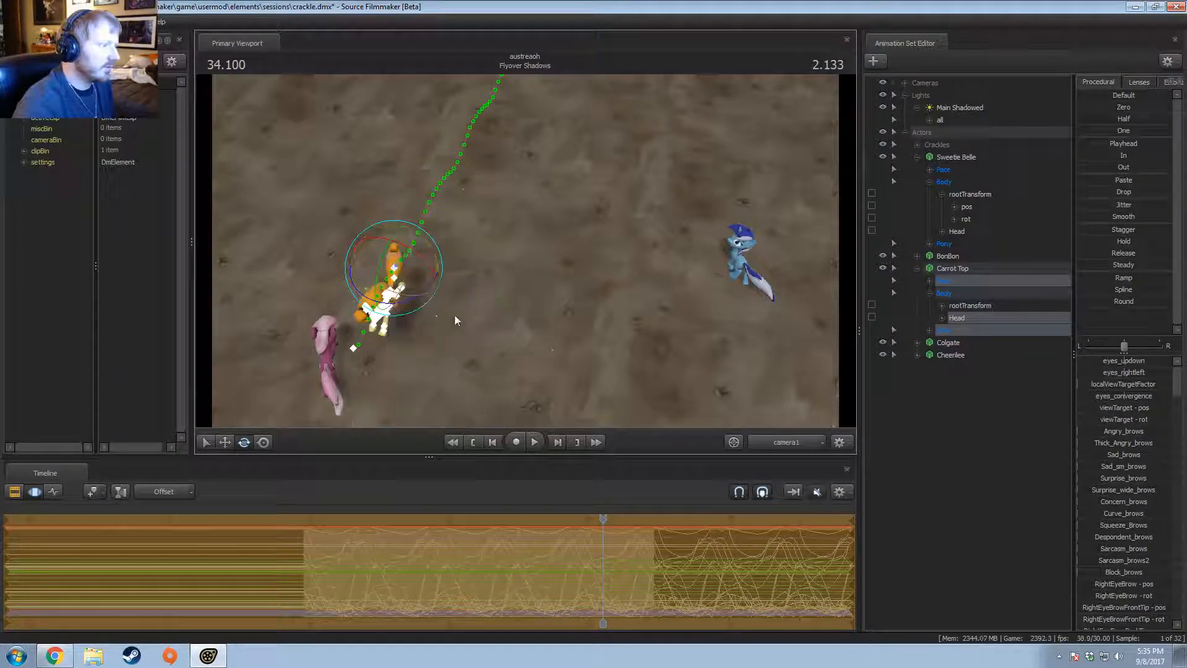
left_click_drag(415, 302, 413, 373)
key("ctrl+z")
key("ctrl+z")
key("ctrl+z")
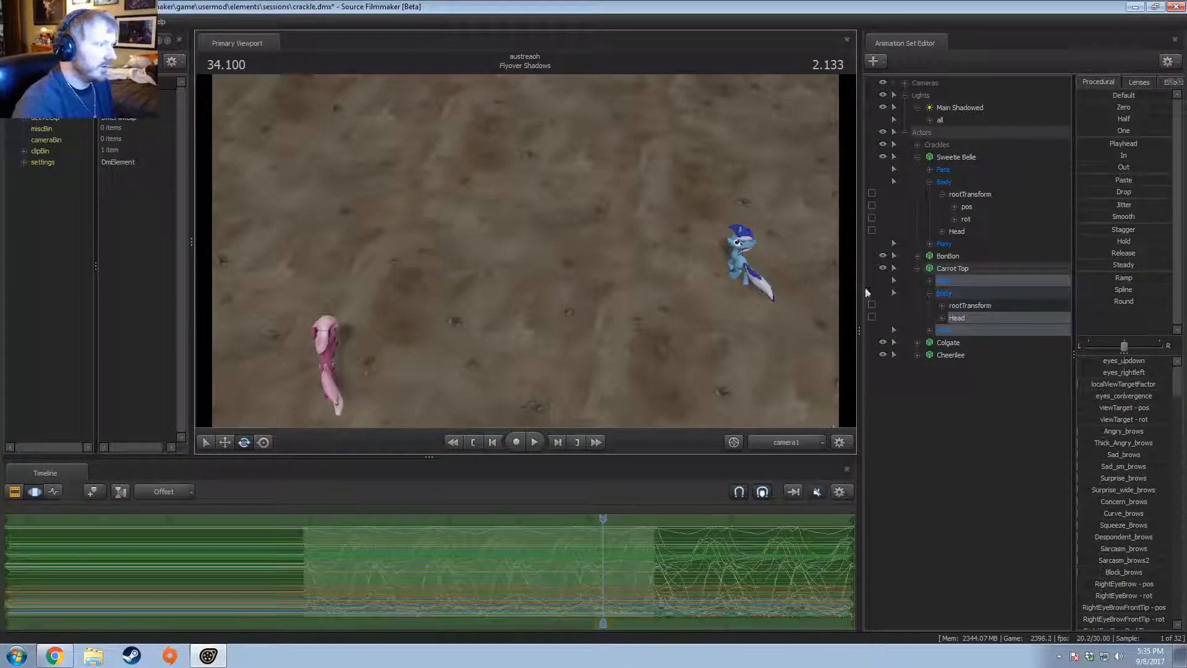
Step: Move the whole Carrot Top model, including rootTransform, across the ground toward the other running ponies in the work camera
left_click(969, 268)
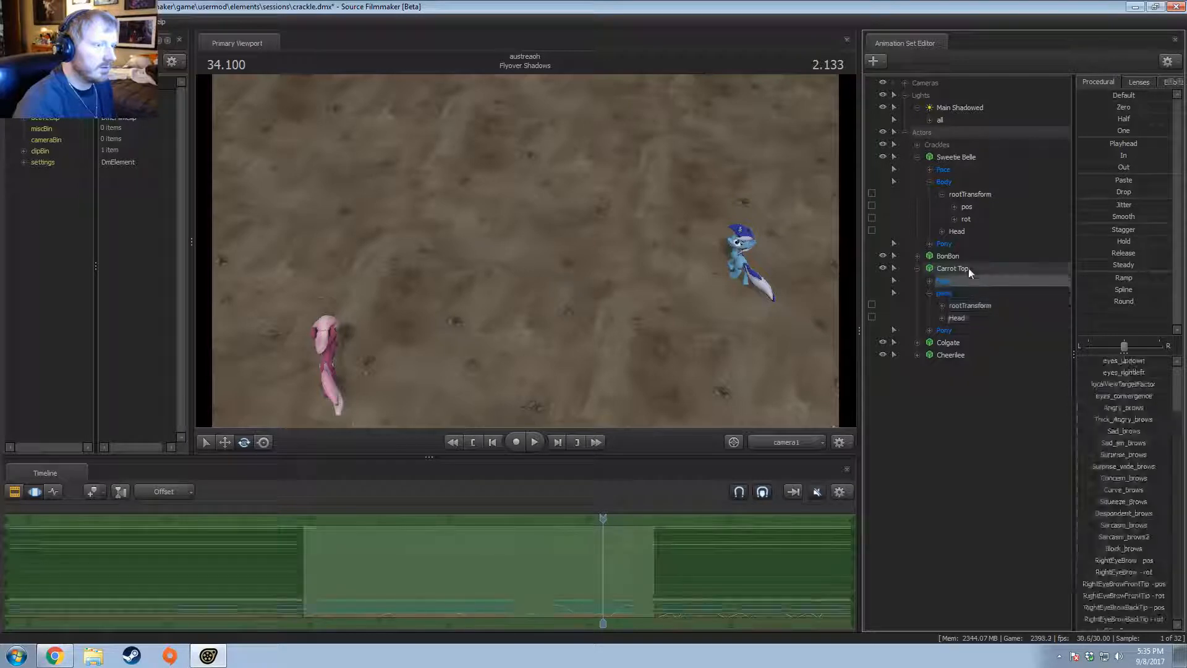
left_click(786, 441, "ctrl")
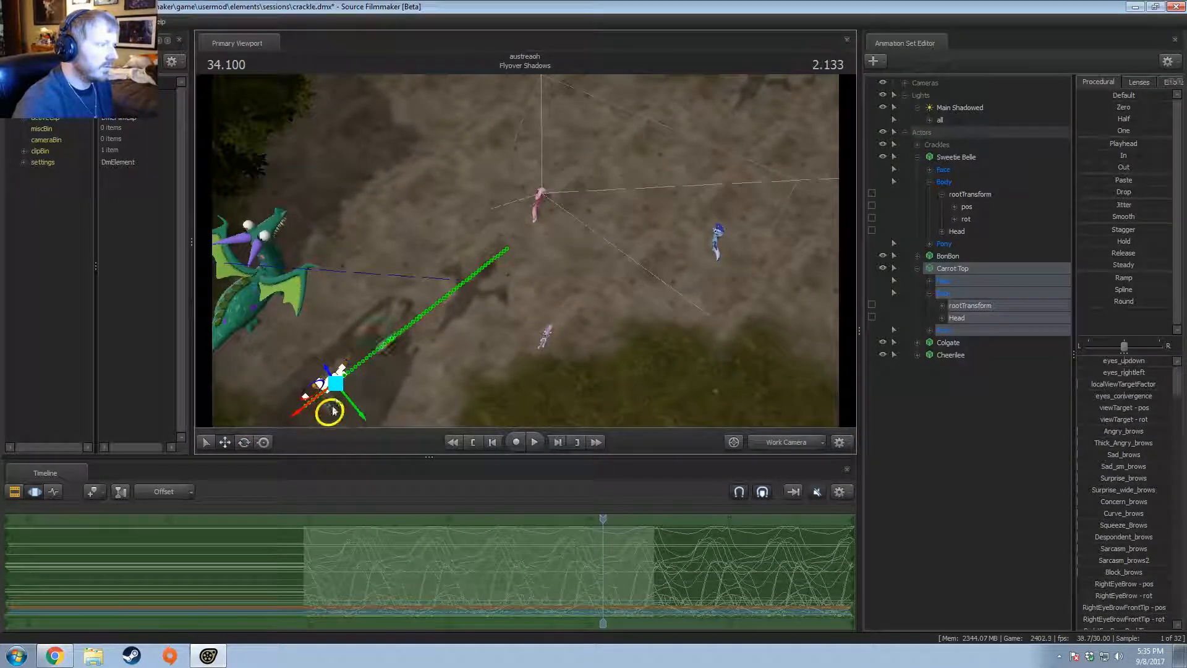
left_click_drag(335, 391, 555, 121)
left_click_drag(594, 247, 708, 137)
left_click_drag(601, 525, 580, 523)
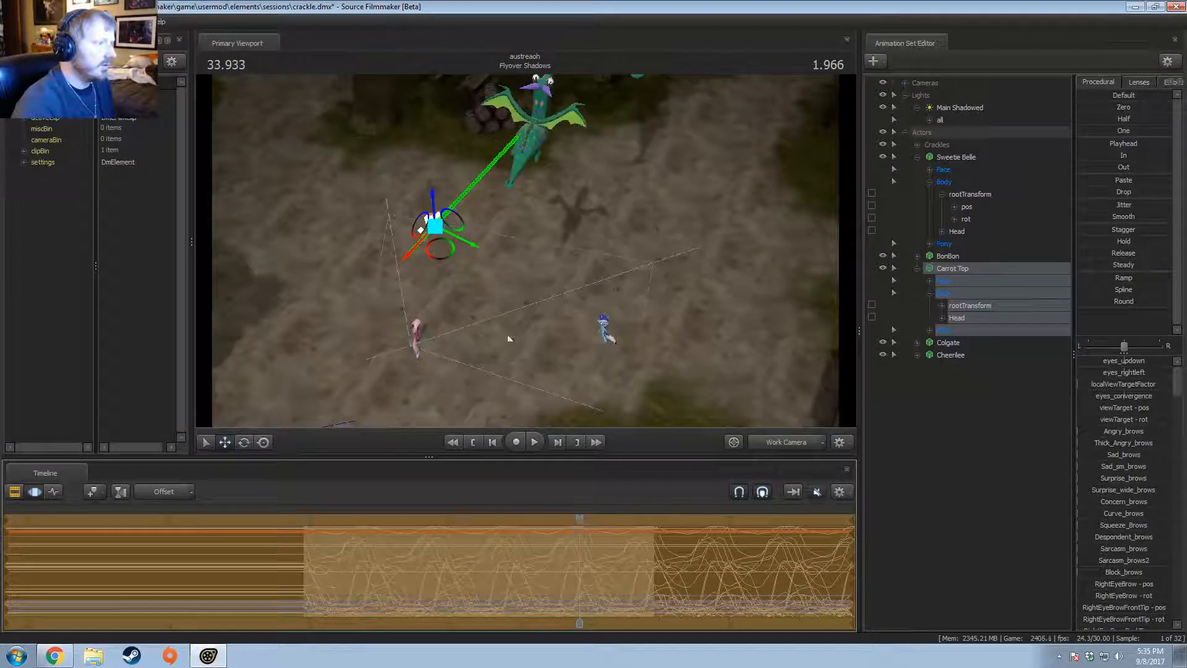
Step: Switch the manipulation mode to Transform and rotate Carrot Top's entire run path to a new heading
mouse_move(436, 264)
left_mouse_down()
mouse_move(455, 256)
mouse_move(441, 266)
left_mouse_up()
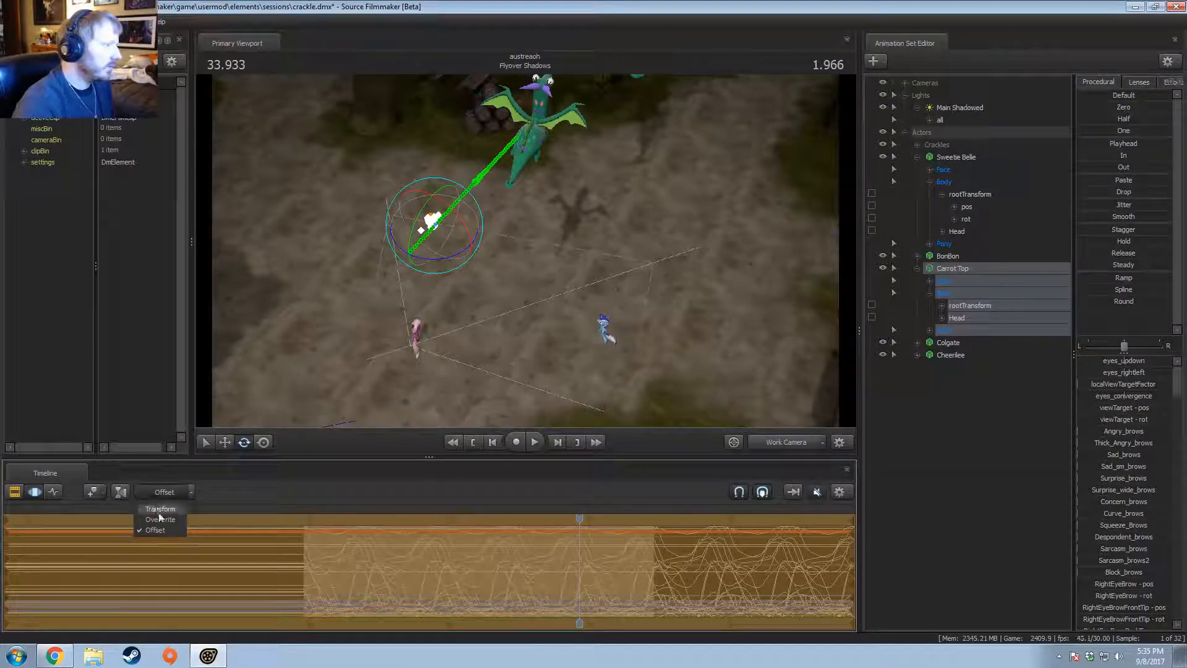
left_click(162, 492)
left_click_drag(473, 251, 435, 247)
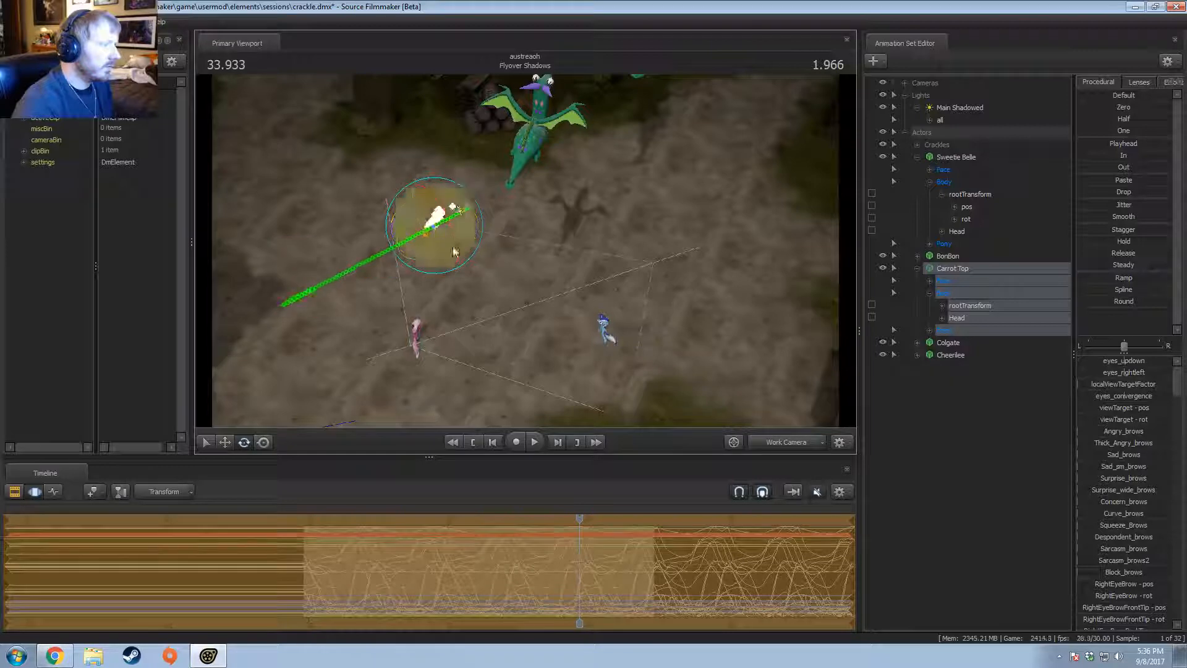
key("w")
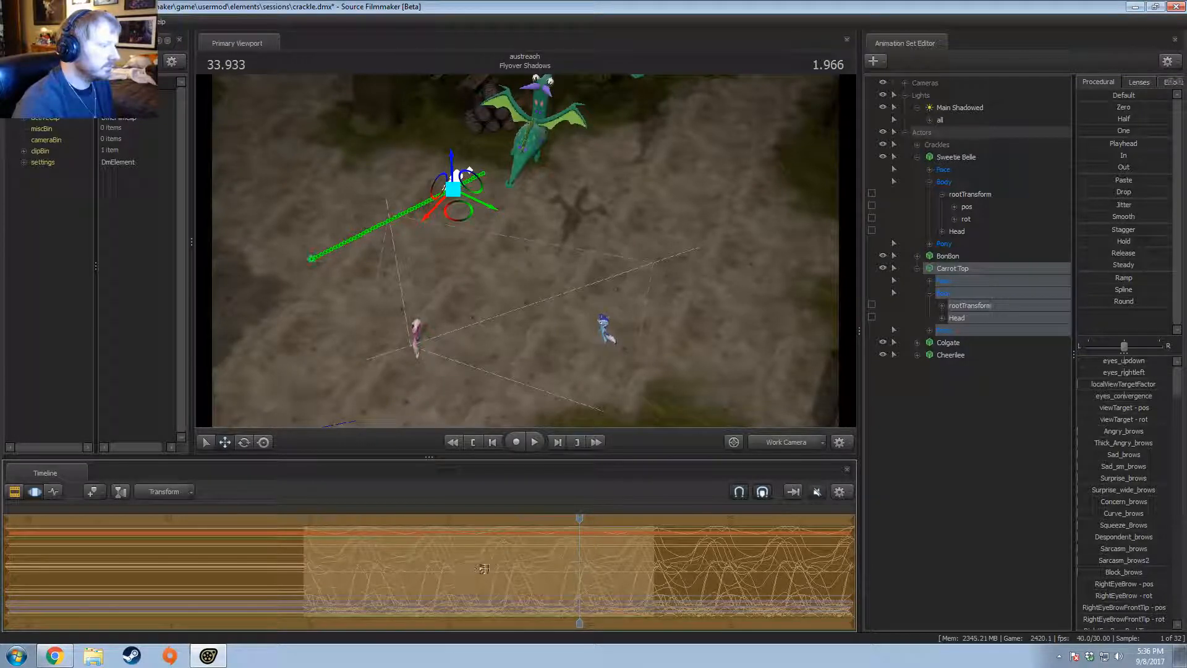
Step: Shift Carrot Top's run animation later to start near 33.25 and reposition her path, checking it through camera1
left_click_drag(436, 565, 612, 570)
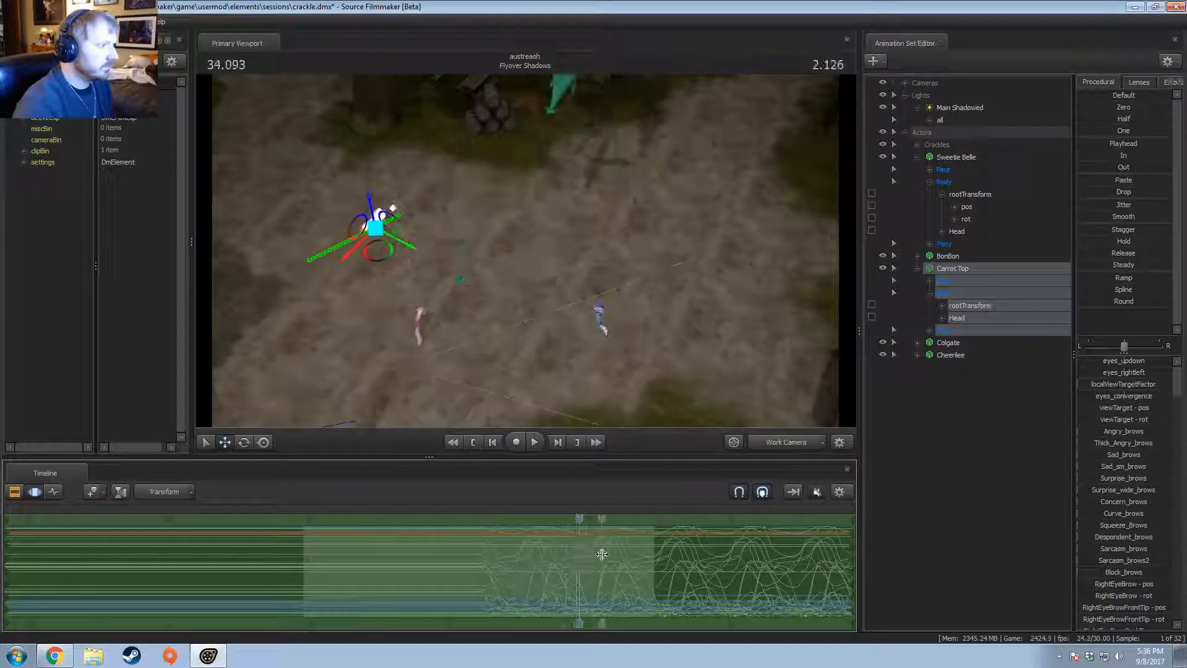
left_click_drag(373, 261, 424, 240)
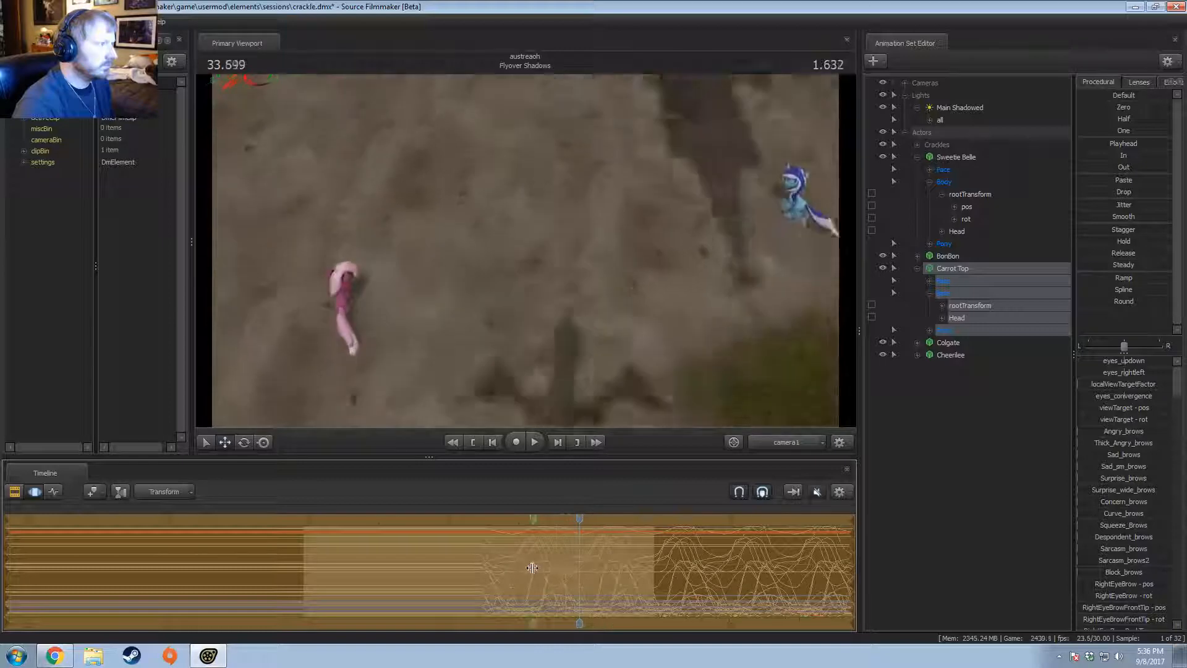
key("F2")
key("space")
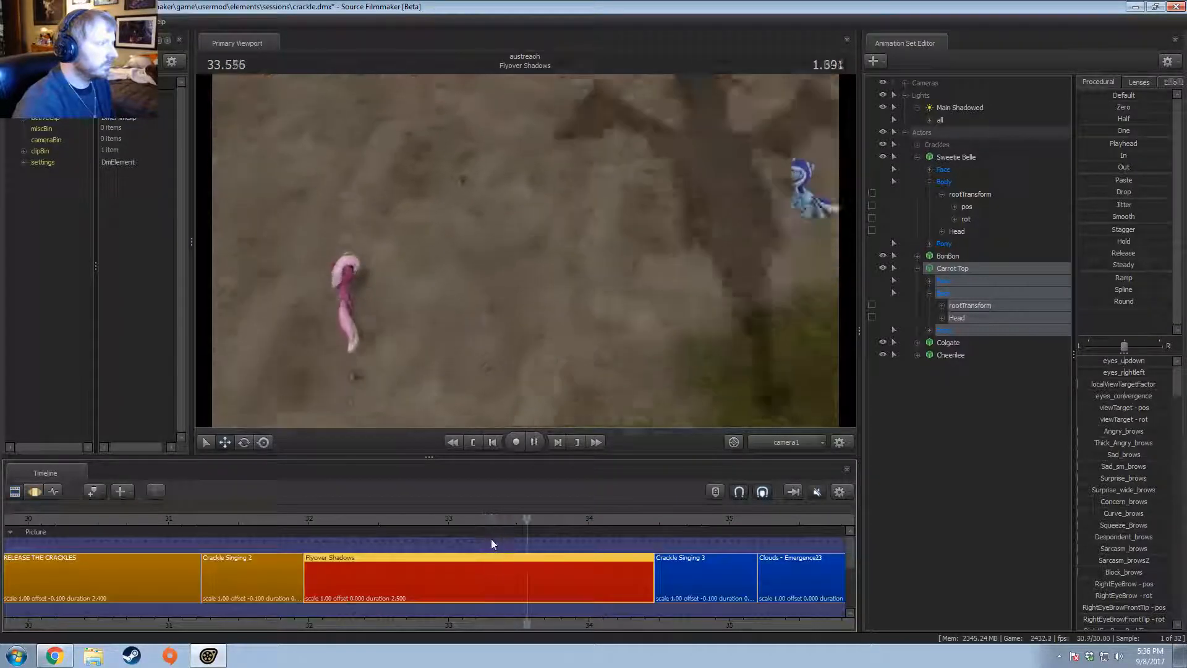
key("space")
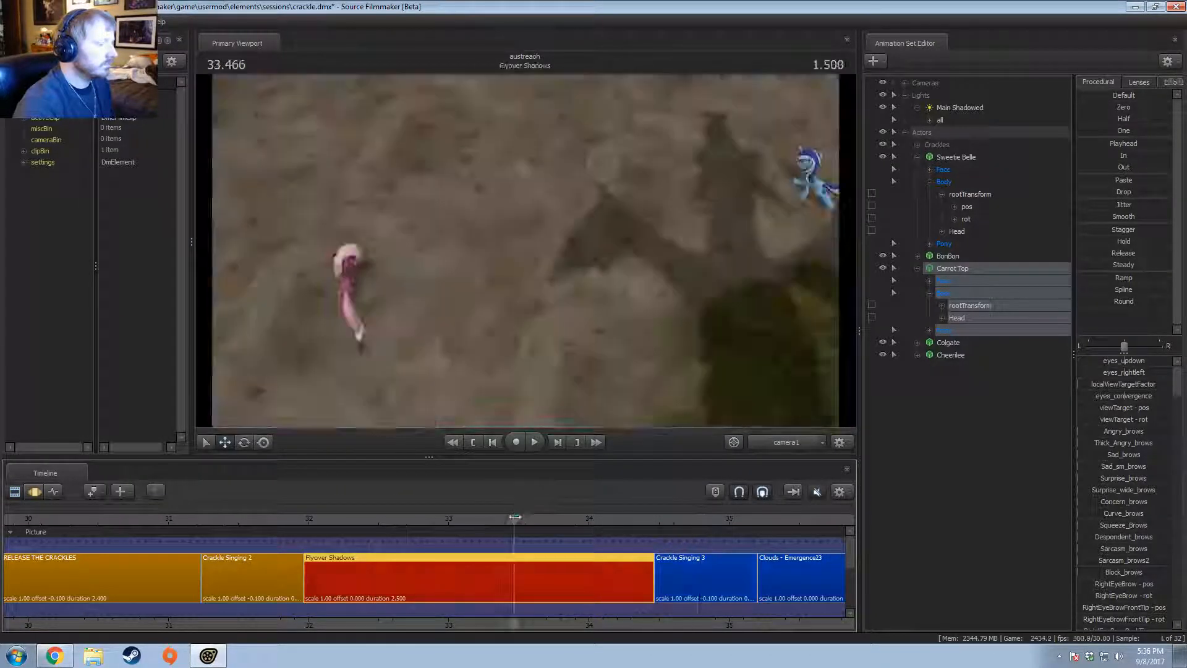
Step: Raise Carrot Top to ground level at 33.366 in the work camera with the entire timeline selected
left_click(775, 443, "ctrl")
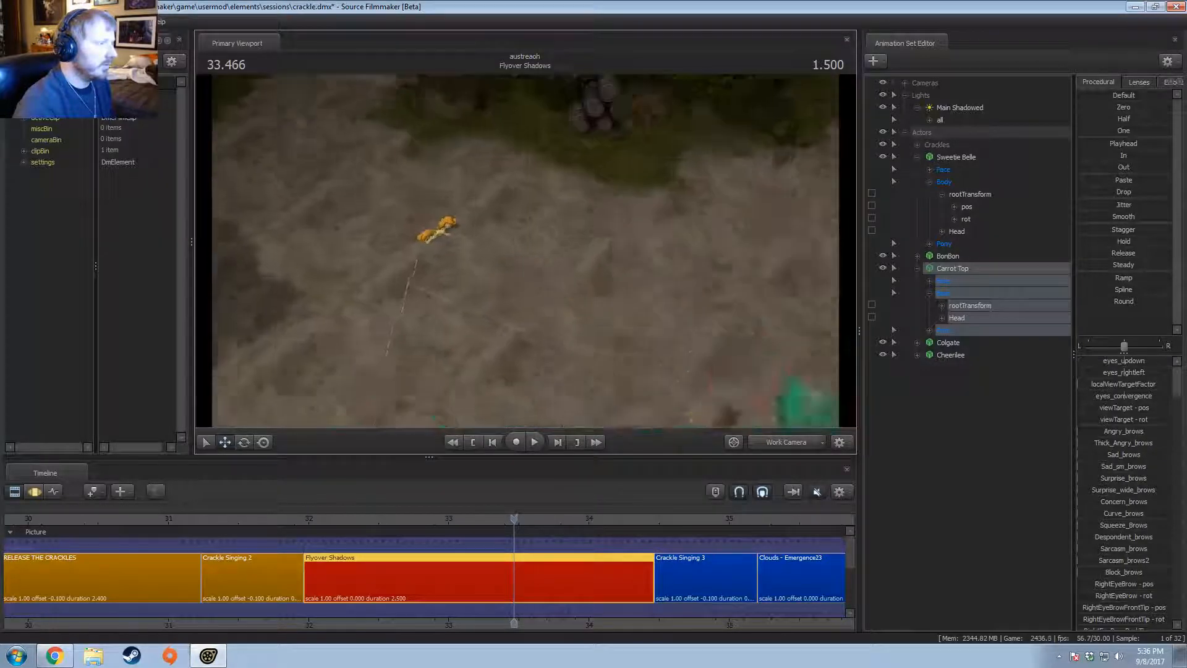
mouse_move(544, 371)
left_mouse_down()
mouse_move(526, 371)
mouse_move(544, 371)
left_mouse_up()
key("w")
key("F3")
mouse_move(514, 557)
left_mouse_down()
mouse_move(467, 557)
mouse_move(514, 556)
mouse_move(500, 557)
left_mouse_up()
key("ctrl+a")
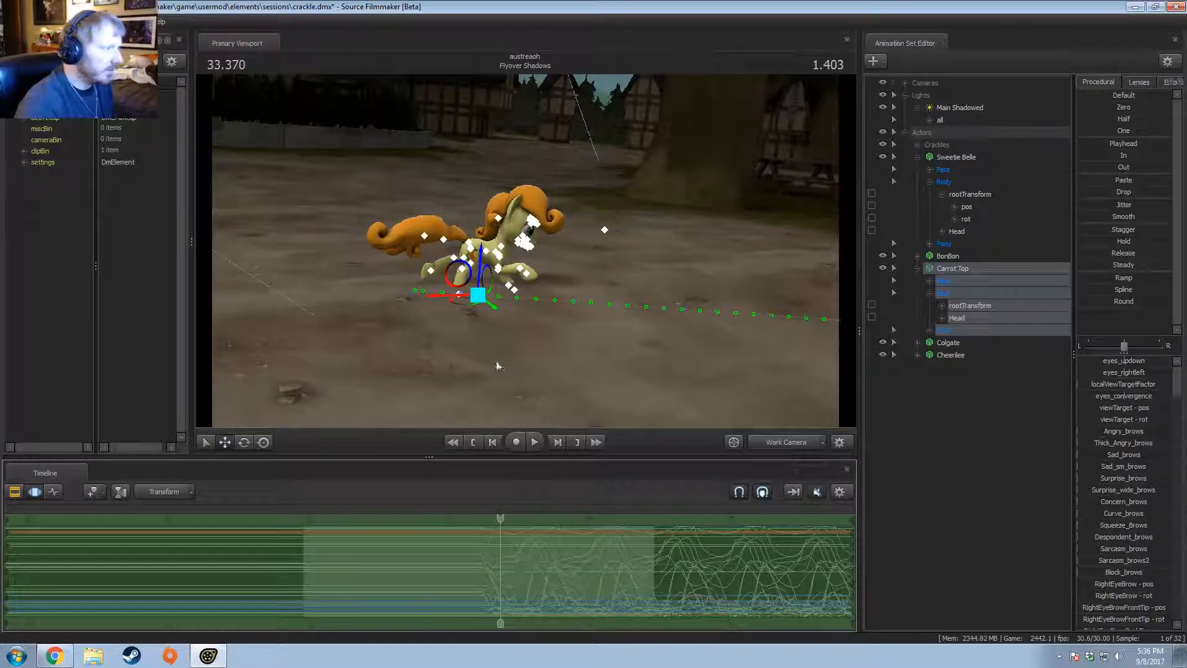
key("space")
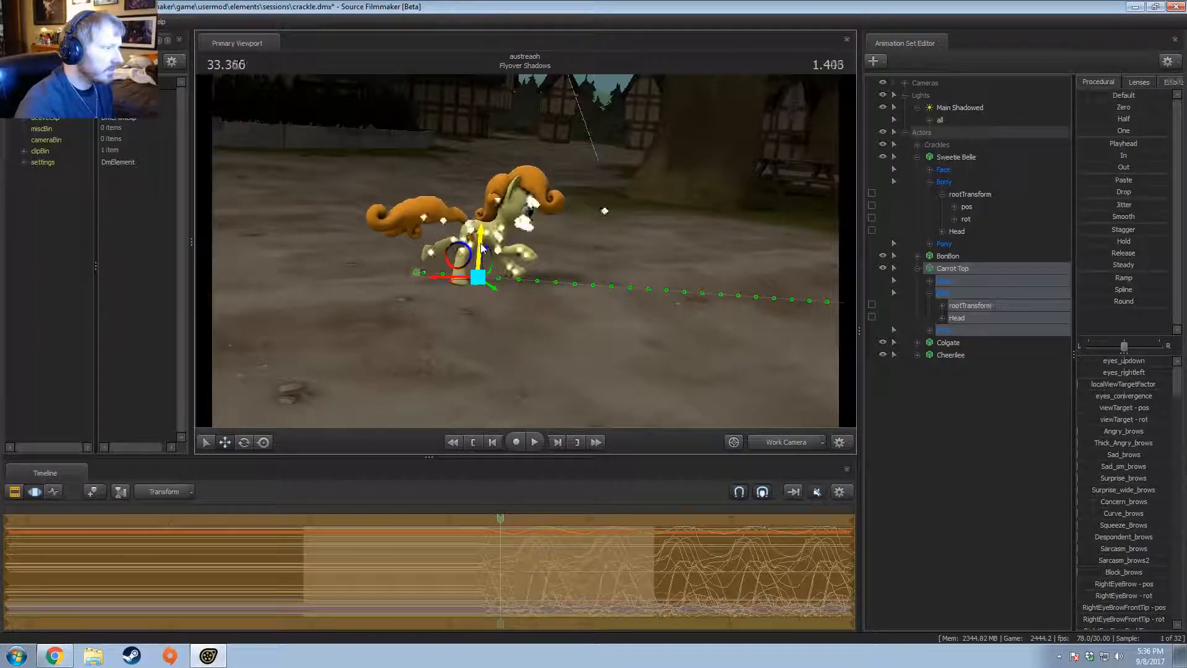
Step: Follow Carrot Top's run up to 34.433 in the work camera to check her height above the ground
key("space")
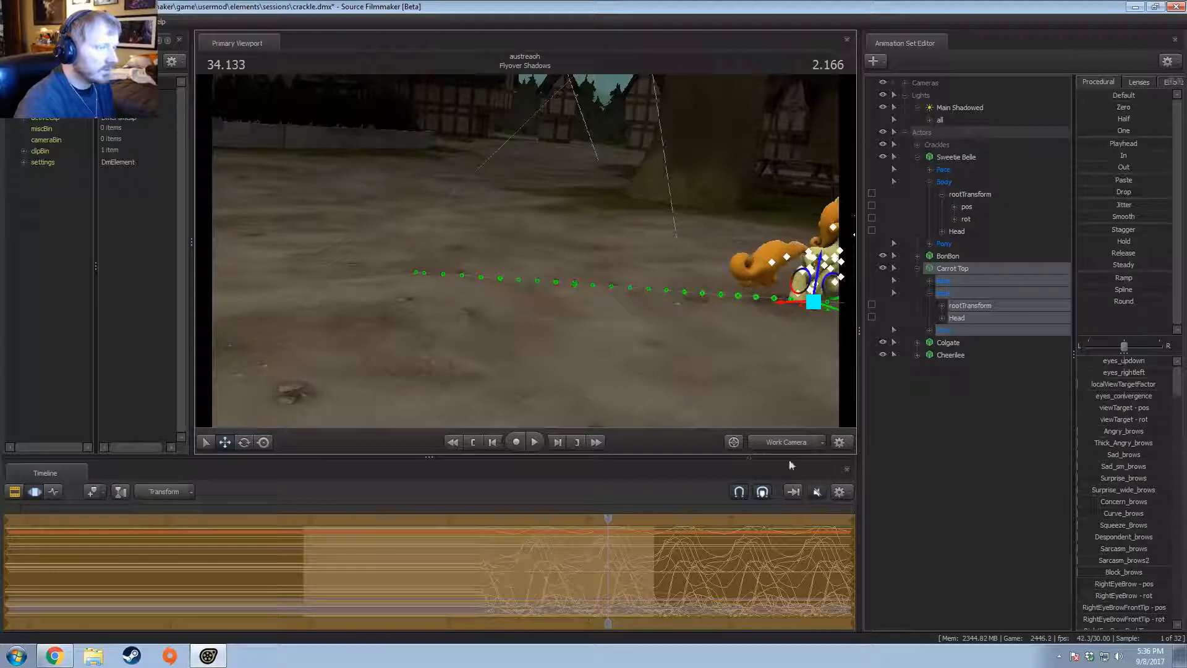
key("F2")
key("space")
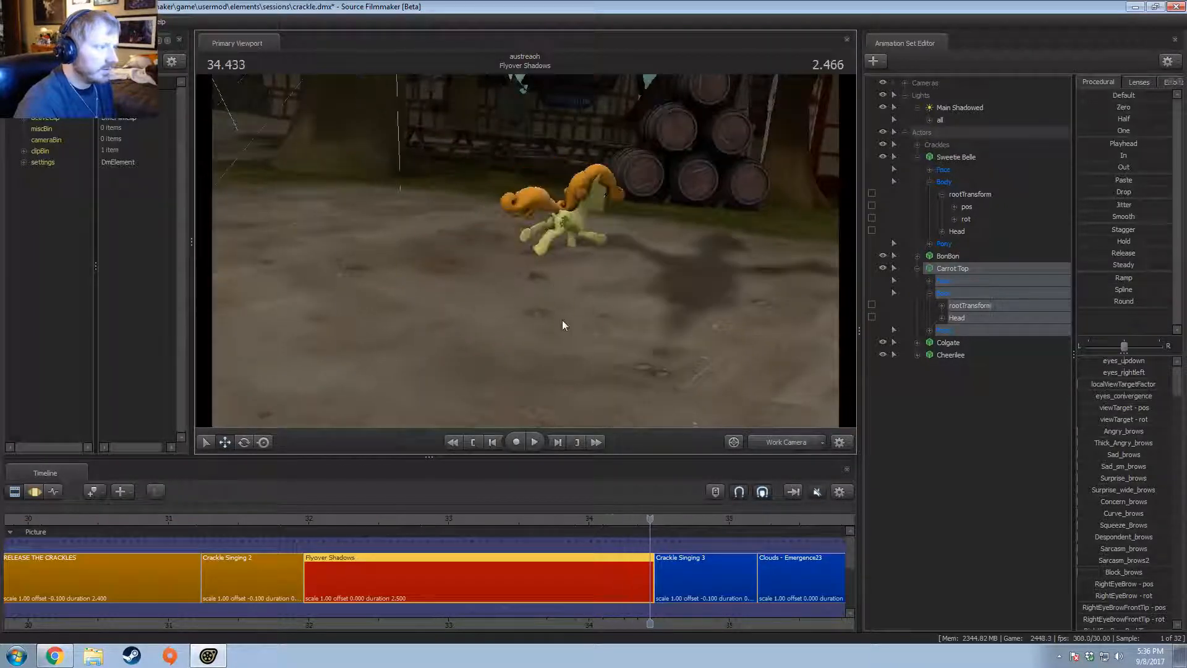
Step: Adjust Carrot Top's height at 34.333 with a time selection covering everything after it and a falloff starting near 33.9
key("F3")
left_click_drag(570, 578, 636, 585)
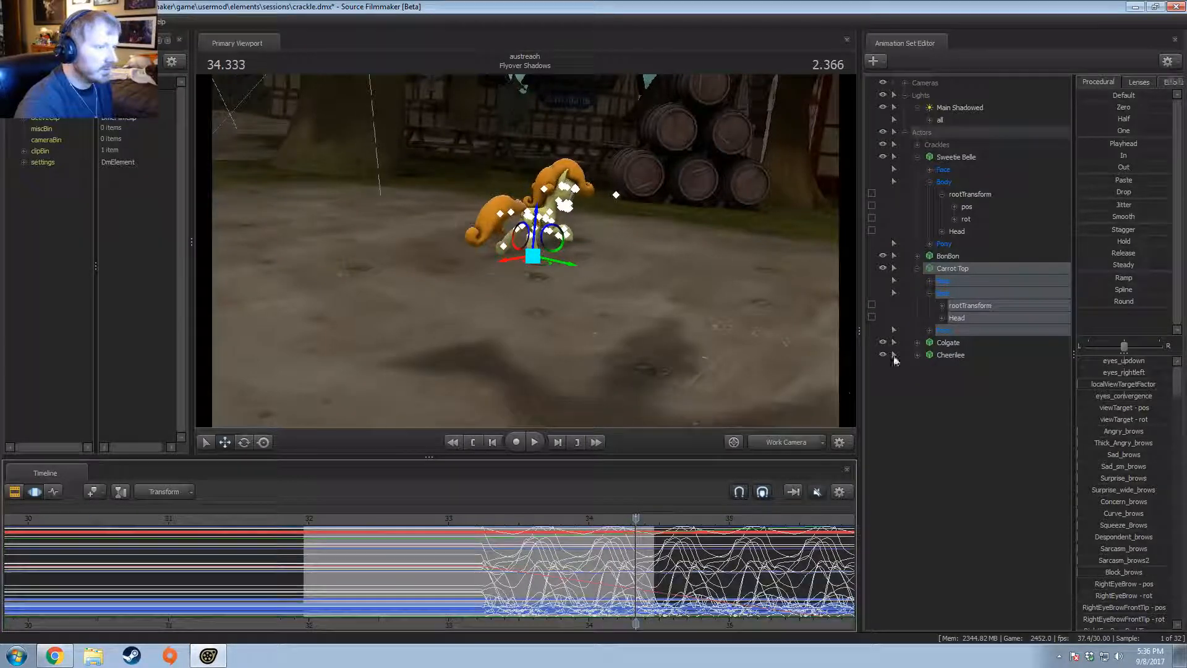
left_click(984, 425)
left_click(967, 344)
left_click(957, 353)
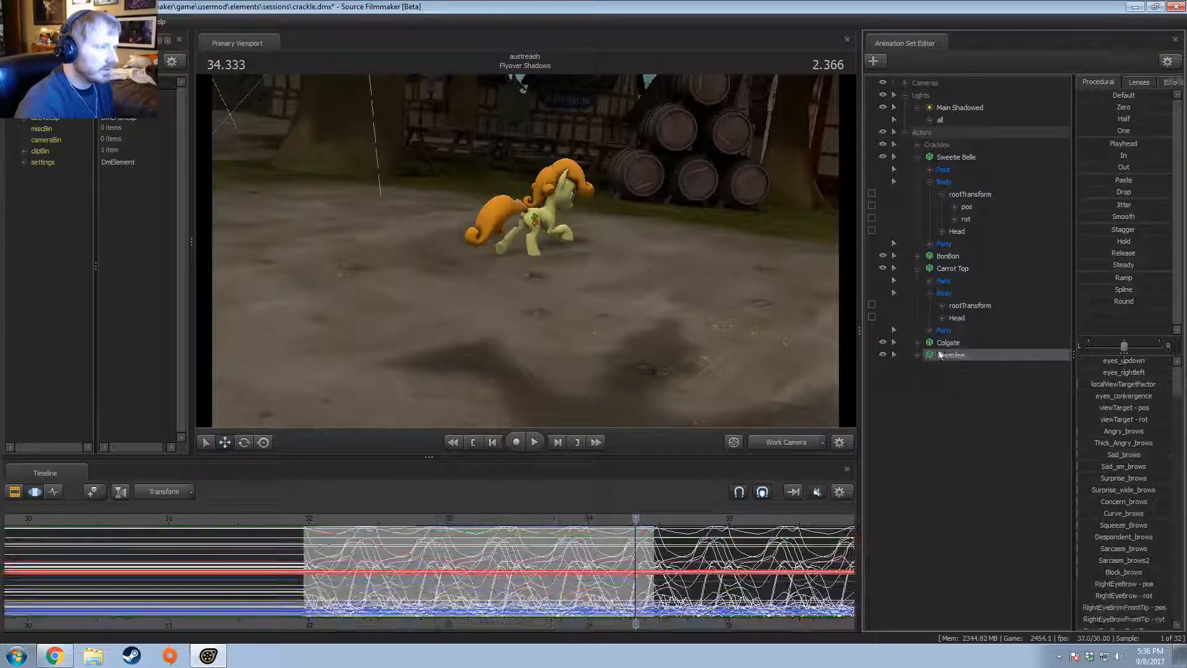
left_click_drag(575, 591, 1033, 548)
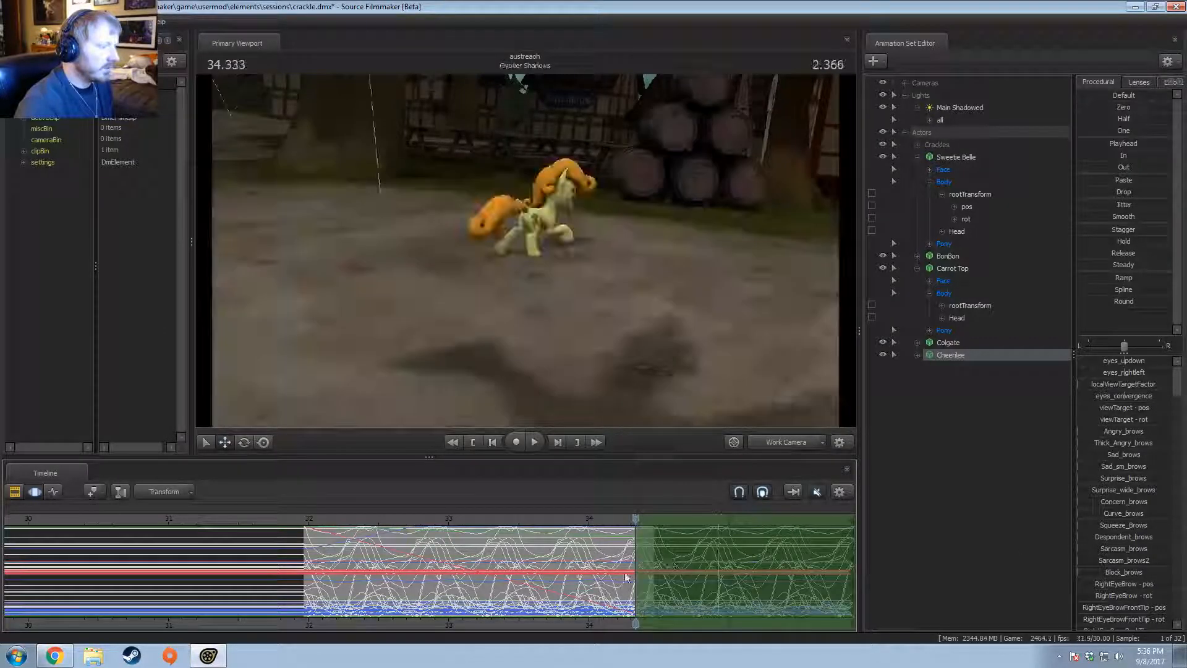
left_click_drag(636, 576, 575, 571)
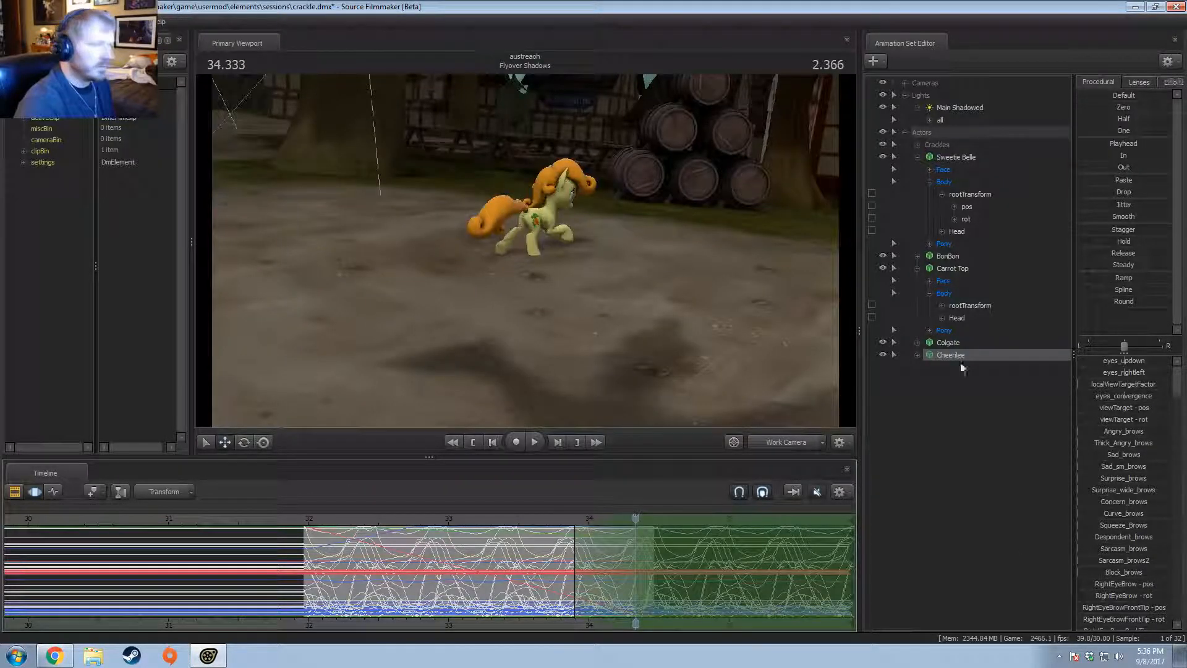
left_click(954, 268)
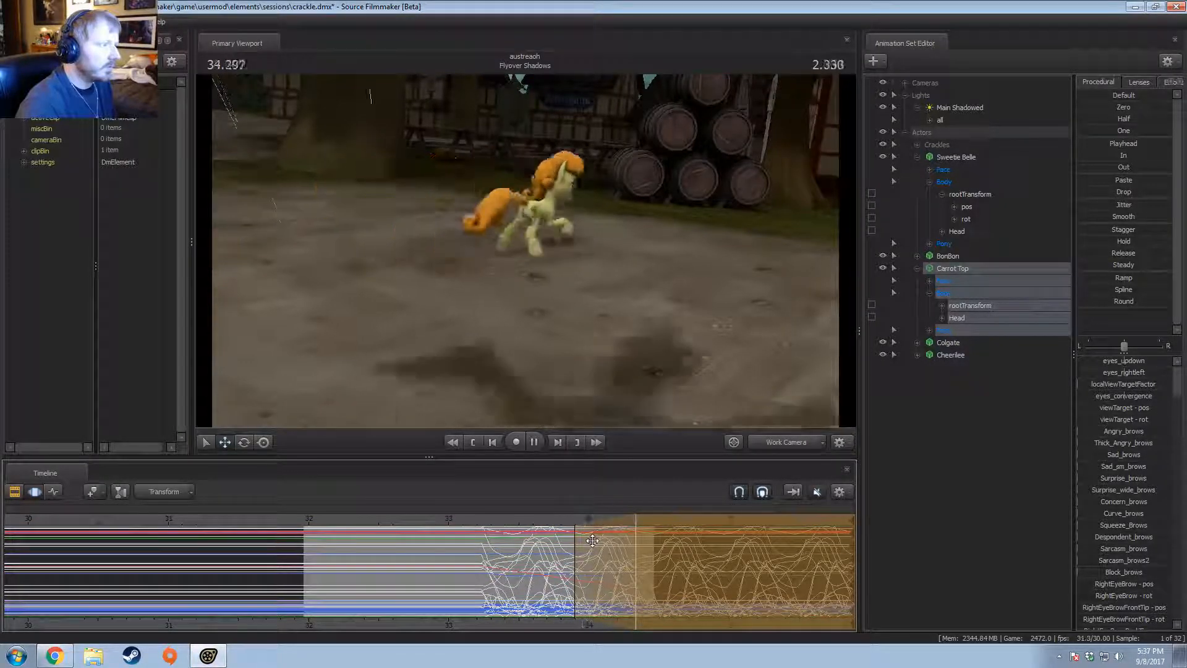
Step: Play the Flyover Shadows shot through camera1 to its end to review Carrot Top's run
key("F2")
key("space")
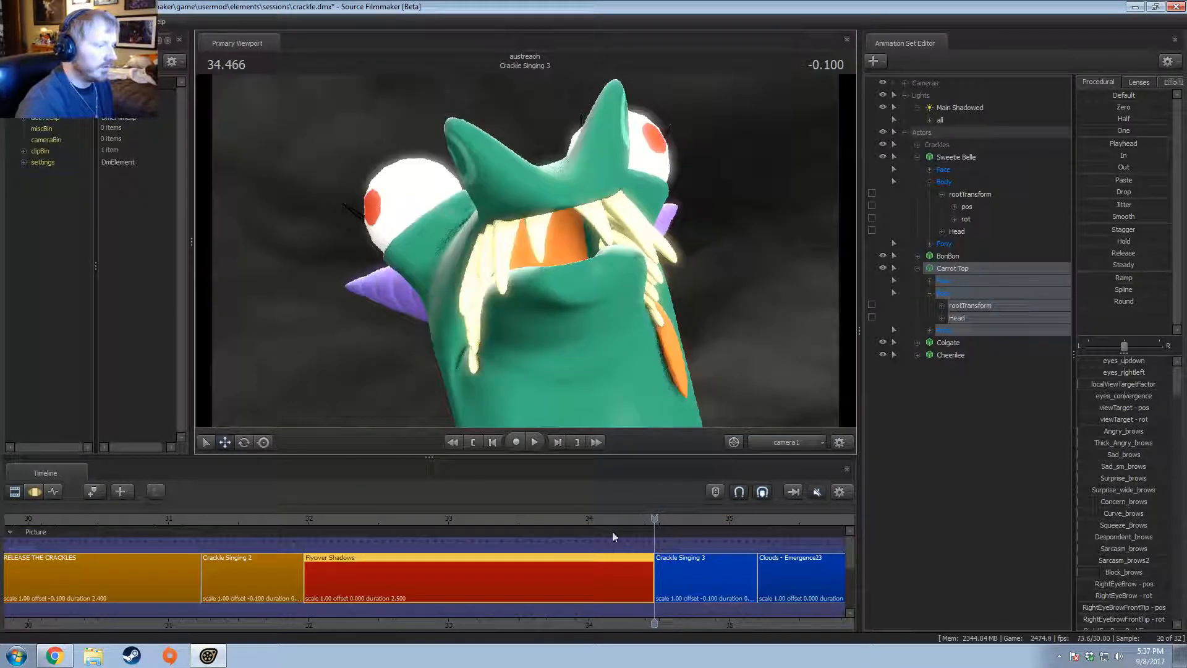
Step: Replay the end of the Flyover Shadows shot through camera1 from about 33.3 to review the running ponies
left_click(500, 523)
key("space")
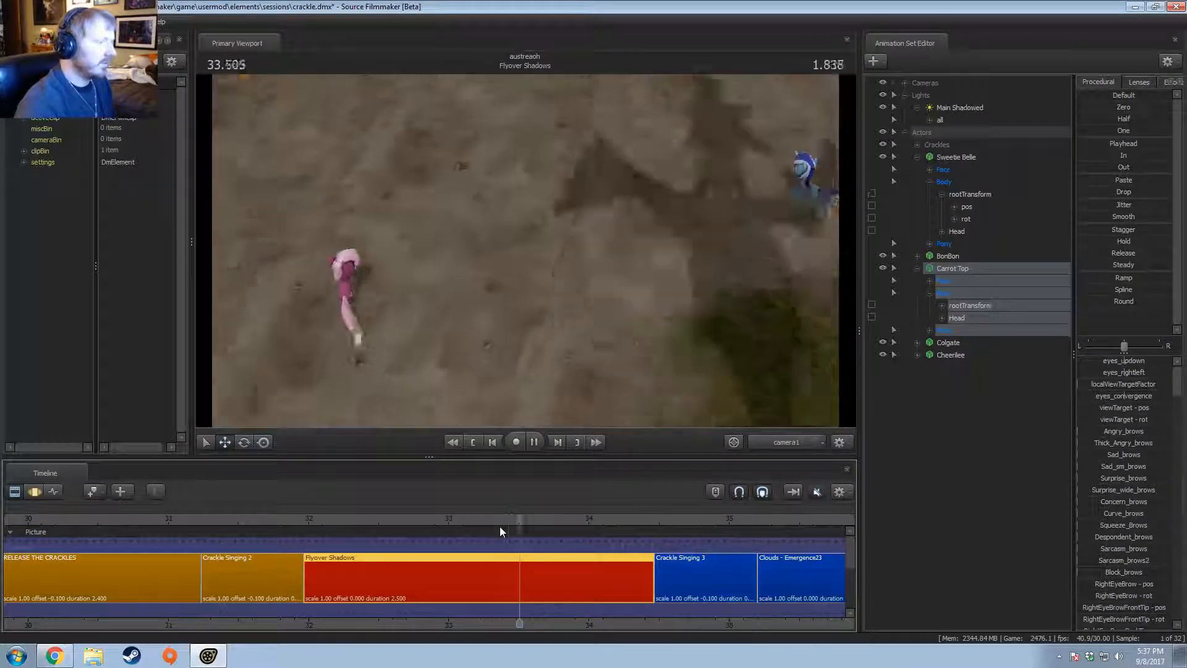
key("space")
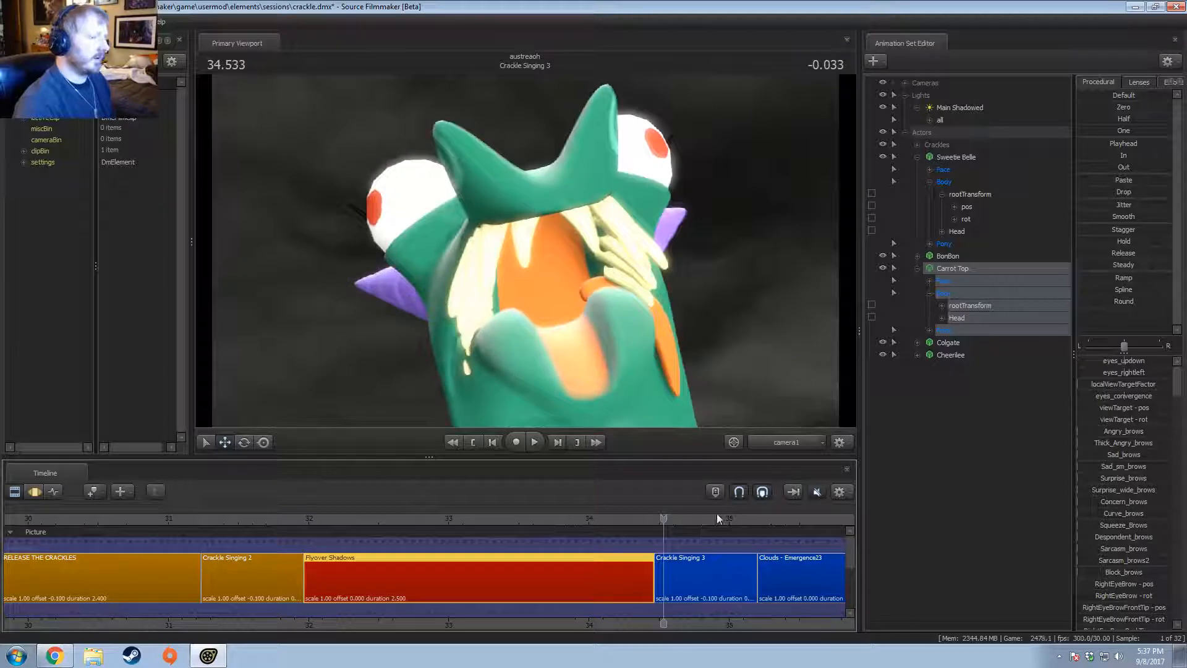
left_click(487, 523)
key("space")
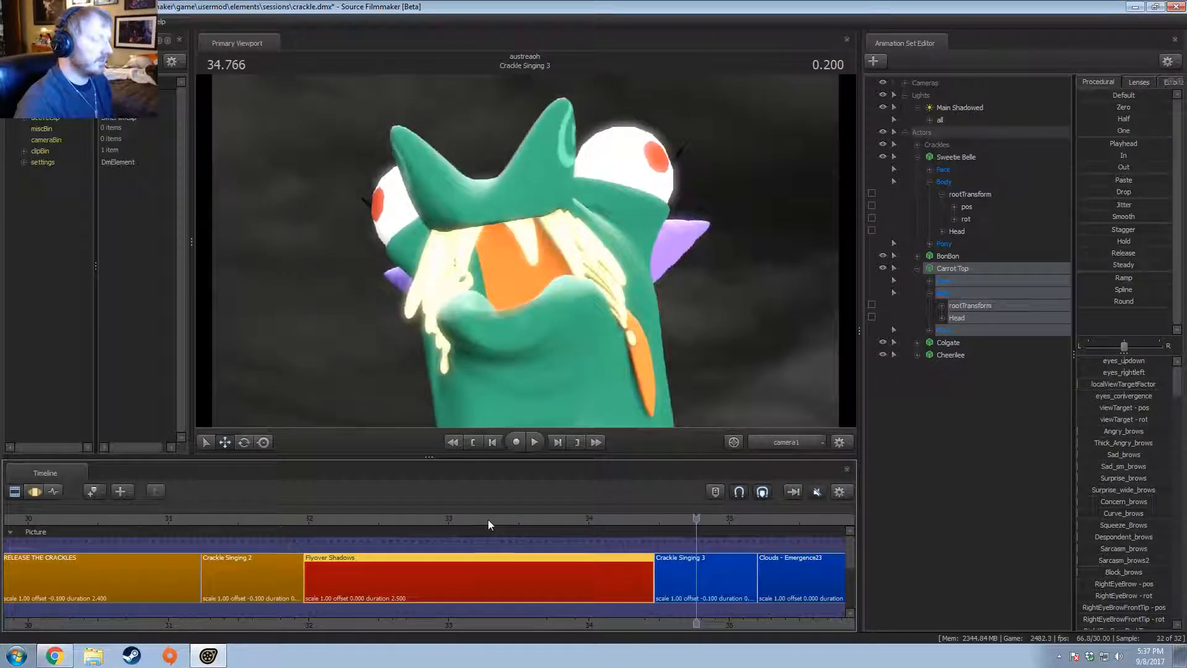
left_click(521, 521)
key("space")
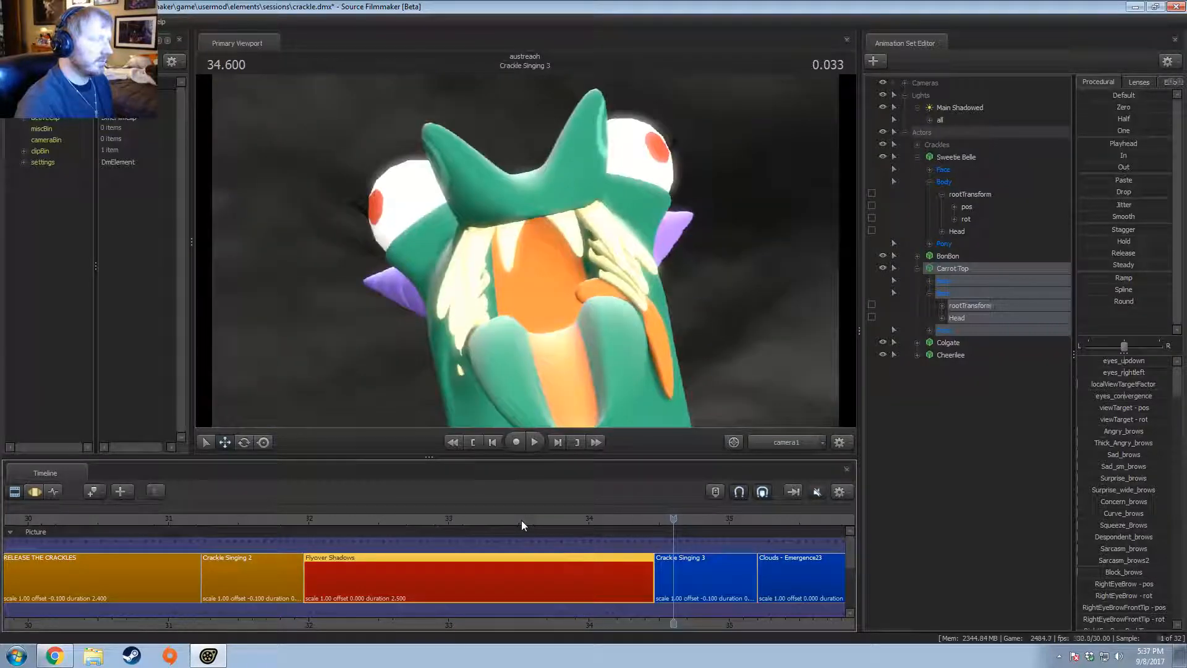
left_click(995, 438)
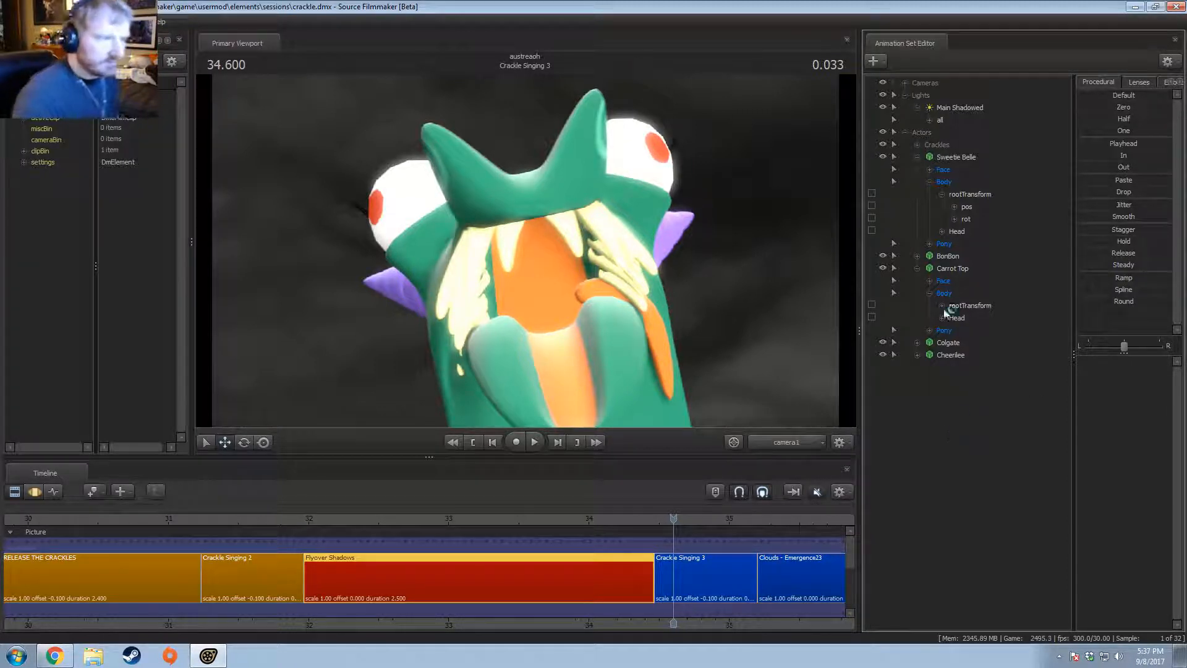
Step: Start an animation set for a new model and choose vn_seaswirl.mdl from the models filtered by "vn_"
left_click(917, 269)
right_click(932, 329)
left_click(968, 361)
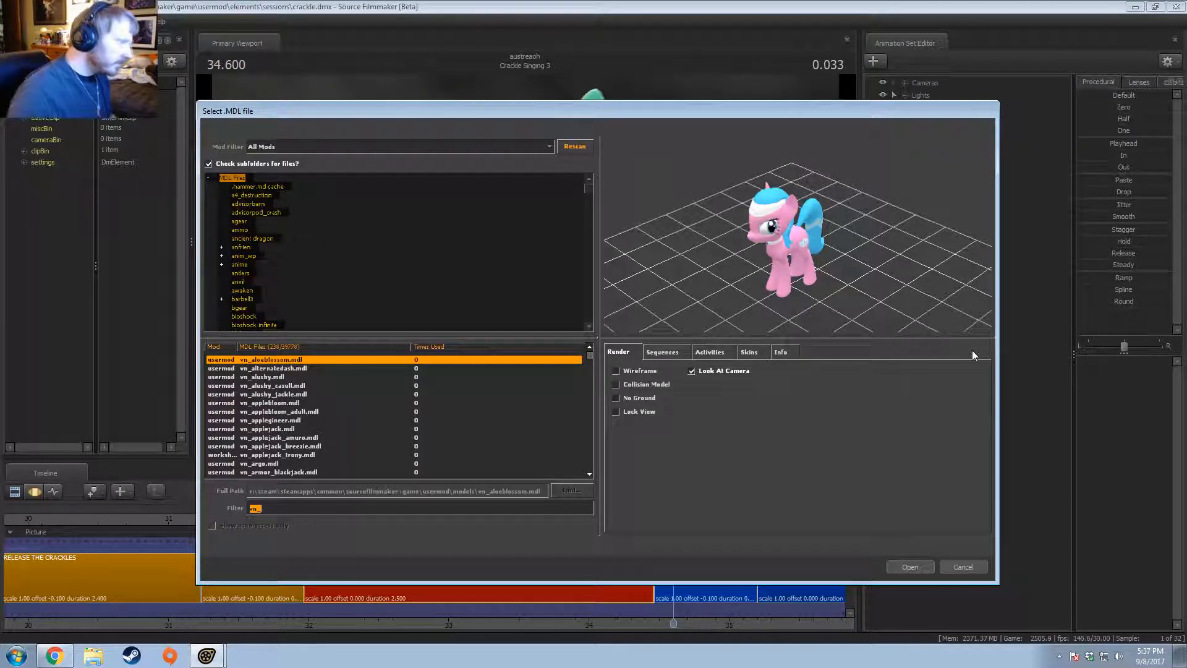
scroll(297, 426, "down", 6)
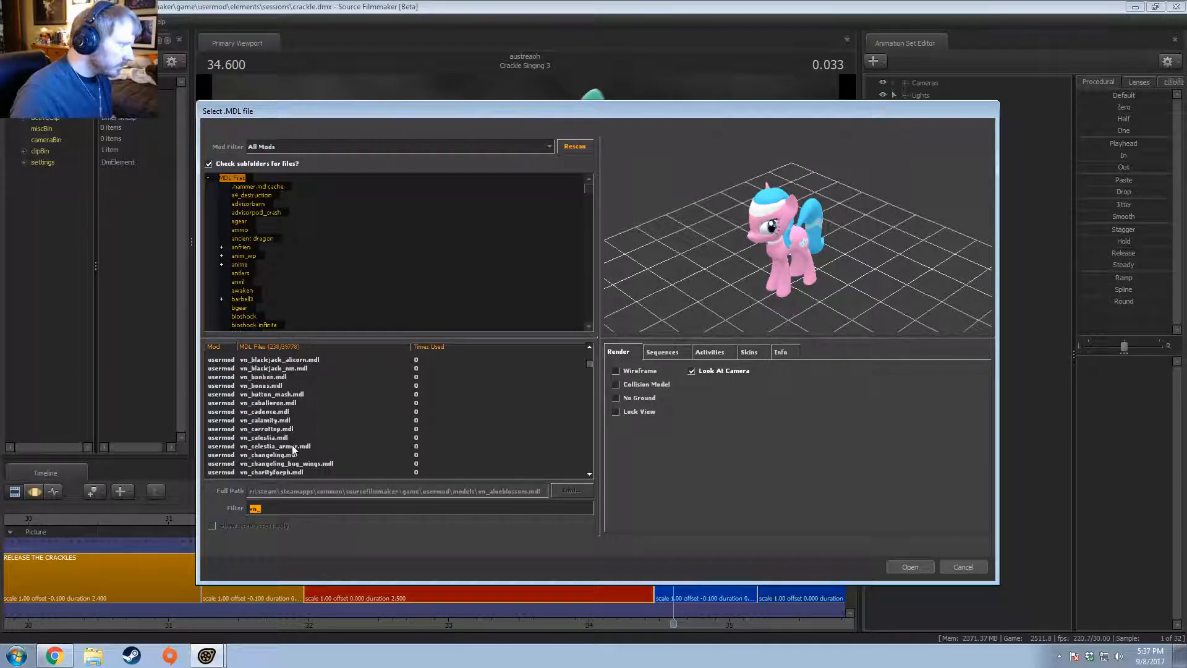
scroll(294, 448, "down", 3)
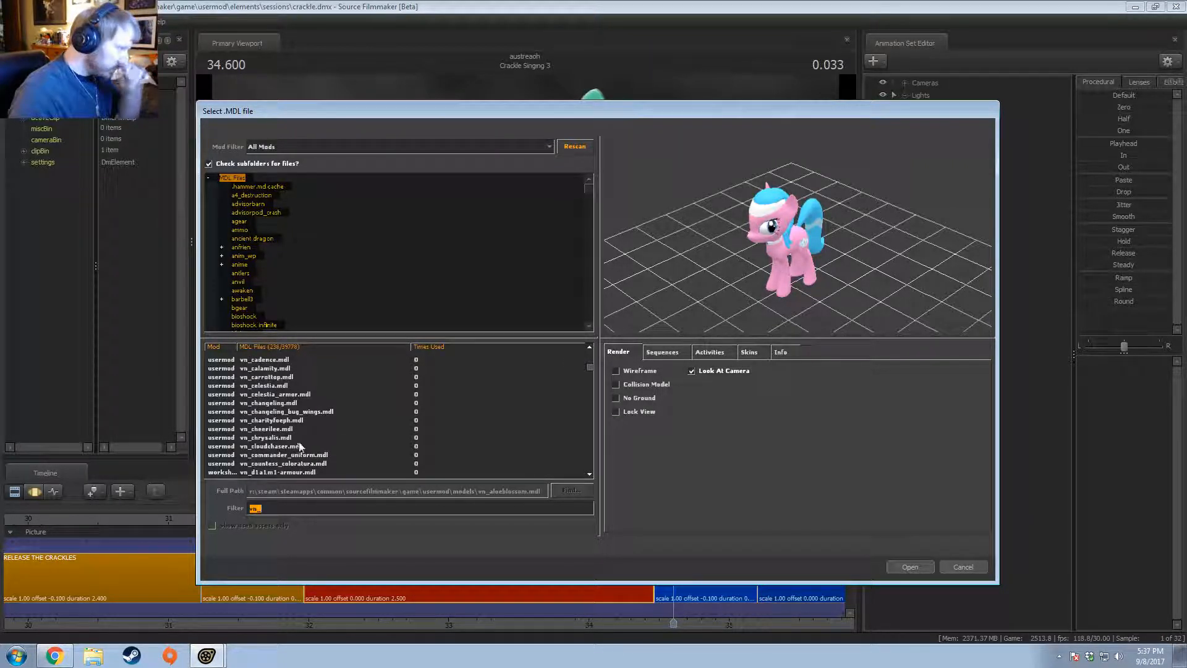
scroll(306, 436, "down", 2)
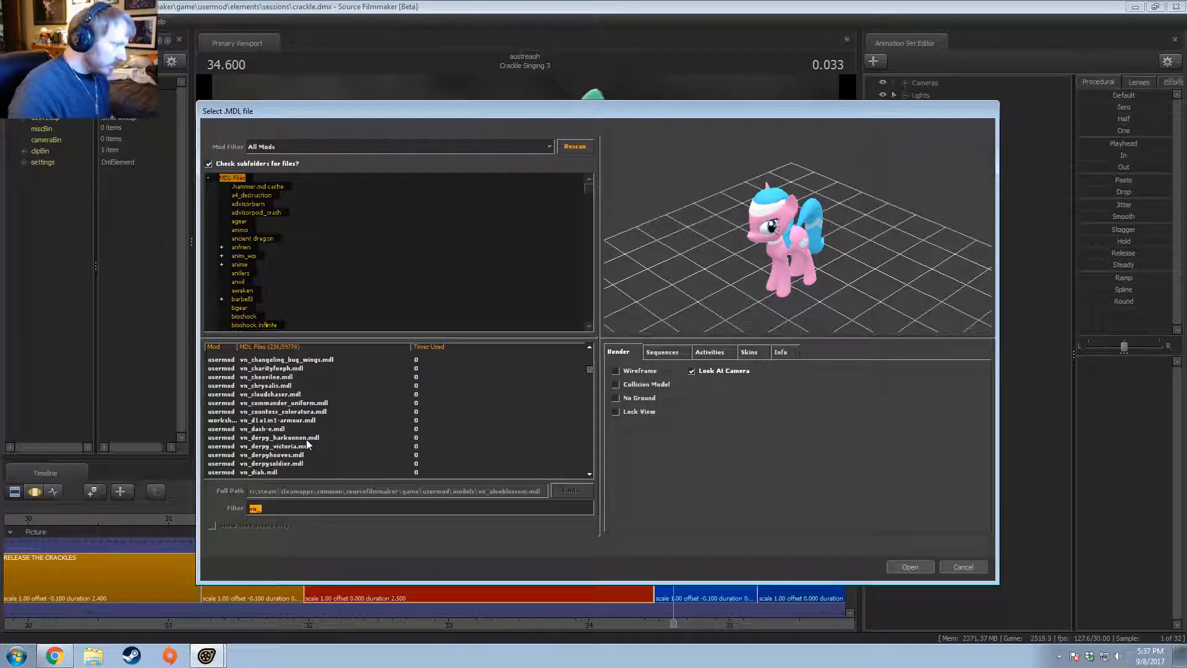
scroll(303, 446, "down", 3)
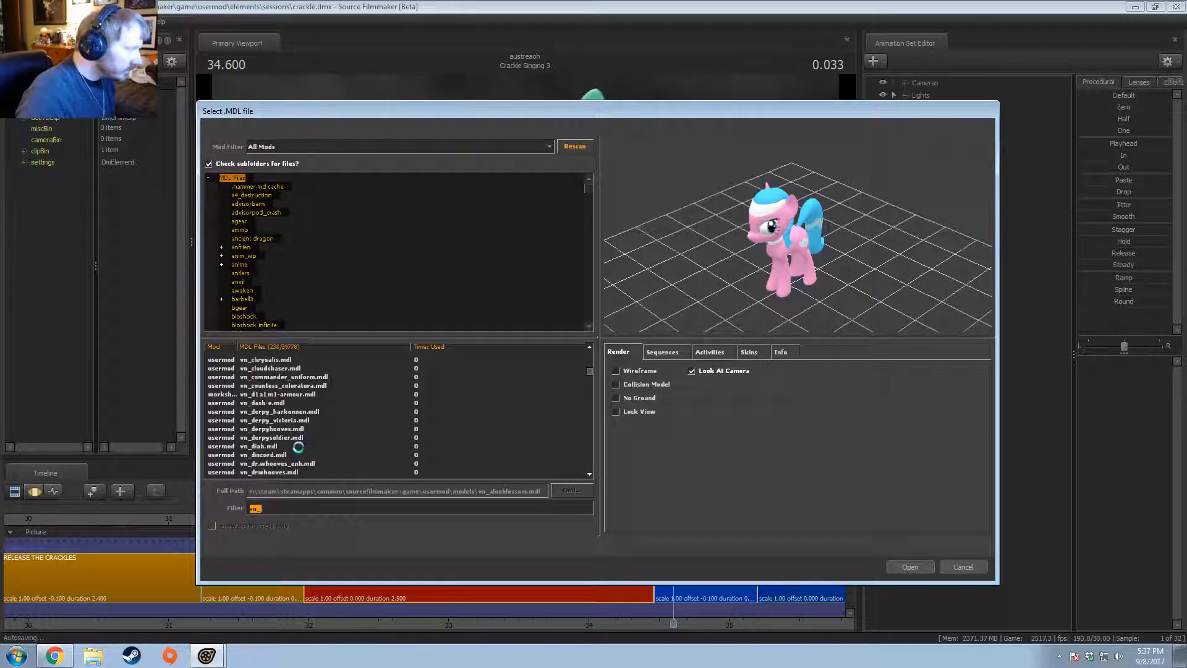
scroll(339, 407, "down", 20)
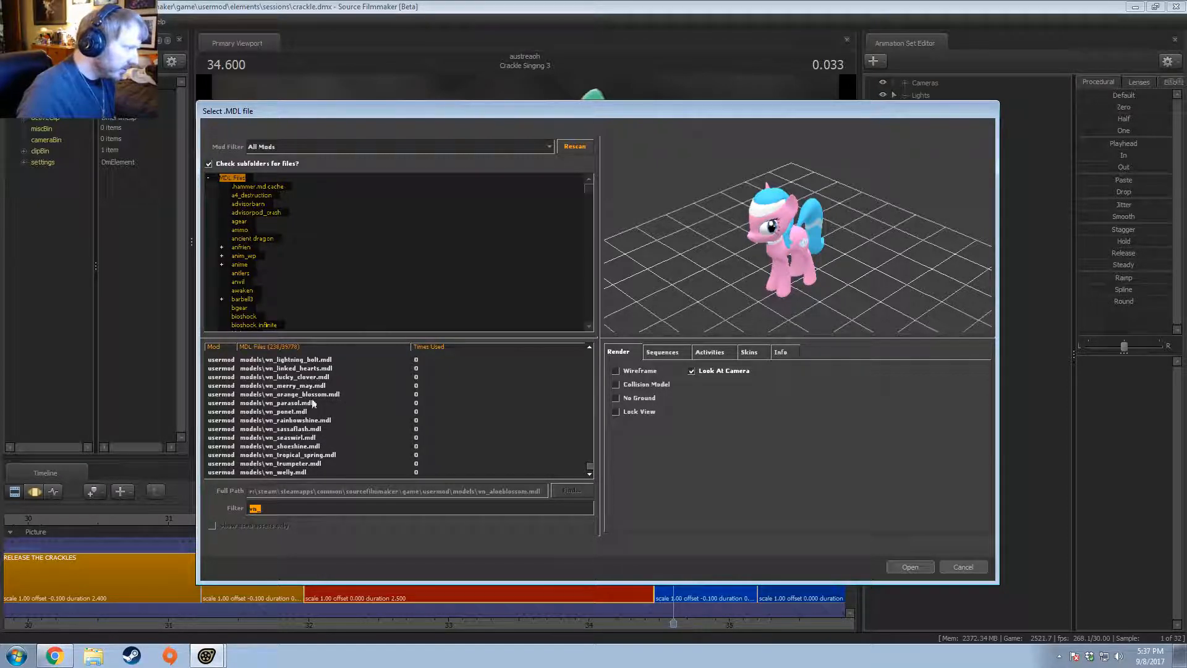
left_click(313, 395)
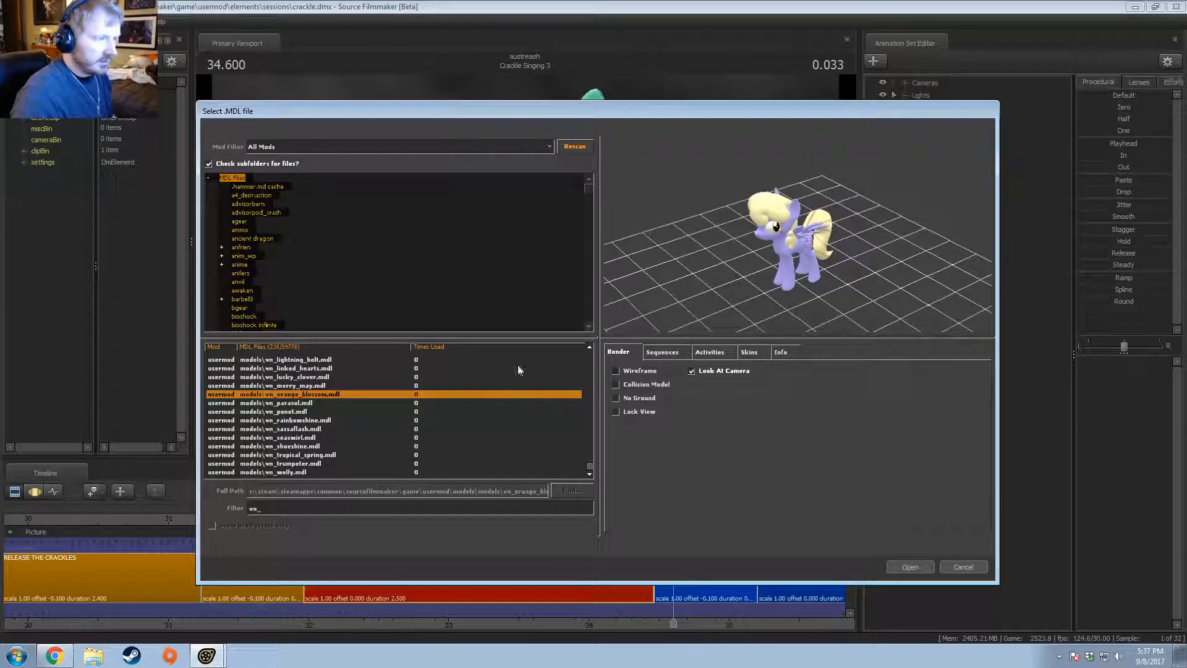
left_click(293, 421)
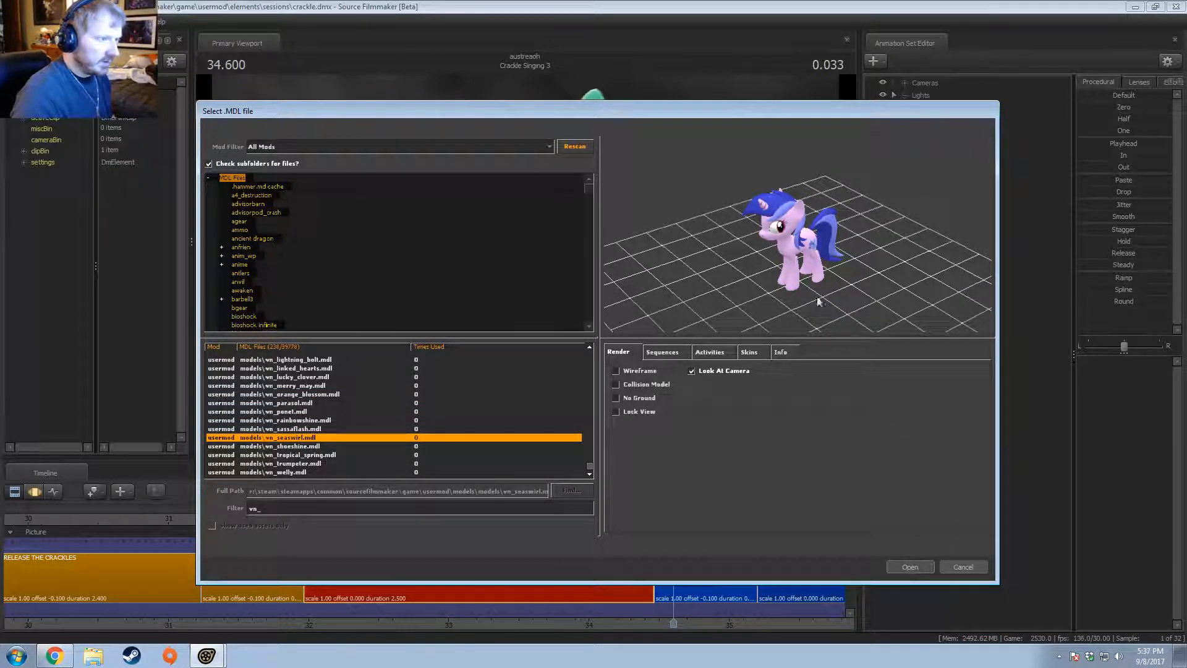
Step: Inspect the Sea Swirl model in the preview from several angles and add it to the scene
left_click_drag(818, 302, 781, 299)
right_click_drag(817, 302, 818, 252)
left_click_drag(817, 288, 825, 258)
left_click(918, 568)
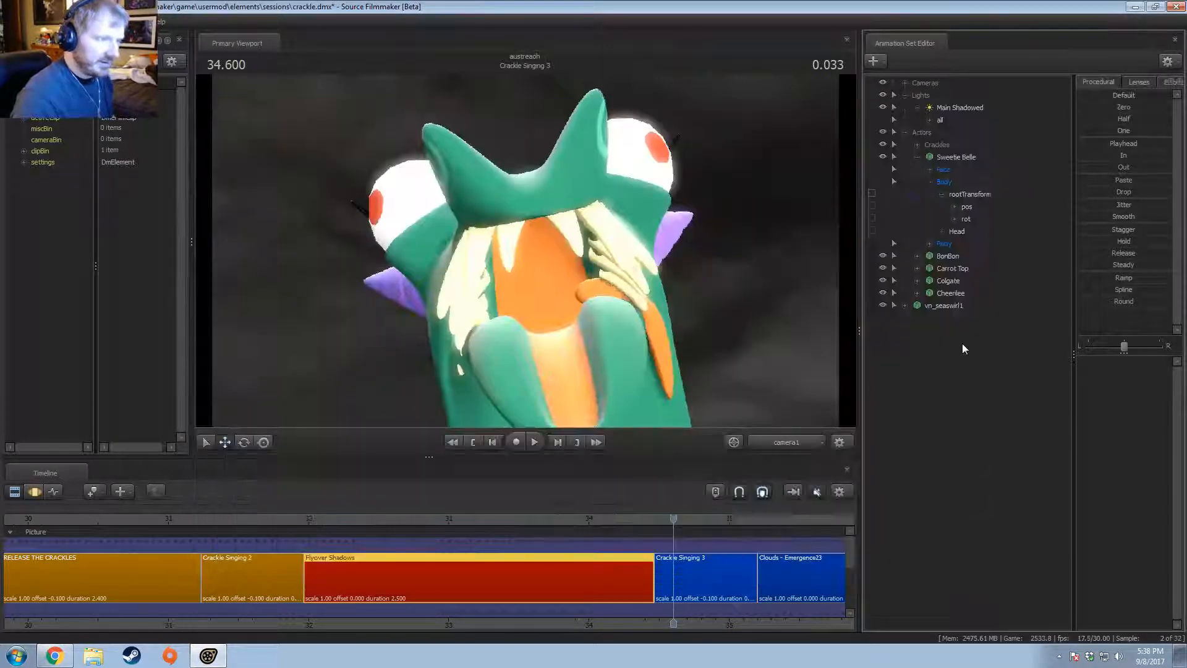
Step: Move the playhead to 33.833 in Flyover Shadows and select vn_seaswirl1 with its Body controls expanded
left_click_drag(627, 518, 566, 521)
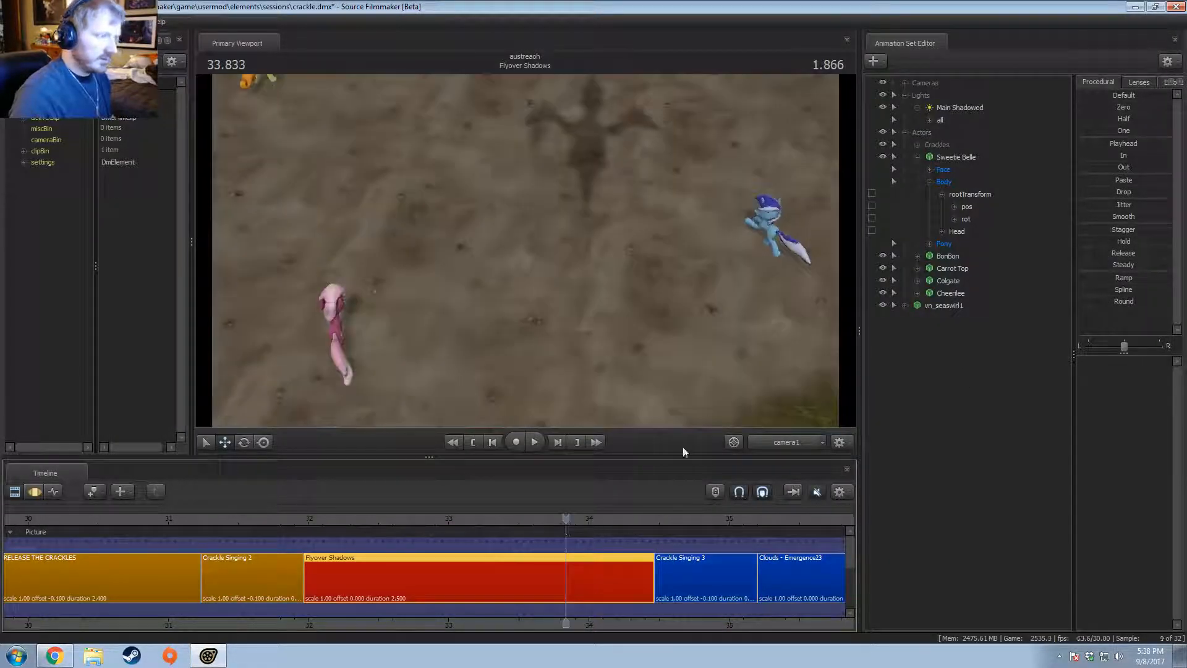
left_click(943, 305)
left_click(905, 307)
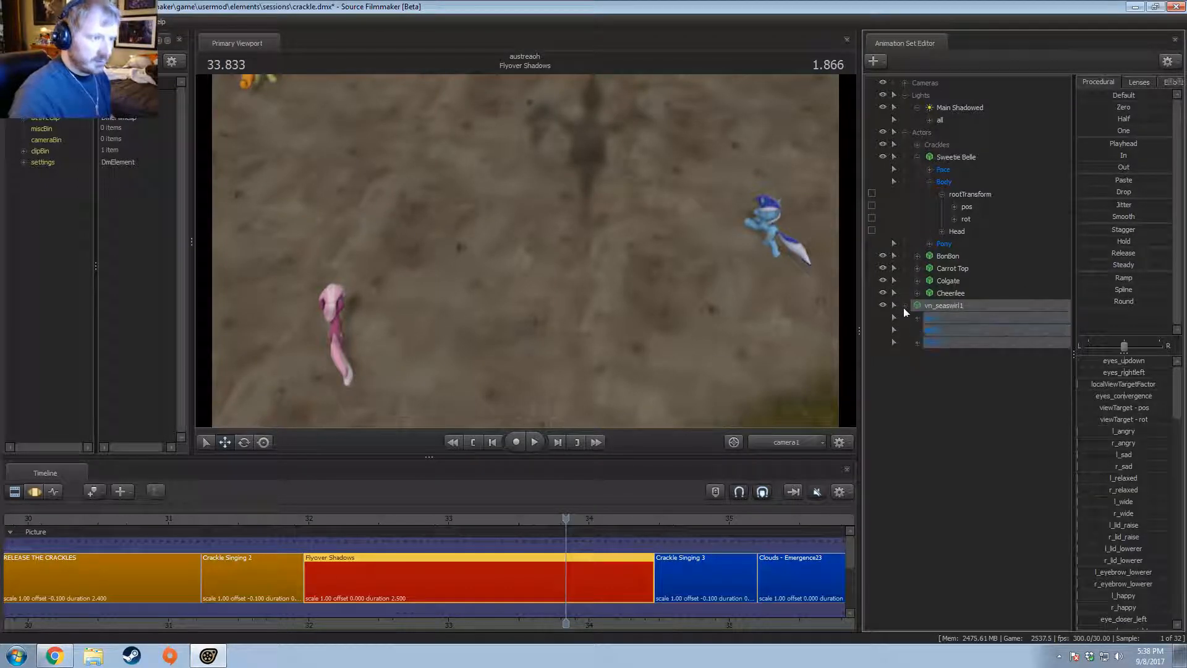
left_click(920, 342)
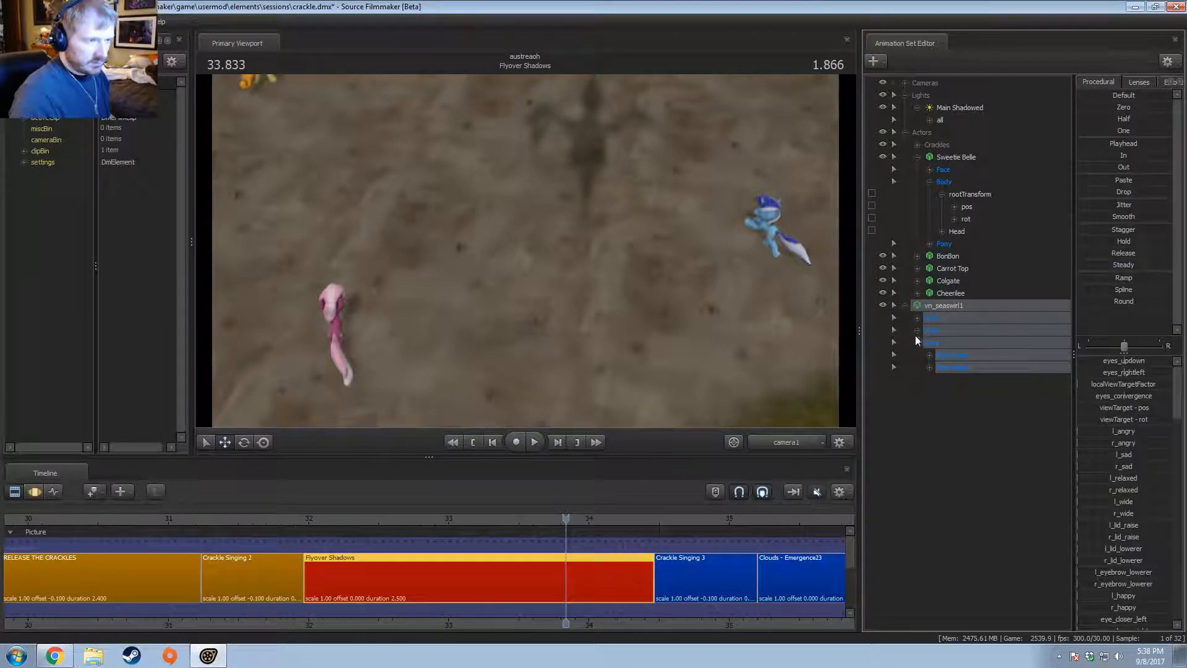
left_click(917, 331)
Step: Import argo_alwayswithyoublooper_twilight_v1.dmx from the Bloopers 10k Always With You folder onto vn_seaswirl1, accepting the matched channels
left_click(951, 355)
right_click(951, 355)
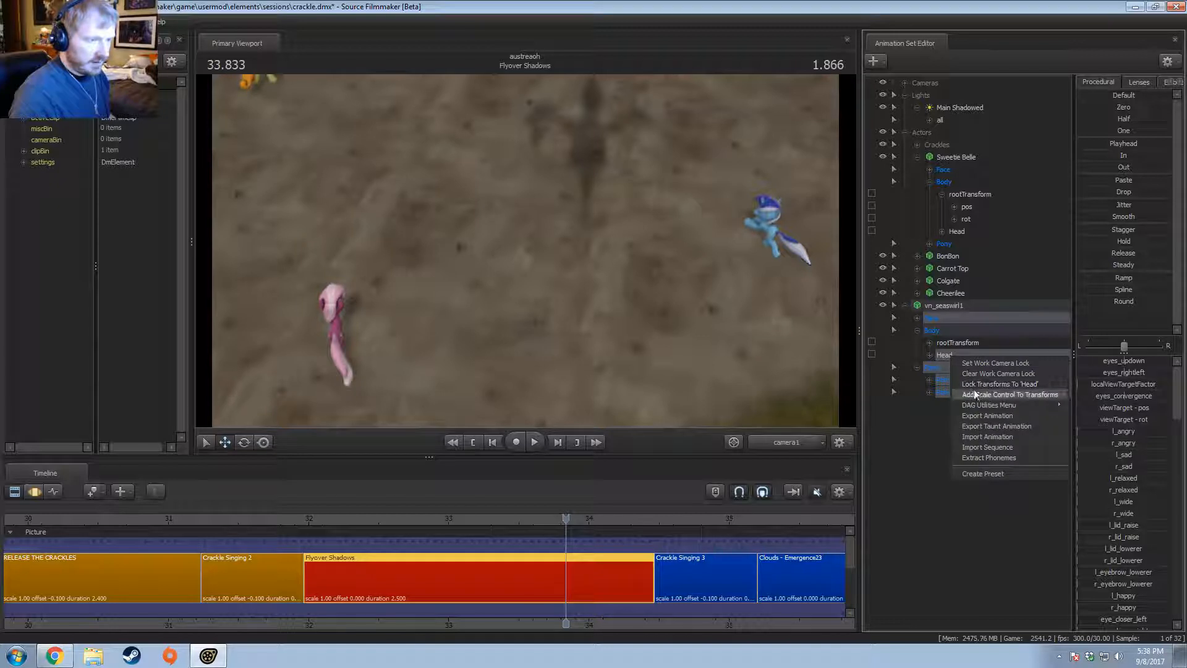
left_click(983, 437)
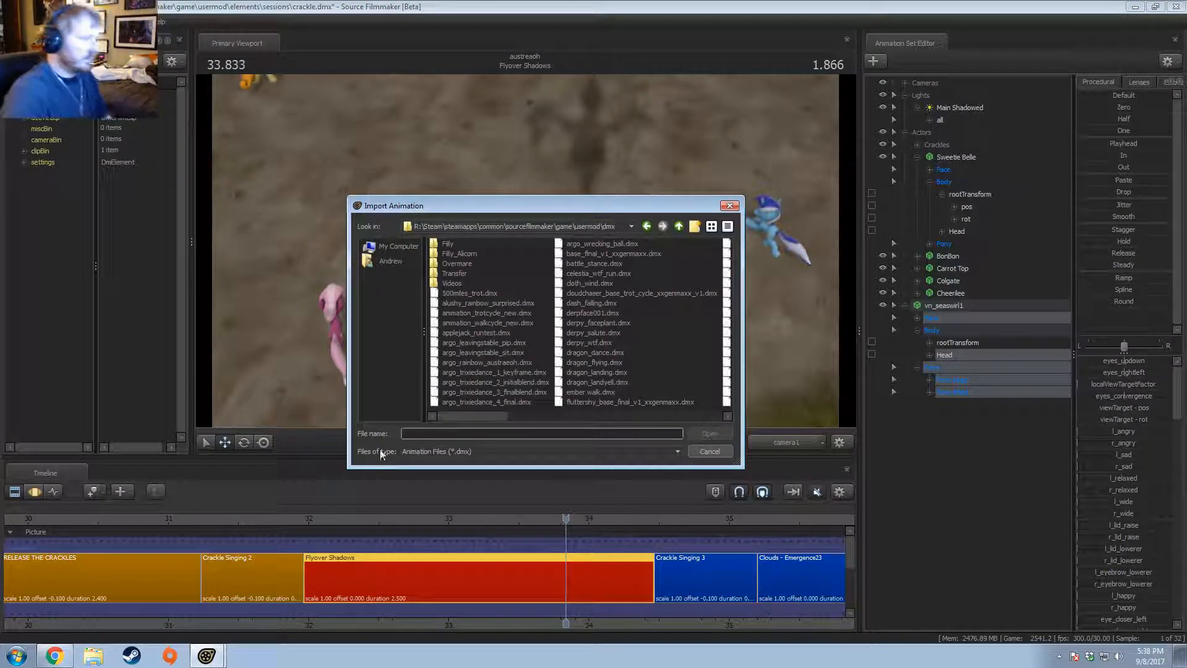
double_click(444, 282)
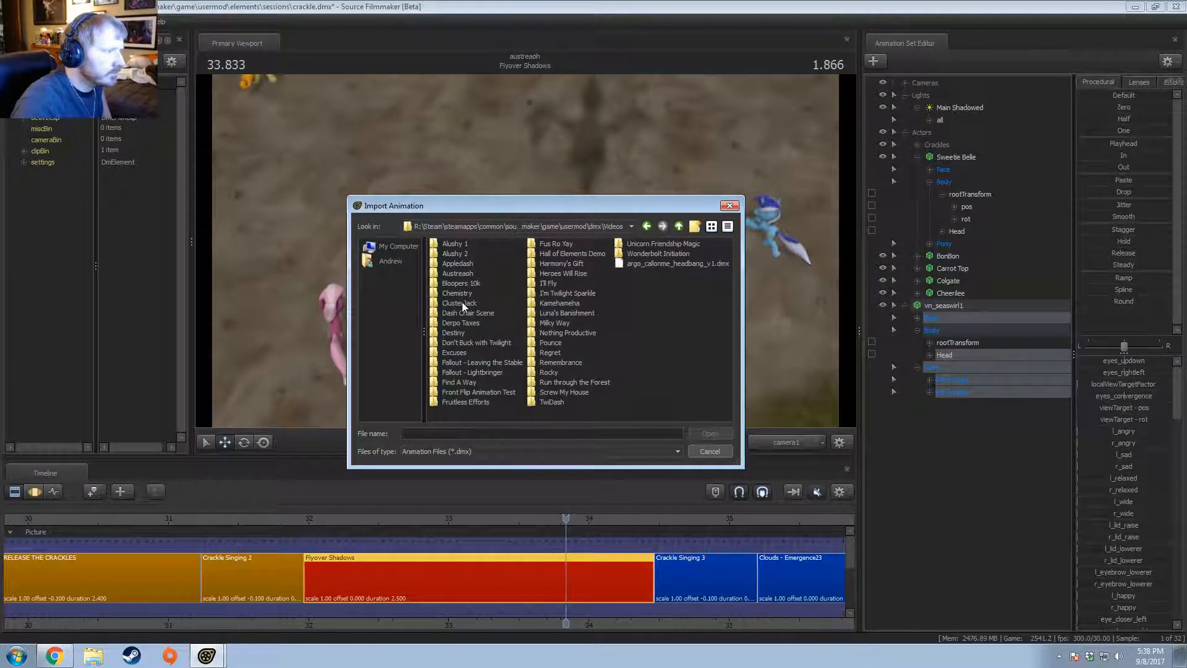
double_click(458, 283)
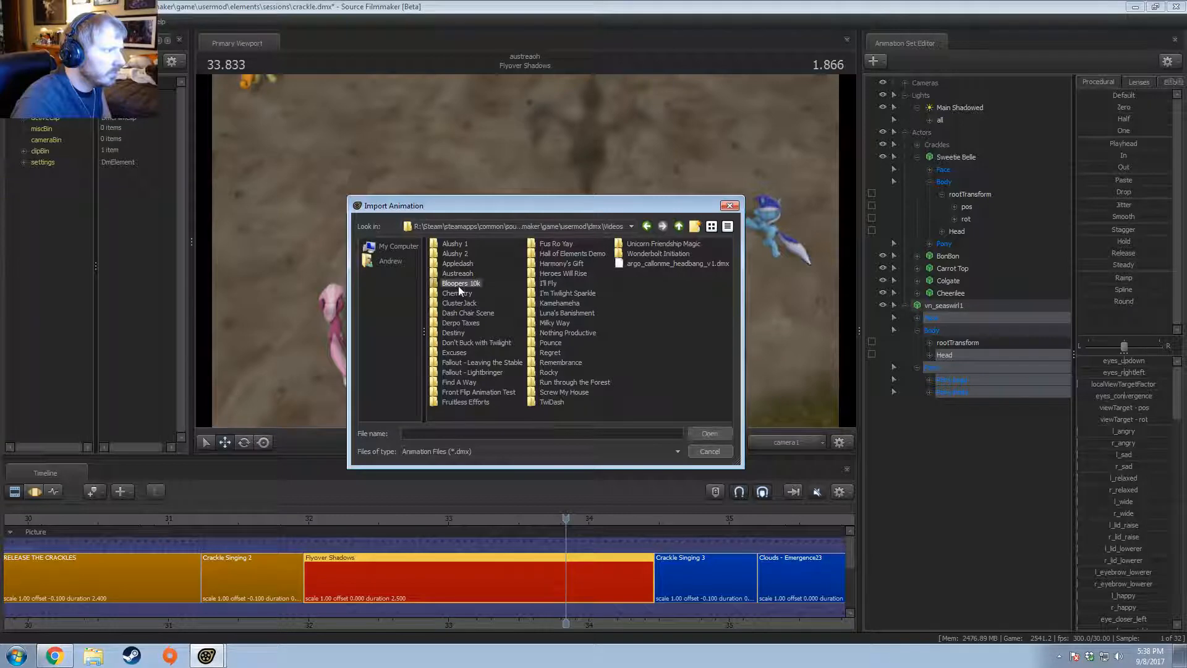
double_click(462, 244)
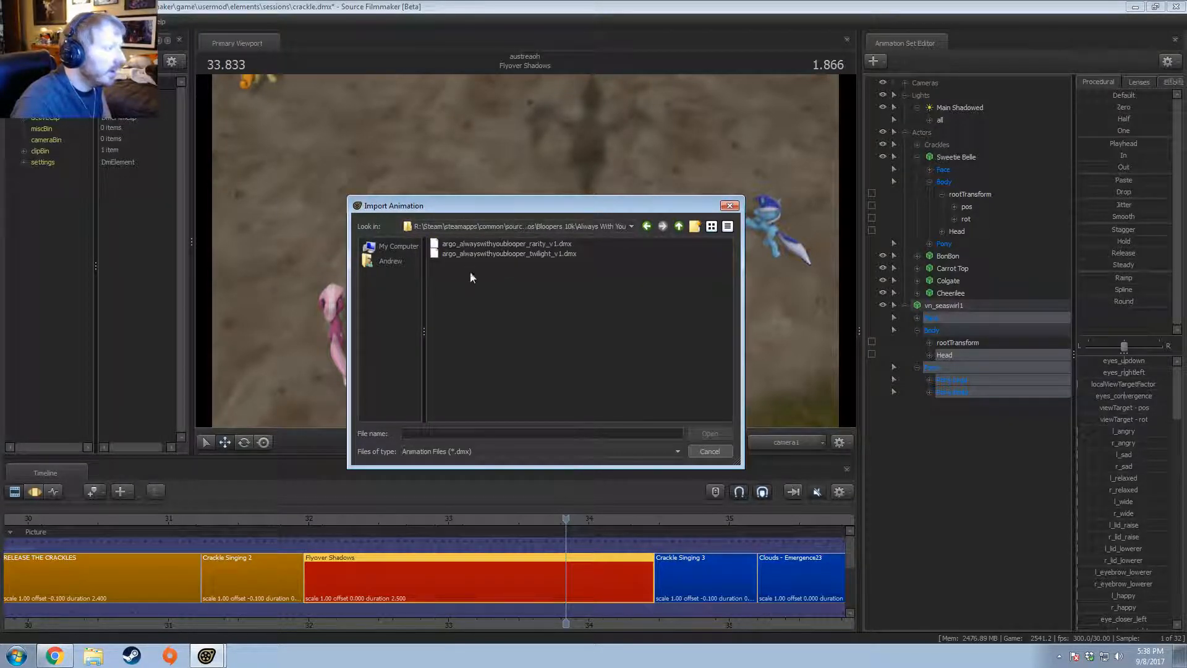
double_click(495, 256)
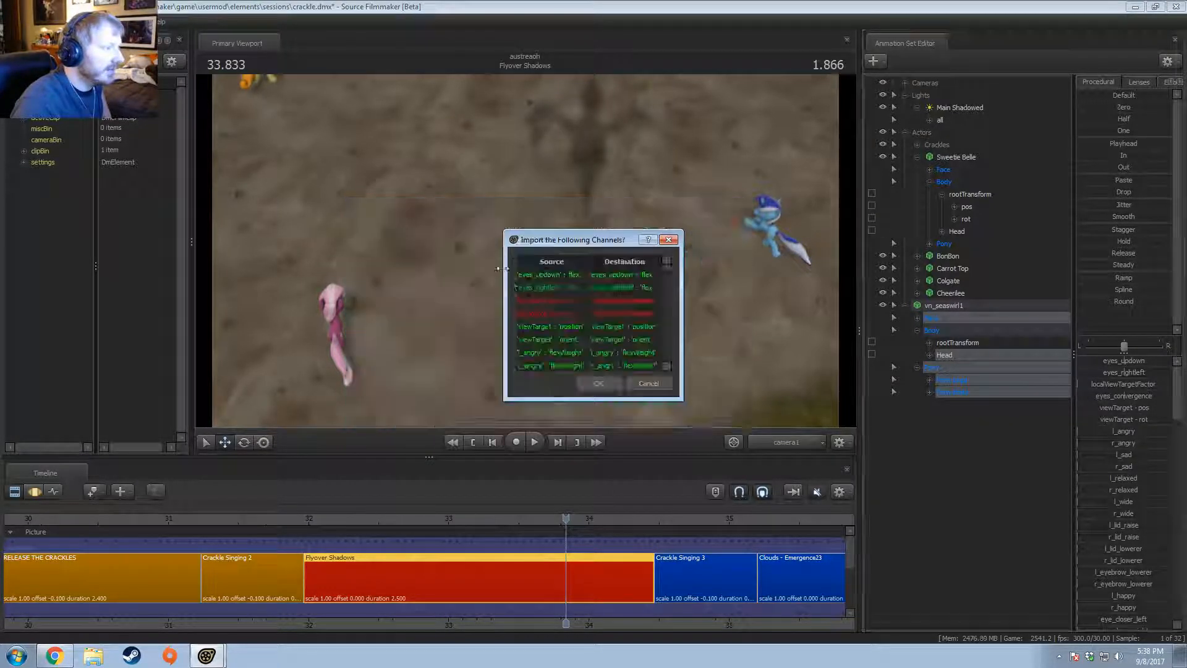
left_click(624, 383)
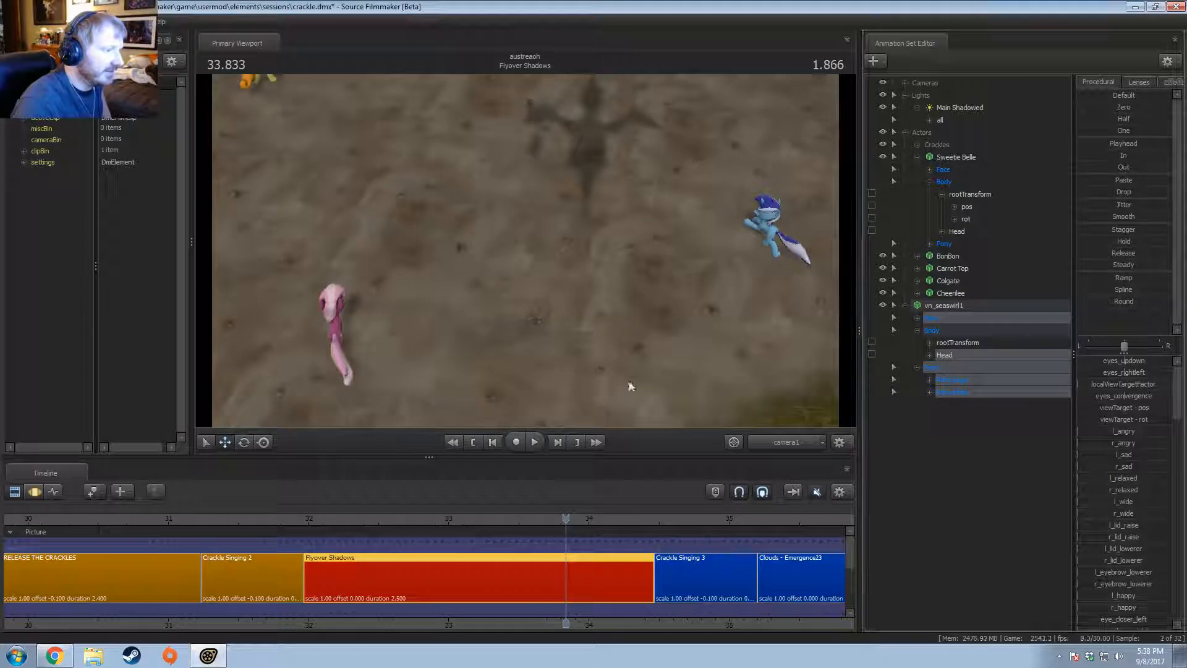
Step: Switch to the work camera, move it to look for Sea Swirl above the rooftops, and play the shot to its end
left_click(783, 443)
left_click_drag(643, 297, 516, 287)
key("s")
key("w")
key("d")
key("w")
key("space")
Step: In the Motion Editor, set the time selection around Sea Swirl's imported animation, from about 26.4 to 50.4
key("F3")
scroll(588, 520, "down", 14)
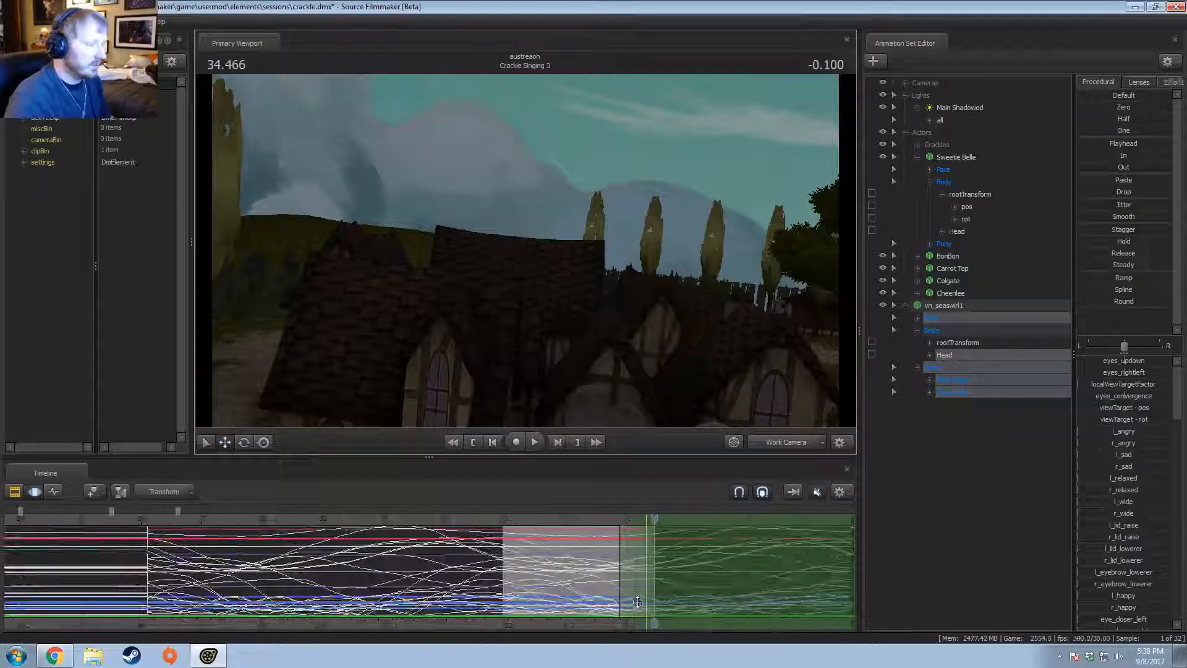
left_click(560, 623)
scroll(358, 581, "down", 5)
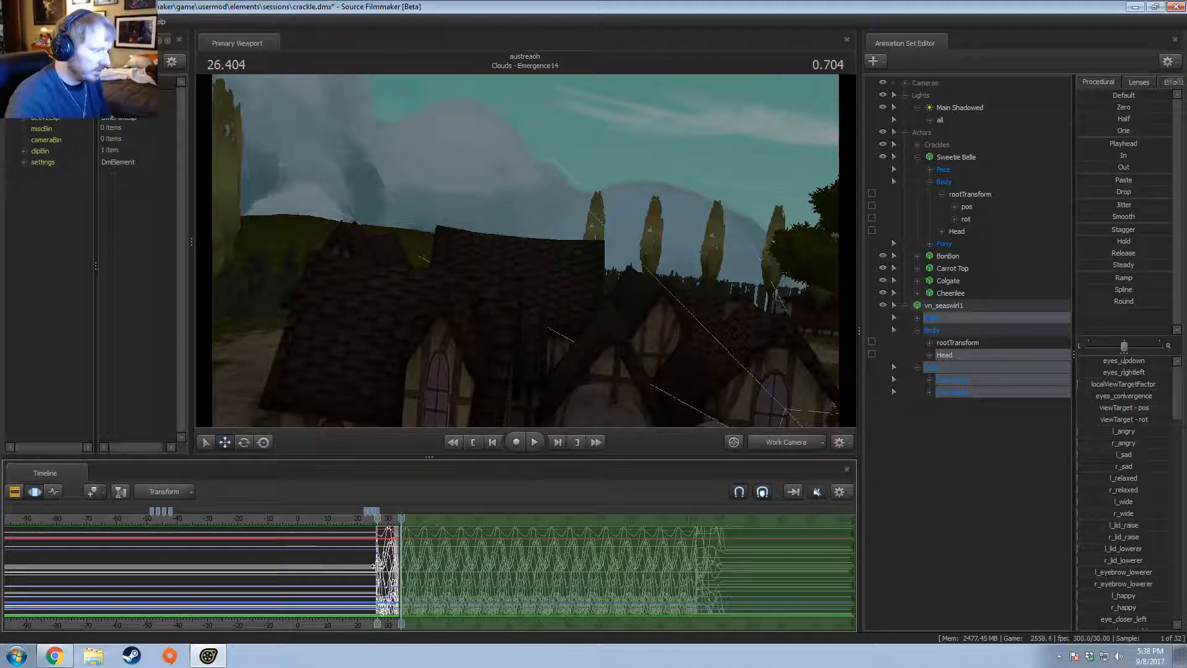
left_click_drag(377, 576, 450, 583, "shift")
scroll(427, 587, "up", 6)
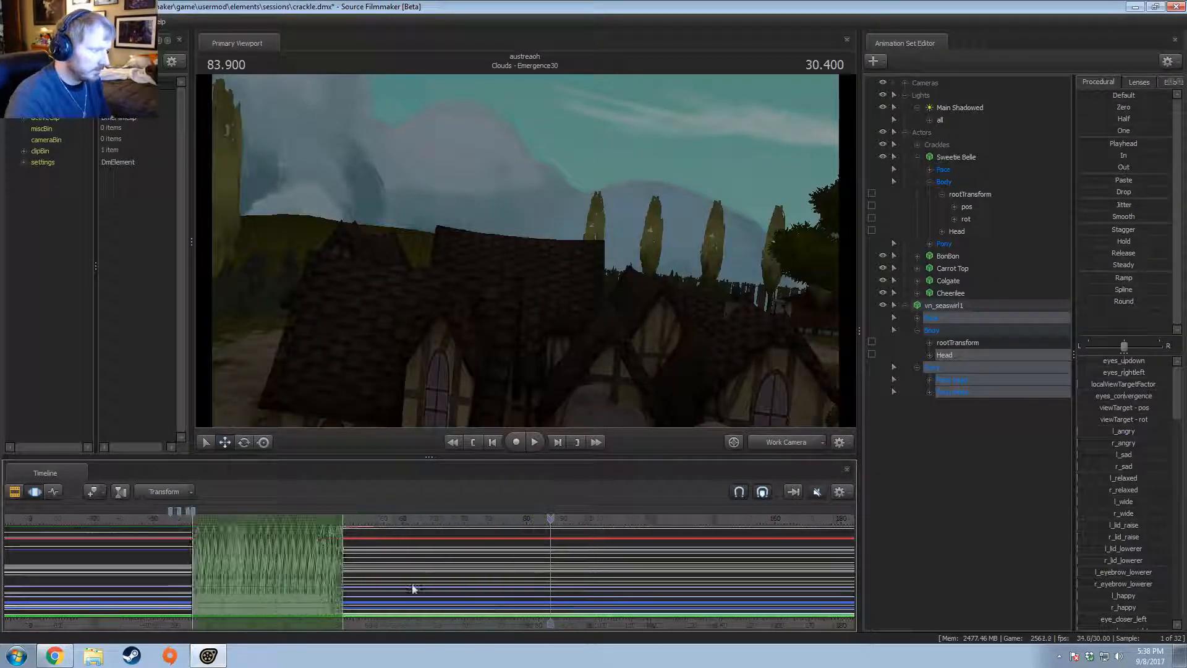
Step: Play Sea Swirl's imported run in the work camera up to 33.433 to check its motion
left_click(144, 521)
key("space")
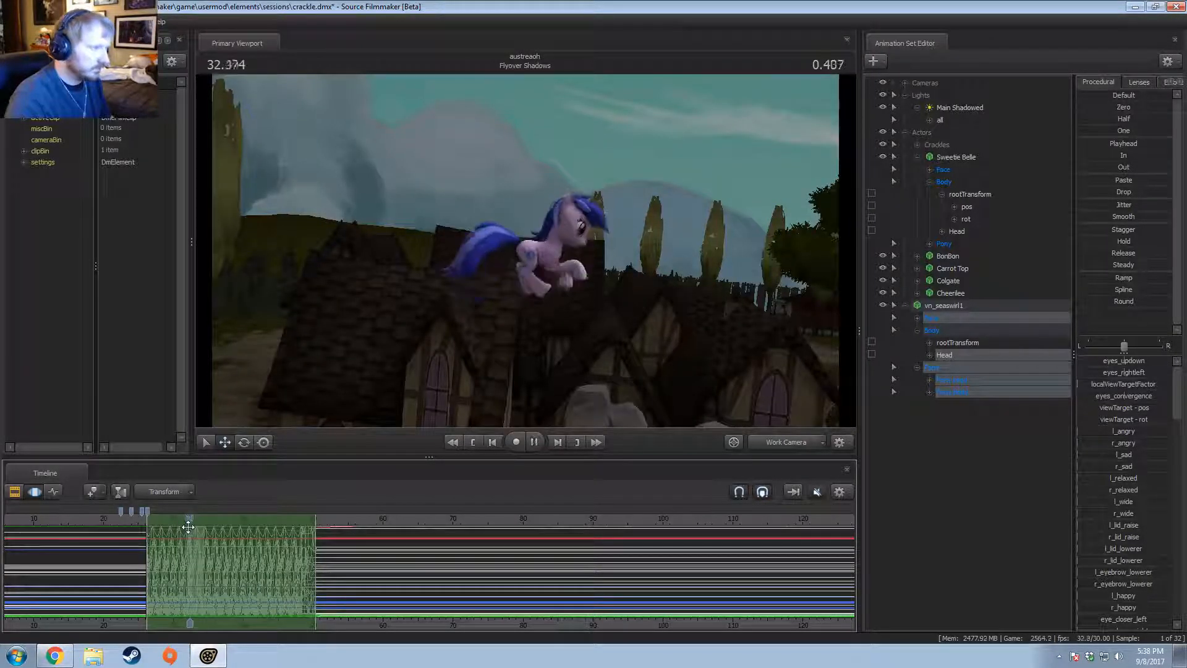
key("space")
Step: Compress Sea Swirl's selected animation in time so that it runs from about 31.2 to 36.2, and play it
scroll(363, 595, "up", 4)
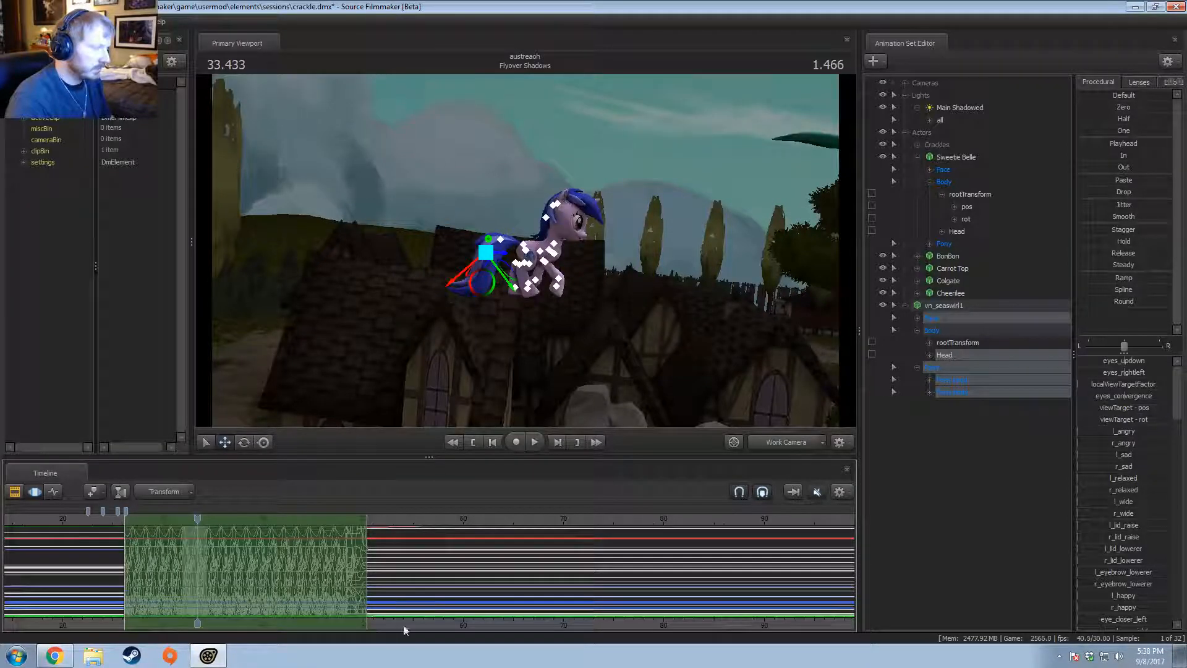
scroll(246, 569, "up", 2)
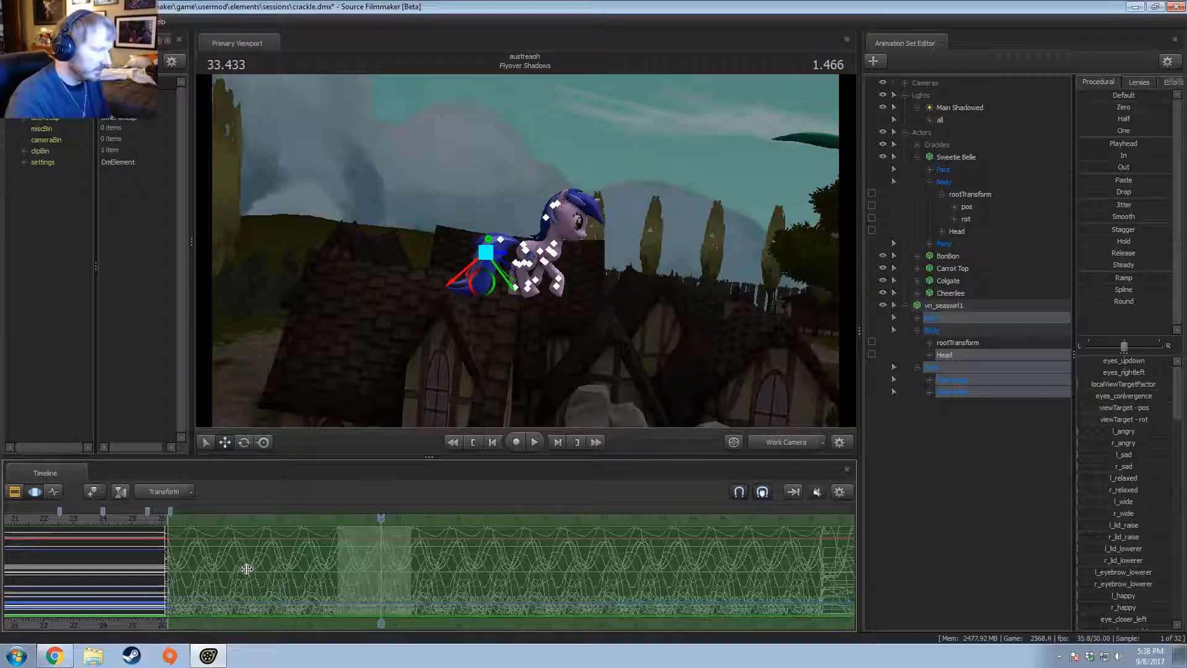
left_click_drag(173, 567, 315, 583)
scroll(315, 582, "down", 3)
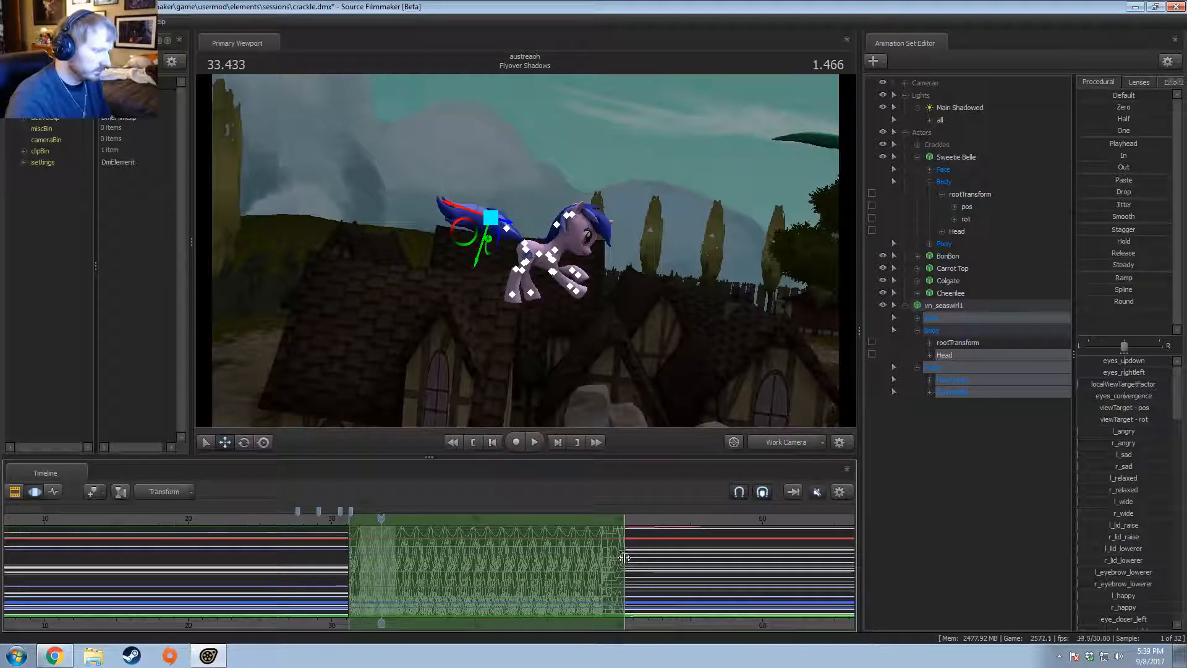
left_click_drag(624, 558, 330, 525)
scroll(378, 540, "up", 3)
key("space")
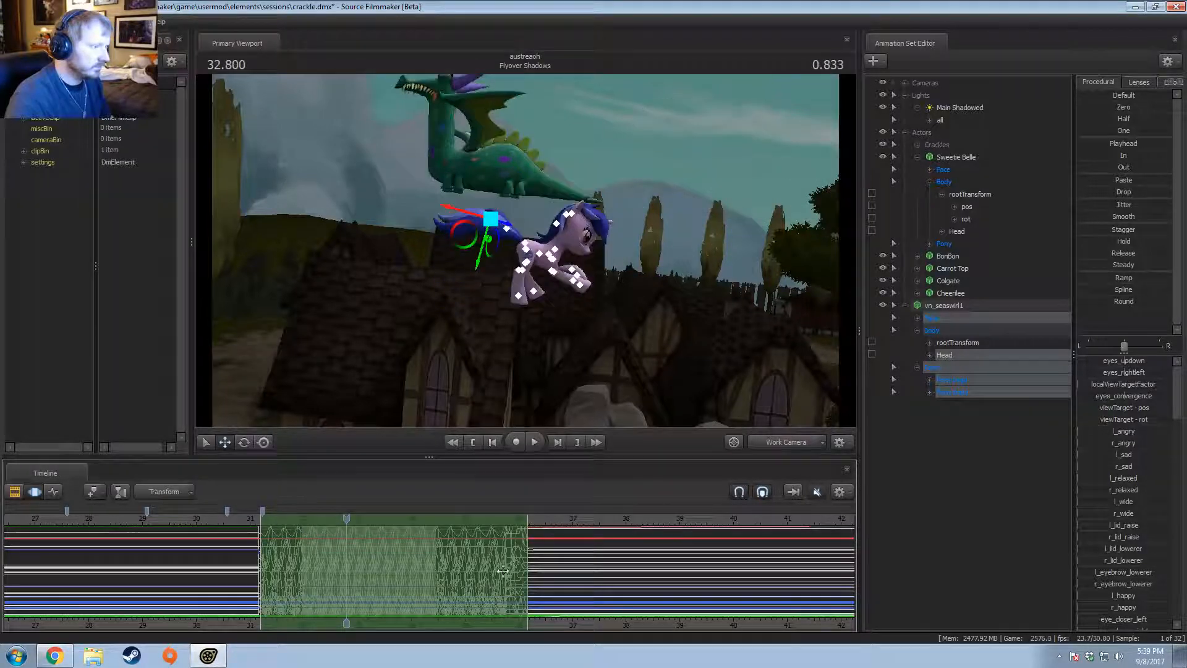
Step: Stretch the end of Sea Swirl's run to about 39, shift the animation earlier to start near 29.2, and play it
left_click_drag(530, 569, 684, 576)
left_click_drag(588, 603, 483, 581)
left_click_drag(347, 522, 305, 527)
key("space")
key("space")
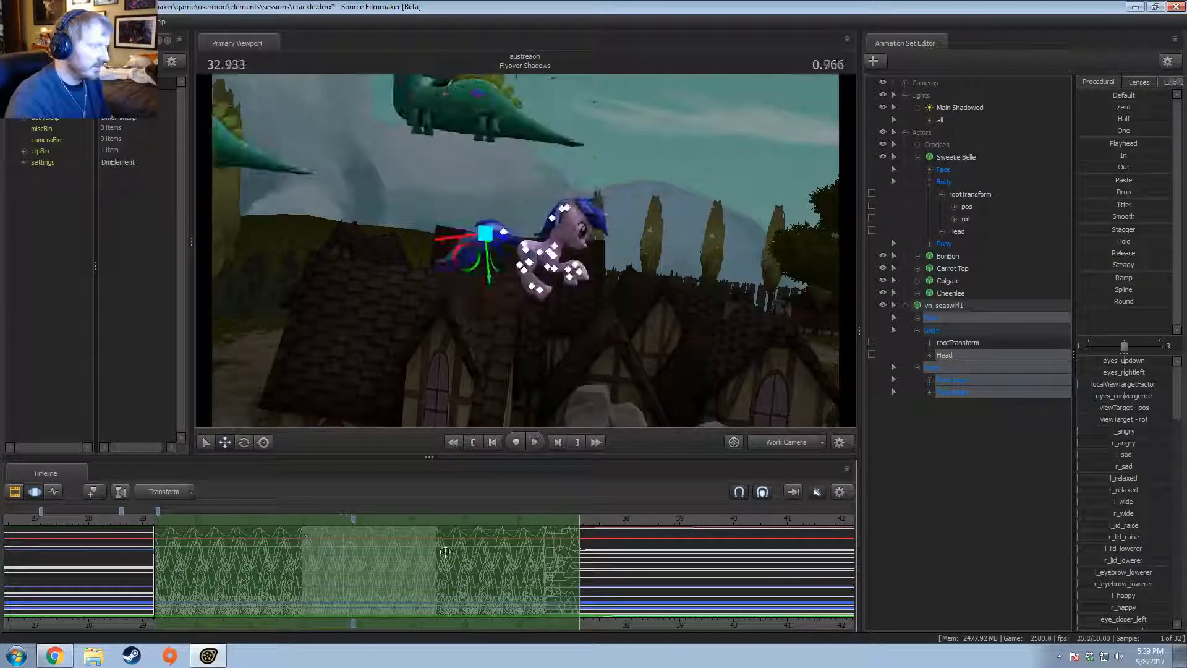
Step: Stretch the end of Sea Swirl's run to about 38.8, shift the animation earlier to end near 34, and review it
left_click_drag(581, 560, 674, 564)
left_click_drag(578, 574, 321, 590)
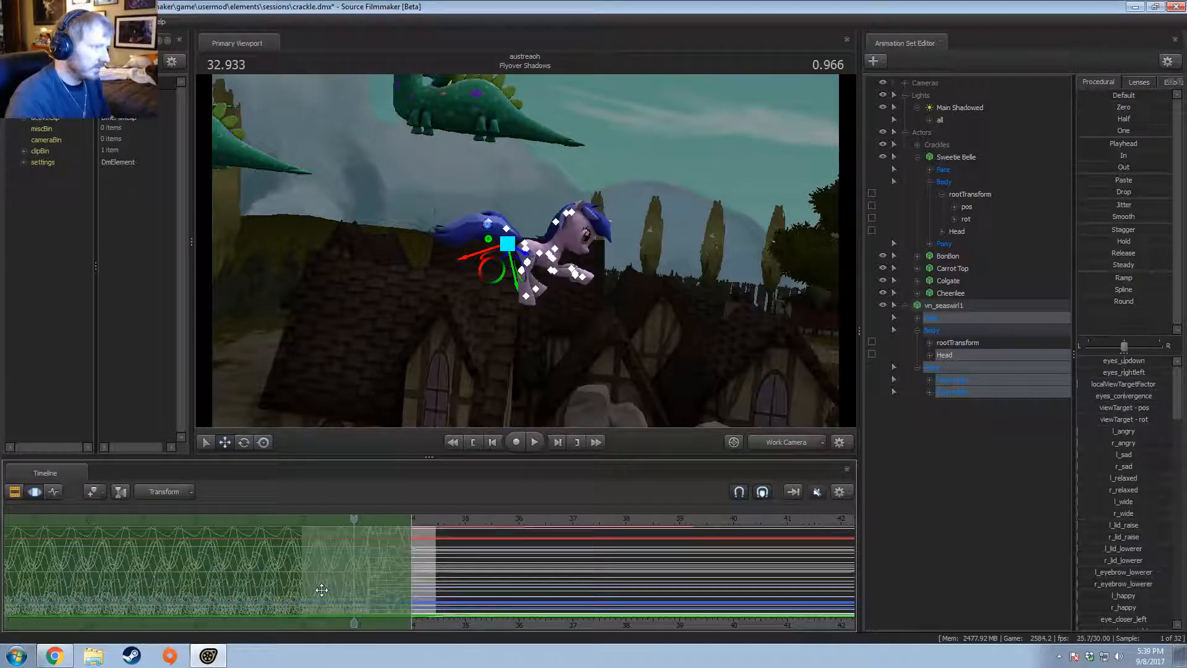
key("space")
key("space")
left_click_drag(403, 520, 334, 566)
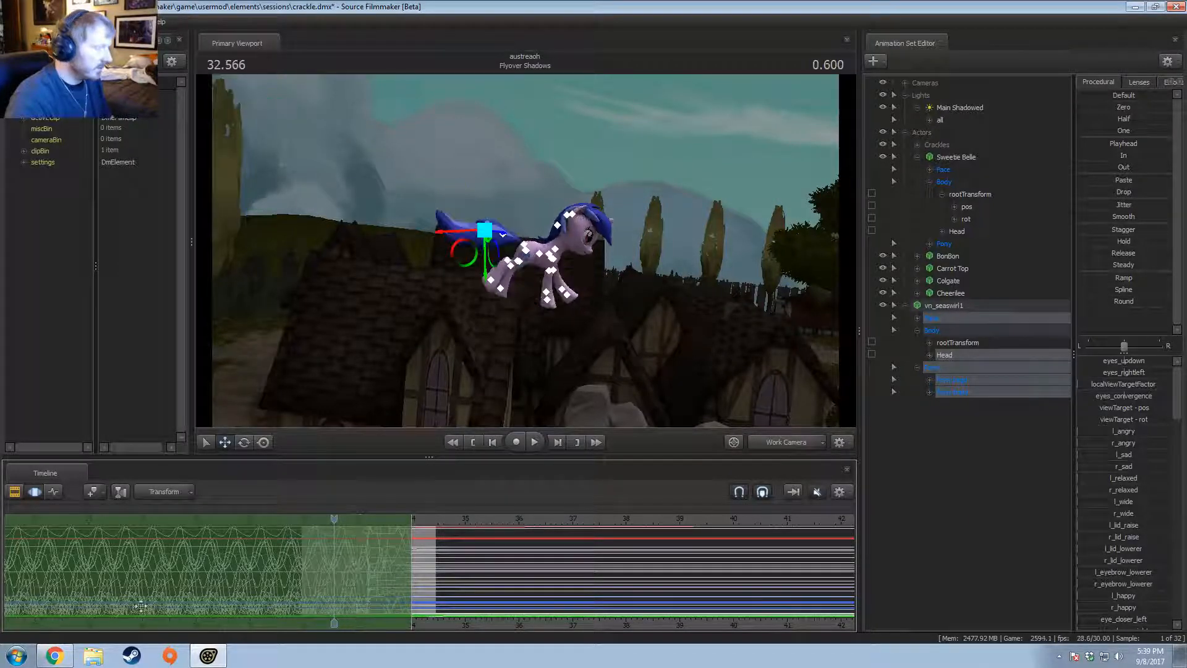
Step: Switch to Windows Explorer and browse to the Videos folder inside Pony SFM
left_click(65, 655)
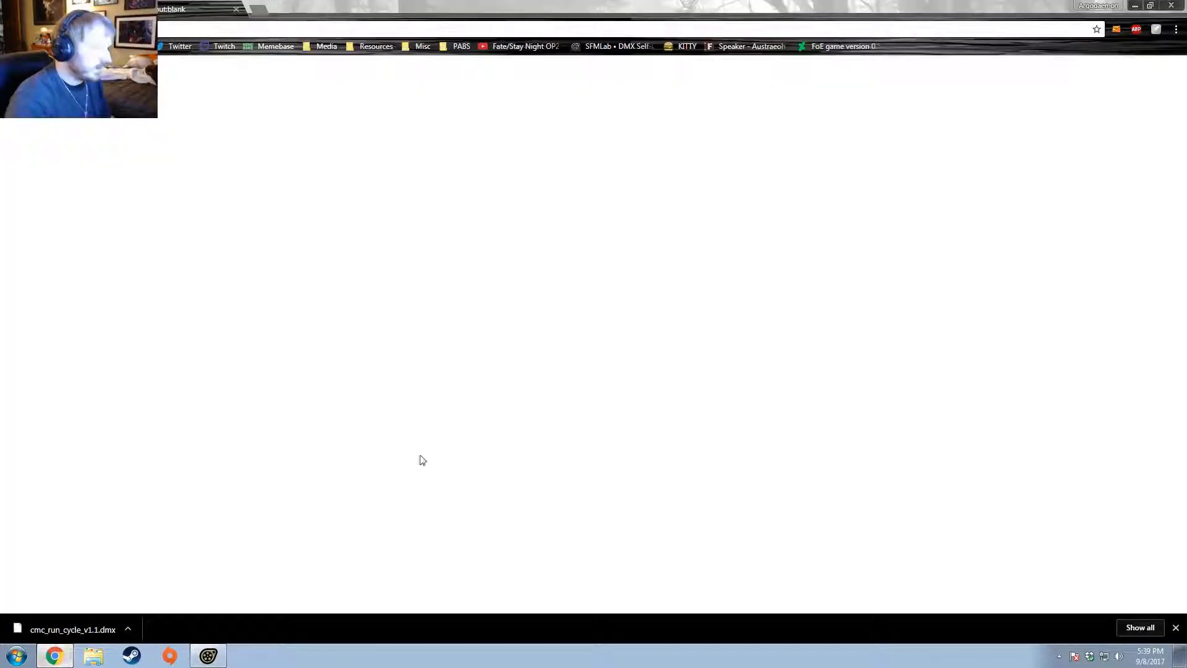
left_click(93, 656)
left_click(274, 194)
left_click(280, 208)
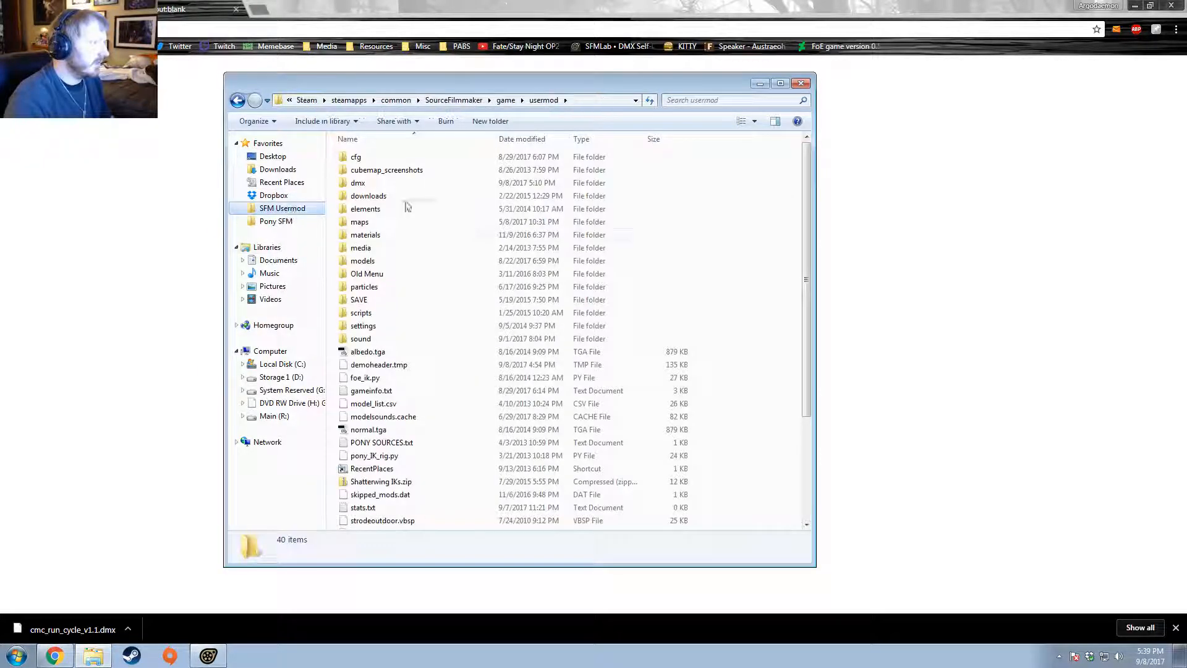
double_click(379, 210)
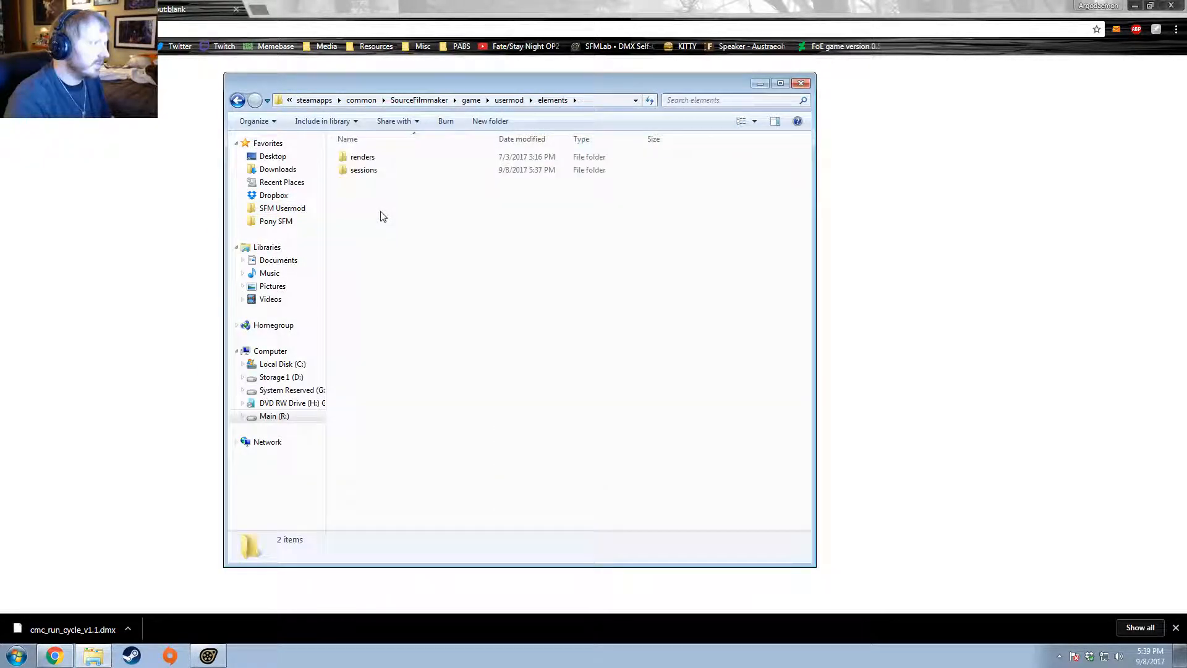
left_click(238, 100)
left_click(275, 221)
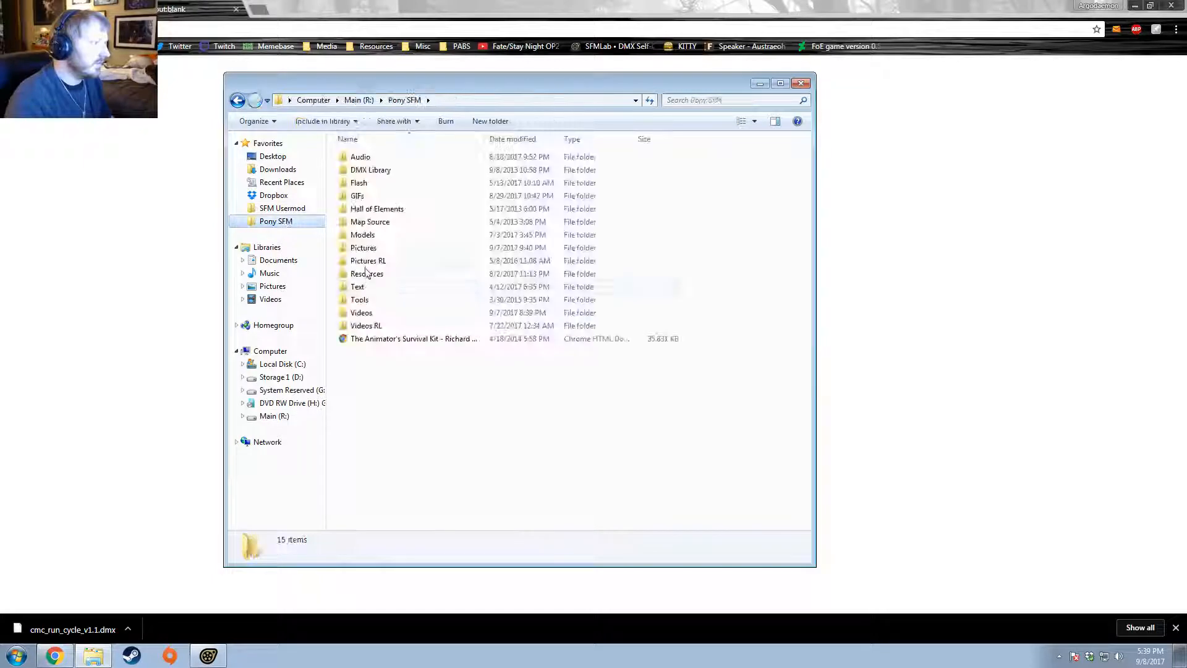
double_click(359, 314)
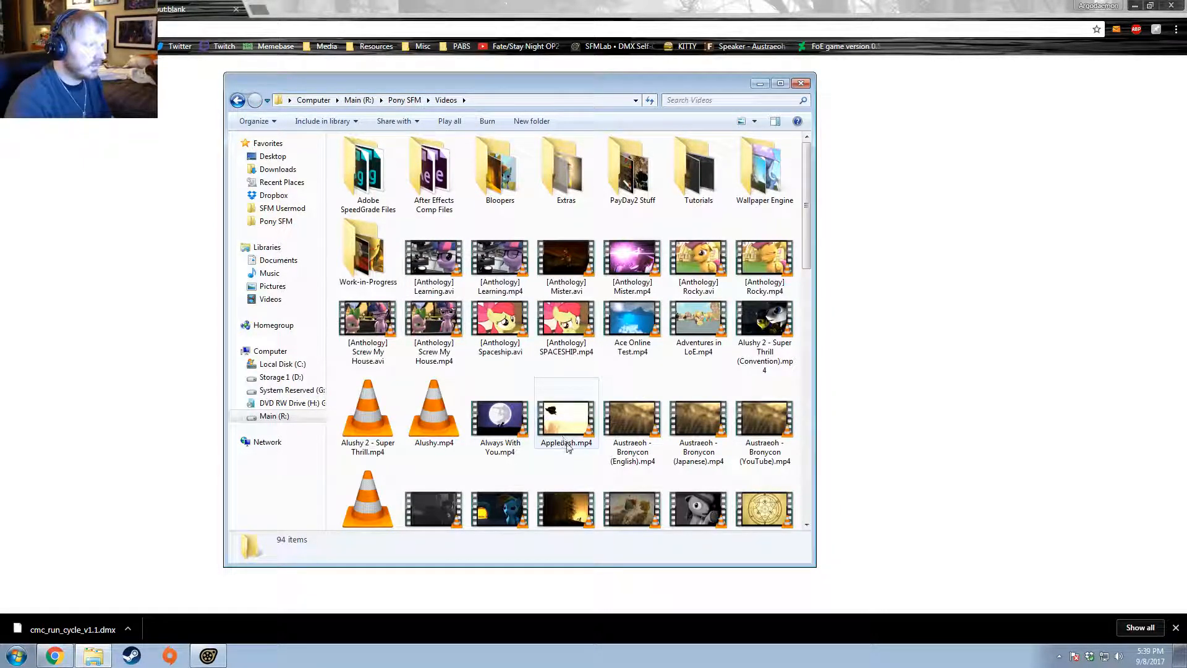
Step: Play Always With You.mp4 in VLC, skip ahead to about 01:06, and close the player
double_click(500, 419)
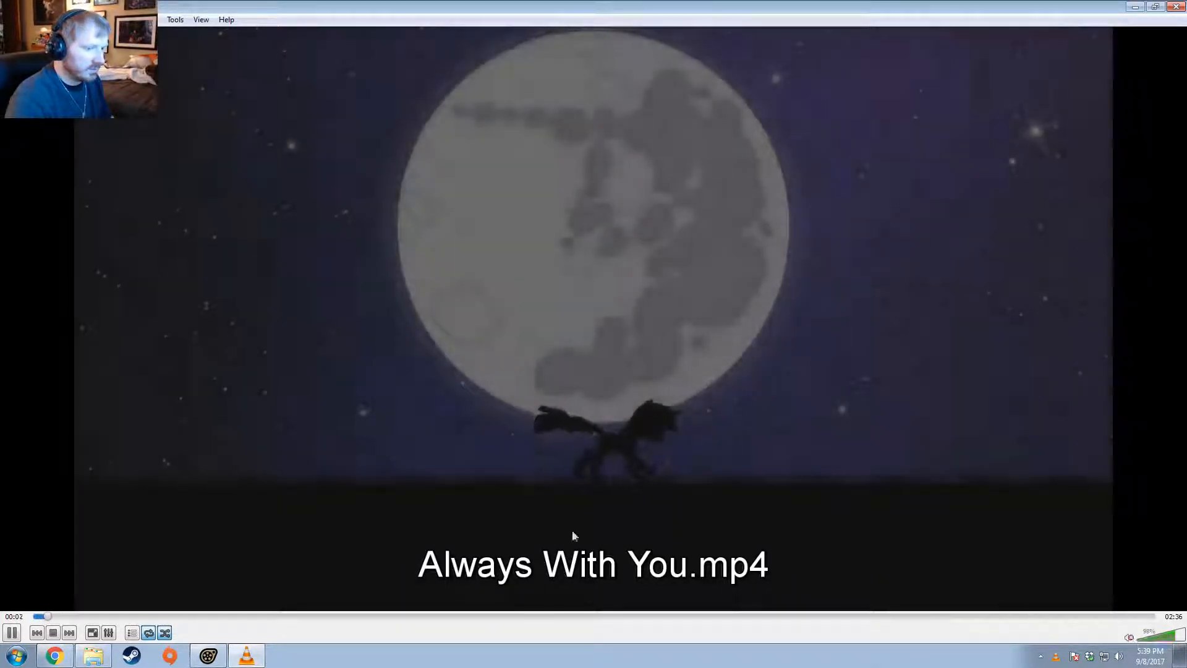
left_click(509, 615)
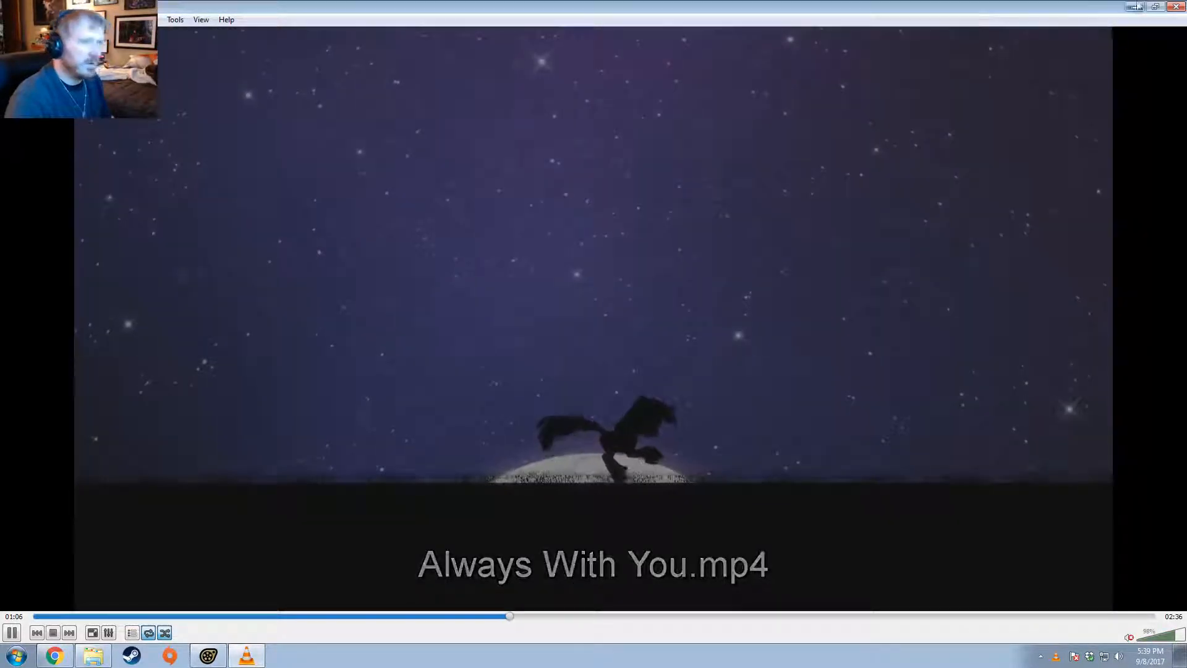
left_click(1175, 6)
Step: Watch the pony pile-up in Always With You Blooper 01.mp4 from the Bloopers folder, then close the player
key("Up")
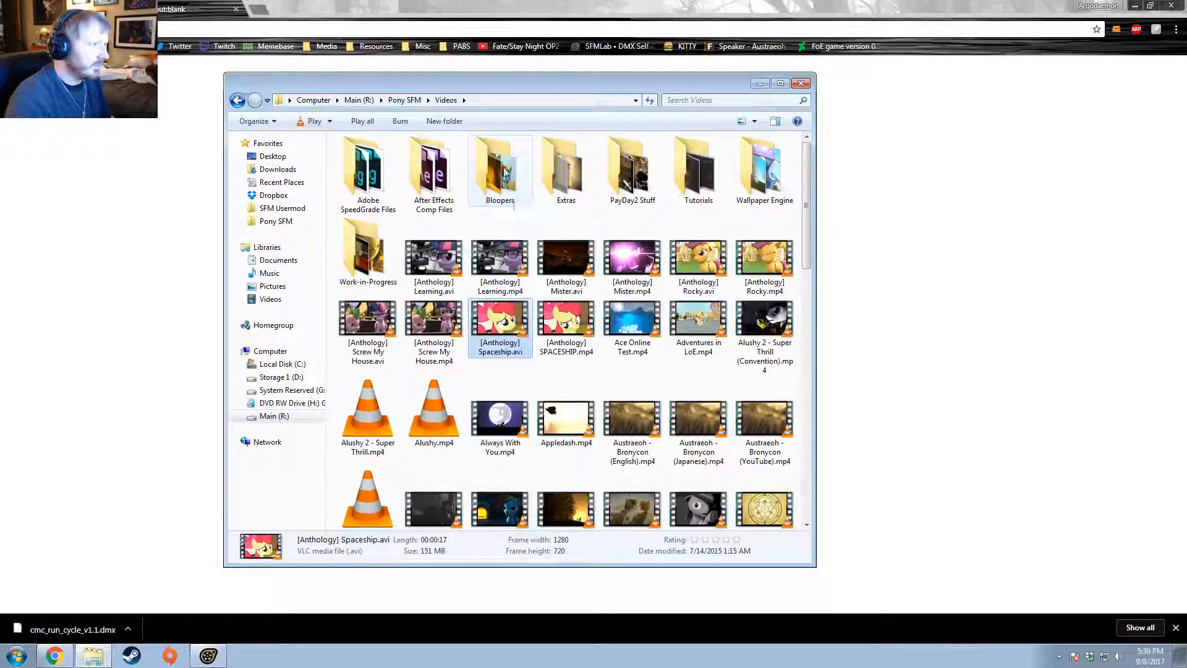
double_click(506, 180)
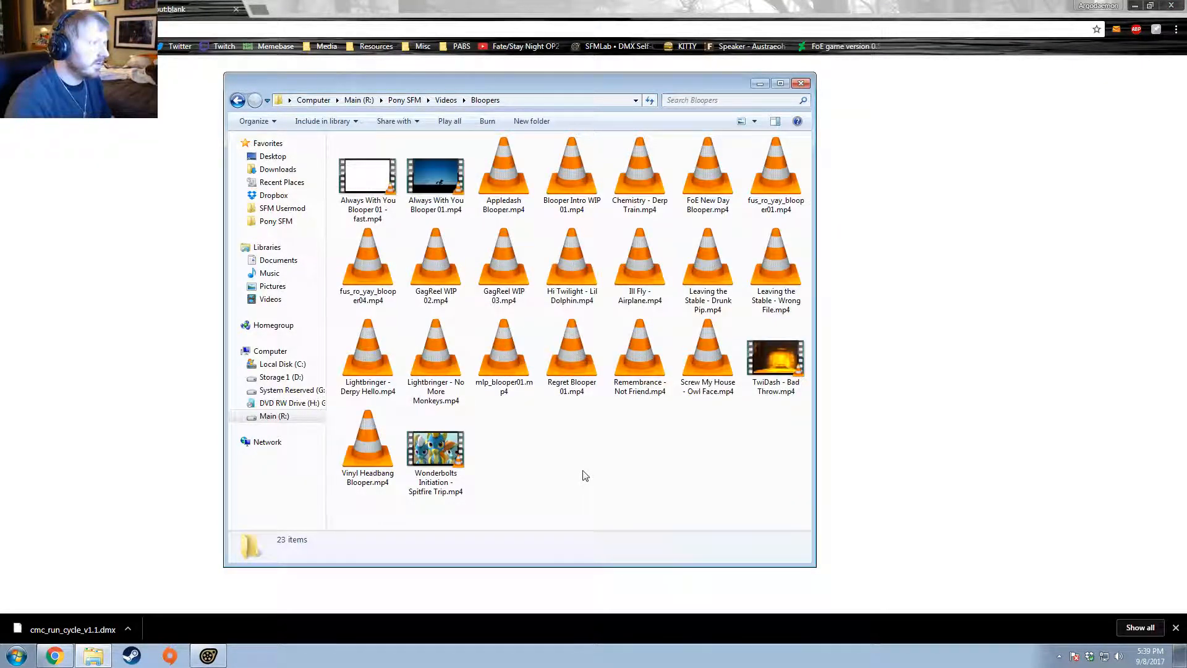
double_click(413, 181)
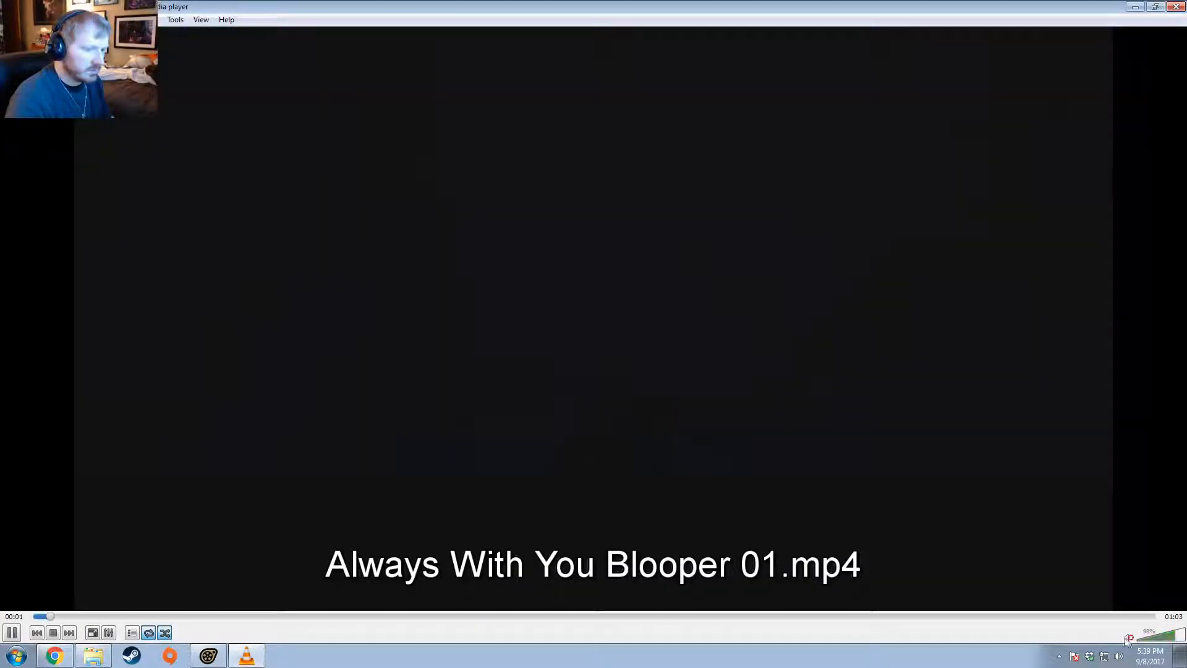
left_click(624, 617)
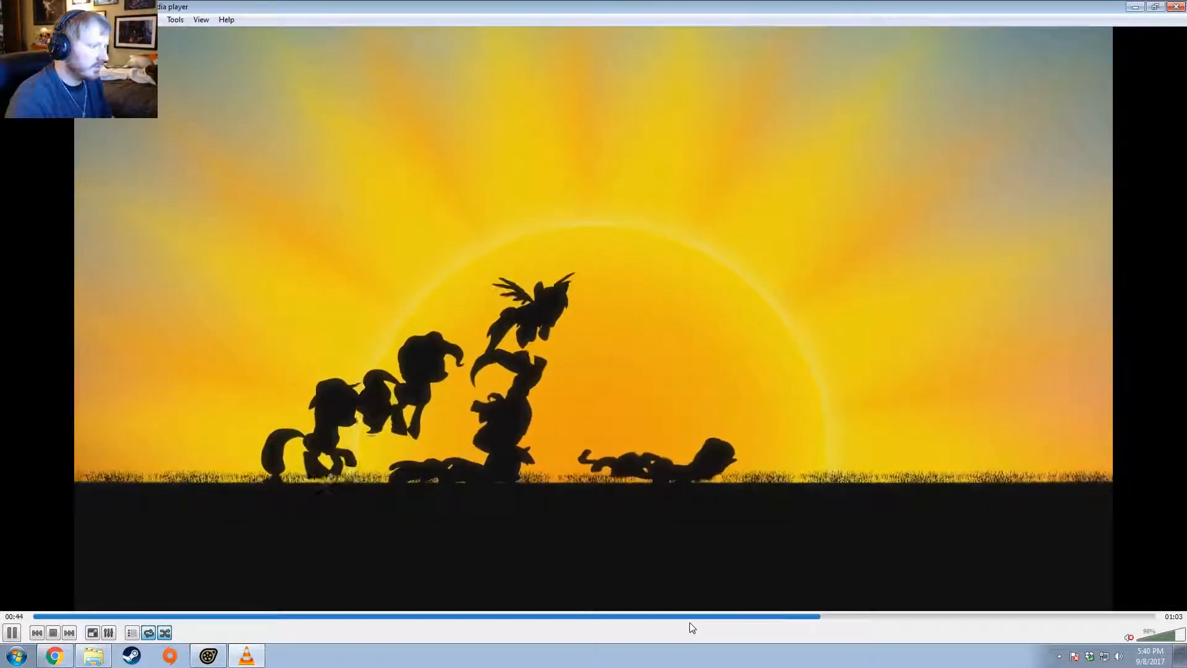
left_click(787, 617)
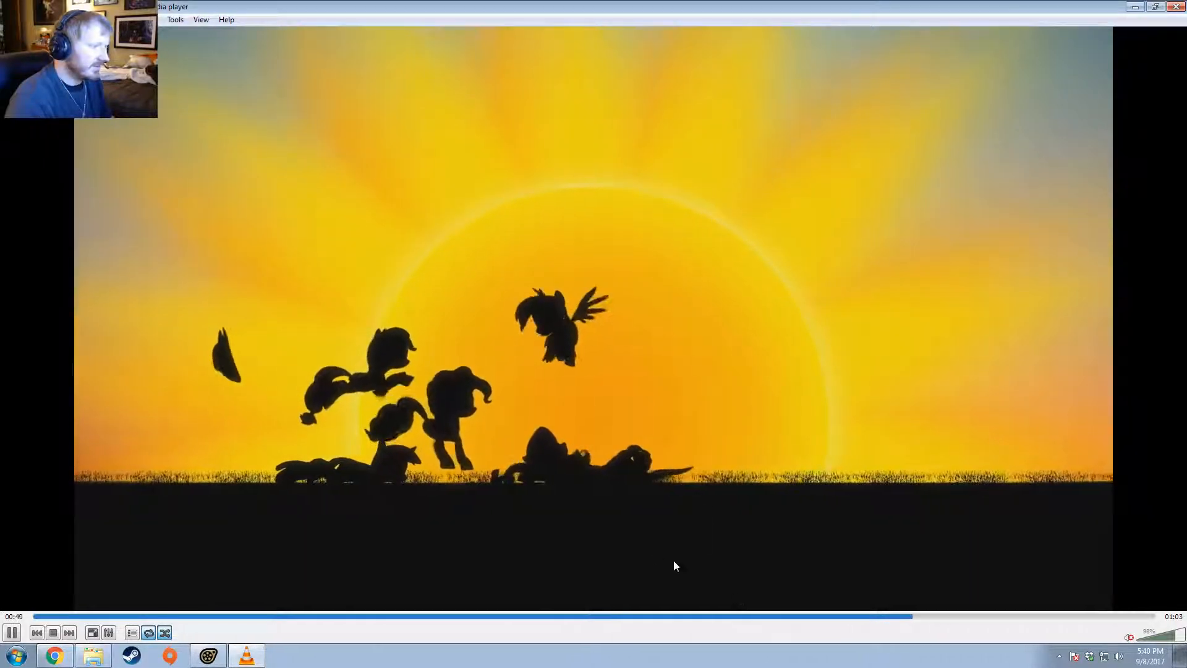
left_click(1176, 6)
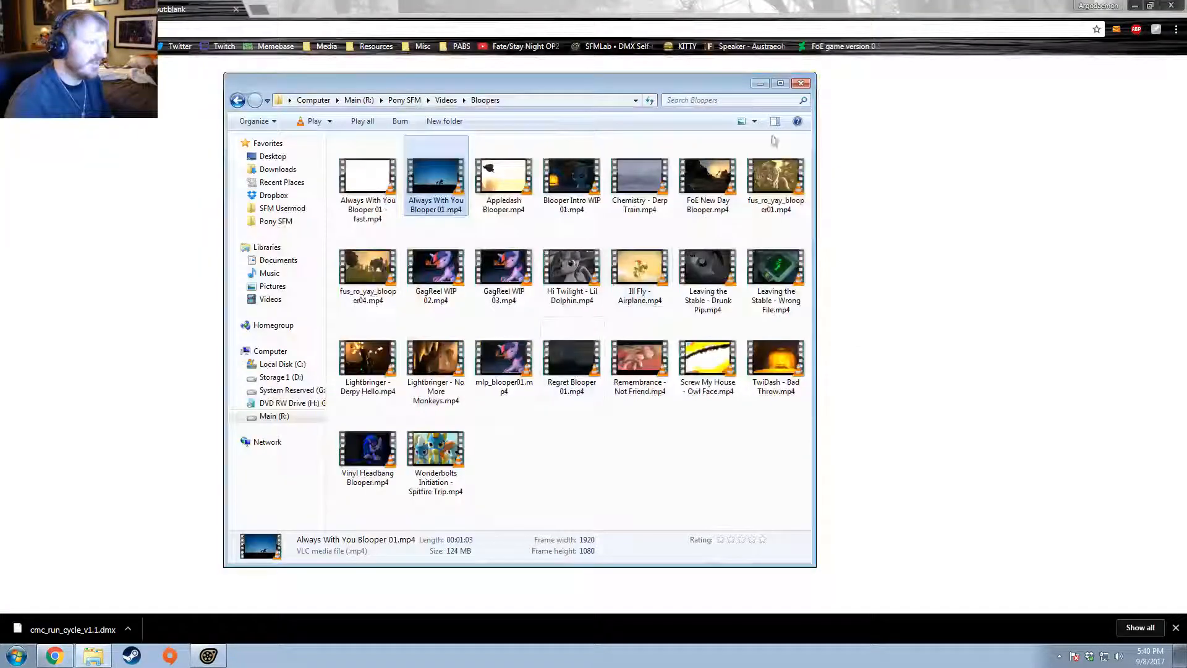
Step: Switch back to Source Filmmaker and check which Always With You animation files can be imported for Sea Swirl, without importing any
left_click(208, 656)
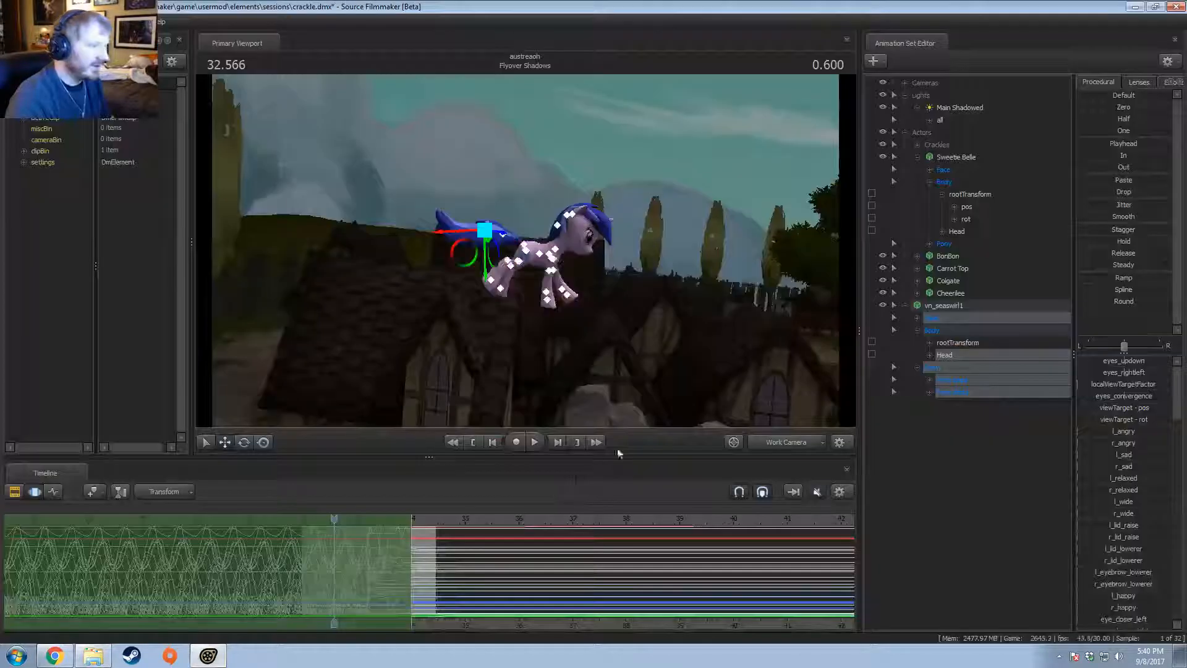
right_click(955, 307)
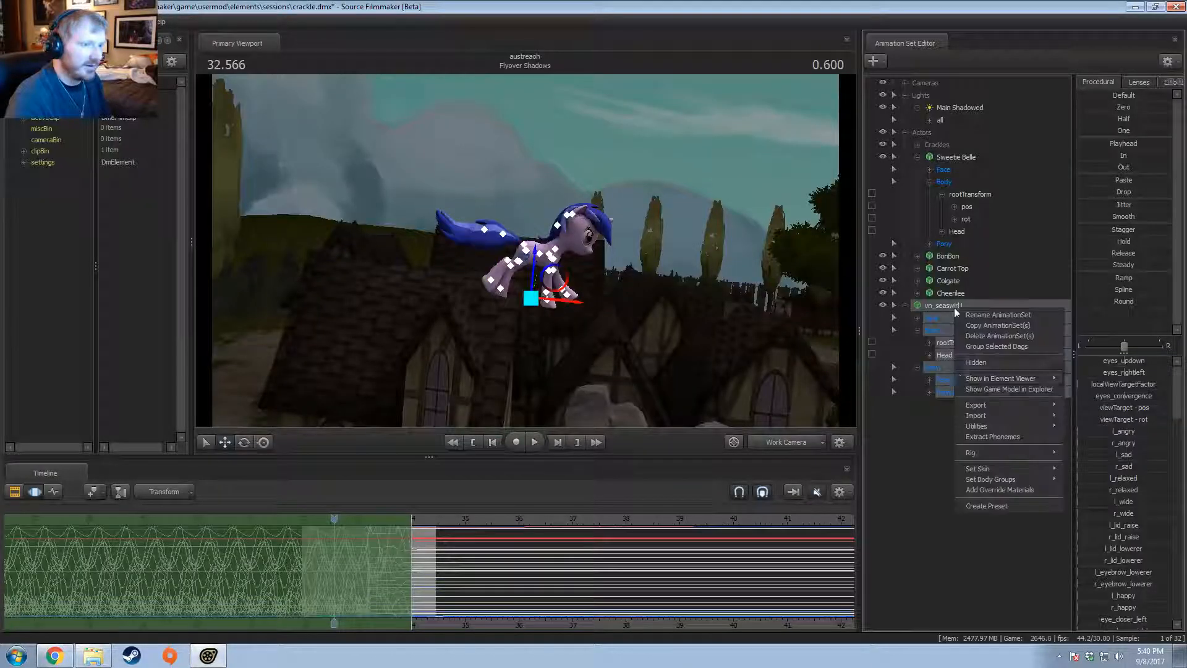
left_click(949, 356)
right_click(950, 356)
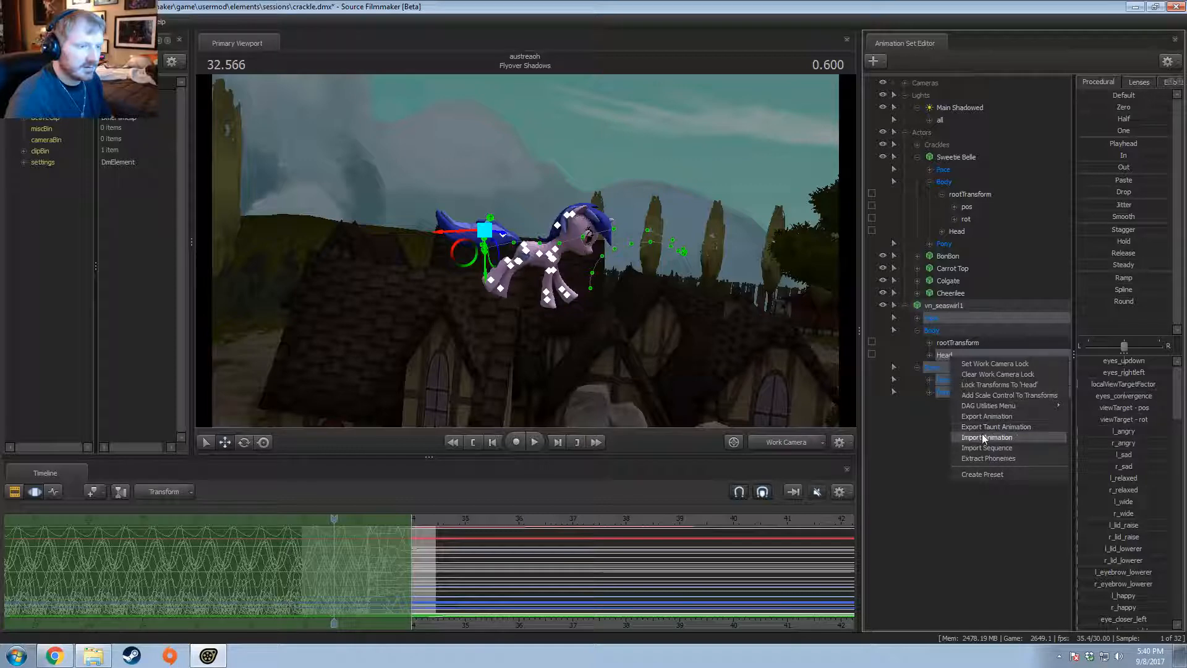
left_click(982, 433)
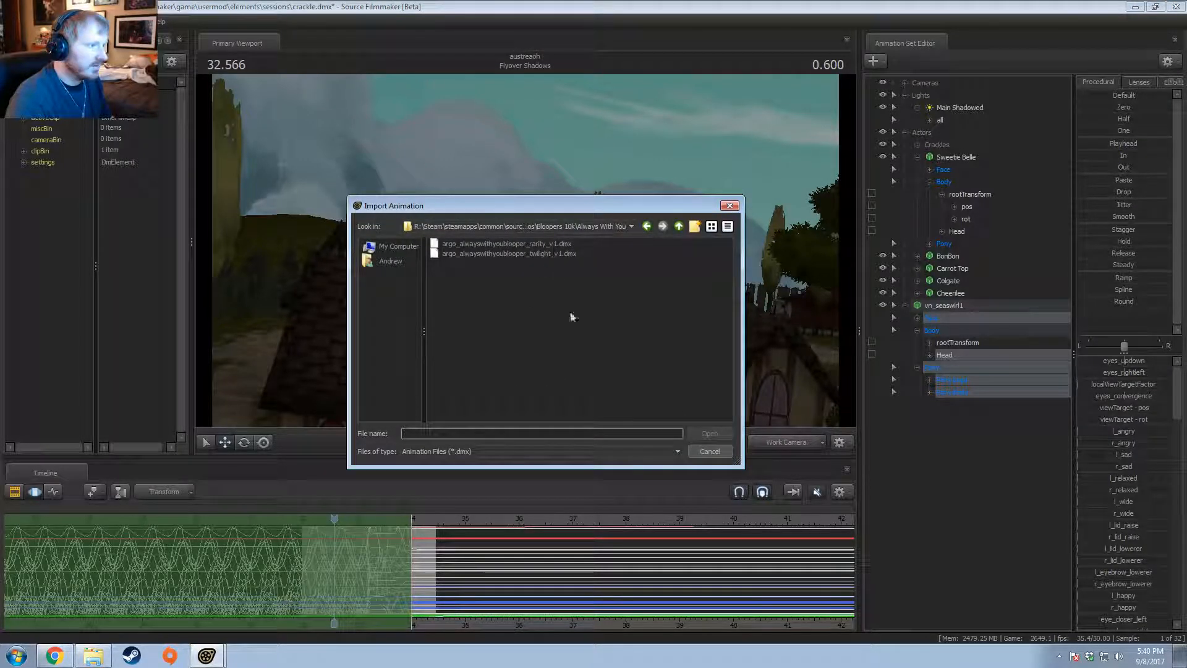
left_click(721, 452)
left_click(947, 480)
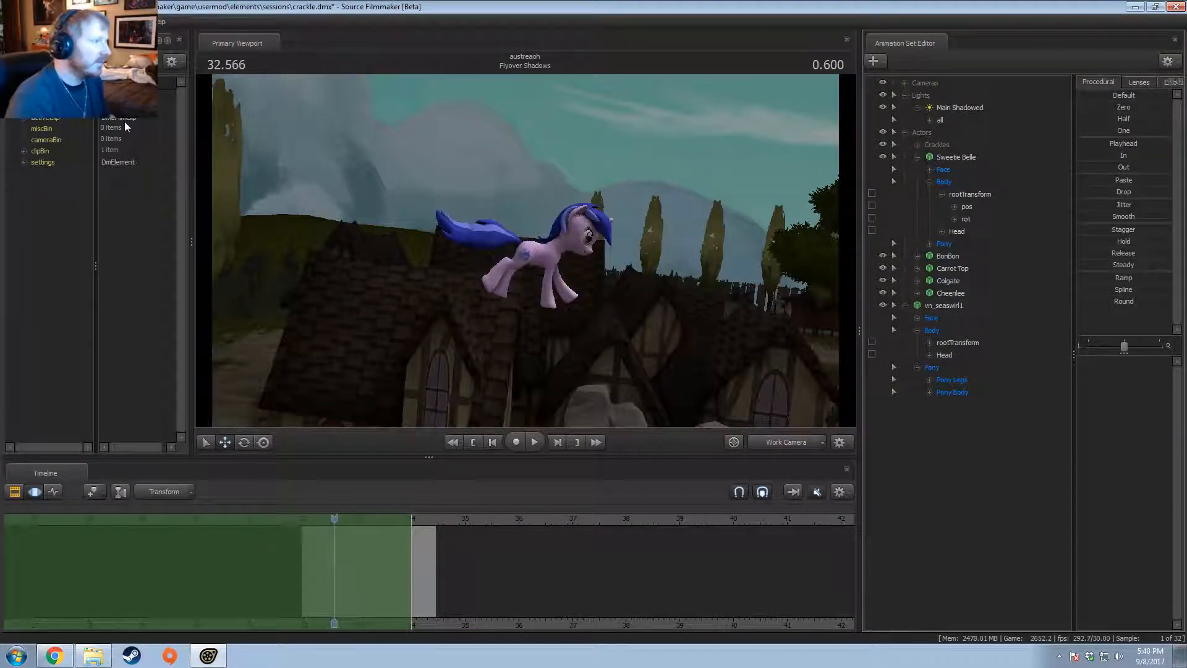
Step: Save the crackle session and open mlp_alwayswithyou_blooper01.dmx from the bloopers sessions folder
left_click(14, 22)
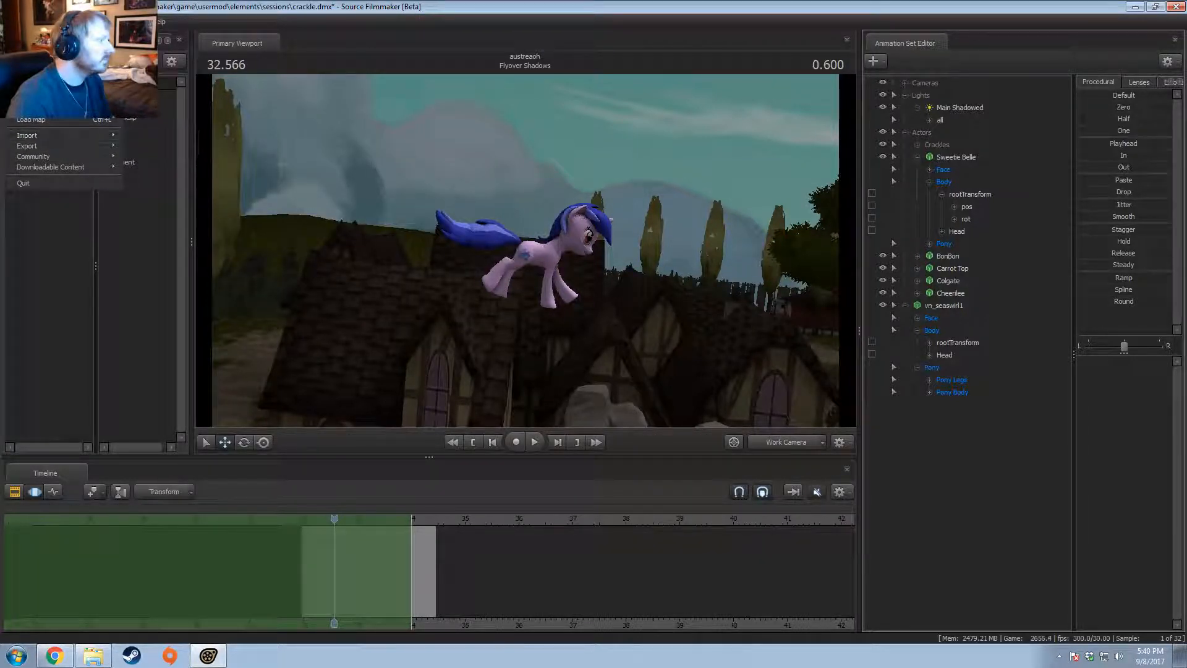
mouse_move(32, 21)
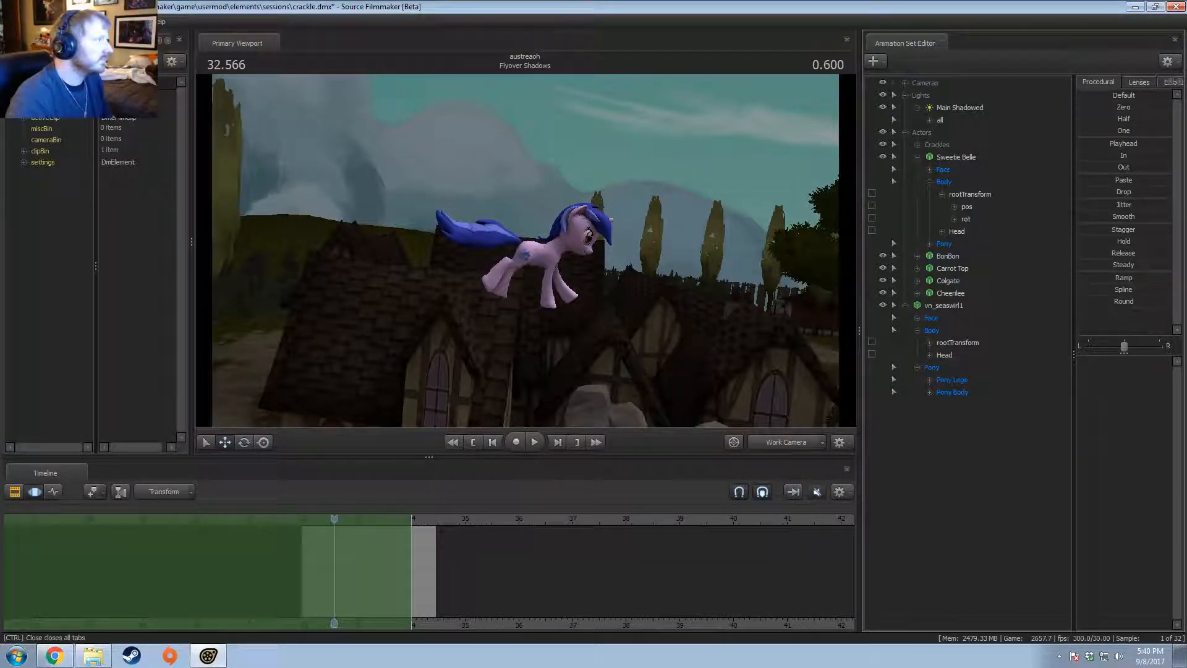
key("ctrl+s")
left_click(13, 22)
key("ctrl+o")
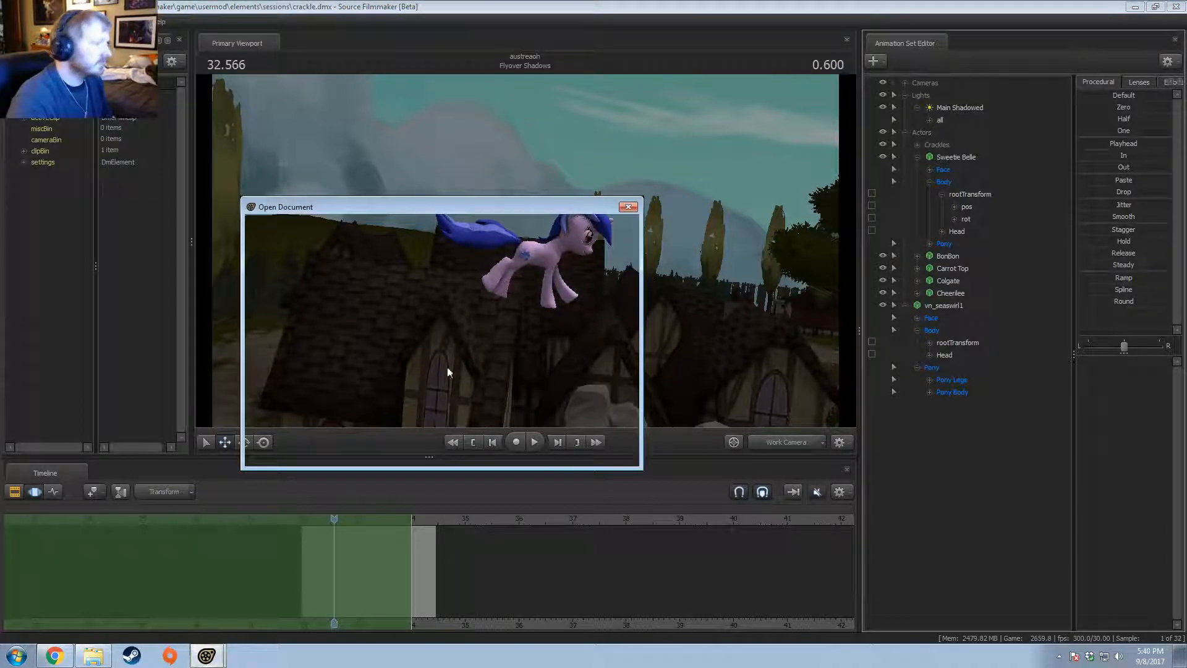
double_click(365, 305)
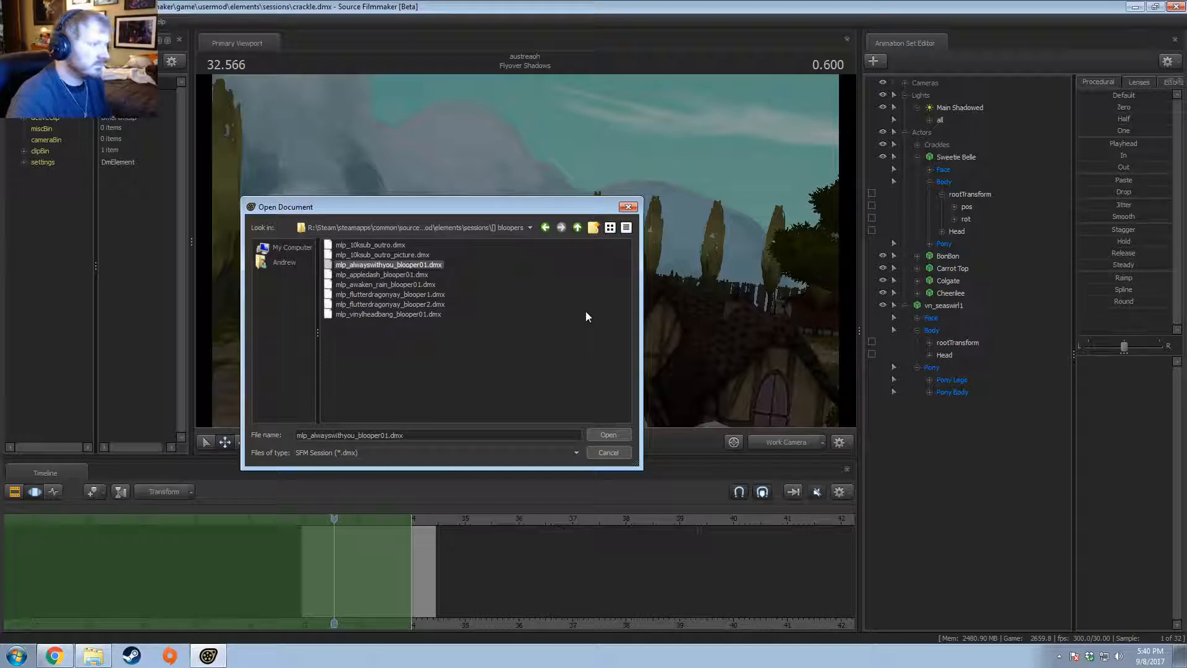
key("Return")
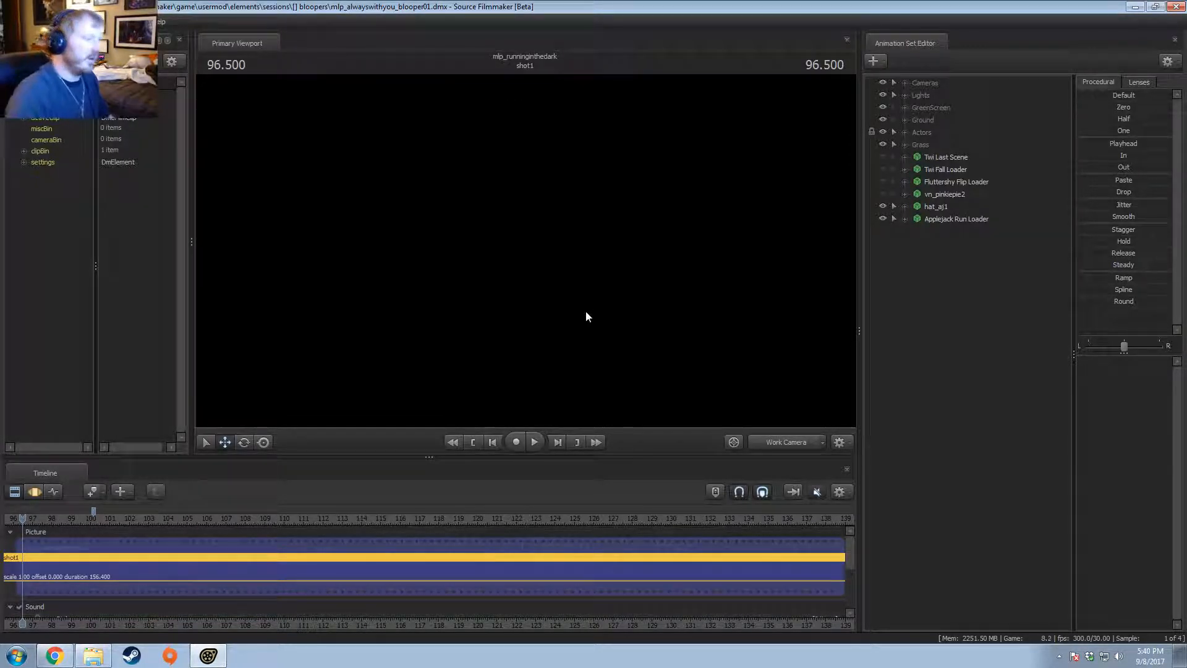
Step: Select vn_fluttershy1 in the Actors group and show its animation curves for the whole shot
scroll(681, 471, "down", 3)
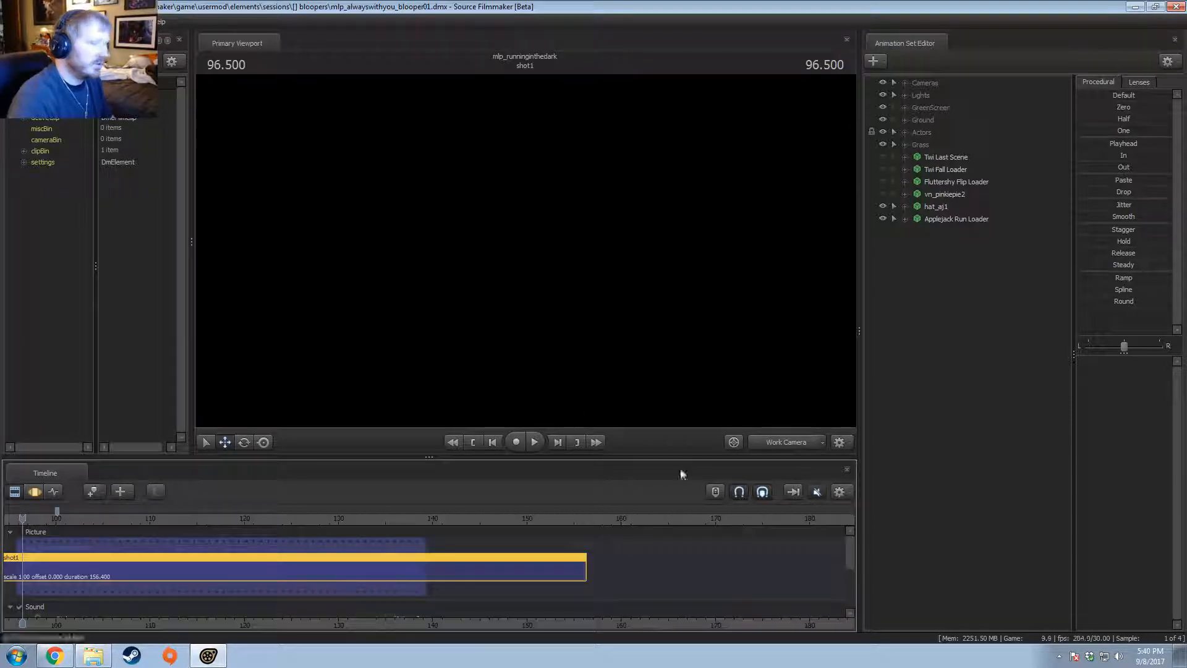
left_click(966, 182)
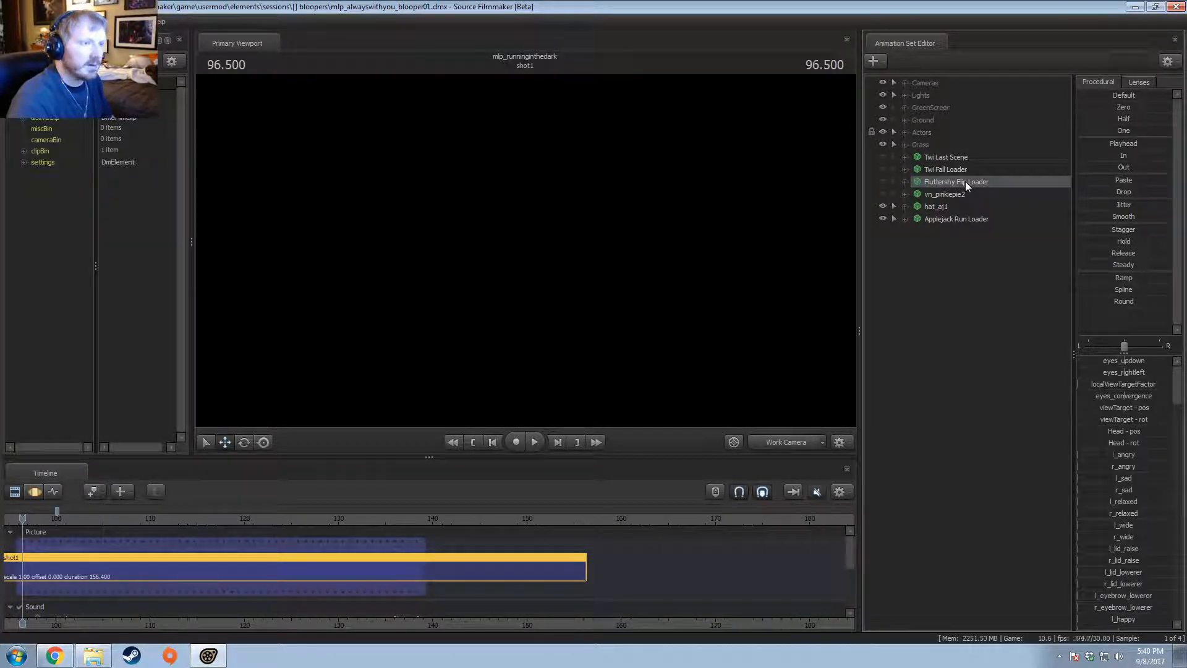
left_click(905, 132)
left_click(932, 181)
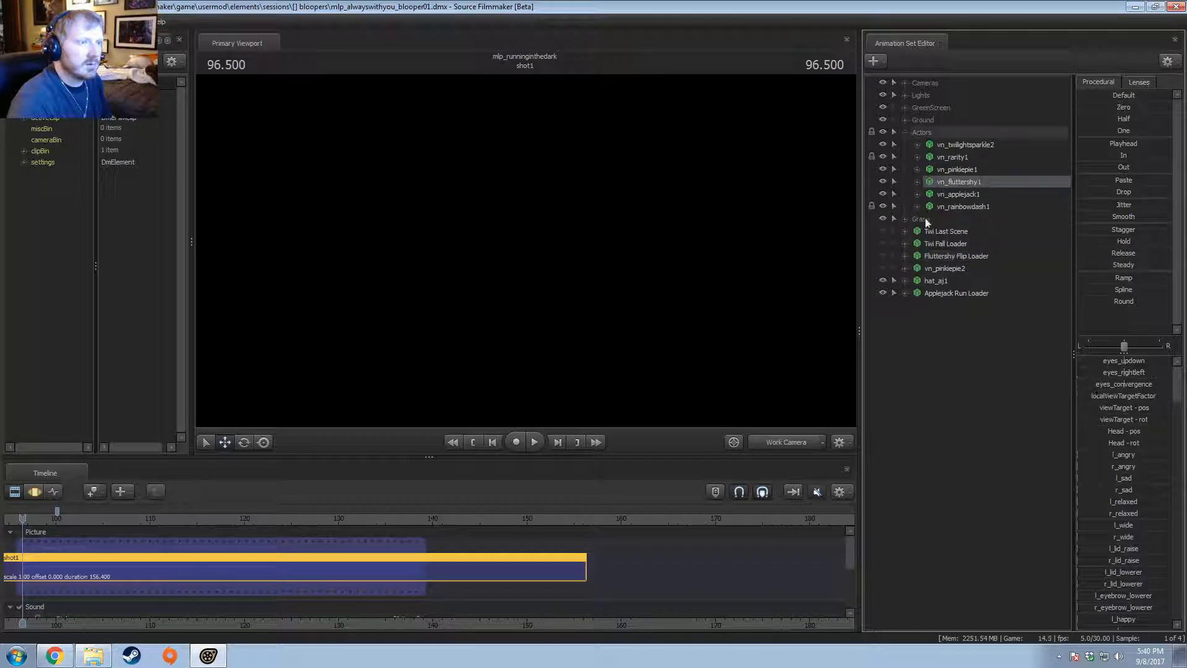
key("F4")
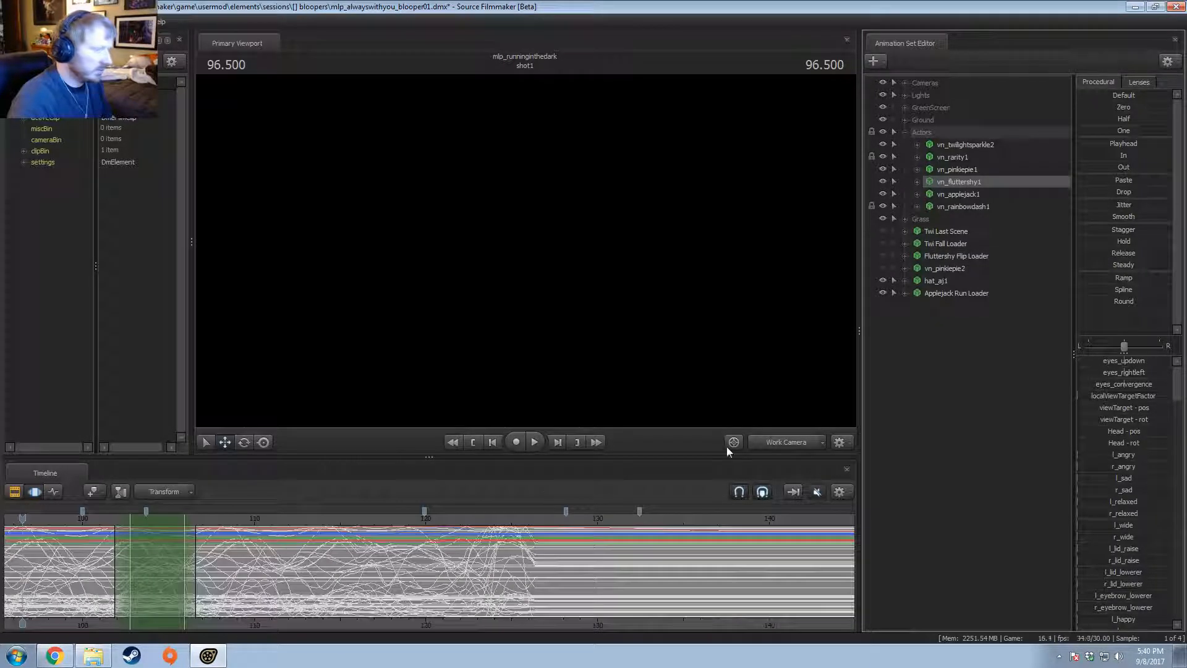
Step: Play the blooper through camera1 up to about 129.2 to review Fluttershy's run and fall
key("space")
key("space")
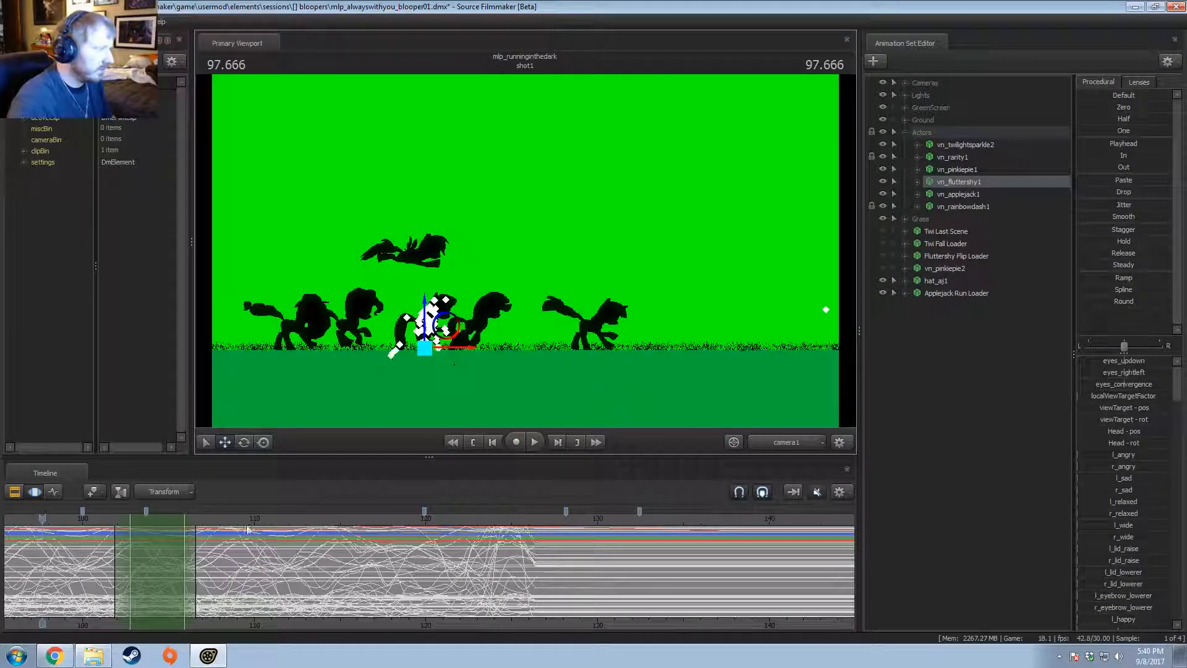
left_click_drag(227, 522, 201, 540)
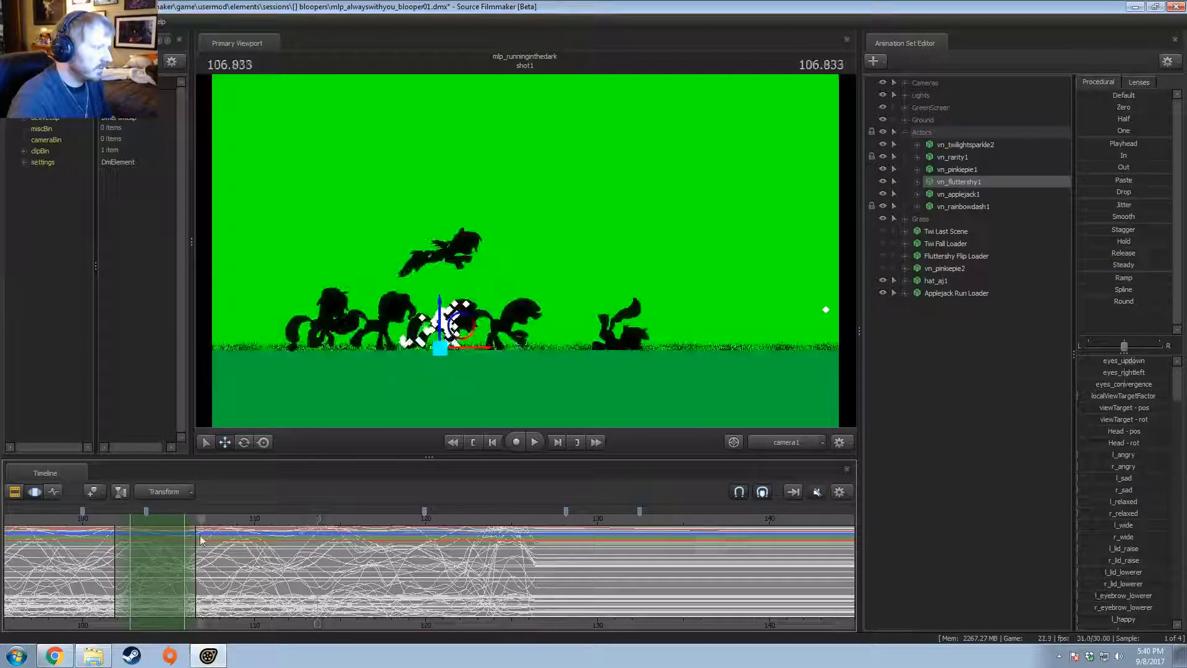
key("space")
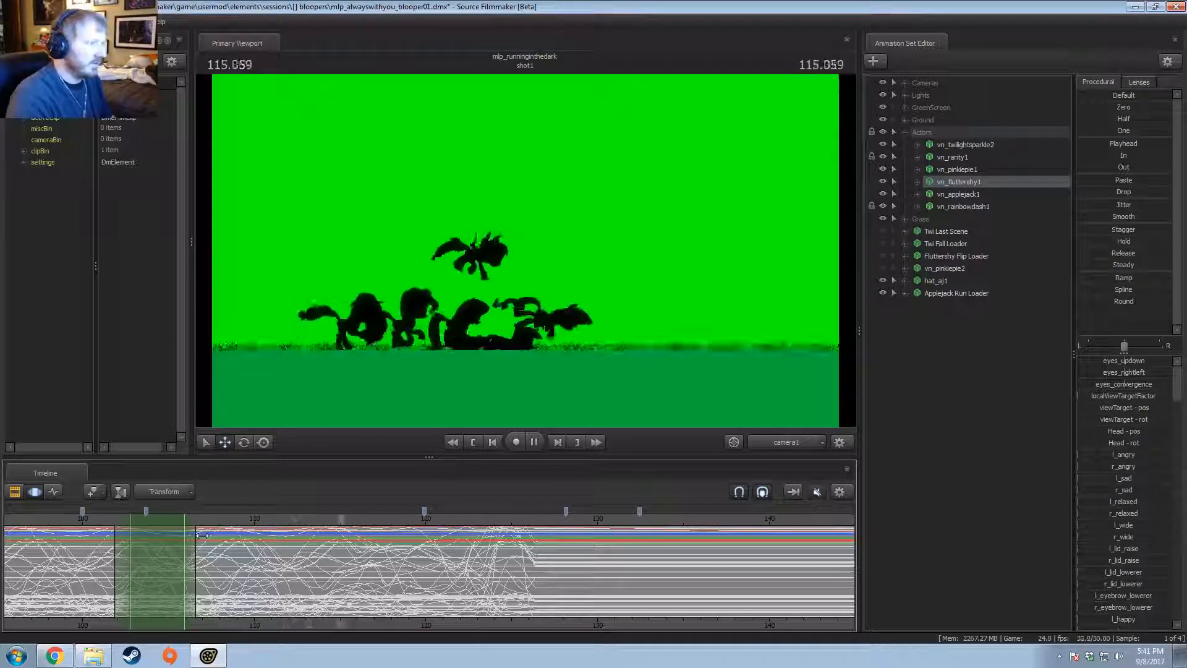
key("space")
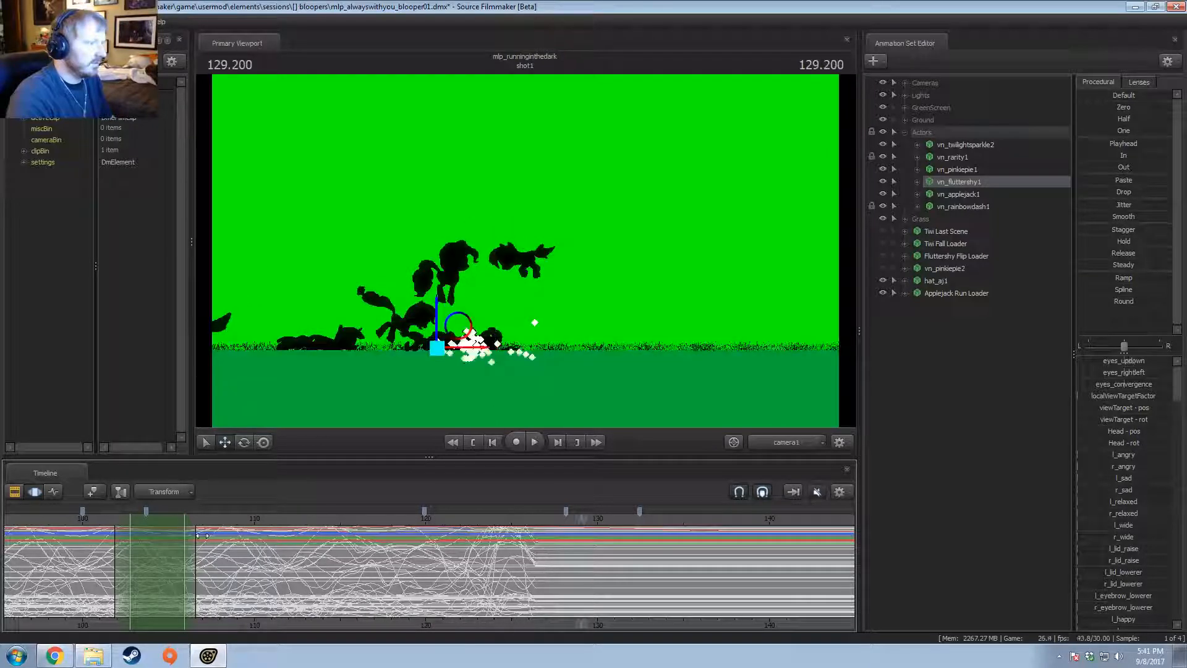
Step: Export vn_fluttershy1's animation untrimmed as argo_alwayswithyoublooper_fluttershy_v1.dmx in the Always With You folder under Videos/Bloopers 10k
right_click(962, 187)
mouse_move(988, 284)
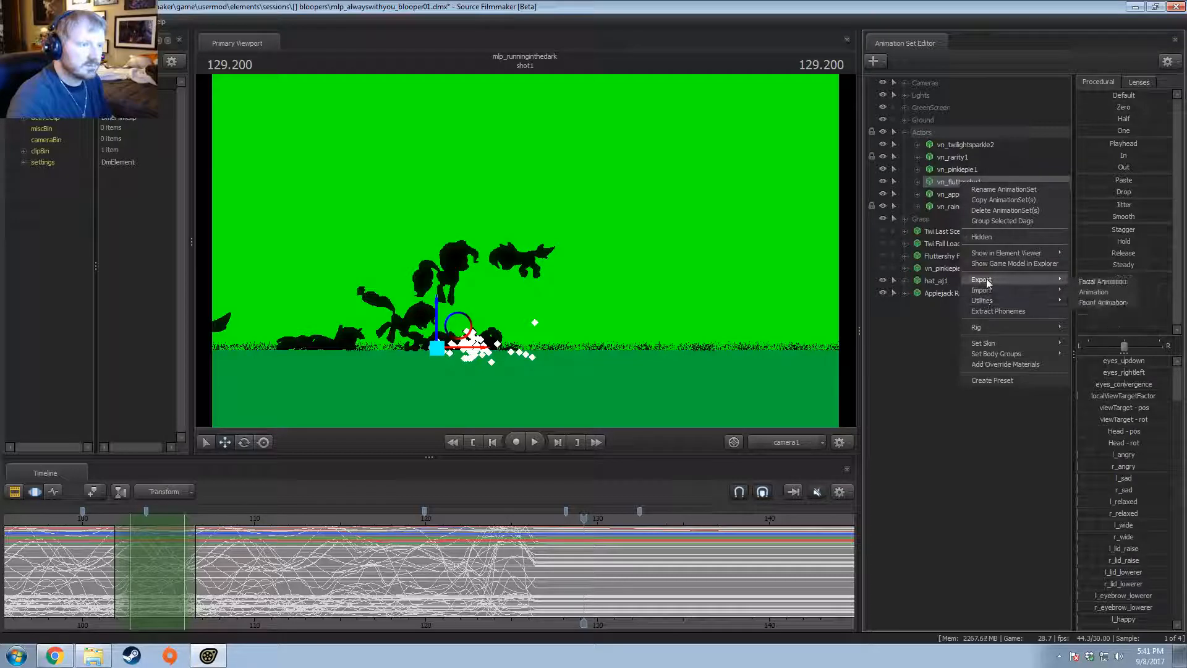
left_click(1092, 292)
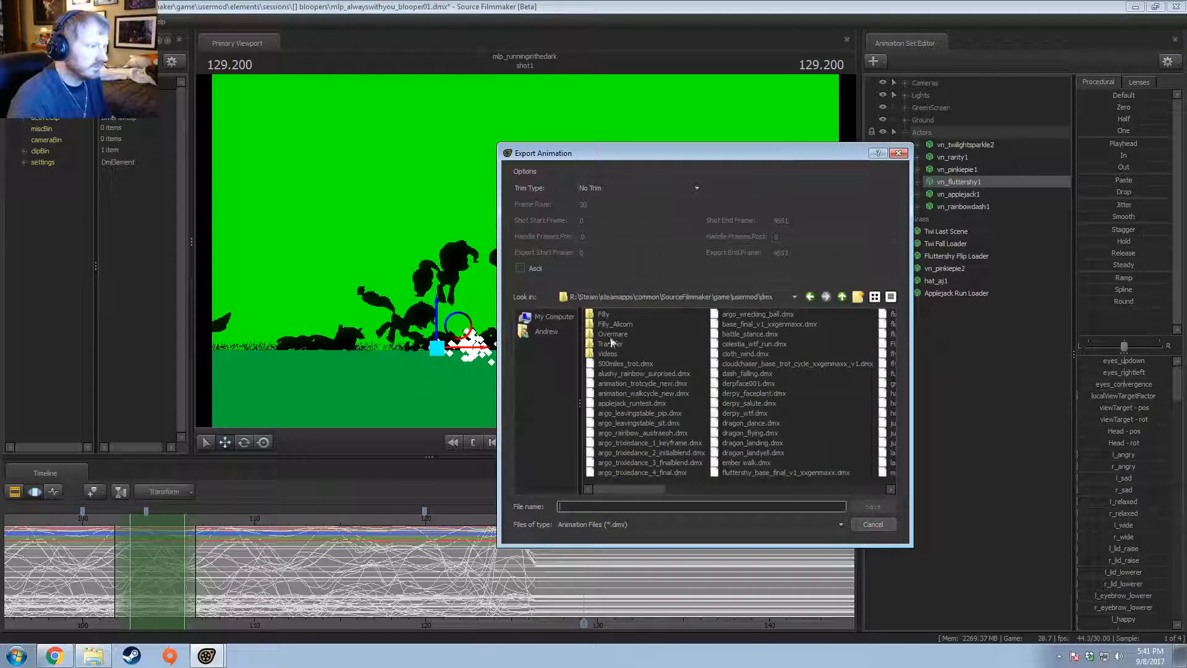
double_click(606, 354)
left_click(610, 353)
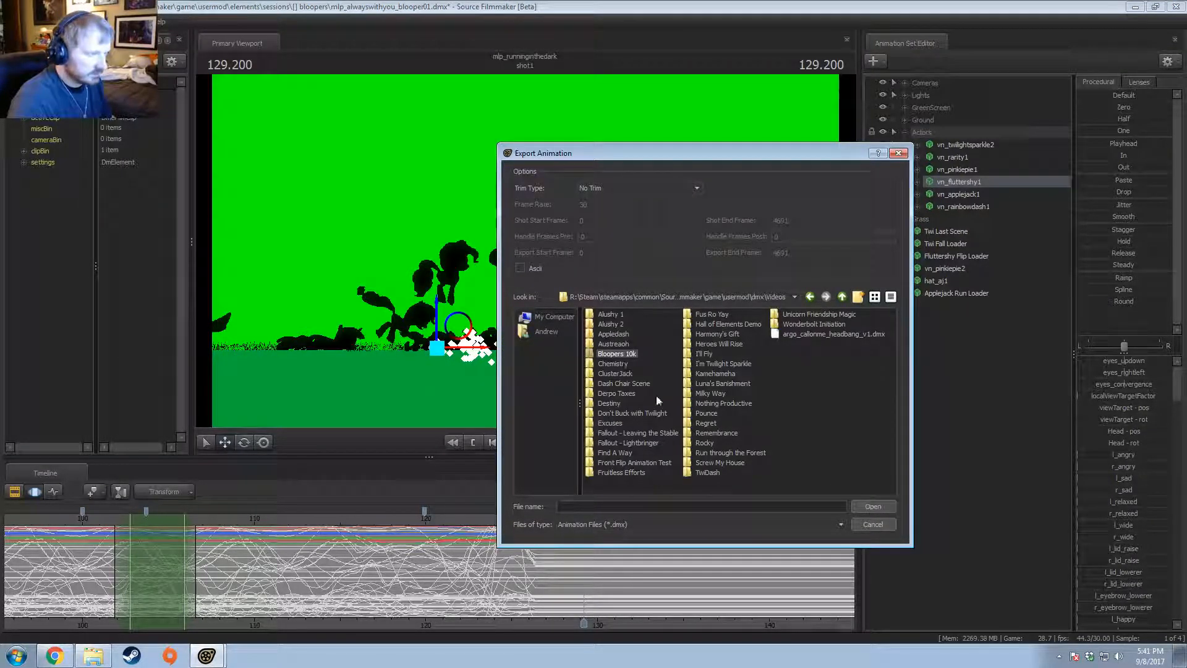
double_click(618, 354)
double_click(617, 314)
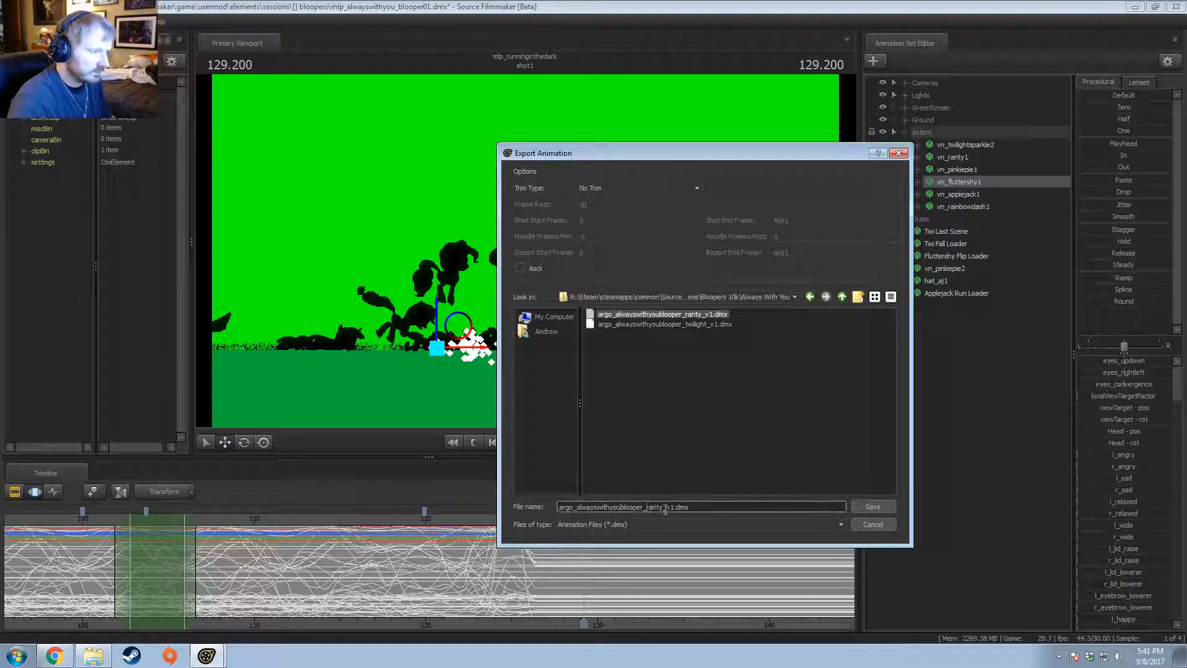
type("fluttershy")
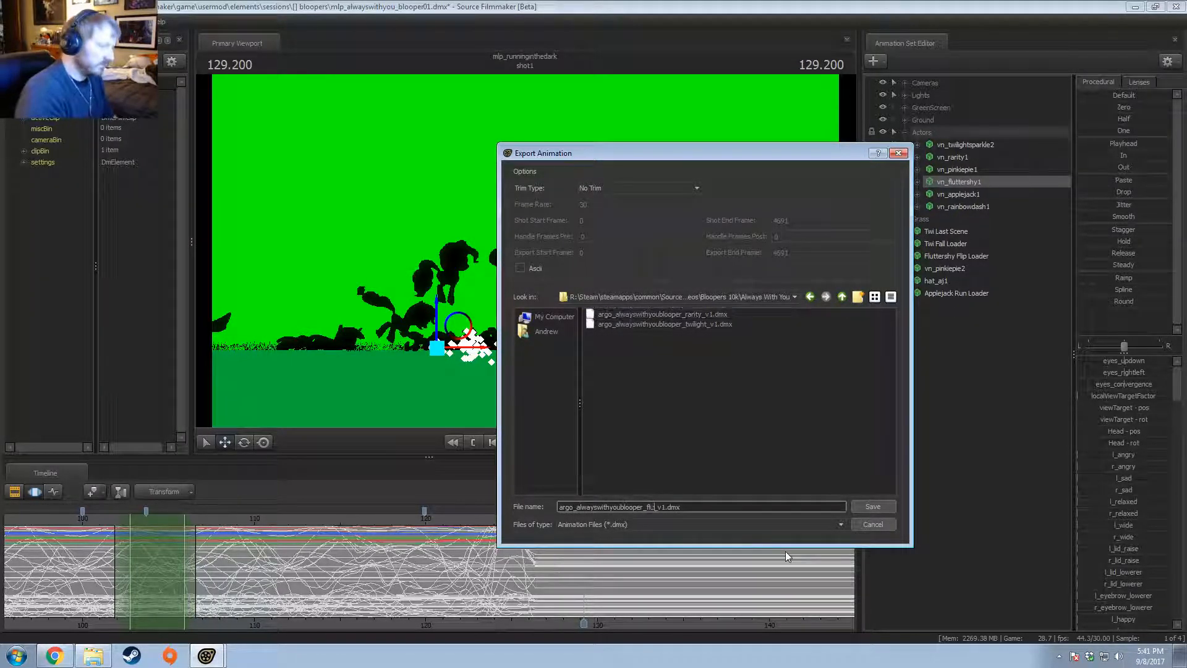
key("Return")
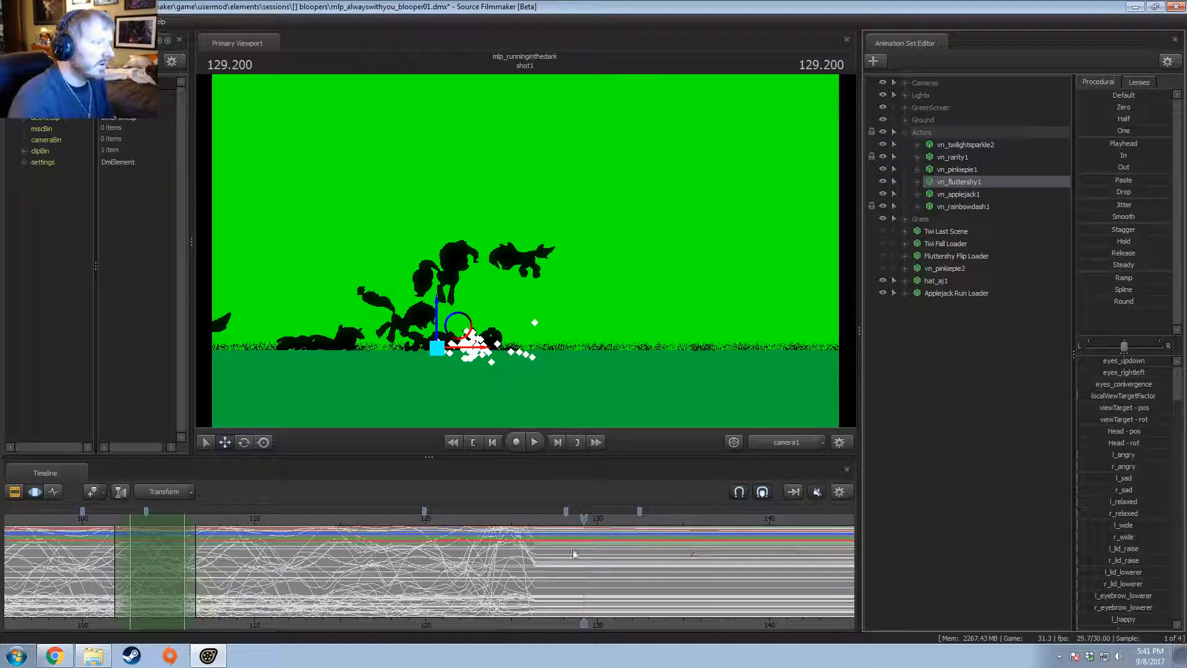
Step: Inspect the blooper around 127.9 through the work camera, play it on and return the viewport to camera1
key("shift")
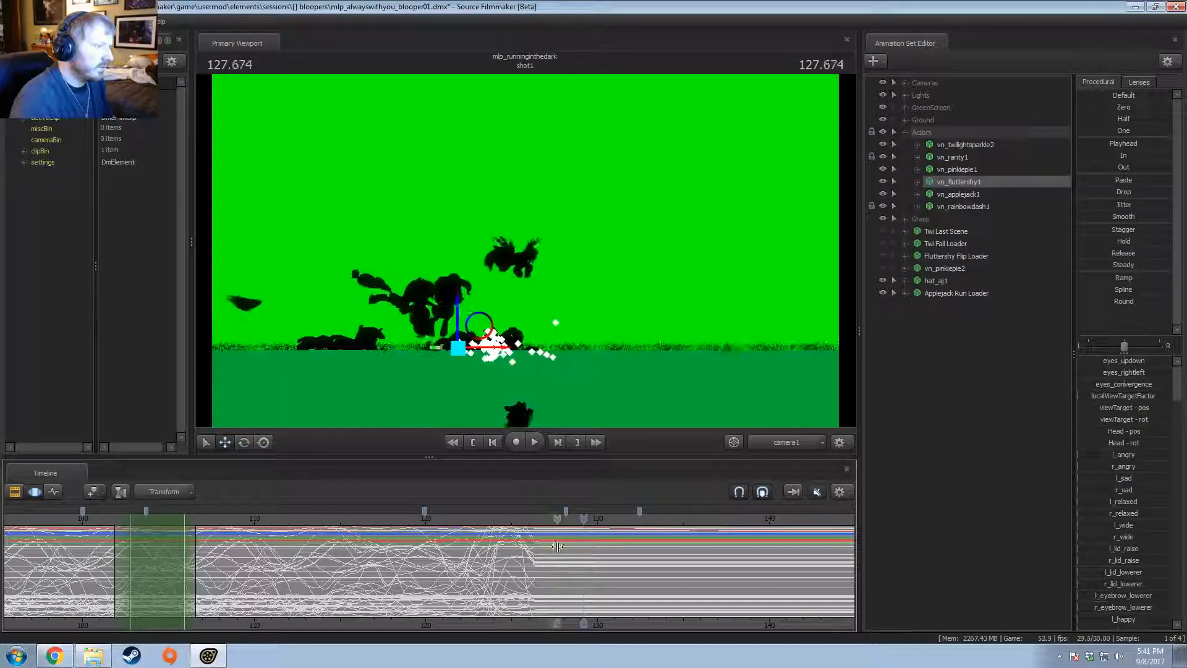
left_click(781, 444, "ctrl")
left_click_drag(528, 267, 528, 275)
key("space")
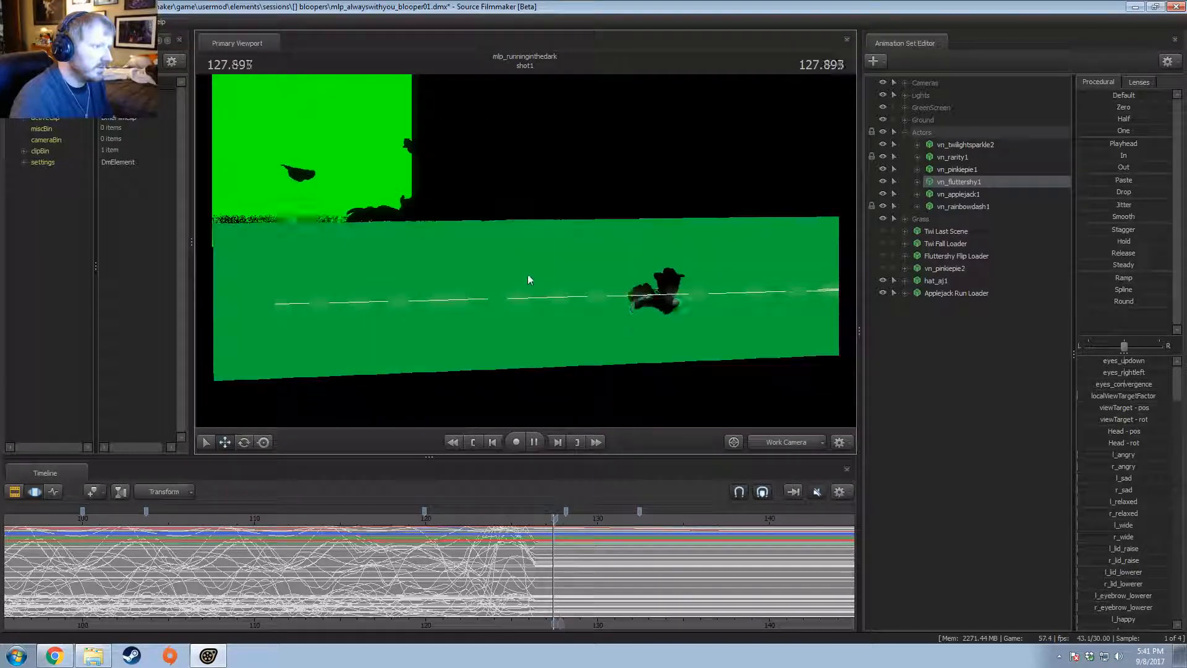
left_click(798, 440, "ctrl")
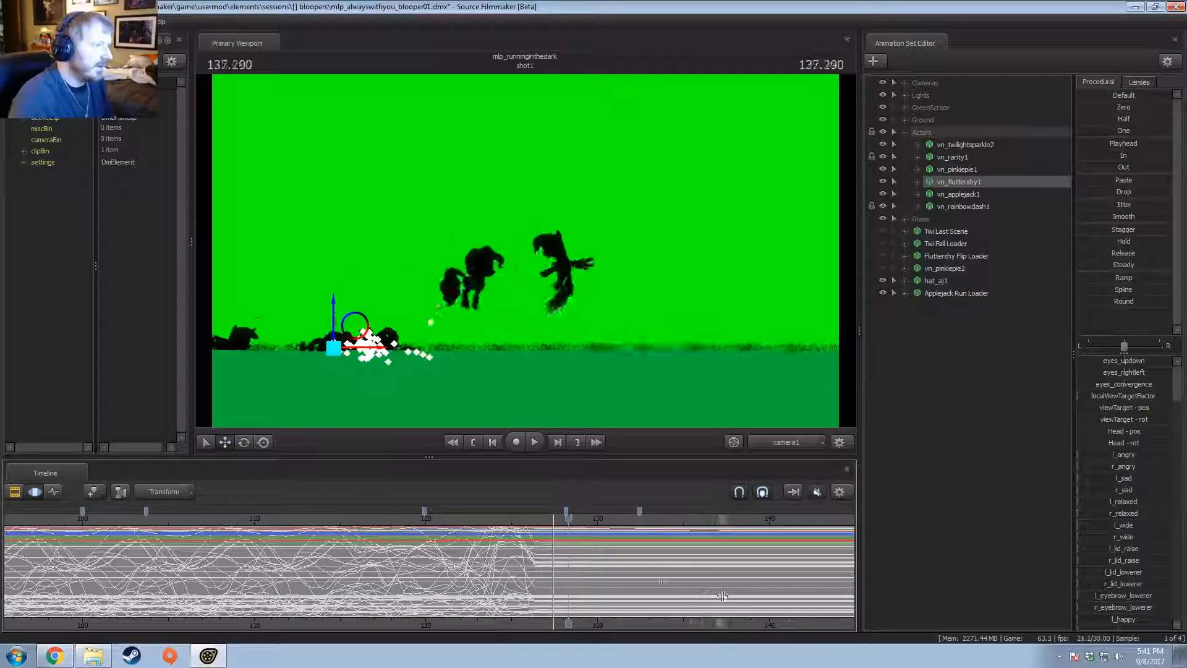
Step: Close the blooper session without saving its changes and reopen the crackle.dmx session
left_click(12, 22)
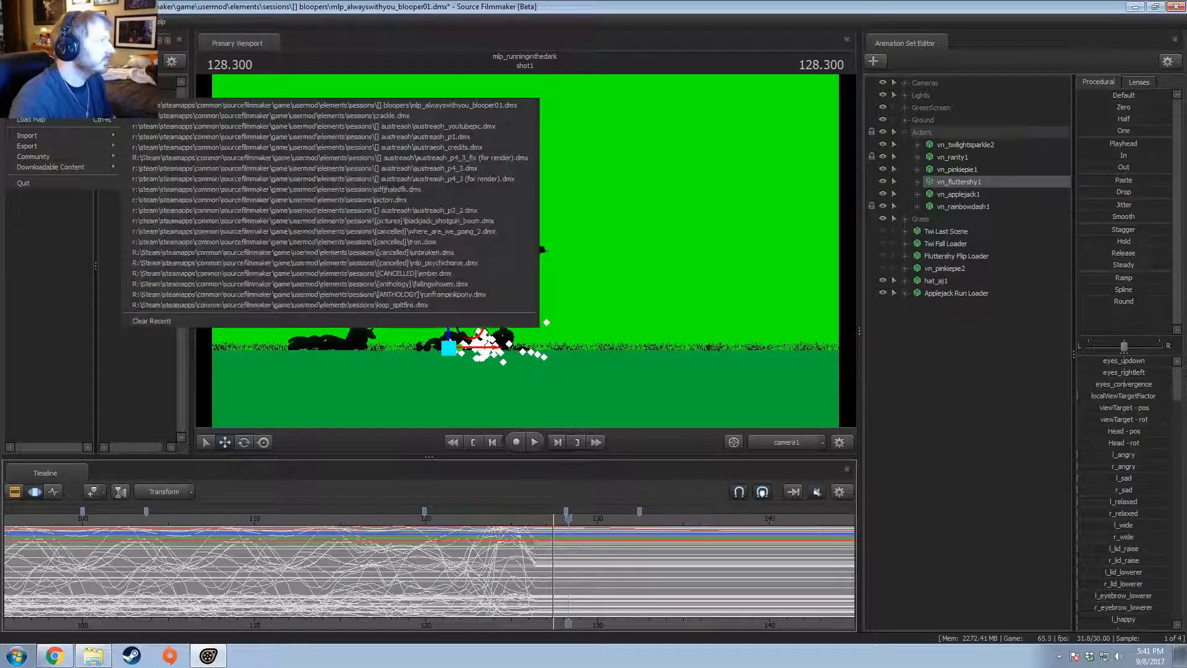
left_click(28, 66)
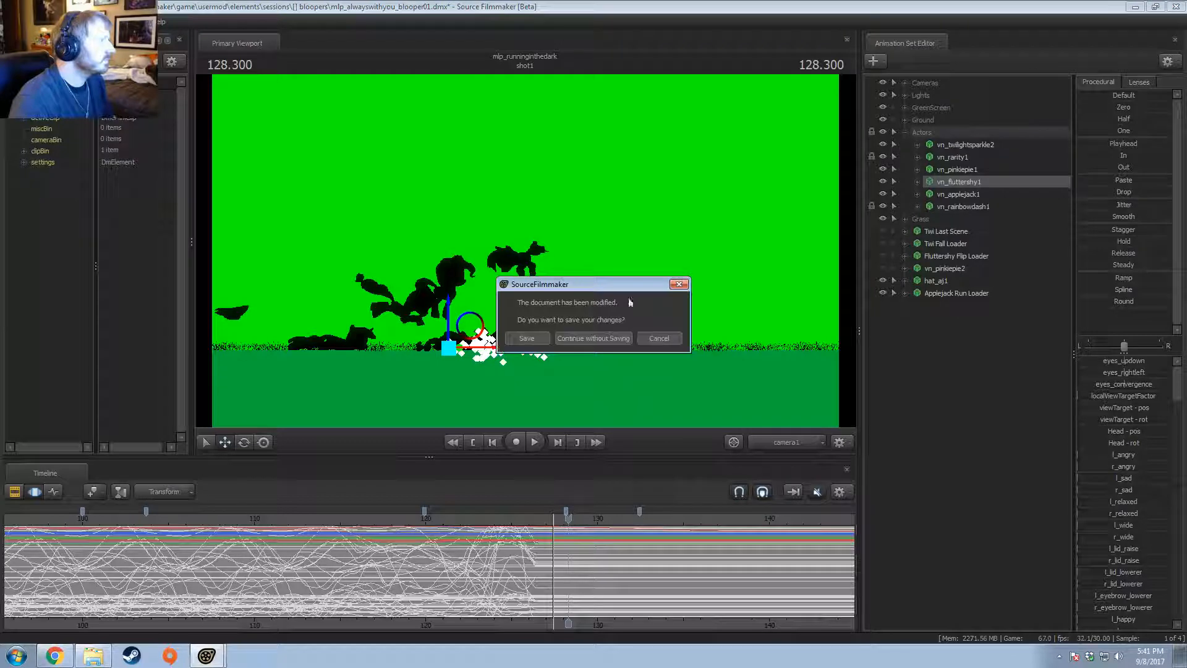
left_click(612, 337)
left_click(13, 22)
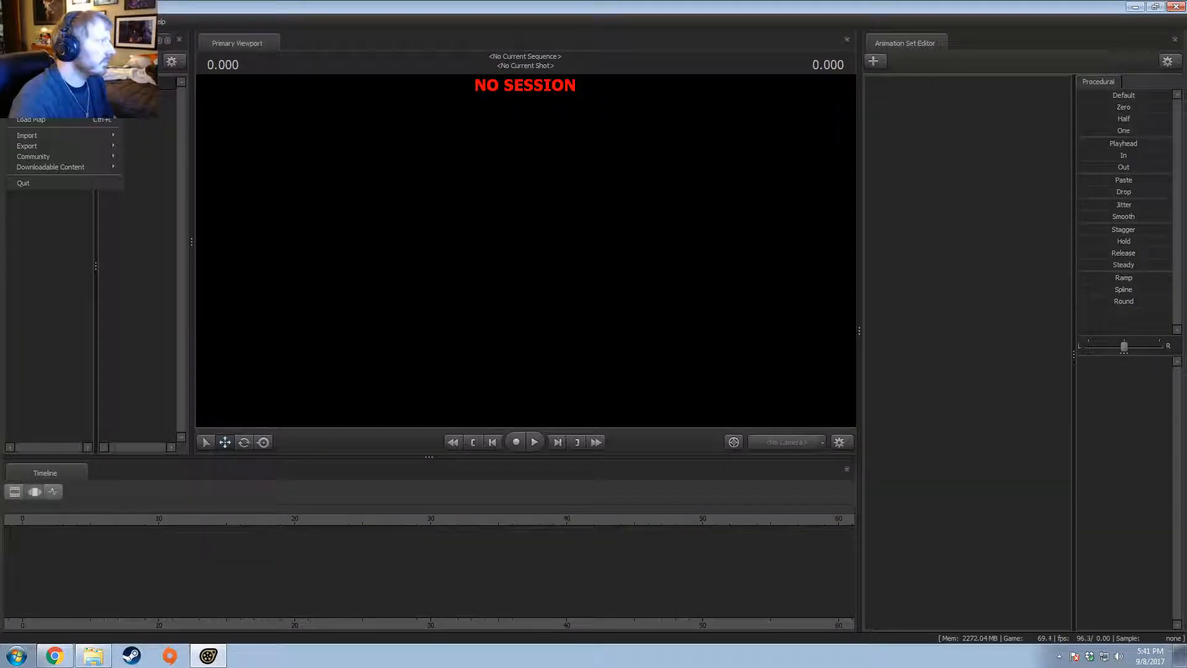
mouse_move(23, 139)
mouse_move(37, 104)
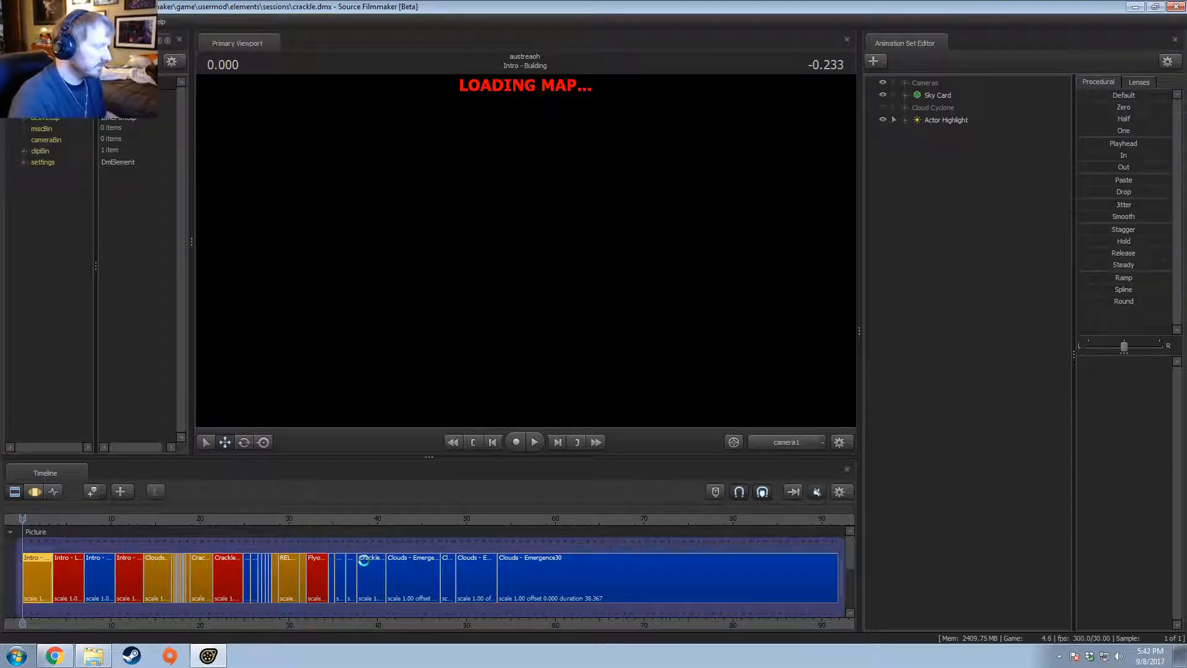
Step: In the Flyover Shadows shot, import argo_alwayswithyoublooper_fluttershy_v1.dmx onto vn_seaswirl1's controls, leaving rootTransform out
scroll(364, 560, "up", 2)
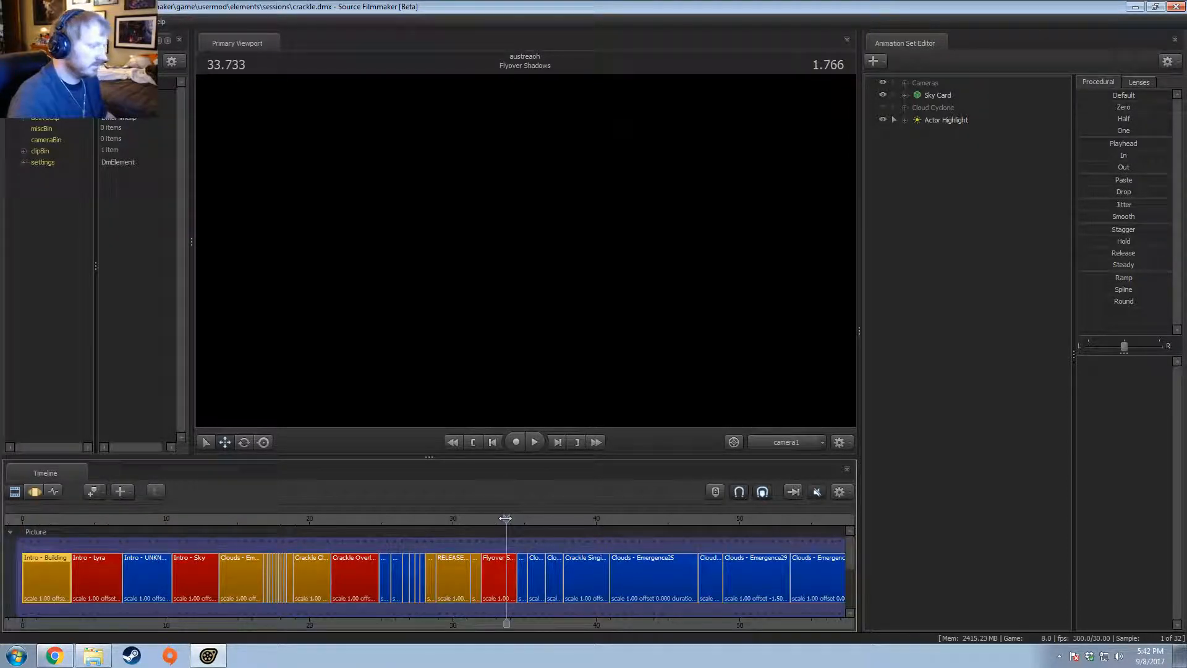
left_click(505, 518)
scroll(524, 576, "up", 3)
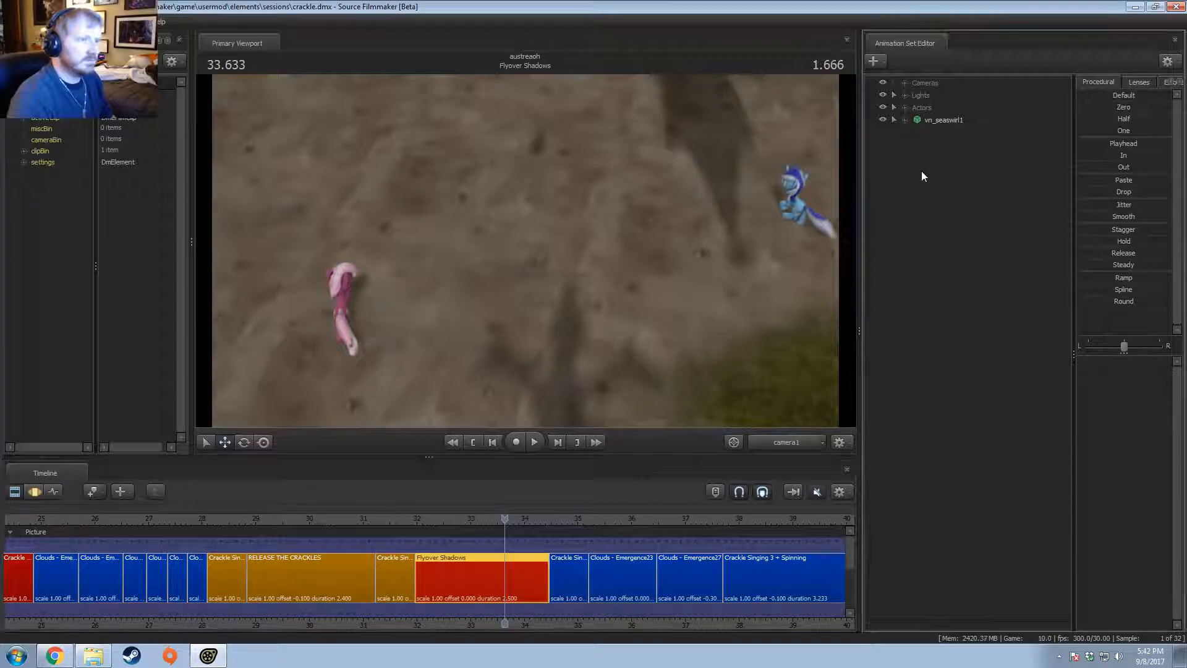
left_click(942, 122)
left_click(908, 119)
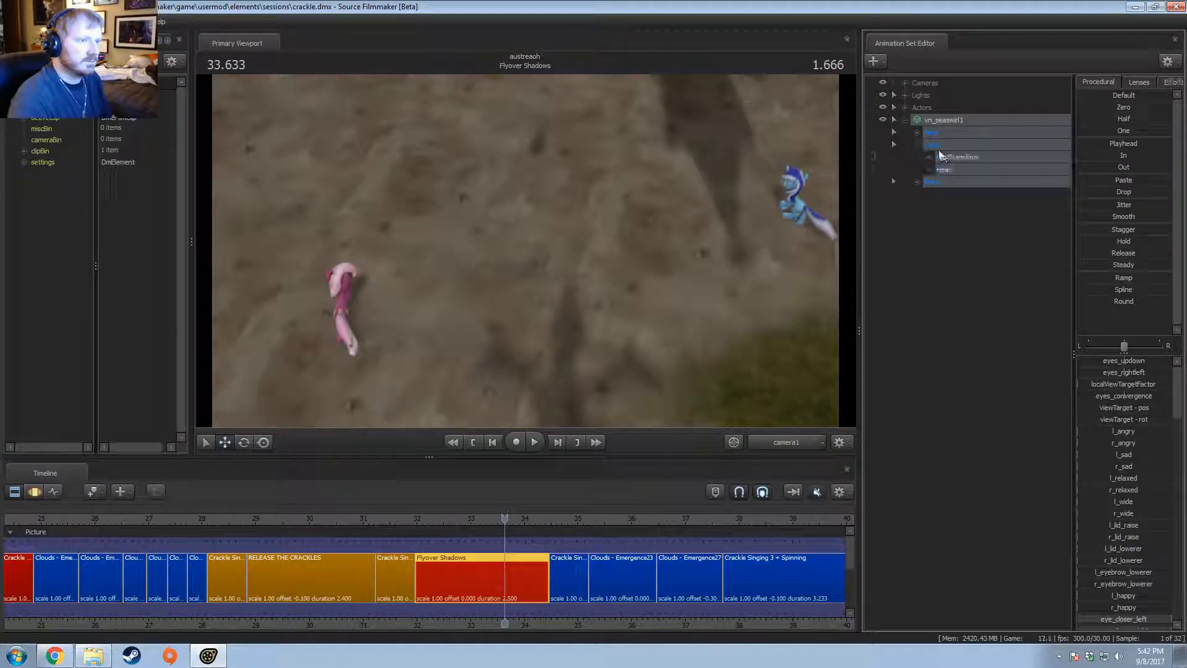
right_click(953, 174)
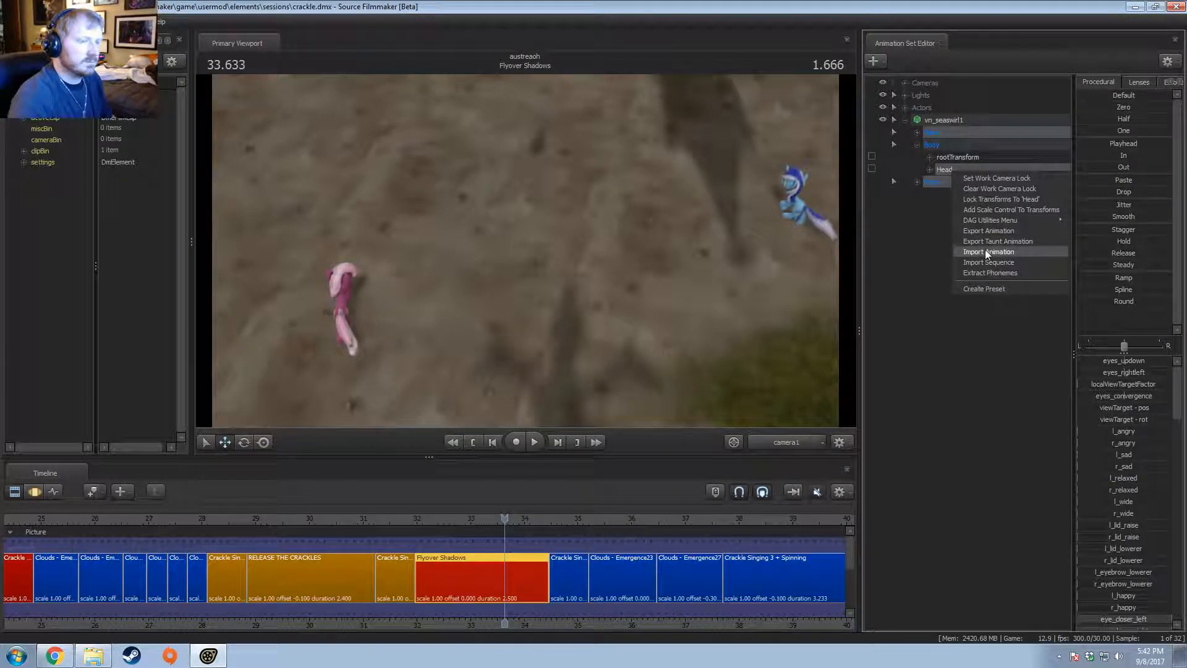
left_click(989, 252)
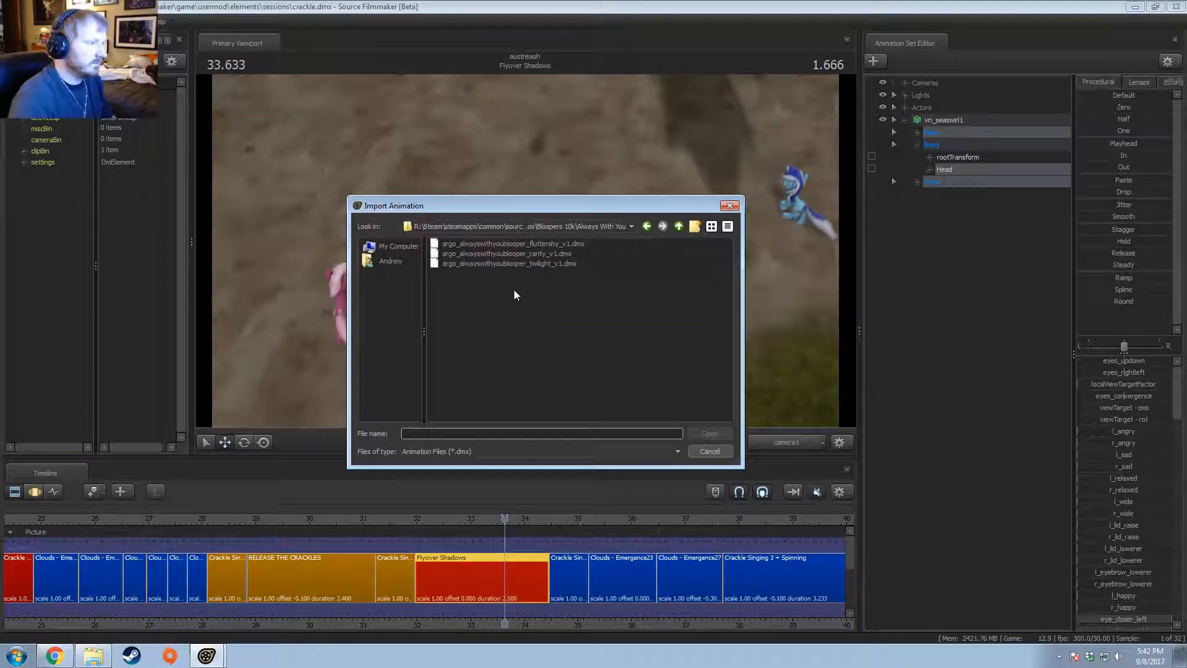
left_click(532, 245)
double_click(532, 243)
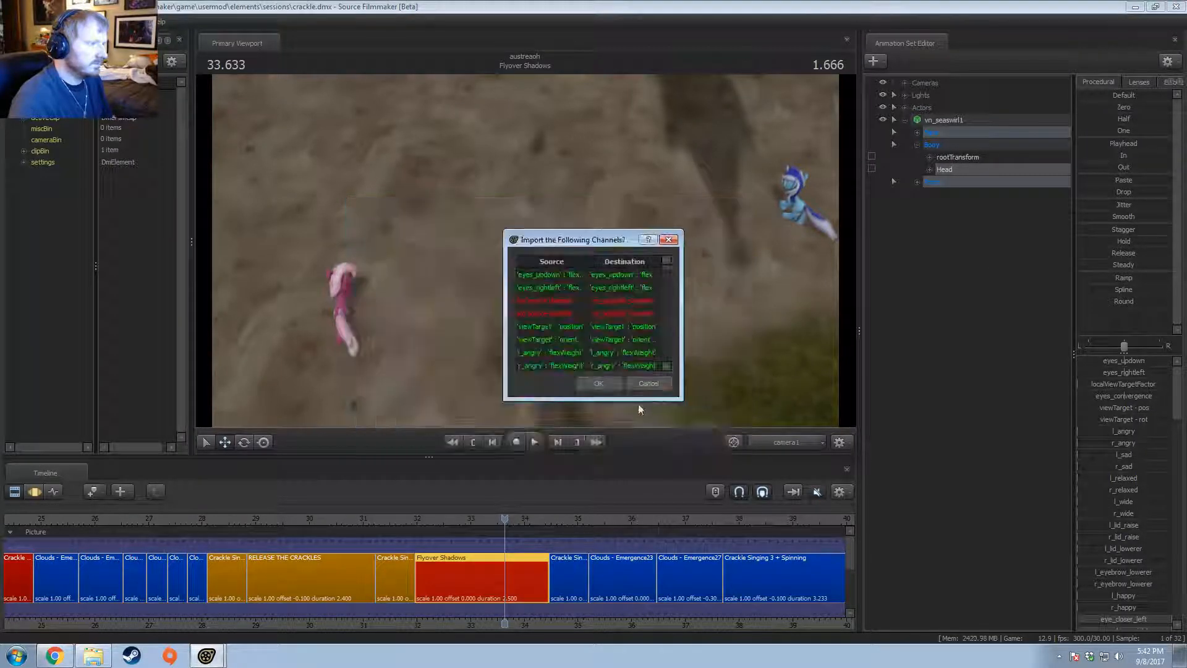
left_click(599, 385)
Step: Extend the time selection over Sea Swirl's whole imported animation and compress it in time to end at about 54
scroll(559, 598, "down", 5)
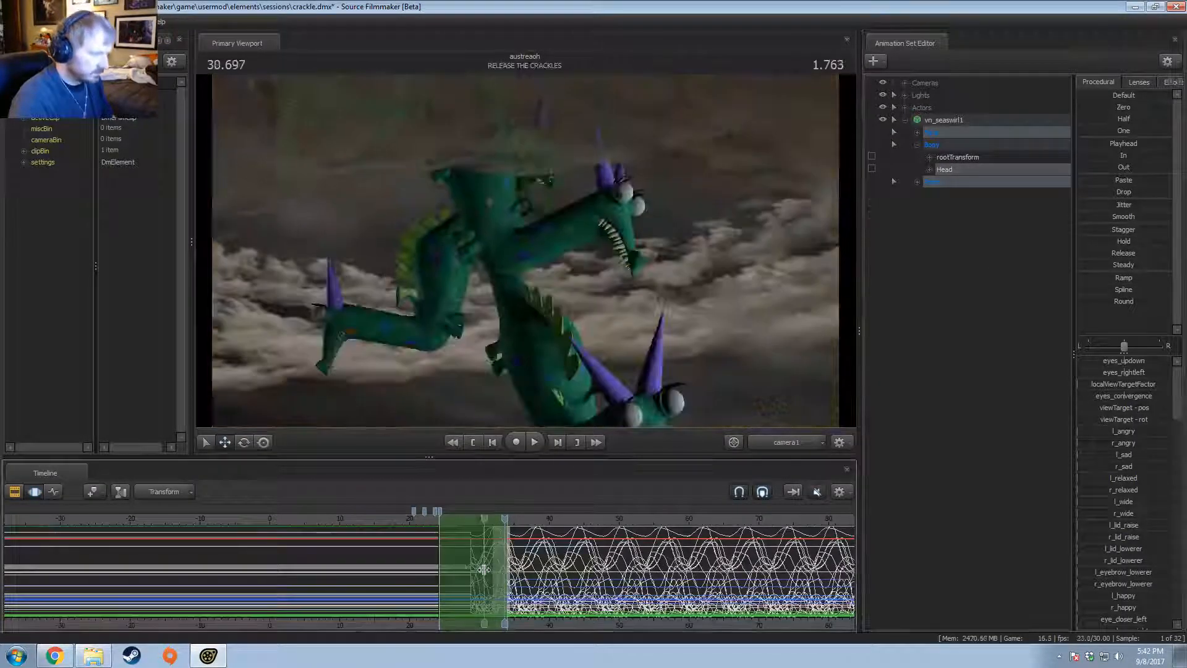
left_click_drag(483, 567, 684, 570, "shift")
scroll(684, 570, "down", 3)
scroll(528, 568, "down", 4)
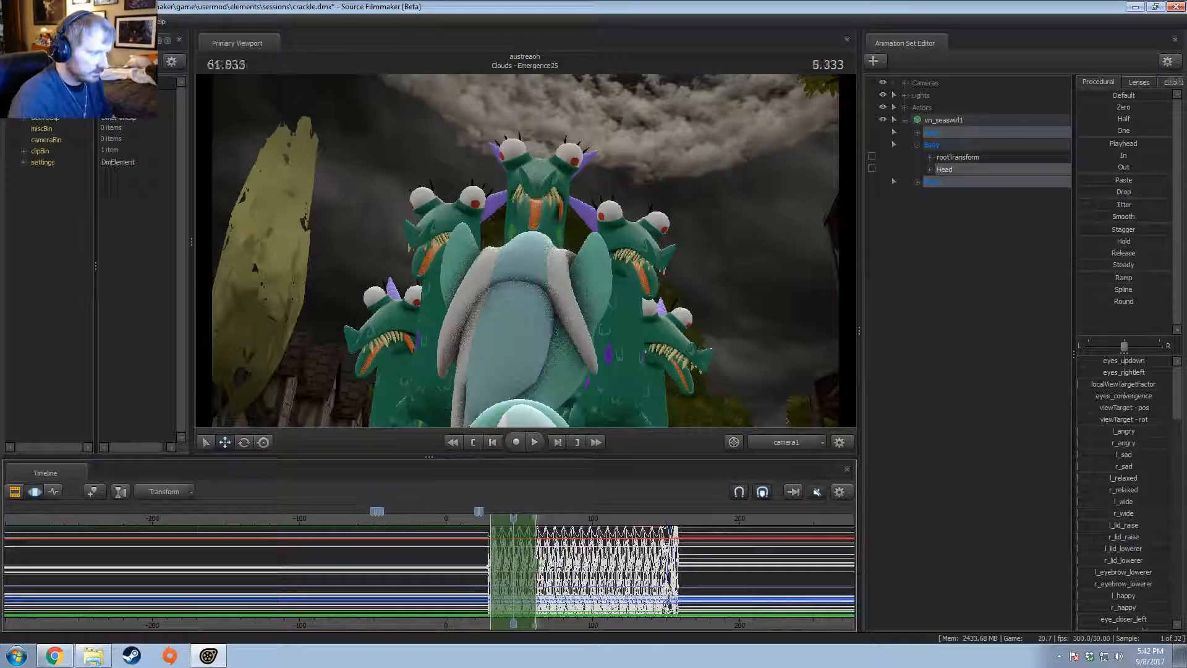
left_click_drag(538, 564, 679, 569)
scroll(745, 597, "up", 3)
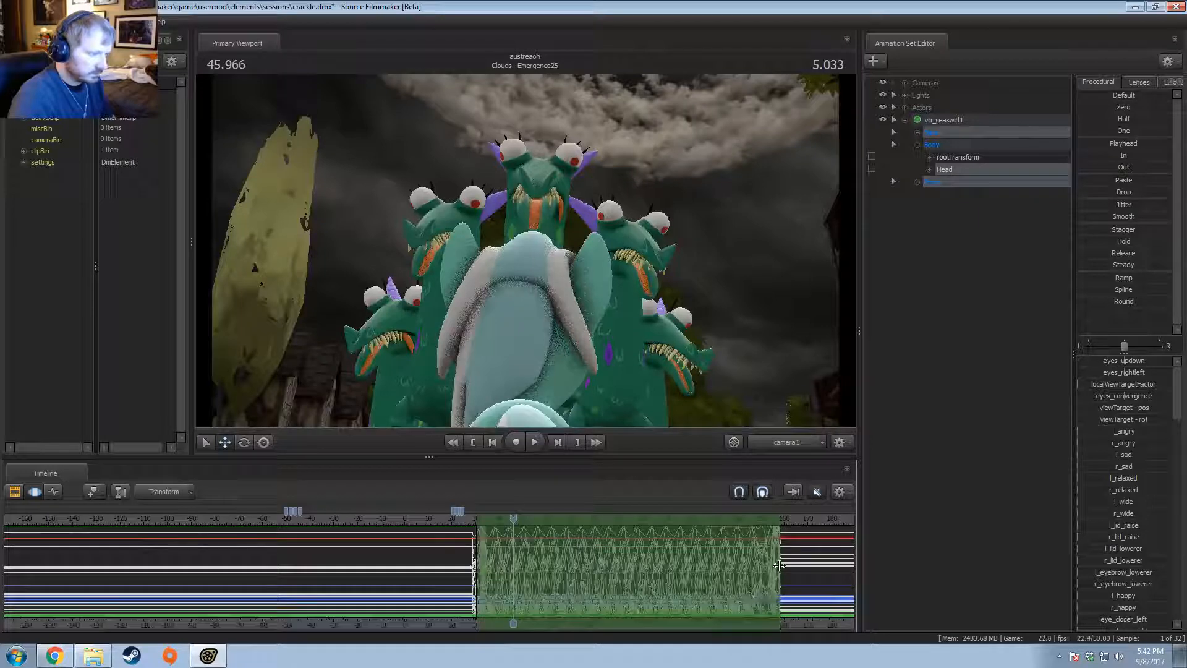
left_click_drag(780, 565, 478, 573)
scroll(510, 581, "up", 6)
Step: Play Sea Swirl's run from about 32.0 in the Flyover Shadows shot, viewed up close with the work camera
left_click_drag(326, 526, 355, 533)
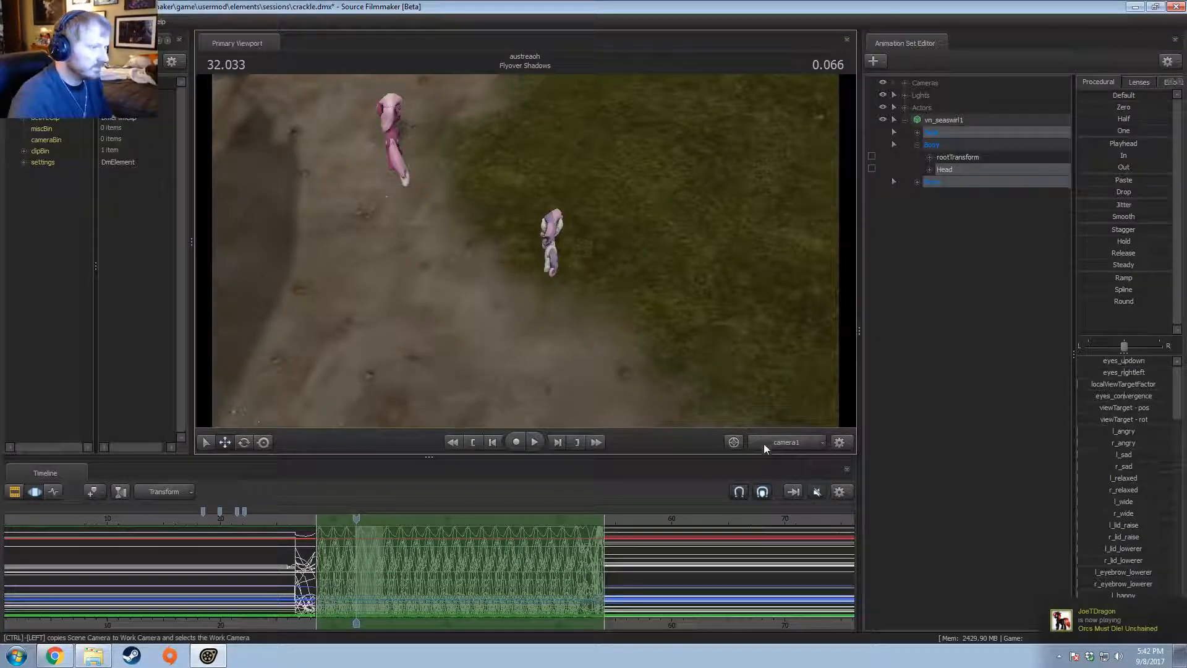
left_click_drag(798, 418, 754, 313)
key("w")
key("space")
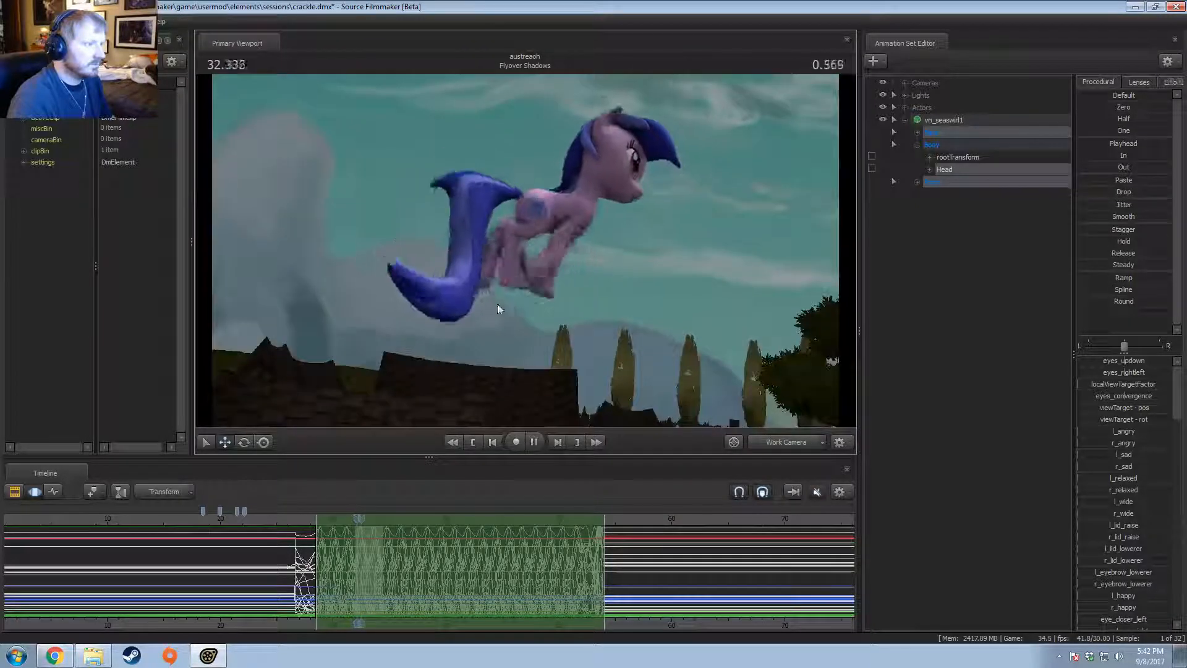
key("space")
Step: Compress Sea Swirl's animation further so it ends at about 41, and play it back to check the speed
scroll(542, 612, "down", 2)
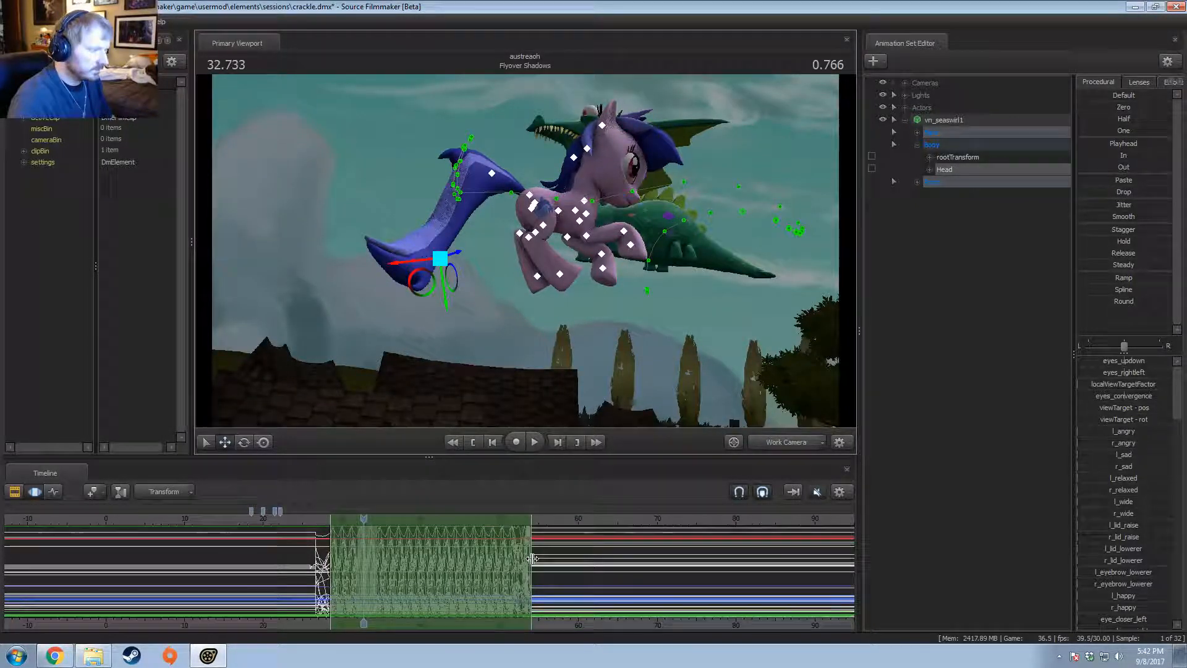
left_click_drag(525, 560, 427, 560)
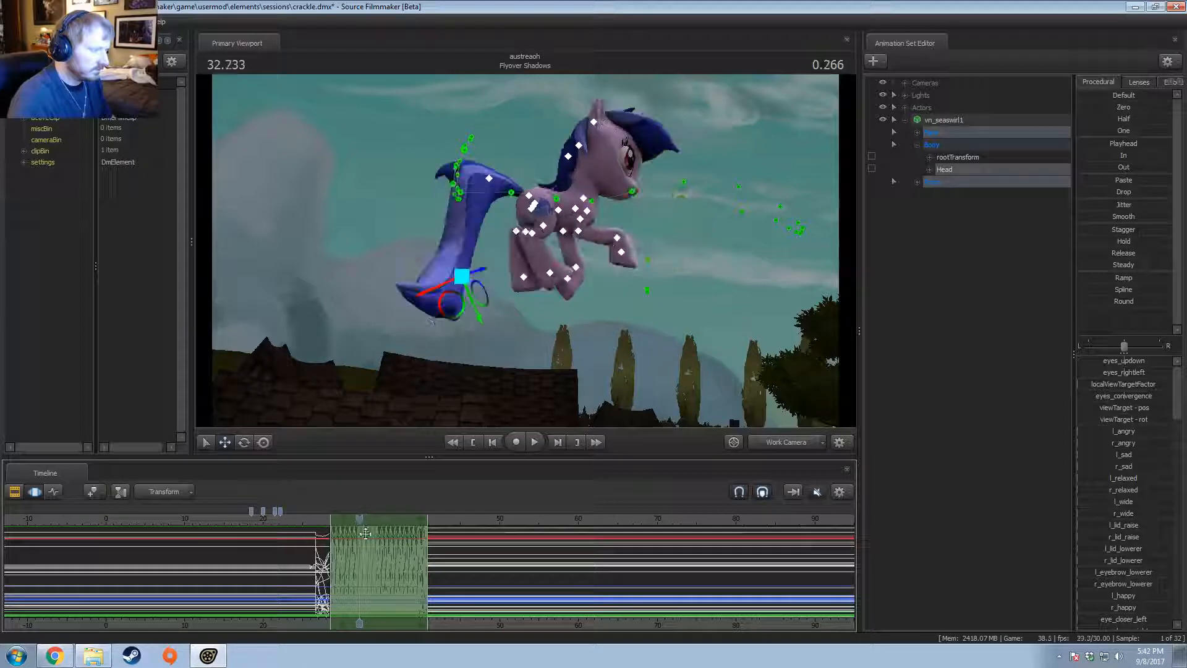
scroll(383, 556, "up", 2)
key("space")
key("space")
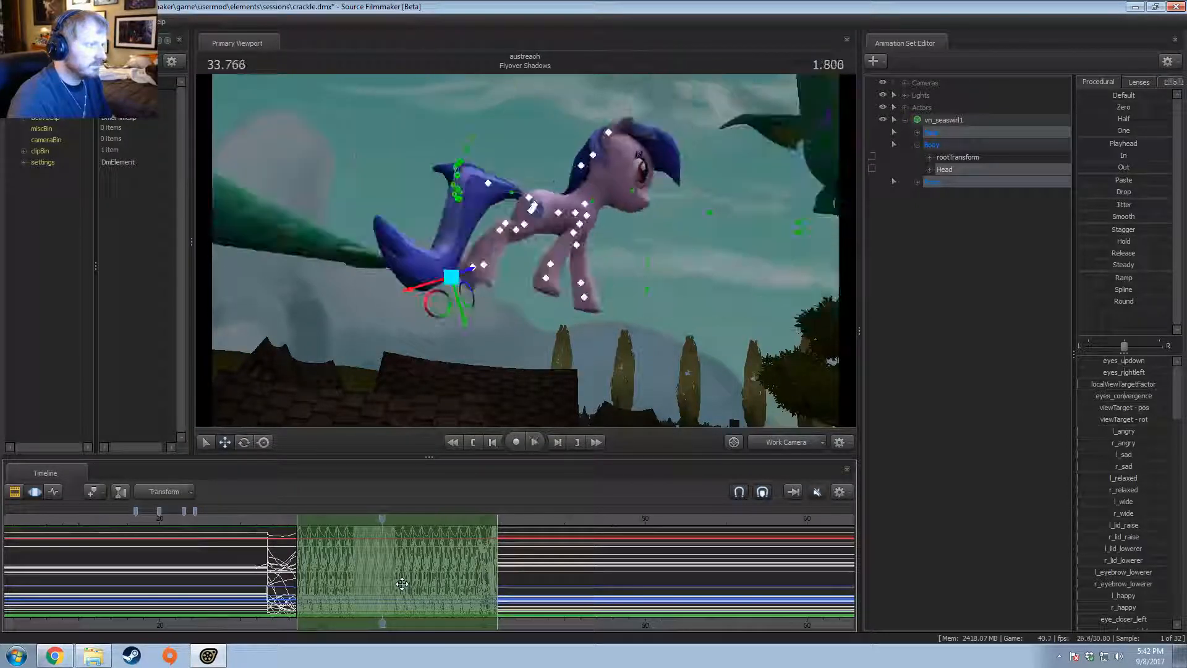
Step: Move the start of Sea Swirl's animation selection to about 29.6 to speed up the run, and replay it
mouse_move(546, 272)
left_mouse_down()
mouse_move(546, 305)
mouse_move(530, 281)
left_mouse_up()
left_click_drag(384, 519, 367, 520)
left_click_drag(299, 542, 317, 547)
key("space")
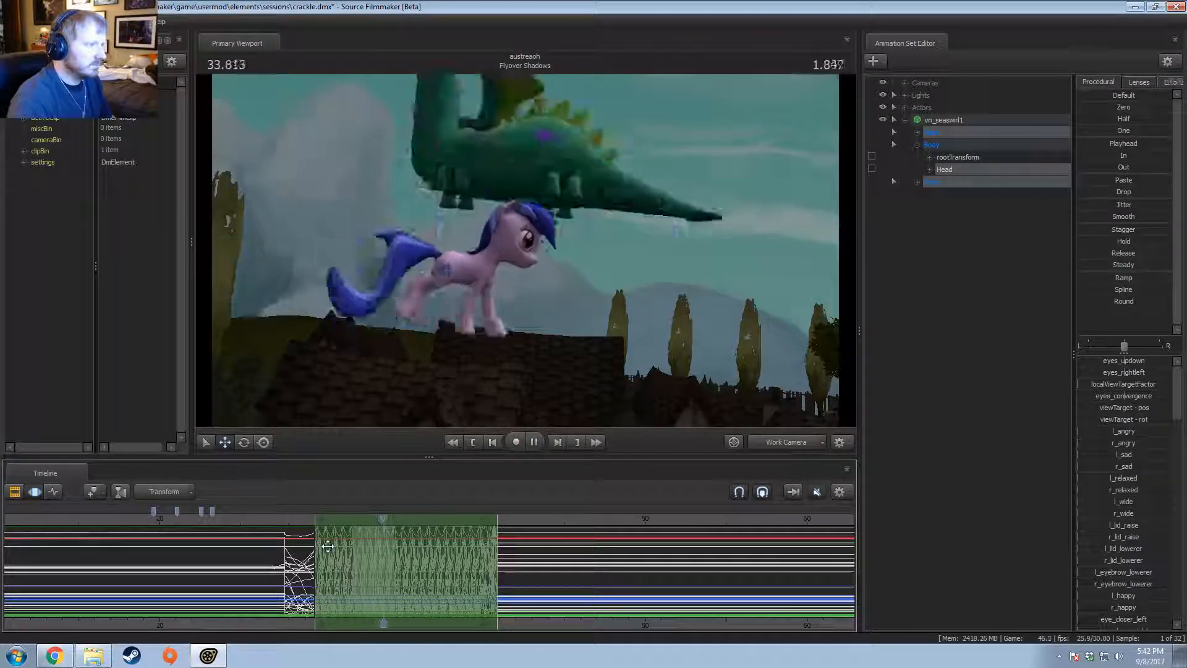
key("space")
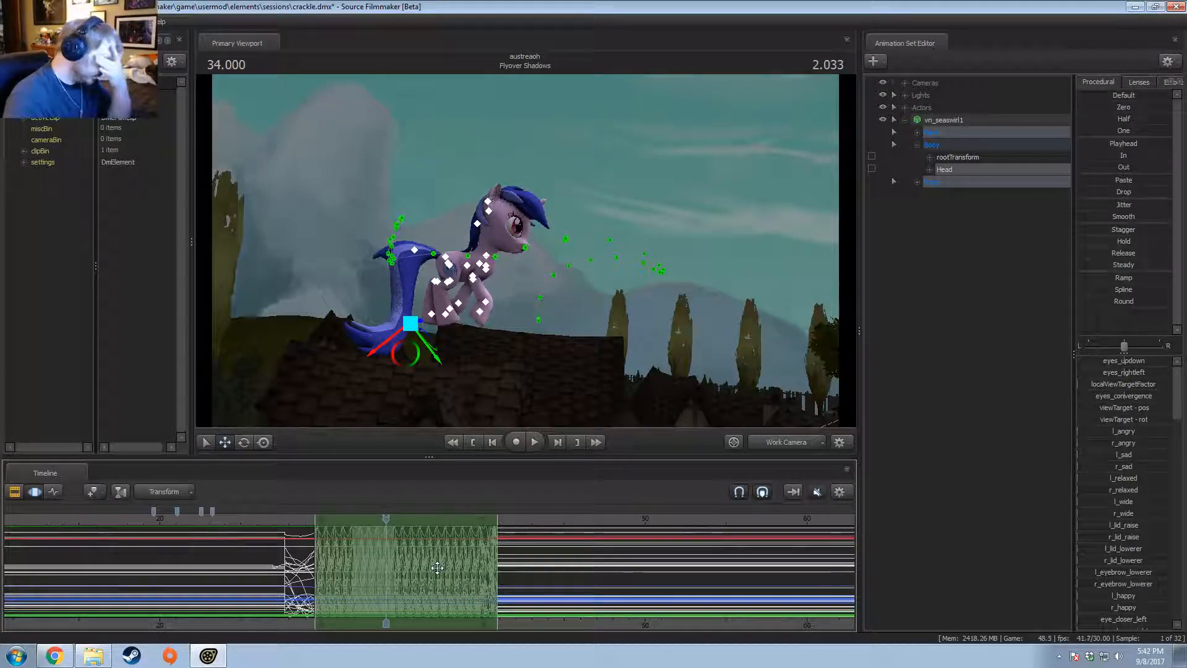
Step: Shift Sea Swirl's animation earlier so it ends at about 34.4, and check the fall by playback and at 34.2
left_click_drag(451, 557, 356, 549)
key("space")
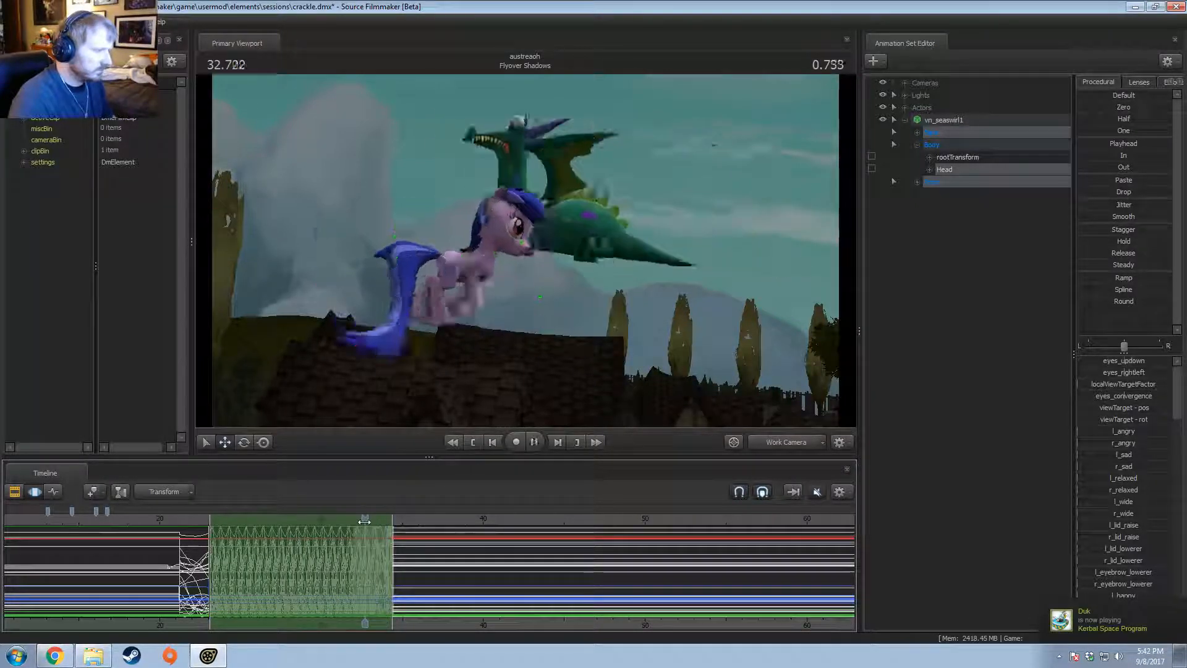
key("space")
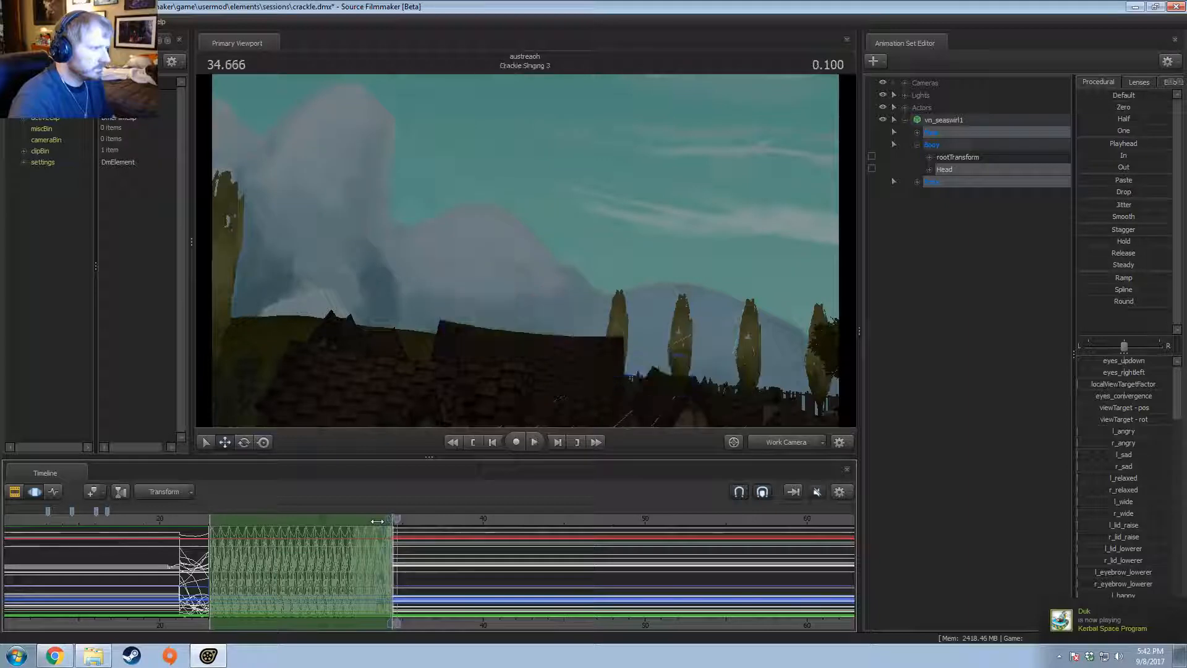
mouse_move(394, 518)
left_mouse_down()
mouse_move(376, 520)
mouse_move(386, 526)
left_mouse_up()
scroll(403, 565, "up", 8)
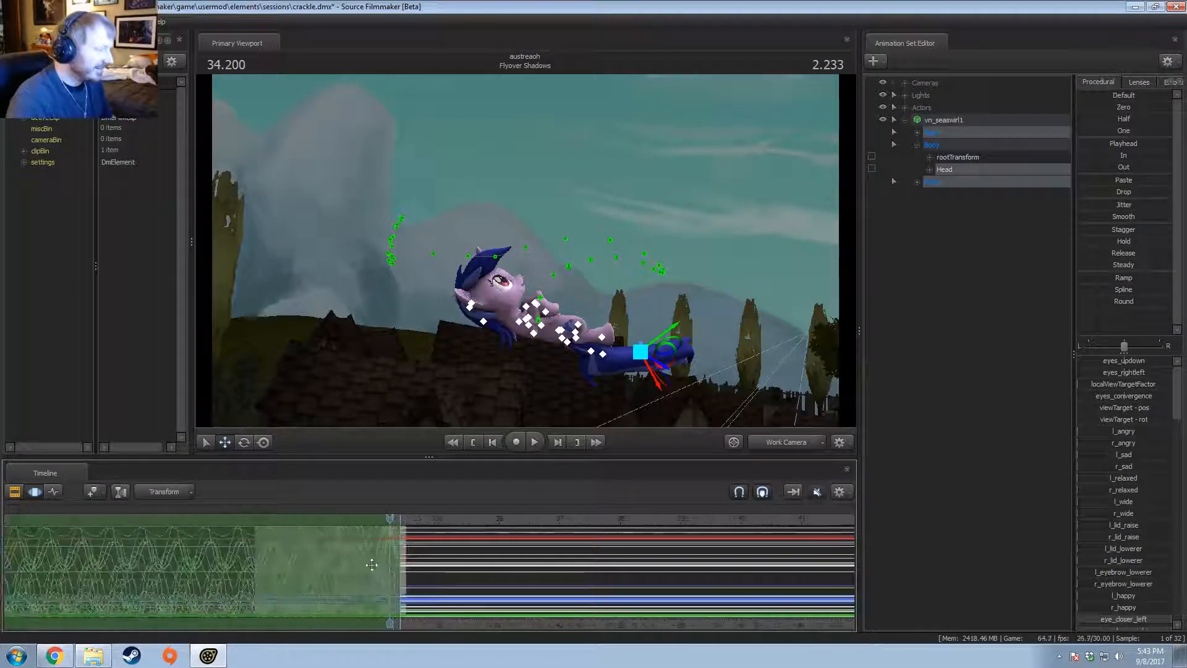
Step: Select all of Sea Swirl's controls over the whole timeline and move her onto the village path near the other ponies
key("shift")
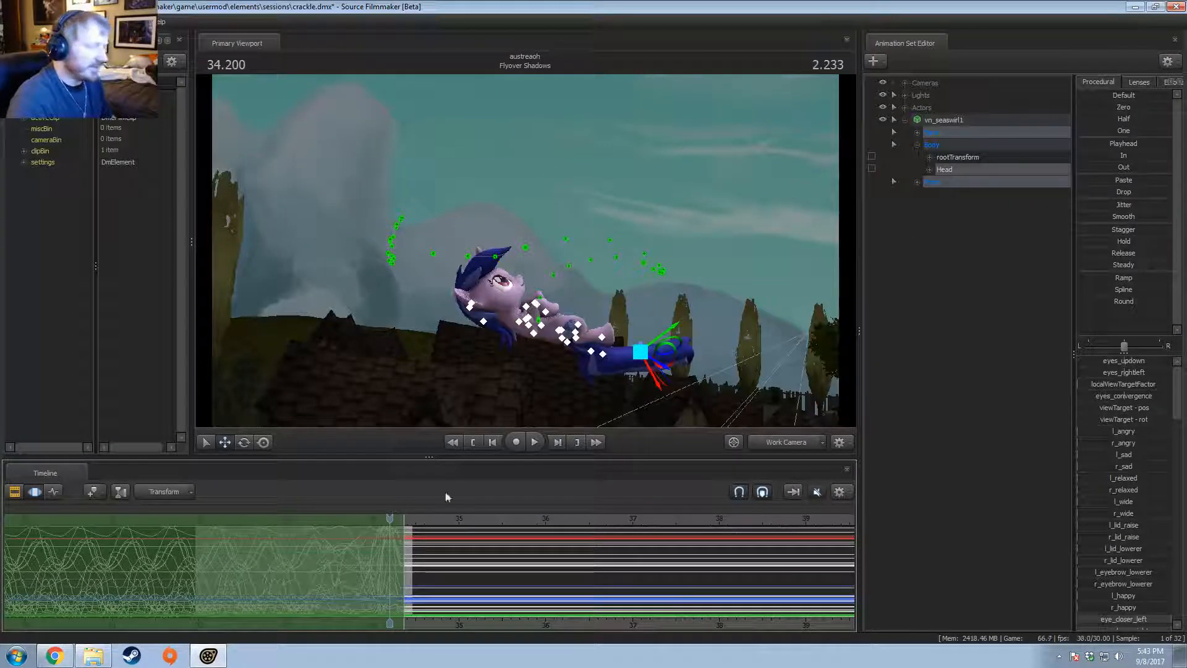
scroll(409, 549, "down", 2)
left_click_drag(405, 549, 556, 538)
left_click(953, 124)
mouse_move(524, 228)
left_mouse_down()
mouse_move(525, 260)
mouse_move(524, 228)
left_mouse_up()
key("s")
left_click_drag(516, 179, 507, 337)
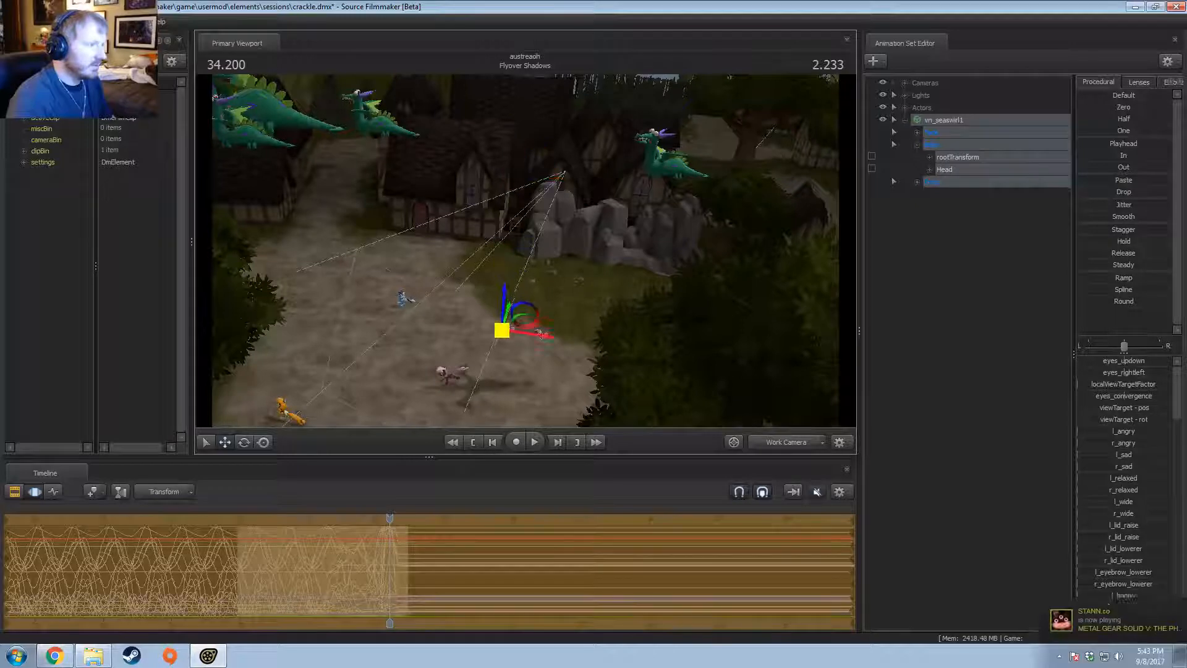
Step: Play back Sea Swirl's run and fall on the ground from a close view, checking around 34.4
mouse_move(507, 254)
left_mouse_down()
mouse_move(516, 315)
mouse_move(518, 260)
mouse_move(485, 255)
mouse_move(495, 238)
left_mouse_up()
key("w")
left_click_drag(390, 518, 396, 485)
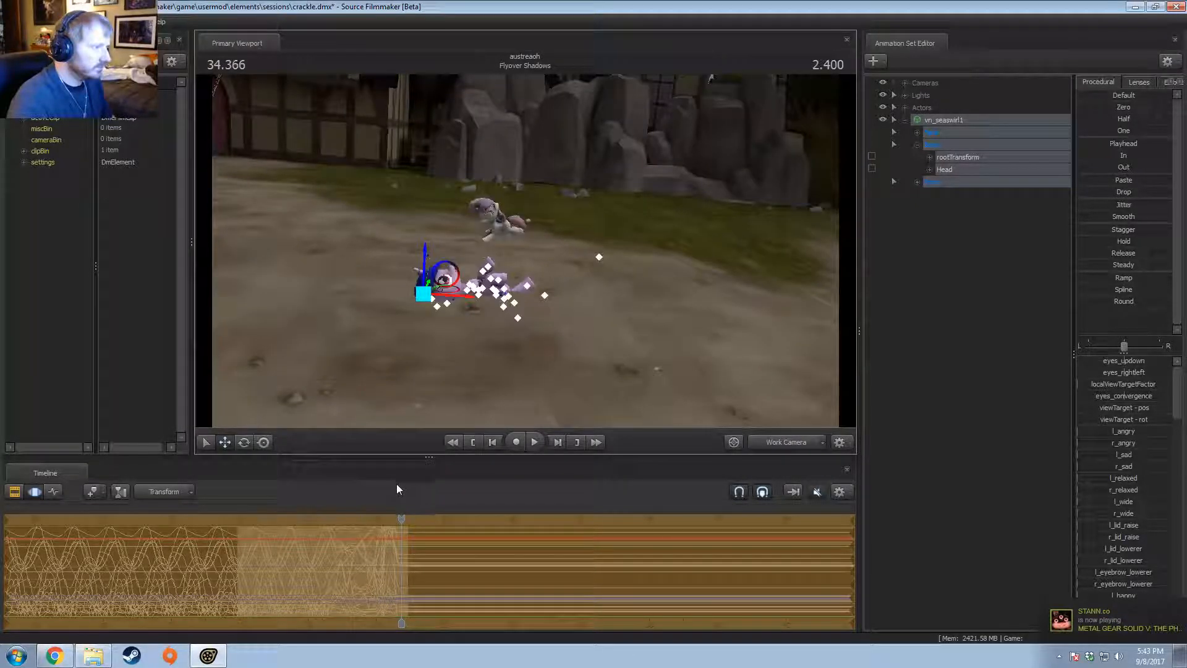
key("space")
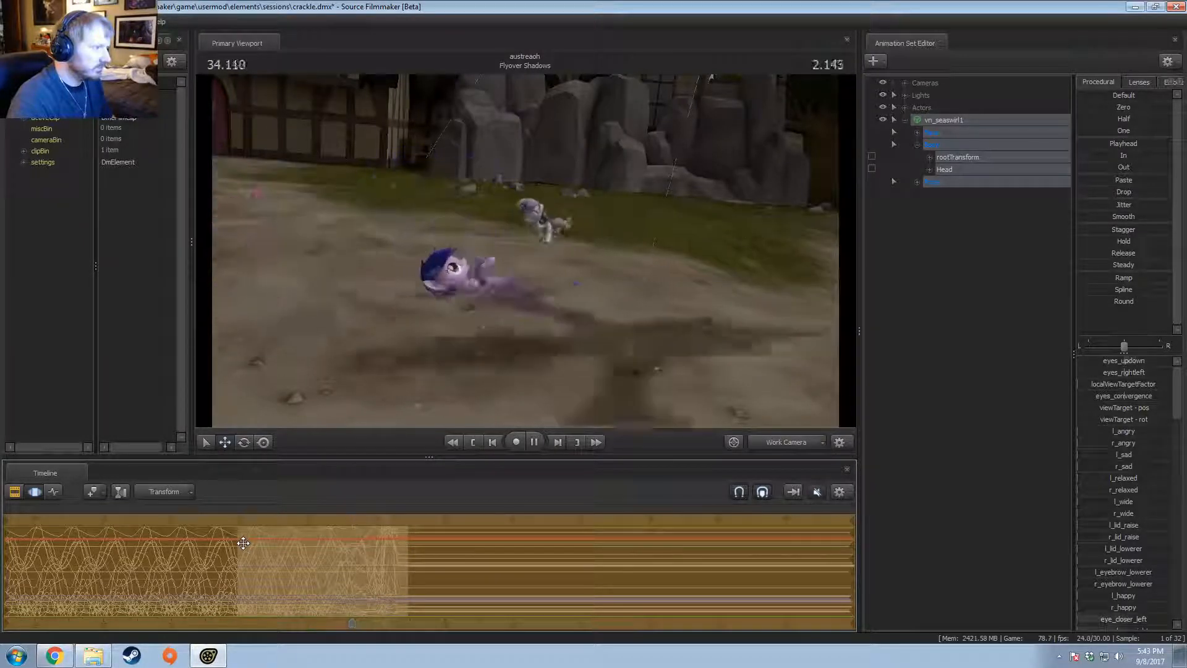
scroll(316, 596, "up", 2)
key("shift")
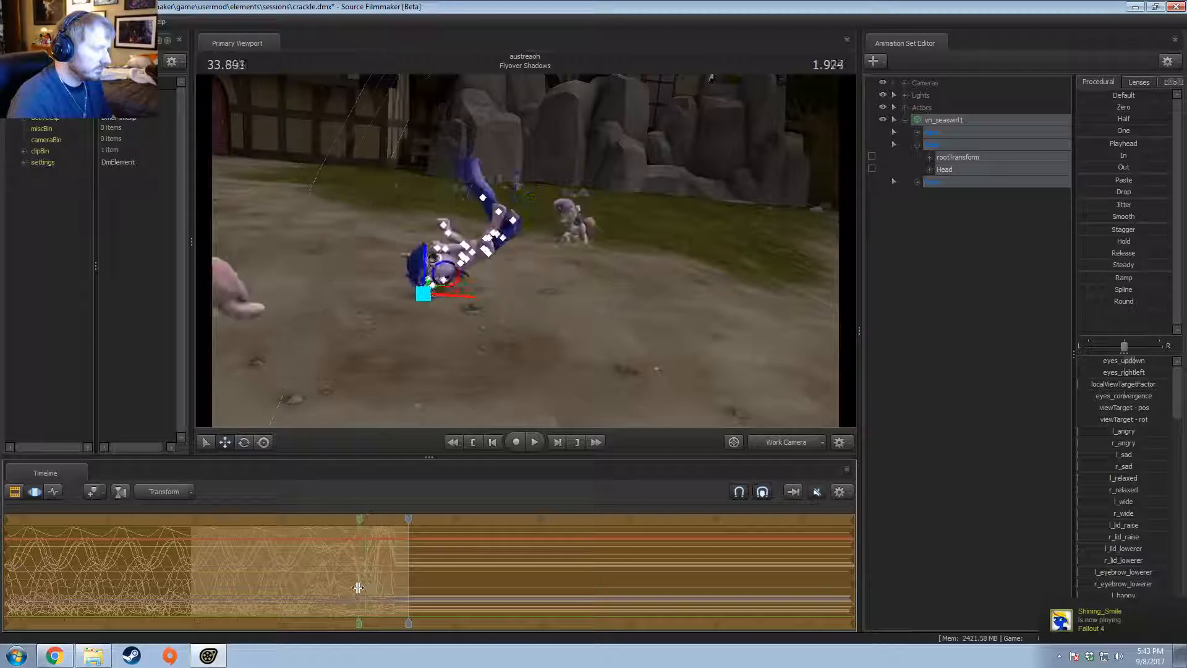
Step: Try to offset Sea Swirl's run start with a time selection held until 32.0 and fading out at about 34.0
left_click(194, 581)
key("bracketleft")
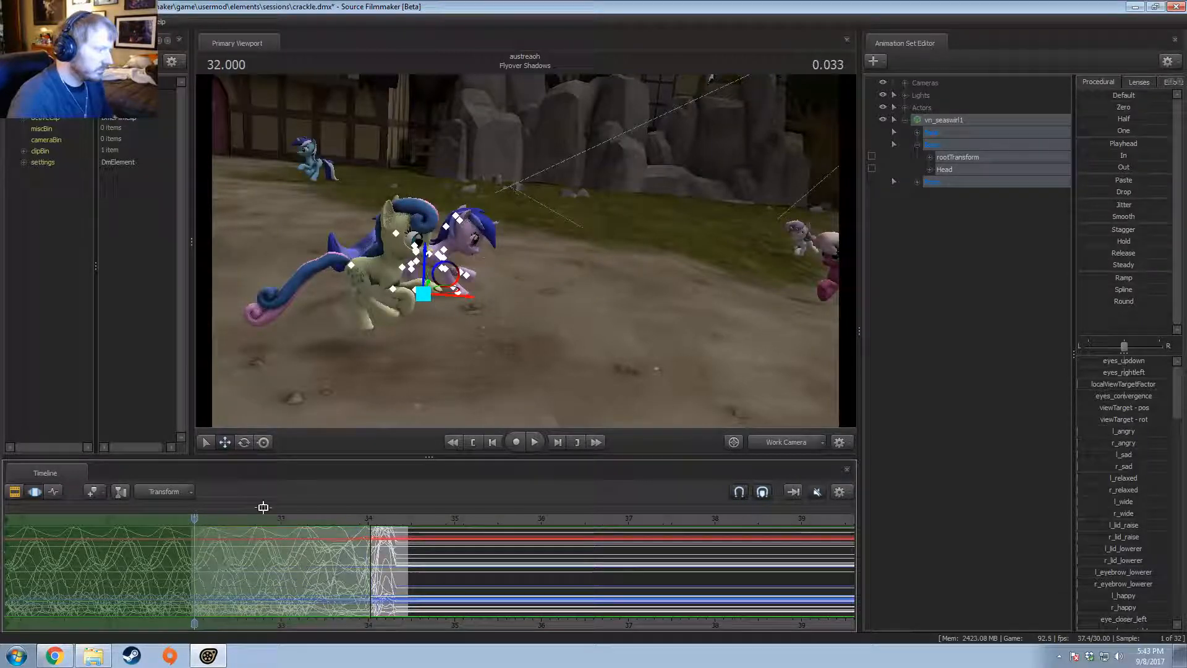
key("space")
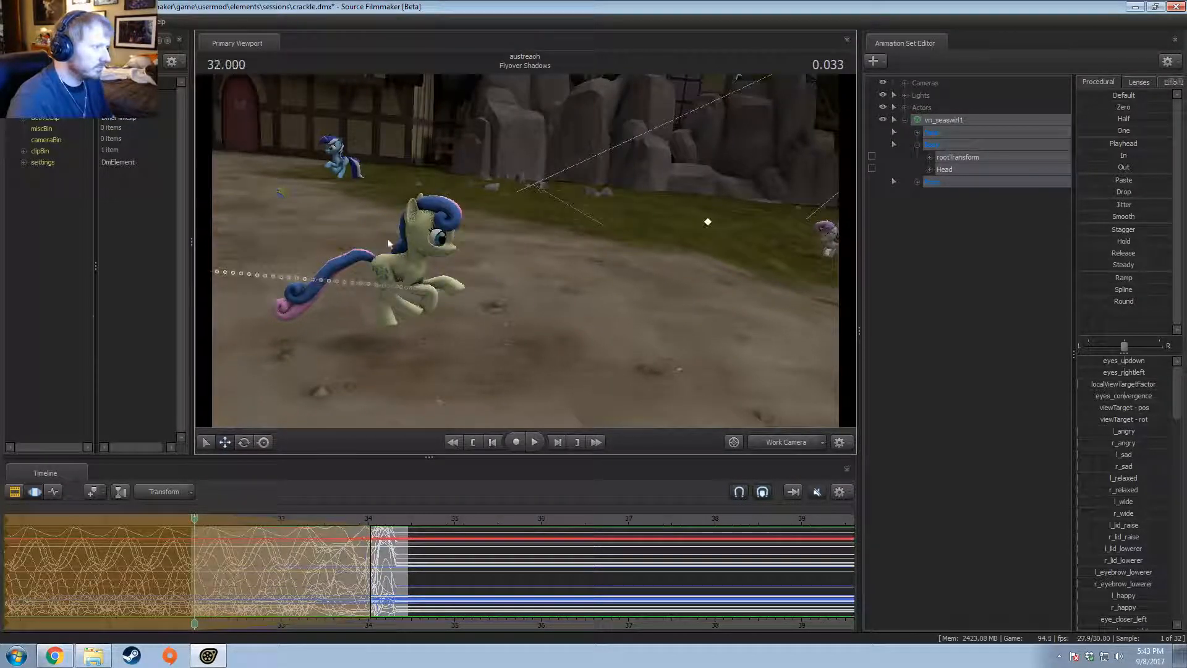
key("space")
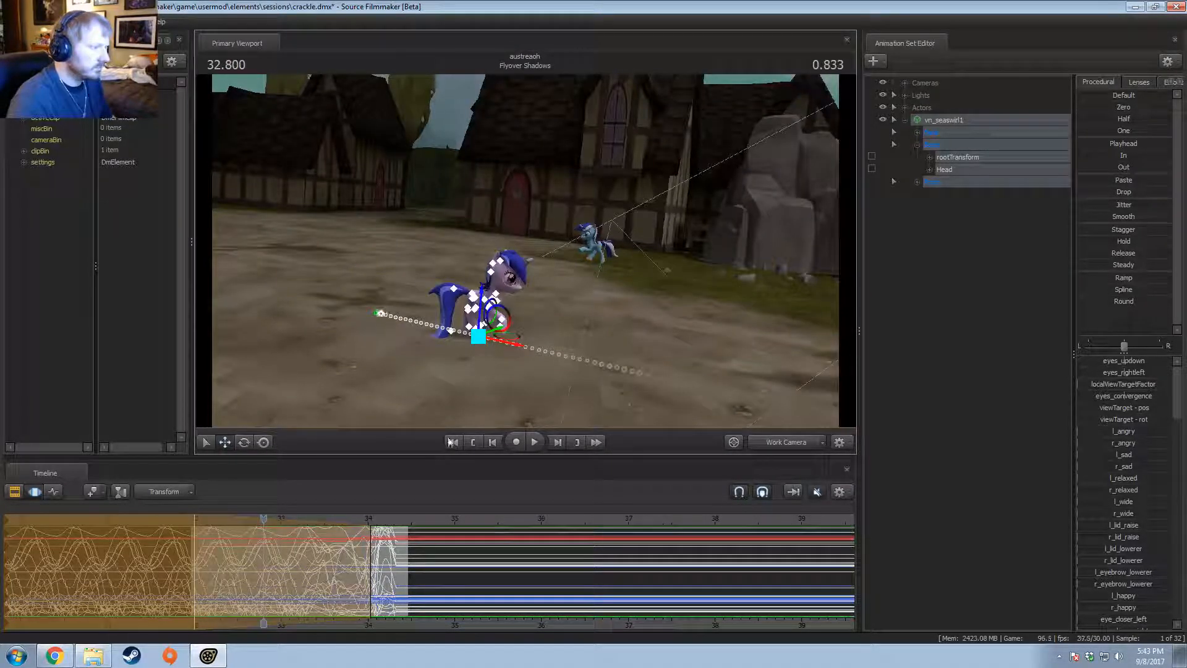
Step: Zero the rotation of Sea Swirl's rootTransform over the whole timeline
left_click_drag(618, 278, 445, 281, "alt")
key("w")
left_click_drag(766, 249, 785, 249)
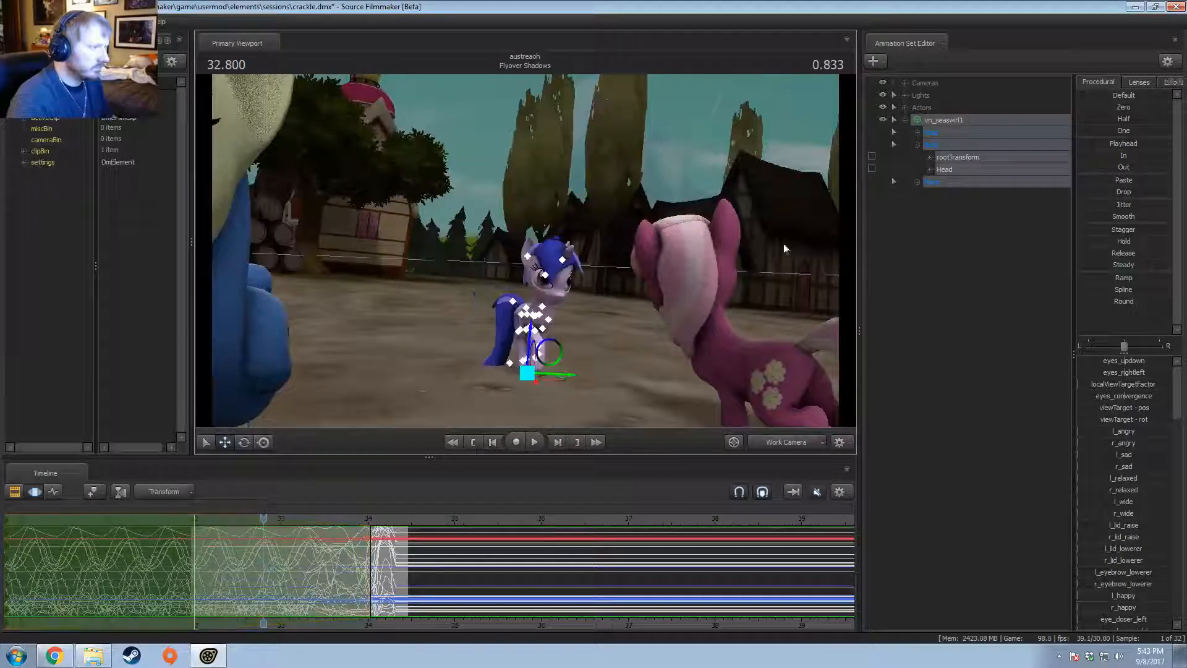
left_click(962, 162)
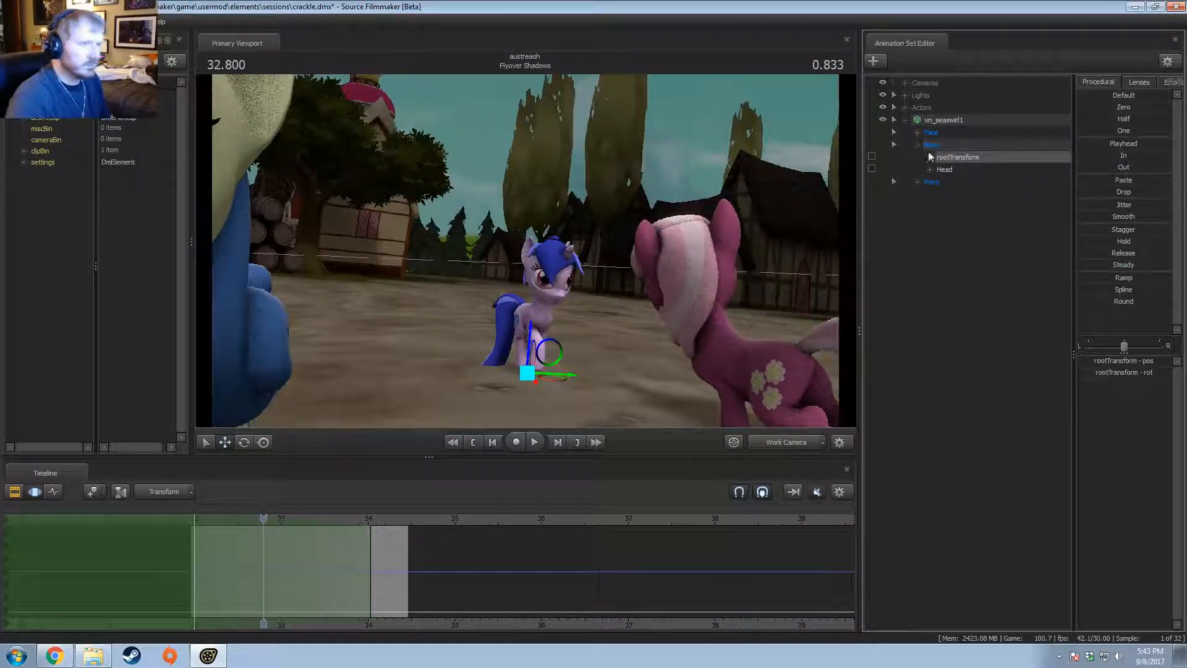
left_click(493, 582)
key("ctrl+a")
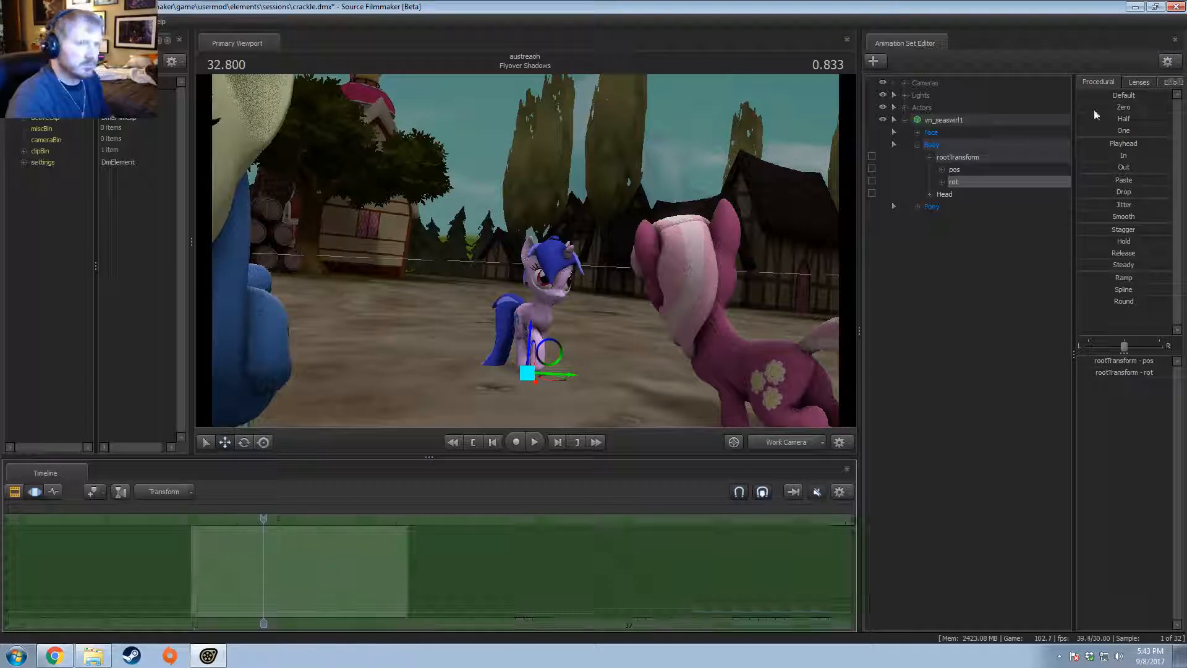
left_click_drag(1096, 109, 1113, 109)
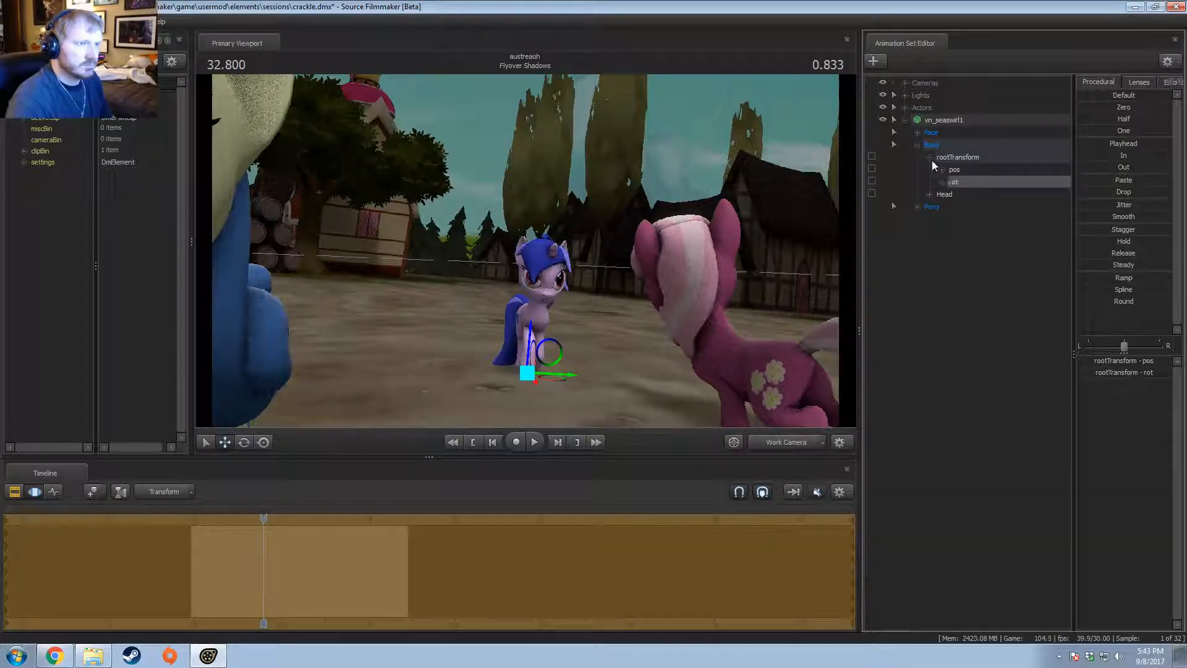
Step: Move Sea Swirl's rootTransform back along the path, using a time selection held until 32.0 that fades out at 34.0
left_click(957, 169)
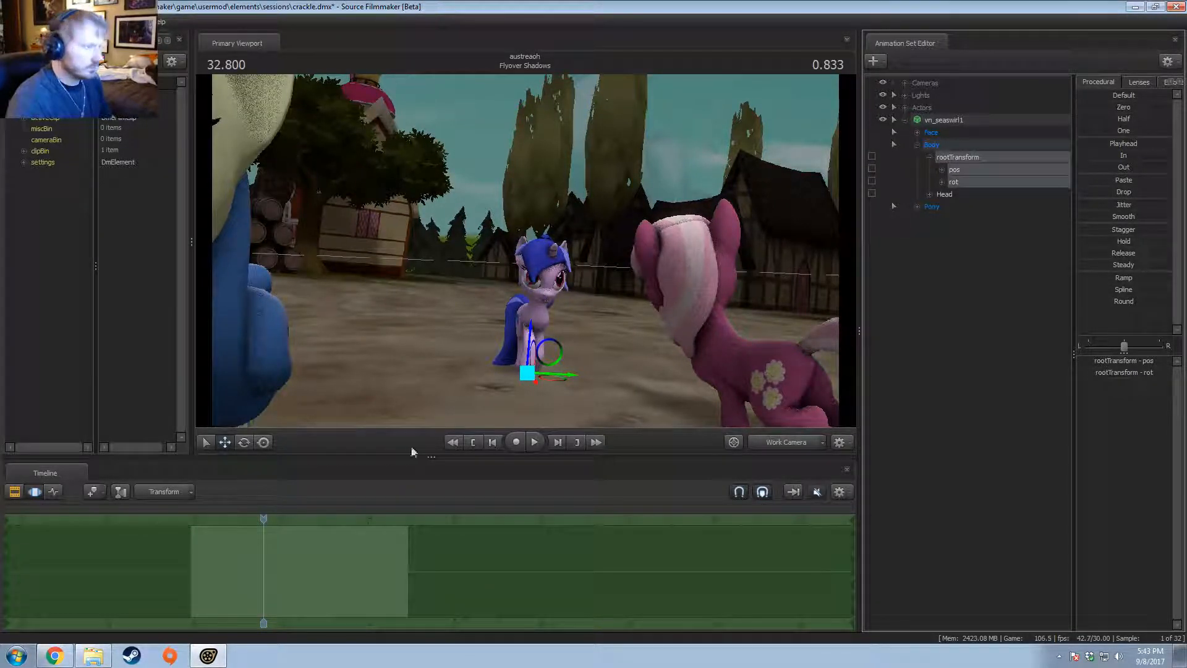
left_click_drag(194, 566, 2, 568, "shift")
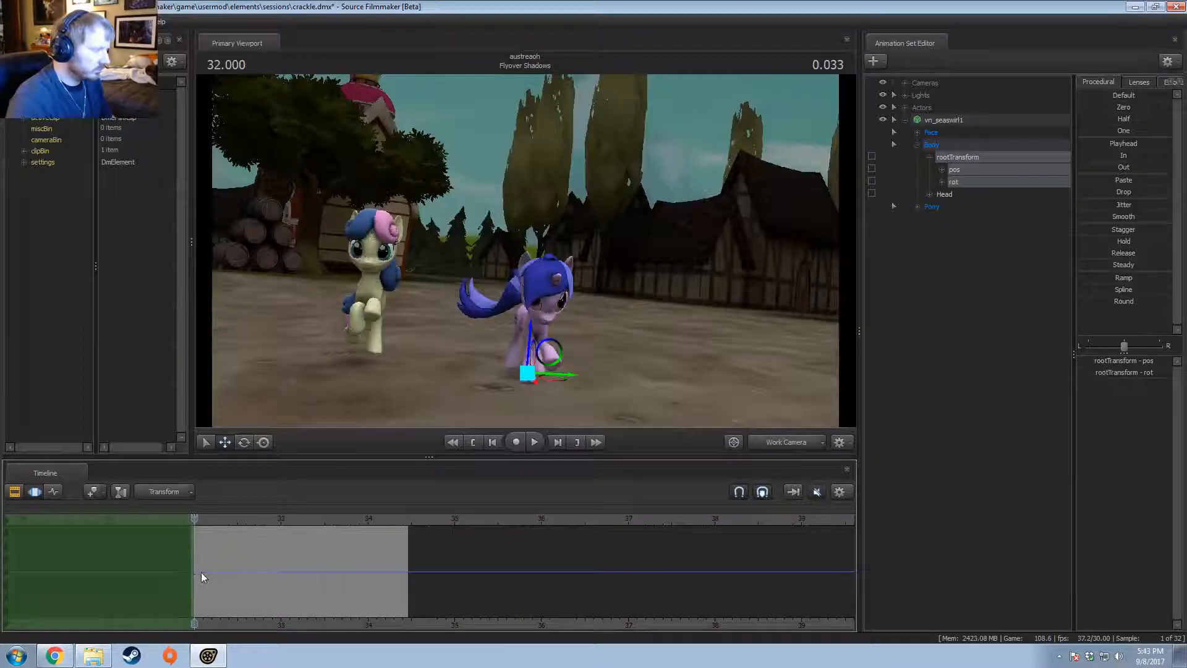
left_click_drag(246, 582, 372, 612)
left_click_drag(494, 297, 514, 254, "alt")
left_click_drag(644, 284, 372, 290)
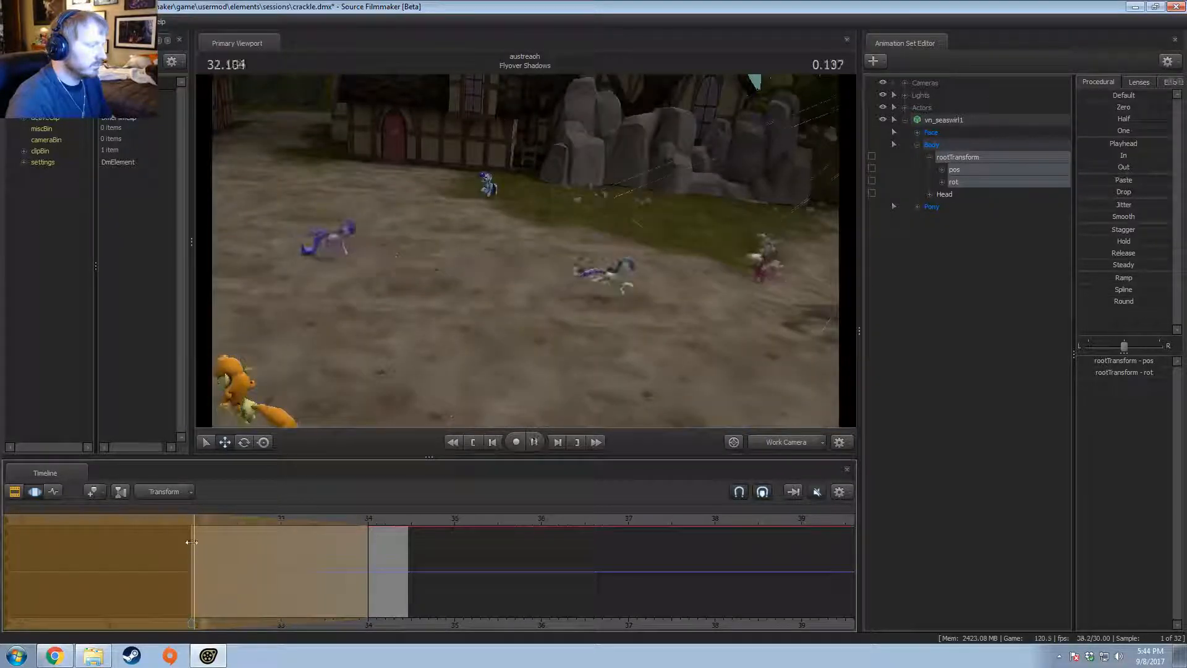
Step: Shift the start of the rootTransform time falloff to about 31.8 and compare Sea Swirl's stride with her ground travel up close
left_click_drag(488, 291, 464, 297)
key("w")
mouse_move(278, 579)
middle_mouse_down()
mouse_move(258, 580)
mouse_move(297, 586)
mouse_move(272, 588)
middle_mouse_up()
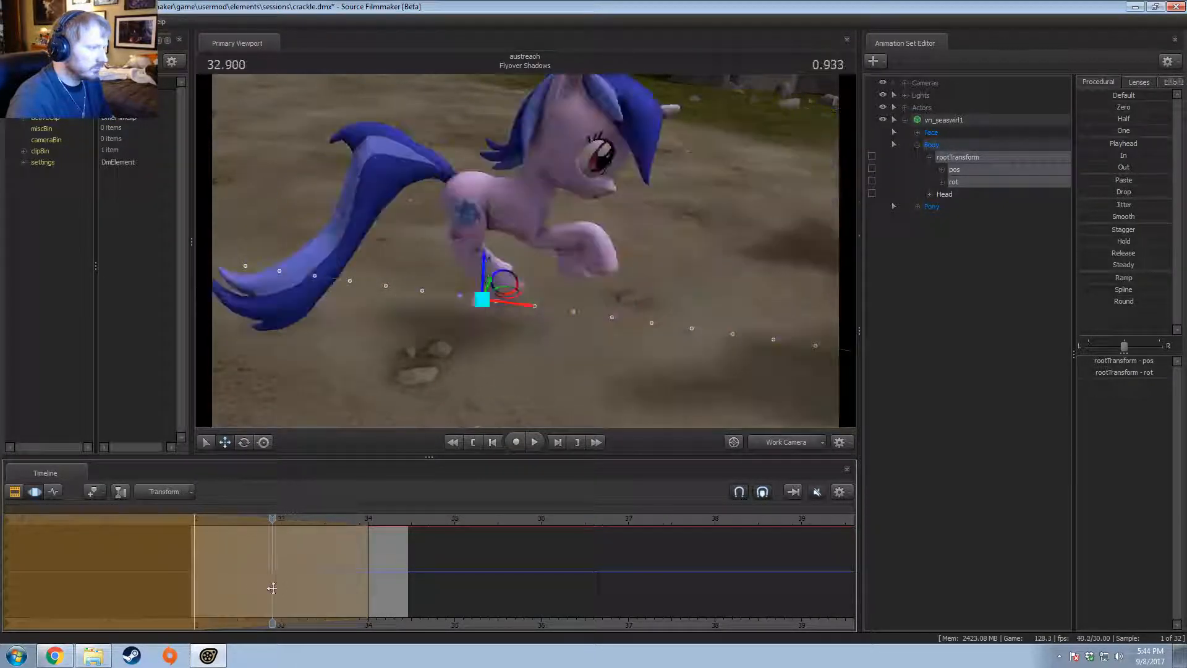
mouse_move(195, 575)
middle_mouse_down()
mouse_move(186, 578)
mouse_move(254, 588)
middle_mouse_up()
left_click_drag(522, 322, 522, 395, "alt")
mouse_move(272, 557)
middle_mouse_down()
mouse_move(235, 556)
mouse_move(250, 556)
mouse_move(242, 538)
mouse_move(258, 538)
mouse_move(240, 536)
mouse_move(286, 558)
mouse_move(273, 556)
middle_mouse_up()
Step: Play Sea Swirl's run and fall through to about 34.4 to check the forward travel
key("space")
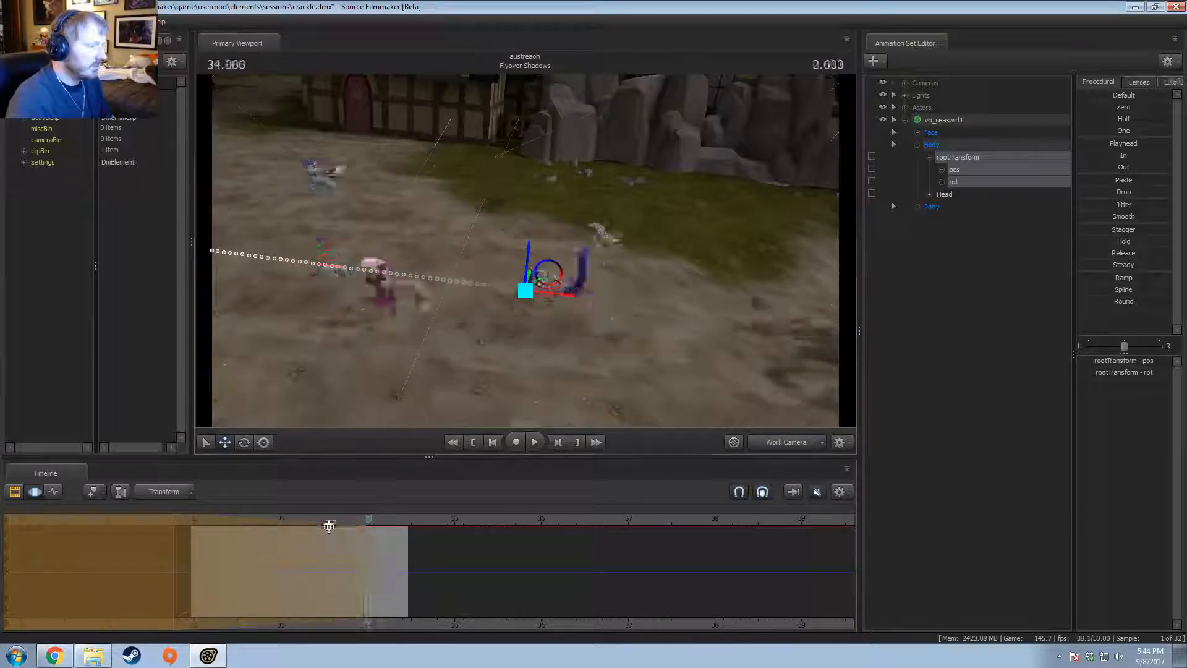
middle_click(187, 545)
key("space")
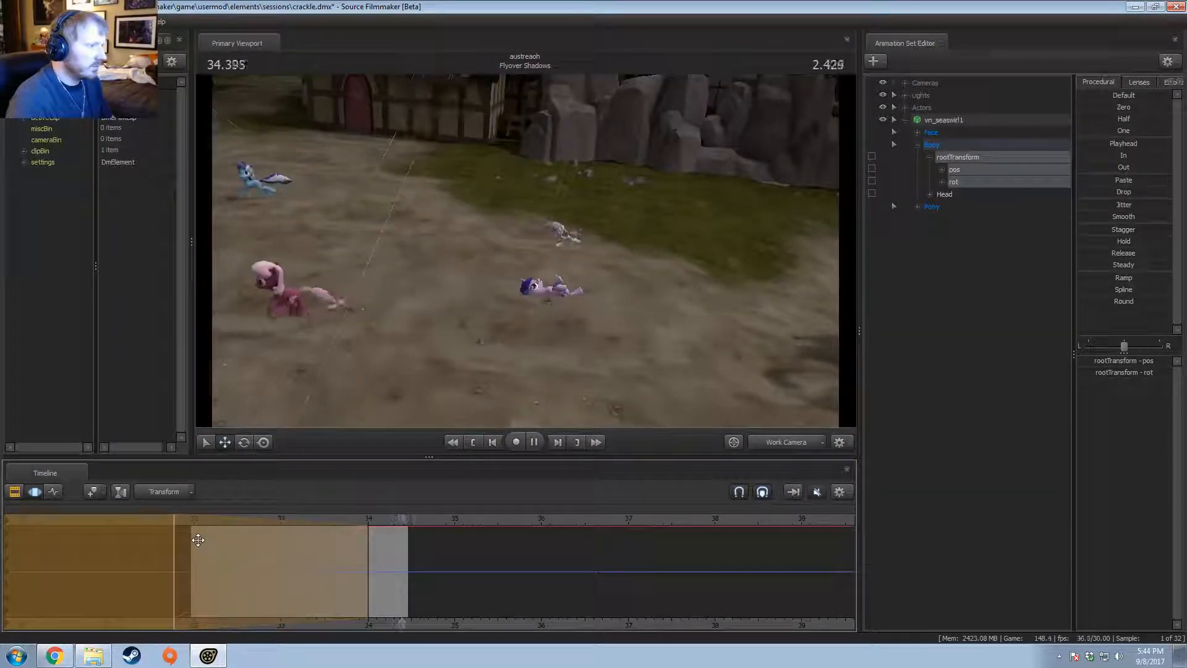
key("ctrl+z")
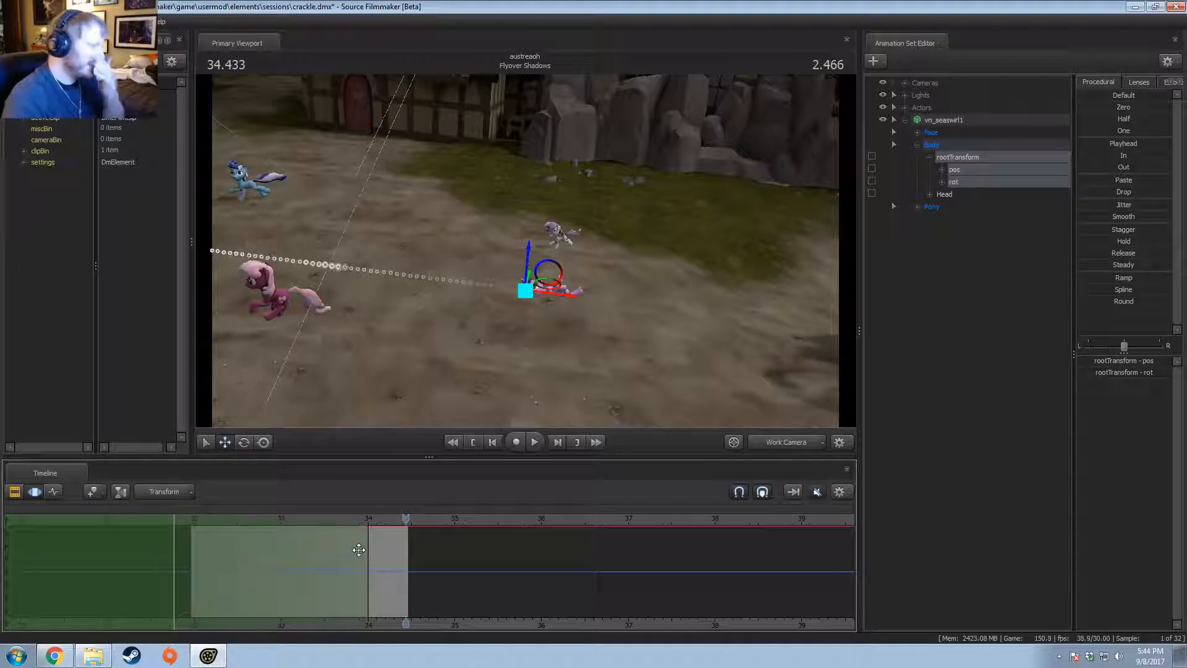
Step: Smooth Sea Swirl's rootTransform motion around 34.0, where her forward travel stops, and replay the fall
scroll(358, 550, "up", 4)
left_click_drag(333, 556, 346, 559, "shift")
left_click(1099, 299)
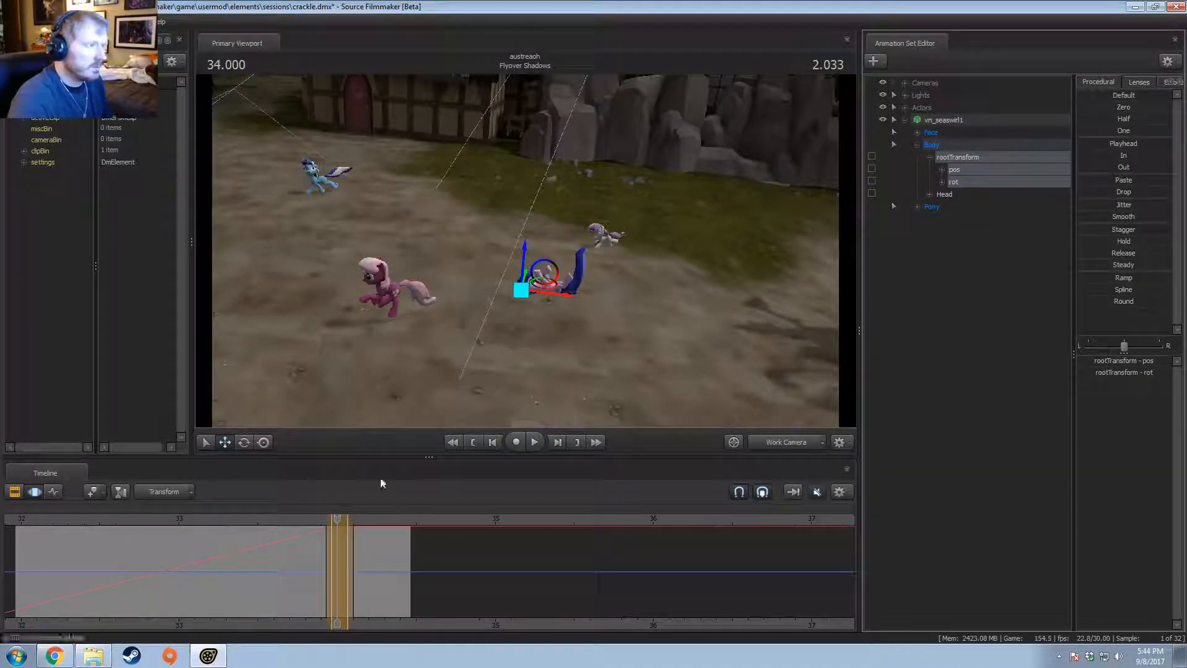
left_click(302, 521)
key("space")
key("space")
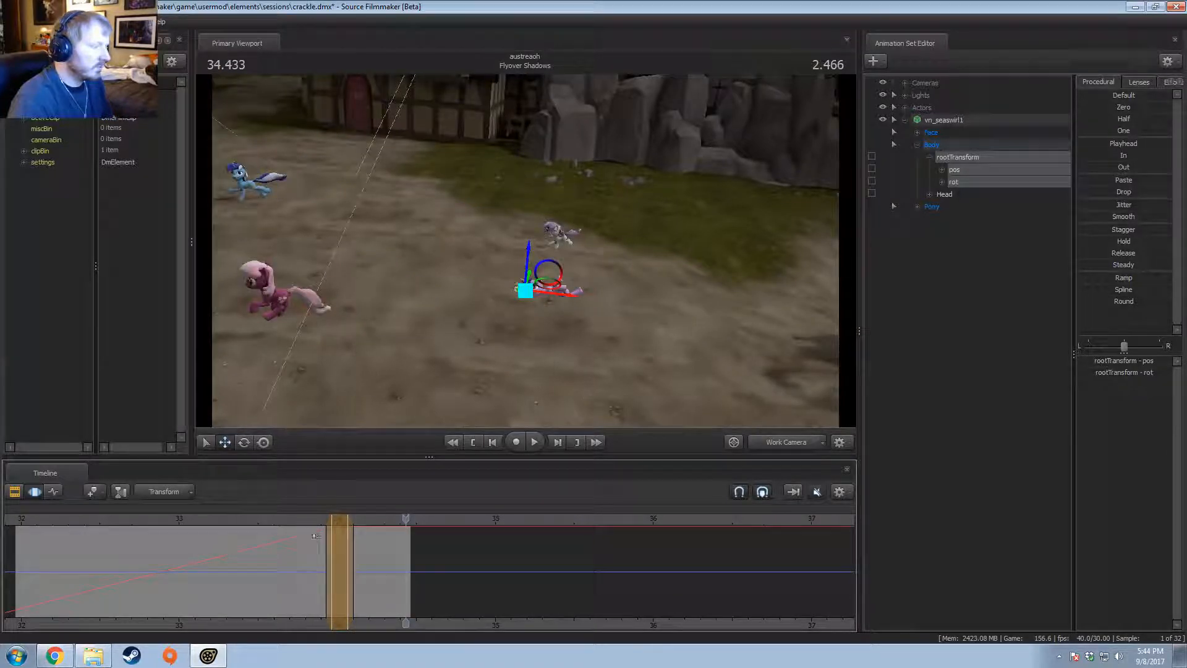
Step: Rotate Sea Swirl's whole run over the full timeline so she approaches from a different direction
left_click(353, 542)
left_click_drag(354, 542, 363, 542)
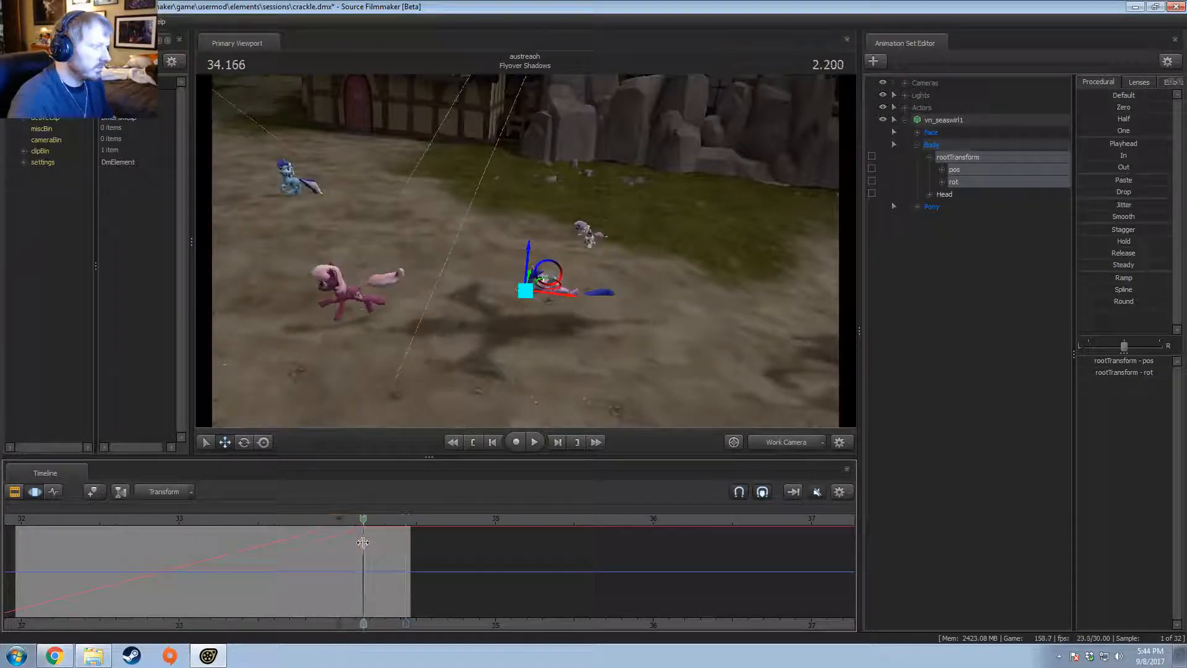
key("ctrl+c")
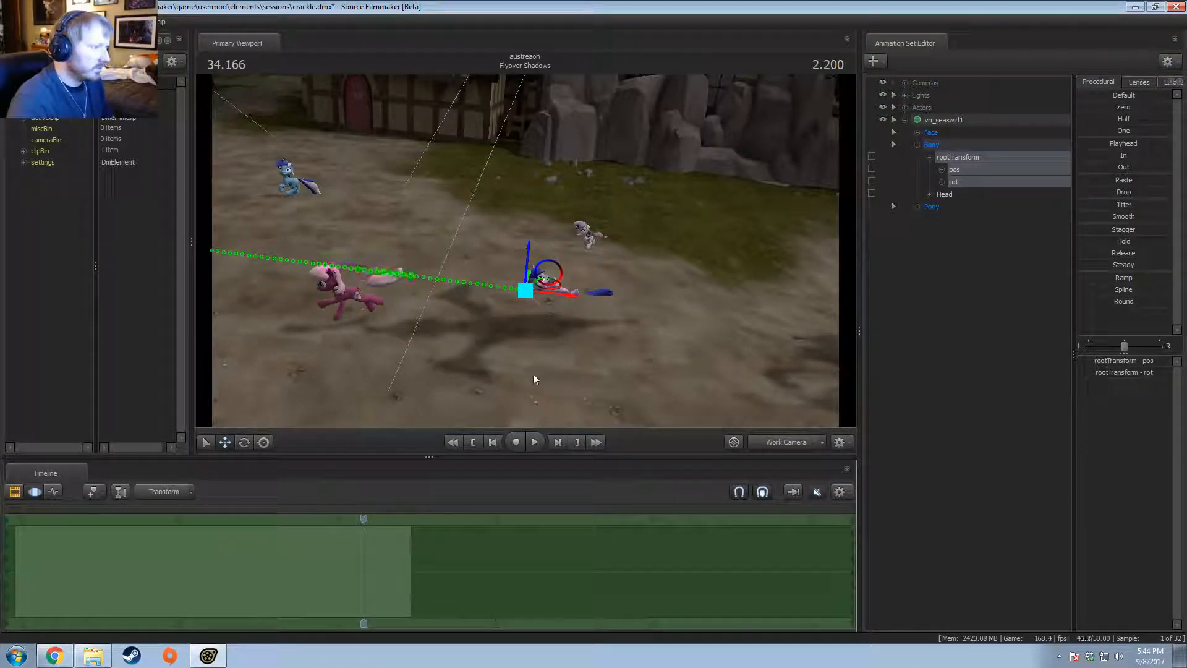
left_click_drag(535, 379, 838, 347)
left_click(959, 116)
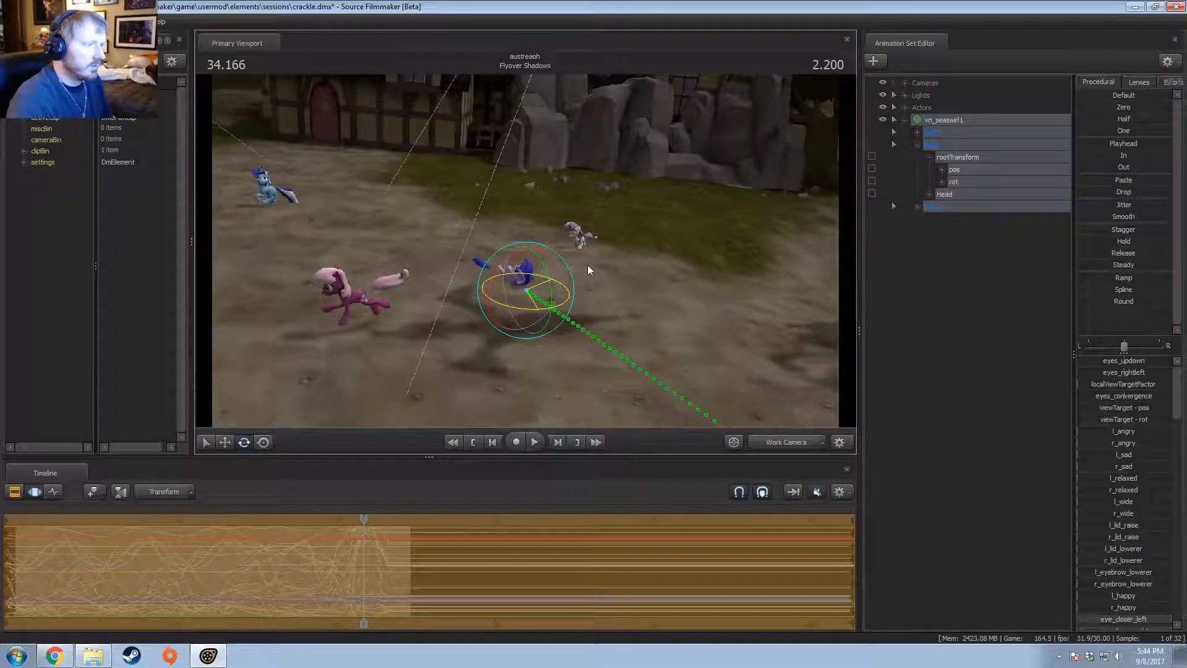
left_click_drag(543, 249, 526, 251)
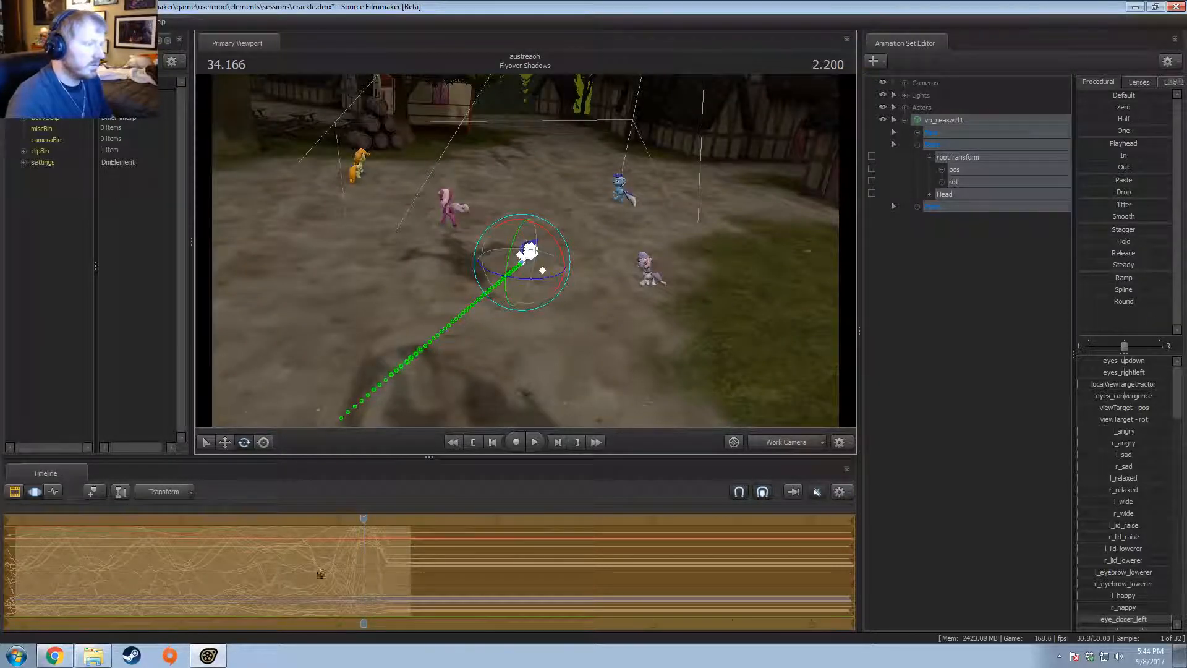
Step: Reposition Sea Swirl's whole run across the ground and play the shot through camera1 to check her placement
left_click_drag(321, 575, 375, 573)
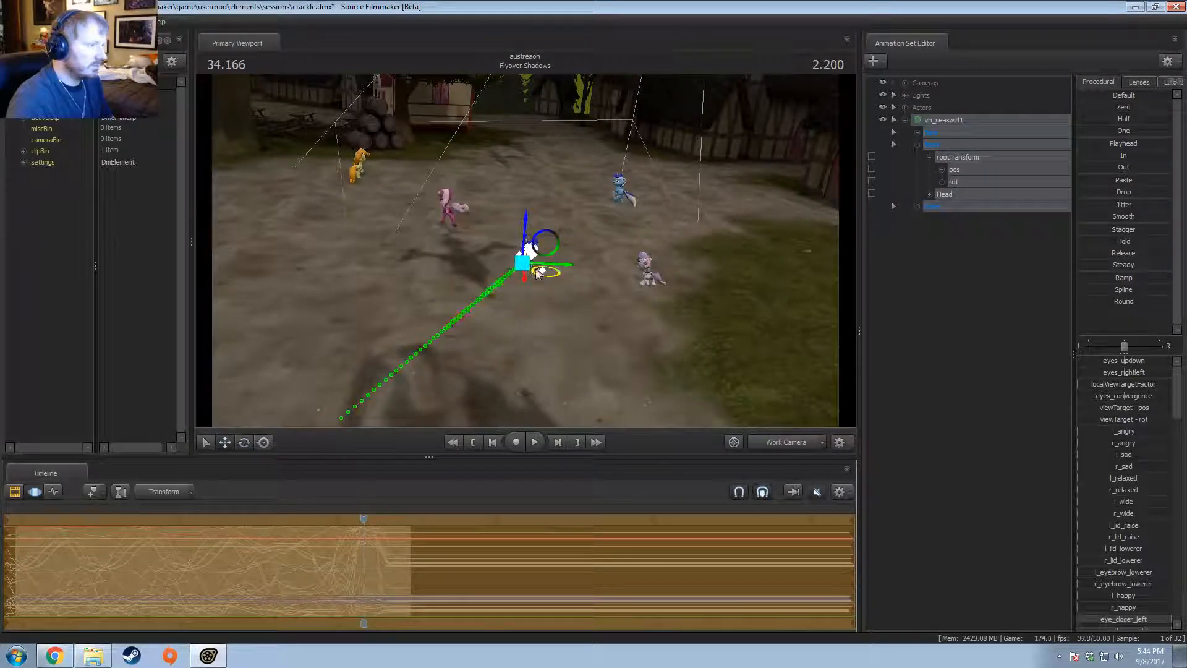
left_click_drag(536, 273, 707, 267)
left_click(792, 451)
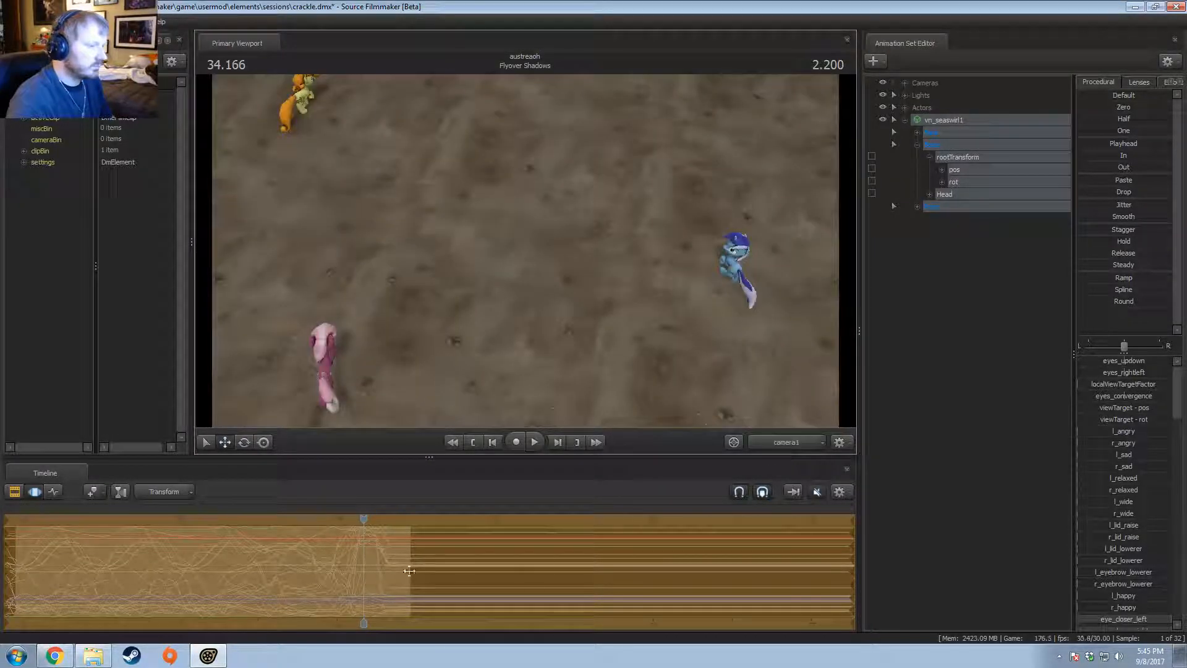
left_click_drag(358, 526, 133, 536)
key("space")
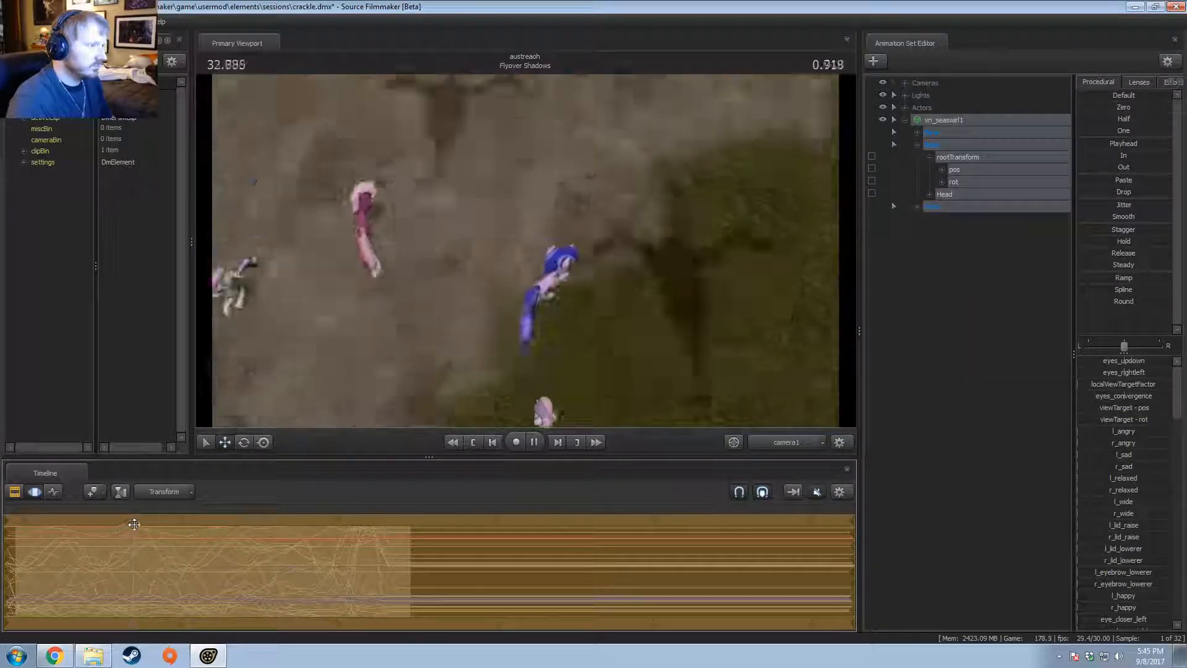
key("space")
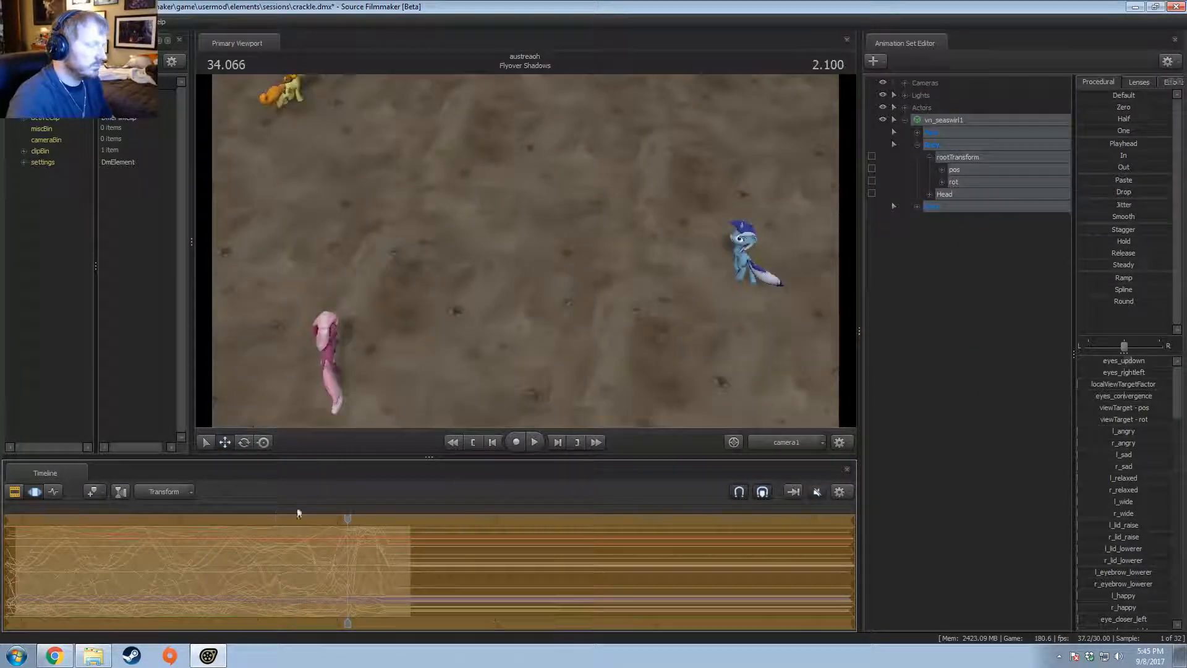
Step: Shift Sea Swirl's animation earlier so her fall ends at about 33.9, and replay it through camera1
left_click_drag(343, 521, 141, 518)
key("d")
scroll(260, 545, "down", 3)
key("space")
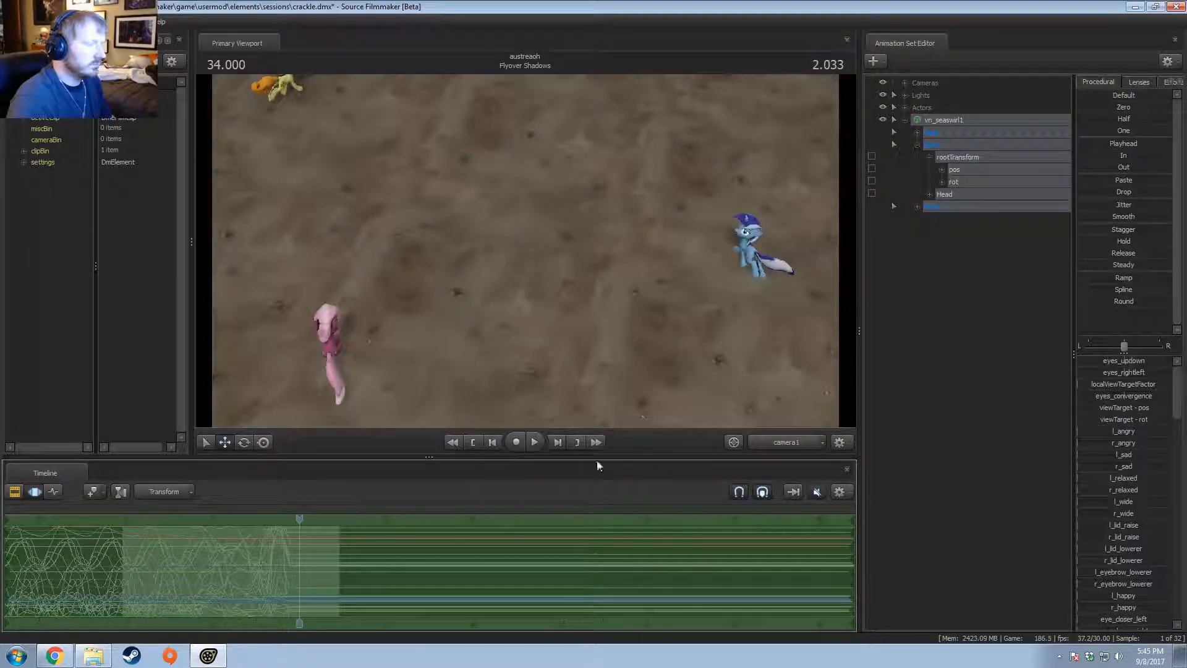
Step: Review Sea Swirl's fall with the work camera, setting a time selection from about 33.2 to 33.4
left_click(804, 442)
left_click_drag(680, 315, 742, 334)
scroll(276, 568, "up", 5)
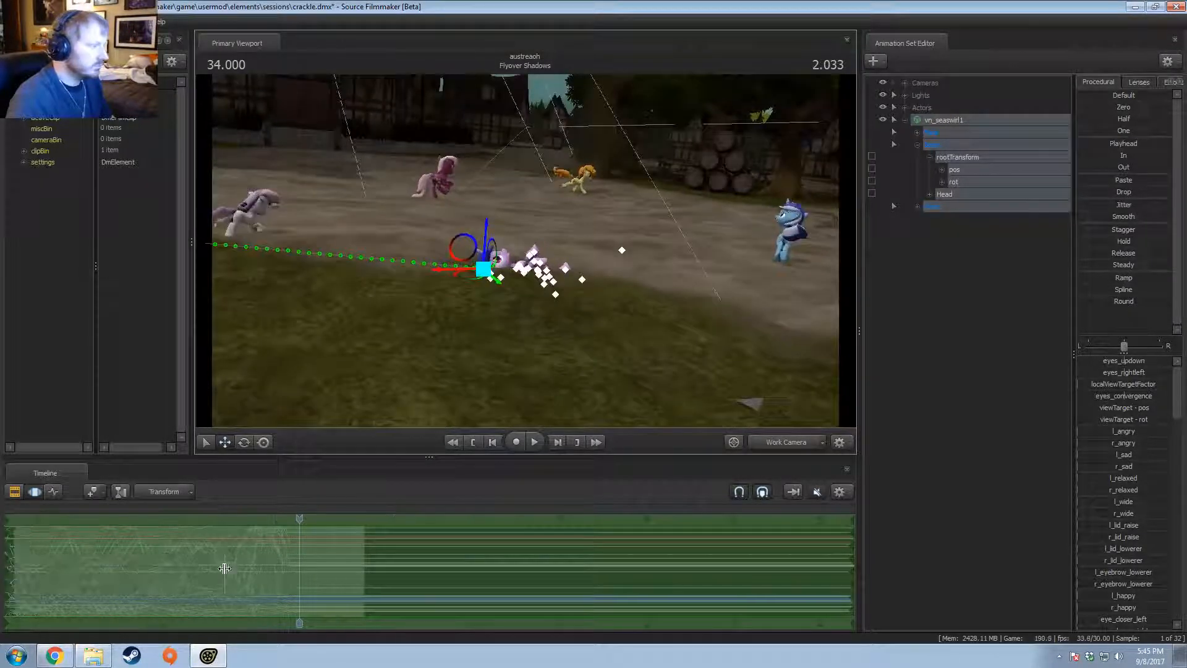
left_click_drag(224, 569, 141, 592)
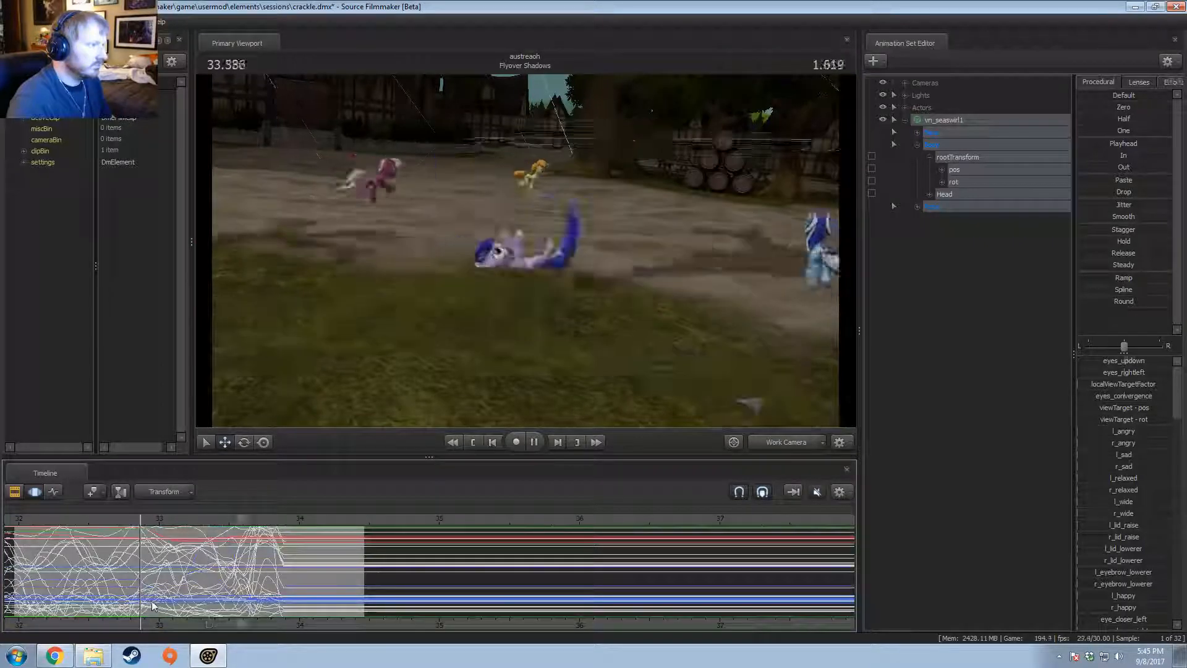
middle_click_drag(286, 638, 345, 602)
key("shift")
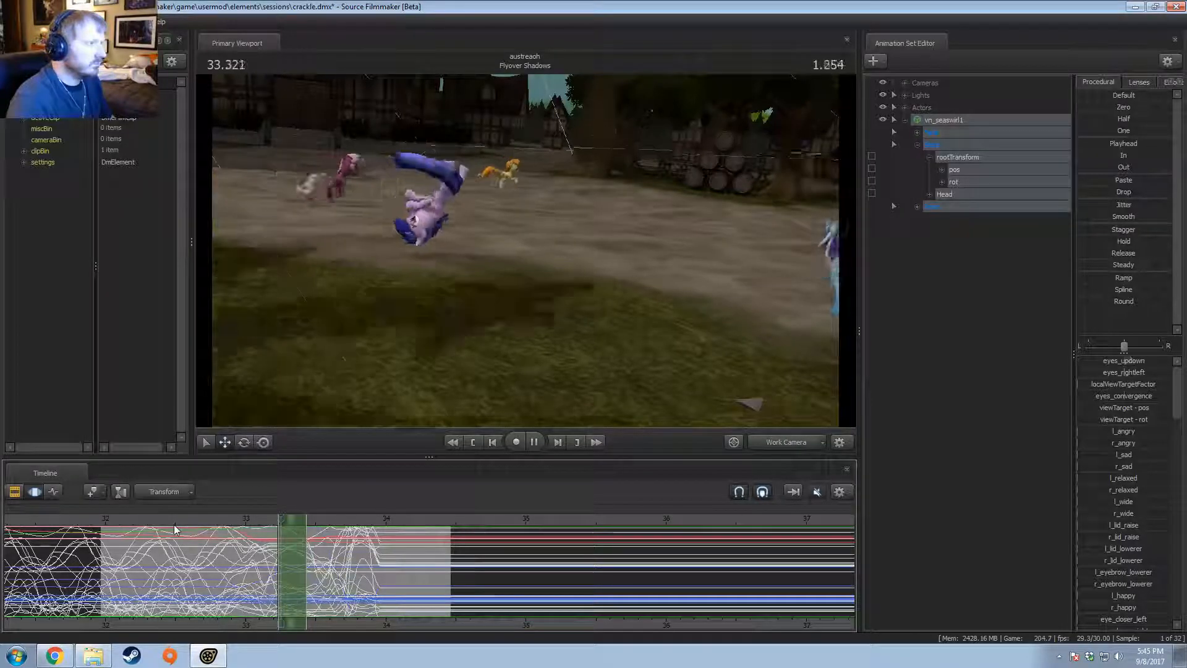
key("space")
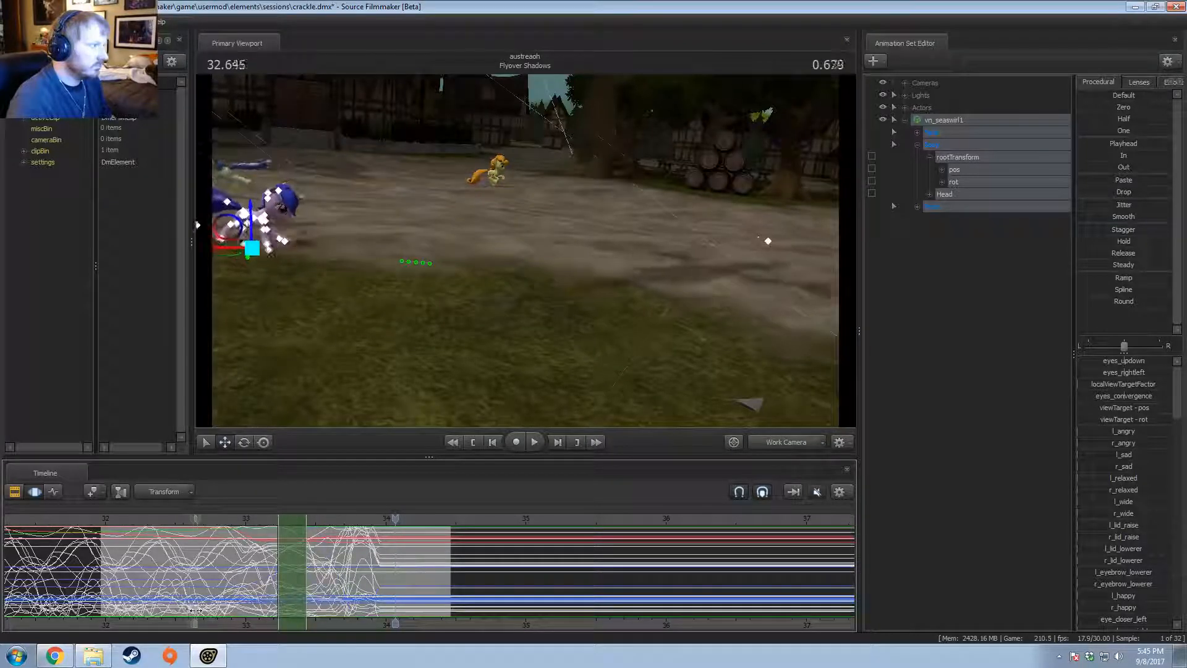
Step: Adjust Sea Swirl's height above the ground over the whole timeline, and check the motion by playback and at about 33.3
key("ctrl+a")
left_click_drag(470, 278, 484, 228)
key("w")
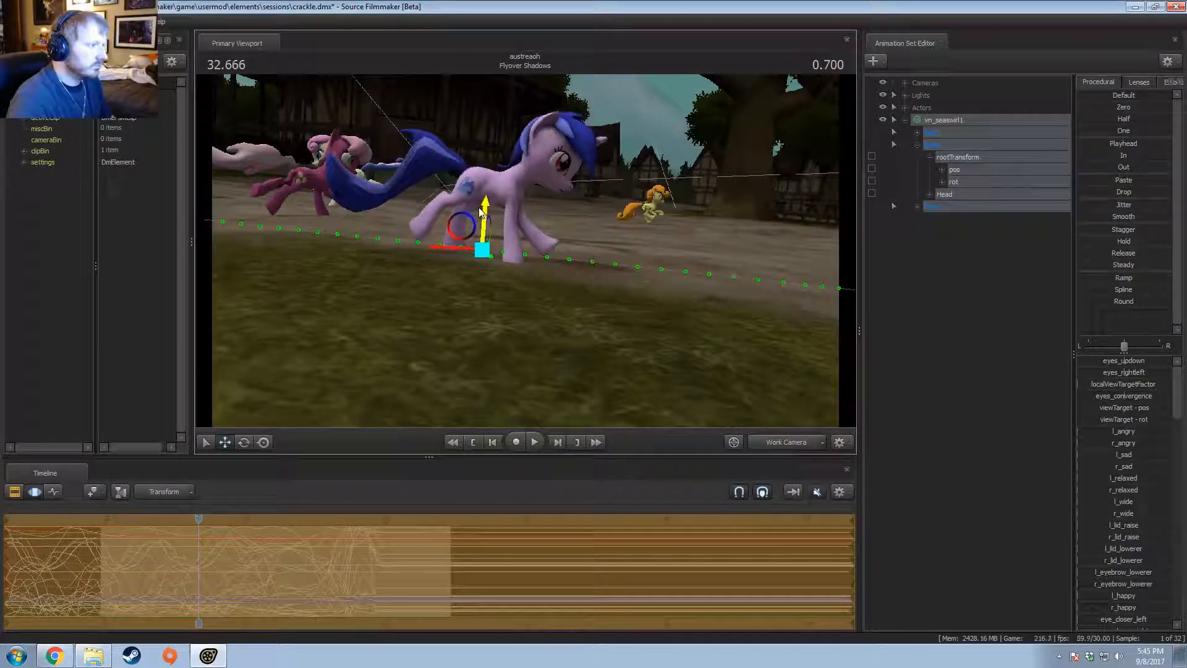
key("space")
key("space")
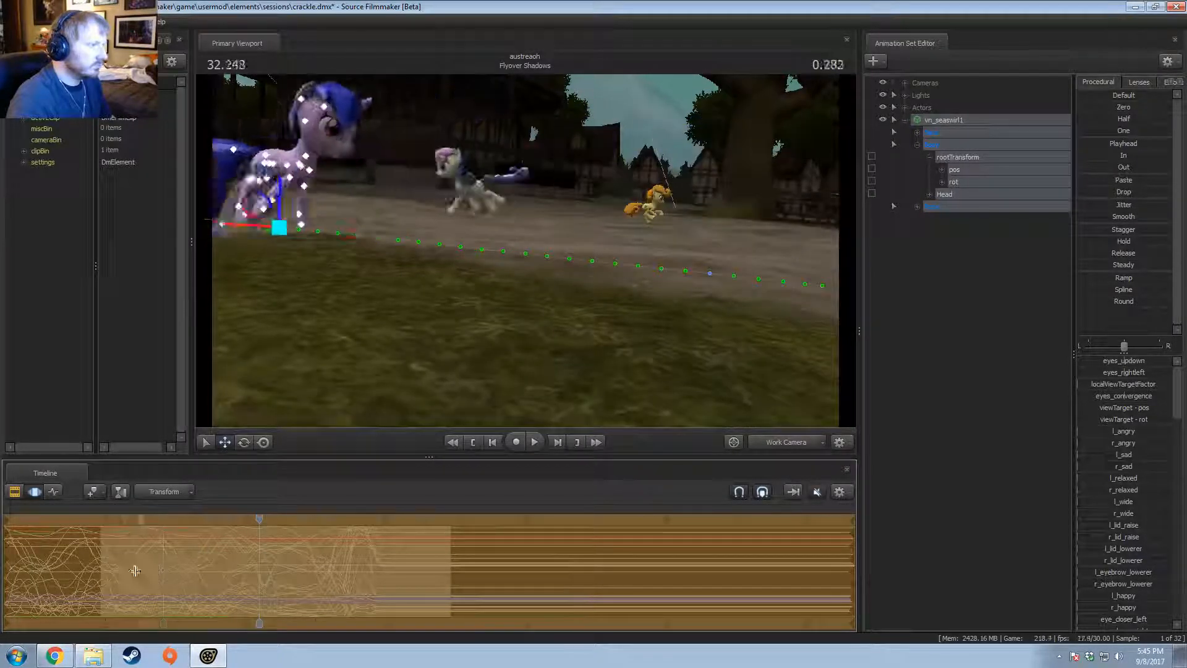
left_click(291, 572)
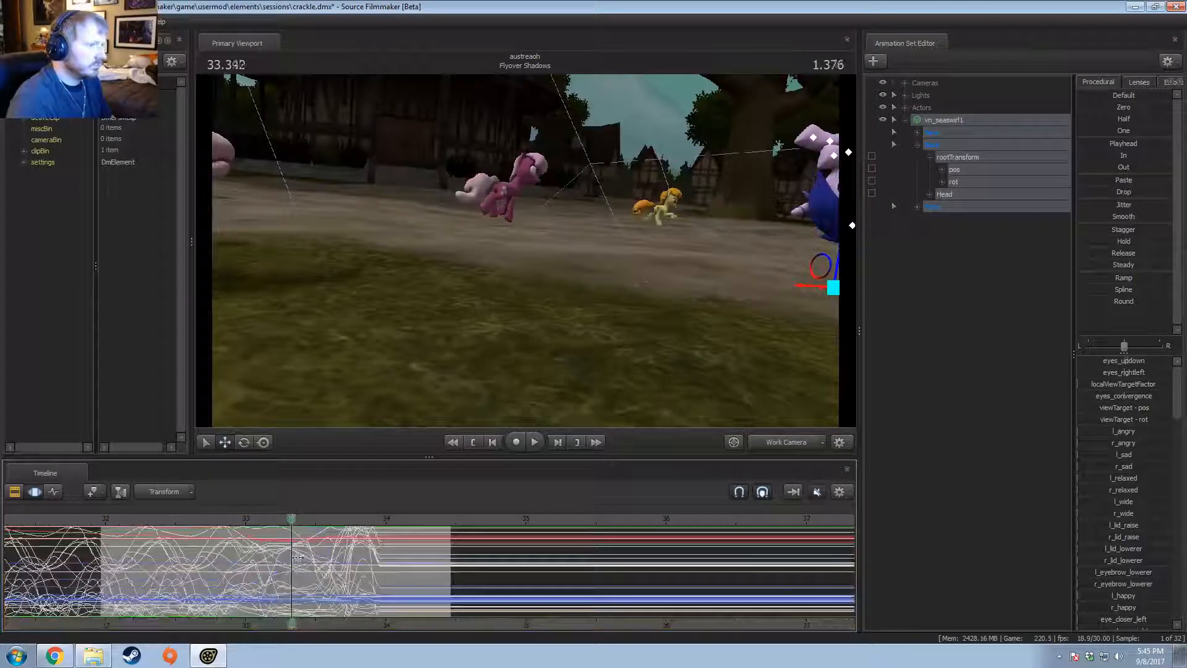
Step: Create a time selection from about 33.47 to 33.63 seconds, centred near 33.57, where the purple pony hits the ground
left_click_drag(396, 322, 527, 255)
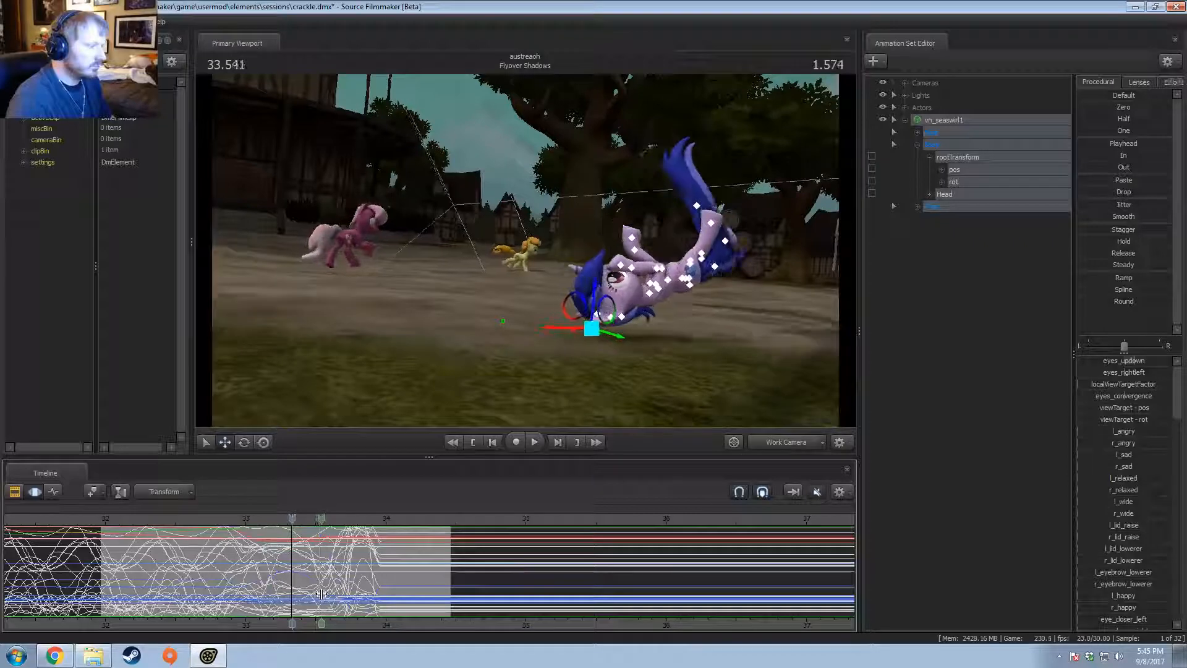
scroll(321, 593, "up", 3)
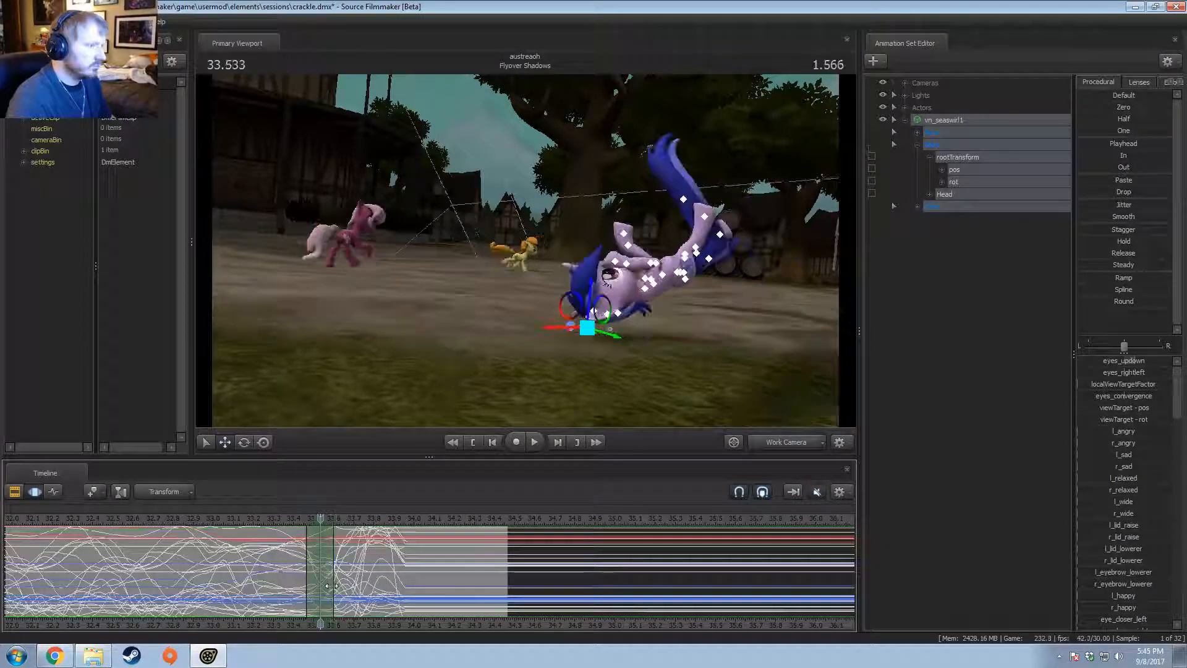
scroll(321, 563, "up", 2)
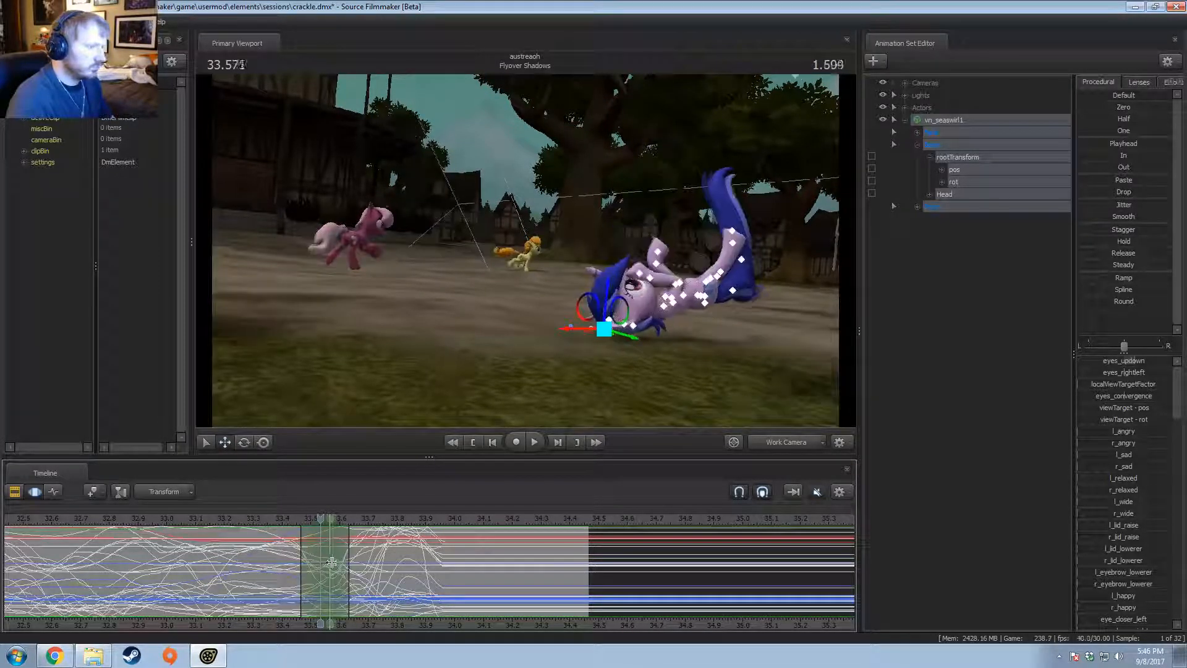
Step: Frame the falling pony closely from the side, lock its Chest2 bone and select the Pelvis
key("w")
key("d")
left_click_drag(657, 376, 664, 390)
left_click(503, 258, "ctrl")
left_click_drag(523, 277, 540, 292, "alt")
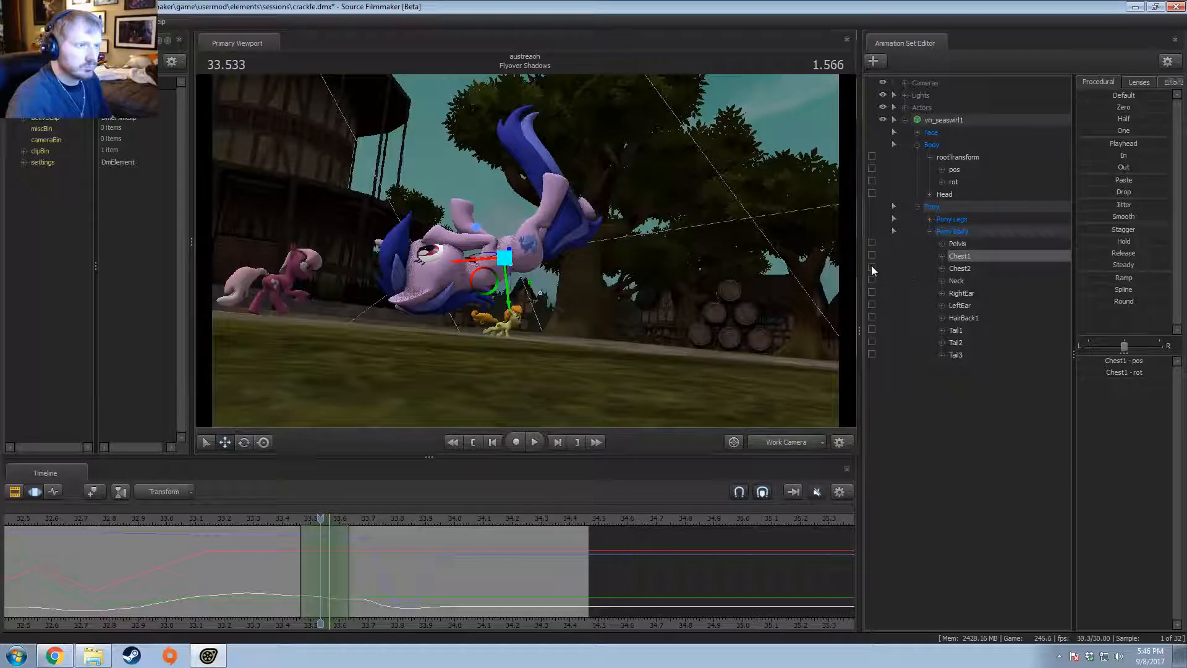
left_click(961, 245)
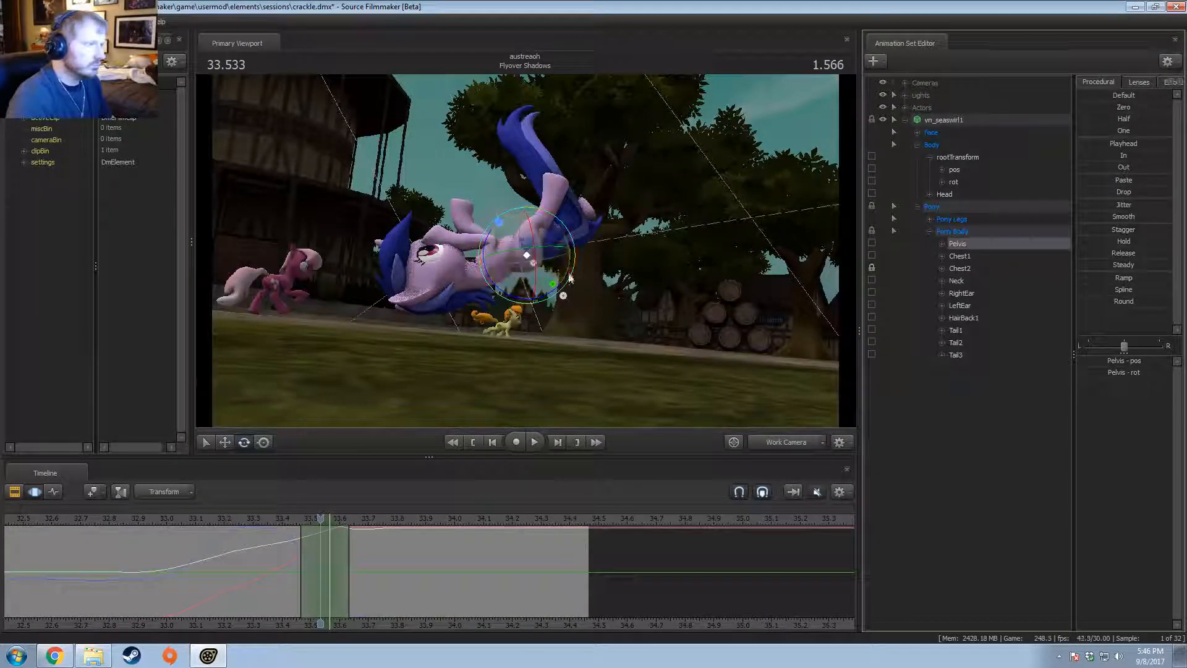
Step: Try rotating and raising the pelvis at 33.566 seconds so the hips curl over the chest, and play back the landing
key("Right")
key("Left")
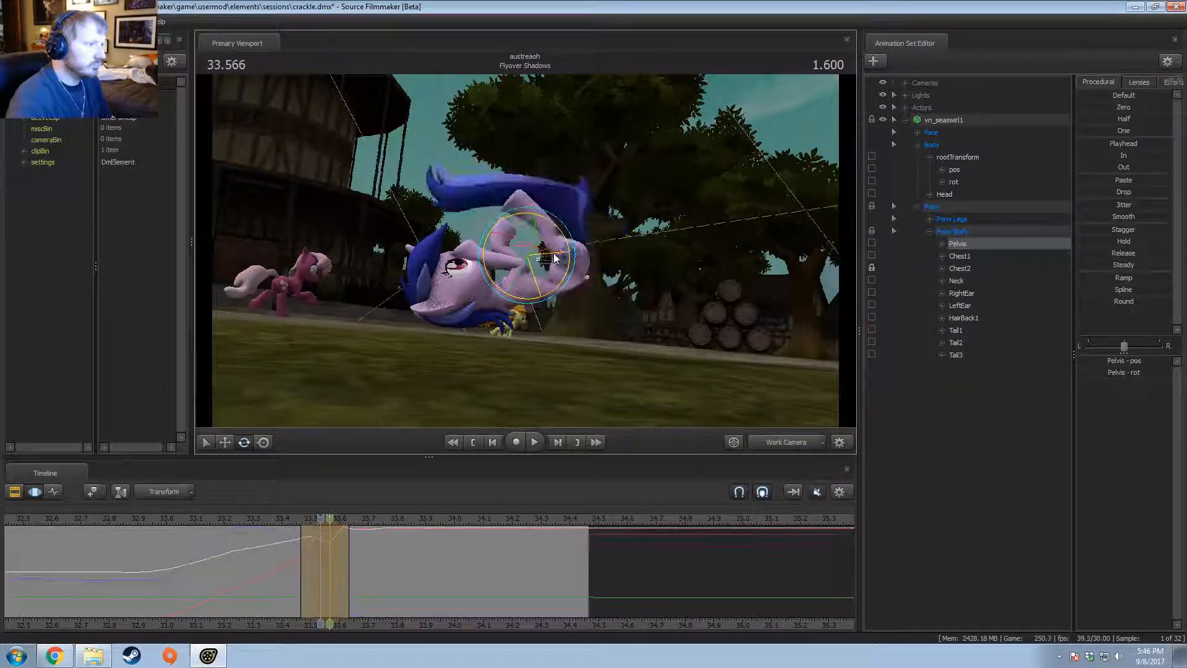
key("w")
key("Right")
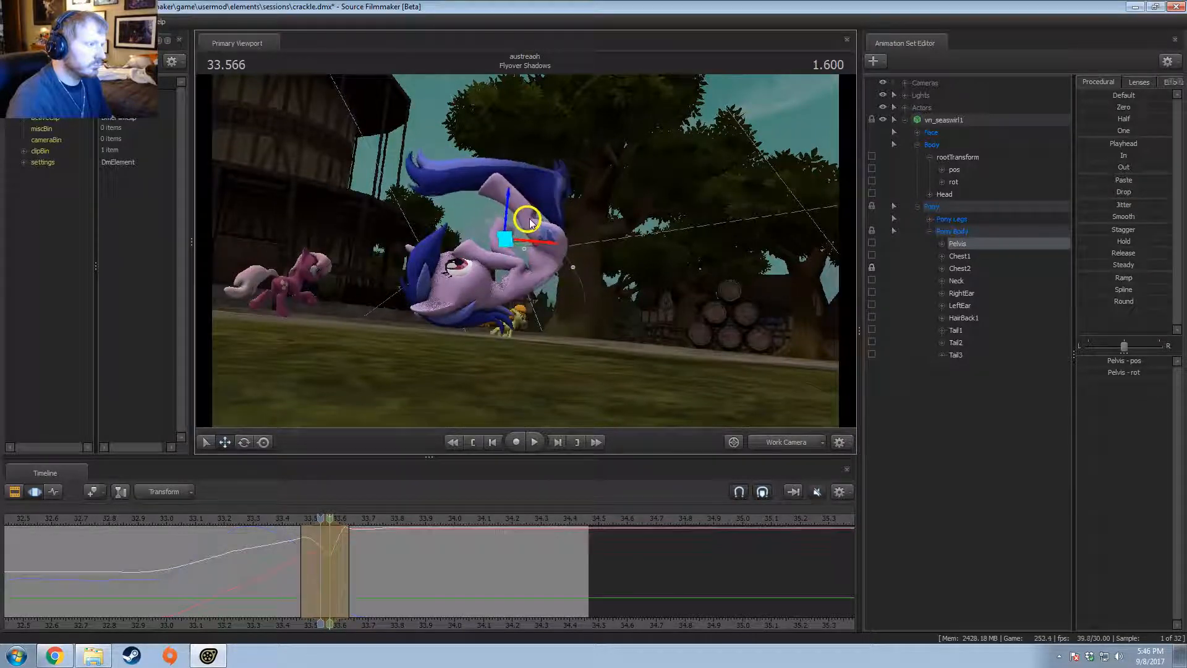
left_click(287, 524)
key("space")
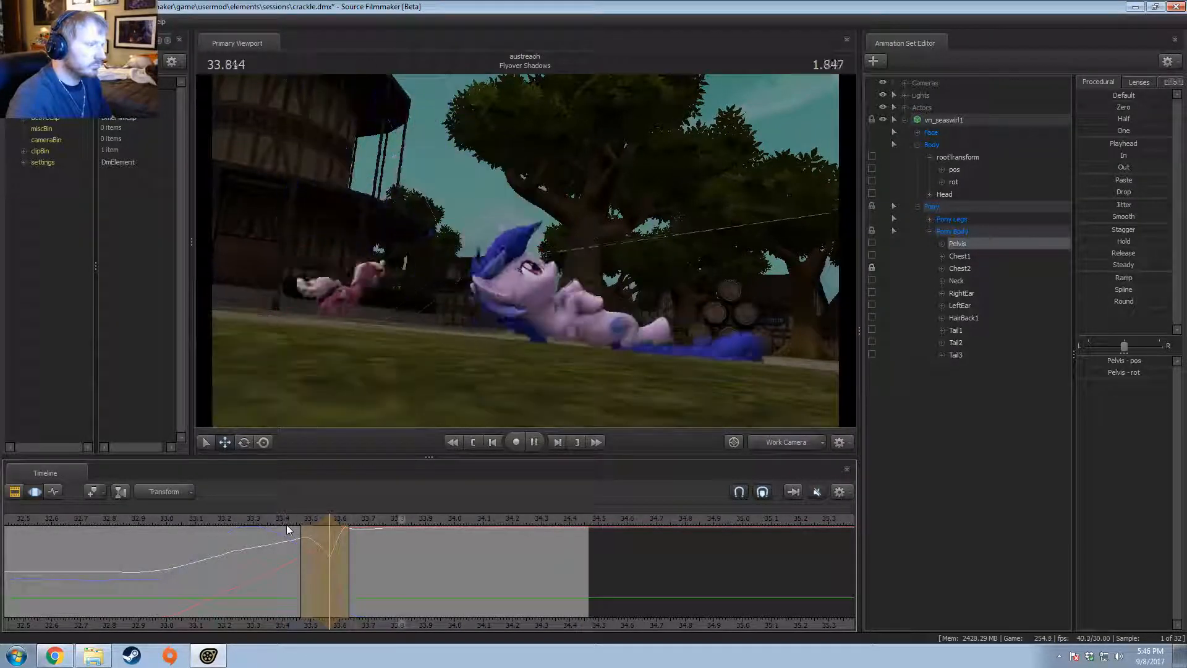
key("space")
Step: Extend the time selection's start to about 33.43 seconds and raise the pelvis at 33.566 seconds
left_click_drag(293, 567, 329, 585)
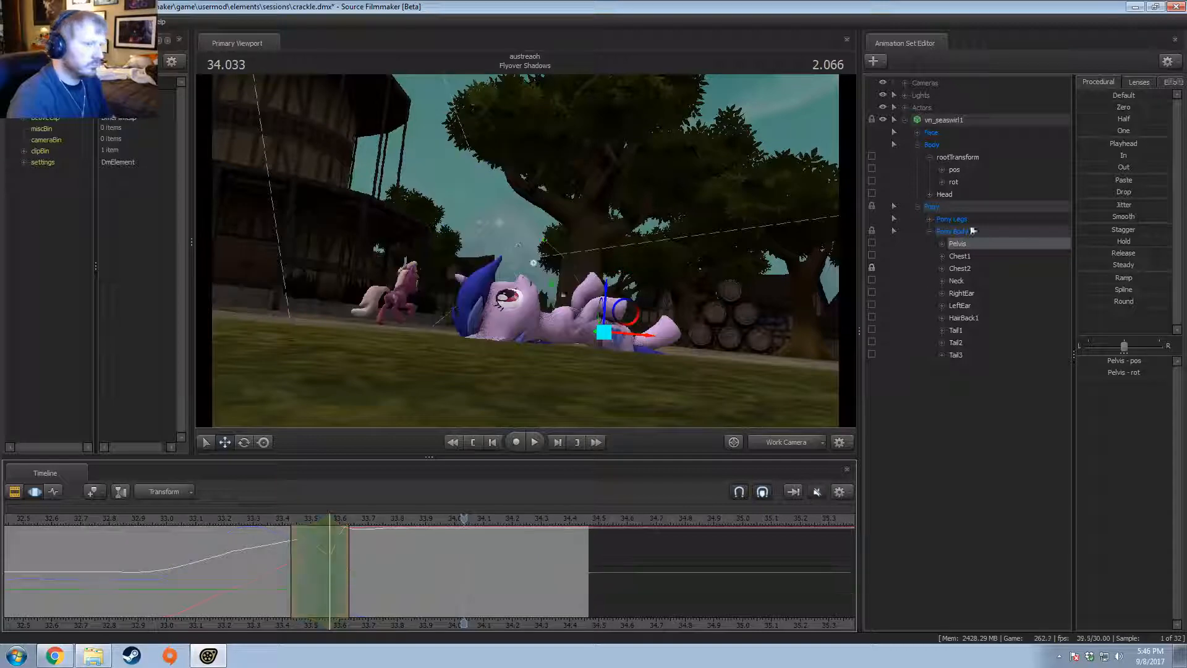
left_click(941, 245)
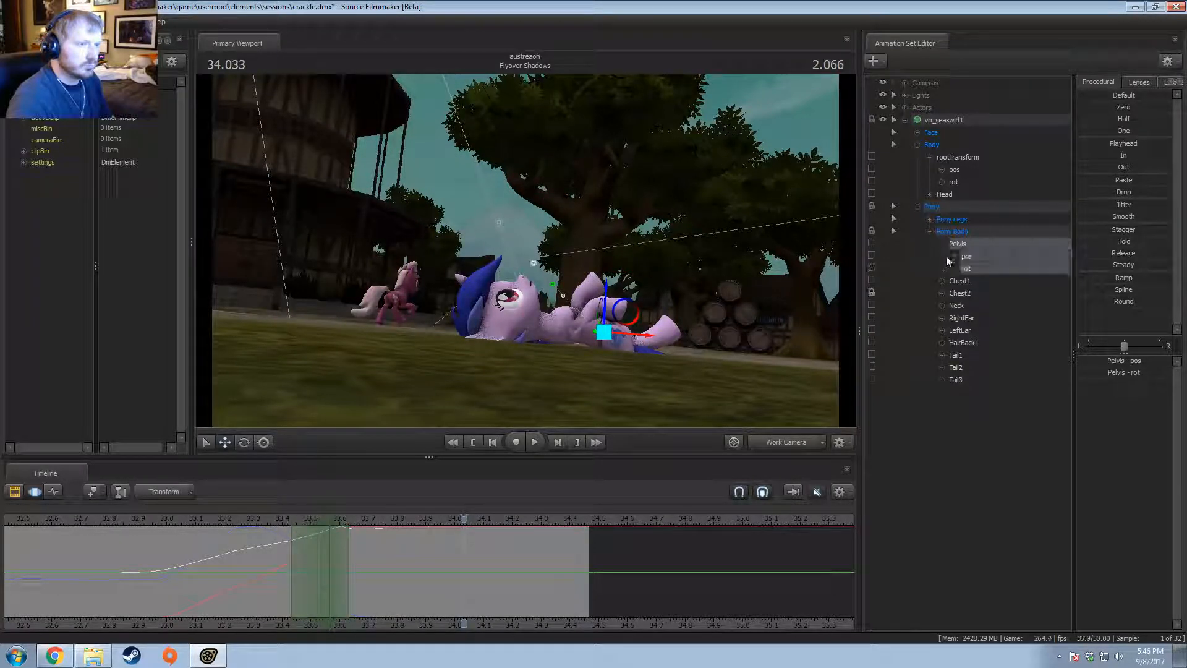
left_click_drag(302, 533, 329, 533)
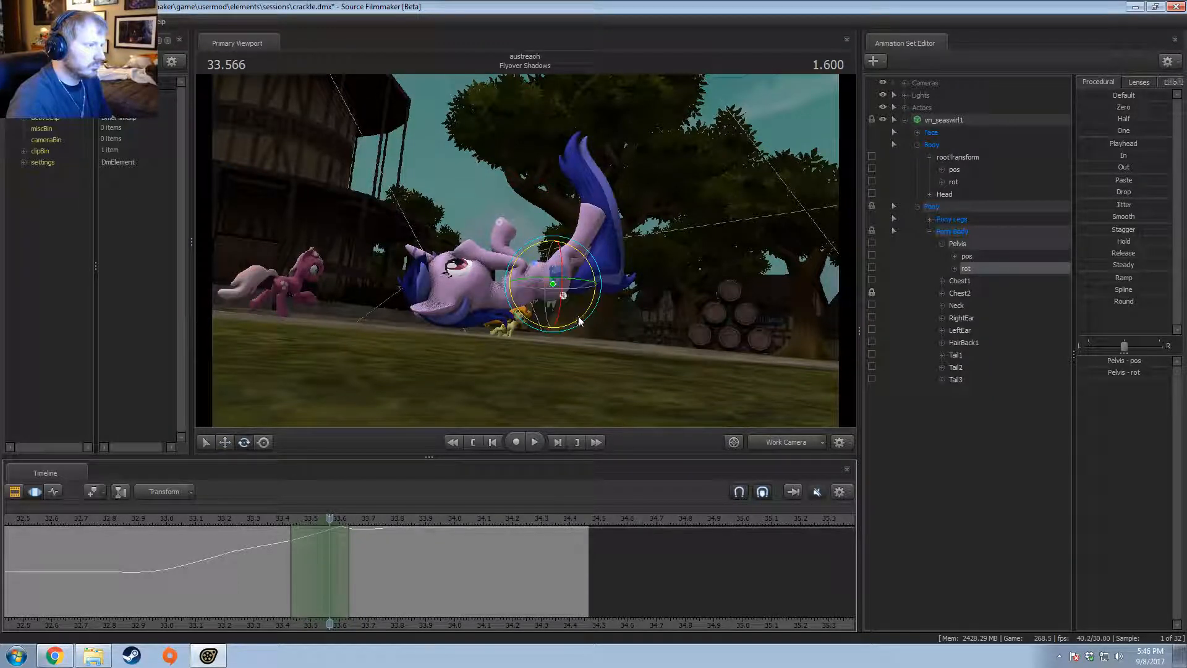
left_click_drag(580, 321, 586, 319)
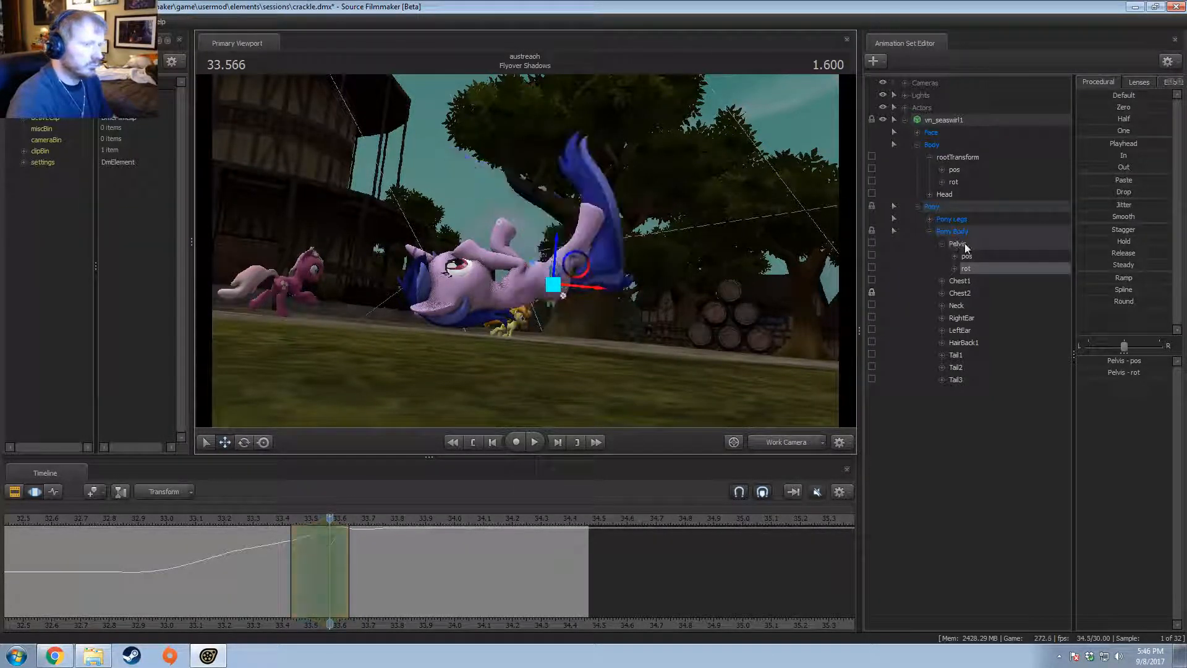
left_click(957, 244)
left_click_drag(575, 314, 574, 263)
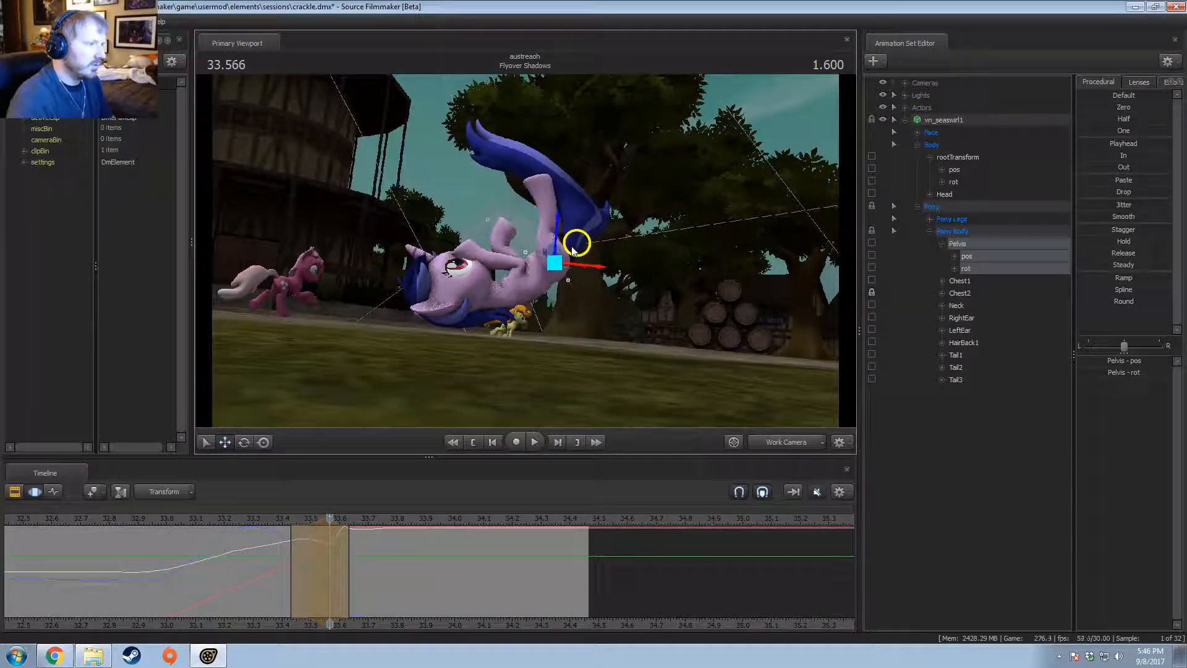
key("shift")
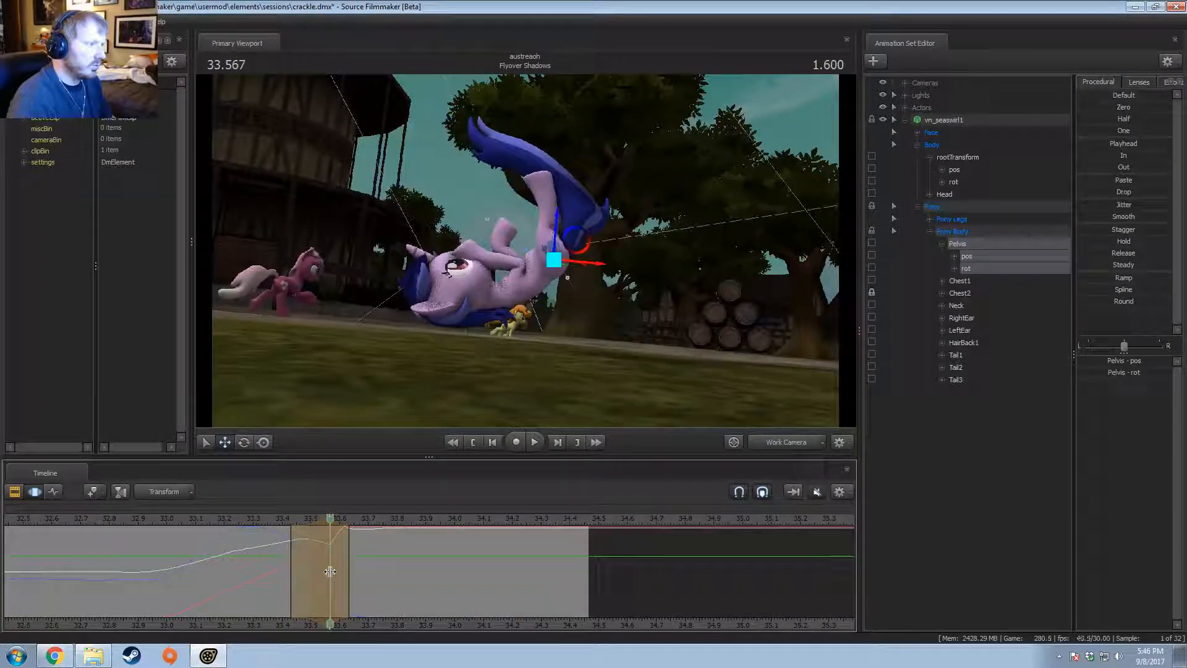
left_click(576, 239)
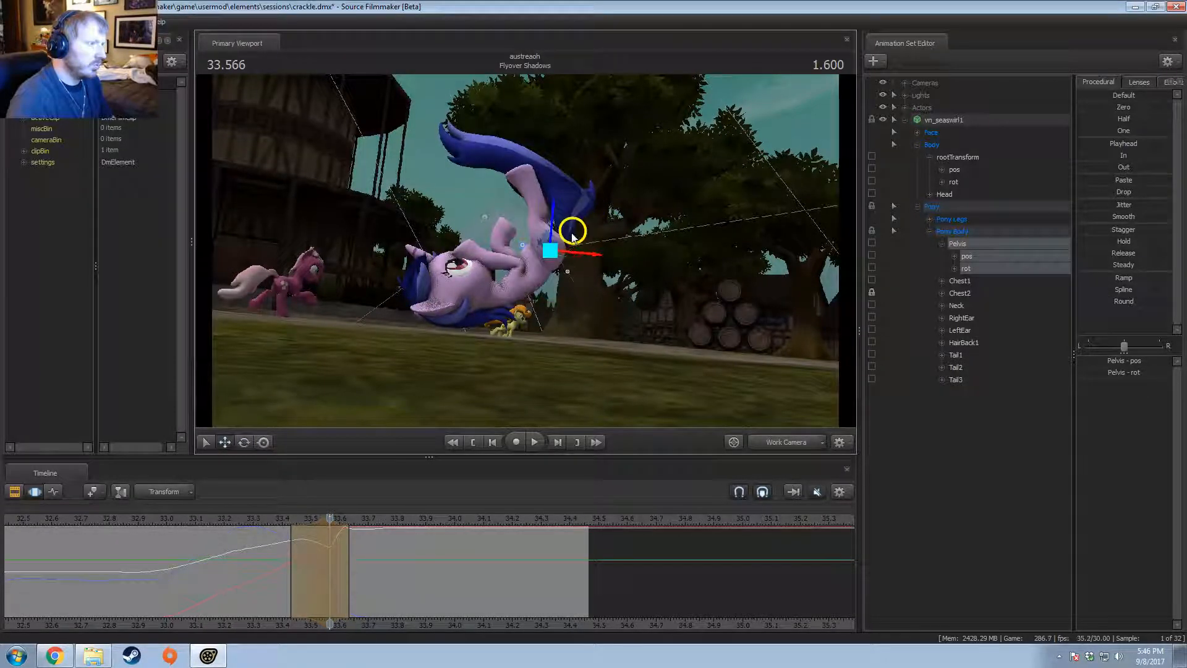
Step: Extend the time selection's start to about 33.33 seconds, scrub through the fall, and undo the pelvis move
left_click_drag(287, 545, 259, 560)
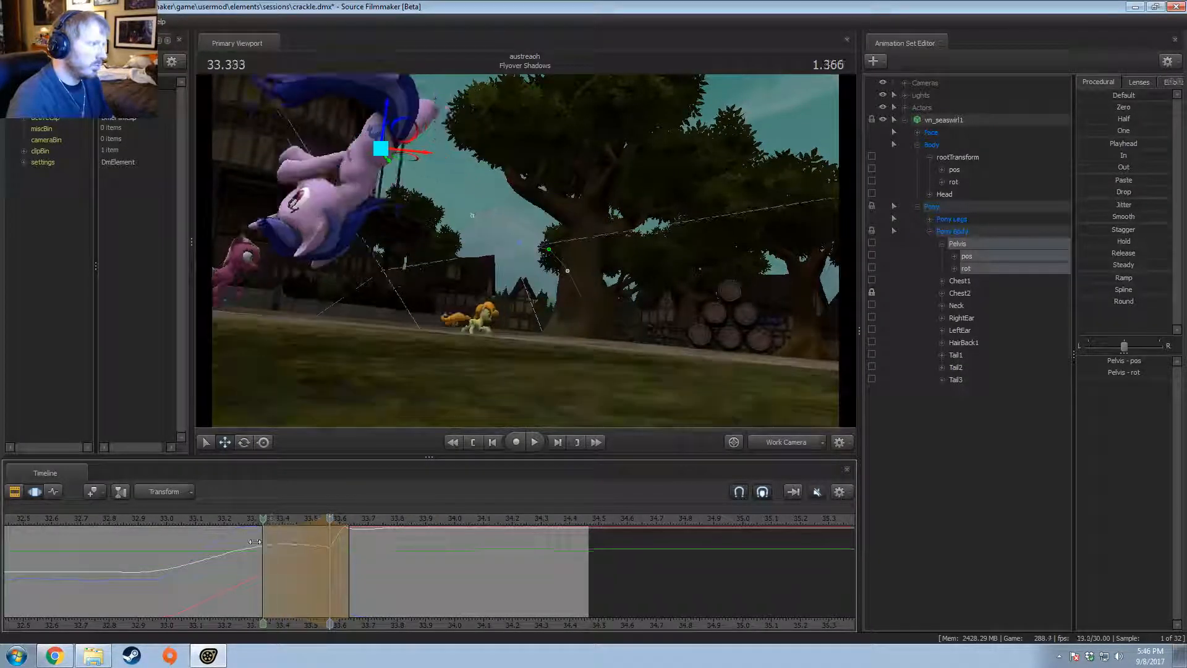
key("shift")
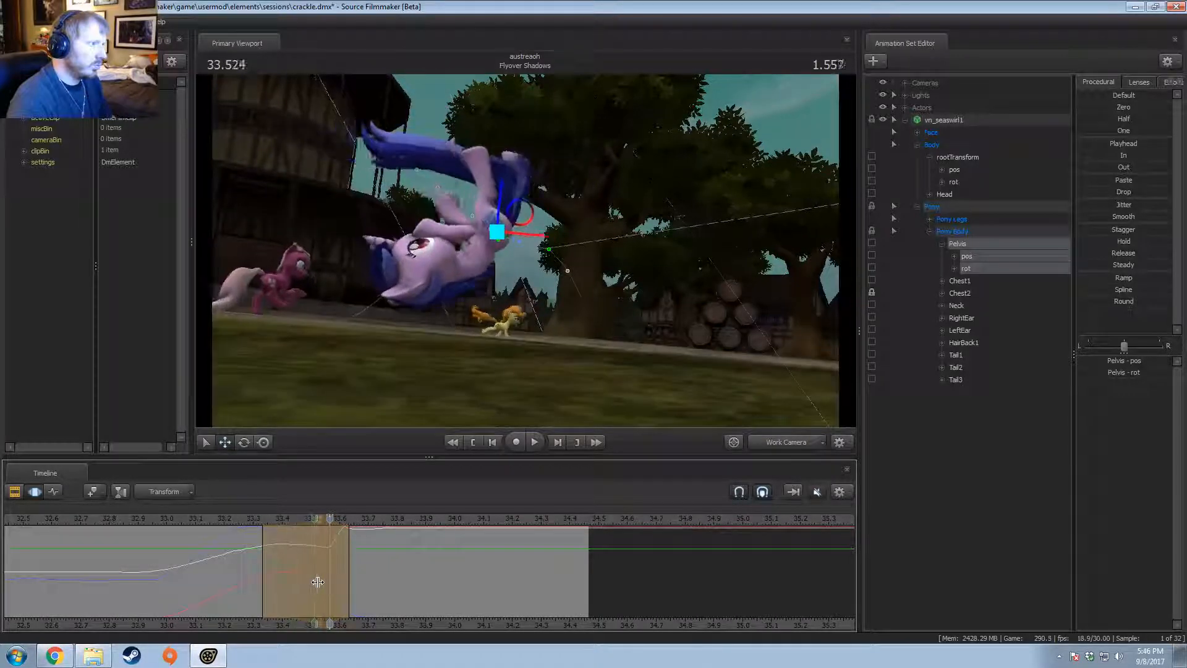
key("shift")
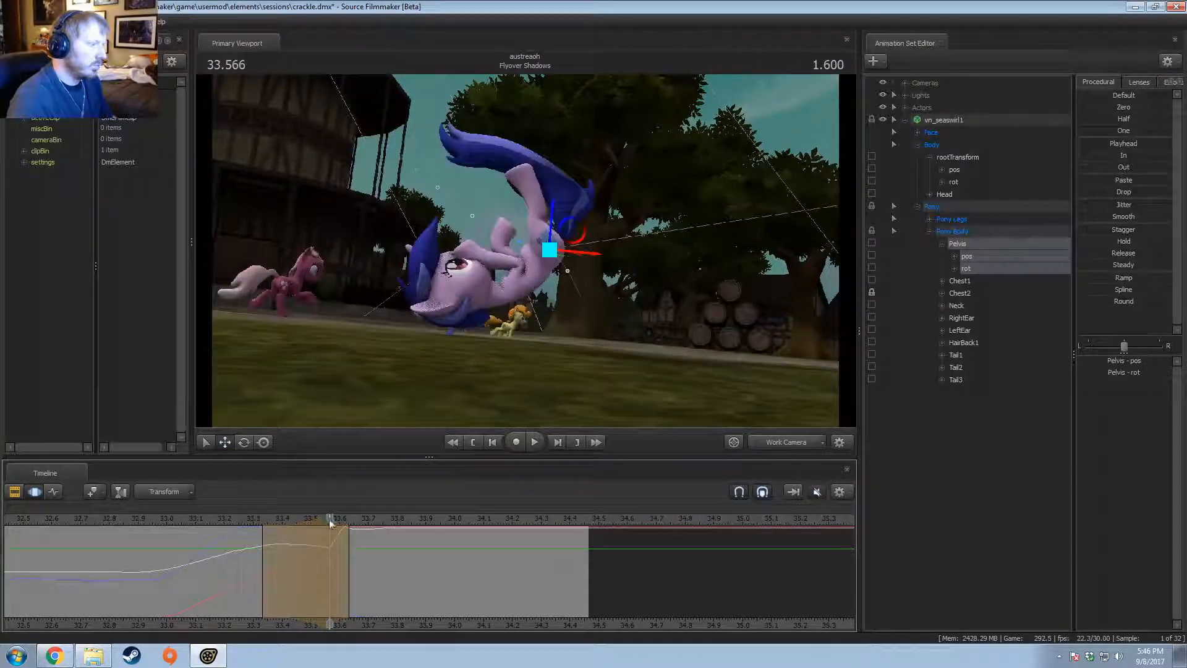
key("ctrl+z")
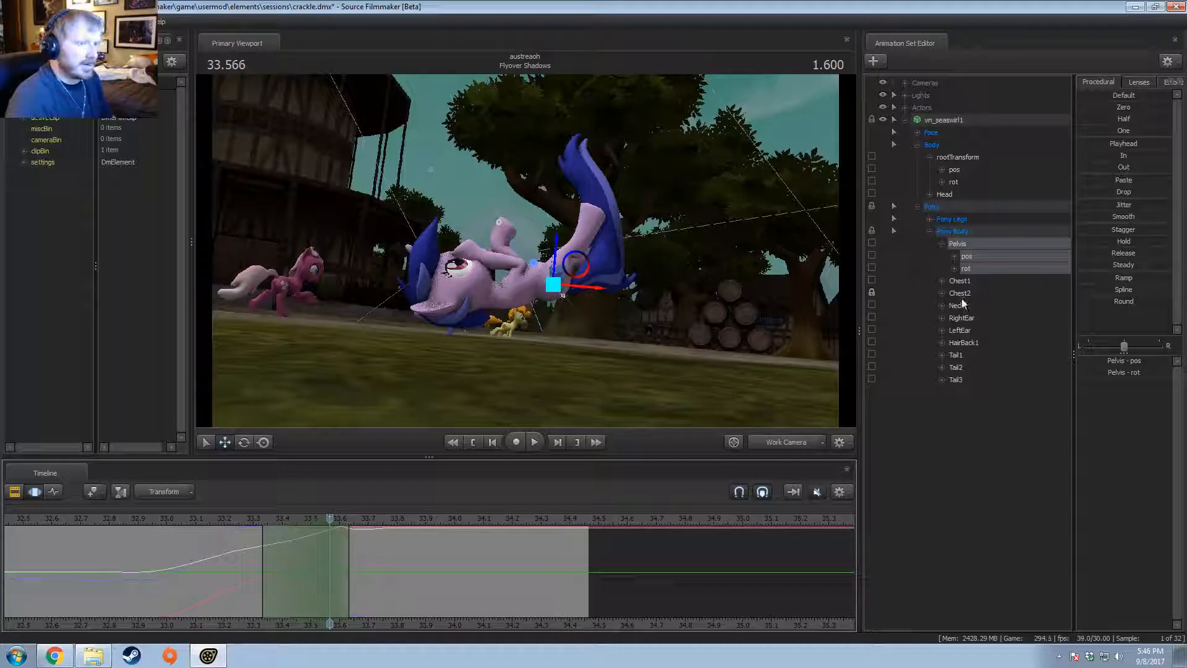
Step: Lock Chest1 instead of Chest2, raise the pelvis at 33.566 seconds, and preview the landing
left_click(872, 280)
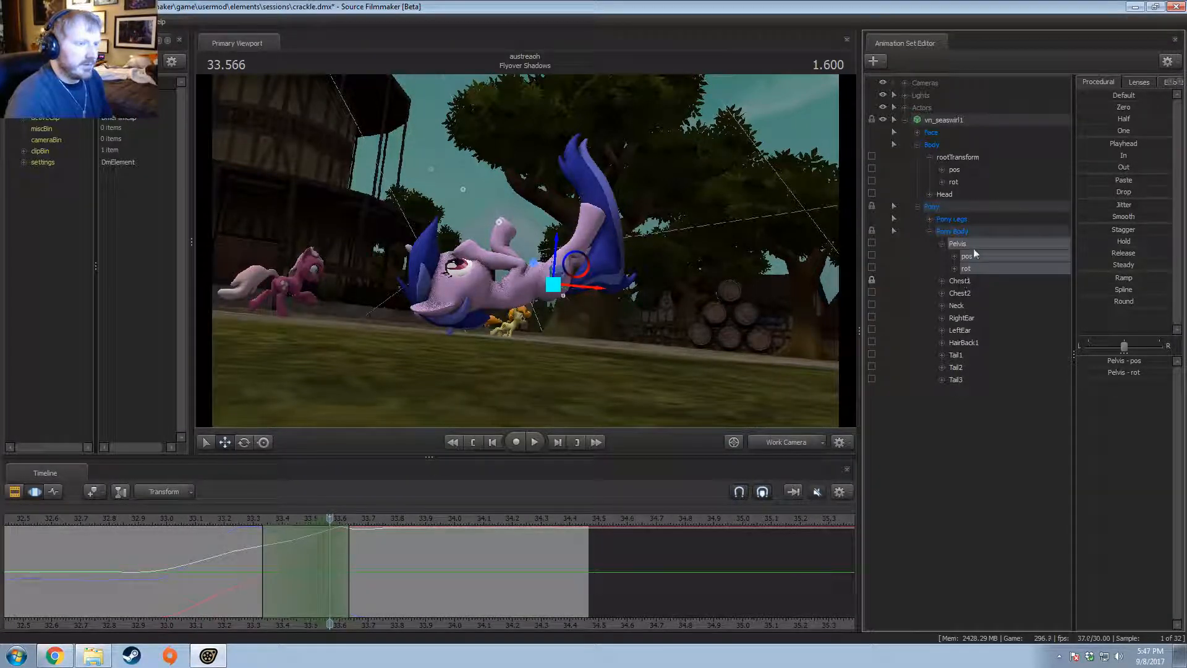
left_click_drag(570, 329, 580, 250)
key("shift")
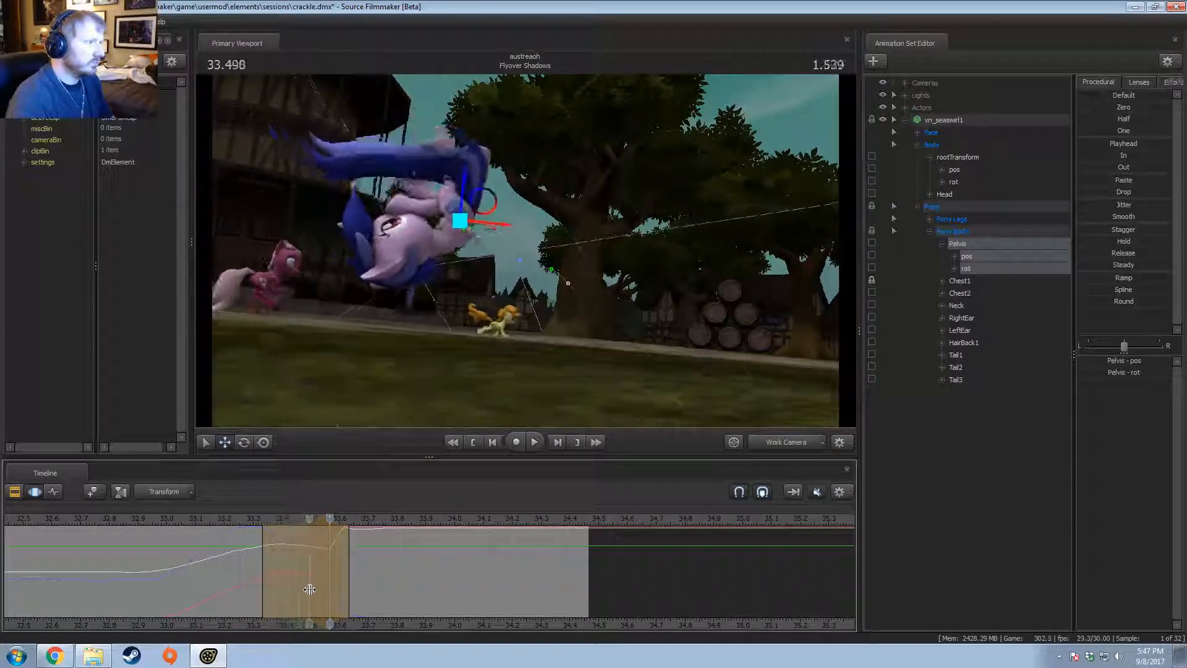
key("space")
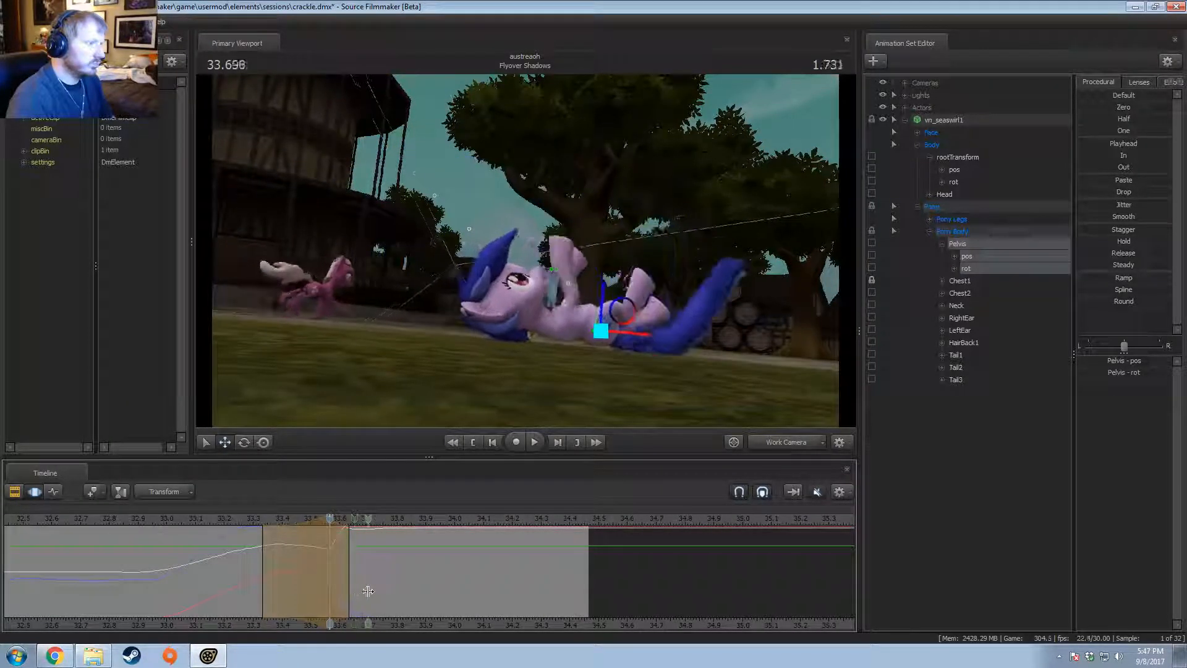
key("space")
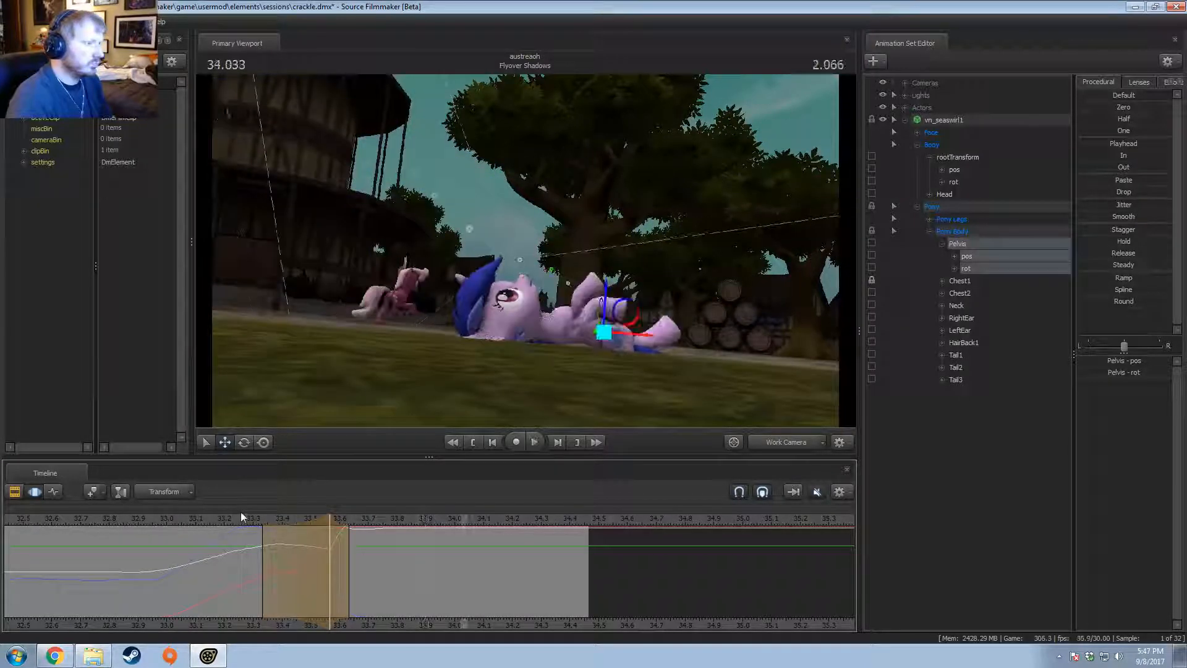
Step: Adjust the pelvis edit's time selection to run from about 33.4 to 33.67 seconds, and review the blended landing motion
left_click_drag(254, 539, 276, 539)
left_click(252, 519)
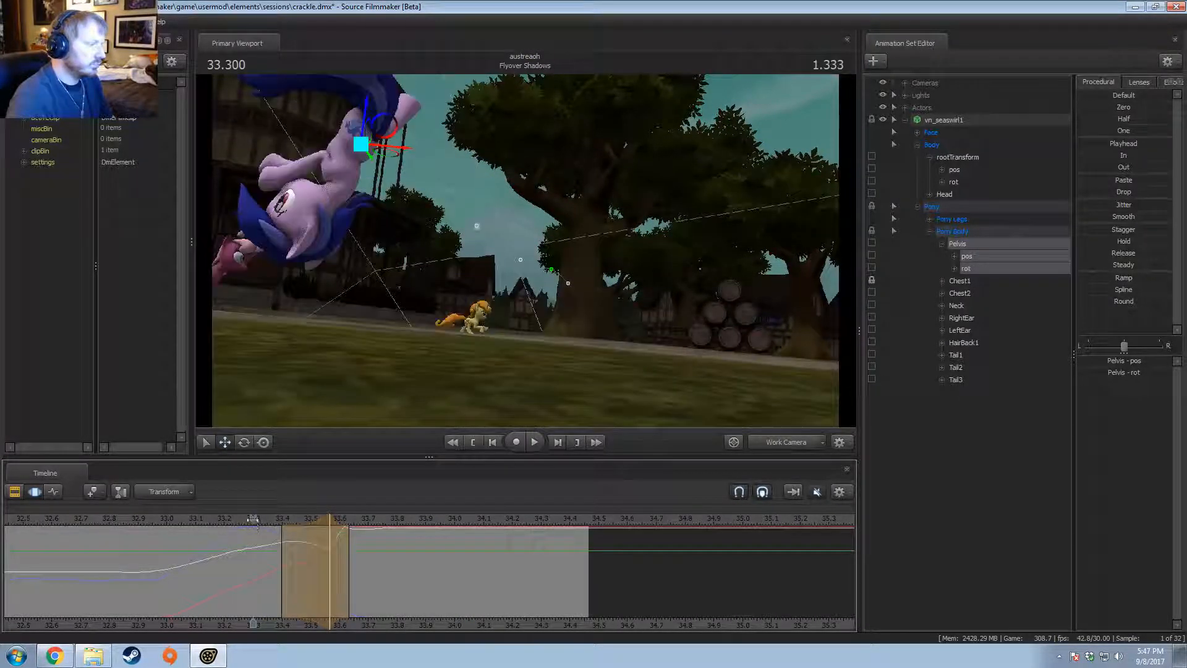
key("space")
key("space")
left_click_drag(258, 530, 359, 569)
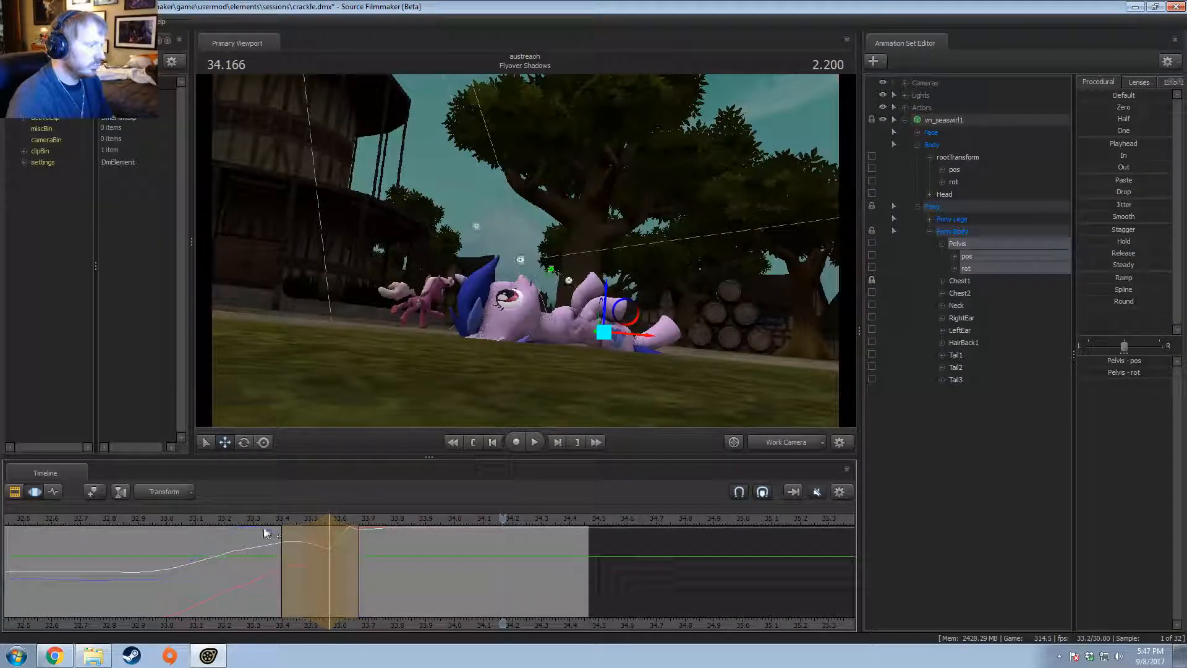
key("shift")
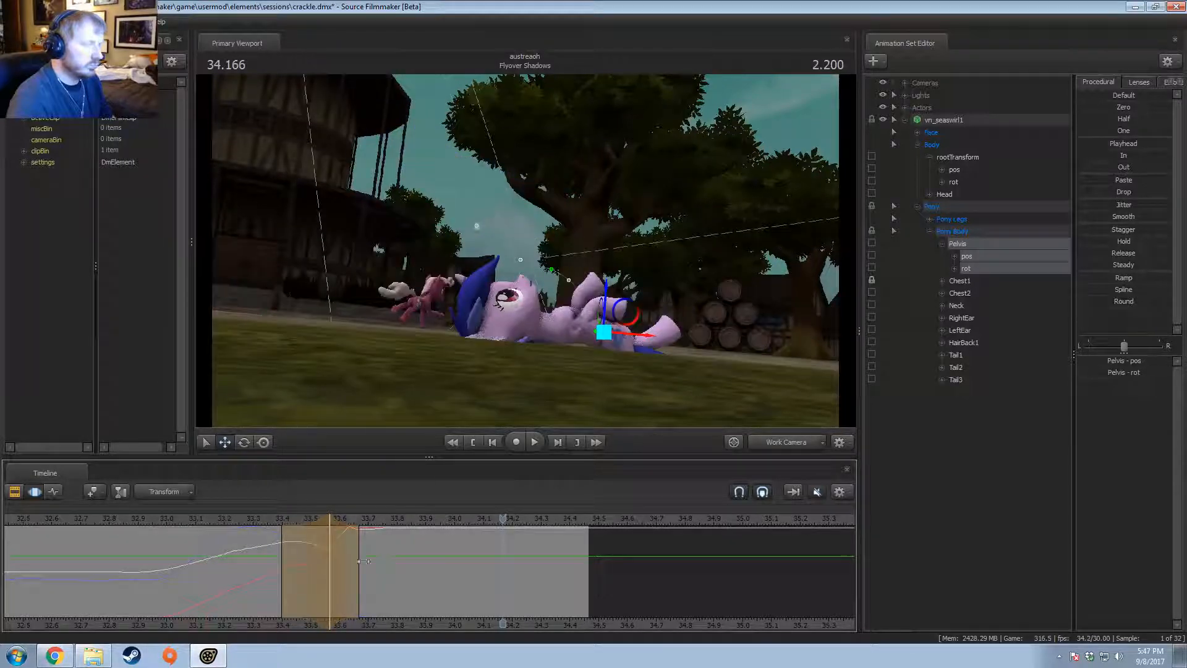
key("shift")
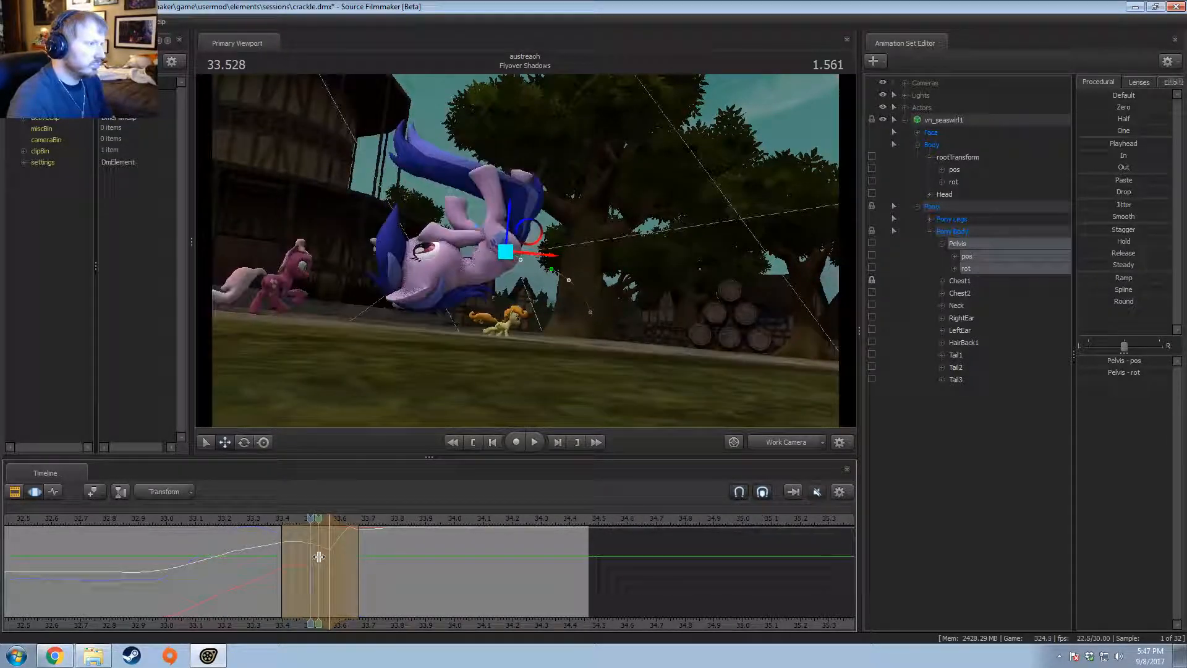
Step: Make a new time selection from about 33.4 to 33.57 seconds and shift the pelvis slightly up and away from the head at 33.5 seconds
key("Escape")
left_click(313, 556, "shift")
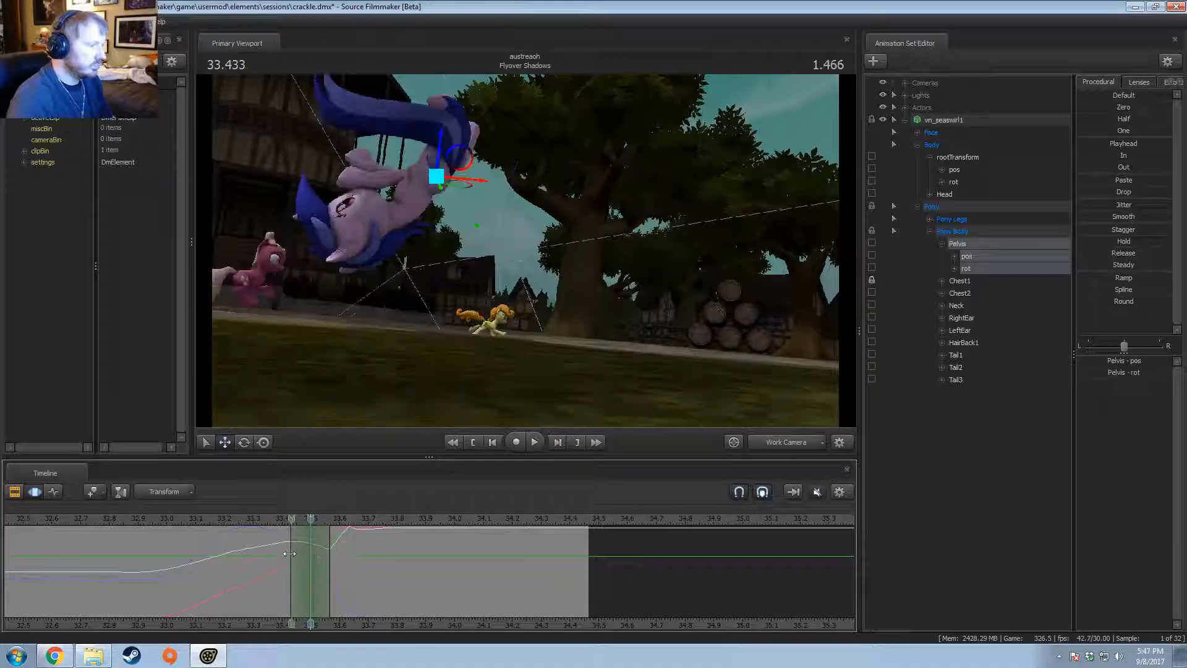
left_click_drag(290, 554, 283, 554)
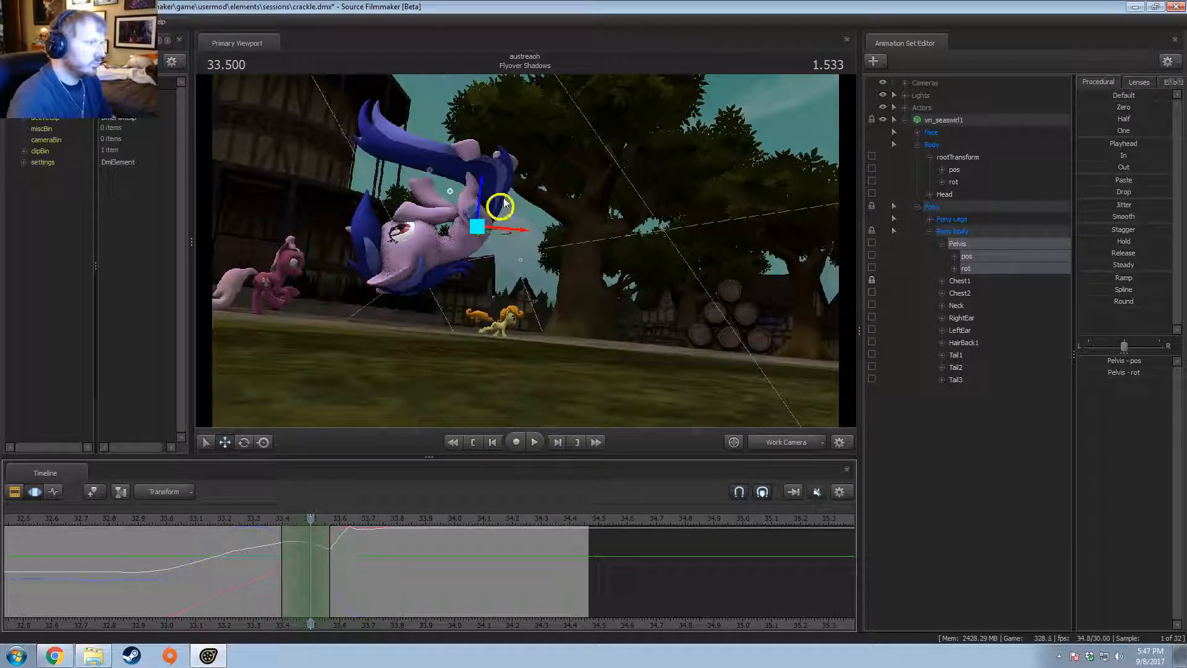
left_click_drag(501, 204, 511, 197)
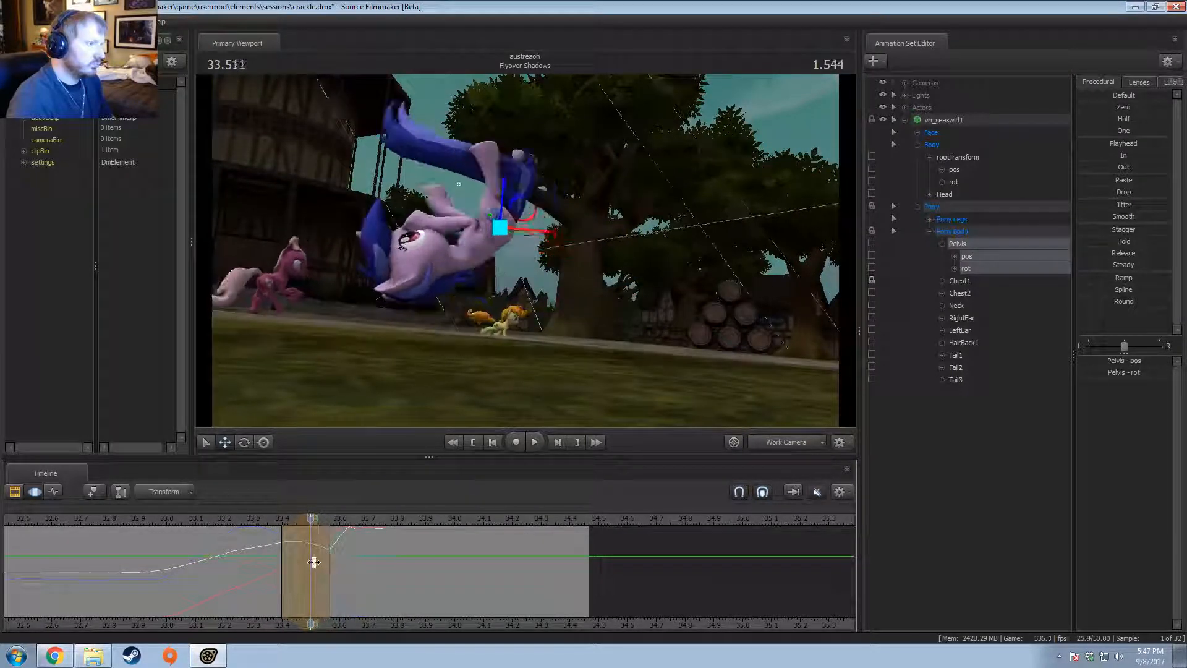
left_click(315, 561)
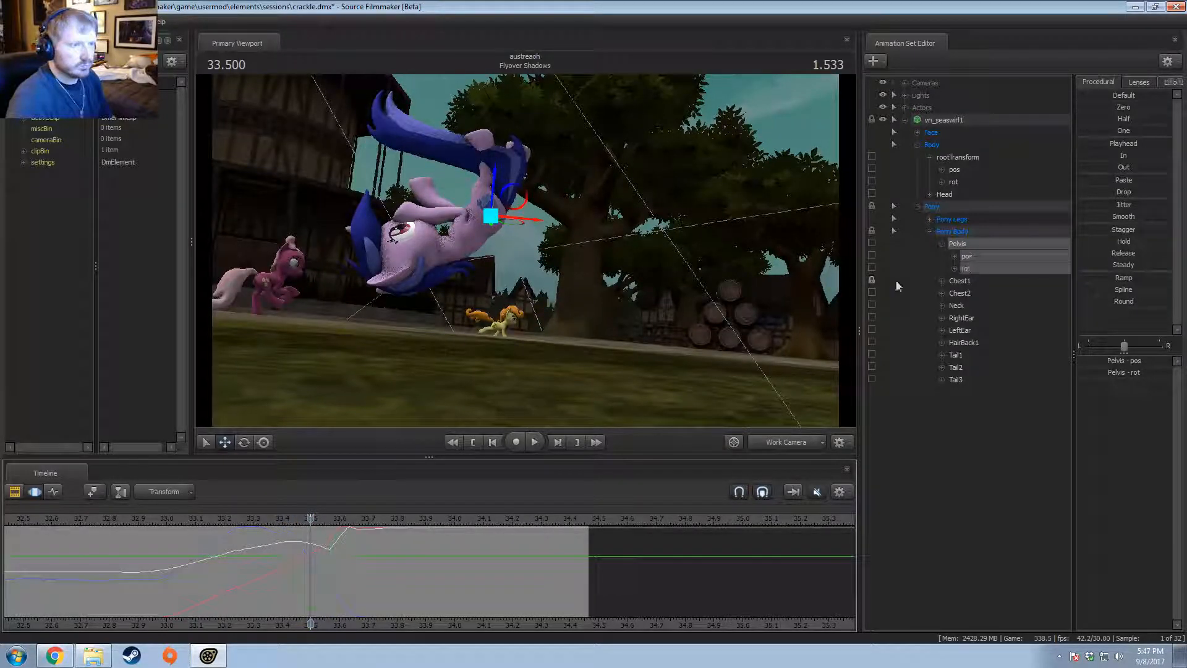
Step: Release the Chest1 lock and play the shot back through camera1
left_click(976, 259)
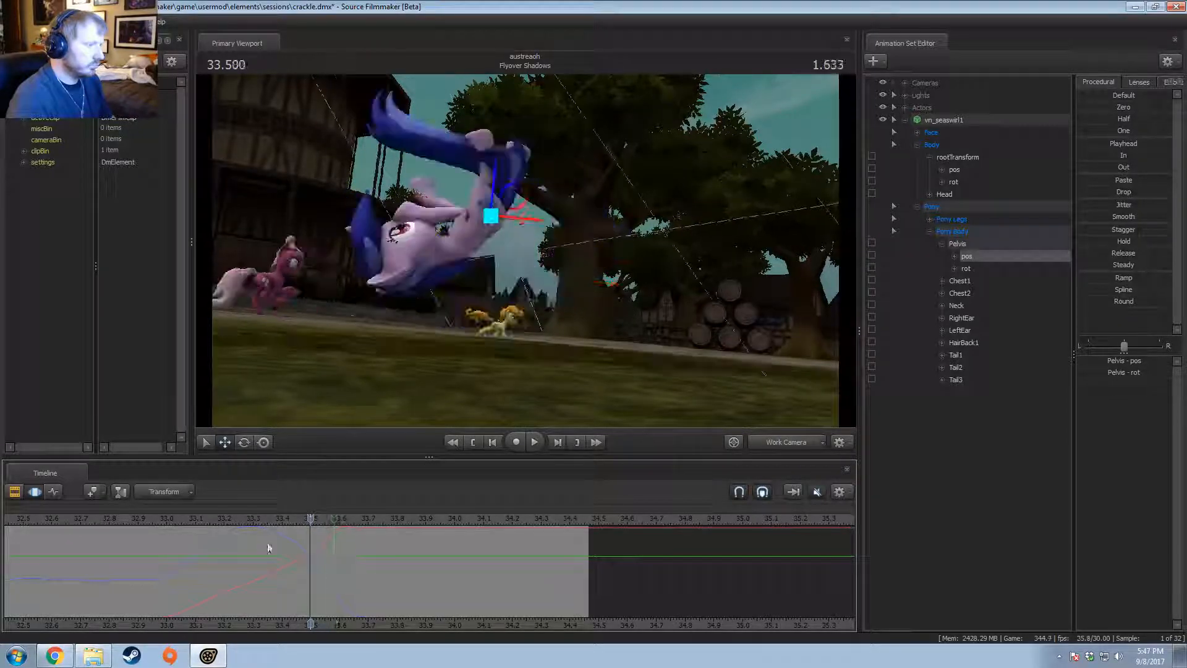
left_click(794, 442)
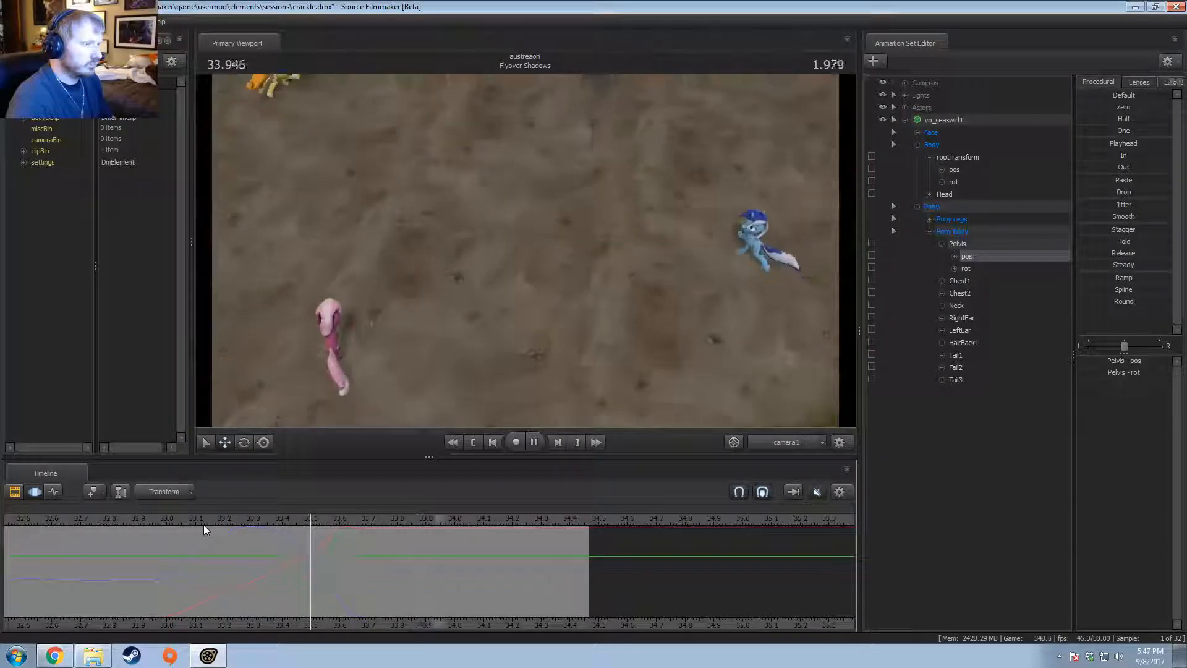
key("space")
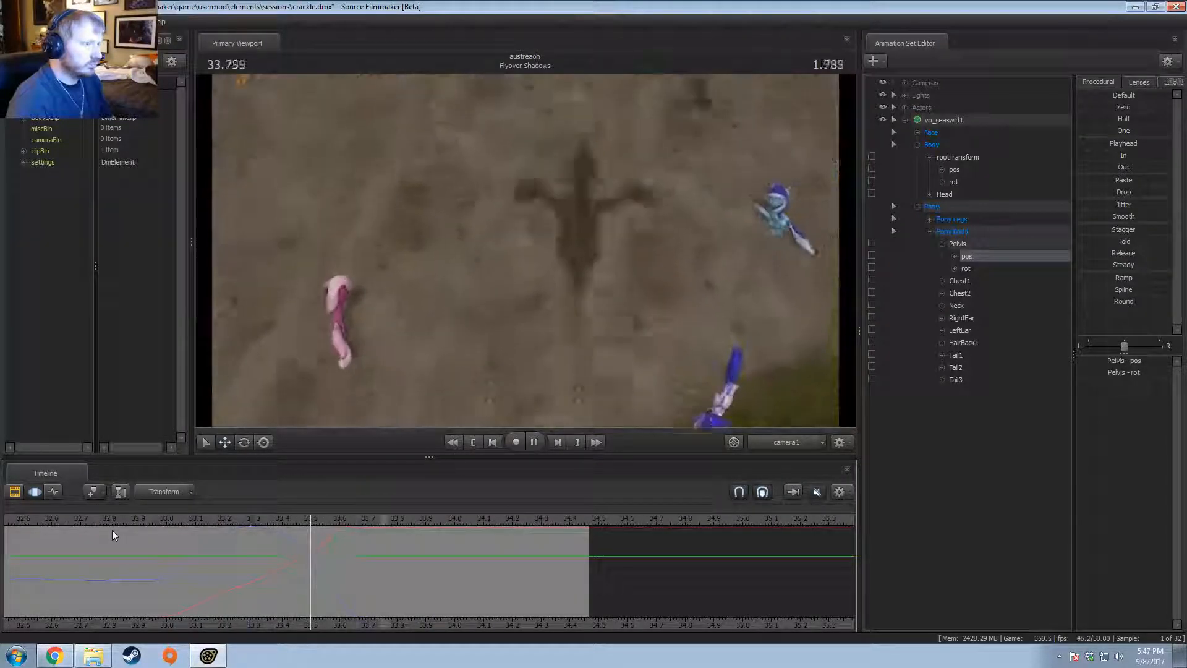
key("space")
key("space")
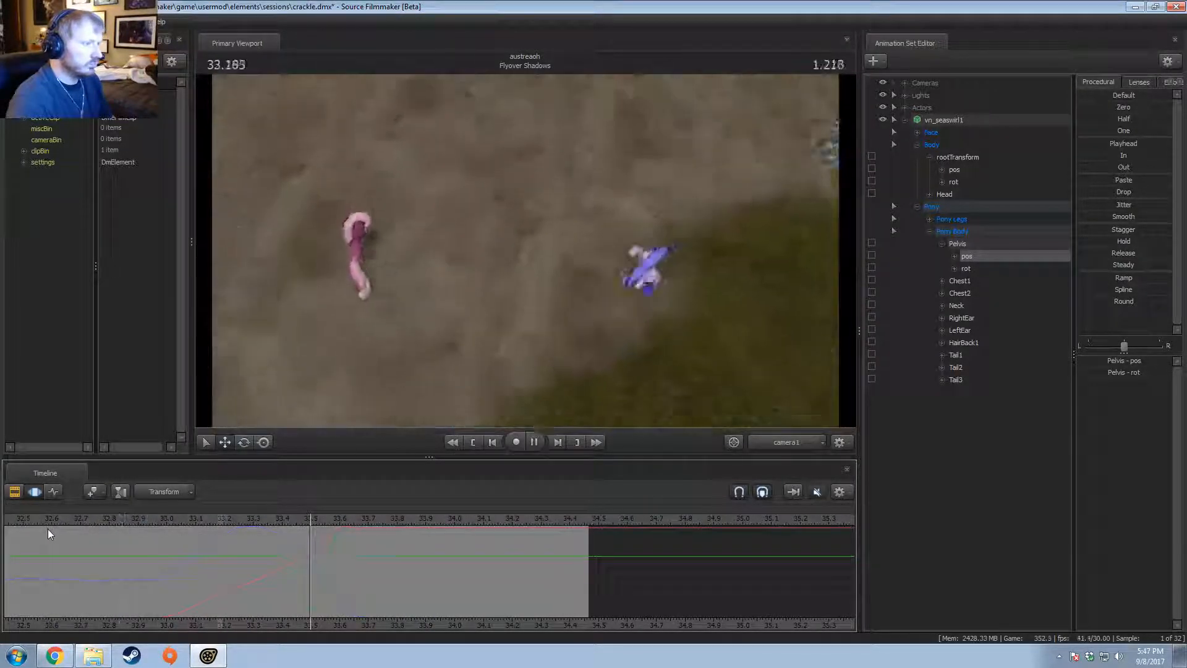
Step: Return to the Work Camera at 33.0 seconds and view the purple pony from overhead
left_click(795, 445)
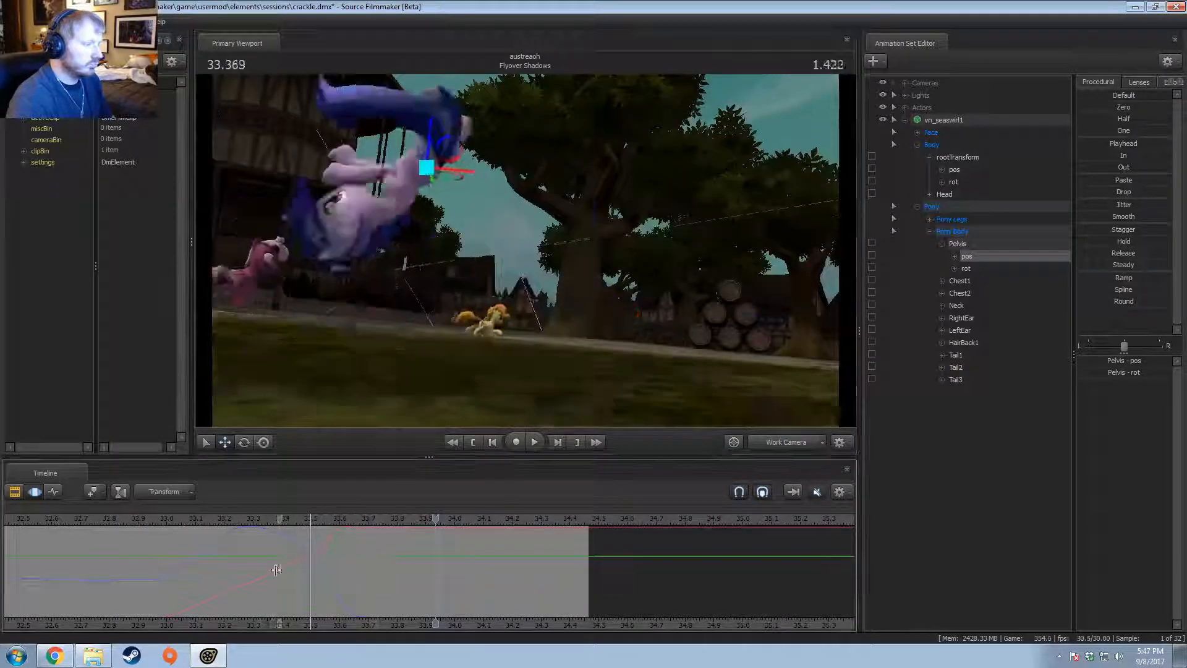
left_click(169, 580)
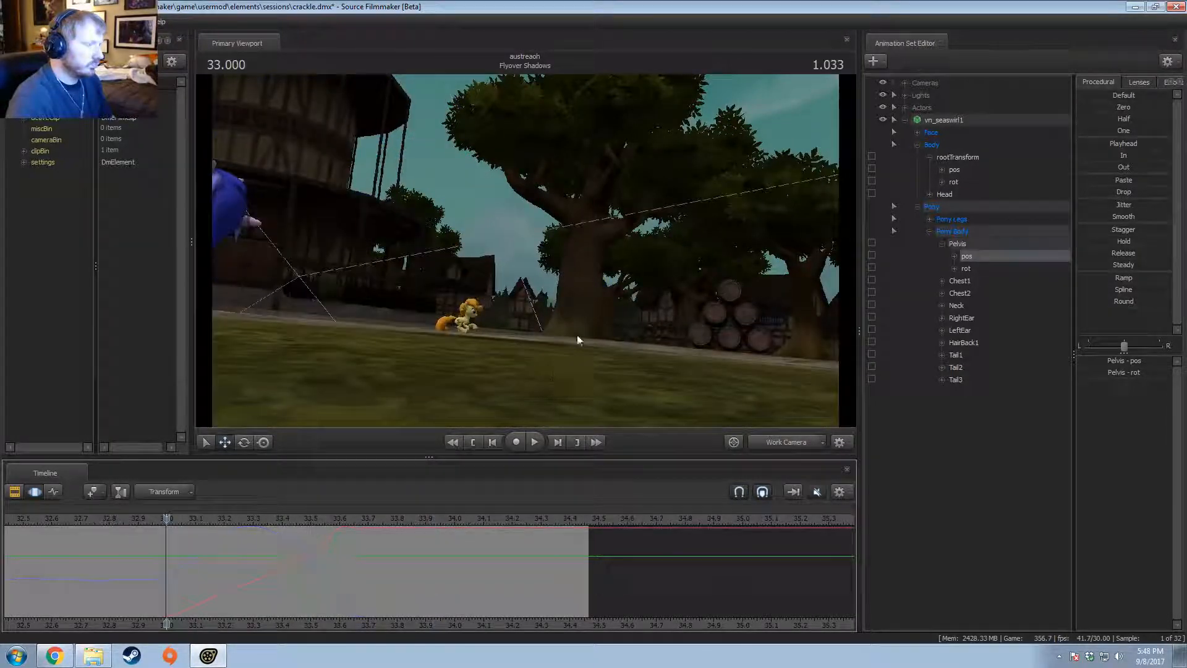
left_click_drag(579, 340, 595, 248)
right_click_drag(595, 249, 531, 290, "alt")
left_click_drag(530, 291, 522, 387, "alt")
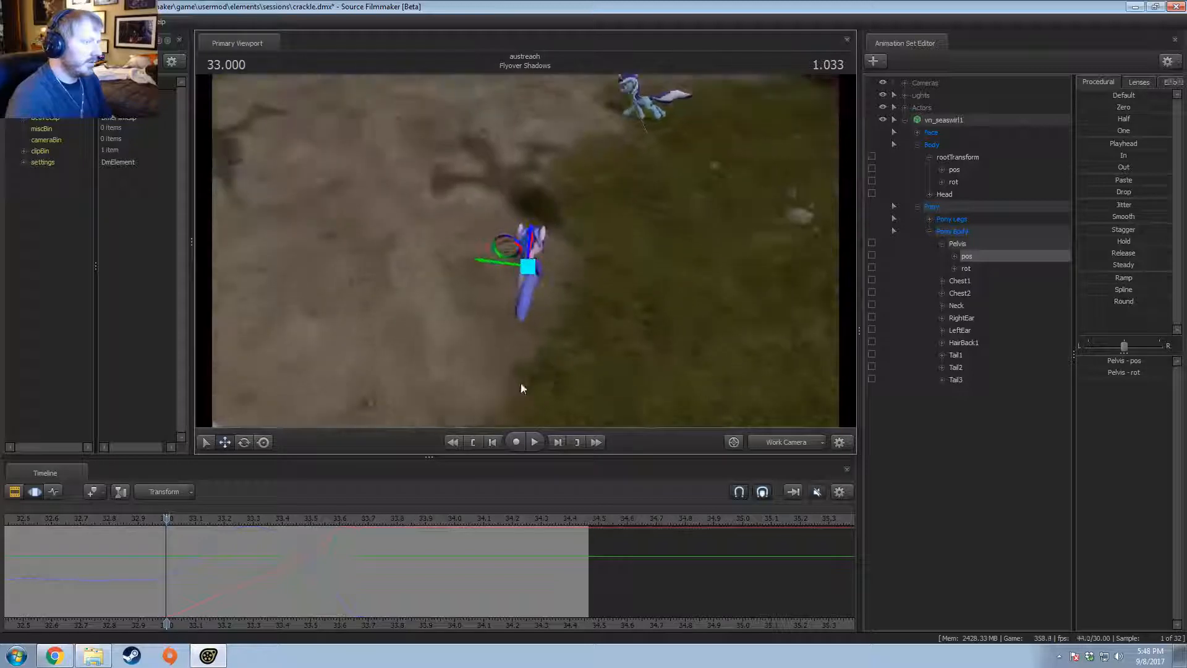
Step: Make a time selection covering everything up to about 33.03 seconds, with a falloff ending at about 33.37 seconds
right_click_drag(297, 569, 195, 637, "alt")
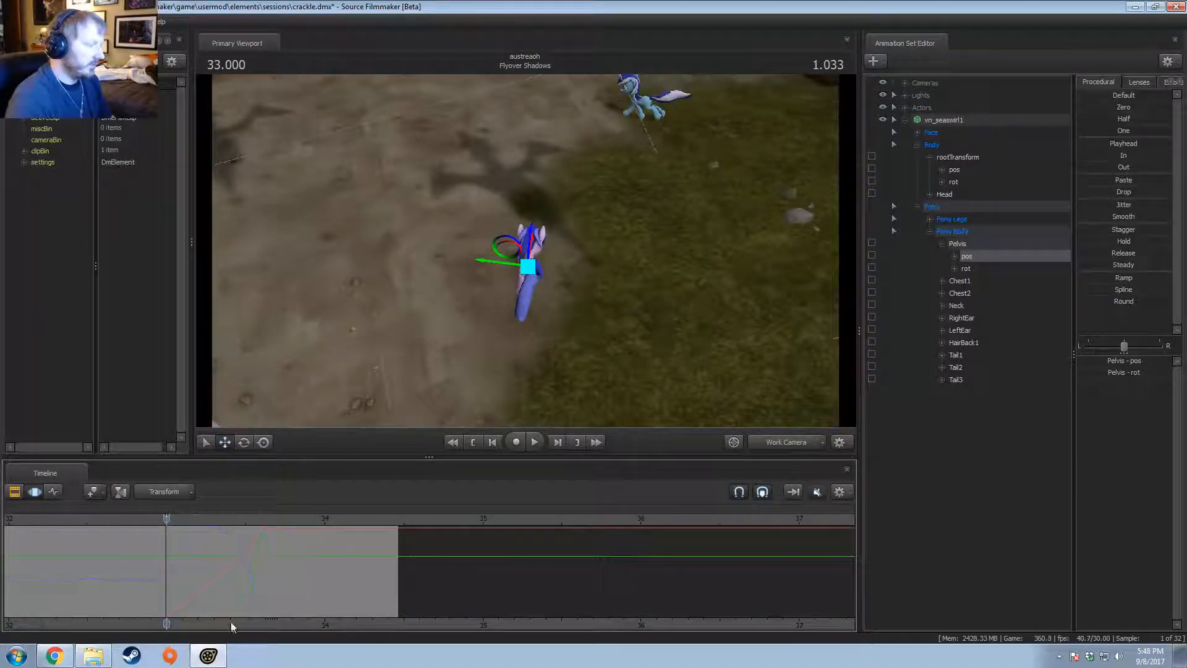
left_click_drag(231, 622, 568, 581, "alt")
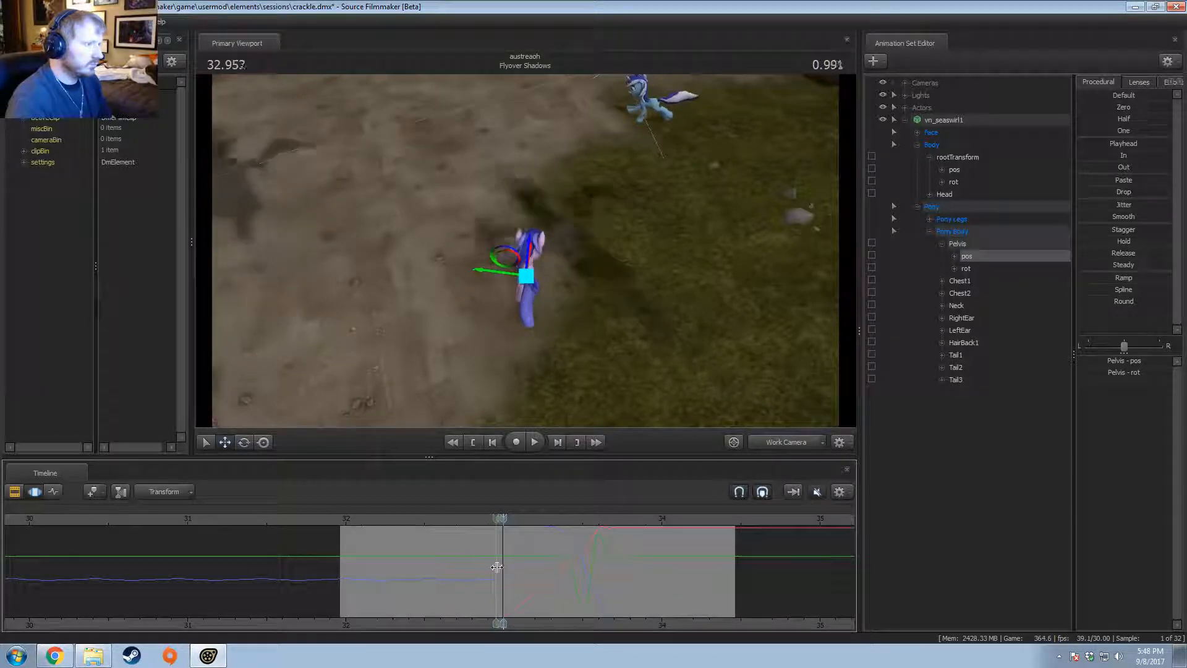
left_click_drag(509, 563, 122, 577, "shift")
scroll(491, 574, "up", 3, "shift")
scroll(490, 574, "up", 1, "shift")
Step: Rotate the pony's neck and head together at 32.666 seconds, using the Local rotation mode
key("e")
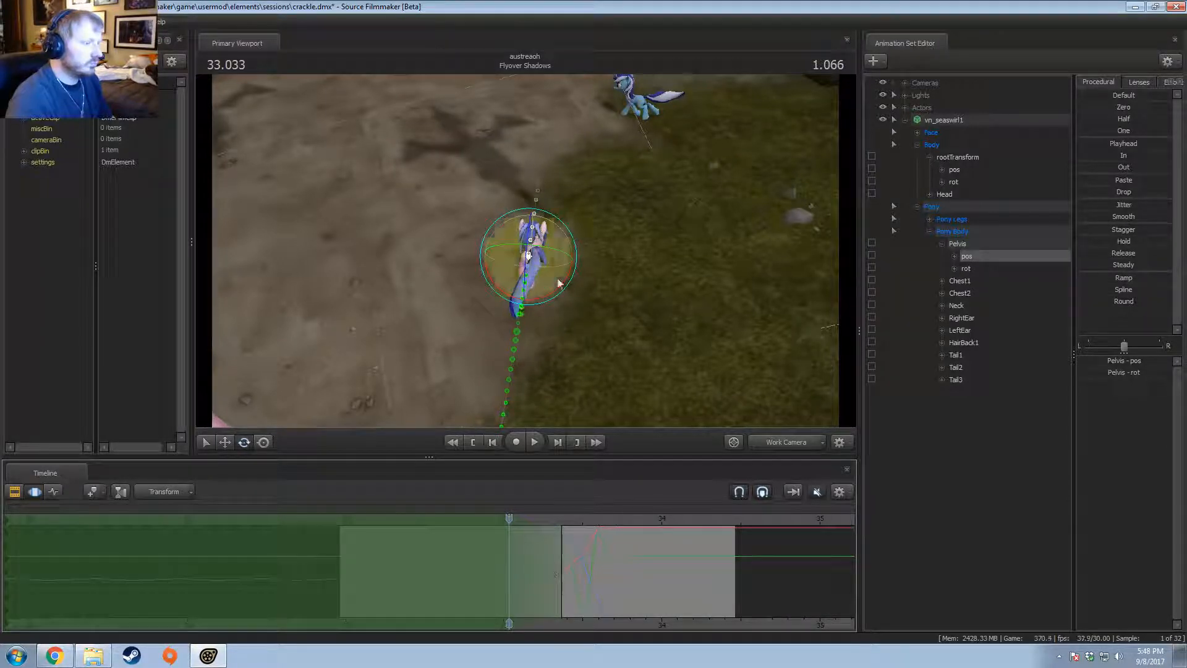
left_click_drag(509, 516, 451, 518)
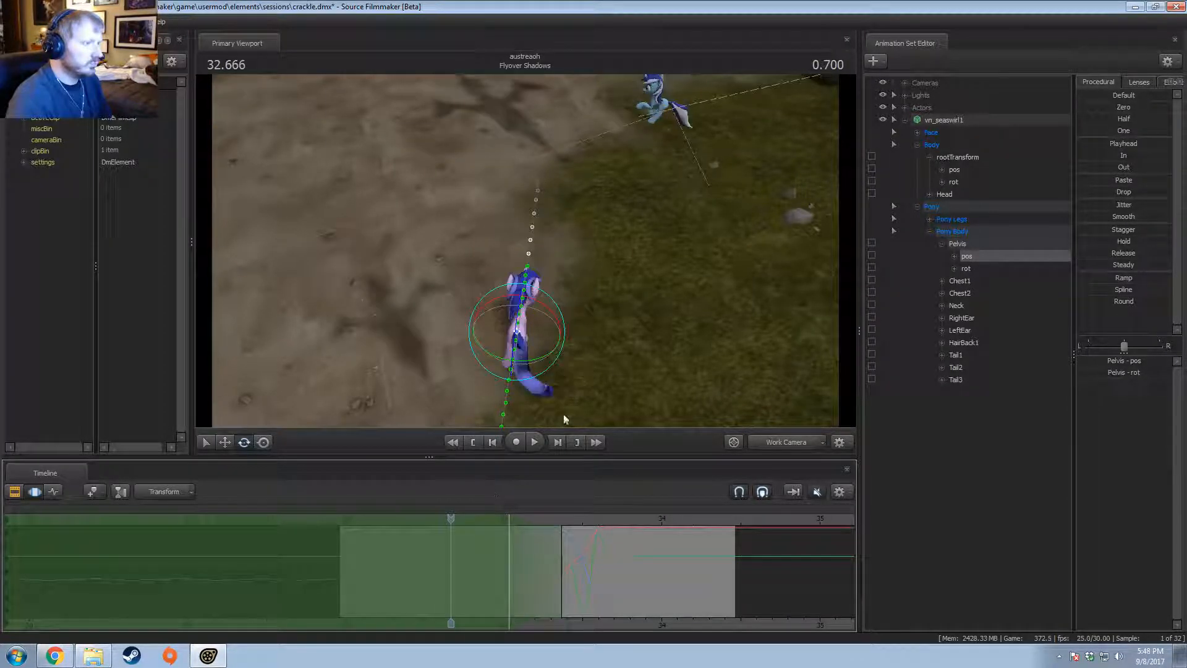
left_click(529, 318)
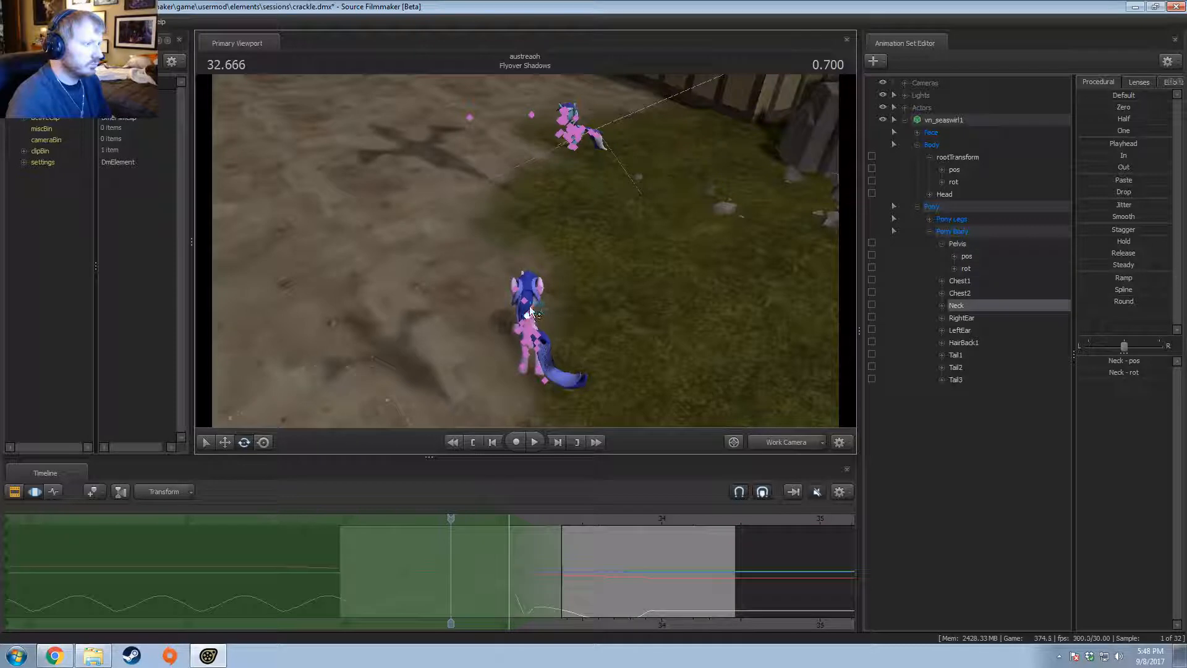
left_click(526, 301, "ctrl")
right_click(565, 339)
left_click(572, 340)
left_click_drag(566, 337, 540, 265, "alt")
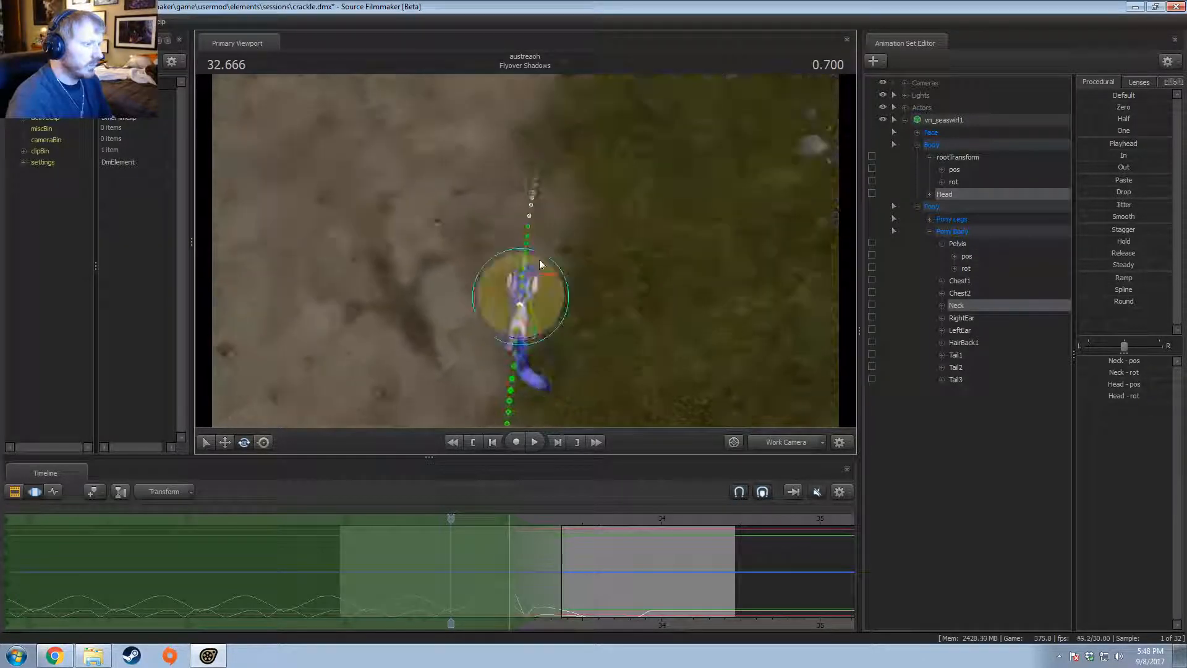
right_click(522, 331)
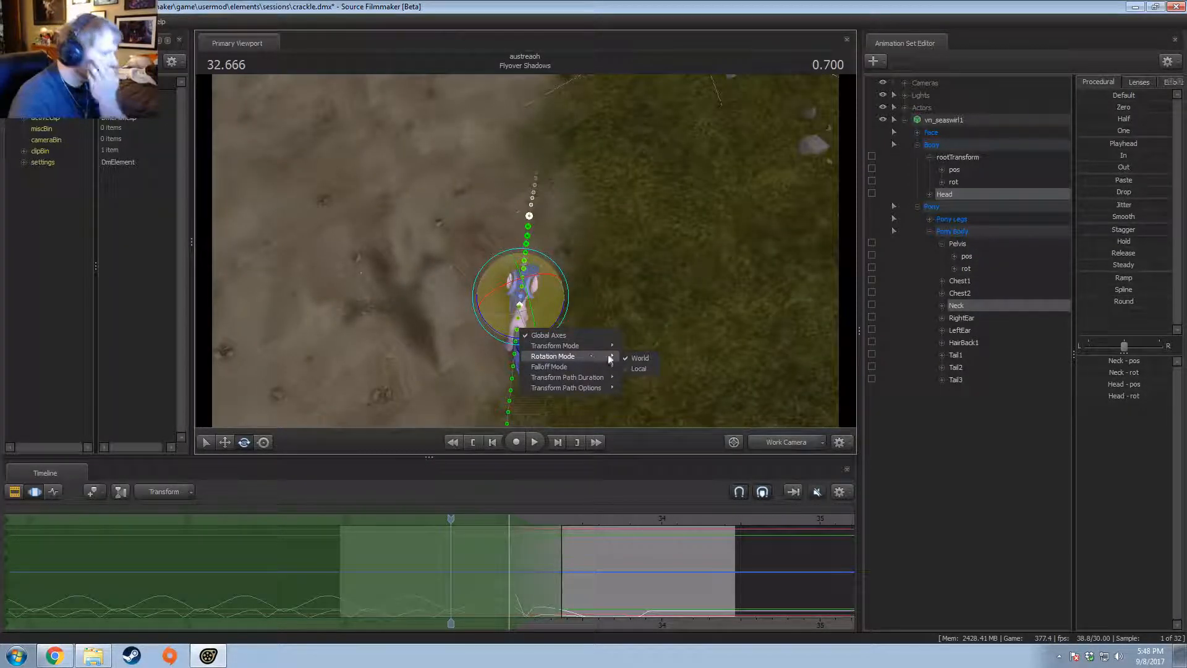
left_click(631, 368)
left_click_drag(522, 339, 555, 297)
Step: Play back the head movement, clear the time selection, and go to 33.433 seconds
key("space")
key("space")
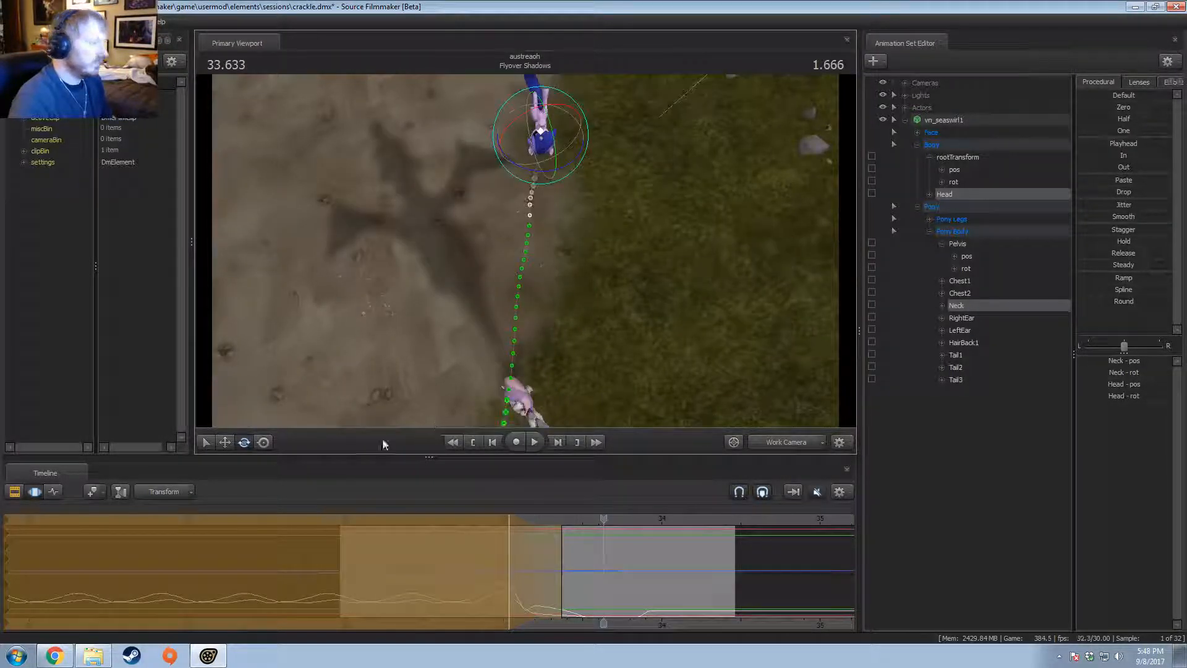
left_click_drag(411, 553, 573, 551)
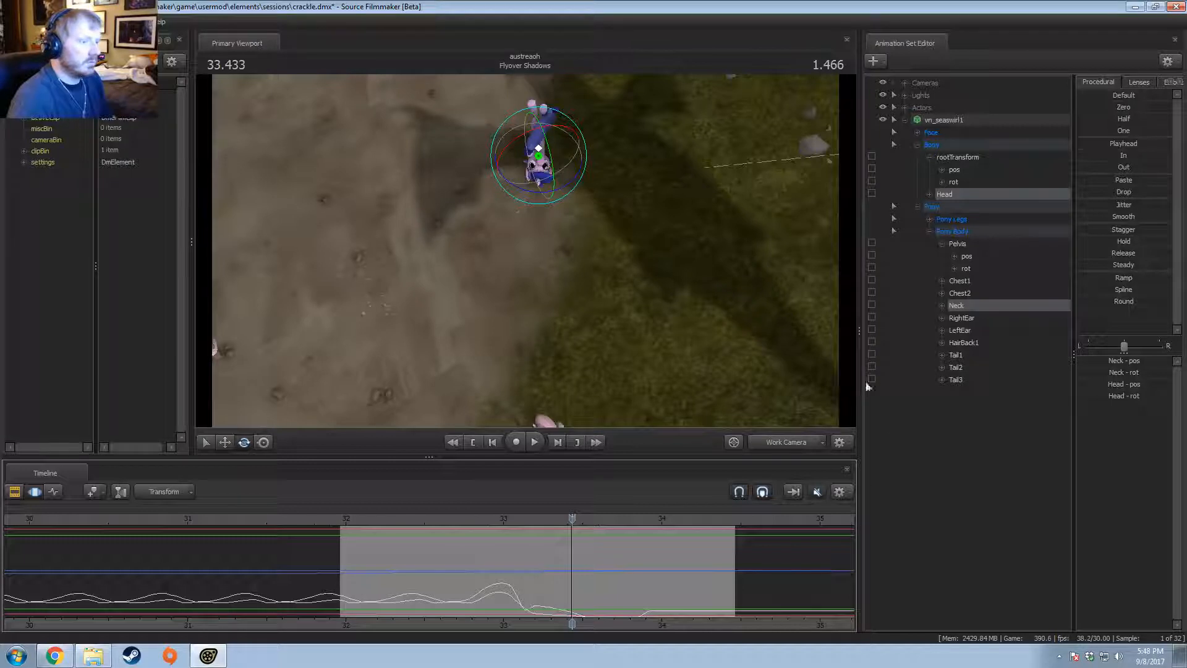
left_click_drag(536, 565, 413, 557)
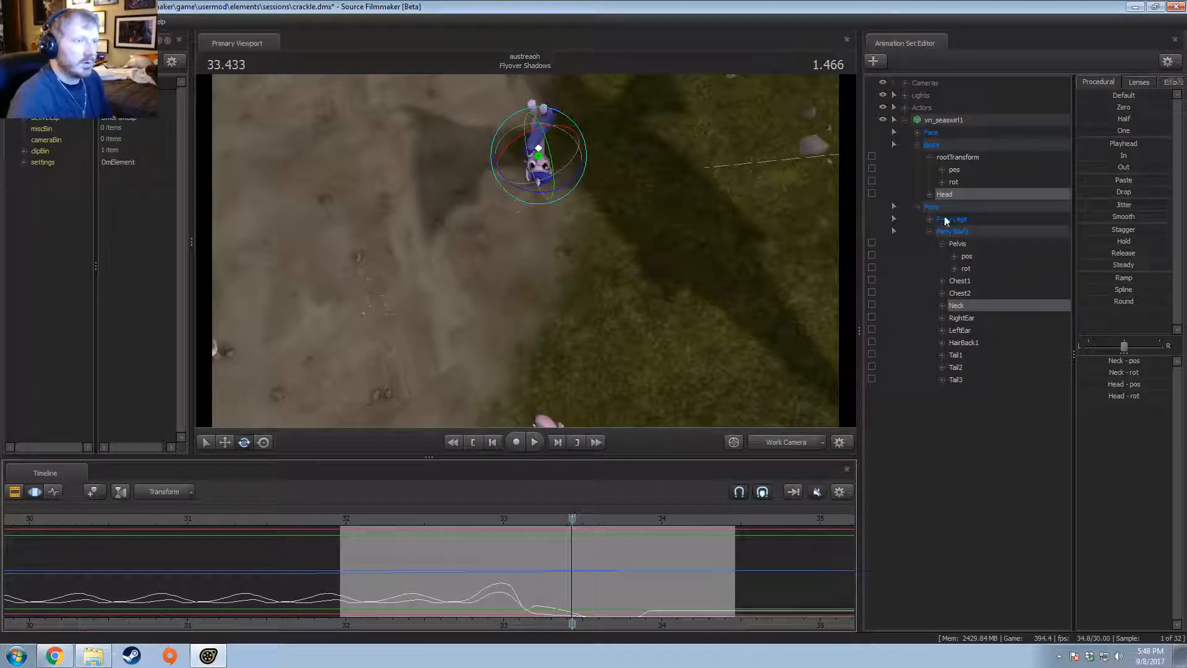
Step: Select the entire timeline and narrow the pony's facial controls to the Upper Face group
left_click(934, 132)
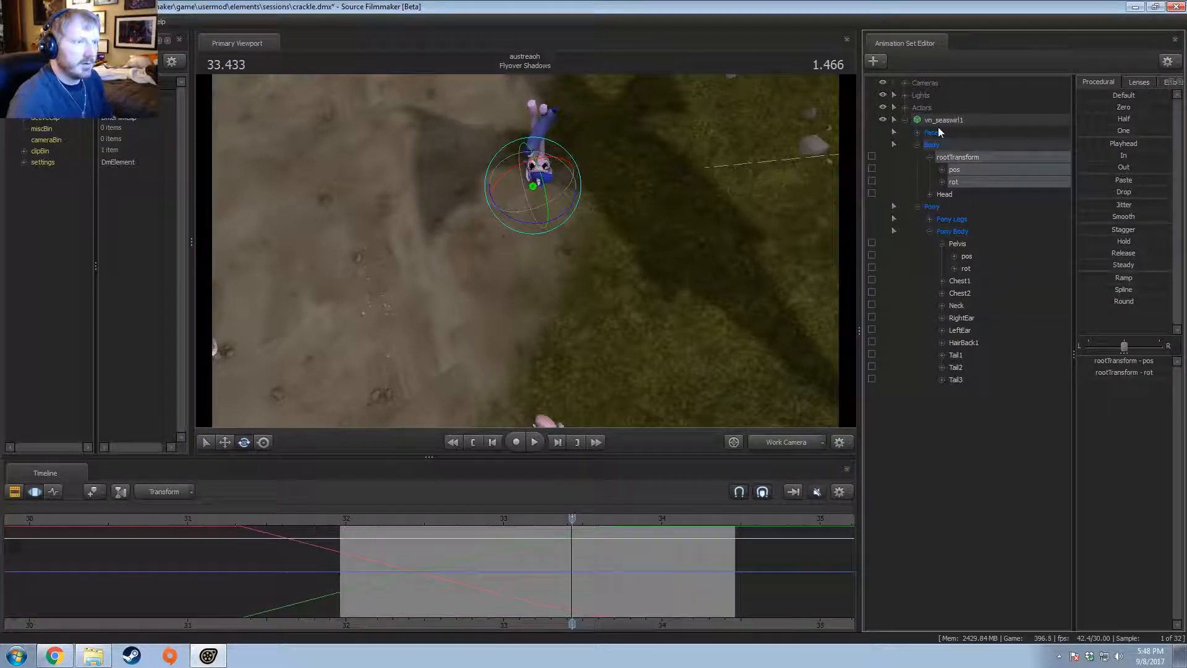
left_click(709, 544)
key("ctrl+a")
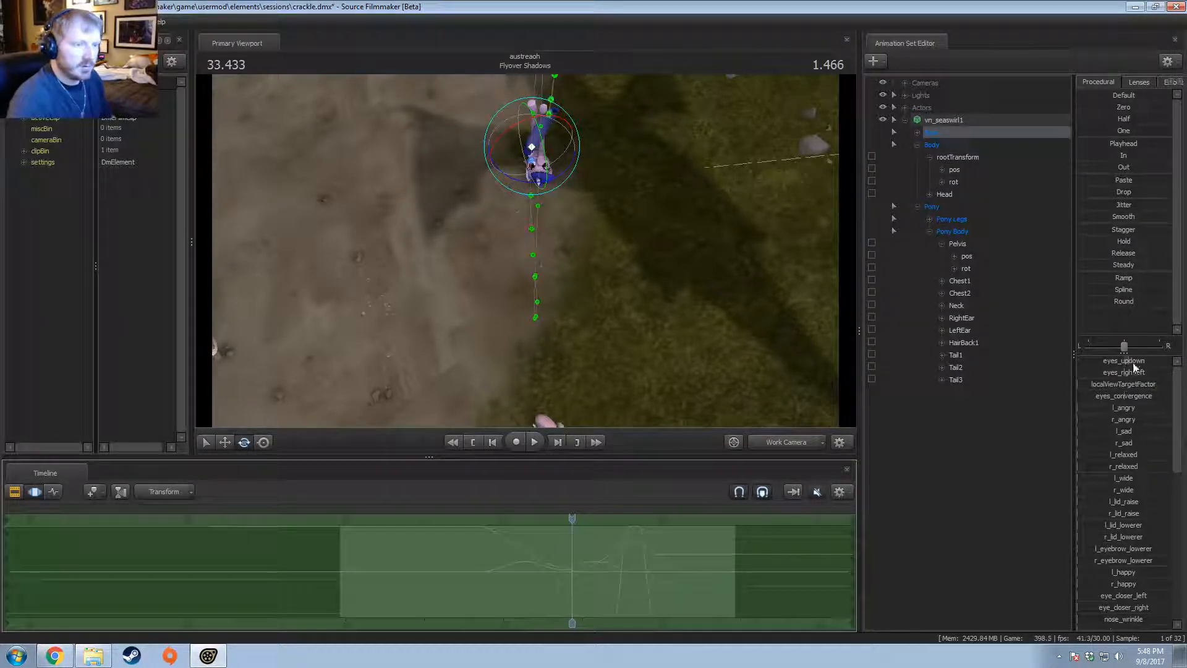
left_click(917, 132)
left_click(952, 170)
left_click(955, 182)
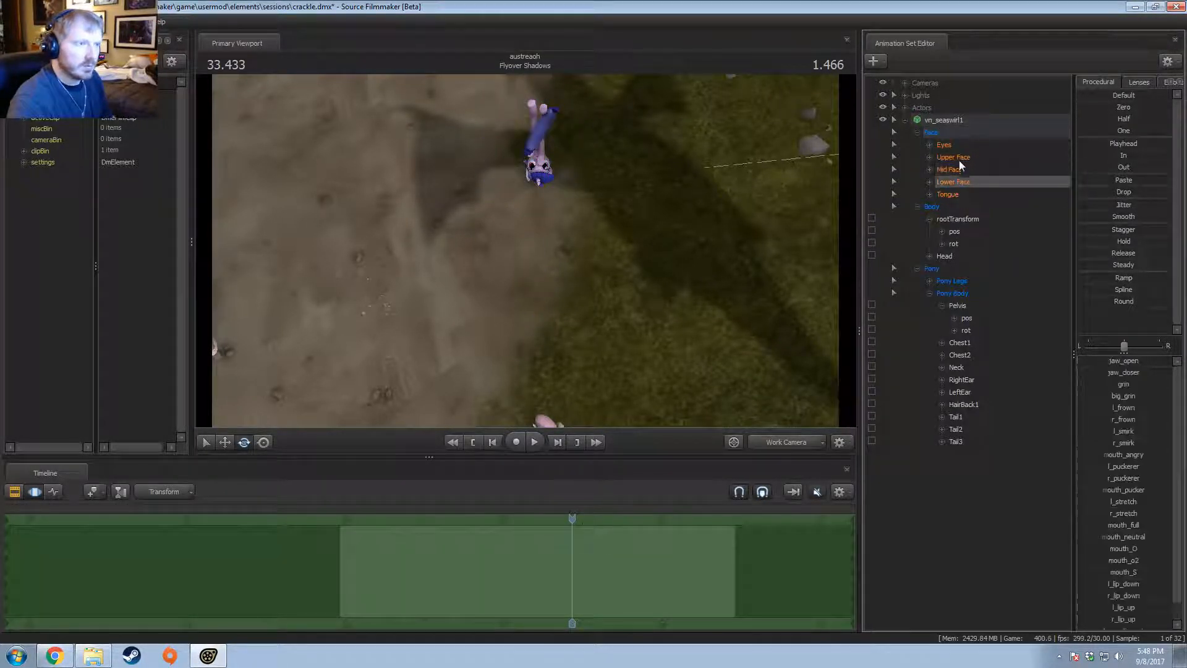
left_click(962, 158)
Step: Try raising eye_closer_left over the entire timeline, check it at 33.933 seconds, and undo the change
left_click_drag(1118, 550, 1123, 550)
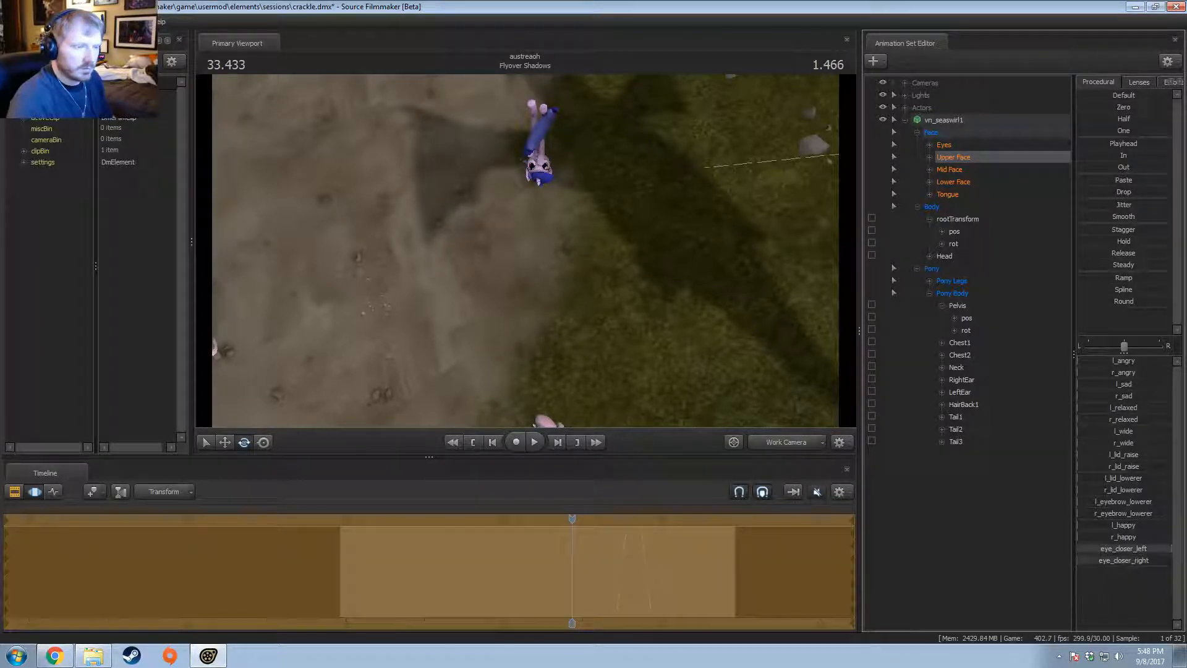
left_click_drag(572, 548, 652, 544)
key("ctrl+z")
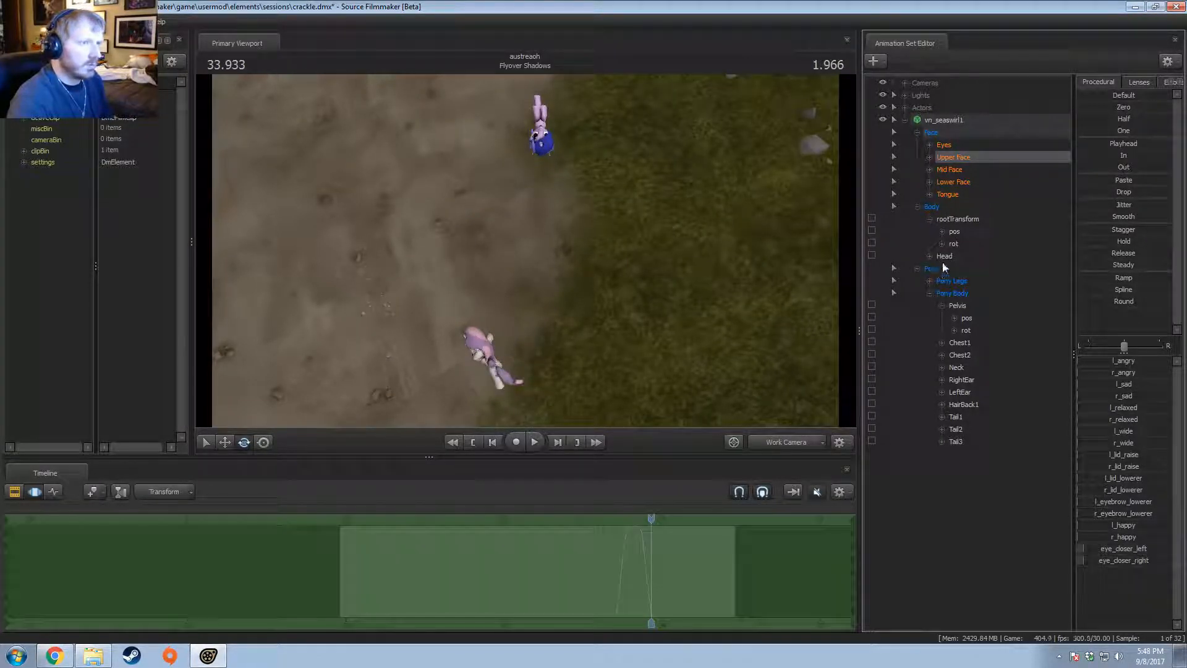
Step: Raise eye_closer_left and eye_closer_right to their maximum over the entire timeline and inspect the pony's face up close
left_click_drag(1125, 549, 1170, 549)
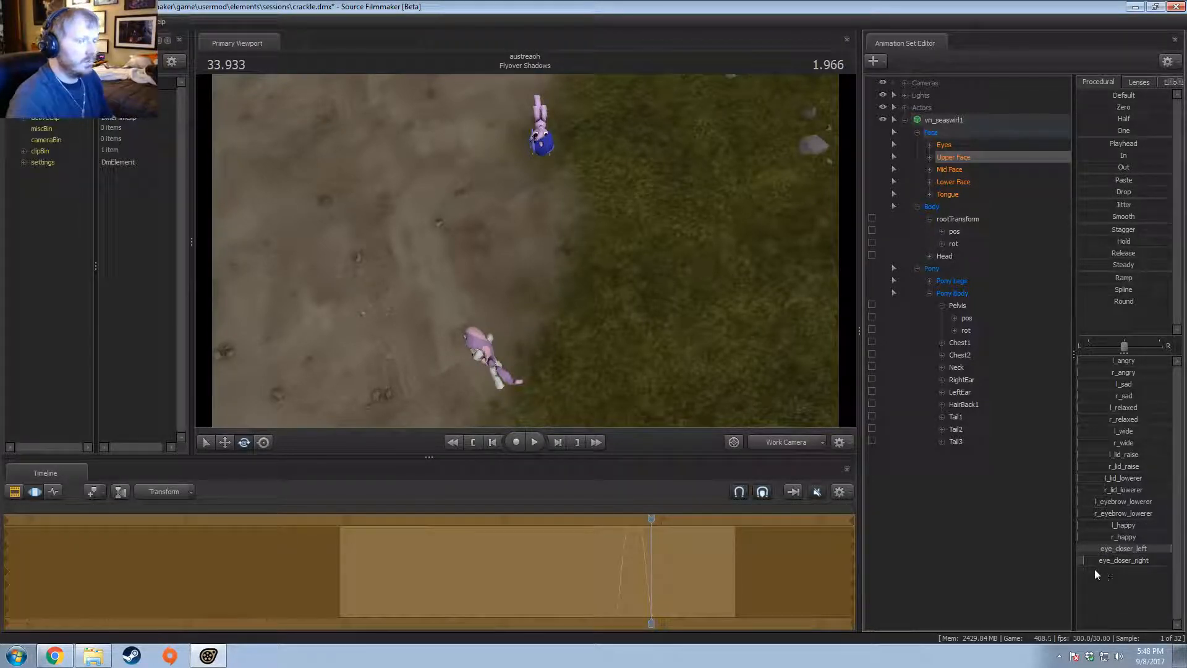
left_click_drag(721, 287, 832, 279)
key("w")
left_click_drag(445, 290, 502, 251)
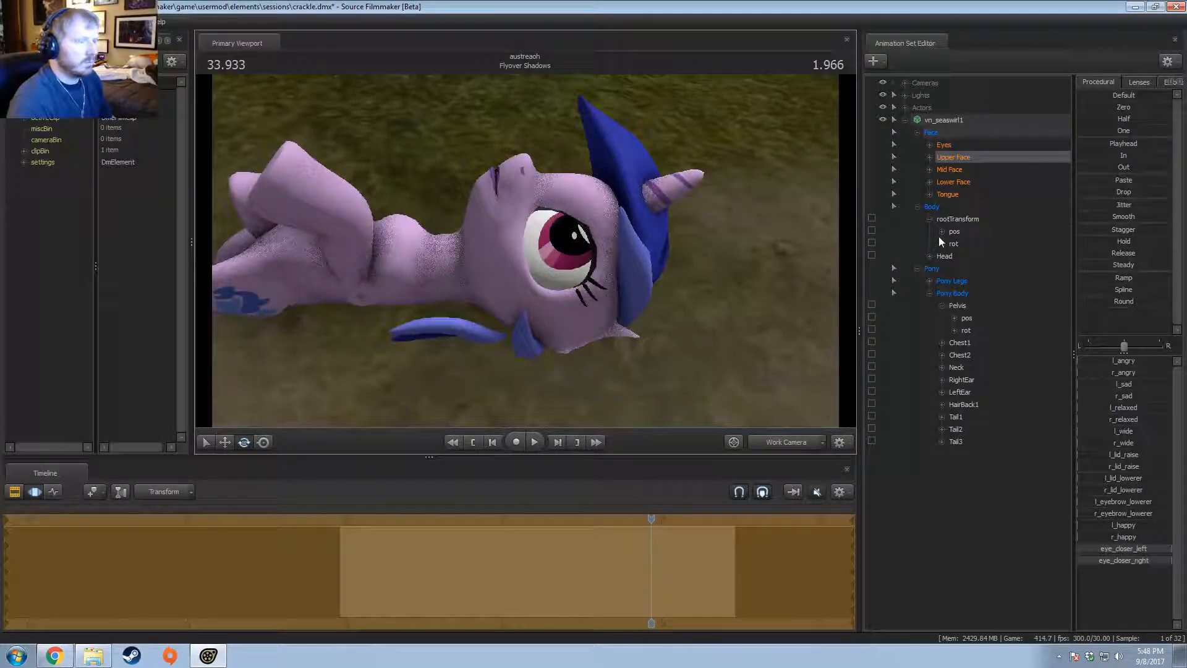
Step: Hide and reshow the vn_seaswirl1 pony from the Clip Editor to refresh it, and return to the Motion Editor
key("F2")
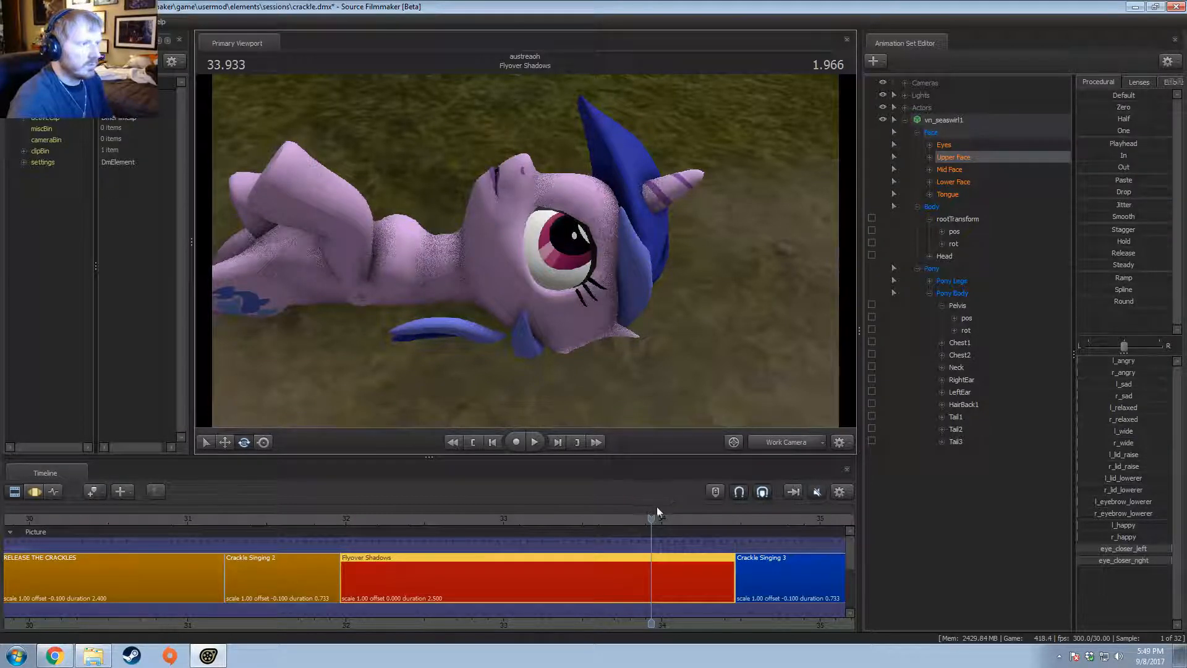
left_click_drag(824, 392, 828, 380)
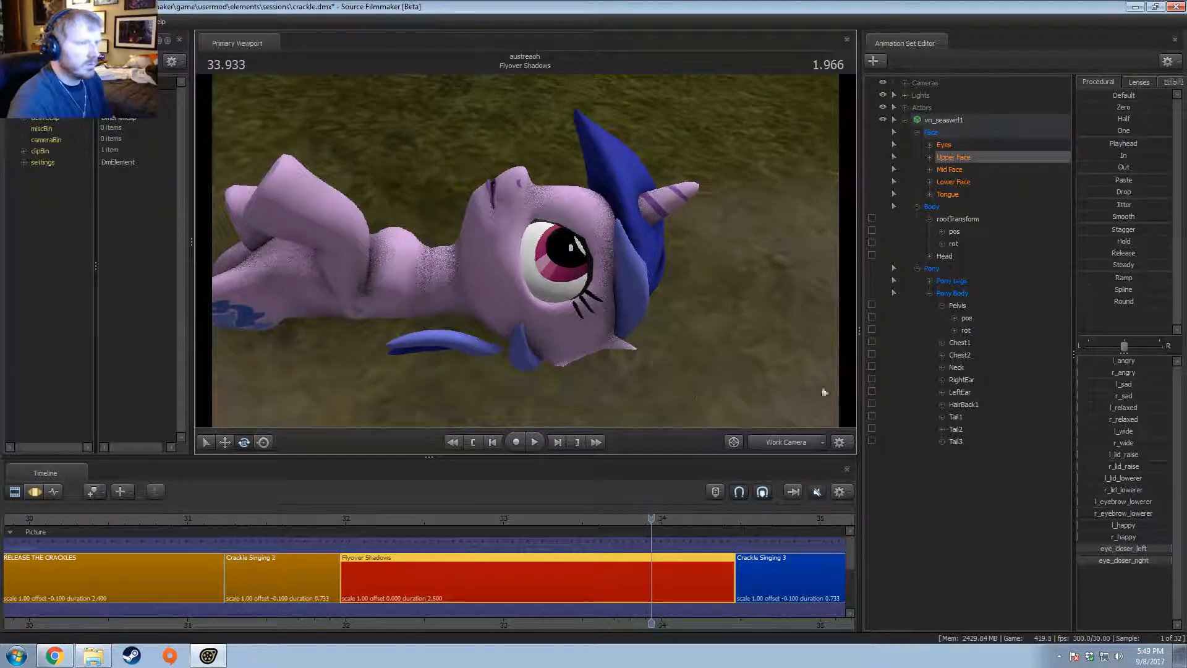
left_click(884, 117)
left_click(885, 118)
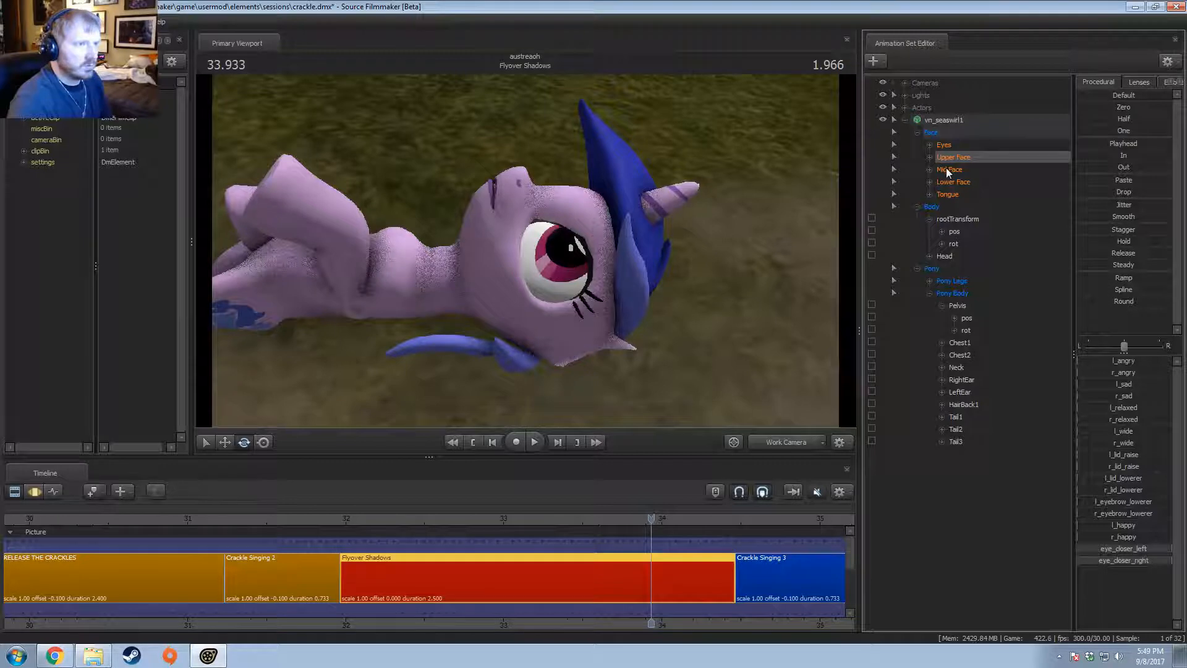
key("F3")
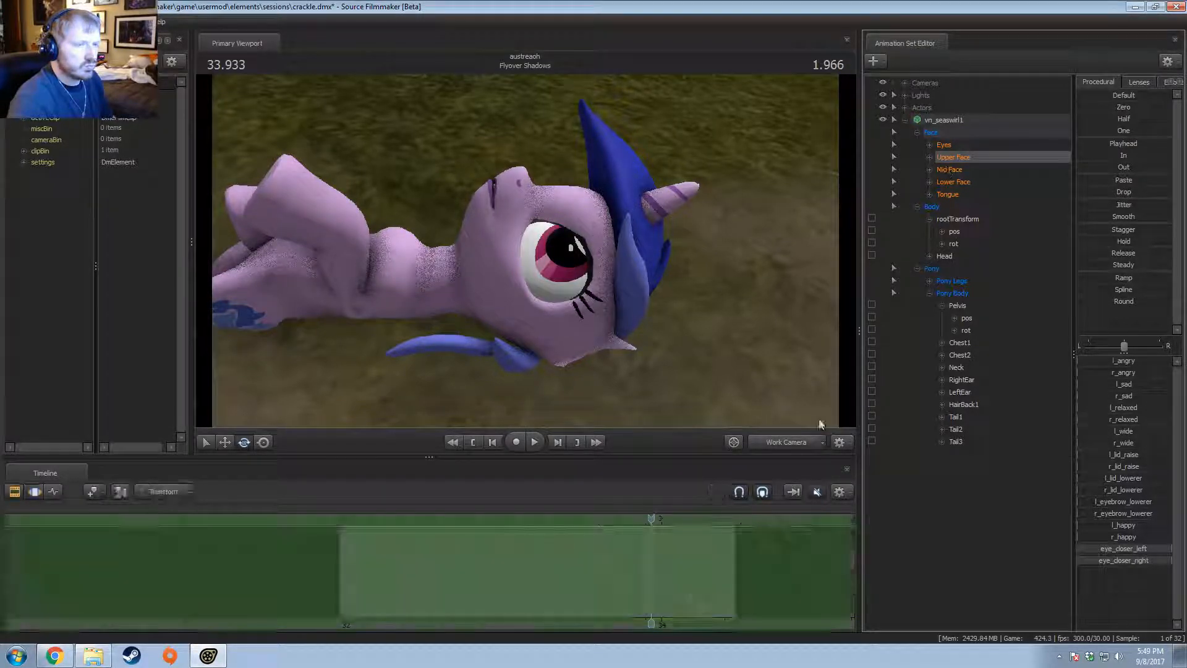
Step: Select all of the pony's controls at 33.633 seconds and display their curves in the Motion Editor
left_click_drag(653, 567, 604, 578)
key("F2")
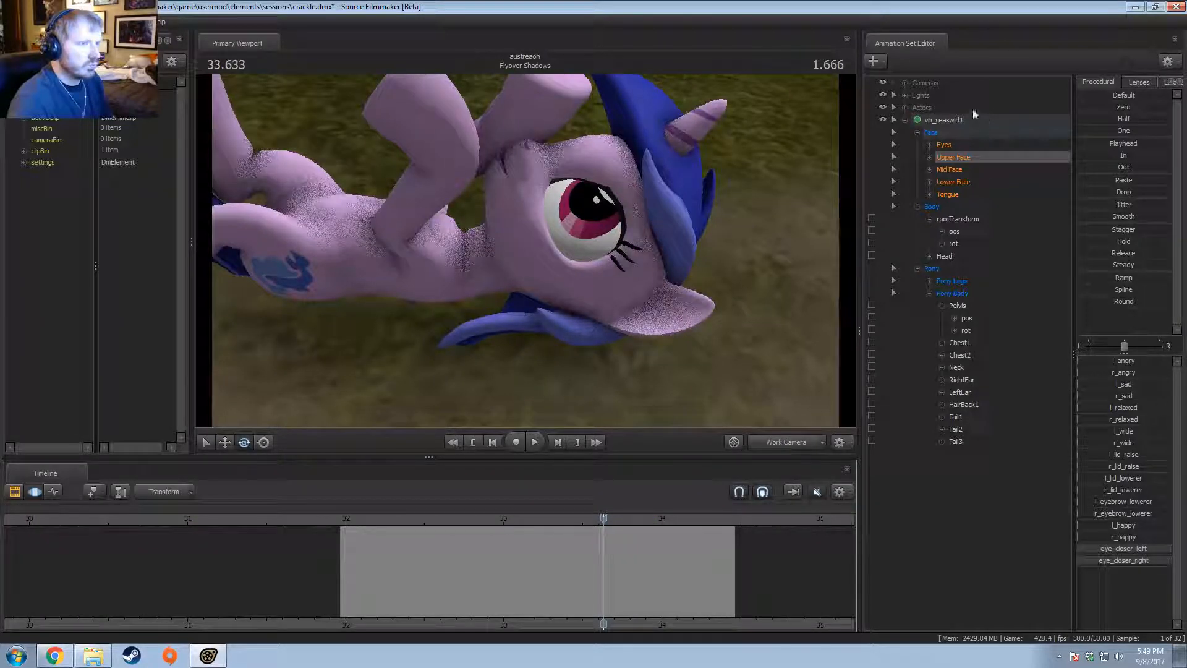
left_click(945, 121)
key("F2")
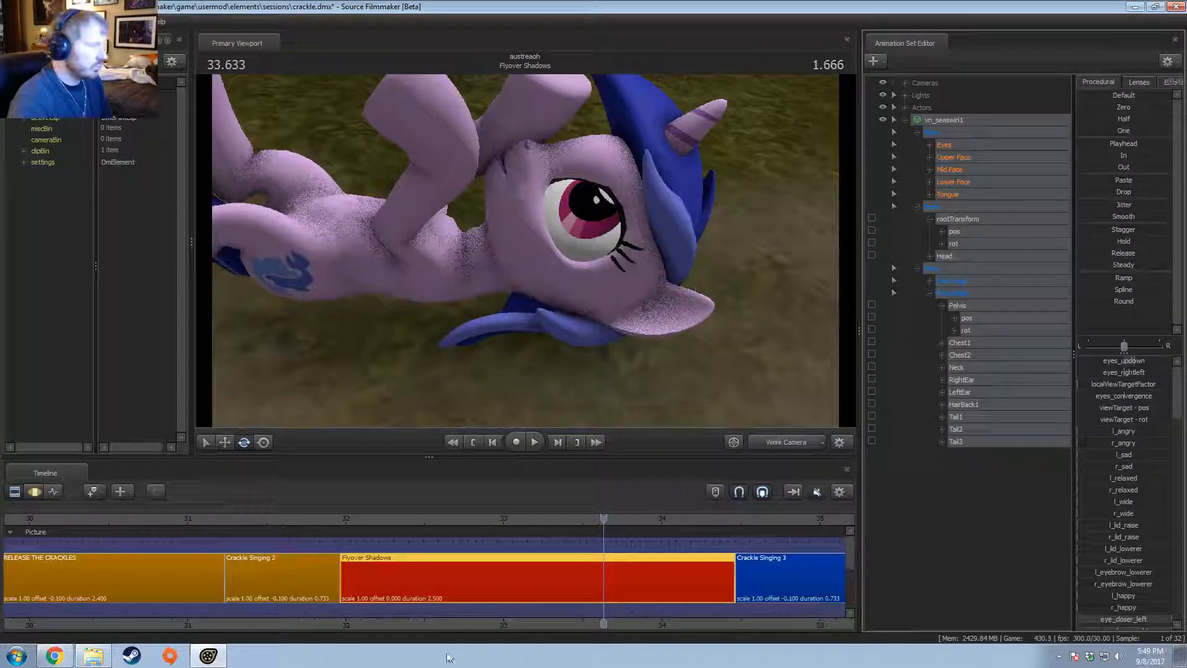
key("F3")
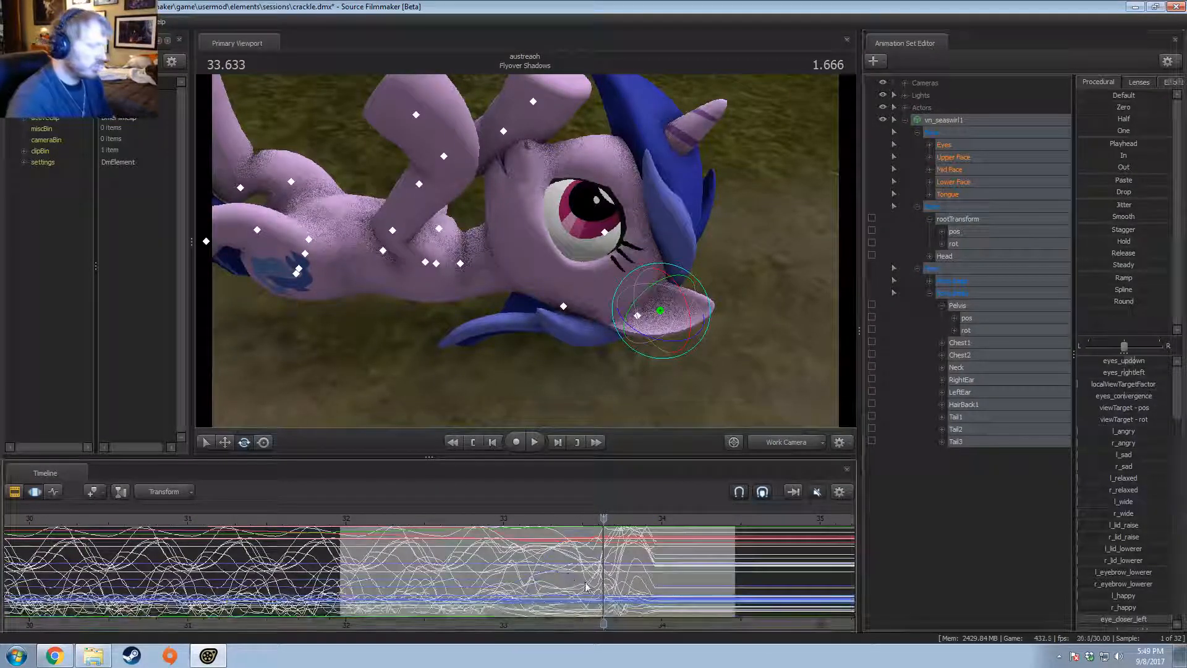
Step: Reselect the Upper Face group and test its l_happy slider over the entire timeline
left_click(963, 172)
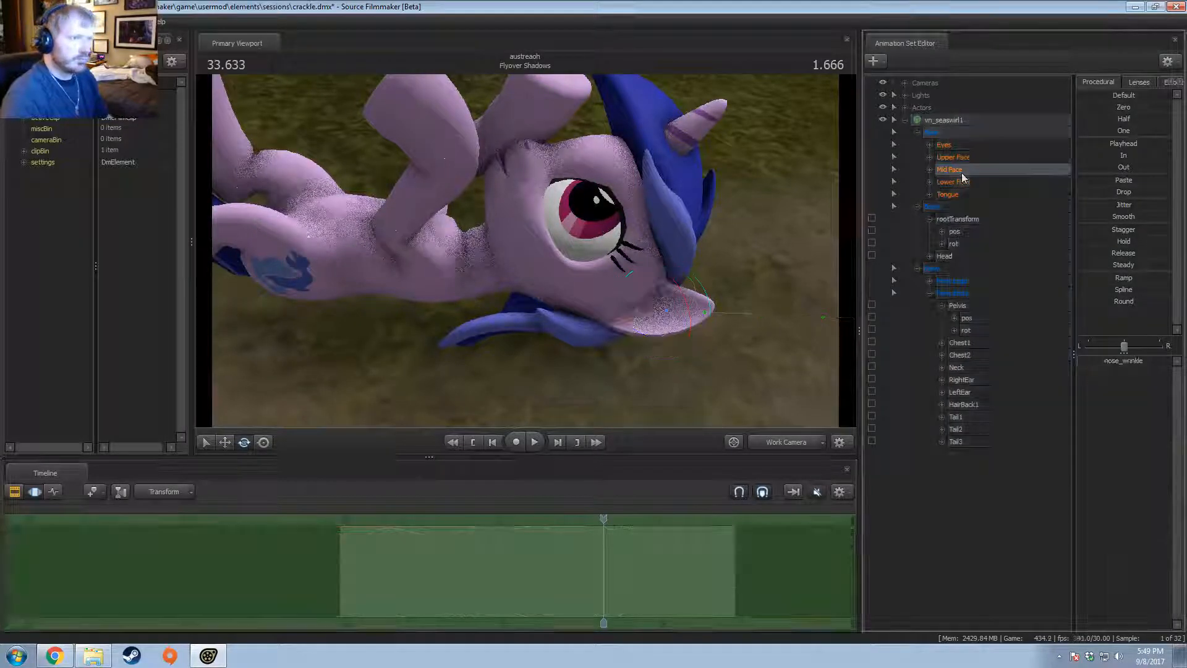
left_click(962, 156)
mouse_move(1132, 528)
left_mouse_down()
mouse_move(1169, 528)
mouse_move(1143, 529)
left_mouse_up()
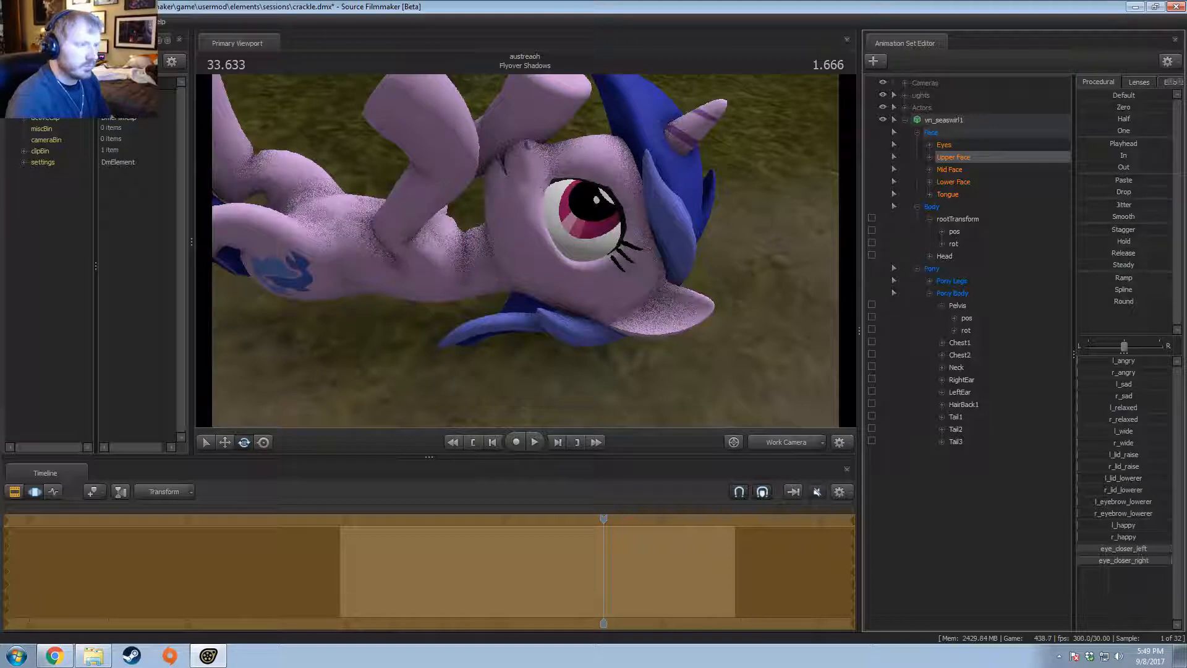
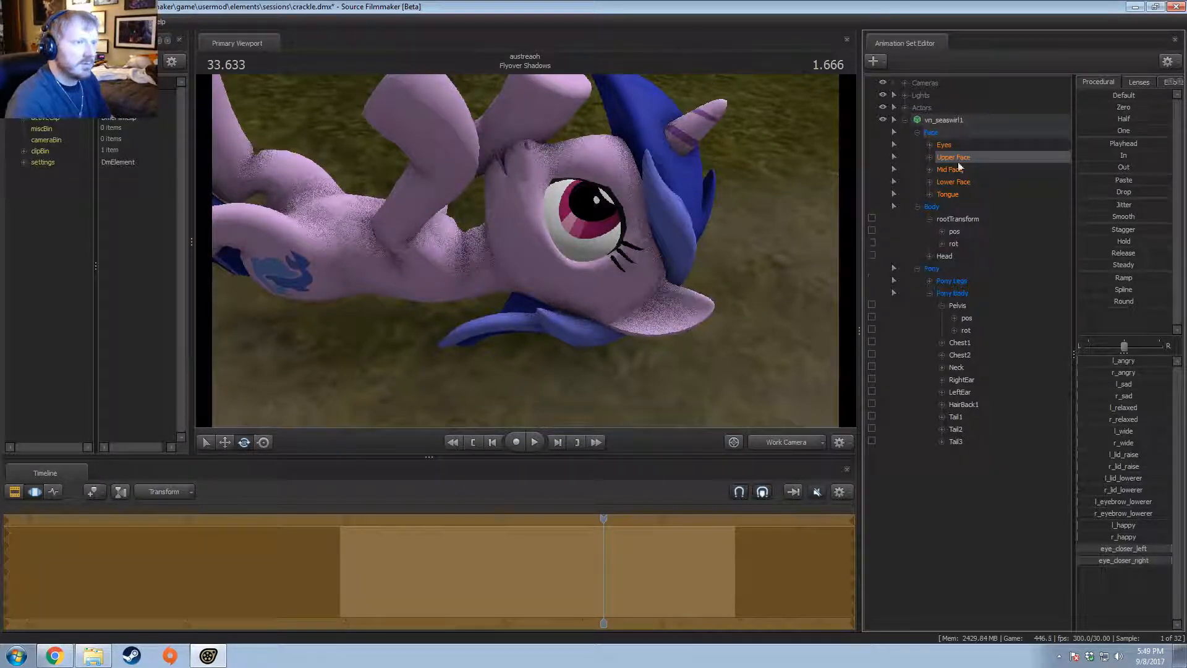
Step: Select the pony's Eyes group under Face and try the Half preset on it over the entire timeline
left_click(958, 121)
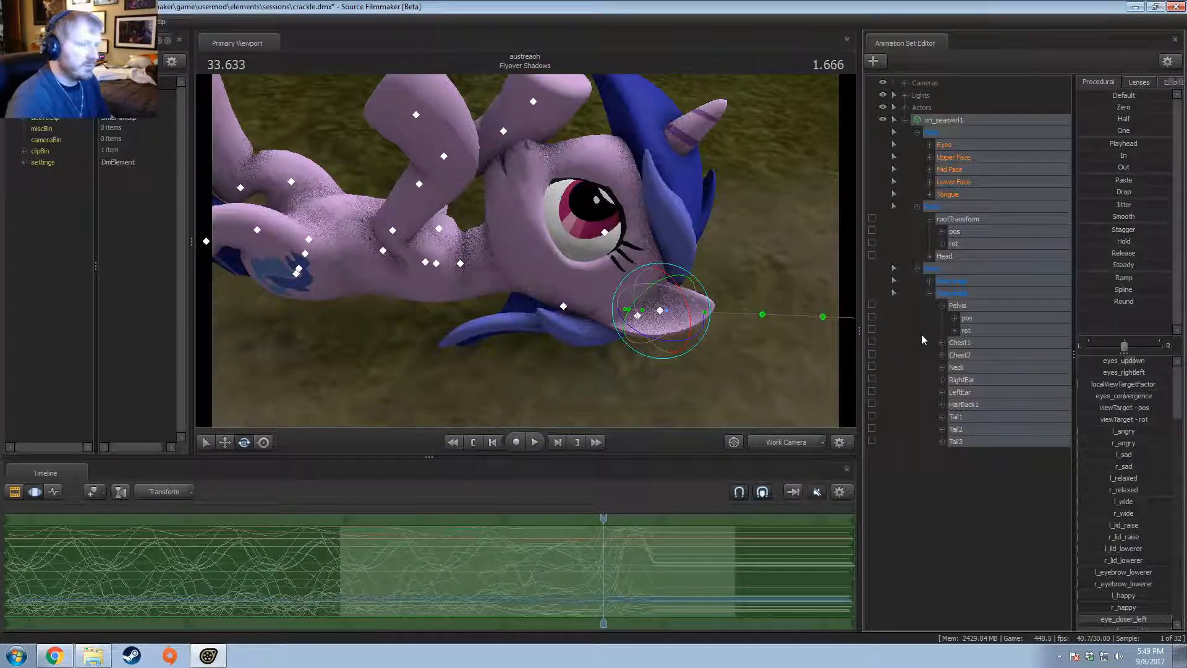
left_click(954, 159)
left_click(944, 132)
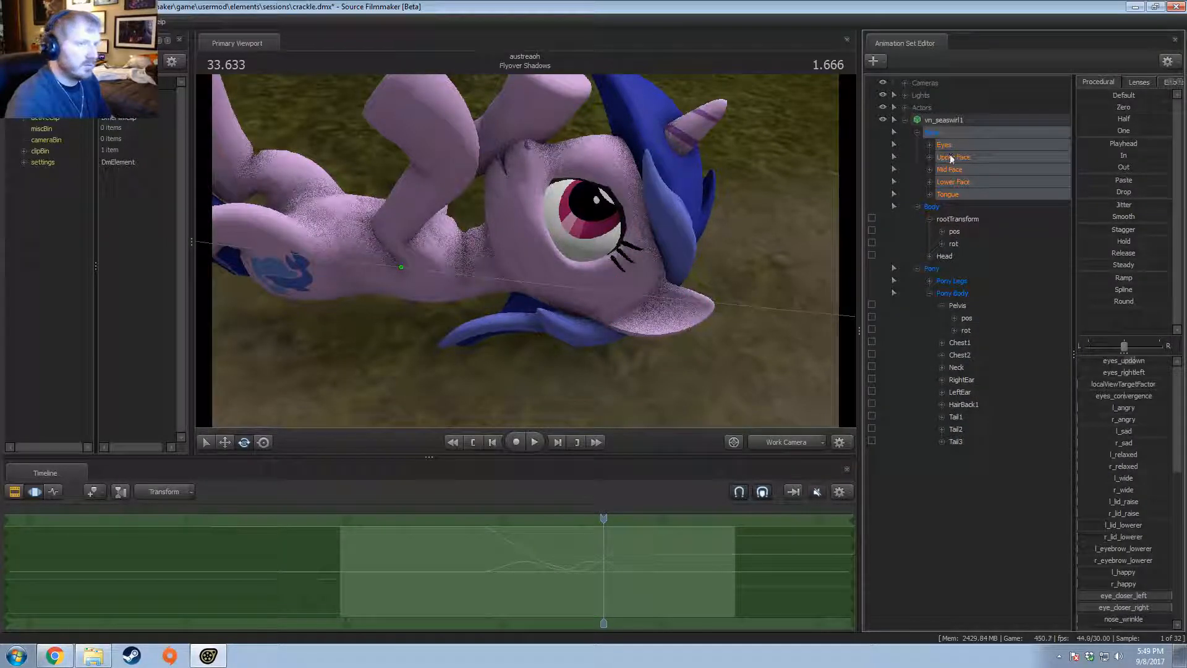
left_click(949, 146)
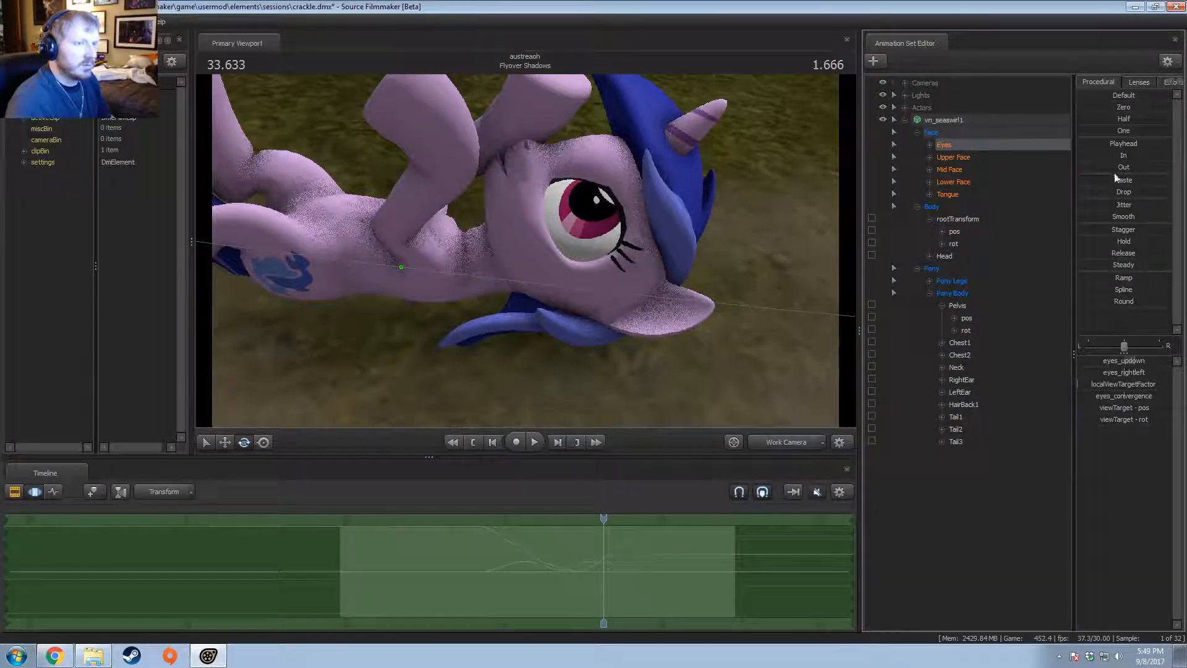
mouse_move(1117, 118)
left_mouse_down()
mouse_move(1171, 119)
mouse_move(1114, 119)
left_mouse_up()
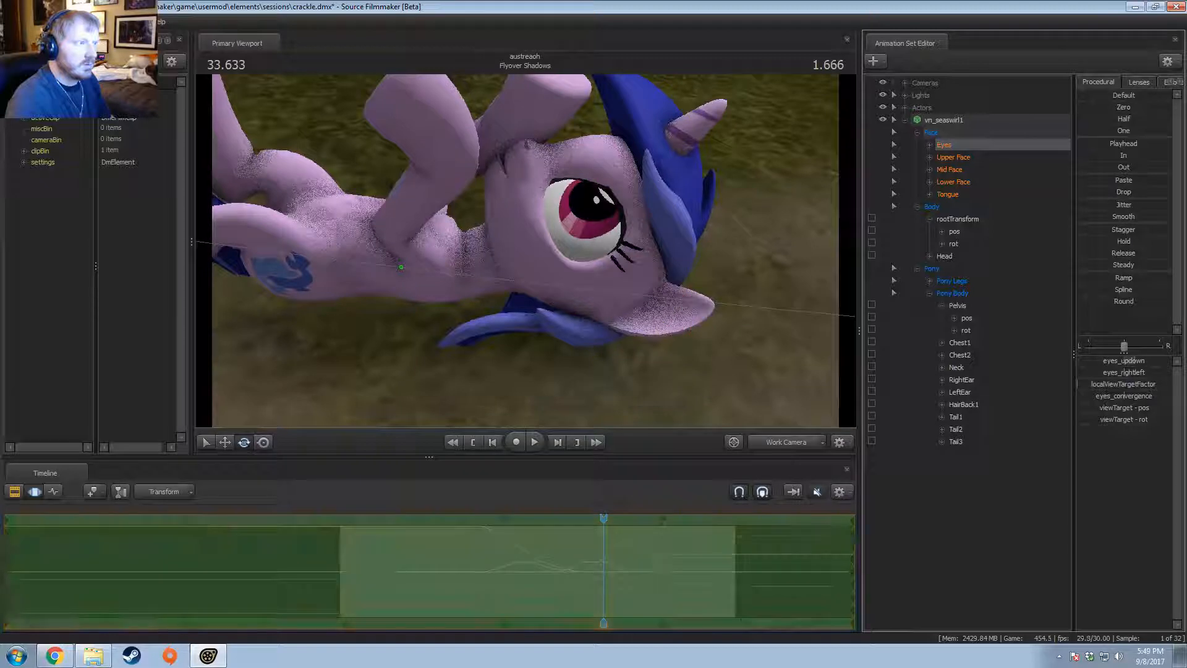
Step: Try the Half preset on only the eyes_updown and eyes_rightleft controls over the entire timeline
left_click(931, 146)
left_click(987, 170)
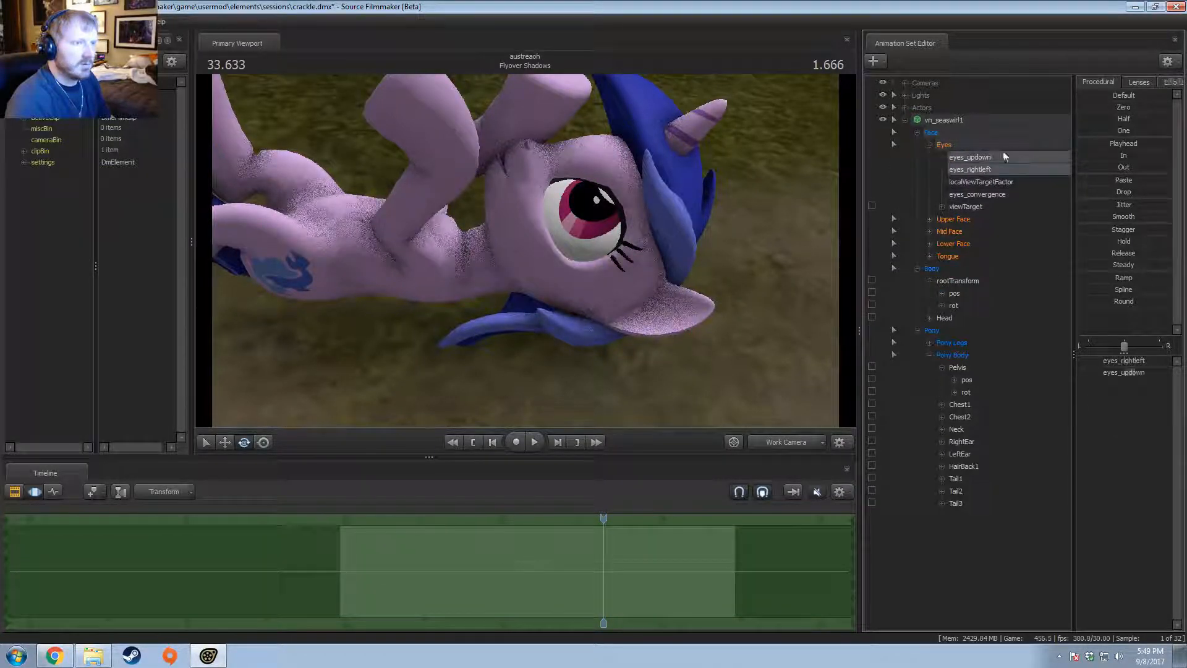
left_click_drag(1117, 119, 1135, 158)
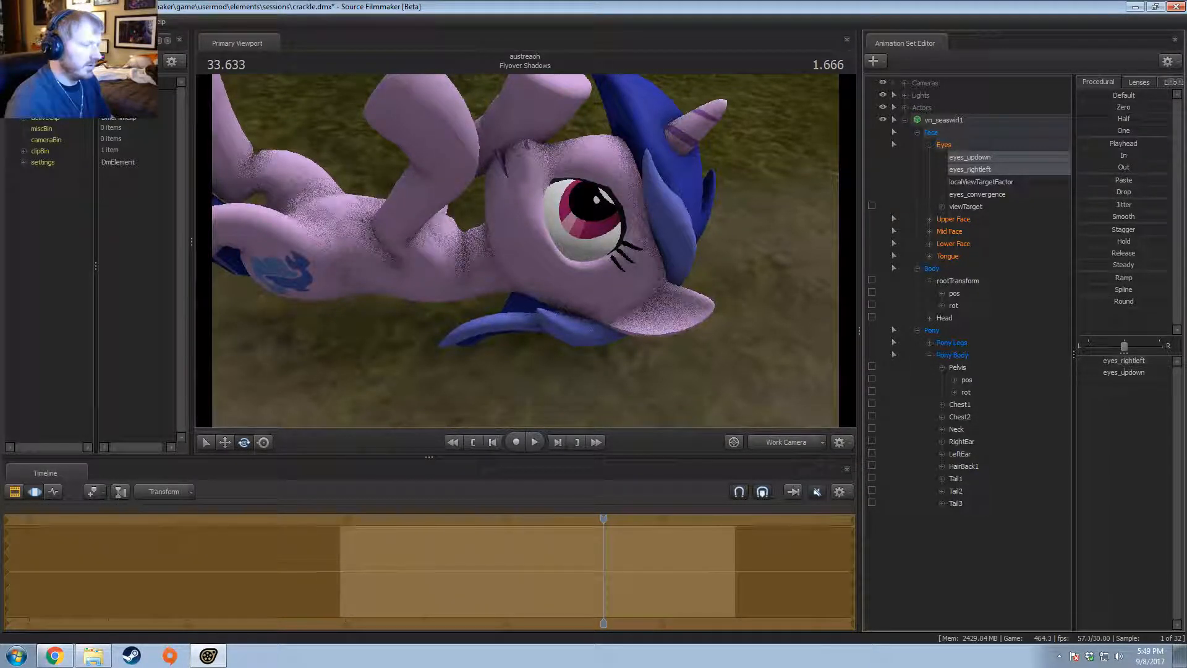
key("Return")
Step: Try the Zero and One presets on the Lower Face group while viewing the face
left_click_drag(758, 405, 758, 337)
left_click(951, 245)
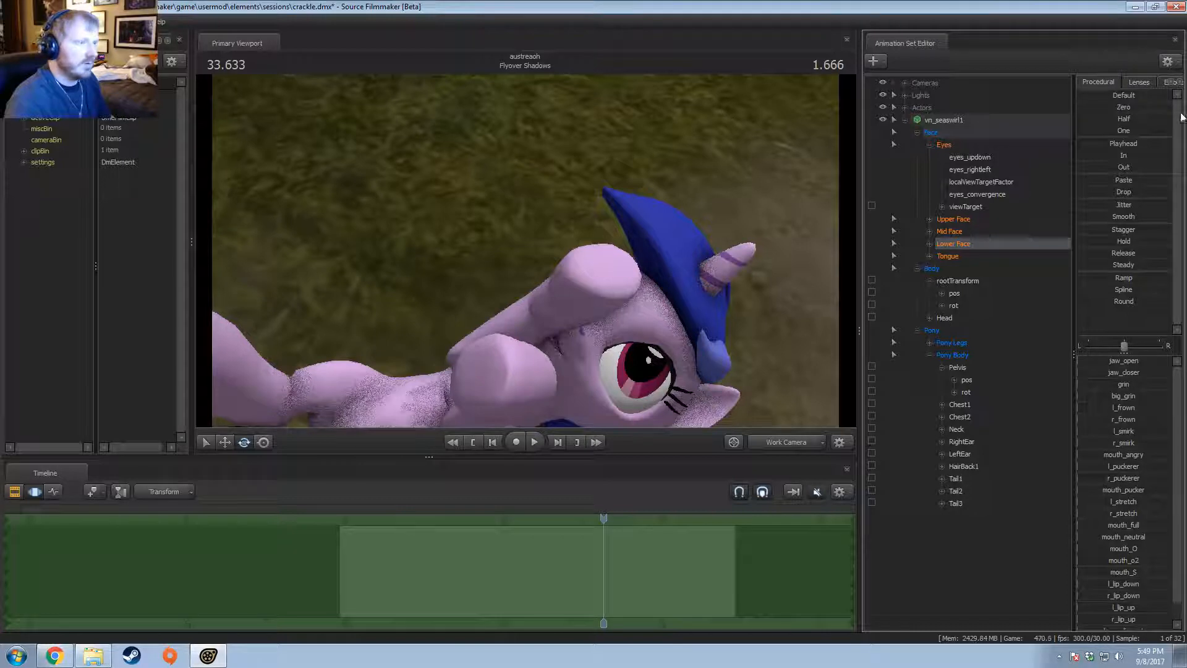
left_click(1129, 109)
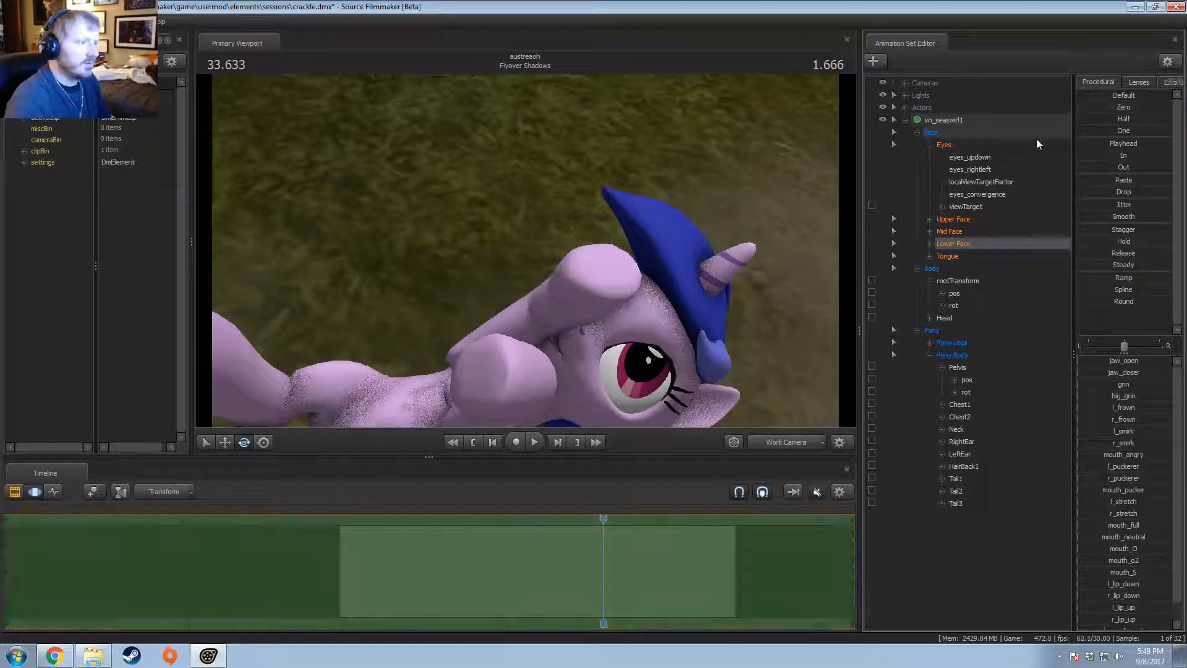
left_click(1136, 131)
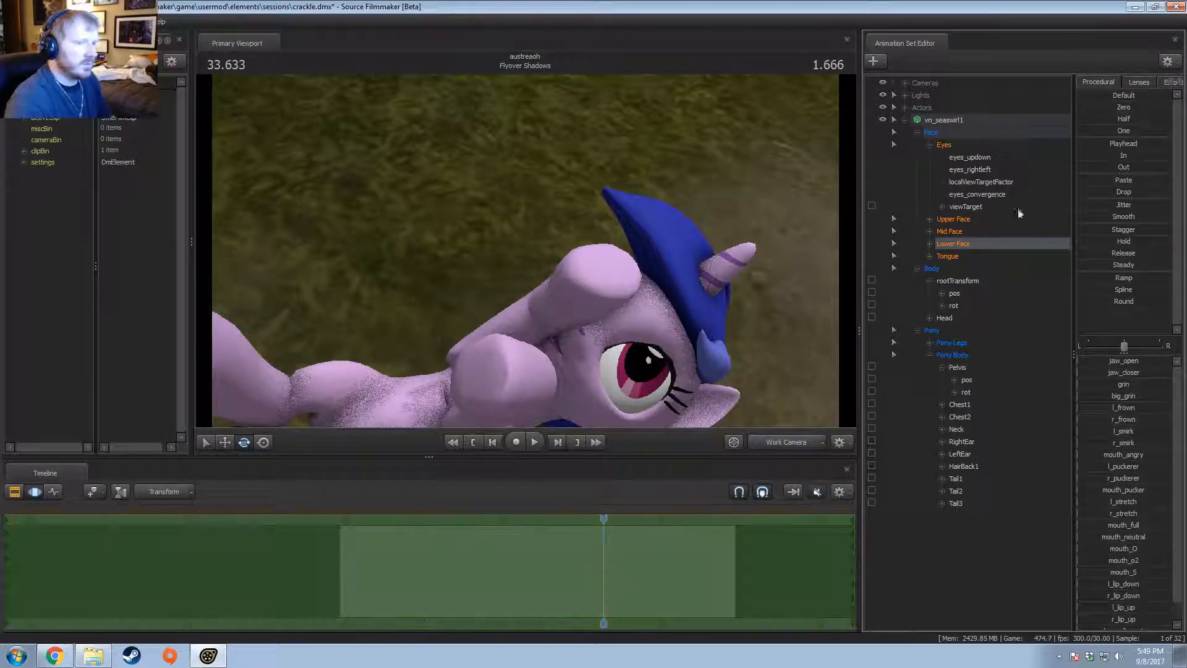
Step: Select the Tongue group and test its tongue_out slider over the entire timeline
scroll(1118, 540, "down", 1)
left_click(974, 253)
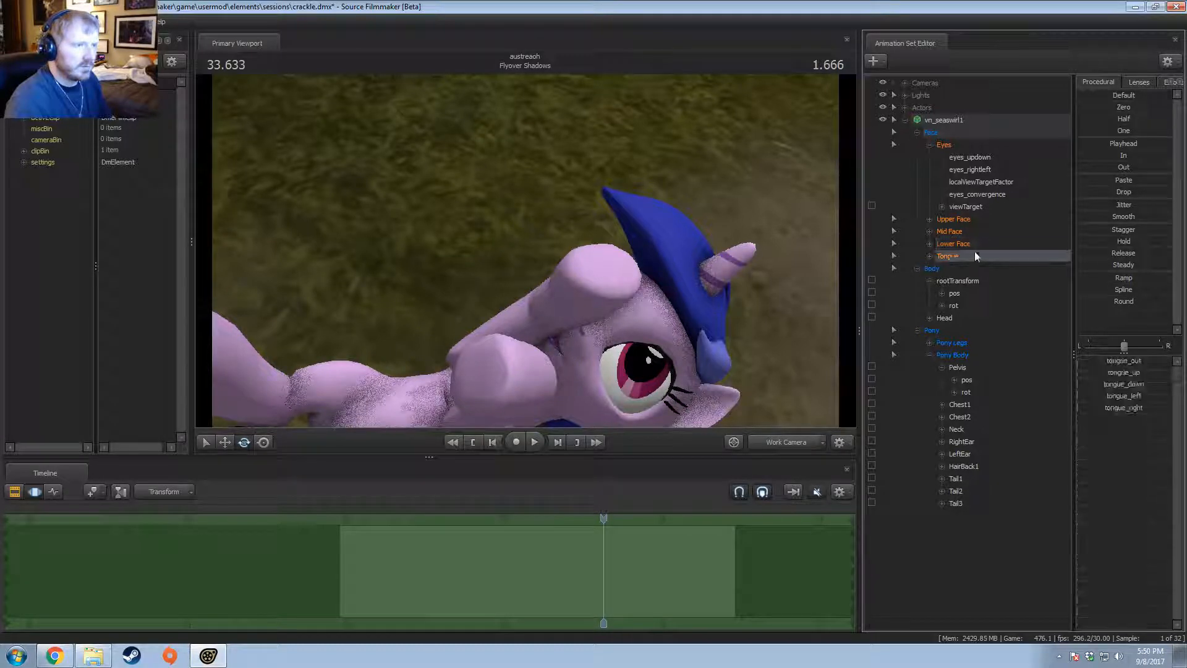
left_click(1083, 366)
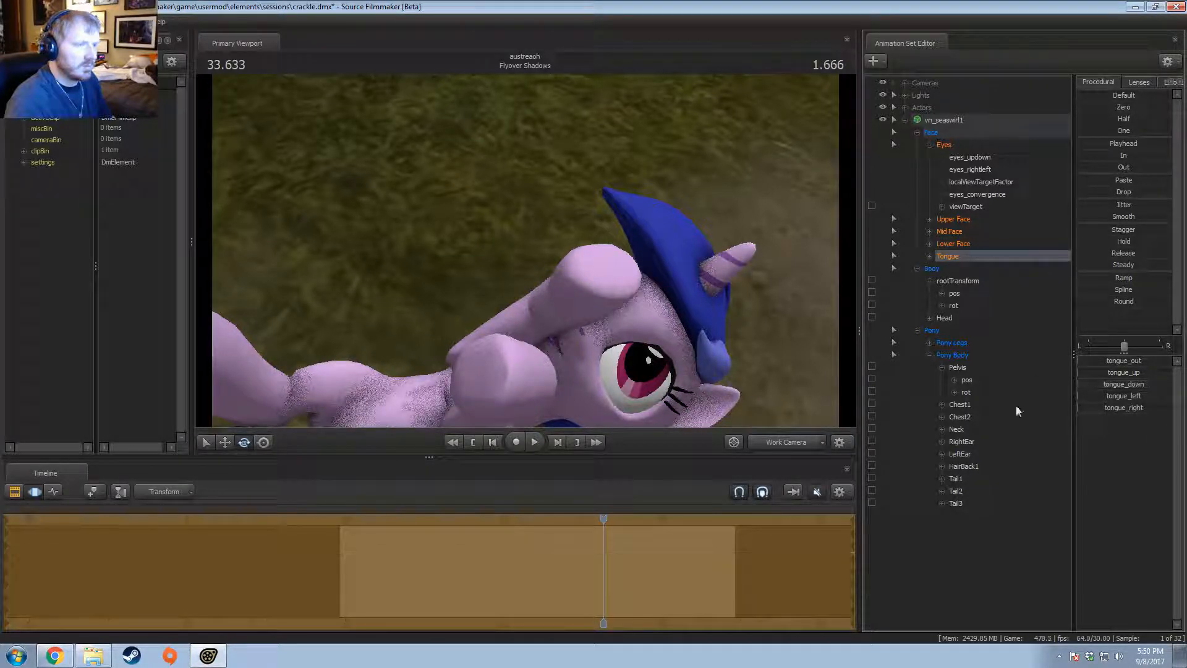
Step: Shift the pony's gaze with the eyes_updown slider over the entire timeline
mouse_move(514, 234)
left_mouse_down()
mouse_move(514, 260)
mouse_move(525, 254)
left_mouse_up()
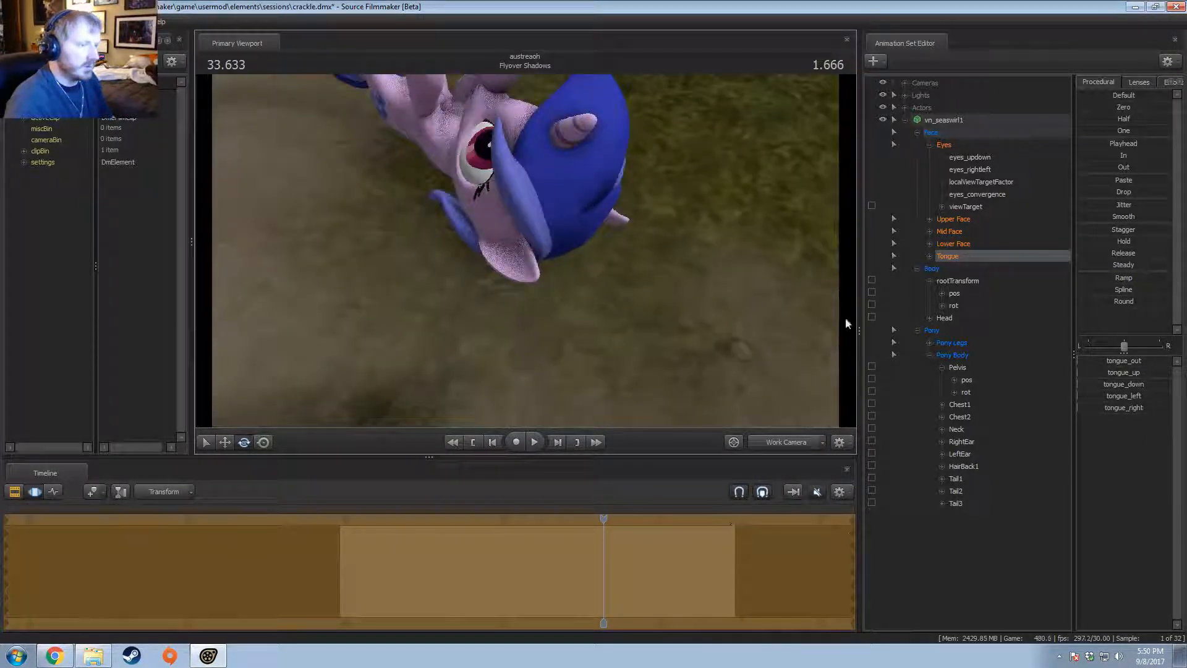
left_click_drag(847, 323, 712, 290)
left_click(991, 157)
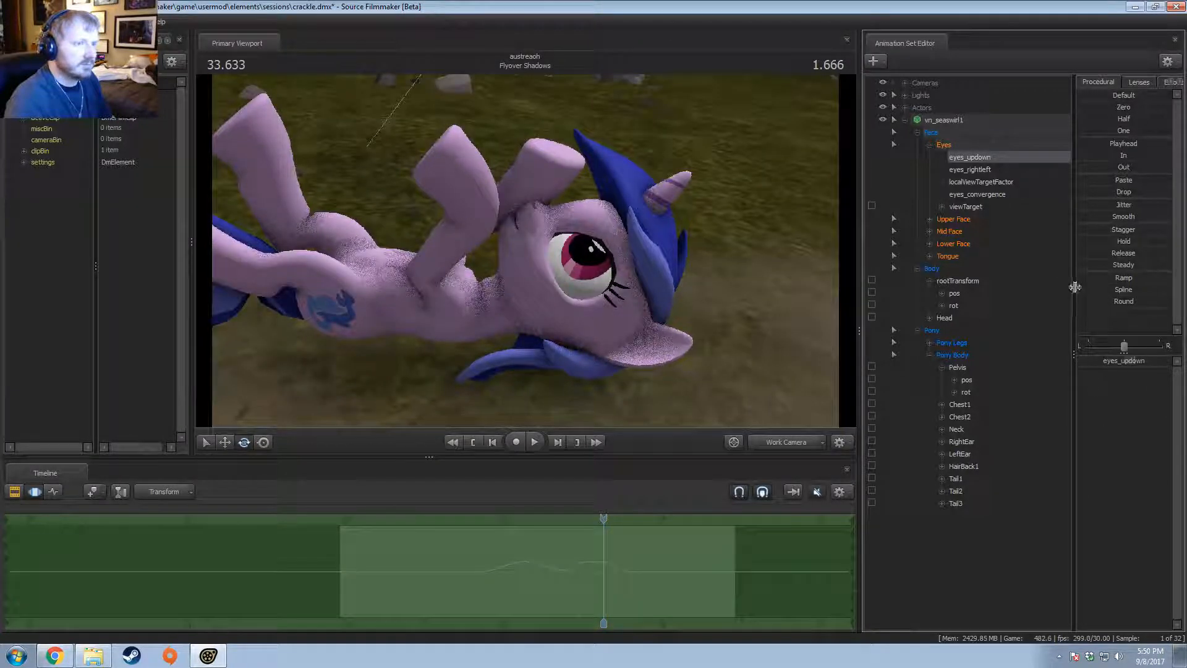
left_click(1120, 362)
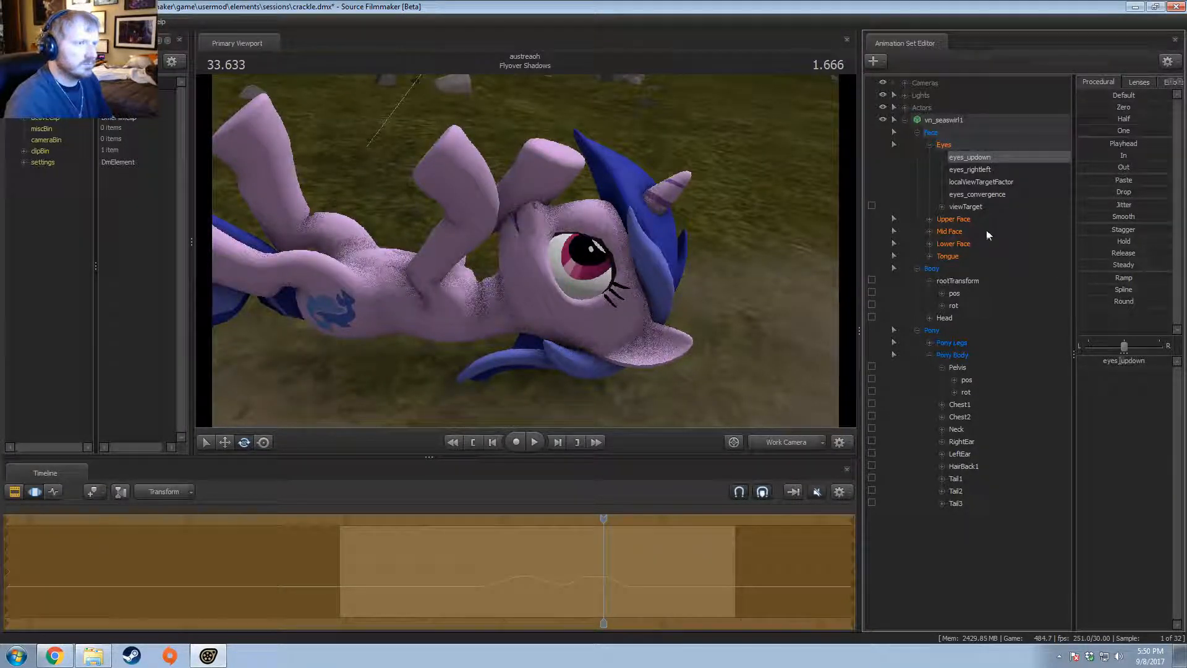
left_click_drag(1121, 362, 1137, 362)
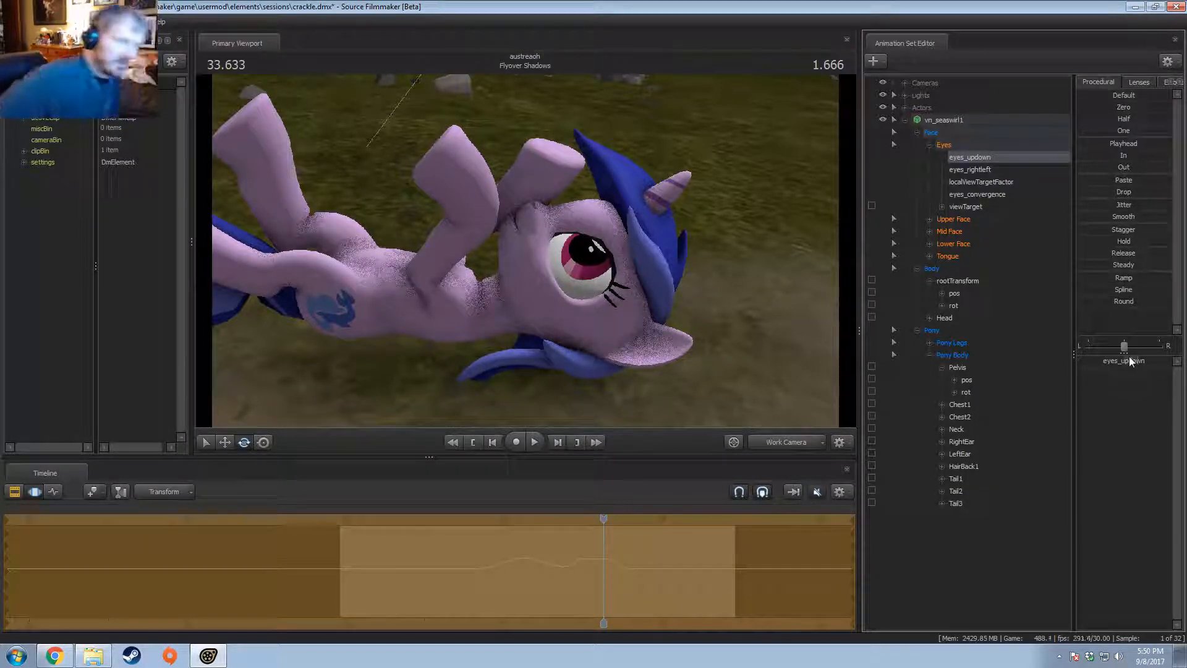
Step: Make a short time selection with falloff at 33.833 seconds and try raising the pony's Chest1 control
left_click_drag(582, 558, 635, 558)
left_click(635, 557, "shift")
scroll(635, 557, "up", 5, "shift")
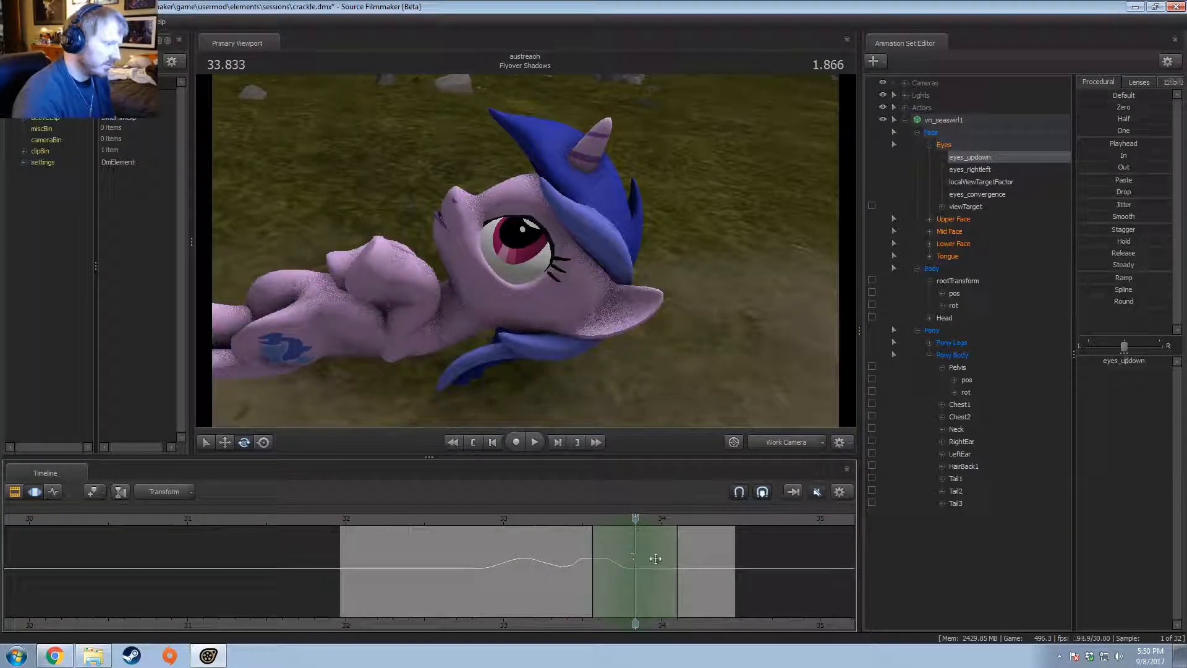
left_click_drag(468, 275, 449, 275)
left_click(452, 319)
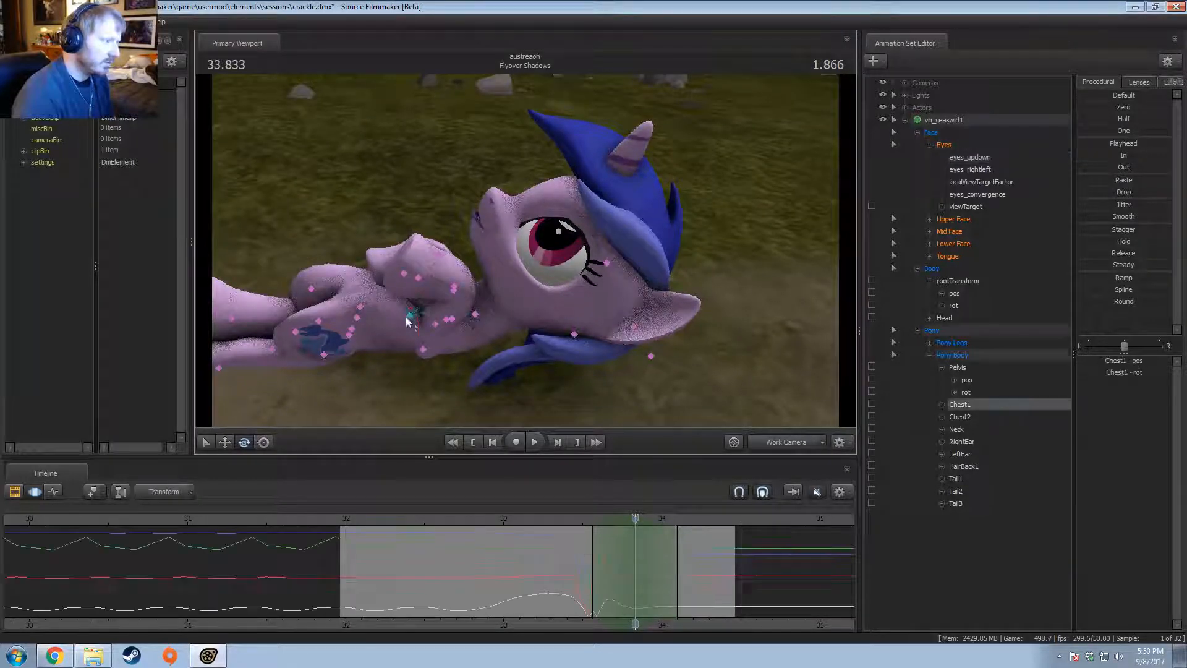
left_click_drag(452, 319, 357, 279)
key("w")
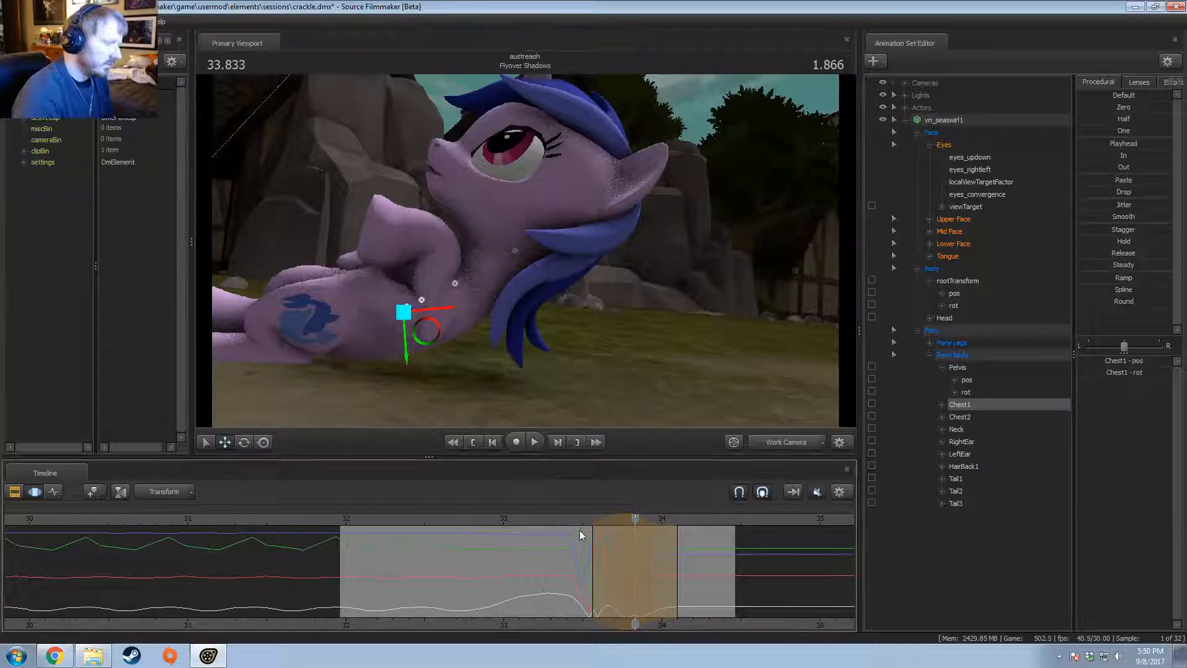
Step: Widen the time selection around the Chest1 adjustment and play back the landing
left_click(587, 522)
key("space")
key("space")
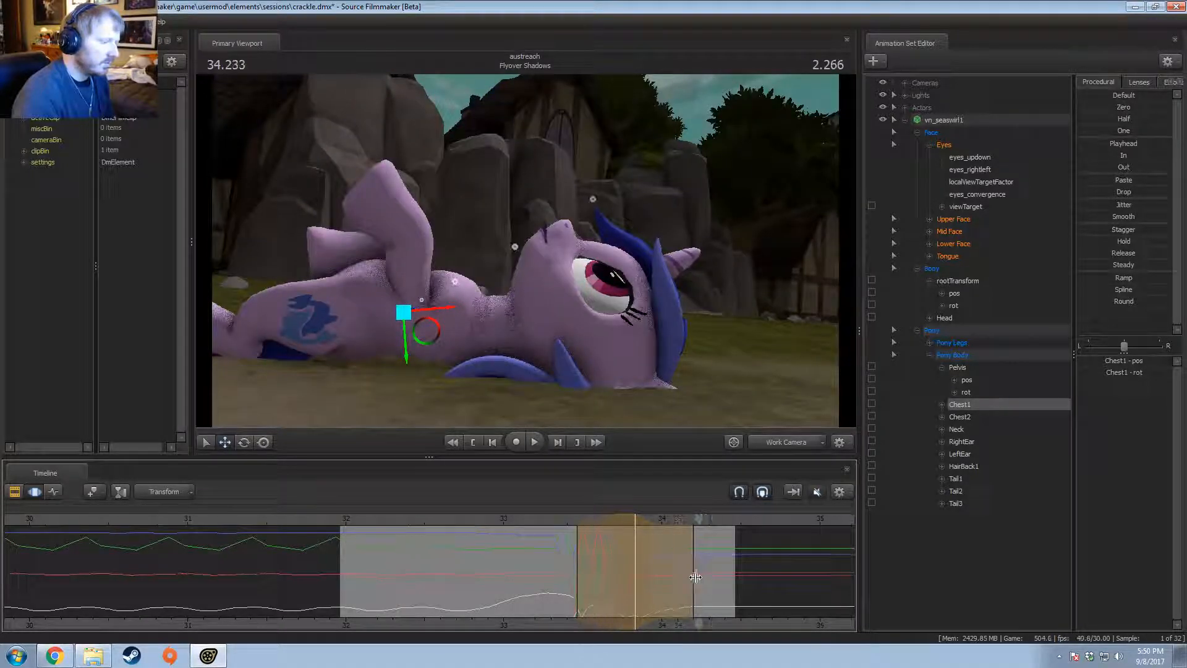
left_click(566, 518)
key("space")
key("space")
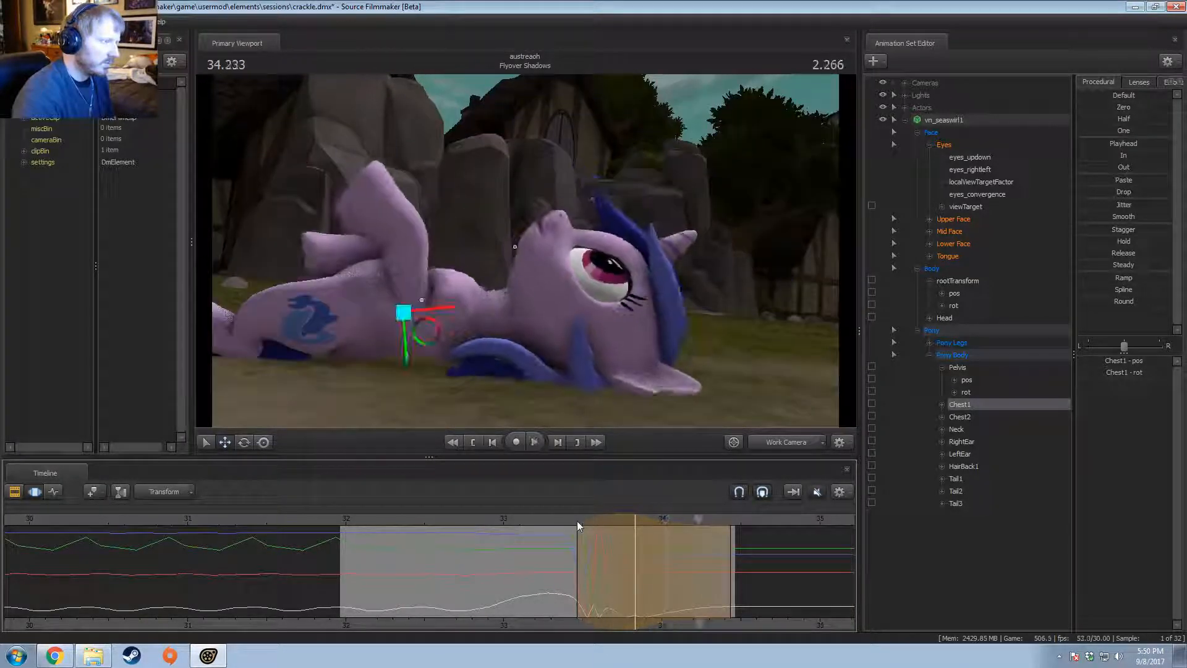
left_click(535, 520)
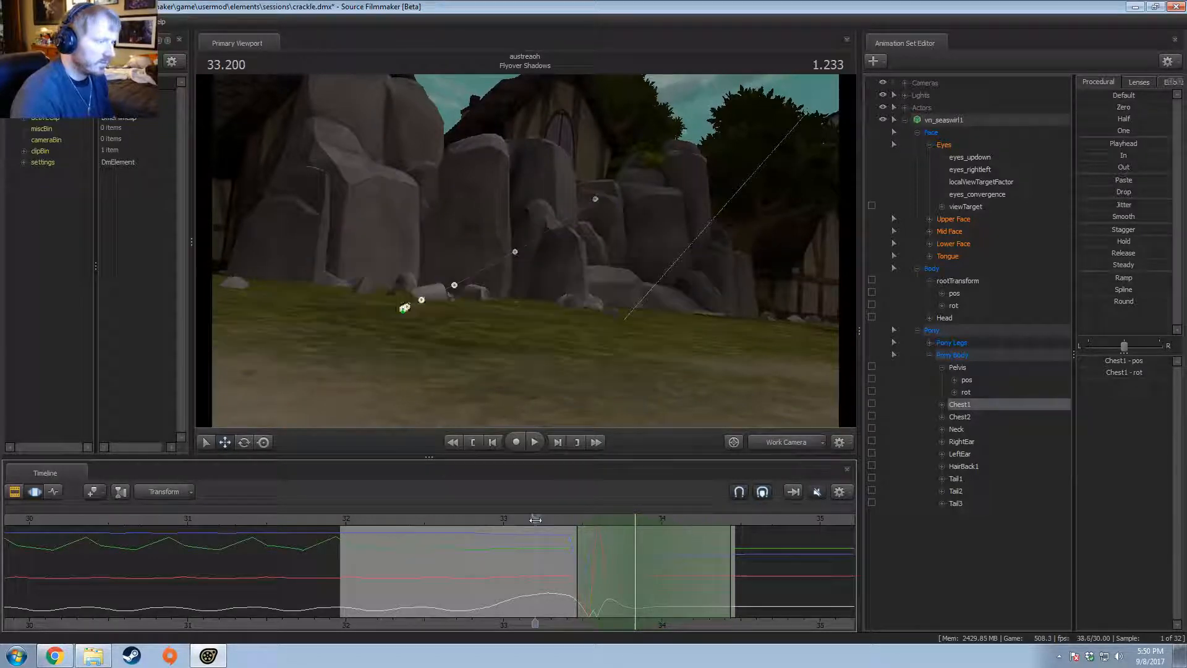
Step: Review the landing and narrow the time selection to a short span around 33.833 seconds
left_click_drag(534, 519, 619, 536)
left_click_drag(637, 537, 648, 560)
key("space")
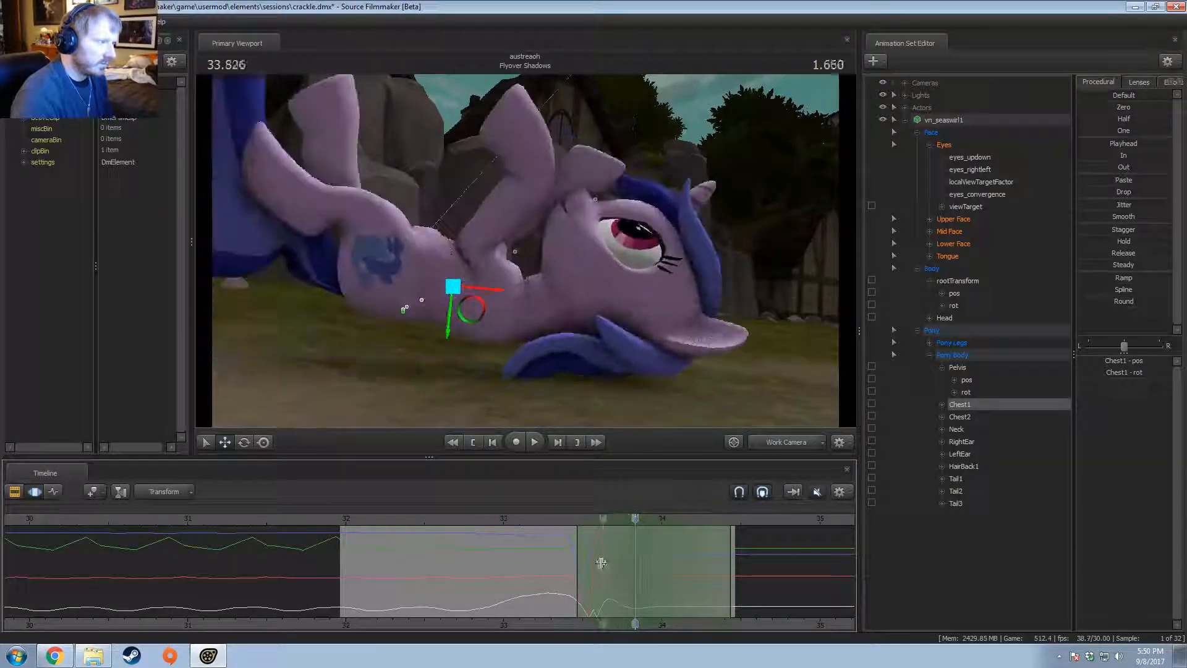
key("space")
left_click_drag(598, 545, 655, 560)
key("Escape")
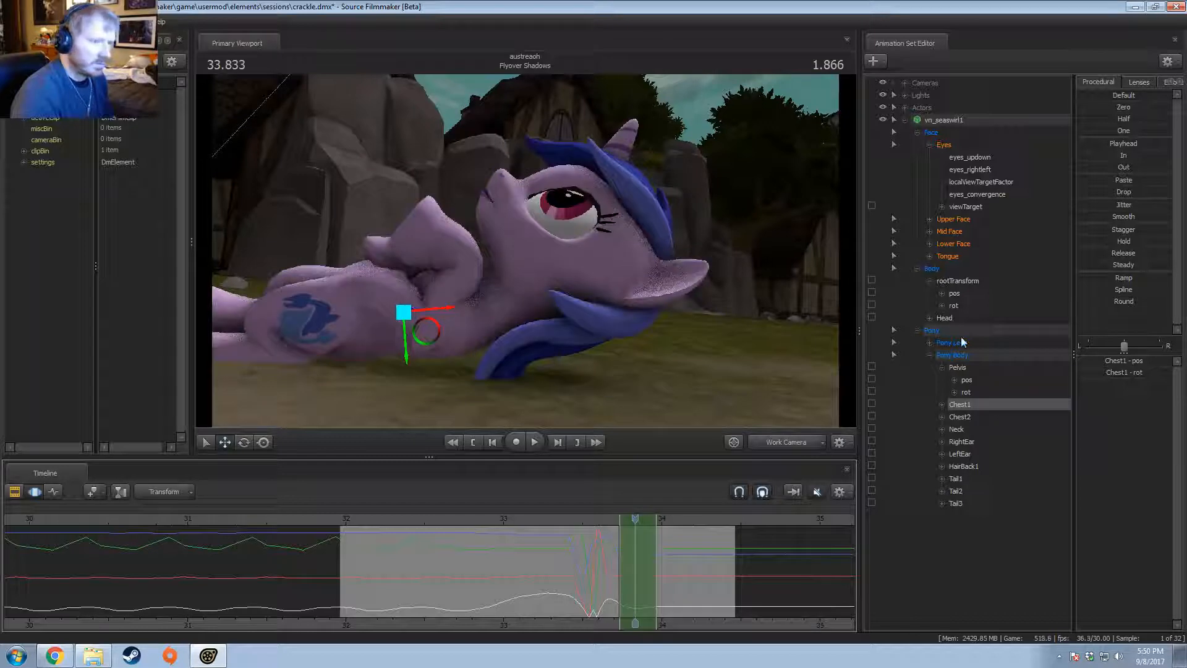
Step: Select all of vn_seaswirl1's controls, stretch the end of the landing motion out to about 34.2 seconds, and play it back
left_click(945, 120)
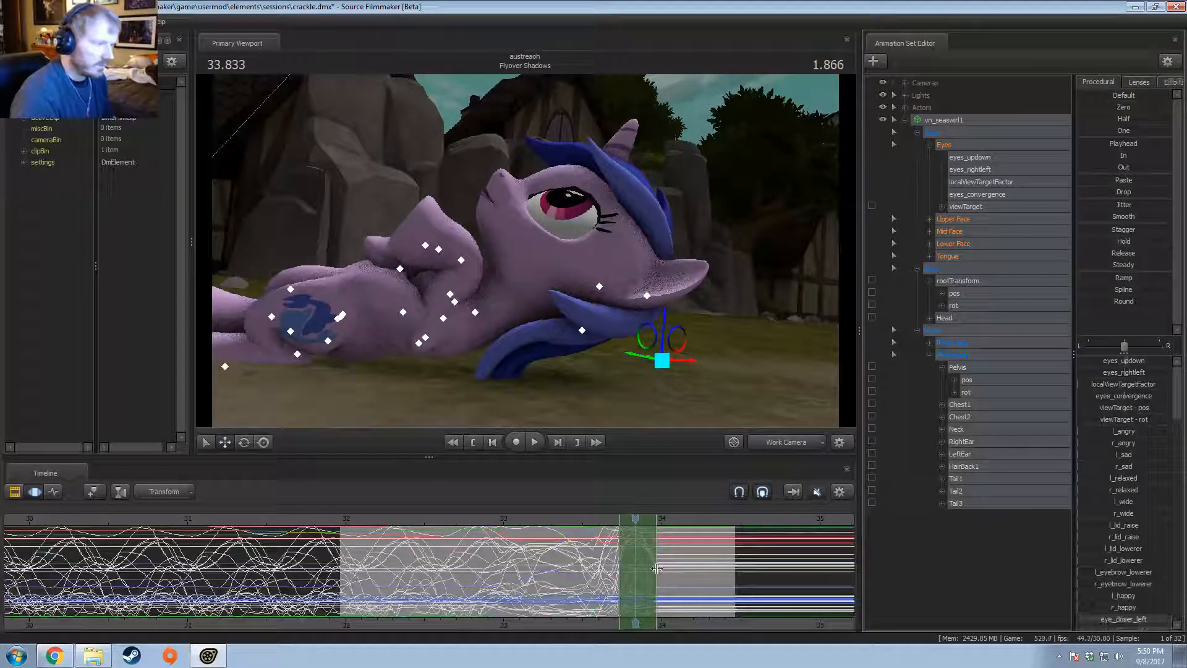
left_click_drag(657, 568, 688, 568)
key("space")
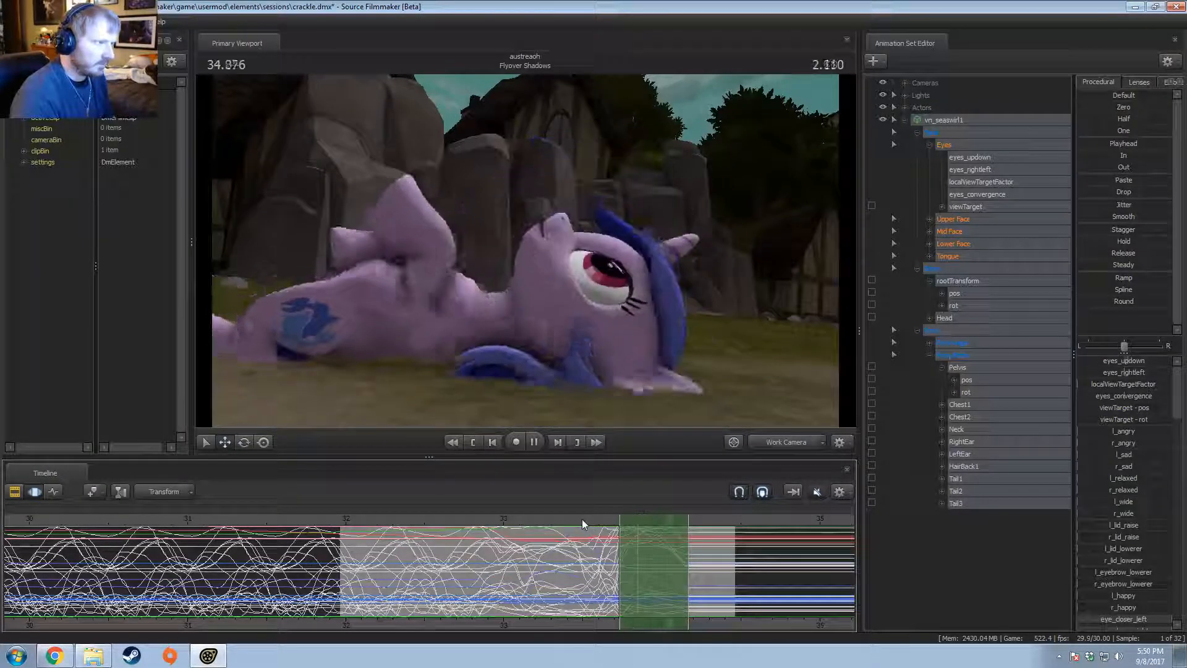
key("space")
Step: Play the crash landing repeatedly through camera1 to examine its timing in the shot
left_click(546, 518)
left_click(768, 447)
left_click(593, 518)
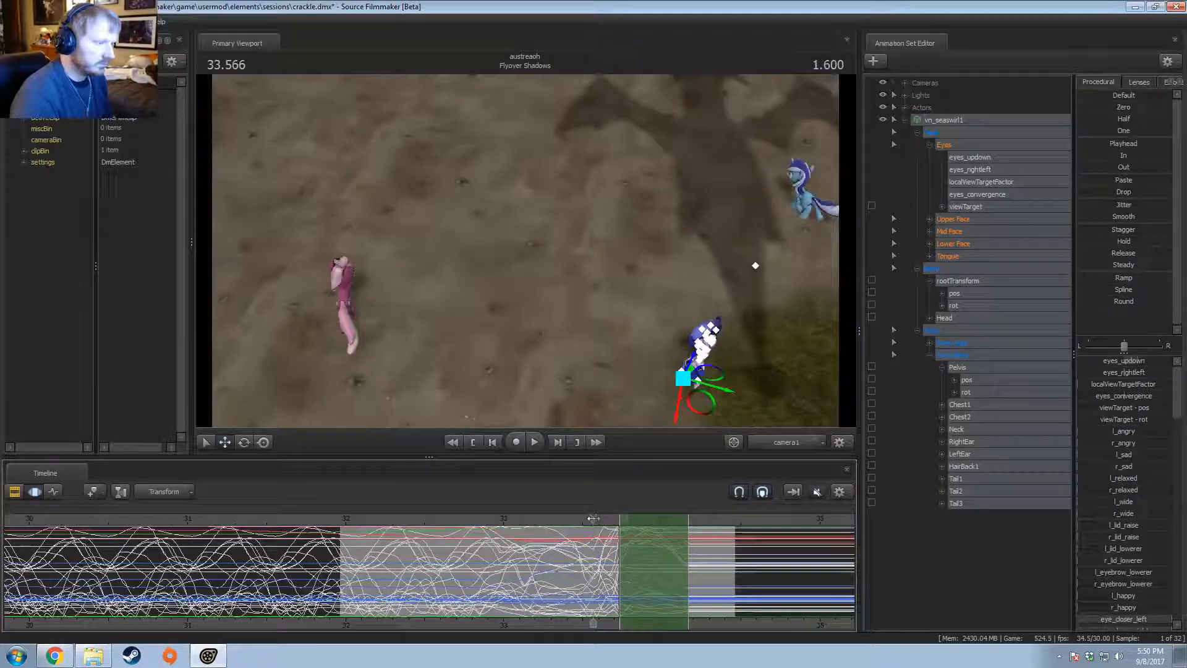
key("space")
key("space")
left_click(522, 520)
key("space")
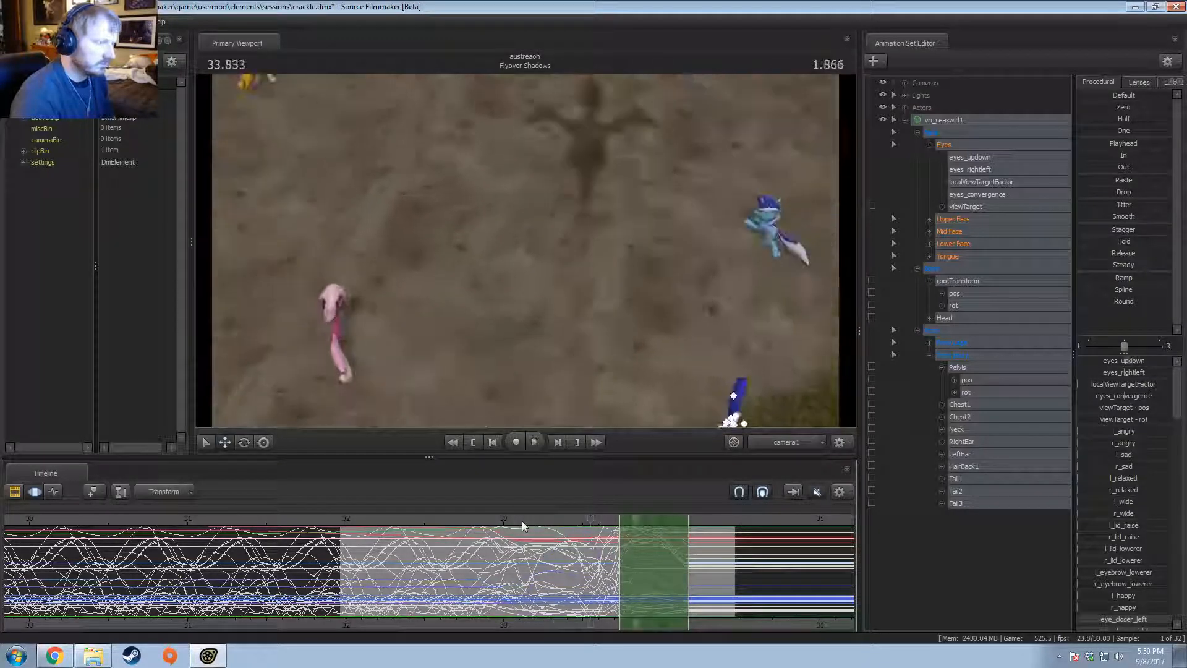
left_click(446, 526)
key("space")
key("space")
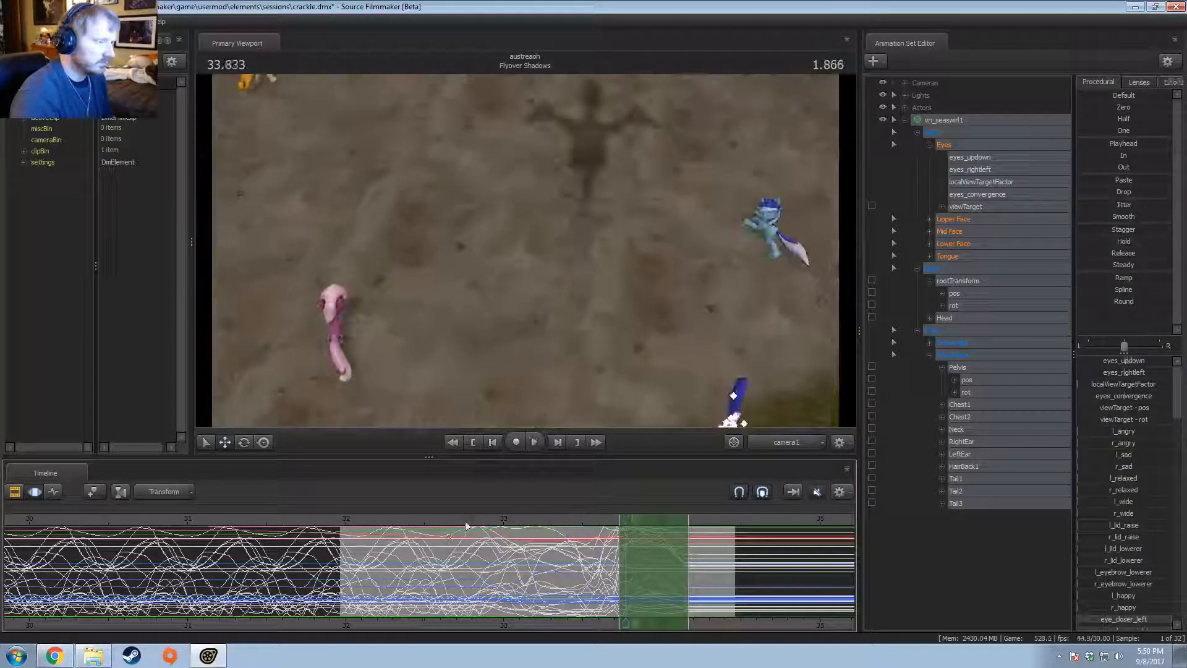
left_click(466, 525)
key("space")
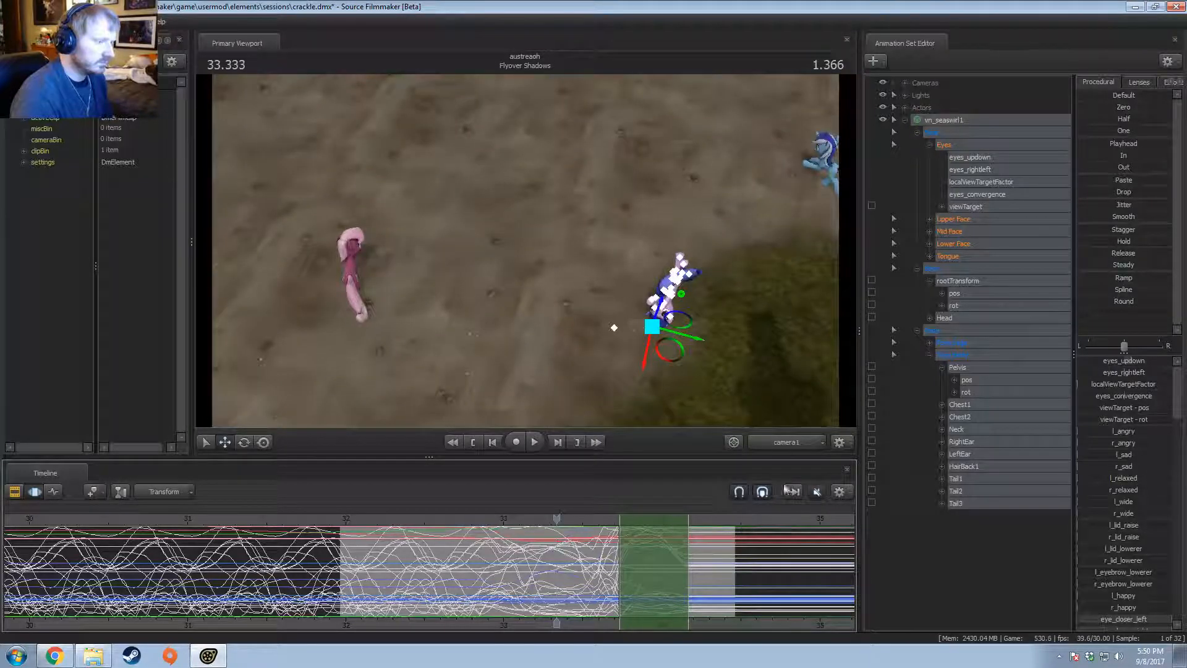
Step: Return to the Work Camera, frame the falling pony and make a short time selection with falloff around 33.333 seconds
left_click(778, 443)
left_click_drag(593, 310, 519, 420)
mouse_move(556, 577)
left_mouse_down()
mouse_move(575, 577)
mouse_move(526, 577)
mouse_move(556, 577)
left_mouse_up()
left_click(556, 577, "shift")
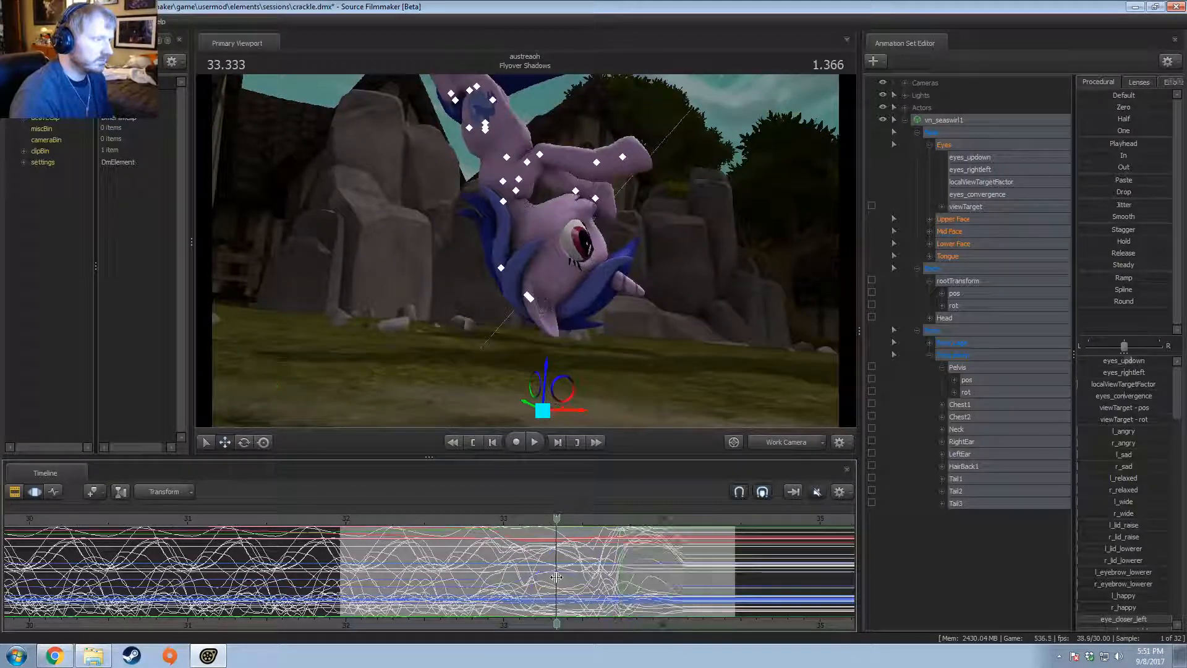
scroll(556, 577, "up", 4, "shift")
Step: Try rotating the pony's RightForearm around 33.333 seconds, review the motion, and undo the rotation
left_click(528, 163)
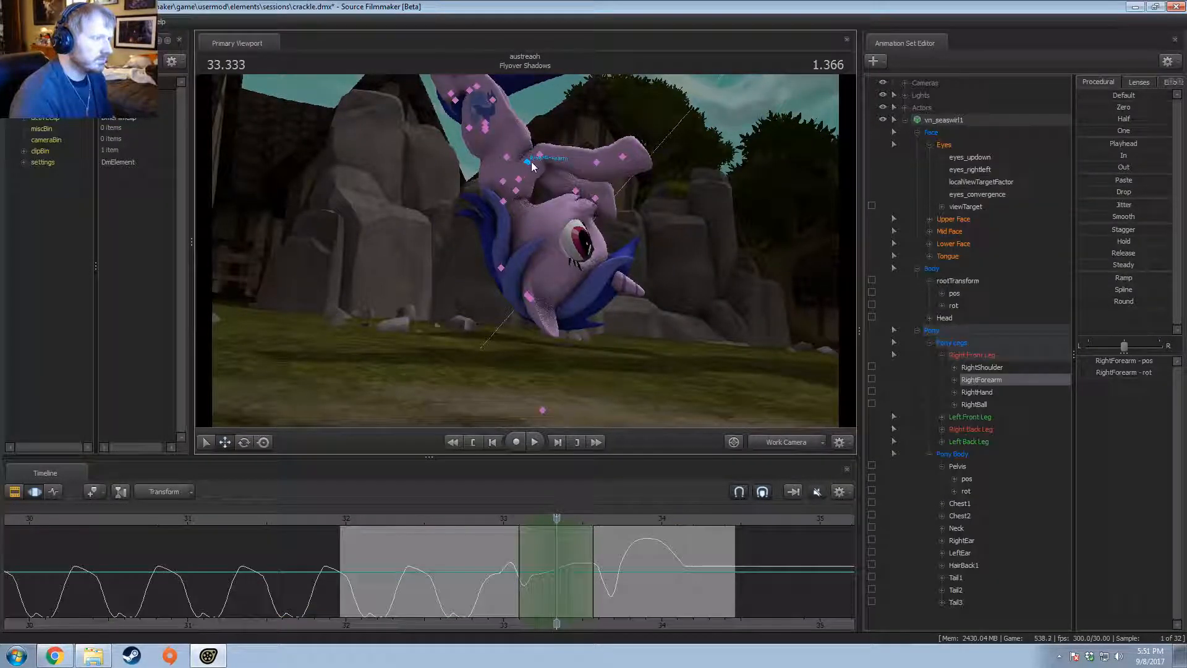
left_click(529, 164)
key("e")
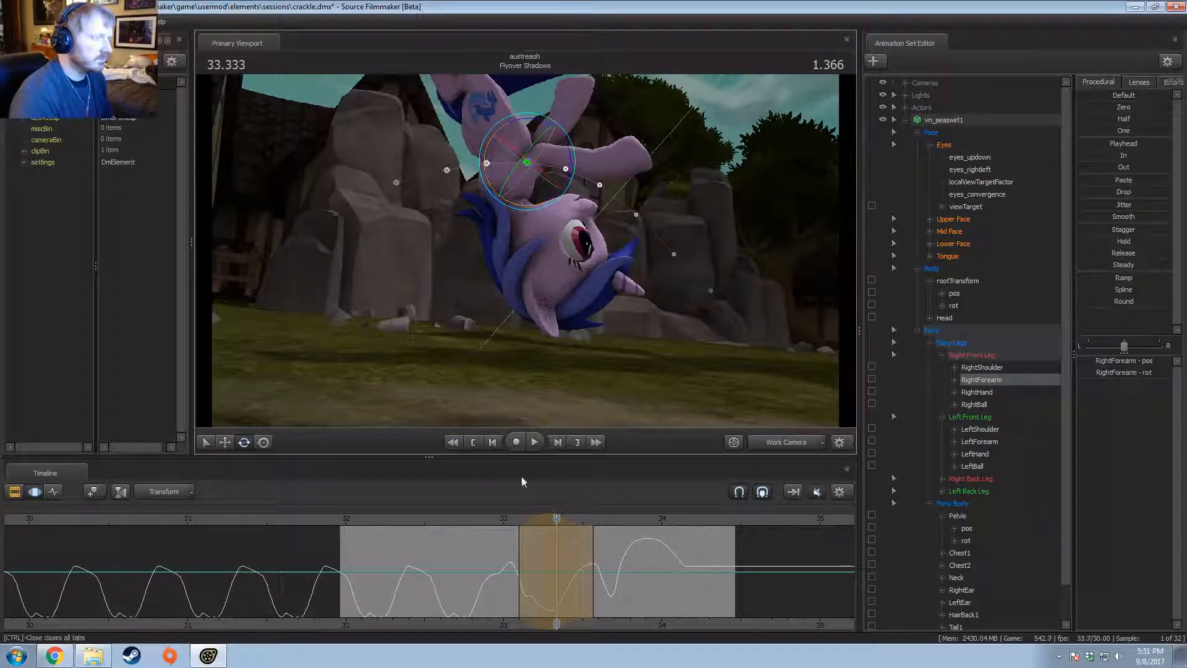
key("shift")
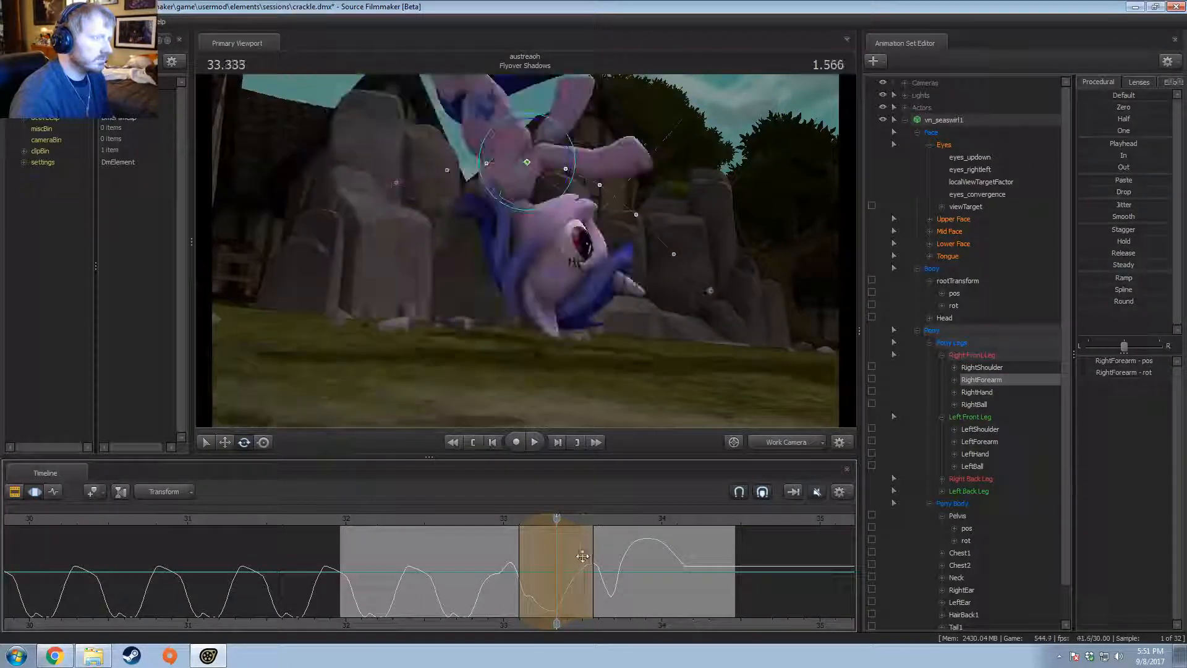
key("ctrl+z")
key("shift")
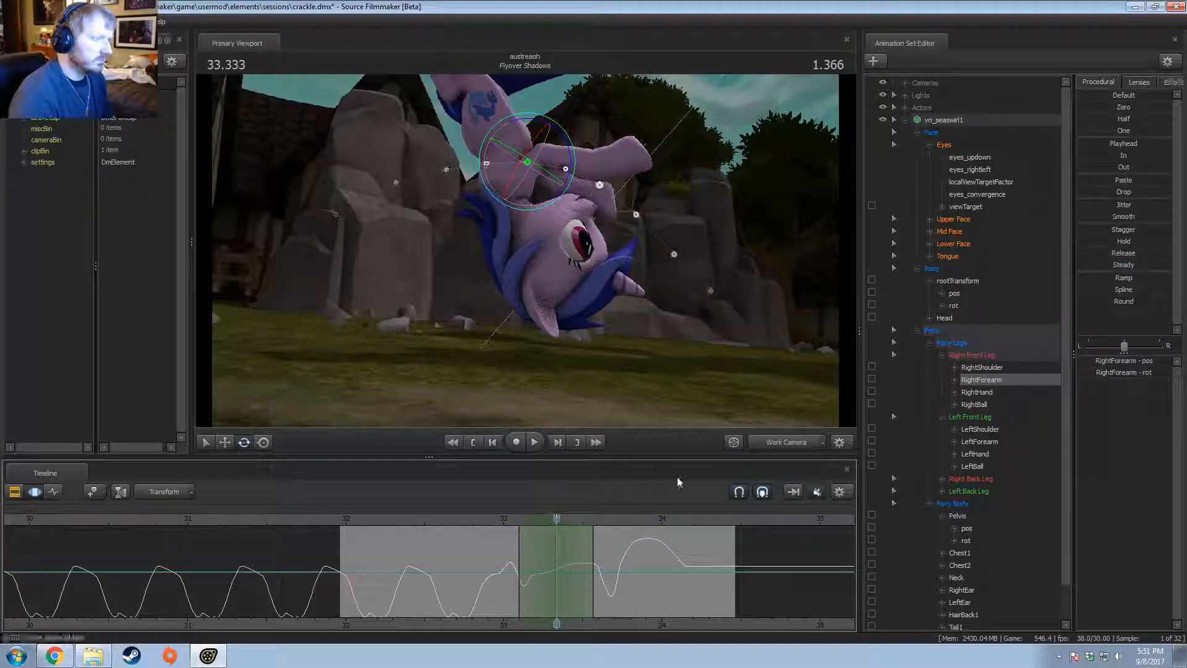
Step: Play the crash landing through camera1 several times to examine how it reads in the shot
left_click(784, 443)
key("shift")
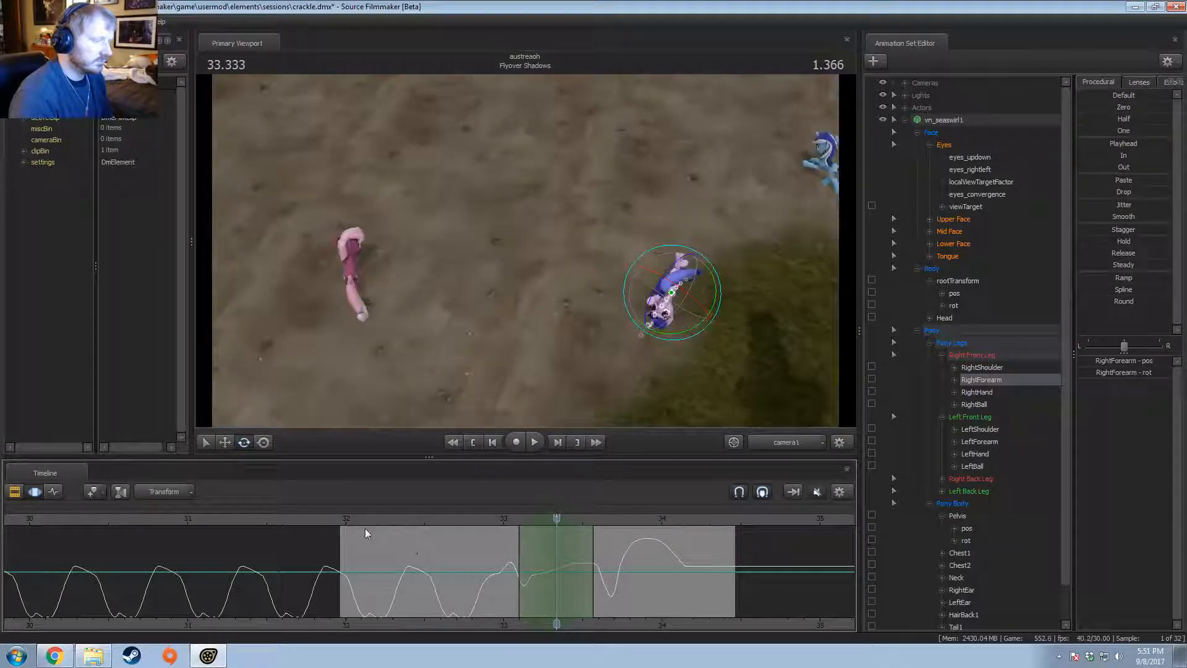
key("space")
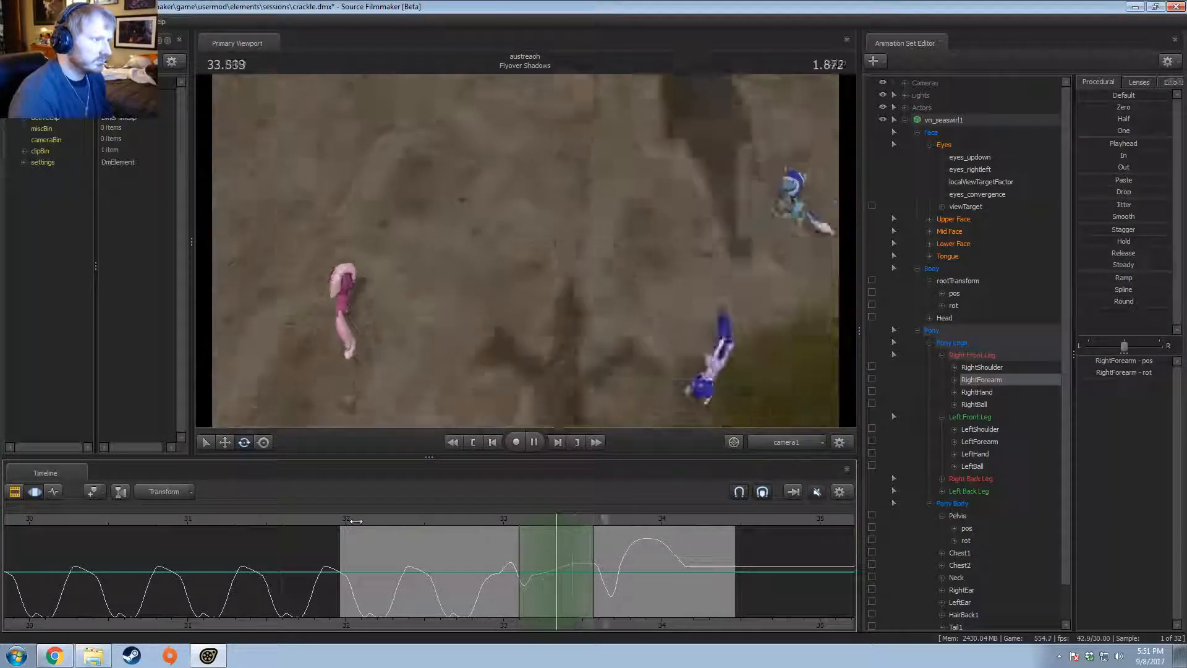
key("space")
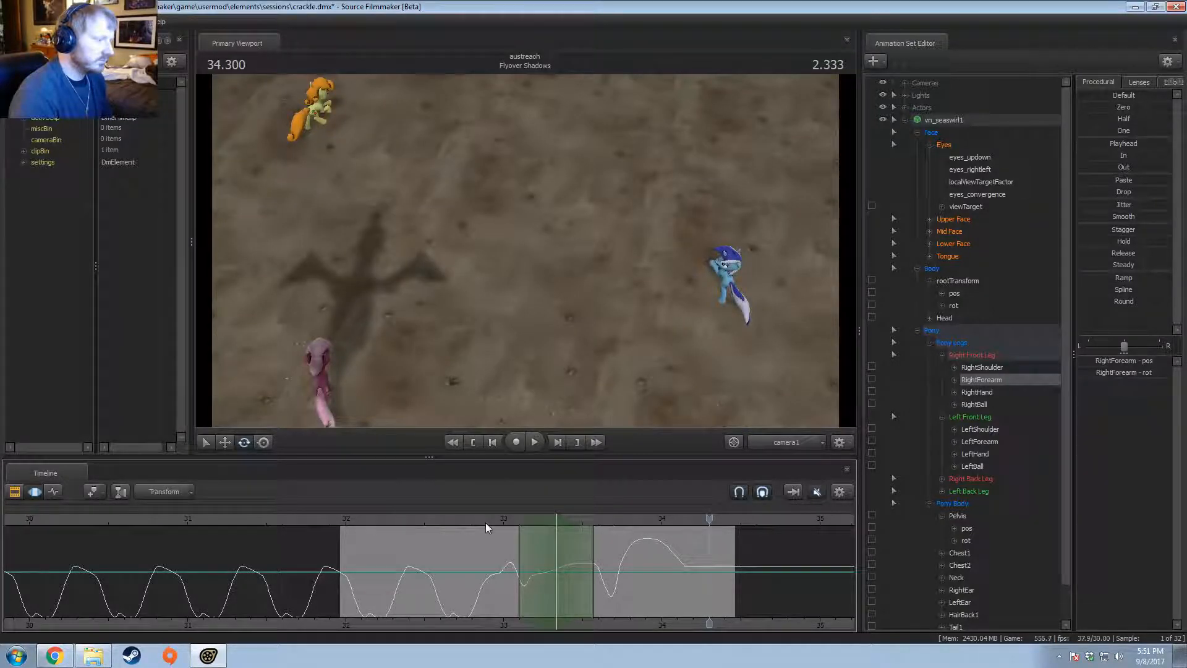
key("space")
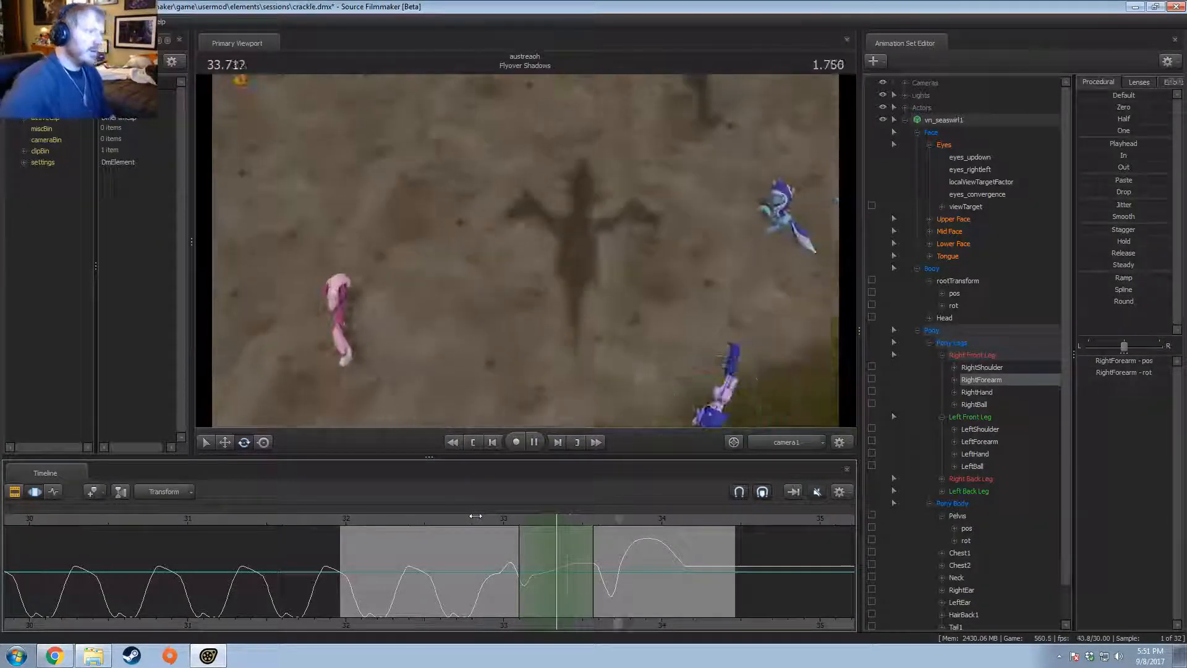
key("space")
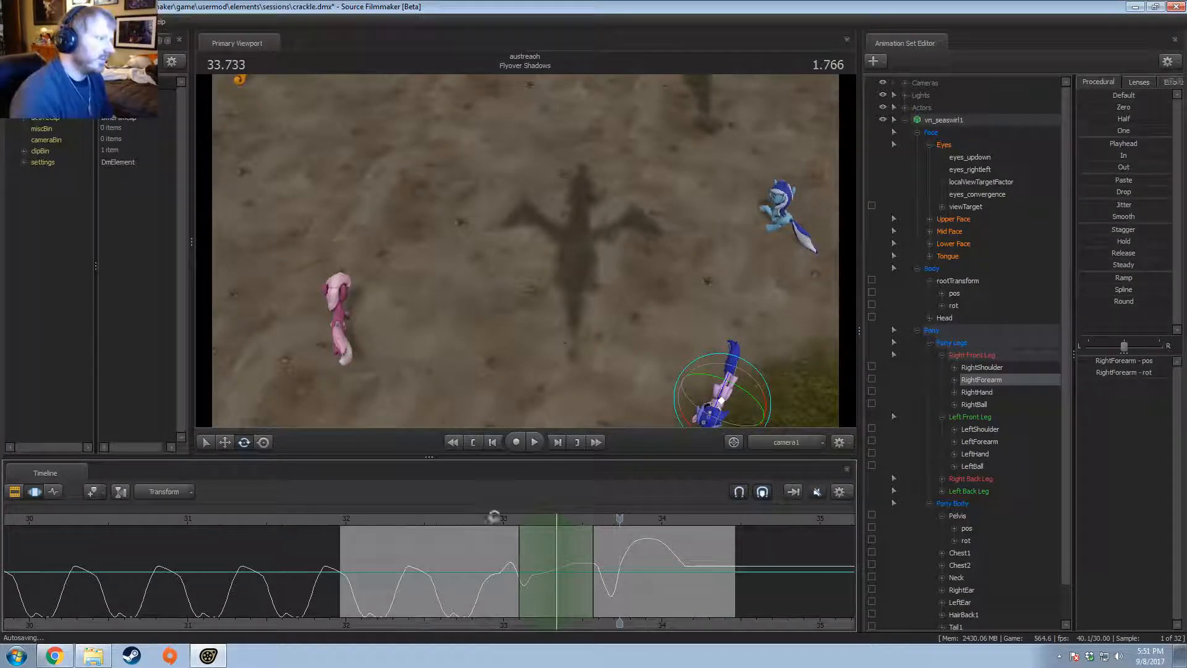
left_click(478, 519)
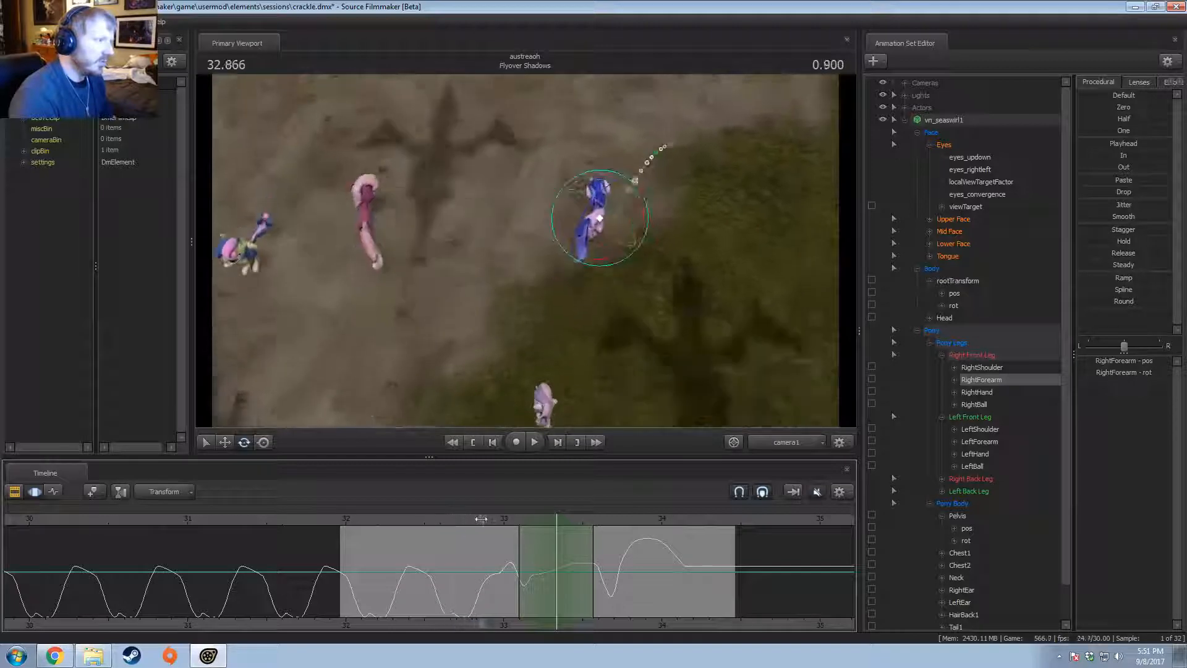
Step: Rename the animation set vn_seaswirl1 to SeaSwirl
left_click(906, 120)
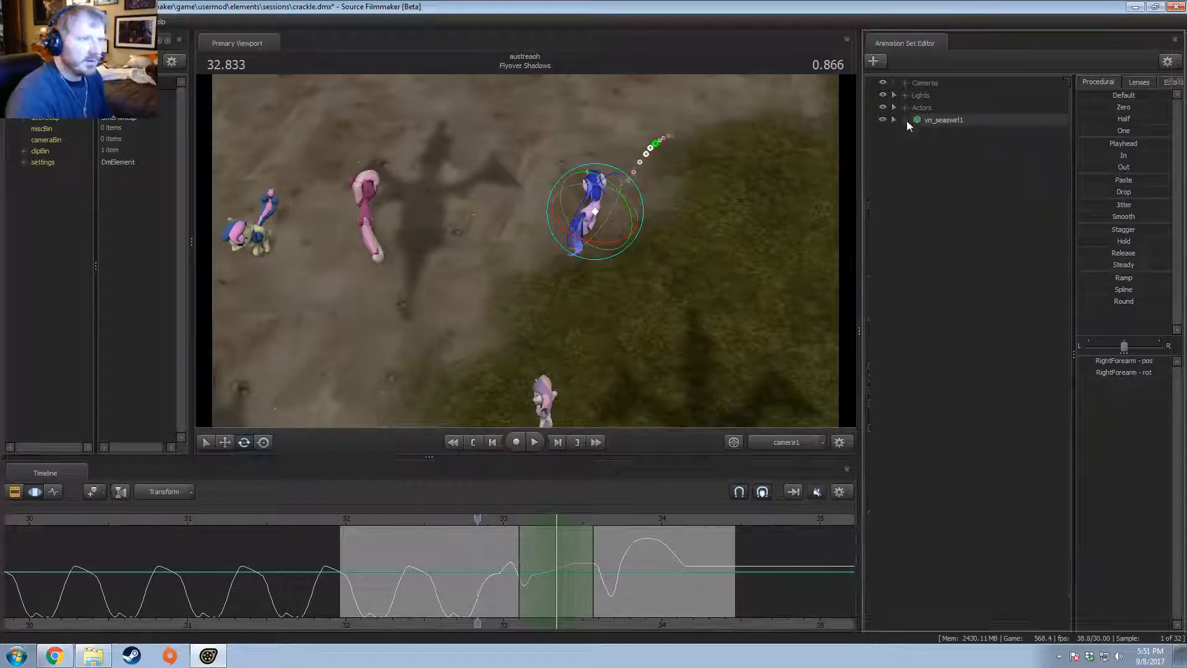
left_click(906, 120)
left_click(944, 120)
right_click(947, 121)
left_click(973, 127)
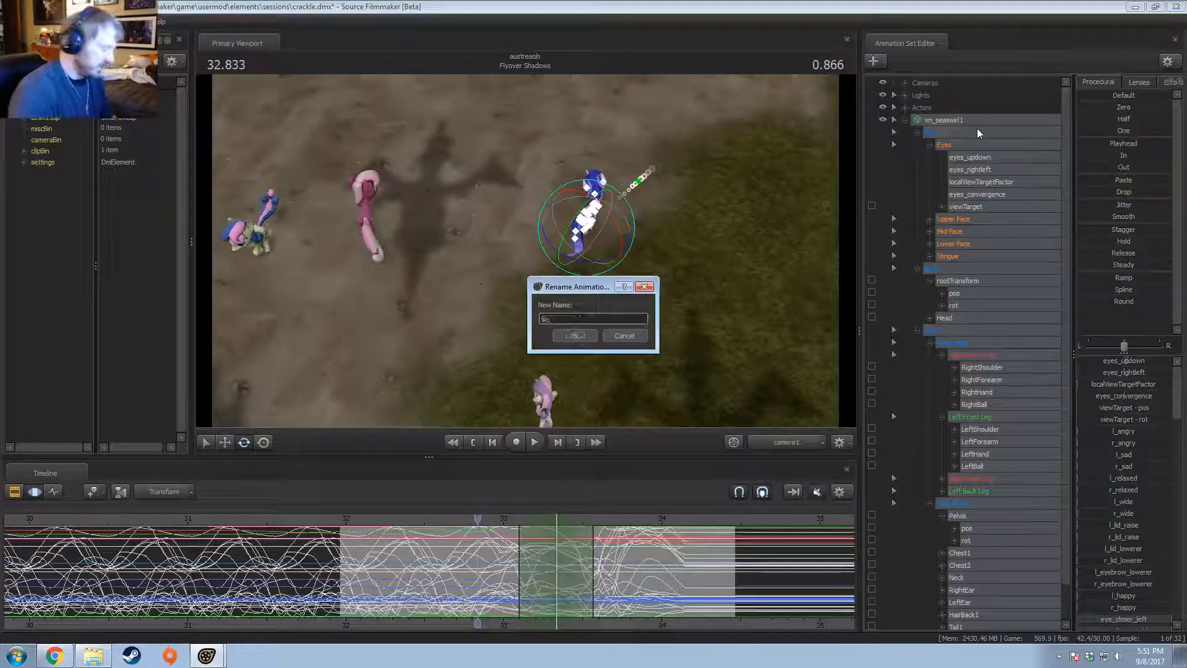
type("SeaSwirl")
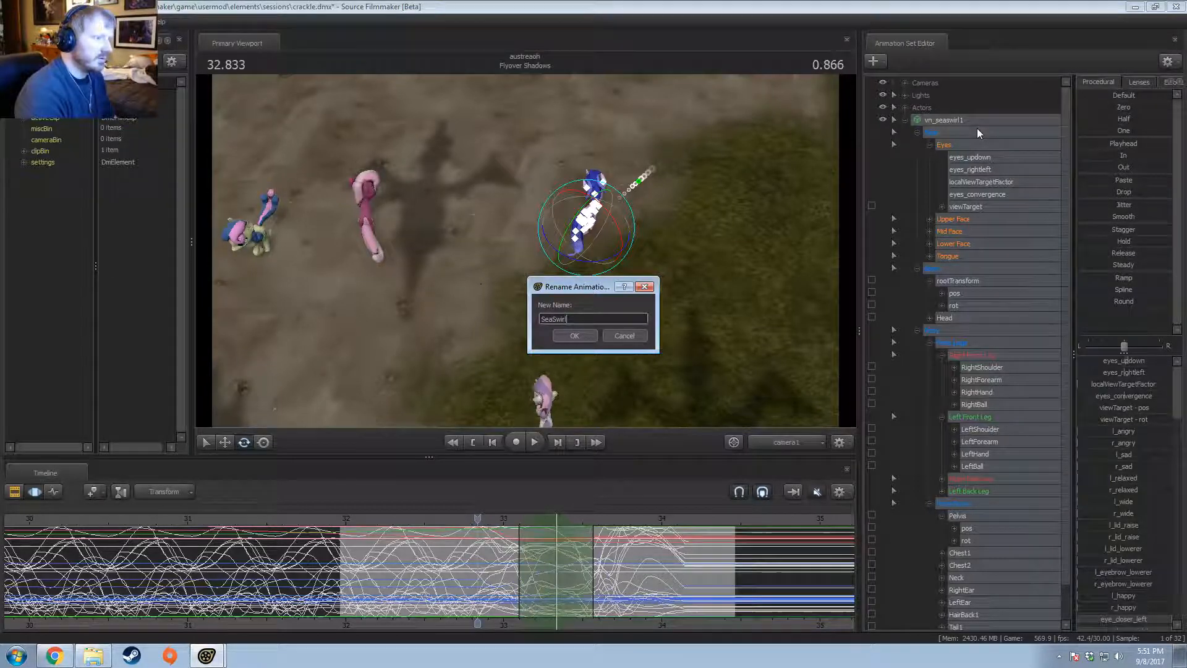
key("Return")
Step: Collapse SeaSwirl's controls and put the animation set into the Actors group
left_click(905, 120)
left_click(905, 107)
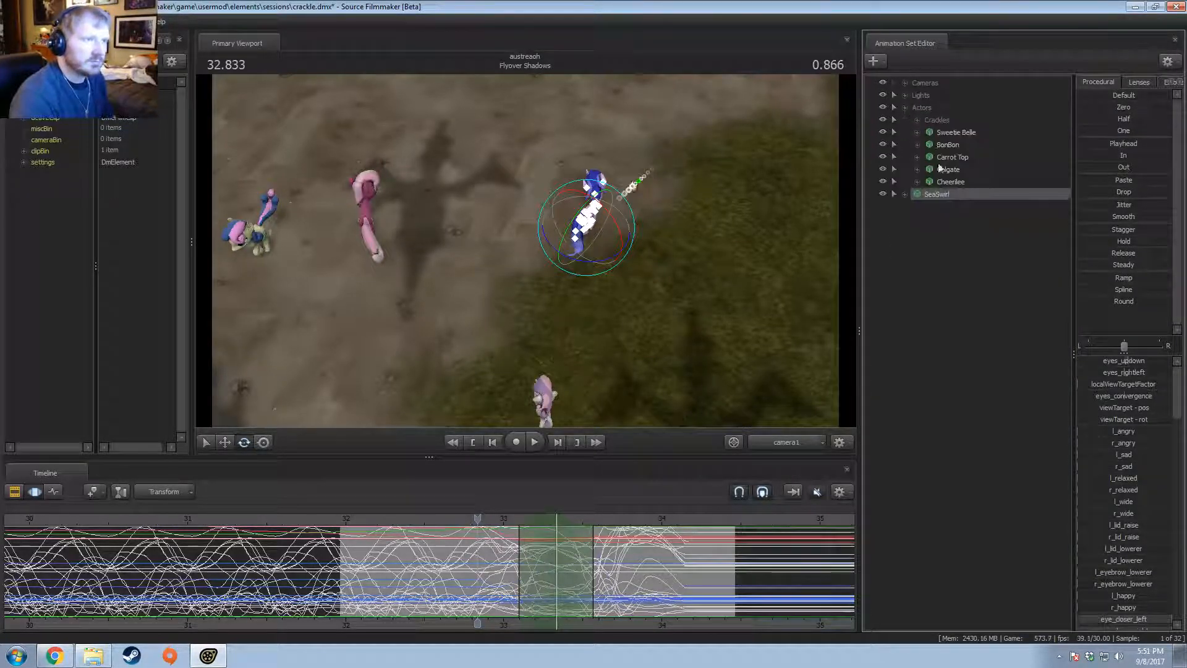
double_click(927, 108)
Step: Select BonBon across the whole timeline and rotate her run so it lines up with the other galloping ponies
left_click(948, 144)
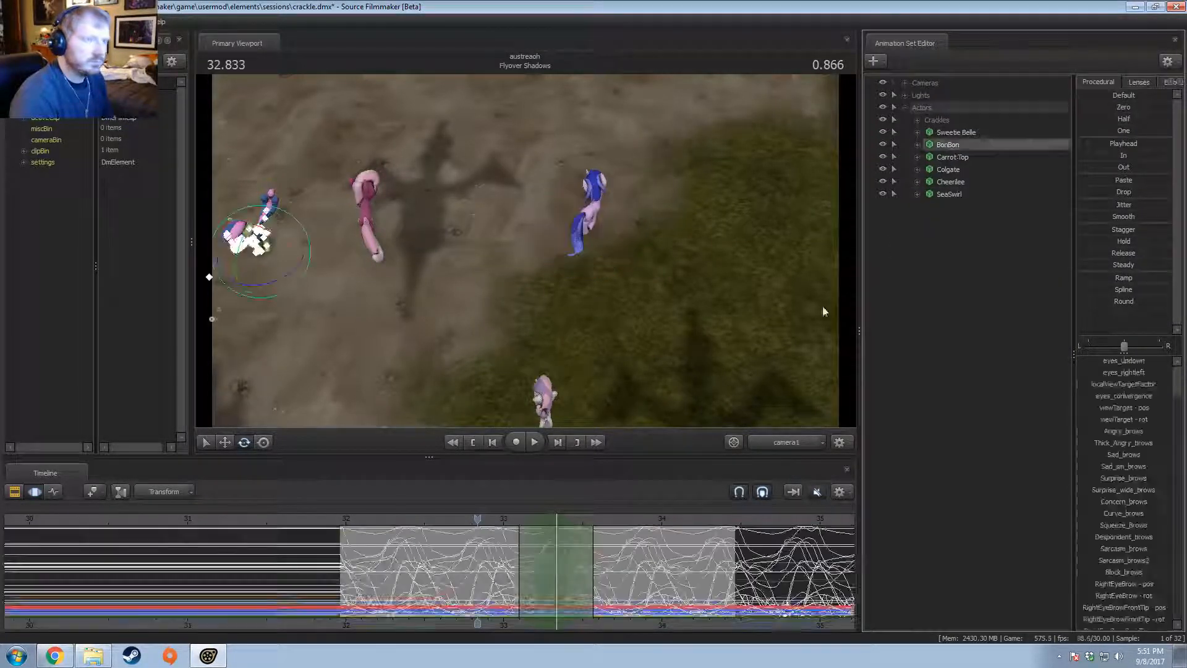
right_click(295, 259)
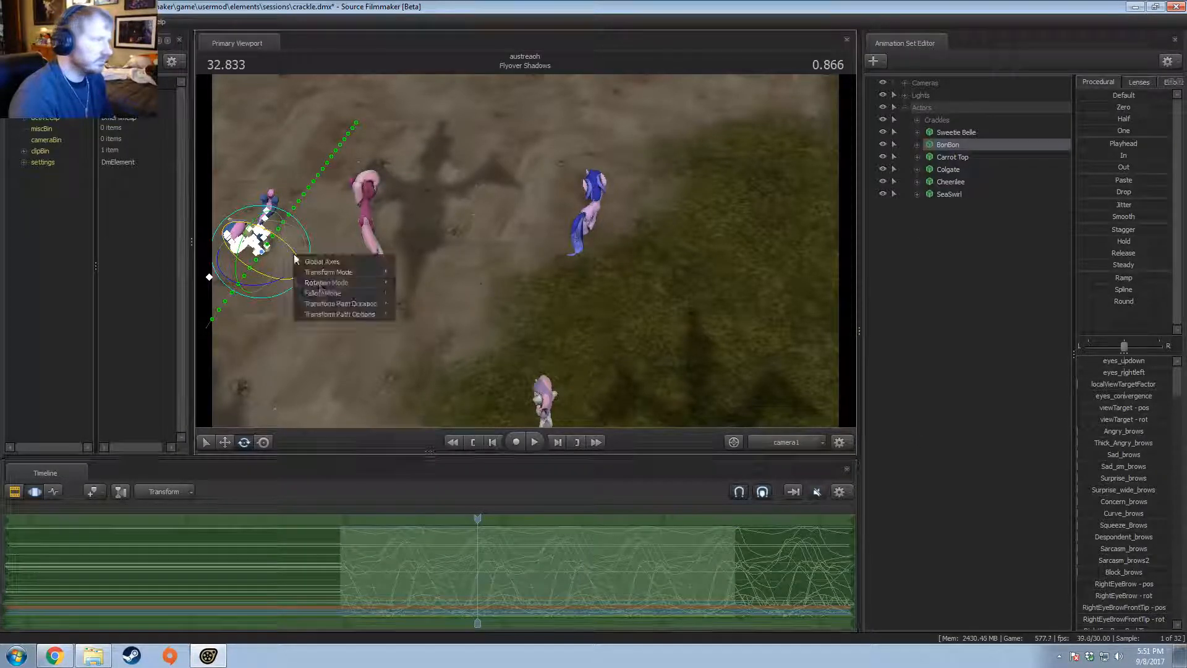
left_click(403, 284)
left_click(287, 187)
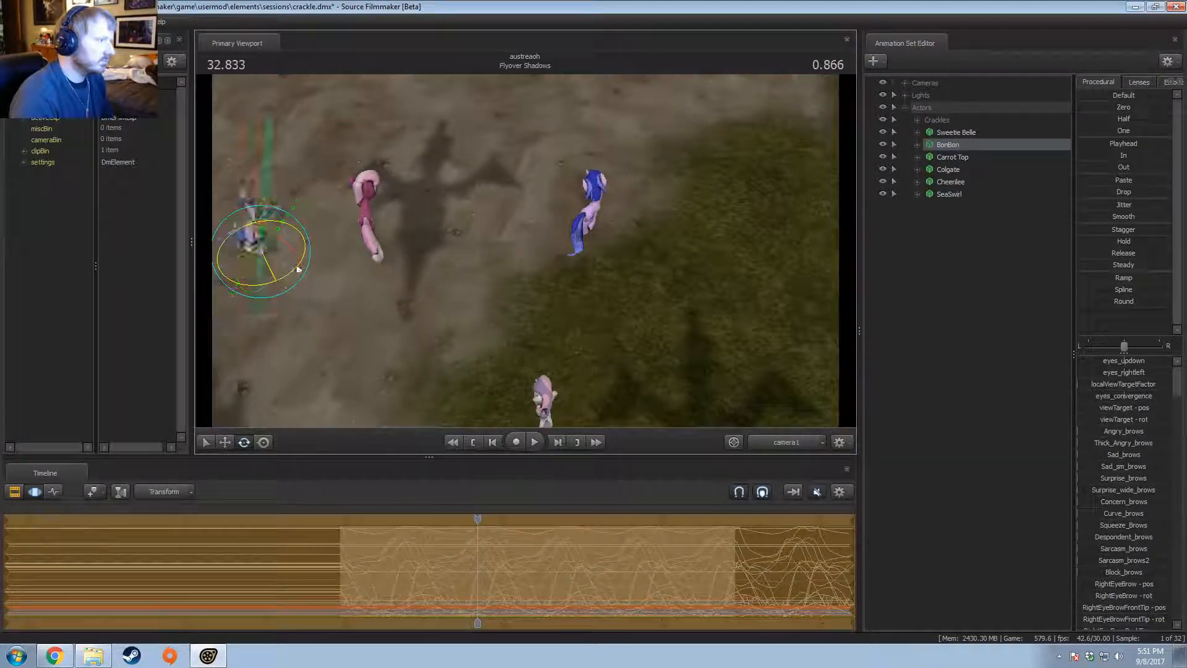
left_click_drag(288, 187, 225, 165)
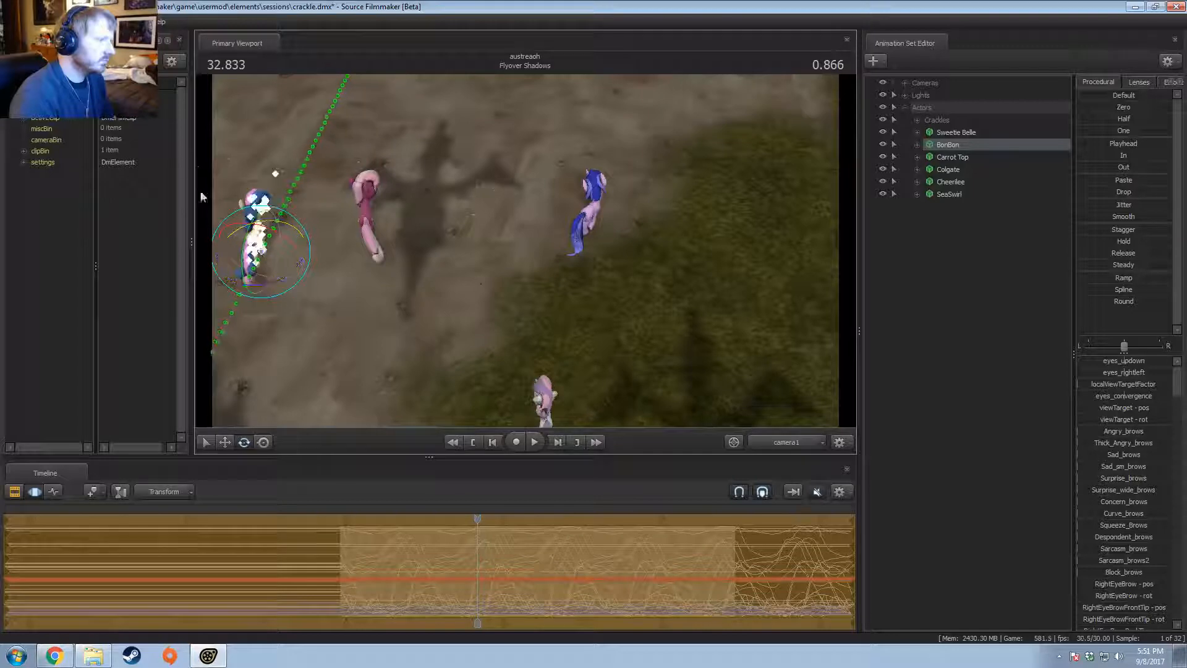
Step: Move BonBon's whole run between the pink pony and SeaSwirl, shift it further ahead, and play it back
left_click_drag(262, 272, 483, 365)
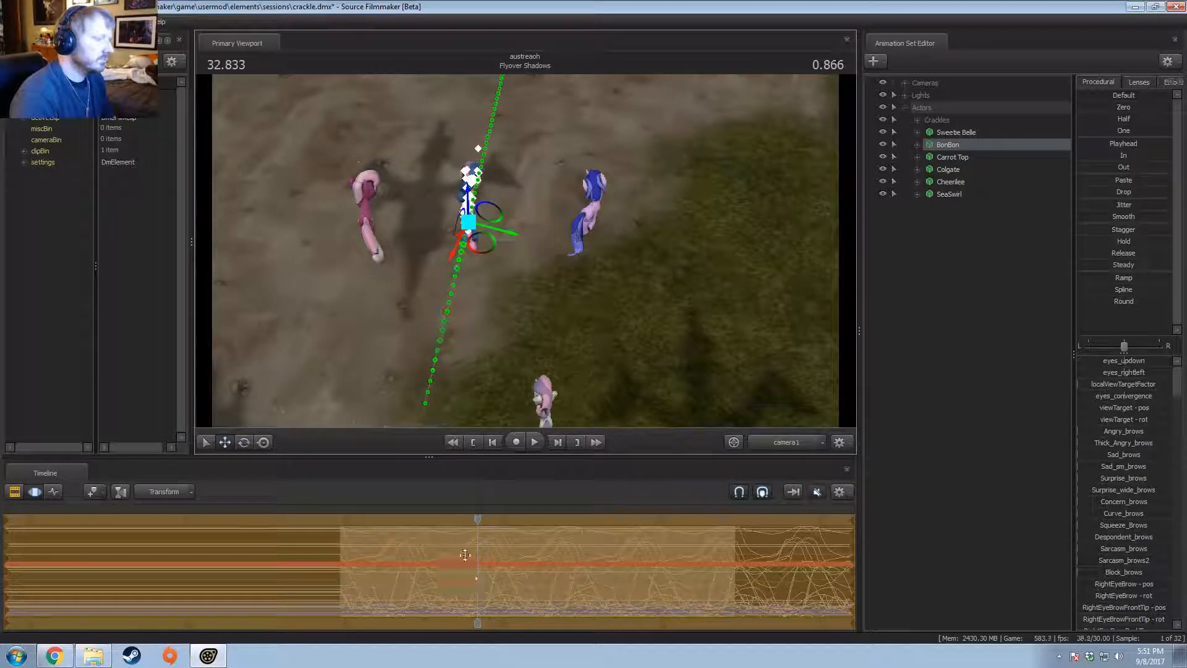
left_click_drag(459, 583, 351, 530)
left_click_drag(465, 173, 485, 110)
key("space")
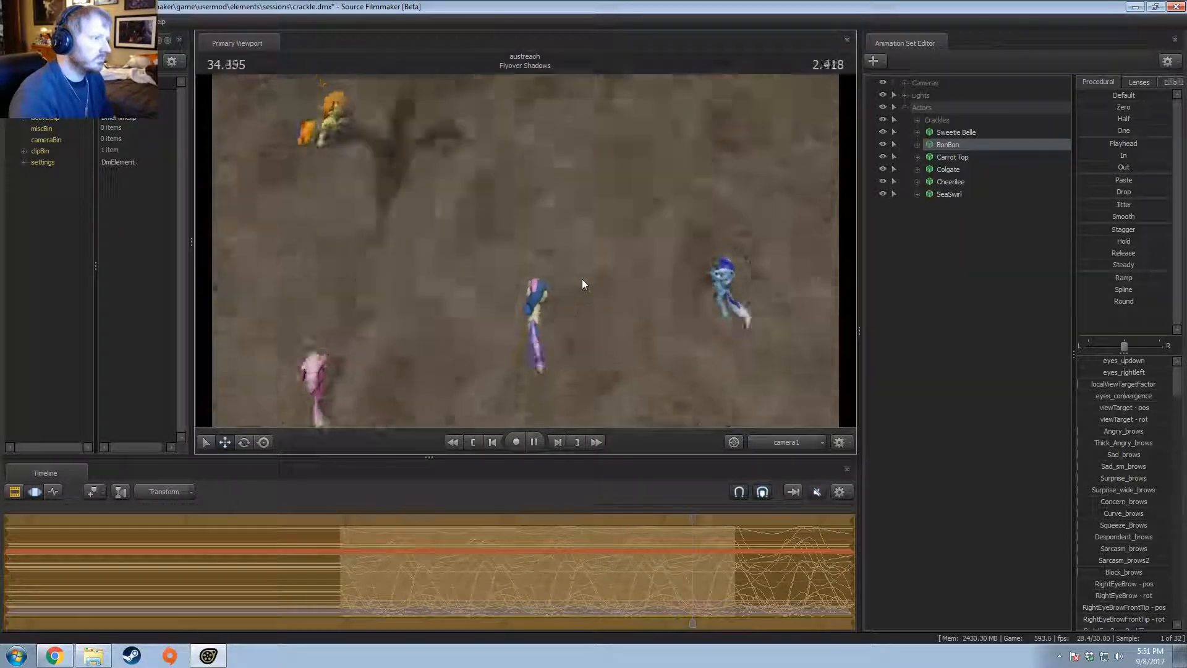
key("space")
Step: Select BonBon's motion from about 32.833 seconds to the end with a lead-in falloff, and rotate her to bend the running path
left_click_drag(738, 520, 535, 524)
key("F2")
key("F3")
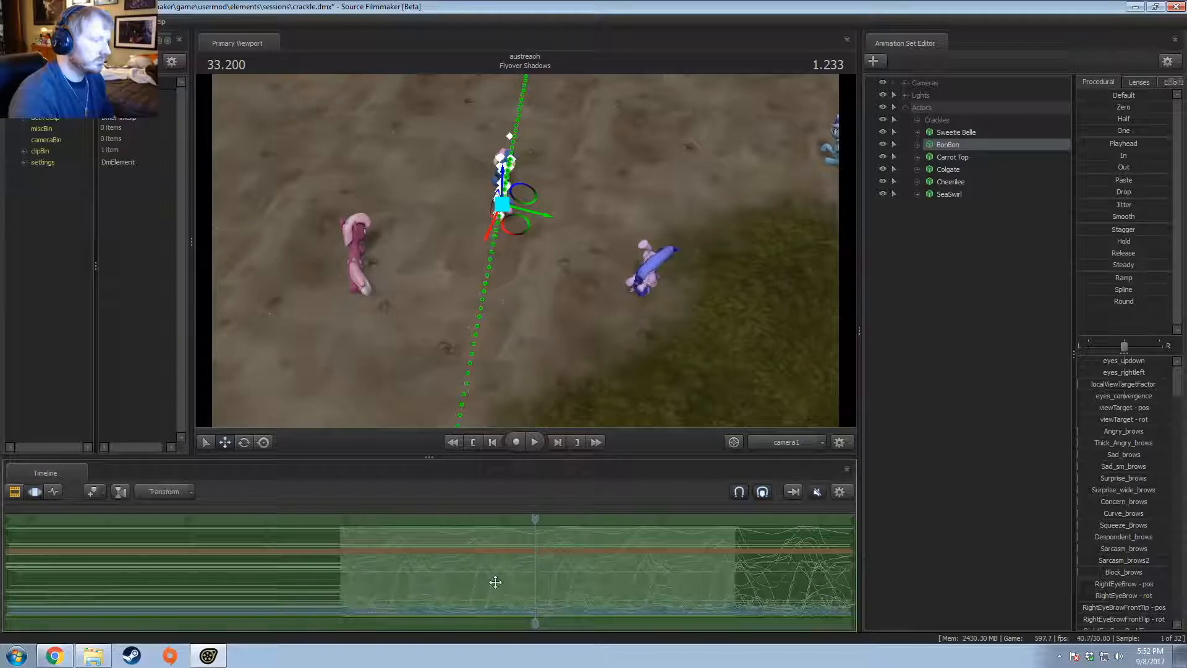
scroll(485, 578, "up", 1)
left_click_drag(469, 579, 1091, 585, "shift")
left_click_drag(563, 564, 474, 567)
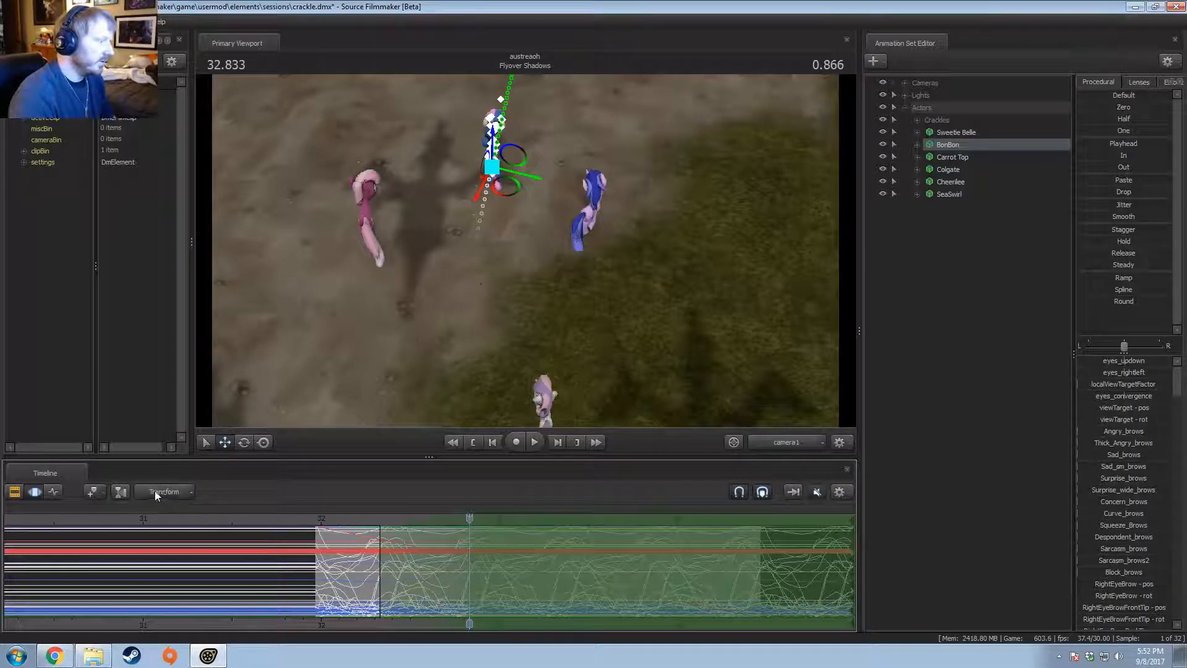
left_click(170, 492)
left_click_drag(528, 199, 500, 200)
key("ctrl+z")
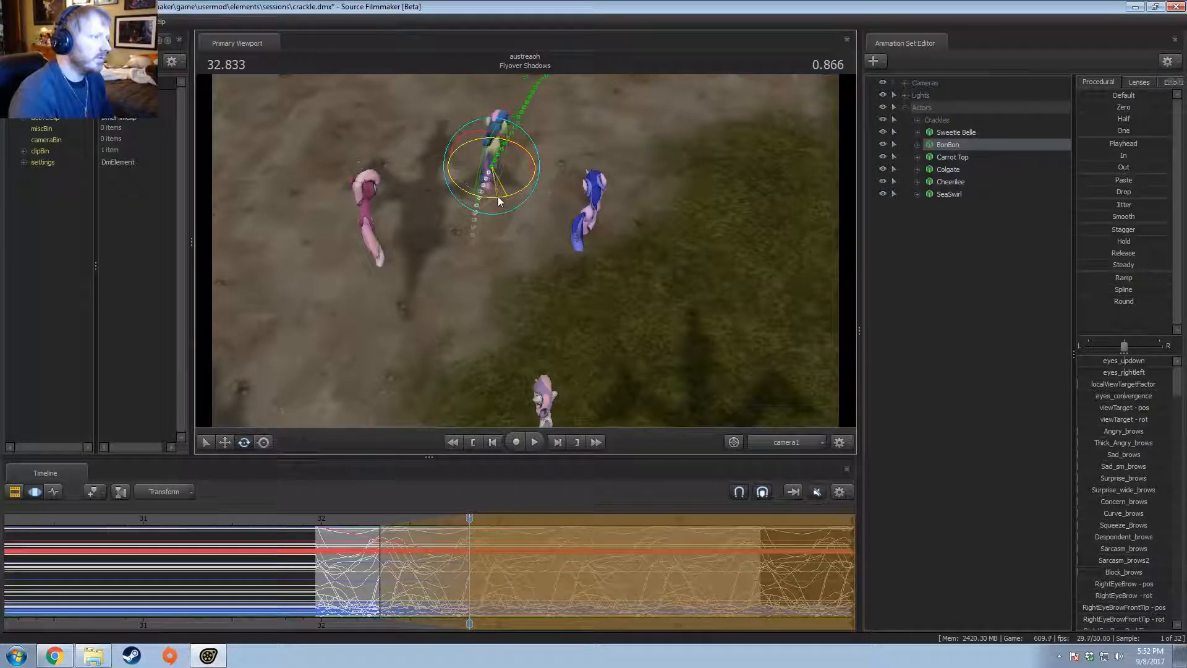
Step: Play the shot from about 32.2 seconds to check BonBon's bent running path
left_click(362, 520)
key("space")
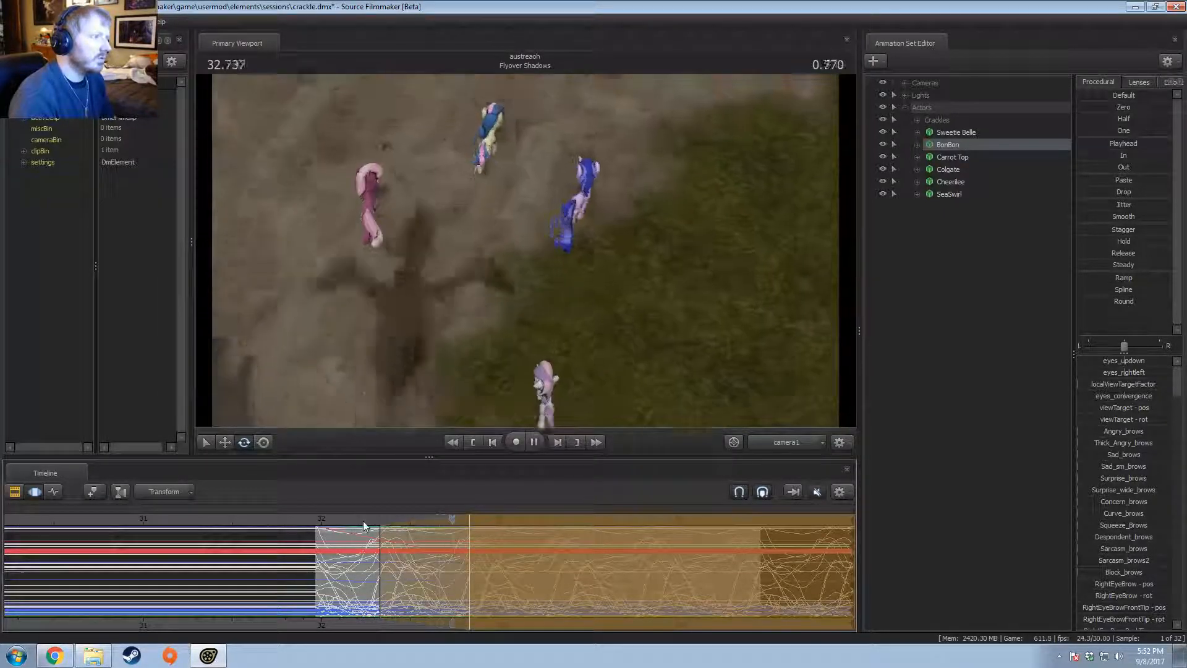
key("space")
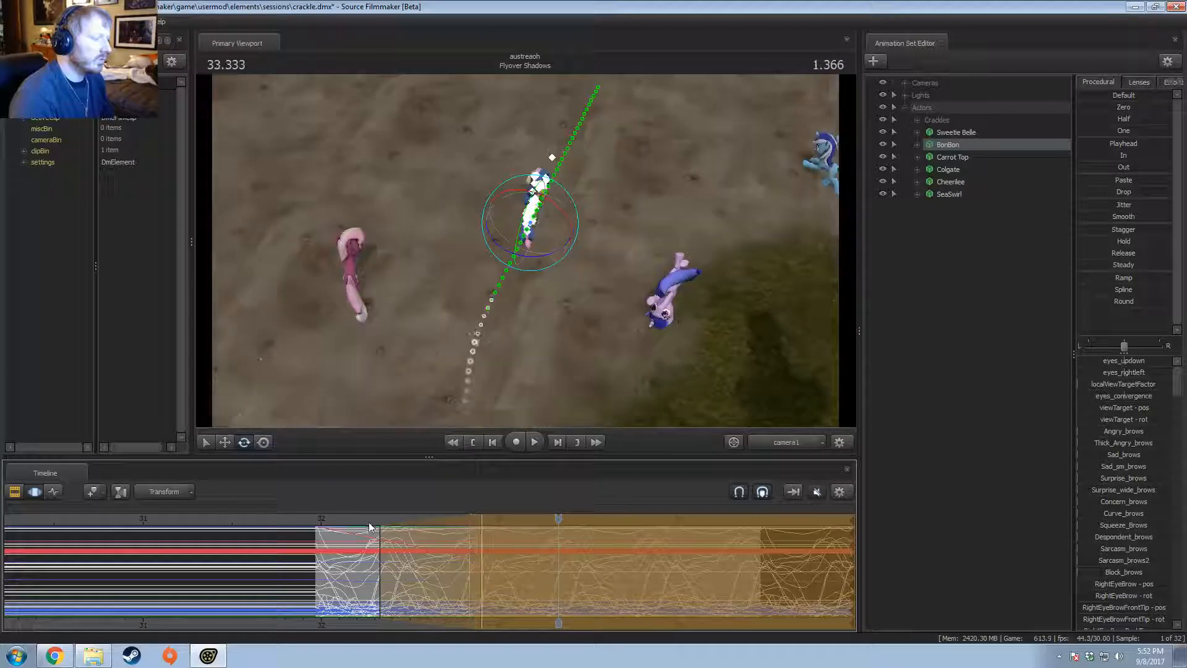
left_click(365, 521)
key("space")
key("space")
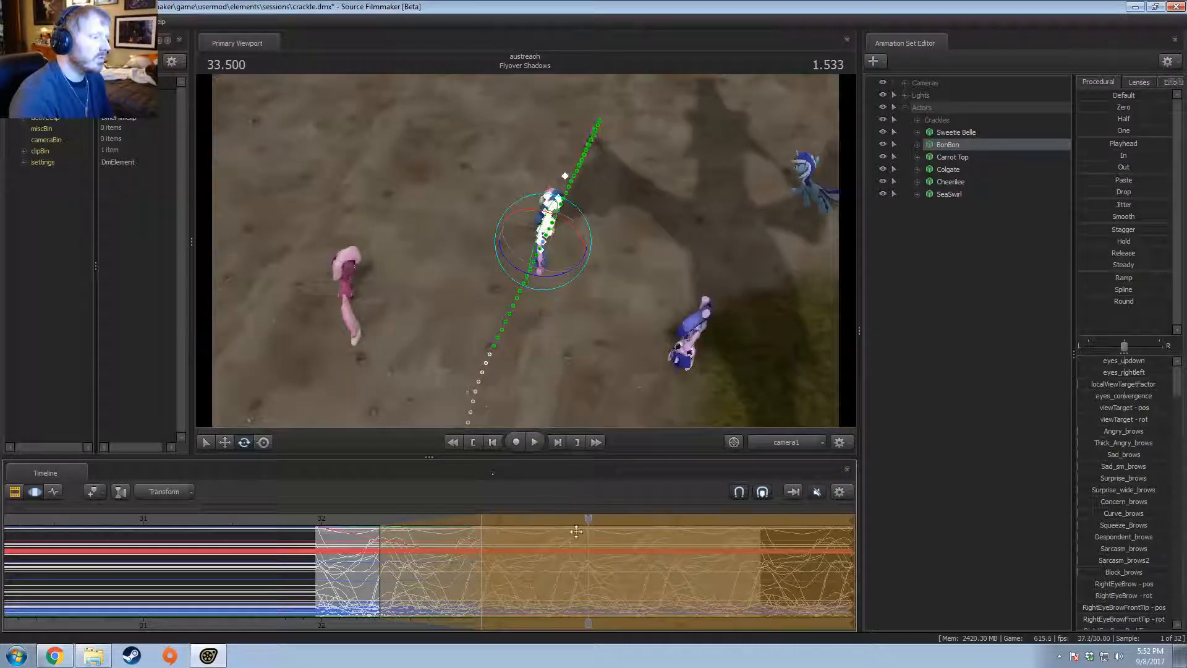
Step: Try rotating BonBon the opposite way from about 33.8 seconds onward, with a falloff starting around 33 seconds
left_click(624, 585)
key("]")
left_click_drag(621, 585, 512, 584)
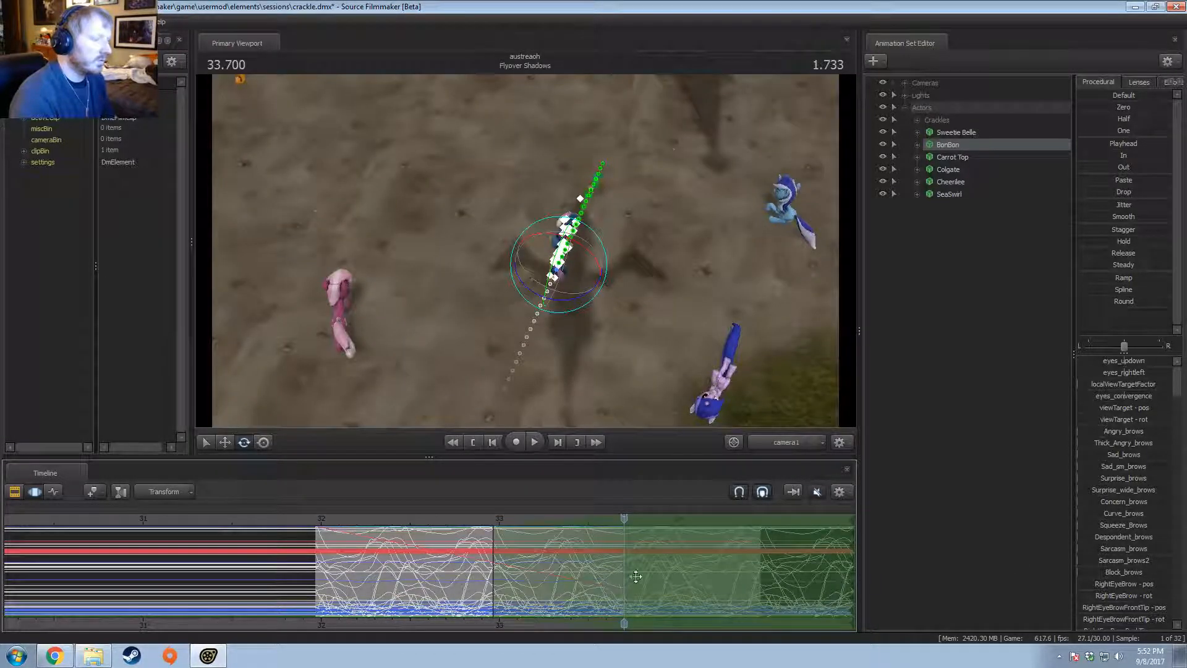
key("shift")
left_click_drag(570, 301, 566, 302, "shift")
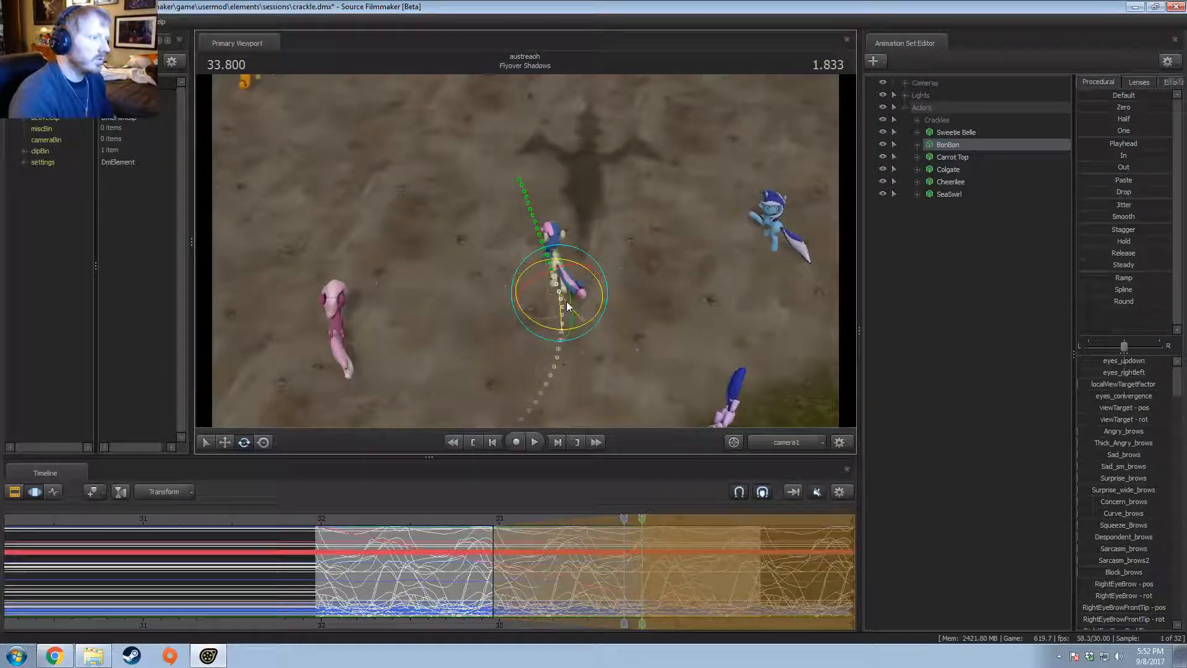
key("w")
Step: Play back BonBon's second turn, try adjusting its timing, and undo the turn
key("space")
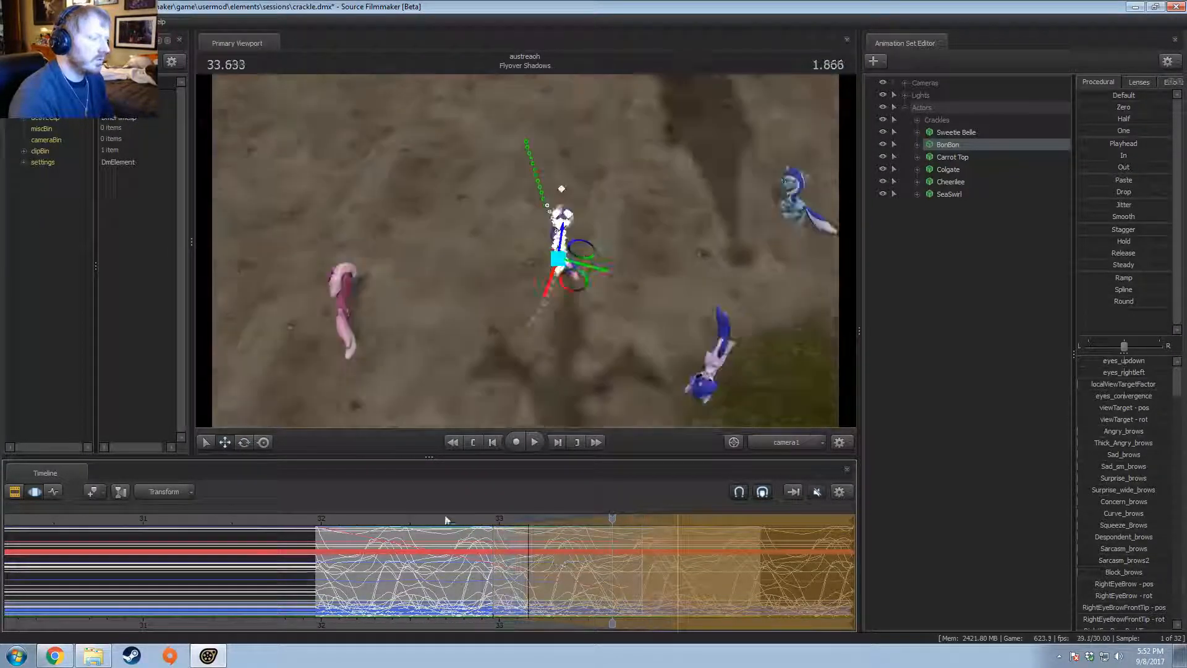
key("space")
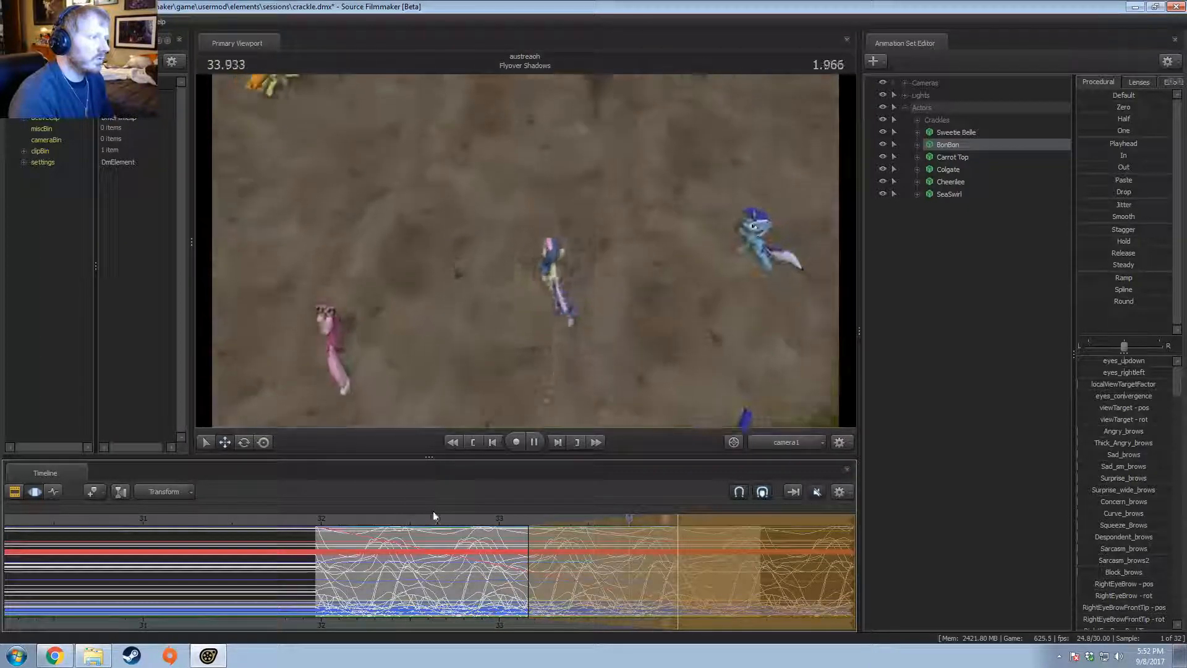
key("space")
left_click(505, 546)
mouse_move(505, 546)
left_mouse_down()
mouse_move(567, 567)
mouse_move(528, 569)
left_mouse_up()
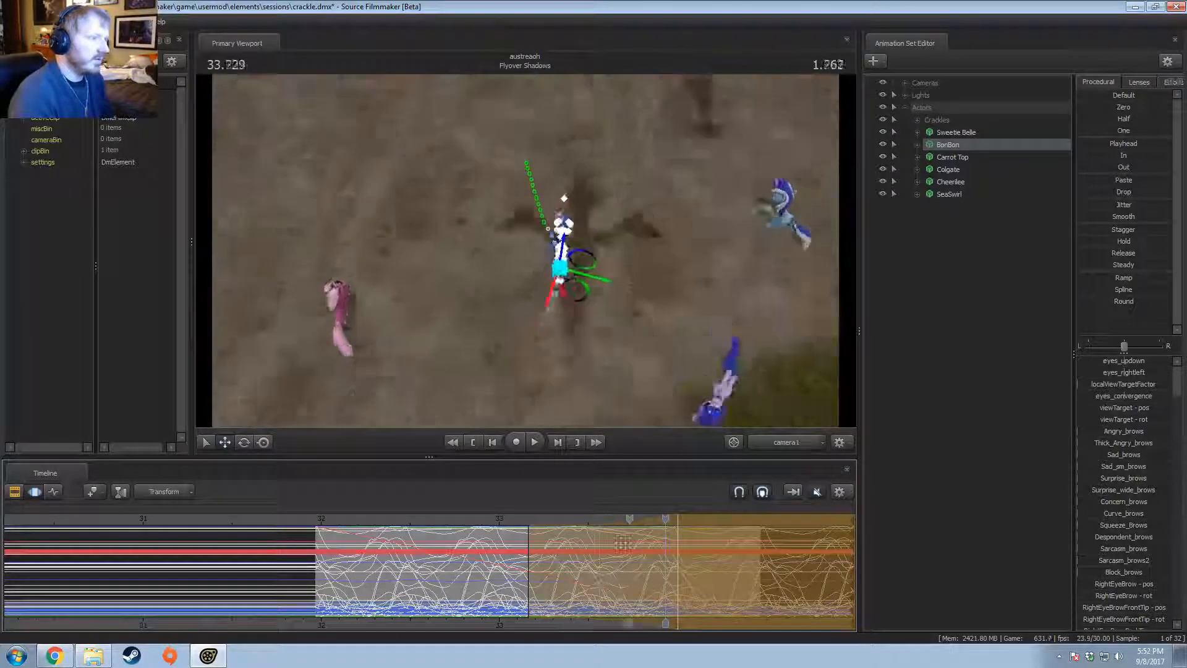
key("ctrl+z")
Step: Expand BonBon's Body controls and select only her rootTransform
left_click(918, 145)
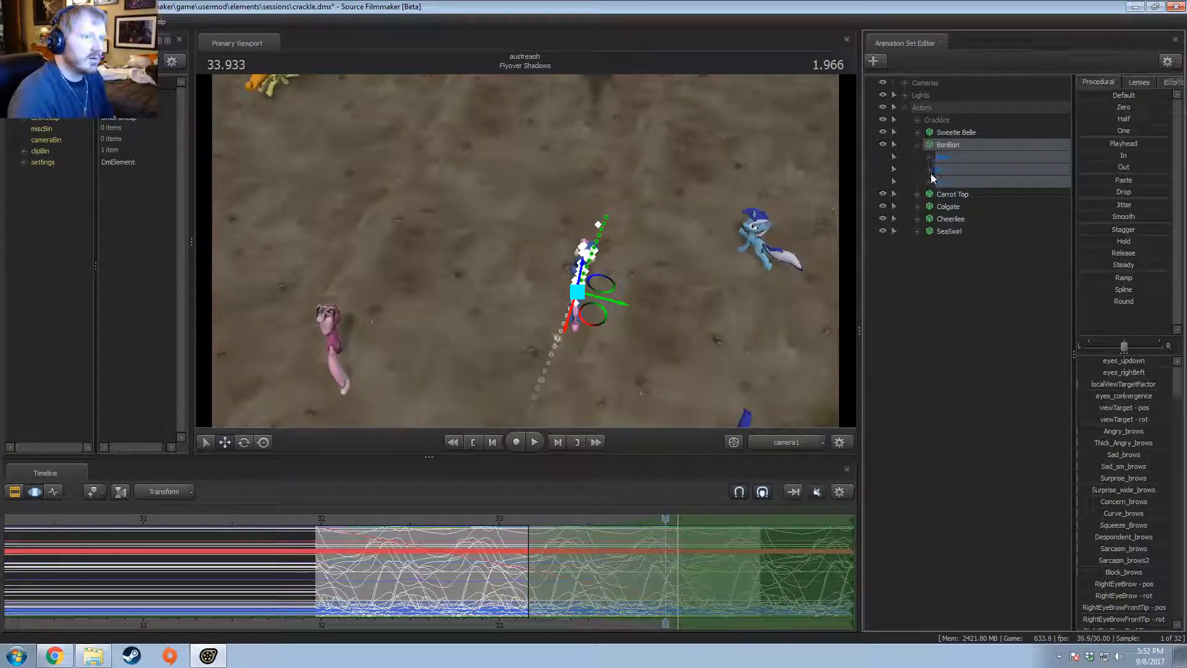
double_click(951, 167)
left_click(972, 183)
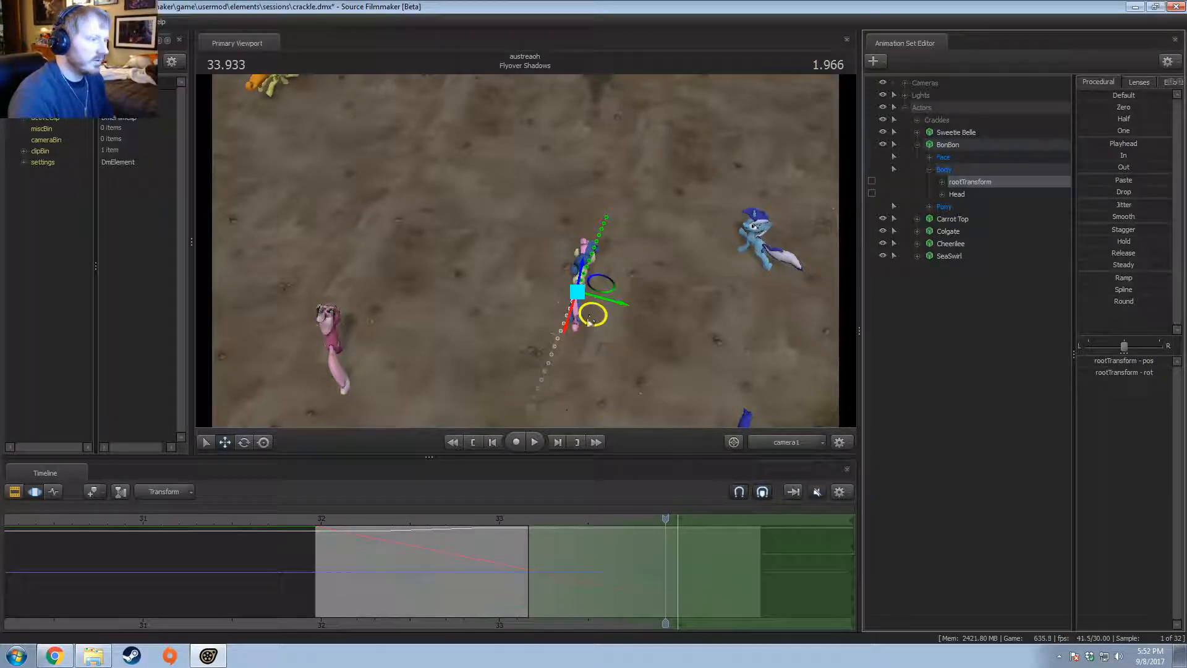
Step: Try rotating BonBon's rootTransform to turn her path the other way from 34.000 seconds, and play it back
left_click_drag(668, 525, 678, 524)
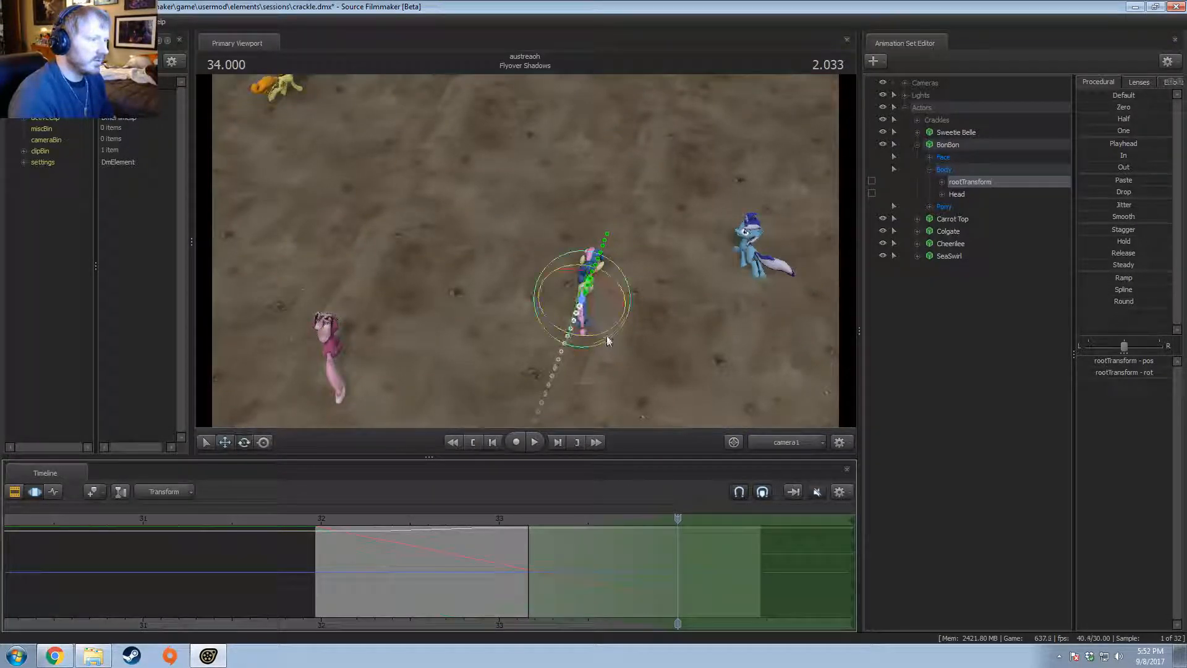
left_click_drag(608, 340, 588, 300)
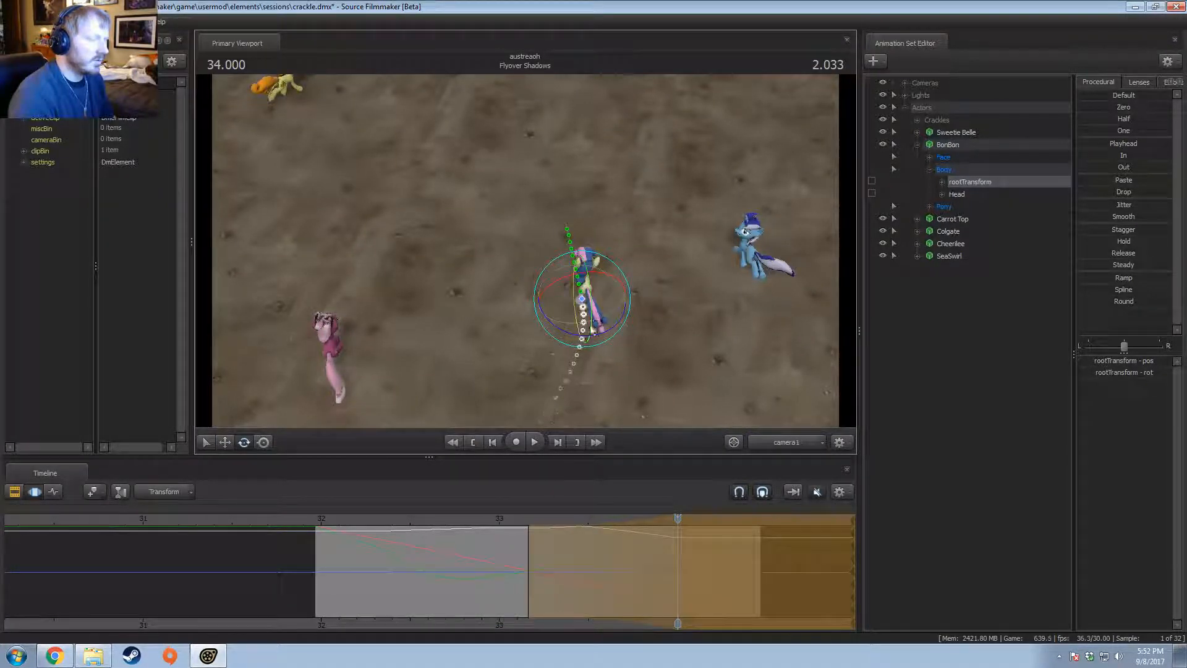
key("w")
left_click(470, 521)
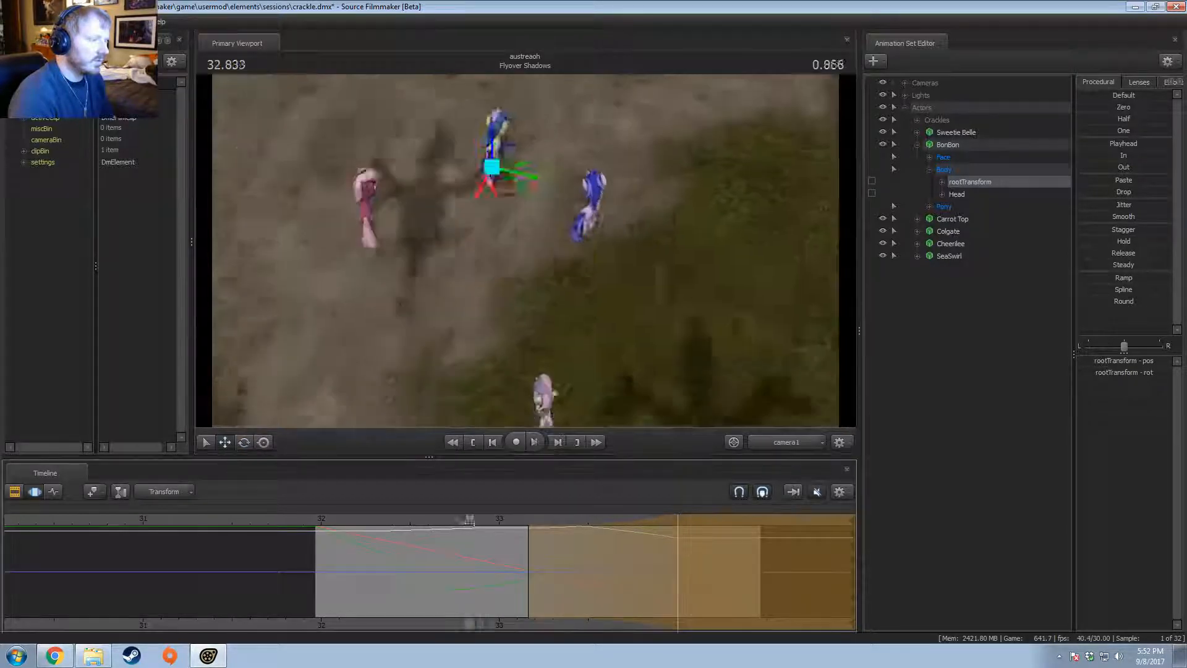
key("space")
key("space")
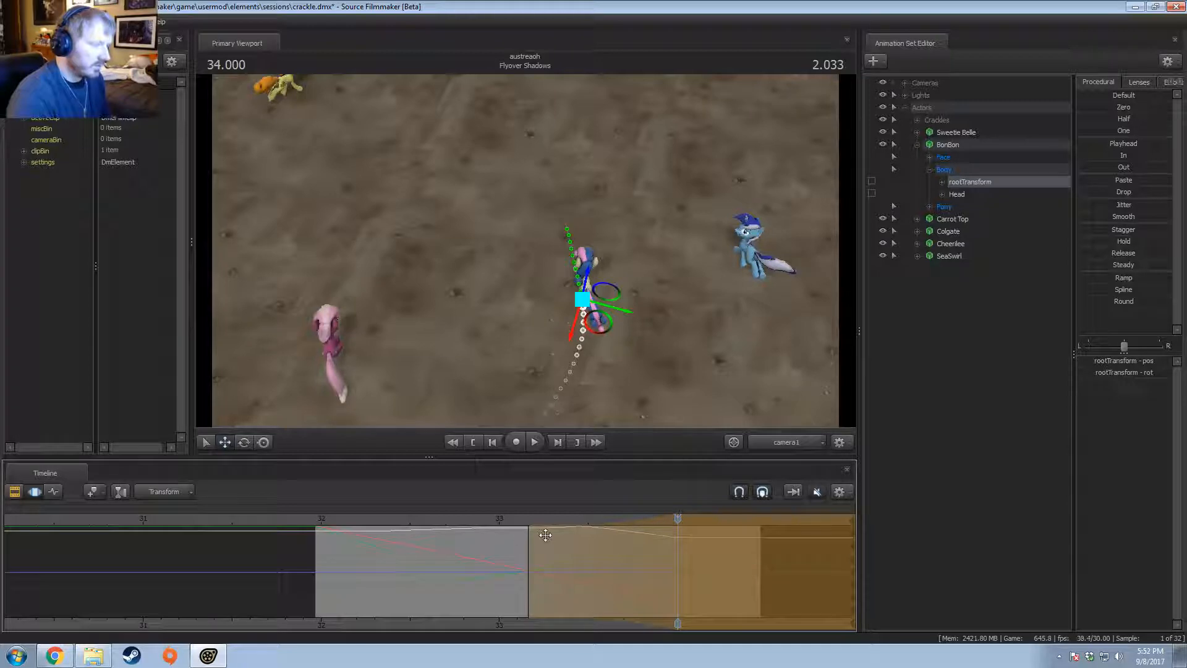
Step: Shift the time selection to start at 34.100 seconds and rotate BonBon's rootTransform to turn her path the other way
left_click_drag(577, 546, 694, 538)
key("e")
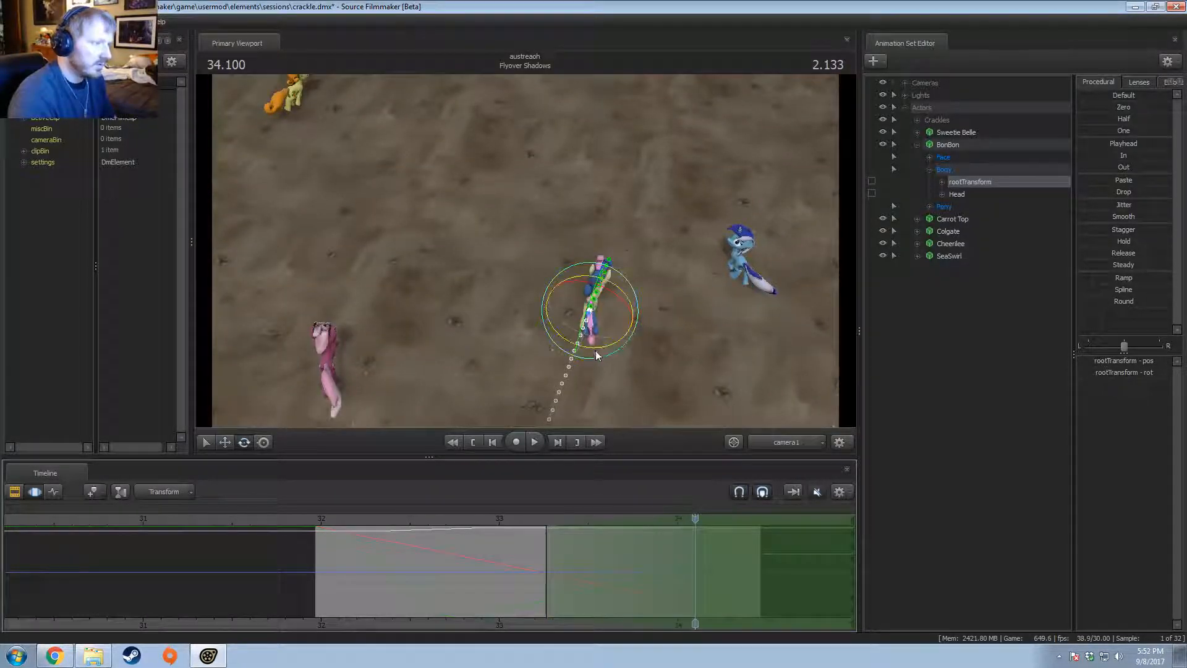
left_click_drag(597, 355, 606, 356)
left_click(530, 516)
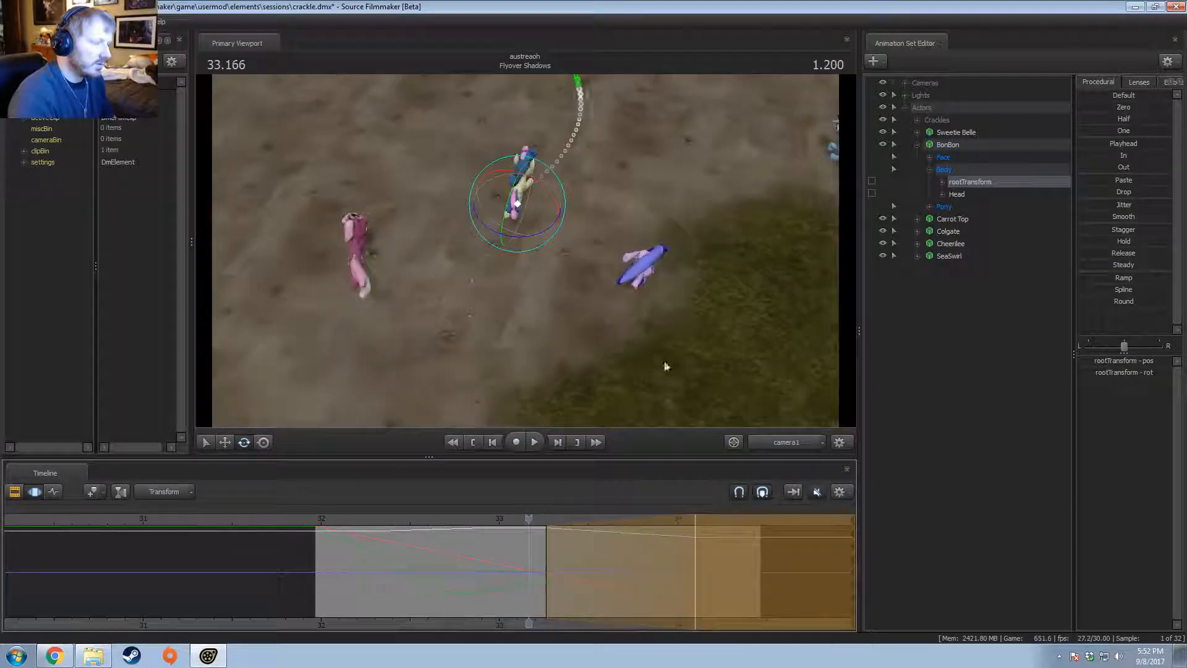
Step: Play back BonBon's run through her turn in the Flyover Shadows shot
key("space")
key("space")
left_click(472, 515)
key("space")
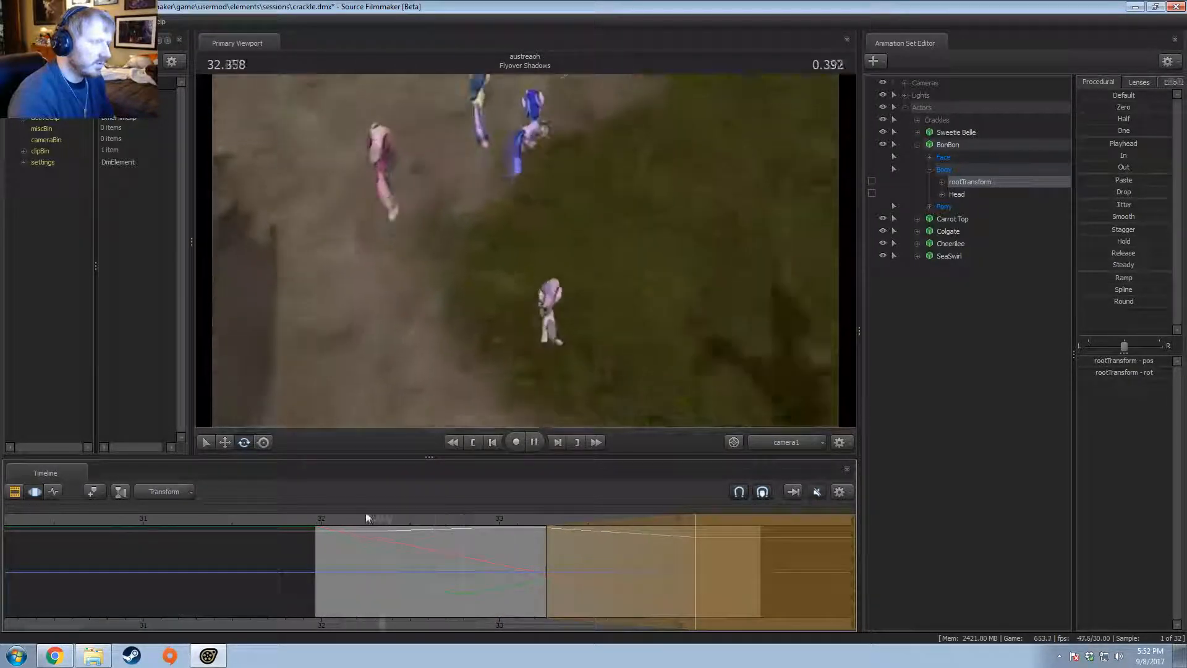
key("space")
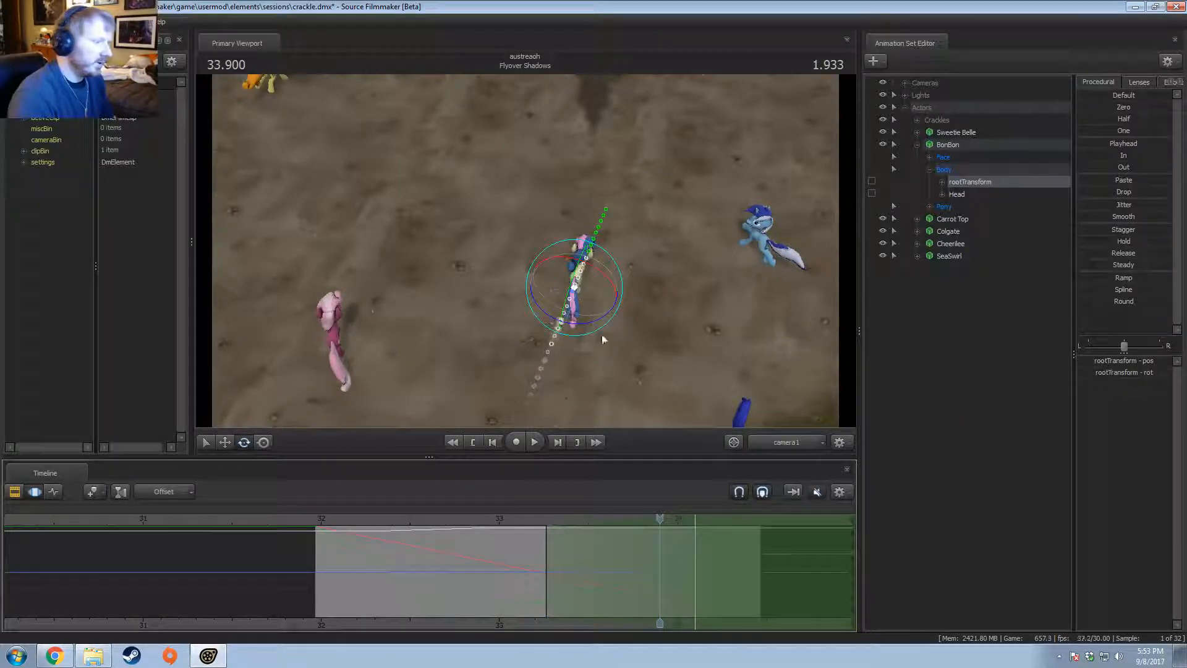
Step: Undo BonBon's last turn and redo it by rotating her rootTransform in Transform mode at 34.100 seconds
left_click_drag(594, 322, 592, 340)
key("ctrl+z")
key("ctrl+z")
left_click_drag(537, 528, 696, 536)
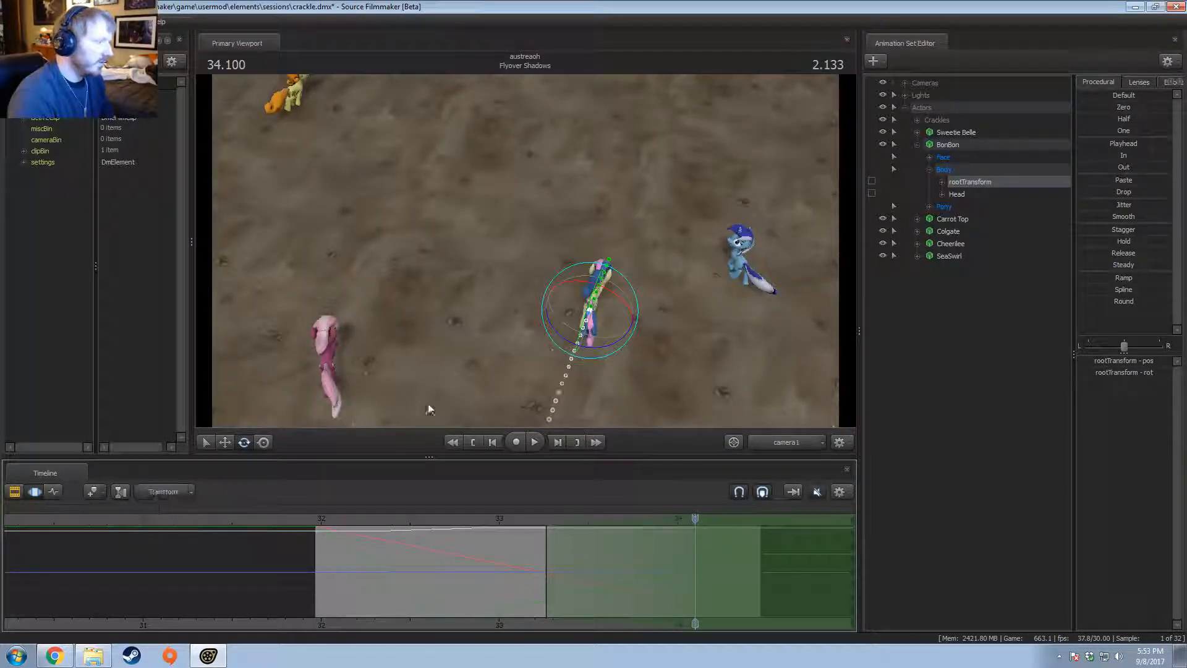
left_click_drag(598, 357, 610, 352)
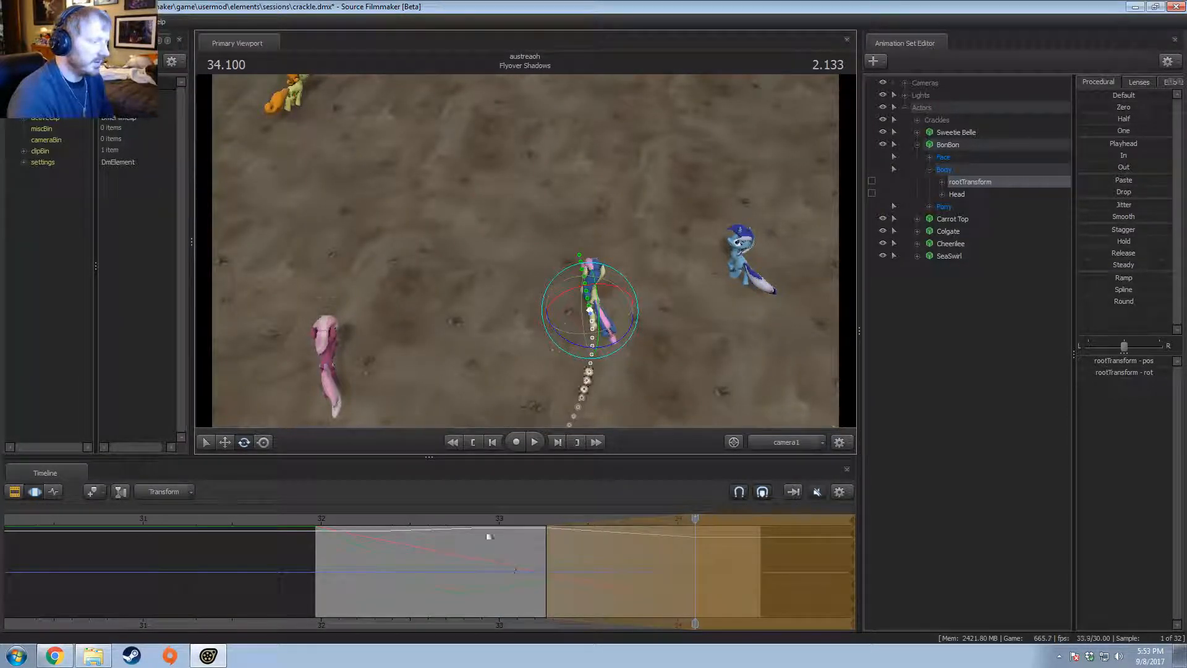
Step: Play back the turn and extend its falloff to start at about 32.9 seconds
left_click(494, 516)
key("space")
key("space")
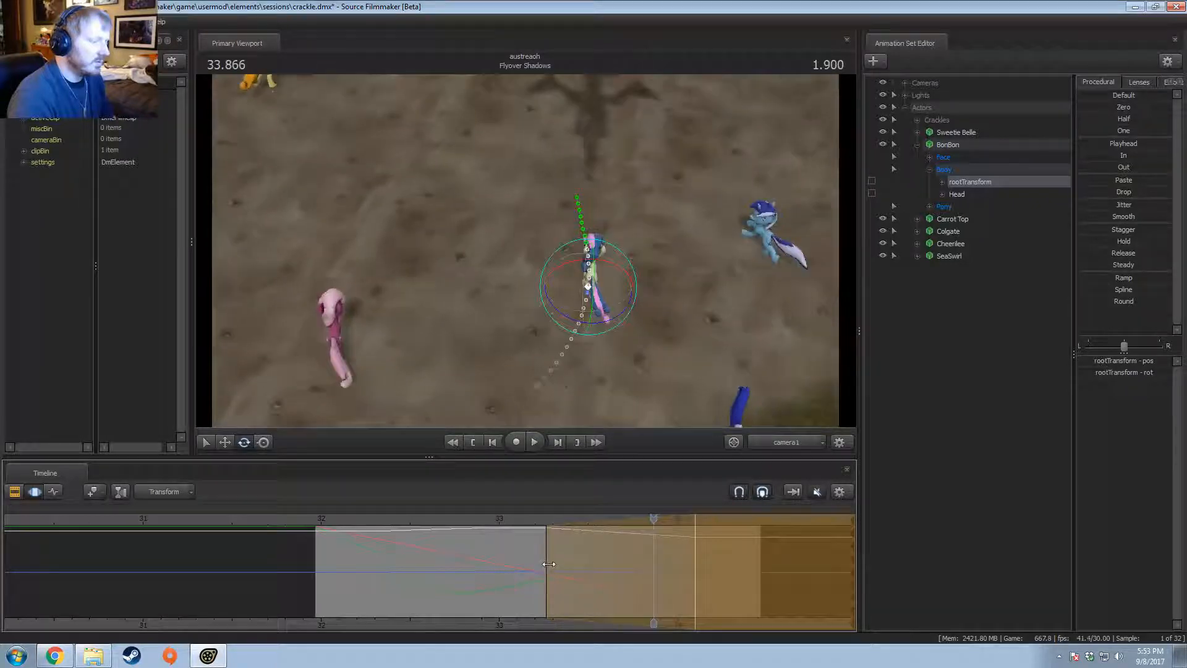
left_click_drag(549, 564, 487, 567)
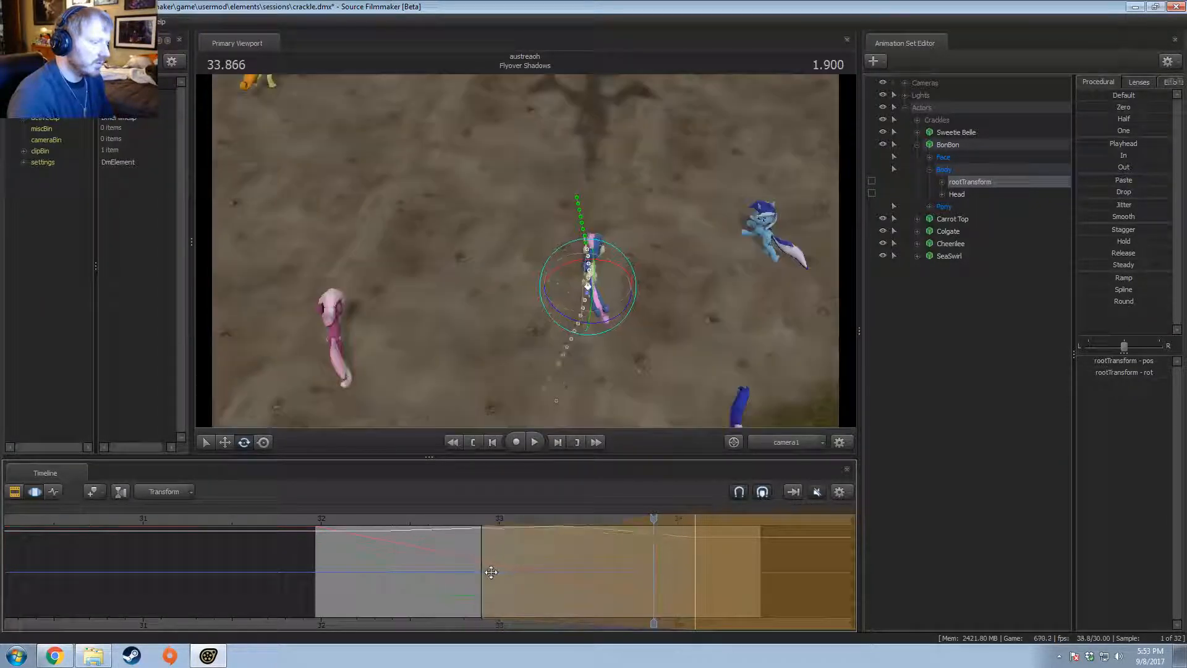
left_click(432, 523)
key("space")
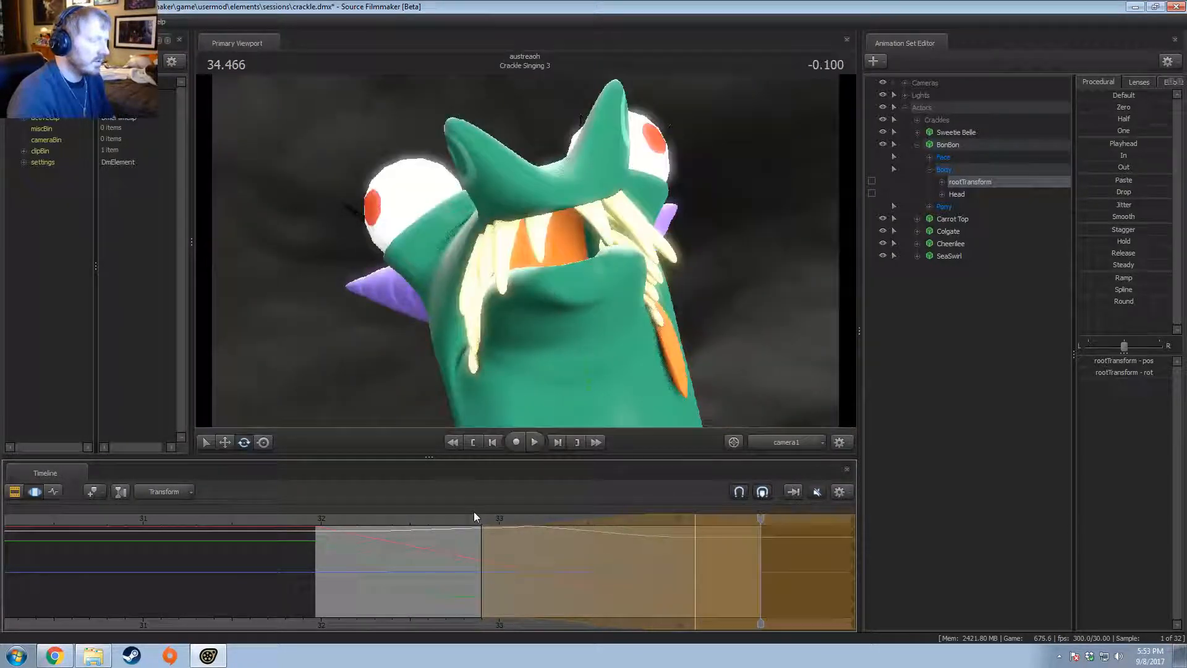
Step: Play back BonBon's run again and extend the turn's falloff to start at about 32.666 seconds
key("space")
key("space")
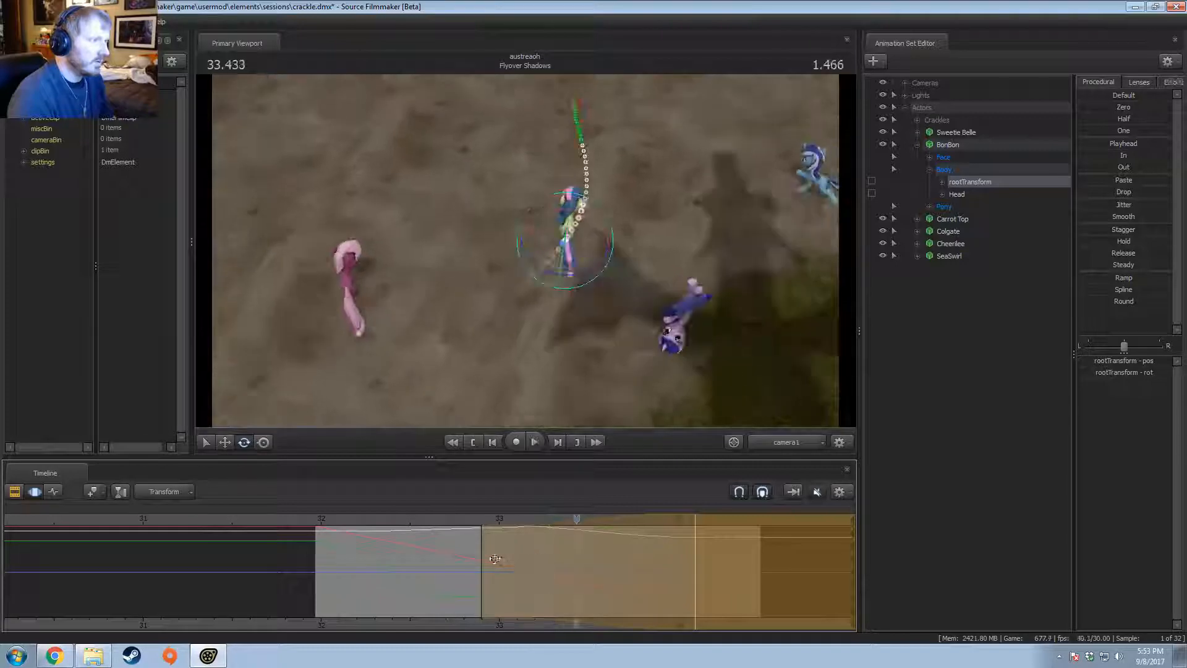
left_click_drag(476, 556, 433, 565)
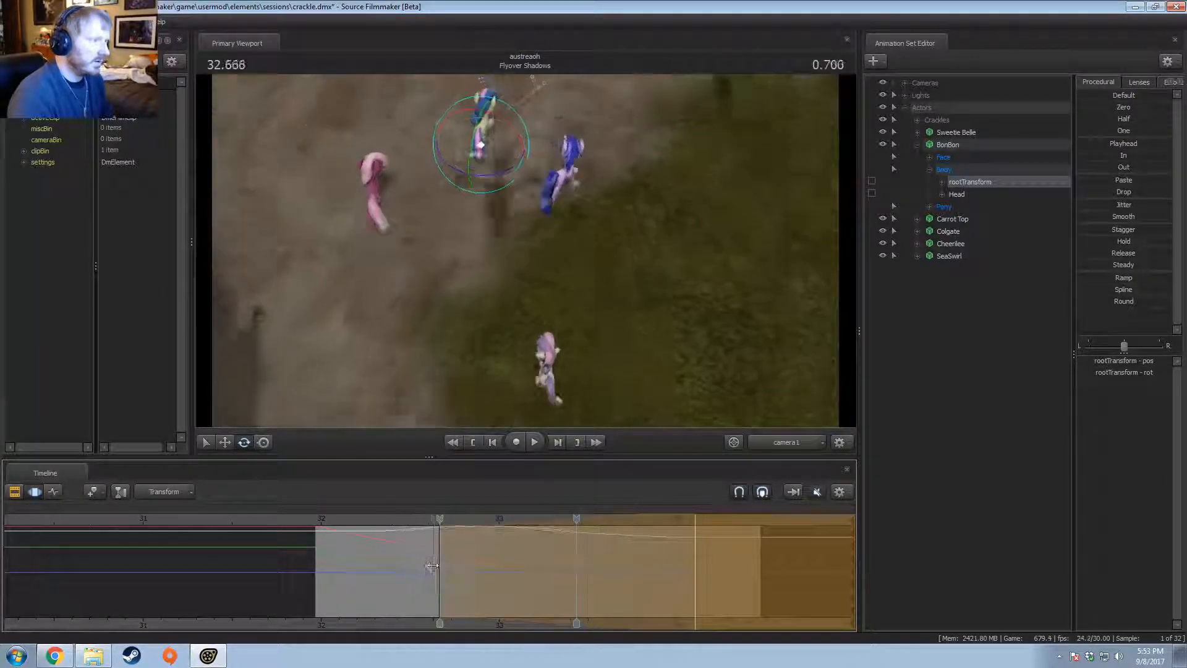
left_click(363, 524)
key("space")
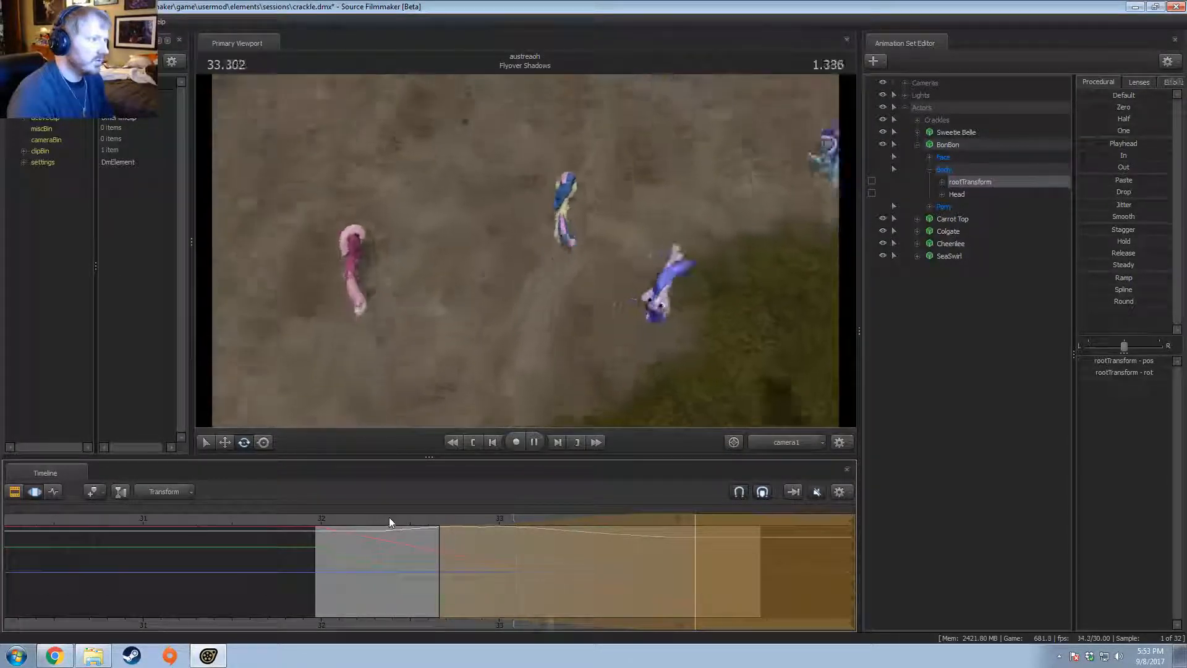
Step: Replace the time selection with one centred on 33.000 seconds, with falloffs reaching about half a second on each side
left_click(469, 586)
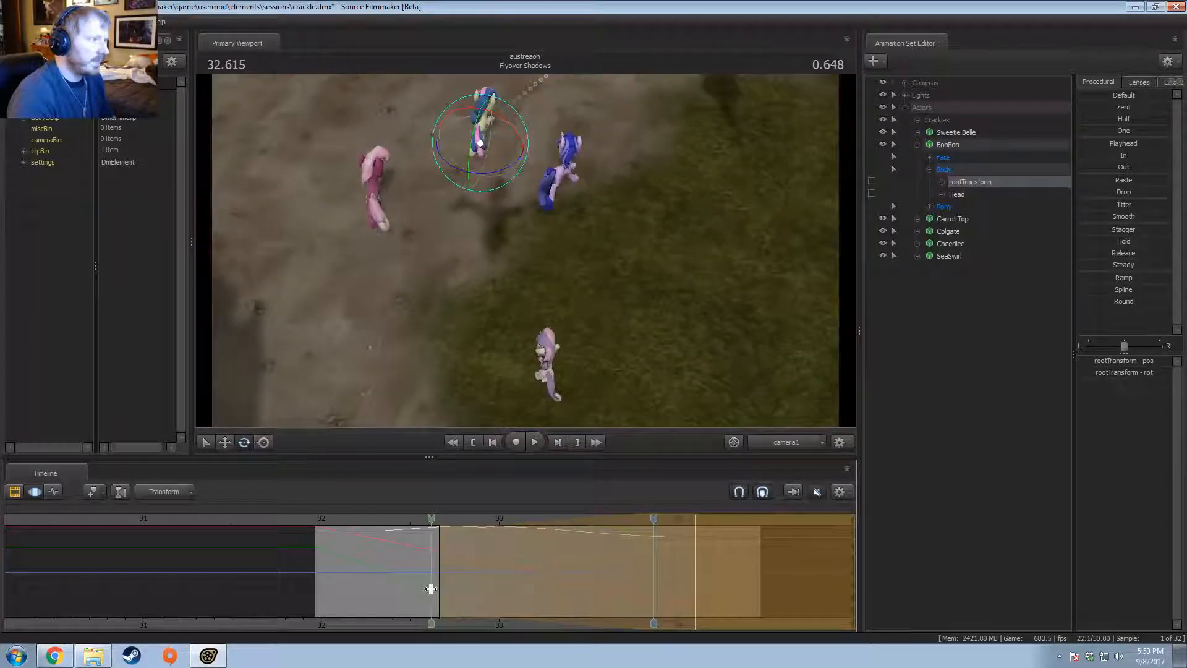
left_click(477, 595)
left_click_drag(479, 596, 558, 611, "shift")
left_click(495, 586, "shift")
scroll(495, 587, "up", 4)
left_click(501, 585)
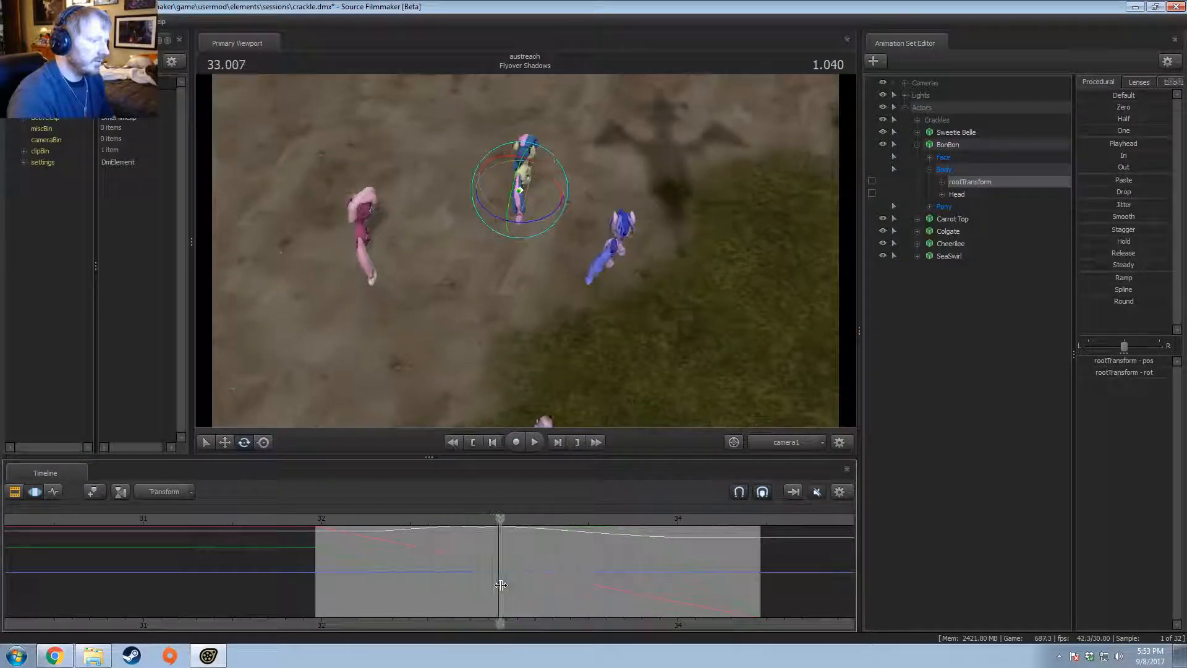
scroll(499, 585, "up", 5)
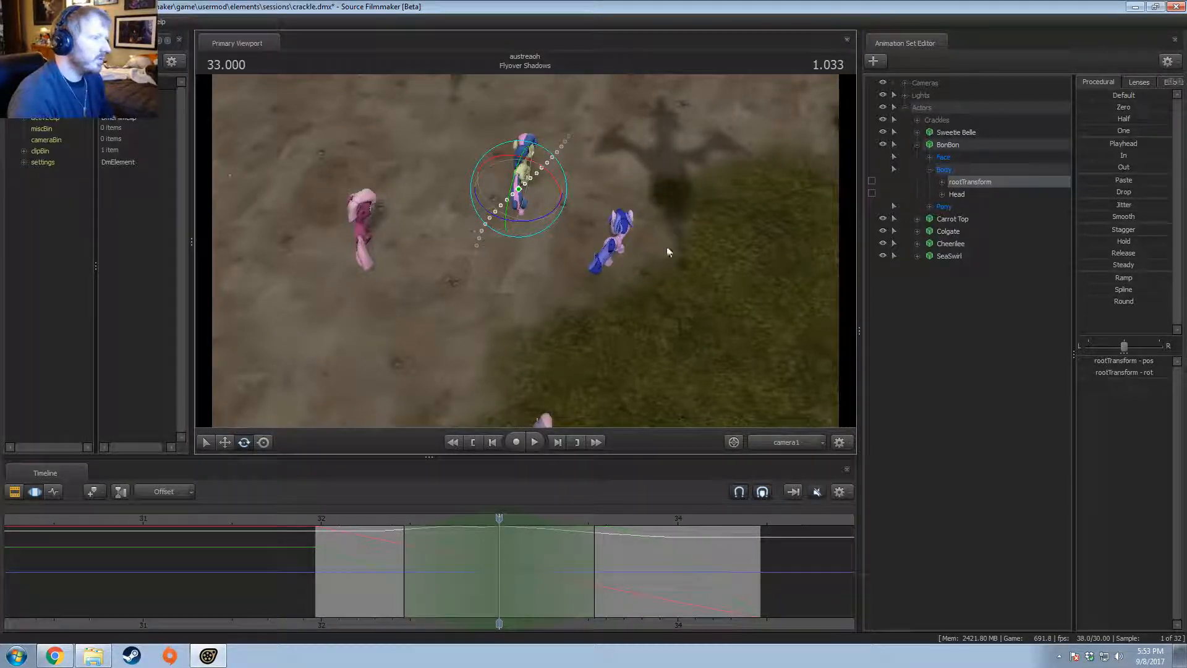
Step: Switch to the Work Camera and rotate BonBon's rootTransform so she faces along her path at 33.000 seconds
left_click(775, 444, "ctrl")
left_click_drag(687, 365, 742, 371)
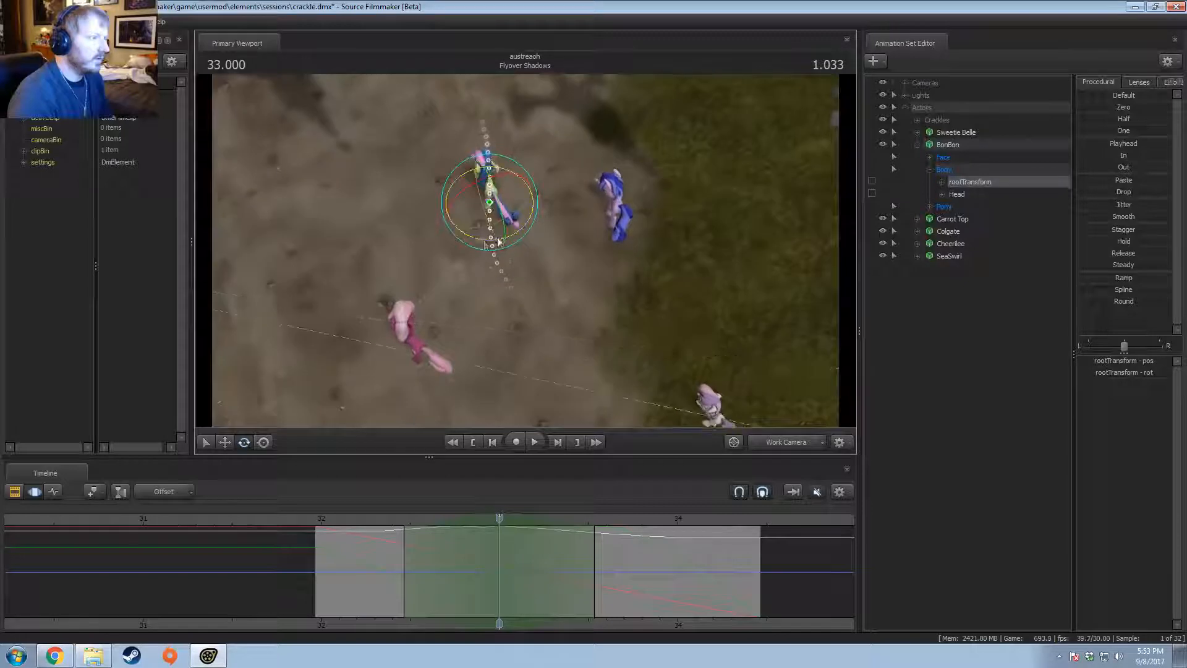
left_click_drag(493, 240, 471, 242)
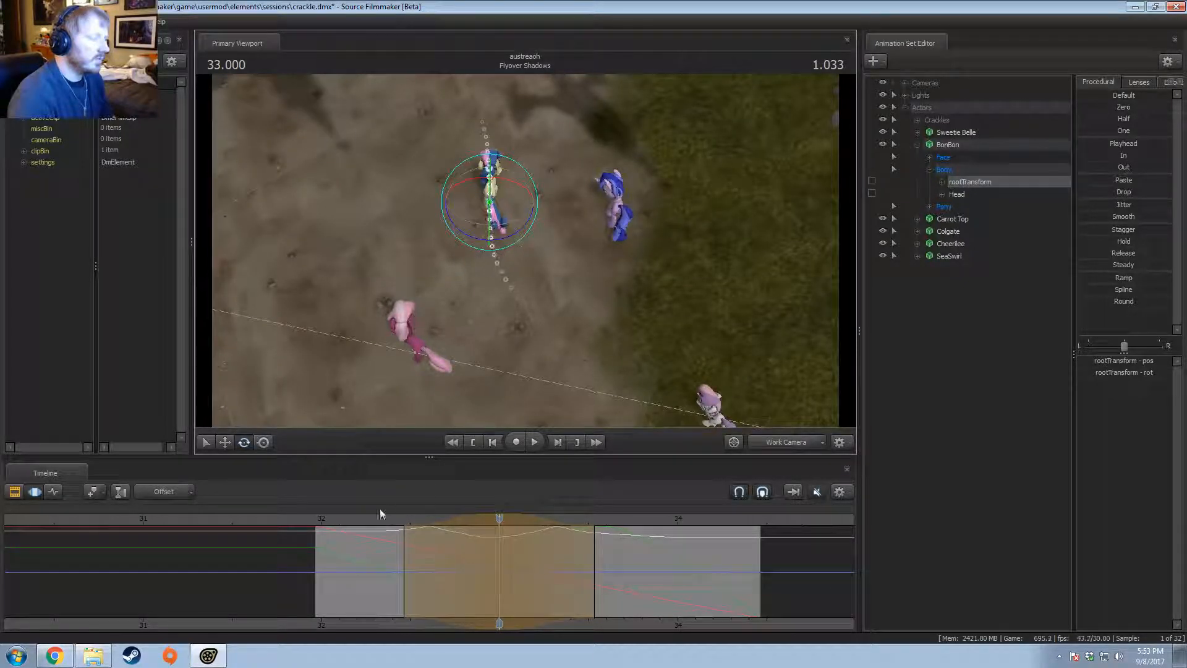
key("space")
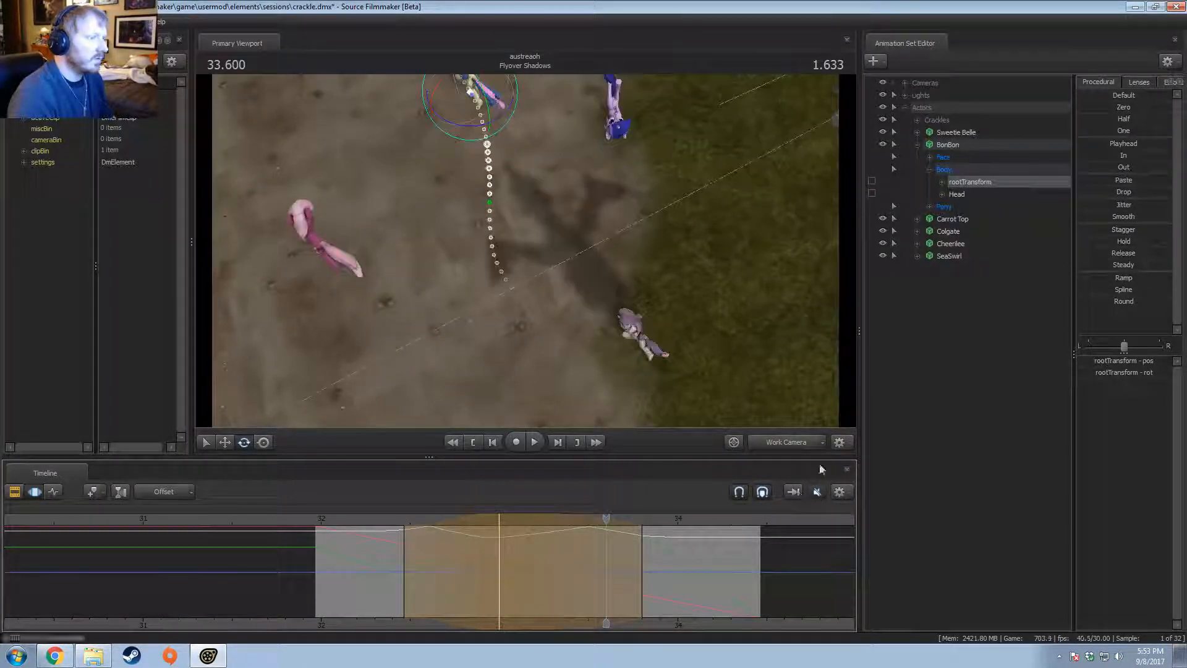
Step: Return to camera1 and play back BonBon's corrected facing direction
left_click(787, 442)
left_click(381, 521)
key("space")
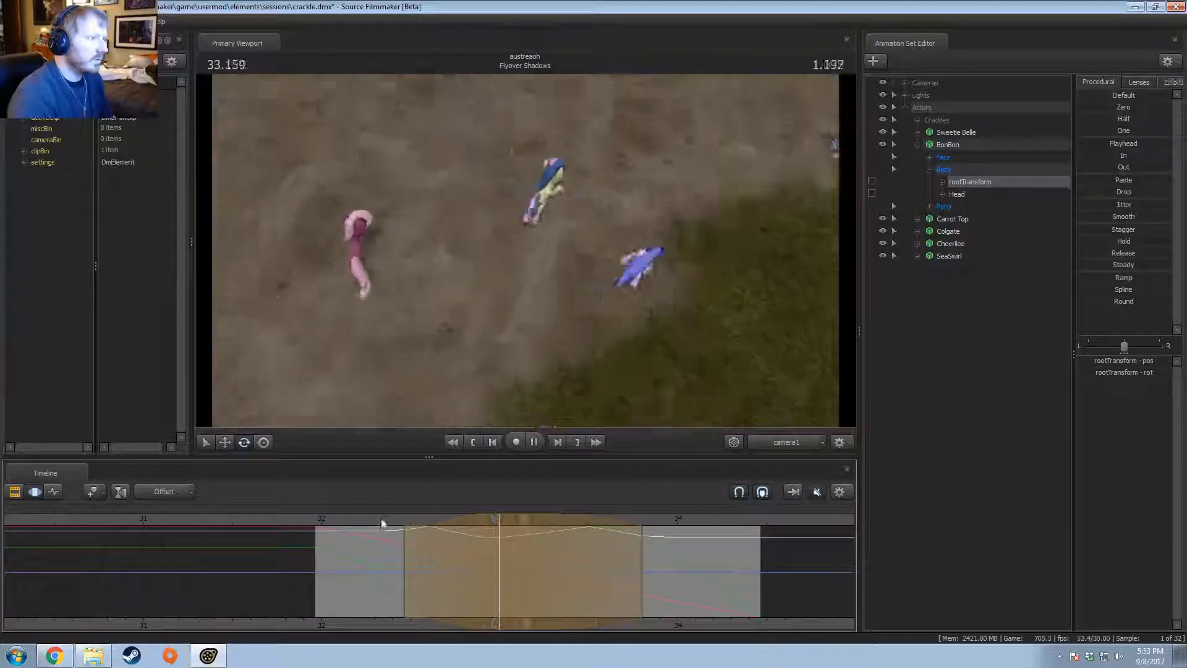
key("space")
Step: Centre a new time selection on 32.633 seconds, rotate BonBon's Chest1 to bend her into the turn, and narrow the falloffs
key("shift")
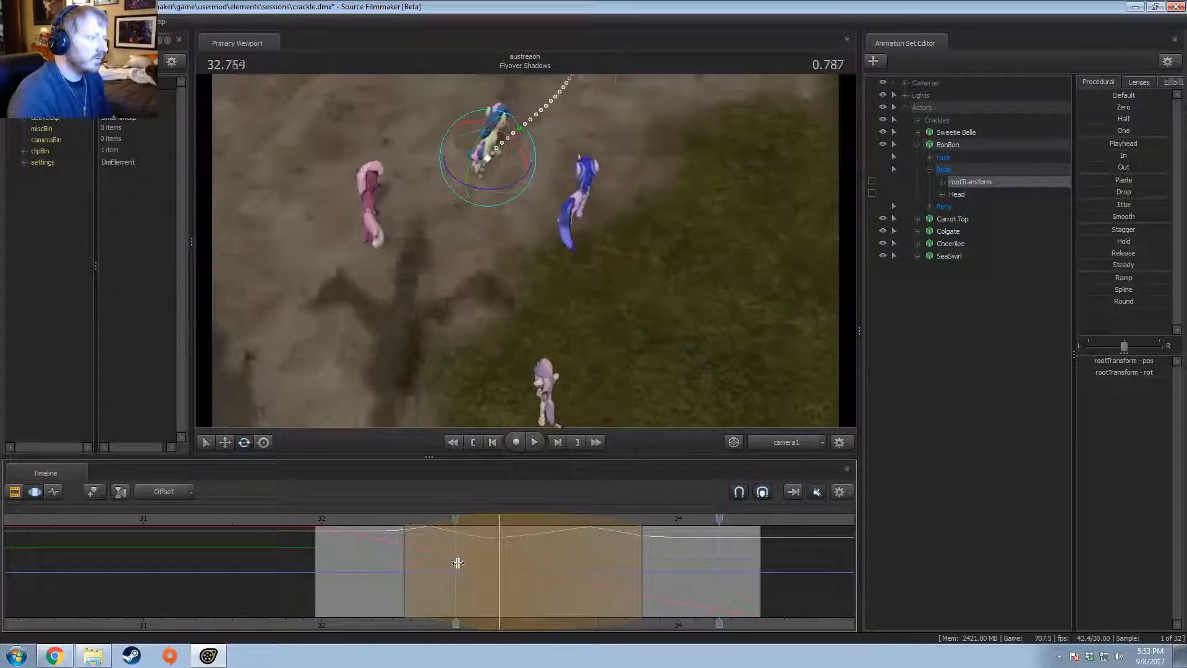
left_click(433, 574, "shift")
scroll(432, 574, "up", 6)
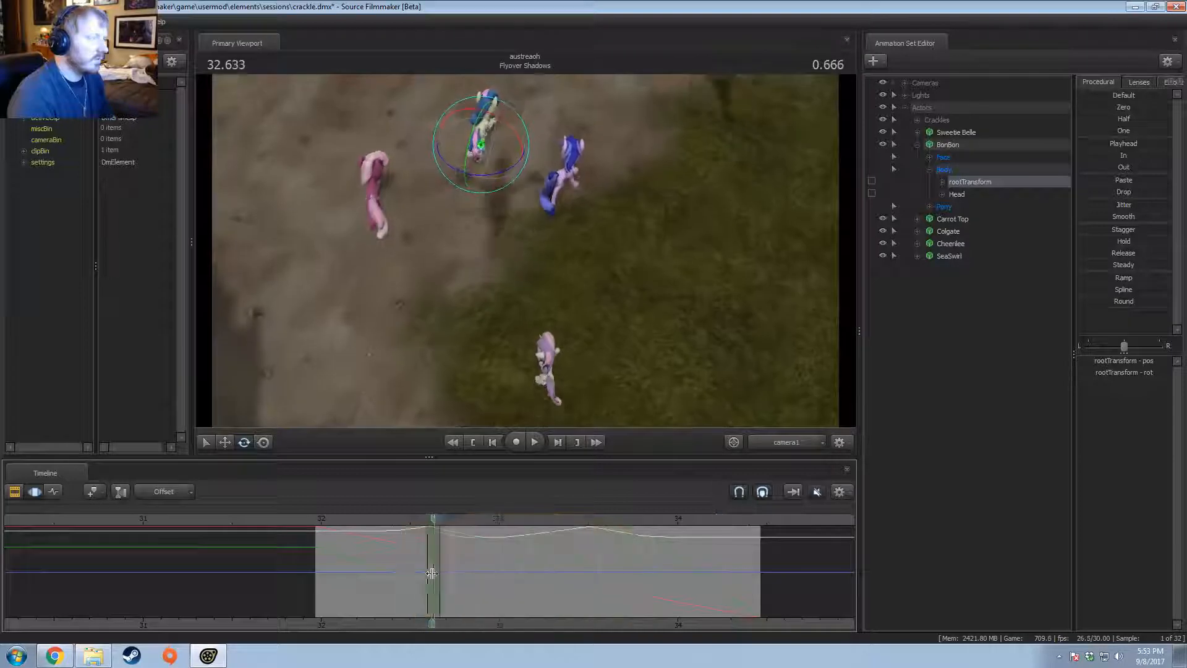
key("ctrl")
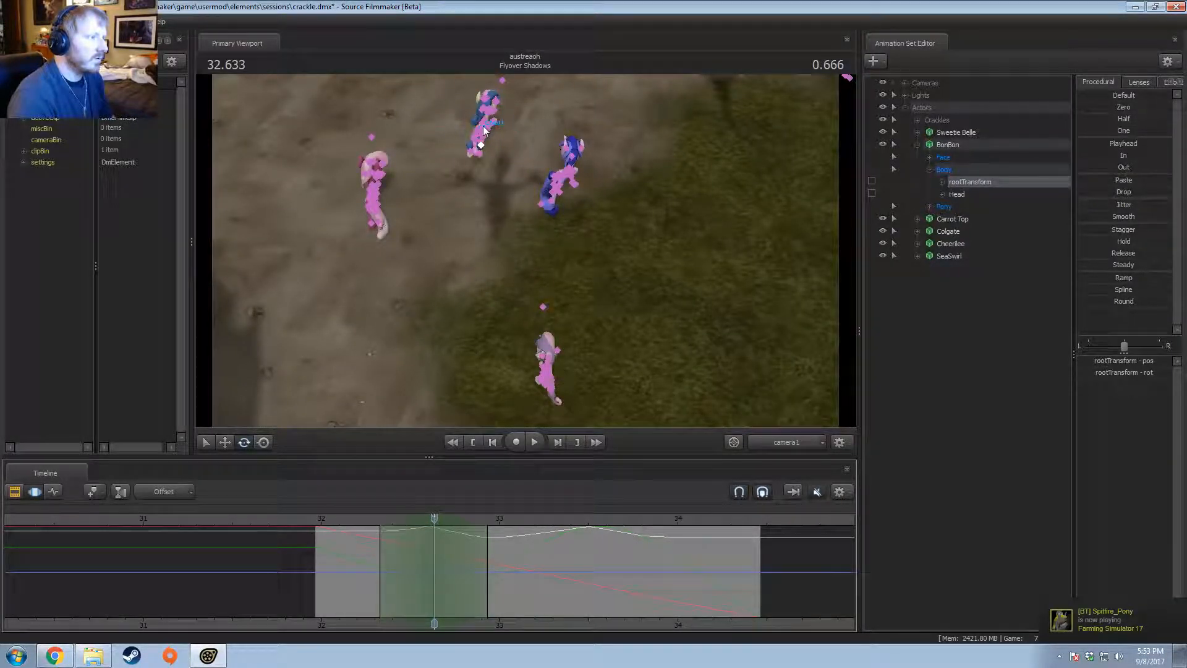
left_click(483, 127, "ctrl")
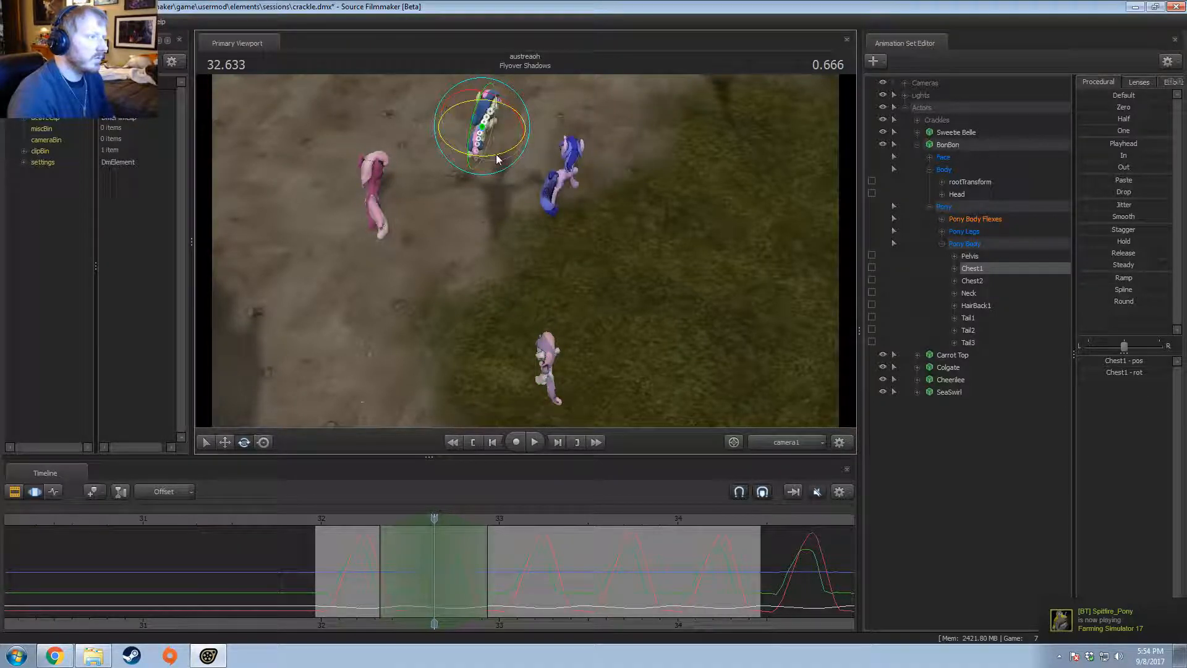
left_click_drag(497, 159, 490, 159)
left_click_drag(378, 526, 389, 526)
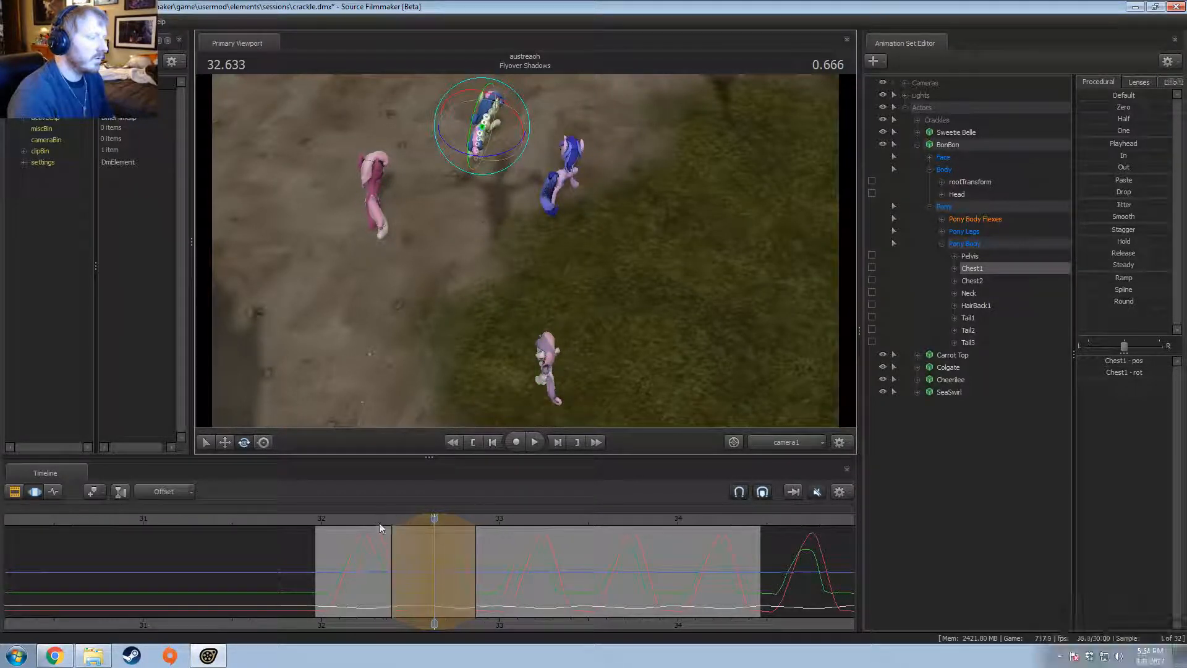
Step: Play back BonBon's chest bend and shift the time selection to about 32.7 seconds
key("space")
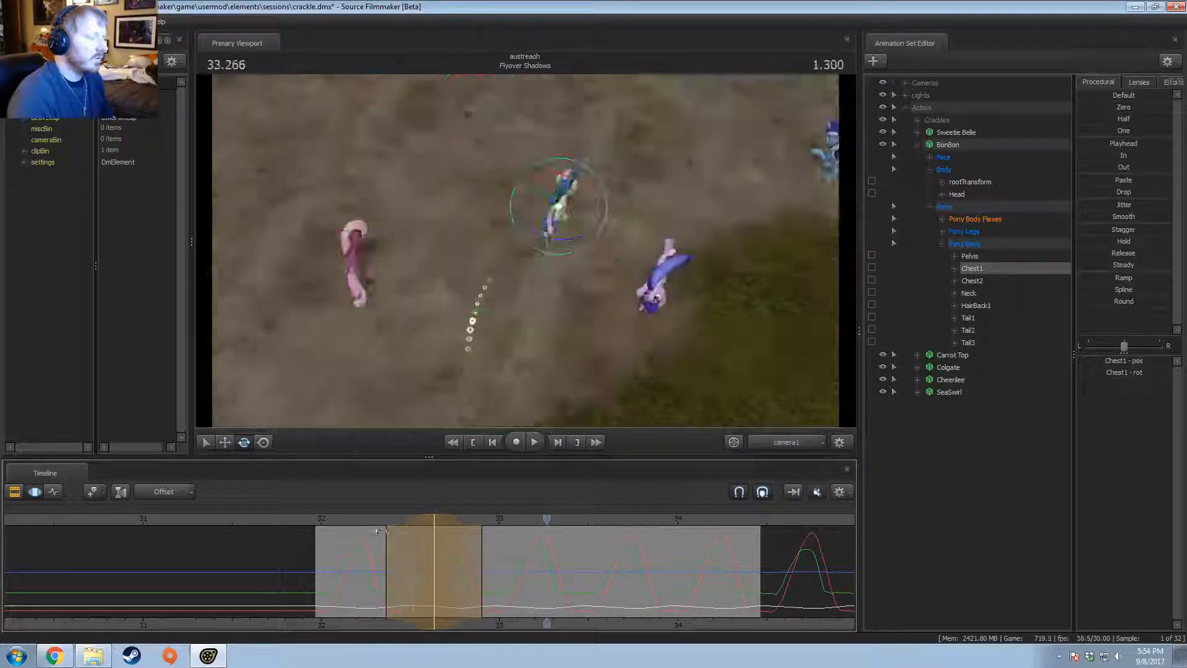
key("space")
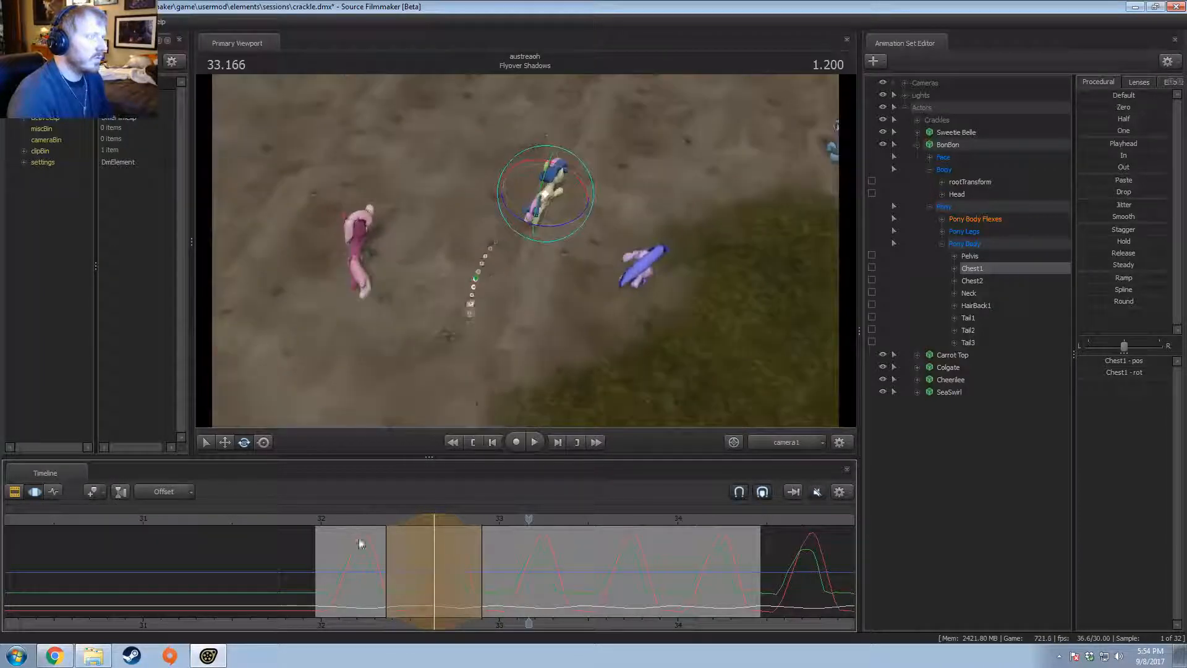
left_click_drag(408, 521, 421, 521)
left_click(350, 523)
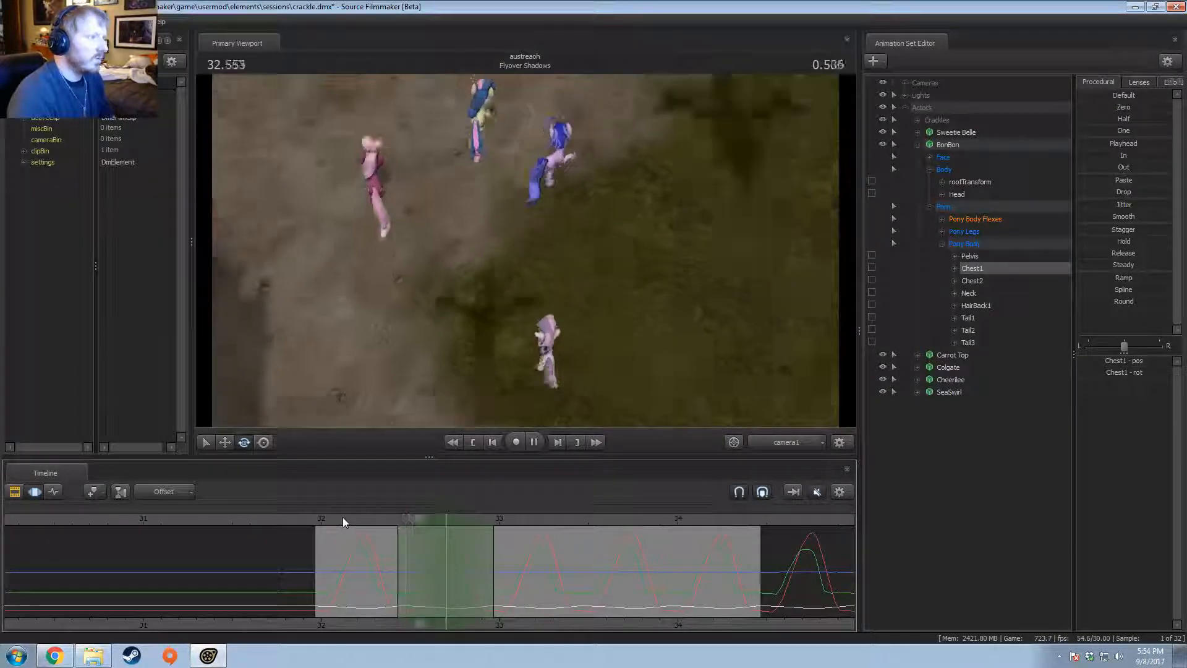
Step: Move the time selection to 33.466 seconds, rotate BonBon's Chest1 to bend her body there, and play it back
left_click(490, 589)
mouse_move(490, 588)
left_mouse_down()
mouse_move(604, 603)
mouse_move(583, 586)
left_mouse_up()
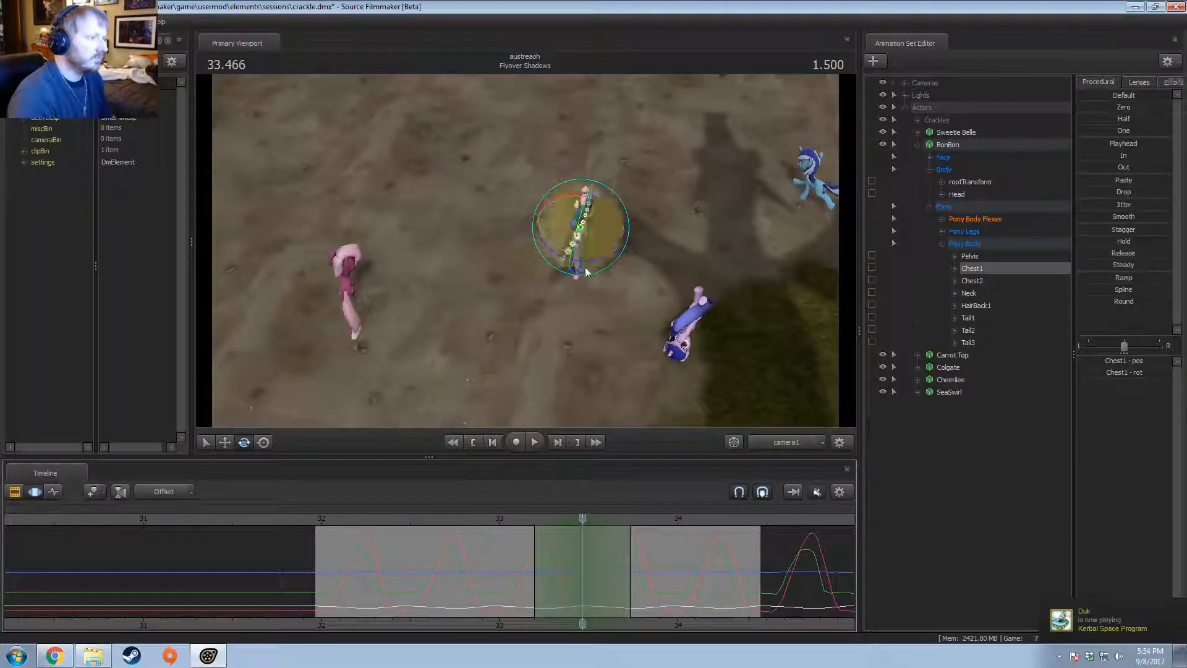
right_click(593, 252)
left_click_drag(600, 254, 597, 266)
key("space")
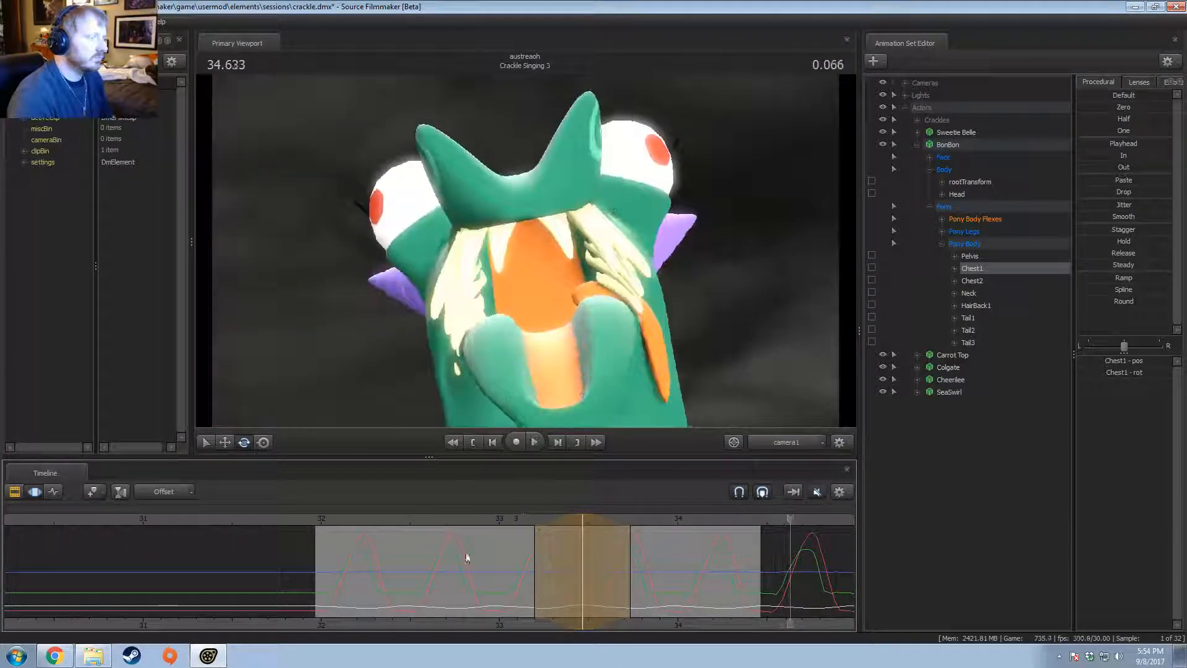
Step: Set a time selection around 33.866 seconds with longer falloffs and rotate BonBon's Neck and Head together to turn her head
left_click(551, 566)
left_click_drag(551, 566, 691, 597)
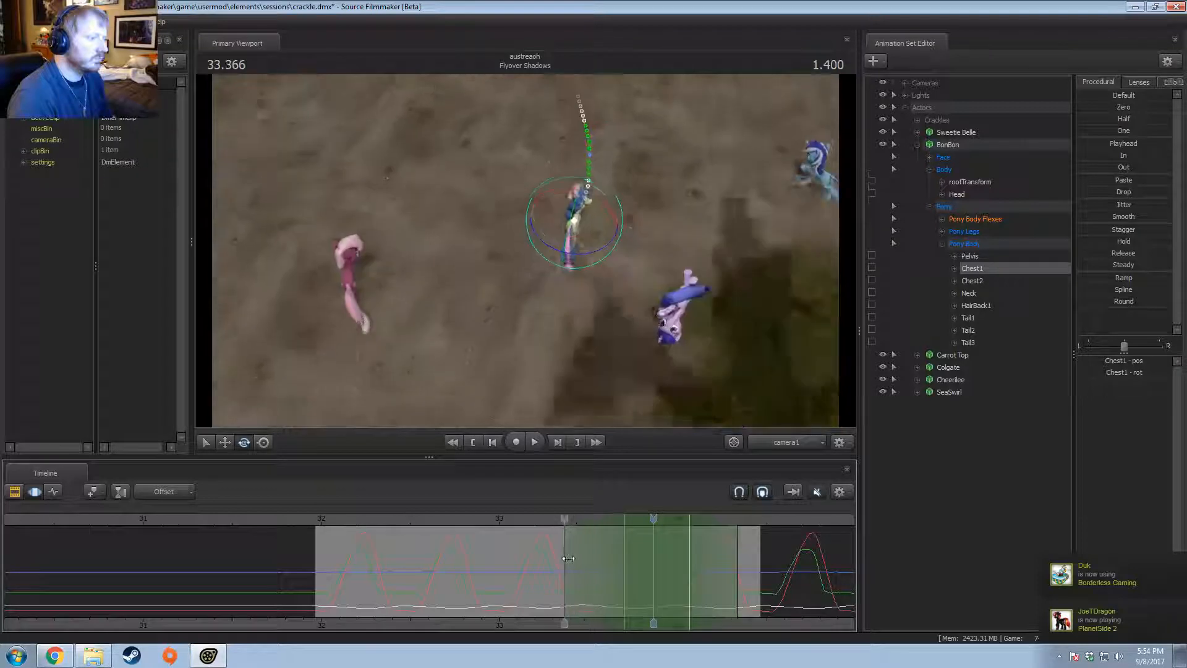
left_click(968, 293)
left_click(957, 194, "ctrl")
right_click(608, 259)
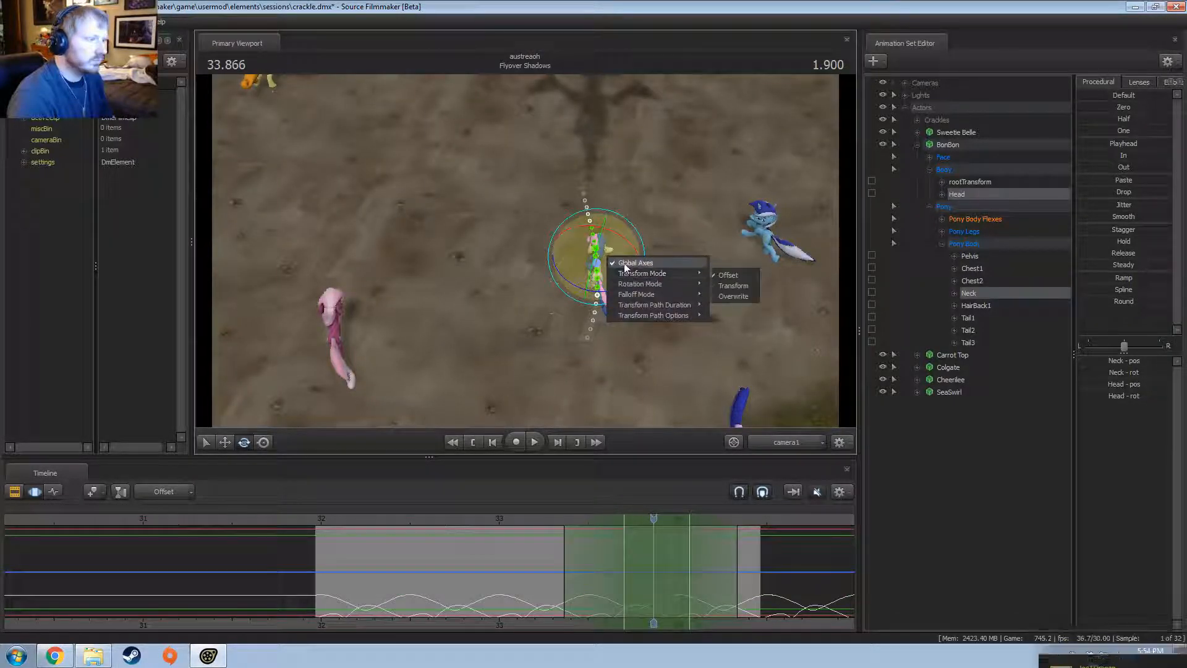
left_click(625, 262)
right_click(622, 266)
left_click(636, 273)
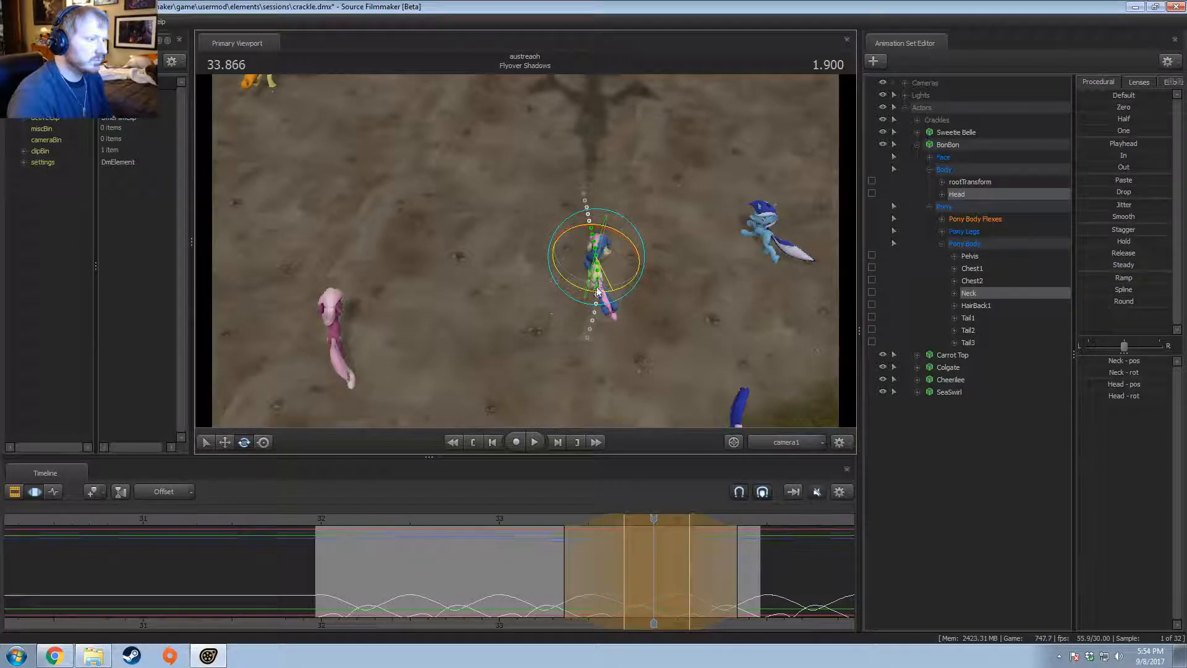
Step: Play back the head turn and extend its time selection earlier, with the falloff starting at about 33.0 seconds
left_click(524, 521)
key("space")
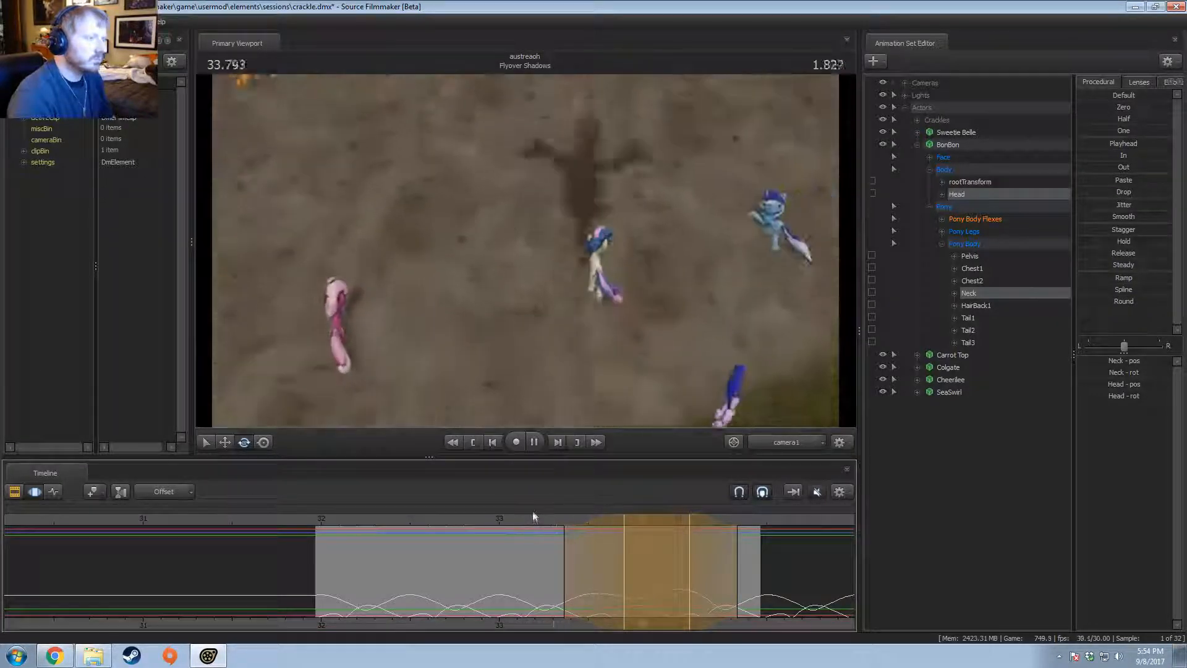
key("space")
left_click_drag(569, 555, 539, 555)
left_click(476, 522)
key("space")
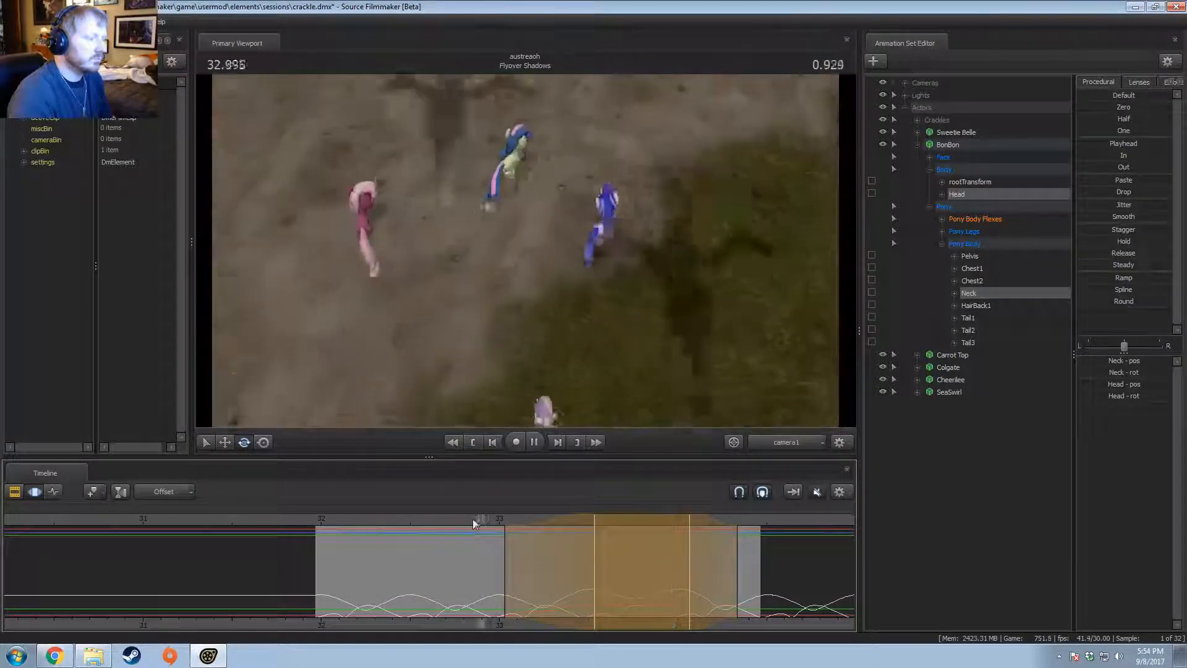
Step: Extend the head turn's outgoing falloff to the end of the shot and play back BonBon's run
key("space")
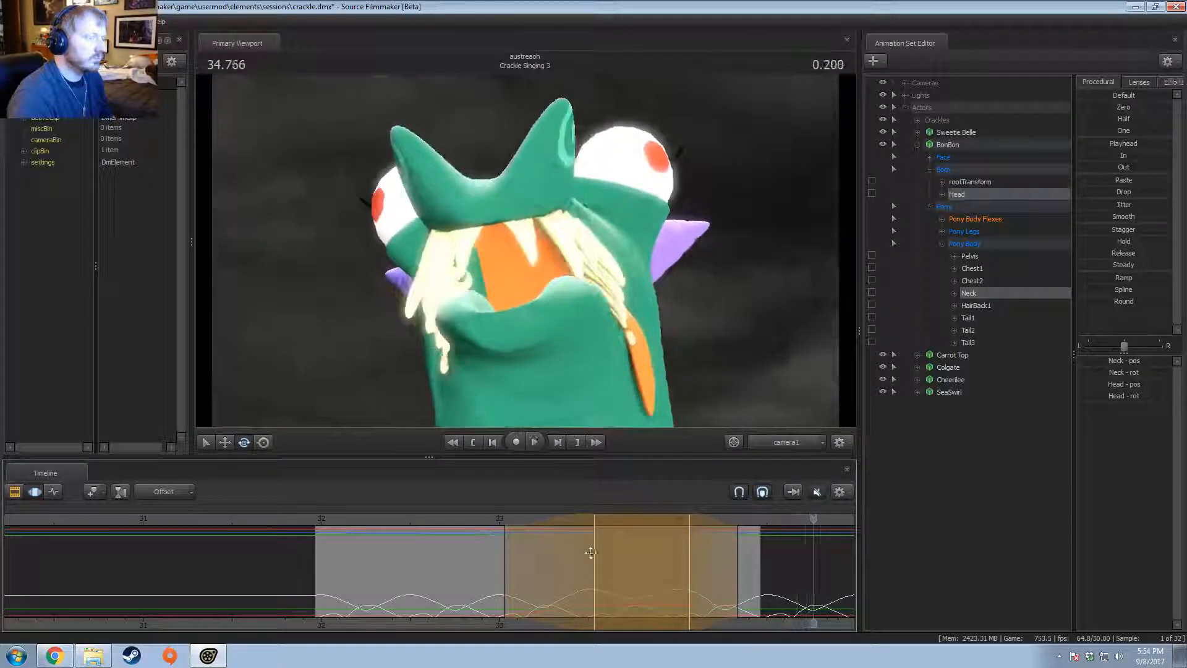
left_click(462, 521)
key("space")
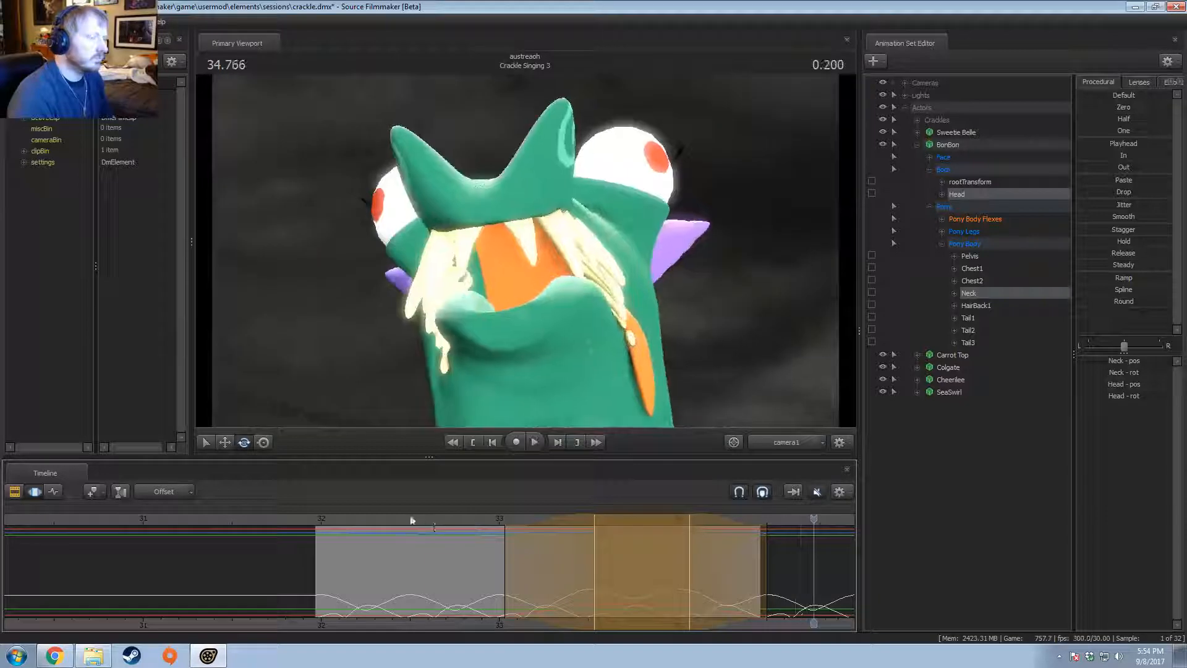
left_click(410, 521)
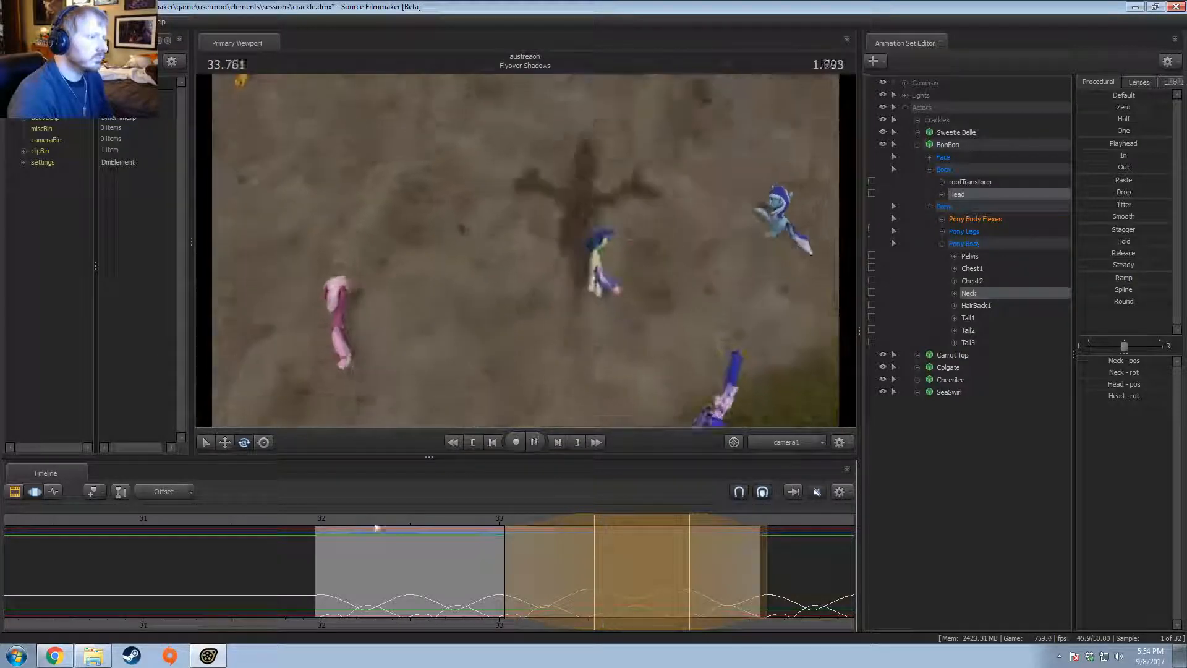
Step: Adjust BonBon's rootTransform within a short time selection around 32.333 seconds and play back the run
left_click(365, 520)
key("space")
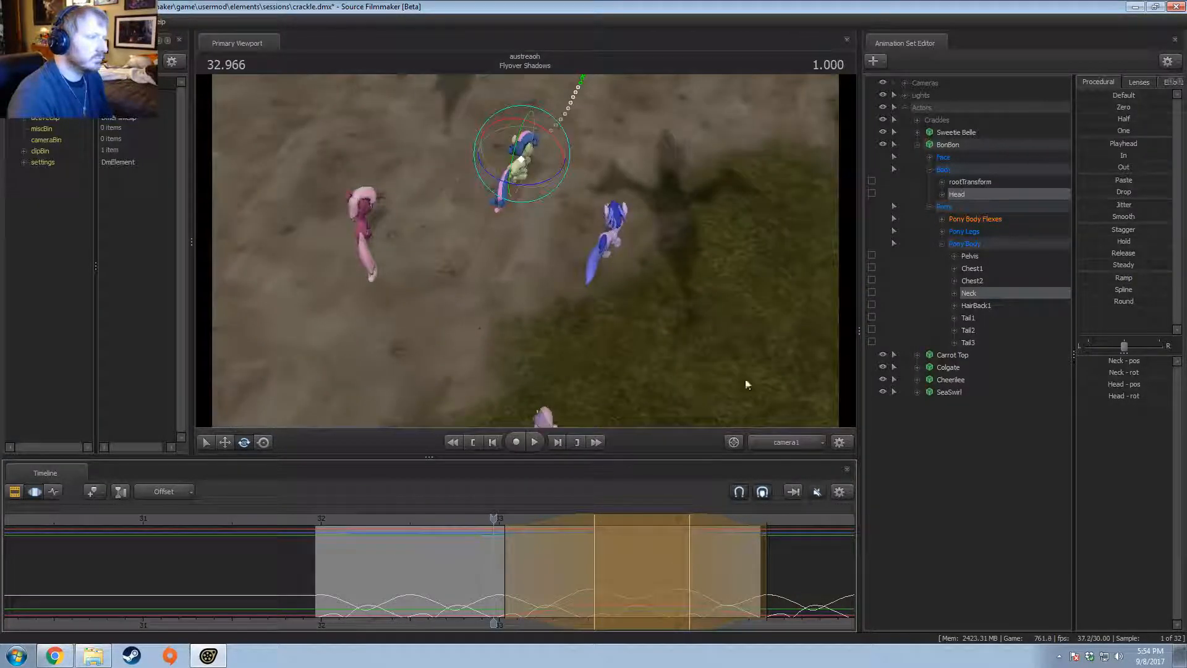
left_click(970, 183)
left_click_drag(473, 567, 380, 584)
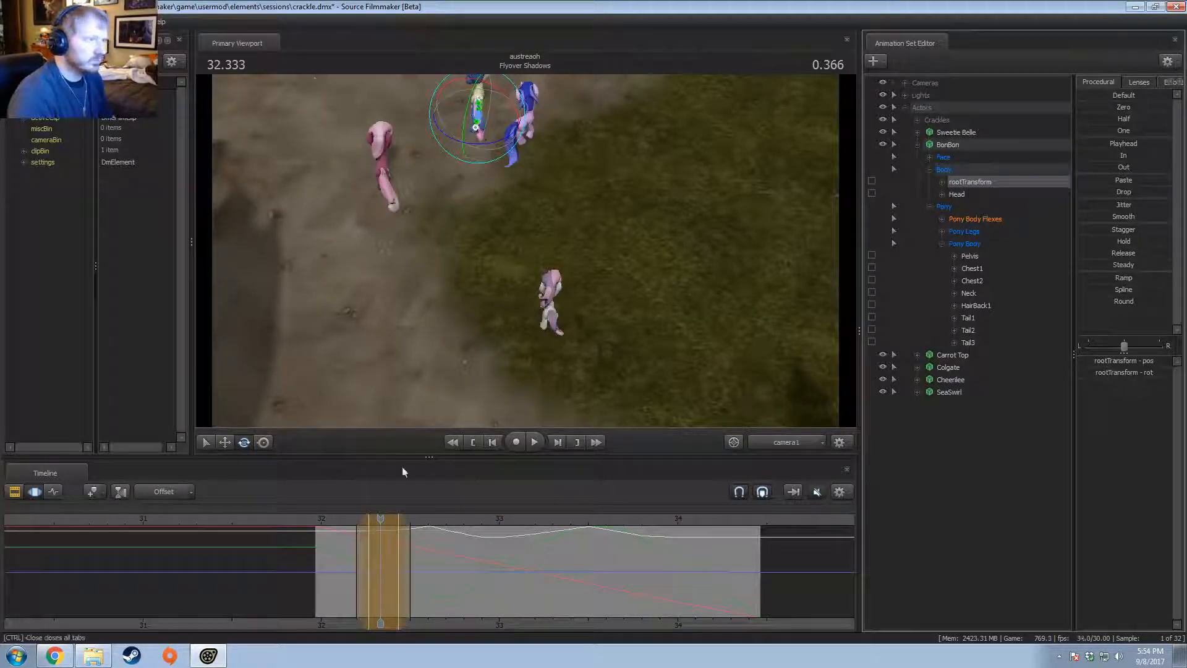
key("space")
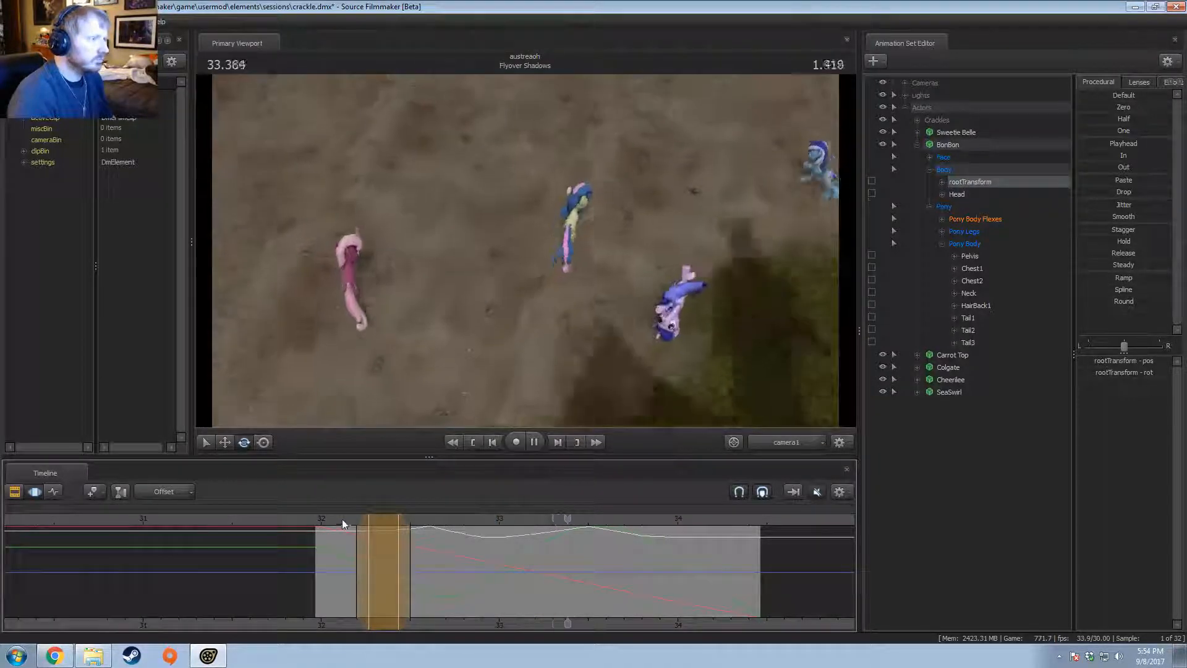
Step: Check BonBon's Pelvis curves, isolate her rootTransform rotation, adjust it within a short time selection around 32.600 seconds, and play it back
left_click(970, 256)
left_click(364, 562)
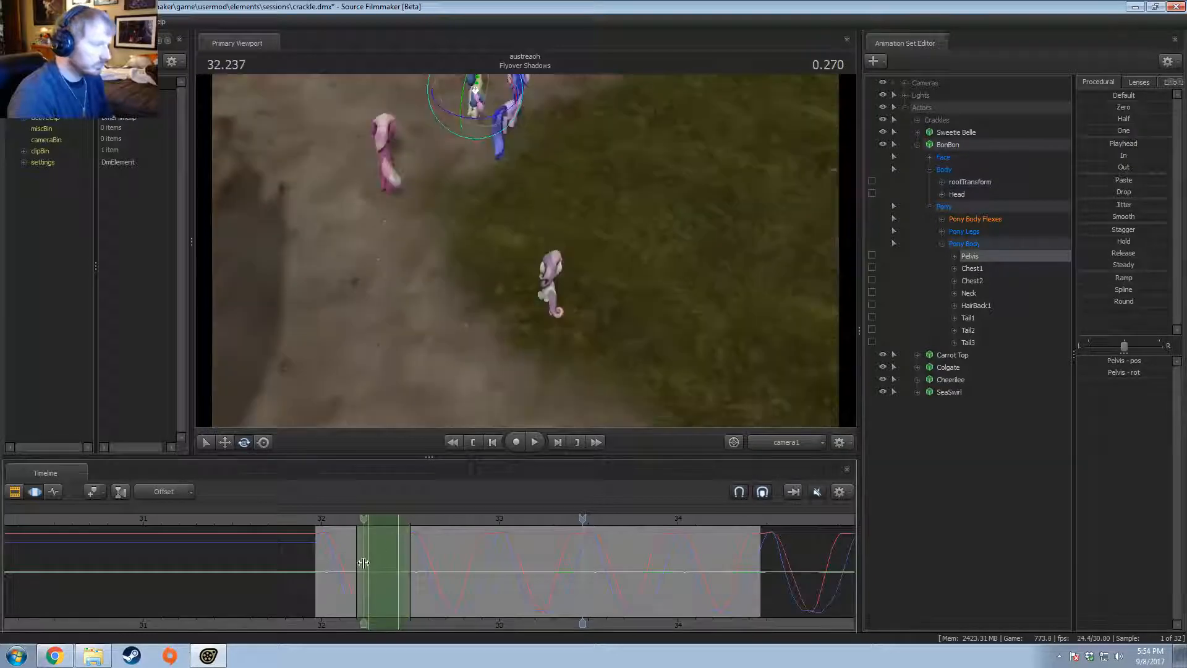
left_click_drag(381, 567, 455, 577)
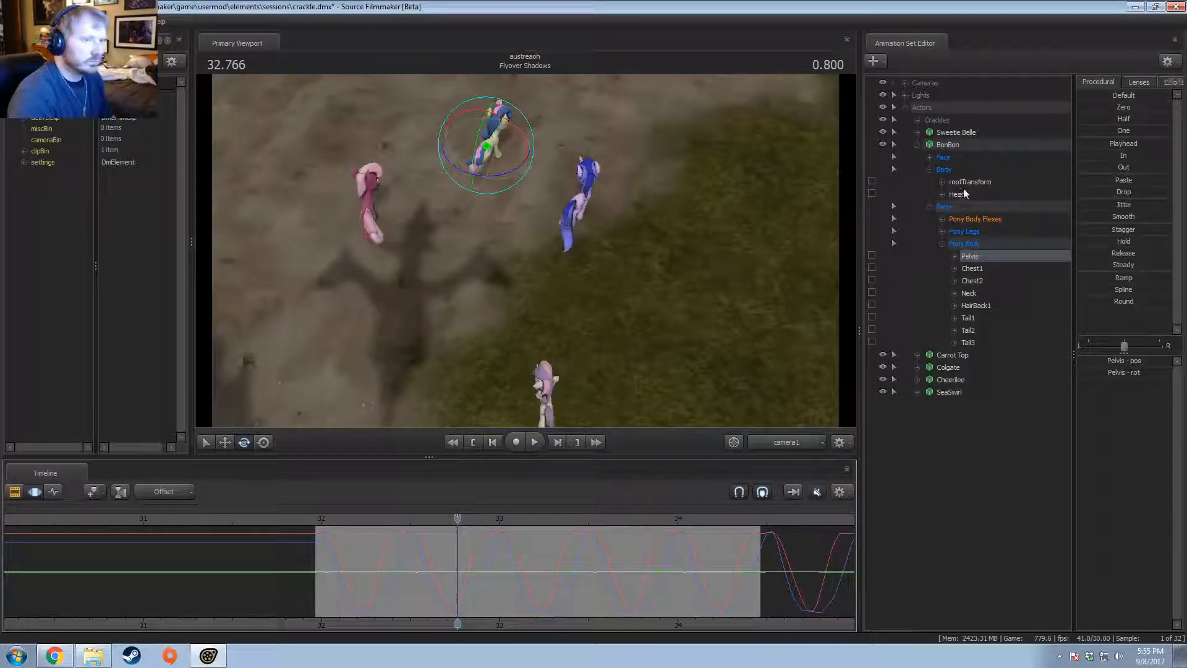
double_click(970, 181)
left_click(968, 219)
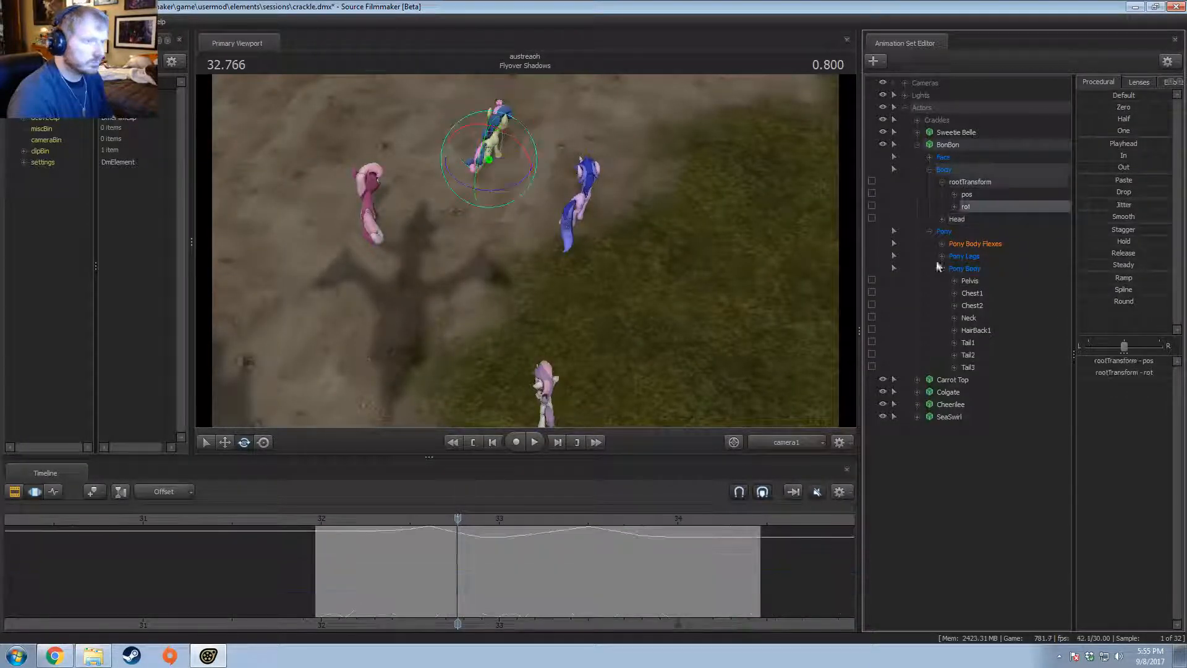
left_click(421, 568)
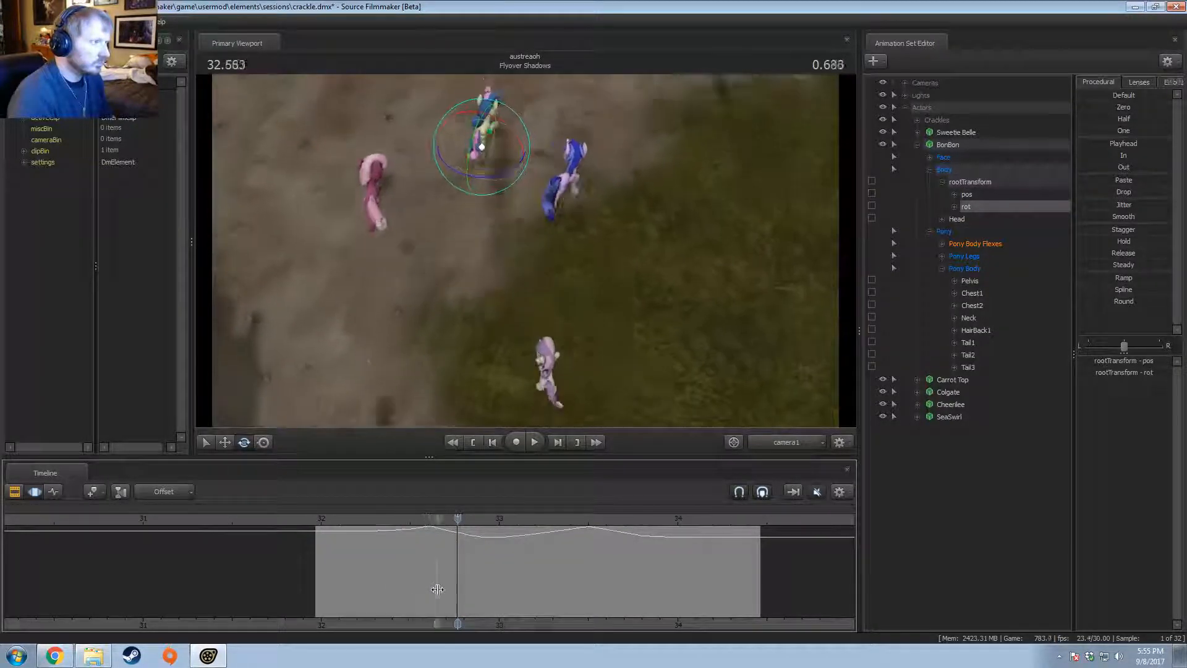
left_click_drag(444, 591, 419, 590)
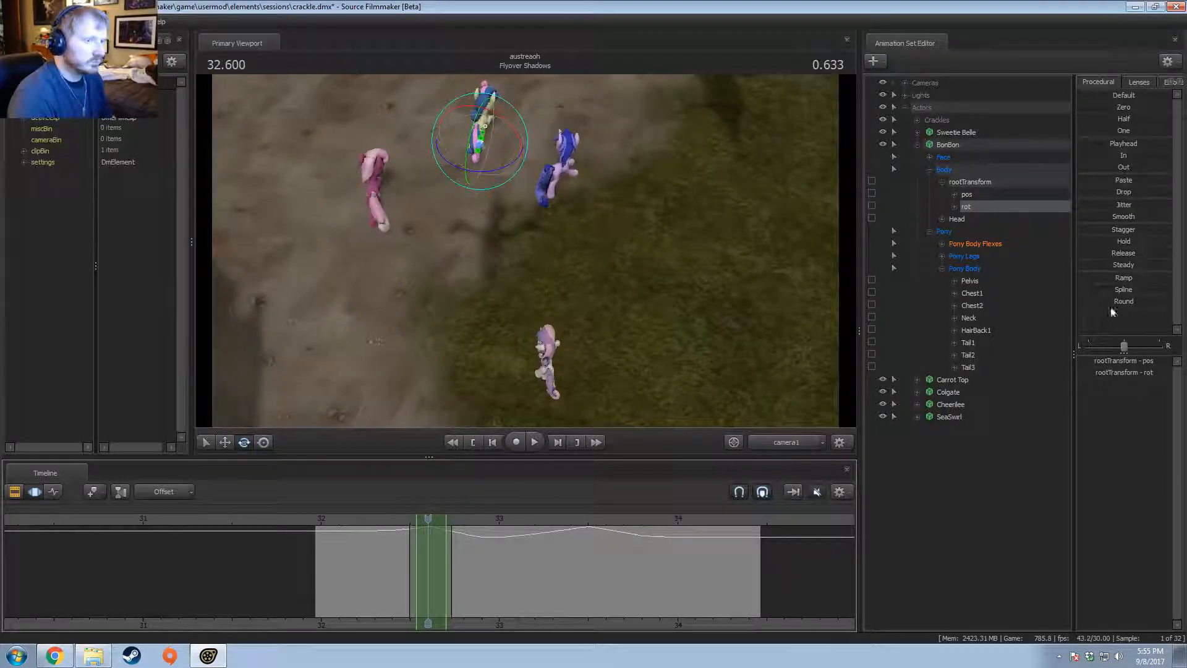
key("space")
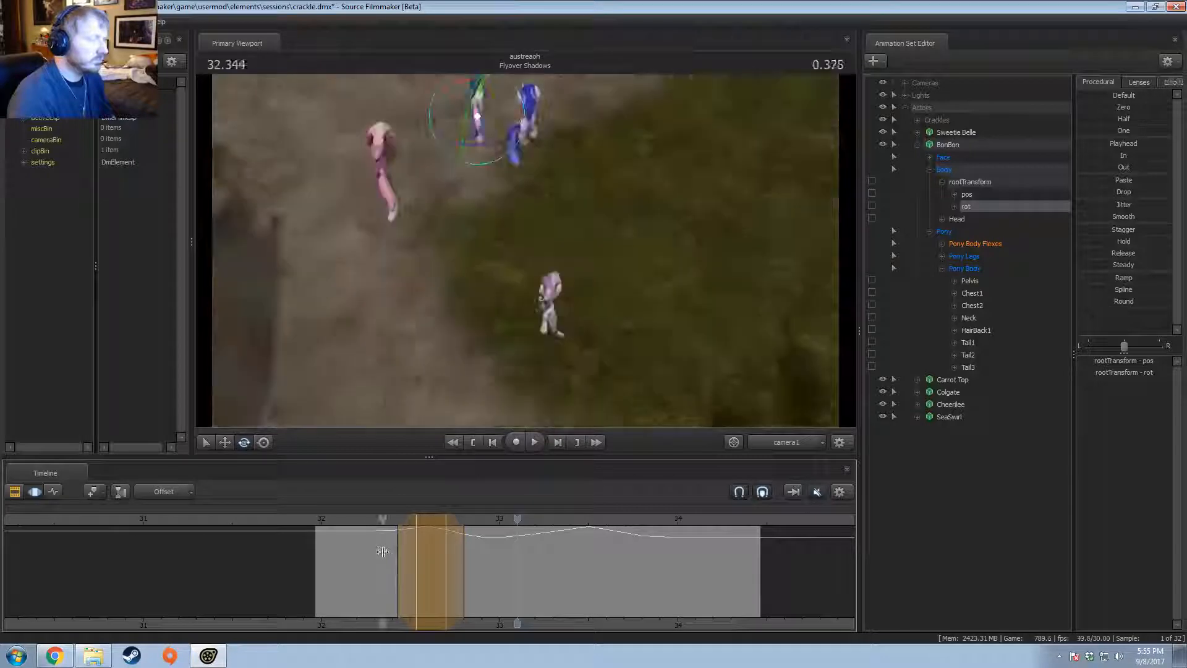
Step: Play back the start of BonBon's run to review the adjusted body rotation
left_click(451, 575)
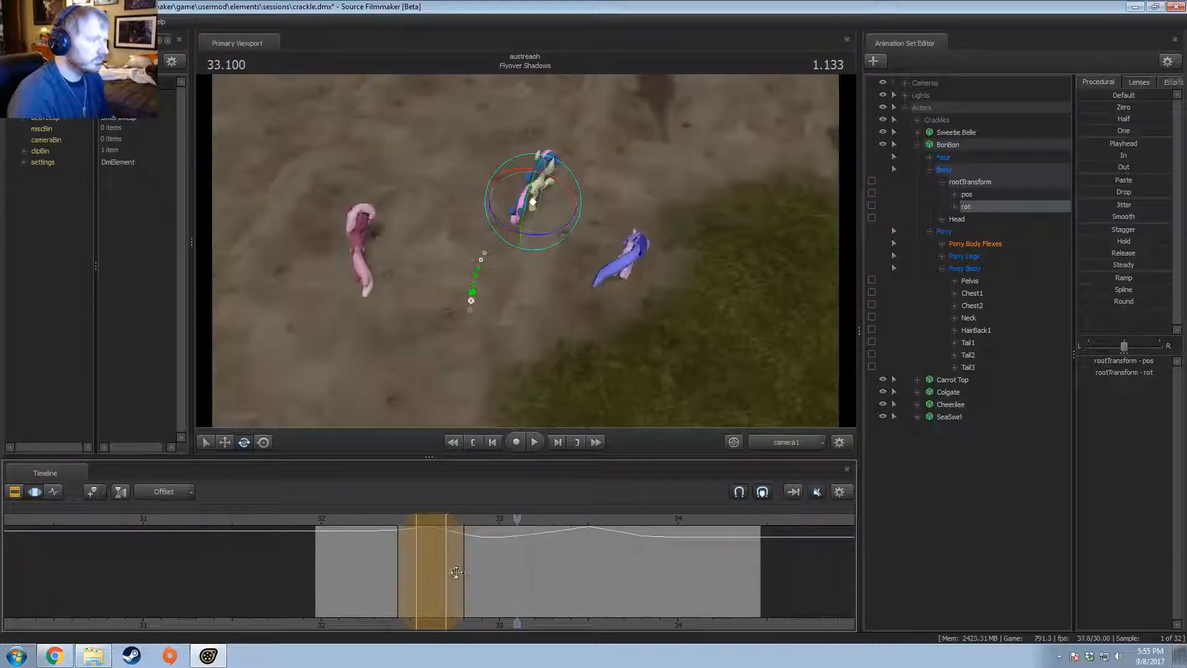
left_click_drag(452, 565, 404, 554, "shift")
left_click(350, 523)
key("space")
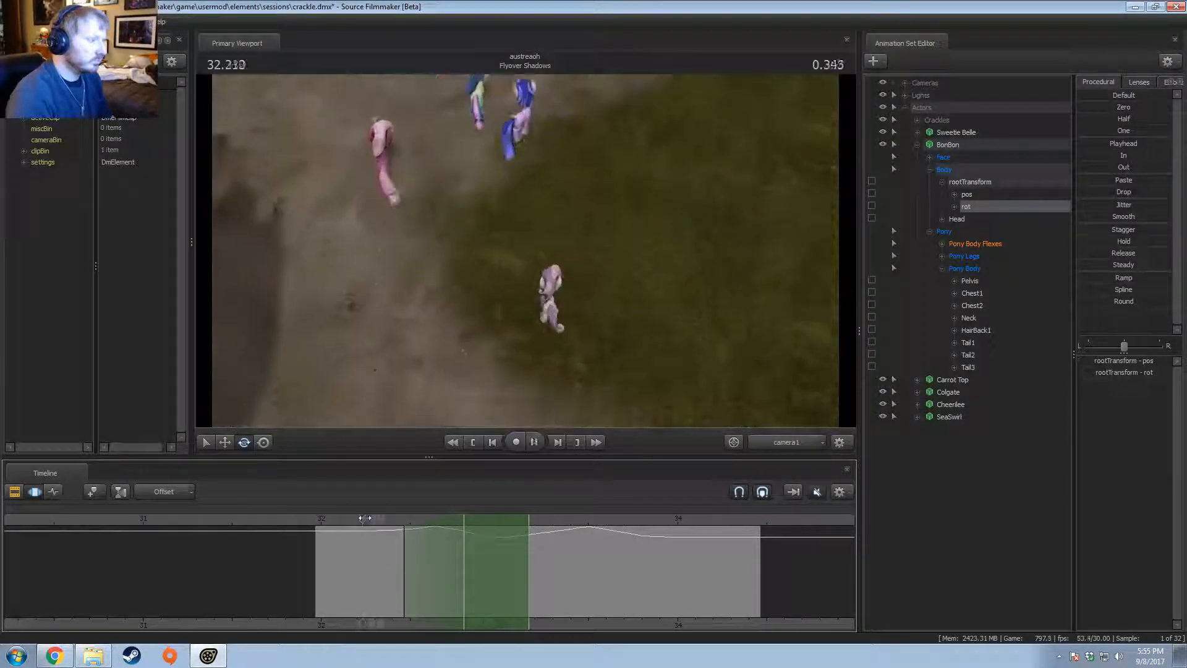
key("space")
left_click(336, 525)
key("space")
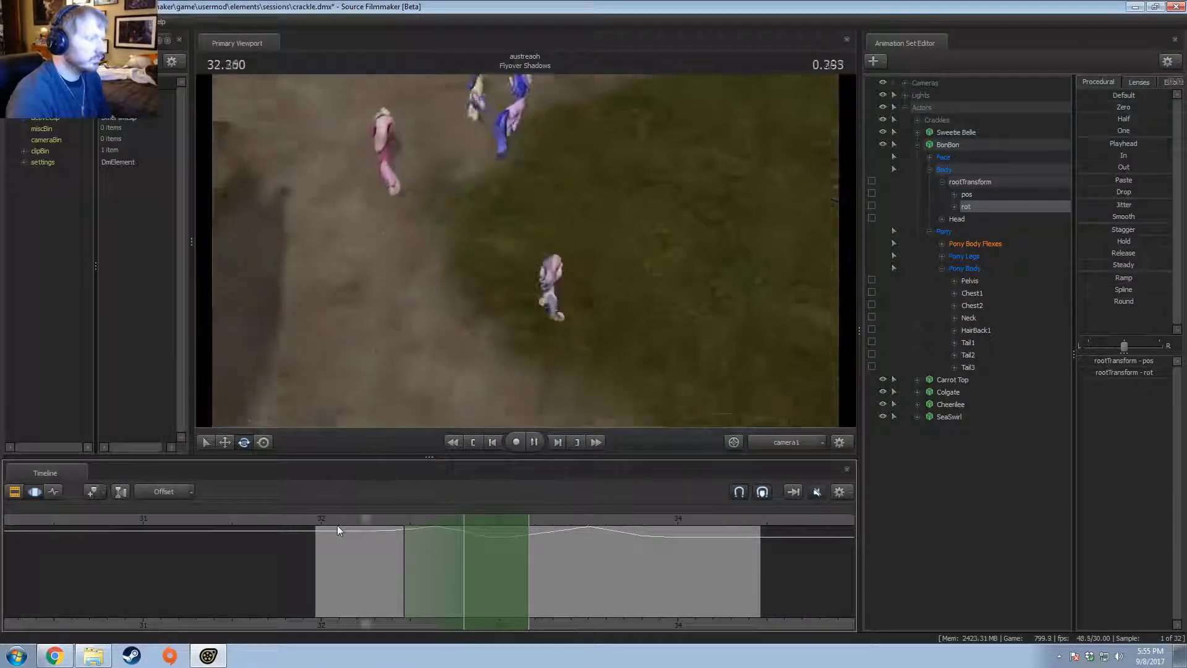
key("space")
Step: Set a time selection around 32.800 seconds, rotate BonBon's Tail1 and Tail2 together to swing her tail, and play it back
left_click_drag(356, 579, 462, 599)
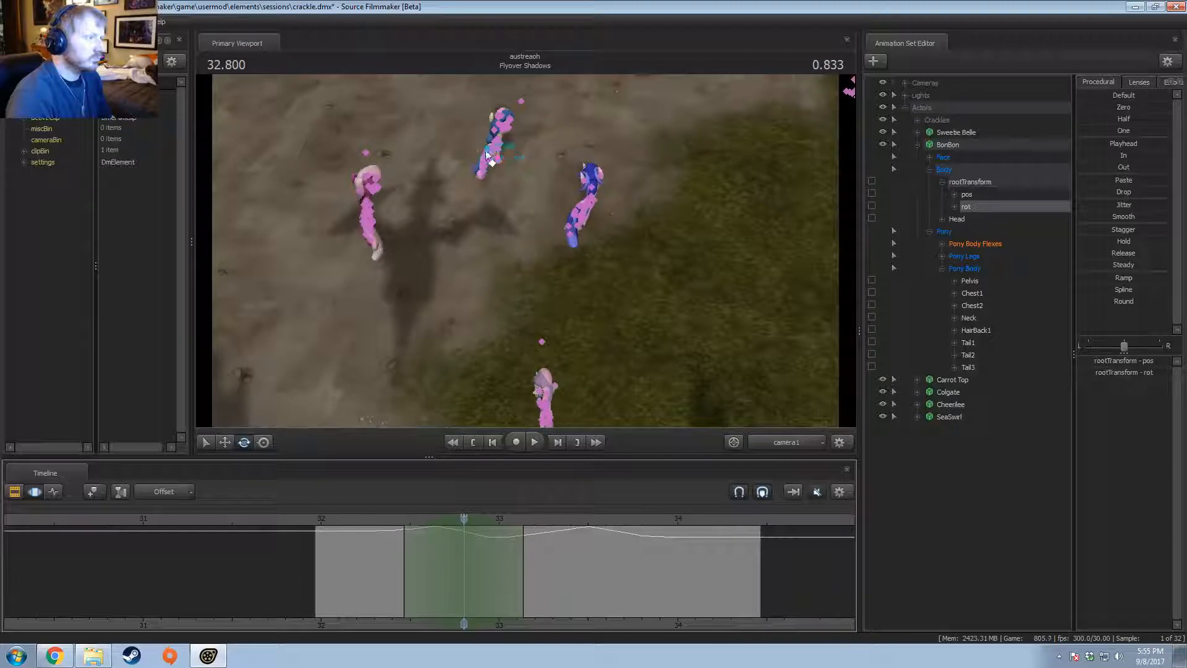
left_click_drag(969, 342, 970, 354)
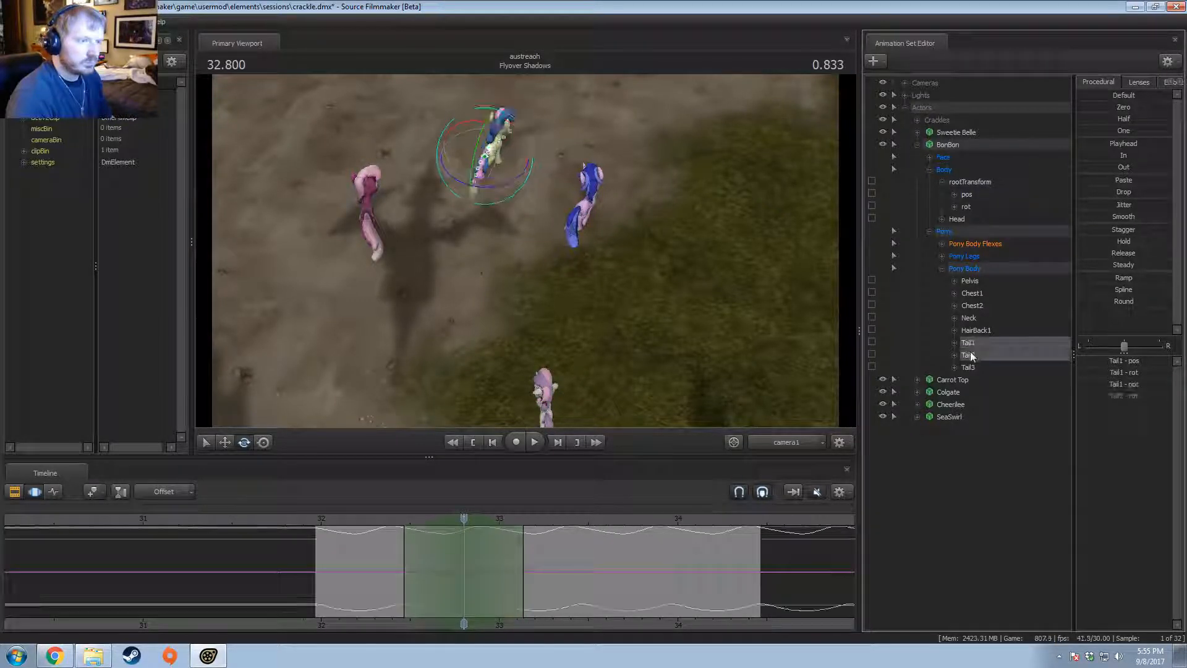
right_click(485, 171)
left_click(510, 179)
left_click_drag(510, 180, 510, 180)
right_click(508, 176)
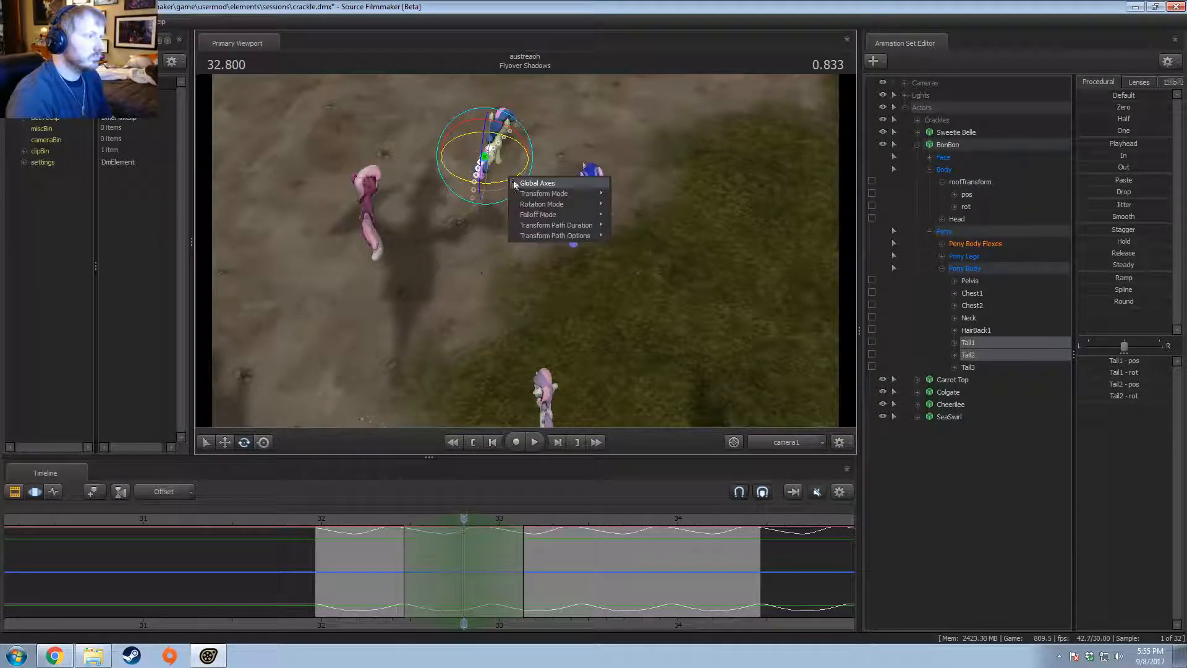
left_click(515, 183)
right_click(504, 168)
left_click(622, 208)
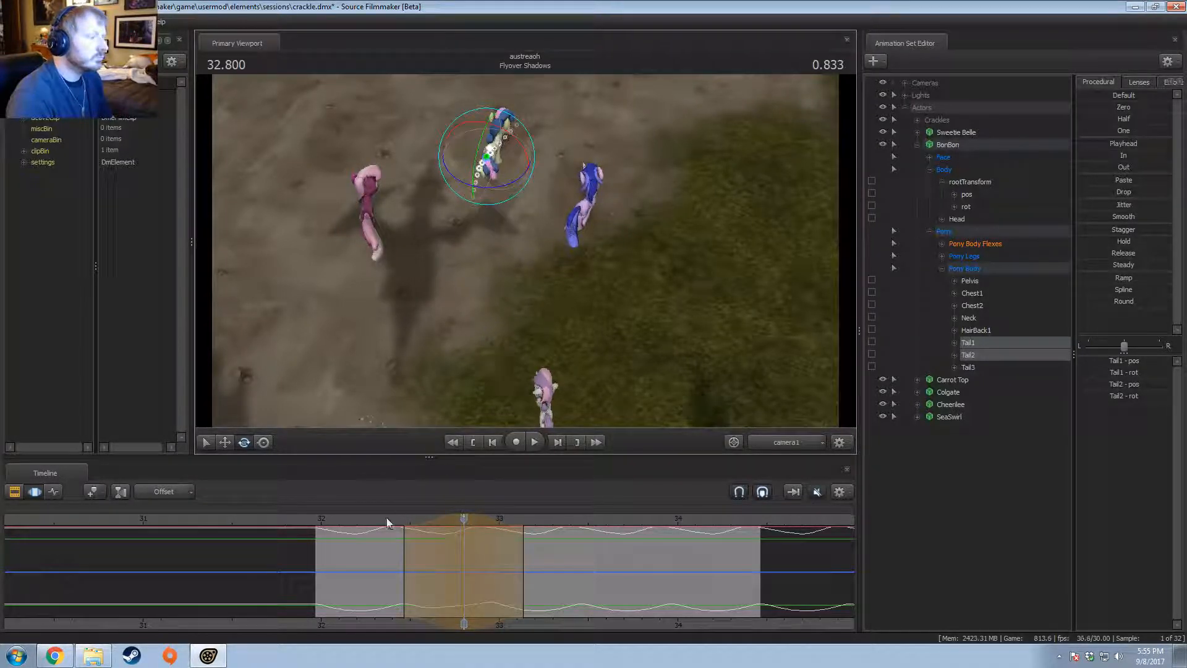
key("space")
key("space")
Step: Move the time selection to 33.033 seconds, rotate Tail1 and Tail2 to swing the tail outward, and play it back
left_click_drag(396, 559, 504, 590)
scroll(504, 590, "up", 5)
left_click_drag(522, 208, 525, 217)
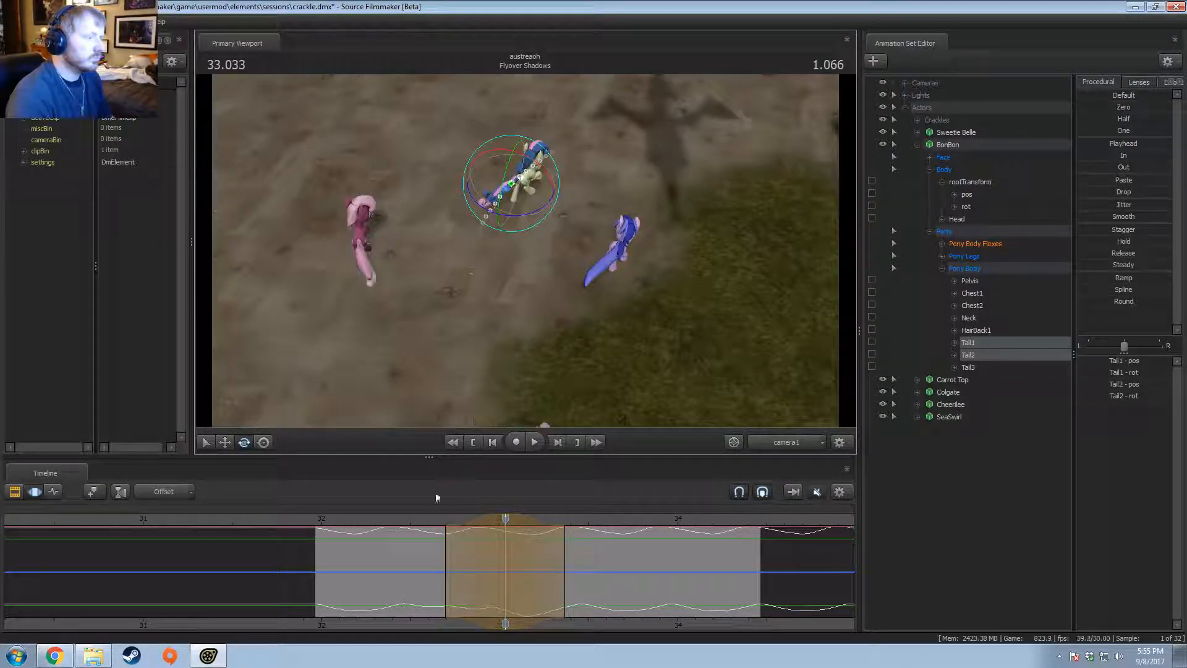
key("space")
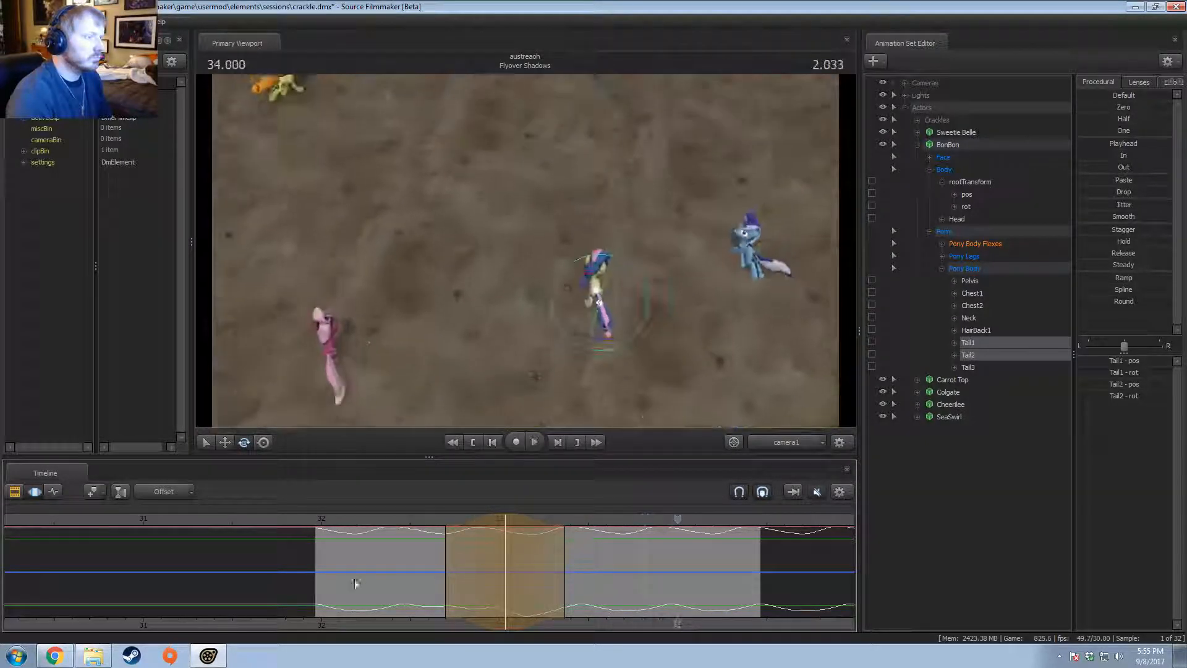
Step: Set a time selection around 32.933 seconds, rotate BonBon's Tail2 and Tail3 to bend the tail tip, and play it back
left_click_drag(344, 603, 487, 584)
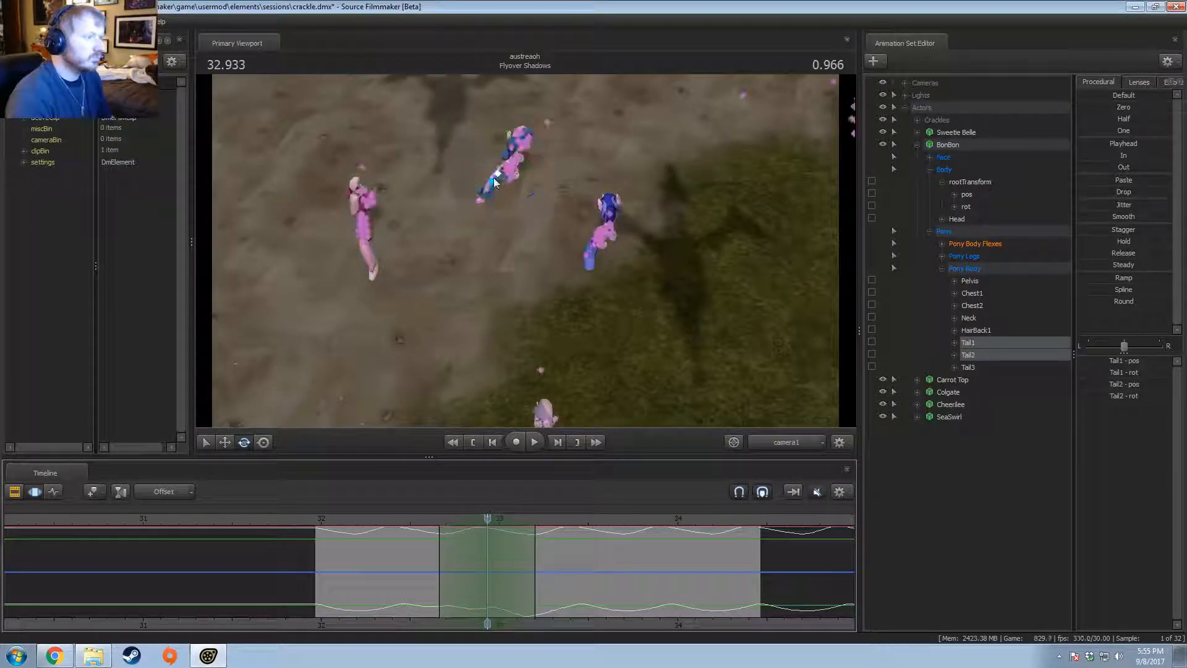
left_click(501, 205)
left_click(500, 180, "ctrl")
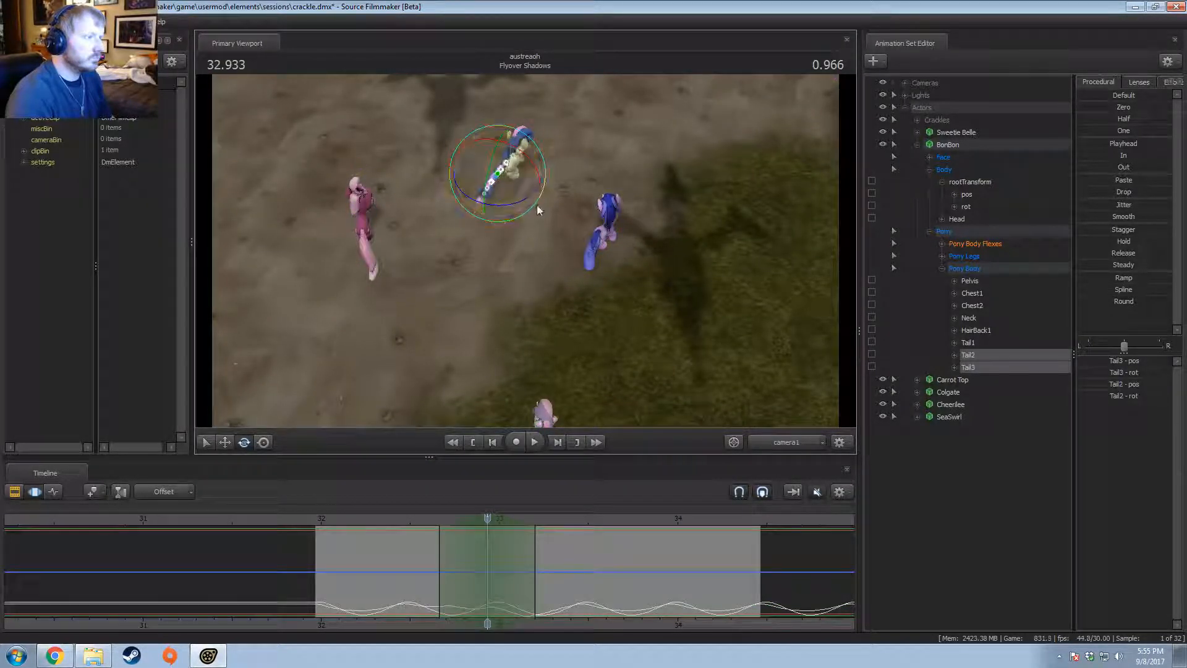
mouse_move(537, 207)
left_mouse_down()
mouse_move(543, 191)
mouse_move(527, 188)
left_mouse_up()
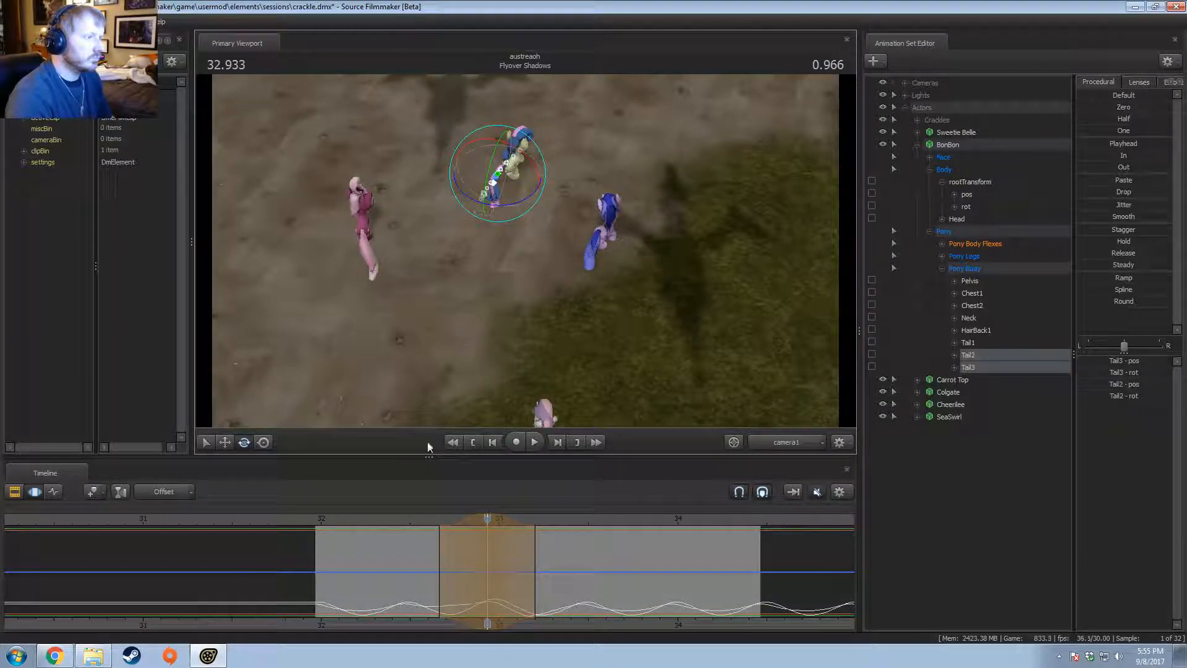
left_click(403, 526)
key("space")
key("space")
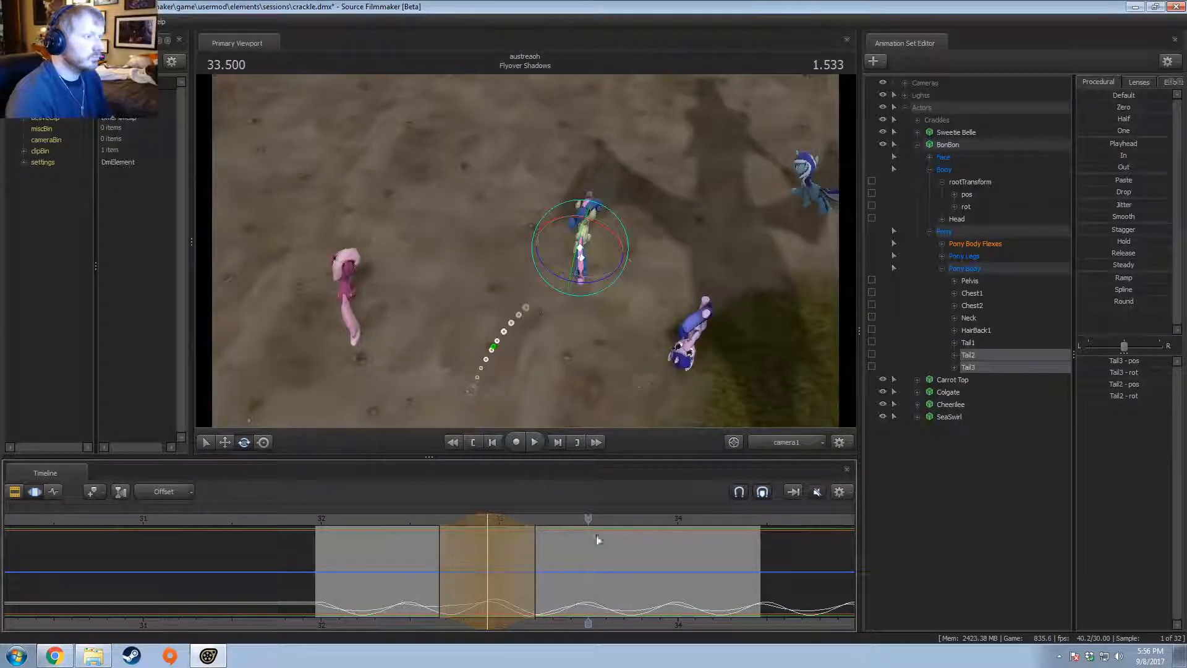
Step: Rotate Tail2 and Tail3 around 33.166 seconds and extend that time selection with its falloff ending at about 33.6 seconds
mouse_move(596, 539)
left_mouse_down()
mouse_move(497, 562)
mouse_move(528, 576)
left_mouse_up()
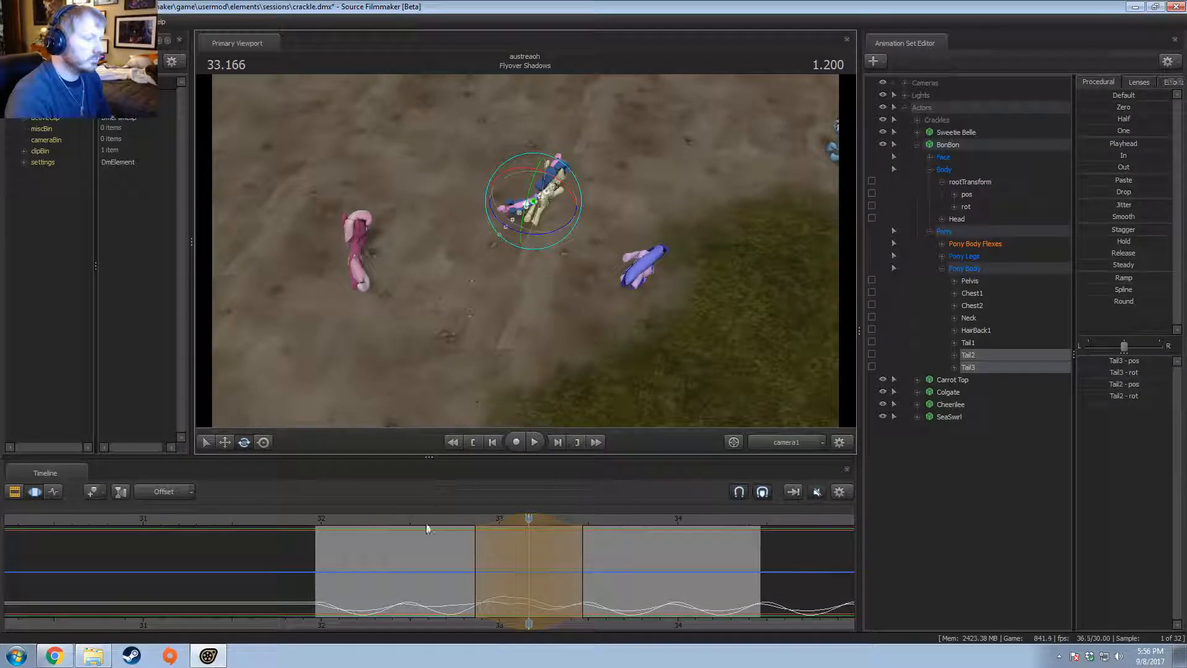
key("space")
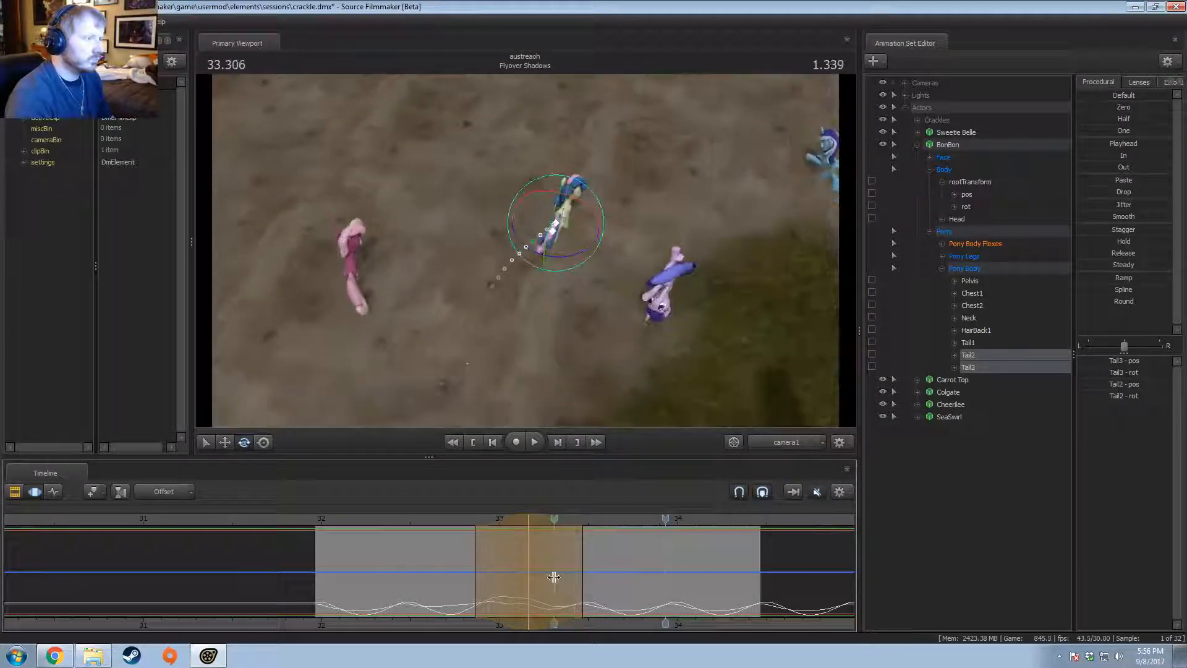
left_click_drag(534, 566, 606, 567)
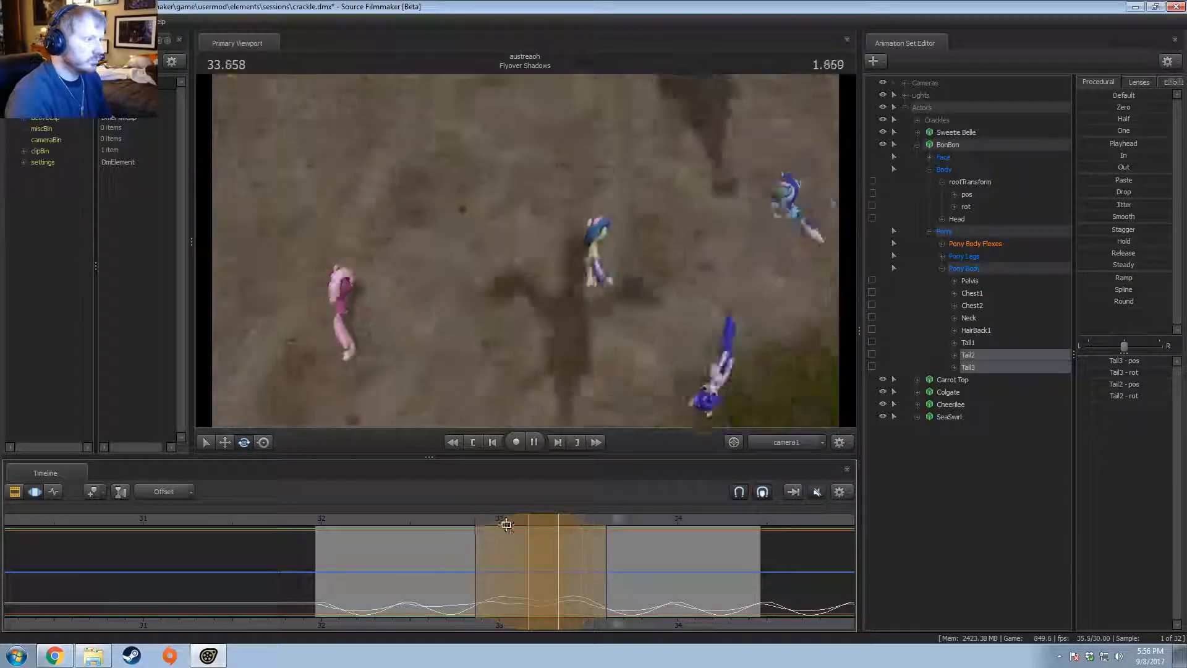
key("Escape")
Step: Rotate Tail2 and Tail3 around 33.600 seconds, extend the outgoing falloff to about 34.17 seconds, and play it back
left_click_drag(598, 582, 606, 588)
scroll(606, 588, "up", 5, "shift")
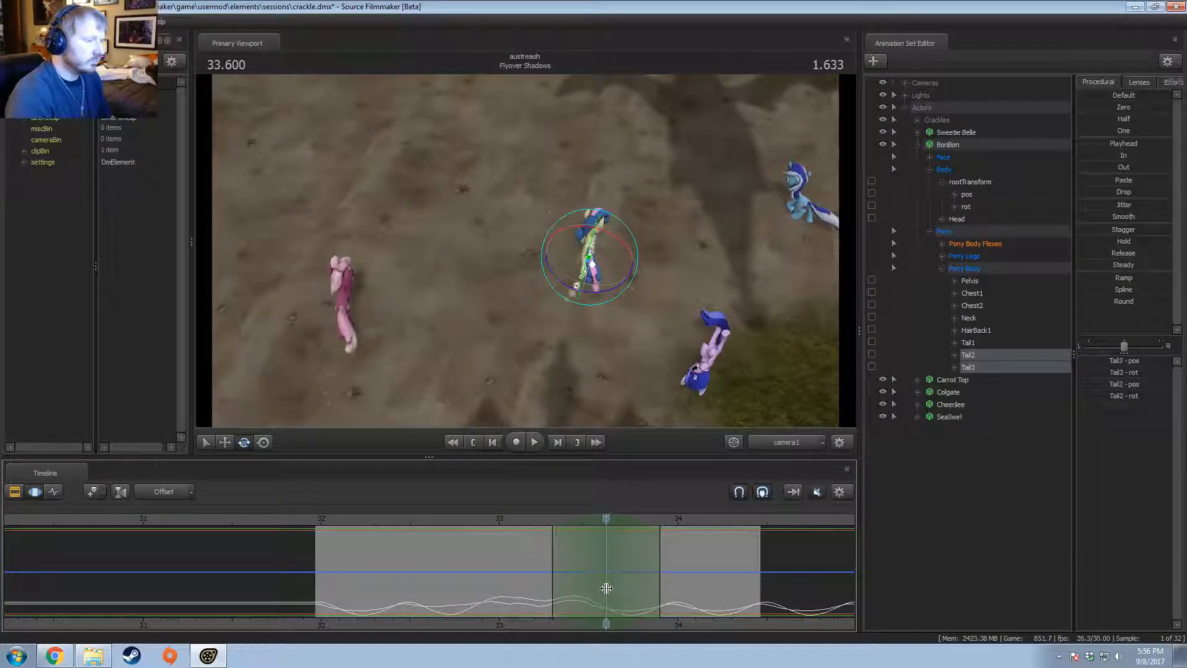
left_click_drag(630, 251, 609, 270)
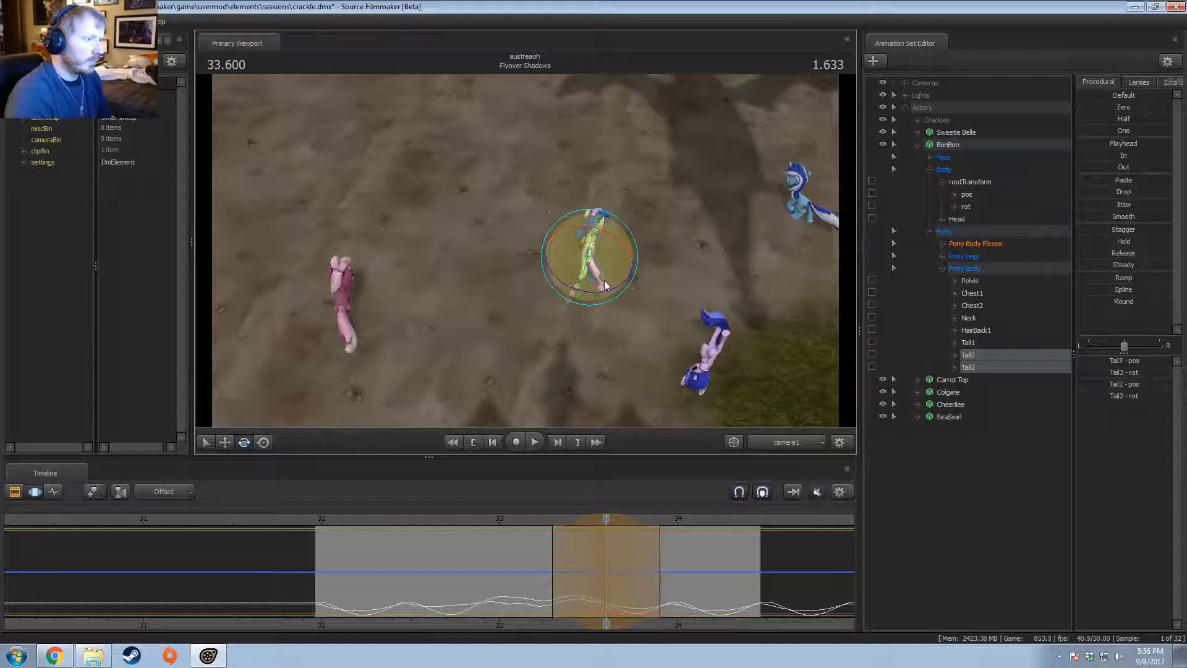
left_click_drag(659, 579, 663, 578)
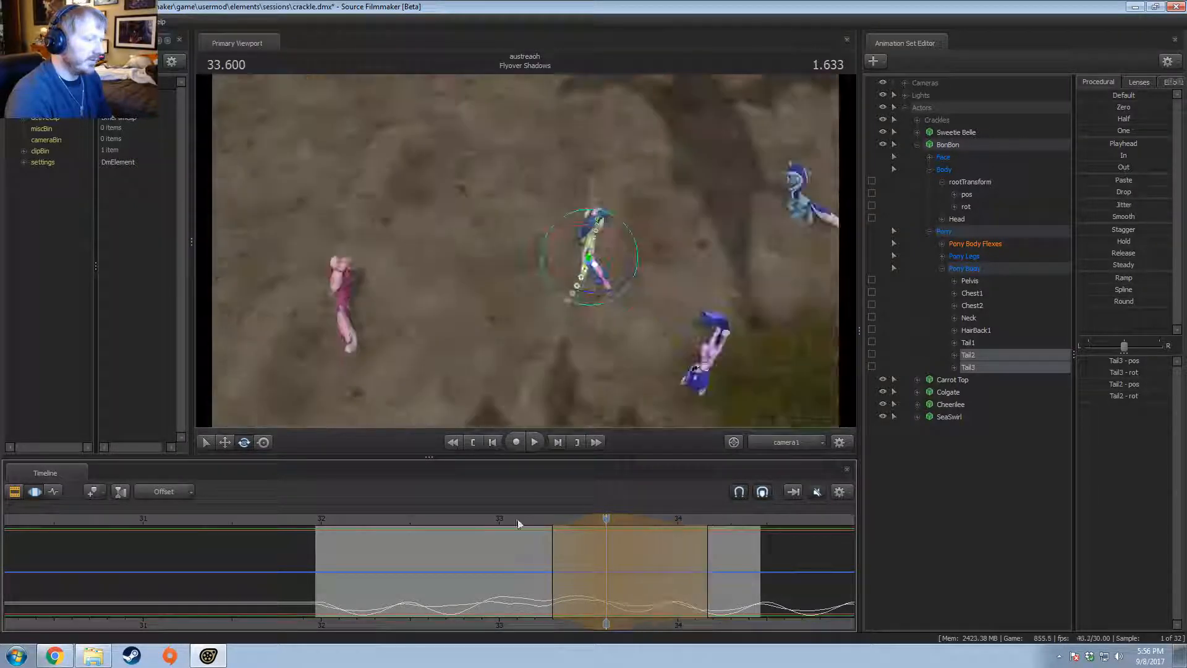
key("space")
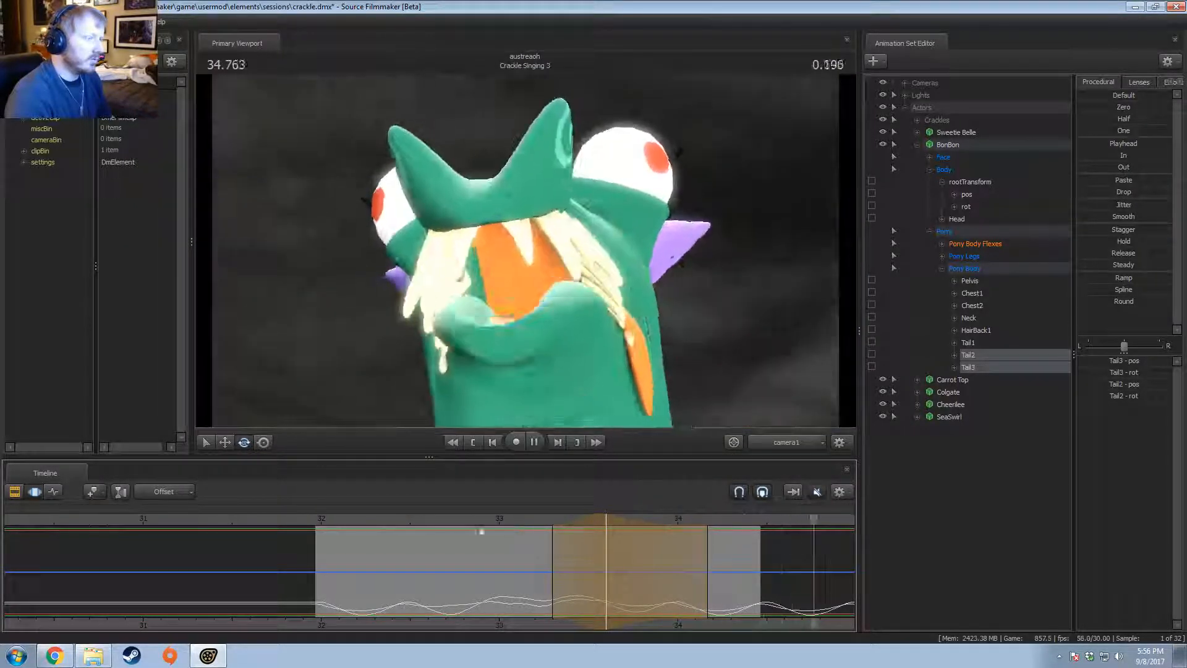
Step: Play back the Flyover Shadows shot repeatedly, including in the Clip Editor, to review BonBon's run and tail motion
left_click(344, 518)
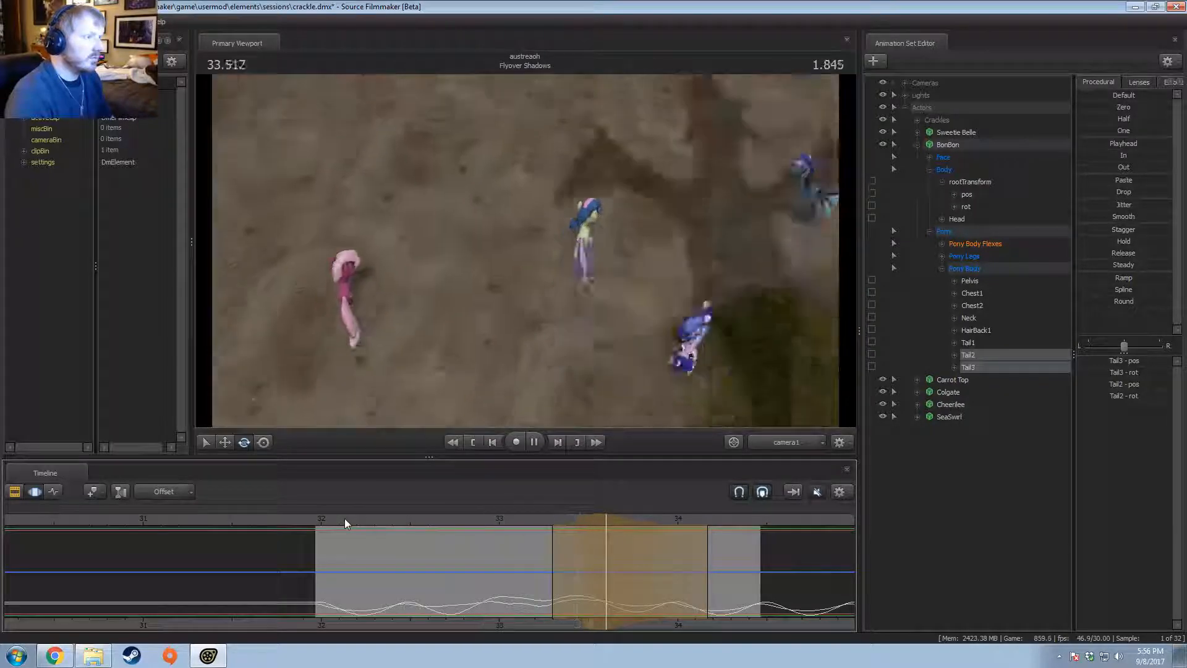
left_click(323, 517)
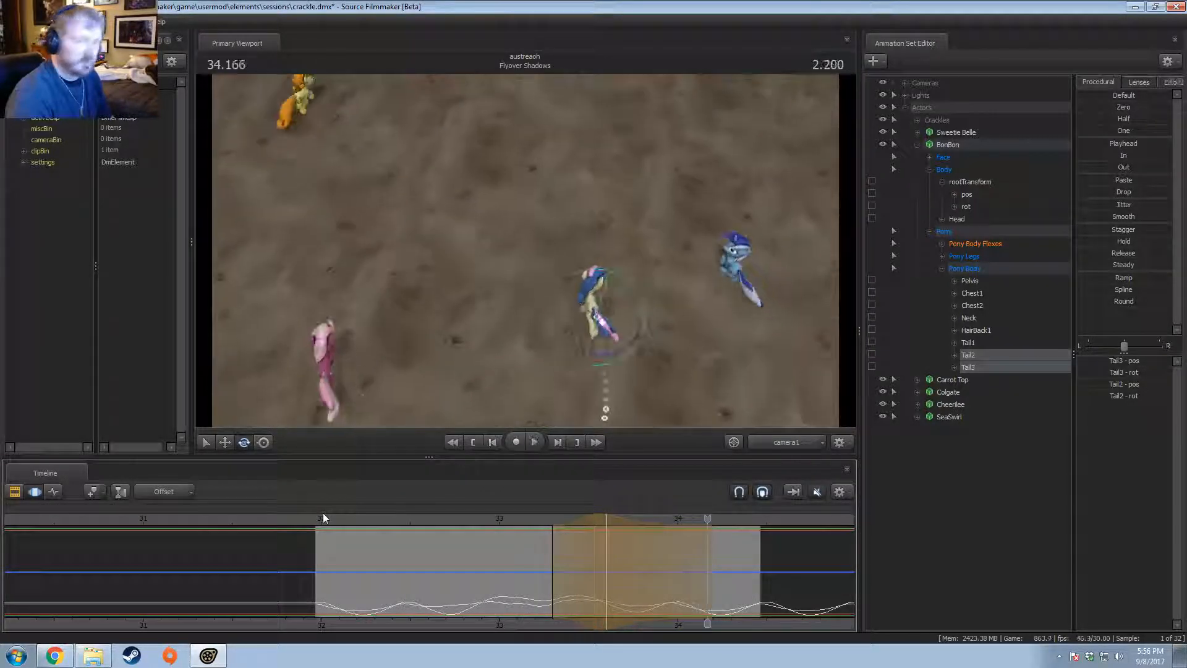
key("space")
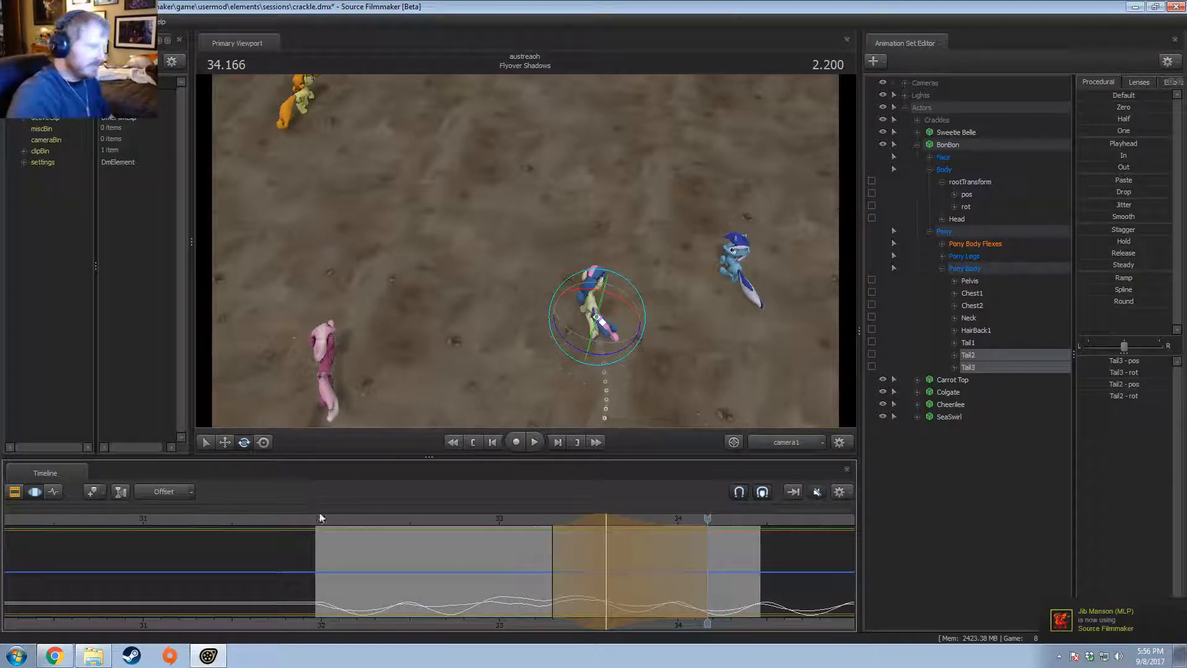
left_click(324, 520)
key("F2")
key("space")
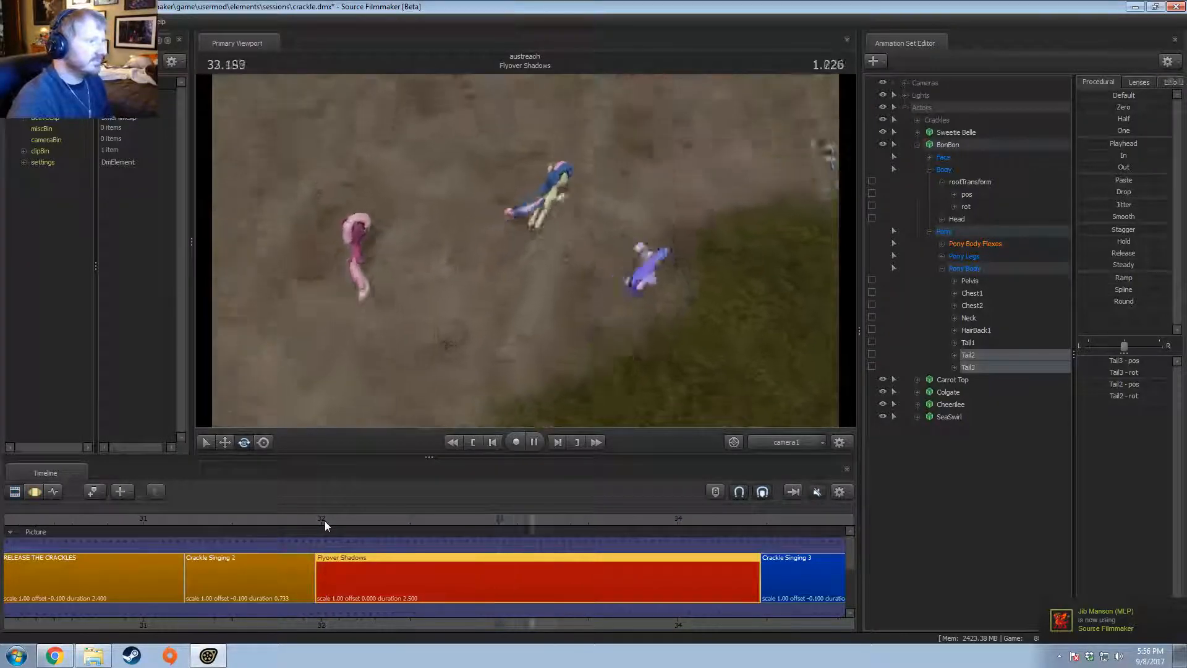
key("space")
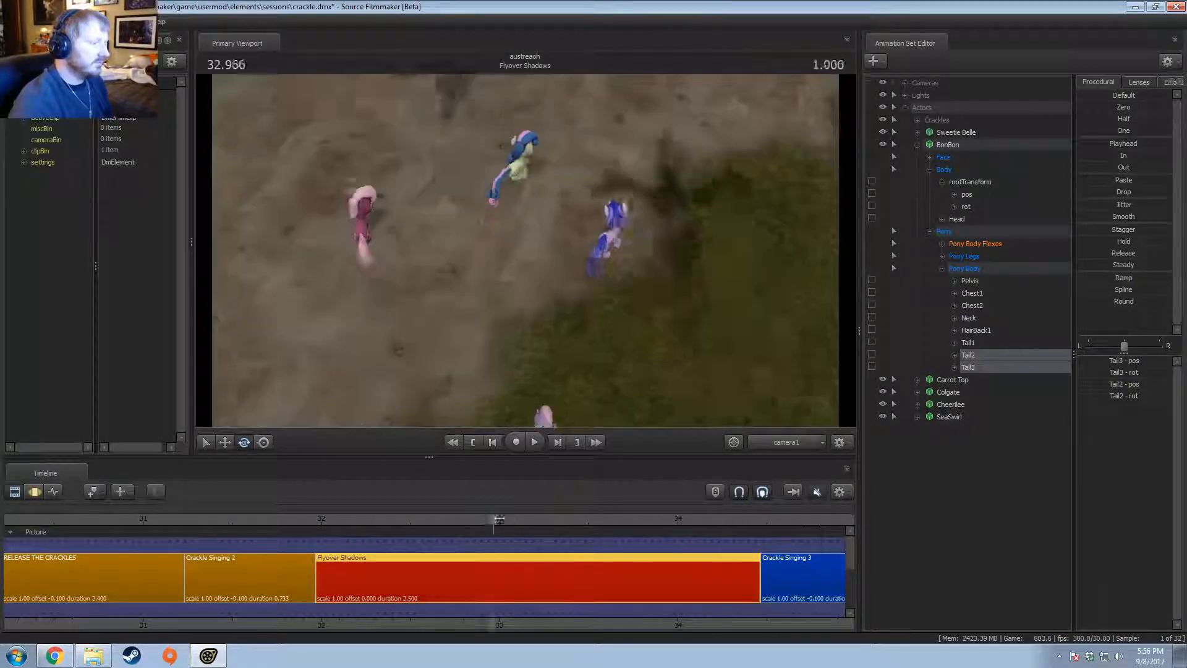
key("space")
left_click(518, 519)
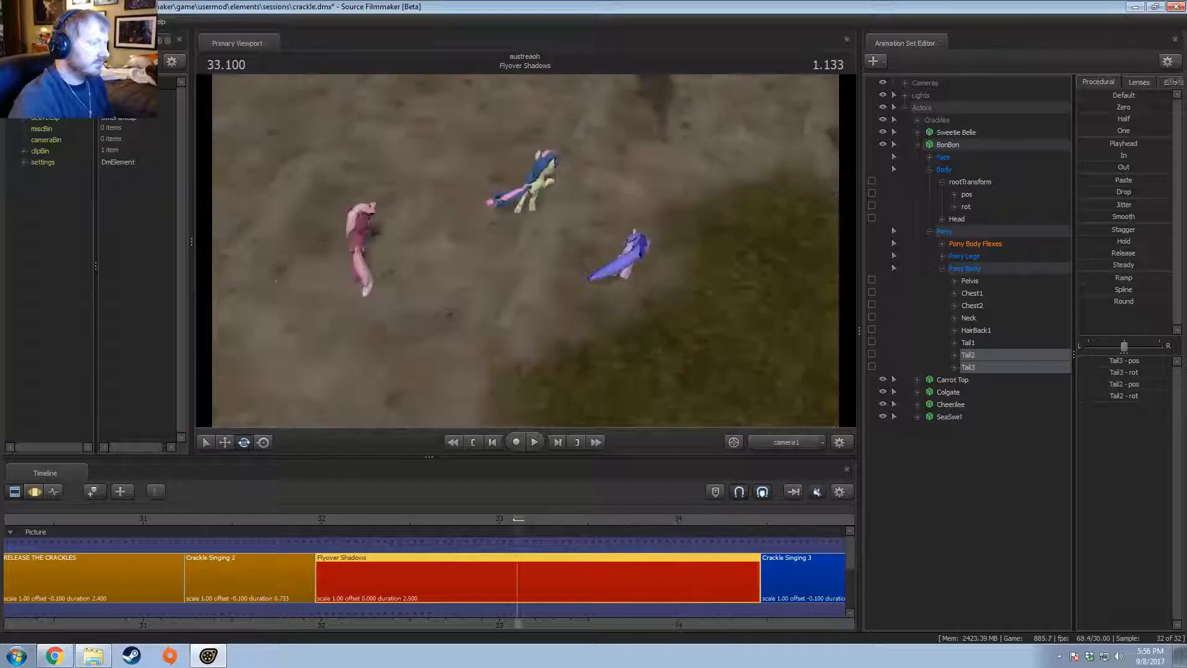
Step: Rotate Tail2 and Tail3 slightly around 33.433 seconds and play the adjustment back
left_click_drag(518, 520, 606, 538)
key("F3")
left_click_drag(580, 251, 572, 250)
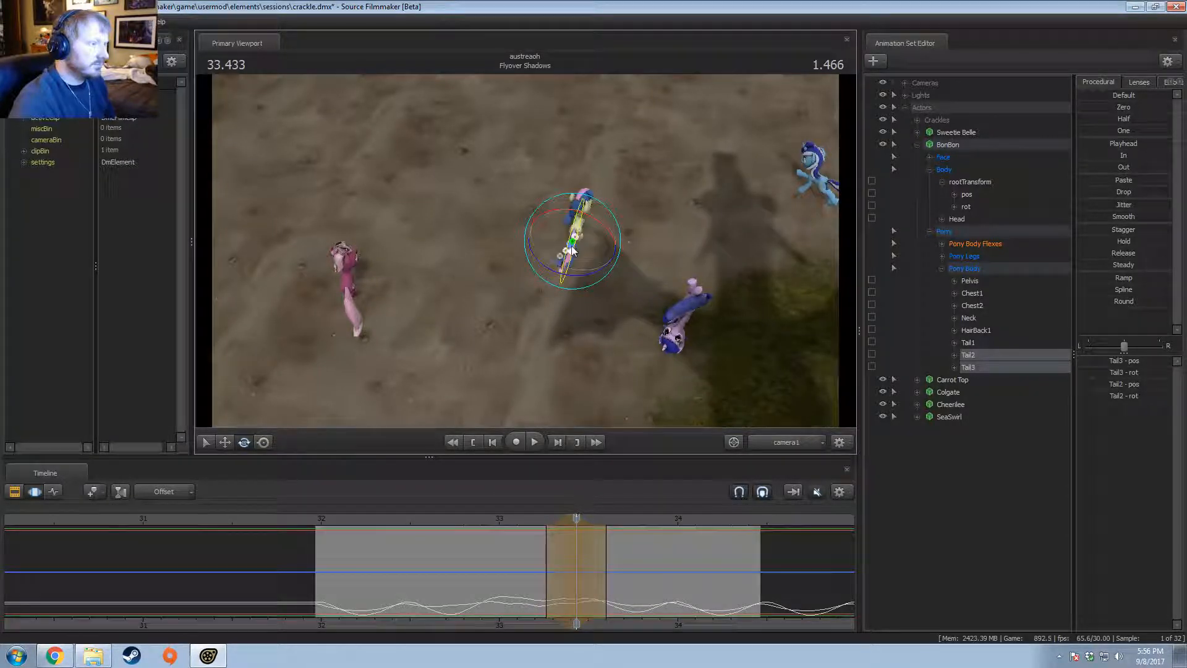
left_click(523, 520)
key("space")
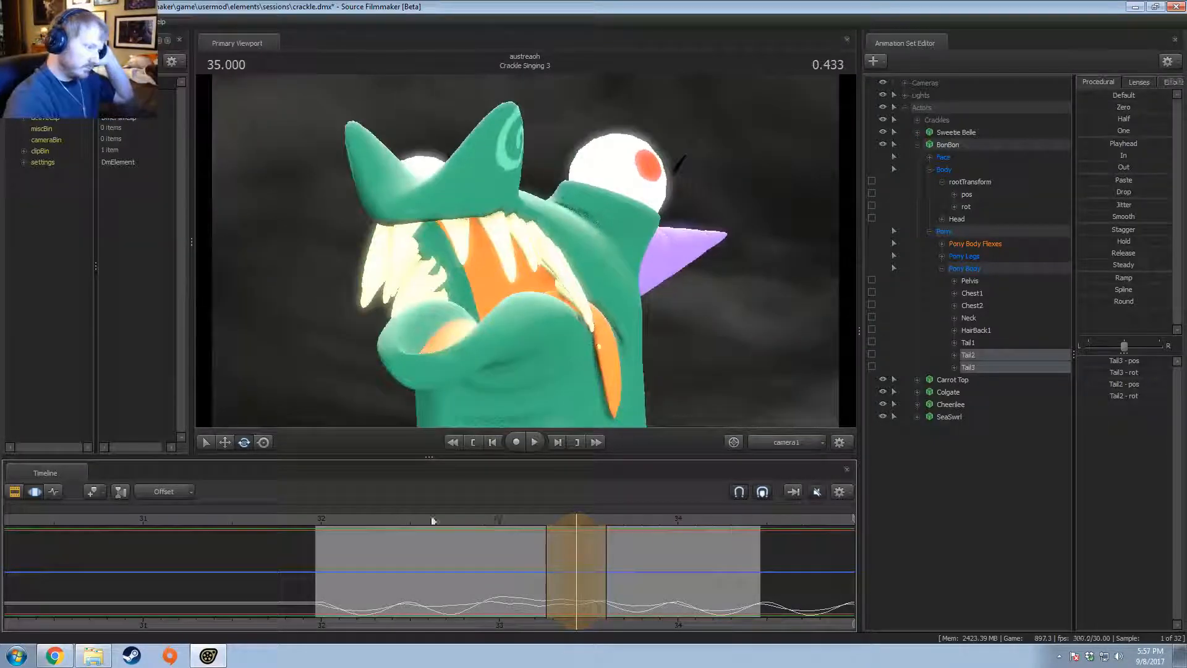
Step: Play back the Flyover Shadows shot several times from its start to review BonBon's adjusted tail motion
left_click_drag(339, 521, 317, 522)
key("space")
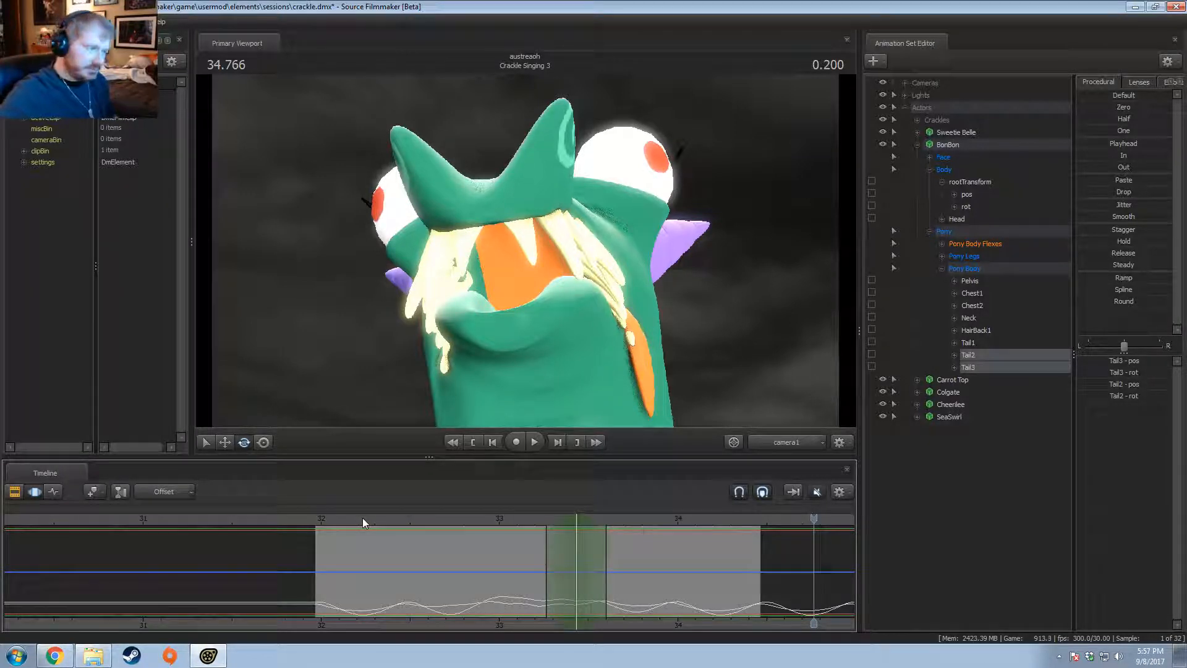
left_click(362, 518)
key("space")
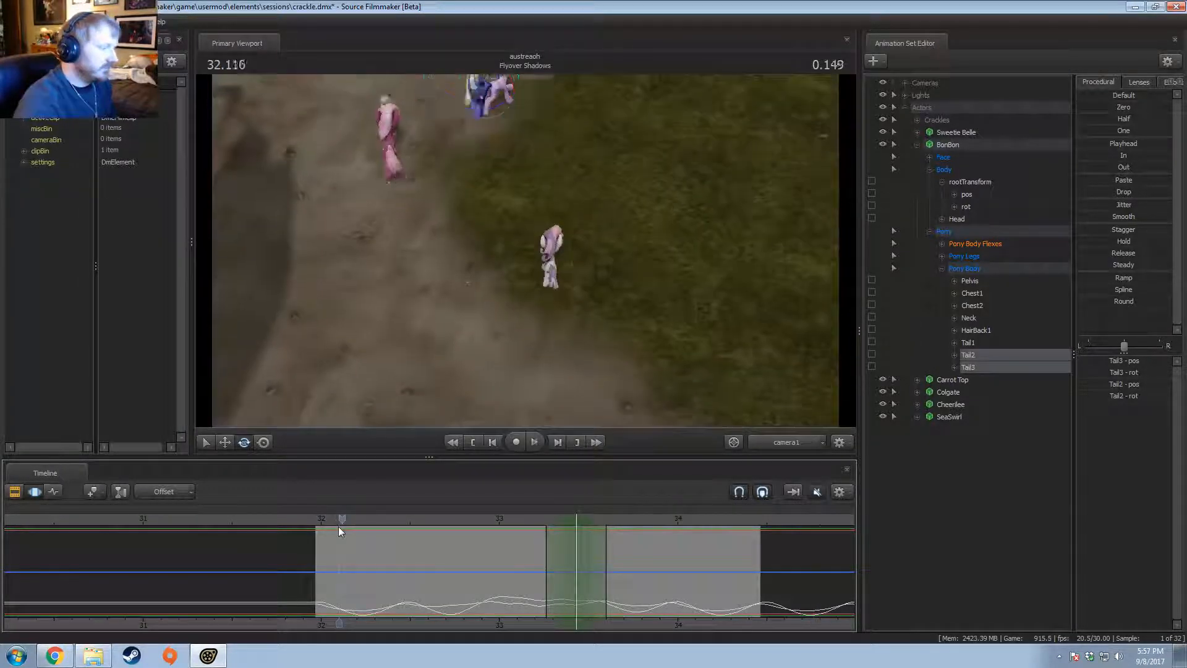
key("space")
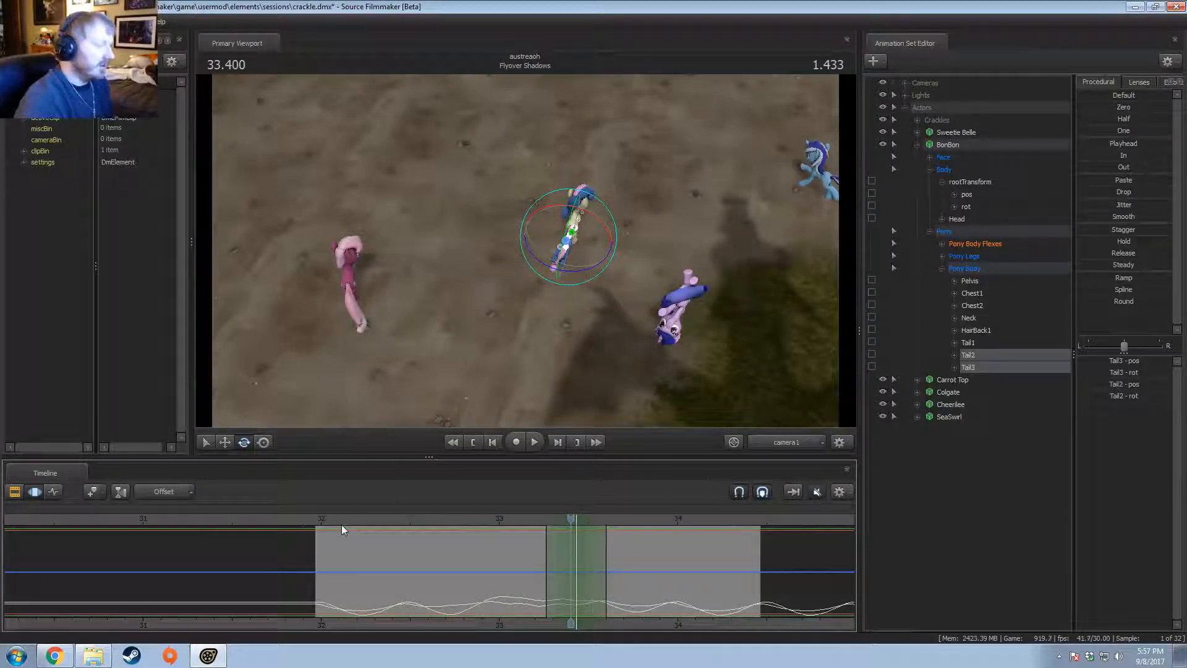
left_click(356, 518)
key("space")
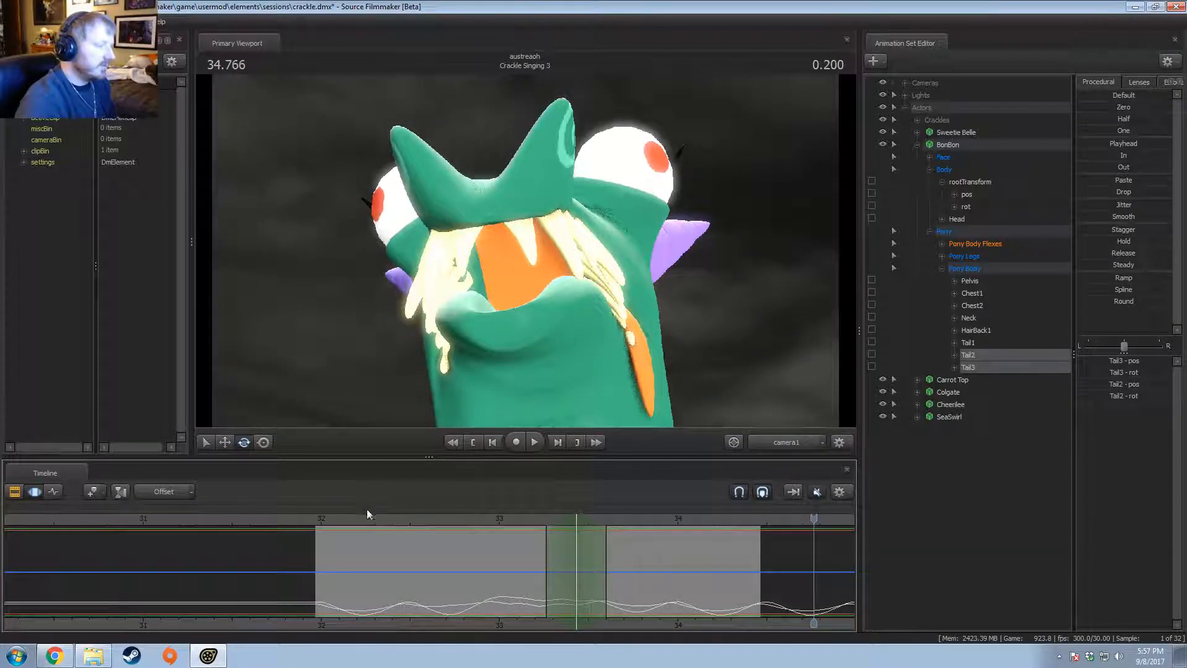
left_click(333, 518)
right_click(572, 373)
left_click(590, 387)
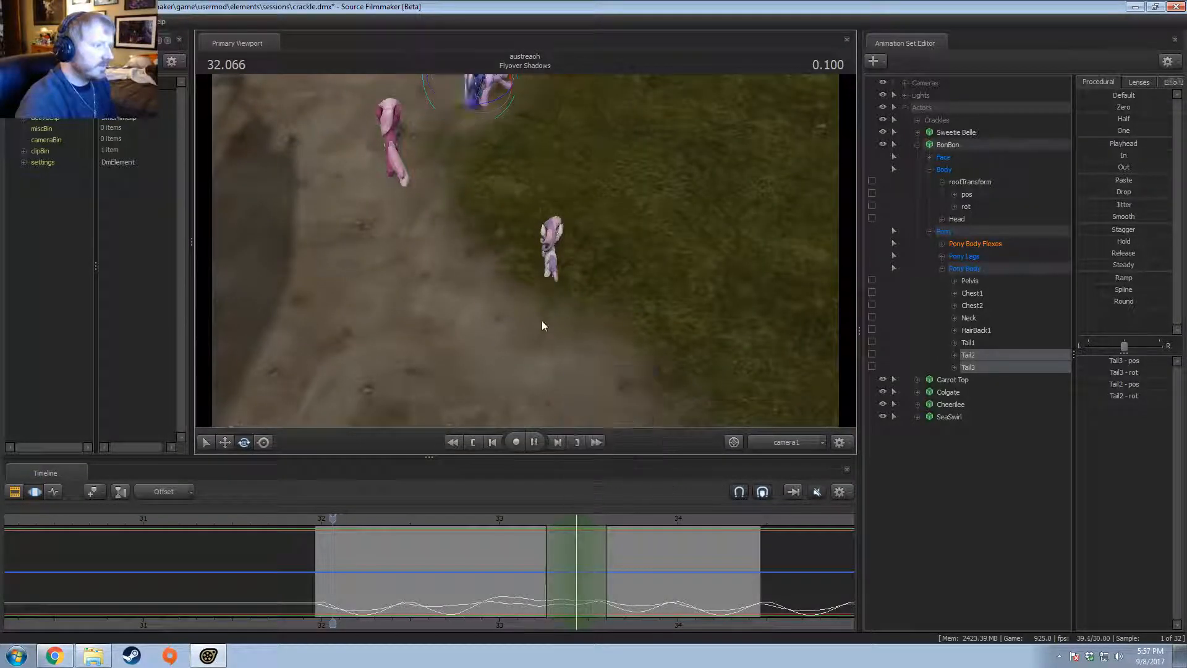
Step: Play the sequence from before Flyover Shadows through Crackle Singing 3 to check how the neighbouring shots flow together
left_click(773, 518)
scroll(767, 529, "down", 3)
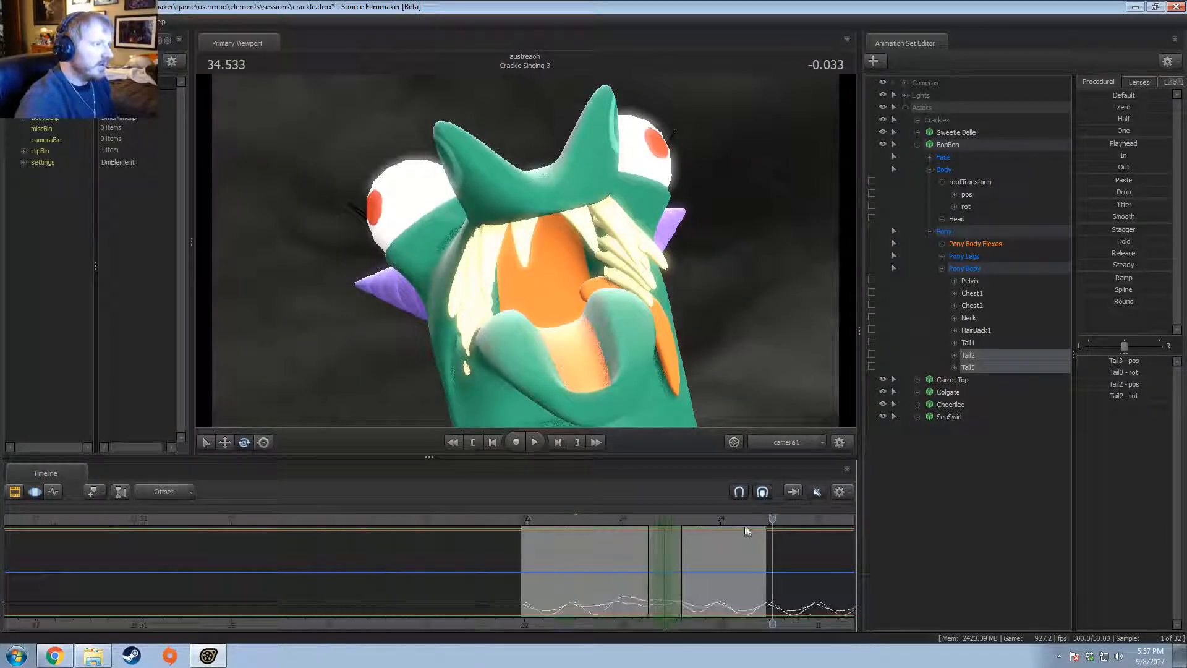
left_click(502, 517)
key("space")
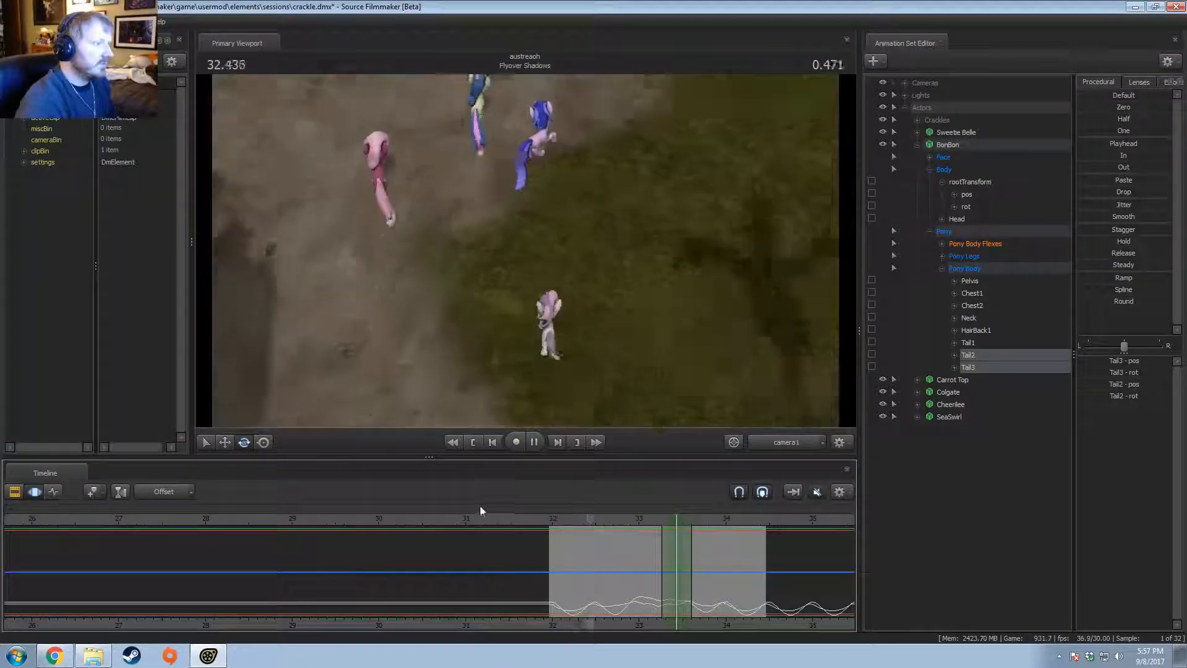
key("space")
key("space")
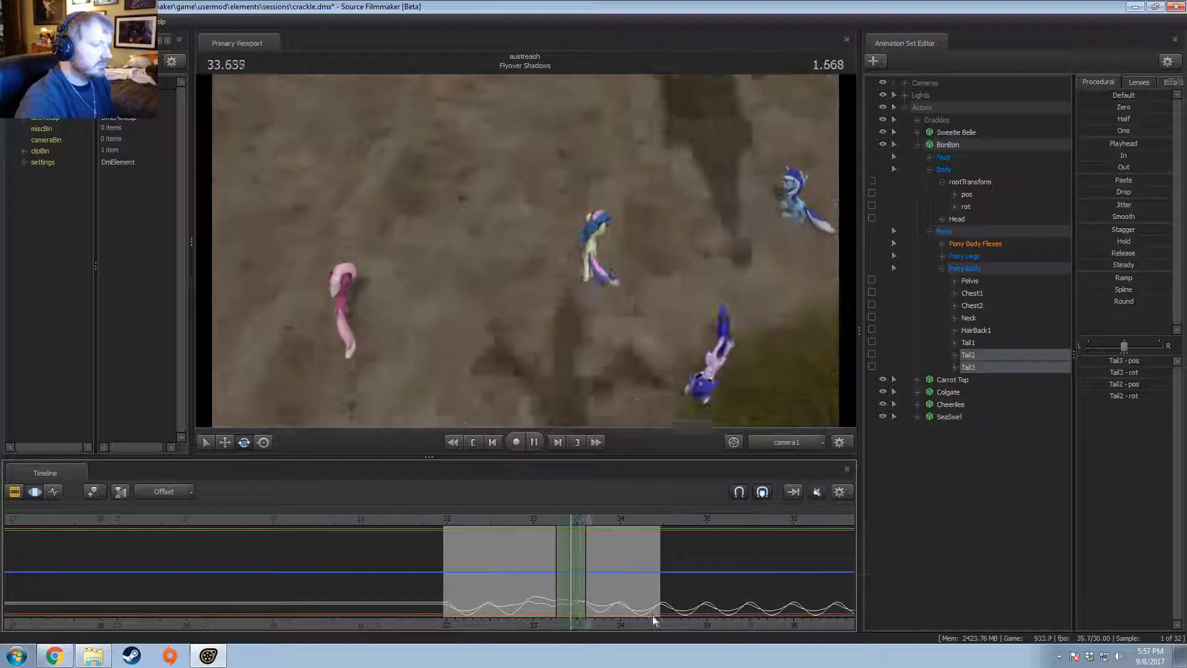
key("space")
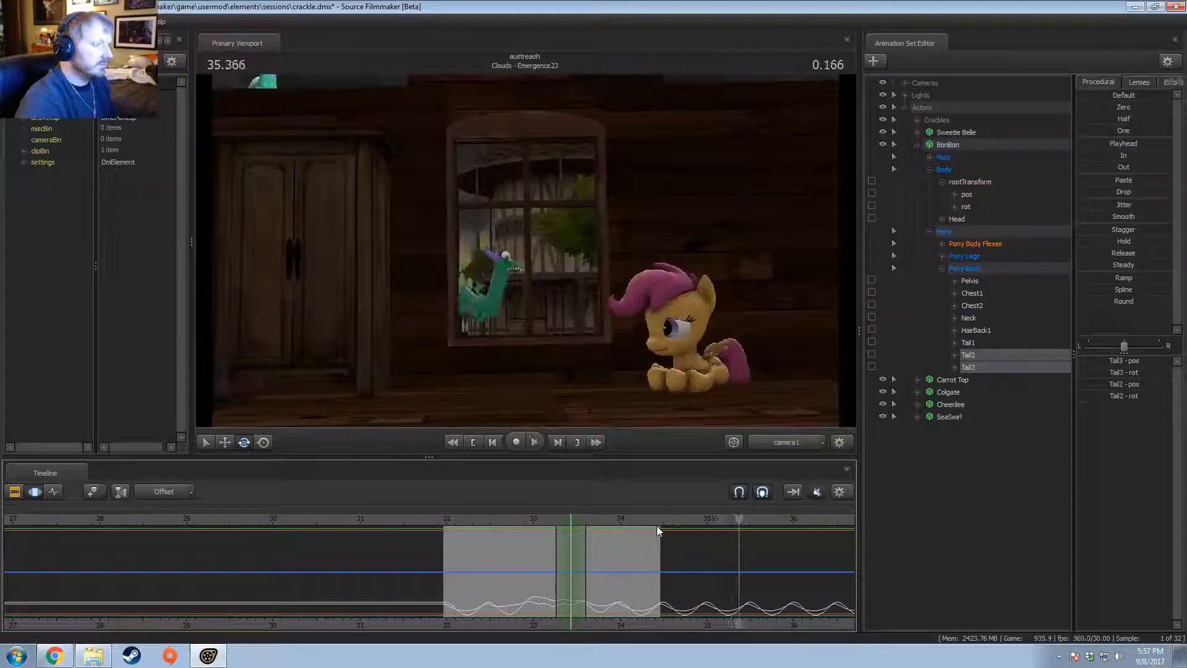
Step: Copy the six actor lights from the Crackle Singing 2 shot in the Clip Editor
key("F2")
left_click(676, 522)
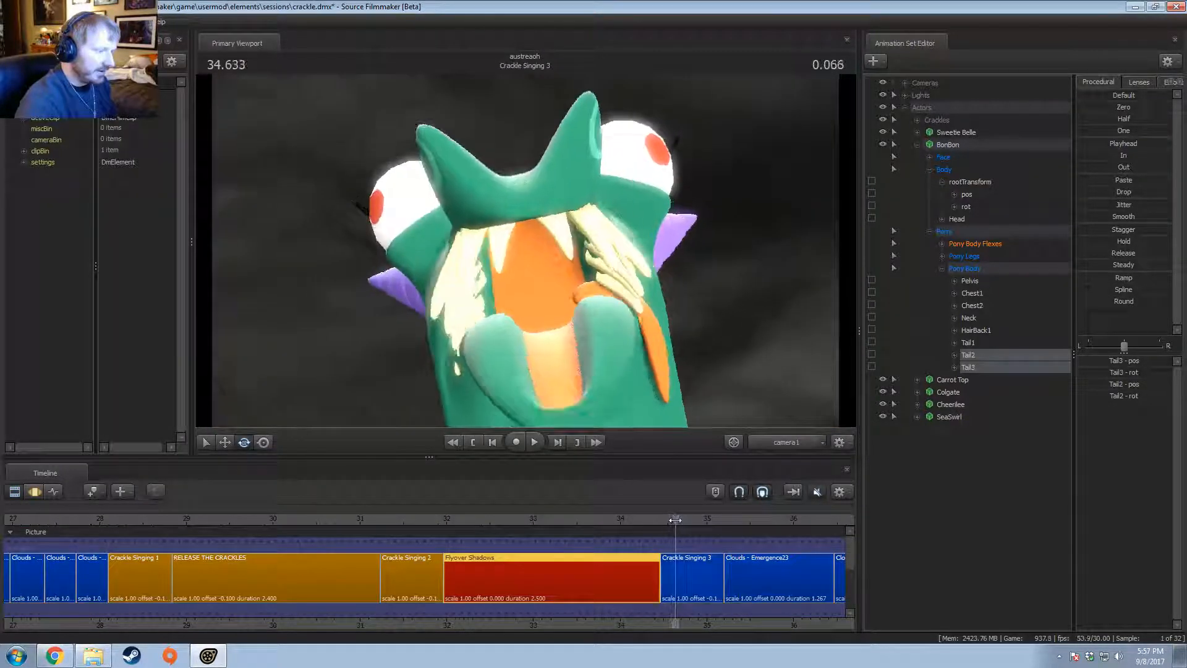
left_click(427, 576)
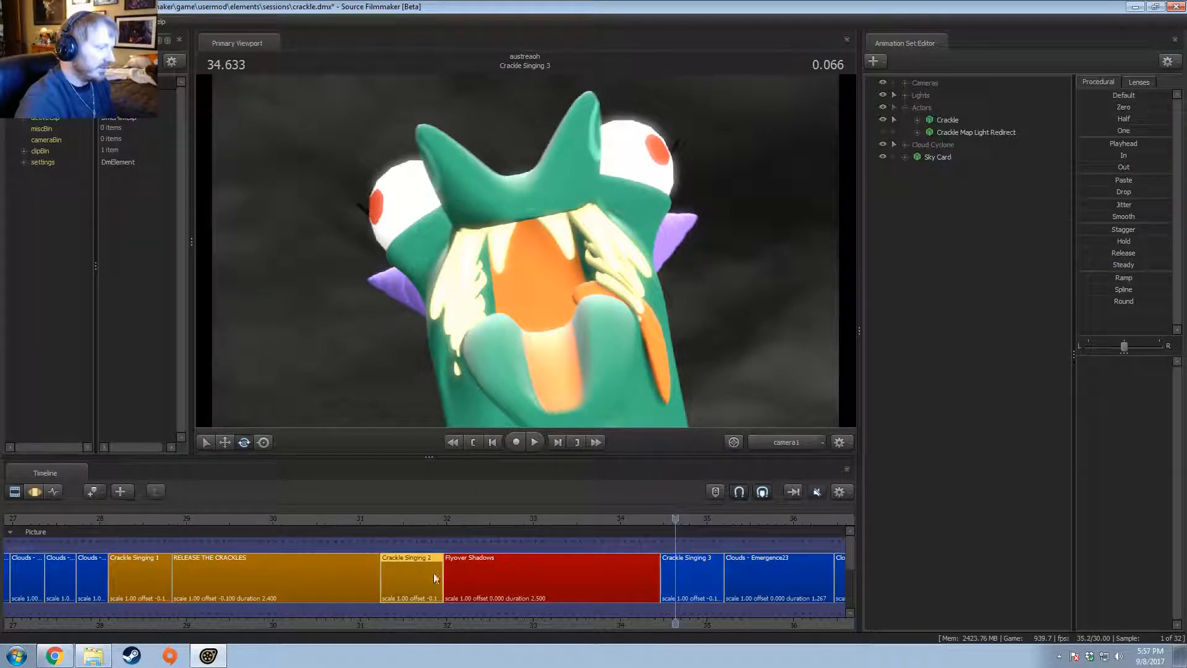
left_click(905, 96)
left_click(952, 109)
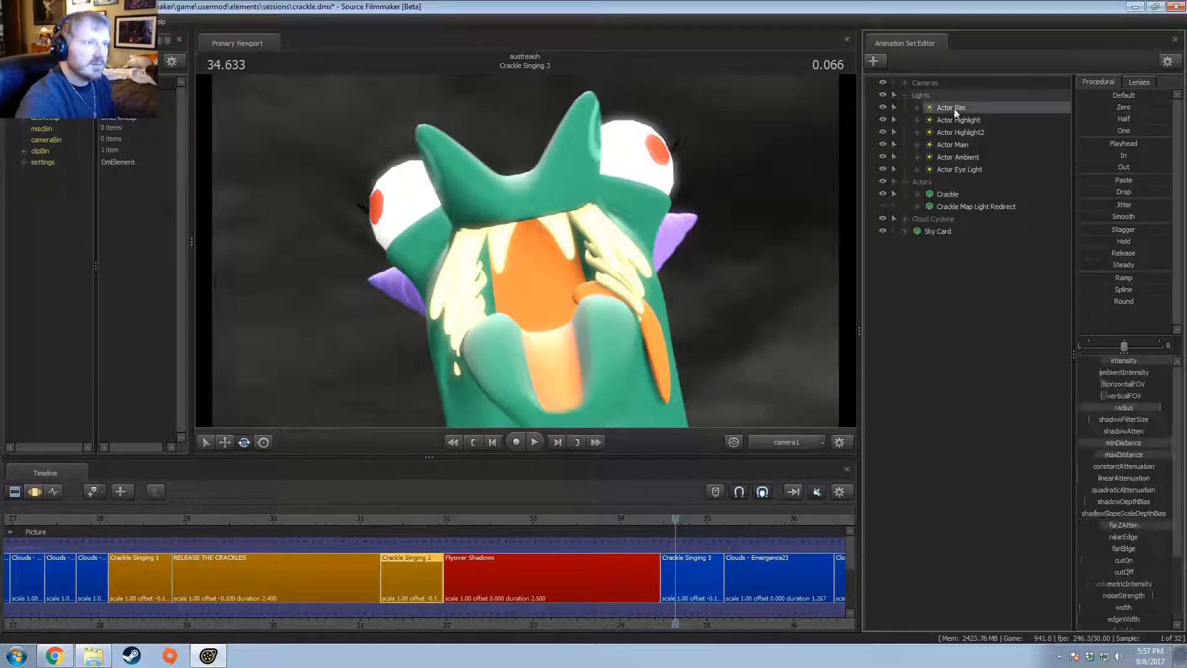
left_click(959, 170, "shift")
right_click(959, 169)
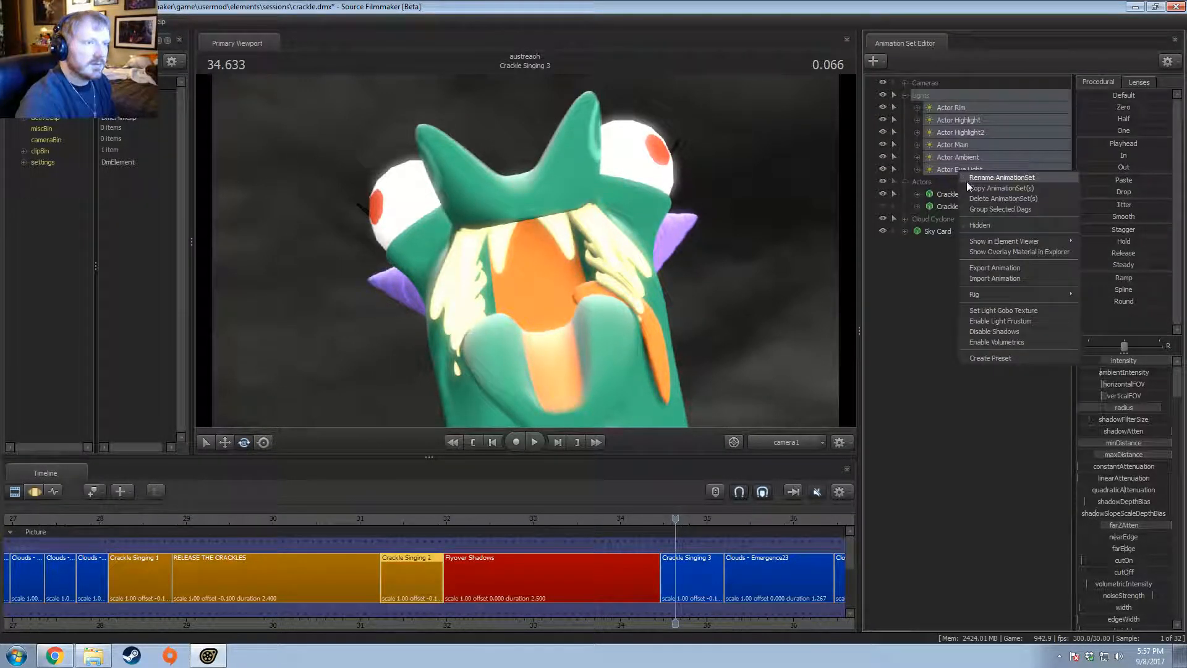
left_click(956, 158, "ctrl")
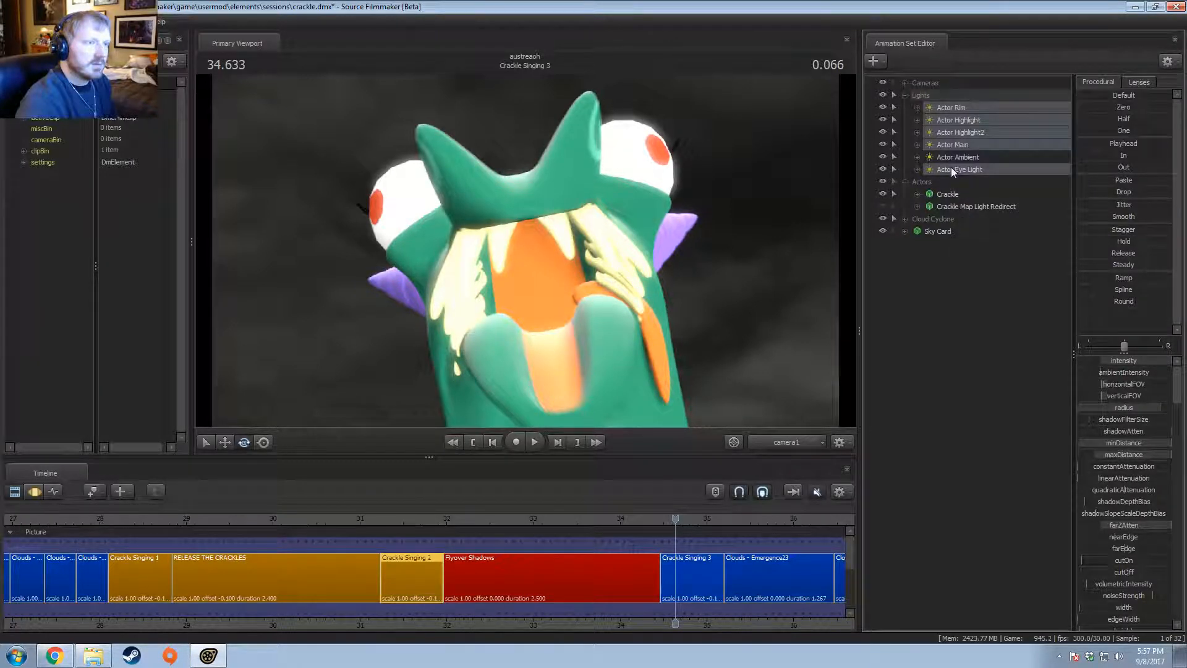
left_click(953, 169, "ctrl")
left_click(957, 158, "ctrl")
left_click(957, 167, "ctrl")
right_click(967, 167)
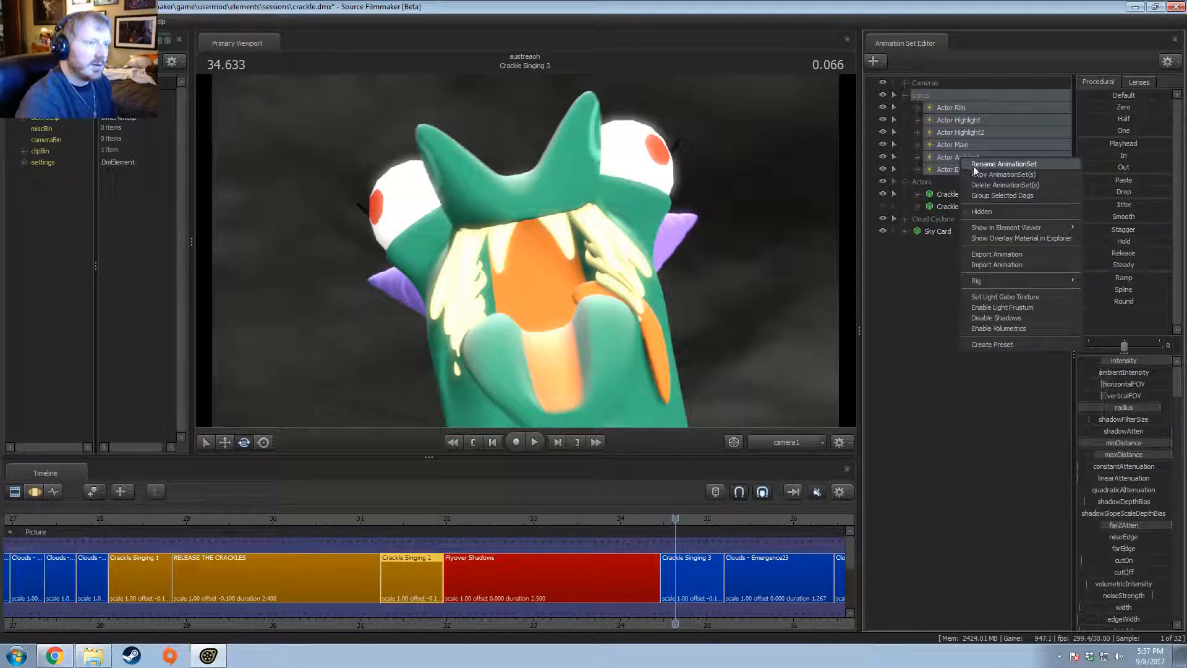
left_click(984, 181)
Step: Select the Crackle Singing 3 shot, set the playhead to 34.833 seconds and bring up the options of crackle2
left_click(684, 581)
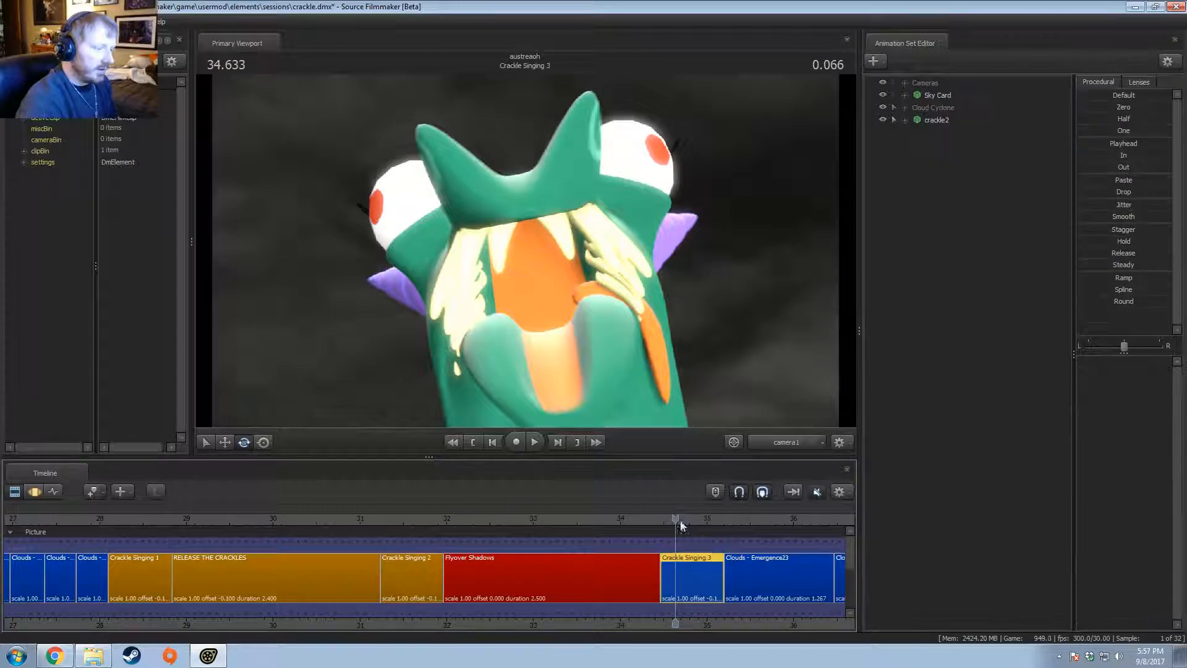
left_click_drag(678, 519, 696, 519)
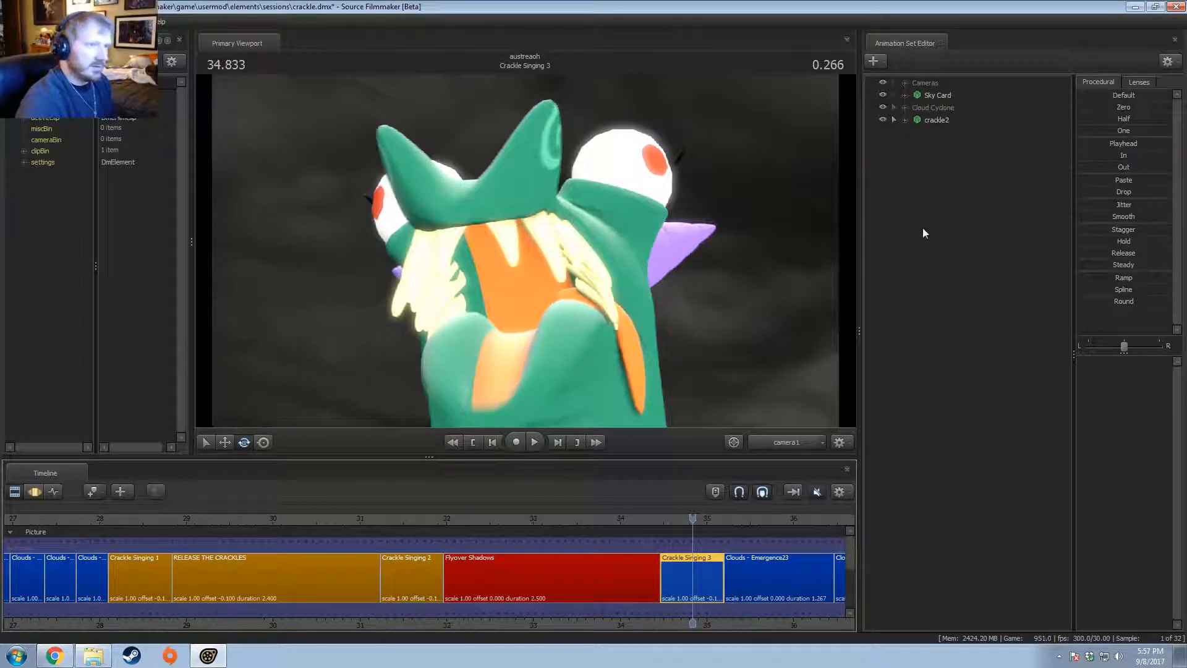
right_click(930, 118)
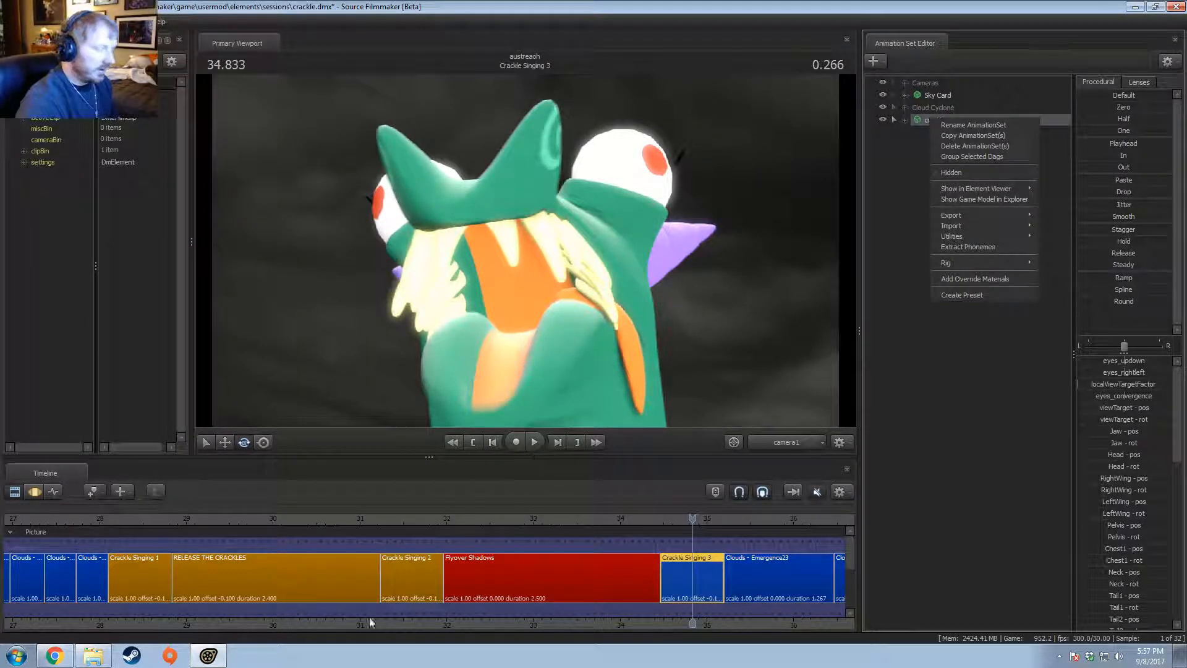
Step: Copy the six actor lights together with Crackle Map Light Redirect from the Crackle Singing 2 shot
left_click(424, 580)
left_click(425, 582)
left_click(904, 108)
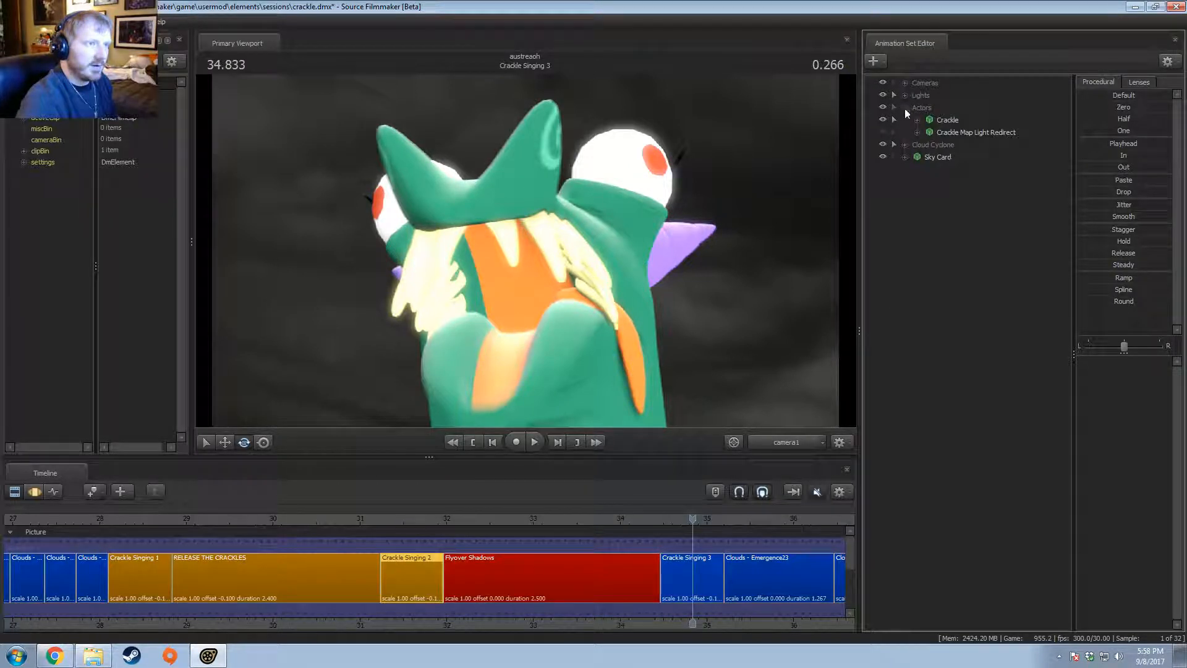
left_click(905, 95)
left_click(976, 207)
left_click(970, 171)
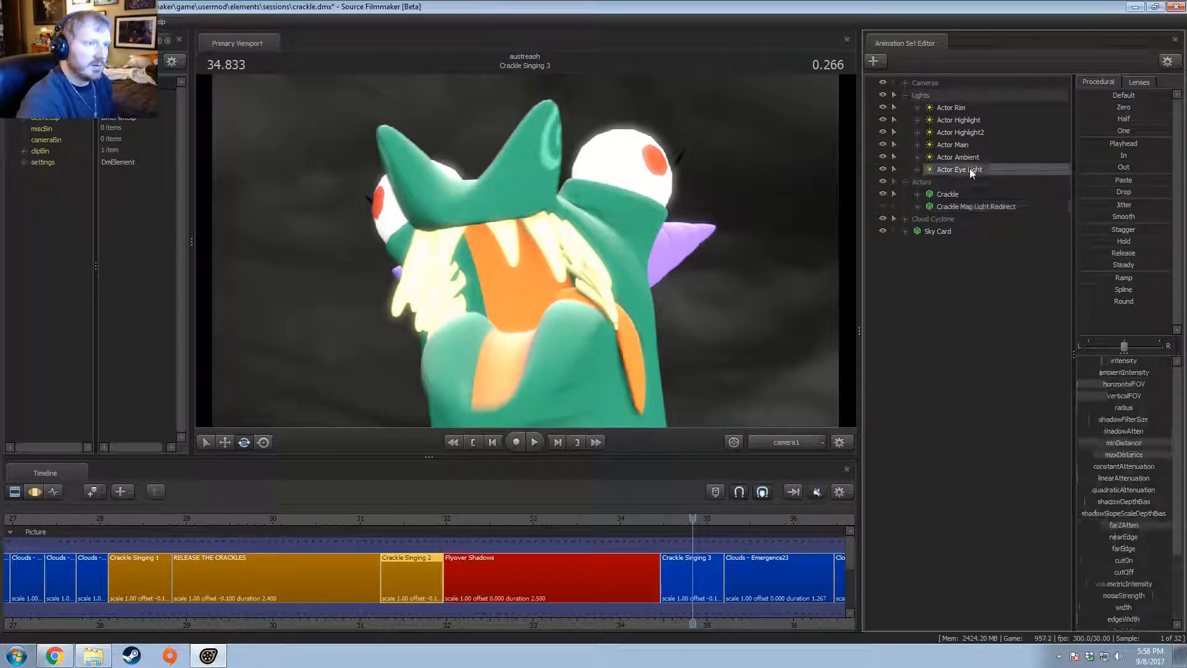
left_click(962, 111, "shift")
left_click(974, 205, "ctrl")
right_click(974, 206)
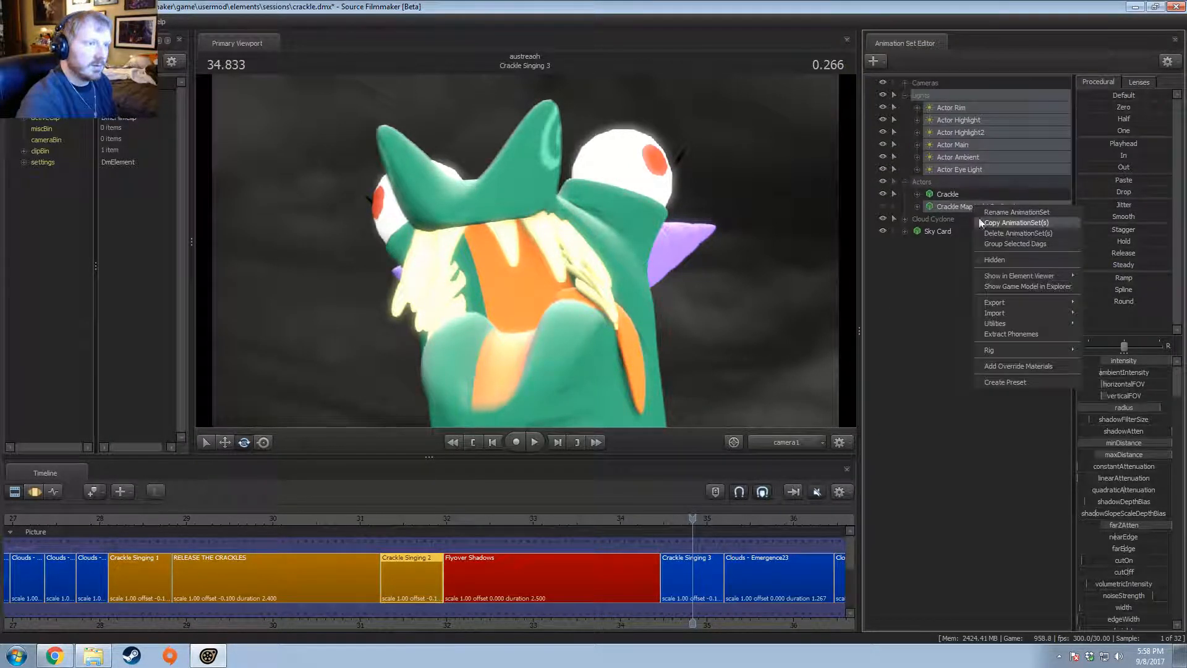
left_click(985, 223)
Step: Paste the copied animation sets into the Crackle Singing 3 shot
left_click(690, 579)
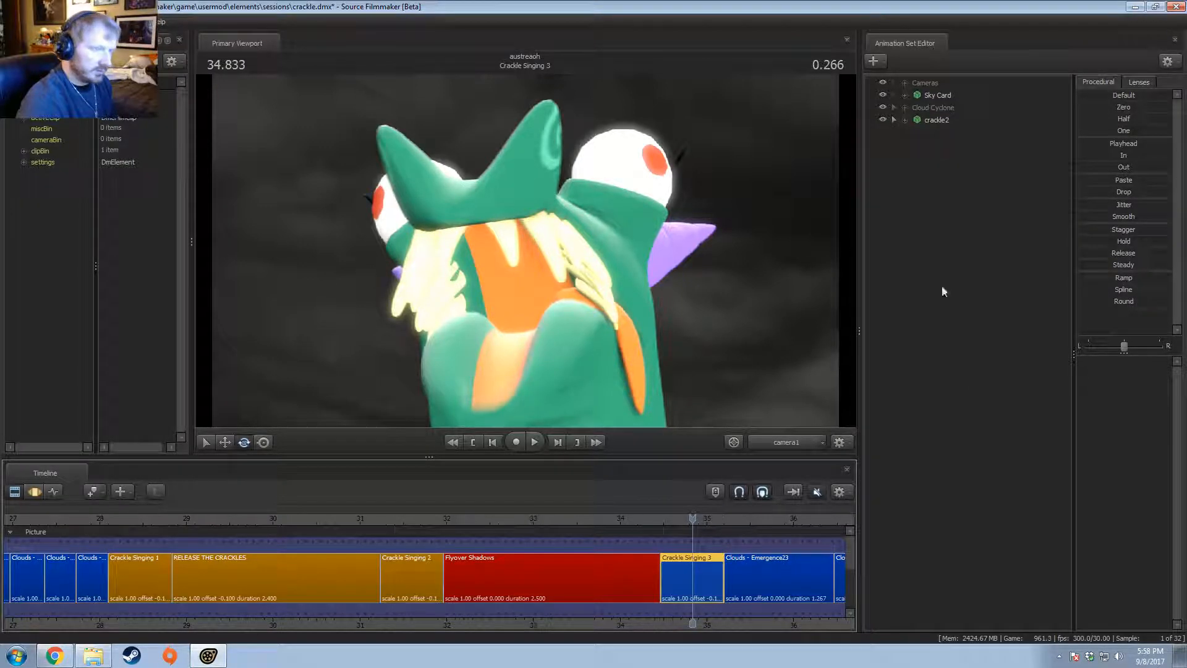
right_click(982, 241)
left_click(1001, 303)
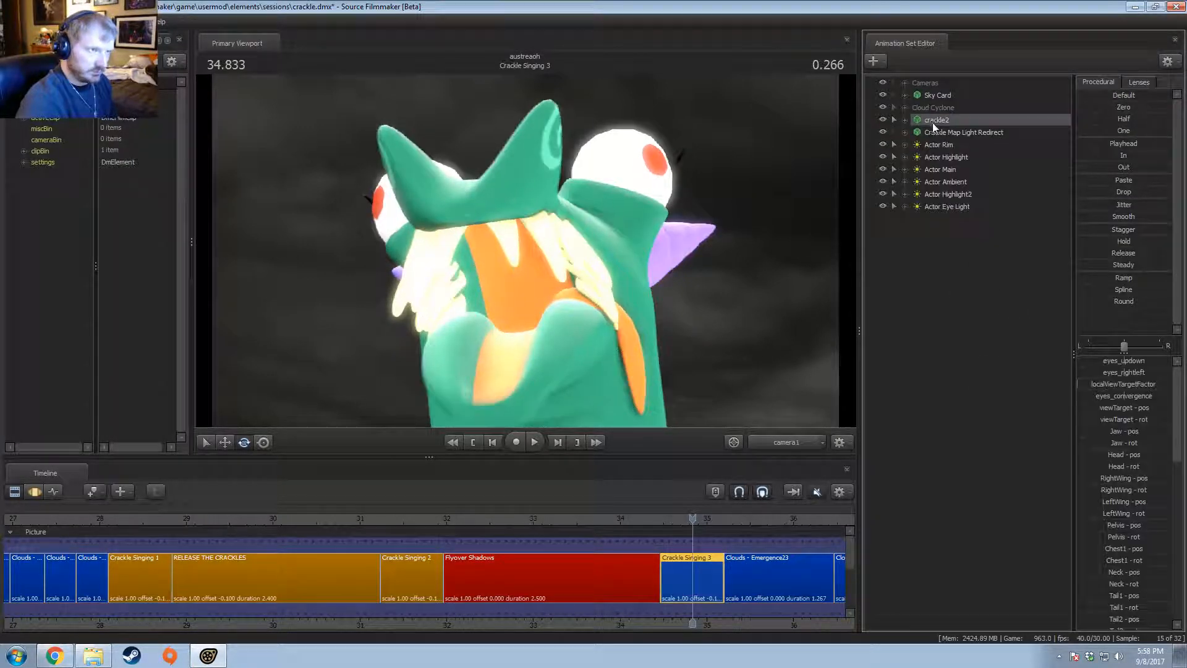
Step: Rename the crackle2 animation set in Crackle Singing 3 as Crackle
right_click(933, 123)
left_click(949, 126)
type("Crackle")
key("Return")
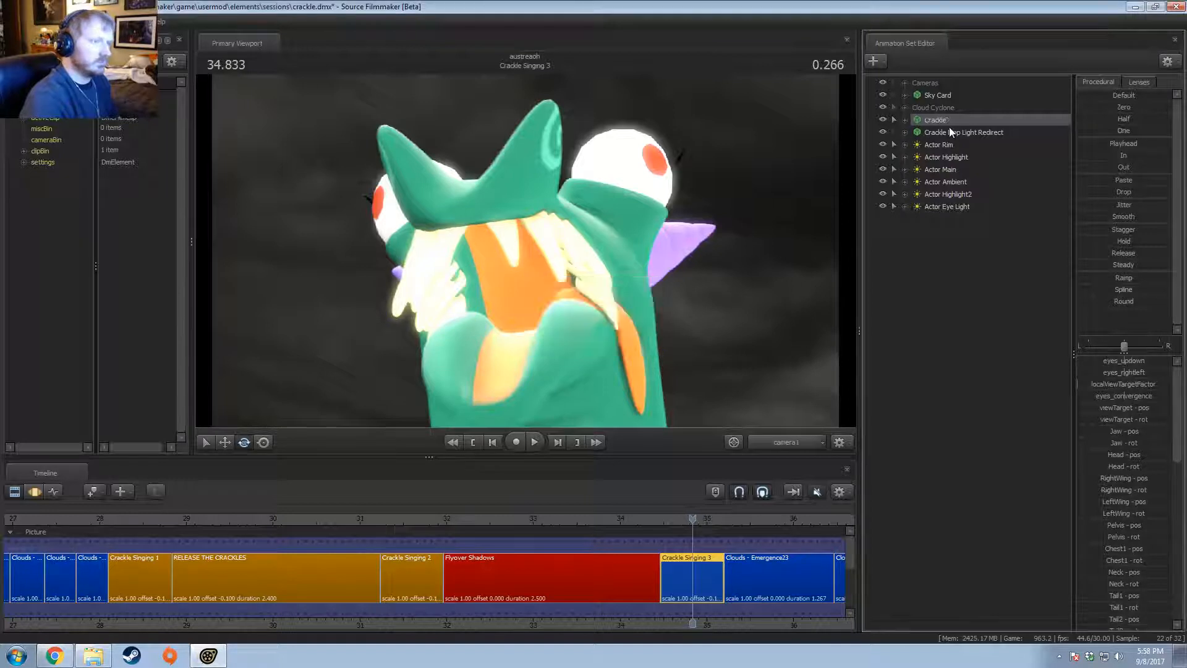
Step: Group Crackle with Crackle Map Light Redirect and rename the group as Actors
right_click(924, 120)
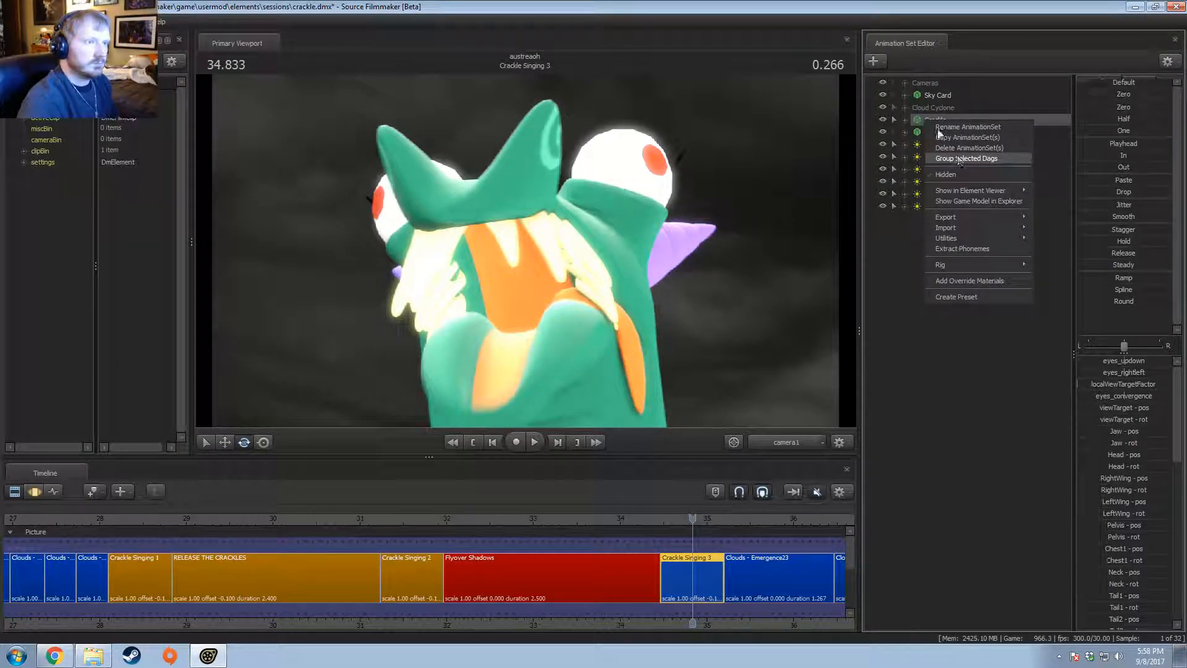
left_click(960, 158)
left_click(905, 120)
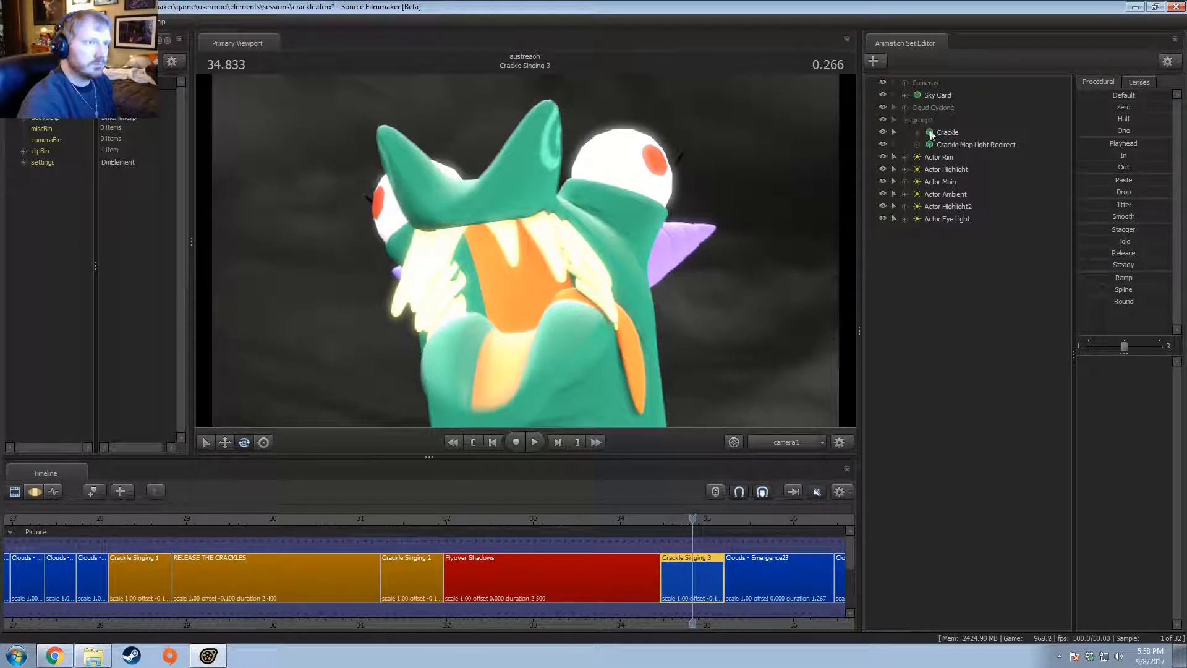
left_click(929, 120)
left_click(961, 148)
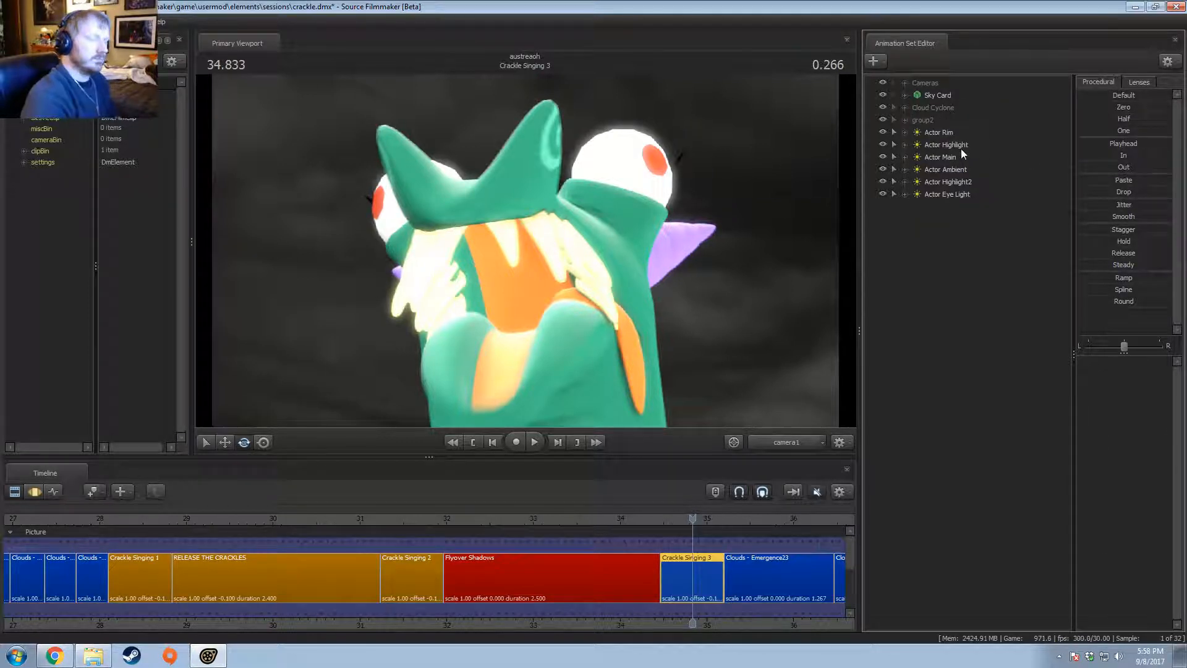
double_click(933, 121)
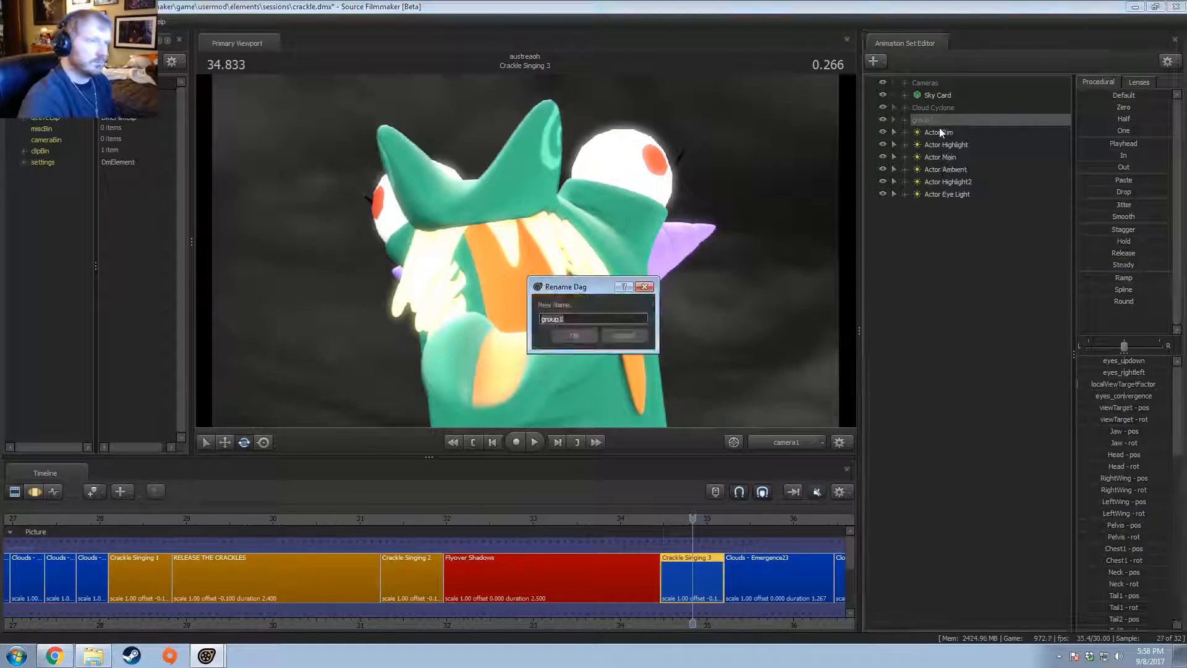
type("Actors")
key("Return")
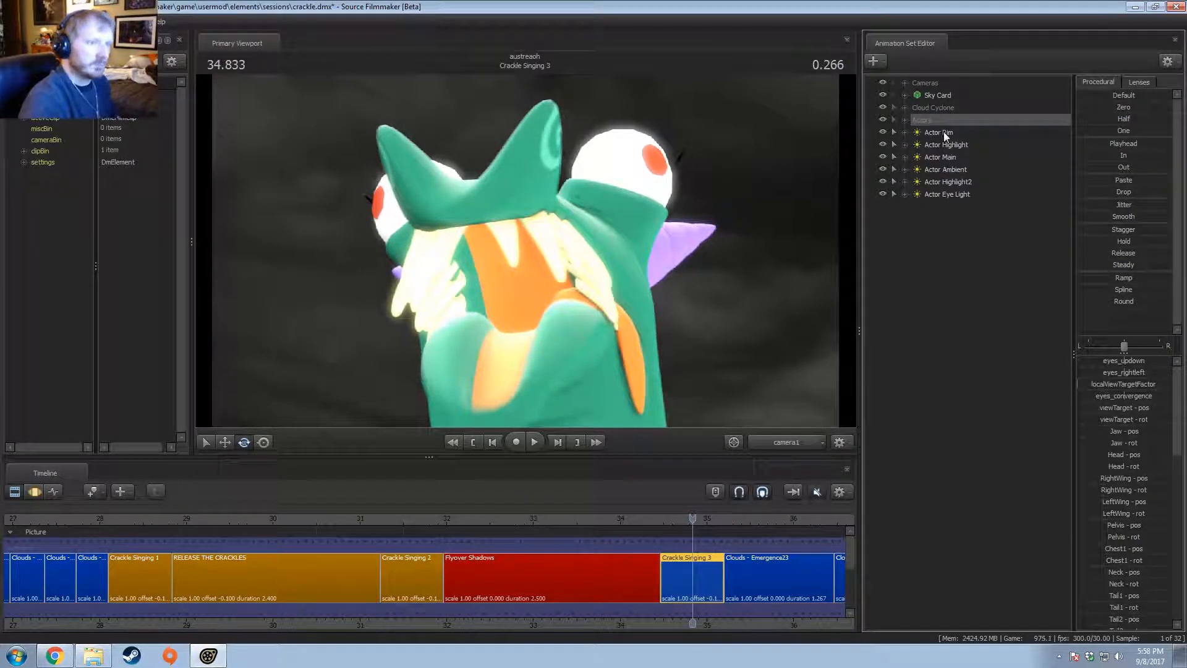
Step: Create a new light in Crackle Singing 3 and move the six pasted actor lights into its Lights group
right_click(949, 232)
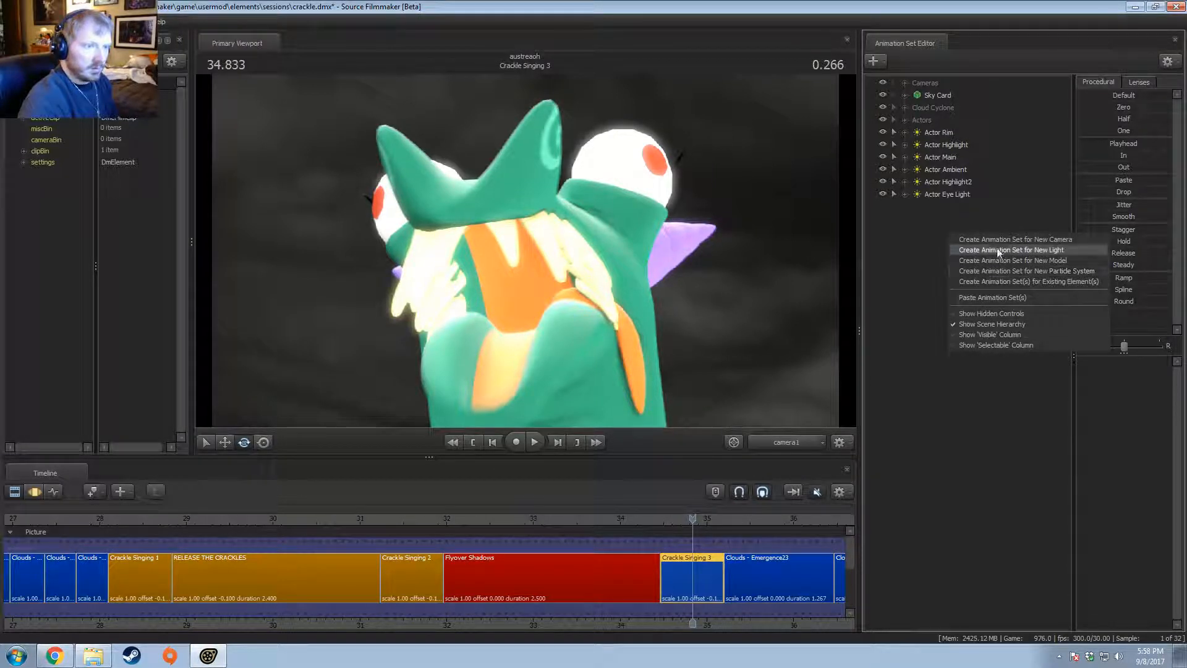
left_click(999, 250)
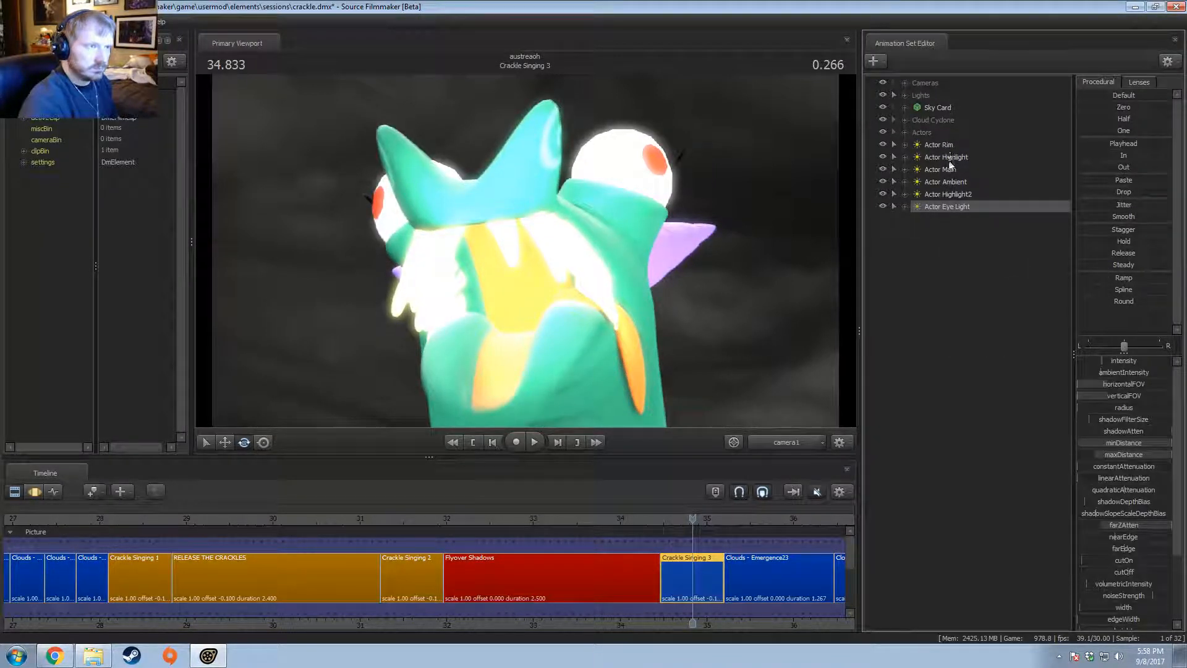
left_click_drag(951, 165, 907, 99)
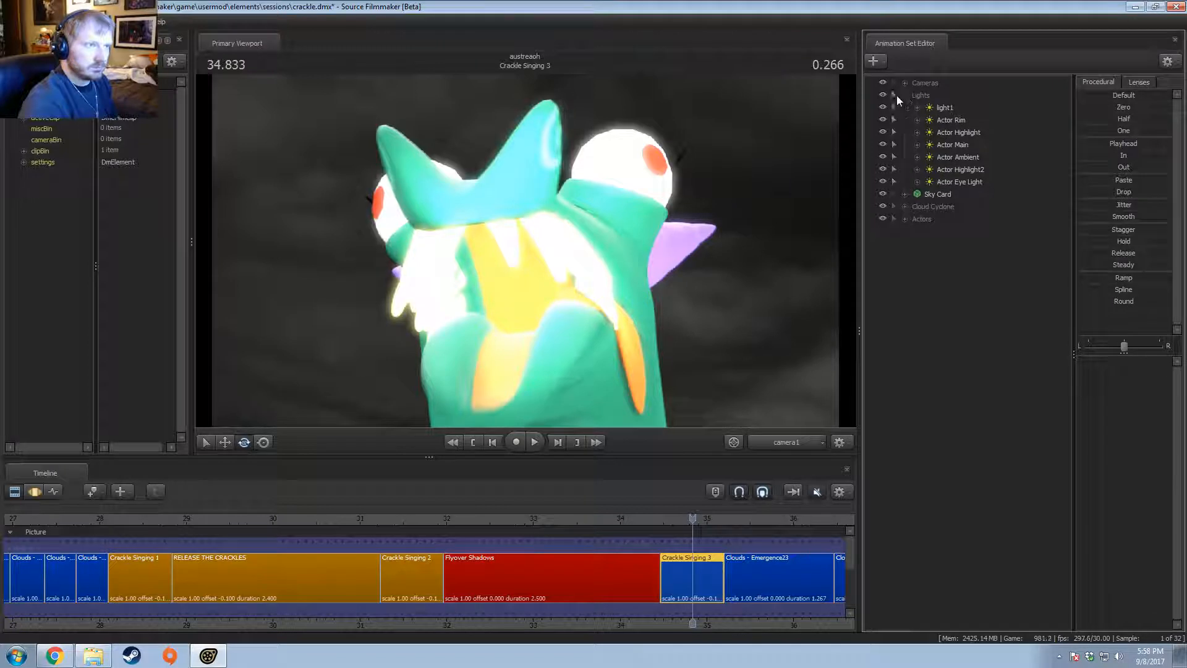
Step: Delete light1 from the Lights group and move the Actors group above Cloud Cyclone
right_click(940, 109)
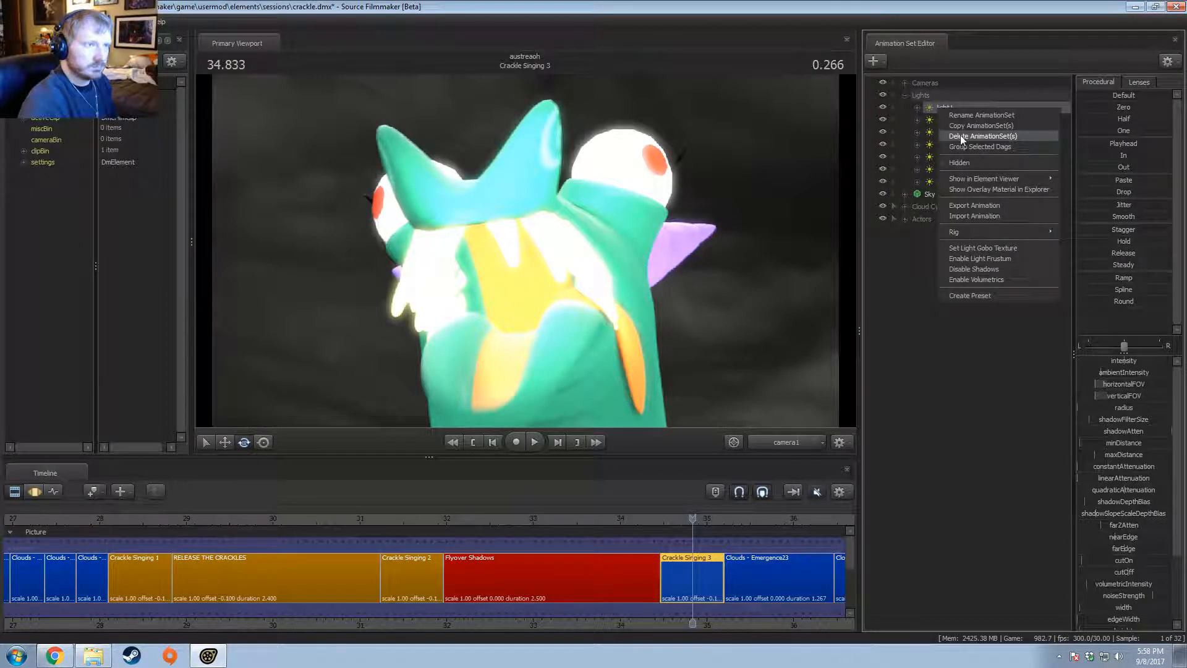
left_click(960, 134)
right_click(678, 195)
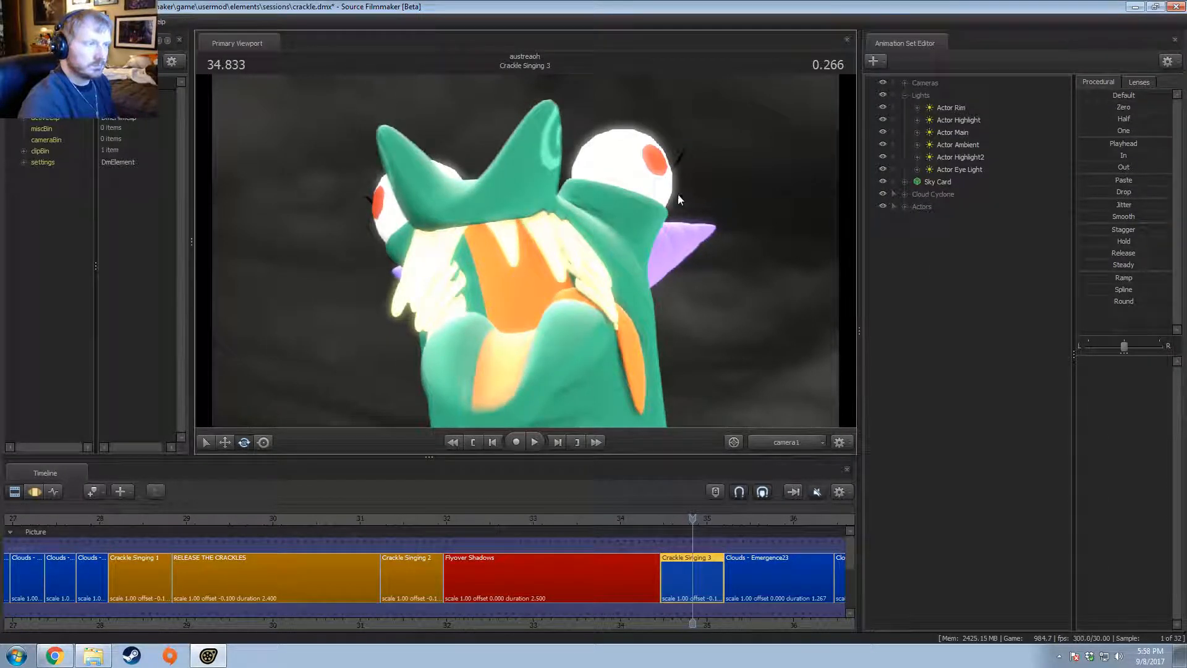
left_click(710, 144)
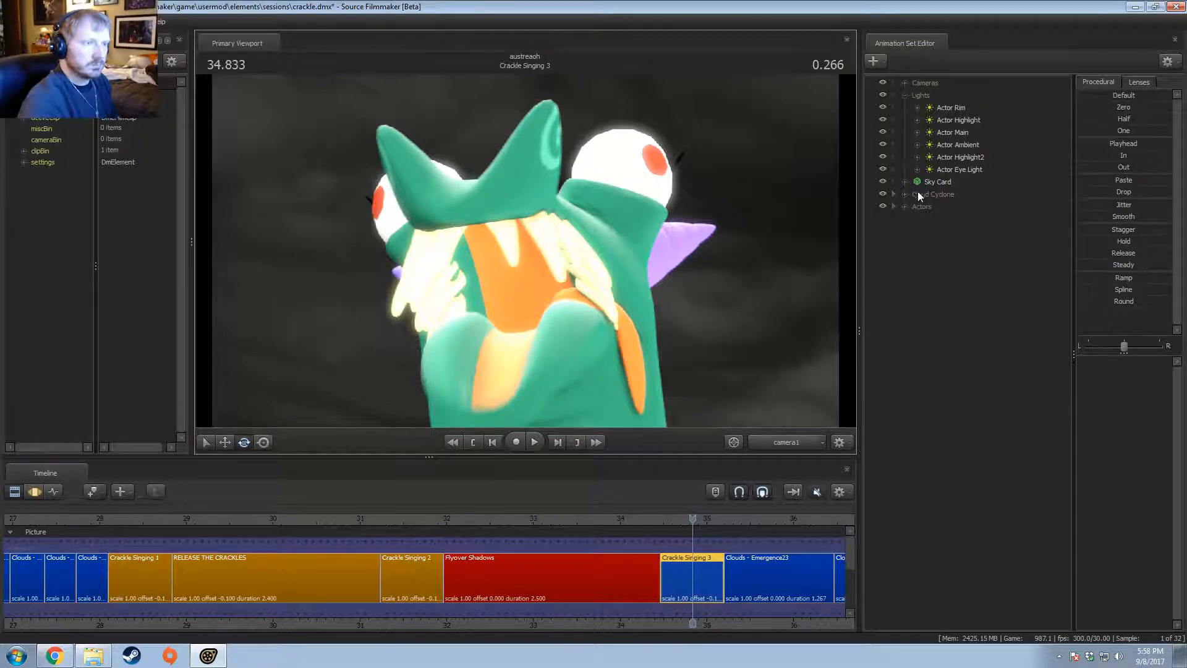
mouse_move(921, 207)
left_mouse_down()
mouse_move(925, 105)
mouse_move(929, 194)
left_mouse_up()
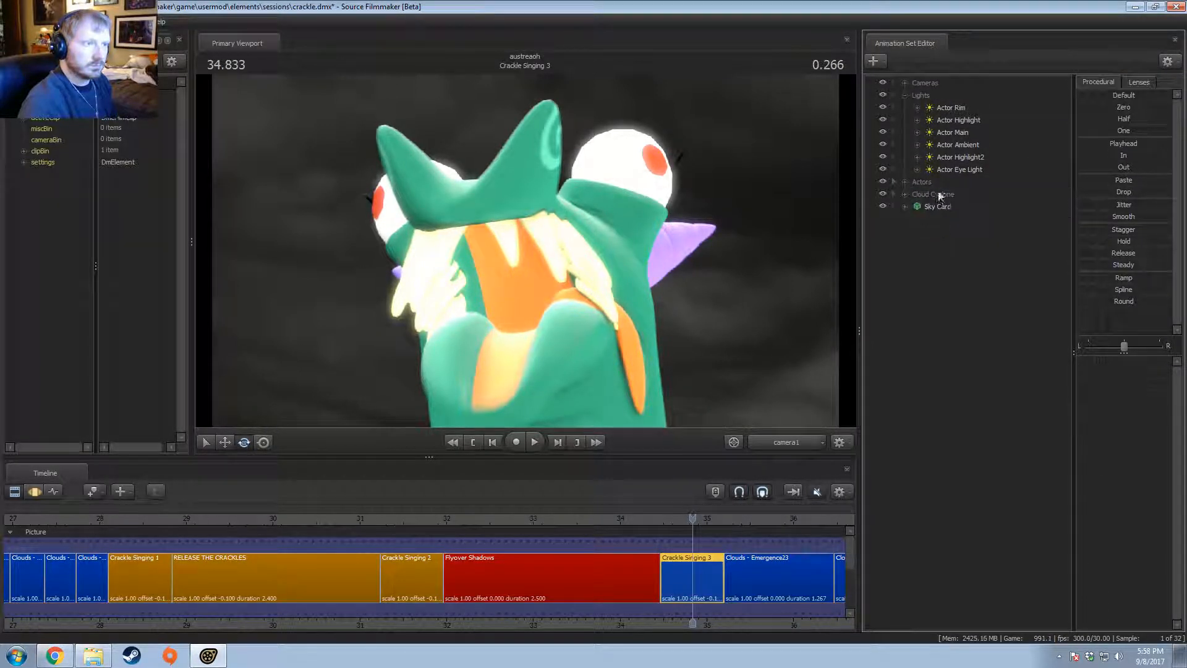
Step: Show Crackle Map Light Redirect's model in the Element Viewer and copy its illumPositionDag attribute
right_click(953, 201)
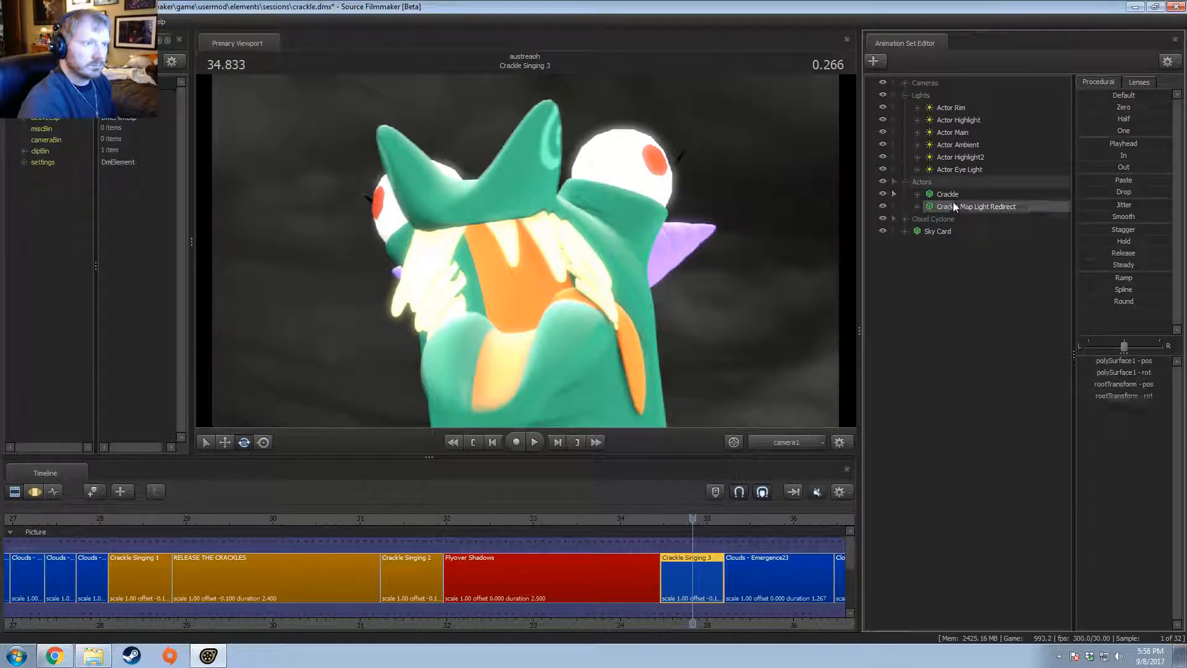
mouse_move(1010, 275)
left_click(1084, 285)
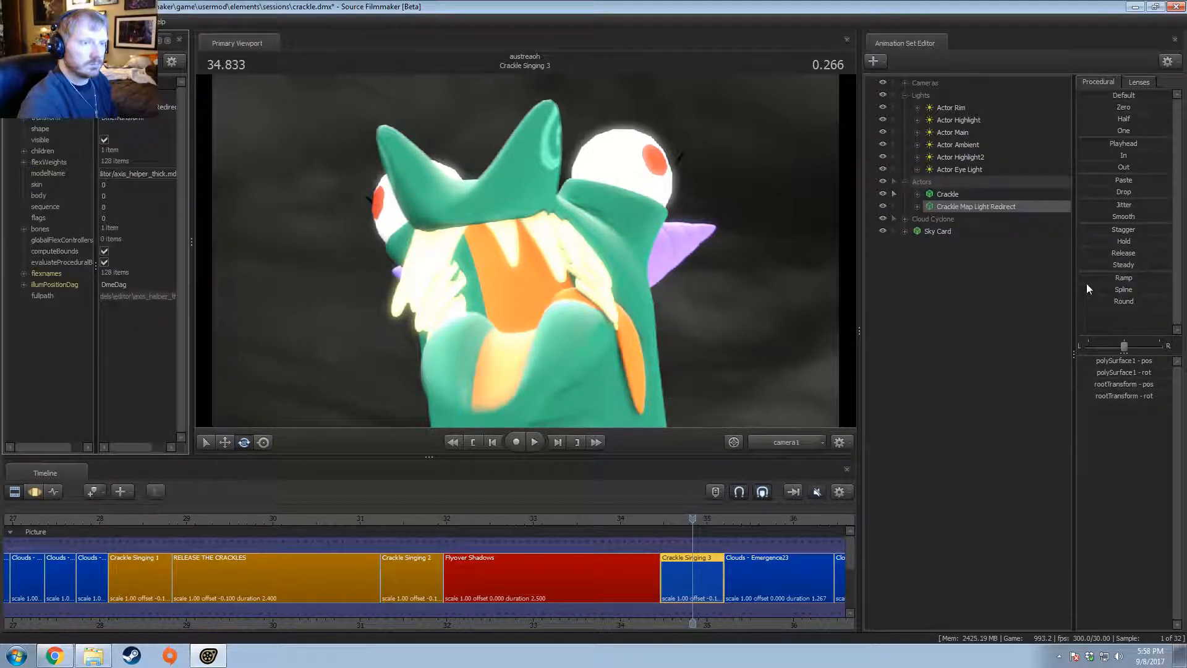
left_click(23, 285)
right_click(58, 285)
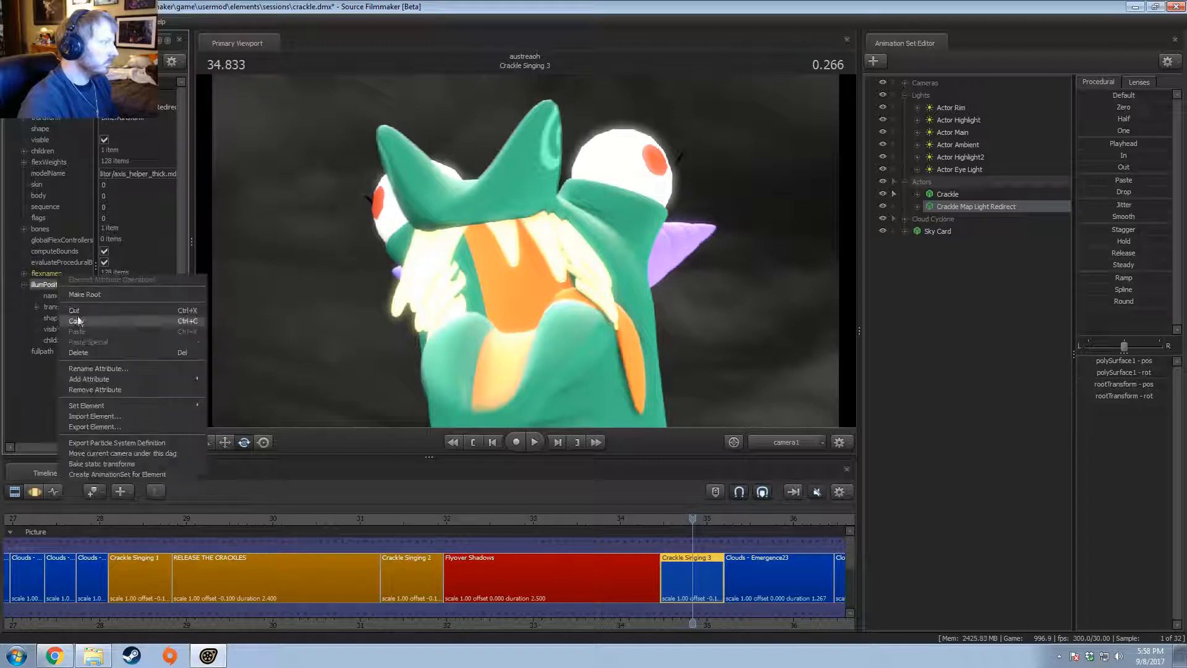
left_click(76, 320)
Step: Show Crackle's model in the Element Viewer and replace its illumPositionDag with the copied one
right_click(946, 194)
mouse_move(990, 263)
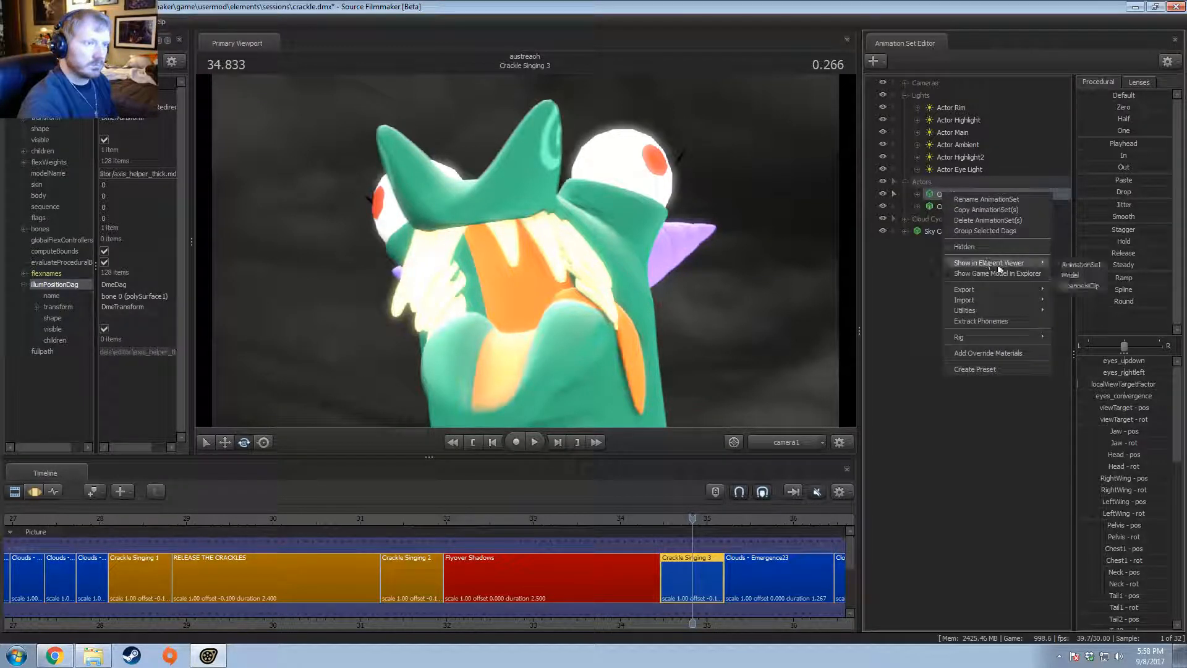
left_click(1073, 276)
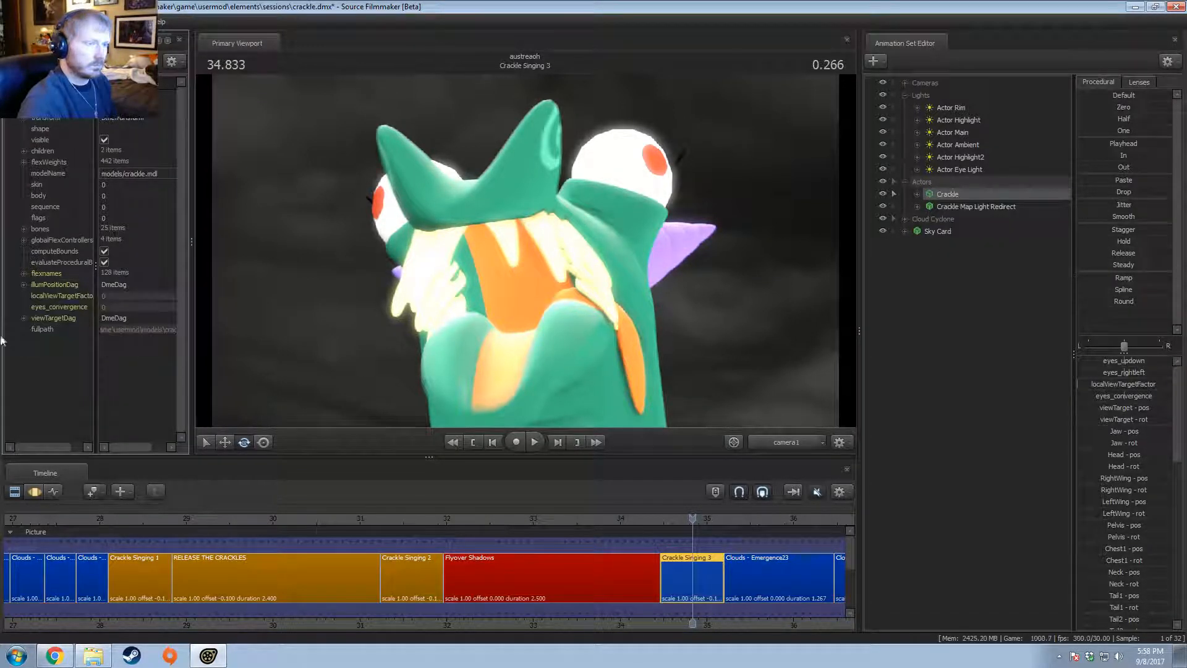
right_click(43, 286)
left_click(69, 346)
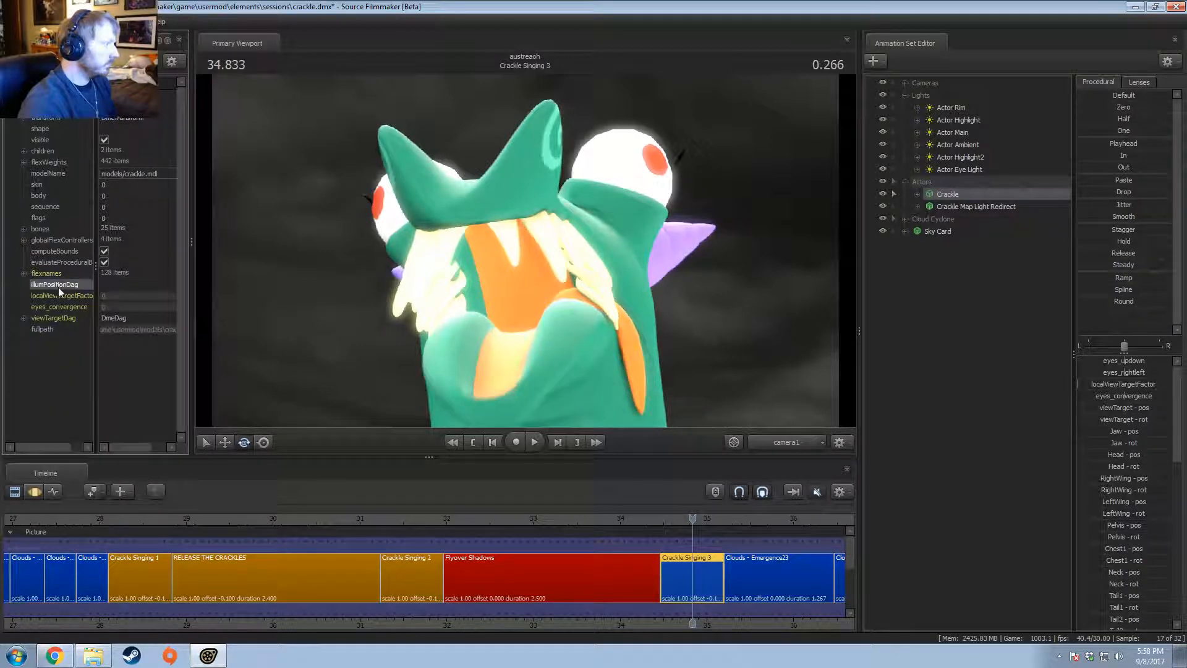
right_click(59, 288)
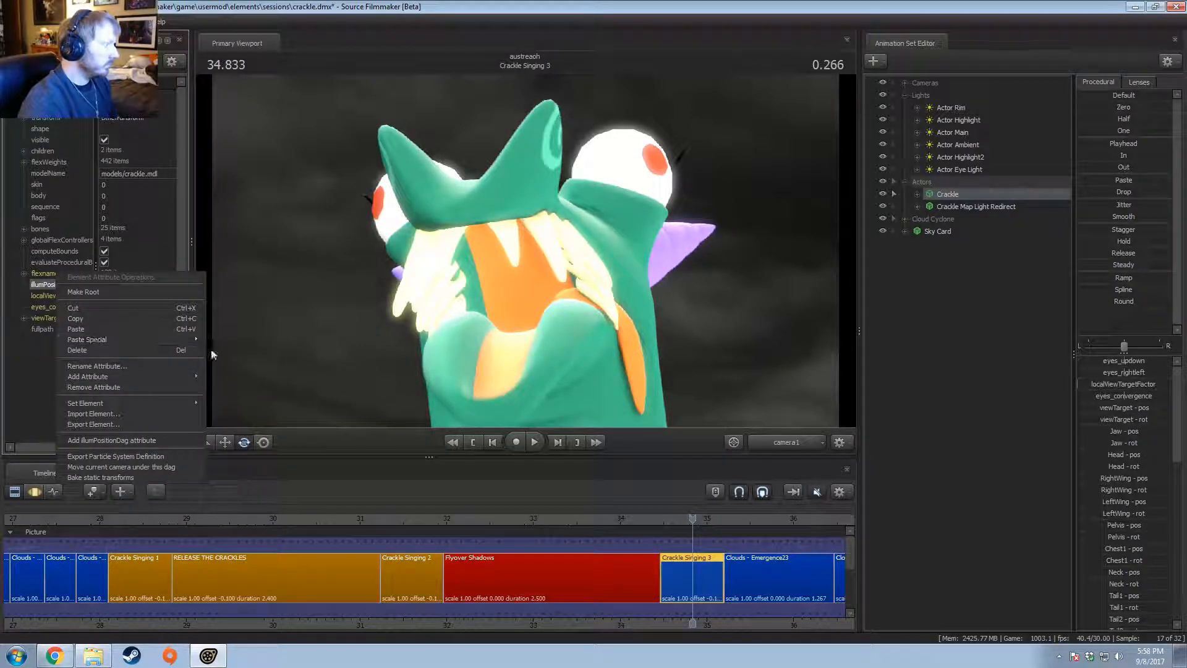
left_click(232, 338)
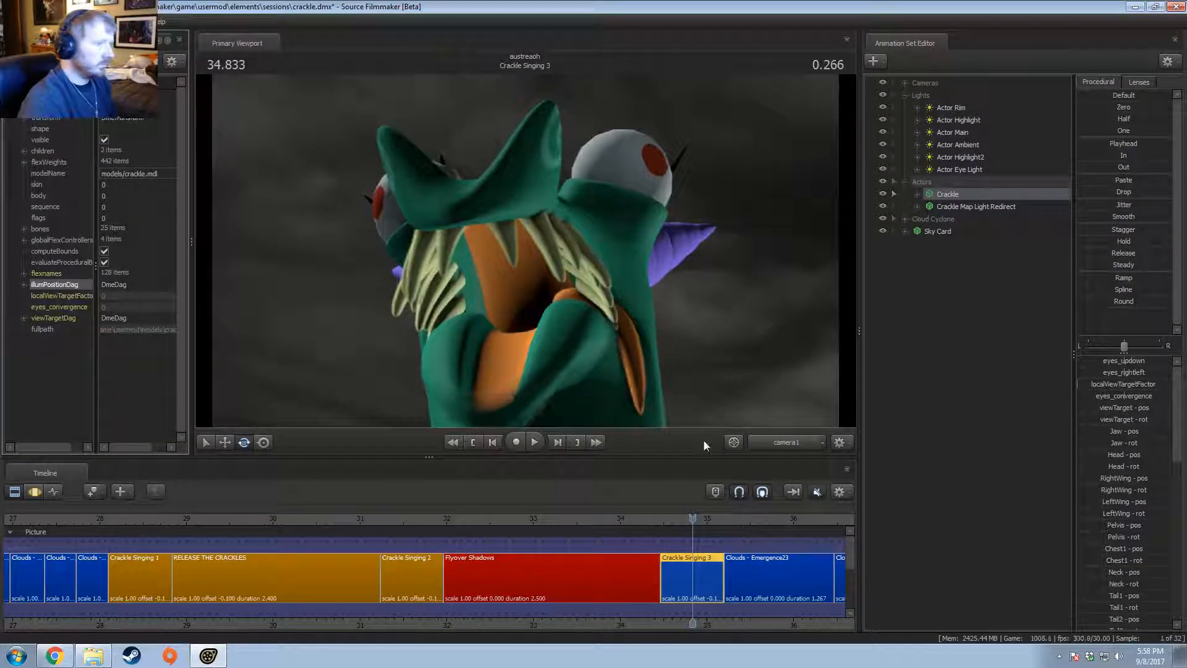
Step: Play through Crackle Singing 3 and compare its lighting with a frame of Crackle Singing 2
key("F3")
key("space")
key("space")
left_click(659, 517)
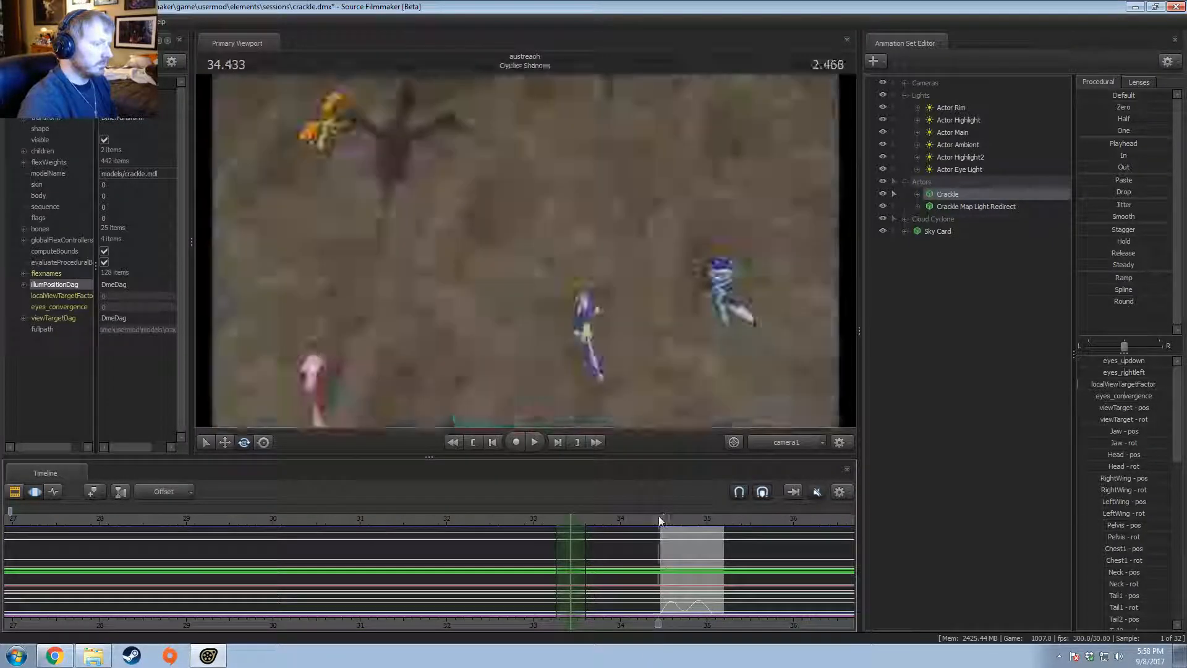
key("space")
key("space")
left_click_drag(665, 521, 669, 521)
key("F2")
key("F3")
key("space")
key("space")
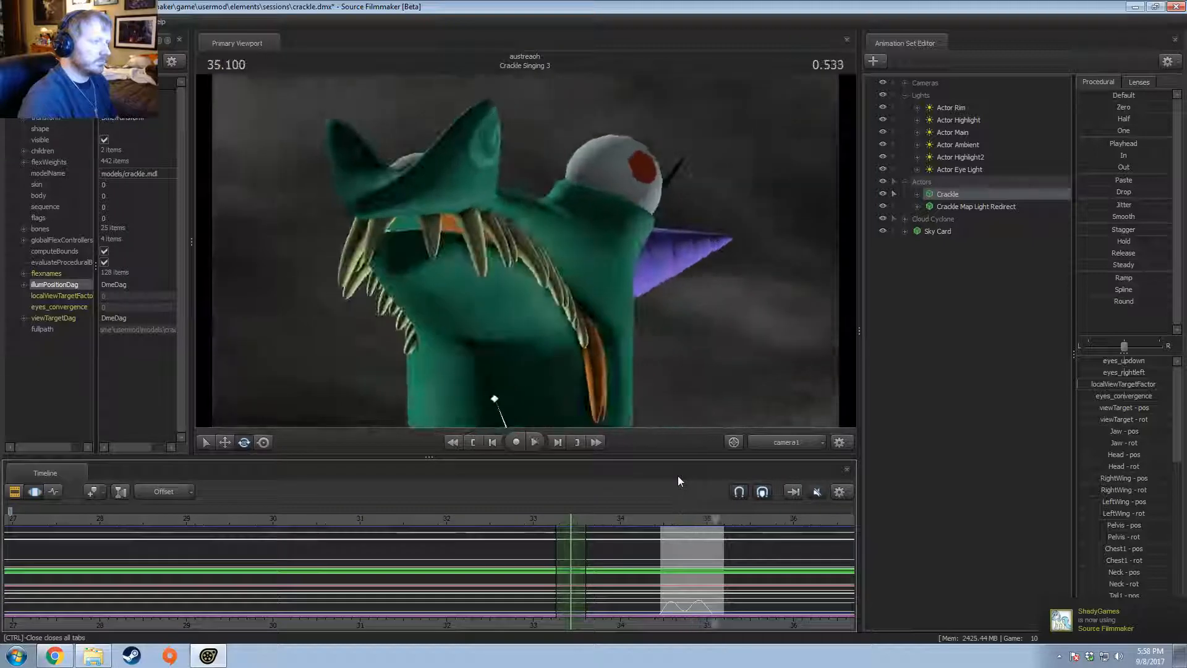
key("F2")
left_click(416, 520)
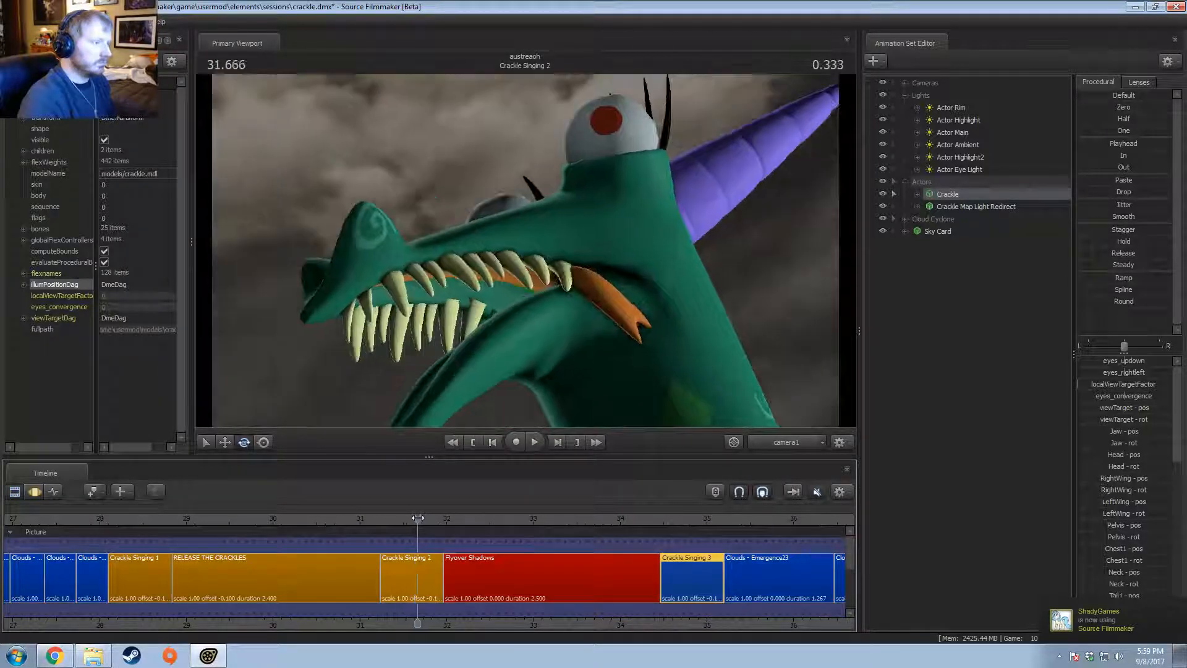
left_click(683, 521)
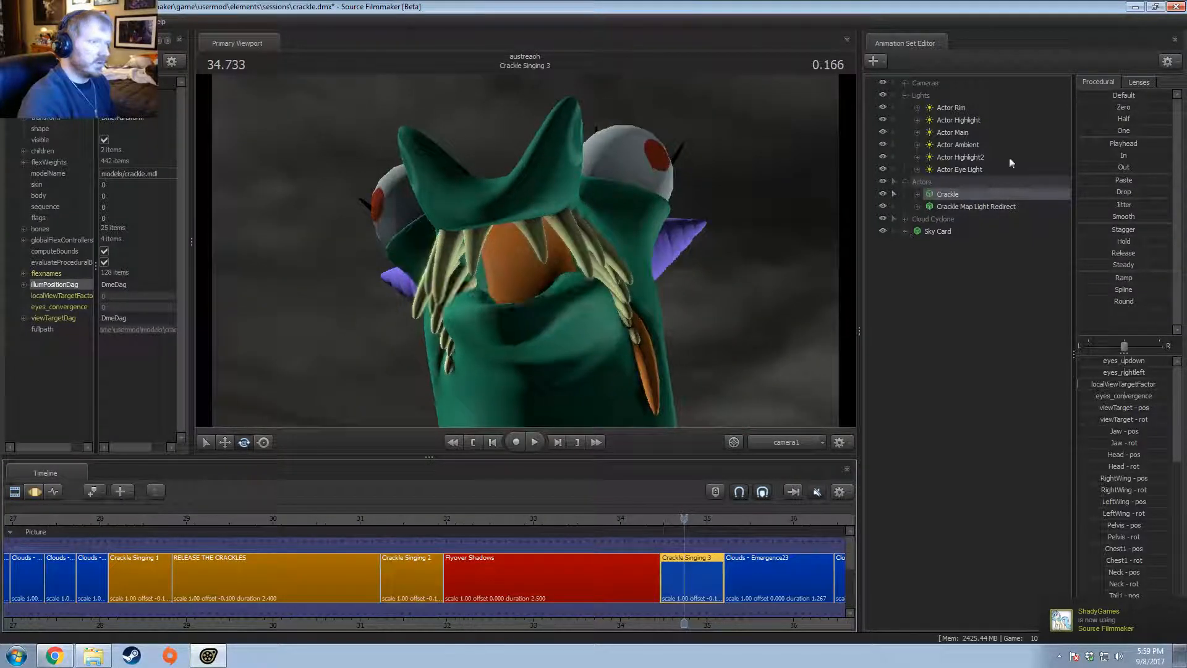
Step: Toggle the actor lights' visibility to compare their effect on Crackle, leaving Actor Highlight2 hidden
left_click(885, 120)
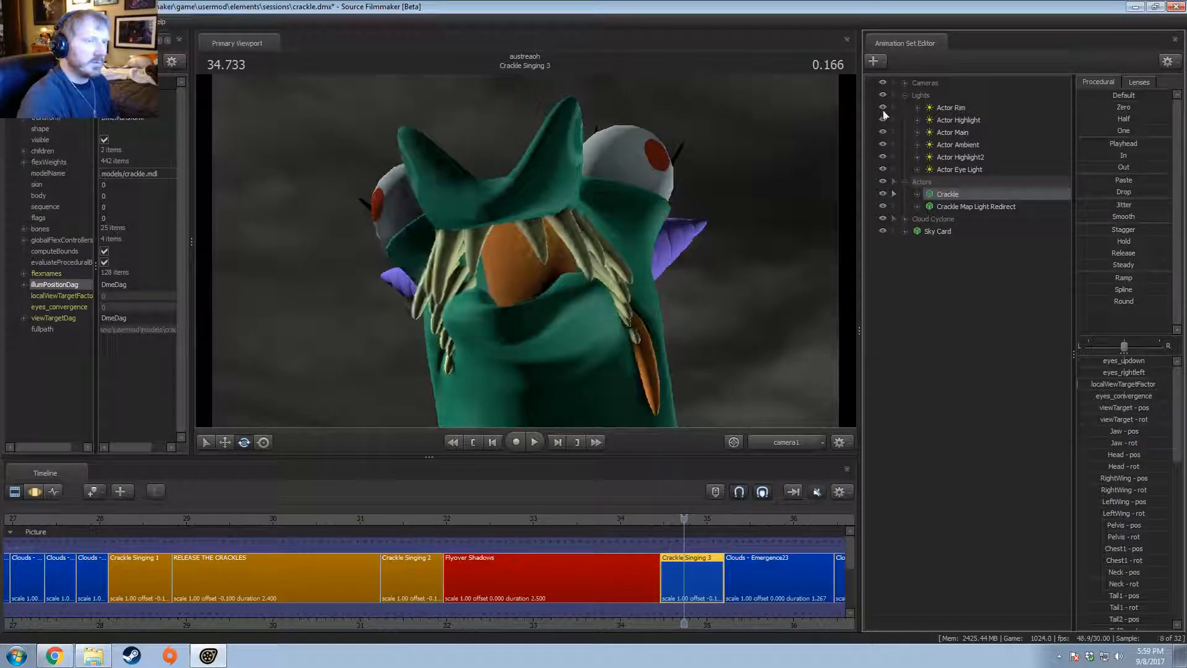
left_click(884, 130)
left_click(886, 130)
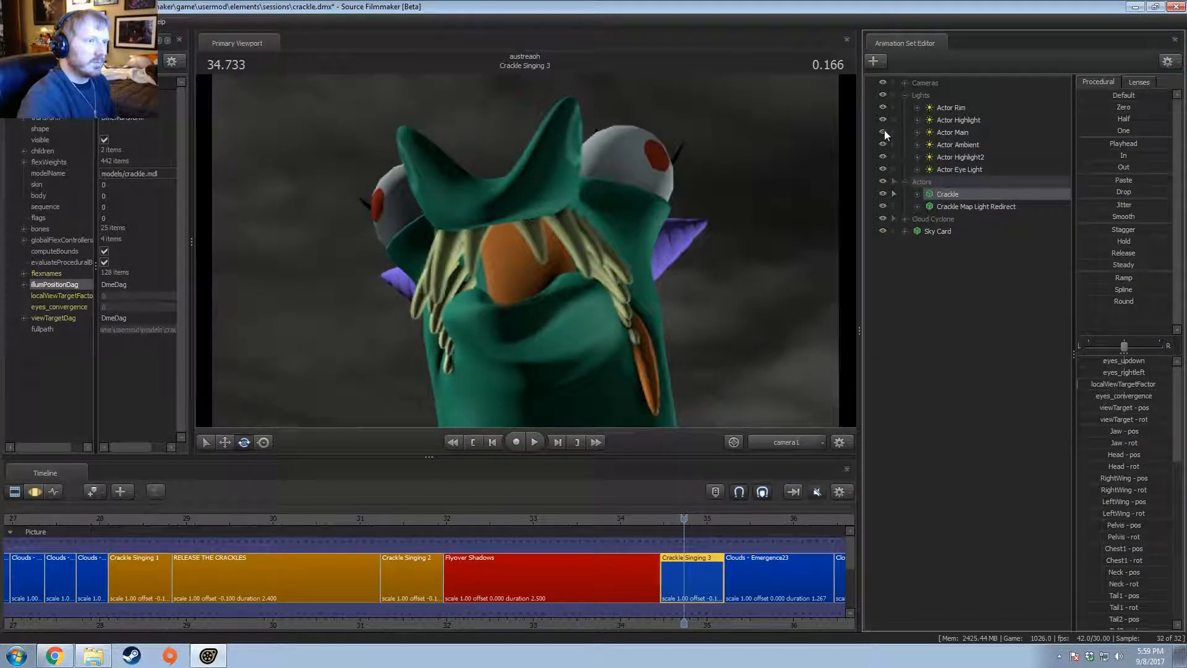
left_click(882, 157)
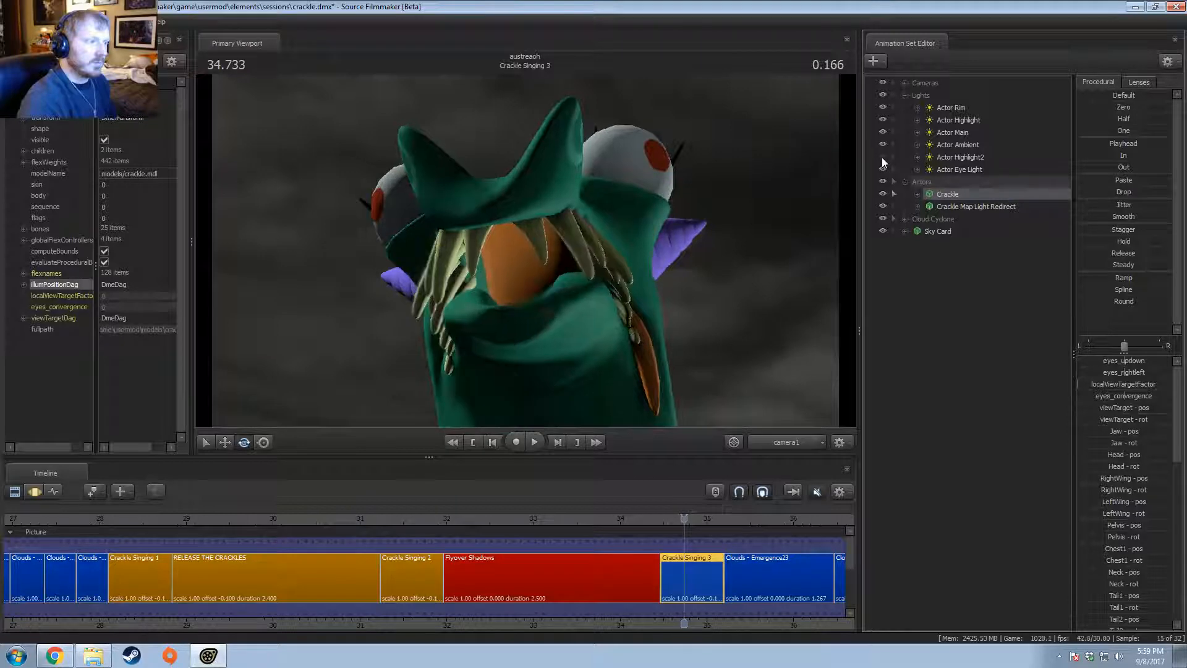
Step: Preview Crackle Singing 3 without Actor Highlight2 and delete that light's animation set
key("space")
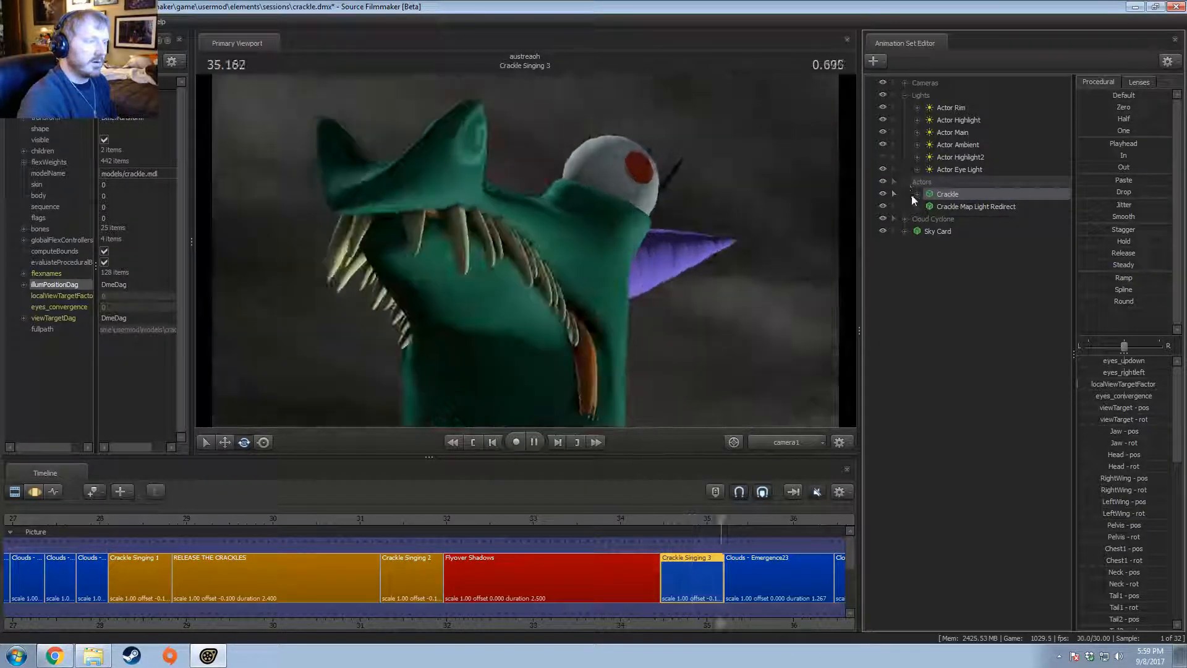
left_click(961, 158)
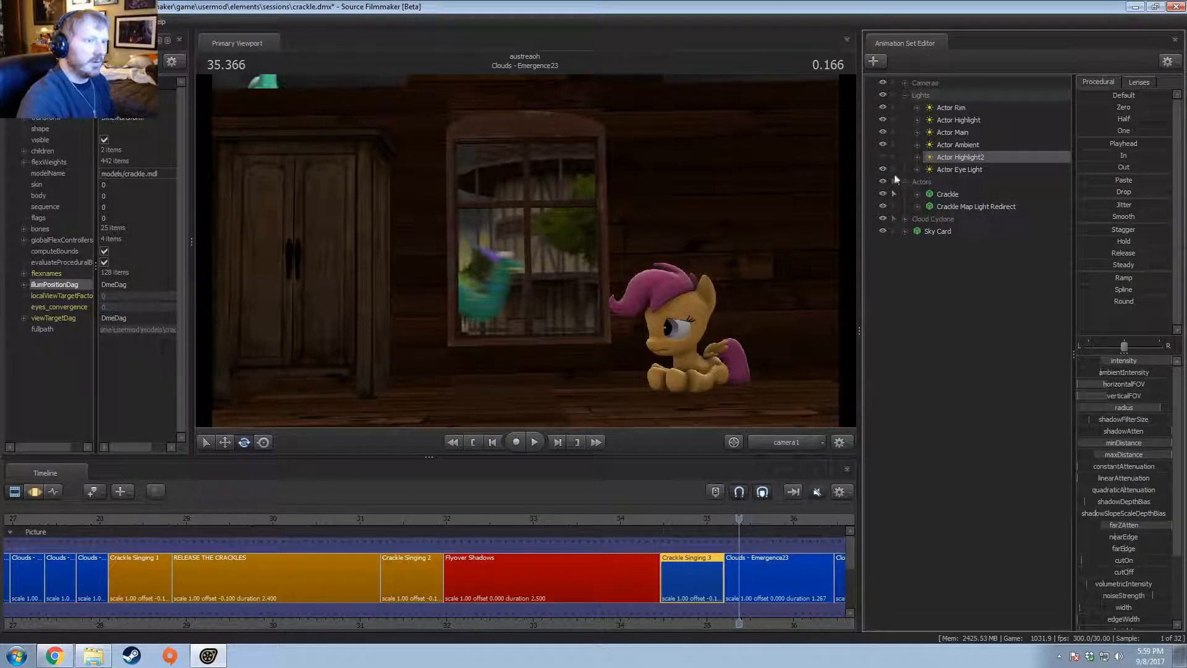
left_click_drag(698, 520, 712, 520)
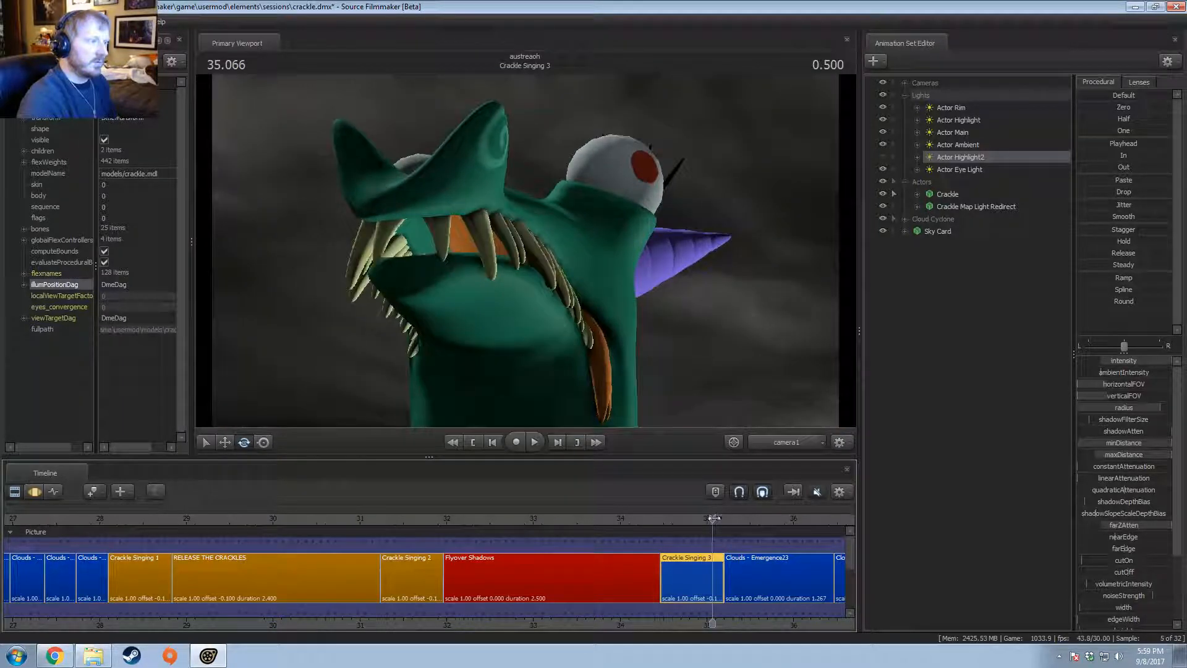
key("F3")
key("F2")
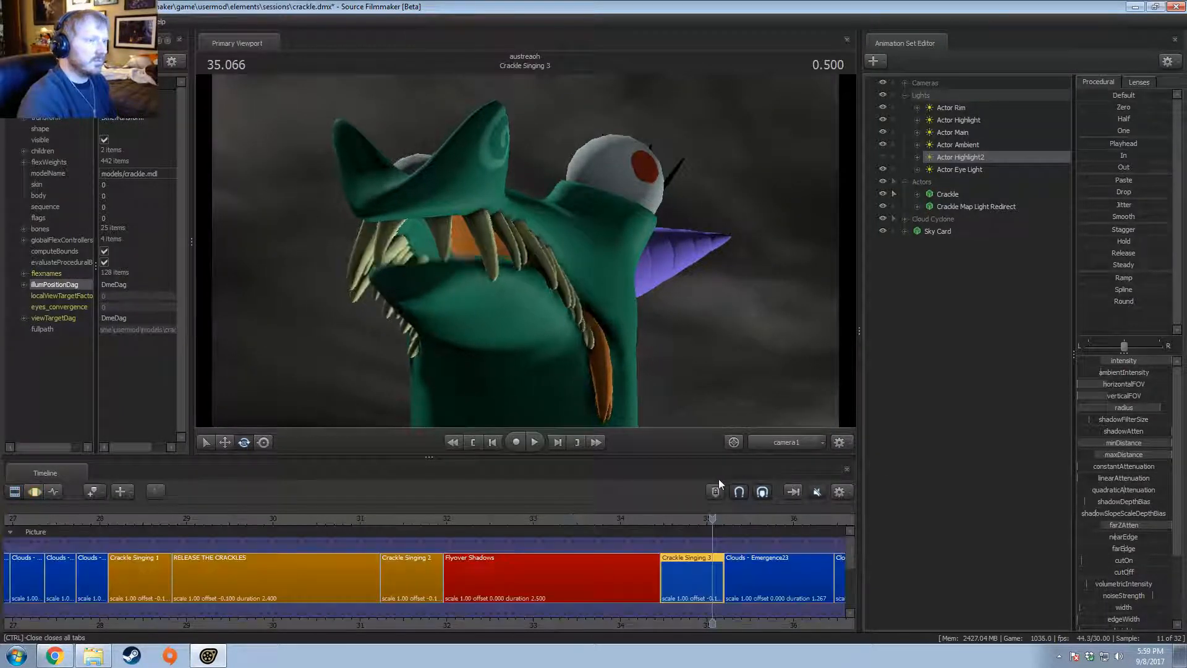
right_click(943, 157)
left_click(976, 185)
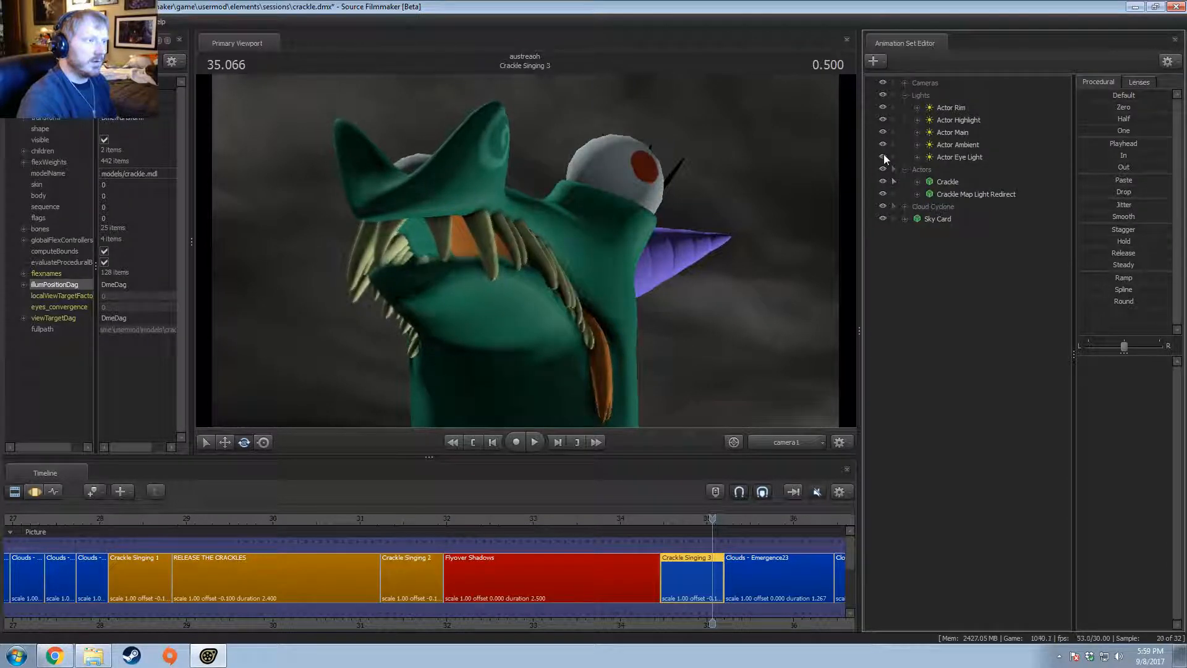
Step: Play the sequence from RELEASE THE CRACKLES into Crackle Singing 2, and check Crackle Singing 3's playback
key("F3")
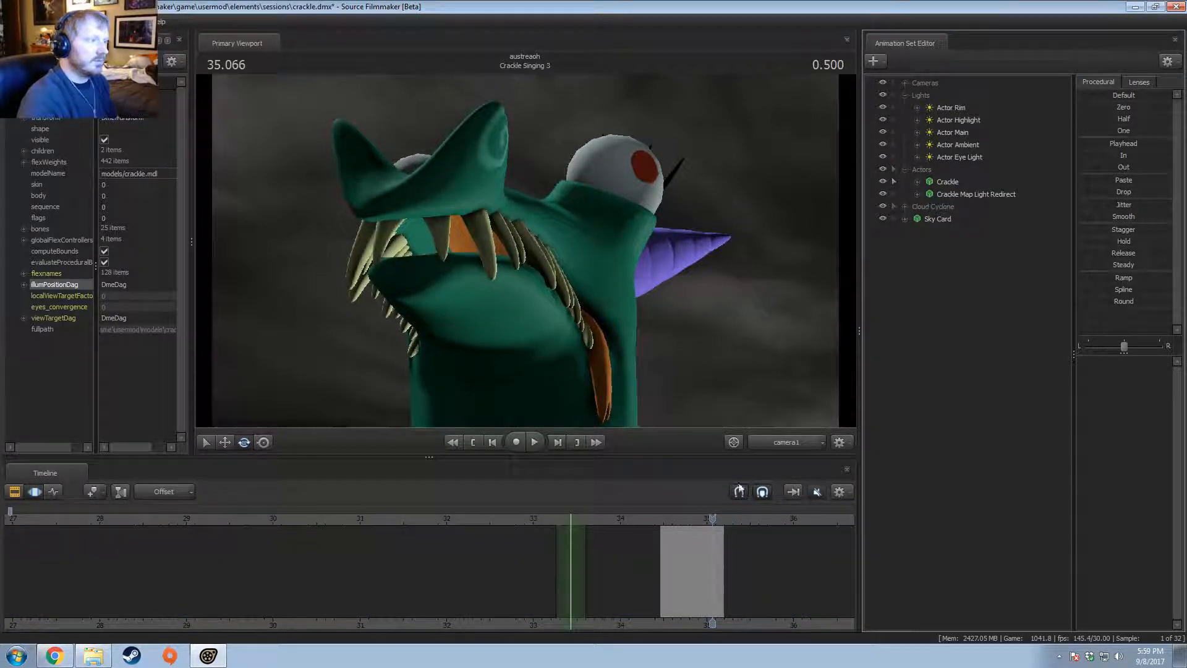
key("space")
left_click_drag(669, 519, 244, 537)
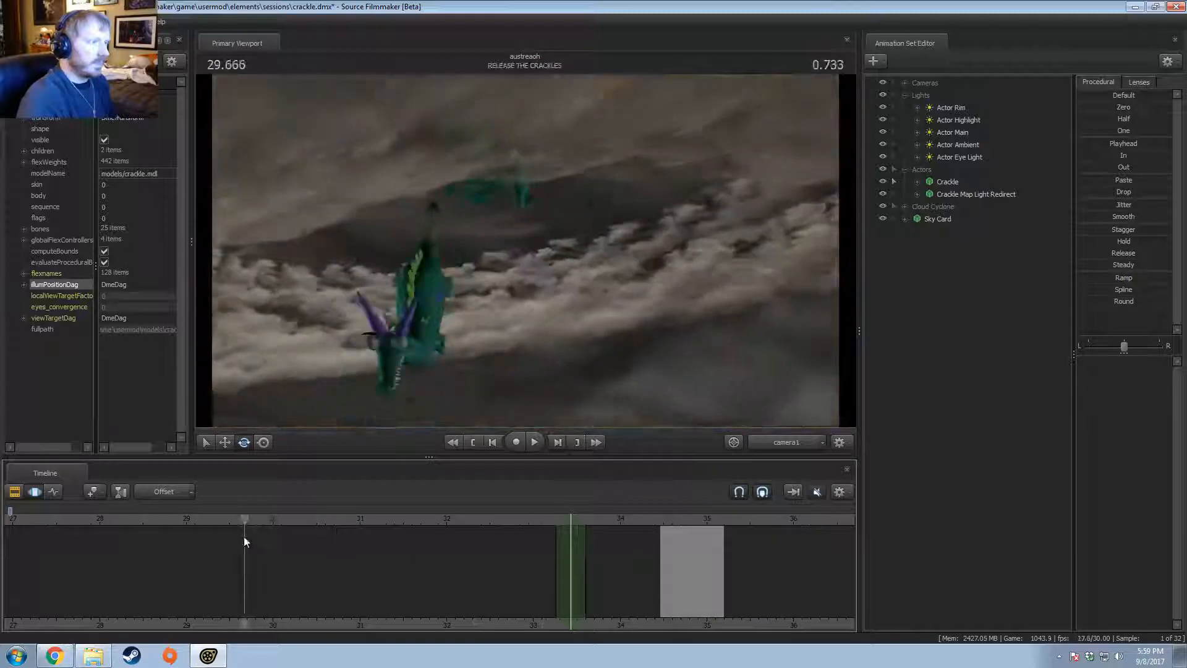
key("space")
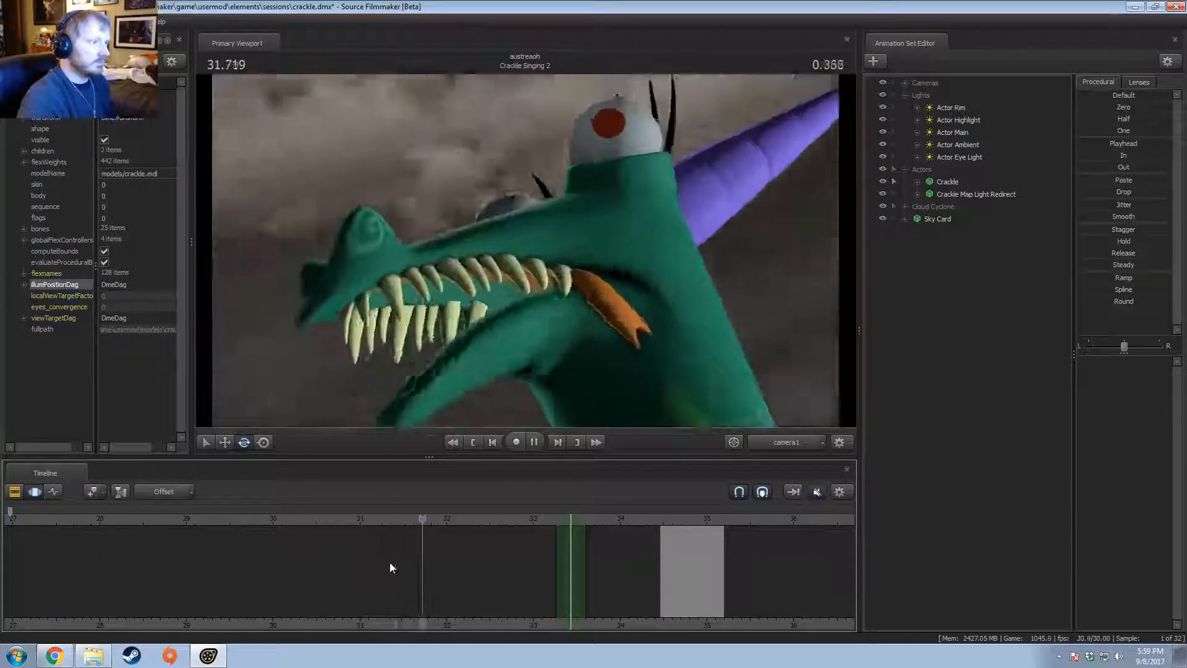
key("space")
left_click(666, 520)
key("space")
key("space")
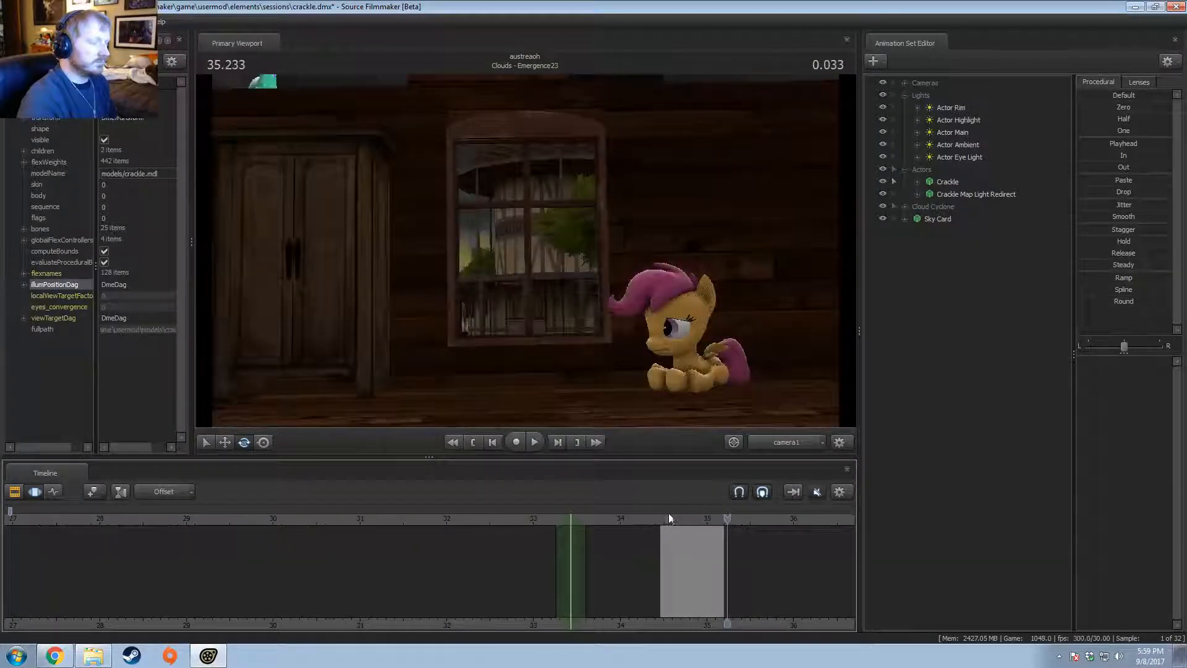
left_click(664, 517)
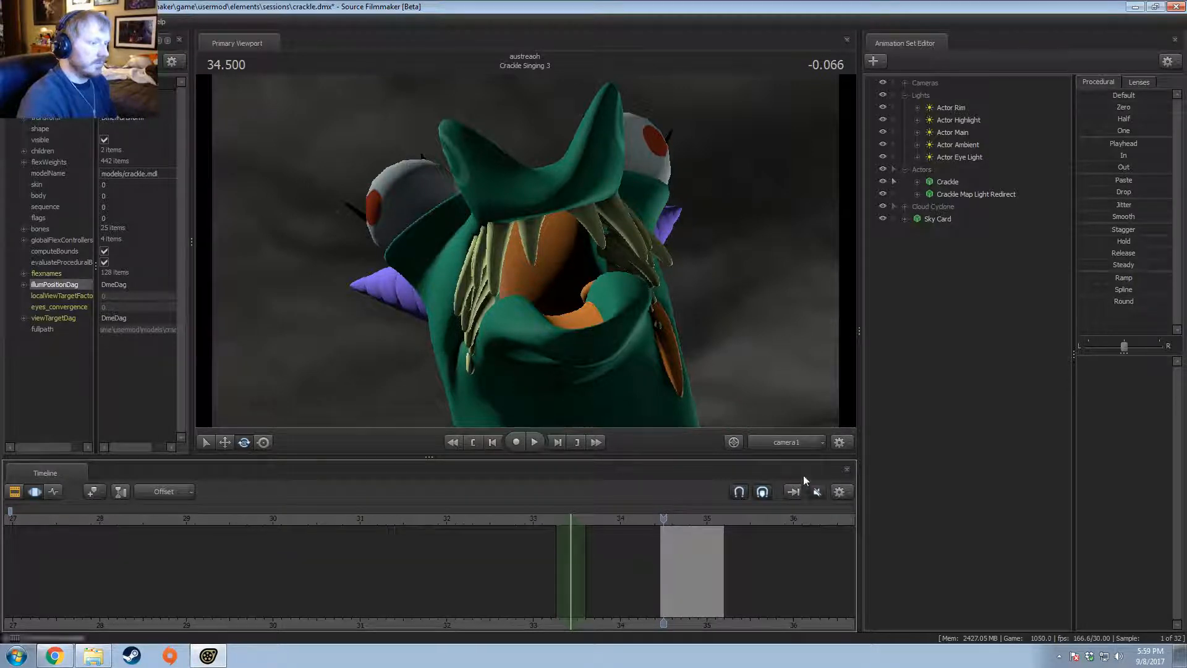
Step: Pull the Work Camera back from Crackle and set a time selection ramping across Crackle Singing 3, extending indefinitely past 35.166
left_click_drag(666, 519, 728, 556)
left_click(777, 444)
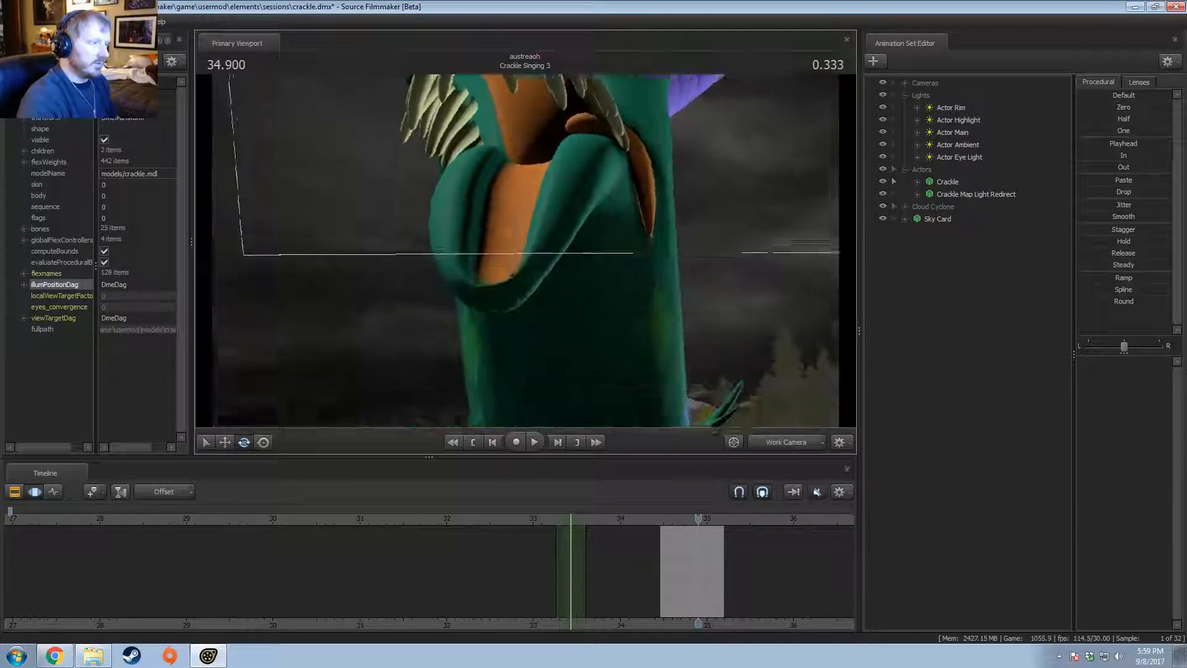
key("s")
left_click_drag(619, 296, 618, 260)
key("s")
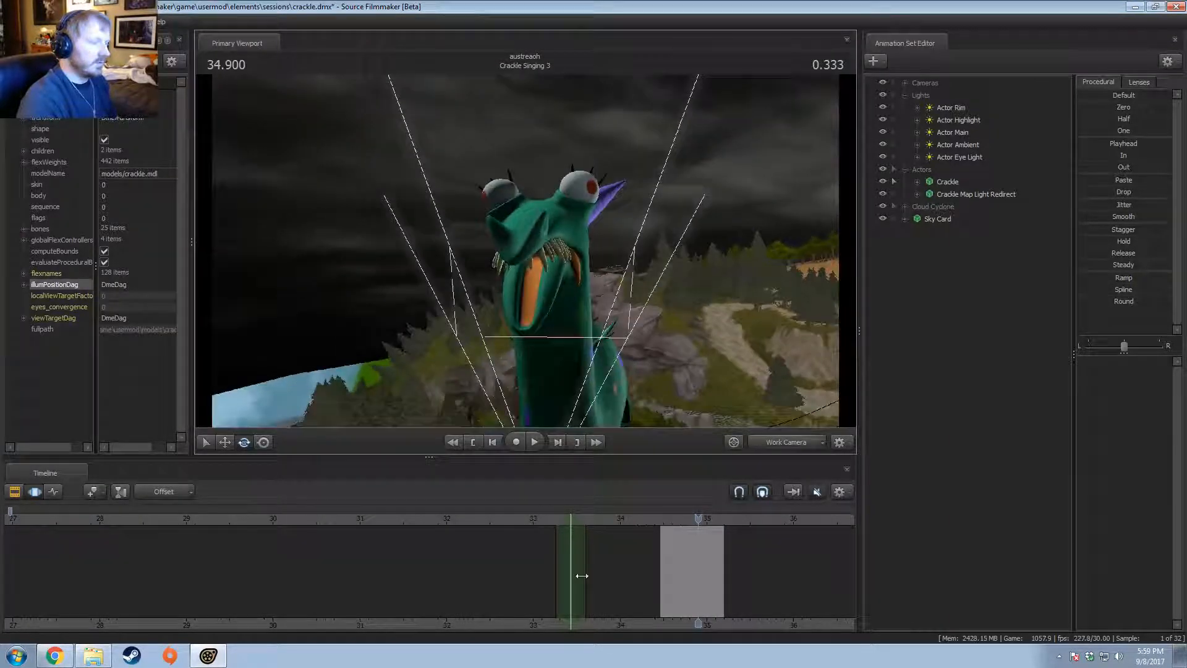
scroll(730, 620, "up", 5)
left_click_drag(732, 622, 608, 568, "shift")
left_click(746, 589, "shift")
key("]")
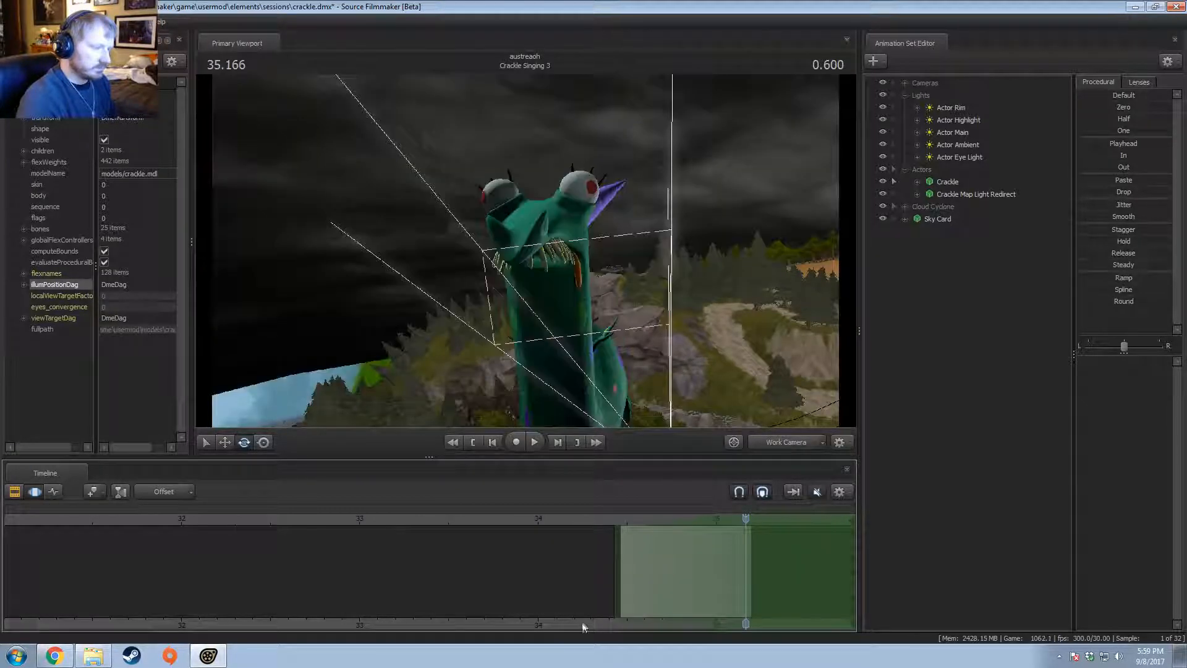
middle_click_drag(583, 627, 342, 606)
Step: Rotate the Sky Card over the time selection so it turns during Crackle Singing 3, and return to camera1's view
mouse_move(733, 371)
left_mouse_down()
mouse_move(736, 395)
mouse_move(739, 371)
left_mouse_up()
key("s")
left_click(970, 222)
key("F2")
left_click_drag(599, 289, 656, 343)
key("F3")
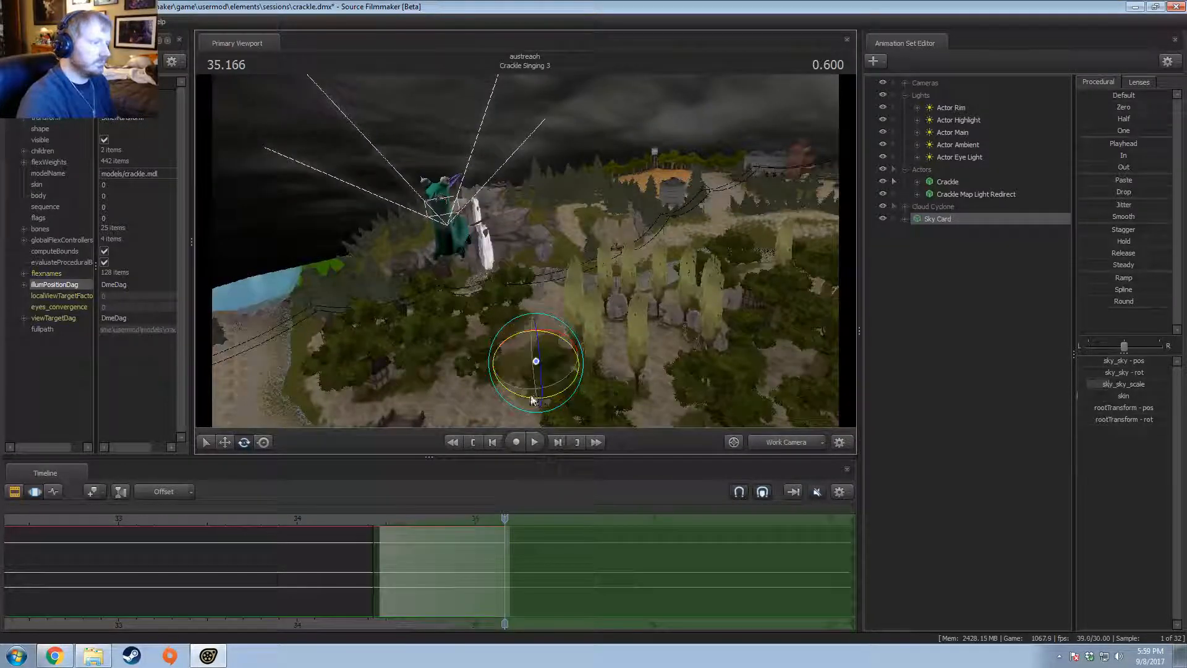
left_click_drag(531, 397, 559, 370)
key("w")
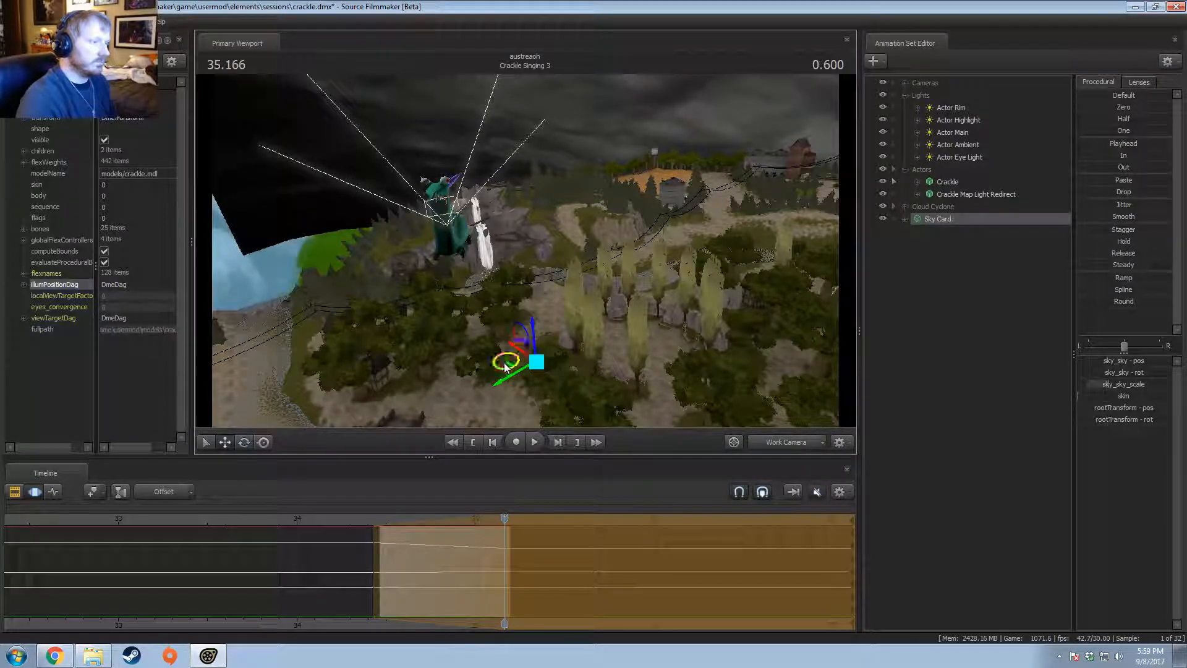
left_click(733, 443)
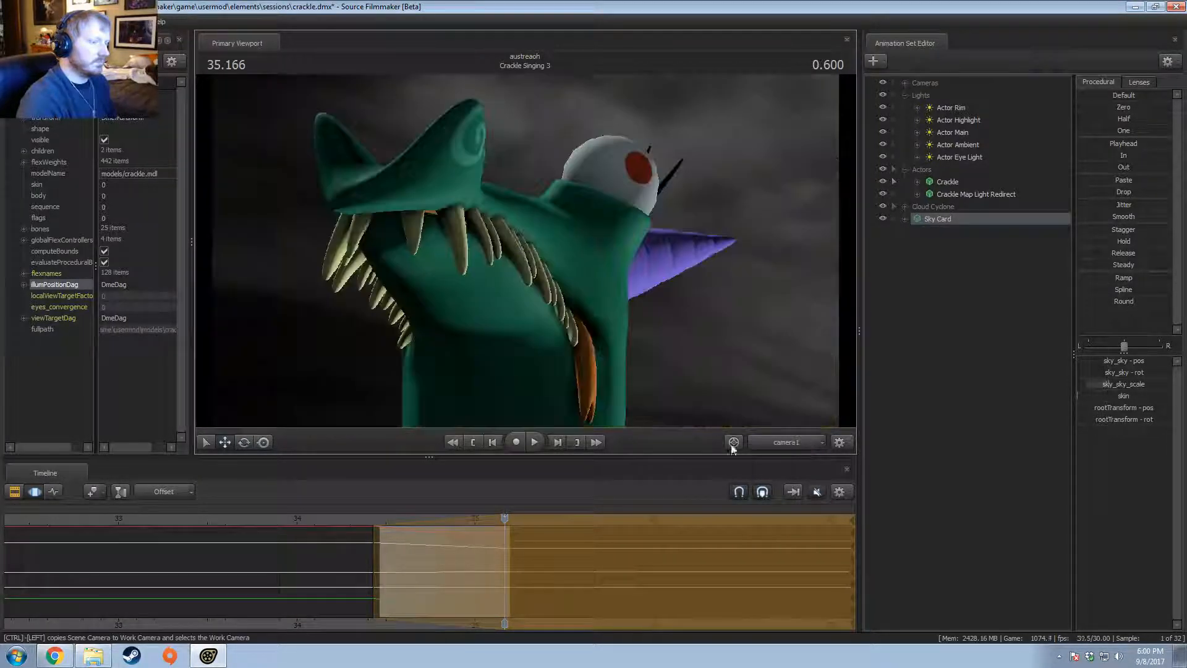
Step: Scrub through Crackle Singing 3 to check the Sky Card's turn, return to the Work Camera, and undo the last rotation
left_click(380, 524)
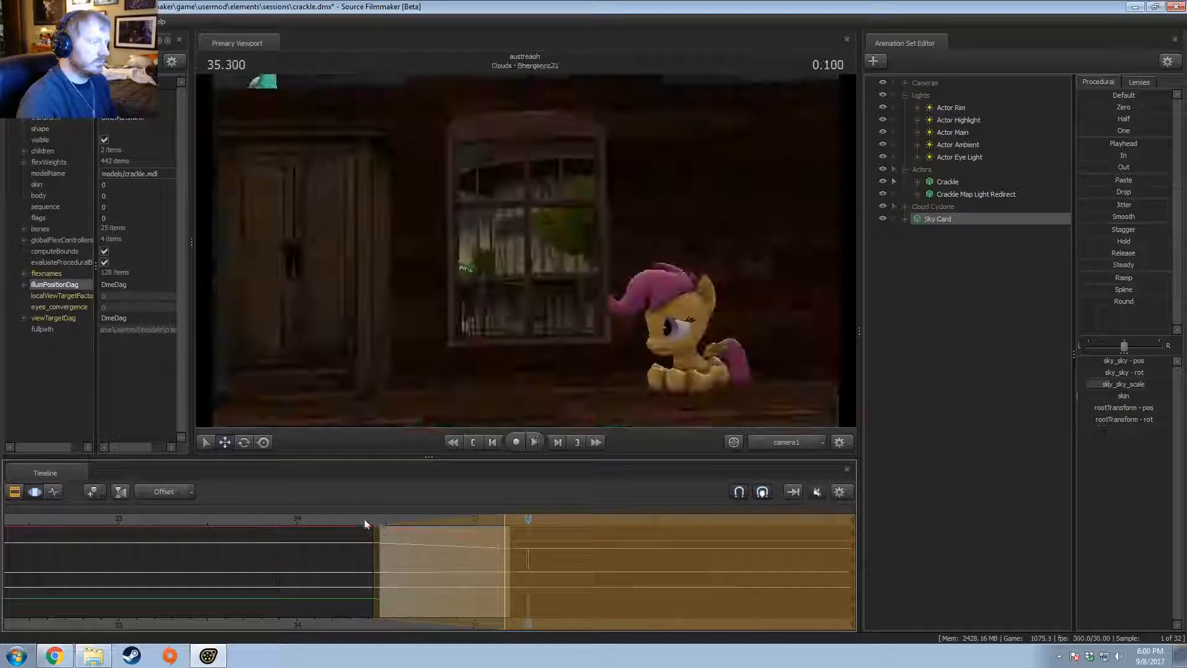
left_click_drag(378, 521, 492, 551)
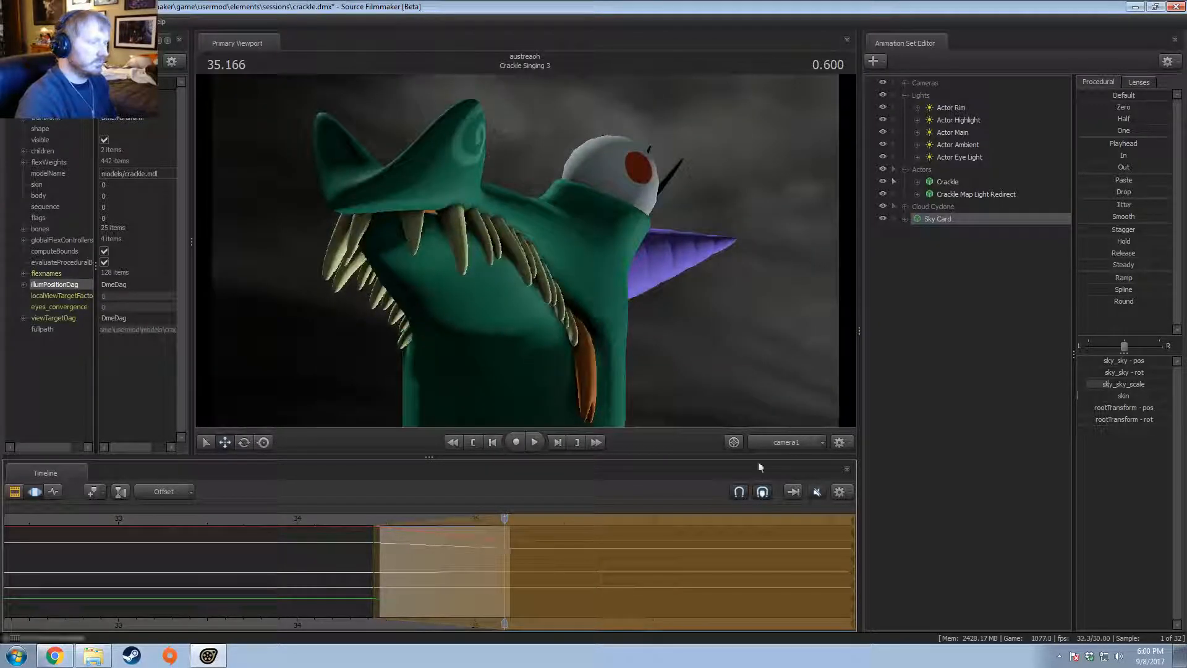
left_click(734, 442)
key("ctrl+z")
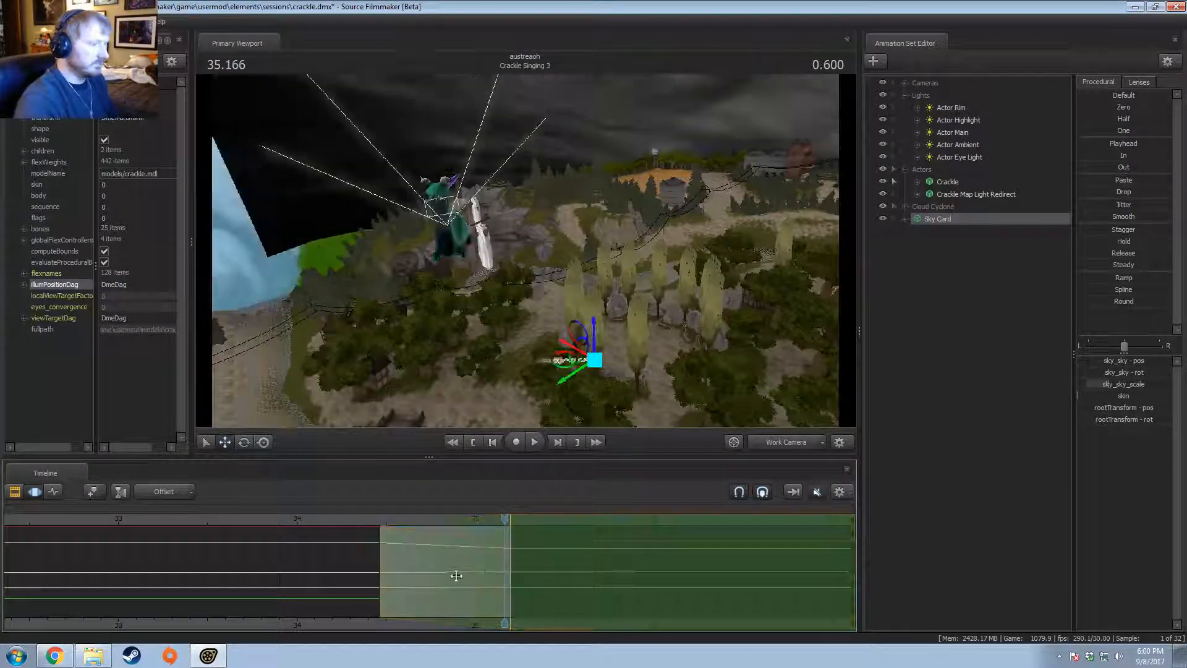
Step: Extend the time selection indefinitely before Crackle Singing 3, ramping across the shot, move and rotate the Sky Card, and return to camera1
left_click_drag(383, 563, 5, 560, "shift")
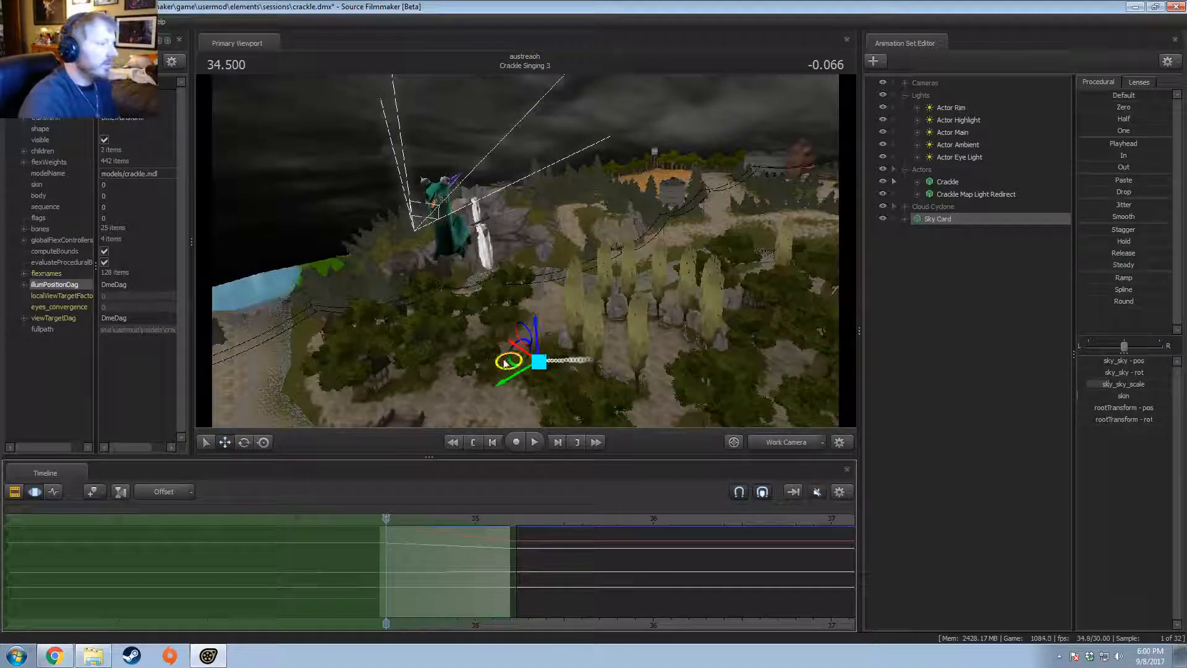
left_click_drag(505, 364, 478, 388)
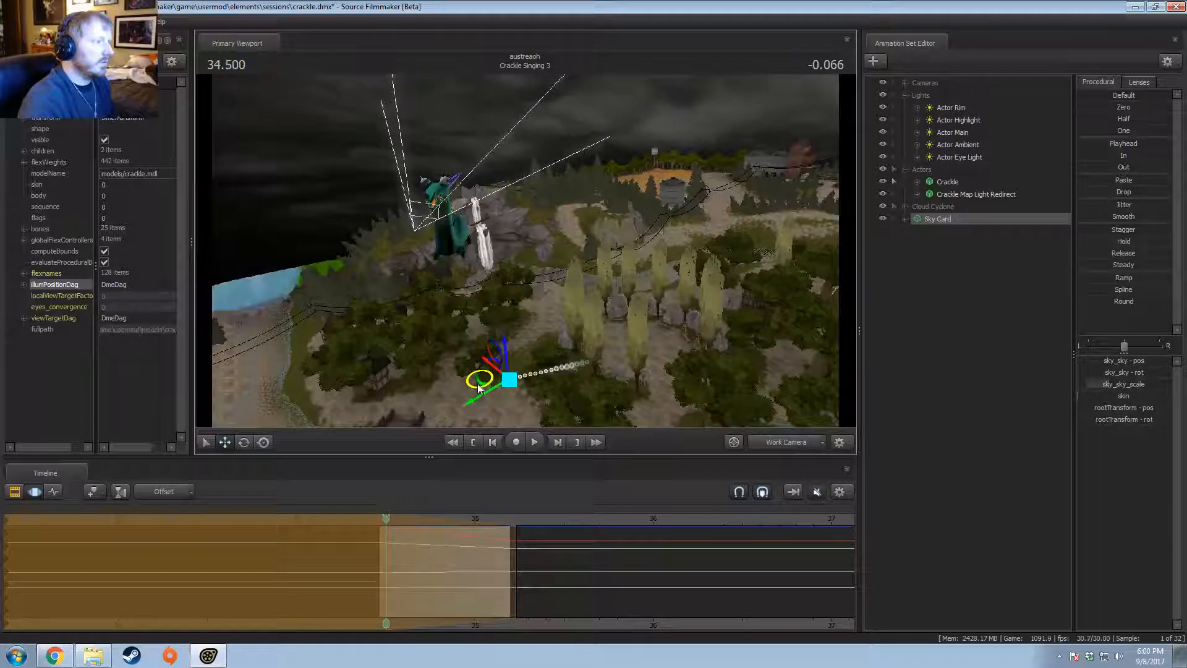
left_click_drag(551, 387, 544, 366)
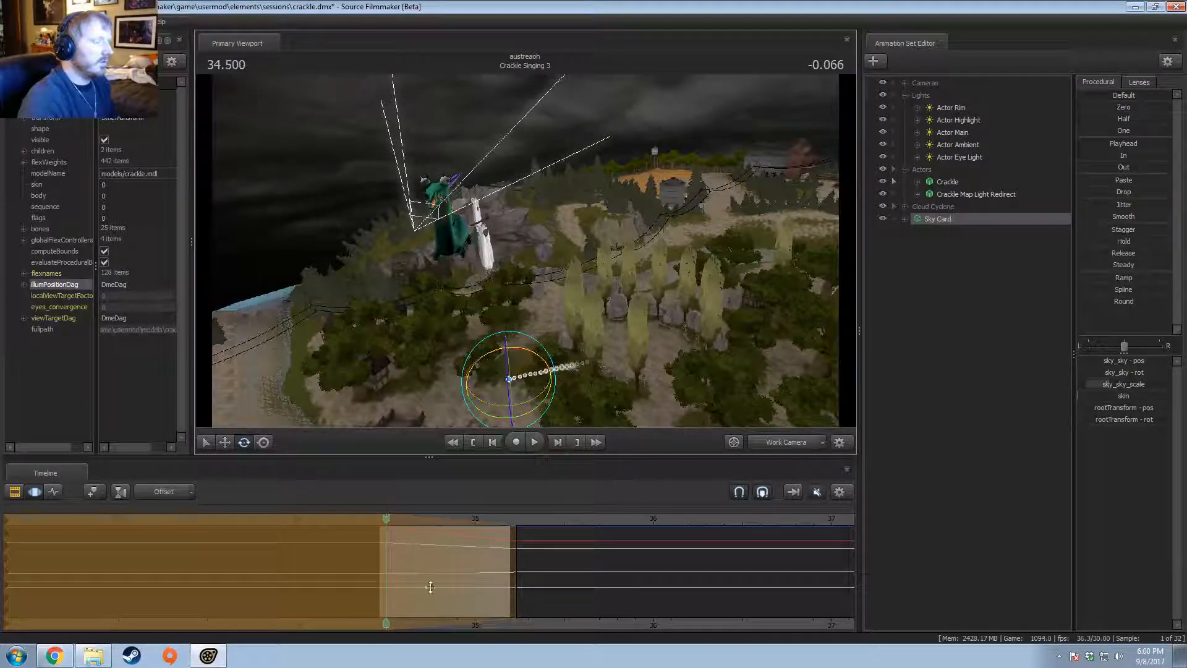
mouse_move(386, 554)
left_mouse_down()
mouse_move(434, 552)
mouse_move(387, 554)
left_mouse_up()
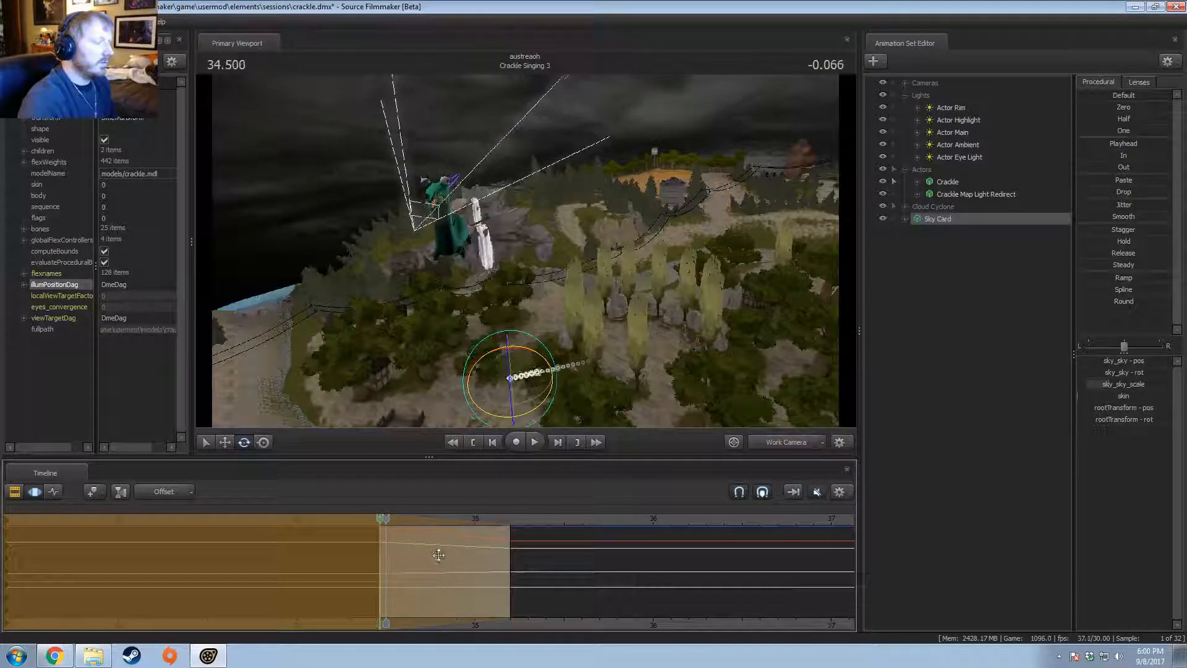
left_click(758, 446)
Step: Play and scrub Crackle Singing 3 from its start several times to review the Sky Card's background motion
key("space")
key("space")
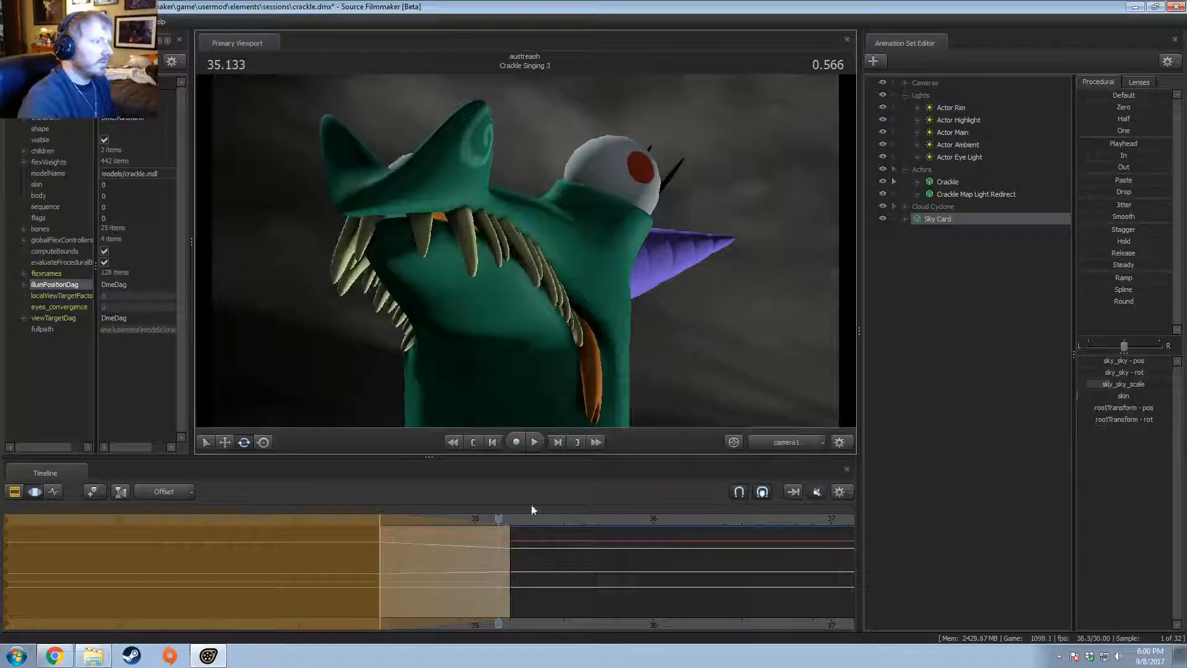
key("F2")
left_click(384, 521)
key("space")
key("space")
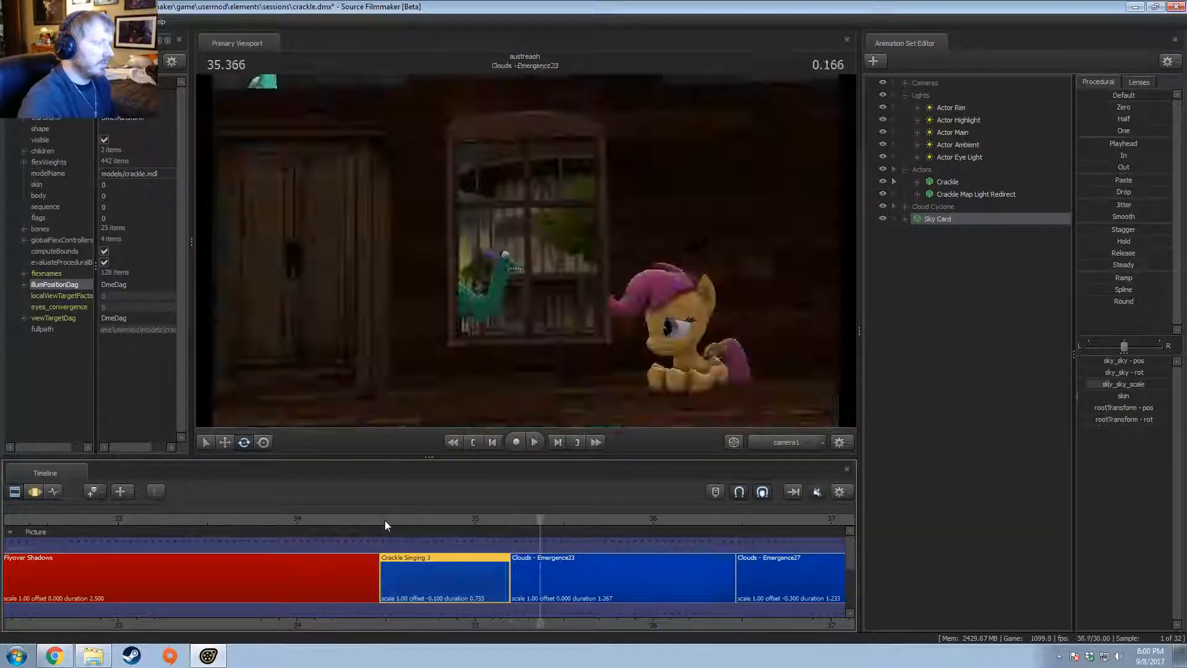
left_click_drag(385, 521, 366, 515)
key("space")
key("space")
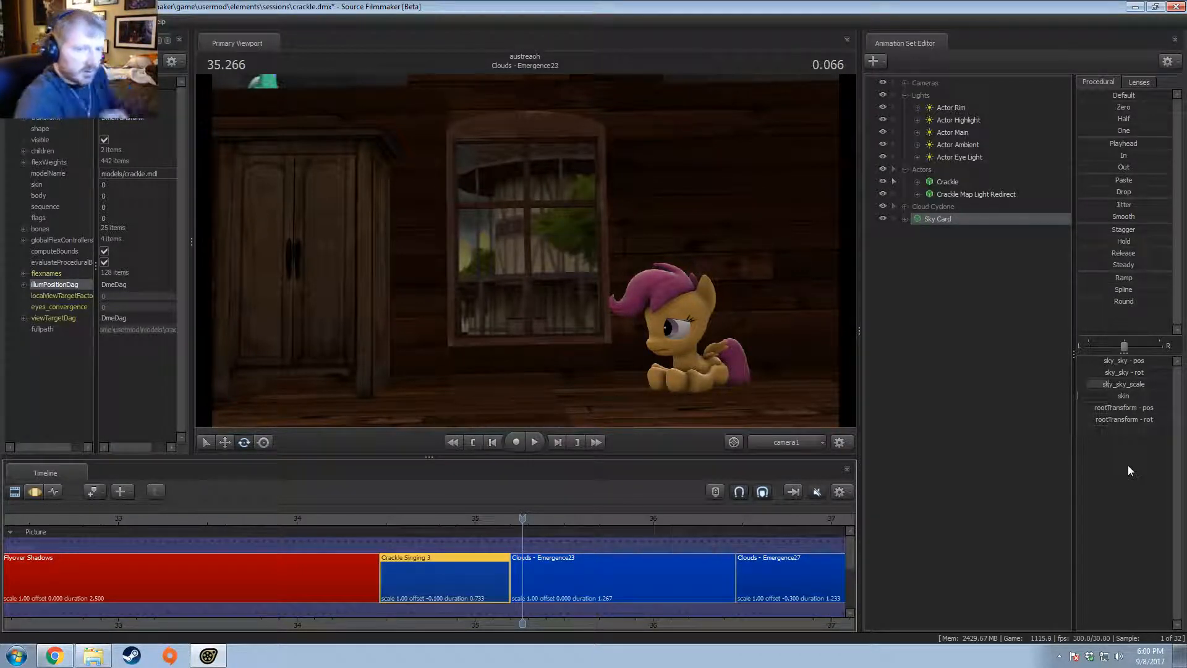
left_click_drag(392, 519, 424, 514)
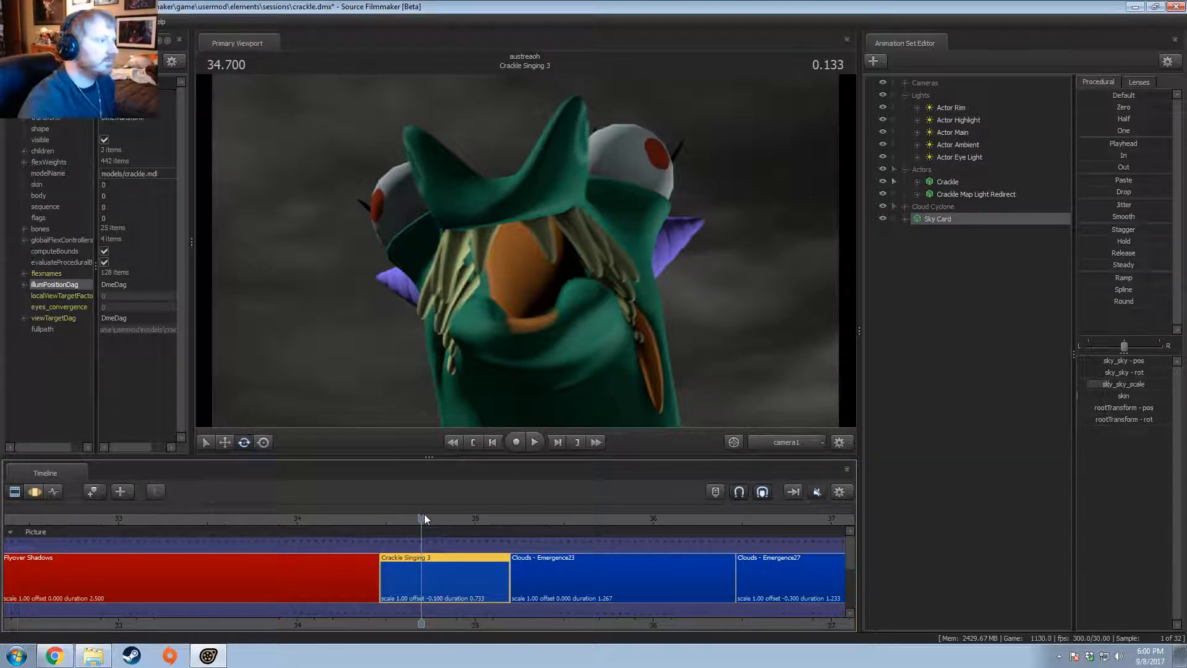
Step: Compare Crackle Singing 3 with Crackle Singing 2 and paste a copy of Actor Eye Light into Crackle Singing 3
scroll(291, 540, "down", 3)
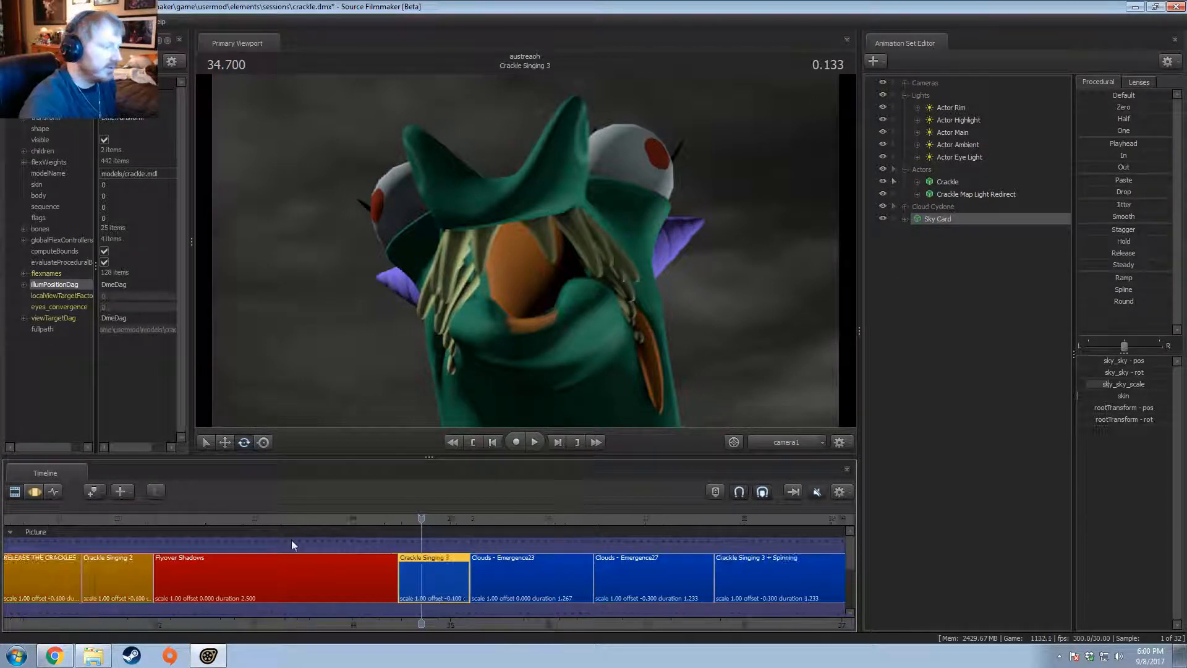
mouse_move(171, 518)
left_mouse_down()
mouse_move(141, 523)
mouse_move(152, 526)
left_mouse_up()
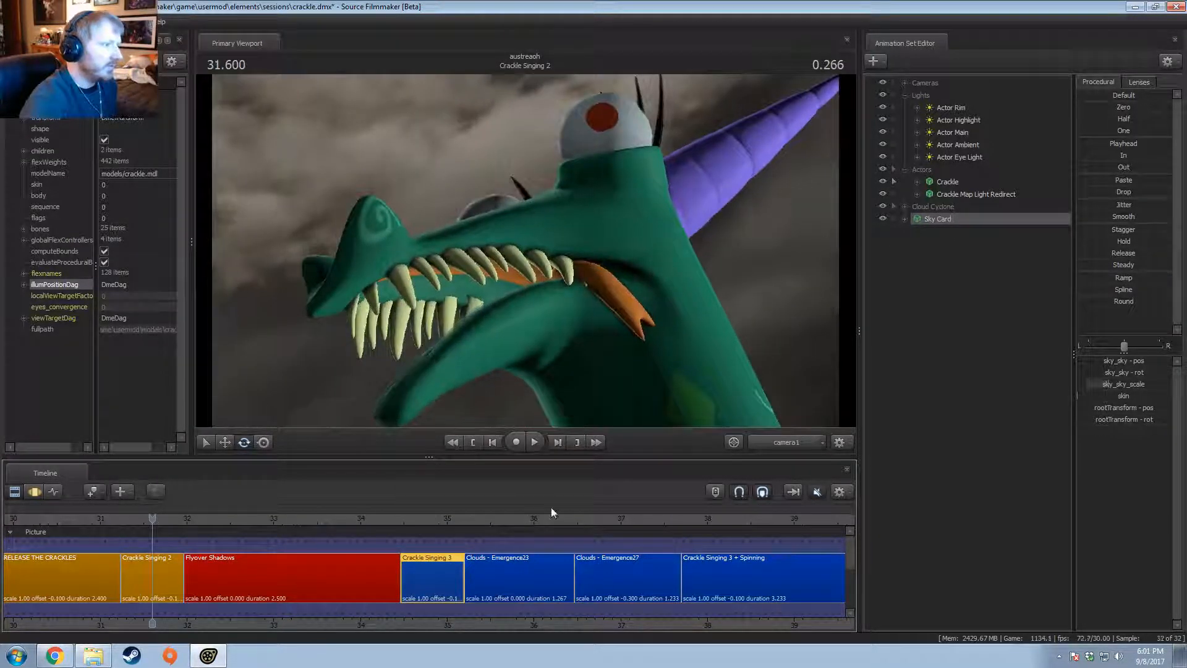
left_click_drag(431, 525, 421, 525)
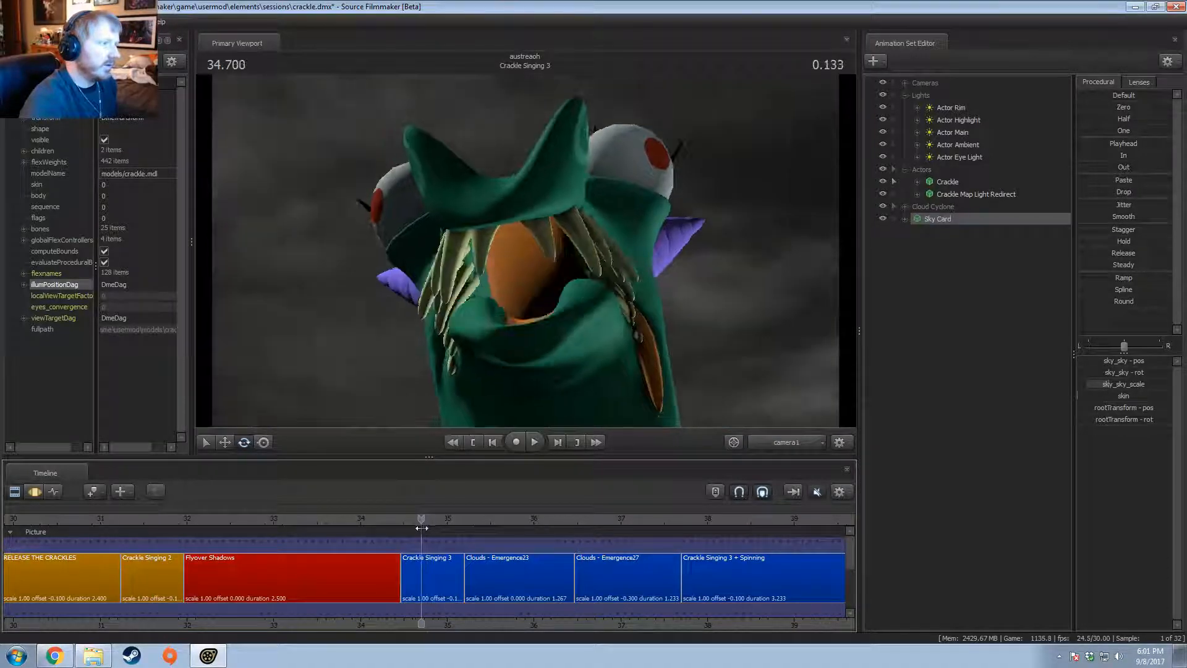
right_click(983, 159)
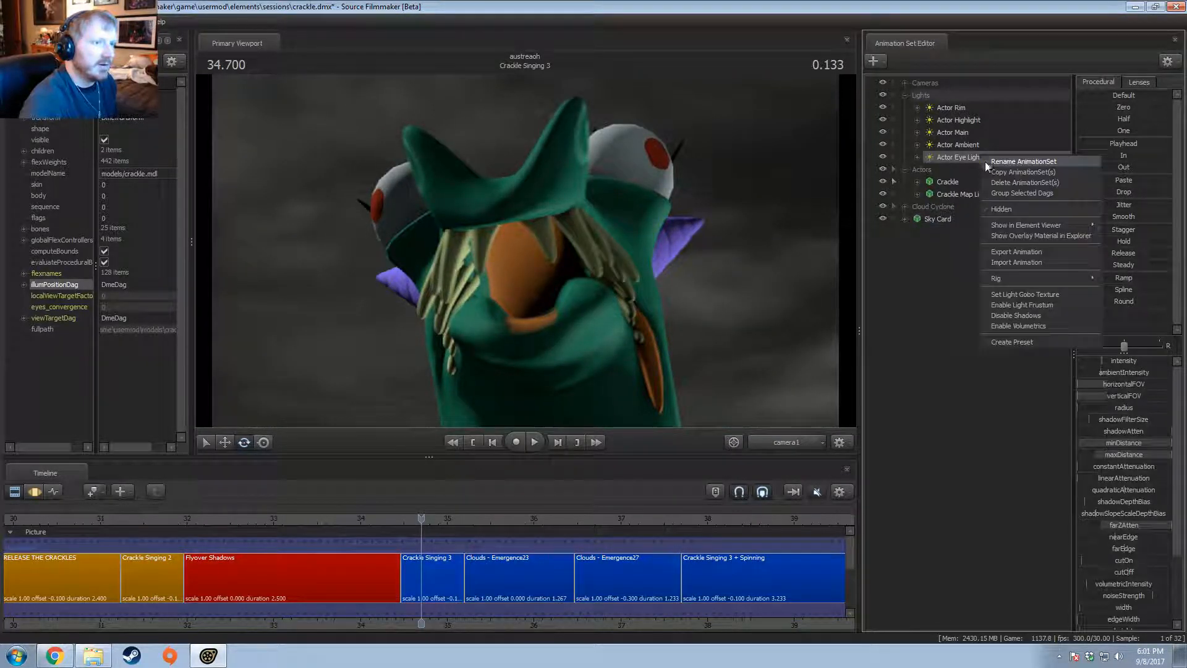
left_click(882, 382)
right_click(883, 382)
left_click(948, 448)
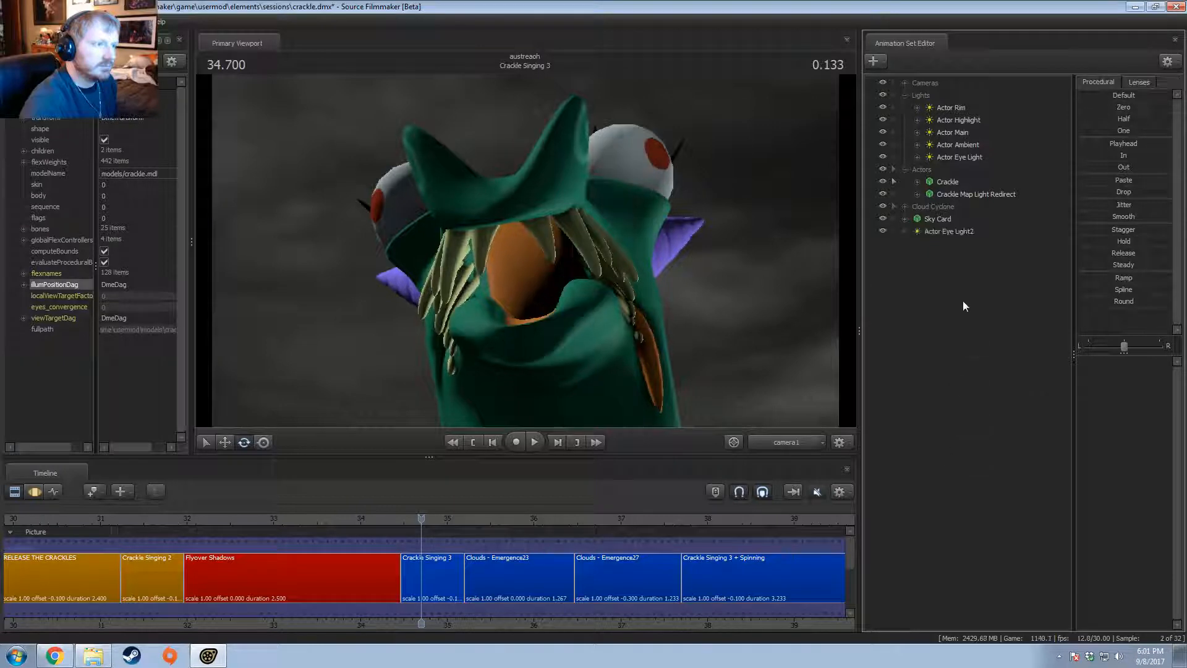
Step: Look through Actor Eye Light2, extend the time selection indefinitely, re-aim the light toward Crackle's eyes, and return to camera1
left_click(948, 233)
left_click(590, 267)
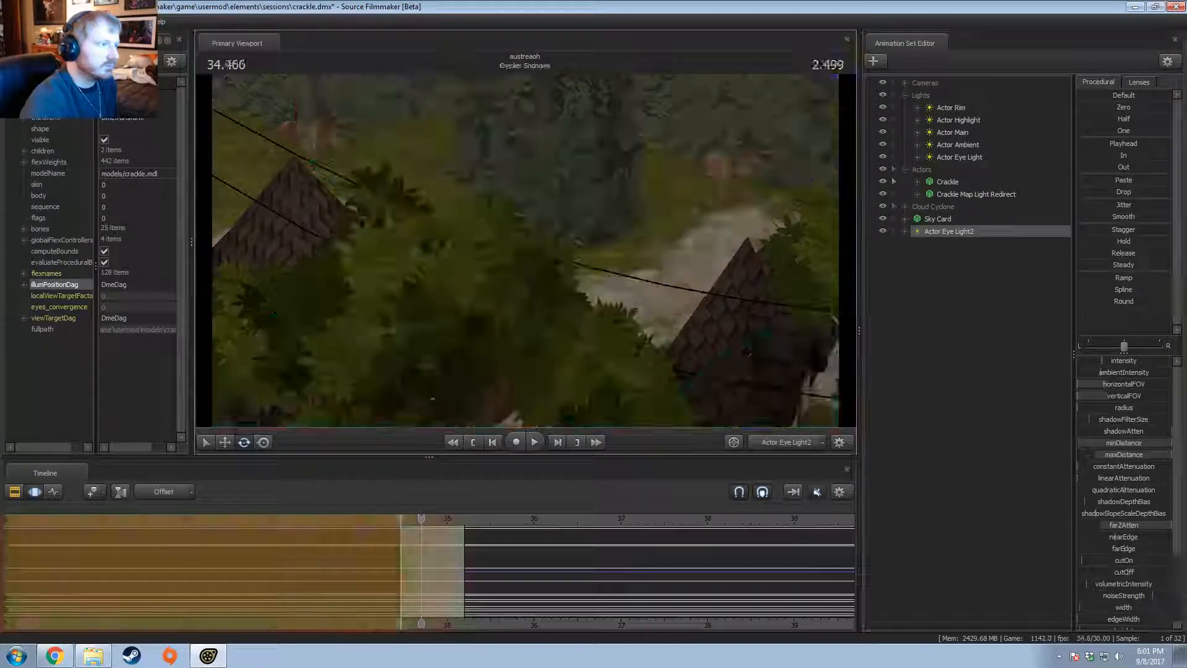
double_click(503, 552)
left_click_drag(526, 278, 524, 254)
left_click(767, 443)
key("F2")
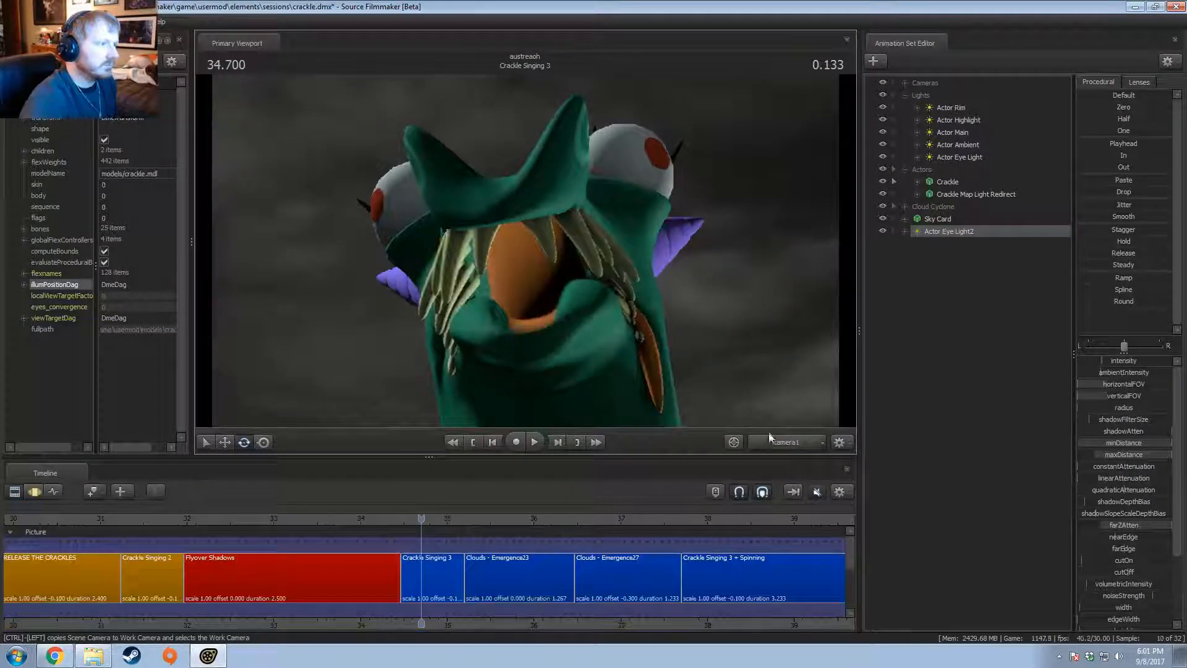
Step: Refine Actor Eye Light2's position and aim on Crackle's eyes through the light's own view, and go back to camera1
left_click(992, 229)
key("F3")
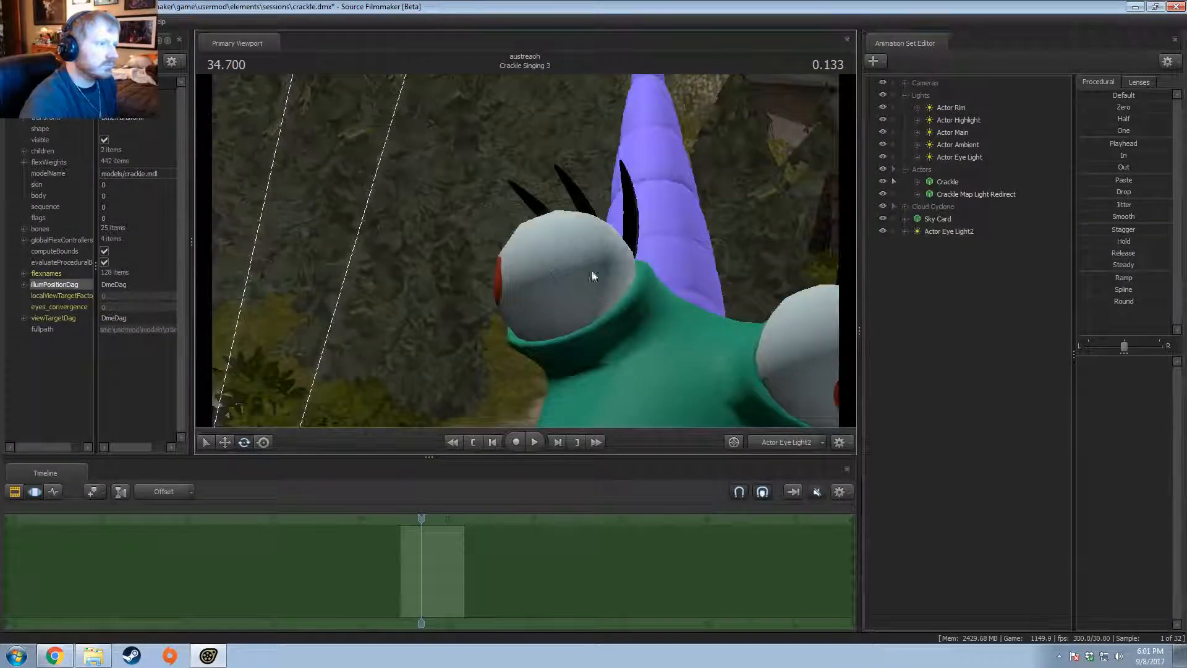
left_click(950, 233)
left_click_drag(681, 247, 705, 244)
left_click_drag(526, 255, 490, 241)
key("F2")
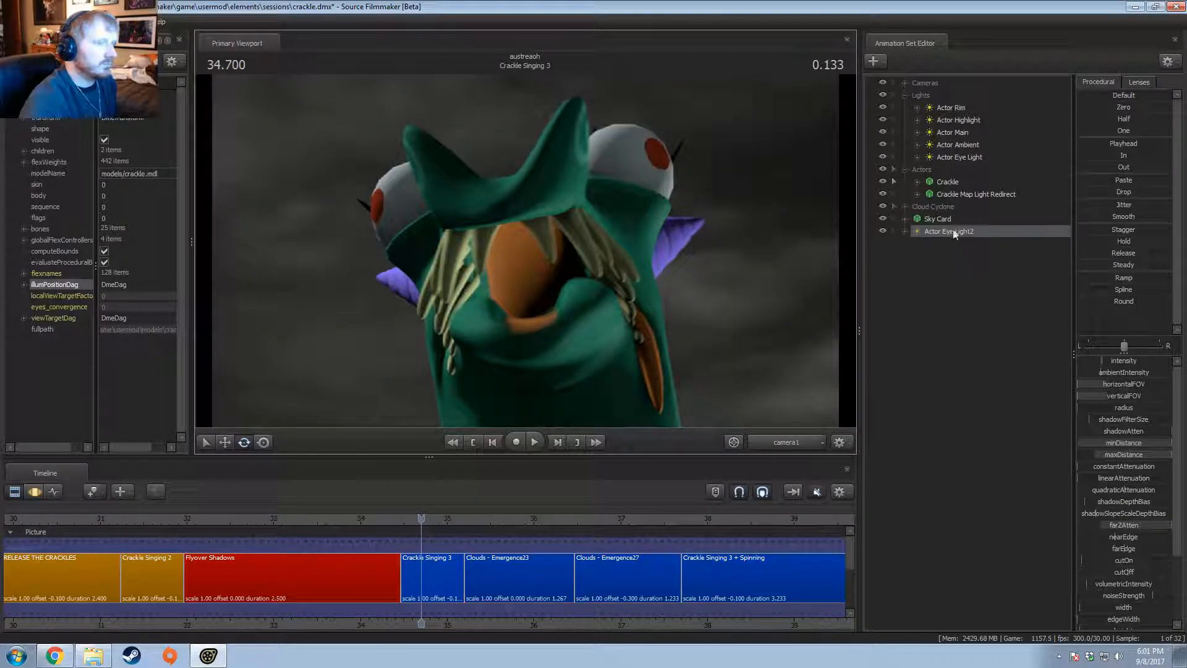
Step: Move Actor Eye Light2 into the Lights group of Crackle Singing 3
key("F3")
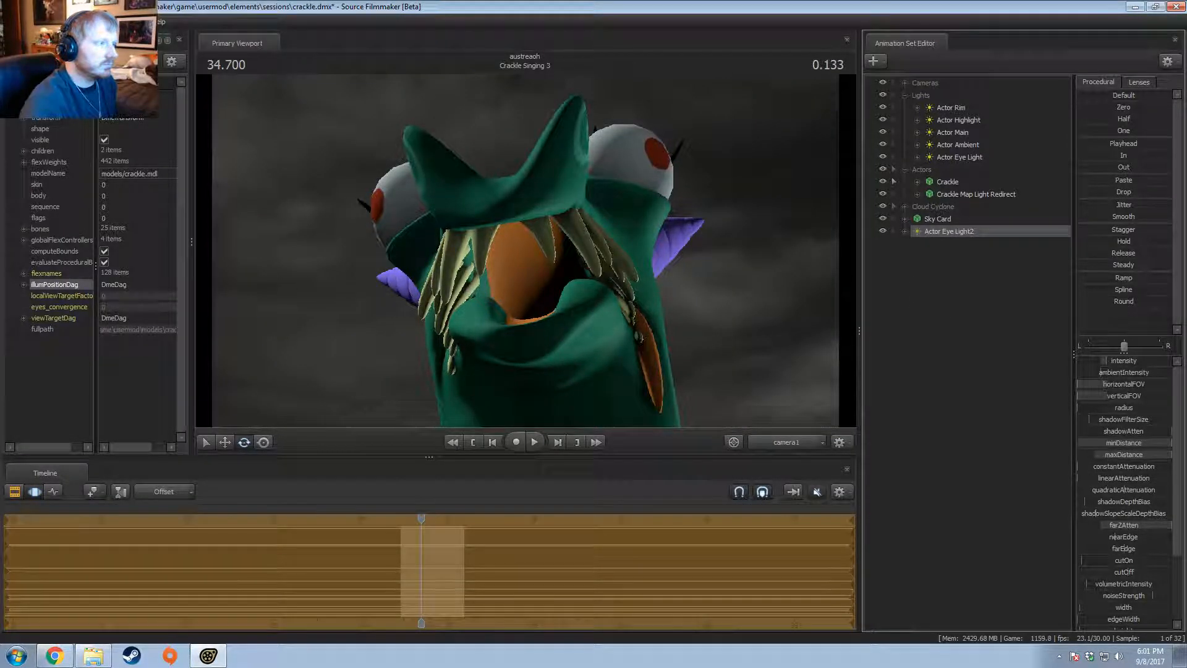
key("F2")
left_click_drag(933, 231, 948, 162)
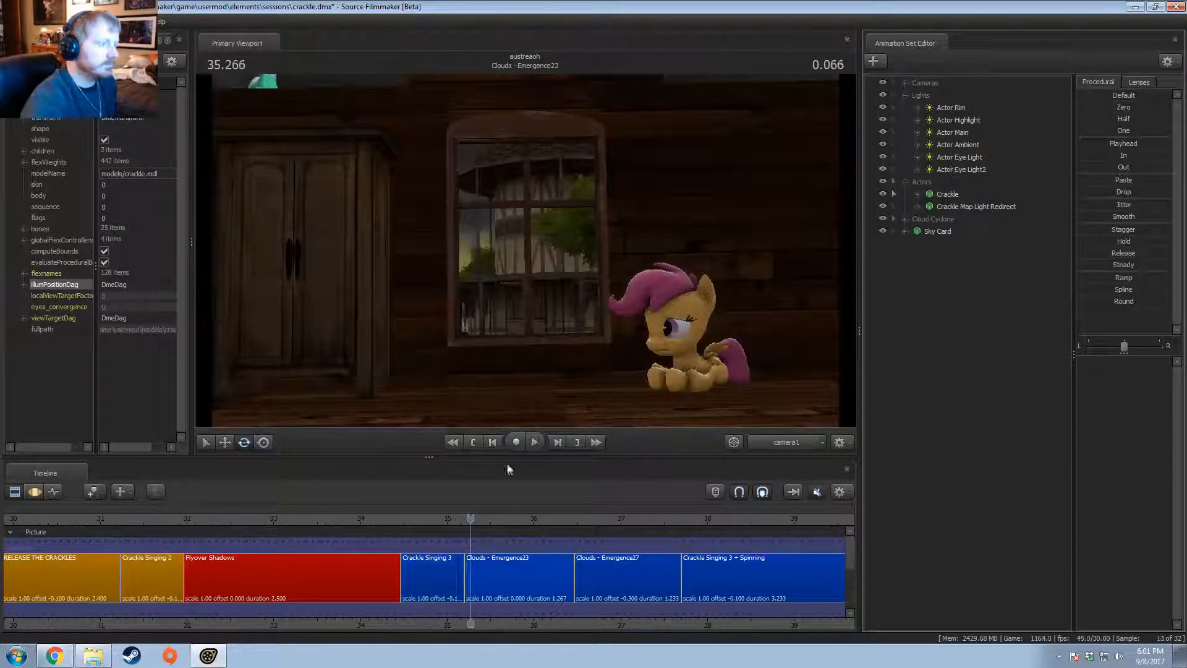
Step: Compare the Main Camera's aperture in Crackle Singing 3 with the one in Crackle Singing 2
left_click(412, 519)
left_click(454, 578)
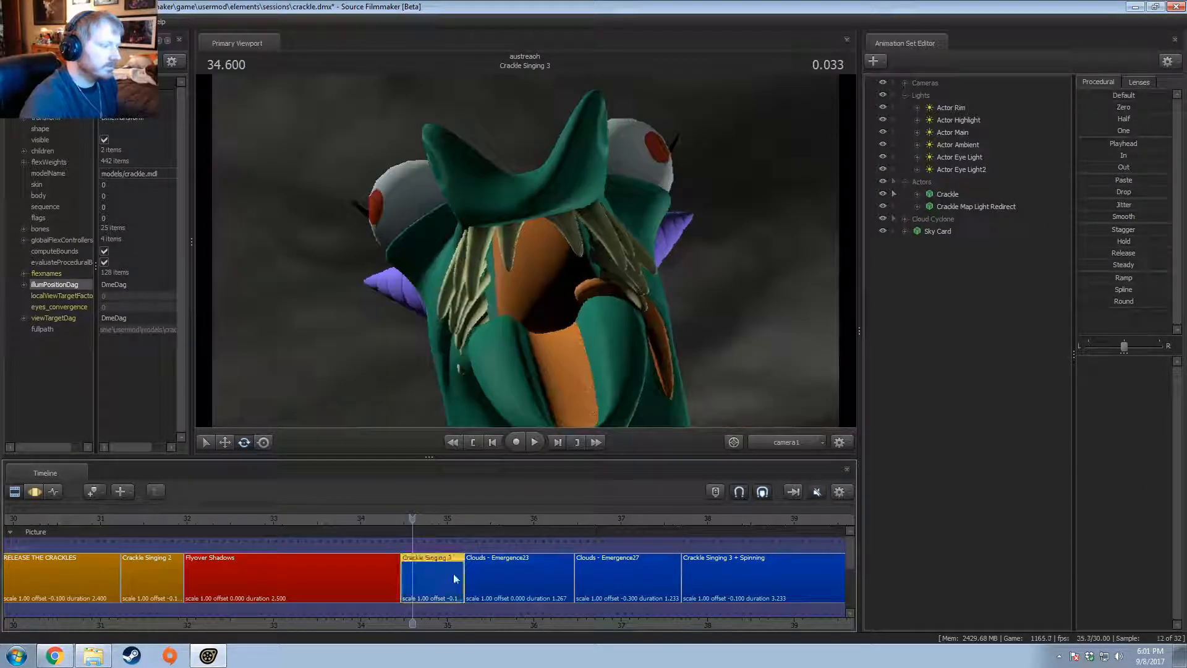
left_click(944, 83)
key("F3")
mouse_move(1112, 375)
left_mouse_down()
mouse_move(1138, 375)
mouse_move(1095, 374)
mouse_move(1110, 375)
mouse_move(1106, 393)
left_mouse_up()
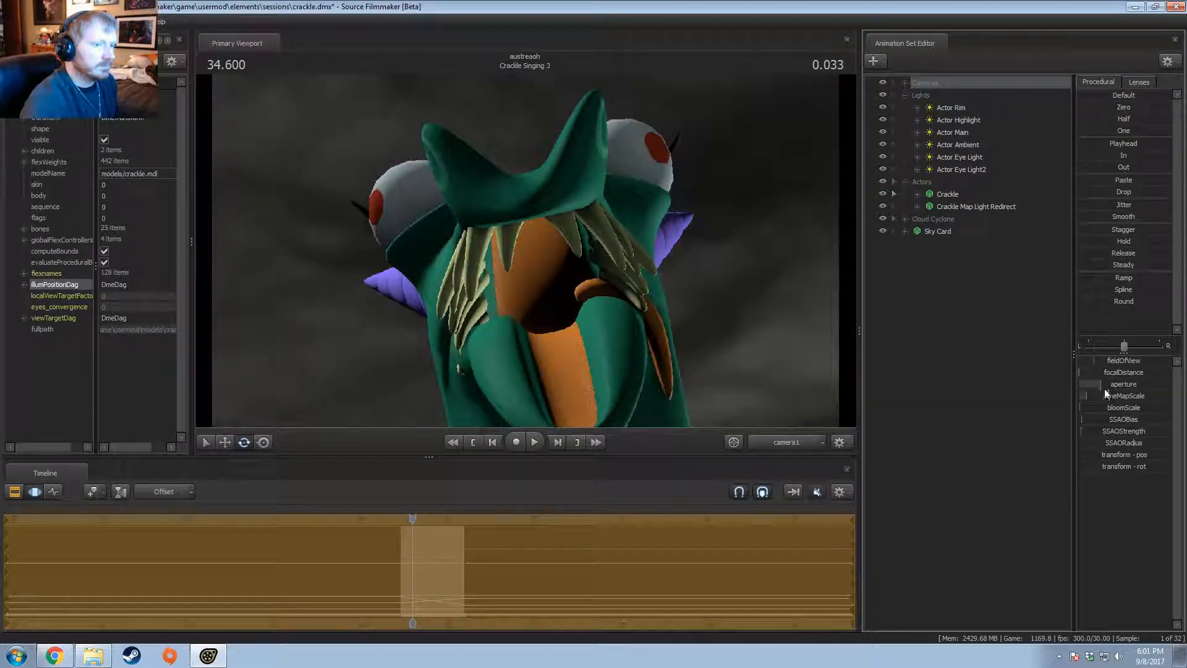
key("F2")
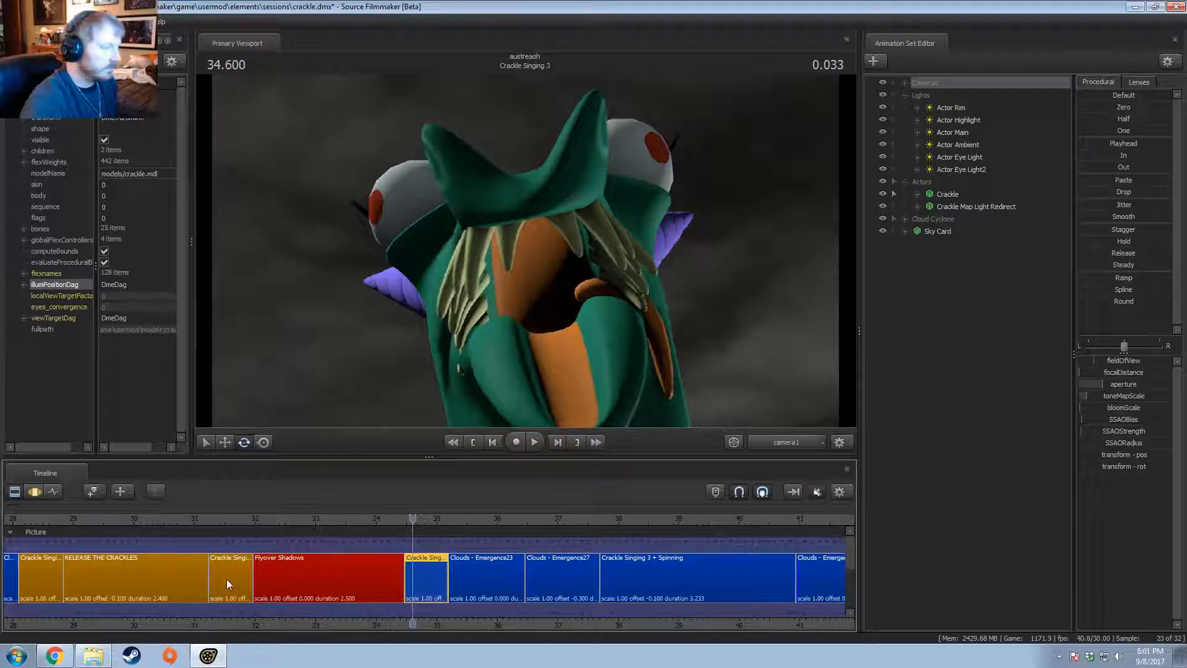
left_click(228, 578)
left_click(905, 83)
left_click(942, 96)
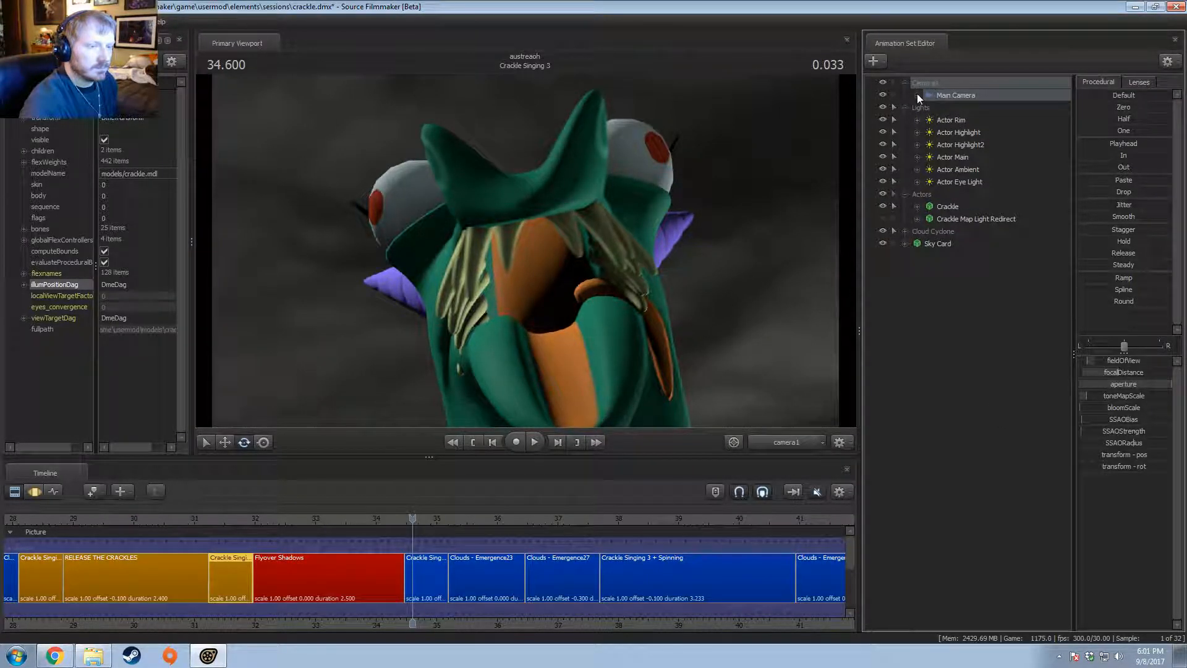
key("F3")
key("F2")
Step: Raise the Main Camera's aperture to maximum in Crackle Singing 3 and check the blur in playback against Crackle Singing 2
left_click(415, 581)
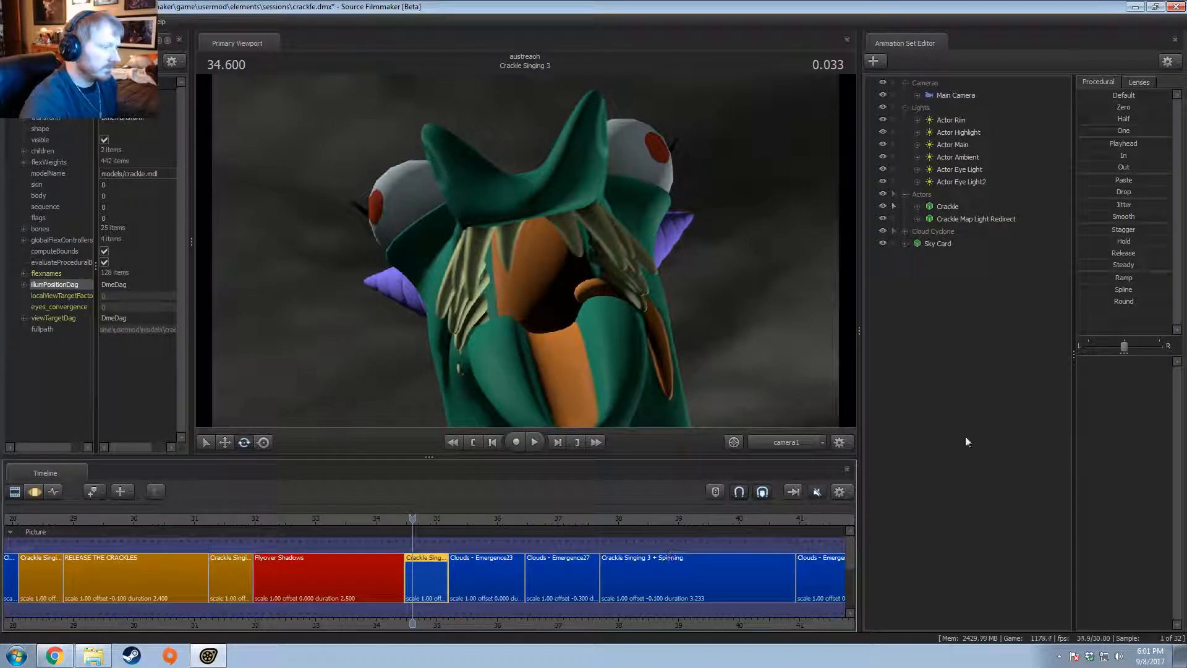
left_click(955, 95)
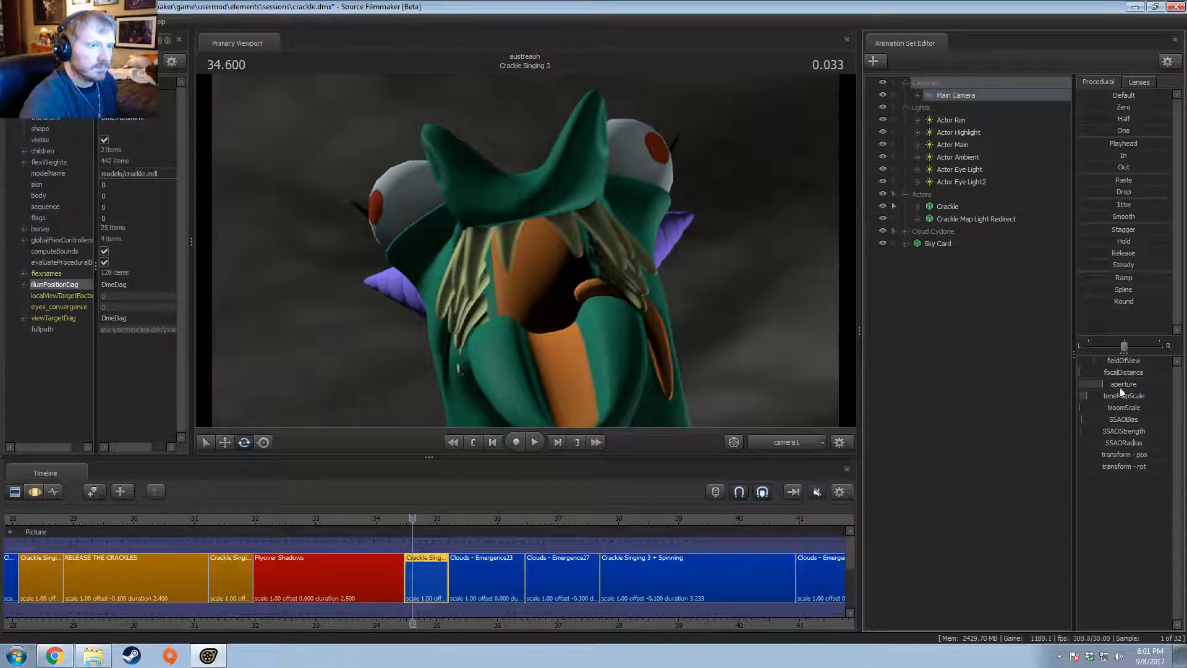
left_click_drag(1121, 388, 1175, 389)
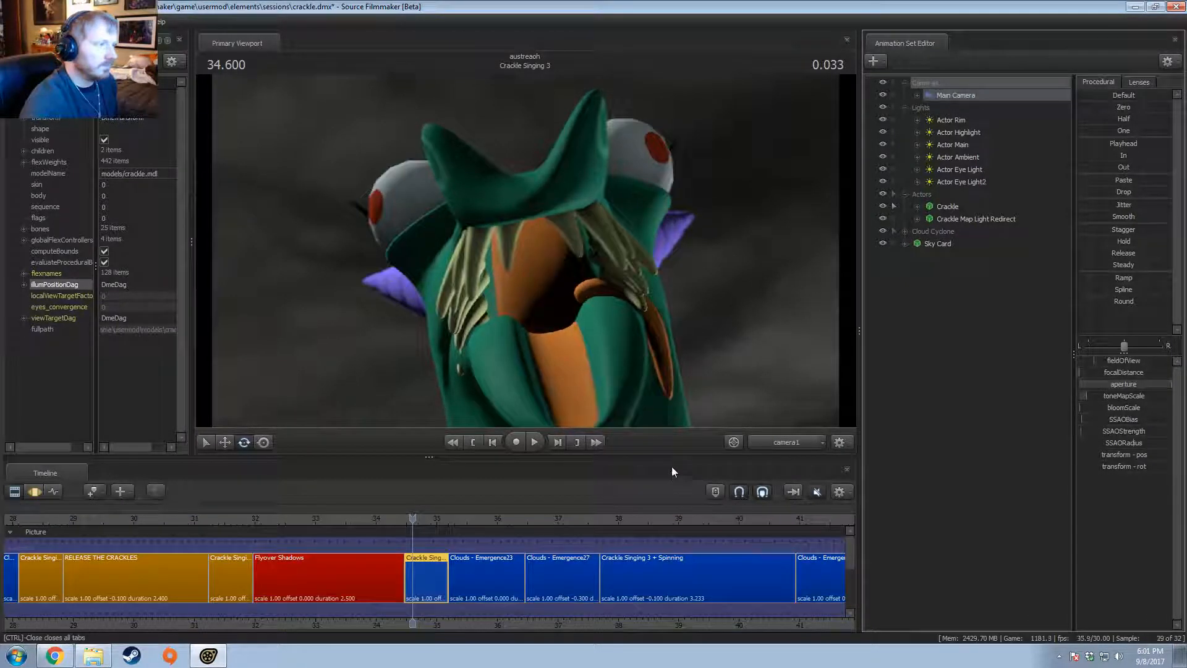
key("space")
key("space")
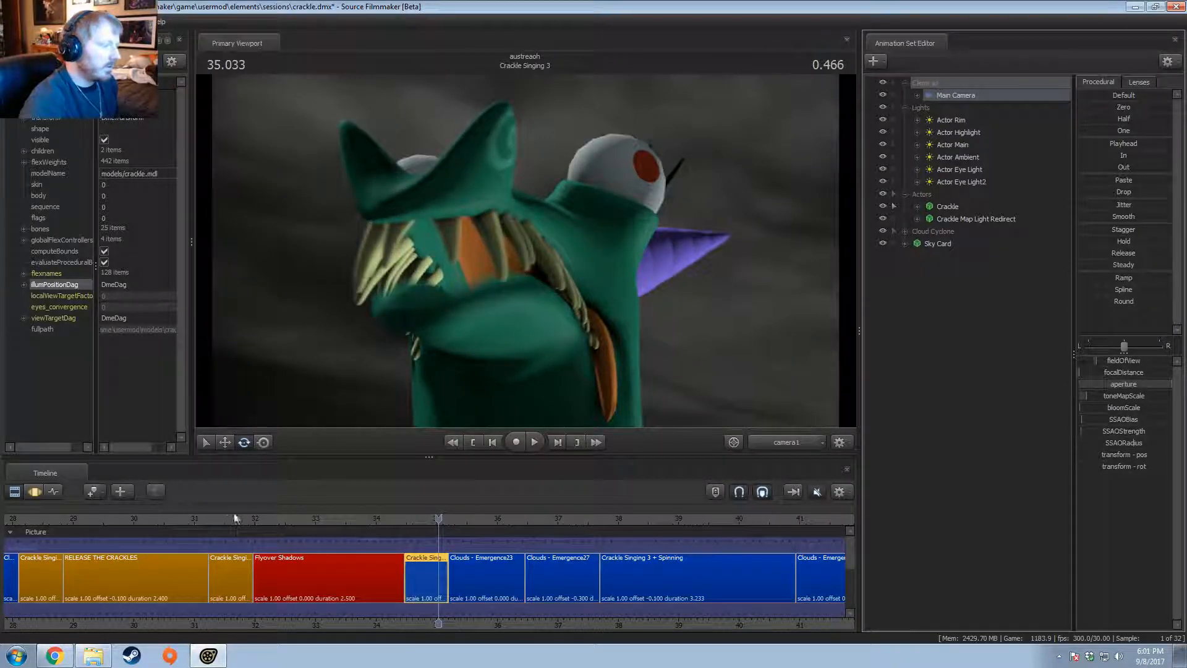
mouse_move(235, 518)
left_mouse_down()
mouse_move(221, 519)
mouse_move(248, 520)
left_mouse_up()
left_click(418, 518)
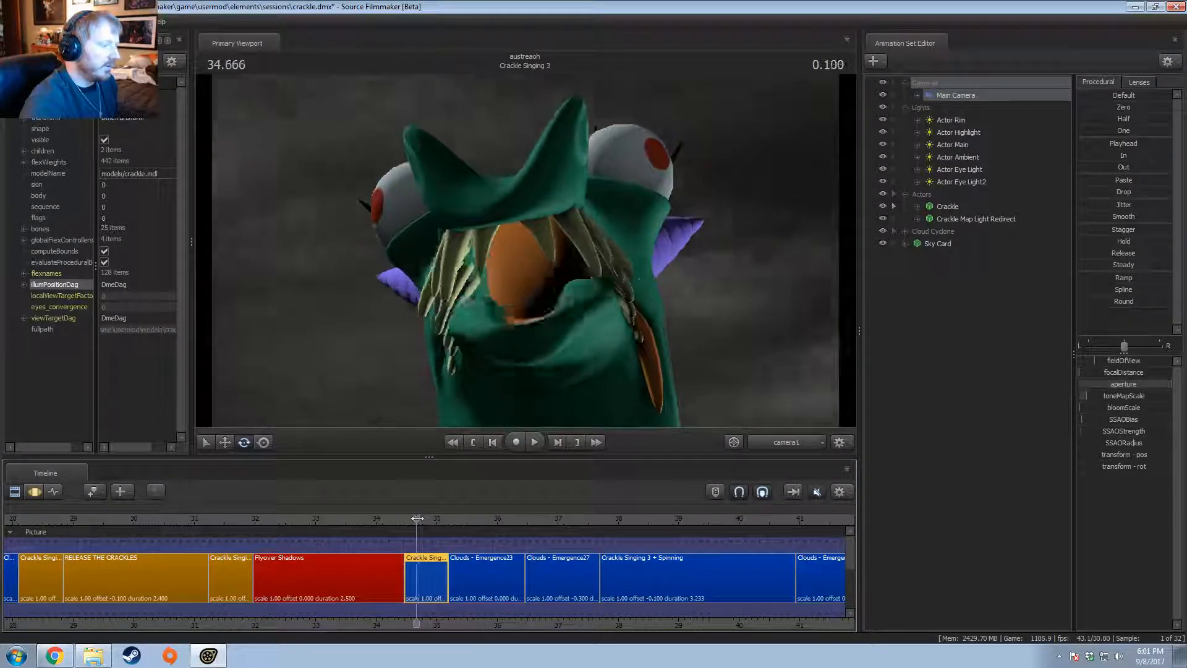
Step: View Crackle Singing 3 from the Work Camera, pull back to show the cloud cyclone around Crackle, and bring up the Motion Editor
left_click(764, 442)
key("s")
left_click_drag(735, 343, 650, 322)
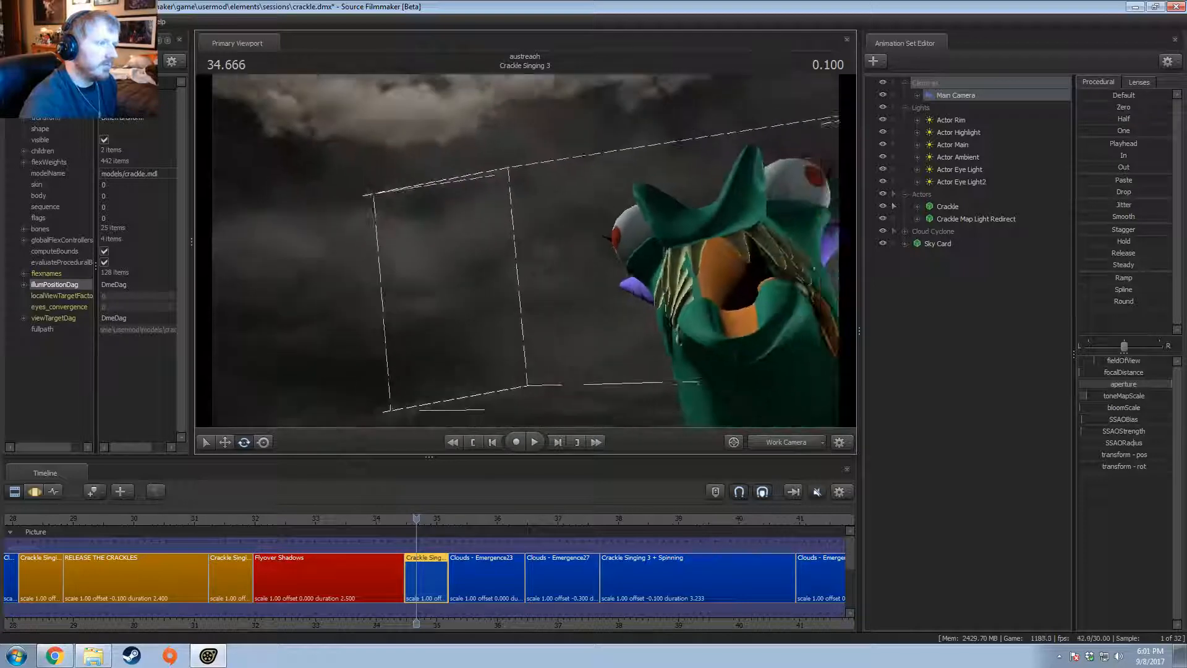
left_click_drag(526, 257, 525, 250)
key("F3")
key("space")
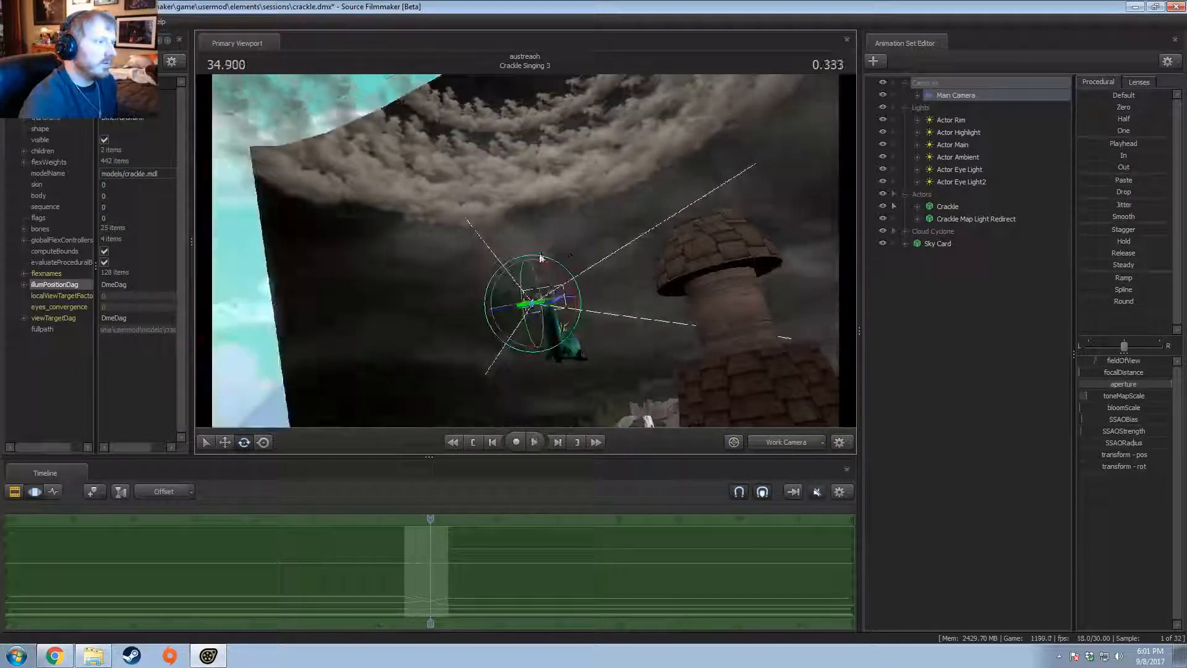
Step: Delete the groups from Larger Clouds through Inner Ring in Cloud Cyclone, keeping only USE THIS
left_click(956, 220)
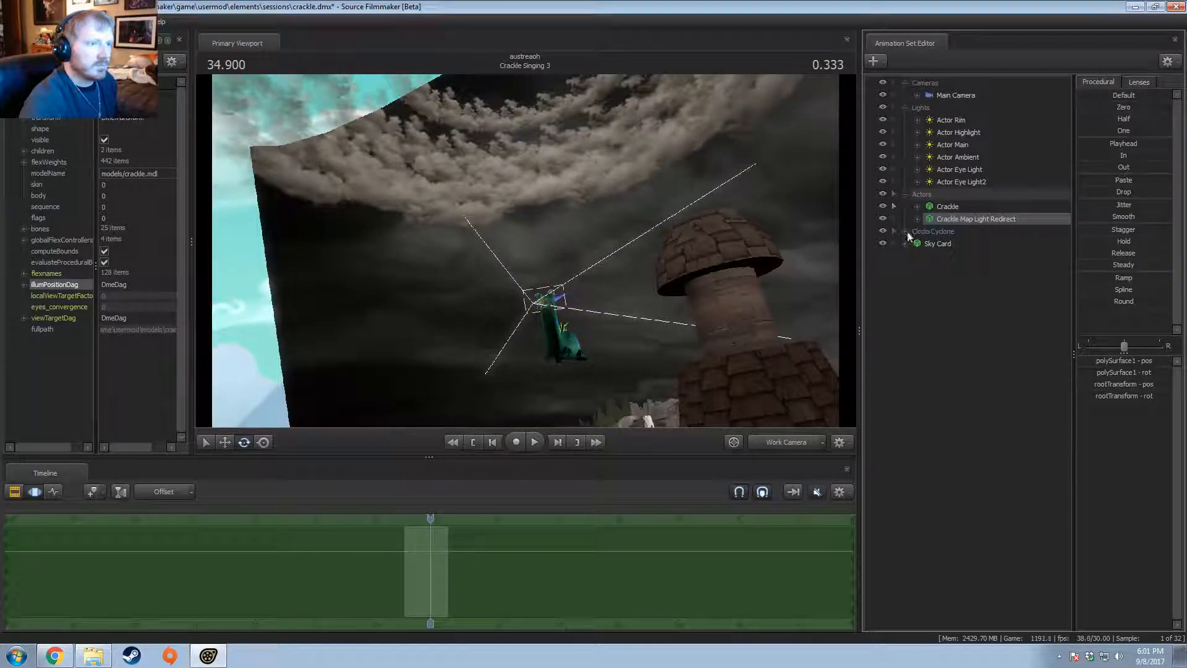
left_click(940, 243)
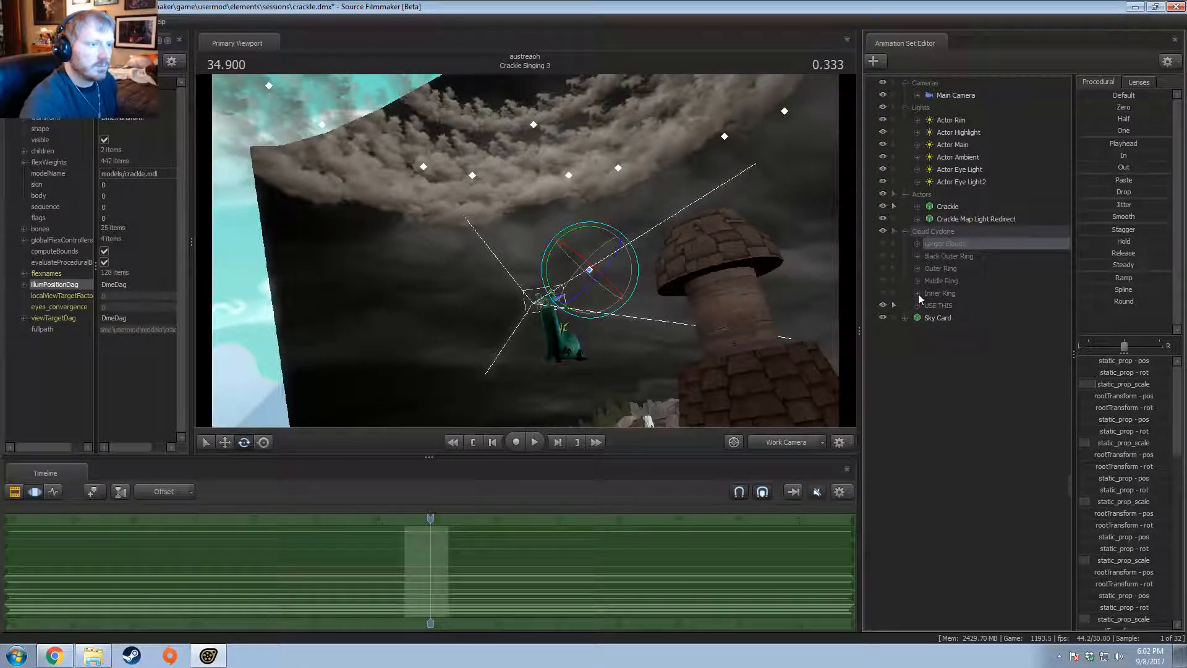
left_click(921, 294, "shift")
right_click(950, 317)
left_click(970, 346)
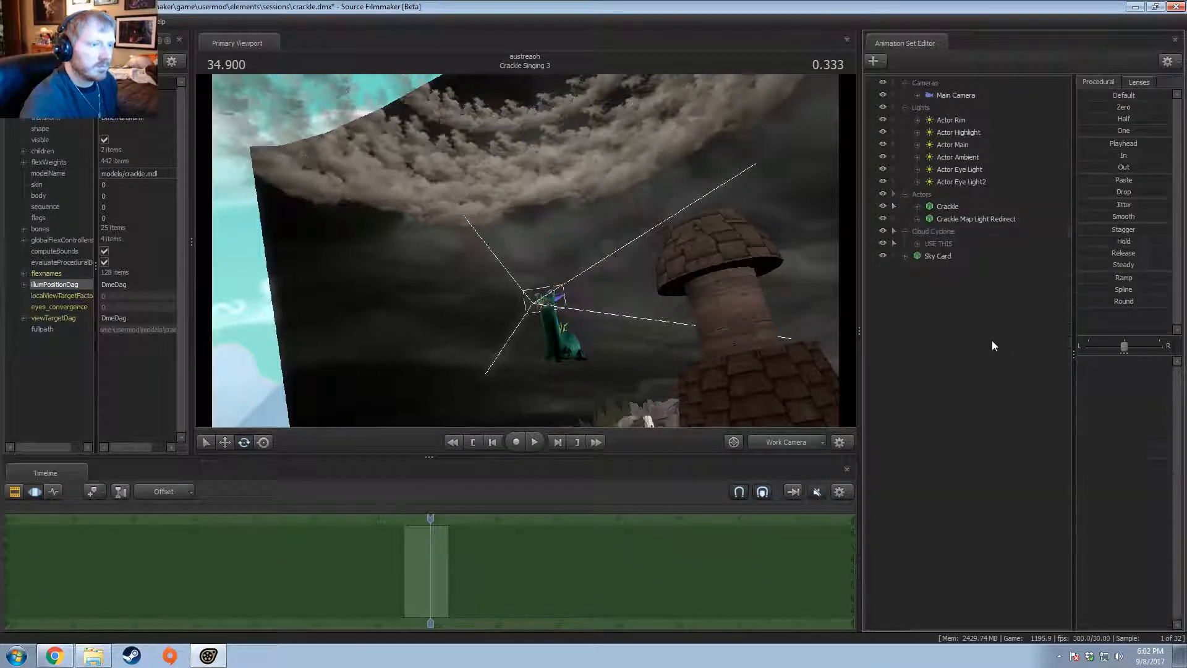
Step: Copy all the white cloud animation sets in the USE THIS group and paste them into the Crackle Singing 3 animation sets
left_click(917, 245)
left_click(944, 244)
right_click(967, 267)
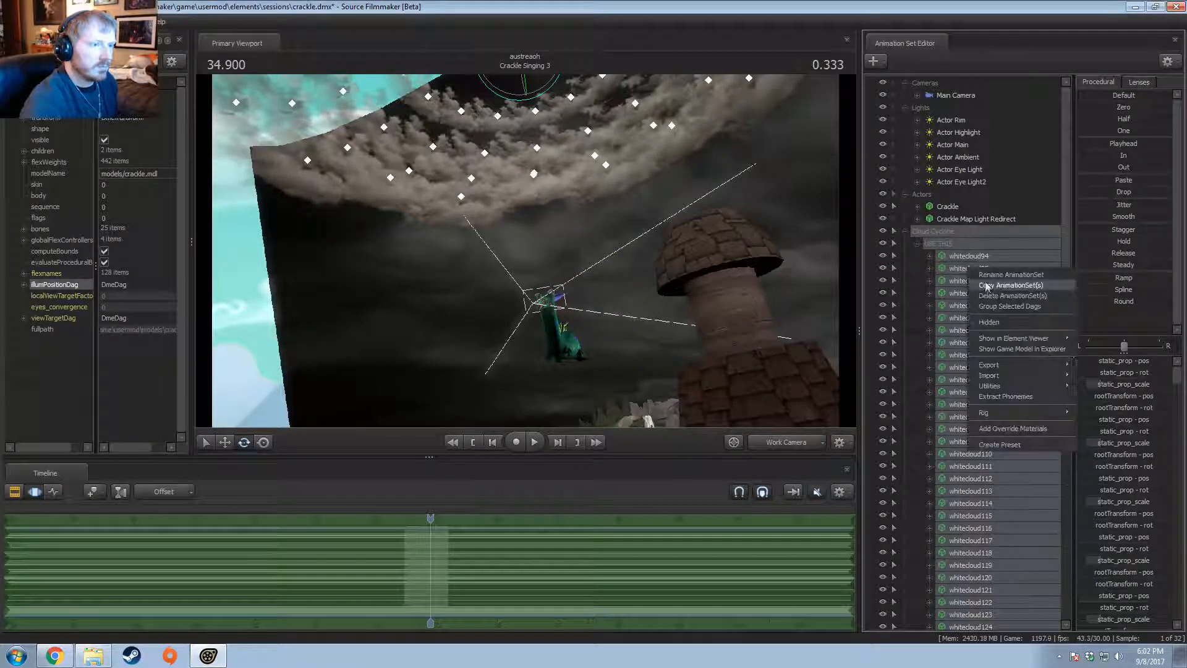
left_click(988, 287)
left_click(919, 243)
right_click(955, 297)
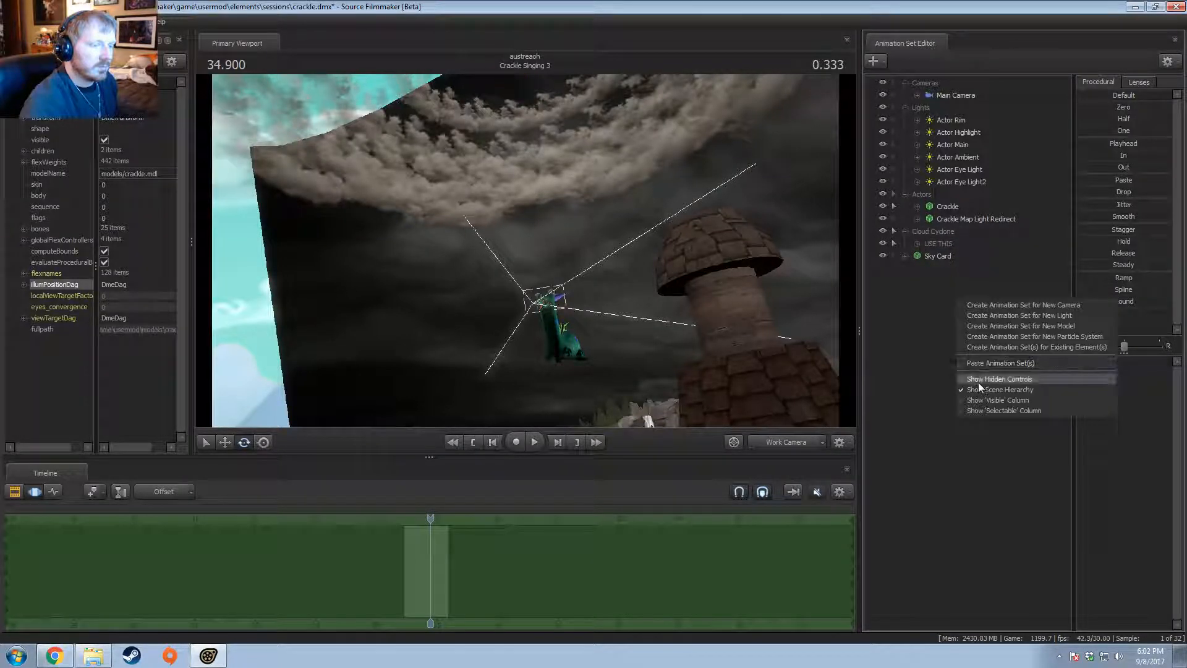
left_click(985, 373)
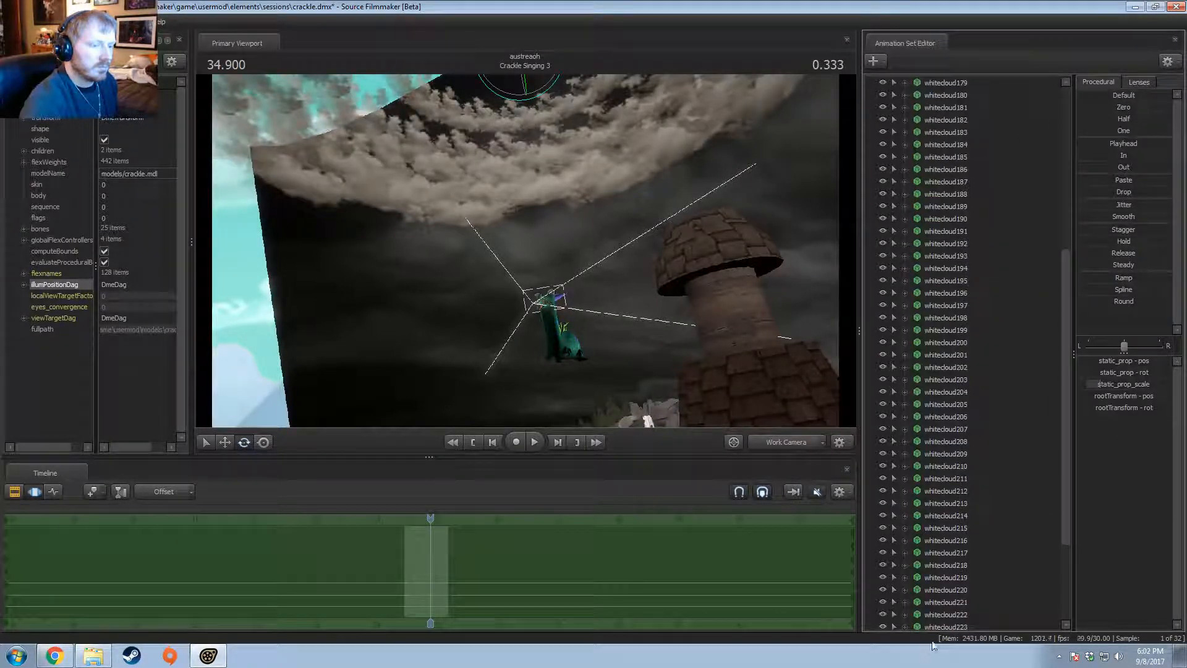
Step: Move the pasted white clouds into the Cloud Cyclone group and delete the original USE THIS clouds
left_click(944, 617, "shift")
scroll(951, 520, "up", 12)
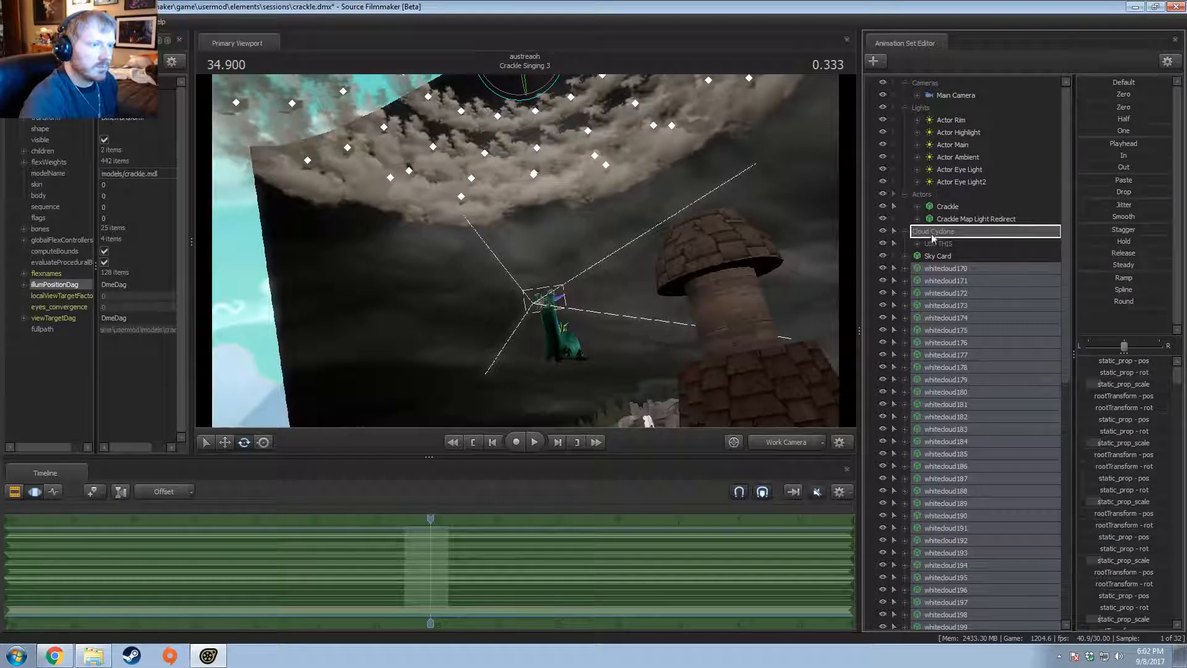
left_click_drag(932, 235, 937, 246)
left_click(894, 243)
left_click(919, 244)
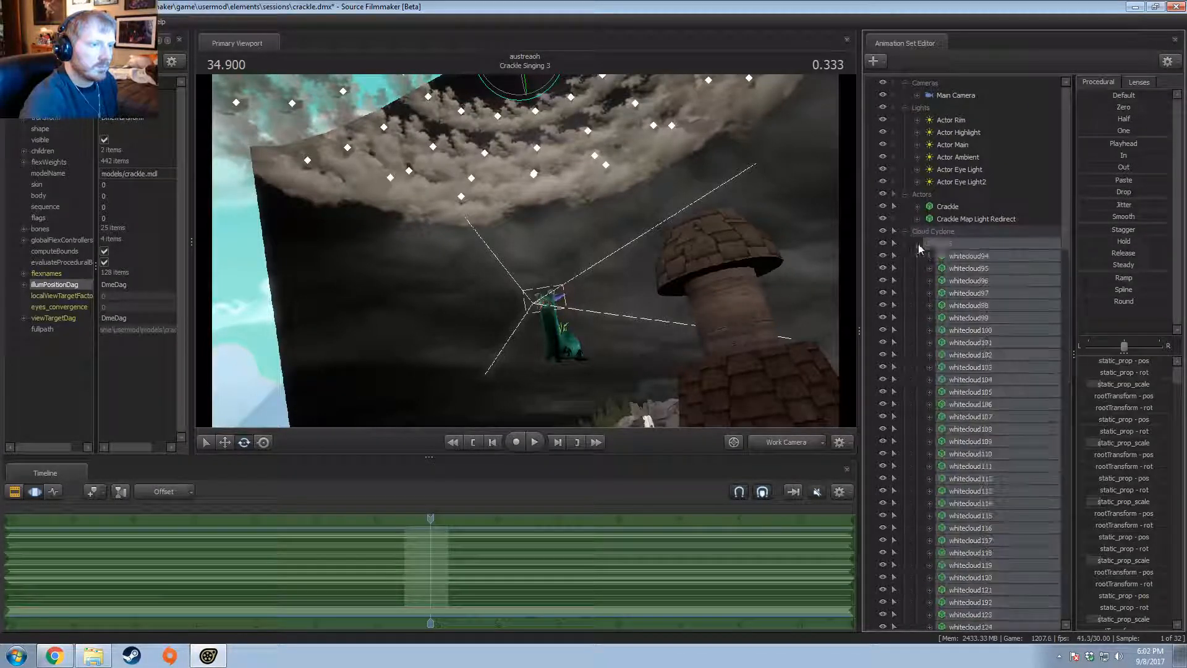
right_click(974, 271)
left_click(1011, 291)
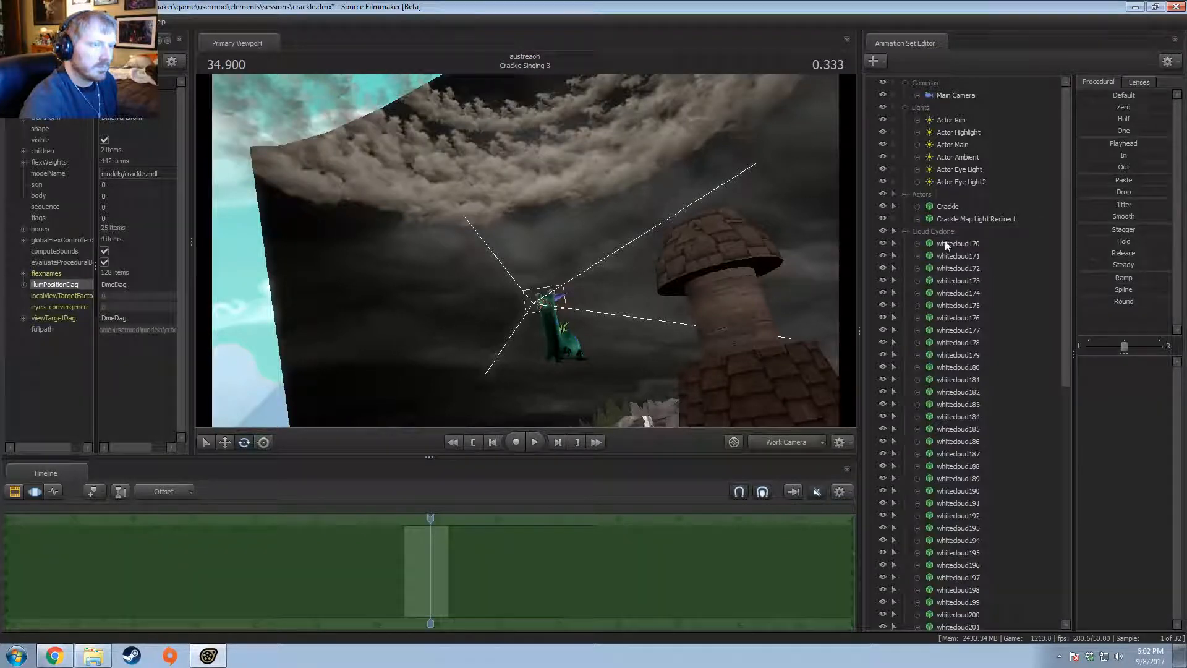
Step: Select all the Cloud Cyclone clouds, fit the time selection to Crackle Singing 3, and go to 34.600
scroll(459, 554, "down", 4)
left_click_drag(406, 566, 617, 596)
scroll(422, 563, "up", 5)
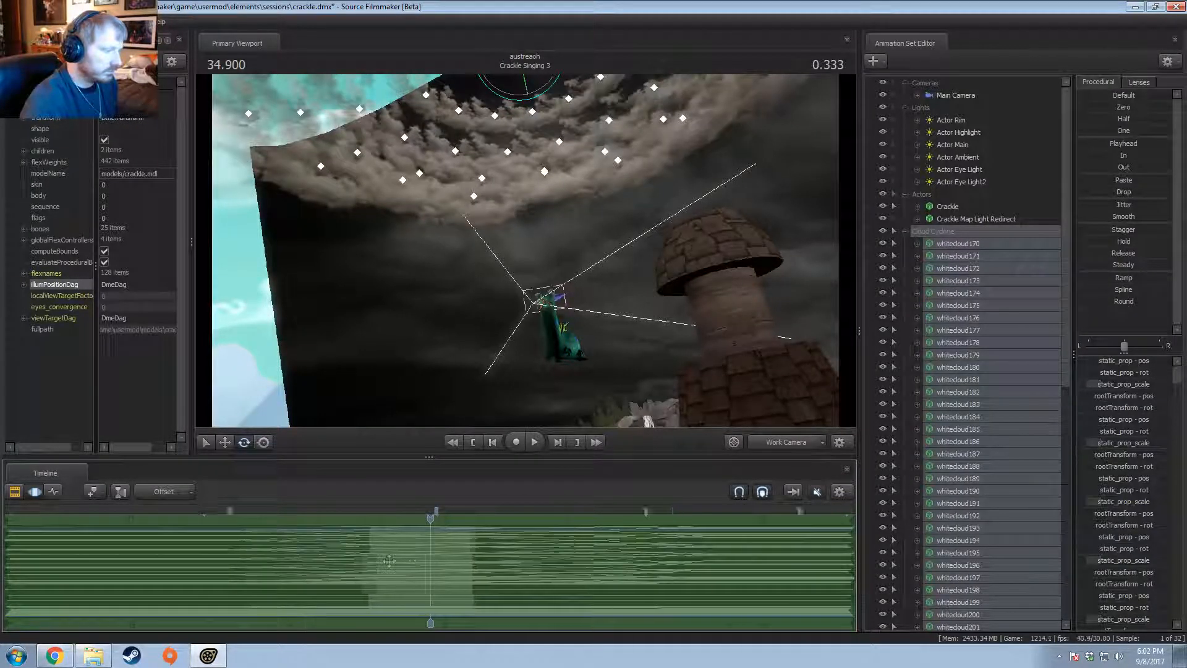
scroll(408, 562, "down", 2)
left_click_drag(334, 560, 467, 559, "shift")
left_click_drag(387, 521, 407, 538)
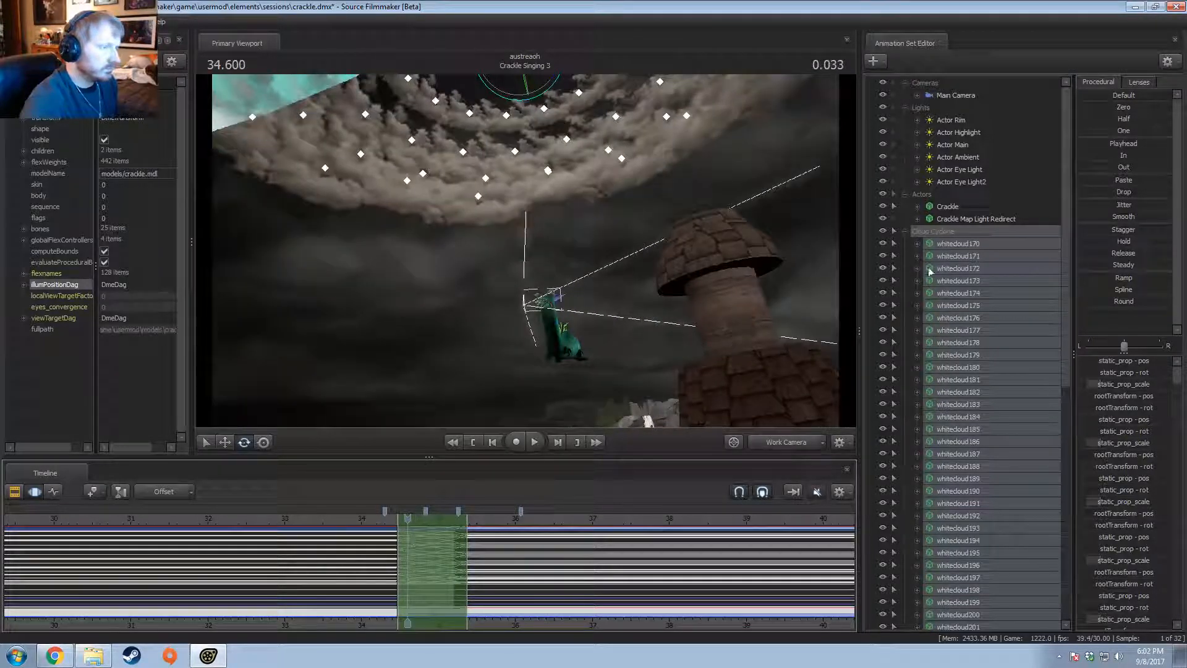
Step: Reposition the whole cloud cyclone from the Work Camera so its clouds fill the sky behind Crackle in camera1
mouse_move(535, 257)
left_mouse_down()
mouse_move(535, 245)
mouse_move(535, 258)
left_mouse_up()
key("w")
left_click_drag(497, 123, 487, 269)
left_click(783, 441)
left_click(770, 439)
key("e")
key("w")
key("ctrl+z")
key("e")
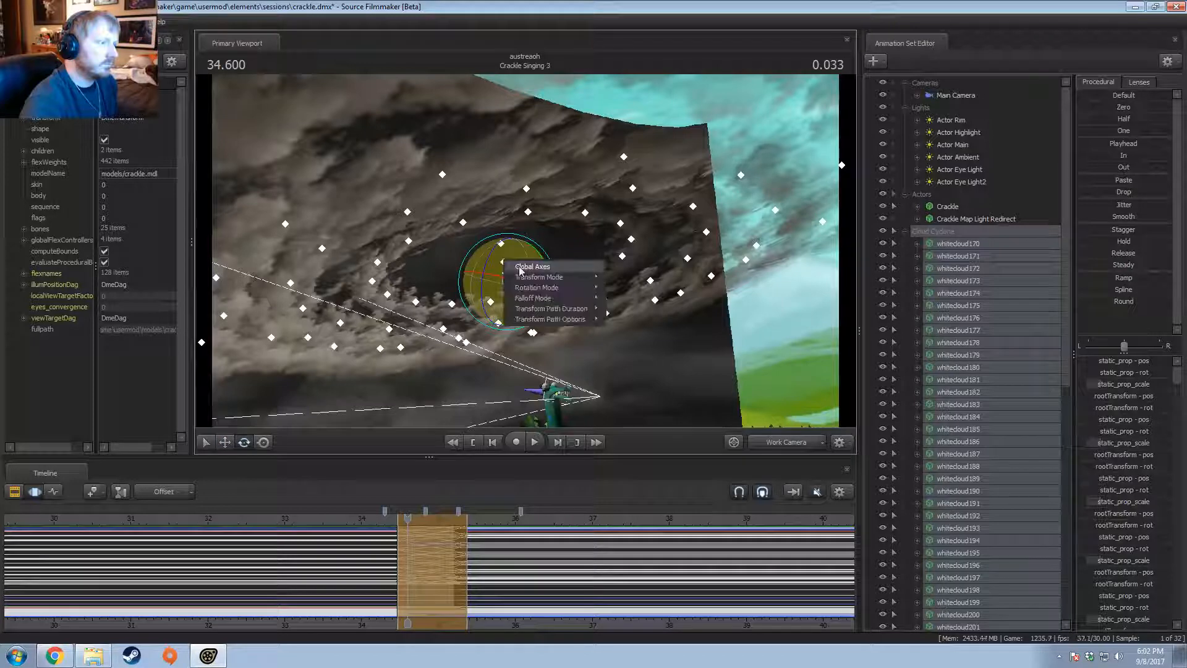
left_click_drag(515, 268, 540, 274)
left_click(774, 442)
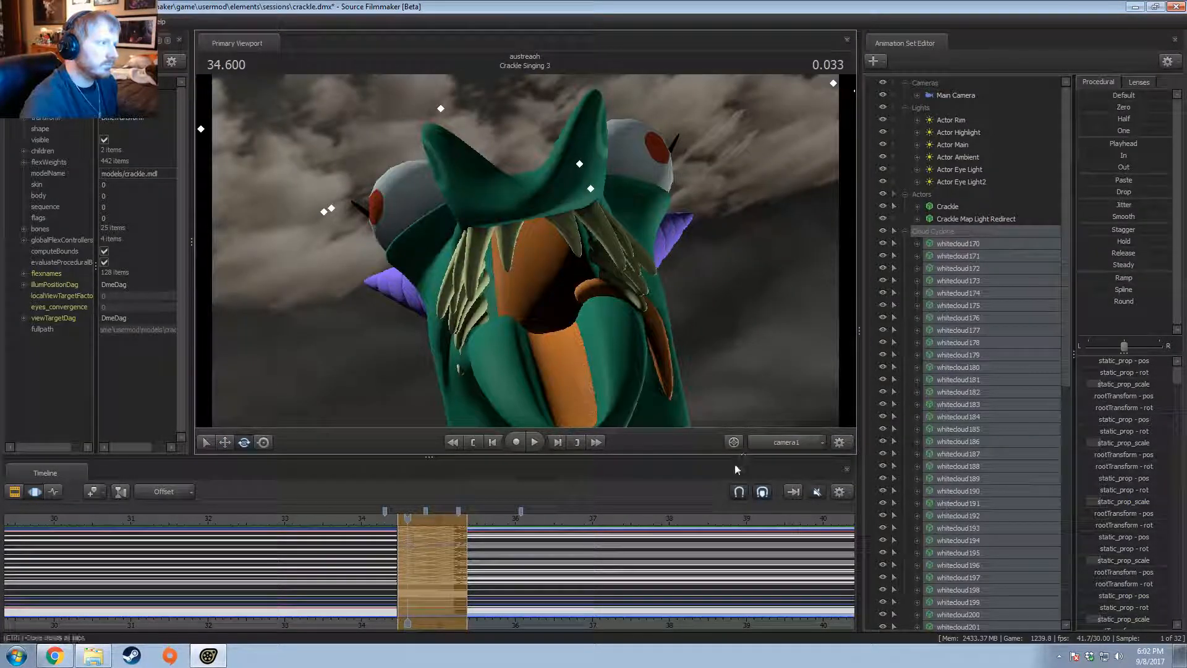
Step: Set the time selection to start at 35.166 and extend onward, with falloff back to the start of Crackle Singing 3
key("shift")
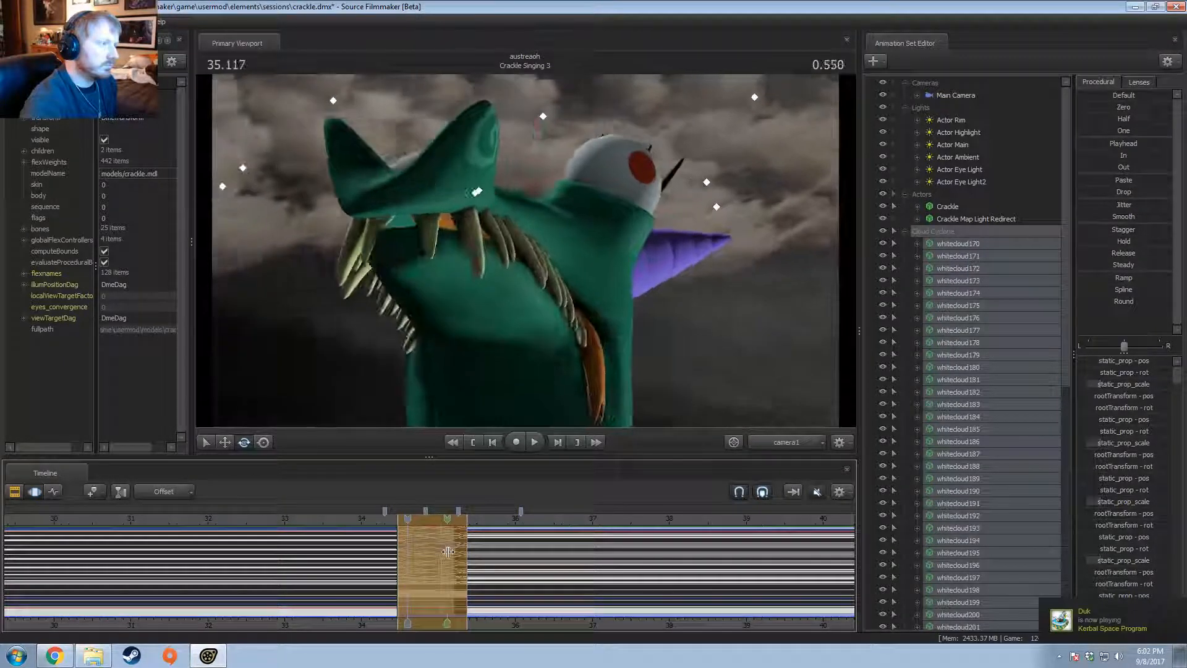
scroll(452, 563, "up", 4, "alt")
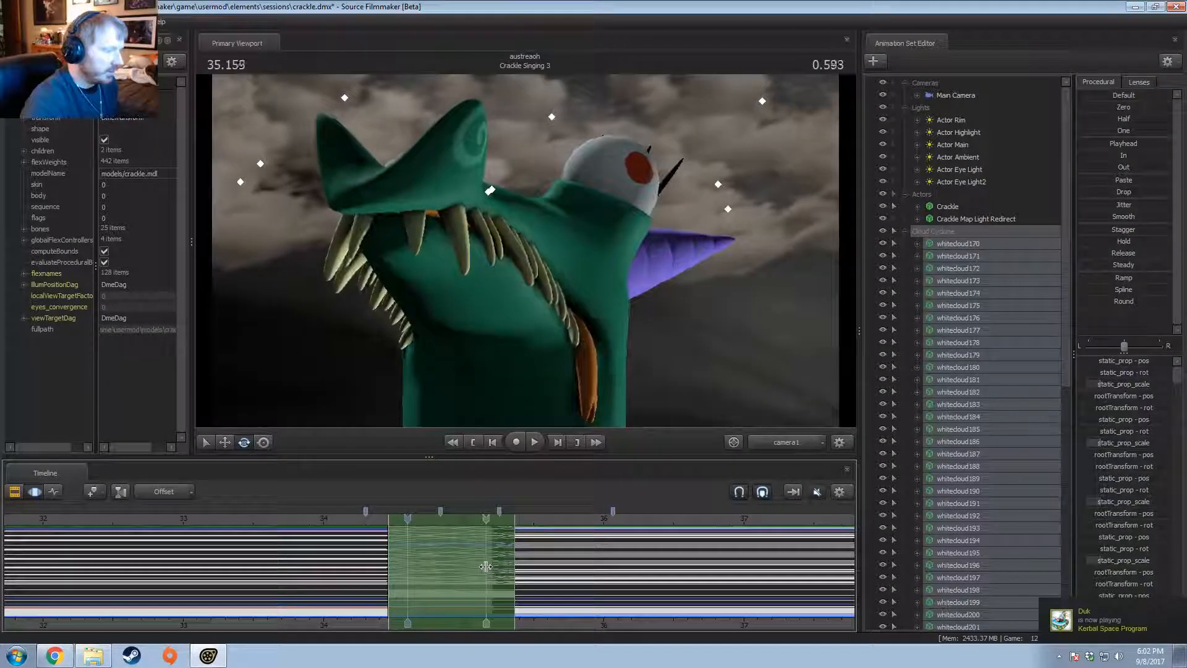
left_click_drag(486, 565, 665, 515, "shift")
scroll(666, 515, "up", 1)
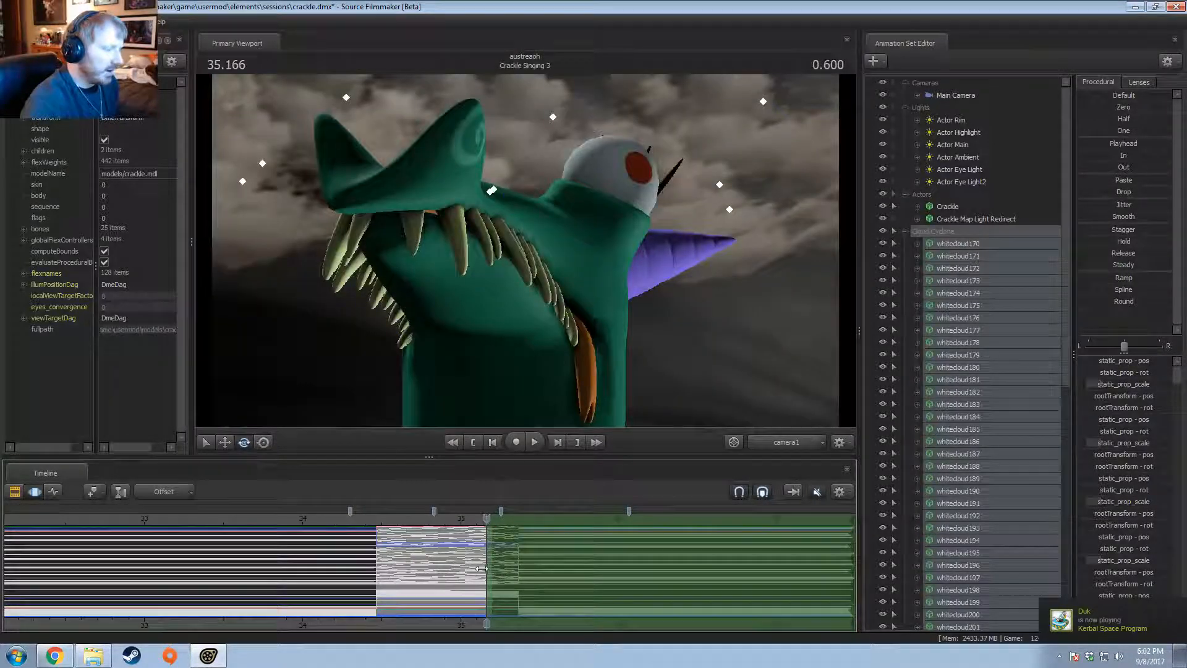
left_click_drag(482, 568, 370, 571)
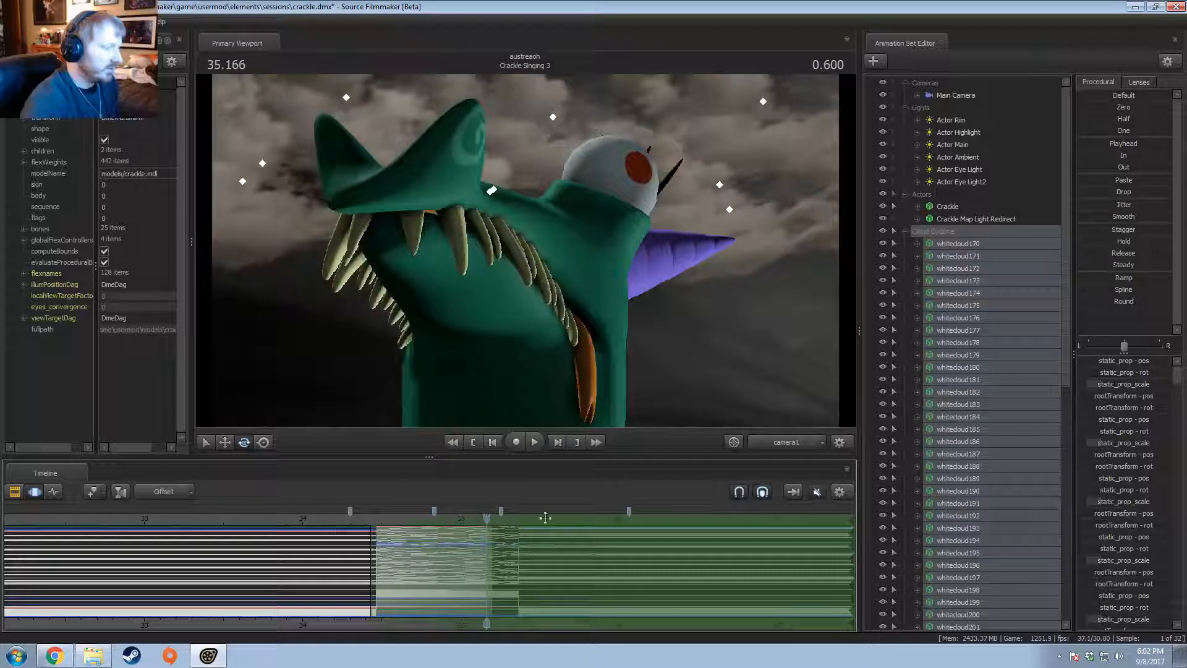
Step: Try rotating the cloud cyclone at 35.166 from the Work Camera and play the shot through camera1
left_click(792, 444)
key("s")
left_click_drag(533, 207, 533, 207)
left_click_drag(540, 133, 598, 179)
left_click(771, 440)
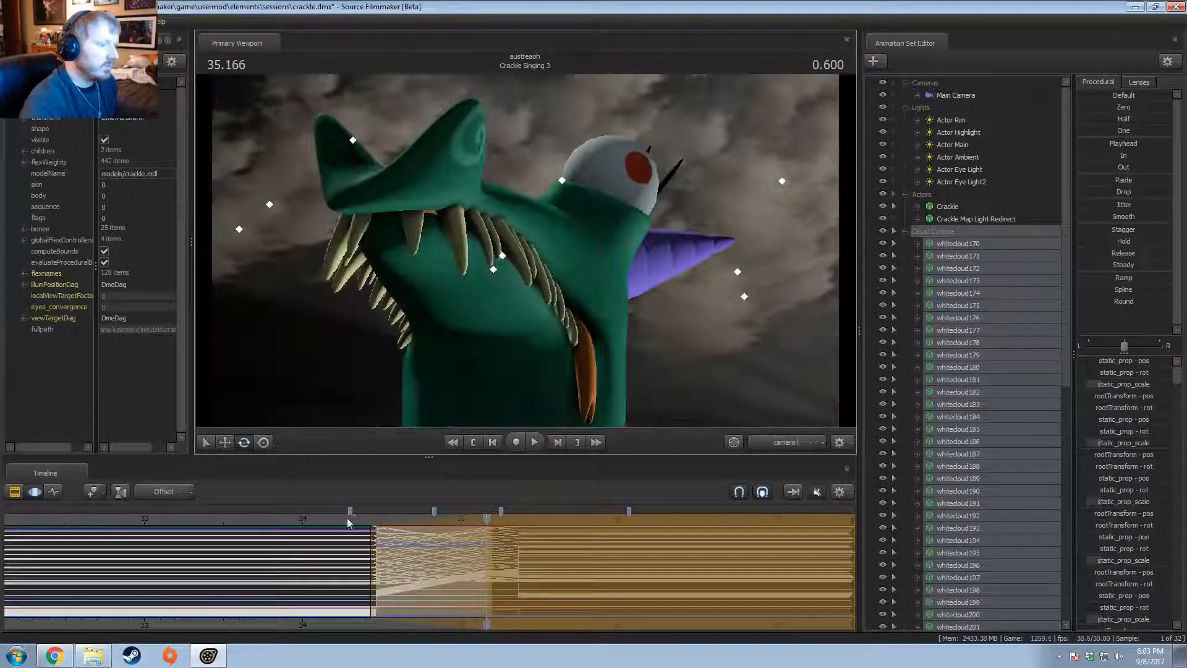
left_click(365, 520)
key("space")
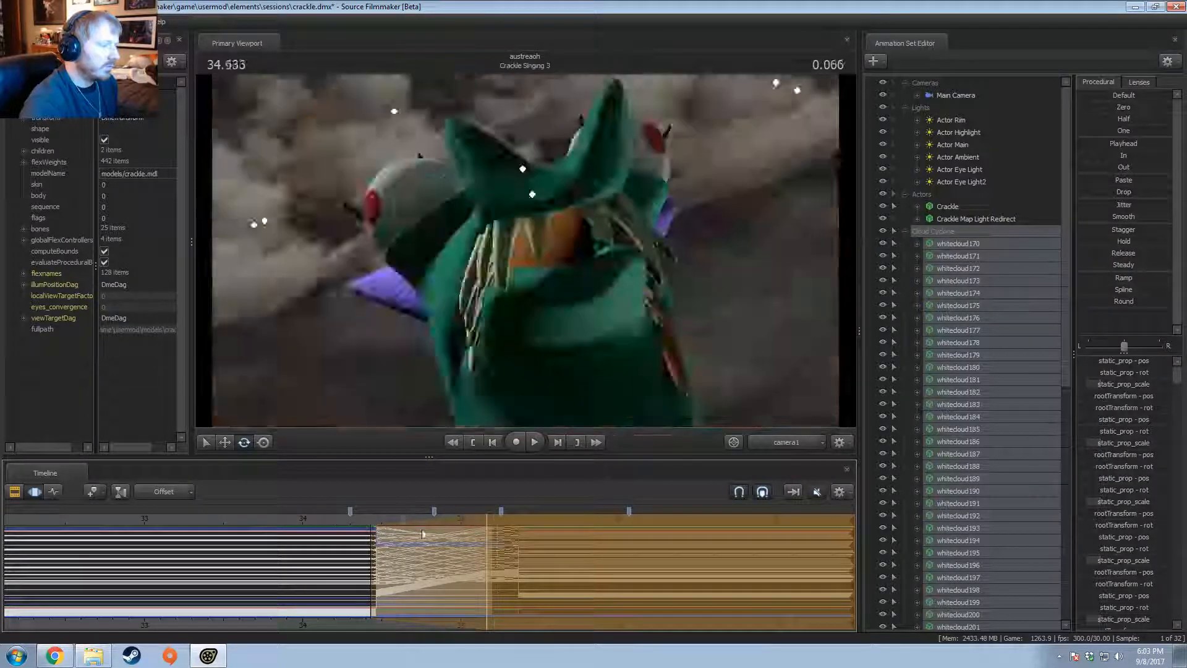
Step: Set the rotation mode to World, rotate the cloud cyclone at 35.166, and check the motion in playback through camera1
left_click(765, 441)
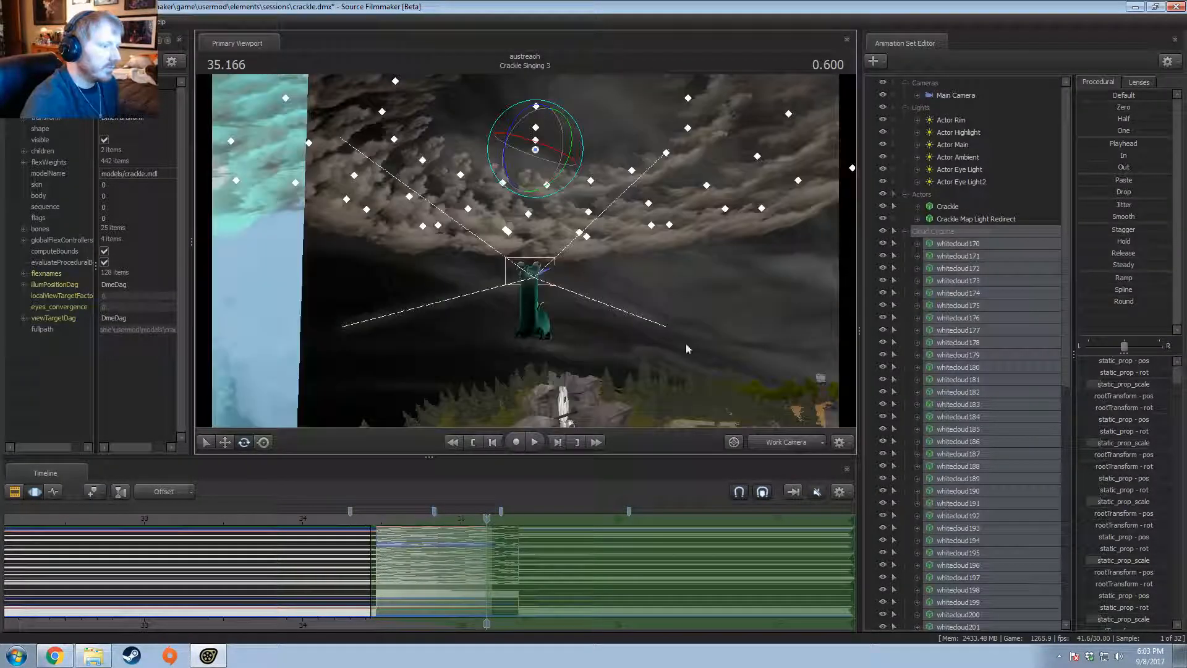
right_click(554, 165)
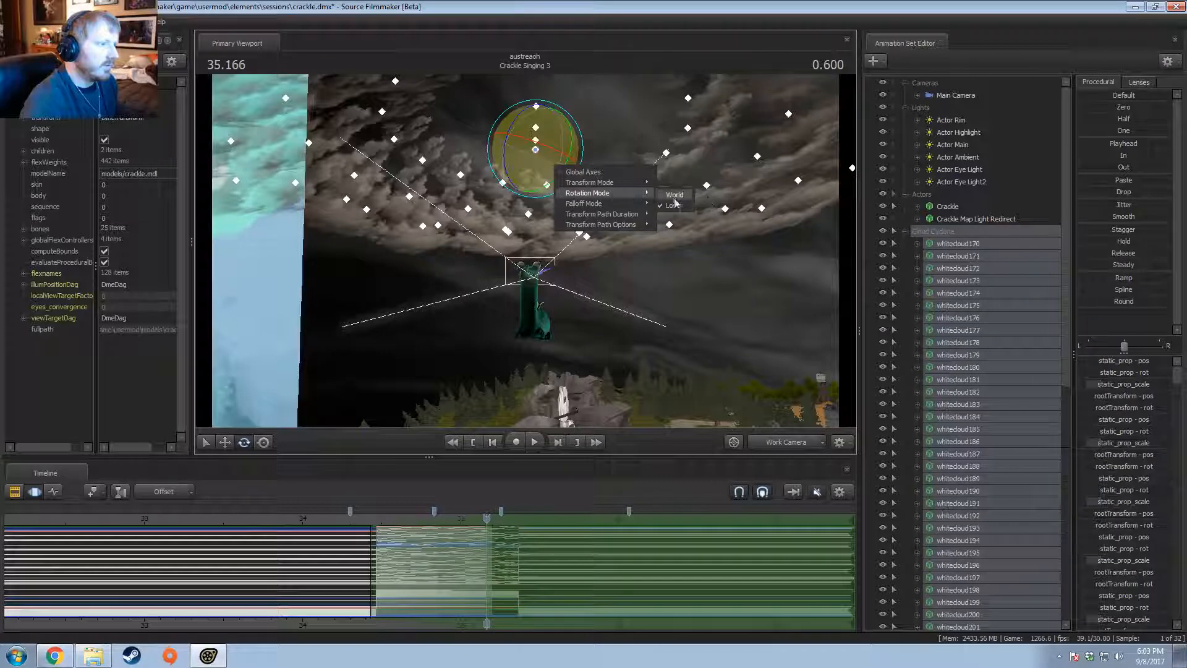
left_click(674, 196)
left_click_drag(544, 126, 586, 151)
left_click(734, 442)
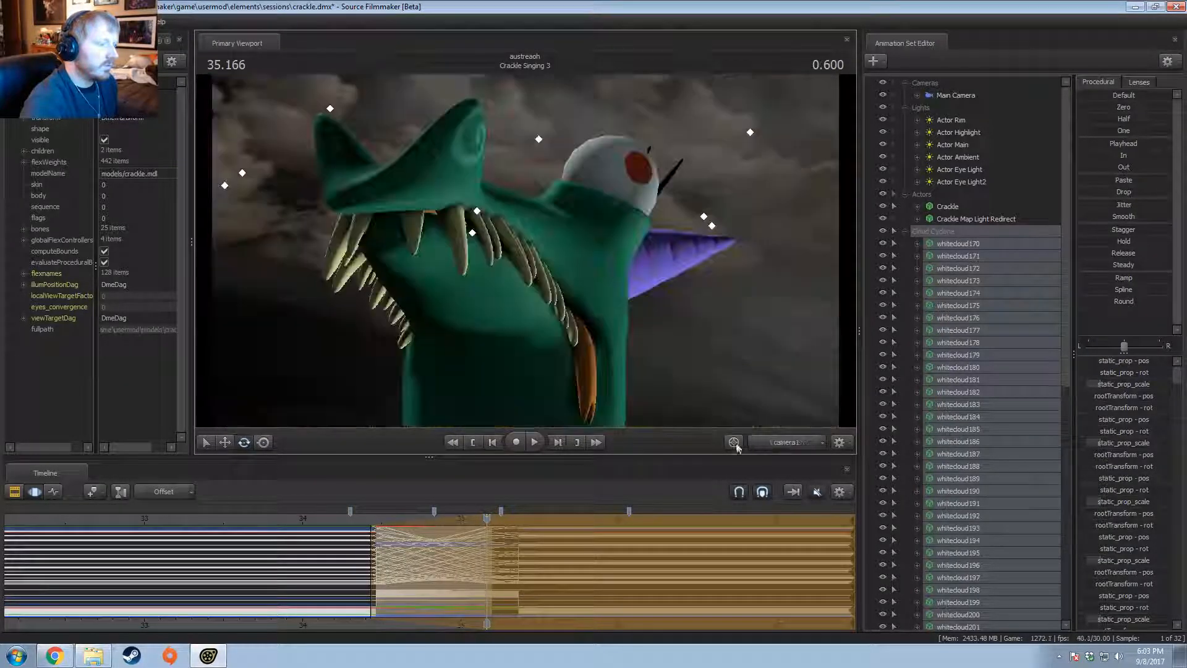
key("space")
key("space")
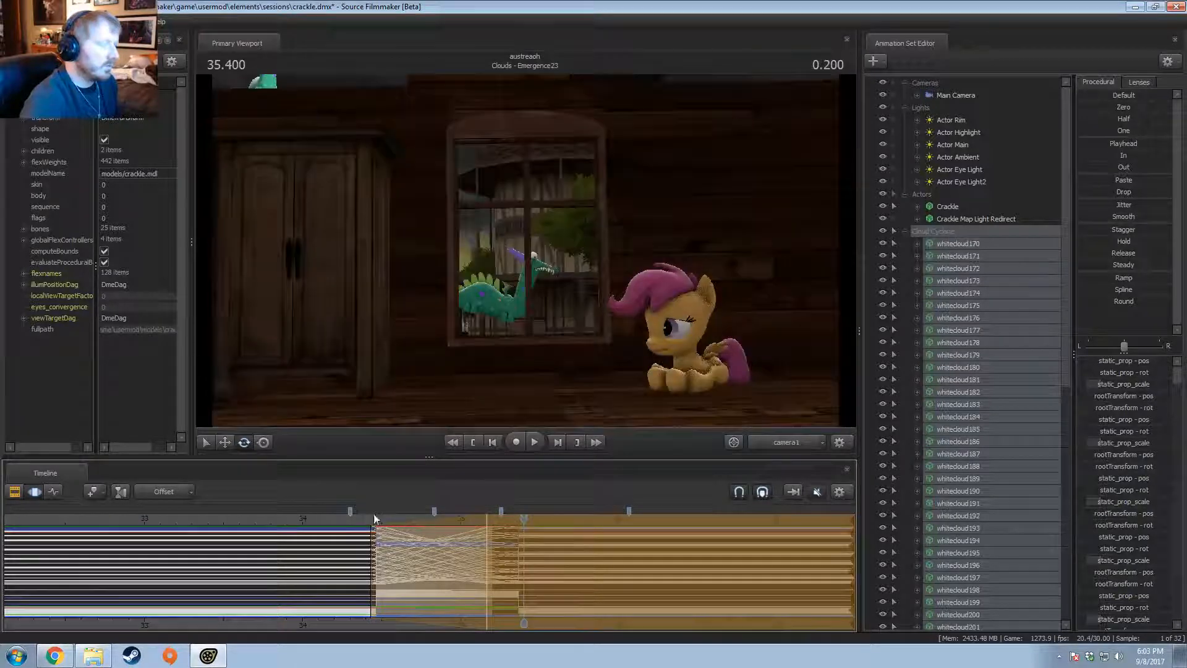
Step: Adjust the cloud cyclone's rotation from the Work Camera and replay Crackle Singing 3 from just before the shot
left_click(789, 444)
left_click_drag(564, 131, 543, 134)
left_click(769, 444)
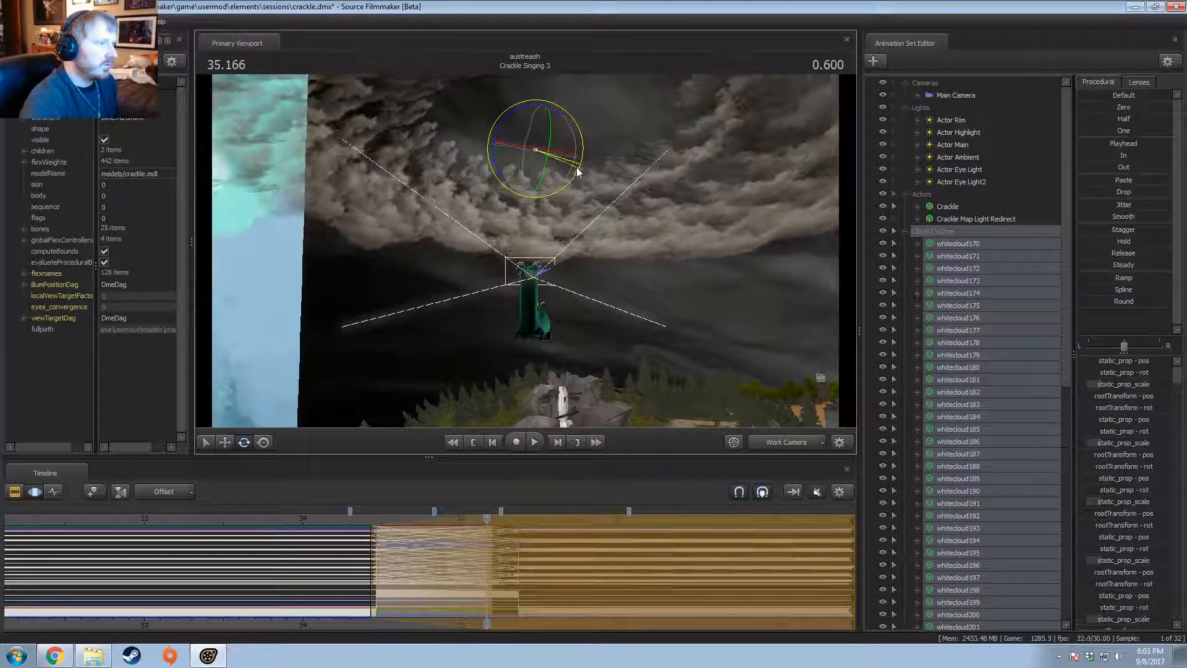
left_click(367, 520)
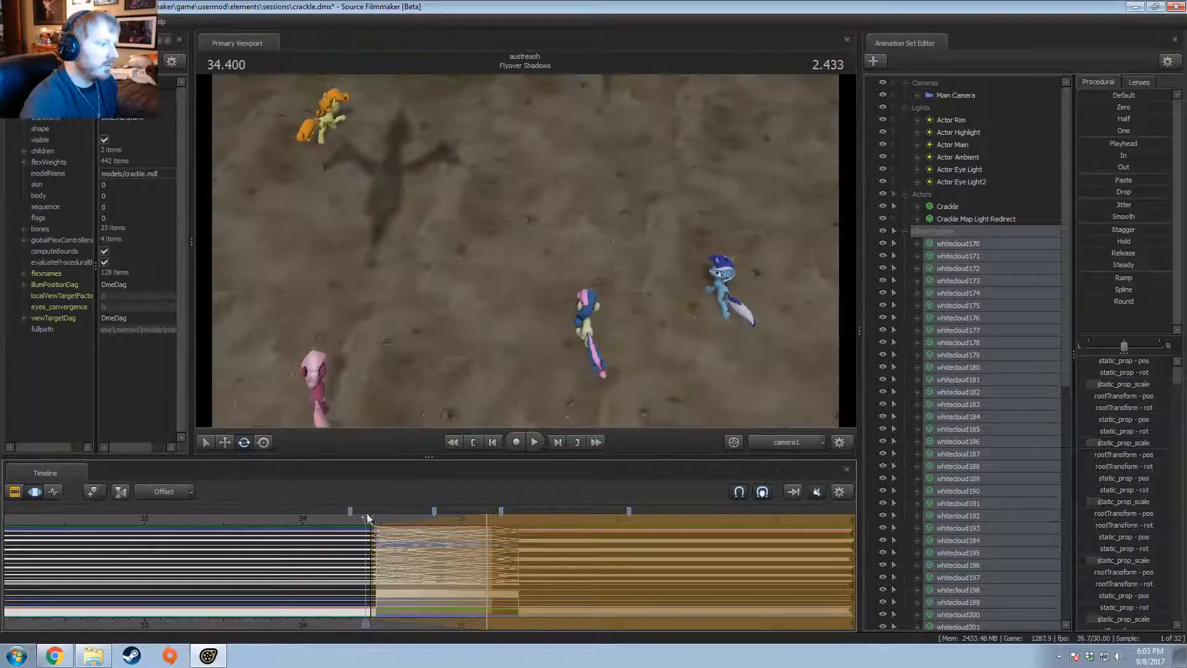
key("space")
Step: Play the sequence from RELEASE THE CRACKLES into Crackle Singing 3 + Spinning to review the cloud motion, and go back to the Motion Editor
key("F2")
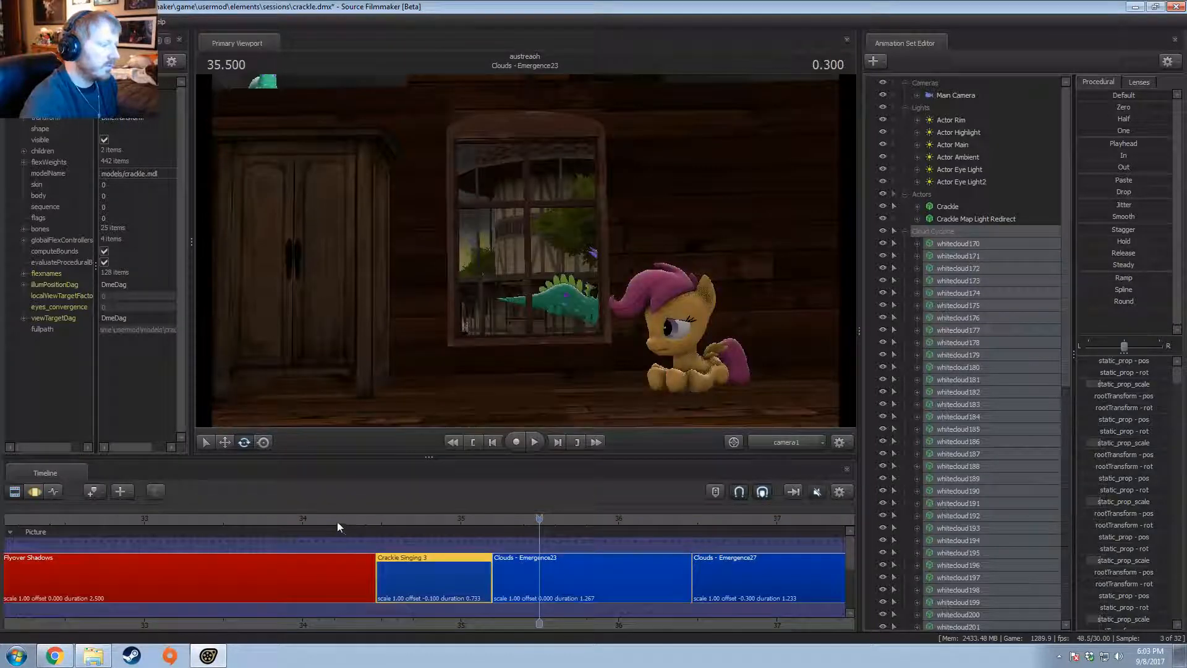
left_click_drag(336, 522, 146, 524)
scroll(272, 578, "down", 6)
left_click_drag(266, 627, 507, 626)
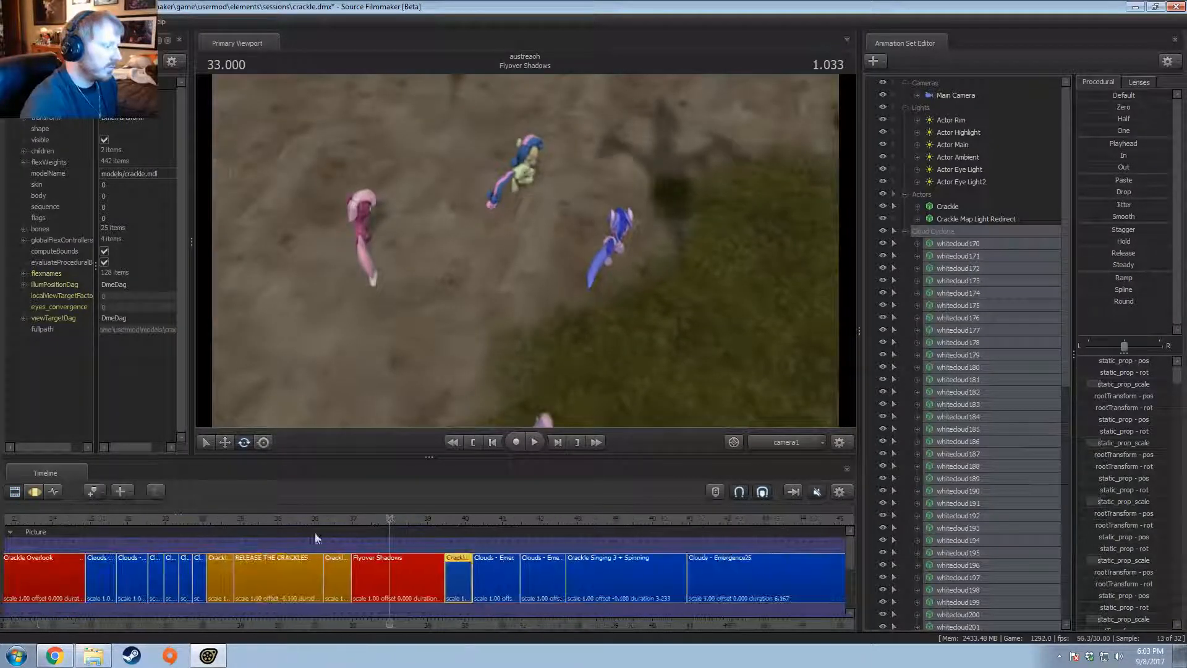
left_click(269, 521)
key("space")
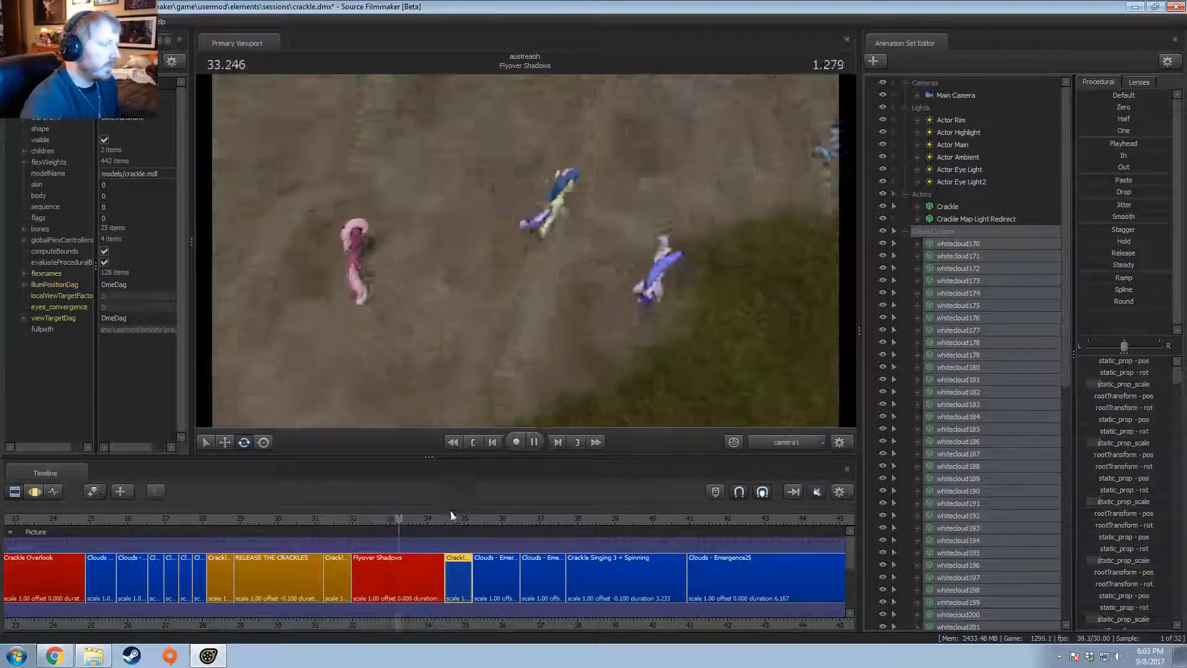
left_click(446, 513)
key("space")
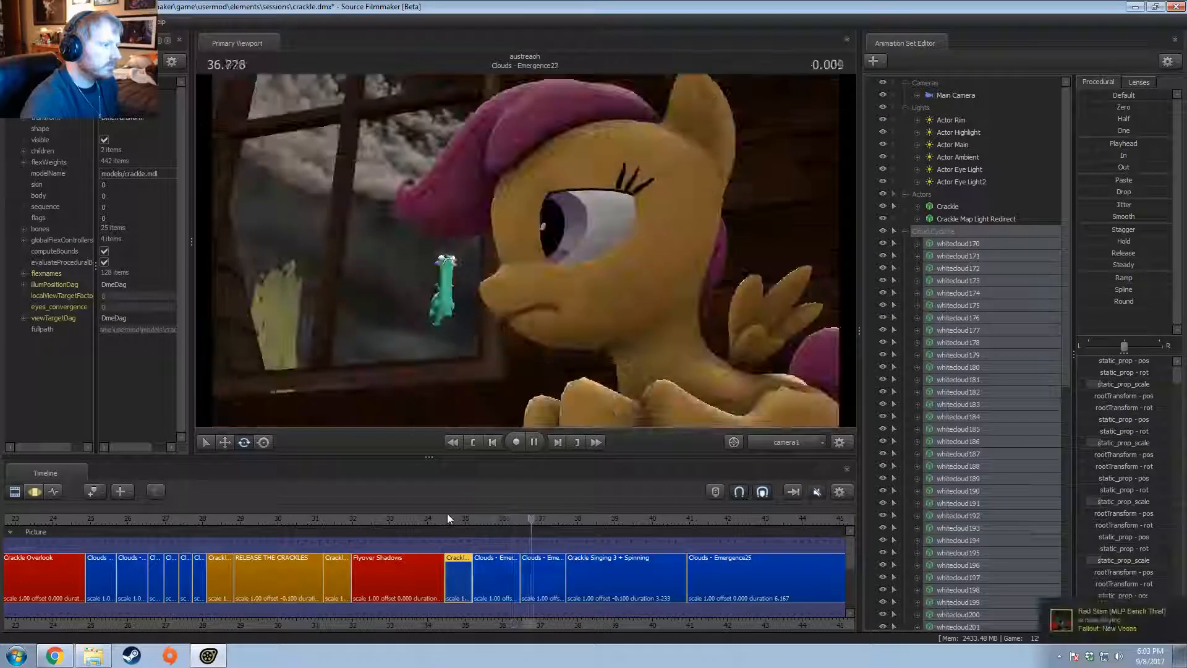
key("F3")
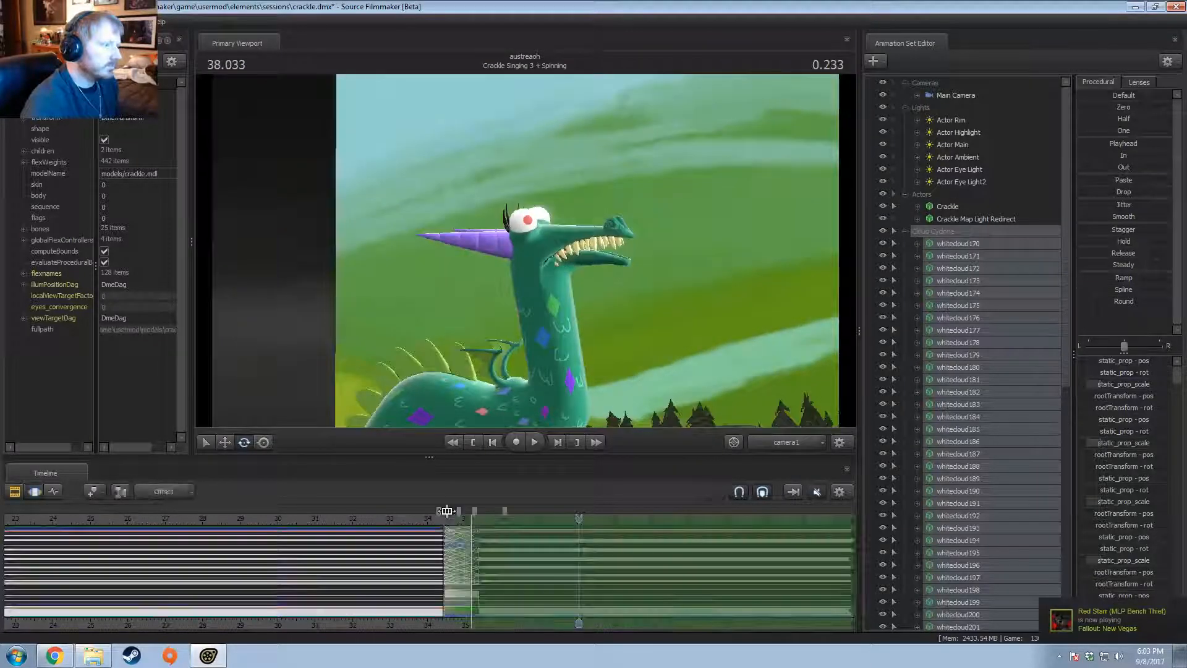
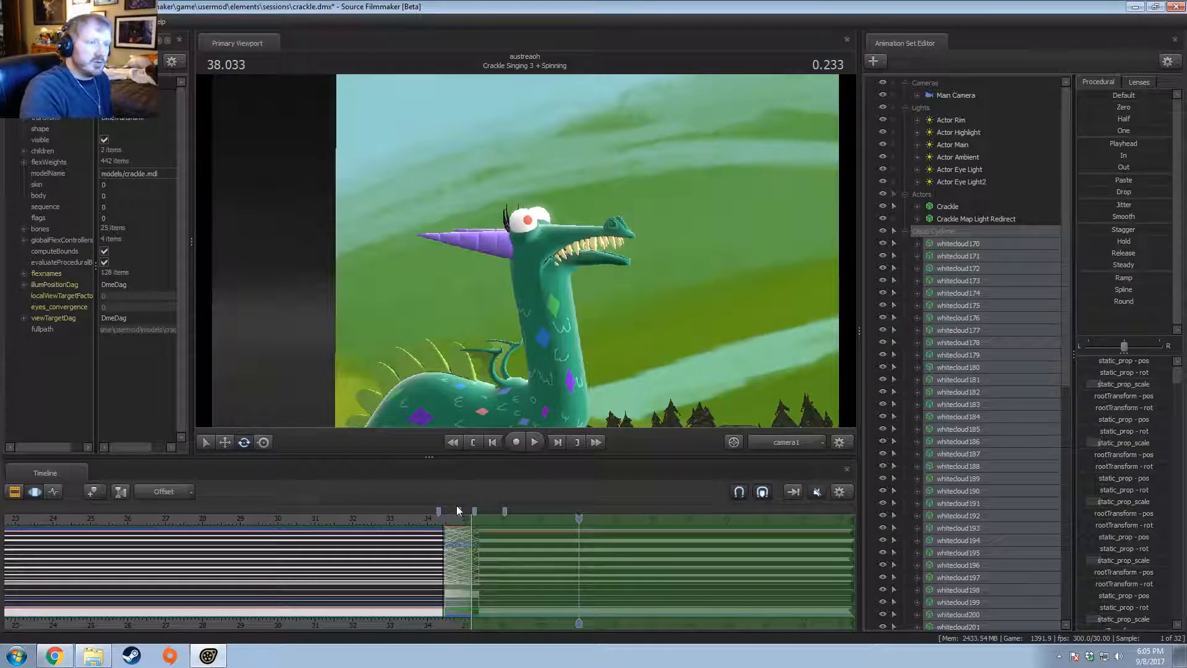
left_click(457, 507)
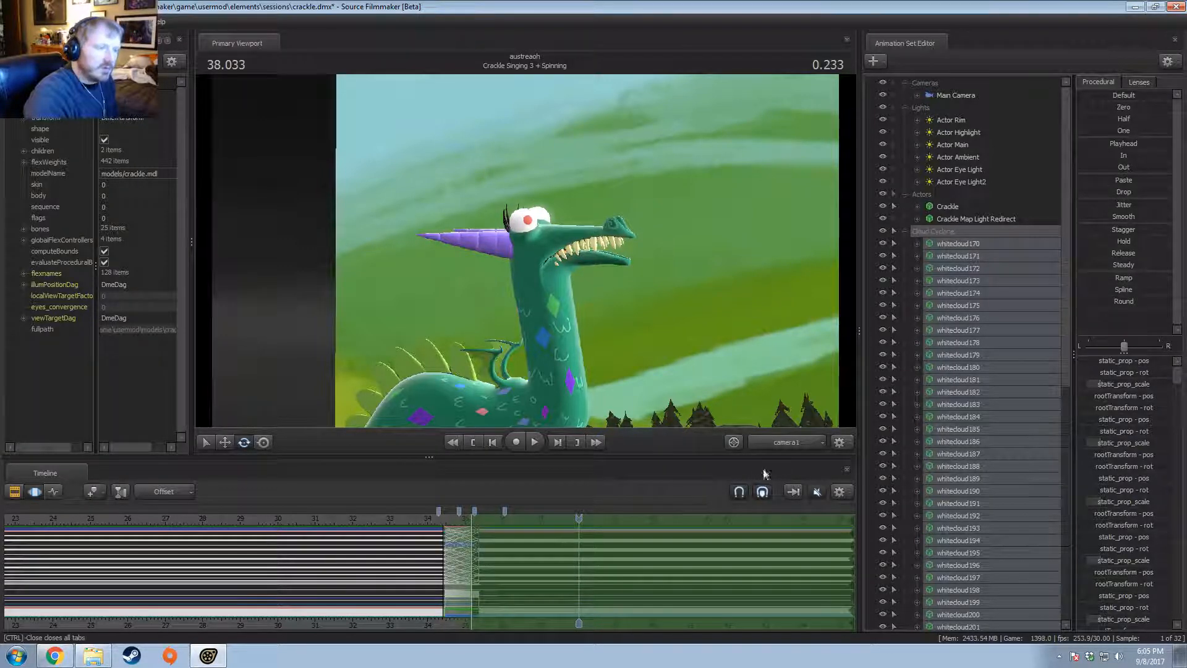
left_click(774, 444)
left_click(774, 443)
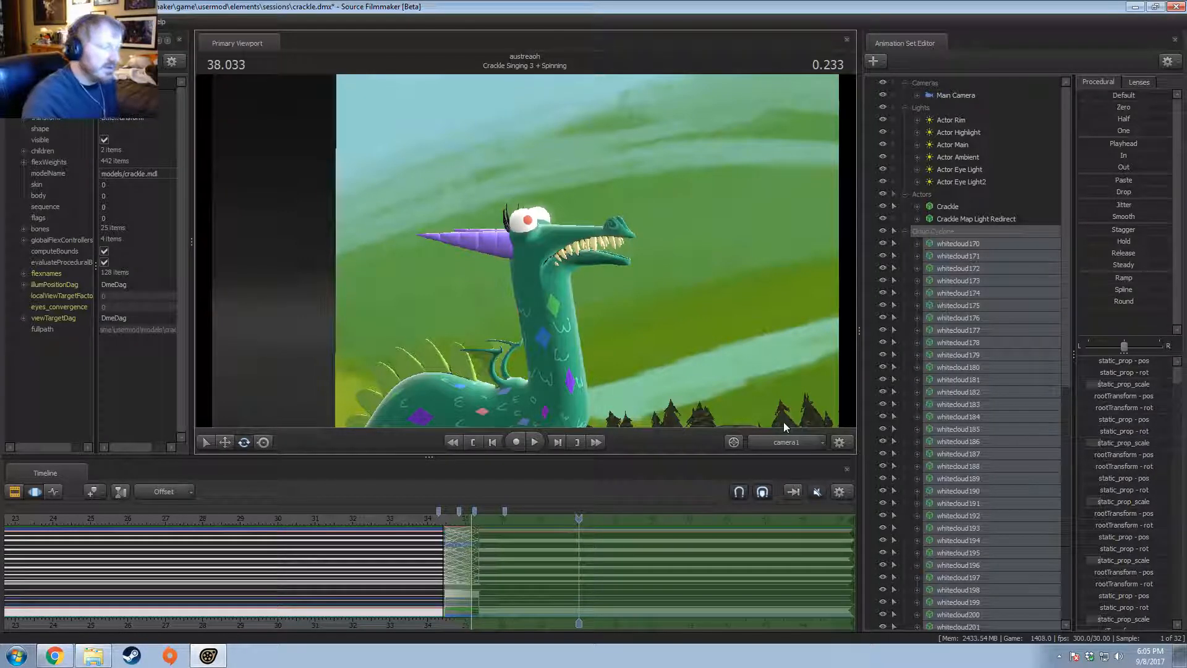
Step: Examine the scene around Crackle from the Work Camera at 38.033, flying in close to the head and eyes
left_click(762, 443)
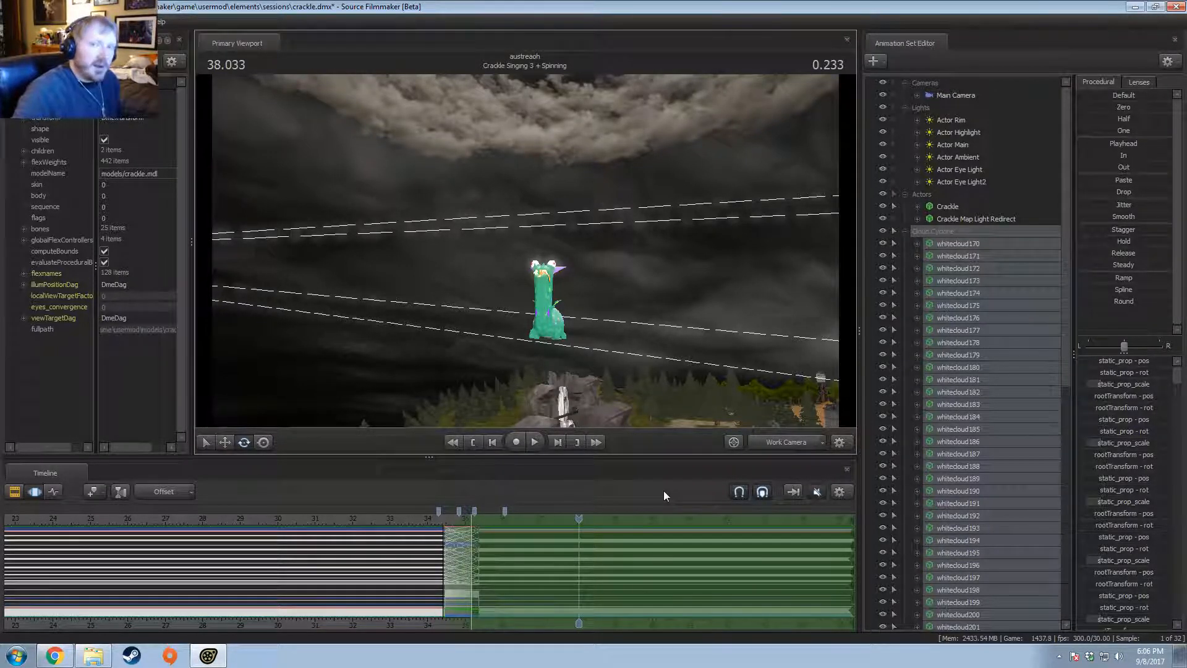
left_click(790, 447)
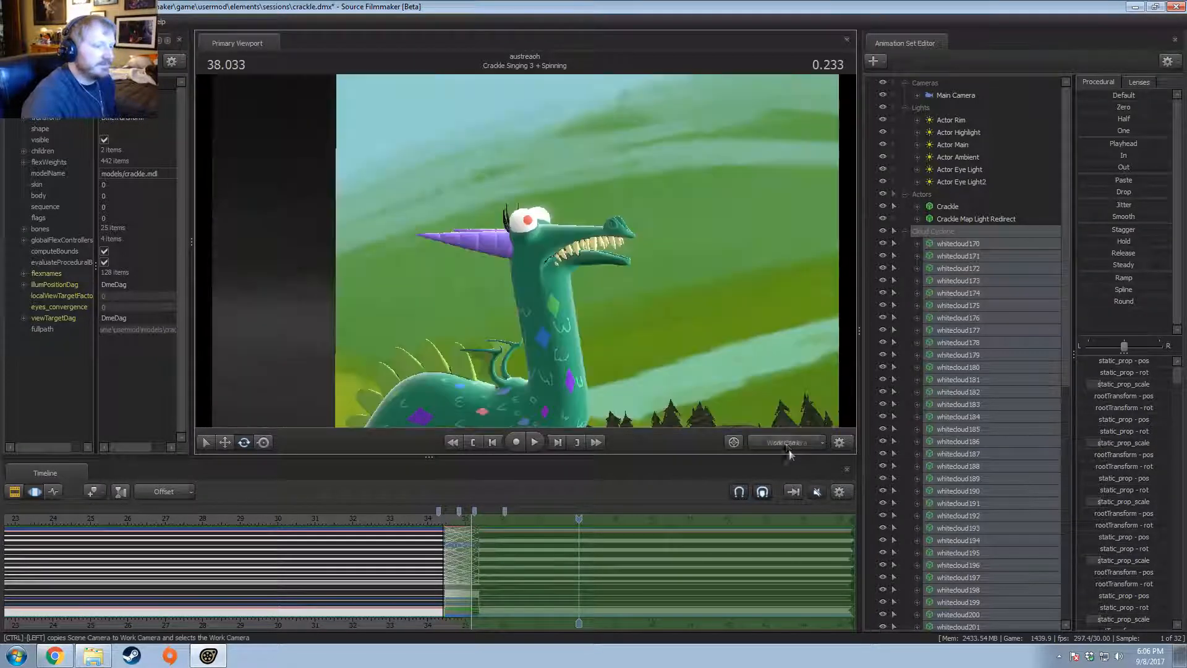
left_click(785, 443)
left_click_drag(627, 323, 633, 285)
key("d")
key("w")
key("w")
key("w")
key("w")
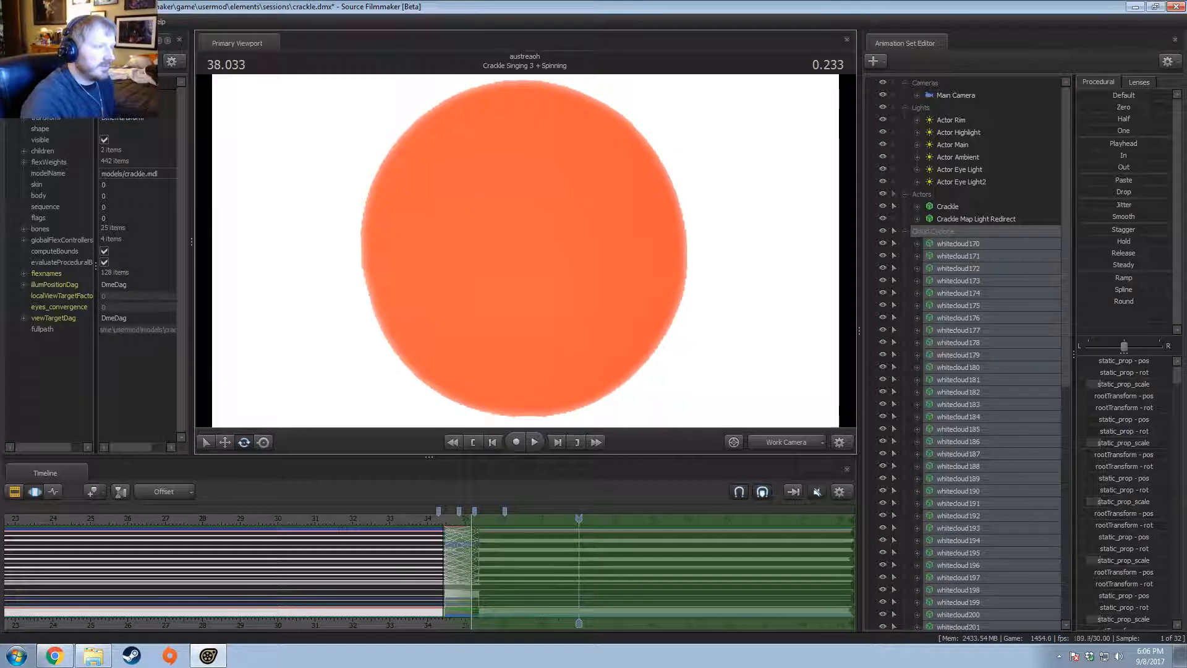
key("s")
key("w")
key("s")
key("s")
key("w")
key("s")
key("w")
key("s")
key("w")
key("s")
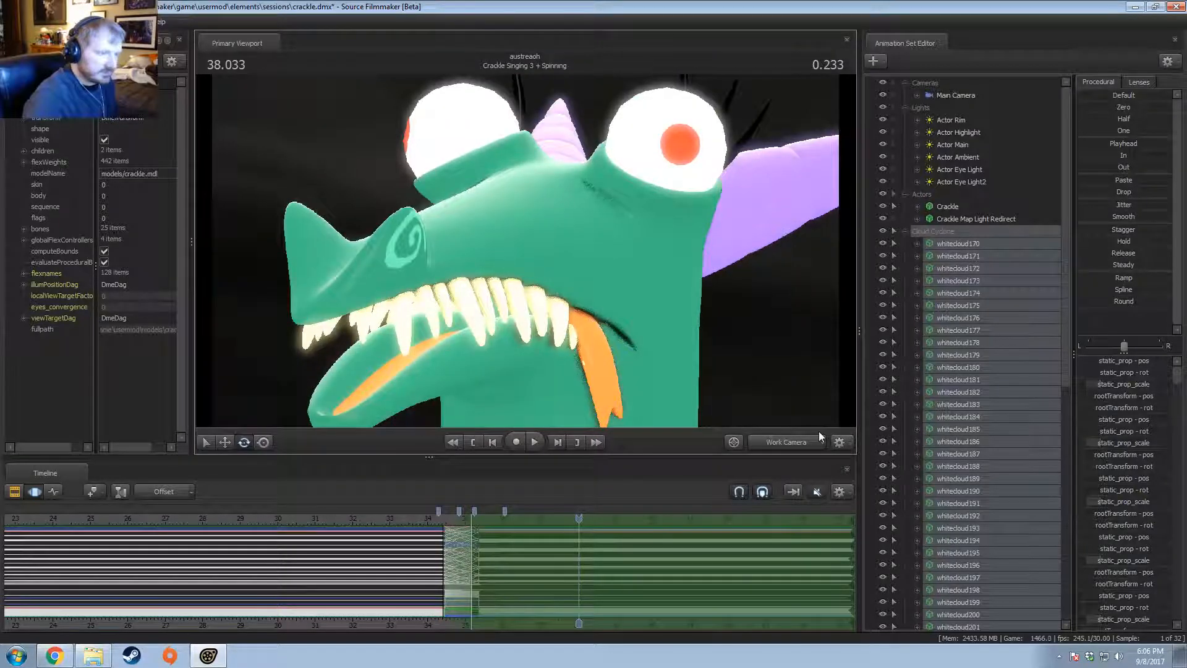
Step: Return to camera1 in the Clip Editor and play Crackle Singing 3 from 34.566 to check the shot
left_click(796, 438)
key("F2")
scroll(347, 583, "up", 4)
left_click(279, 515)
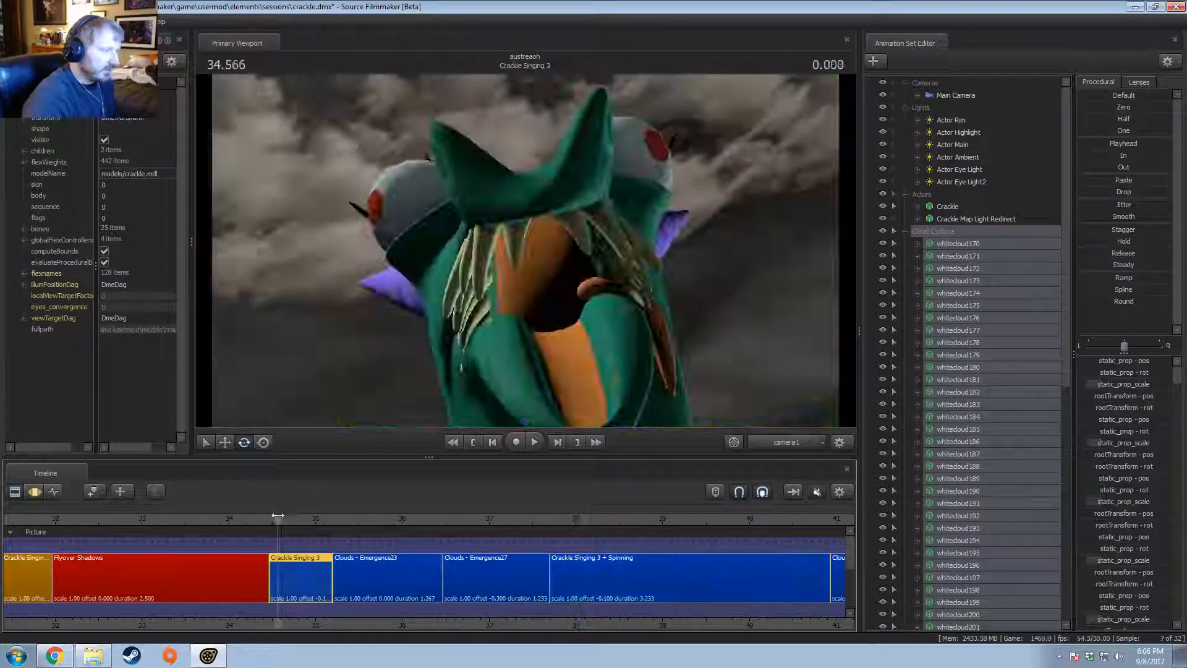
key("space")
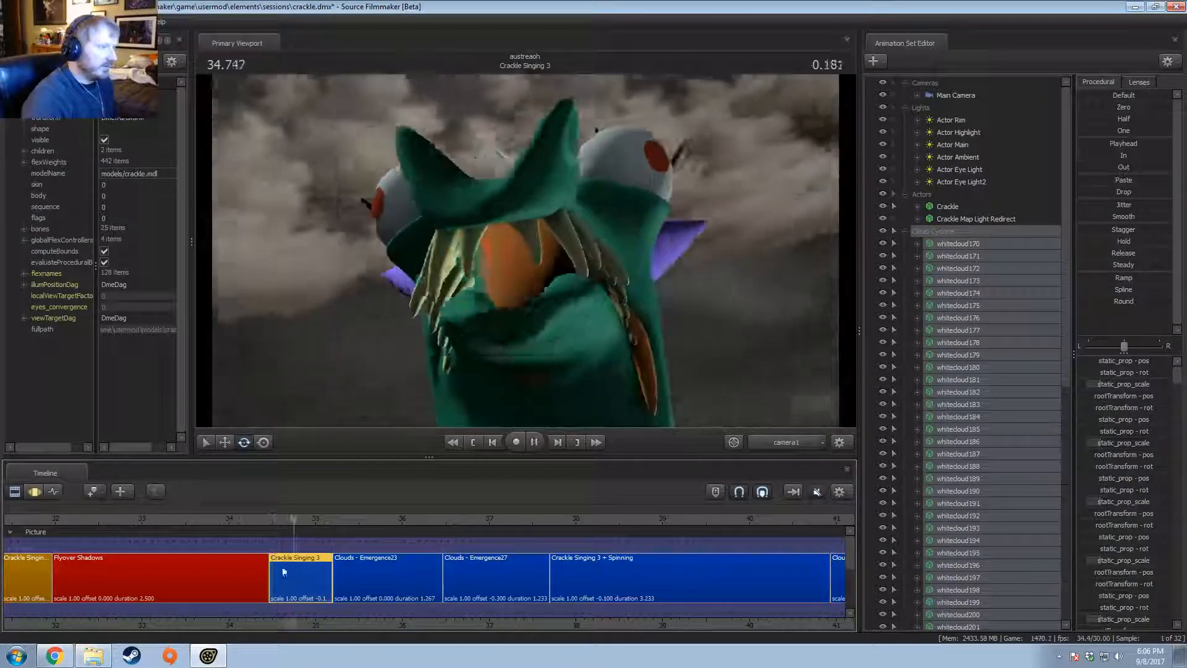
key("space")
left_click_drag(290, 628, 418, 628)
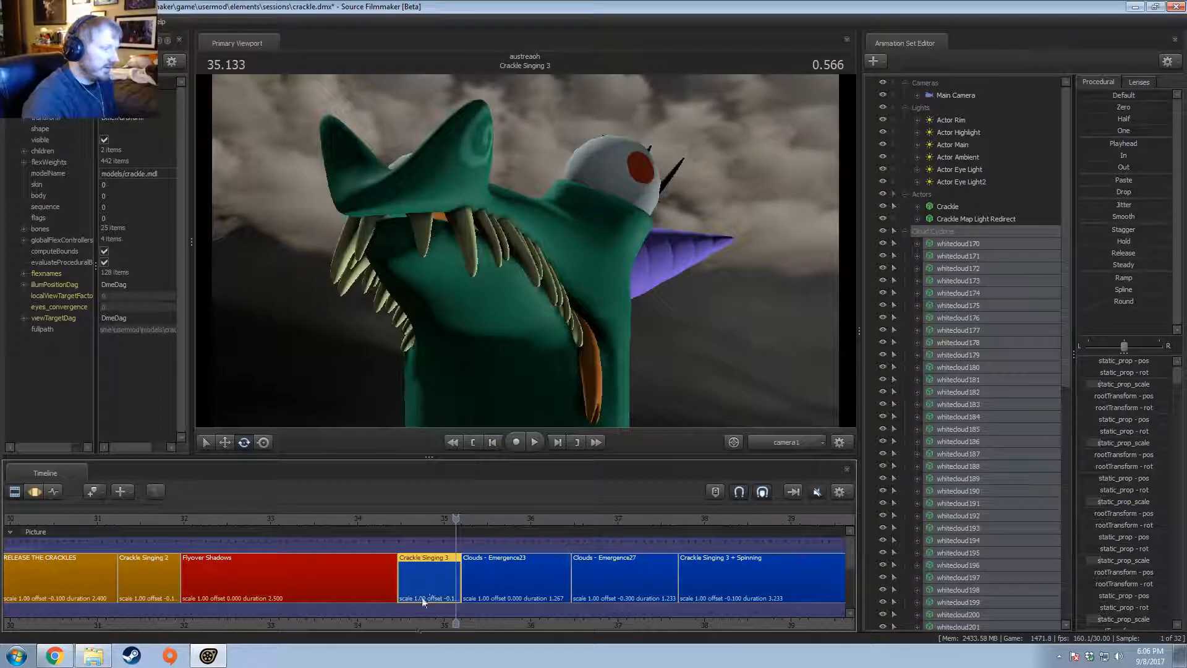
Step: Recolor the Crackle Singing 3 clip gold like the clips before Flyover Shadows, with red 150 and green 100
right_click(425, 602)
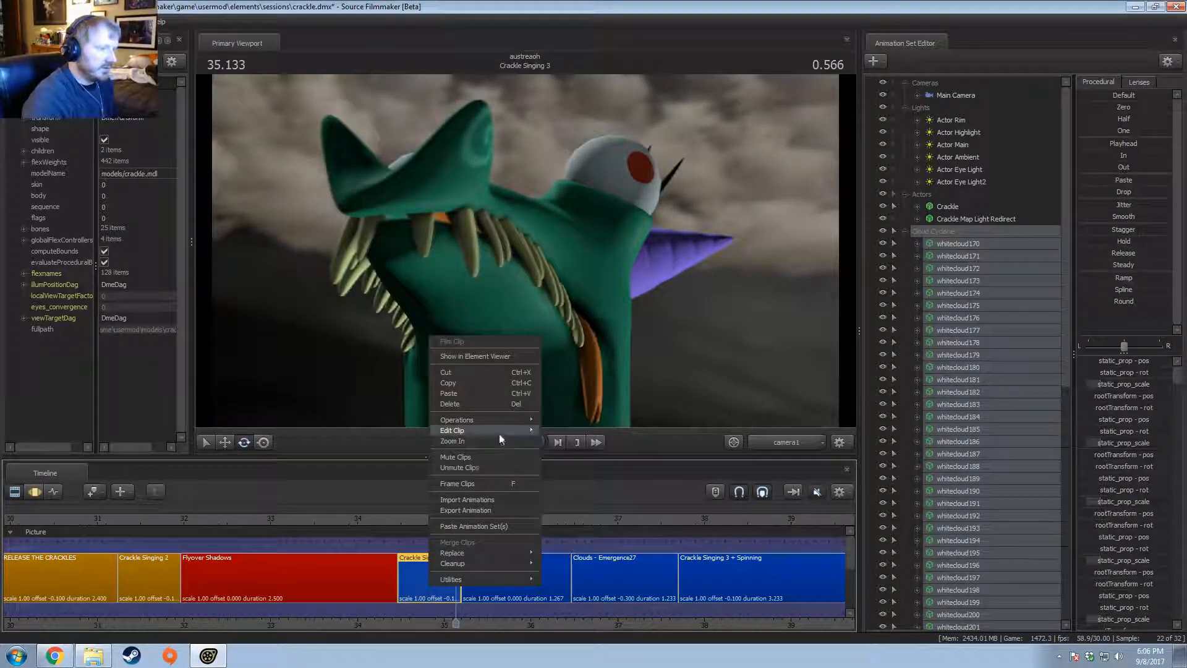
mouse_move(499, 435)
left_click(593, 444)
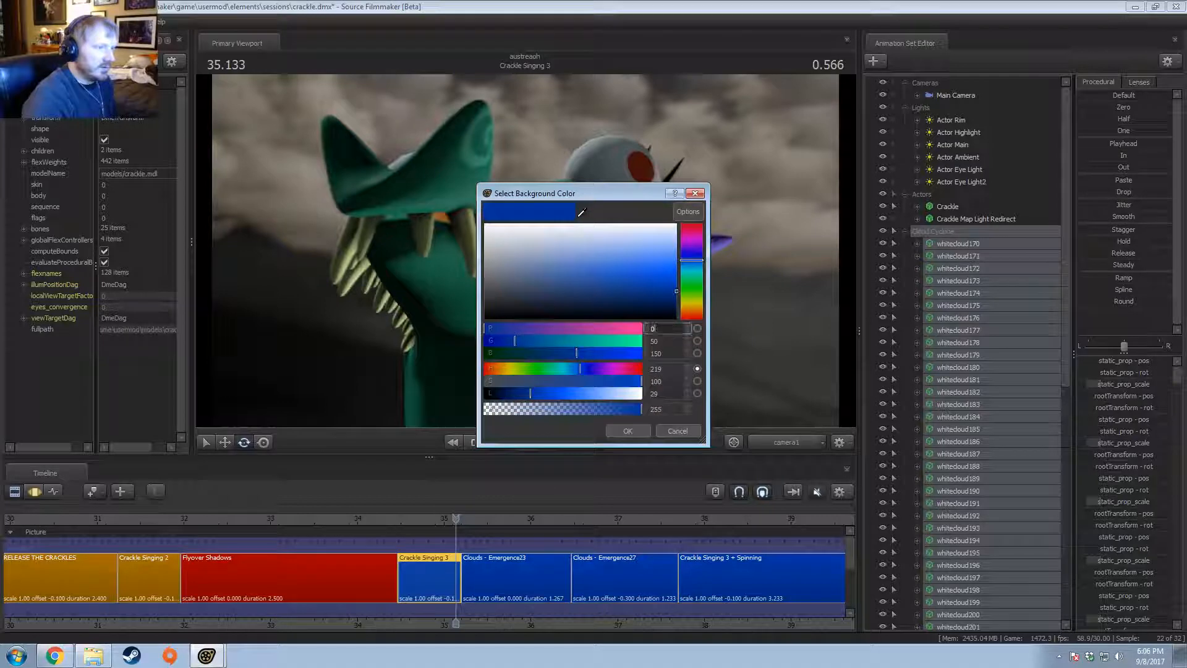
type("150")
key("Tab")
type("100")
key("Tab")
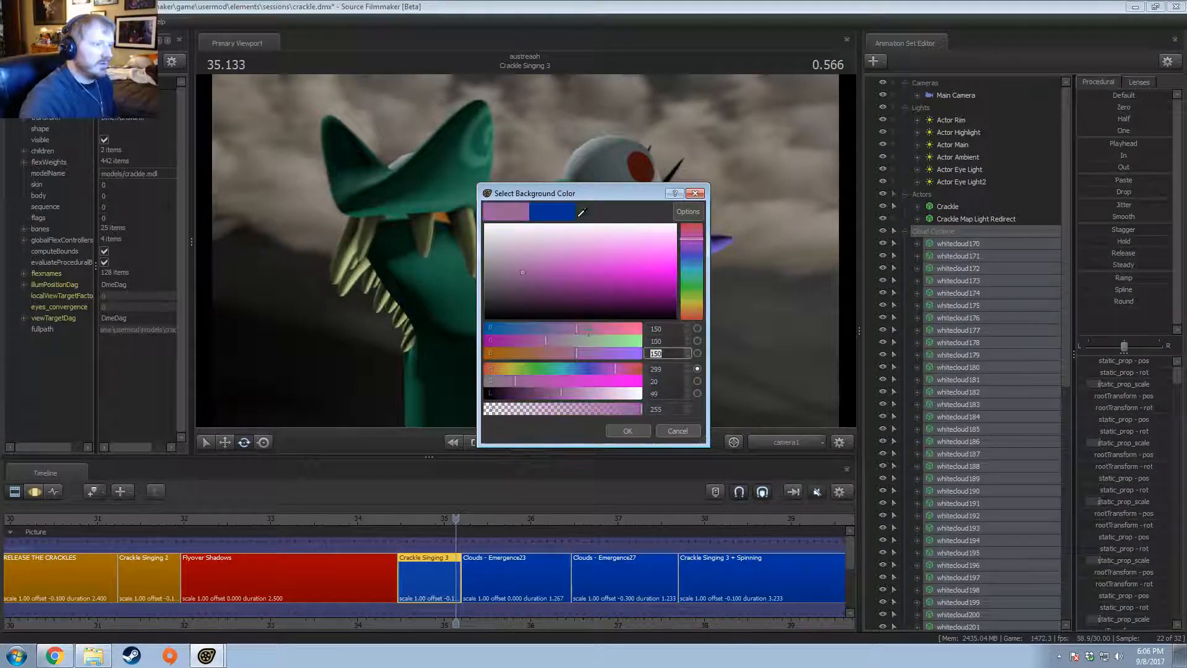
key("Return")
Step: Play Flyover Shadows into Crackle Singing 3, and recolor the Flyover Shadows clip gold by setting its green value to 100
left_click(197, 522)
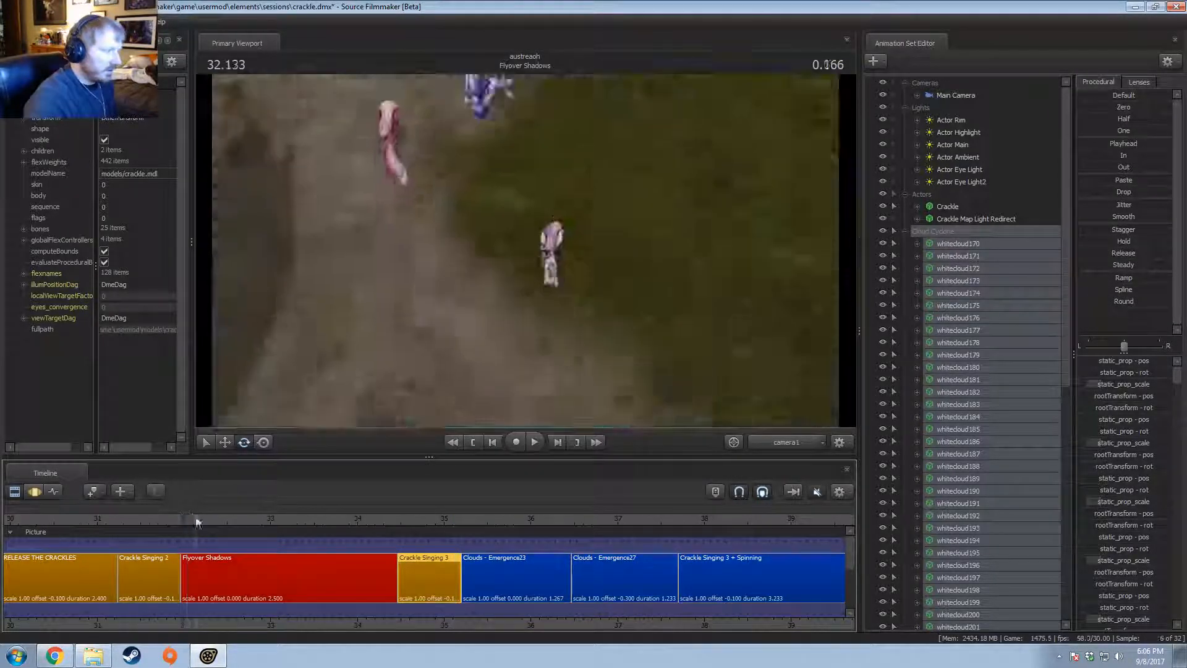
key("space")
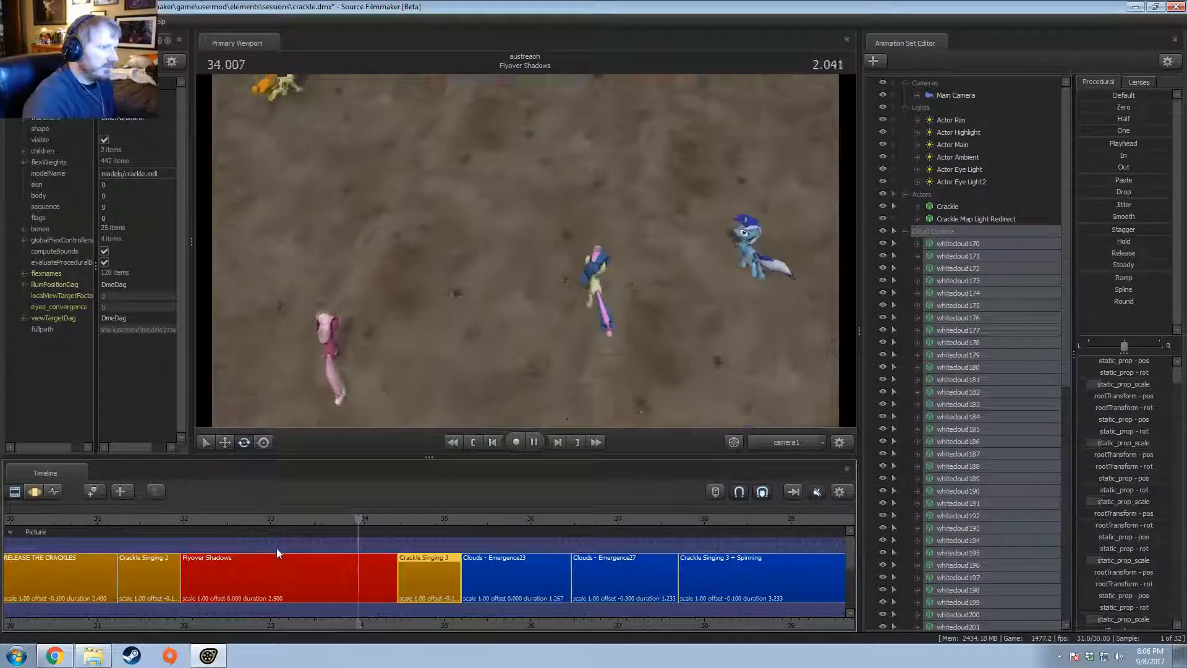
right_click(299, 563)
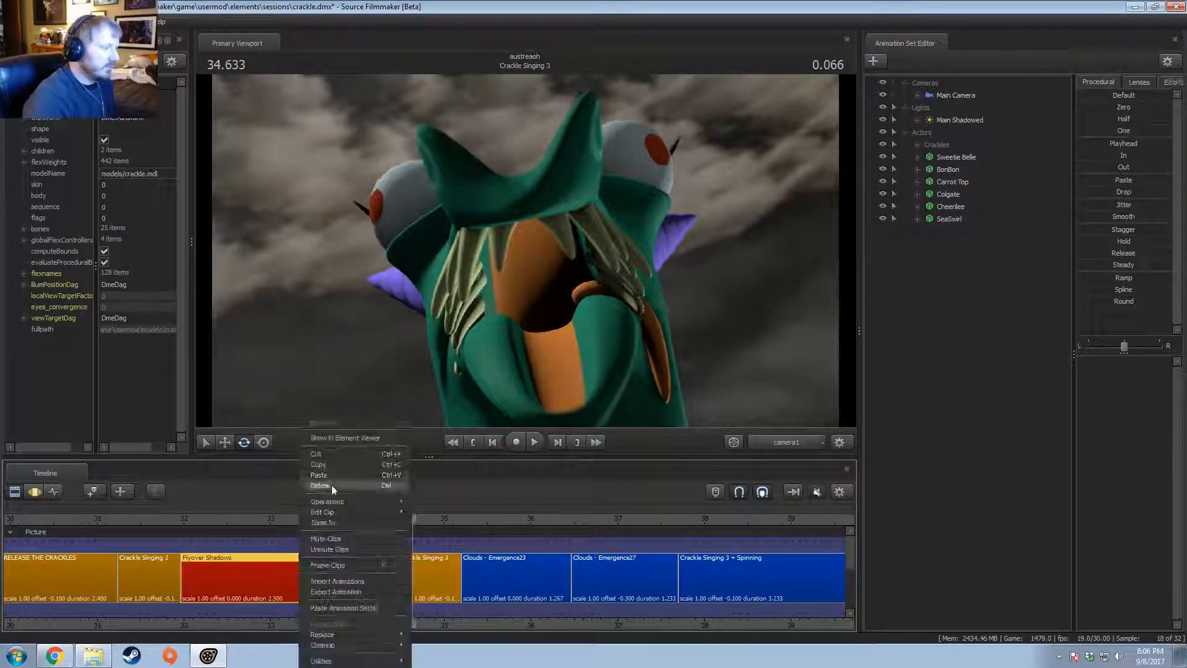
mouse_move(347, 512)
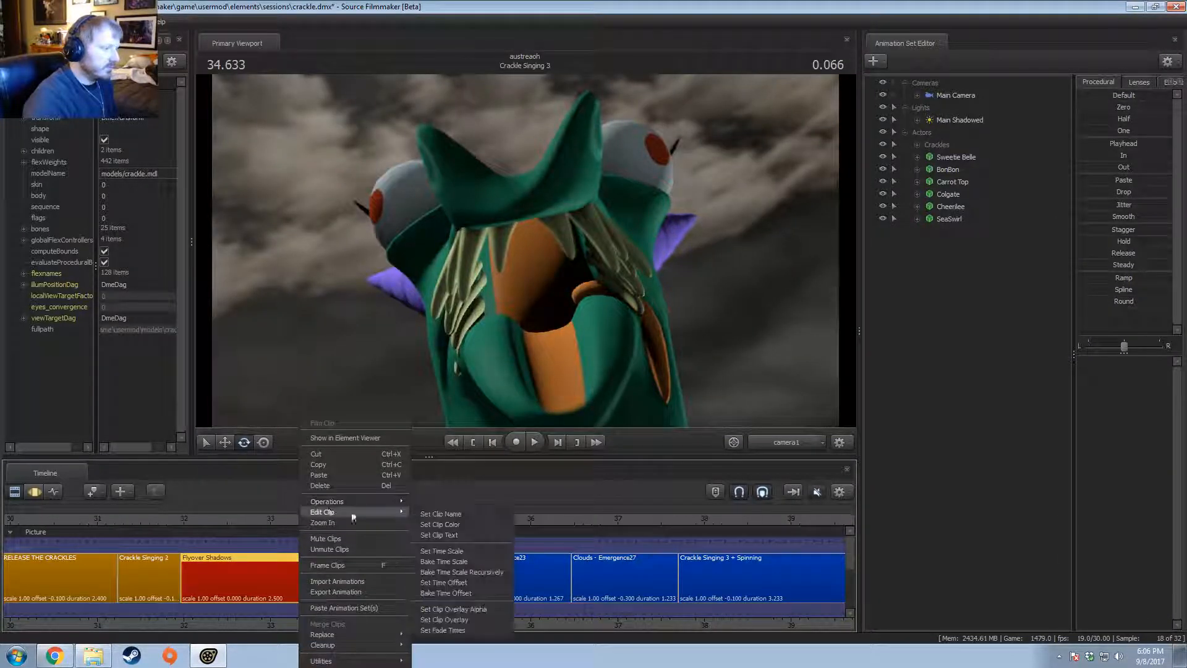
left_click(440, 524)
double_click(664, 329)
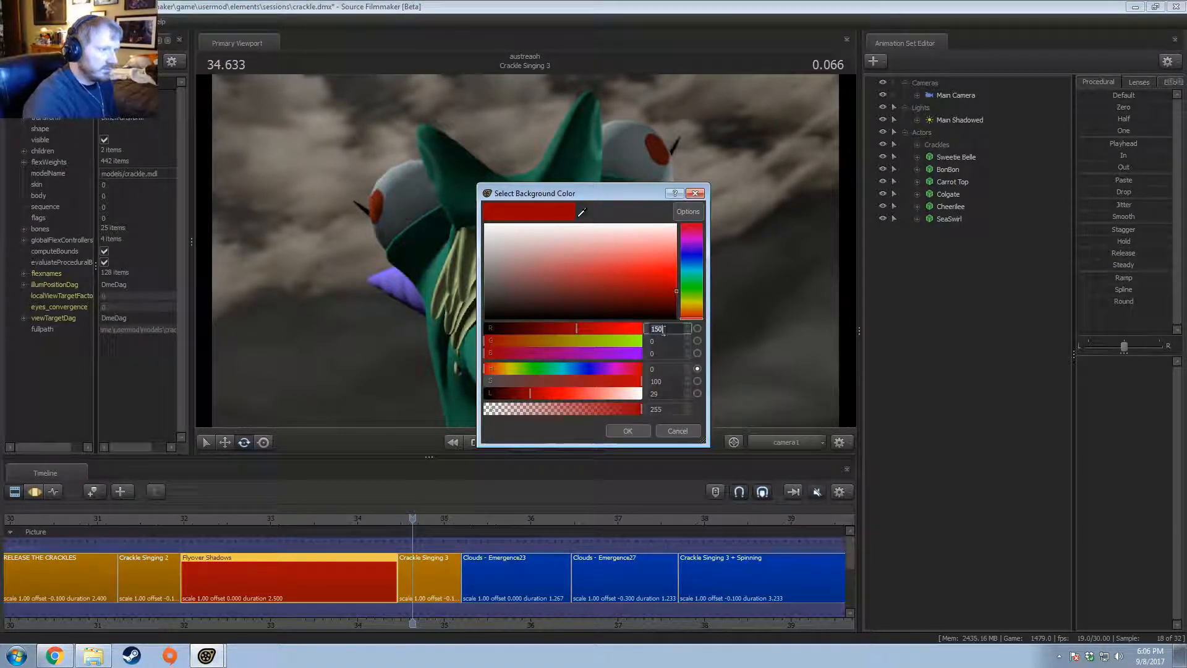
double_click(665, 341)
type("100")
key("Return")
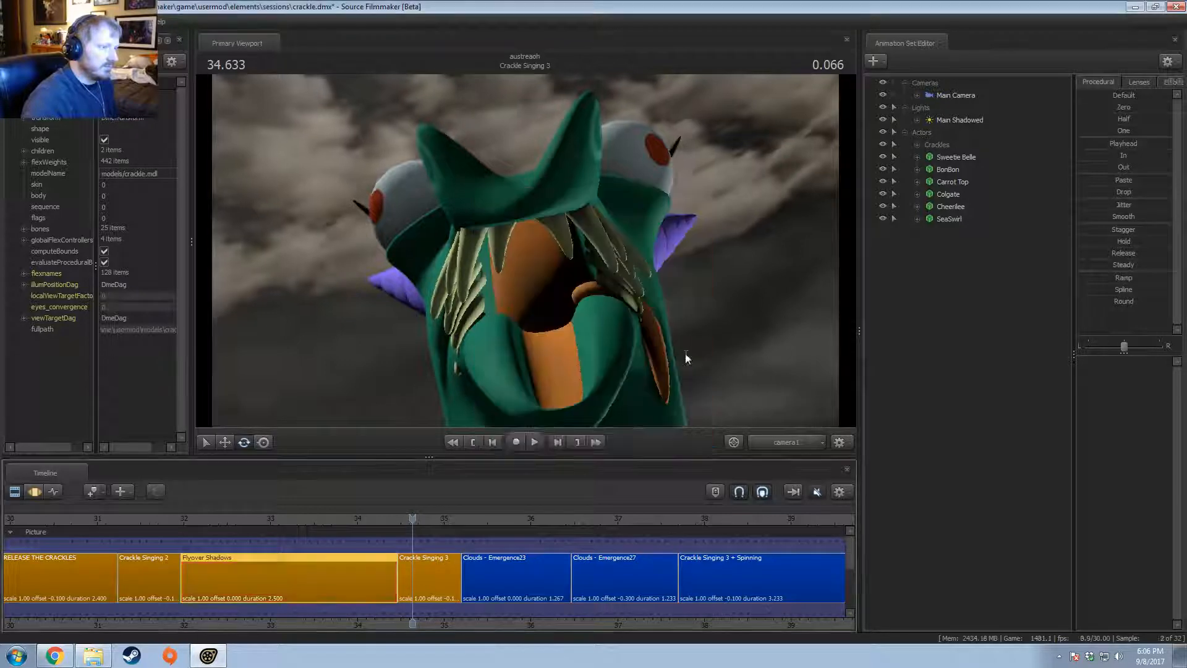
Step: Review the start of Crackle Singing 1, scrub back through the preceding cloud shots, and play part of Crackle Overlook
scroll(472, 546, "down", 5)
mouse_move(251, 517)
left_mouse_down()
mouse_move(280, 518)
mouse_move(251, 526)
left_mouse_up()
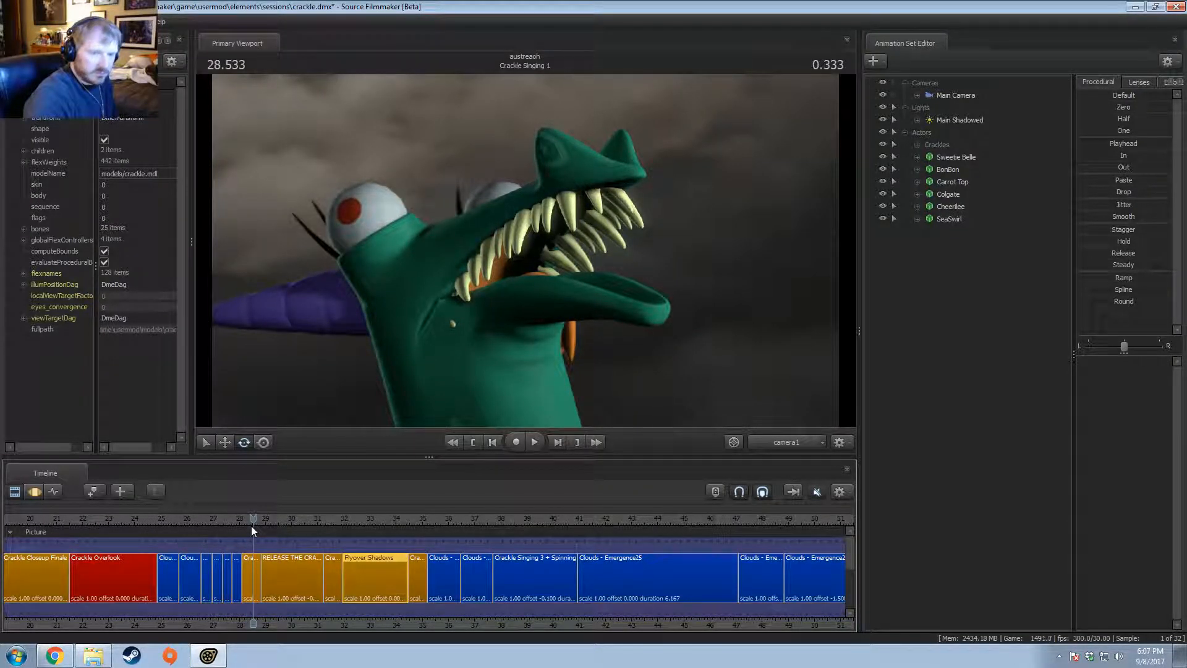
left_click_drag(251, 525, 245, 525)
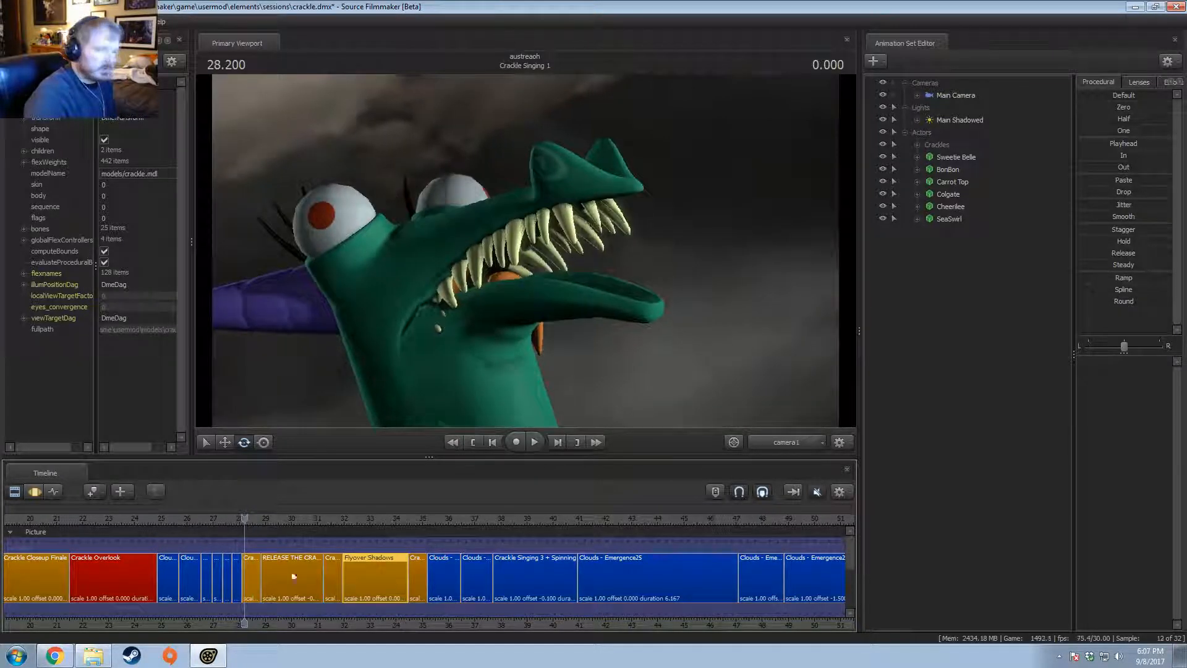
scroll(317, 614, "up", 3)
middle_click_drag(302, 614, 430, 611)
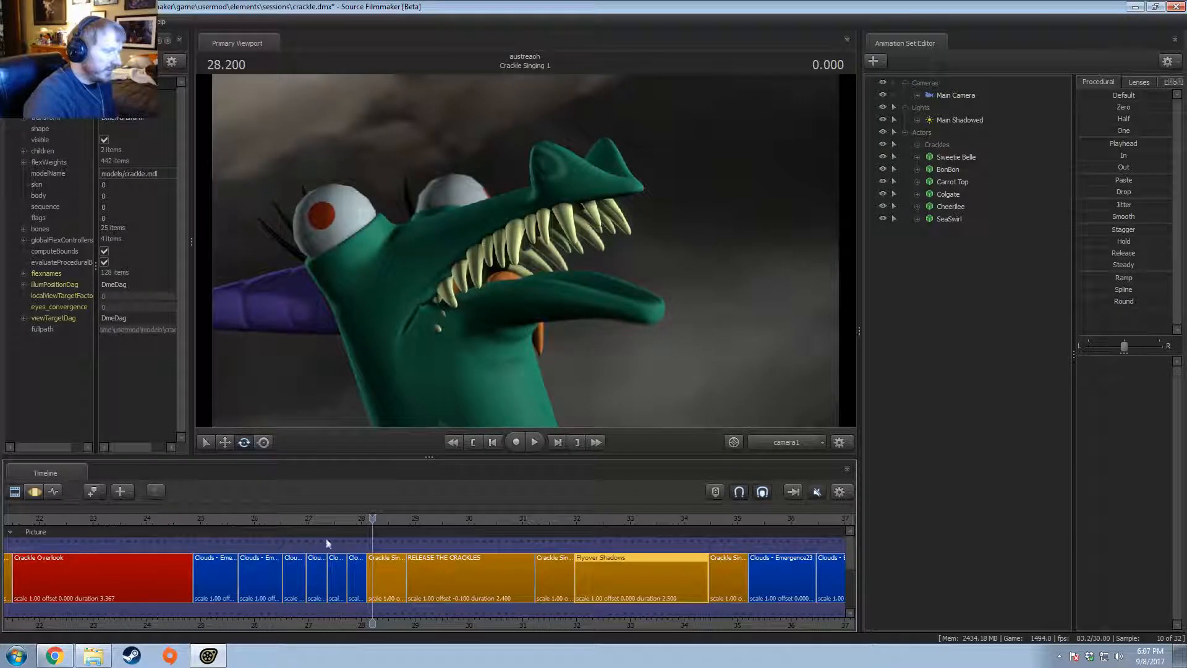
left_click_drag(328, 521, 283, 522)
left_click_drag(452, 562, 179, 566)
scroll(164, 566, "down", 3)
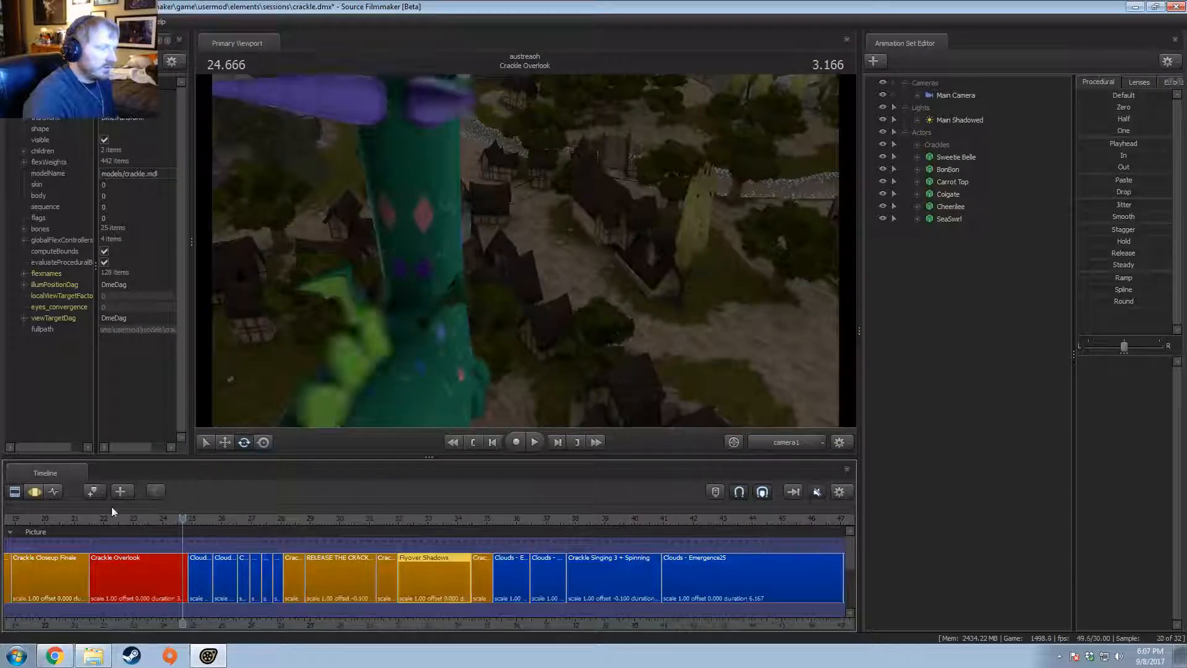
left_click(108, 519)
key("space")
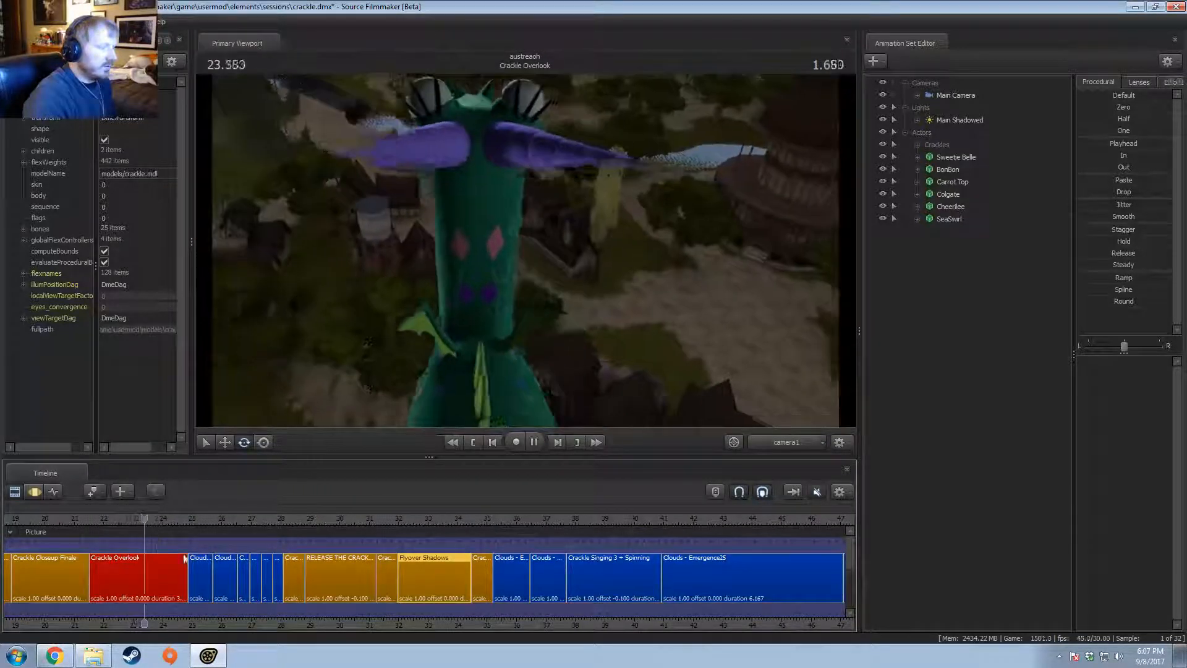
key("space")
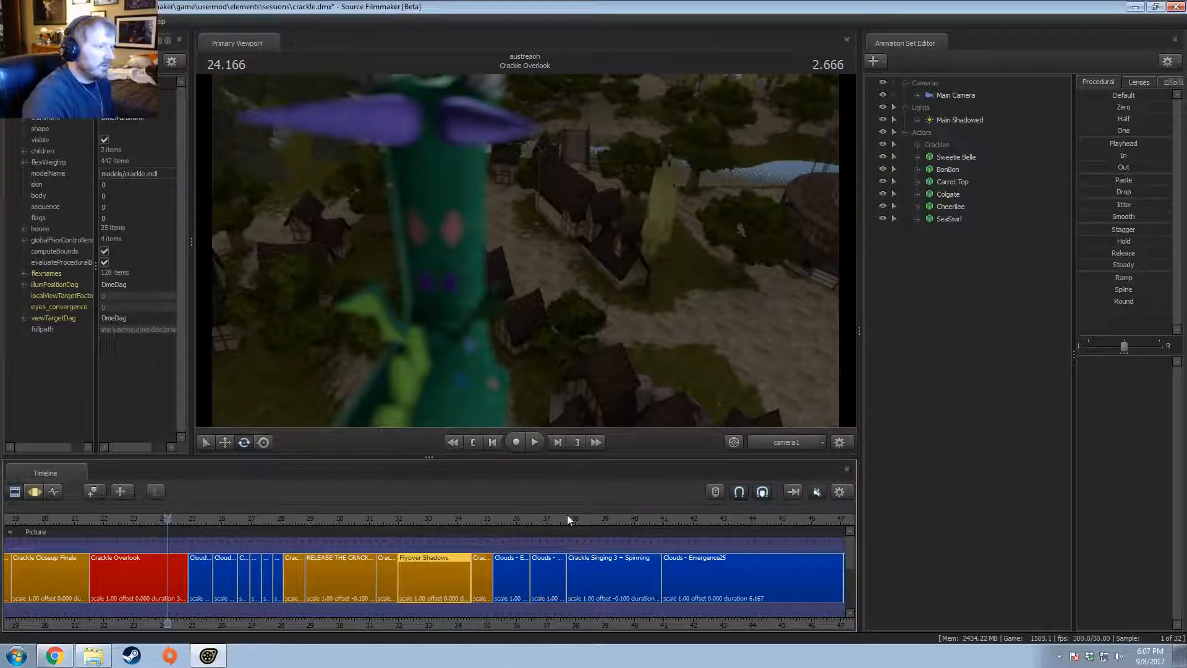
Step: Scrub through the sequence and check the Main Camera's toneMapScale in Flyover Shadows at 33.066
left_click_drag(567, 515, 427, 557)
scroll(114, 549, "down", 3)
scroll(114, 548, "down", 2)
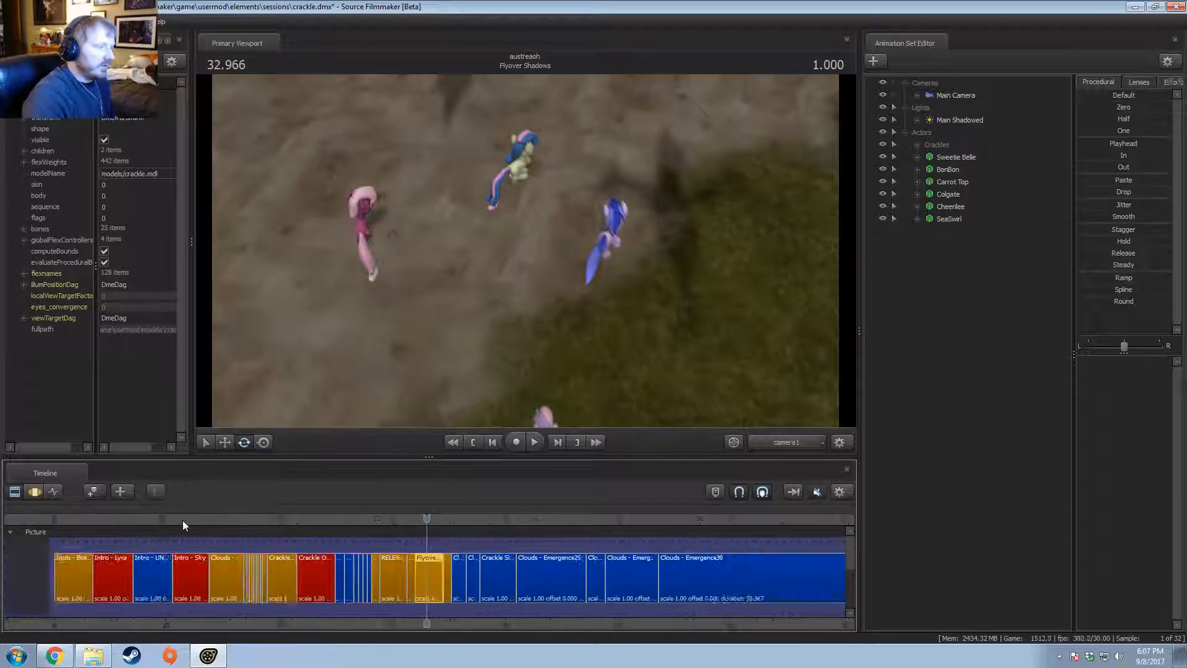
left_click_drag(186, 520, 117, 527)
left_click(427, 520)
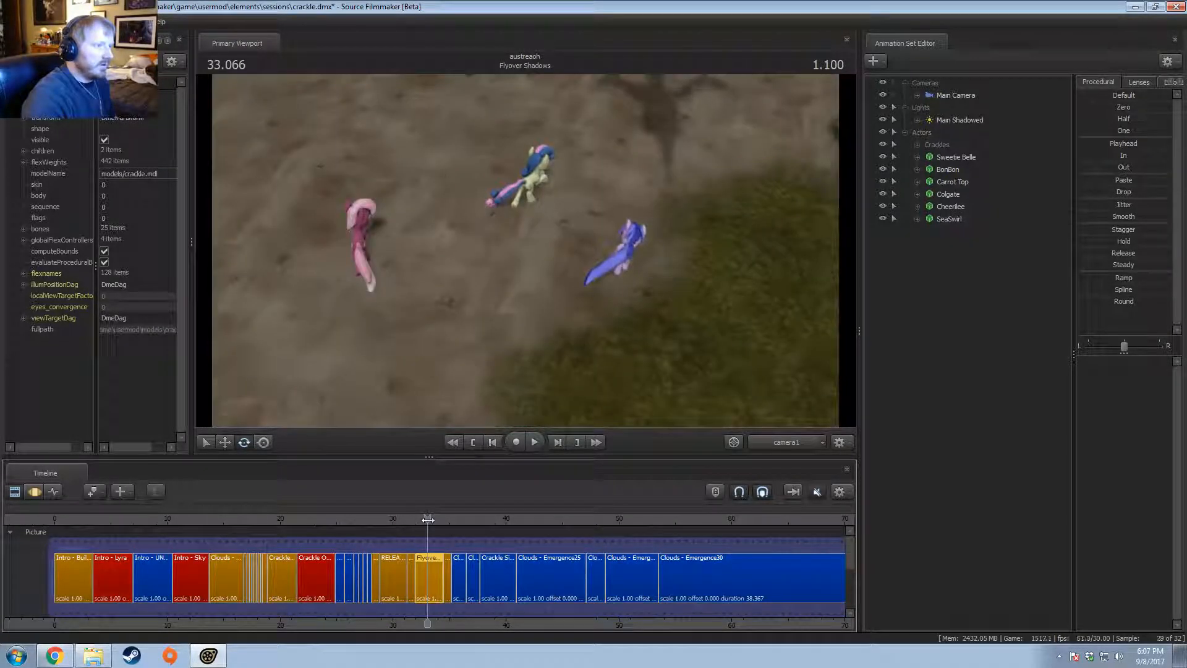
left_click(941, 96)
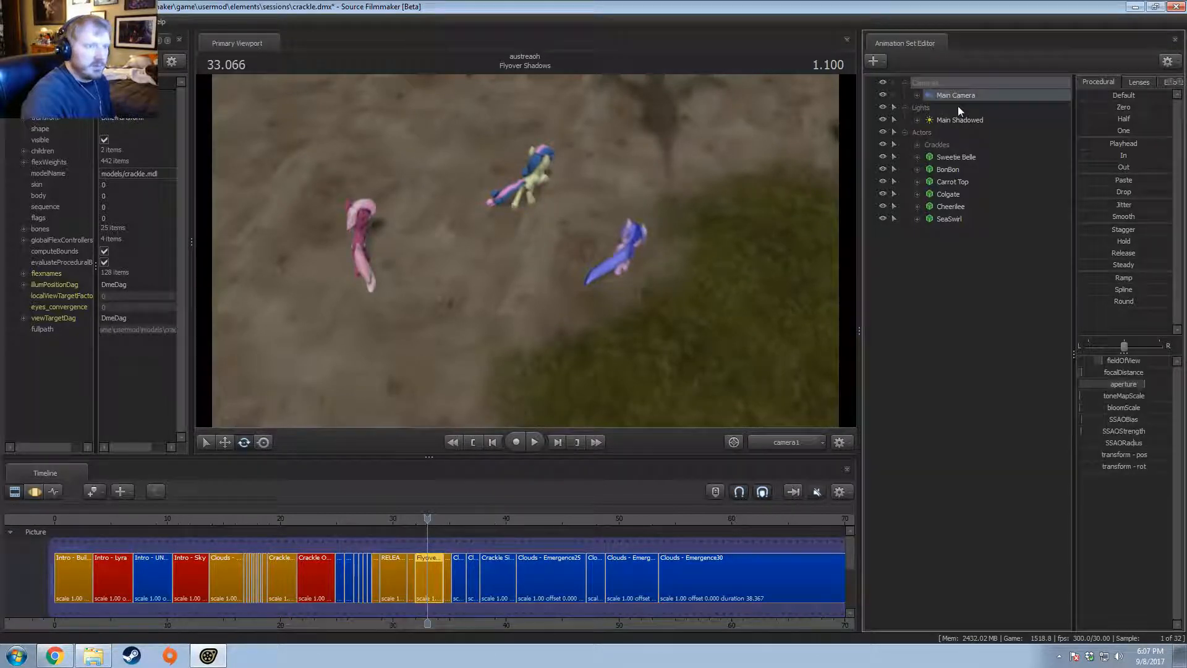
key("F3")
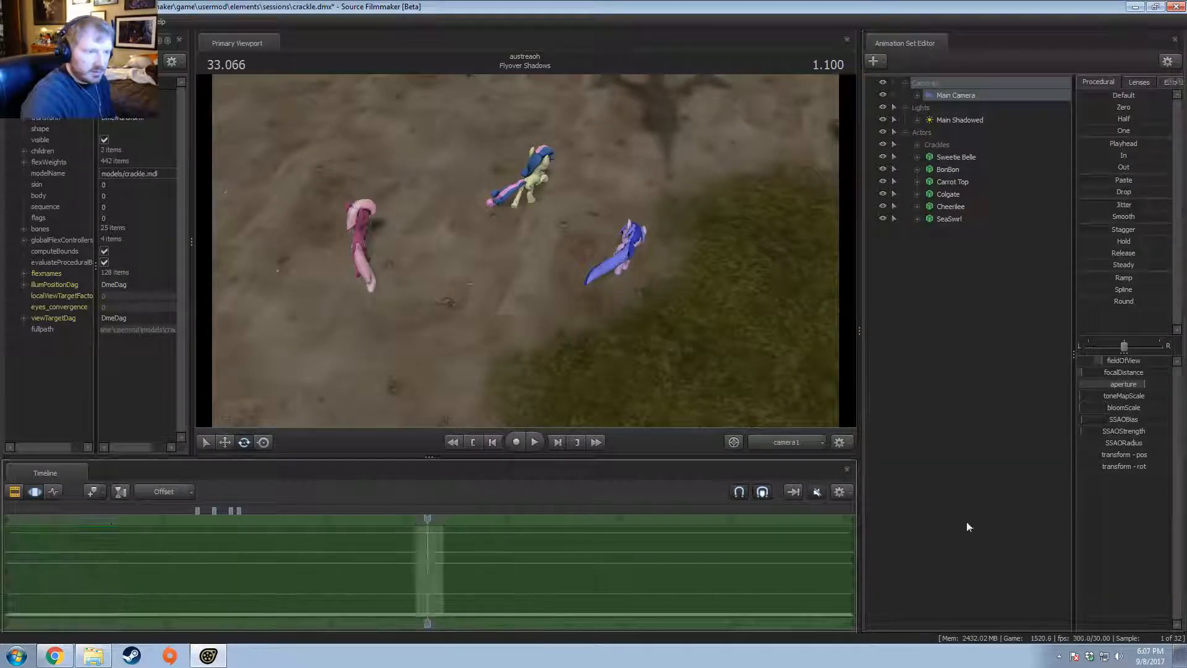
left_click(1126, 397)
key("Return")
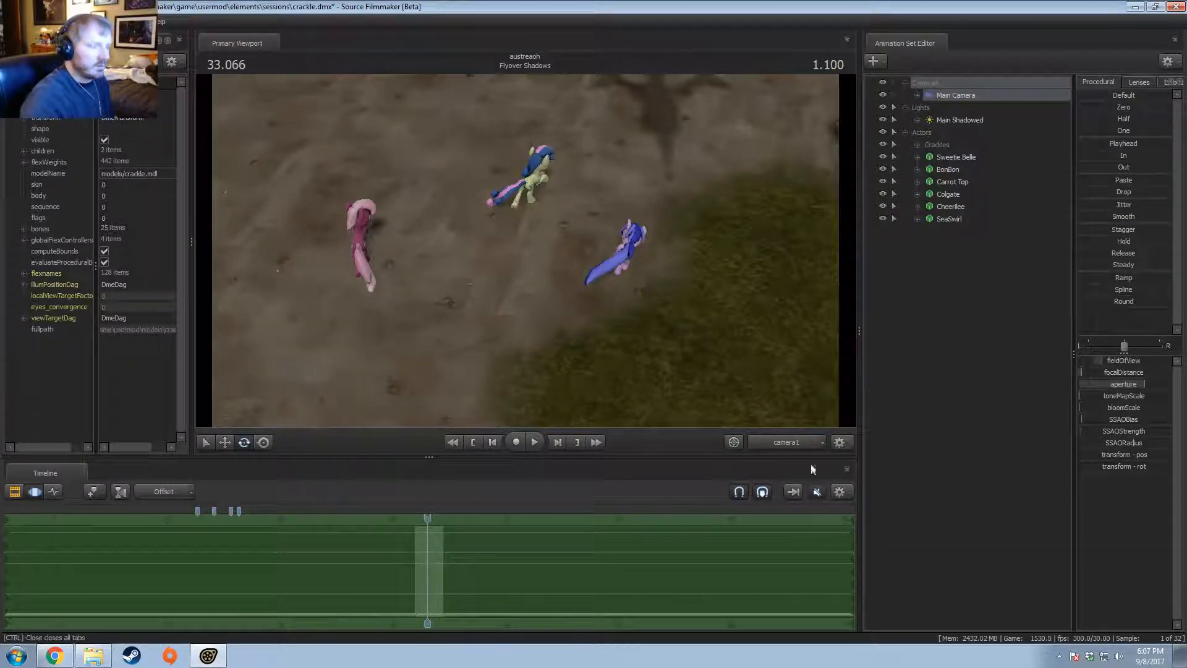
Step: Compare the brightness of Flyover Shadows and Crackle Overlook by moving the playhead between the two shots
key("F3")
left_click(405, 523)
left_click_drag(405, 523, 318, 548)
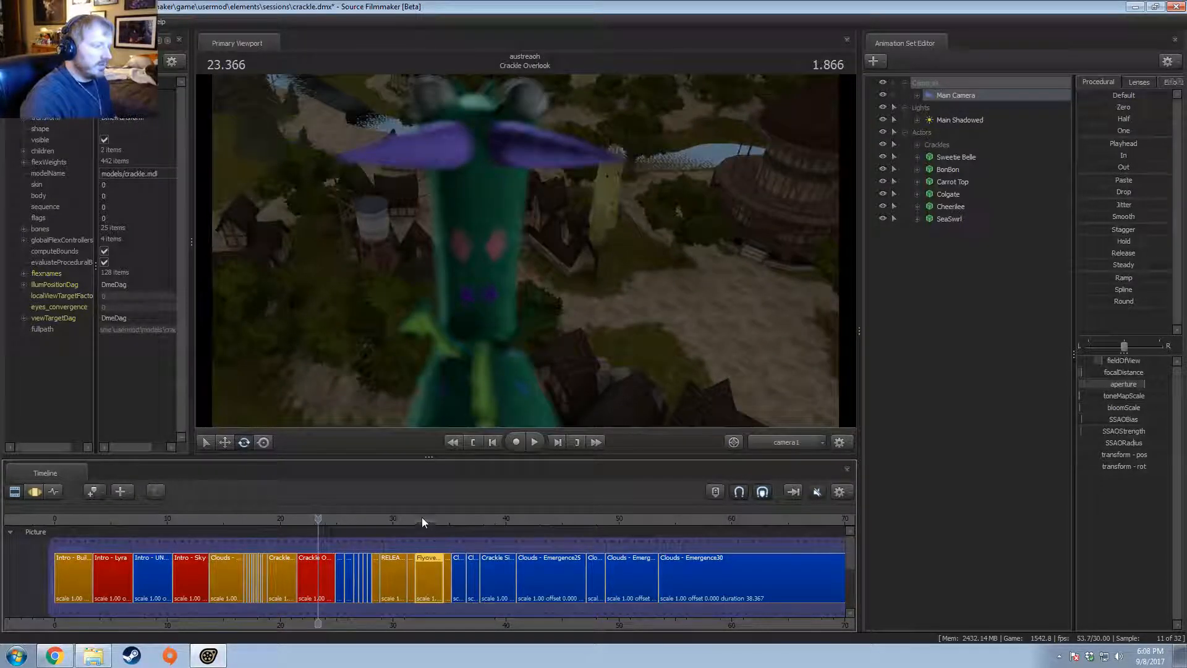
left_click(424, 517)
left_click(324, 518)
Step: Set the toneMapScale of Crackle Overlook's Main Camera to 0.04
left_click(318, 585)
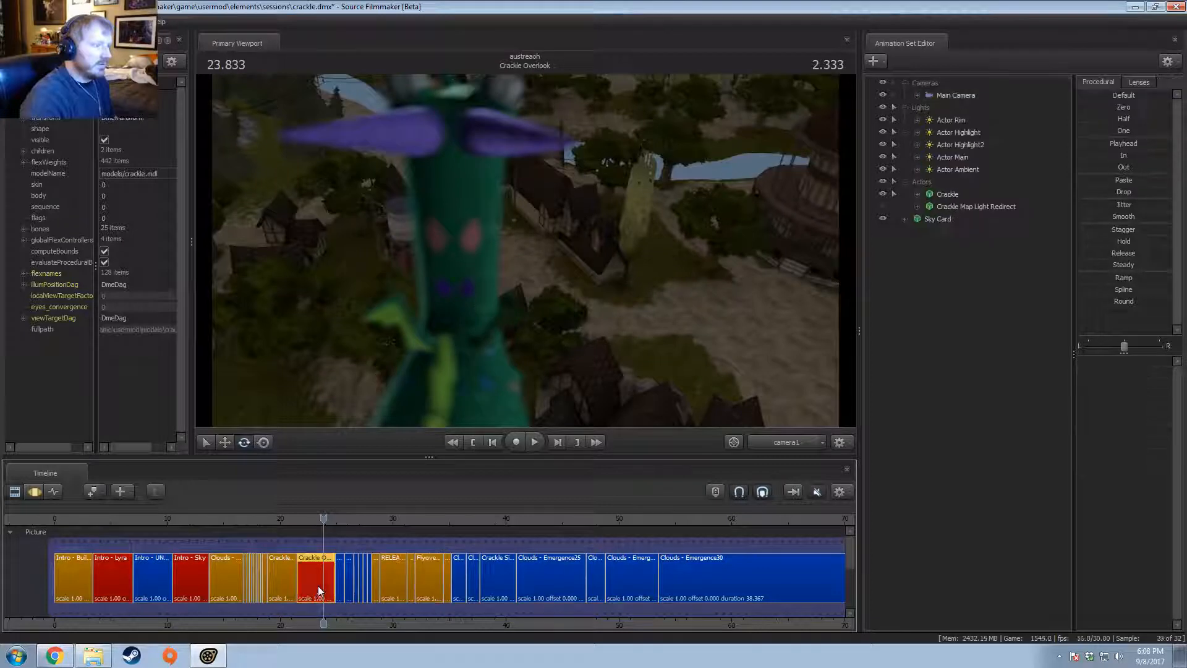
left_click(957, 96)
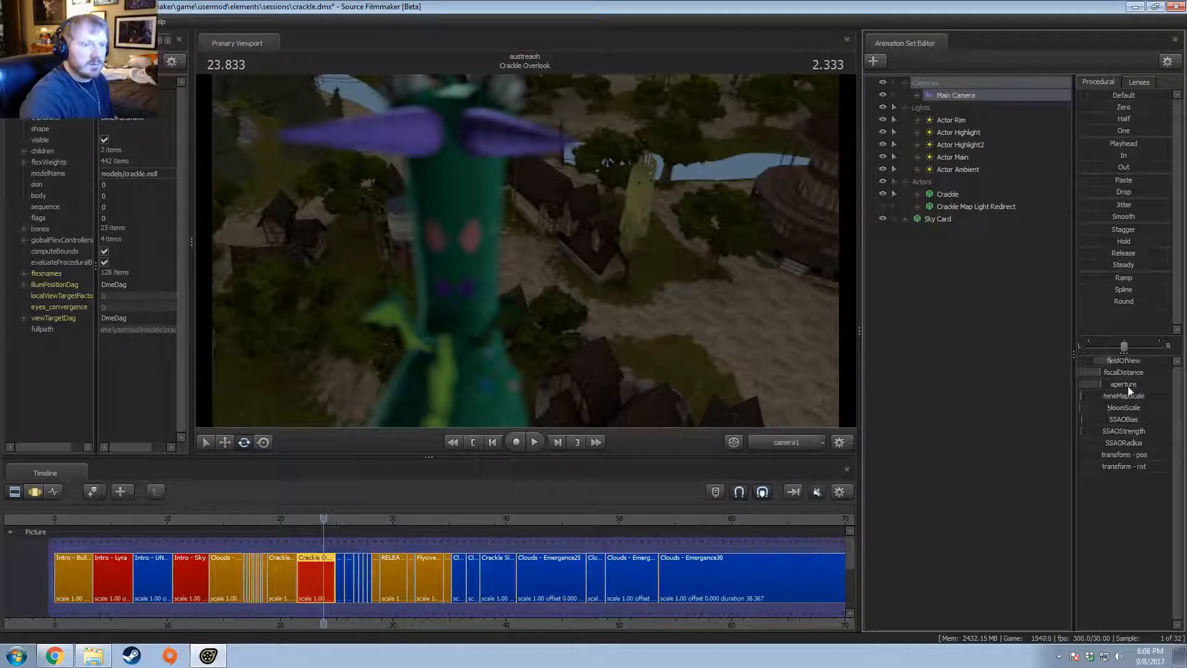
key("F3")
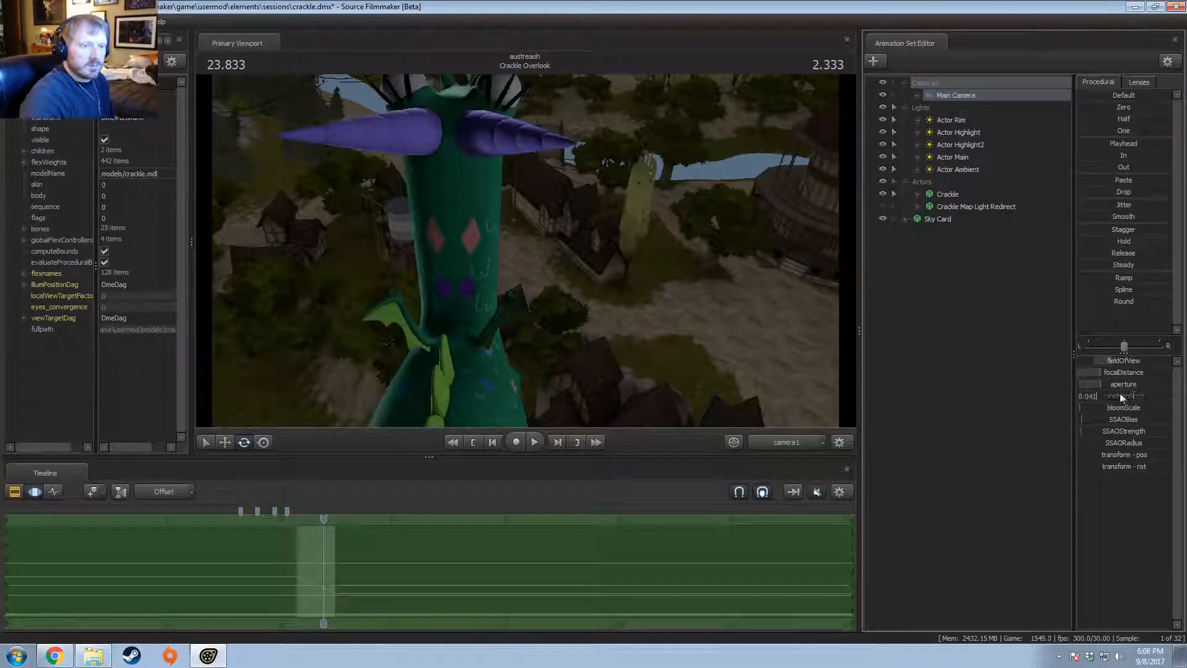
double_click(1120, 394)
type("0.0")
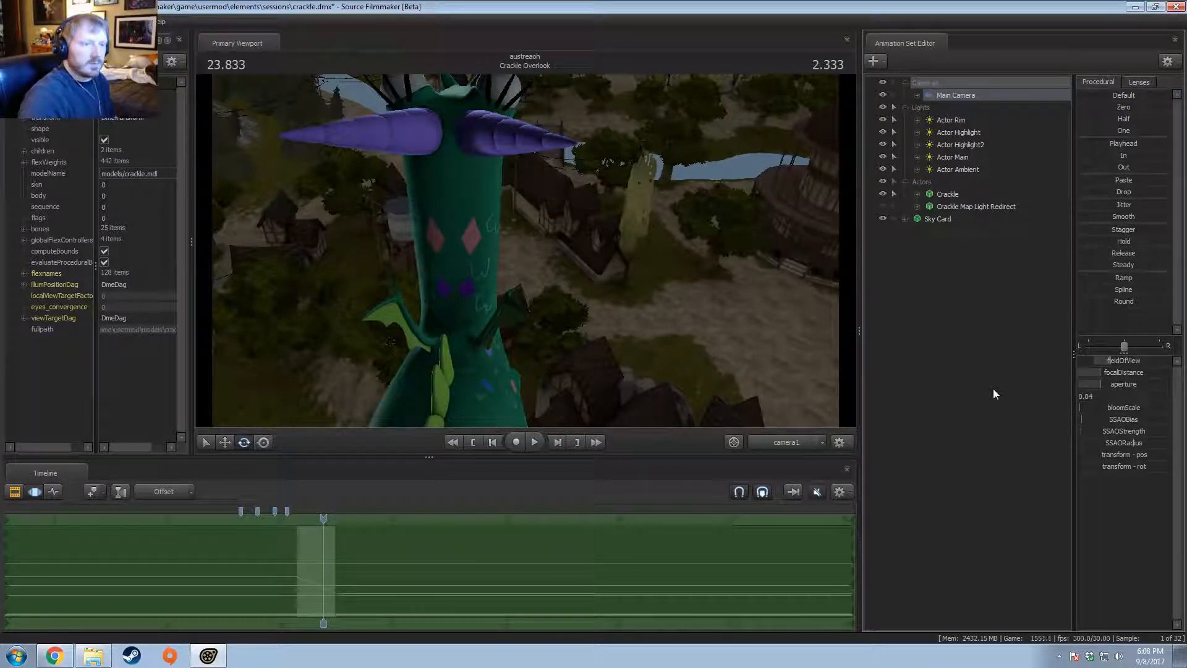
key("Return")
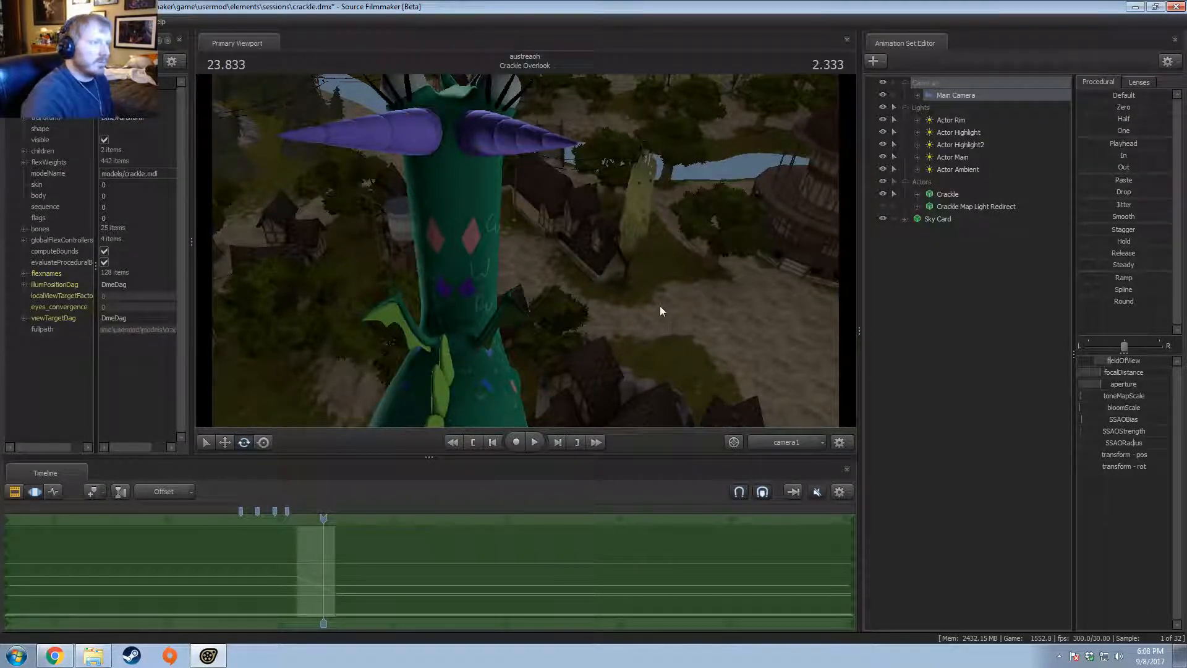
Step: Go back to the Clip Editor and move the playhead to 16.200 in Clouds - Emergence to review that shot
key("F2")
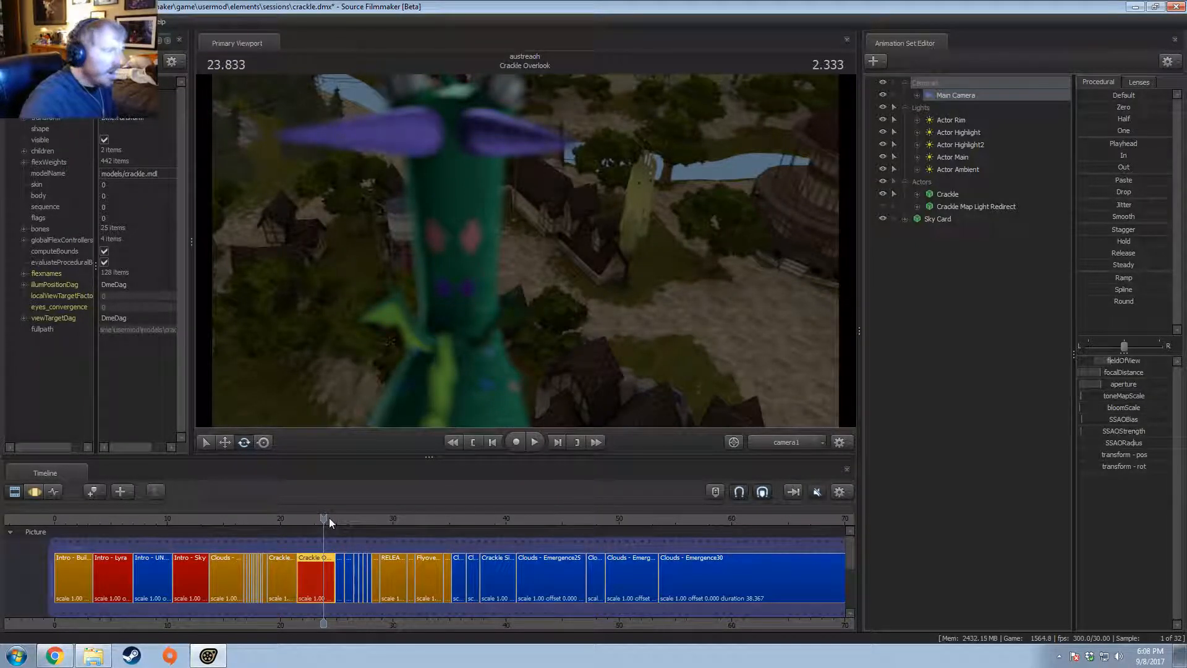
left_click_drag(329, 517, 240, 518)
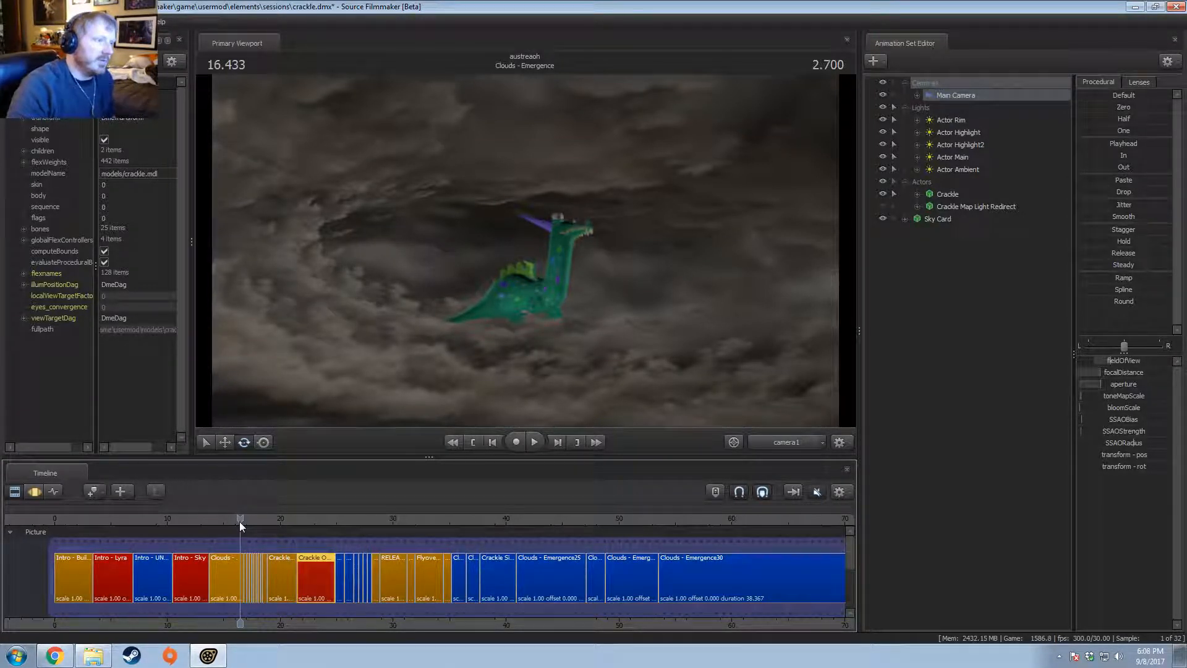
scroll(239, 521, "up", 5)
left_click(233, 521)
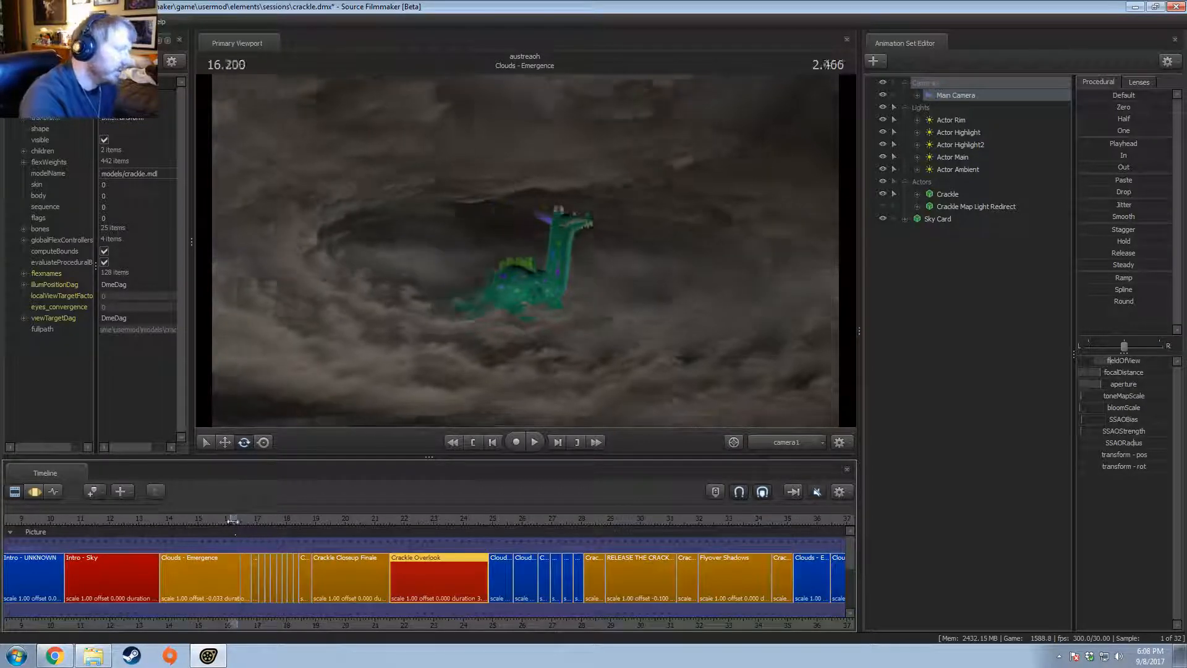
Step: In the Clouds - Emergence shot, check the effect of the Actor Highlight and Actor Ambient lights, and hide the Actor Main light
mouse_move(233, 521)
left_mouse_down()
mouse_move(202, 523)
mouse_move(249, 537)
left_mouse_up()
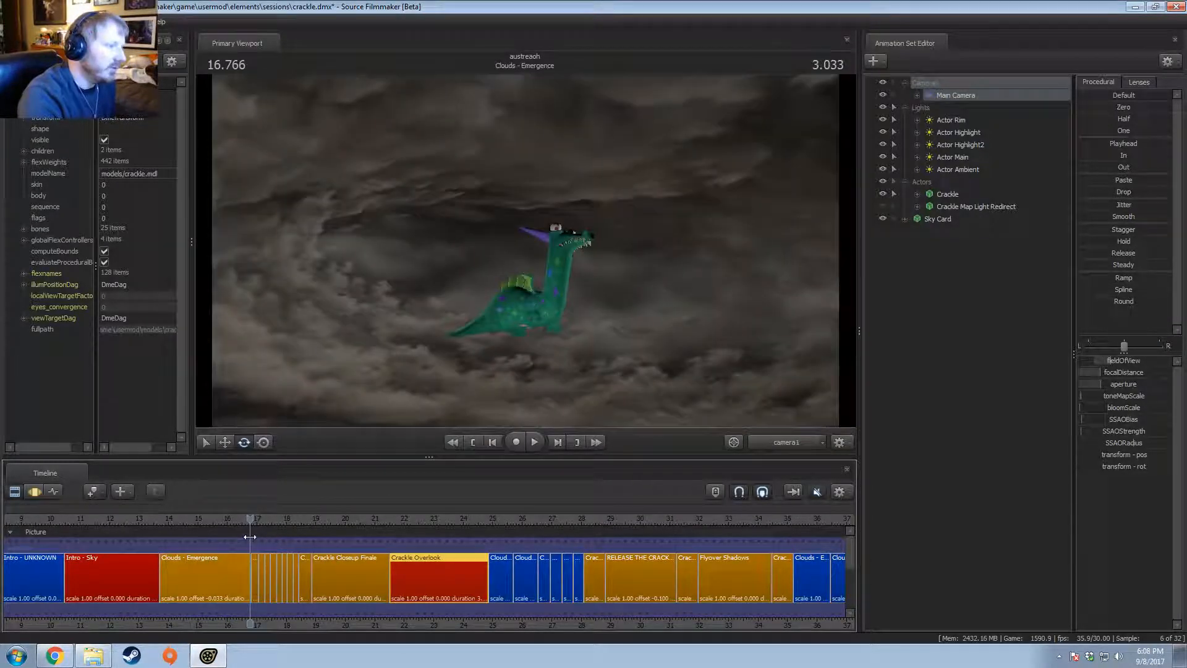
left_click(221, 574)
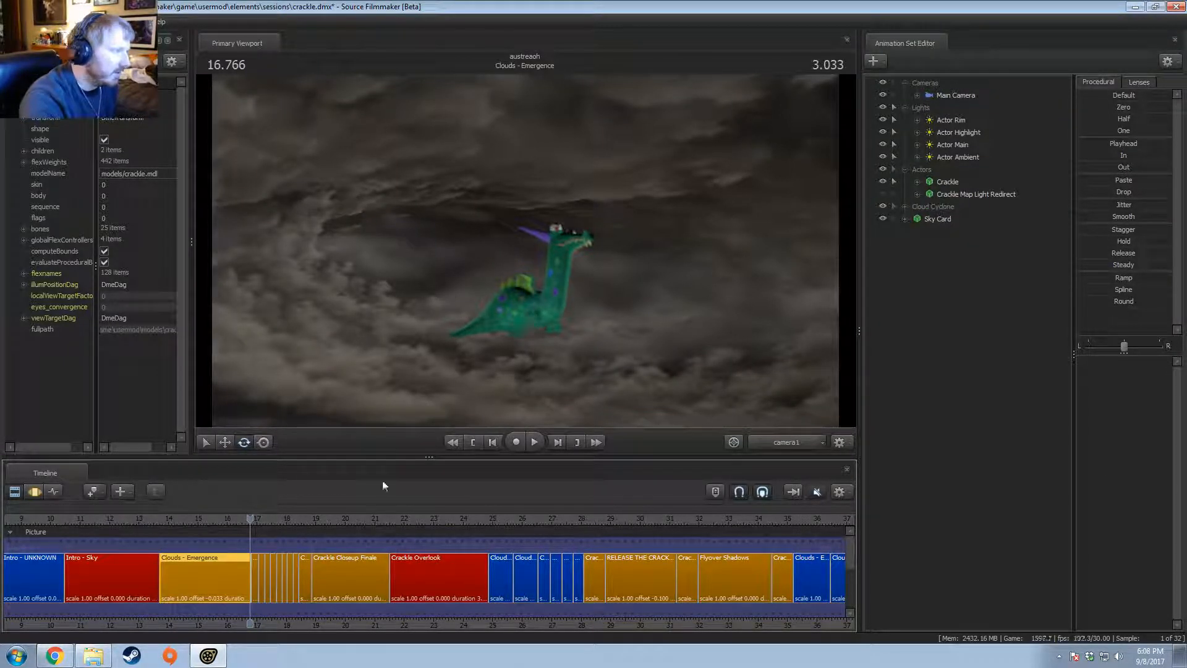
scroll(240, 547, "up", 3)
left_click_drag(250, 520, 208, 525)
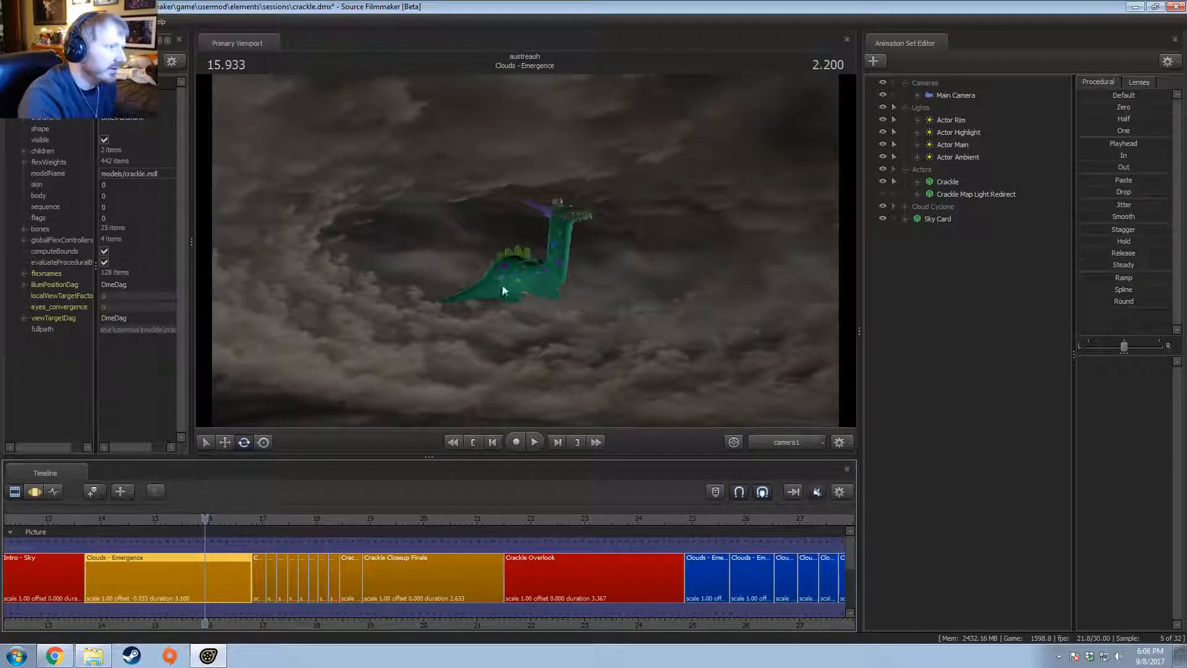
left_click(883, 132)
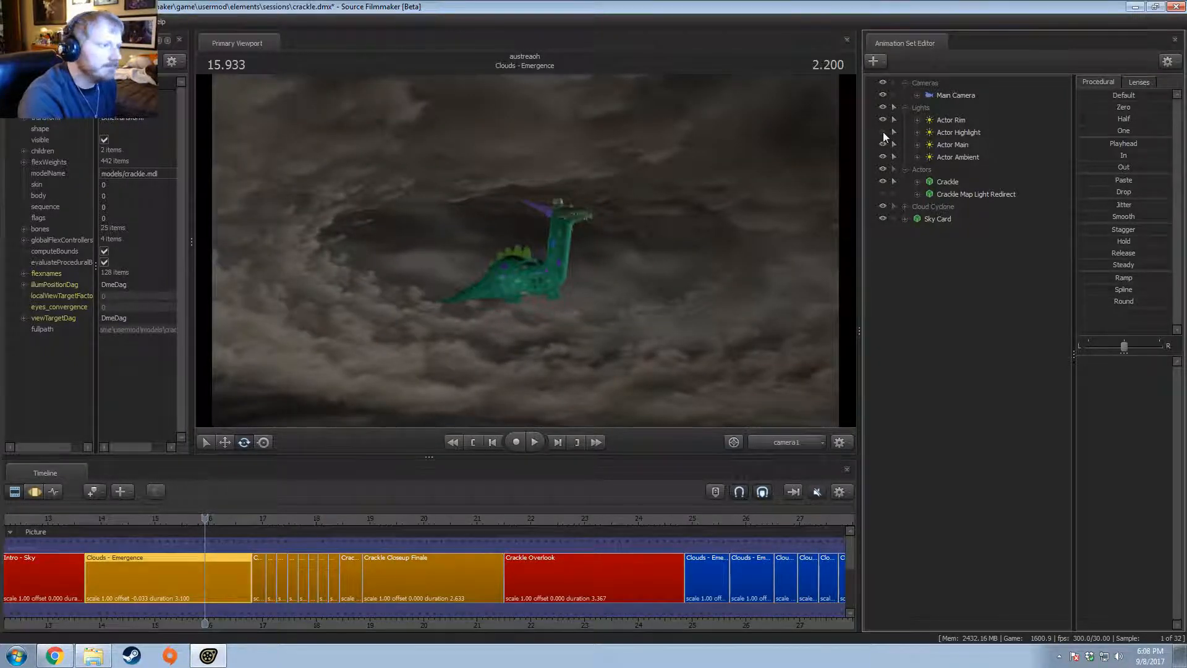
left_click(883, 132)
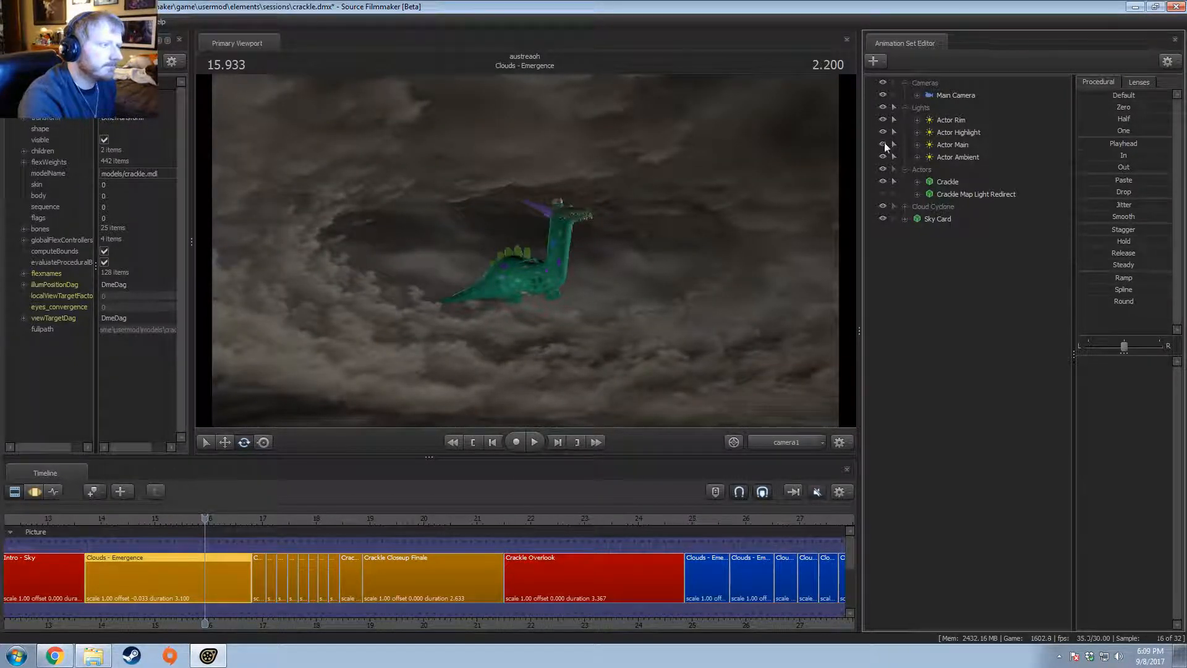
left_click(884, 144)
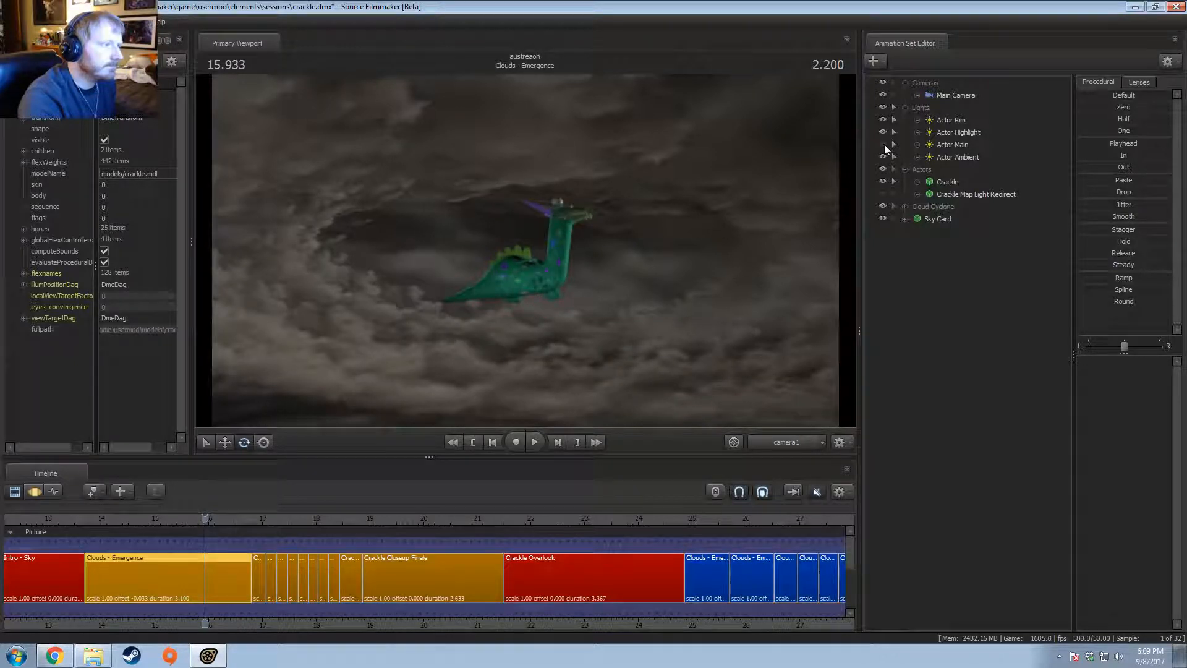
left_click(884, 157)
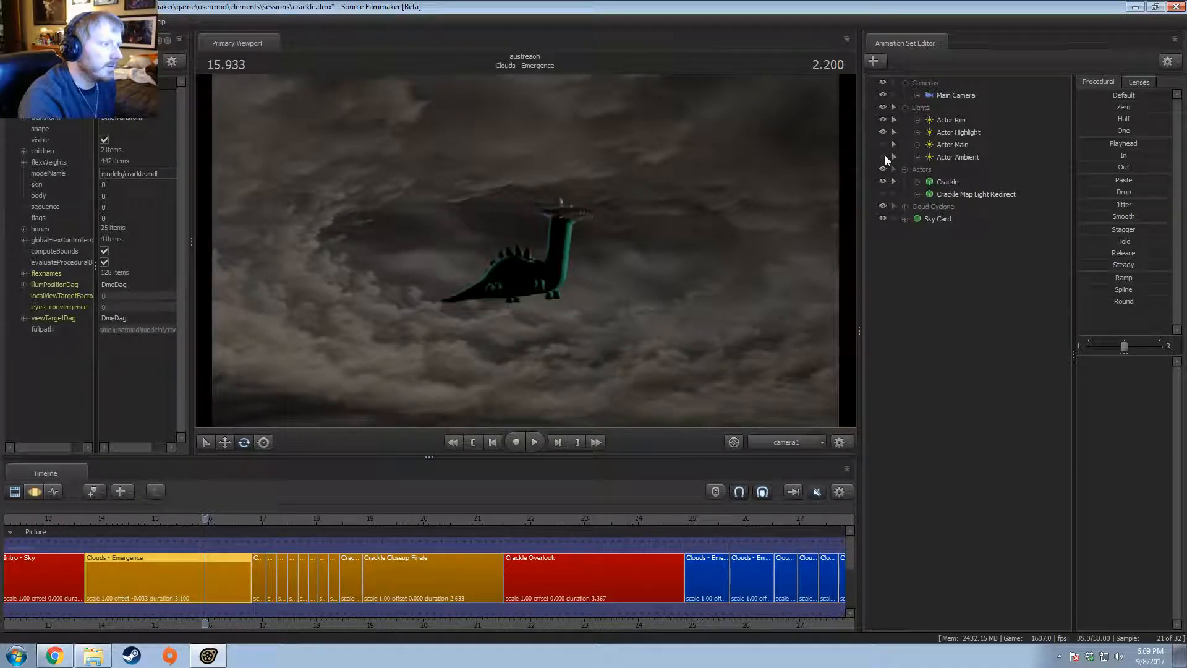
left_click(883, 156)
Step: Lower the Actor Ambient light's intensity slightly across the Clouds - Emergence shot and play the shot back
left_click(956, 158)
key("F3")
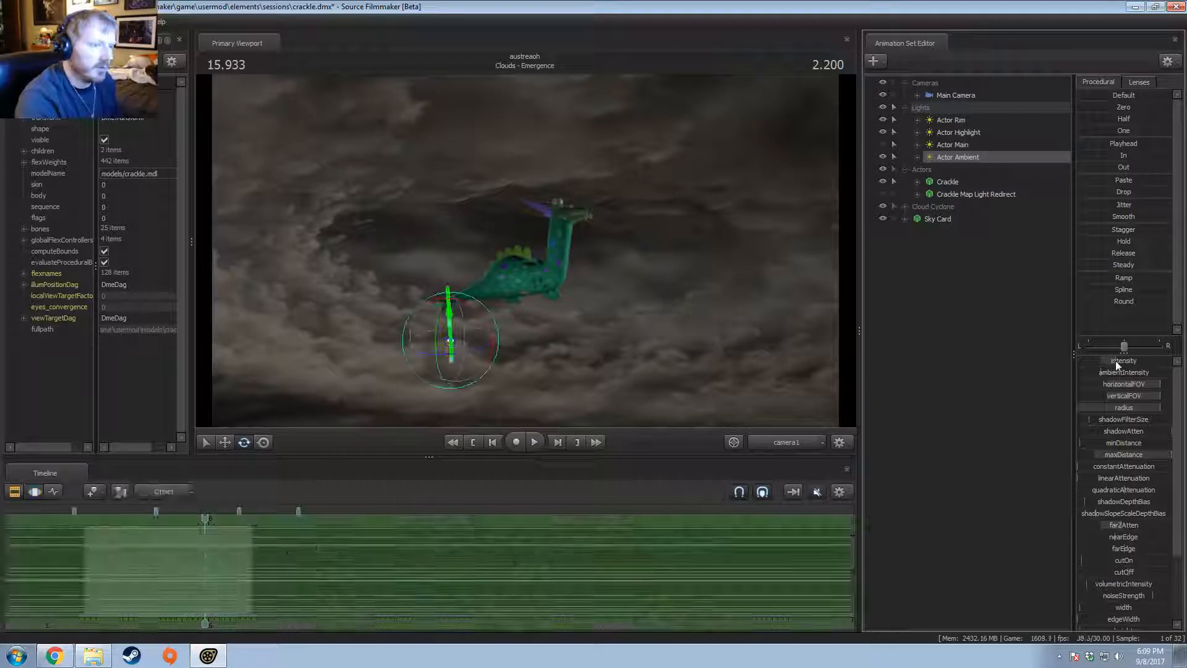
left_click_drag(1116, 361, 1103, 365)
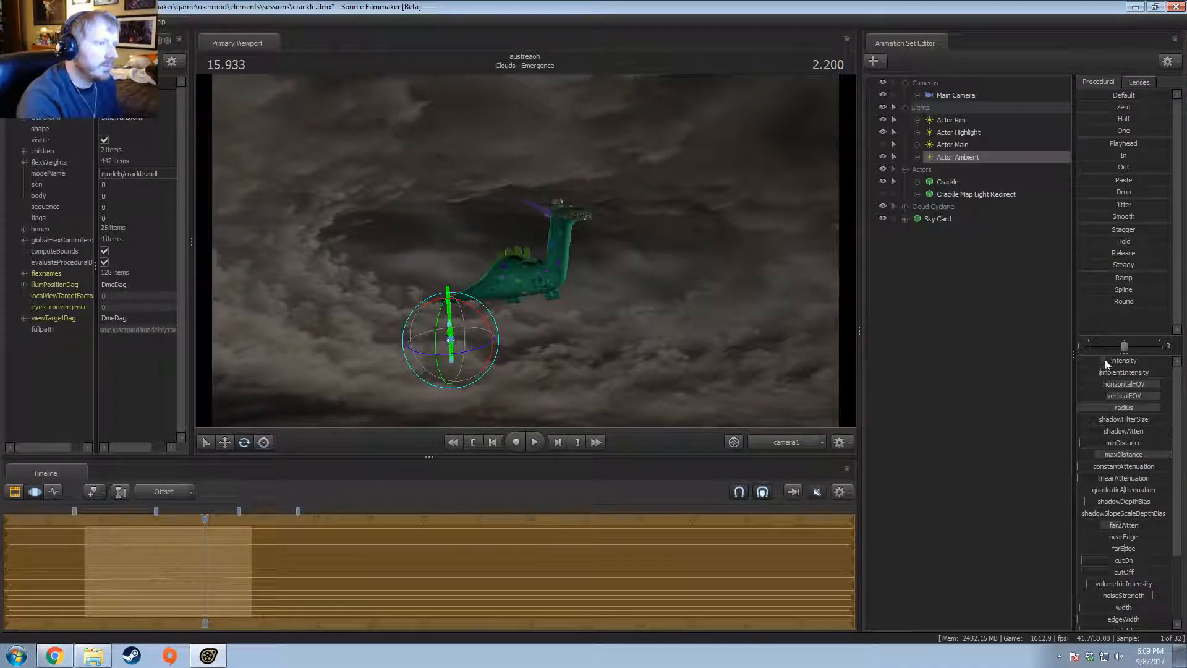
key("F2")
key("space")
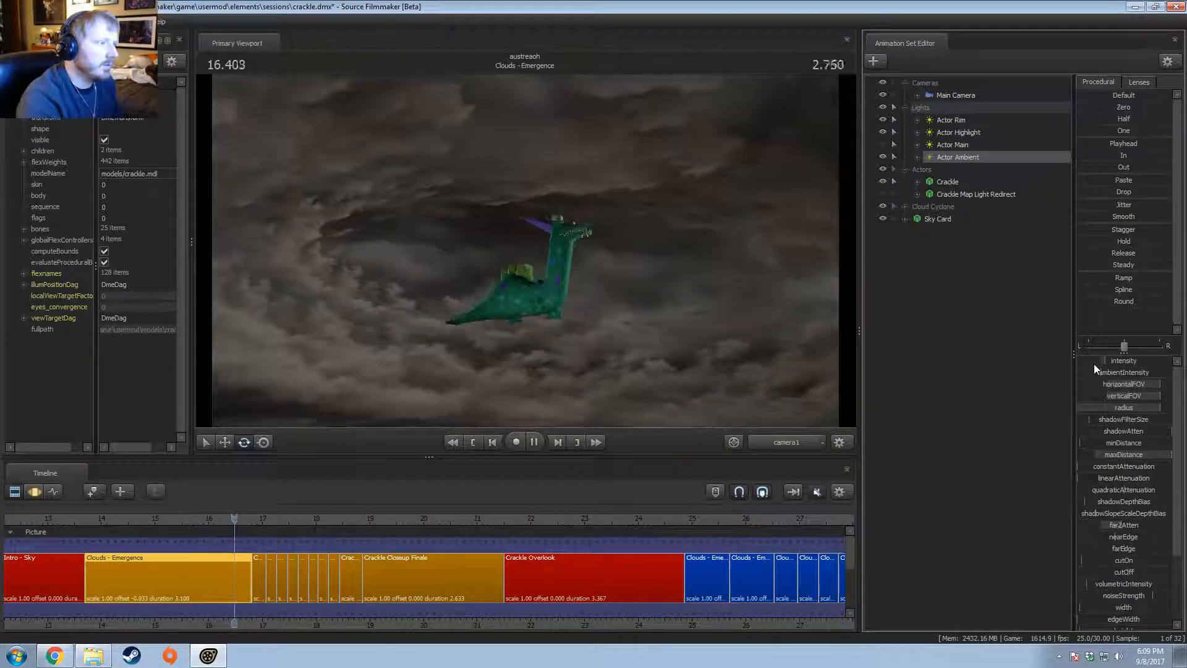
key("space")
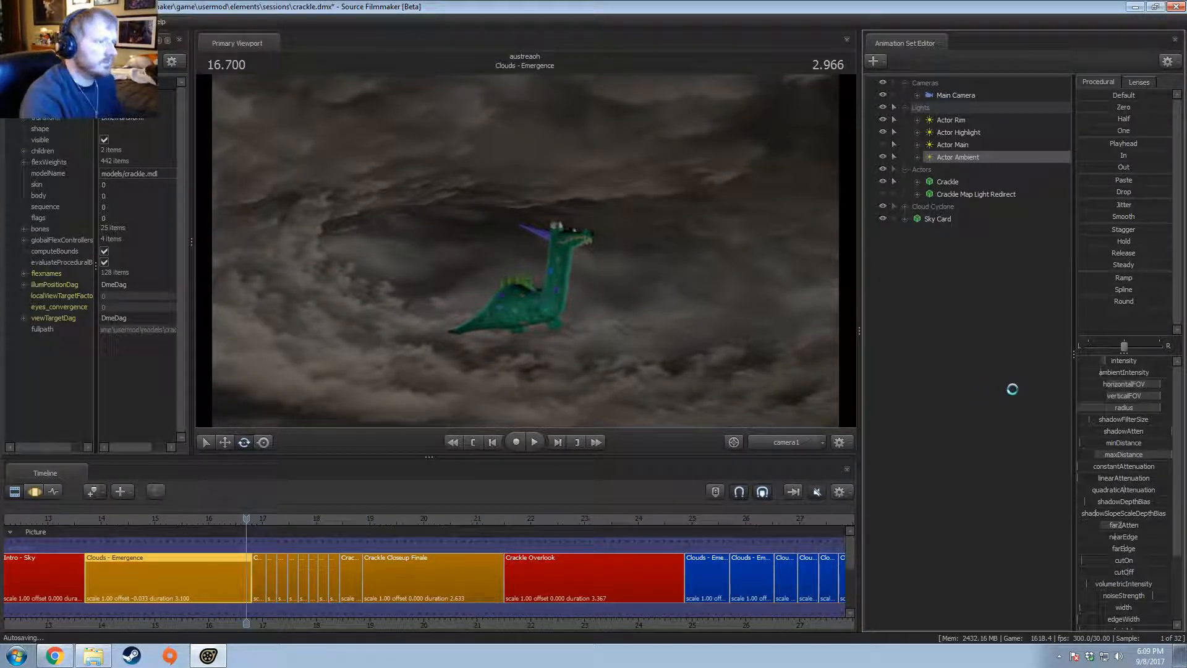
Step: Raise the Main Camera's aperture to its maximum in the Clouds - Emergence shot and play the shot back
key("F3")
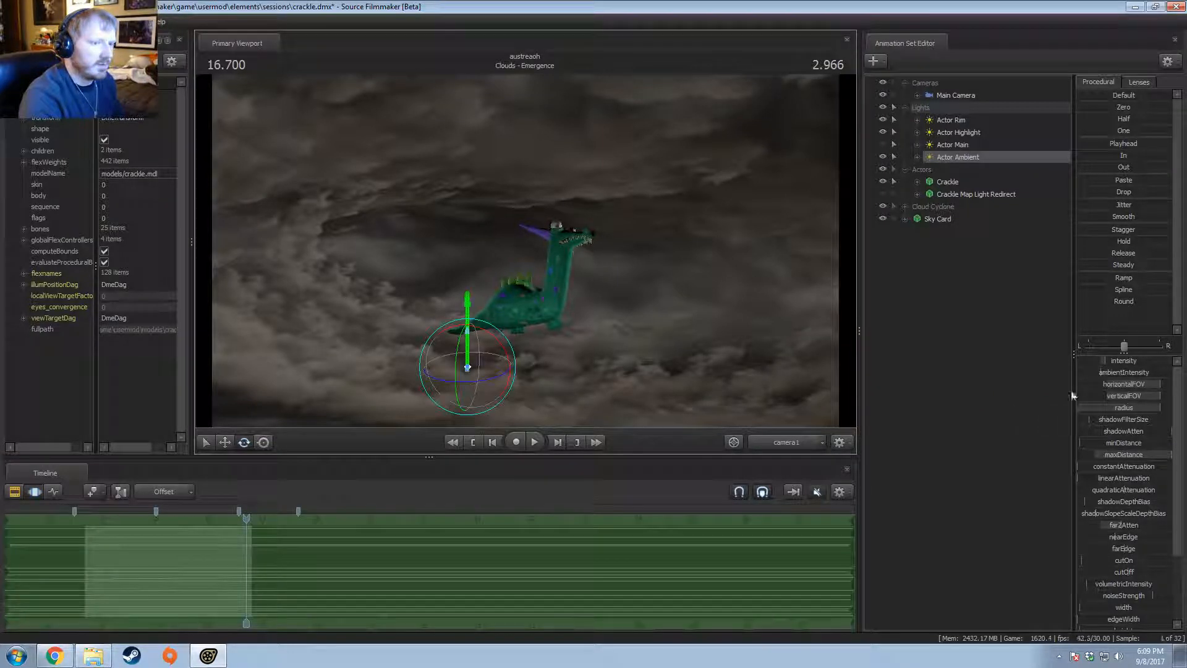
left_click(975, 95)
mouse_move(1115, 370)
left_mouse_down()
mouse_move(1150, 370)
mouse_move(1120, 378)
left_mouse_up()
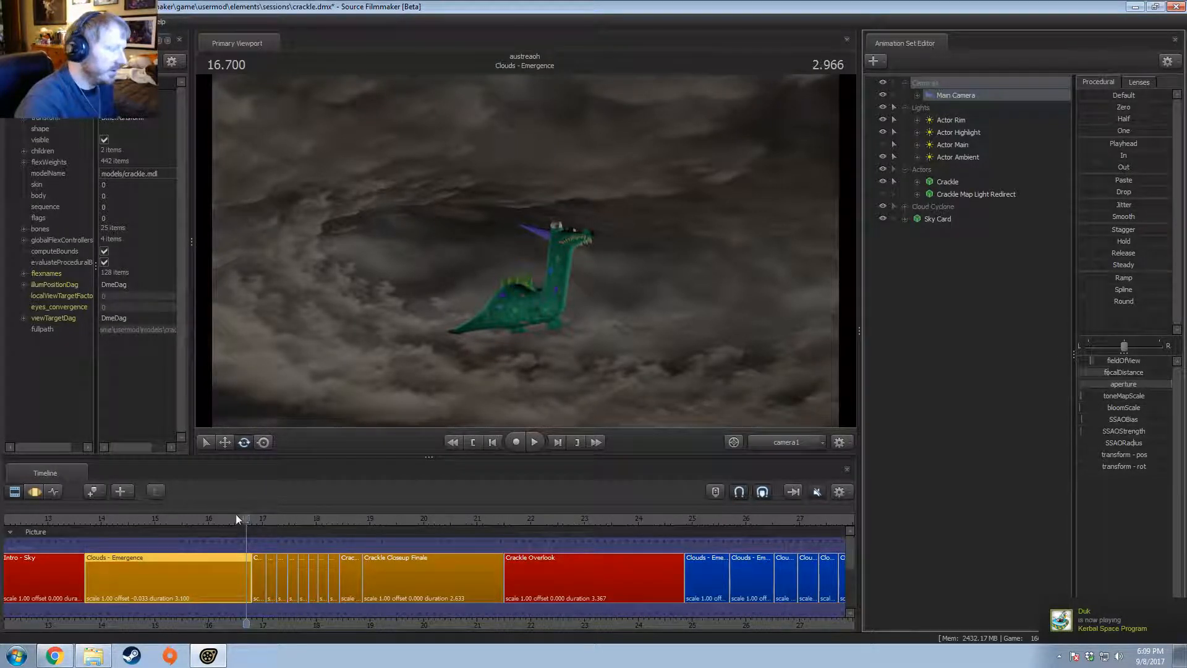
left_click_drag(240, 518, 179, 516)
key("space")
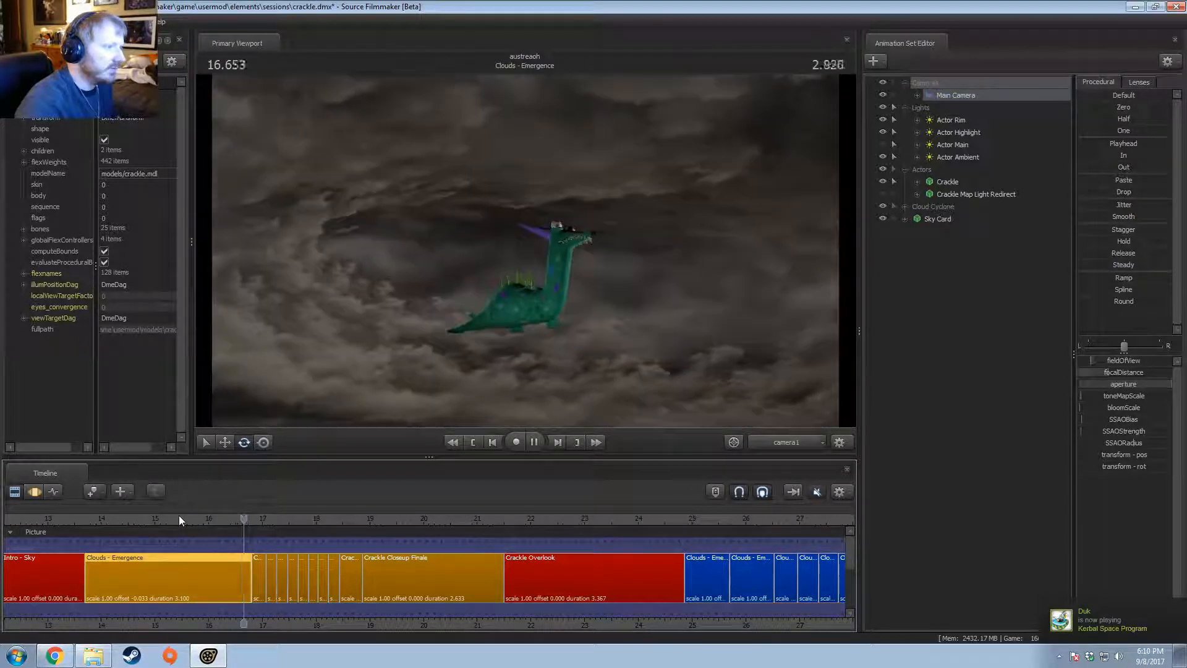
key("space")
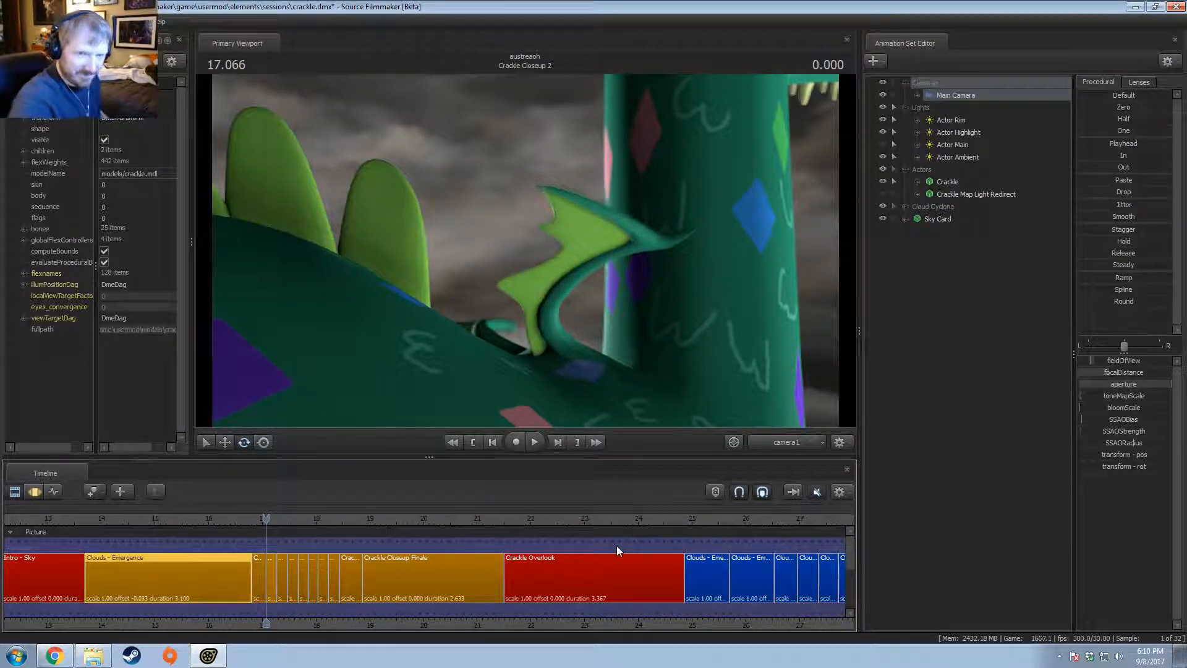
scroll(617, 545, "down", 3)
scroll(597, 575, "up", 3)
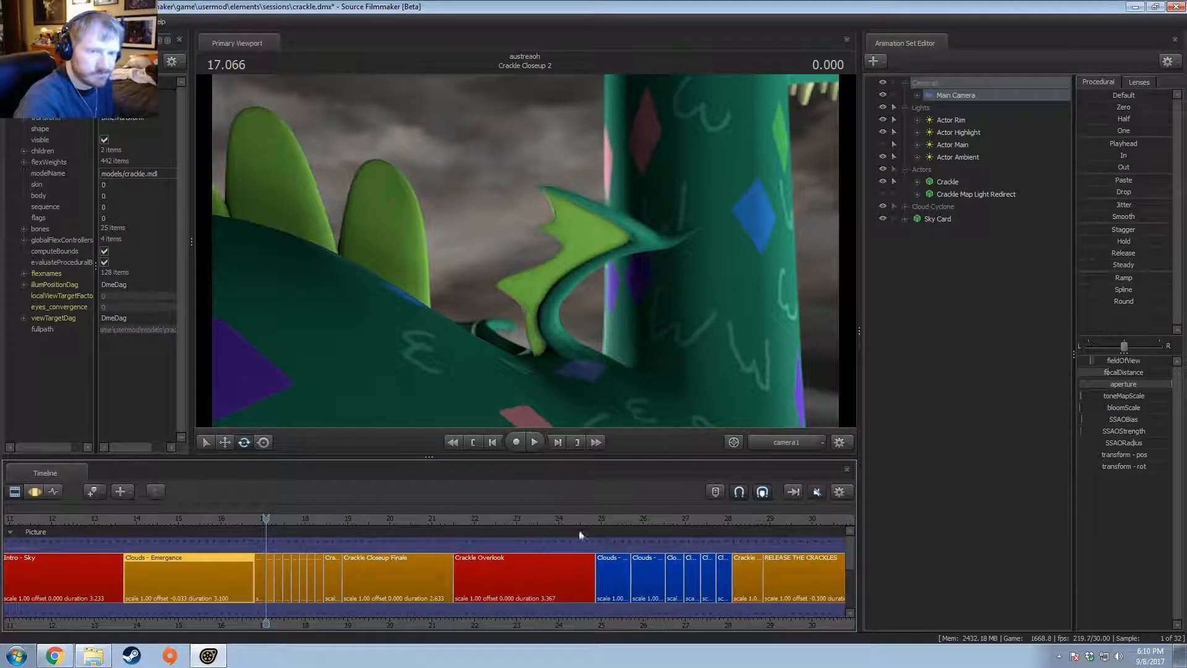
Step: Switch to Chrome showing OC_Wallpaper.png, shrink its window, and minimize it to return to Source Filmmaker
key("alt+Tab")
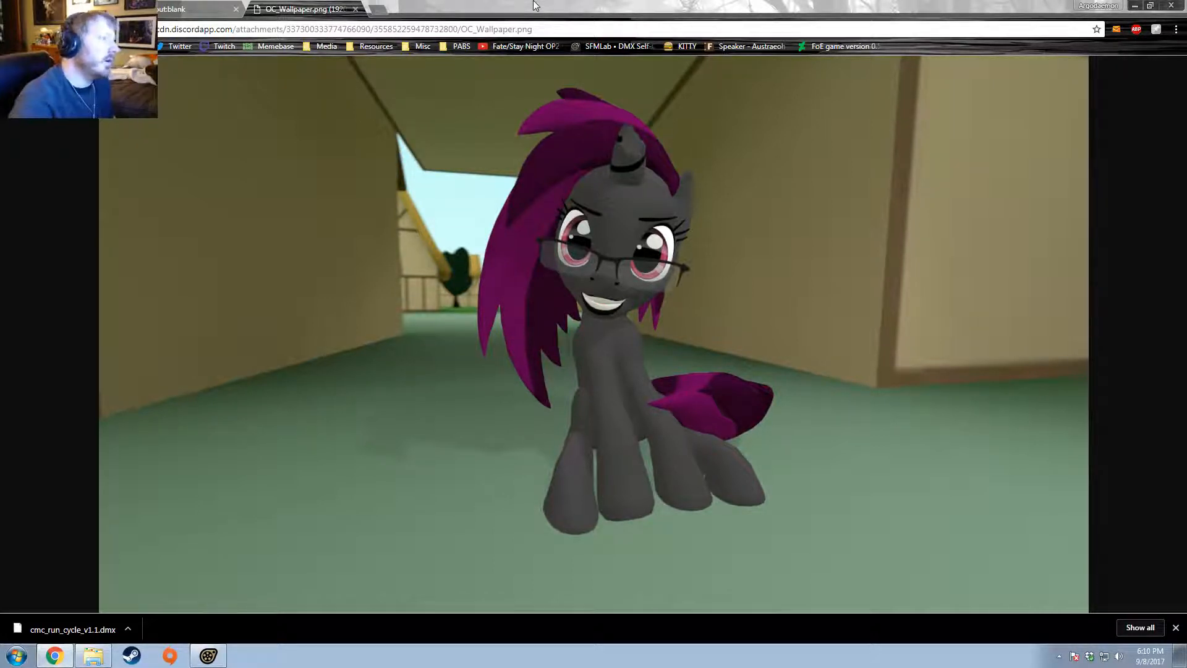
key("super+Right")
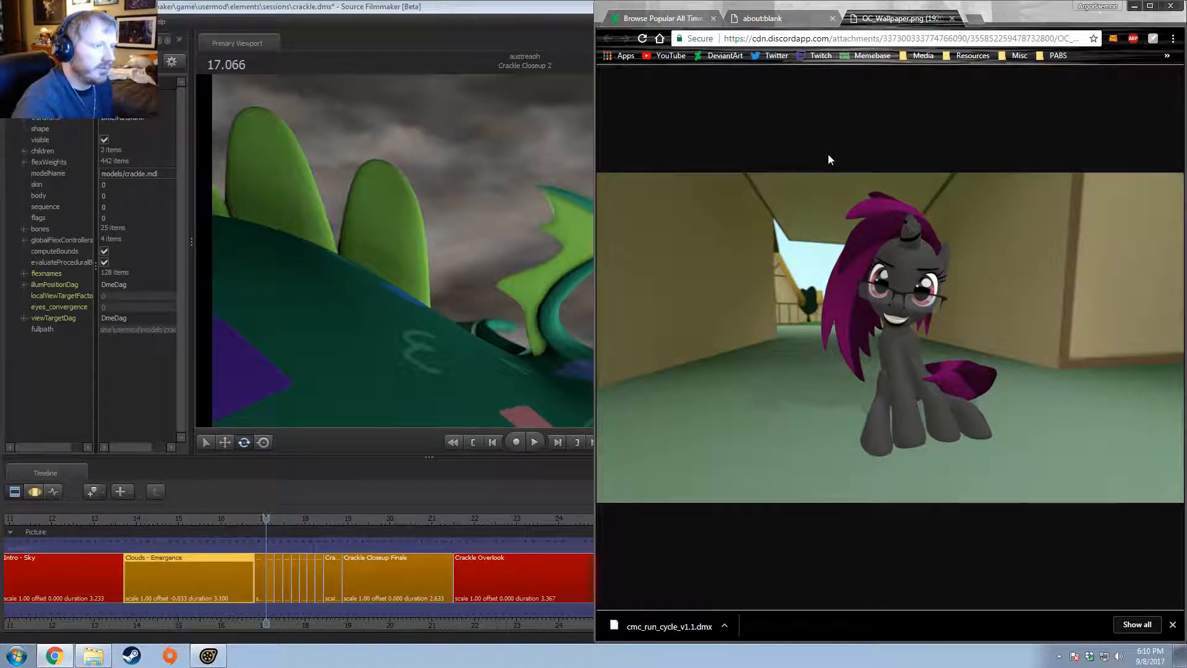
key("super+Down")
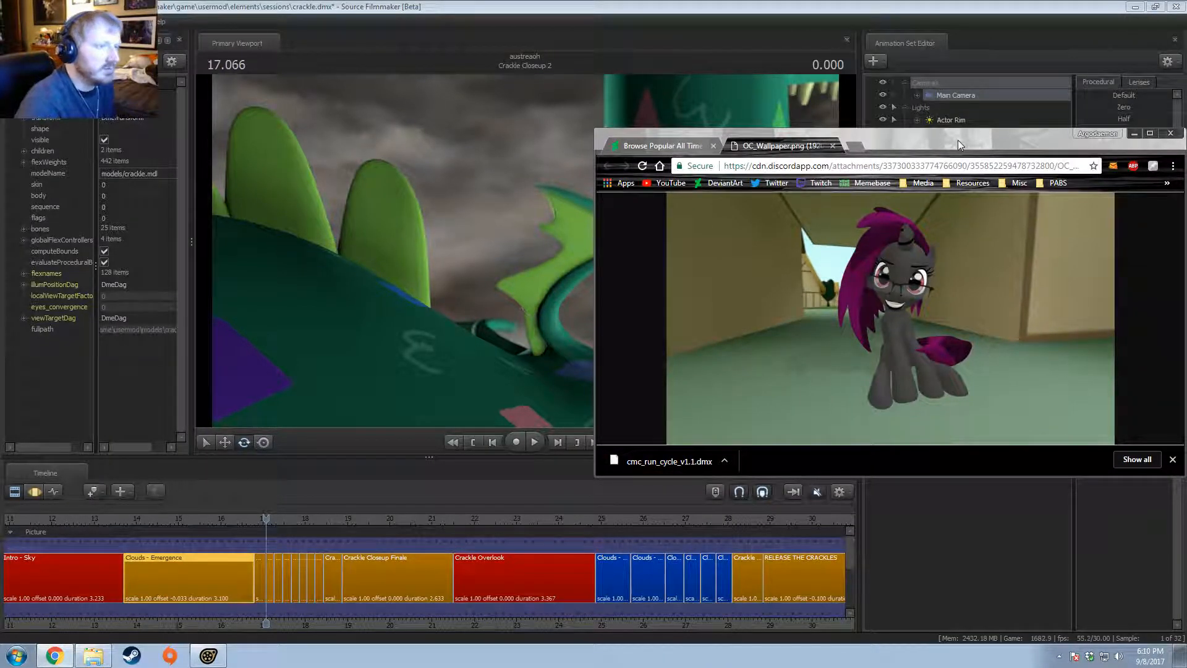
key("super+Down")
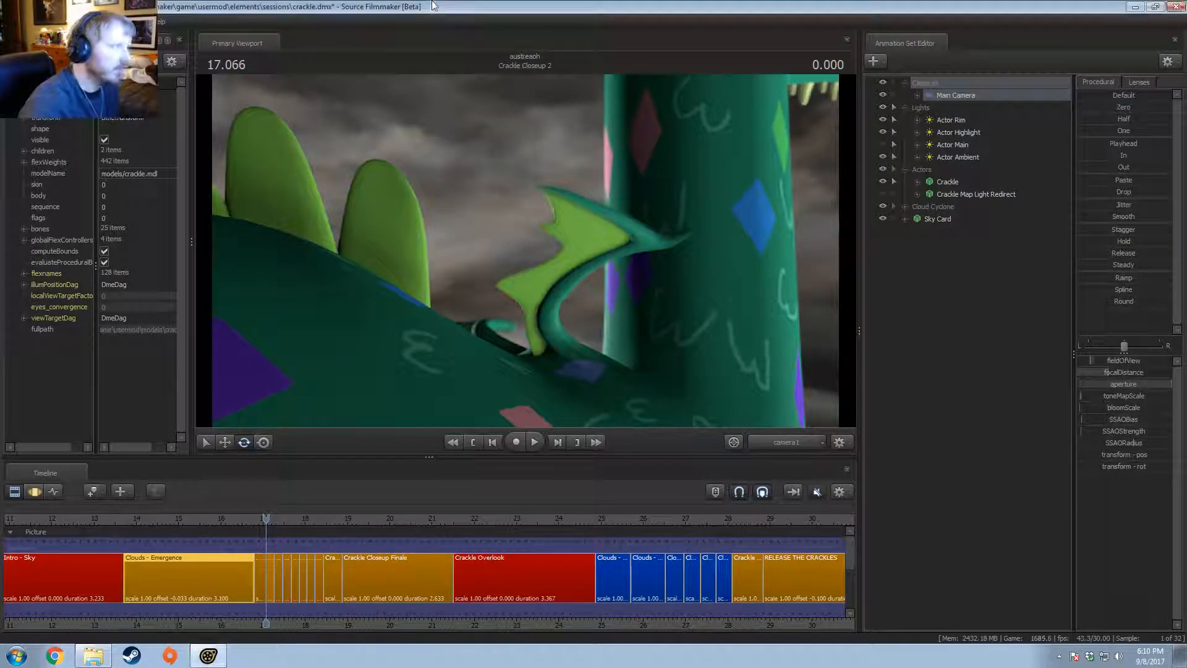
Step: Review the short closeup shots from Crackle Closeup 1 through Derpy Closeup 5
scroll(242, 597, "up", 2)
scroll(242, 597, "up", 3)
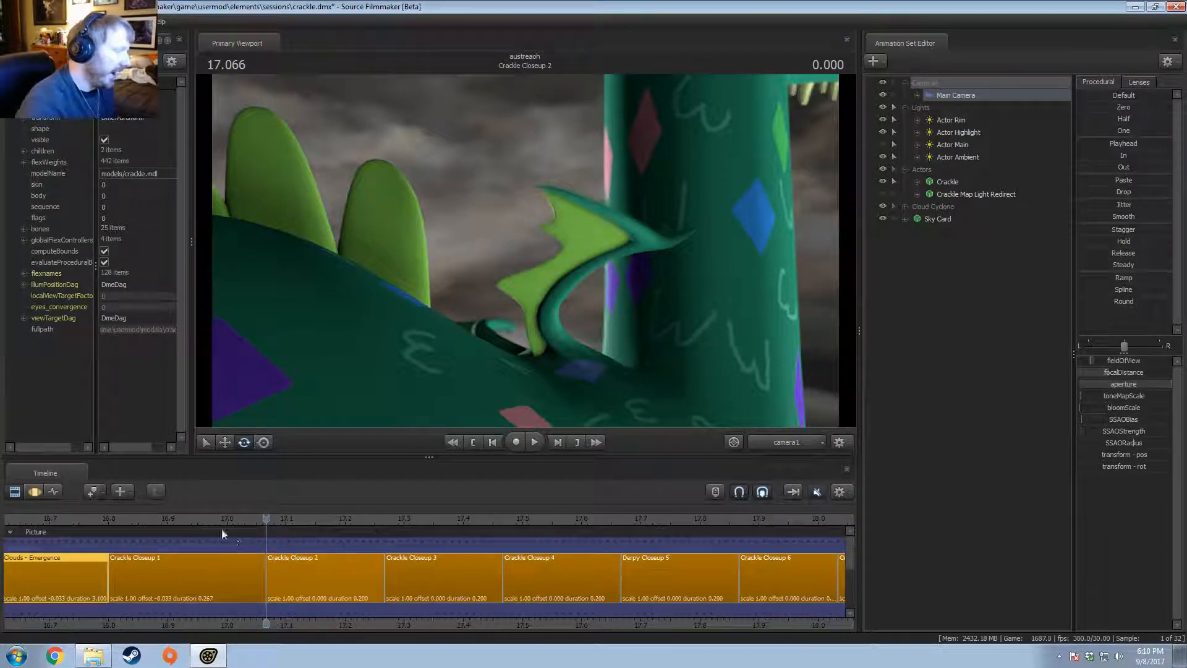
left_click(216, 521)
left_click_drag(216, 523, 719, 523)
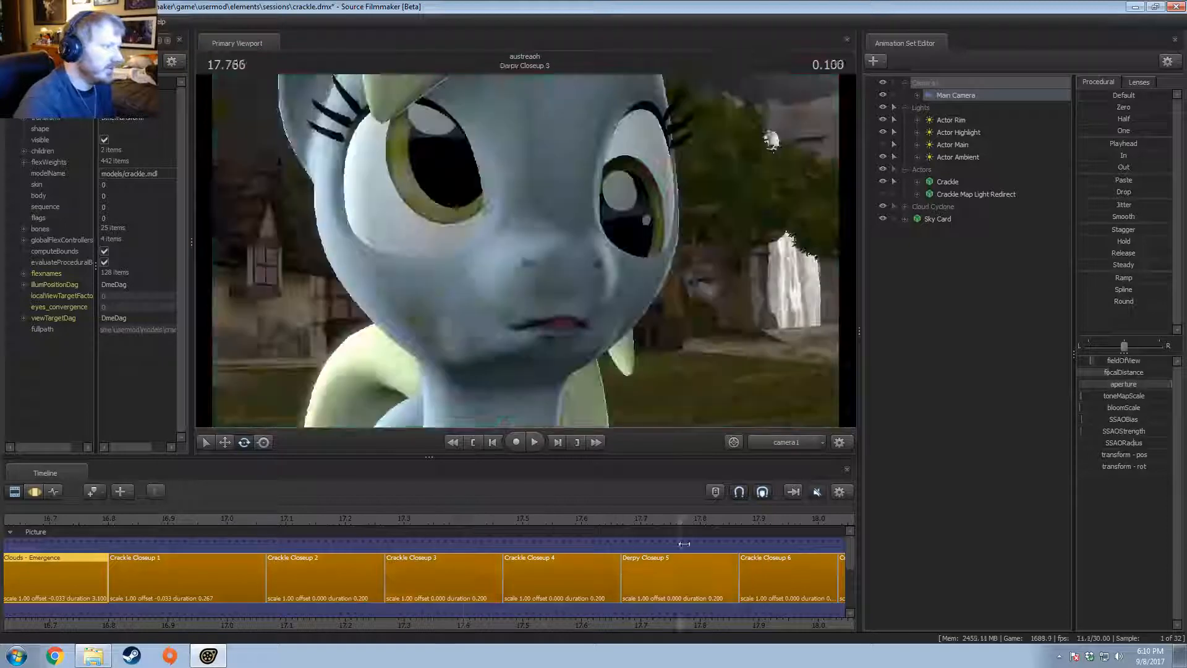
scroll(635, 590, "down", 2)
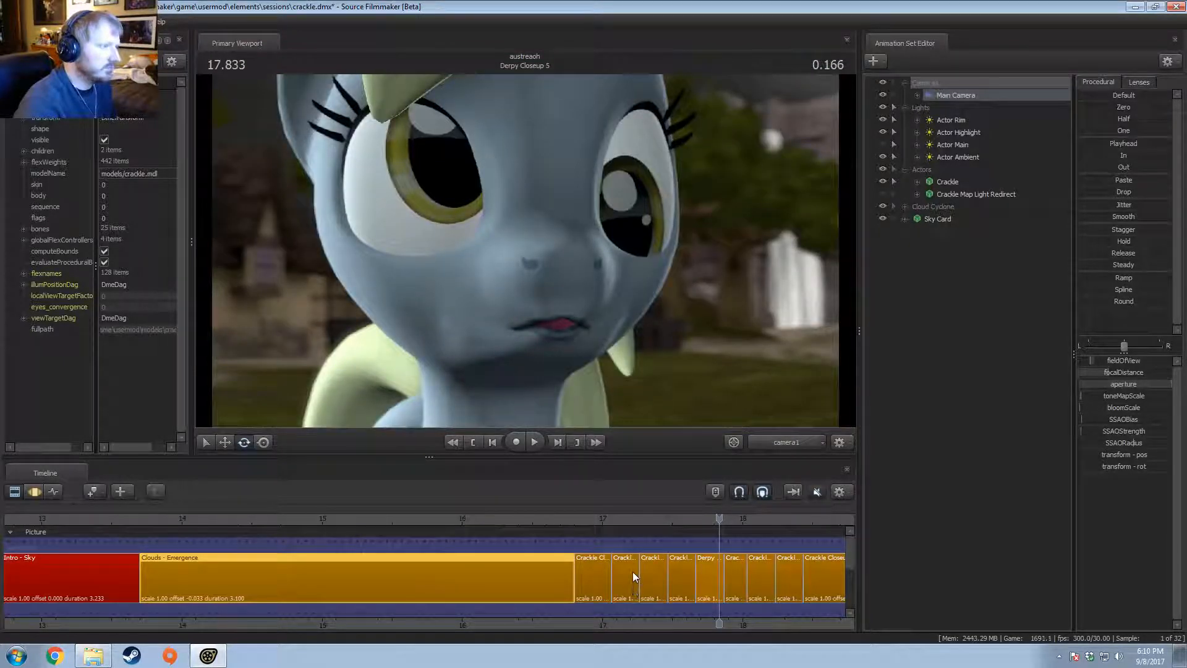
scroll(633, 571, "up", 2)
scroll(655, 624, "down", 3)
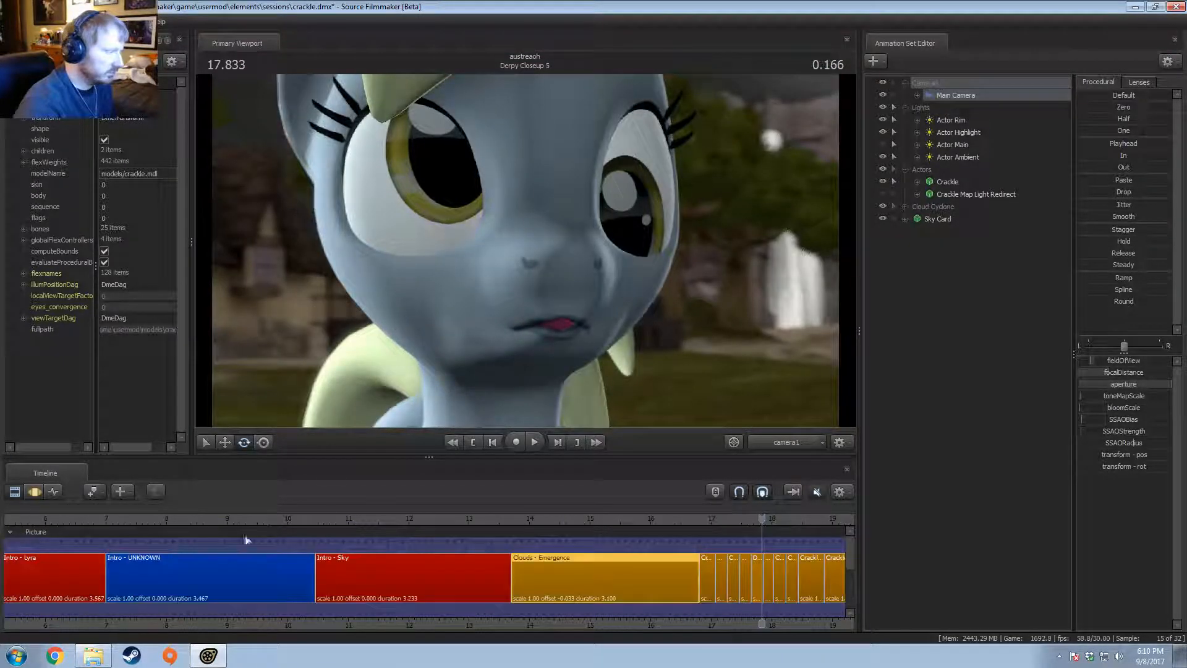
Step: Review the Intro - Sky shot, go back to the Intro - Lyra shot, and select it
left_click_drag(326, 522, 443, 543)
scroll(433, 557, "down", 5)
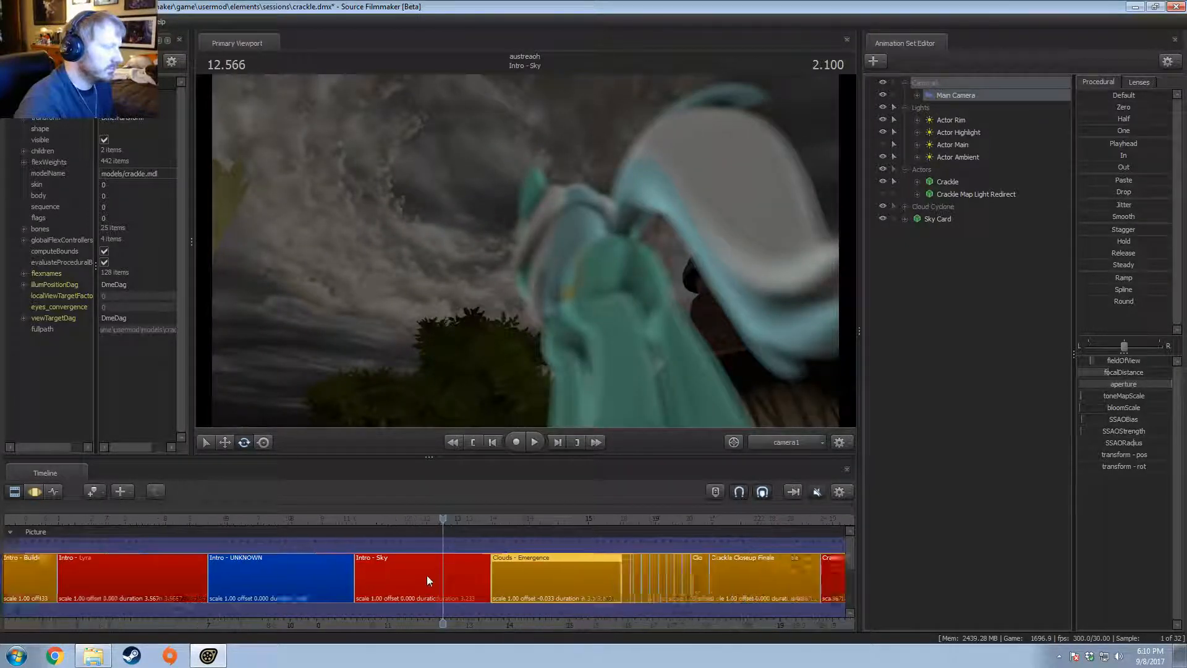
left_click_drag(371, 520, 295, 538)
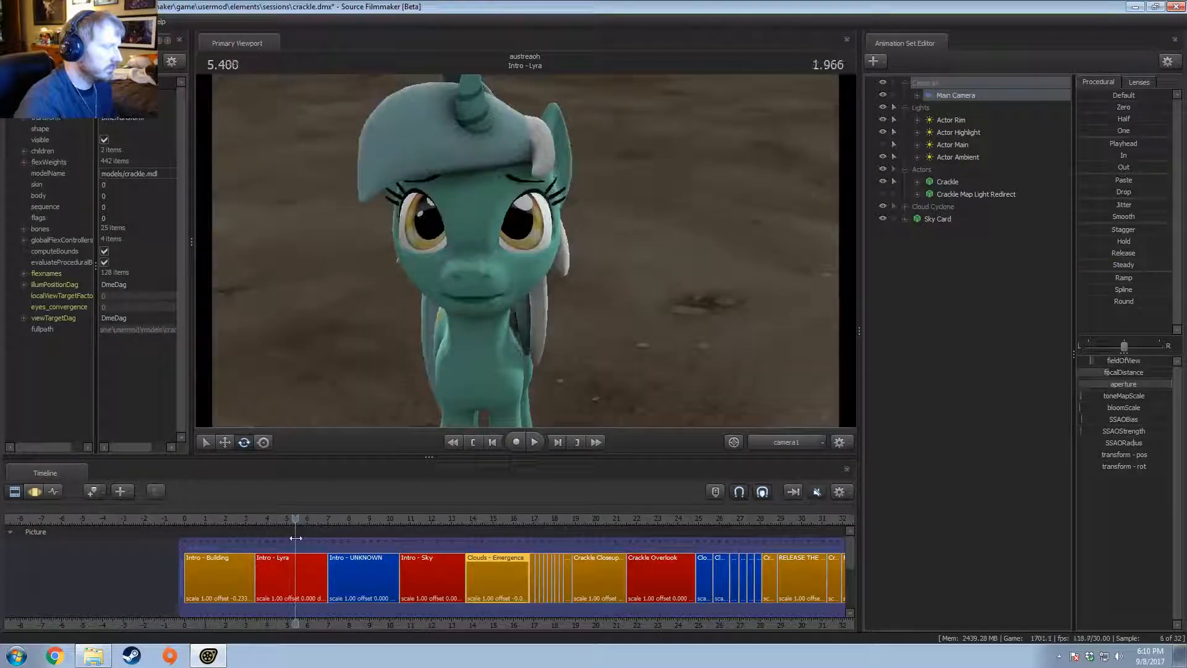
double_click(283, 576)
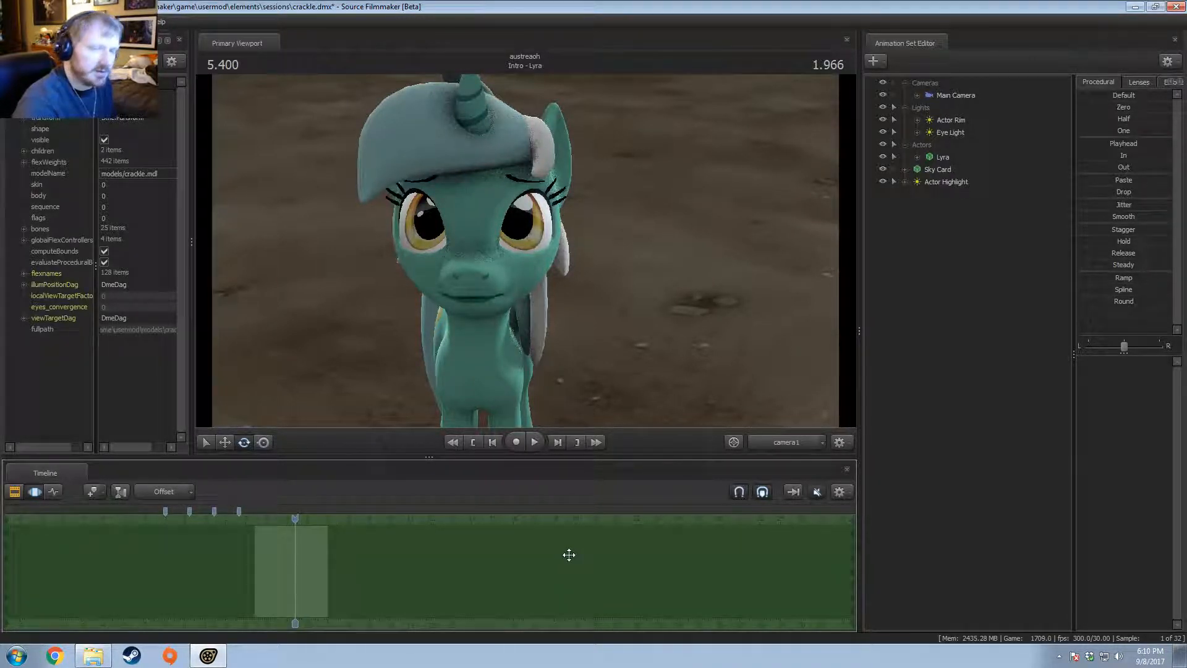
Step: Examine Lyra's lighting and appearance through the middle of the Intro - Lyra shot, ending at 5.900 seconds
key("F2")
key("F3")
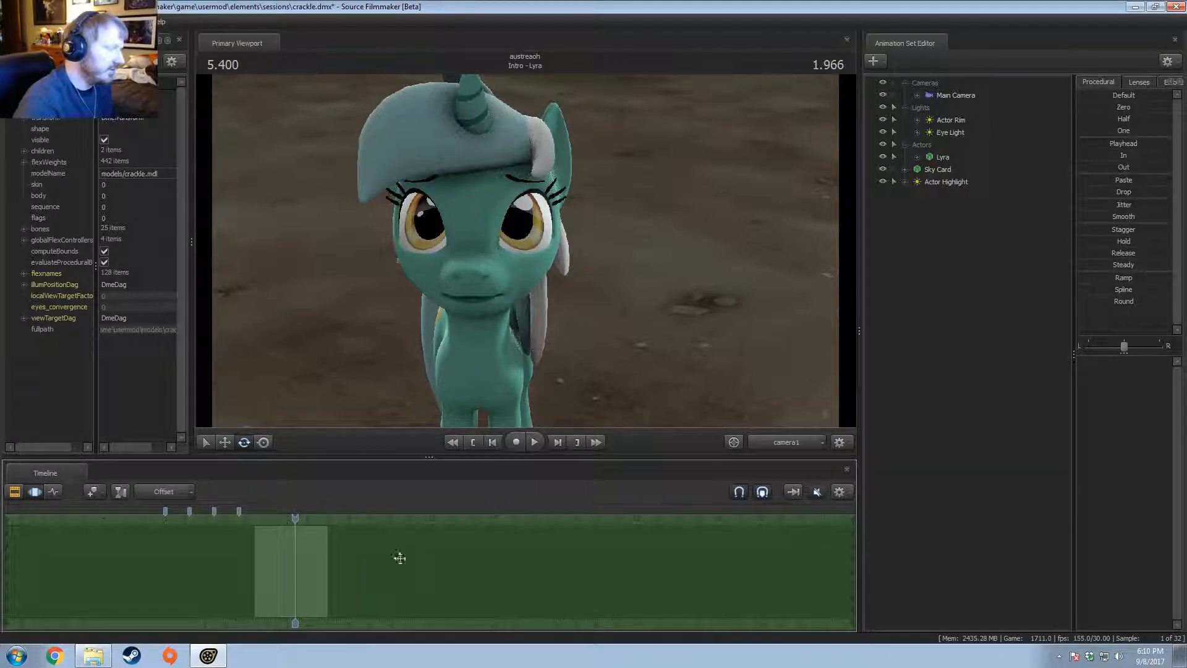
left_click(272, 574)
scroll(272, 578, "up", 4)
scroll(299, 603, "up", 3)
left_click_drag(299, 592, 383, 589)
left_click(388, 520)
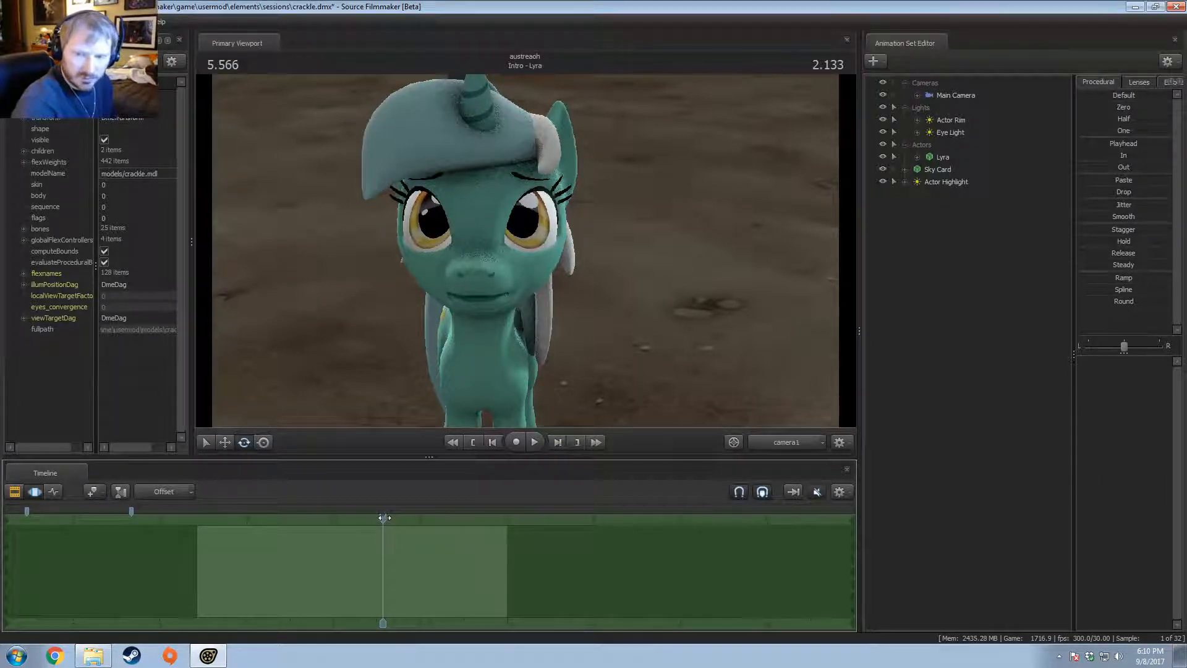
left_click_drag(383, 517, 402, 556)
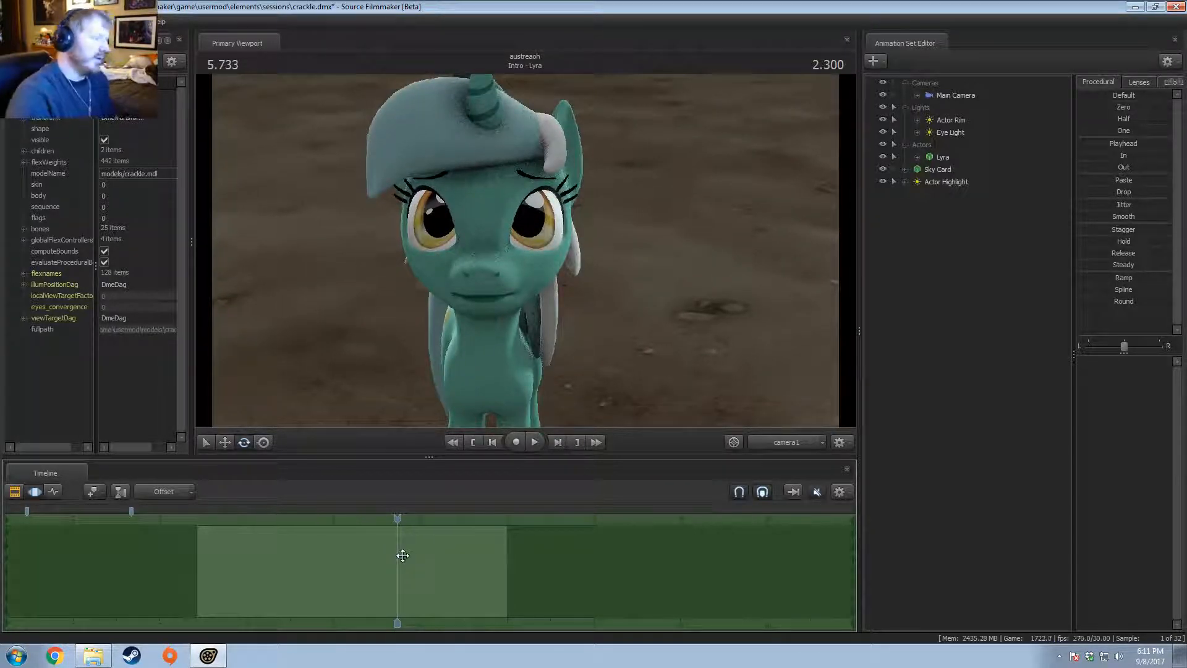
key("F2")
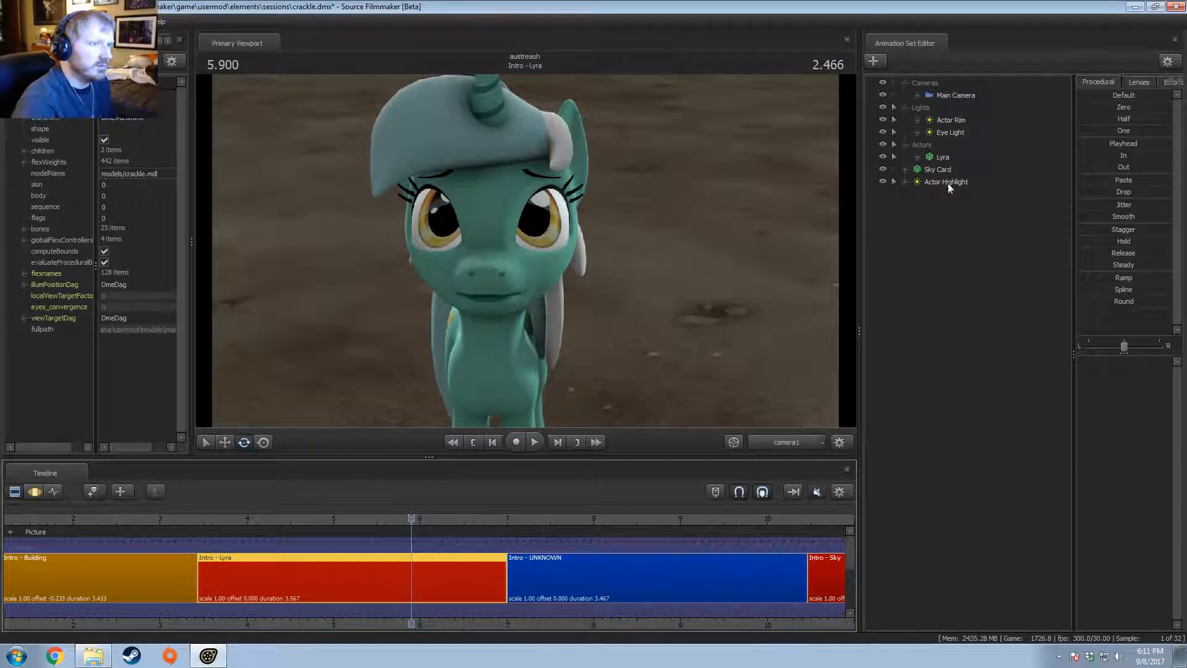
Step: Move the Actor Highlight light into the Lights group, and collapse the Cameras, Lights and Actors groups
left_click_drag(948, 182, 936, 116)
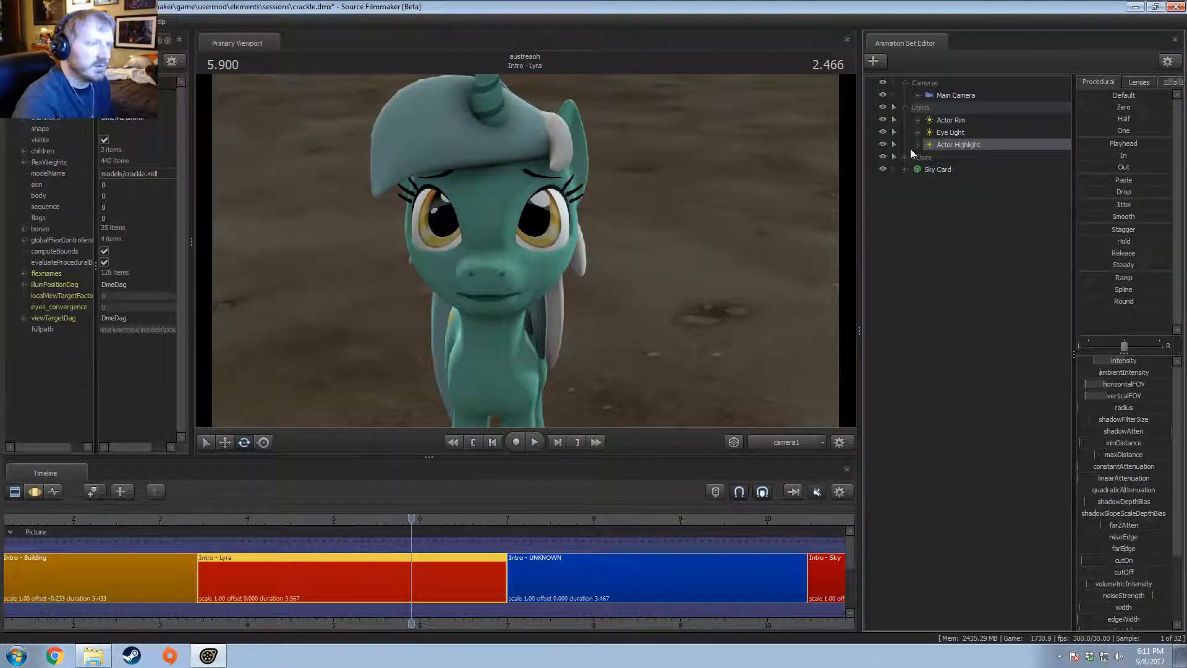
left_click(905, 107)
left_click(904, 82)
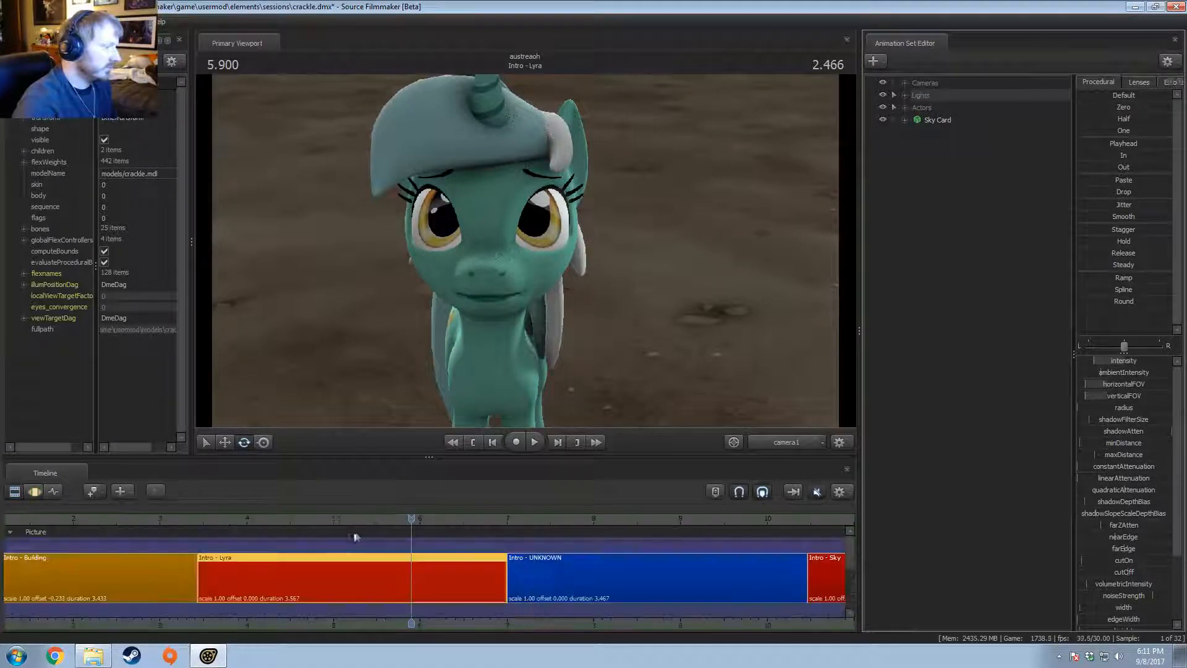
Step: Go to 3.866 seconds in the Intro - Lyra shot and select the Main Camera's toneMapScale control in the motion editor
mouse_move(242, 524)
left_mouse_down()
mouse_move(223, 523)
mouse_move(247, 524)
mouse_move(235, 527)
left_mouse_up()
middle_click_drag(263, 625, 590, 544)
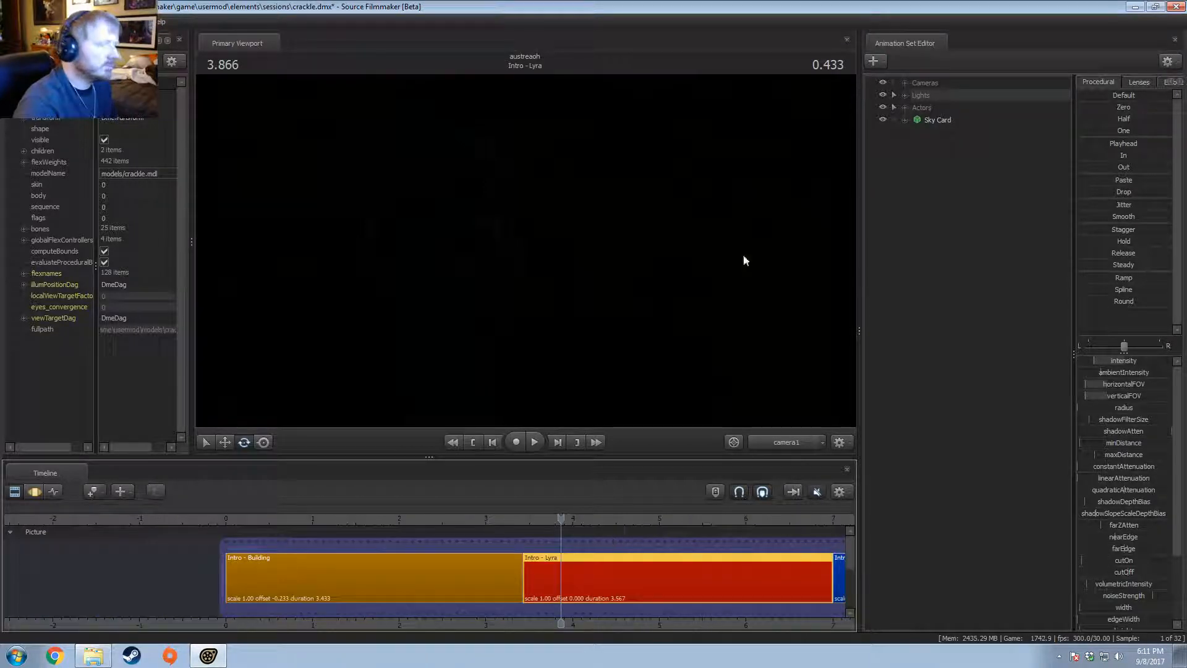
left_click(904, 83)
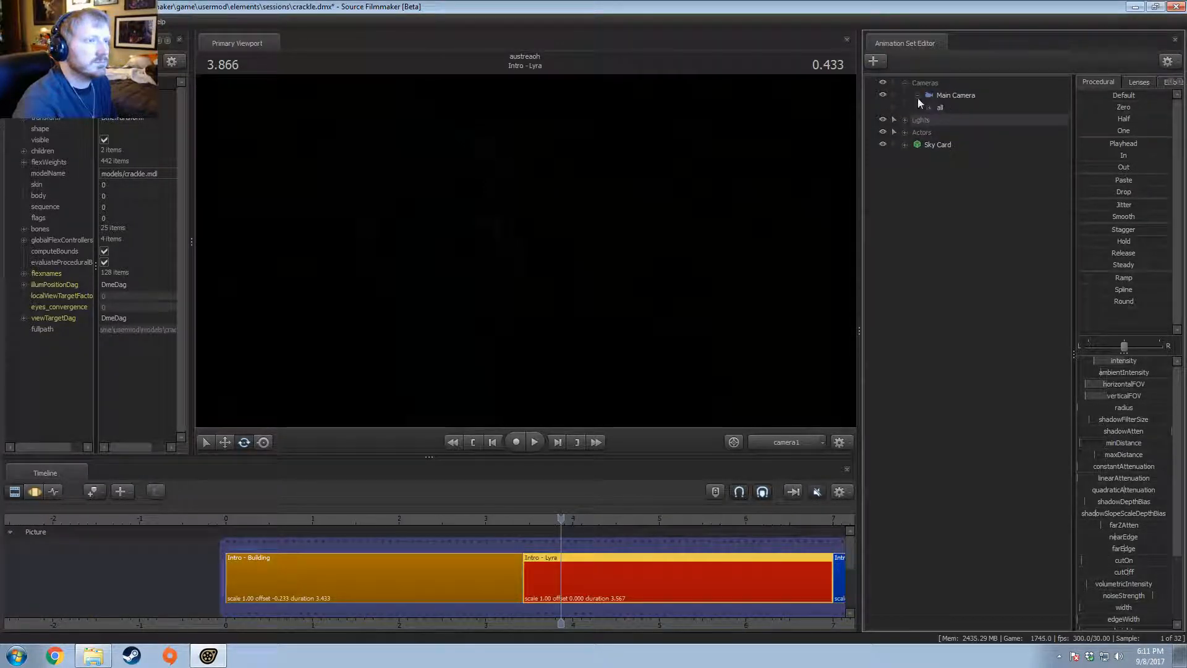
left_click(929, 108)
left_click(970, 157)
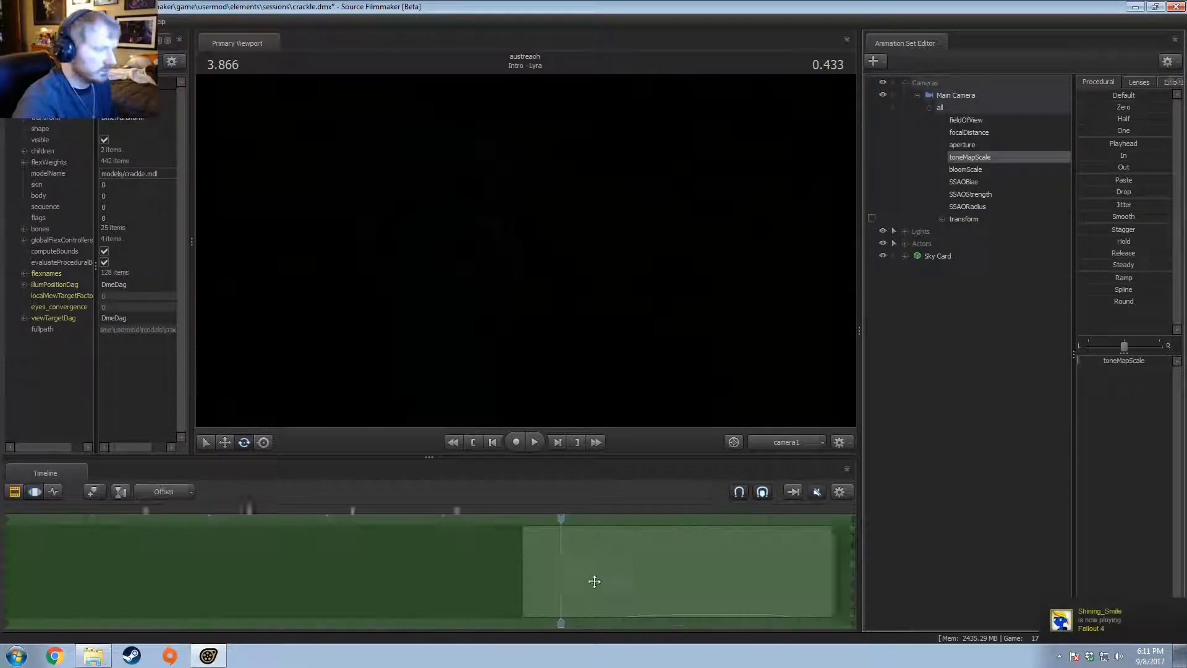
Step: Lower the Main Camera's toneMapScale to near zero for all time before 4.3 seconds, with a falloff to about 5.3 seconds
left_click_drag(629, 456, 631, 233)
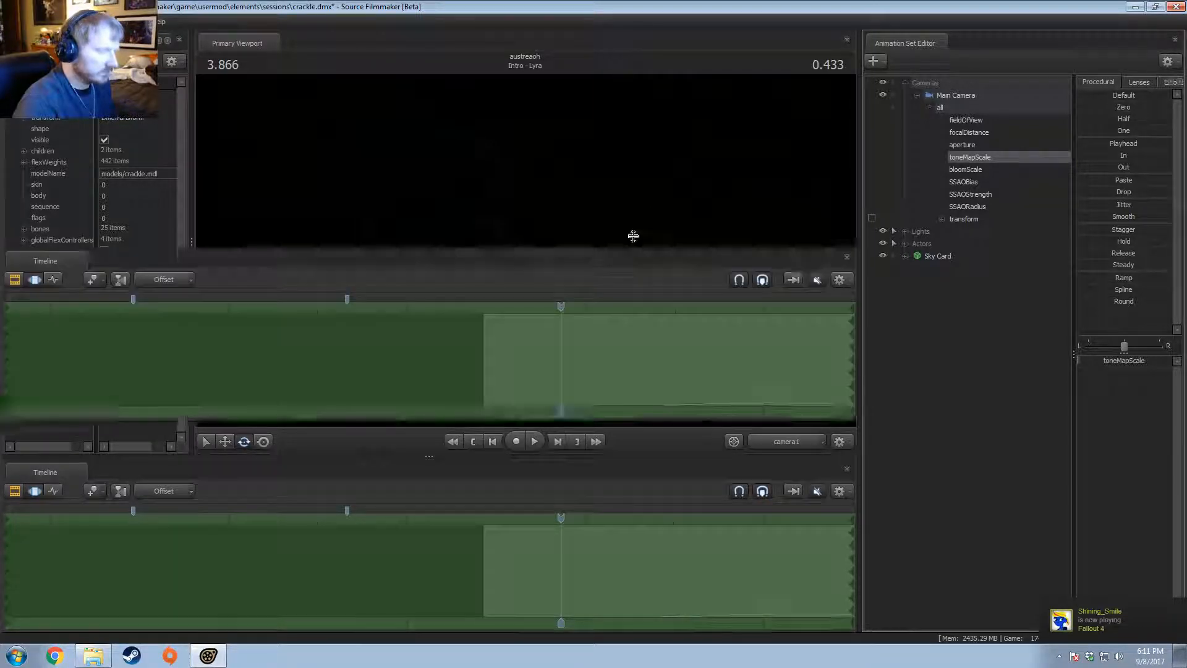
scroll(647, 530, "down", 2)
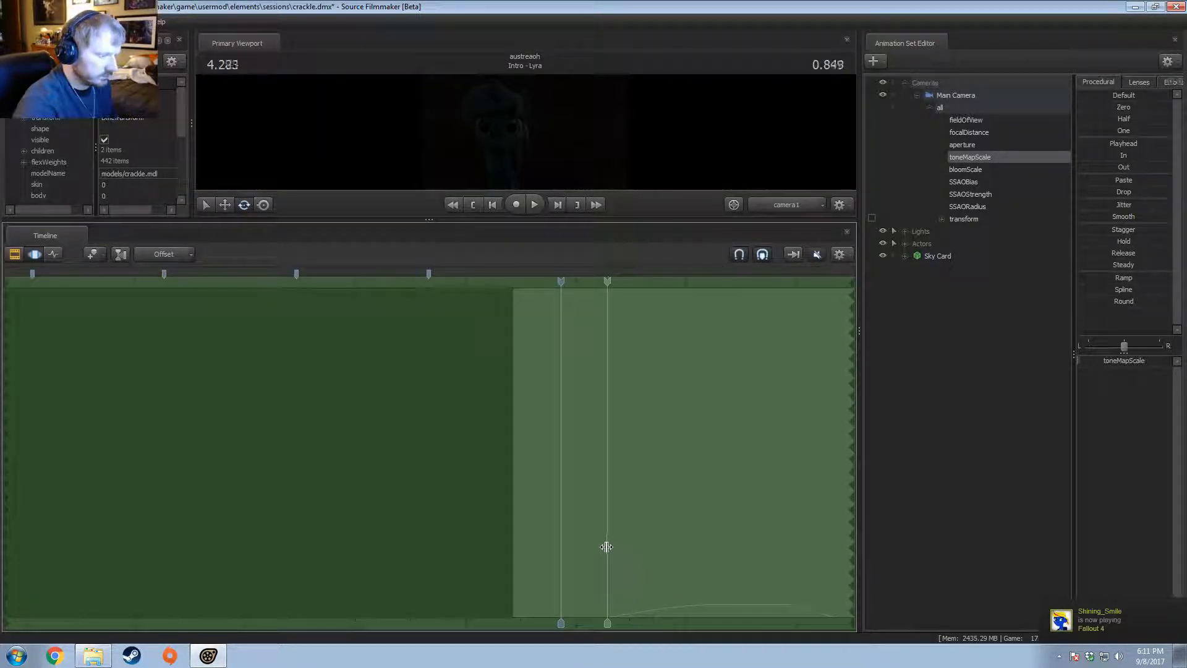
left_click_drag(610, 548, 9, 535, "shift")
scroll(612, 504, "up", 5, "shift")
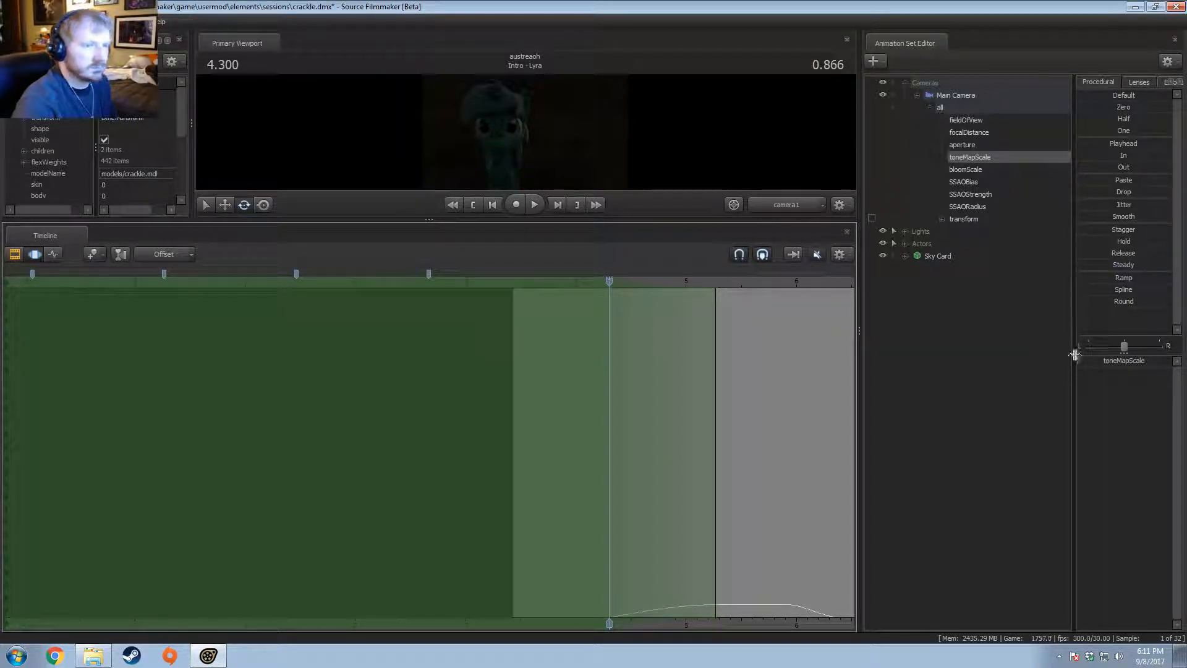
double_click(1119, 362)
left_click_drag(1145, 359, 945, 362)
type("0.00214701")
key("Return")
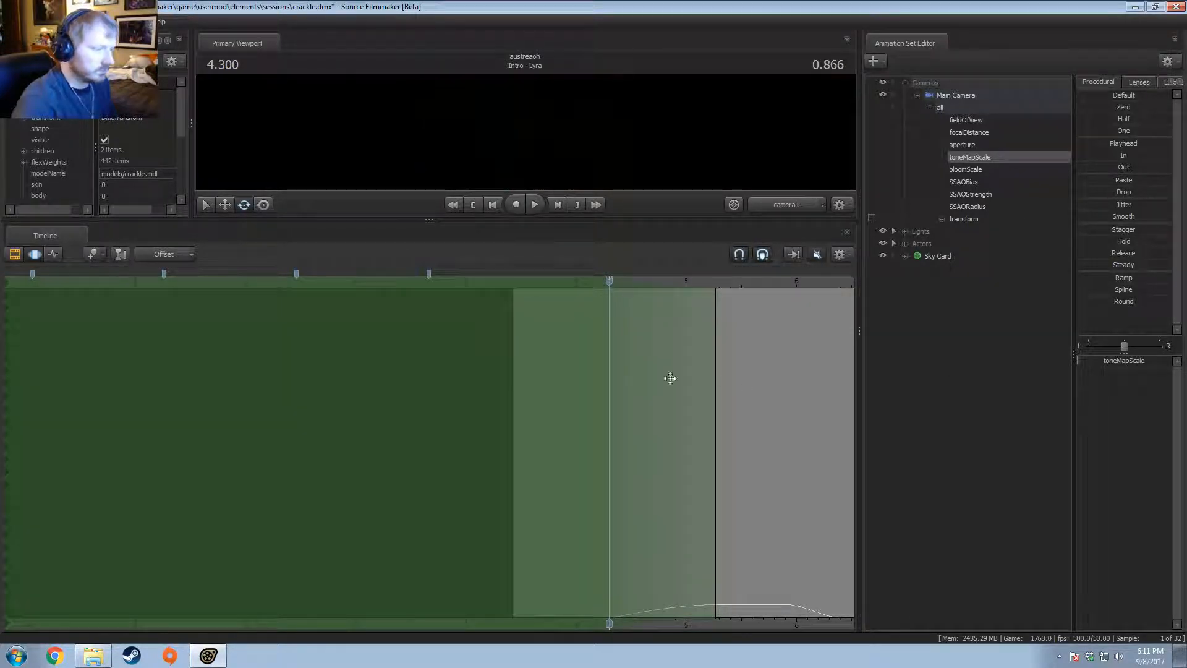
key("space")
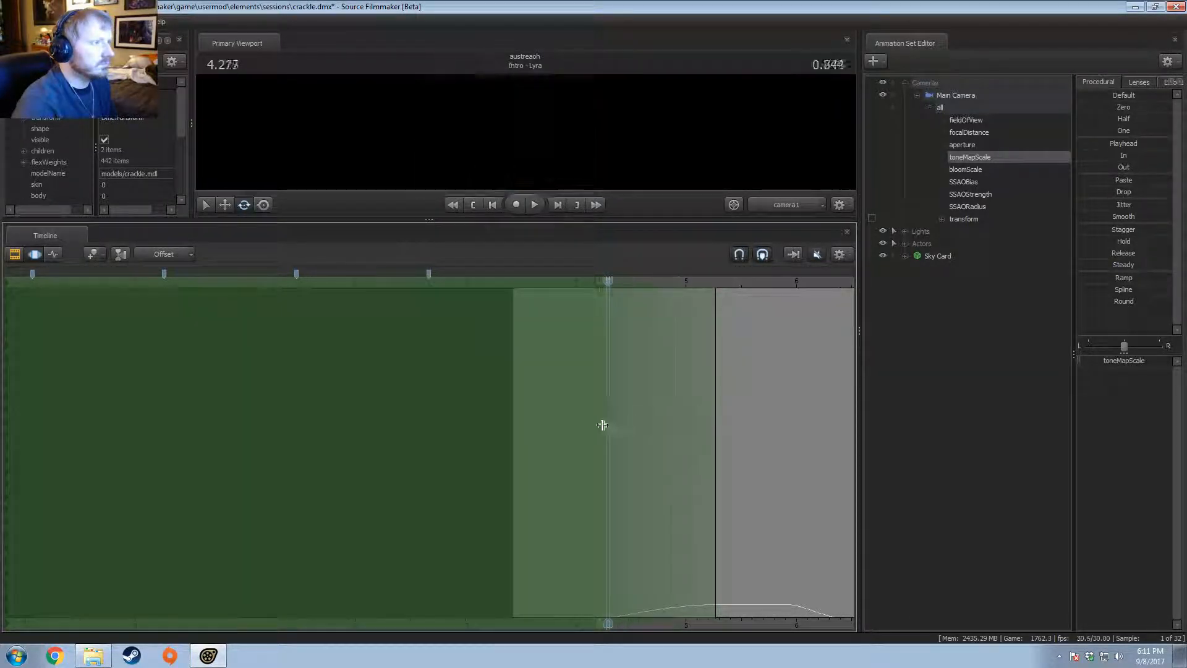
Step: Clear the time selection and play the Intro - Lyra fade-in from the start of the shot
left_click_drag(603, 425, 586, 428)
key("Escape")
key("space")
key("space")
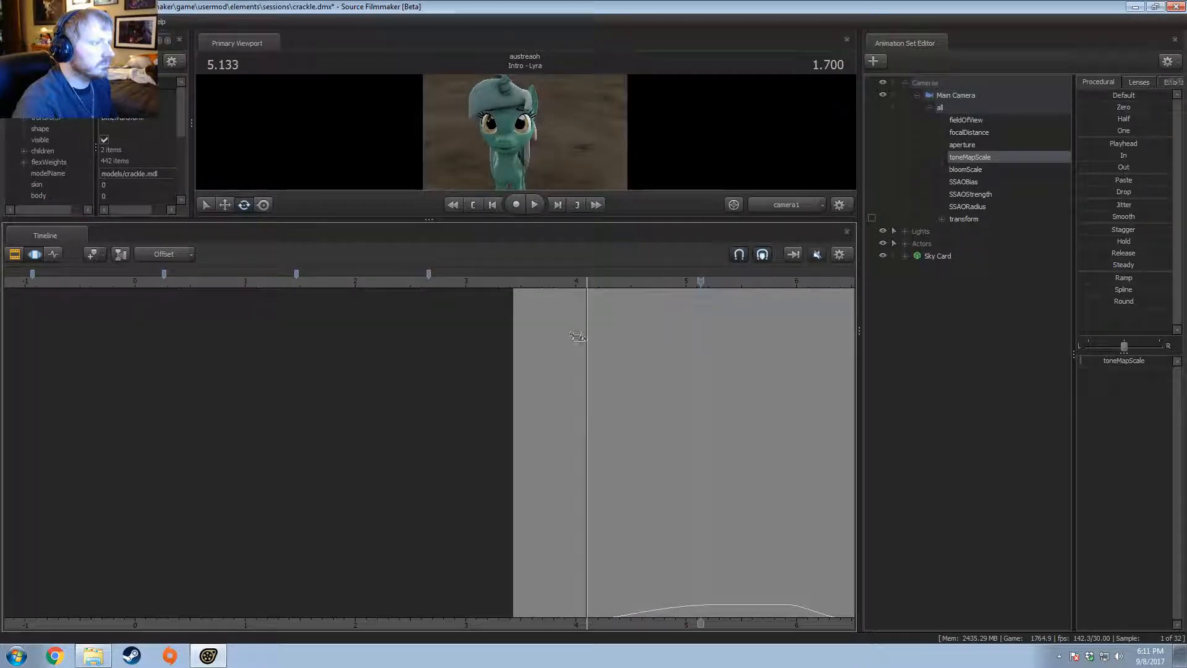
key("F2")
mouse_move(512, 286)
left_mouse_down()
mouse_move(540, 288)
mouse_move(517, 294)
left_mouse_up()
key("space")
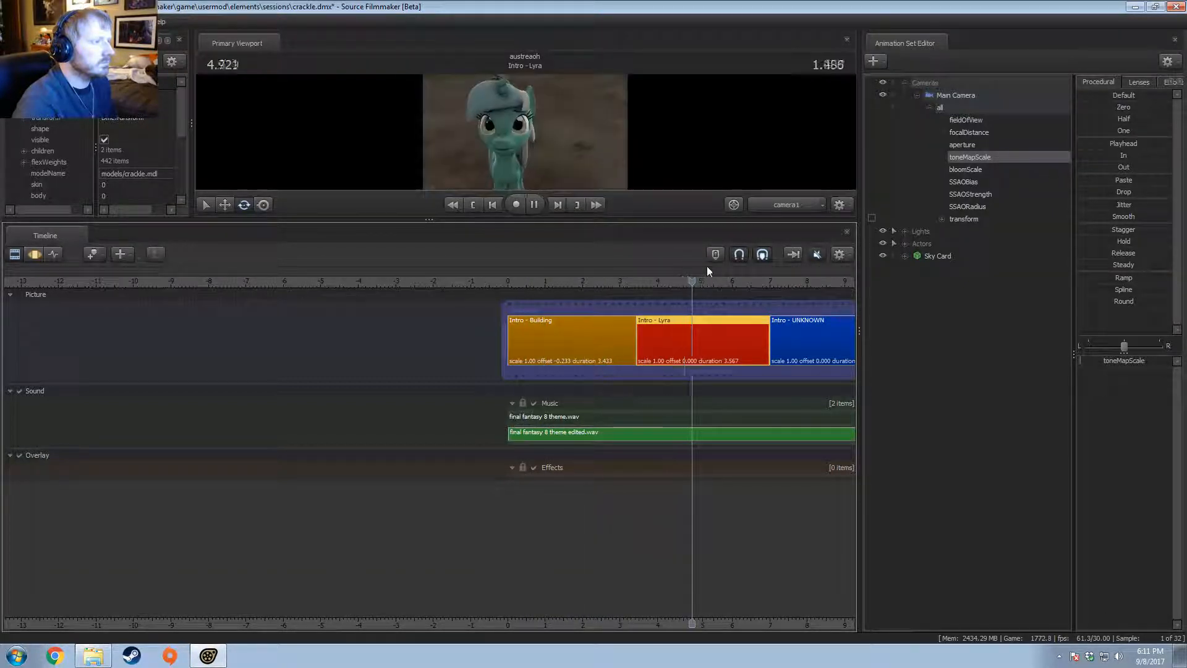
key("space")
Step: Soften the start of the toneMapScale rise with a short time selection from about 4.2 to 4.5 seconds
key("F4")
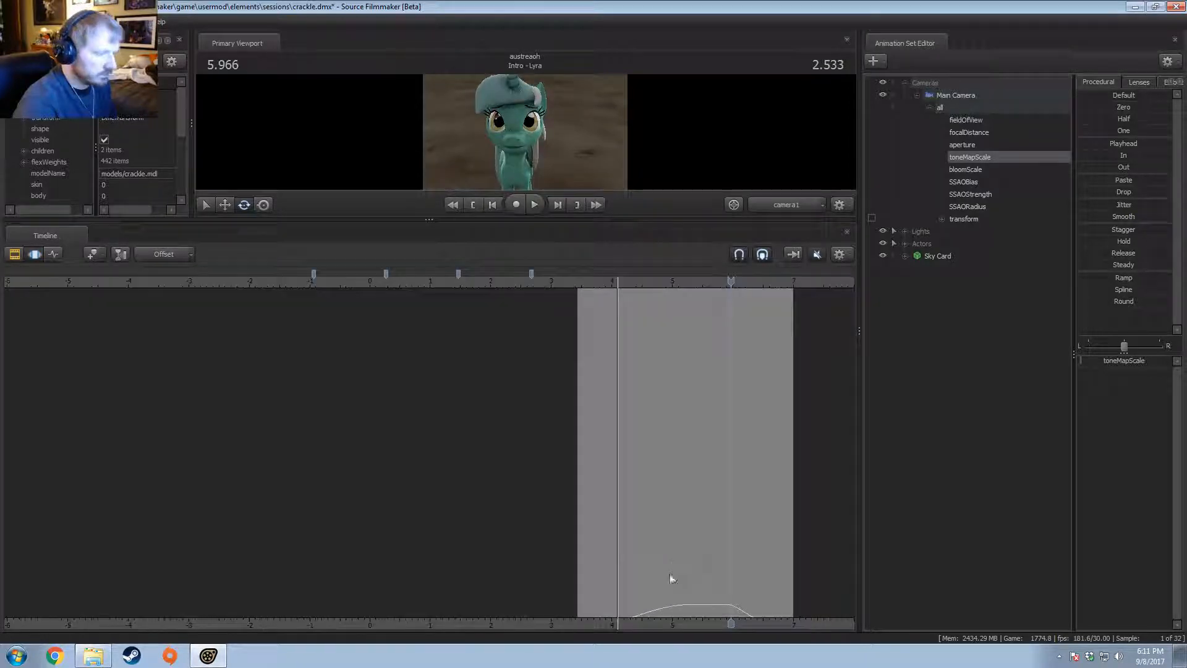
scroll(643, 600, "up", 6)
left_click_drag(530, 615, 498, 615, "shift")
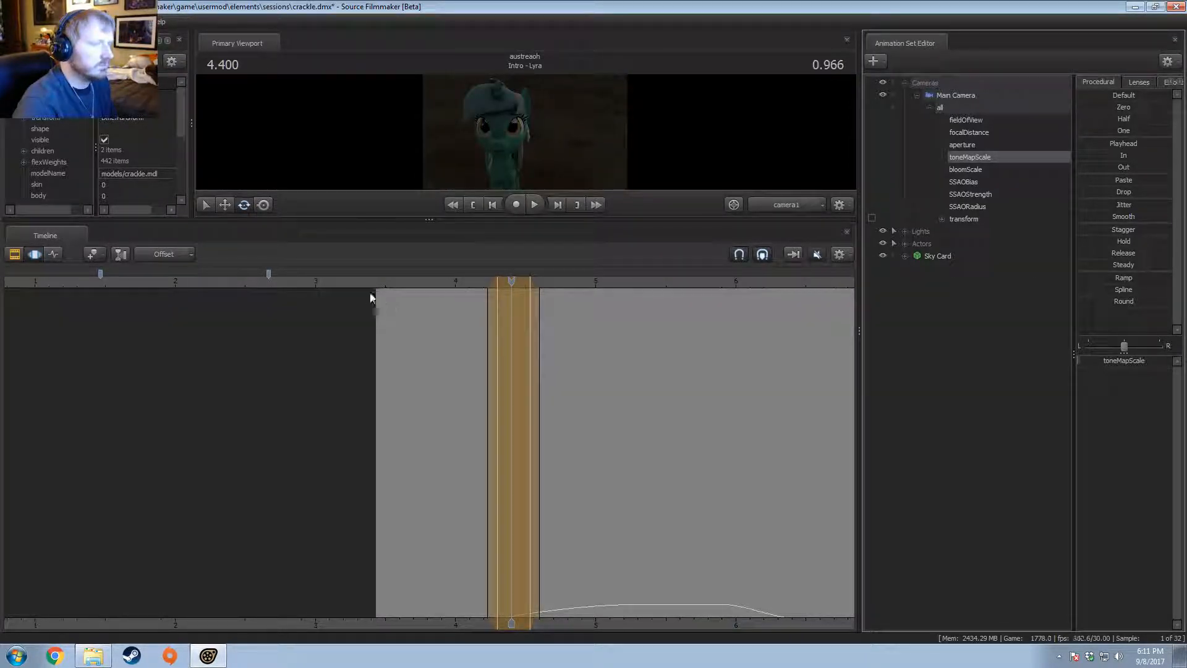
left_click(441, 280)
key("space")
key("space")
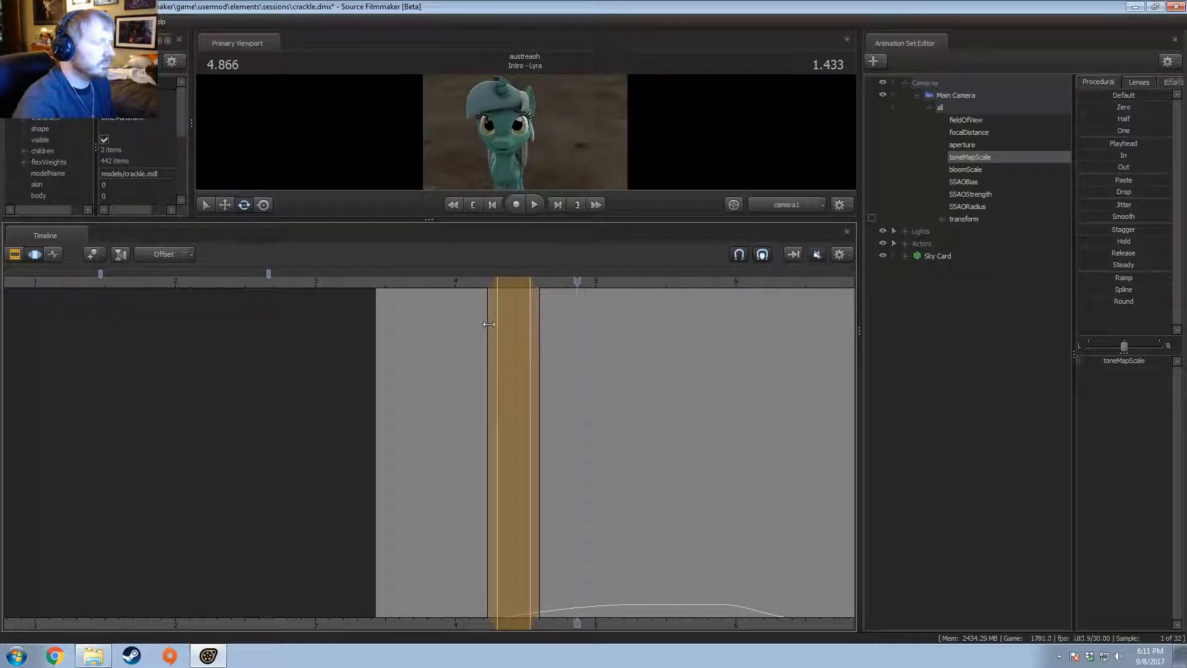
left_click_drag(488, 324, 476, 334)
Step: Play the Intro - Lyra shot from 3.666 seconds to check how smoothly it fades in
left_click(407, 282)
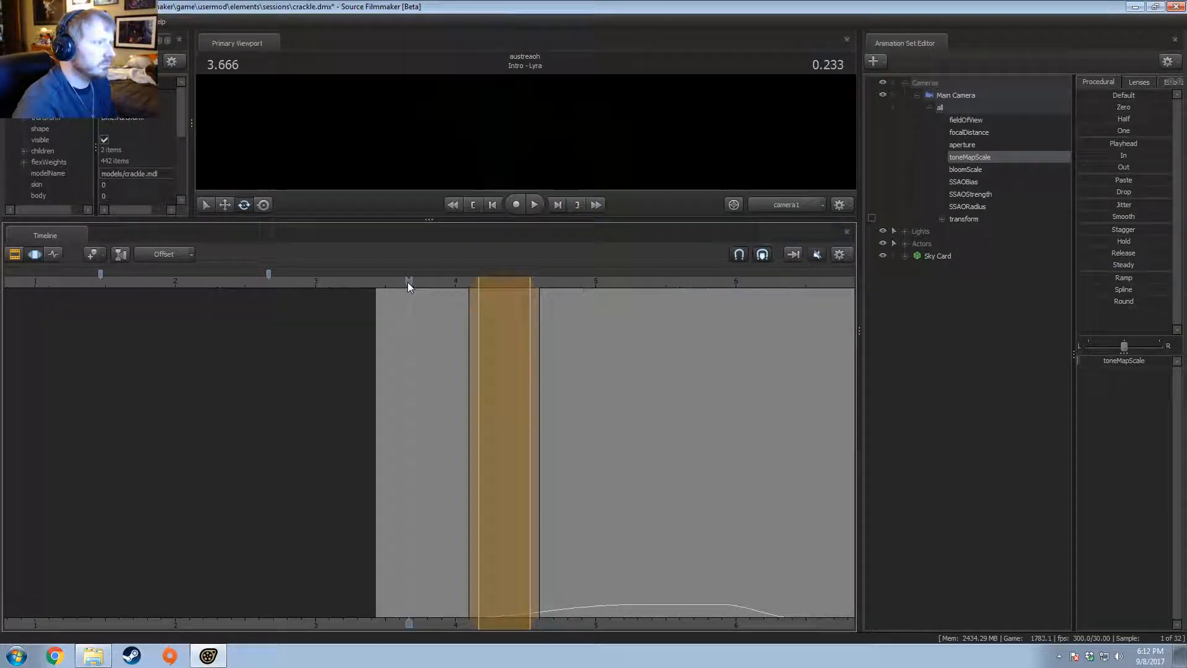
key("space")
key("space")
key("F2")
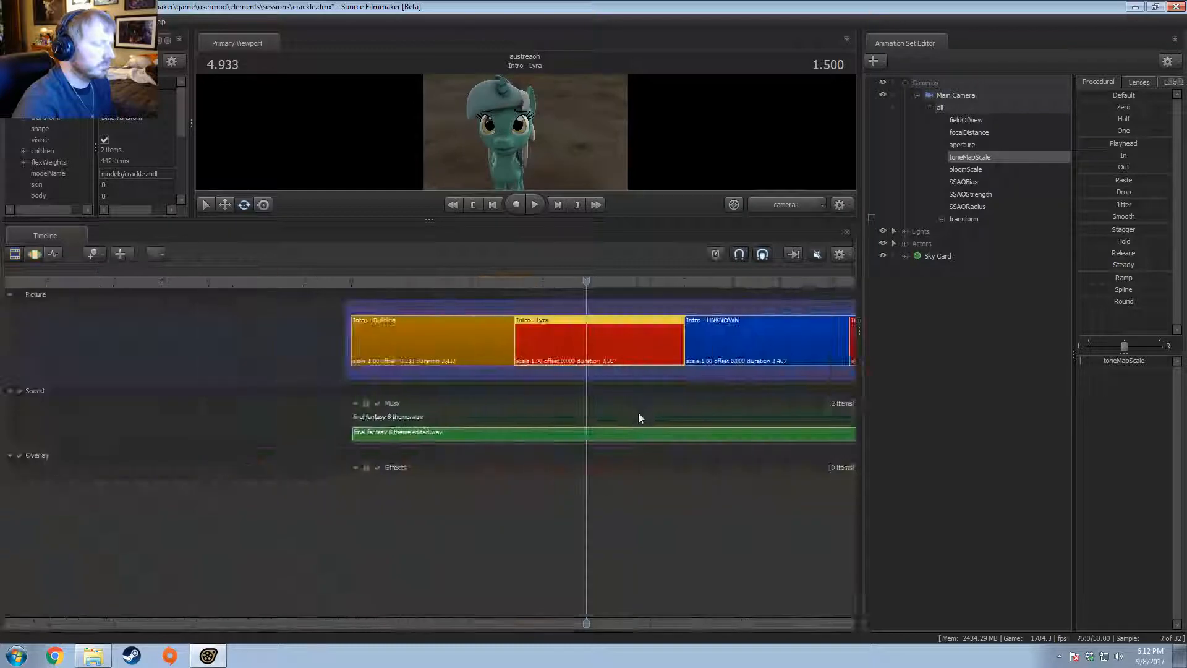
key("space")
key("F3")
key("space")
key("F2")
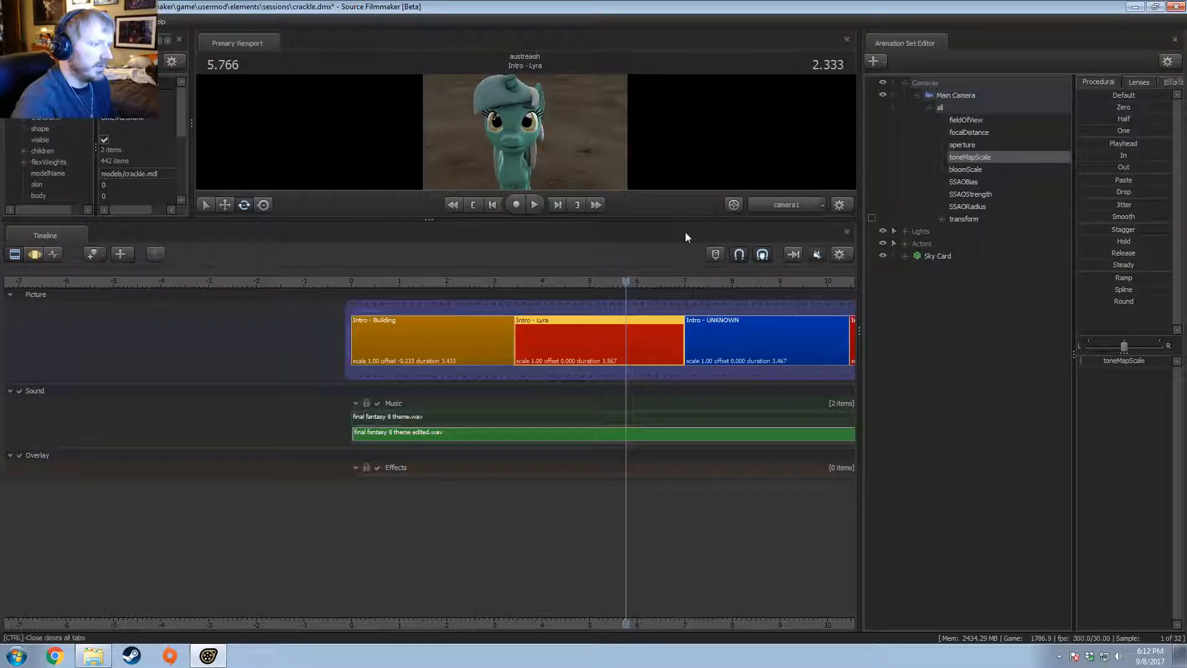
Step: Enlarge the viewport above the timeline and move the playhead to the end of the Intro - Lyra shot at 7.000 seconds
left_click_drag(680, 220, 633, 426)
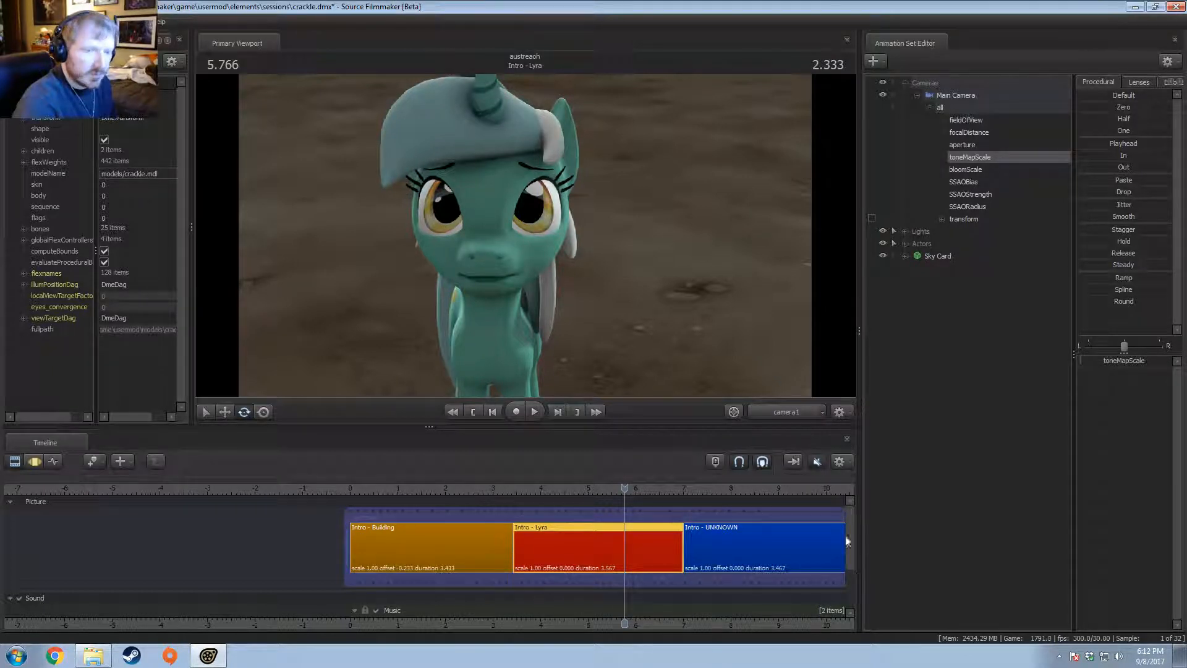
middle_click_drag(683, 627, 471, 625)
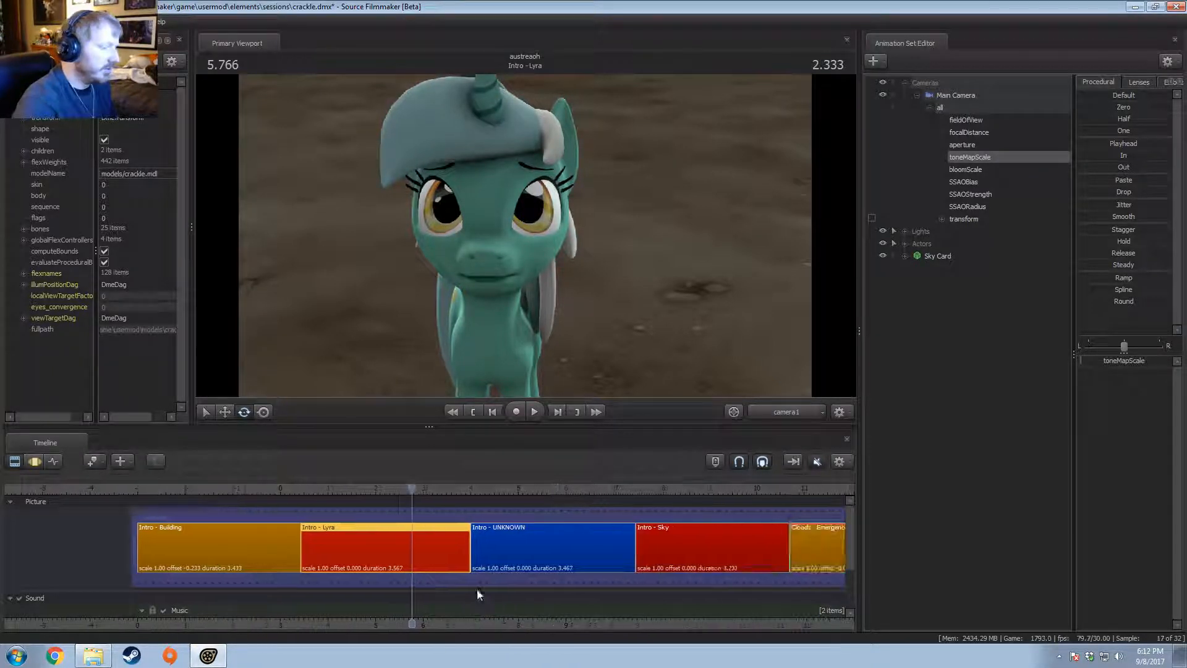
scroll(413, 582, "up", 6)
left_click_drag(212, 489, 548, 469)
Step: Select the Main Camera's fieldOfView and make a time selection from 6.966 seconds onward, with falloff back to the Intro - Lyra shot's start
left_click(957, 97)
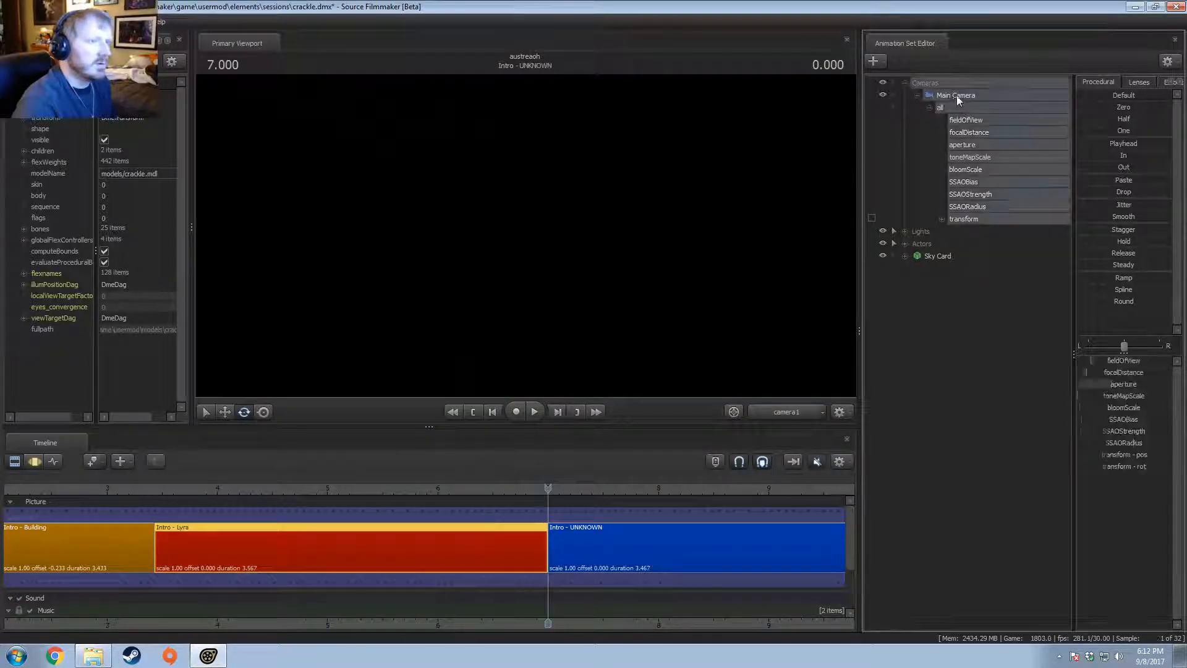
key("F4")
left_click(981, 121)
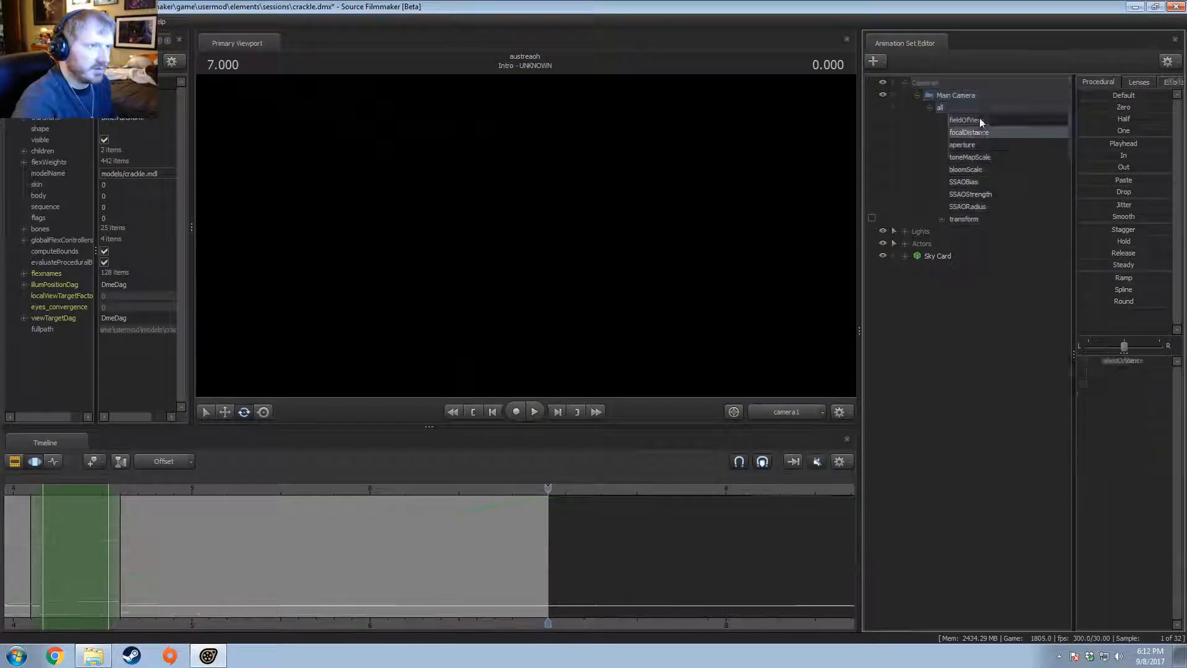
scroll(335, 591, "down", 5)
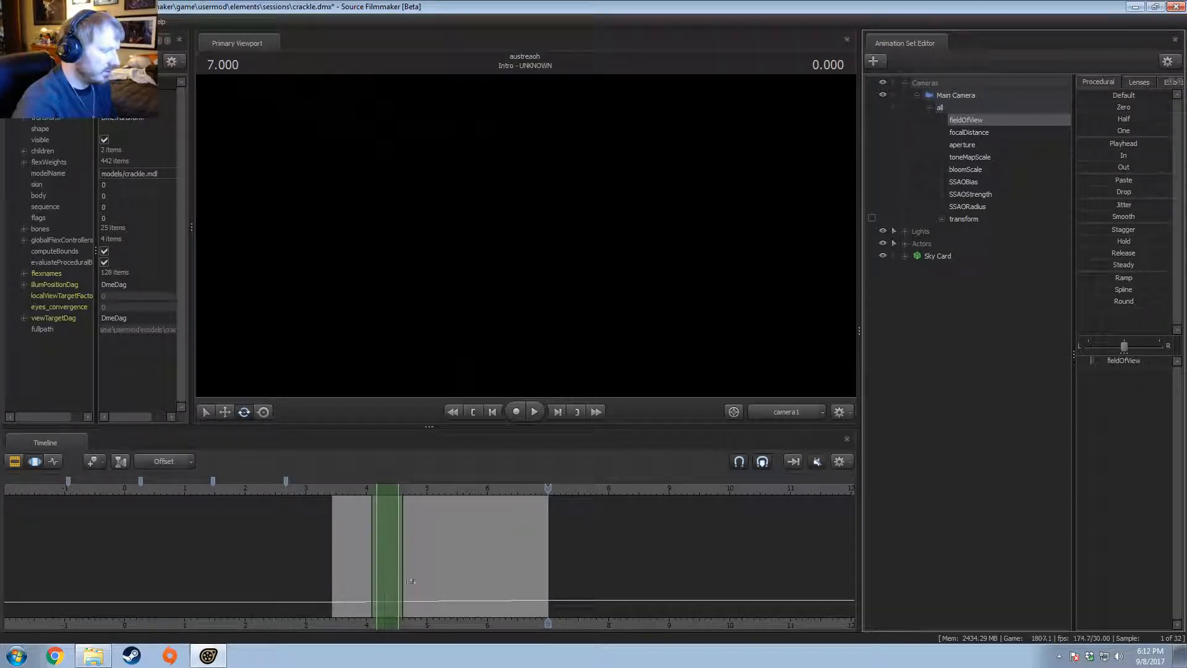
key("F2")
key("F3")
left_click_drag(424, 490, 520, 554)
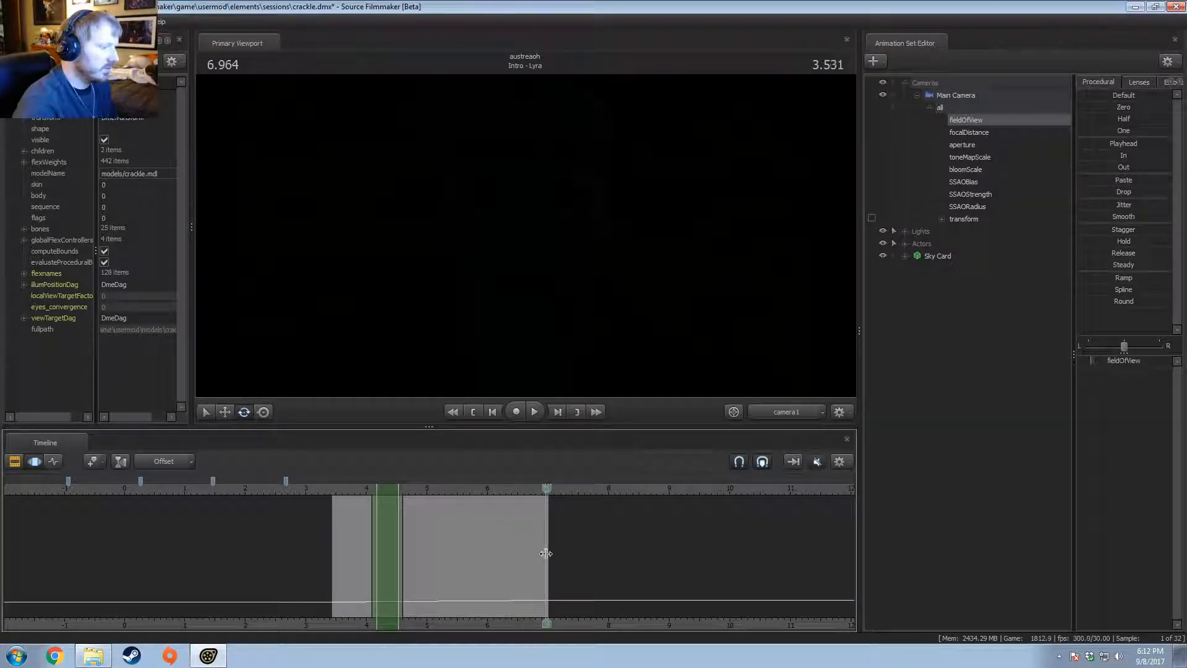
left_click(546, 554, "shift")
left_click_drag(546, 554, 606, 552, "shift")
left_click_drag(537, 537, 321, 542)
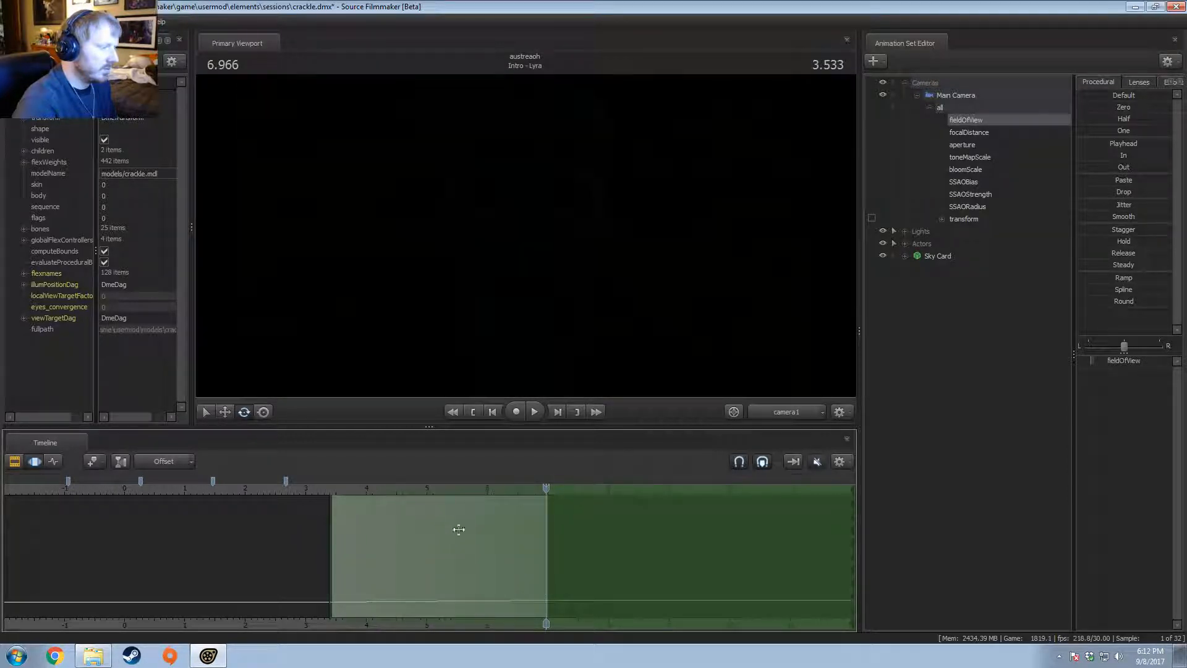
Step: Try changing the Main Camera's field of view gradually toward the end of the Intro - Lyra shot
left_click(610, 232)
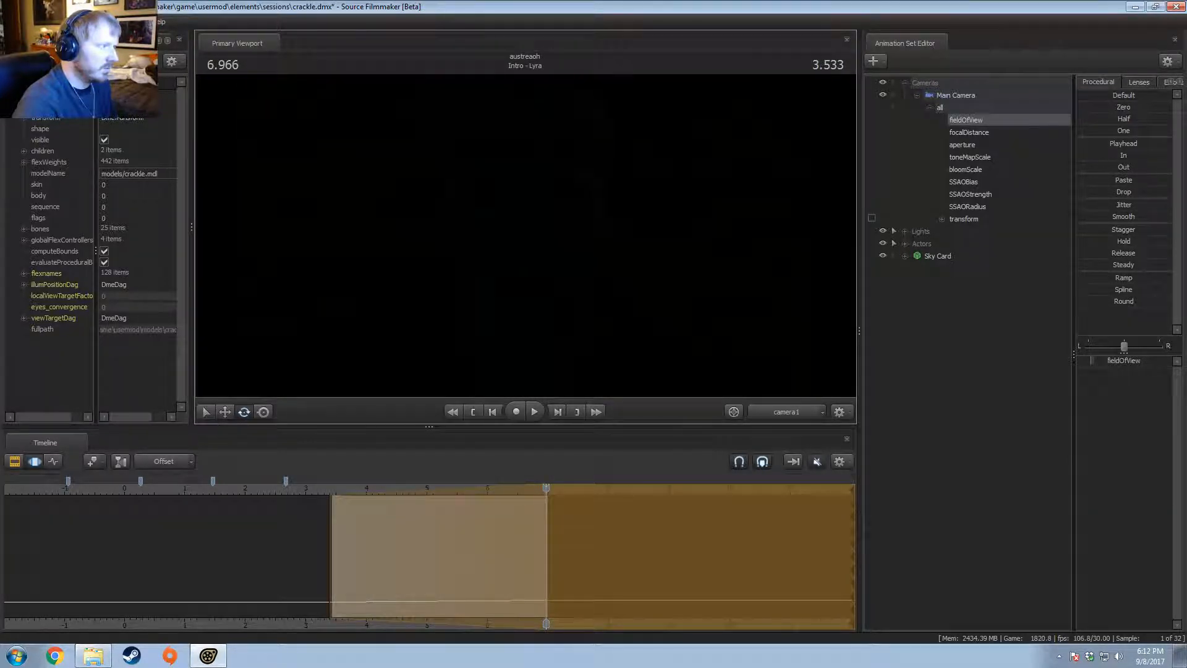
scroll(610, 232, "down", 3)
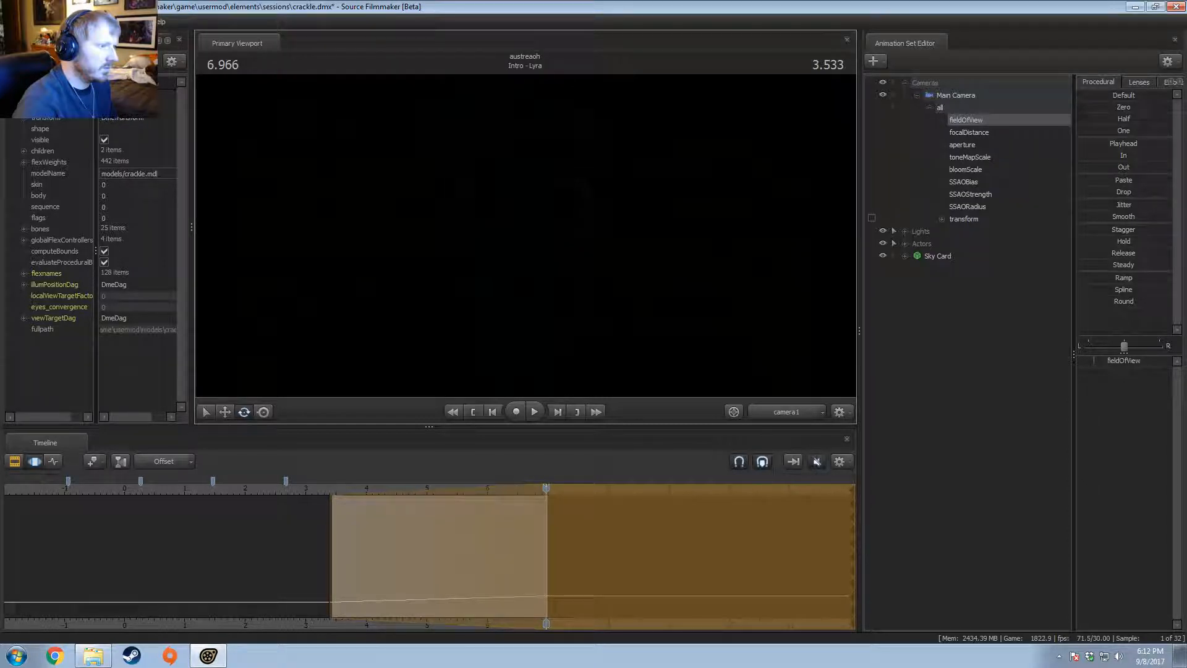
left_click(526, 240)
left_click_drag(365, 575, 517, 565)
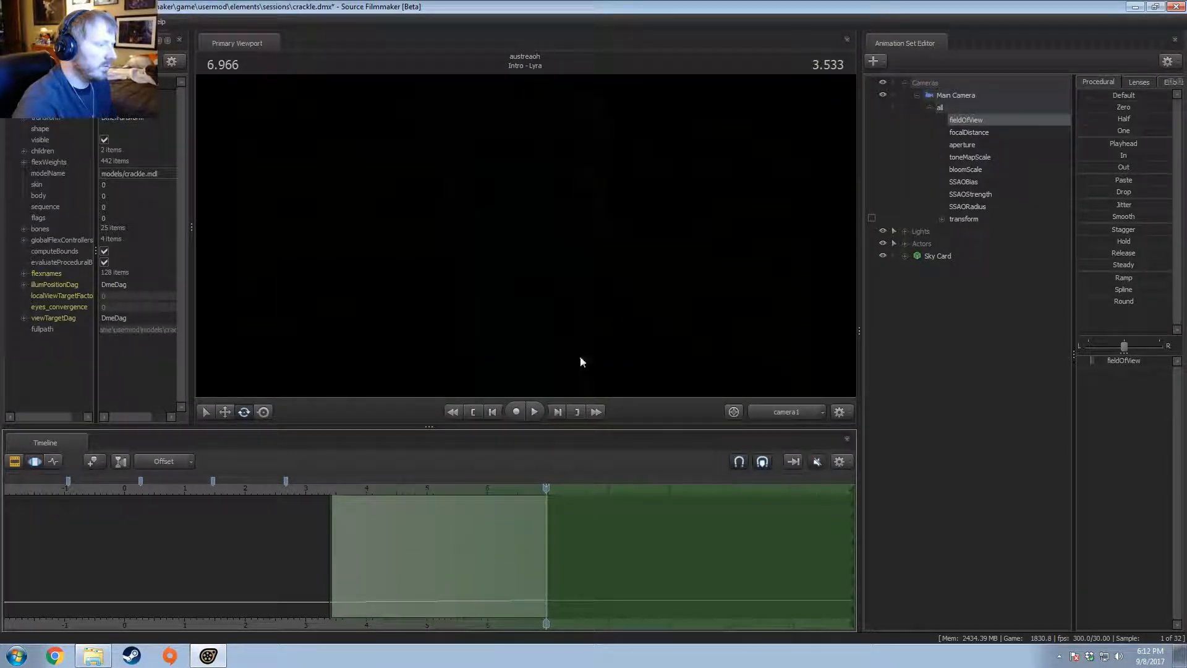
left_click(580, 361)
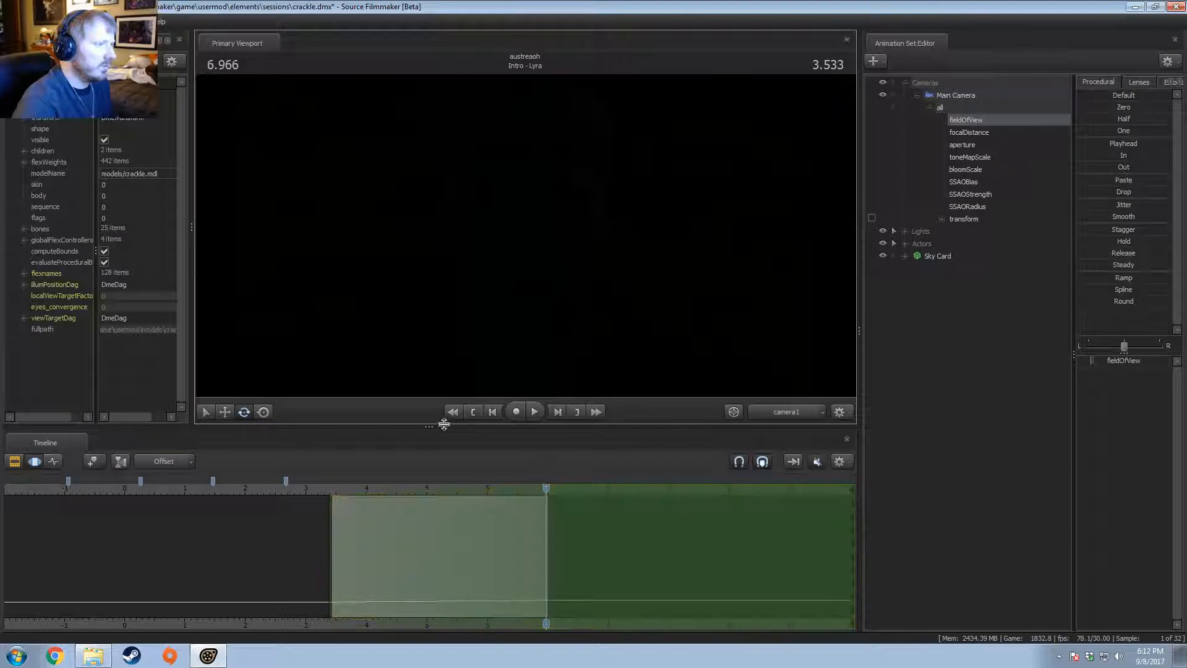
left_click_drag(386, 579, 523, 567)
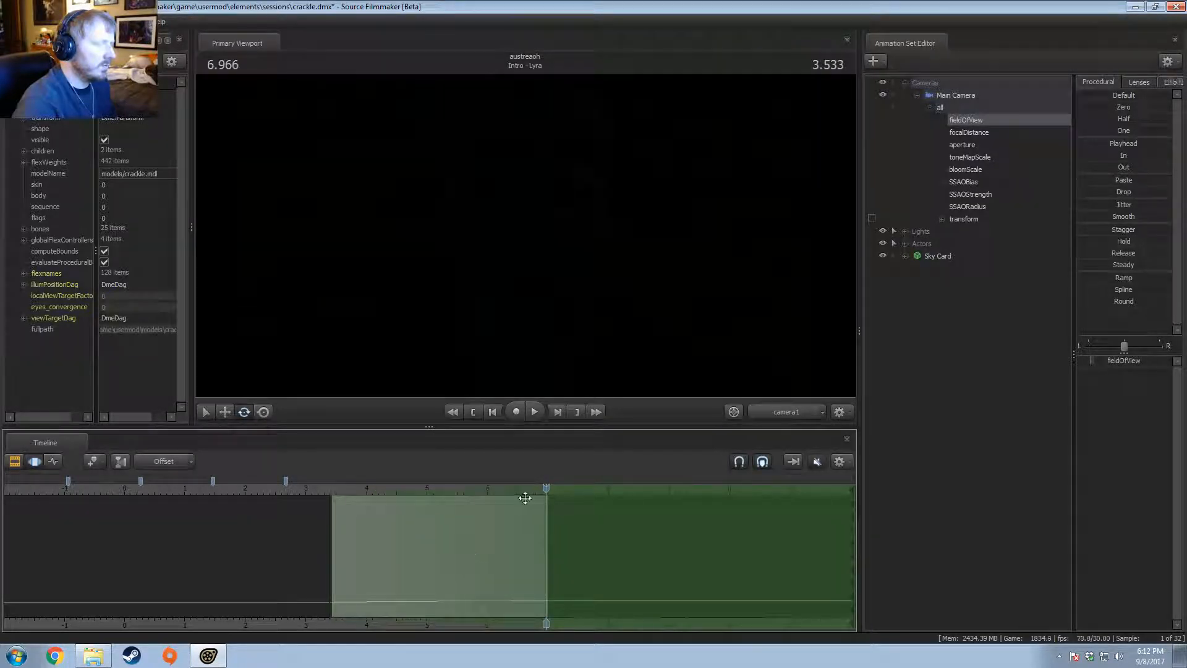
Step: Turn off tone mapping in the viewport display and scrub through the Intro - Lyra shot to see its dark ending
right_click(655, 396)
left_click(670, 310)
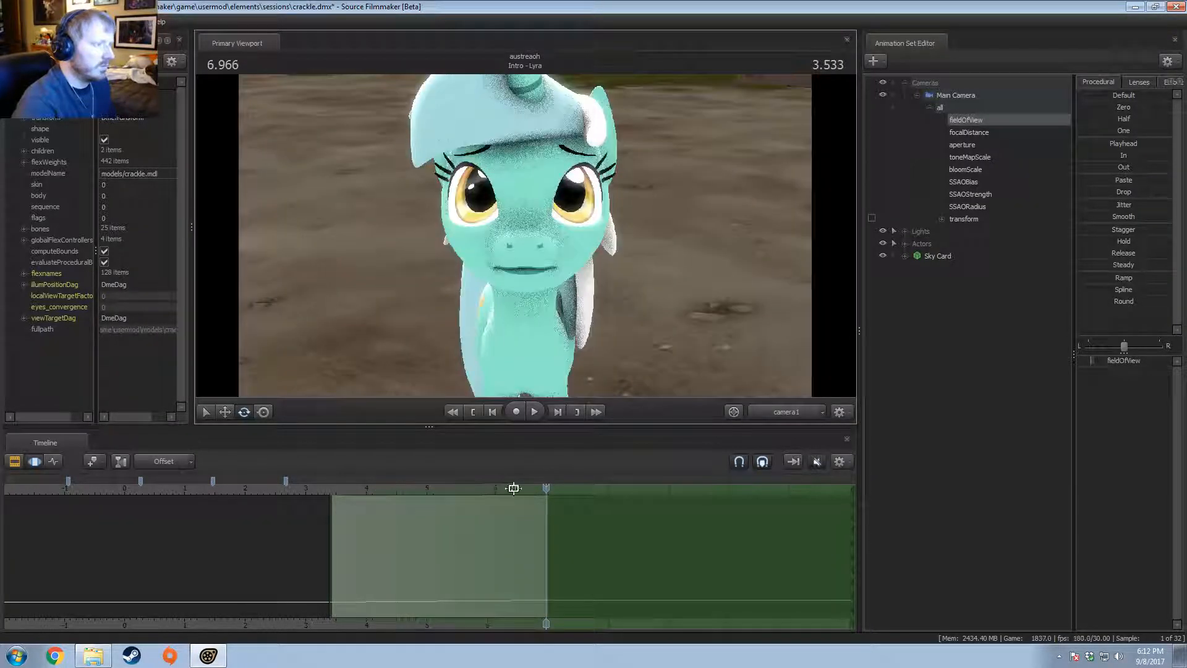
left_click_drag(346, 528, 554, 526)
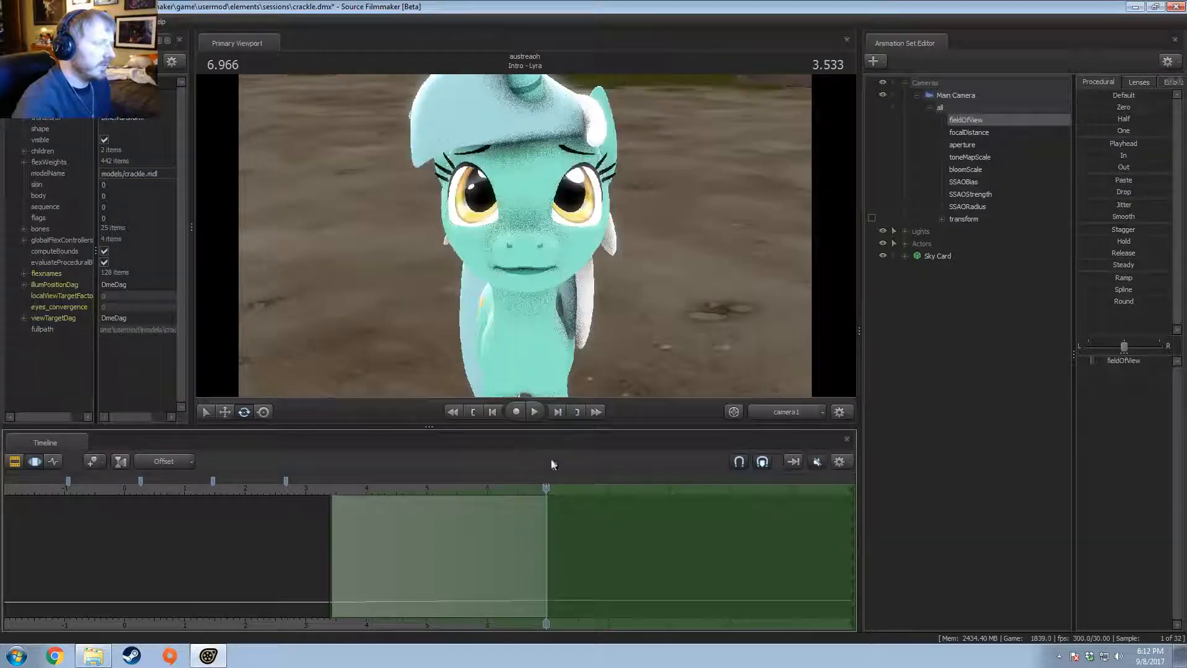
Step: Try a new field of view, angle and position for the Main Camera at 6.966 seconds, play the move, and undo it
left_click(551, 323)
scroll(550, 323, "down", 3)
scroll(532, 249, "up", 2)
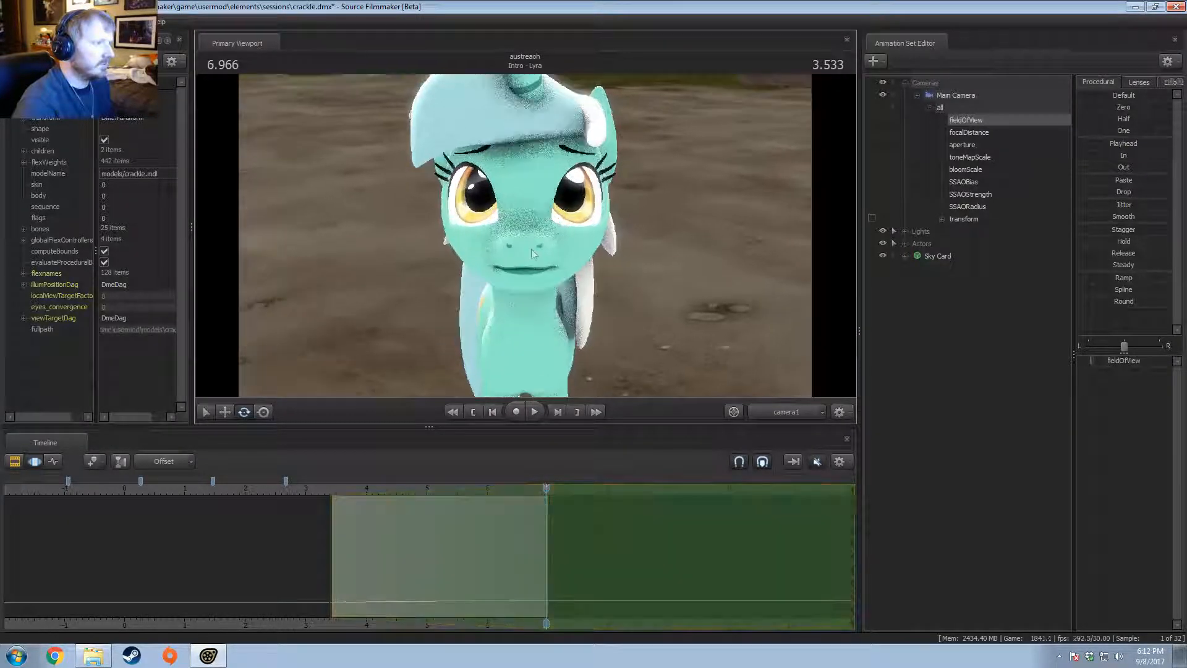
left_click(964, 96)
left_click_drag(594, 247, 560, 229)
key("w")
scroll(560, 229, "down", 2)
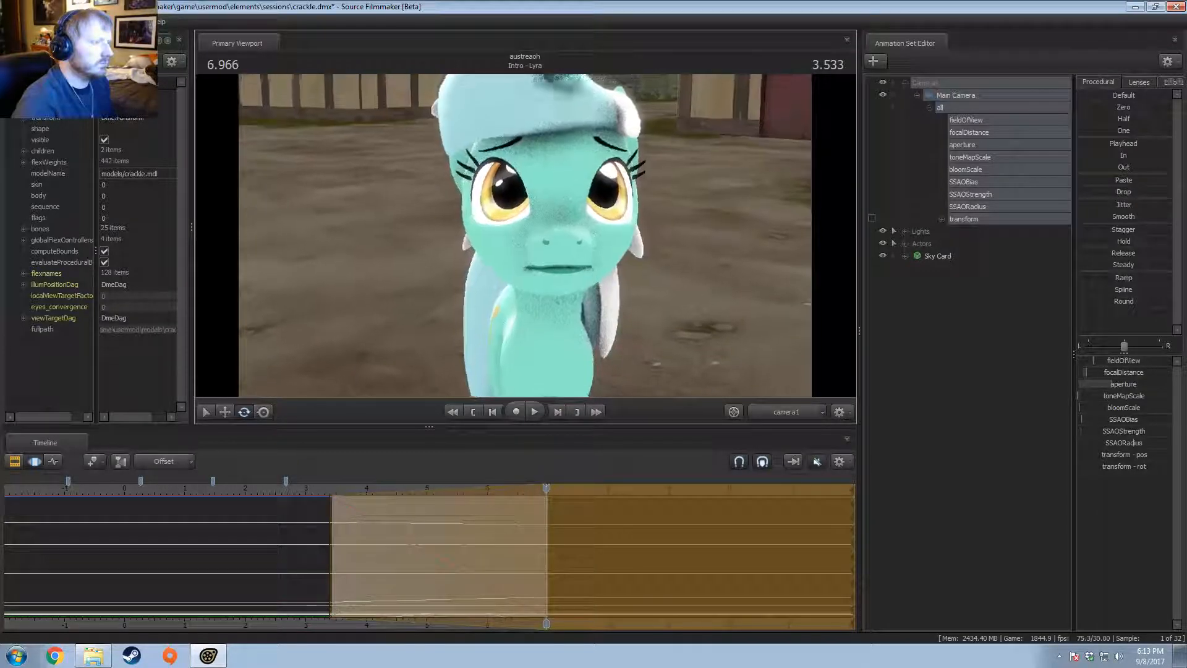
left_click(330, 489)
key("space")
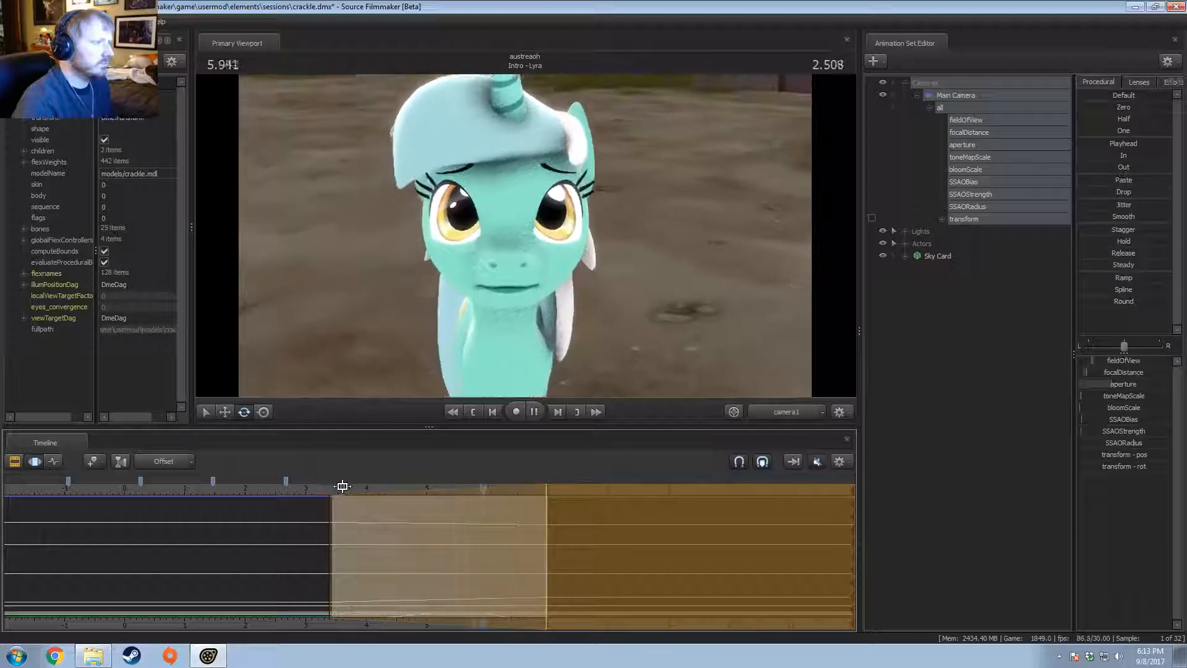
key("space")
key("ctrl+z")
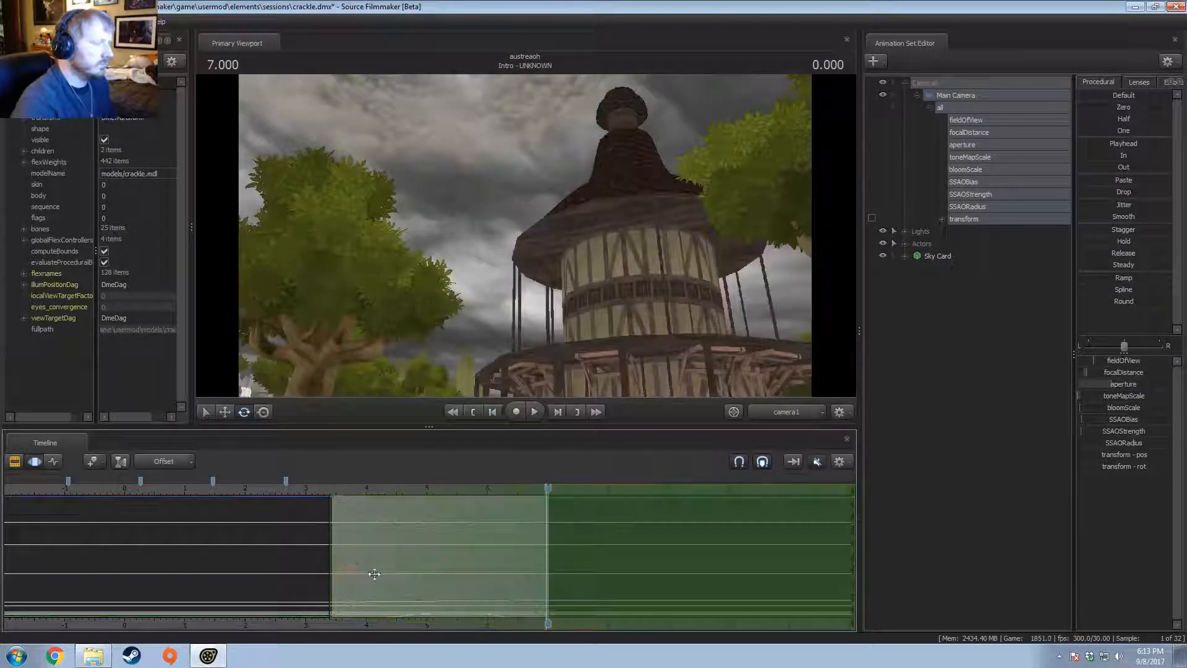
Step: Play and scrub the end of the Intro - Lyra shot up to 6.966 seconds to review the Main Camera's move
key("space")
left_click(324, 493)
left_click_drag(323, 493, 523, 490)
key("space")
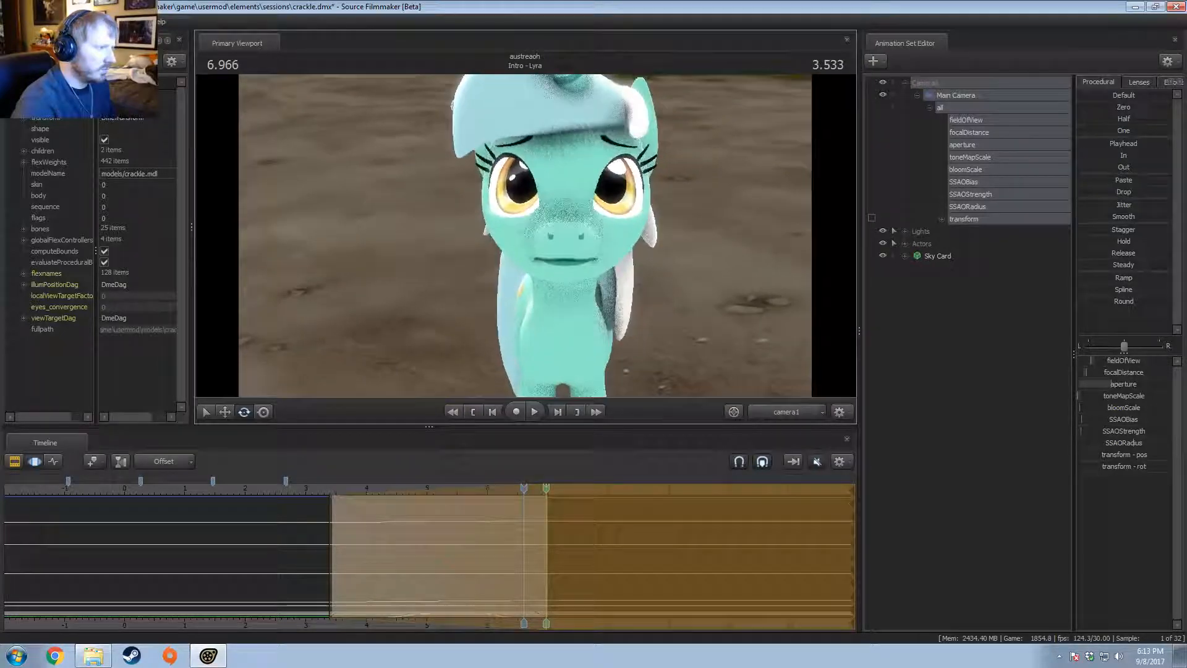
key("space")
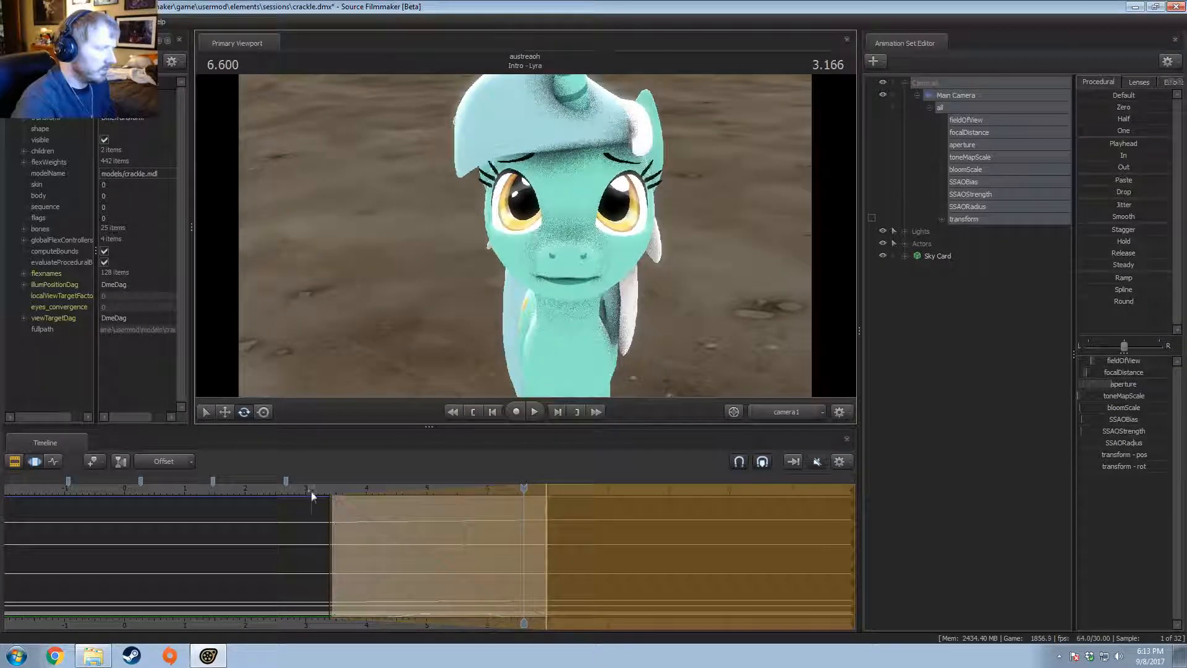
left_click_drag(314, 494, 545, 500)
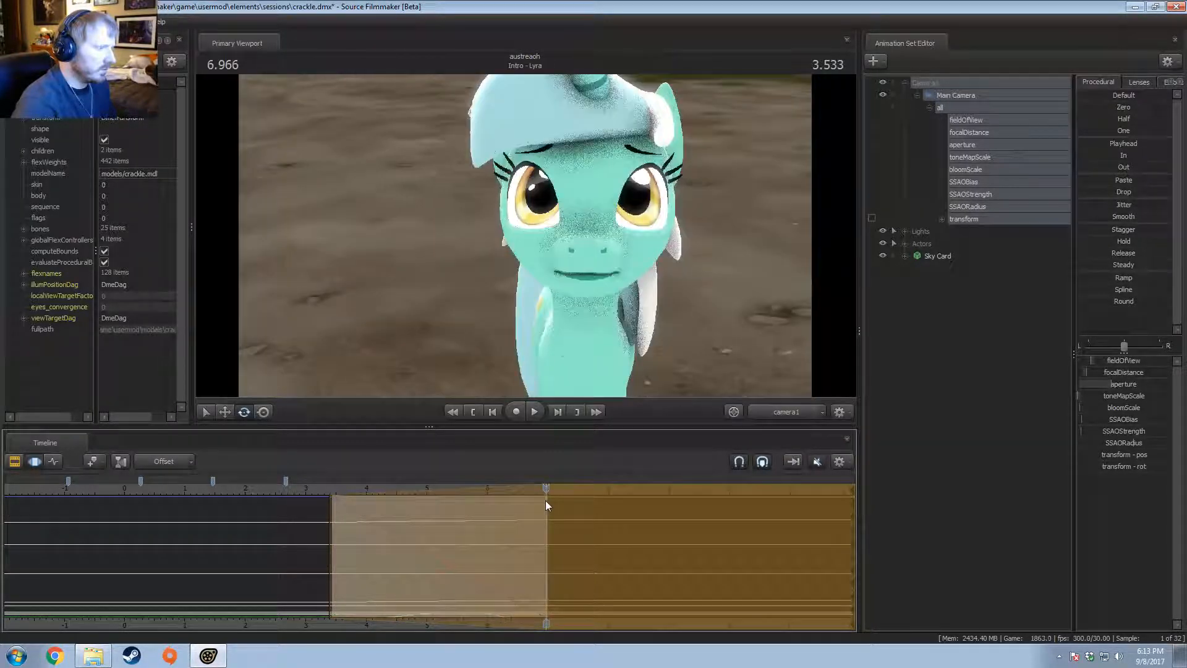
key("shift")
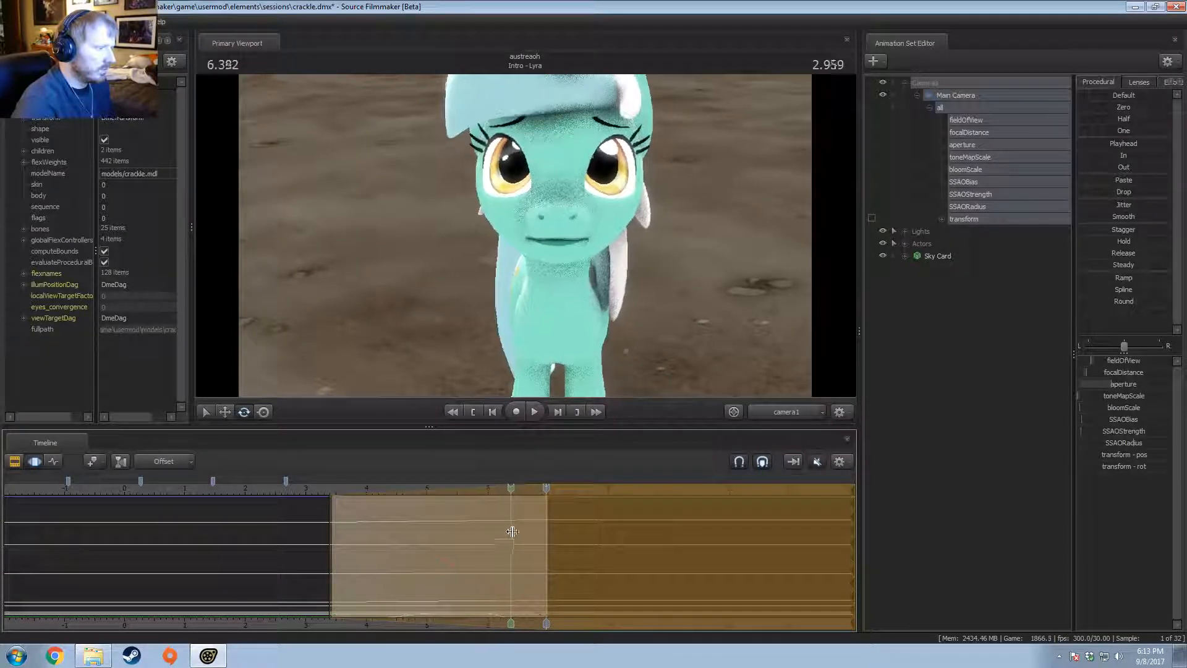
Step: Enable lighting in the viewport, return from the Work Camera to camera1 and play back the Intro - Lyra shot
left_click(782, 413)
right_click(704, 297)
left_click(732, 329)
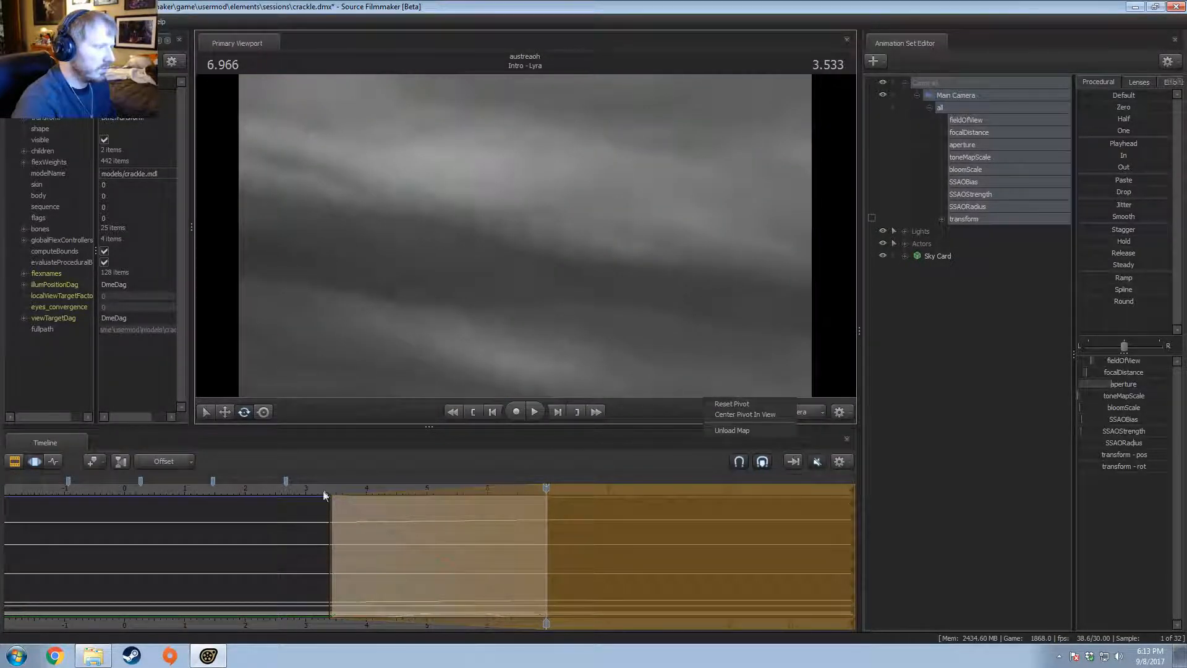
left_click(342, 490)
key("F2")
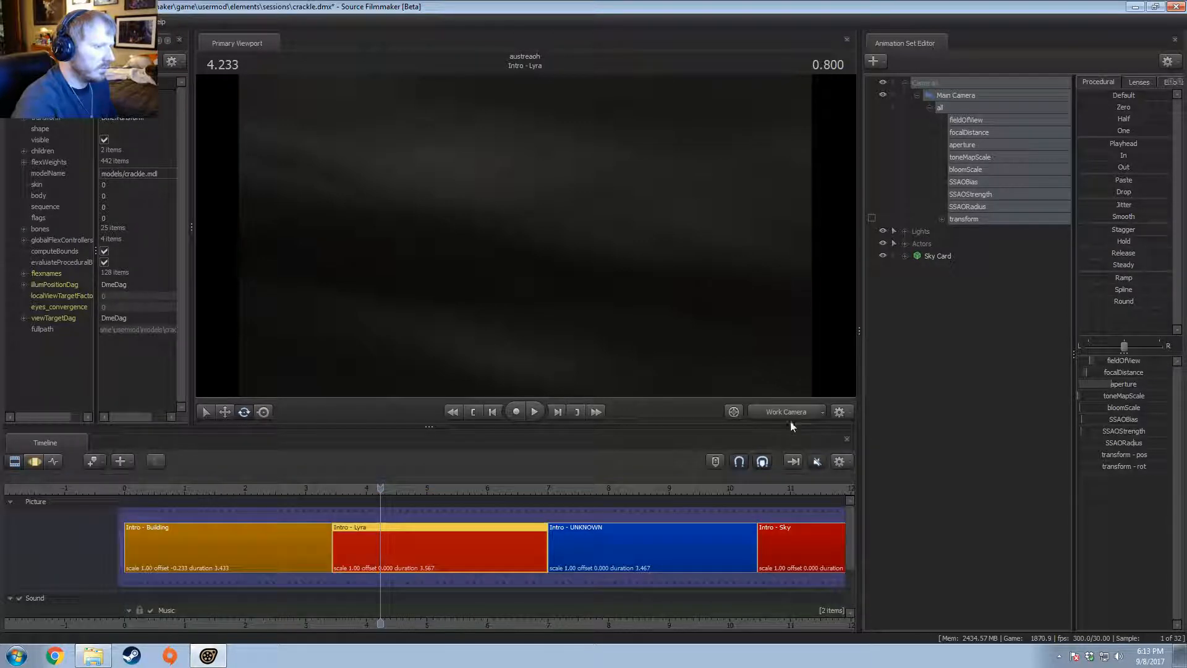
left_click(786, 415)
key("space")
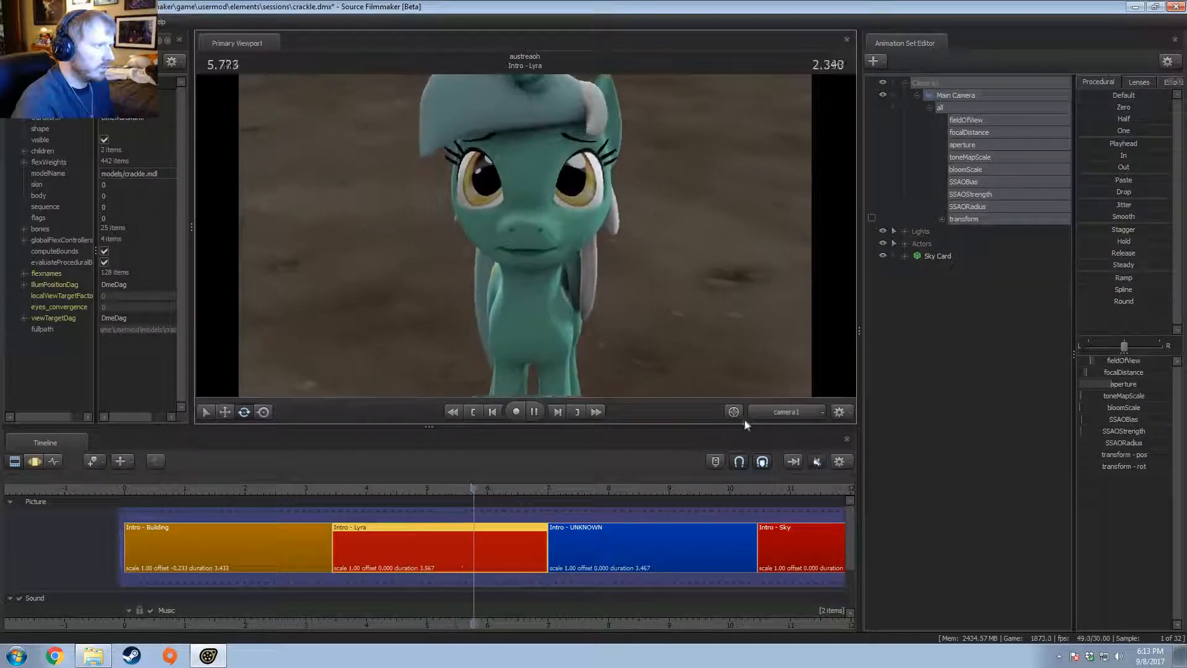
key("space")
left_click_drag(408, 488, 474, 495)
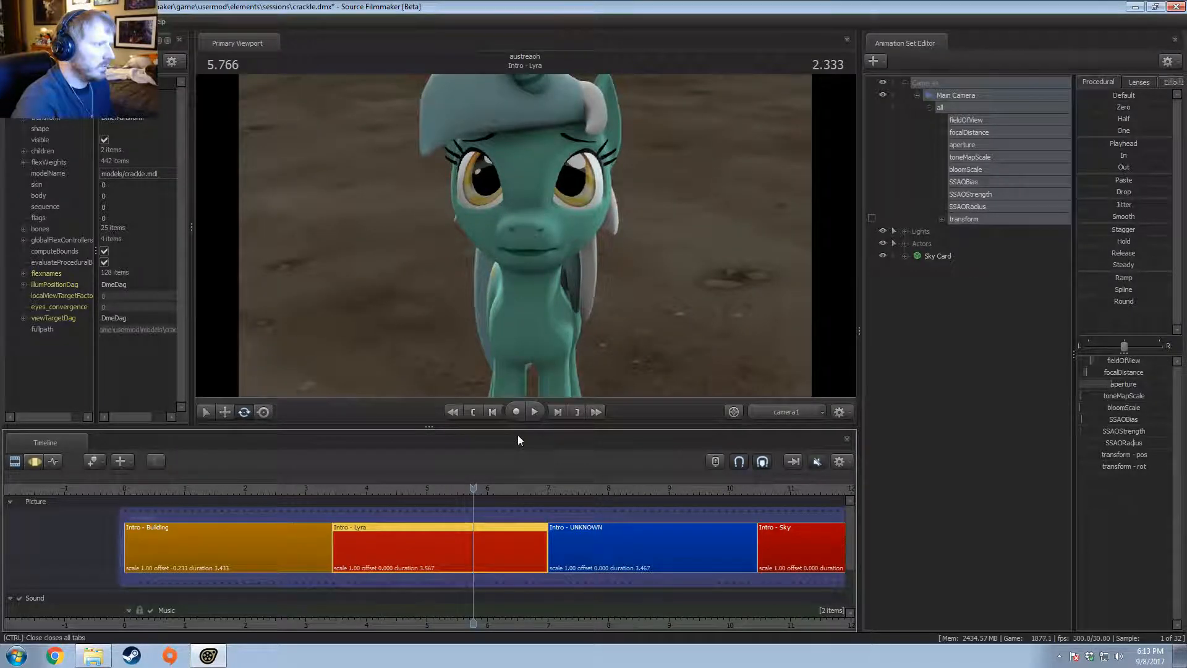
Step: In the motion editor, make a time selection over the middle of the Intro - Lyra shot, from about 4.6 to 5.9 seconds
key("F3")
left_click(547, 541)
left_click_drag(404, 535, 520, 544)
left_click_drag(445, 552, 403, 559)
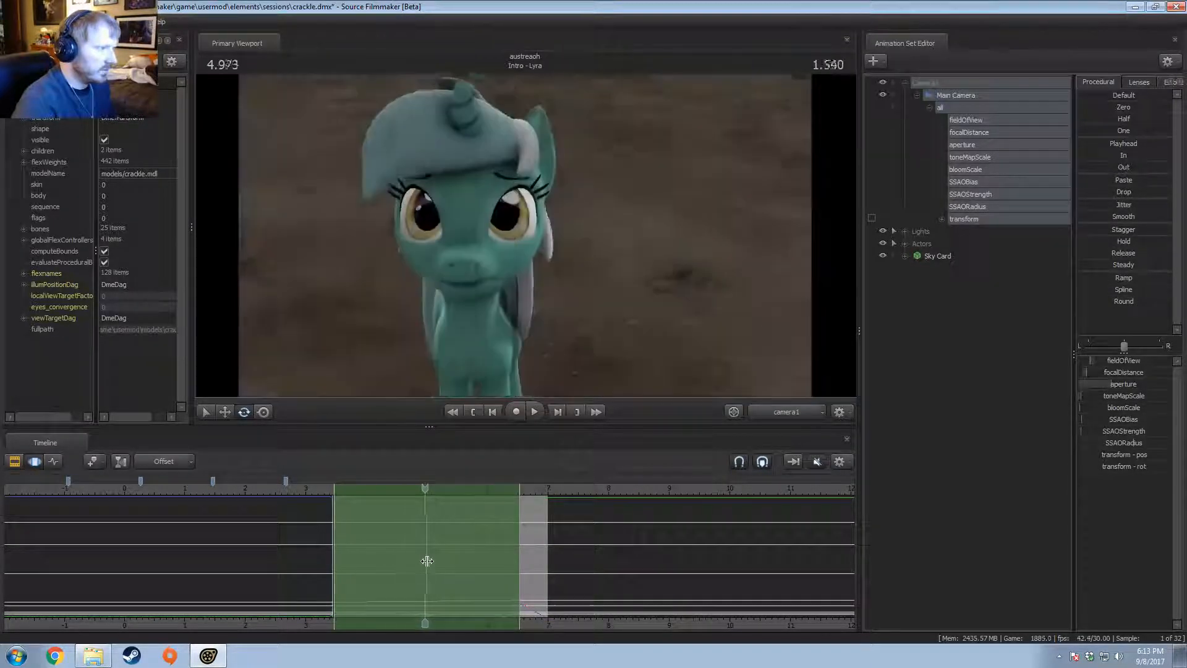
left_click_drag(484, 566, 445, 566, "shift")
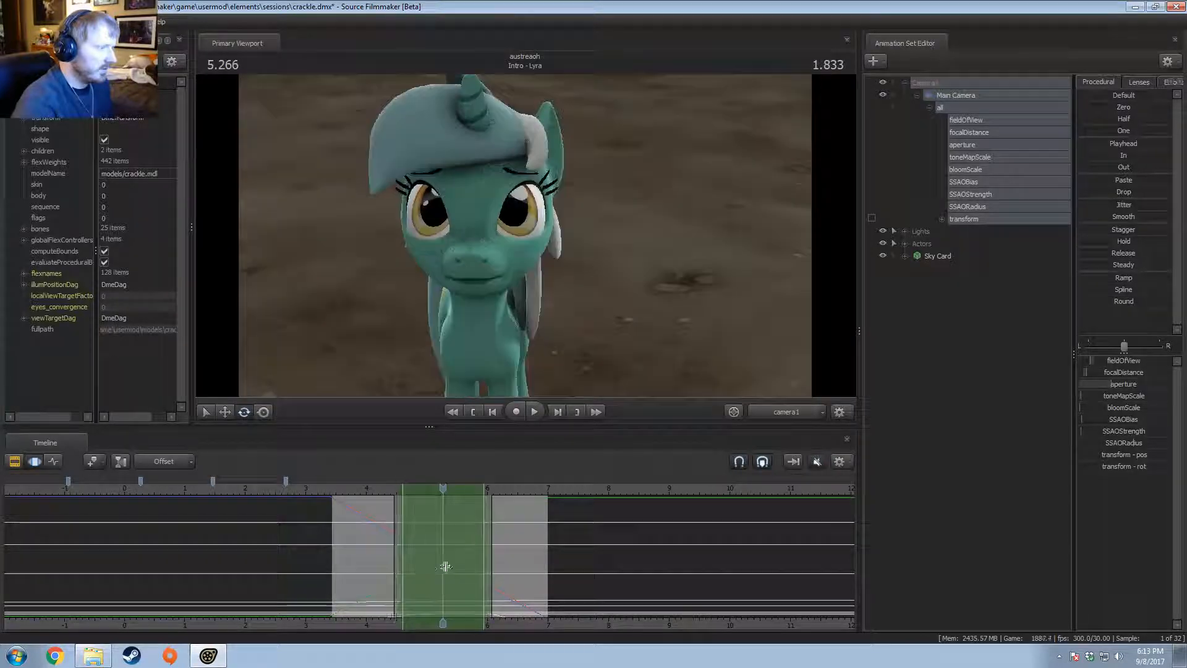
Step: Try Round on all Main Camera controls, widen the selection's falloffs to about 4 and 6.5 seconds, and play the result
left_click_drag(1096, 303, 1124, 306)
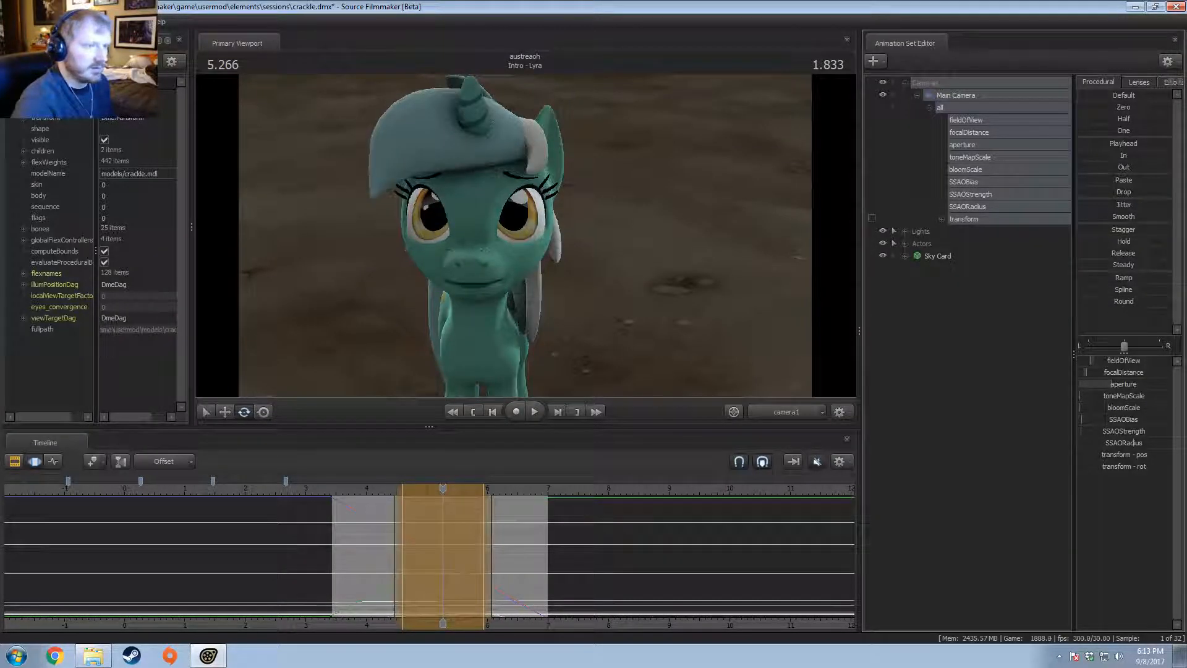
scroll(436, 556, "up", 4, "shift")
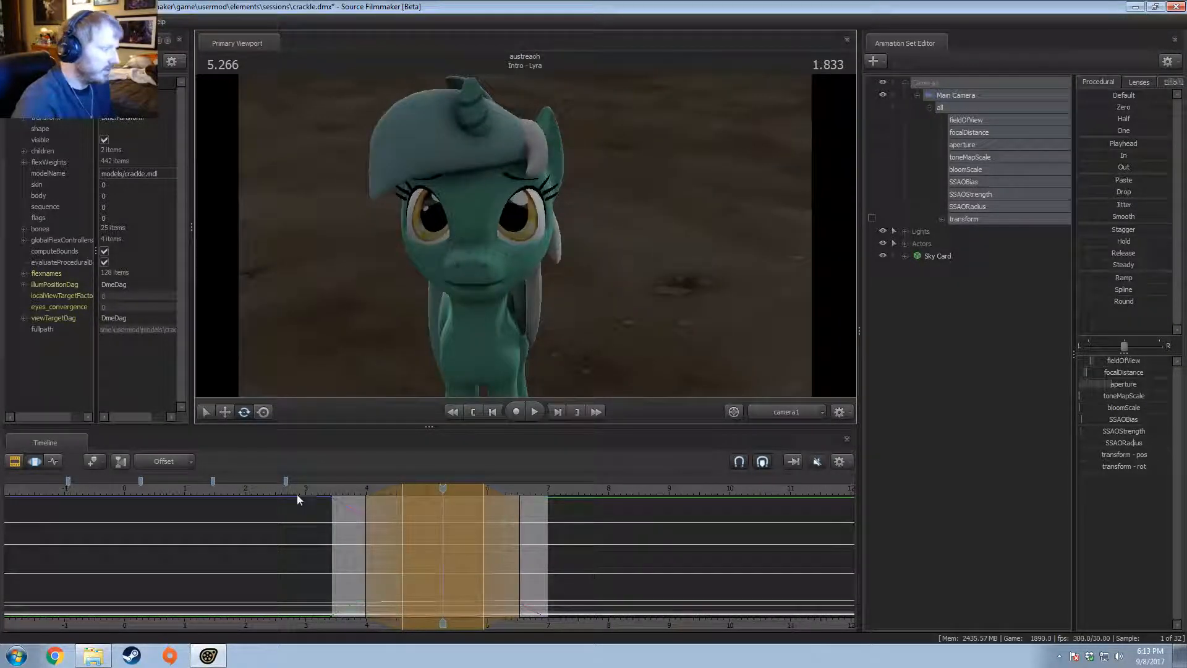
key("space")
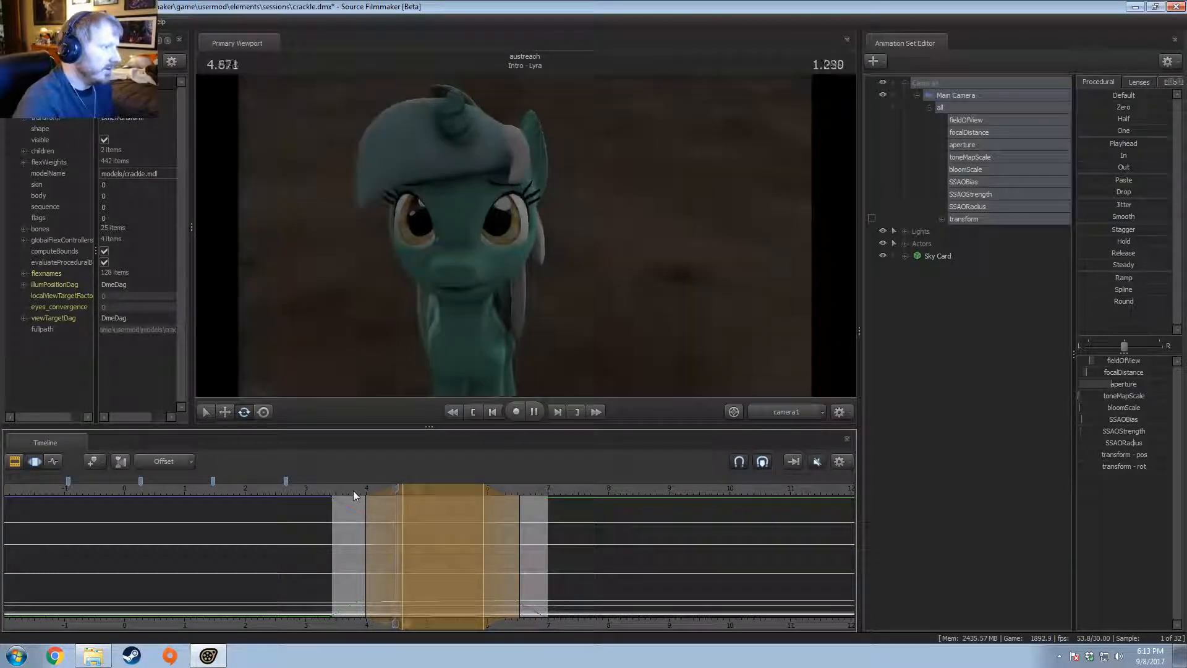
key("space")
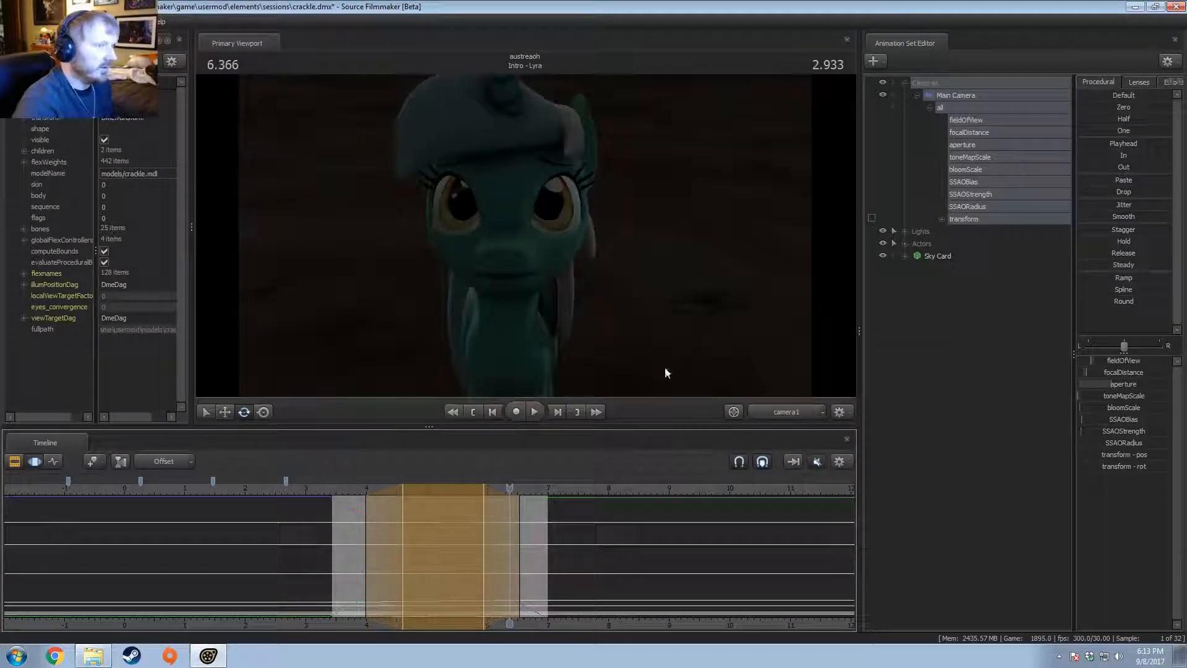
key("Return")
Step: Inspect the toneMapScale and focalDistance curves, apply Round to only the Main Camera's transform over the selection, and play it
left_click(967, 169)
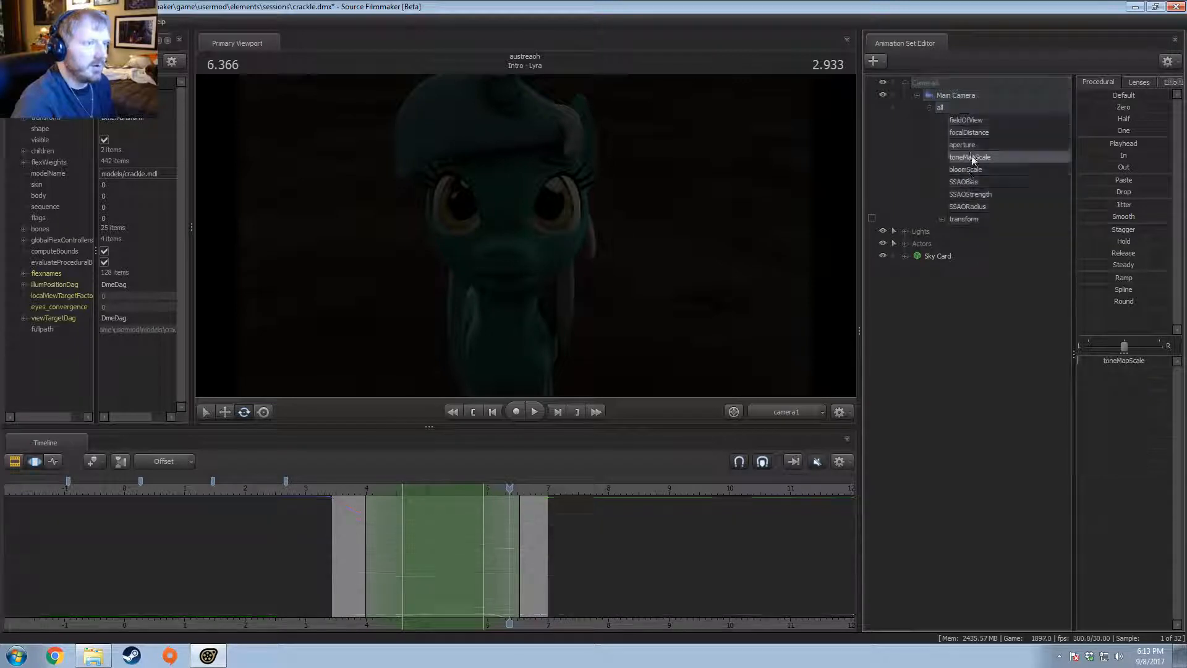
left_click(969, 131)
left_click(372, 519)
left_click_drag(372, 519, 454, 496)
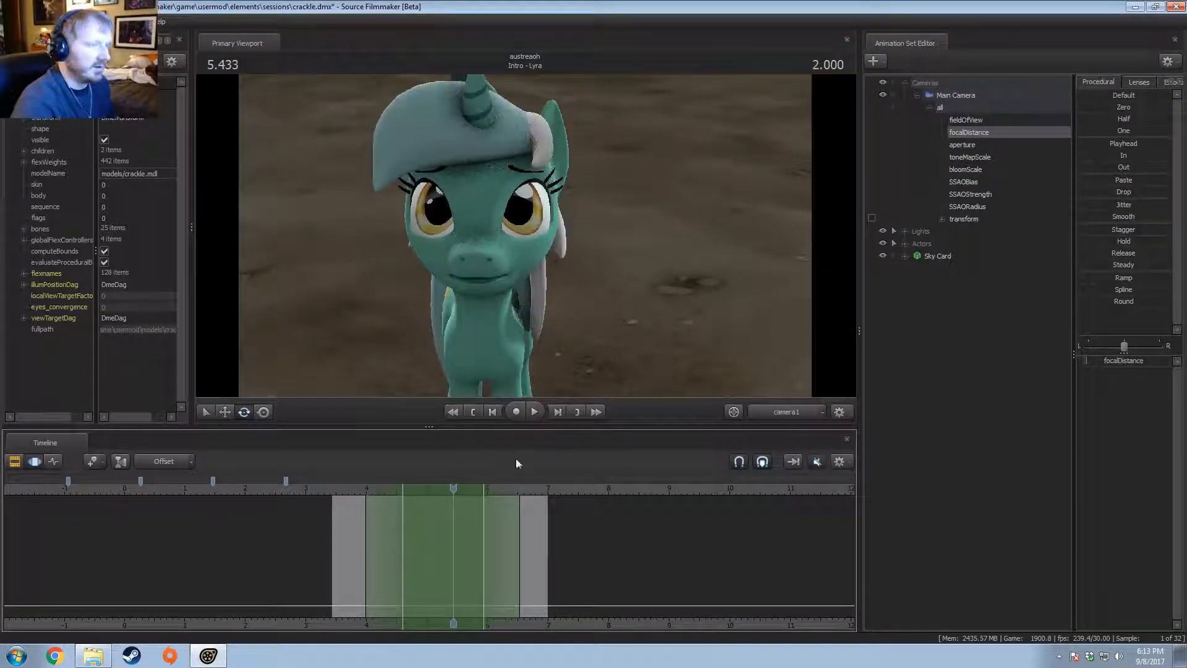
mouse_move(374, 519)
left_mouse_down()
mouse_move(337, 525)
mouse_move(453, 524)
left_mouse_up()
left_click(965, 219)
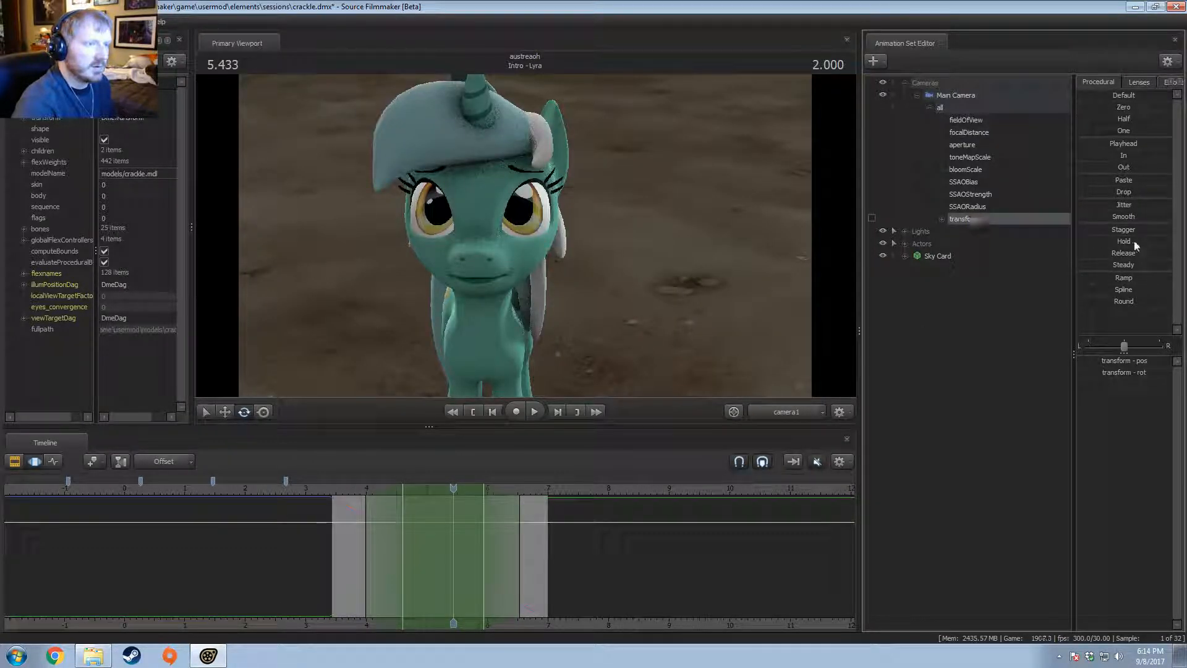
left_click(1111, 302)
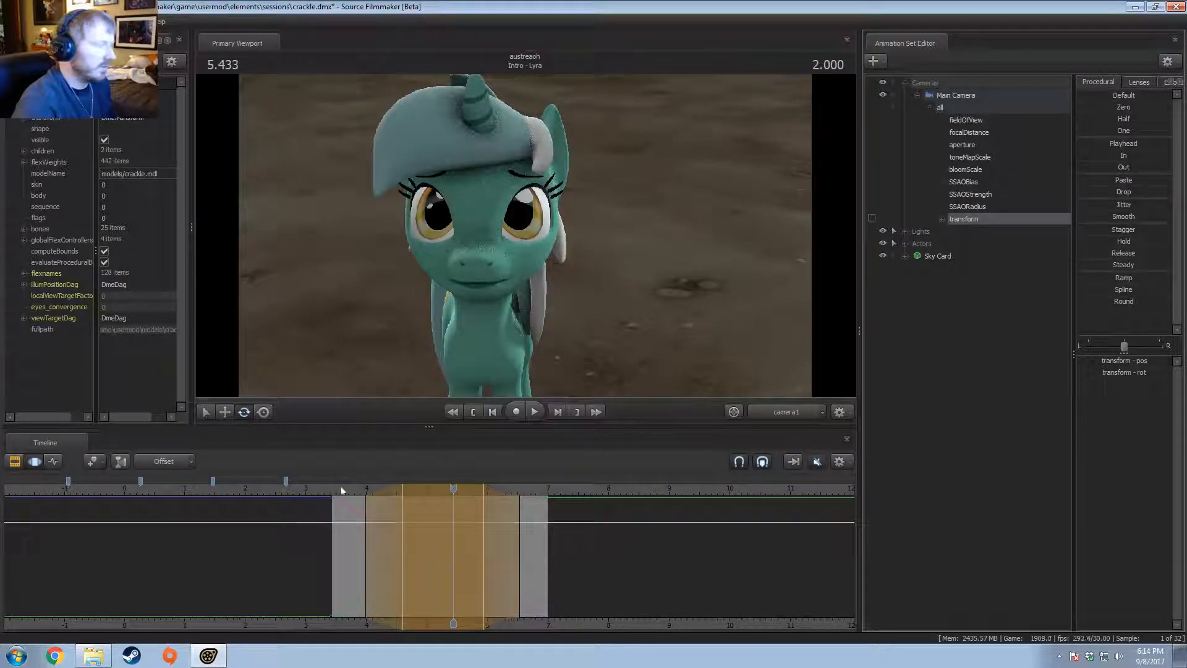
key("space")
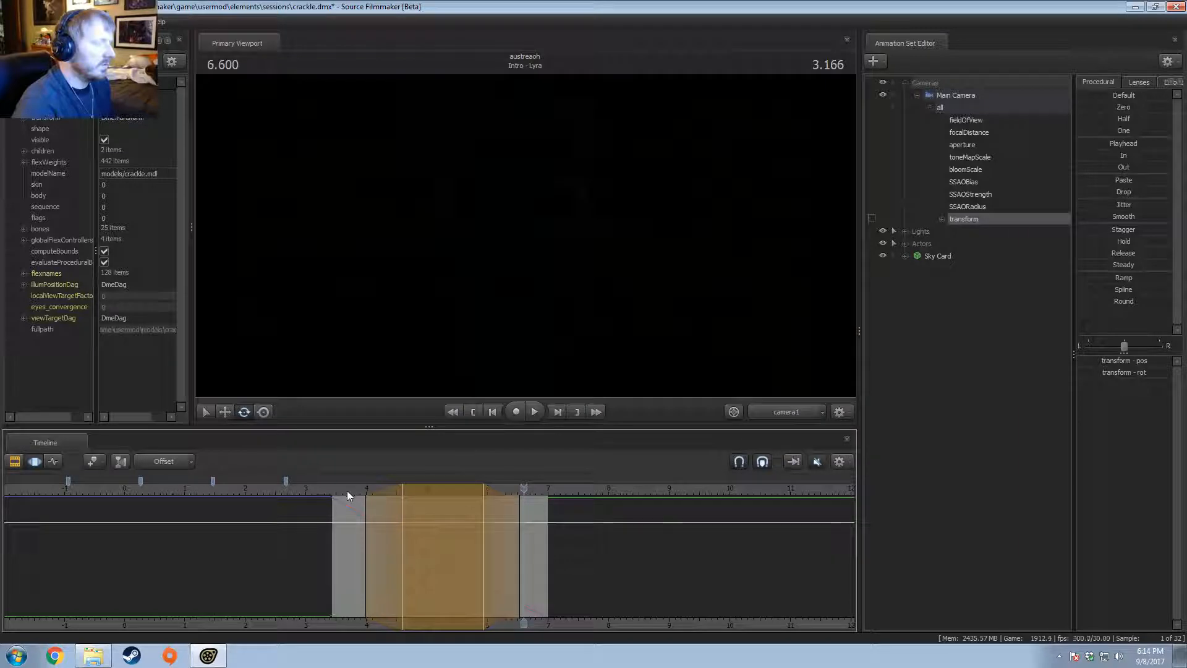
Step: Turn off viewport lighting and set the time selection to everything before 3.5 seconds, with falloff out to about 6.87 seconds
left_click_drag(347, 491, 0, 556)
right_click(611, 258)
left_click(635, 293)
key("shift")
left_click_drag(339, 575, 543, 567)
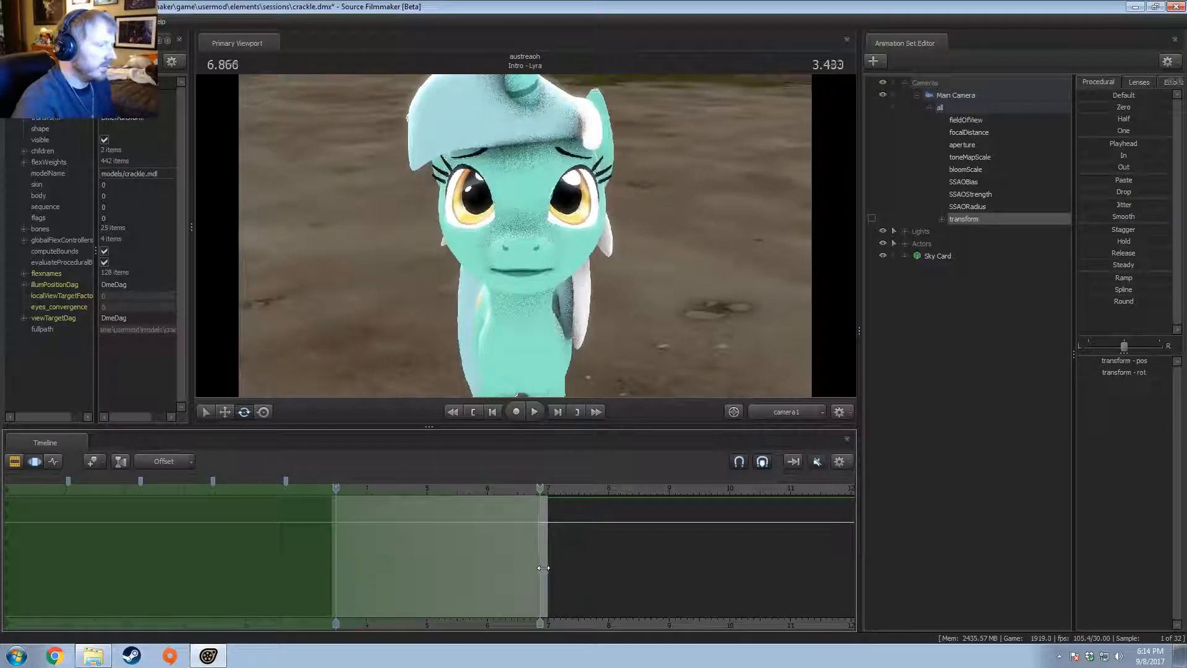
Step: Try pulling the Main Camera back from Lyra at 3.499 seconds using only its transform
left_click_drag(472, 346, 470, 344)
key("s")
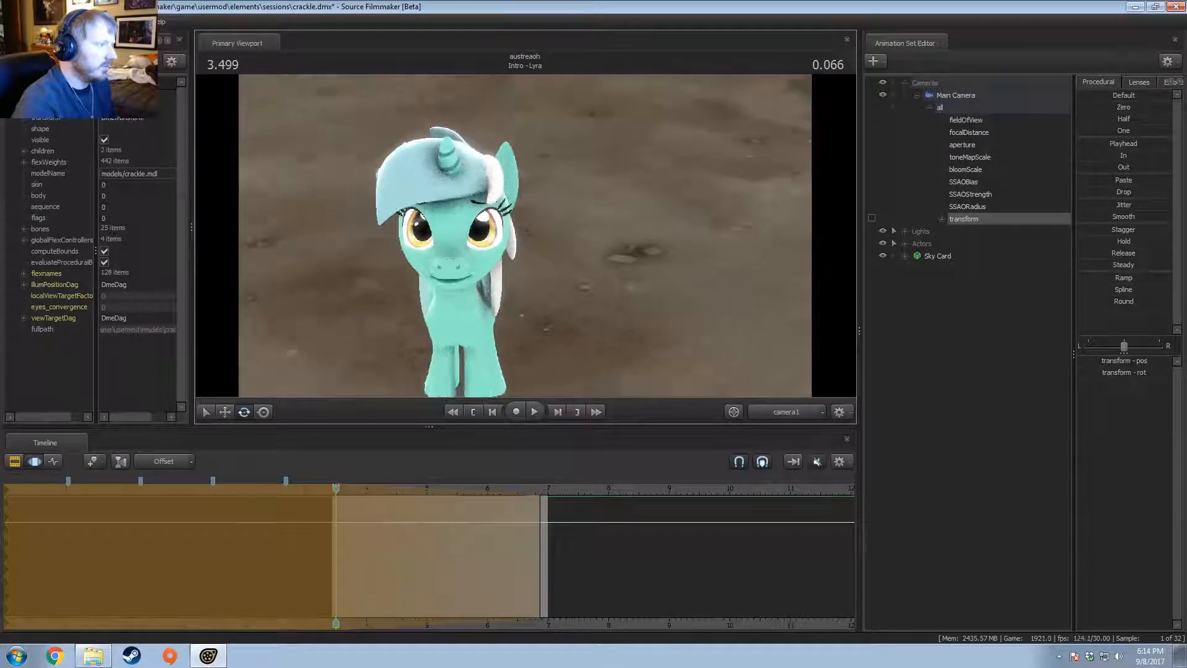
left_click_drag(525, 235, 526, 236)
Step: Select the whole Main Camera, try a new position and field of view at 3.5 seconds, and play the move
left_click(979, 96)
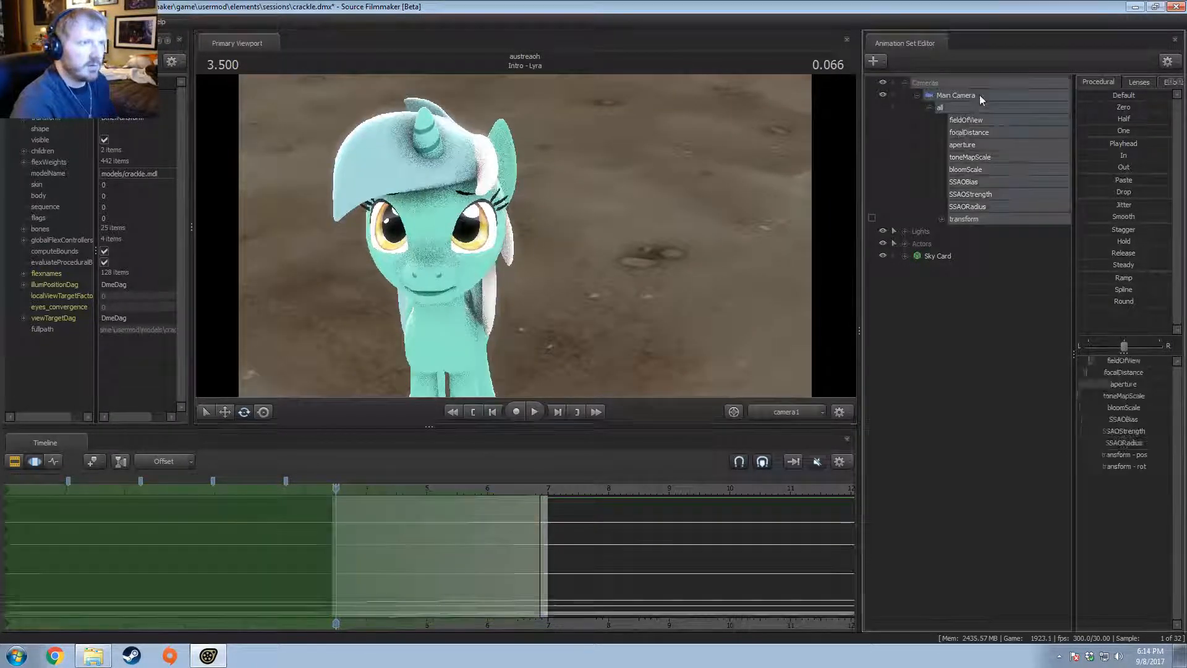
left_click_drag(435, 351, 435, 352)
scroll(435, 352, "up", 5)
key("s")
key("space")
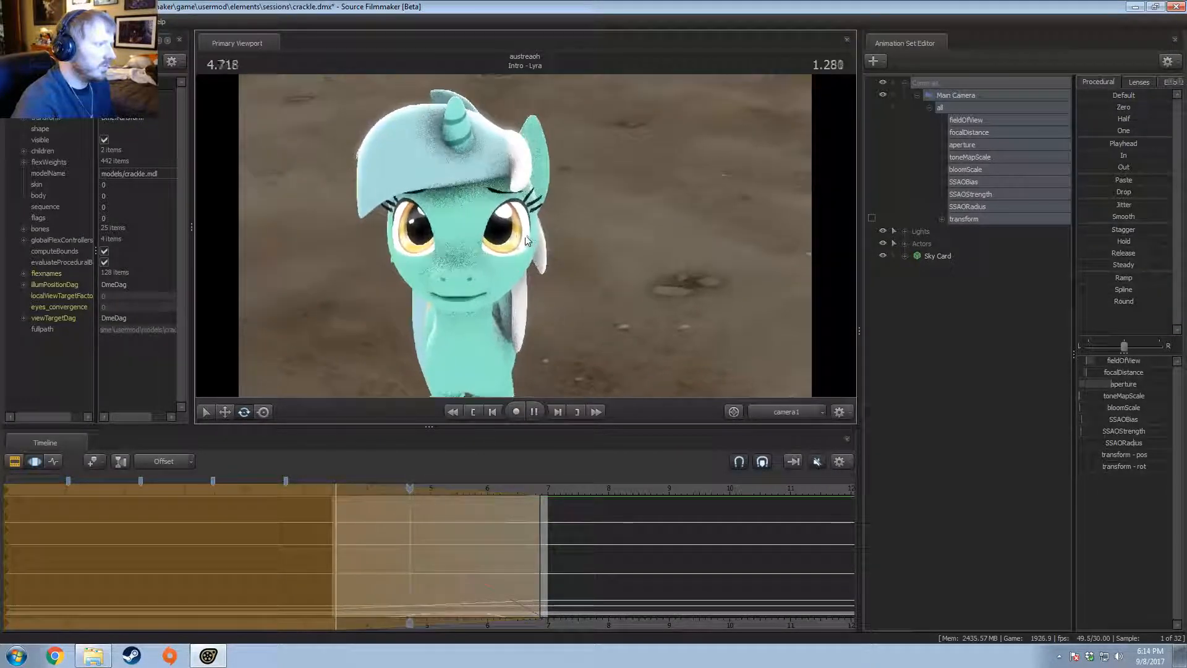
key("space")
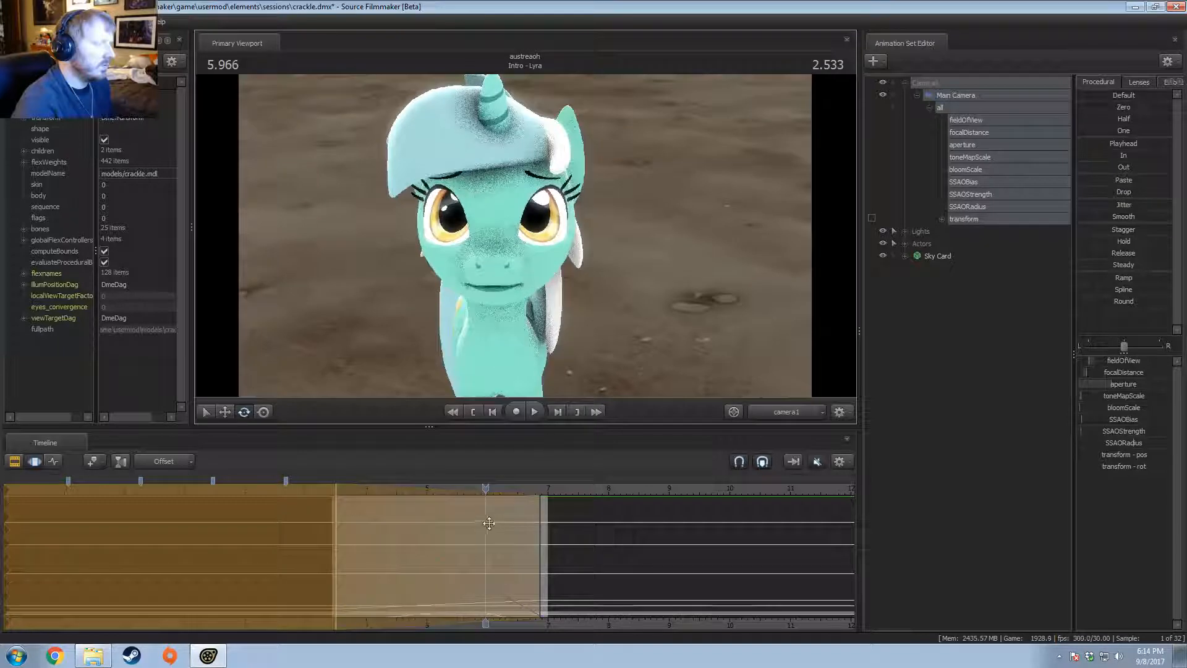
left_click_drag(486, 520, 338, 525)
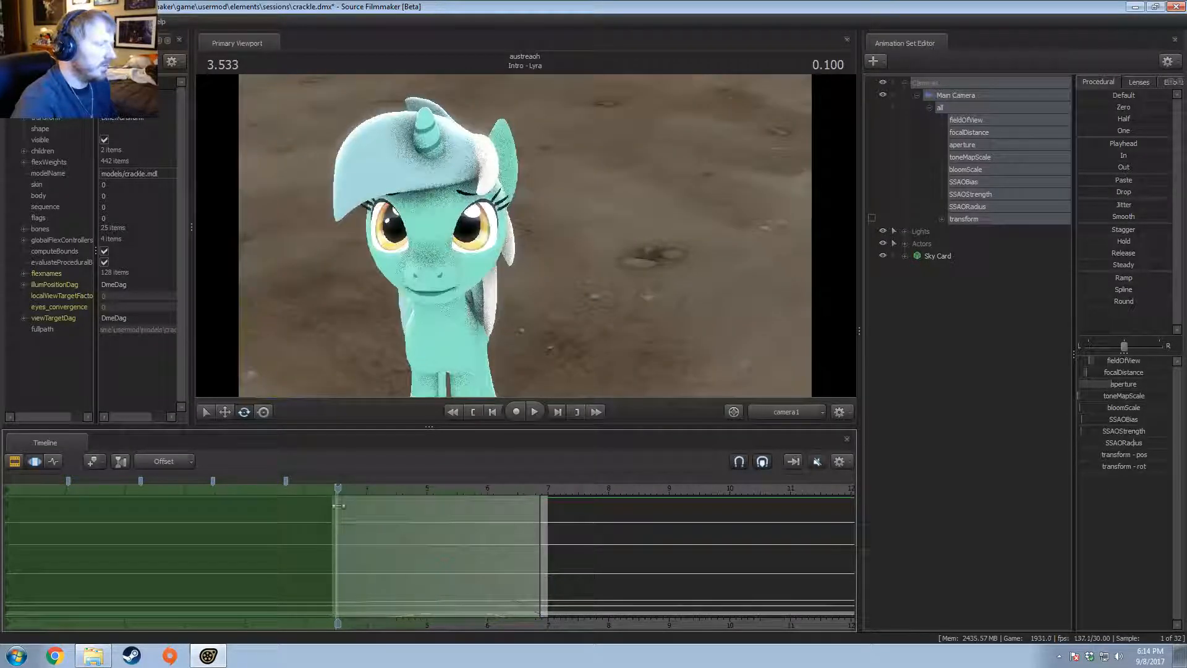
Step: Try turning the Main Camera to reframe Lyra at 3.499 seconds, play it and cancel the change
left_click_drag(335, 484, 334, 484)
left_click_drag(427, 316, 448, 307)
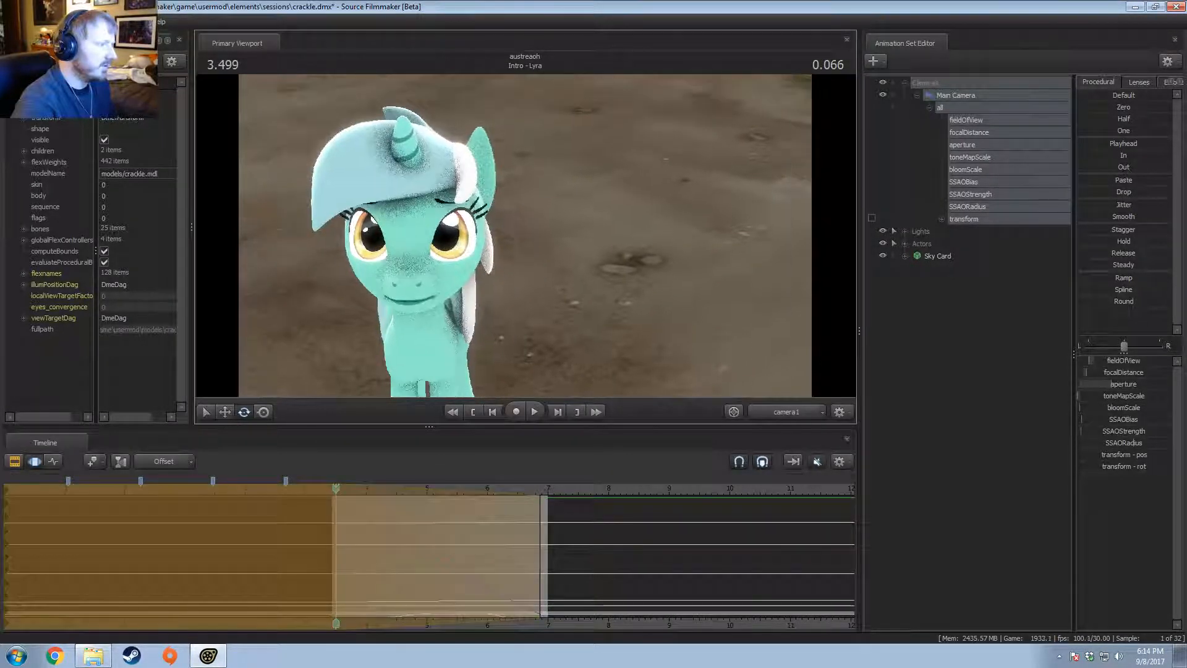
key("space")
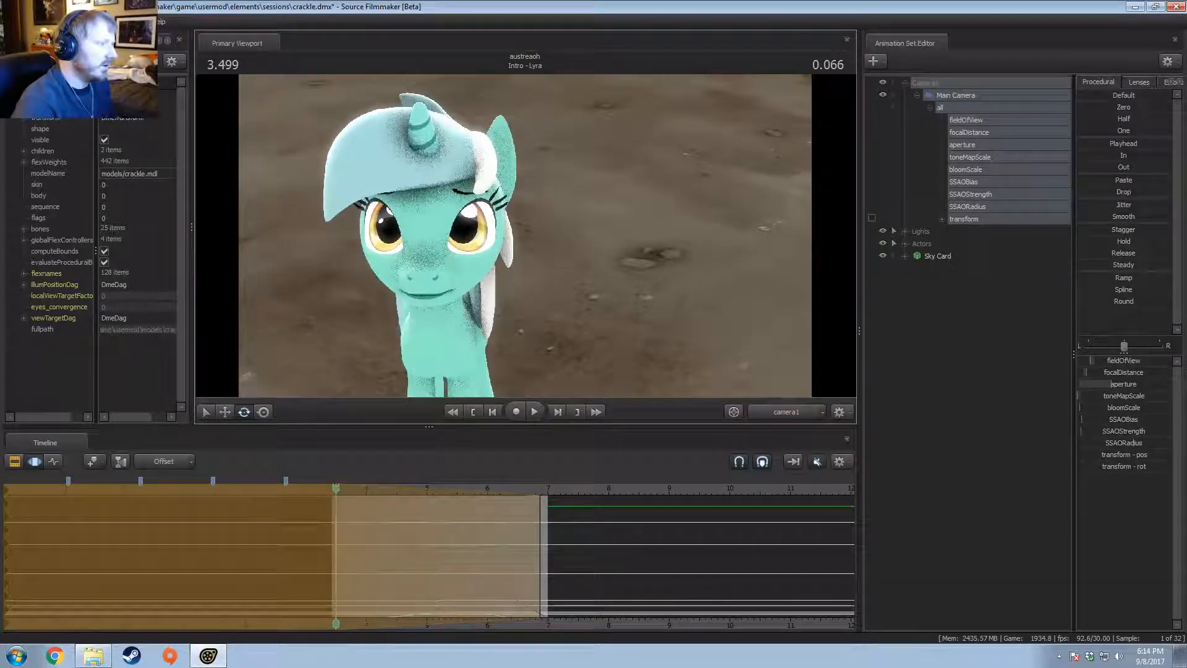
key("space")
key("Escape")
Step: Adjust the Main Camera's framing at 3.5 seconds and play the Intro - Lyra shot
left_click_drag(378, 499, 338, 497)
left_click(646, 183)
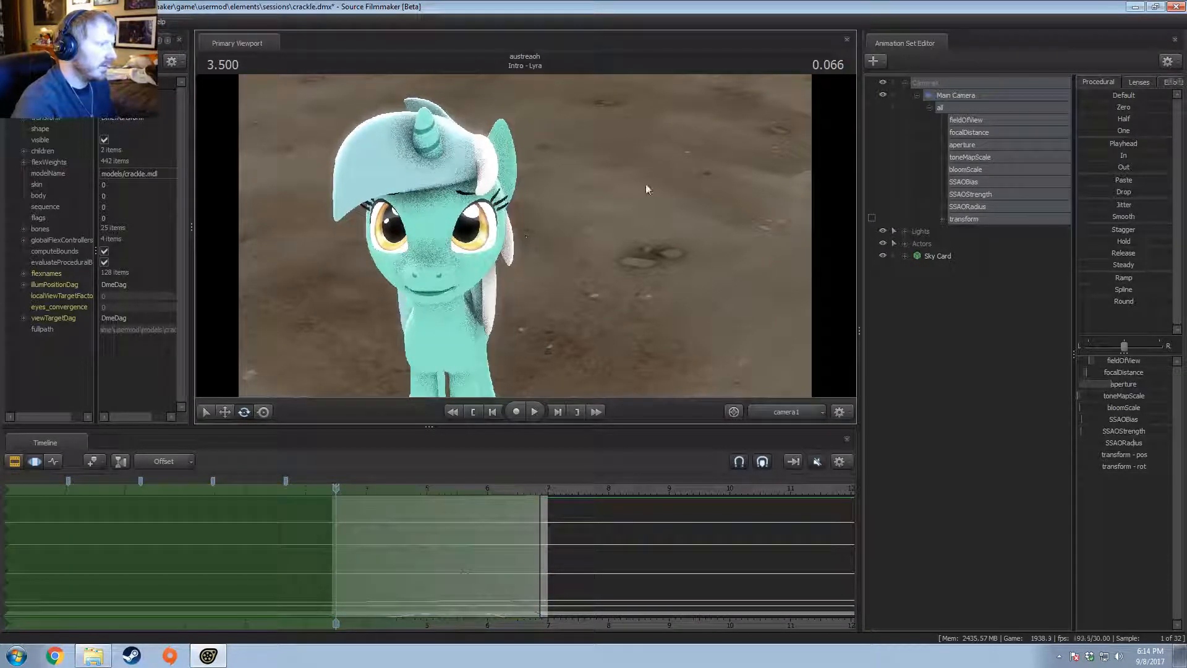
left_click(646, 184)
key("space")
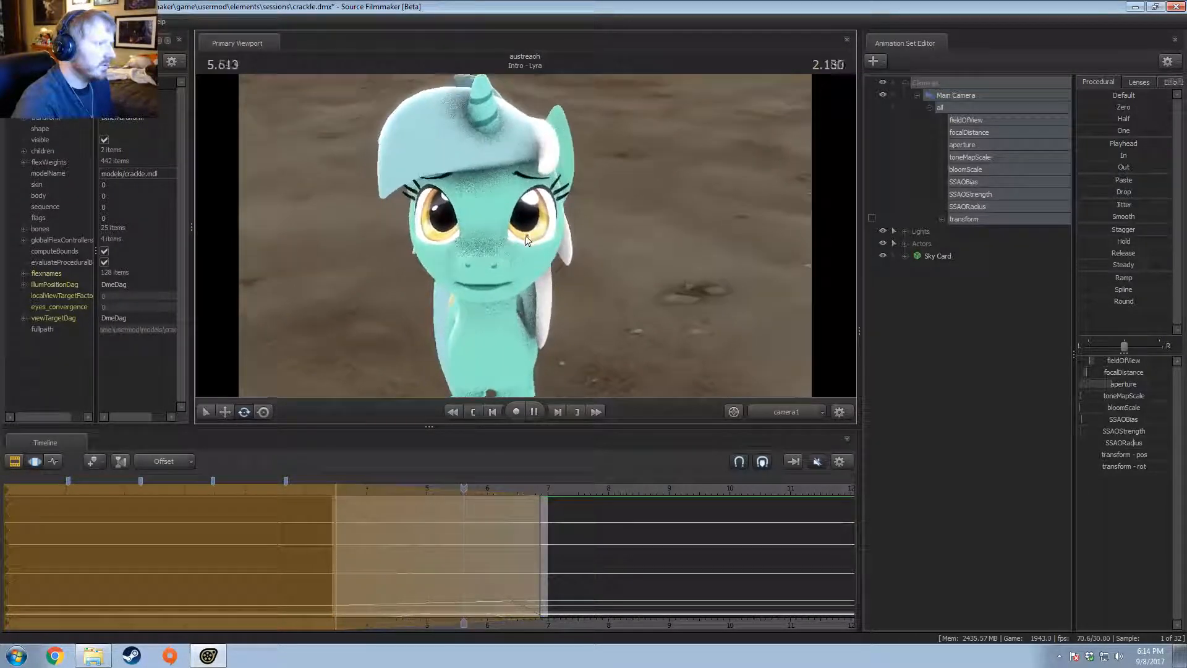
key("space")
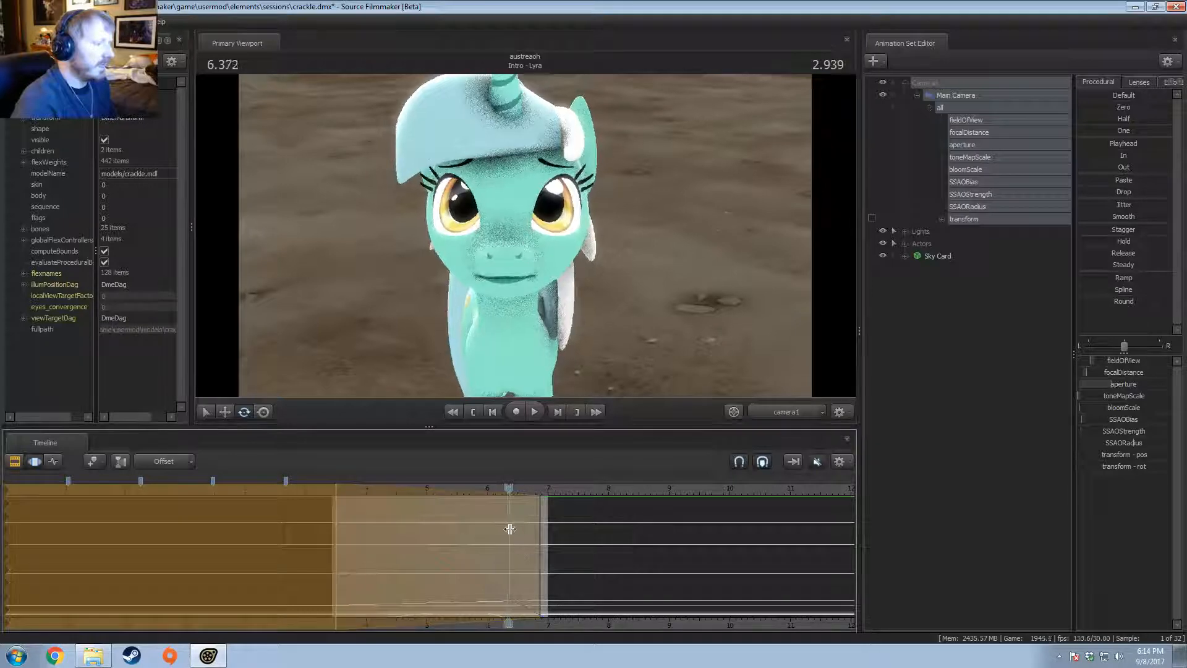
Step: Enable viewport lighting and check how the Intro - Lyra shot looks at 6.333 seconds
right_click(622, 262)
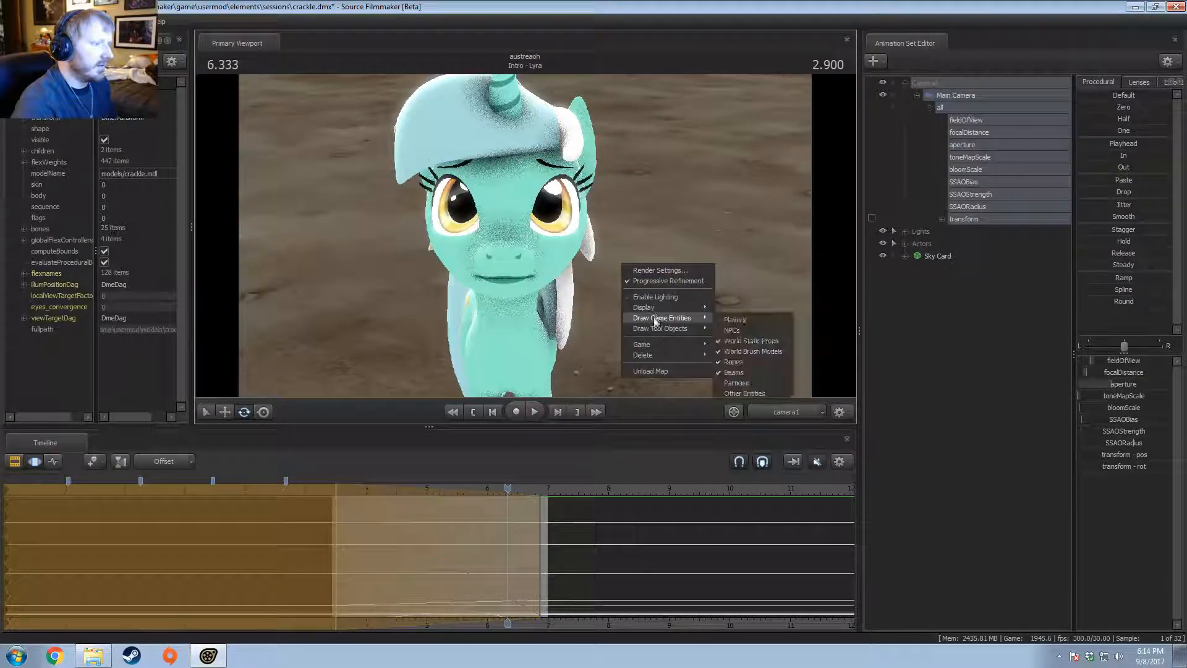
left_click(655, 297)
mouse_move(508, 583)
left_mouse_down()
mouse_move(457, 570)
mouse_move(508, 563)
left_mouse_up()
left_click(528, 556)
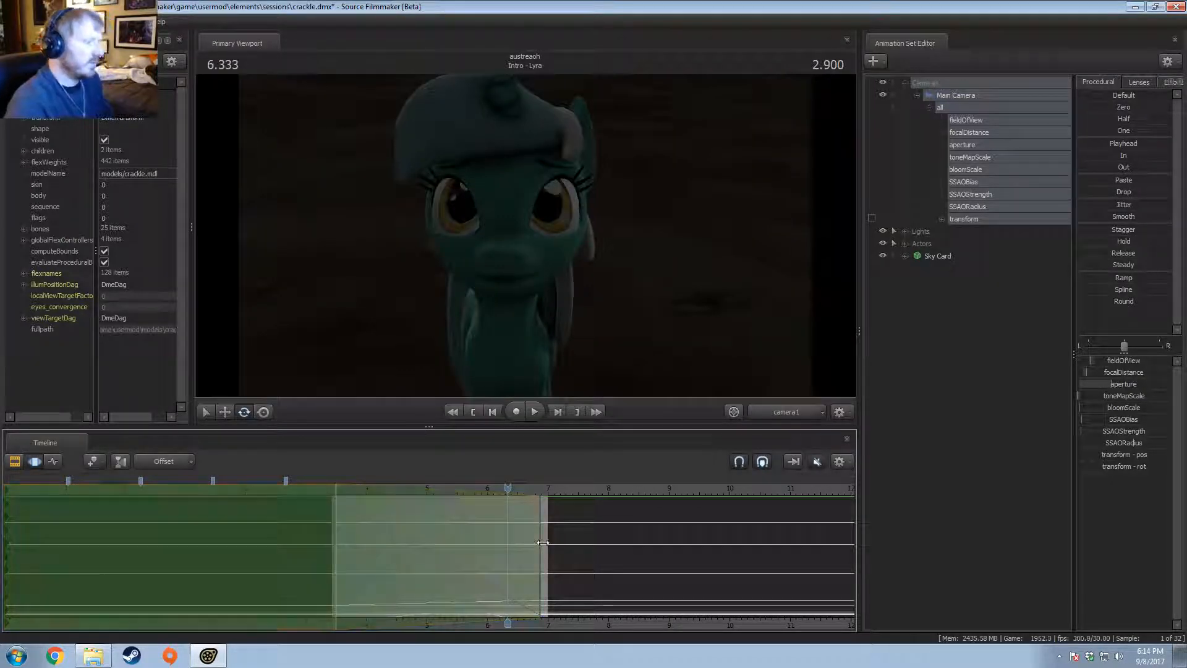
Step: Turn off viewport lighting and reframe the Main Camera near the end of the Intro - Lyra move so Lyra sits left of centre
key("shift")
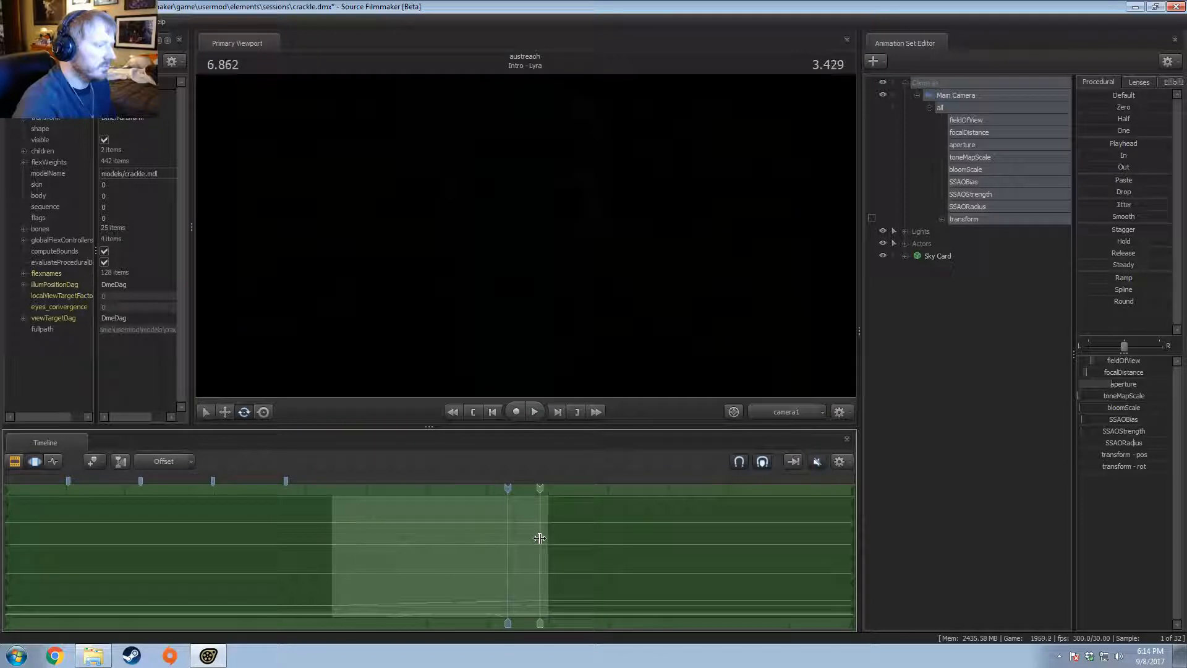
right_click(593, 230)
left_click(638, 261)
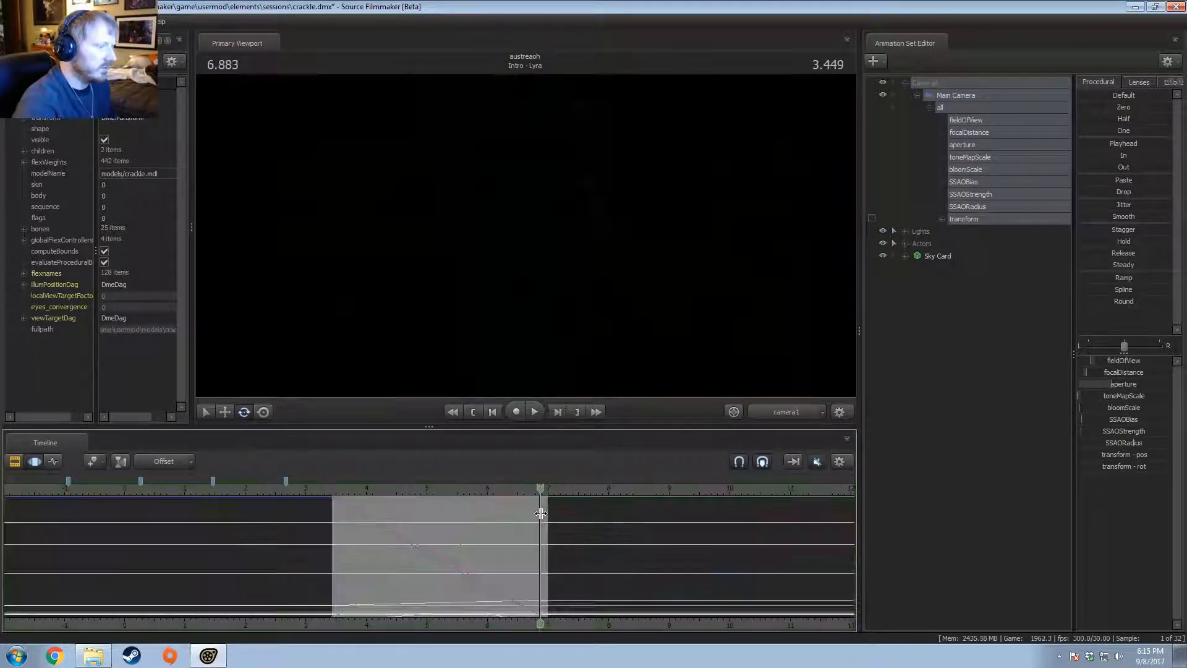
right_click(616, 315)
left_click(640, 345)
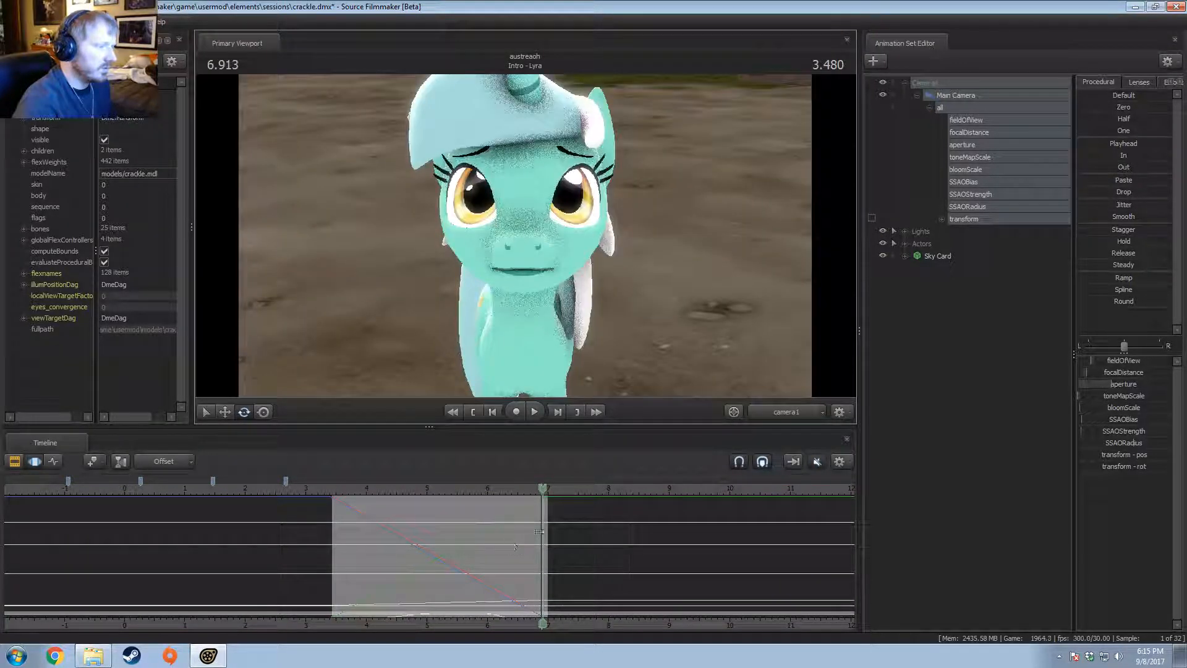
left_click_drag(544, 535, 324, 560)
left_click_drag(527, 242, 528, 242)
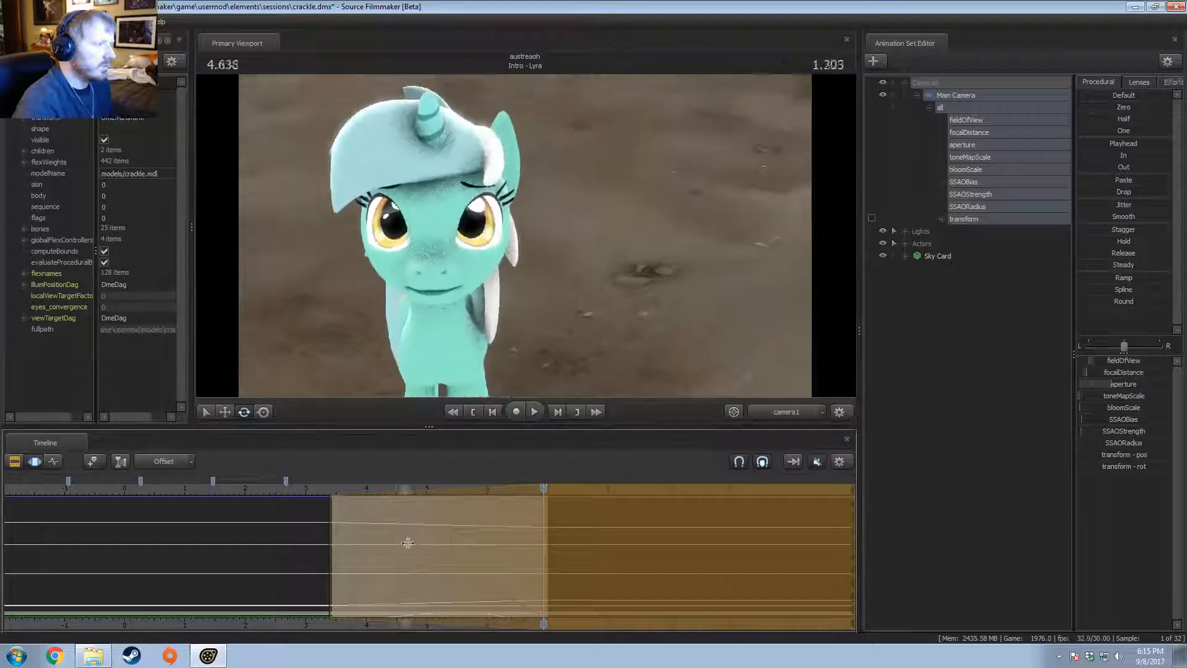
Step: Play the Intro - Lyra move, turn viewport lighting back on and check the frame at 4.4 seconds
left_click(348, 490)
key("space")
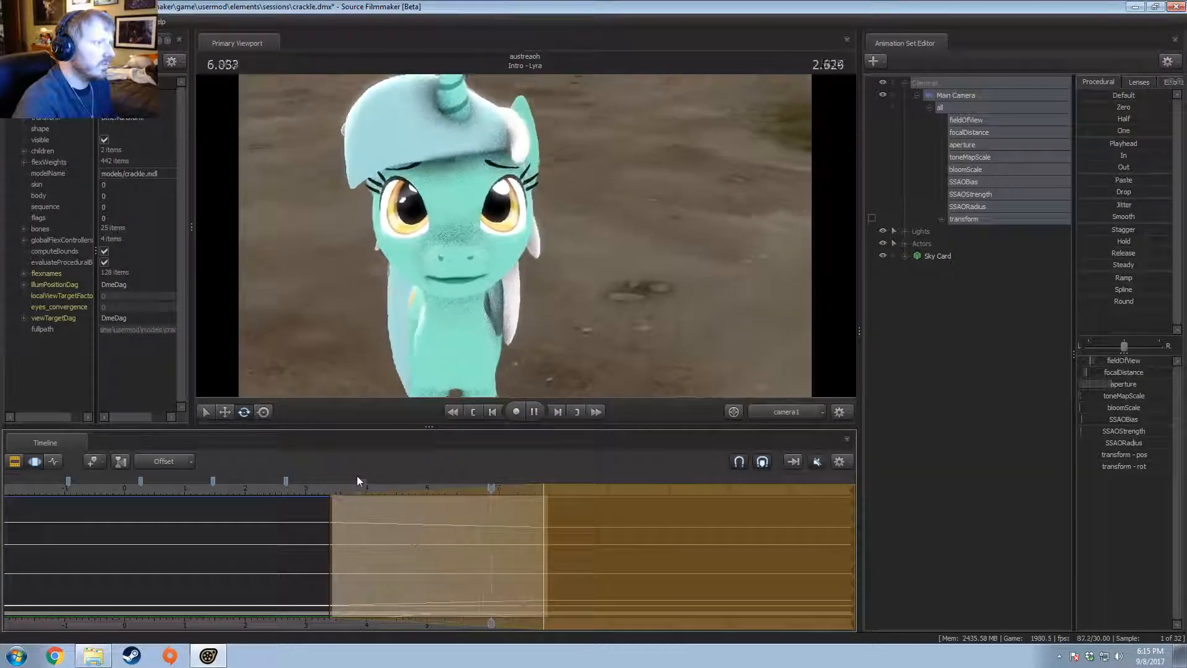
key("space")
right_click(507, 298)
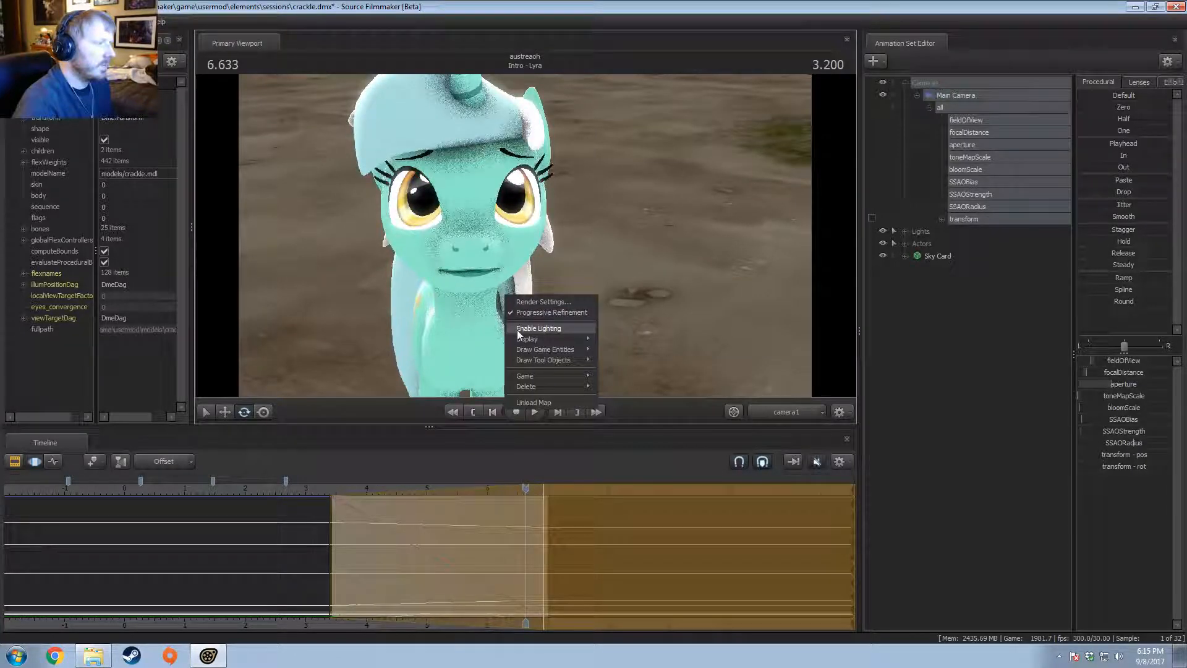
left_click(517, 329)
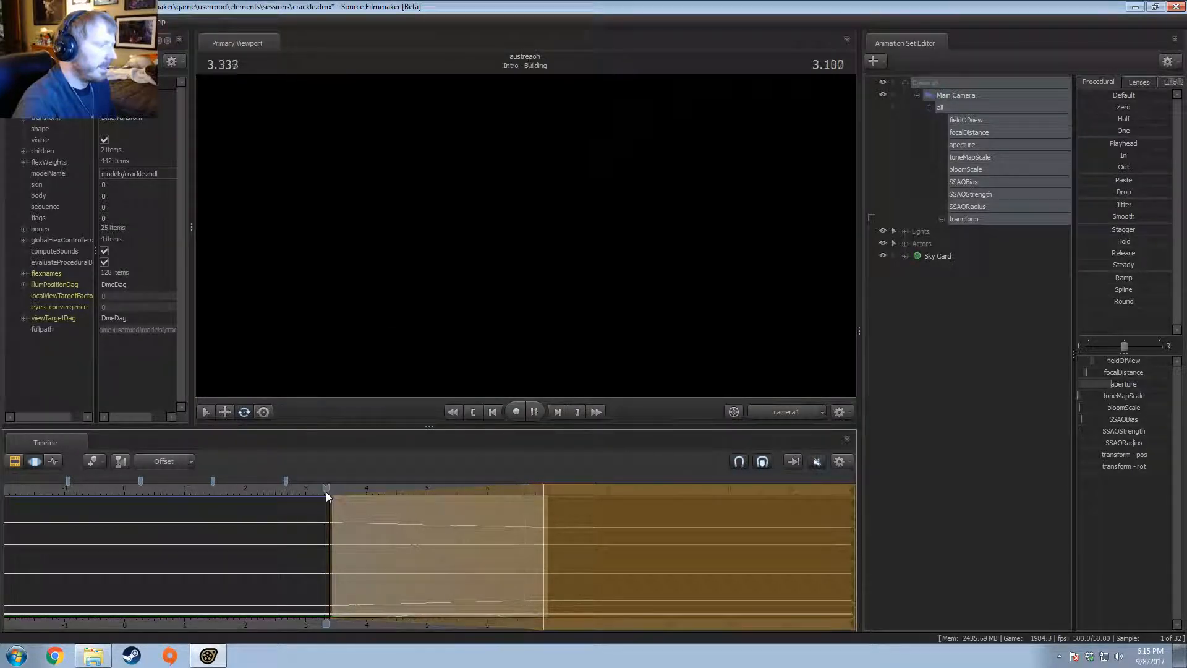
left_click_drag(325, 492, 390, 488)
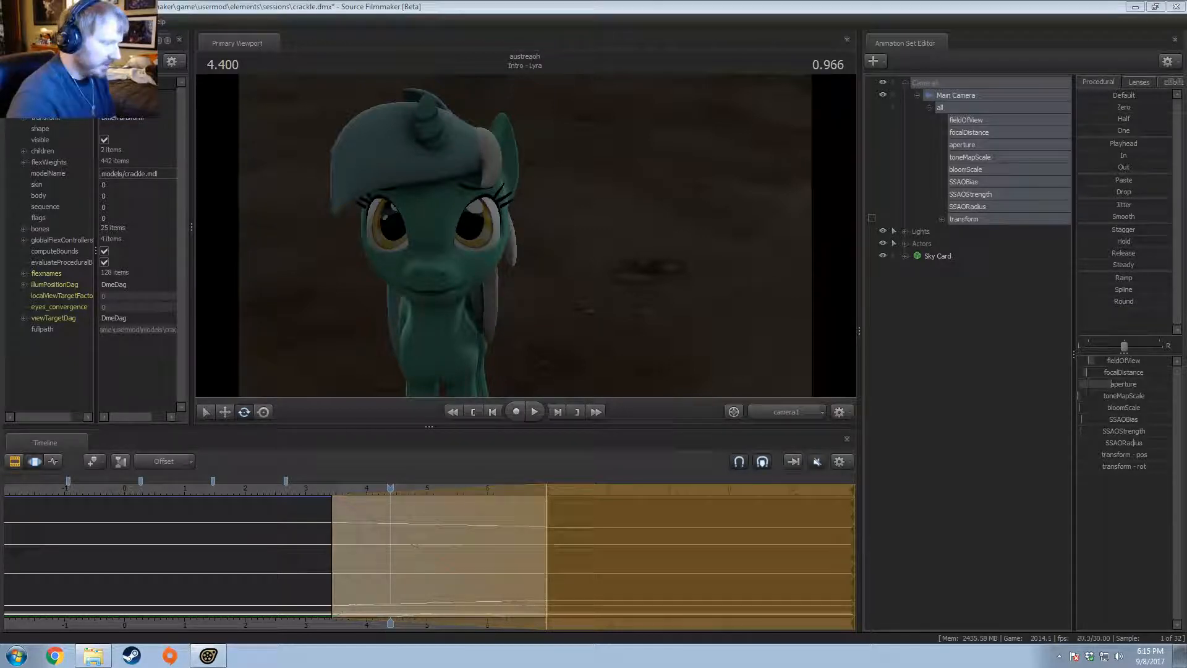
Step: Fine-tune the end of the time selection's falloff to about 7 seconds
left_click(436, 603)
scroll(437, 603, "up", 2)
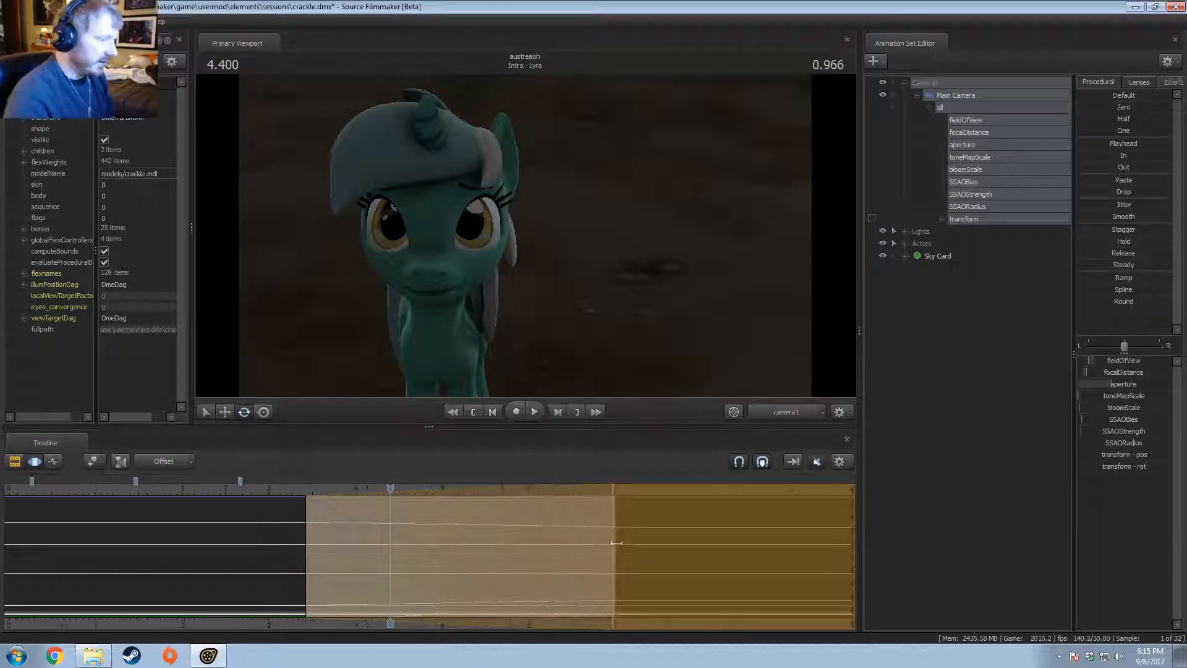
left_click_drag(616, 542, 617, 543)
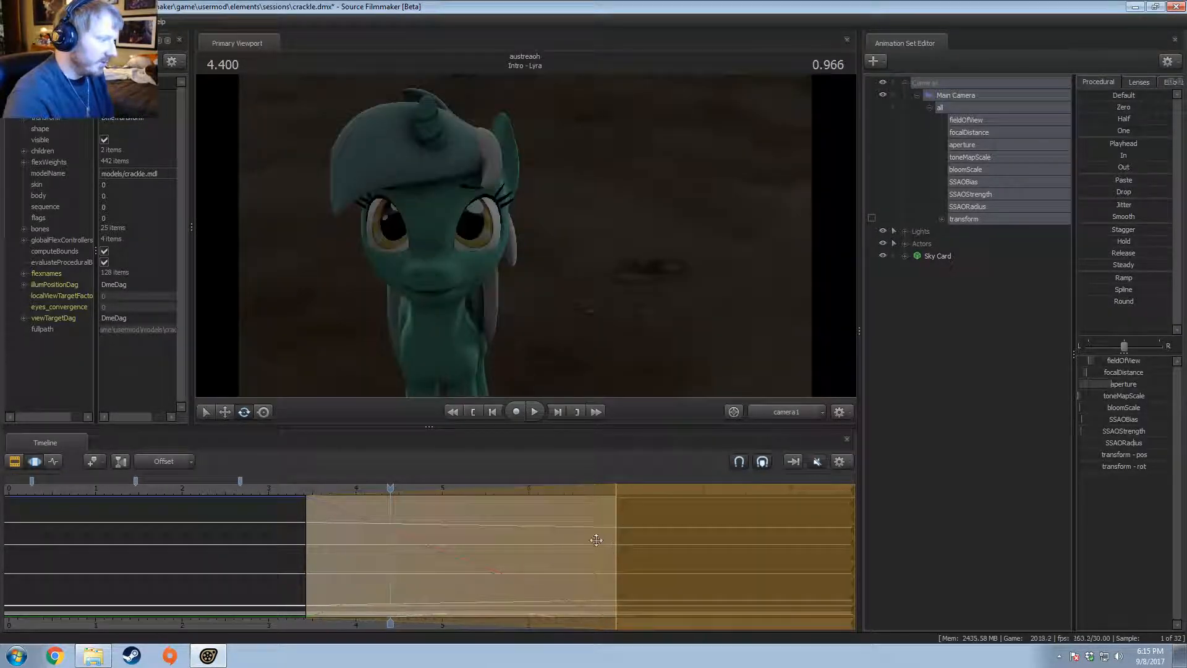
left_click(596, 539)
Step: Scrub and play the Intro - Lyra shot to check the lit camera move
left_click_drag(300, 493, 432, 534)
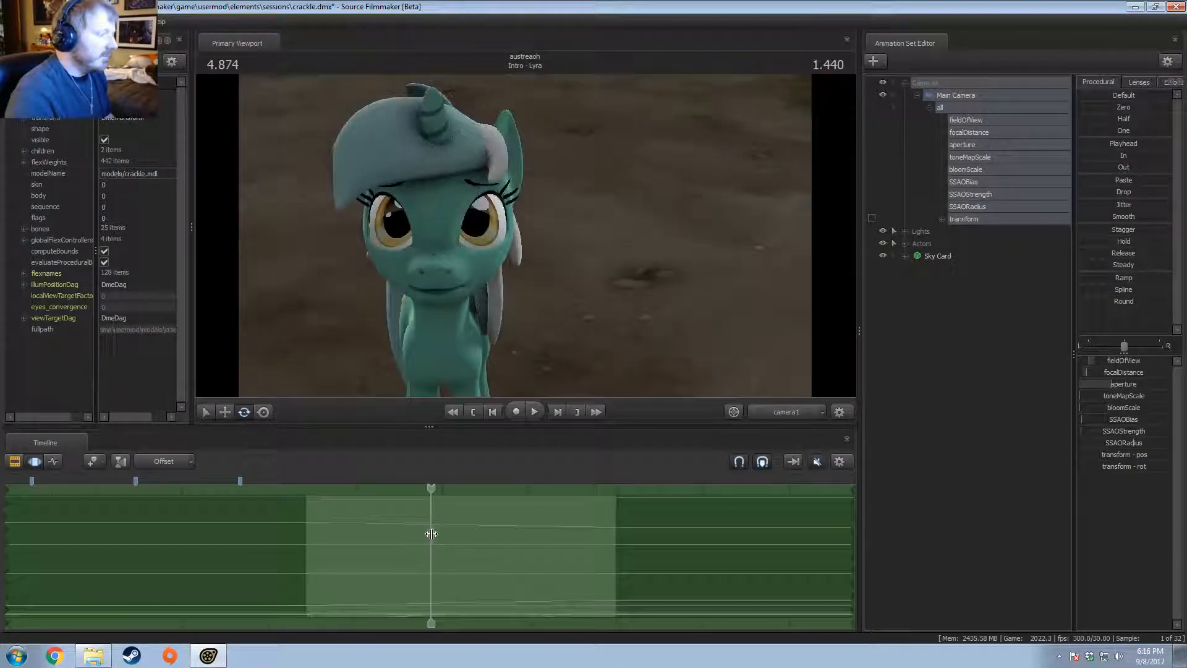
left_click_drag(431, 489, 341, 536)
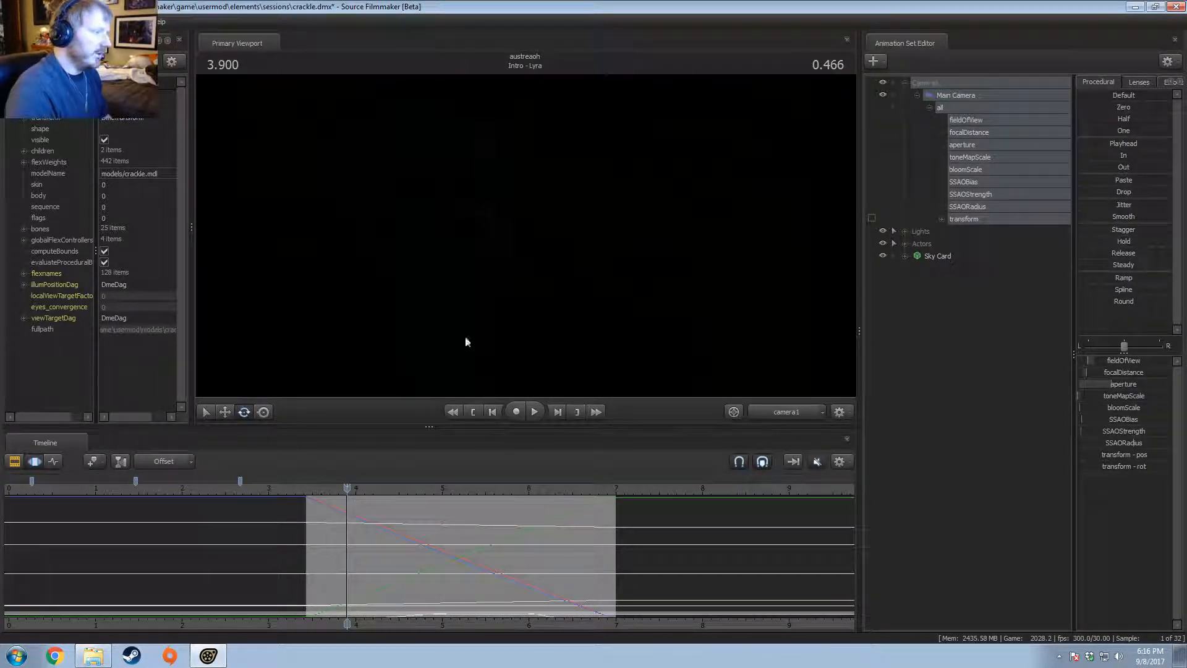
left_click(517, 488)
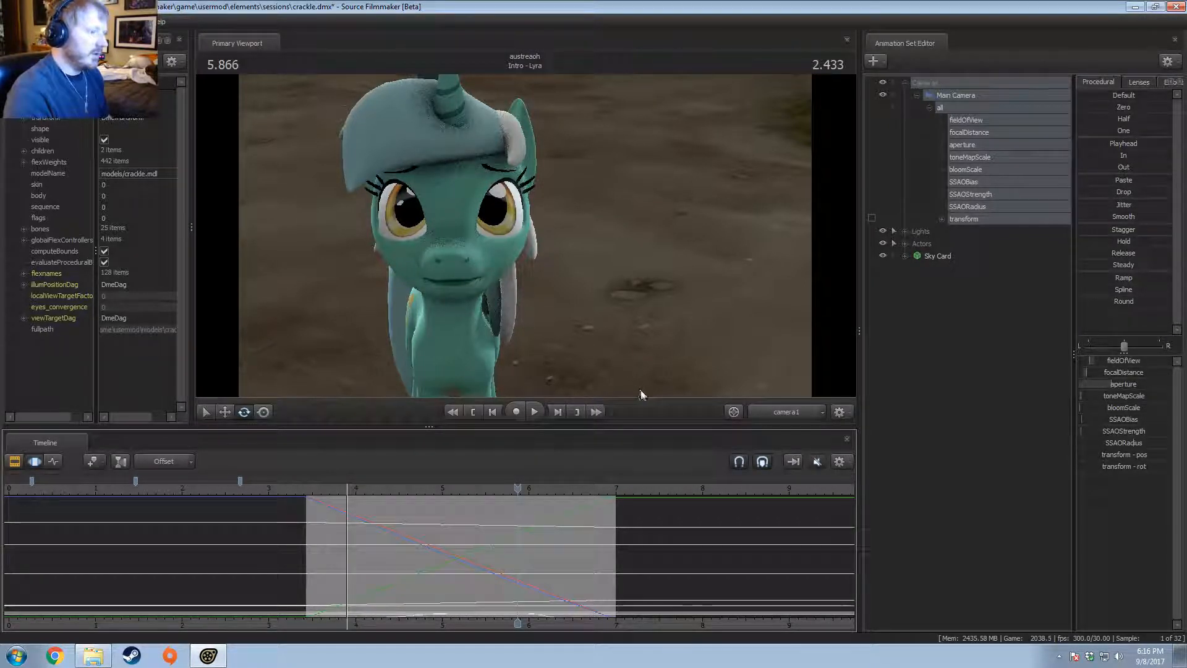
key("space")
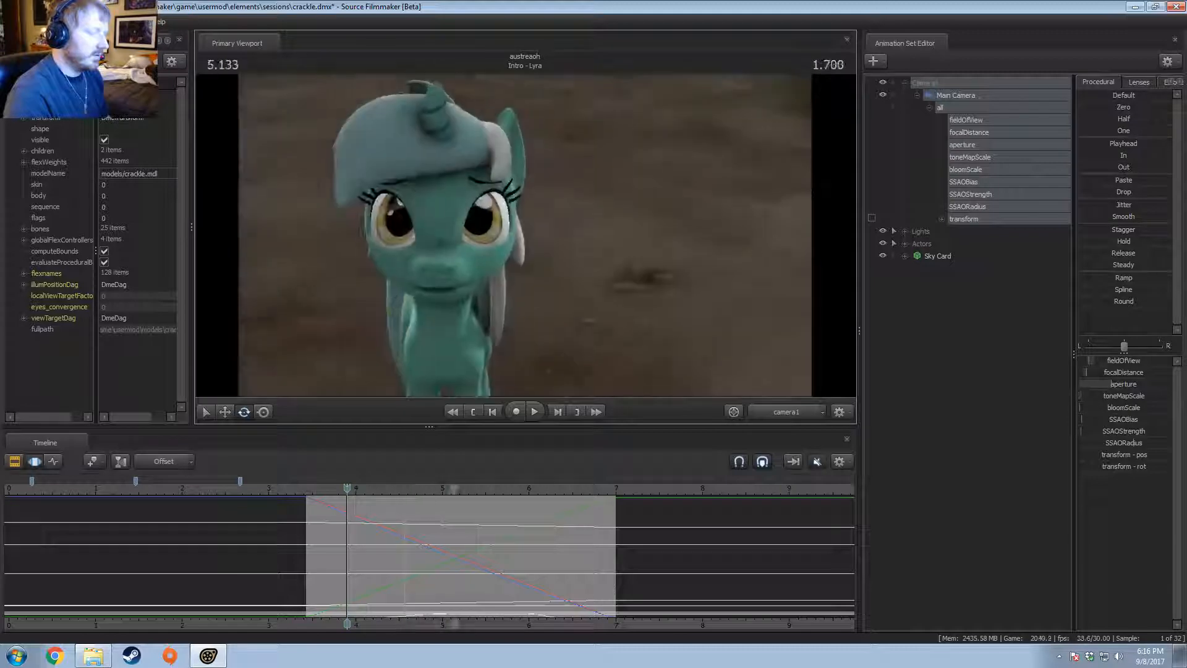
key("space")
Step: At 5.066 seconds, sketch a rule-of-thirds grid over the viewport with the selection lasso, using two vertical and two horizontal lines
left_click_drag(355, 493, 519, 498)
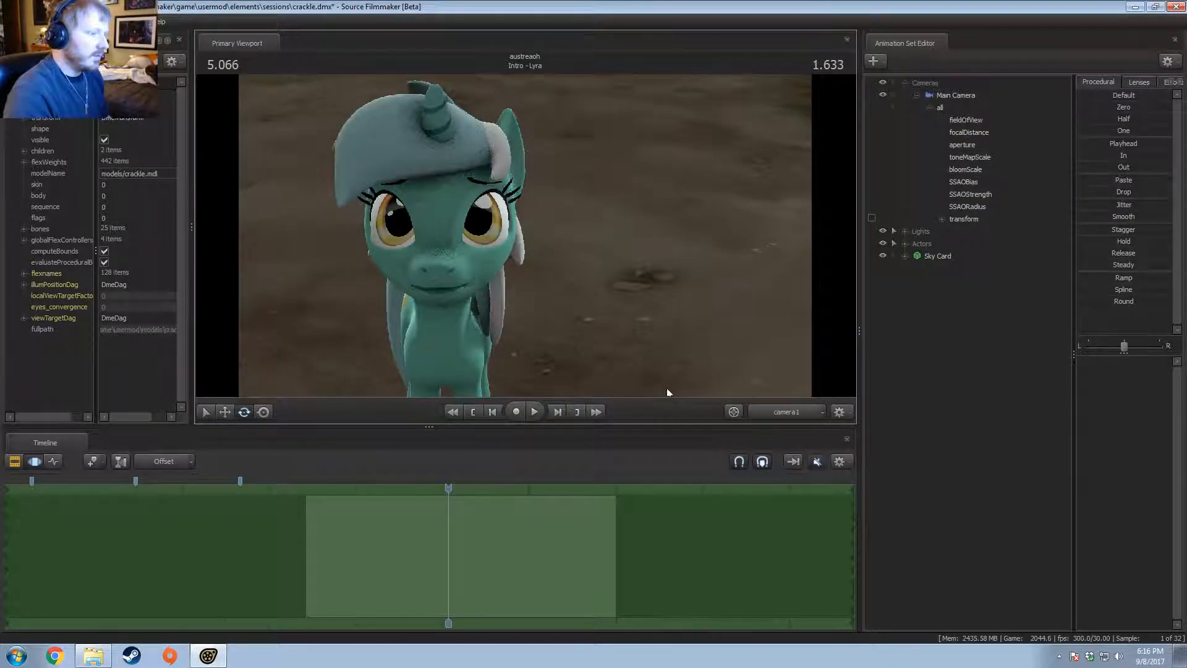
mouse_move(650, 396)
left_mouse_down("ctrl")
mouse_move(657, 96)
mouse_move(652, 230)
left_mouse_up("ctrl")
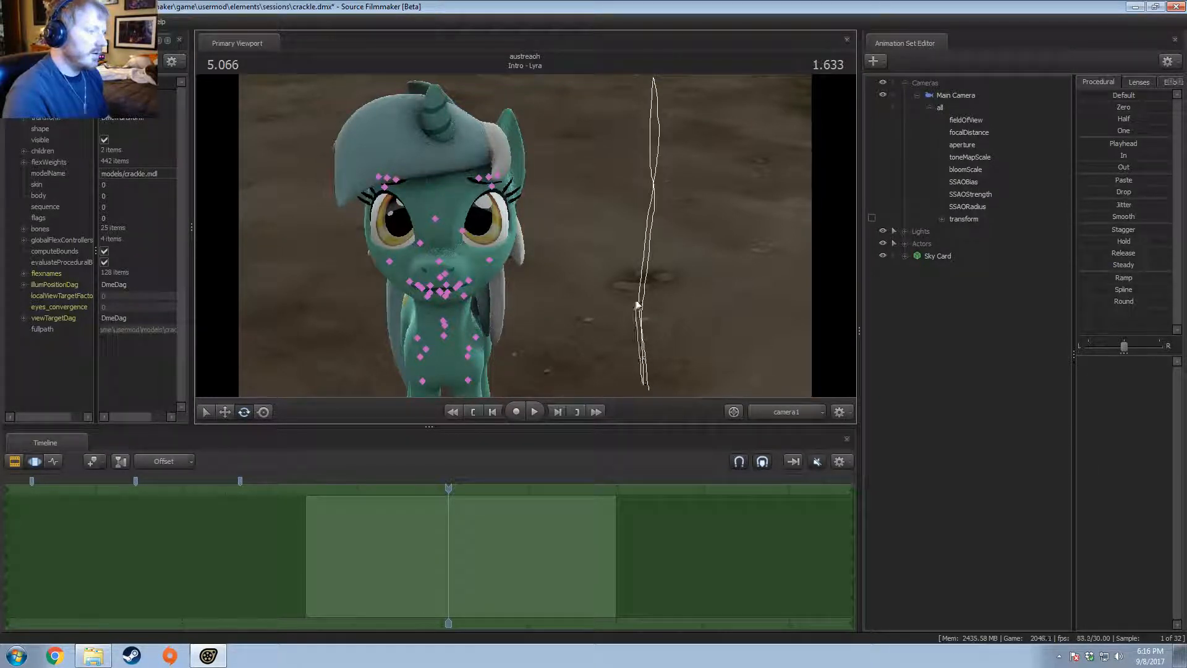
left_click_drag(638, 305, 653, 101, "ctrl")
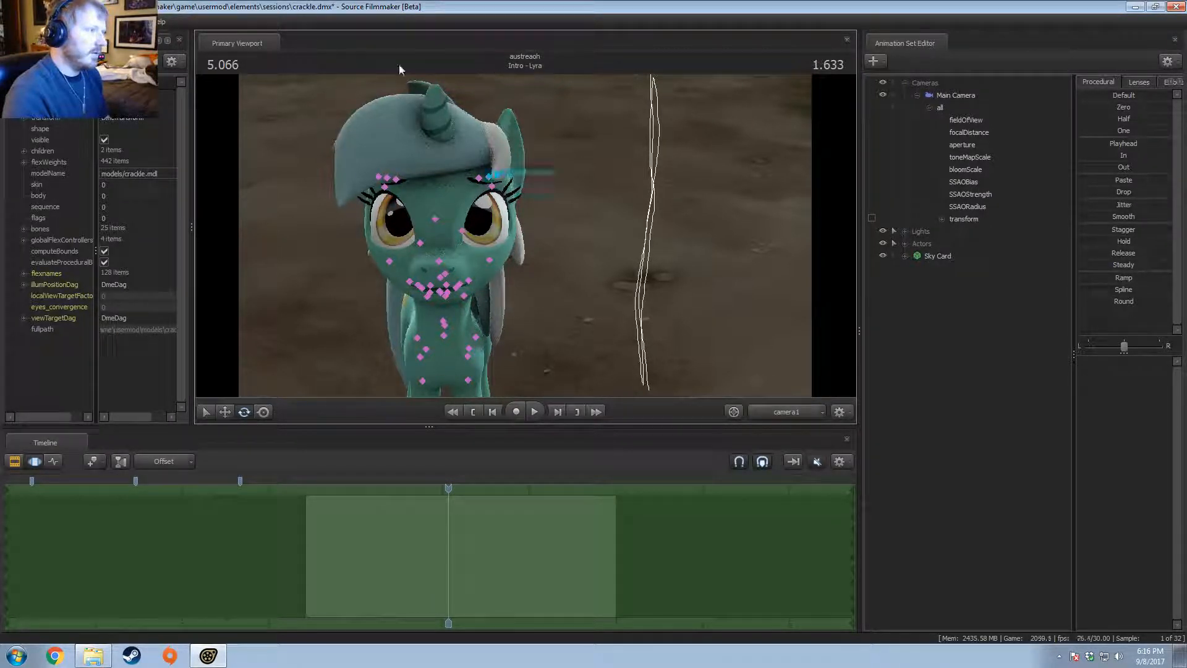
mouse_move(399, 64)
left_mouse_down("ctrl")
mouse_move(398, 408)
mouse_move(393, 104)
mouse_move(411, 416)
mouse_move(405, 339)
left_mouse_up("ctrl")
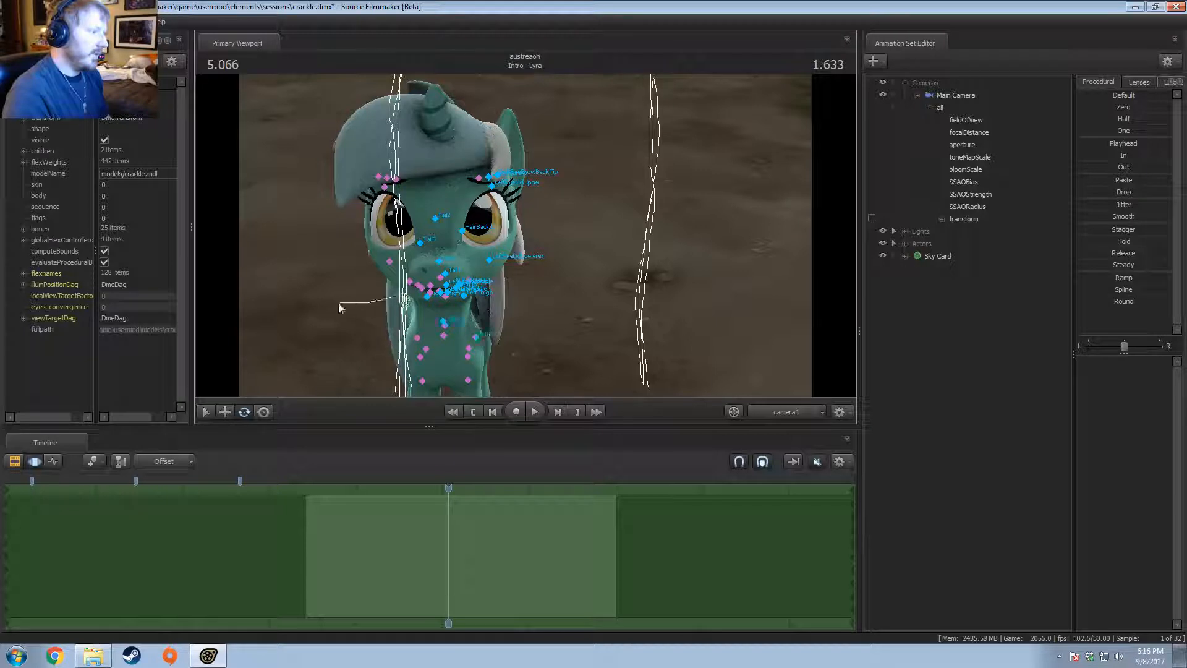
mouse_move(341, 307)
left_mouse_down("ctrl")
mouse_move(235, 297)
mouse_move(432, 290)
mouse_move(727, 303)
left_mouse_up("ctrl")
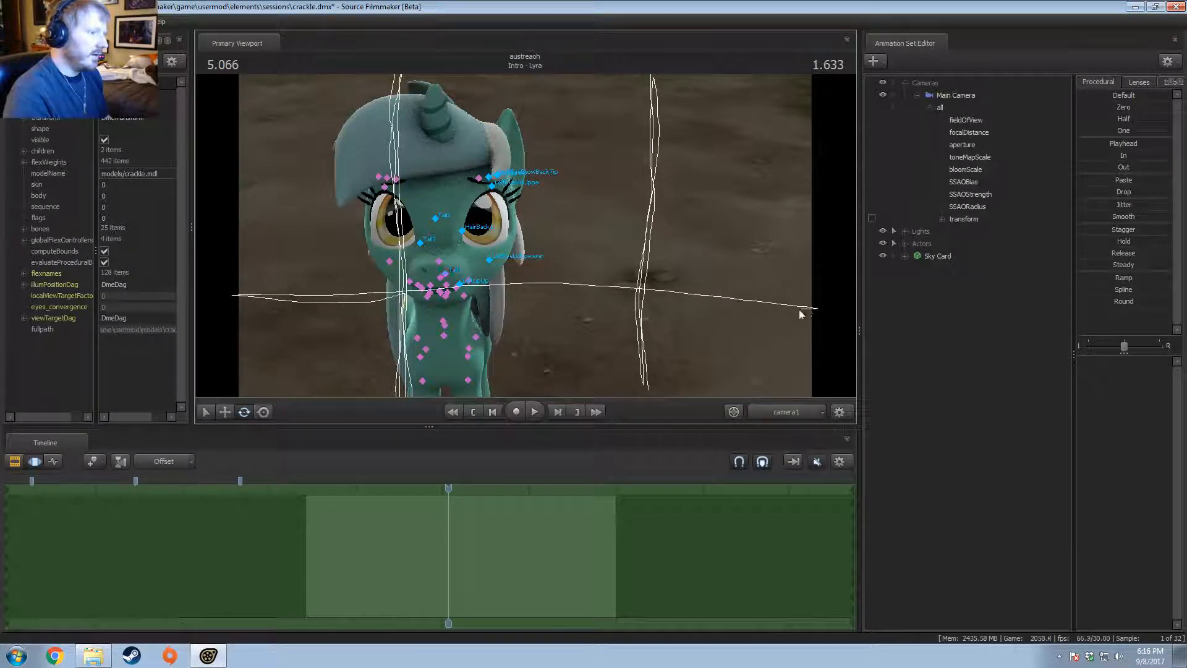
left_click_drag(799, 309, 805, 308, "ctrl")
mouse_move(546, 296)
left_mouse_down("ctrl")
mouse_move(396, 299)
mouse_move(659, 299)
left_mouse_up("ctrl")
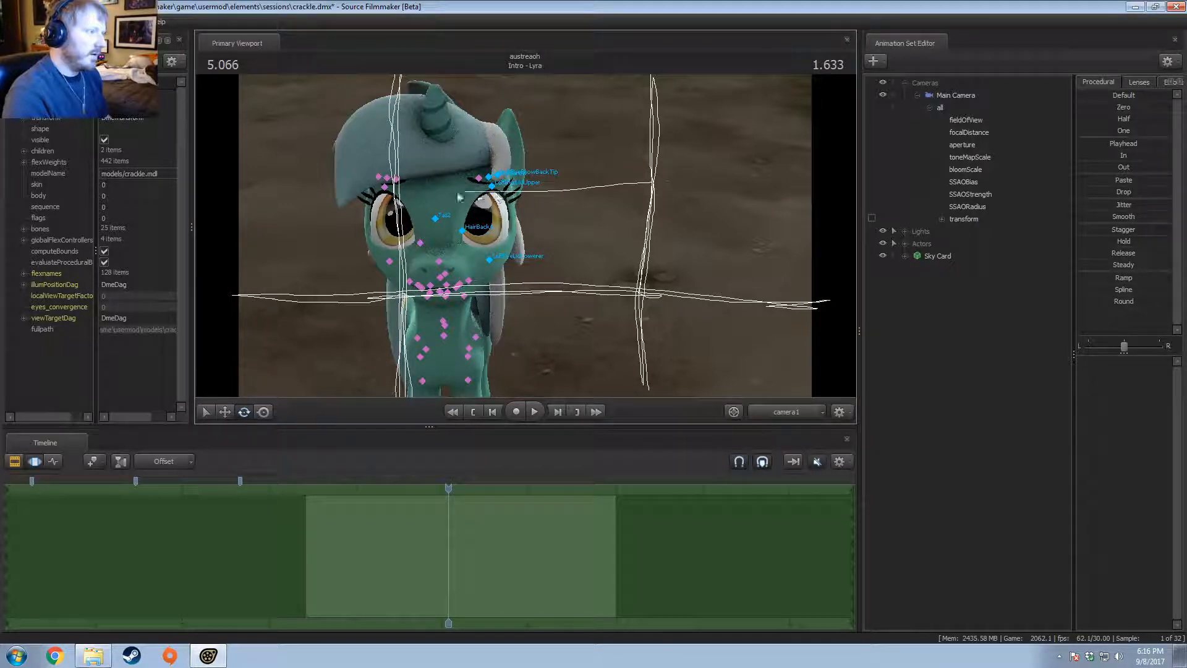
mouse_move(459, 196)
left_mouse_down("ctrl")
mouse_move(205, 193)
mouse_move(414, 205)
left_mouse_up("ctrl")
mouse_move(711, 185)
left_mouse_down("ctrl")
mouse_move(270, 194)
mouse_move(742, 179)
mouse_move(632, 184)
mouse_move(650, 183)
left_mouse_up("ctrl")
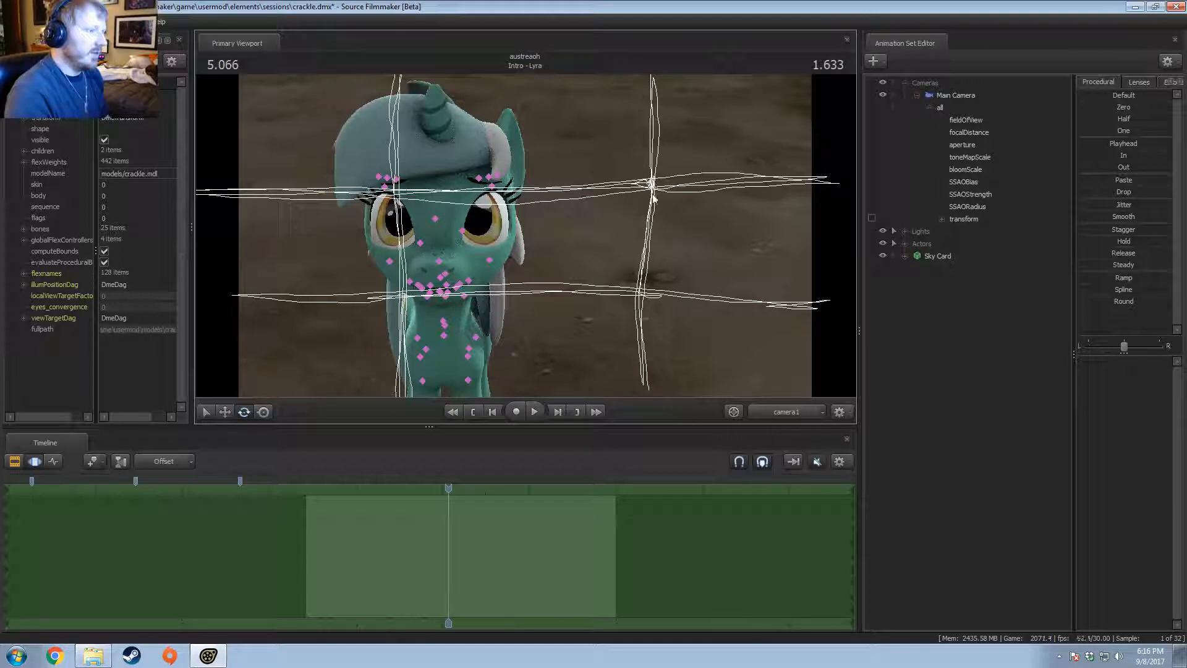
Step: Mark the four intersections of the rule-of-thirds grid and retrace its lines with the selection lasso
mouse_move(654, 198)
left_mouse_down("ctrl")
mouse_move(643, 282)
mouse_move(549, 293)
left_mouse_up("ctrl")
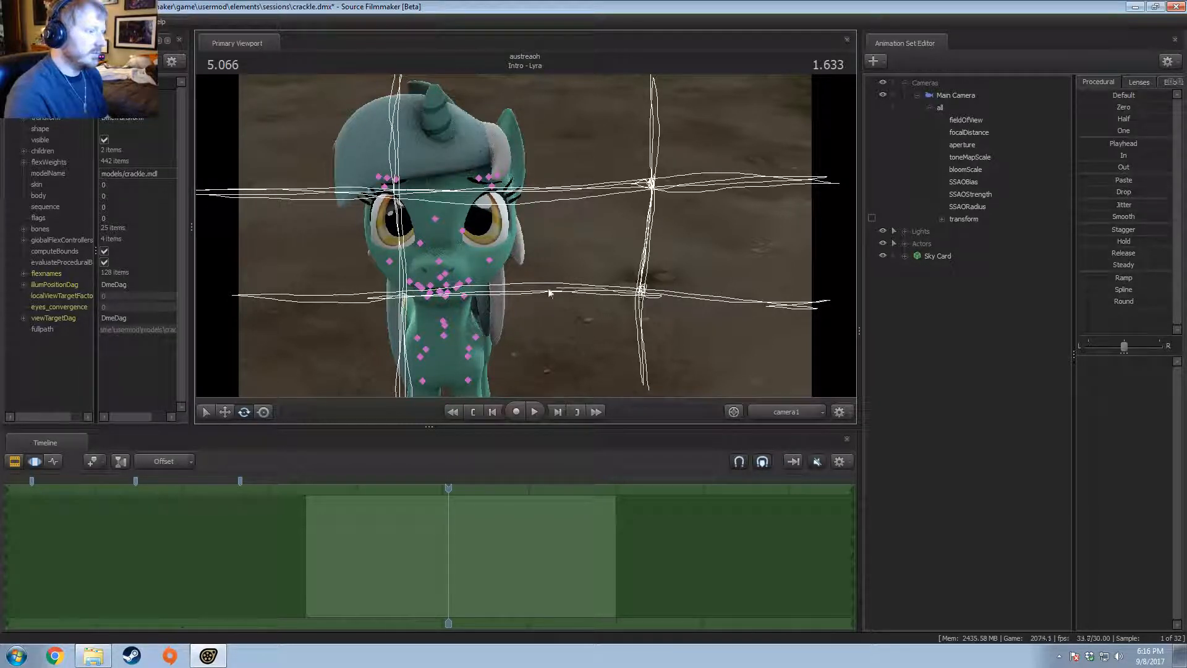
left_click_drag(405, 298, 402, 295, "ctrl")
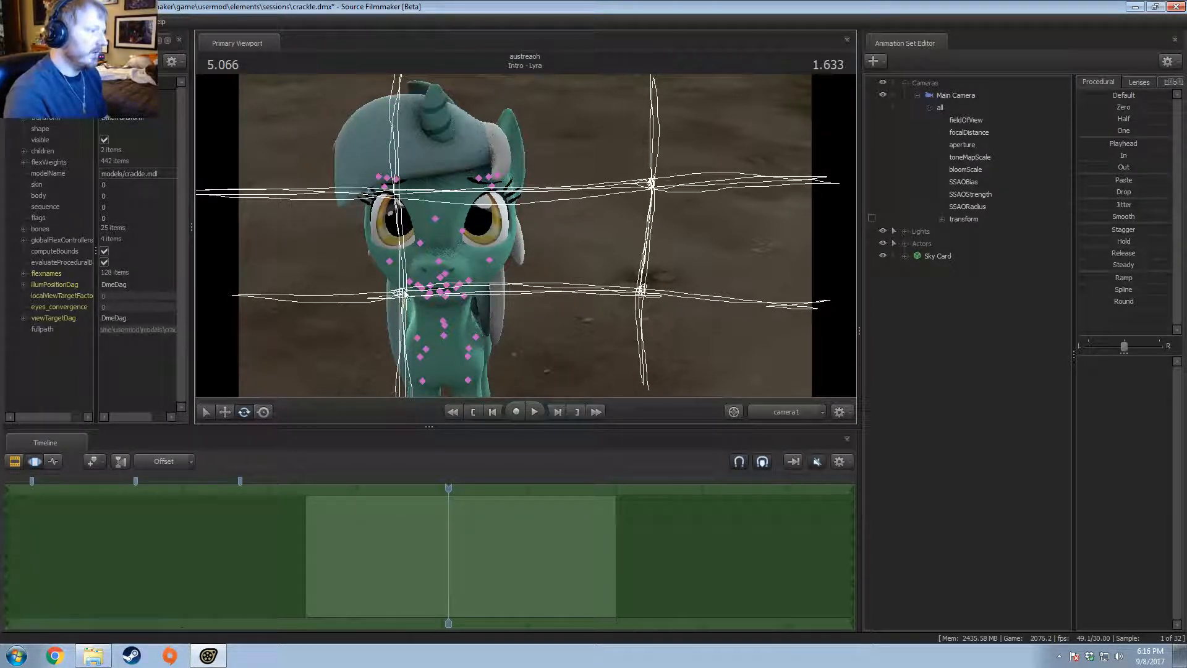
left_click_drag(401, 200, 393, 197, "ctrl")
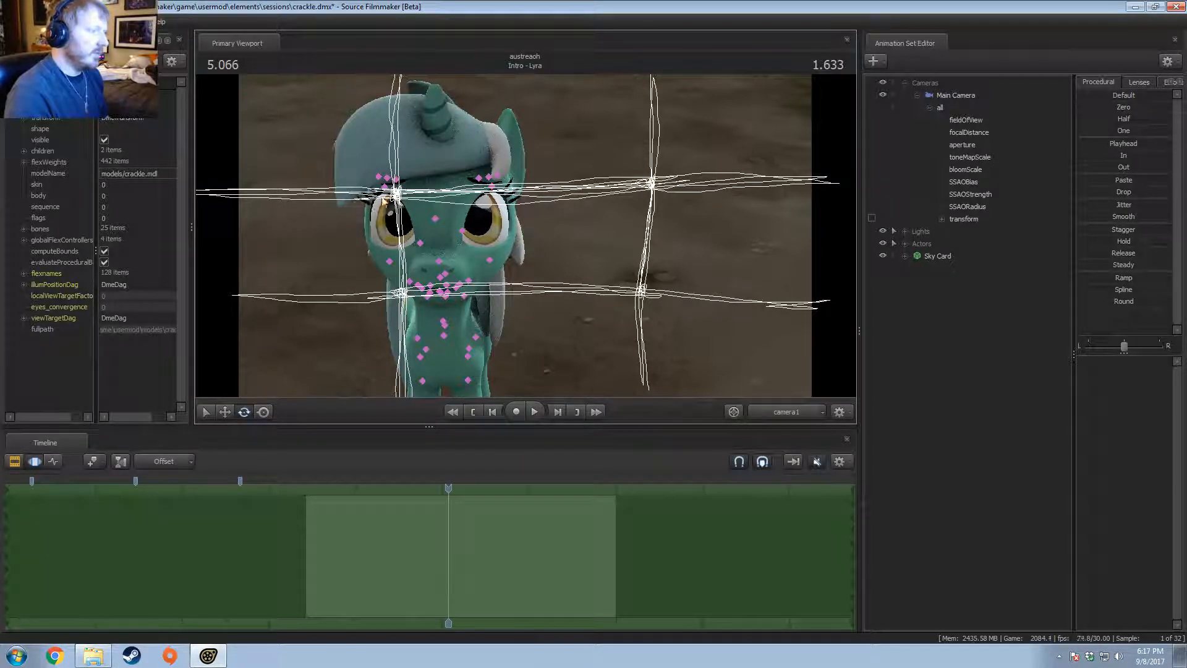
left_click_drag(385, 199, 688, 179, "ctrl")
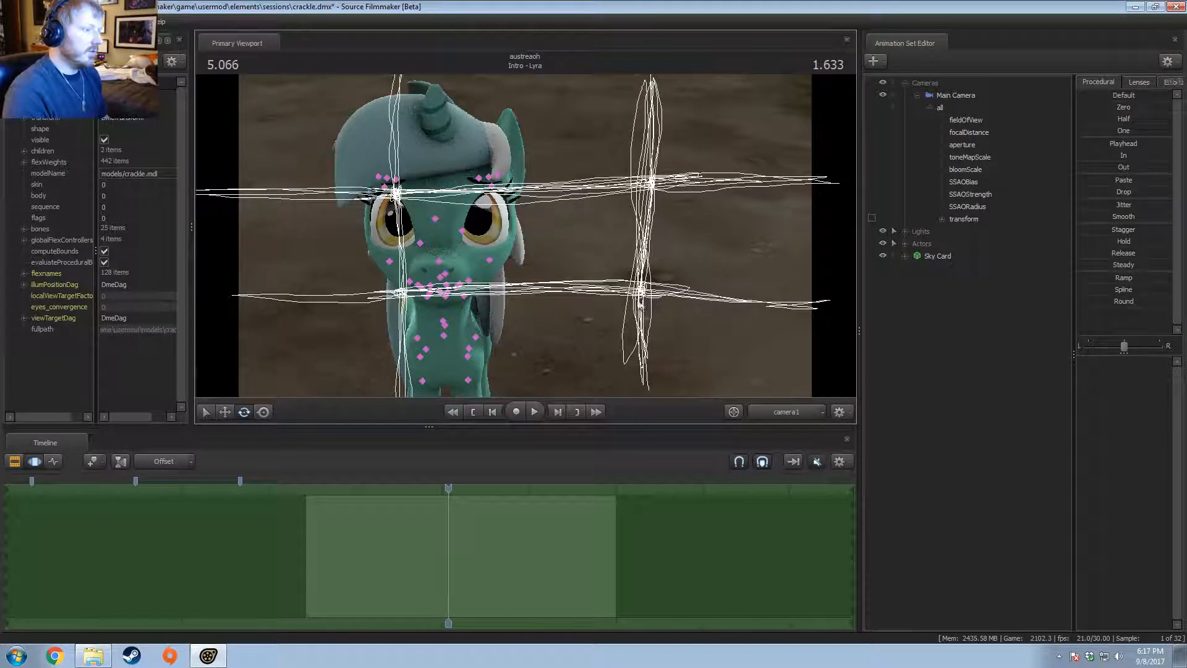
mouse_move(387, 243)
left_mouse_down()
mouse_move(788, 78)
mouse_move(509, 3)
mouse_move(588, 211)
mouse_move(266, 299)
mouse_move(680, 130)
mouse_move(494, 186)
mouse_move(566, 242)
left_mouse_up()
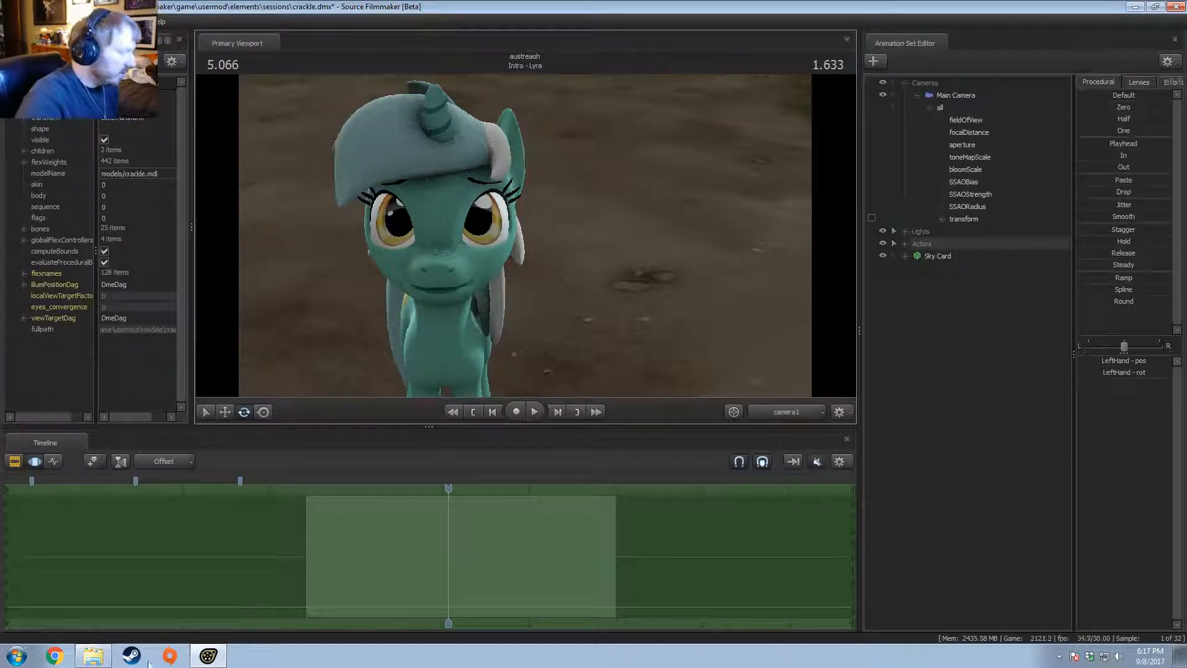
Step: Switch to Steam and open the Source Filmmaker Workshop
key("alt+Tab")
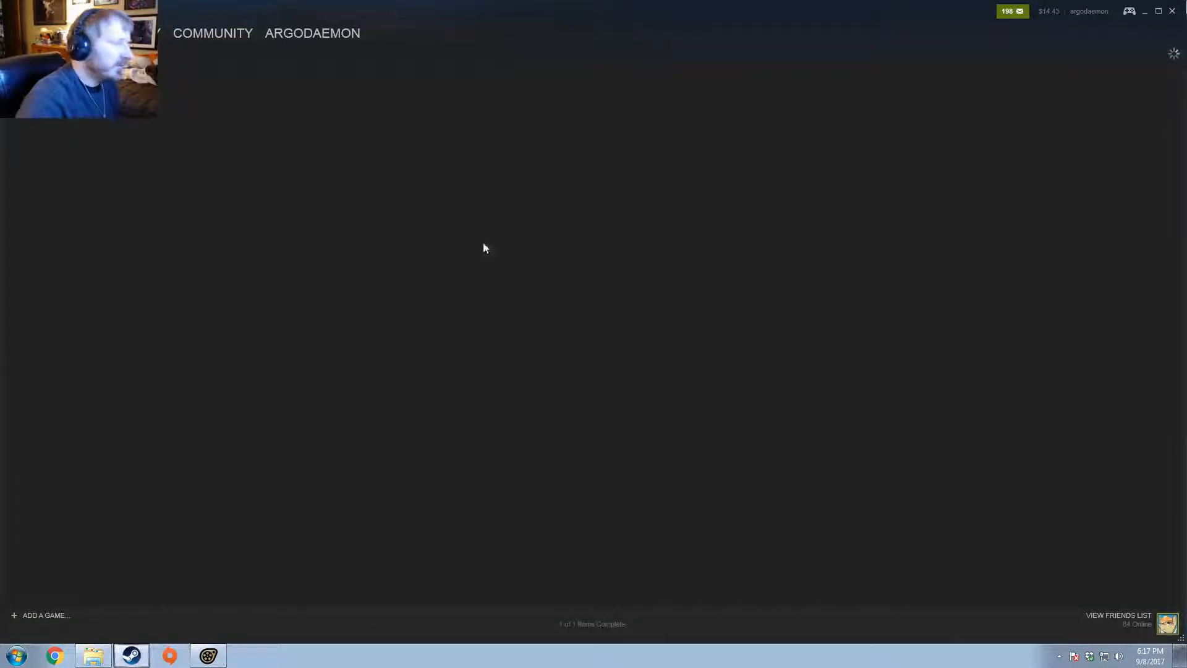
mouse_move(313, 33)
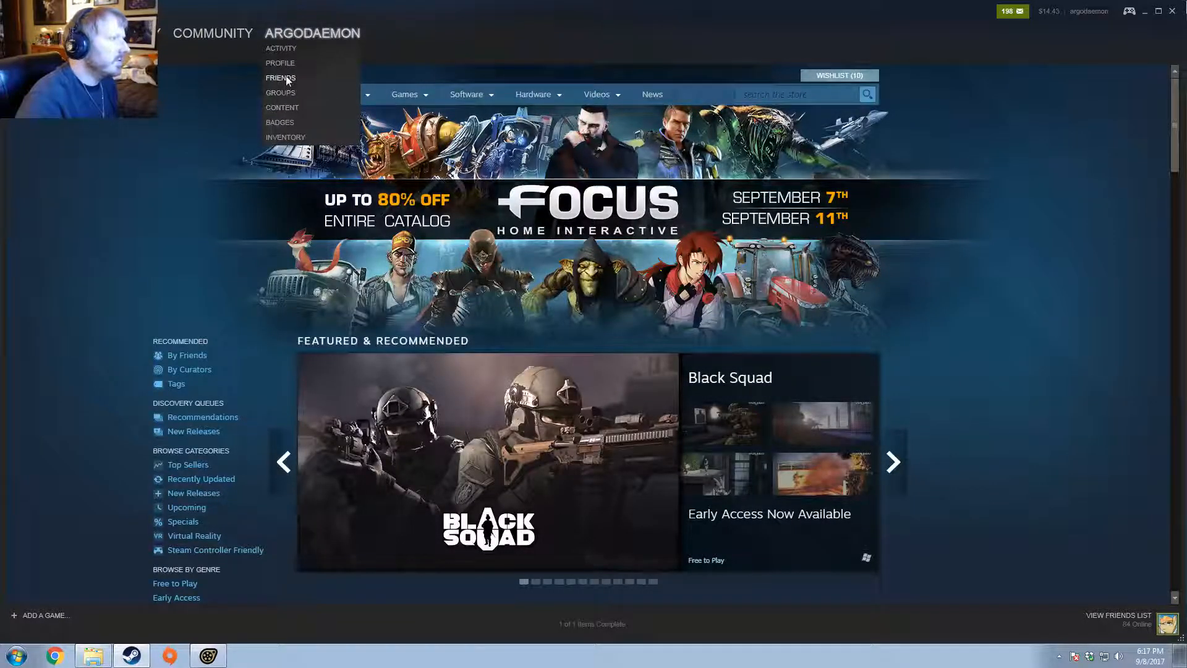
mouse_move(213, 32)
left_click(208, 82)
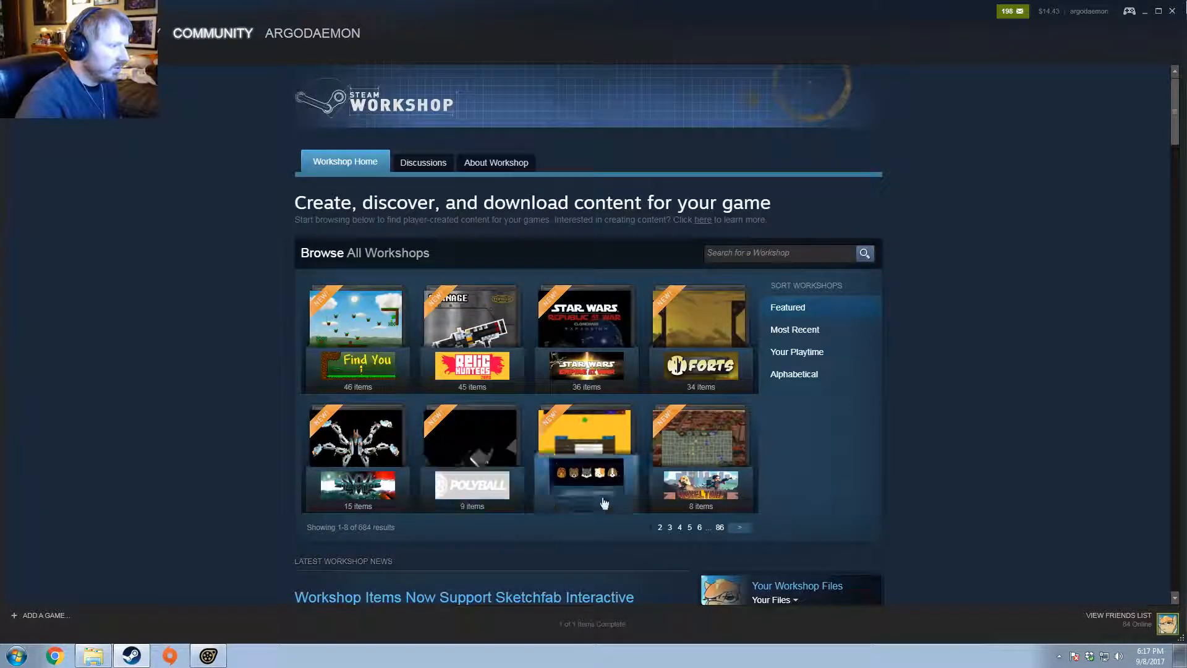
left_click(740, 527)
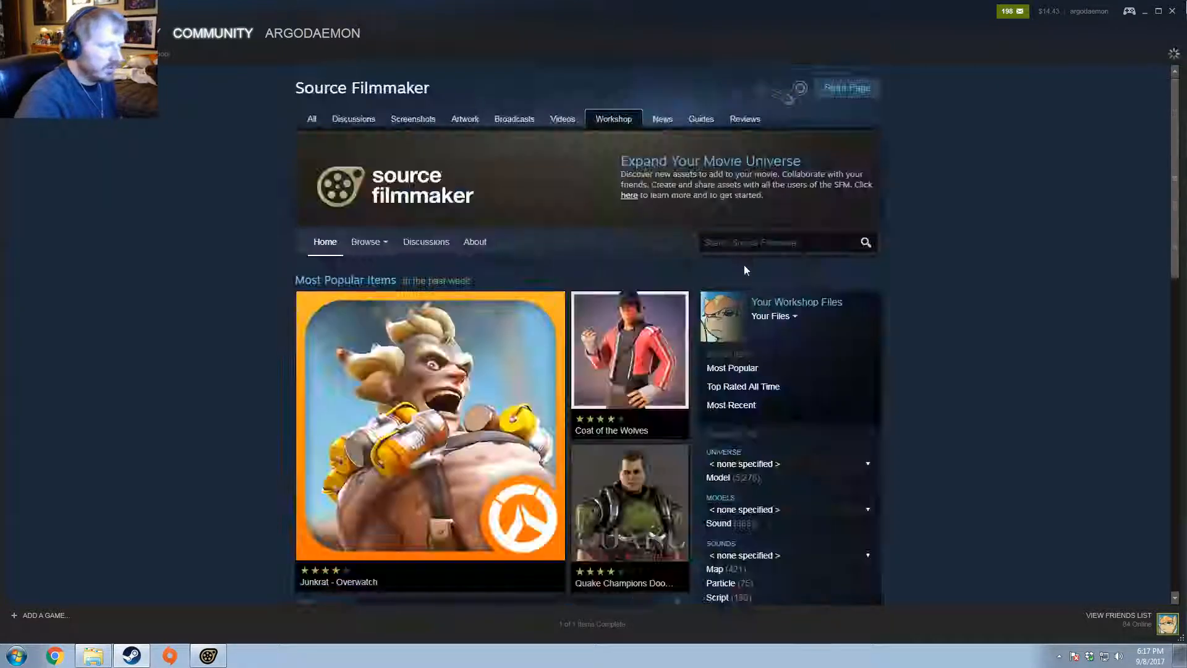
Step: Search the Source Filmmaker Workshop for "cinema" and look through the results
left_click(748, 243)
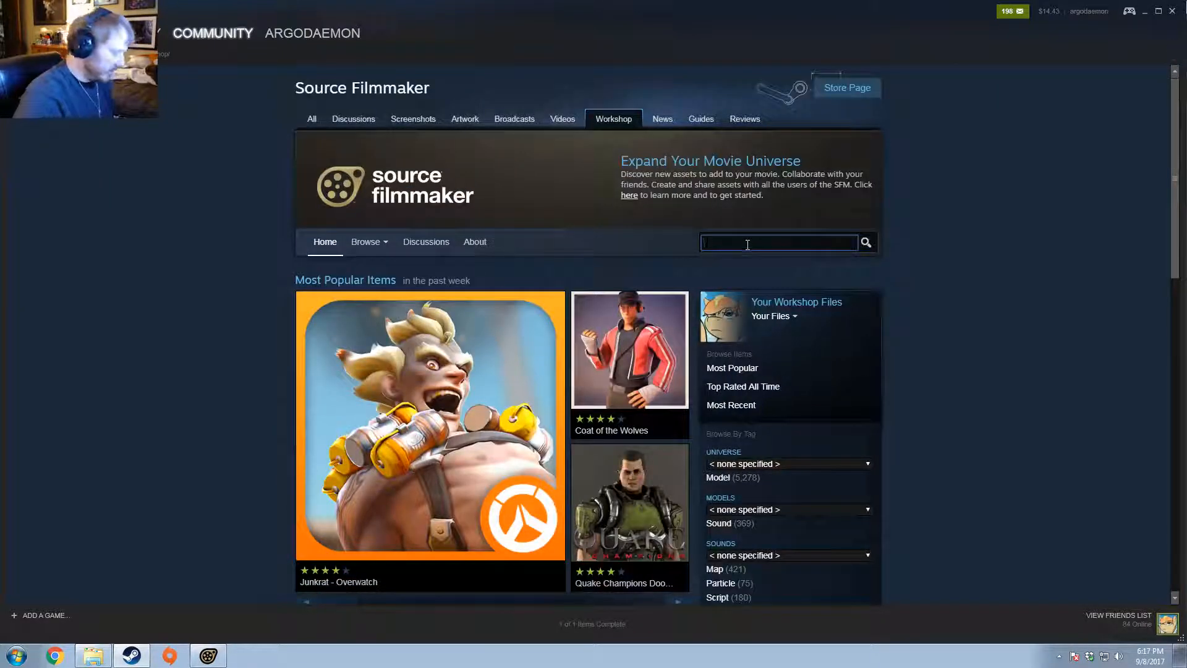
type("cineema")
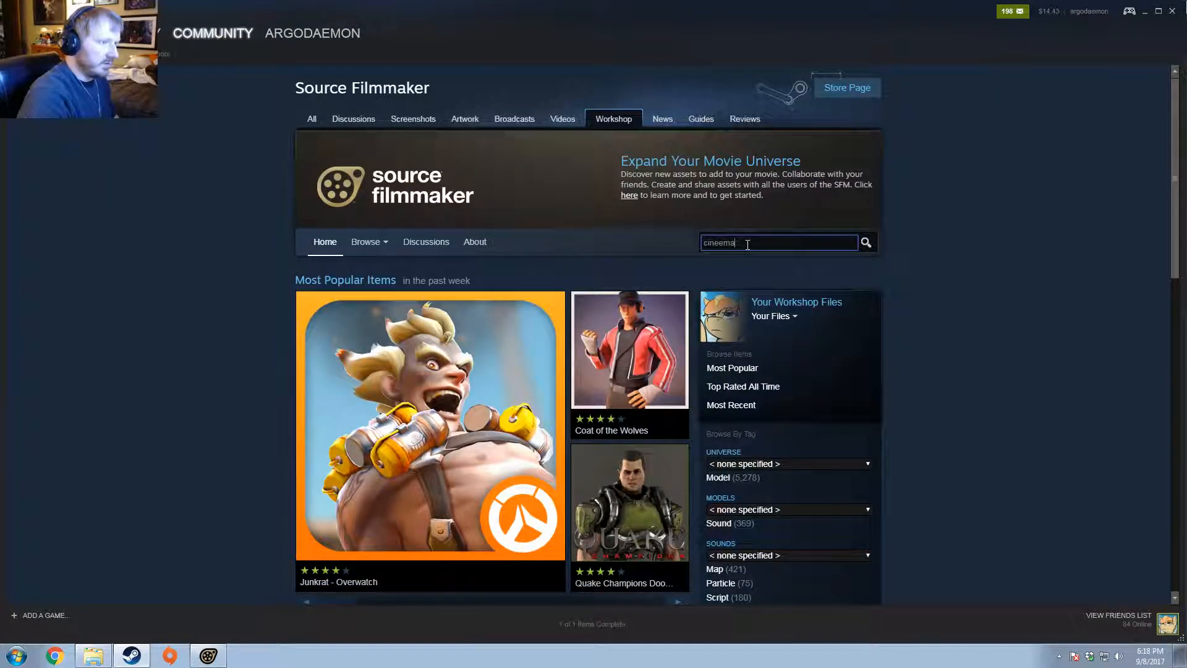
key("Return")
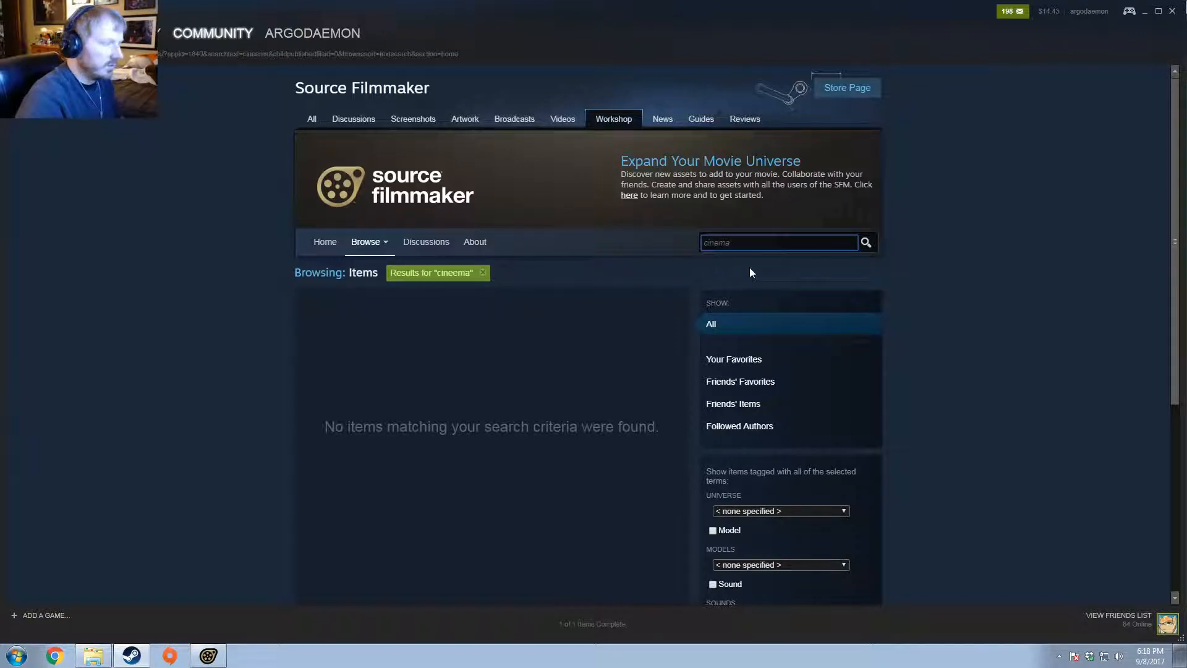
scroll(753, 280, "down", 9)
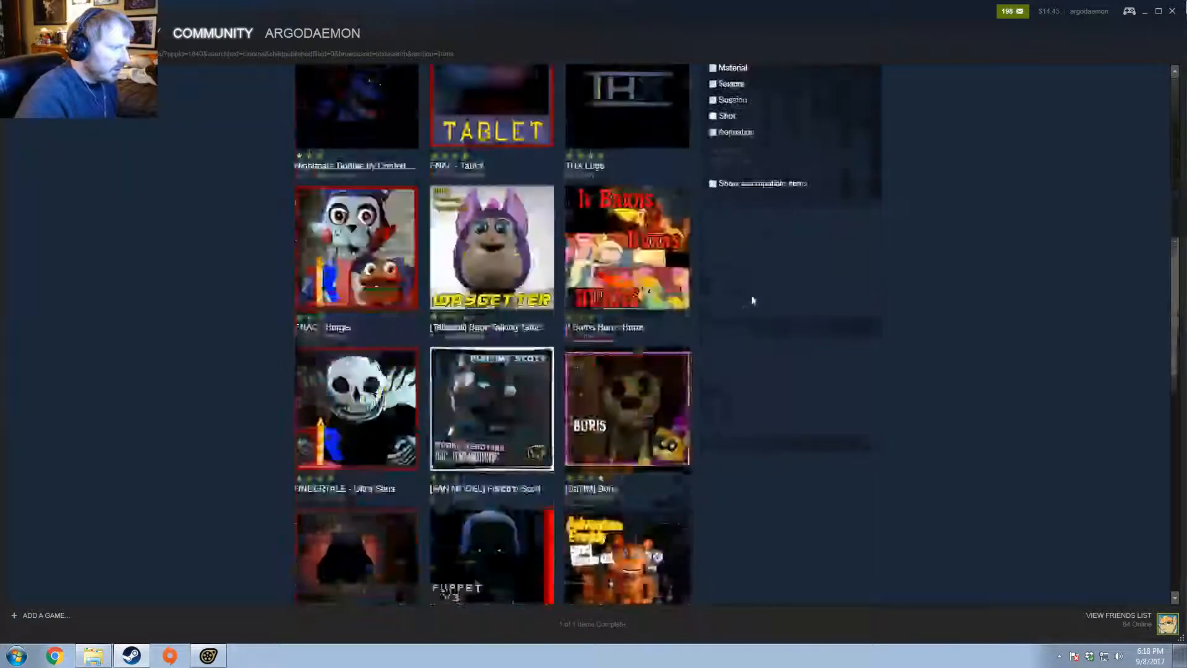
scroll(753, 300, "down", 5)
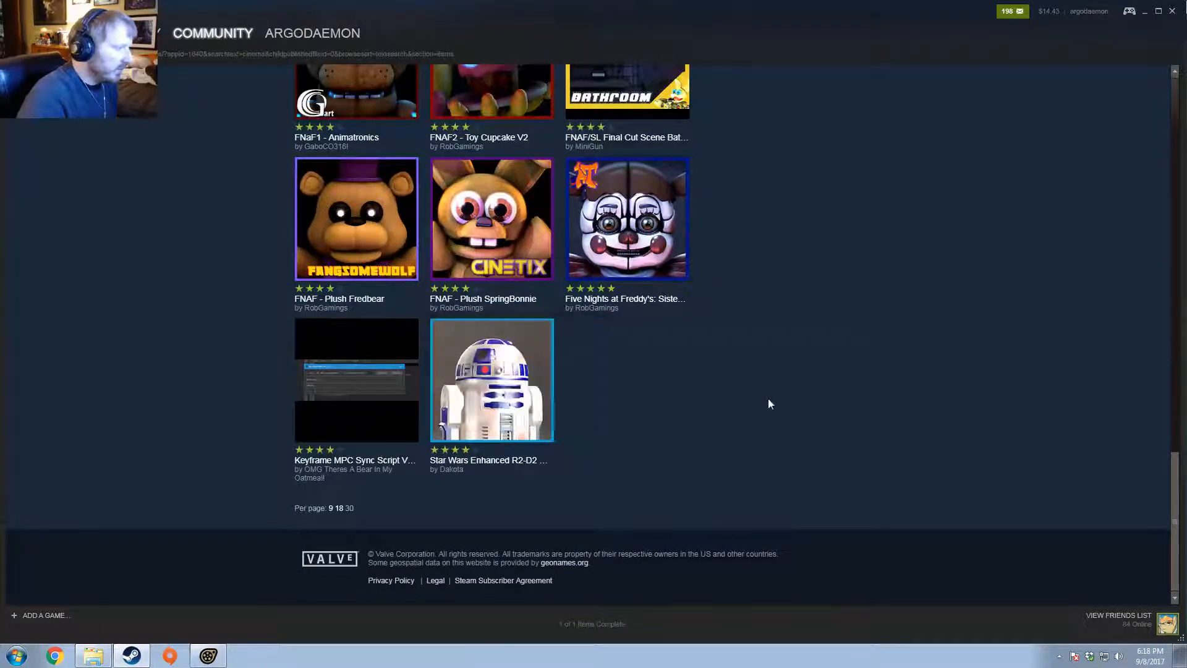
Step: Search the Source Filmmaker Workshop for "3rd" and look through the results
scroll(769, 403, "up", 10)
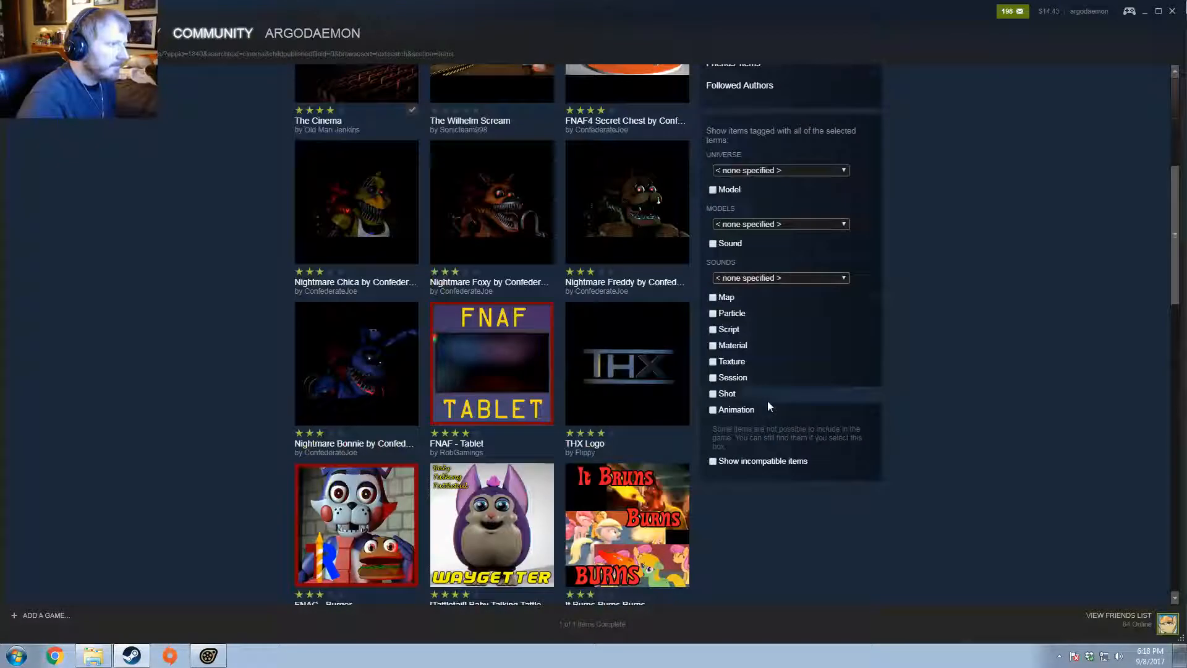
scroll(767, 407, "up", 2)
scroll(1086, 439, "up", 4)
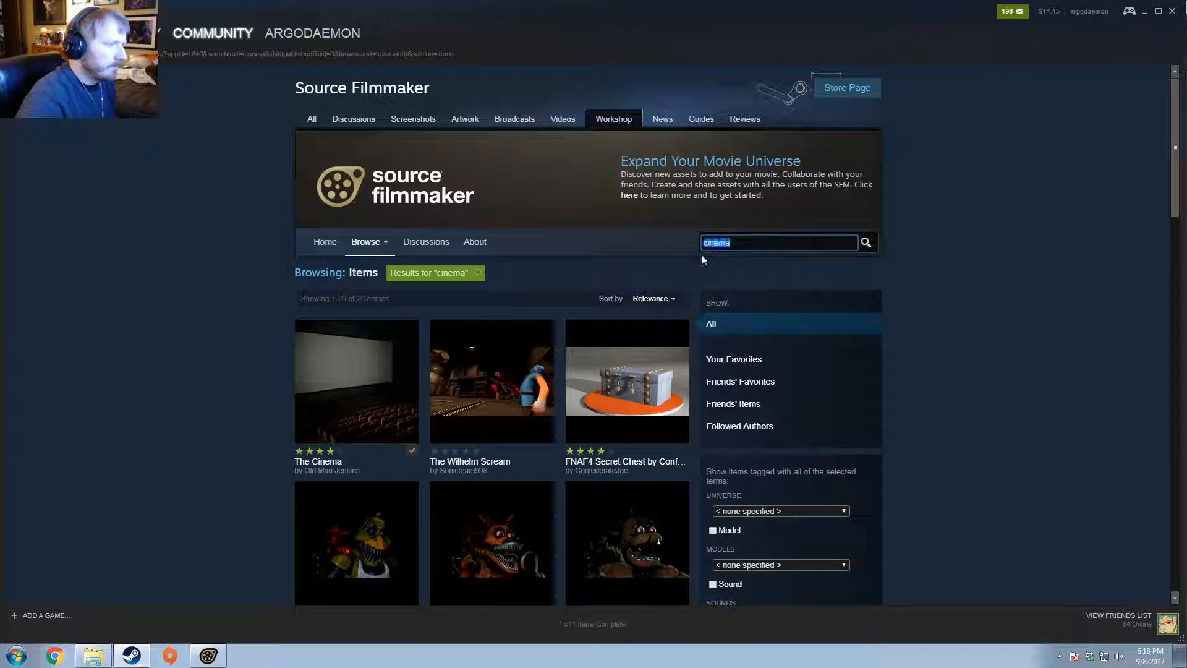
scroll(962, 373, "down", 8)
scroll(962, 372, "up", 3)
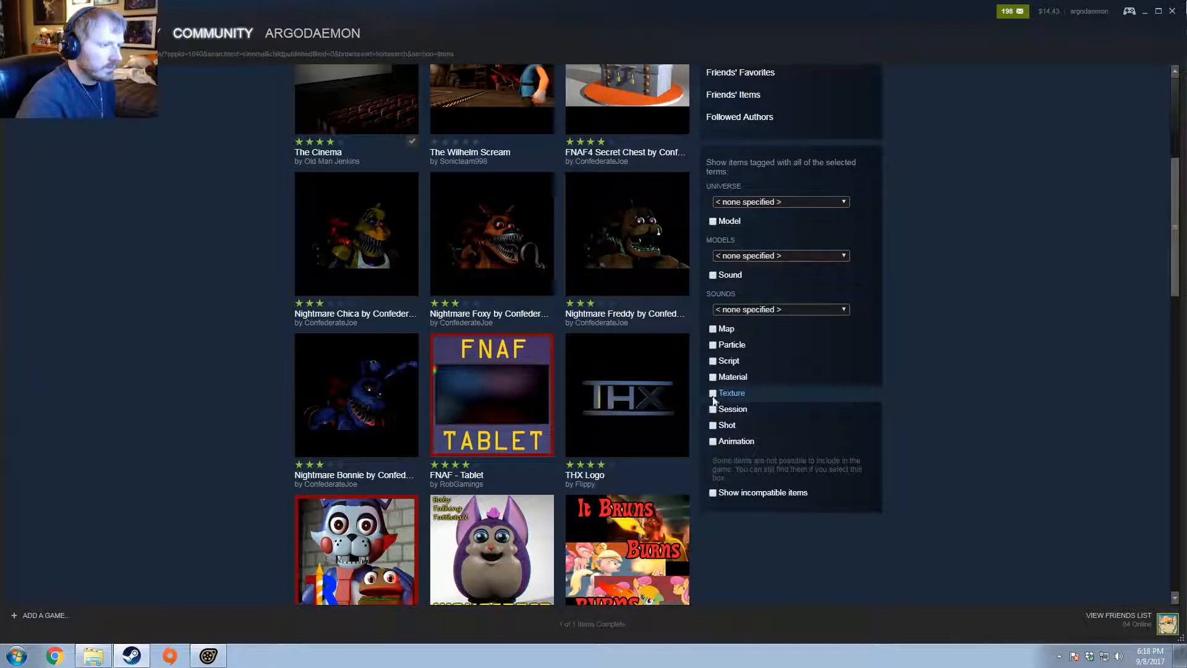
scroll(966, 401, "up", 5)
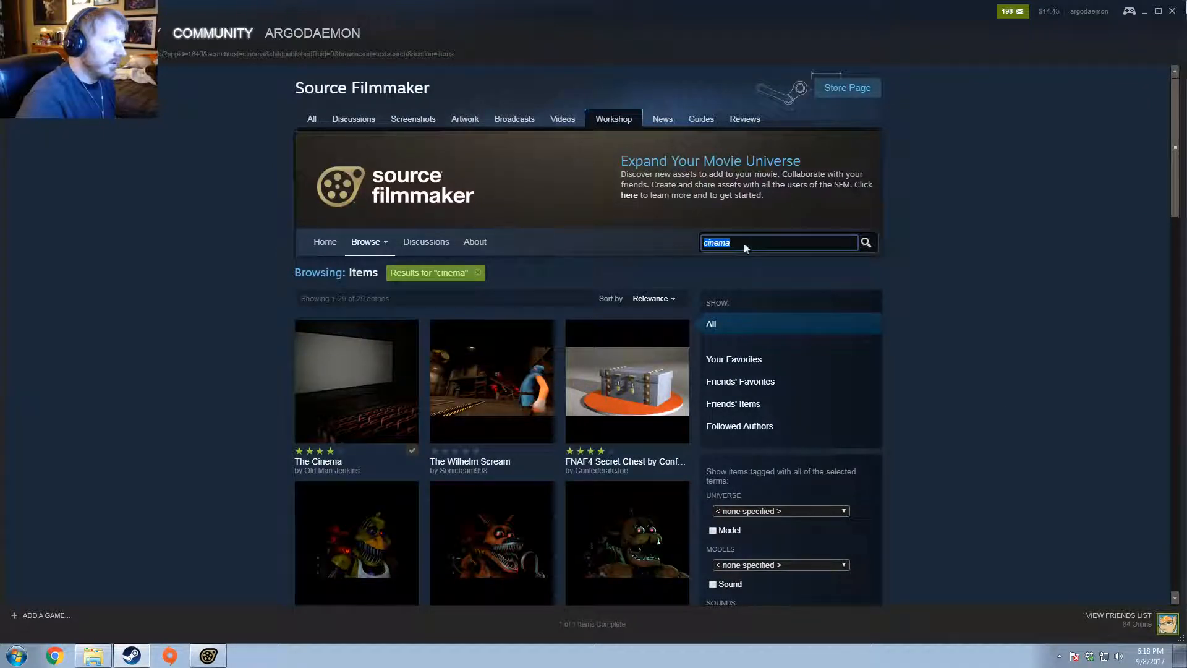
type("3rd")
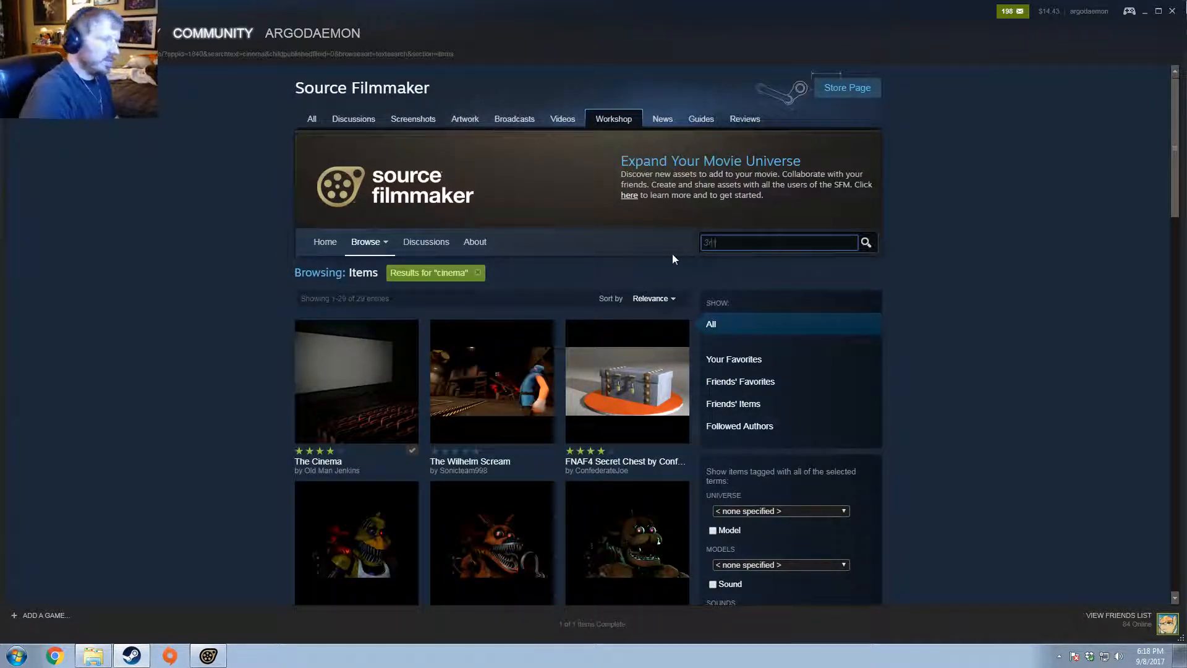
key("Return")
scroll(588, 299, "down", 12)
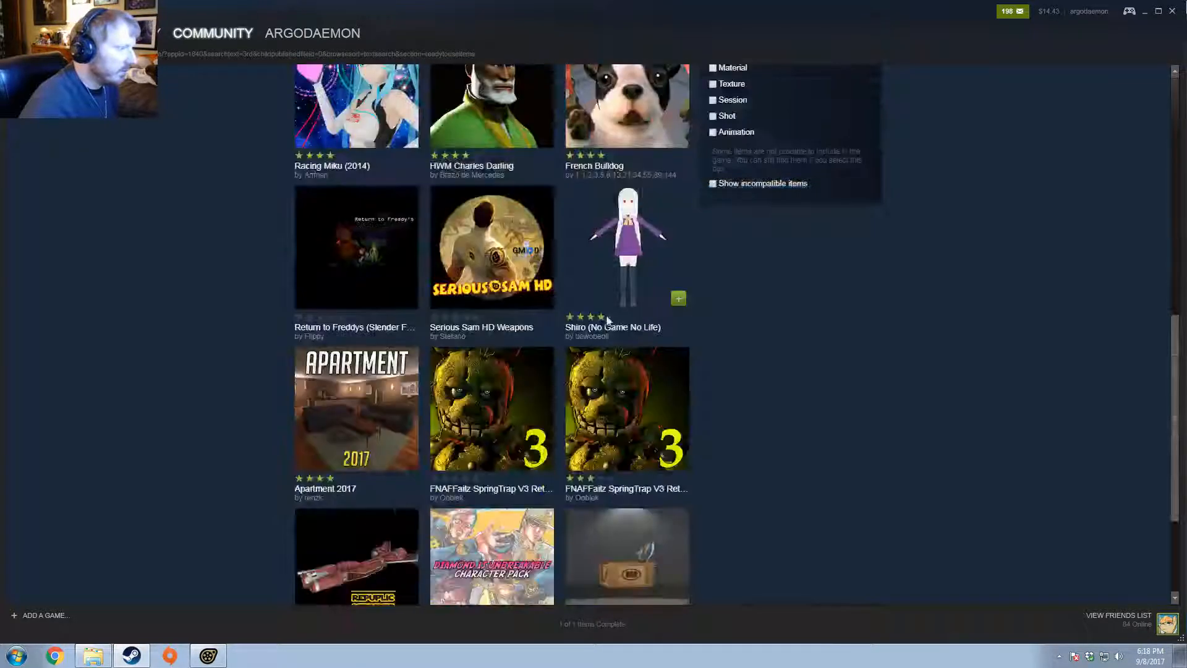
scroll(762, 409, "up", 2)
scroll(763, 407, "down", 2)
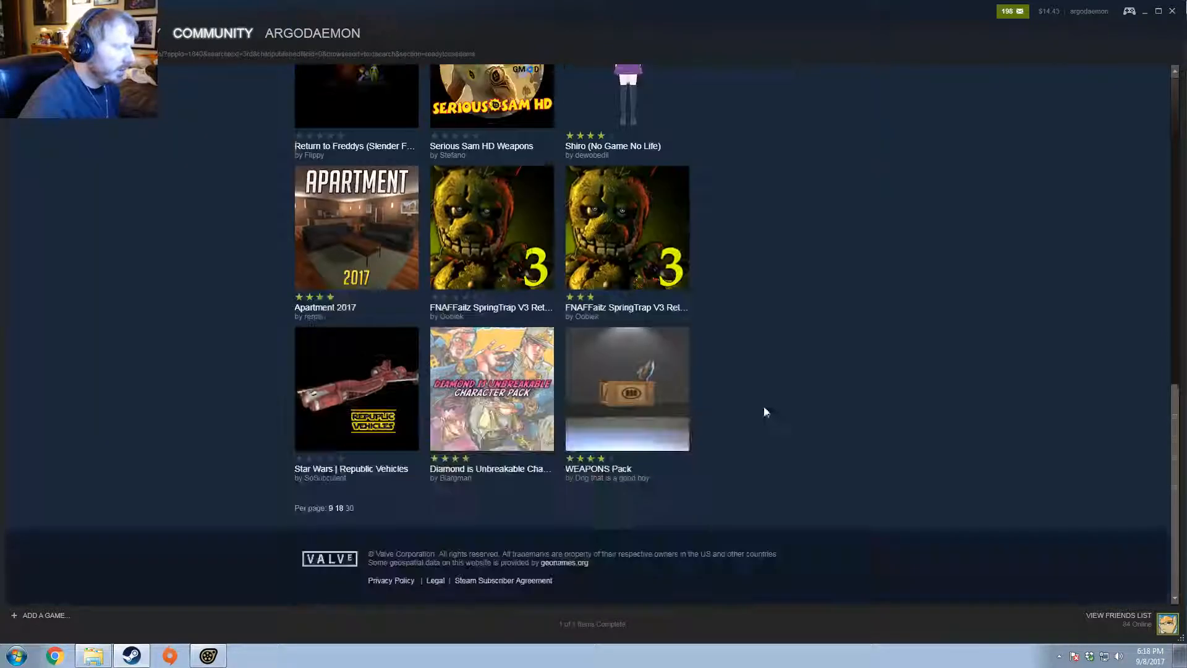
scroll(517, 526, "up", 7)
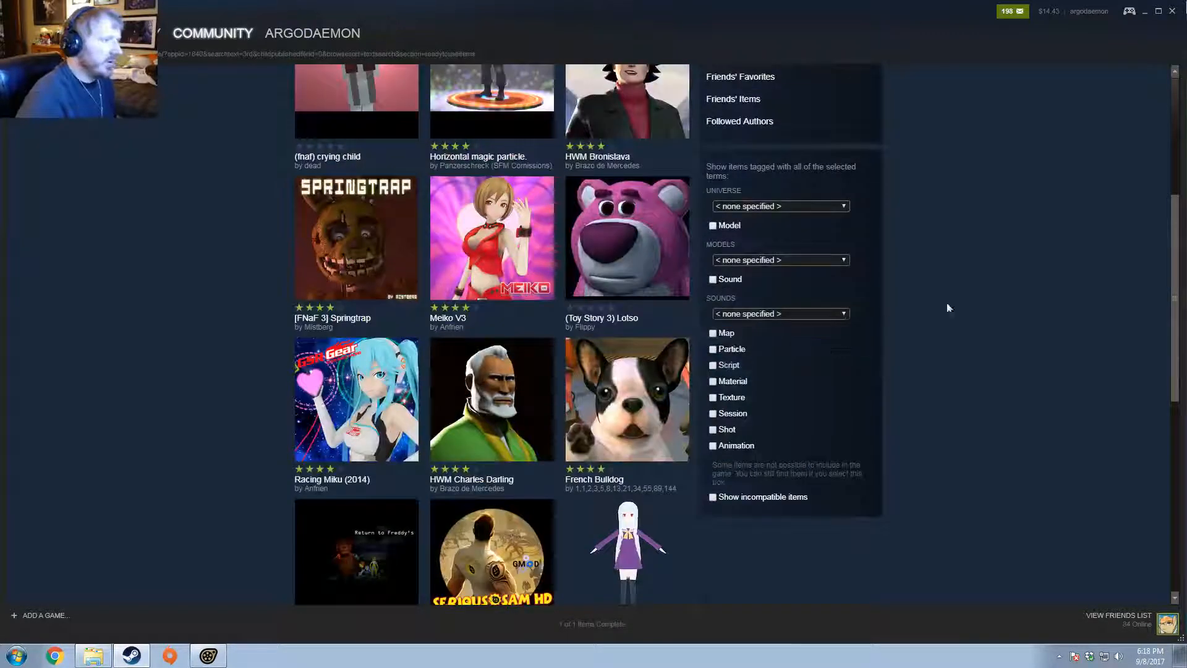
scroll(953, 309, "up", 5)
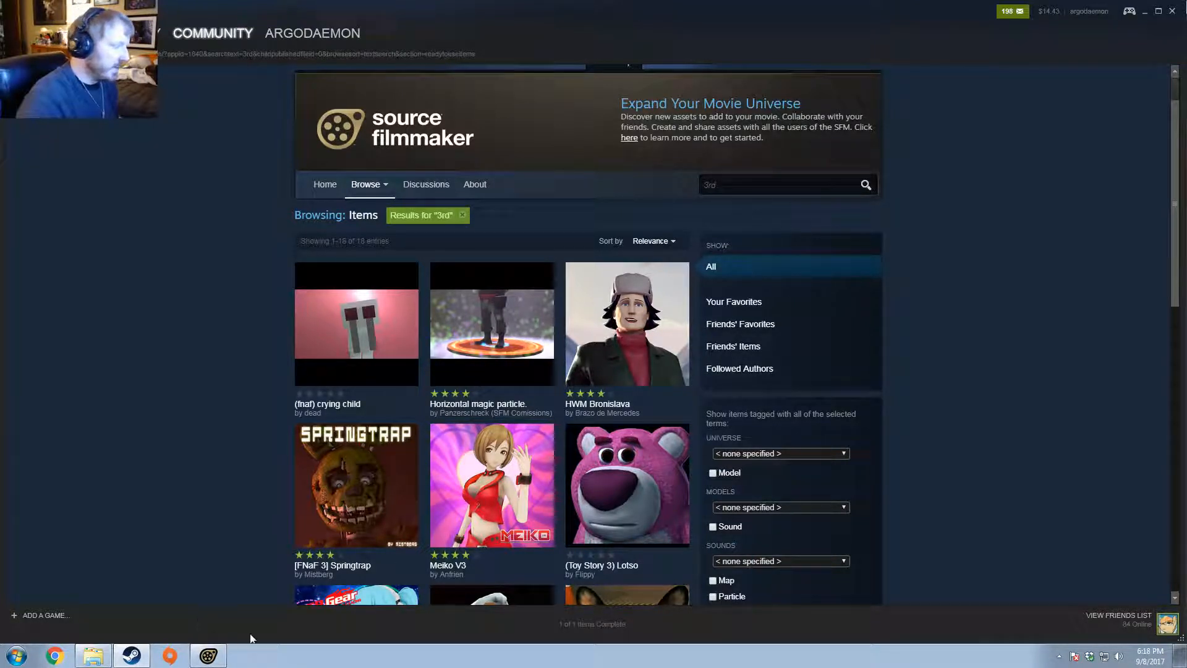
Step: Search the Workshop for "cinemascope", view the 2.35 : 1 widescreen cinematic camera guide overlay page and close Steam
double_click(732, 185)
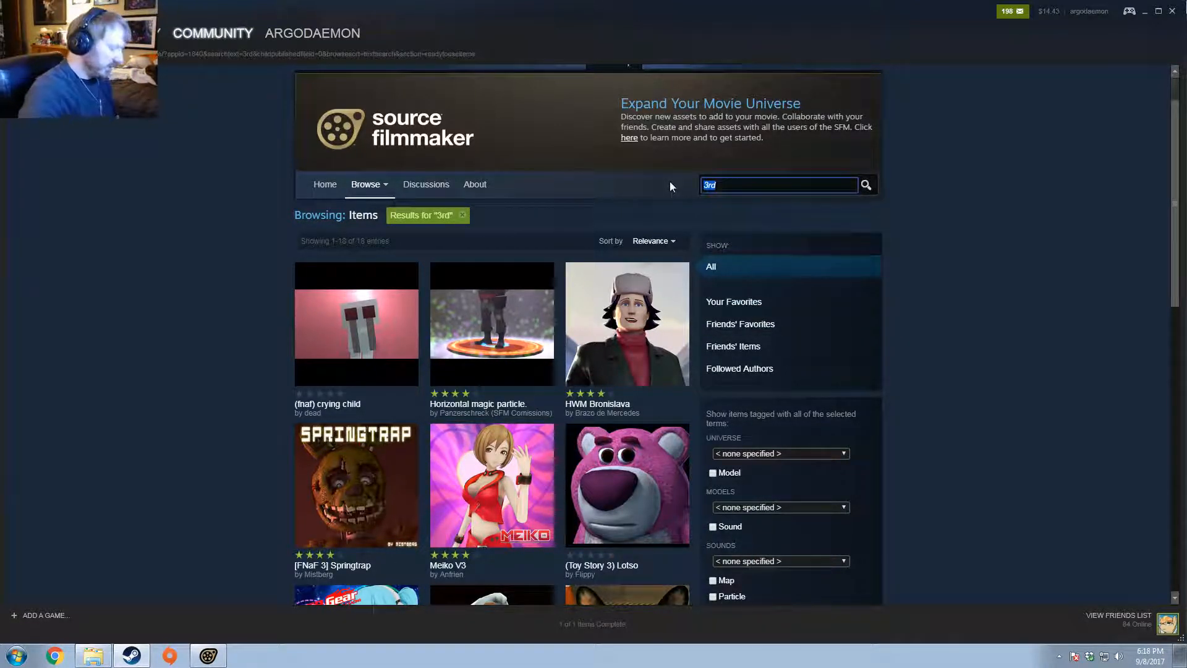
type("cinem")
key("Return")
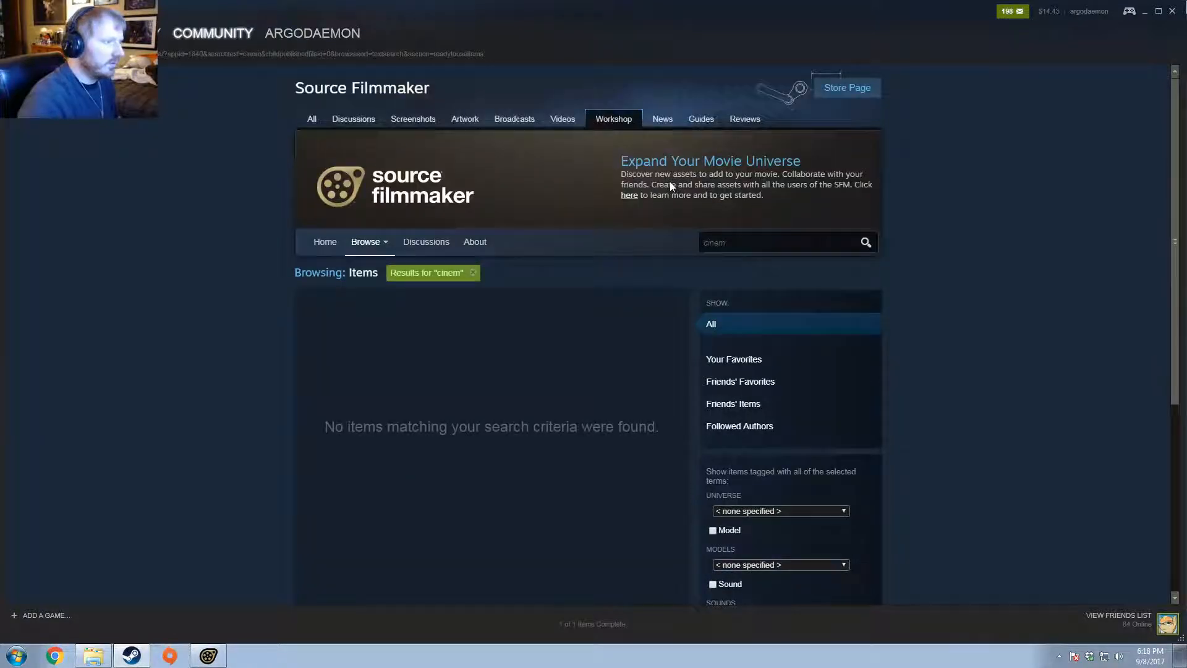
left_click(749, 246)
type("ascope")
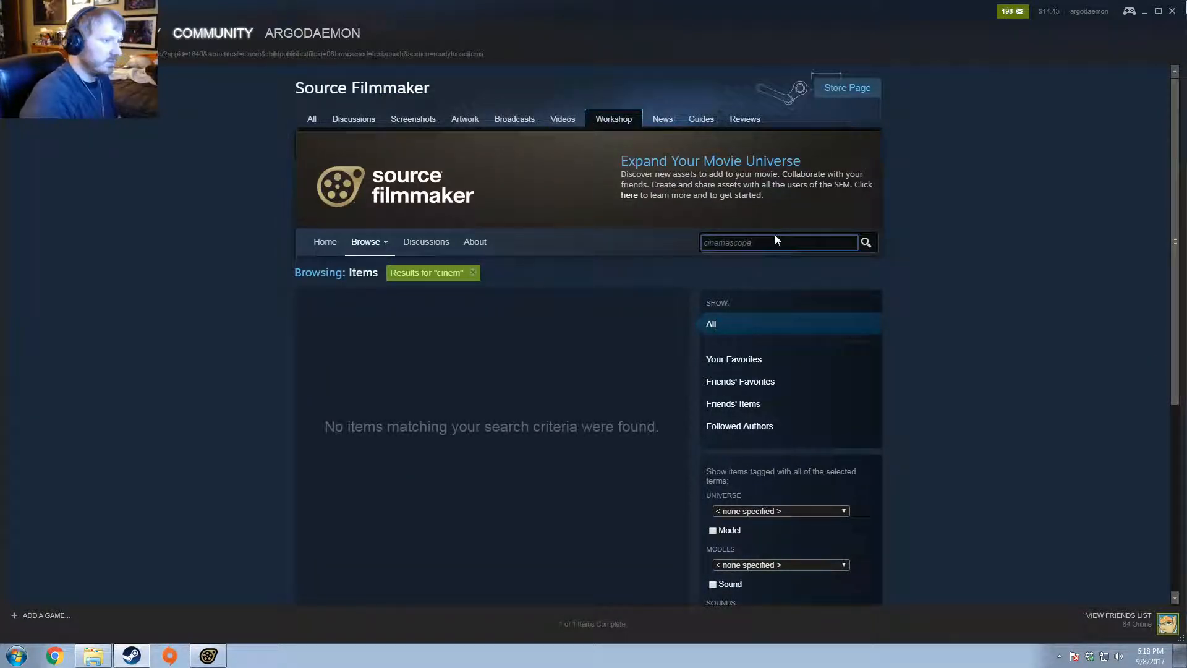
key("Return")
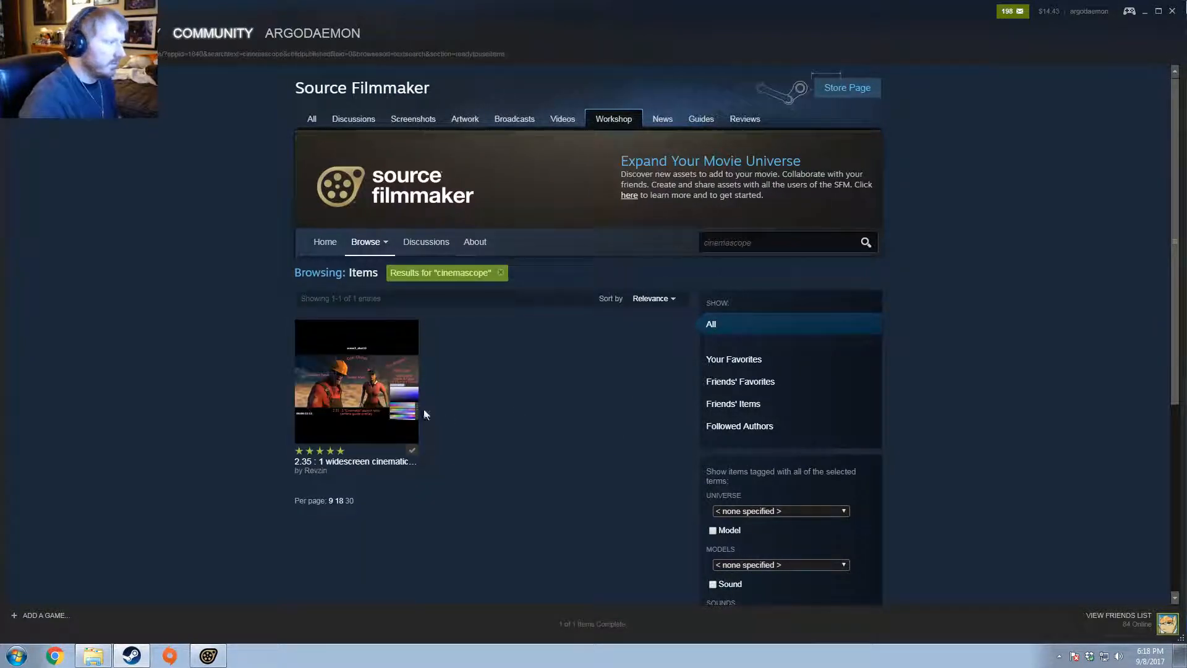
left_click(348, 390)
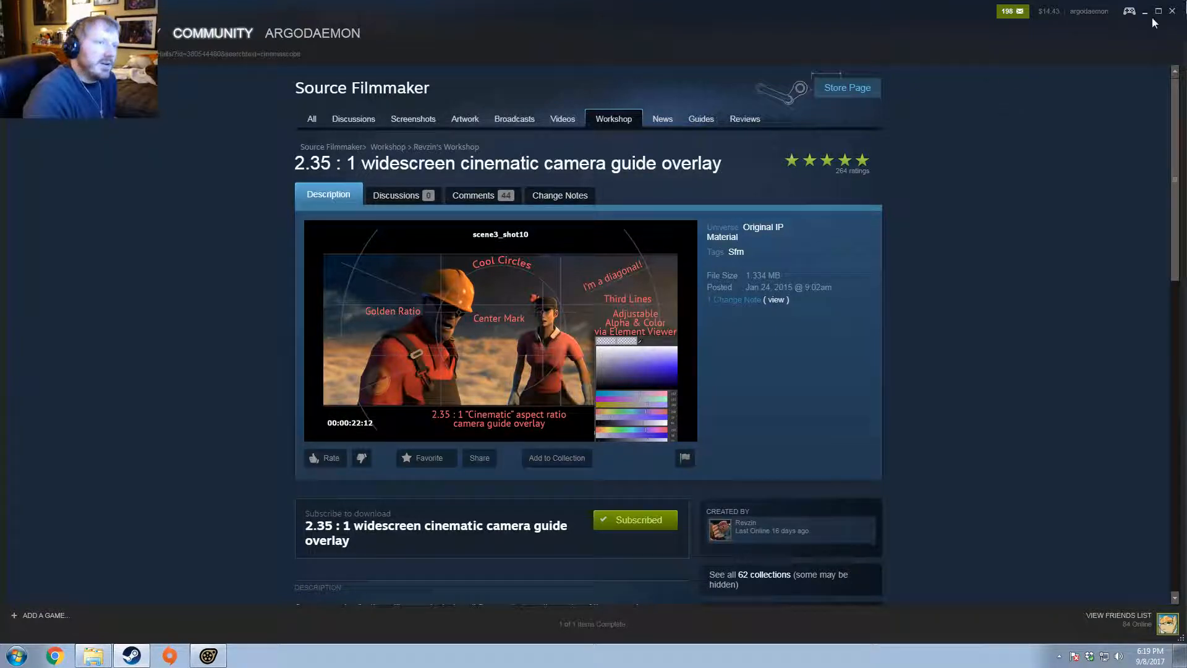
left_click(1172, 11)
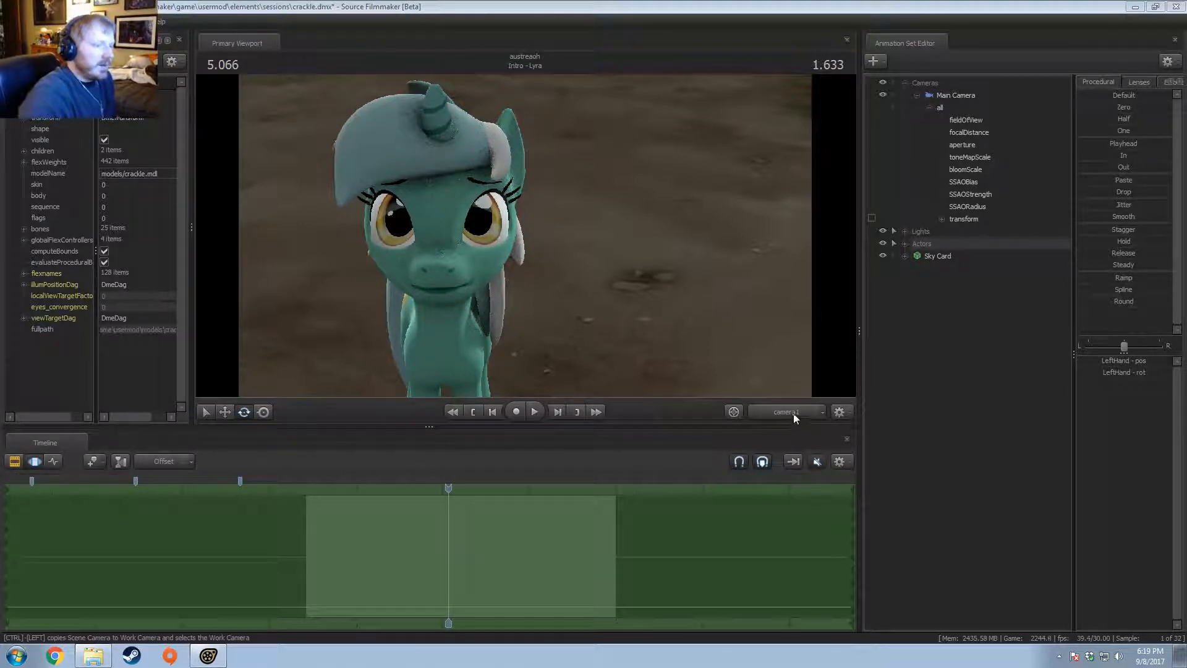
Step: Switch to Windows Explorer and browse the Pictures folder inside Pony SFM for composition reference images
mouse_move(481, 224)
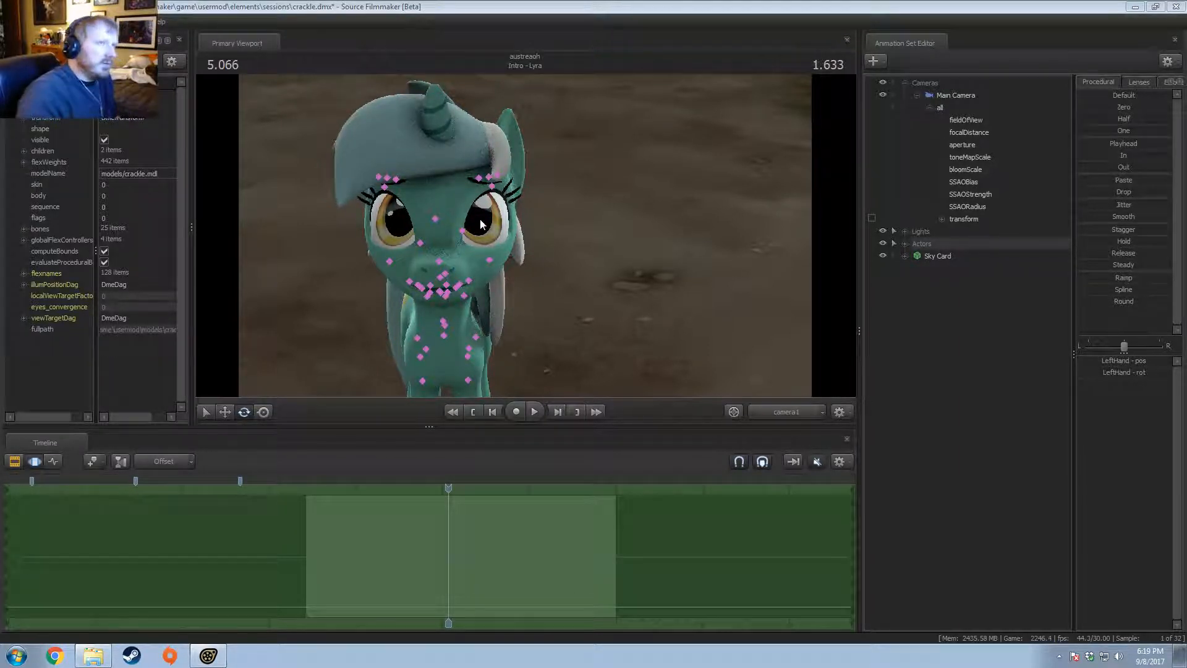
left_click(102, 661)
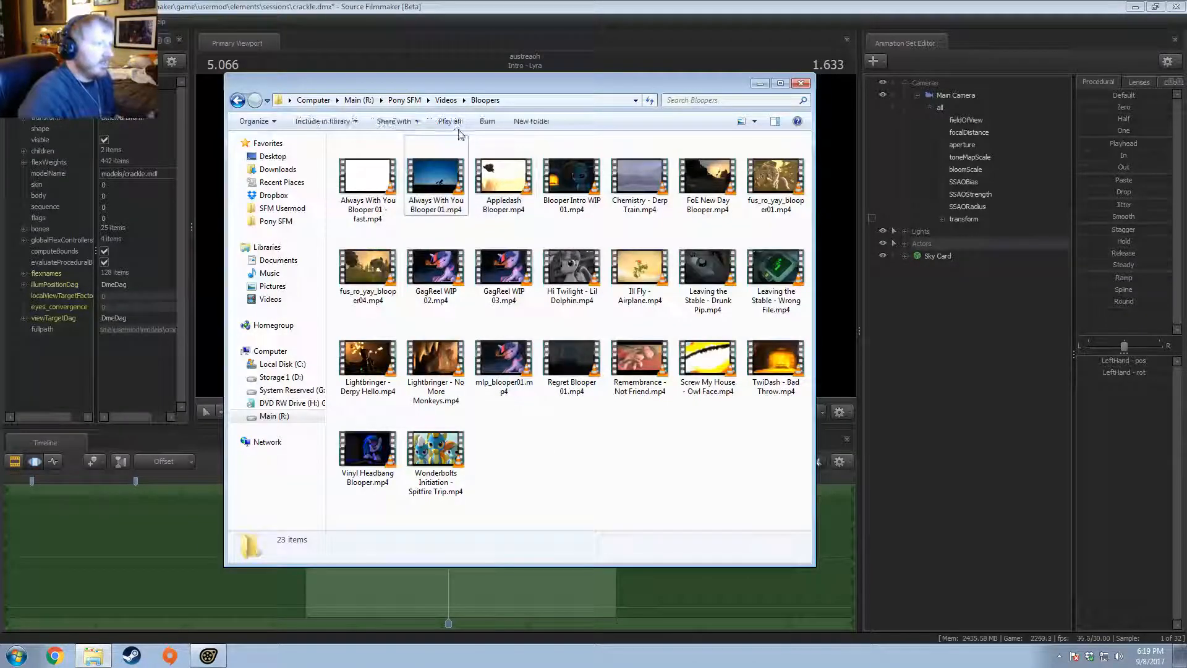
left_click(445, 100)
left_click(404, 101)
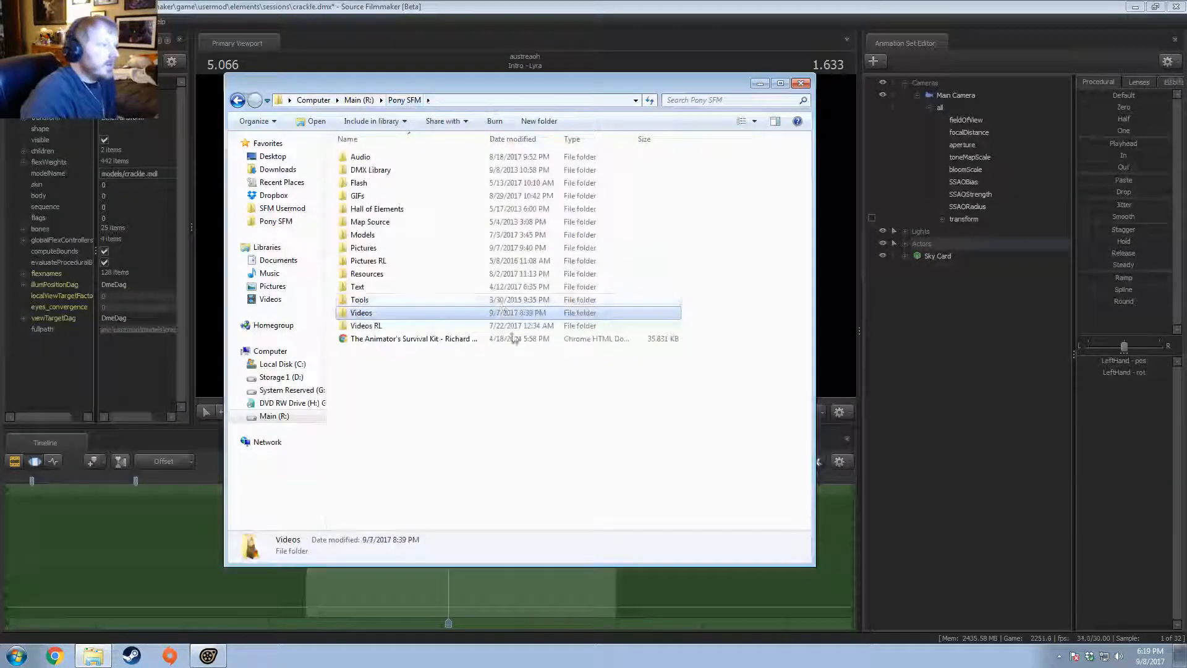
left_click(348, 249)
double_click(349, 250)
scroll(602, 366, "down", 10)
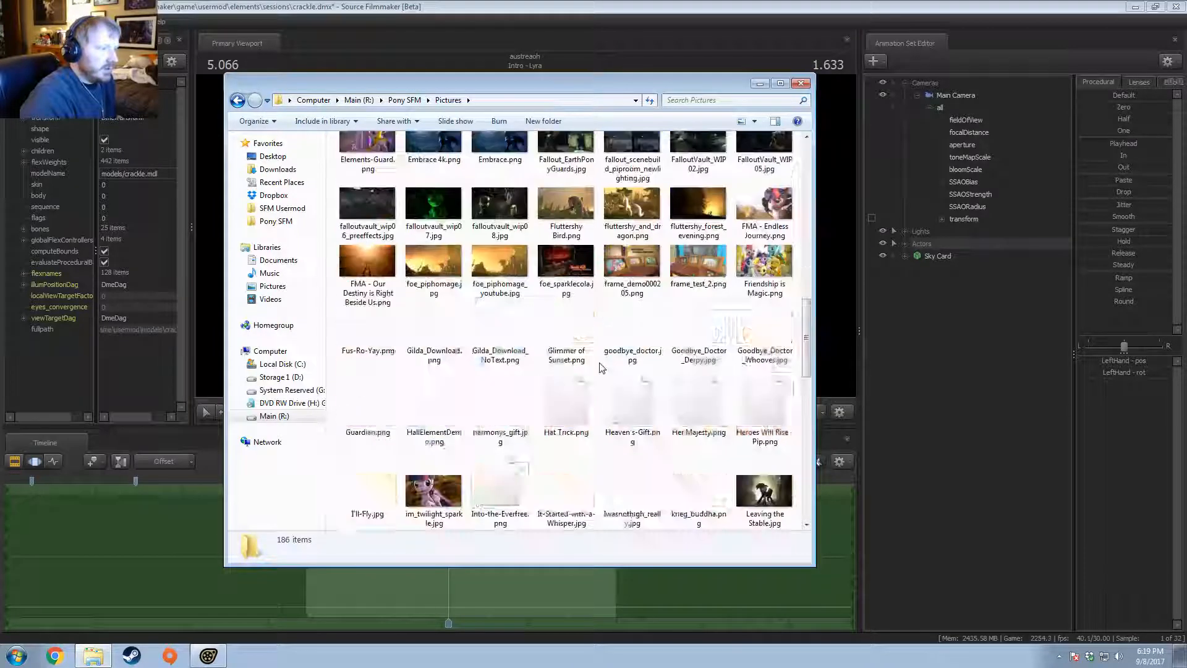
scroll(598, 401, "down", 3)
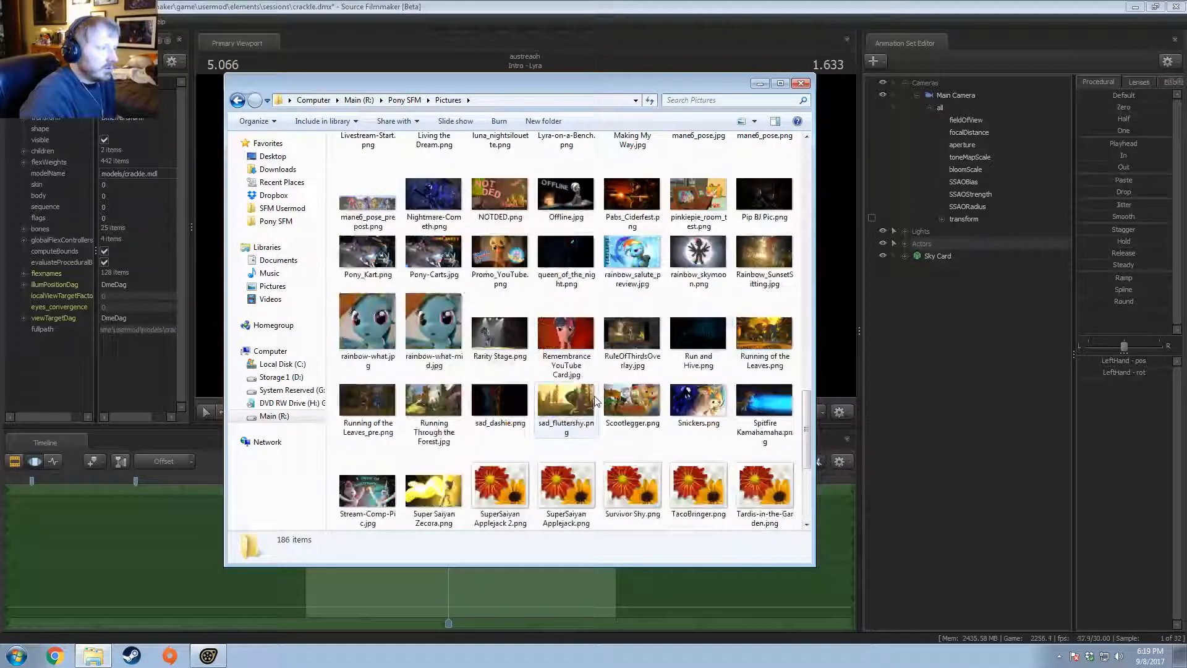
scroll(598, 401, "down", 4)
scroll(597, 401, "up", 5)
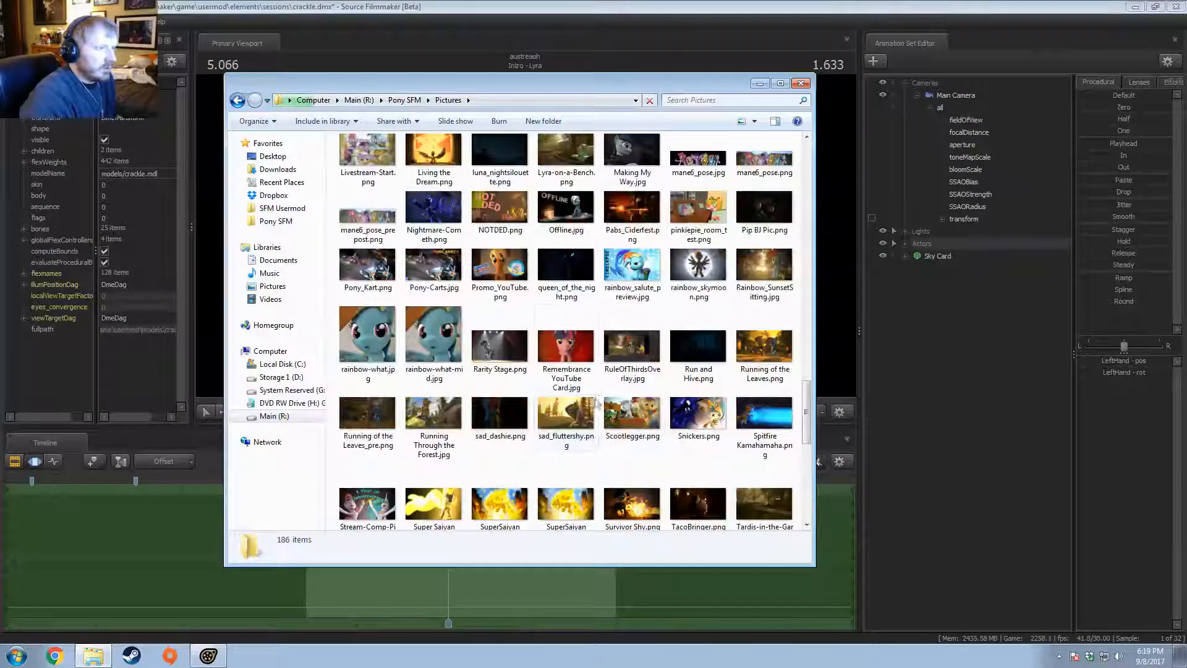
Step: View the image Remembrance YouTube Card.jpg as a composition example and close it
left_click(575, 362)
double_click(575, 361)
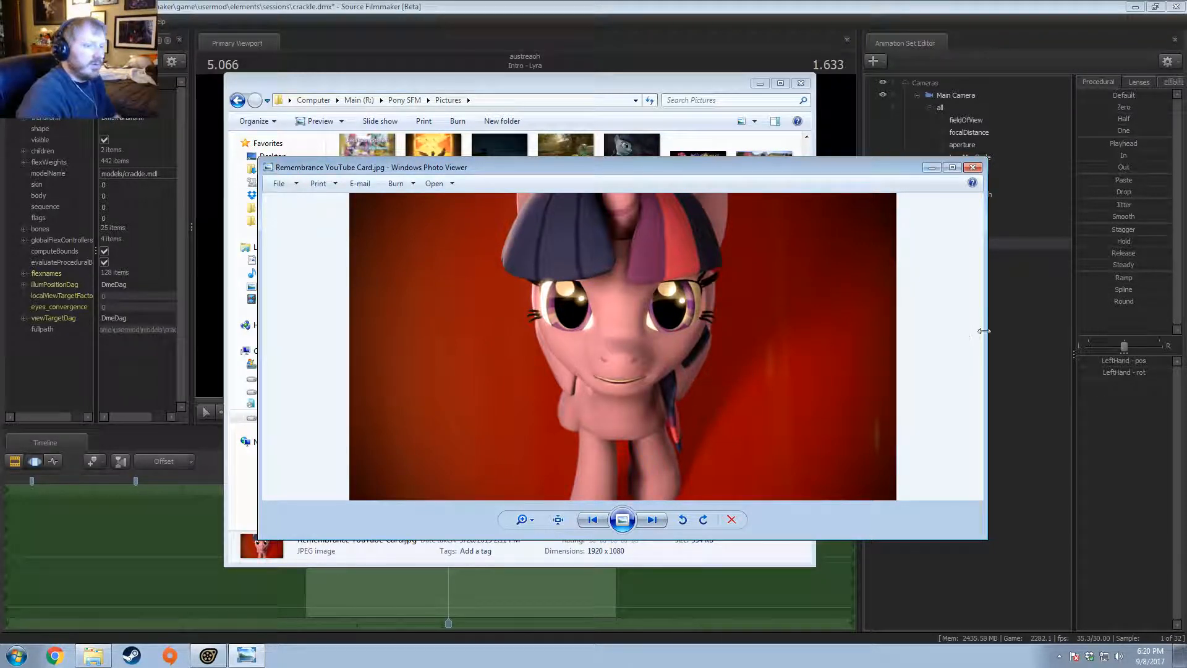
left_click_drag(987, 337, 892, 344)
left_click(883, 168)
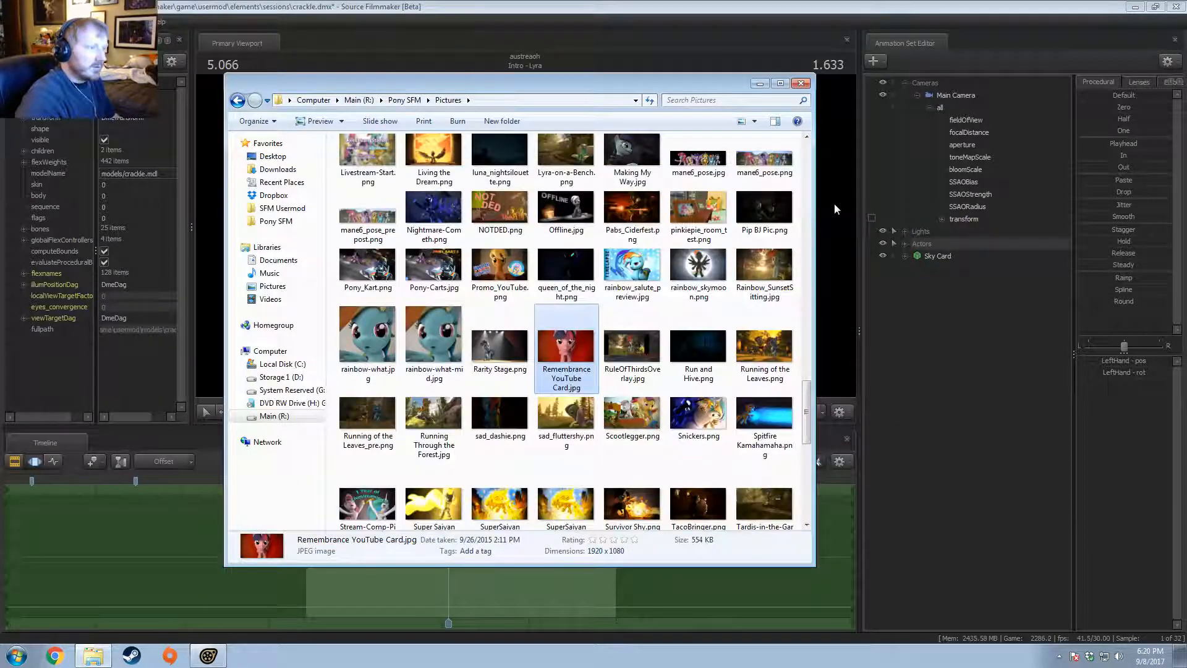
Step: View RuleOfThirdsOverlay.jpg, close the image and leave Explorer to return to Source Filmmaker
double_click(637, 346)
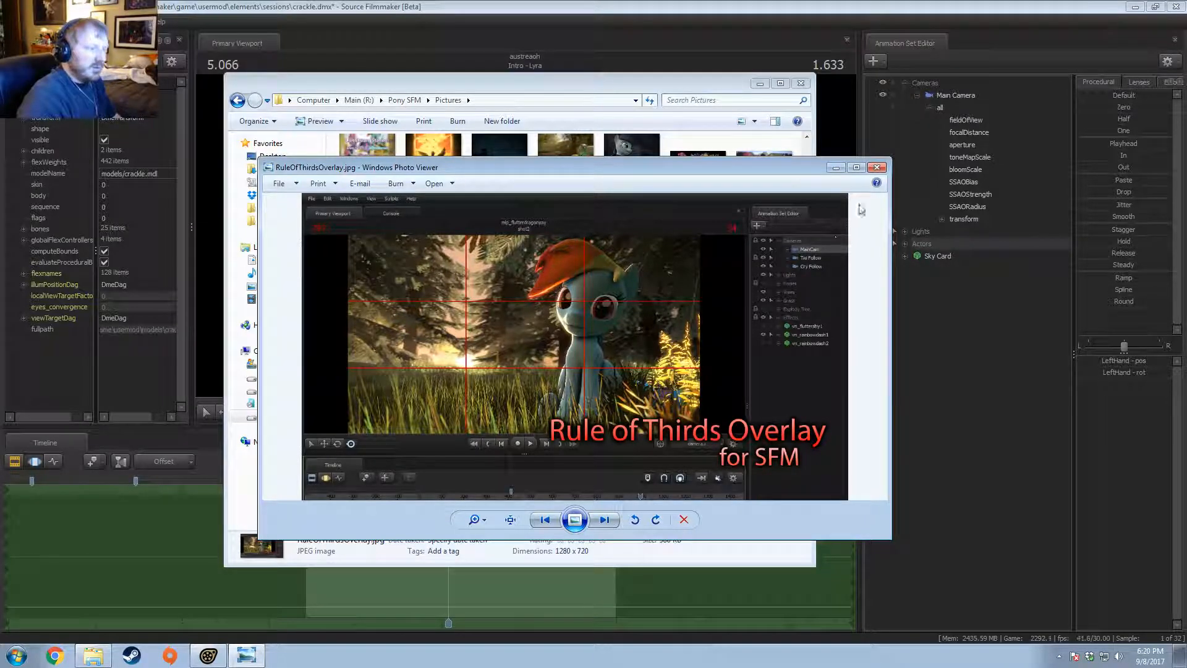
left_click(877, 167)
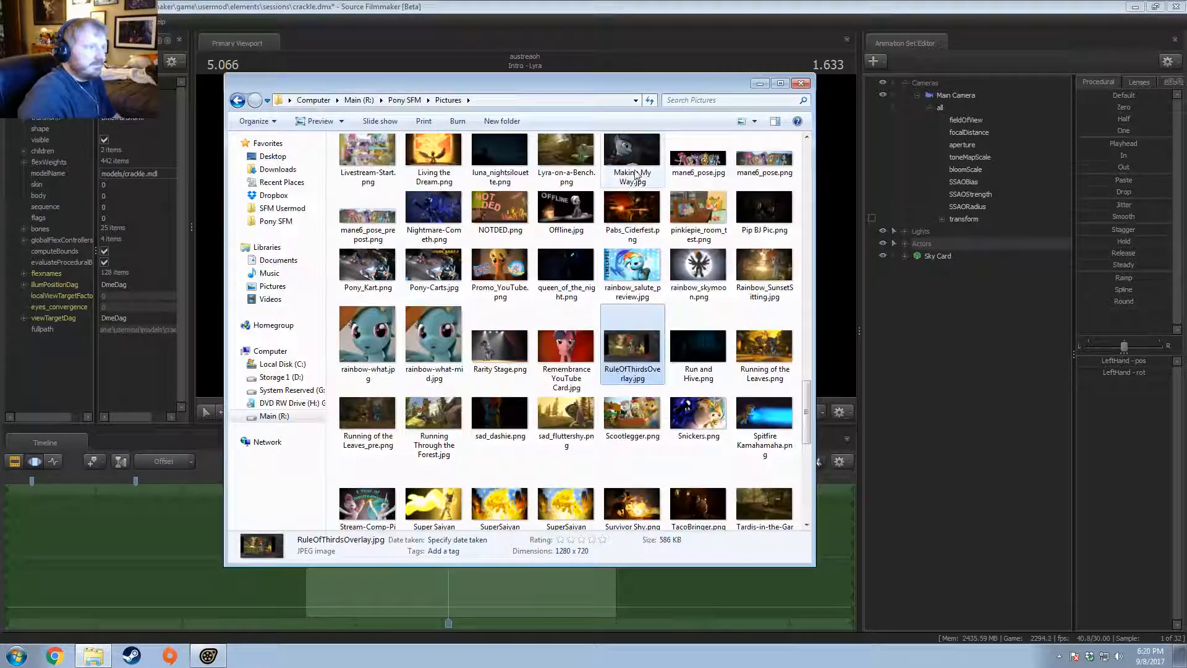
left_click(801, 83)
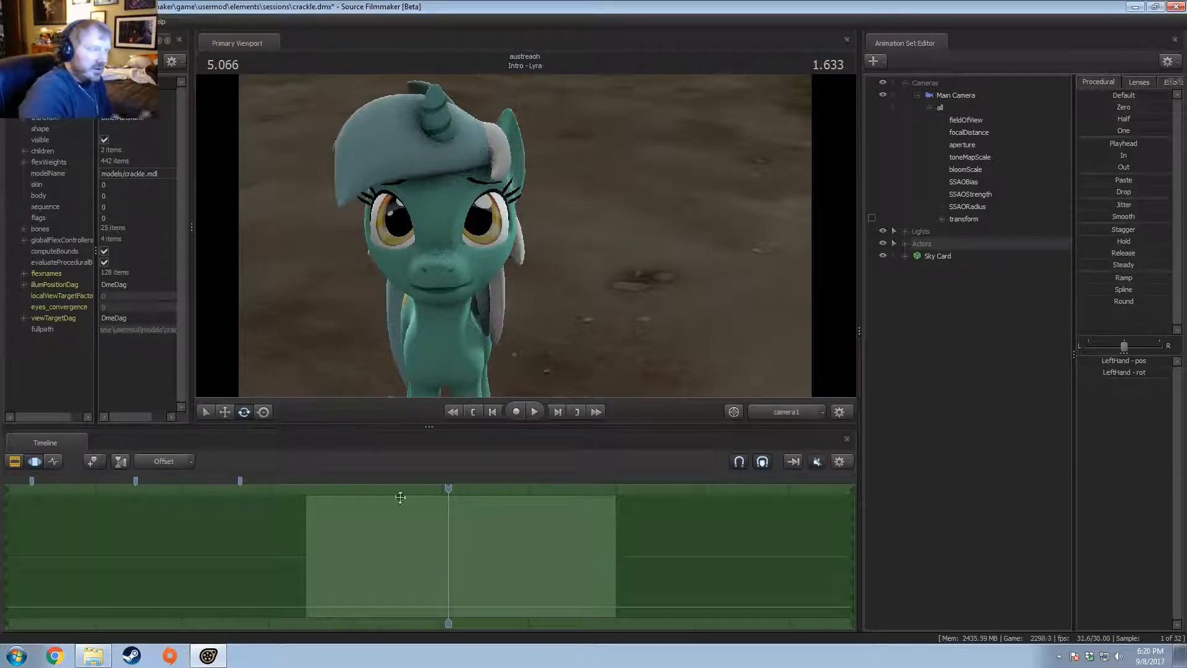
Step: Scrub the Intro - Lyra shot to 5.366 seconds while viewing through camera1
mouse_move(383, 541)
left_mouse_down()
mouse_move(345, 545)
mouse_move(504, 548)
mouse_move(388, 547)
left_mouse_up()
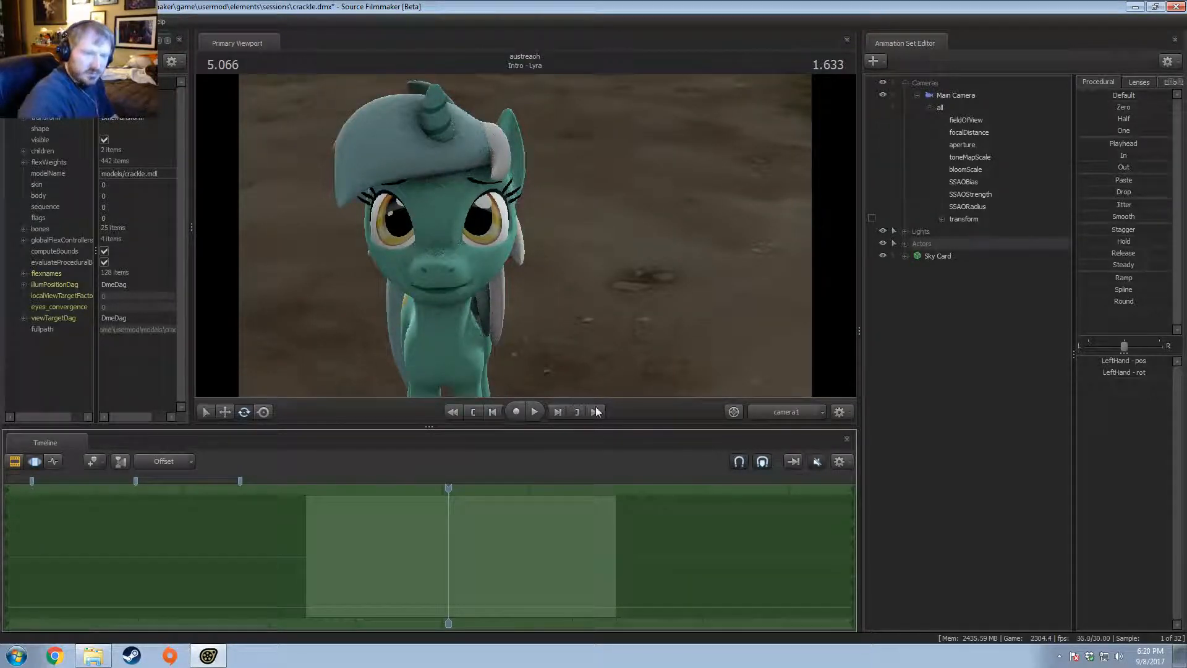
left_click(786, 413)
left_click(776, 413)
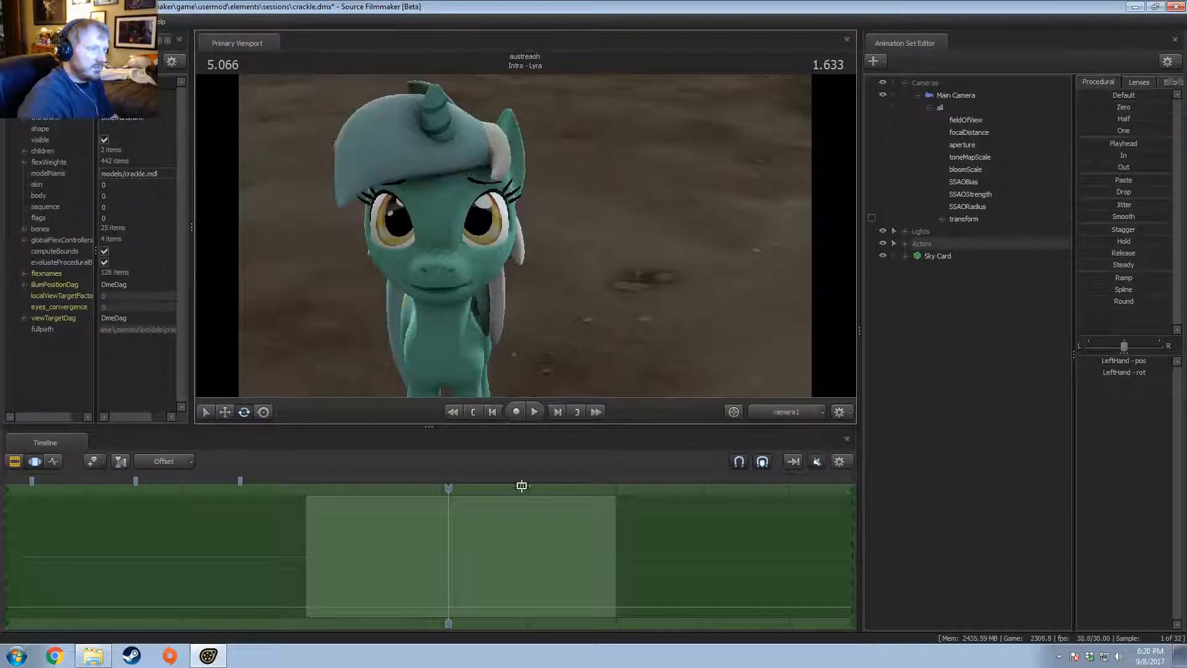
left_click_drag(575, 551, 475, 560)
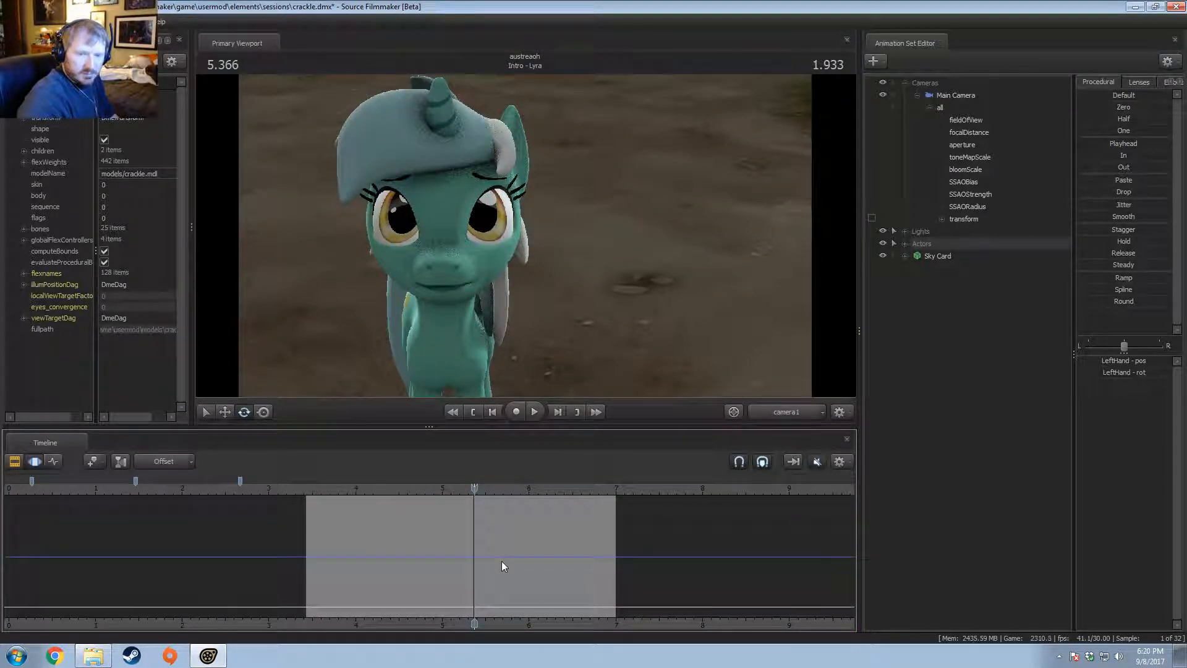
Step: Examine Lyra from both sides and the front through the Work Camera, and return the viewport to camera1
left_click(773, 413)
left_click_drag(715, 357, 526, 241)
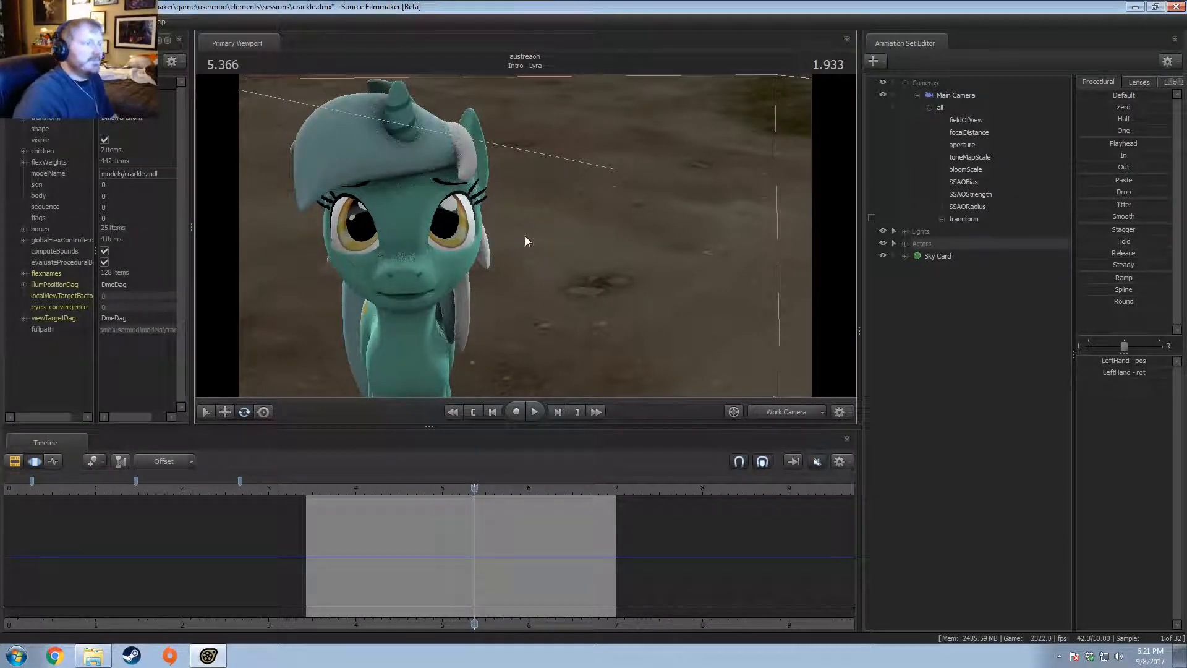
left_click_drag(499, 304, 488, 221)
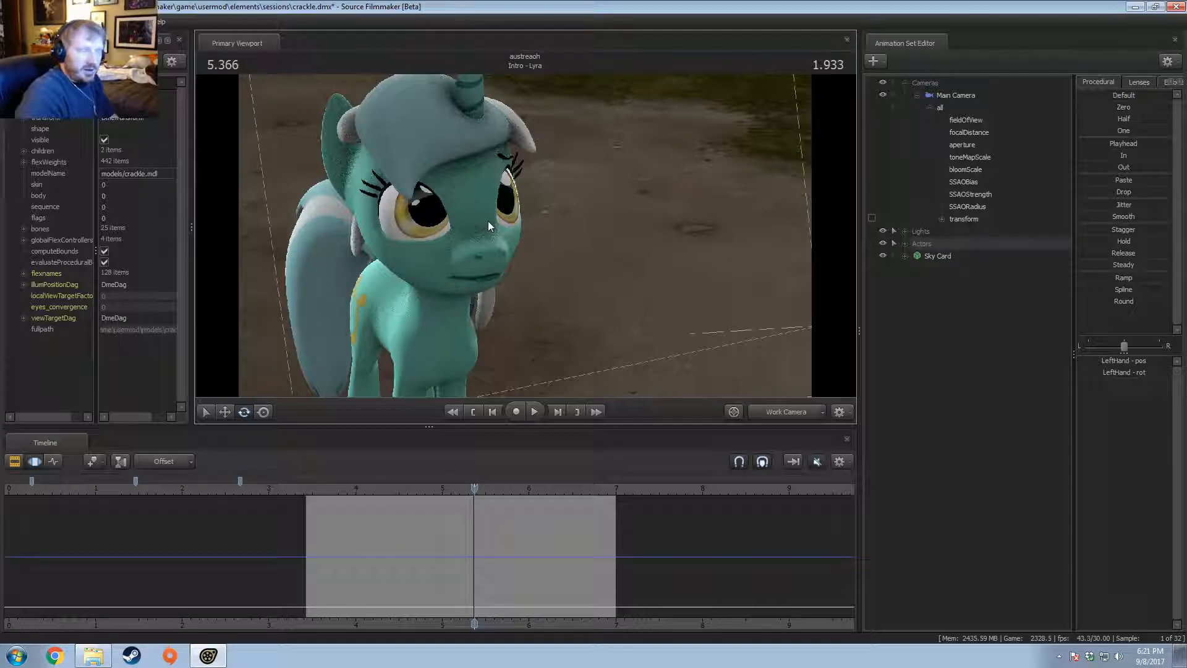
left_click_drag(737, 306, 526, 240)
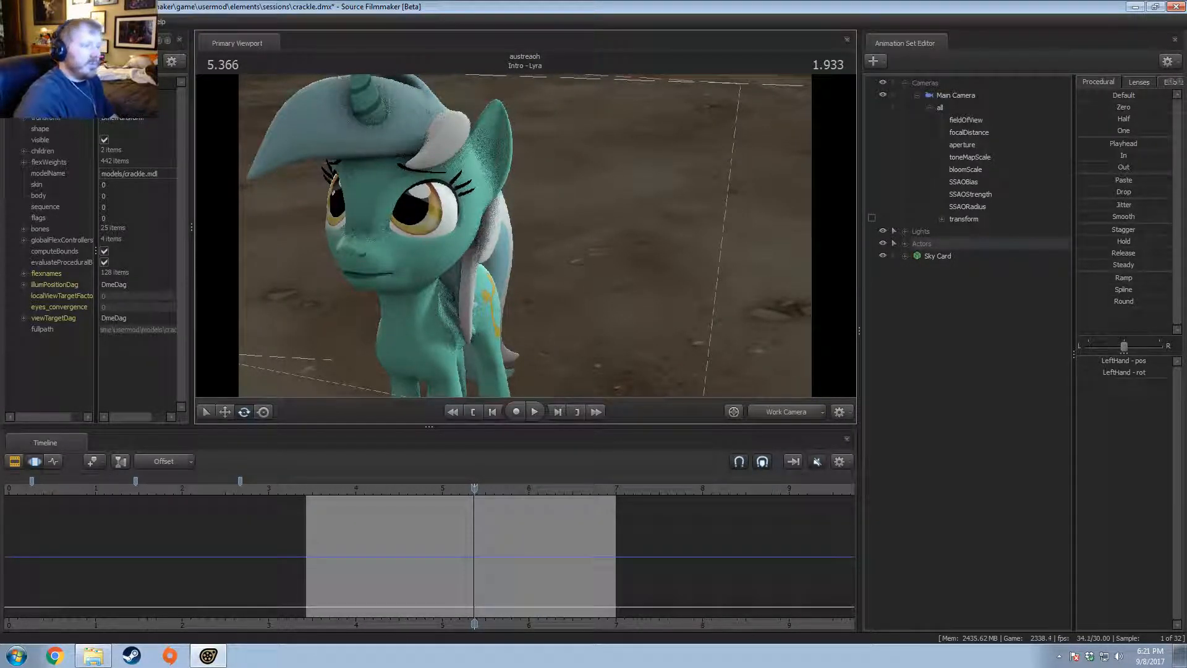
left_click_drag(272, 164, 476, 136)
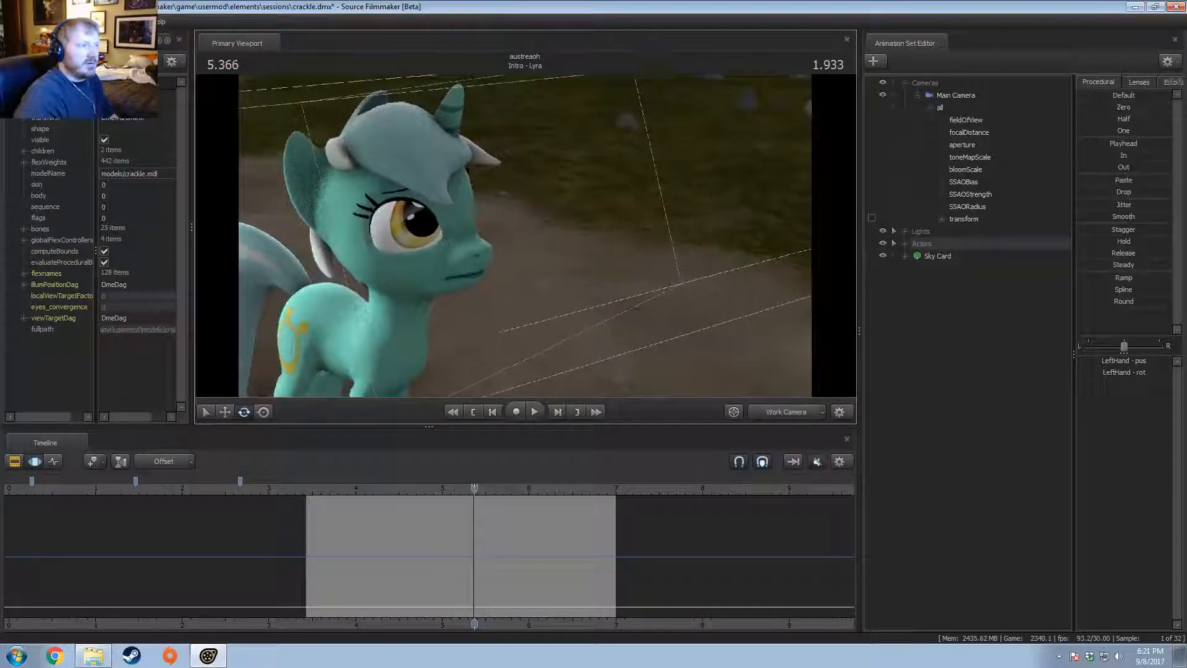
left_click_drag(587, 199, 525, 237)
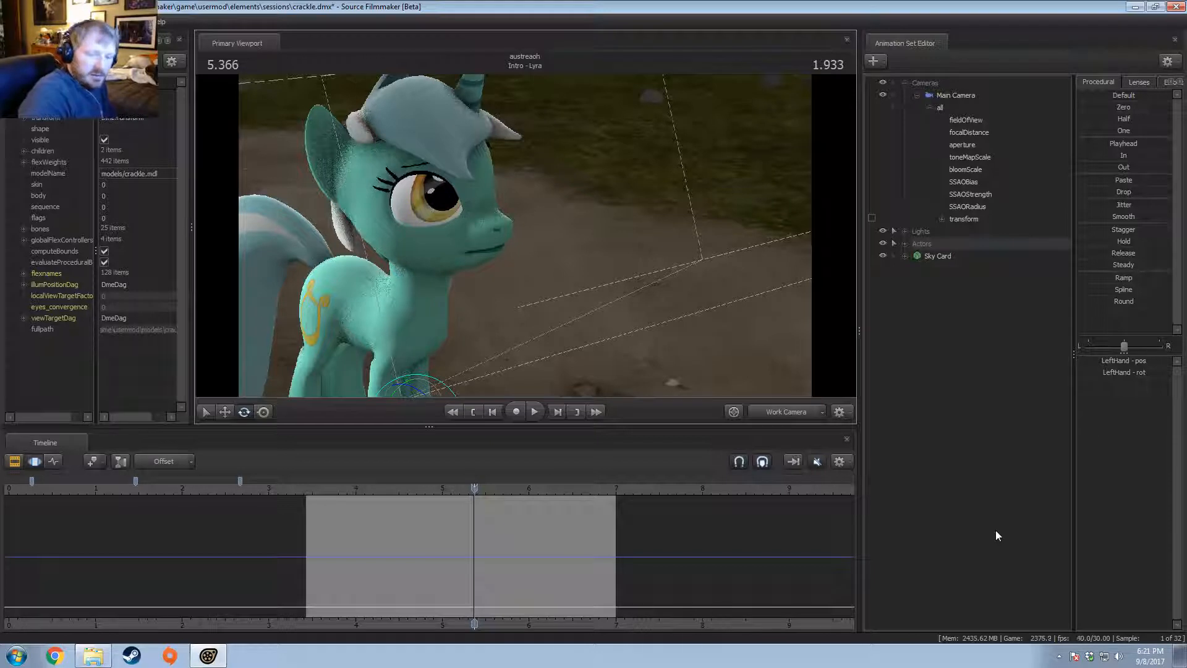
left_click(773, 412)
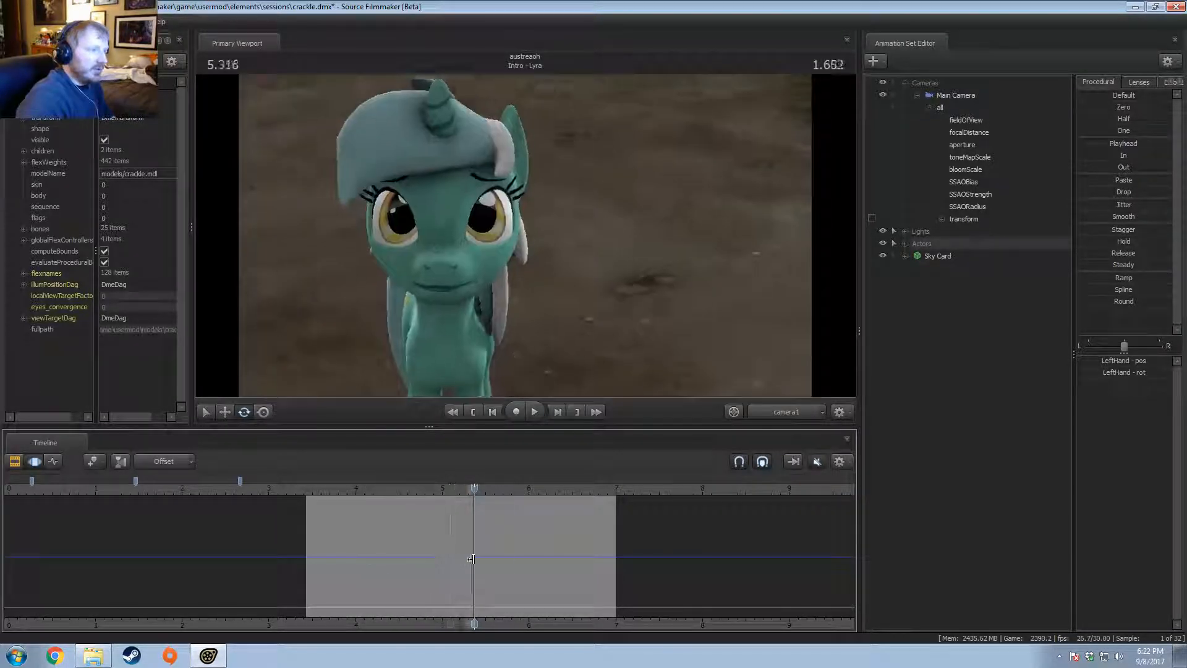
Step: Move the playhead to 6.000 seconds in Intro - Lyra and show the timeline in the Clip Editor
left_click(579, 586)
key("F2")
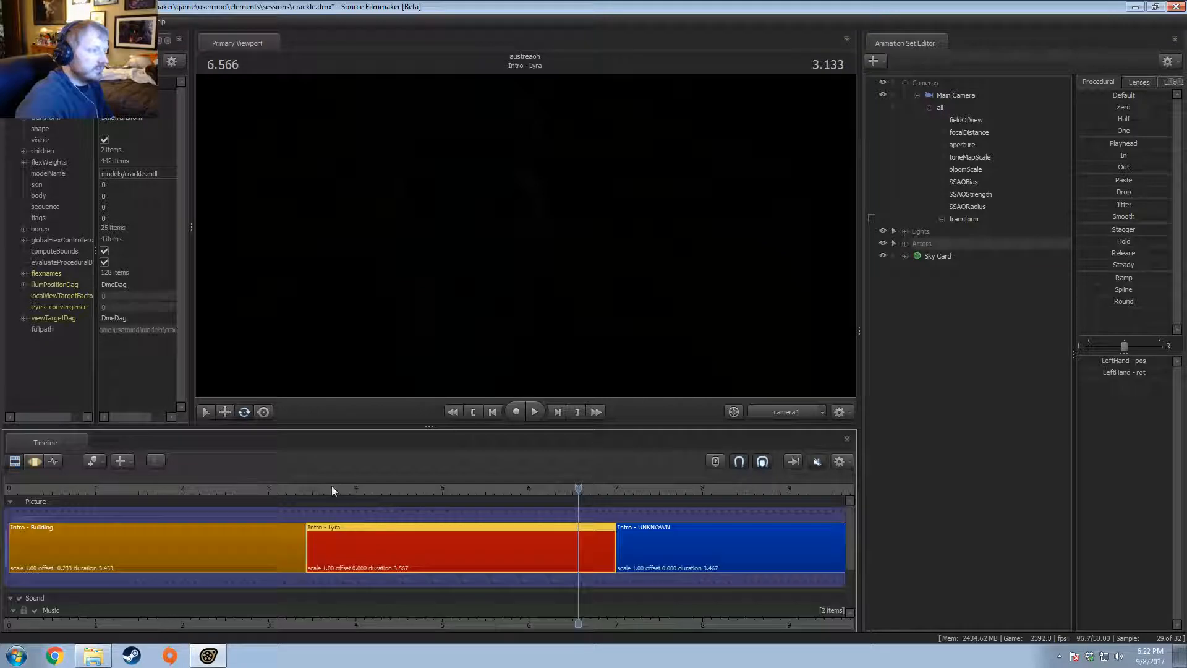
key("F3")
left_click_drag(331, 485, 529, 510)
key("F2")
Step: Play the end of the Crackle Overlook shot through the cut into Clouds - Emergence13, stopping at 25.533 seconds
scroll(595, 551, "down", 10)
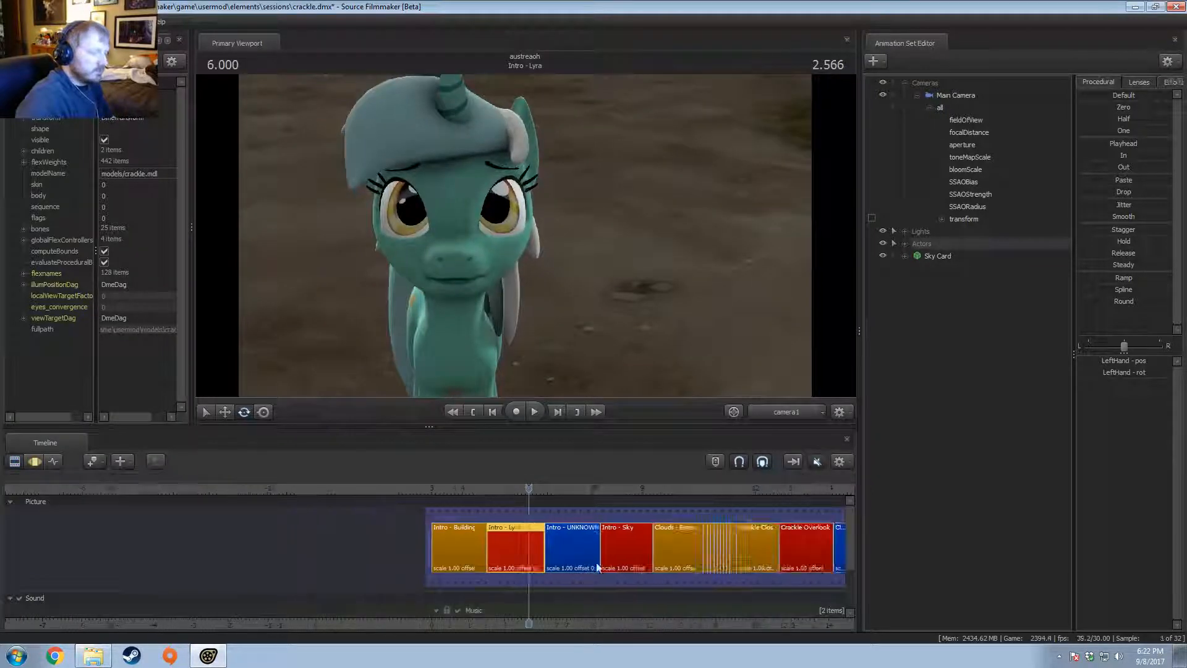
left_click_drag(576, 629, 544, 628)
scroll(637, 531, "up", 5)
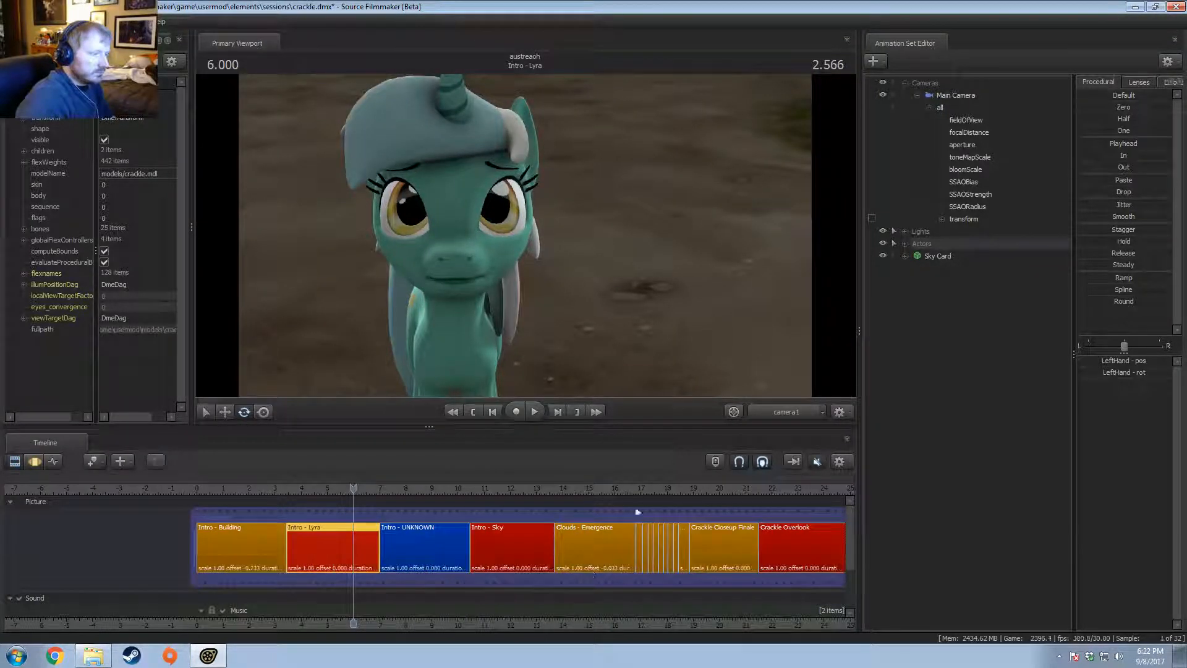
left_click(736, 493)
scroll(741, 544, "up", 3)
left_click_drag(756, 626, 435, 626)
key("space")
key("space")
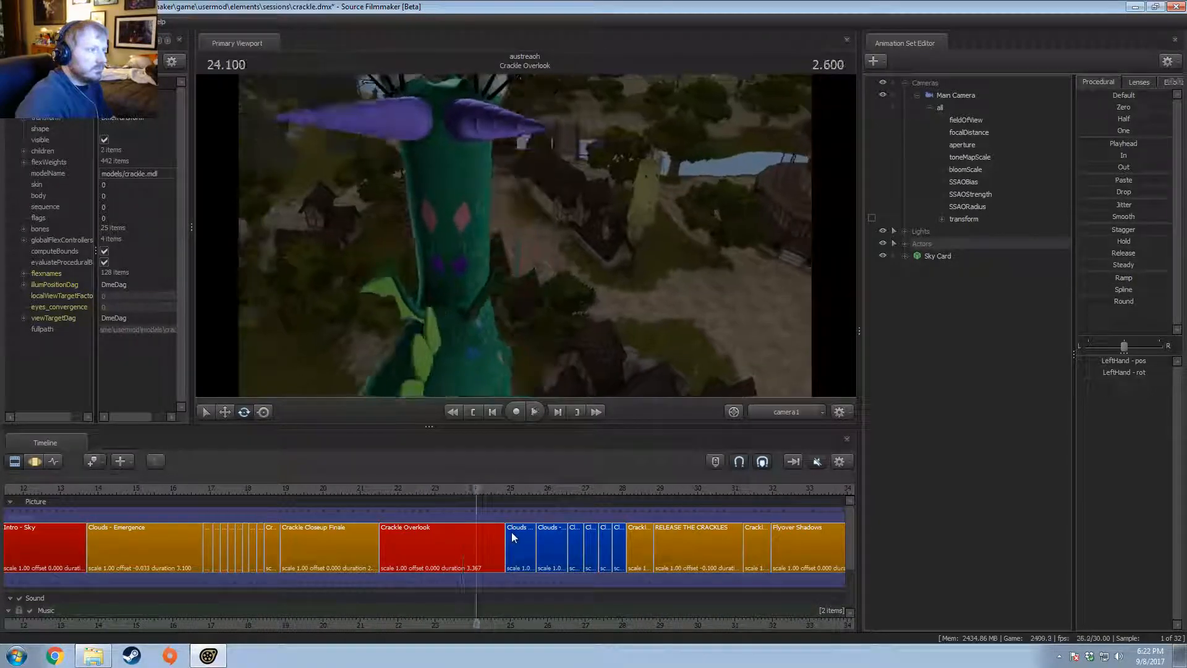
key("space")
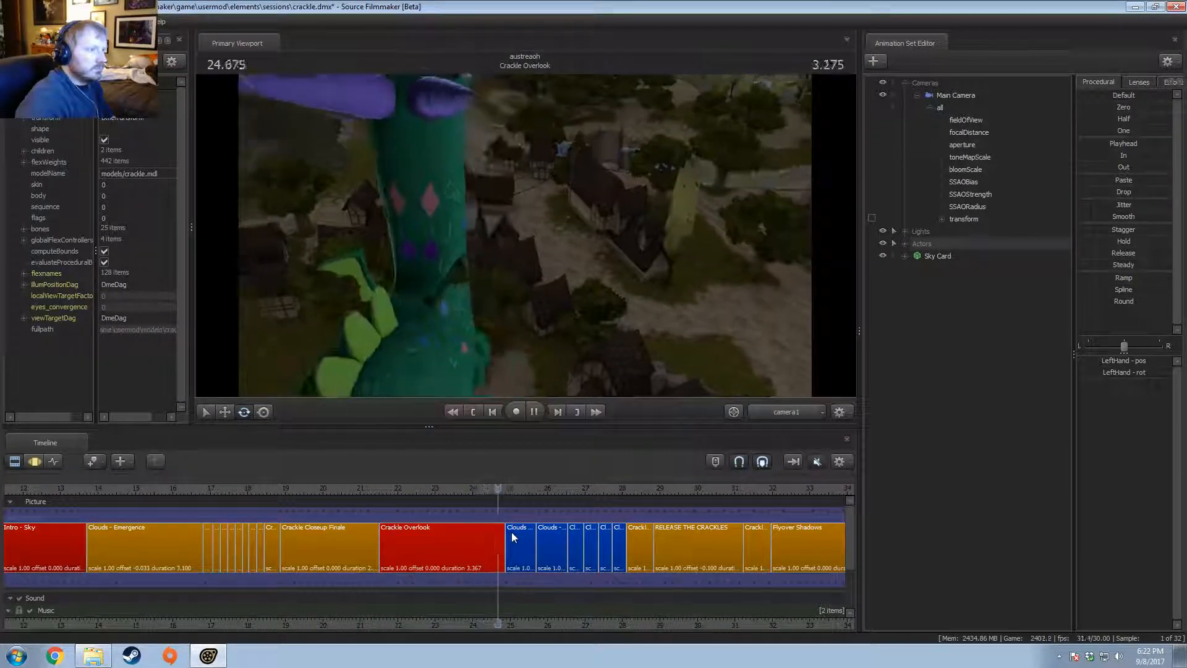
key("space")
scroll(556, 527, "down", 2)
key("space")
key("space")
scroll(556, 530, "up", 2)
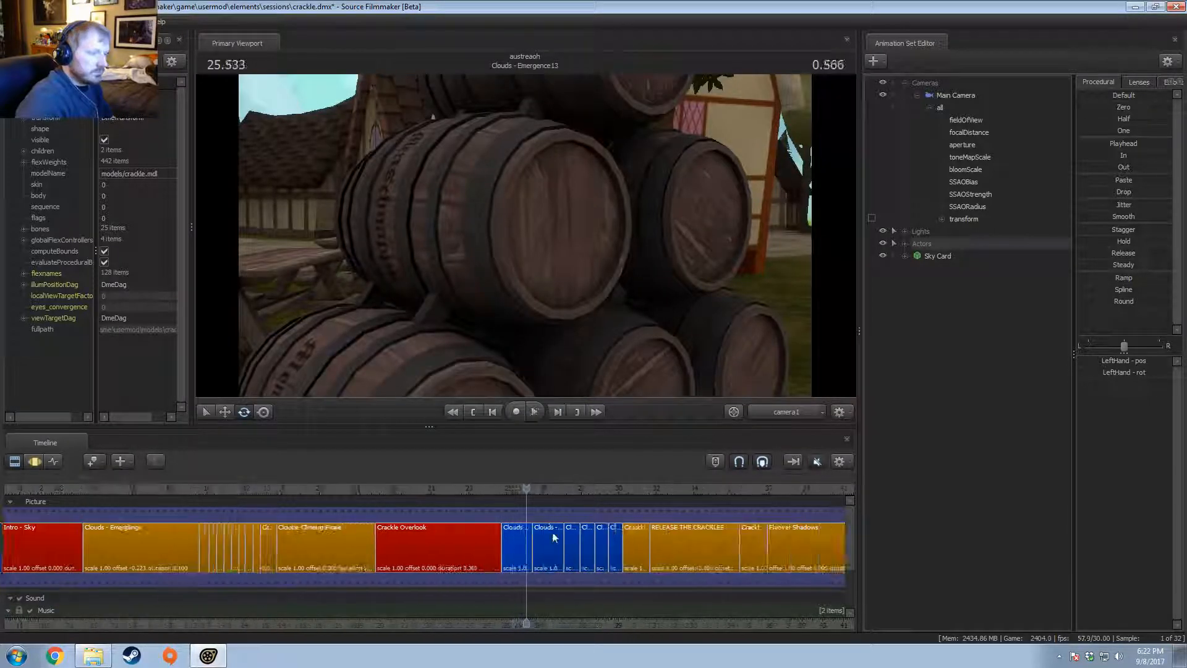
Step: Replay from the Crackle Overlook shot through the short Clouds shots into Crackle Singing 1
left_click(490, 490)
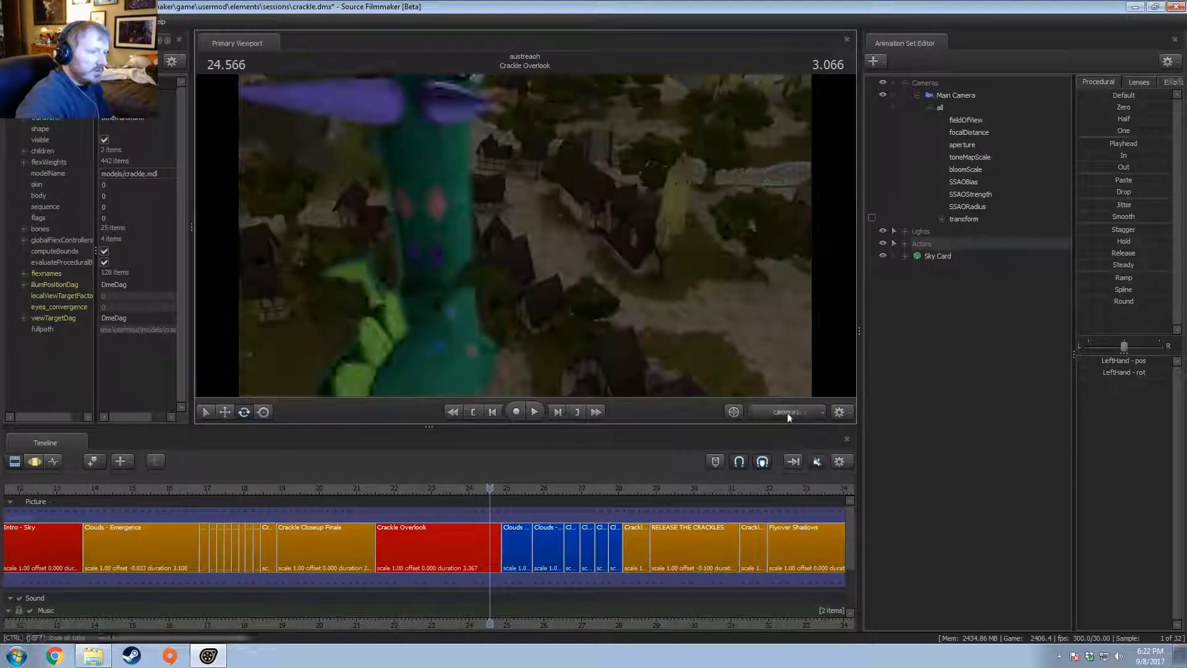
scroll(431, 533, "down", 2)
left_click(455, 488)
key("space")
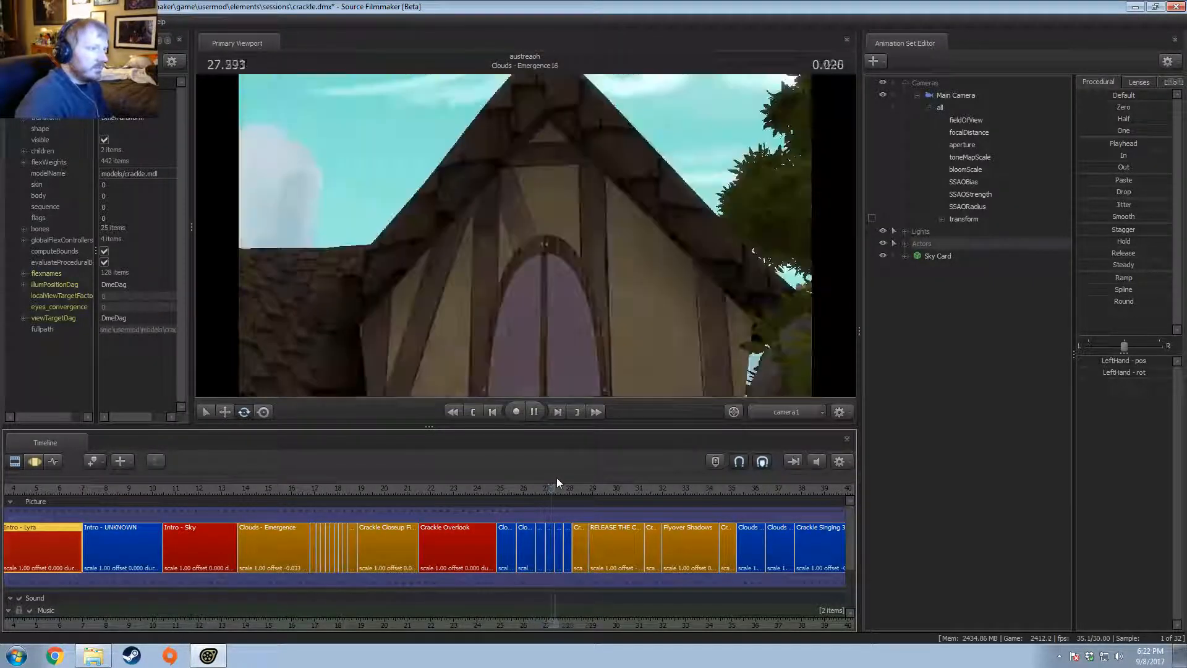
key("space")
key("space")
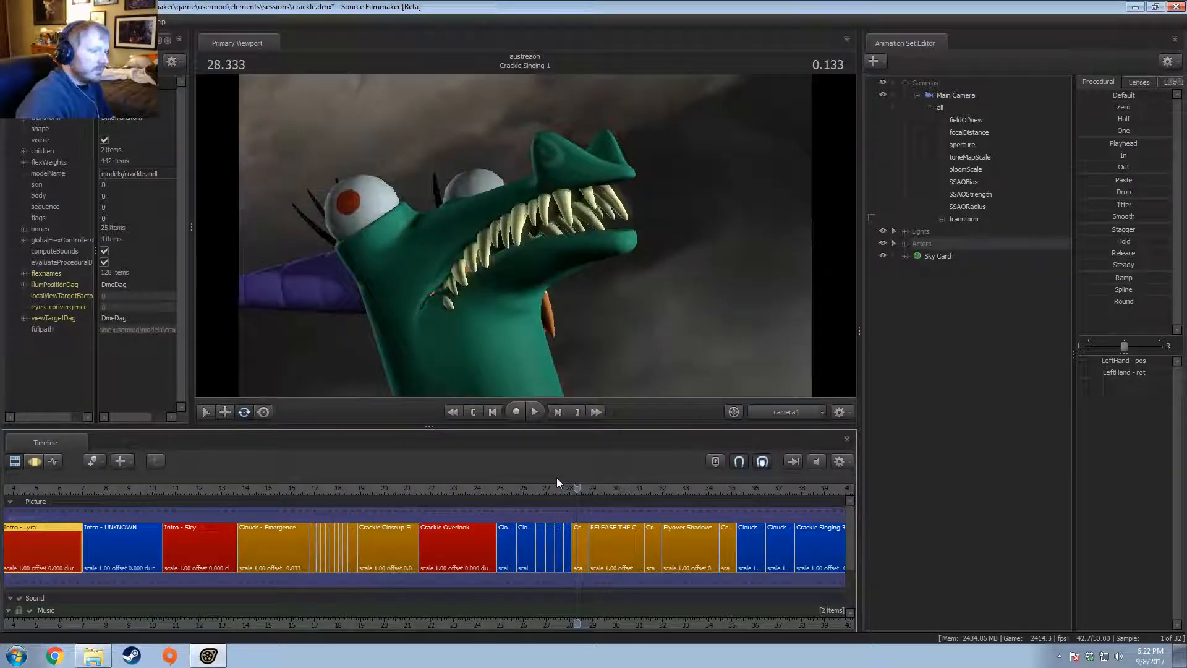
Step: Move the playhead to 27.100 seconds in the Clouds - Emergence18 window shot
left_click(543, 488)
scroll(558, 491, "up", 5)
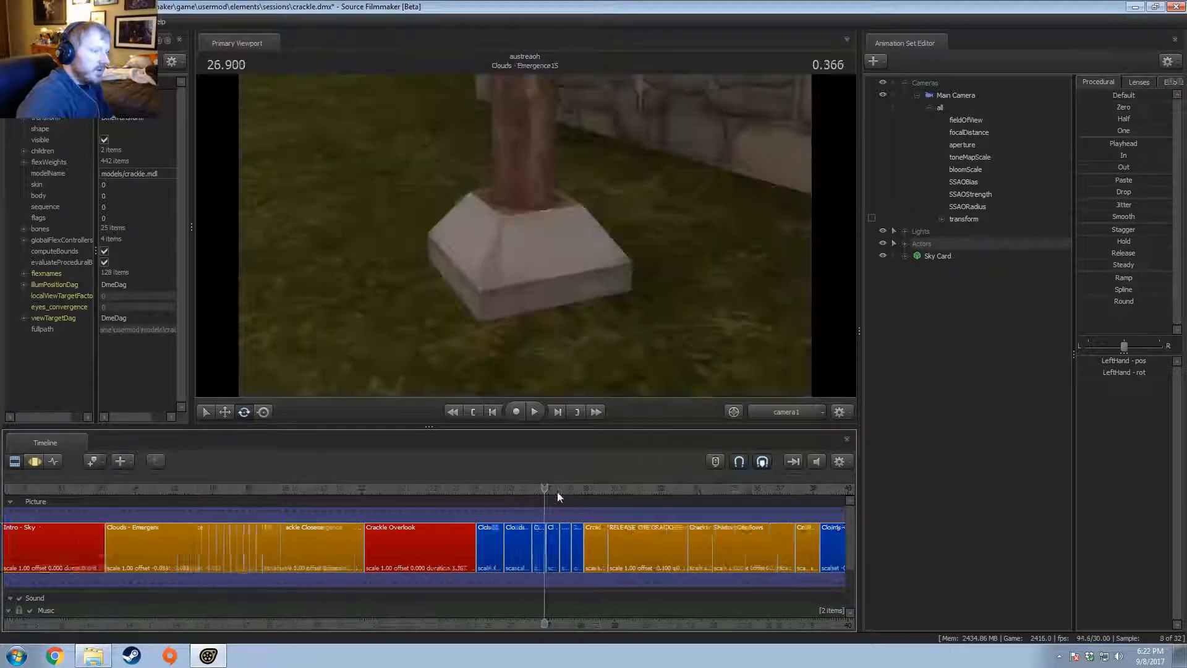
left_click(556, 491)
Step: Start creating an animation set for a new model and filter the model list by shutters
right_click(924, 347)
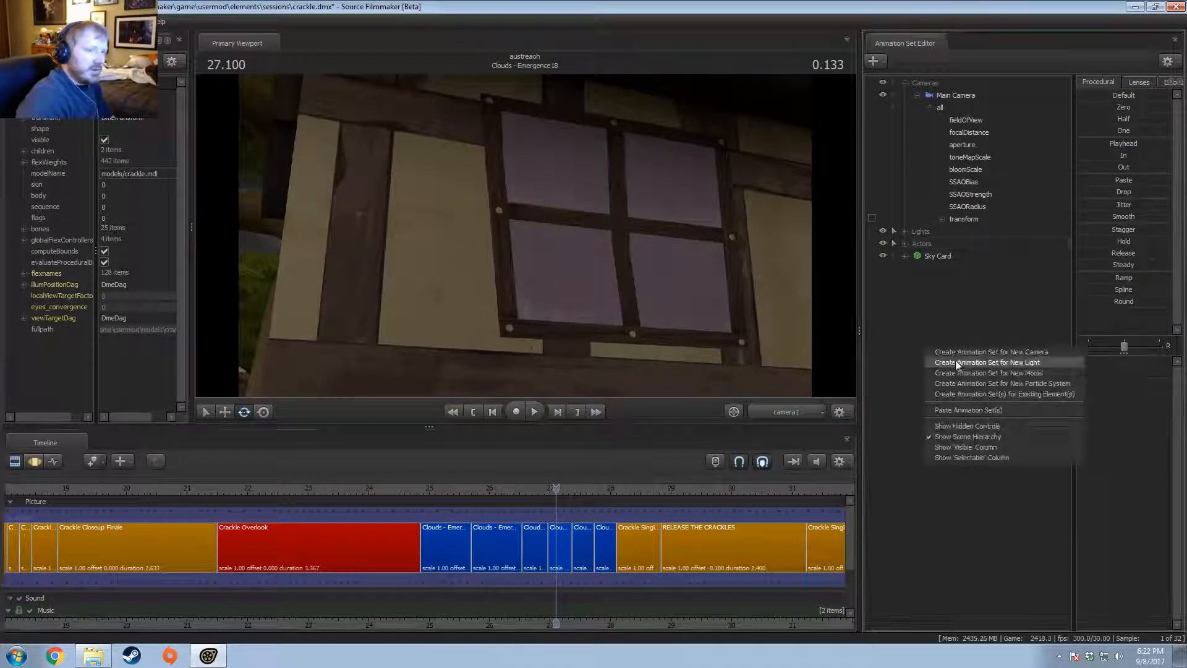
left_click(956, 372)
right_click(919, 304)
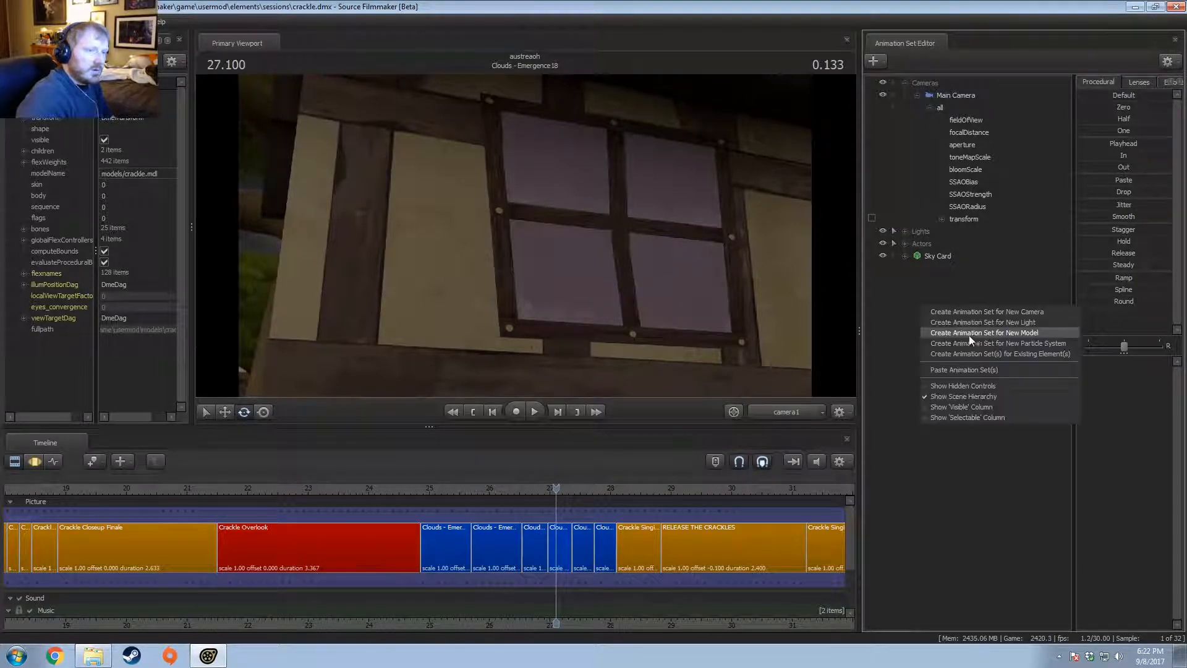
left_click(974, 335)
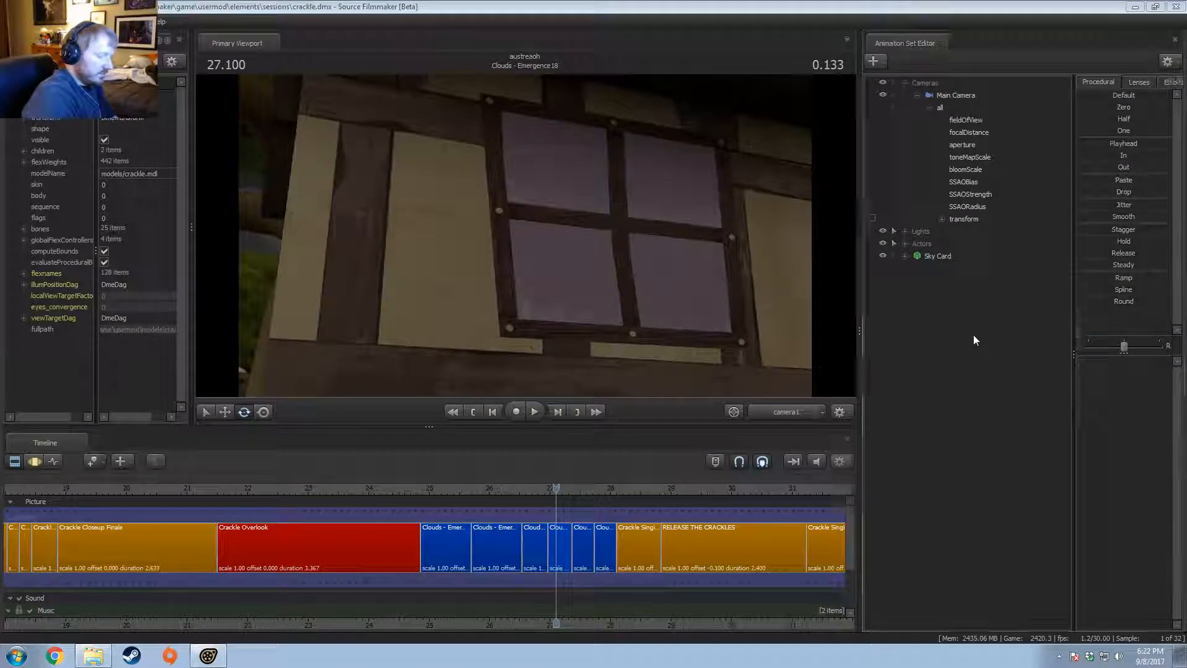
type("shutters")
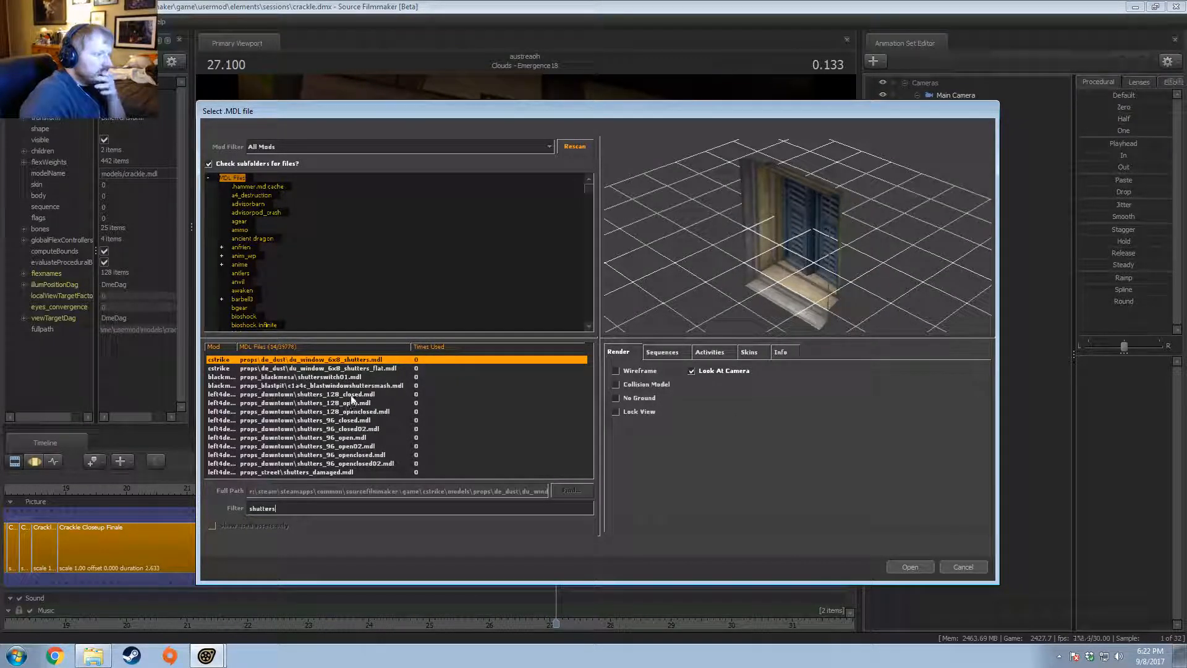
Step: Preview the shutter models one after another, looking for shutters that could suit the window
key("Down")
key("Down")
key("Down")
key("Down")
key("Down")
key("Down")
key("Down")
key("Down")
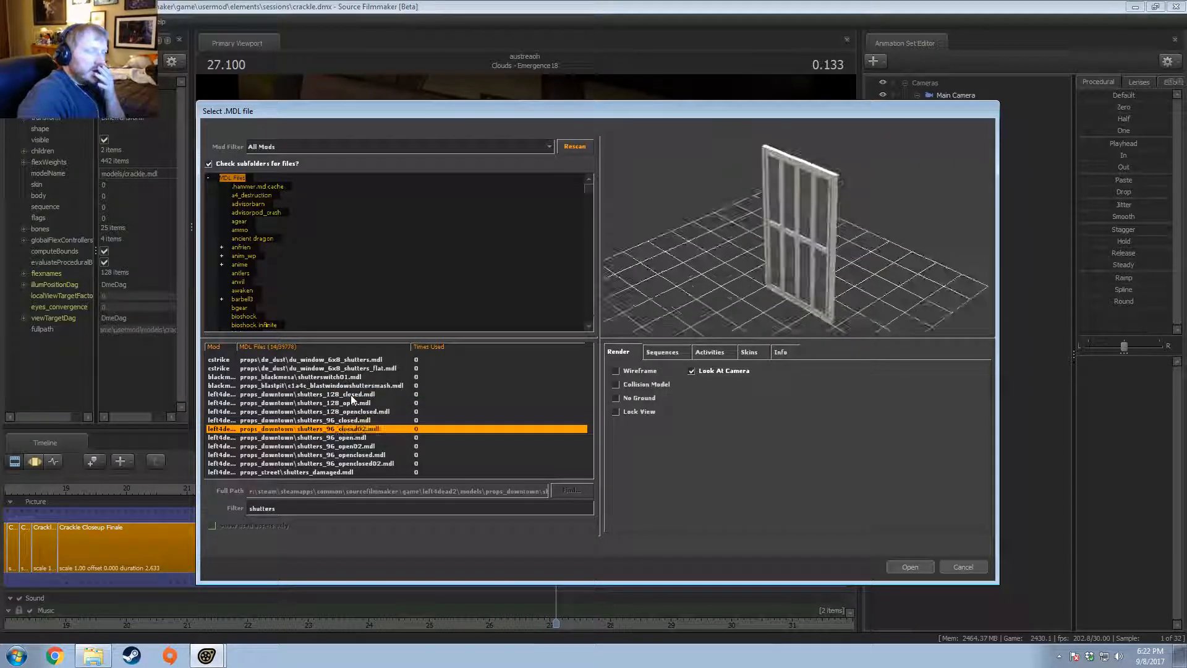
key("Down")
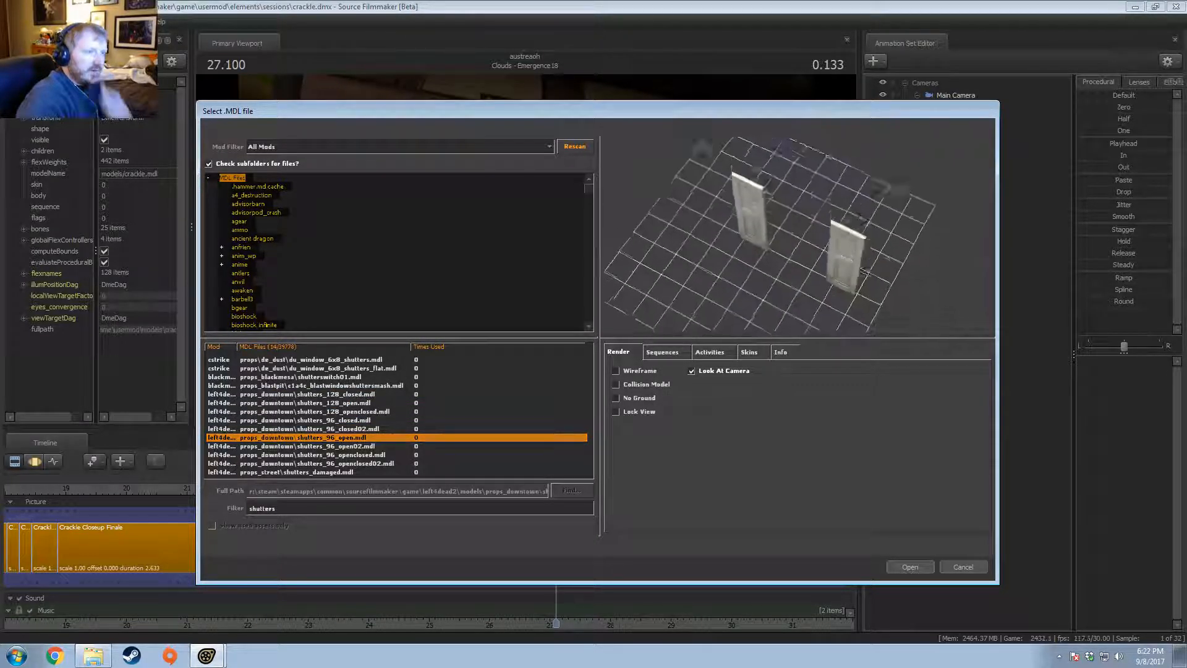
key("Up")
key("Up")
key("Up")
key("Up")
key("Up")
key("Up")
key("Up")
key("Up")
key("Up")
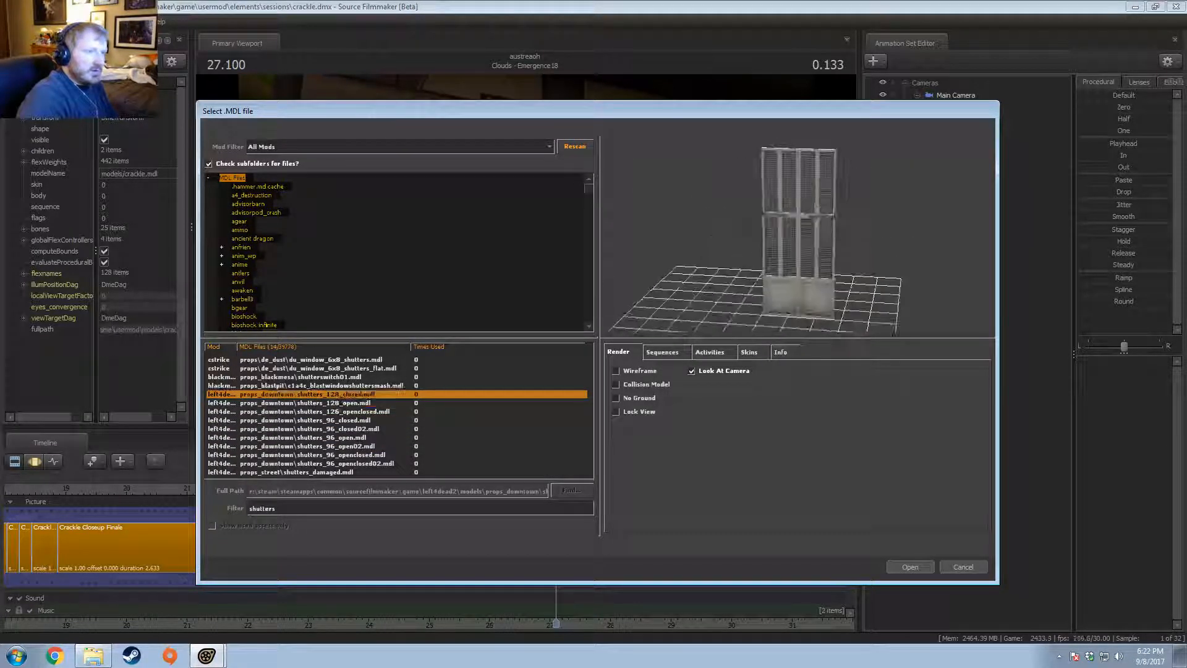
key("Down")
key("Down")
key("Down")
key("Down")
key("Down")
key("Down")
key("Down")
key("Down")
key("Down")
key("Down")
key("Down")
key("Down")
key("Down")
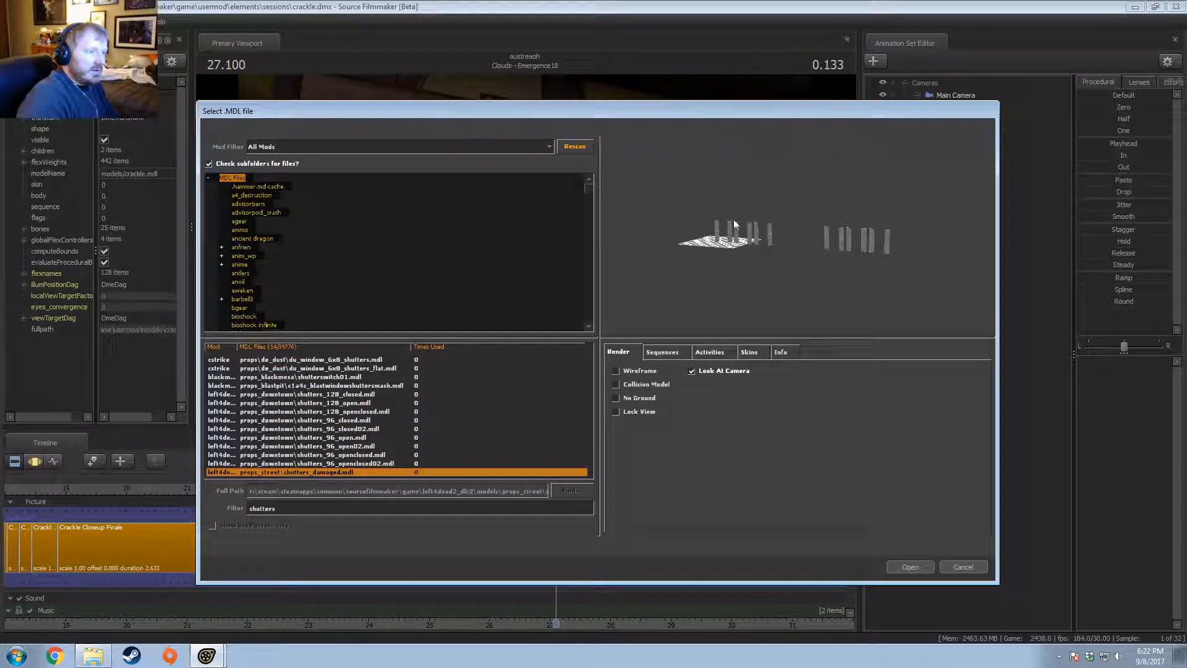
key("Up")
key("Up")
key("Up")
key("Up")
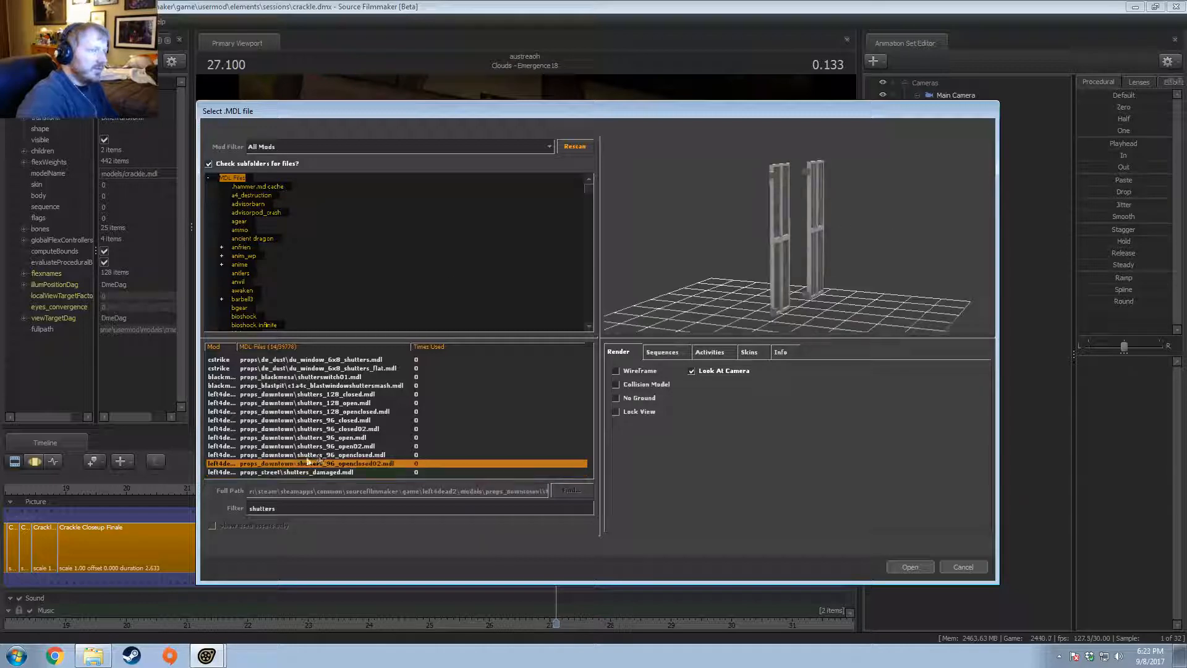
key("Up")
key("Up")
key("Up")
key("Up")
key("Up")
key("Up")
key("Up")
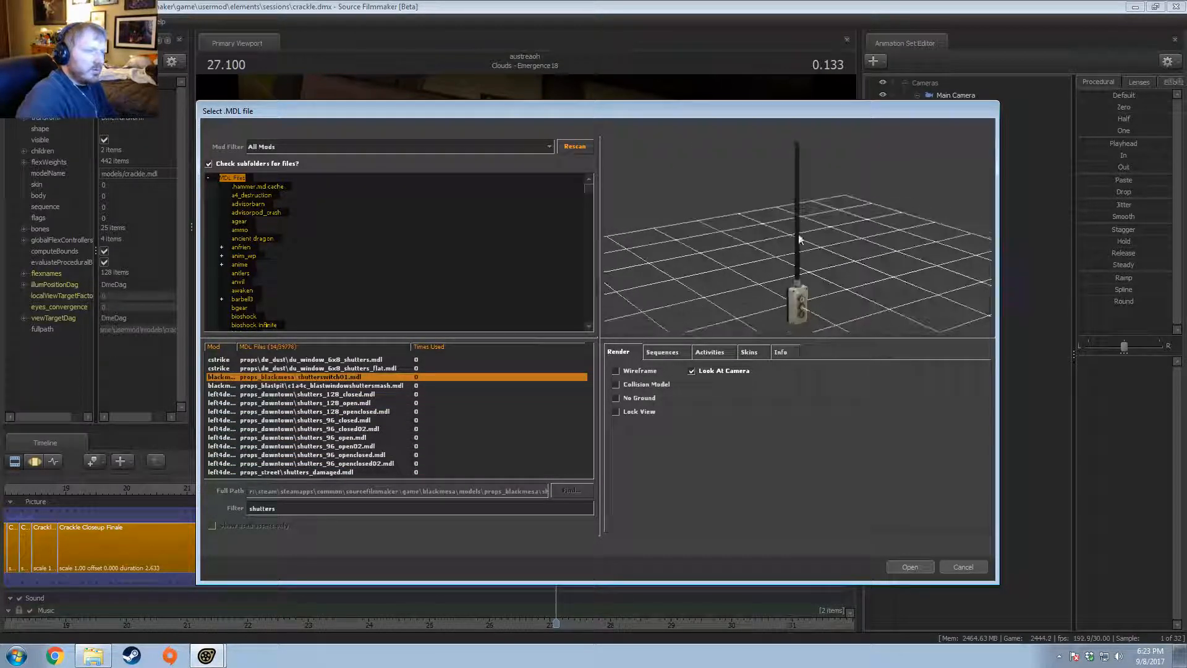
Step: Clear the shutters filter and preview drwhooves_pegasus.mdl, earth2.mdl and fidget.mdl in the full model list
left_click(244, 510)
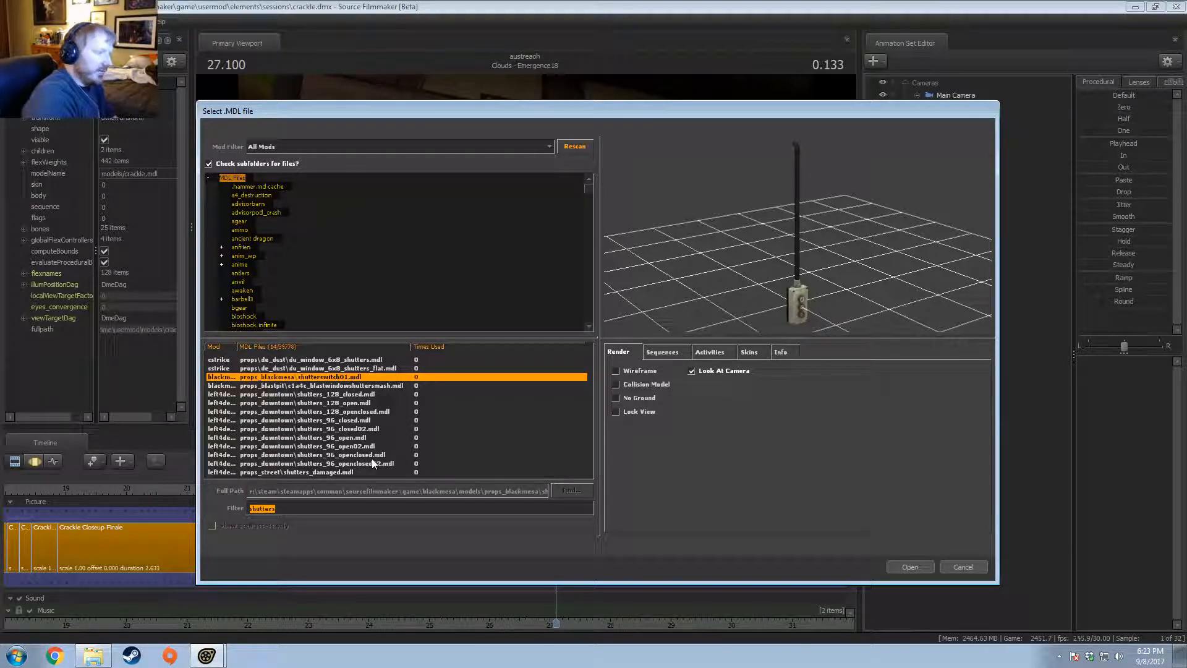
type("doo")
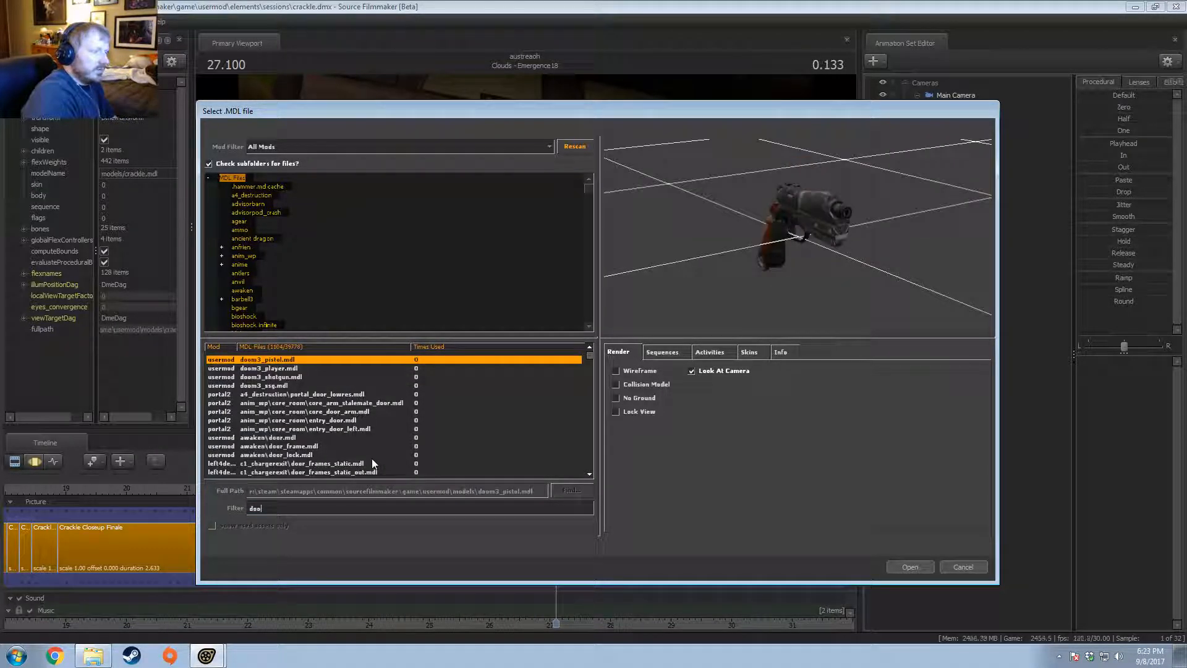
key("BackSpace")
key("BackSpace")
key("BackSpace")
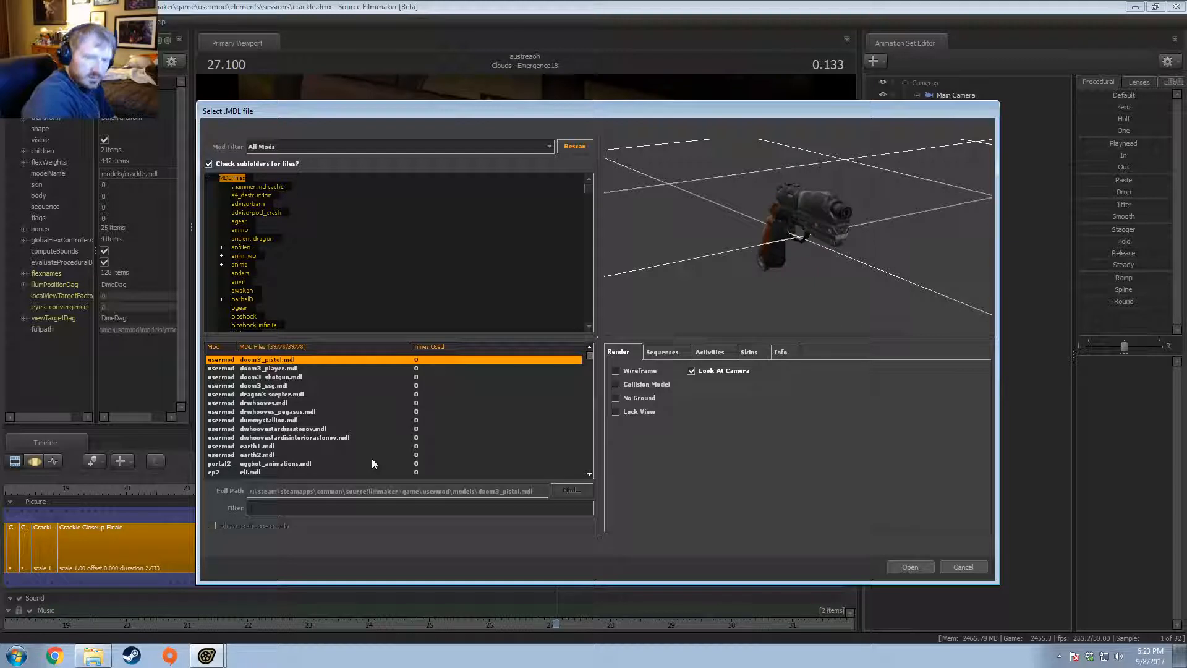
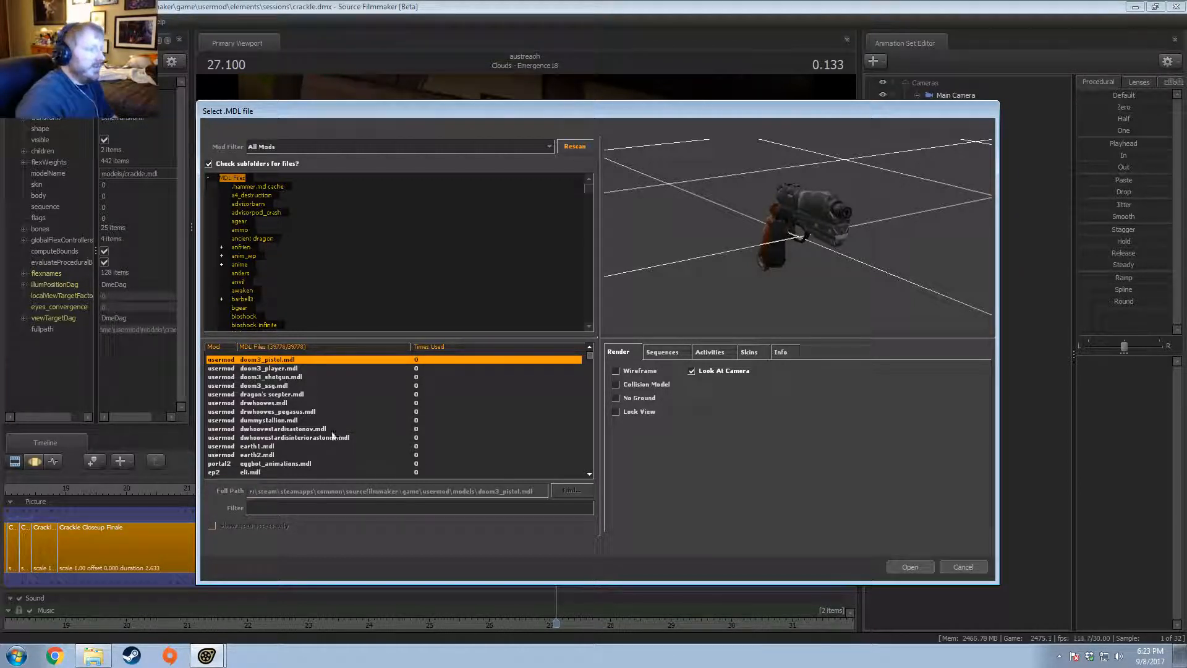
left_click(290, 412)
left_click(290, 455)
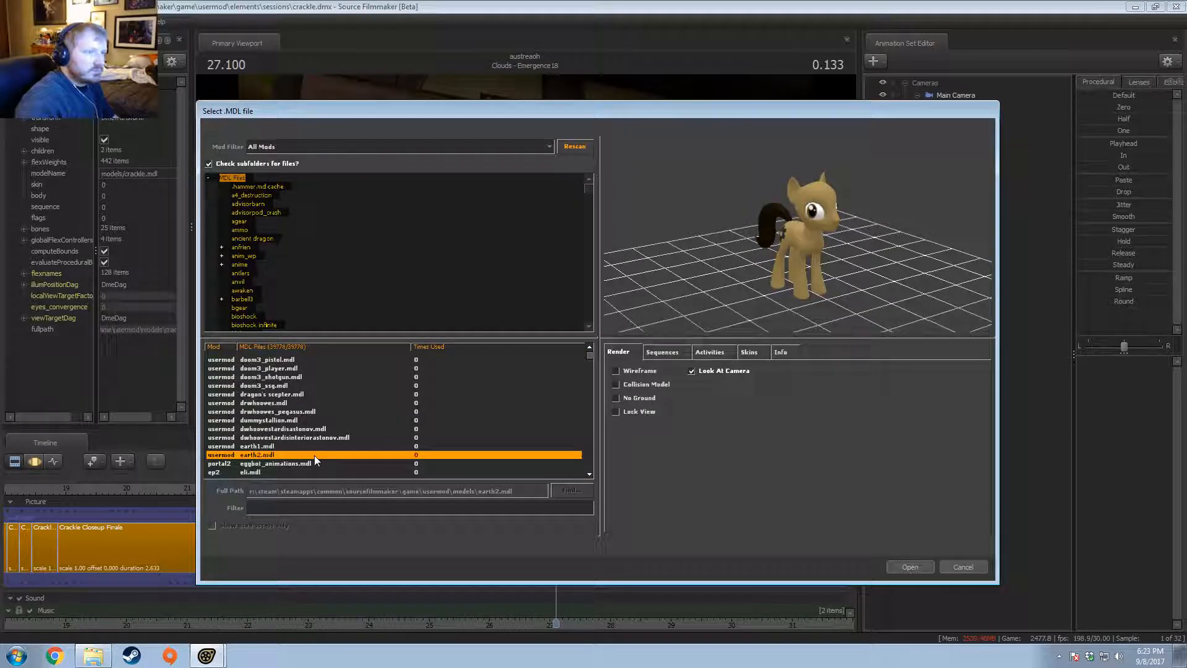
scroll(315, 455, "down", 5)
left_click(262, 438)
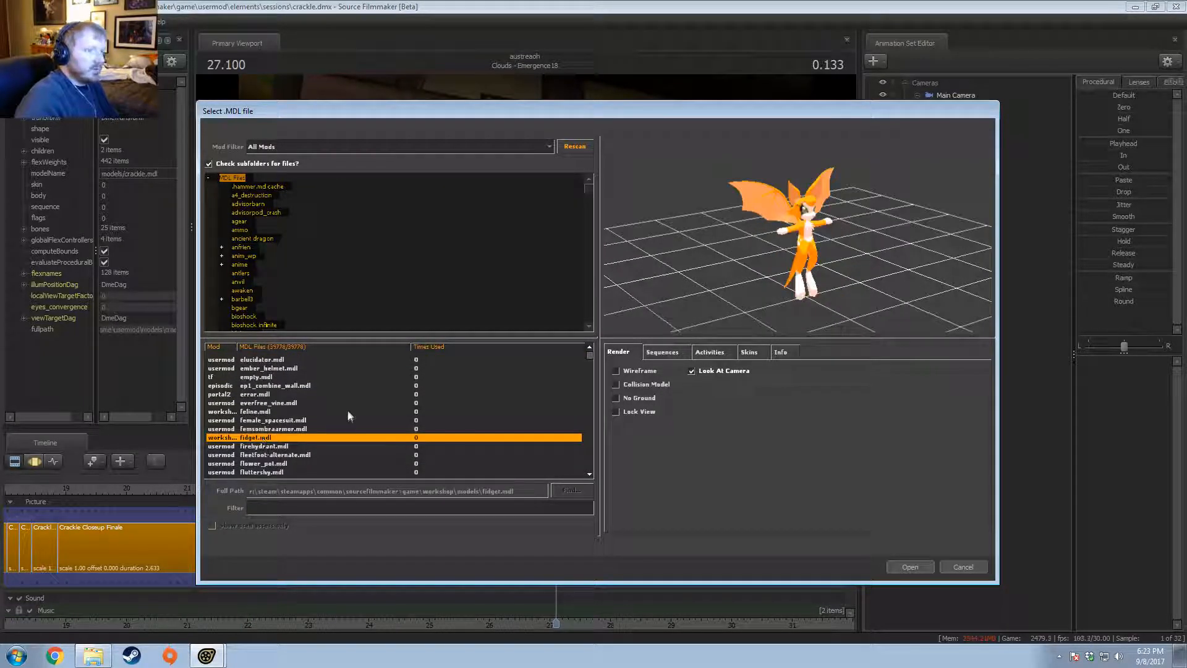
Step: Filter the model list by door and return to the first matching models
left_click(288, 509)
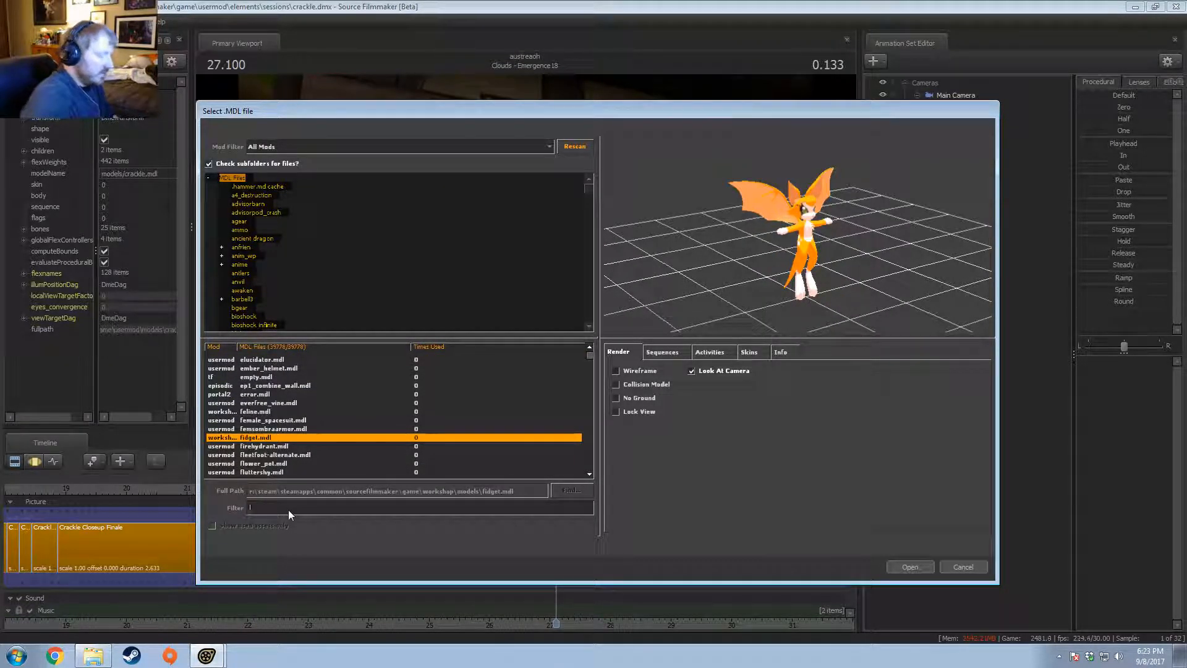
type("door")
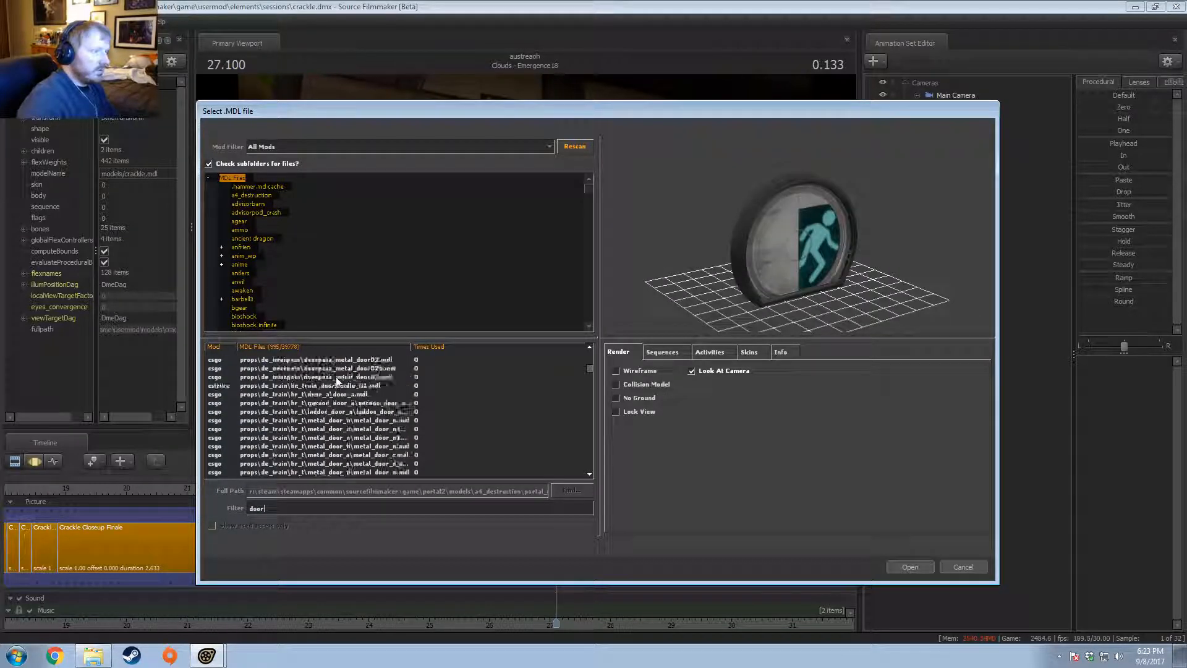
scroll(337, 382, "up", 20)
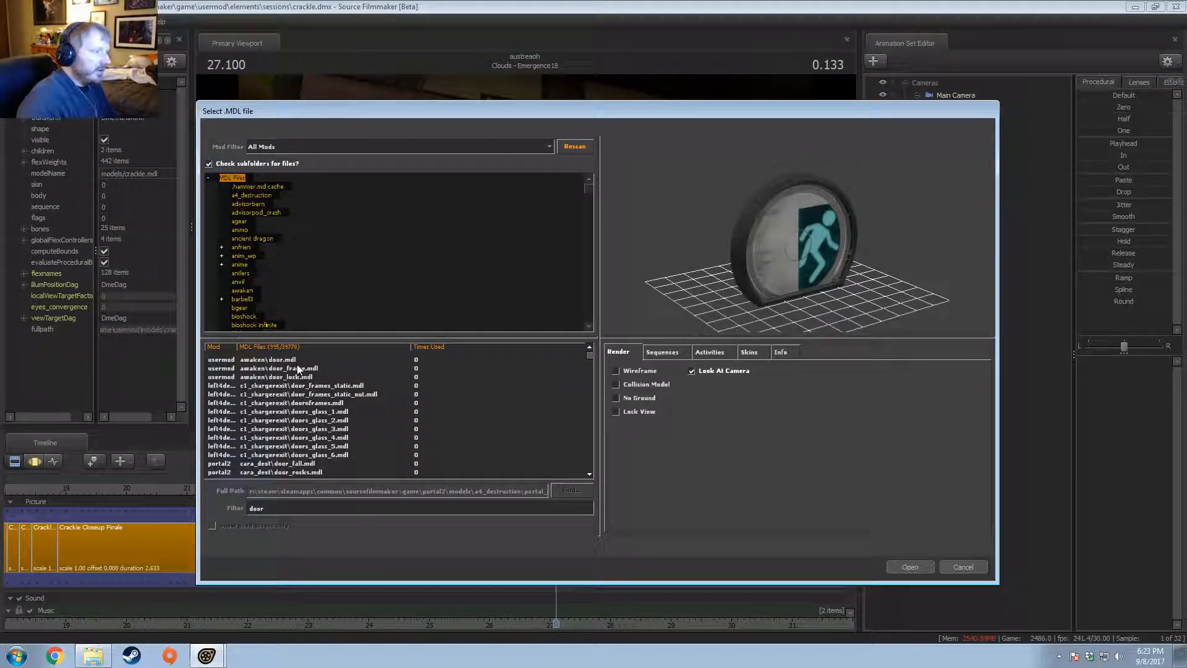
Step: Preview the door models from awaken\door_frame.mdl to past props\cs_assault\rolling_door01.mdl and close the model browser
left_click(297, 368)
key("Down")
key("Down")
key("Down")
key("Down")
key("Down")
key("Down")
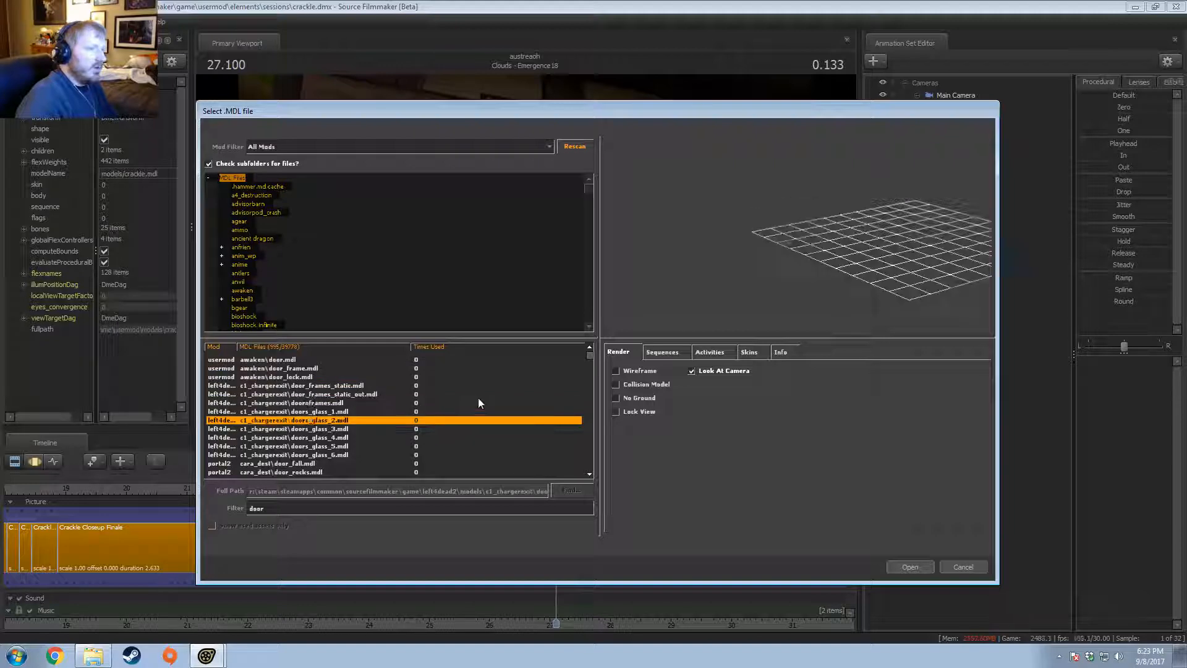
key("Down")
key("Down")
key("Down")
key("Down")
key("Down")
key("Down")
key("Down")
key("Down")
key("Down")
key("Down")
key("Down")
key("Down")
key("Down")
key("Down")
key("Down")
key("Down")
key("Down")
key("Down")
key("Down")
key("Down")
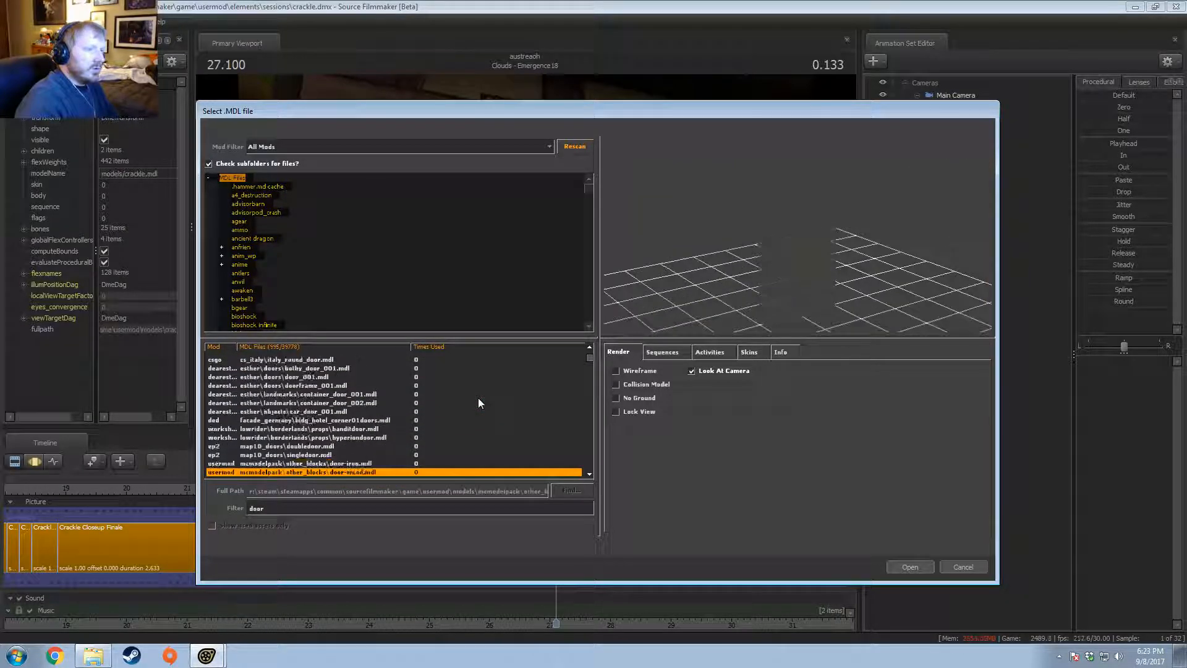
key("Down")
key("Down")
key("Down")
key("Down")
key("Down")
key("Down")
key("Down")
key("Down")
key("Down")
key("Down")
key("Down")
key("Down")
key("Down")
key("Down")
key("Down")
key("Down")
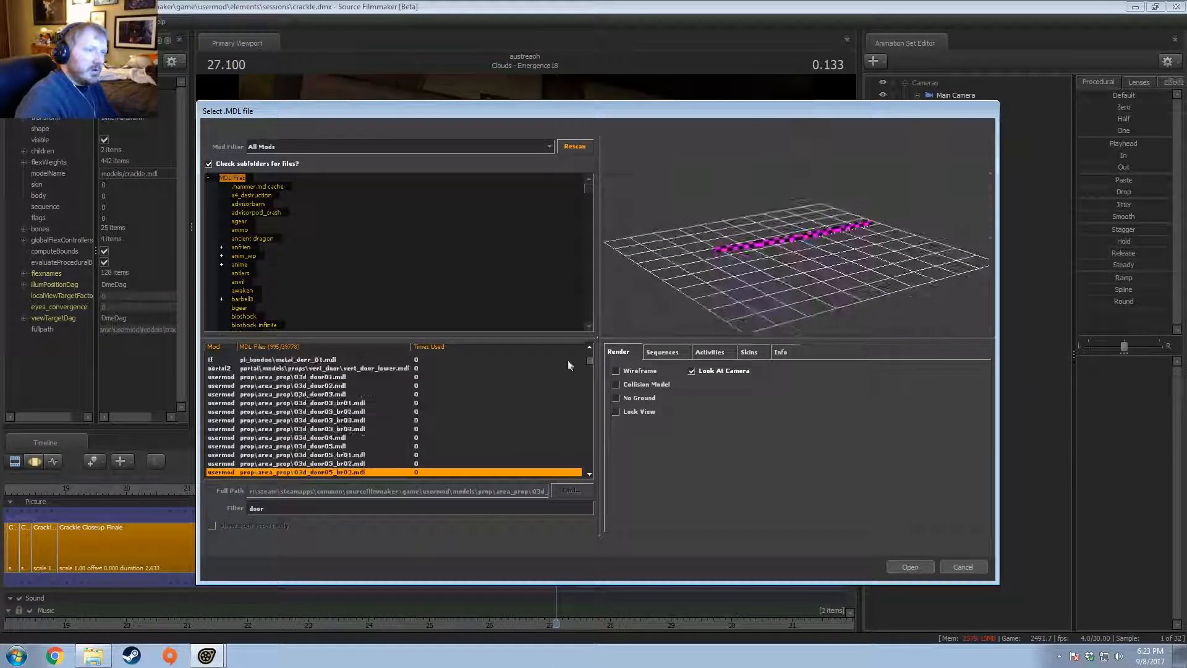
key("Down")
key("Down")
key("Down")
key("Down")
key("Down")
key("Down")
key("Down")
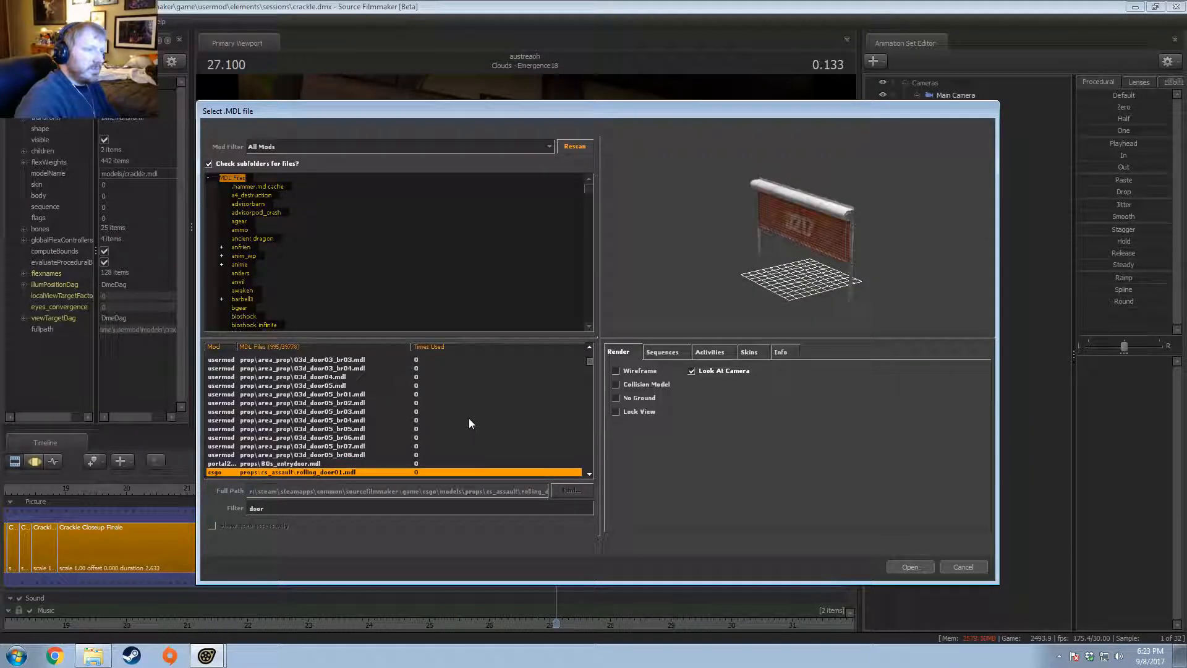
key("Down")
key("Down")
left_click(910, 567)
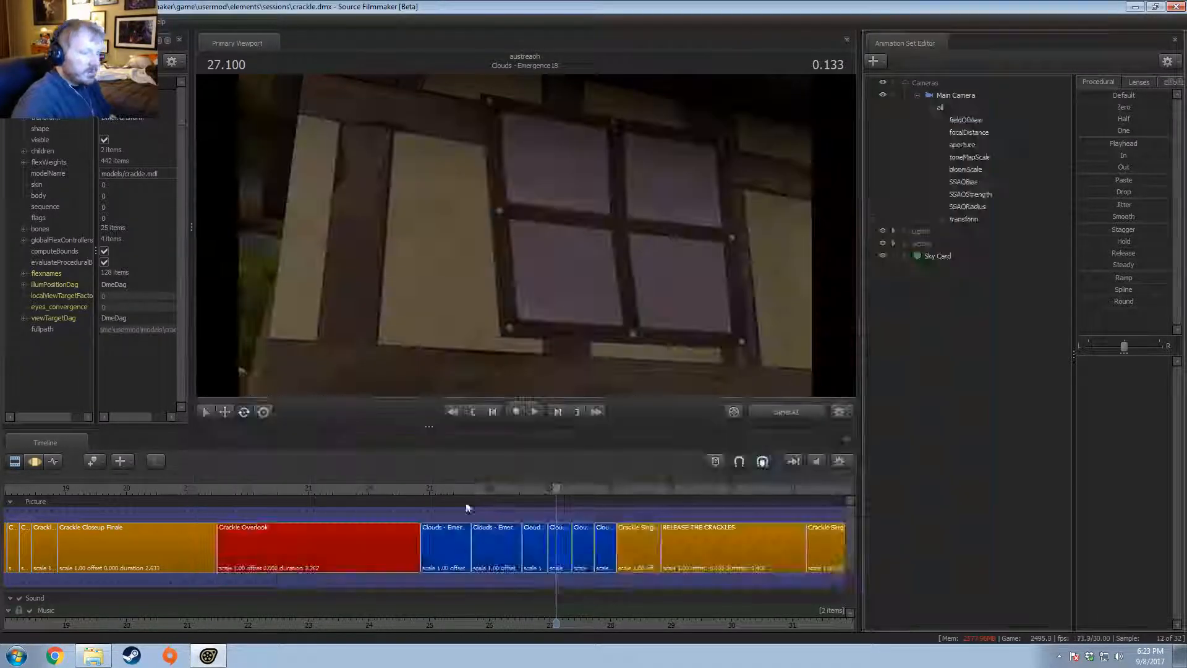
Step: Start a new model animation set in the Clouds - Emergence18 shot and go past the first door models in the model browser
right_click(908, 312)
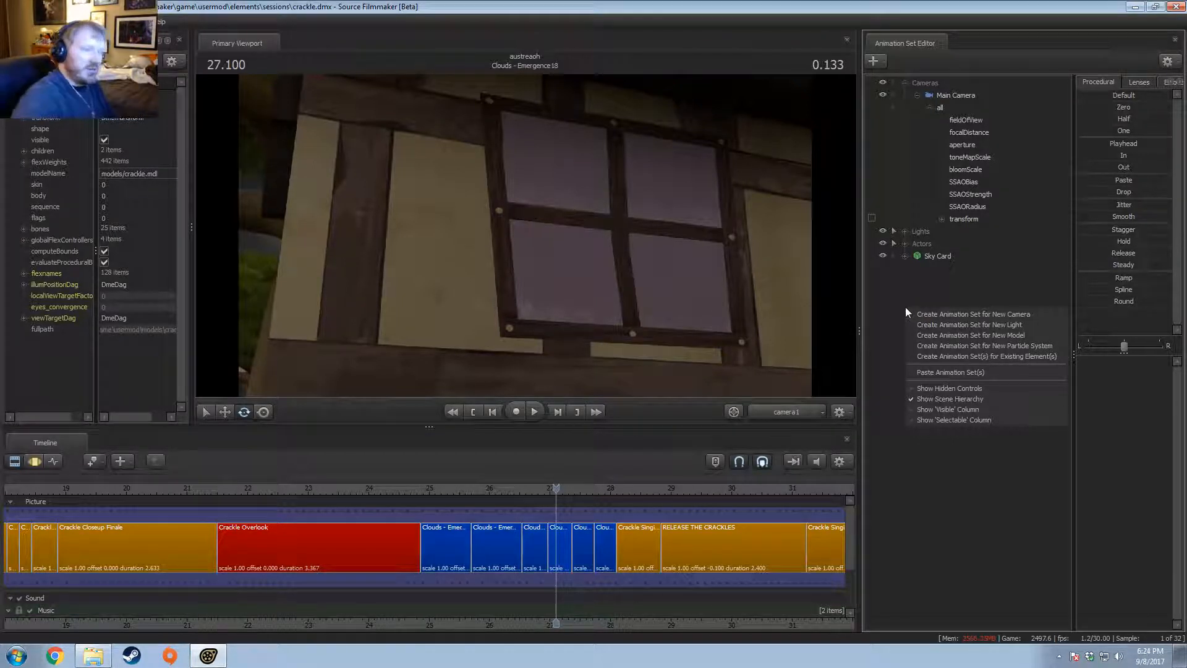
left_click(990, 336)
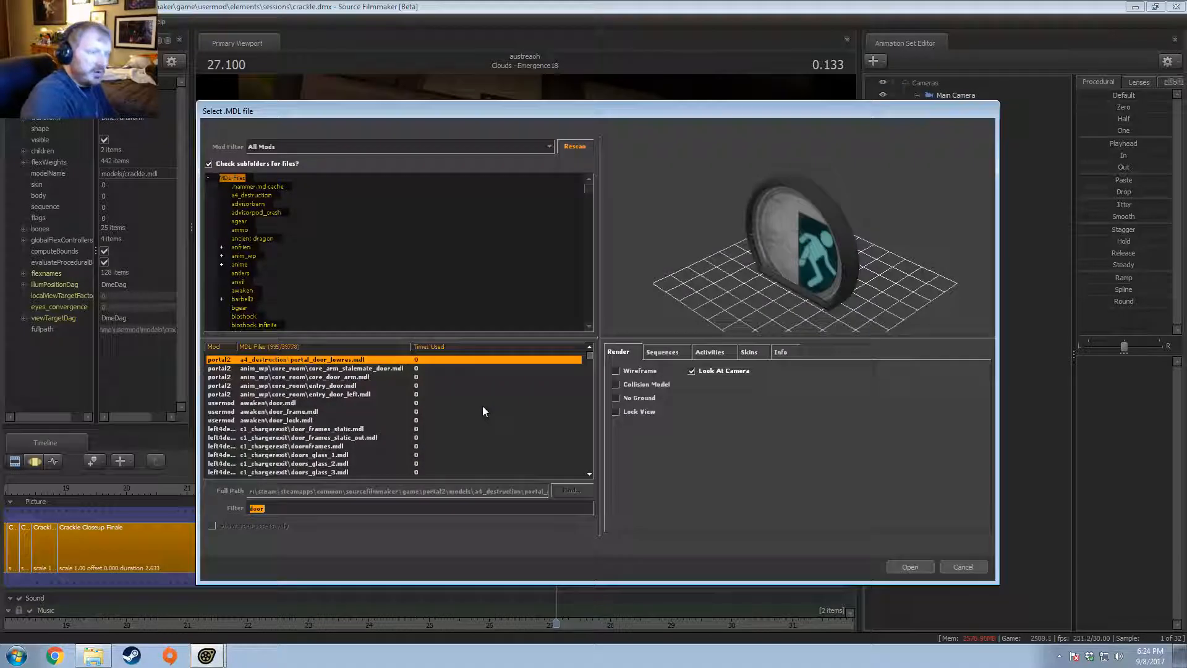
left_click(295, 412)
scroll(295, 411, "down", 5)
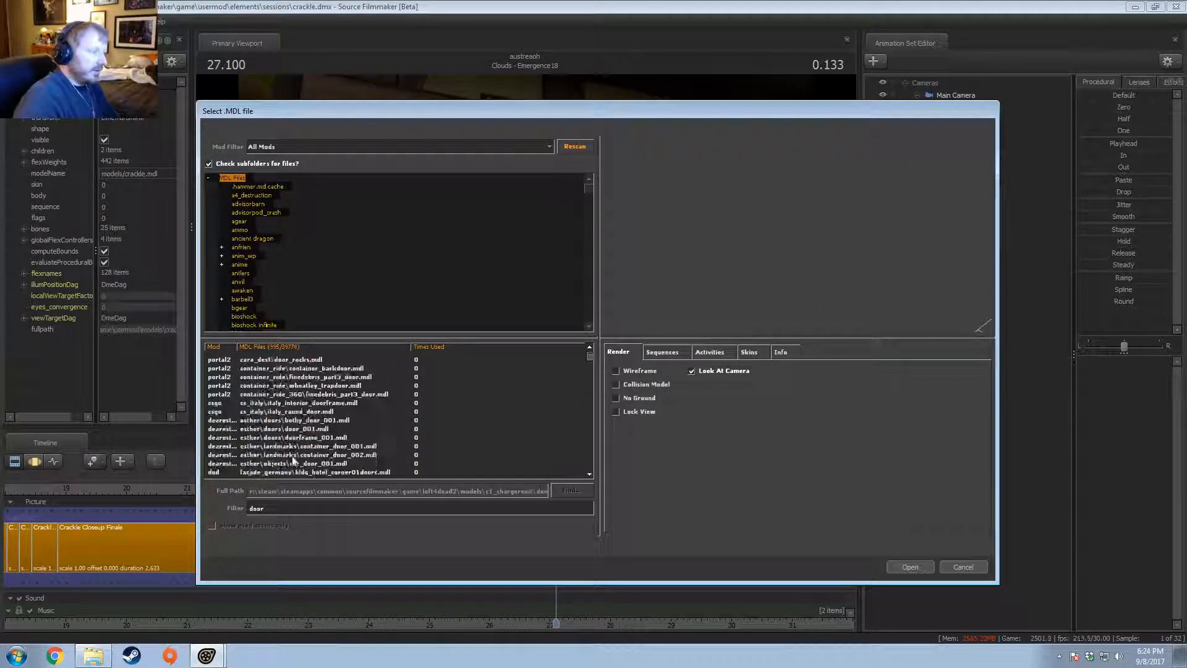
Step: Preview the door models from esther\landmarks\container_door_002.mdl to the props\cs_italy doors
left_click(293, 463)
key("Down")
key("Down")
key("Down")
key("Down")
key("Down")
key("Down")
key("Down")
key("Down")
key("Down")
key("Down")
key("Down")
key("Down")
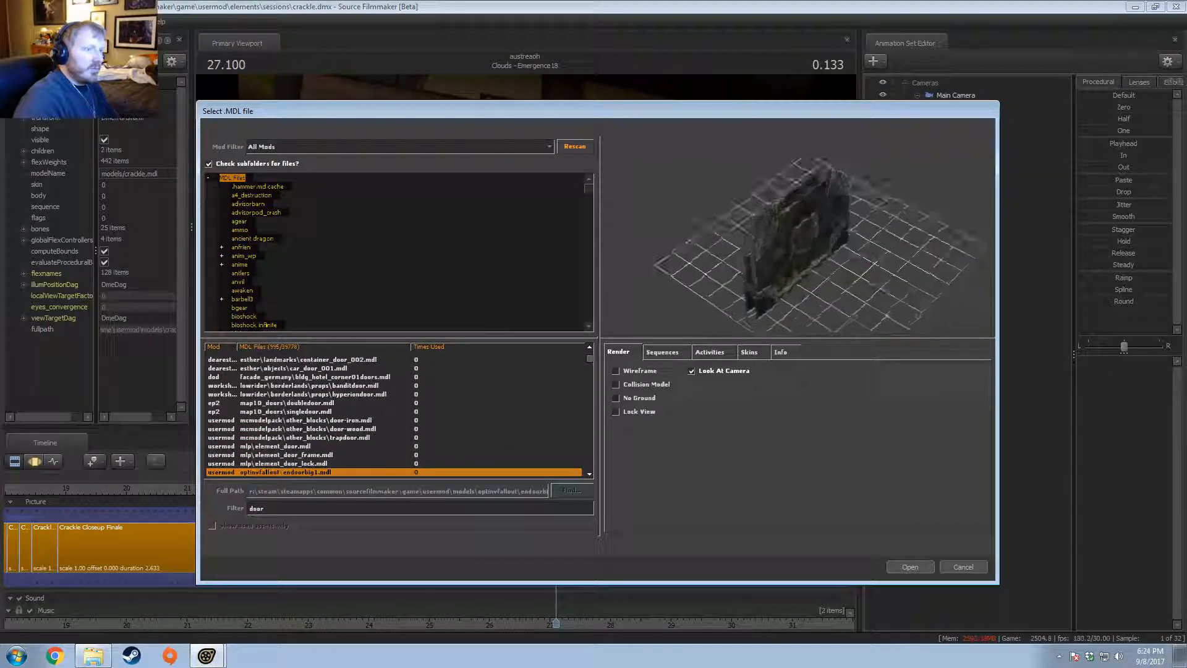
key("Down")
key("Down")
key("Down")
key("Down")
key("Down")
key("Down")
key("Down")
key("Down")
key("Down")
key("Down")
key("Down")
key("Down")
key("Down")
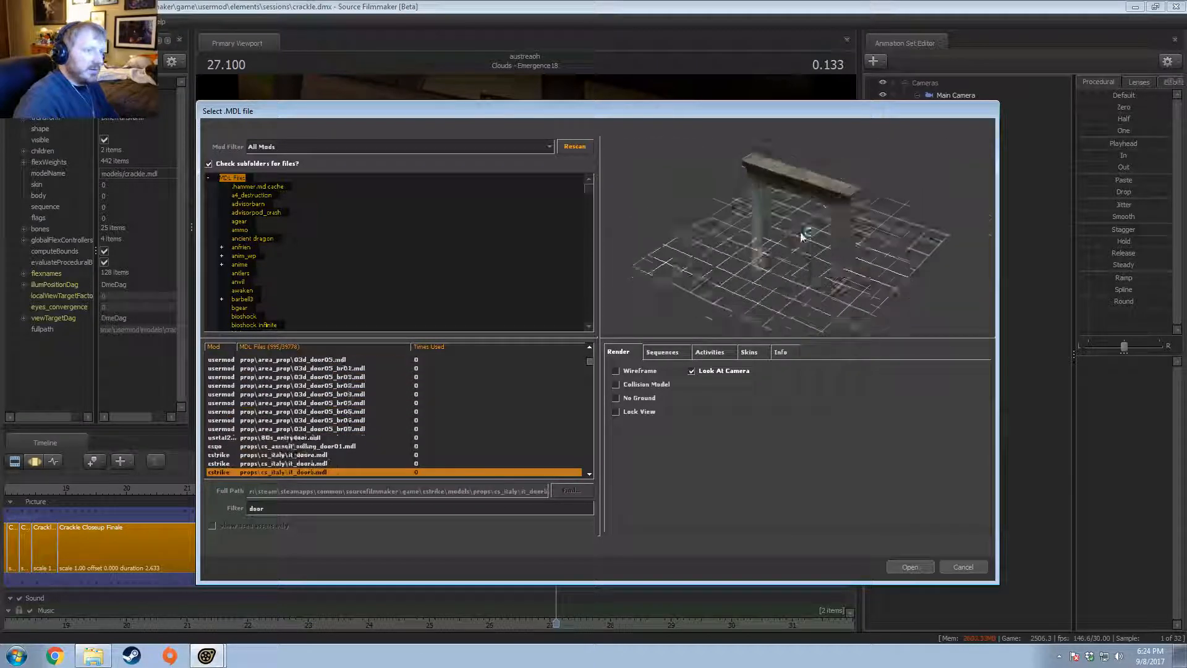
Step: Preview the door models in the props\cs_militia, cs_office, de_aztec, de_cbble and de_dust folders up to the first de_inferno door arch
key("Down")
key("Down")
key("Down")
key("Down")
key("Down")
key("Down")
key("Down")
key("Down")
key("Down")
key("Down")
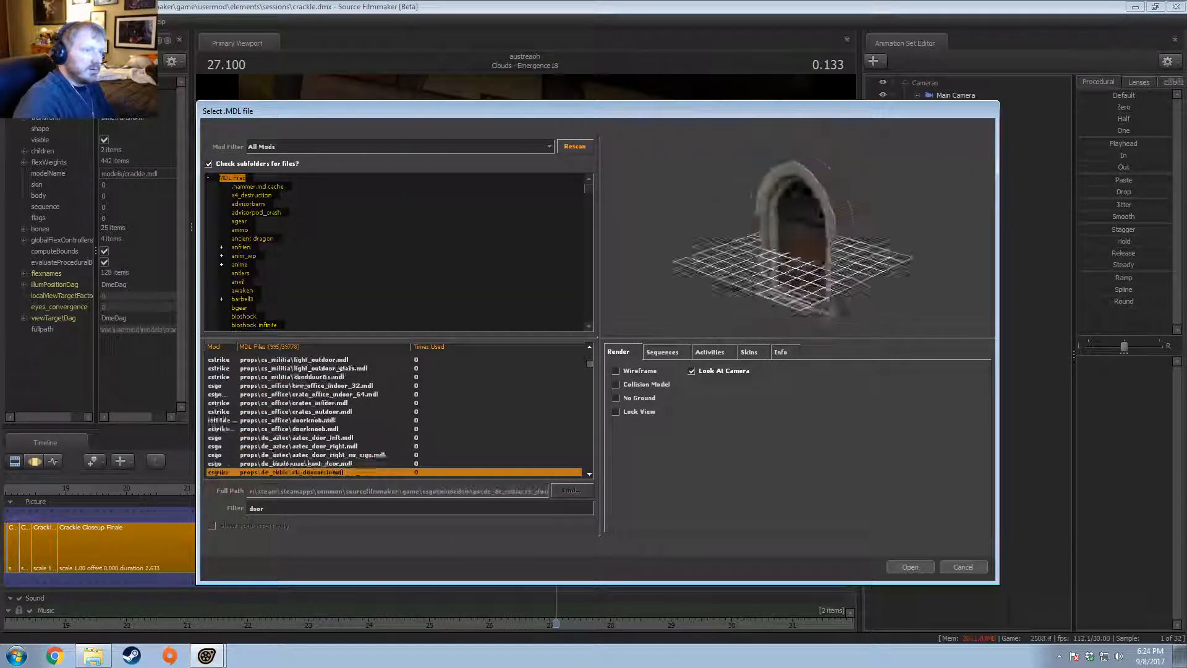
key("Down")
key("Down")
key("Down")
key("Down")
key("Down")
key("Down")
key("Down")
key("Down")
key("Down")
key("Down")
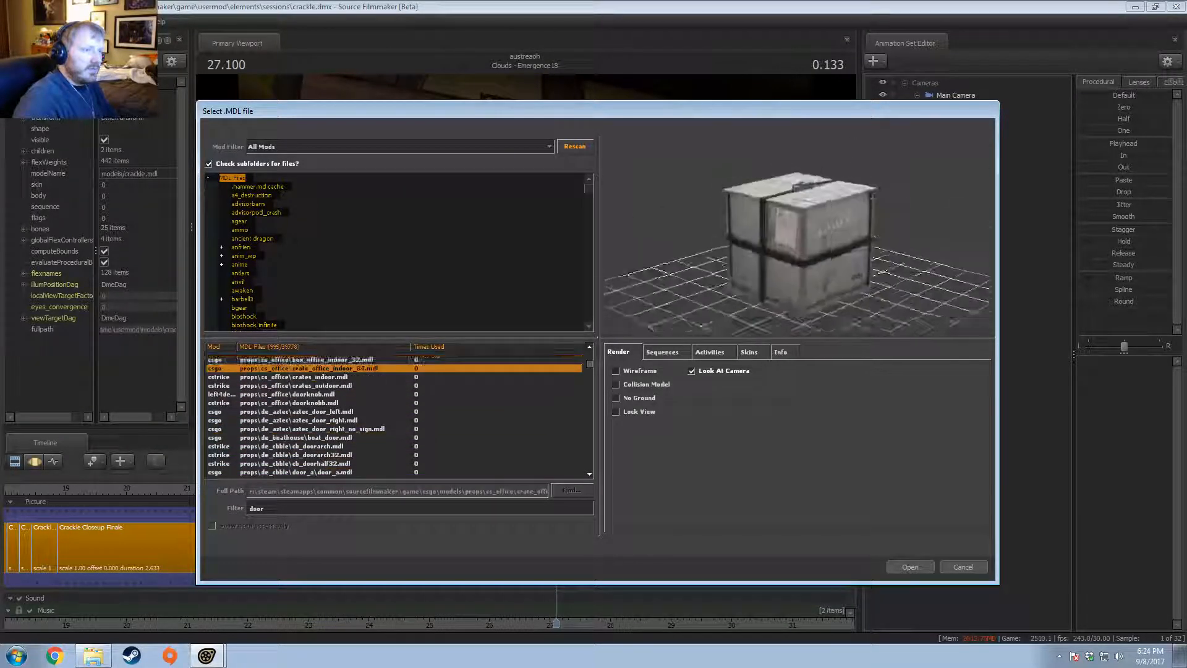
key("Down")
key("Down")
key("Down")
key("Down")
key("Down")
key("Down")
key("Down")
key("Down")
key("Down")
key("Down")
key("Down")
key("Down")
key("Down")
key("Down")
key("Down")
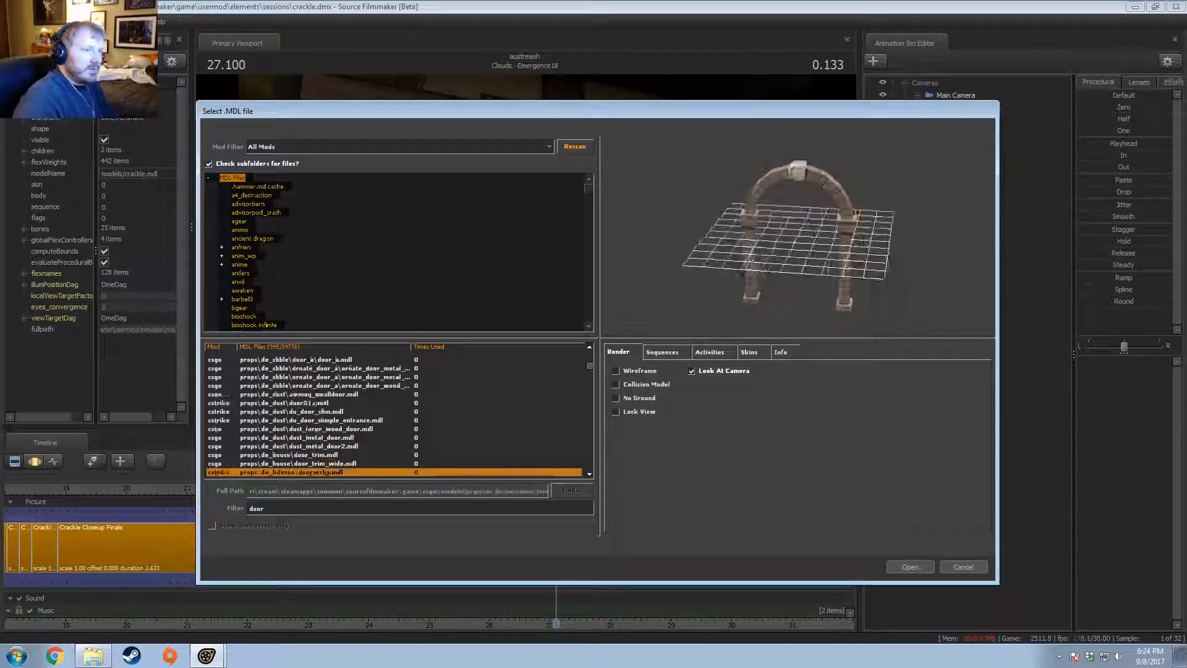
Step: Return to the props\de_dust doors and compare dust_large_wood_door.mdl, dust_metal_door.mdl and dust_metal_door2.mdl
key("Up")
key("Up")
key("Up")
key("Up")
key("Up")
key("Up")
key("Up")
key("Up")
key("Up")
key("Up")
key("Down")
key("Down")
key("Down")
key("Down")
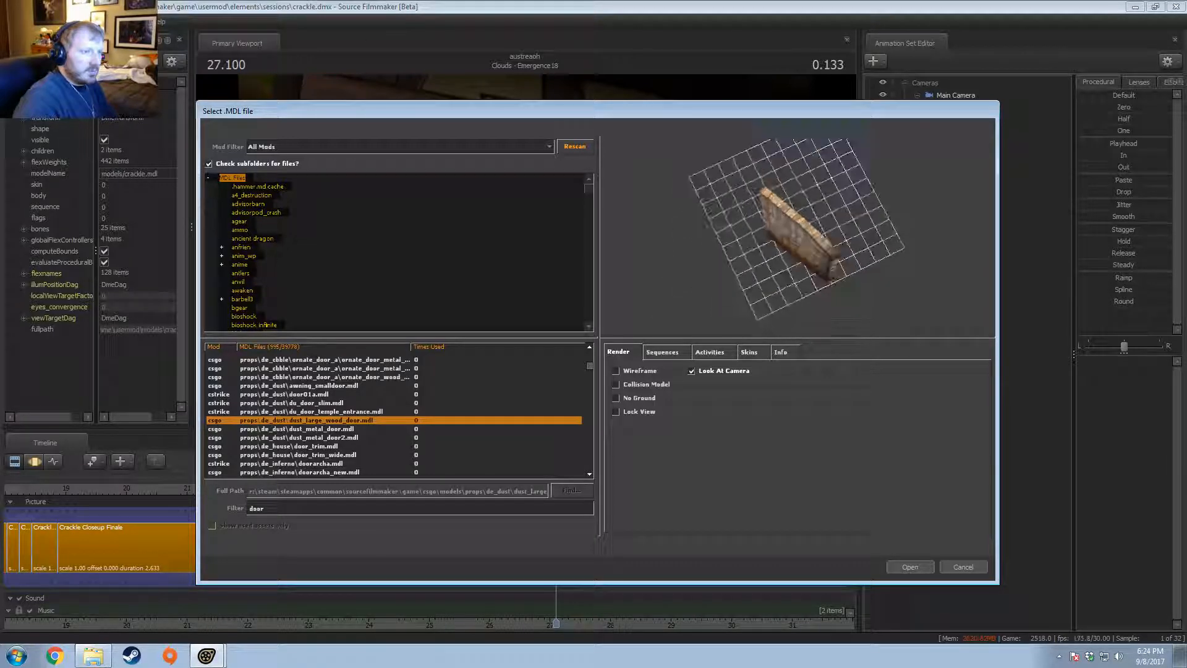
key("Down")
key("Up")
key("Down")
key("Down")
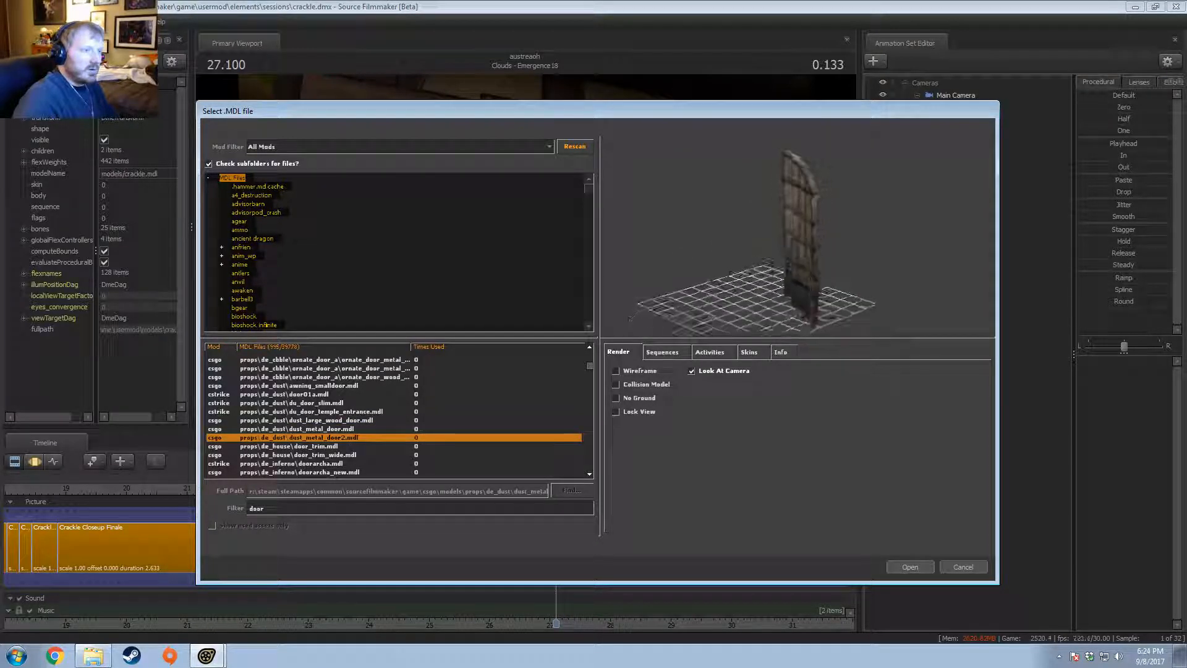
key("Up")
key("Up")
Step: Preview the door models beyond de_dust, through the de_train metal doors and portal2 doors, to props_2fort\flag_room_glass_door_frame.mdl
key("Down")
key("Down")
key("Down")
key("Down")
key("Down")
key("Down")
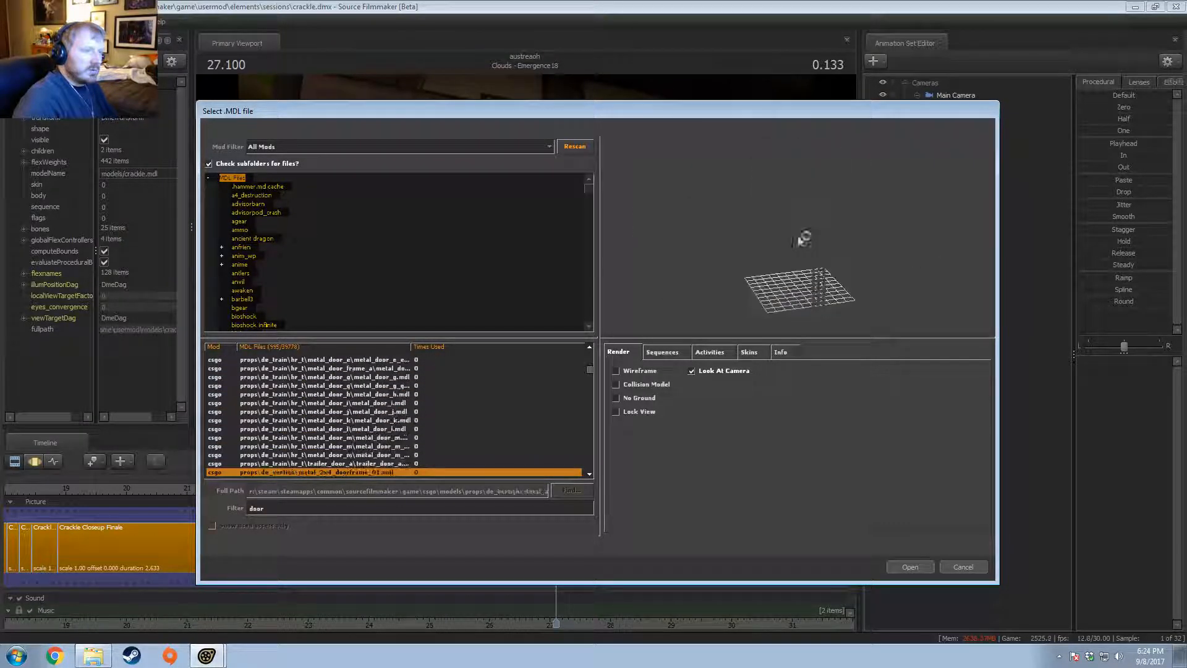
key("Down")
key("Down")
key("Down")
key("Down")
key("Down")
key("Down")
key("Down")
key("Down")
key("Down")
key("Down")
key("Down")
key("Down")
key("Down")
key("Down")
key("Down")
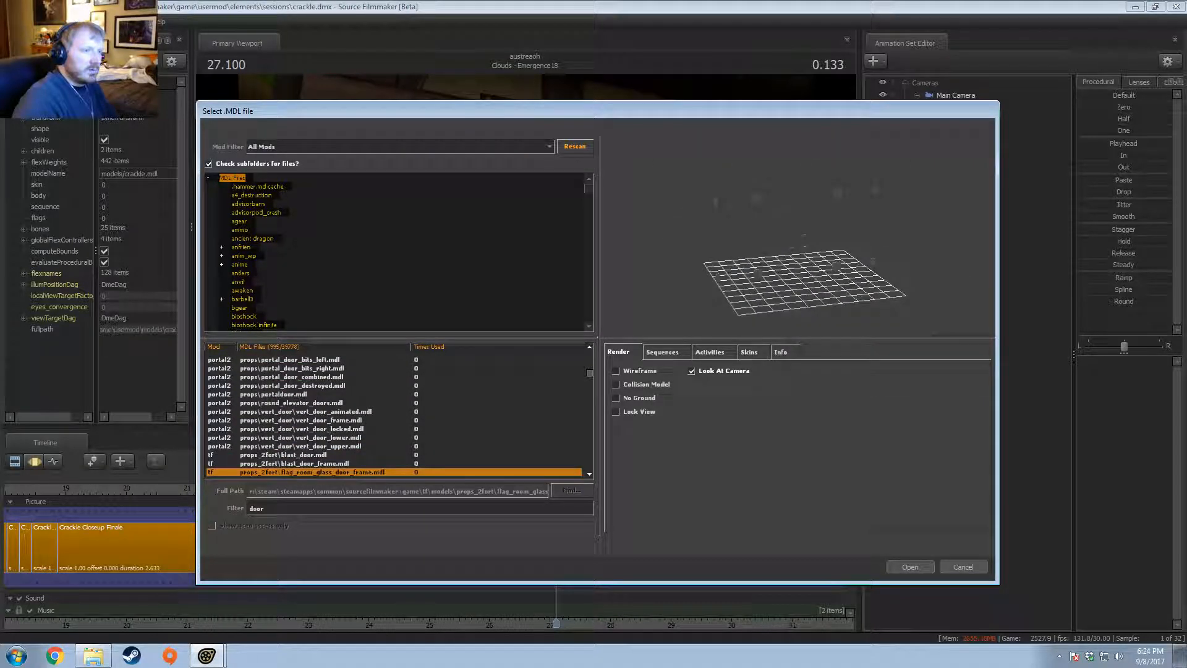
Step: Preview the door models from the props_2fort folder through props_am and props_blackmesa to props_blastpit\doorseal05.mdl
key("Down")
key("Down")
key("Down")
key("Down")
key("Down")
key("Down")
key("Down")
key("Down")
key("Down")
key("Down")
key("Down")
key("Down")
key("Down")
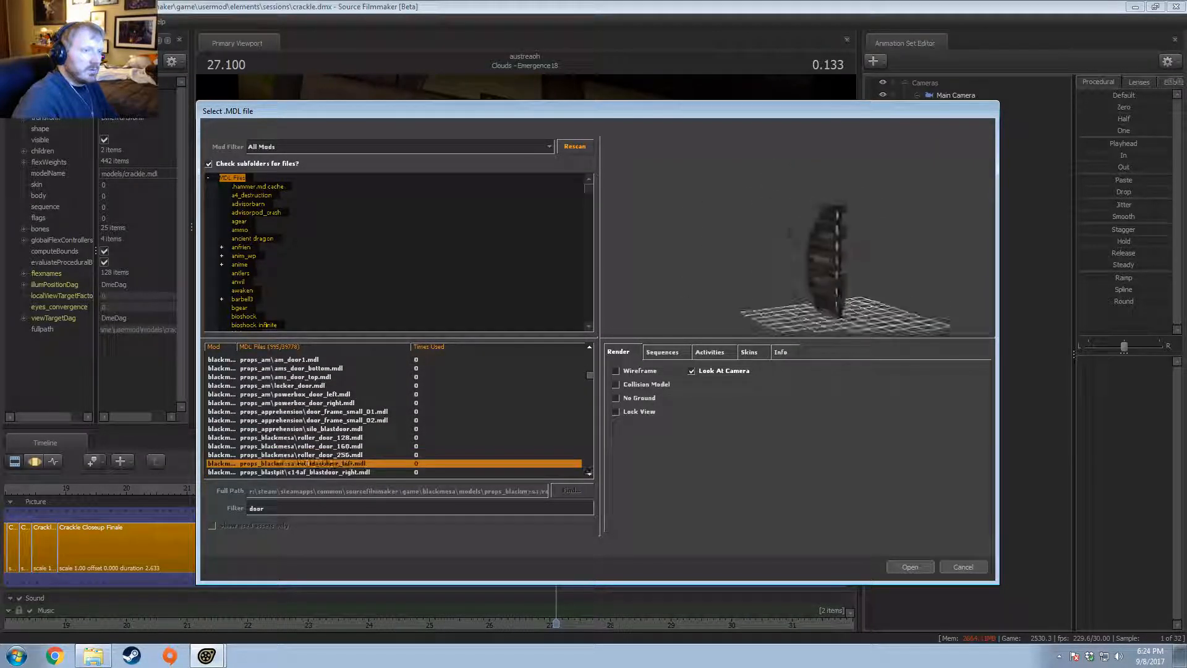
key("Down")
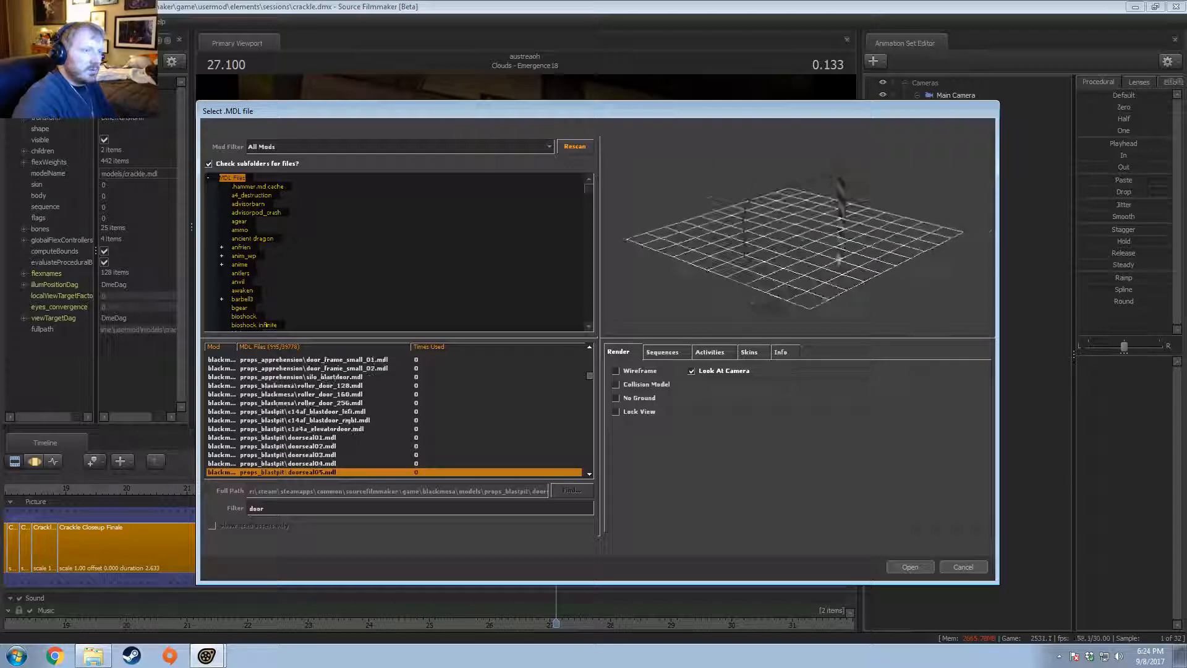
Step: Preview the door models after props_blastpit\doorseal05.mdl, through props_c17 and props_combine, to props_doors\blastdoor01_r.mdl
key("Down")
key("Down")
key("Down")
key("Down")
key("Down")
key("Down")
key("Down")
key("Down")
key("Down")
key("Down")
key("Down")
key("Down")
key("Down")
key("Down")
key("Down")
key("Down")
key("Down")
key("Down")
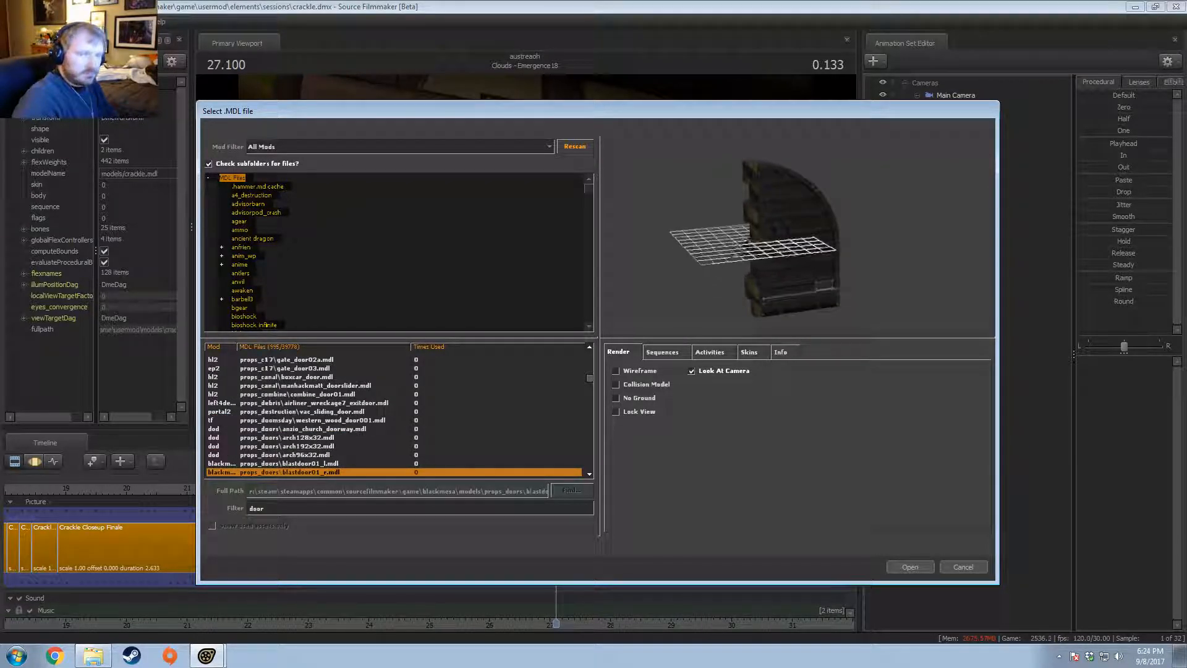
Step: Preview the props_doors models after blastdoor01_r.mdl, through the doordm series, to doordm_rural04_03.mdl
key("Down")
key("Down")
key("Down")
key("Down")
key("Down")
key("Down")
key("Down")
key("Down")
key("Down")
key("Down")
key("Down")
key("Down")
key("Down")
key("Down")
key("Down")
key("Down")
key("Down")
key("Down")
key("Down")
key("Down")
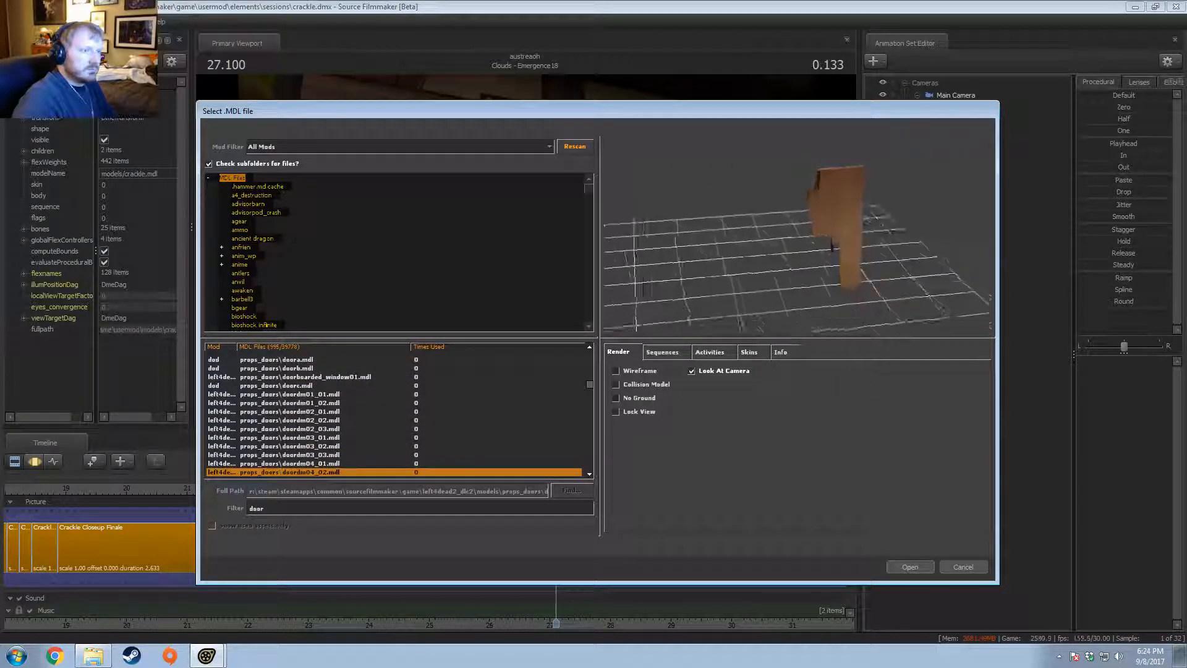
key("Down")
key("Down")
key("Down")
key("Down")
key("Down")
key("Down")
key("Down")
key("Down")
key("Down")
key("Down")
key("Down")
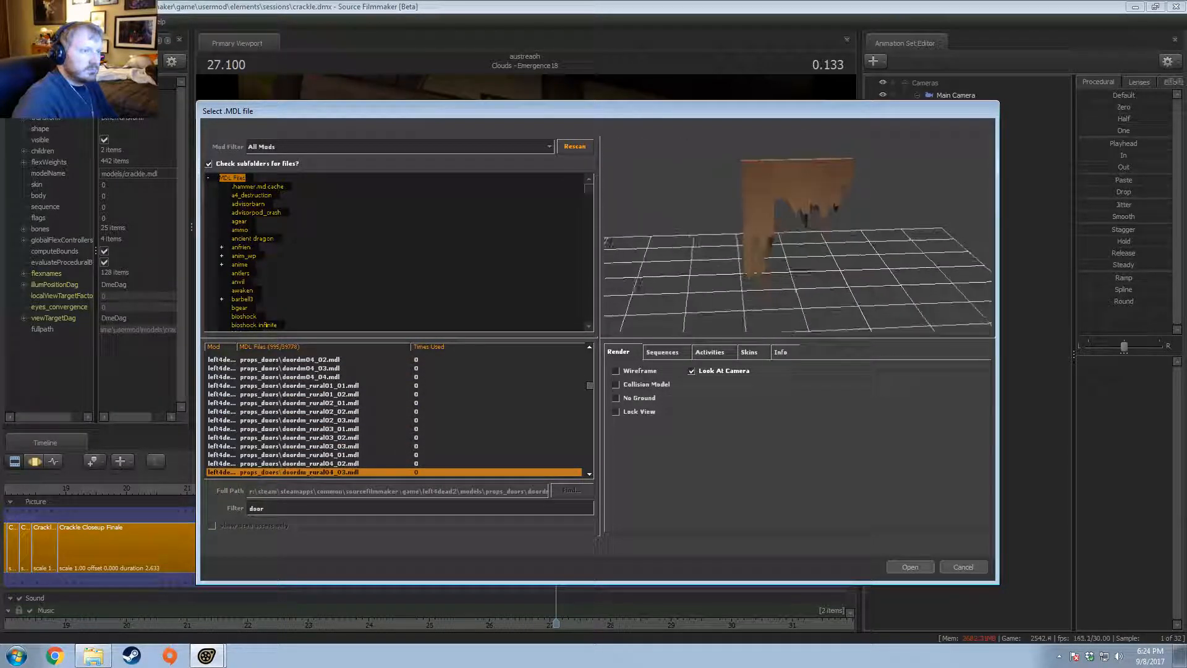
Step: Preview the remaining doordm models, the doorglassmain01 and doormain series, and the metal doors to props_doors\doormainmetalsmall01_dm09_b.mdl
key("Down")
key("Down")
key("Down")
key("Down")
key("Down")
key("Down")
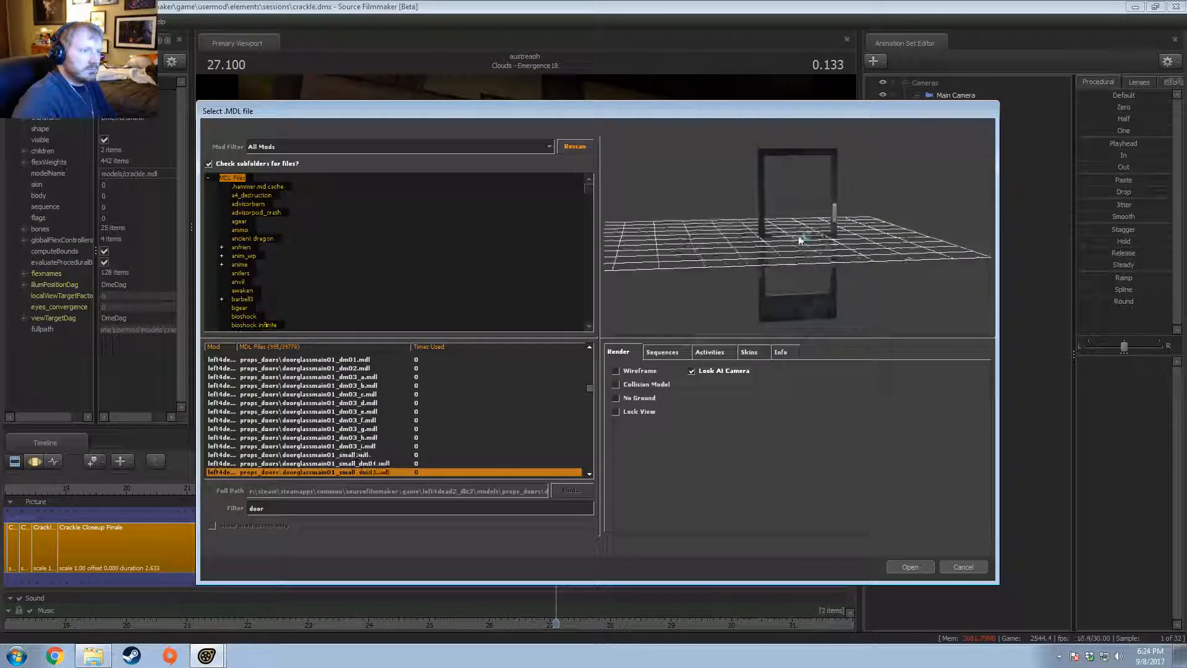
key("Down")
key("Down")
key("Down")
key("Down")
key("Down")
key("Down")
key("Down")
key("Down")
key("Down")
key("Down")
key("Down")
key("Down")
key("Down")
key("Down")
key("Down")
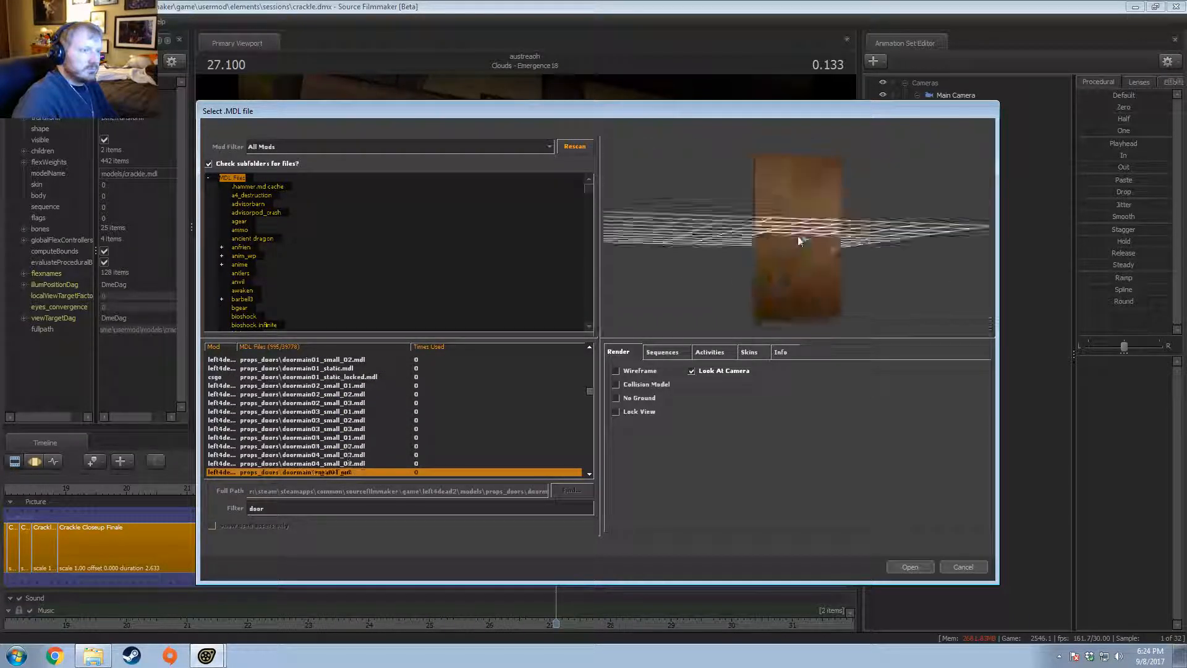
key("Down")
key("Down")
key("Down")
key("Down")
key("Down")
key("Down")
key("Down")
key("Down")
key("Down")
key("Down")
key("Down")
key("Down")
key("Down")
key("Down")
key("Down")
key("Down")
key("Down")
key("Down")
key("Down")
key("Down")
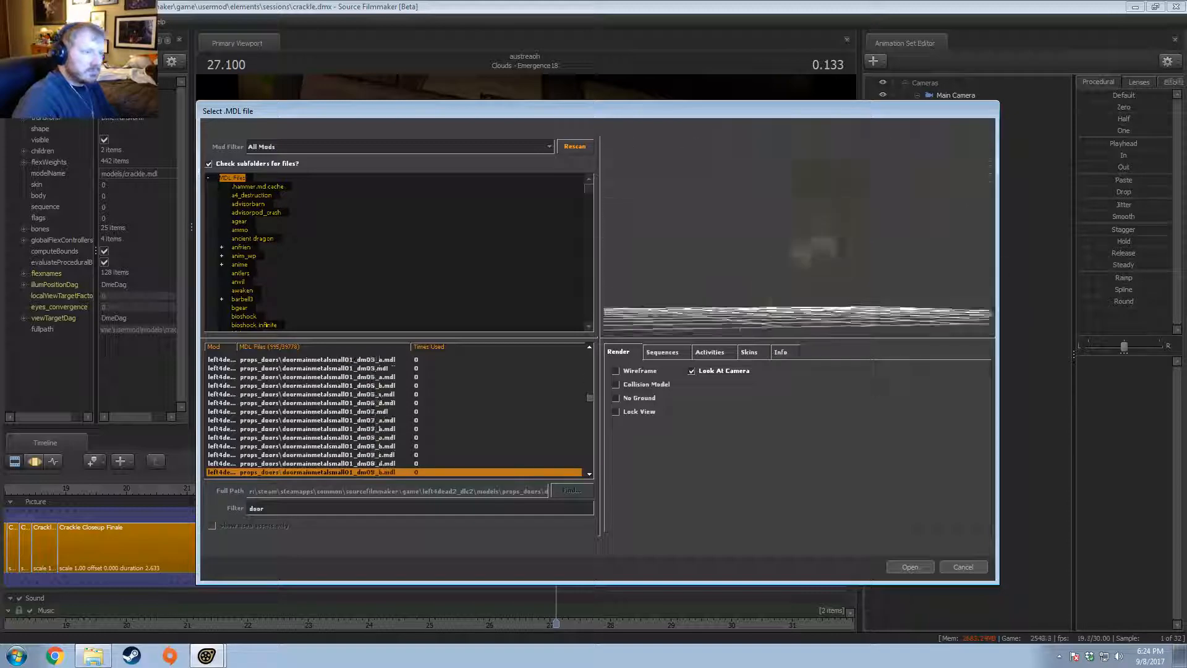
Step: Preview the door models beyond the small metal doors, through props_downtown and props_exteriors, to the busted meeting room door in props_facemovie
key("Down")
key("Down")
key("Down")
key("Down")
key("Down")
key("Down")
key("Down")
key("Down")
key("Down")
key("Down")
key("Down")
key("Down")
key("Down")
key("Down")
key("Down")
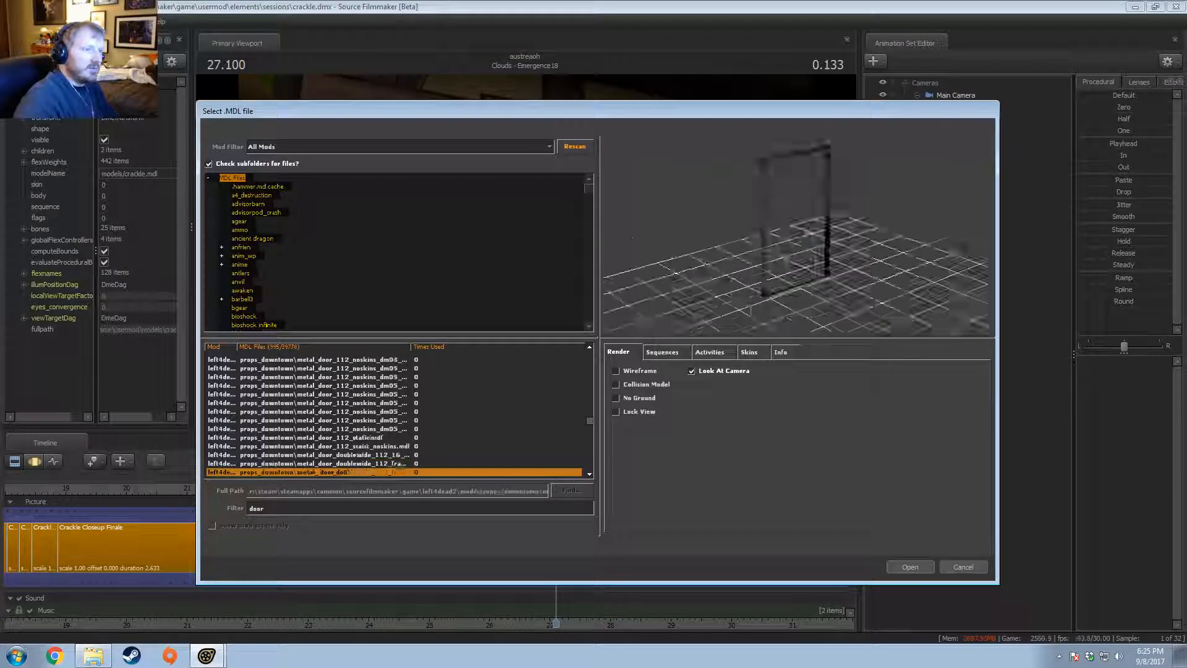
key("Down")
key("Down")
key("Down")
key("Down")
key("Down")
key("Down")
key("Down")
key("Down")
key("Down")
key("Down")
key("Down")
key("Down")
key("Down")
key("Down")
key("Down")
key("Down")
key("Down")
key("Down")
key("Down")
key("Down")
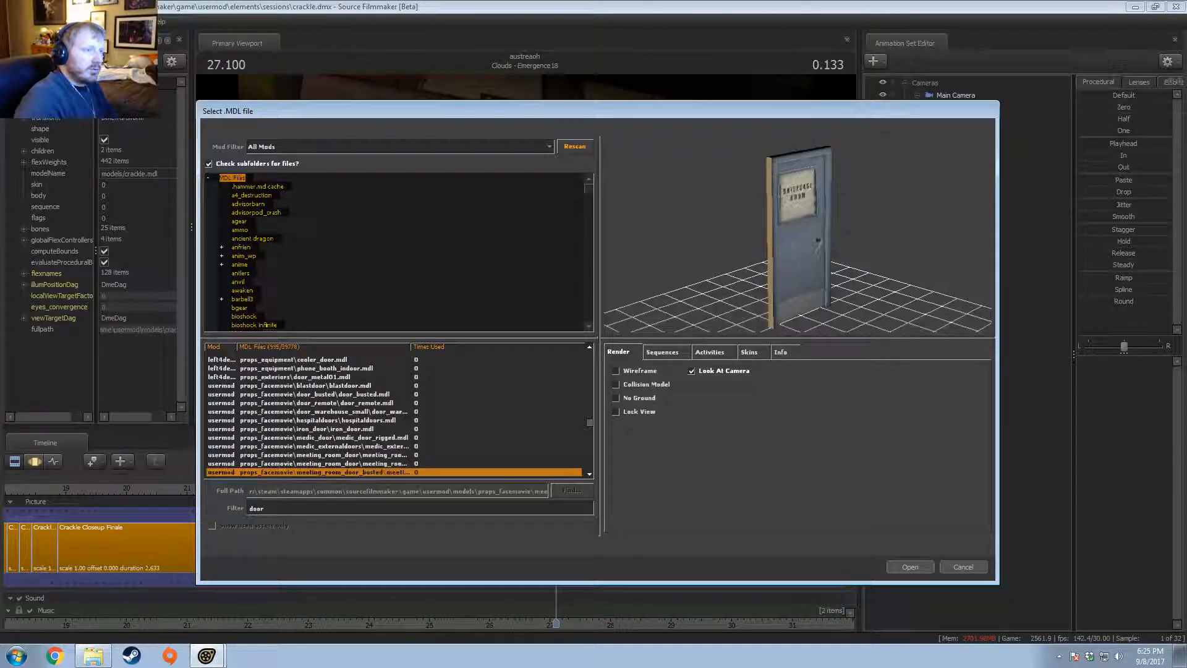
Step: Preview the door models beyond props_facemovie, through props_farm and props_forest, to props_gameplay\door_grate001_floorplate.mdl
key("Up")
key("Up")
key("Up")
key("Up")
key("Up")
key("Up")
key("Up")
key("Up")
key("Up")
key("Up")
key("Up")
key("Up")
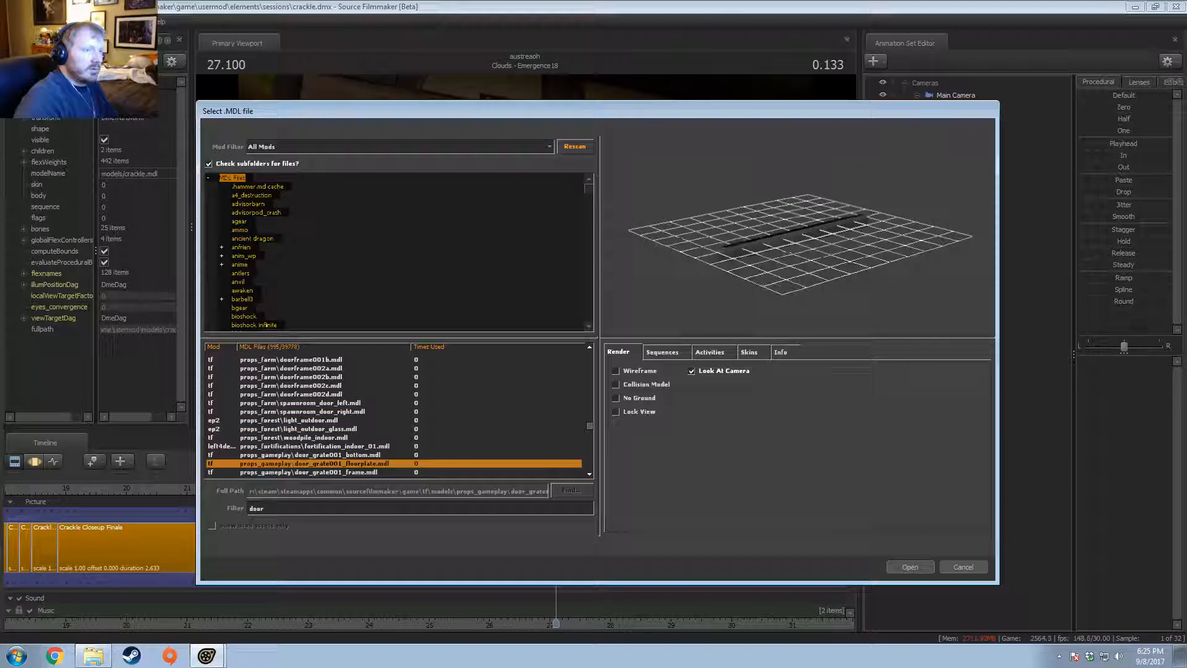
Step: Return to the props_farm models and compare spawnroom_door_left.mdl with spawnroom_door_right.mdl
key("Down")
key("Down")
key("Down")
key("Down")
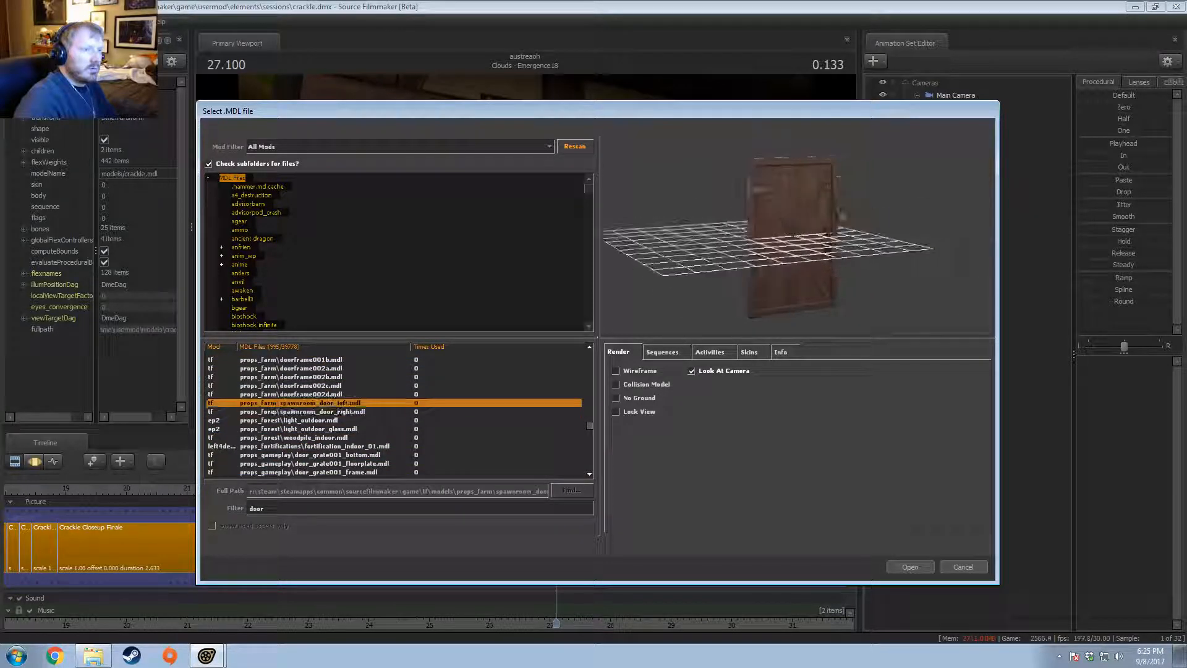
key("Down")
key("Down")
key("Up")
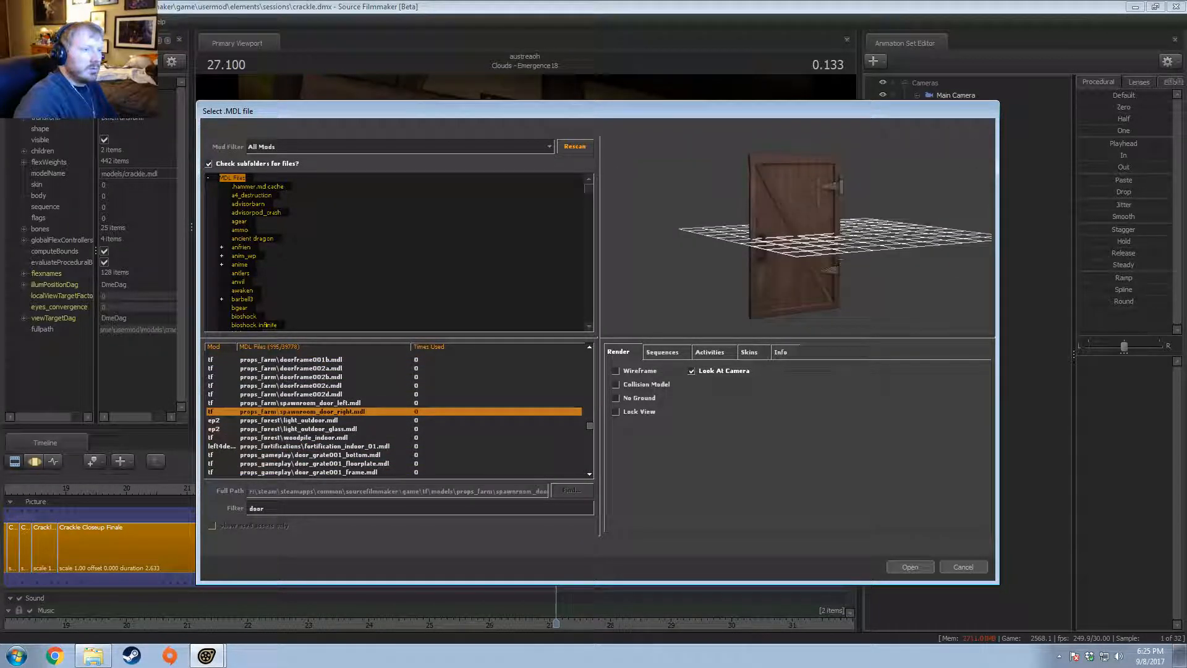
key("Down")
key("Up")
key("Up")
key("Up")
key("Down")
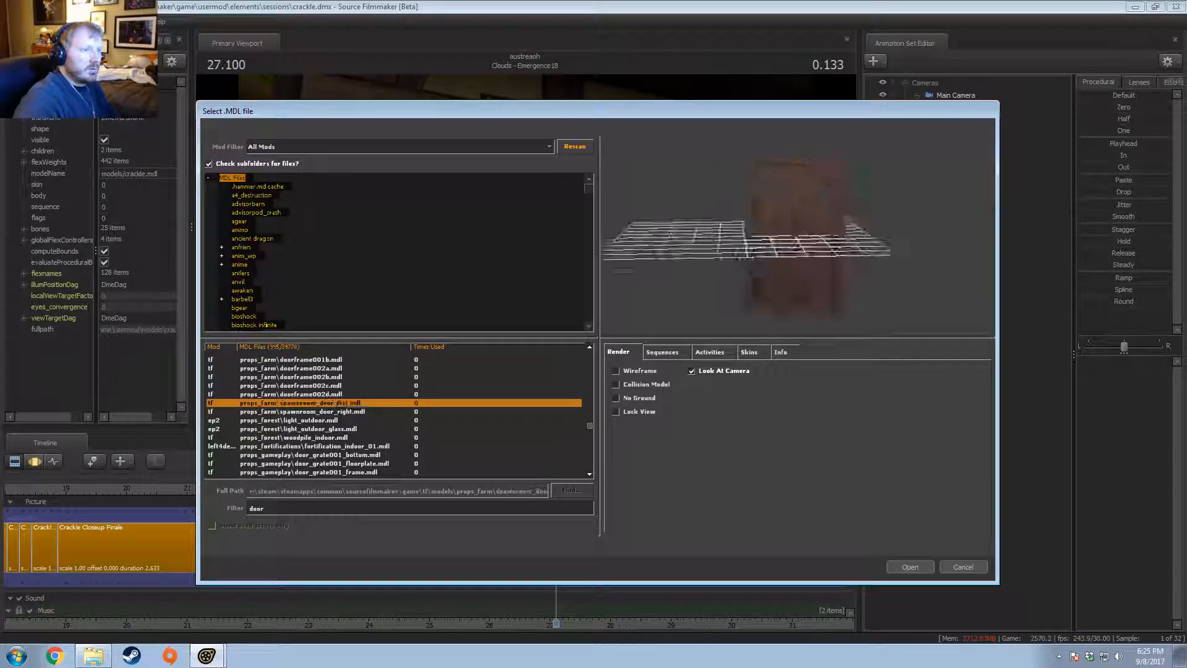
key("Down")
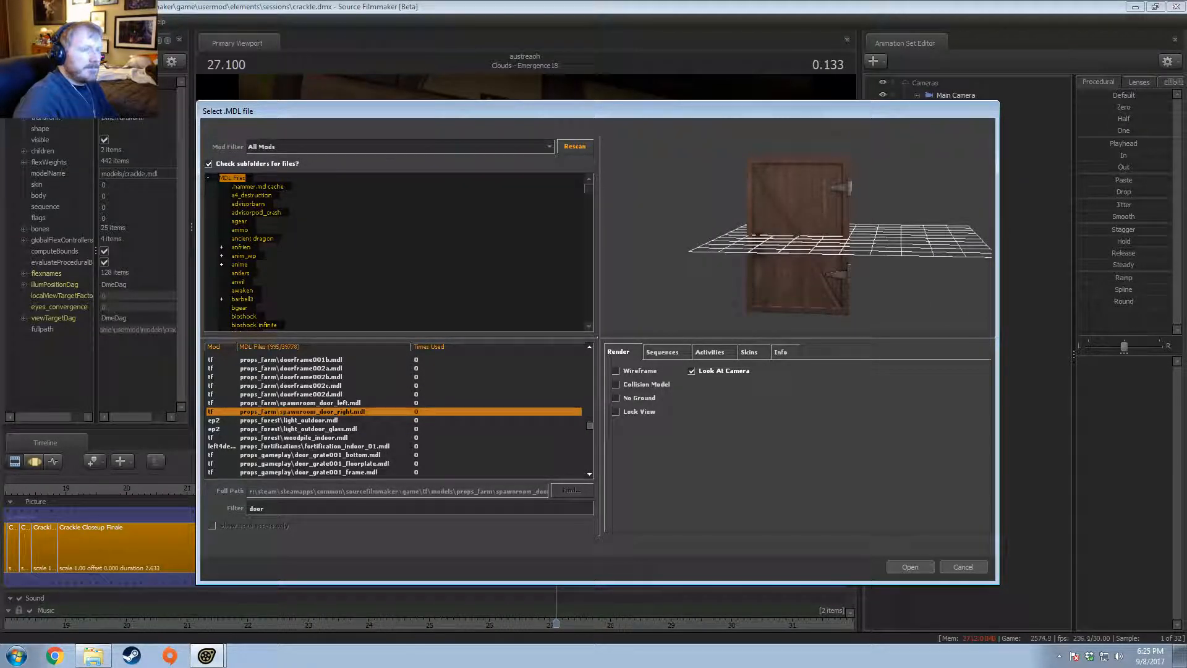
Step: Preview the models following spawnroom_door_right.mdl, from props_forest\light_outdoor.mdl to props_gameplay\door_grate001_floorplate.mdl
key("Down")
key("Down")
key("Down")
key("Down")
key("Down")
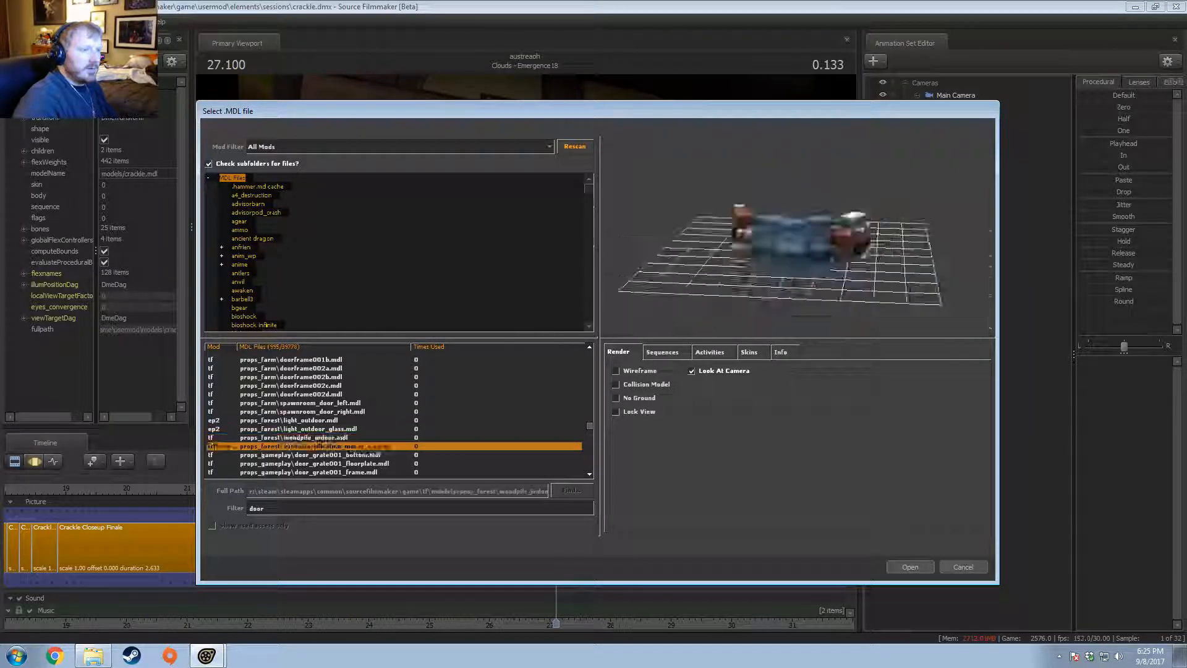
key("Down")
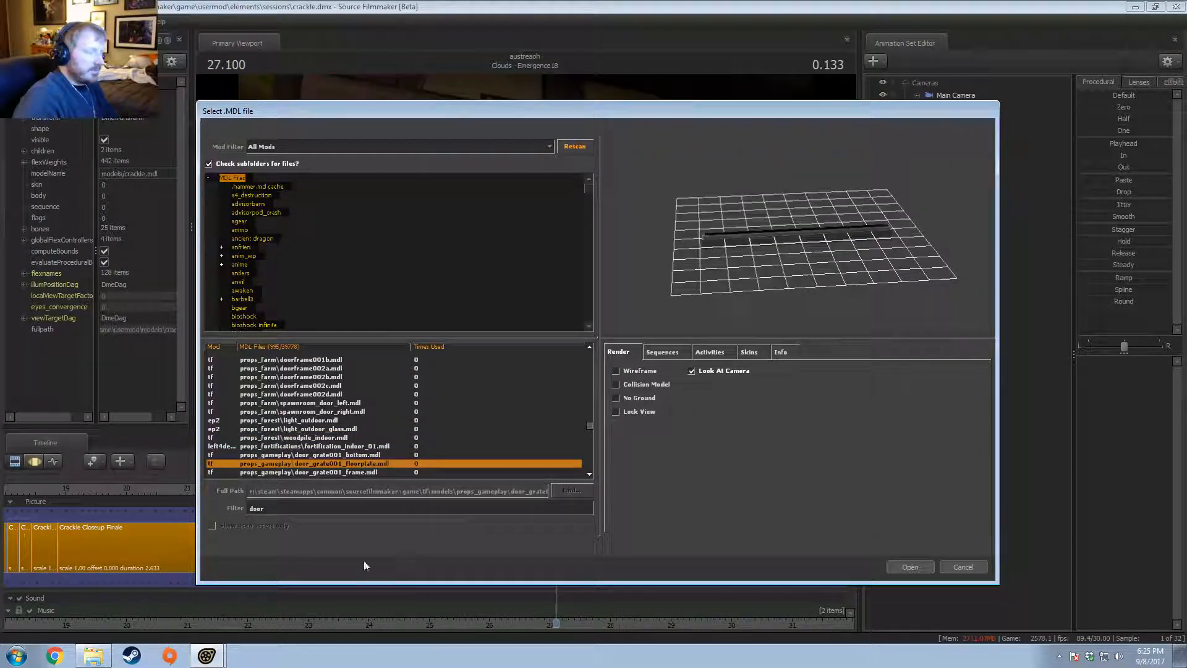
Step: Filter the model list by "stall" and preview the matching models, ending on the crystallic_bow.mdl item
double_click(270, 509)
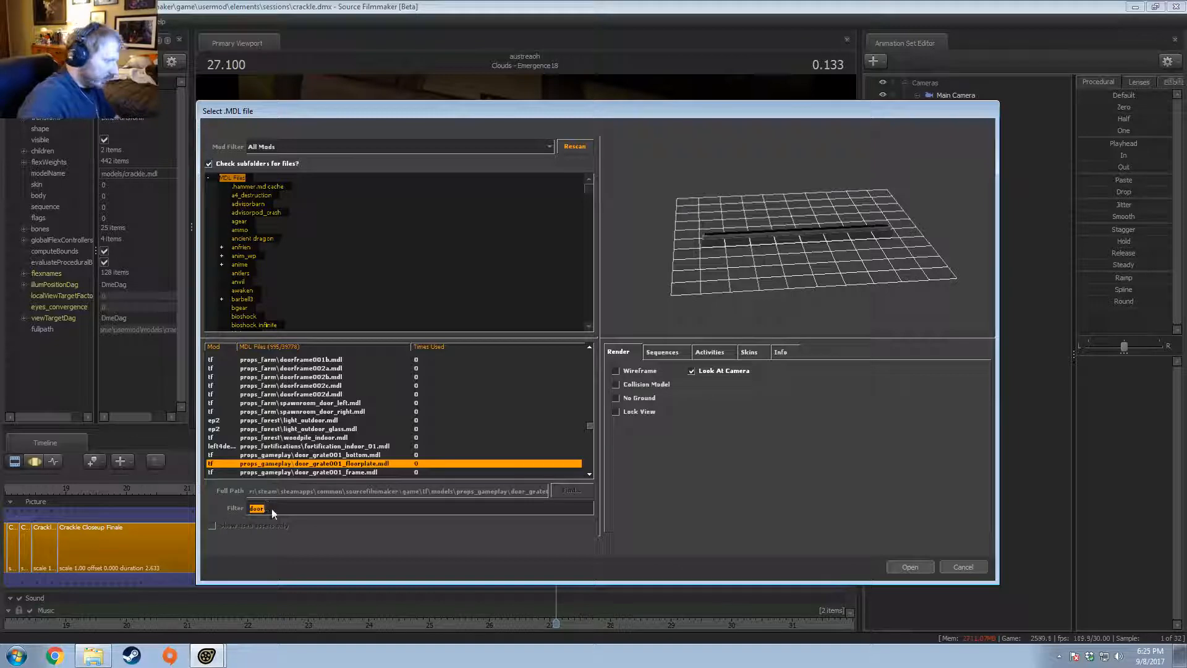
type("stall")
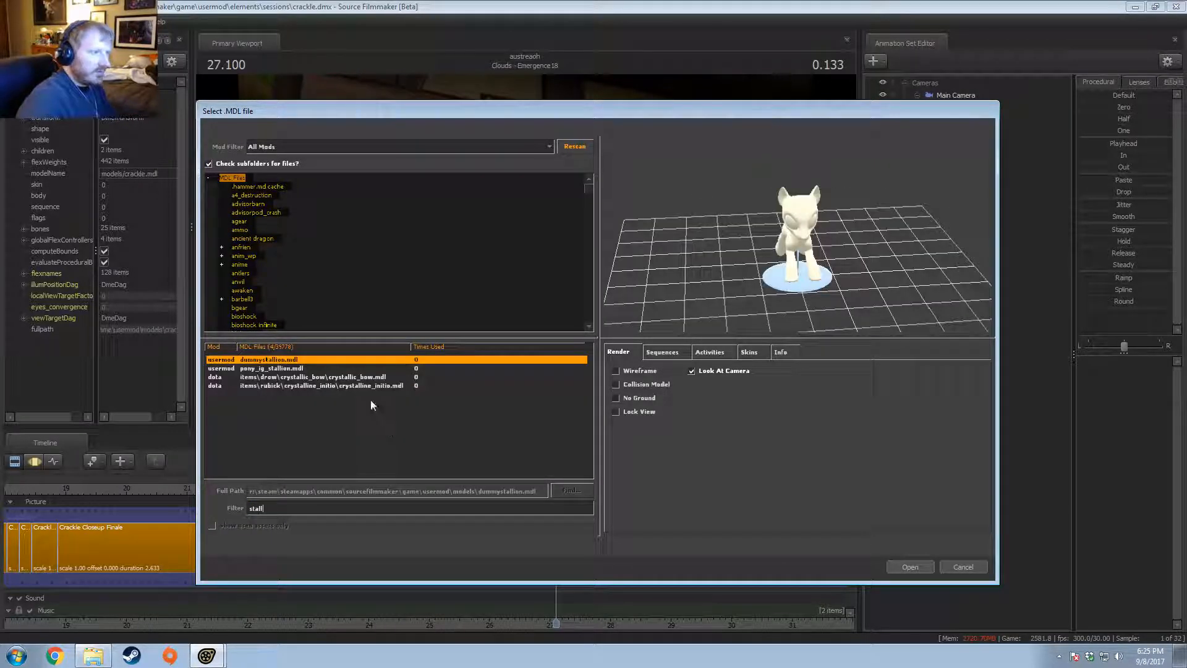
key("Down")
key("Down")
key("Down")
key("Up")
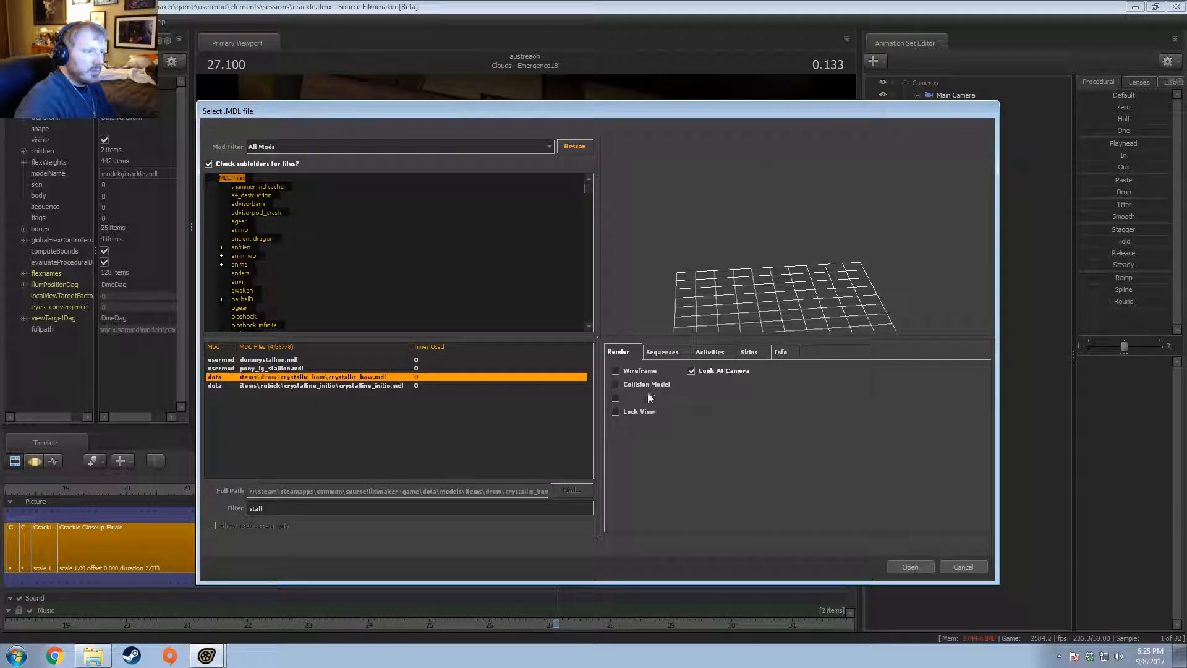
Step: Enable Wireframe rendering in the model preview and go back to dummystallion.mdl
left_click(615, 371)
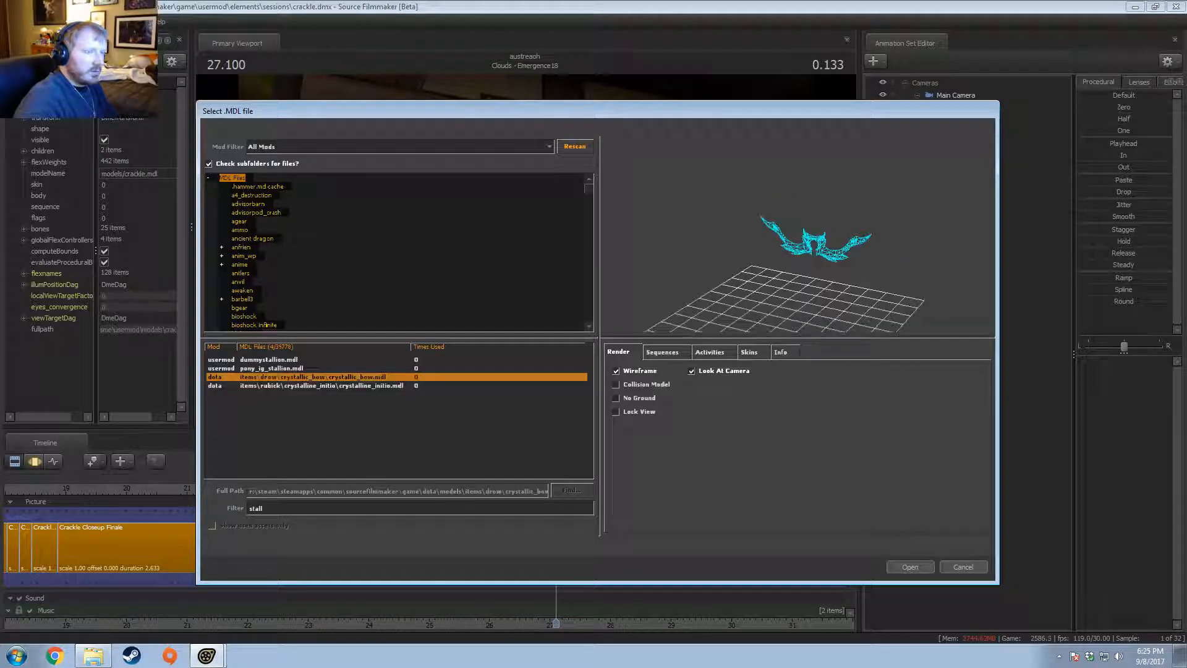
key("Up")
key("Up")
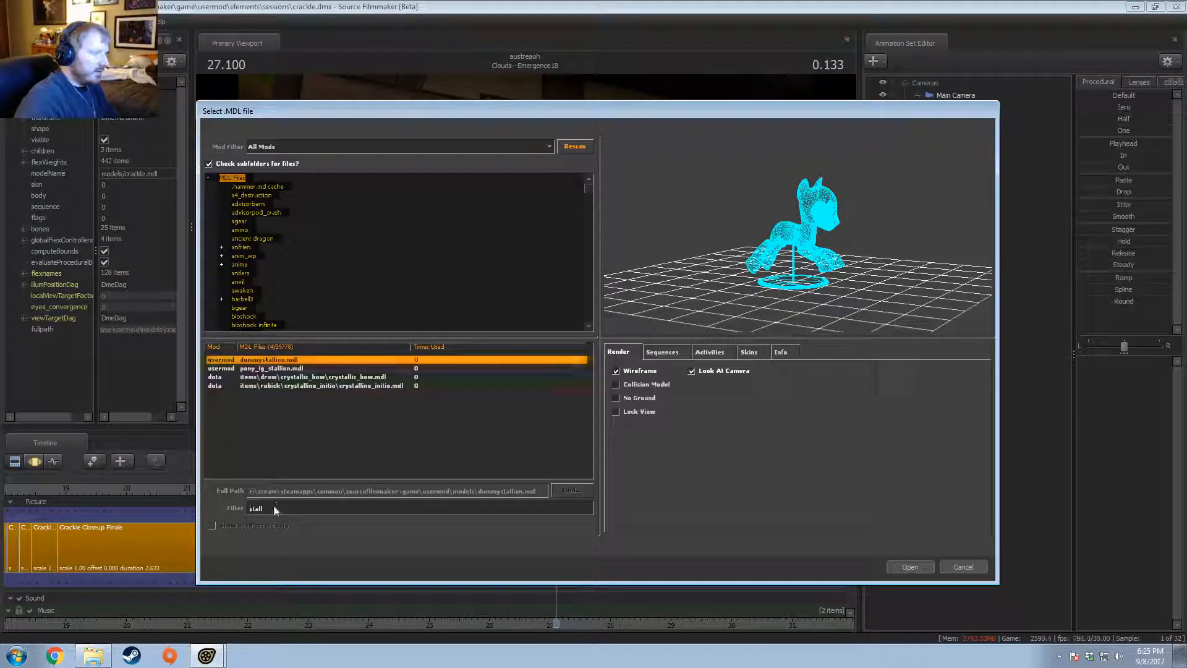
Step: Filter the model list by "store" and preview the matching models through to props_unique\grocerystorechiller01.mdl
type("store")
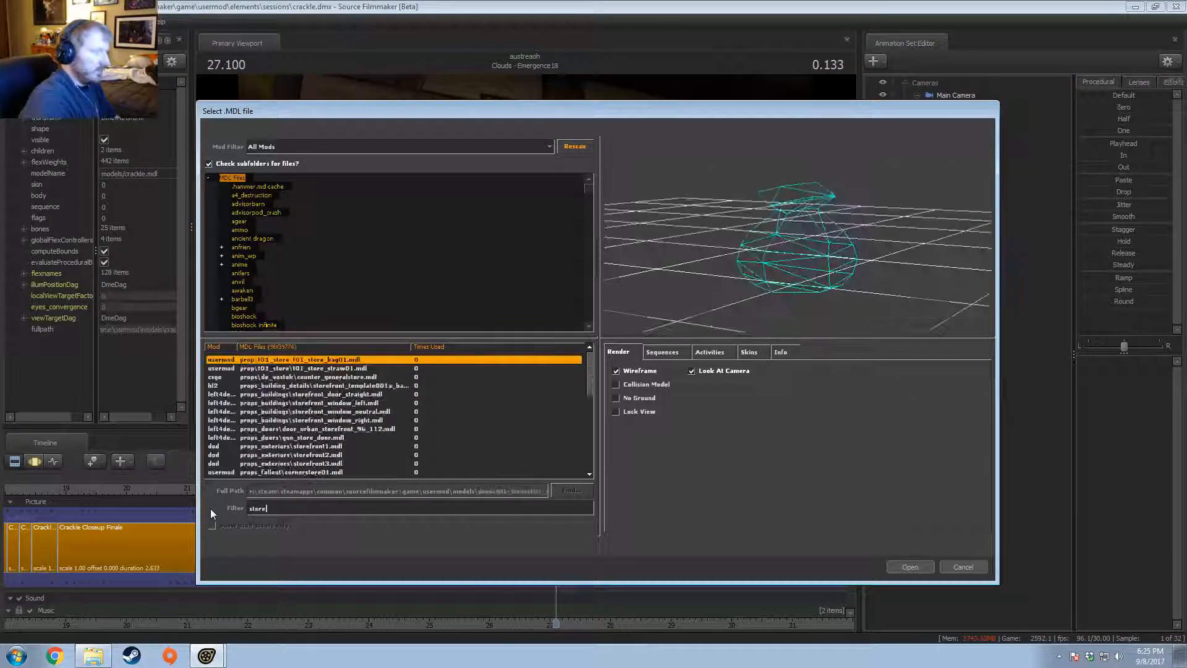
key("Down")
key("Down")
key("Down")
key("Down")
key("Down")
key("Down")
key("Down")
key("Down")
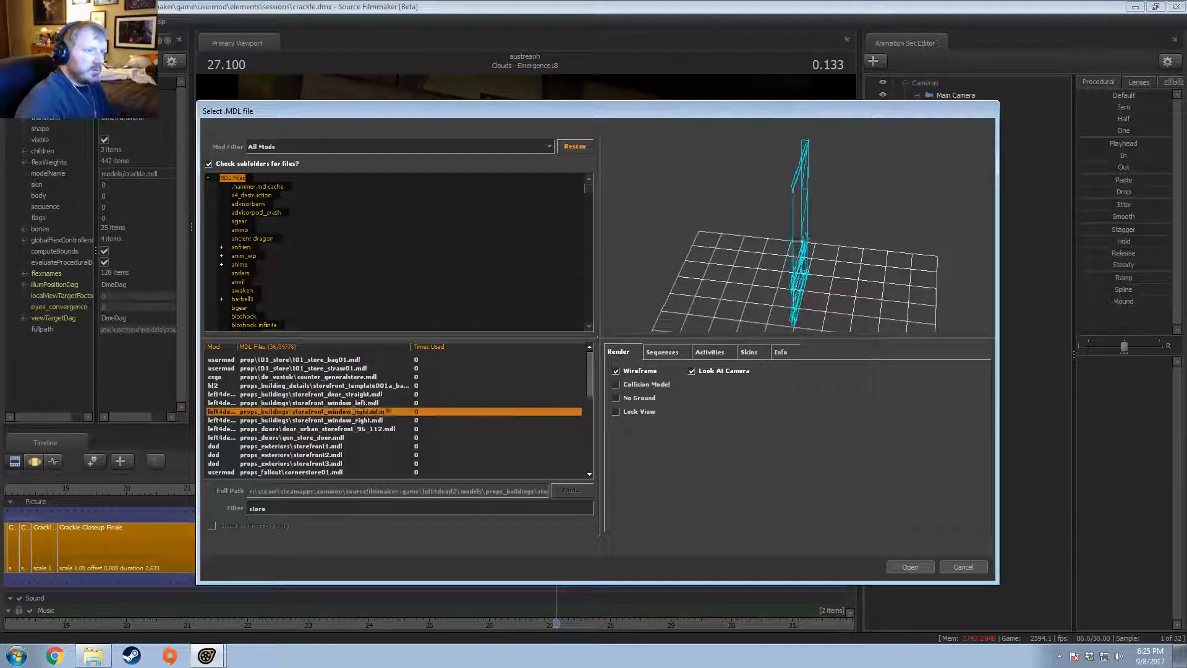
key("Down")
key("Down")
key("Down")
key("Down")
key("Down")
key("Down")
key("Down")
key("Down")
key("Down")
key("Down")
key("Down")
key("Down")
key("Down")
key("Down")
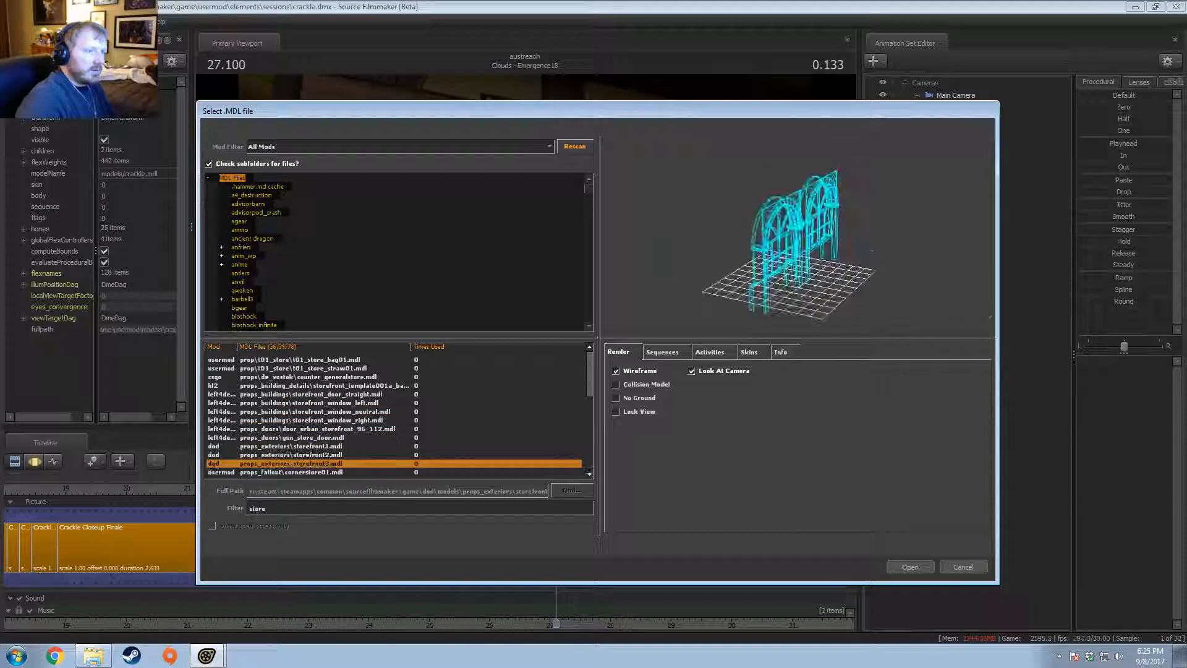
key("Down")
key("Down")
key("Down")
key("Down")
key("Down")
key("Down")
key("Down")
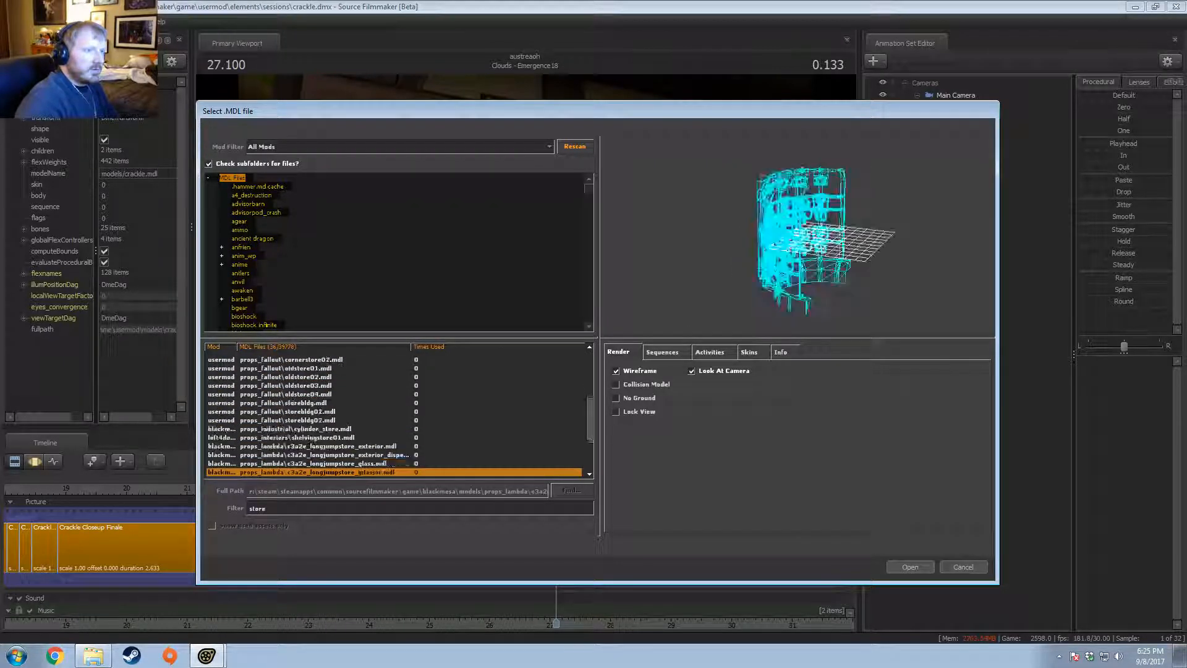
key("Down")
key("Down")
key("Down")
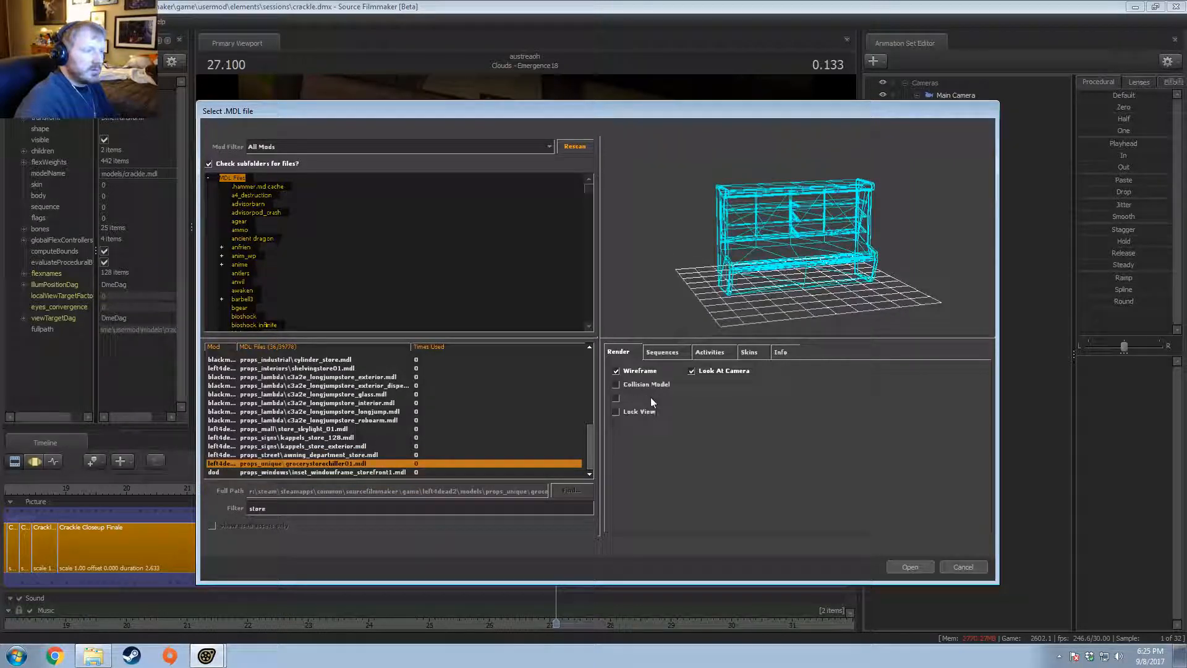
Step: Preview the store models back through props_mall\store_skylight_01.mdl to props_lambda\c3a2e_longjumpstore_interior.mdl in wireframe
left_click(638, 370)
left_click(638, 369)
key("Up")
key("Up")
key("Up")
key("Up")
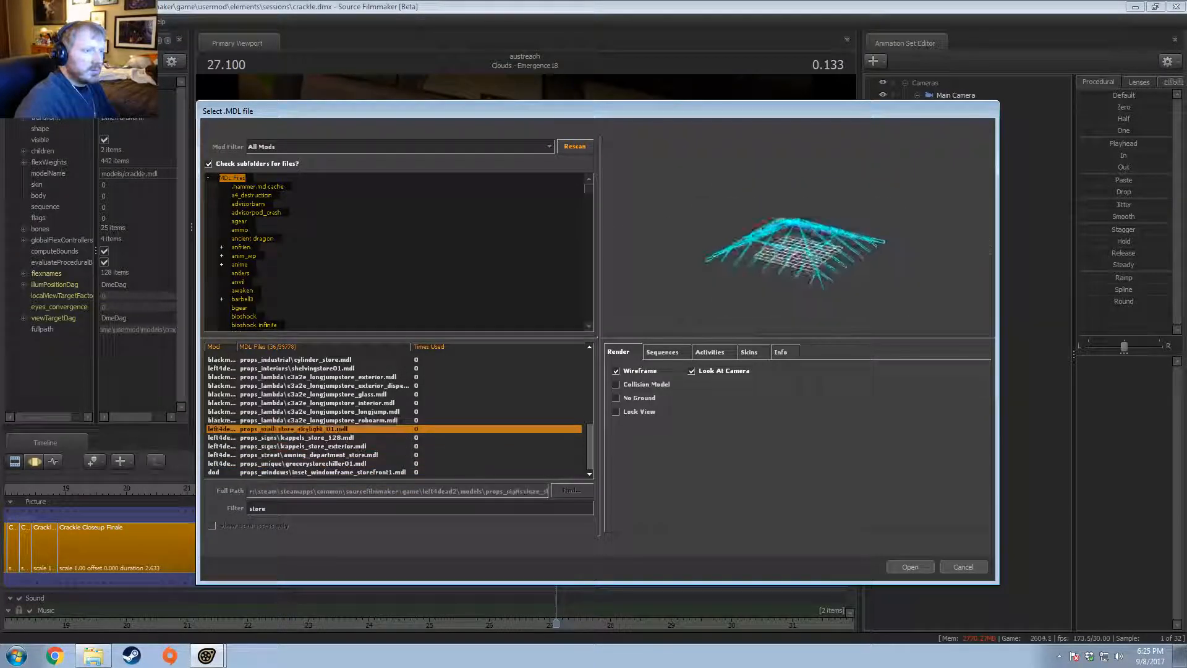
key("Up")
key("Up")
key("Up")
key("Up")
key("Down")
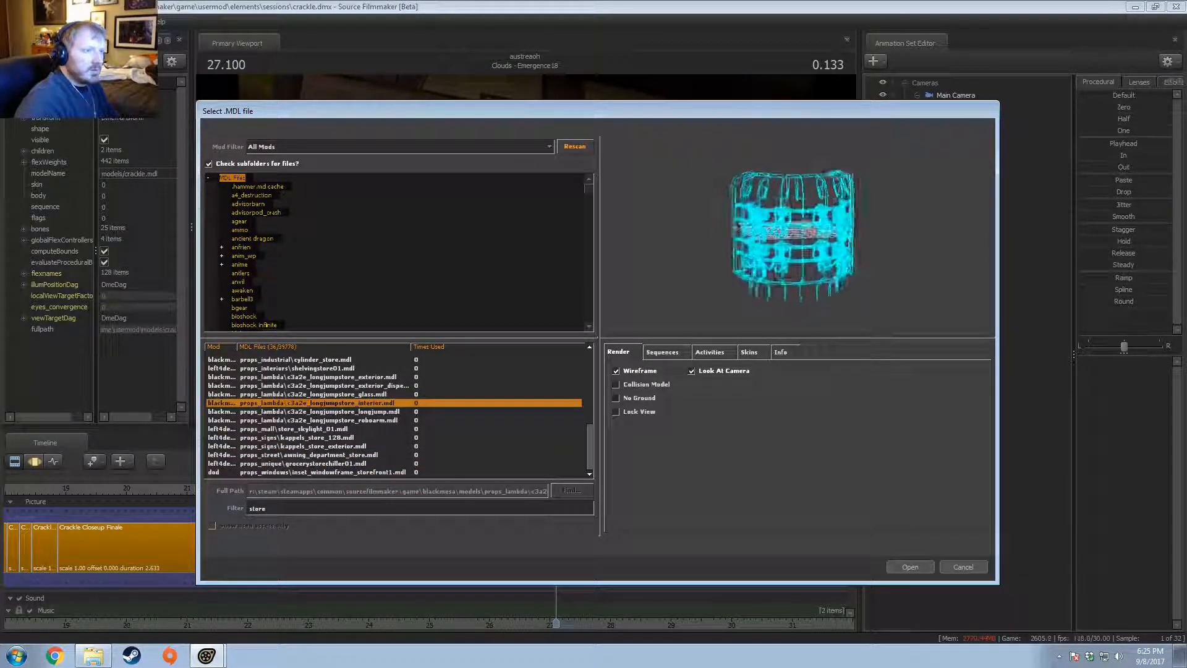
Step: Disable Wireframe rendering and examine the inner wall details of c3a2e_longjumpstore_interior.mdl up close from several angles
left_click(639, 370)
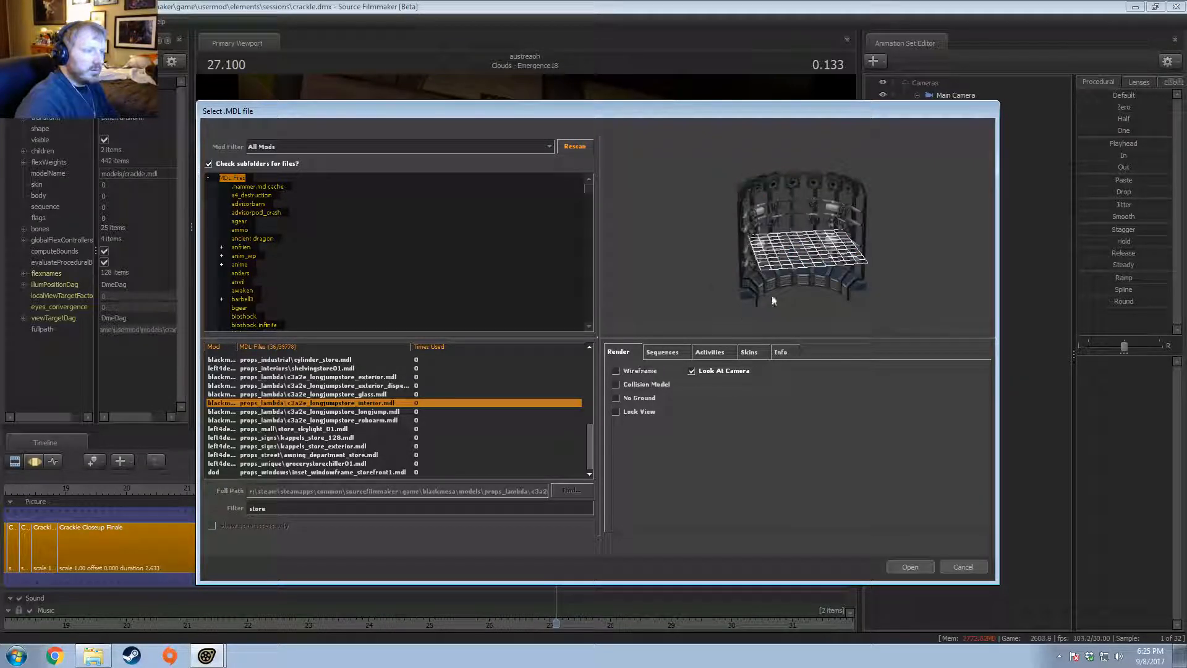
right_click_drag(771, 295, 780, 241)
left_click_drag(780, 241, 811, 242)
middle_click_drag(773, 186, 771, 281)
right_click_drag(770, 280, 770, 269)
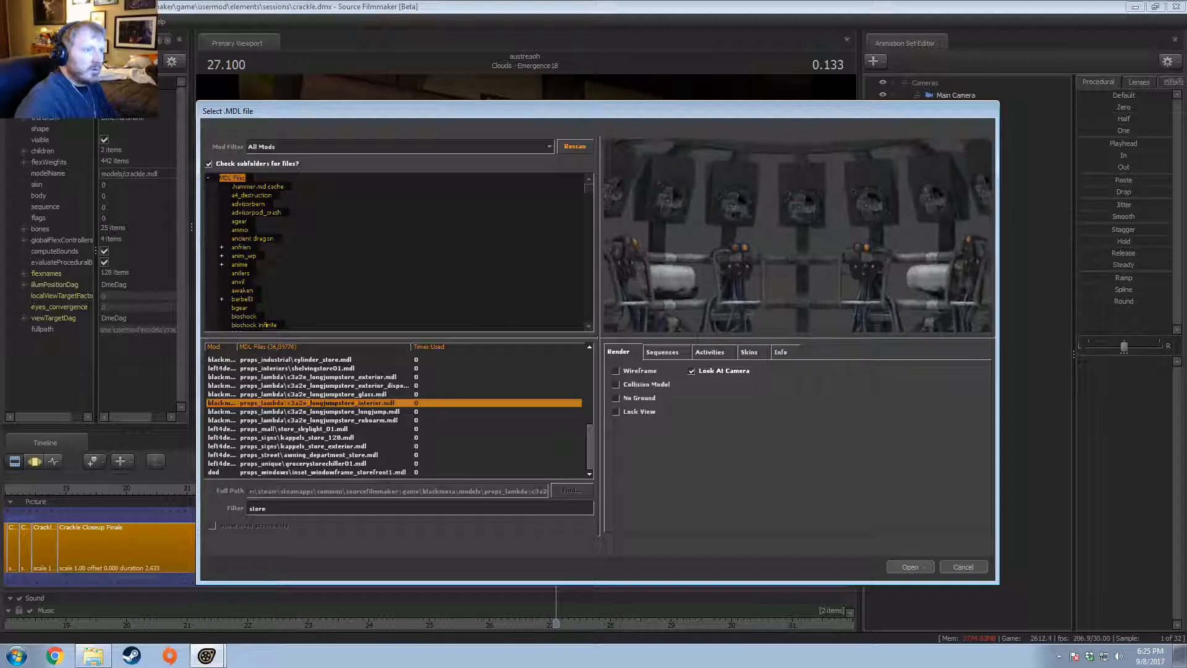
left_click_drag(771, 268, 734, 257)
right_click_drag(735, 272, 734, 251)
middle_click_drag(730, 191, 744, 239)
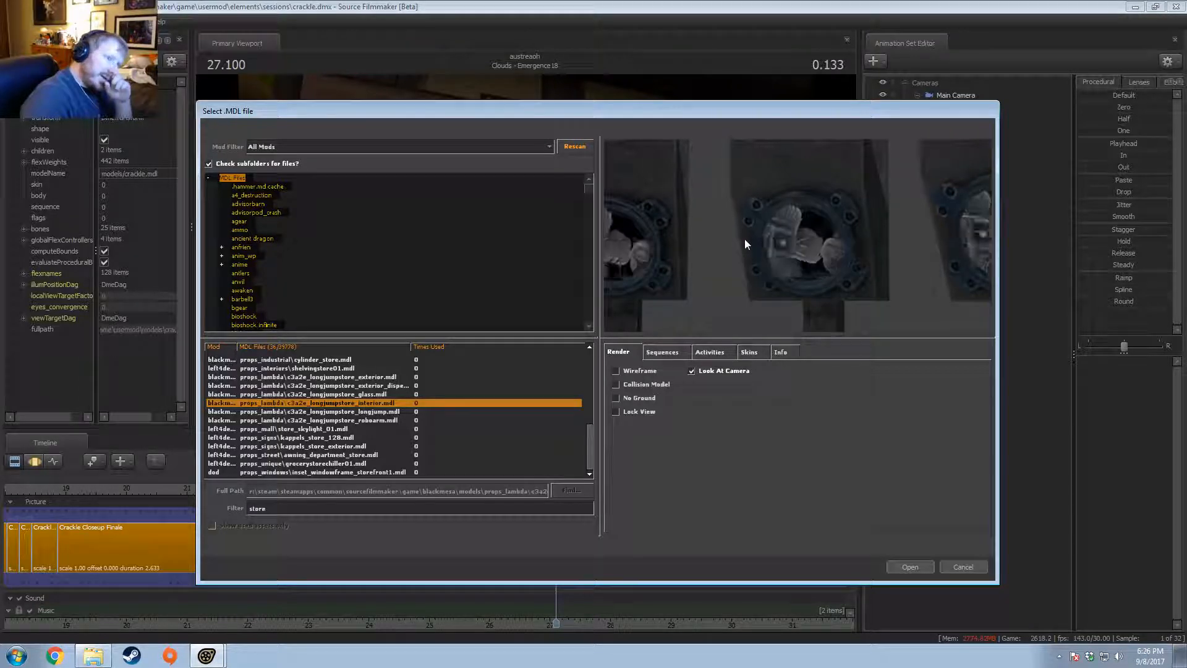
right_click_drag(856, 207, 867, 216)
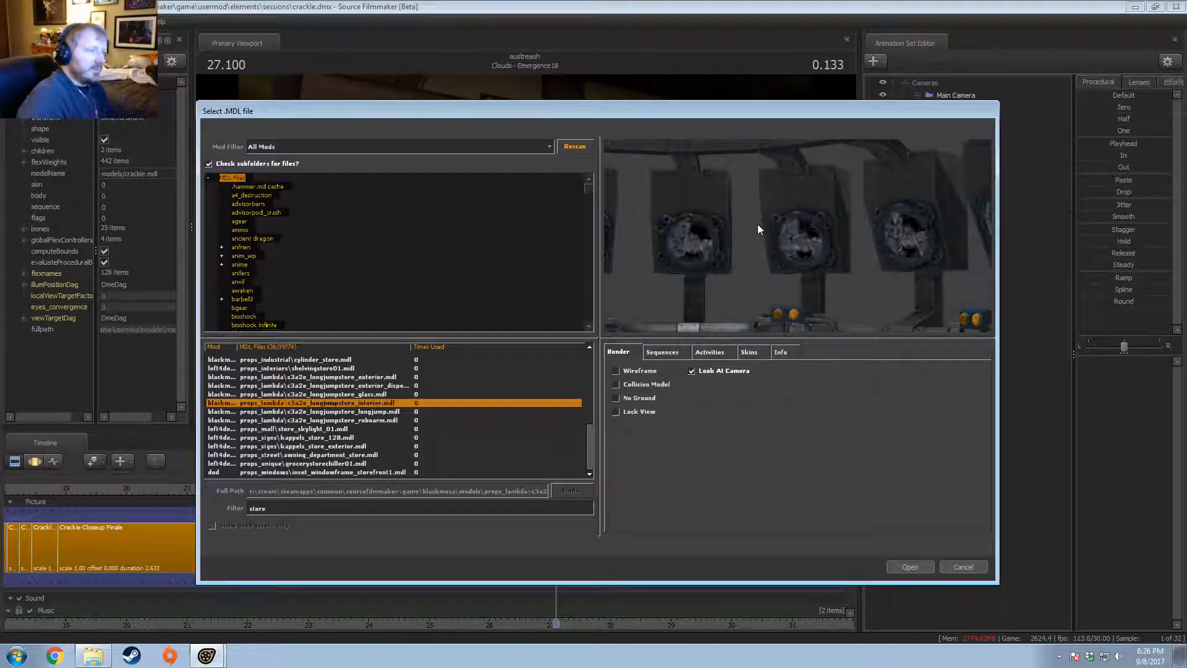
mouse_move(758, 223)
left_mouse_down()
mouse_move(828, 225)
mouse_move(755, 212)
left_mouse_up()
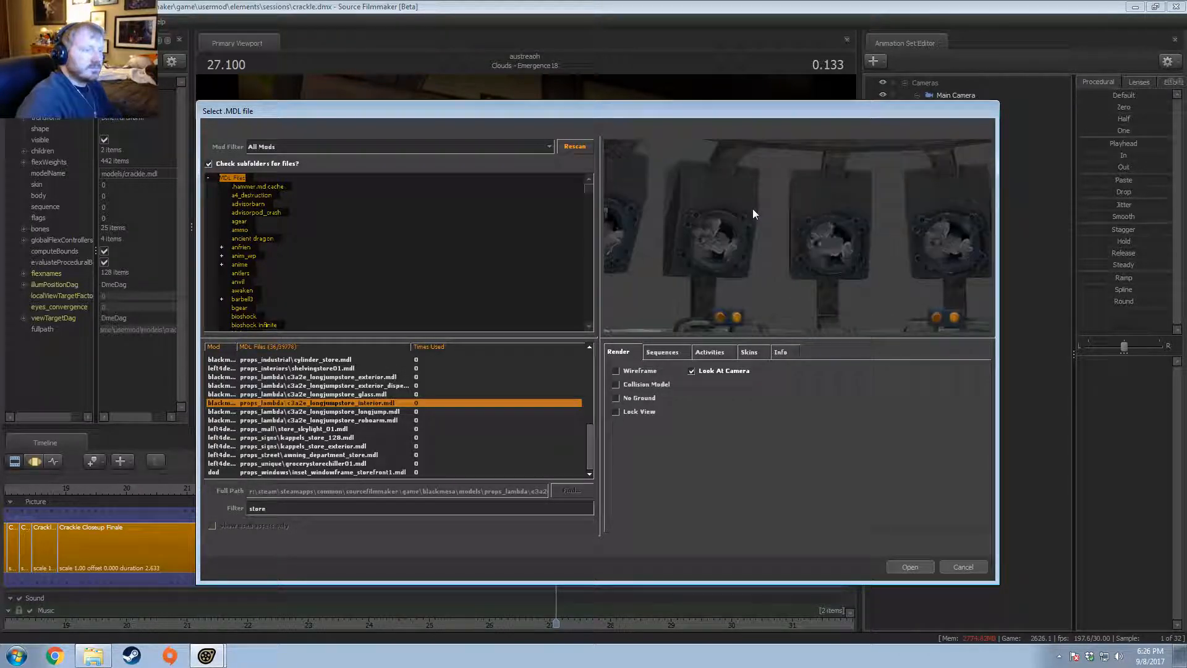
mouse_move(755, 212)
right_mouse_down()
mouse_move(755, 229)
mouse_move(753, 212)
right_mouse_up()
left_click_drag(753, 212, 781, 270)
right_click_drag(753, 199, 753, 238)
Step: Preview the textured store models around the props_lambda, props_industrial and props_fallout entries, including oldstore01.mdl
key("Down")
key("Down")
key("Down")
key("Down")
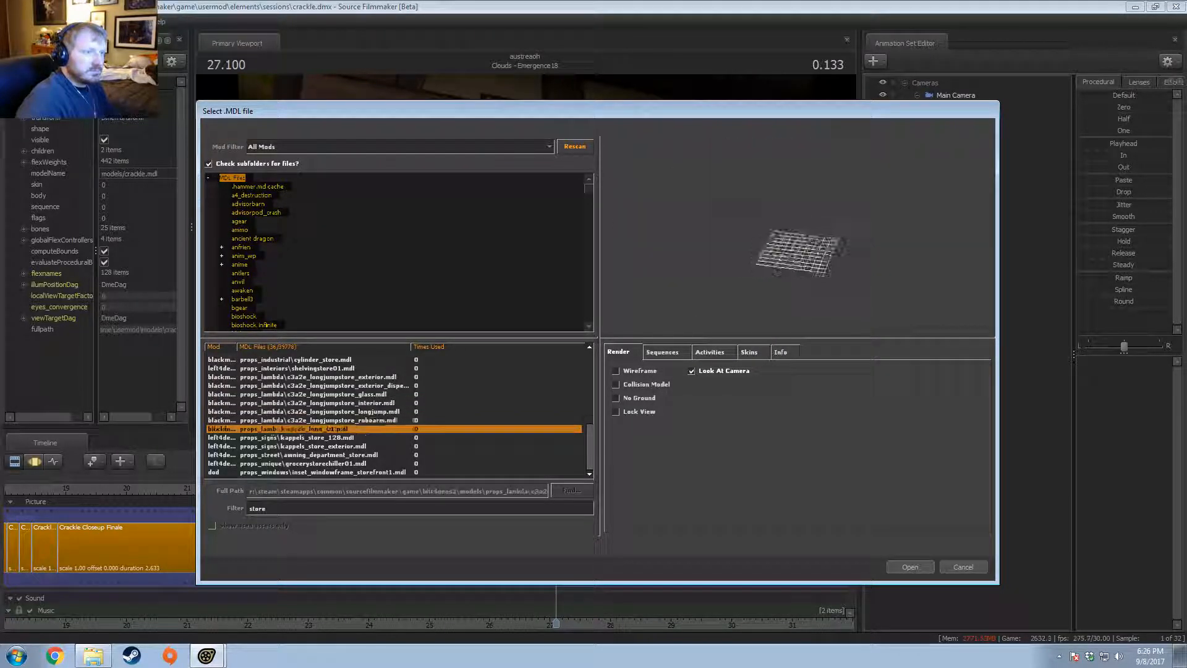
key("Up")
key("Up")
key("Up")
key("Up")
key("Up")
key("Up")
key("Up")
key("Up")
key("Up")
key("Up")
key("Up")
key("Up")
key("Up")
key("Up")
key("Up")
key("Up")
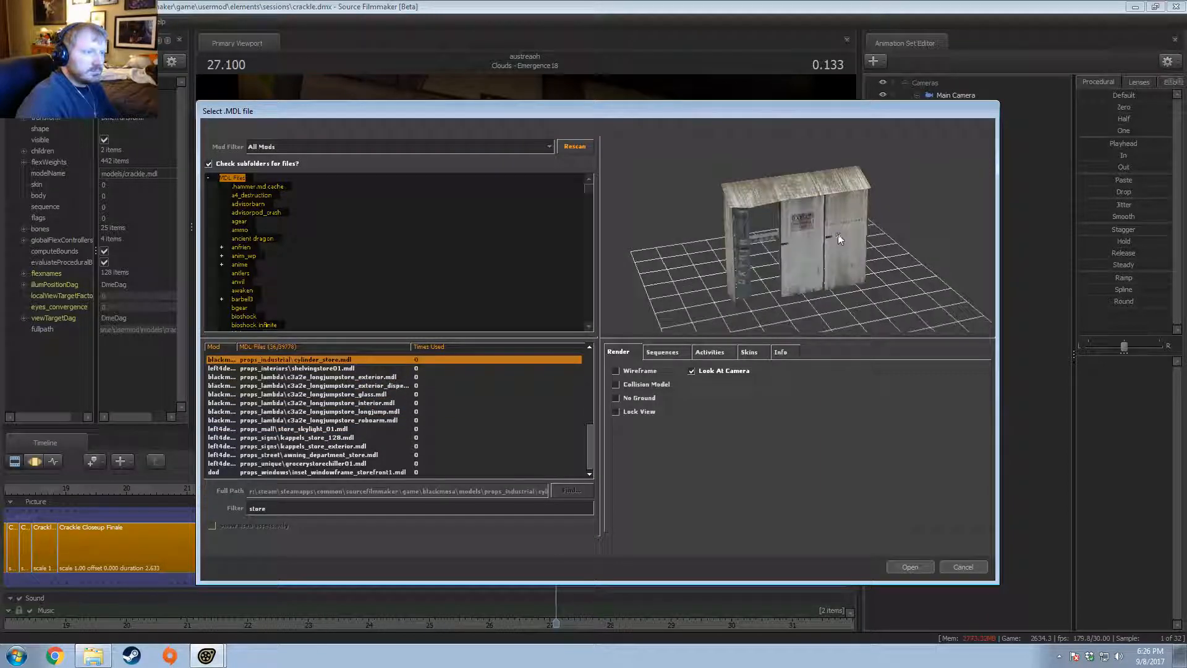
key("Down")
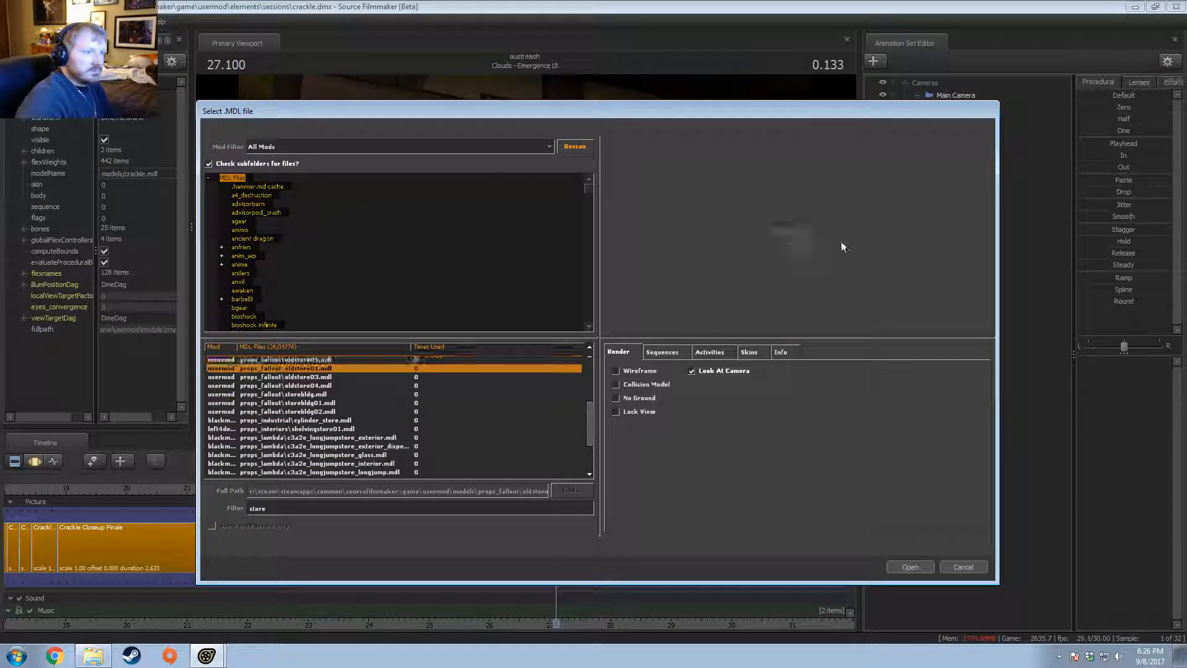
key("Down")
key("Down")
Step: Enable Wireframe rendering and preview the models back to props_exteriors\storefront1.mdl
left_click(640, 371)
key("Up")
key("Up")
key("Up")
key("Up")
key("Up")
key("Up")
key("Up")
key("Up")
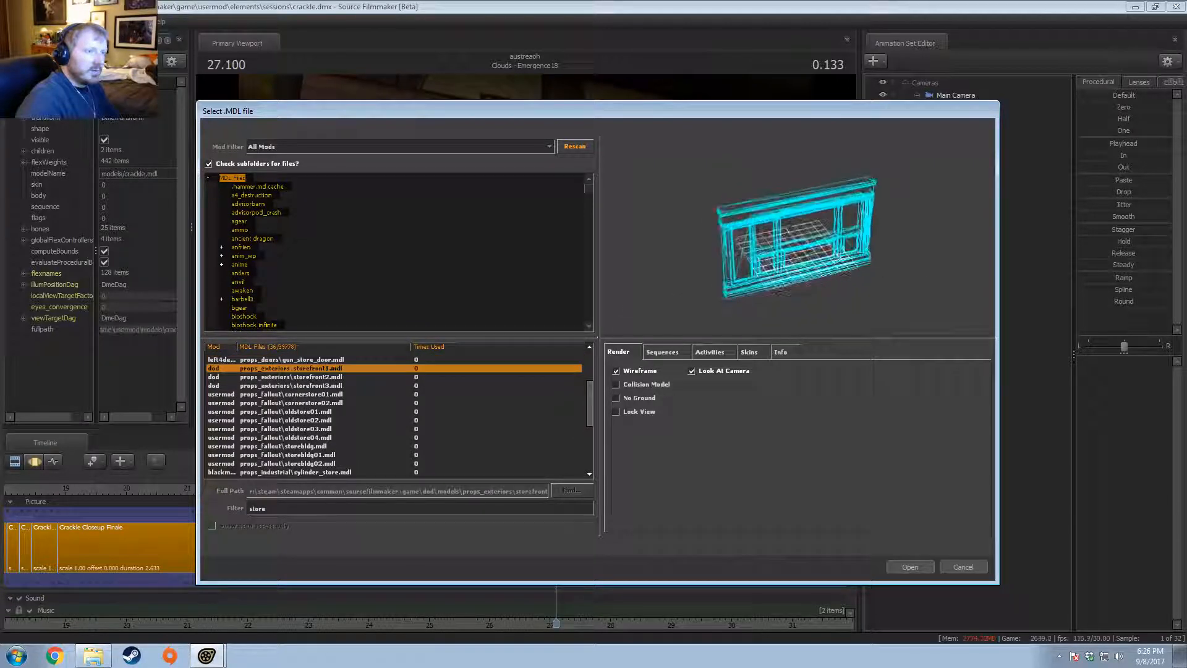
Step: Disable Wireframe, preview the storefront models back to props_buildings\storefront_window_left.mdl, and leave the model selection without opening one
left_click(619, 374)
key("Up")
key("Down")
key("Down")
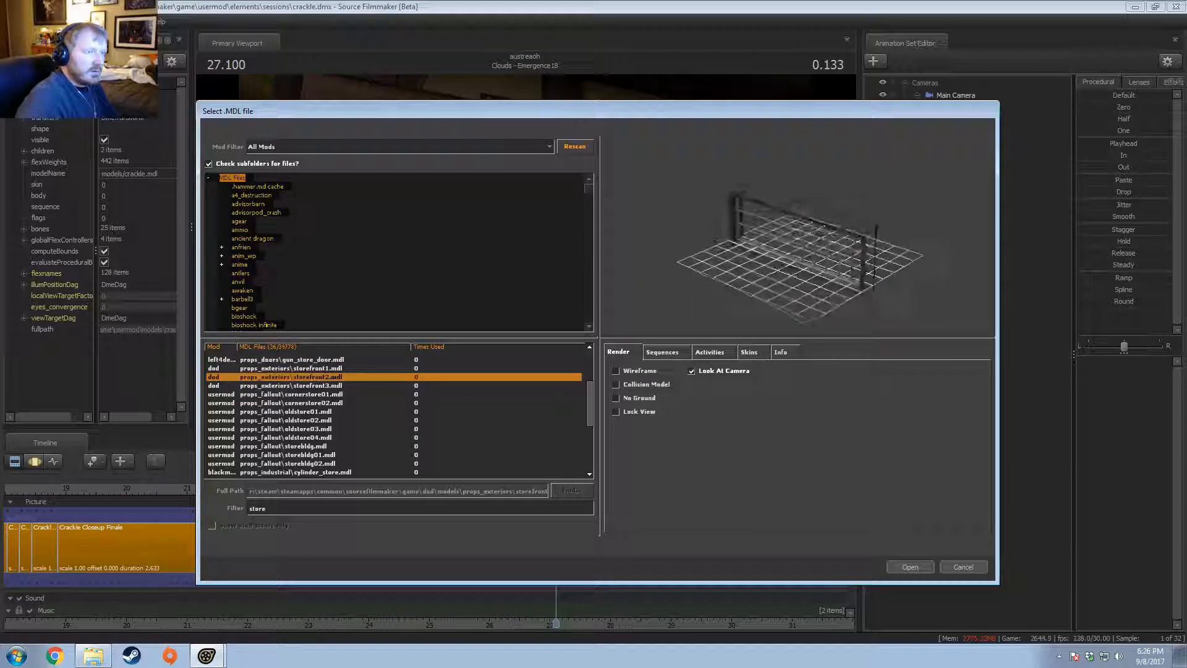
key("Up")
key("Up")
key("Up")
key("Up")
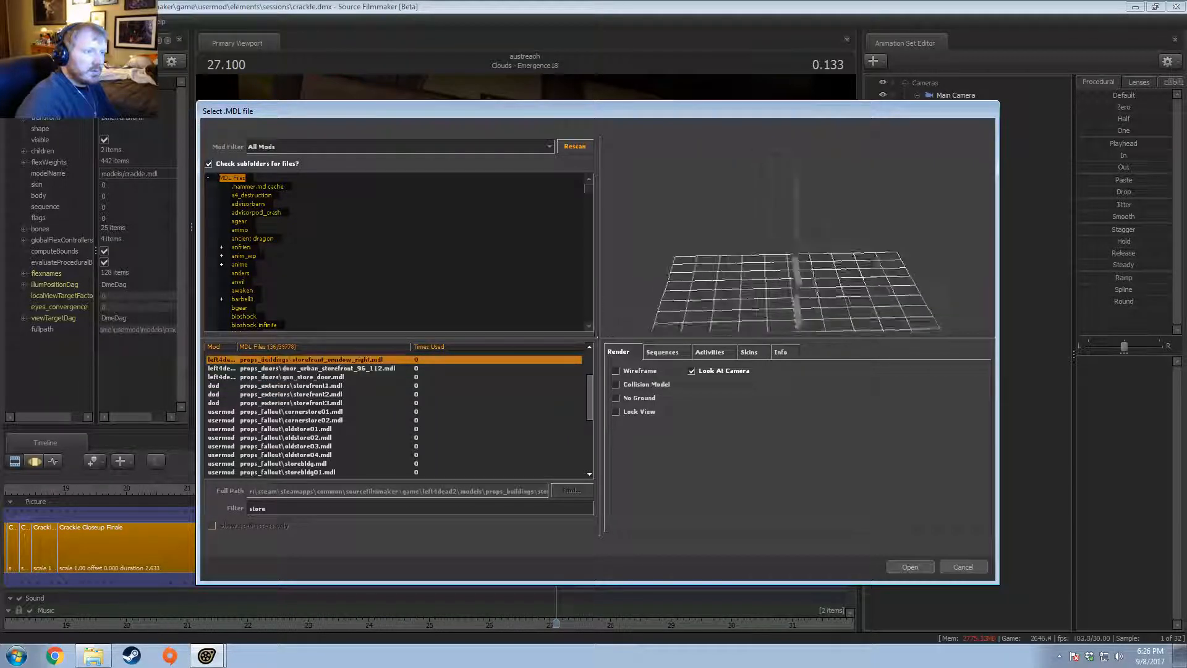
key("Up")
key("Up")
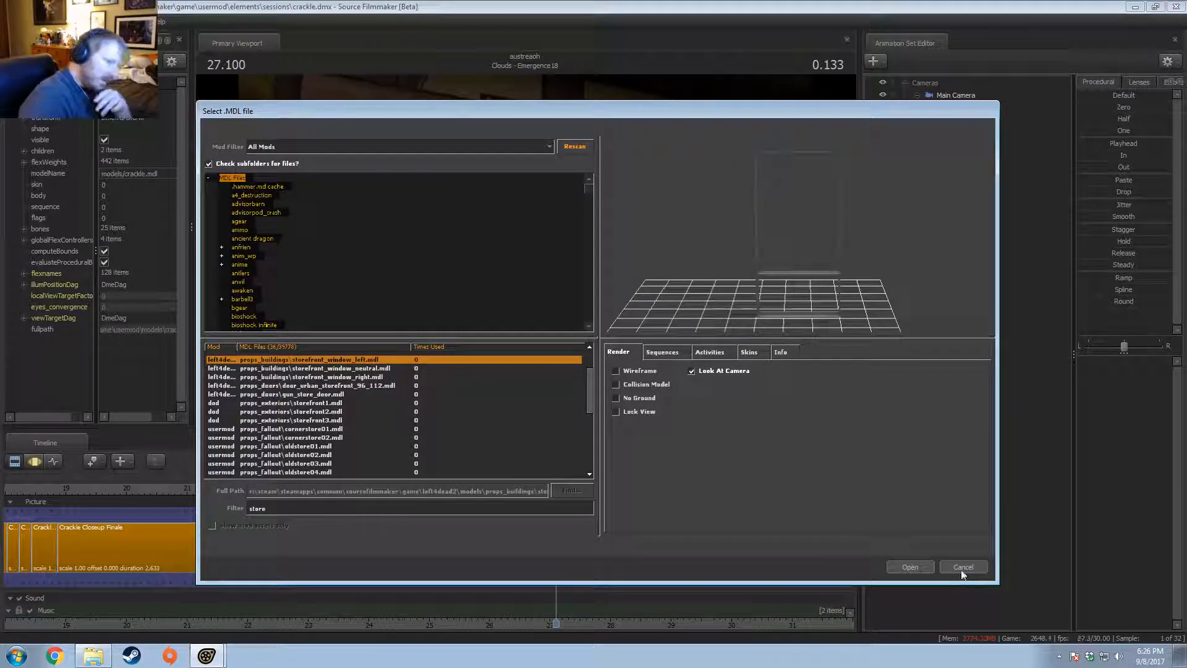
left_click(963, 570)
Step: Play back the sequence from the end of Crackle Overlook into the Clouds - Emergence shots
left_click(435, 488)
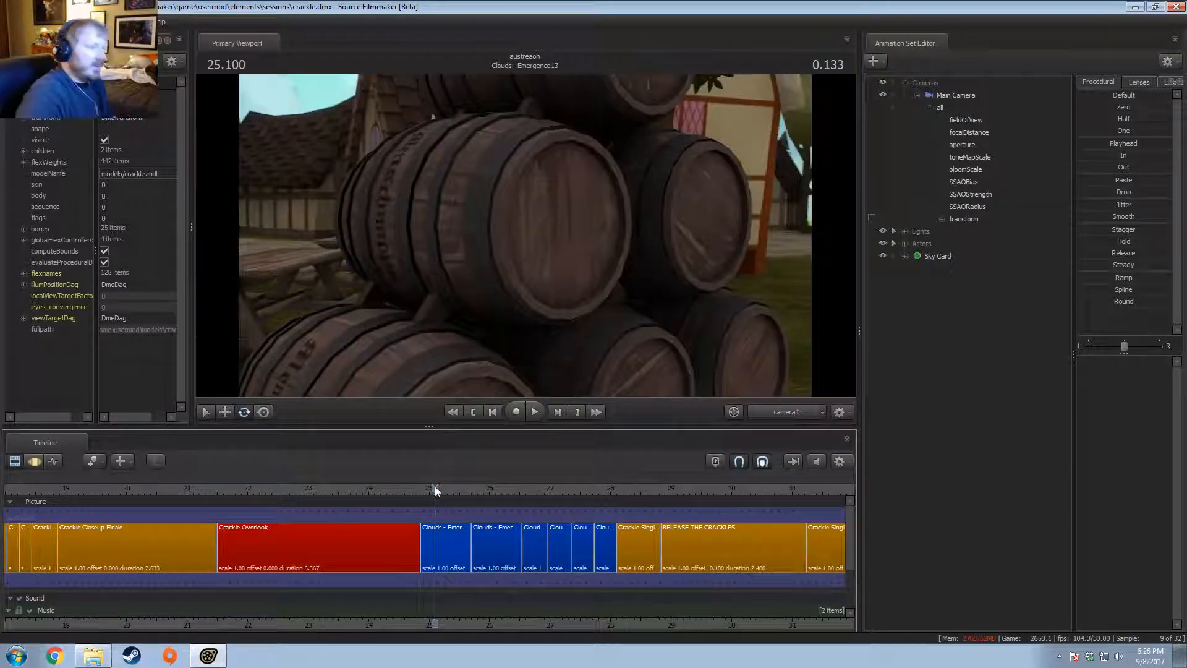
key("space")
key("space")
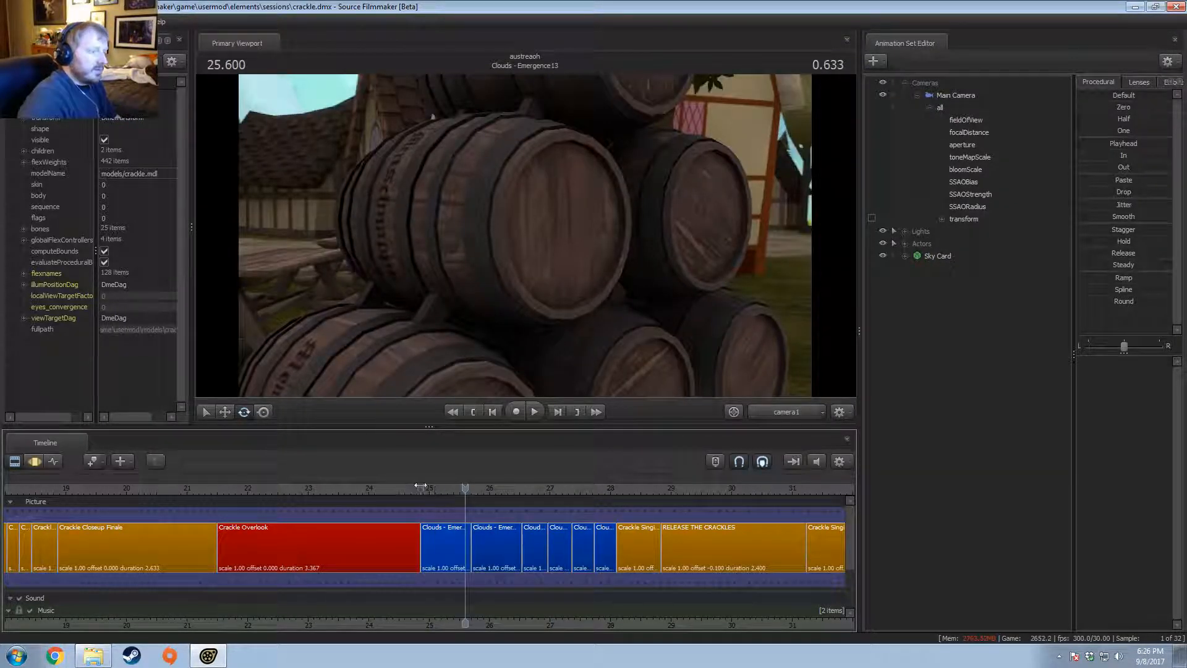
left_click_drag(420, 485, 362, 507)
key("space")
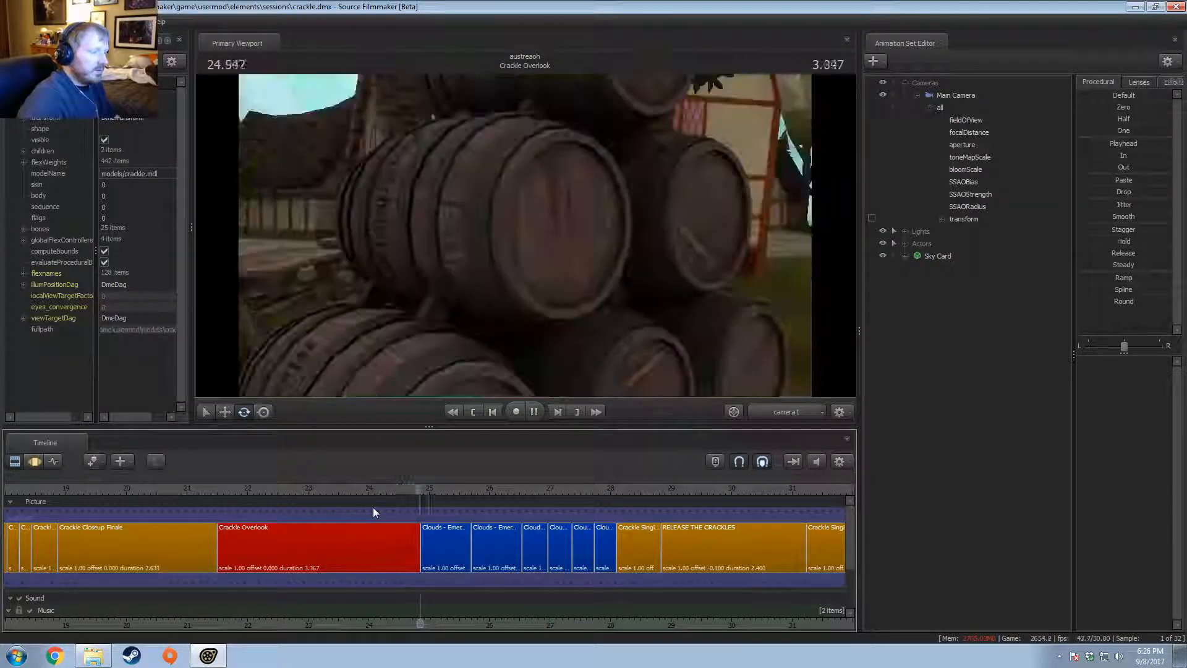
left_click(395, 488)
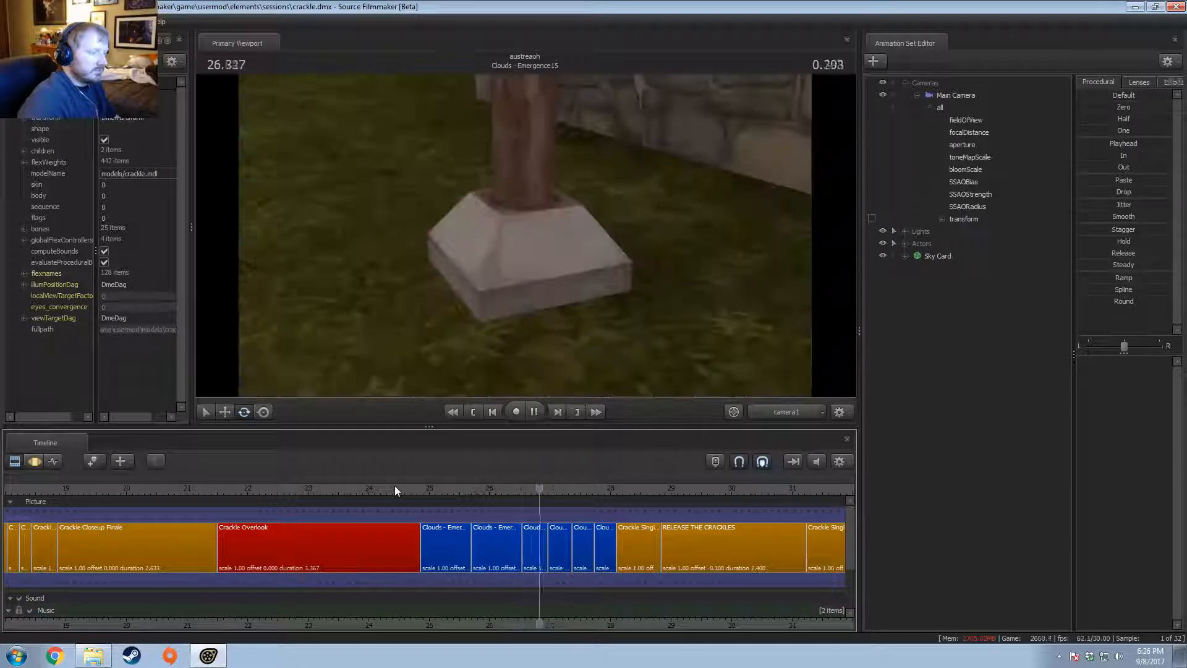
key("space")
Step: Replay the sequence from the start of Clouds - Emergence14 through Clouds - Emergence19
left_click(478, 487)
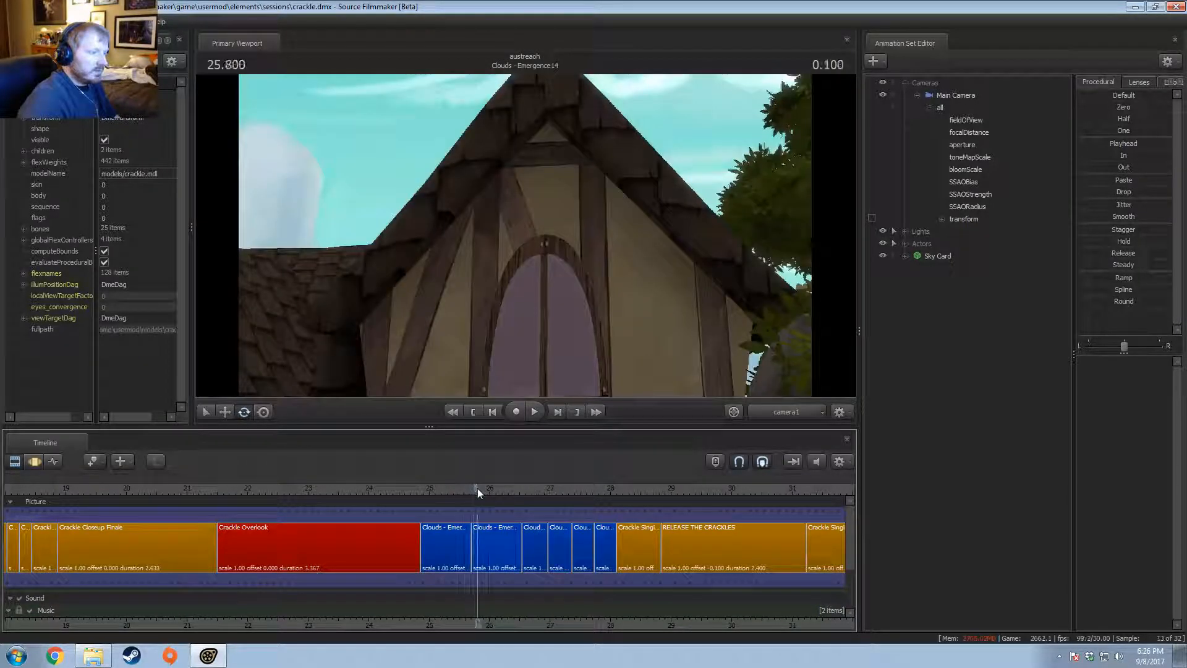
key("space")
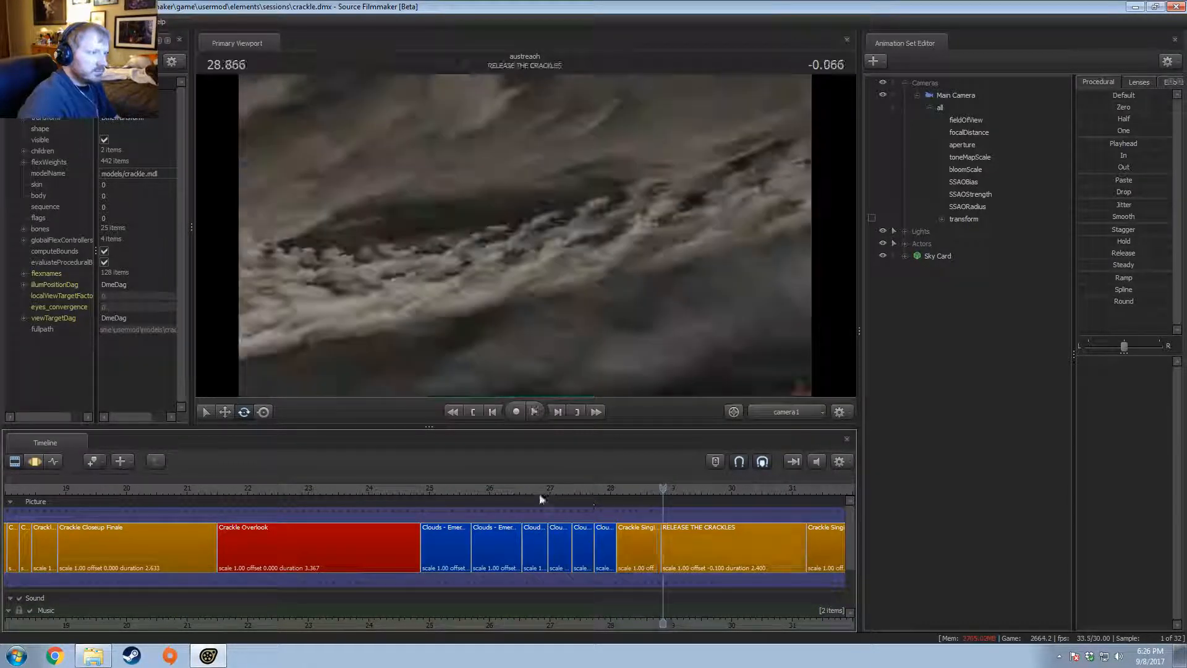
left_click(481, 492)
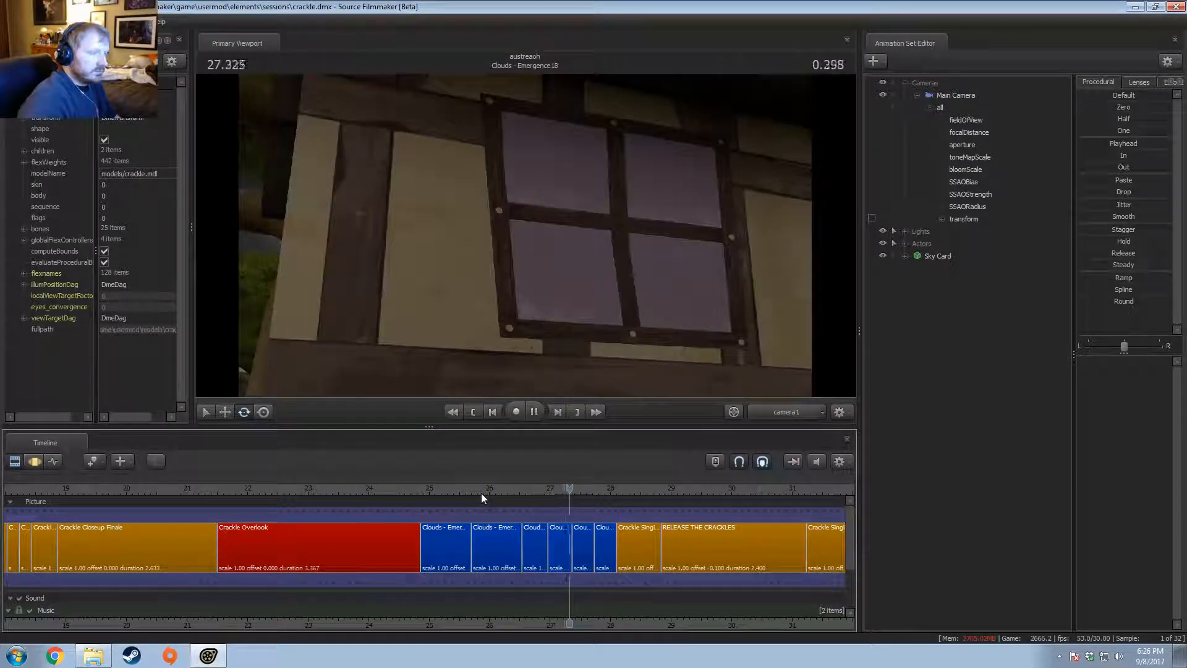
key("space")
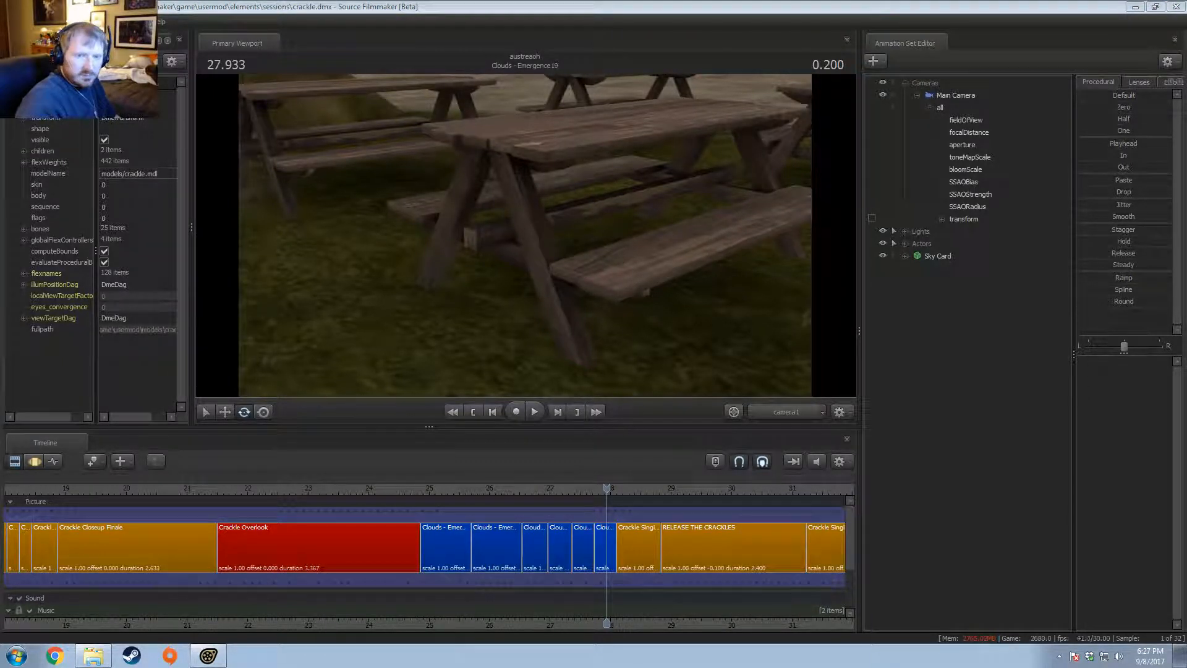
Step: Replay the Clouds - Emergence shots from the start of Clouds - Emergence13
left_click_drag(588, 482, 423, 499)
key("space")
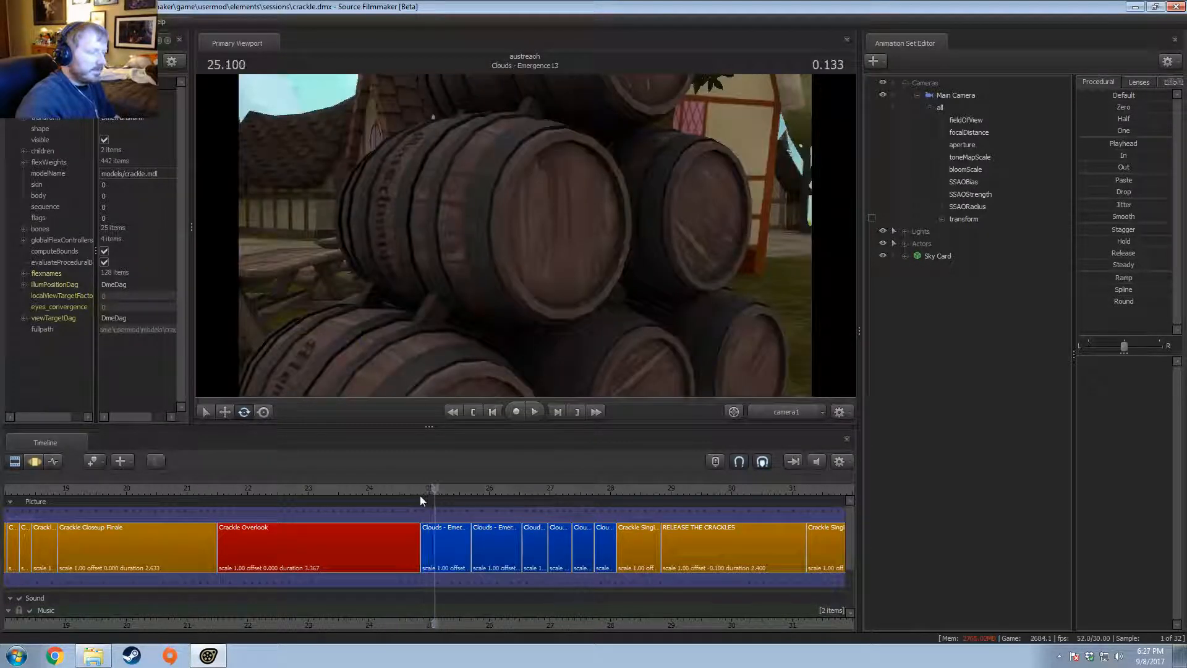
left_click(424, 491)
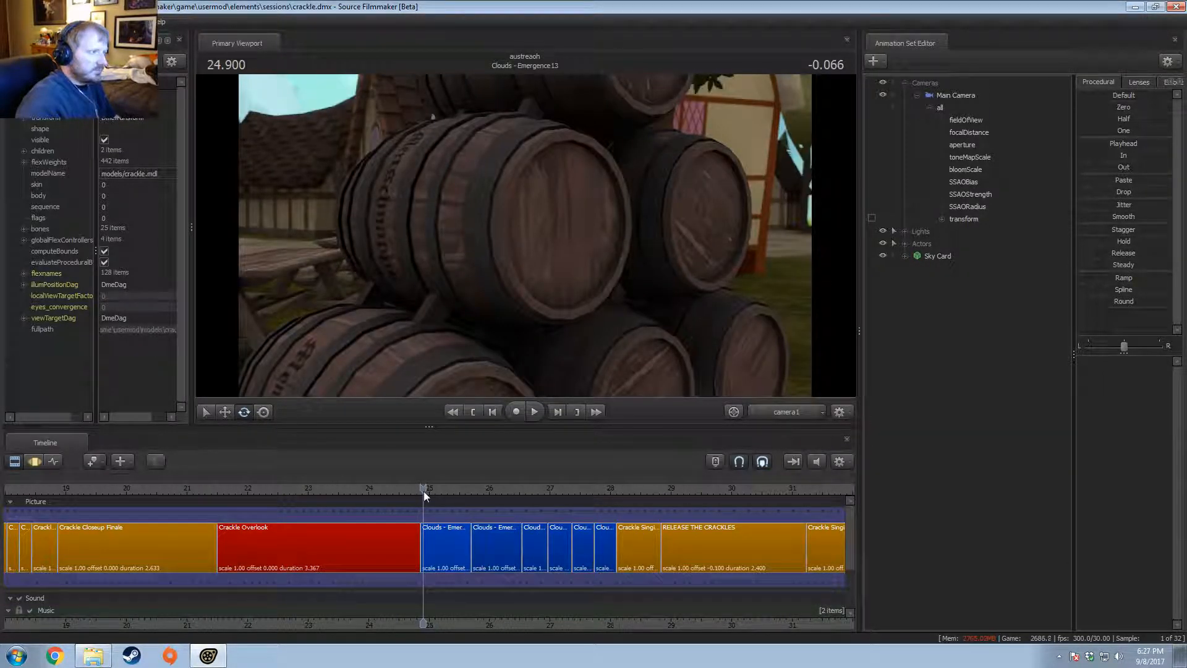
key("space")
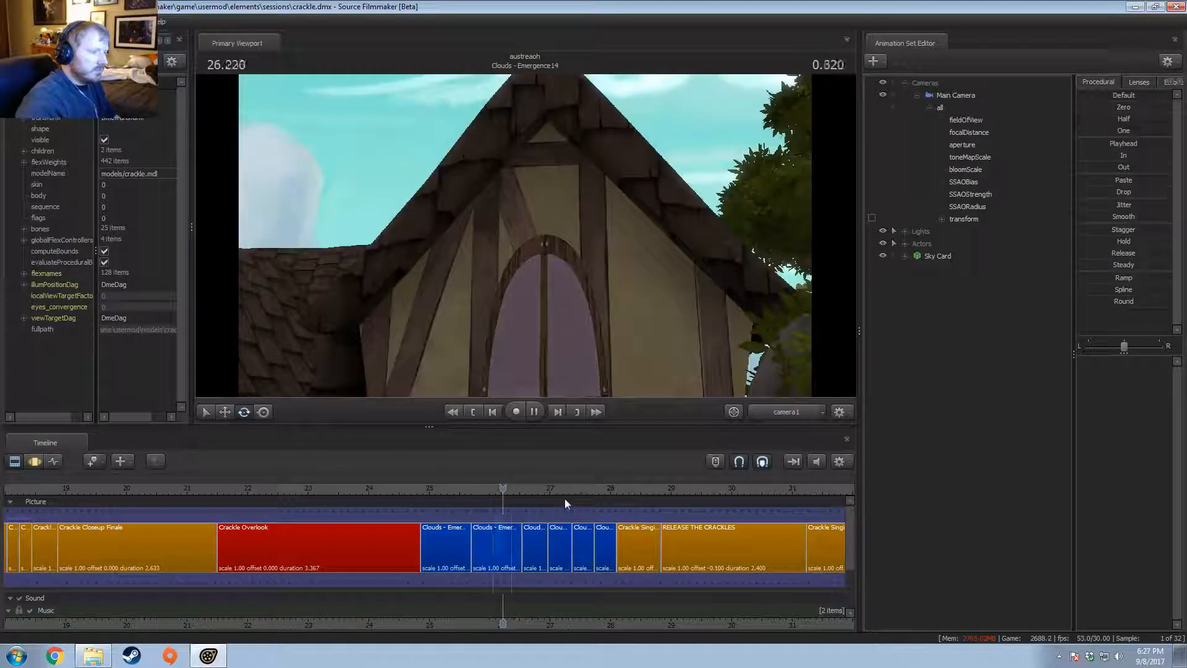
Step: Replay the shots from the start of Clouds - Emergence15, and again from the last second of Crackle Overlook
left_click(524, 486)
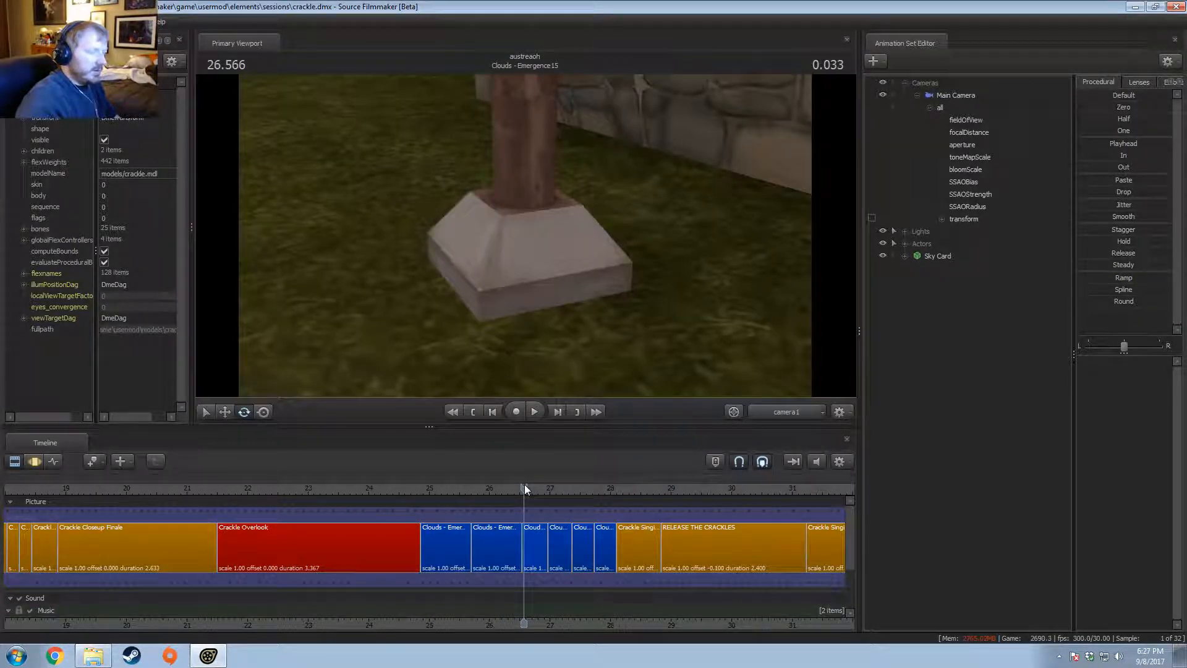
key("space")
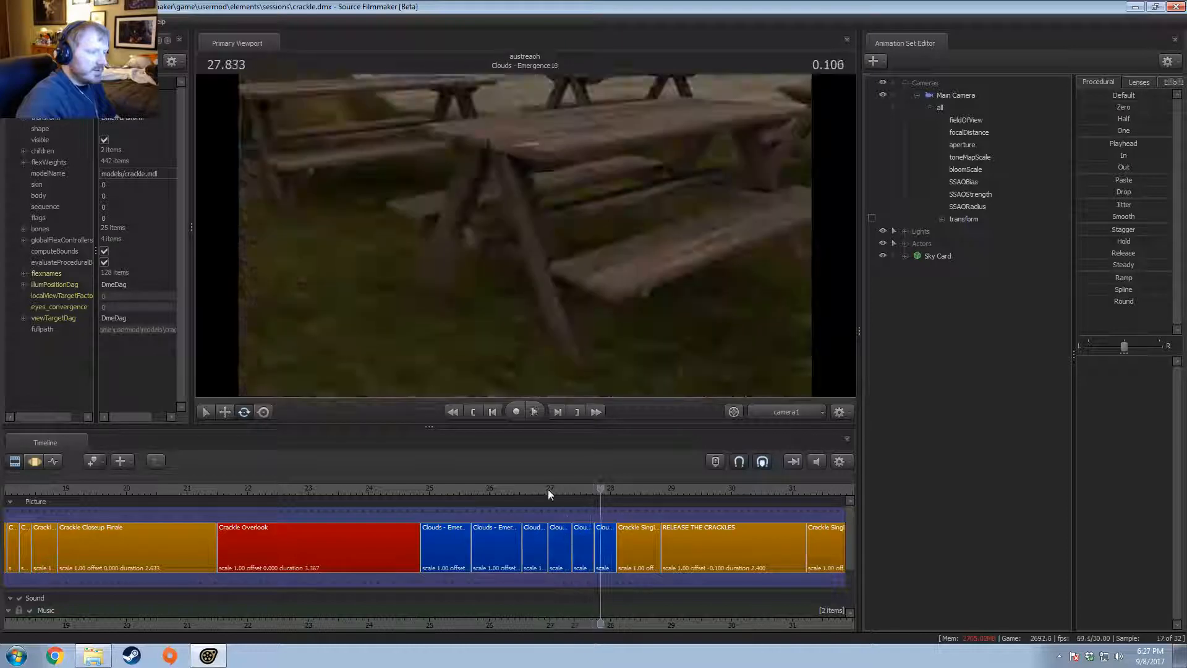
left_click_drag(548, 488, 528, 491)
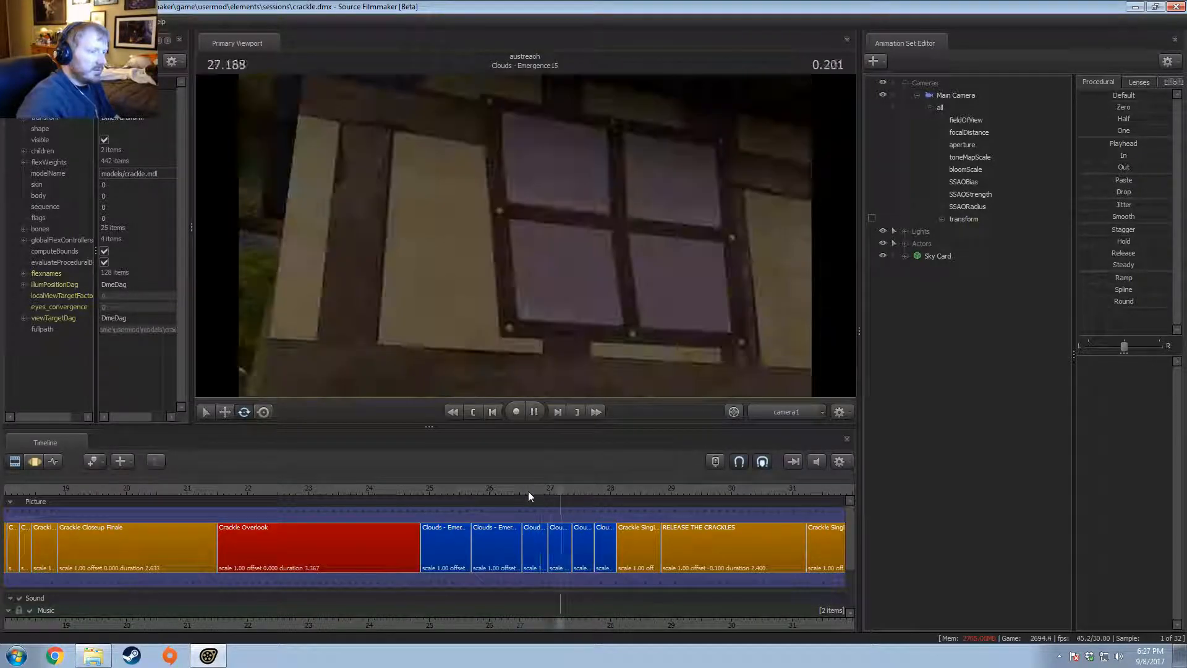
left_click_drag(456, 491, 373, 487)
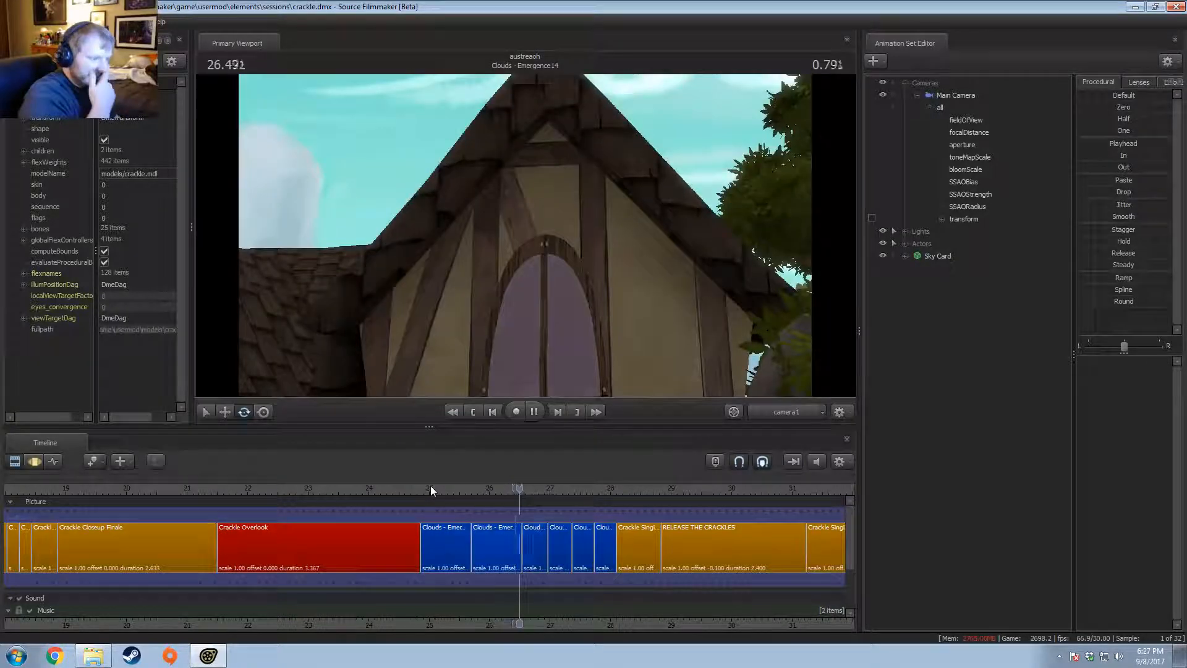
key("space")
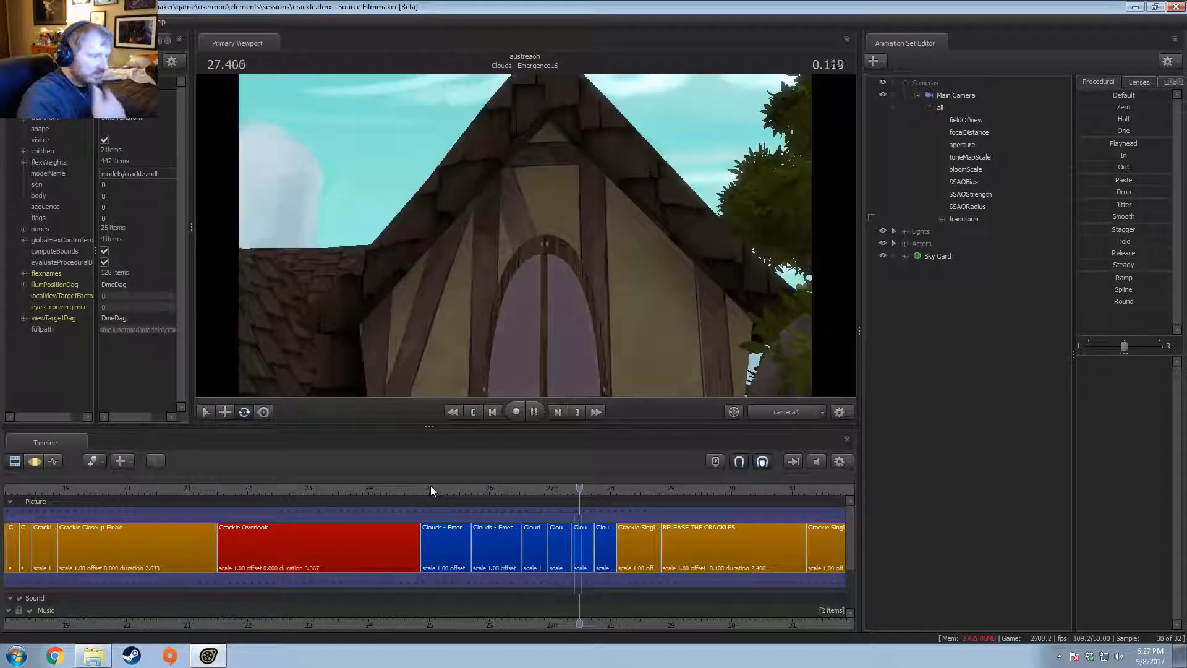
Step: Replay the Clouds - Emergence14 to 19 shots, replay from Clouds - Emergence15, and park the playhead in Clouds - Emergence15
left_click(484, 485)
key("space")
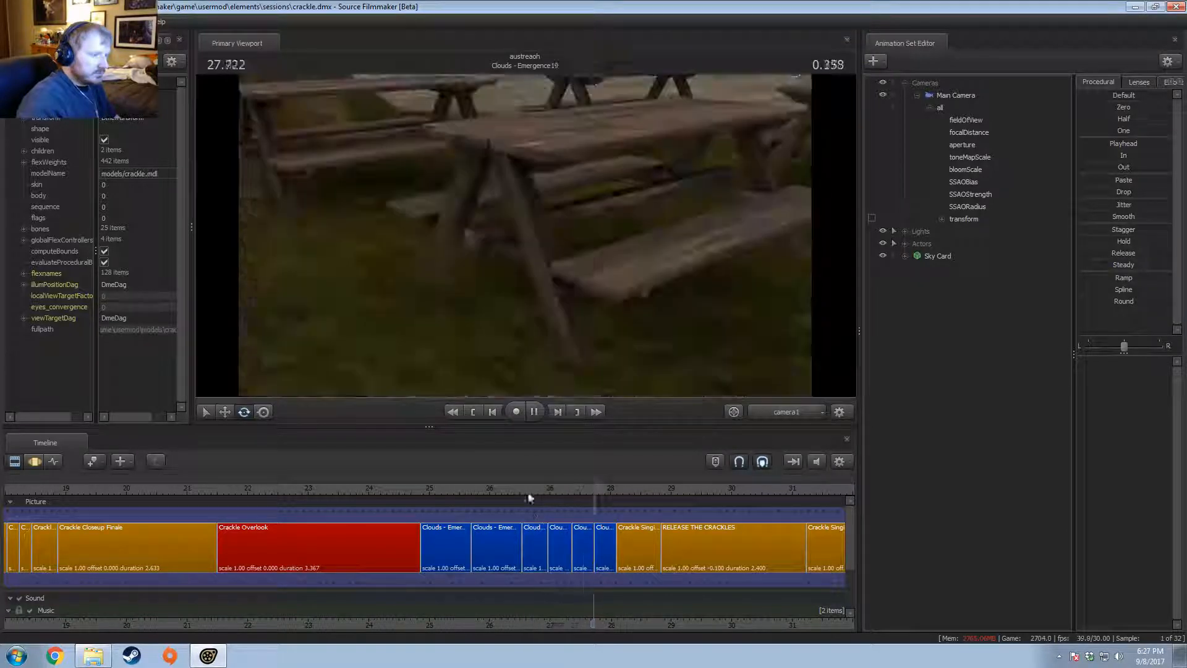
left_click(532, 488)
key("space")
left_click(534, 490)
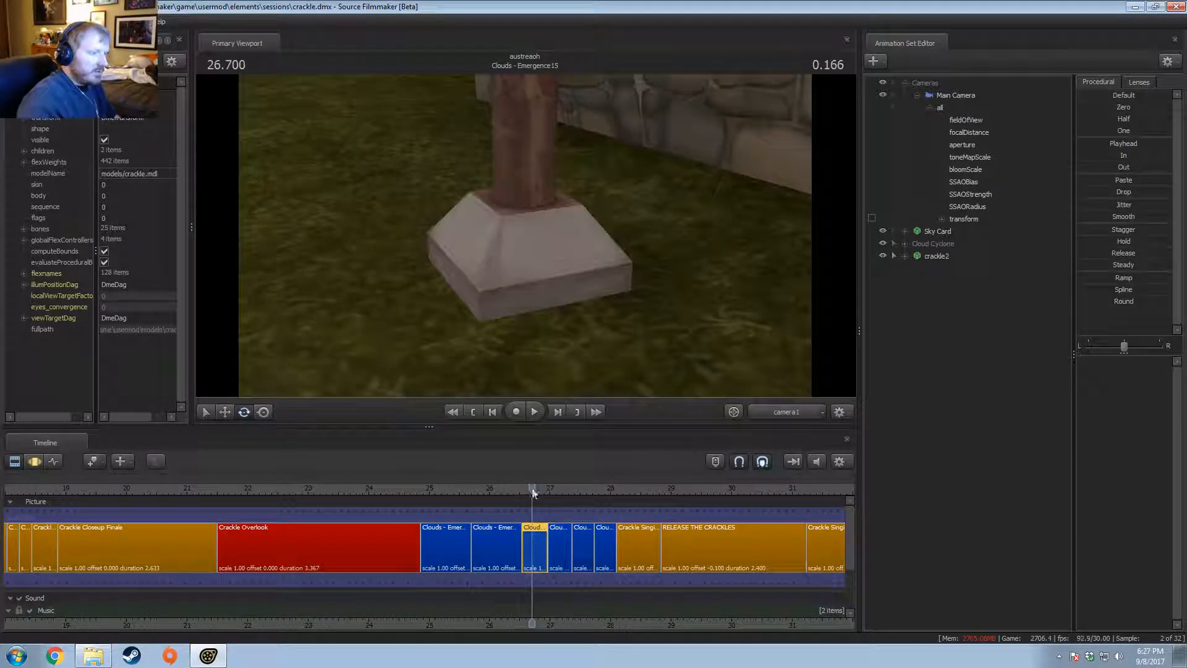
Step: Try reframing the Main Camera of Clouds - Emergence15 as a close-up of the crackle's eyes and teeth
left_click(950, 97)
key("F3")
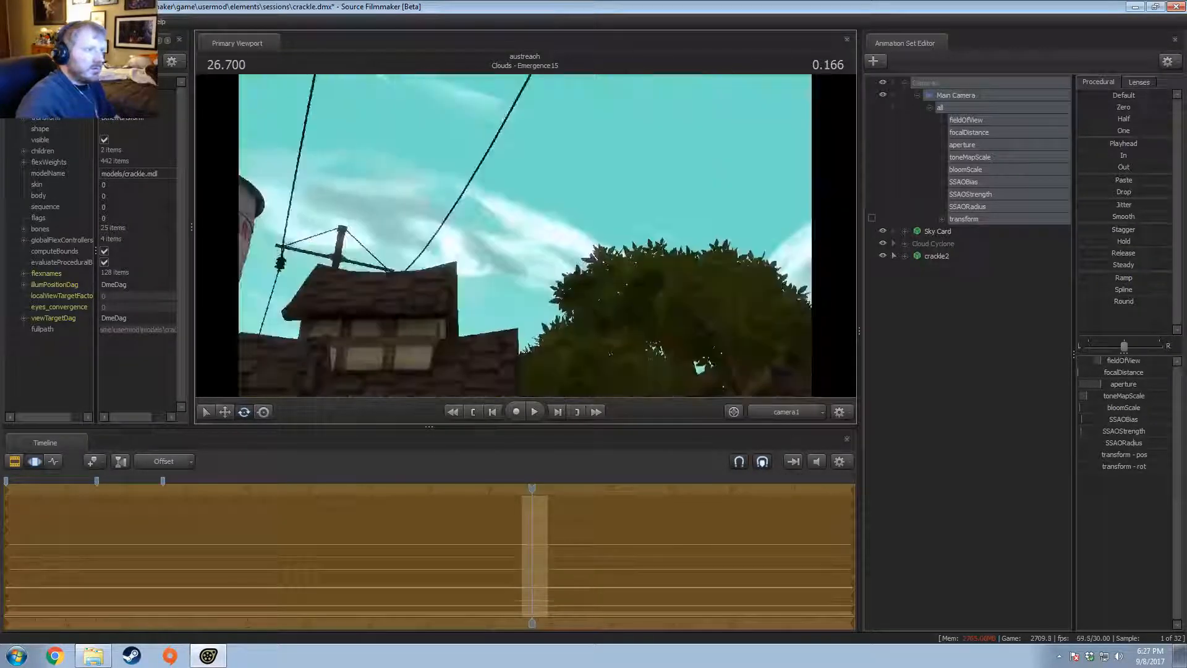
mouse_move(526, 235)
left_mouse_down()
mouse_move(562, 260)
mouse_move(526, 235)
mouse_move(550, 217)
mouse_move(534, 235)
mouse_move(515, 220)
mouse_move(522, 242)
left_mouse_up()
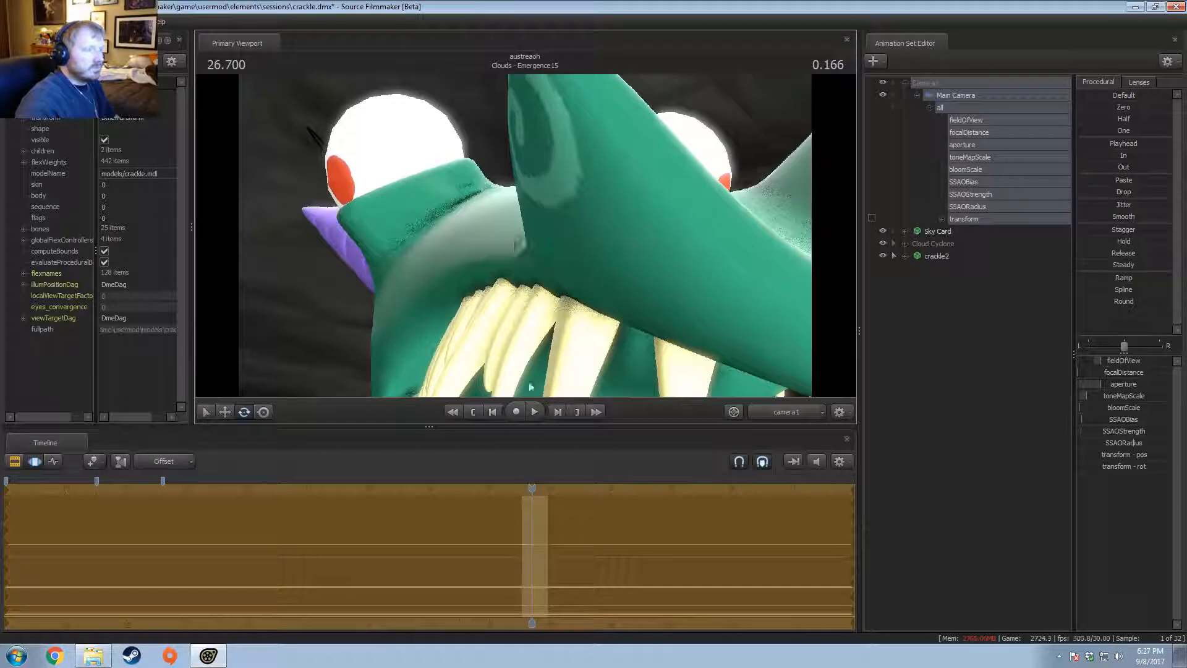
Step: Play back the Clouds - Emergence shots around the close-up and scrub from Clouds - Emergence14 into Clouds - Emergence15
left_click(452, 502)
key("space")
key("F2")
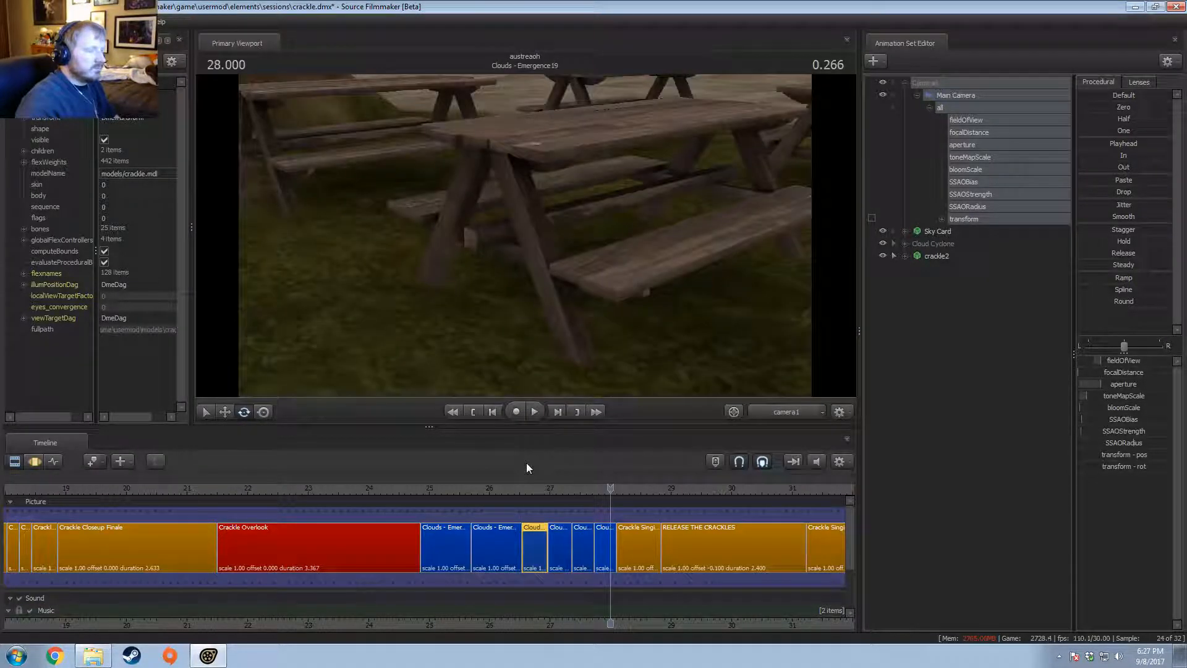
left_click(546, 487)
key("space")
left_click(484, 490)
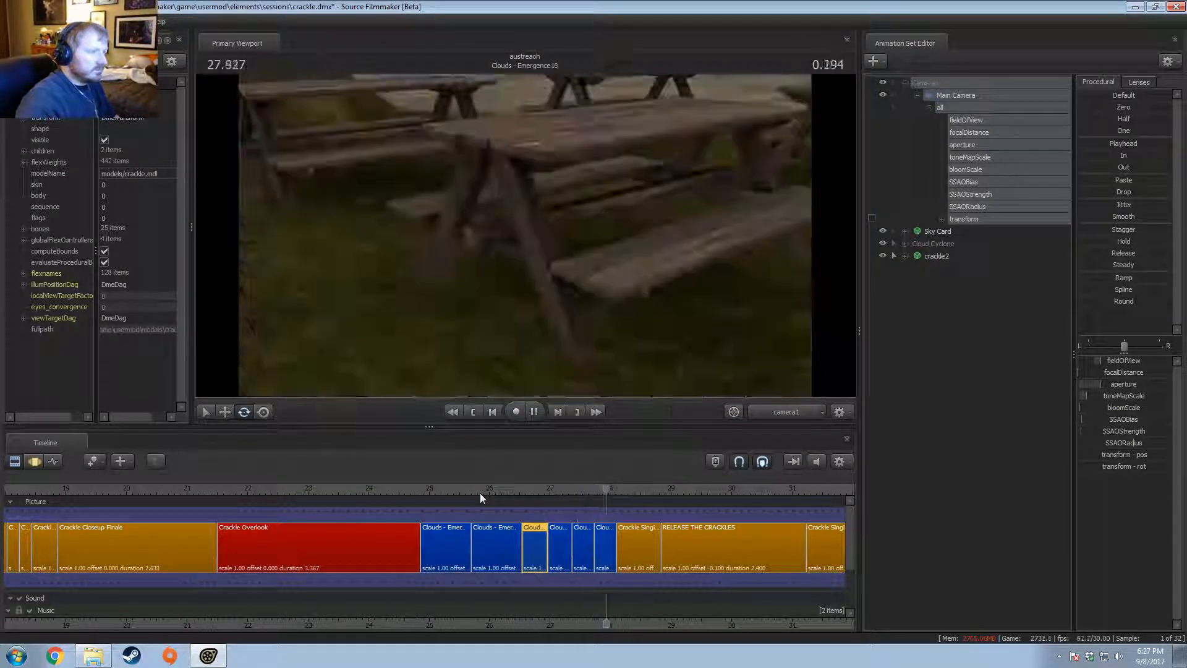
left_click(511, 490)
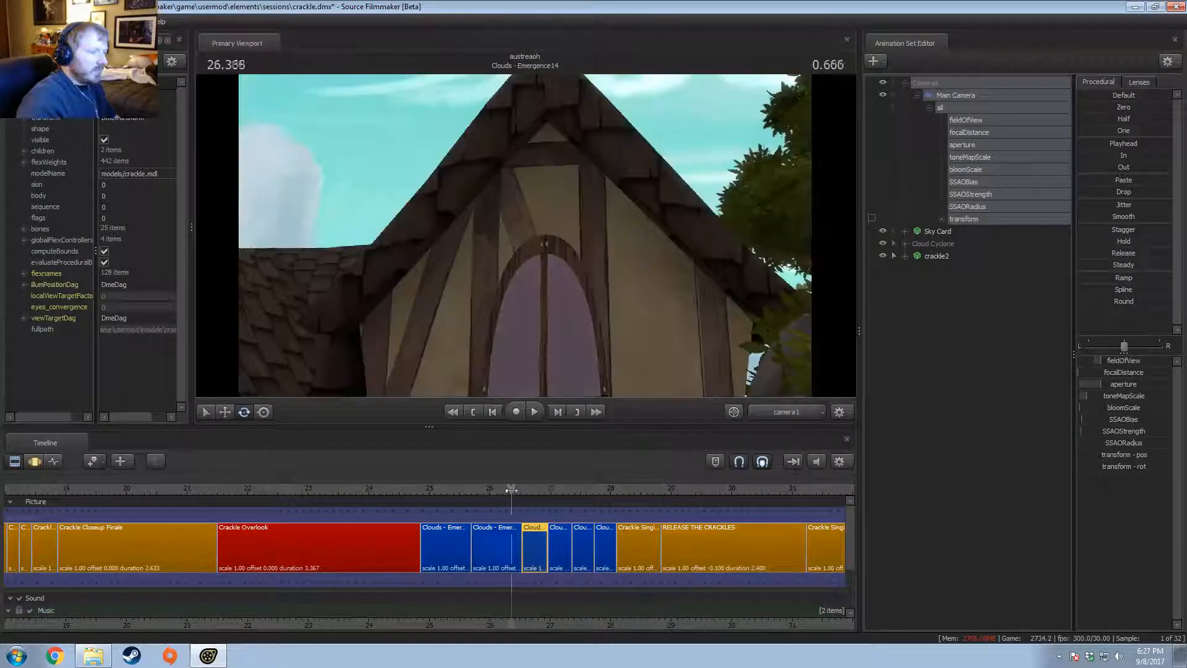
left_click_drag(511, 490, 524, 491)
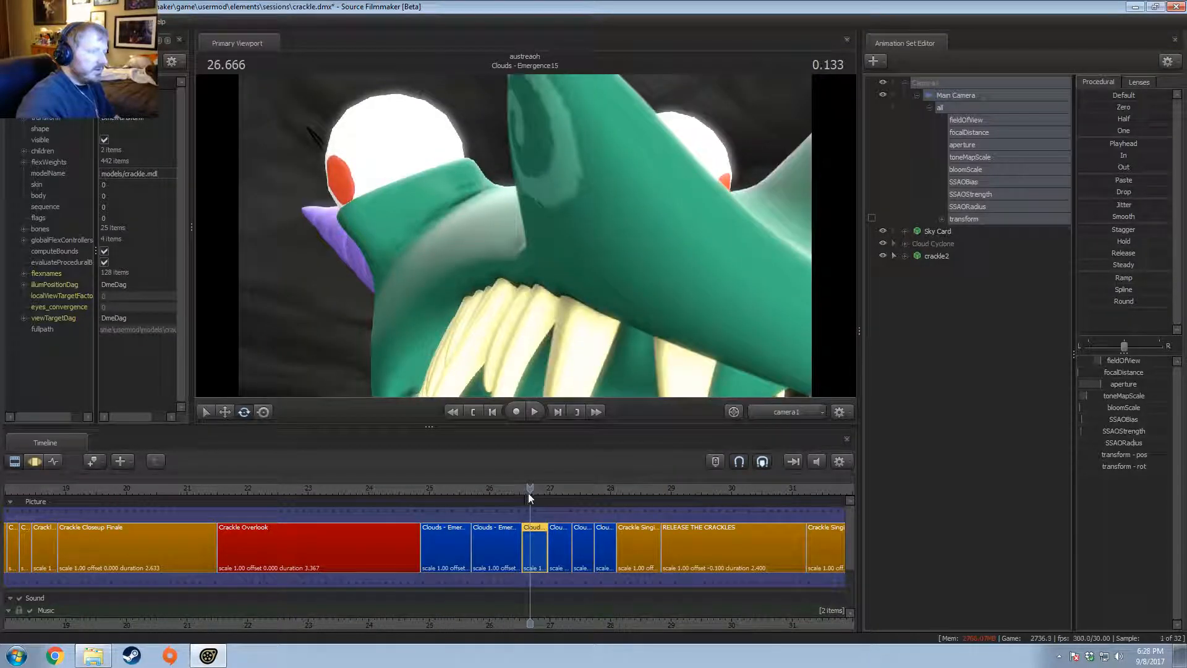
Step: Try another camera framing in Clouds - Emergence15, and undo the camera changes back to the post-base view
left_click_drag(599, 268, 644, 310)
left_click(612, 345)
key("F3")
left_click_drag(620, 351, 665, 396)
key("s")
key("w")
key("ctrl+z")
key("ctrl+z")
key("ctrl+z")
key("ctrl+z")
key("ctrl+z")
key("ctrl+z")
key("ctrl+z")
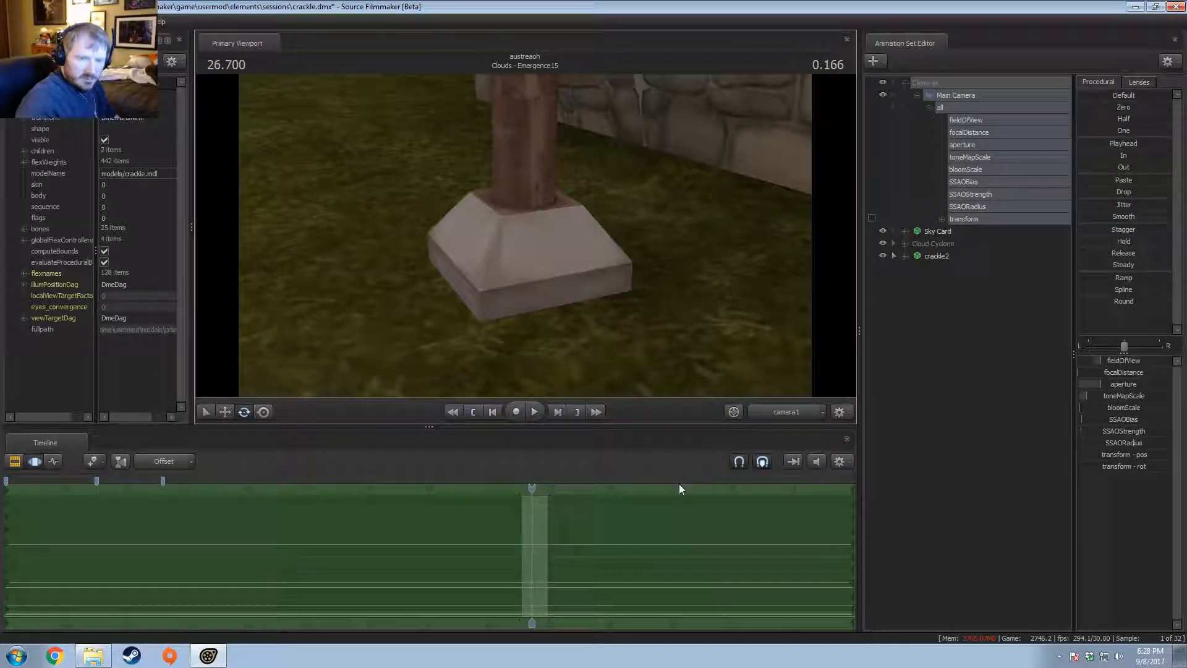
key("F2")
key("F3")
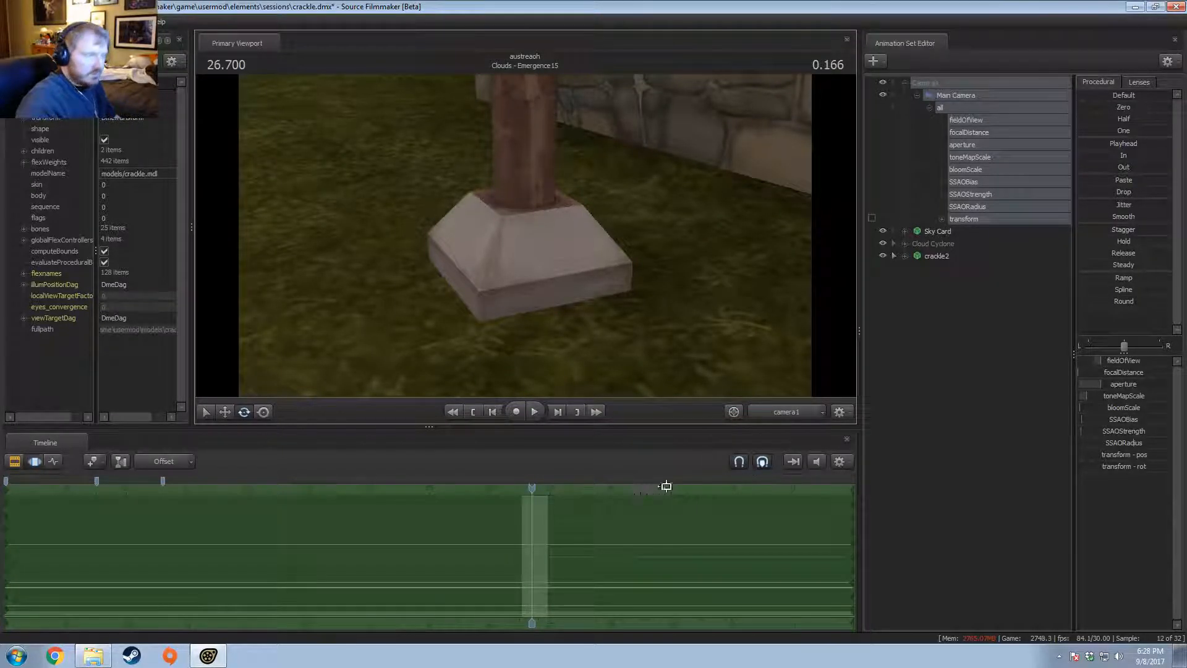
key("F2")
key("F3")
left_click(533, 486)
Step: Scrub Clouds - Emergence15, switch the viewport to the Work Camera, and look over the village street
left_click(775, 410)
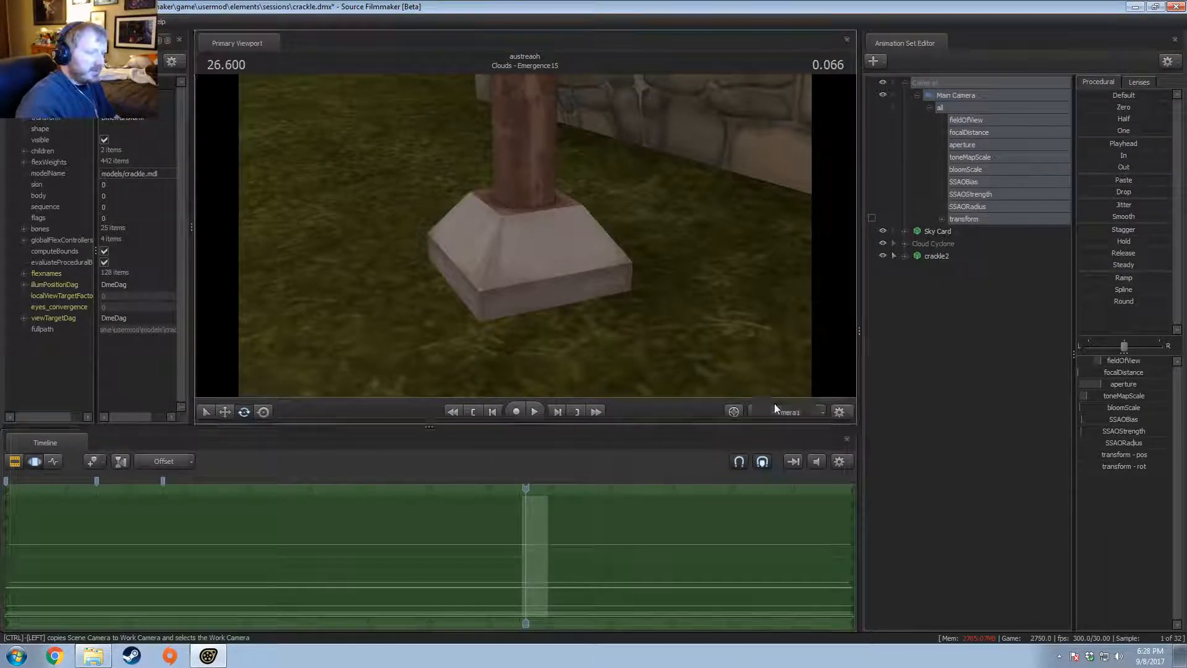
left_click(776, 410)
left_click(537, 488)
key("F2")
mouse_move(538, 488)
left_mouse_down()
mouse_move(485, 503)
mouse_move(532, 512)
mouse_move(593, 491)
mouse_move(528, 490)
left_mouse_up()
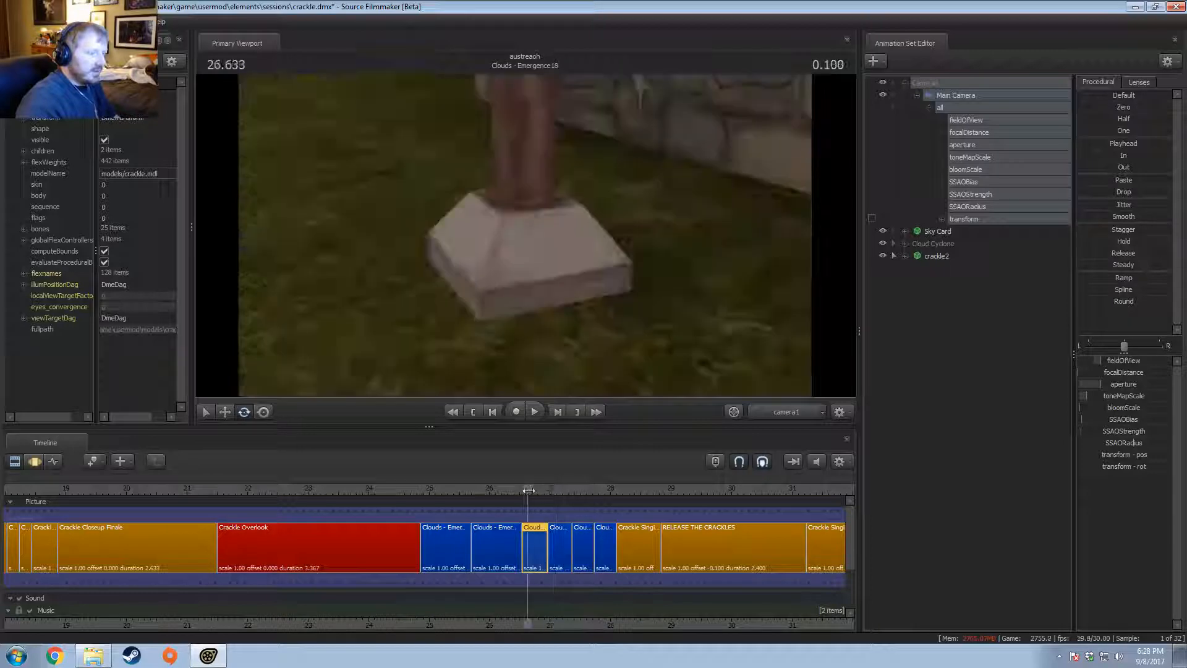
left_click(781, 407)
left_click_drag(730, 352, 346, 253)
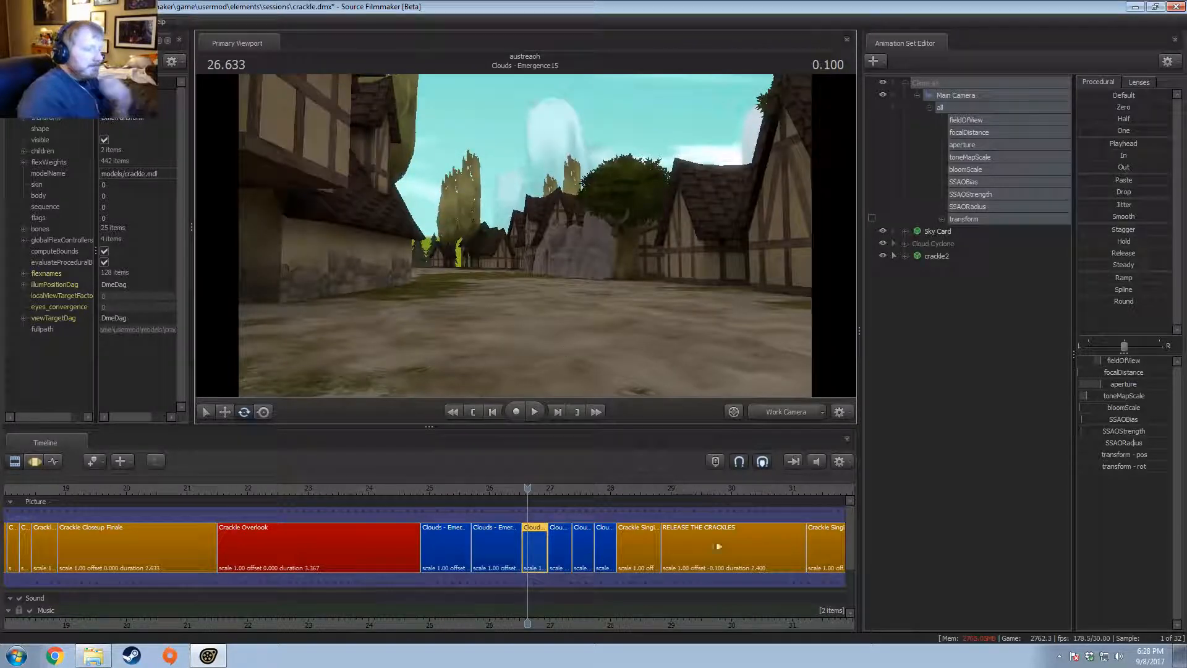
Step: Play back the sequence from Crackle Closeup 7 through Crackle Overlook into Clouds - Emergence14
scroll(699, 563, "down", 8)
scroll(513, 557, "up", 5)
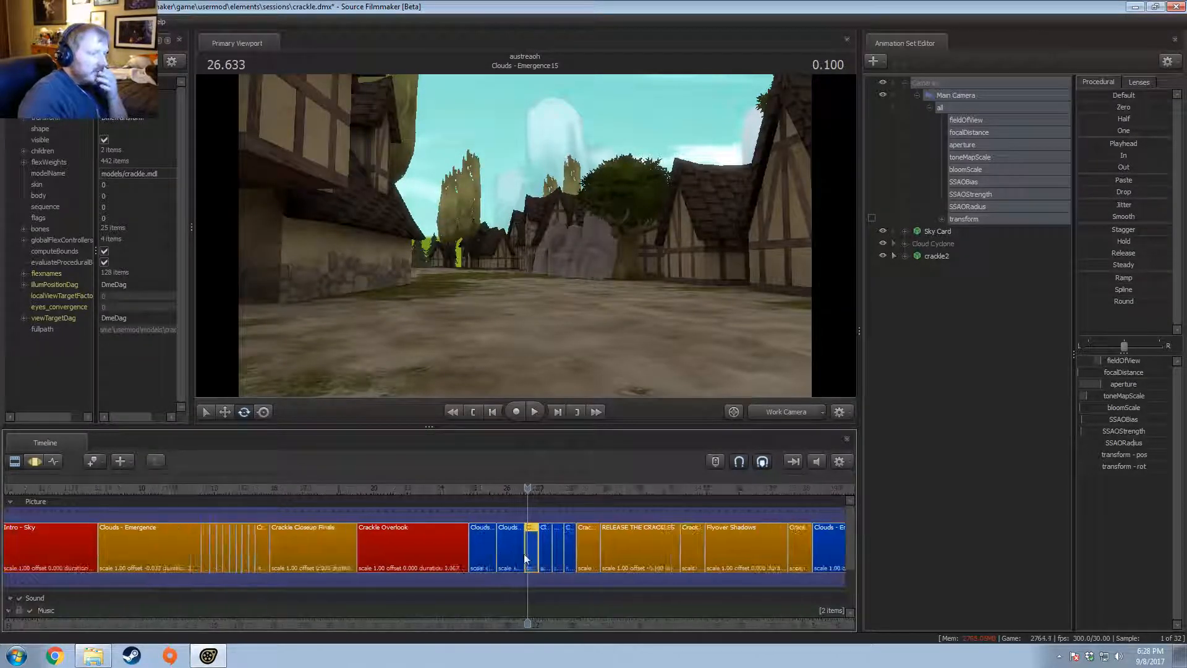
scroll(525, 558, "up", 3)
left_click_drag(291, 492, 120, 492)
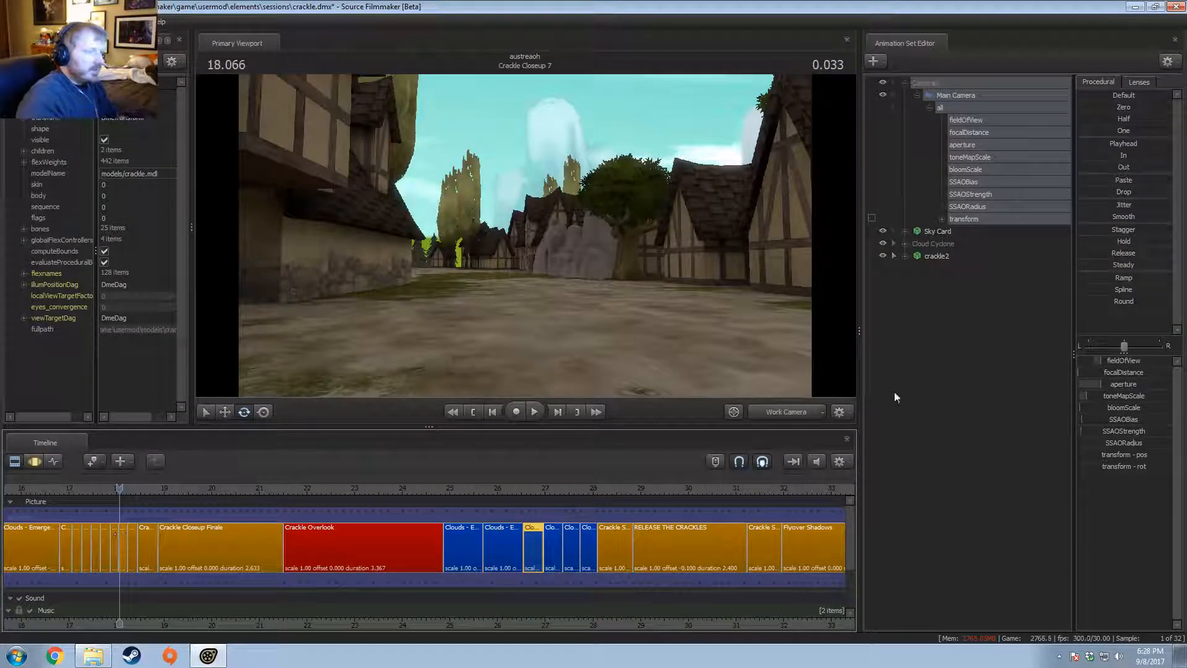
key("space")
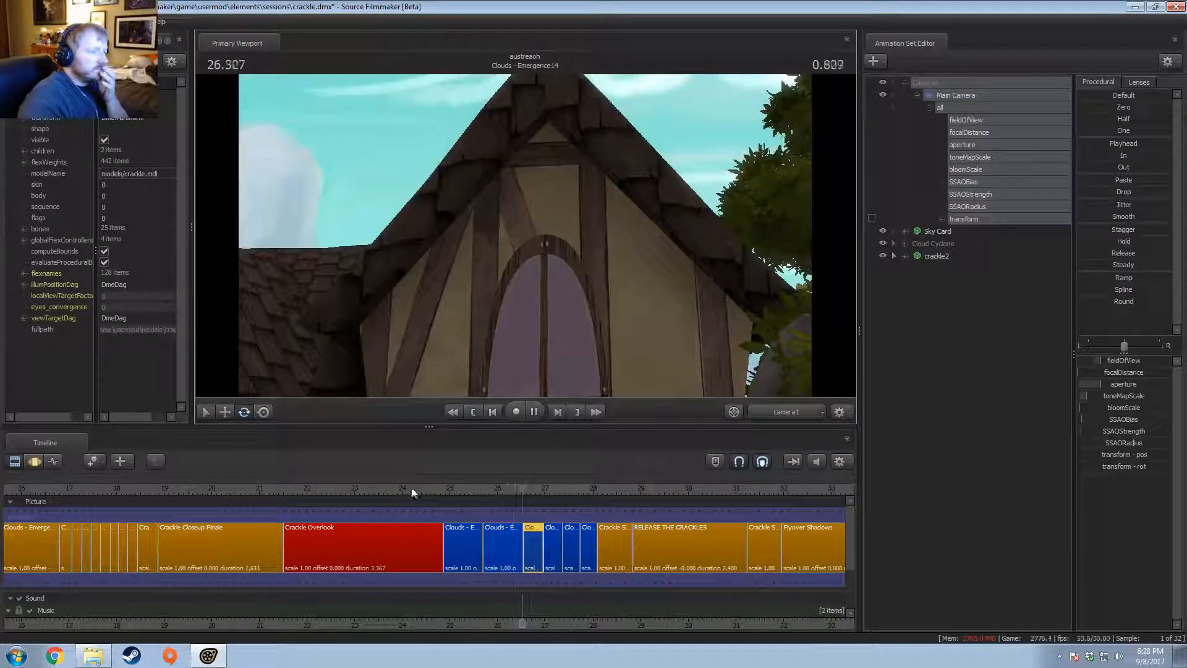
Step: Replay the last part of Crackle Overlook into Clouds - Emergence13, pausing on the barrels
left_click_drag(438, 485, 384, 490)
key("space")
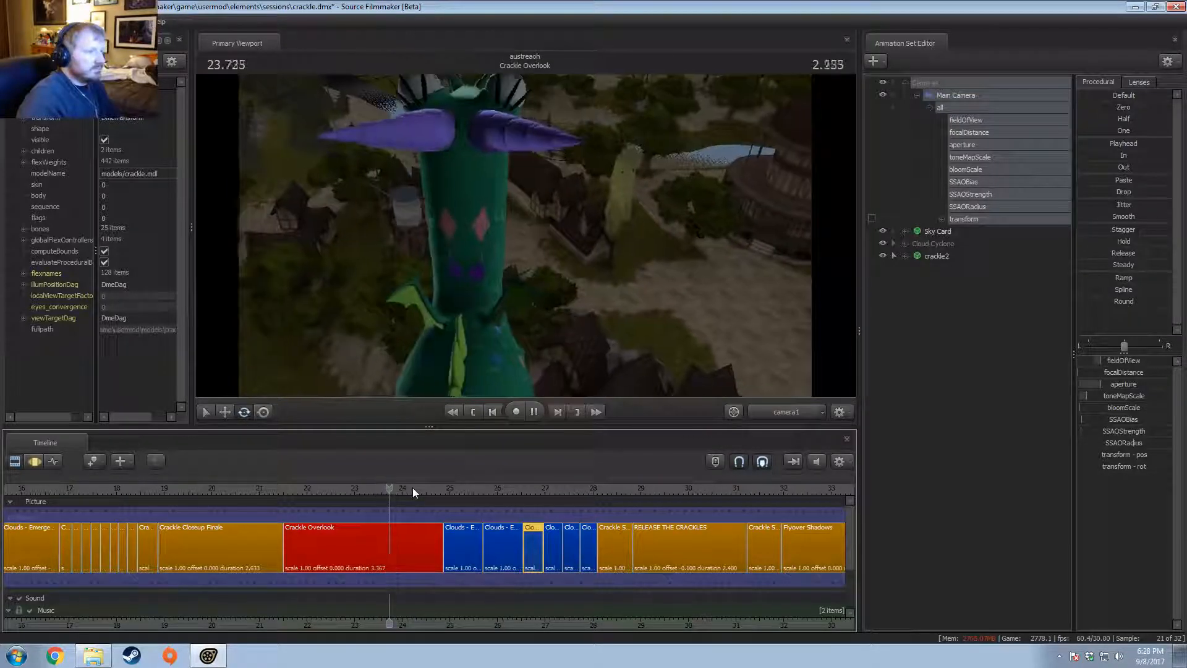
key("space")
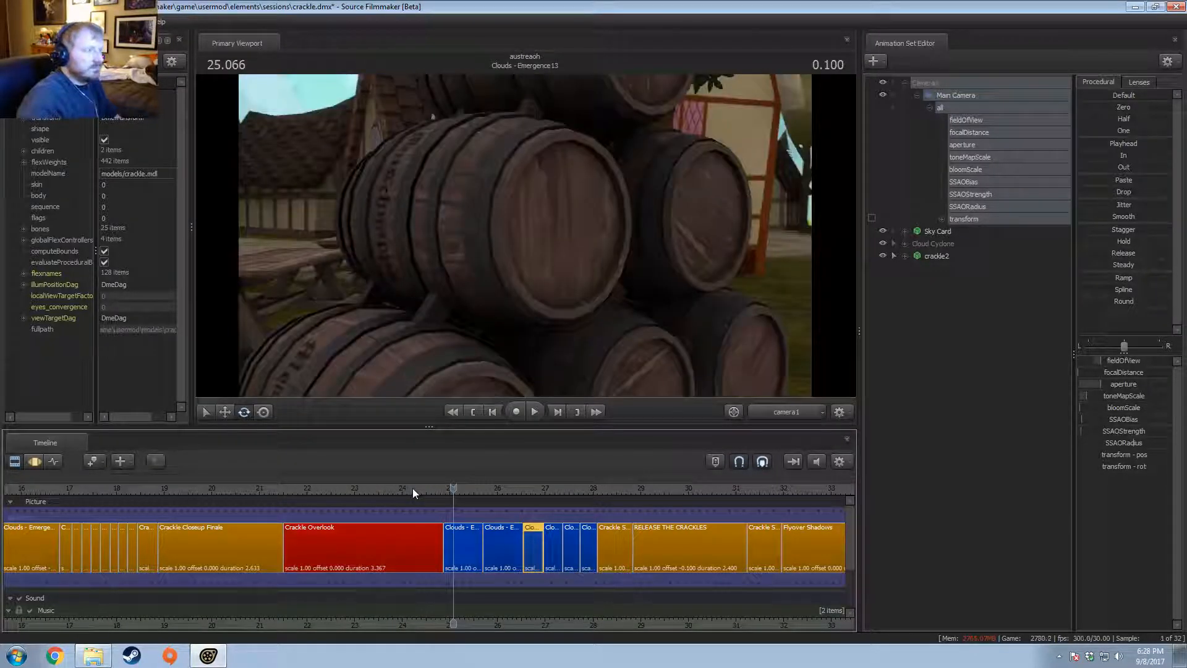
key("space")
key("space")
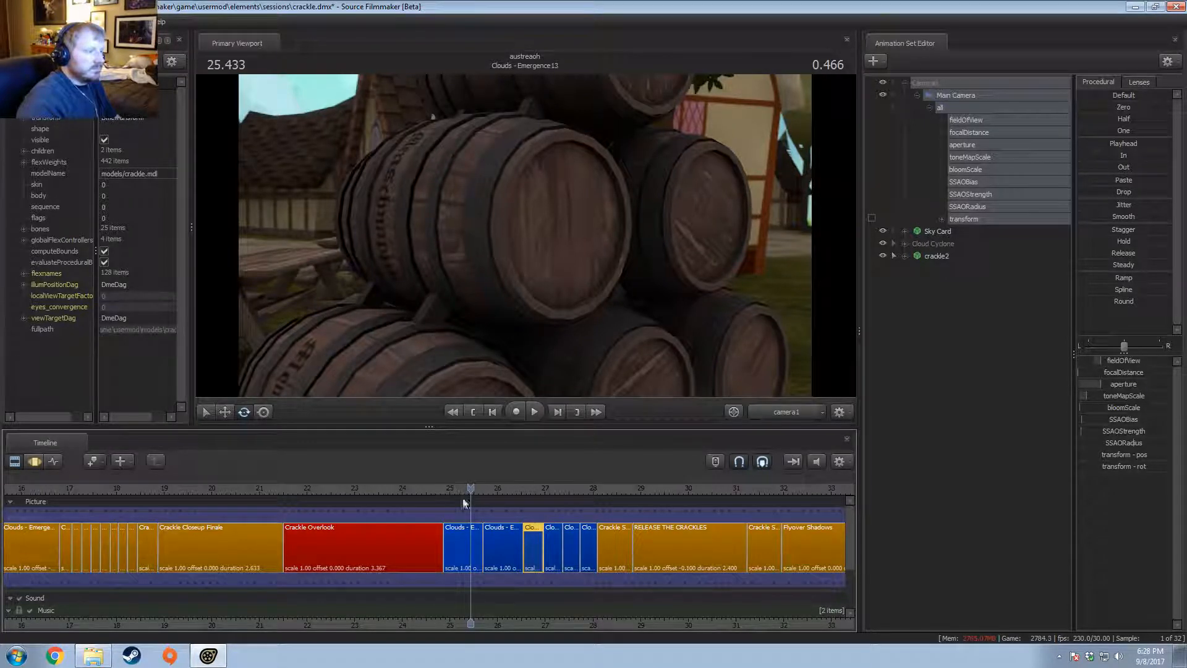
Step: Reframe the Main Camera of Clouds - Emergence13 from the barrels to the front of the building with double doors and steps
left_click_drag(462, 495, 452, 494)
left_click(460, 555)
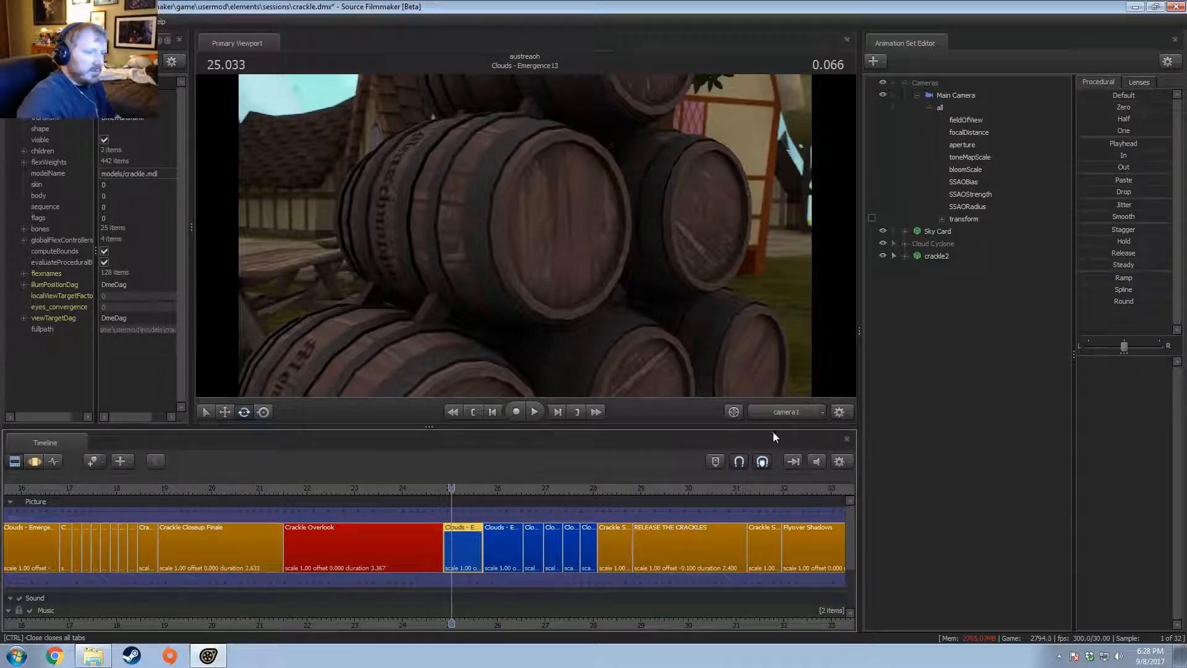
left_click(779, 411)
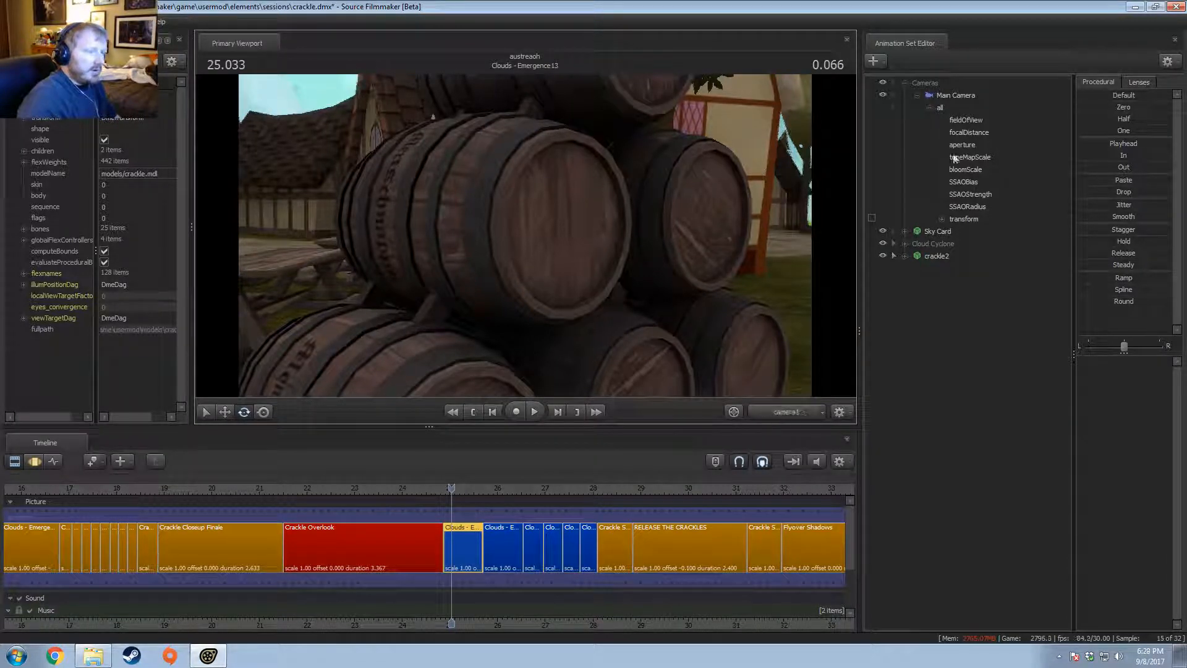
left_click(971, 98)
left_click_drag(439, 214, 659, 265)
left_click(587, 344)
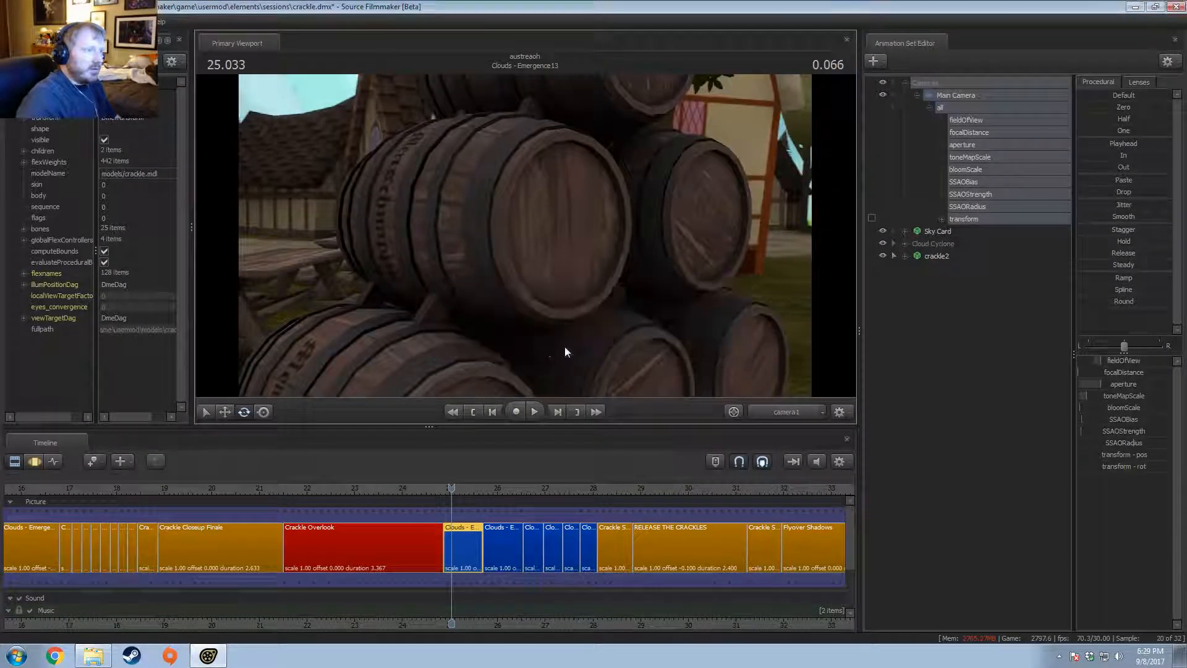
key("F3")
left_click_drag(565, 346, 699, 333)
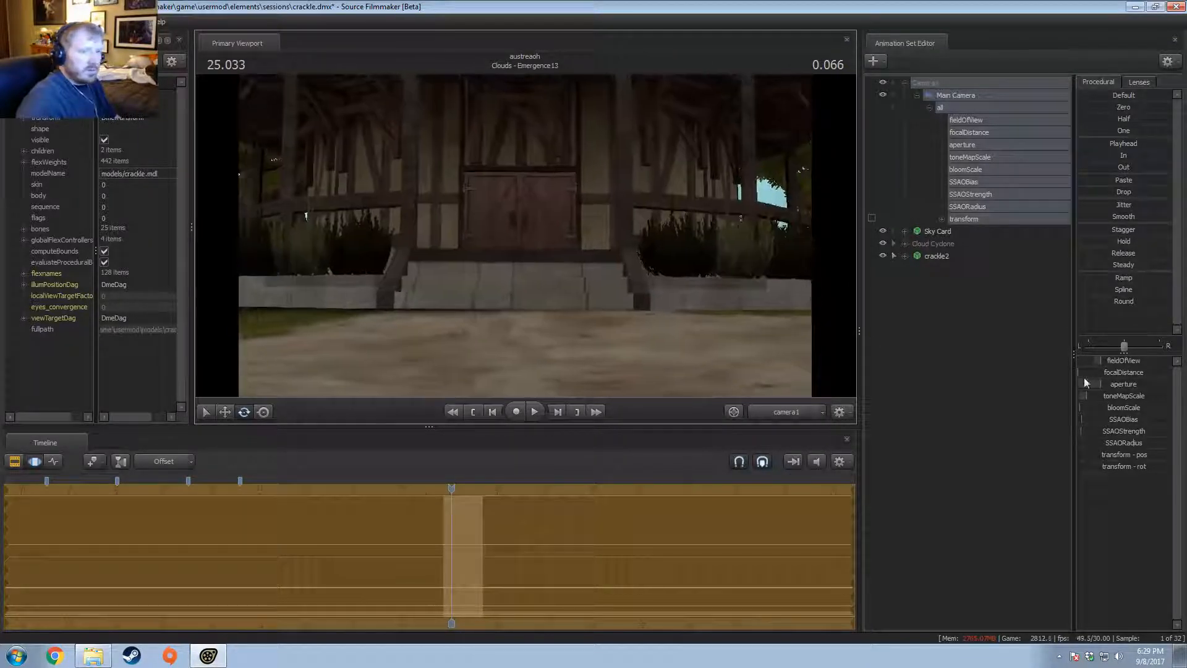
Step: Tighten the Clouds - Emergence13 camera with the 50 mm lens preset and roll it so the doorway and steps sit tilted
left_click(1140, 82)
left_click(1118, 166)
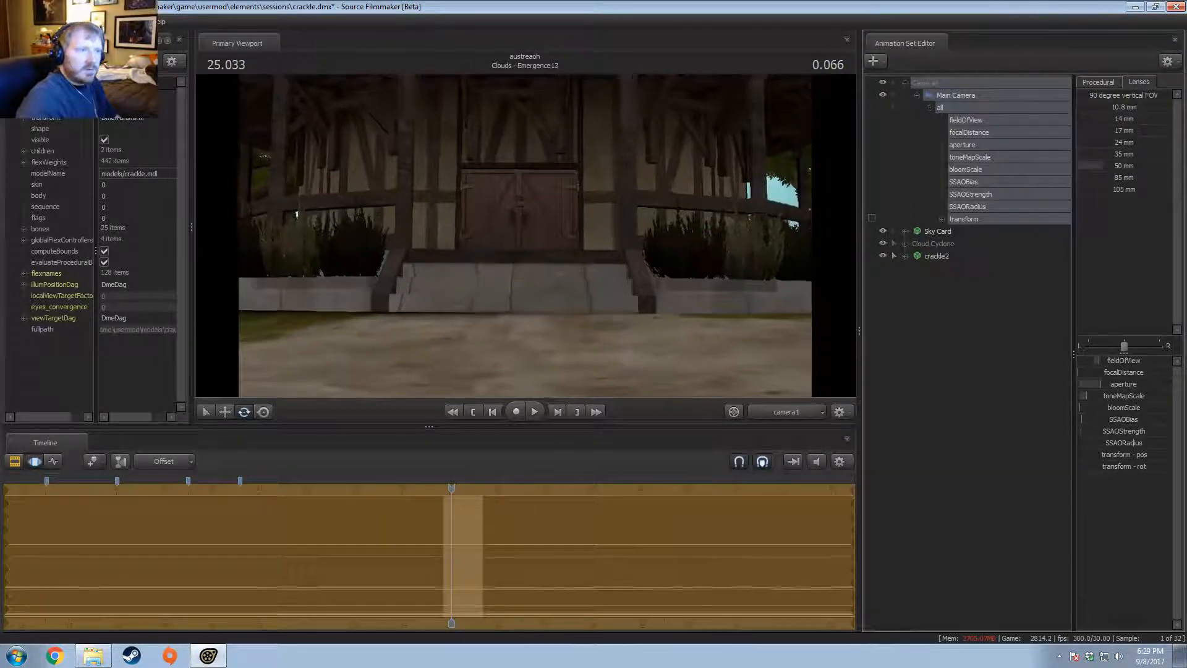
key("s")
mouse_move(711, 247)
left_mouse_down()
mouse_move(689, 275)
mouse_move(690, 249)
left_mouse_up()
key("w")
key("r")
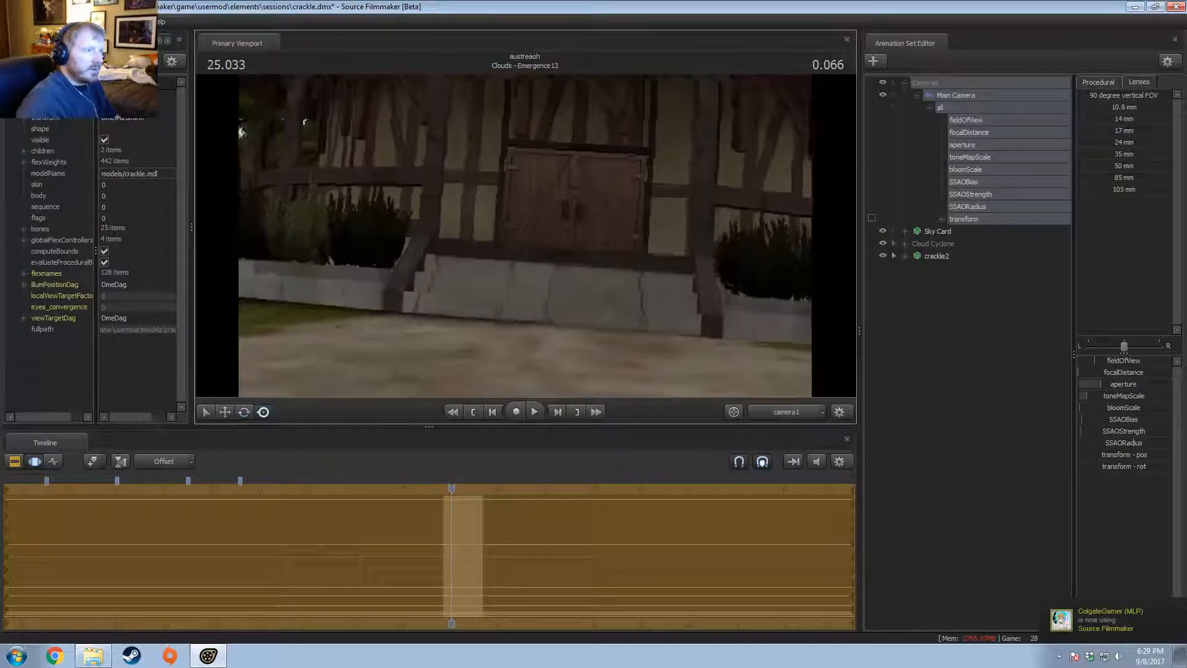
left_click_drag(525, 235, 532, 232)
left_click_drag(288, 114, 274, 118)
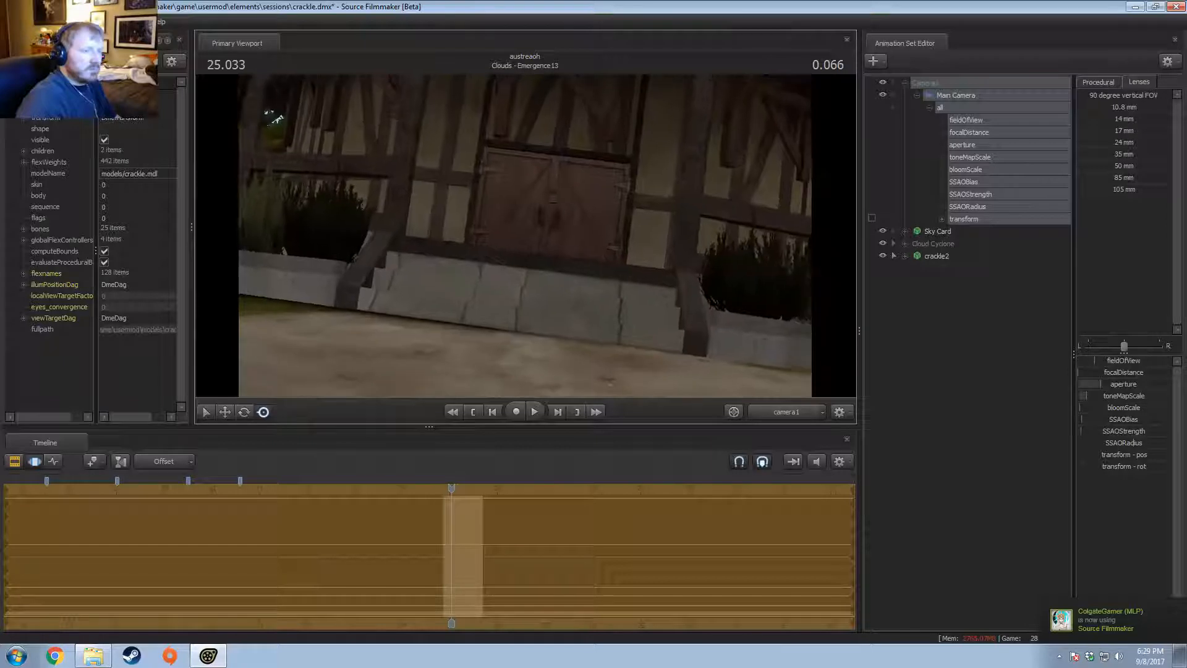
left_click_drag(677, 311, 679, 342)
Step: Start creating an animation set for a new model in Clouds - Emergence13 and filter the model list by vn_
right_click(958, 277)
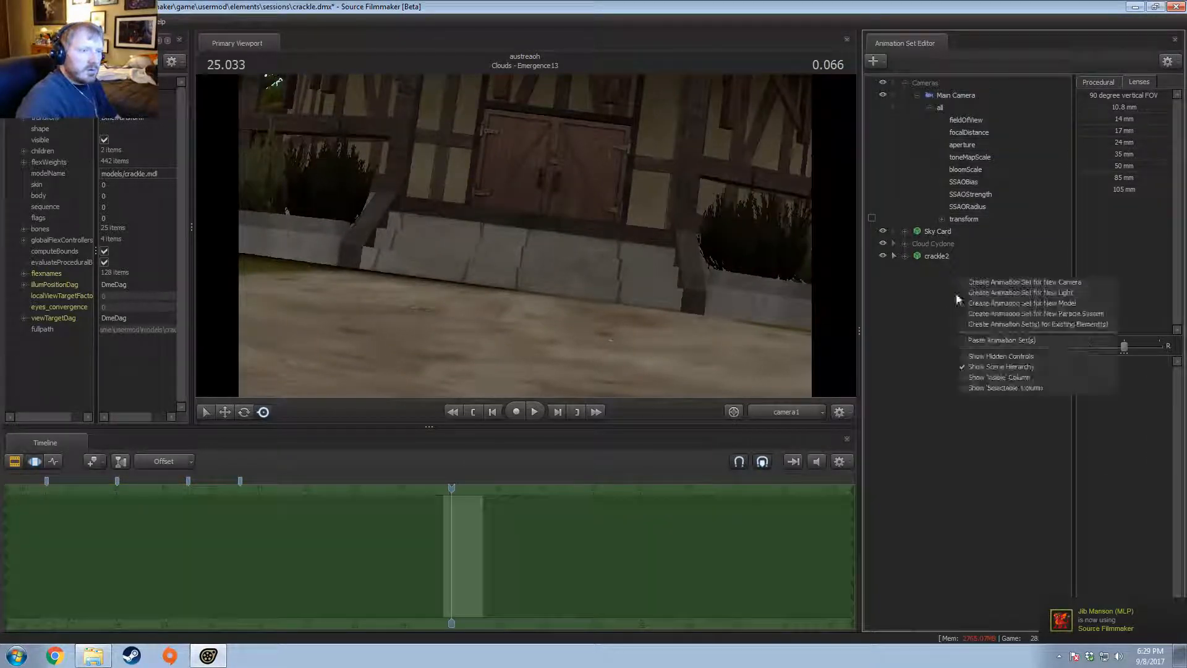
right_click(959, 309)
left_click(1020, 338)
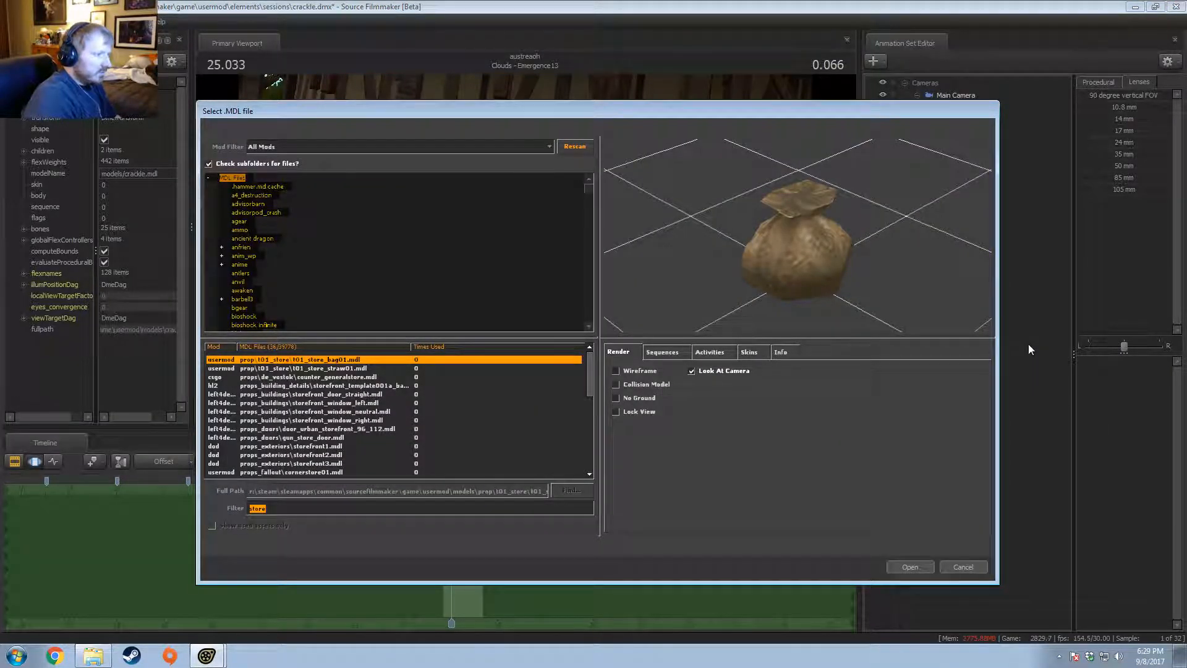
type("vn")
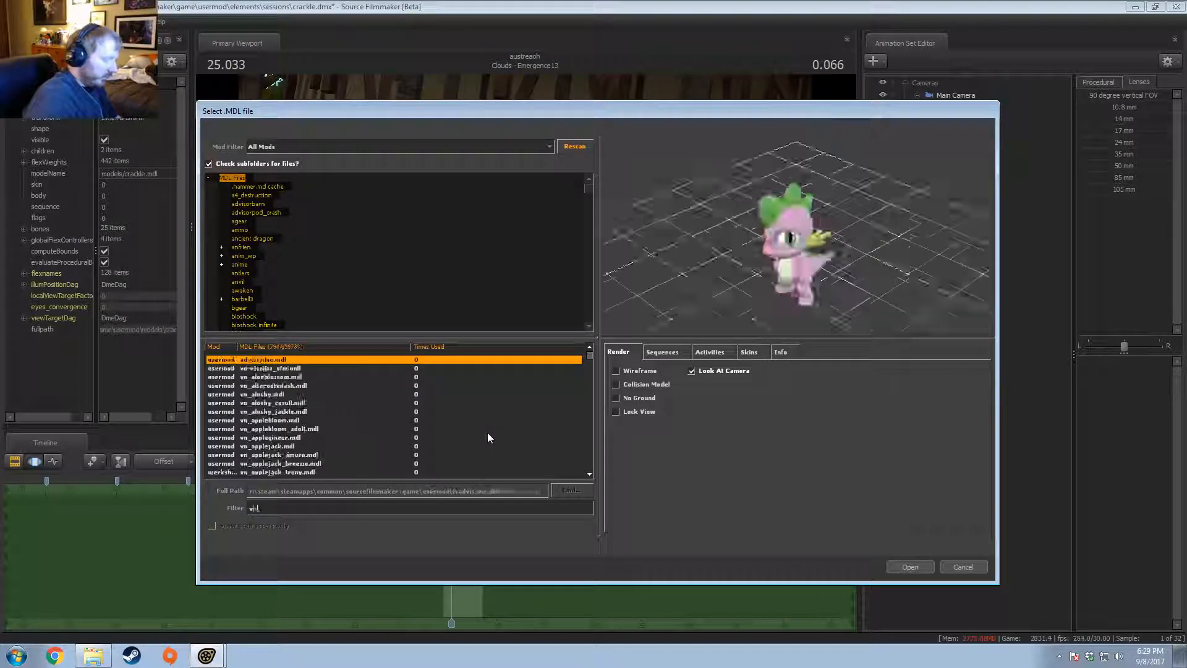
type("_")
scroll(305, 420, "down", 10)
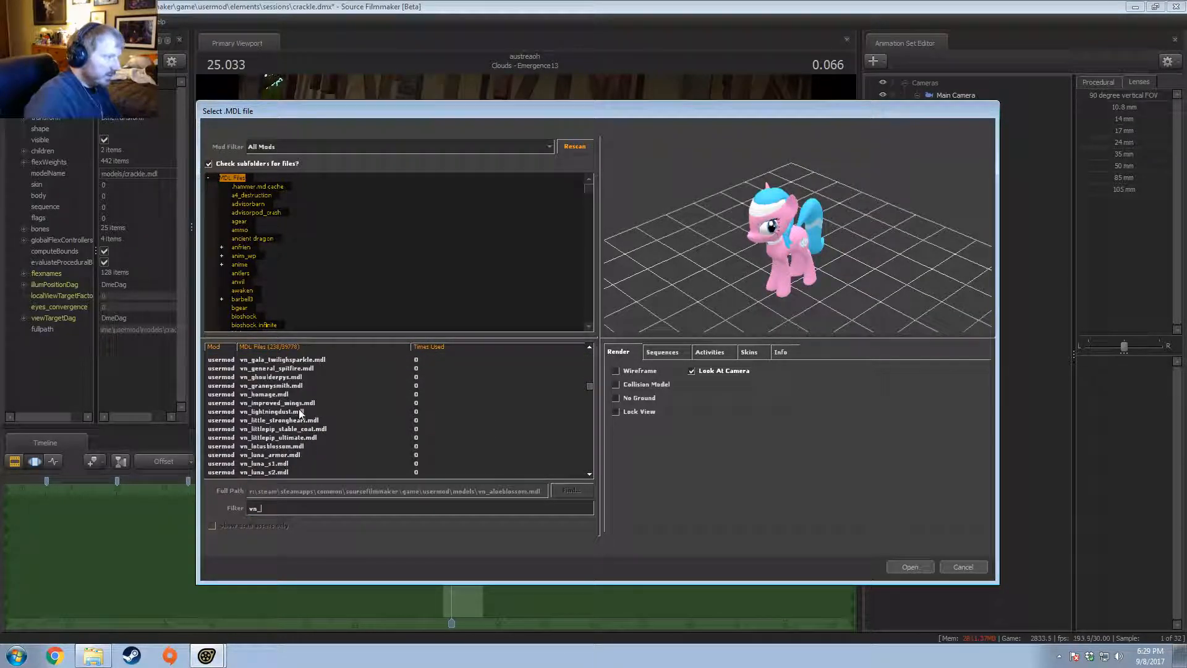
scroll(300, 413, "down", 15)
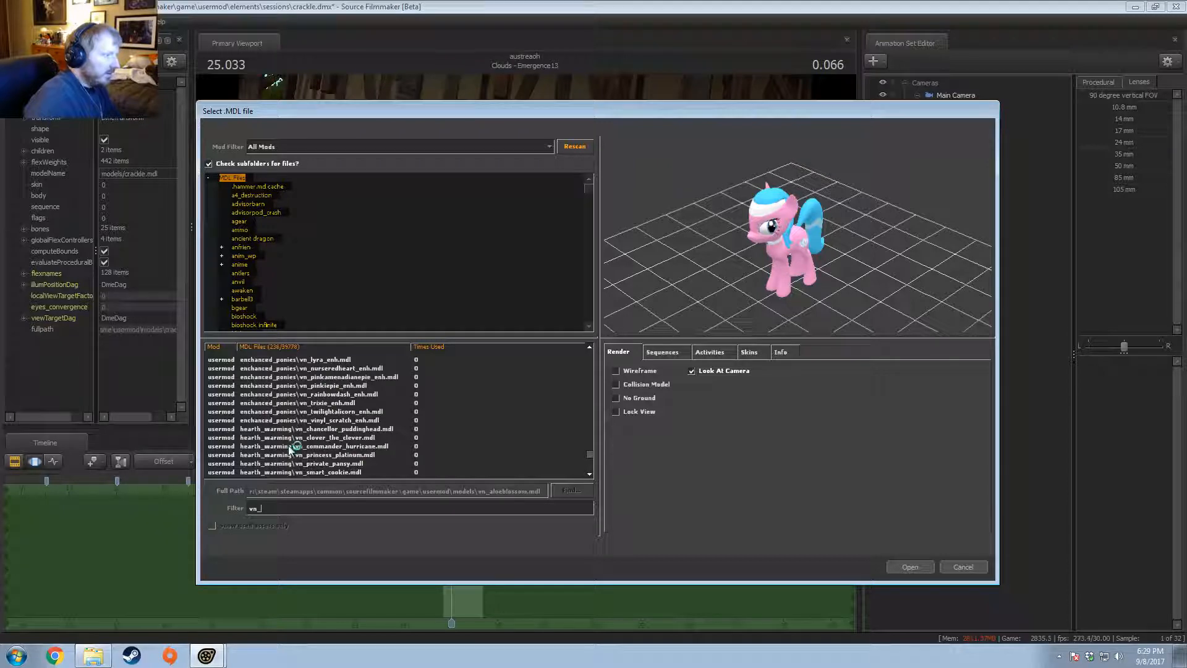
Step: Preview the hearth_warming pony models one by one, from vn_chancellor_puddinghead to vn_private_pansy
left_click(315, 431)
key("Down")
key("Down")
key("Up")
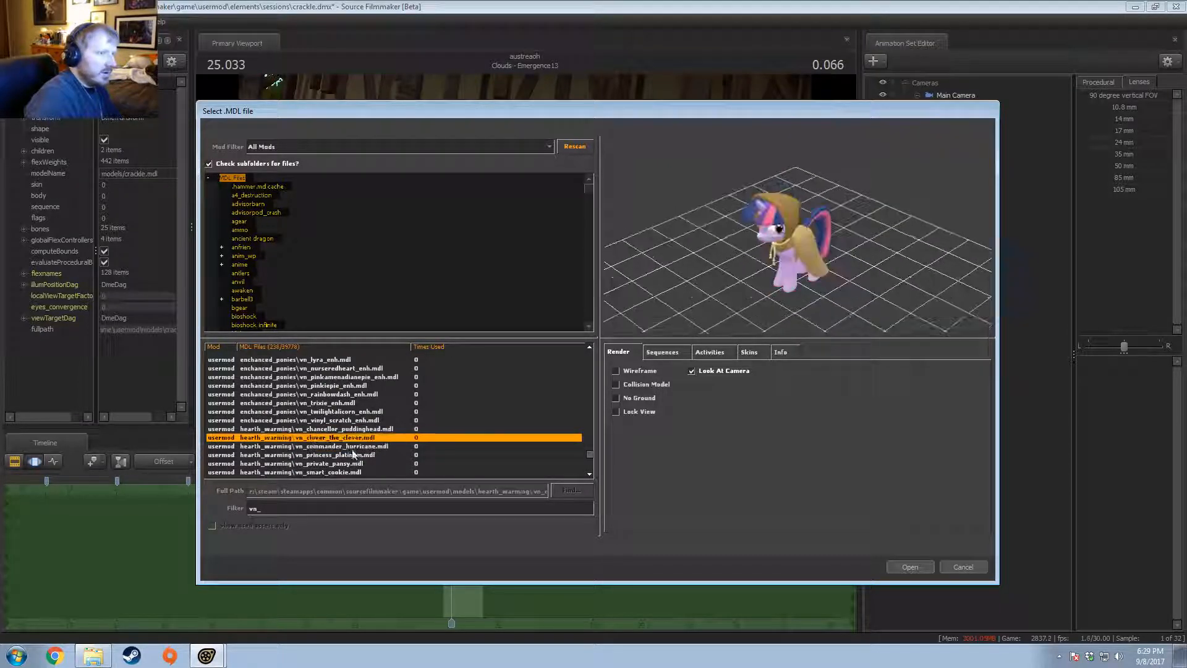
key("Down")
key("Up")
key("Down")
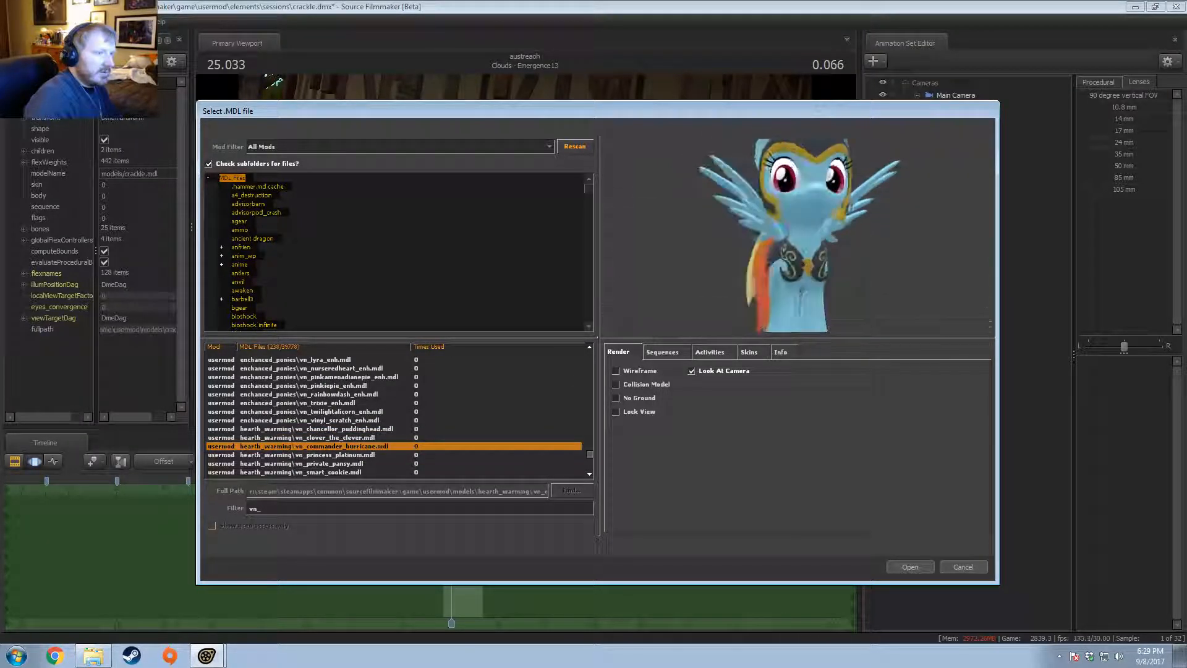
left_click_drag(905, 245, 974, 255)
key("Down")
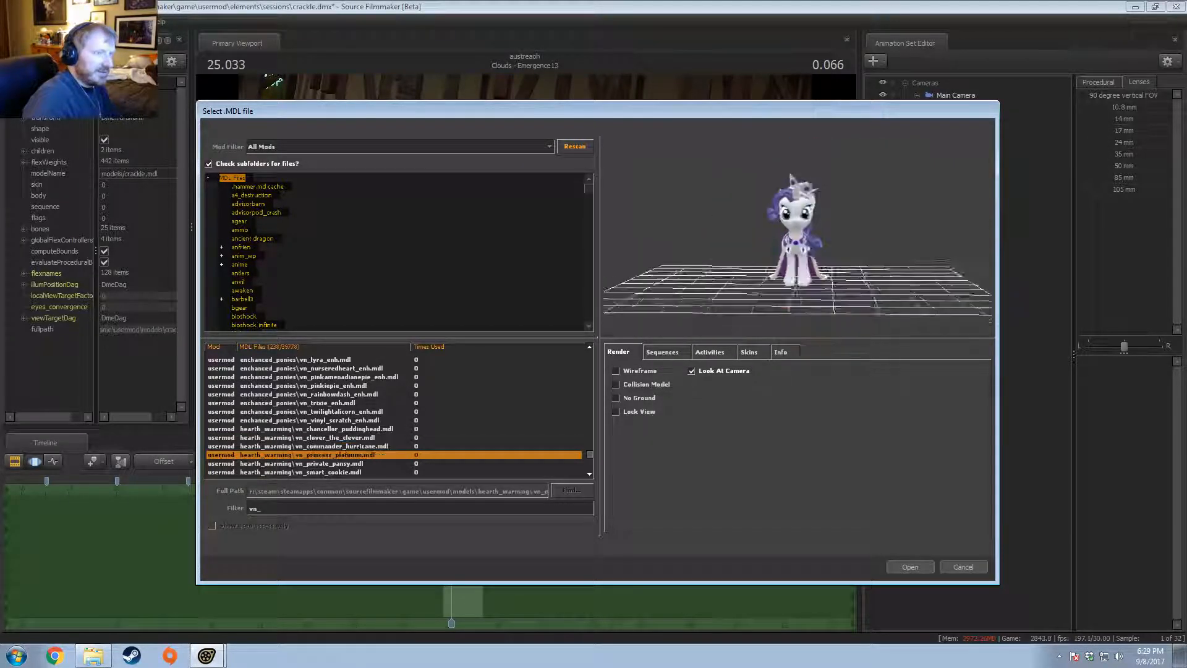
key("Down")
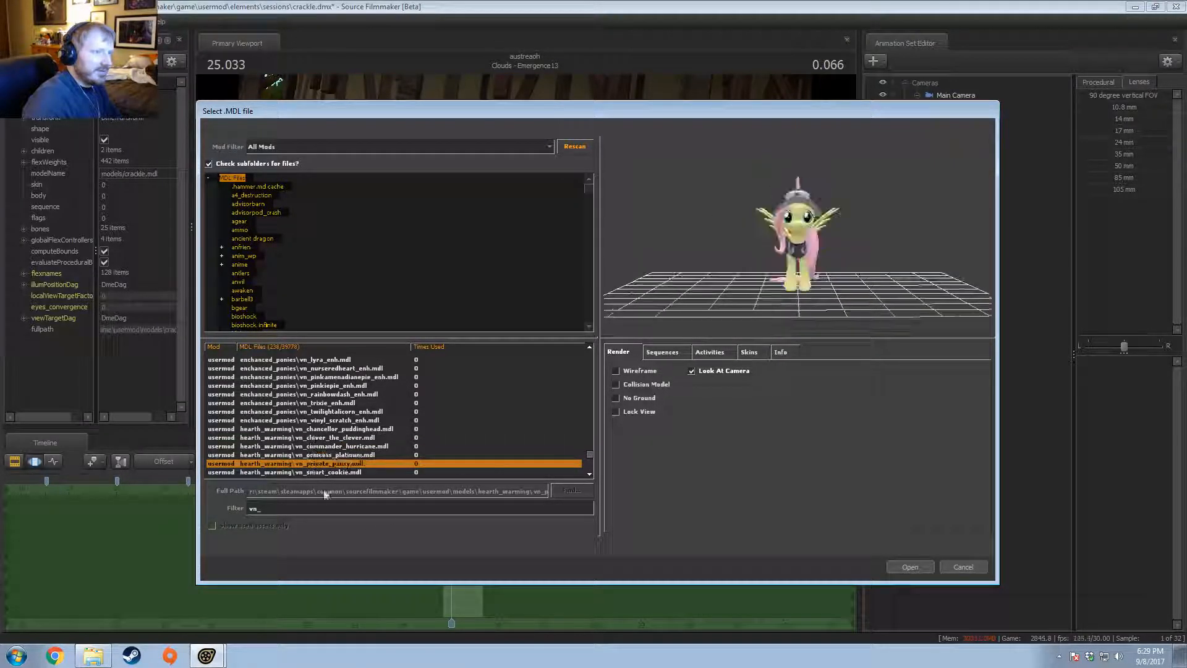
scroll(407, 469, "down", 4)
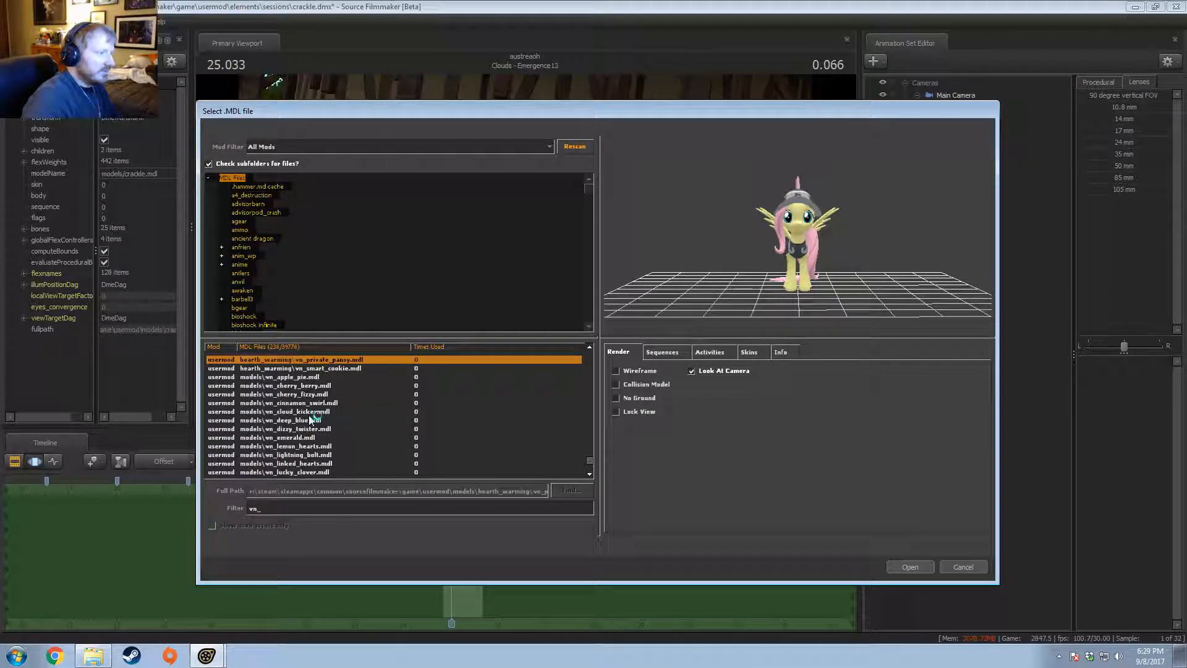
Step: Preview the vn_cloud_kicker, vn_deep_blue, vn_dizzy_twister and vn_emerald models, inspecting vn_deep_blue up close
left_click(306, 412)
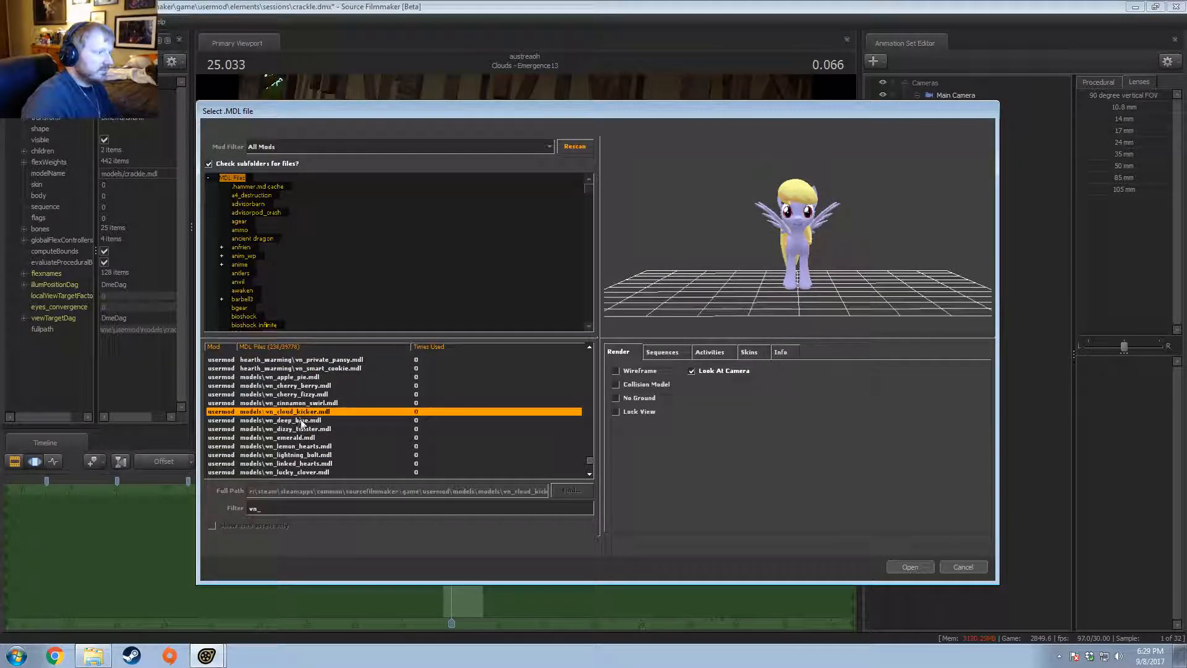
left_click(303, 421)
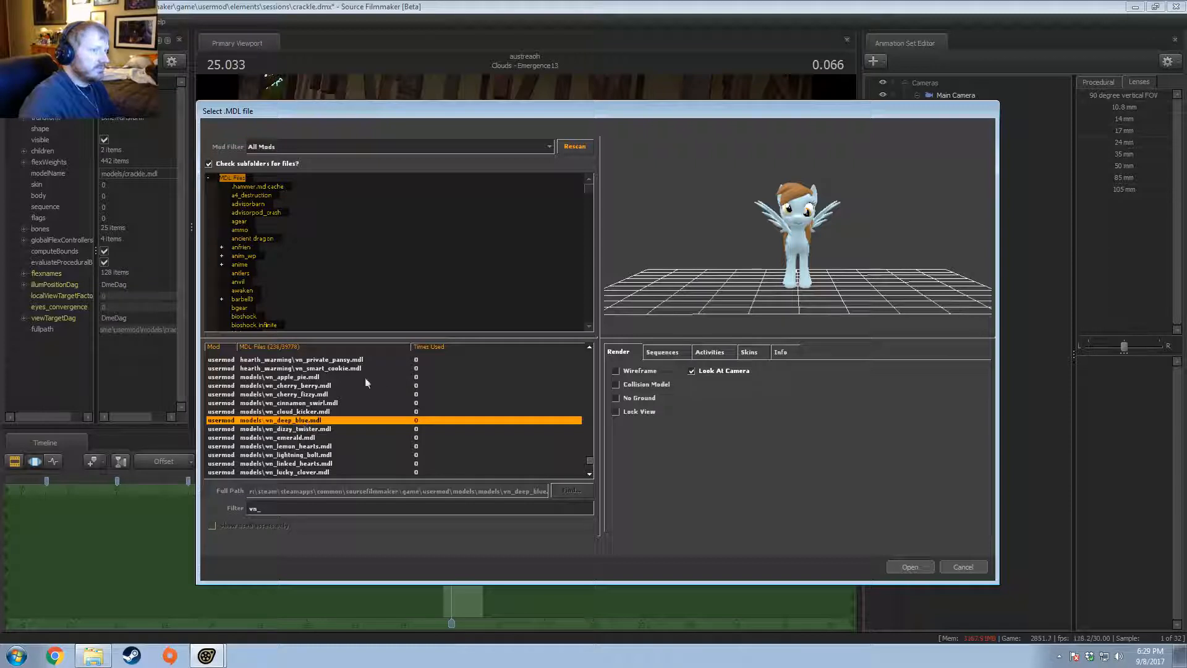
right_click_drag(700, 217, 699, 158)
mouse_move(699, 158)
left_mouse_down()
mouse_move(680, 158)
mouse_move(711, 159)
left_mouse_up()
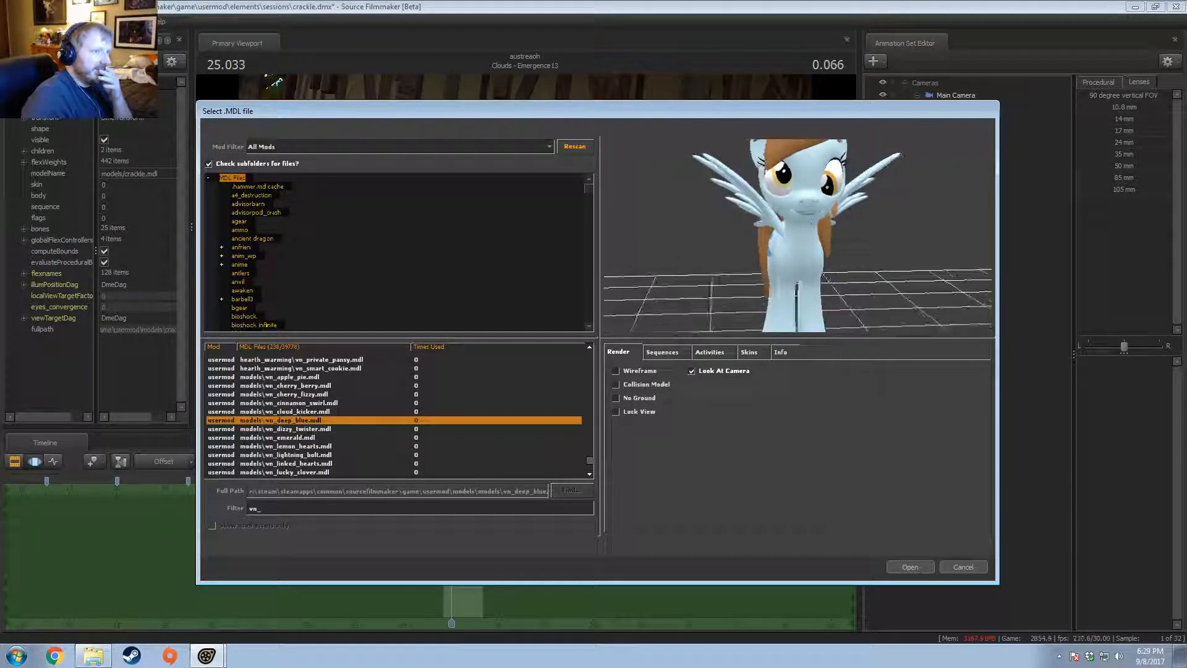
left_click(330, 431)
key("Down")
mouse_move(765, 276)
left_mouse_down()
mouse_move(736, 276)
mouse_move(765, 276)
left_mouse_up()
scroll(374, 455, "up", 10)
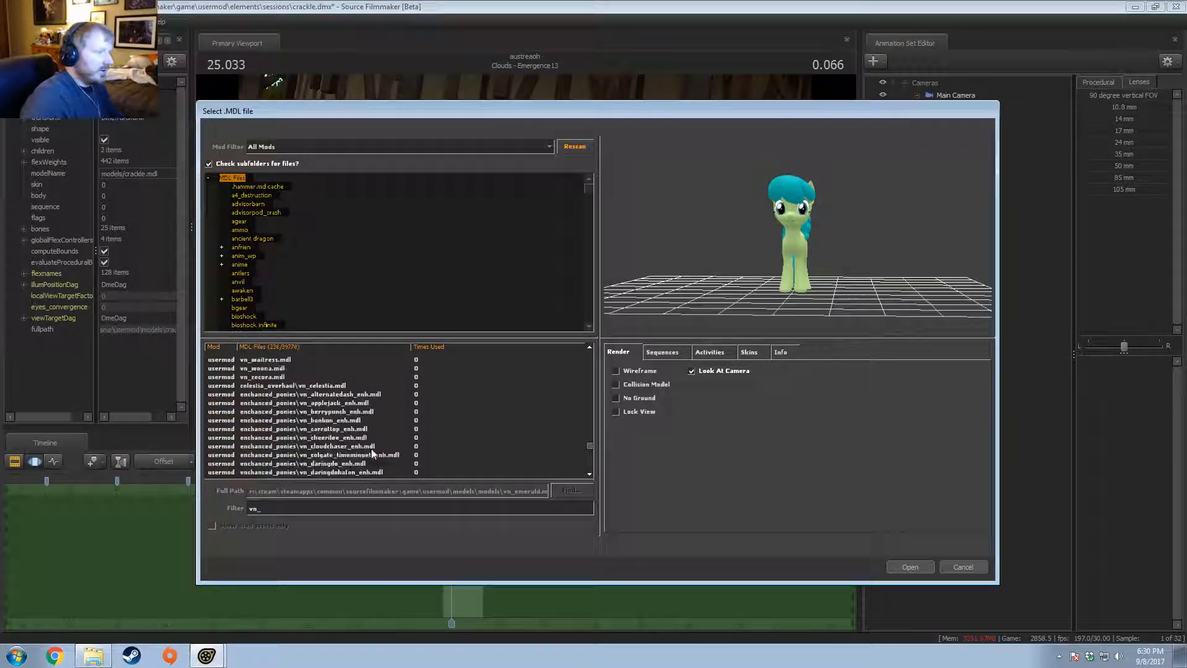
Step: Load vn_cloudchaser_enh.mdl from enchanced_ponies as the new animation set in Clouds - Emergence13
left_click(342, 421)
left_click(330, 456)
left_click(334, 446)
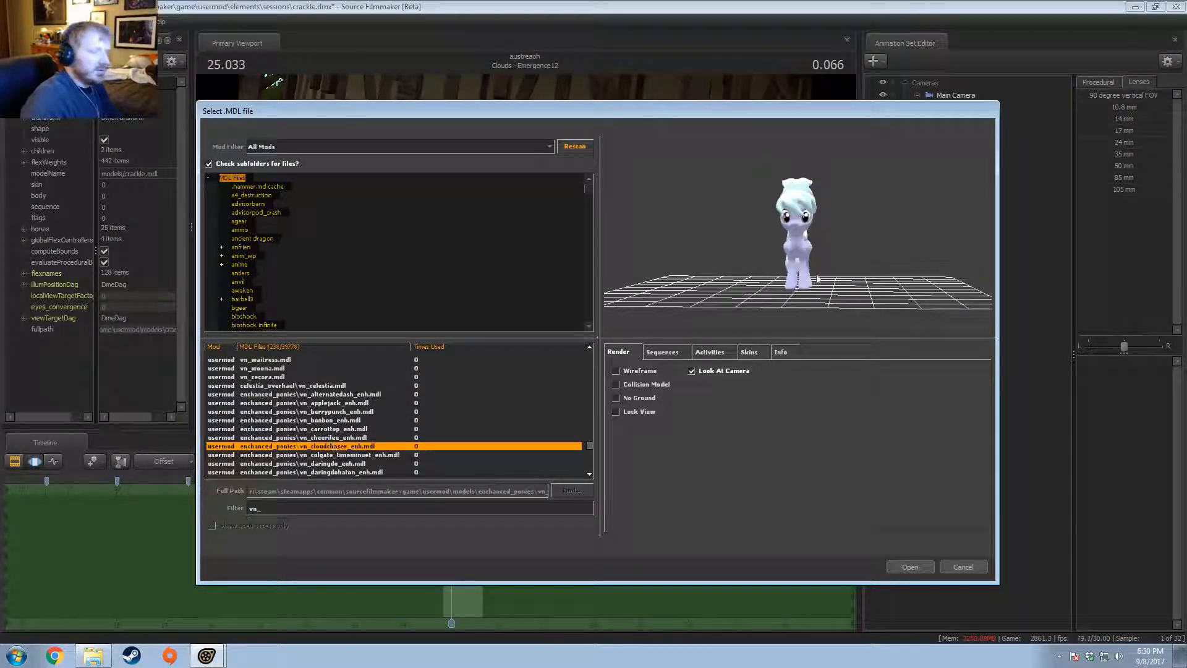
mouse_move(816, 278)
left_mouse_down()
mouse_move(782, 278)
mouse_move(795, 279)
left_mouse_up()
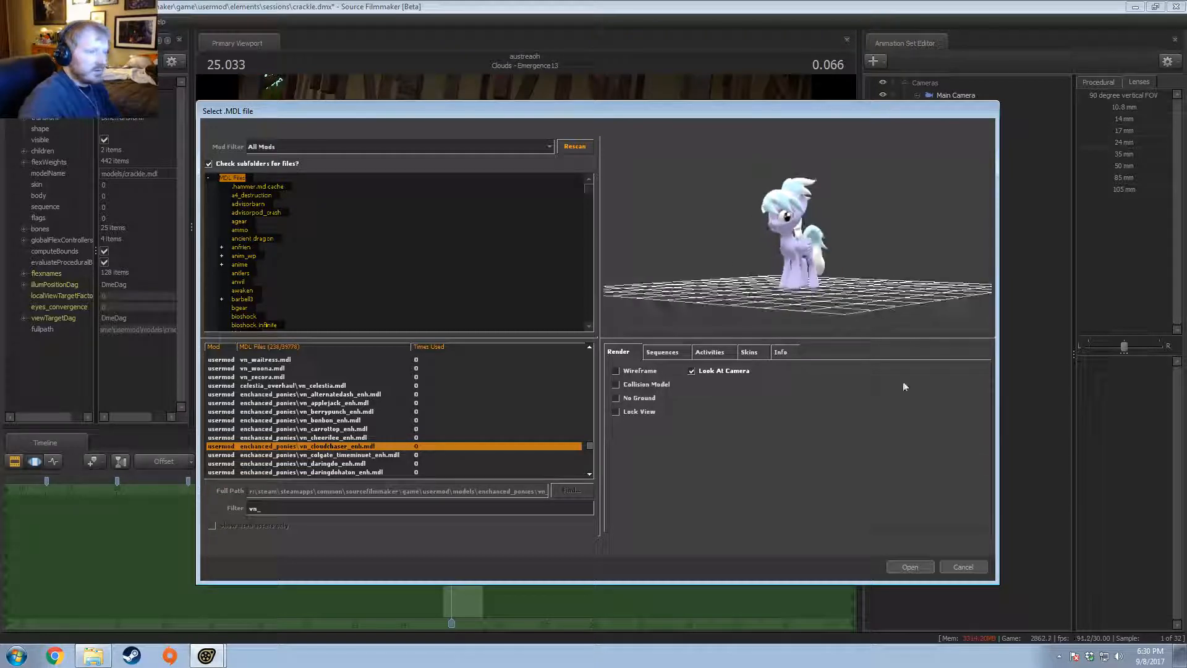
left_click(910, 566)
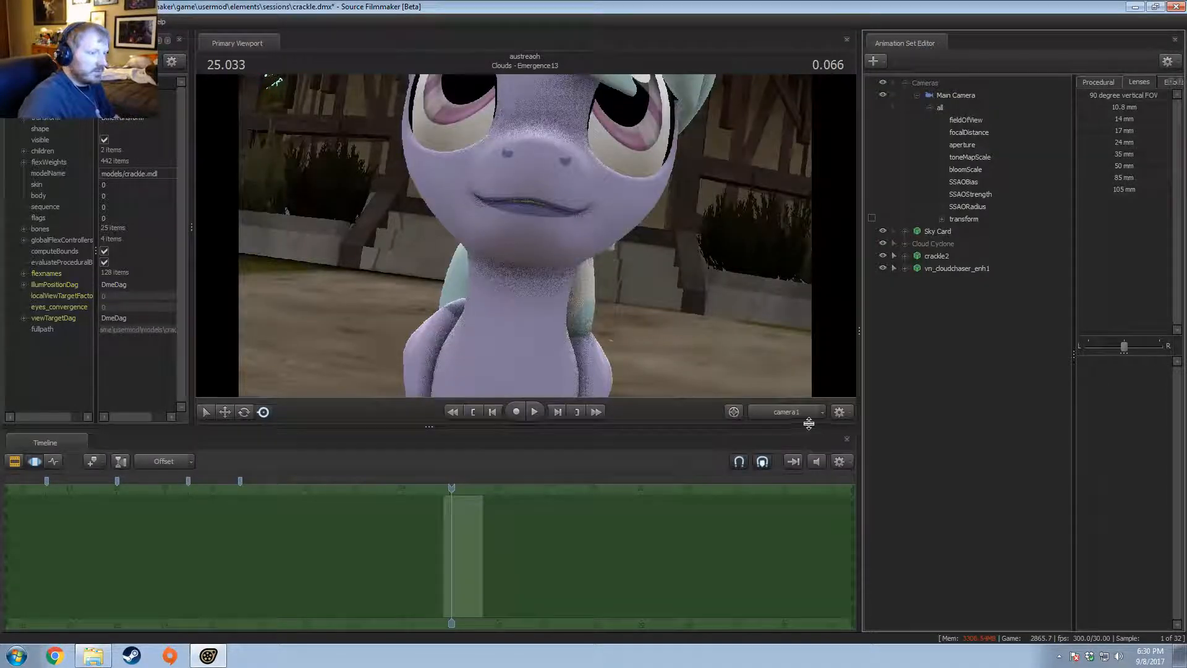
Step: Set the primary viewport to the Work Camera and dock a Secondary Viewport above the Animation Set Editor showing camera1
left_click(796, 413)
key("s")
mouse_move(556, 230)
left_mouse_down()
mouse_move(557, 256)
mouse_move(556, 230)
left_mouse_up()
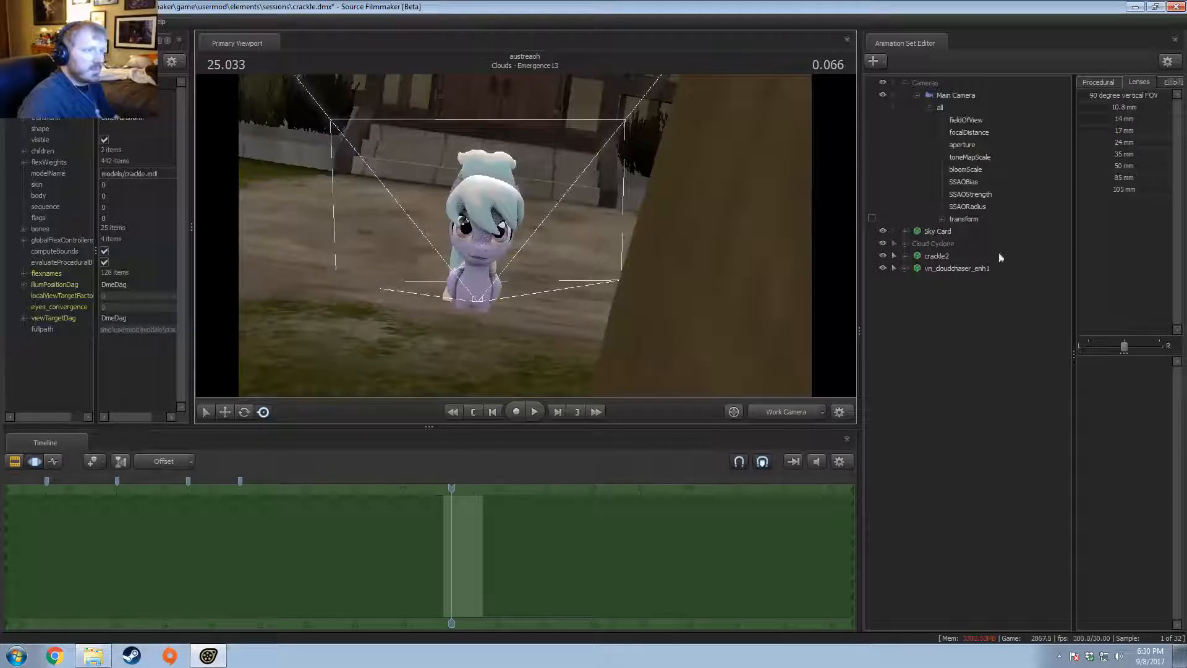
left_click(964, 270)
left_click(69, 22)
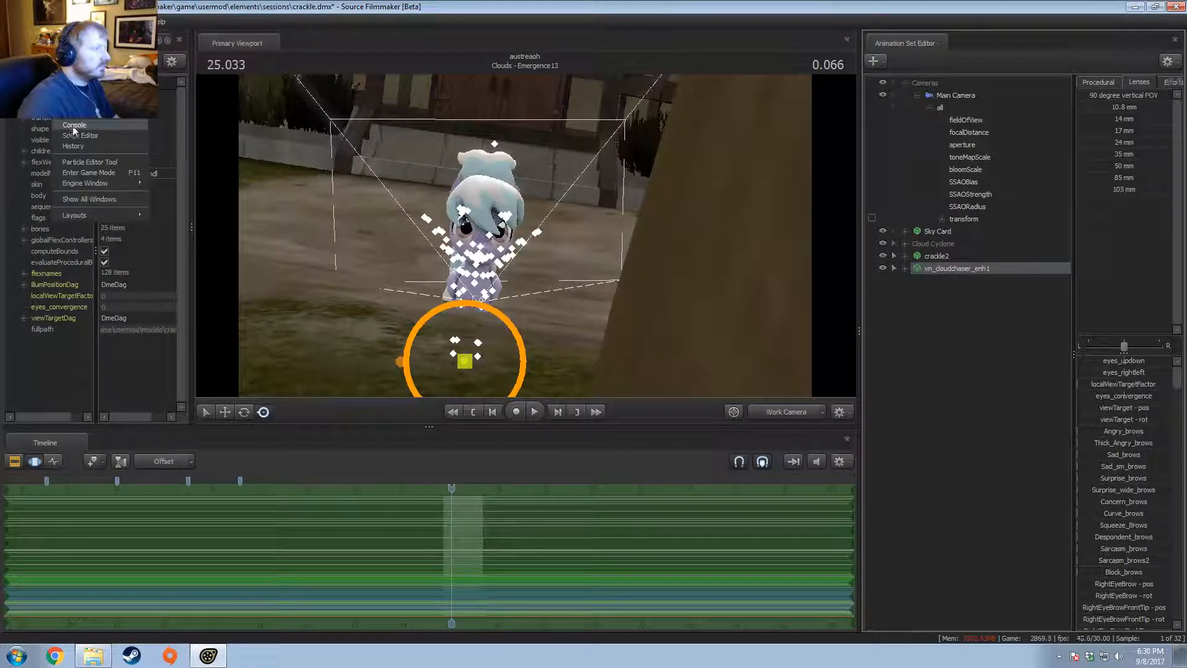
left_click(90, 116)
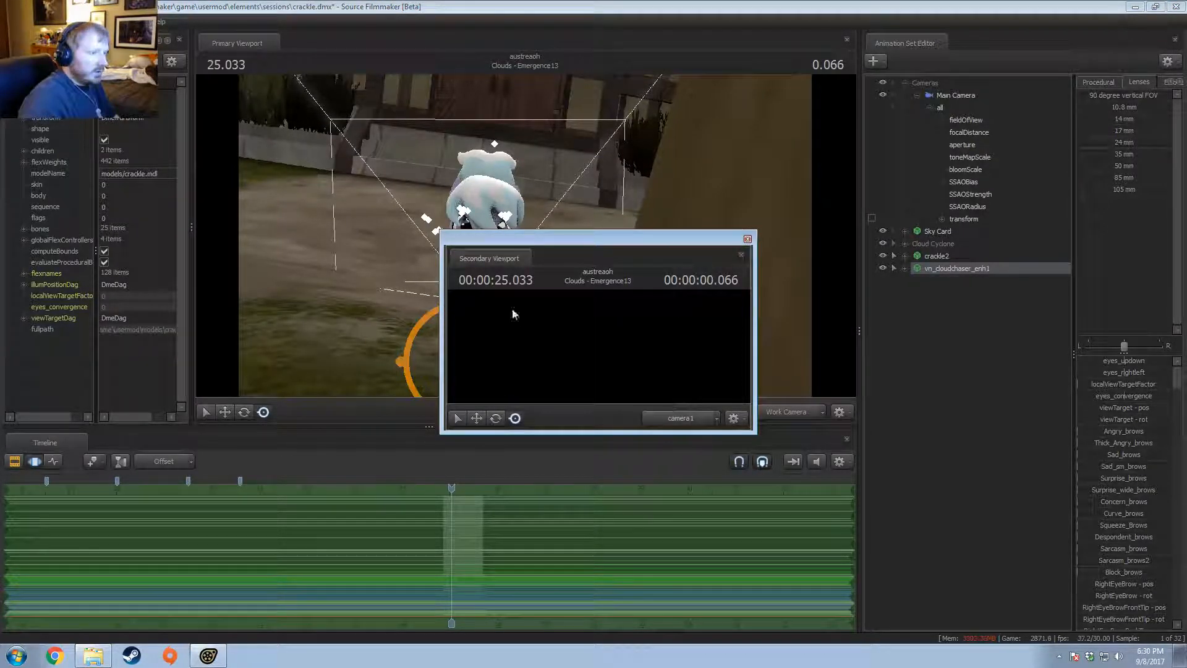
left_click_drag(491, 259, 1042, 197)
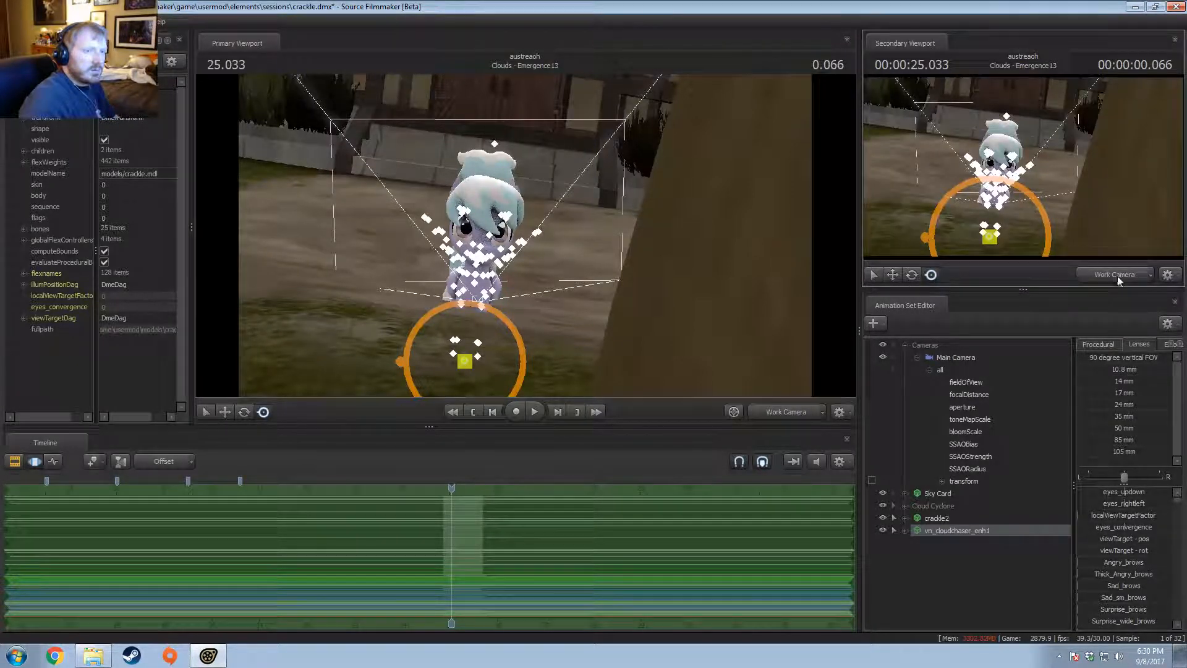
left_click(1118, 278)
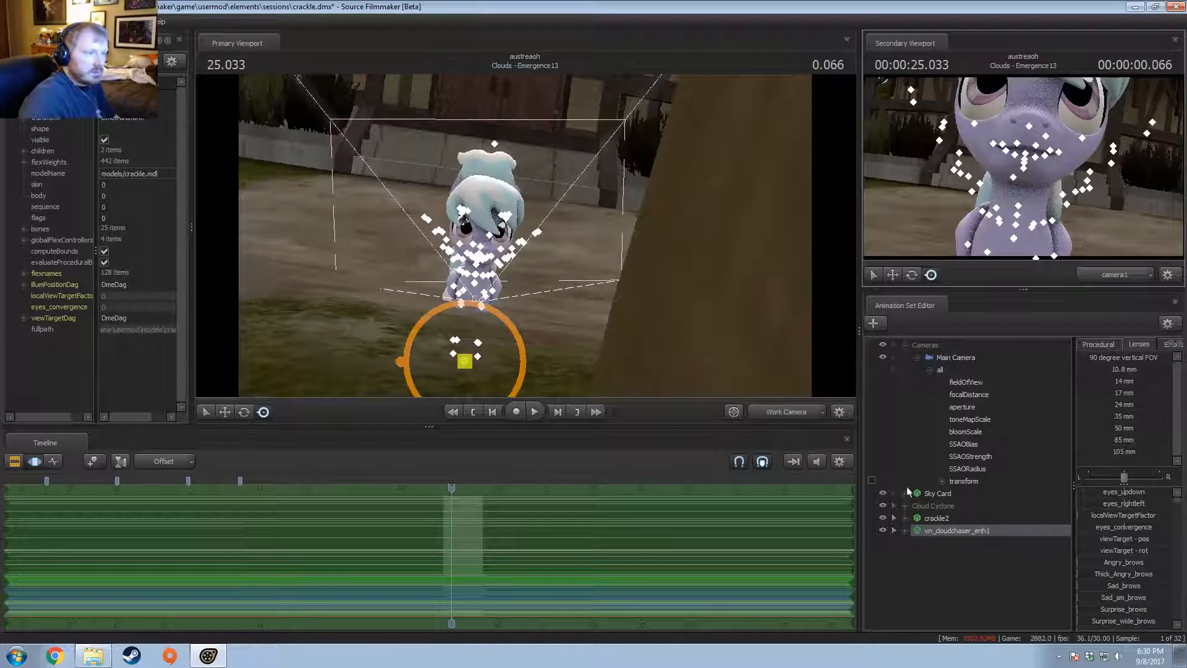
Step: Move vn_cloudchaser_enh1 back from the shot camera onto the ground and rotate it into a side profile
left_click_drag(465, 361, 491, 309)
key("e")
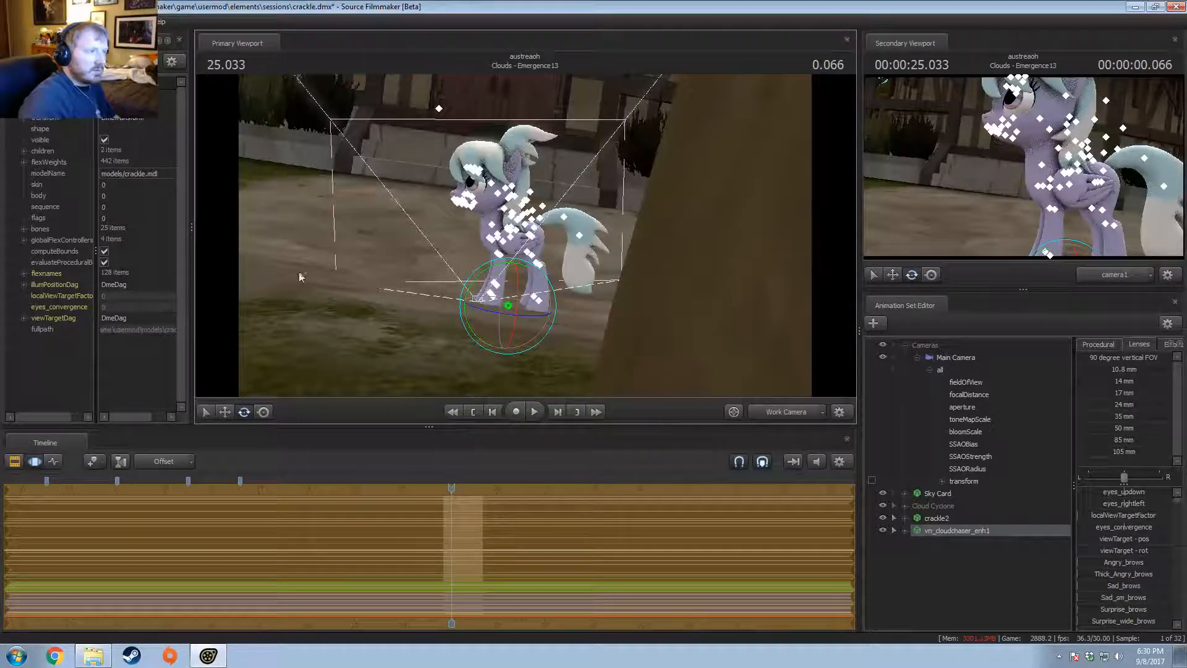
left_click_drag(301, 277, 311, 266)
left_click_drag(608, 259, 643, 310)
Step: Reframe the Main Camera close and low on Cloudchaser's side, with the trees, stone fence and sky behind
key("s")
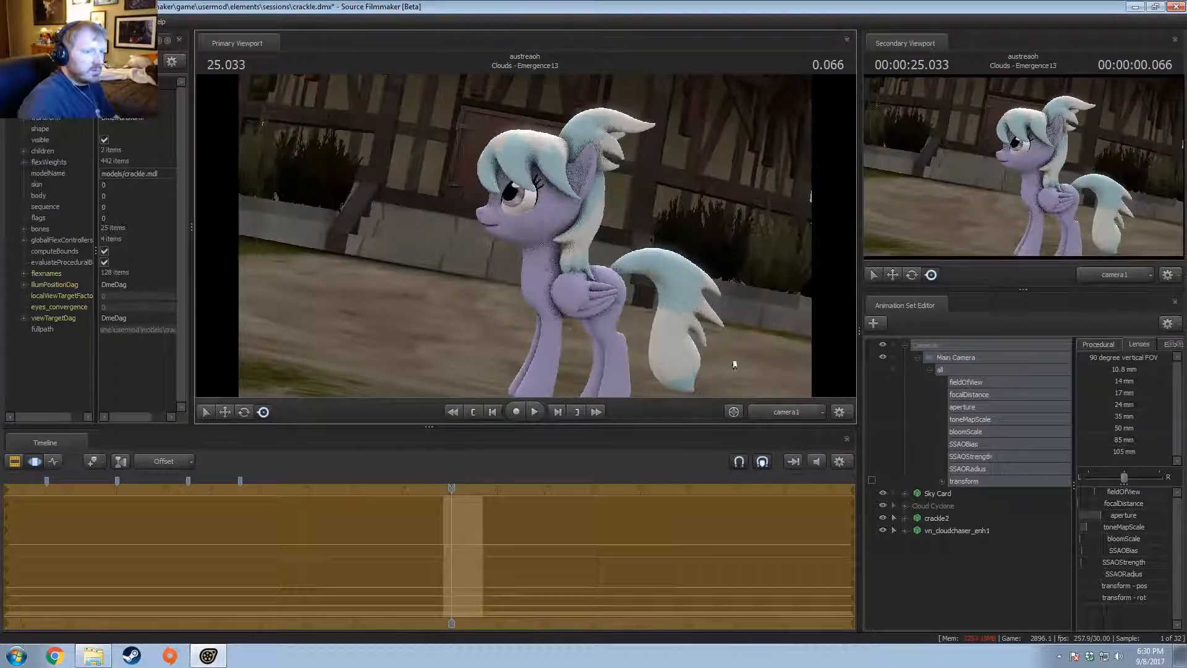
left_click_drag(735, 364, 619, 360)
left_click_drag(536, 237, 546, 253)
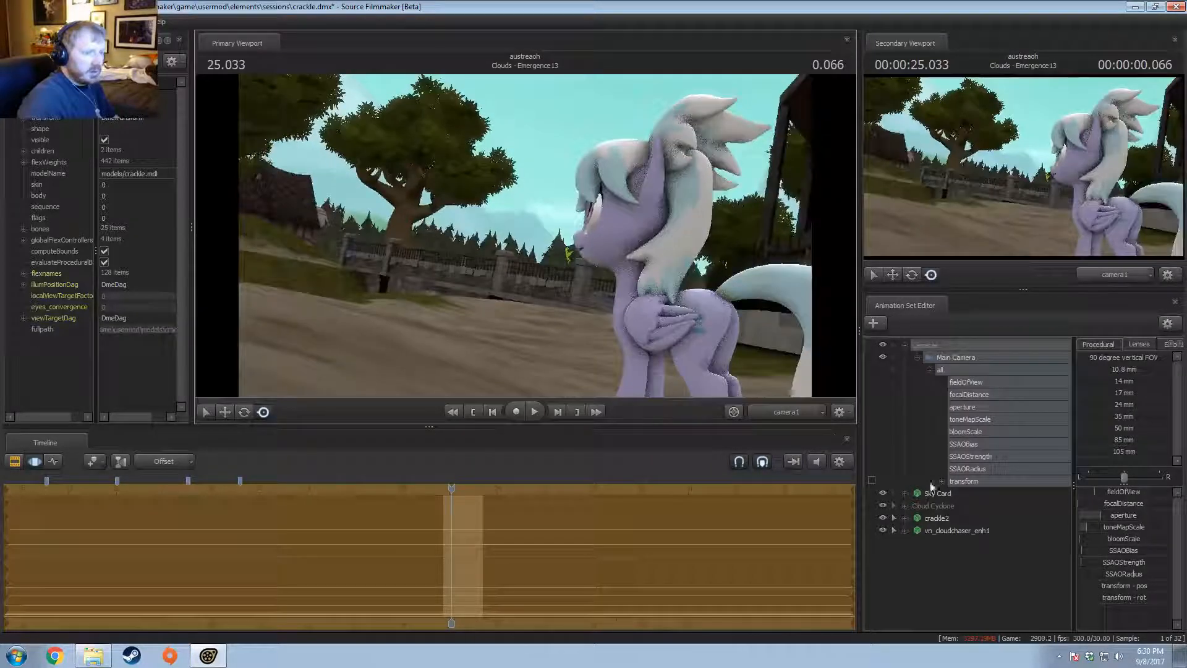
left_click(956, 531)
key("F2")
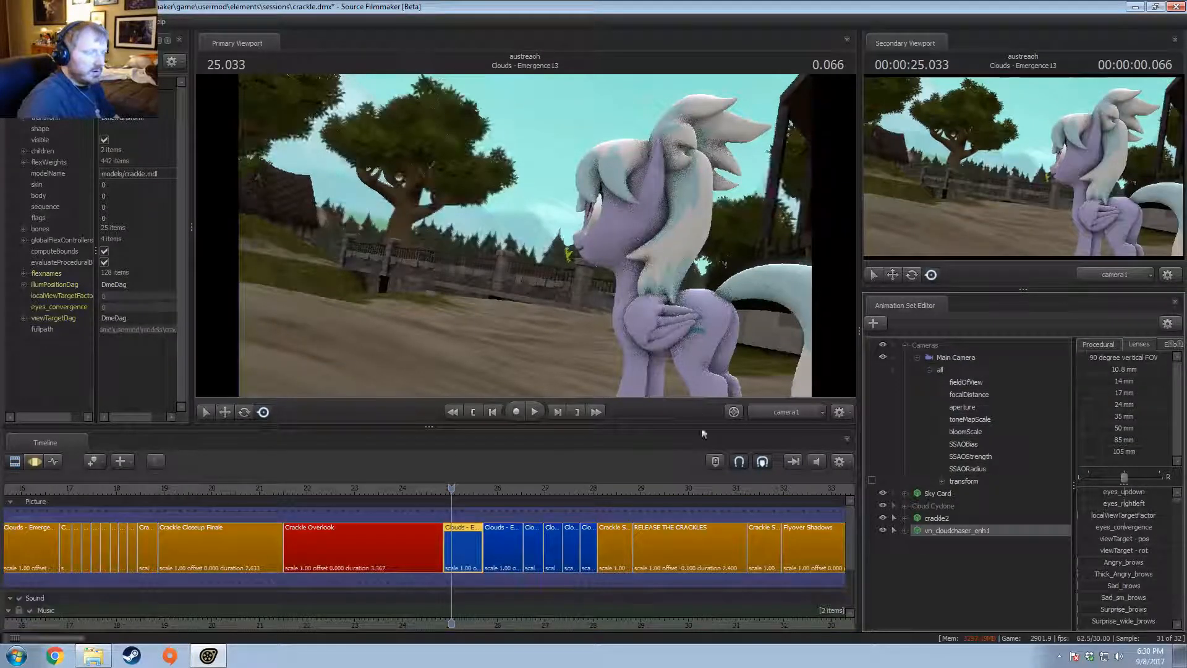
key("F3")
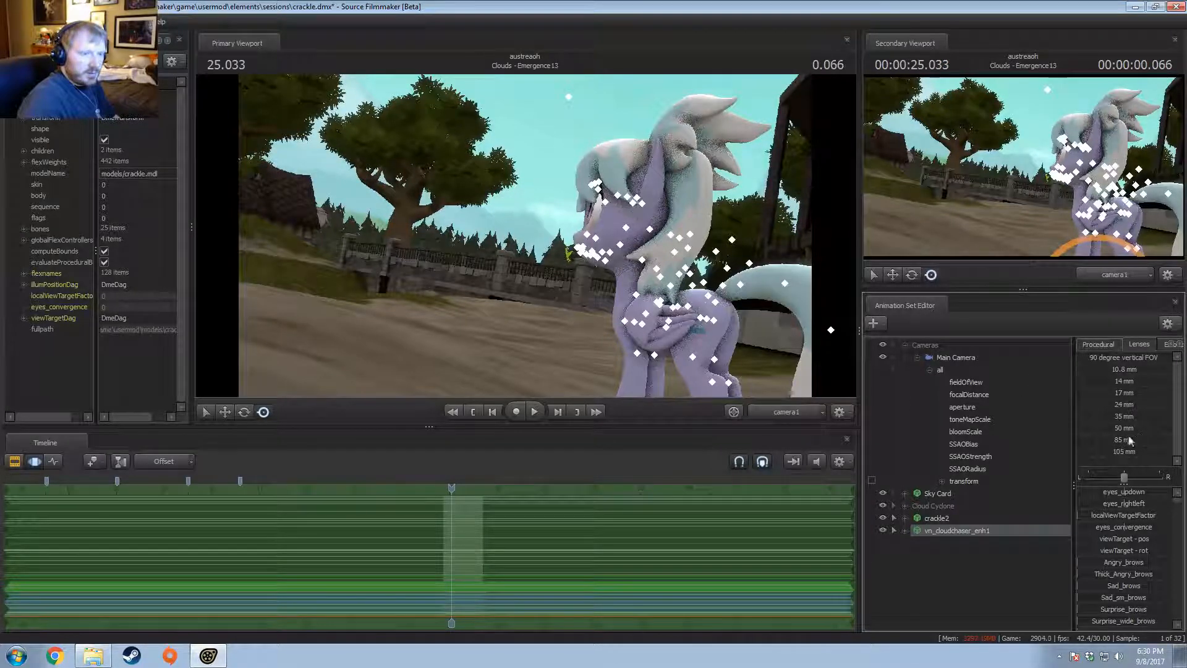
left_click(878, 359)
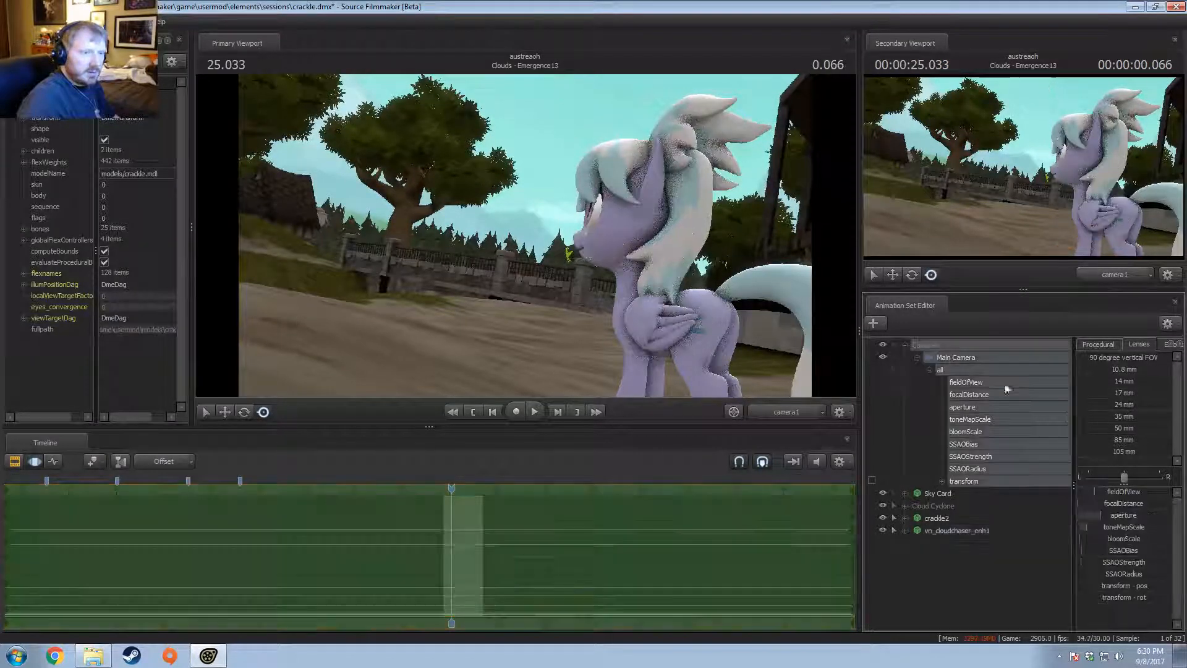
scroll(471, 273, "up", 3)
left_click_drag(471, 272, 675, 349)
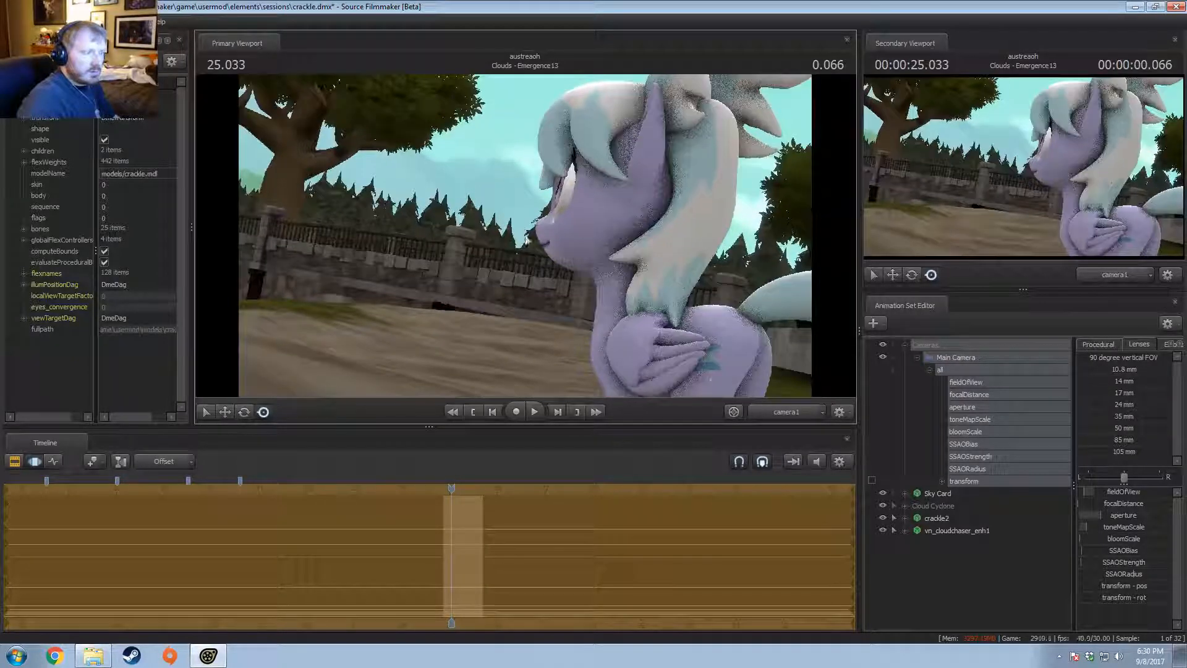
Step: Reposition vn_cloudchaser_enh1 in the camera1 framing and turn it so the face angles toward the camera
left_click(958, 530)
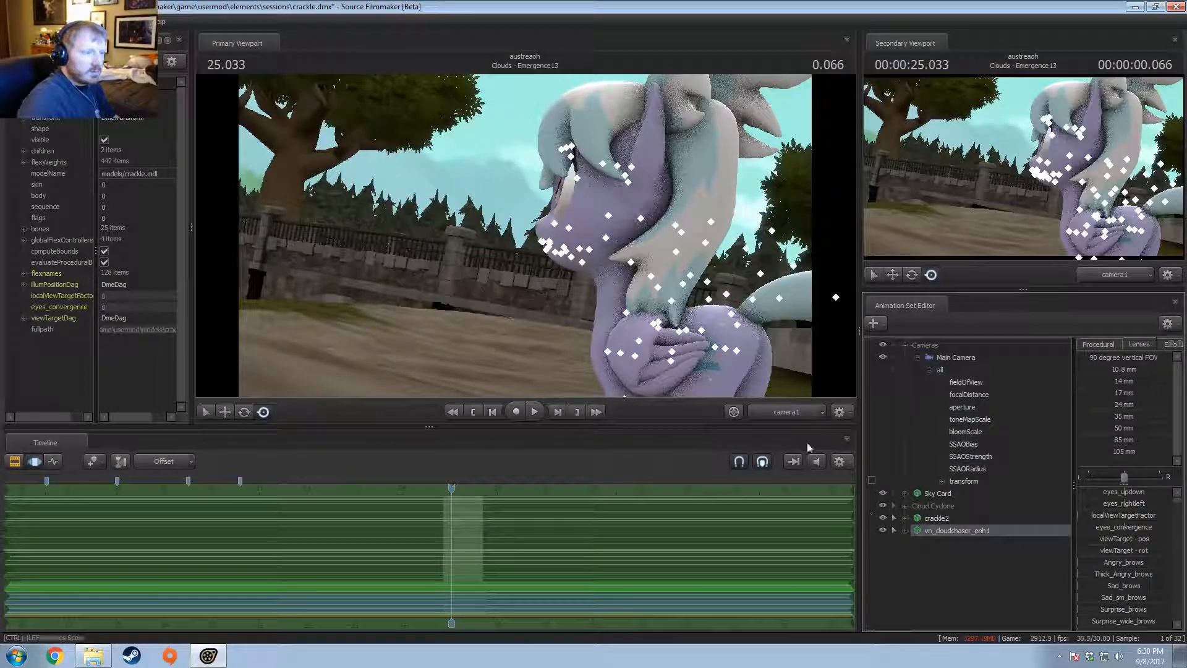
left_click_drag(623, 258, 624, 232)
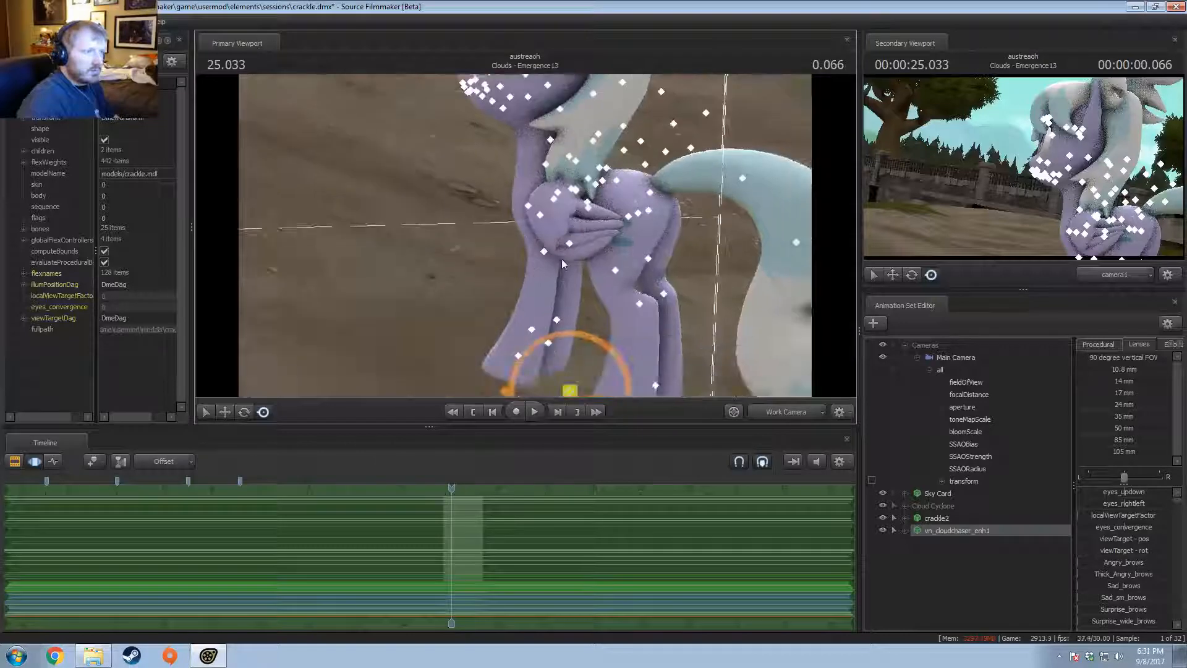
key("w")
left_click_drag(569, 310, 619, 359)
left_click_drag(488, 308, 517, 259)
key("e")
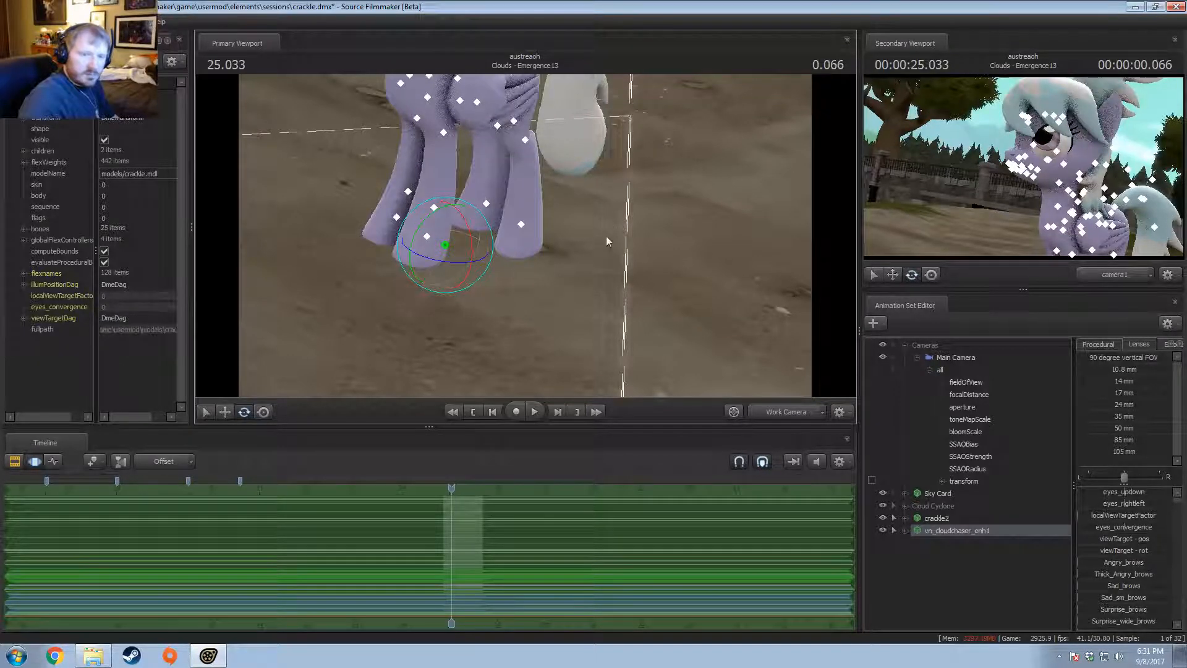
right_click_drag(643, 306, 591, 188)
left_click_drag(590, 187, 496, 183, "alt")
key("r")
key("s")
key("s")
left_click_drag(525, 236, 524, 235)
key("w")
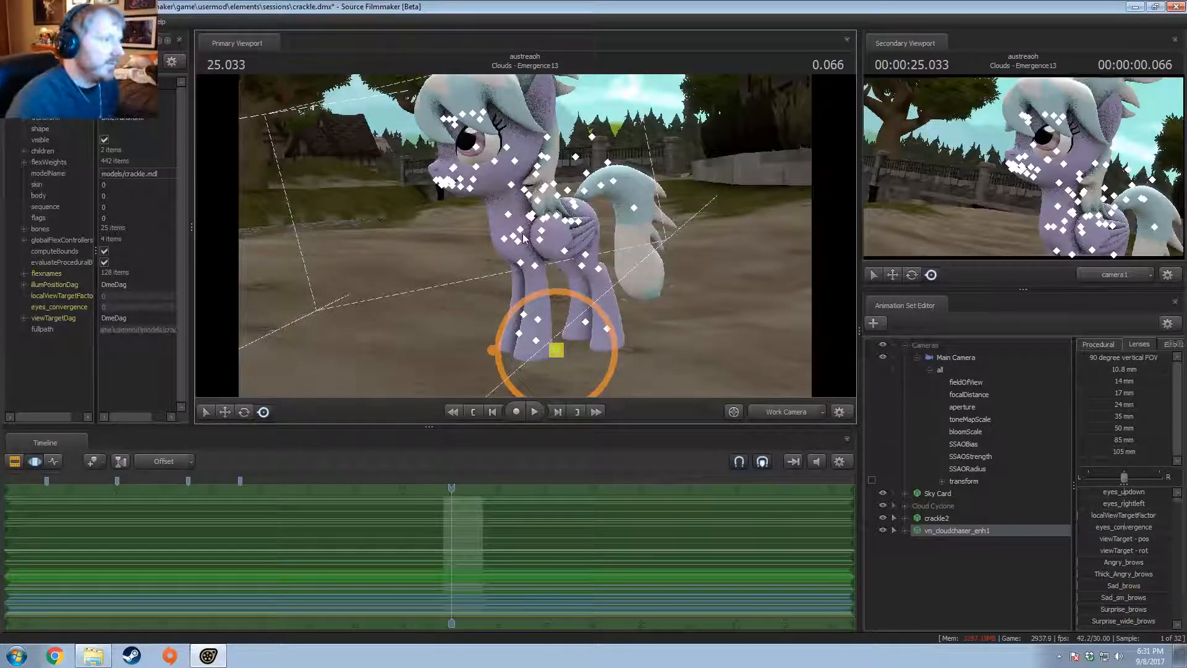
left_click_drag(650, 213, 531, 240, "alt")
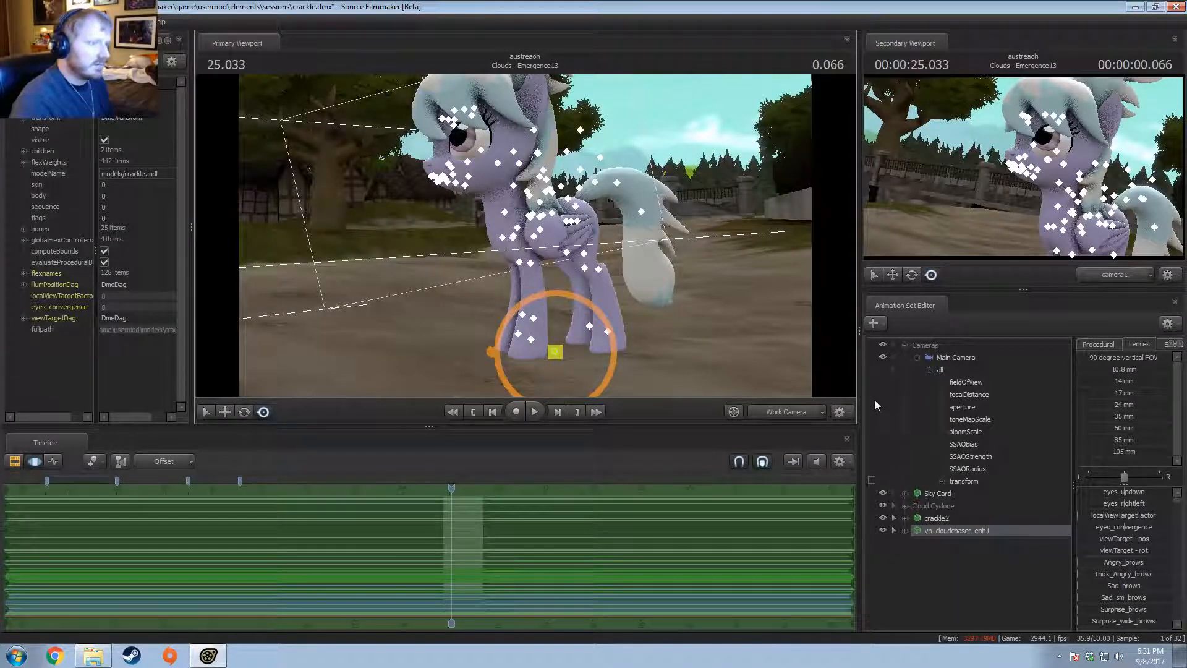
Step: Expand Cloudchaser's Face controls and move the Eyes view target far out in front of the pony
left_click(906, 531)
left_click(920, 543)
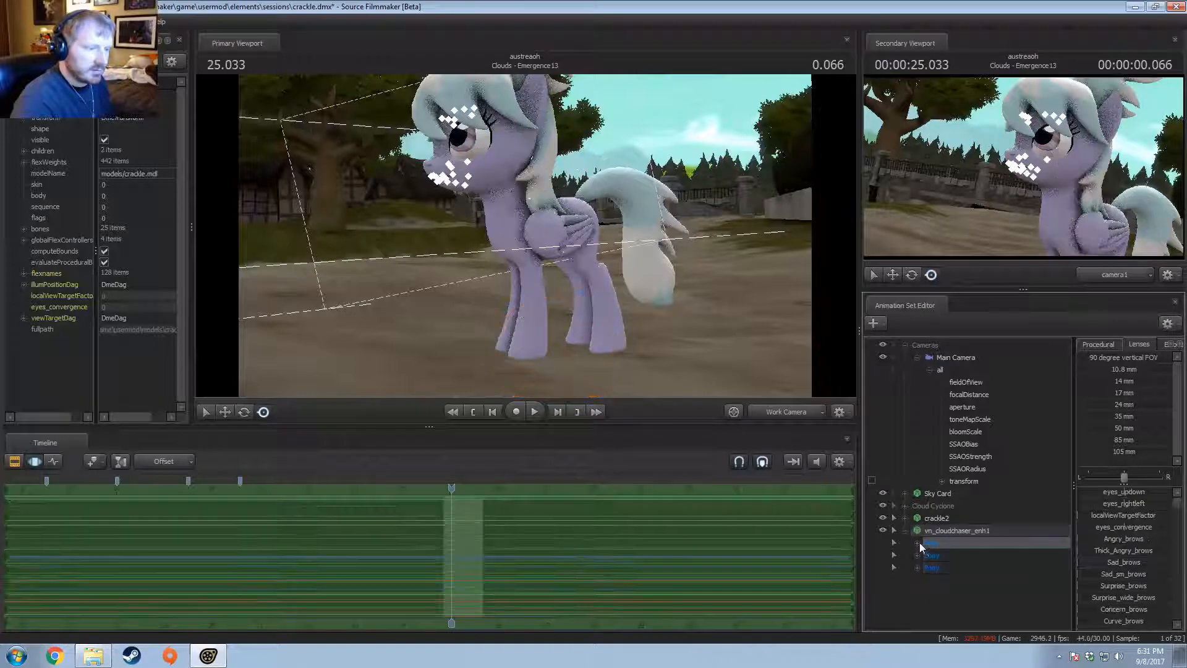
left_click(917, 543)
left_click(945, 556)
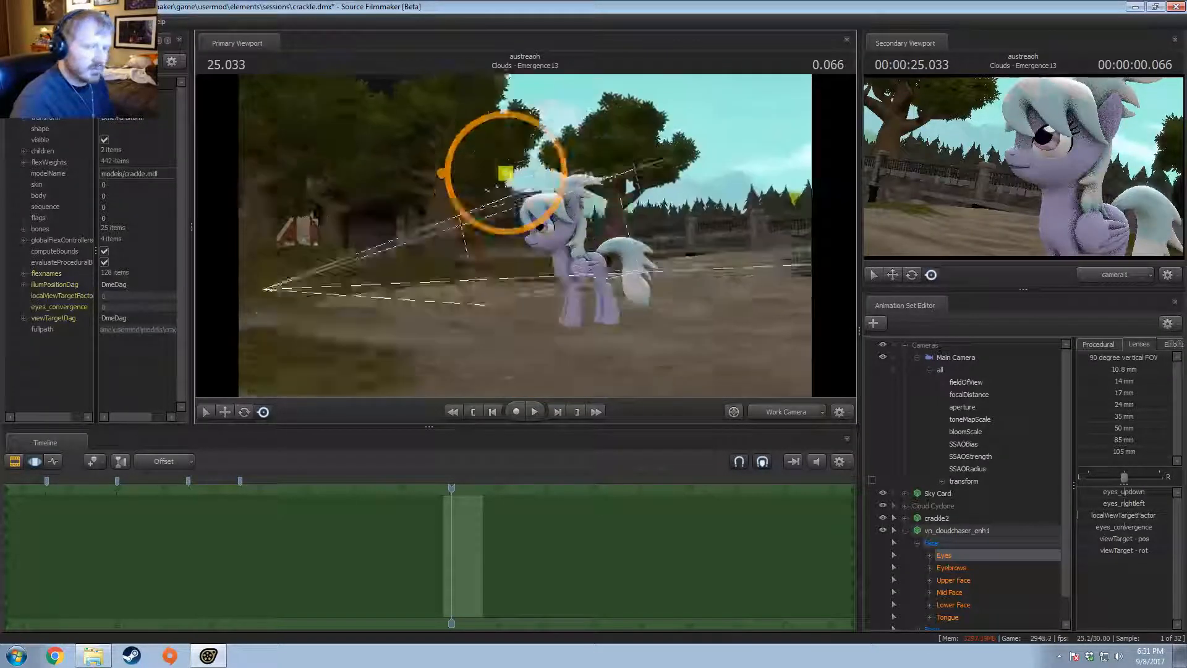
left_click_drag(478, 153, 286, 215)
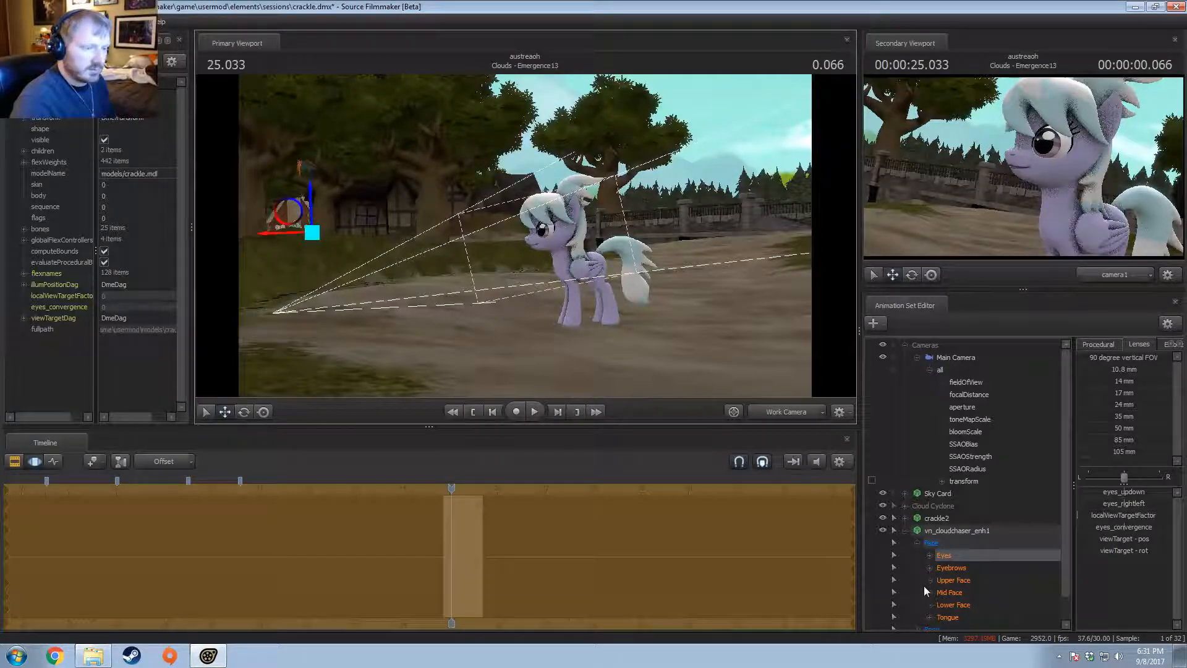
Step: Select Cloudchaser's Upper Face controls, bring the Work Camera close to the face and increase Lid_raise slightly
left_click(954, 580)
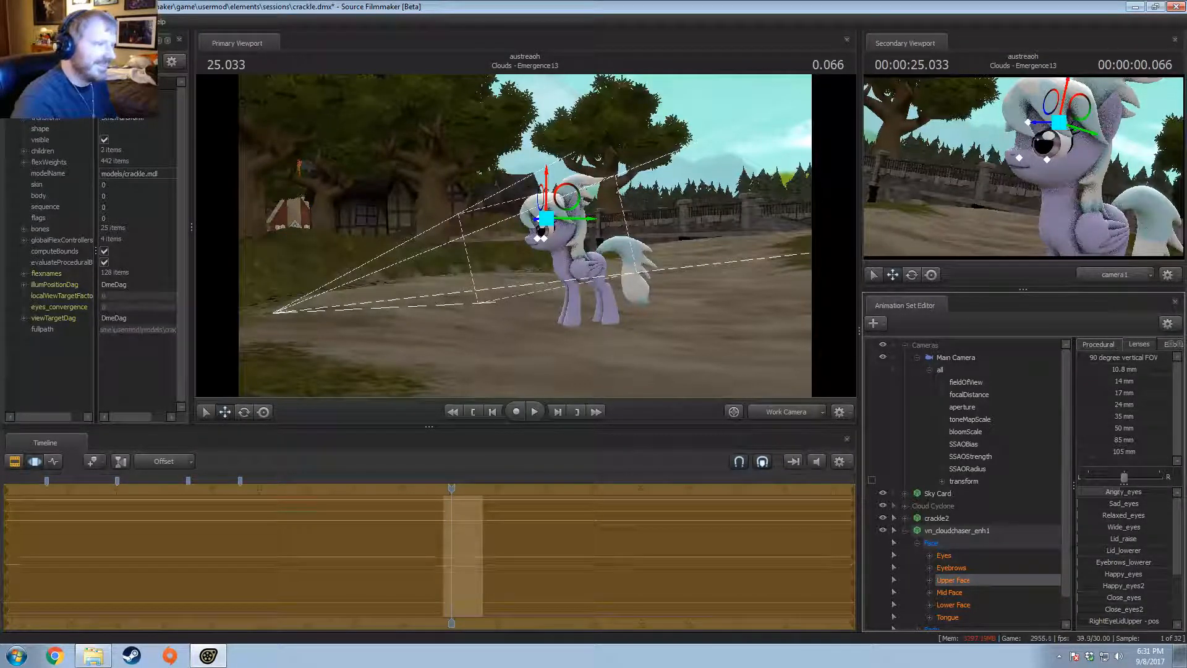
key("w")
mouse_move(737, 375)
left_mouse_down()
mouse_move(760, 374)
mouse_move(738, 375)
left_mouse_up()
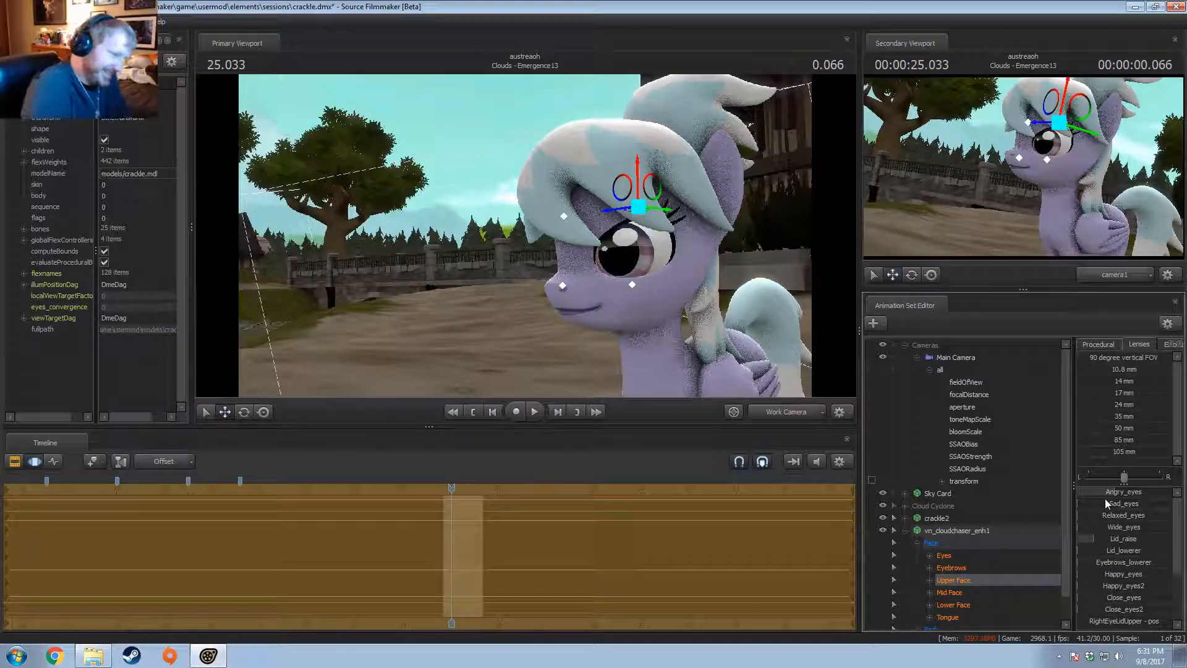
scroll(965, 526, "down", 1)
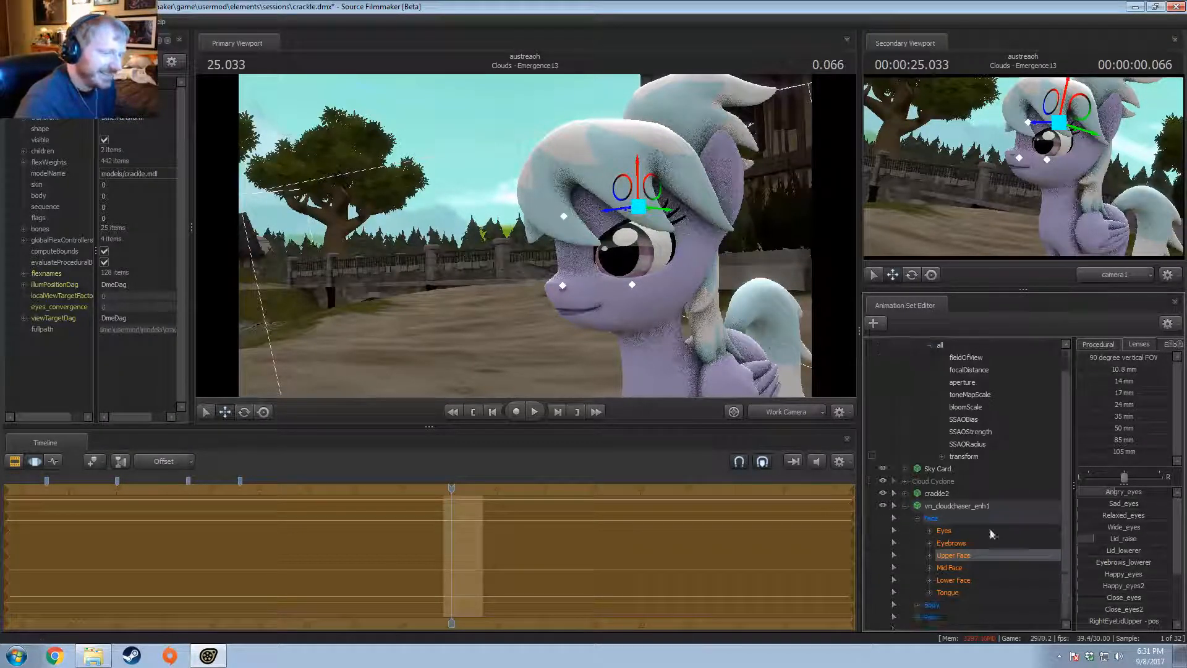
Step: Select Cloudchaser's Lower Face controls and look through the mouth sliders for a shape that suits the expression
left_click(952, 578)
left_click_drag(693, 352, 851, 384)
key("w")
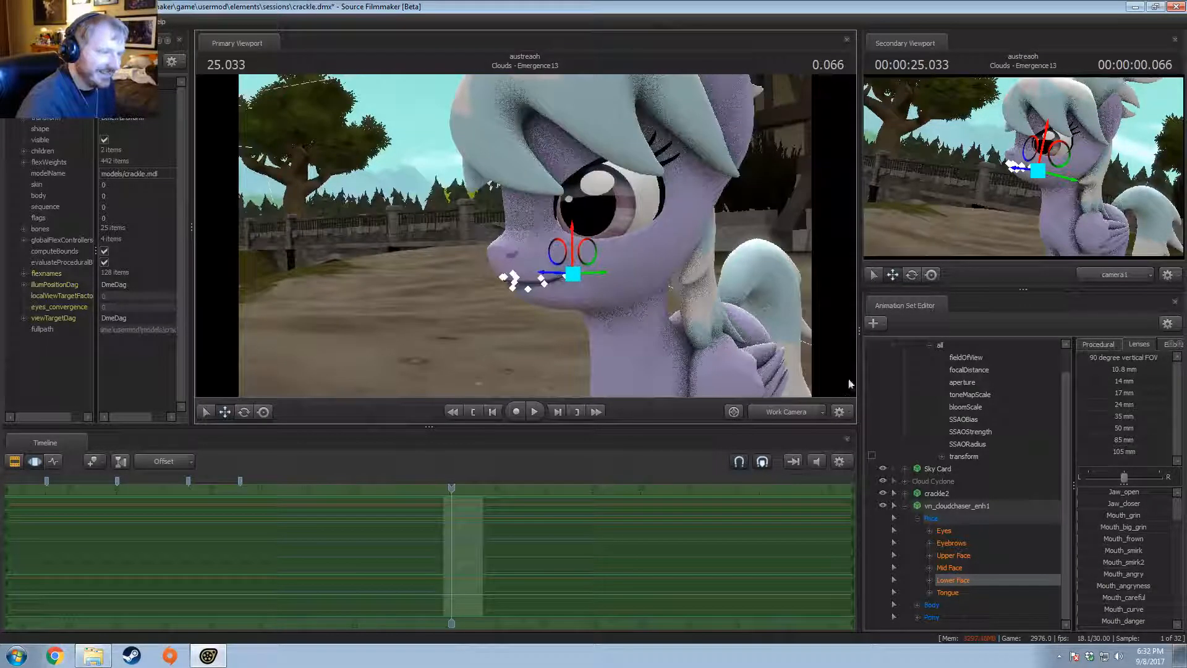
scroll(1104, 581, "down", 2)
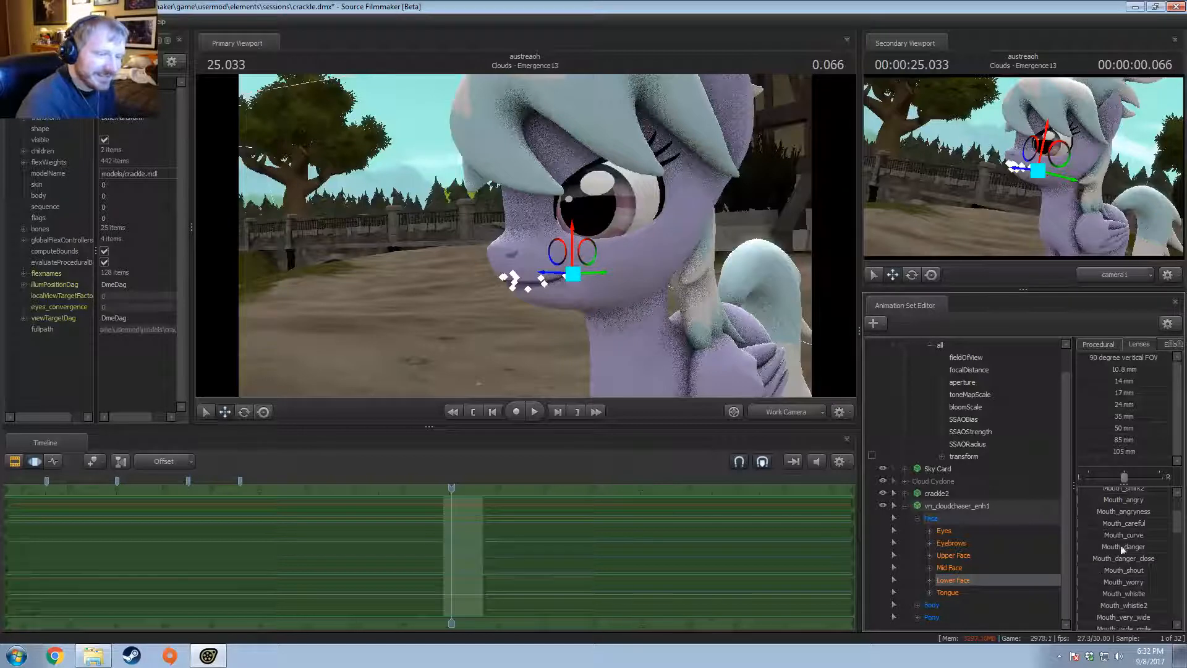
scroll(1123, 537, "down", 6)
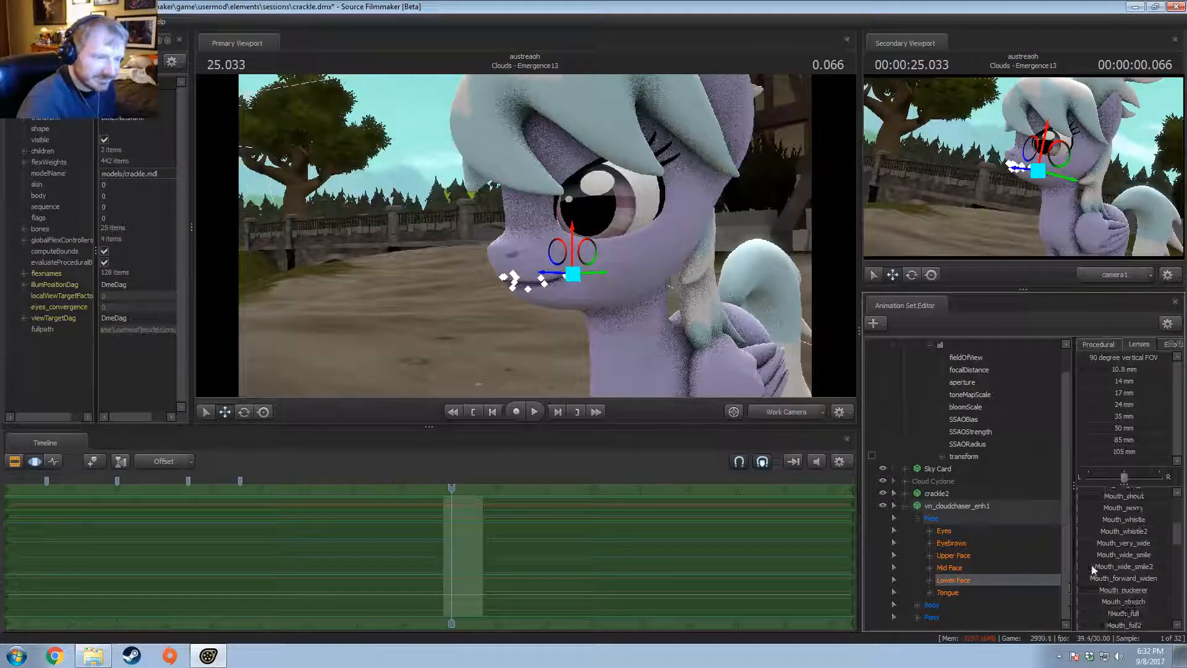
scroll(1127, 598, "down", 2)
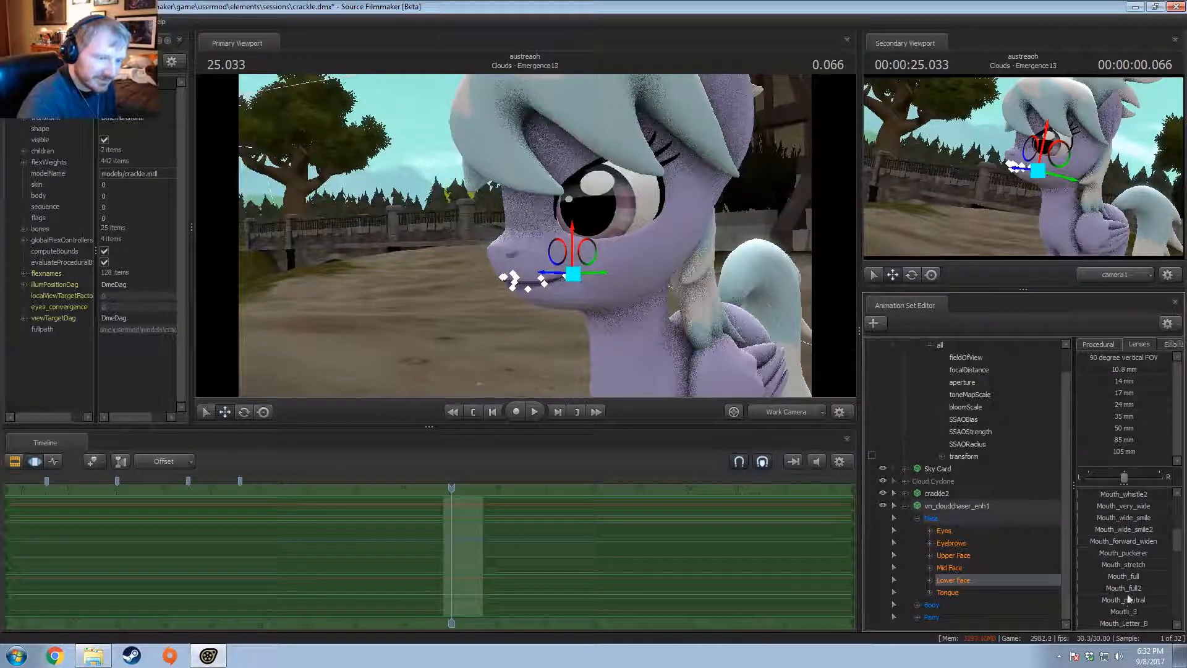
scroll(1126, 588, "down", 2)
left_click(1127, 516)
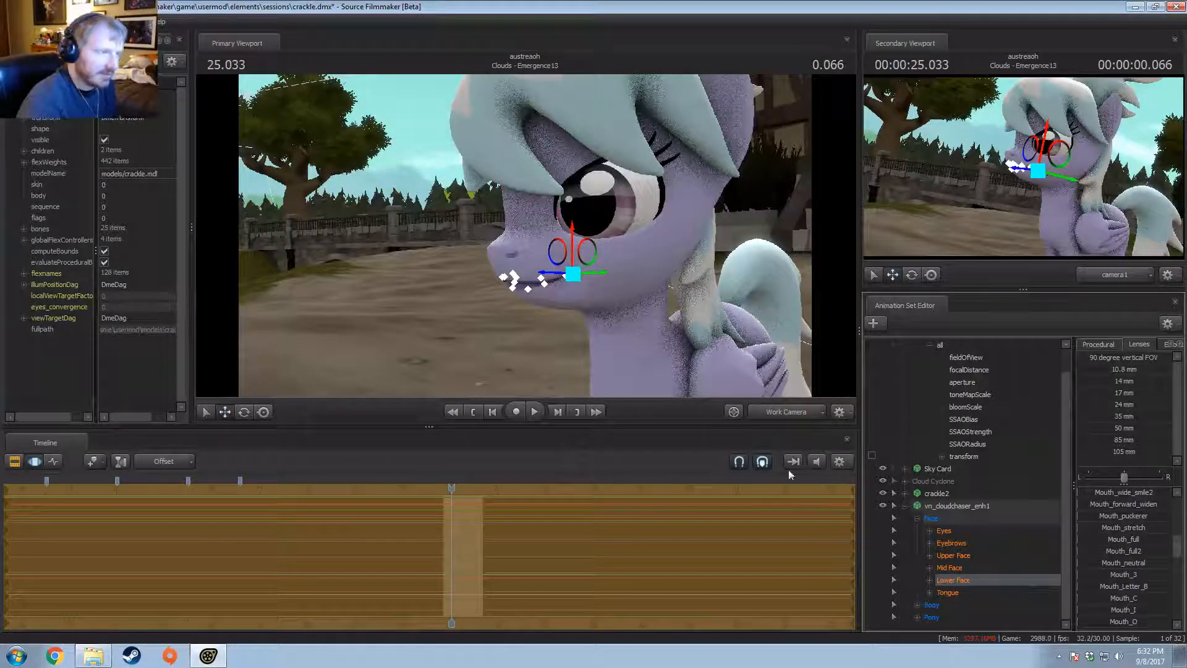
Step: Bring the Work Camera close to Cloudchaser's mouth, raise Mouth_neutral to flatten the smile and save the session
left_click_drag(674, 346, 700, 363)
left_click_drag(525, 235, 525, 235)
key("s")
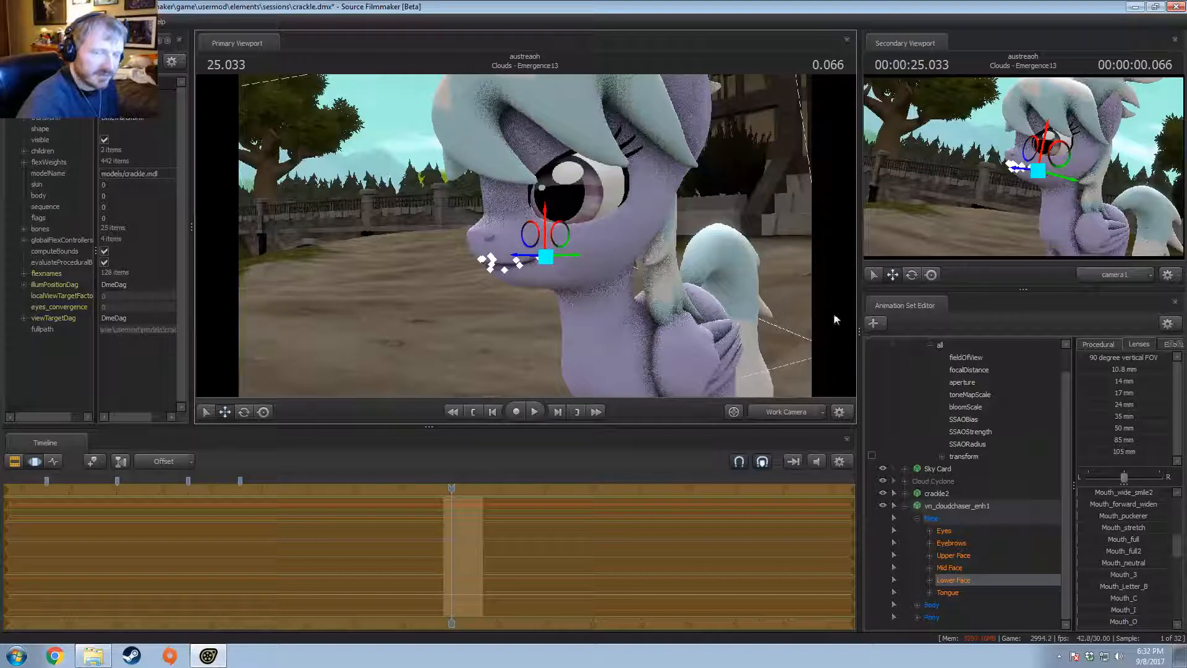
left_click_drag(631, 294, 631, 294)
key("w")
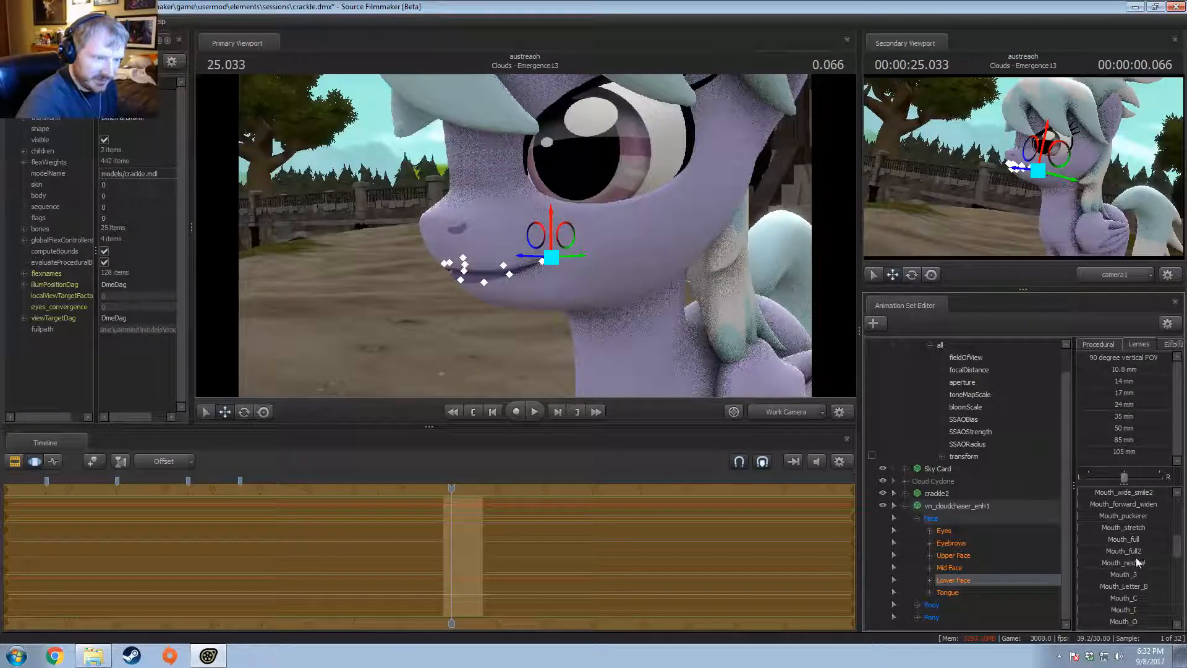
scroll(1153, 556, "up", 2)
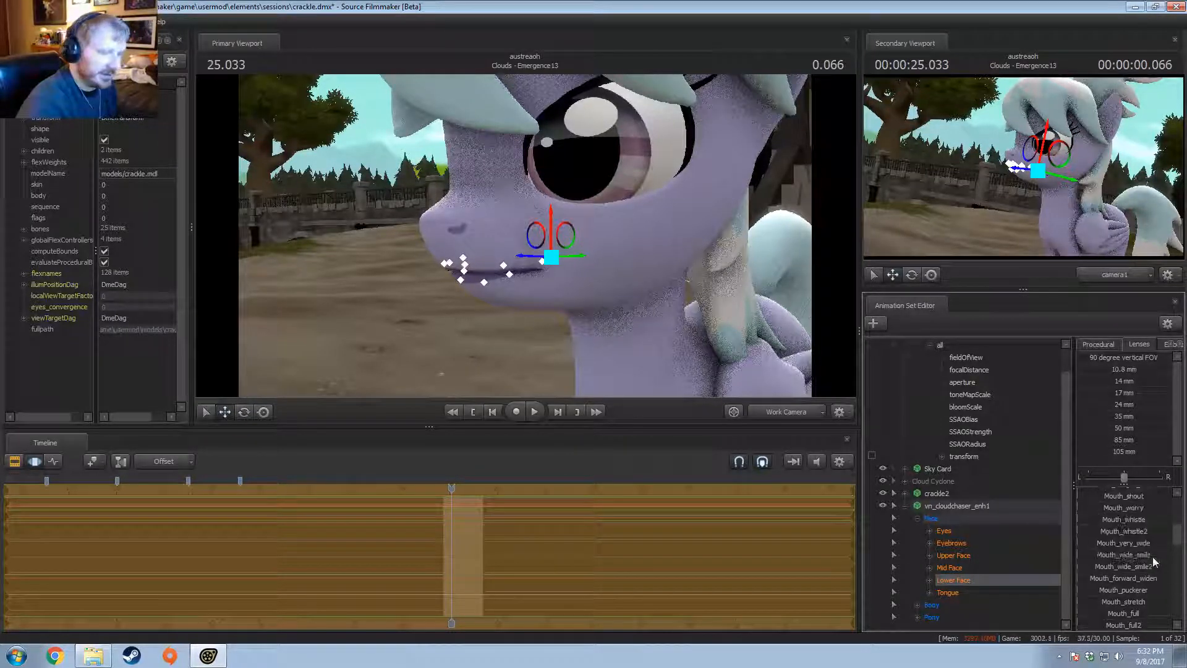
scroll(1155, 581, "down", 1)
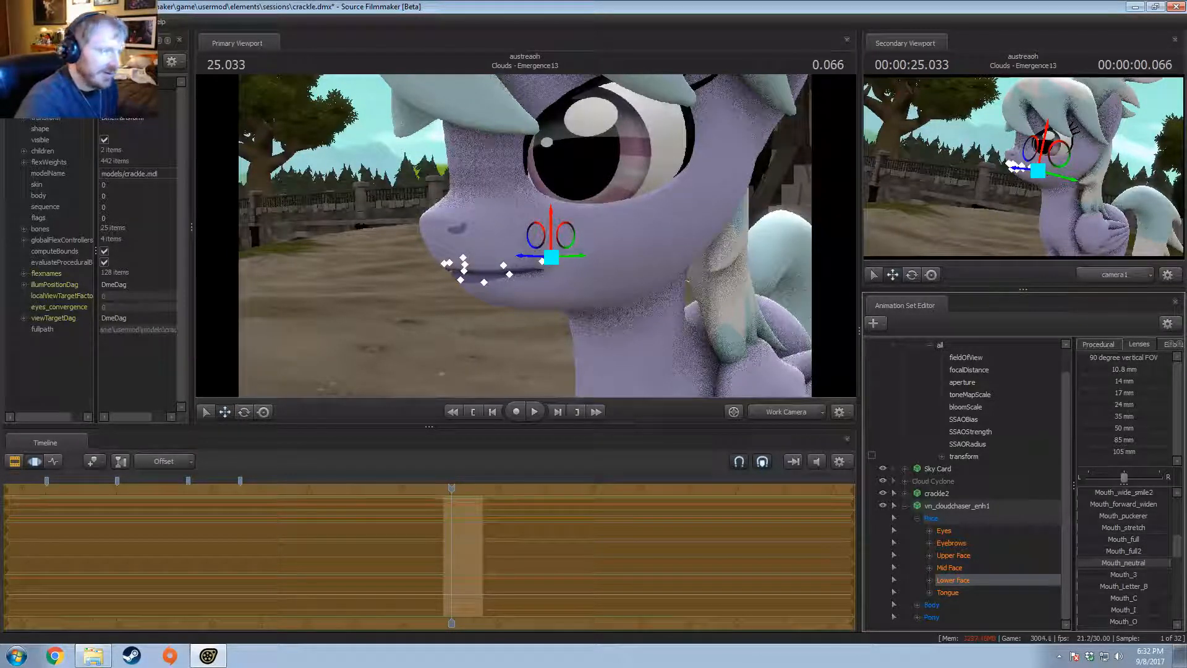
left_click_drag(1123, 552, 1104, 565)
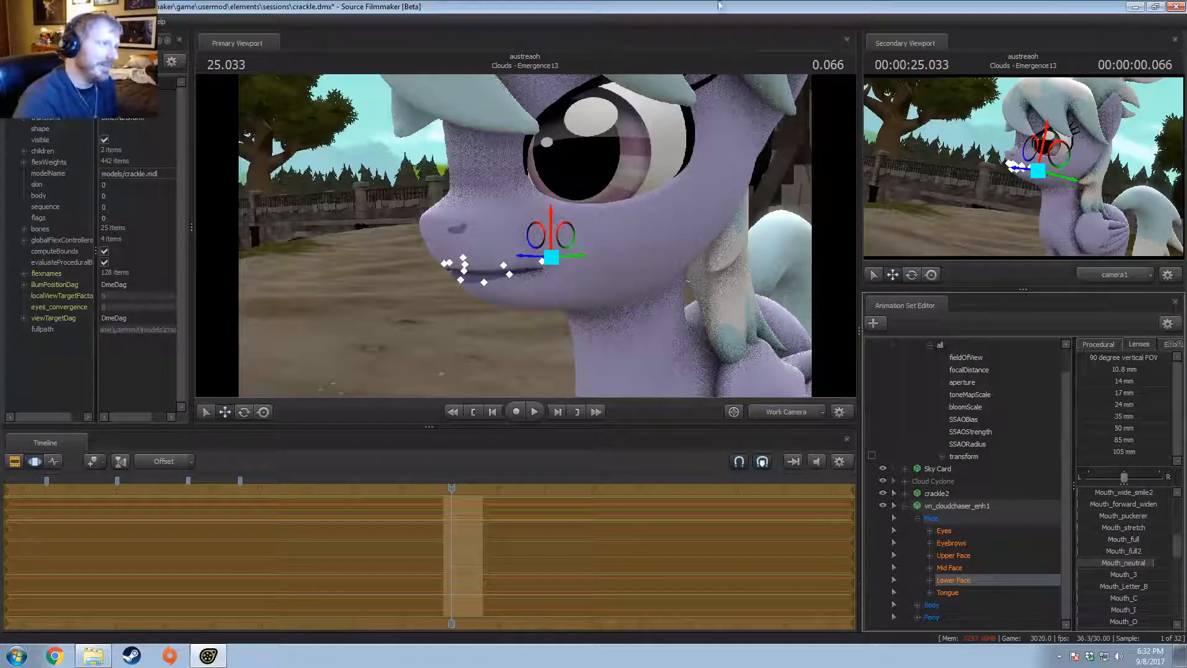
key("ctrl+s")
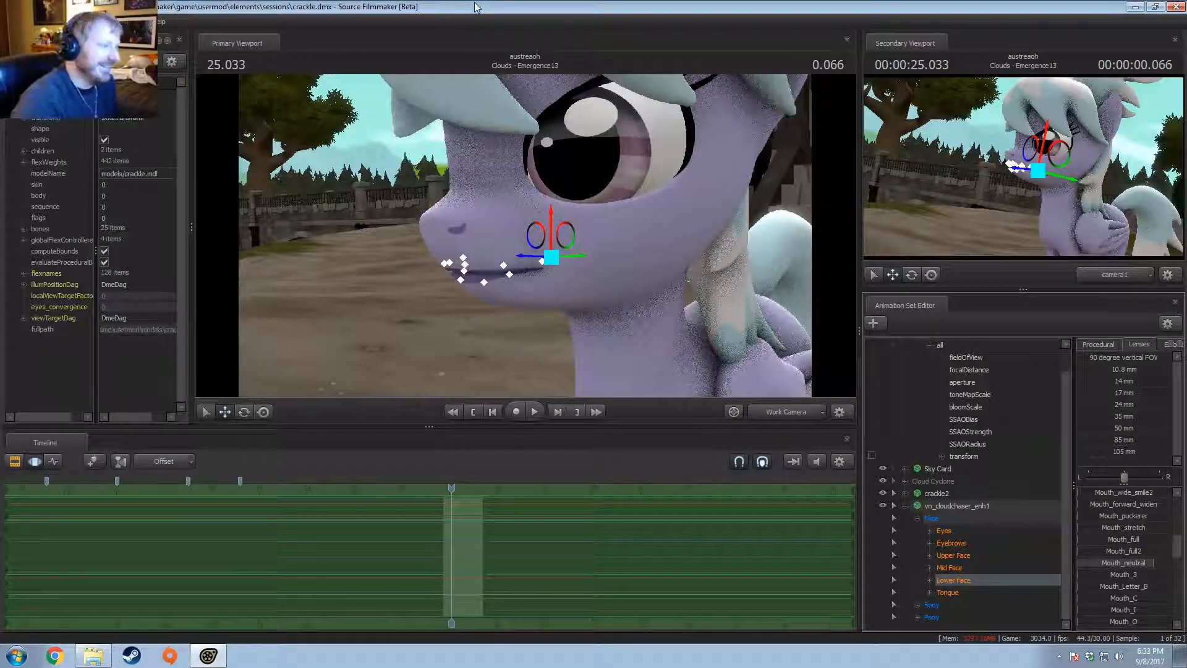
Step: Raise Mouth_shout slightly so that Cloudchaser's lips part
left_click_drag(571, 302, 536, 296, "alt")
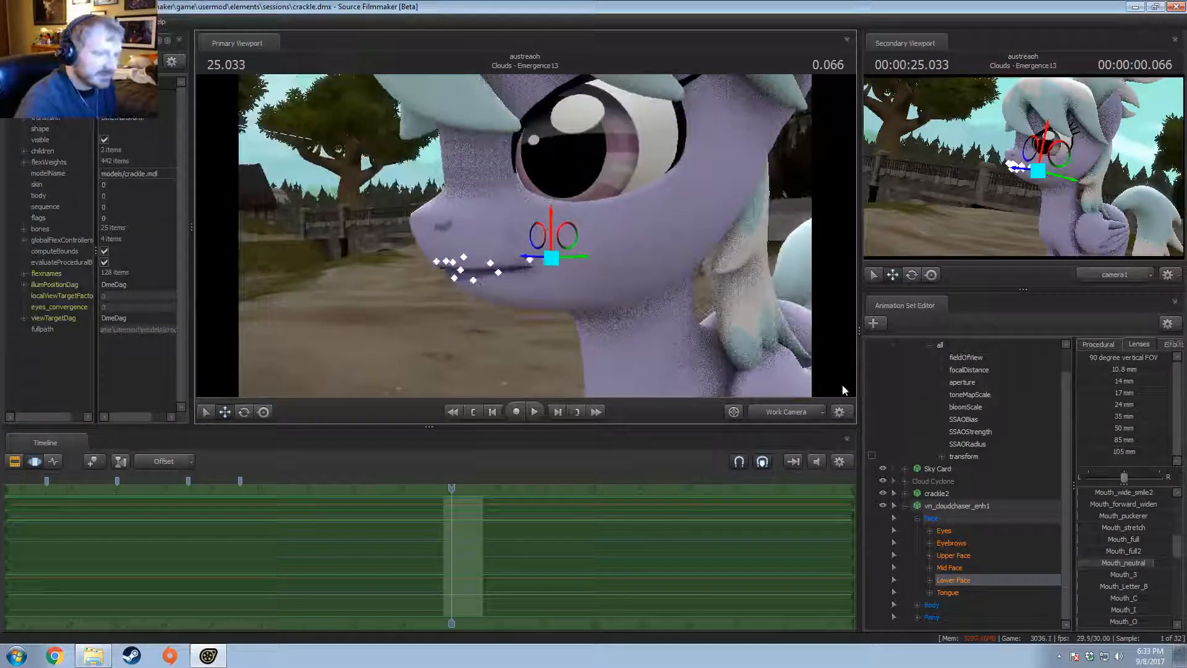
scroll(1121, 563, "up", 2)
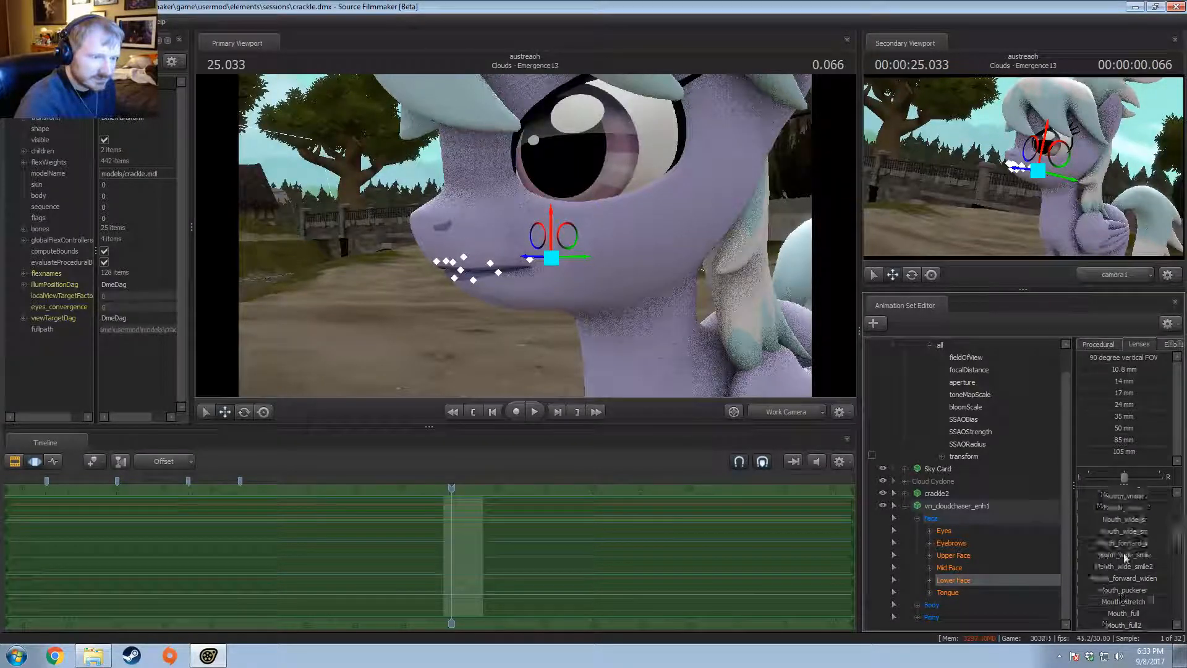
scroll(1133, 559, "up", 3)
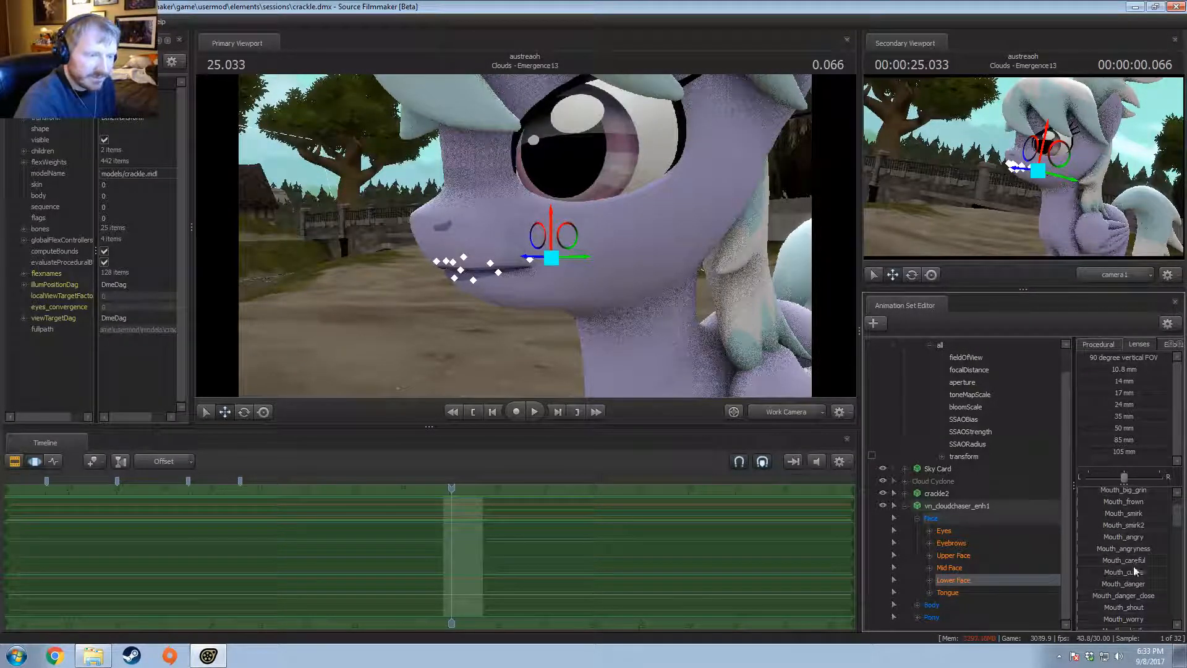
left_click_drag(1128, 606, 1148, 610)
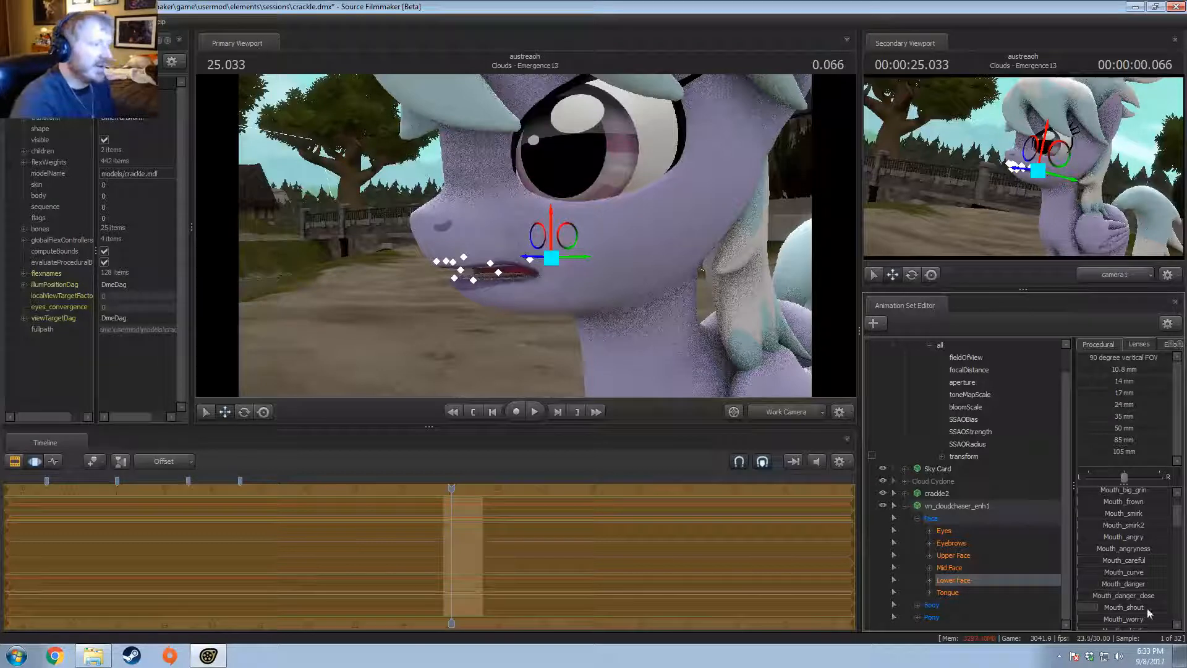
Step: Pull the Work Camera back to show the whole pony and start the motion time selection at 25.300 within the shot
key("F2")
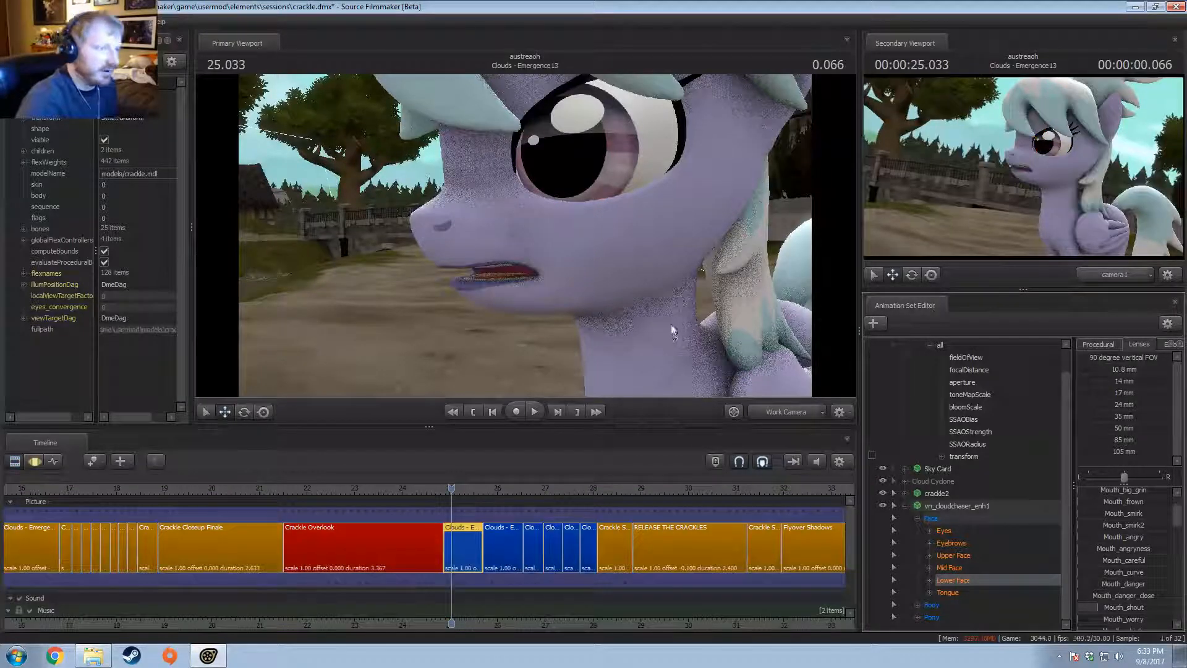
key("s")
left_click_drag(672, 328, 672, 383)
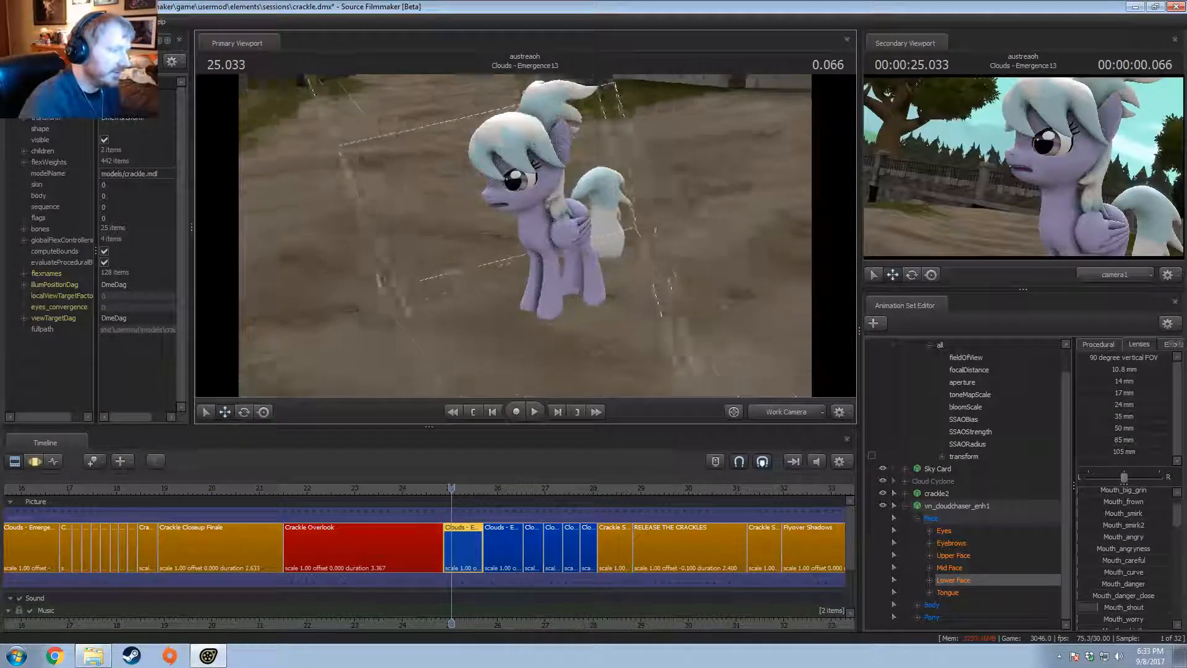
key("F3")
scroll(507, 549, "up", 2)
left_click_drag(449, 551, 1131, 476)
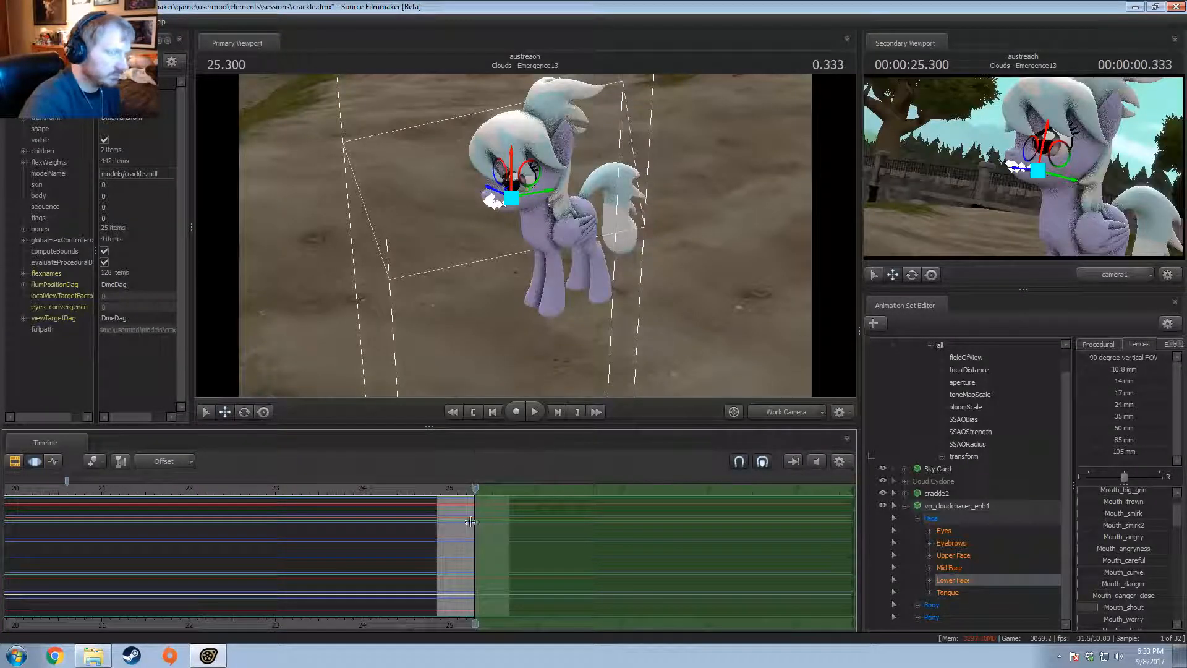
left_click_drag(475, 520, 474, 546)
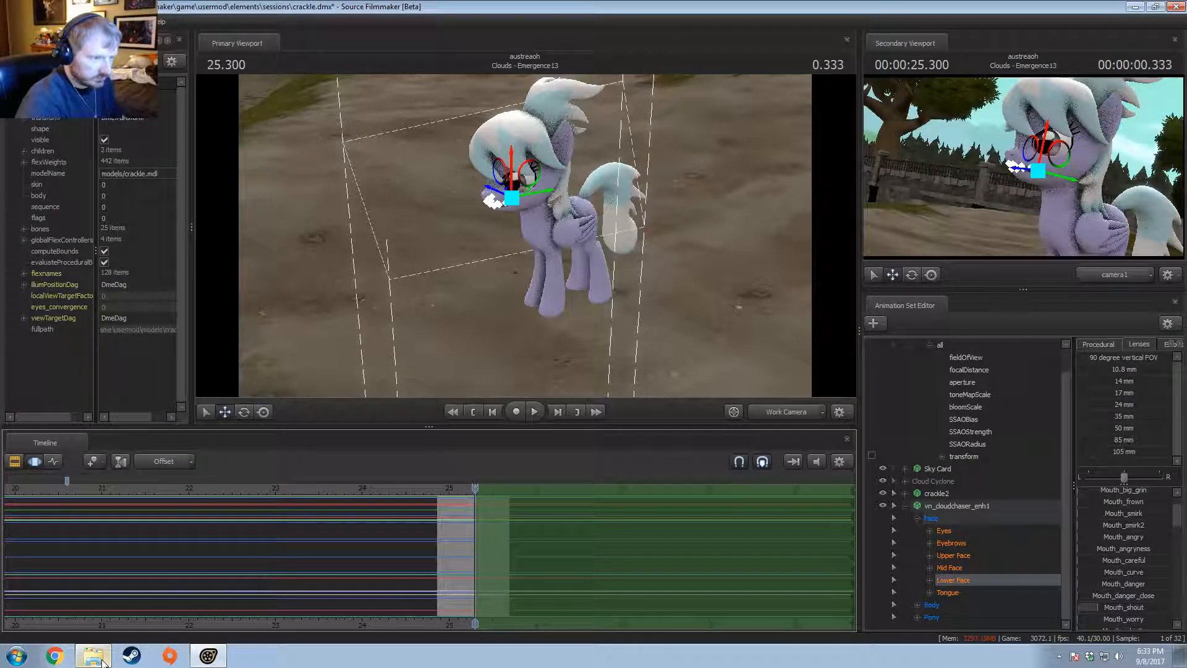
left_click(94, 655)
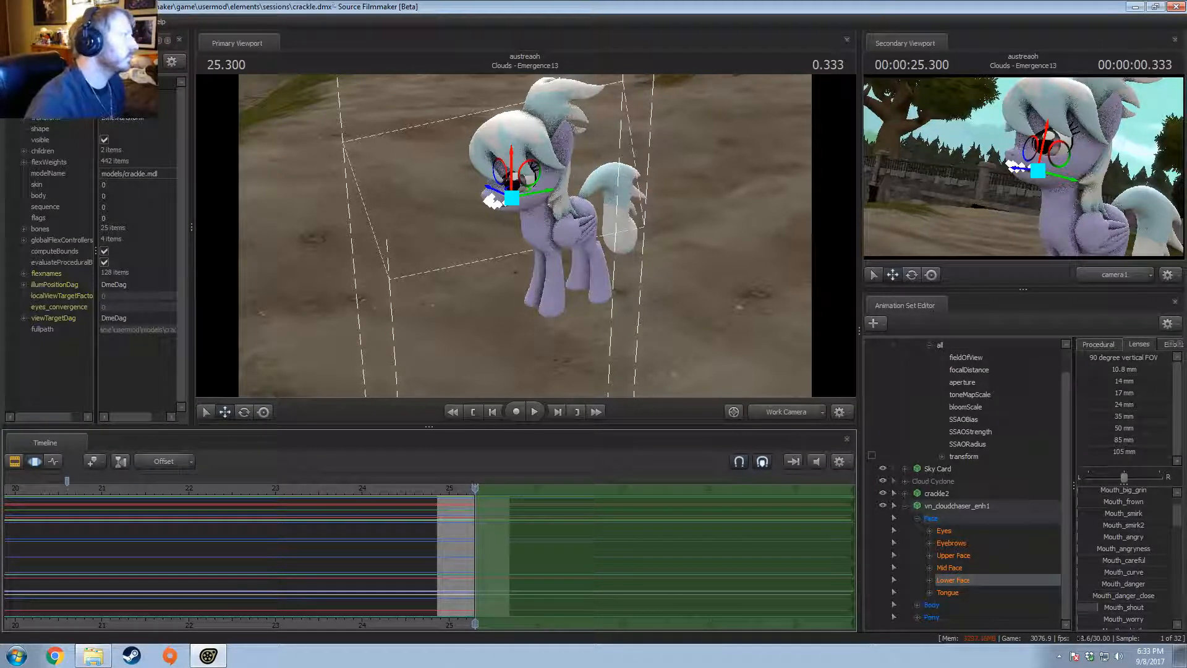
Step: Select Cloudchaser's Pelvis bone and rotate it slightly for the second half of the shot
left_click_drag(524, 237, 476, 237, "alt")
left_click(585, 224)
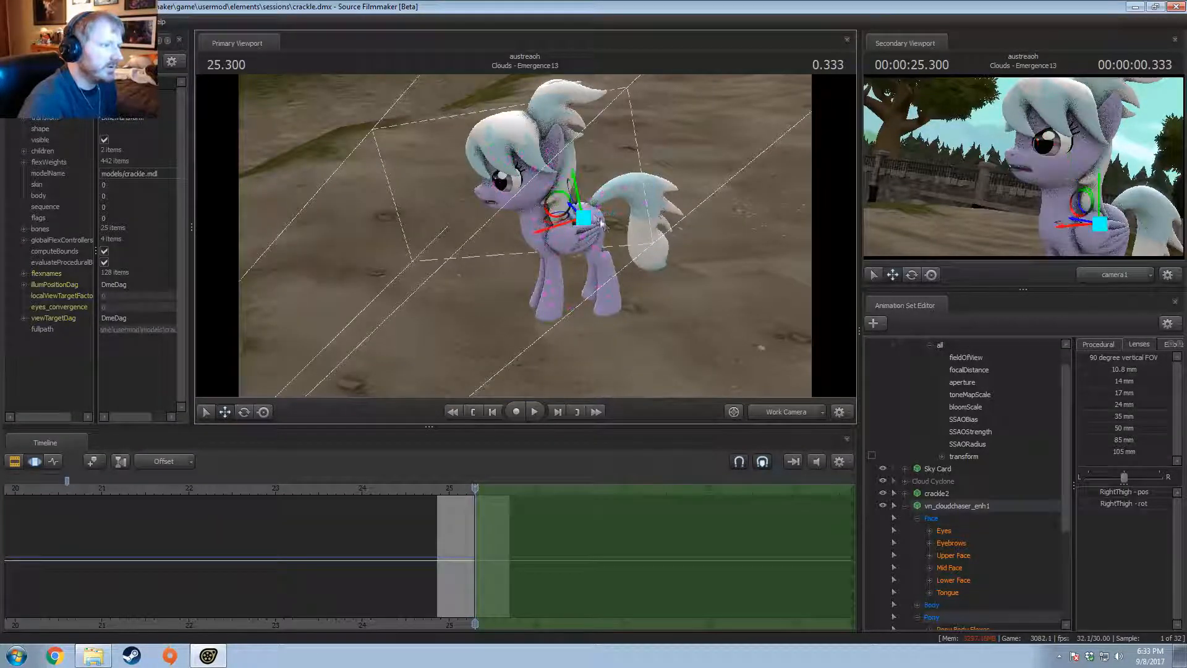
left_click(586, 225)
left_click_drag(586, 224, 572, 274, "alt")
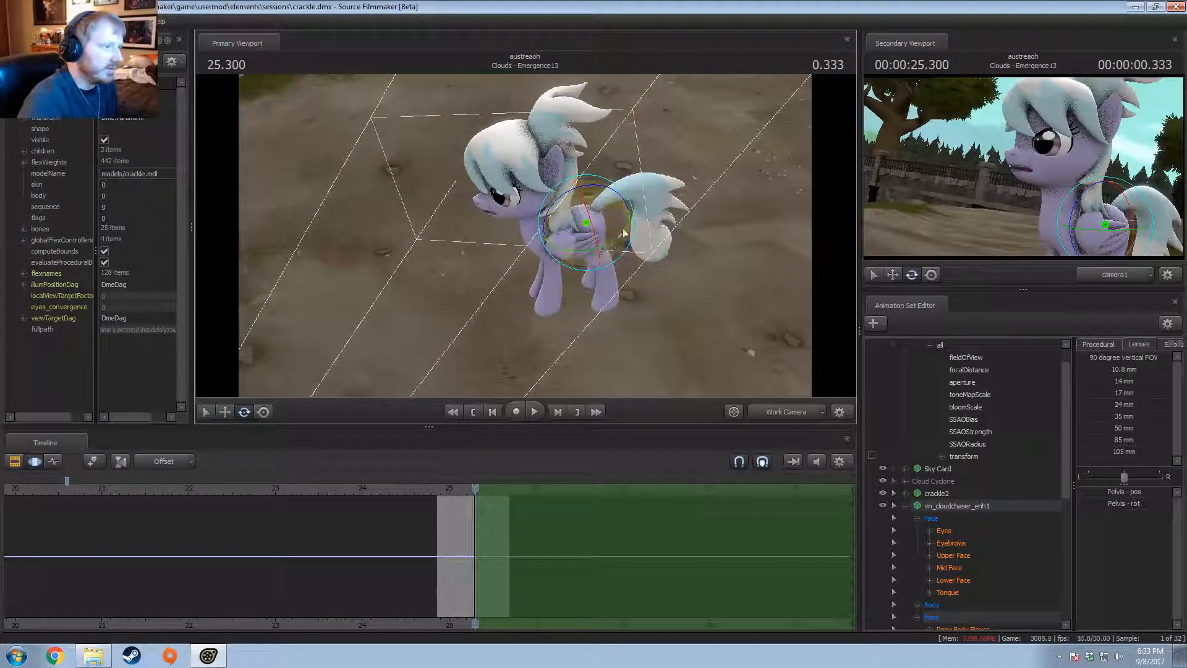
left_click_drag(624, 235, 624, 226)
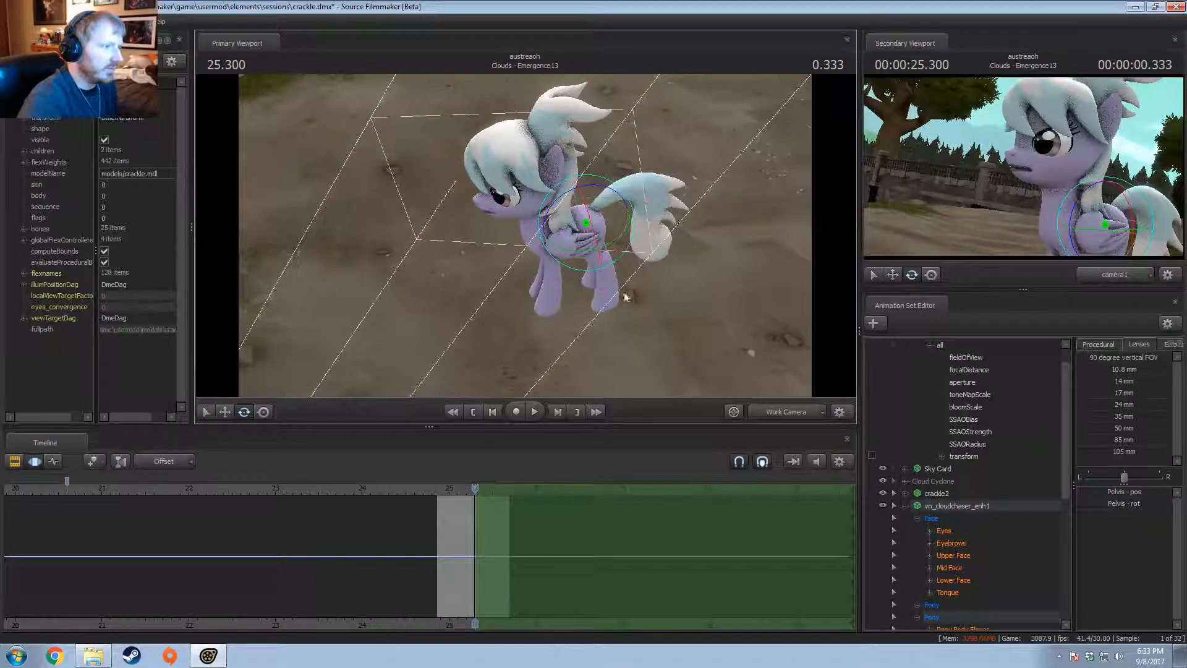
scroll(946, 528, "down", 2)
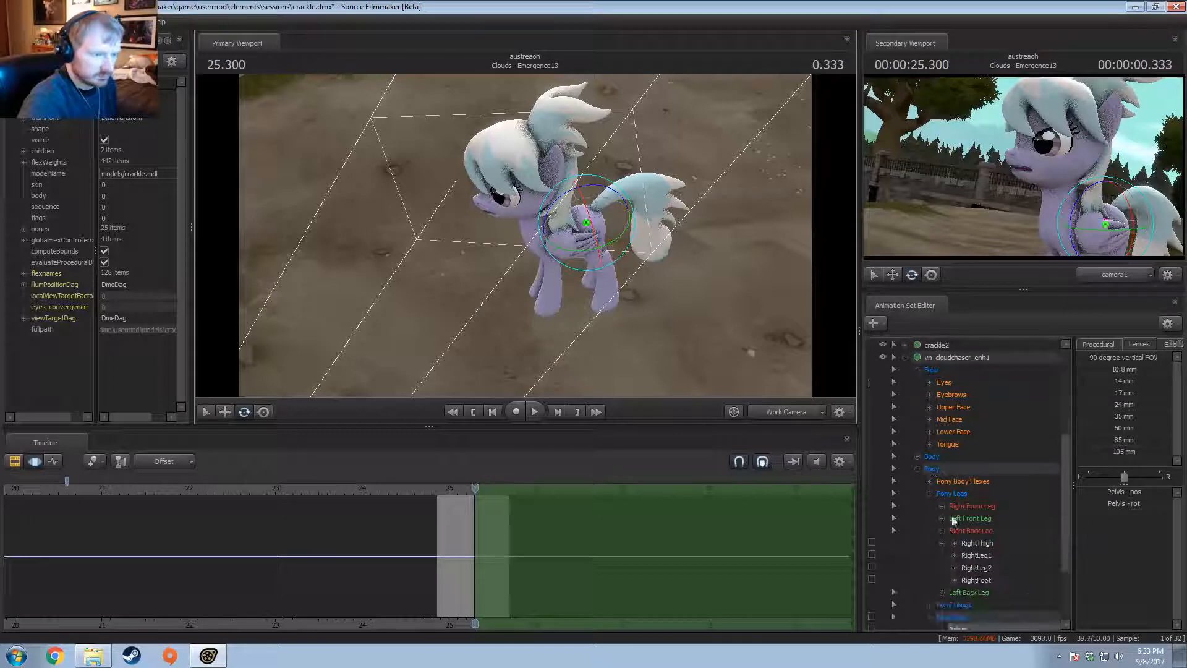
Step: Rotate Cloudchaser's LeftThigh so that the left back leg extends backward, checking it from several angles
left_click_drag(626, 296, 510, 228)
left_click(588, 232)
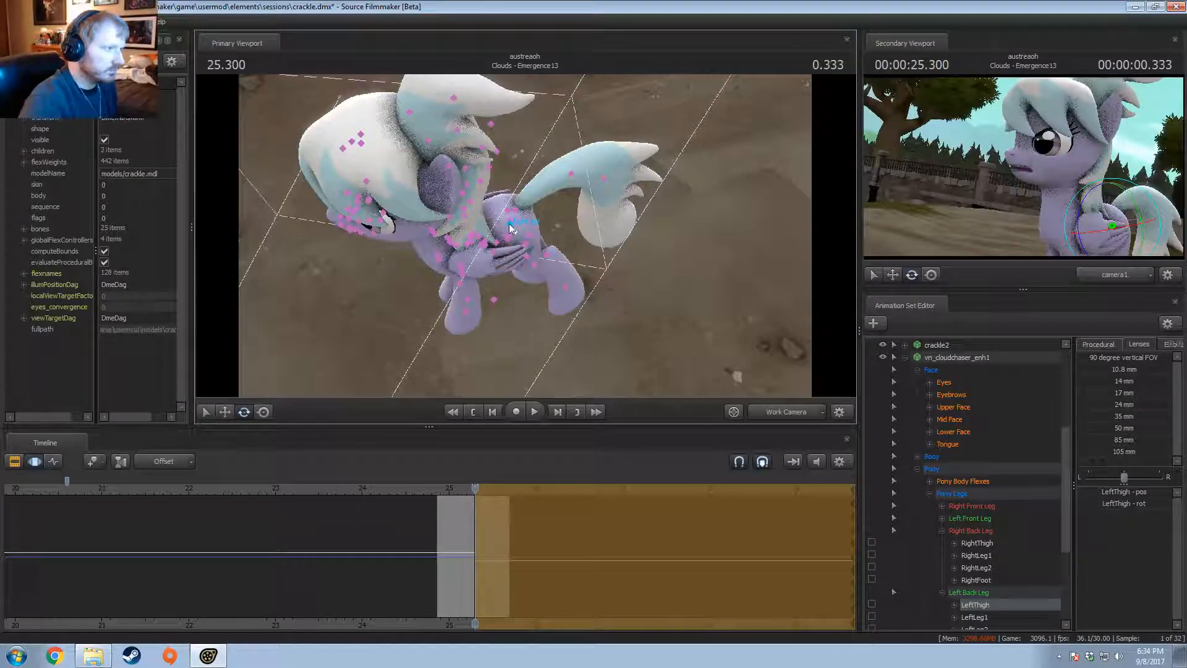
left_click(509, 224)
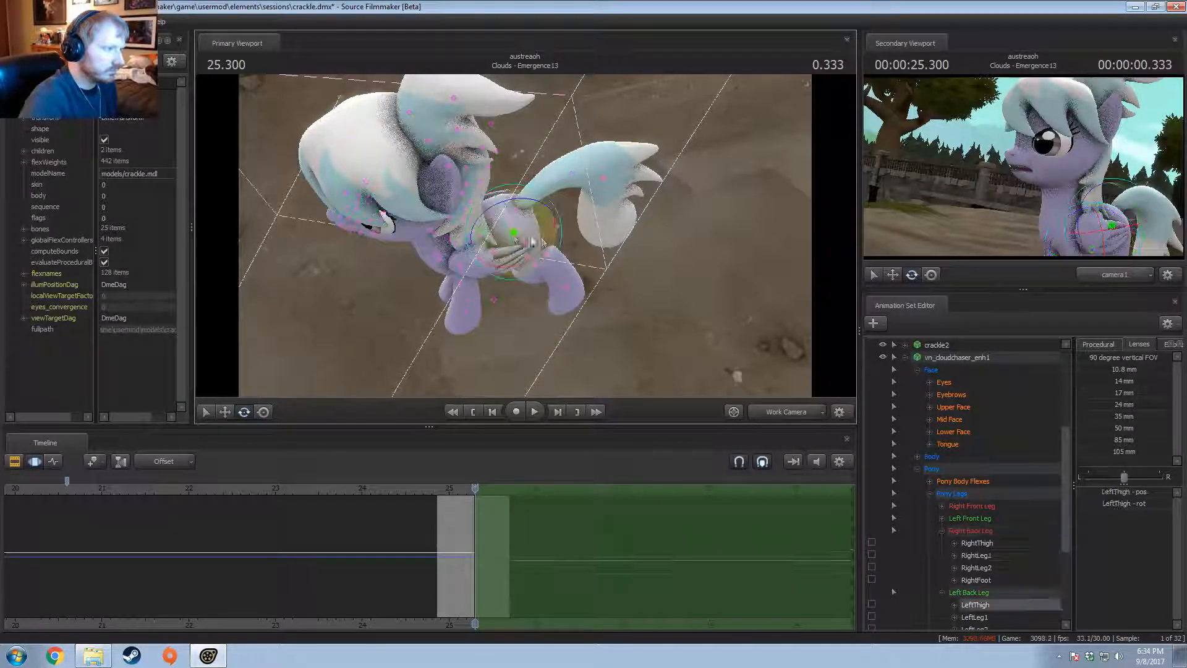
left_click(536, 210)
left_click_drag(539, 210, 516, 216)
left_click(540, 256)
mouse_move(540, 256)
left_mouse_down("alt")
mouse_move(540, 222)
mouse_move(555, 265)
mouse_move(526, 263)
mouse_move(552, 247)
left_mouse_up("alt")
left_click(551, 263)
left_click(531, 216)
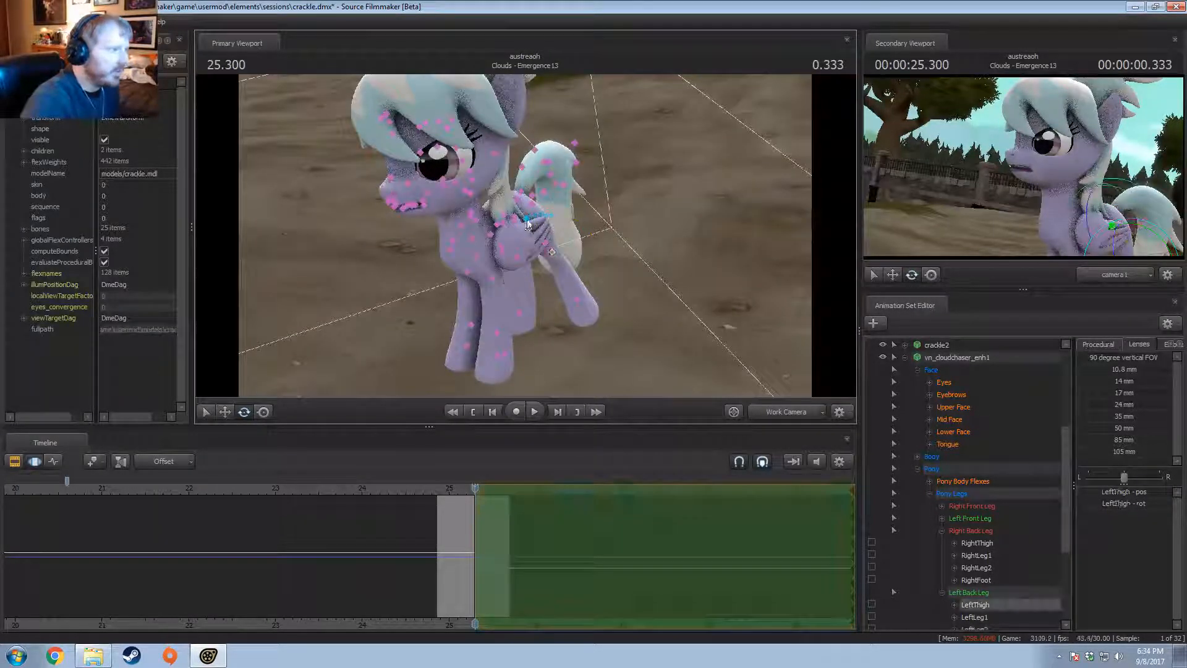
left_click_drag(525, 182, 526, 174)
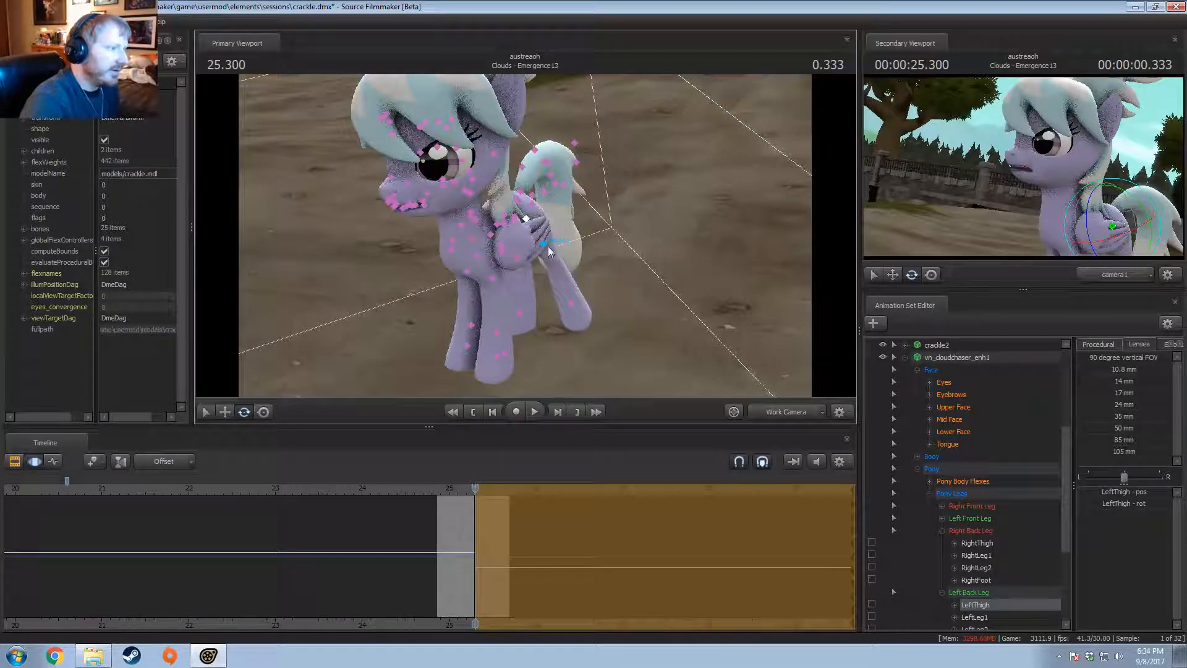
Step: Select LeftLeg1 and LeftLeg2, set the rotation mode to Local and rotate the lower left back leg
left_click(548, 246)
right_click(547, 243)
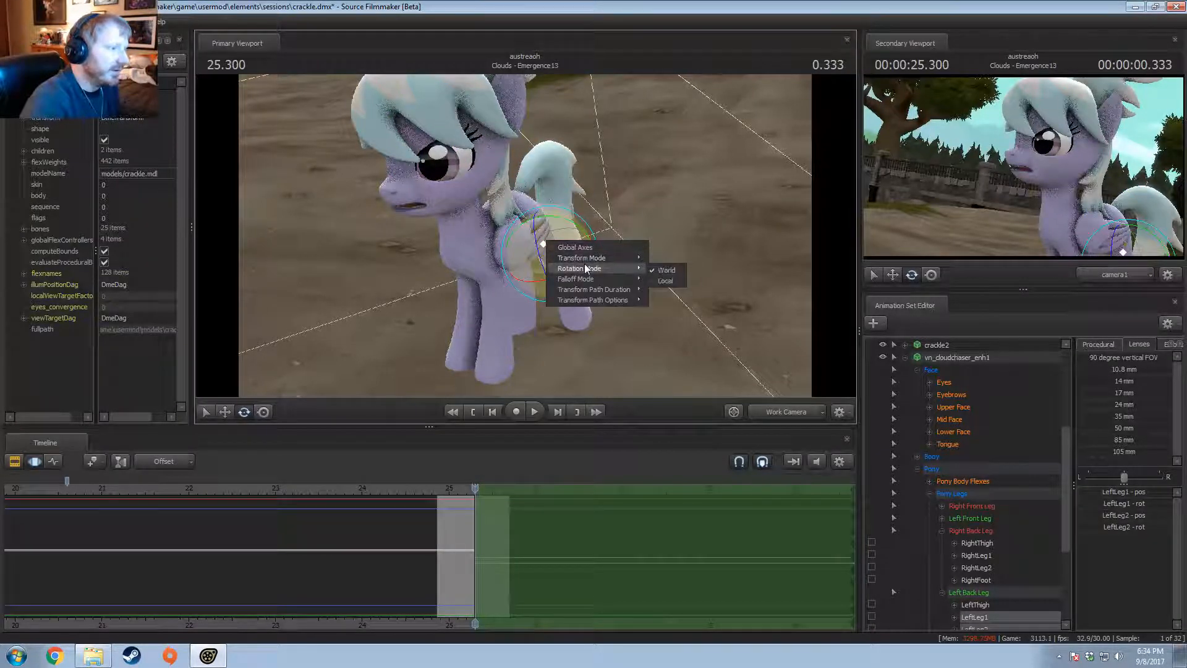
left_click(665, 280)
left_click_drag(574, 218, 557, 173)
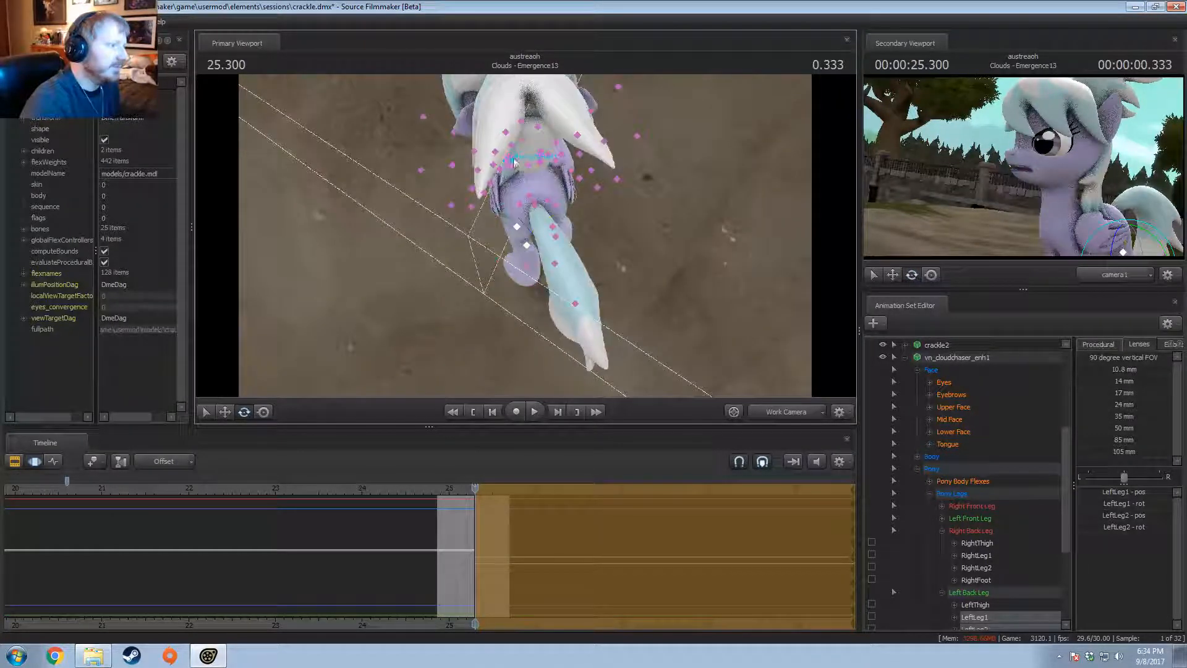
Step: Select Cloudchaser's Chest1 bone and rotate it to turn the front of the body
left_click(530, 165)
right_click(570, 178)
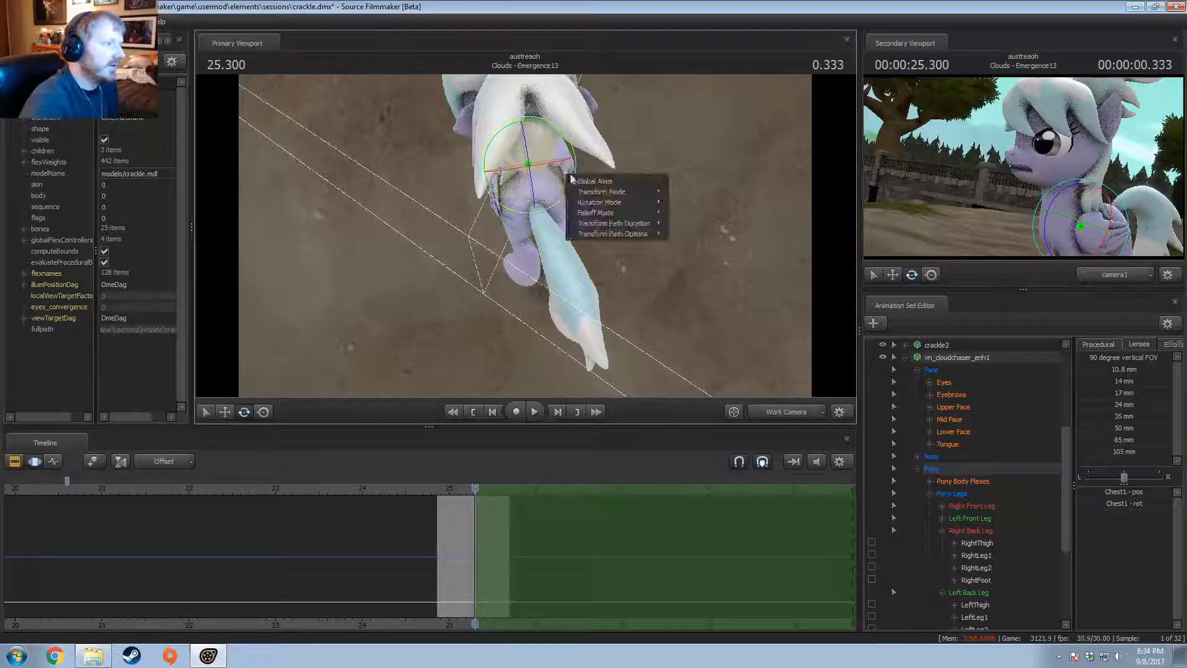
left_click(592, 223)
left_click_drag(550, 185, 530, 254)
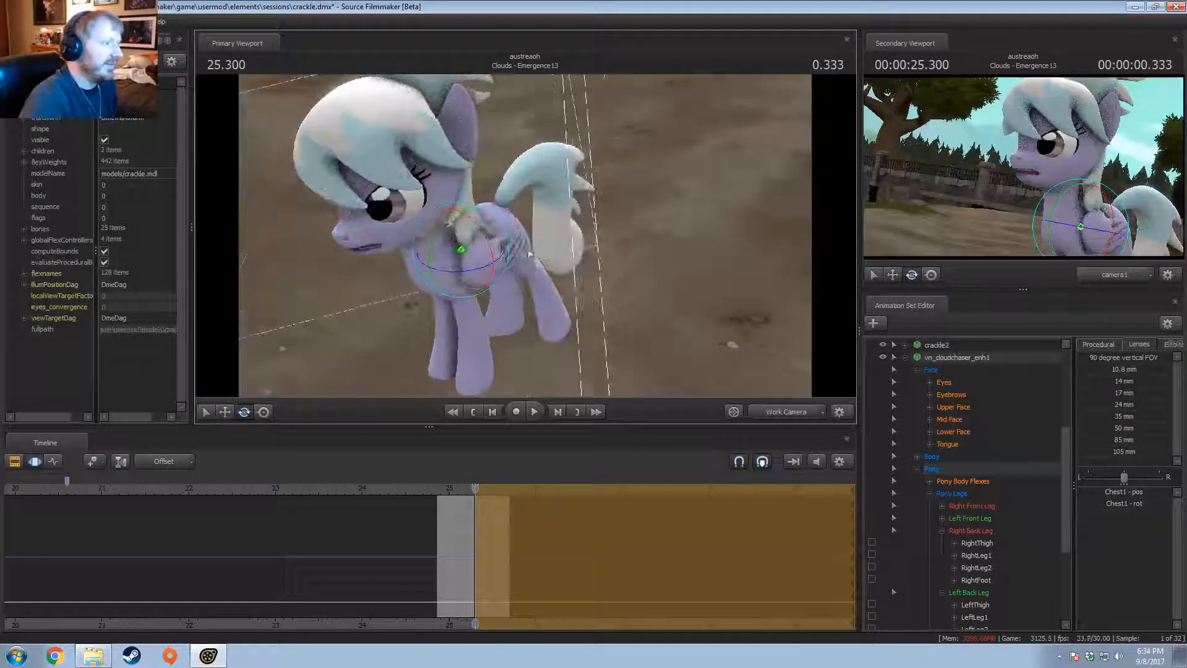
Step: Shift Cloudchaser's Chest1 bone and turn it further so the front body swings toward the shot camera
left_click(460, 251)
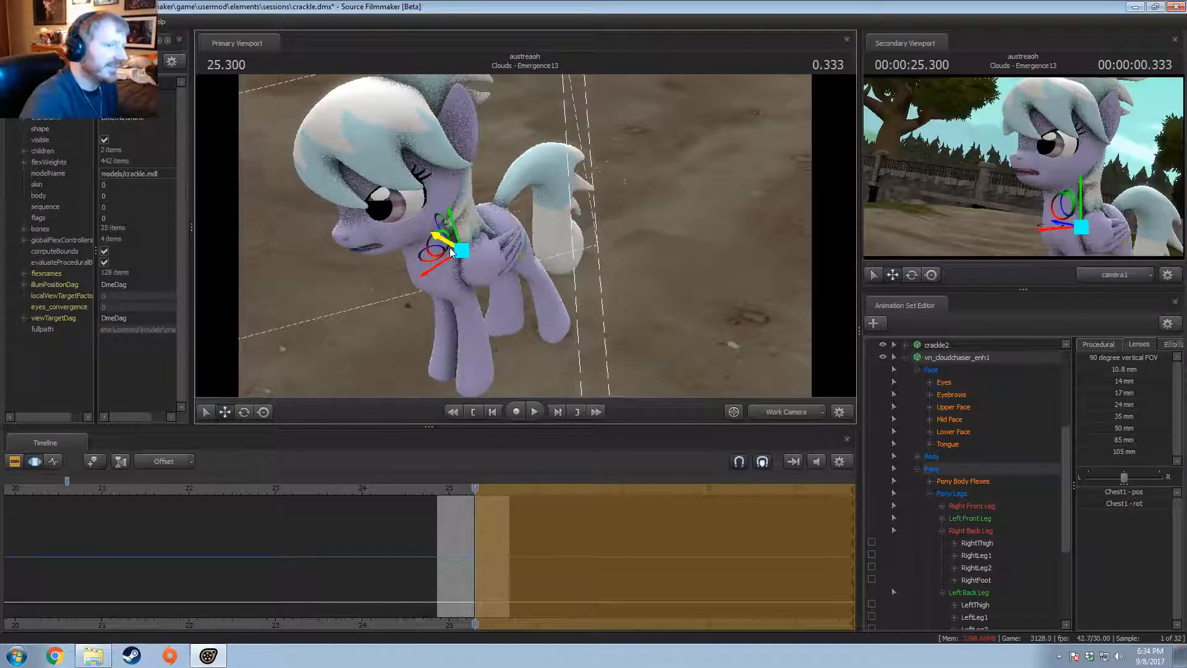
left_click_drag(452, 252, 488, 267)
key("e")
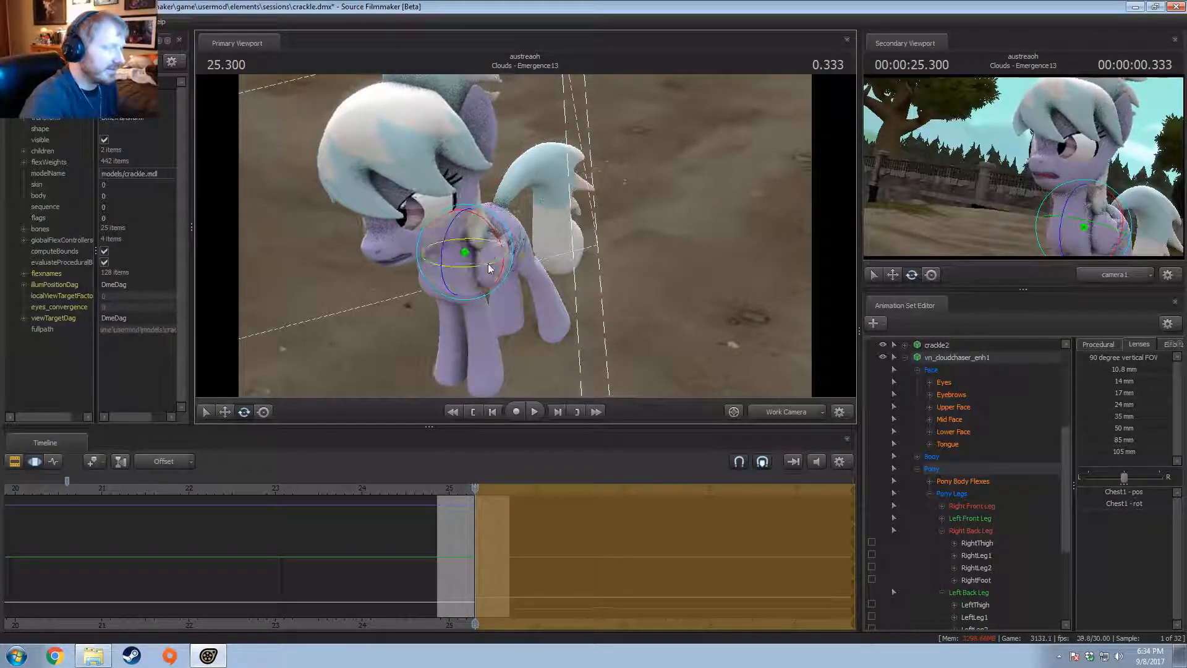
left_click_drag(472, 313, 467, 246, "alt")
Step: Rotate the Chest2 and Neck bones to turn Cloudchaser's upper body and head toward the shot camera
left_click(447, 253, "ctrl")
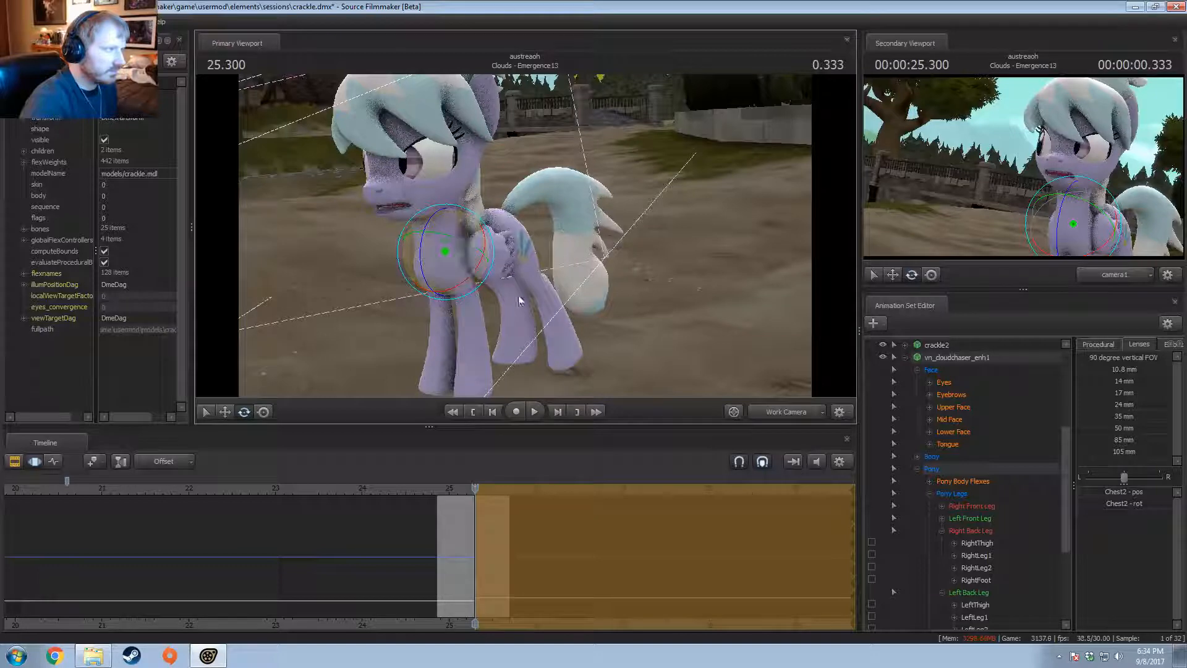
mouse_move(463, 247)
left_mouse_down("alt")
mouse_move(456, 229)
mouse_move(451, 246)
left_mouse_up("alt")
left_click(441, 235, "ctrl")
left_click_drag(440, 205, 431, 258)
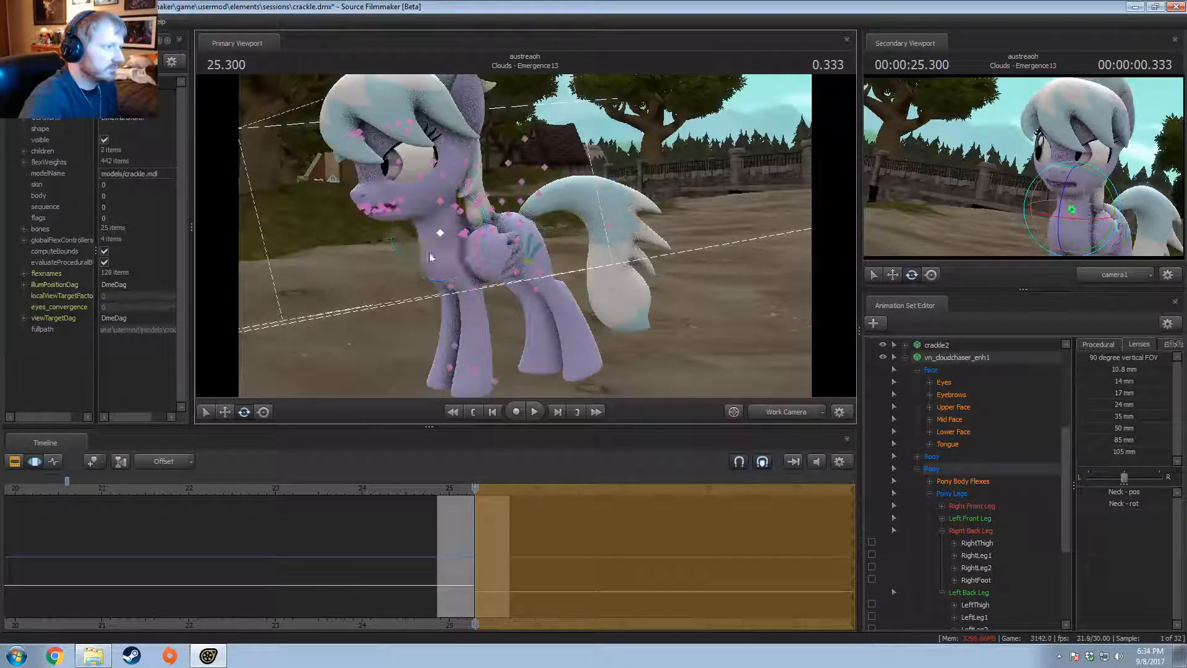
left_click(435, 206, "ctrl")
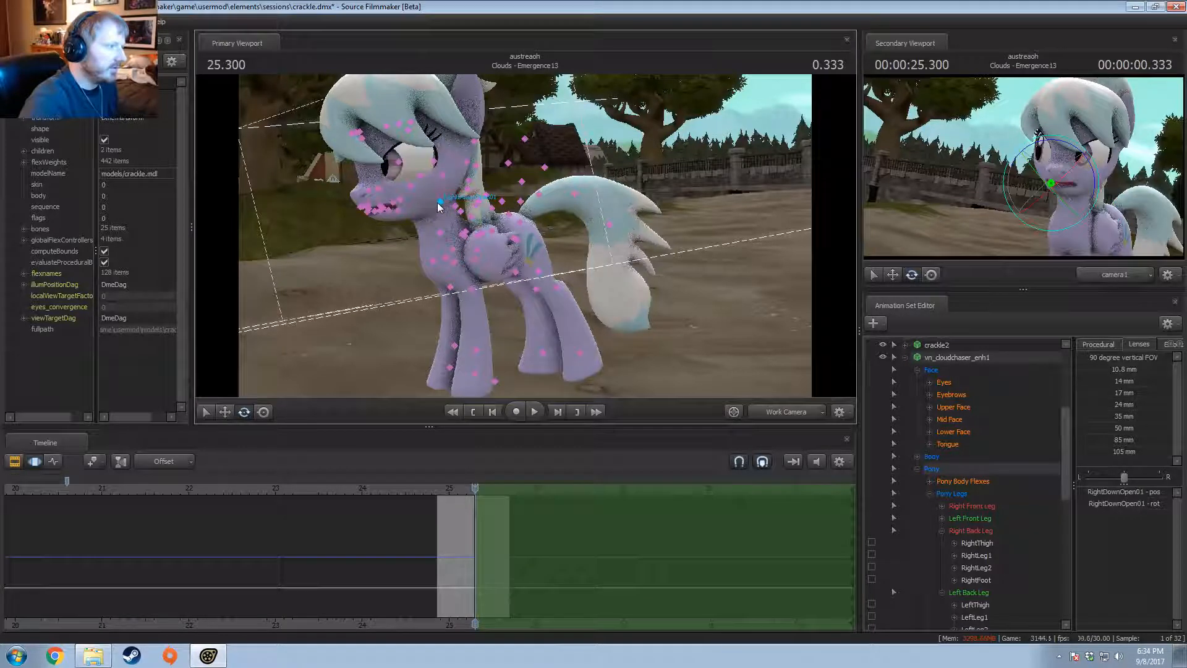
Step: Rotate the pony's head slightly and adjust the Neck bone with the move manipulator
left_click(428, 209, "ctrl")
left_click(432, 198, "ctrl")
left_click_drag(426, 208, 523, 232)
left_click(441, 234, "ctrl")
key("w")
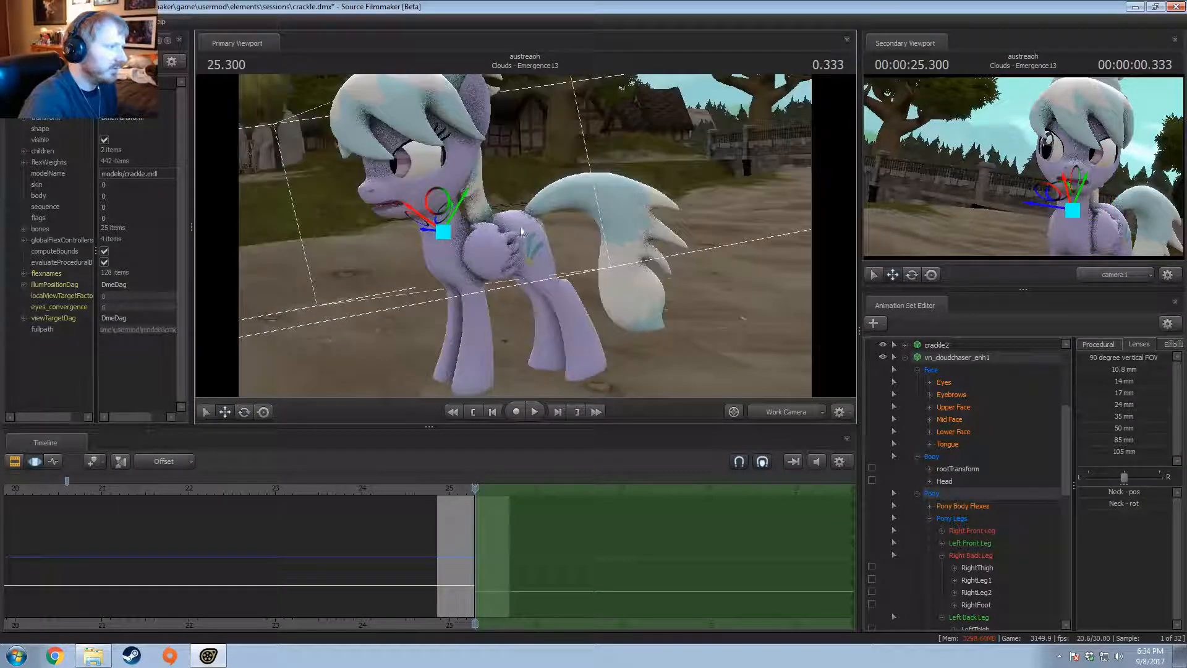
left_click_drag(437, 206, 437, 208)
left_click_drag(470, 232, 698, 341, "alt")
Step: Lock the Neck bone of vn_cloudchaser_enh1 in the animation set
scroll(971, 495, "down", 10)
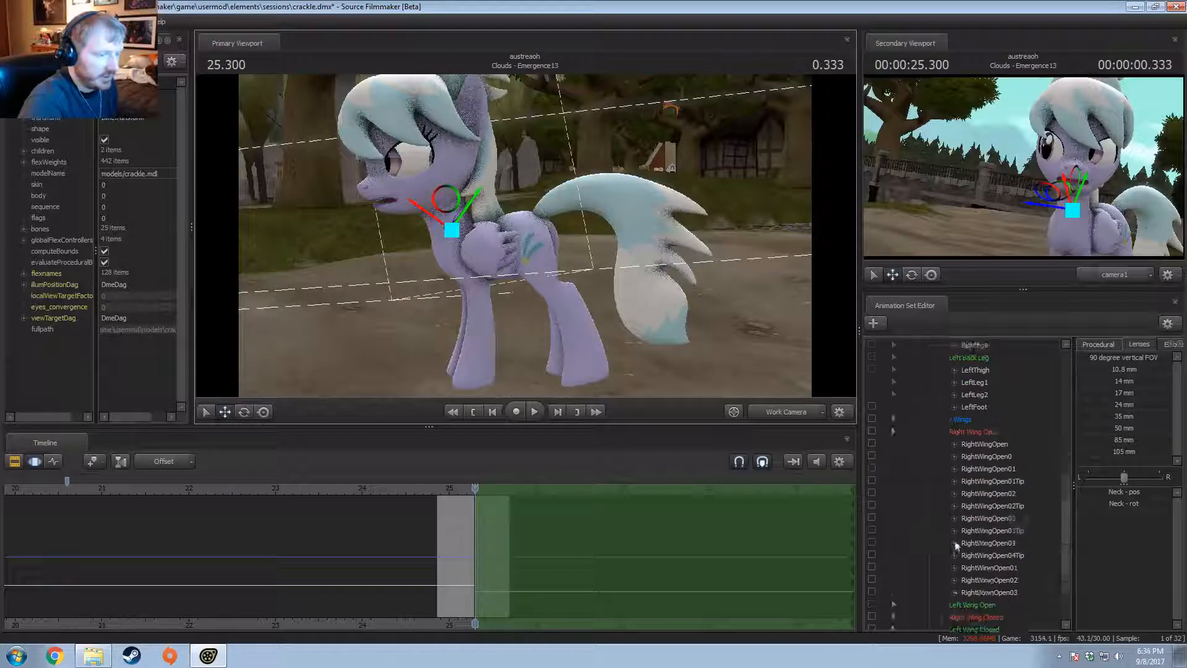
scroll(949, 556, "down", 1)
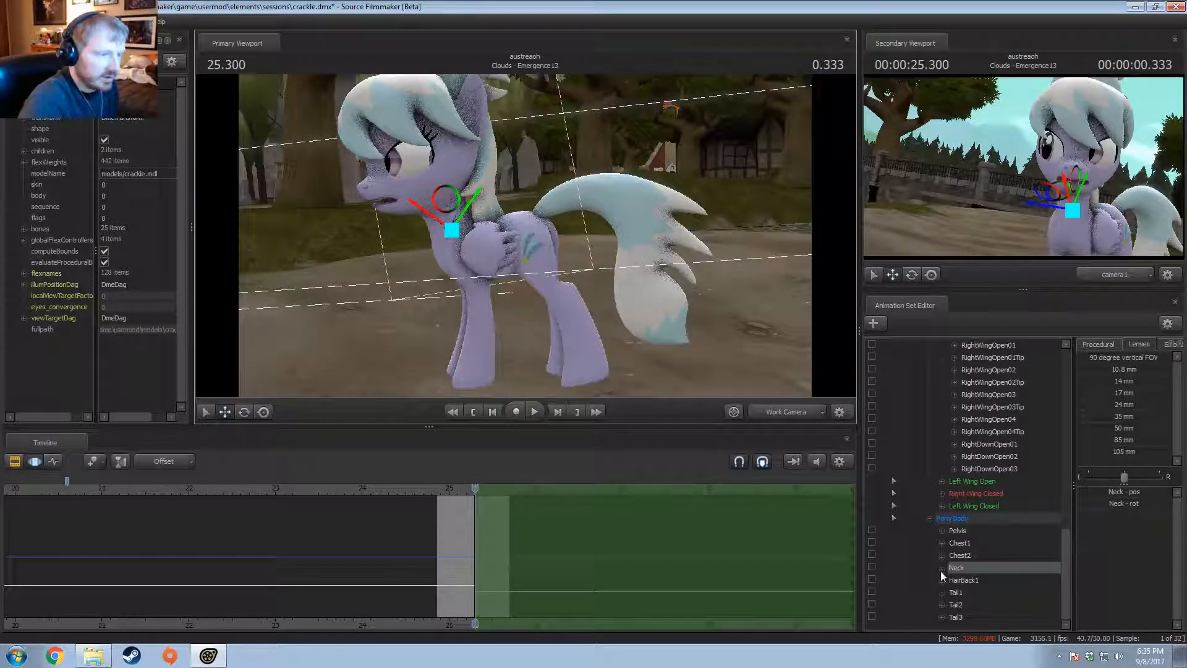
left_click(872, 556)
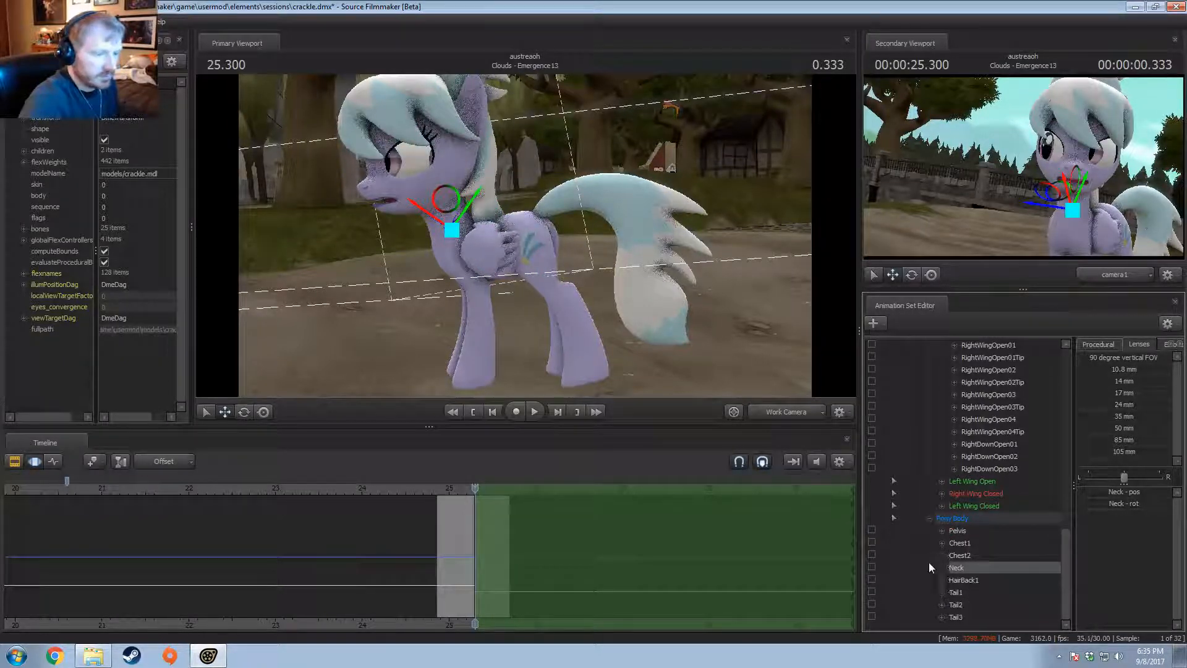
left_click(876, 567)
Step: Collapse the back leg groups, expand the front leg groups, and lock the RightShoulder and LeftShoulder bones
scroll(961, 448, "up", 4)
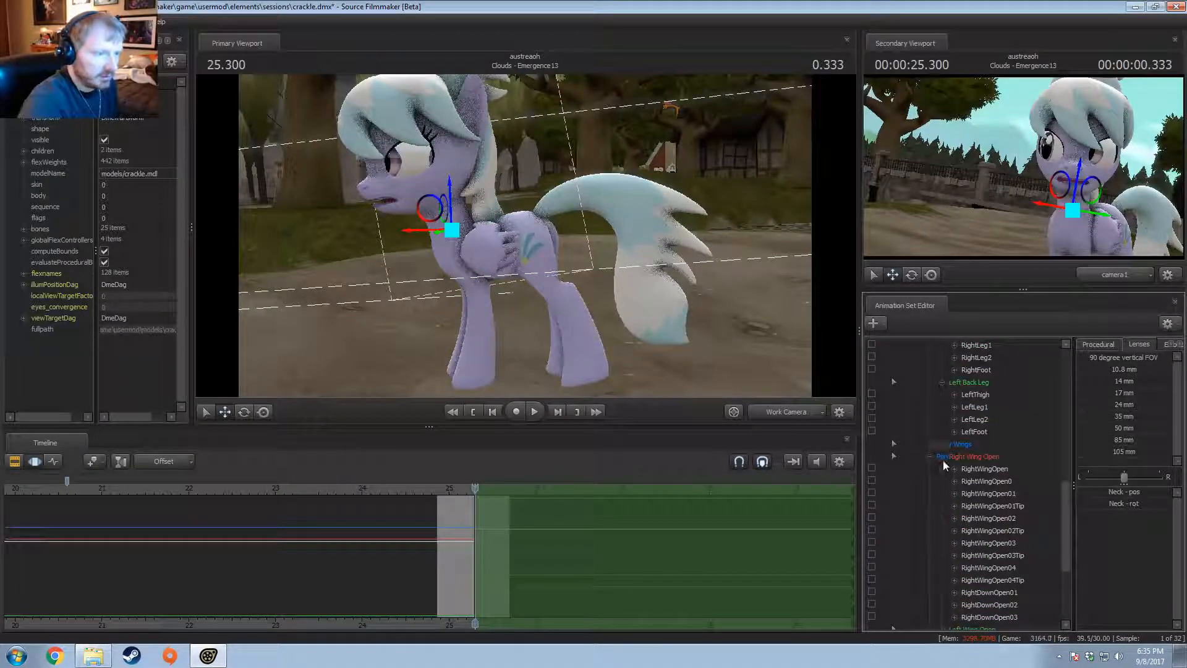
scroll(943, 464, "up", 4)
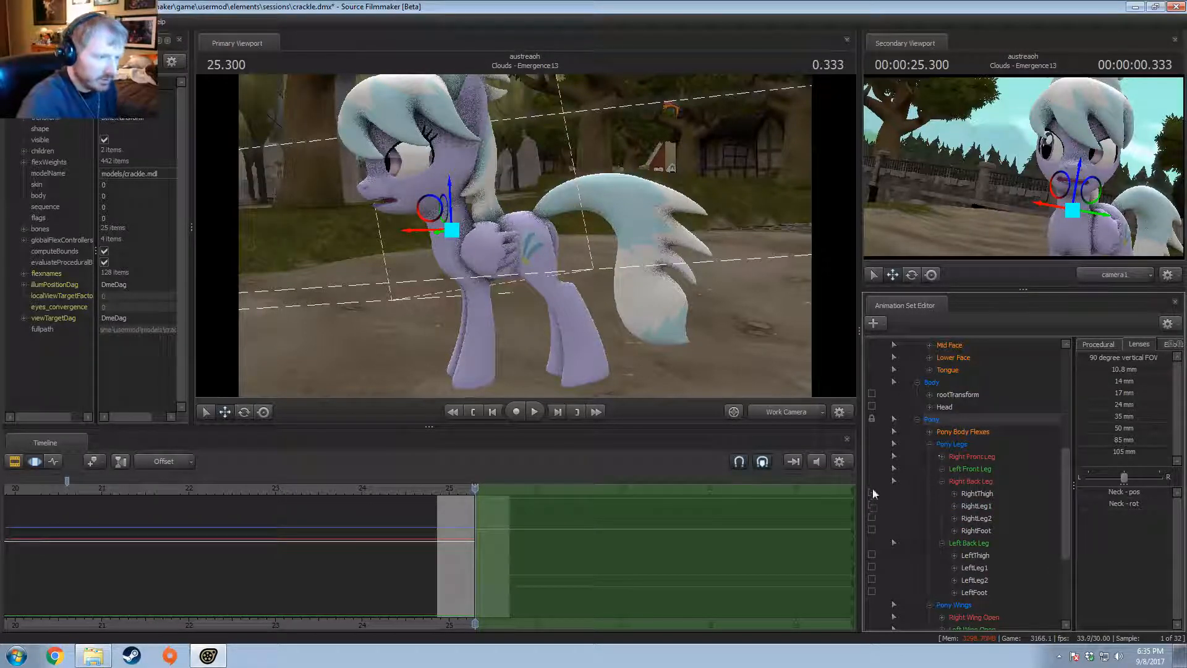
left_click(942, 481)
left_click(942, 493)
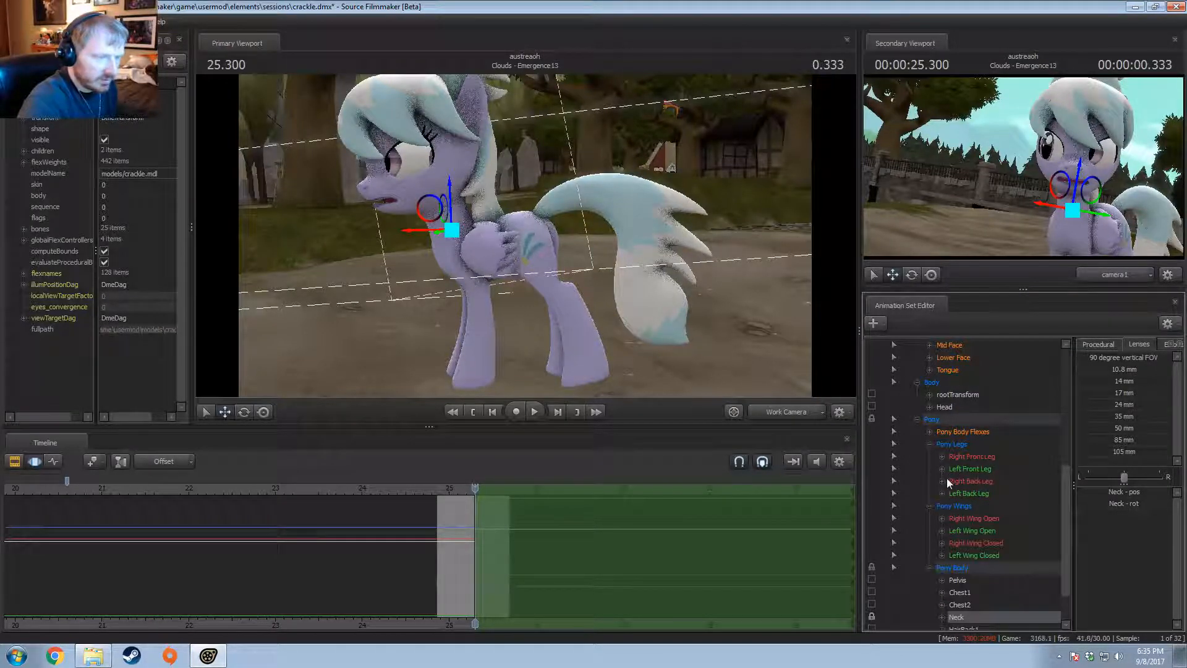
left_click(941, 469)
left_click(941, 457)
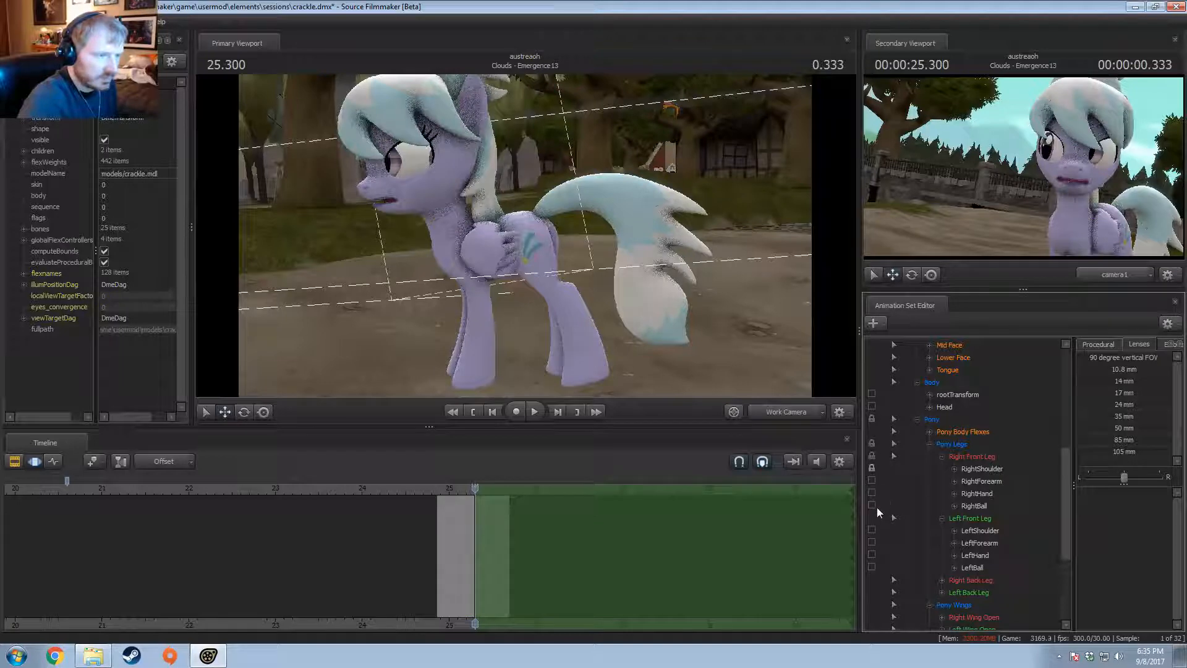
Step: Release the lock on the Neck bone and rotate the Chest2 bone forward, lowering the pony's head
left_click(456, 254)
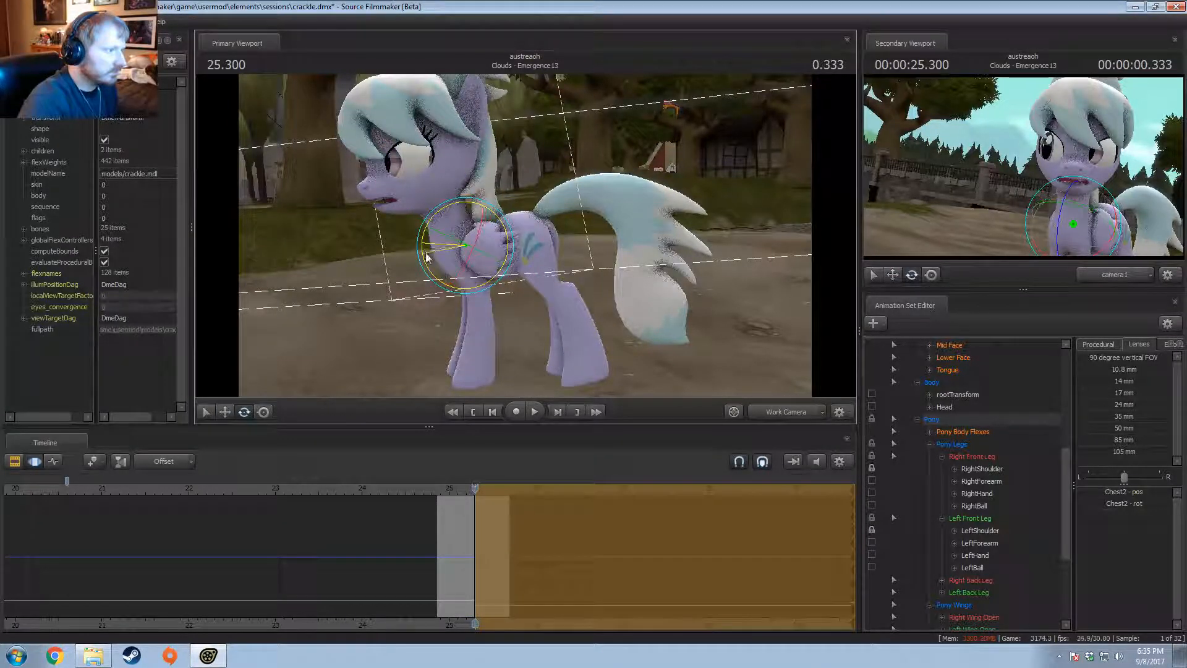
left_click_drag(429, 255, 429, 258)
key("ctrl+z")
scroll(798, 502, "down", 3)
scroll(904, 533, "down", 4)
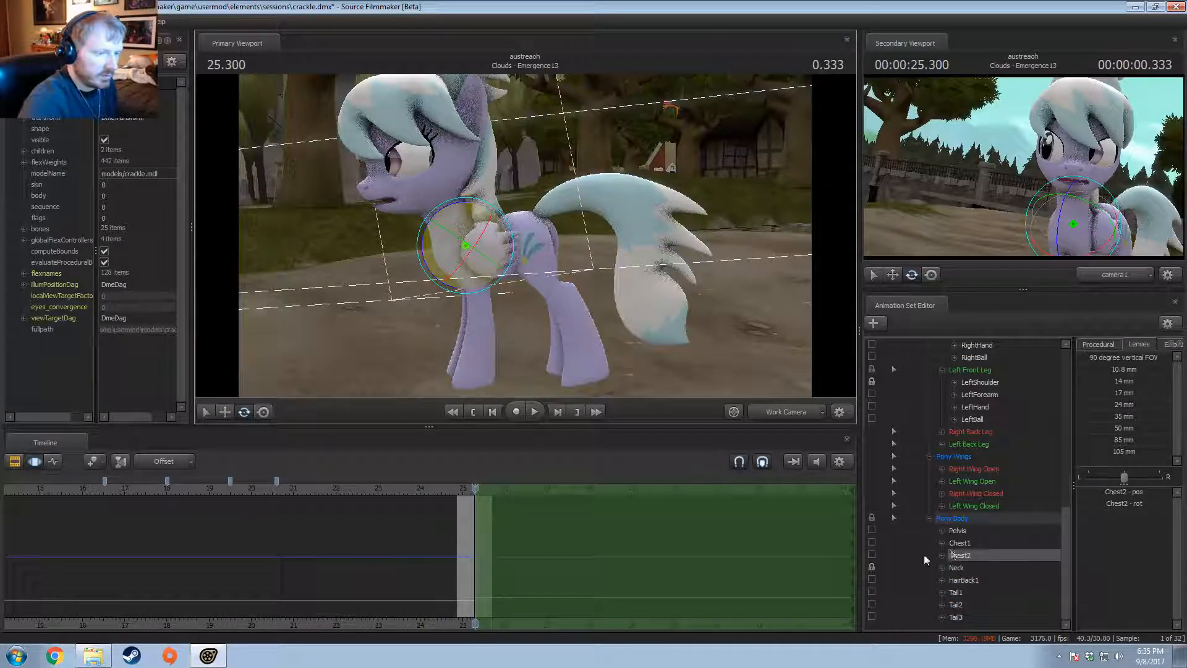
left_click_drag(427, 246, 428, 252)
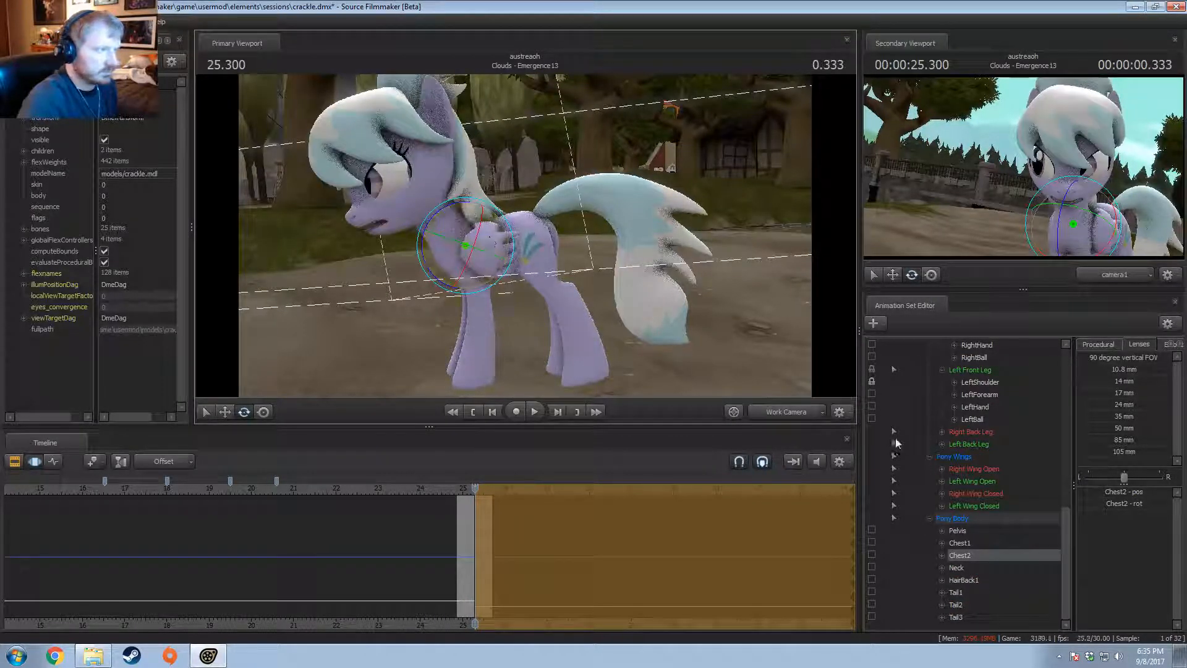
Step: Unlock the shoulder bones of both front legs
scroll(1003, 528, "up", 4)
scroll(1003, 528, "up", 7)
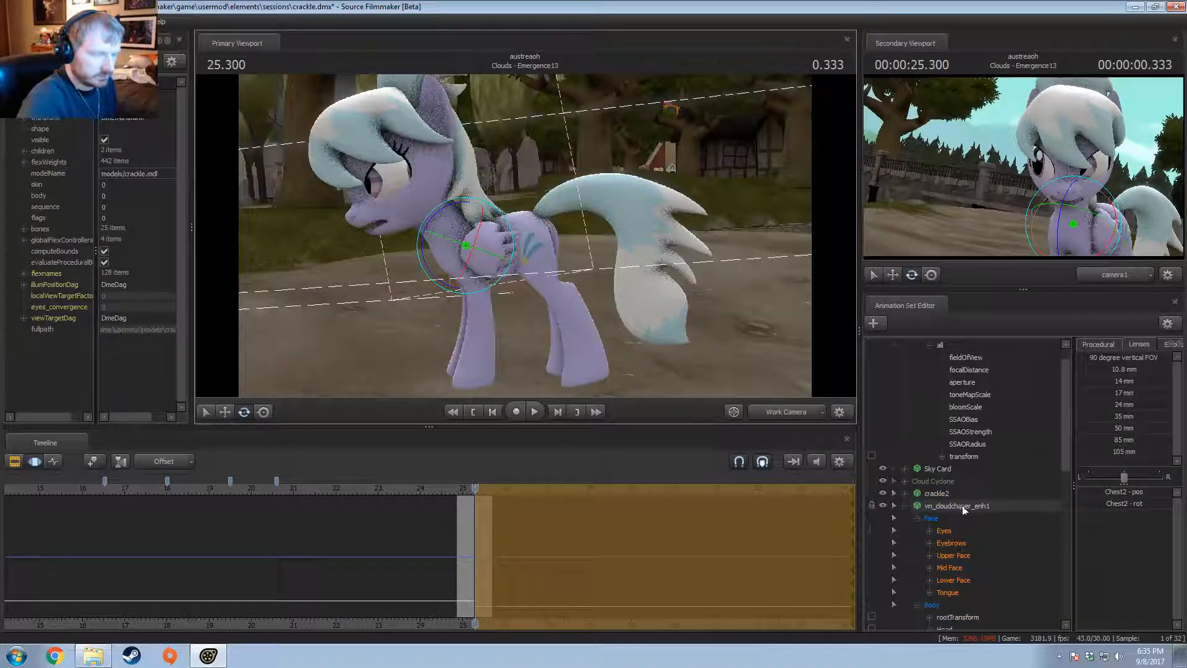
scroll(969, 525, "down", 5)
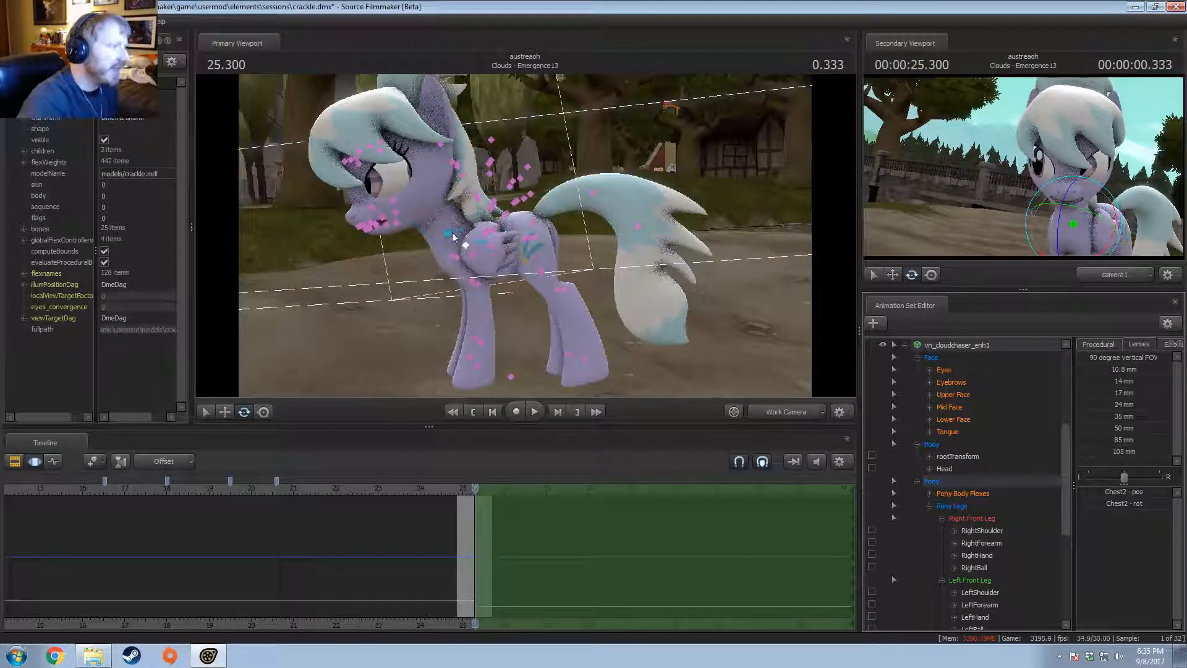
Step: Rotate the Neck bone to raise the head, and turn the Head bone to the pony's left
left_click(451, 234, "ctrl")
left_click_drag(470, 203, 484, 213)
left_click(433, 198, "ctrl")
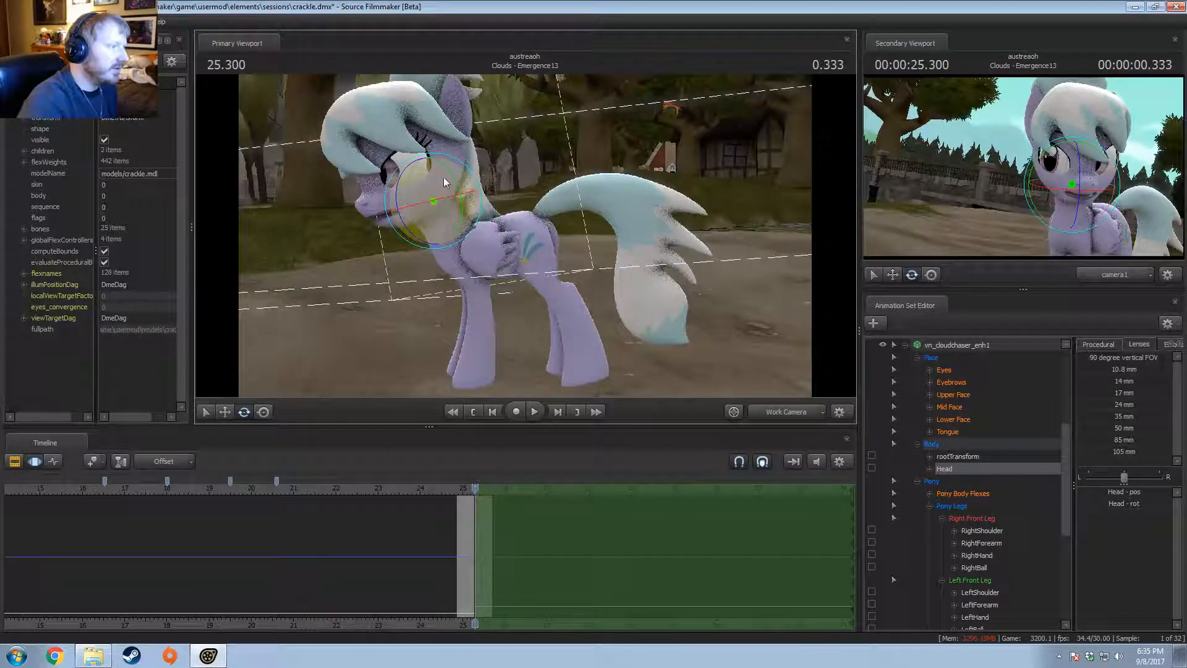
left_click_drag(444, 177, 454, 225)
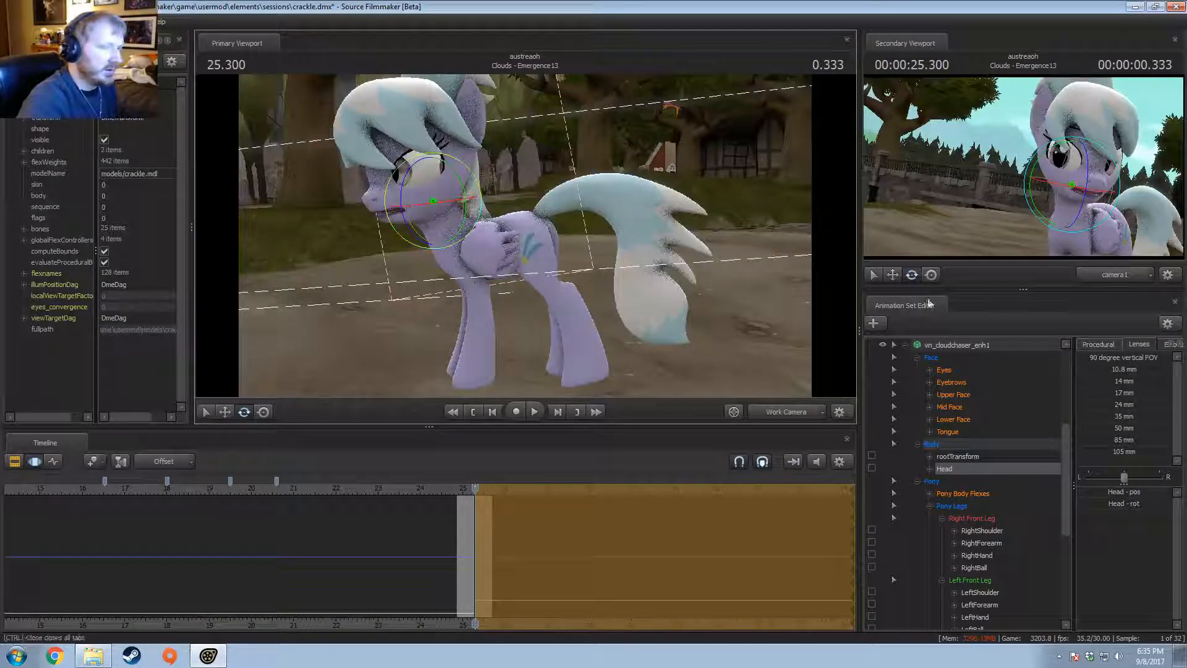
Step: Select all Main Camera controls and view the shot through camera1 in the motion editor
left_click(973, 347)
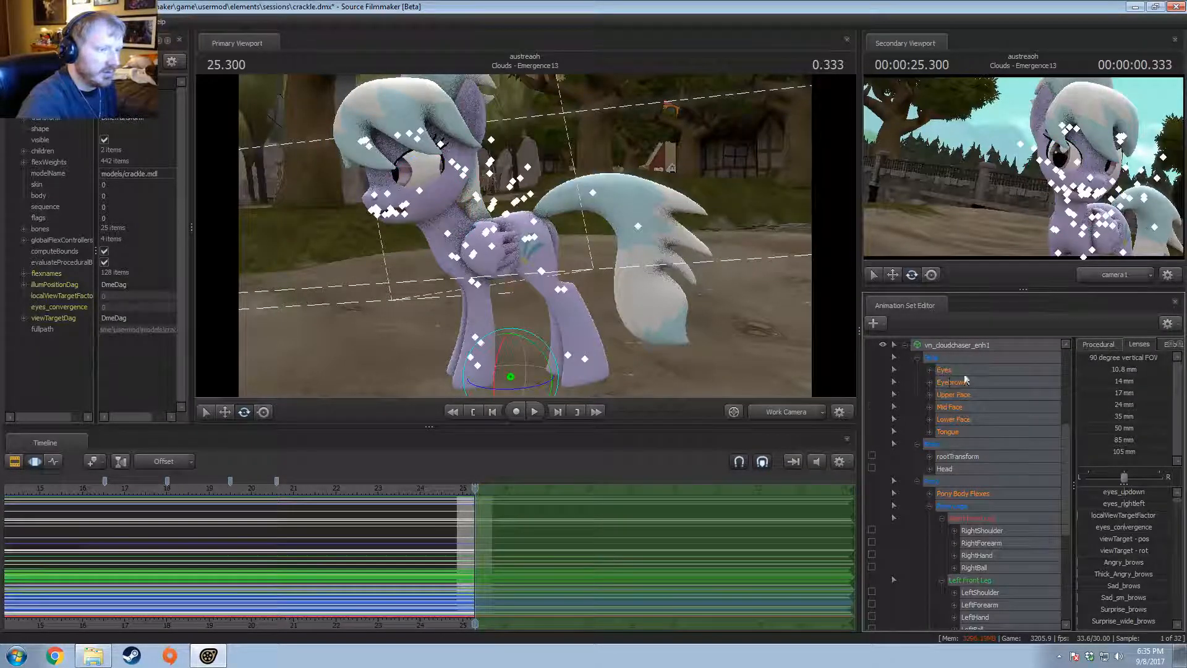
scroll(968, 381, "up", 5)
left_click_drag(939, 360, 635, 302)
key("F2")
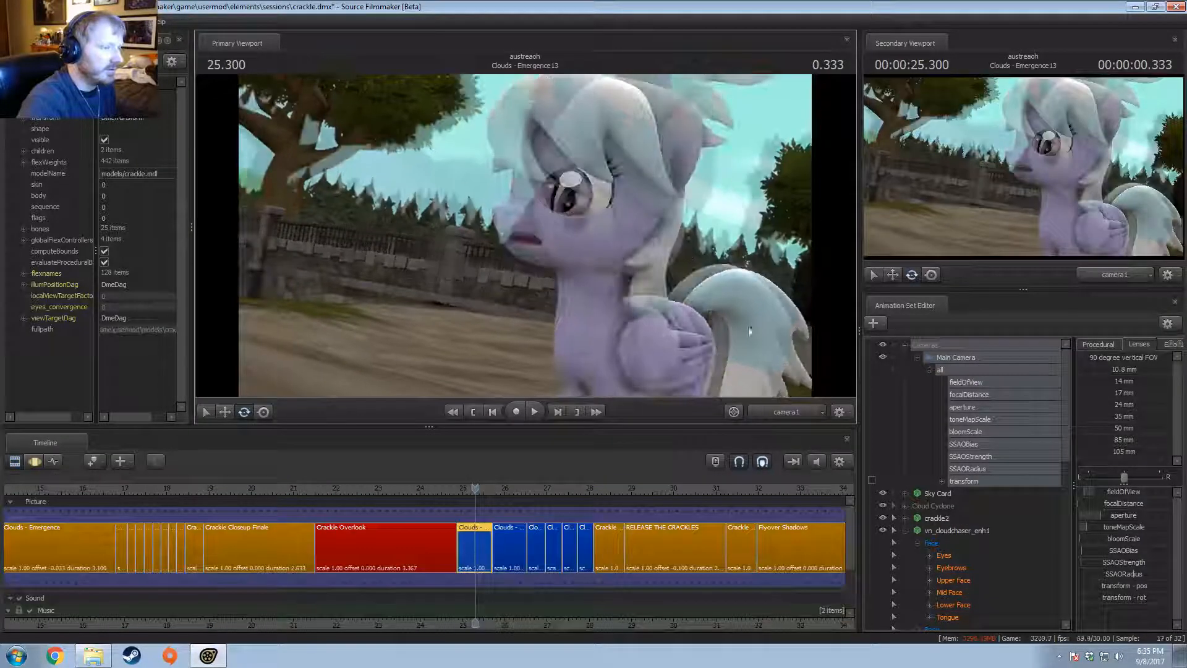
key("F3")
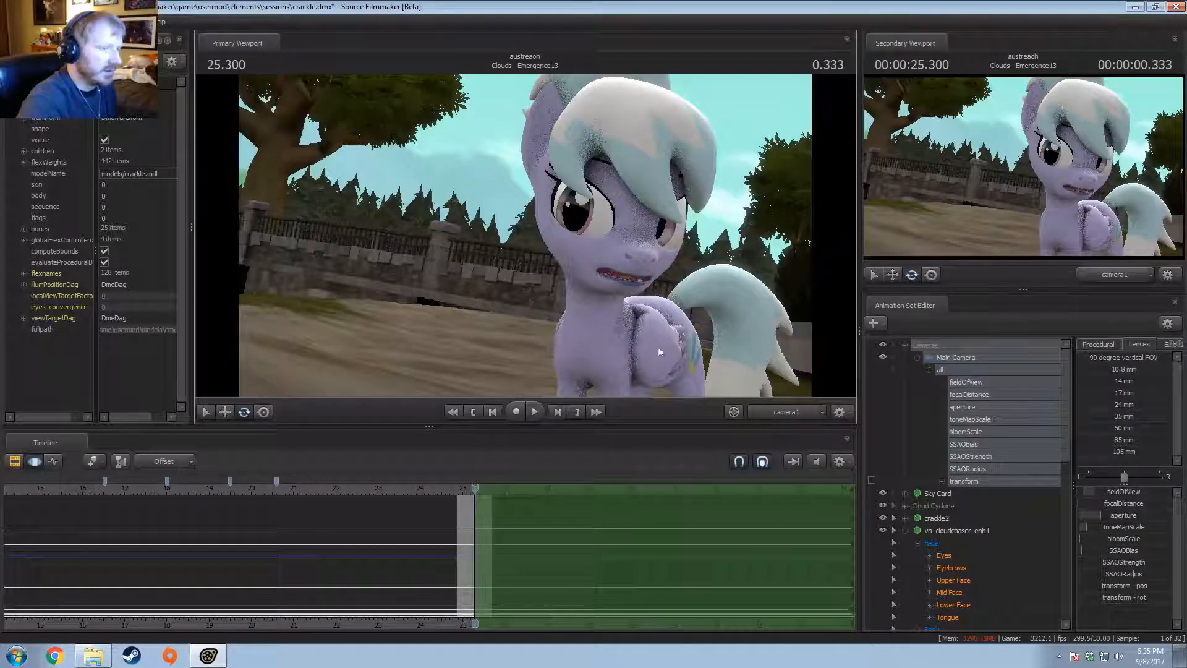
key("F2")
key("F3")
Step: Extend the time selection over the whole shot and move the camera closer, keeping the pony right of centre
left_click(610, 528)
key("ctrl+a")
key("d")
left_click_drag(613, 328, 583, 327)
key("w")
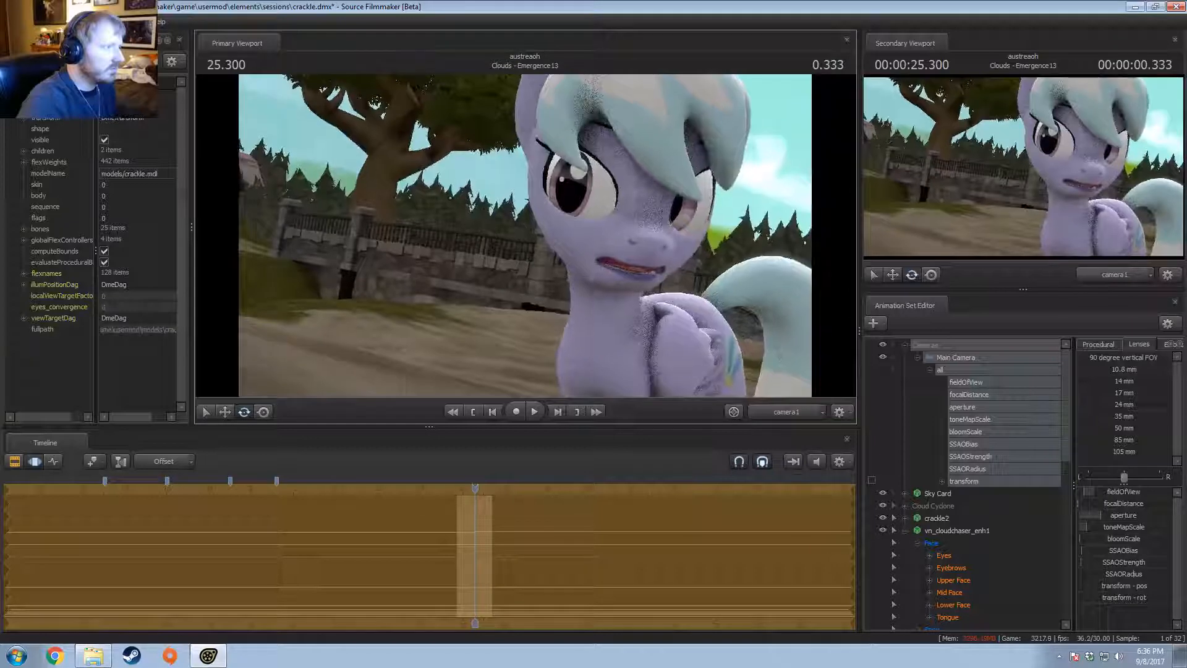
left_click_drag(525, 236, 544, 237)
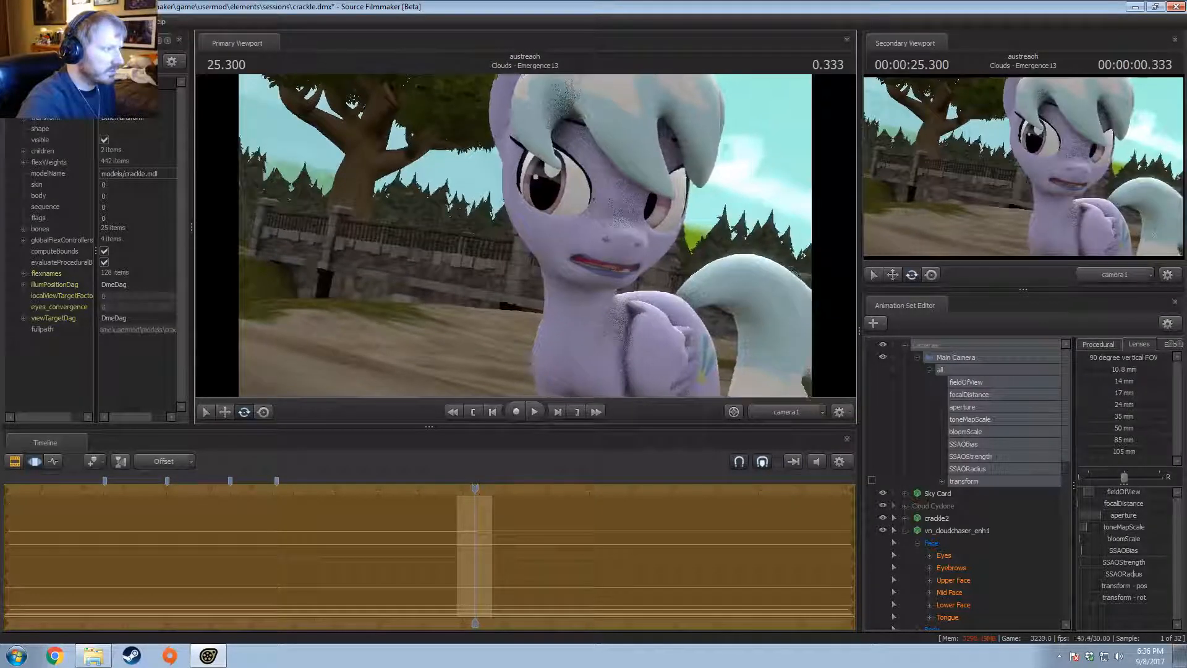
left_click(475, 534)
left_click_drag(551, 360, 581, 360)
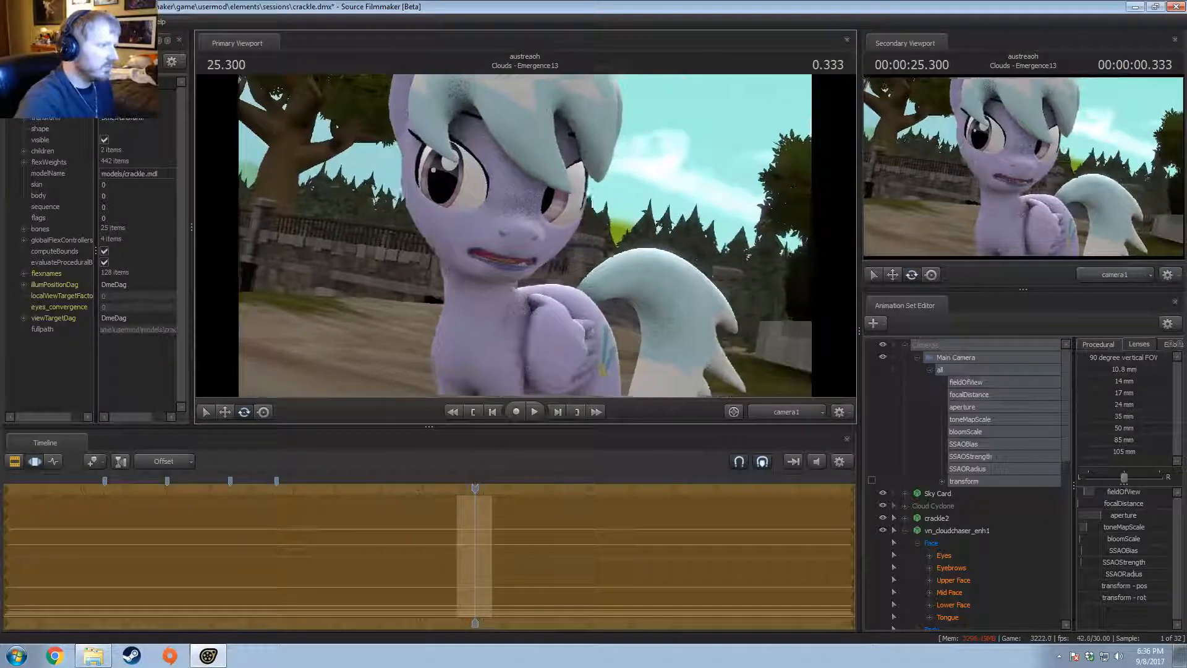
mouse_move(525, 235)
left_mouse_down()
mouse_move(536, 235)
mouse_move(525, 235)
left_mouse_up()
key("a")
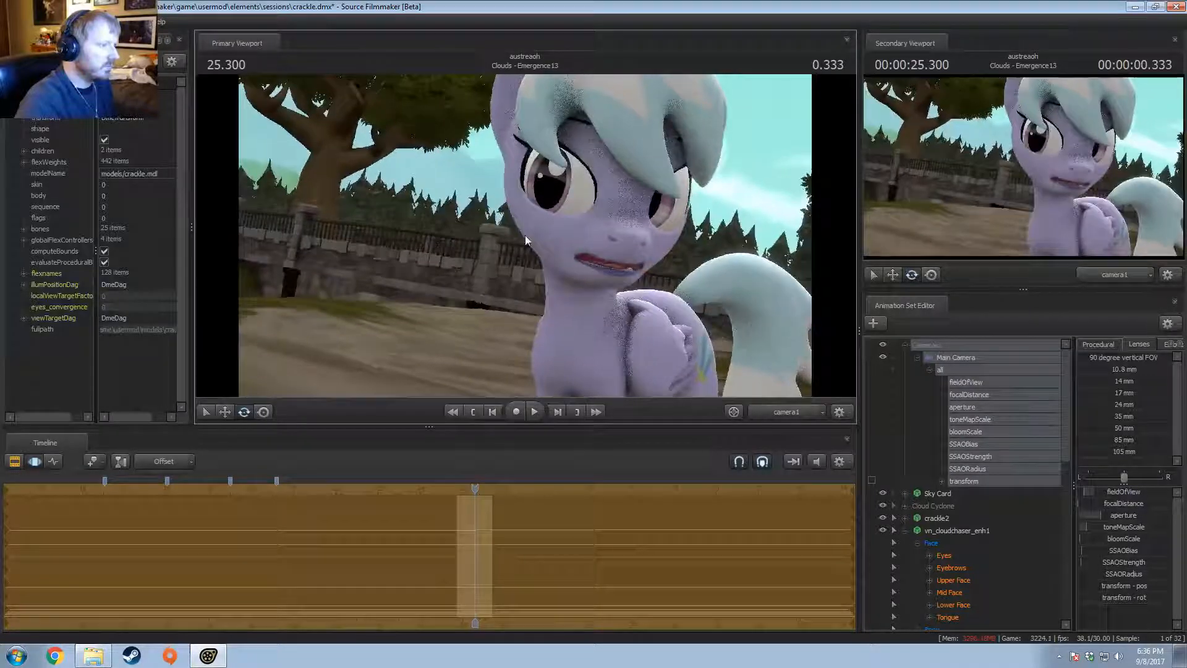
Step: Select all vn_cloudchaser_enh1 controls, start the time selection at 25.3 s running onward, and put the playhead at 25.533
key("F2")
key("F3")
scroll(477, 546, "up", 5)
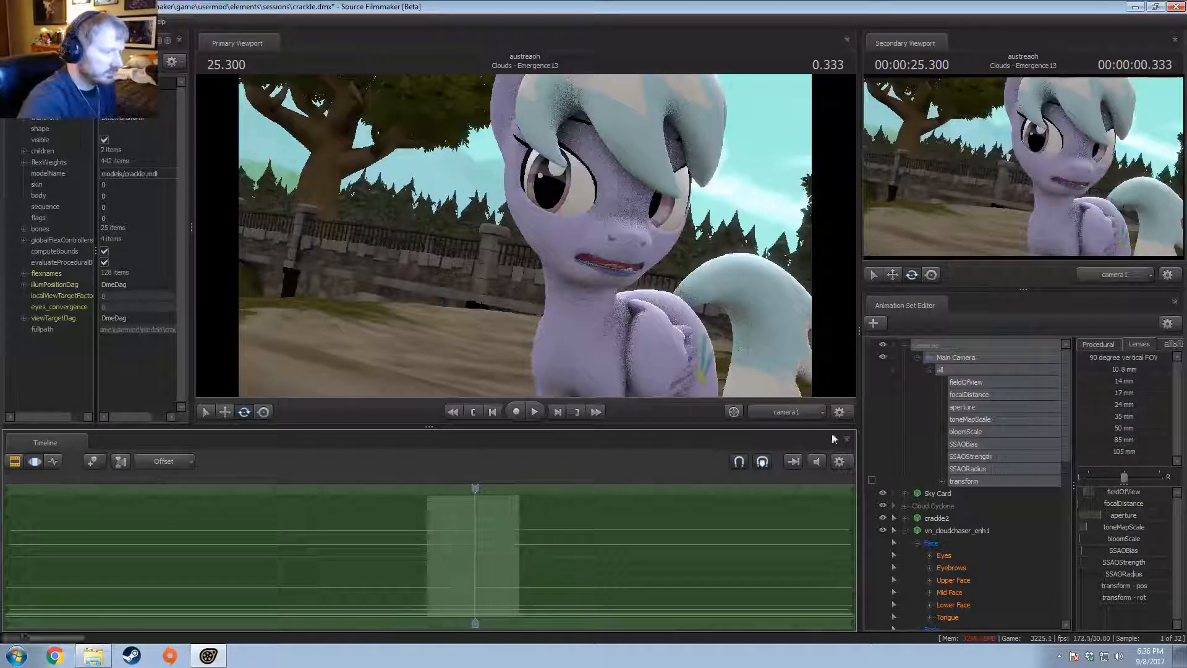
left_click(937, 533)
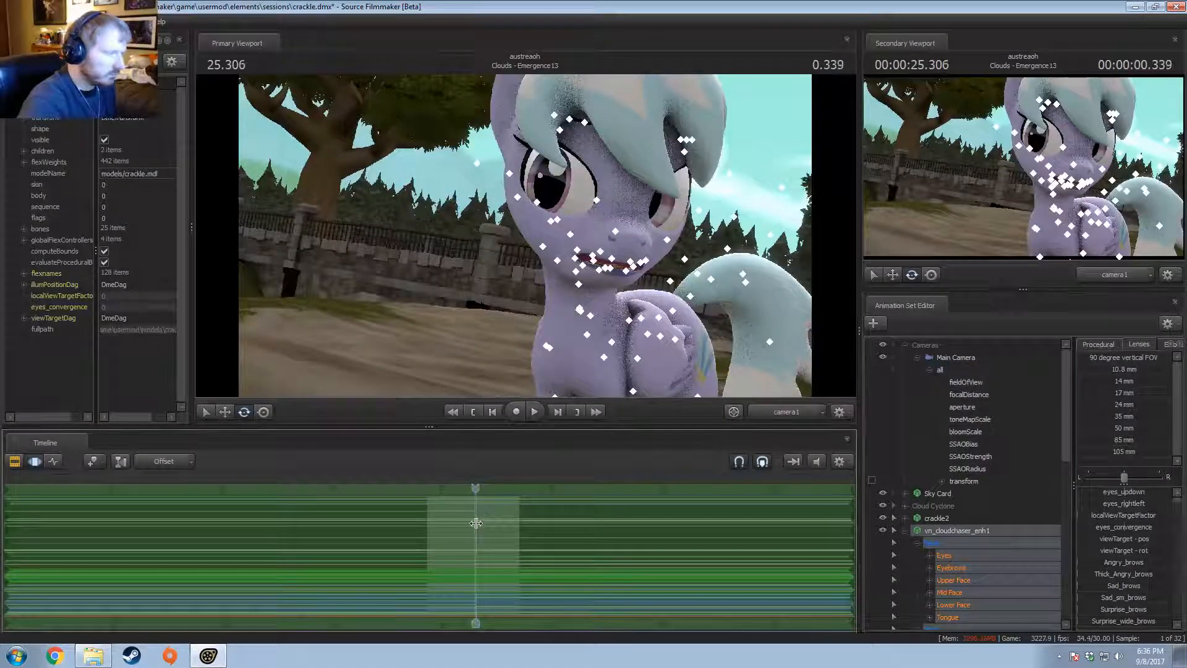
left_click_drag(473, 491, 803, 485)
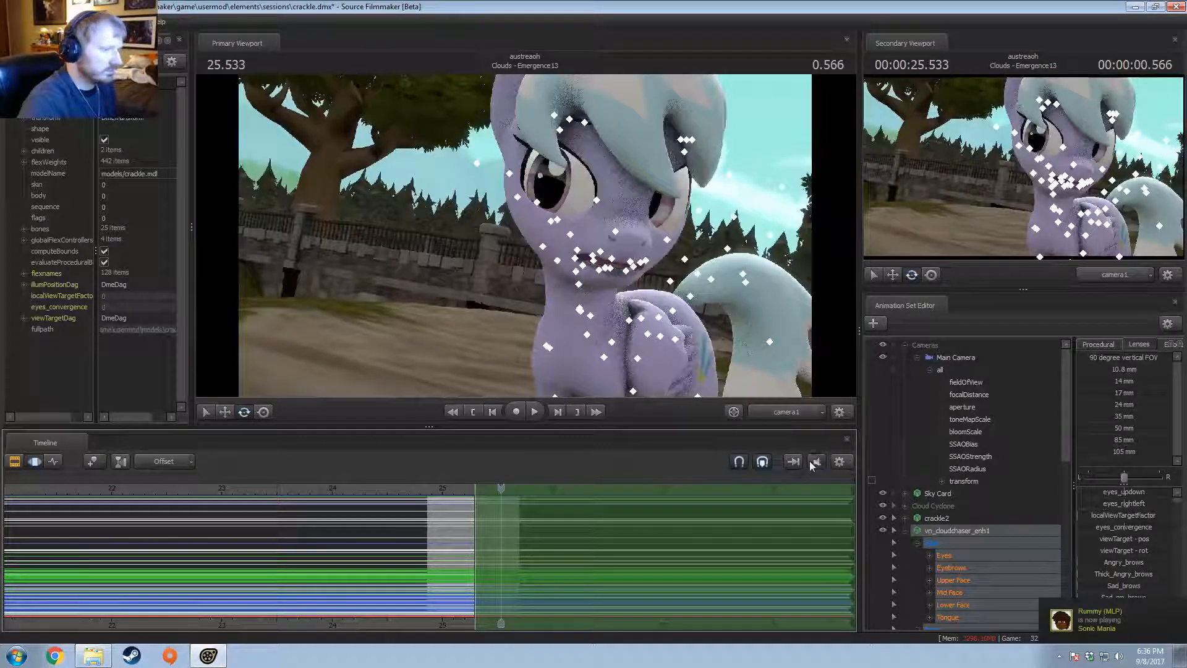
Step: Pose the left front leg forward by rotating the LeftShoulder and LeftForearm bones from the work camera
left_click(588, 335)
left_click_drag(748, 367, 538, 206)
left_click(542, 224, "ctrl")
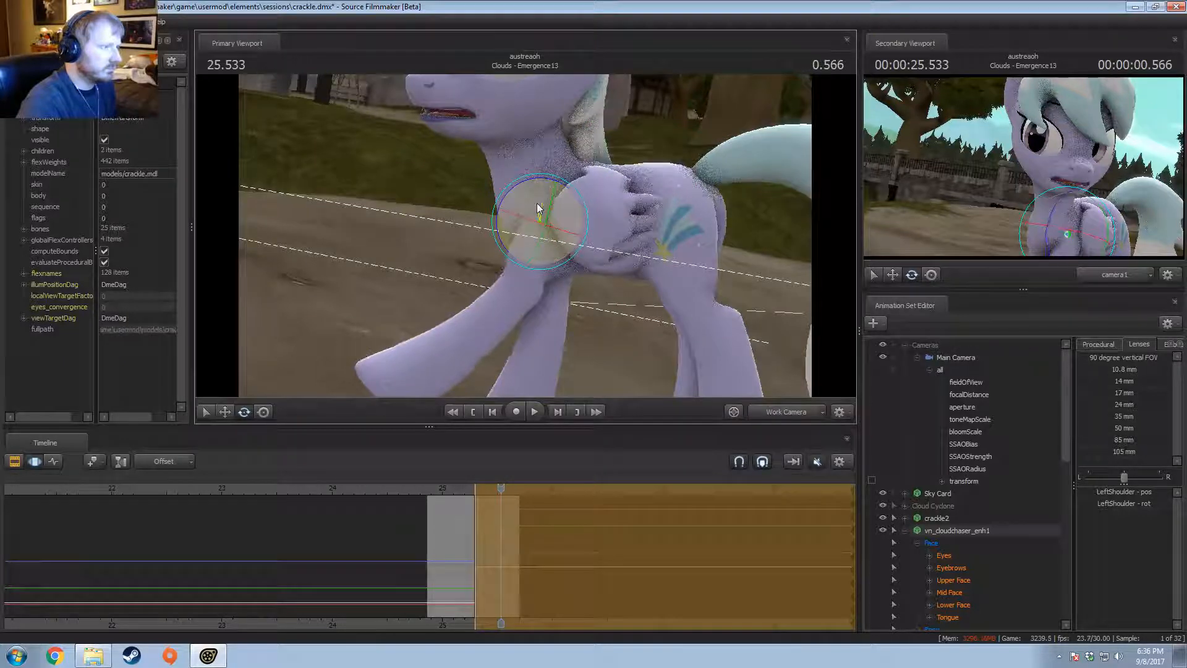
left_click(524, 282, "ctrl")
left_click_drag(480, 269, 485, 281)
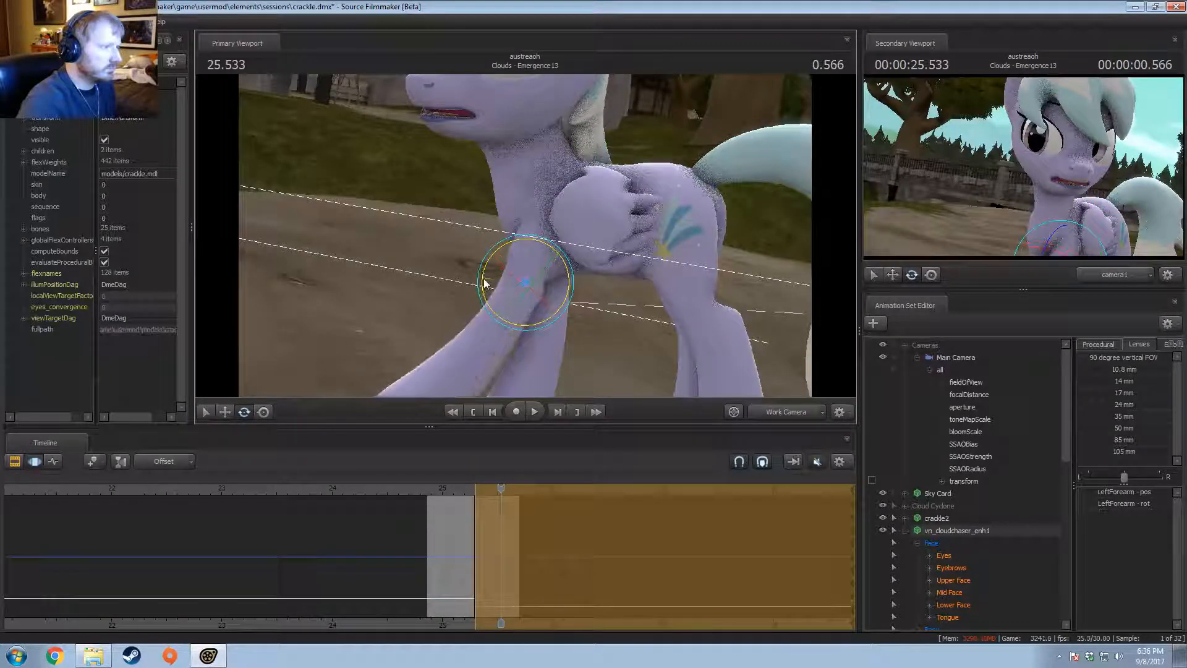
Step: Refine the LeftShoulder rotation and raise the right front leg outward at the RightShoulder bone
left_click(538, 224, "ctrl")
mouse_move(539, 228)
left_mouse_down()
mouse_move(537, 217)
mouse_move(537, 238)
left_mouse_up()
mouse_move(537, 239)
left_mouse_down("alt")
mouse_move(515, 193)
mouse_move(541, 205)
mouse_move(466, 233)
mouse_move(563, 235)
mouse_move(523, 230)
left_mouse_up("alt")
left_click(510, 211, "ctrl")
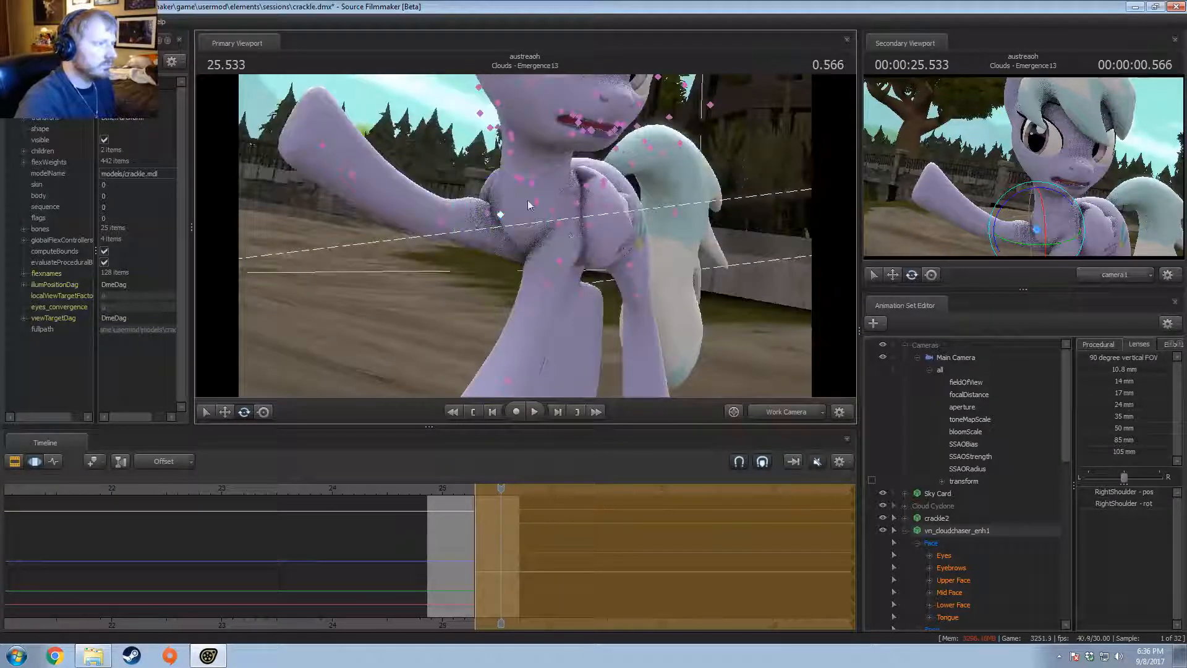
Step: Lock both front shoulders and rotate the Chest2 bone to twist the upper body
left_click(535, 201, "ctrl")
scroll(909, 504, "down", 9)
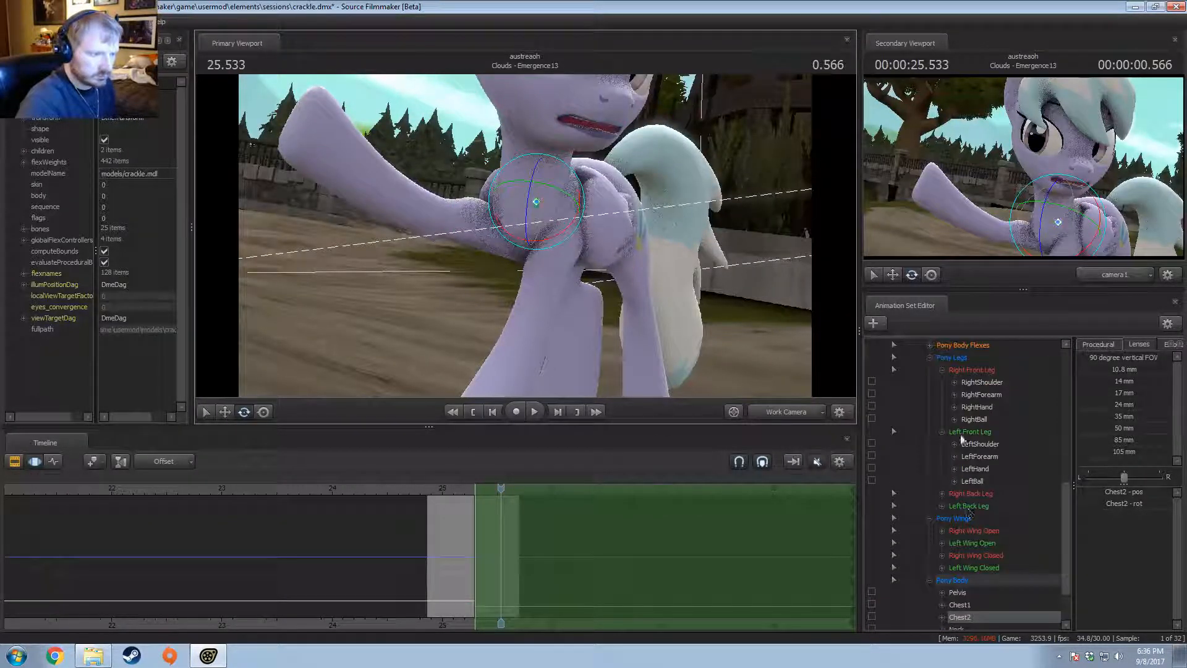
left_click(872, 382)
scroll(915, 541, "down", 2)
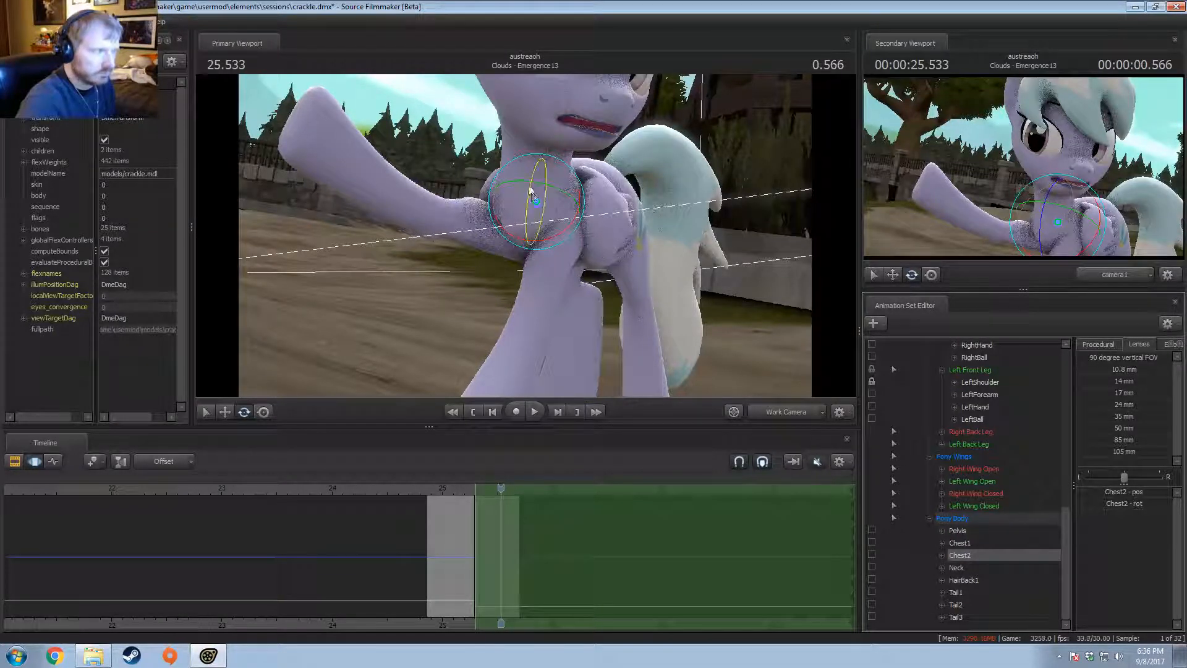
left_click_drag(522, 203, 551, 291)
left_click_drag(538, 170, 536, 195)
Step: Move the RightShoulder bone to fit the twisted chest and unlock both front shoulders
left_click_drag(535, 195, 474, 182, "alt")
left_click(502, 217, "ctrl")
key("w")
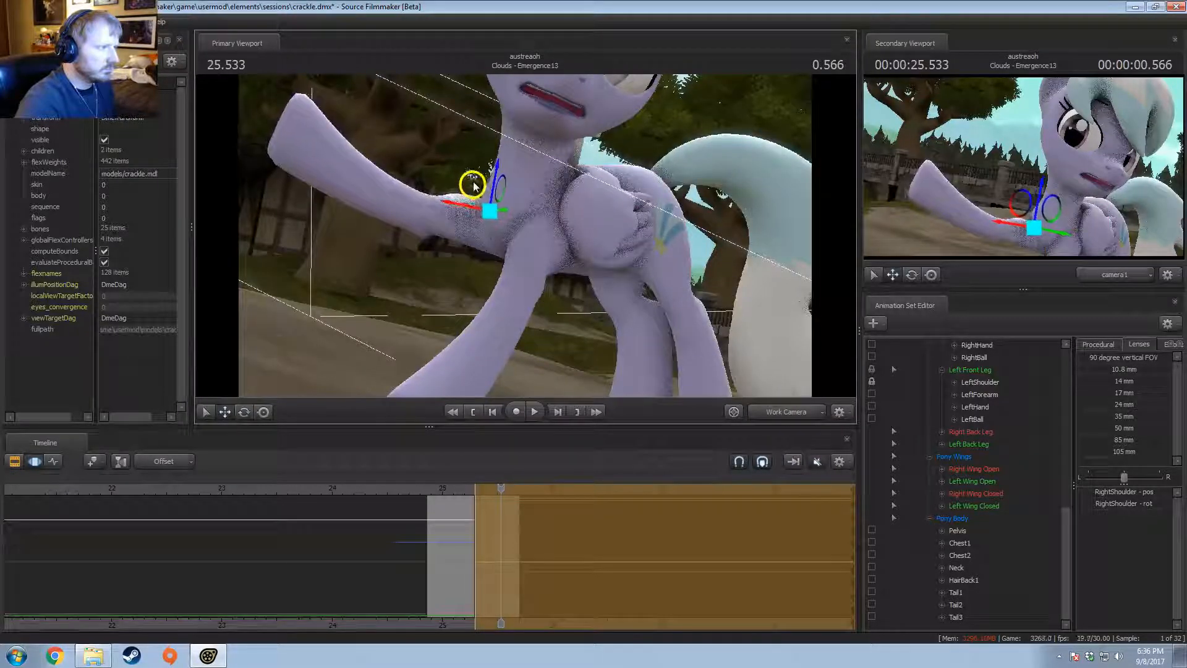
scroll(989, 493, "up", 3)
left_click(872, 433)
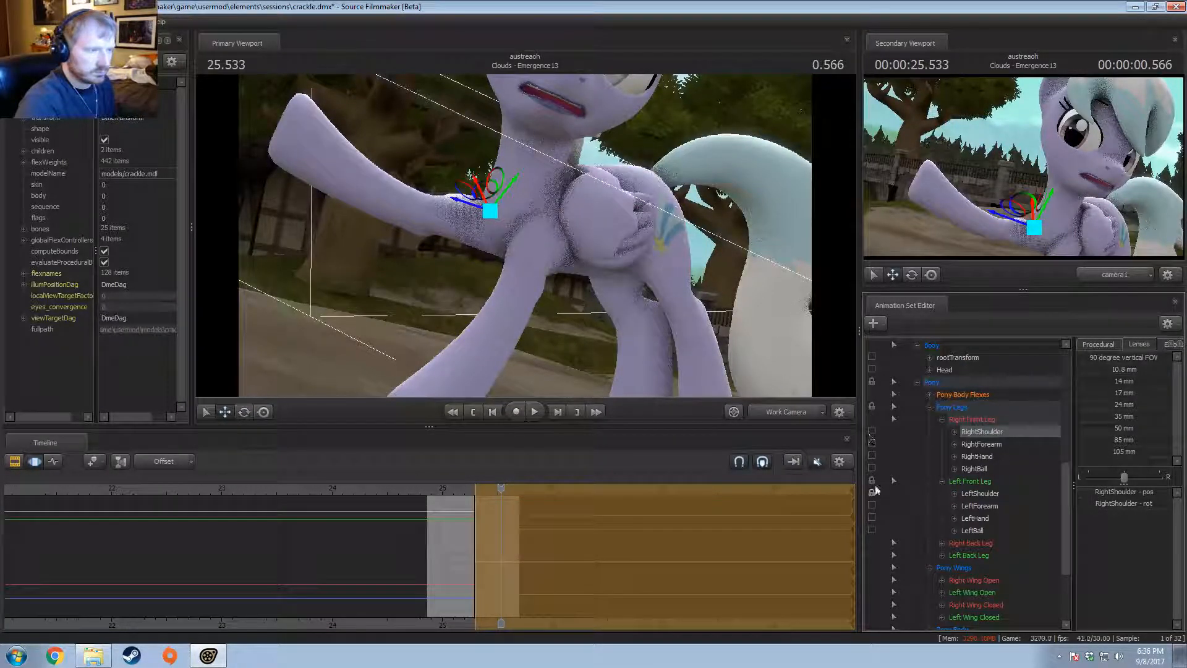
Step: Rotate the Neck and Head bones to tilt the pony's head above the twisted chest
key("q")
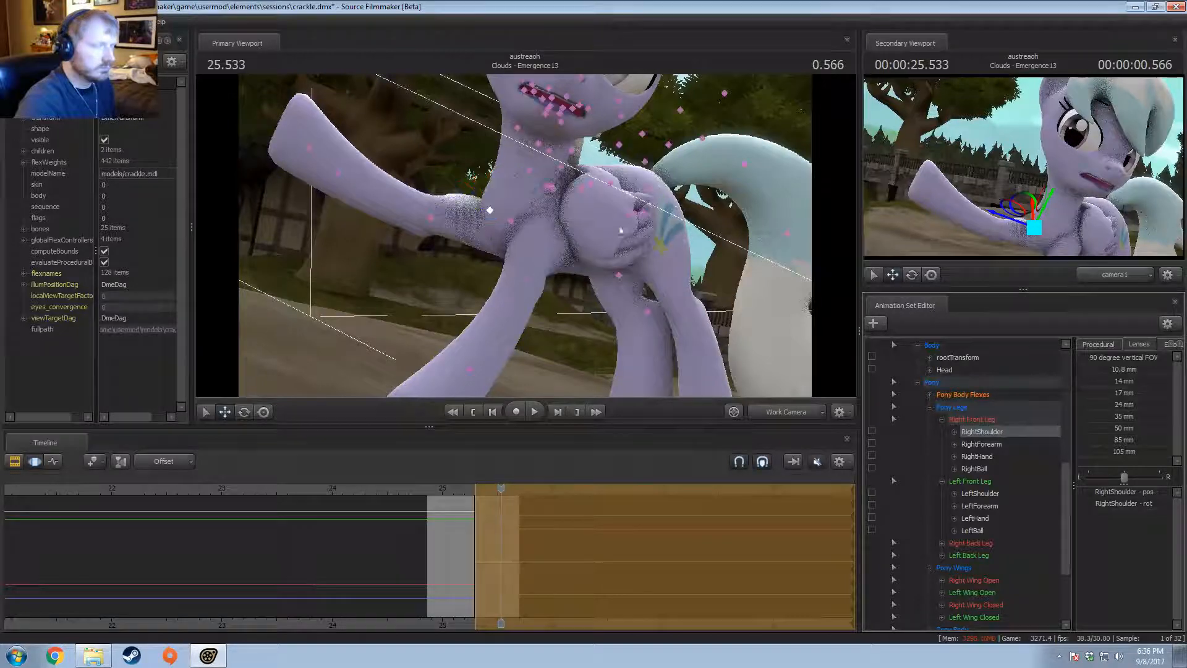
left_click(530, 169, "ctrl")
key("e")
mouse_move(525, 168)
left_mouse_down()
mouse_move(511, 157)
mouse_move(538, 149)
left_mouse_up()
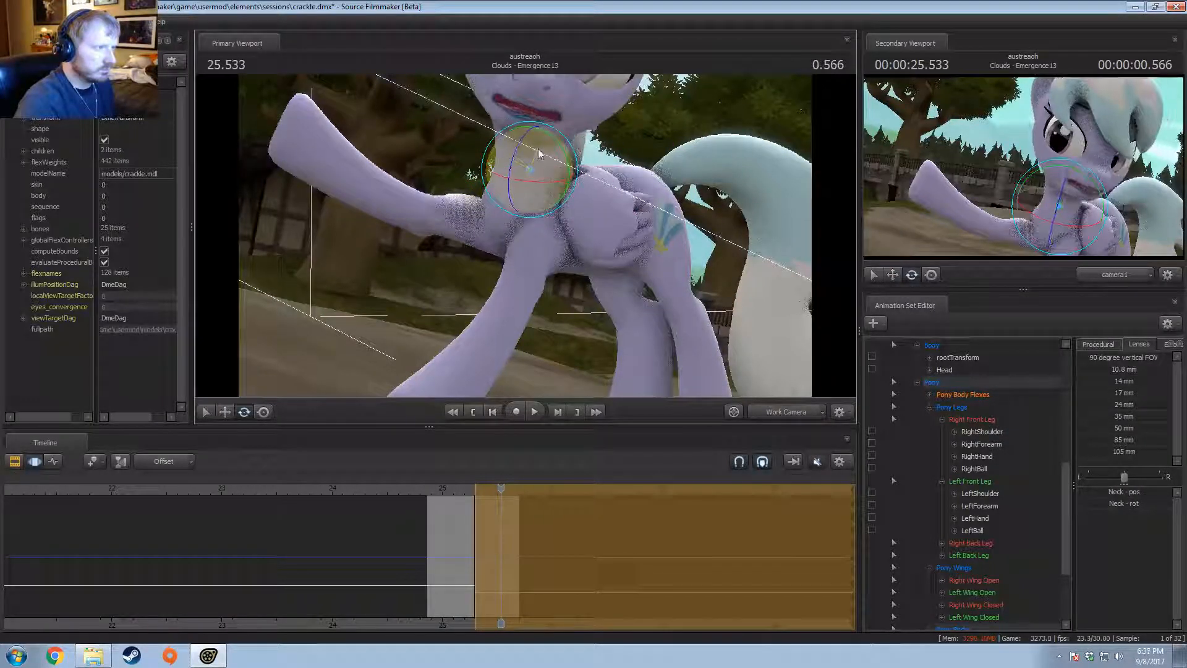
key("q")
left_click(537, 110)
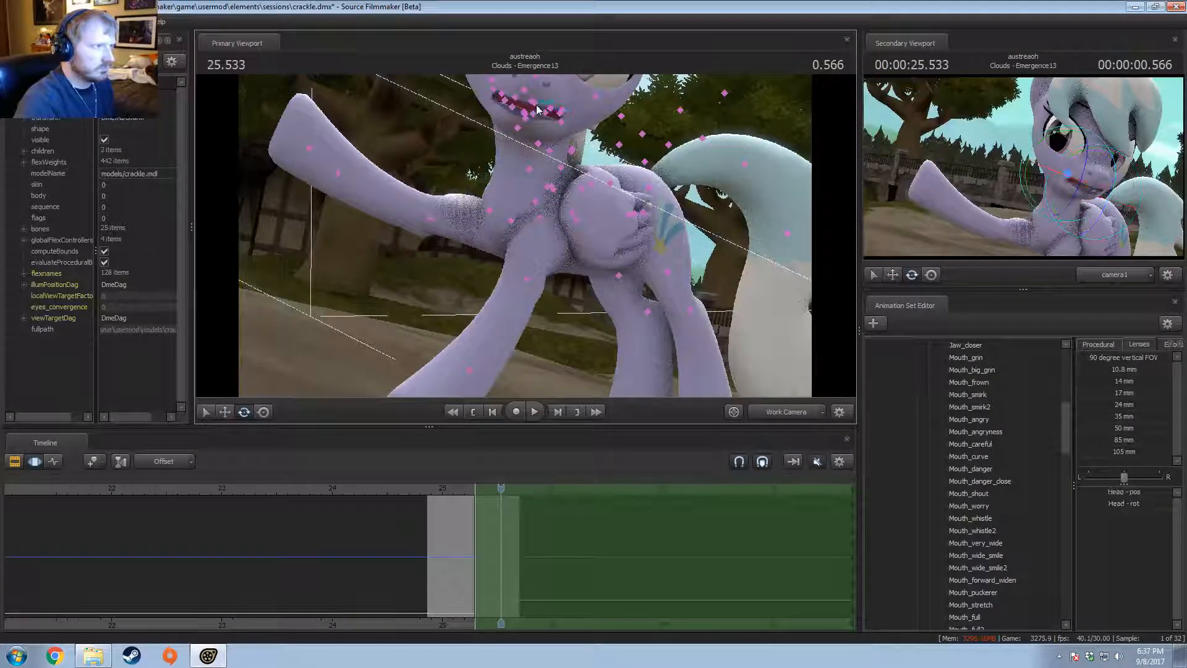
key("e")
left_click_drag(544, 115, 506, 183)
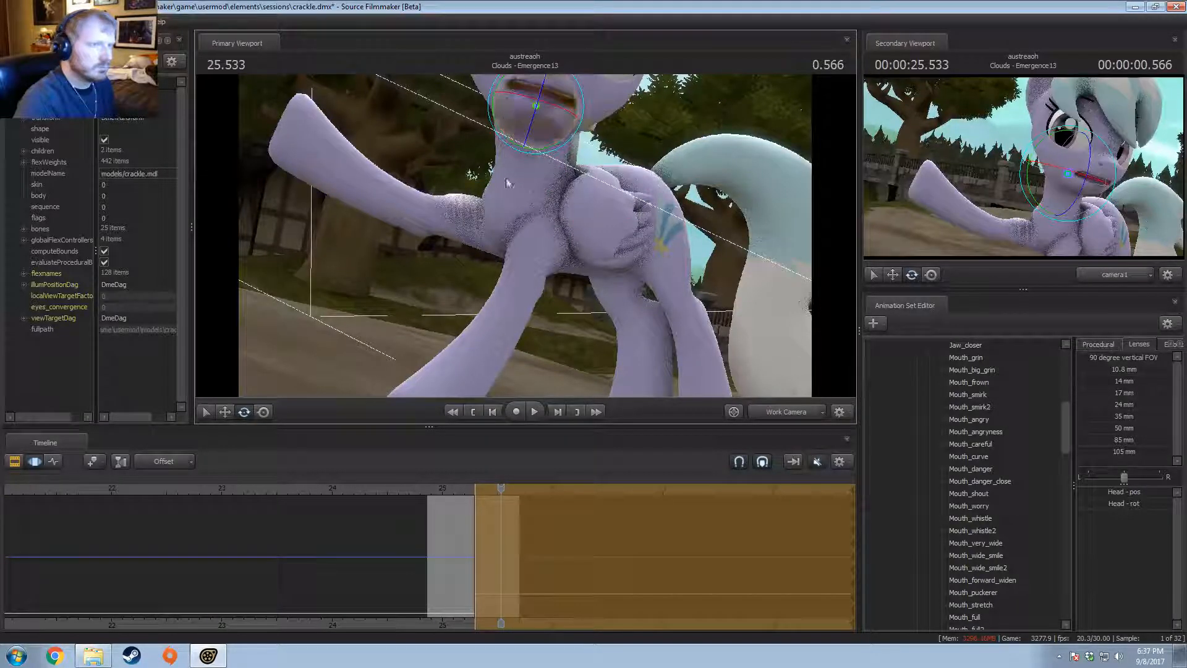
Step: Lock the RightShoulder and LeftShoulder bones and rotate the Chest2 bone to turn the upper body further
left_click(530, 174)
left_click(536, 203)
key("e")
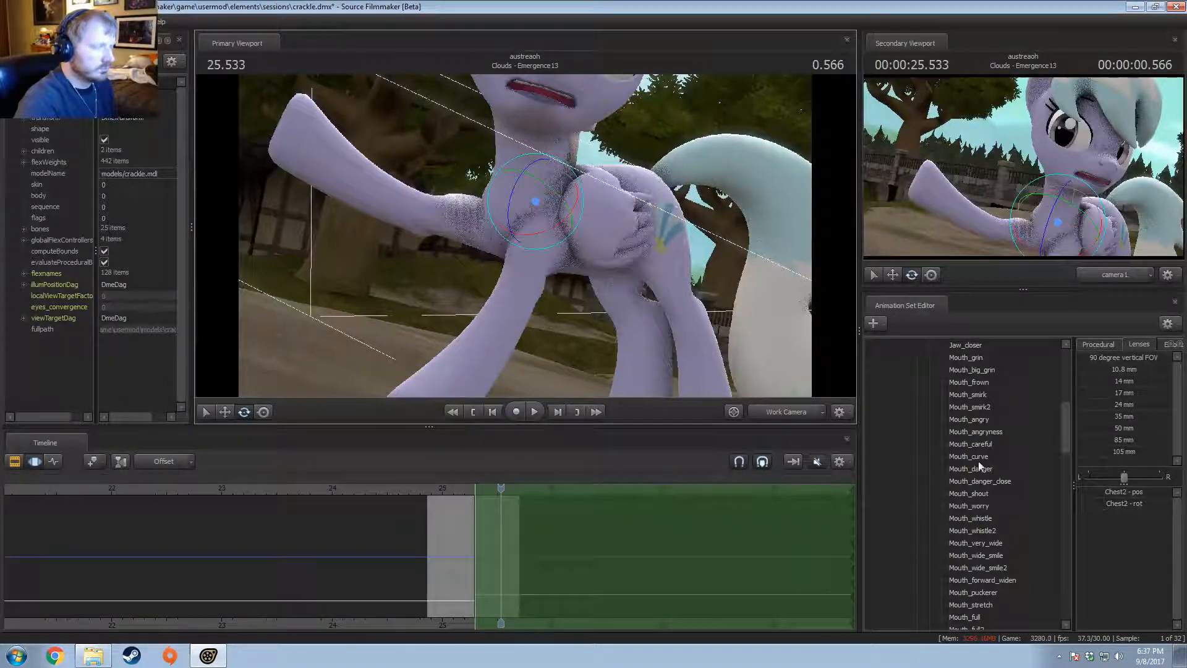
scroll(1014, 558, "up", 5)
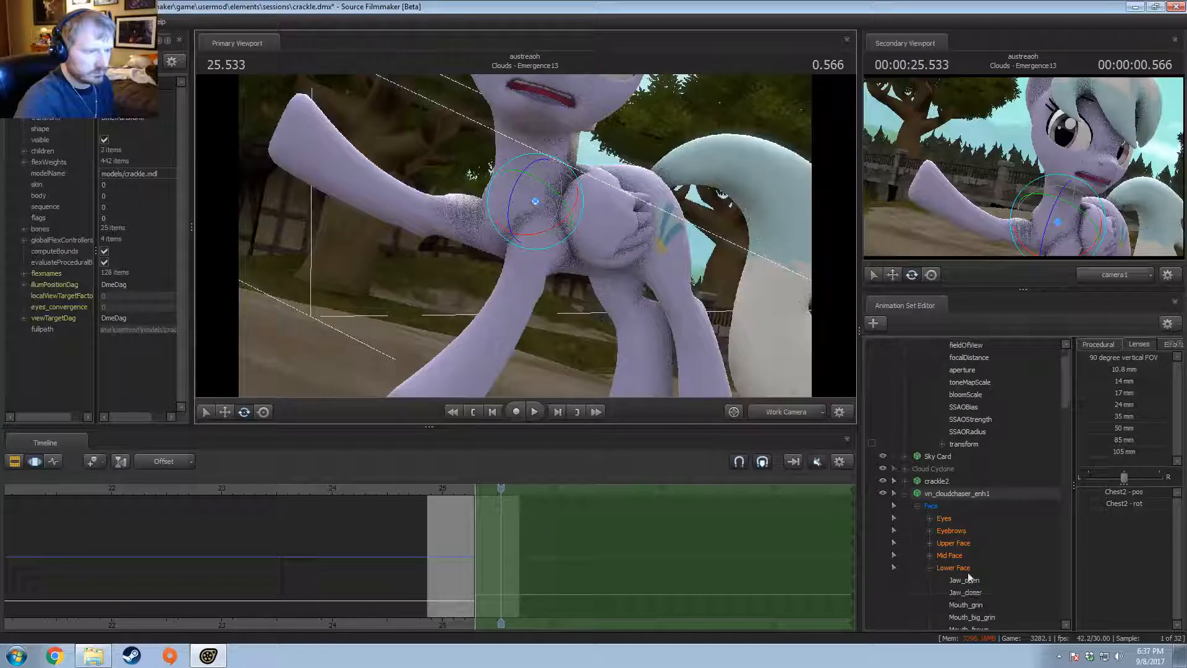
scroll(983, 592, "down", 15)
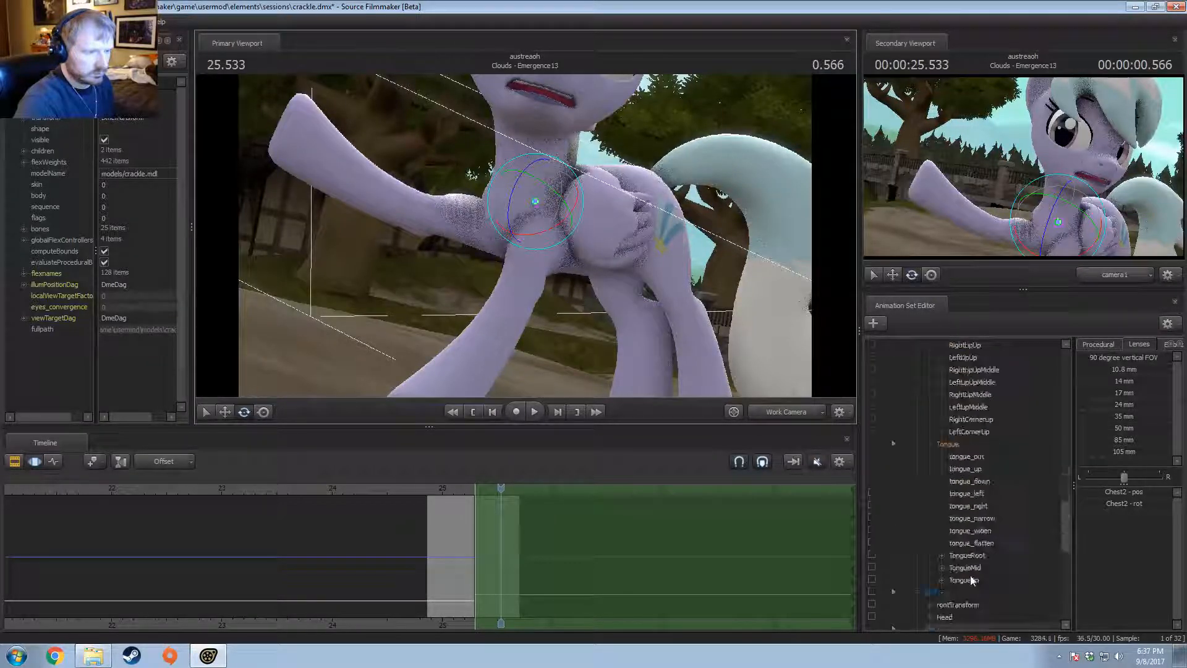
left_click(872, 420)
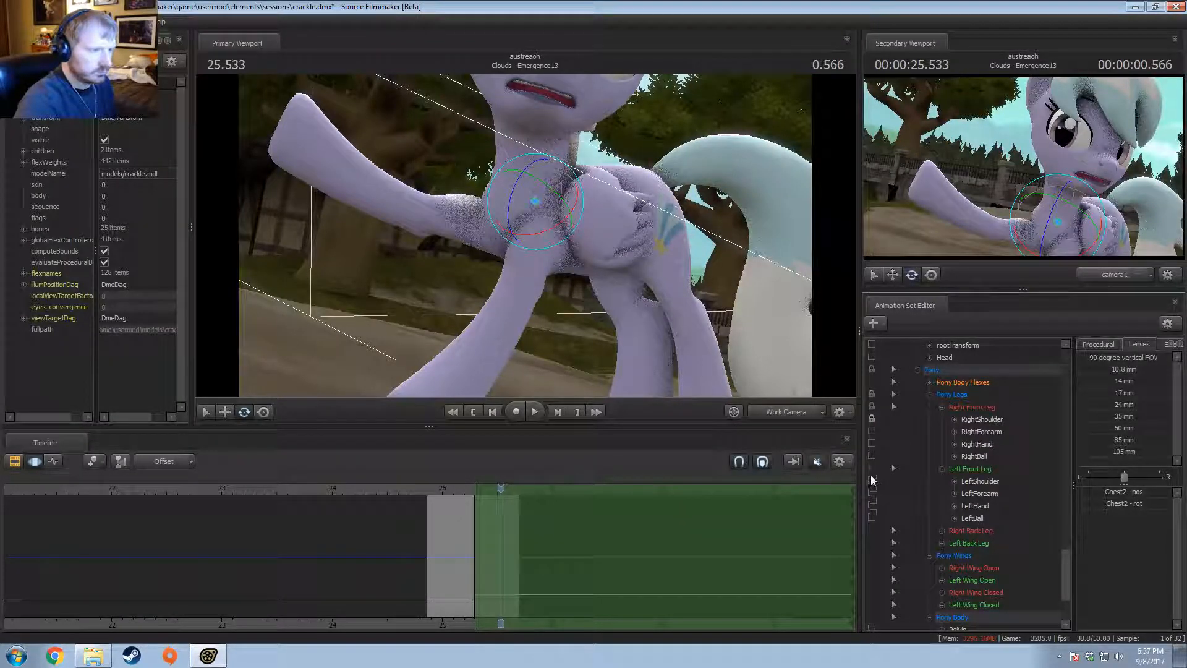
left_click_drag(545, 167, 550, 187)
left_click_drag(545, 207, 575, 180)
Step: Rotate the Head and Neck bones again to fit the direction of the turned chest
key("ctrl")
left_click(520, 128)
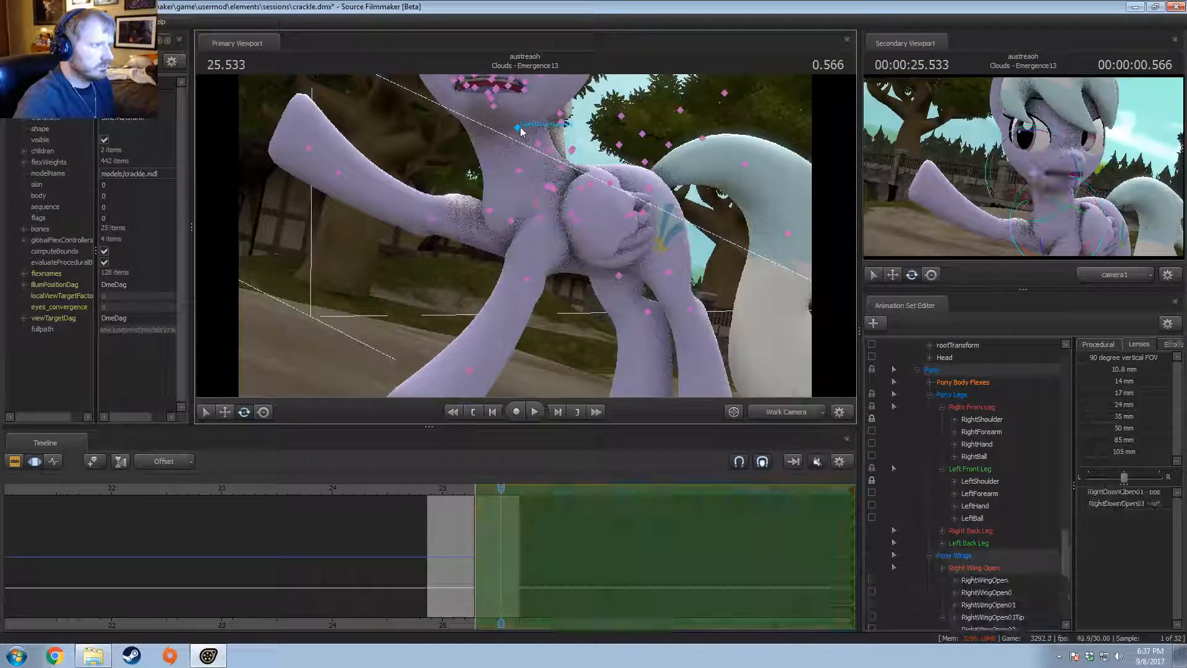
left_click(525, 92)
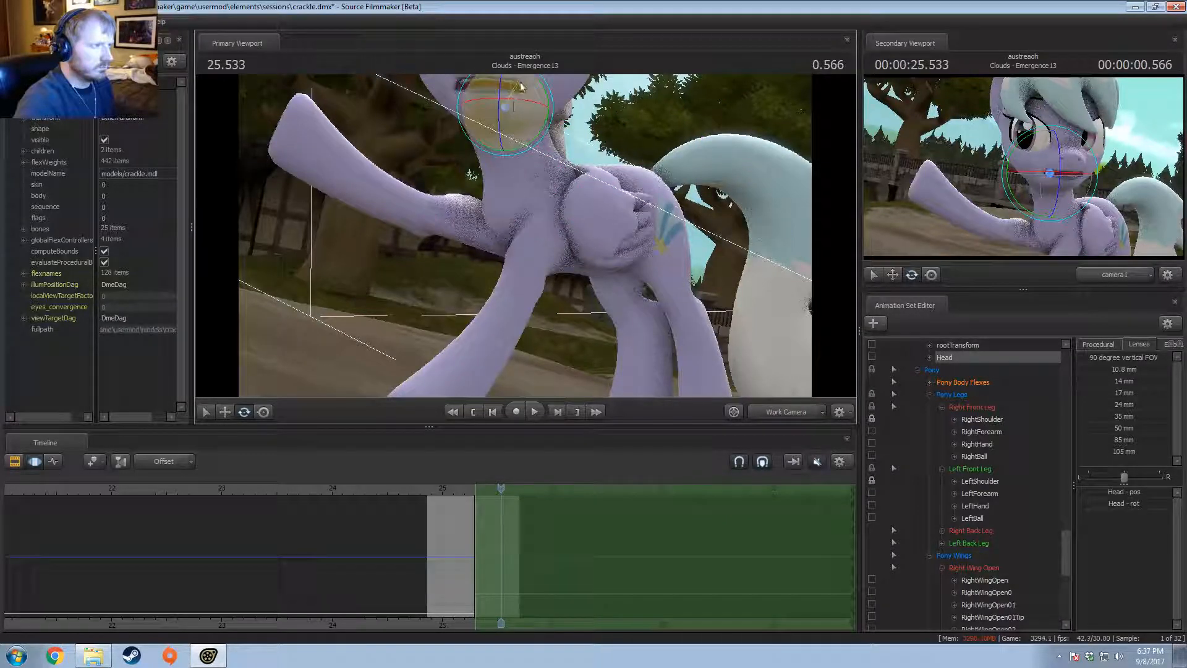
left_click_drag(527, 87, 538, 148)
key("ctrl")
left_click(518, 170)
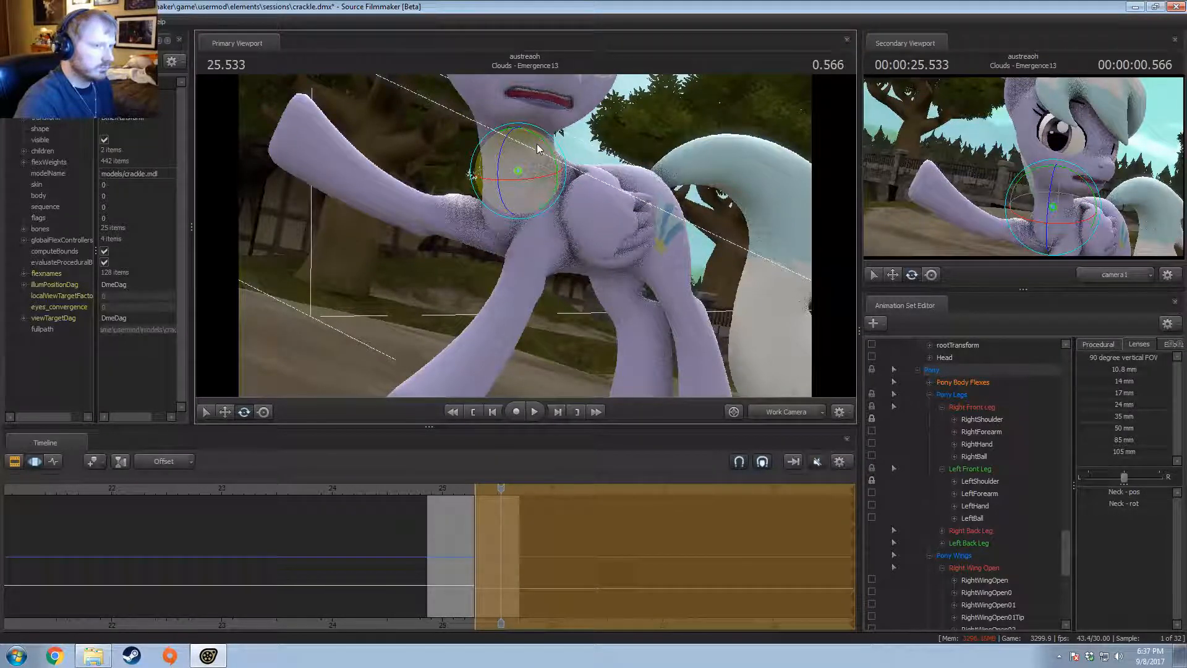
Step: Adjust the raised right front leg so it reaches out slightly lower
key("s")
left_click_drag(666, 230, 536, 293)
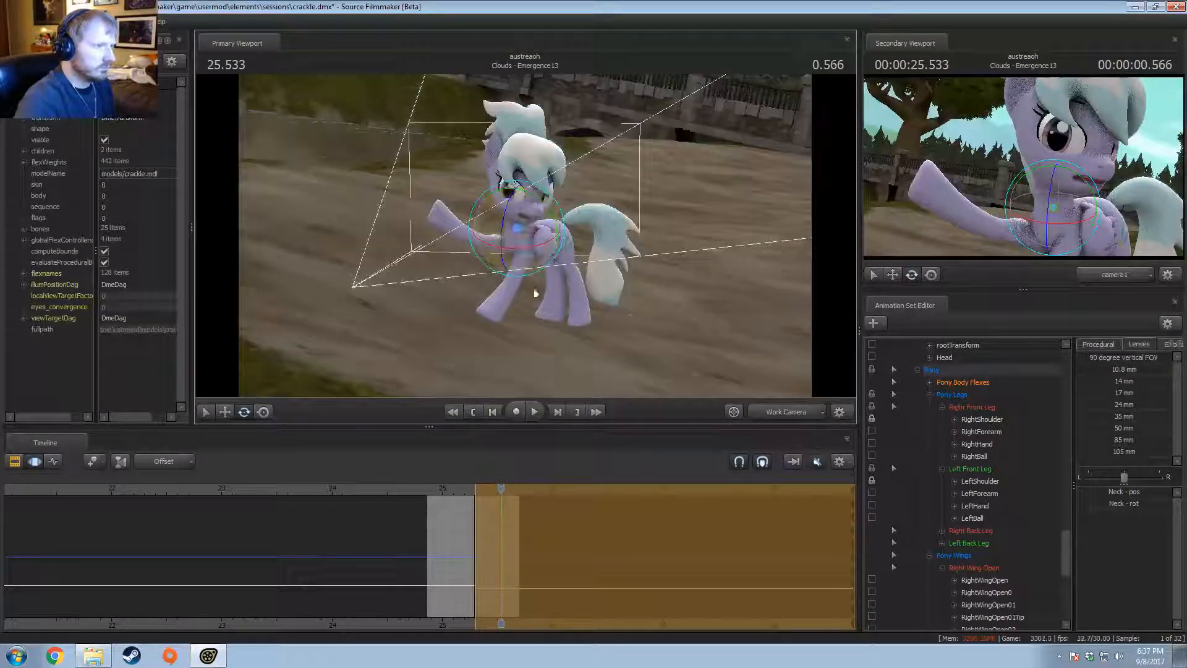
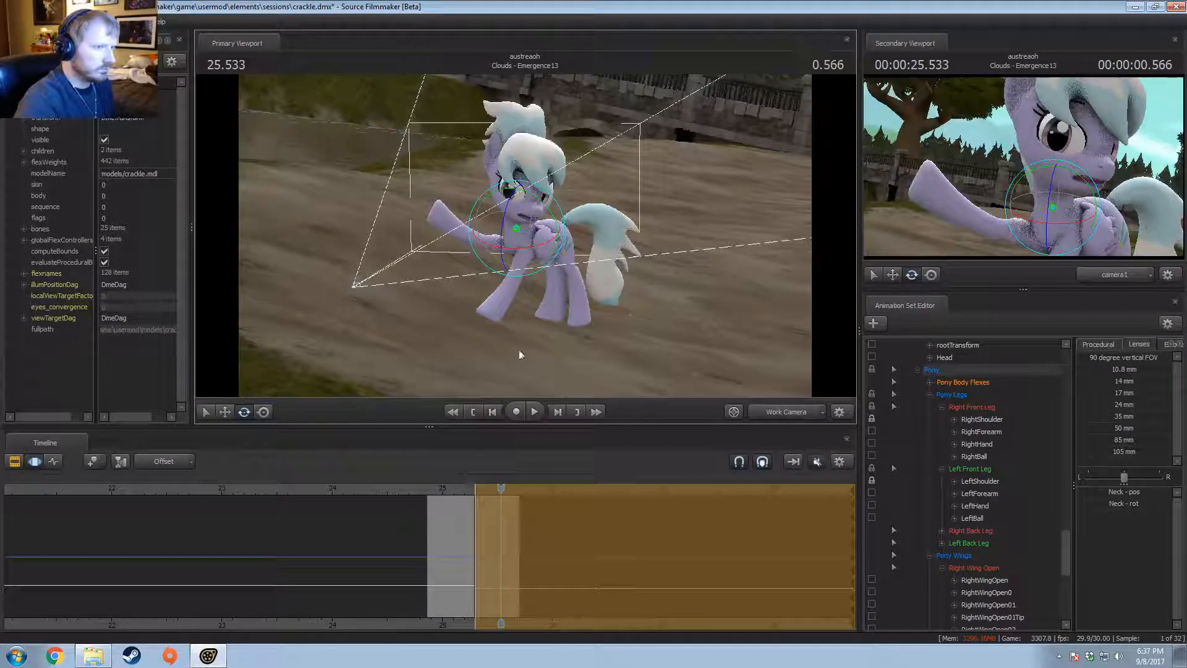
left_click(448, 212)
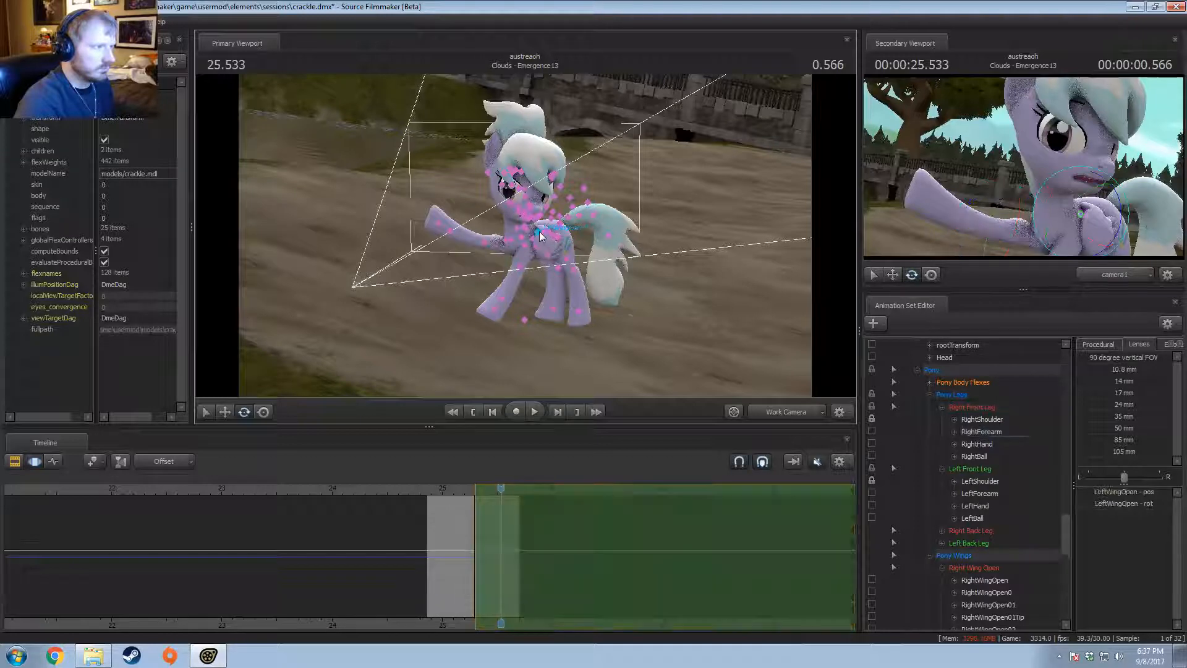
Step: Rotate the LeftWingClosed bone to adjust the folded wing and the Tail1 bone to swing the tail toward the body
left_click(550, 220)
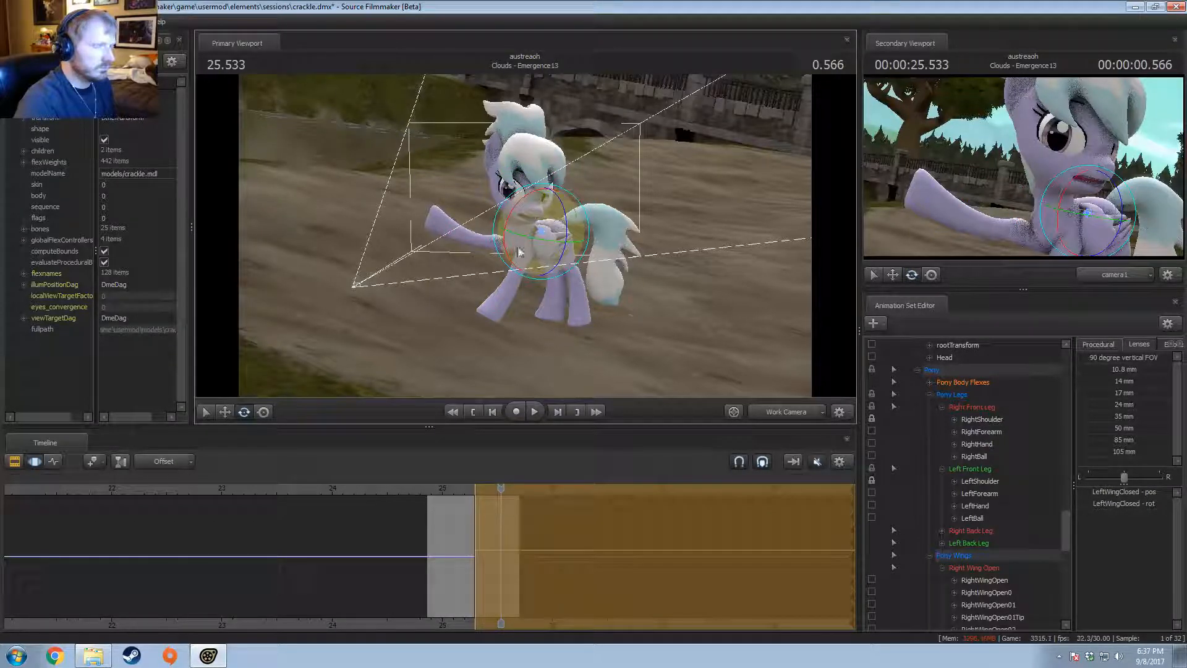
left_click_drag(519, 252, 540, 273)
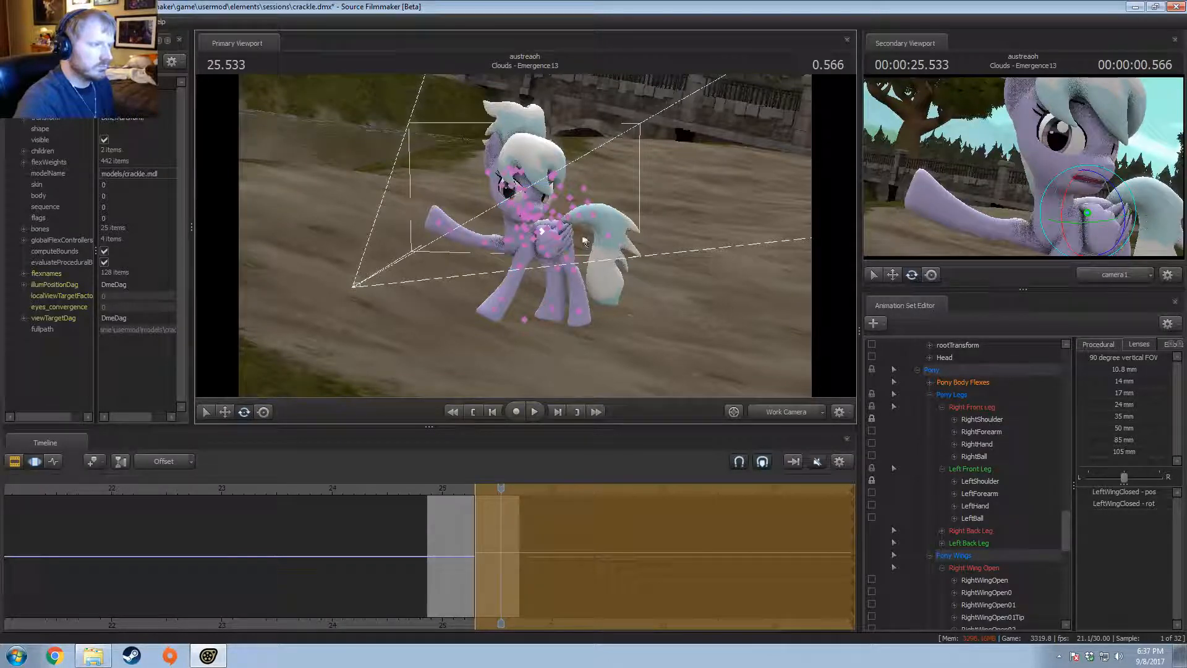
left_click(561, 230, "ctrl")
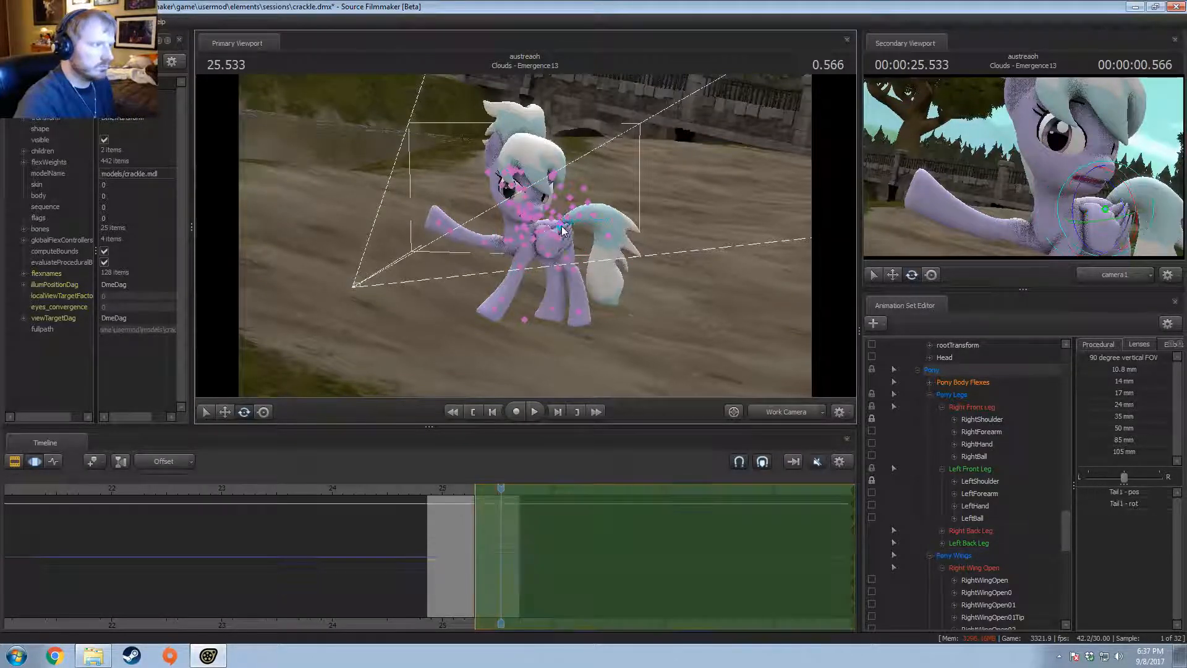
left_click_drag(563, 232, 569, 217)
Step: Collapse the Lower Face and Tongue groups of vn_cloudchaser_enh1 and expand its Eyes controls
scroll(982, 419, "up", 4)
scroll(982, 419, "up", 8)
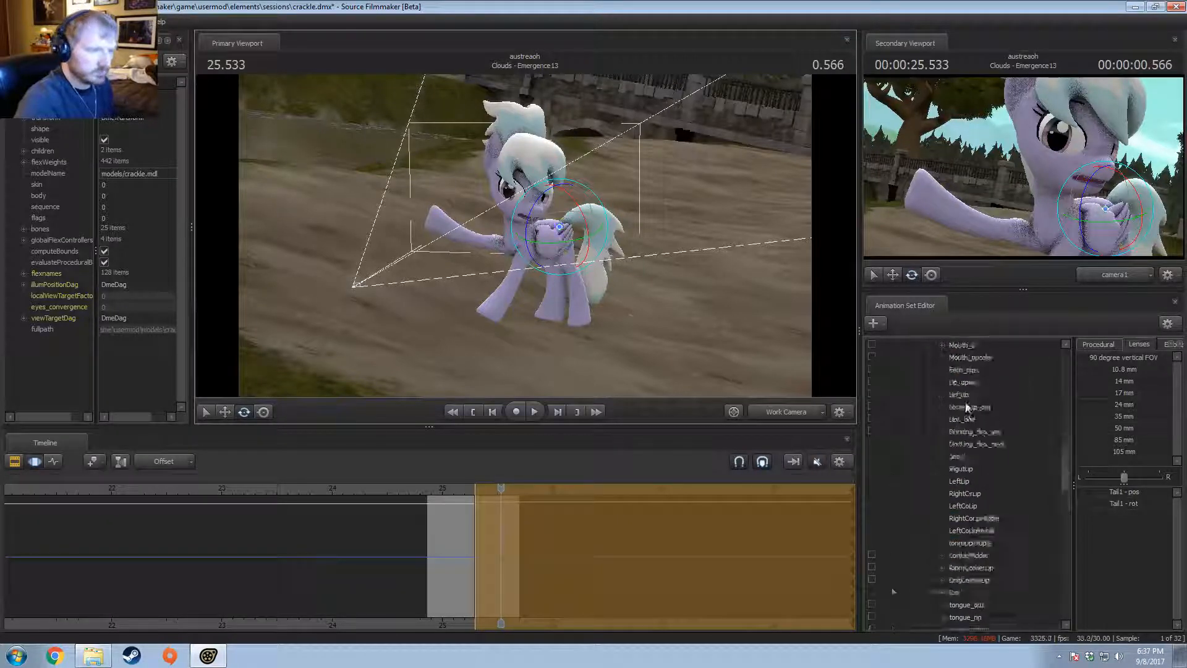
left_click(930, 533)
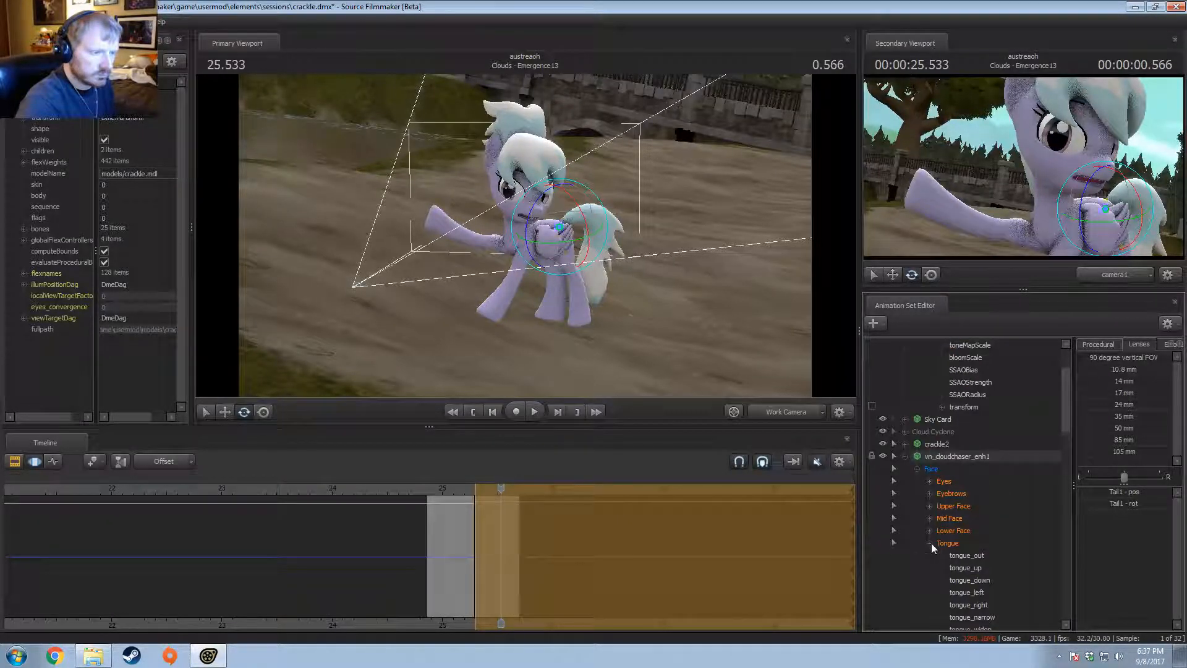
left_click(930, 543)
left_click(944, 482)
left_click(931, 481)
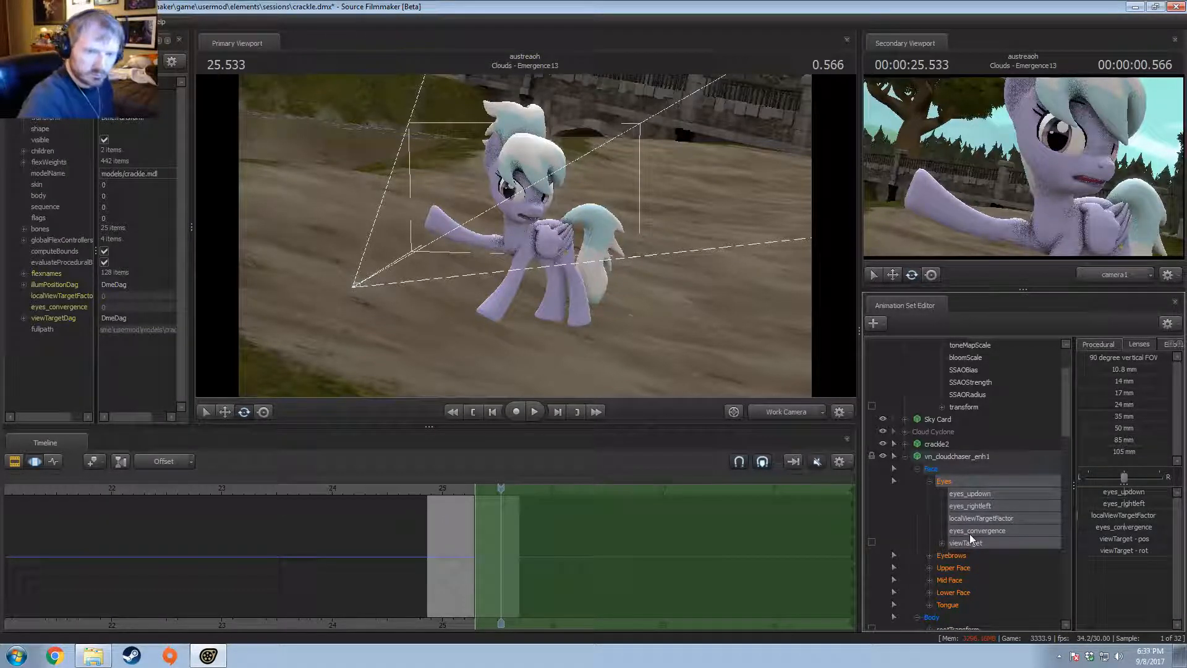
Step: Move the viewTarget control to redirect the pony's gaze
mouse_move(548, 252)
left_mouse_down()
mouse_move(563, 252)
mouse_move(548, 253)
left_mouse_up()
key("F2")
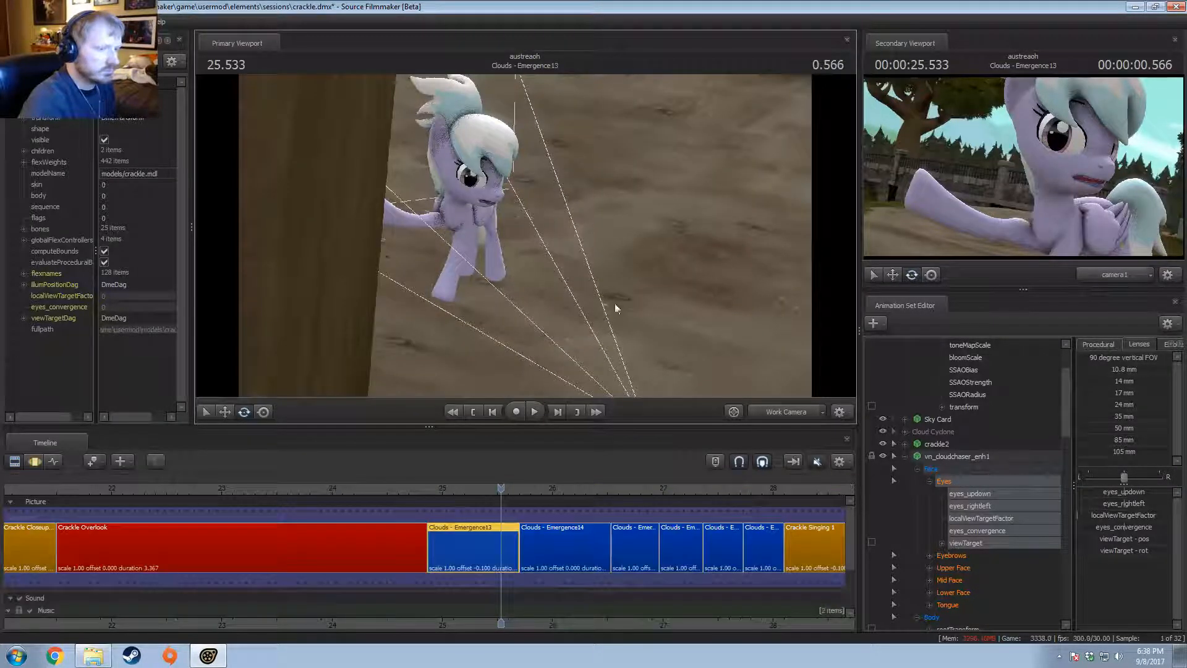
left_click_drag(615, 303, 603, 307)
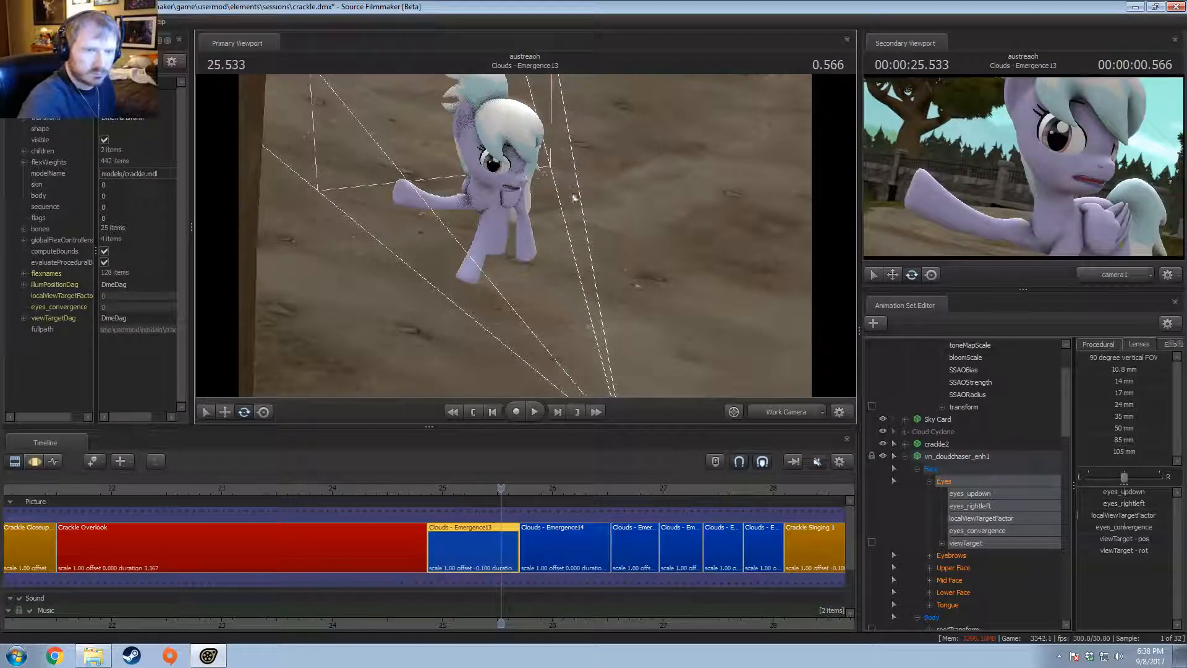
mouse_move(565, 244)
left_mouse_down()
mouse_move(551, 260)
mouse_move(544, 233)
mouse_move(550, 241)
left_mouse_up()
key("w")
key("F3")
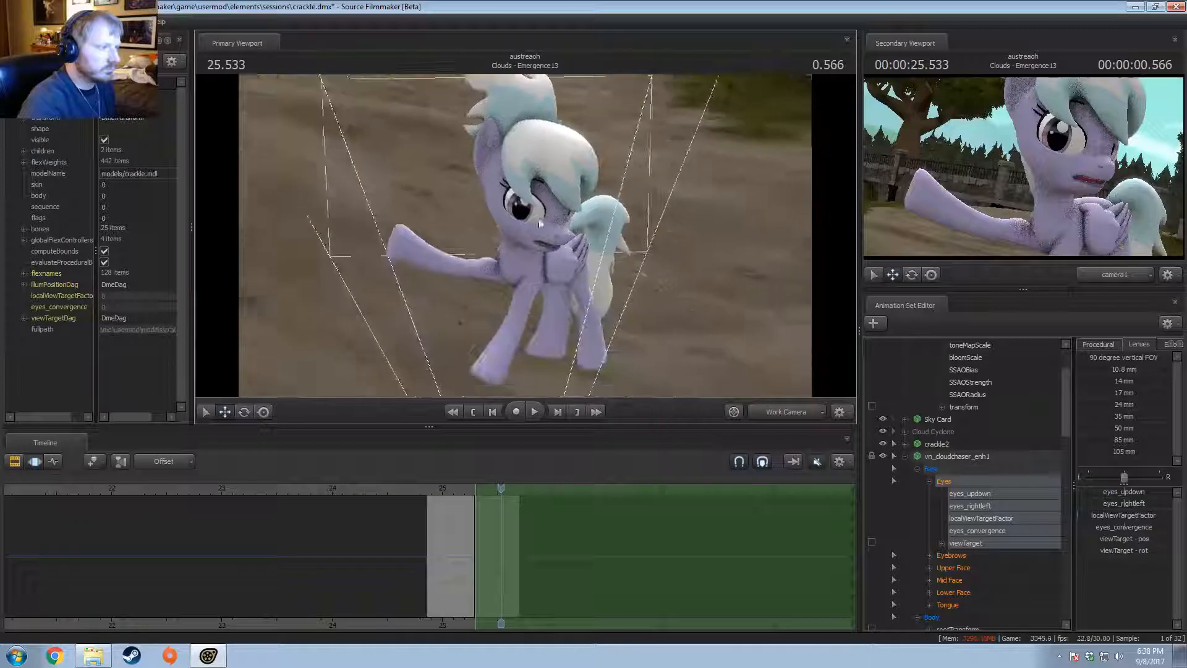
left_click(970, 547)
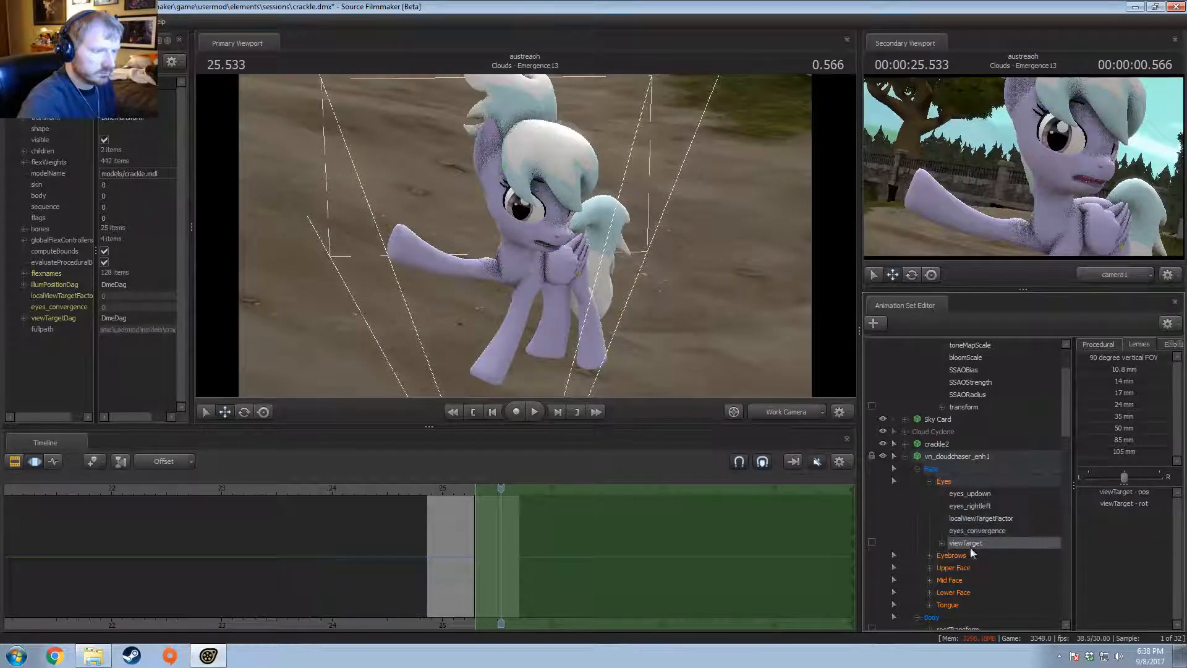
mouse_move(606, 327)
left_mouse_down()
mouse_move(616, 324)
mouse_move(592, 334)
left_mouse_up()
left_click_drag(341, 223, 544, 280)
mouse_move(567, 231)
left_mouse_down()
mouse_move(565, 243)
mouse_move(568, 233)
left_mouse_up()
left_click_drag(634, 251, 488, 248, "alt")
Step: Rotate the Head bone to match the new gaze direction and commit the pose change
key("w")
left_click(488, 235, "ctrl")
left_click(491, 236, "ctrl")
key("e")
left_click(501, 212, "ctrl")
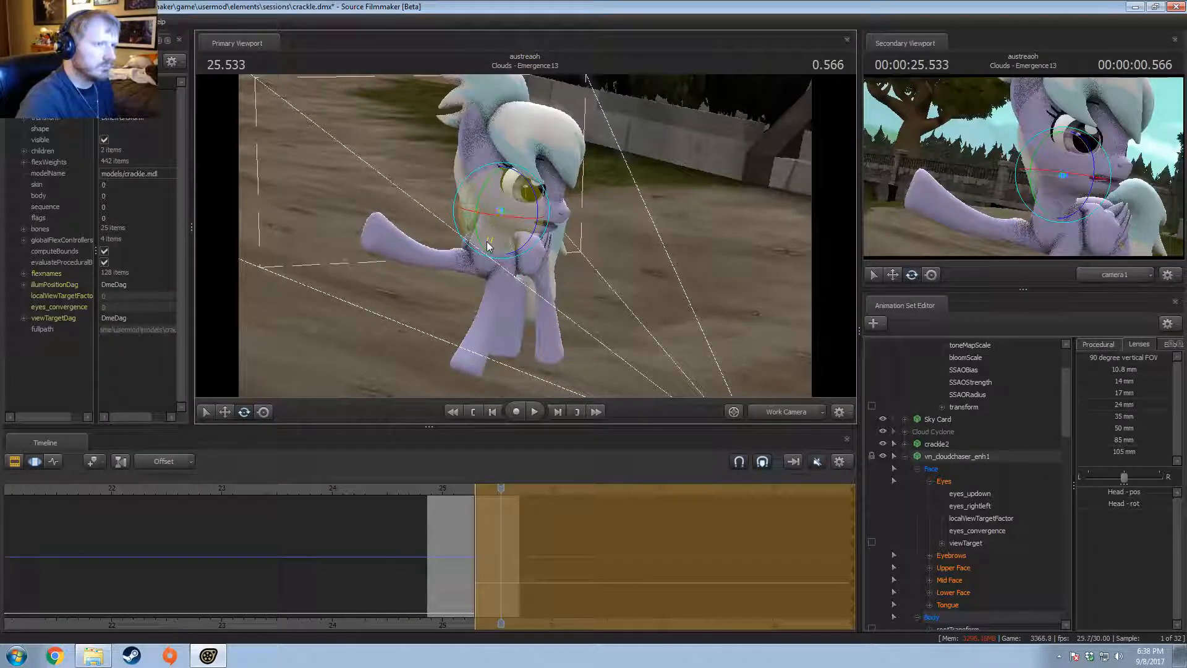
left_click_drag(675, 369, 535, 297)
key("w")
key("F2")
key("F3")
Step: Adjust the Angry_eyes flex in the Upper Face group and commit the change
left_click(951, 555)
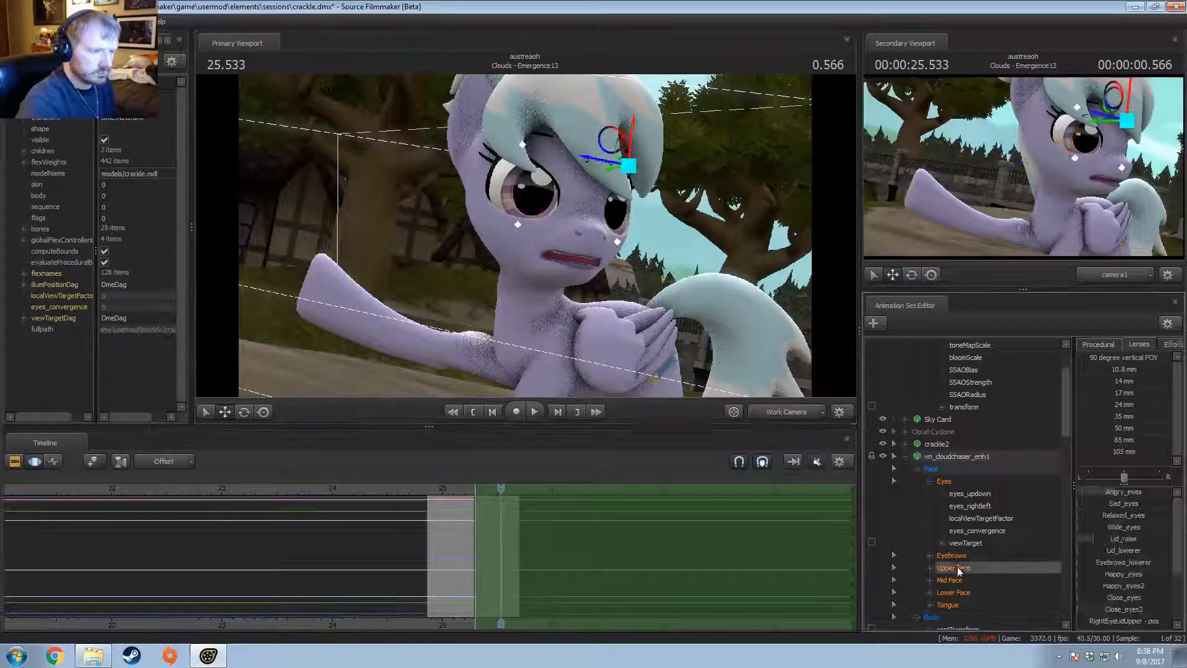
left_click_drag(1120, 497, 1135, 497)
key("F2")
key("F3")
Step: Expand the Eyebrows group in the pony's face controls
left_click(967, 543)
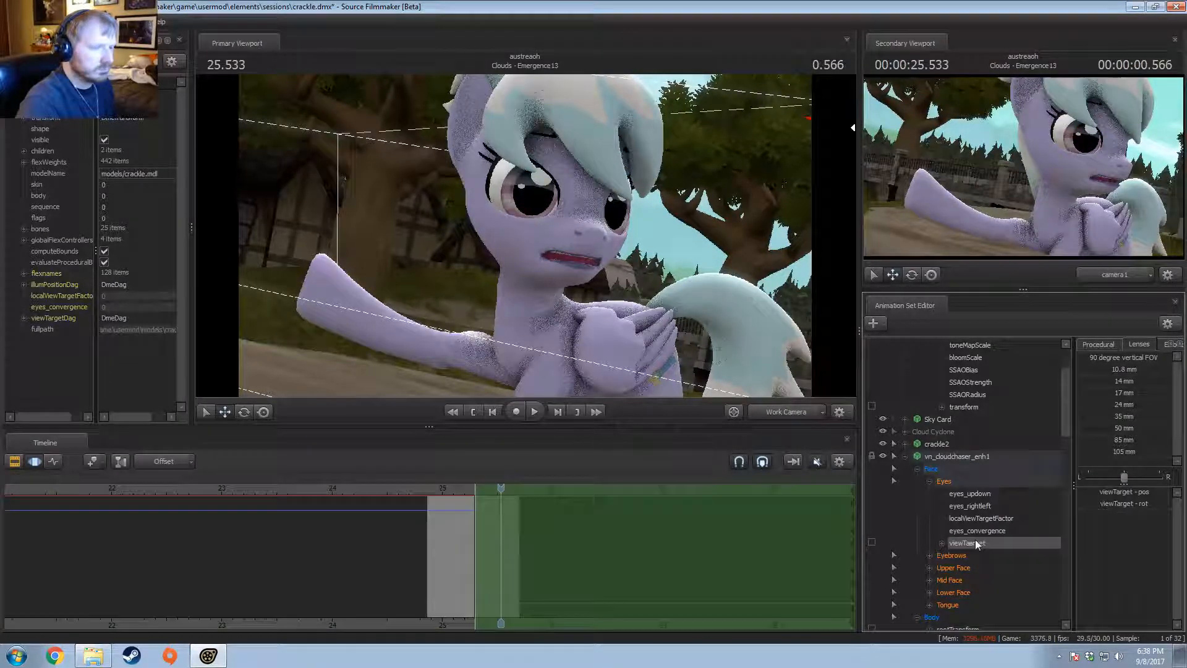
left_click(969, 507)
left_click(931, 567)
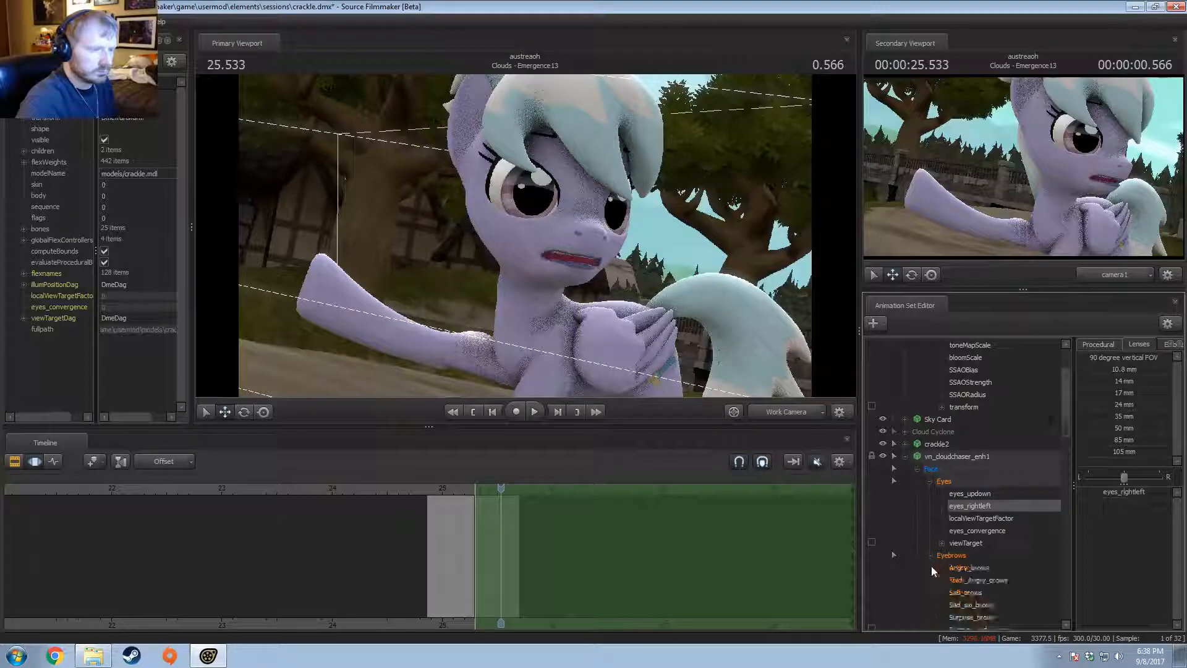
left_click(931, 556)
left_click(970, 580)
scroll(970, 580, "down", 5)
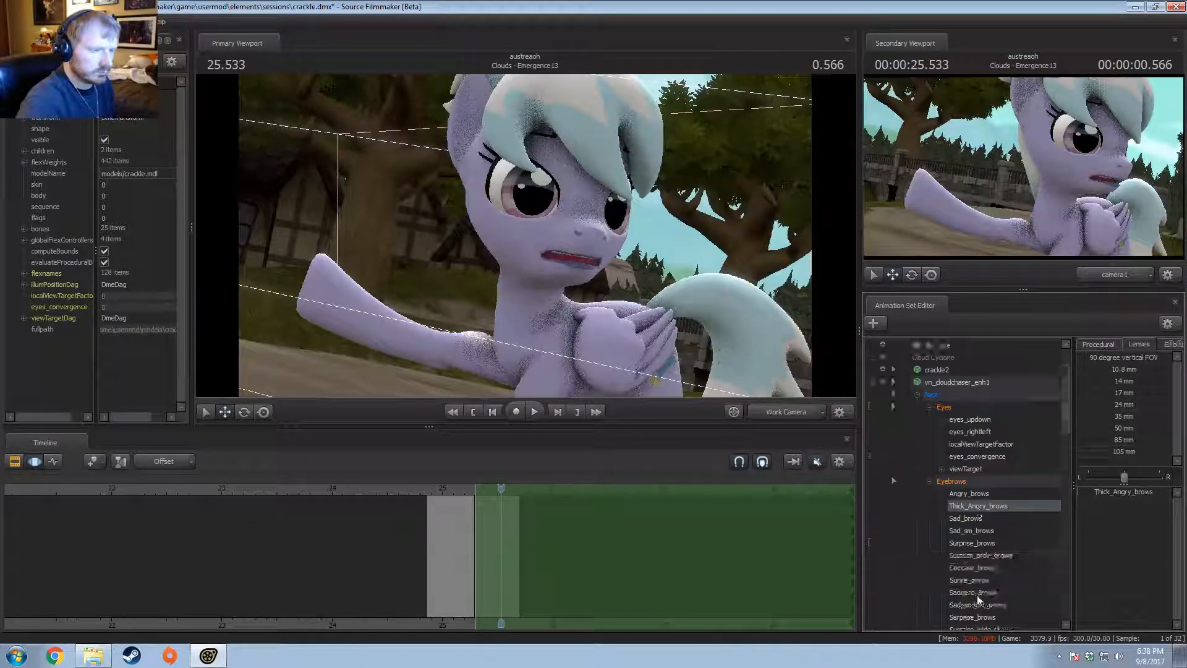
Step: Rotate the RightEyeBrow bone to slant the brow above the right eye and commit the change
left_click(971, 547)
left_click_drag(593, 185, 581, 235, "alt")
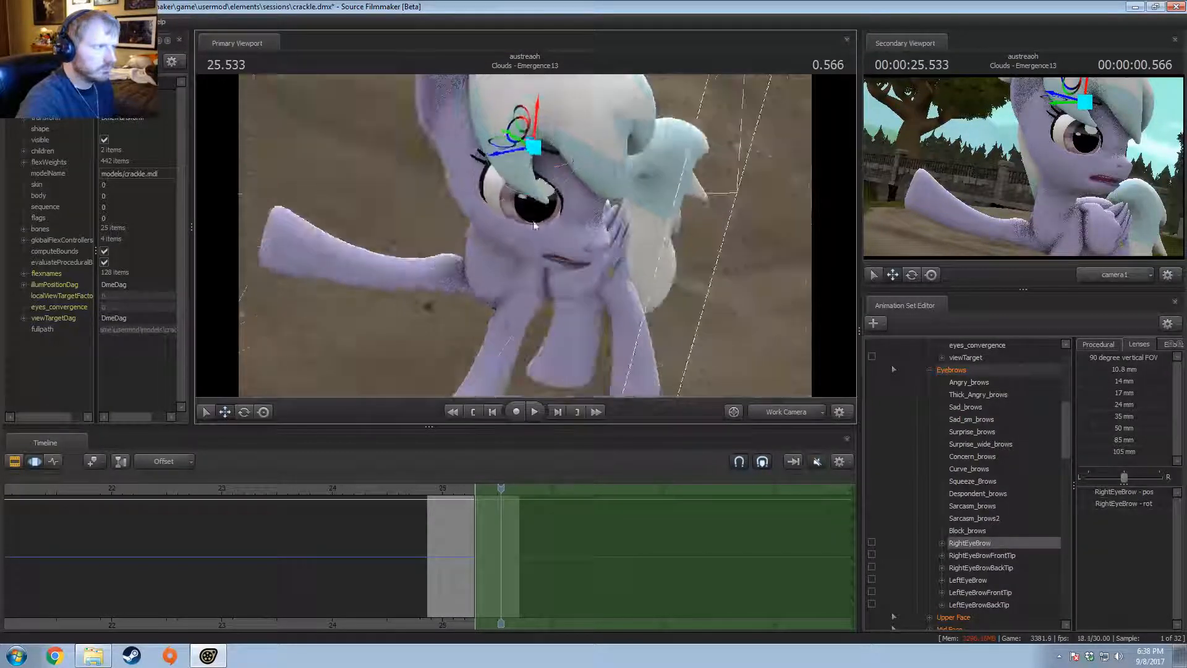
key("e")
left_click_drag(567, 130, 572, 147)
mouse_move(562, 152)
left_mouse_down("alt")
mouse_move(517, 165)
mouse_move(546, 165)
left_mouse_up("alt")
key("w")
left_click_drag(546, 166, 464, 121, "alt")
key("e")
left_click_drag(576, 197, 712, 180)
key("F2")
key("F3")
key("F2")
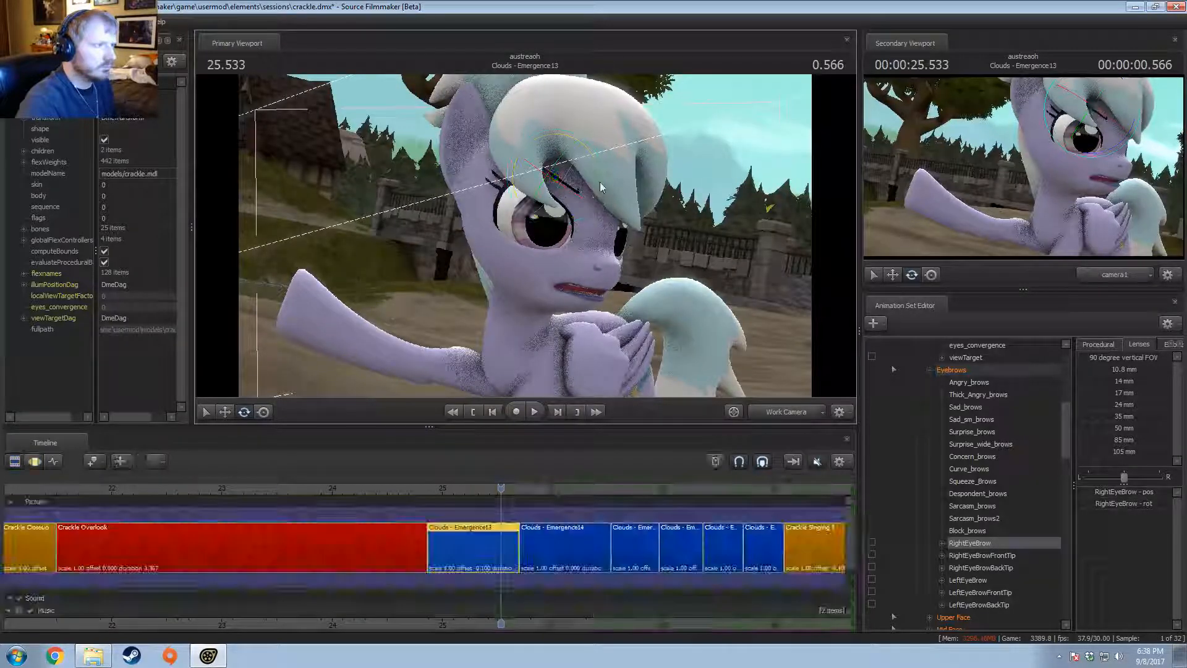
key("F3")
Step: Move the RightEyeBrow bone down closer to the right eye and commit the change
key("w")
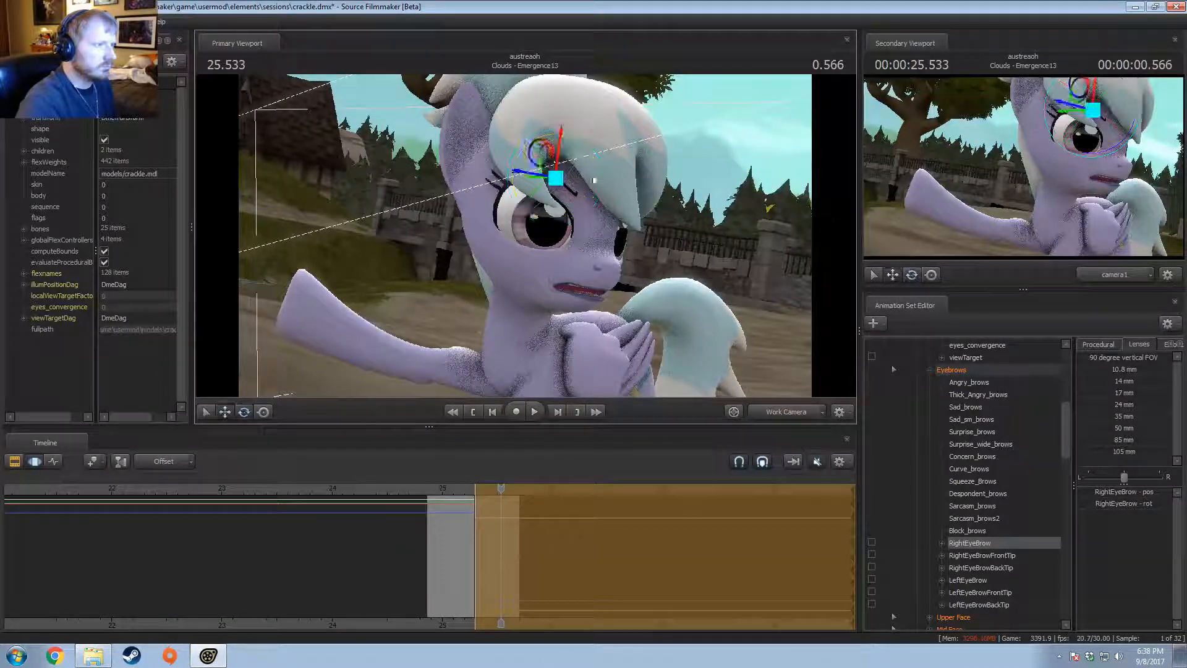
left_click_drag(556, 181, 553, 204)
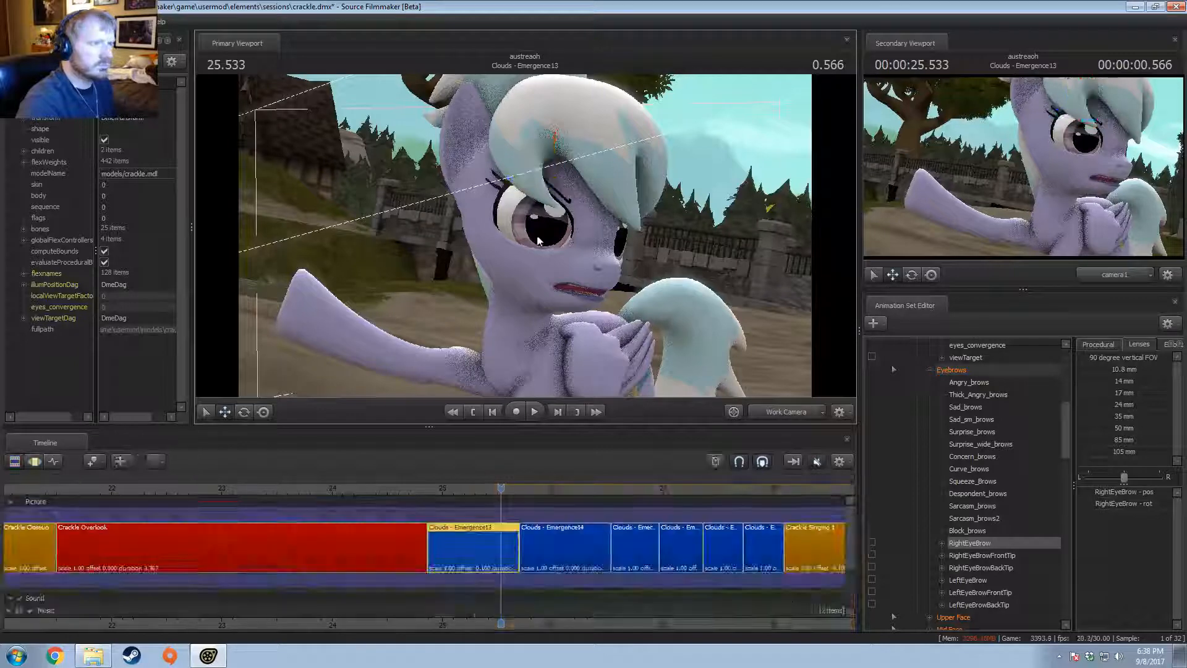
key("F2")
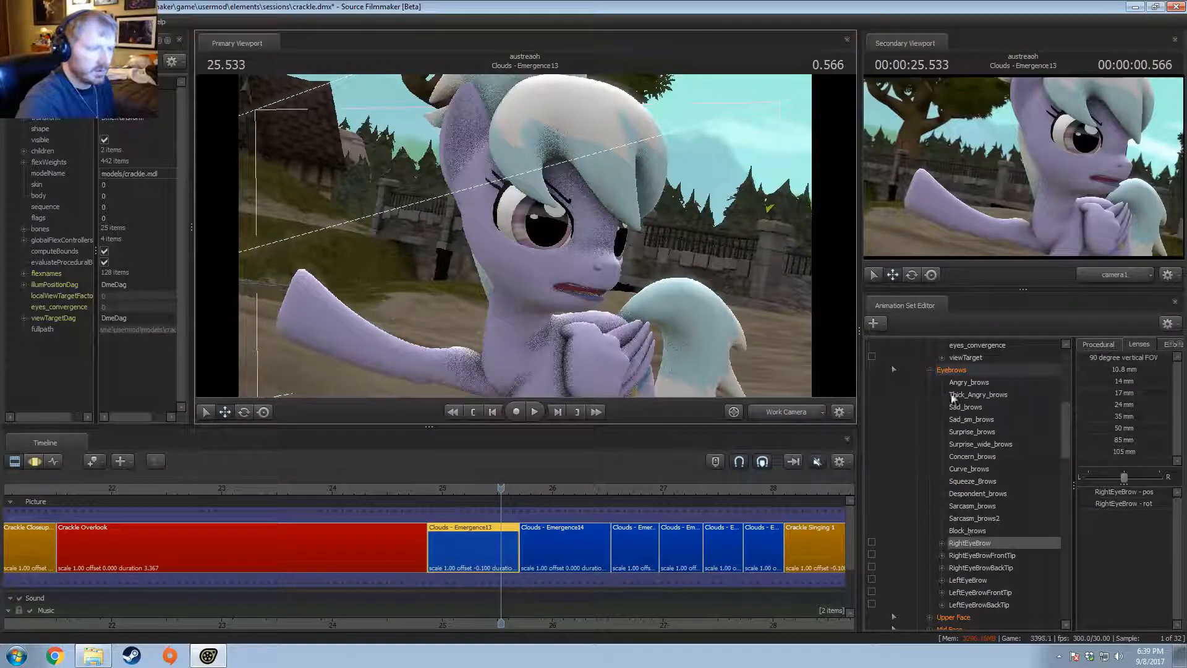
Step: Add scale controls to the RightEyeBrow and LeftEyeBrow transforms
left_click(967, 579, "ctrl")
right_click(971, 579)
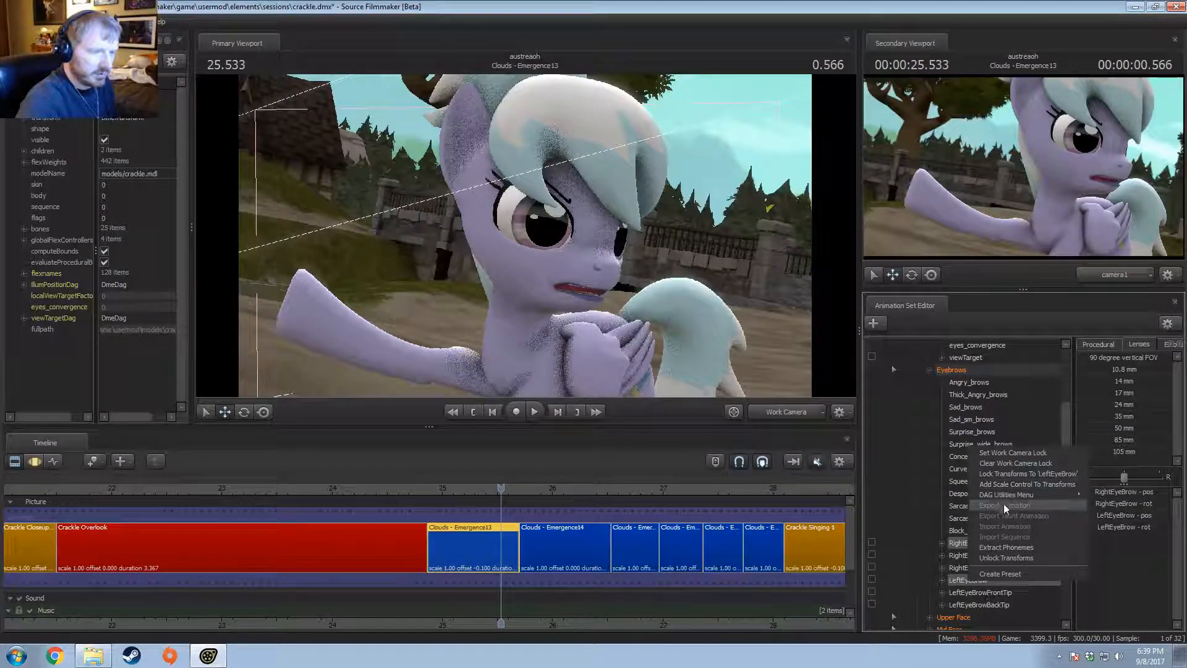
left_click(1003, 484)
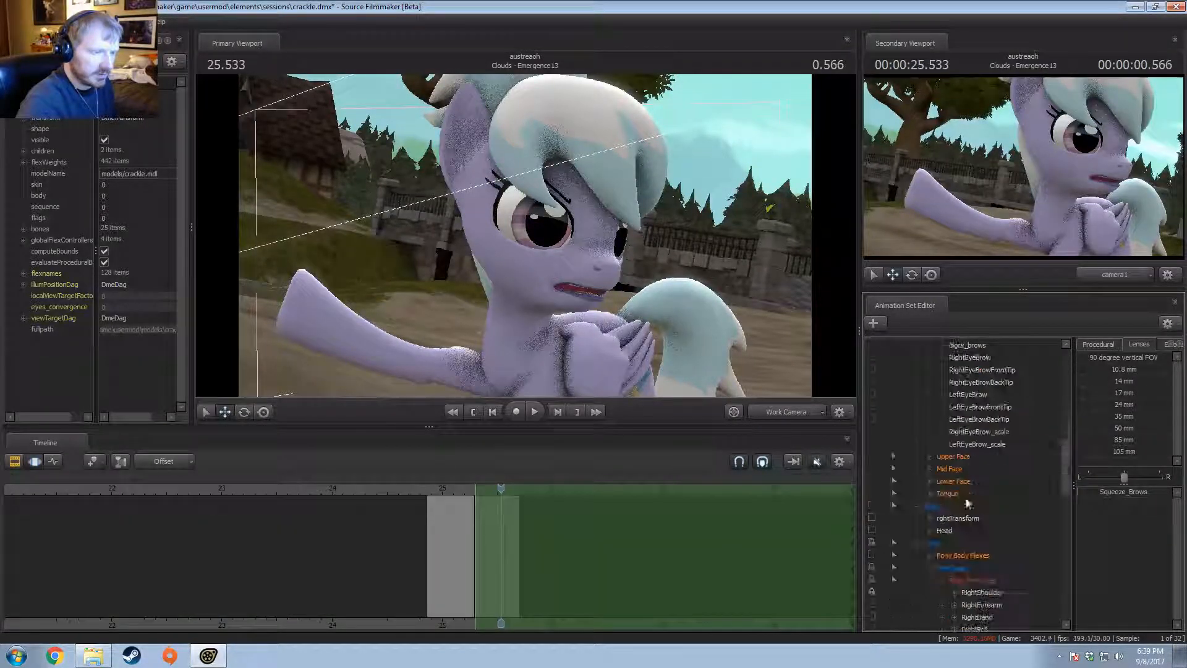
Step: Adjust the RightEyeBrow_scale and LeftEyeBrow_scale controls together over the entire time range and commit the change
left_click_drag(961, 433, 959, 444)
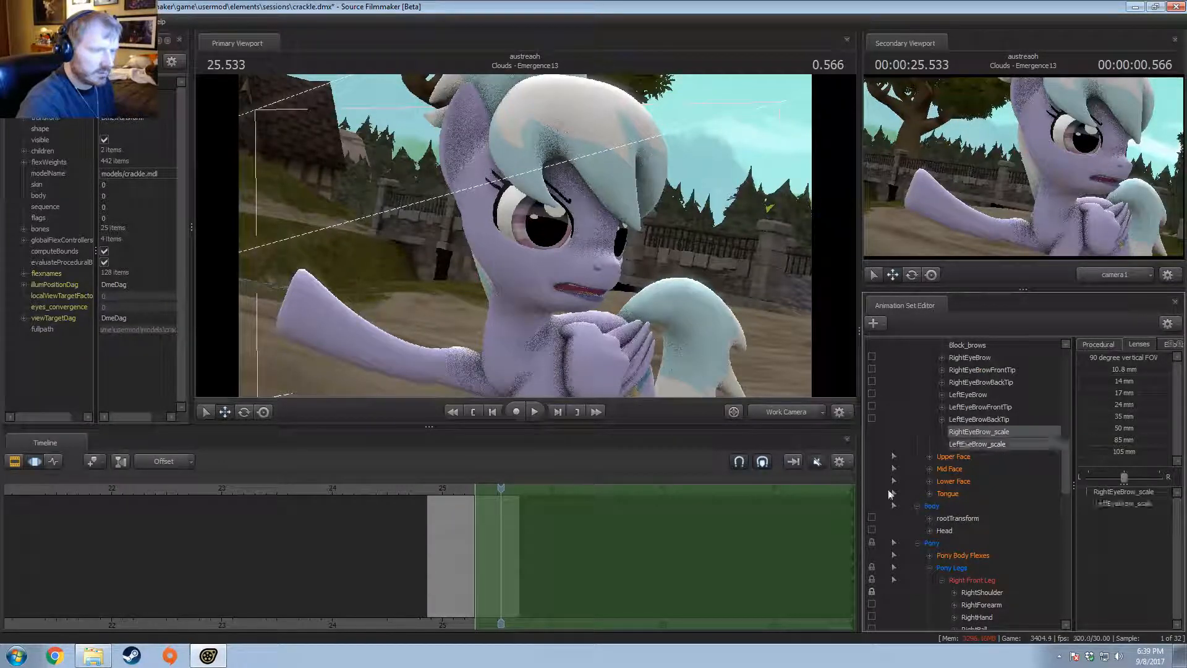
left_click(835, 526)
key("ctrl+a")
left_click(1091, 504)
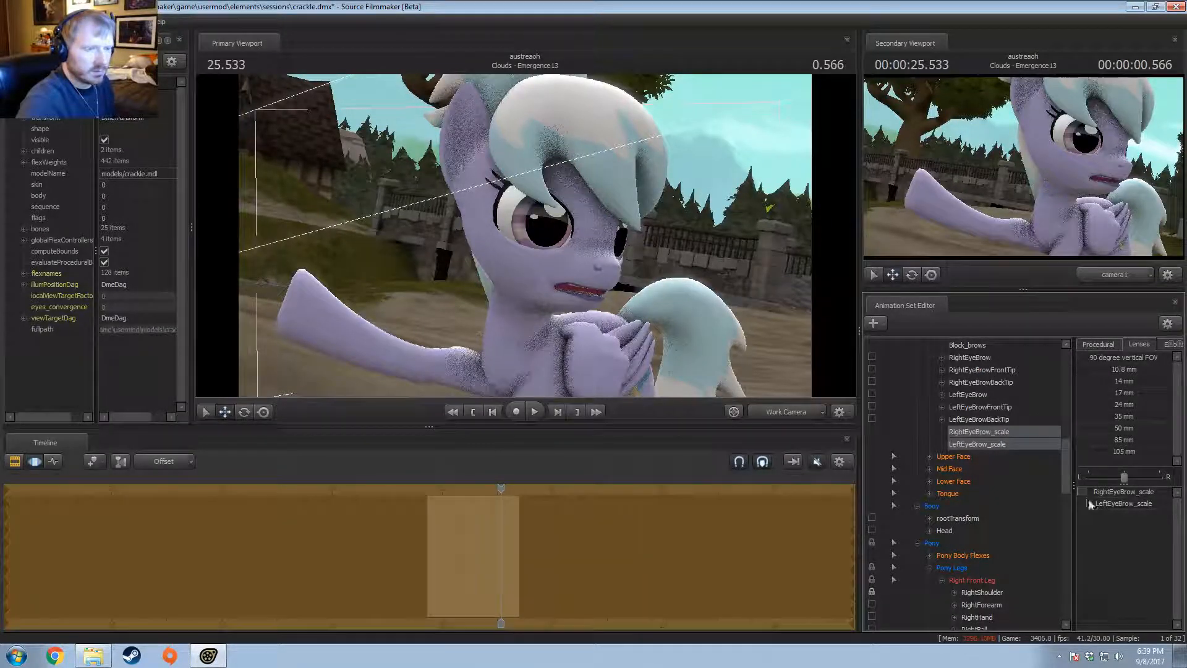
key("F2")
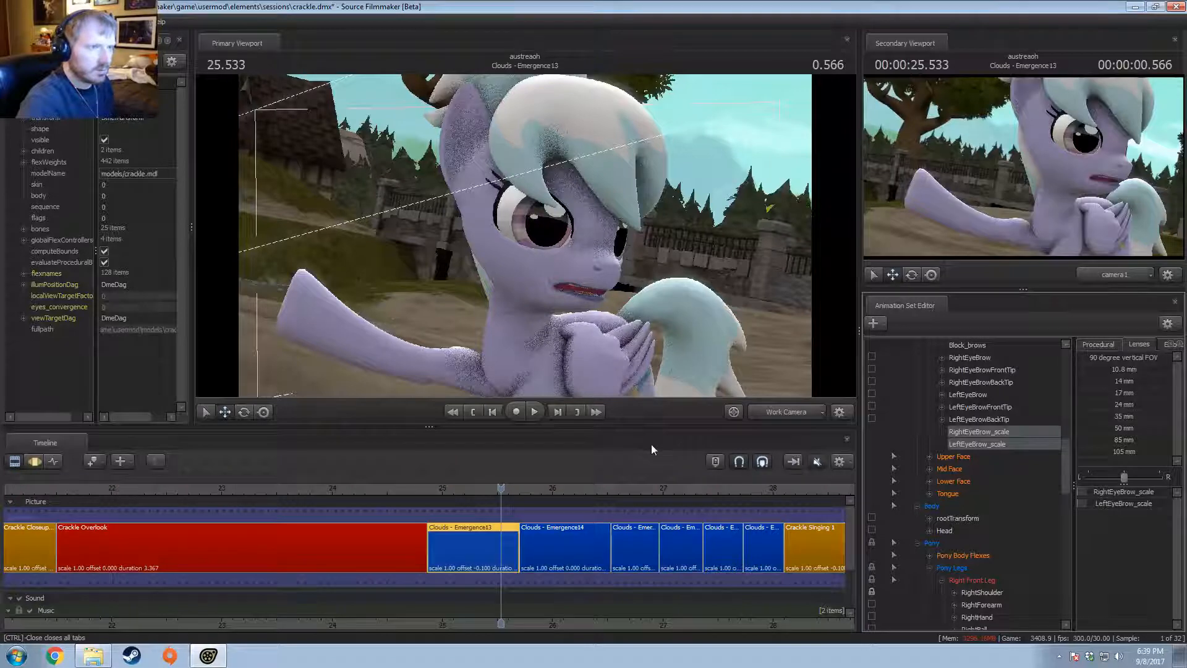
Step: Play the Clouds - Emergence13 shot from its start to review the pony's head turn and expression
key("F3")
left_click_drag(502, 488, 439, 499)
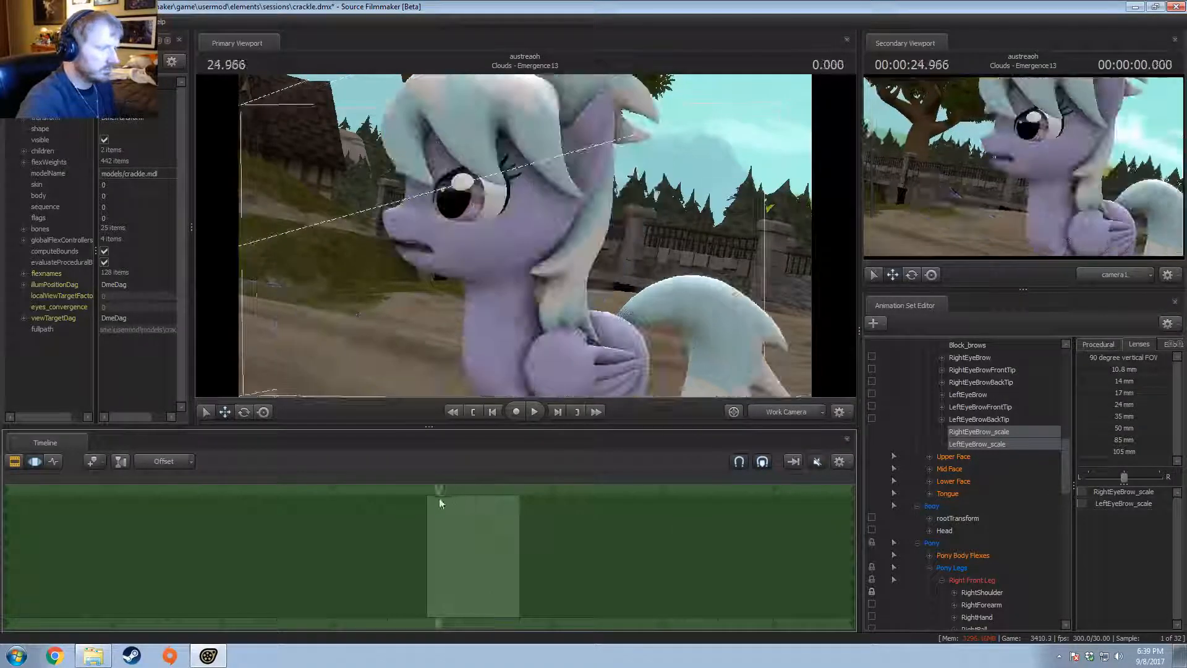
key("space")
key("space")
key("F2")
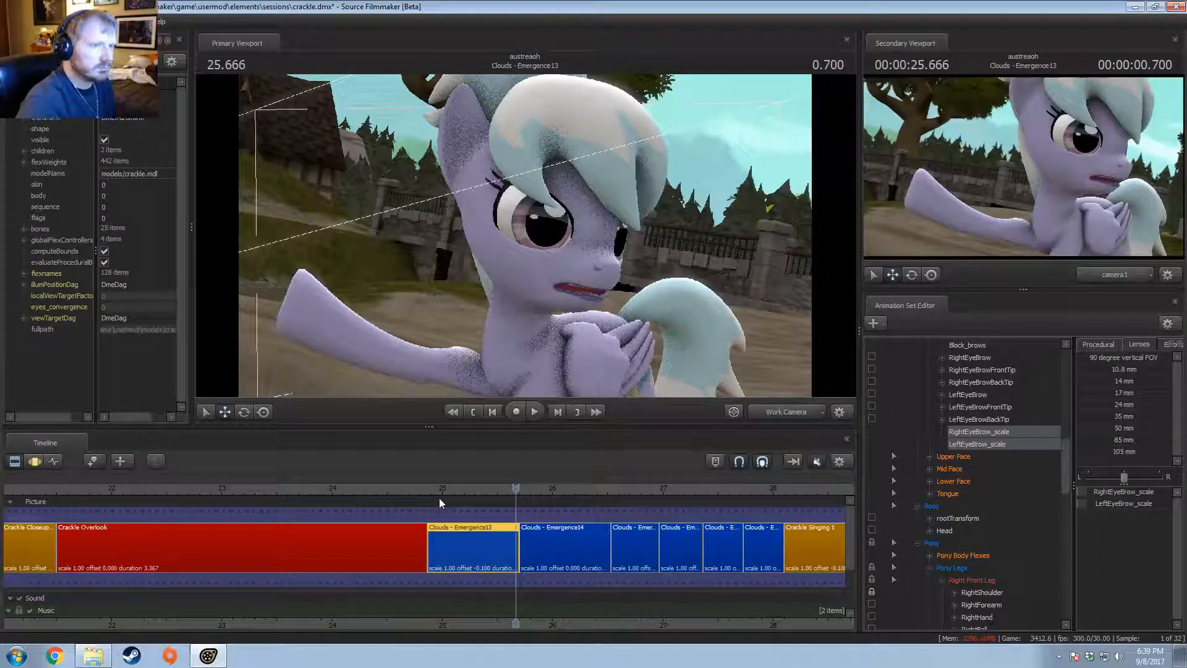
key("F3")
key("F2")
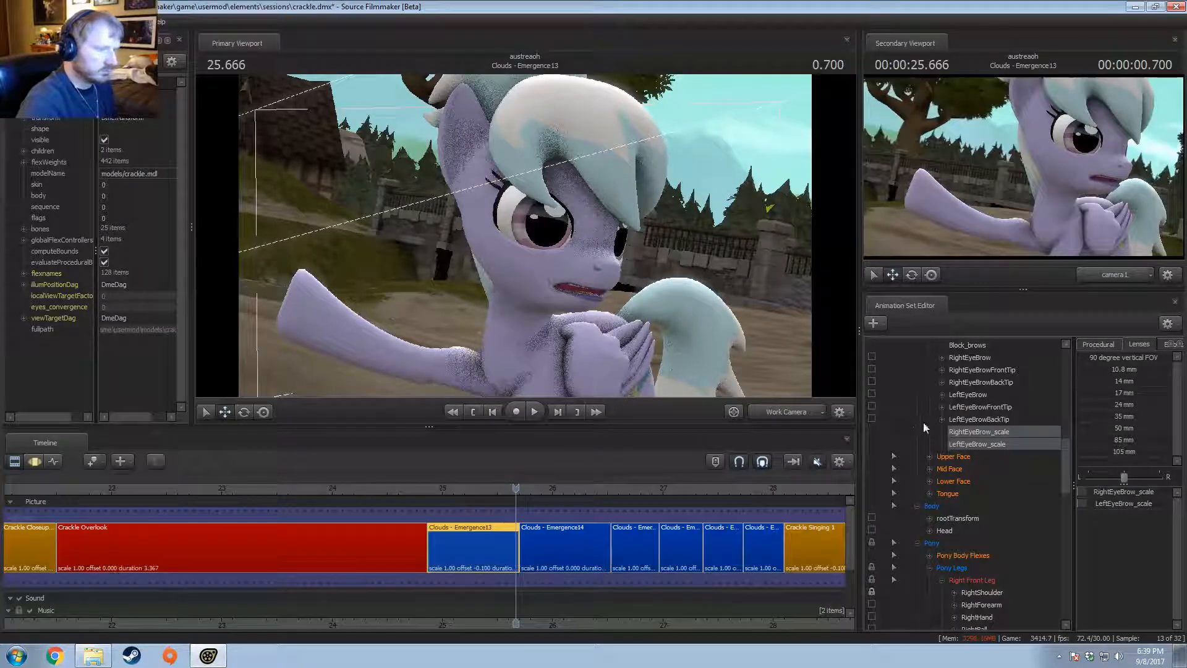
Step: Select all vn_cloudchaser_enh1 controls and set the time selection to run from 25.300 onward
scroll(960, 447, "down", 2)
scroll(937, 488, "up", 8)
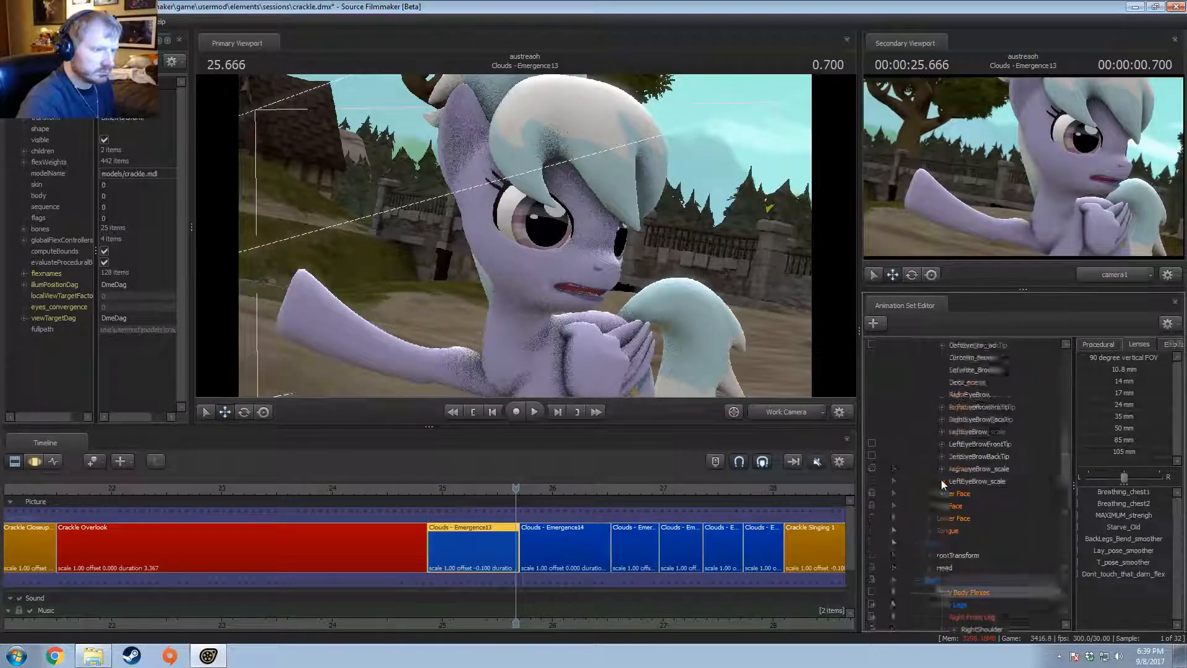
scroll(495, 587, "up", 4)
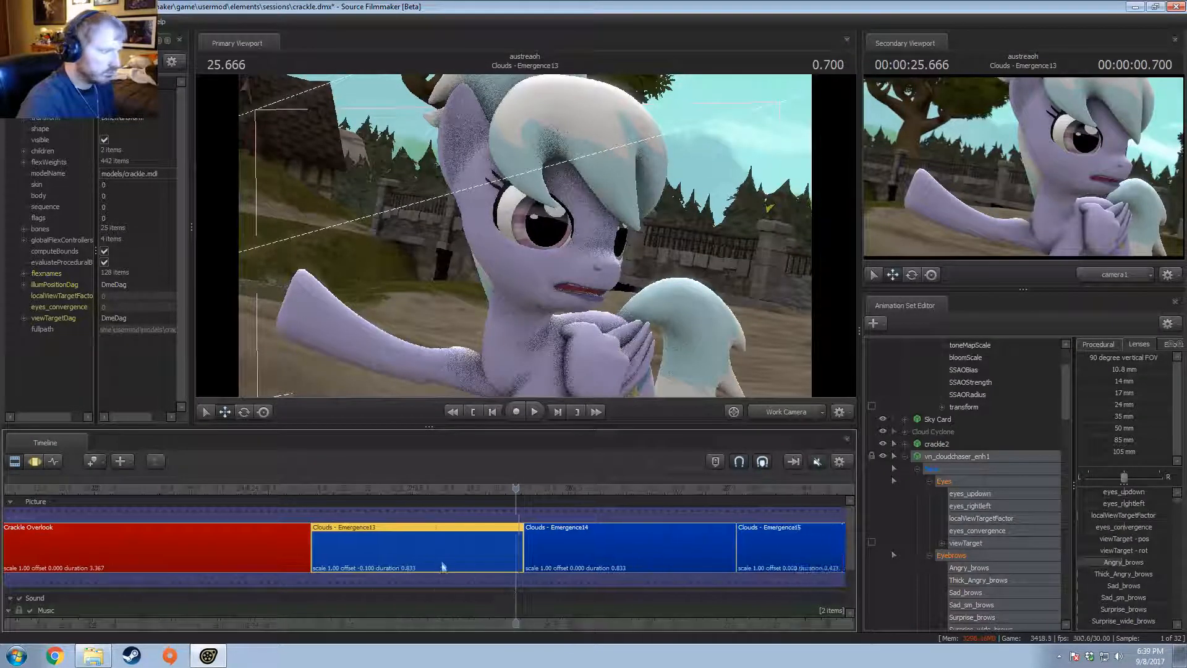
key("F3")
left_click_drag(422, 543, 936, 514, "shift")
left_click_drag(422, 496, 414, 496)
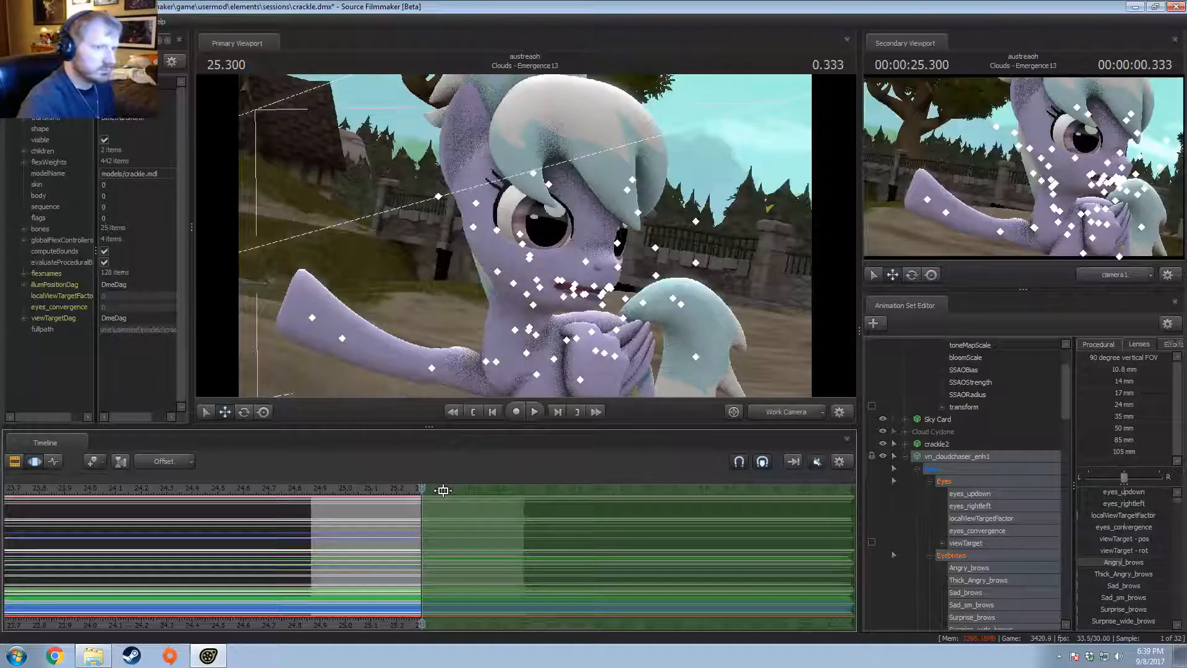
Step: Move the Neck bone slightly back from the outstretched pose at 25.466, shifting the head with it, and commit the change
key("F2")
left_click(464, 489)
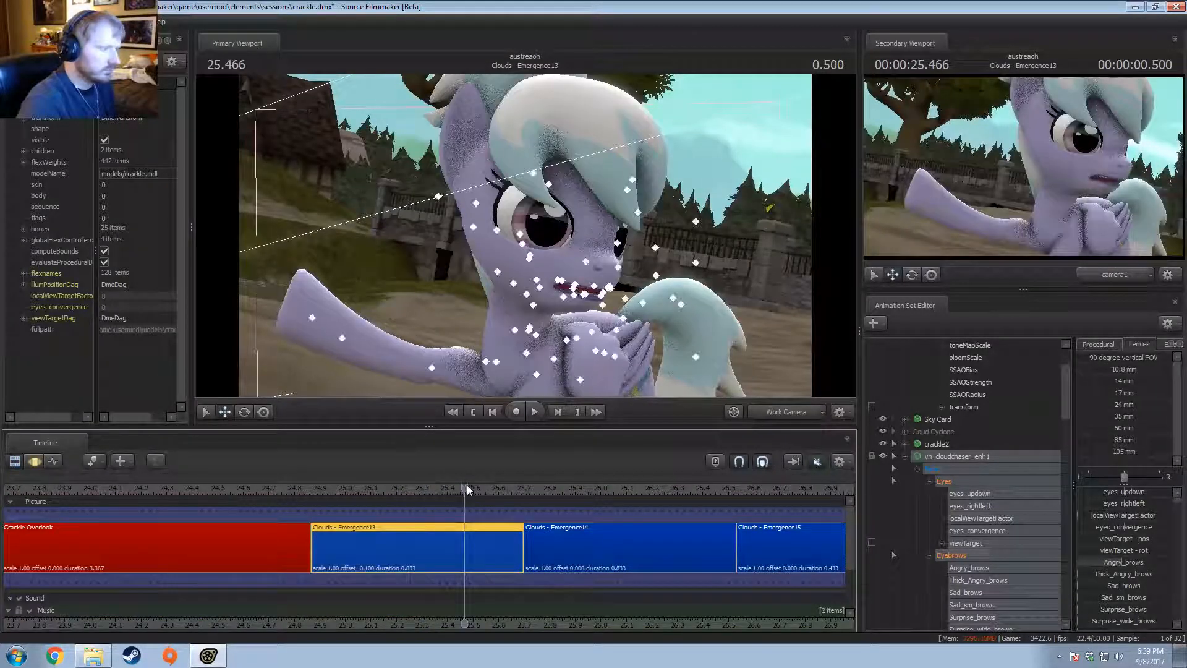
key("F3")
left_click(530, 329)
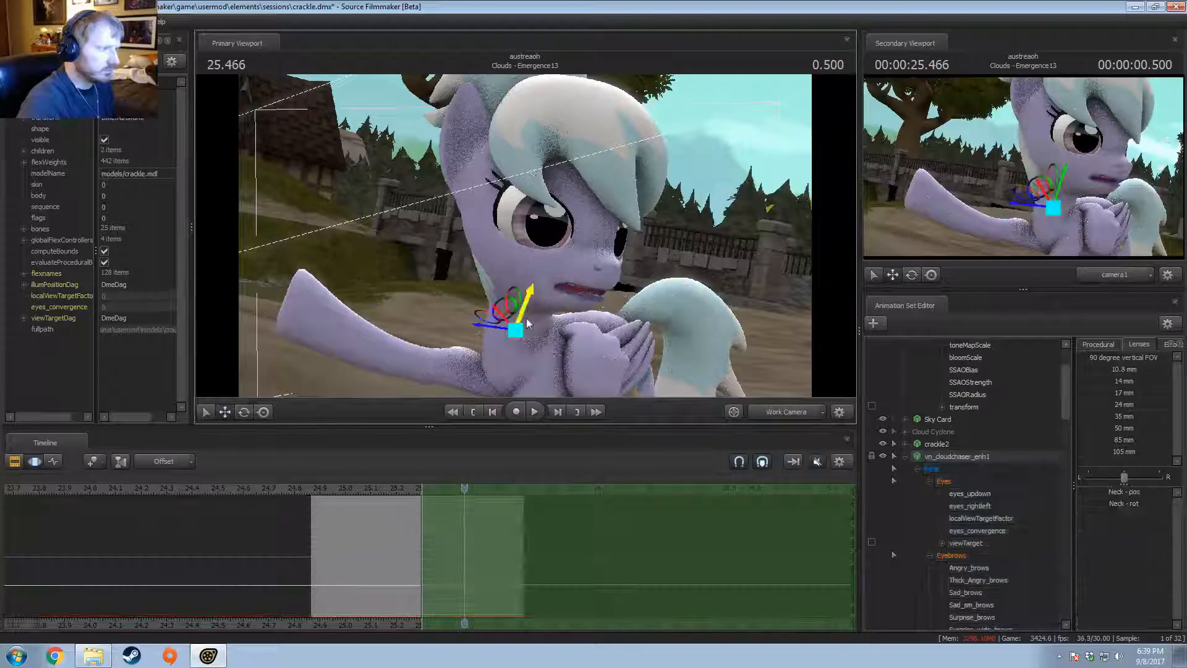
left_click_drag(518, 330, 527, 241)
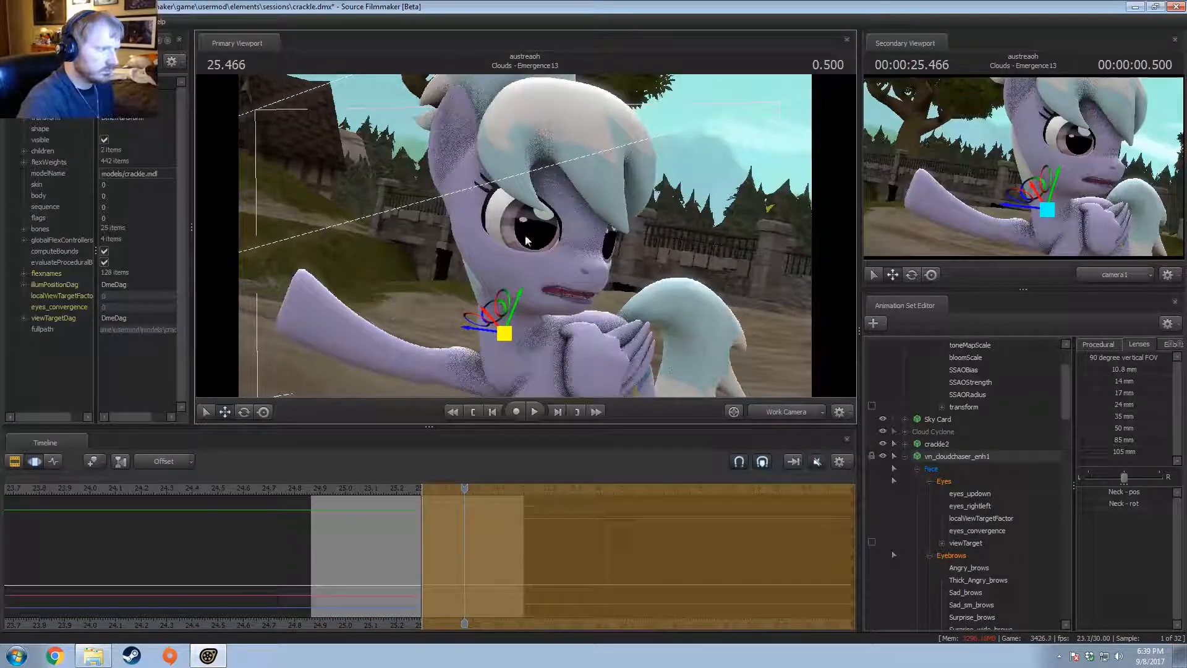
key("F2")
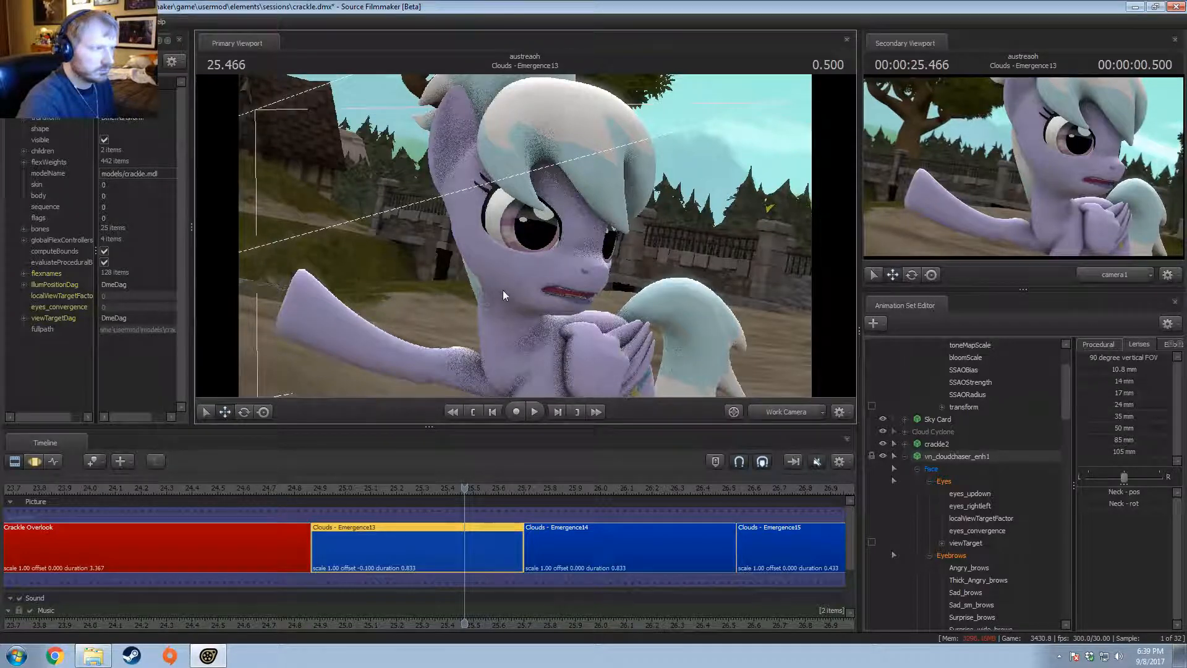
Step: Go to 25.400 and hide the Right Wing Open and Left Wing Open control groups of the pony
key("F3")
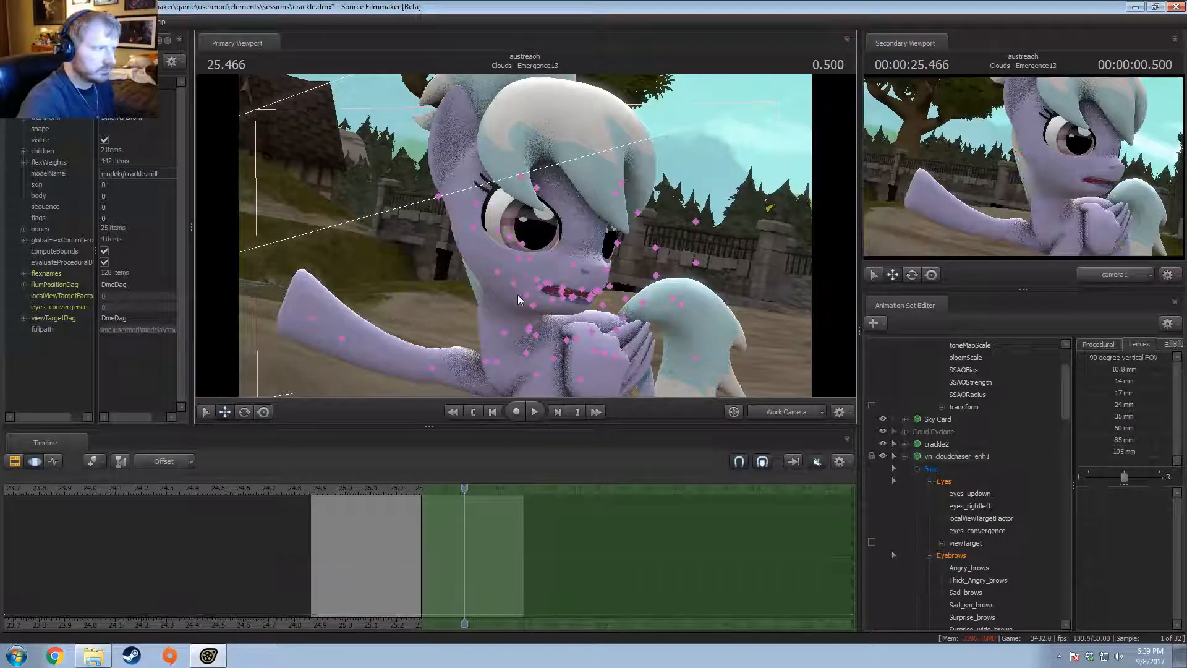
key("F2")
key("F3")
left_click_drag(410, 492, 448, 500)
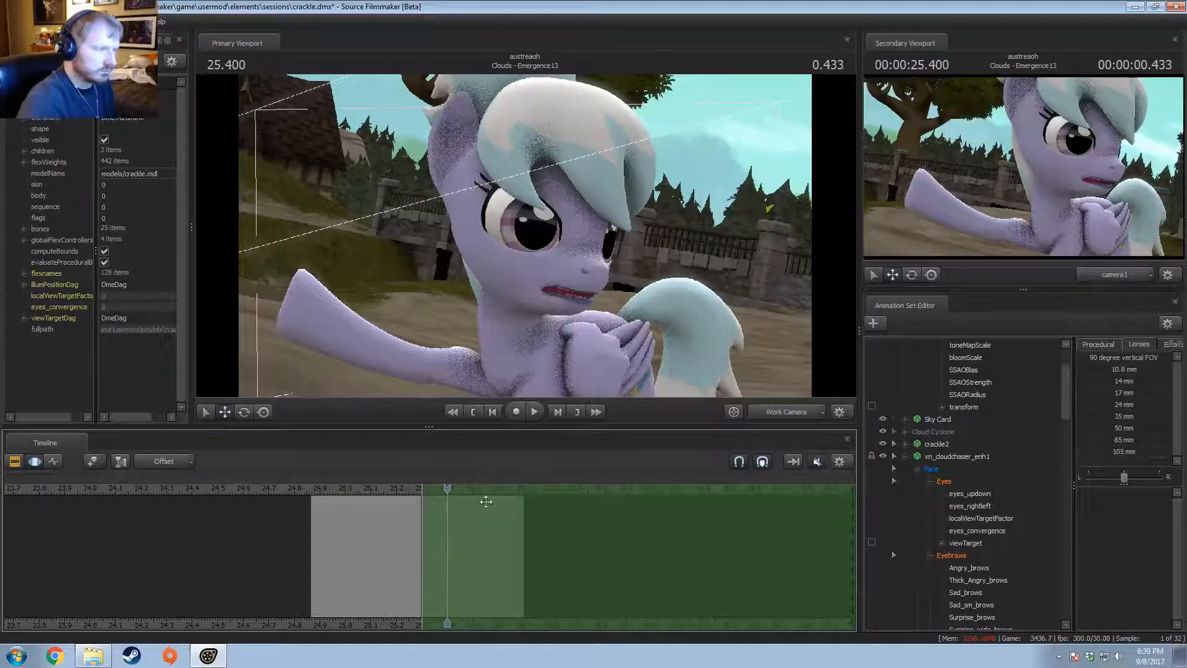
left_click_drag(507, 346, 493, 263)
left_click(493, 253)
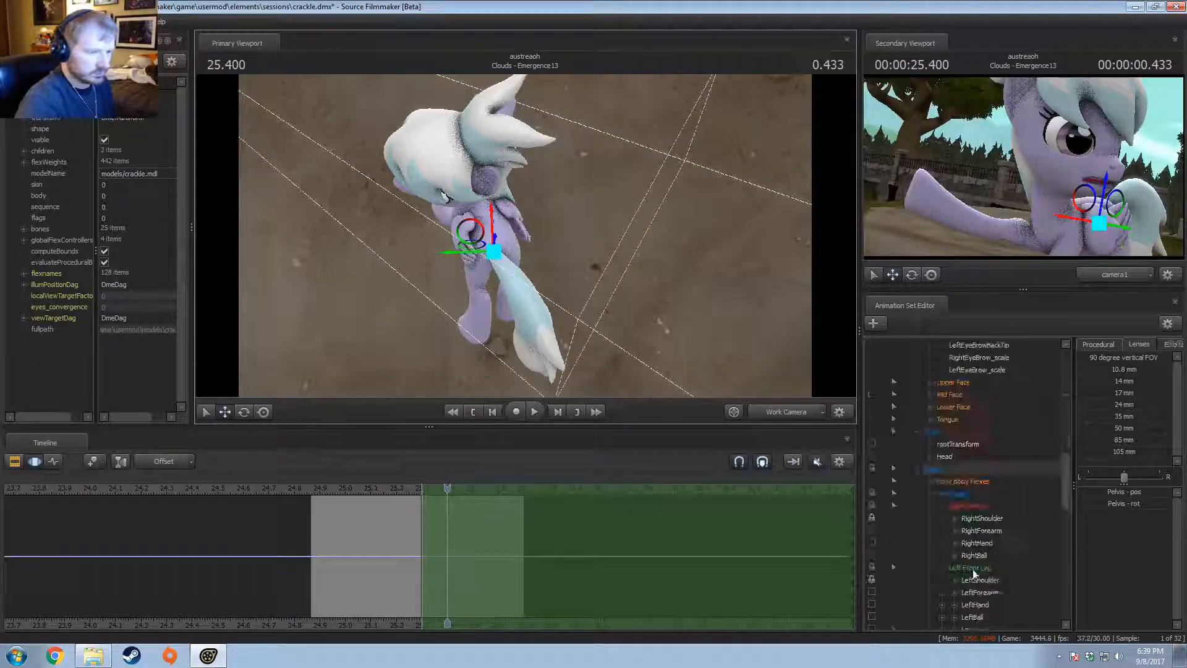
scroll(927, 525, "down", 7)
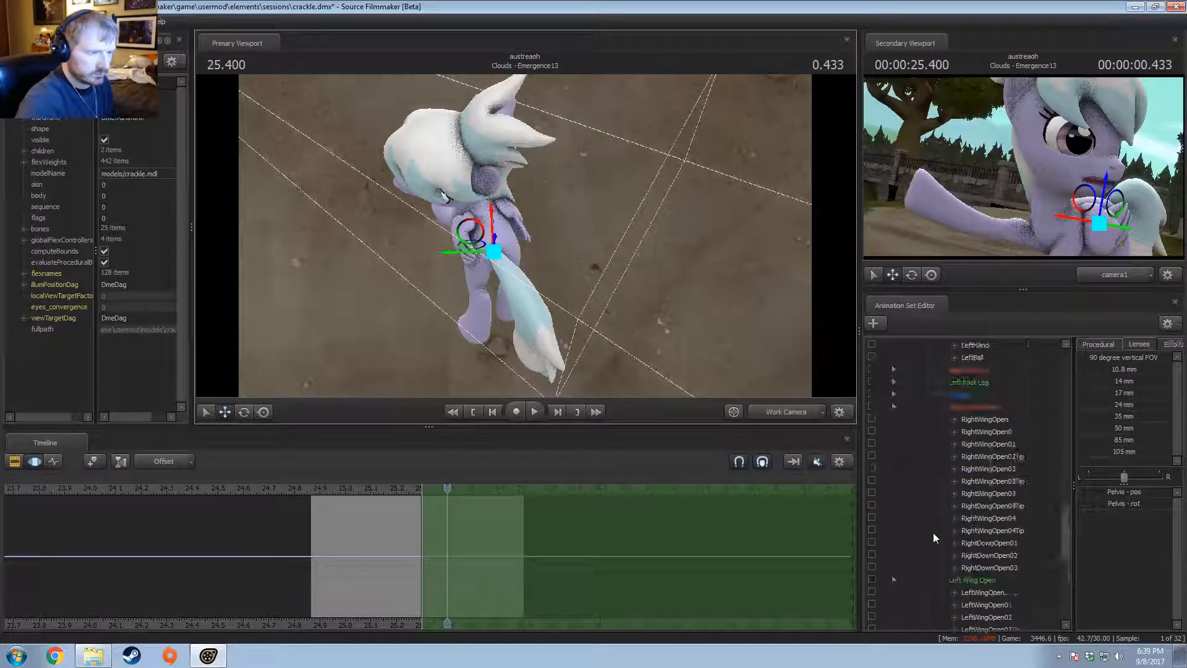
left_click(957, 407)
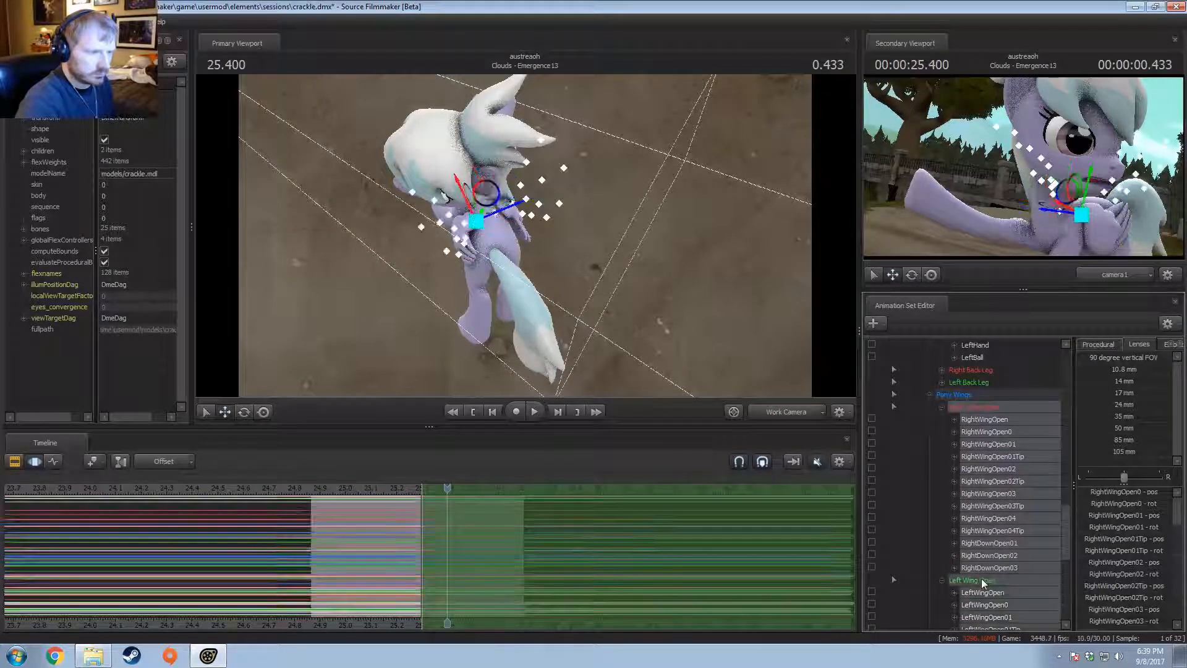
right_click(982, 578)
left_click(1005, 489)
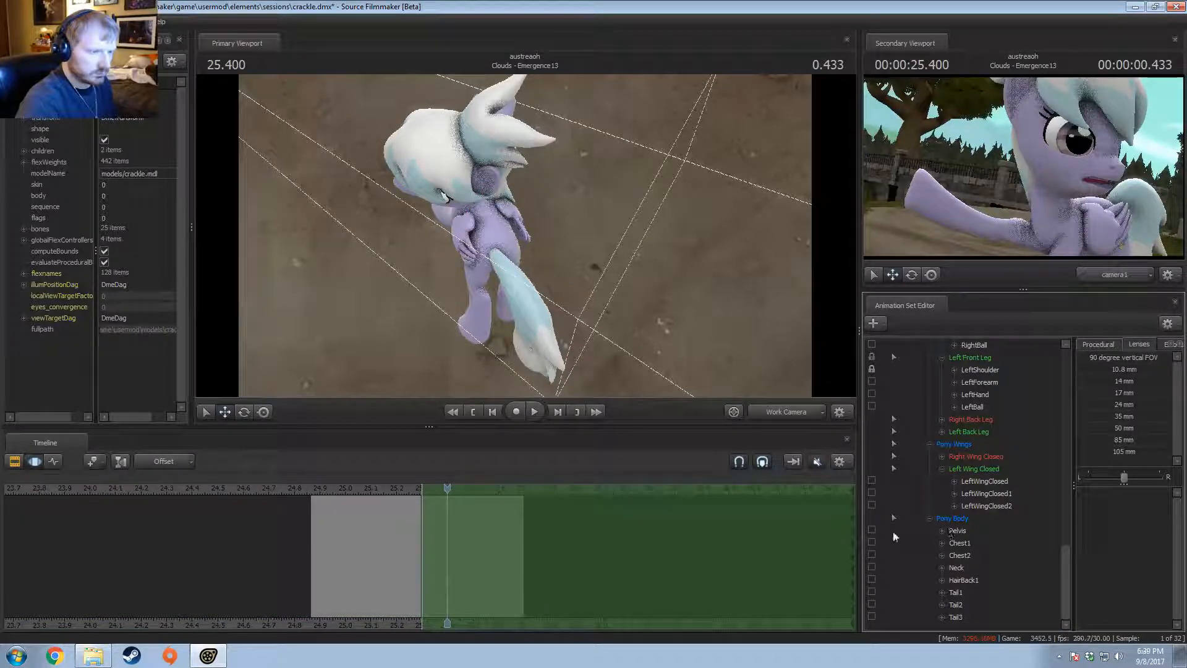
Step: Lock the Chest1 bone, and turn and shift the Pelvis sideways to swing the pony's hindquarters
left_click(957, 531)
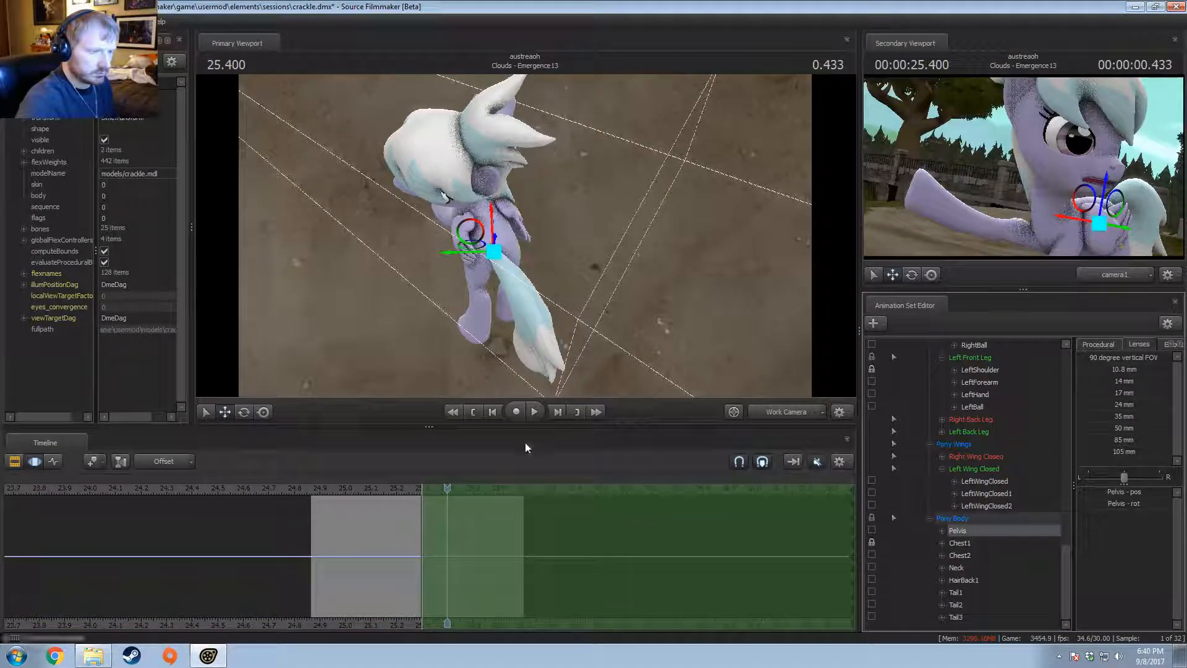
right_click(504, 267)
left_click(519, 276)
left_click_drag(490, 292, 457, 259)
key("w")
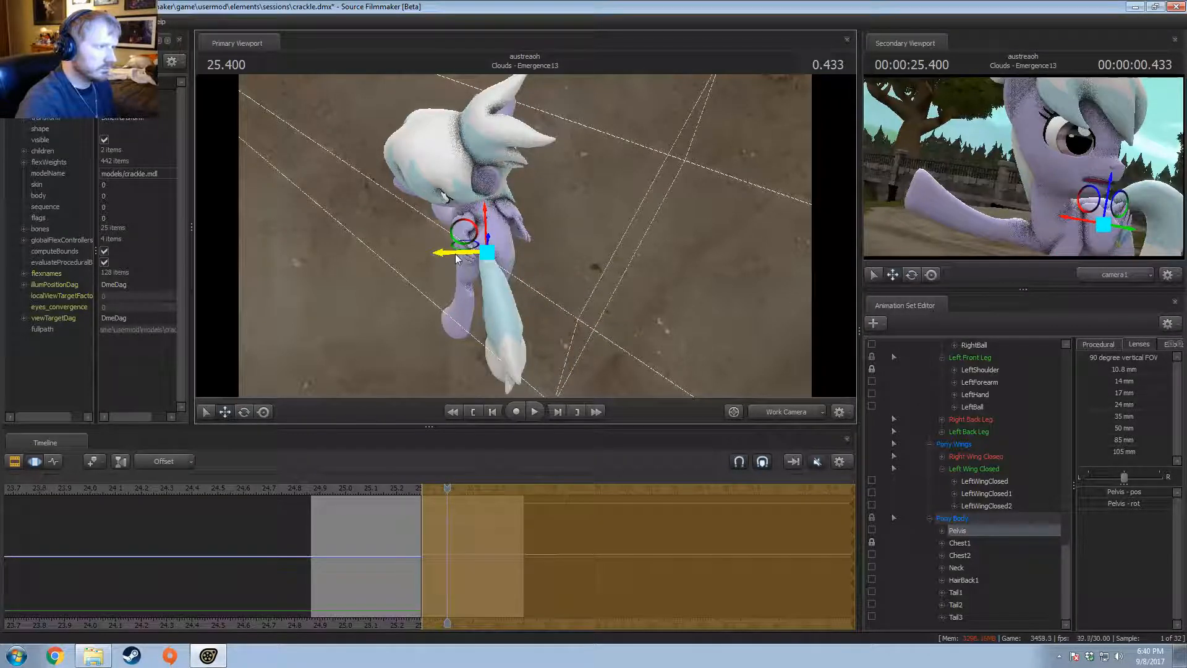
Step: Rotate the RightThigh bone to swing the right back leg forward under the body
left_click_drag(518, 317, 545, 259, "alt")
left_click(486, 230, "ctrl")
left_click_drag(486, 231, 538, 262, "alt")
key("e")
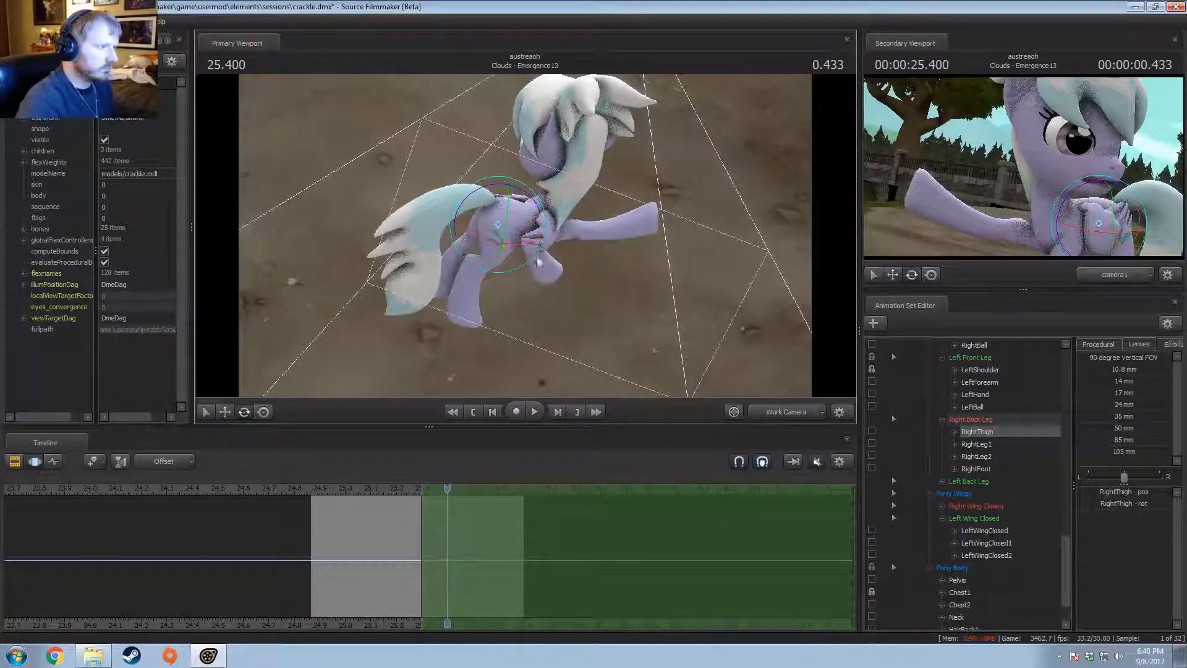
left_click_drag(526, 196, 514, 189)
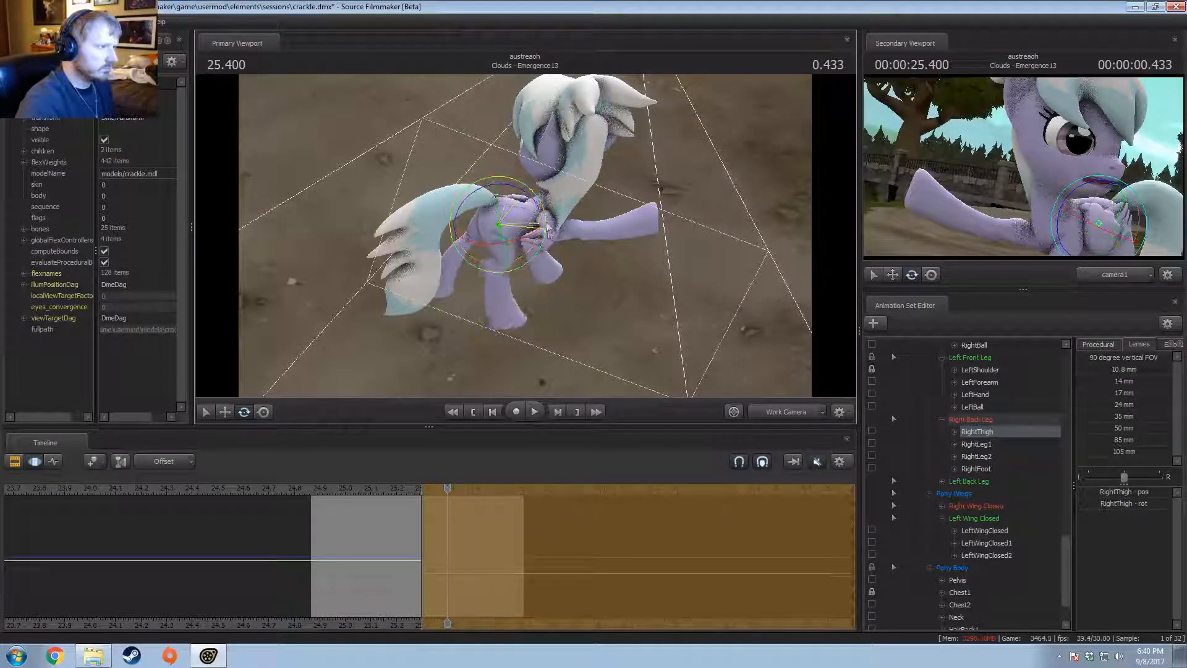
left_click_drag(546, 228, 686, 185)
Step: Rotate the RightLeg1 and RightLeg2 bones to bend the right back leg into a standing position
left_click(507, 255, "ctrl")
left_click(488, 259, "ctrl")
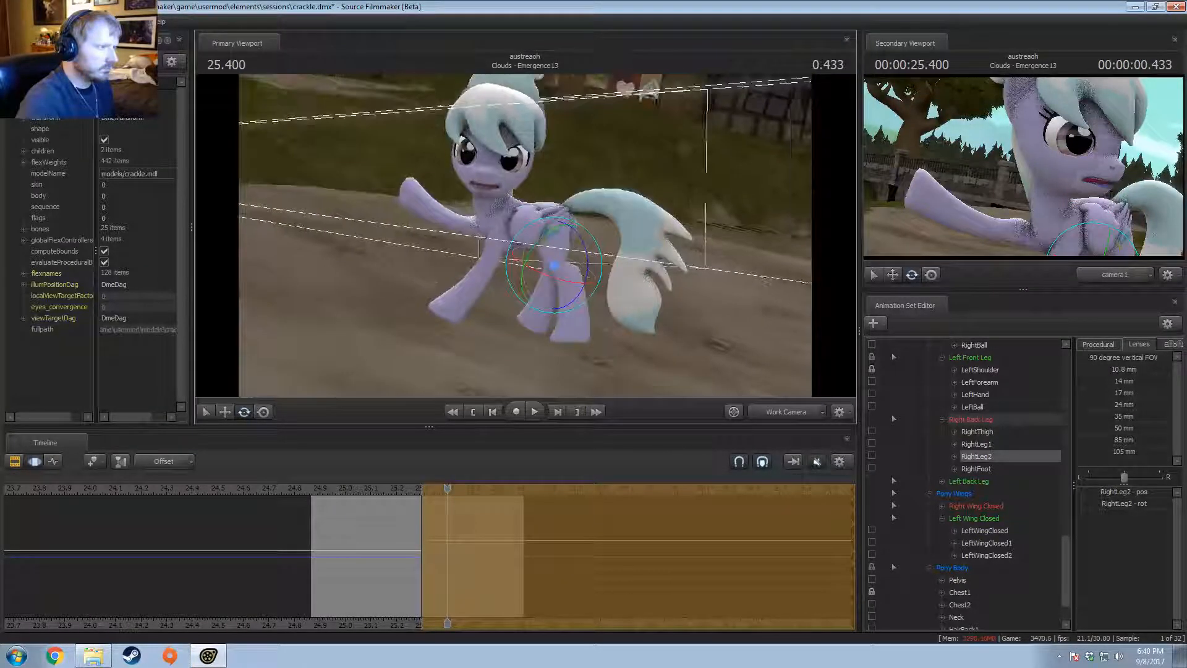
left_click_drag(525, 236, 665, 232, "alt")
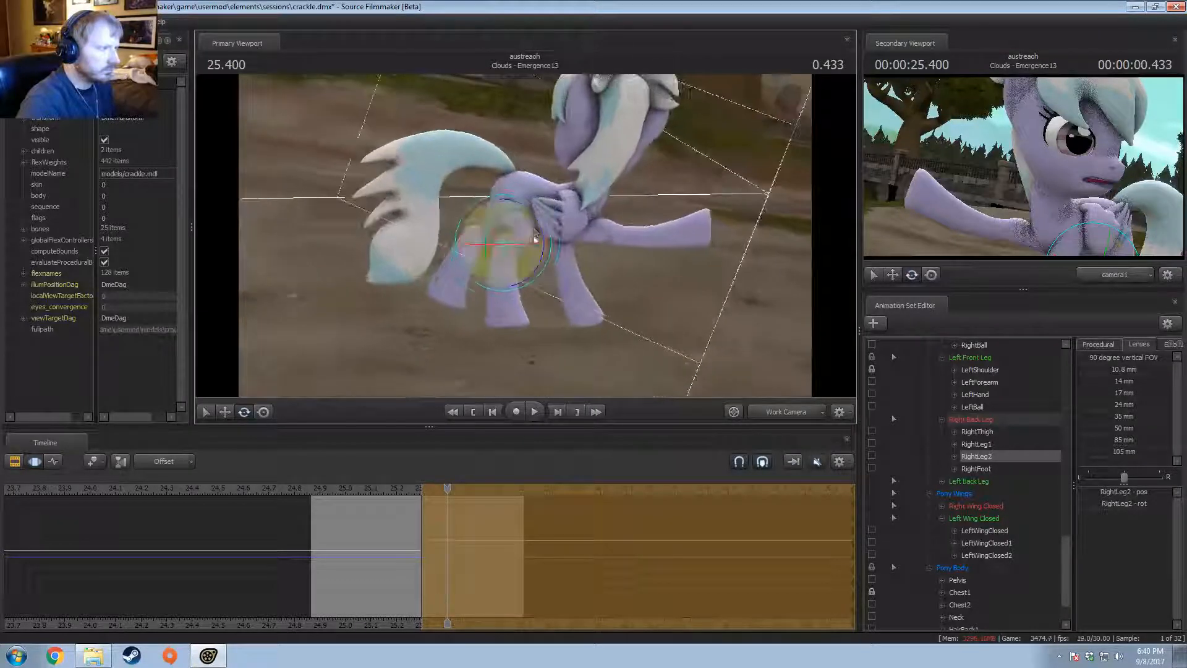
left_click(523, 230, "ctrl")
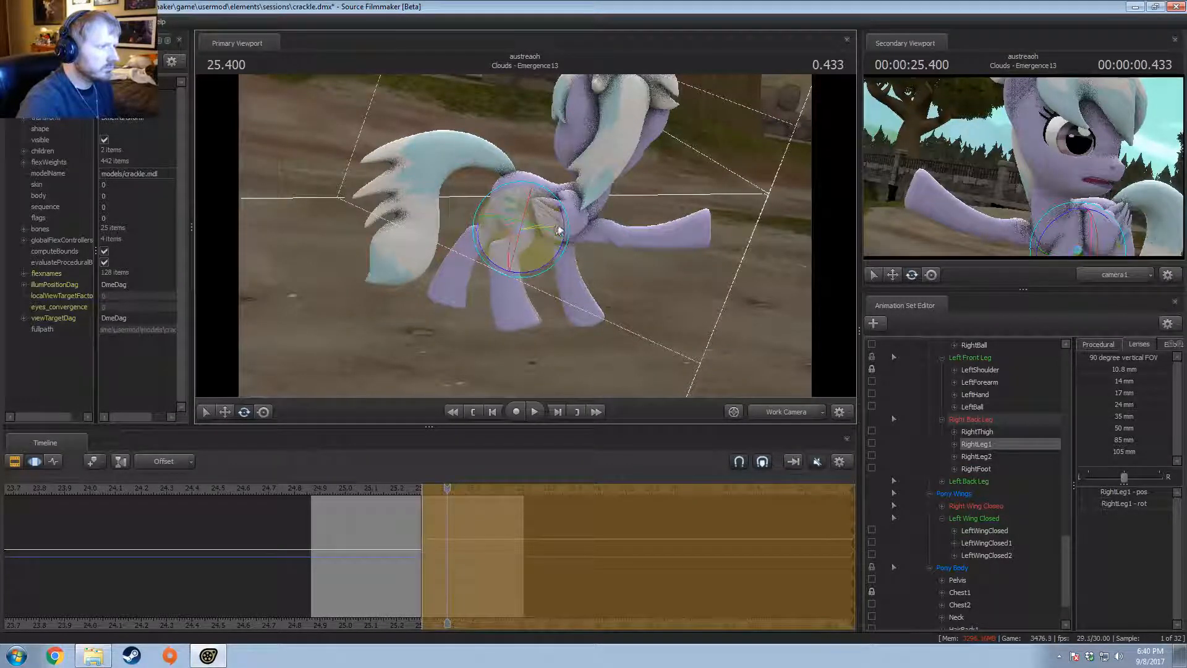
left_click(537, 258, "ctrl")
left_click_drag(537, 257, 527, 222)
mouse_move(527, 222)
left_mouse_down("alt")
mouse_move(557, 238)
mouse_move(530, 240)
mouse_move(603, 221)
mouse_move(560, 215)
mouse_move(522, 238)
left_mouse_up("alt")
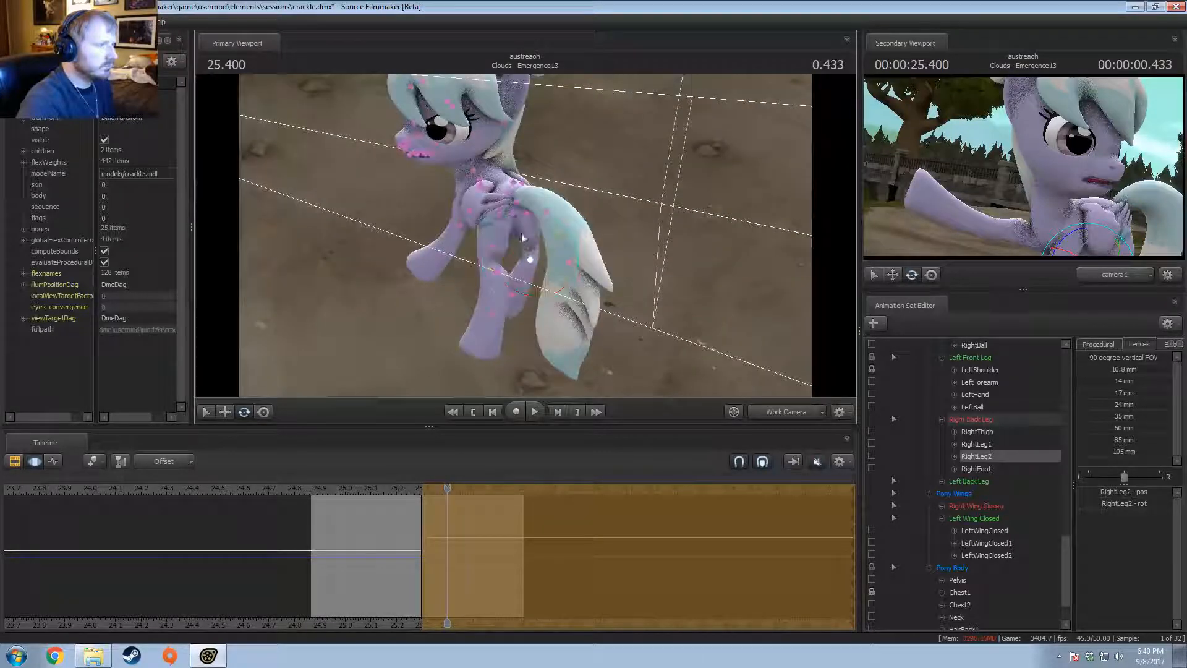
Step: Lock the RightThigh and LeftThigh bones and rotate the Pelvis to adjust the hip angle
left_click(519, 213, "ctrl")
key("w")
left_click_drag(639, 199, 646, 176, "alt")
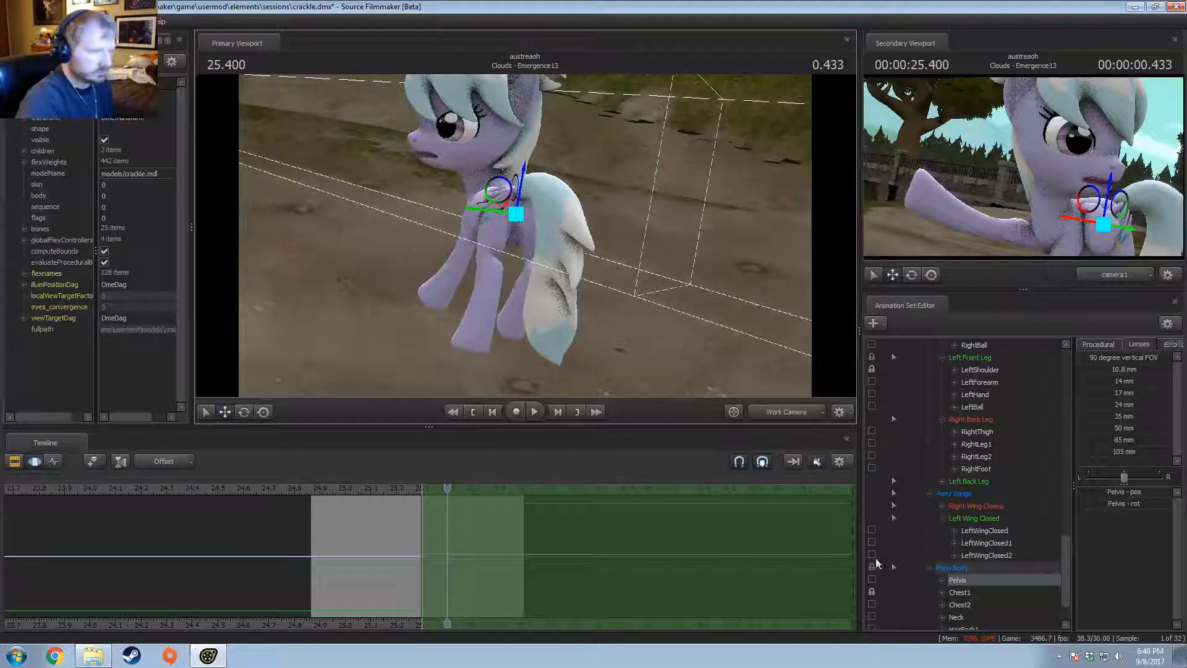
scroll(926, 547, "down", 2)
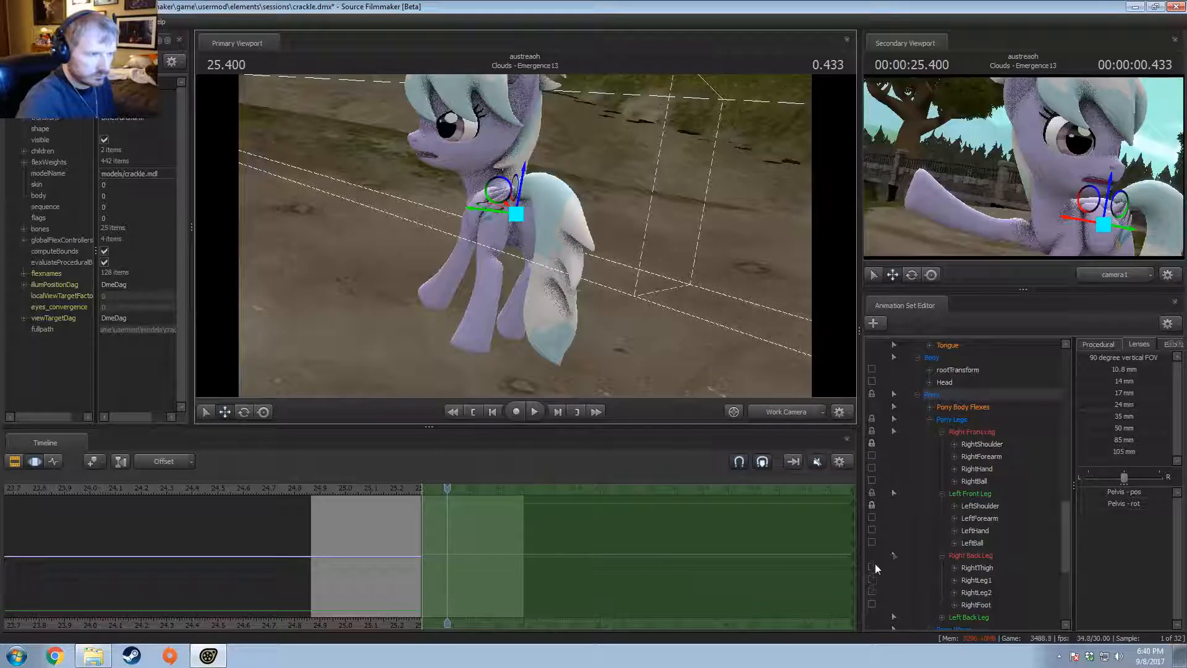
scroll(909, 487, "down", 5)
left_click(943, 432)
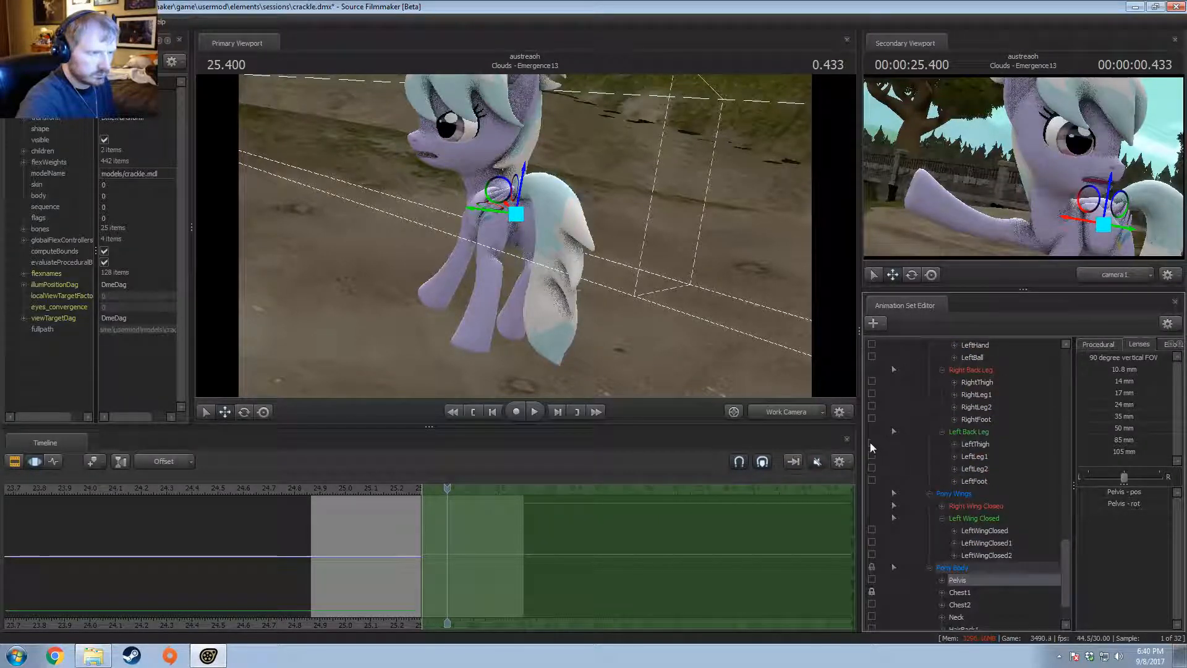
key("e")
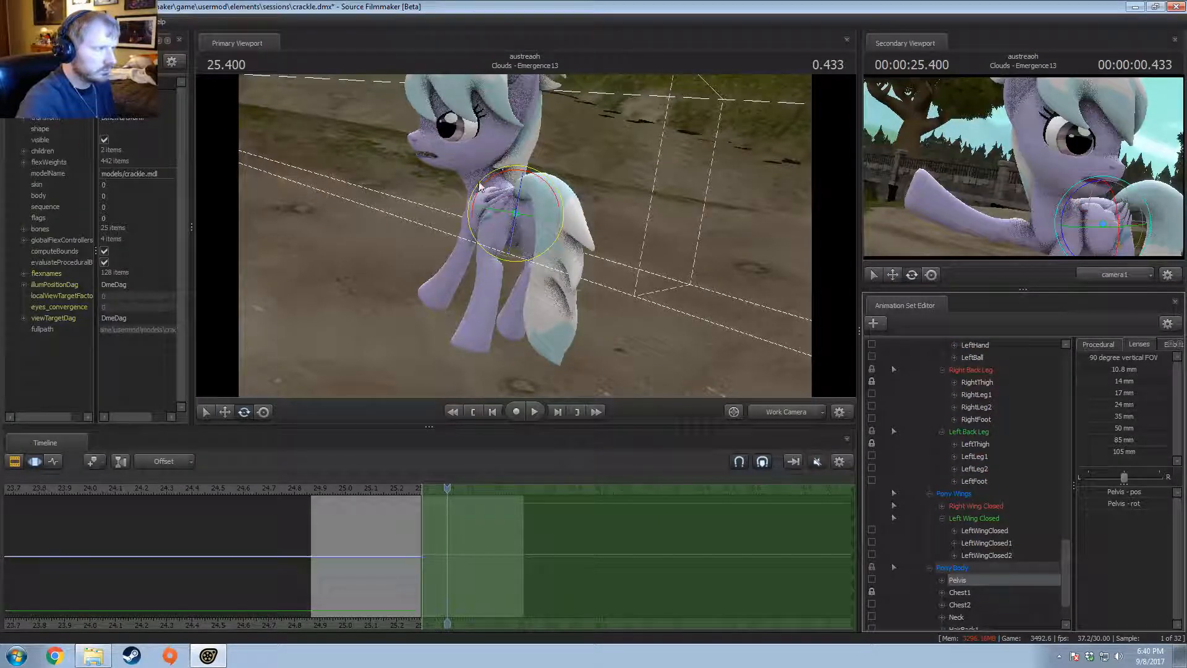
left_click_drag(480, 187, 523, 267)
Step: Rotate the LeftThigh, LeftLeg1, LeftLeg2 and LeftFoot bones to swing the left back leg into a backward stance
left_click(523, 268)
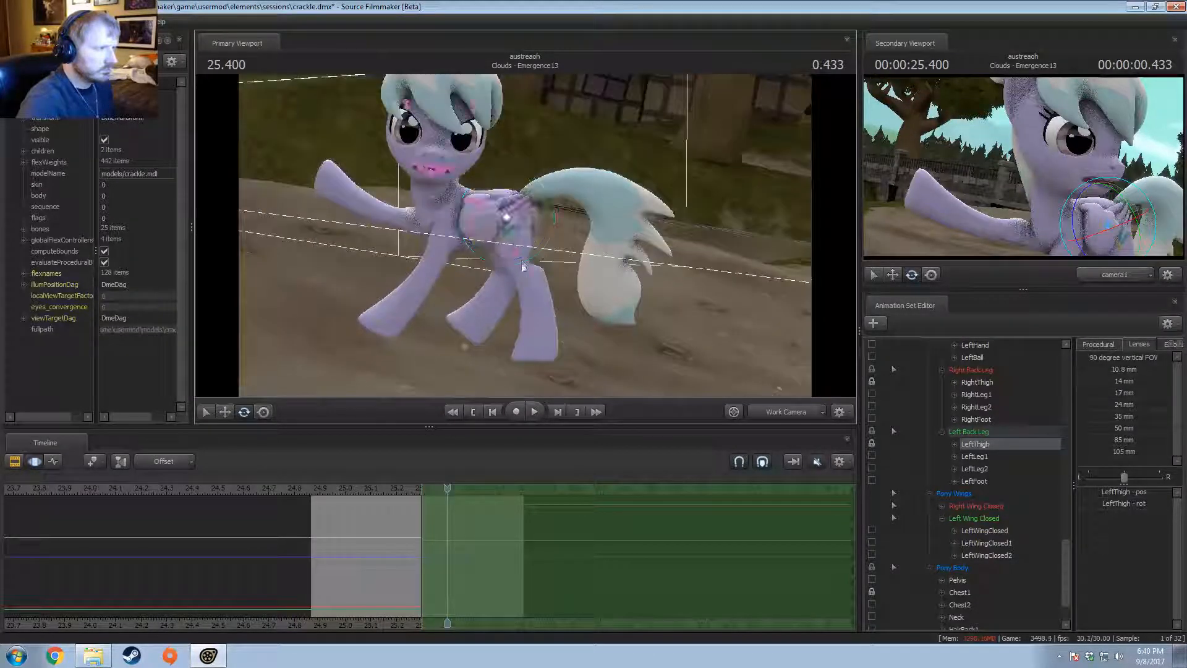
left_click(537, 243)
left_click(555, 261)
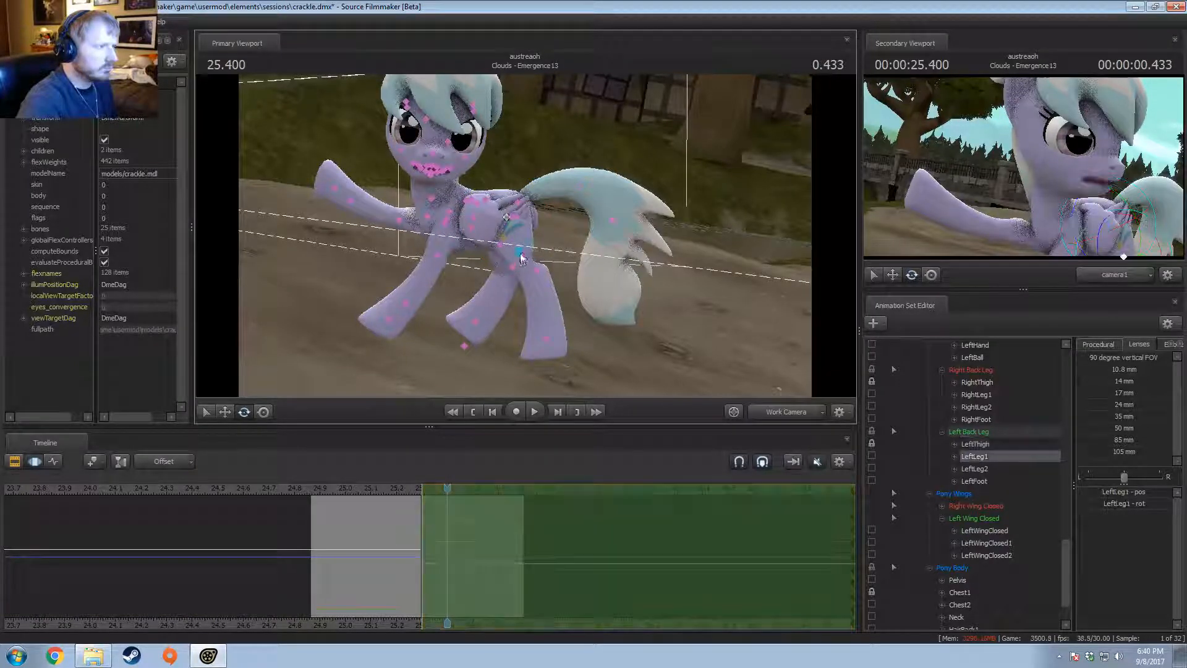
mouse_move(536, 232)
left_mouse_down()
mouse_move(674, 254)
mouse_move(522, 266)
mouse_move(504, 245)
mouse_move(537, 241)
left_mouse_up()
left_click(502, 262)
key("e")
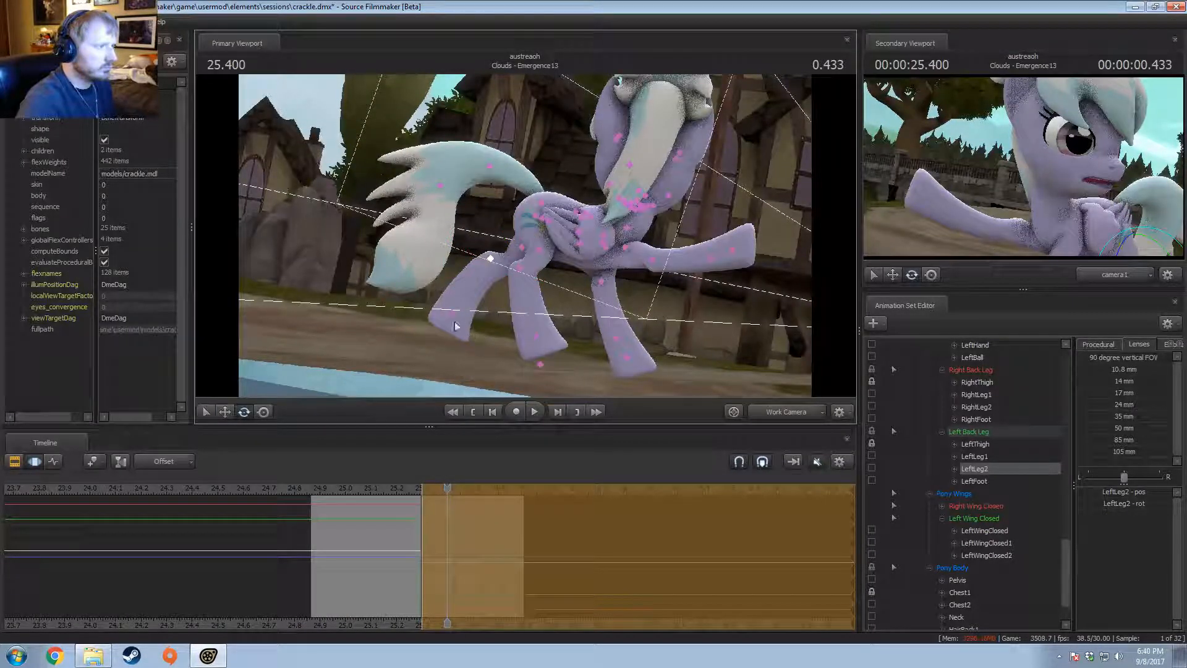
left_click(452, 318)
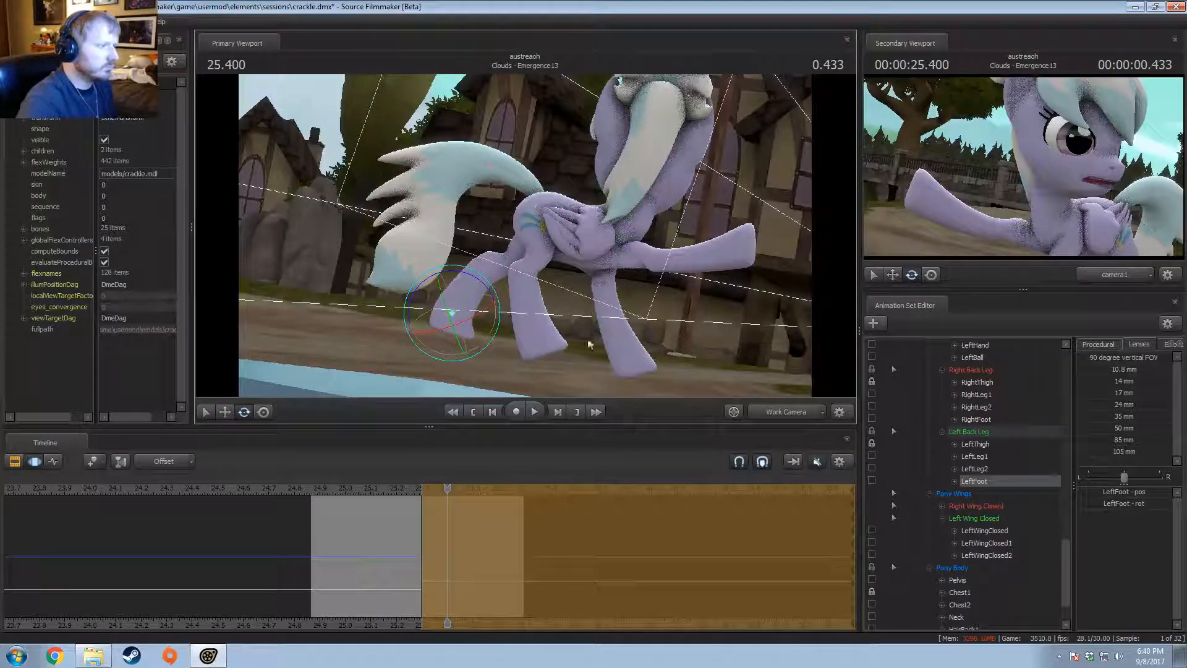
Step: Rotate the RightFoot bone to adjust the angle of the right back hoof and commit the change
left_click_drag(531, 254, 410, 249, "alt")
left_click(542, 264)
left_click(512, 272, "ctrl")
left_click(485, 329, "ctrl")
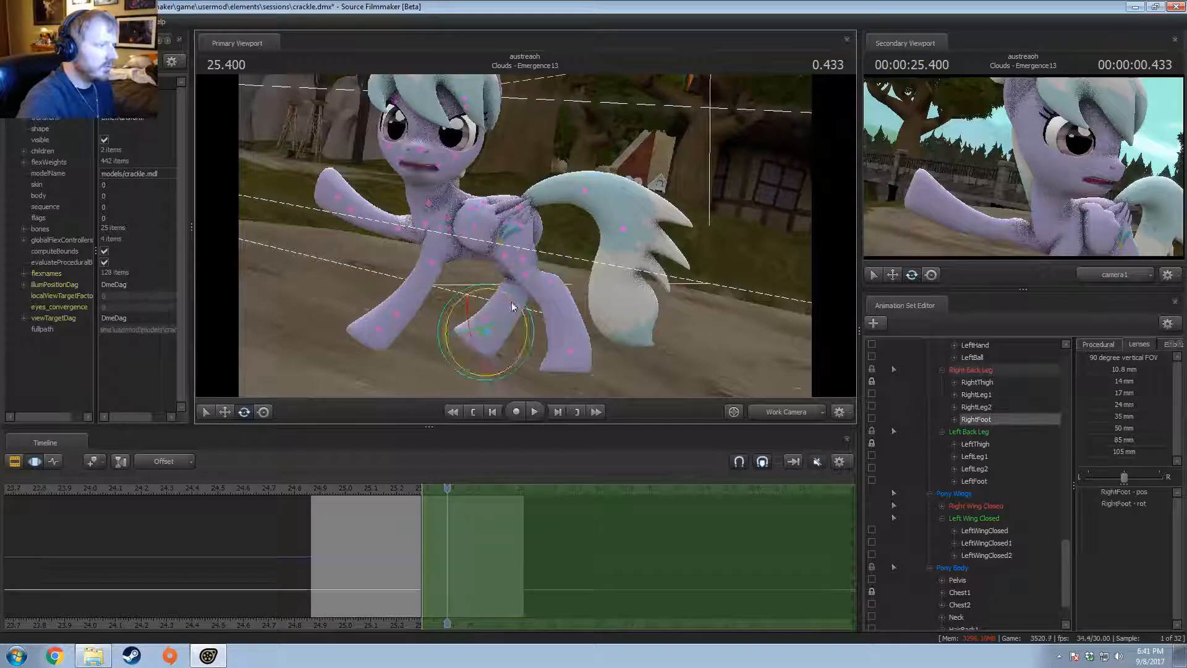
left_click_drag(517, 305, 525, 234)
key("F2")
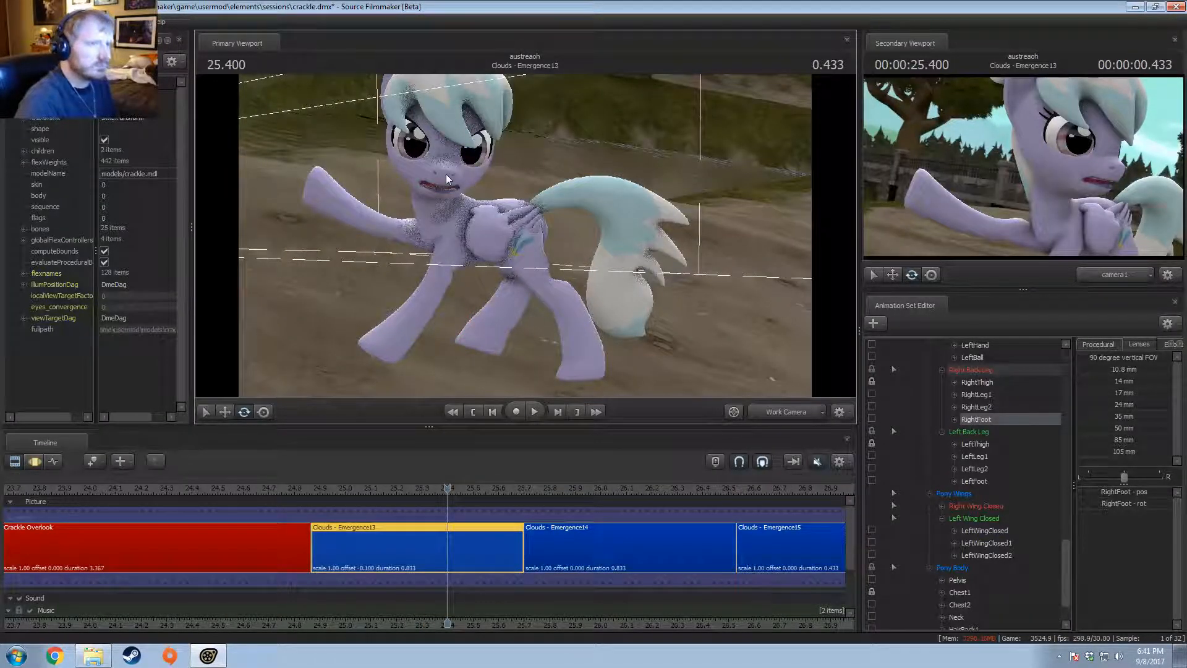
key("F3")
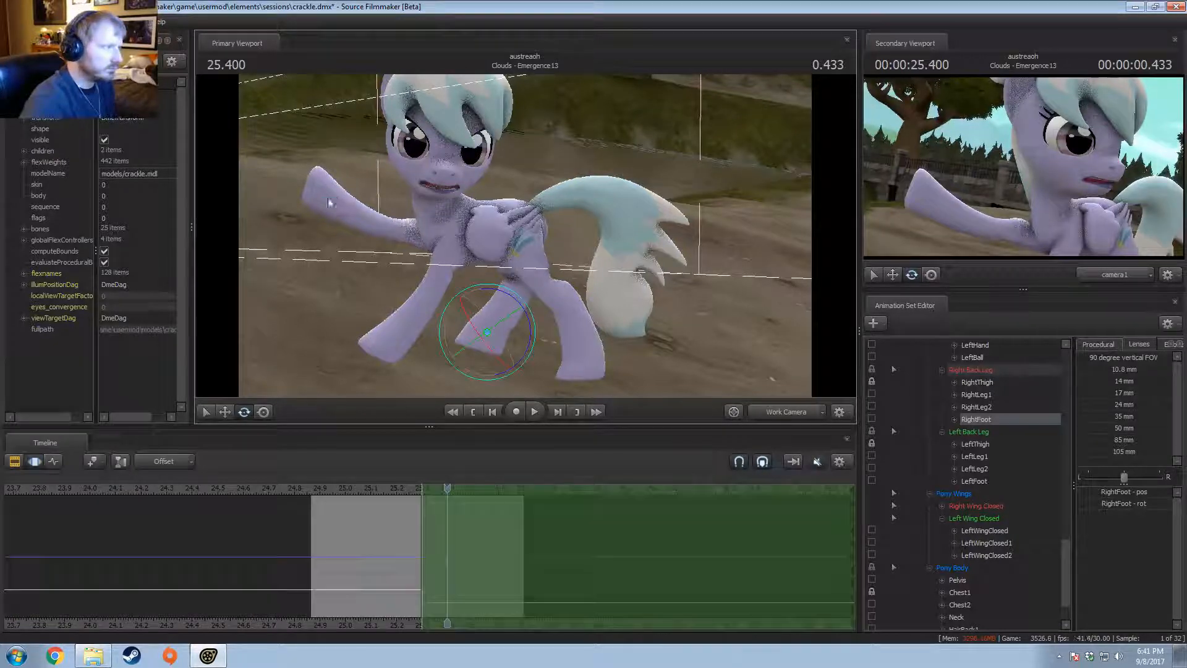
Step: Rotate the RightBall and RightHand bones to refine the bend of the raised right front leg
left_click(324, 195, "ctrl")
left_click_drag(351, 176, 350, 176)
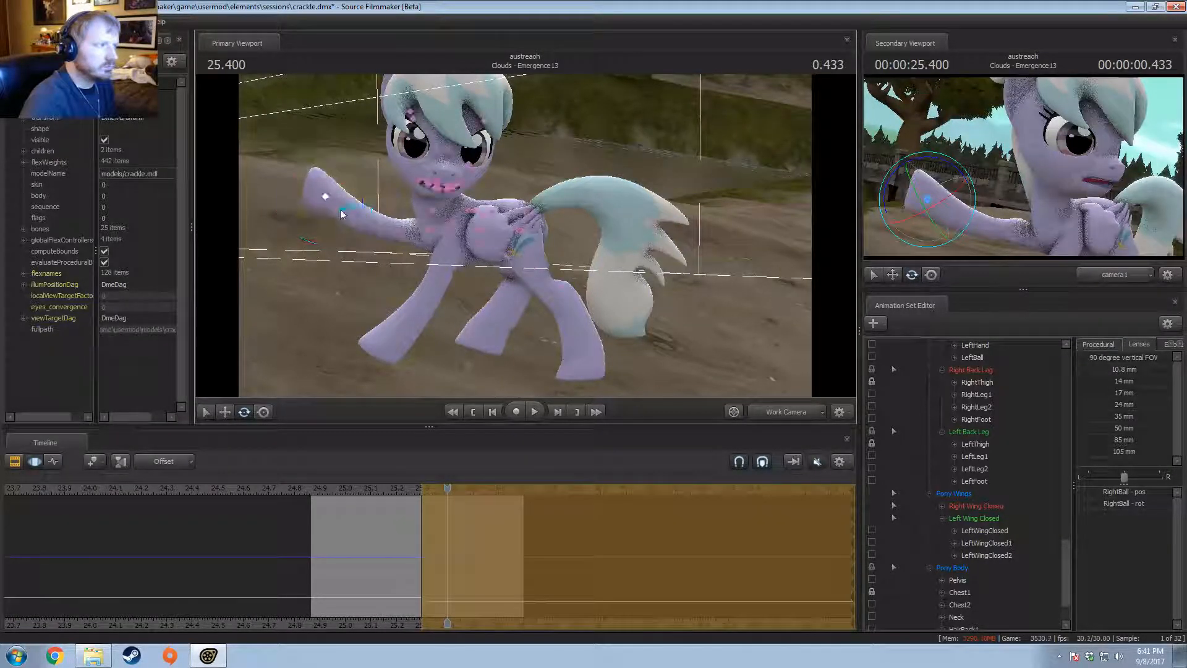
left_click(343, 210, "ctrl")
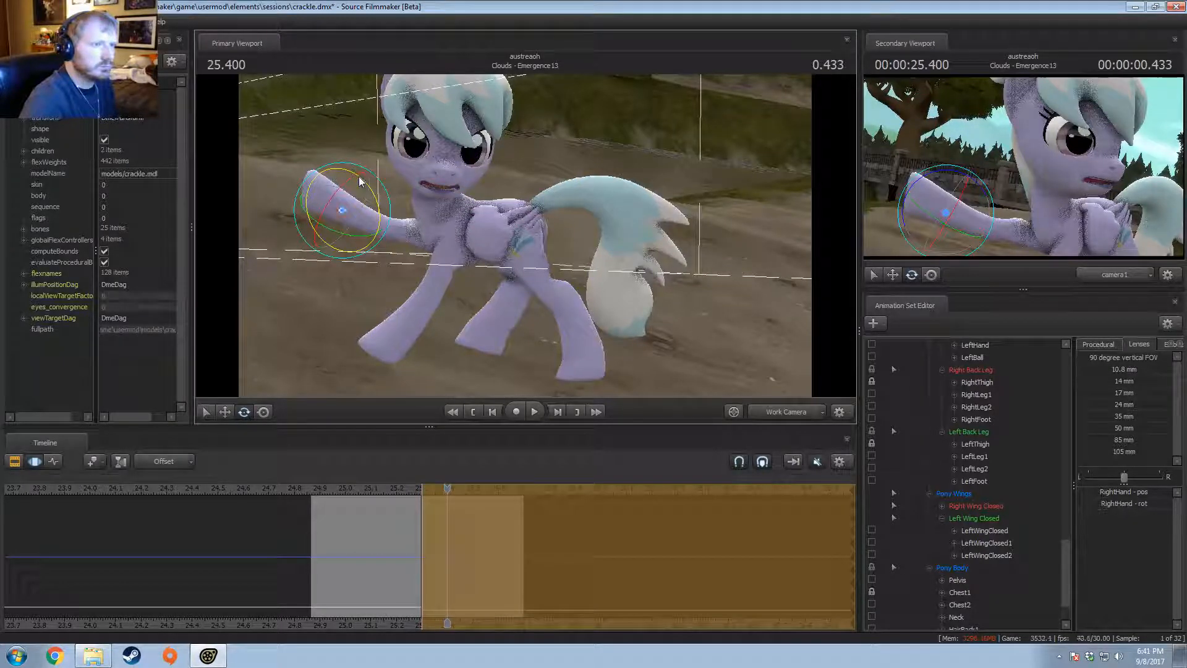
key("F1")
key("F2")
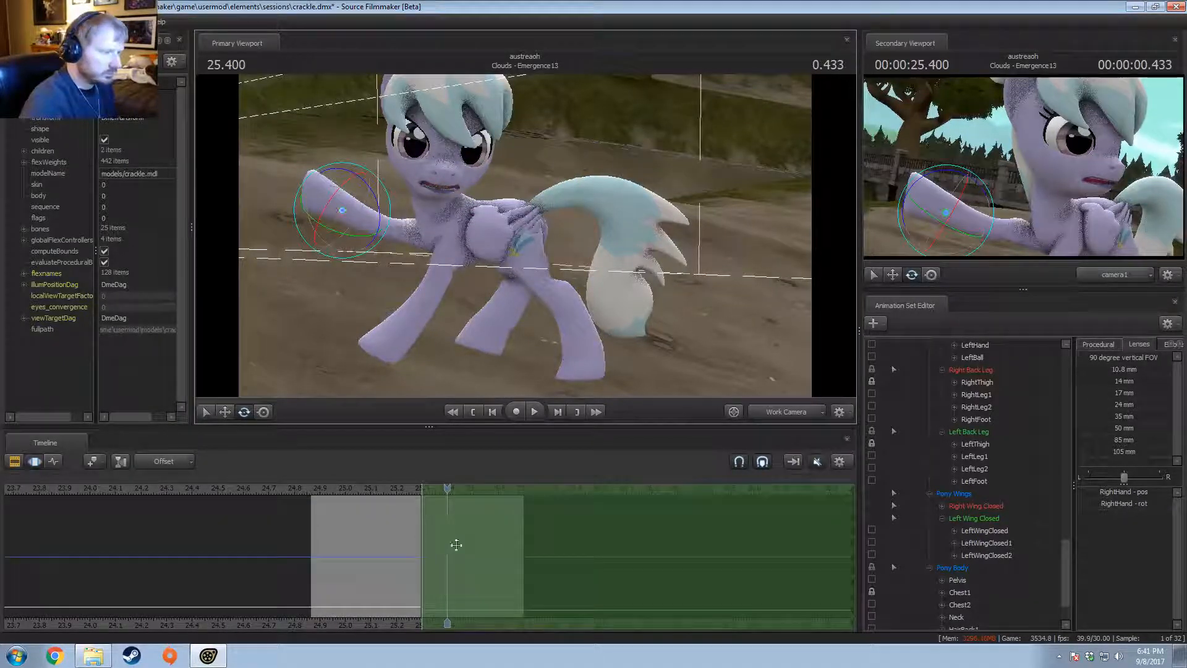
Step: Unlock the locked thigh bones and select the whole vn_cloudchaser_enh1 animation set
scroll(1029, 443, "up", 4)
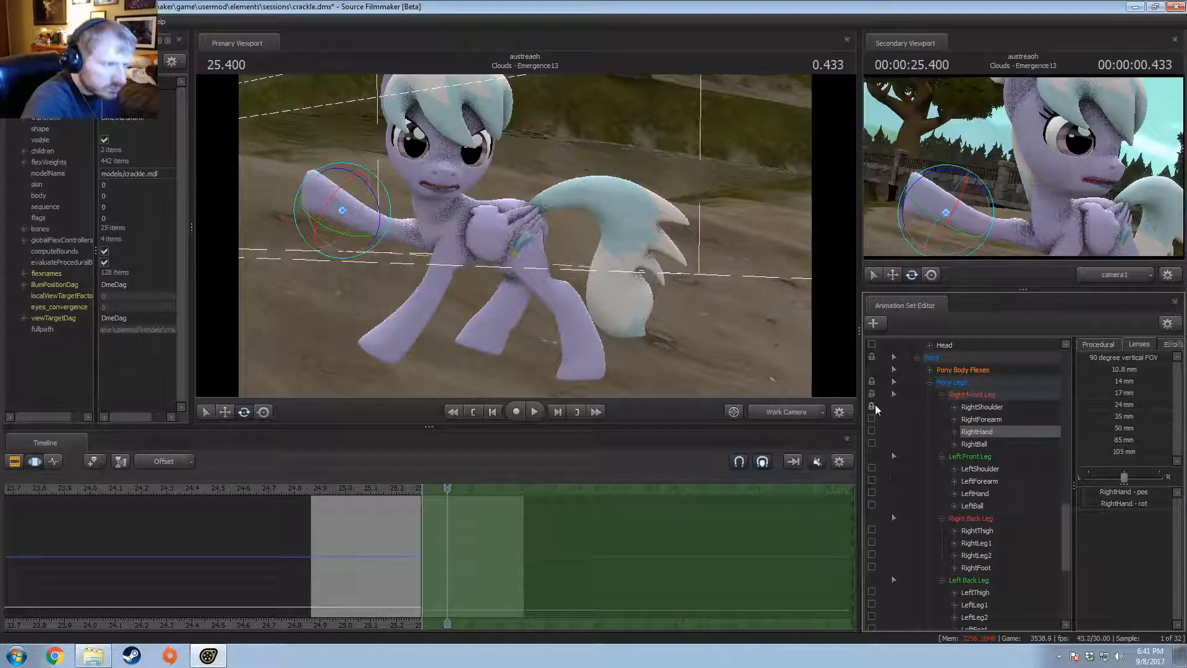
scroll(935, 454, "down", 5)
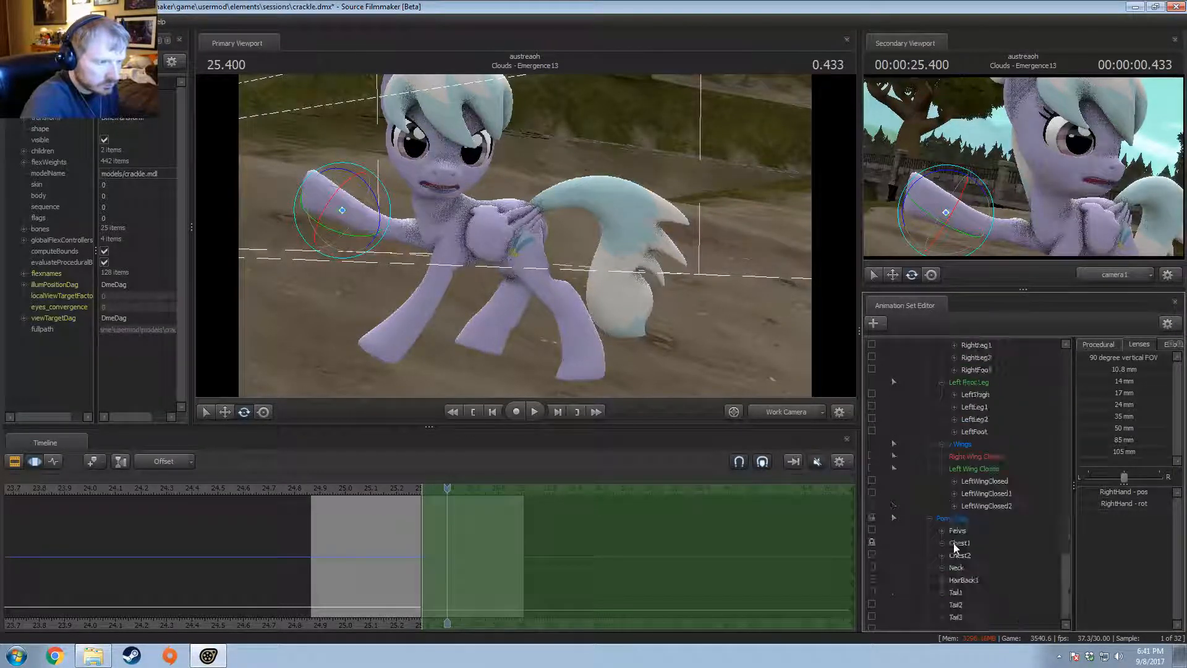
scroll(931, 548, "up", 15)
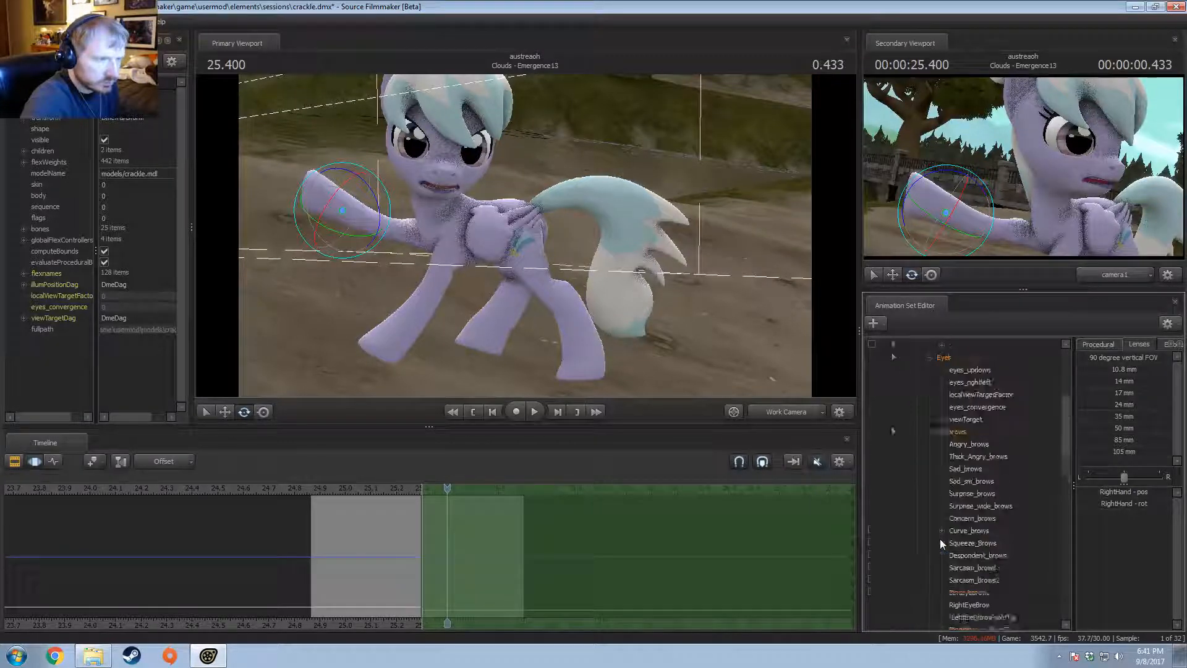
left_click(942, 407)
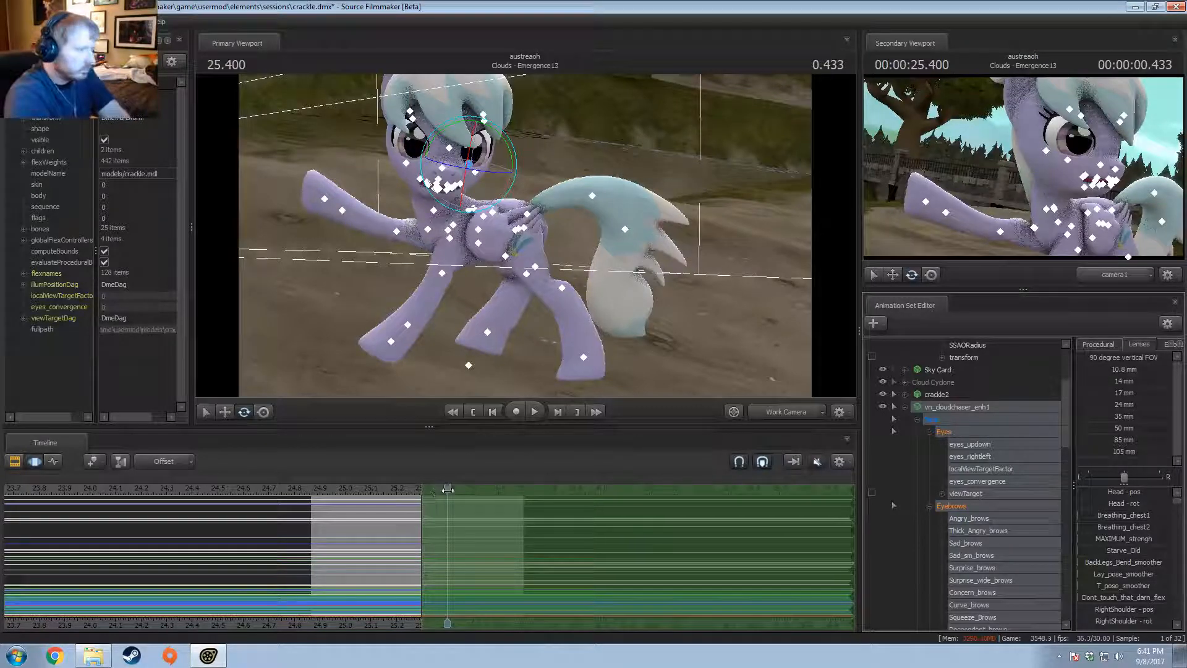
Step: At 25.166, select the full time range and blend the pony's standing pose partway toward the 25.400 pose
left_click_drag(443, 497, 389, 516)
key("ctrl+a")
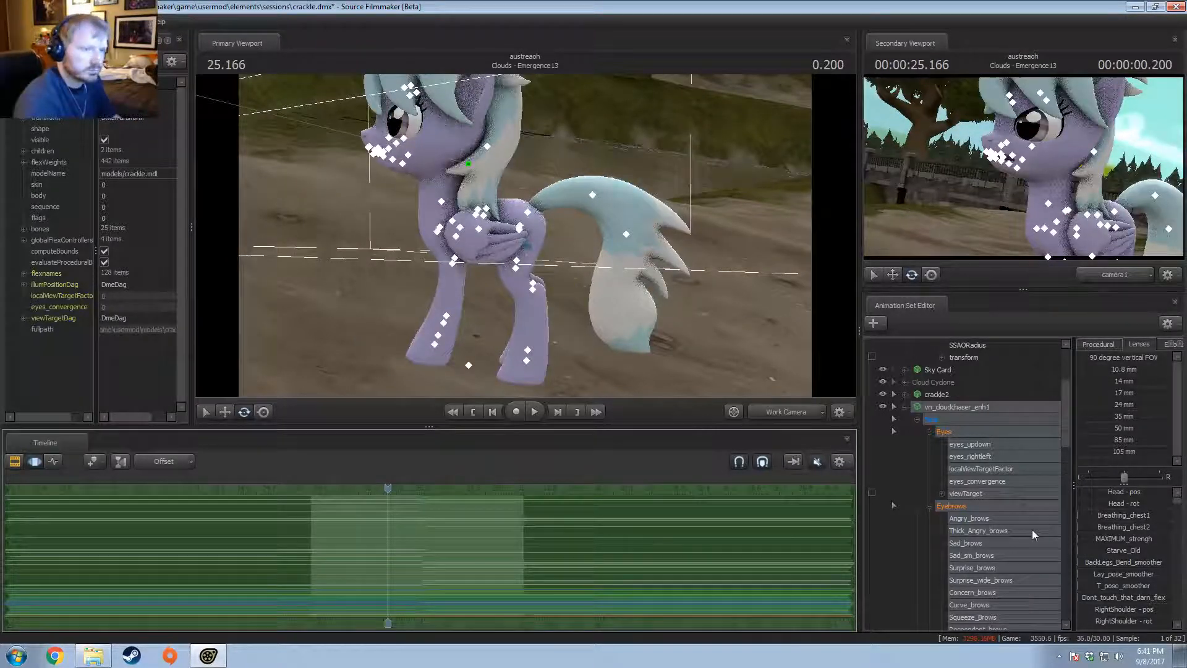
left_click(1100, 345)
left_click_drag(1126, 422, 1165, 431)
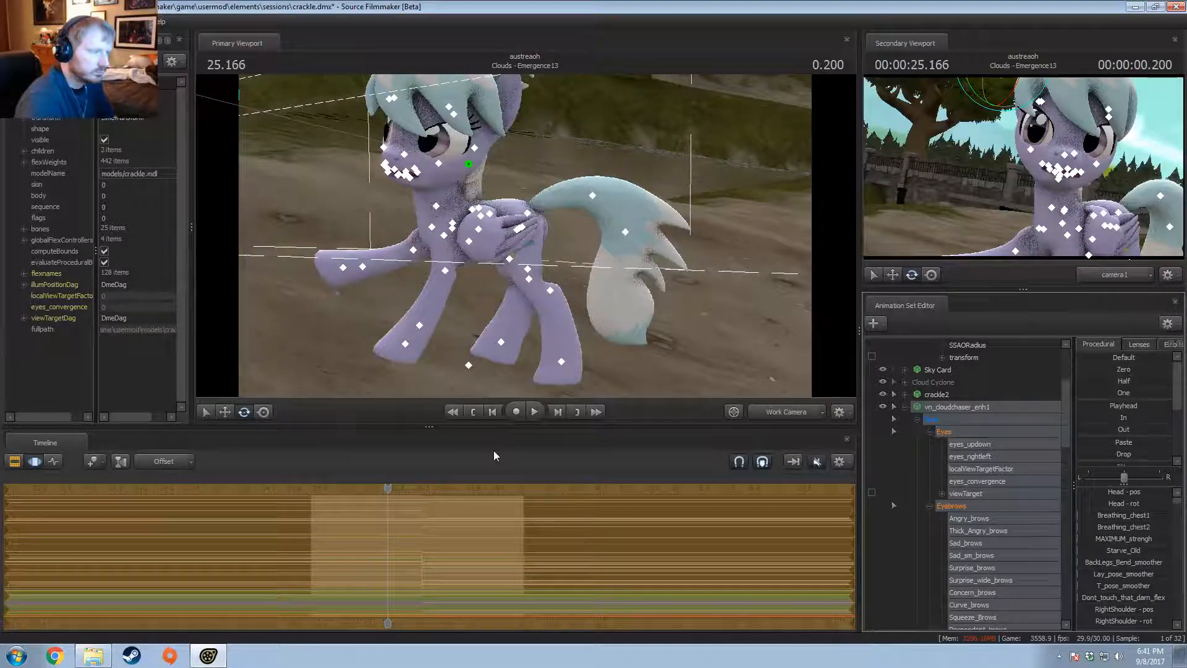
Step: Limit the time selection to everything before 25.300 and compare the poses at 25.166 and 25.300
left_click_drag(421, 540, 2, 523, "shift")
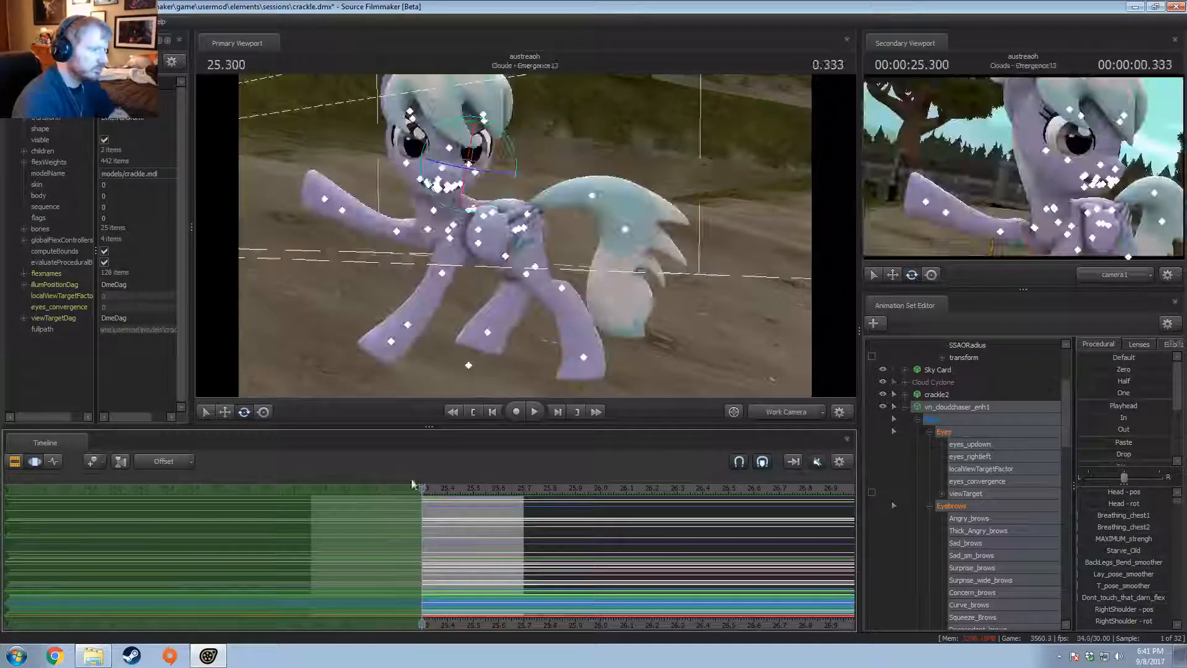
mouse_move(421, 488)
left_mouse_down()
mouse_move(438, 493)
mouse_move(388, 489)
left_mouse_up()
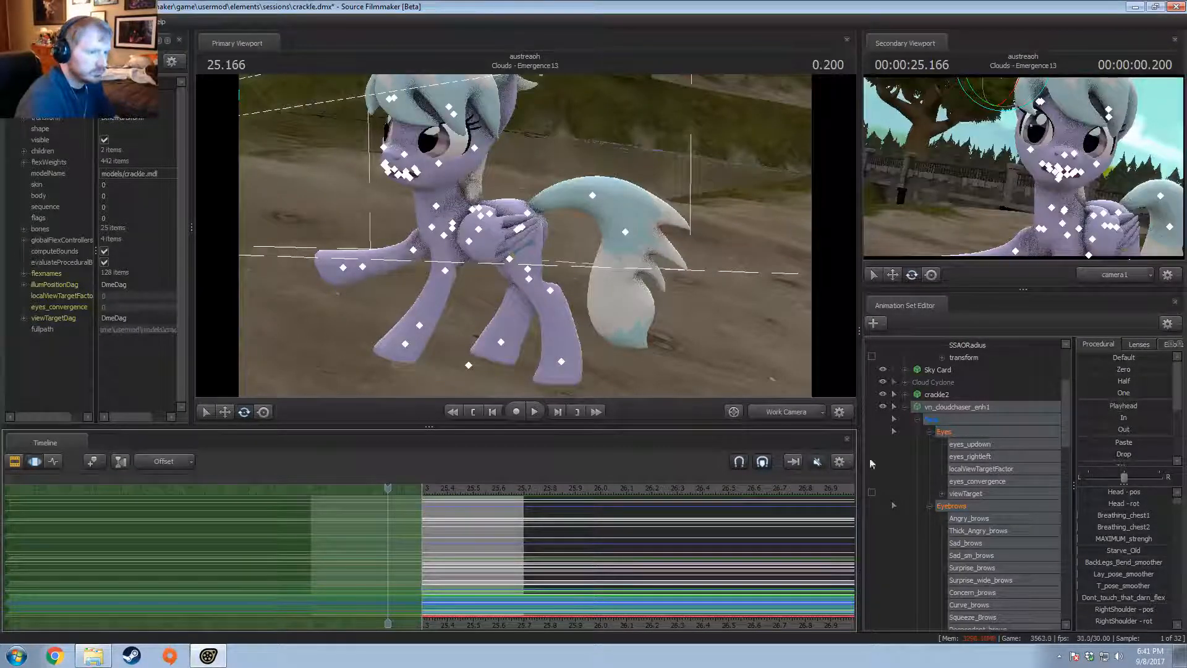
left_click(422, 488)
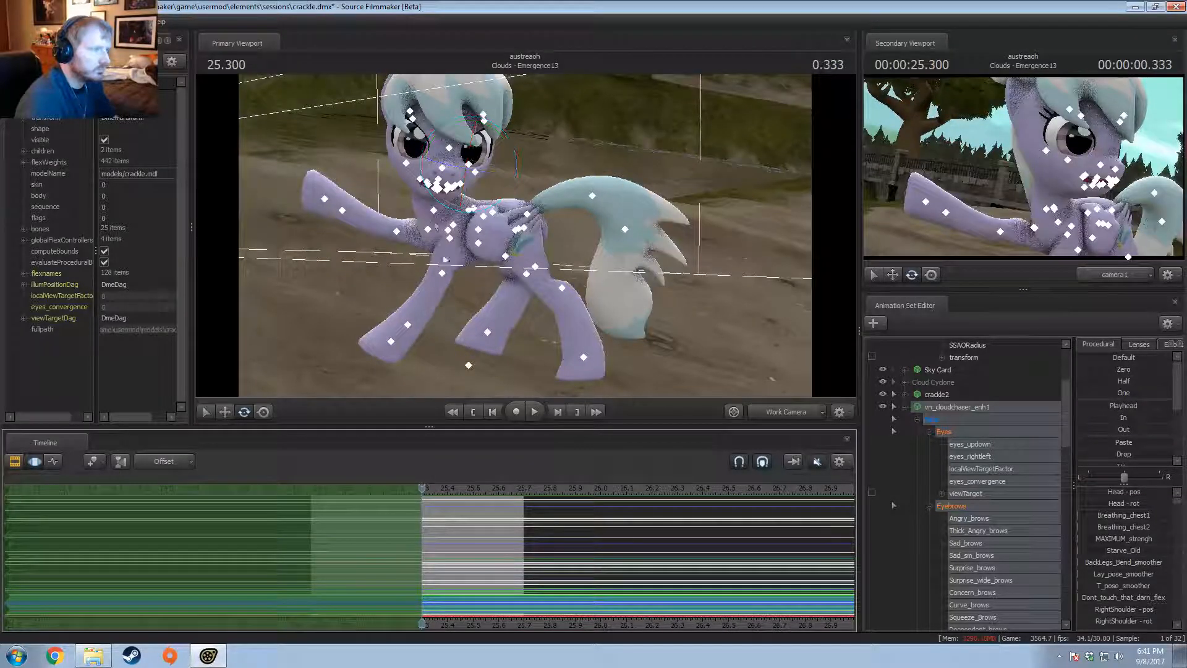
left_click_drag(432, 491, 388, 489)
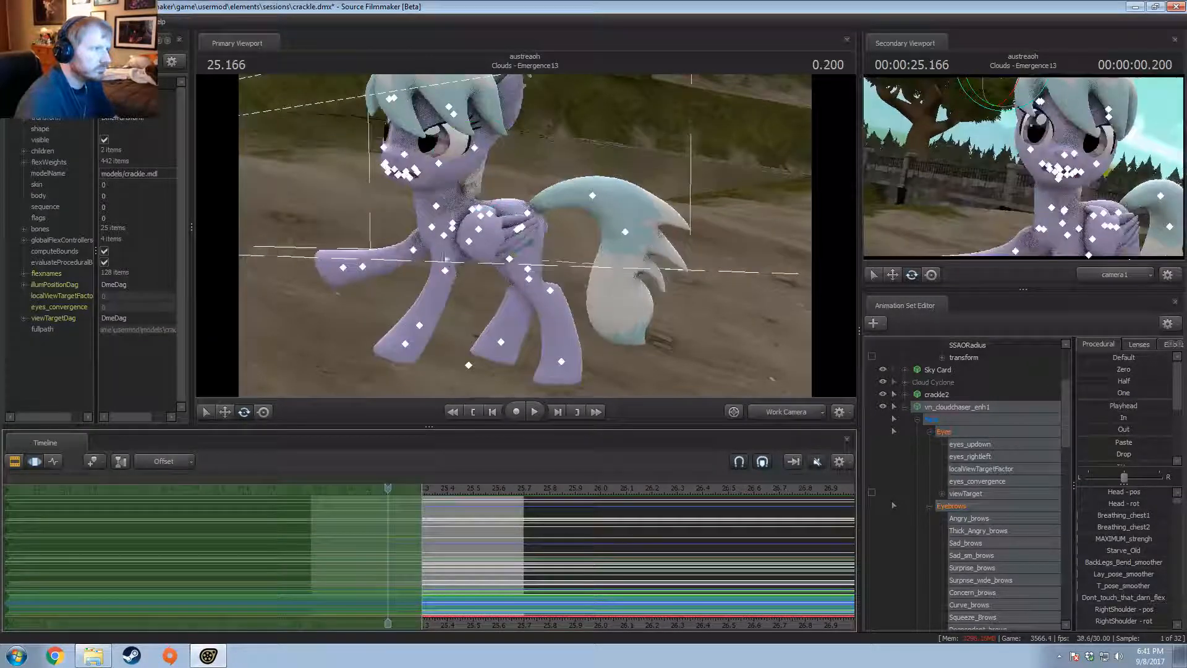
Step: Rotate the RightShoulder bone at 25.166 to lower the right front leg beside the left one, and check the playback
left_click(433, 225, "ctrl")
left_click_drag(392, 204, 427, 254)
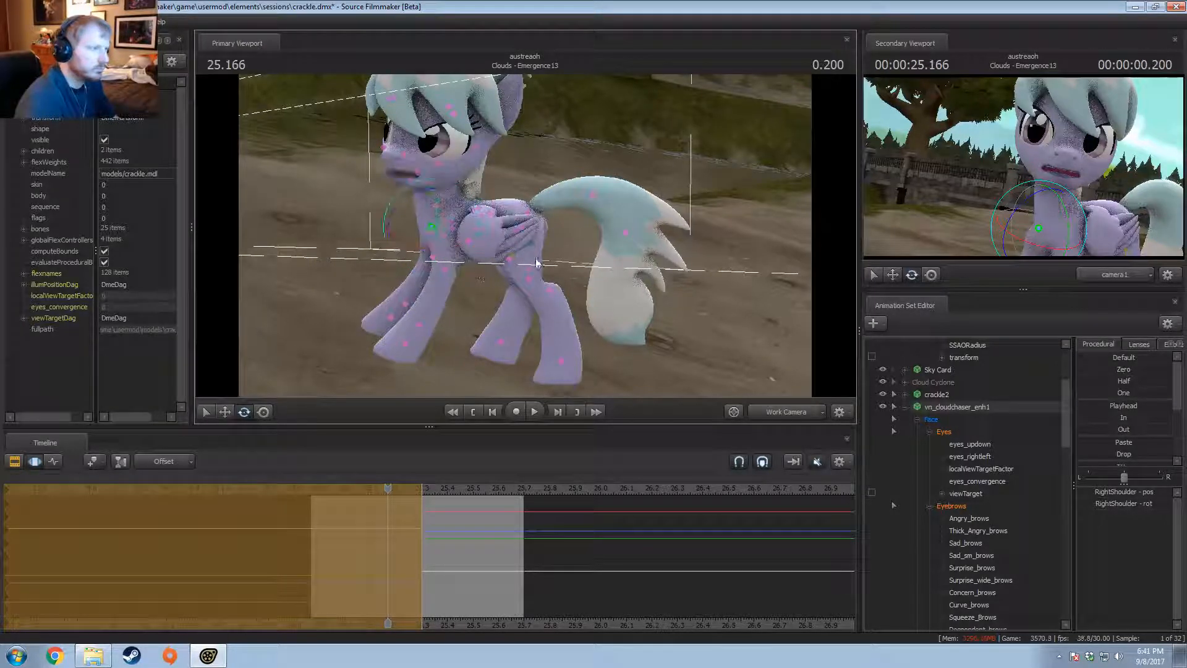
left_click_drag(402, 209, 411, 235)
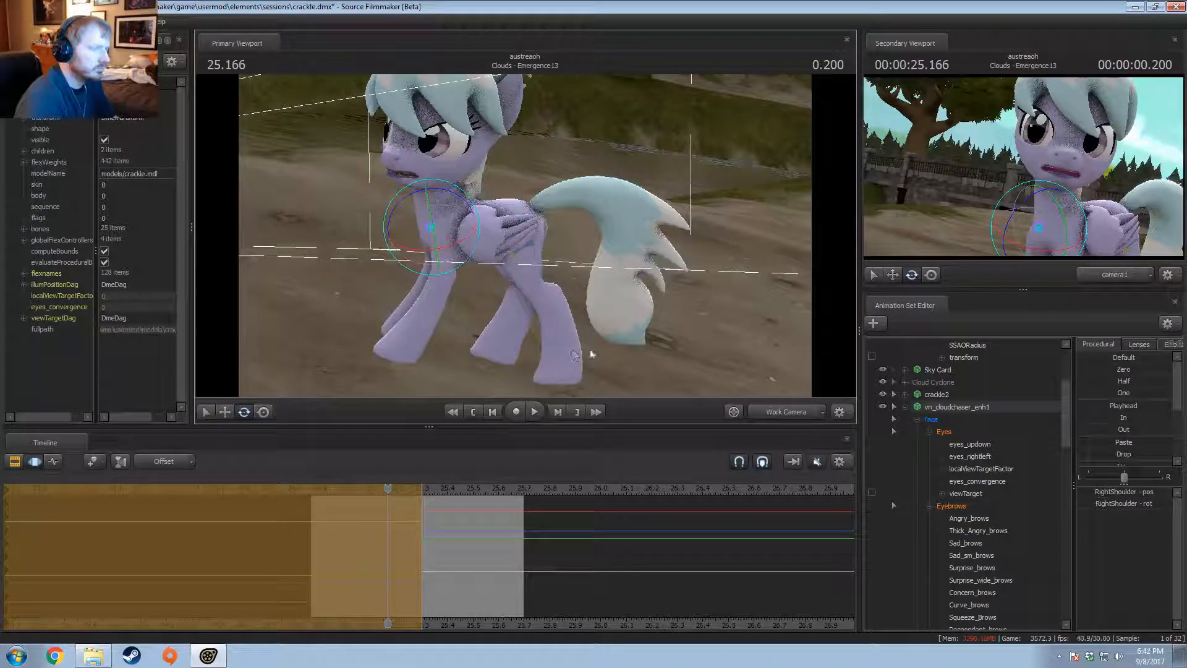
key("space")
key("space")
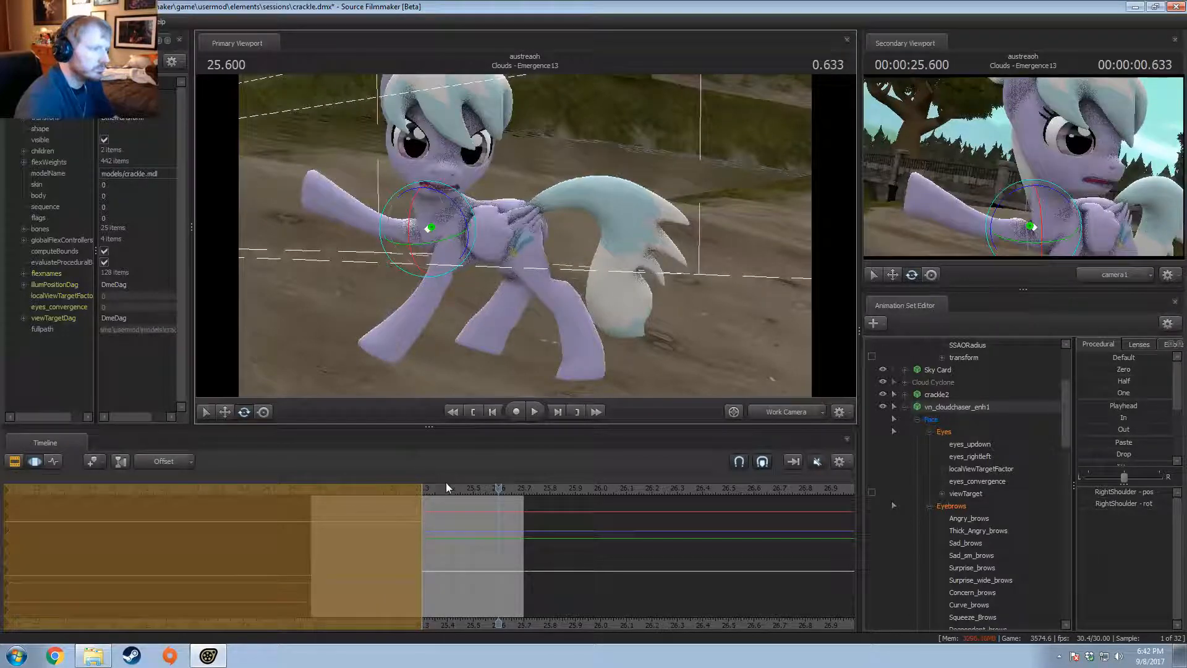
mouse_move(447, 488)
left_mouse_down()
mouse_move(401, 493)
mouse_move(449, 502)
mouse_move(412, 514)
mouse_move(456, 495)
left_mouse_up()
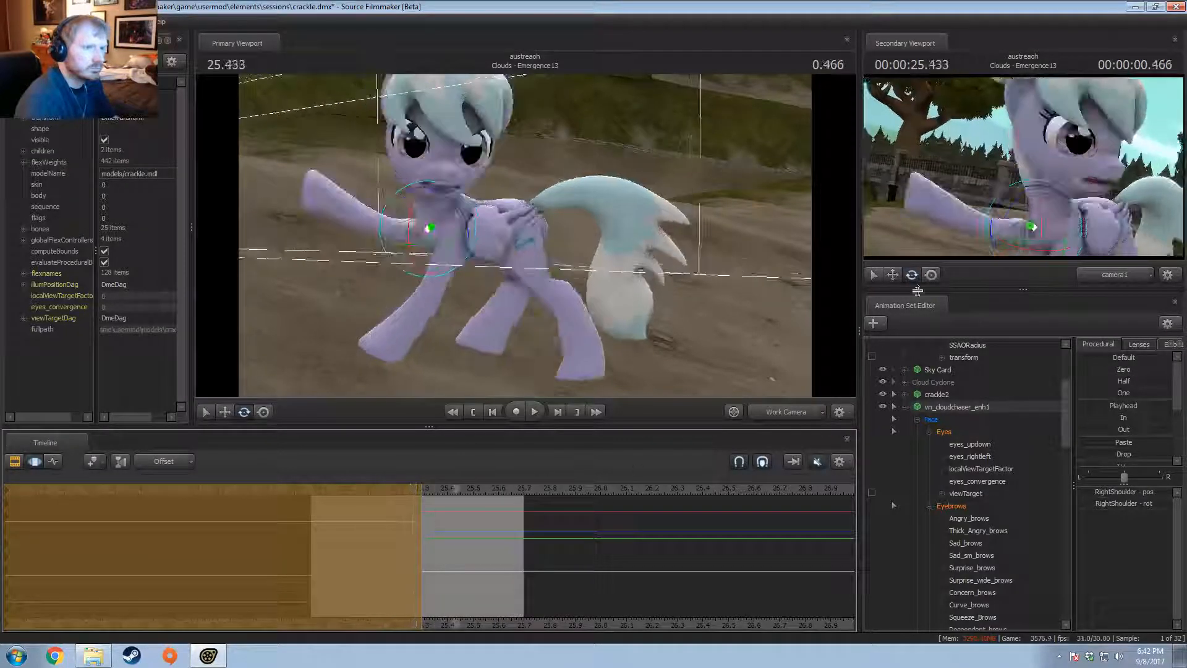
Step: Reset the time selection, reselect vn_cloudchaser_enh1, and select everything before 25.300
scroll(968, 366, "up", 3)
left_click(957, 357)
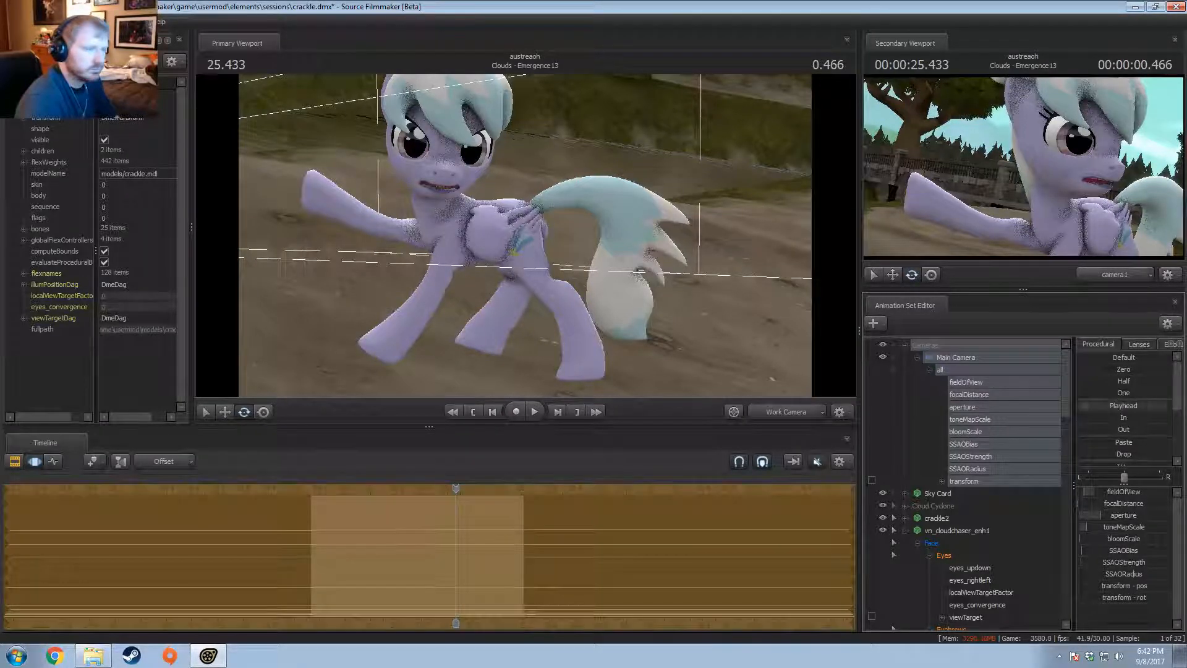
left_click(431, 547)
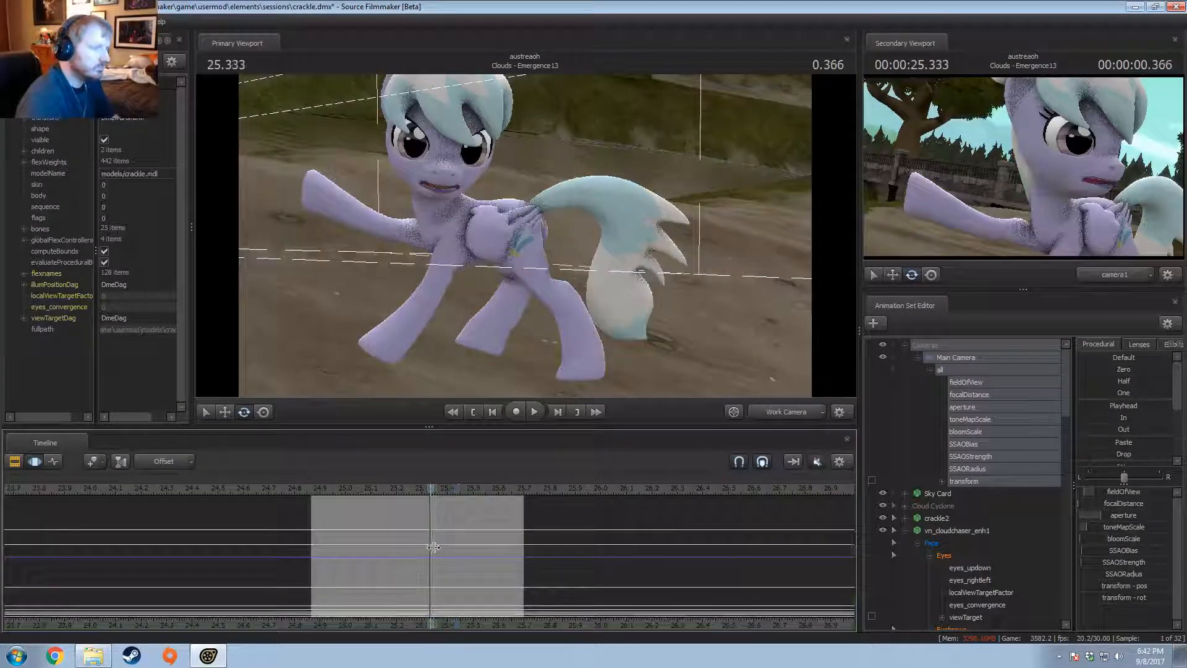
left_click(969, 535)
left_click_drag(430, 533, 422, 532)
key("[")
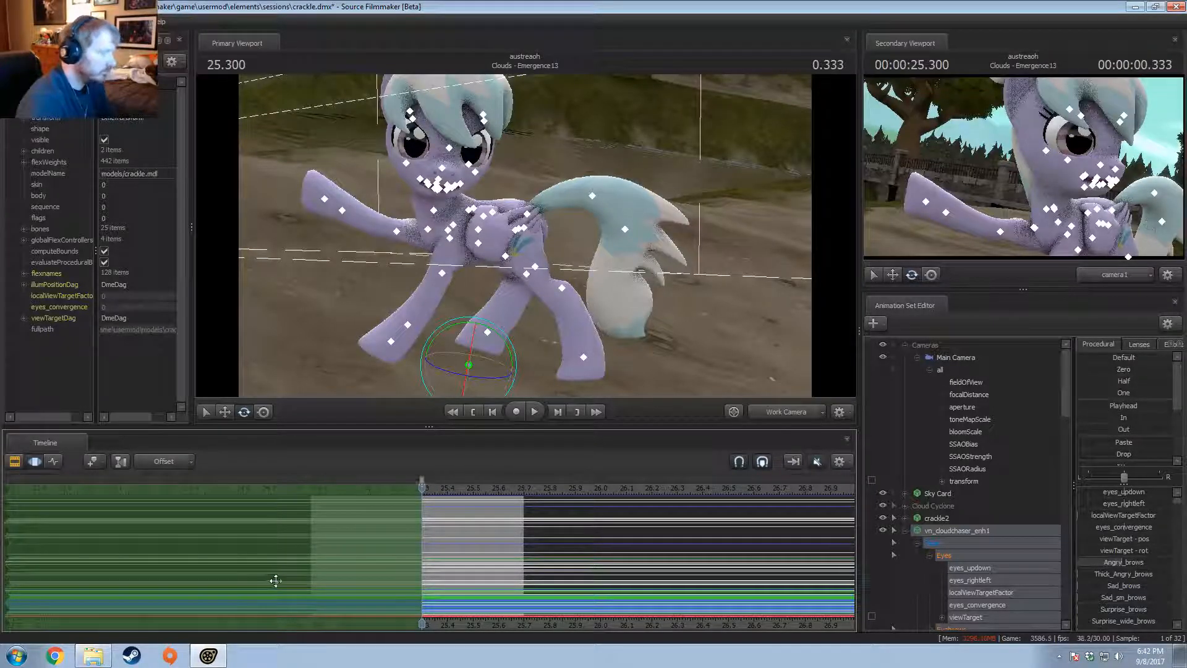
Step: At 25.066, rotate the pony's neck and Head bone to turn the face away from the shot camera
key("Left")
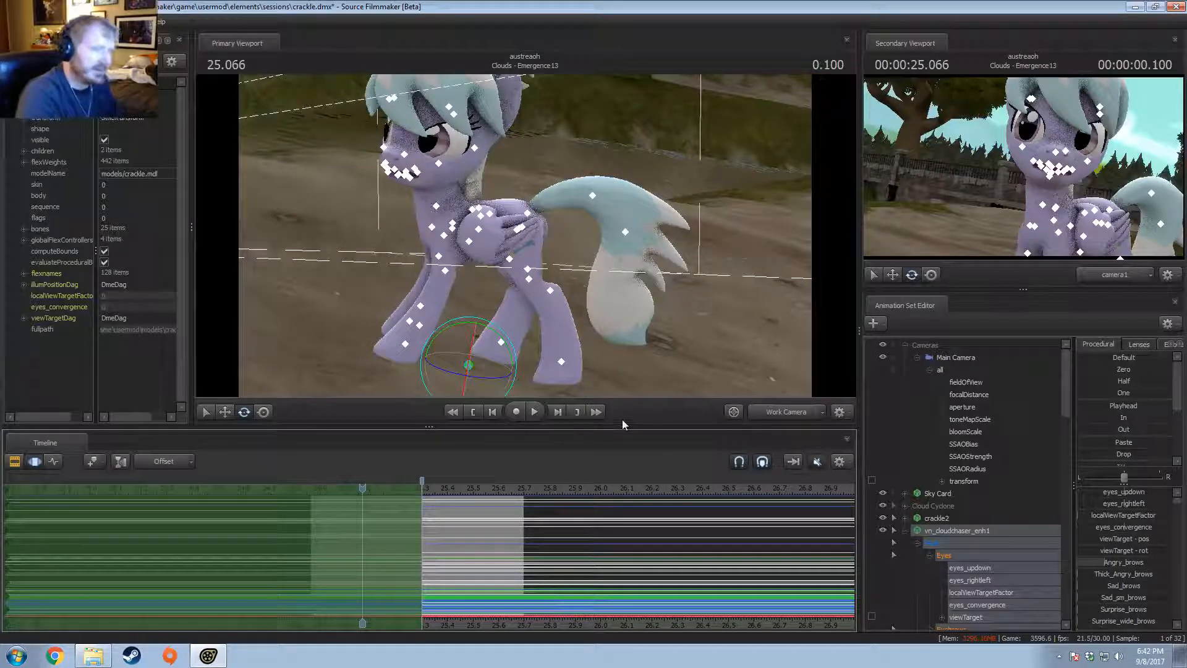
key("F2")
key("F3")
key("F2")
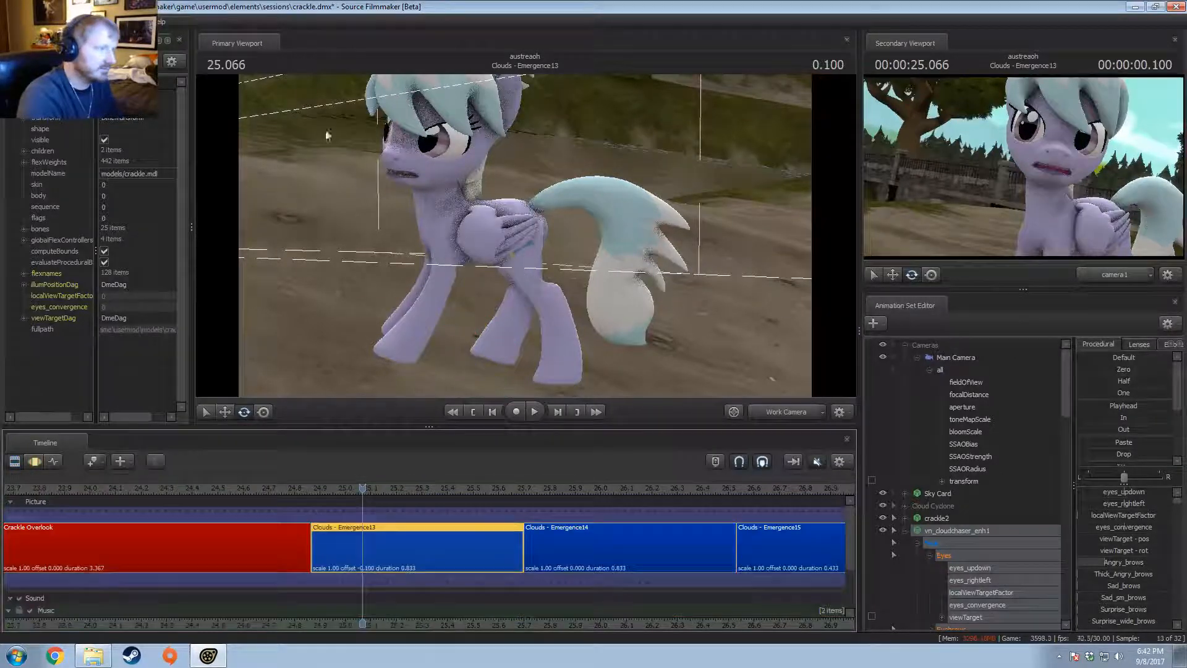
key("F3")
left_click(438, 209, "ctrl")
left_click_drag(466, 179, 435, 241)
key("ctrl+z")
left_click_drag(569, 257, 536, 213, "alt")
left_click(494, 193, "ctrl")
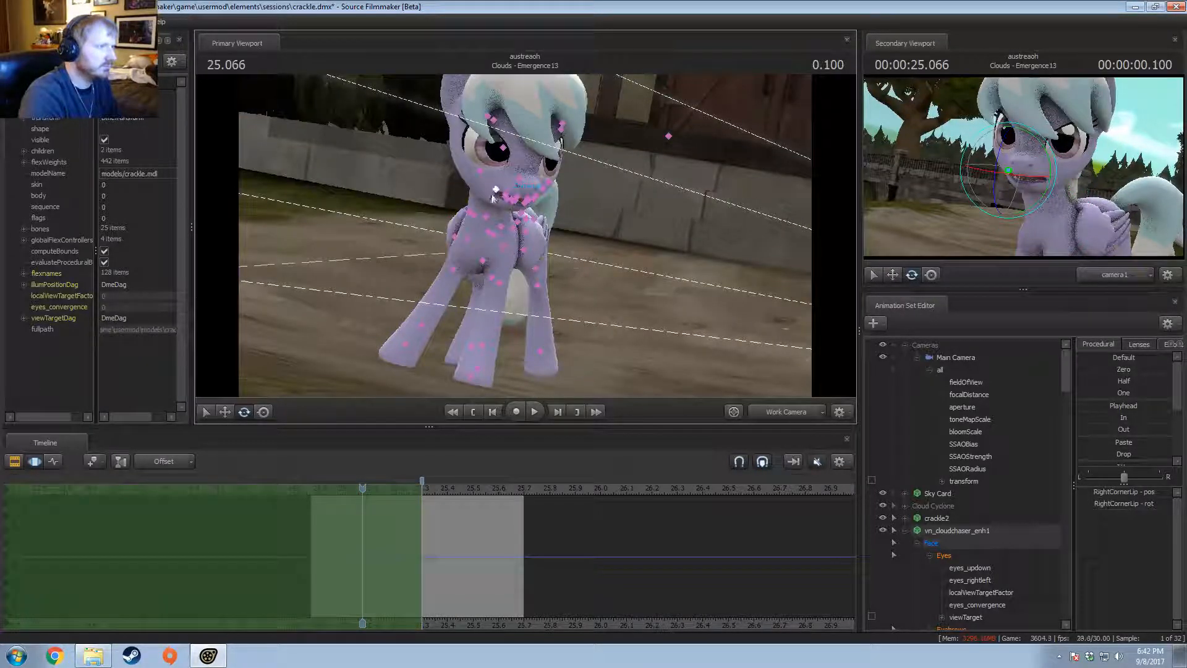
left_click(492, 201, "ctrl")
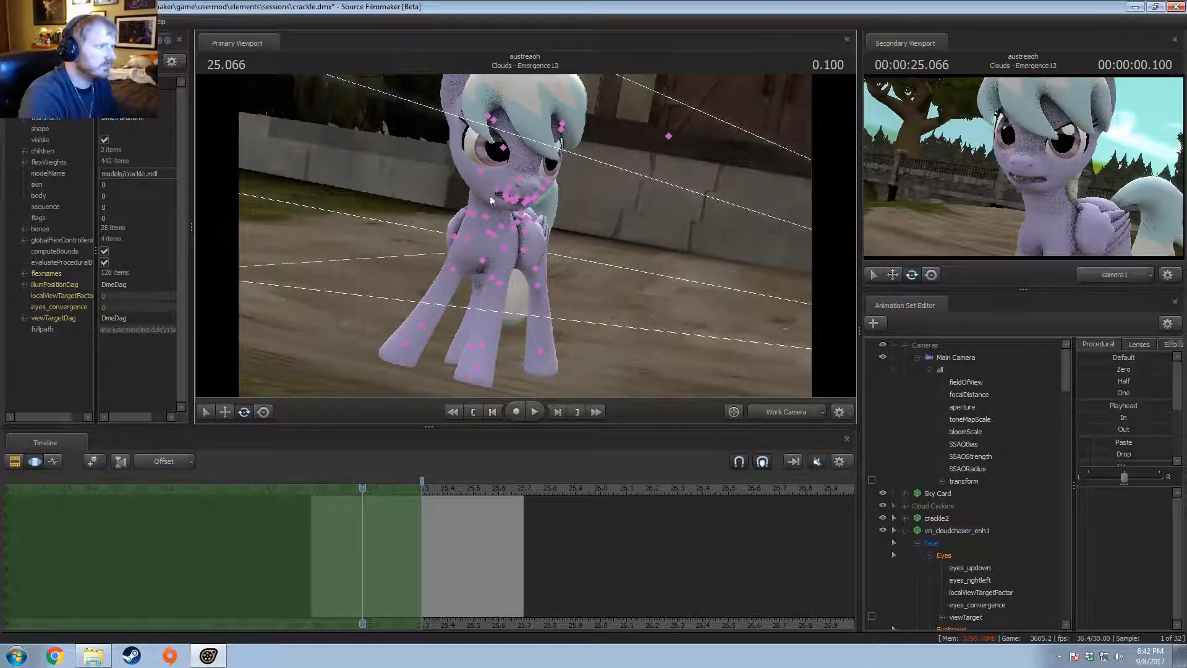
left_click(519, 180)
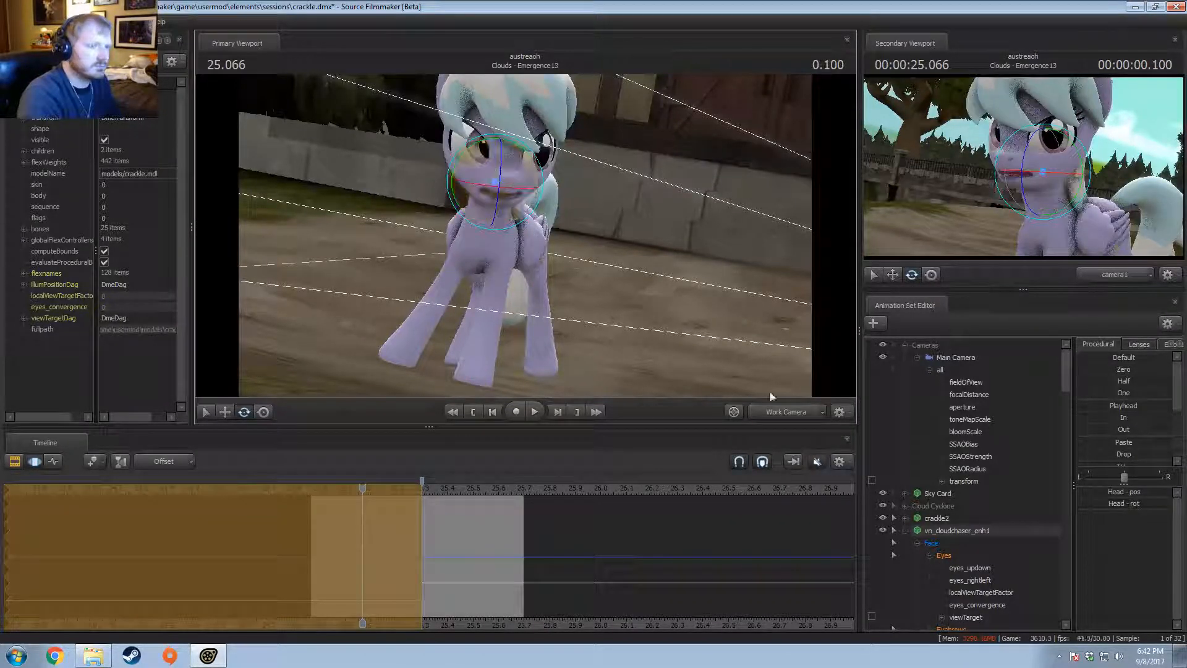
Step: Move the eyes' viewTarget to redirect the pony's gaze along the new head direction at 25.066
left_click(950, 556)
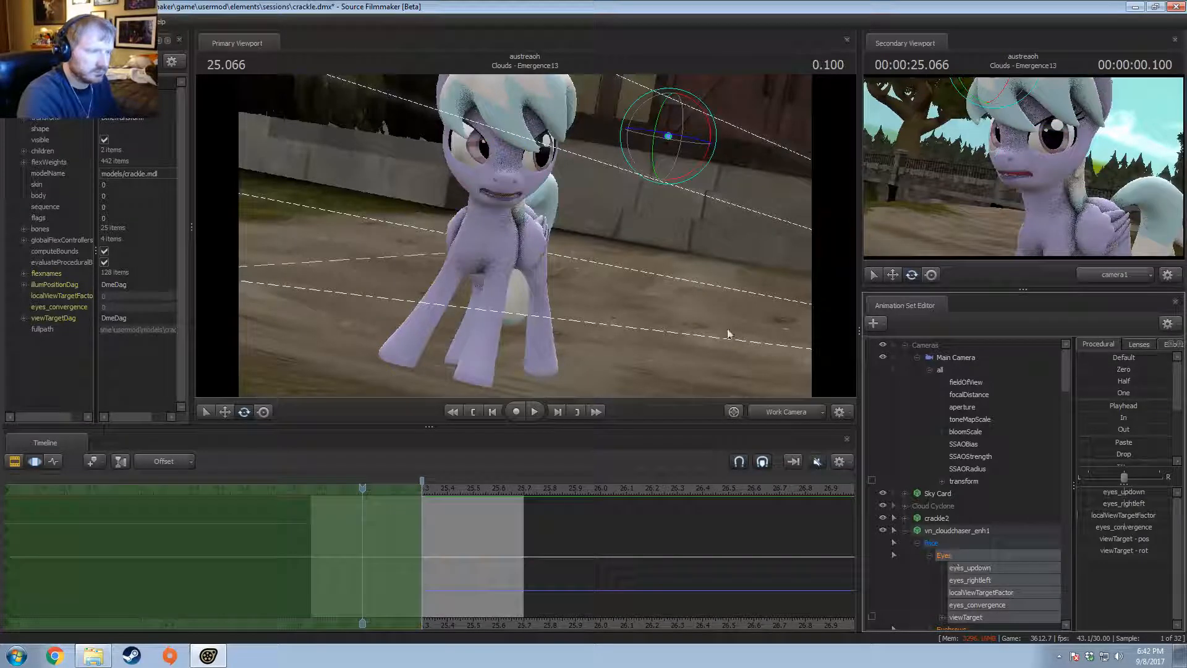
left_click_drag(729, 334, 693, 365)
key("w")
left_click_drag(575, 189, 459, 257)
left_click_drag(465, 217, 501, 153)
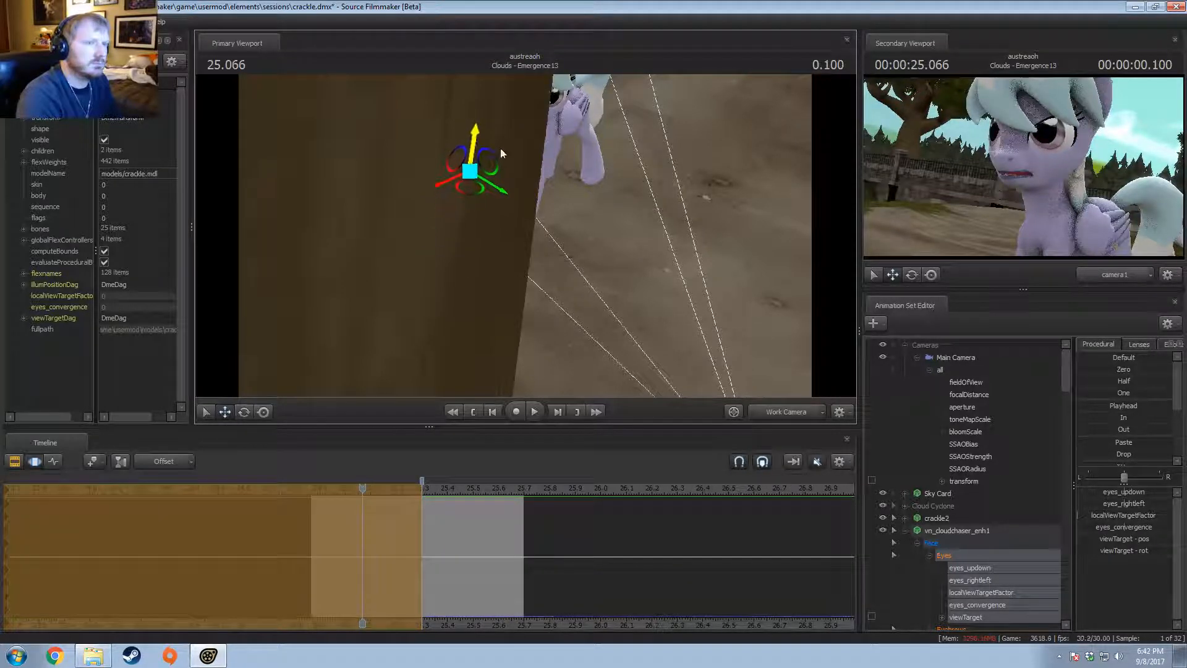
Step: Rotate the Neck bone at 25.066 to adjust how the pony carries its head
left_click_drag(562, 257, 535, 233)
left_click(728, 339, "ctrl")
key("e")
left_click_drag(719, 325, 731, 329)
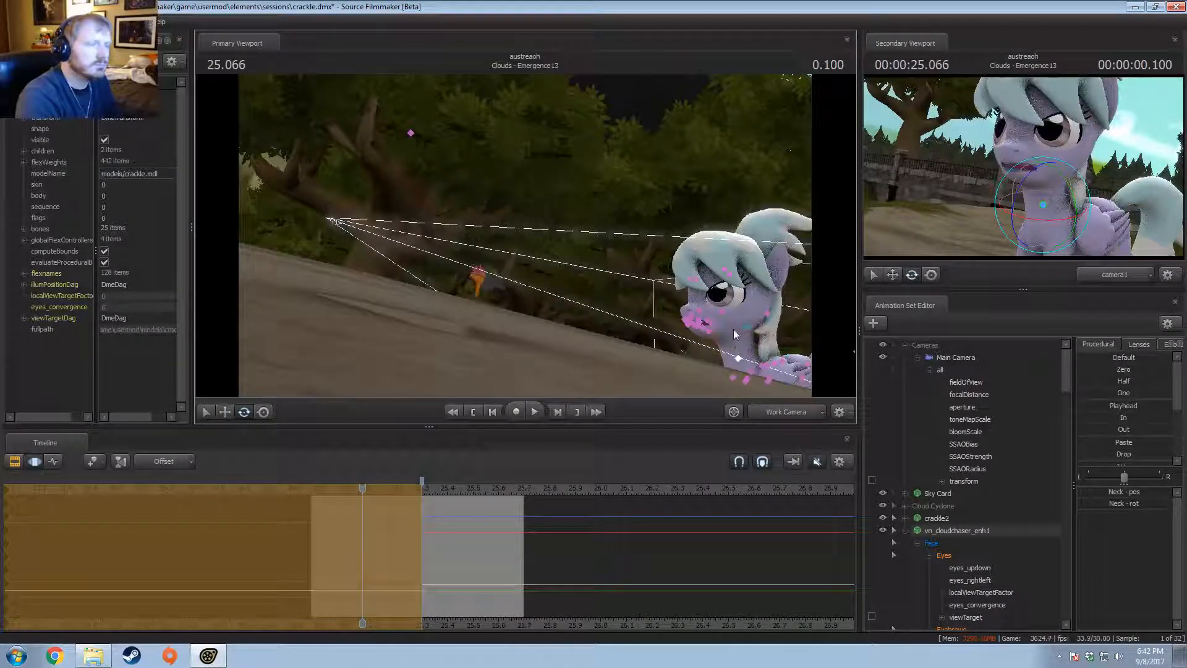
Step: Play back the pony's head turn with the Head bone selected and return the playhead to 25.000
left_click(717, 315, "ctrl")
key("space")
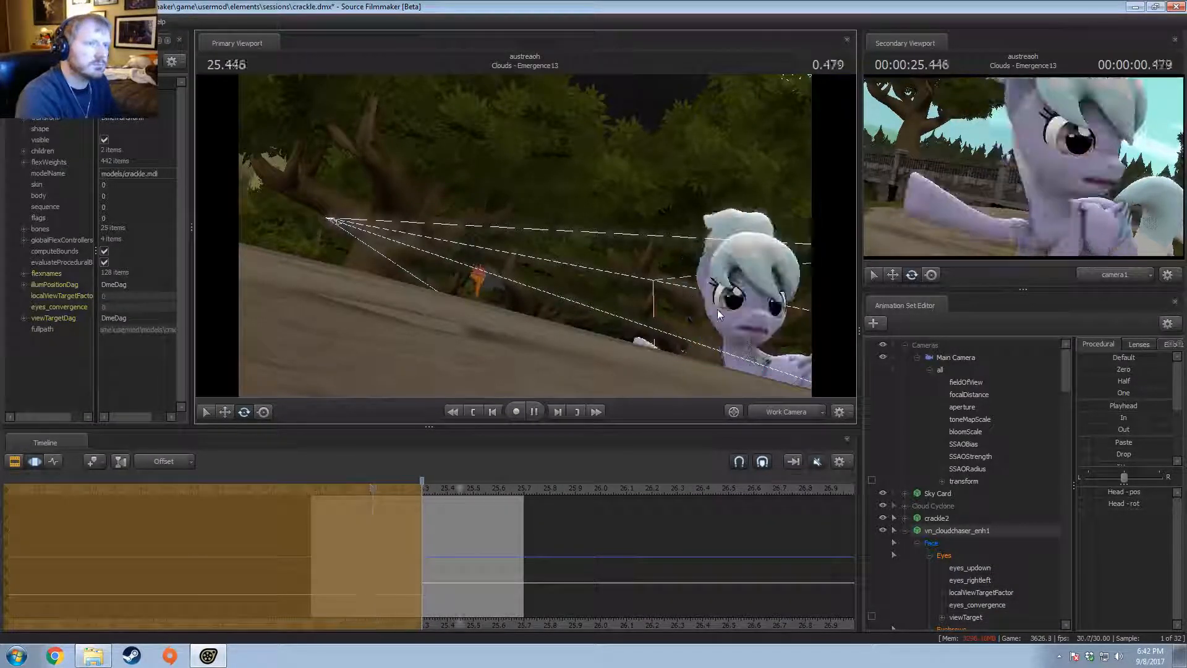
key("space")
key("shift")
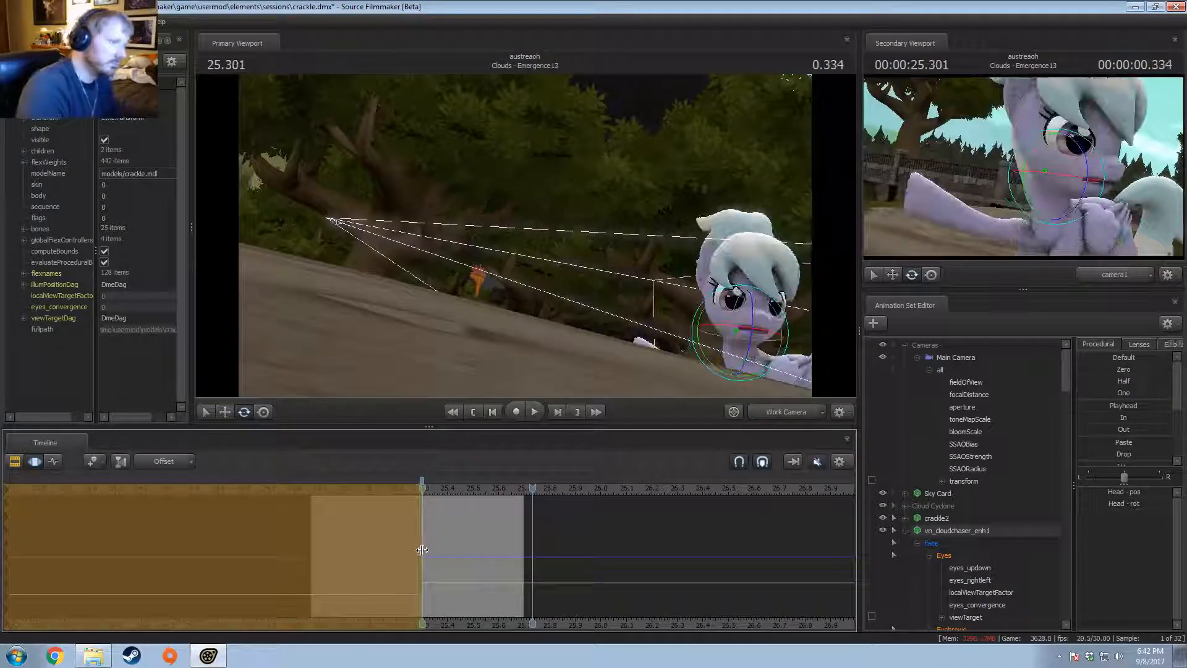
left_click_drag(448, 482, 350, 502)
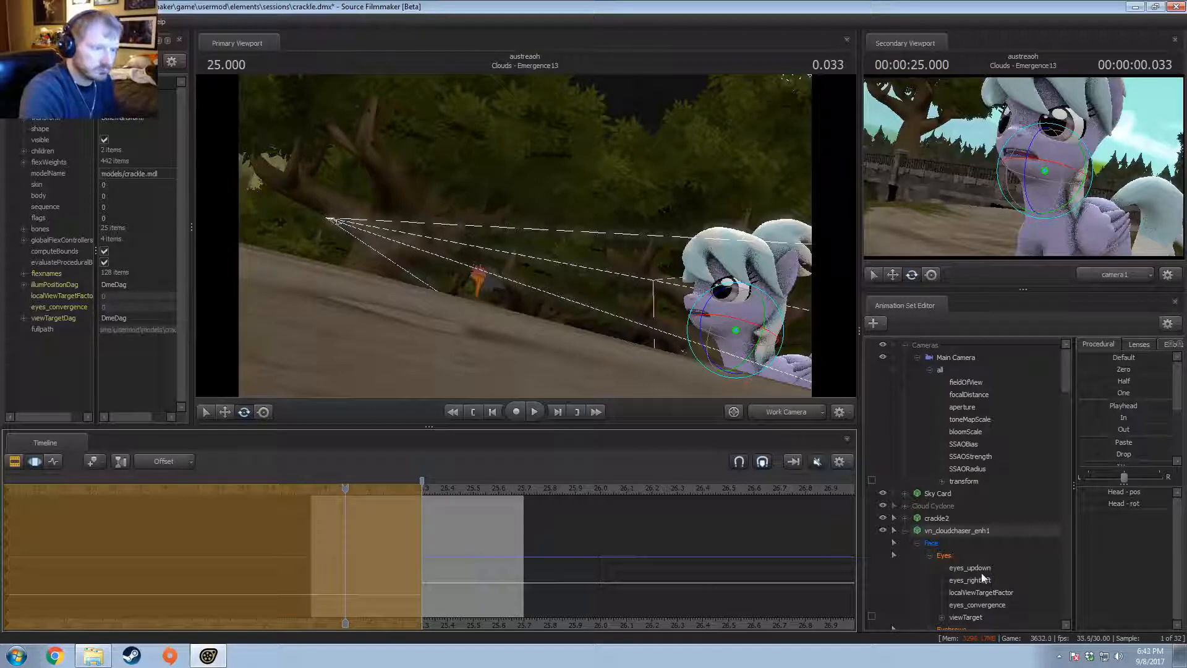
Step: Adjust the pony's Upper Face flexes at 25.000 and collapse the Eyebrows and Upper Face control groups
scroll(982, 572, "down", 3)
left_click(958, 518)
scroll(965, 544, "down", 5)
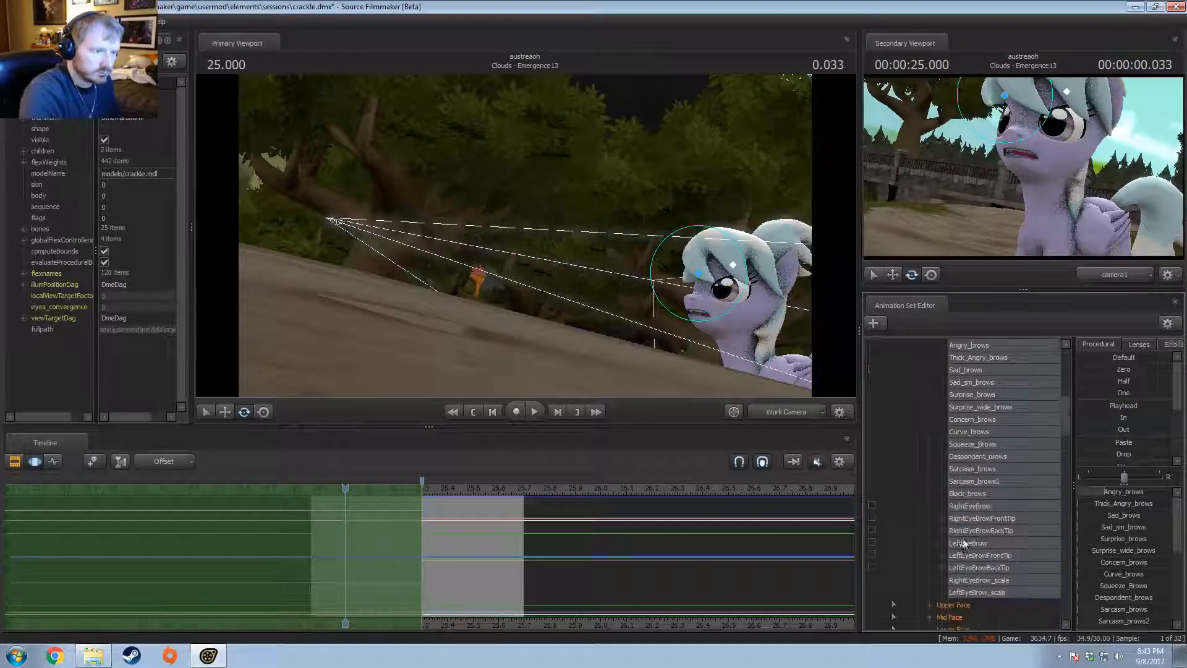
left_click(953, 605)
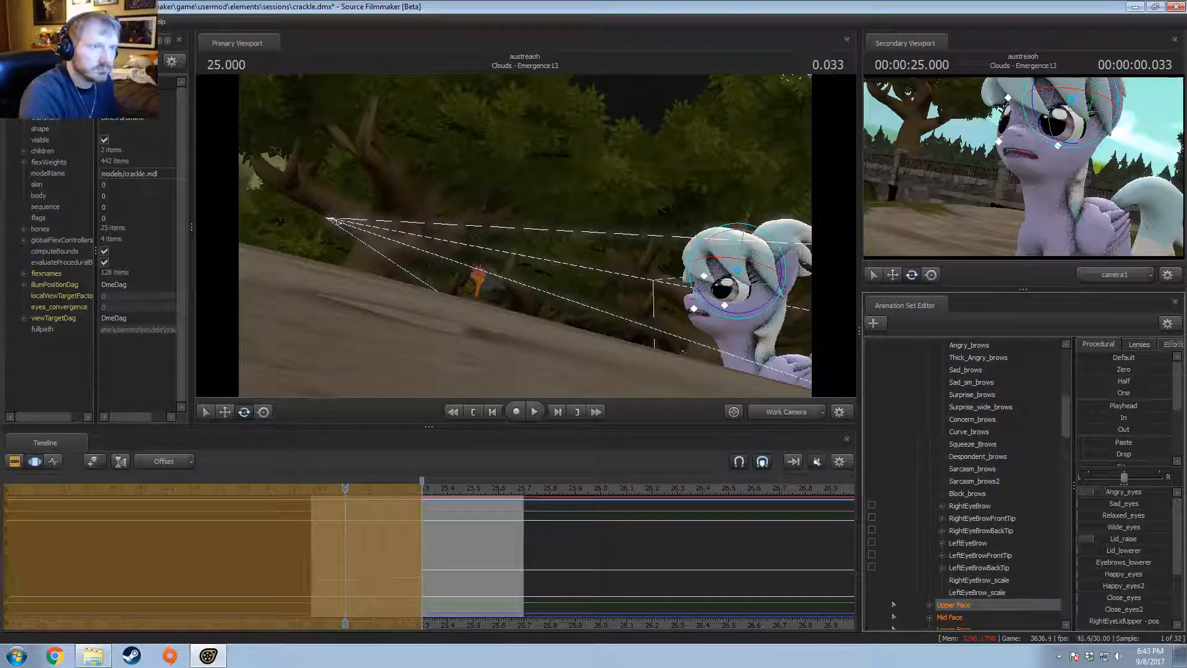
scroll(960, 451, "up", 4)
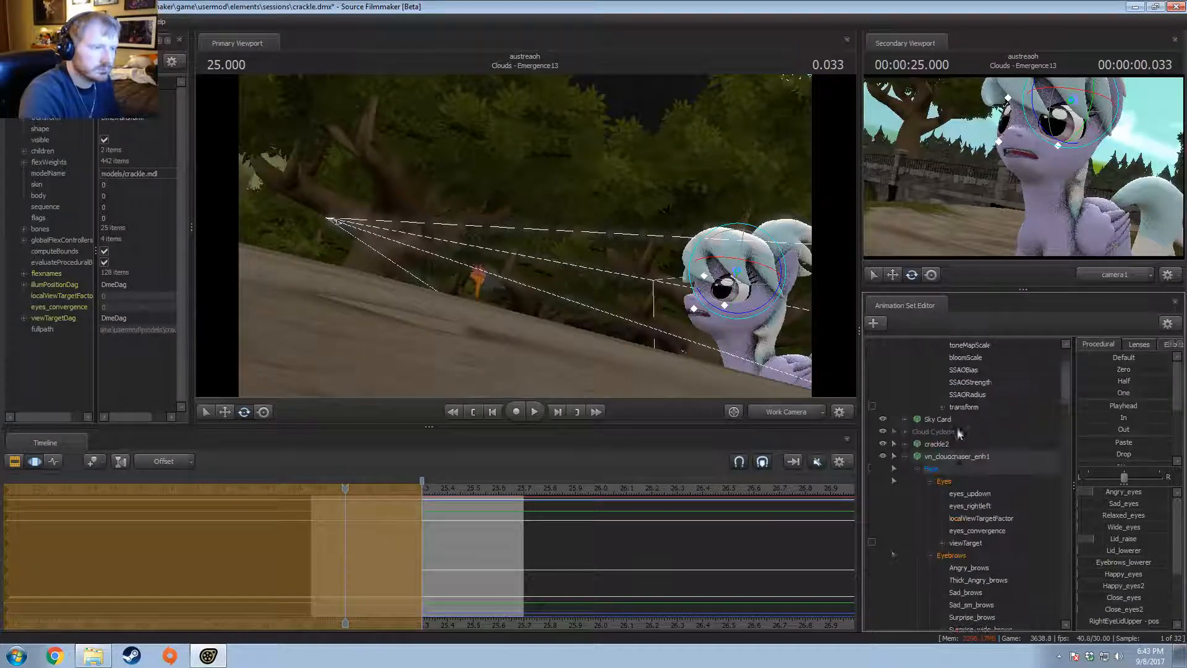
left_click(963, 479)
scroll(963, 477, "down", 1)
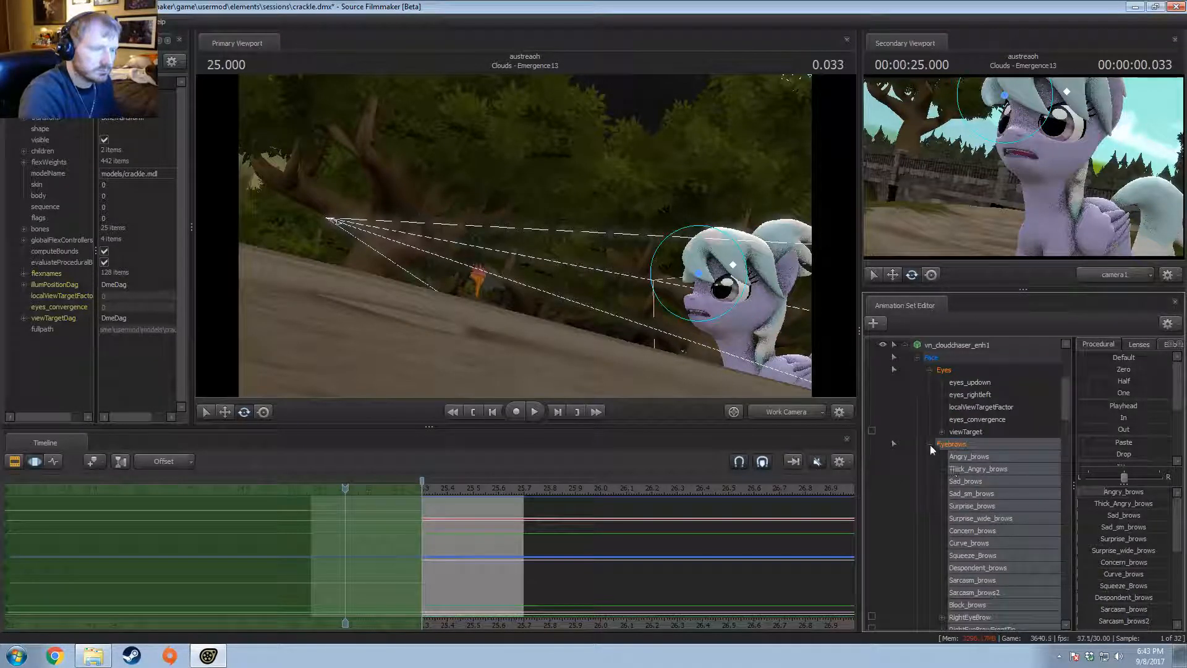
left_click(930, 444)
left_click(930, 481)
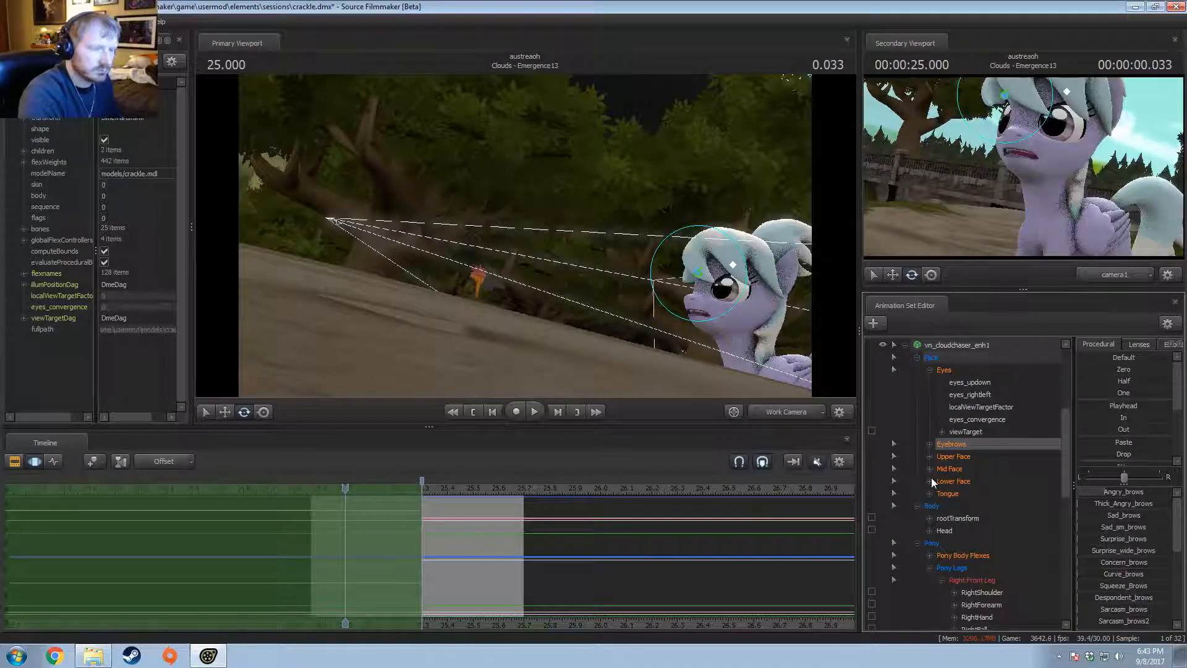
Step: Reshape the pony's mouth at 25.000 by lowering Mouth_shout and raising Mouth_worry in the Lower Face flexes
left_click(960, 484)
key("f")
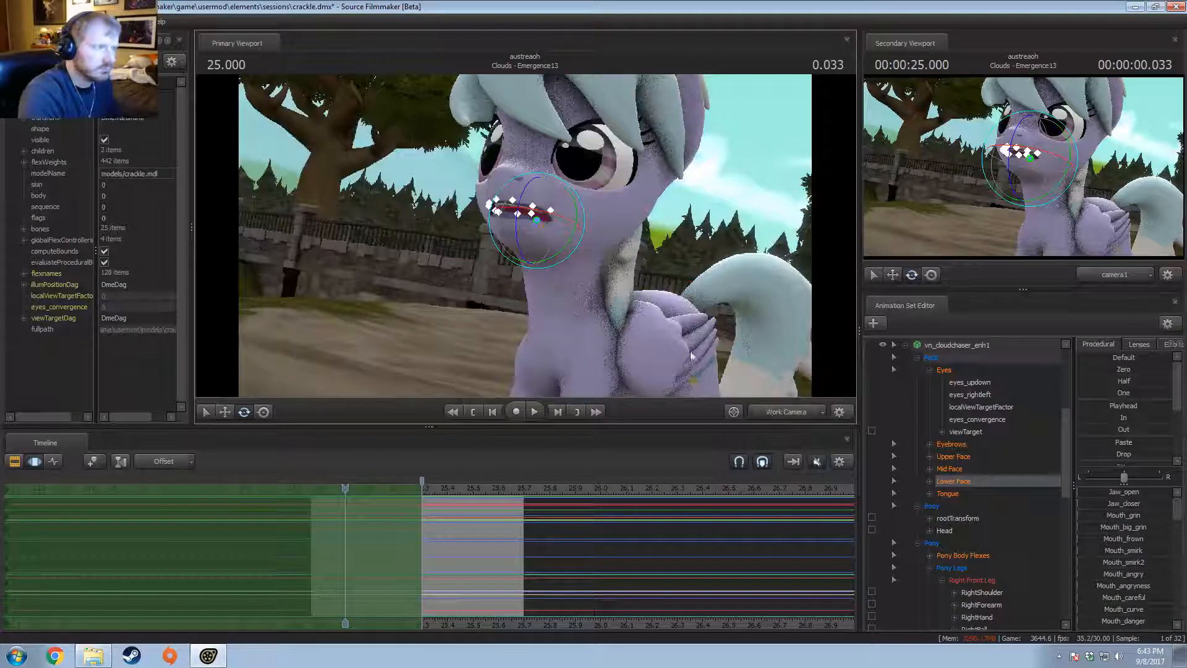
scroll(1103, 581, "down", 5)
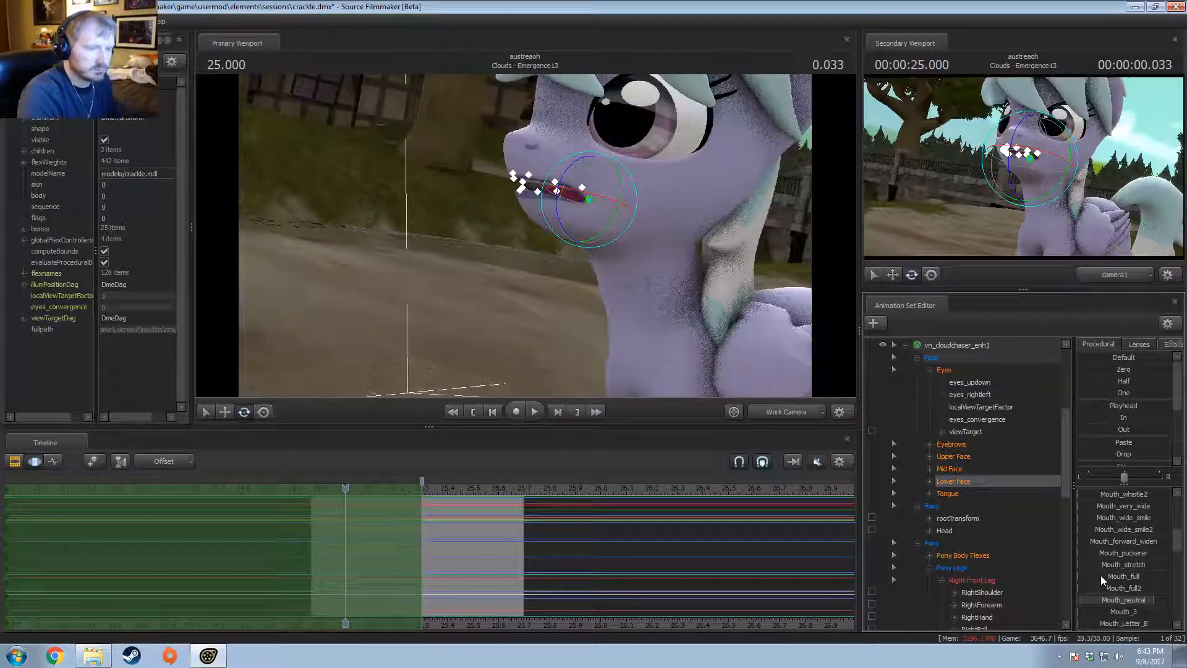
scroll(1123, 582, "up", 3)
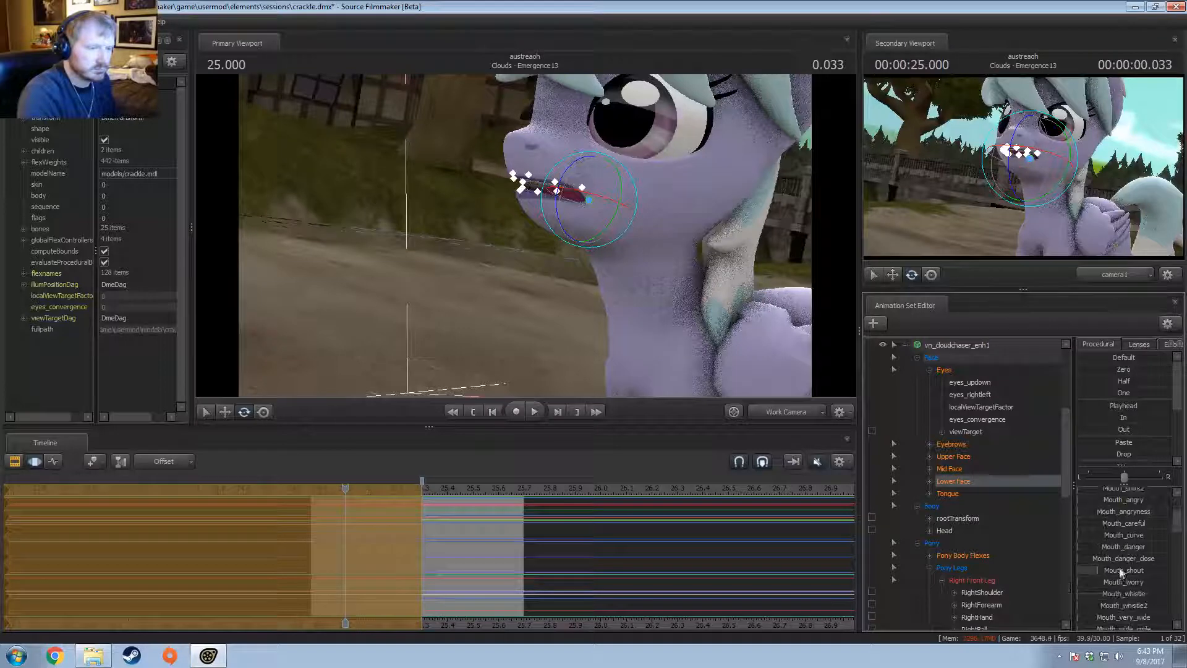
key("F2")
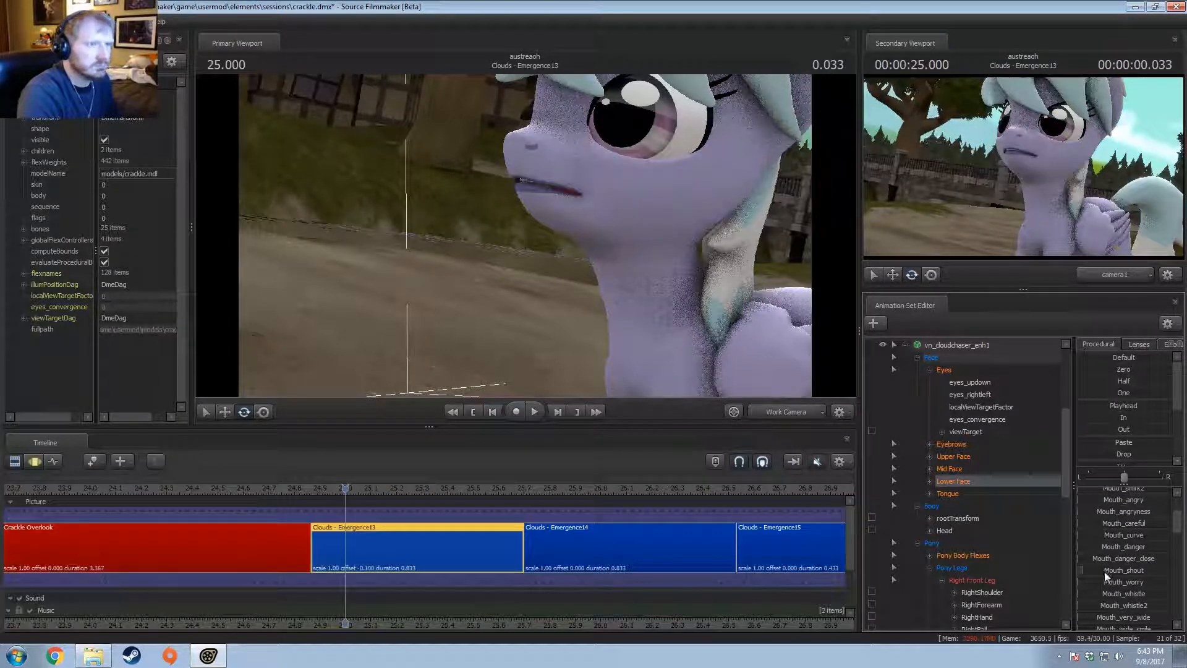
key("F3")
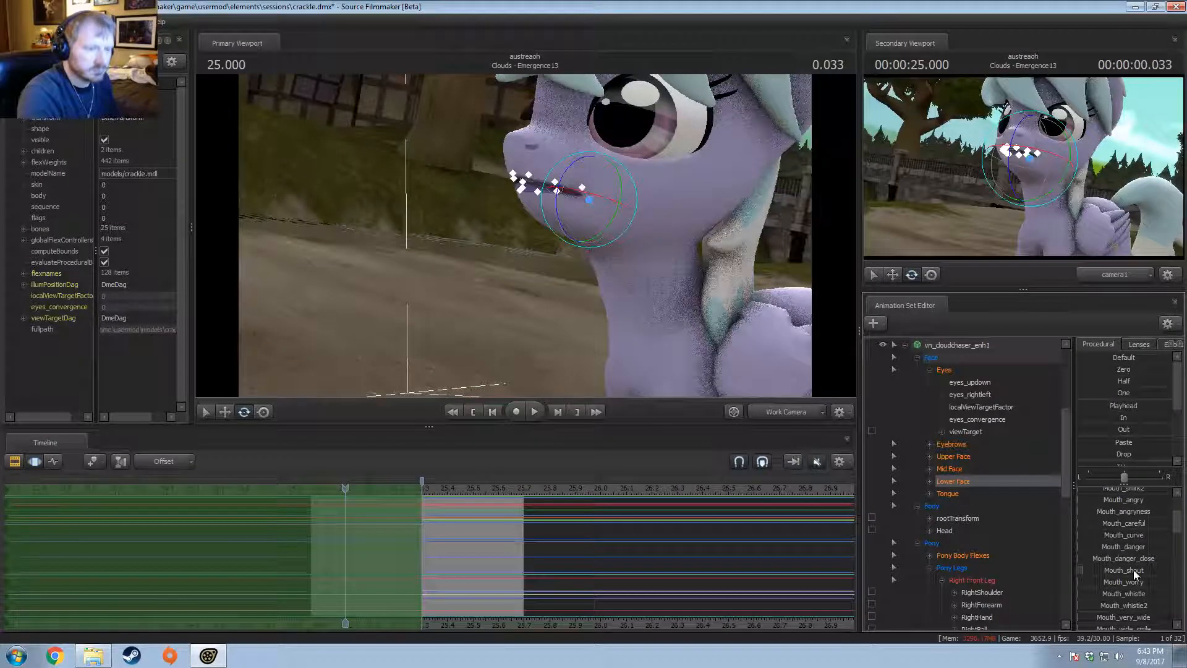
scroll(1136, 574, "up", 2)
scroll(1131, 588, "down", 2)
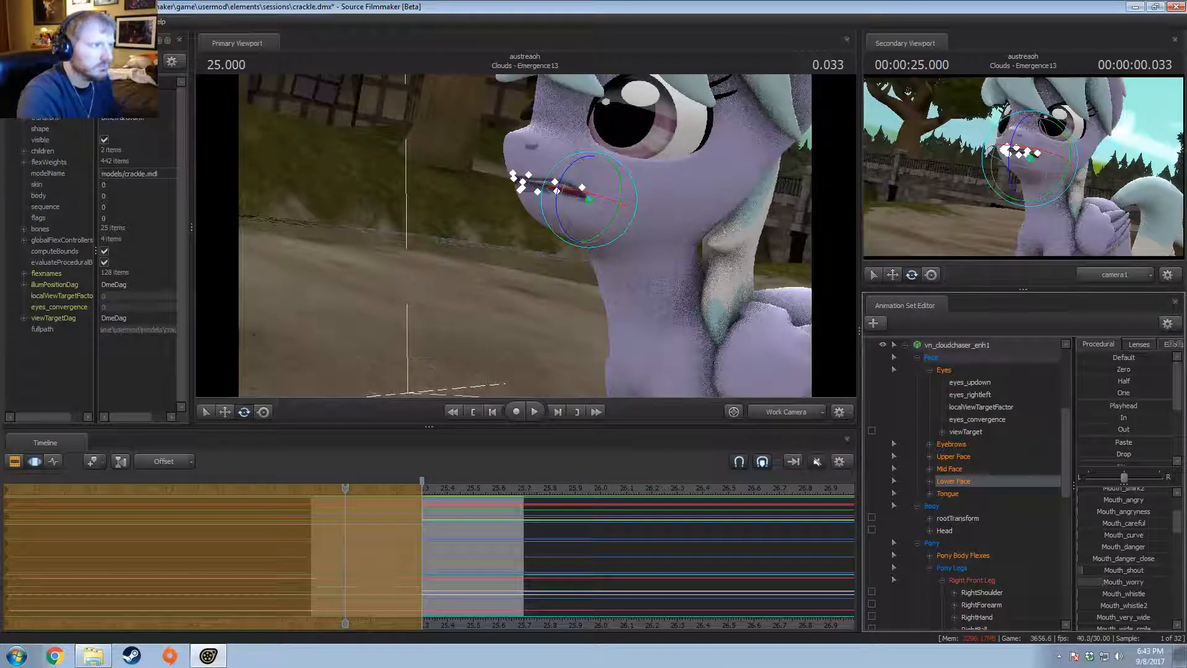
Step: Play the Clouds - Emergence13 shot from 24.900 to examine the new mouth expression against the raised-hoof pose
key("F2")
key("space")
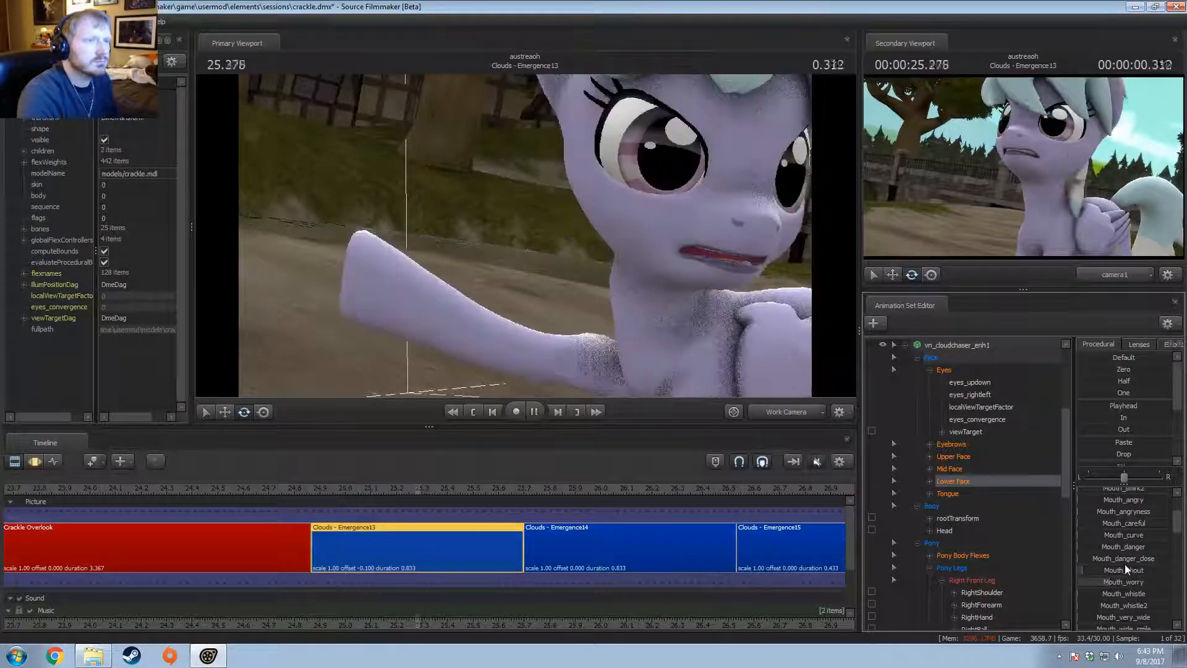
key("space")
left_click(321, 489)
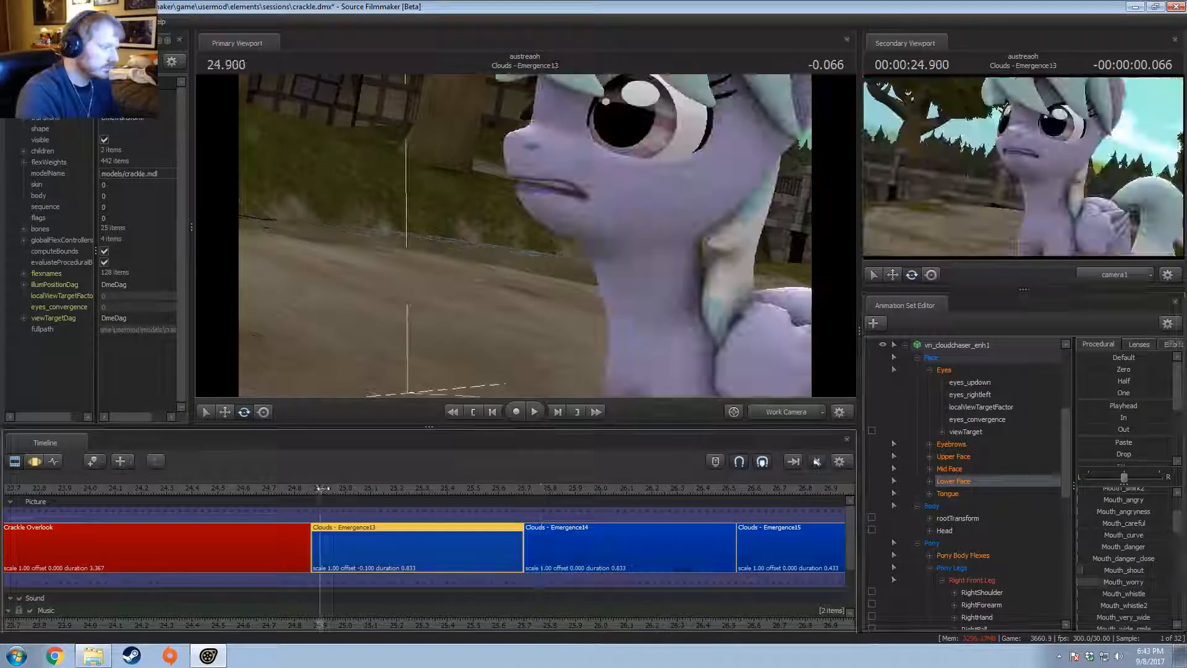
key("space")
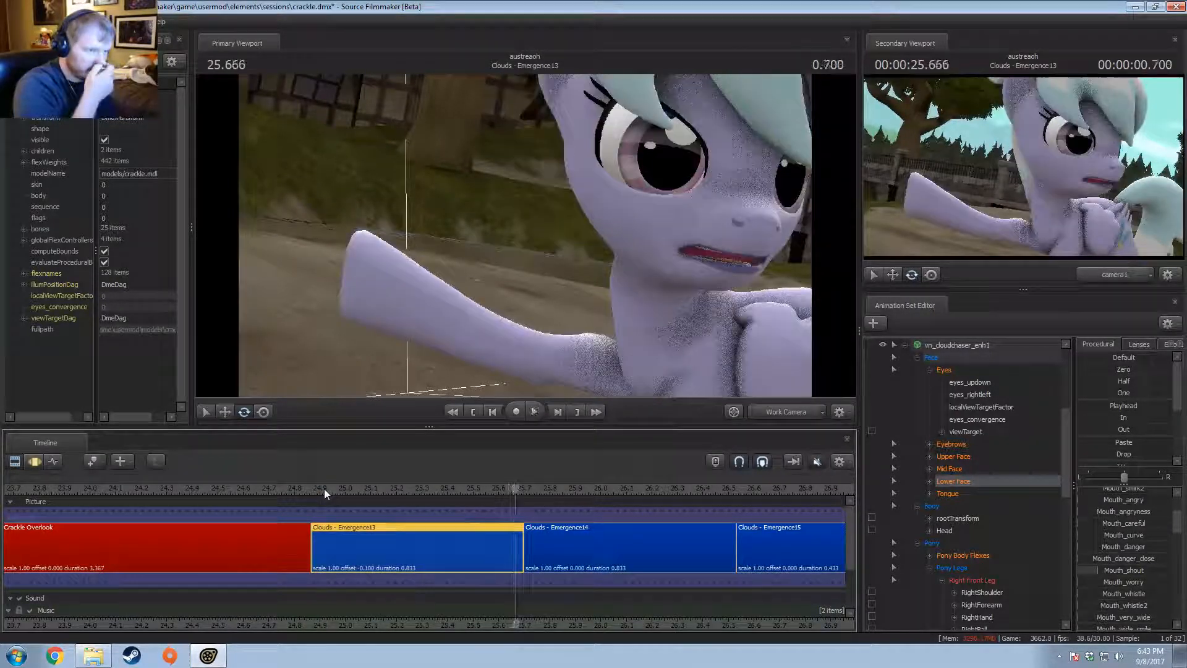
Step: Select everything after 25.300 and rotate the LeftWingClosed and LeftWingClosed1 bones to lift the pony's folded left wing
key("F3")
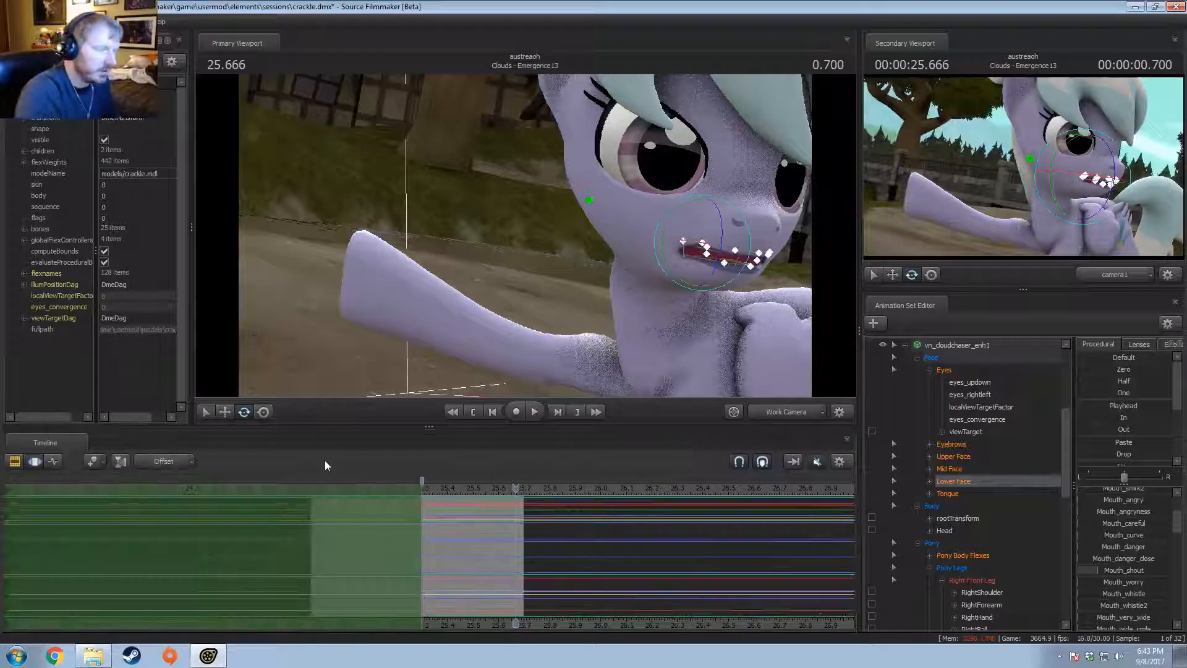
left_click_drag(423, 561, 424, 558)
key("F2")
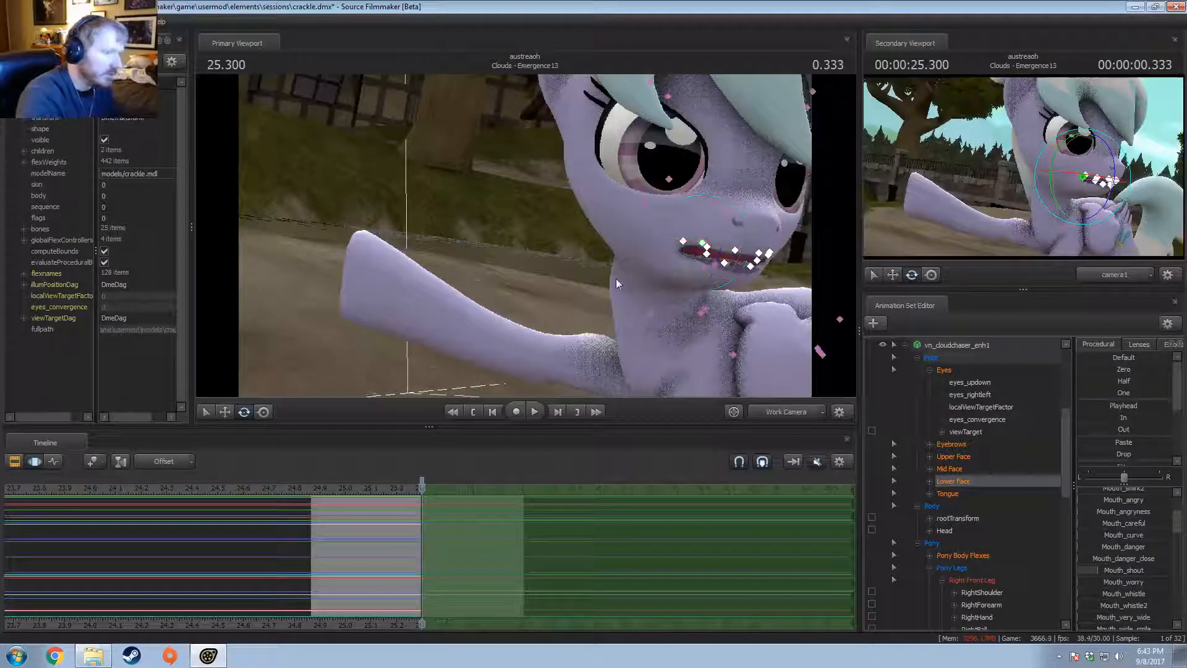
left_click_drag(567, 262, 633, 278)
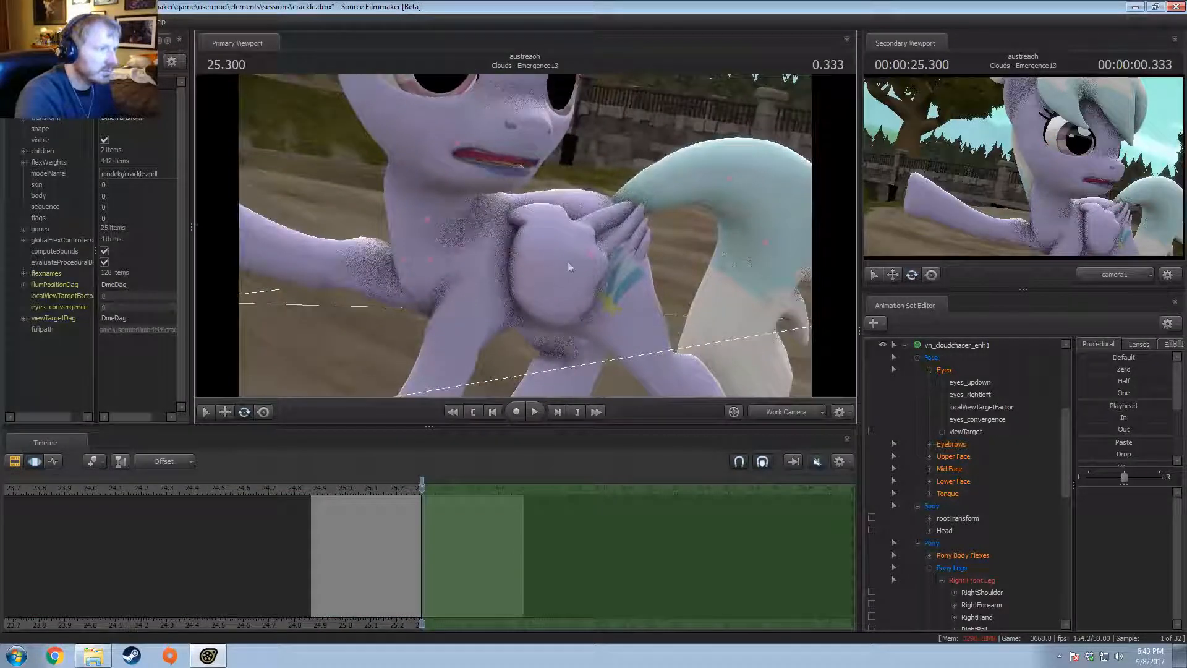
left_click(538, 234)
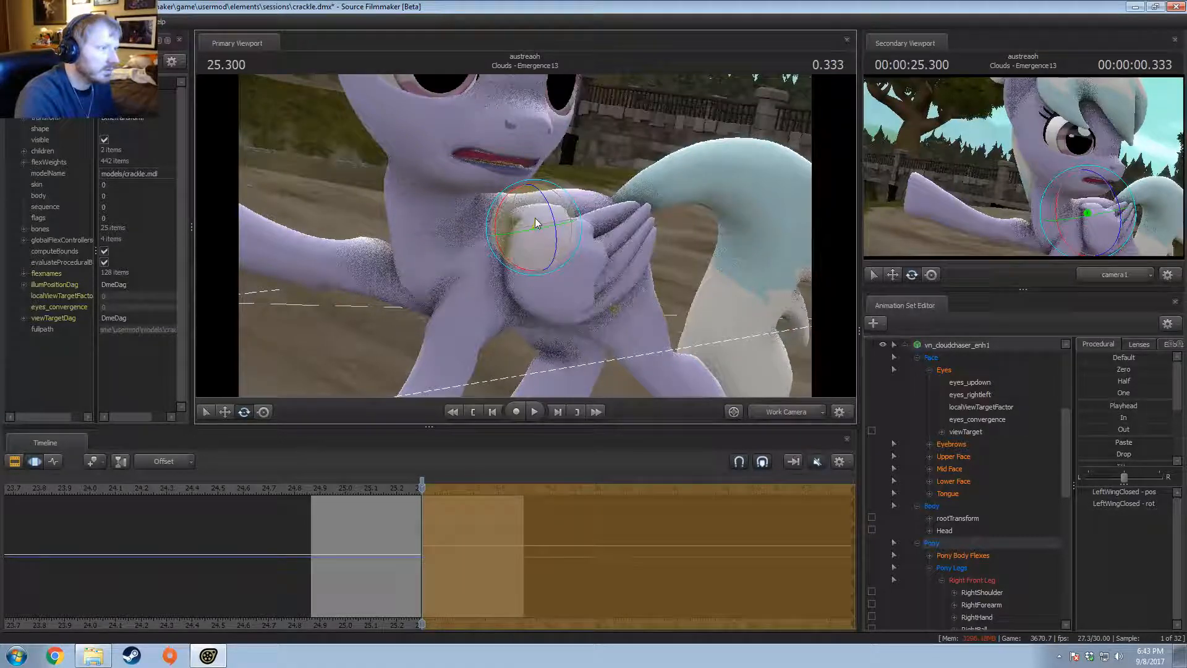
left_click_drag(536, 223, 512, 231)
left_click(552, 214, "ctrl")
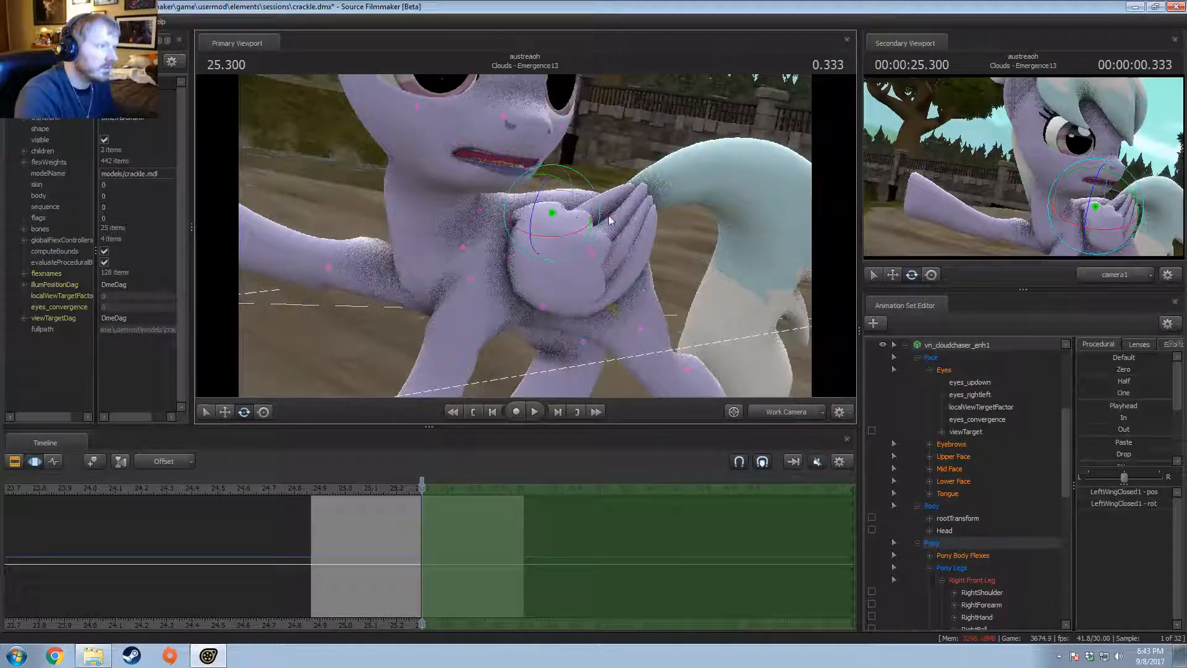
Step: Replay the Clouds - Emergence13 shot several times to examine the wing change between the two poses
key("F2")
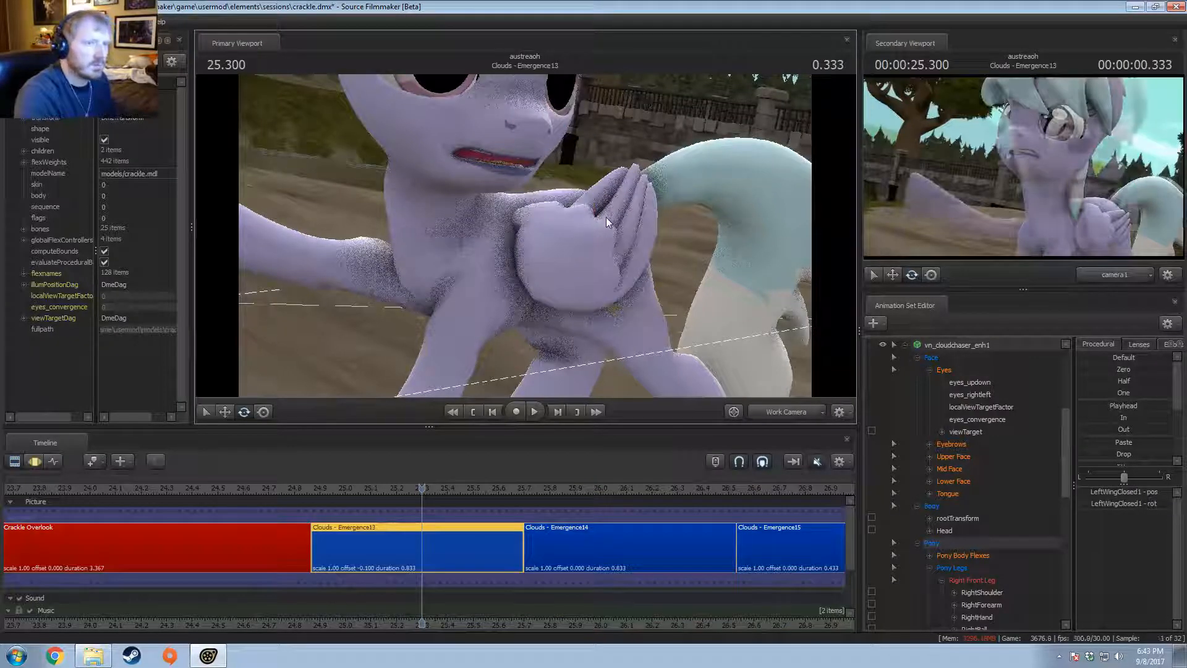
key("space")
key("F3")
left_click(318, 490)
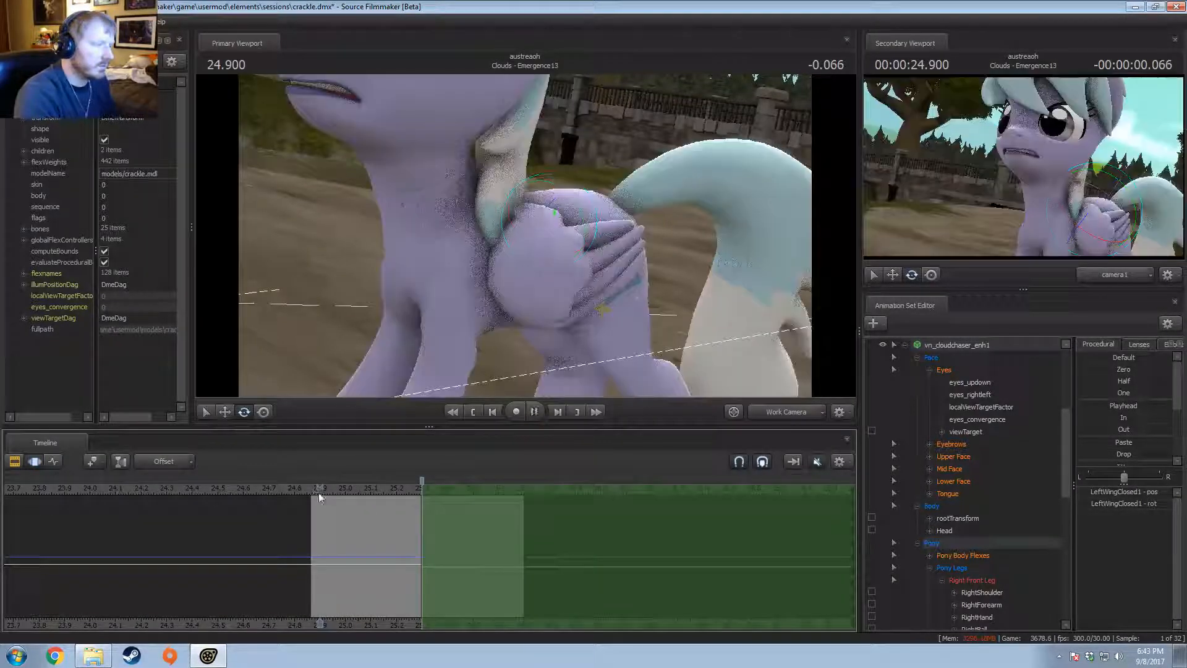
key("space")
key("F2")
key("F3")
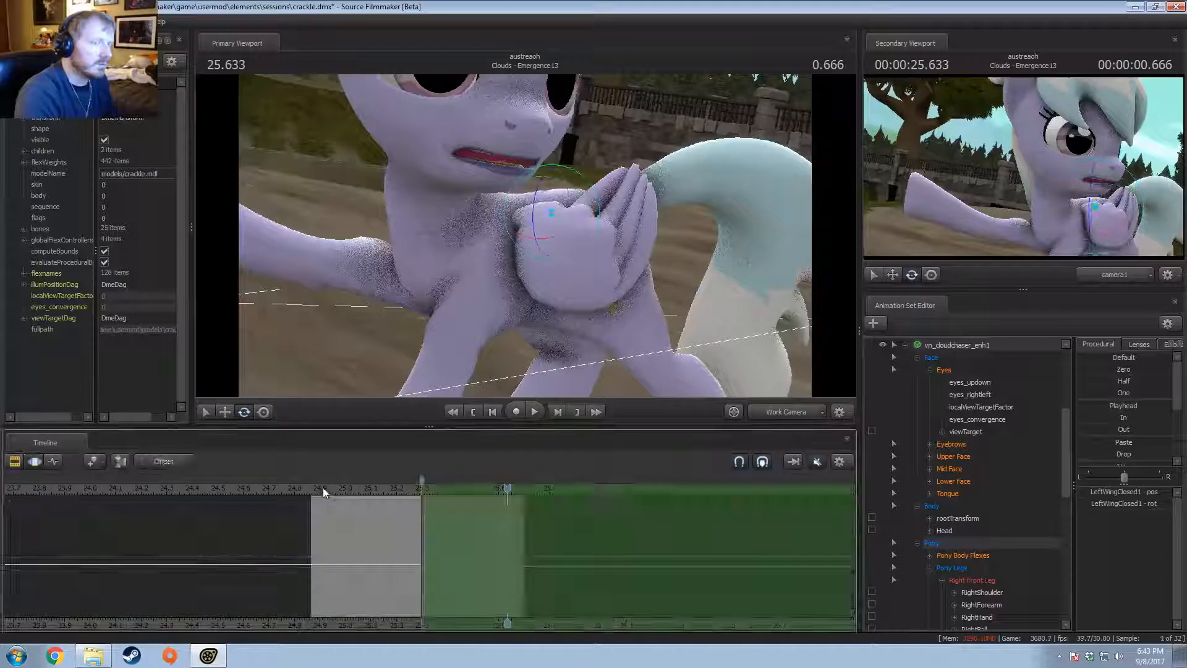
left_click(326, 492)
key("space")
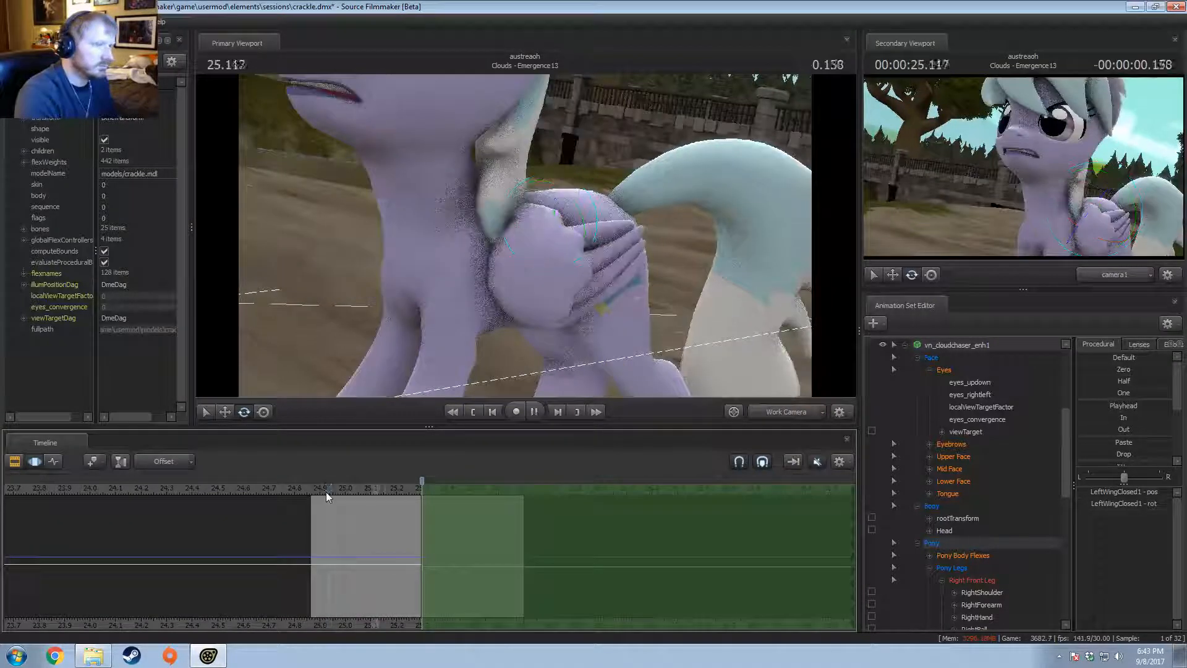
key("space")
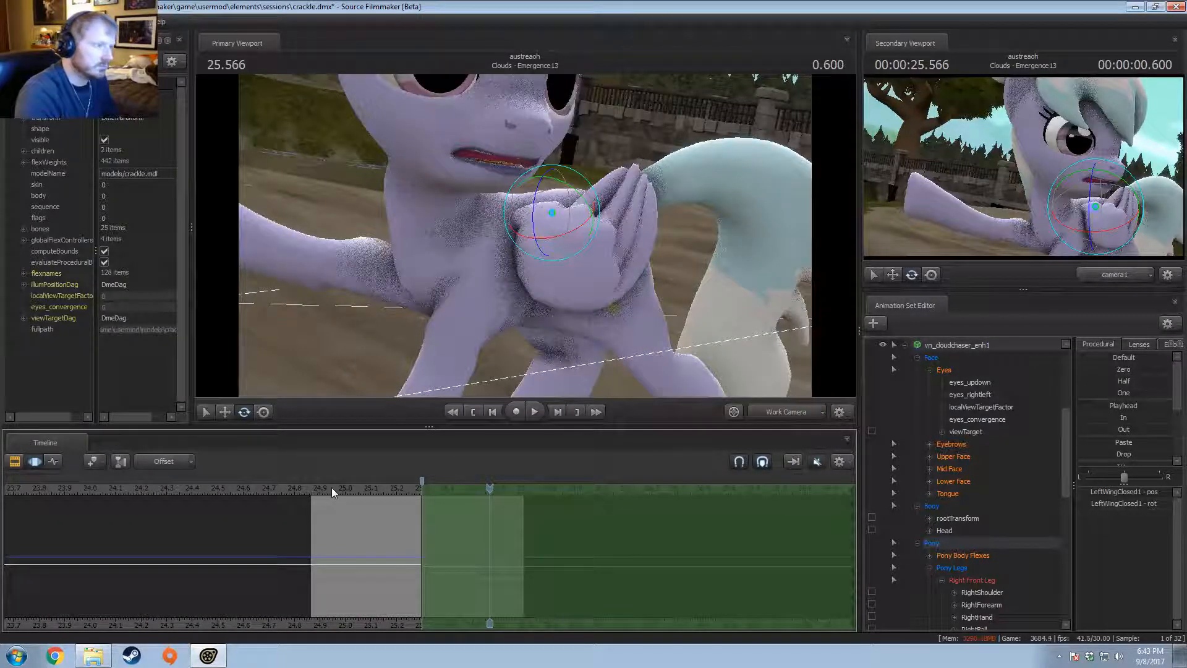
left_click(331, 487)
key("F2")
key("F3")
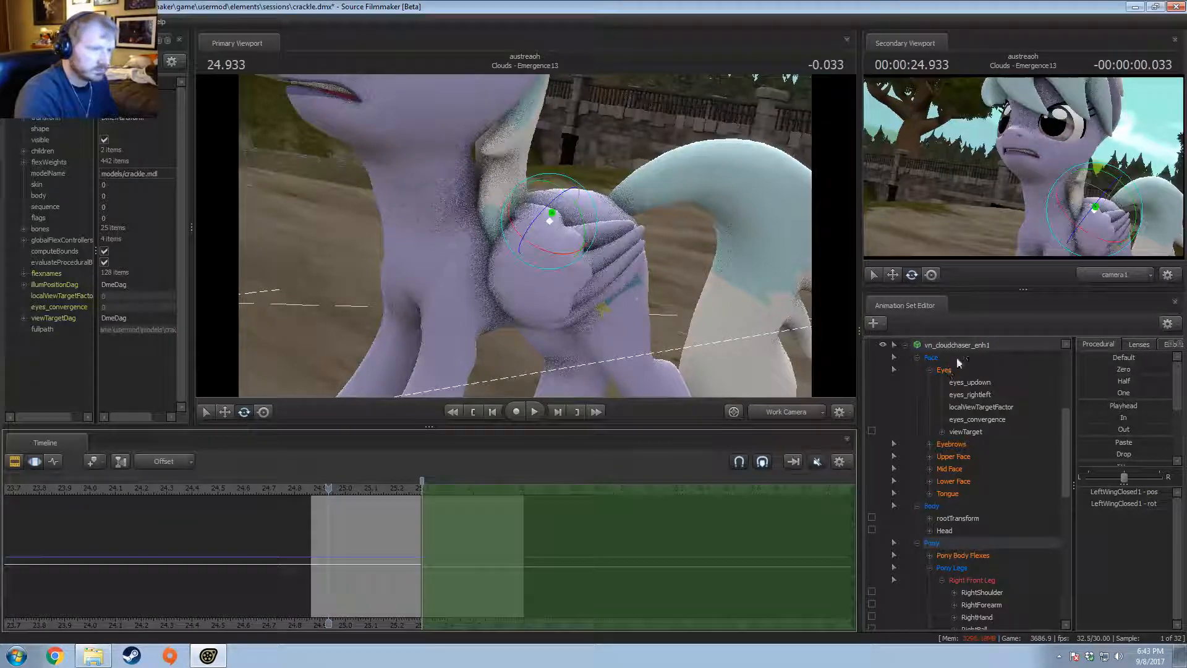
Step: Select the whole vn_cloudchaser_enh1 set, blend its two poses over a time selection with falloff around 25.266, and play the shot
left_click(960, 346)
left_click_drag(421, 554, 401, 555, "shift")
scroll(1112, 455, "down", 3)
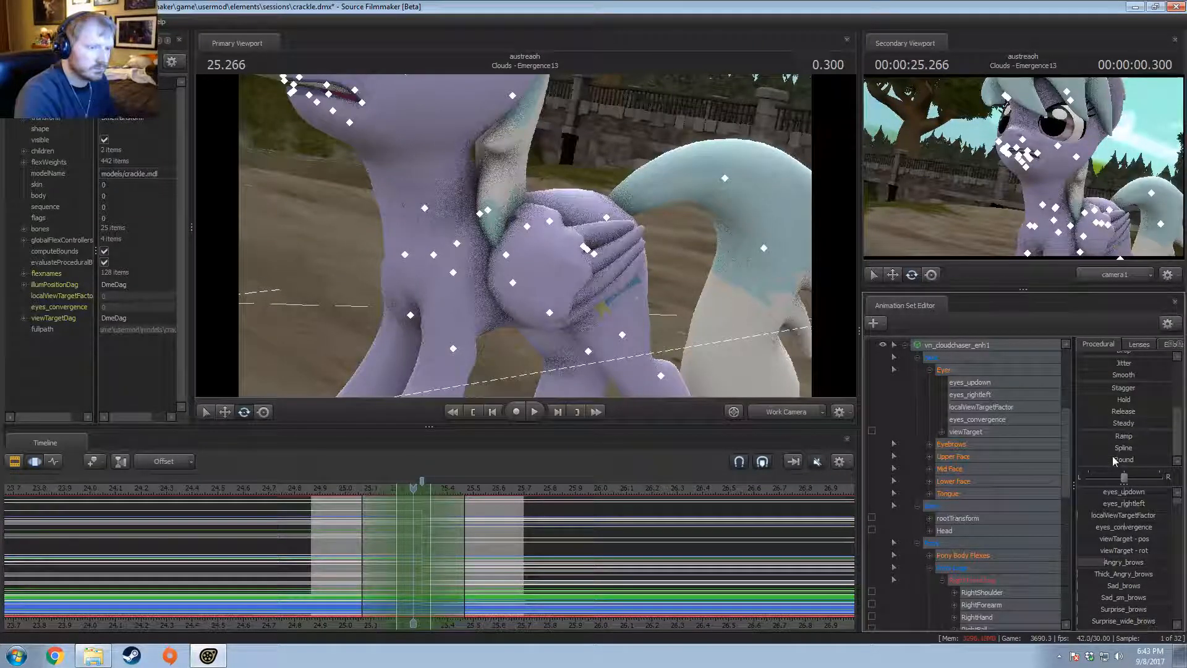
left_click(320, 489)
key("space")
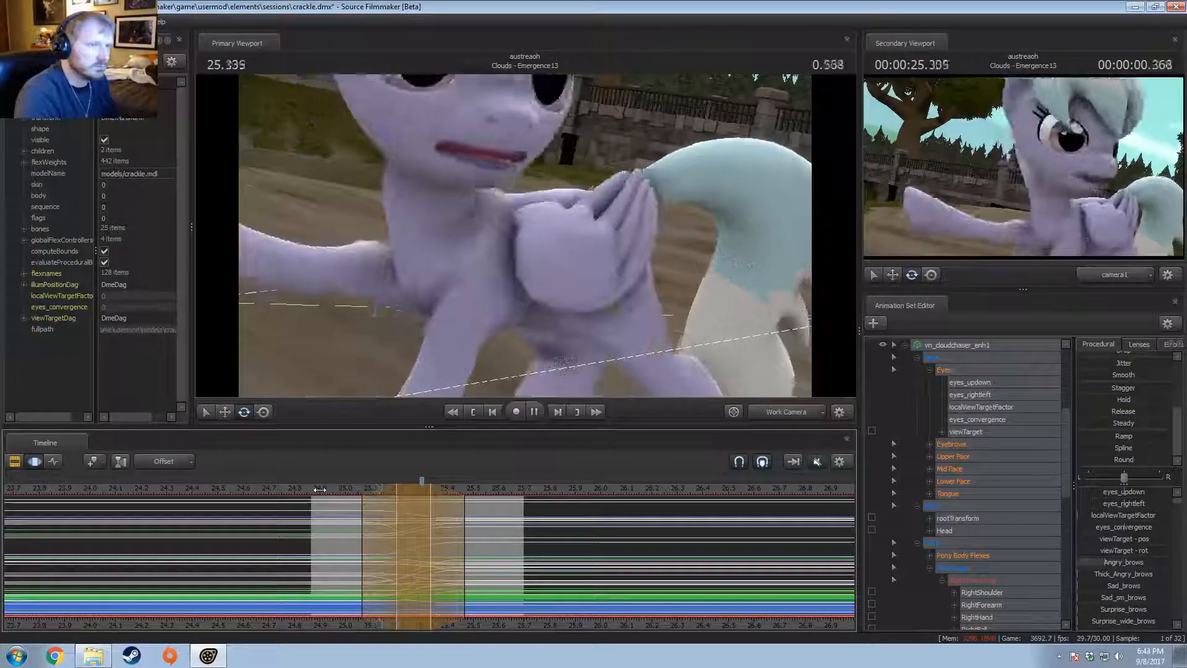
Step: Extend the pose transition's time selection to end at about 25.5 and replay the shot
left_click_drag(433, 523, 441, 523)
left_click(317, 493)
key("space")
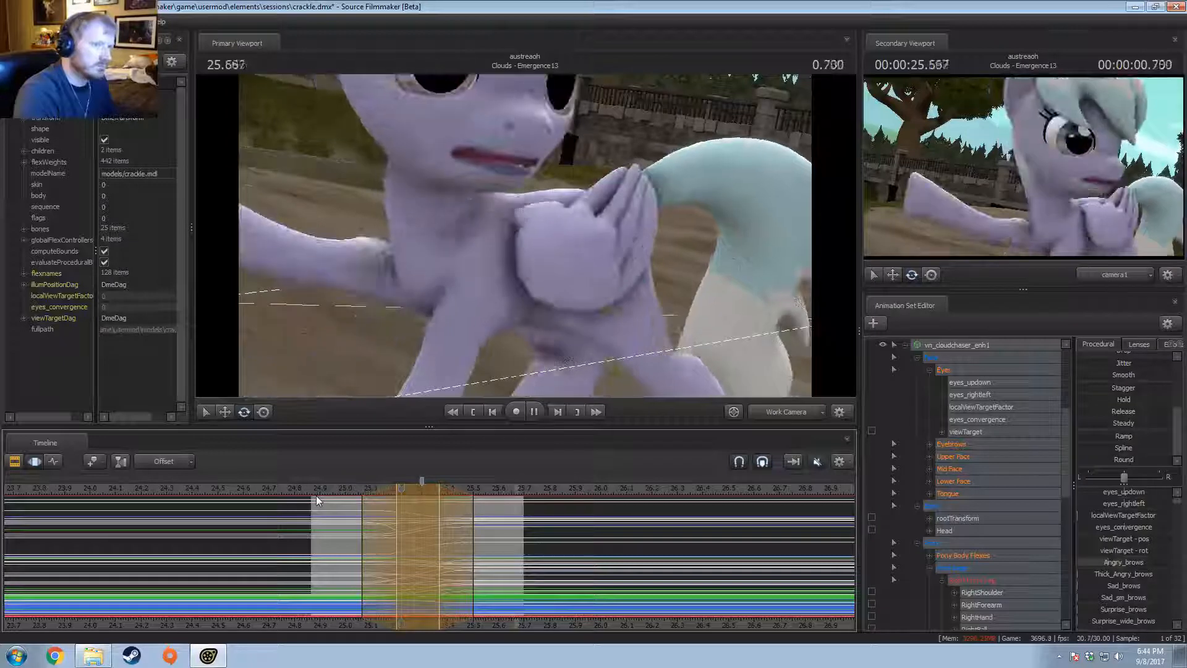
key("space")
Step: Shift the whole pose transition slightly later, spanning about 25.1 to 25.53, and play the shot again
left_click_drag(445, 509, 453, 509)
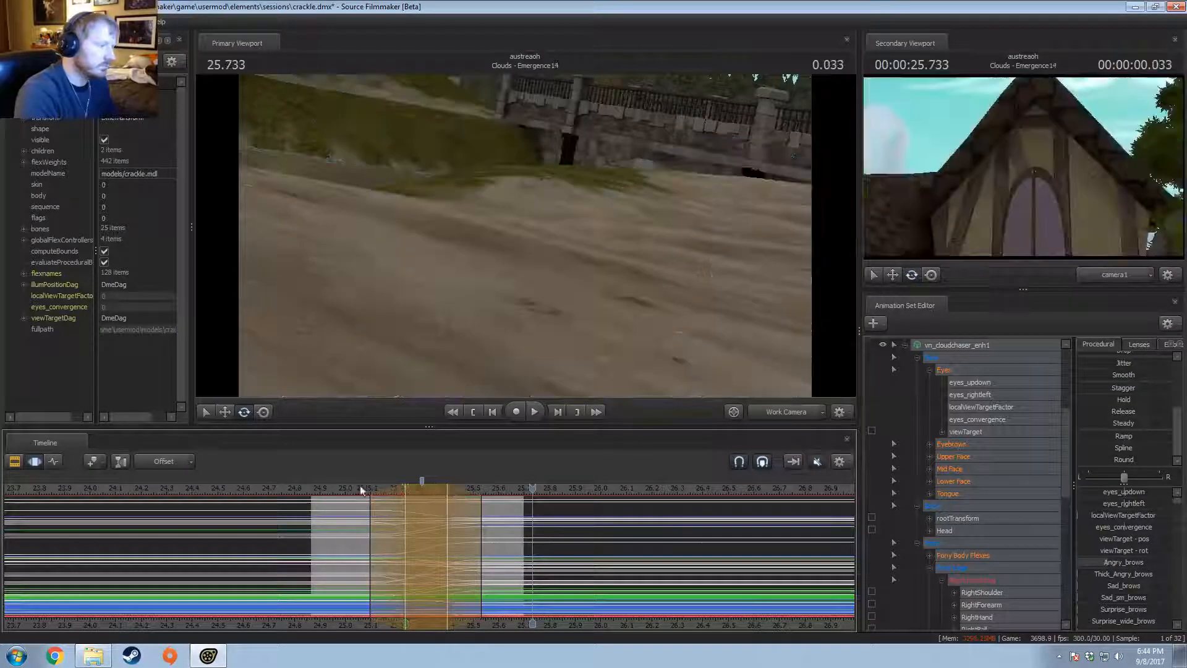
left_click(274, 494)
key("space")
key("space")
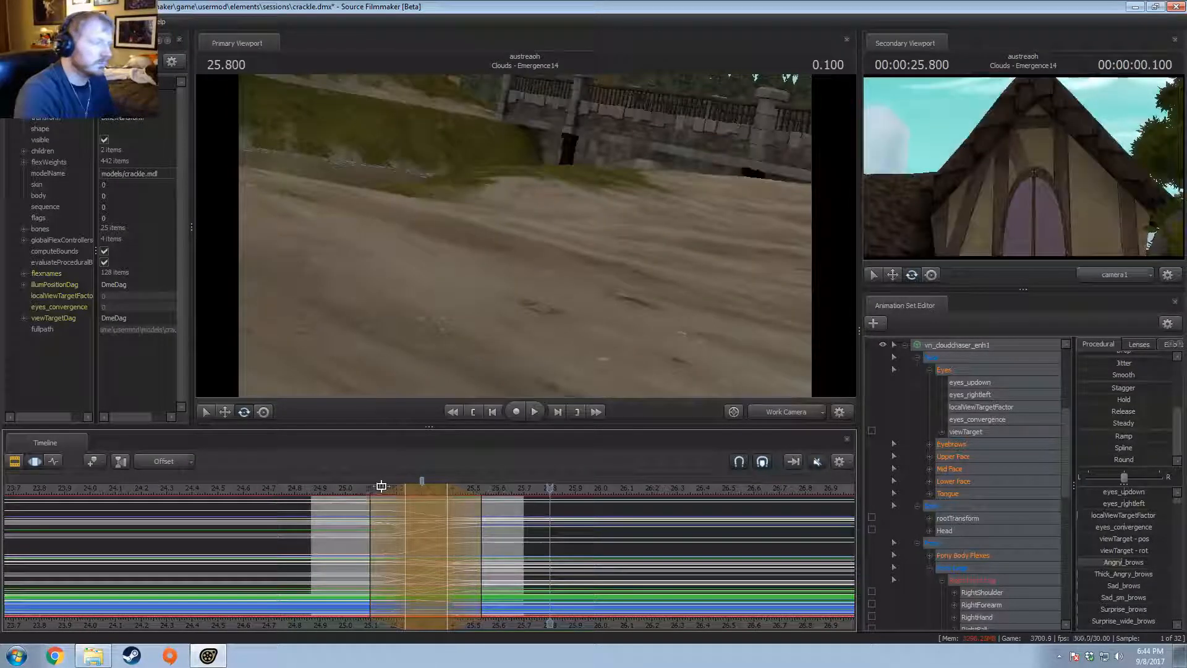
Step: Unmute the audio, reshape the pose transition to span about 25.0 to 25.47, and replay the shot
left_click_drag(380, 486, 413, 488)
key("space")
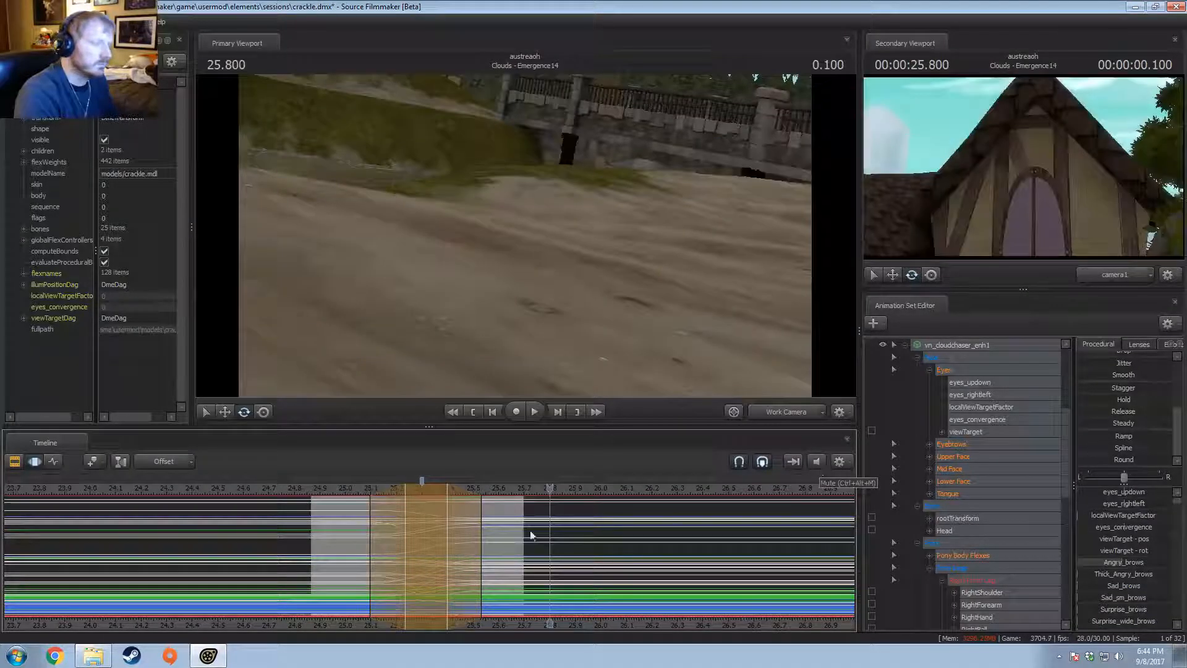
left_click_drag(425, 493, 405, 523)
left_click(317, 491)
key("space")
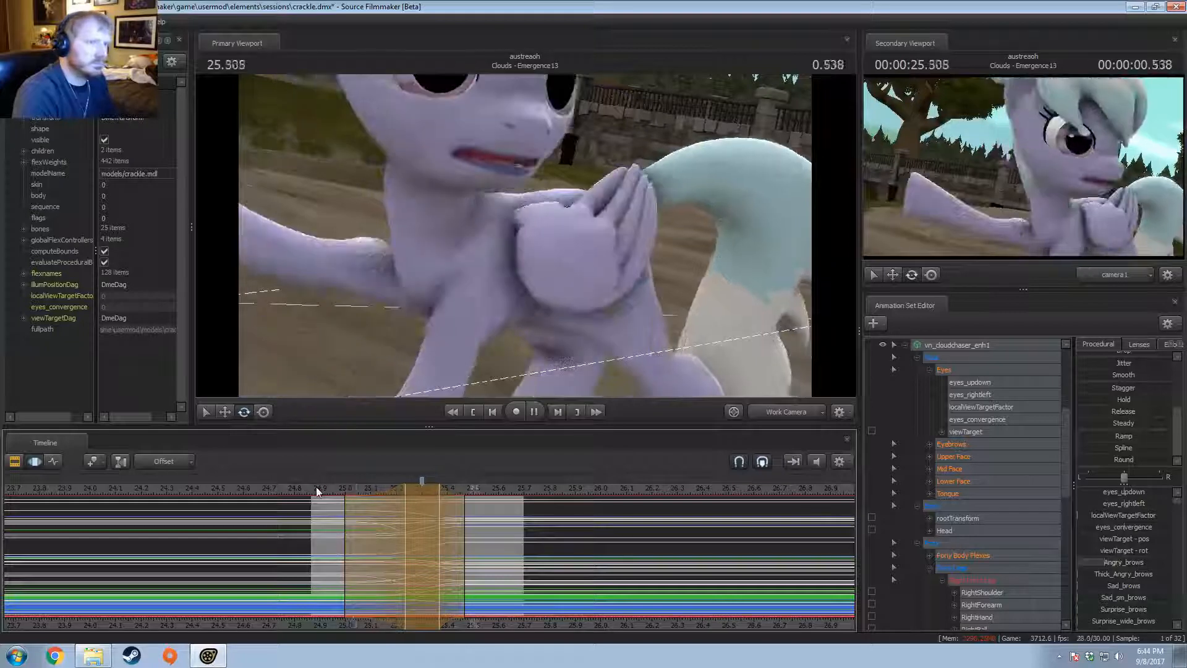
Step: Shift the pose transition slightly later to span about 25.07 to 25.5, replaying the shot to check its timing
left_click_drag(428, 491, 437, 491)
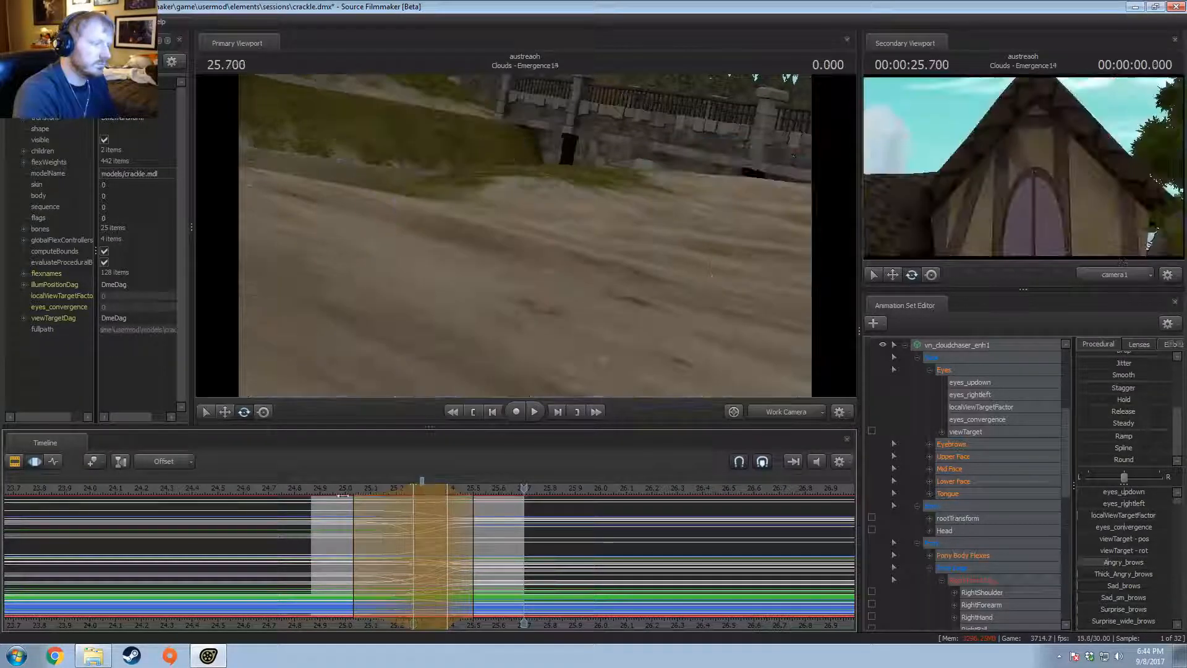
key("space")
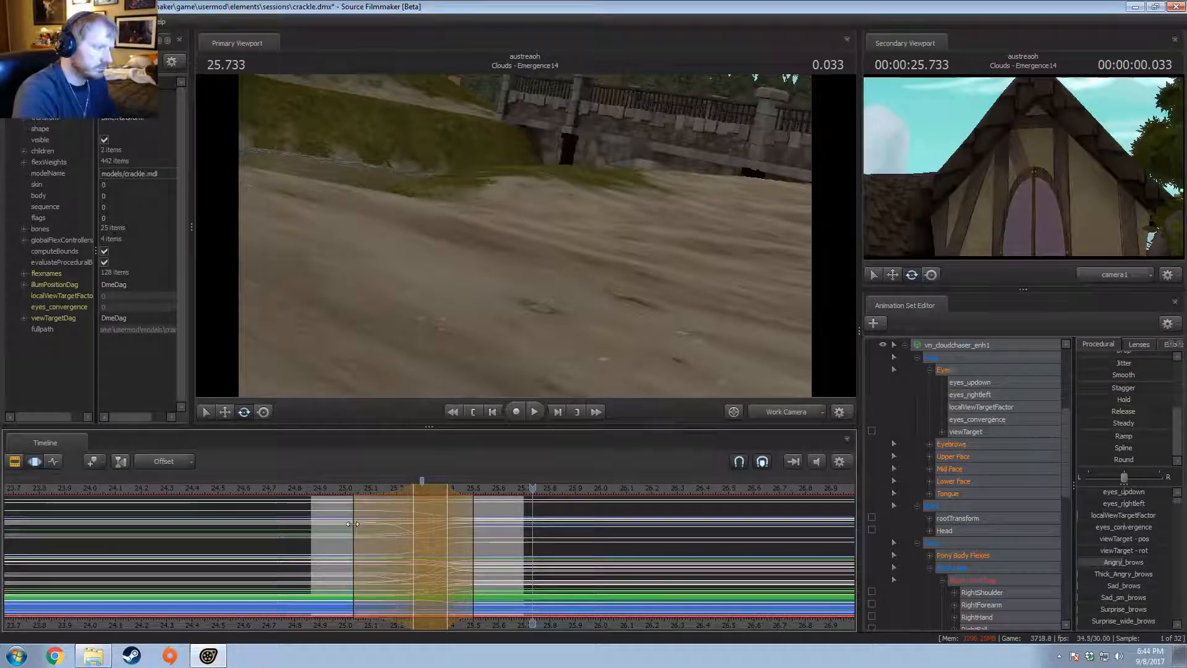
left_click_drag(352, 524, 362, 524)
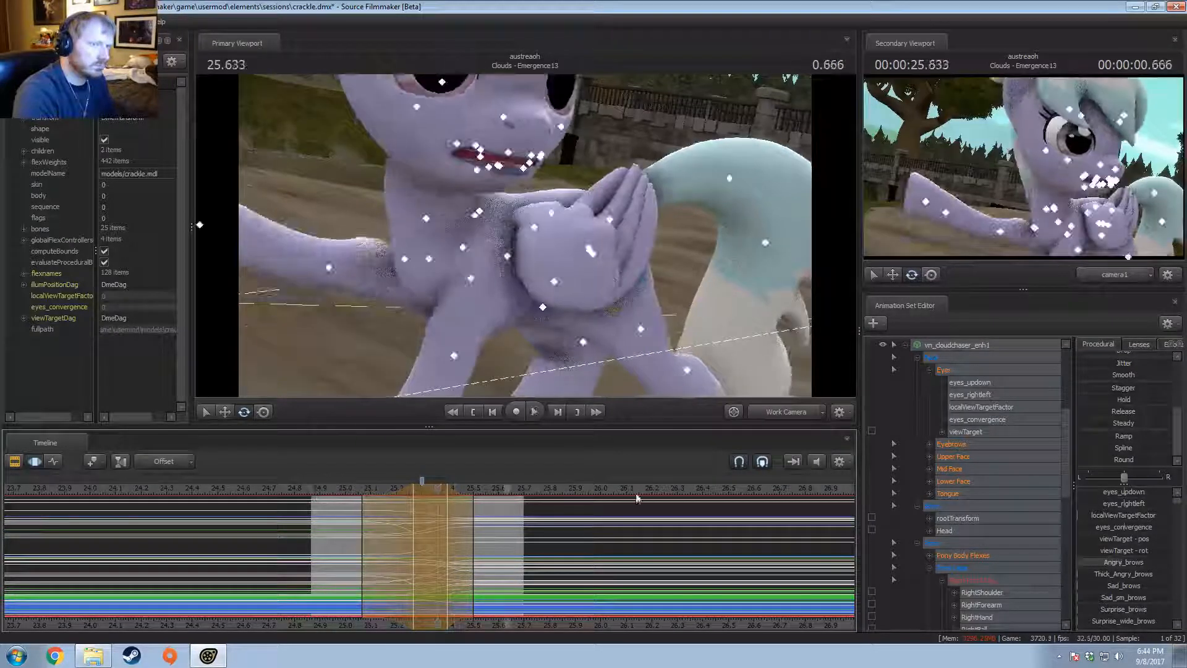
Step: Create a falloff time selection centred on 25.2, spanning about 25.07 to 25.33, and select Cloudchaser's pelvis
left_click(905, 347)
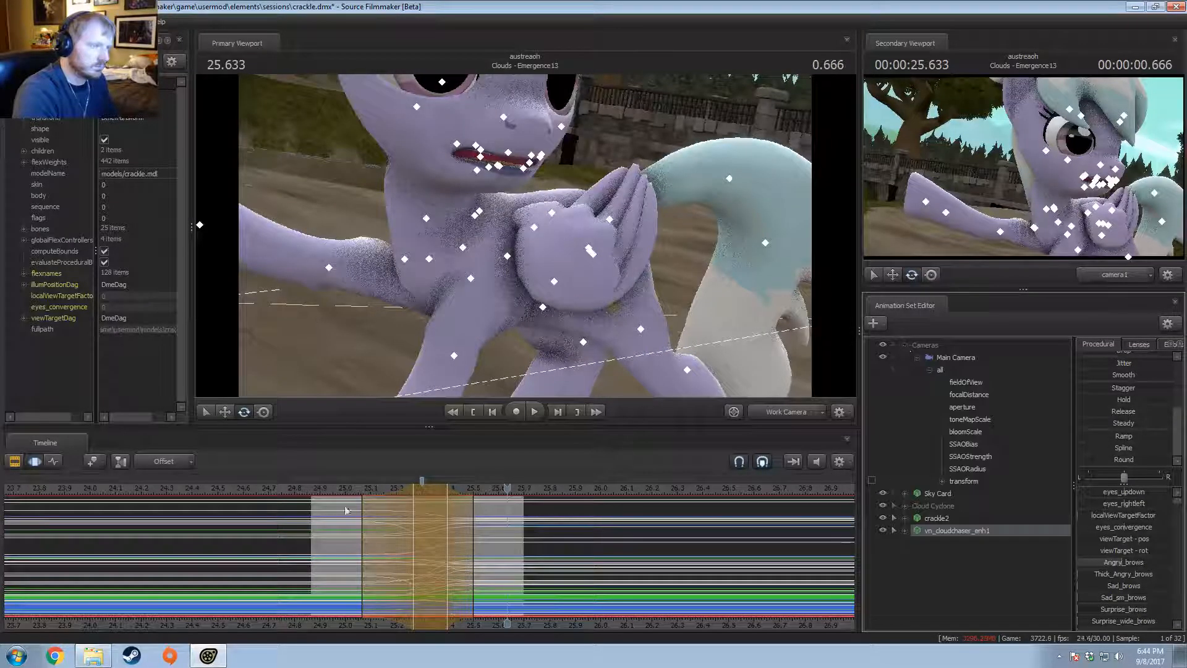
left_click(398, 538)
scroll(399, 540, "up", 5, "shift")
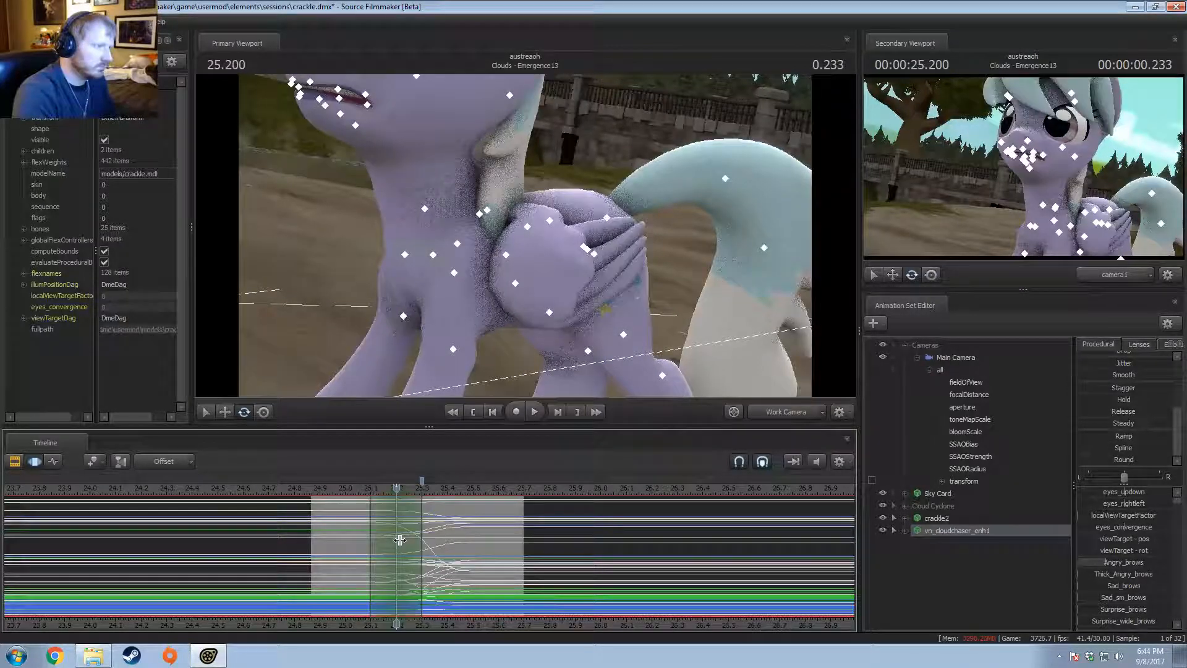
left_click(587, 248, "ctrl")
left_click_drag(548, 292, 526, 237)
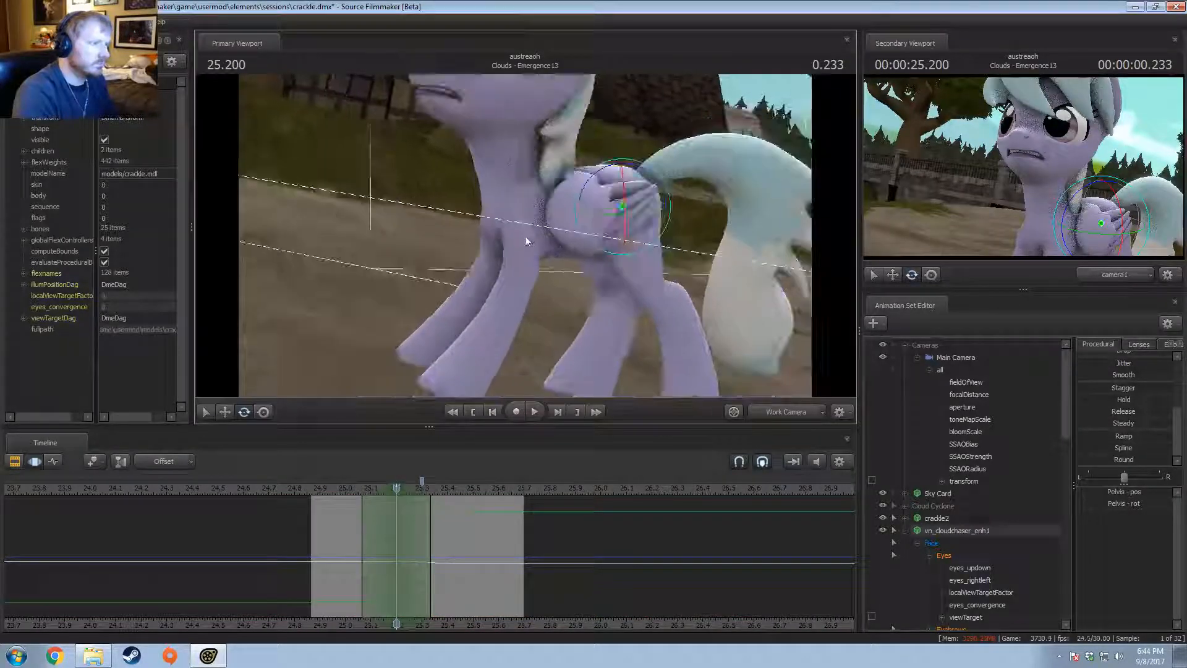
Step: Lock the RightThigh and LeftThigh controls and rotate the pelvis to tilt the body forward at 25.2
scroll(971, 498, "down", 5)
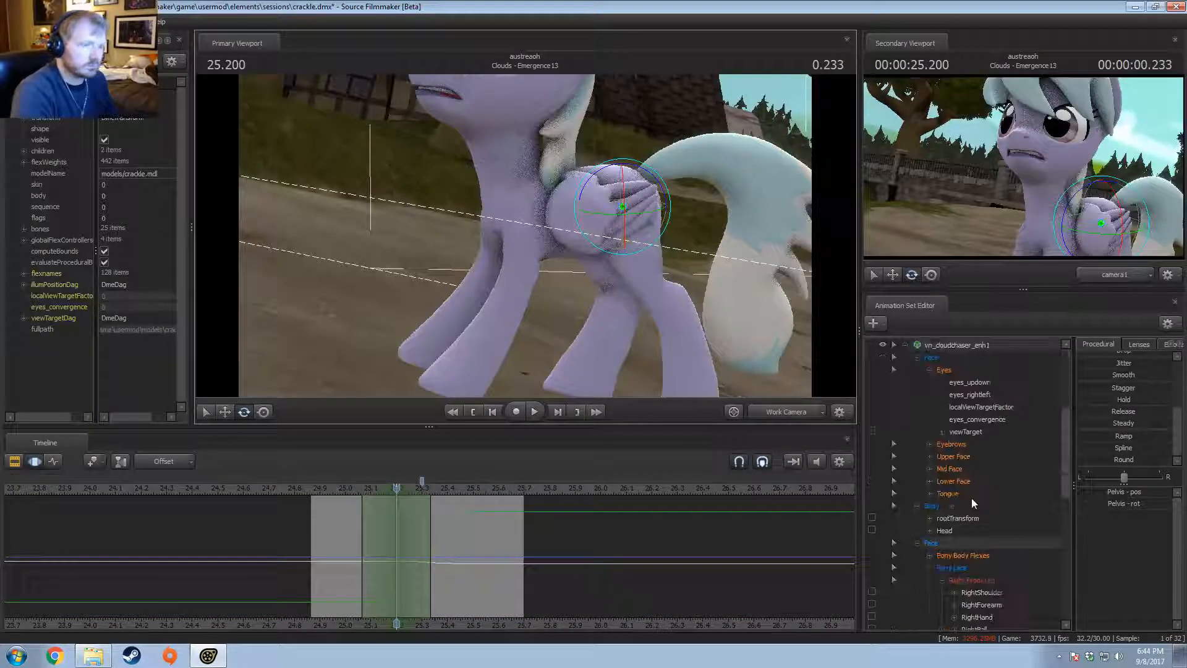
scroll(973, 502, "down", 6)
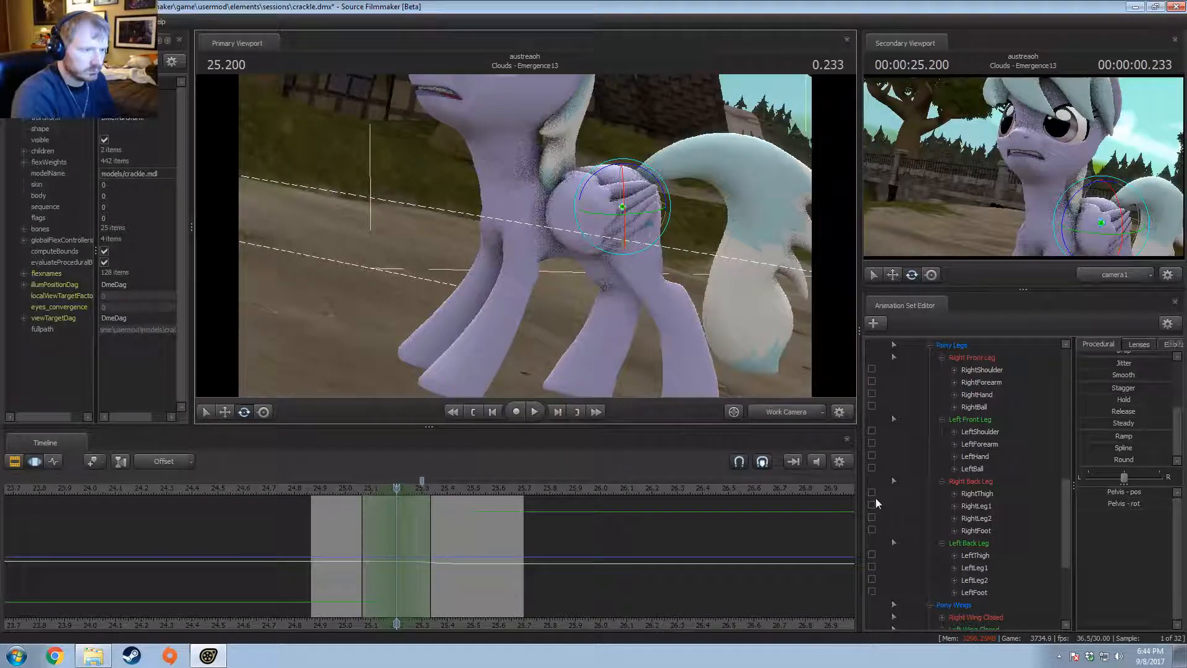
left_click(872, 493)
left_click_drag(599, 177, 594, 181)
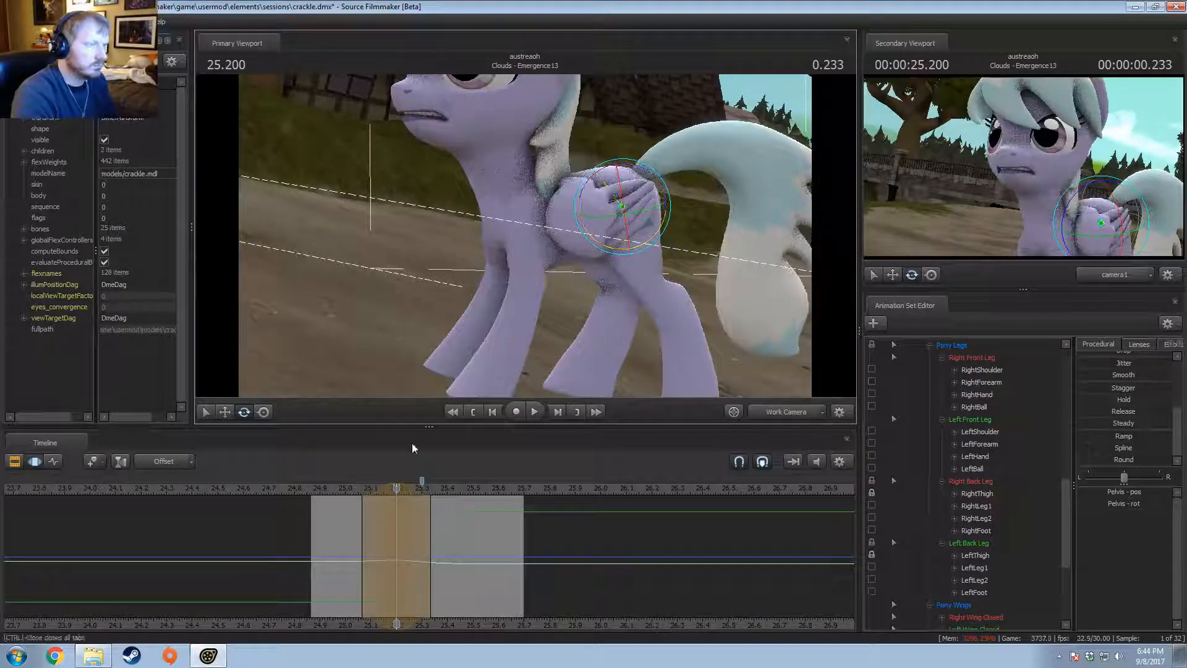
Step: Try repositioning the left front leg at 25.2 by rotating its shoulder and forearm, and replay the shot
left_click(523, 238)
mouse_move(531, 251)
left_mouse_down()
mouse_move(540, 264)
mouse_move(521, 261)
mouse_move(535, 270)
left_mouse_up()
left_click(541, 271)
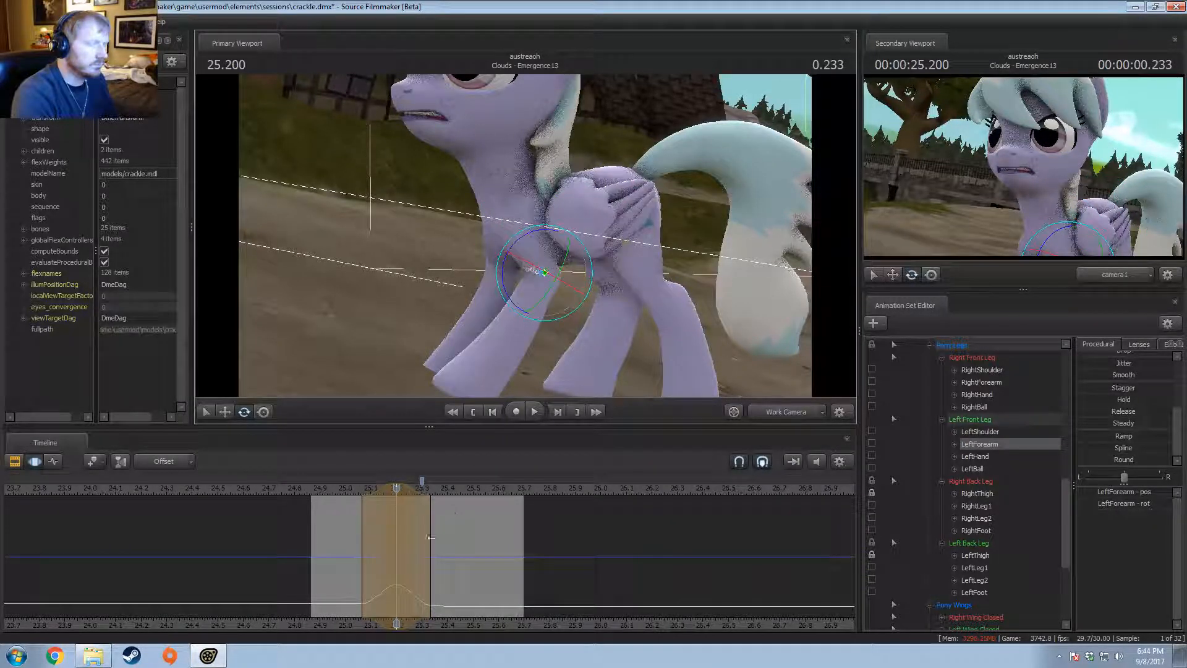
key("space")
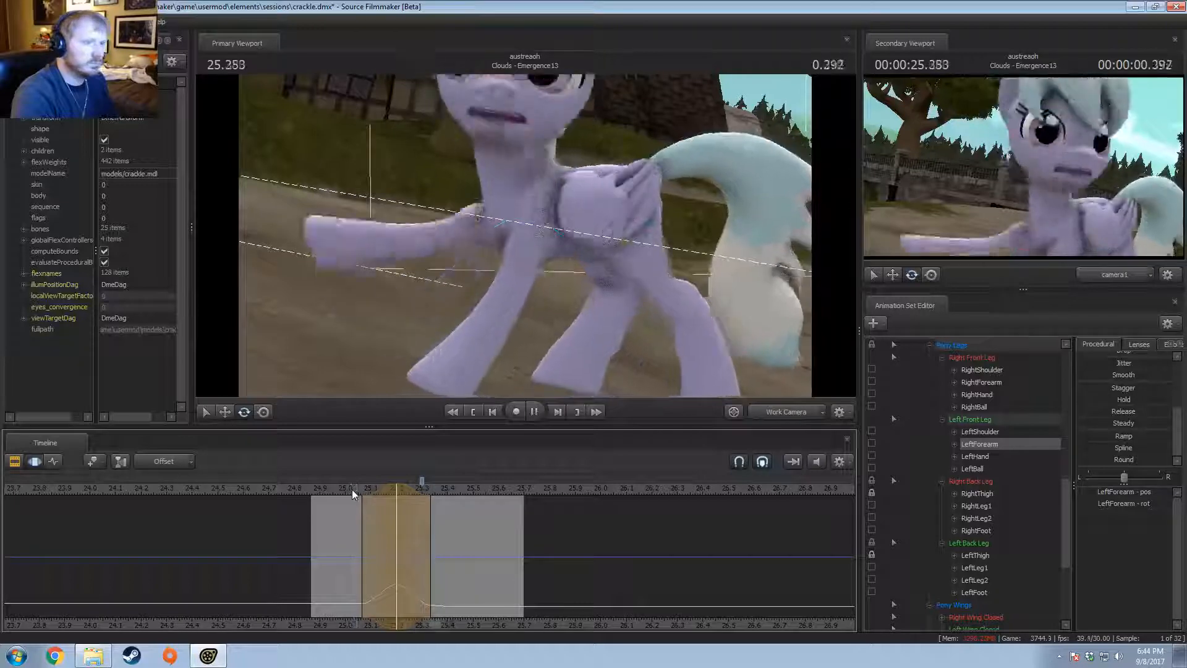
key("space")
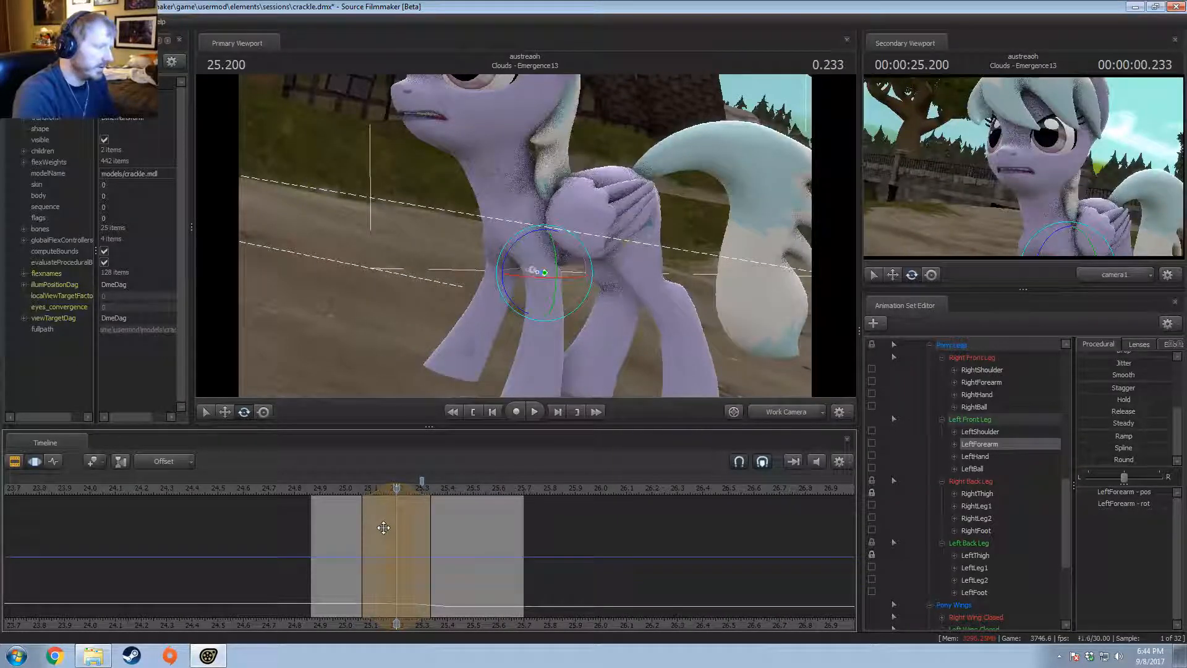
Step: Tilt the pelvis forward over a falloff time selection centred on 25.333, spanning about 25.13 to 25.53, and replay the shot
left_click_drag(381, 528, 433, 552, "shift")
scroll(423, 543, "up", 2)
scroll(433, 553, "down", 7)
scroll(434, 554, "up", 7)
scroll(435, 555, "down", 1)
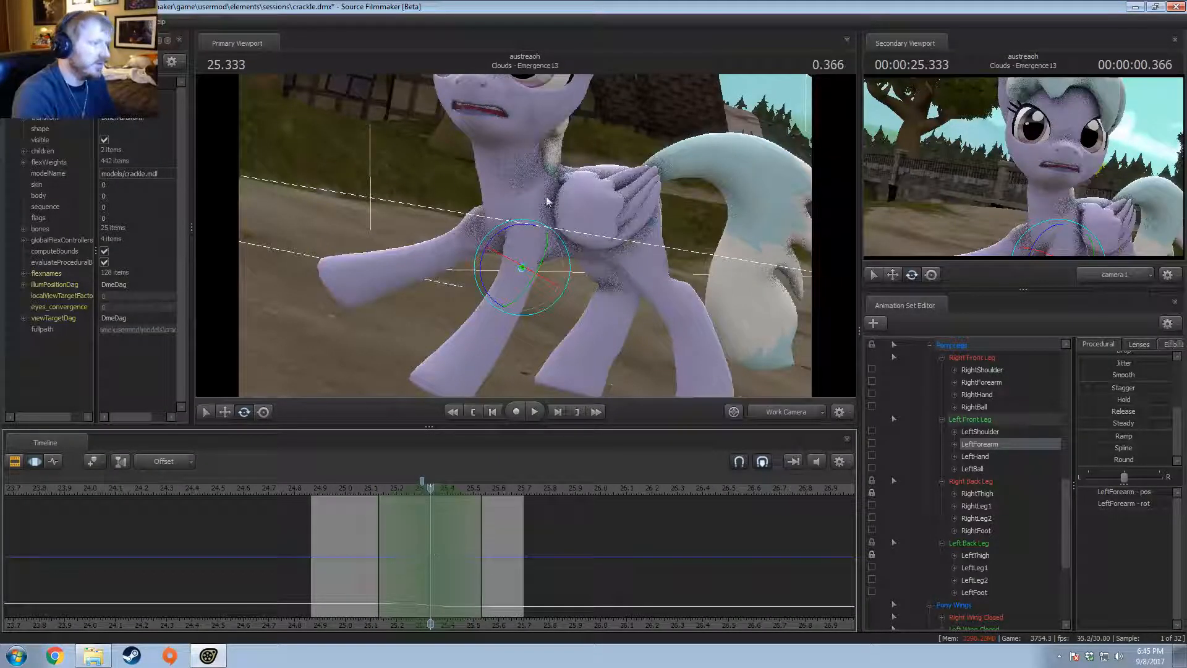
left_click(624, 211)
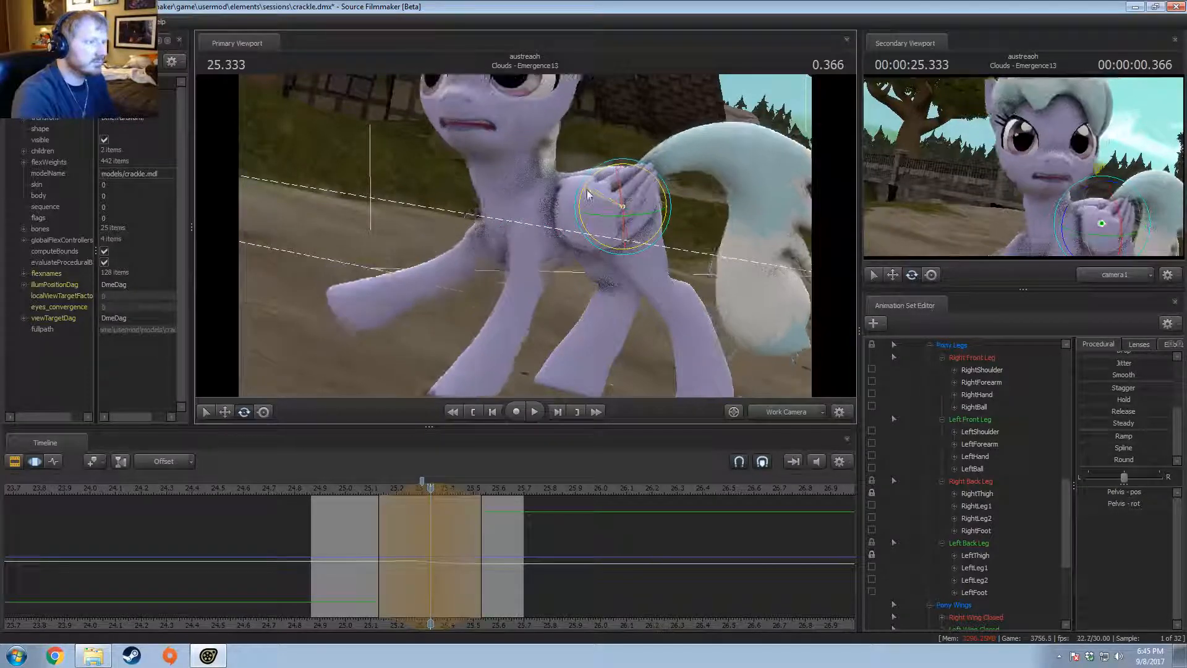
left_click(370, 490)
key("space")
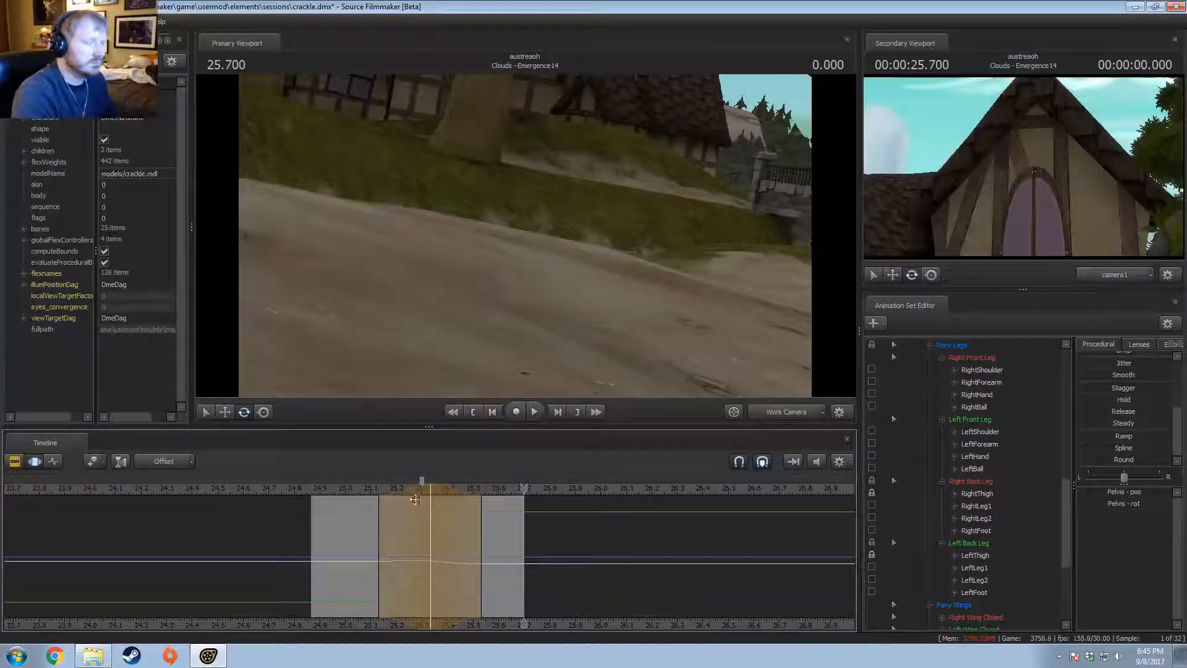
Step: Move the peak of the pelvis adjustment to 25.3 within the 25.13 to 25.53 selection and replay the shot repeatedly
scroll(421, 490, "down", 1)
left_click(421, 490)
key("space")
left_click_drag(414, 490, 405, 492)
left_click(363, 490)
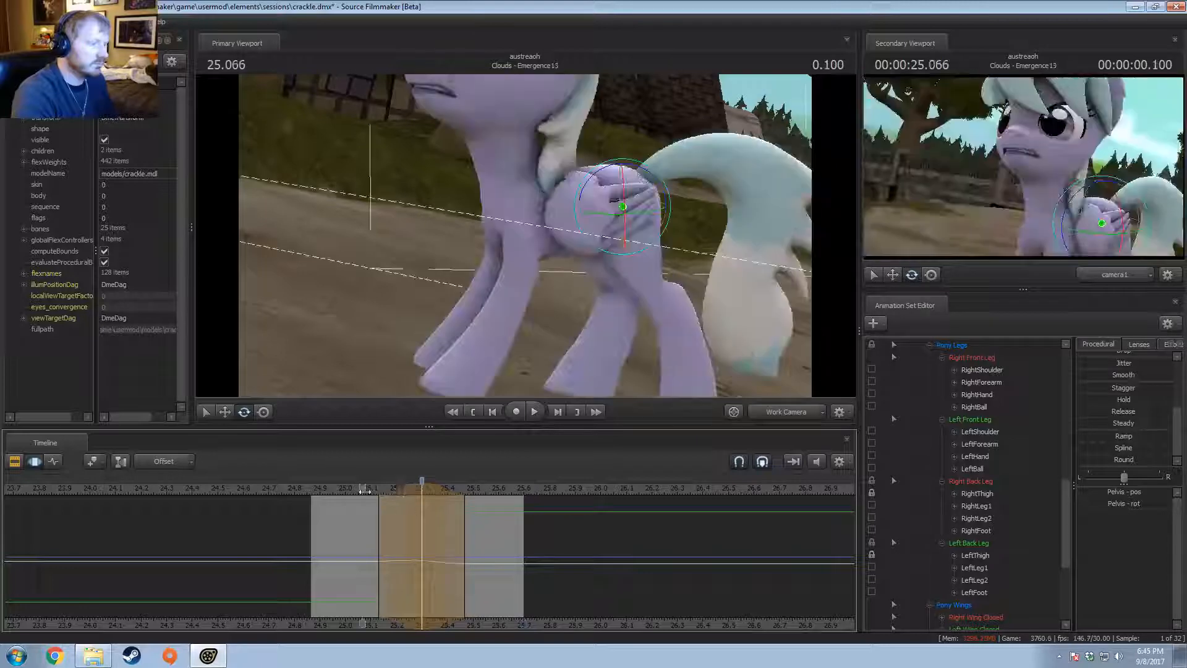
key("space")
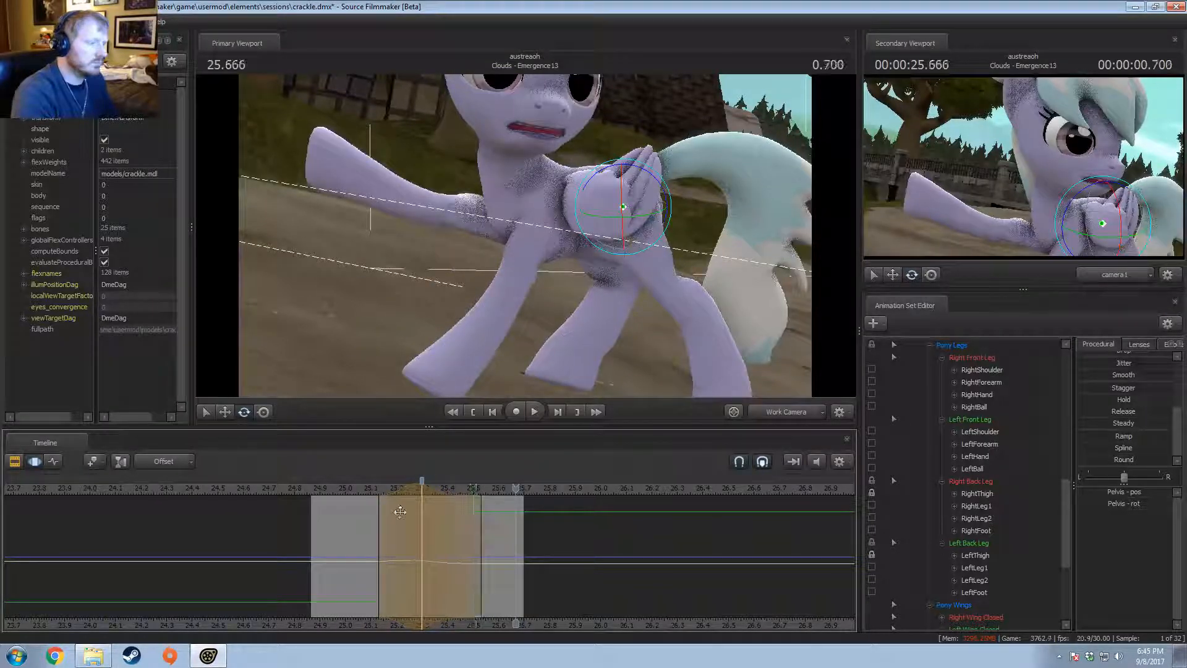
left_click(366, 492)
key("space")
key("space")
left_click(366, 492)
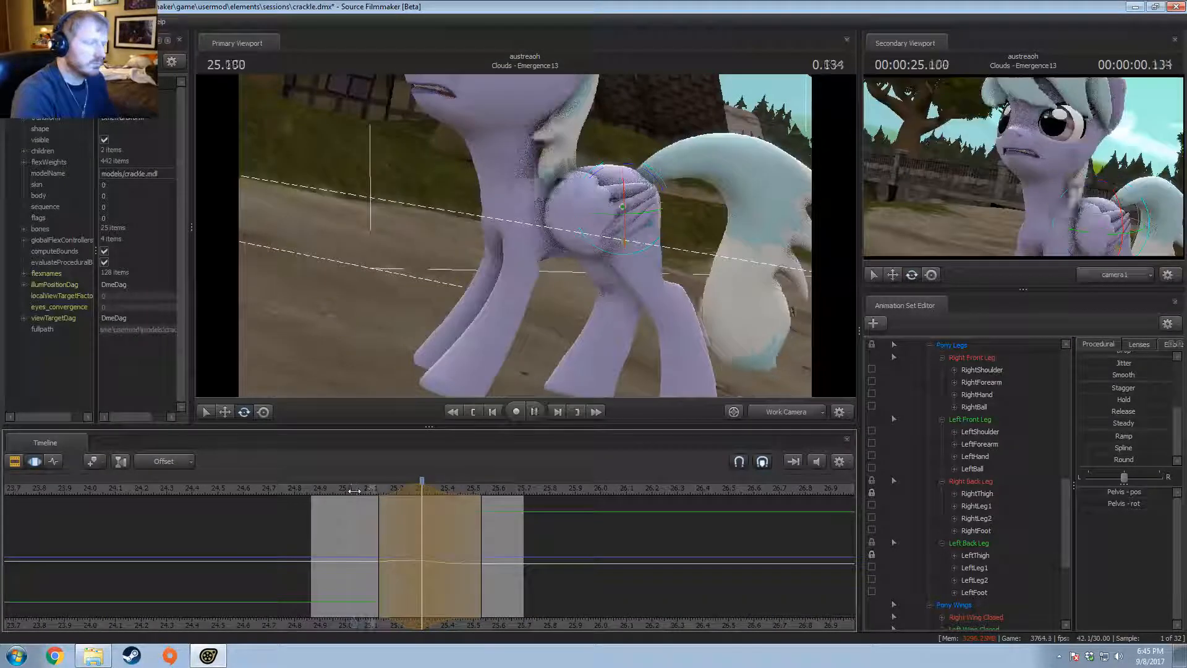
key("space")
left_click(362, 495)
key("space")
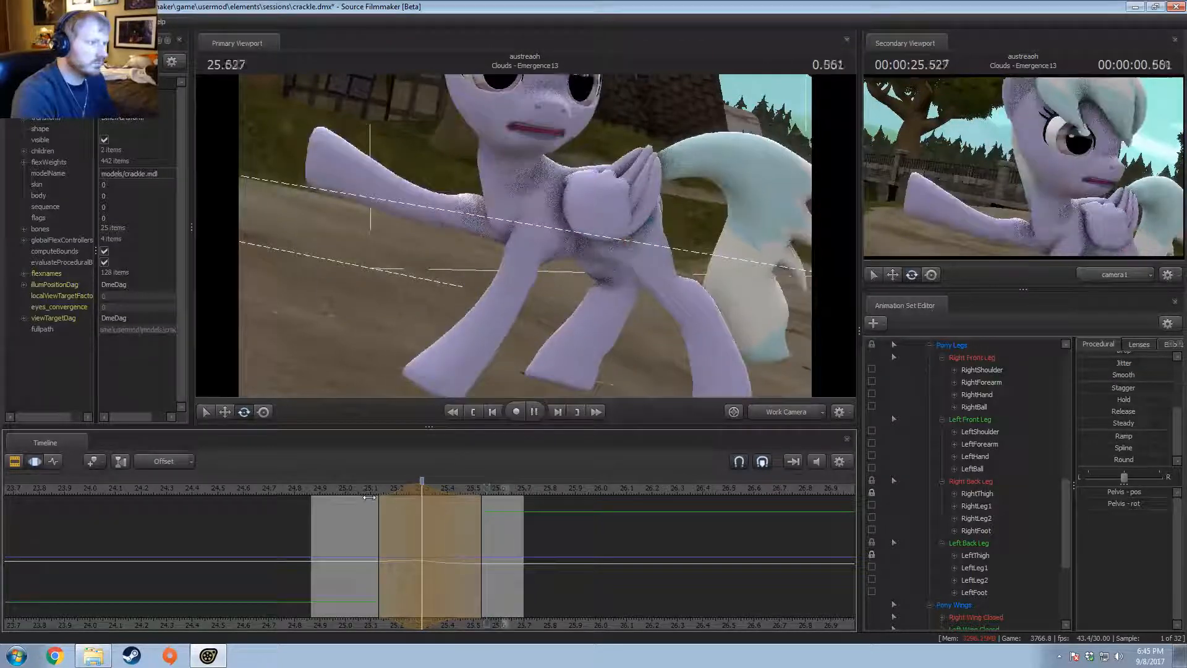
Step: Rotate LeftShoulder and LeftForearm at 25.3 to bring the left front hoof forward, and replay the shot
left_click(421, 502)
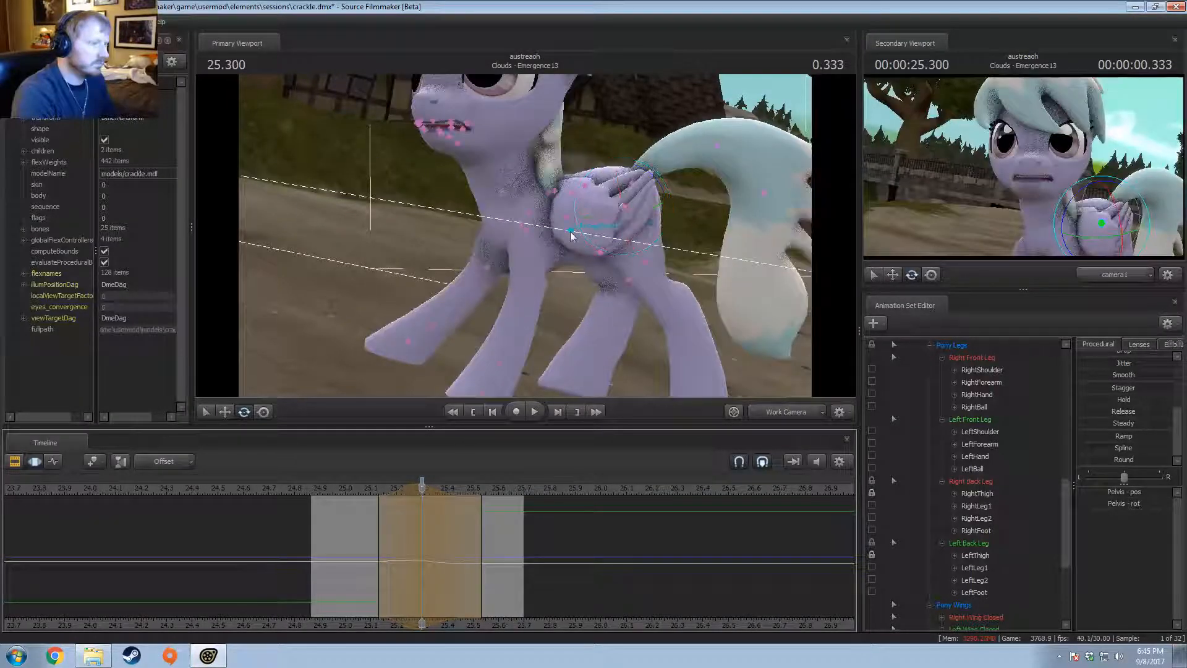
left_click(531, 230, "ctrl")
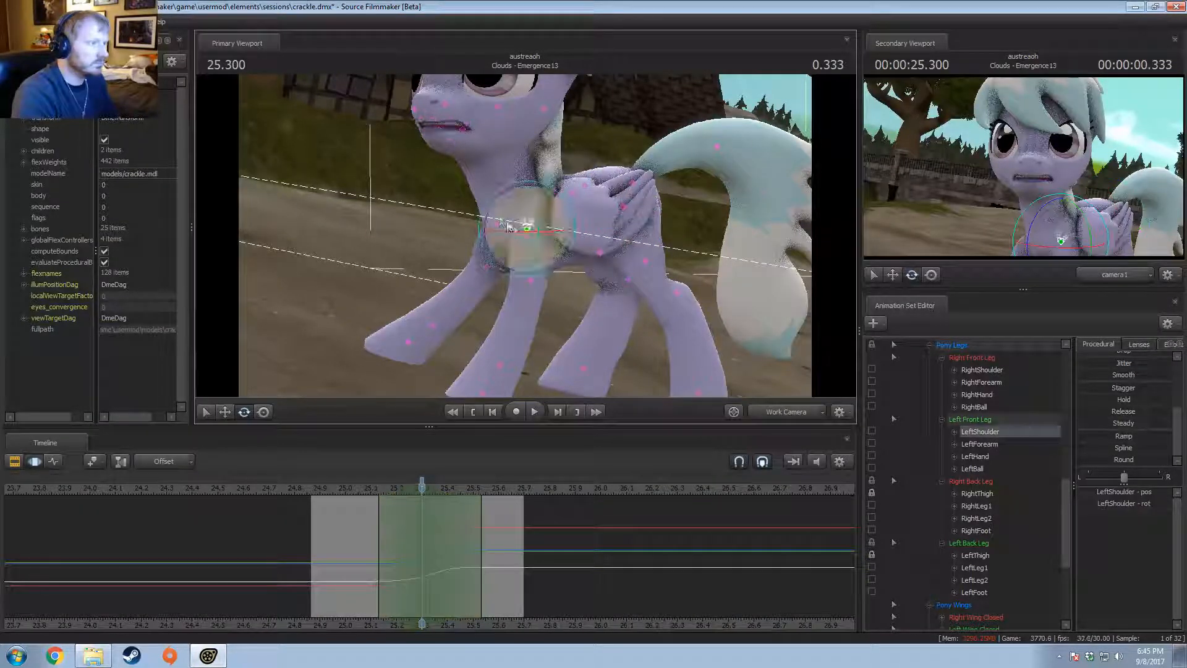
left_click_drag(486, 218, 532, 291)
left_click(553, 282, "ctrl")
left_click(547, 277, "ctrl")
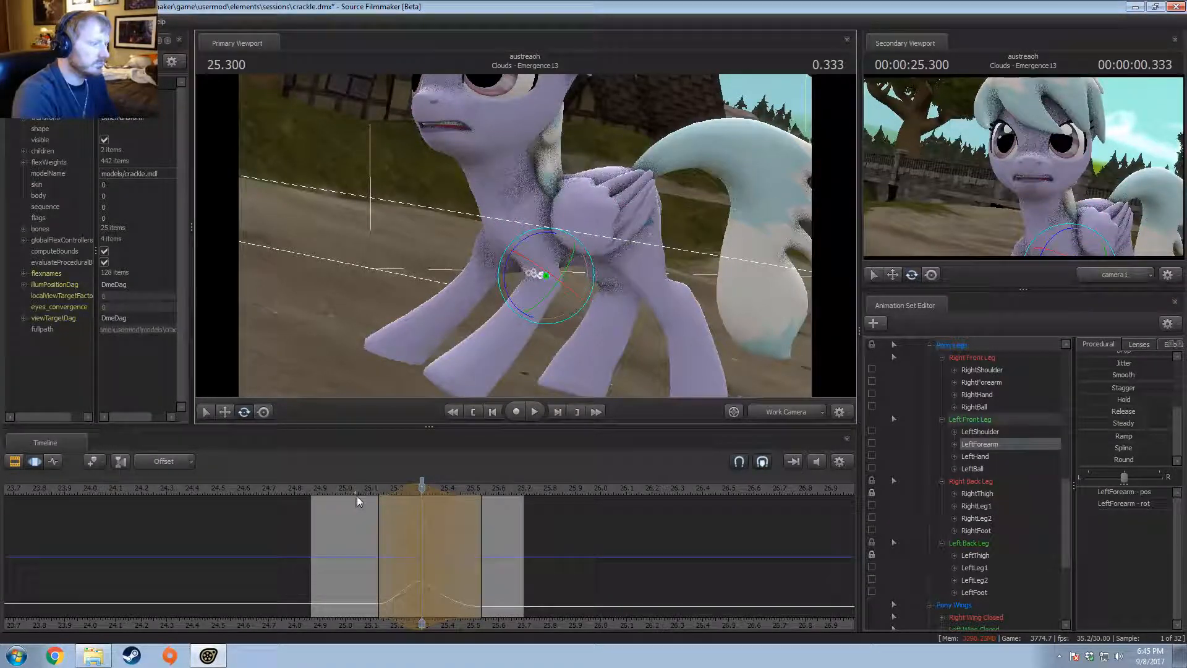
key("space")
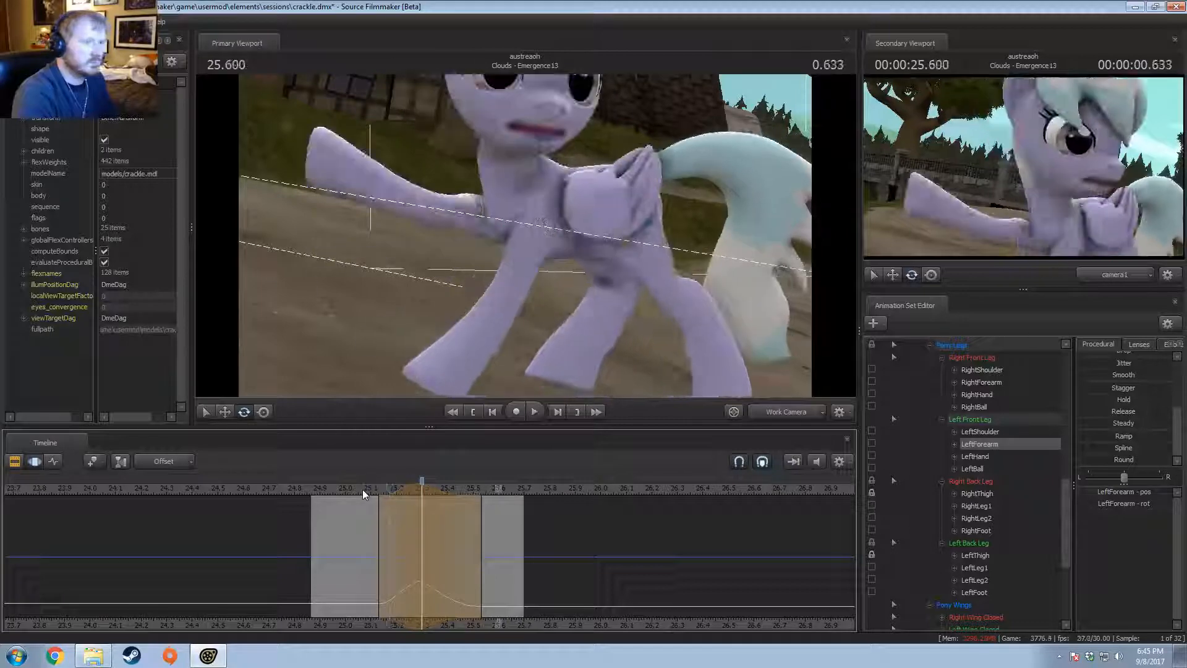
key("space")
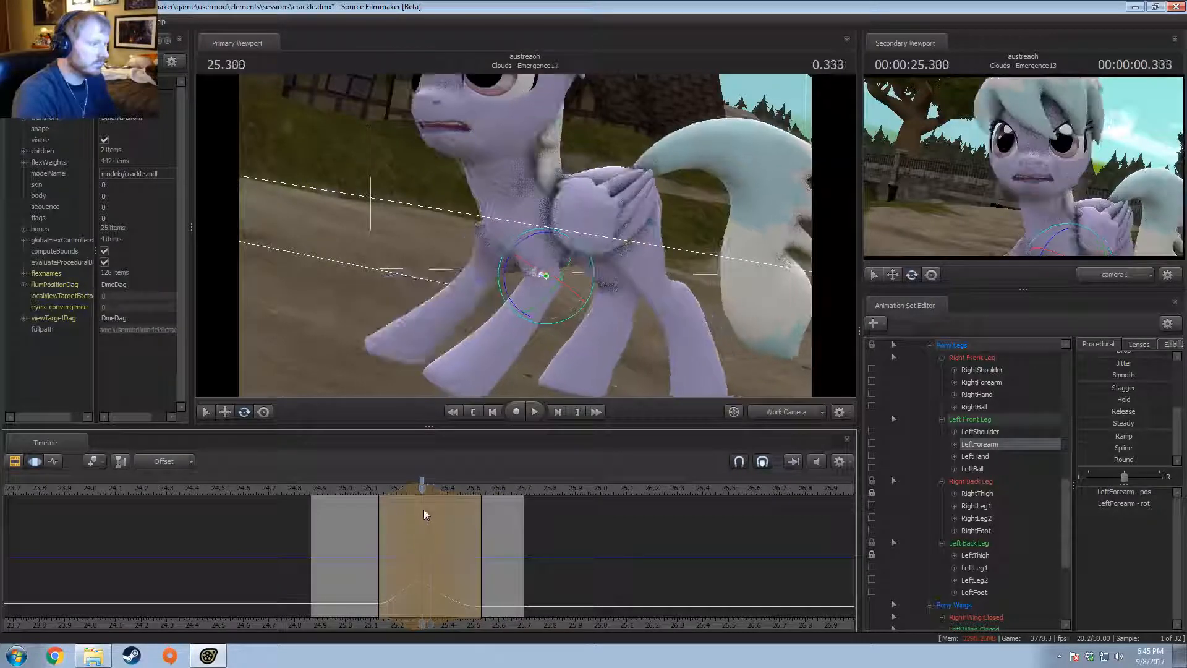
Step: Try lifting the right front hoof around 25.233 by rotating RightShoulder and RightForearm with falloff, and replay the shot
left_click_drag(423, 504, 402, 540)
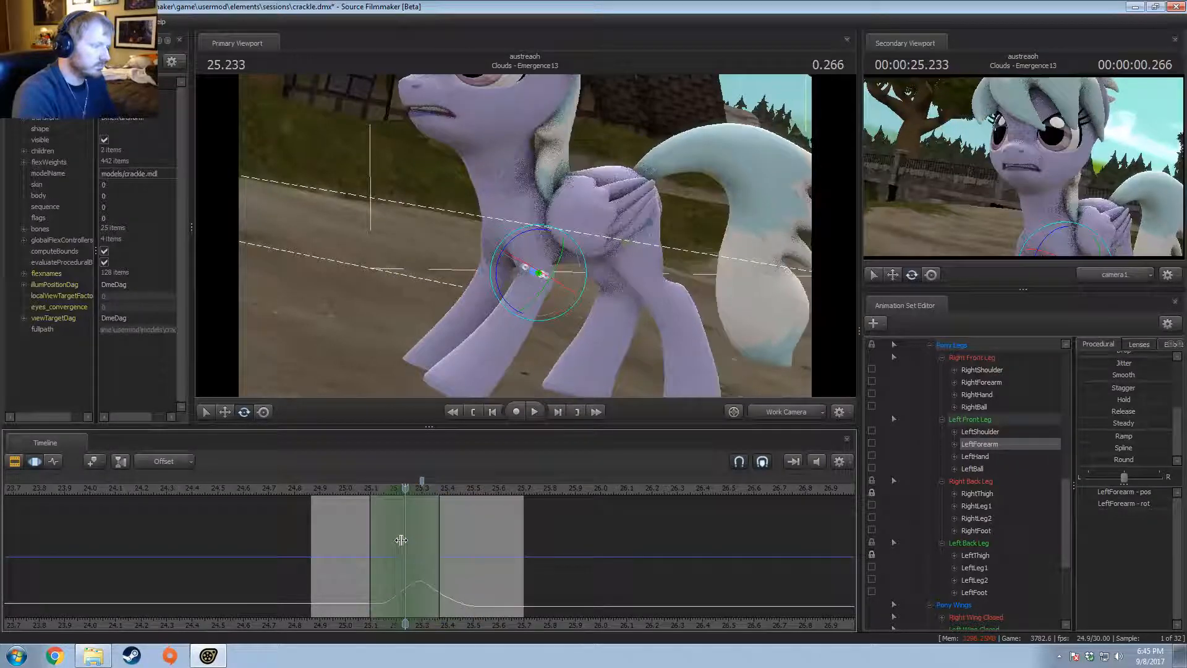
scroll(405, 540, "up", 2)
left_click(500, 224)
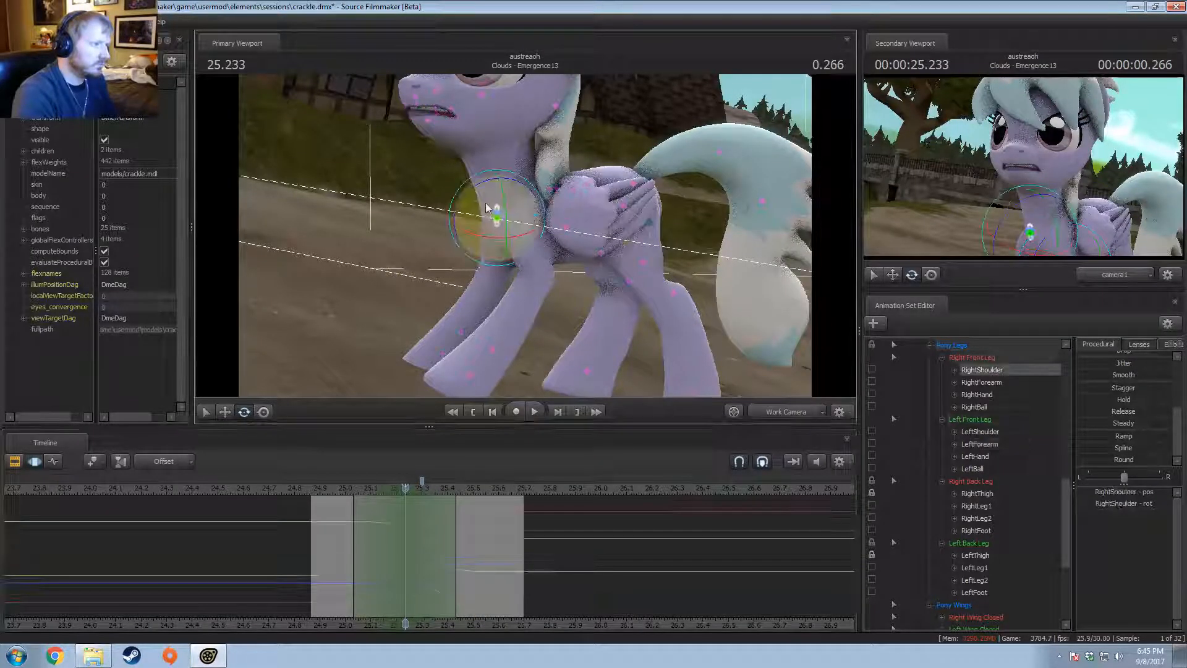
key("ctrl+z")
left_click_drag(473, 193, 471, 225)
left_click(522, 253)
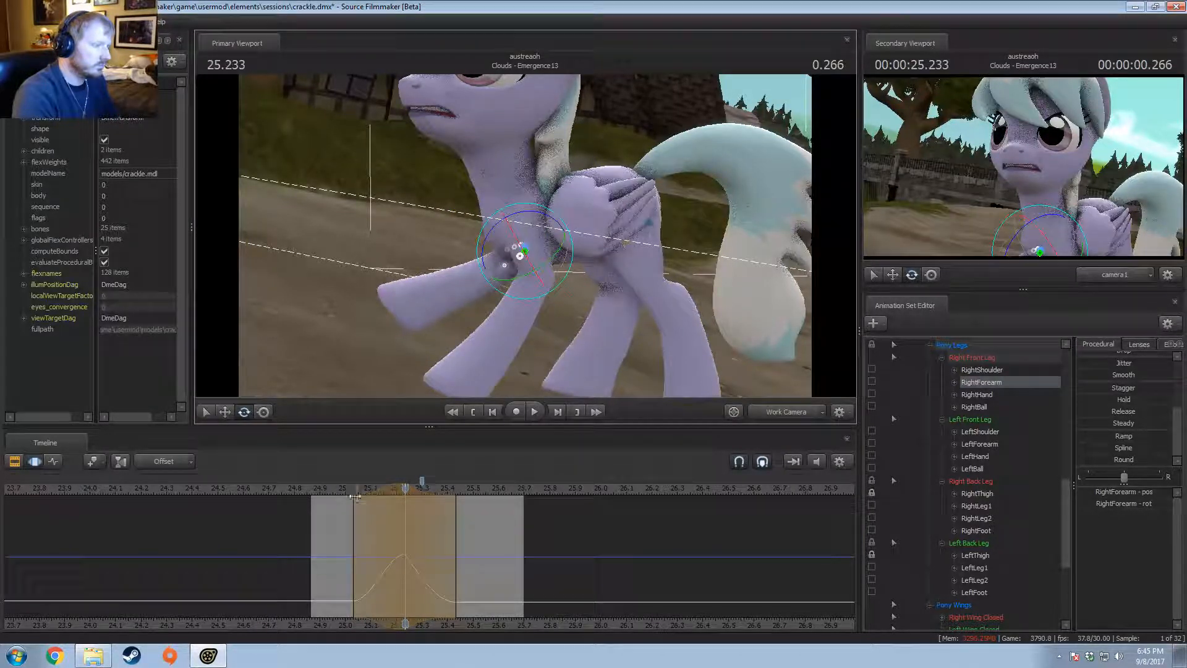
key("space")
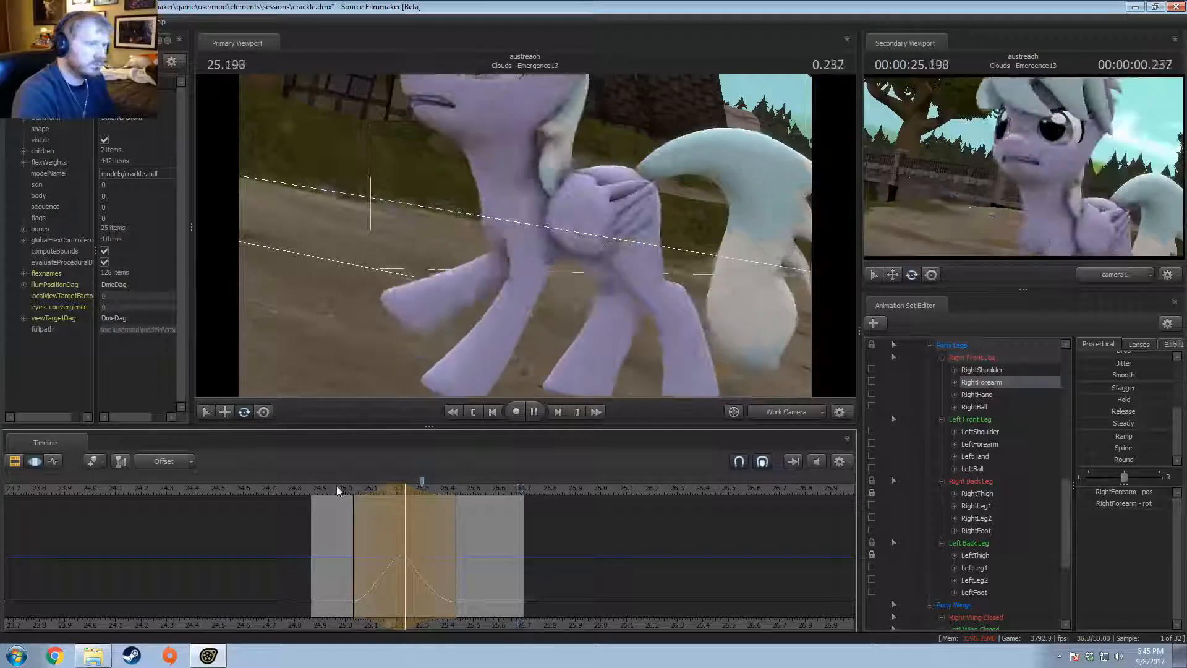
key("space")
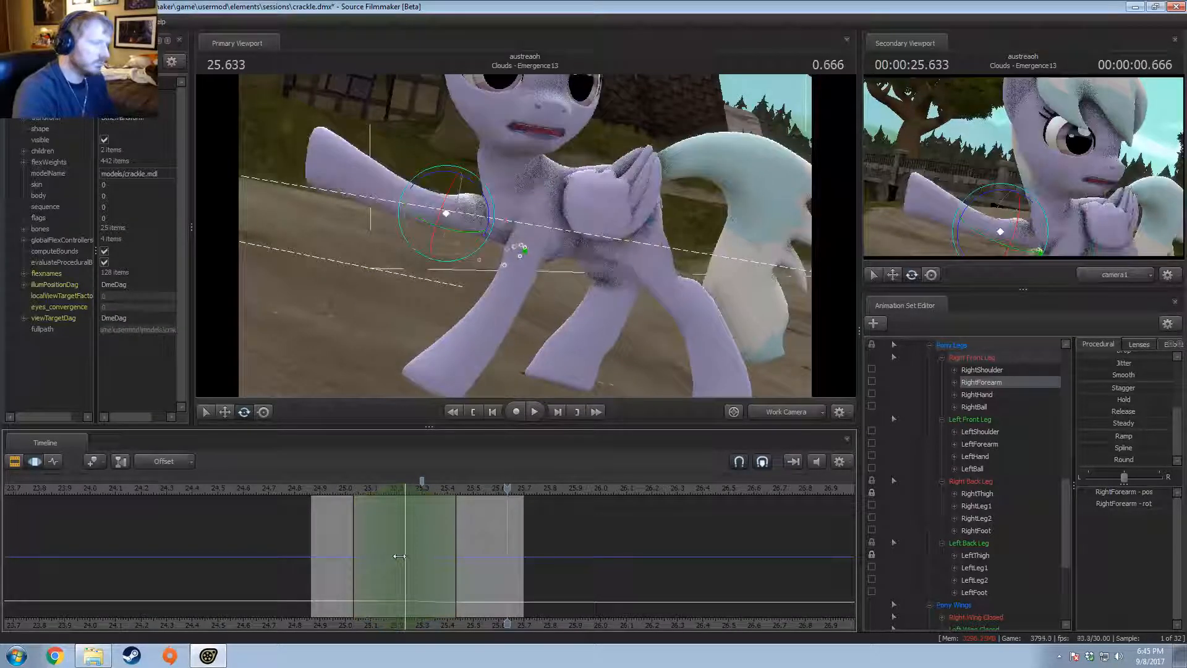
Step: Define a time selection holding from about 25.23 to 25.4, with falloff reaching out to about 25.03 and 25.53
left_click(404, 556)
left_click_drag(399, 560, 447, 571)
scroll(438, 575, "up", 3)
scroll(447, 566, "down", 1)
left_click_drag(350, 557, 334, 554)
left_click(376, 541)
Step: Rotate RightShoulder, RightForearm and RightHand at 25.3 to bend the right front leg during its lift, and replay the shot
left_click(498, 224, "ctrl")
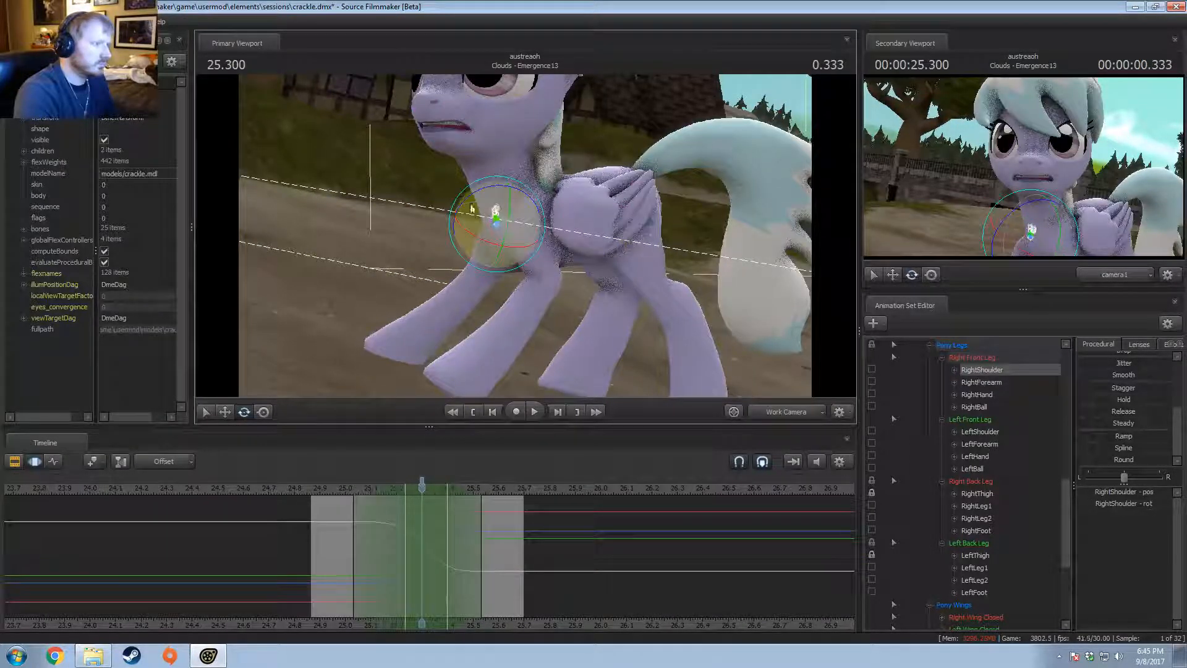
left_click_drag(472, 209, 469, 228)
left_click(501, 276, "ctrl")
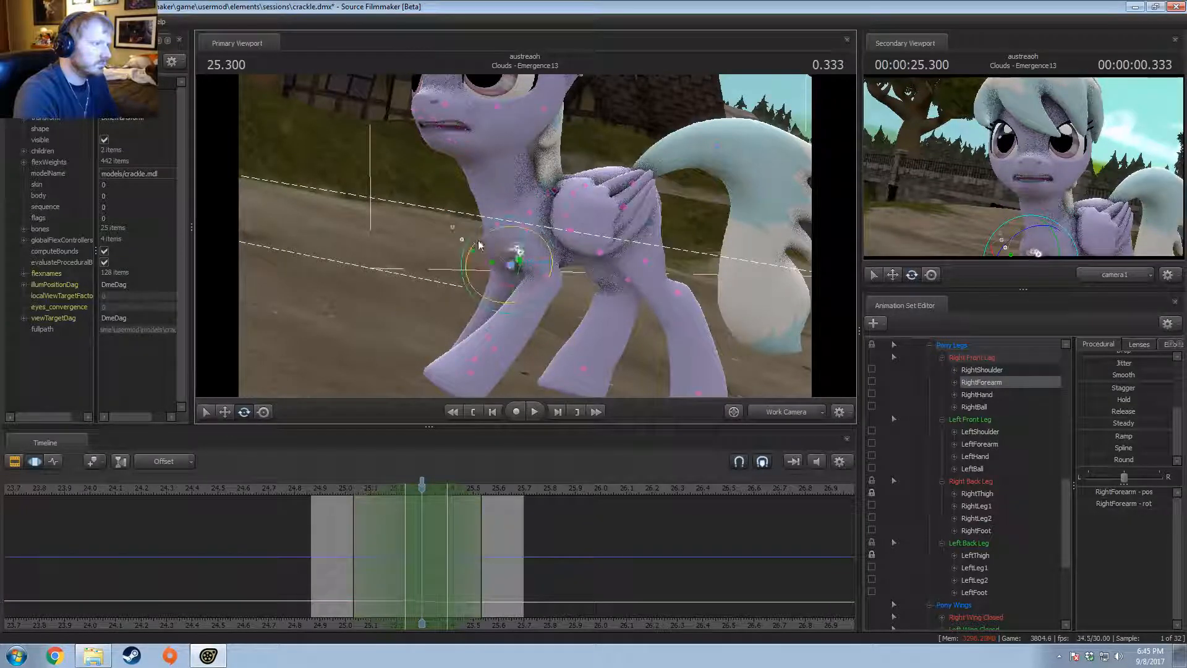
left_click_drag(503, 267, 431, 399)
left_click(440, 315, "ctrl")
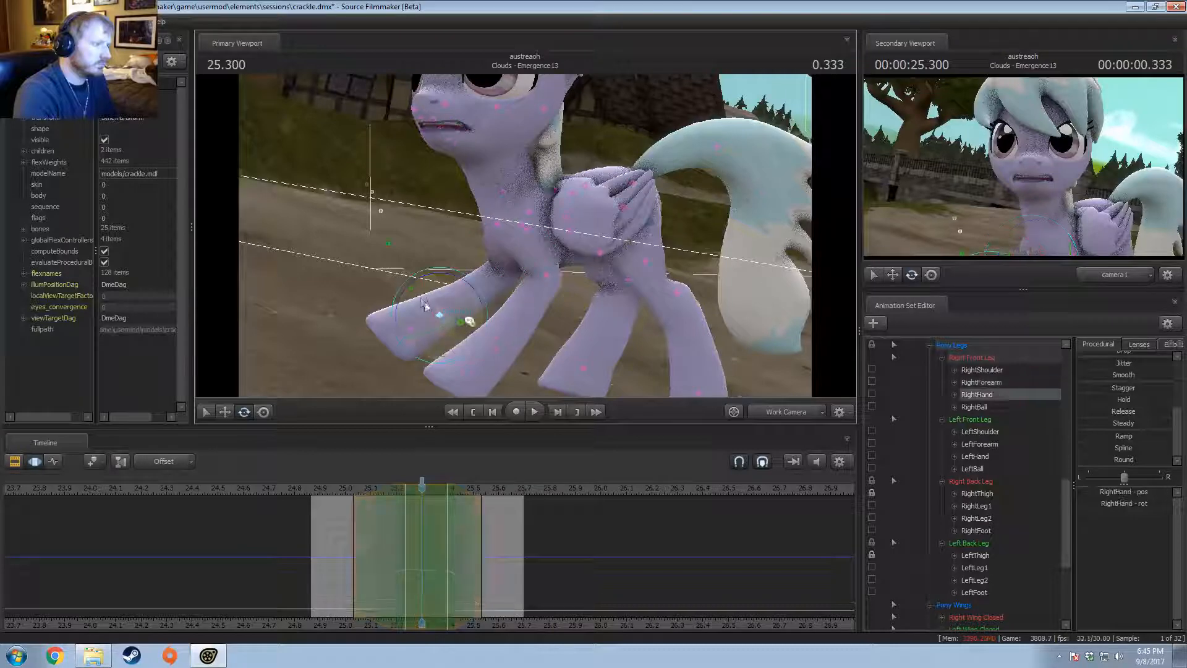
left_click_drag(411, 291, 416, 329)
left_click_drag(354, 527, 344, 493)
key("space")
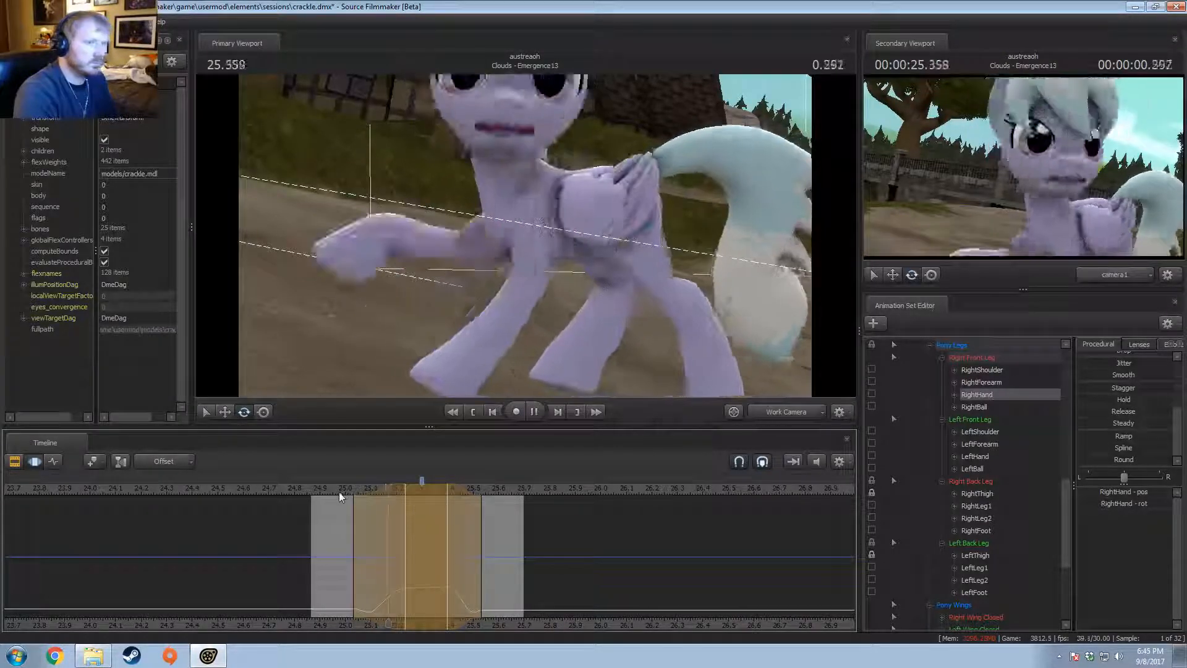
key("space")
Step: Select all right front leg controls, set a short time selection around 25.466 with falloff on both sides, and replay the shot
key("shift")
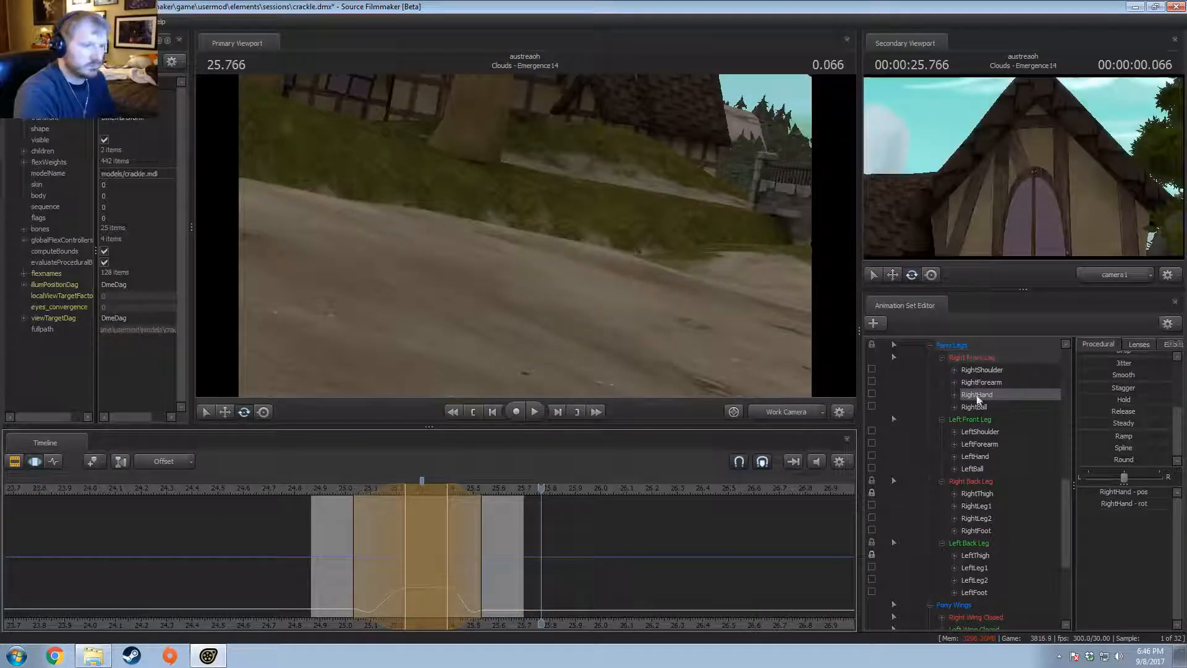
left_click(979, 405, "ctrl")
left_click(982, 369)
left_click(982, 360)
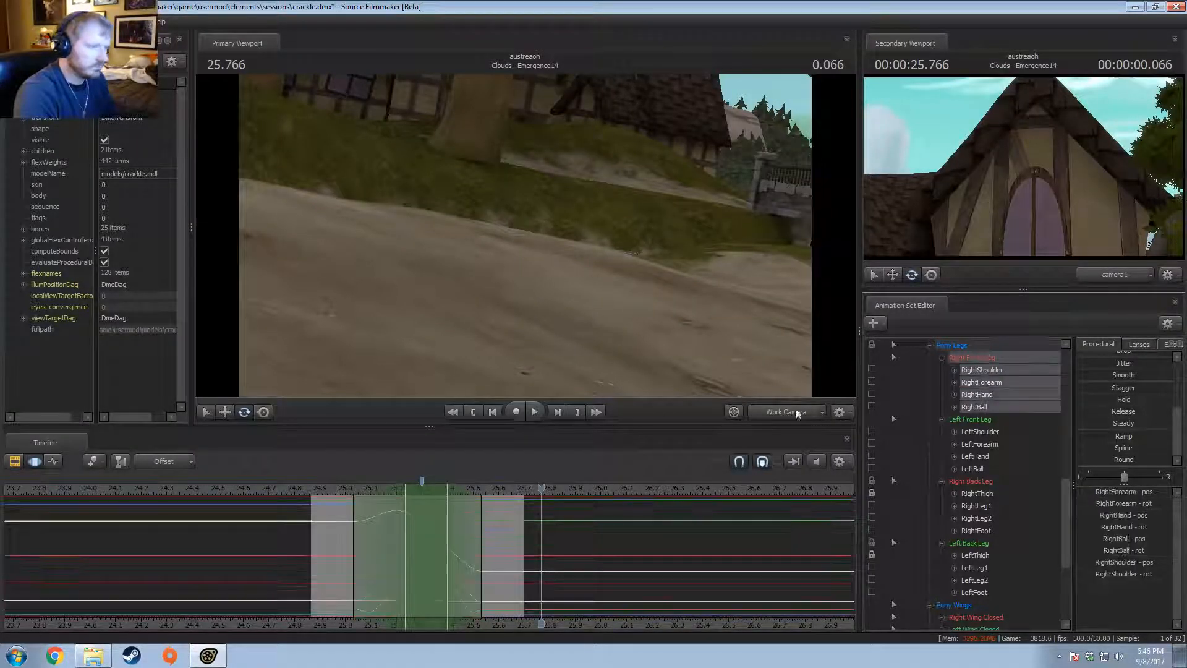
key("shift")
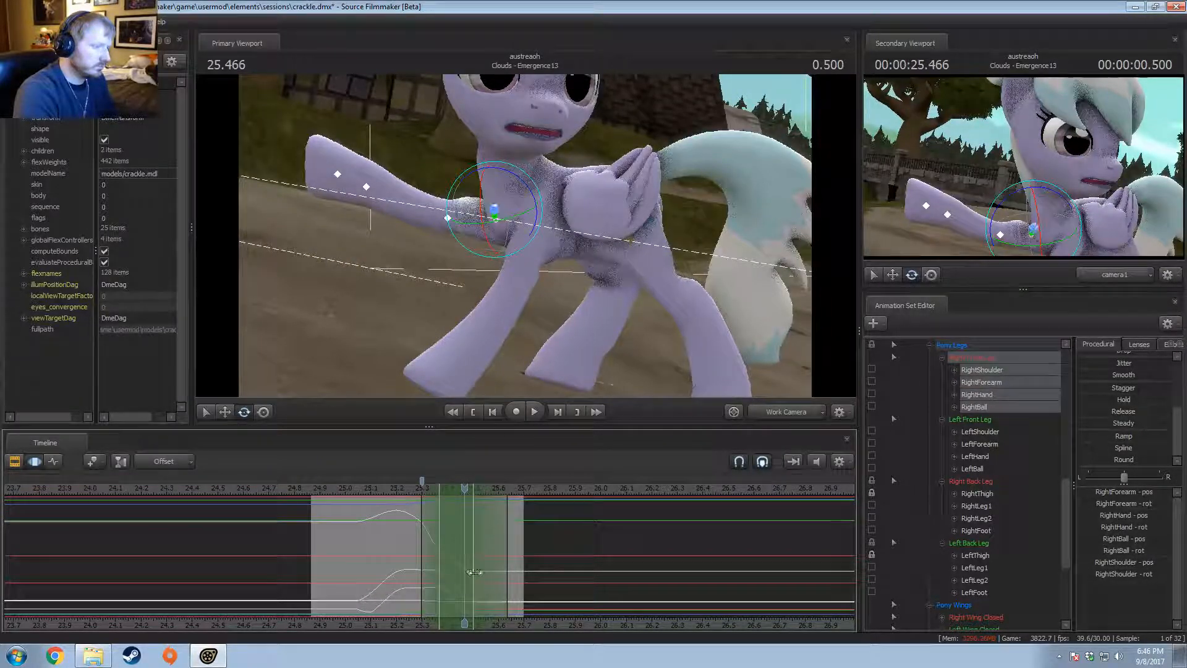
key("space")
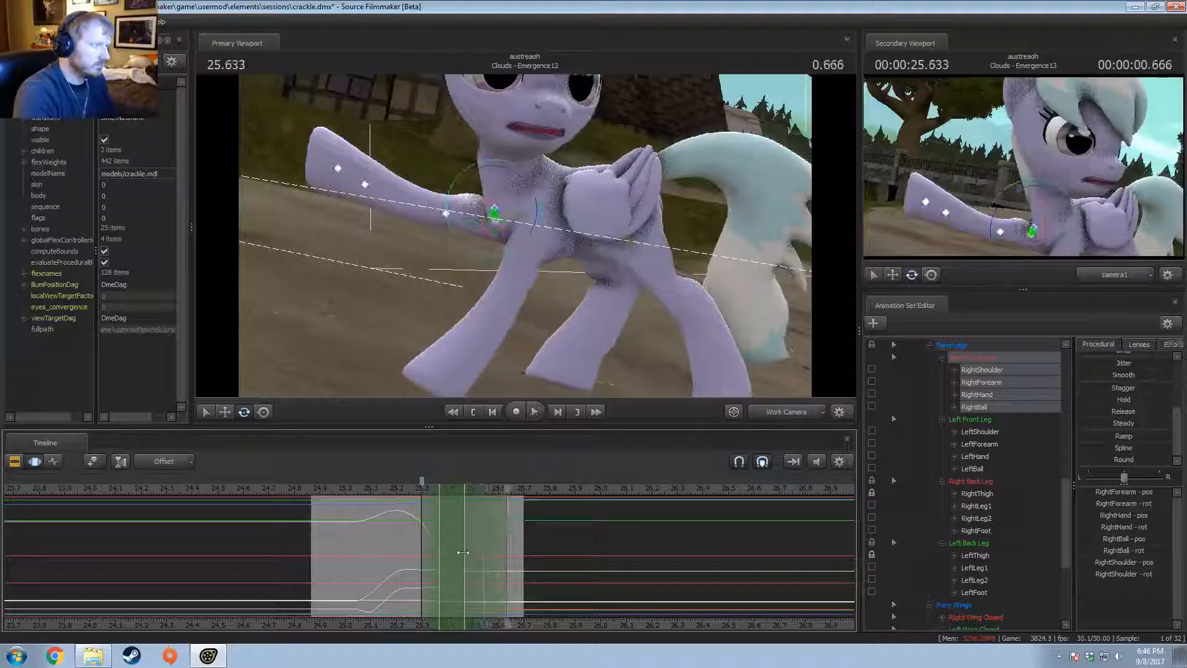
key("space")
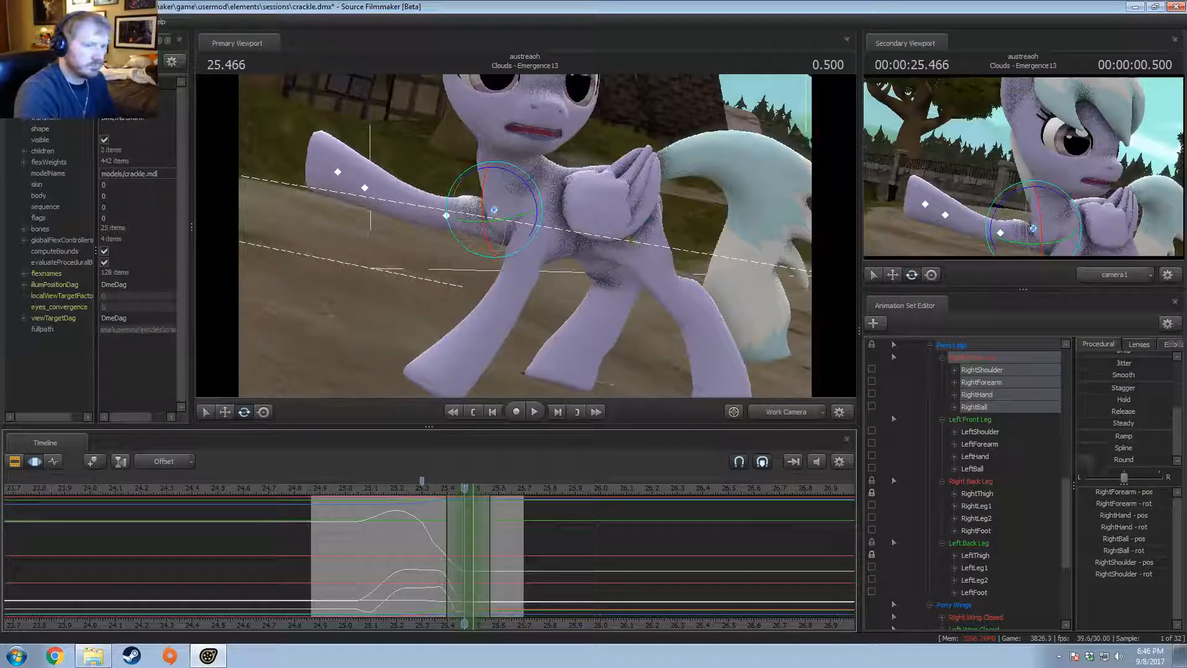
key("space")
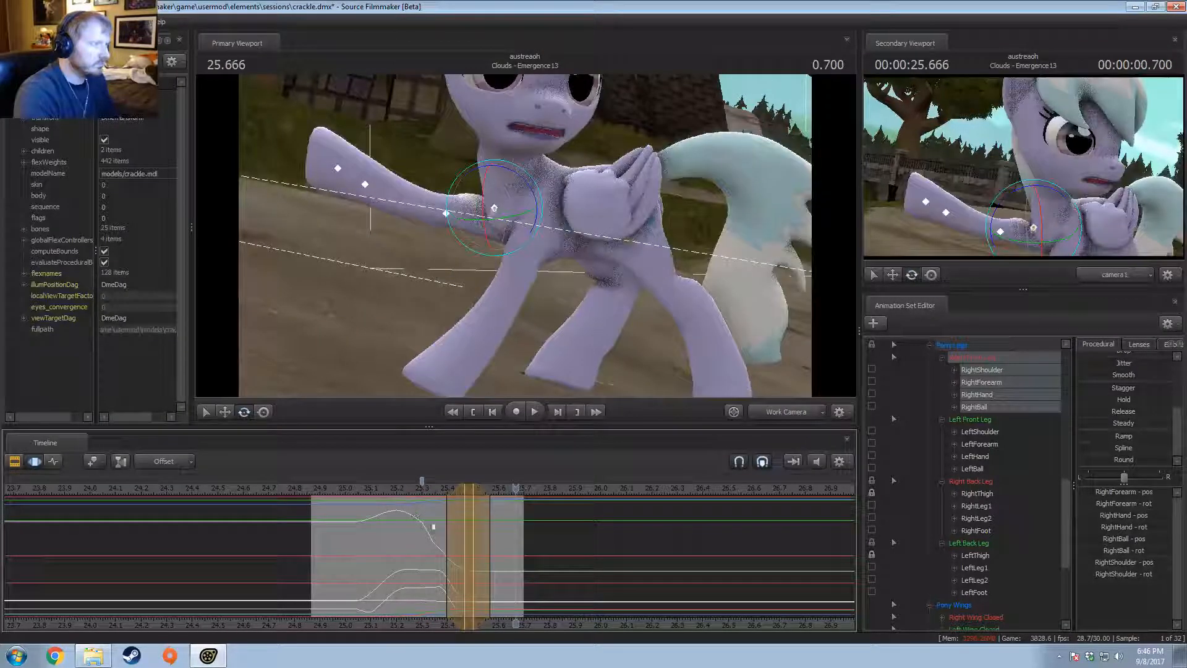
Step: Rotate the right front leg slightly upward from RightShoulder at 25.466, with falloff from about 25.37 to 25.63, and replay the shot
left_click(464, 530)
scroll(468, 532, "up", 3)
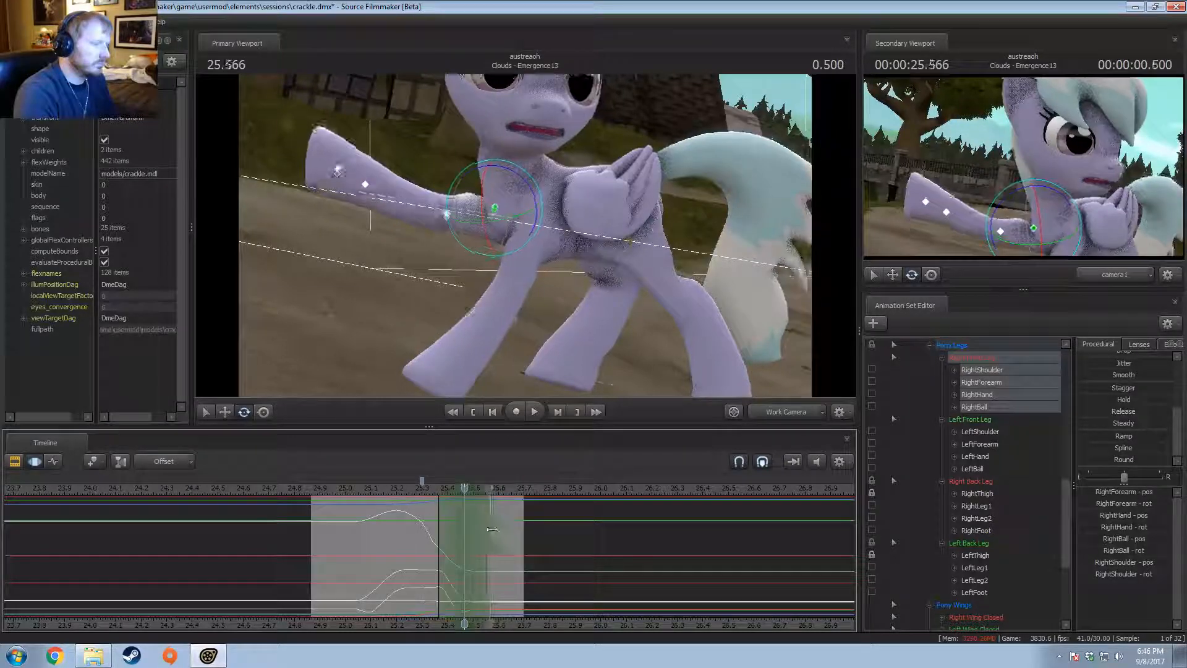
left_click_drag(493, 529, 507, 532)
left_click_drag(475, 172, 477, 173)
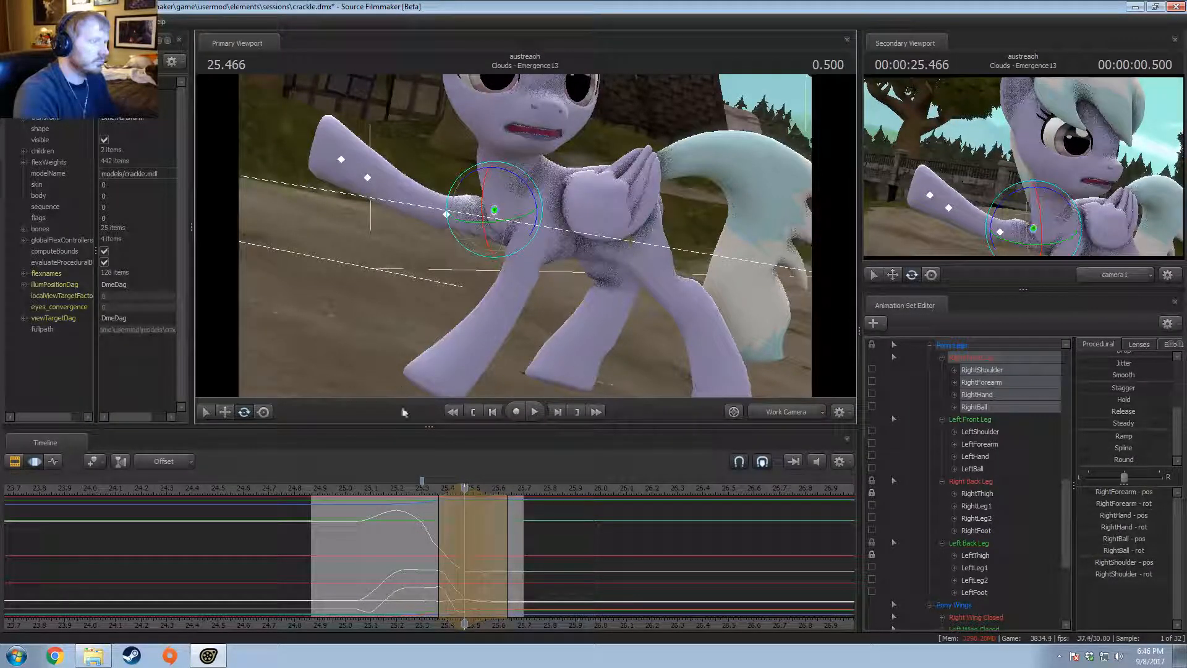
left_click(389, 490)
key("space")
key("space")
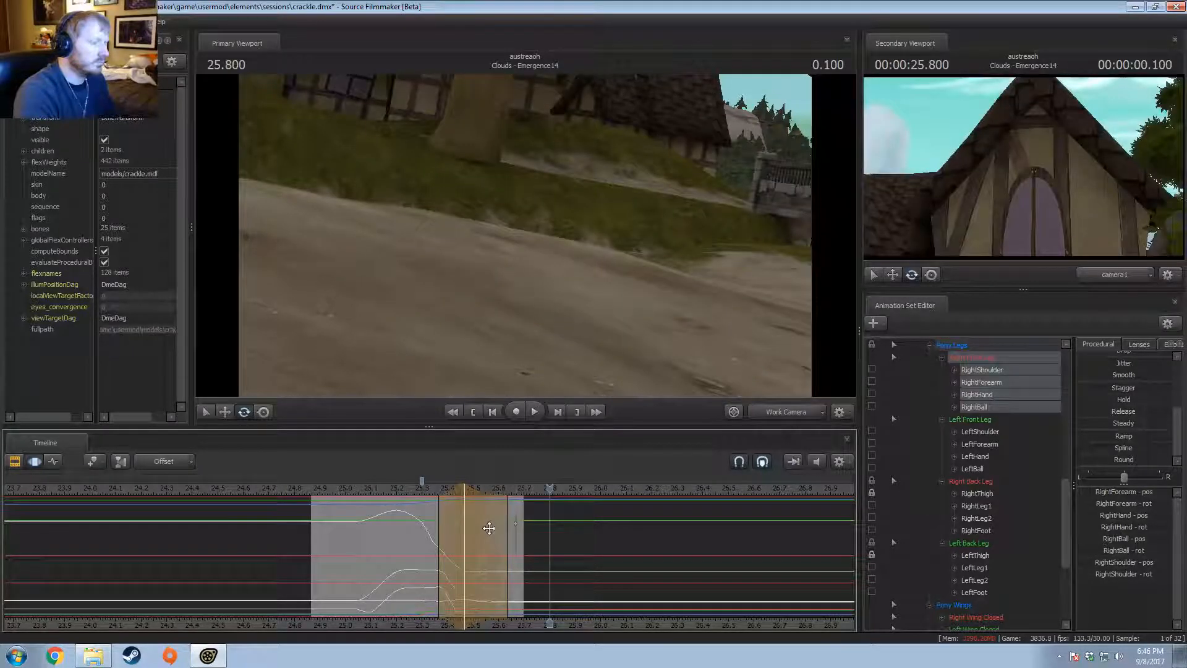
Step: Stretch the right front leg adjustment's trailing falloff to about 25.73 and replay the shot
left_click_drag(507, 536, 533, 541)
left_click(422, 491)
key("space")
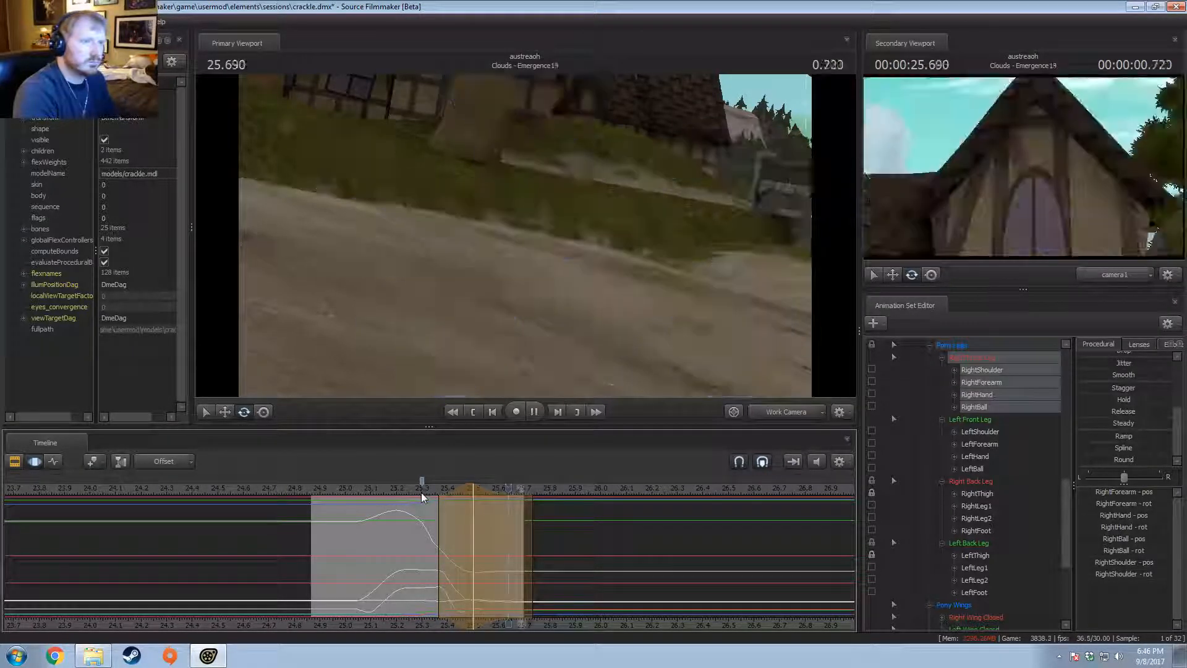
left_click(350, 491)
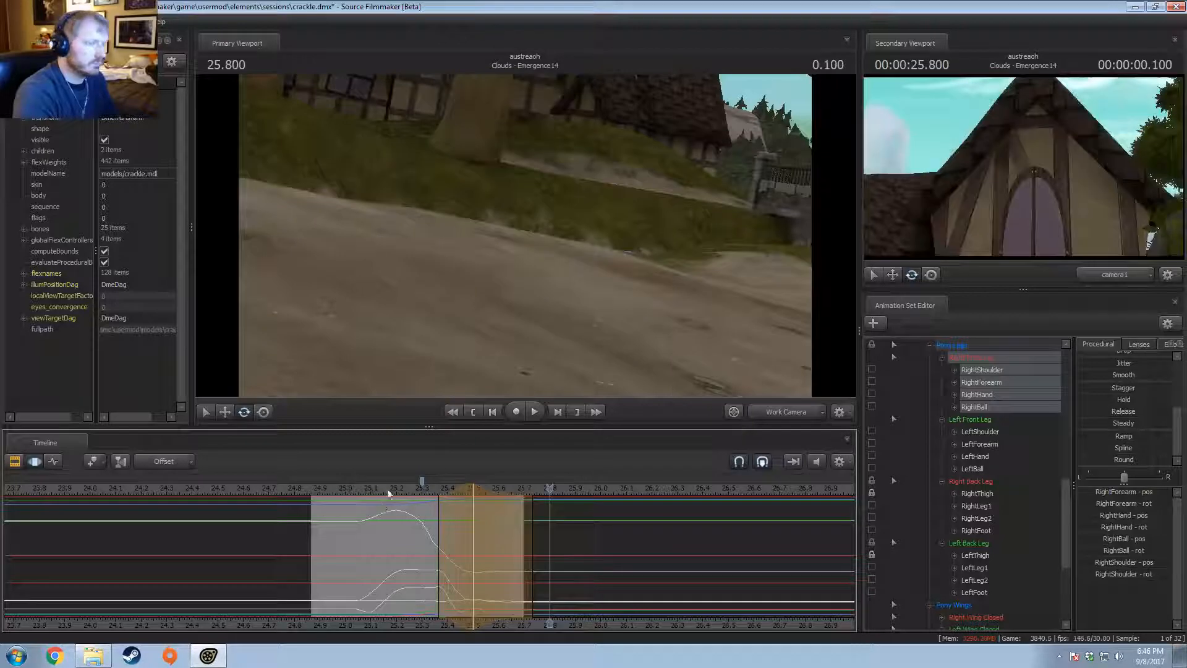
left_click(318, 491)
key("space")
key("space")
Step: Set time selections on the right front leg around 25.333, and around 25.3 with falloff from about 25.17 to 25.43
left_click_drag(392, 555, 407, 548)
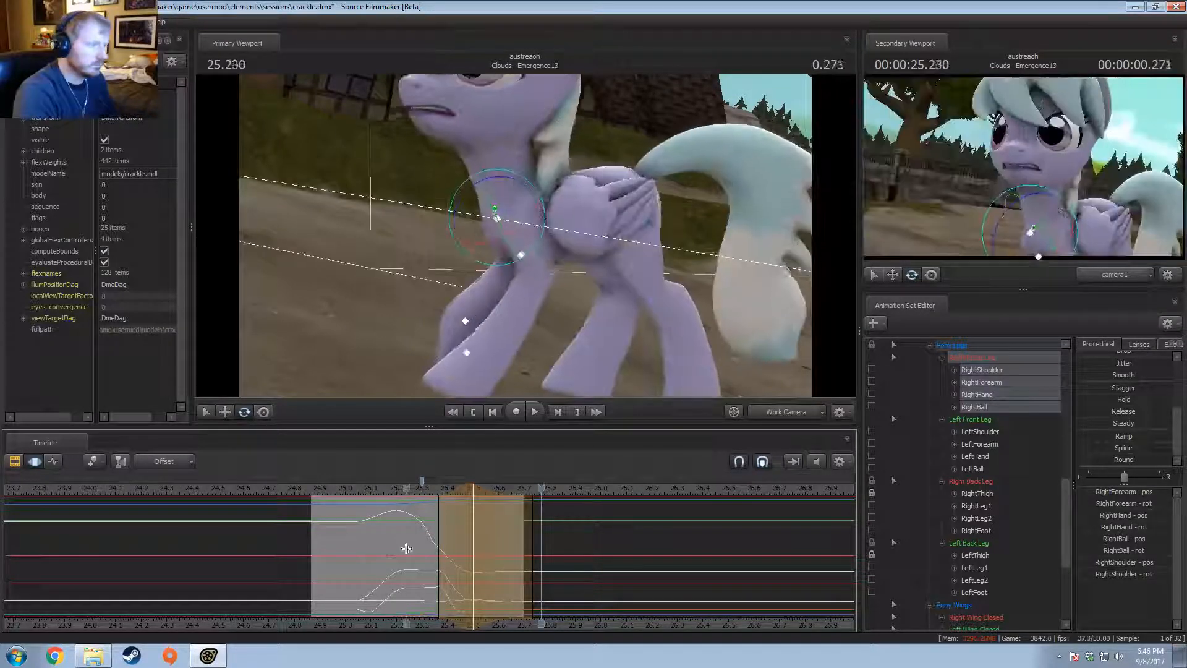
left_click(429, 559)
scroll(429, 560, "up", 5)
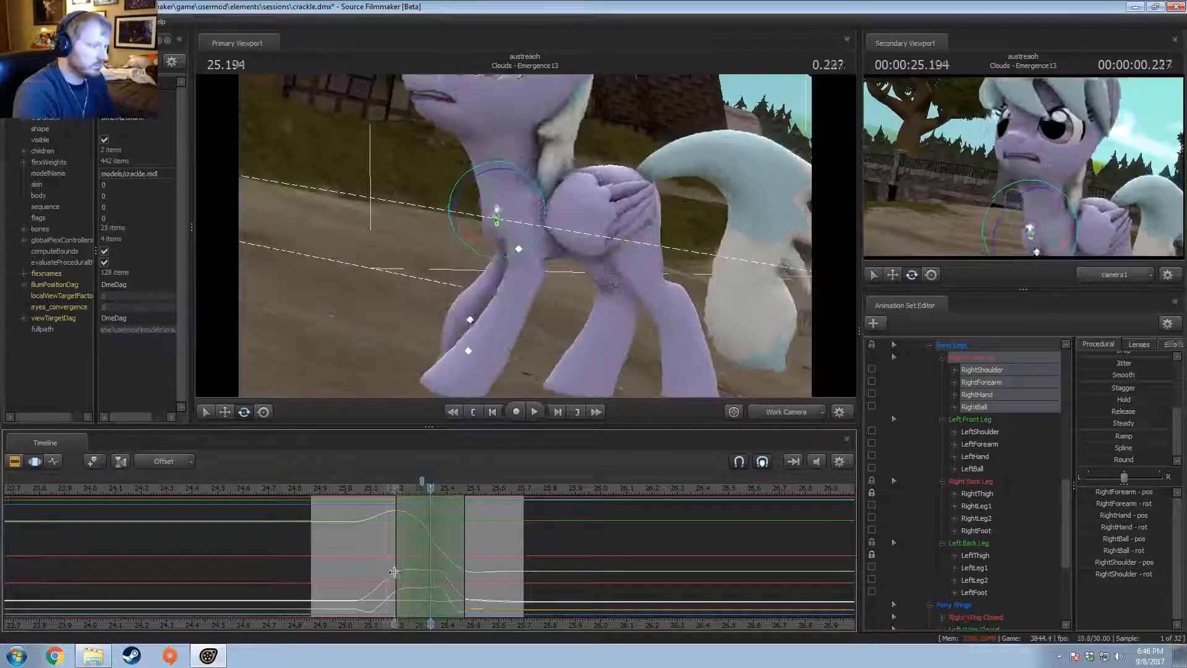
left_click_drag(421, 575, 431, 580, "shift")
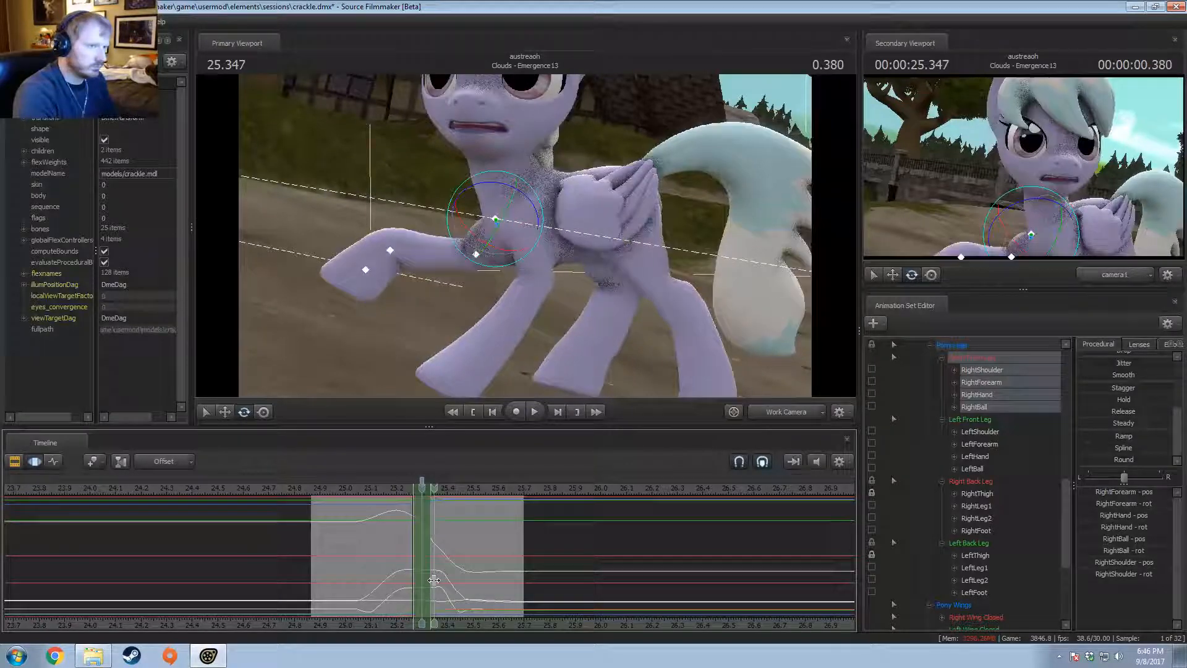
scroll(428, 583, "up", 4)
Step: Toggle the timeline audio and apply the In preset to the Eyes controls from about 25.0 to 25.3
scroll(988, 388, "up", 6)
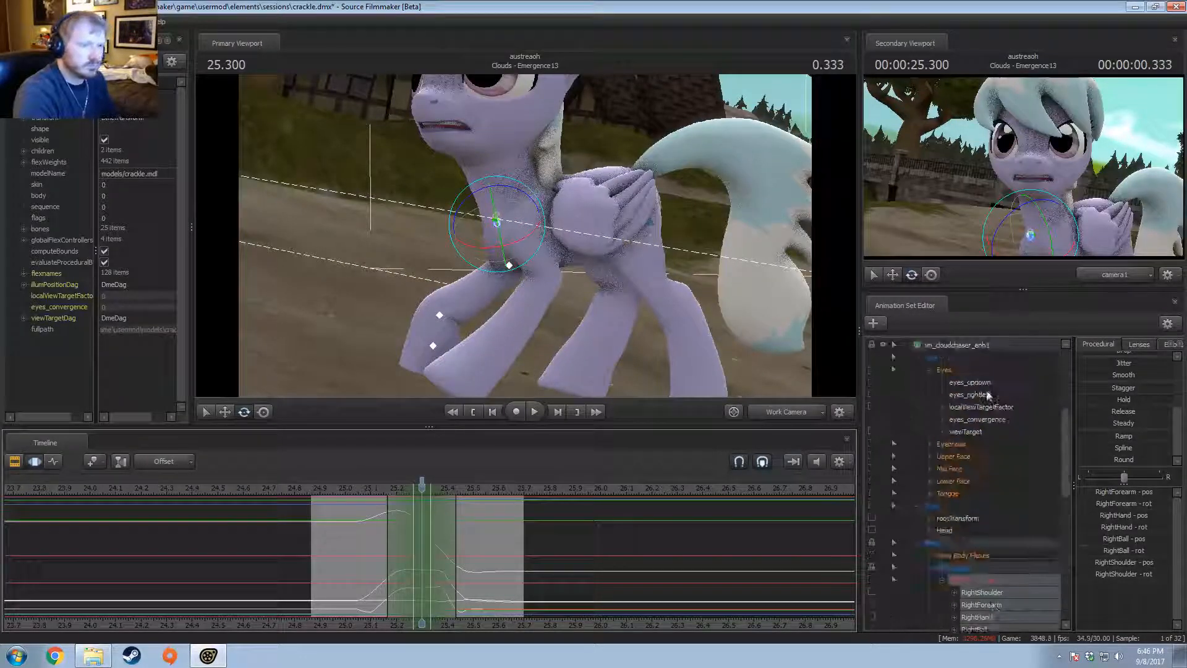
left_click(956, 371)
left_click(819, 463)
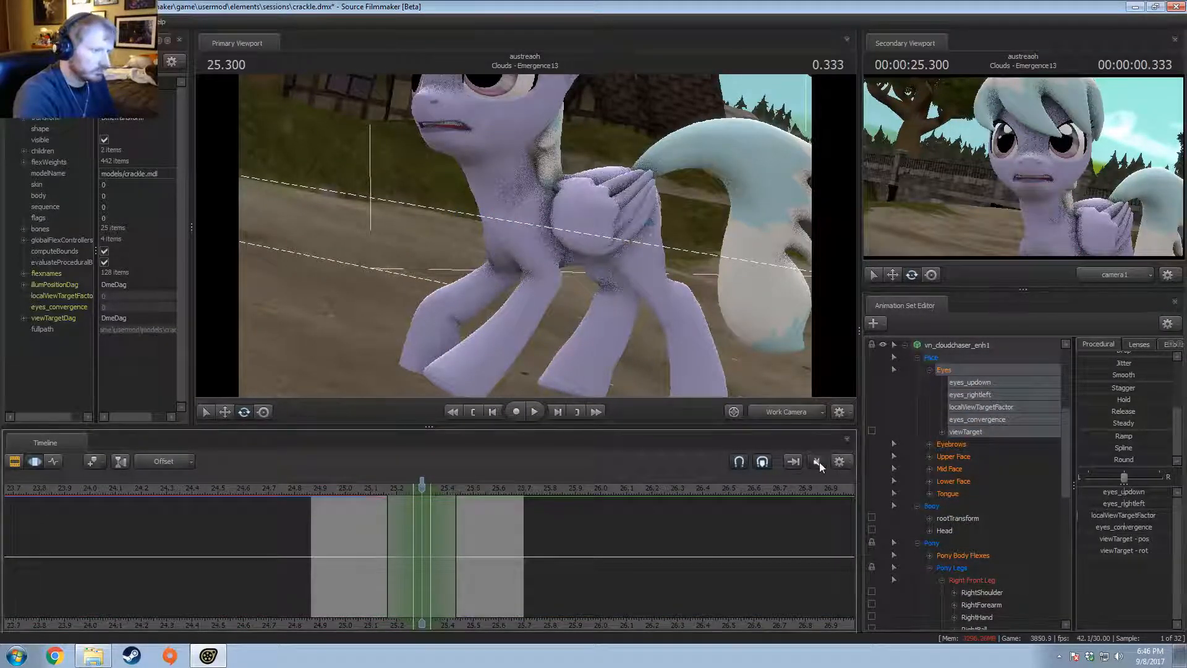
left_click_drag(345, 575, 422, 591, "shift")
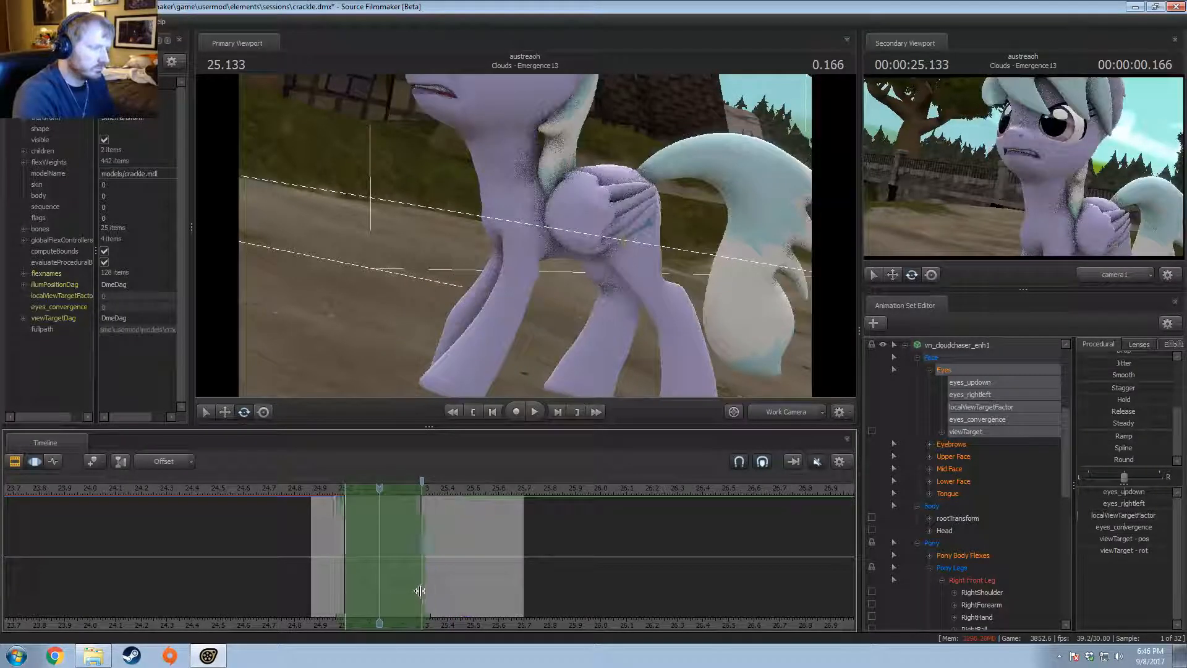
scroll(1107, 438, "up", 3)
double_click(1121, 421)
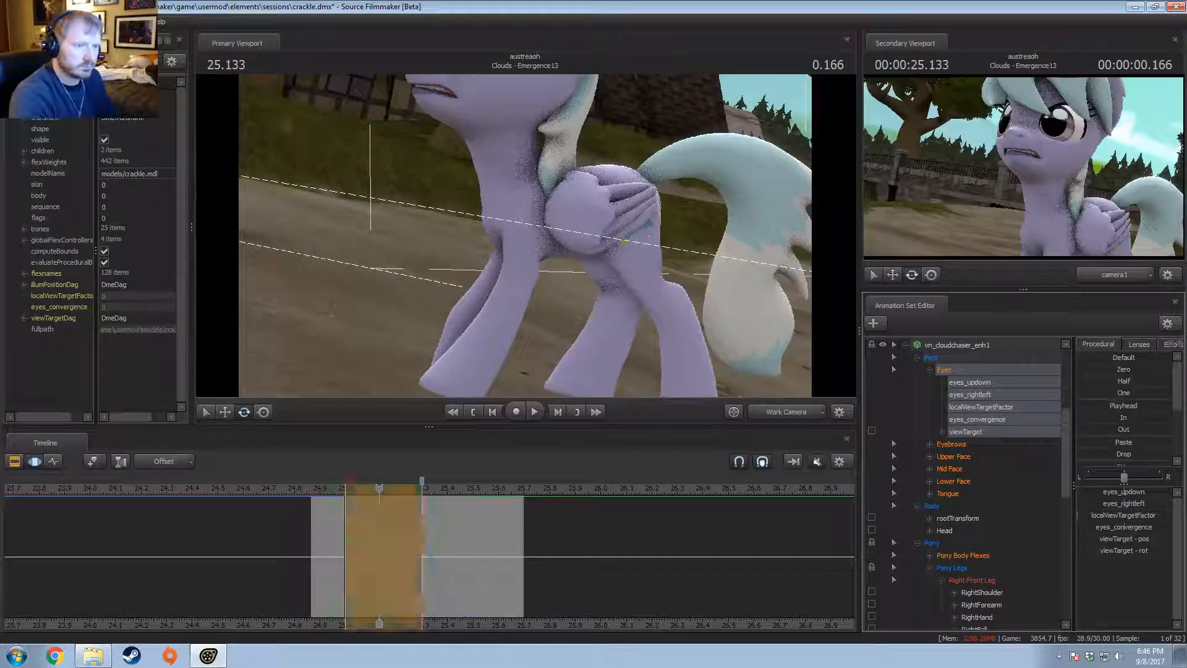
Step: Apply the Out preset to the Eyes controls from 25.3 onward
key("shift")
left_click_drag(423, 527, 865, 479, "shift")
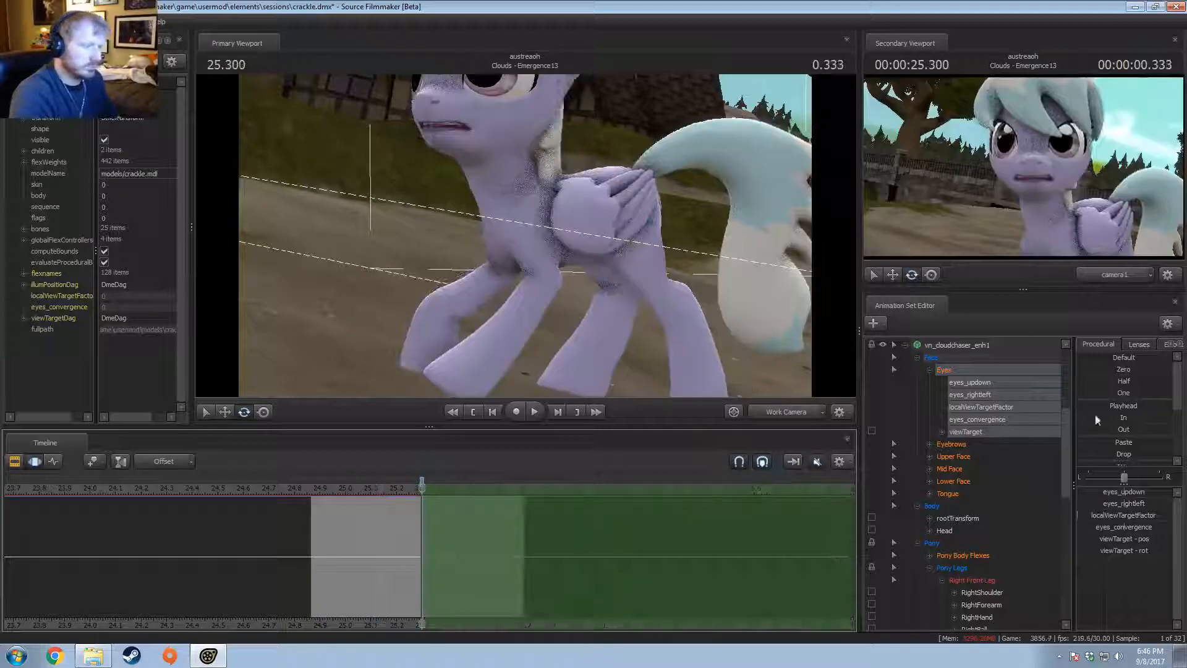
double_click(1126, 428)
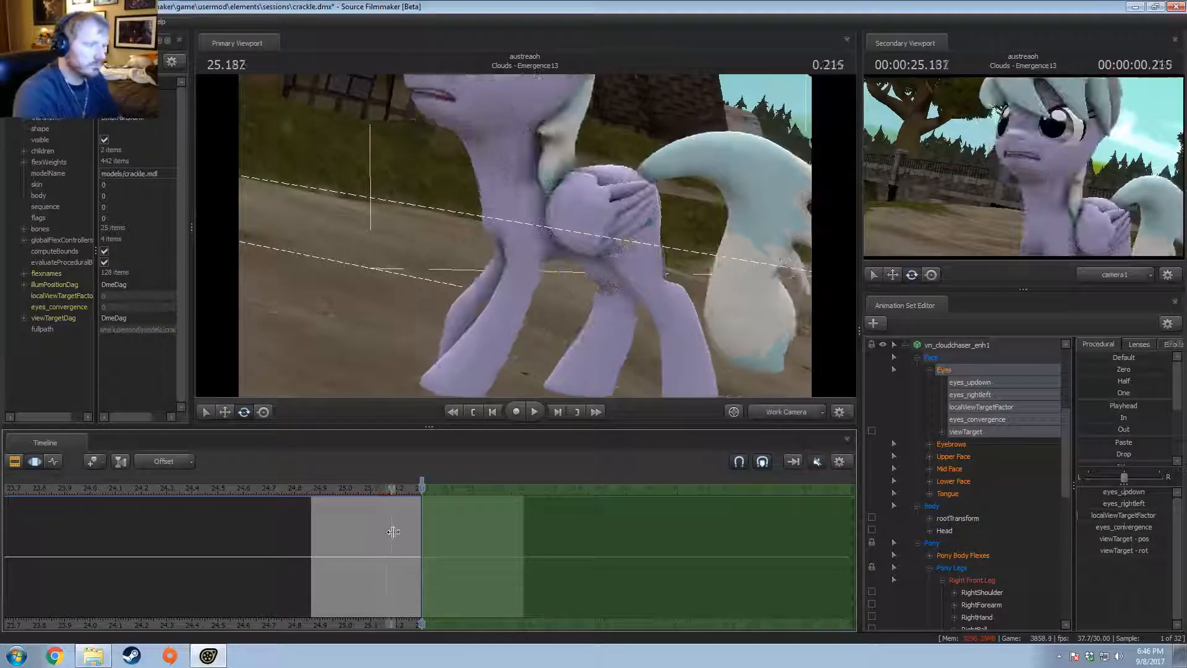
Step: Around 25.3 with falloff from about 25.1 to 25.5, zero the Upper Face flexes, raise Close_eyes2 for a blink, and replay the shot
left_click_drag(405, 535, 436, 548, "shift")
scroll(436, 547, "up", 4)
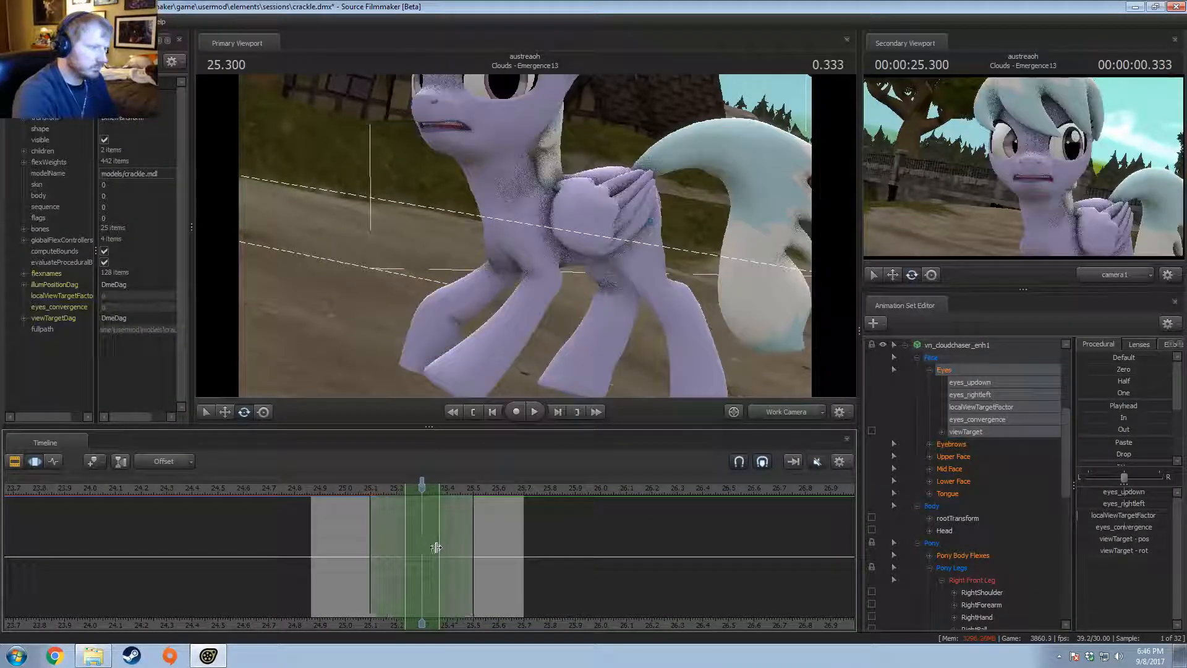
left_click(946, 456)
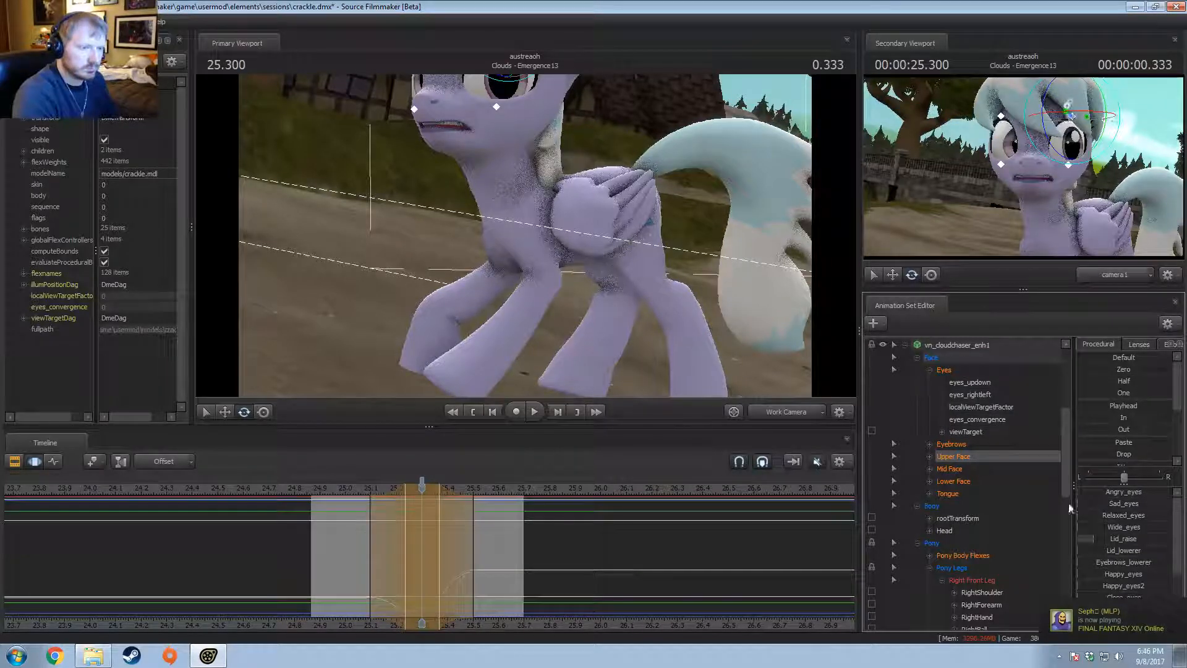
left_click(929, 456)
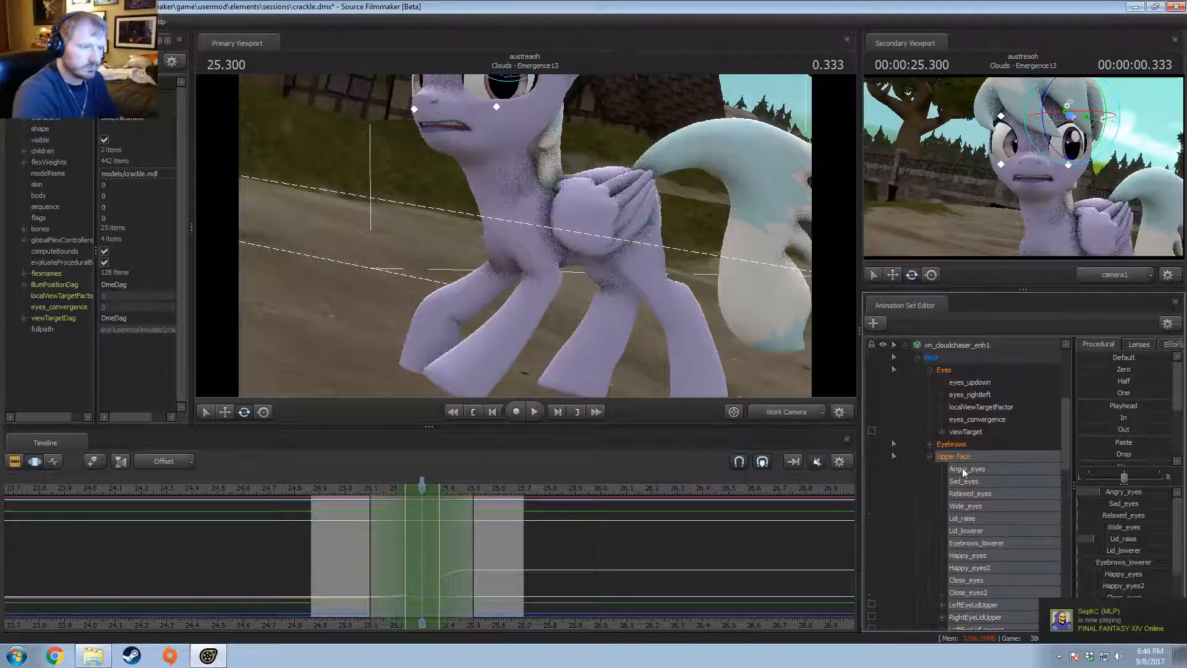
left_click(1124, 371)
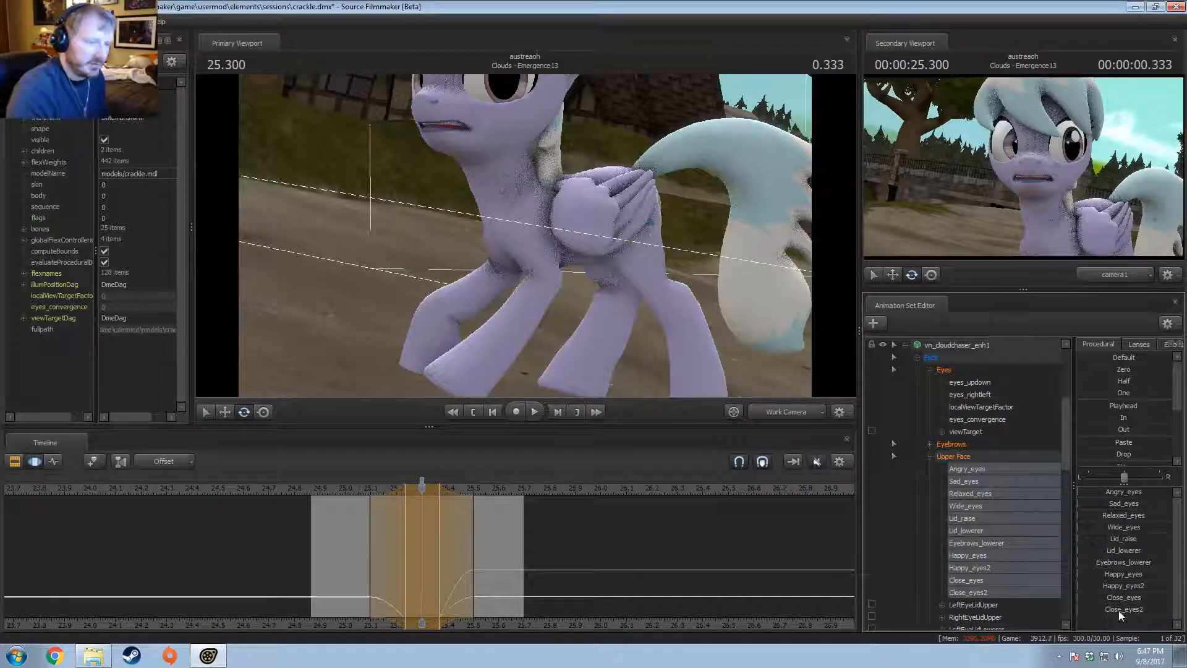
left_click_drag(1121, 615, 1150, 615)
key("space")
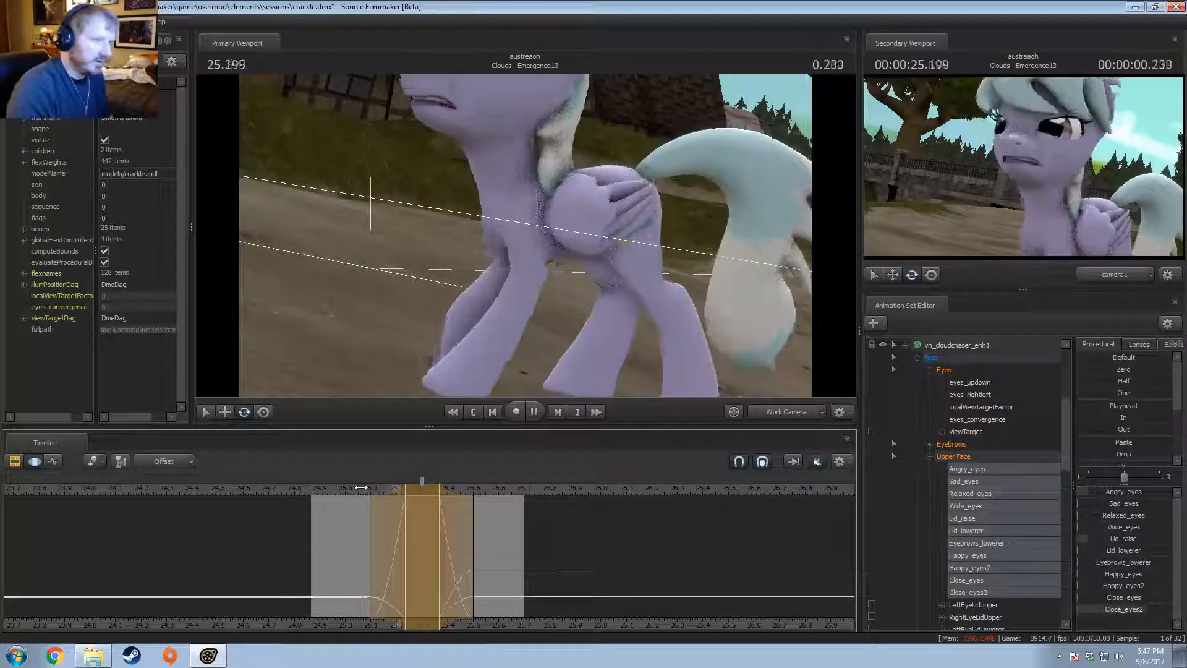
key("space")
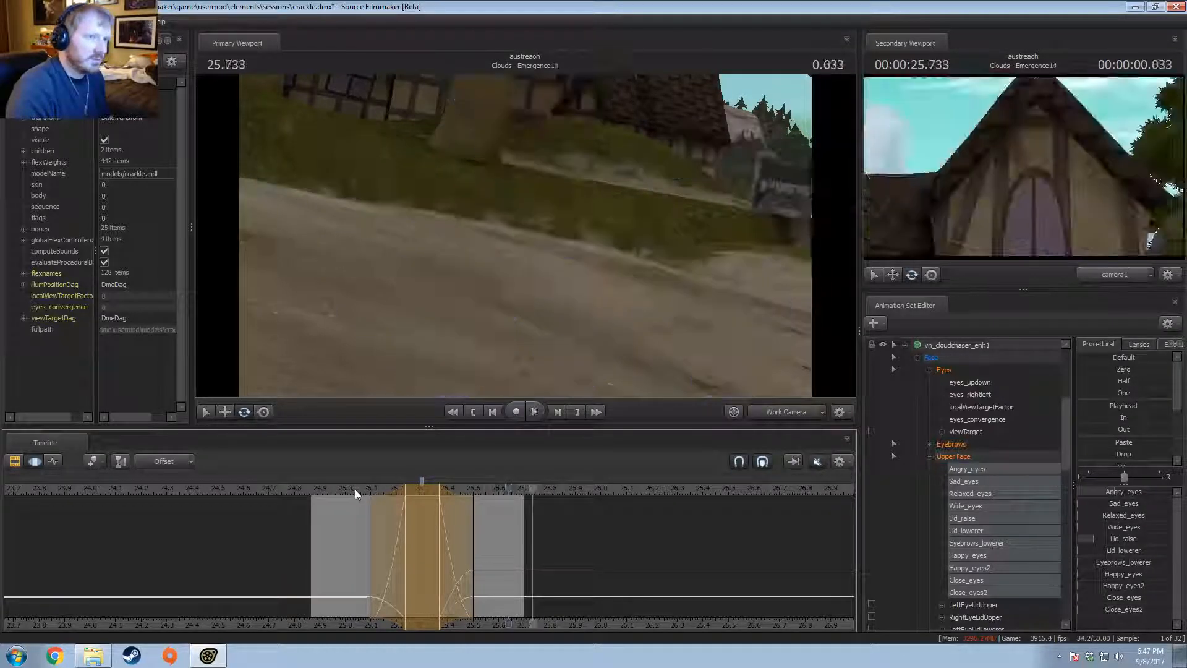
Step: Shorten the blink so its hold ends near 25.33 and its falloff near 25.47, and replay the shot
left_click_drag(455, 502, 454, 540)
left_click(347, 488)
key("space")
key("space")
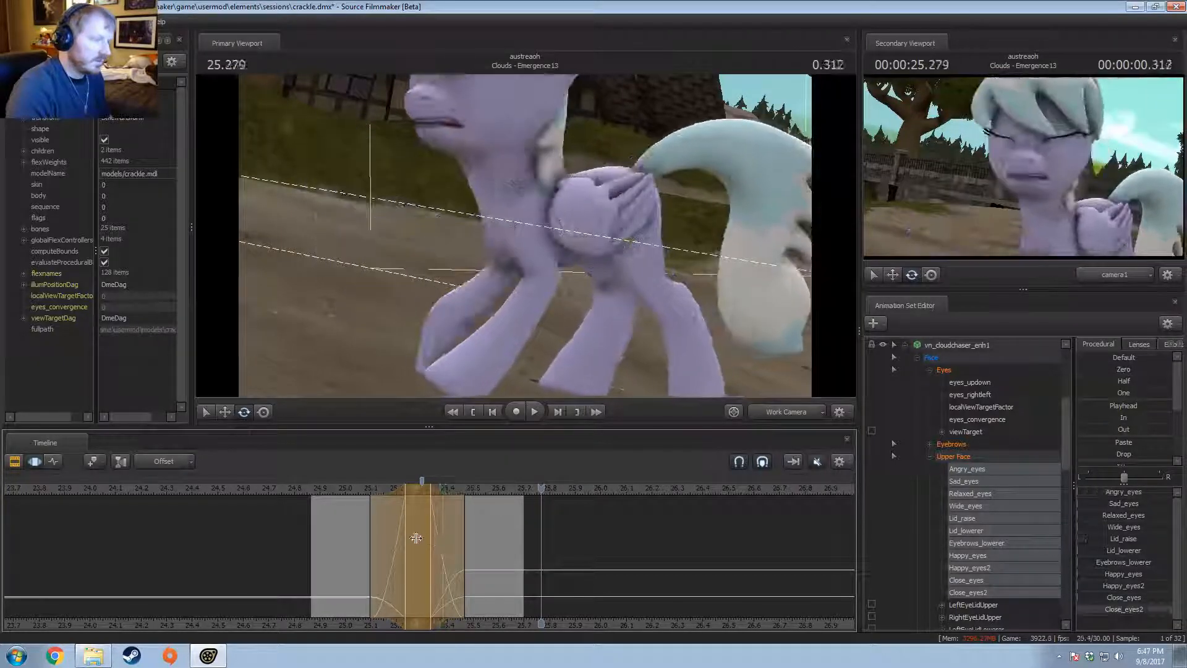
left_click(371, 490)
left_click_drag(372, 490, 413, 491)
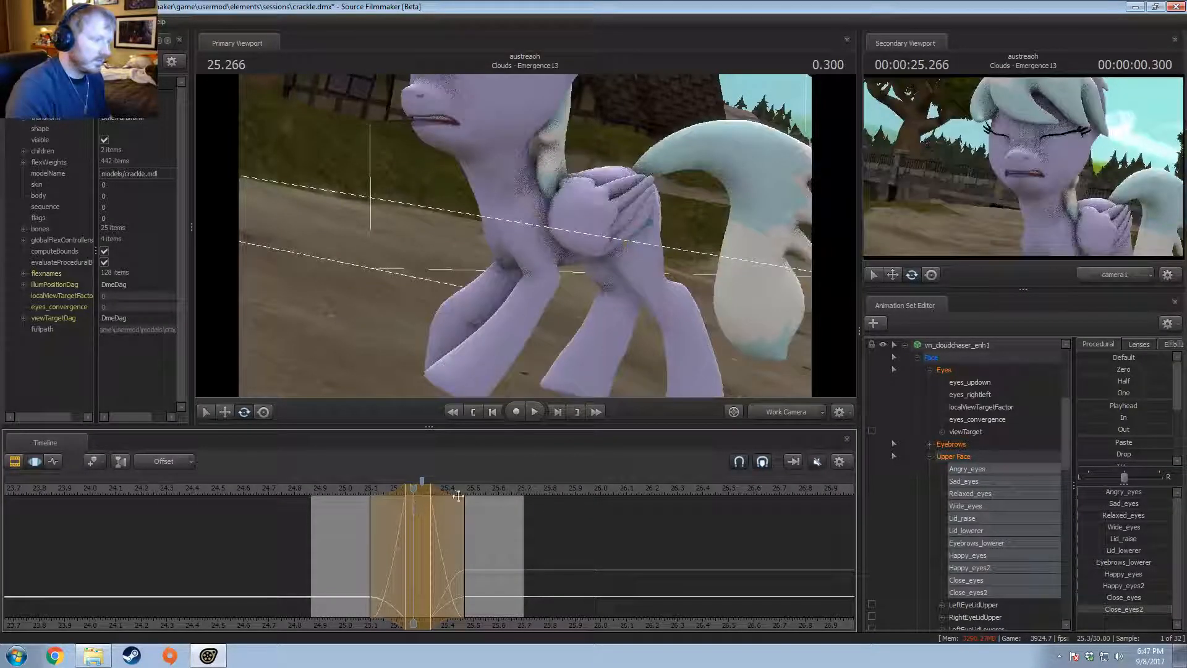
key("Return")
Step: Select eyes_updown and eyes_rightleft, shift eyes_updown slightly during the blink, and scrub through the result
left_click_drag(986, 387, 987, 400)
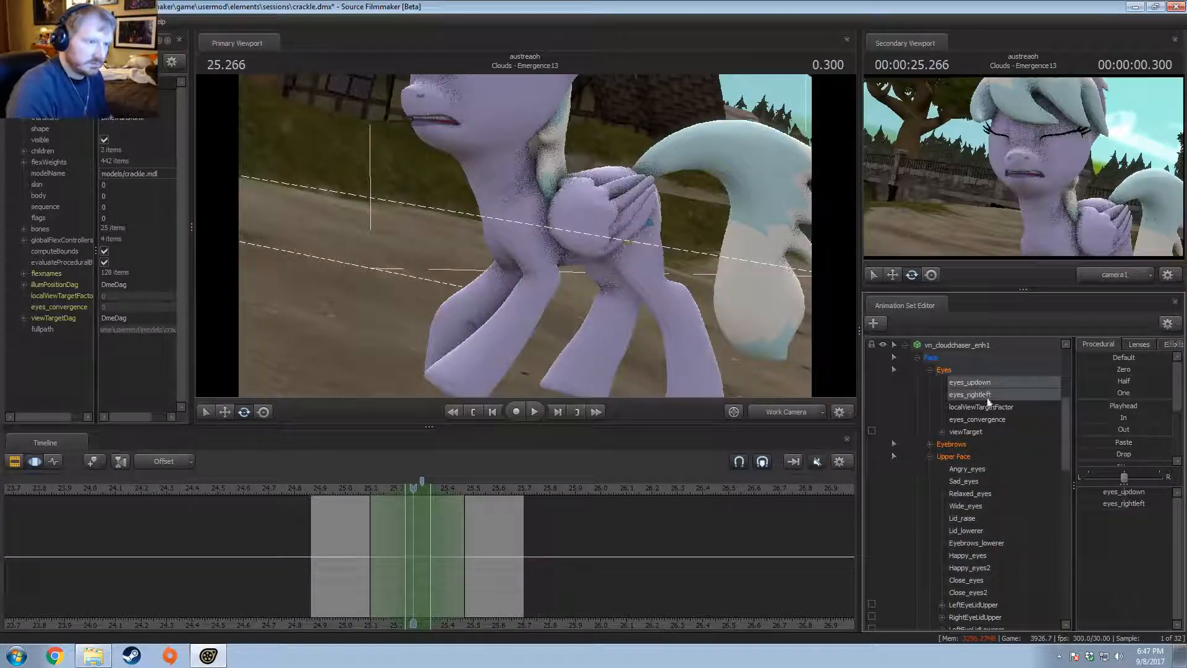
left_click_drag(1141, 496, 1144, 497)
key("shift")
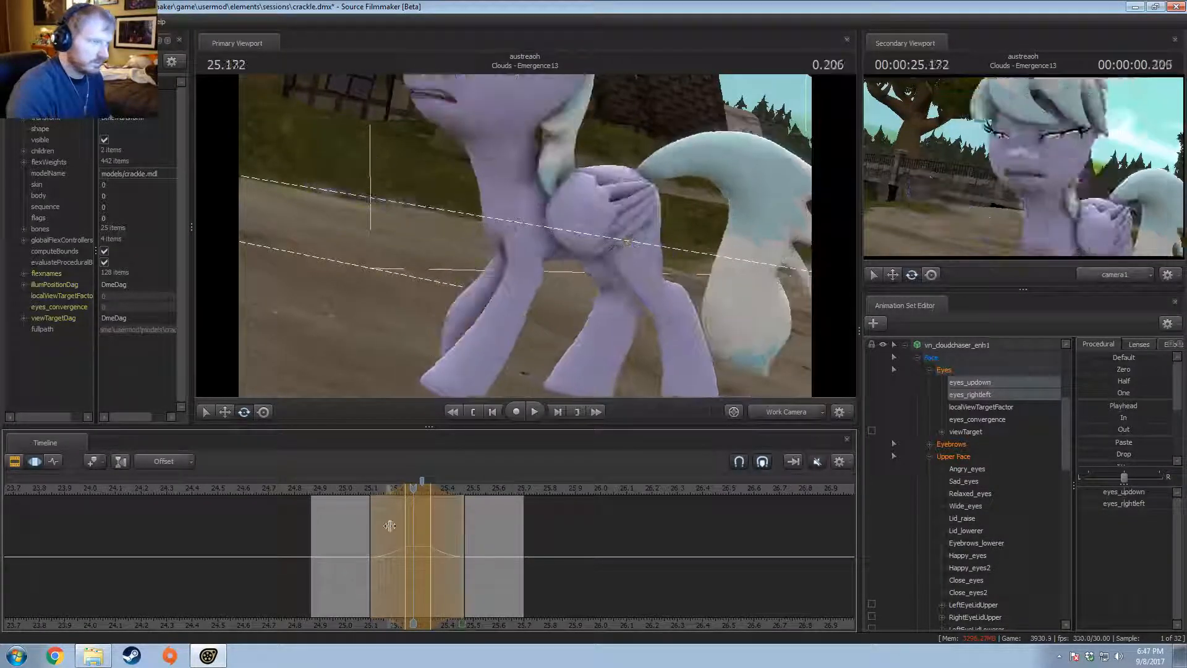
key("Return")
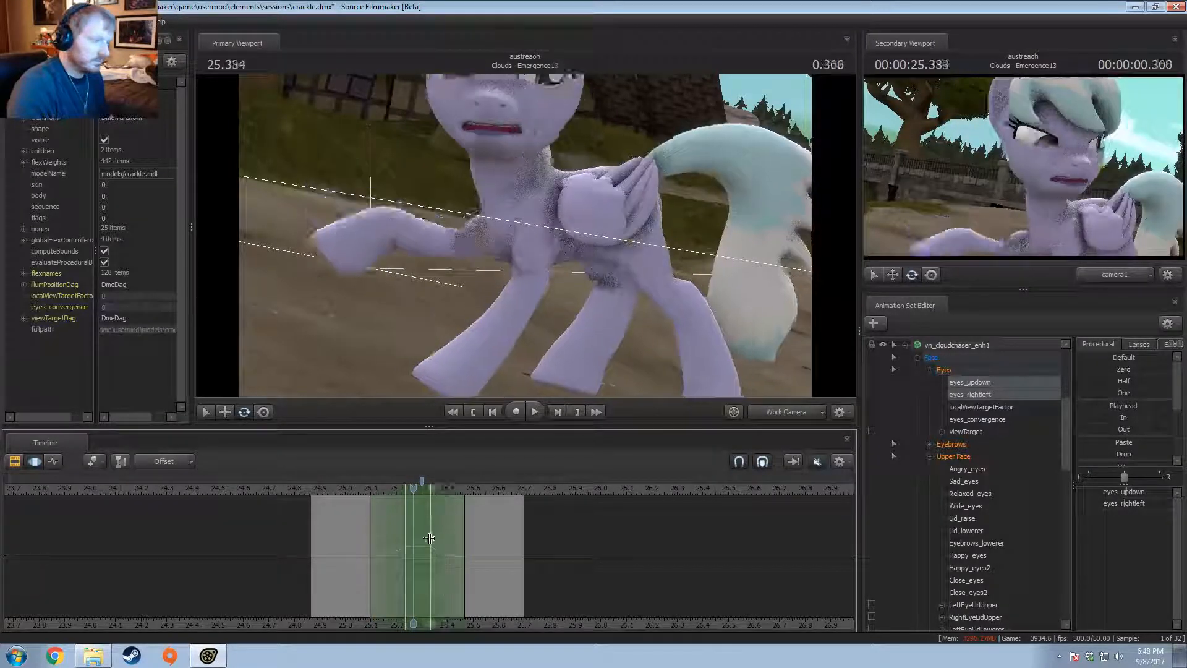
Step: Adjust eyes_rightleft from about 25.27 to 25.33 with falloff to about 25.47, undoing an unwanted slider change
left_click_drag(371, 539, 448, 497)
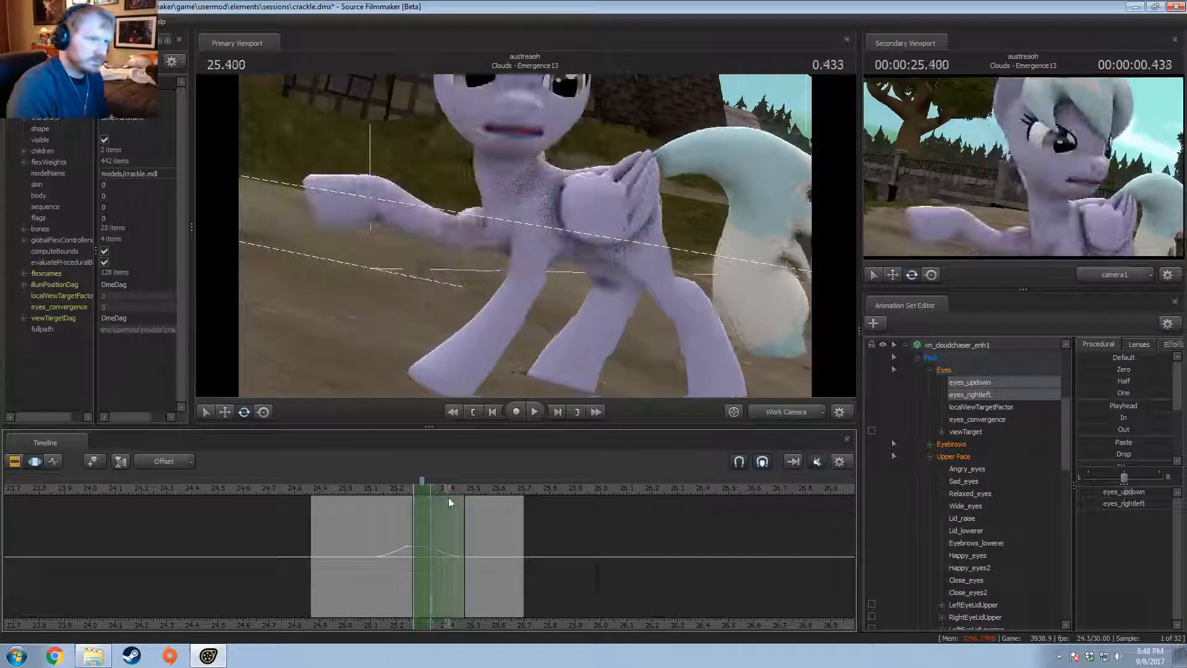
left_click_drag(1133, 508, 1136, 507)
left_click_drag(1134, 507, 1117, 502)
key("ctrl+z")
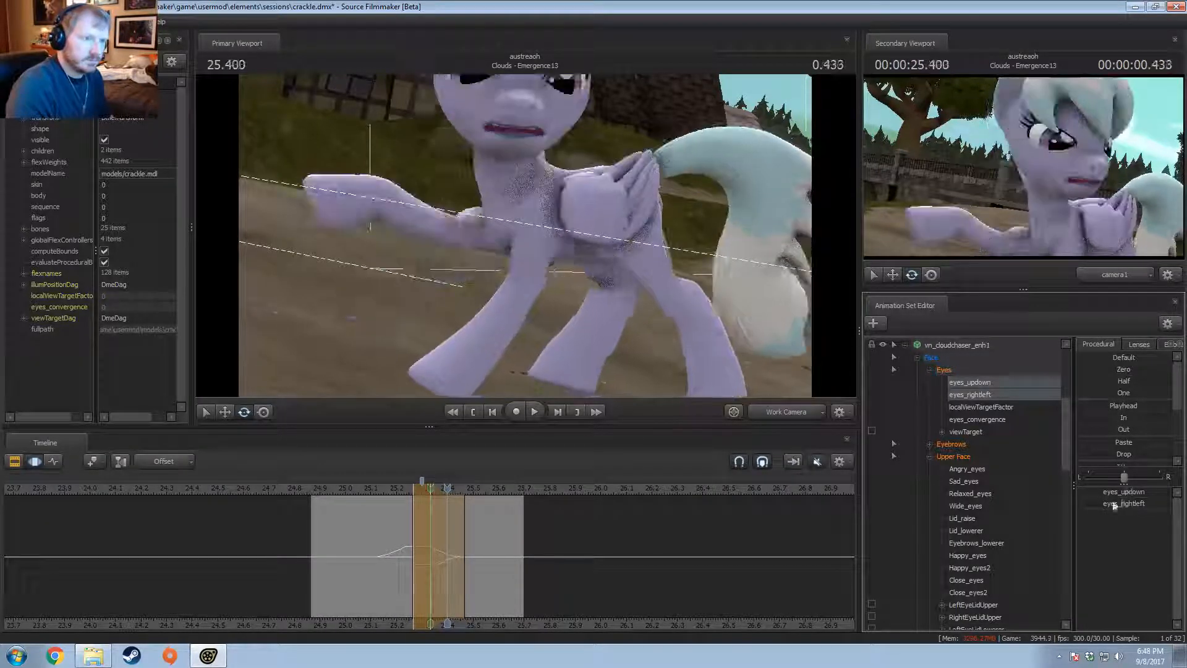
Step: Around 25.33 with falloff from about 25.2 to 25.47, rotate the neck and head downward for a dip, and replay the shot
left_click_drag(448, 524, 429, 556)
scroll(428, 556, "up", 4, "shift")
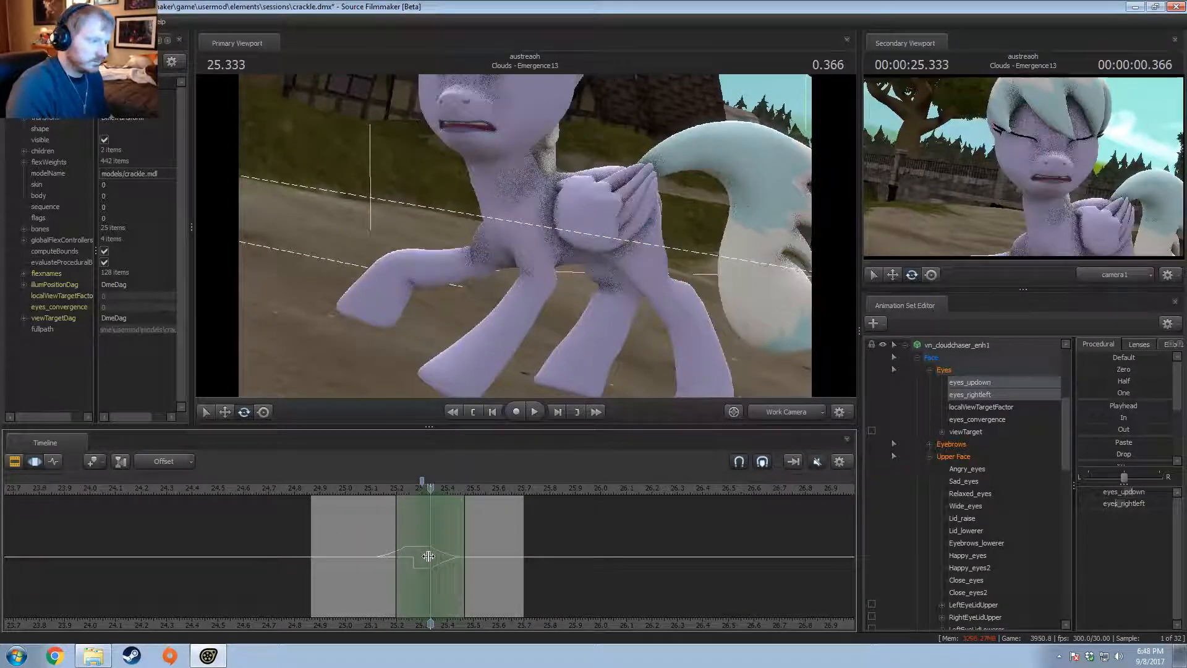
left_click(786, 413)
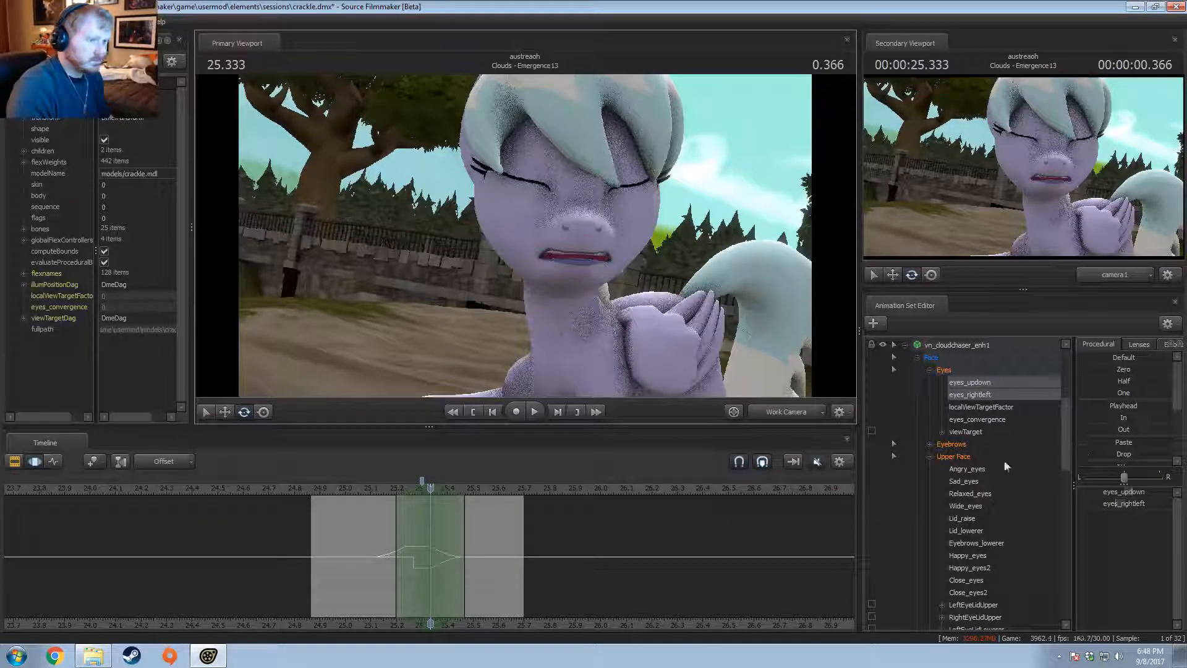
scroll(990, 482, "down", 6)
left_click(946, 494)
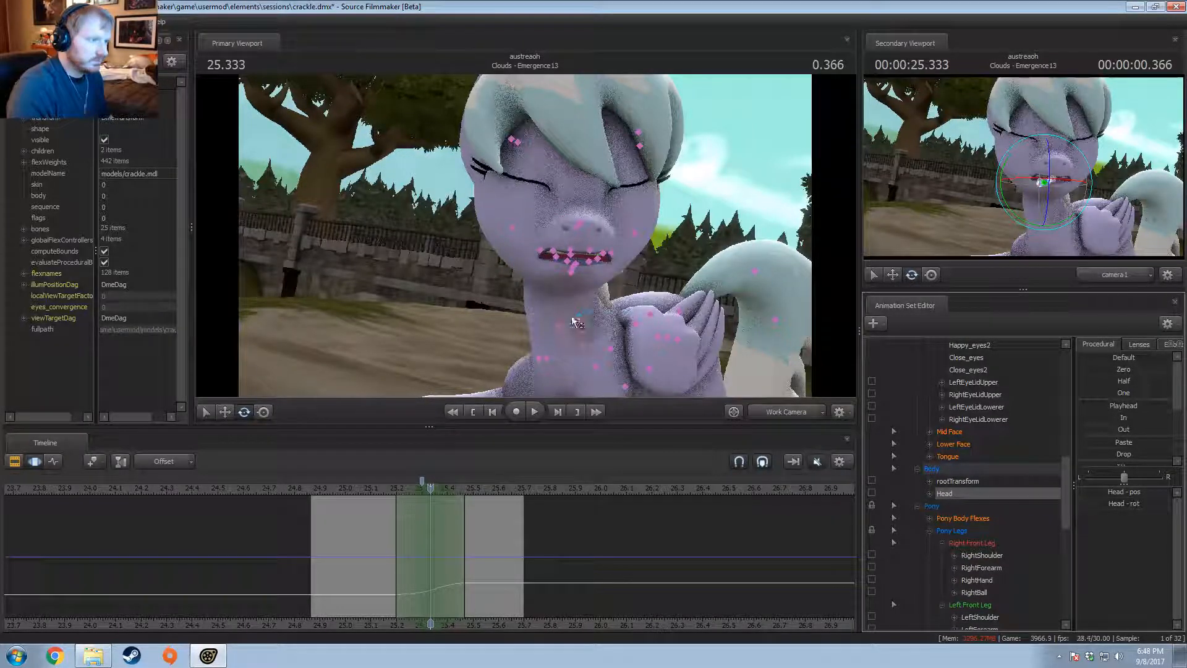
left_click(559, 320)
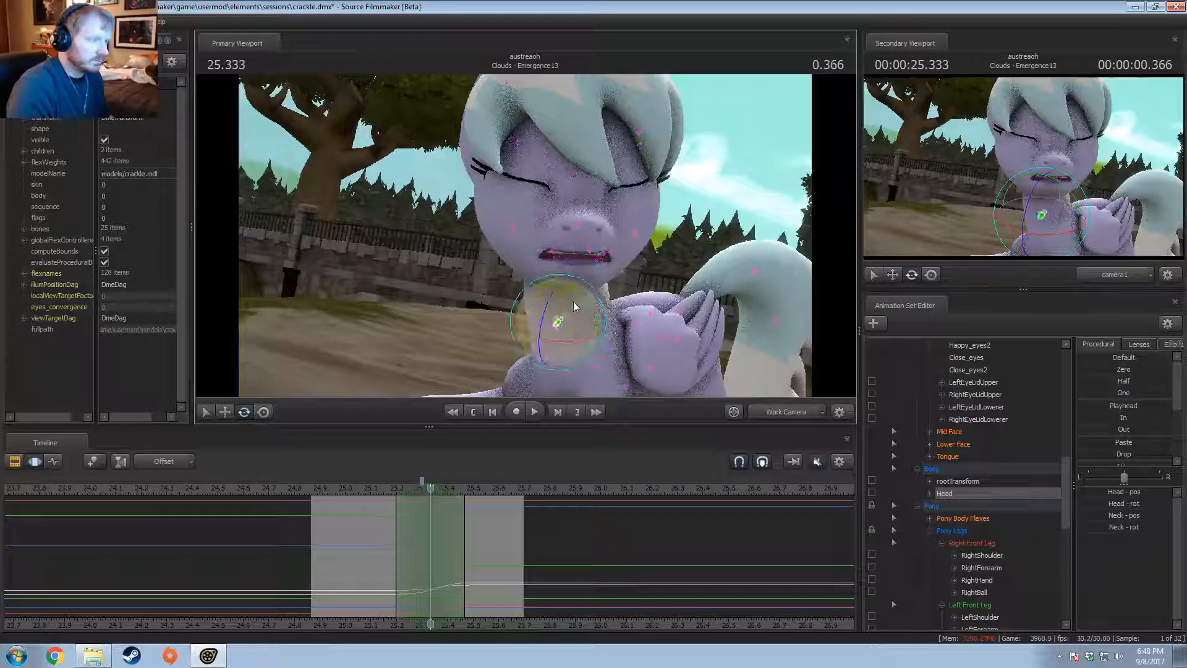
mouse_move(568, 305)
left_mouse_down()
mouse_move(568, 326)
mouse_move(561, 318)
left_mouse_up()
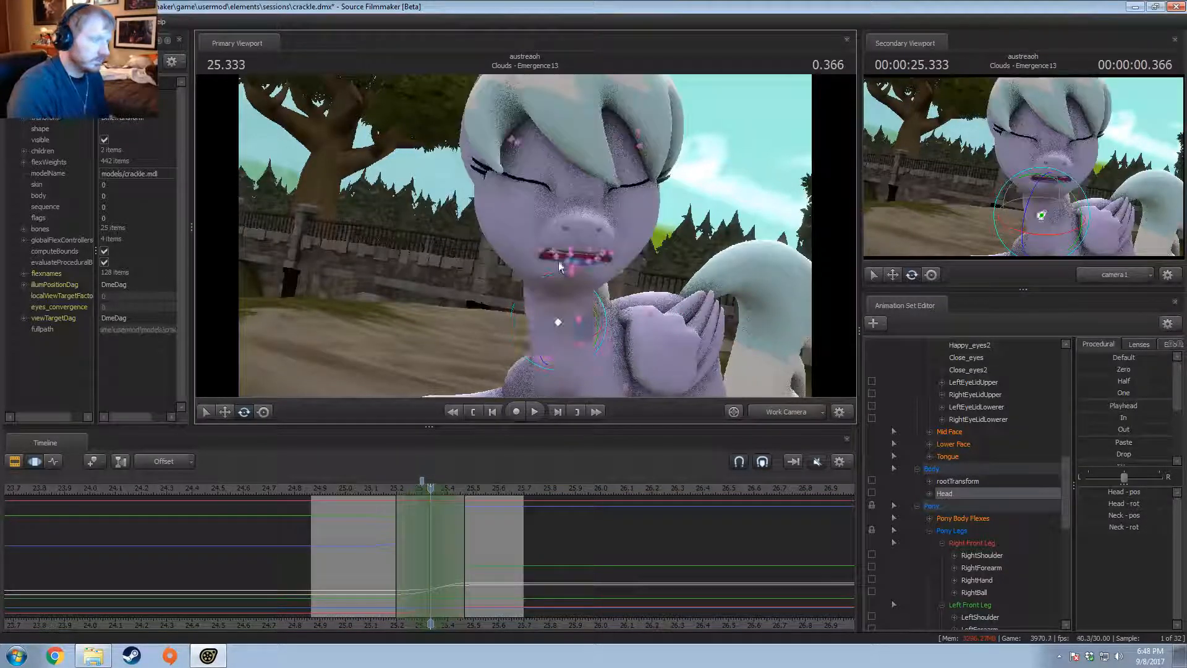
left_click(565, 265)
left_click_drag(565, 265, 563, 287)
left_click(375, 490)
key("space")
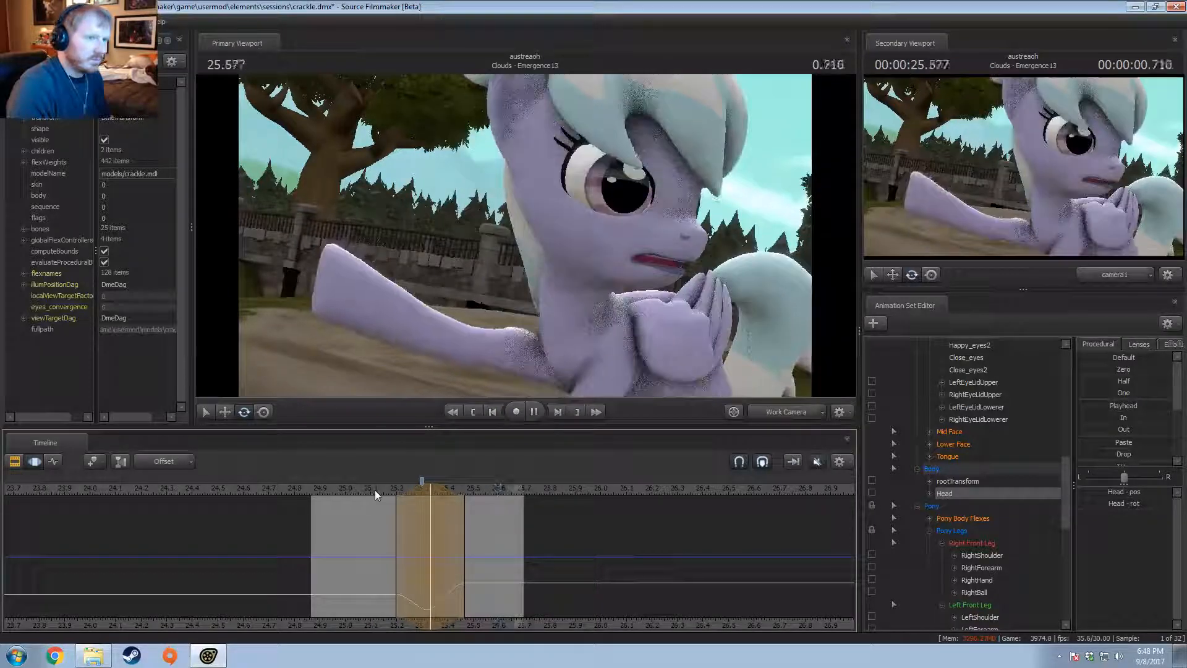
key("space")
Step: Widen the head dip's falloff to about 25.17 through 25.57 and replay the shot
left_click_drag(416, 491, 491, 511)
scroll(424, 513, "up", 1)
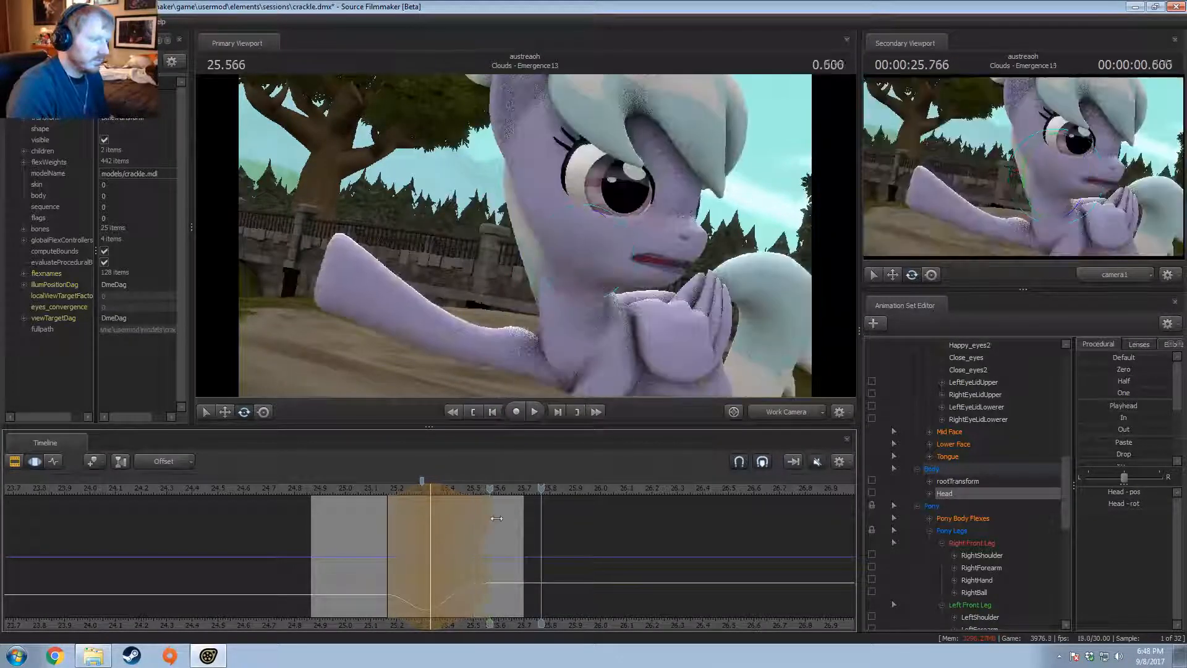
left_click(377, 491)
key("space")
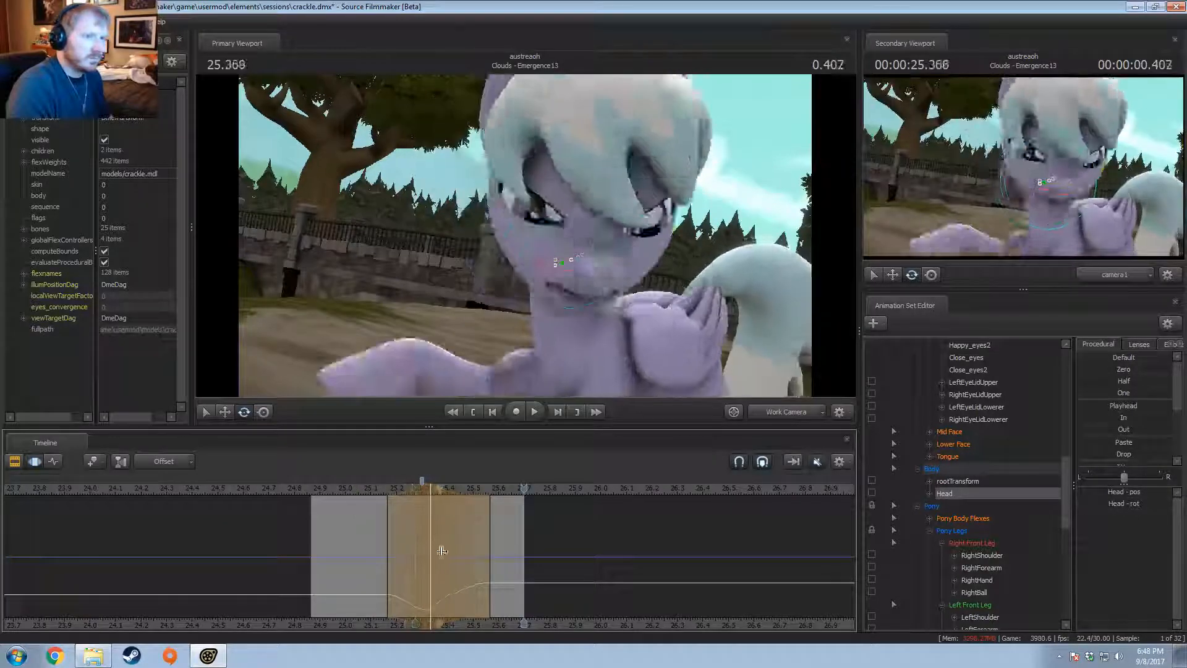
key("space")
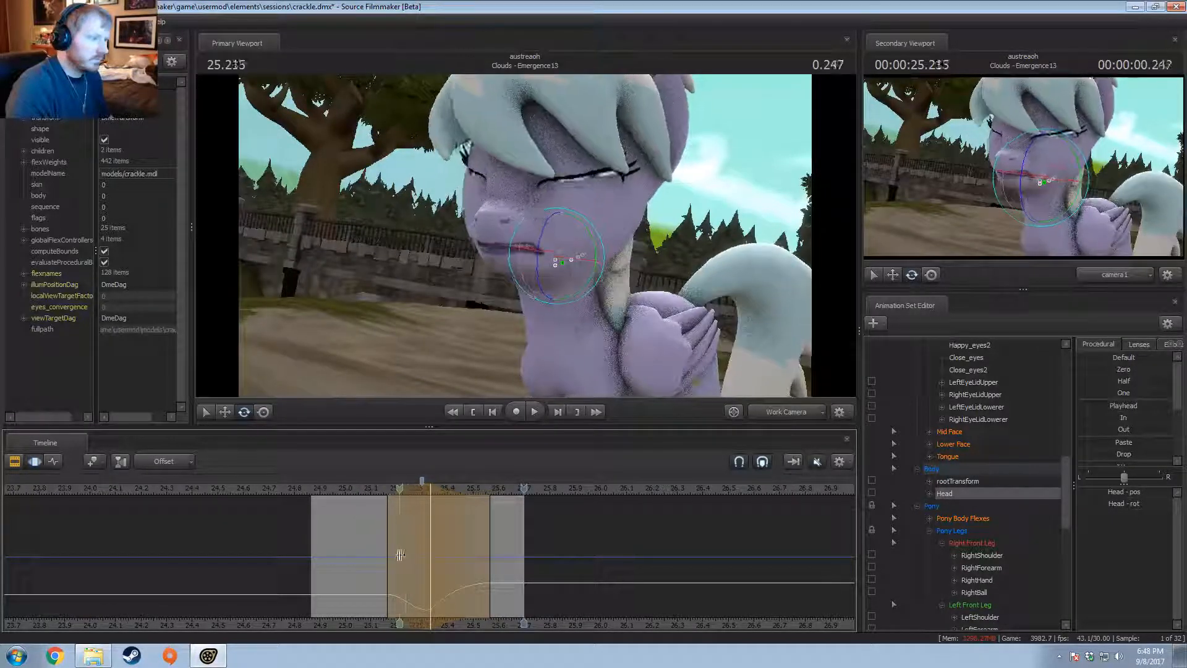
Step: Around 25.27, rotate the head slightly, tighten the falloff to about 25.17 through 25.37, and replay the shot
left_click(411, 557, "shift")
scroll(409, 557, "up", 5)
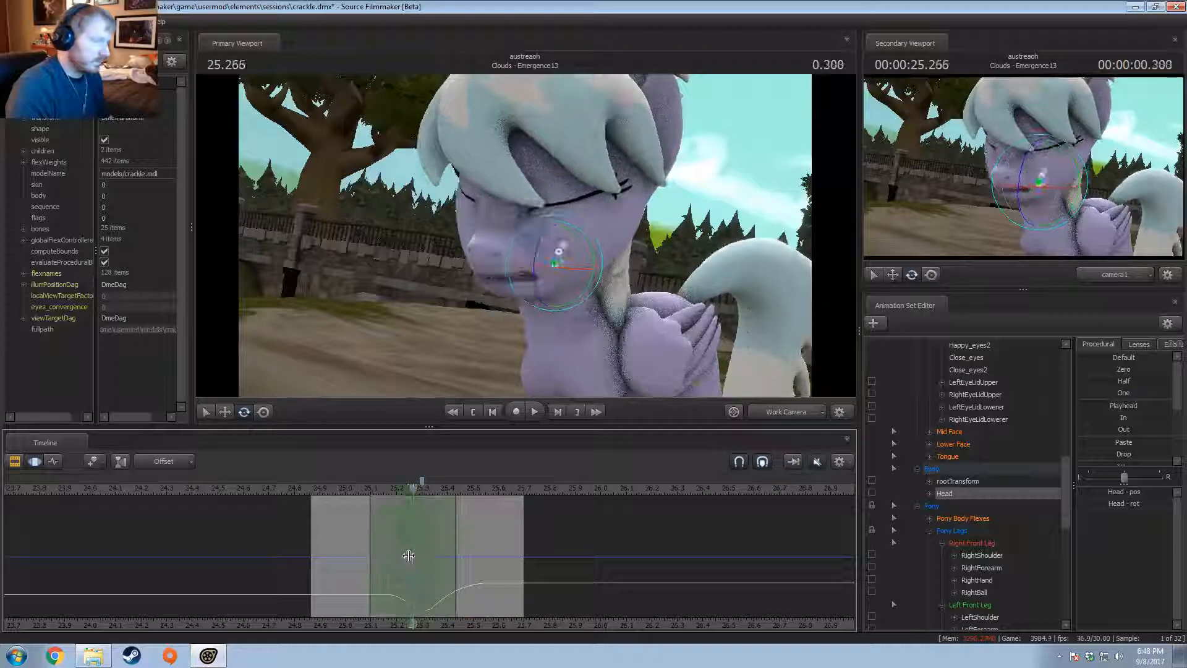
scroll(424, 556, "down", 1)
left_click_drag(555, 283, 549, 277)
key("space")
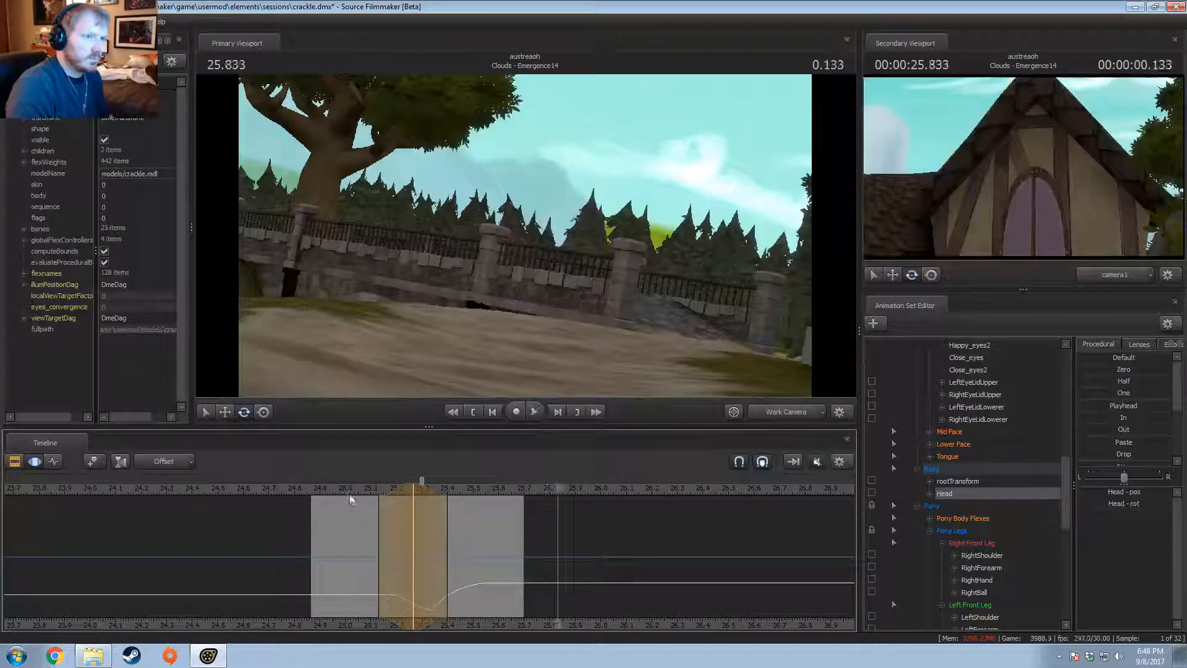
scroll(404, 498, "down", 1, "shift")
left_click(374, 492)
key("space")
key("space")
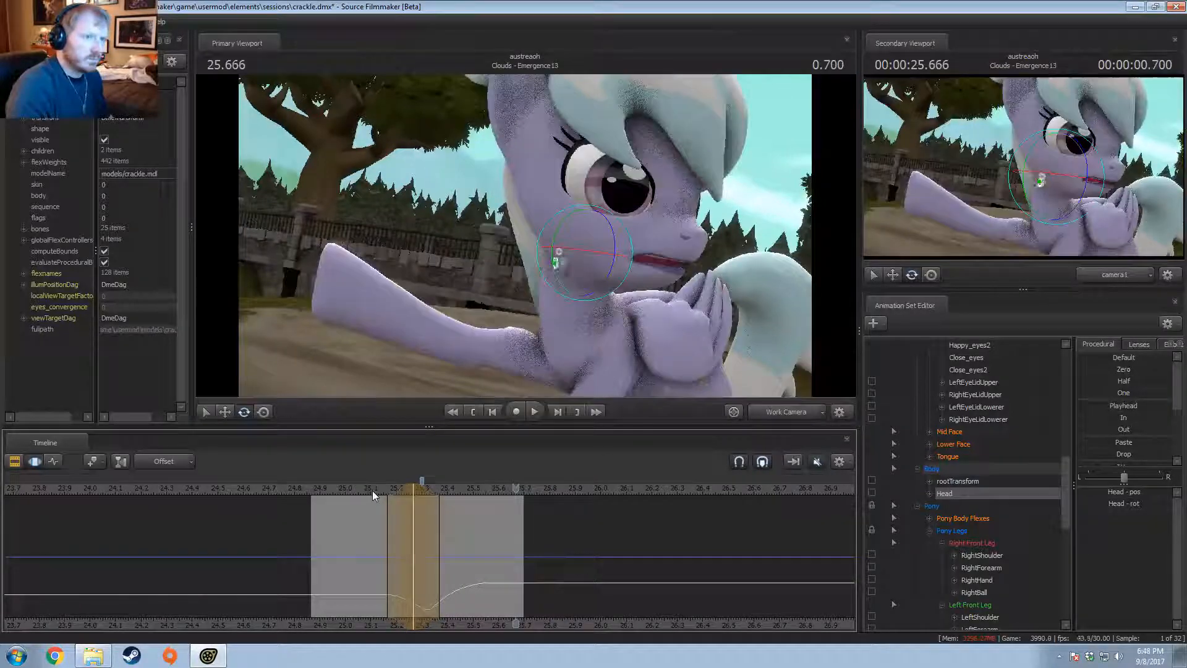
Step: From about 25.33, rotate the head slightly in the raised-hoof pose, extend the falloff to about 26.27, and replay the shot
left_click_drag(458, 524, 562, 529)
left_click_drag(632, 248, 584, 259)
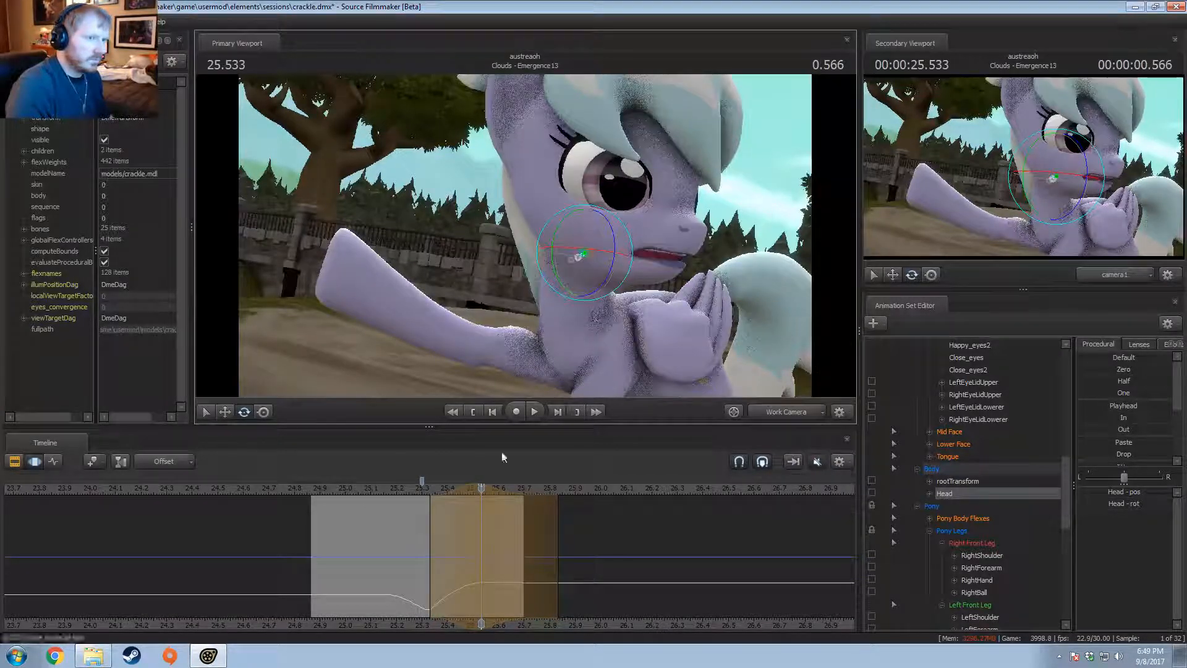
left_click(390, 493)
key("space")
key("space")
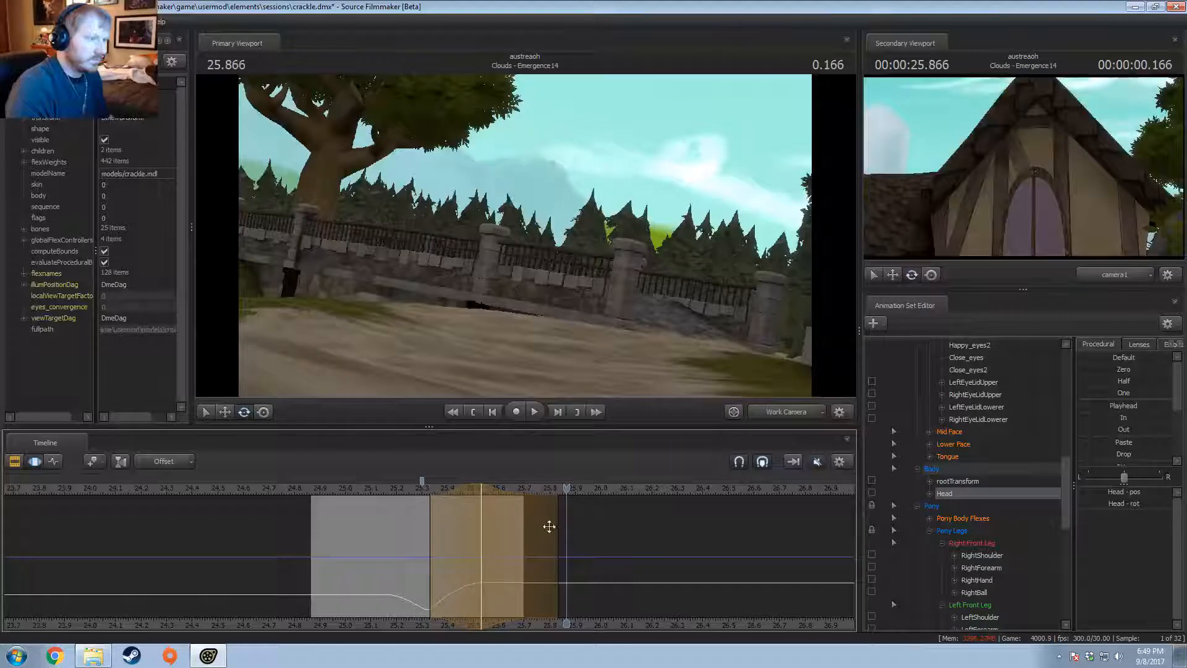
left_click_drag(524, 547, 634, 547)
left_click(397, 492)
key("space")
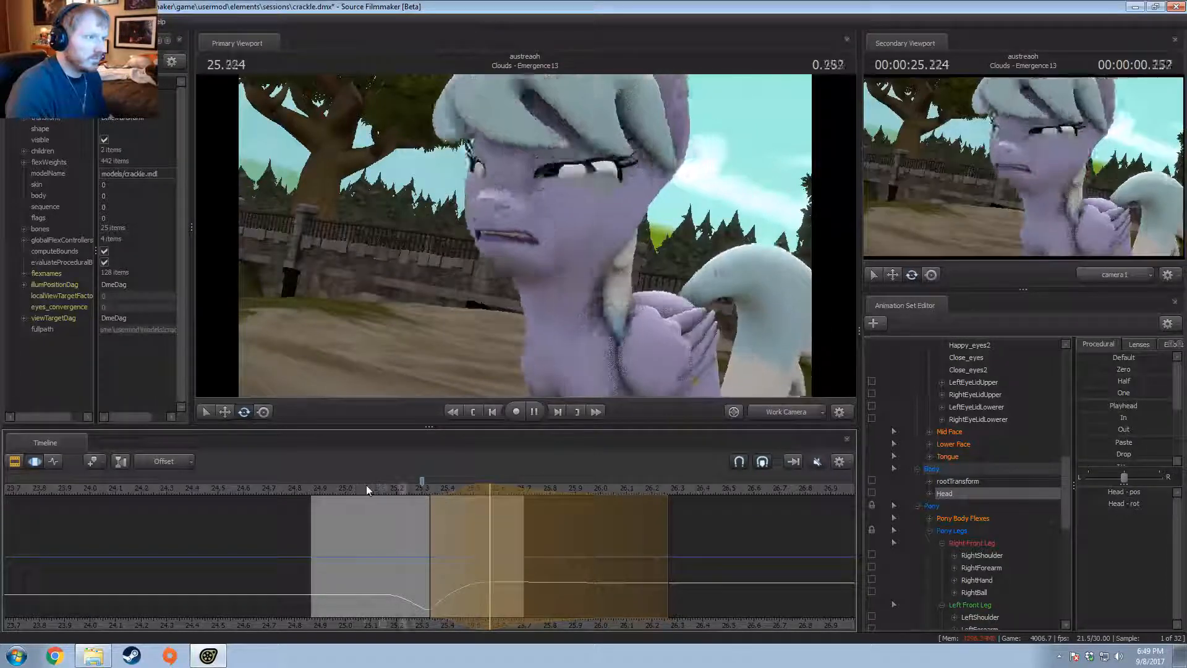
left_click(345, 488)
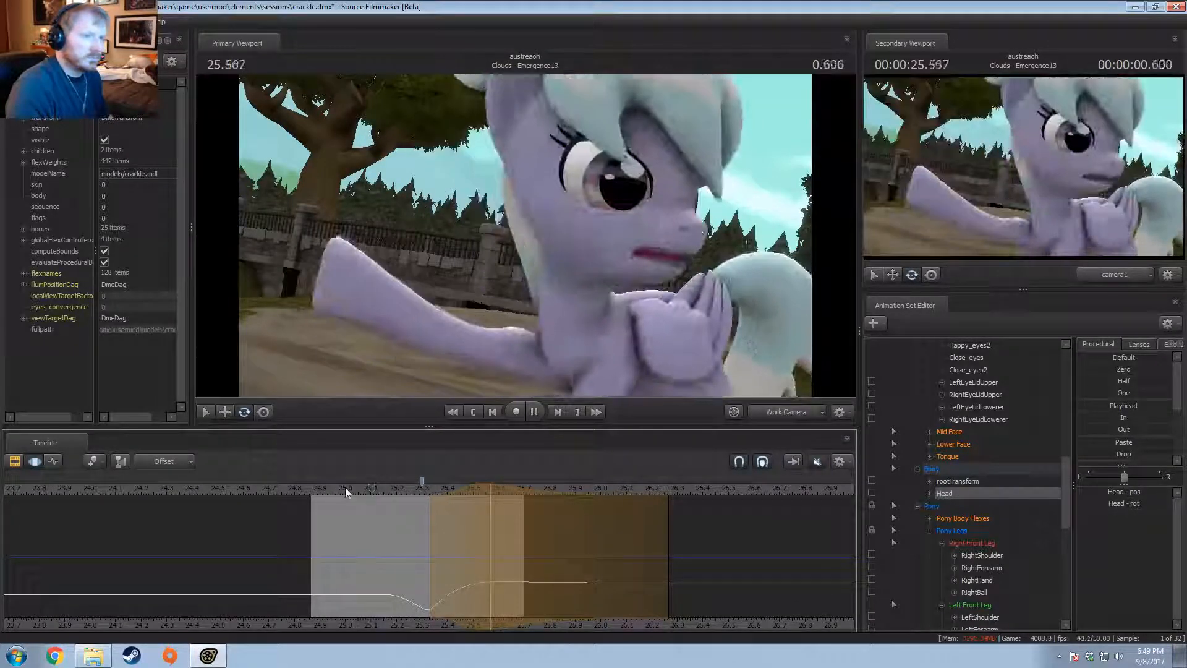
left_click(322, 484)
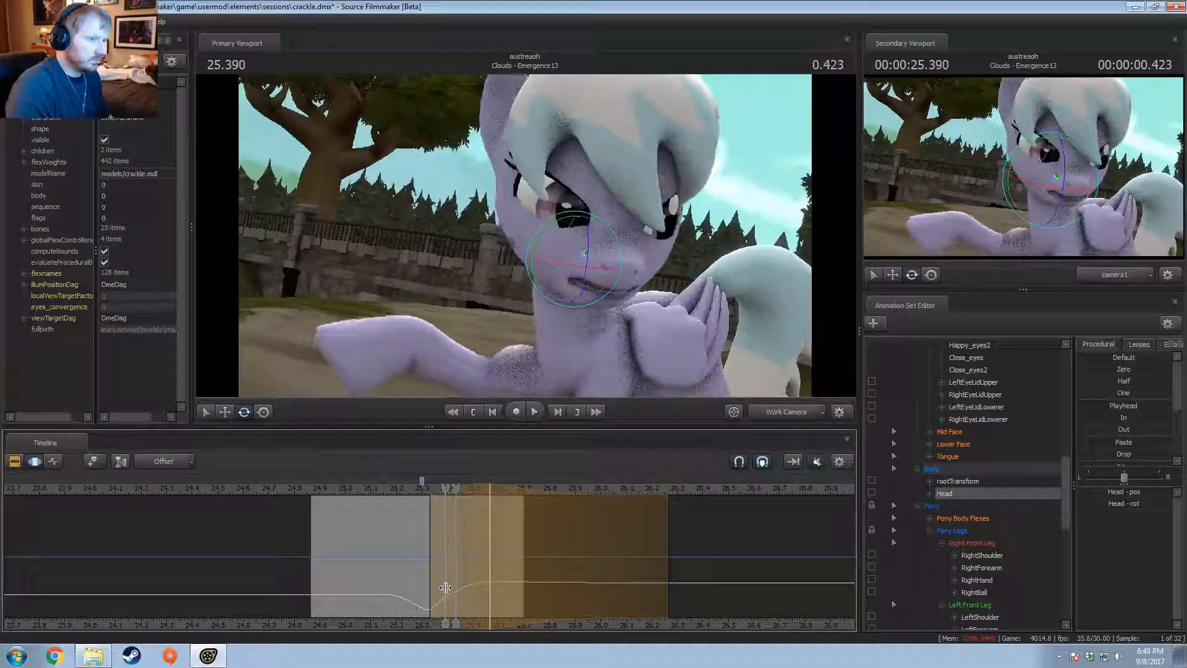
Step: Around 25.37 with falloff from about 25.23 to 25.5, reposition RightShoulder to smooth the leg swing, and replay the shot
left_click_drag(453, 588, 436, 590)
scroll(436, 590, "up", 4, "shift")
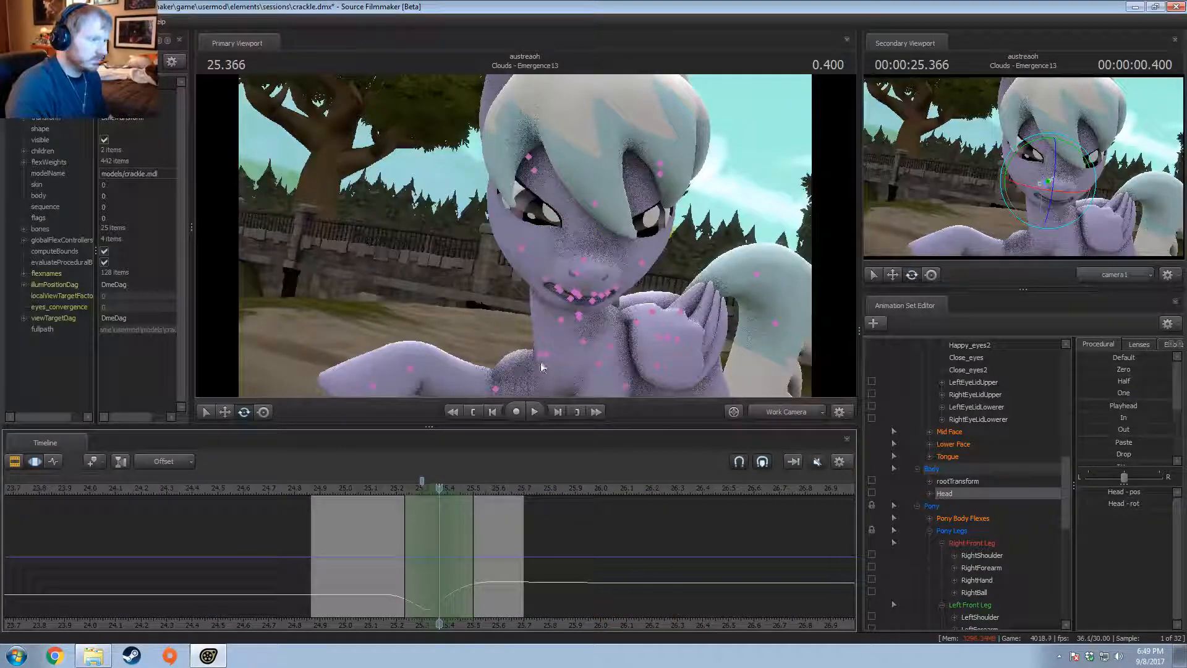
left_click(543, 362)
left_click_drag(541, 356, 554, 319)
key("w")
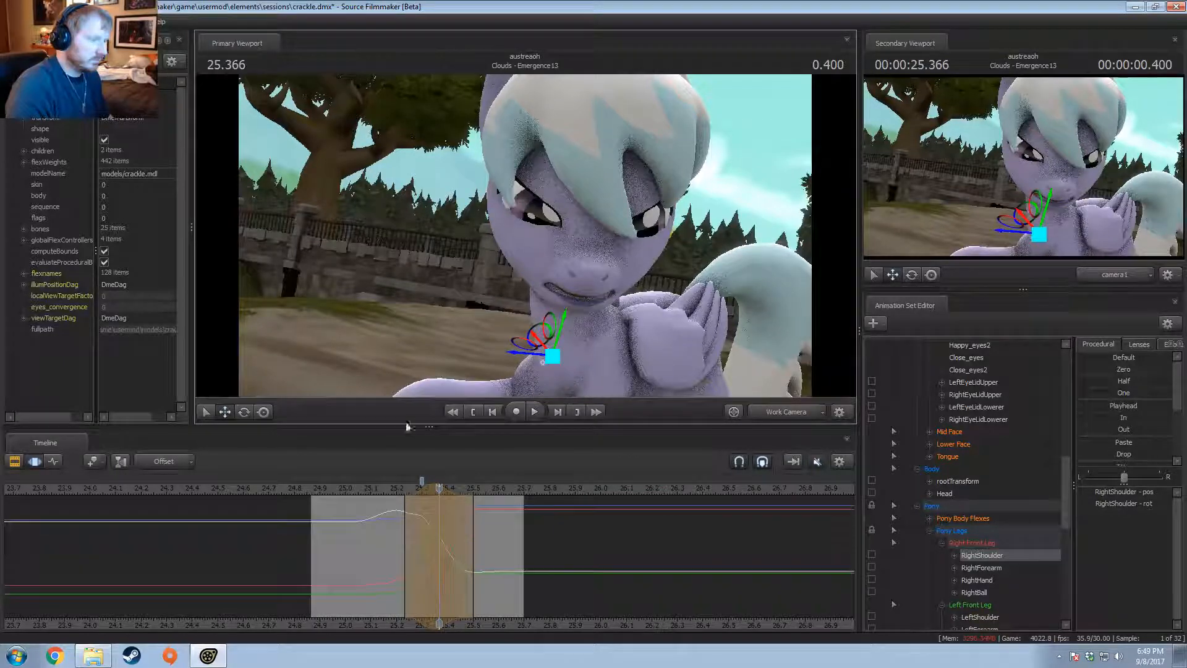
key("space")
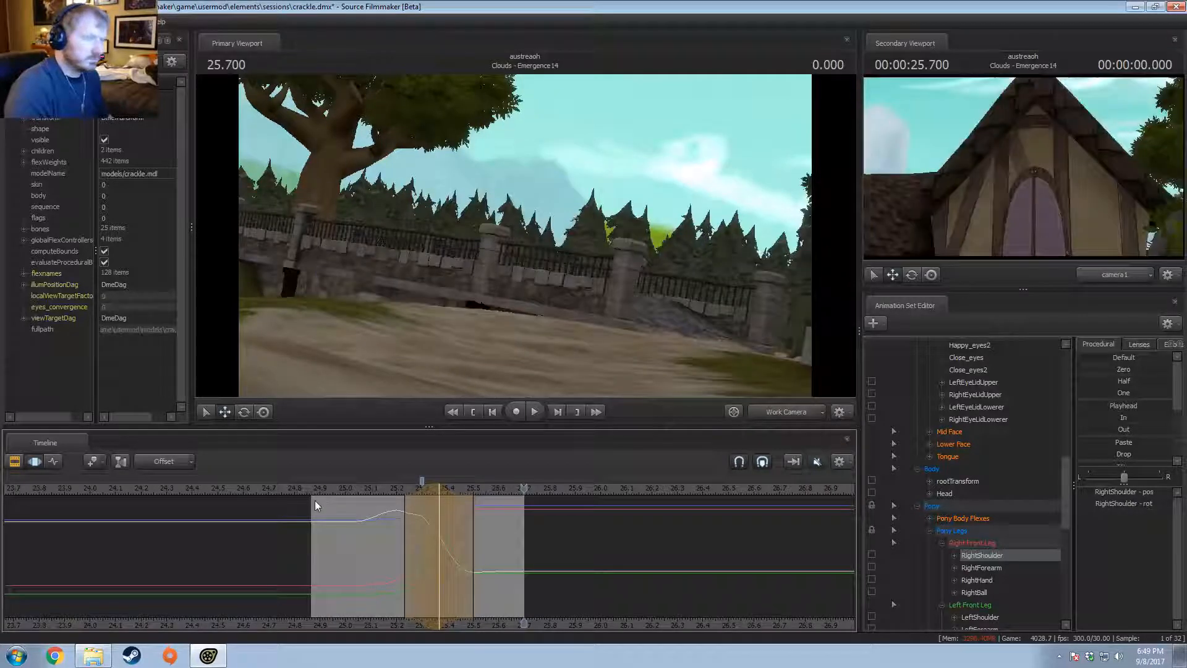
key("space")
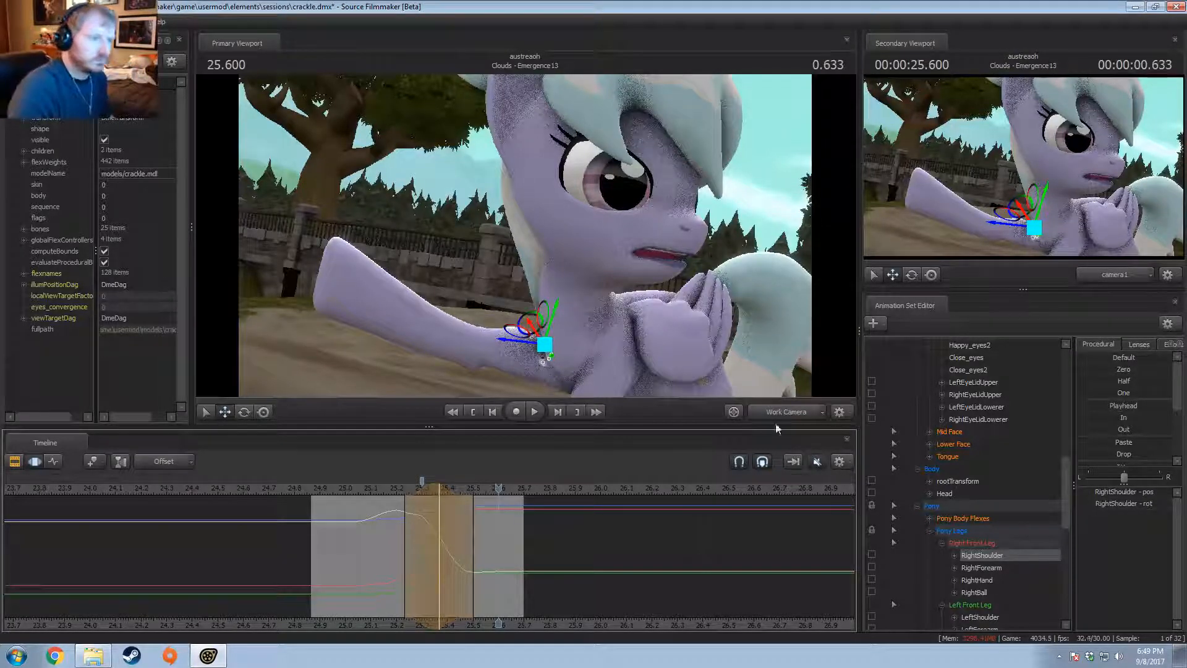
Step: Delete crackle2 and all Cloud Cyclone animation sets from the Clouds - Emergence13 shot, and collapse the Cameras group
key("s")
left_click_drag(748, 362, 792, 339)
key("F2")
scroll(921, 514, "up", 3)
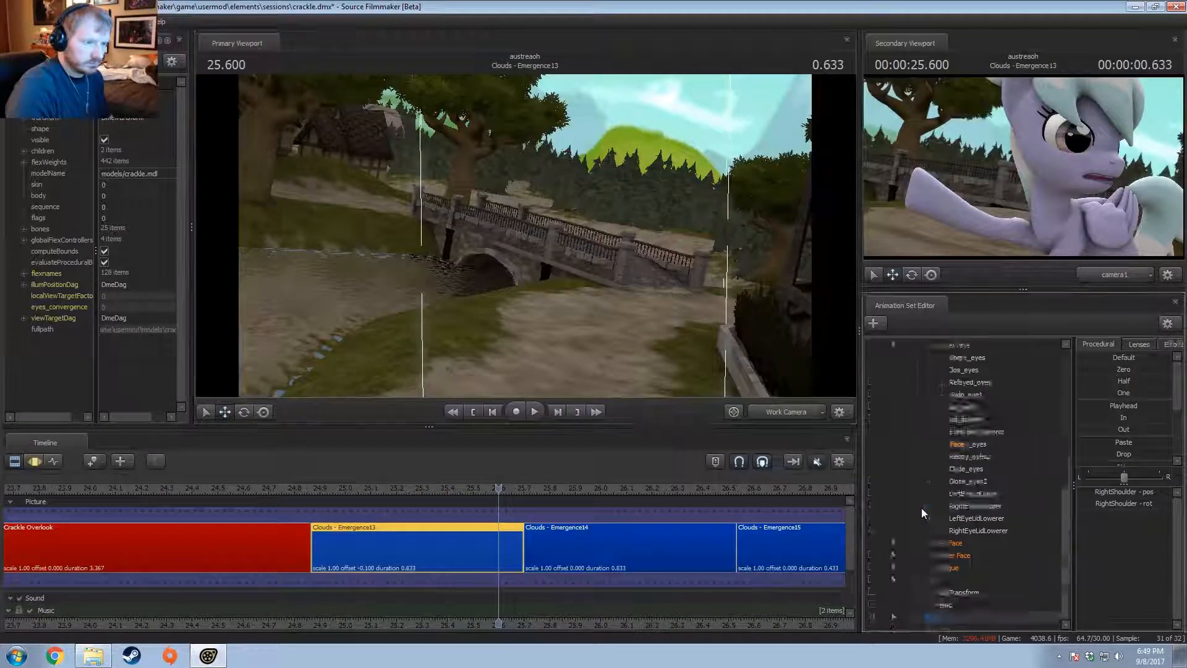
scroll(922, 507, "up", 5)
left_click(954, 521)
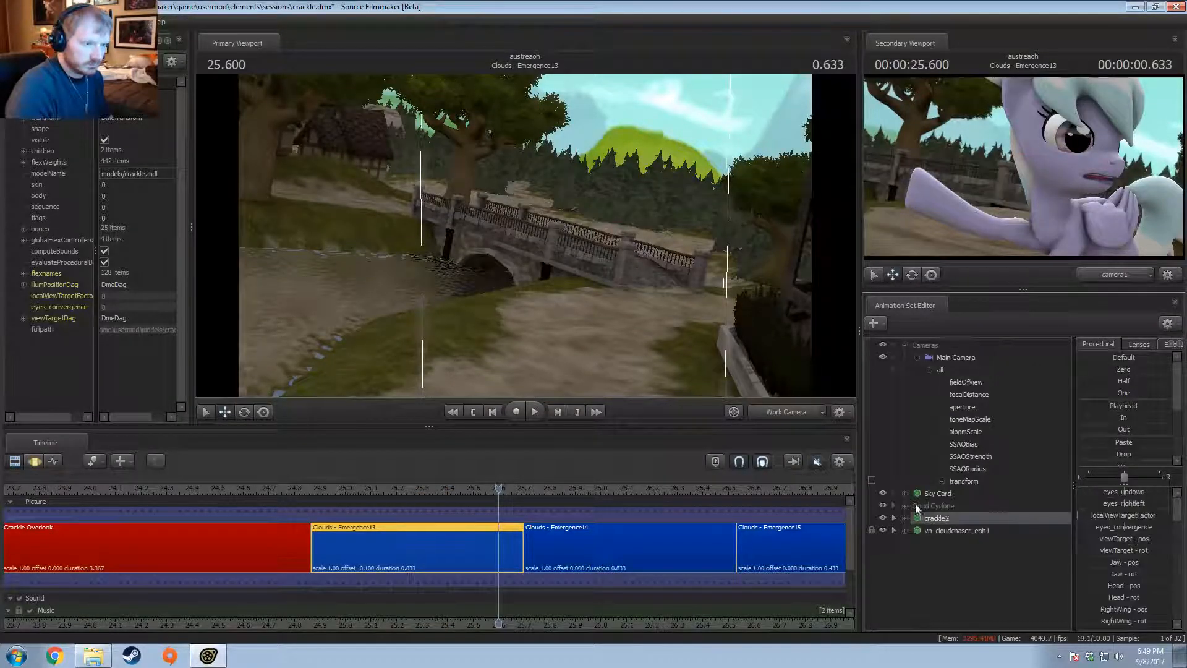
left_click(905, 506)
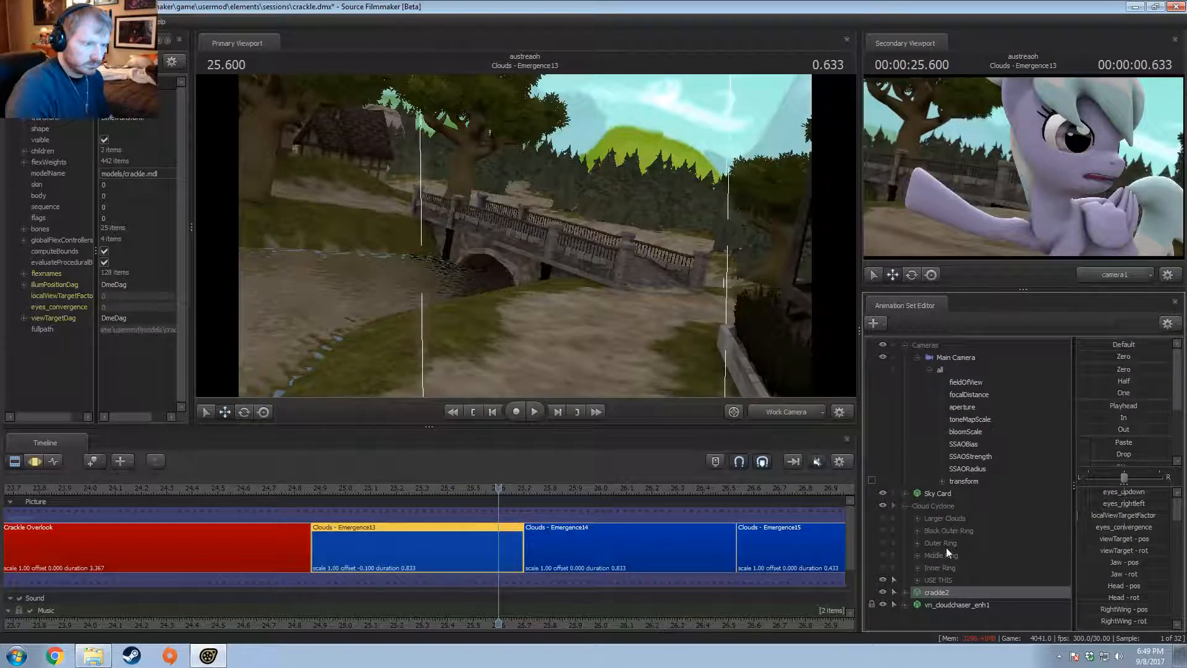
double_click(944, 519)
right_click(944, 540)
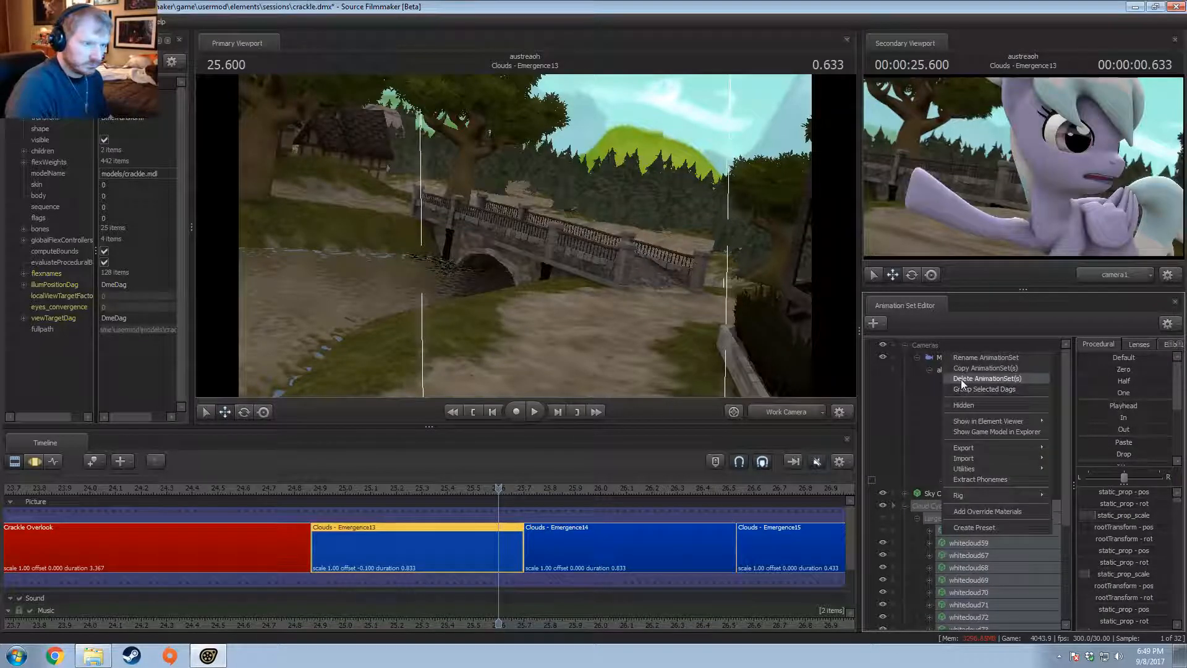
left_click(962, 379)
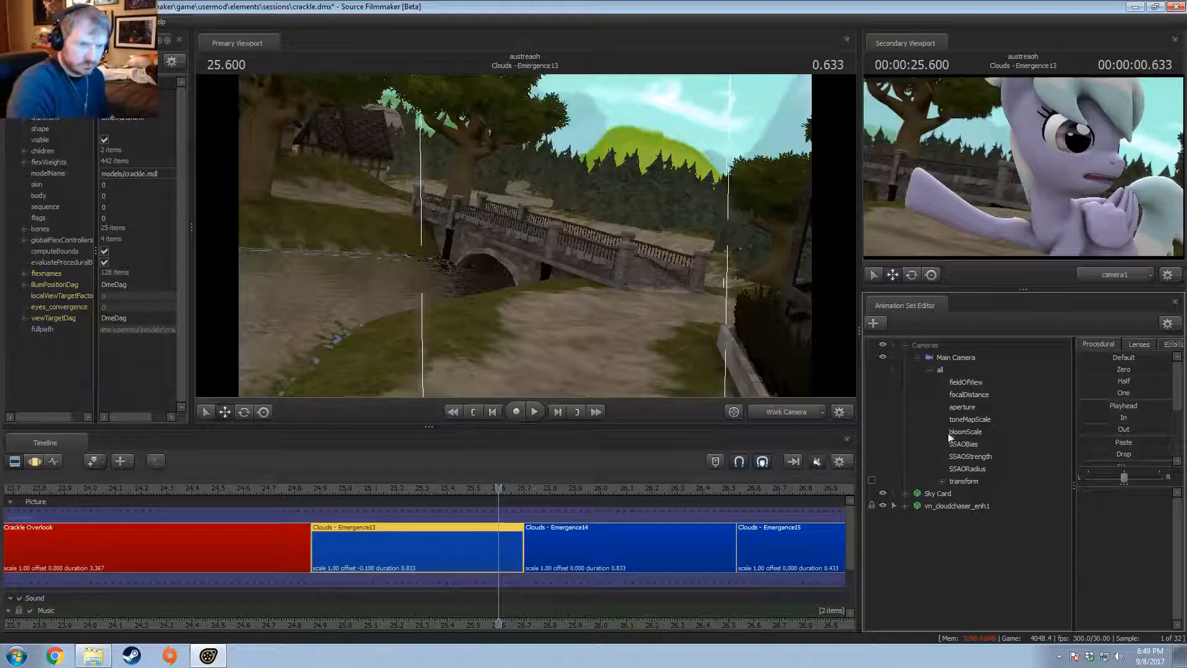
left_click(916, 358)
left_click(905, 346)
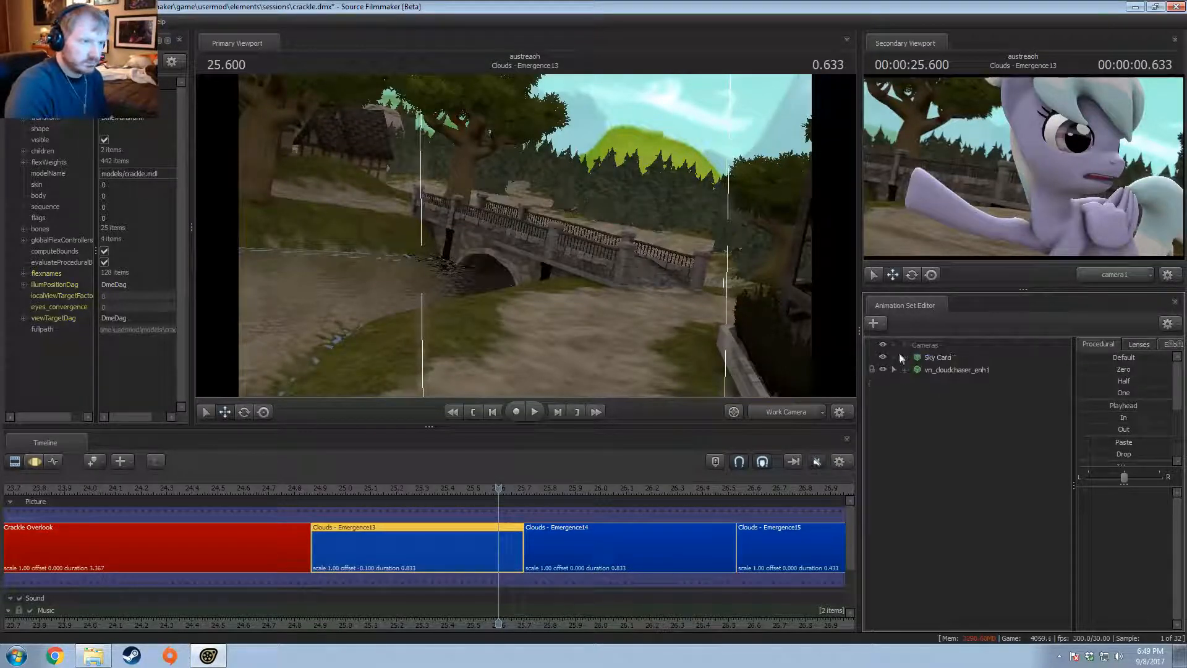
Step: Select the Sky Card and, across the entire time range, rotate it to put dark clouds behind Cloudchaser
left_click(922, 359)
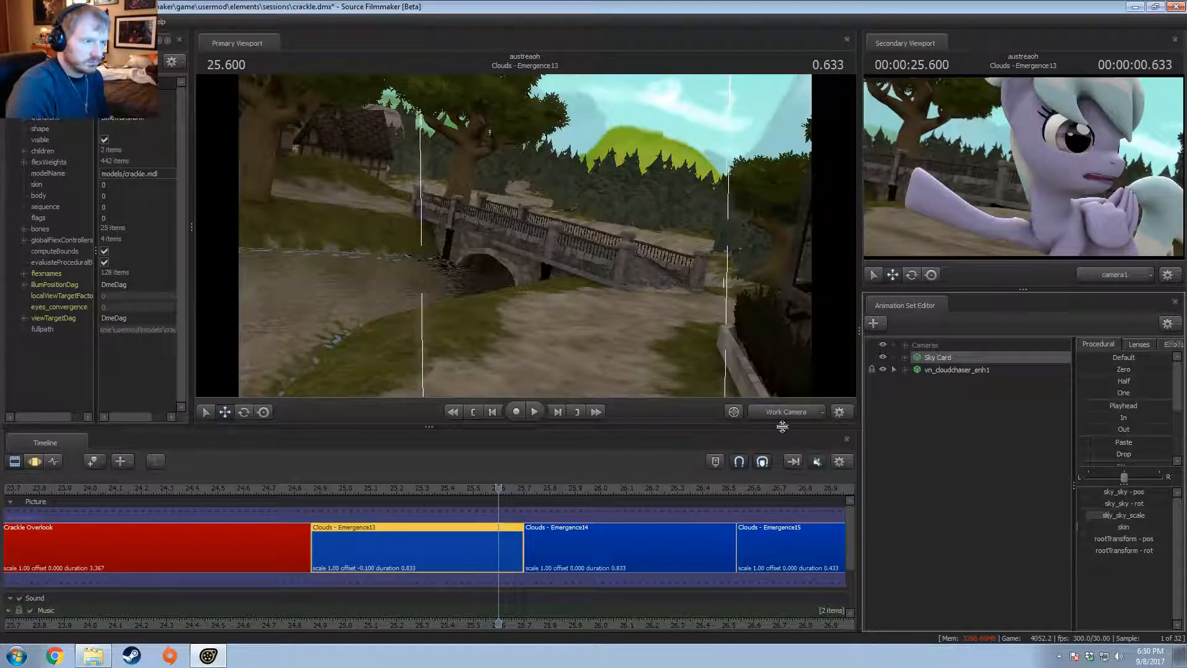
left_click(782, 416, "ctrl")
left_click_drag(433, 204, 396, 210)
key("s")
key("s")
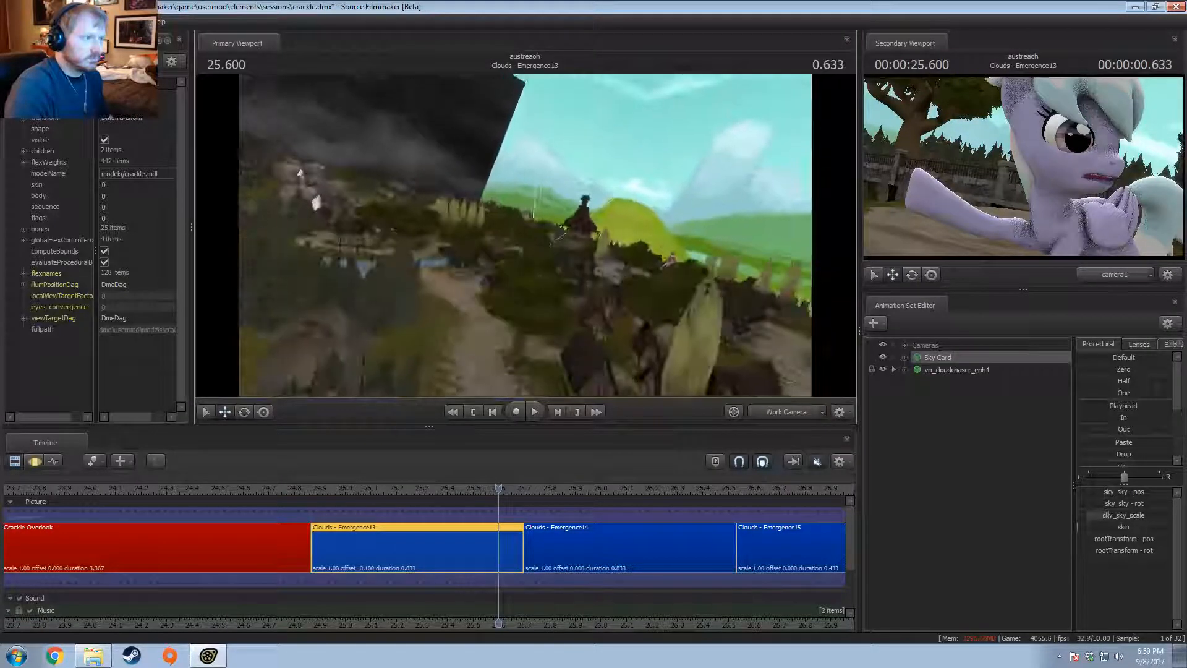
left_click_drag(525, 235, 451, 229)
key("F3")
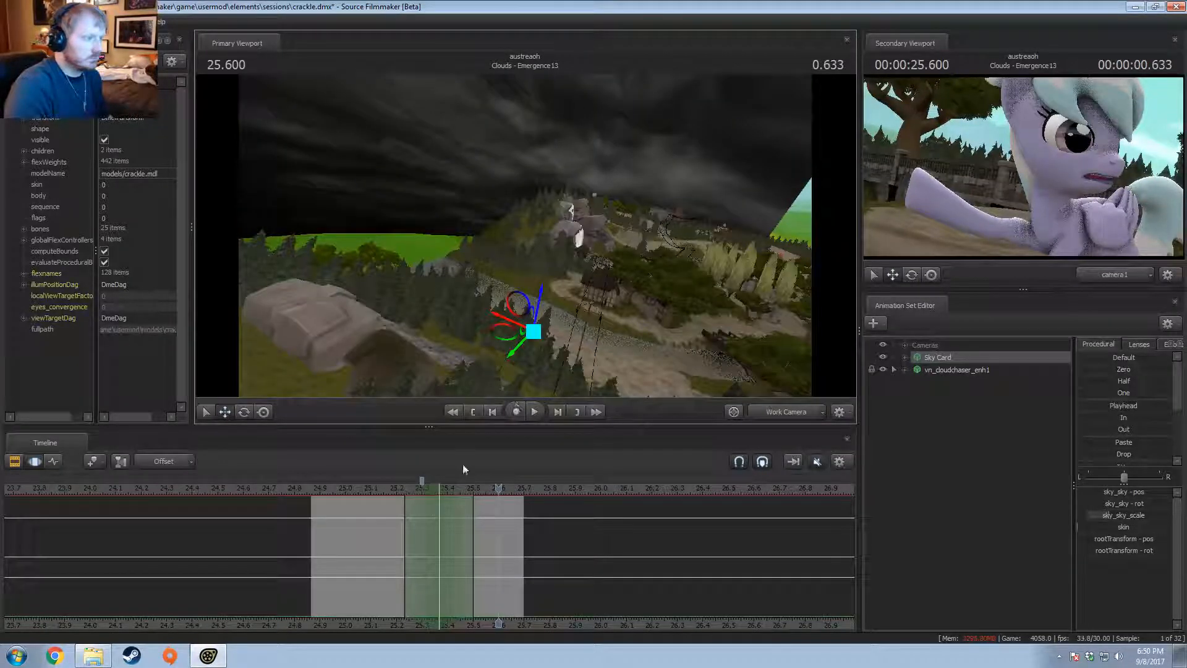
left_click_drag(504, 331, 811, 378)
left_click_drag(525, 235, 761, 272)
key("e")
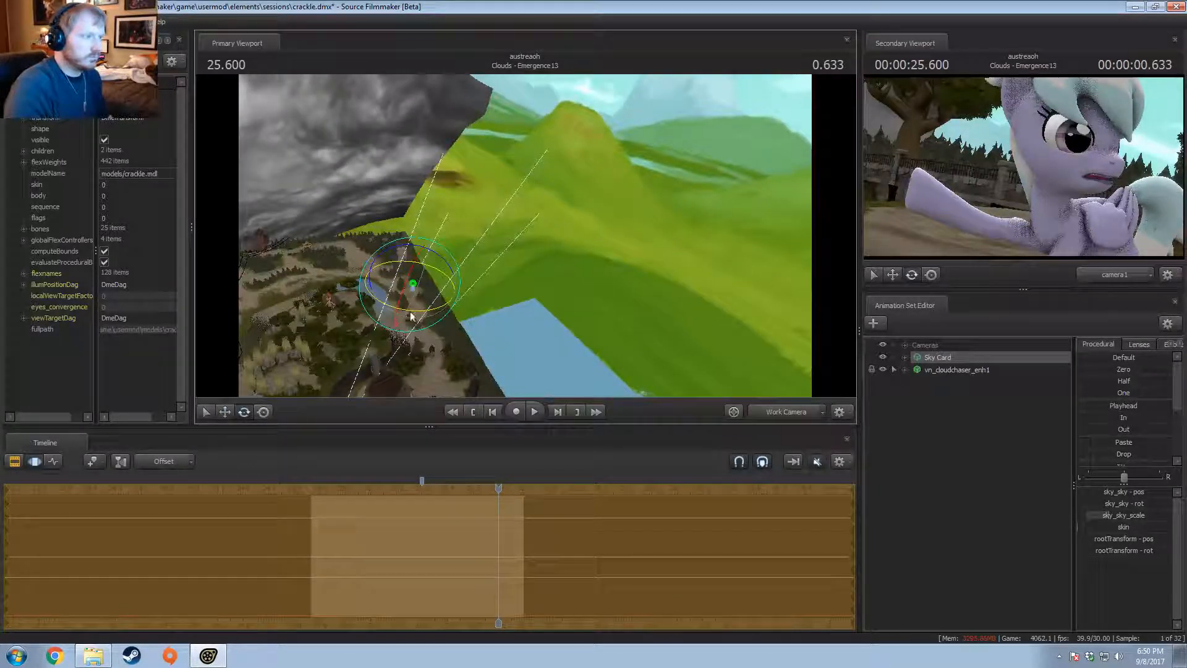
left_click_drag(411, 316, 361, 300)
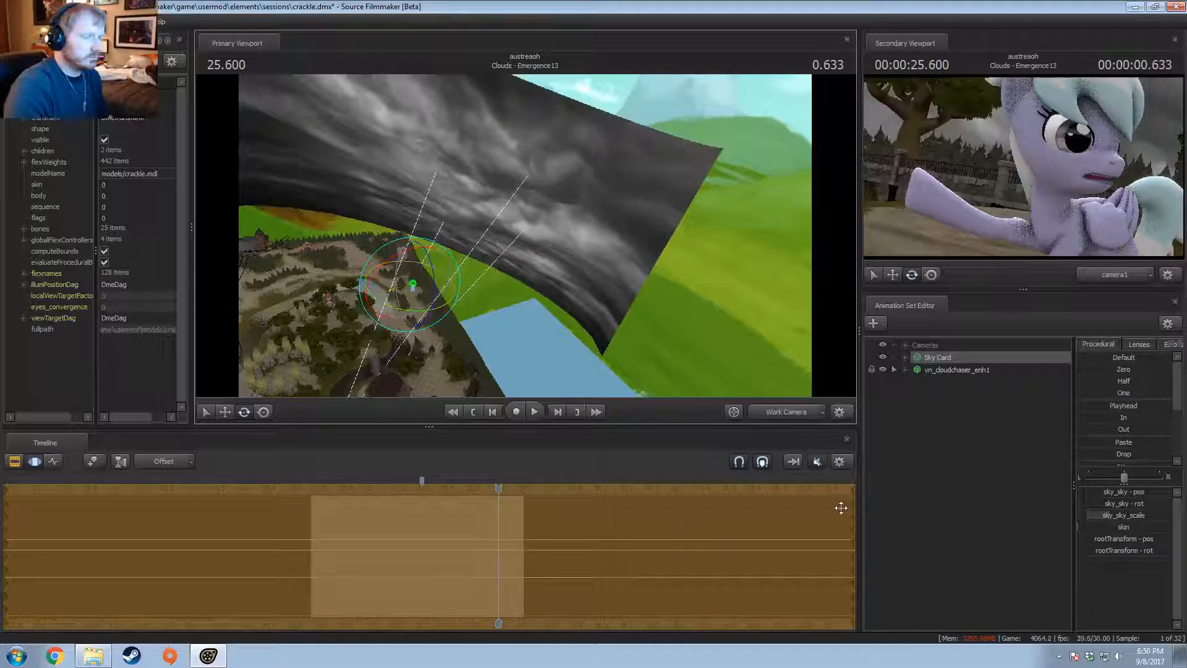
Step: Reduce the Sky Card's sky_sky_scale, move the card lower behind the scenery, and return to clip editing
left_click_drag(1126, 516, 1121, 522)
left_click_drag(433, 253, 319, 274, "alt")
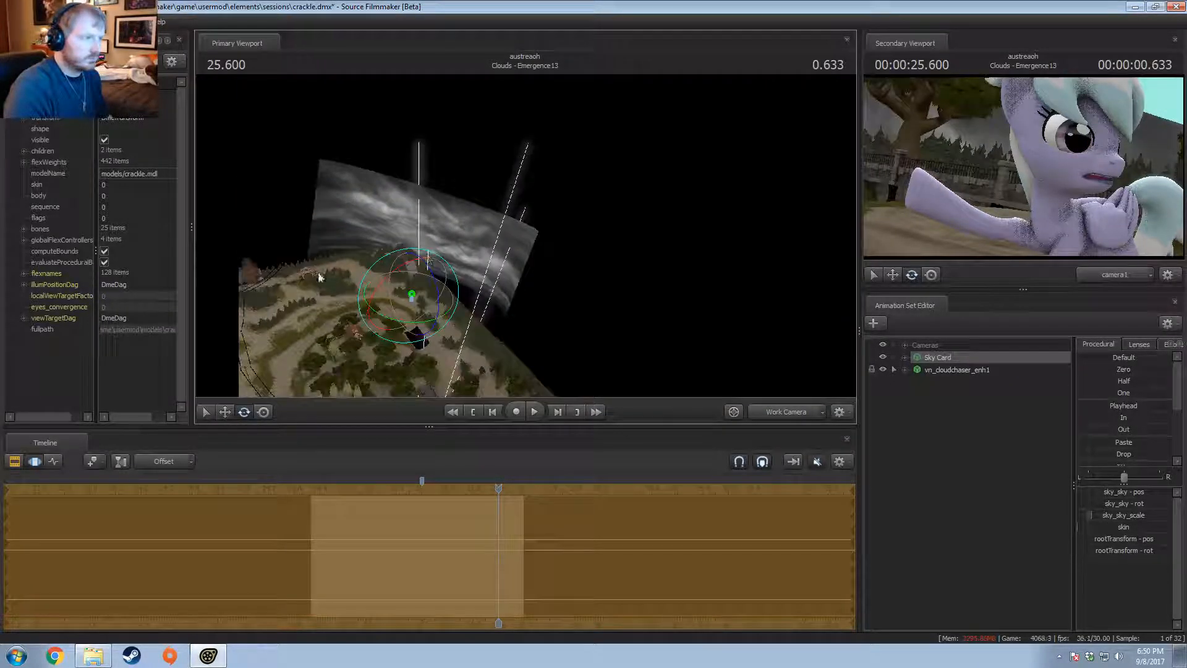
left_click_drag(403, 291, 425, 365)
key("w")
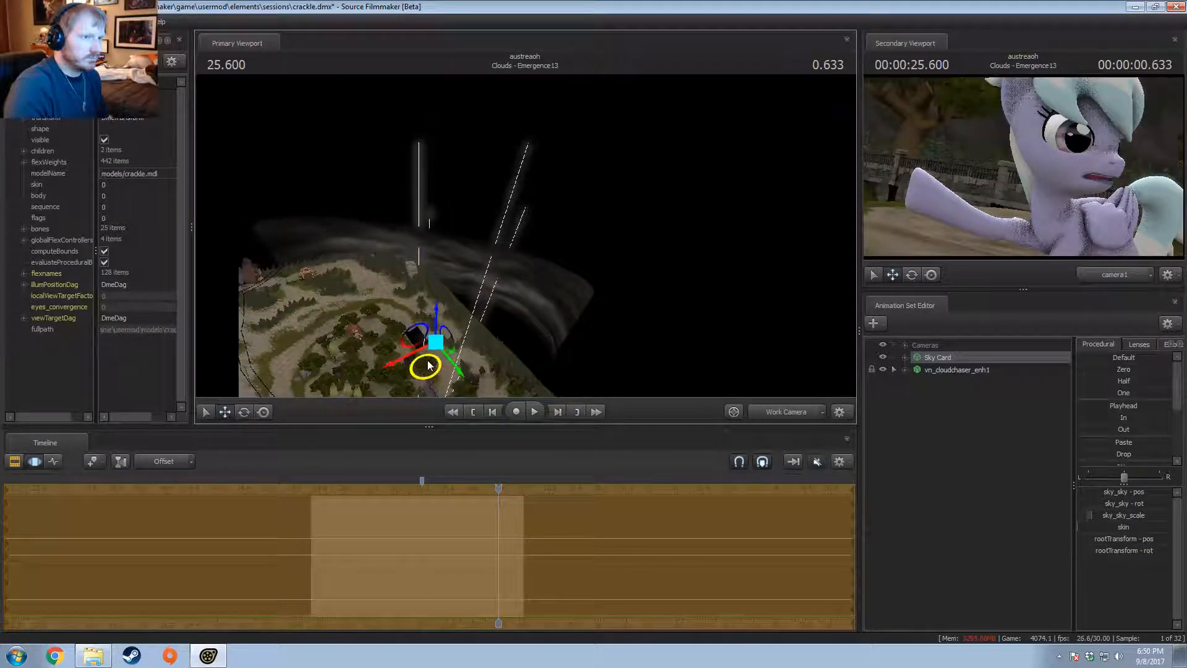
key("F2")
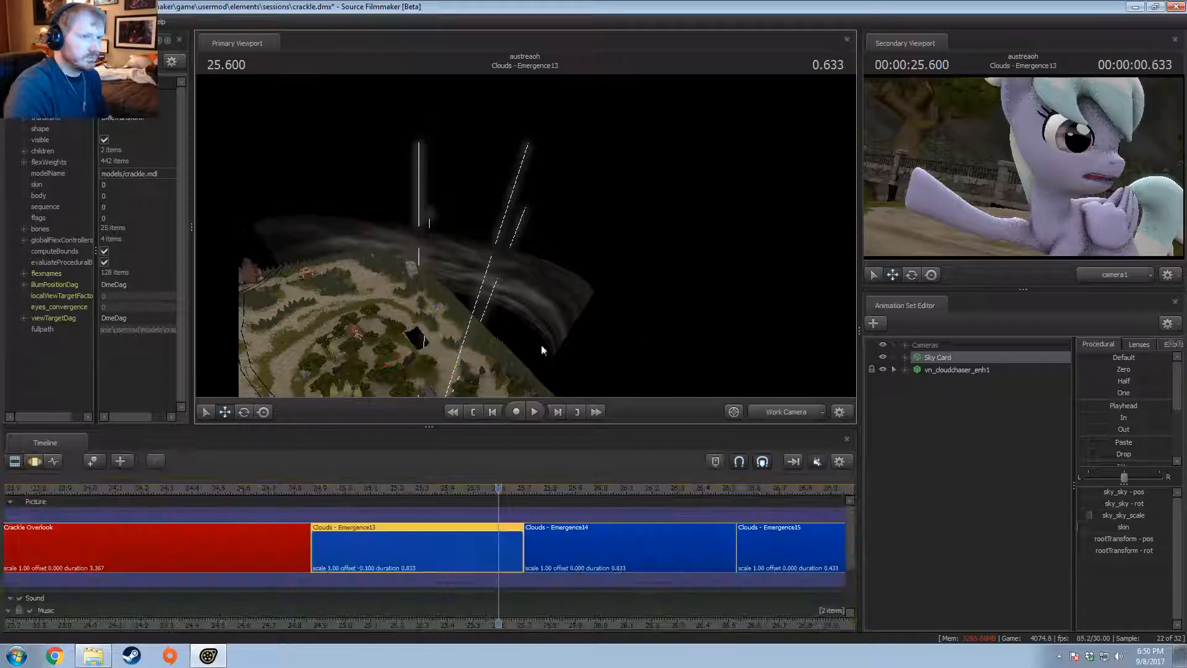
Step: View the shot in the primary viewport and, over the entire time range, lower the Main Camera's toneMapScale to darken the image
left_click(786, 411)
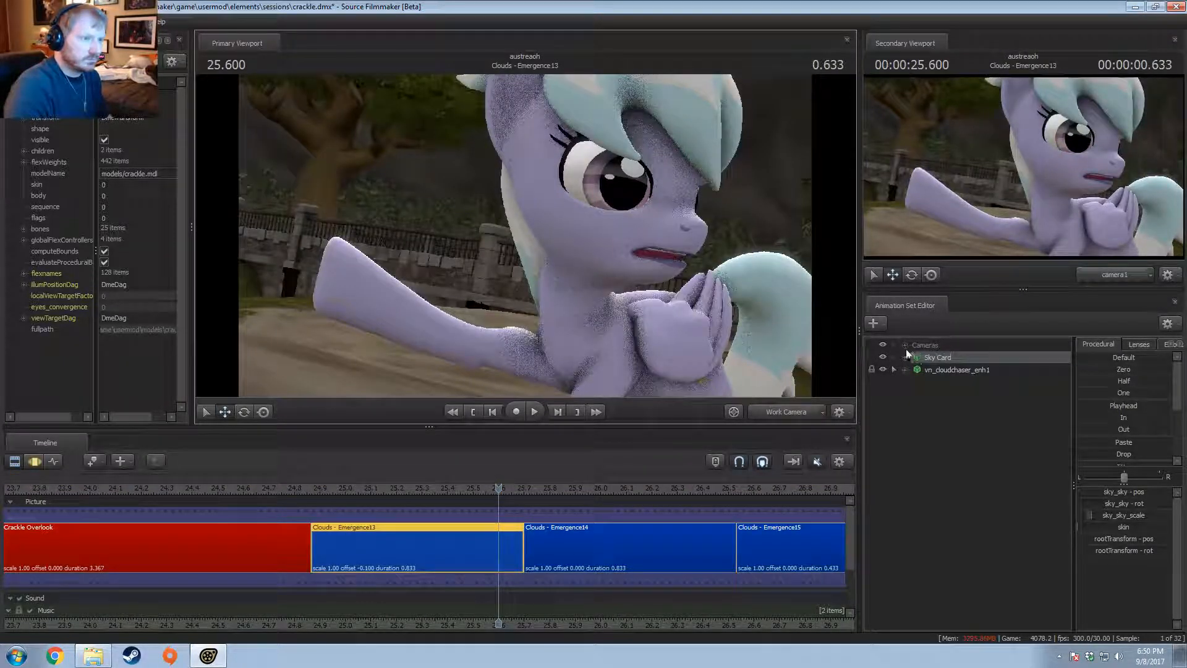
key("F3")
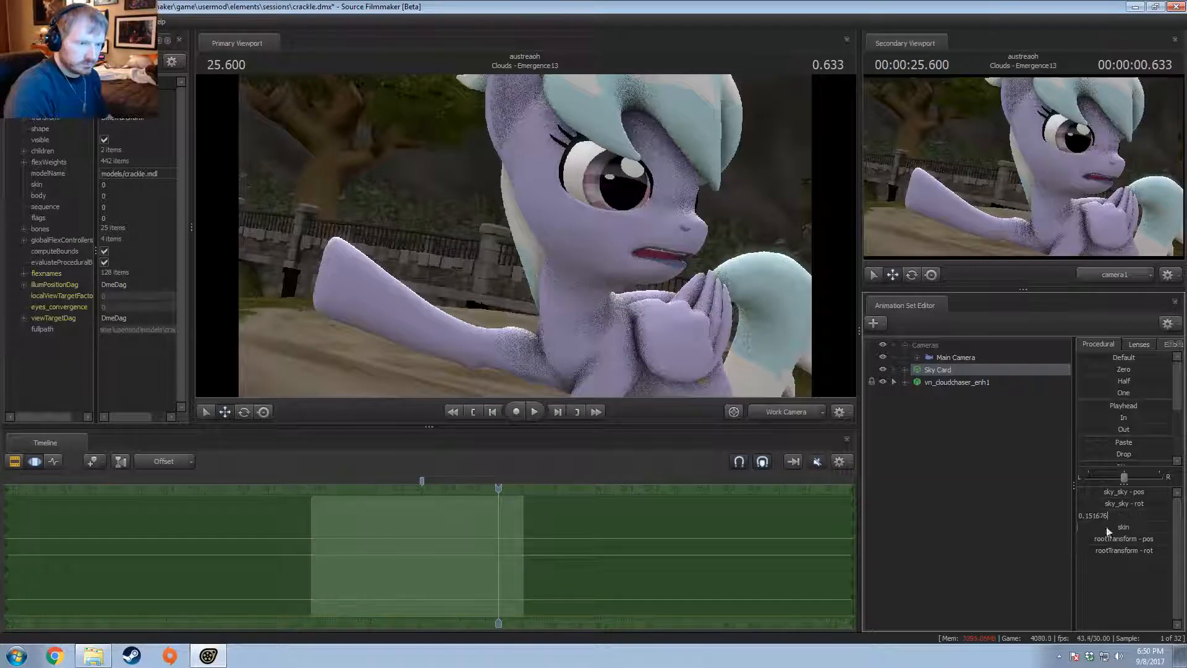
left_click(923, 345)
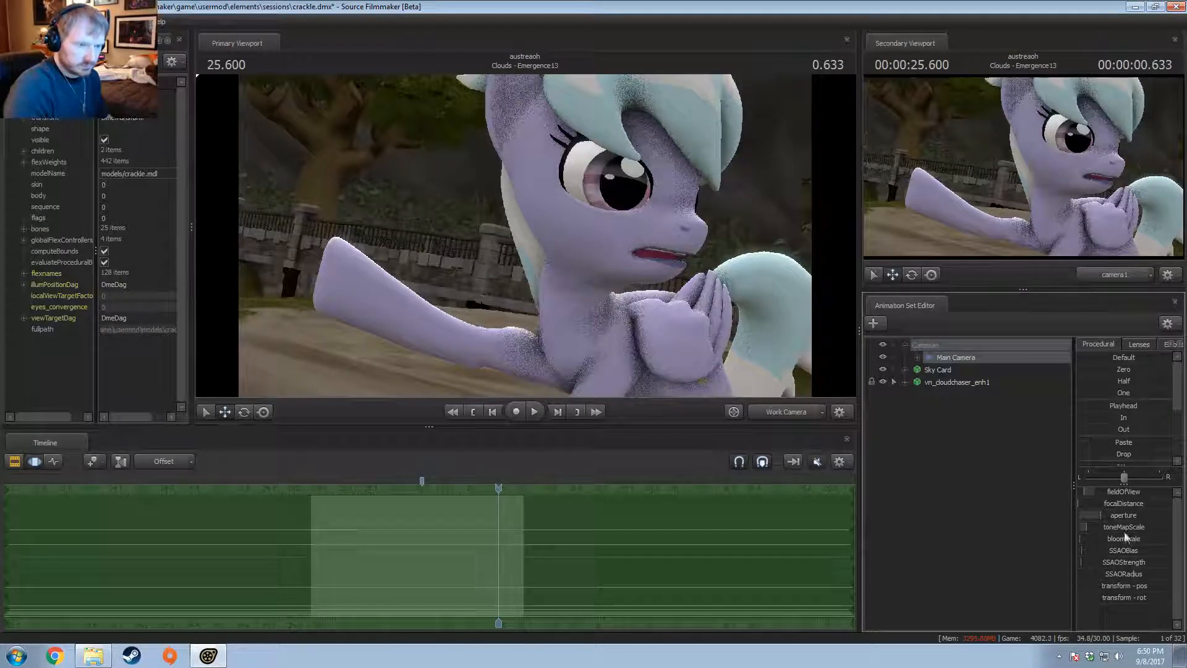
key("Return")
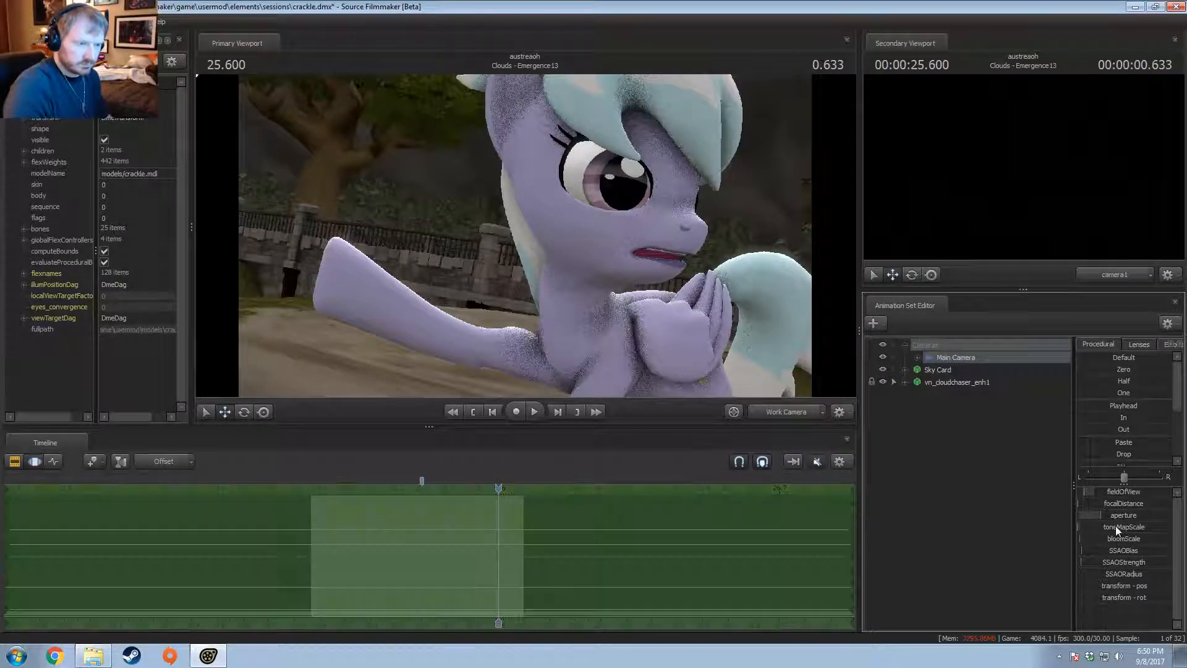
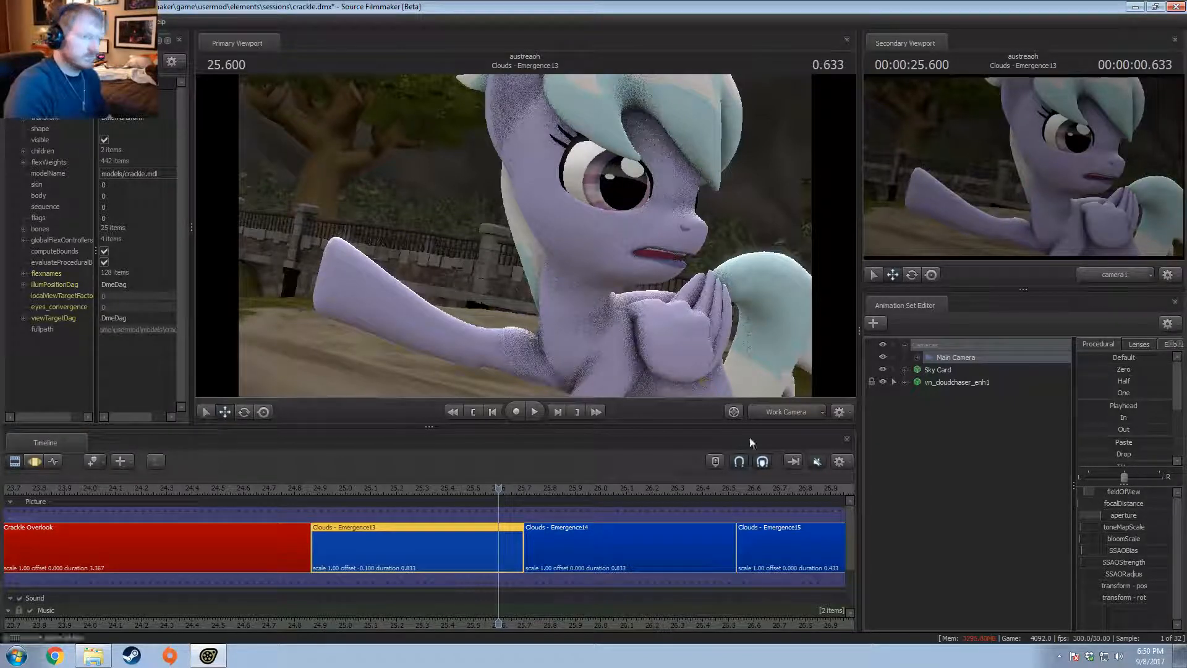
Step: Replay the Clouds - Emergence13 shot from its start several times to check the camera's exposure, slightly shifting the primary view
key("F3")
key("space")
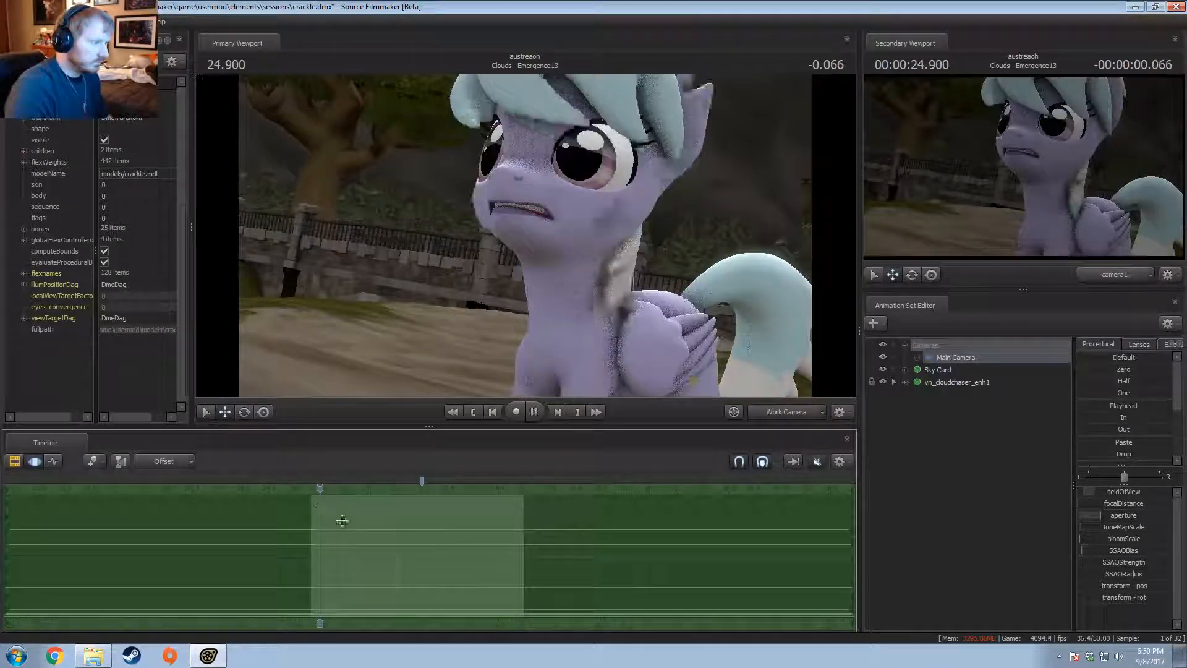
key("space")
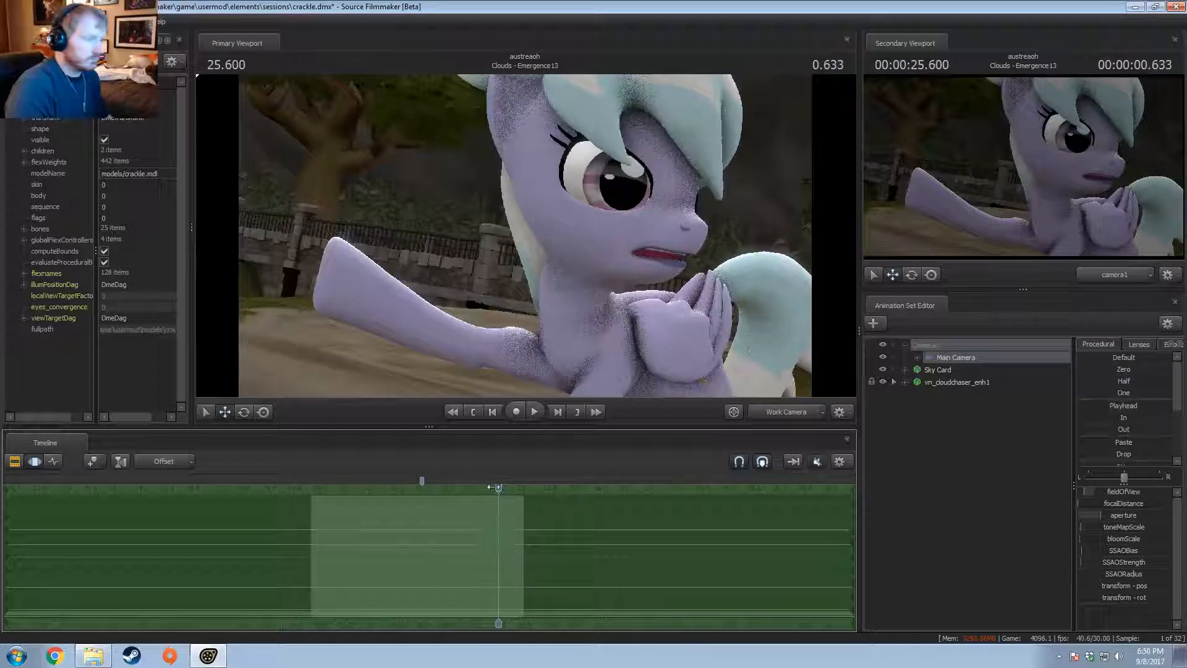
left_click_drag(498, 488, 315, 505)
key("space")
key("space")
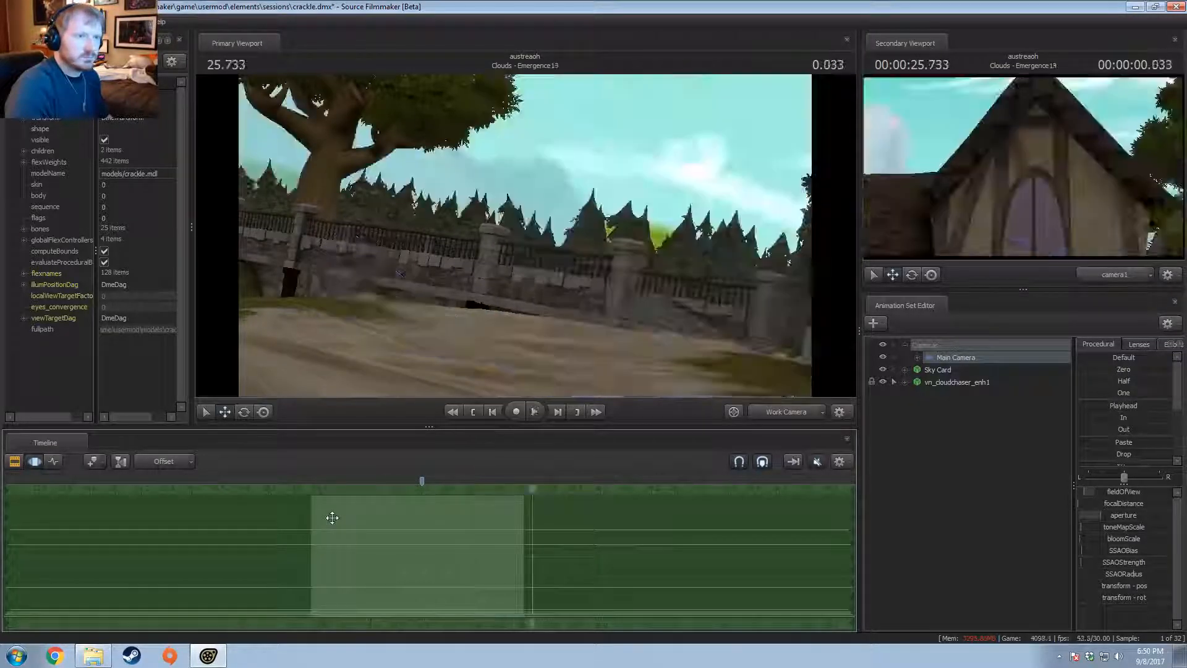
left_click_drag(496, 494, 329, 497)
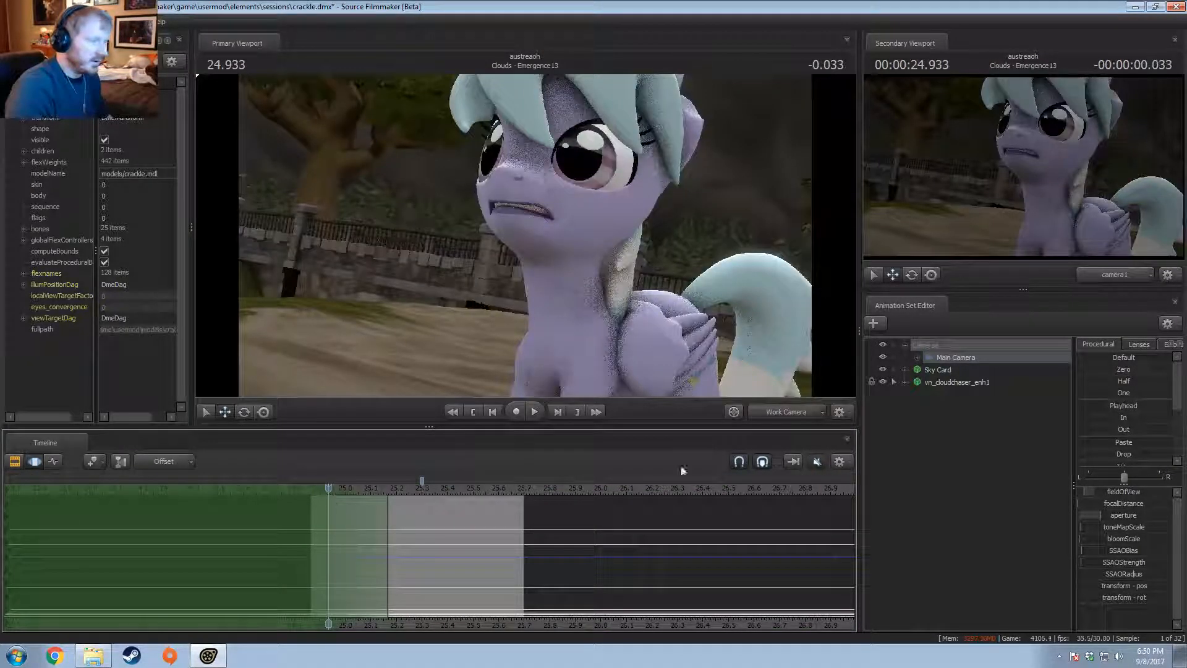
left_click_drag(506, 324, 519, 311)
key("space")
key("space")
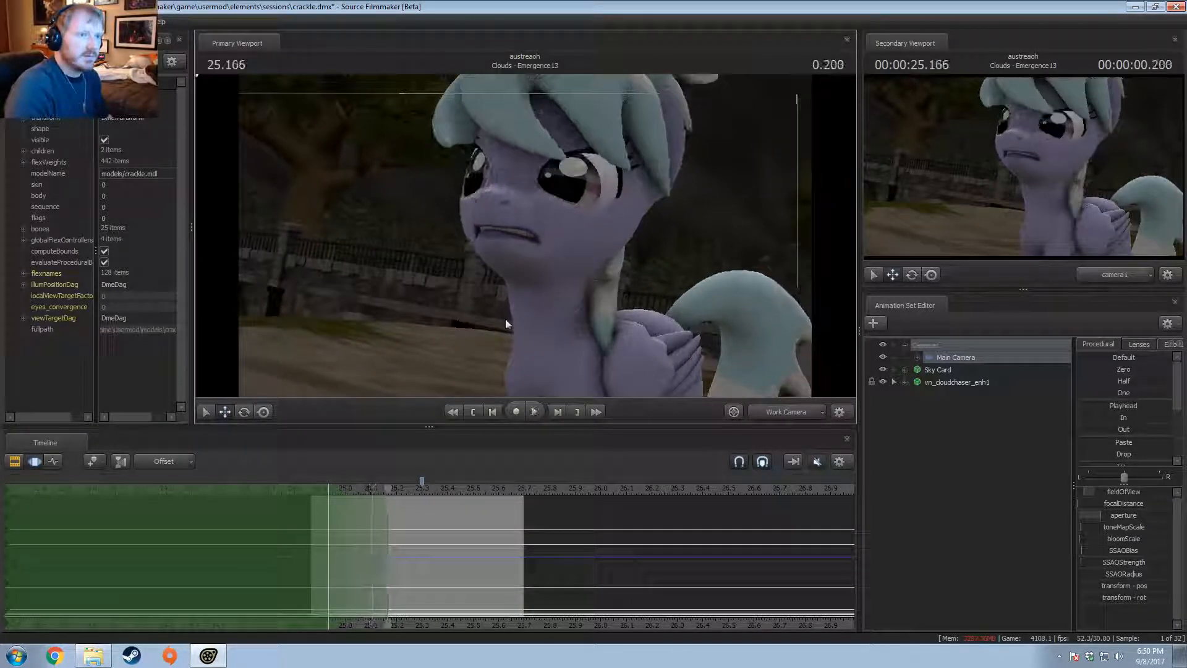
Step: Set a time selection around 25.0 with falloff from about 24.8 to 25.2, and select the Upper Face group of vn_cloudchaser_enh1
left_click_drag(387, 499, 350, 500)
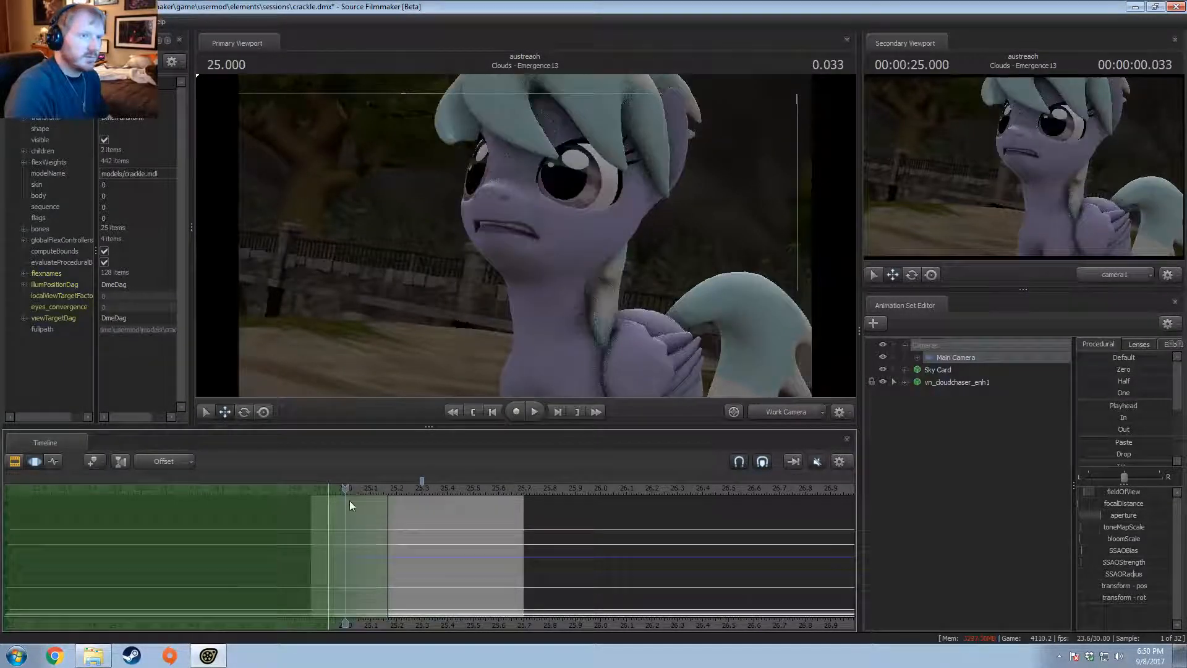
left_click(918, 357)
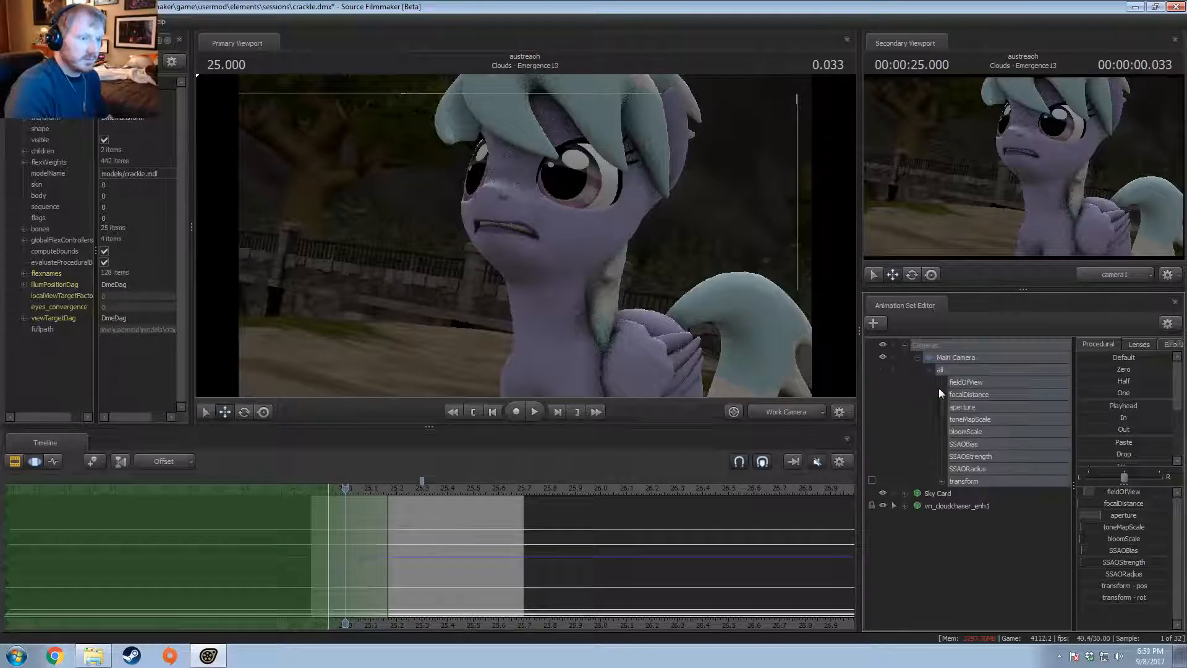
left_click_drag(349, 527, 367, 525)
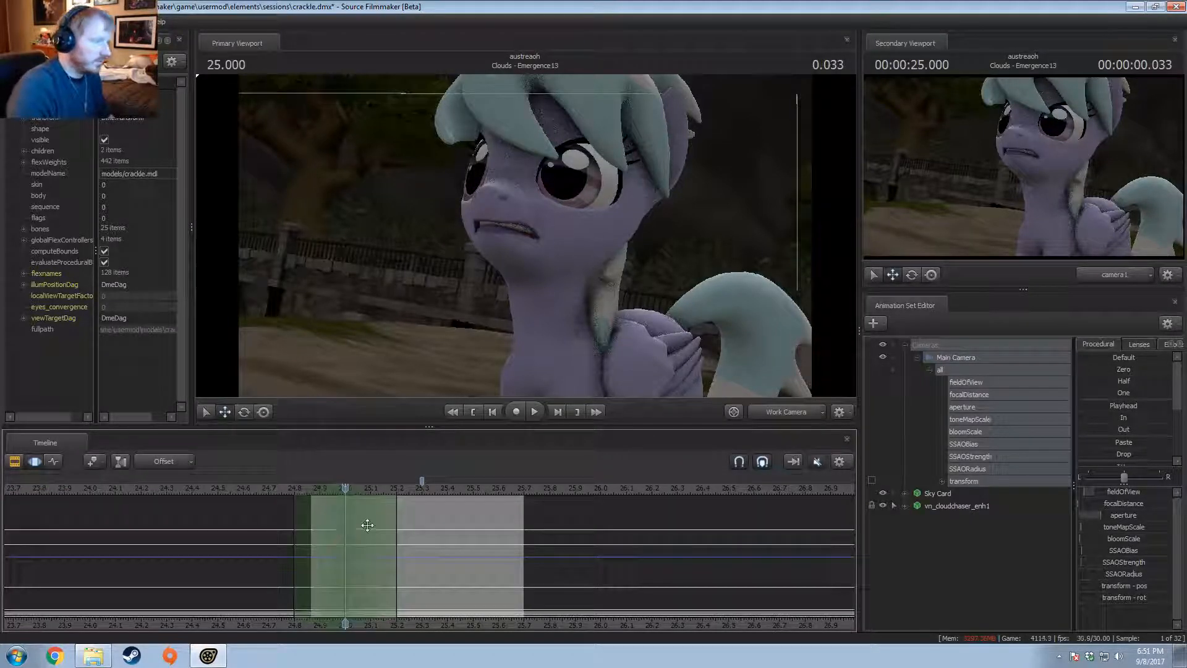
left_click(918, 359)
left_click(905, 382)
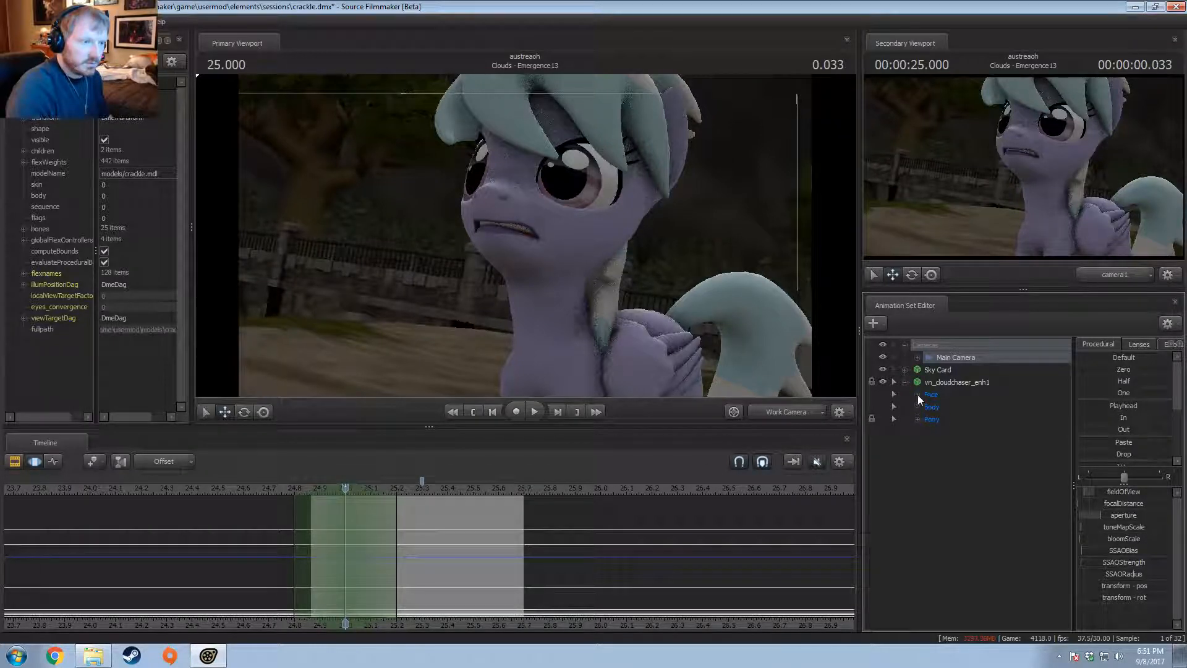
left_click(959, 432)
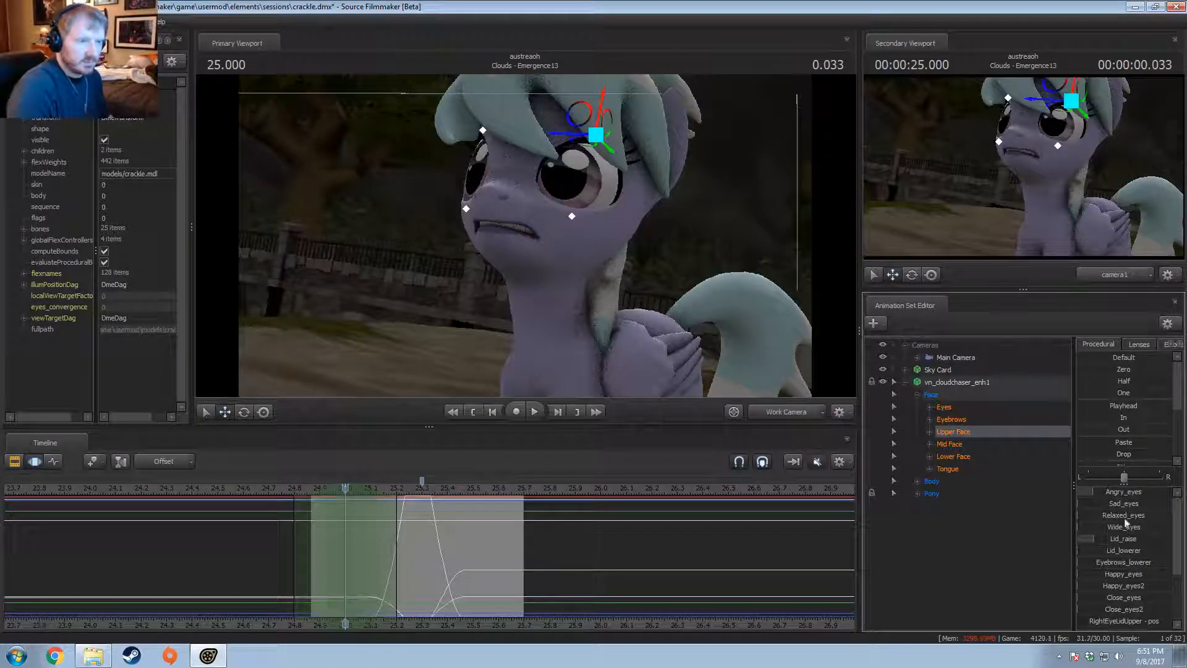
Step: Around 25.07, reduce Cloudchaser's Upper Face eye expression, including Lid_raise, to ease into the blink, and replay the shot
left_click_drag(1131, 576, 1113, 576)
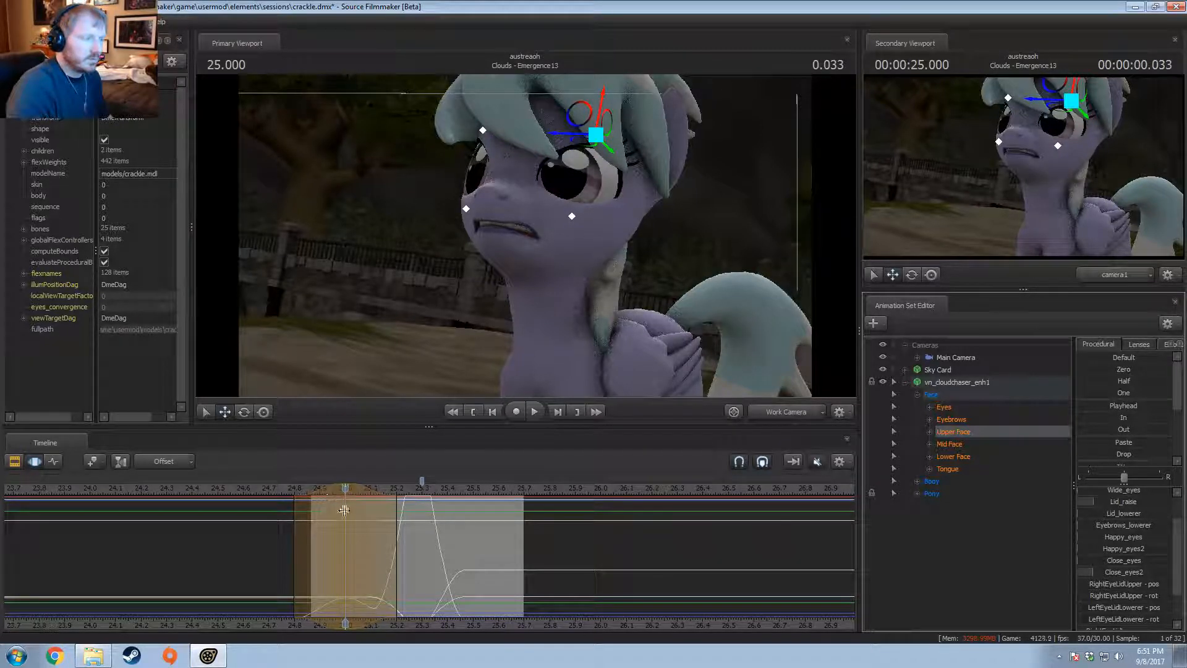
left_click_drag(345, 510, 307, 526)
scroll(363, 543, "up", 5)
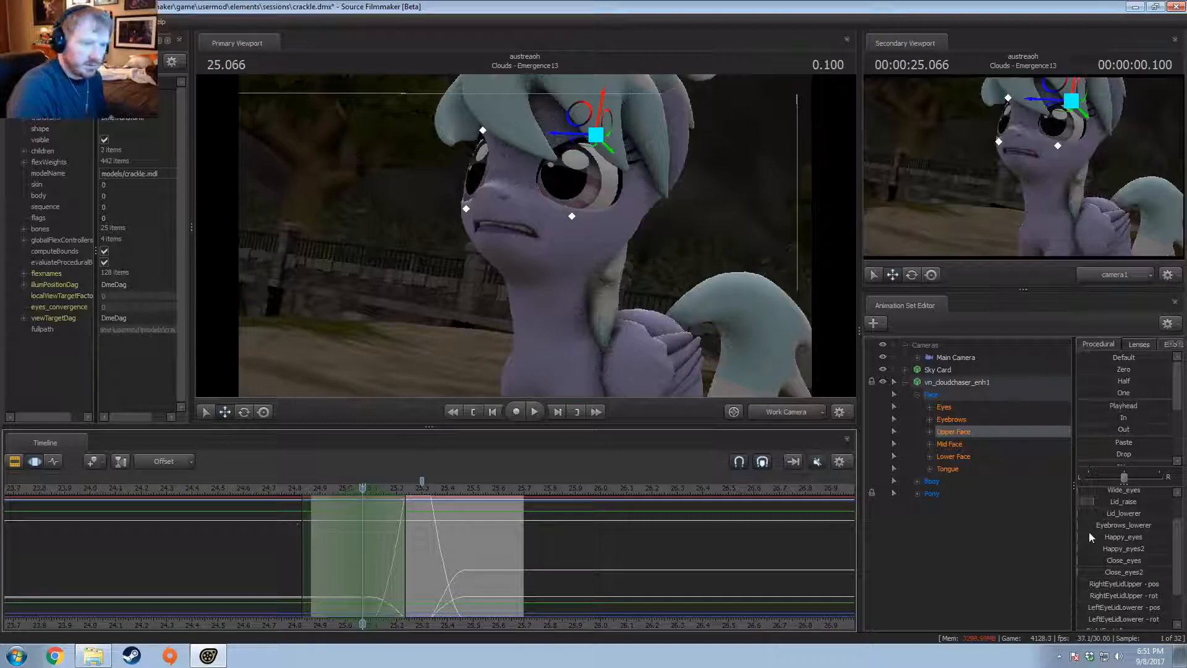
left_click_drag(1112, 516, 1116, 516)
scroll(1125, 549, "down", 2)
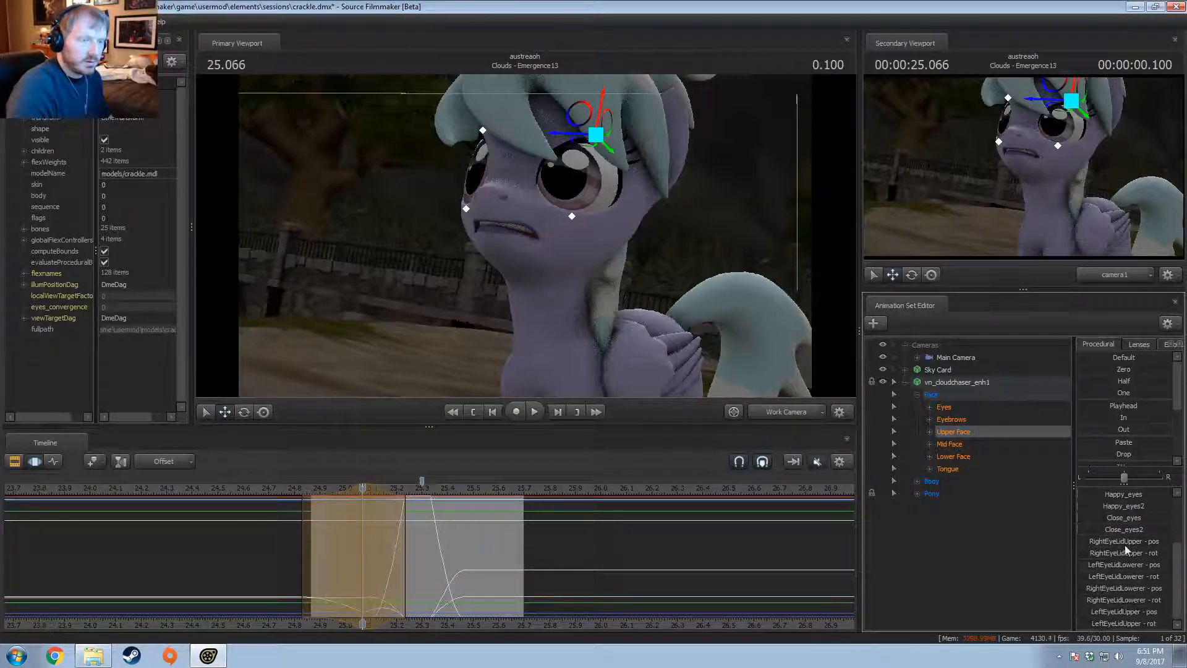
scroll(1124, 535, "up", 3)
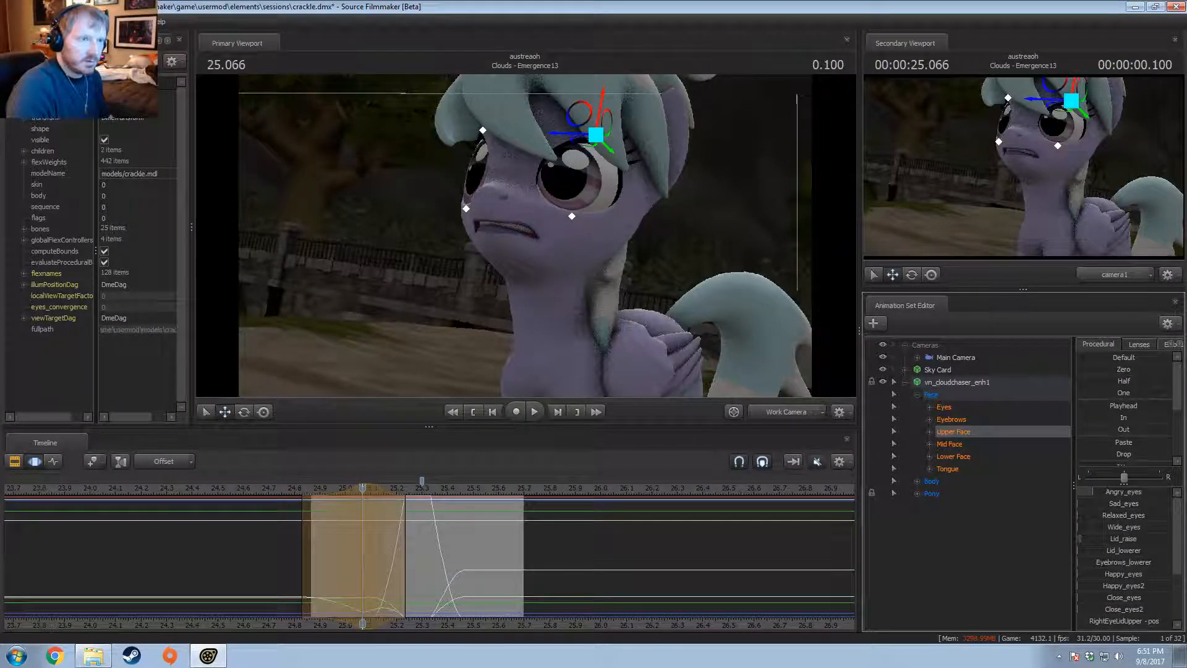
left_click_drag(1108, 509, 1109, 509)
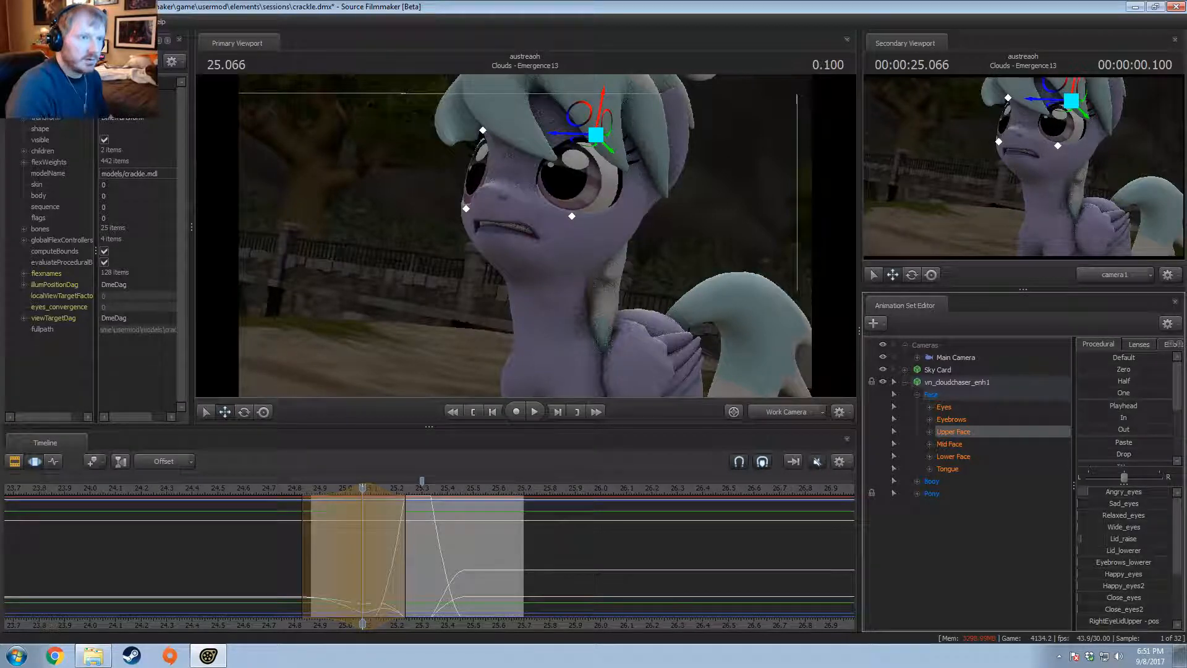
key("space")
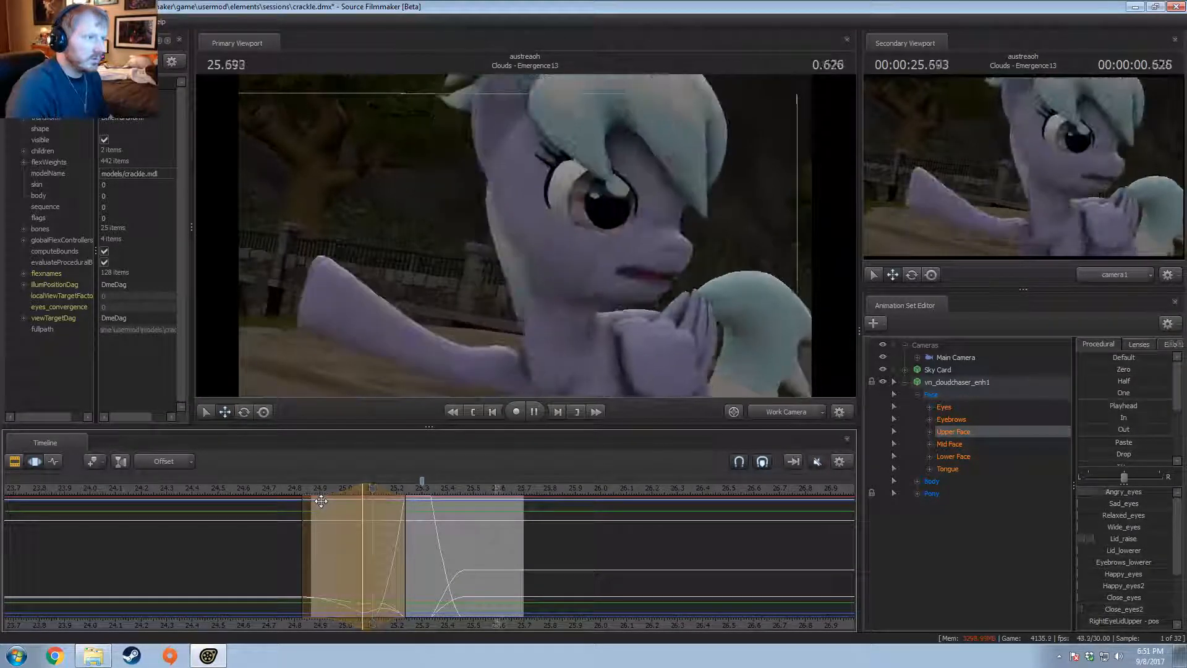
Step: Around 25.53, from about 25.4 to 25.8, blend the Upper Face controls Angry_eyes through Close_eyes2 partly toward Zero, and review the motion
mouse_move(430, 554)
left_mouse_down()
mouse_move(468, 568)
mouse_move(443, 567)
left_mouse_up()
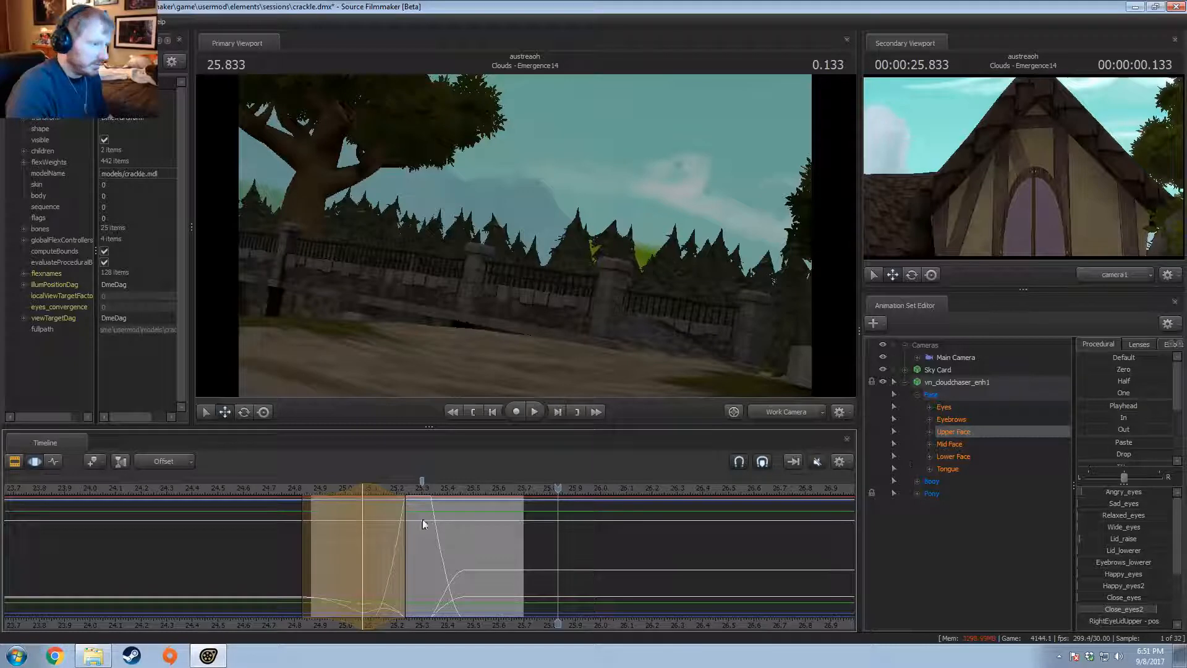
left_click_drag(424, 524, 550, 539)
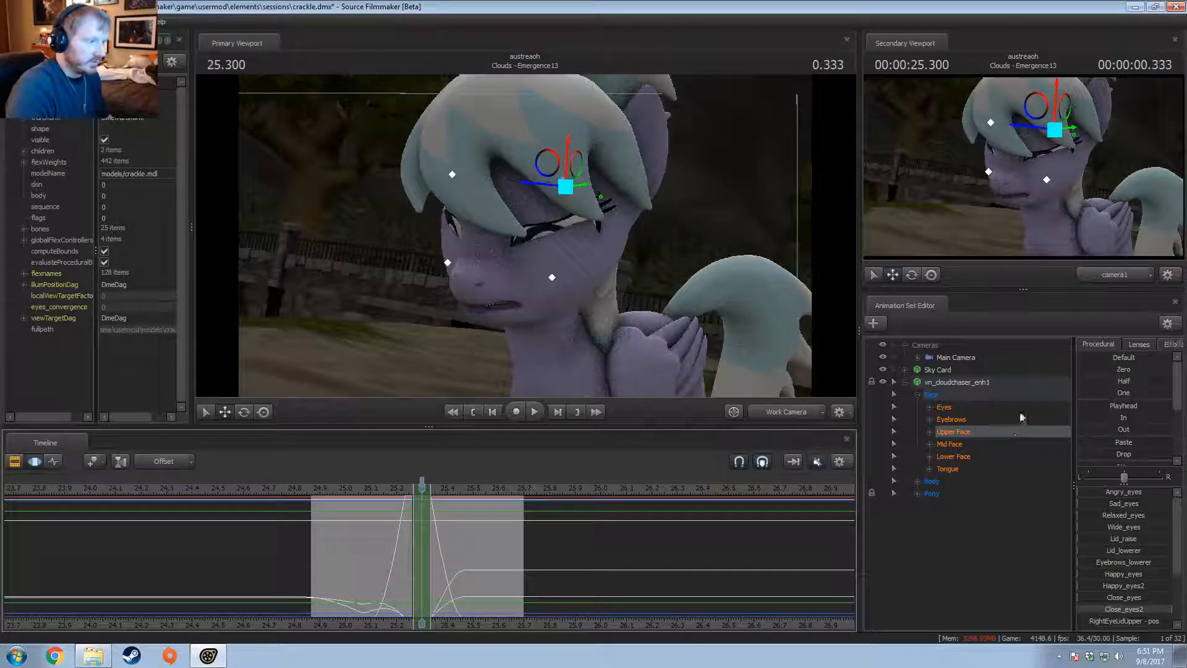
left_click(1024, 409, "ctrl")
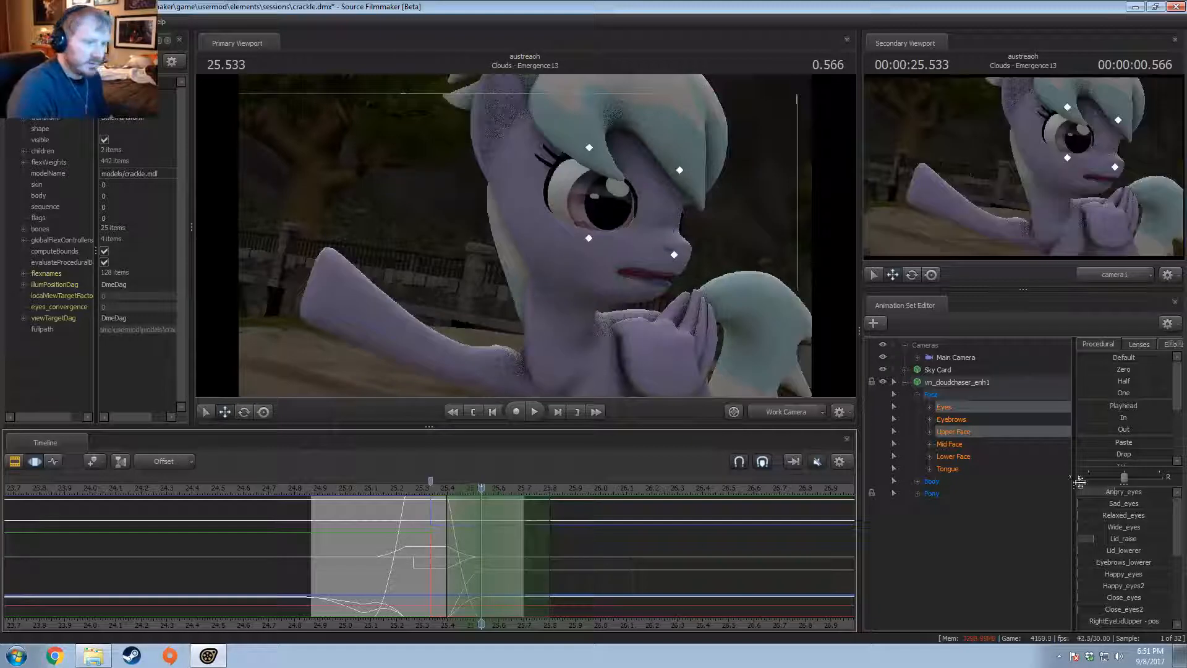
left_click(930, 431)
left_click(966, 444)
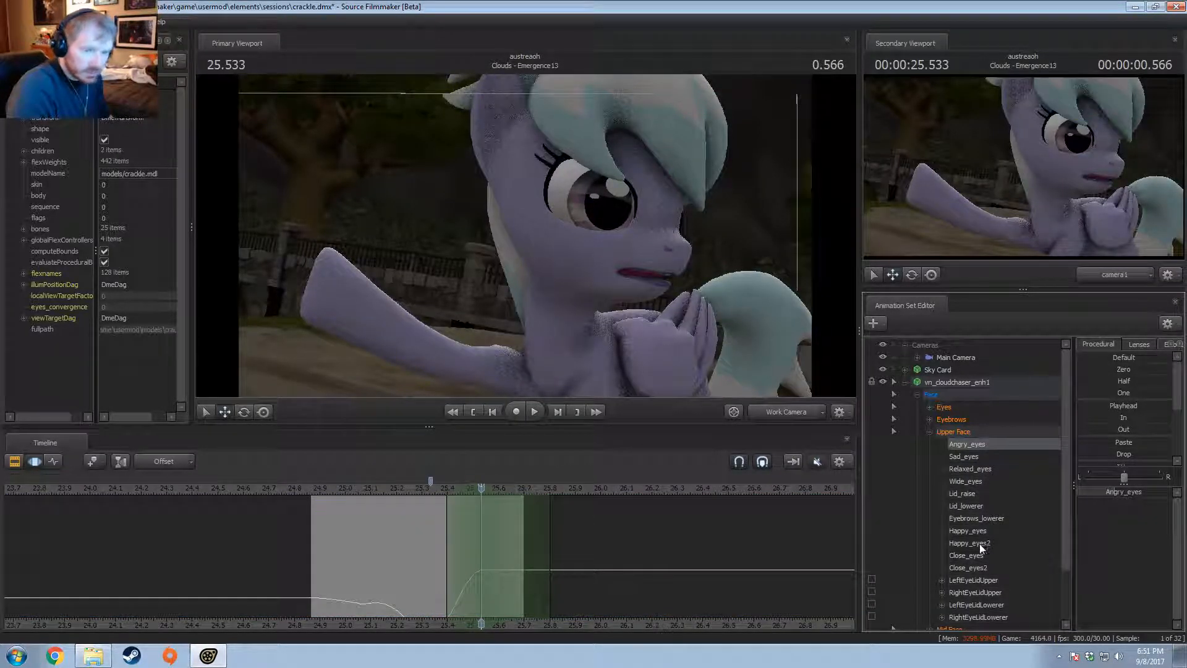
left_click(969, 568, "shift")
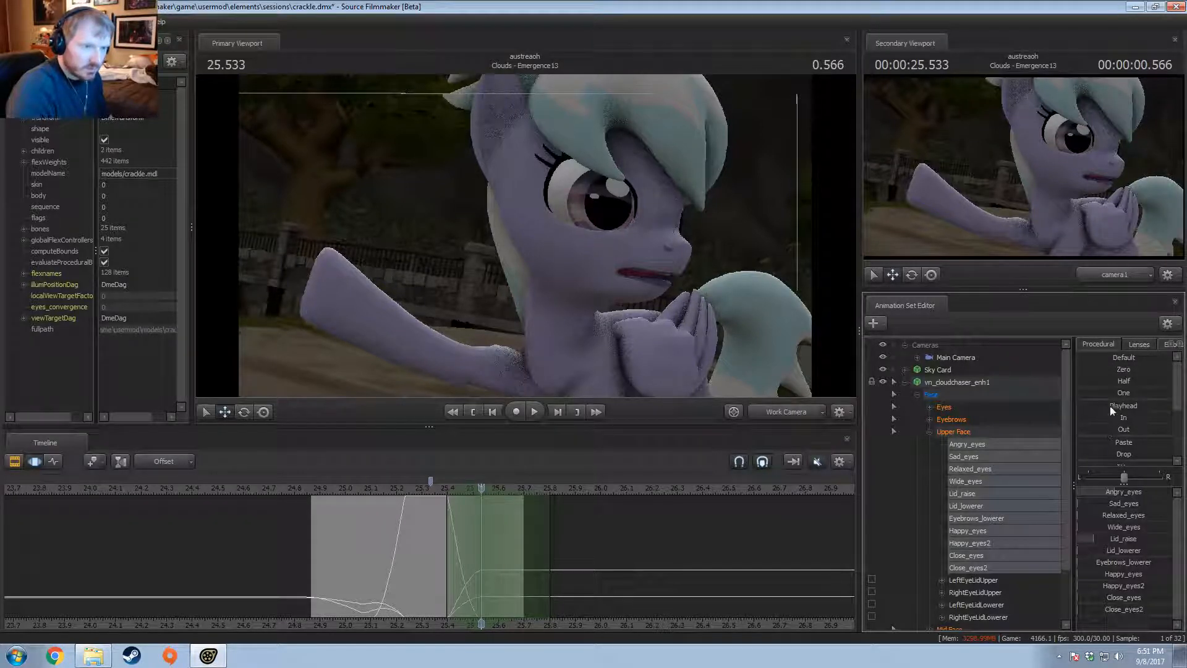
left_click_drag(1108, 366, 1098, 367)
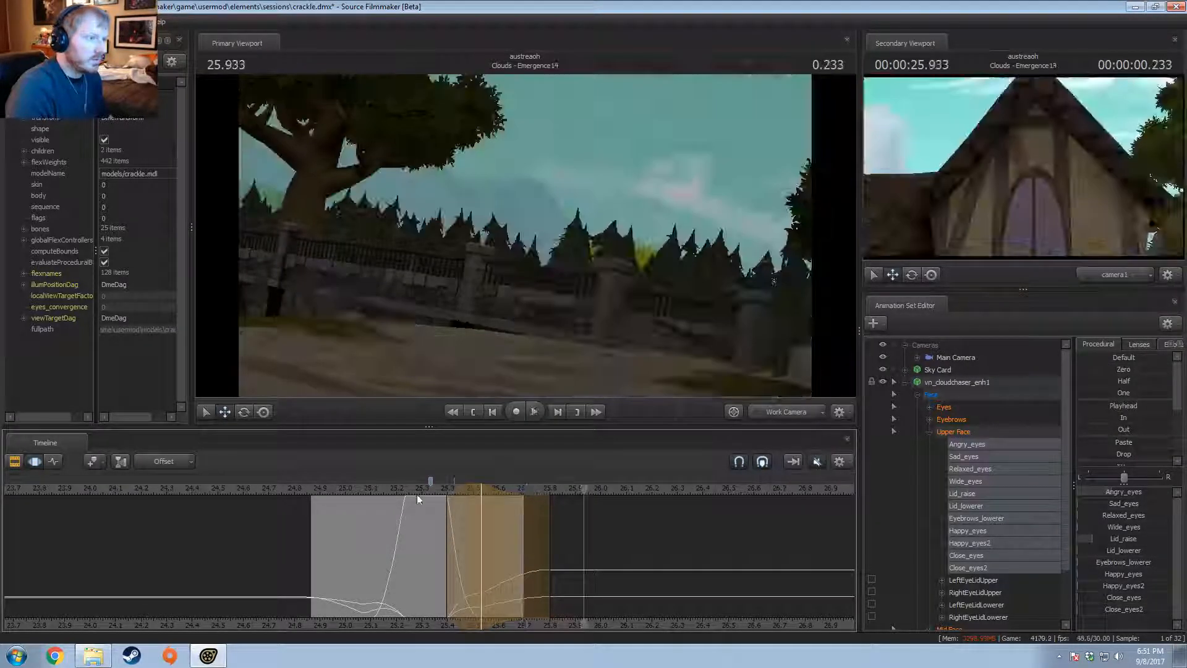
left_click_drag(423, 492, 481, 501)
key("Escape")
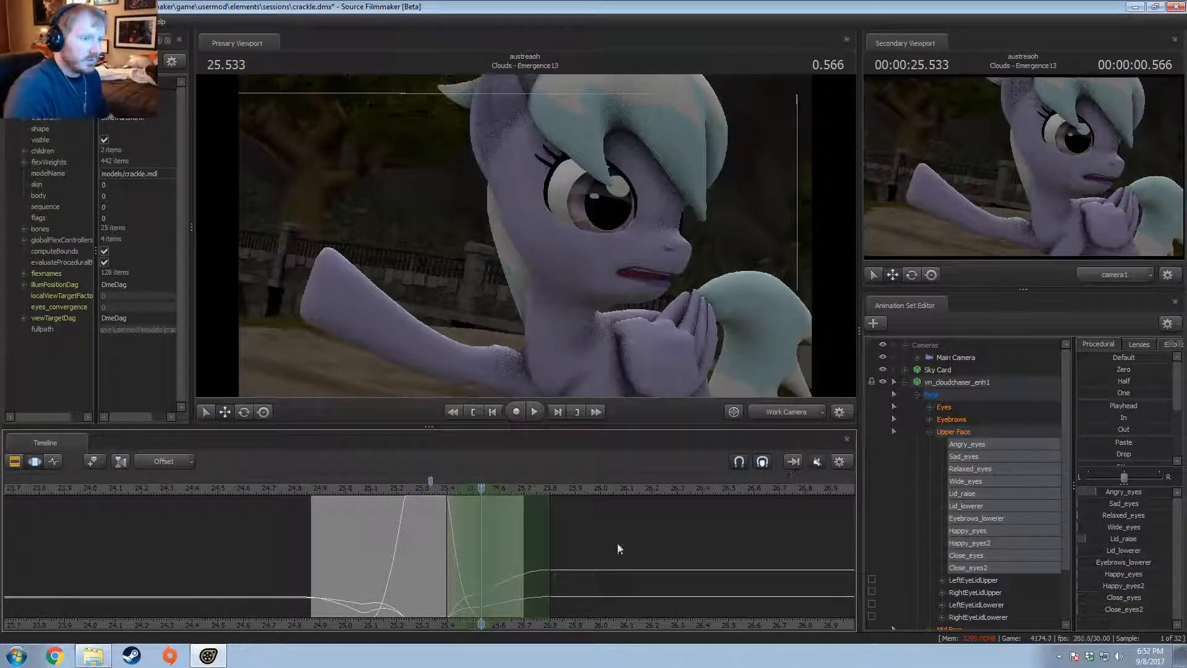
Step: Select all controls of vn_cloudchaser_enh1 across the entire time range and try changing the model's appearance
key("shift")
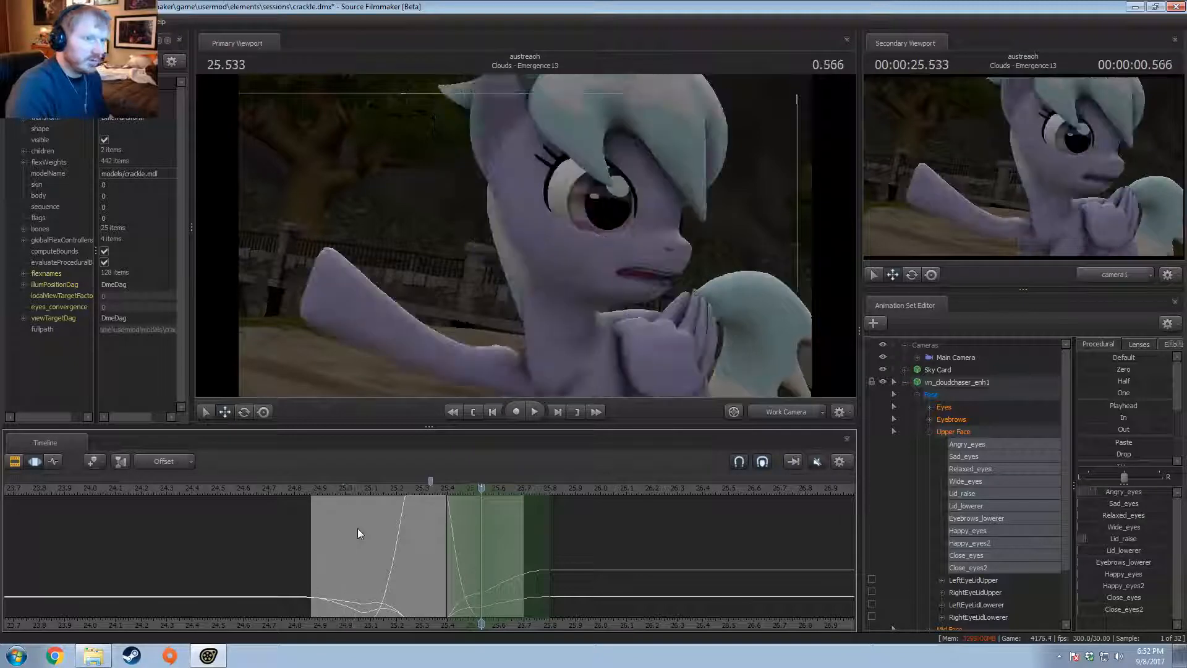
key("ctrl+a")
left_click(956, 388)
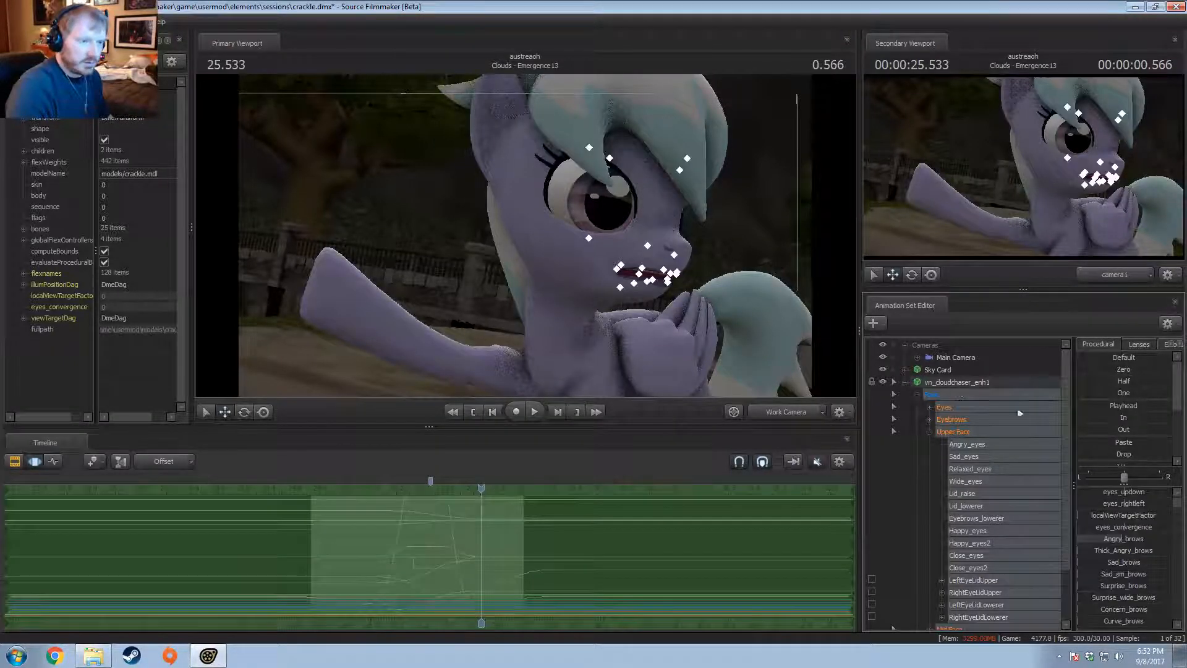
scroll(1135, 539, "down", 5)
right_click(966, 385)
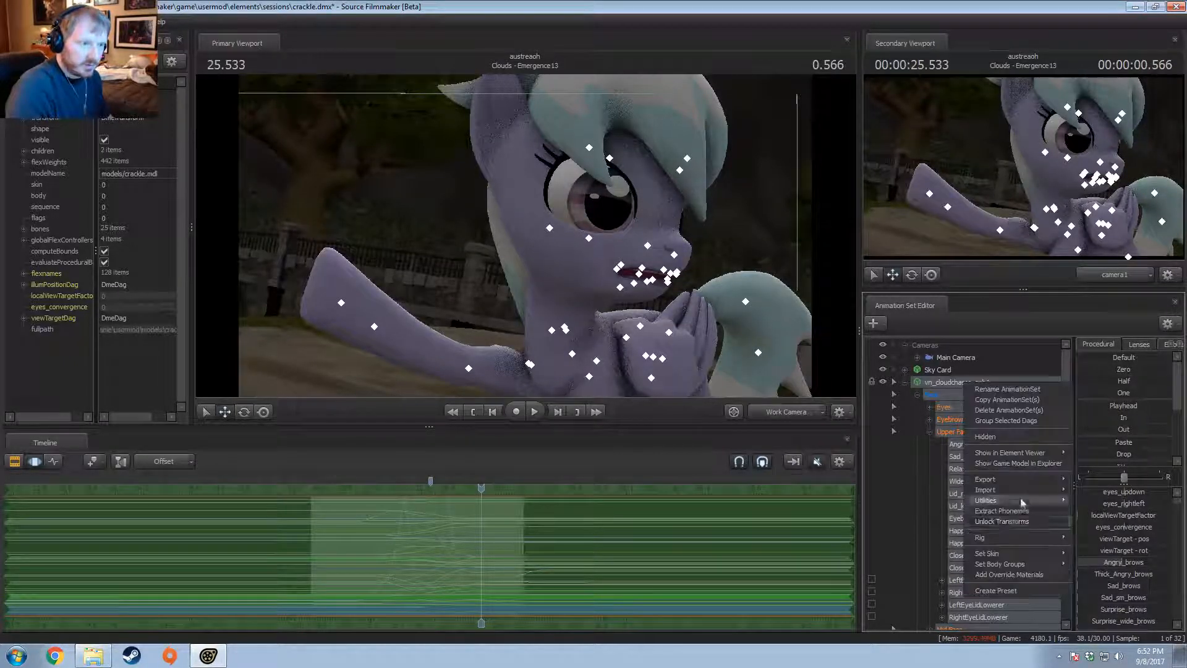
left_click(1088, 567)
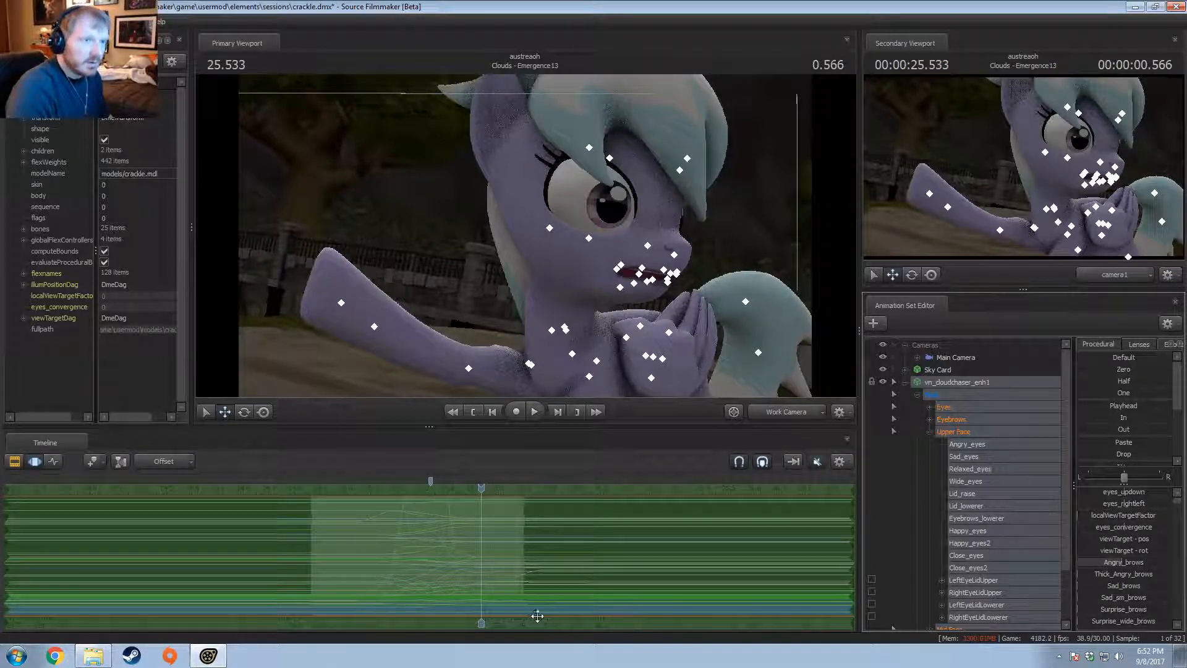
key("F2")
key("F3")
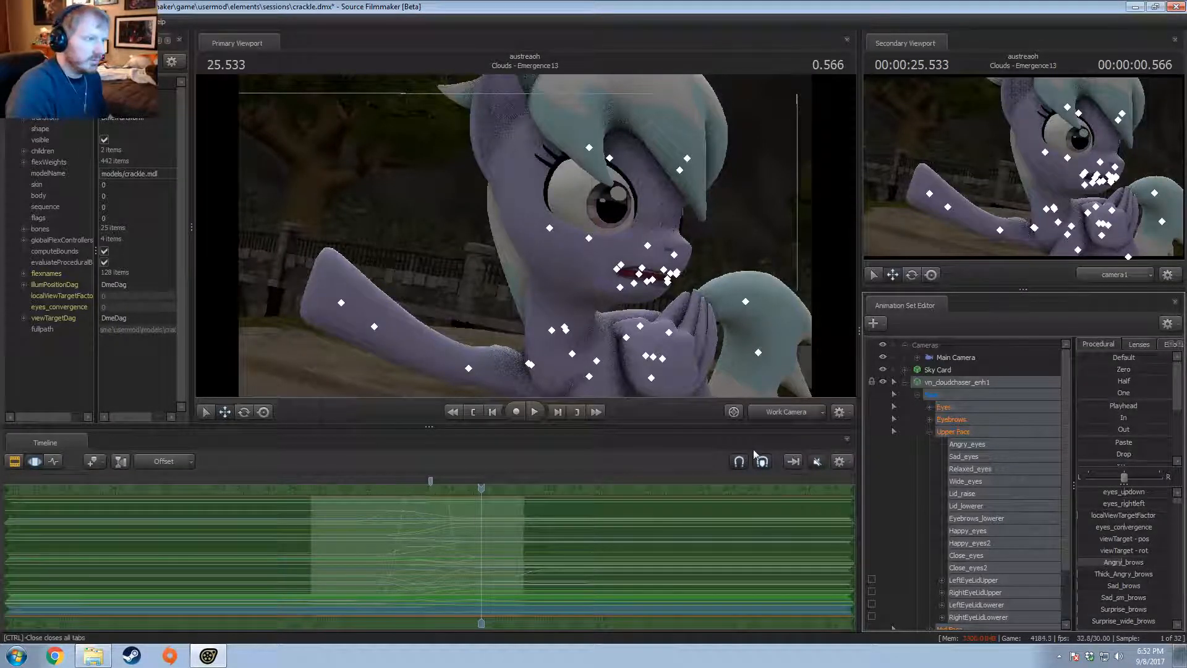
Step: Return to clip editing and set vn_cloudchaser_enh1 to the skin with the yellow-and-blue suit pattern
key("F2")
right_click(960, 382)
mouse_move(996, 560)
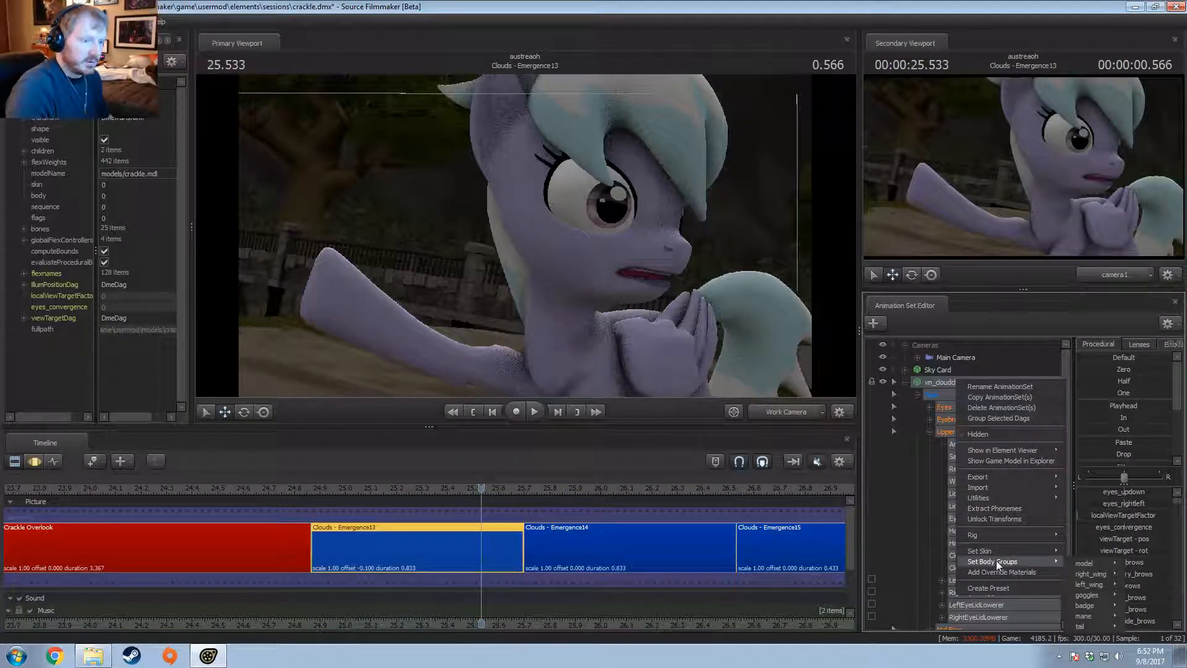
mouse_move(1045, 551)
left_click(1079, 587)
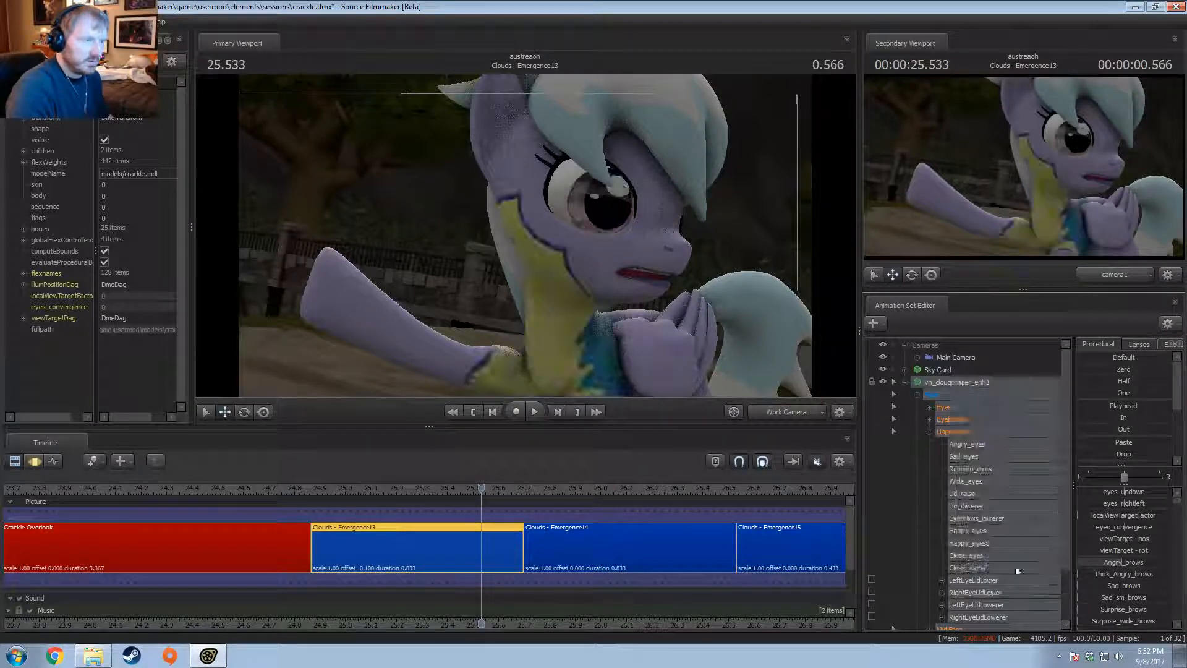
Step: Set vn_cloudchaser_enh1 to skin 2 and check it at the start of Clouds - Emergence13
right_click(961, 384)
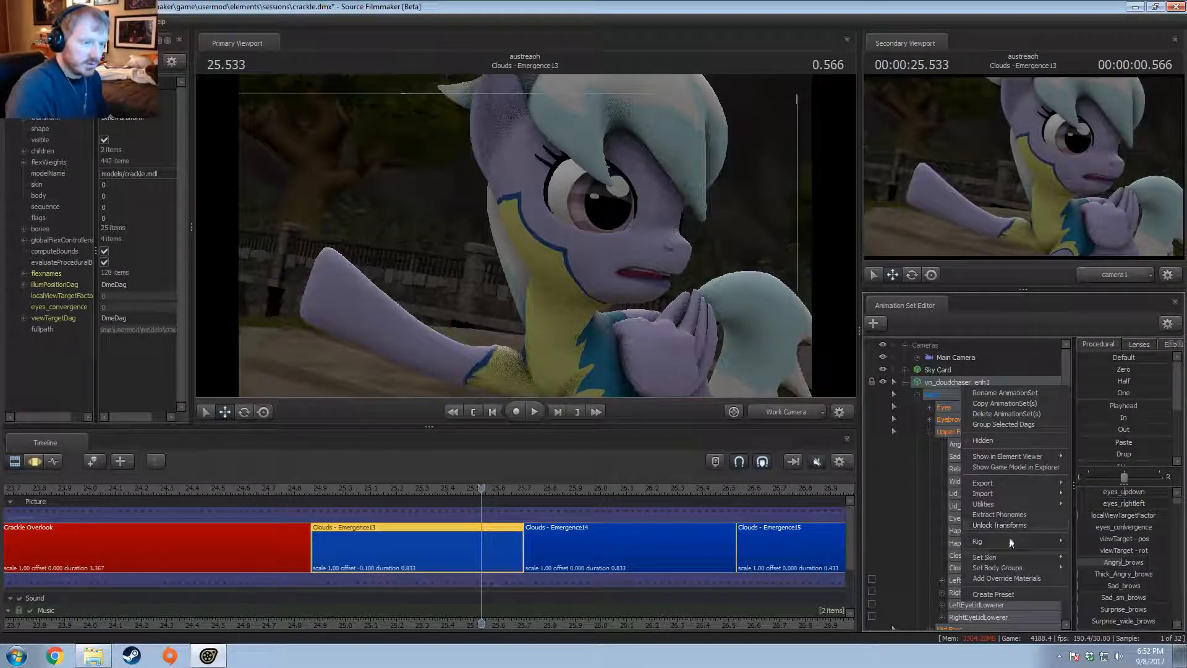
mouse_move(1000, 558)
left_click(1084, 580)
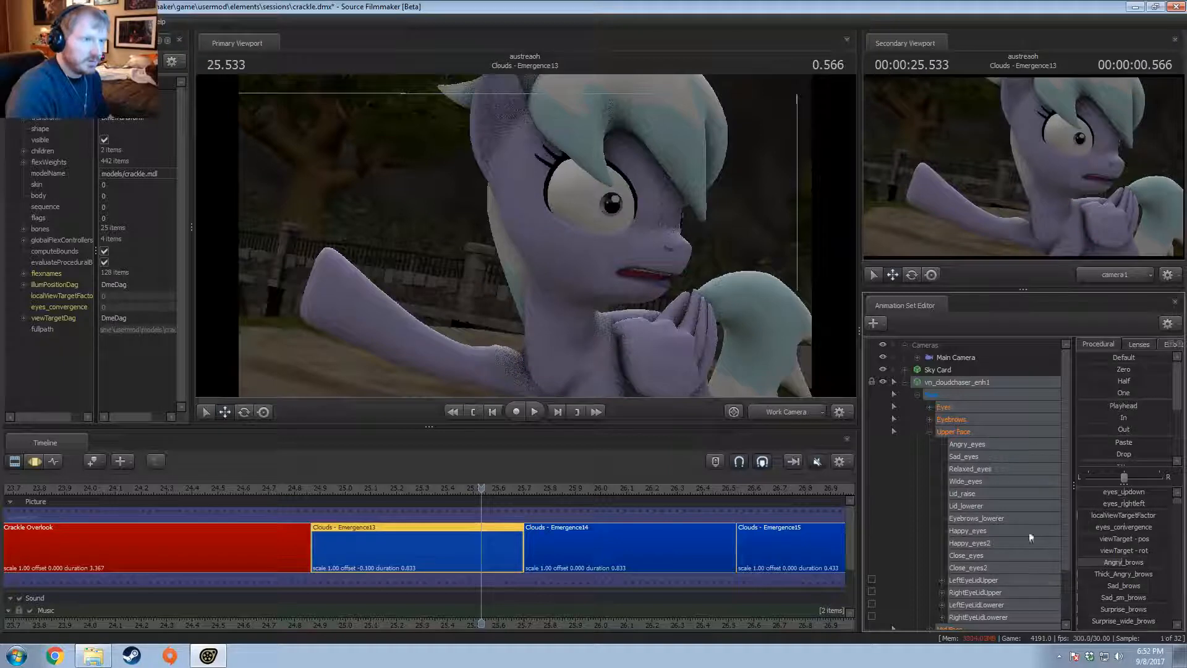
left_click(319, 489)
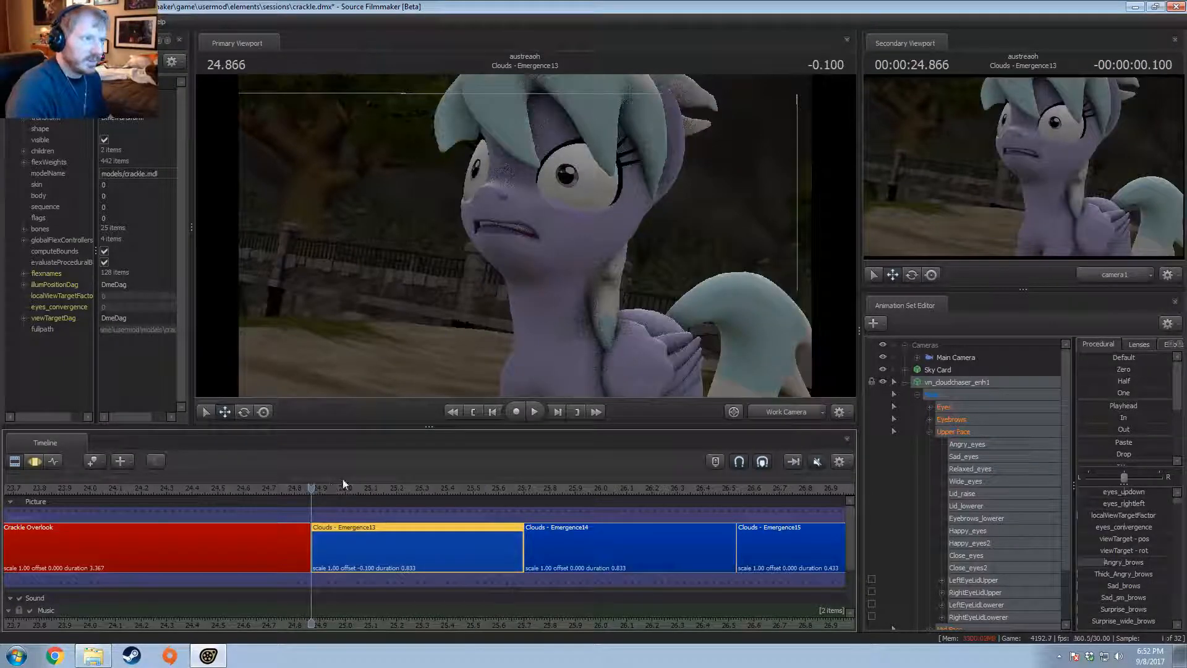
Step: Switch vn_cloudchaser_enh1 to skin 1 and play the shot through once
right_click(972, 381)
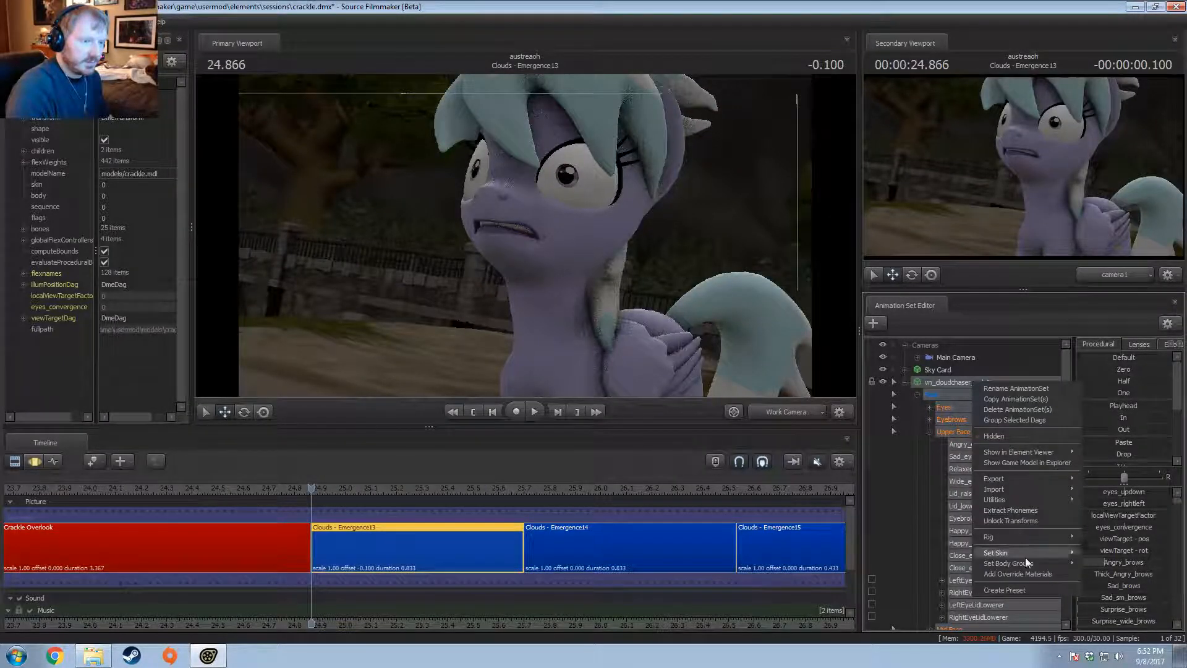
mouse_move(1023, 563)
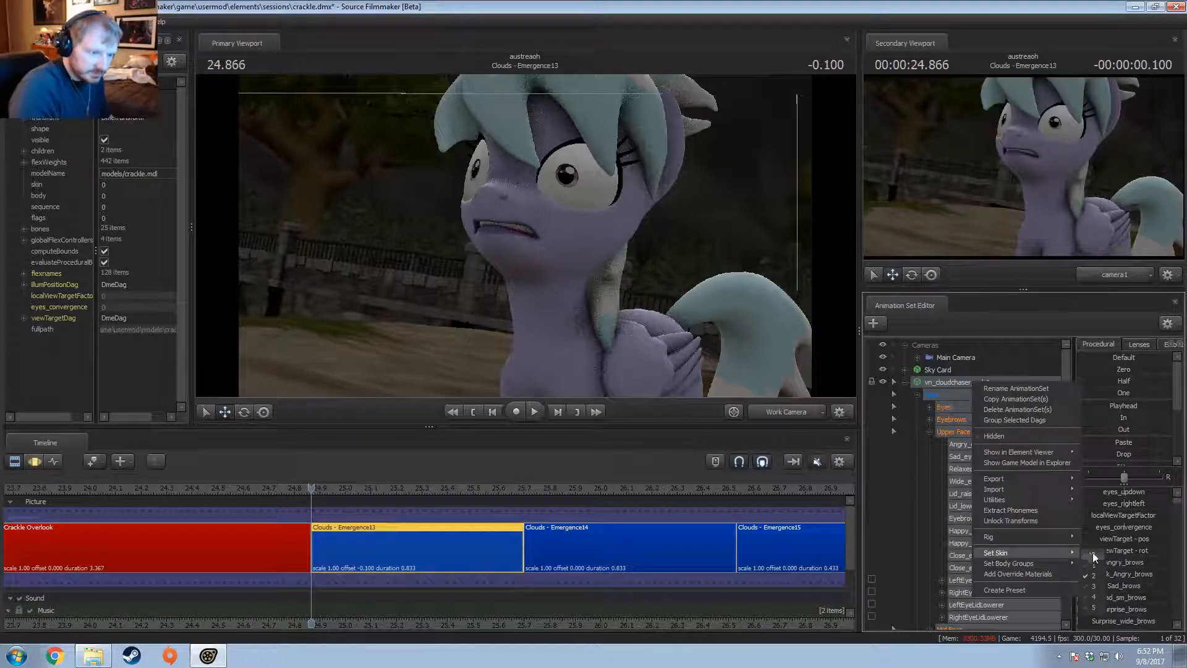
left_click(1092, 564)
key("F3")
key("space")
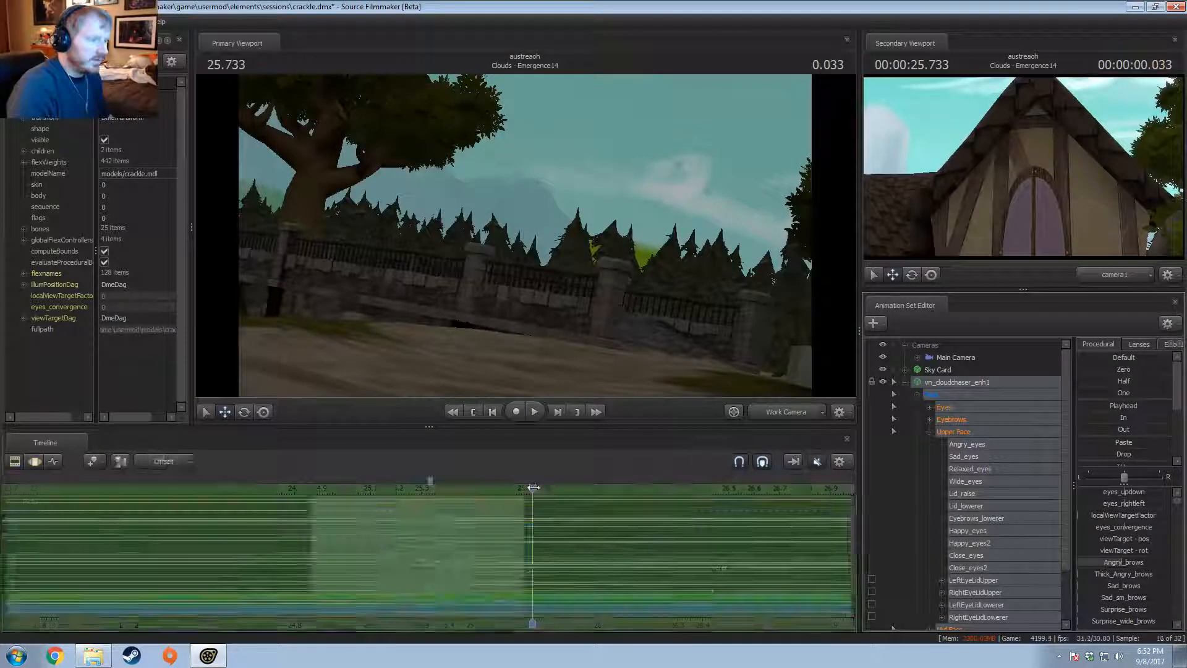
left_click_drag(533, 489, 345, 491)
Step: Replay Clouds - Emergence13 from about 25.0 several times to examine the eyes and motion with the current skin
key("F2")
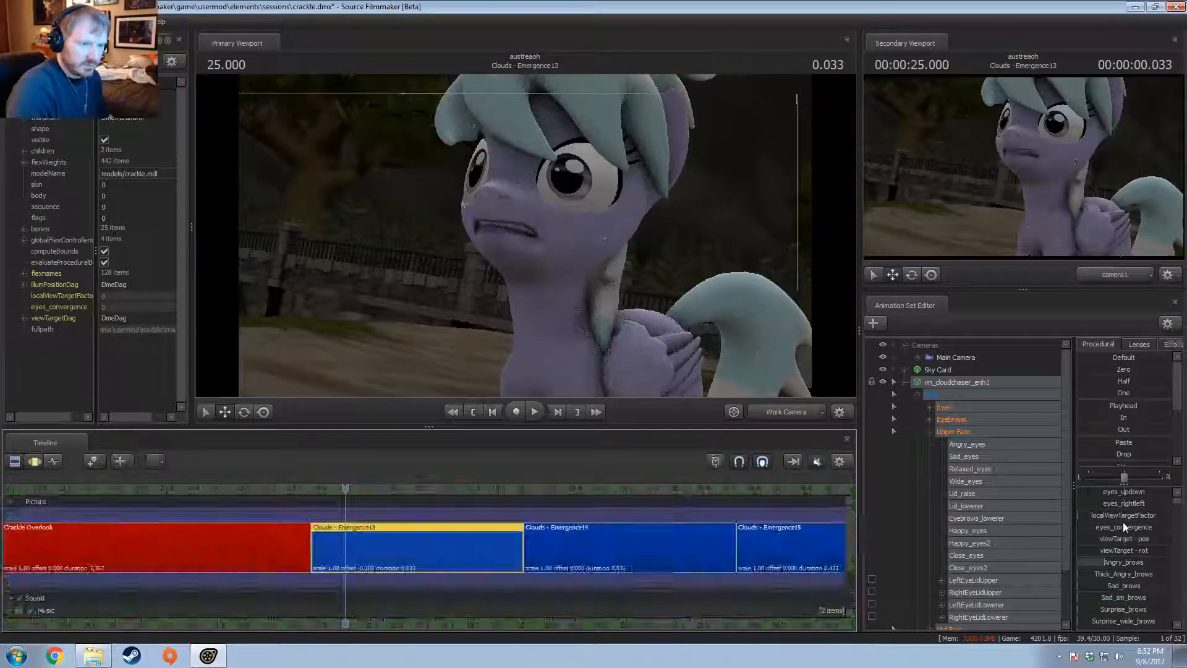
key("F3")
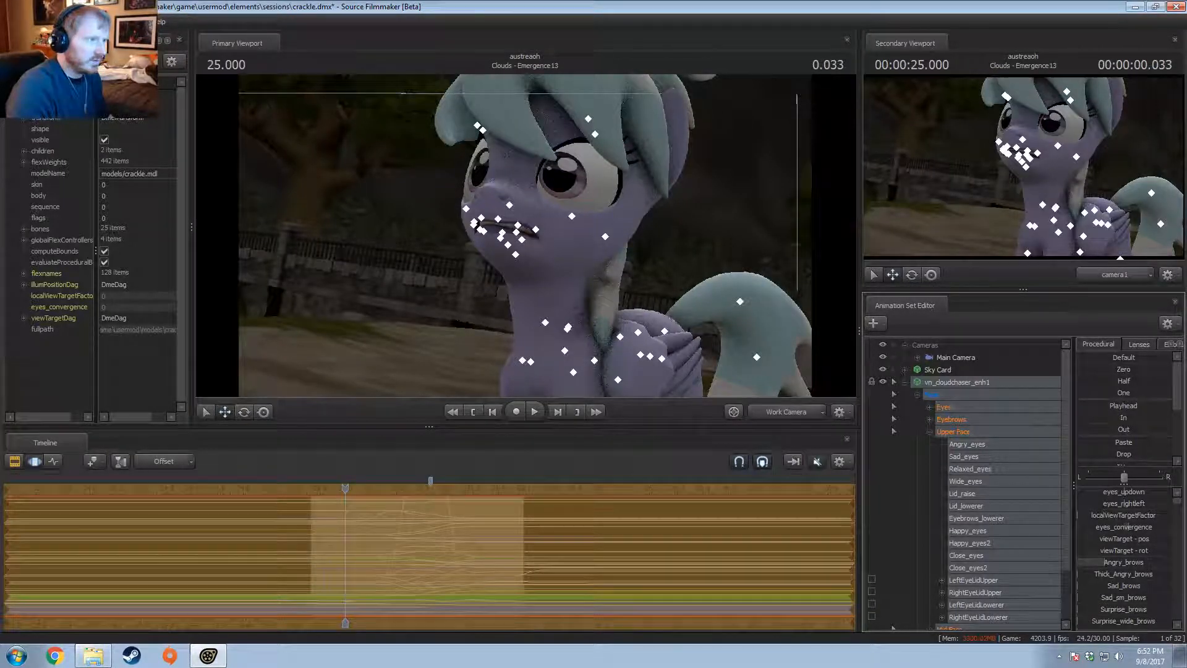
key("F2")
key("space")
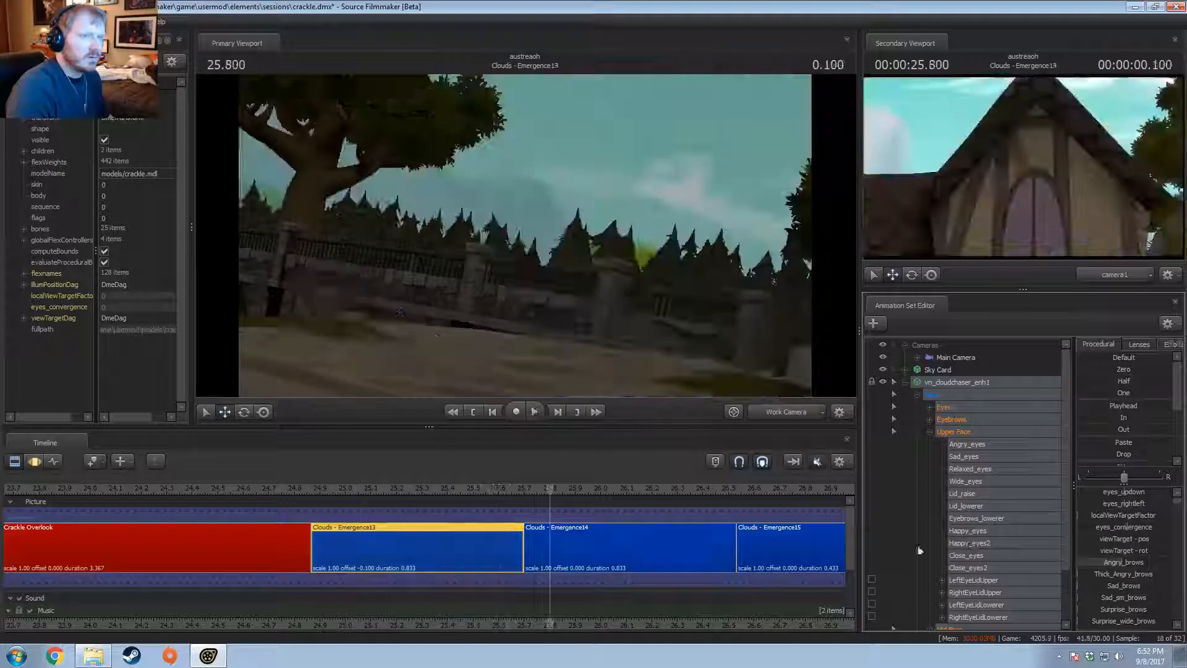
left_click(354, 491)
key("F3")
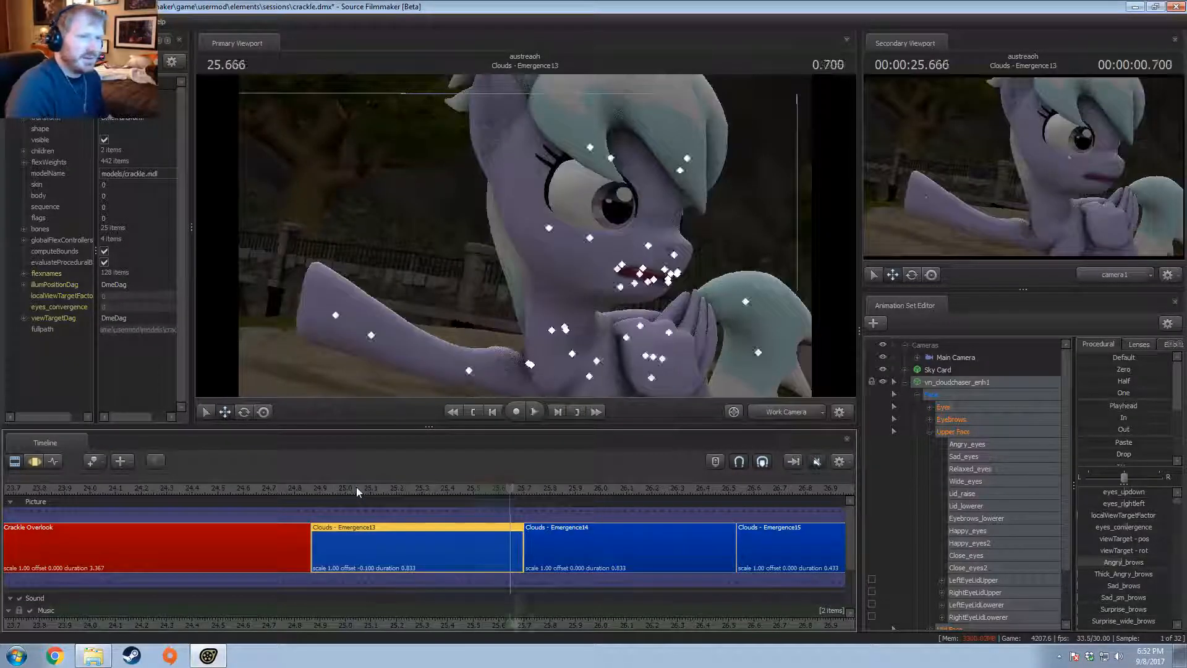
key("space")
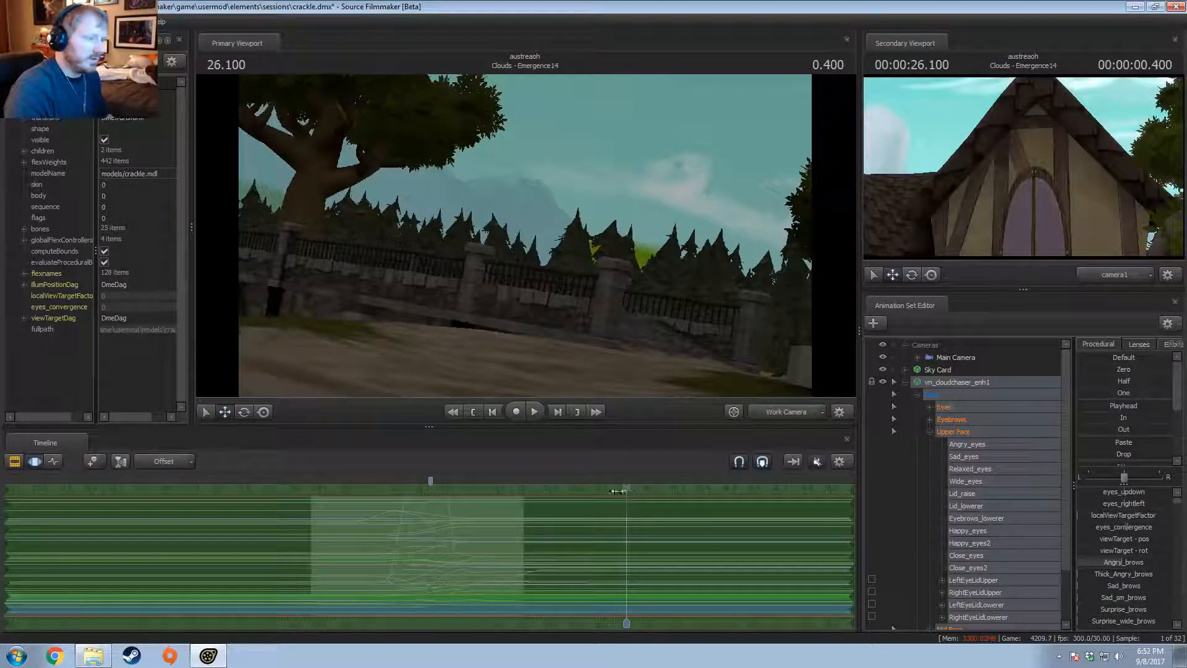
left_click_drag(620, 491, 514, 507)
key("F2")
key("F3")
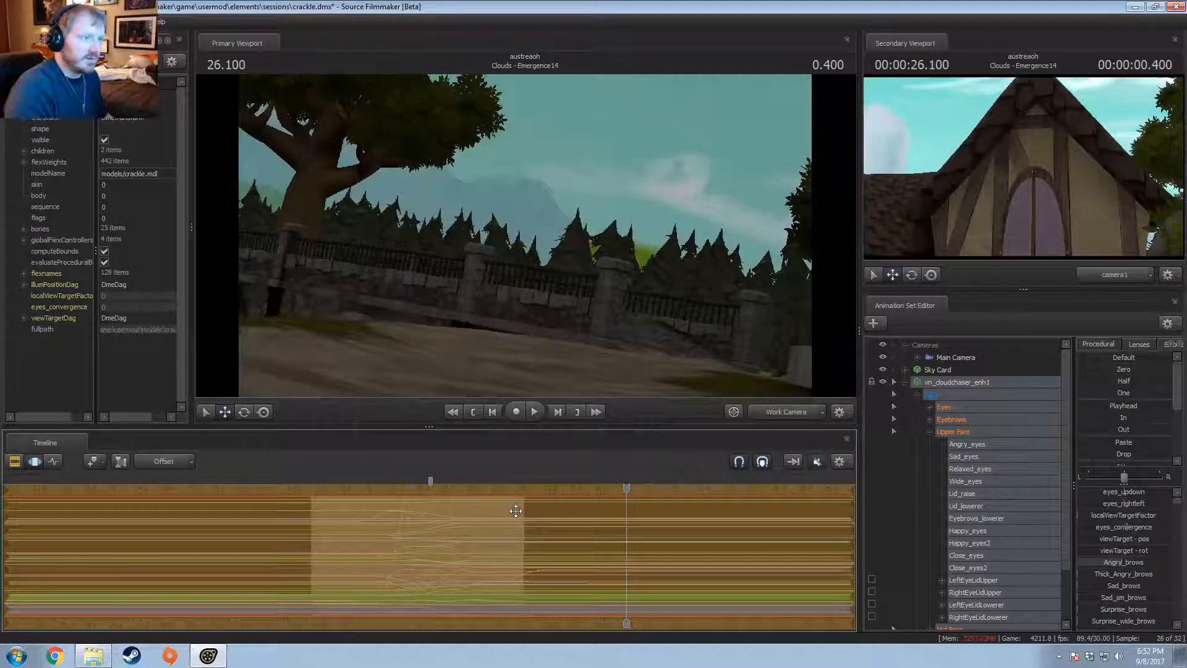
key("m")
left_click_drag(628, 485, 352, 526)
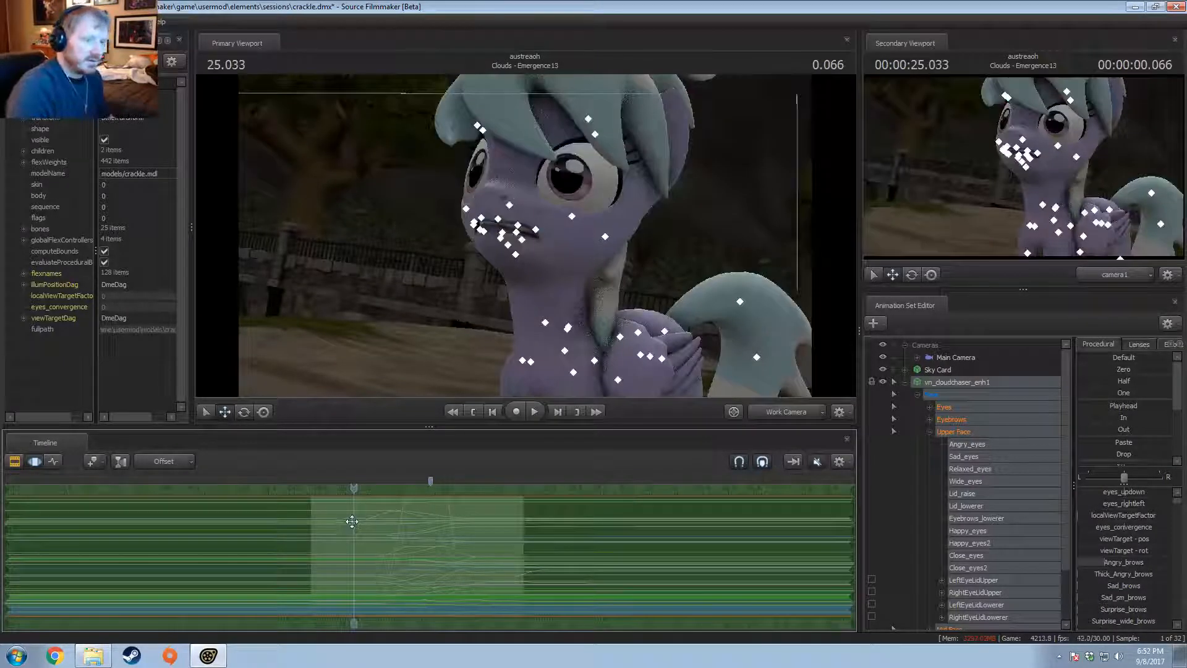
key("space")
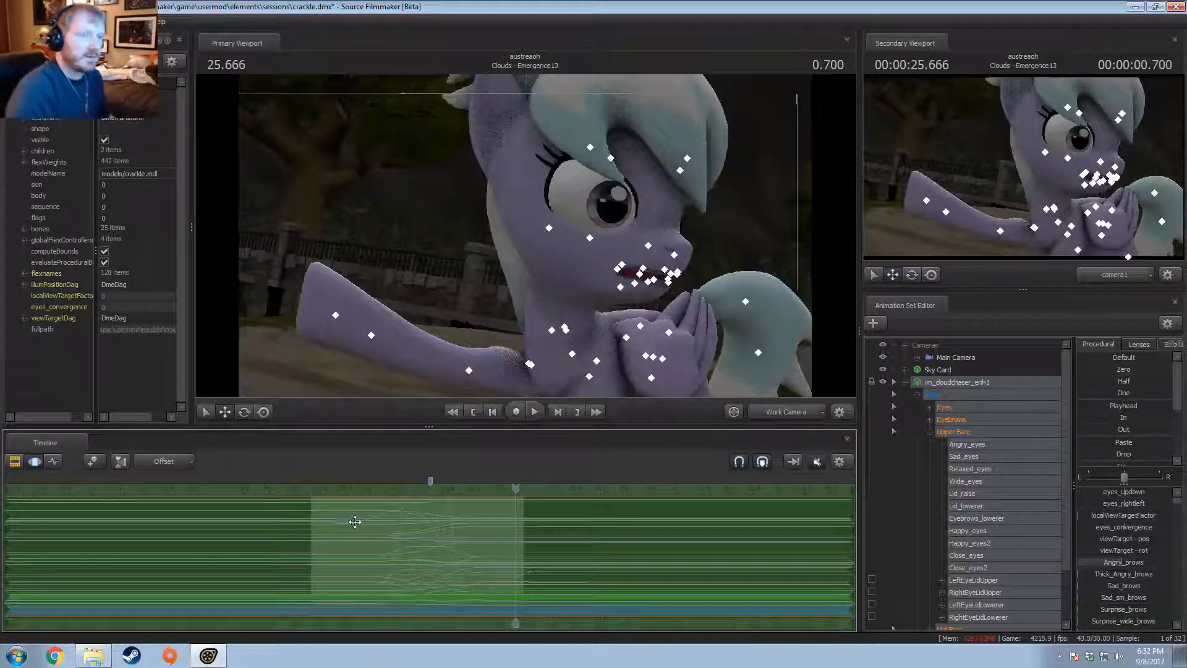
key("shift")
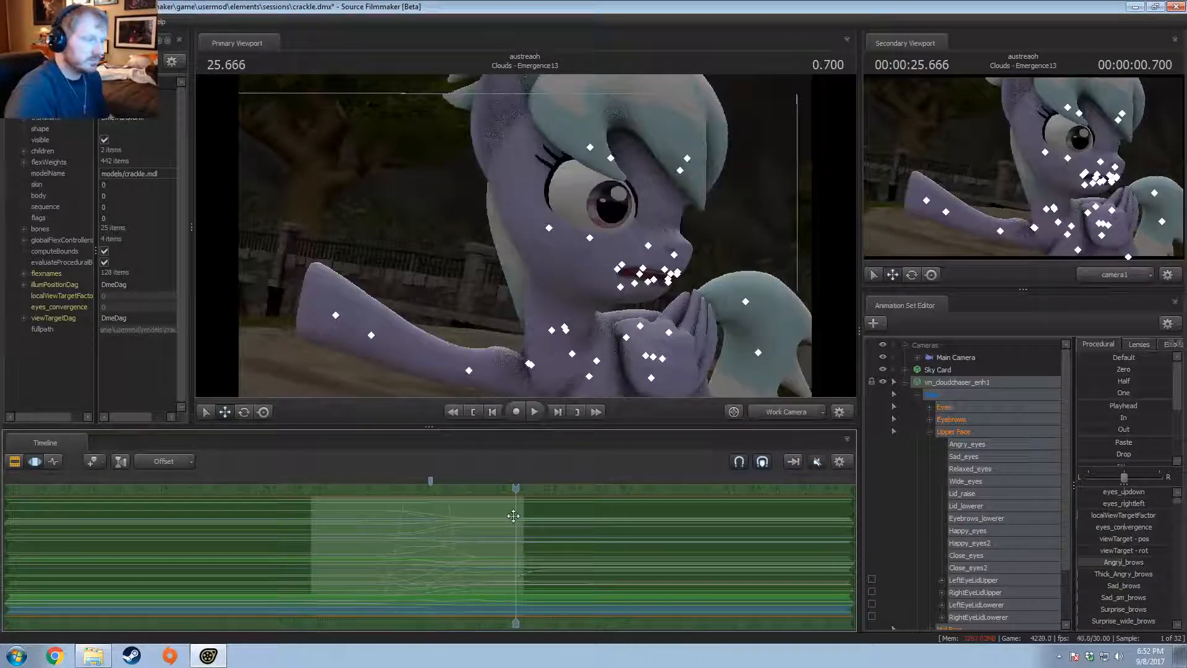
Step: Set vn_cloudchaser_enh1 to skin 0 and replay the shot from its beginning
key("F2")
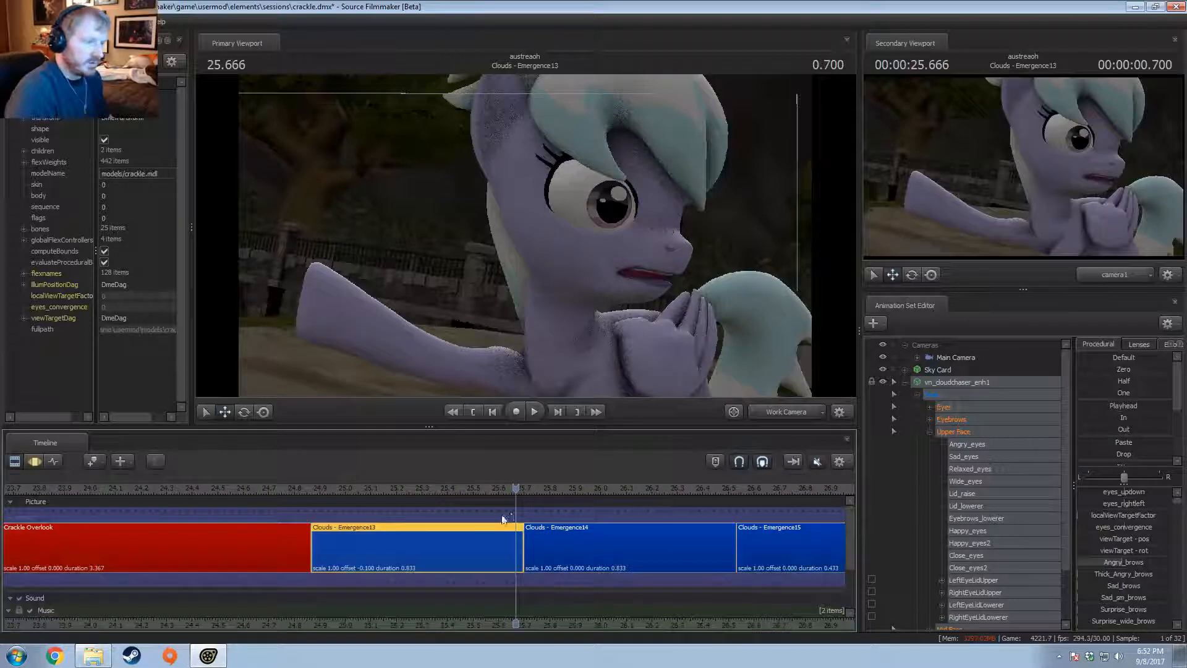
right_click(955, 383)
mouse_move(1001, 553)
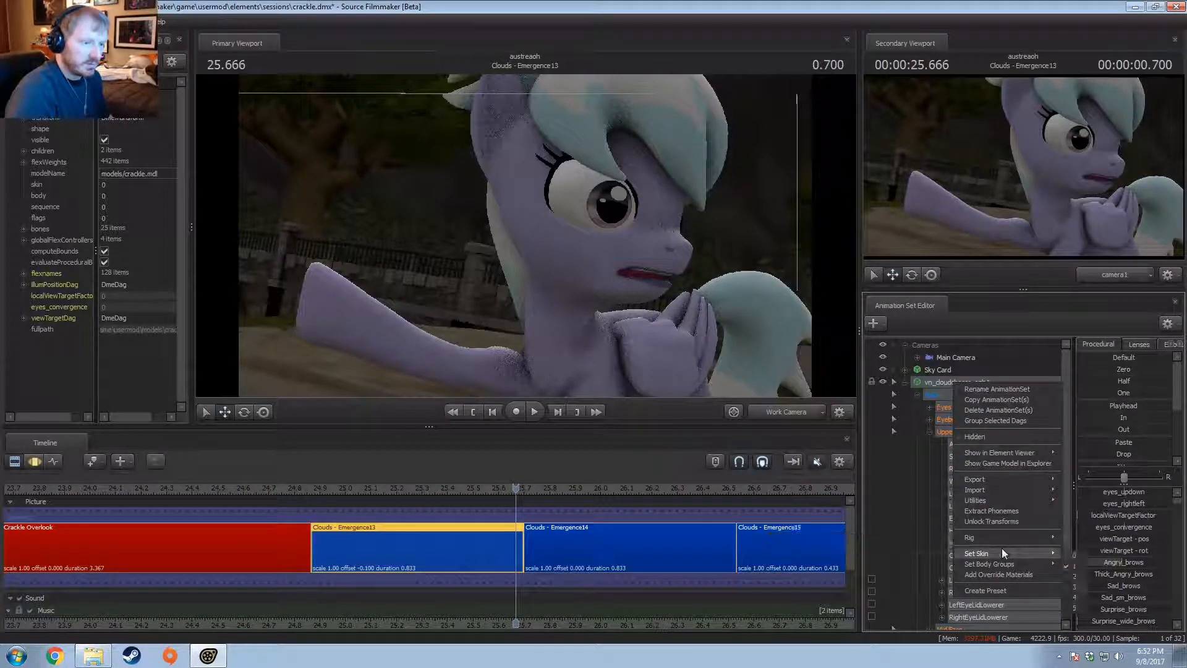
left_click(1083, 554)
key("F3")
key("F2")
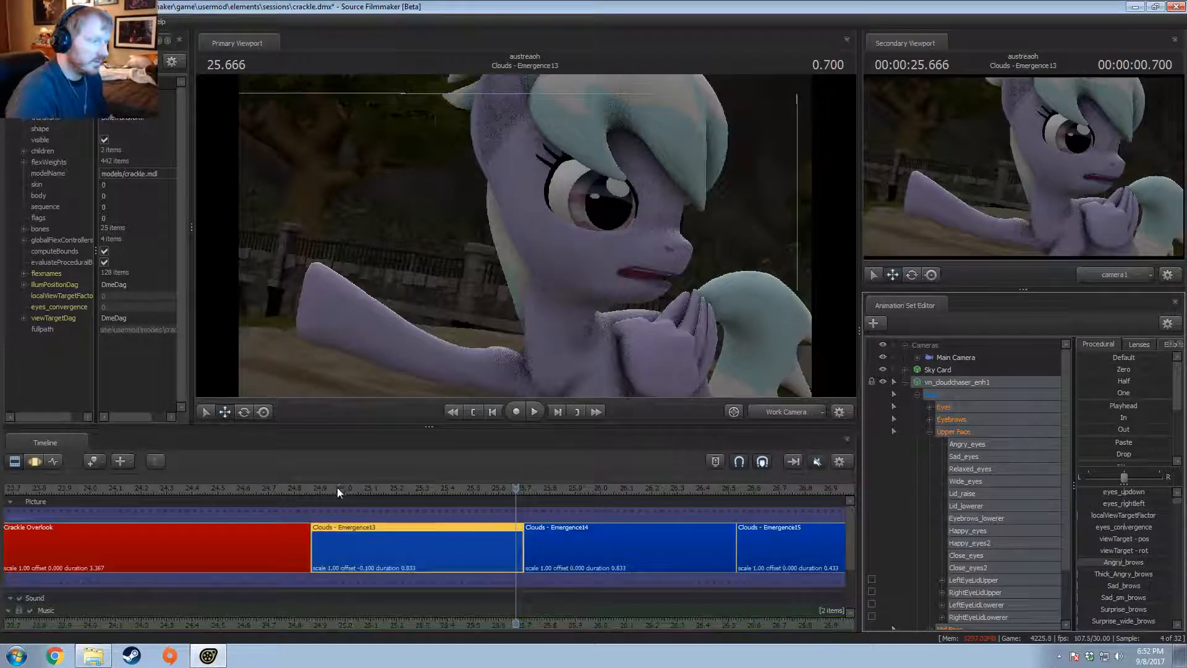
left_click(335, 490)
key("space")
key("space")
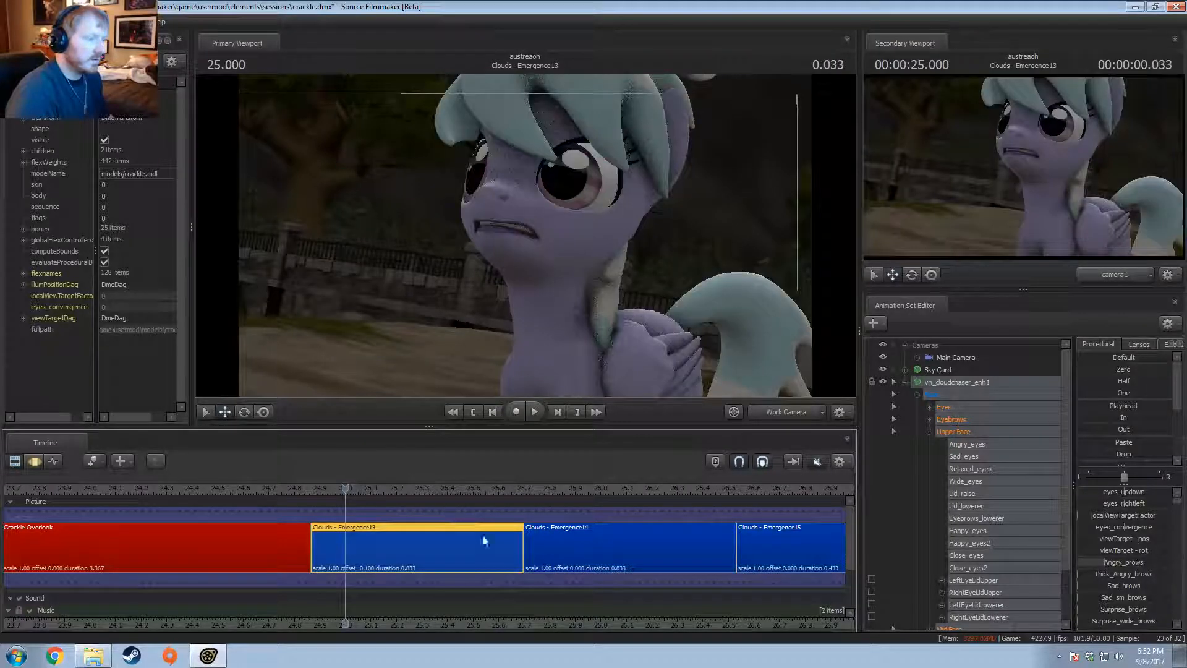
Step: Slightly shift Cloudchaser's eyes with eyes_rightleft around 25.5, from about 25.4 to 25.63, and replay the motion
left_click(951, 407)
key("F3")
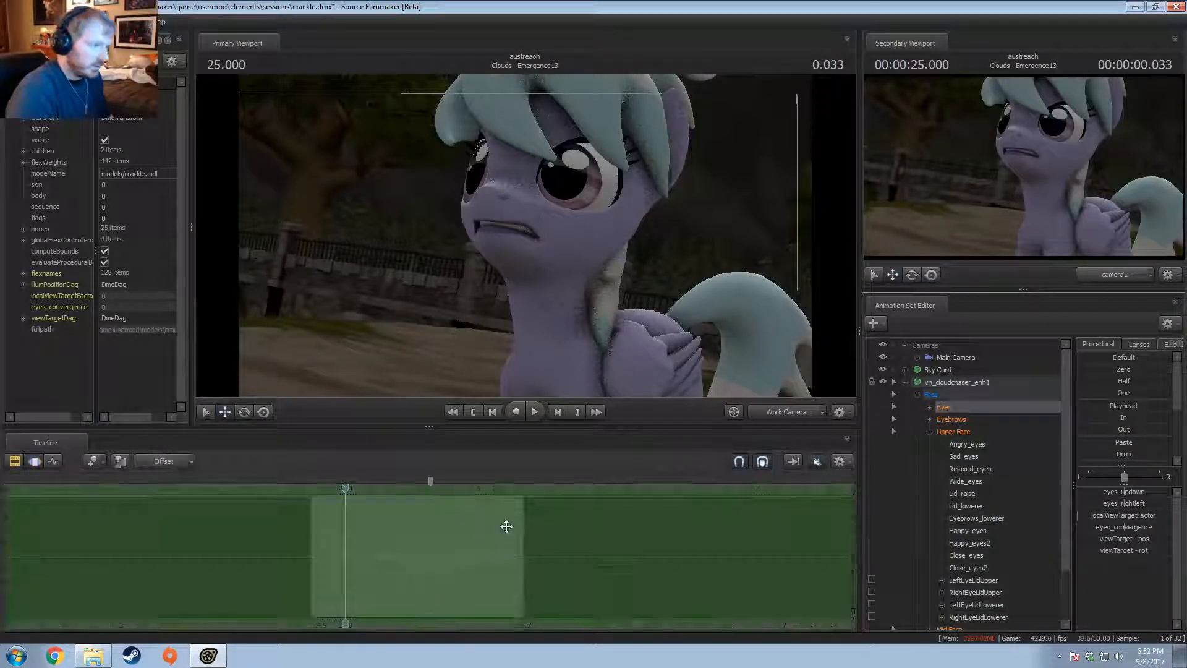
left_click_drag(503, 522, 678, 542)
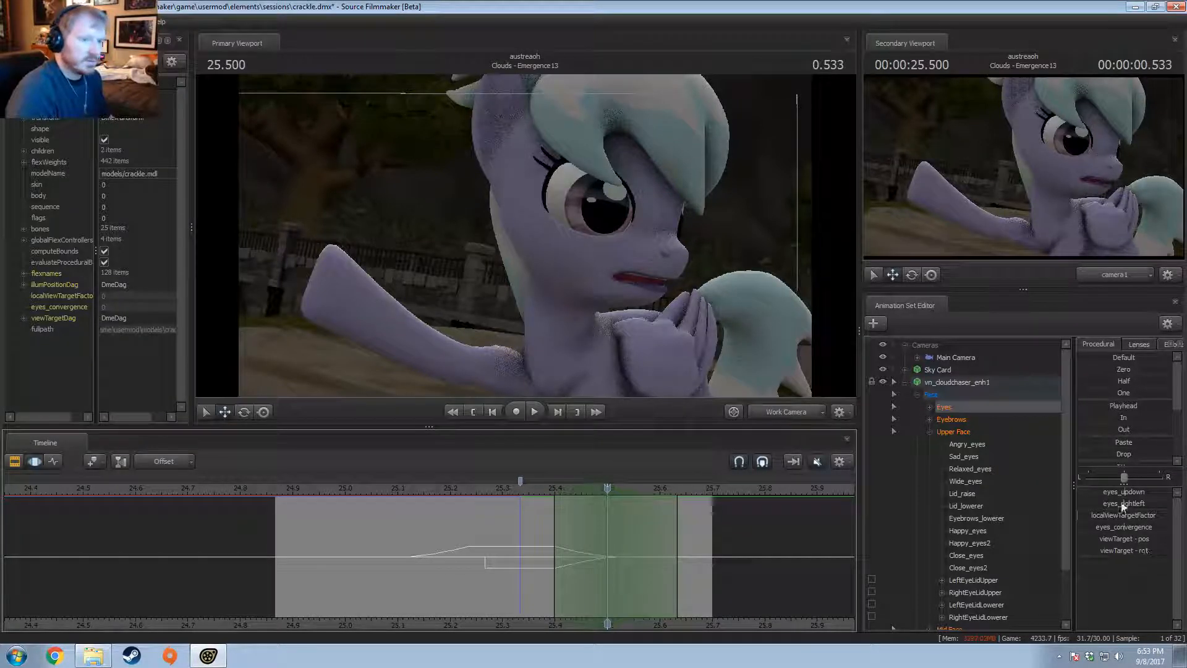
left_click_drag(1121, 503, 1120, 503)
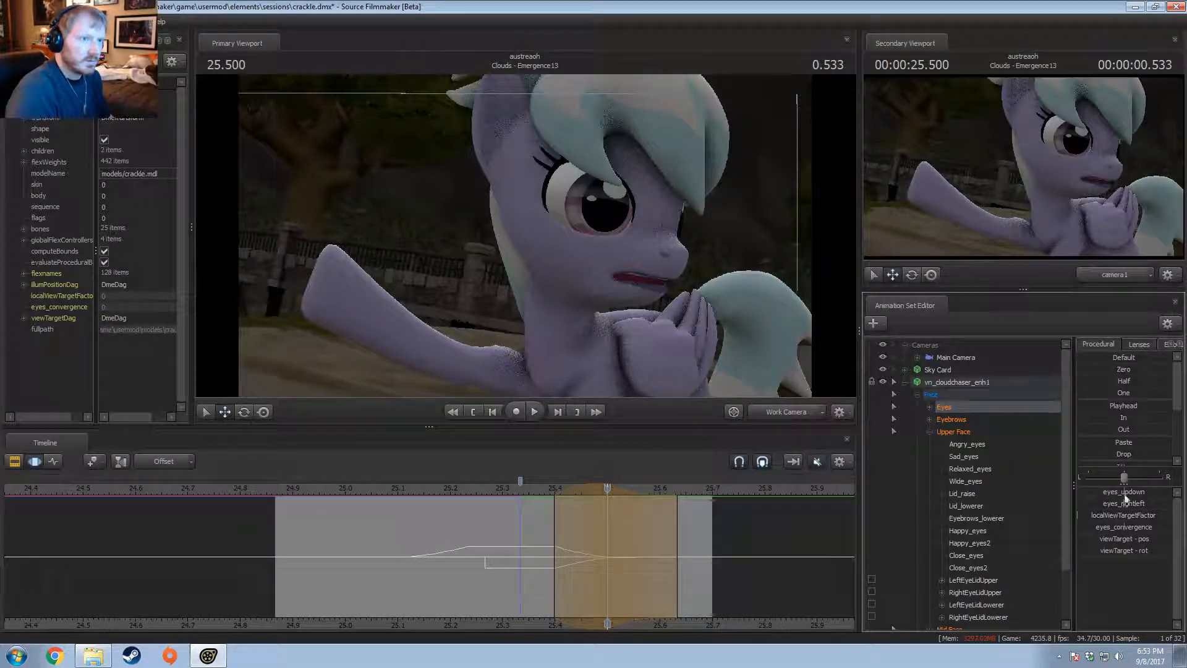
key("space")
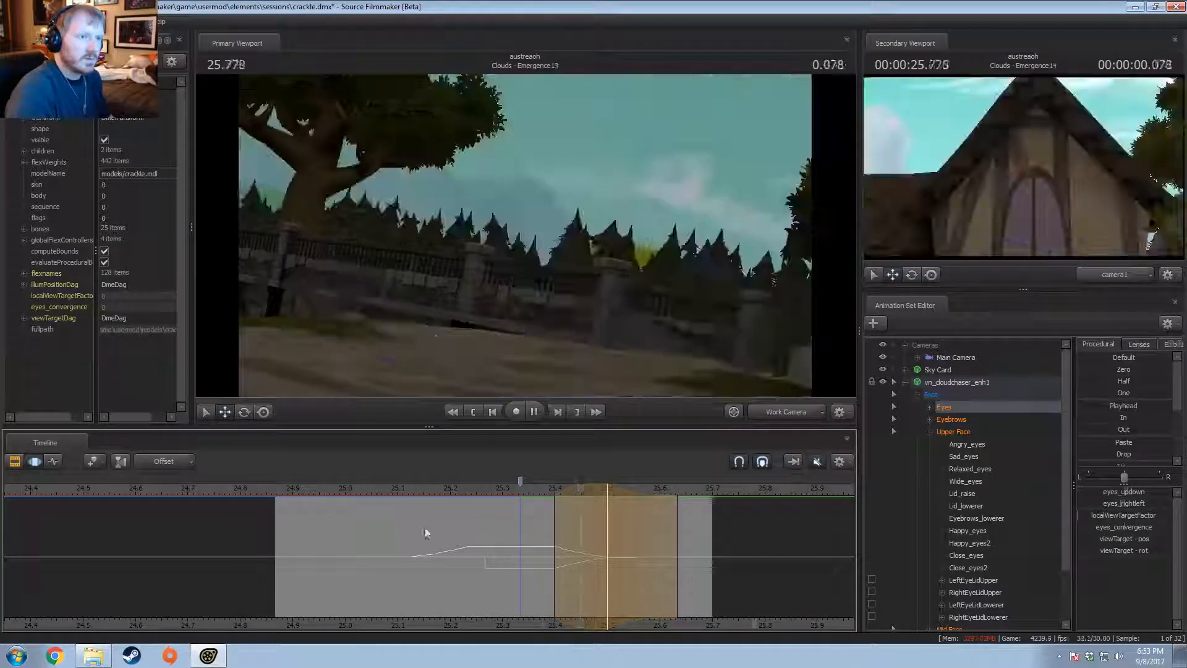
key("space")
key("space")
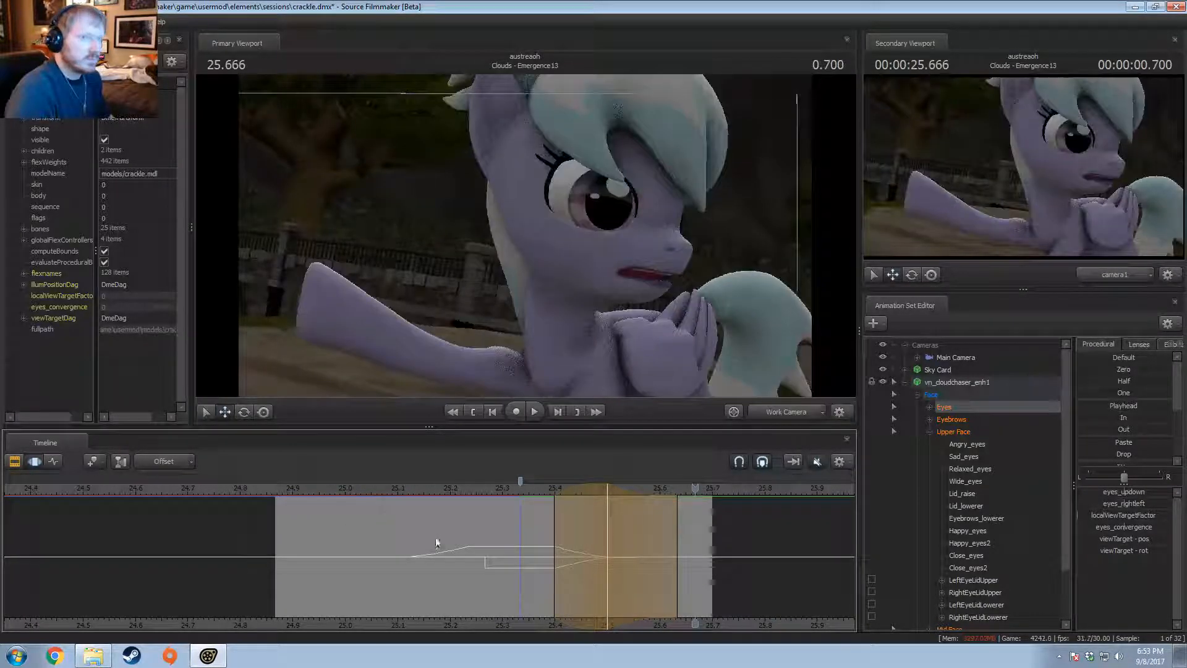
Step: Around 25.4, from about 25.3 to 25.5, adjust Cloudchaser's Lower Face mouth controls, including Mouth_shout, to close the mouth during the blink
left_click_drag(507, 563, 561, 558)
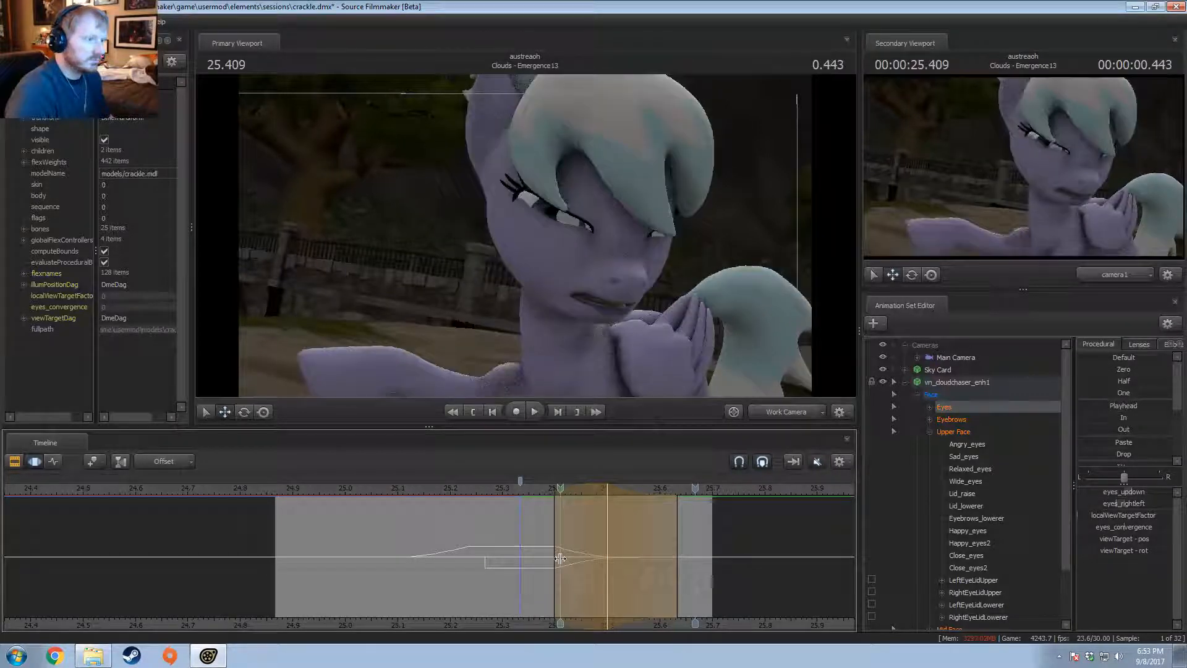
key("Escape")
scroll(559, 558, "up", 5)
scroll(559, 558, "down", 2)
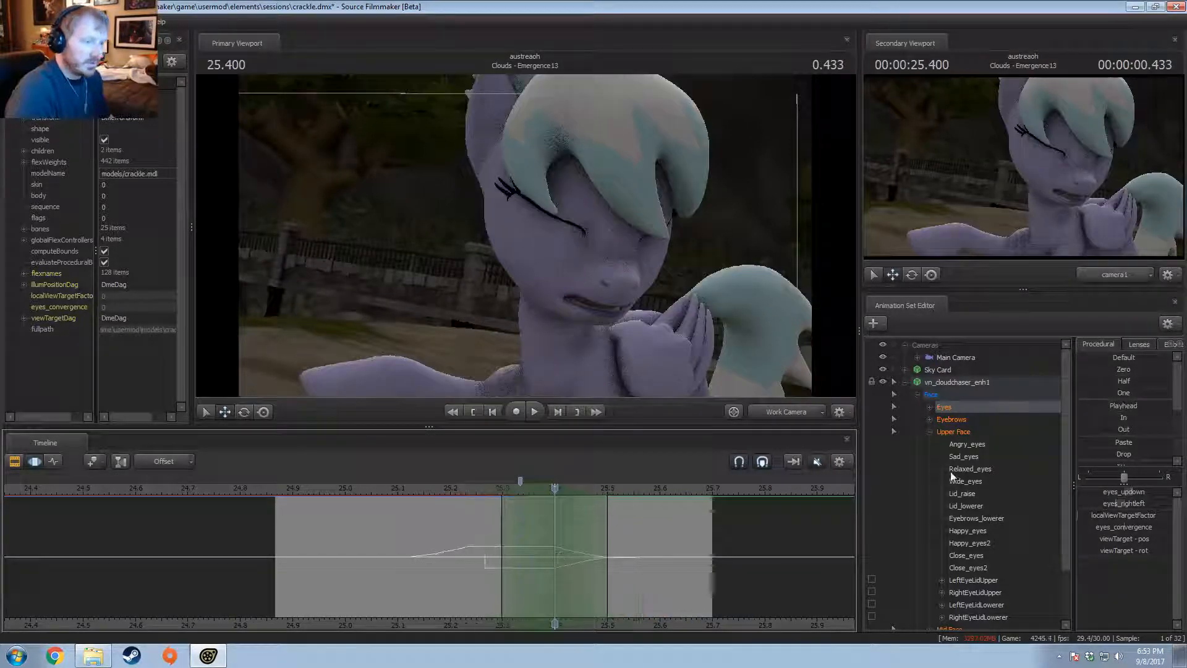
left_click(976, 431)
left_click(929, 432)
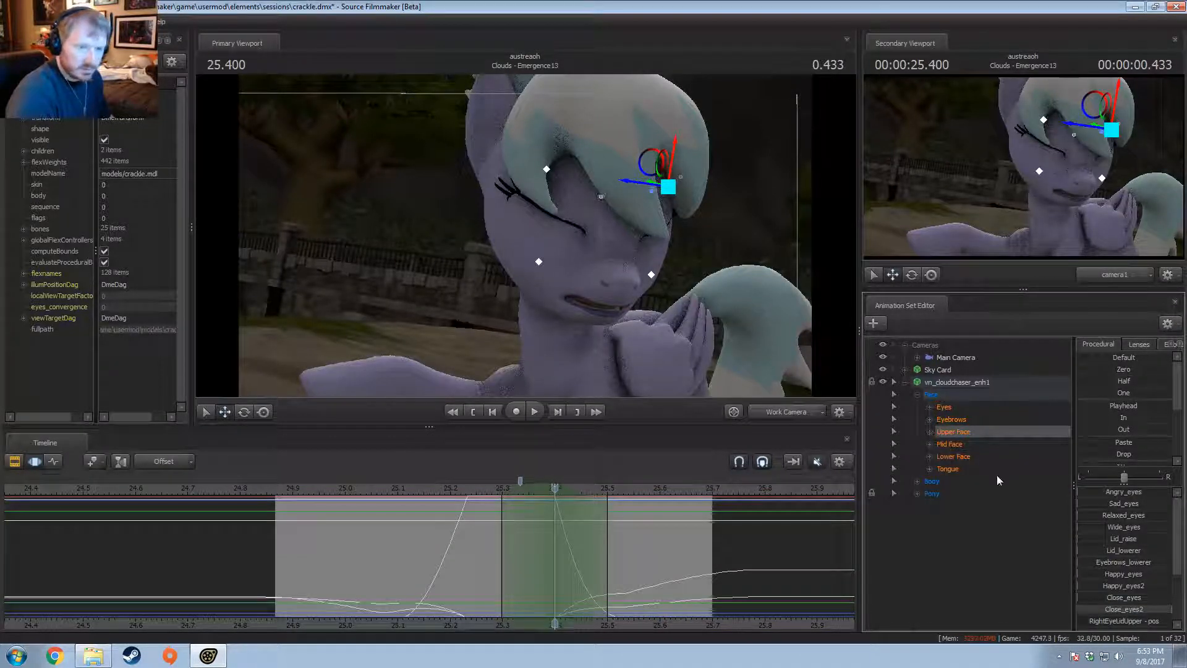
left_click(961, 457)
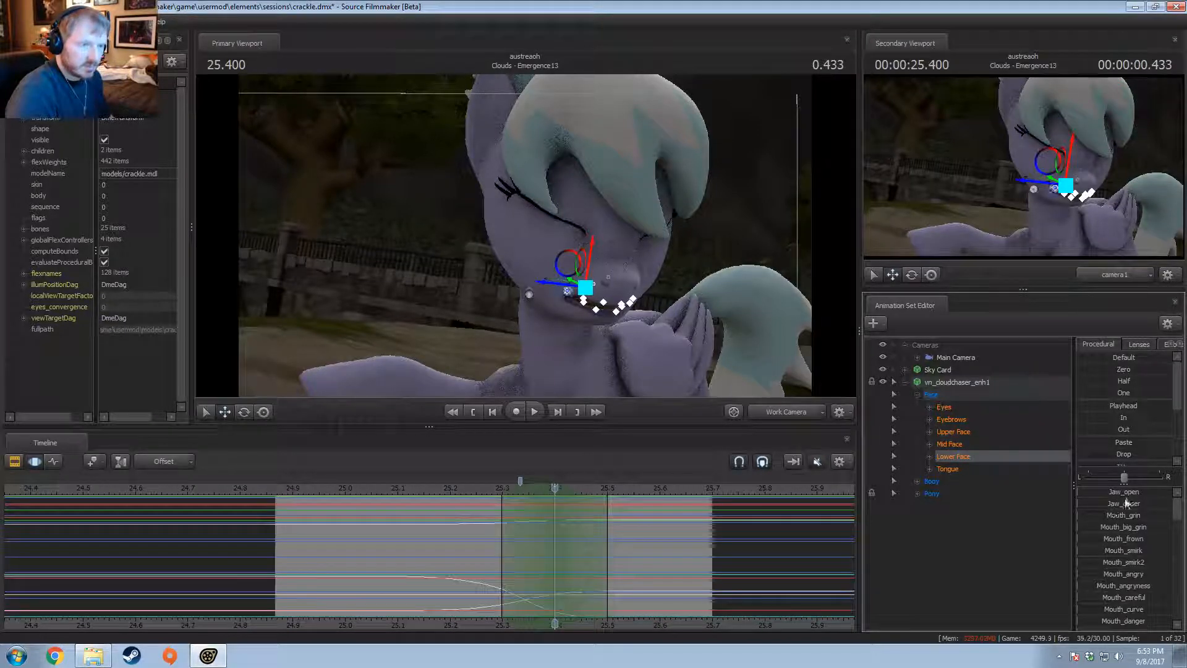
scroll(1123, 510, "down", 5)
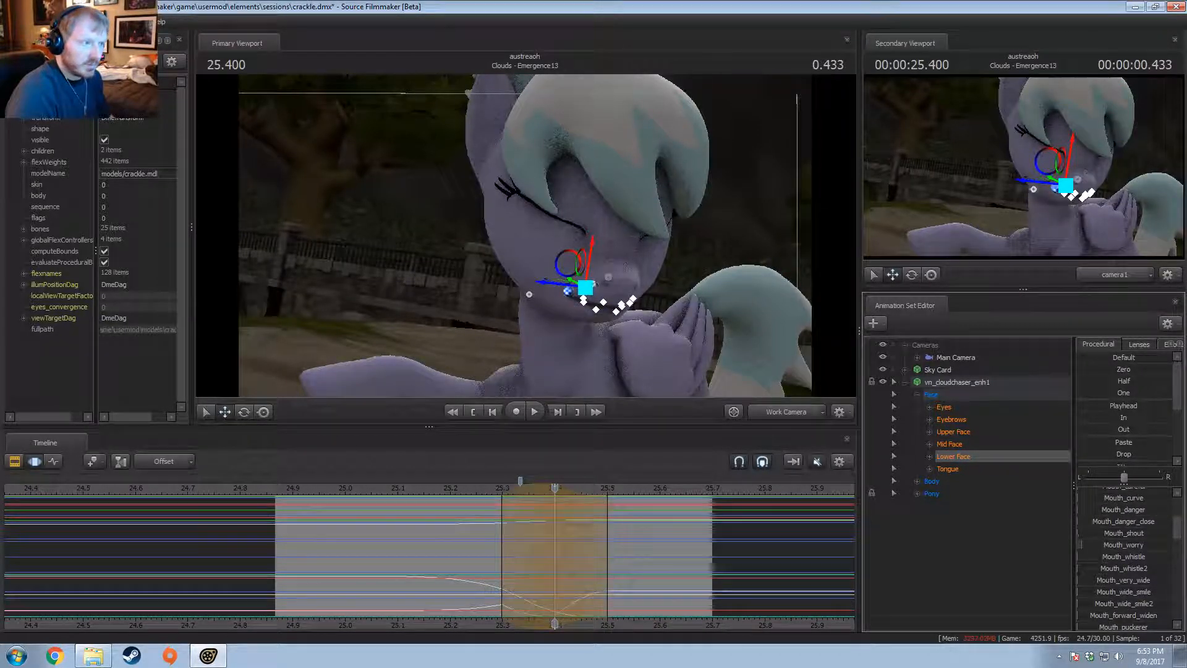
scroll(1117, 532, "up", 5)
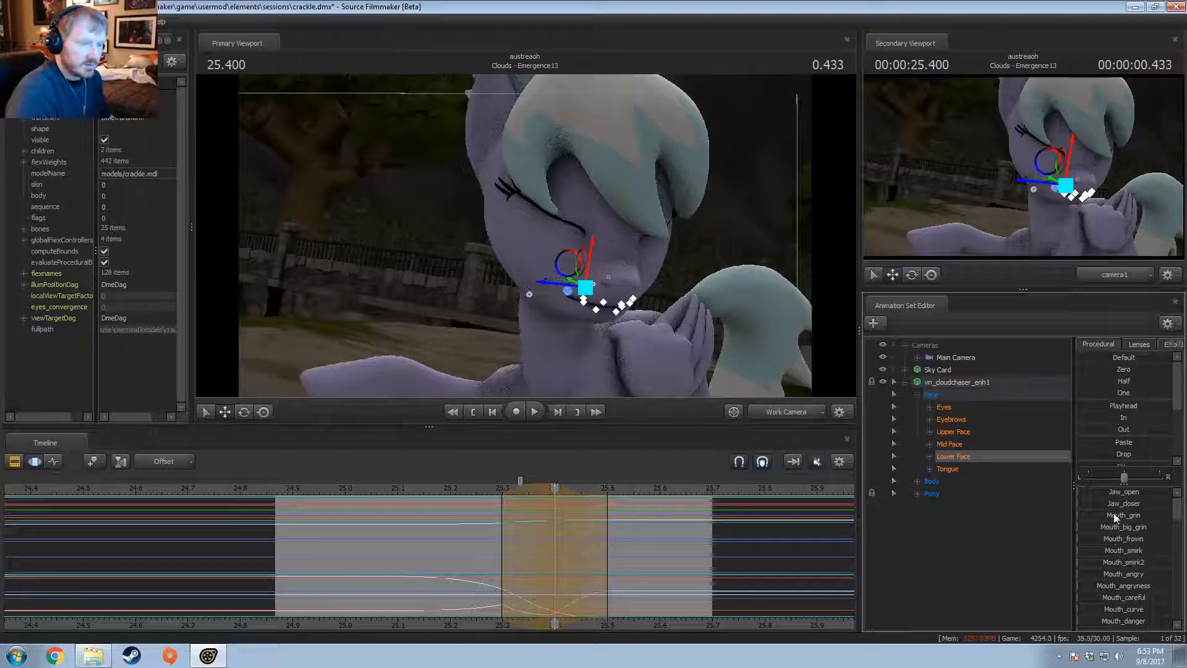
Step: From about 25.5 through the end of the shot, reduce Cloudchaser's Mouth_shout until the mouth is closed, checking at 25.666
key("F2")
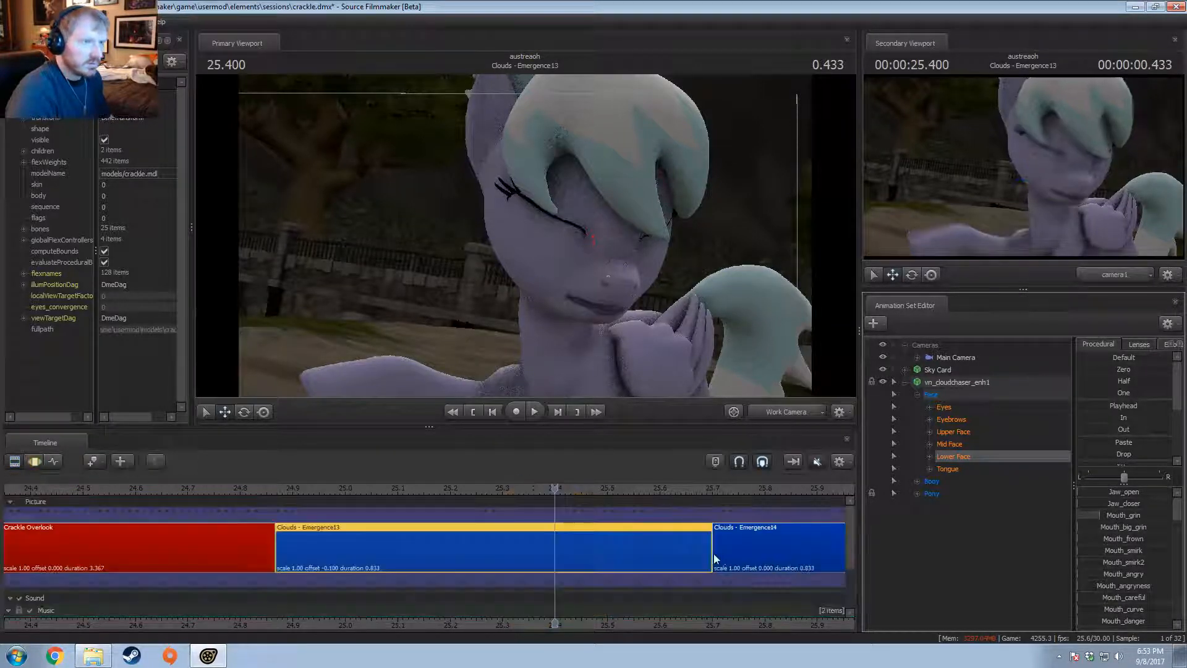
key("F3")
left_click_drag(554, 562, 689, 580)
key("F2")
key("F3")
key("Escape")
scroll(606, 576, "up", 3, "shift")
scroll(689, 581, "up", 5, "shift")
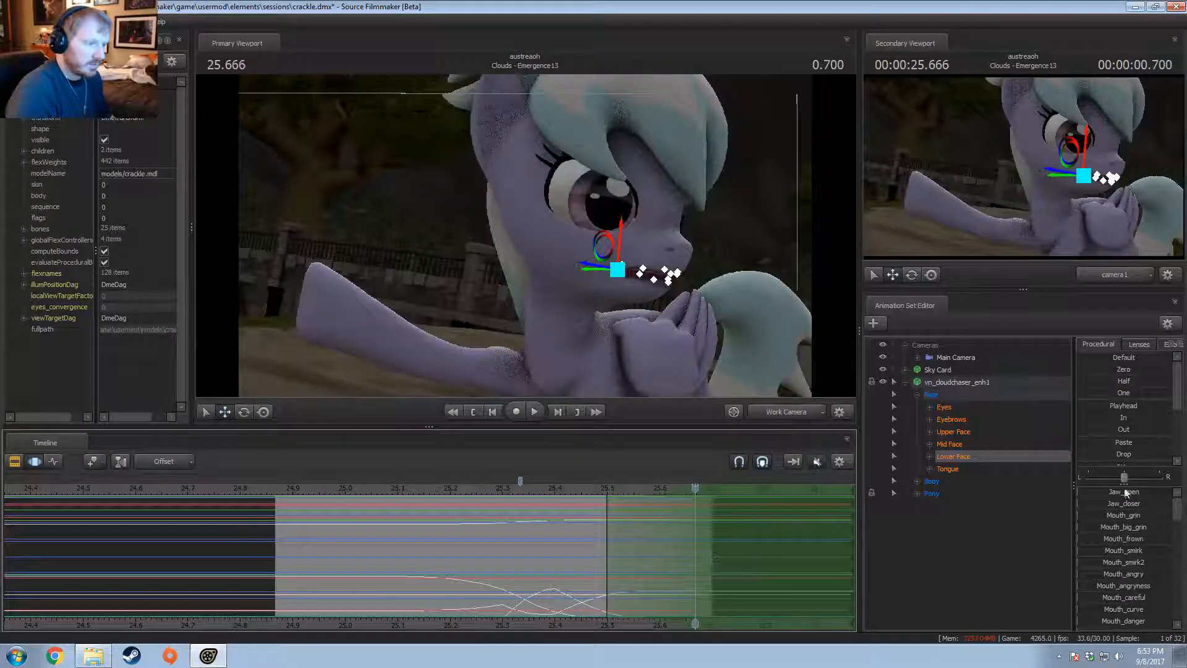
scroll(1125, 516, "down", 4)
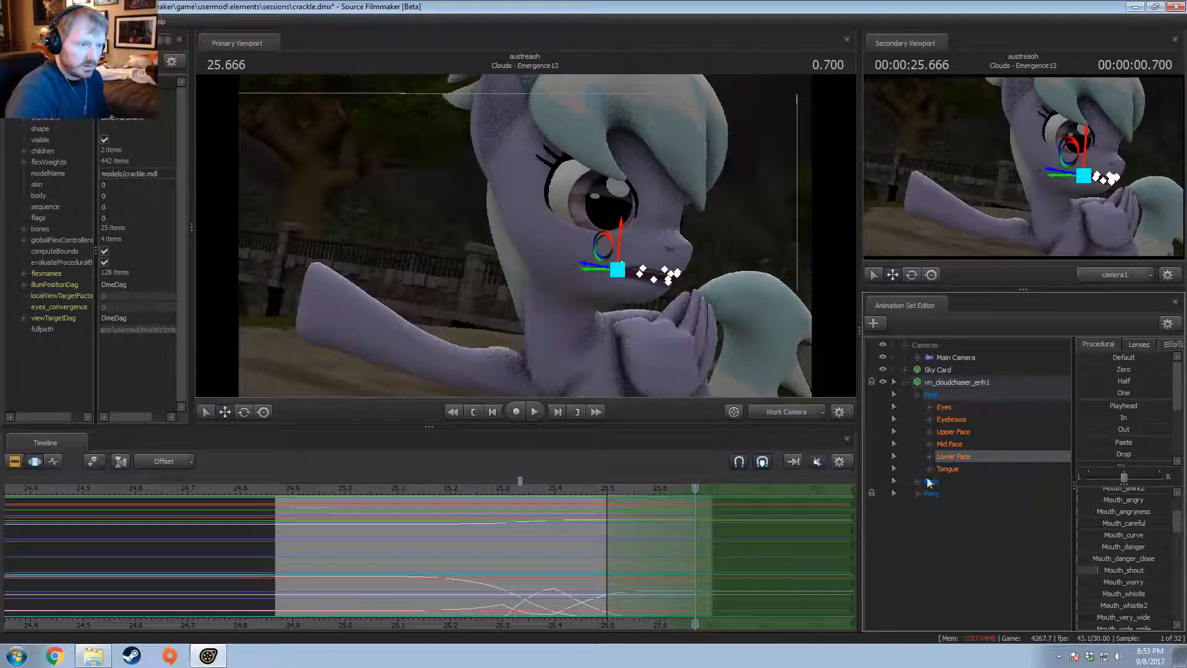
left_click(930, 459)
scroll(1000, 525, "down", 5)
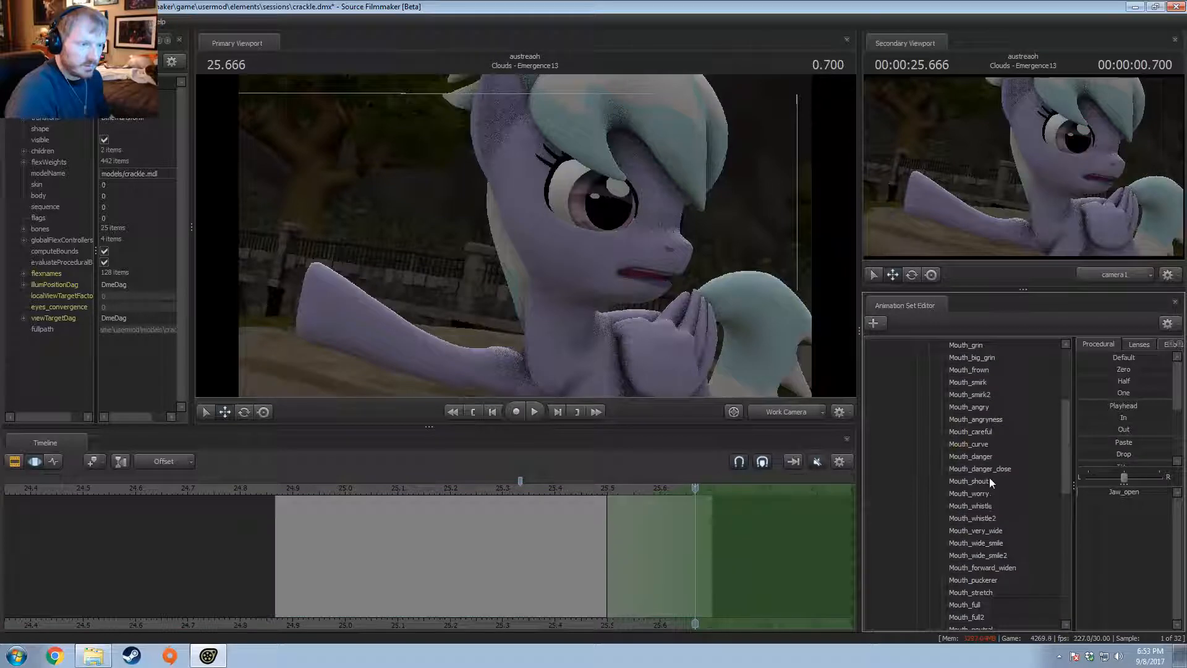
left_click(989, 480)
left_click_drag(1126, 493, 1108, 493)
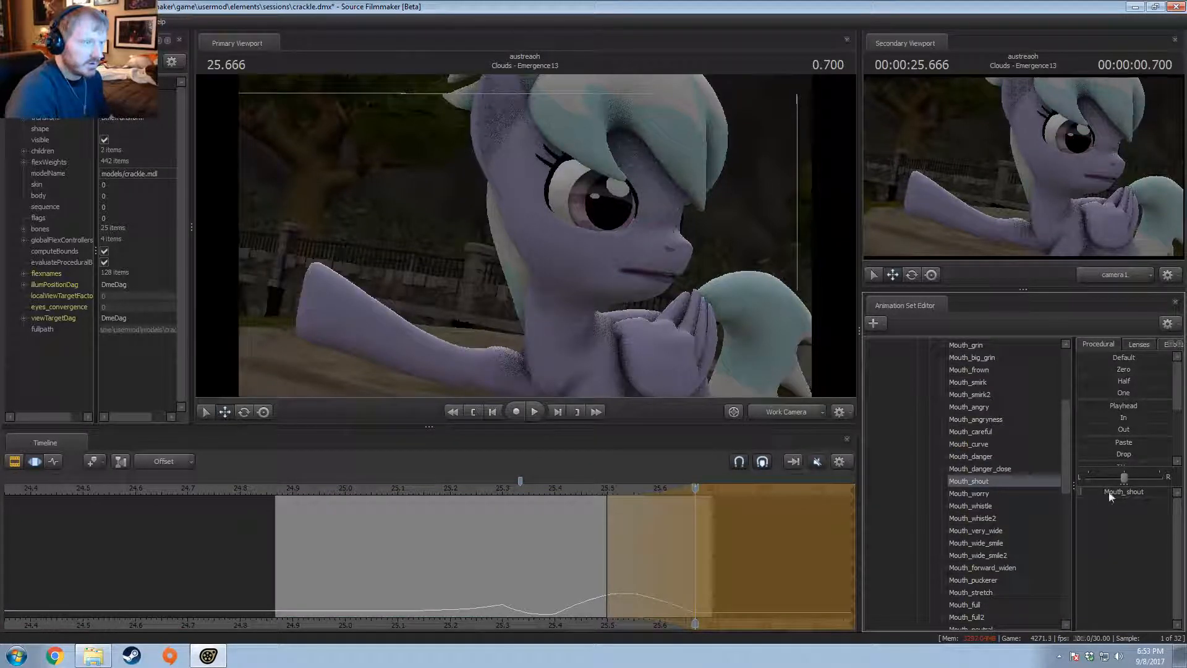
Step: Select Cloudchaser's Lower Face controls from Jaw_open through Drinking_flex_neck and adjust the mouth shape from about 25.5 through the shot's end
scroll(982, 346, "up", 2)
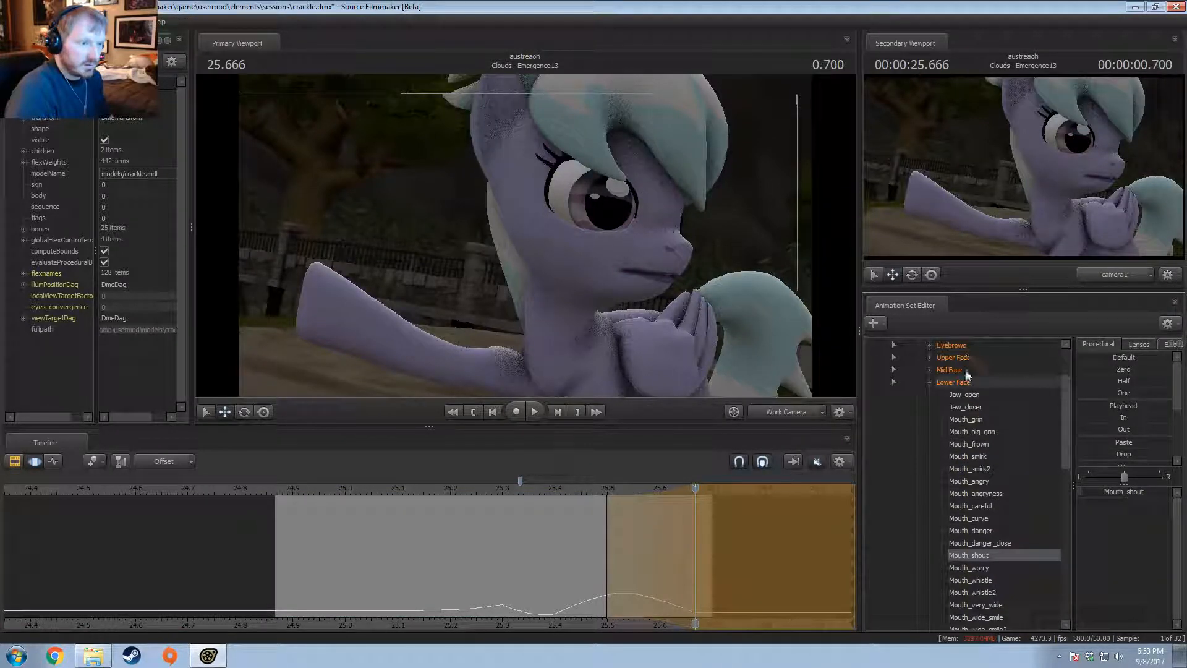
left_click(968, 382)
left_click(969, 395)
scroll(978, 500, "down", 3)
scroll(977, 513, "down", 5)
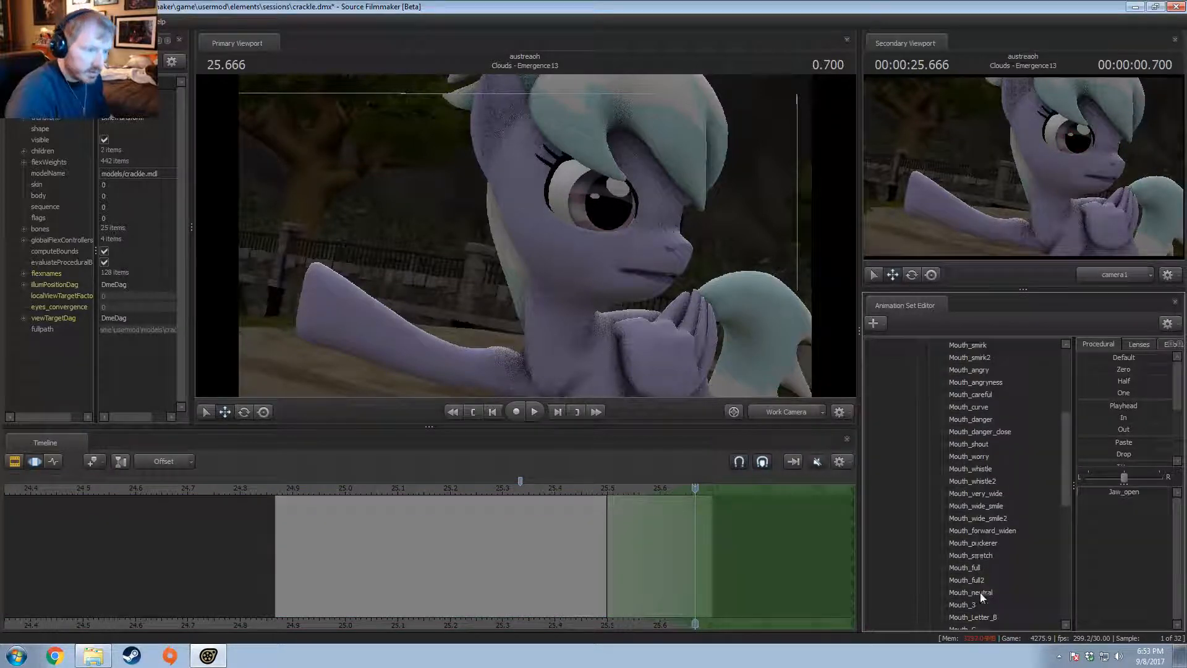
left_click(978, 520, "shift")
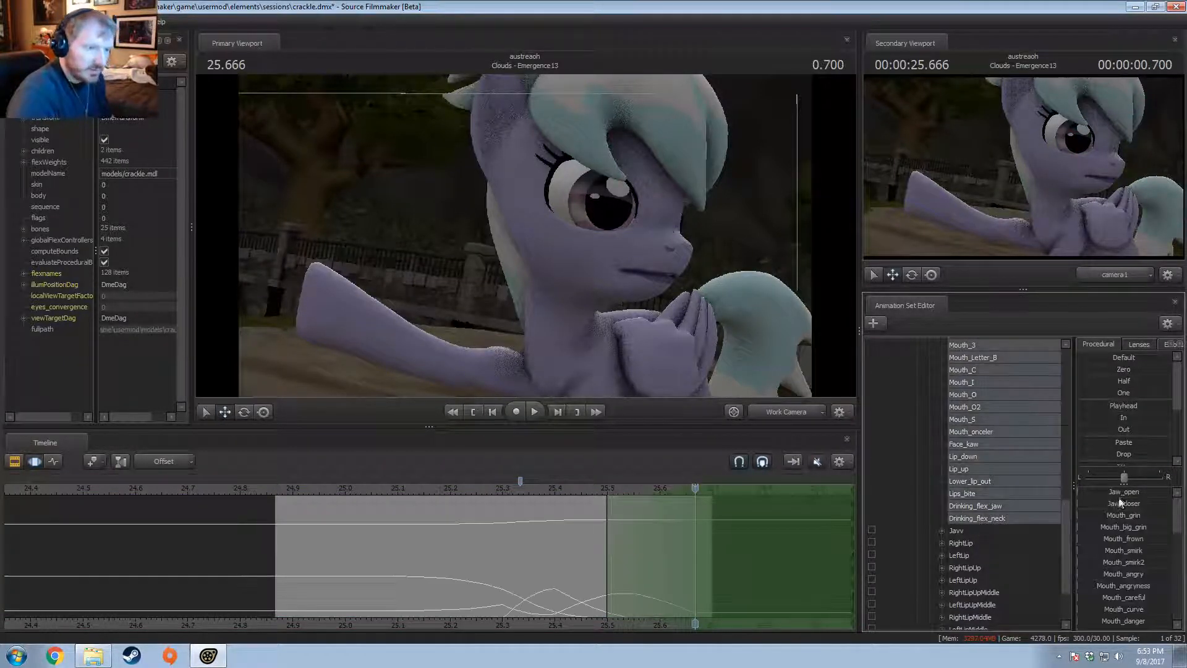
left_click_drag(1123, 495, 1148, 554)
scroll(1128, 536, "down", 2)
Step: Around 25.466, from about 25.366 to 25.566, adjust Cloudchaser's Lower Face controls to close the mouth more
left_click_drag(670, 584, 582, 546)
left_click(582, 546, "shift")
scroll(582, 546, "up", 3, "shift")
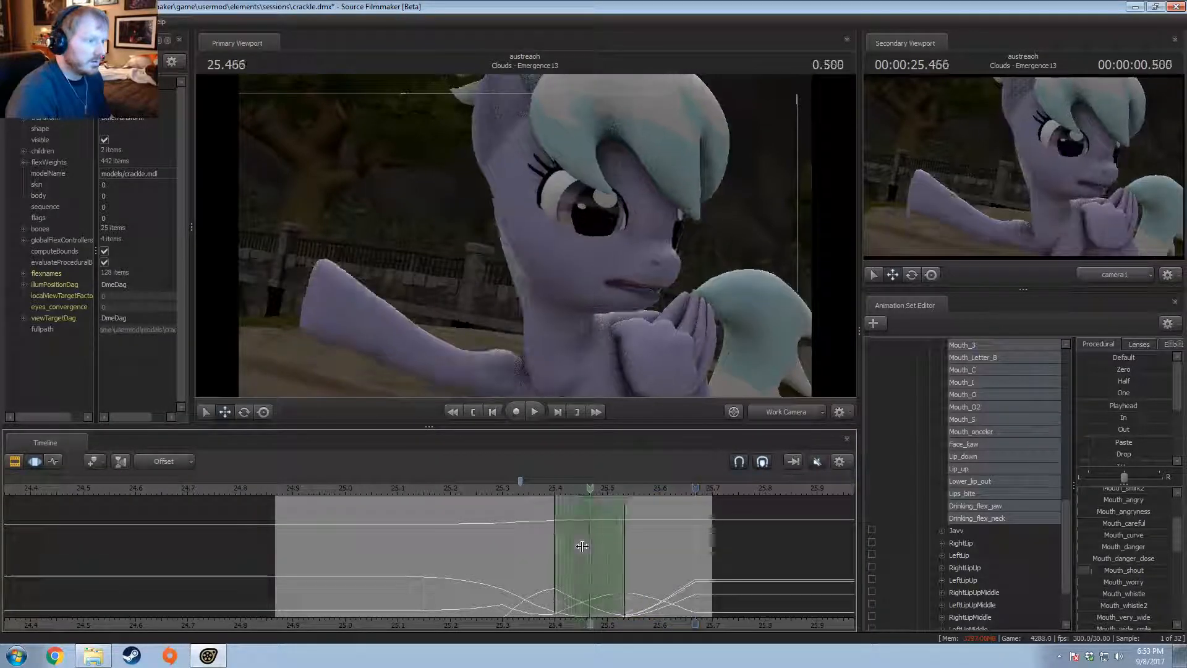
scroll(1127, 515, "up", 2)
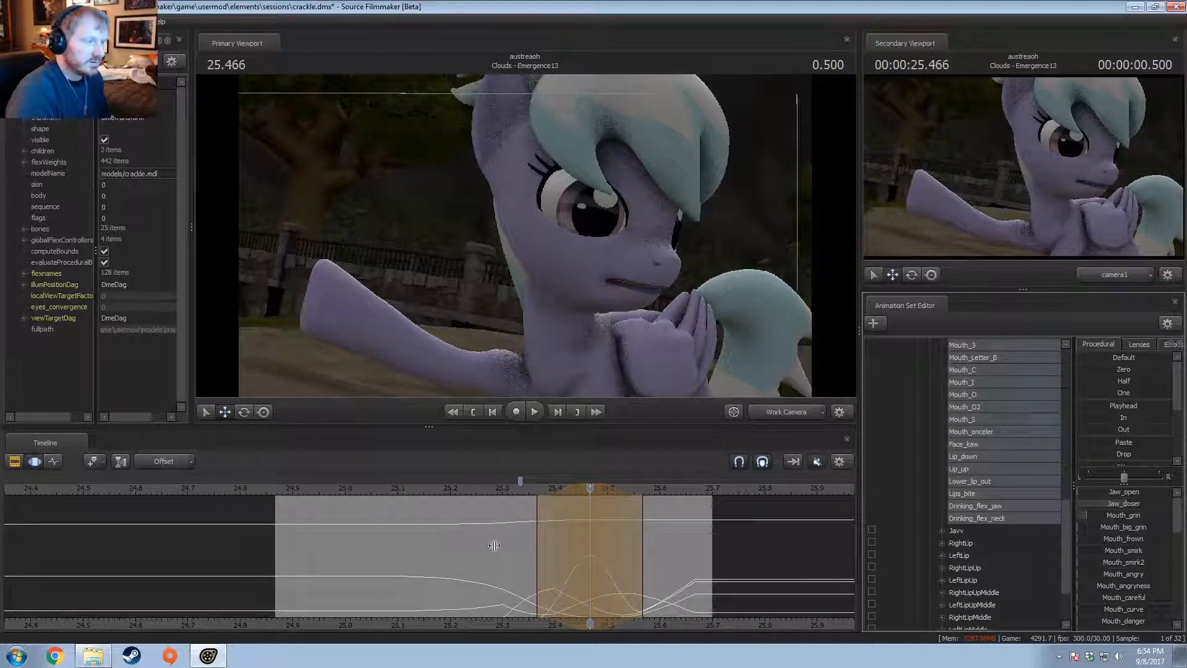
Step: Around 25.5, from about 25.4 to 25.666, raise Cloudchaser's Mouth_shout slightly
left_click_drag(494, 546, 696, 558)
left_click(596, 562, "shift")
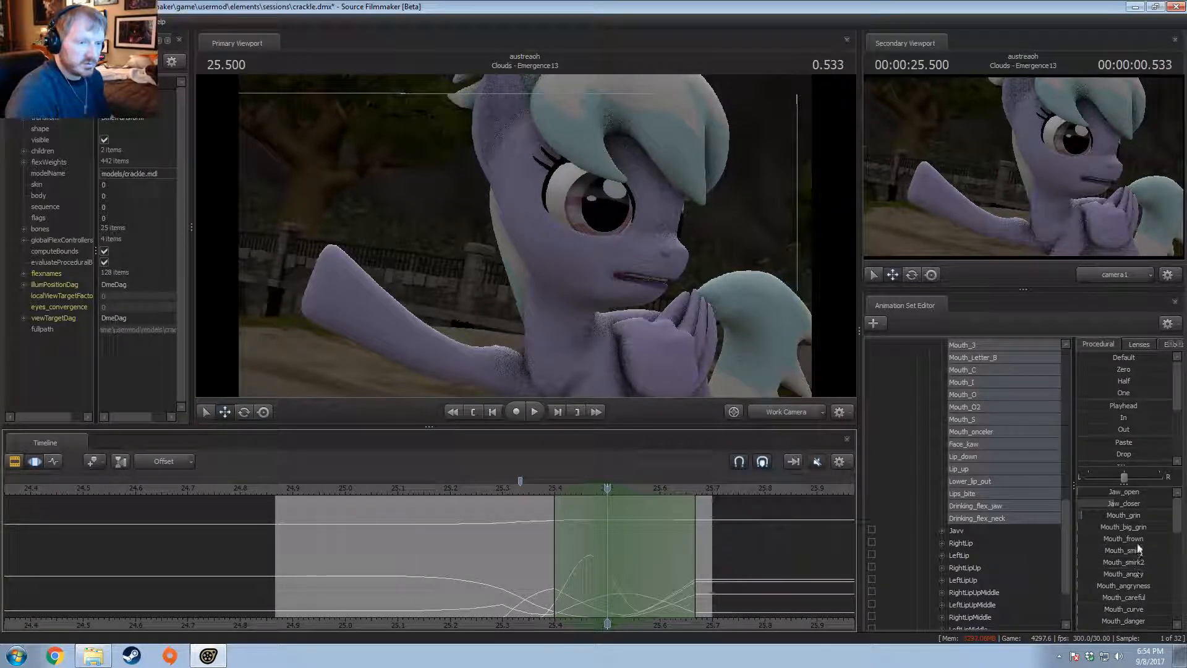
scroll(1134, 575, "down", 1)
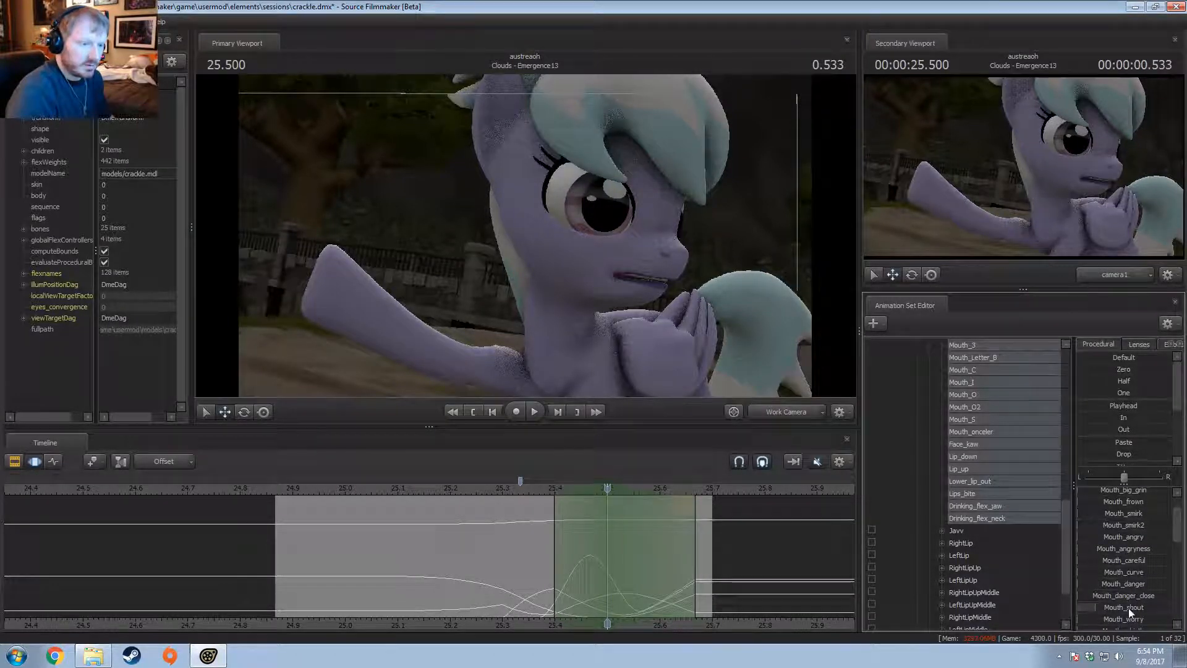
left_click_drag(1129, 611, 1144, 611)
Step: Around 25.466, from about 25.333 to 25.6, open Cloudchaser's mouth using Jaw_open and other Lower Face controls, and replay the motion
left_click_drag(636, 550, 590, 552)
scroll(575, 547, "up", 3, "shift")
scroll(589, 552, "up", 4, "shift")
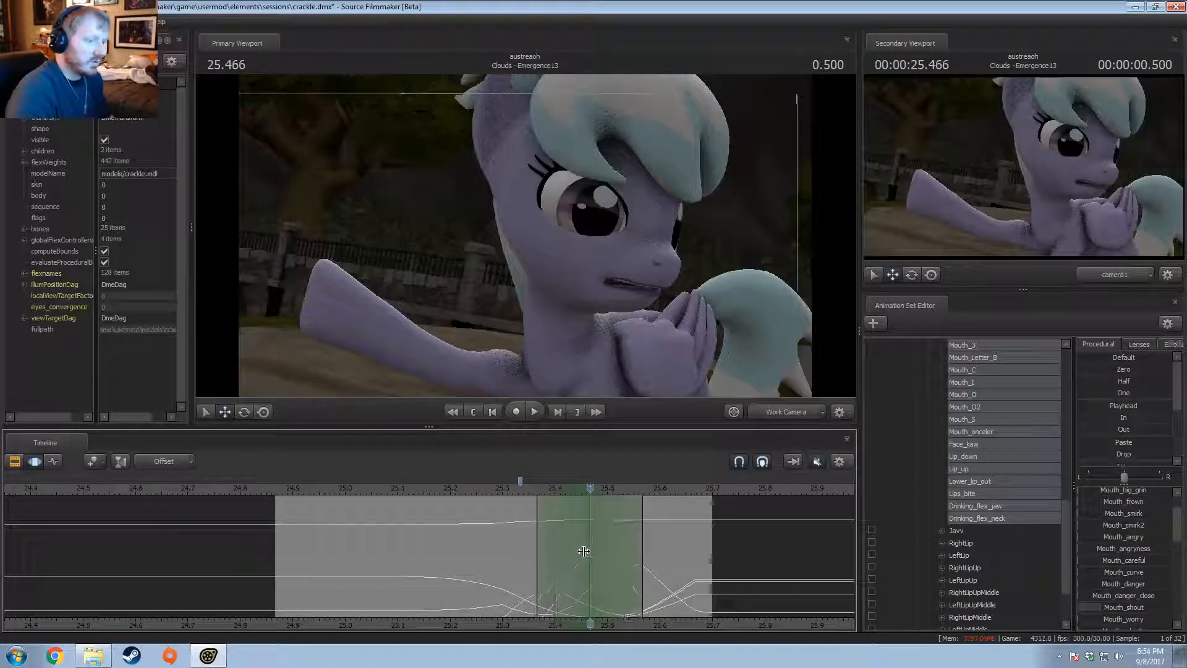
scroll(1119, 556, "up", 3)
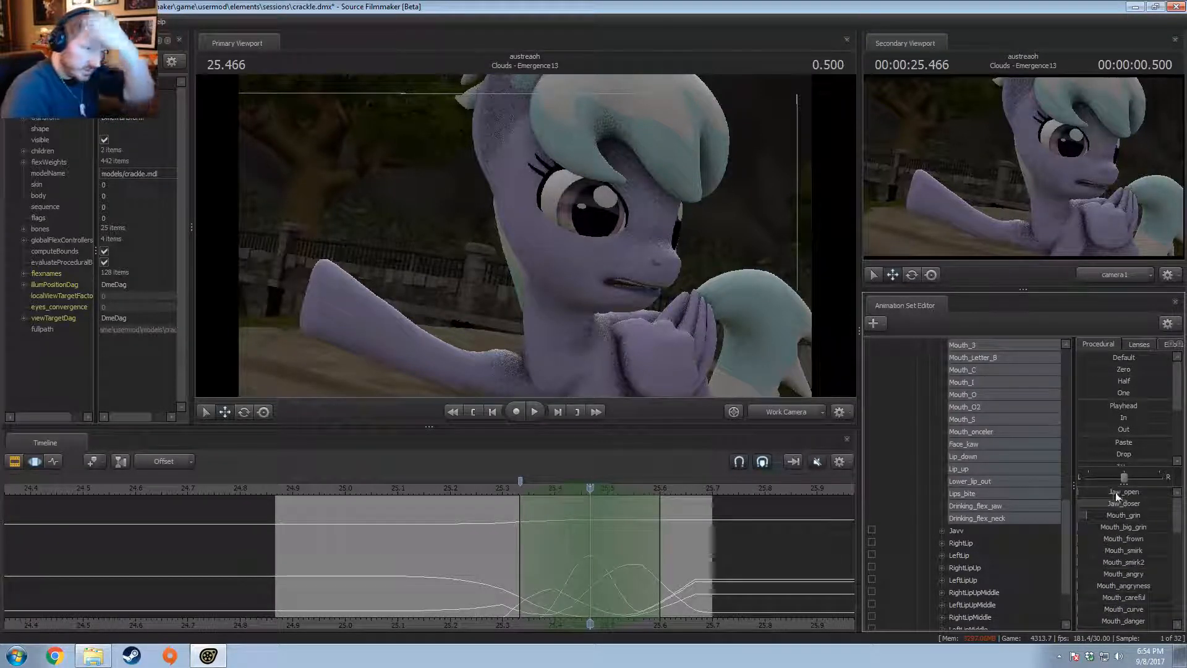
left_click_drag(1118, 496, 1128, 503)
scroll(1140, 582, "down", 10)
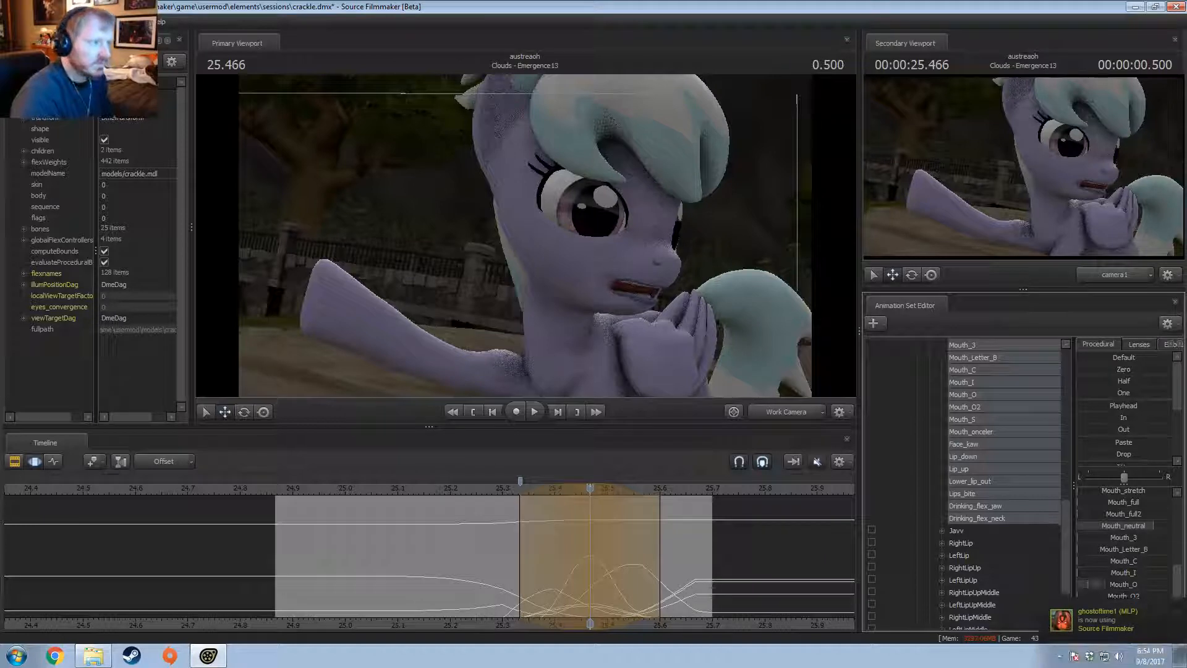
left_click_drag(543, 601, 688, 570)
key("space")
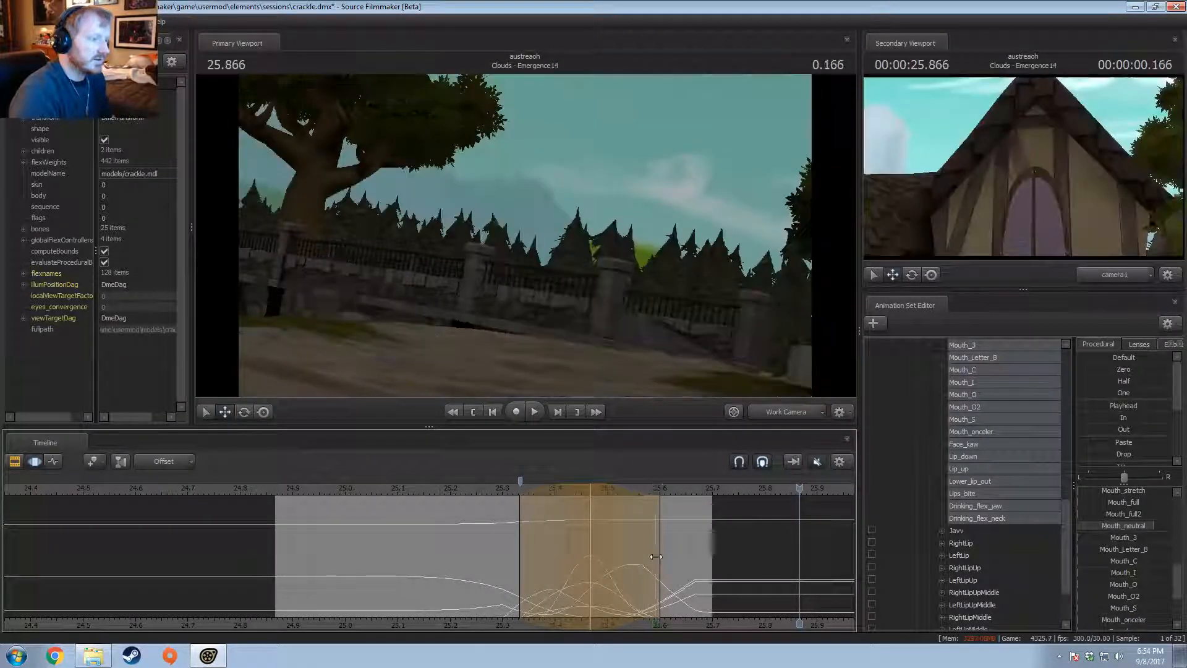
Step: Around 25.6, adjust Cloudchaser's Lower Face controls from about 25.5, extend the change to about 25.86, and replay the motion
left_click_drag(656, 555, 670, 560)
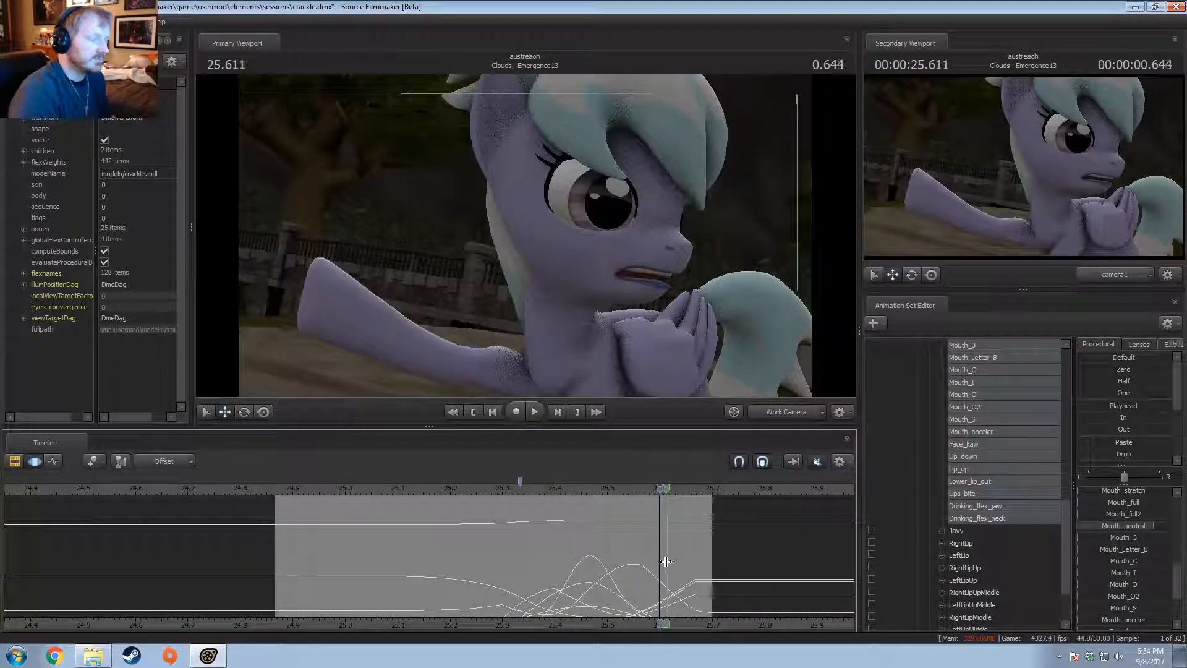
scroll(666, 561, "up", 3, "shift")
scroll(1122, 513, "up", 5)
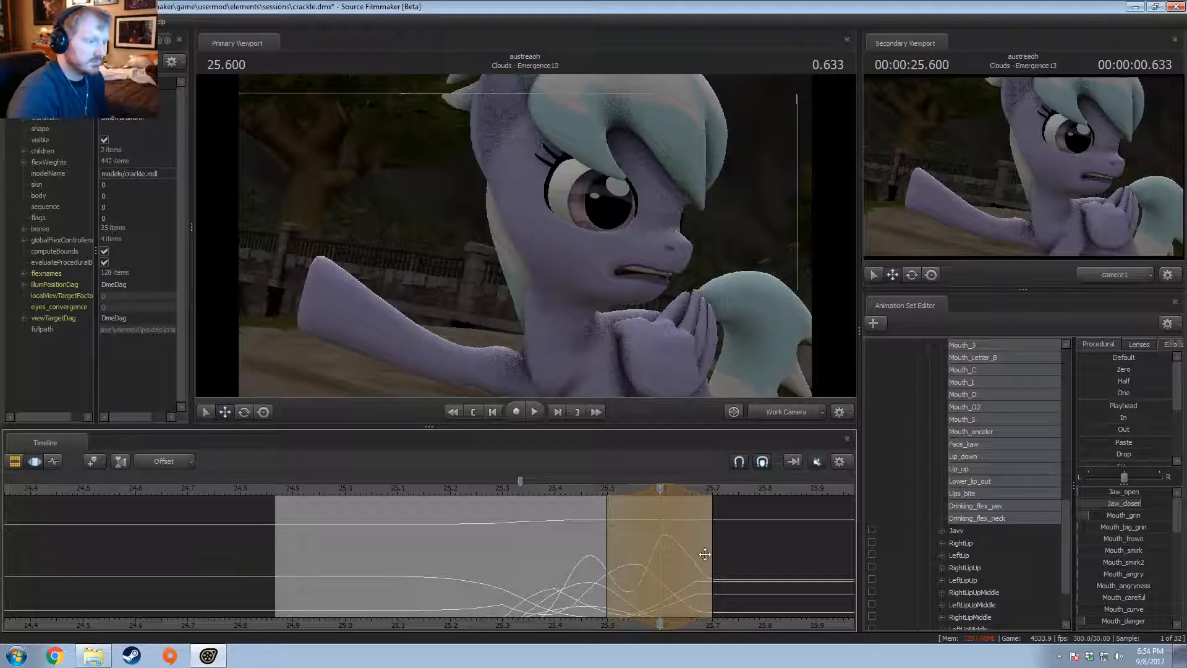
left_click_drag(705, 554, 799, 578)
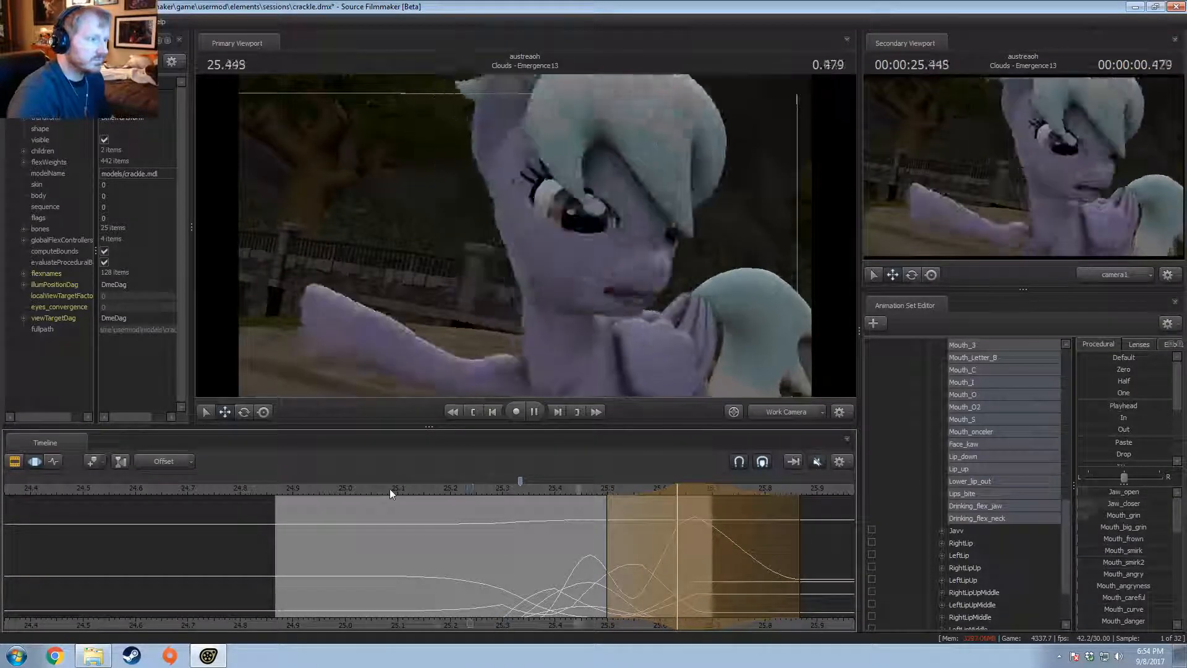
key("space")
Step: Around 25.433, from about 25.366 to 25.5, reduce Cloudchaser's Jaw_open to close the mouth
mouse_move(418, 500)
left_mouse_down()
mouse_move(618, 538)
mouse_move(580, 542)
left_mouse_up()
left_click(580, 541, "shift")
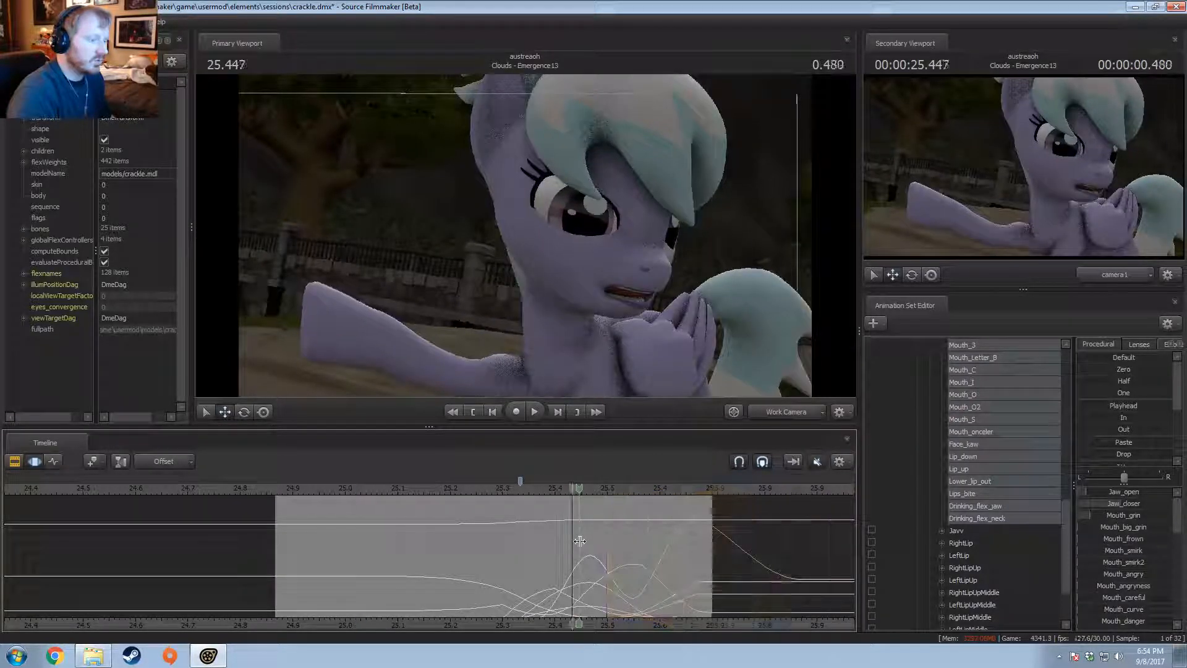
scroll(579, 541, "up", 2, "shift")
left_click_drag(1139, 496, 1128, 496)
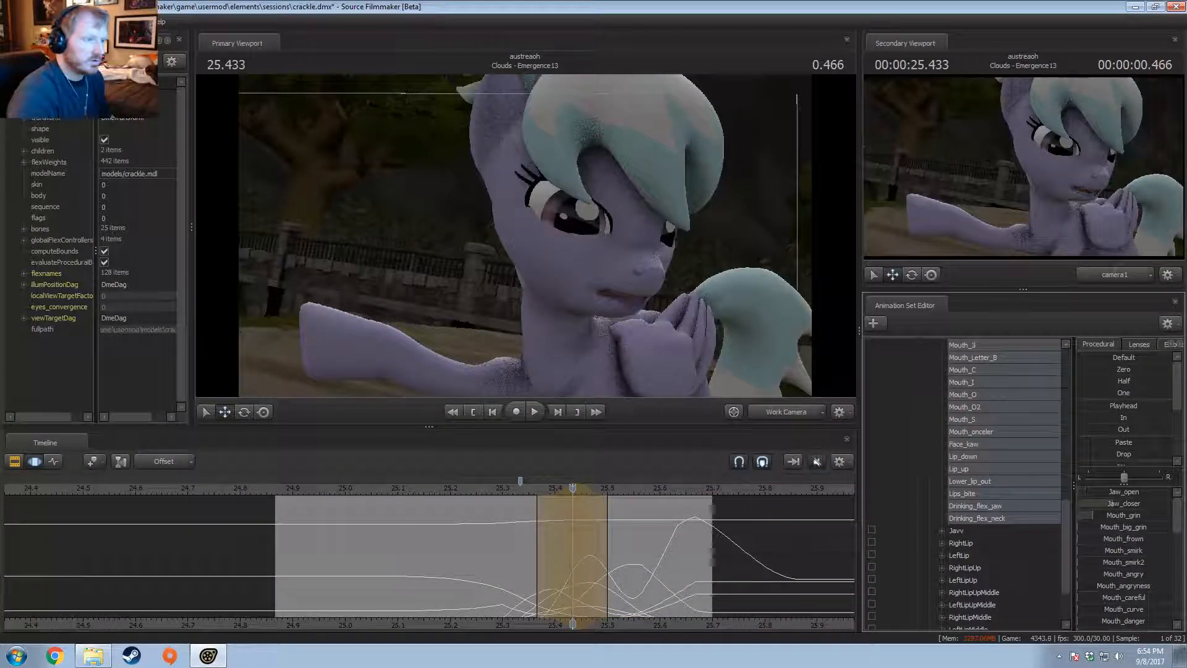
Step: Around 25.5, from about 25.433 to 25.566, apply some Mouth_puckerer to Cloudchaser's open mouth
left_click_drag(543, 508, 598, 503)
scroll(597, 503, "up", 1)
left_click(598, 504)
scroll(598, 504, "up", 2)
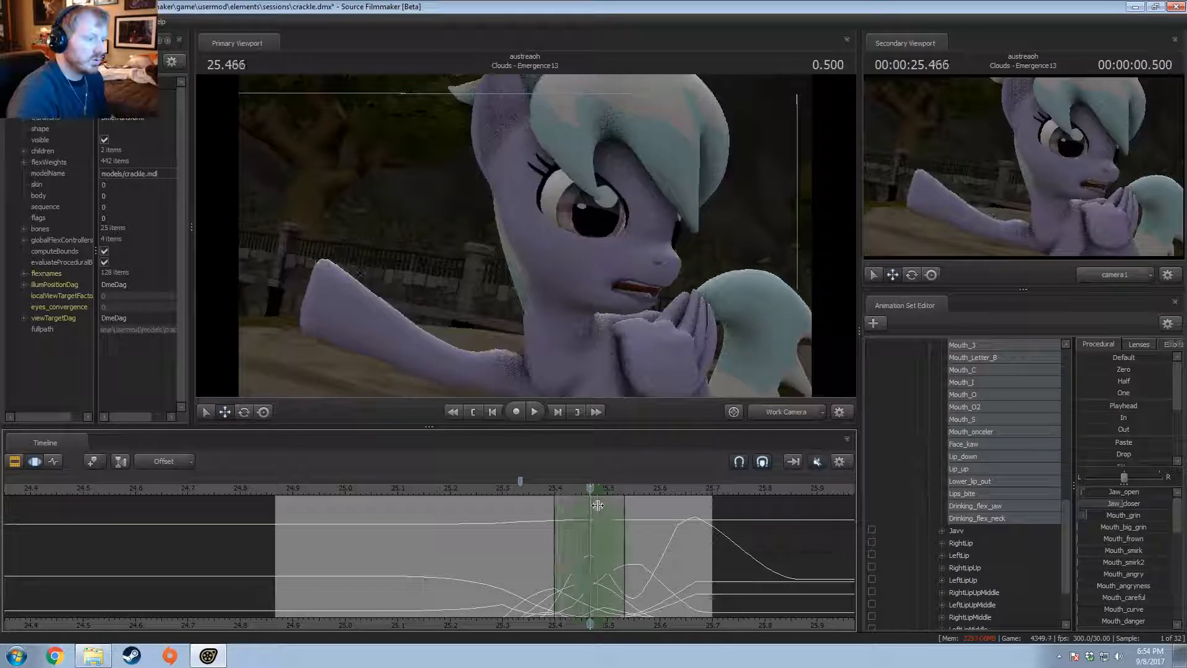
left_click(600, 506)
scroll(601, 506, "up", 2)
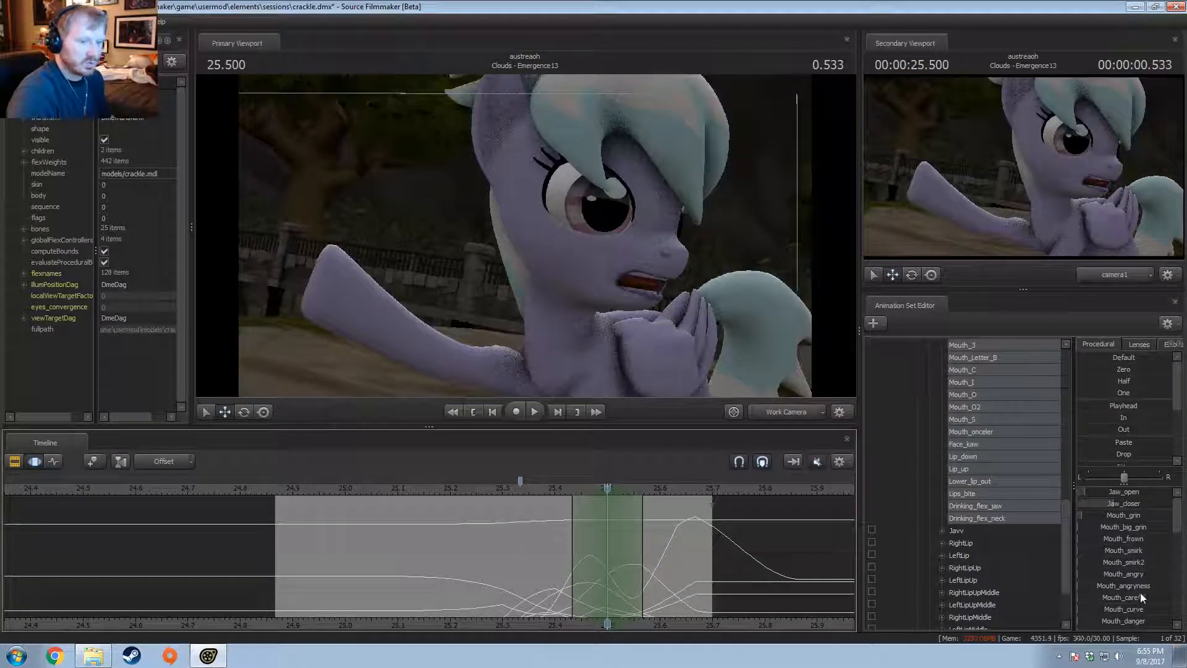
scroll(1141, 592, "down", 3)
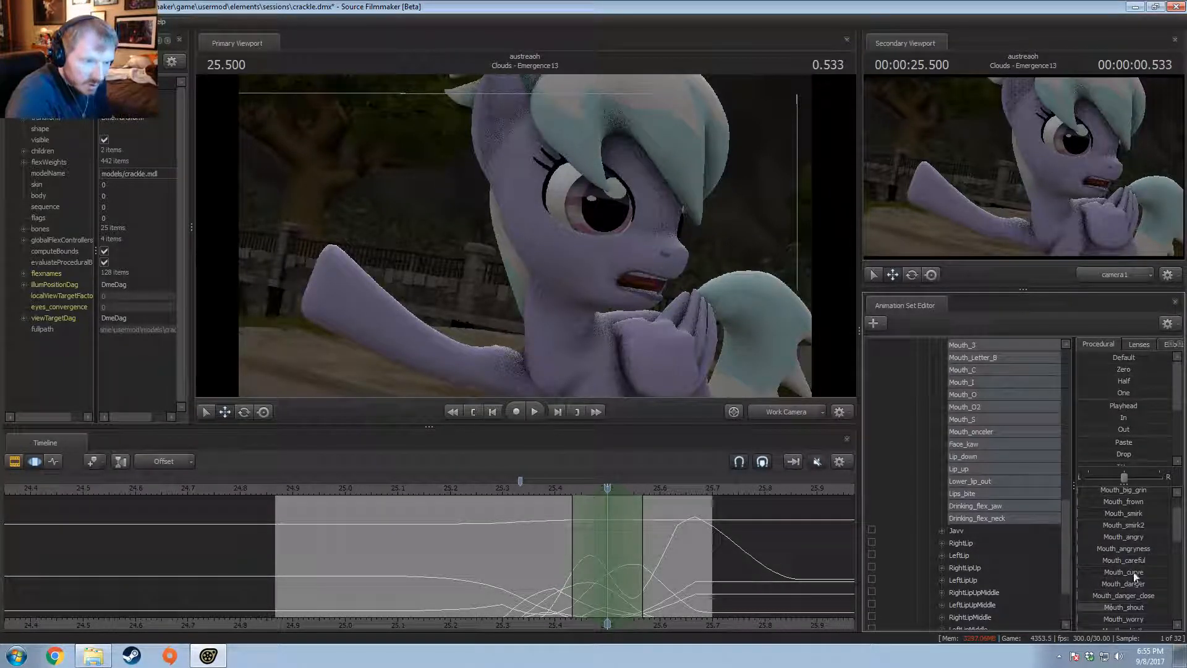
scroll(1134, 573, "down", 3)
scroll(1127, 552, "down", 3)
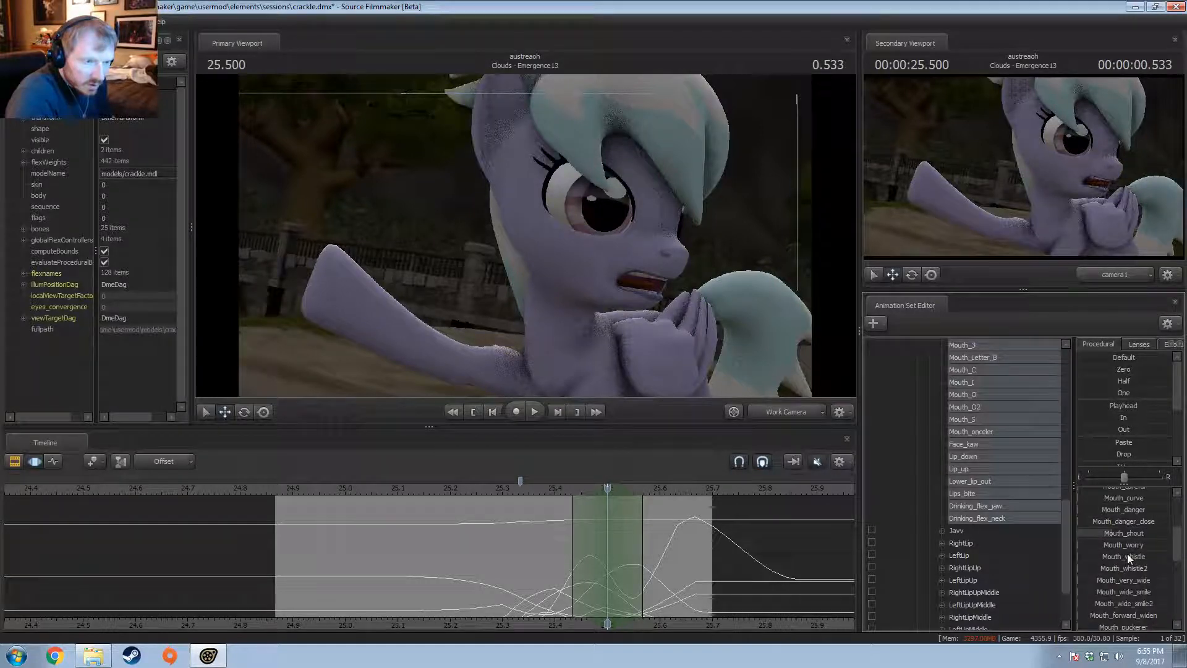
scroll(1127, 606, "down", 6)
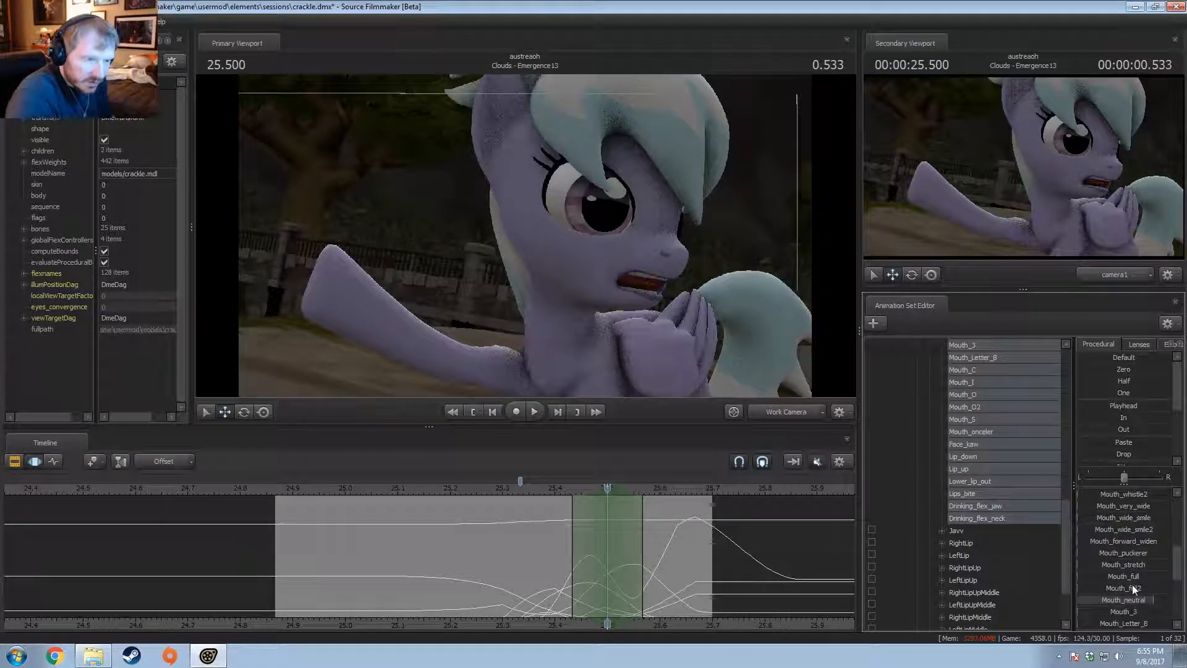
left_click(1129, 555)
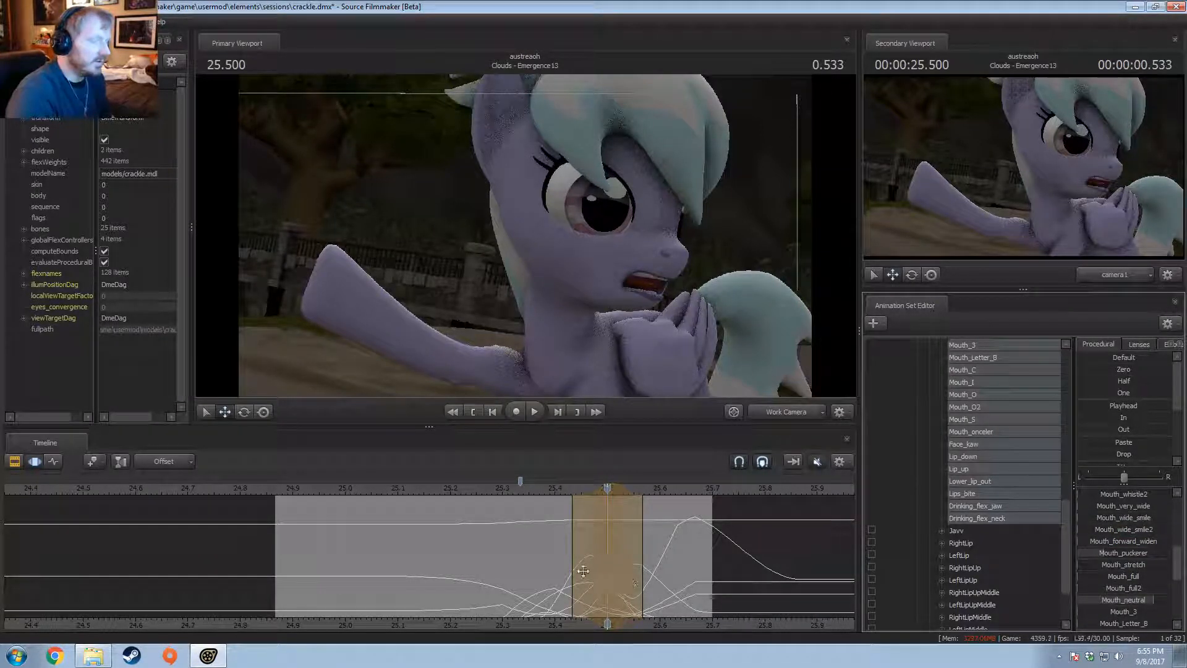
Step: Widen the mouth adjustment around 25.5 to span about 25.4 to 25.6 and replay the motion
left_click_drag(583, 570, 666, 554)
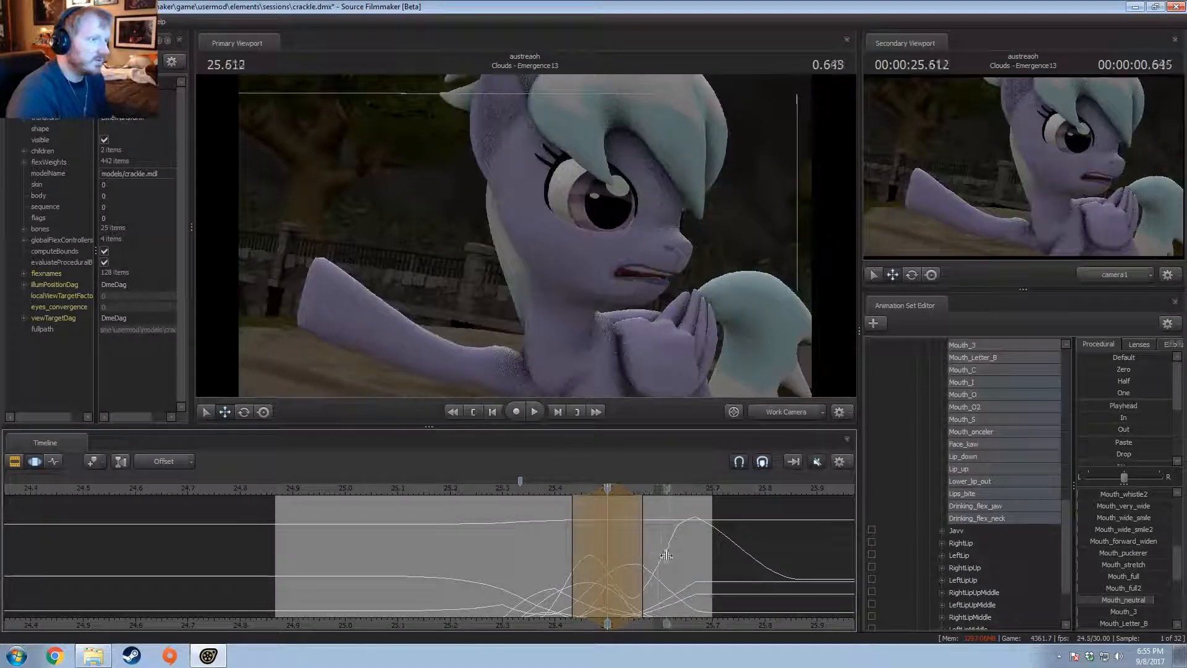
scroll(592, 515, "up", 1)
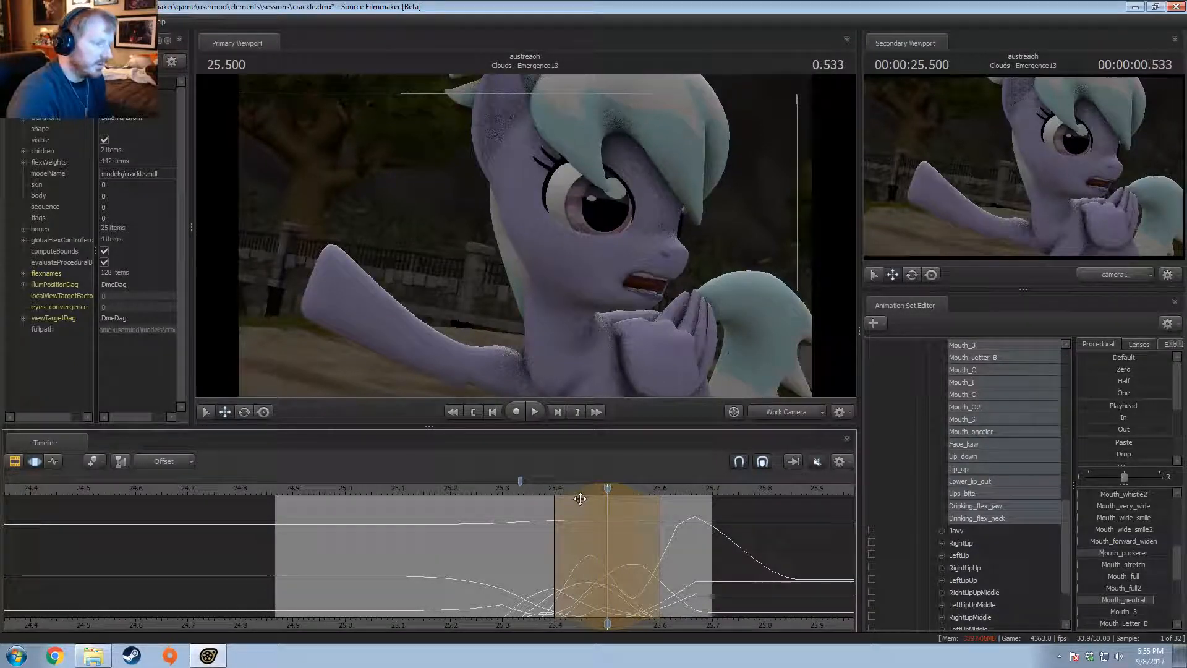
left_click(502, 493)
key("space")
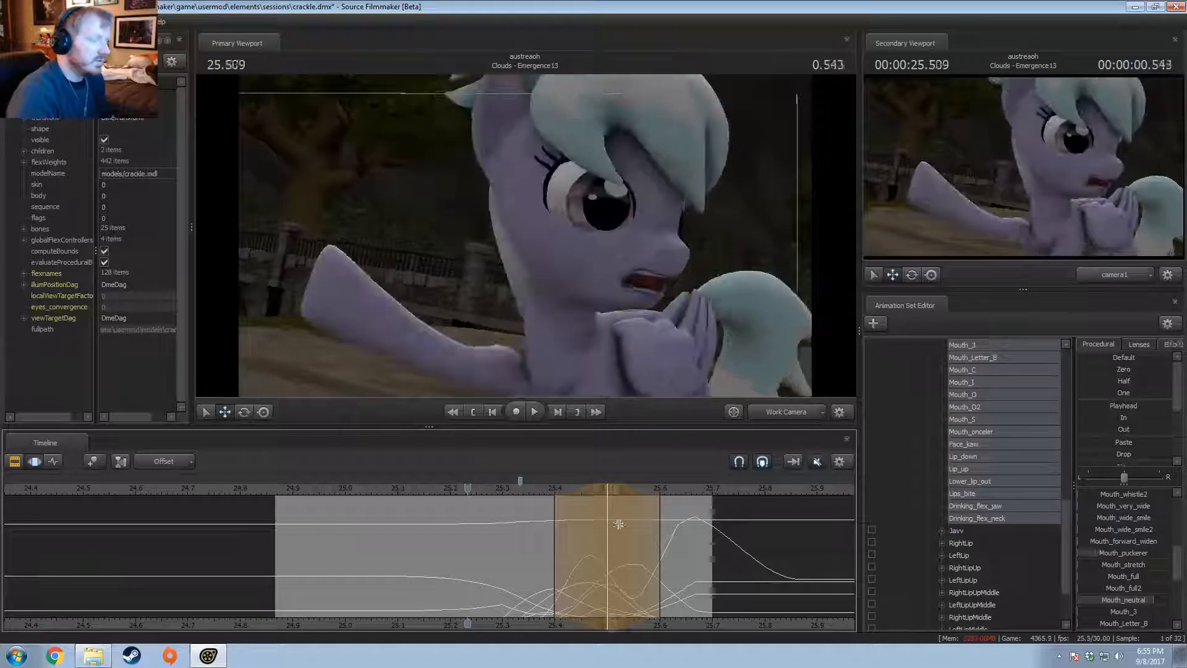
Step: Around 25.633, adjust Cloudchaser's Lower Face mouth controls from about 25.566, extend the change to about 25.766, and replay the motion
left_click(680, 538)
left_click(679, 539)
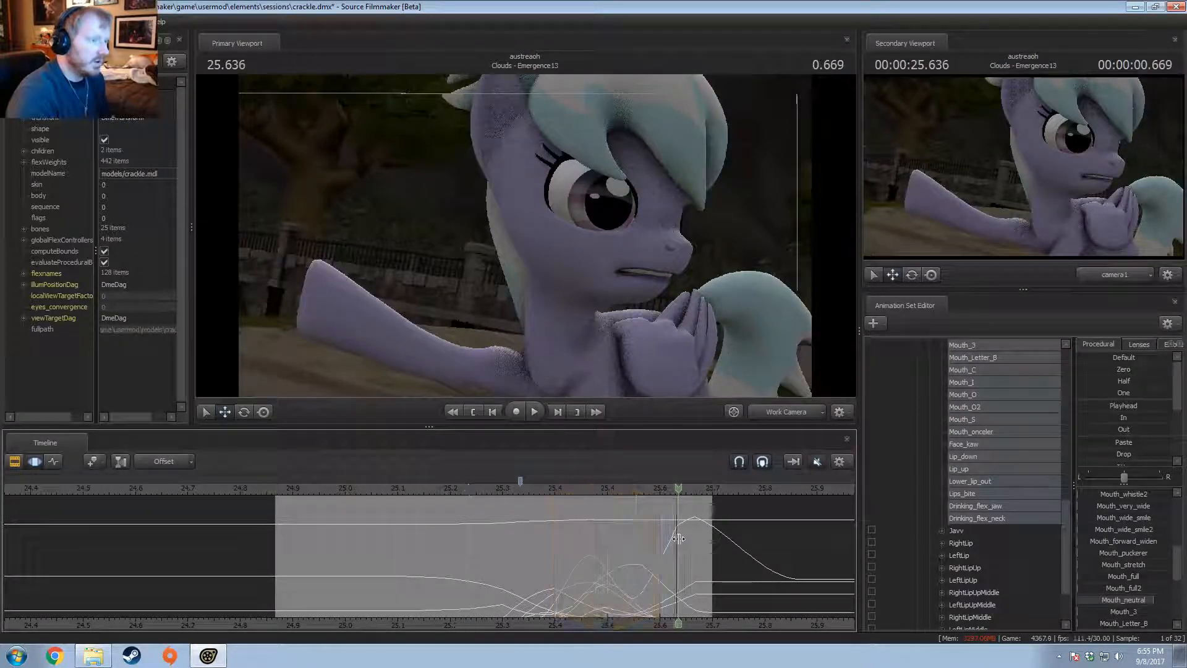
scroll(679, 539, "up", 2)
scroll(1122, 499, "up", 6)
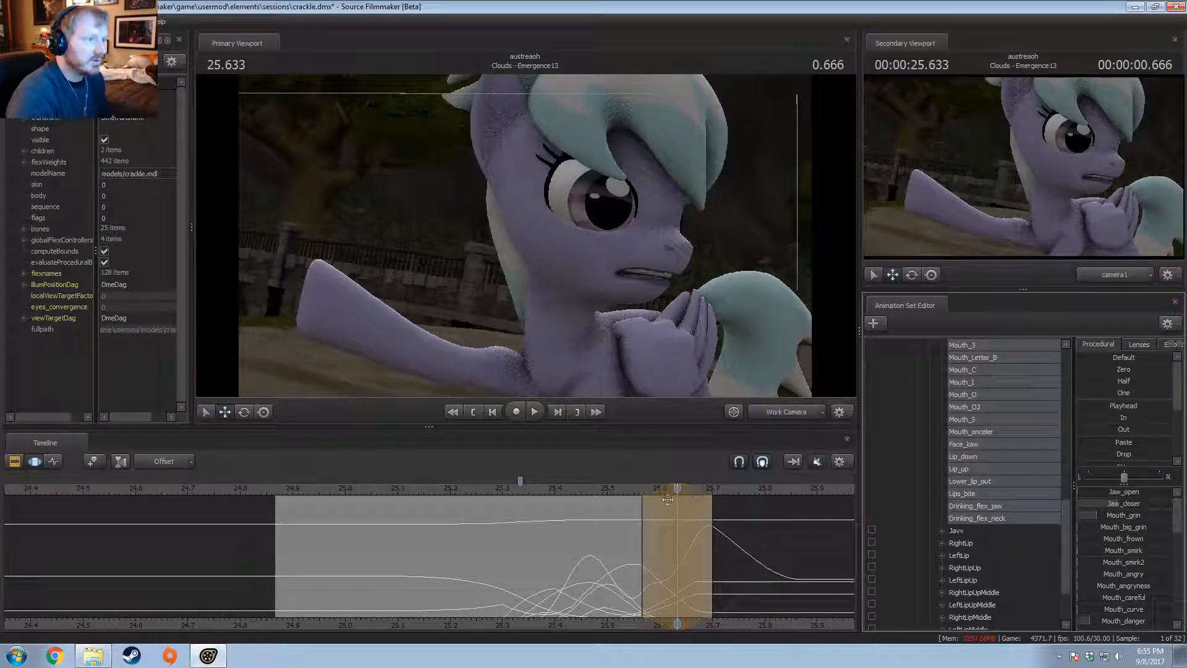
scroll(1126, 531, "down", 2)
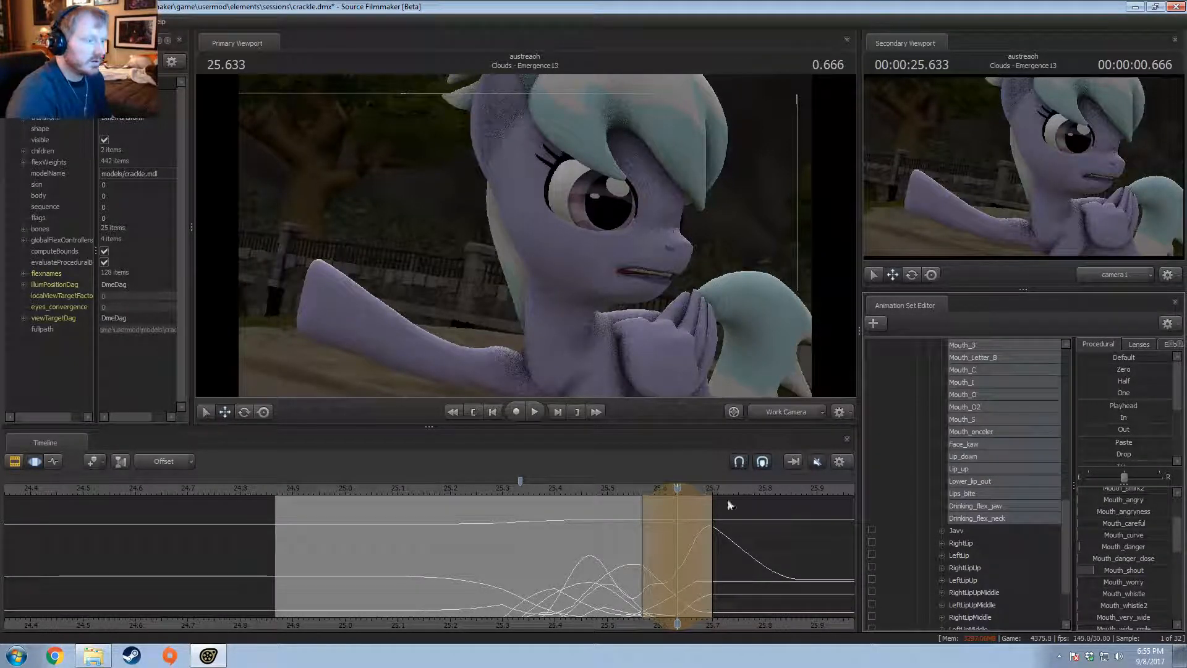
left_click_drag(712, 539, 747, 543)
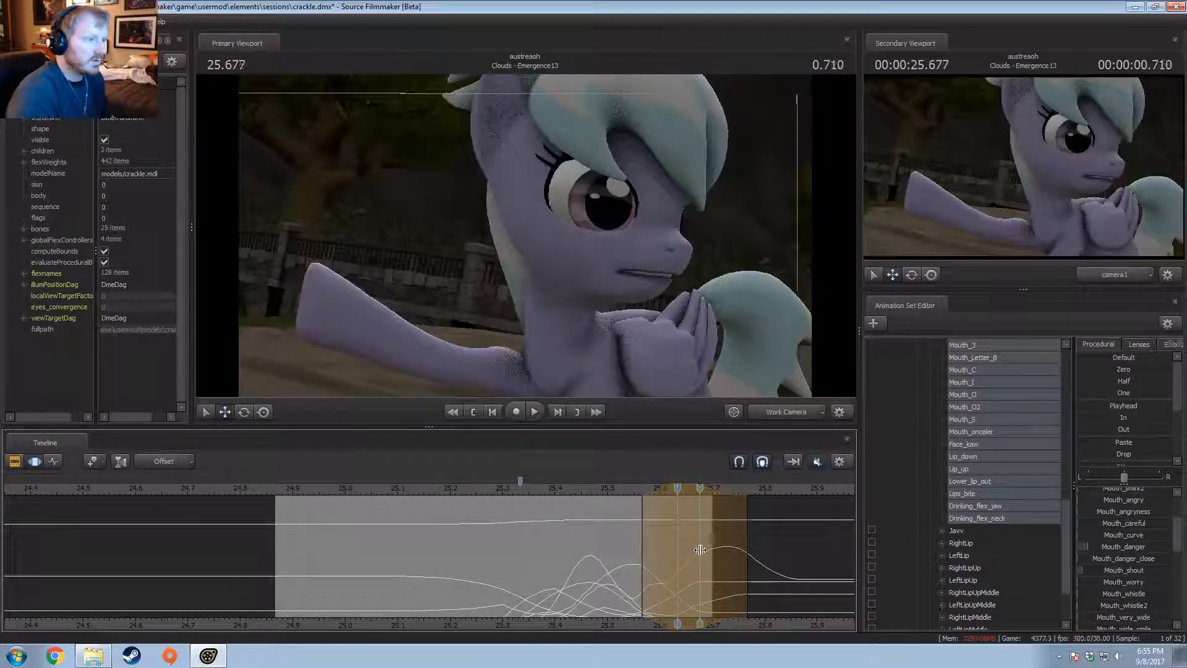
left_click(494, 492)
key("space")
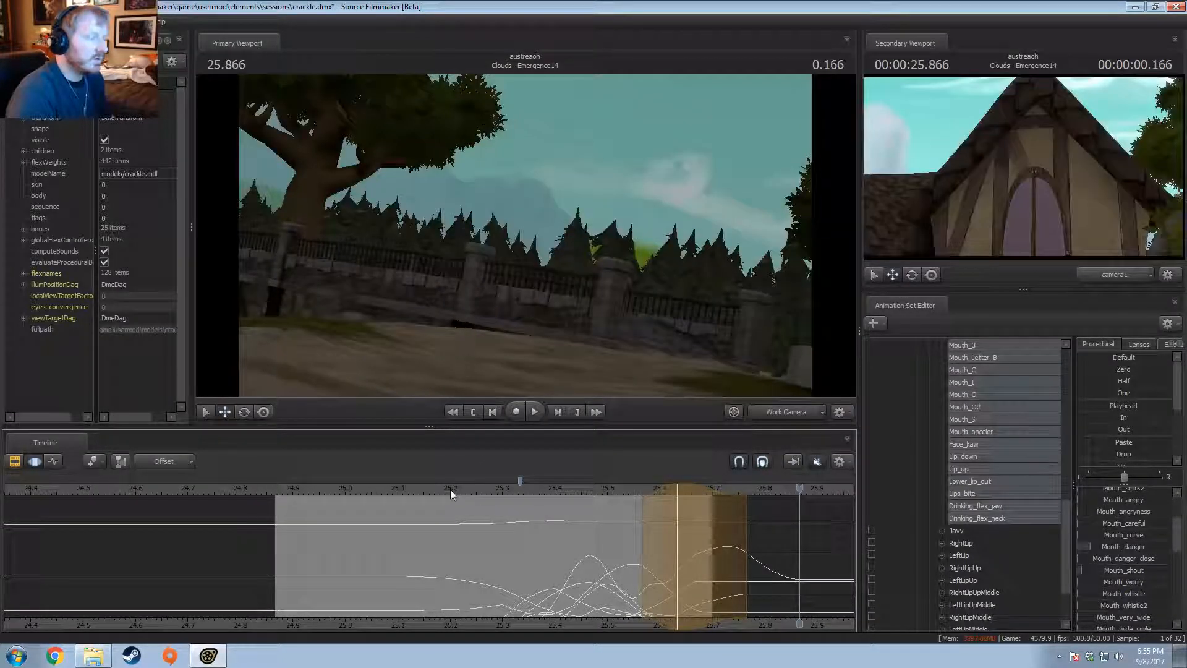
Step: Shift Cloudchaser's whole Lower Face motion slightly earlier, with the full change starting at about 25.23, and play it back
left_click(433, 493)
scroll(1000, 391, "up", 10)
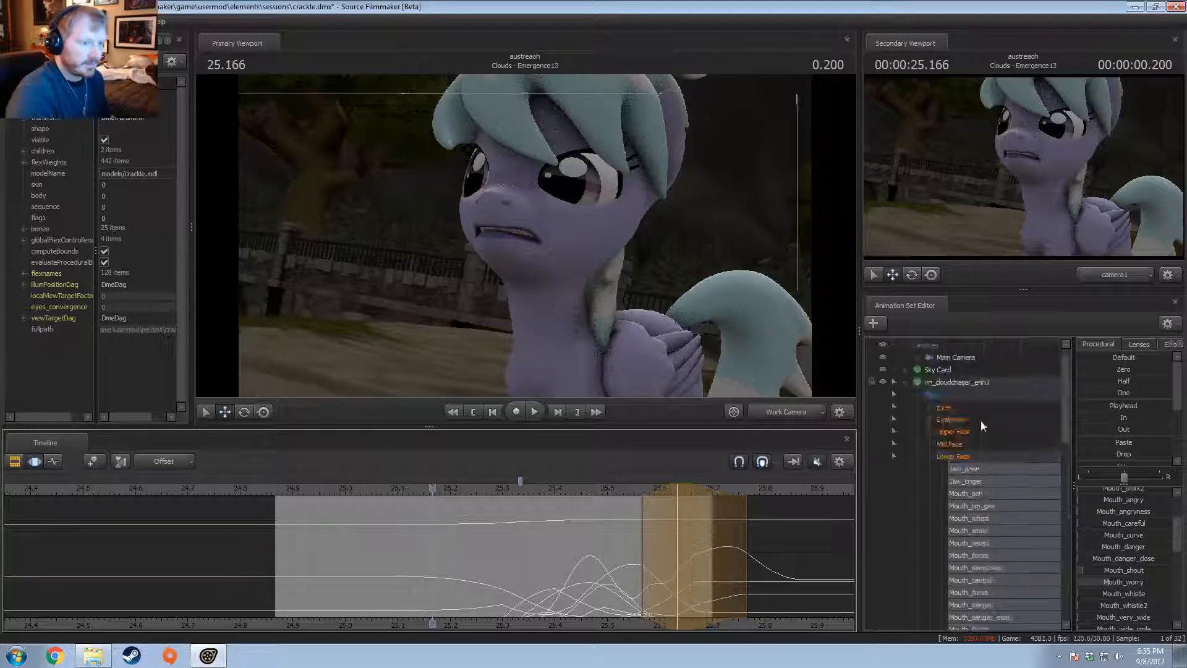
left_click(957, 458)
left_click_drag(503, 601, 816, 597)
scroll(569, 605, "up", 6)
left_click_drag(504, 580, 484, 580)
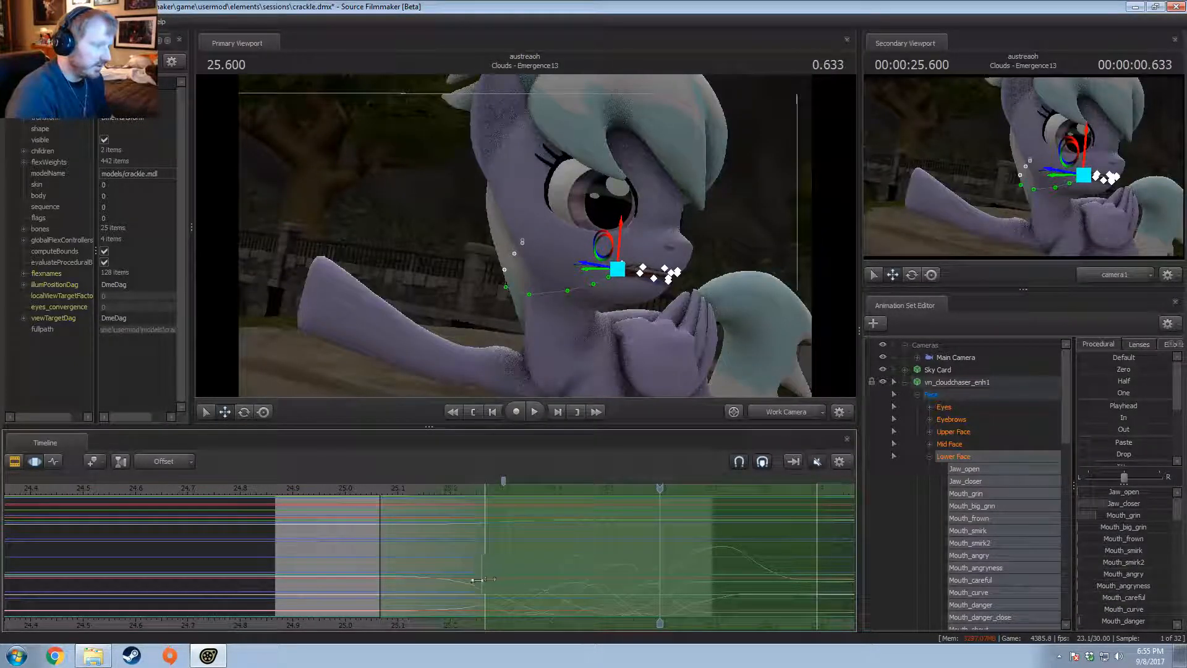
left_click(347, 490)
key("space")
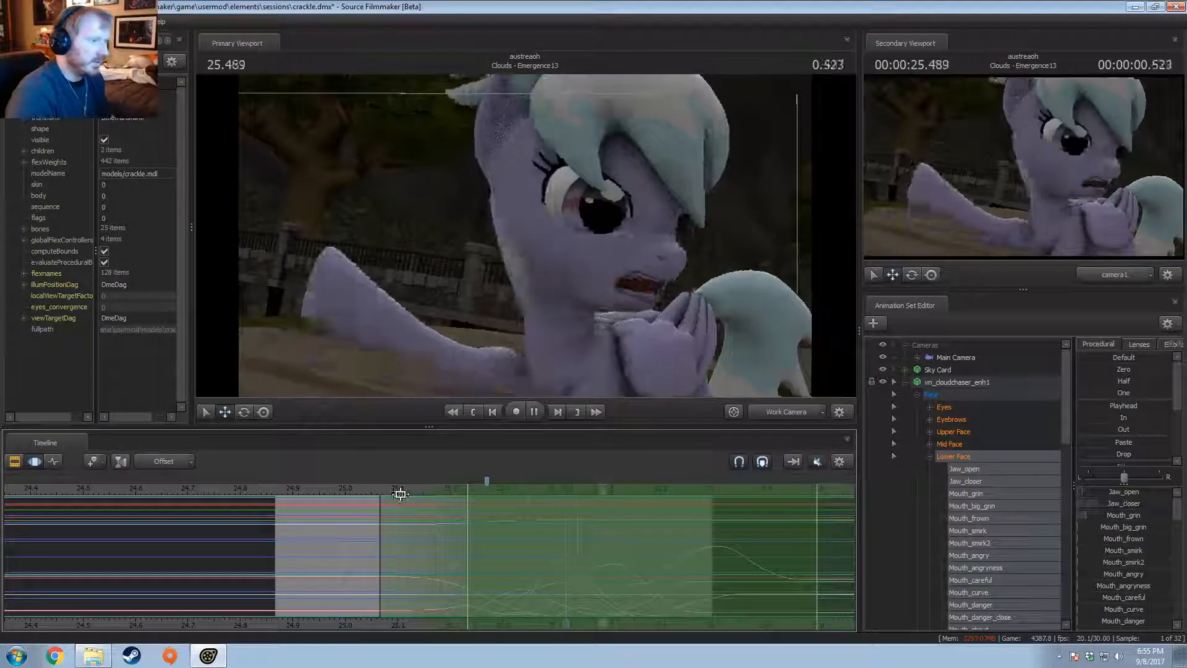
Step: Review the retimed mouth motion by scrubbing around 25.34 and replaying the Clouds - Emergence13 shot from its beginning
key("space")
key("shift")
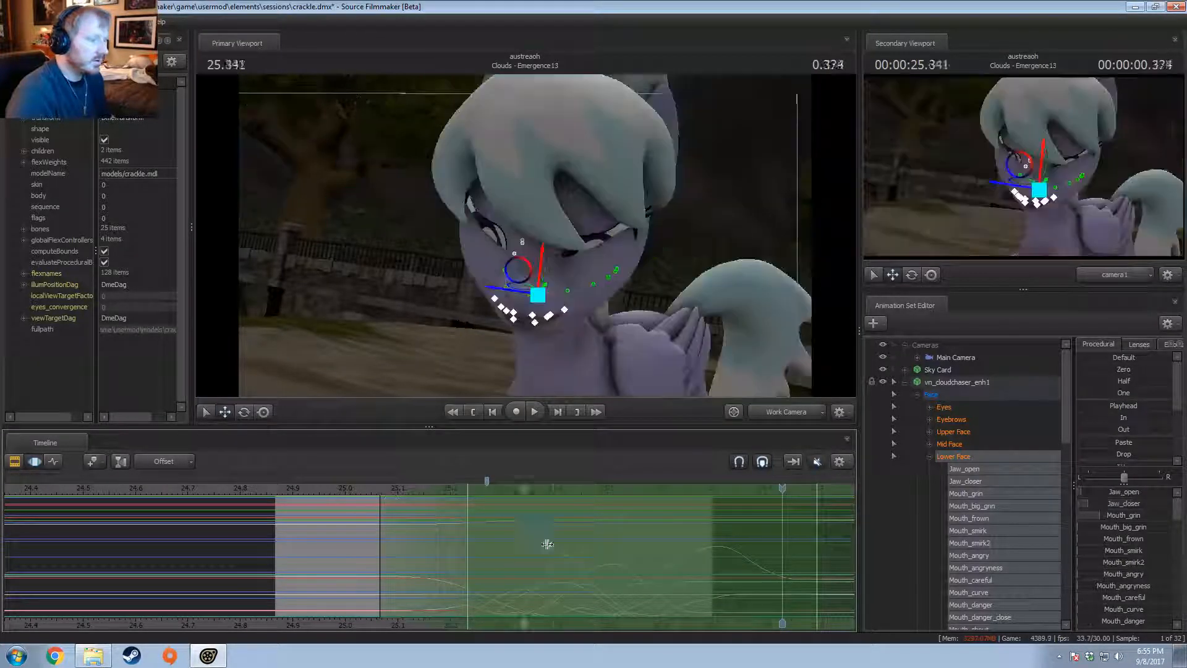
key("F2")
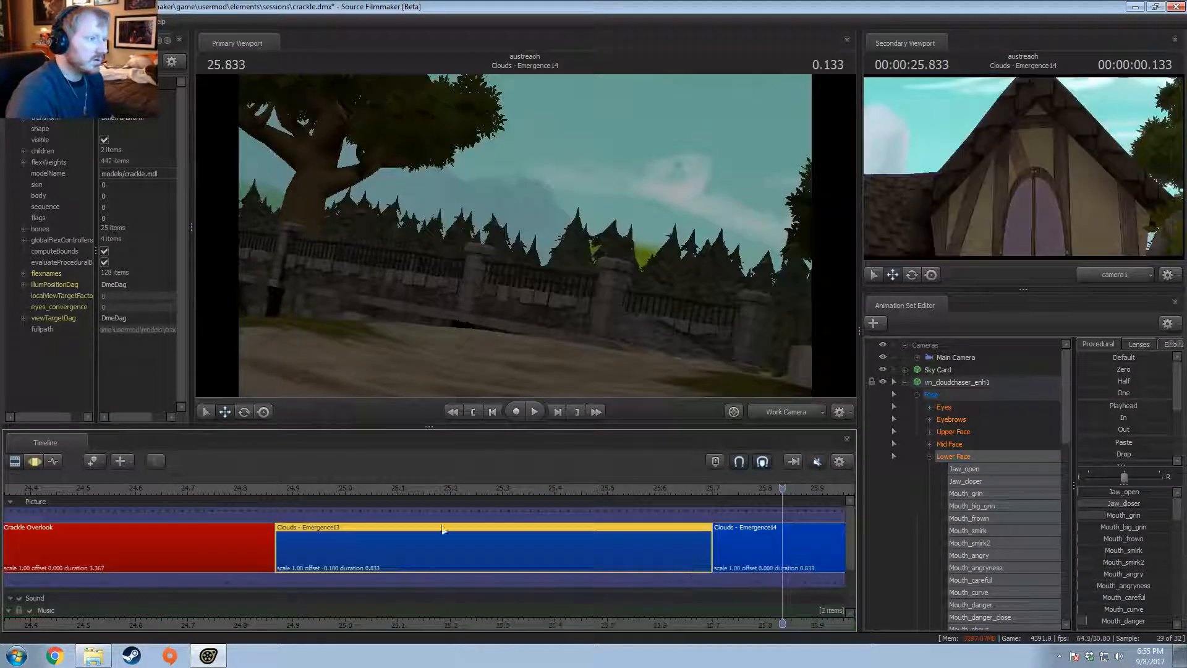
key("F3")
left_click(291, 491)
key("space")
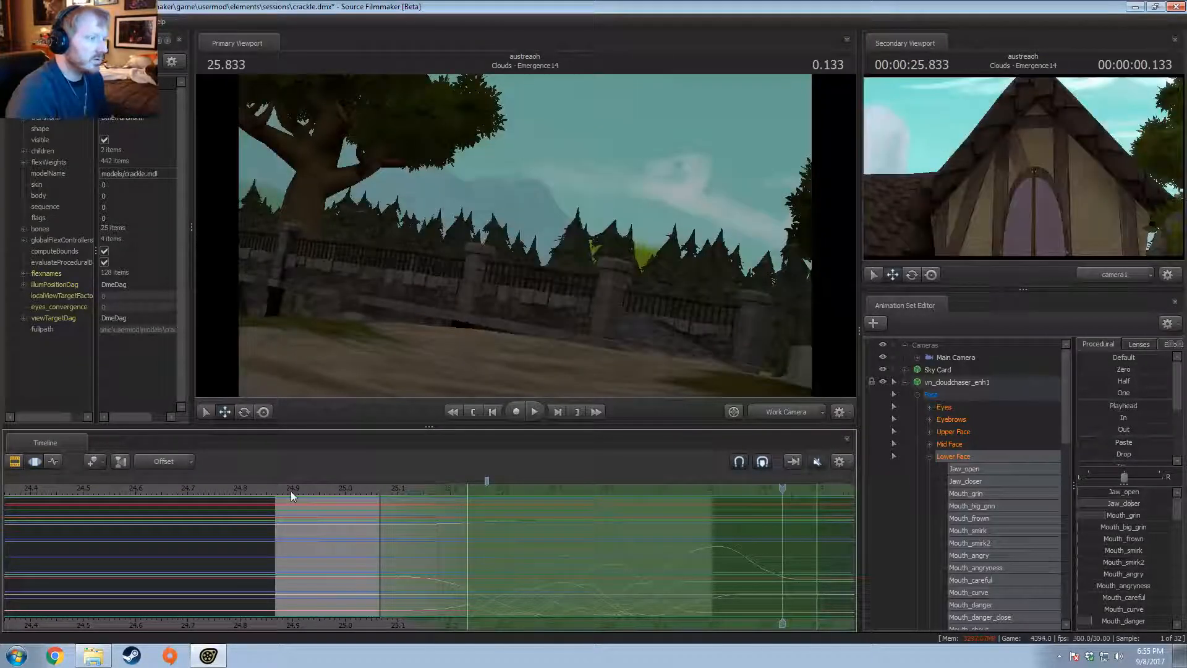
Step: Set the time selection for the lower-face controls to run from about 25.57 to 25.8
left_click(292, 492)
key("shift")
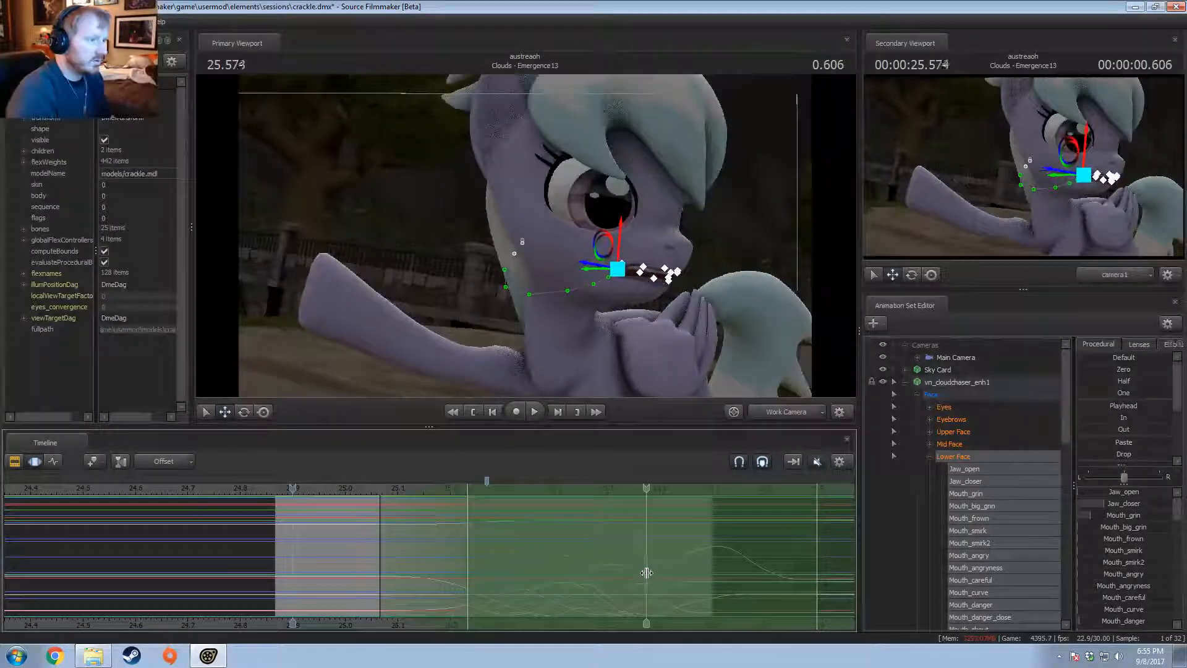
left_click_drag(643, 573, 758, 579, "shift")
Step: Play the Clouds - Emergence13 shot back several times from its start to review the facial animation
key("space")
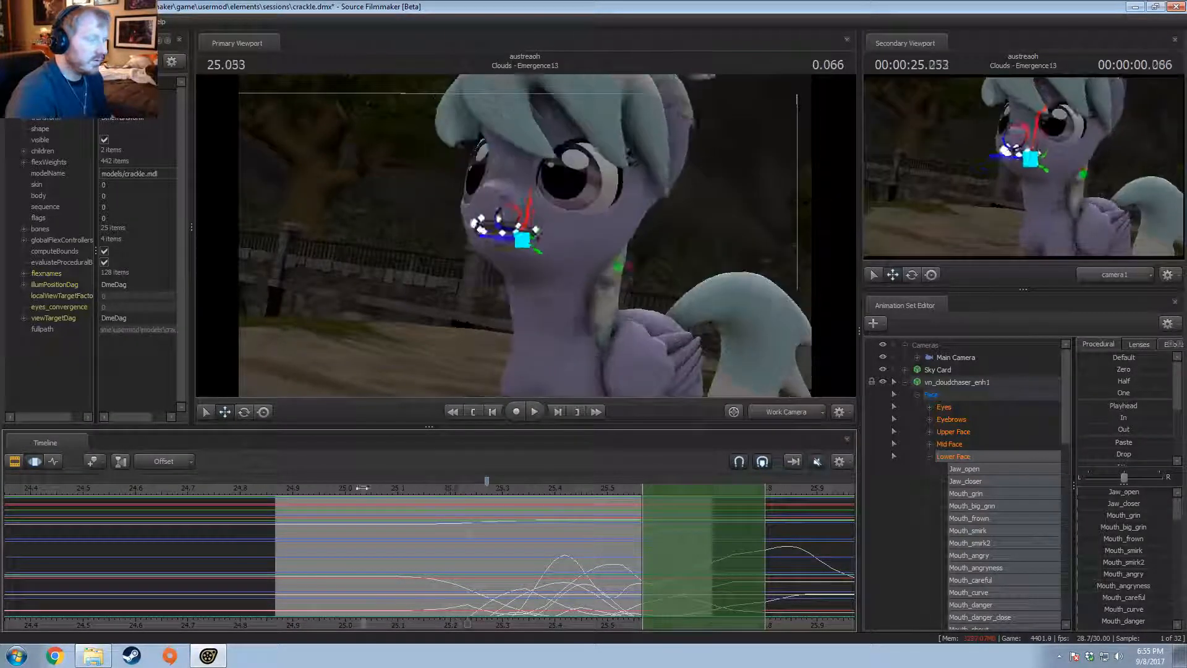
key("space")
left_click(326, 495)
key("space")
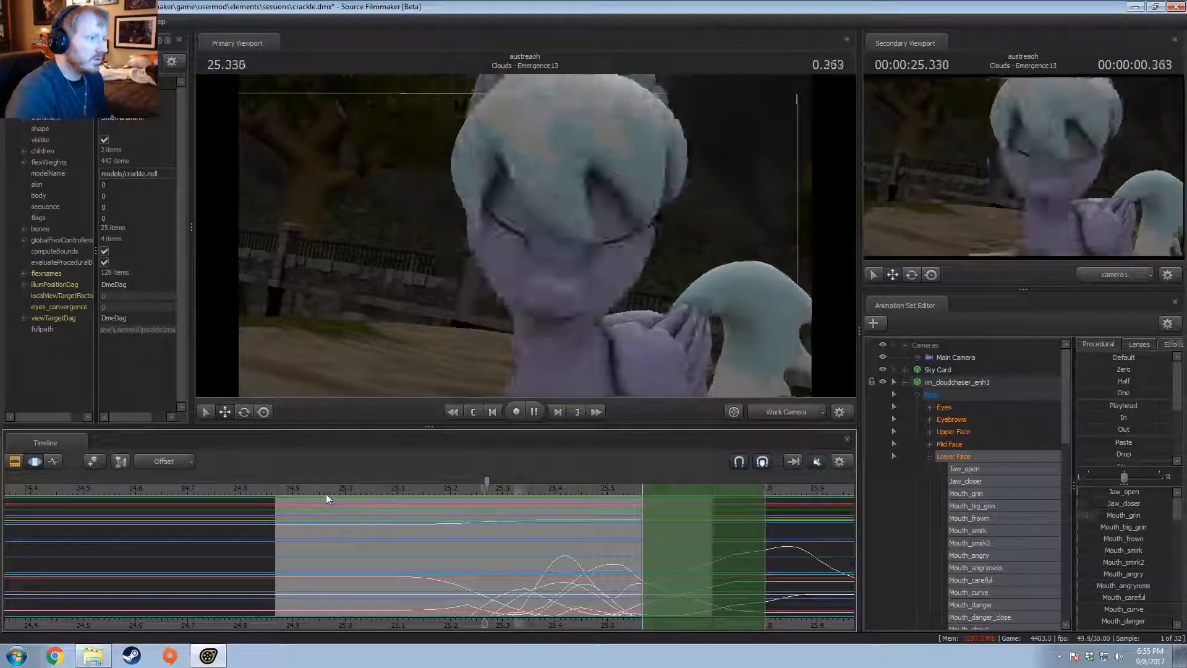
key("space")
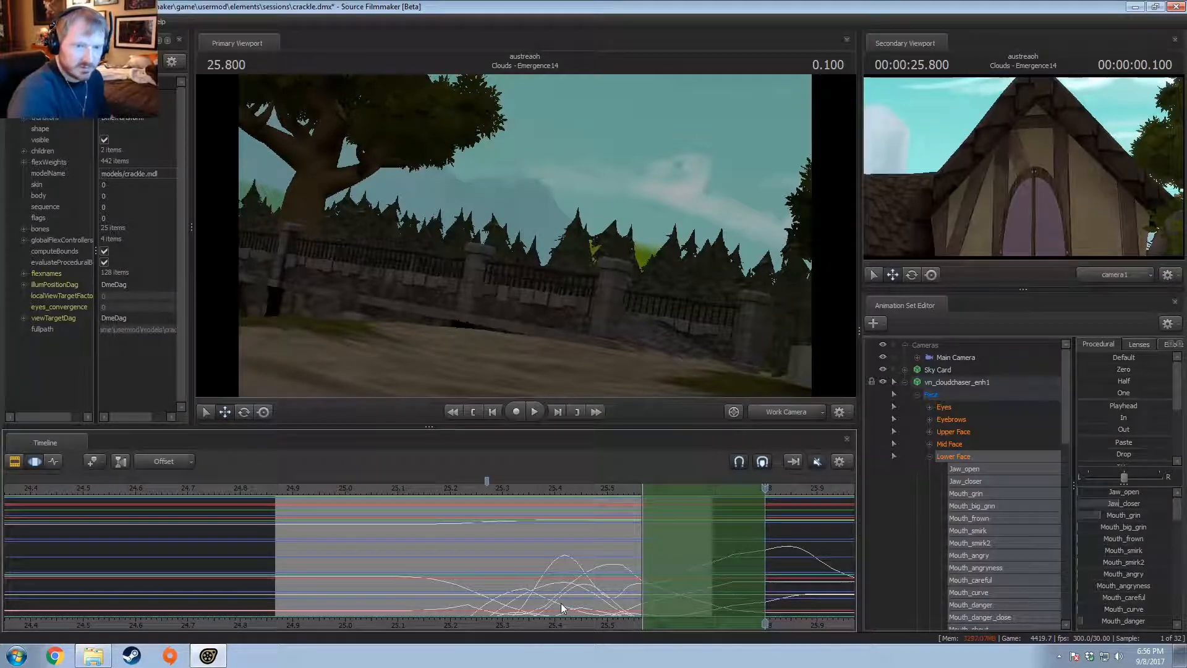
key("space")
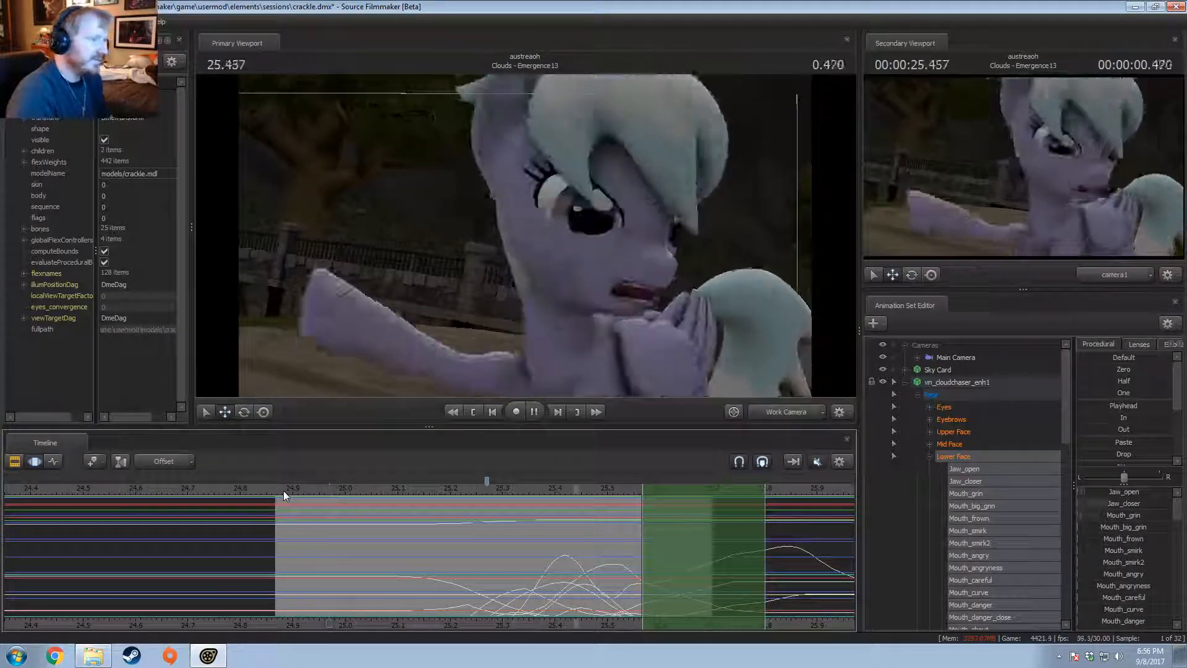
key("space")
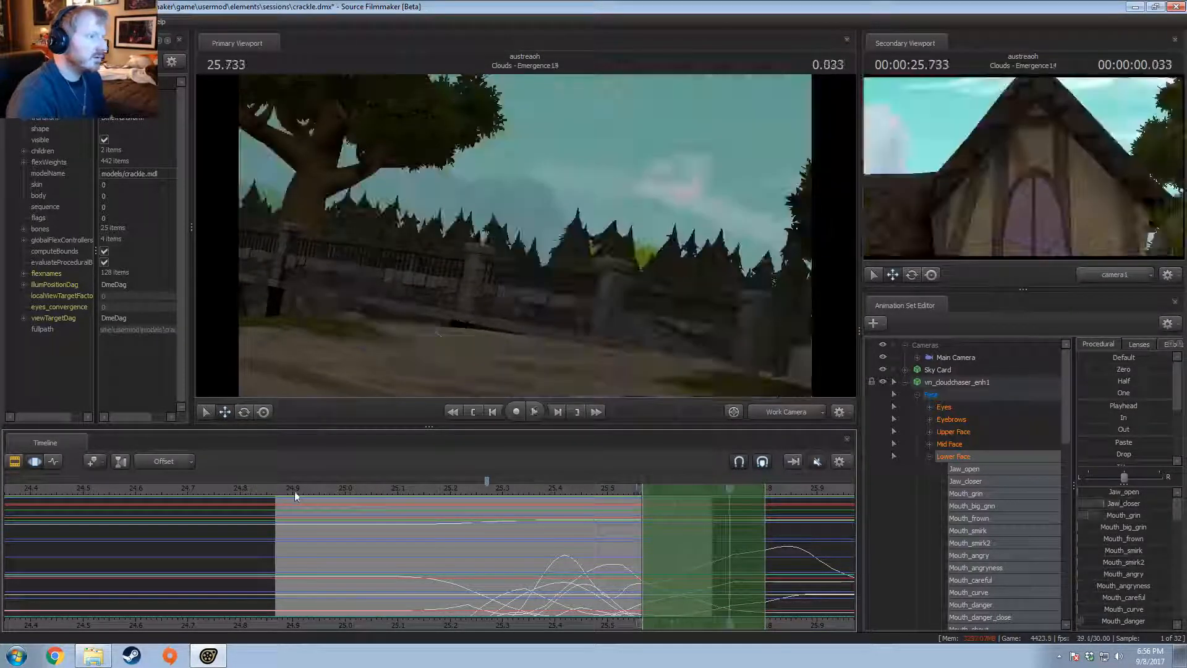
Step: Replace the time selection with one centred at 25.0 and falloffs reaching about 24.73 and 25.27
left_click(295, 491)
key("F2")
key("F3")
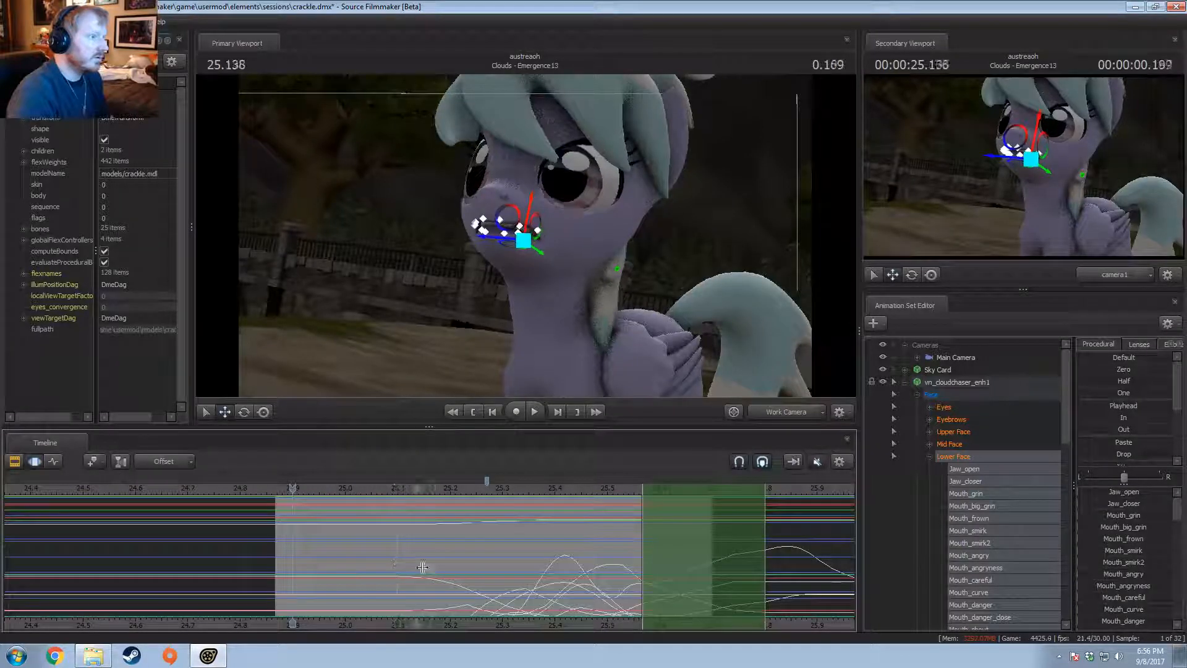
key("Escape")
scroll(357, 578, "up", 4, "shift")
key("Escape")
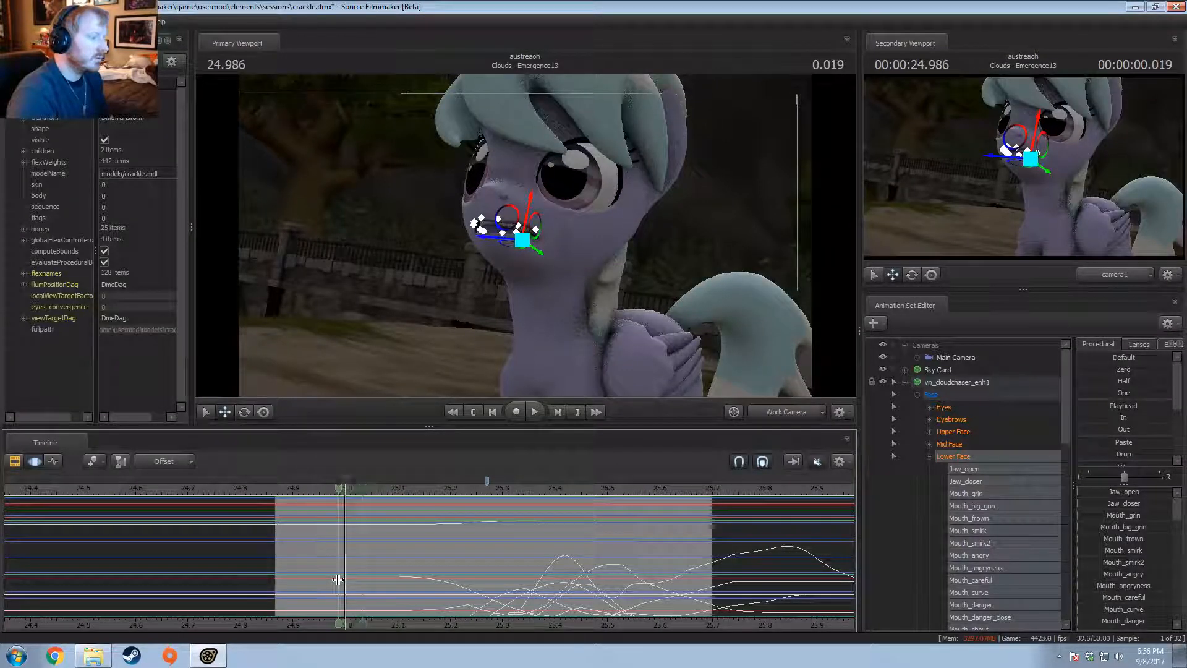
scroll(339, 578, "up", 5, "shift")
Step: Rotate the pony's neck and head bones within the selection around 25.0 and preview the motion
left_click(547, 323, "ctrl")
key("e")
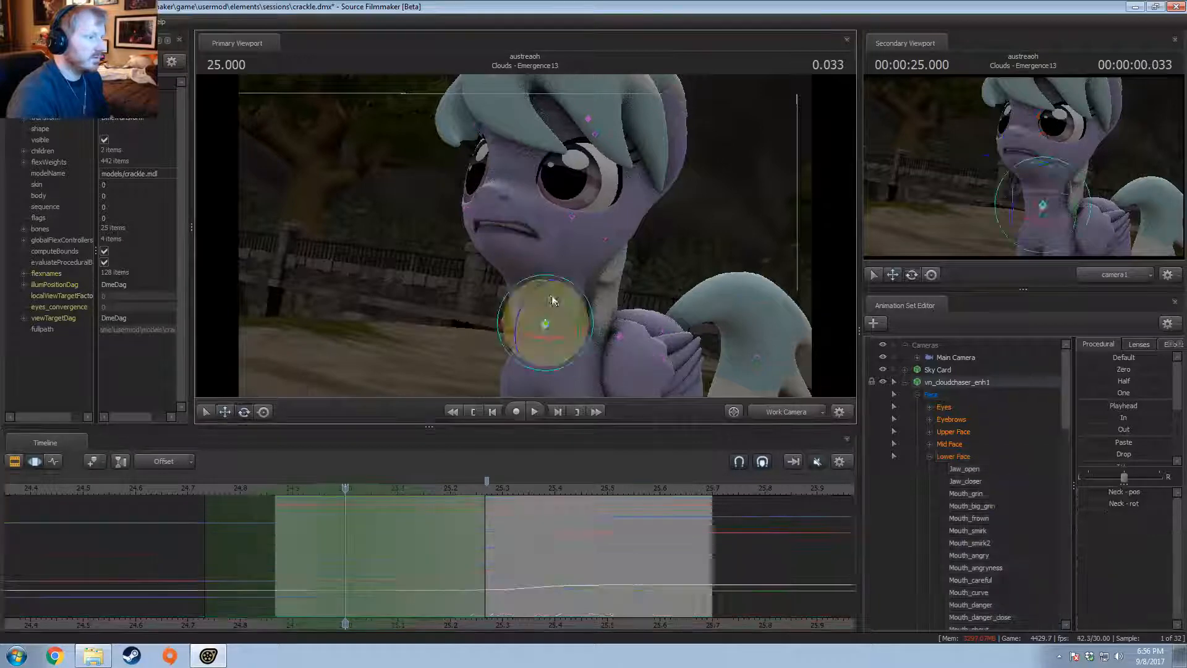
left_click_drag(551, 299, 540, 261)
left_click(551, 261, "ctrl")
key("space")
key("space")
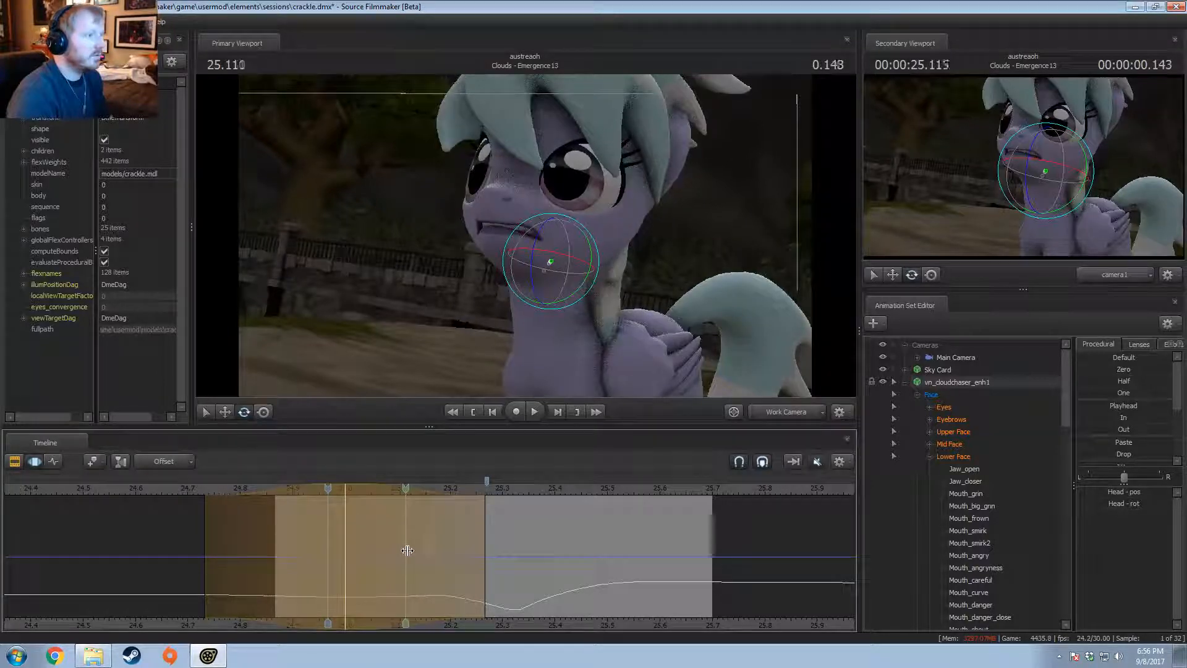
Step: Shift the head adjustment's time selection earlier to centre near 24.93, with falloffs reaching about 24.67 and 25.2
left_click(509, 487)
left_click_drag(371, 536, 328, 543)
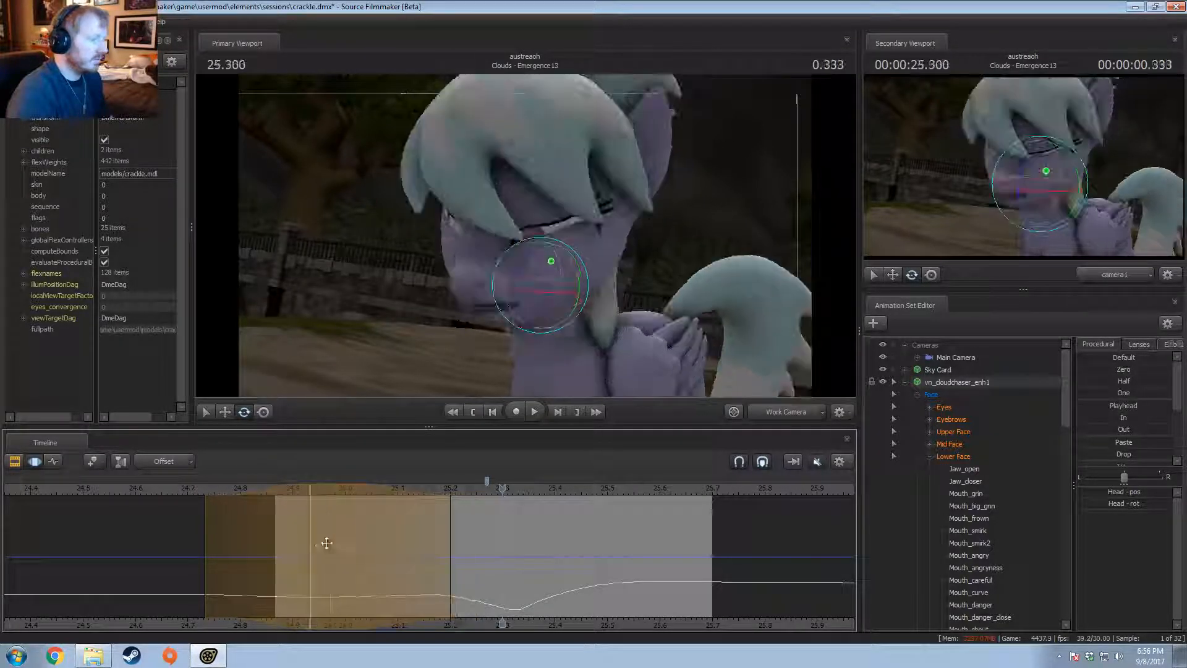
key("ctrl+z")
left_click_drag(308, 489, 271, 509)
key("shift")
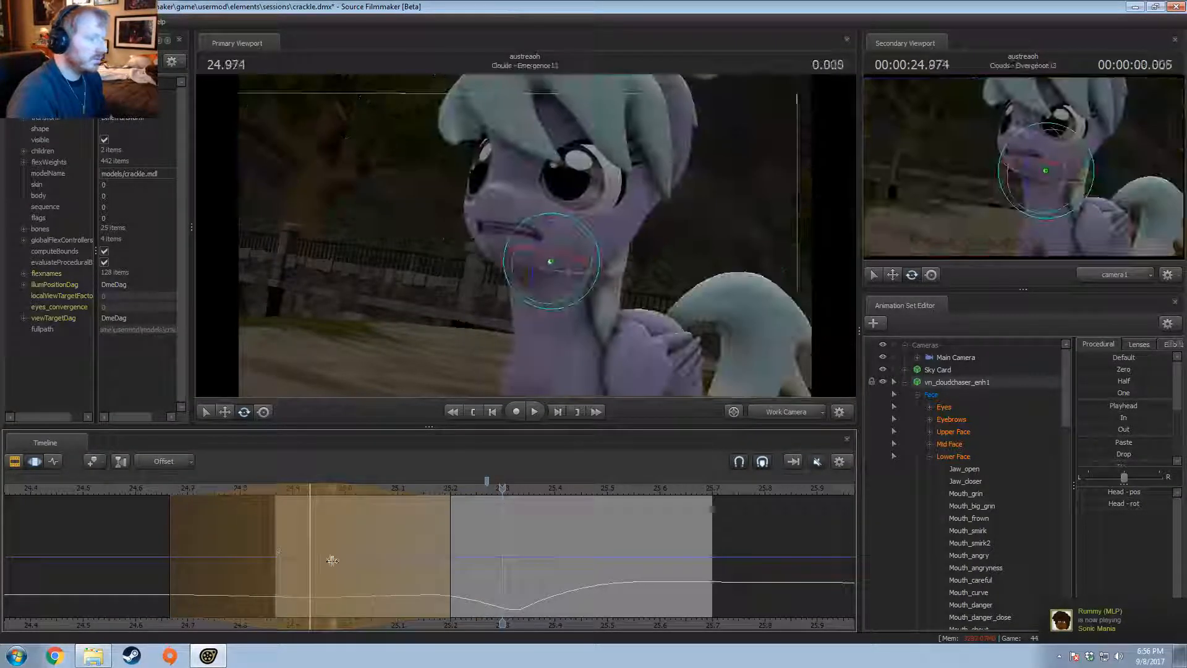
Step: Play back and scrub through the shot to check the timing of the head movement
key("space")
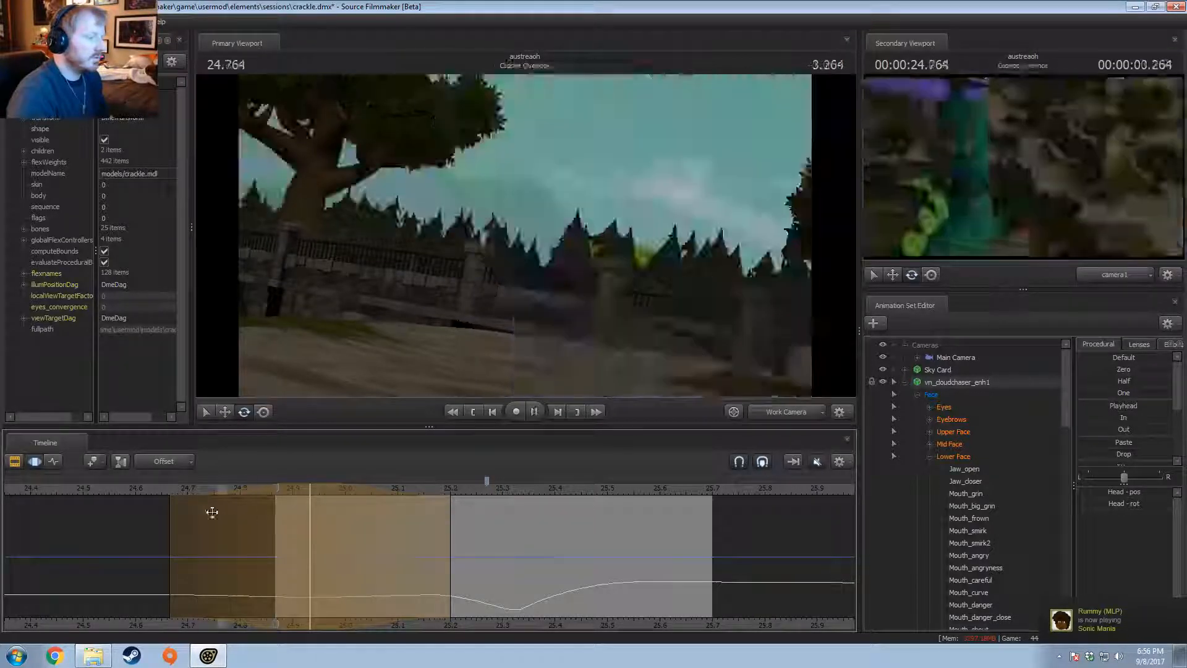
key("space")
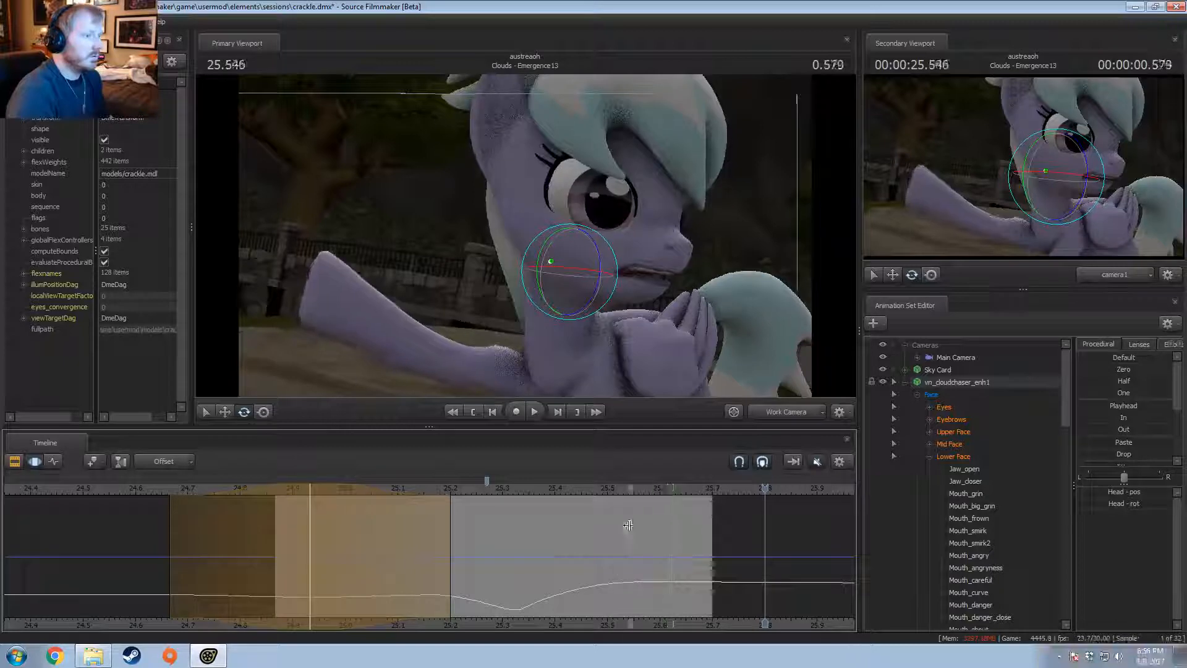
left_click(494, 565)
Step: Rename the vn_cloudchaser_enh1 animation set as Cloud Chaser
key("F2")
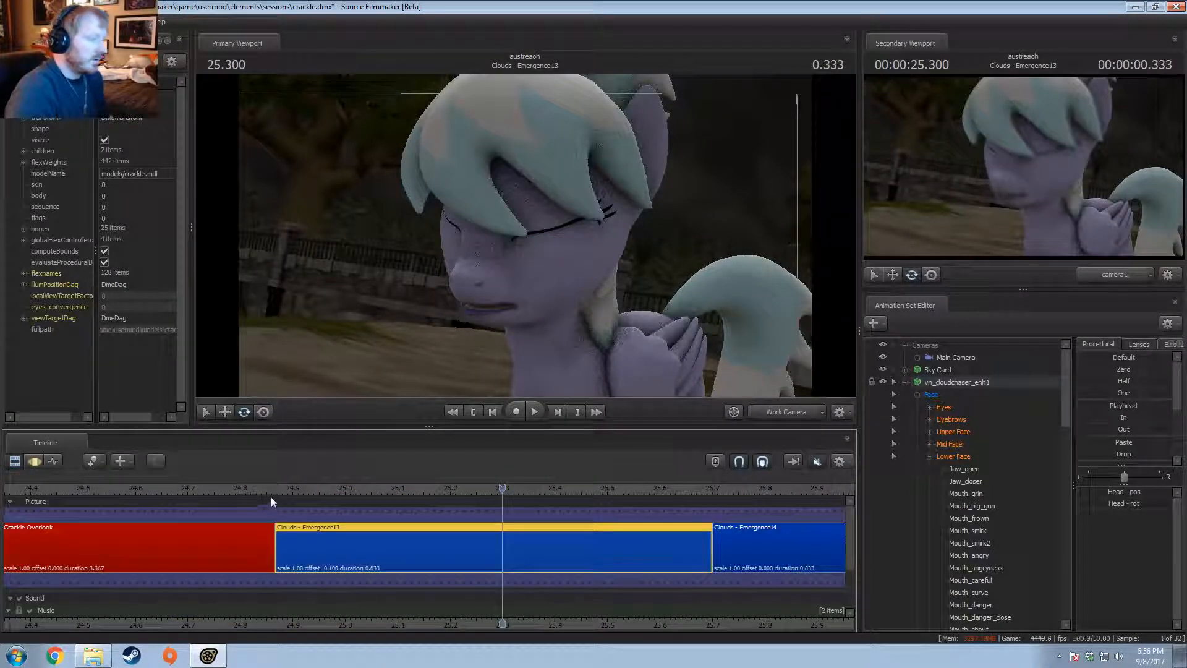
left_click(275, 493)
left_click(906, 384)
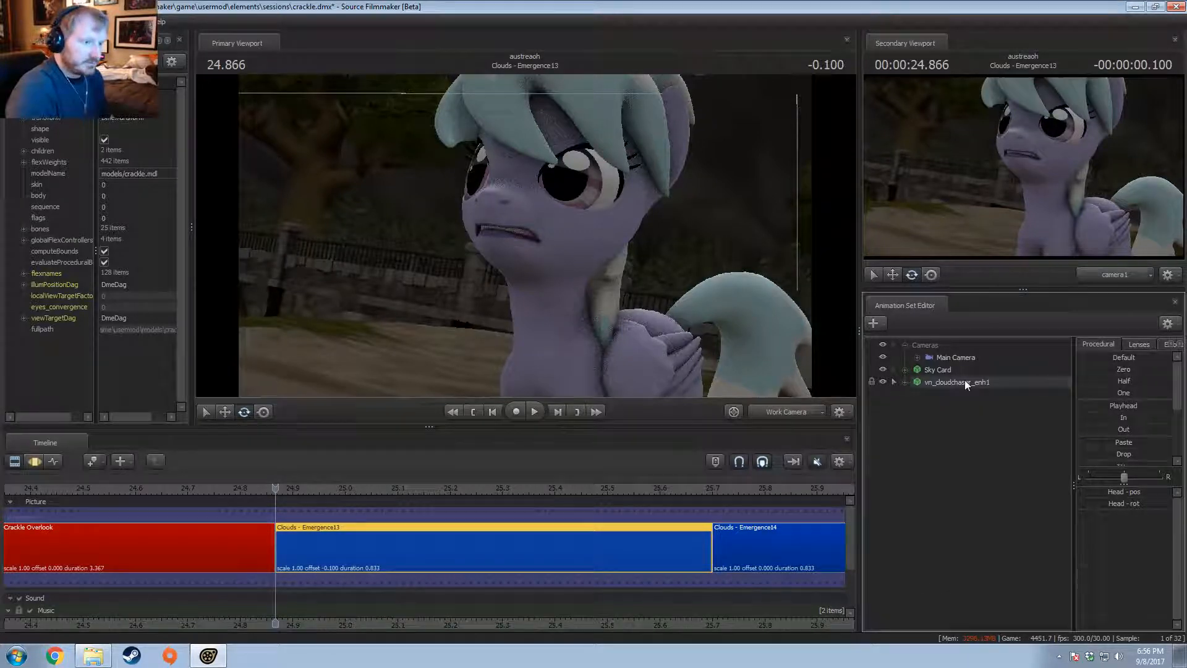
right_click(964, 380)
left_click(981, 389)
type("cloud Chaser")
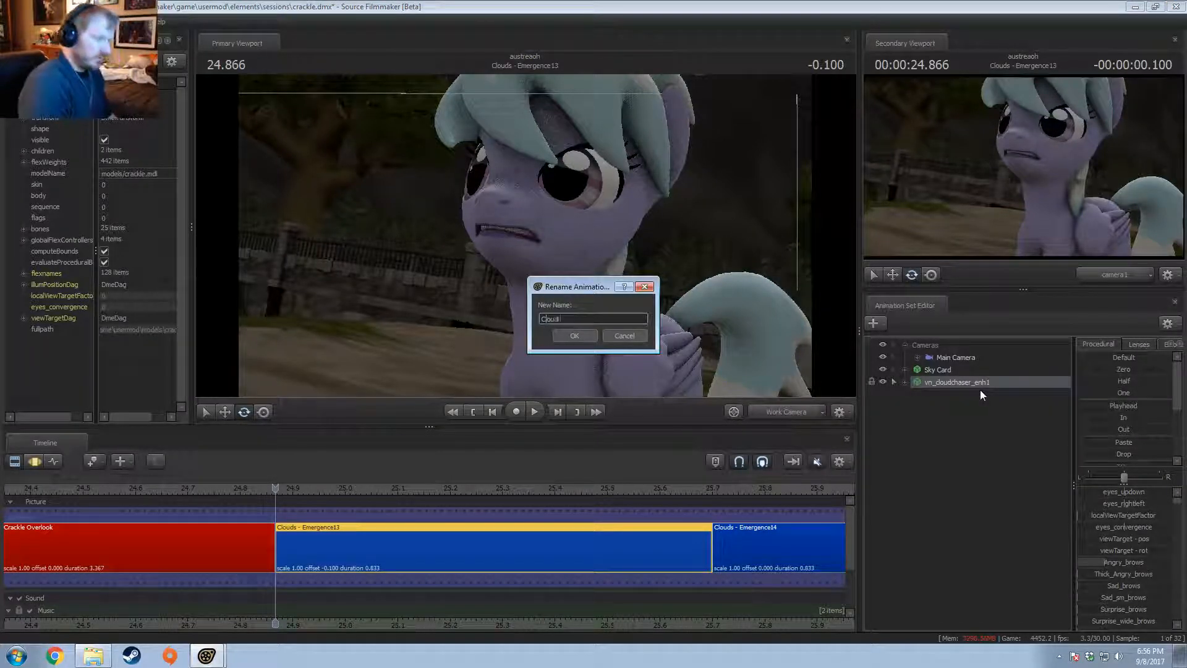
key("Return")
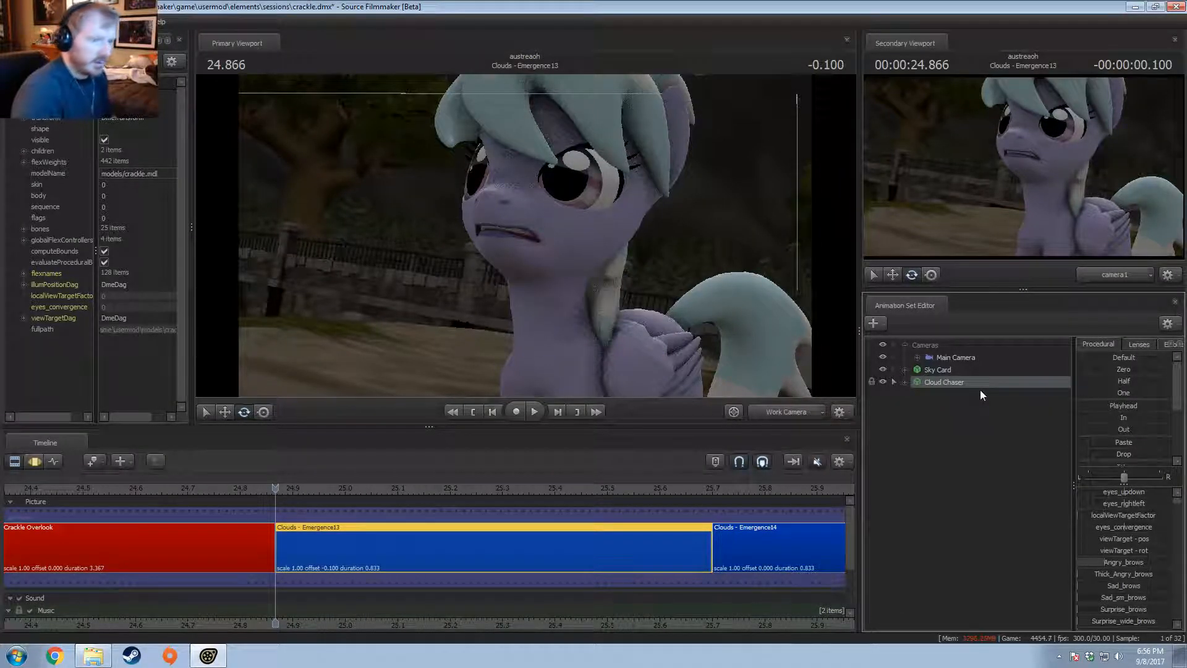
Step: Group the Cloud Chaser animation set and name the new group Actors
right_click(981, 389)
left_click(982, 422)
right_click(936, 381)
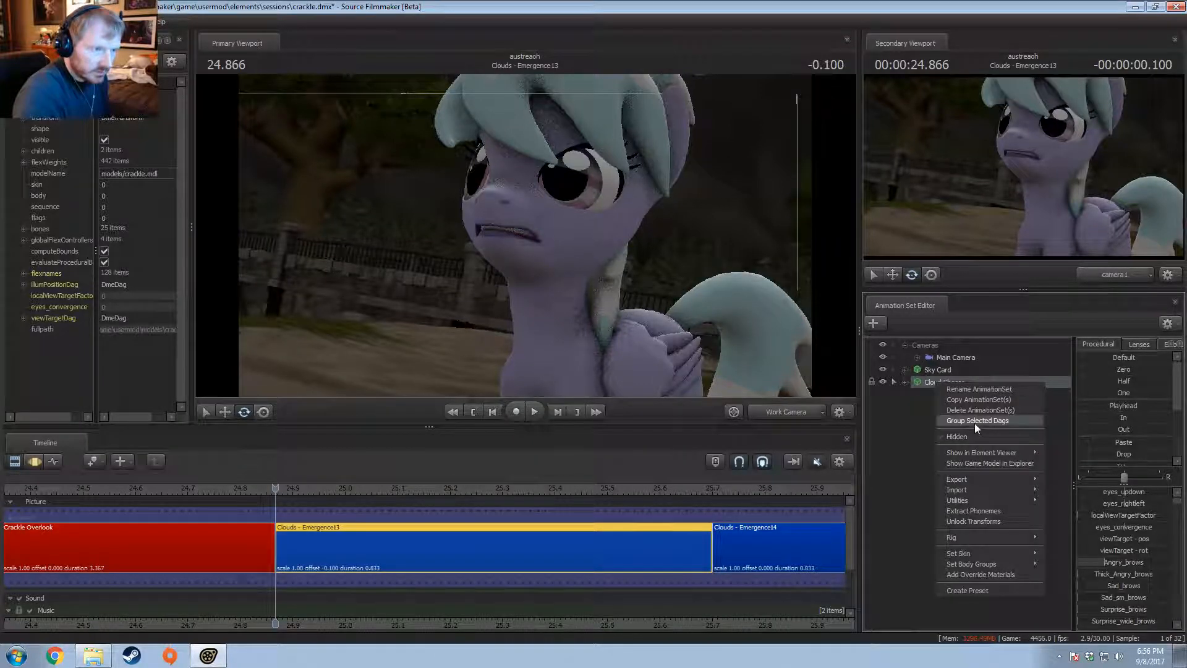
left_click(974, 421)
type("Ac")
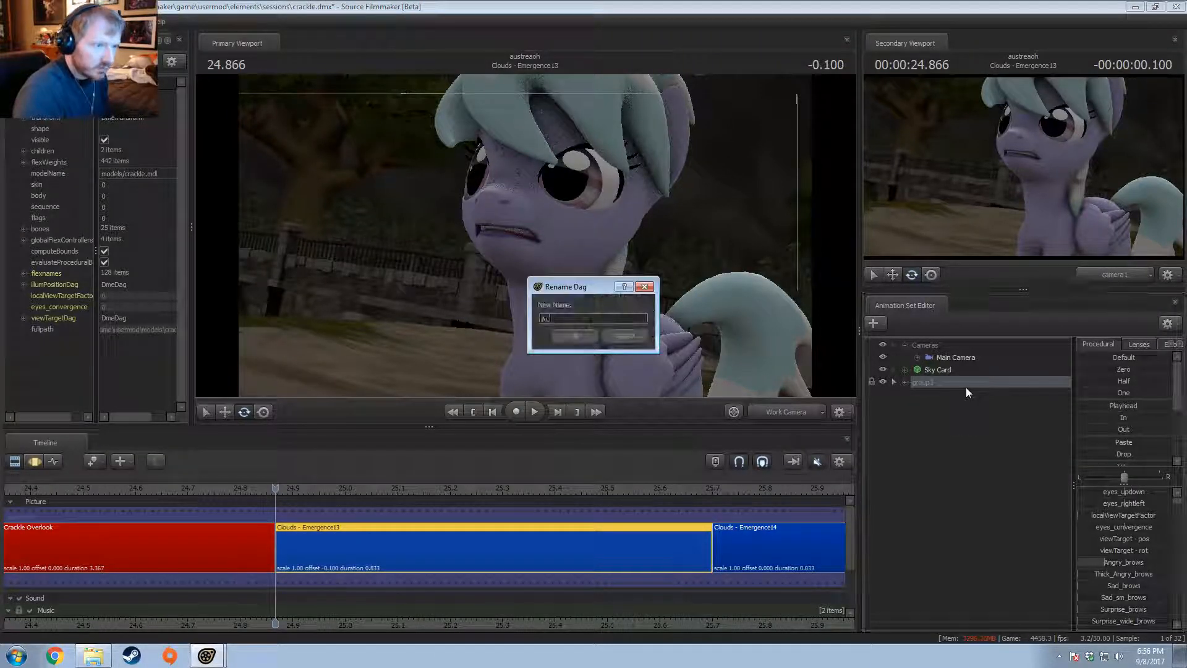
type("tors")
key("Return")
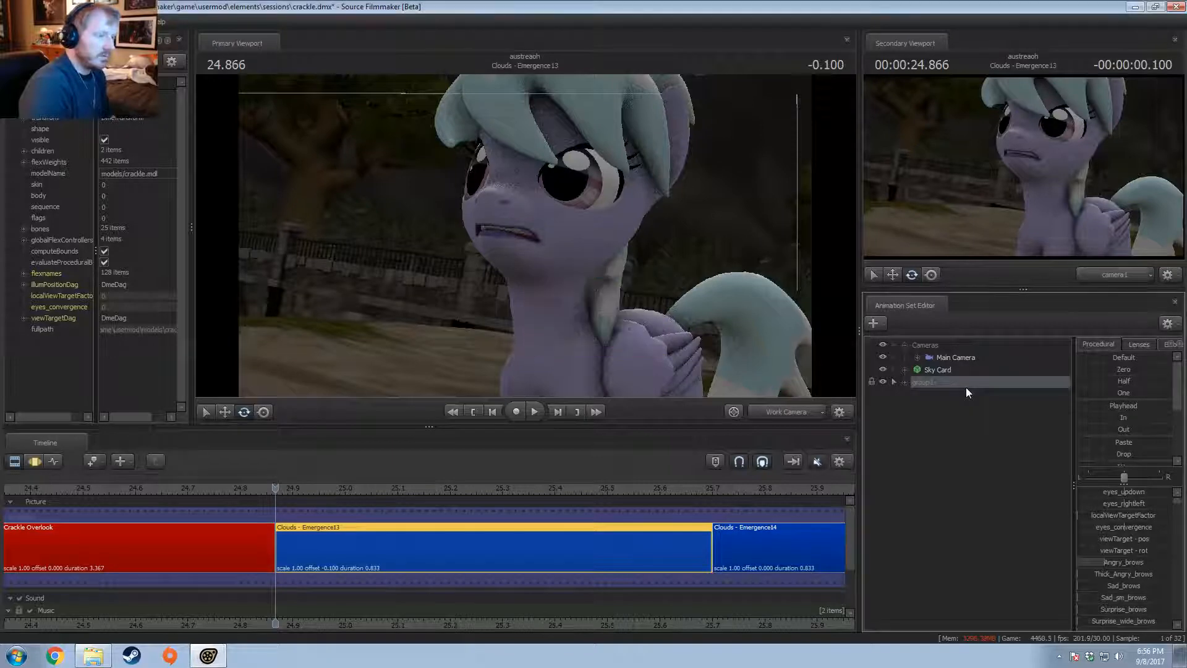
left_click(905, 345)
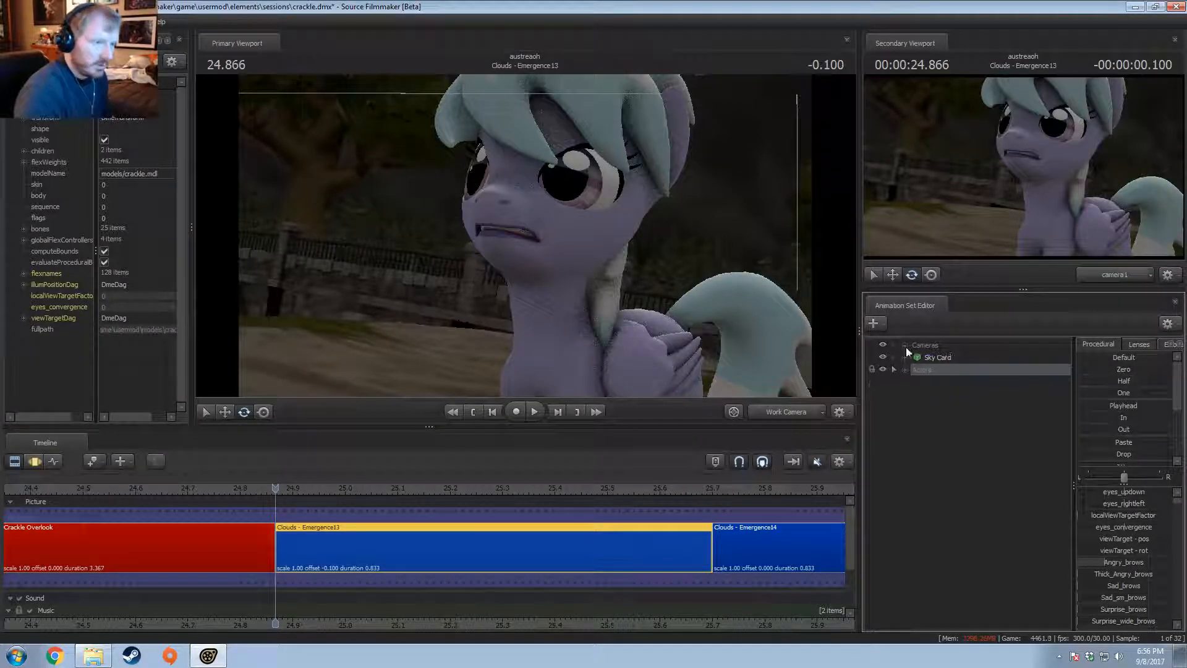
left_click(952, 450)
key("F3")
left_click_drag(344, 512, 532, 525)
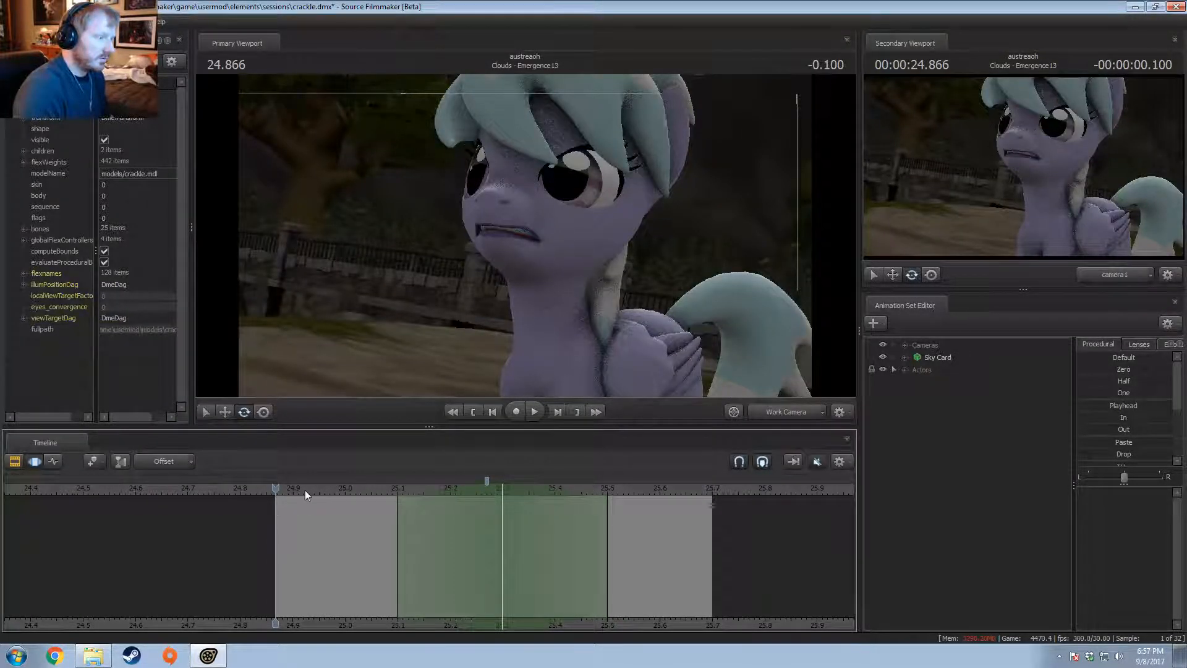
left_click(288, 489)
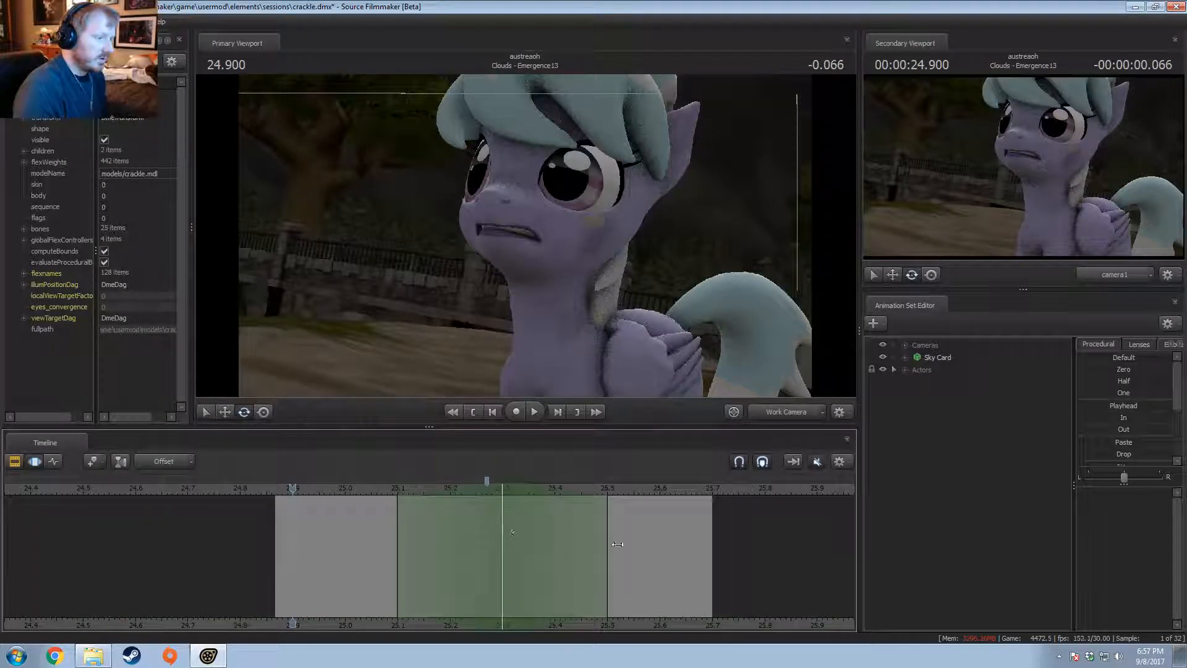
Step: Extend the time selection over all time, select the Main Camera, and play back the shot
key("ctrl+a")
left_click(904, 344)
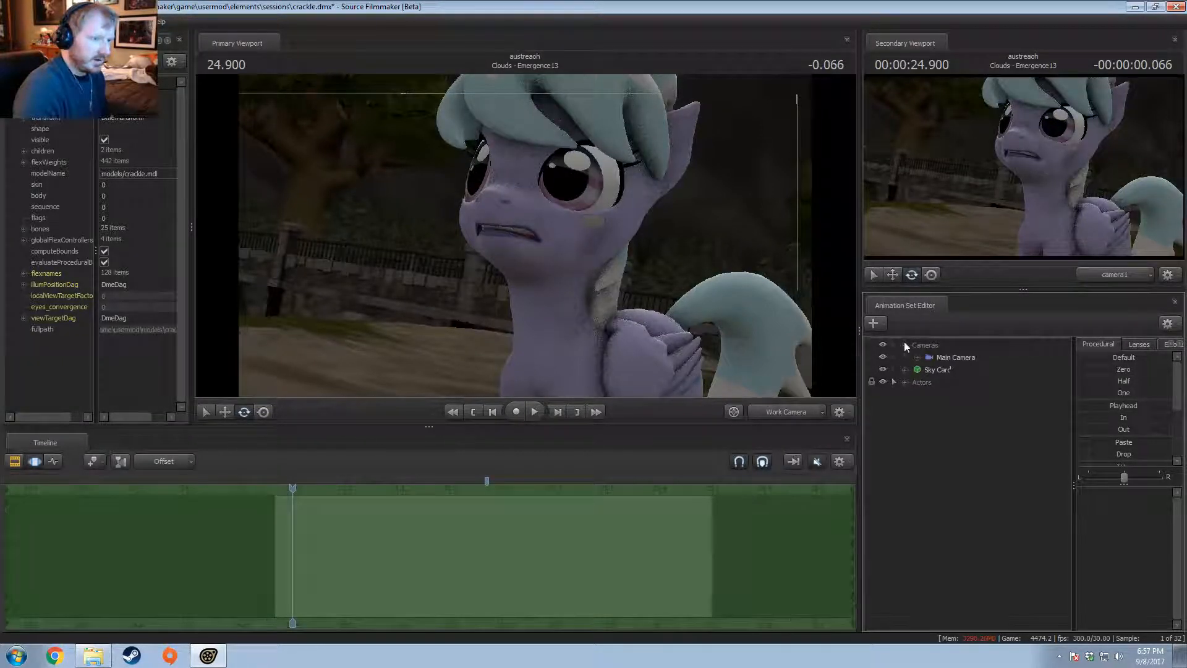
left_click(959, 360)
key("F2")
left_click(432, 572)
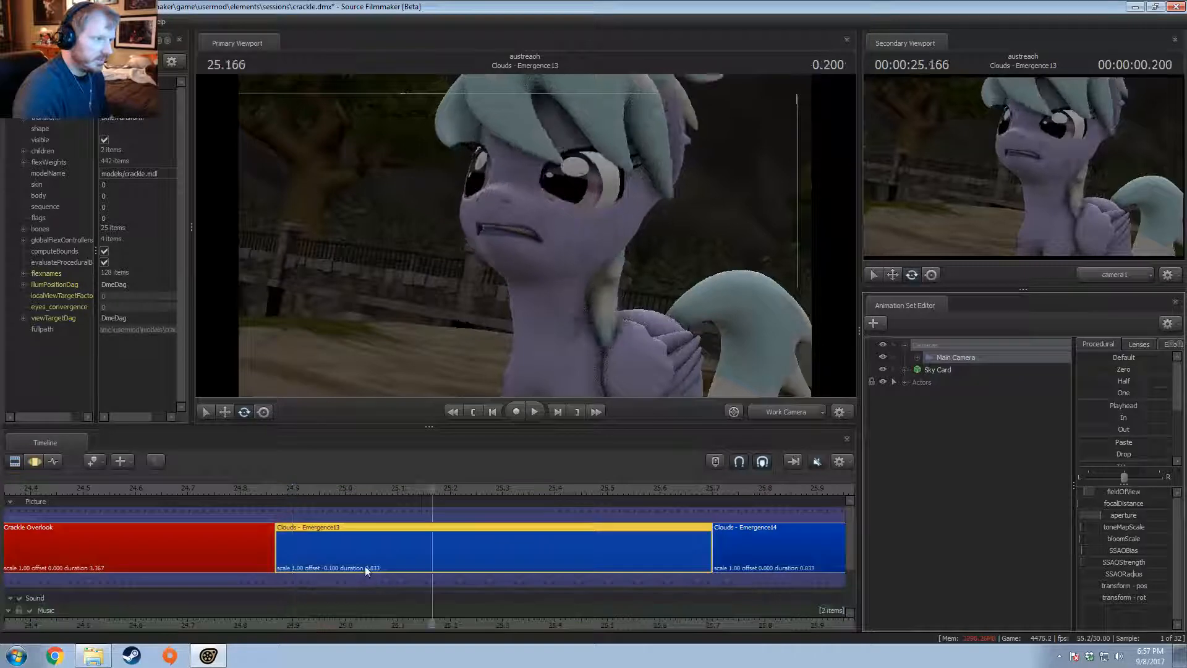
key("space")
key("space")
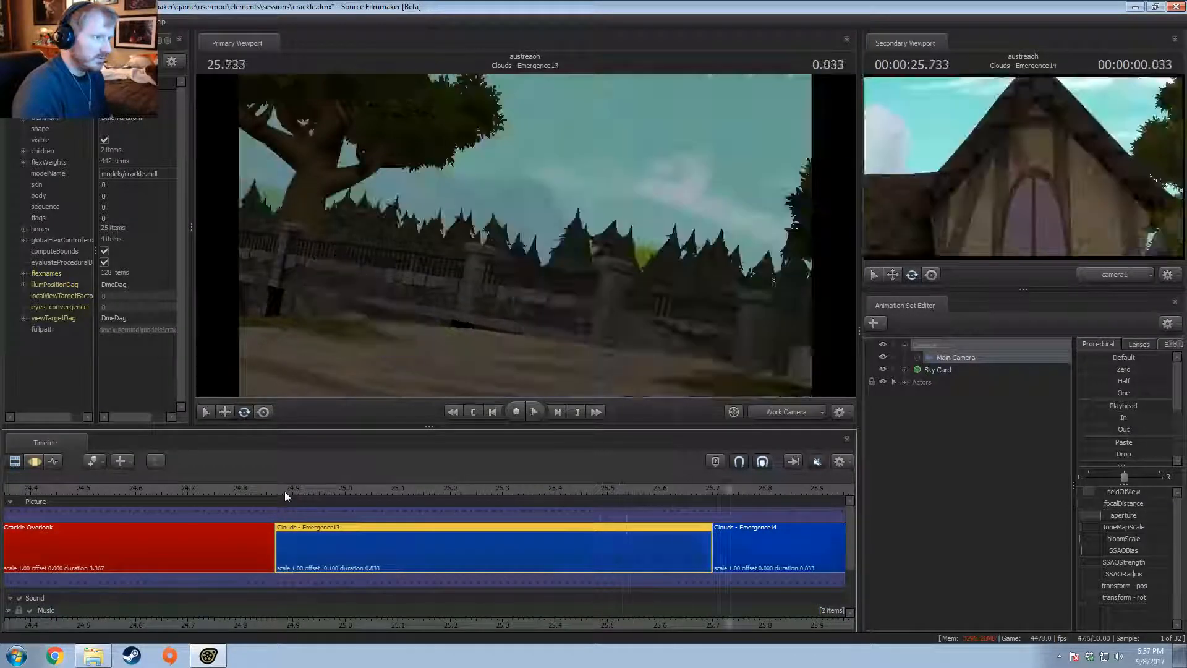
Step: Make the Main Camera's time selection hold until 24.9 and fall off by about 25.73, and show that camera in the primary viewport
key("F3")
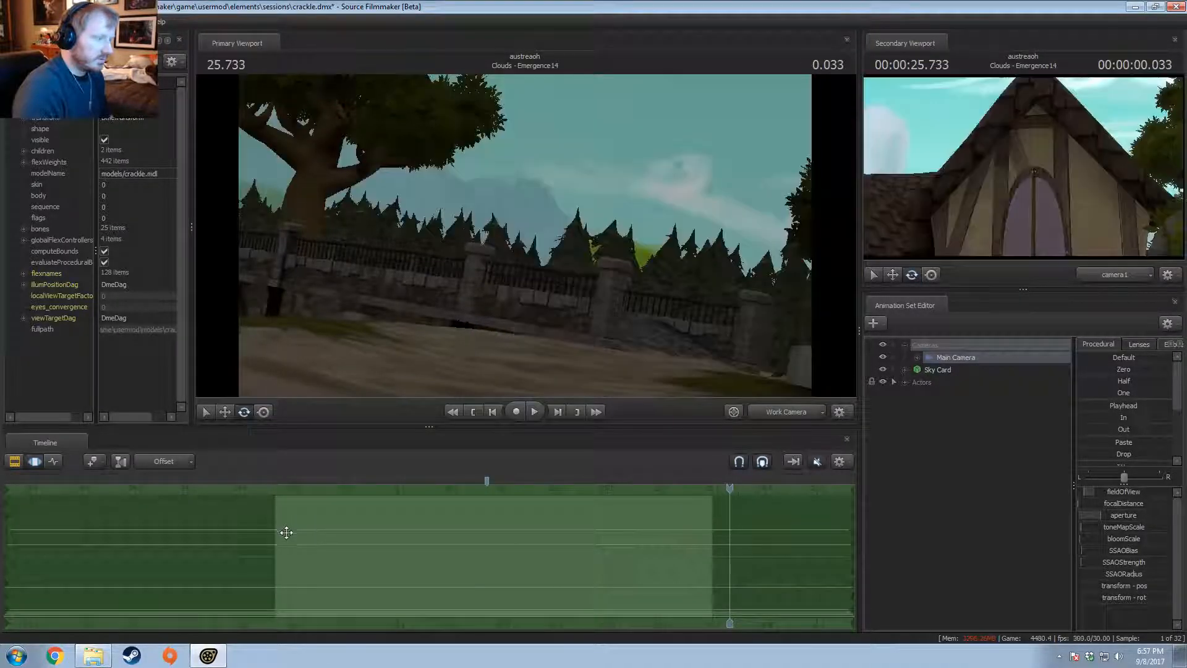
left_click_drag(272, 559, 391, 556, "shift")
left_click_drag(472, 556, 738, 559)
key("space")
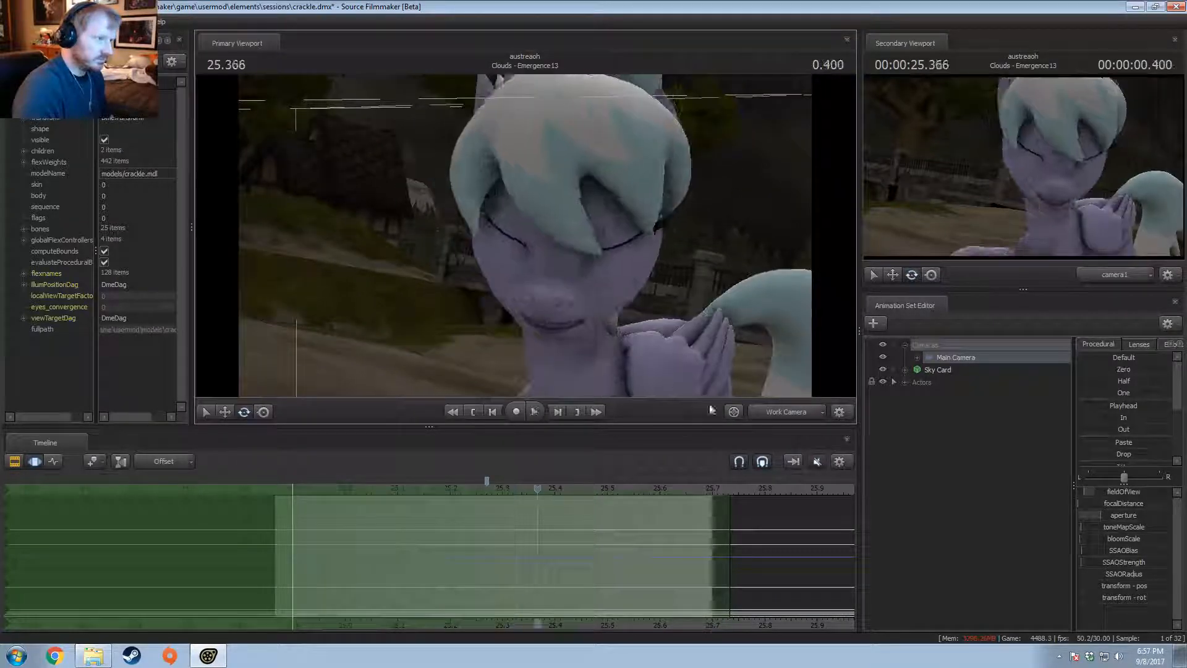
left_click_drag(955, 359, 606, 309)
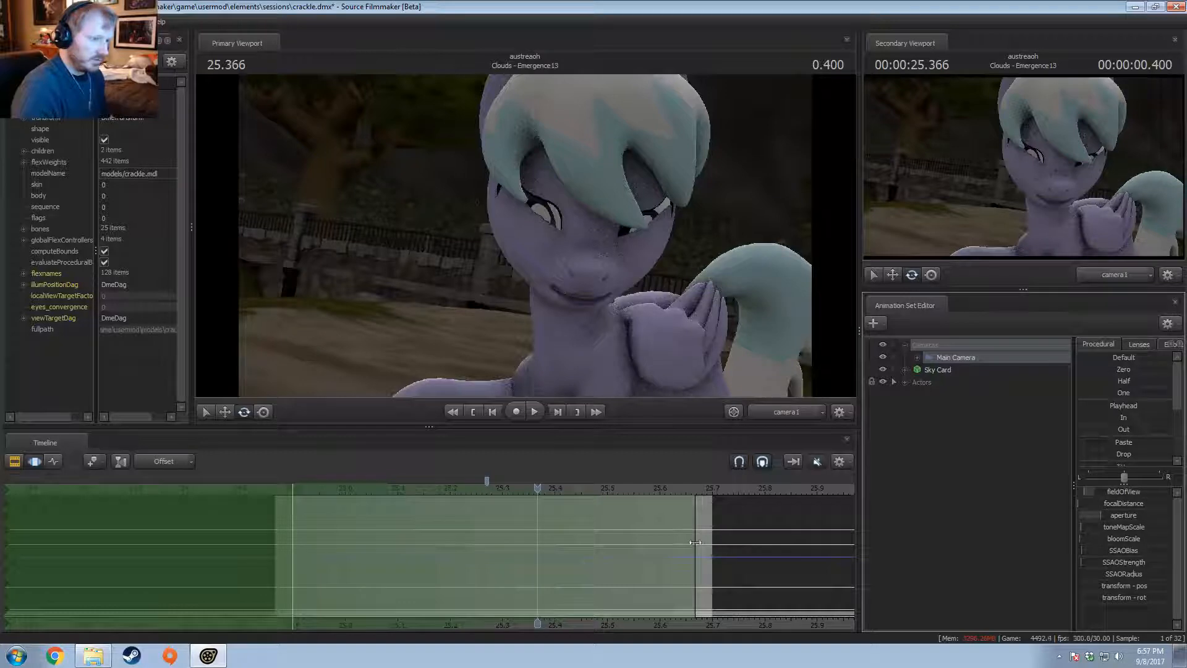
left_click_drag(696, 542, 736, 544)
Step: Inspect the animation channel tracks inside the Clouds - Emergence13 shot and return to the motion curves
key("F2")
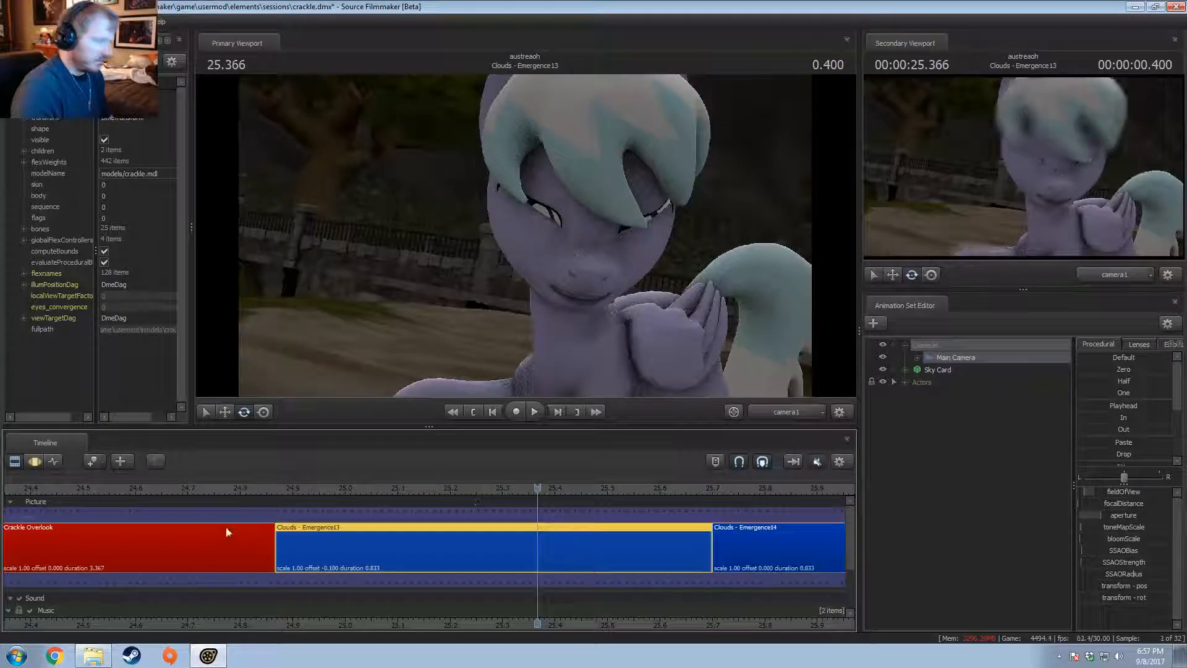
double_click(371, 537)
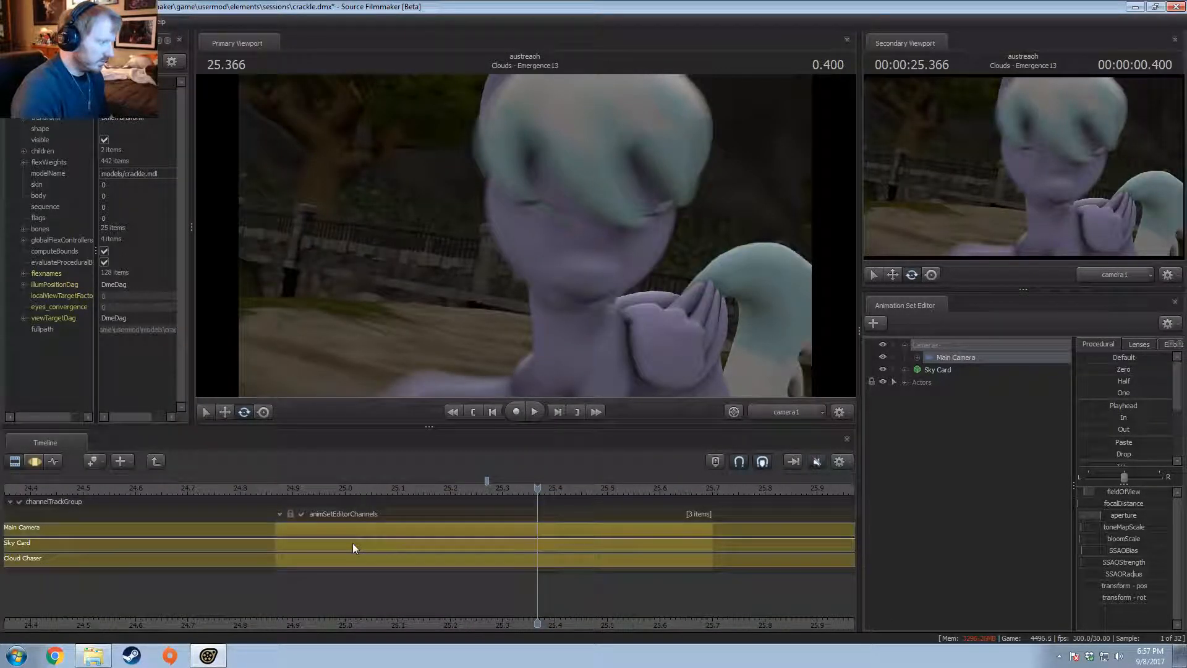
left_click(156, 461)
key("F3")
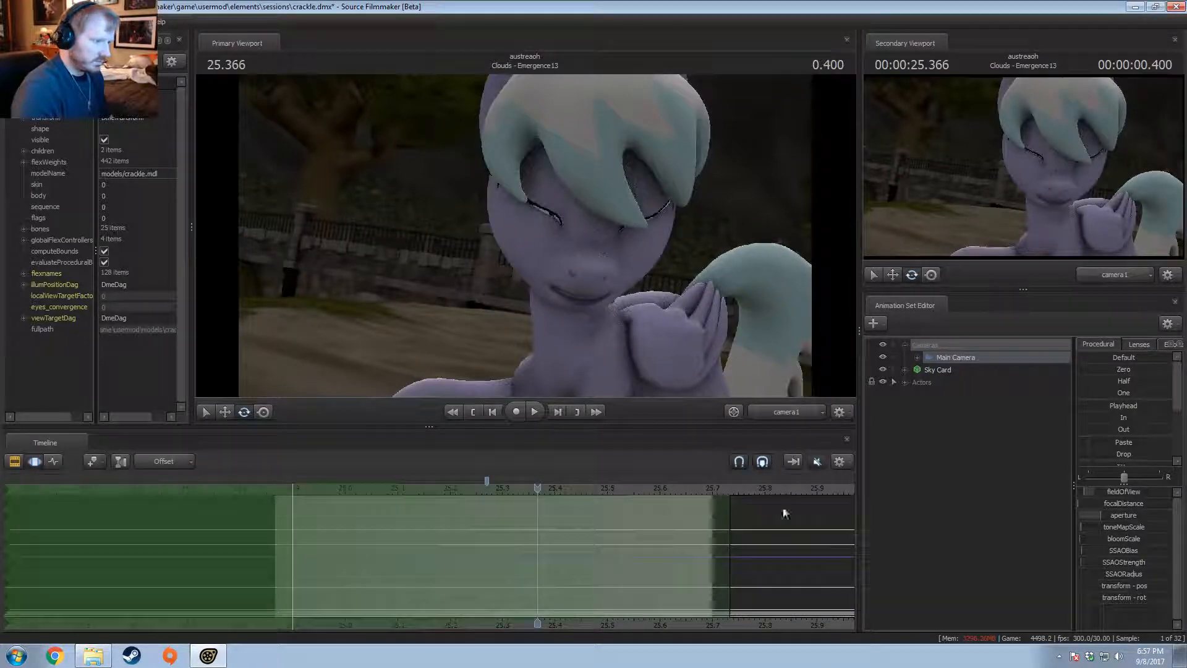
Step: Reframe the Main Camera within the time selection to create a move through the shot, and play it back from the shot's start
left_click(558, 285)
left_click(958, 357)
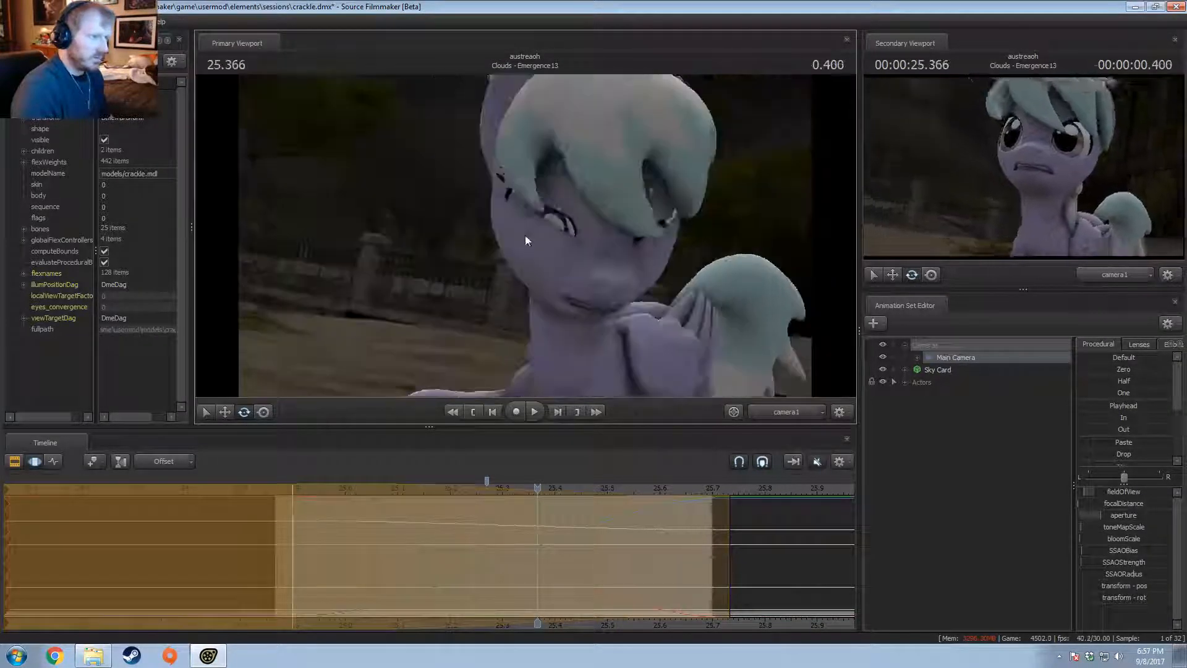
key("space")
key("space")
left_click(274, 532)
key("space")
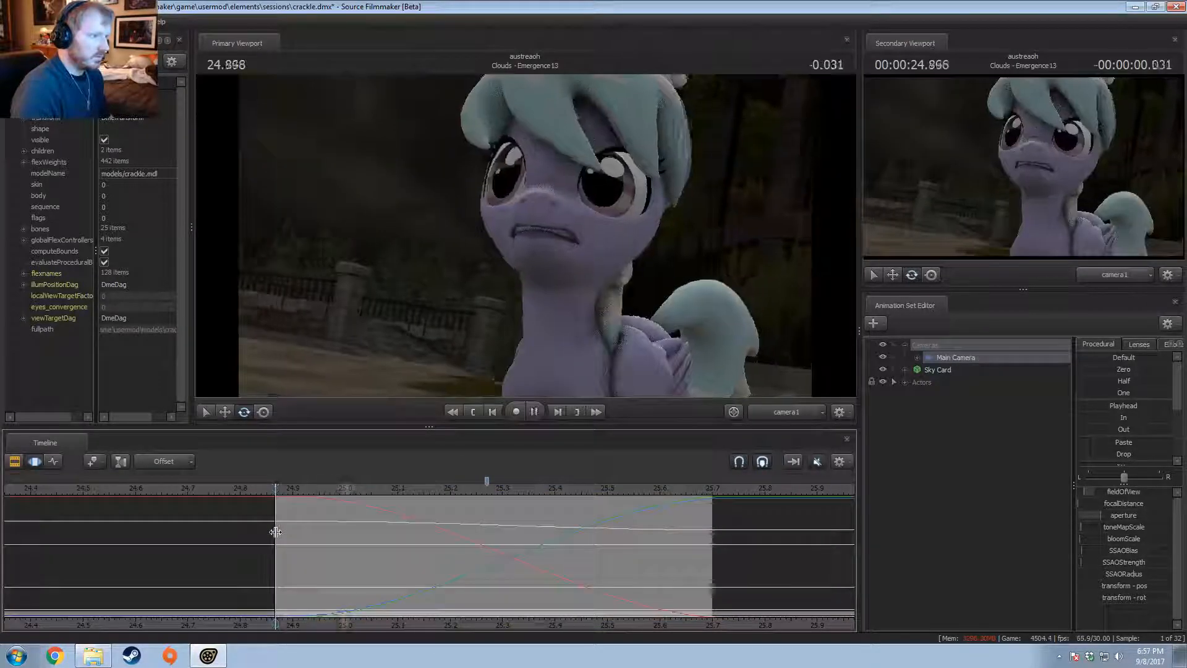
Step: Reframe the Main Camera at the shot's start with a time selection holding until 24.9 and falling off by about 25.73, and play it back
key("space")
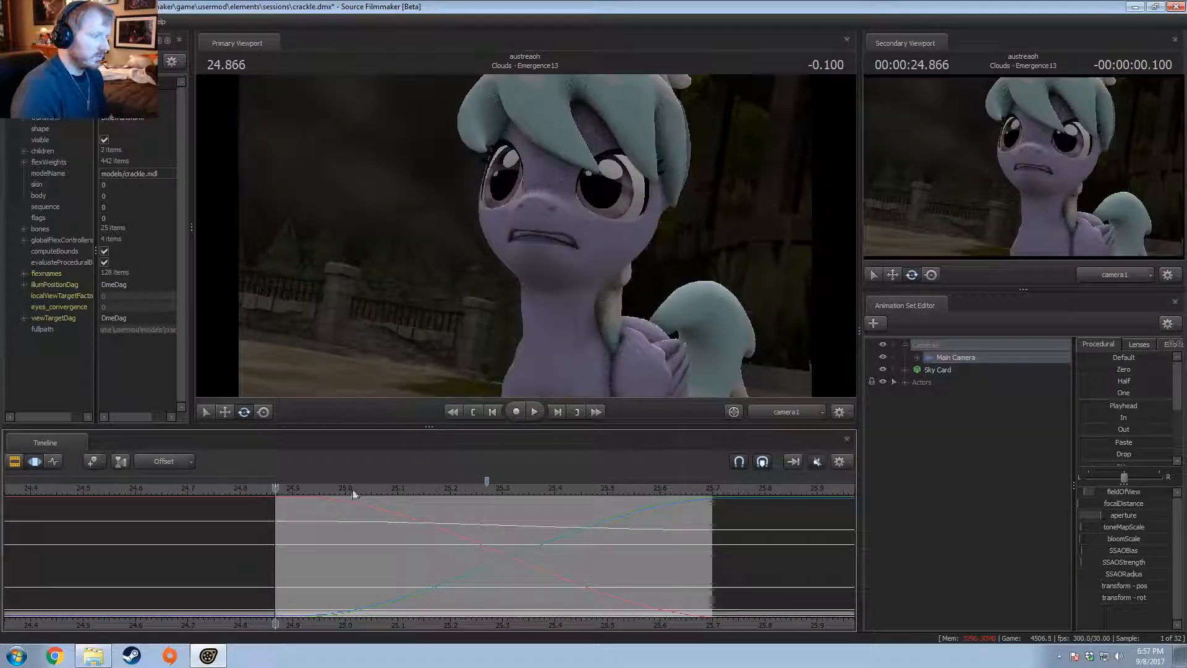
key("Down")
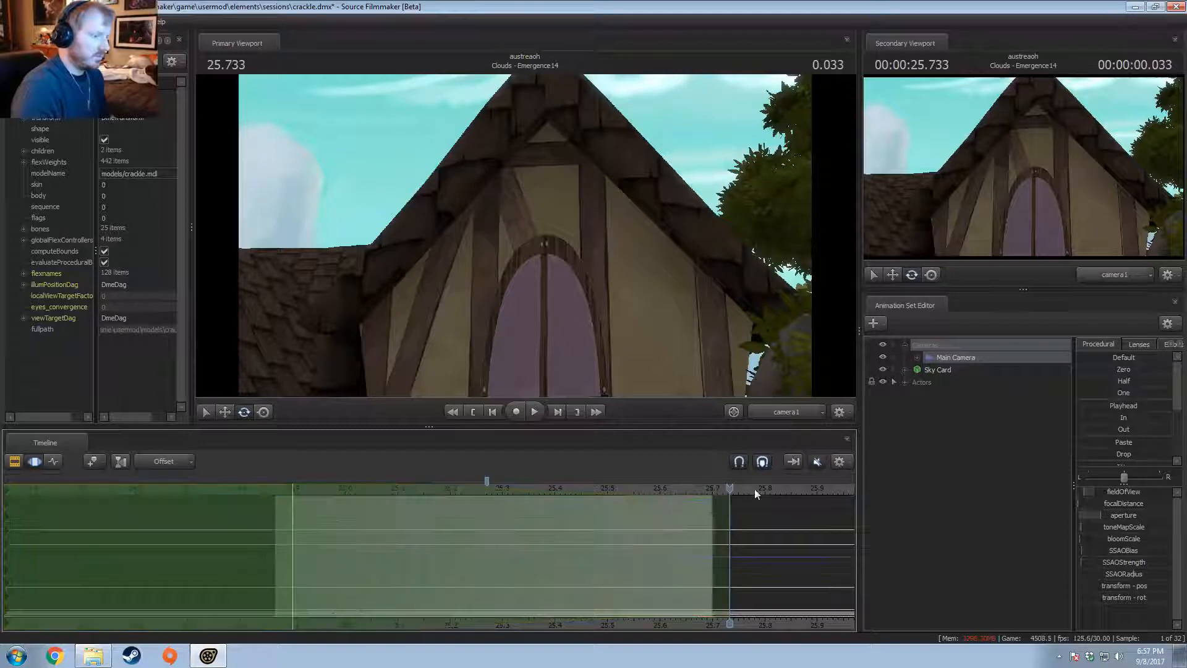
key("Up")
key("space")
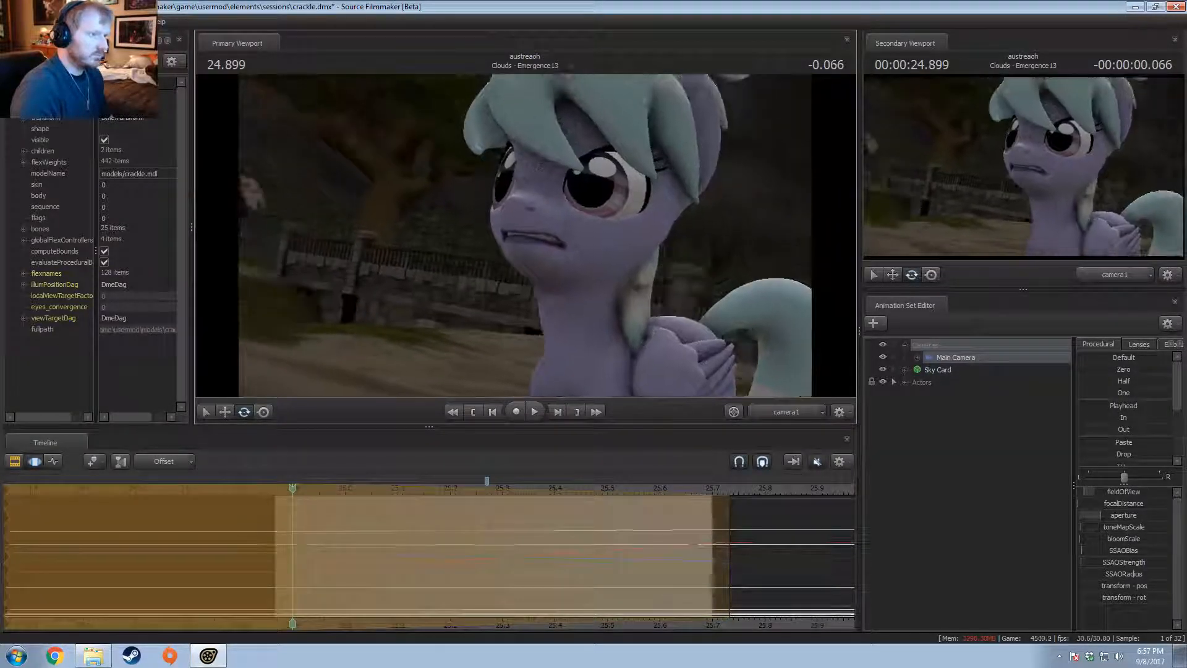
key("space")
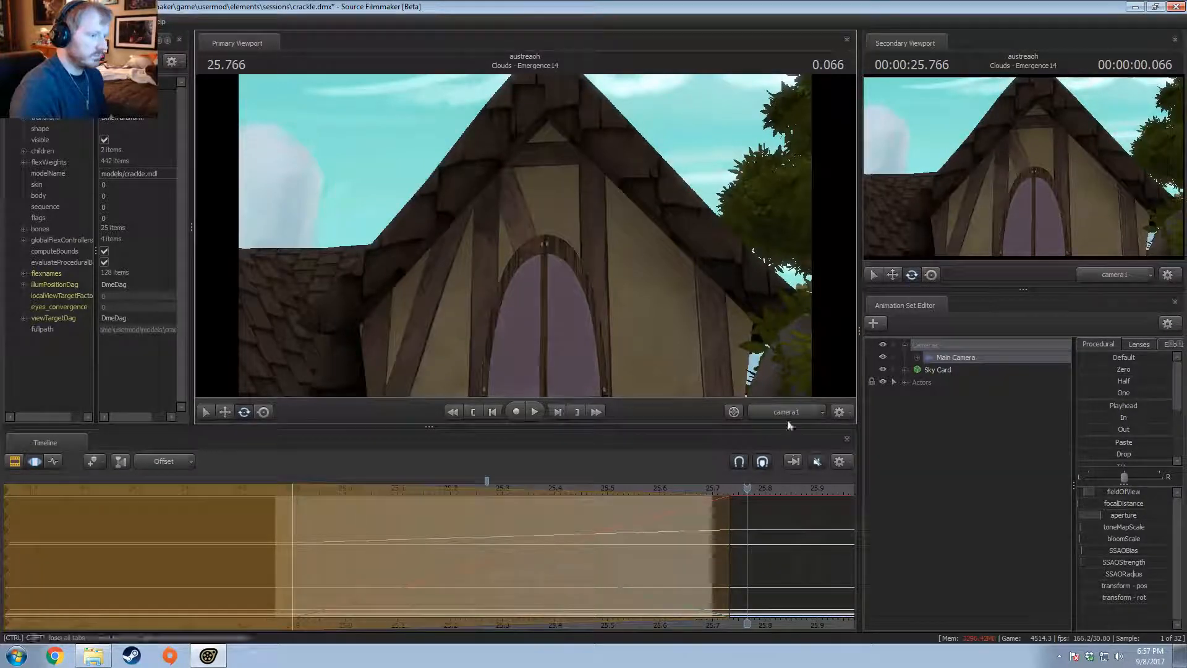
left_click_drag(745, 494, 292, 546)
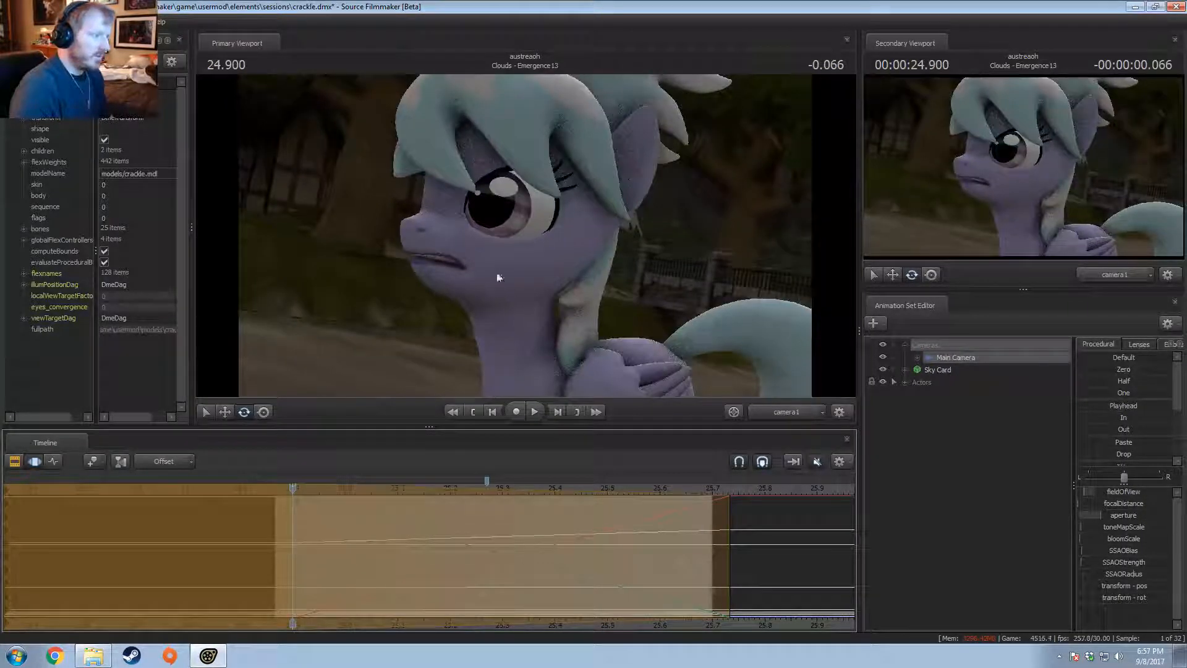
mouse_move(488, 488)
left_mouse_down()
mouse_move(655, 536)
mouse_move(363, 552)
mouse_move(376, 544)
left_mouse_up()
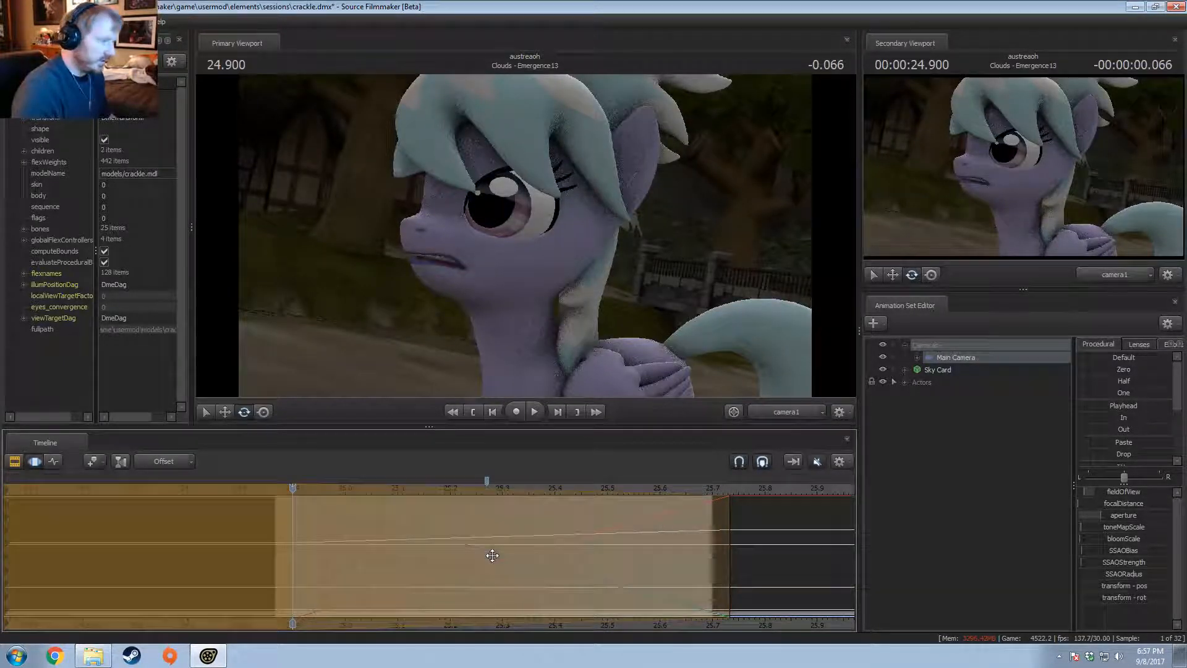
key("ctrl+z")
key("ctrl+z")
Step: Make the time selection hold from about 25.67 onward with a falloff back to about 24.83, and reframe the Main Camera at the shot's end
left_click_drag(696, 525, 901, 525, "shift")
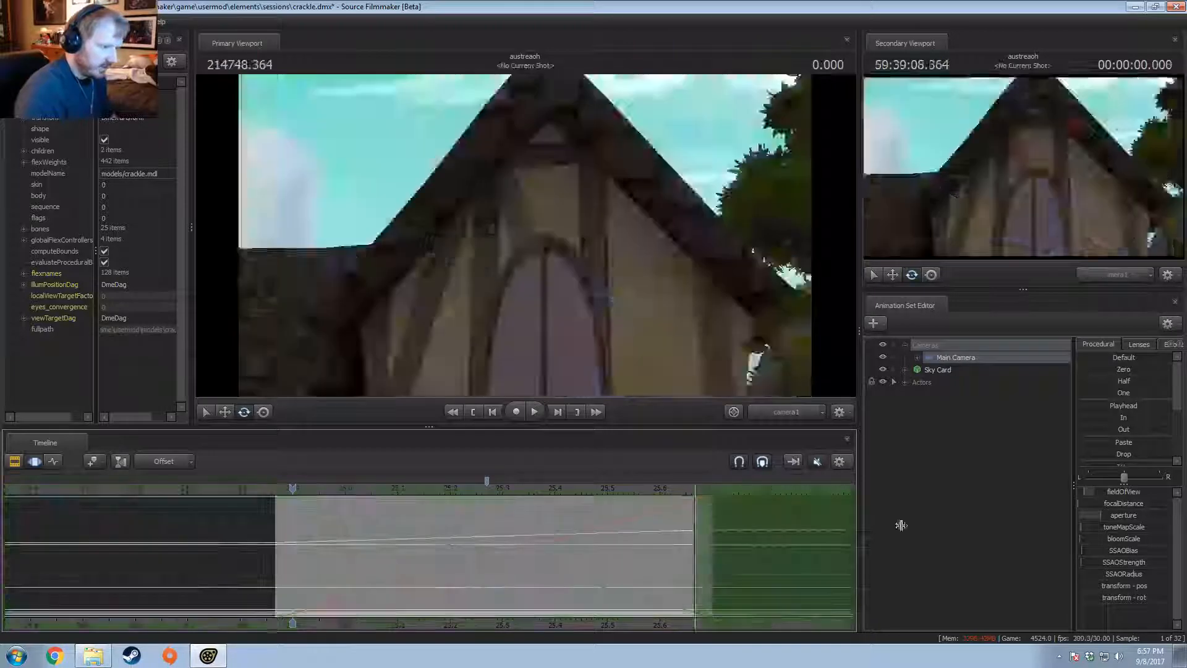
left_click_drag(681, 552, 275, 548, "shift")
left_click_drag(724, 306, 752, 296)
left_click_drag(544, 252, 524, 250)
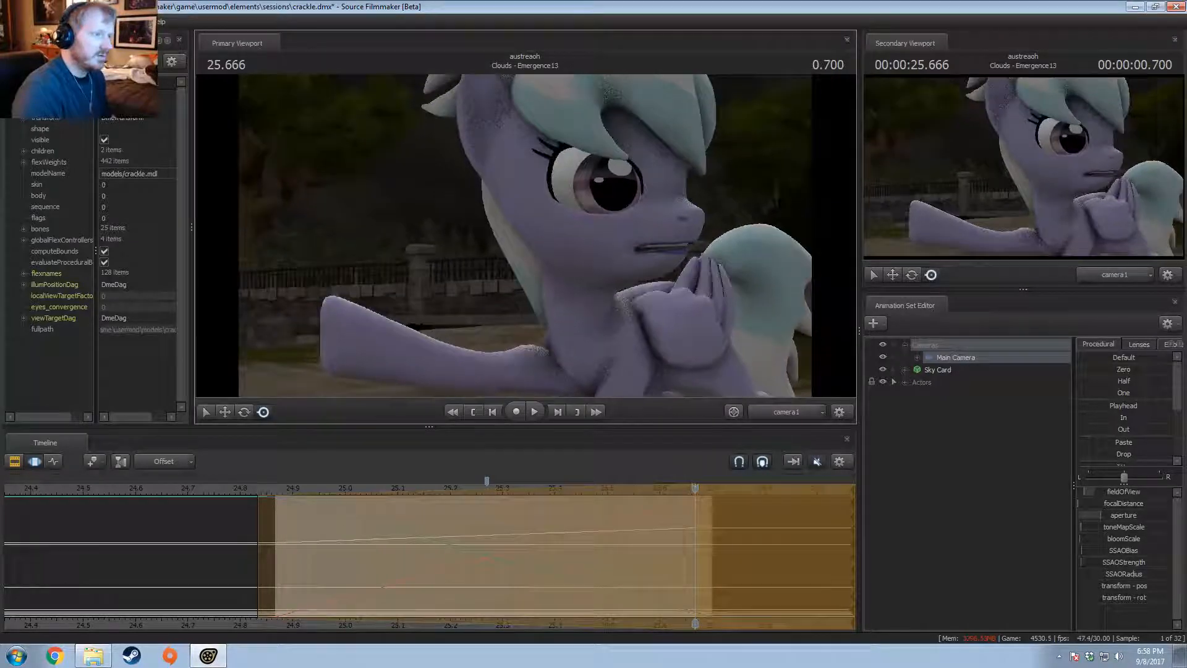
Step: Play back the Main Camera move and shift the time selection's falloff to span about 24.87 to 25.7
key("space")
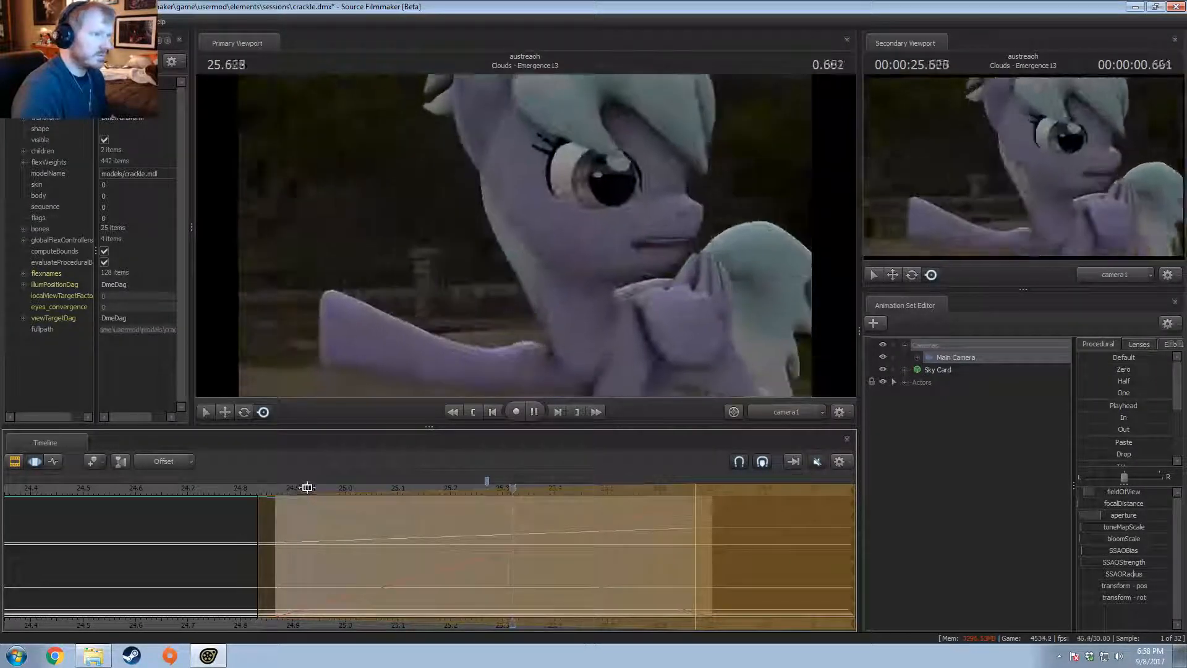
left_click(241, 488)
left_click_drag(273, 493, 365, 502)
key("space")
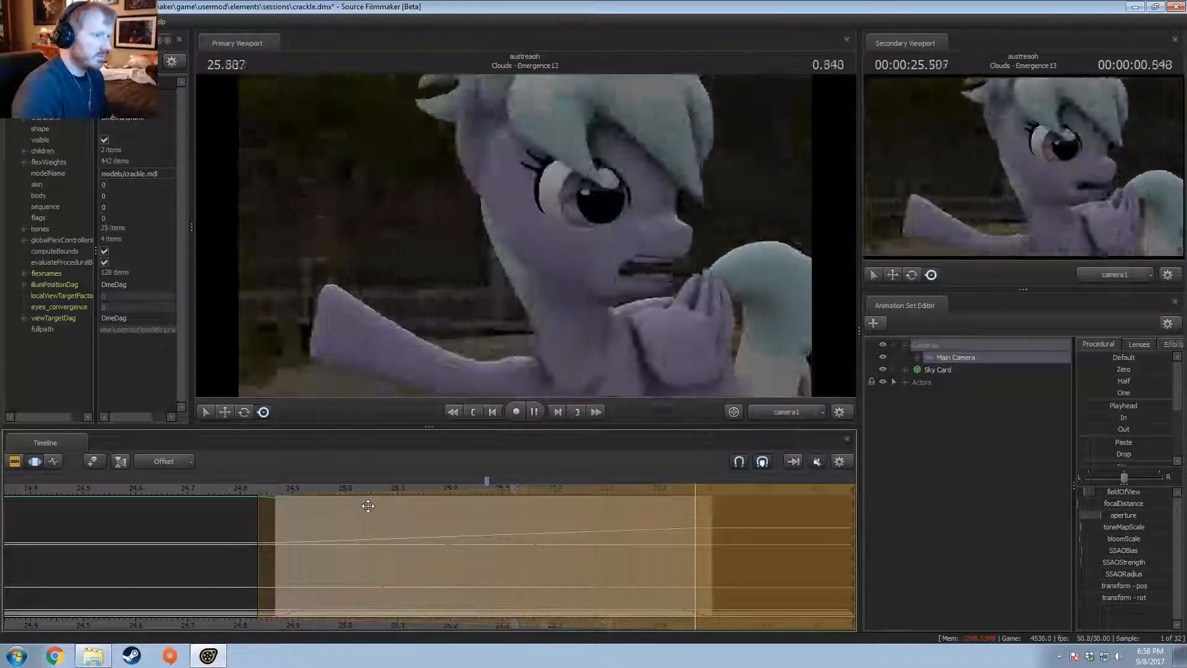
key("space")
key("Left")
key("space")
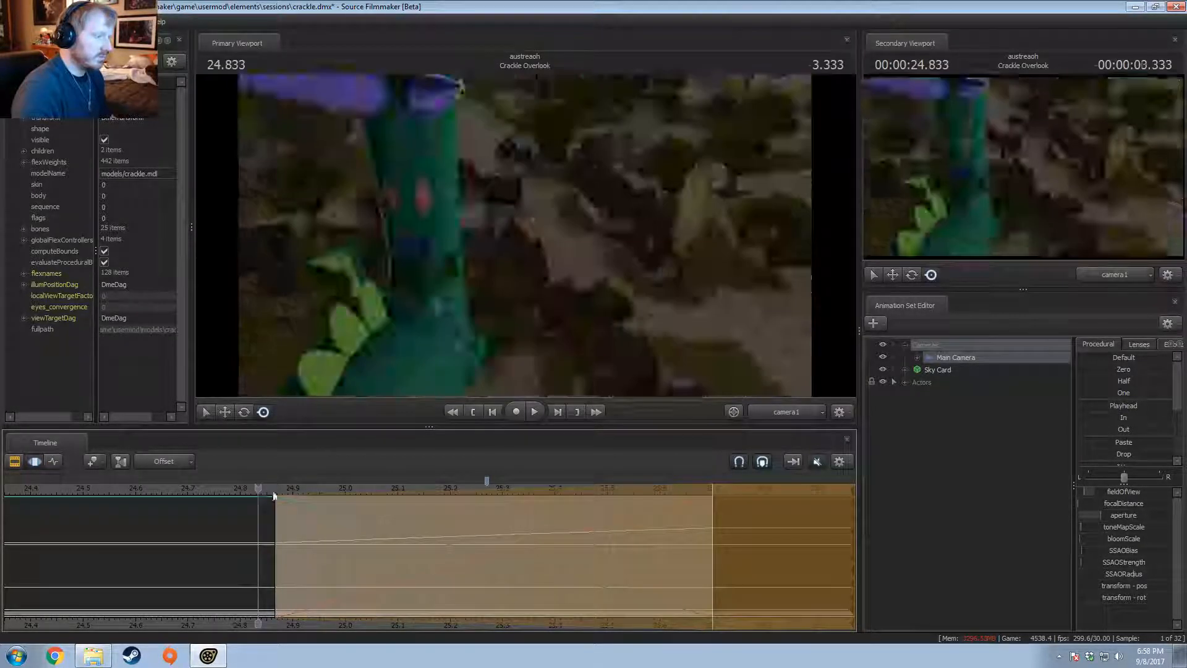
key("space")
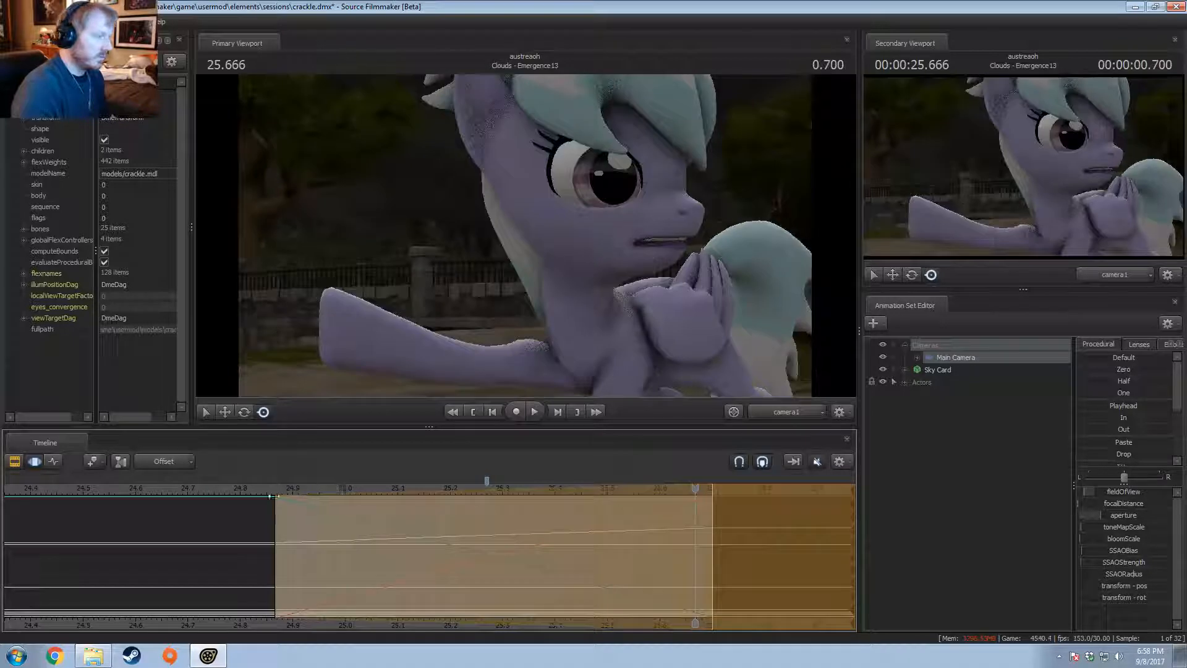
key("space")
Step: Unmute the sound, play back from the Crackle Overlook shot through Clouds - Emergence13, and collapse the Cameras group
key("F2")
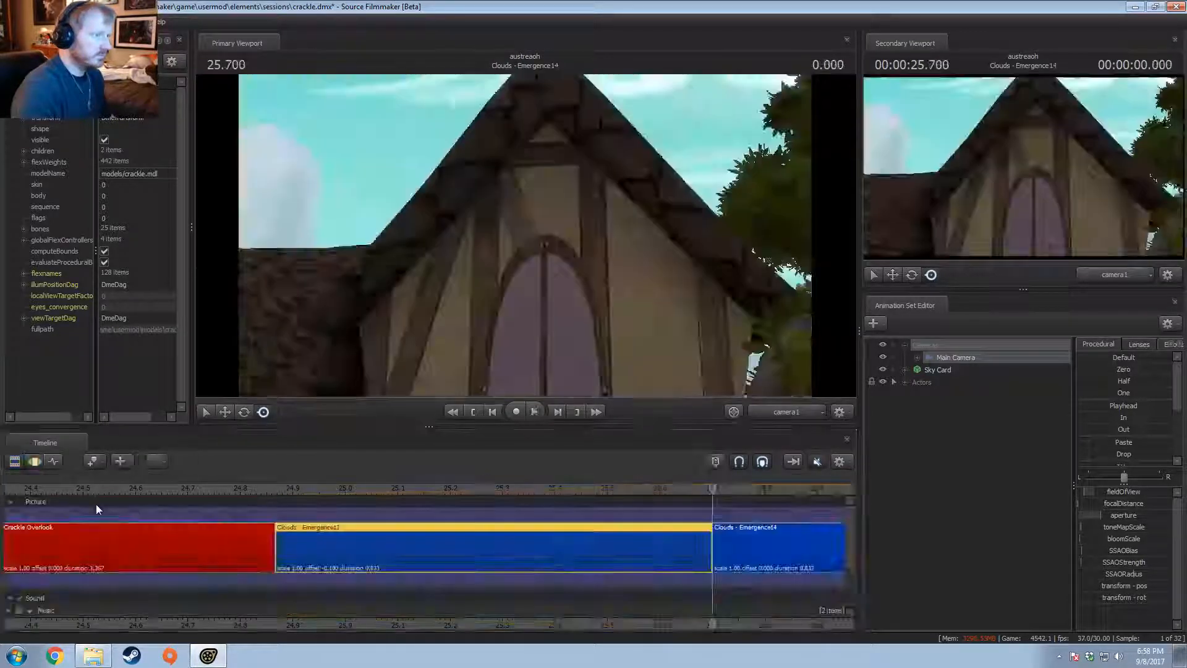
scroll(379, 541, "down", 3)
left_click_drag(426, 490, 245, 489)
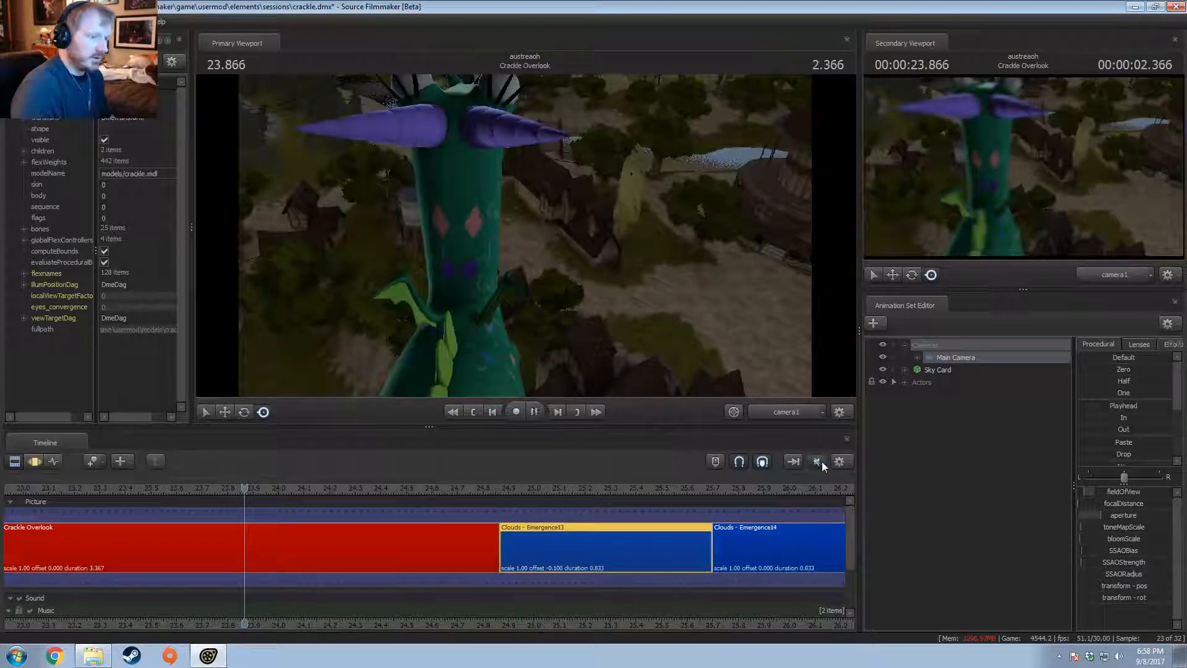
left_click(816, 465)
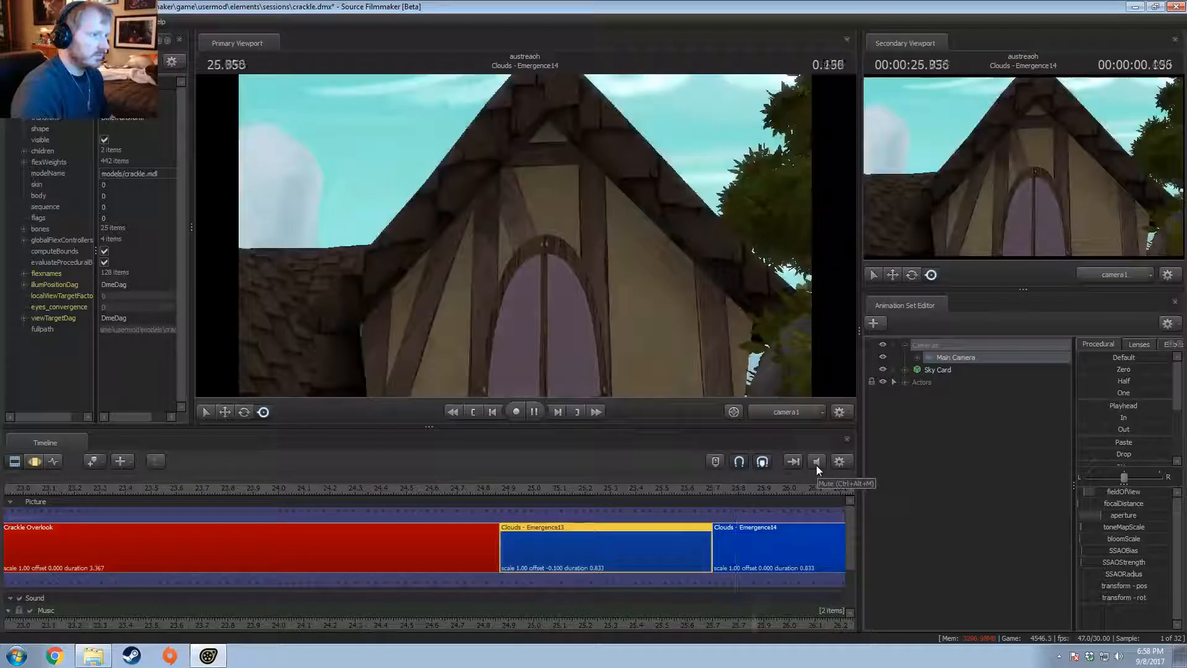
key("space")
left_click(510, 486)
key("space")
key("F3")
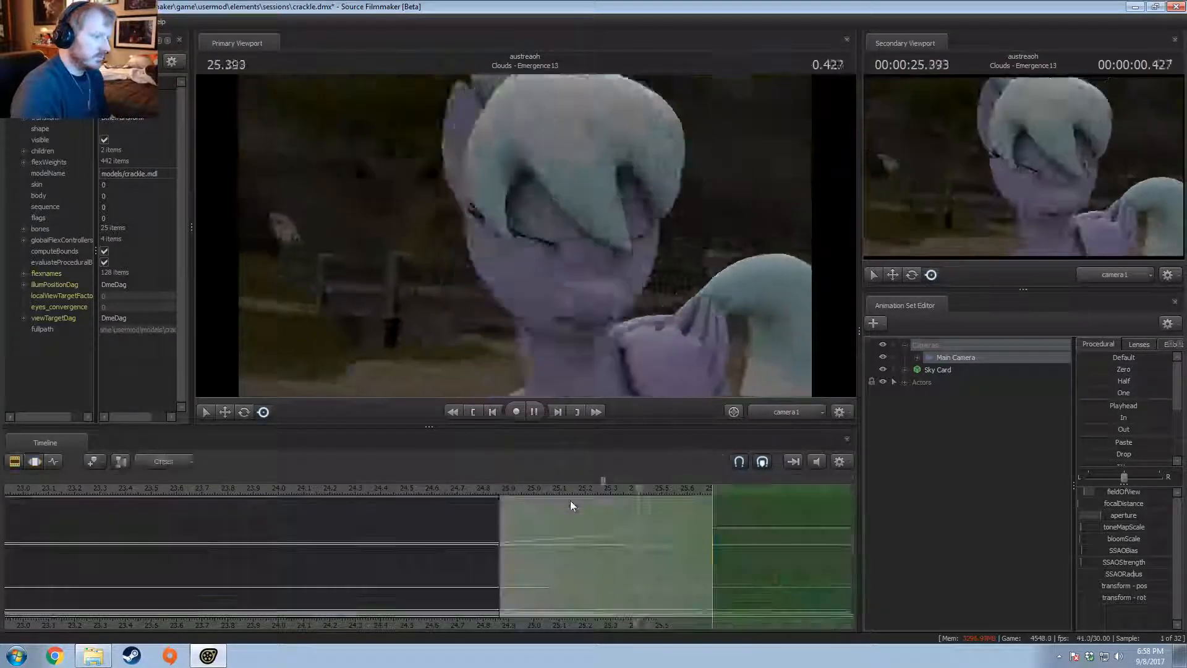
key("space")
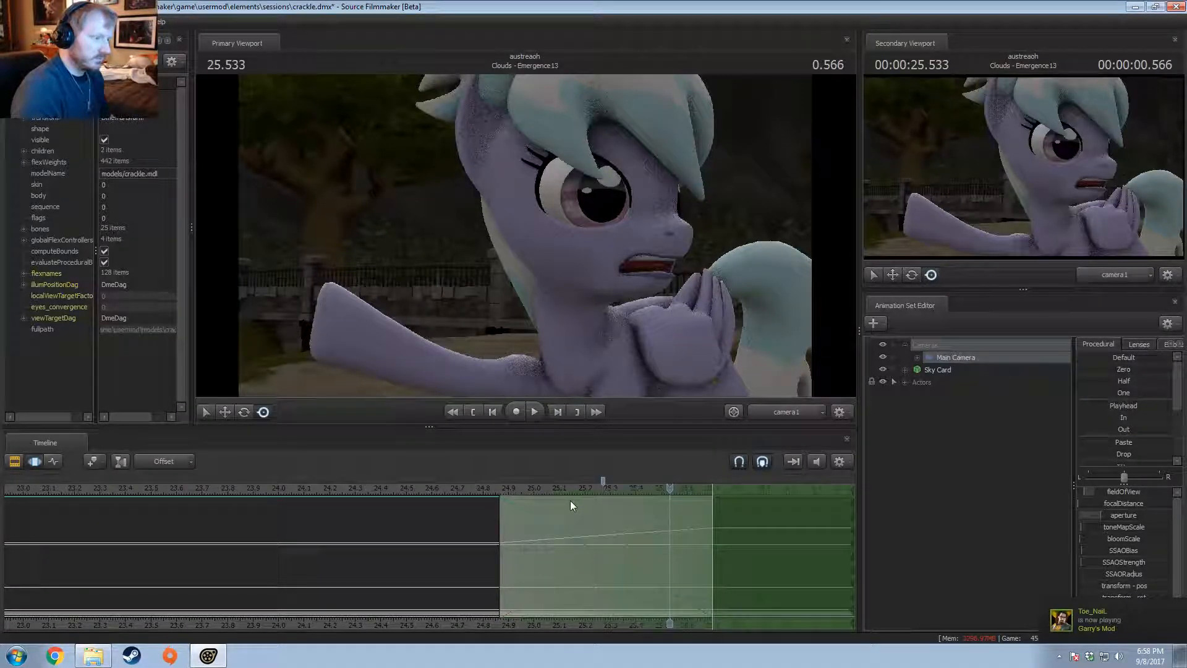
key("F2")
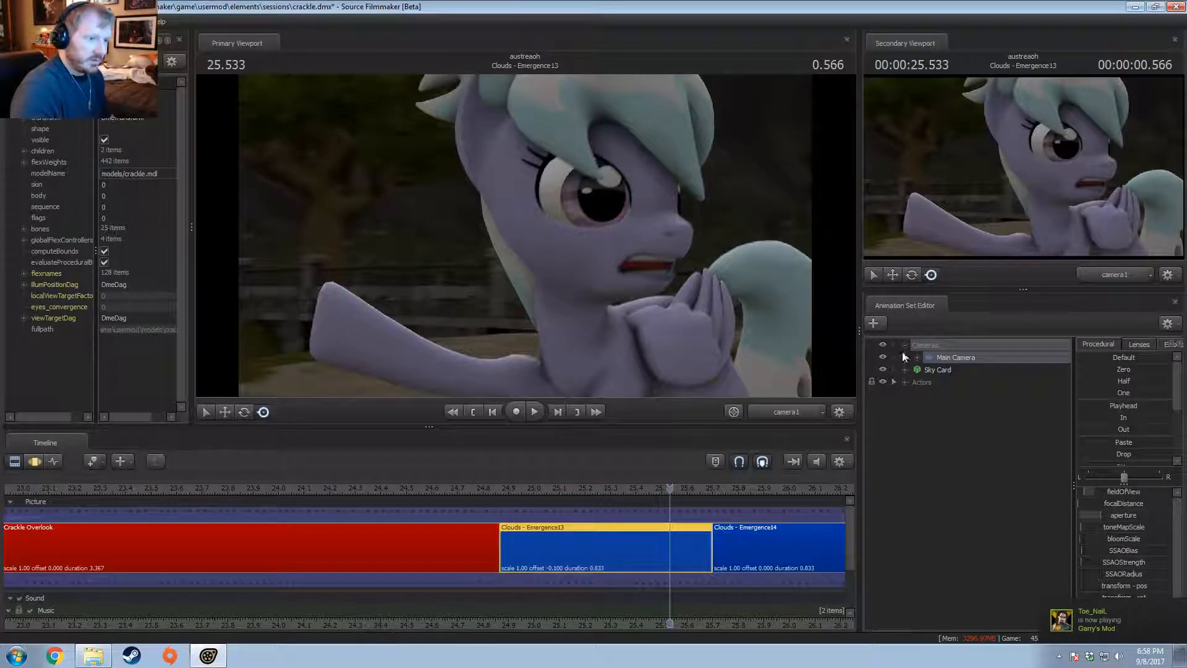
left_click(904, 349)
right_click(935, 396)
left_click(896, 410)
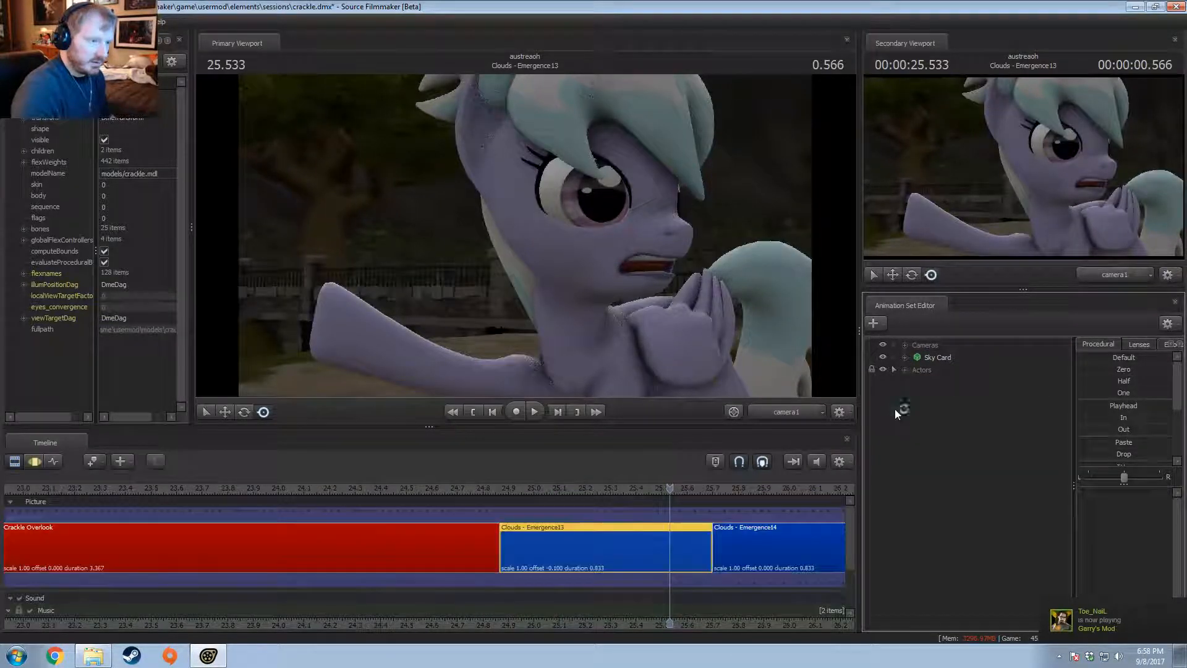
left_click(1001, 452)
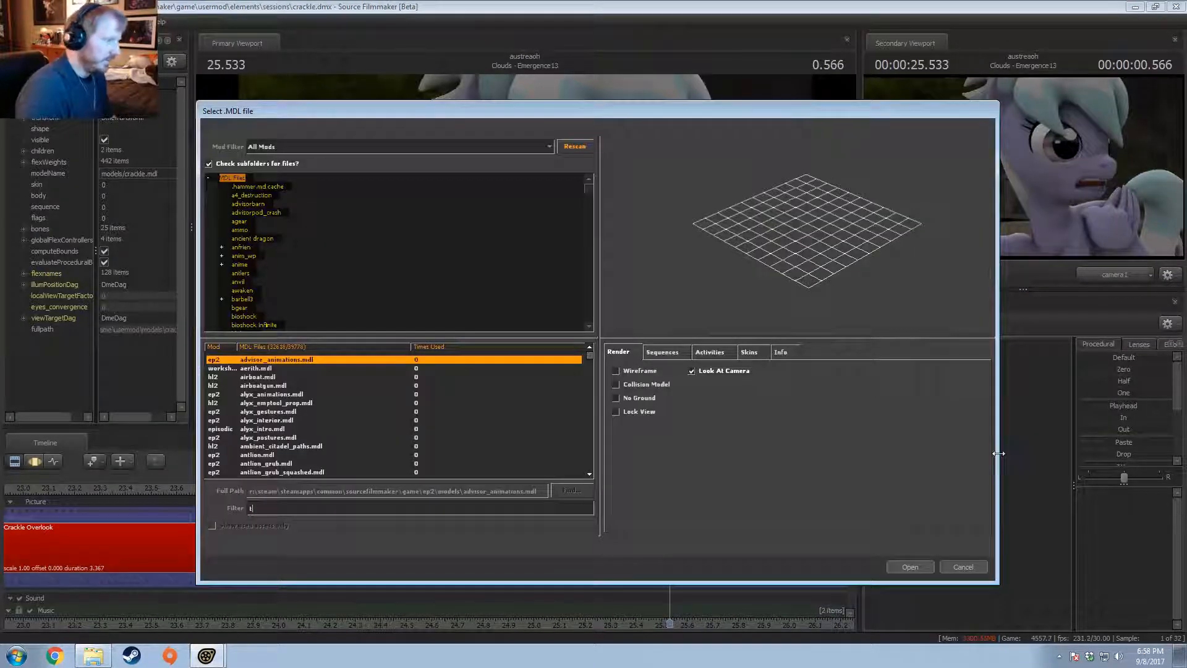
type("carrot")
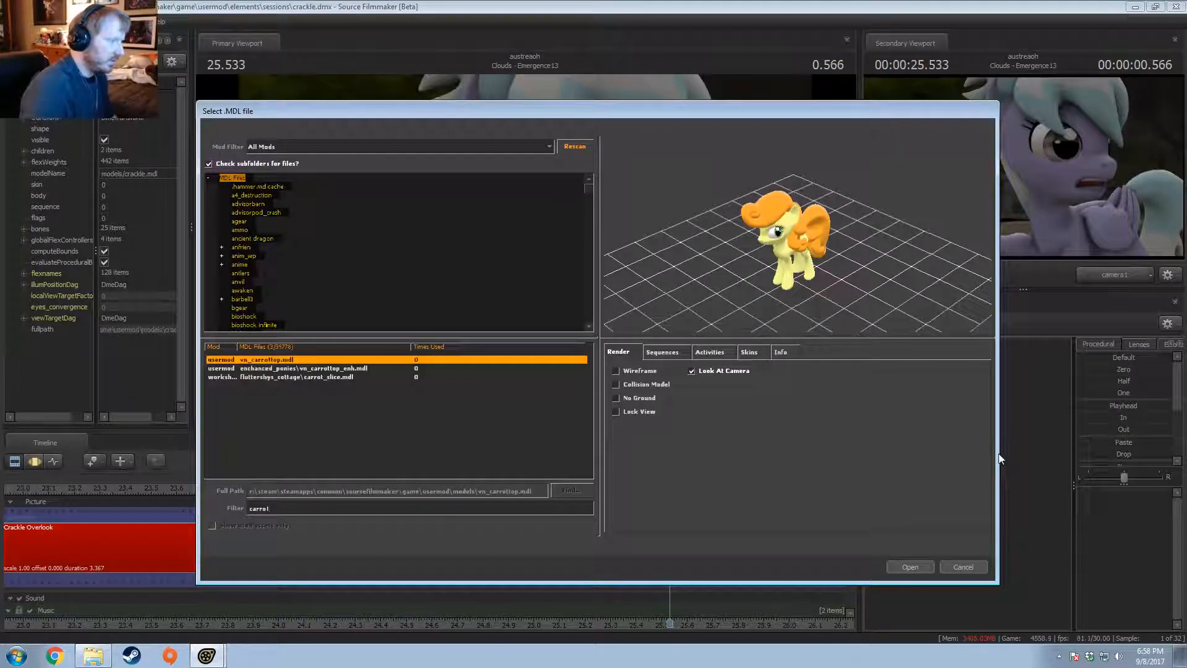
left_click(963, 567)
Step: Copy the Carrot Top animation set from the Flyover Shadows shot
scroll(649, 599, "down", 6)
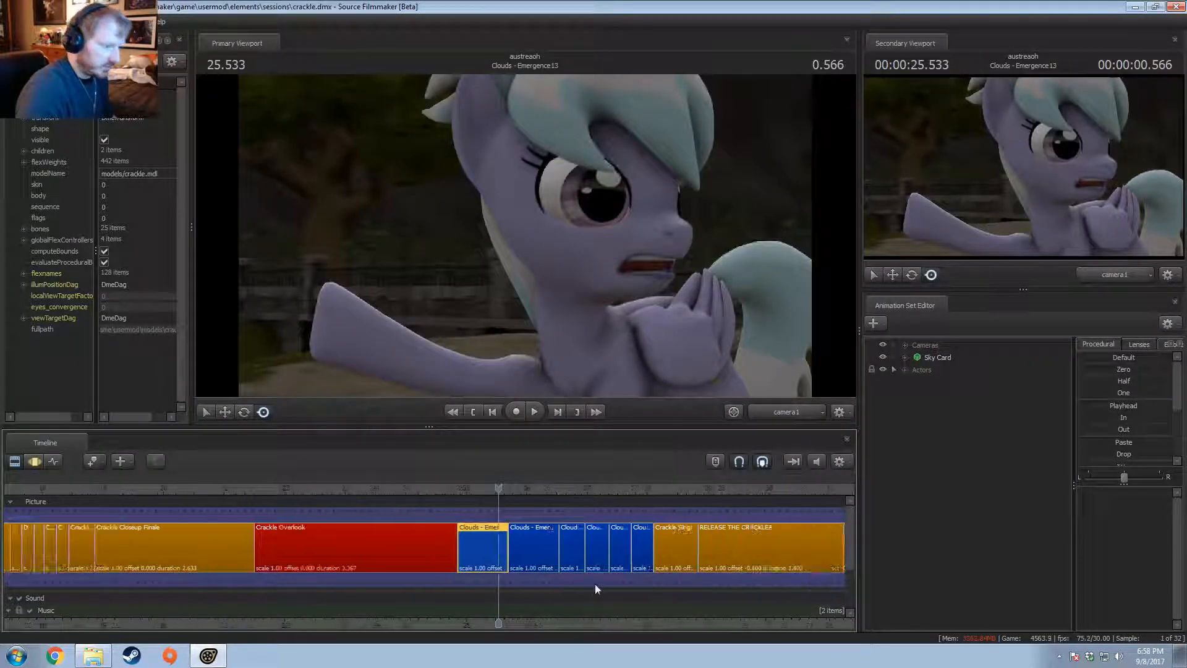
scroll(595, 584, "down", 5)
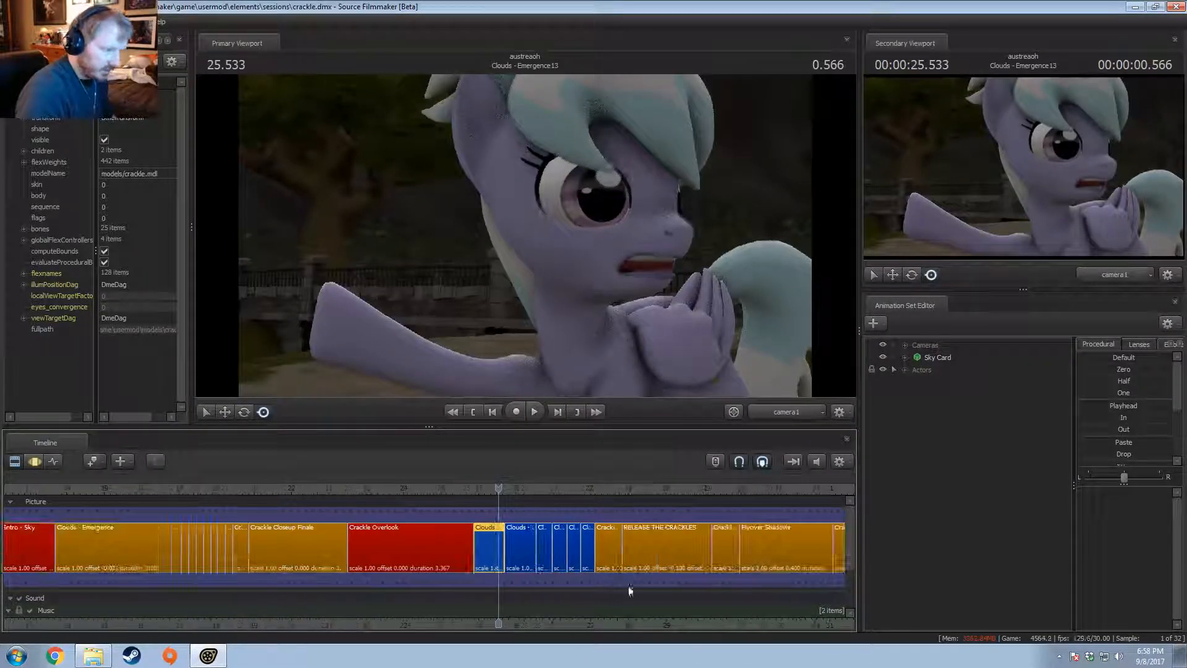
left_click(757, 556)
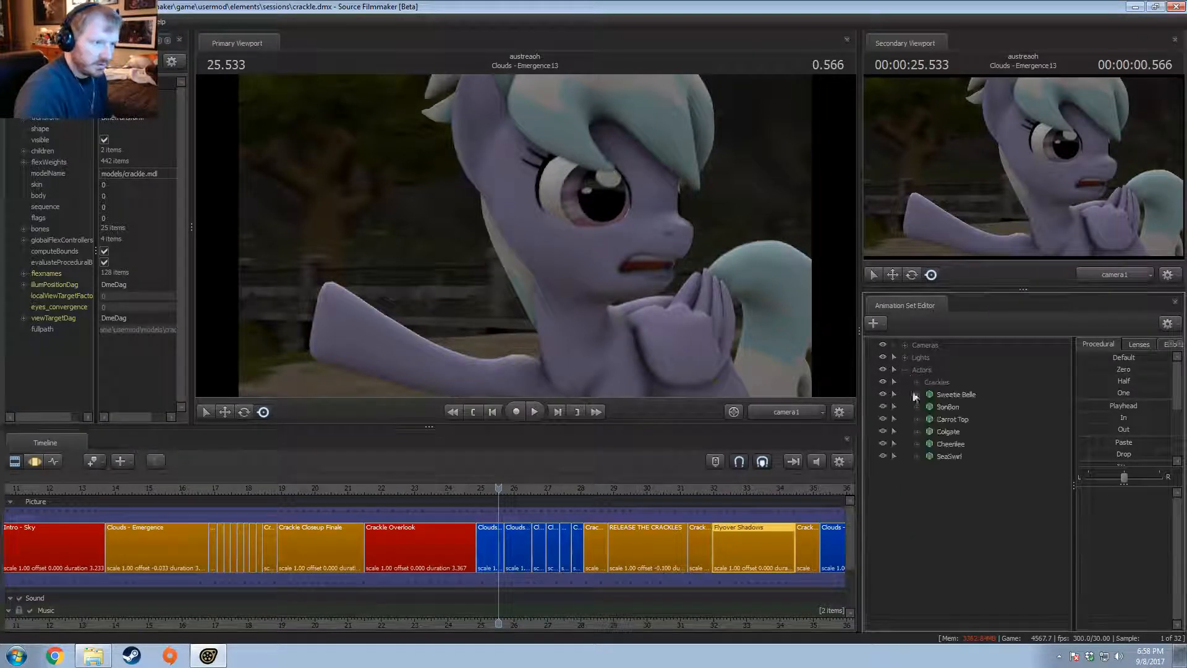
right_click(962, 423)
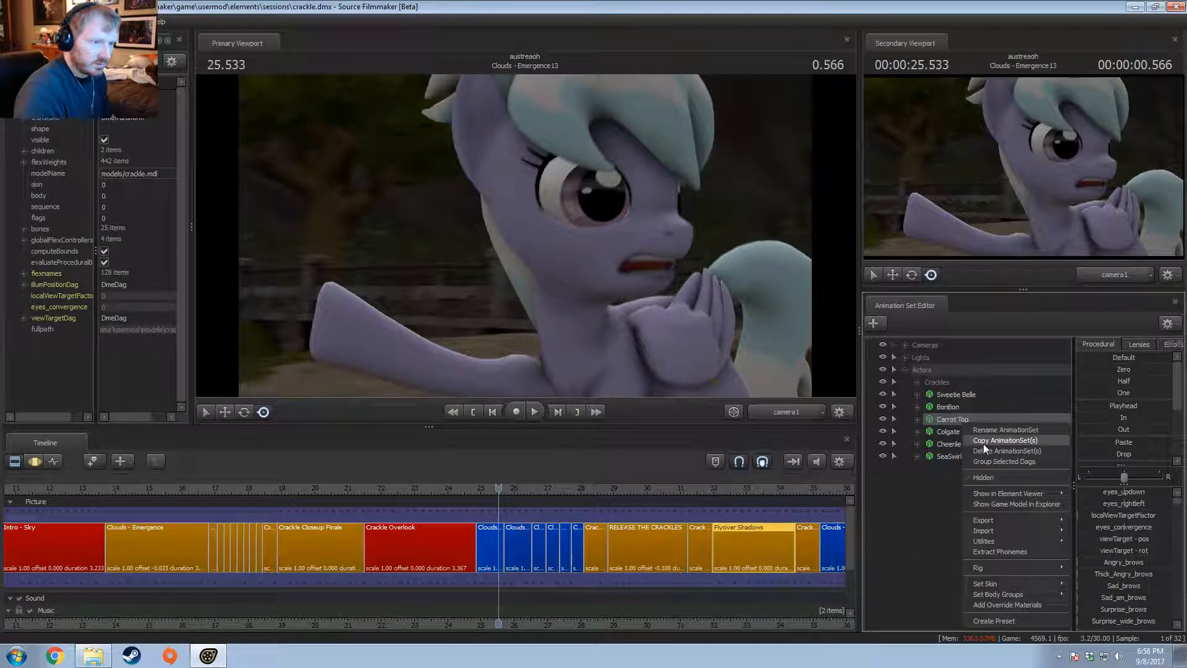
left_click(984, 442)
Step: Paste the copied Carrot Top animation set into the Clouds - Emergence13 shot
scroll(494, 547, "up", 5)
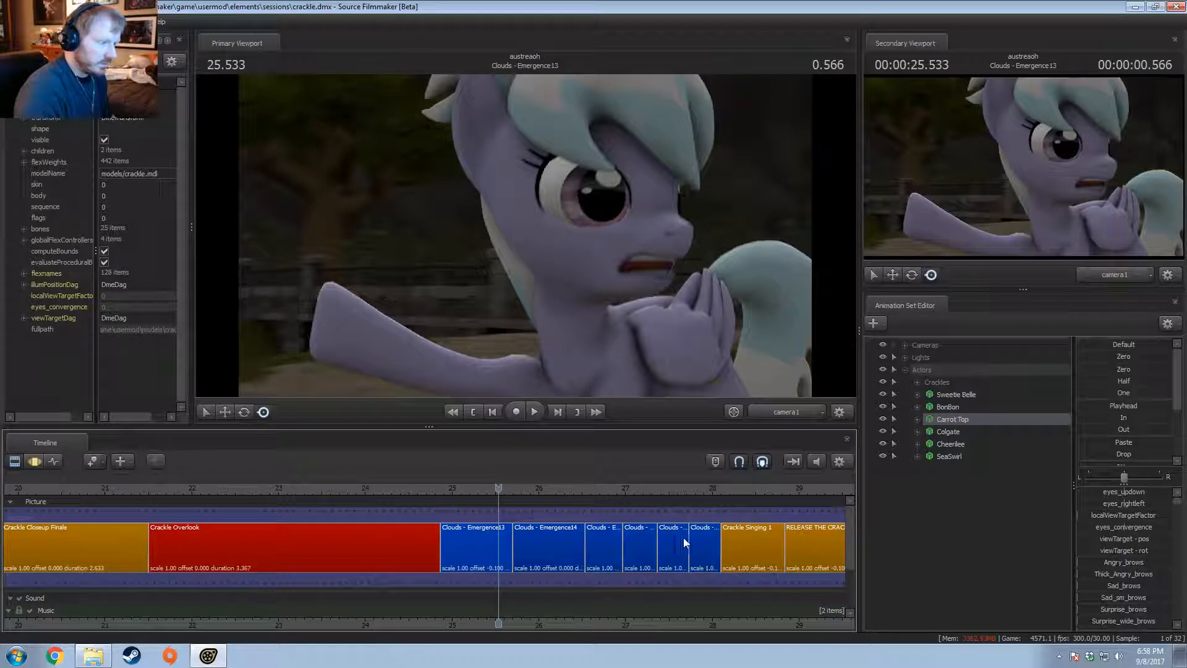
left_click(489, 546)
right_click(960, 483)
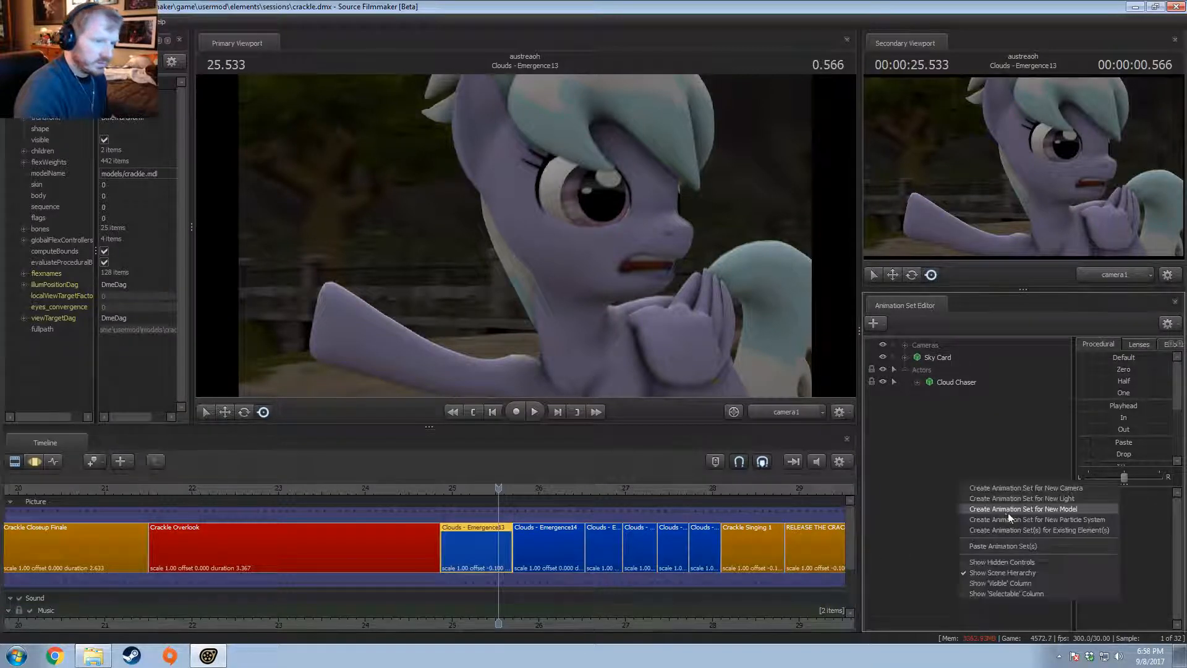
left_click(909, 445)
right_click(920, 428)
left_click(970, 491)
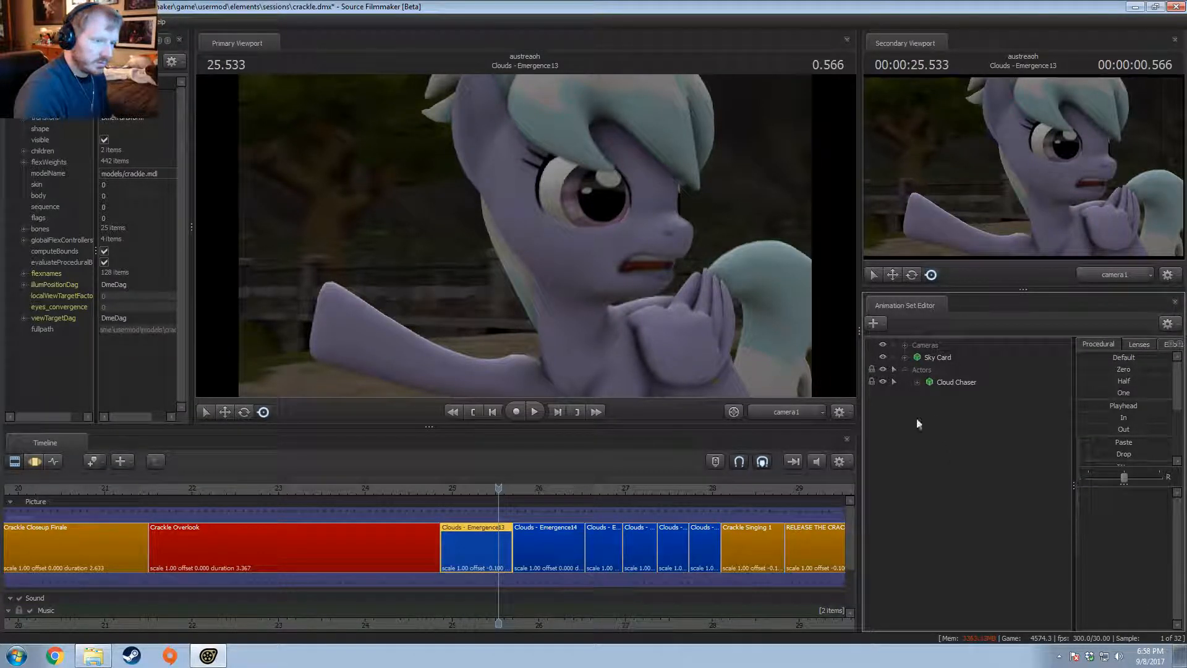
Step: Rename the Clouds - Emergence13 clip as MY HOOF POINTS
right_click(483, 547)
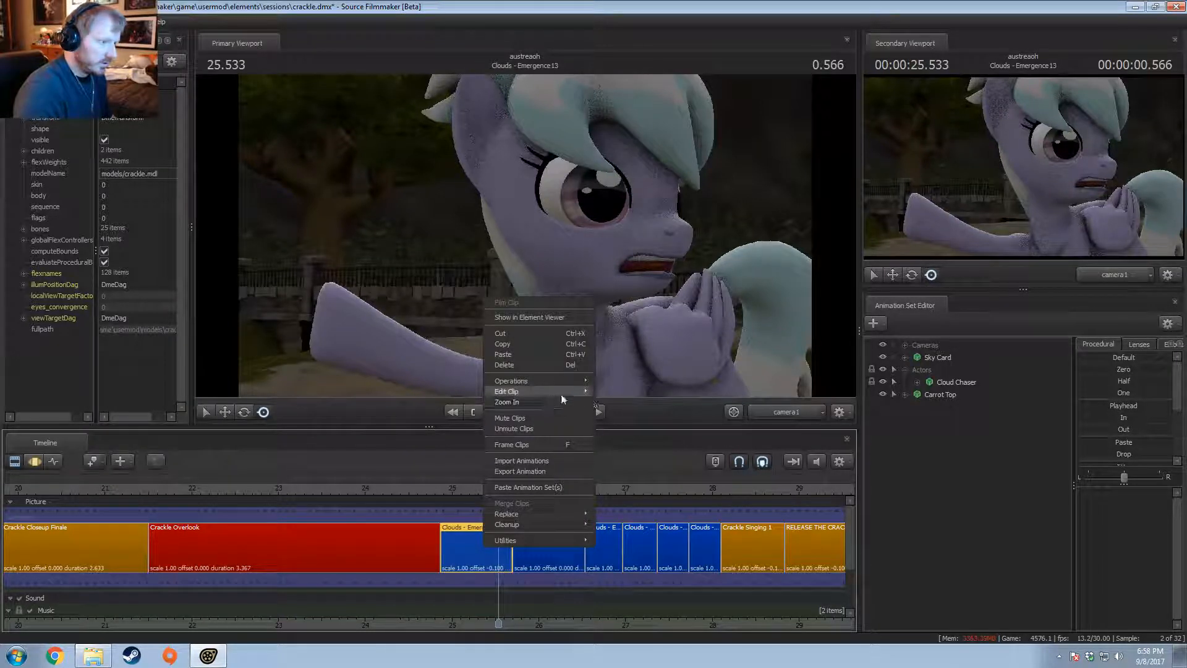
mouse_move(563, 394)
left_click(627, 394)
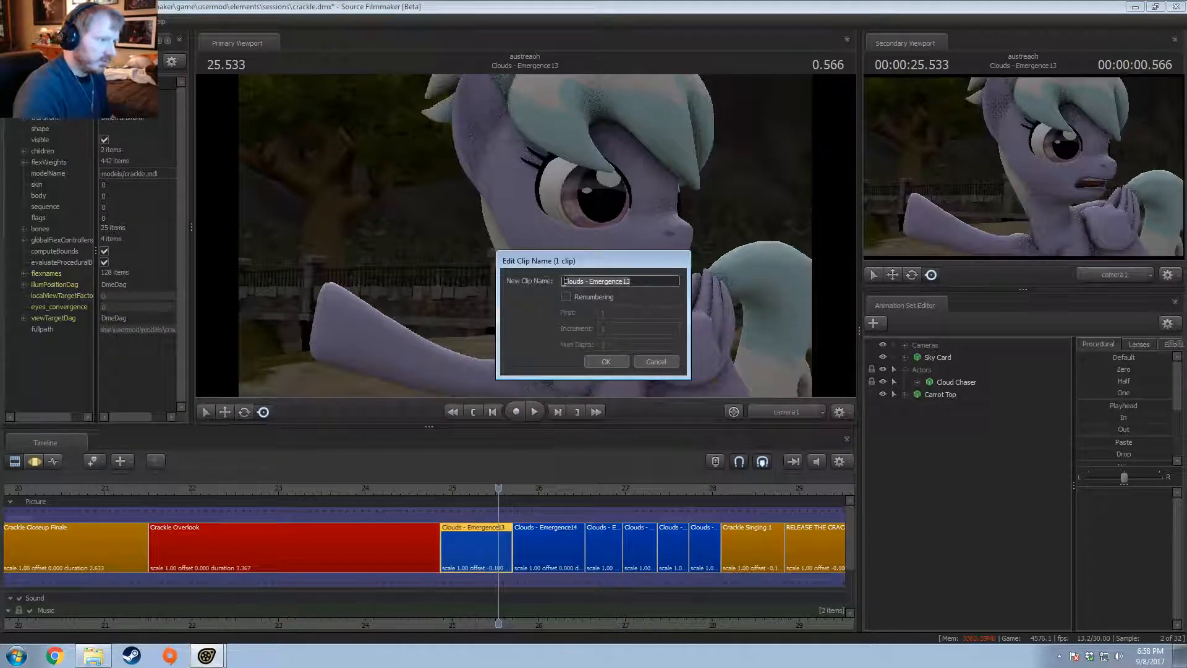
type("MY HOOF")
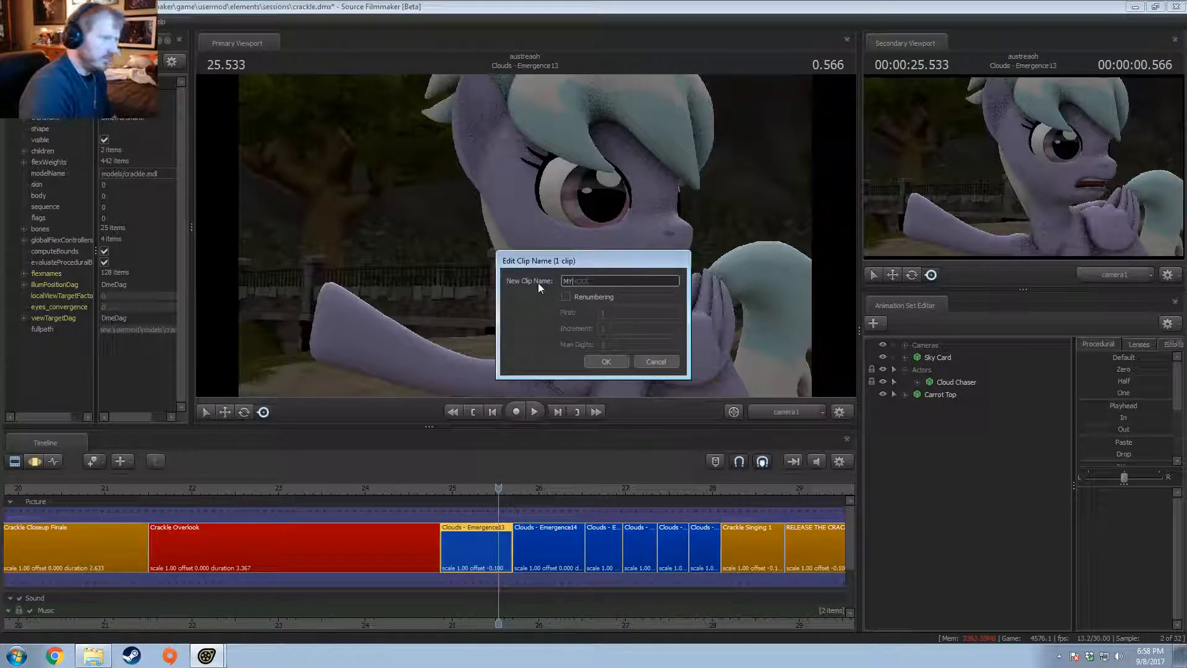
type(" POINTS")
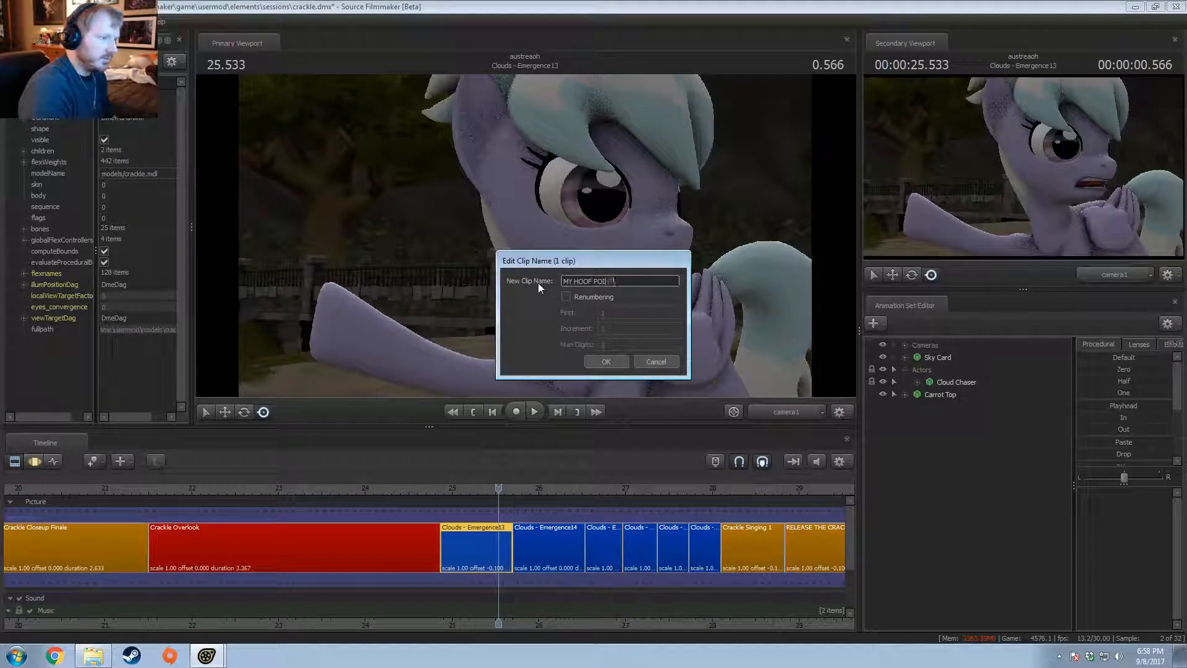
left_click(606, 362)
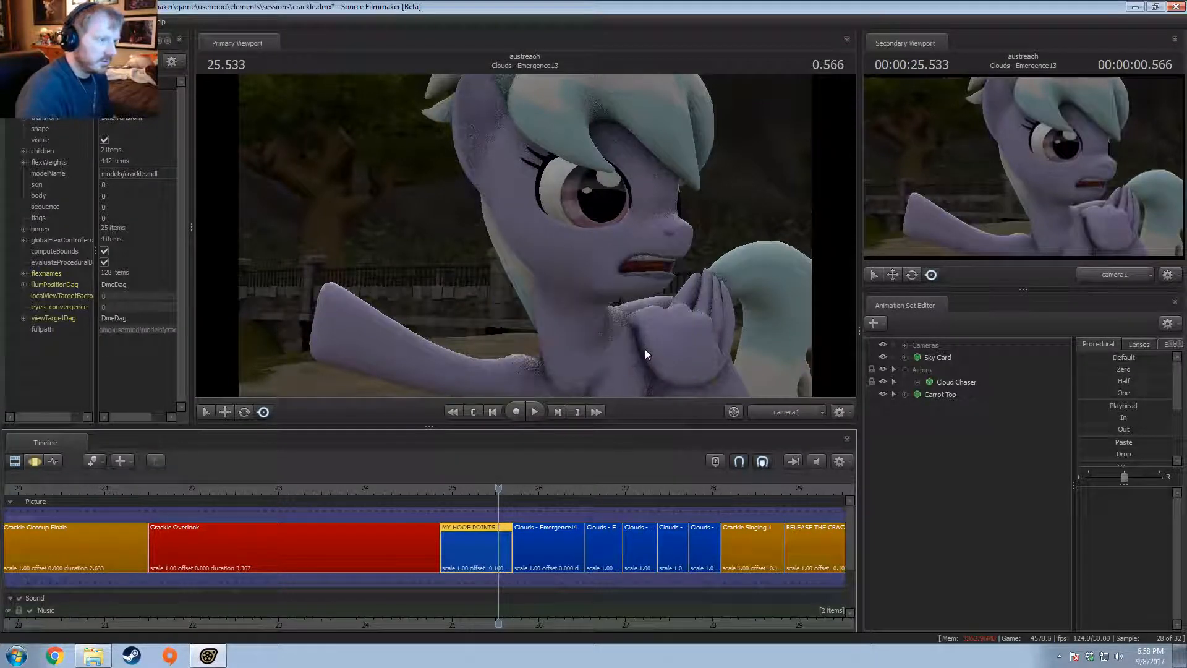
Step: Move Carrot Top into the Actors group and show the Work Camera in the primary viewport with the motion editor active
double_click(928, 369)
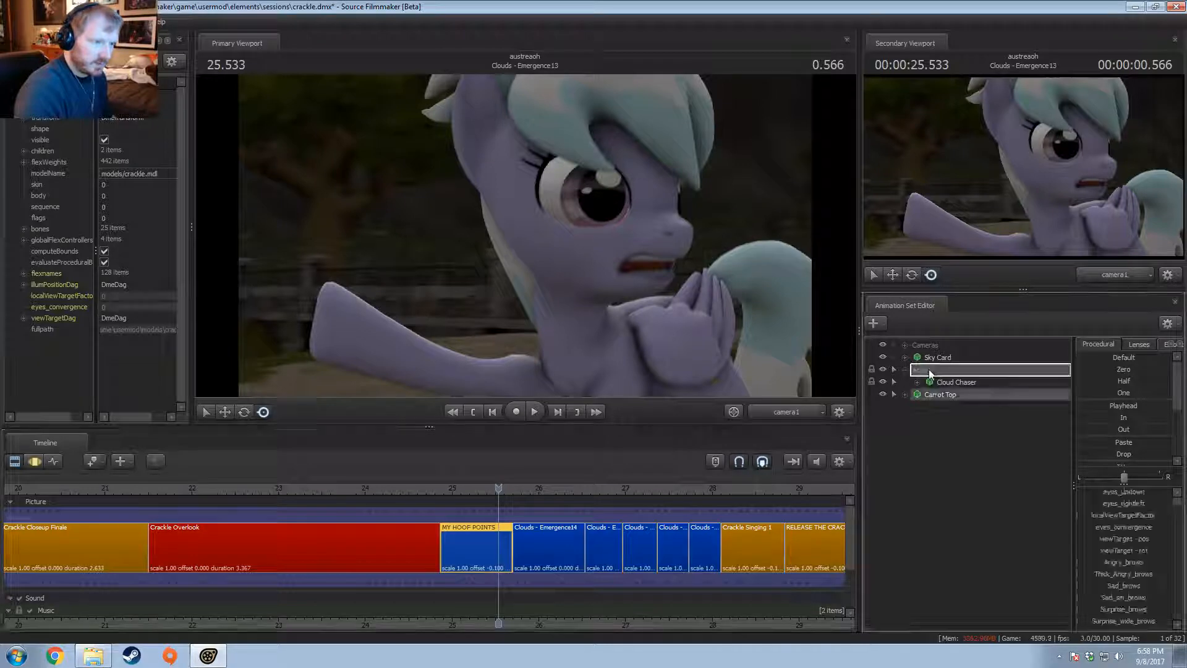
middle_click(488, 194)
left_click_drag(488, 193, 525, 235)
key("F3")
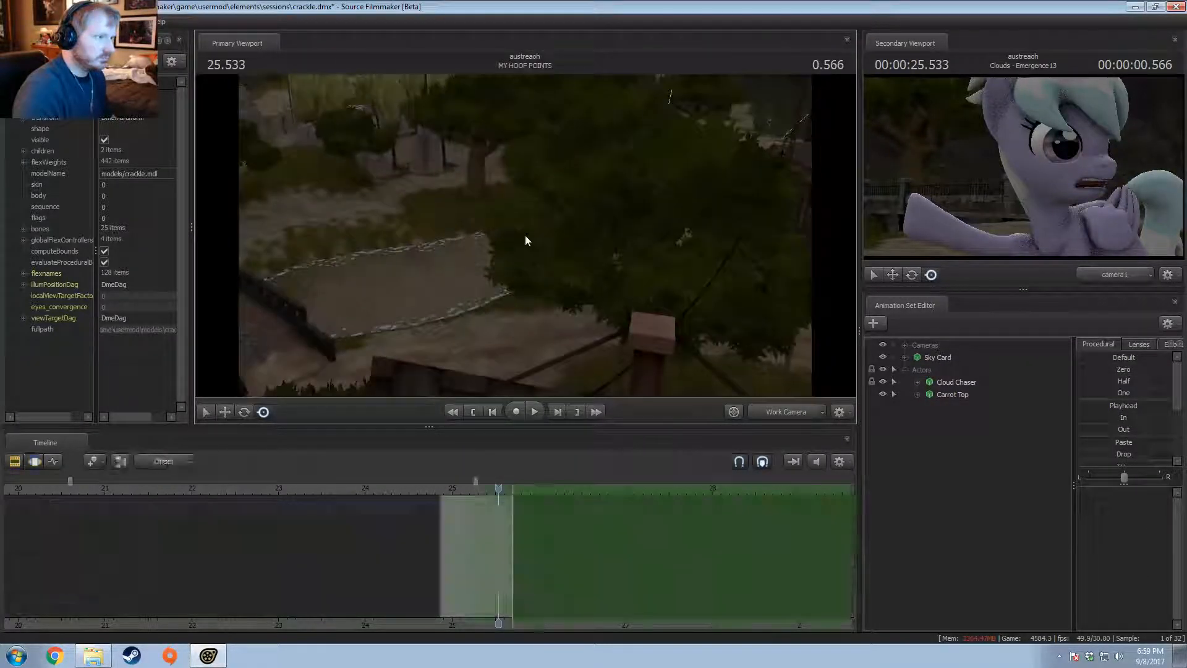
Step: Extend the time selection across the whole timeline and frame Carrot Top in the Work Camera view
key("ctrl+a")
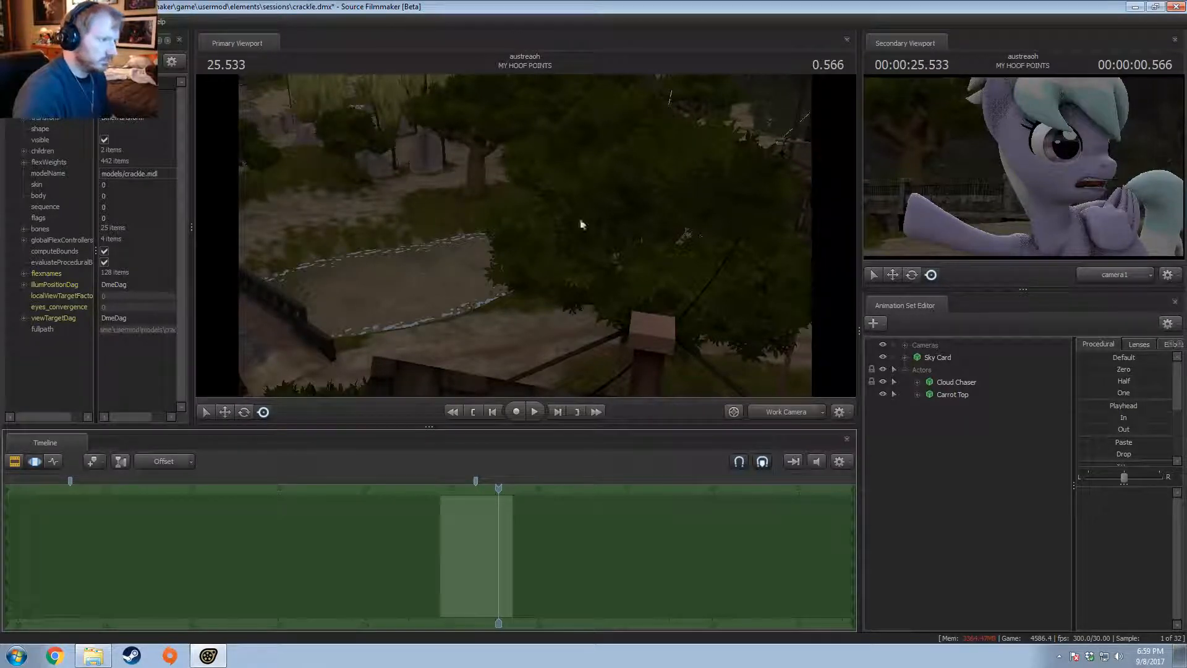
left_click(969, 399)
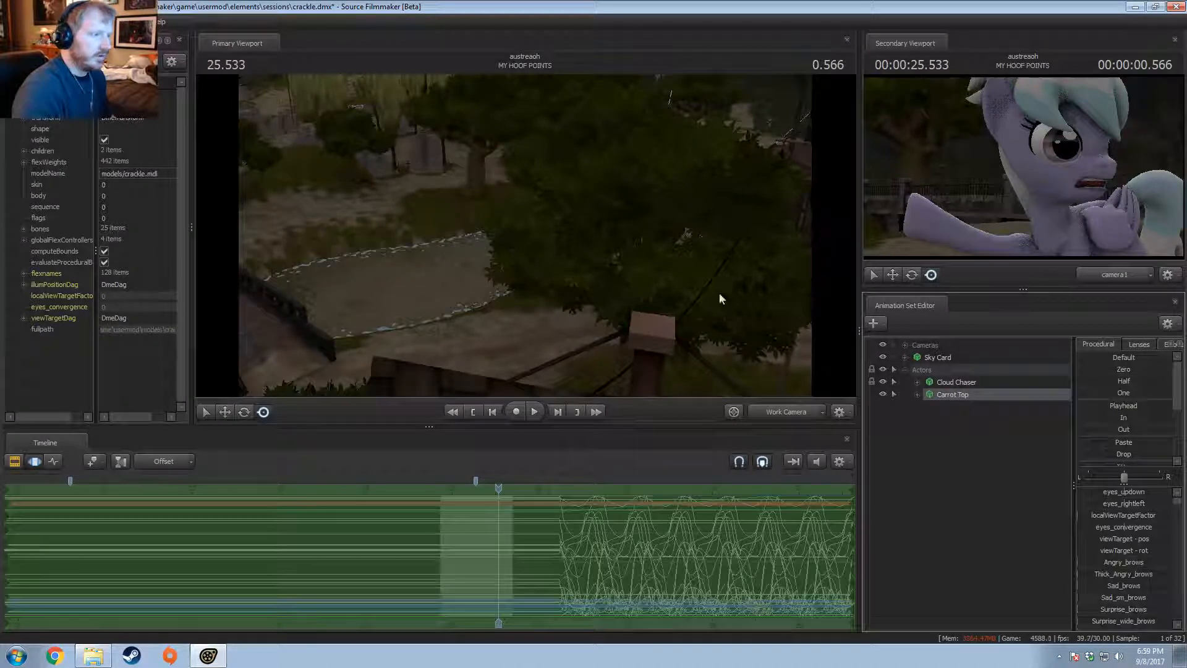
key("f")
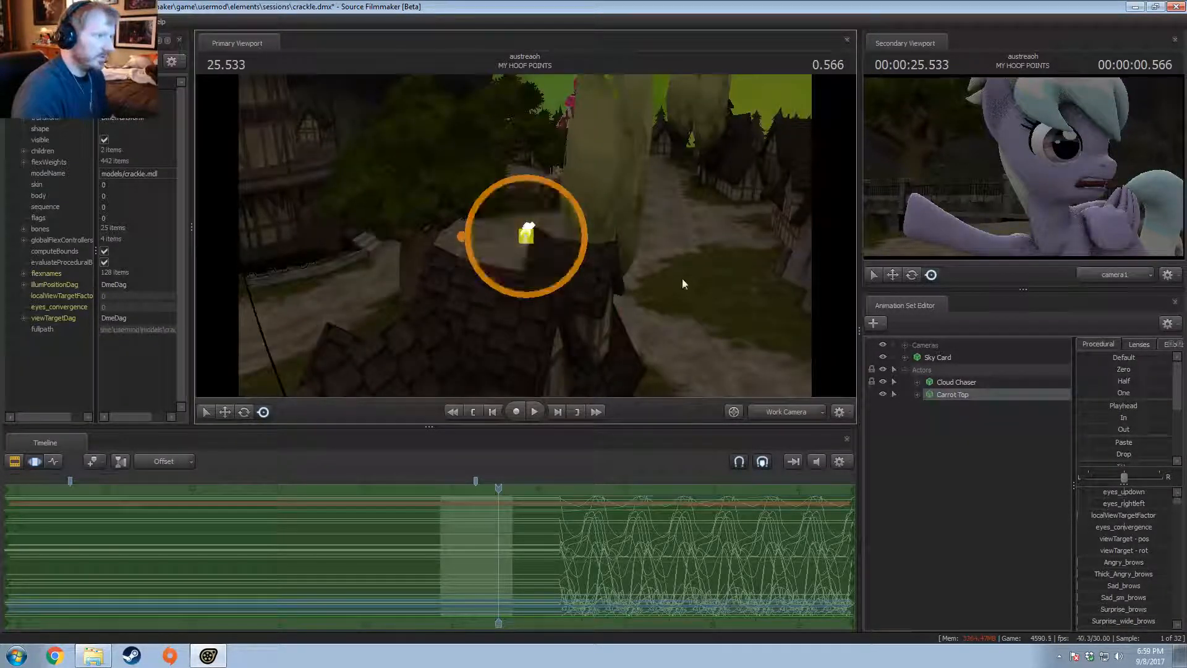
Step: Try moving Carrot Top across the map to the path beside Cloud Chaser
left_click_drag(571, 251, 259, 359)
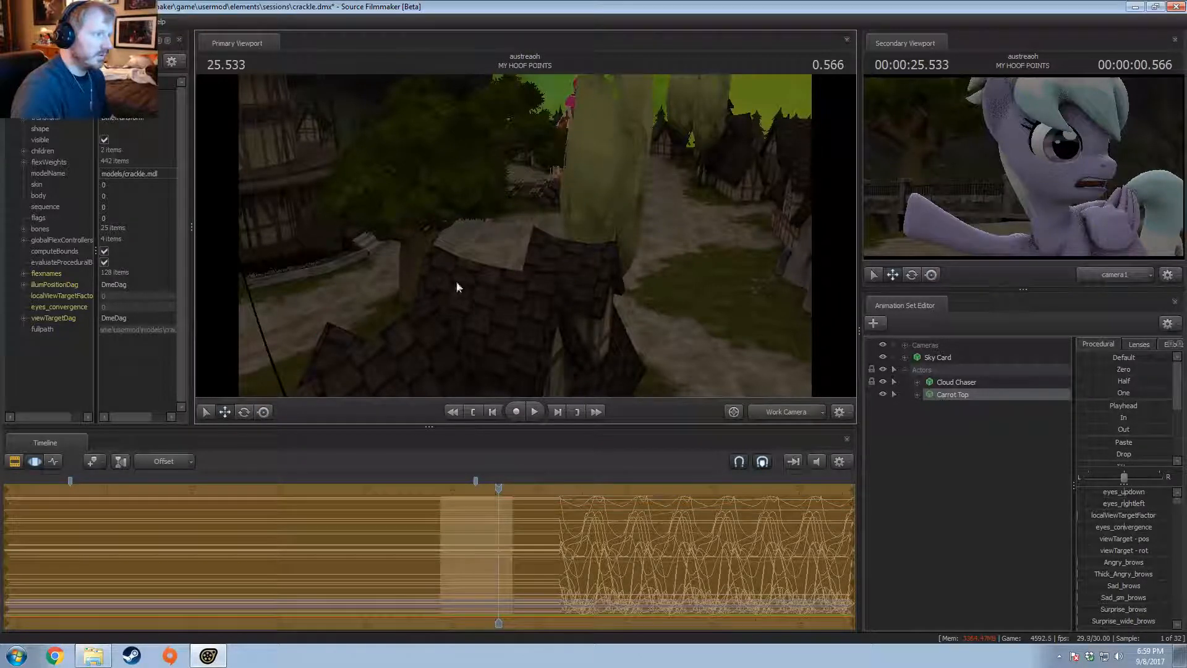
left_click_drag(458, 287, 544, 241)
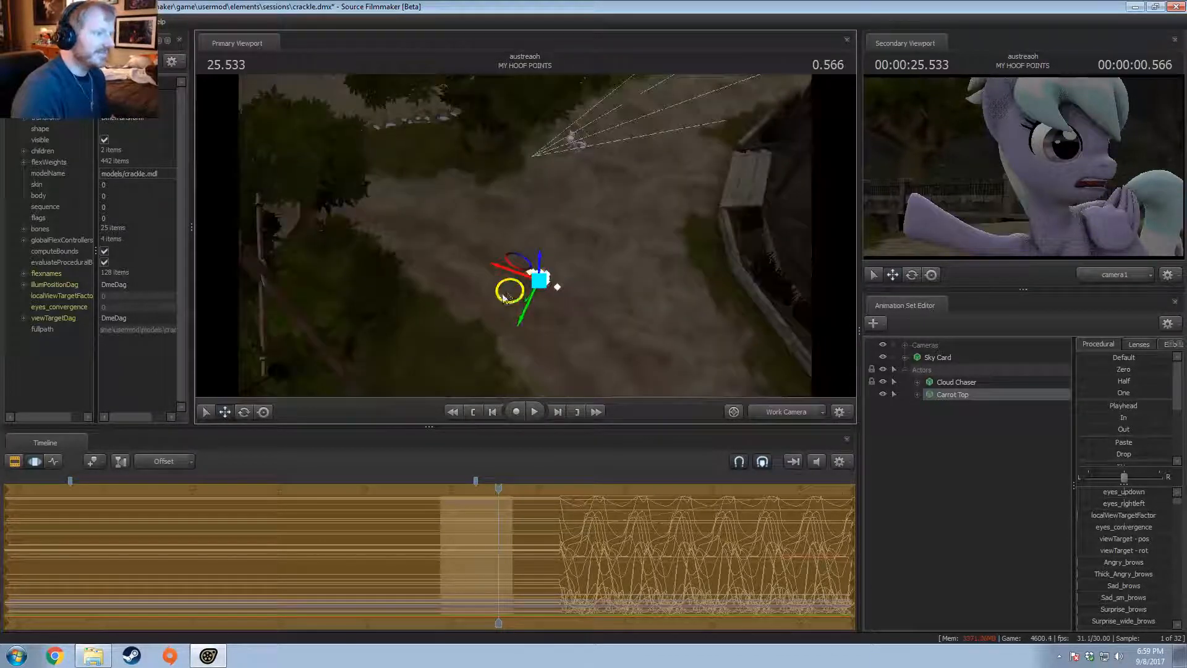
left_click_drag(504, 298, 590, 252)
key("ctrl+z")
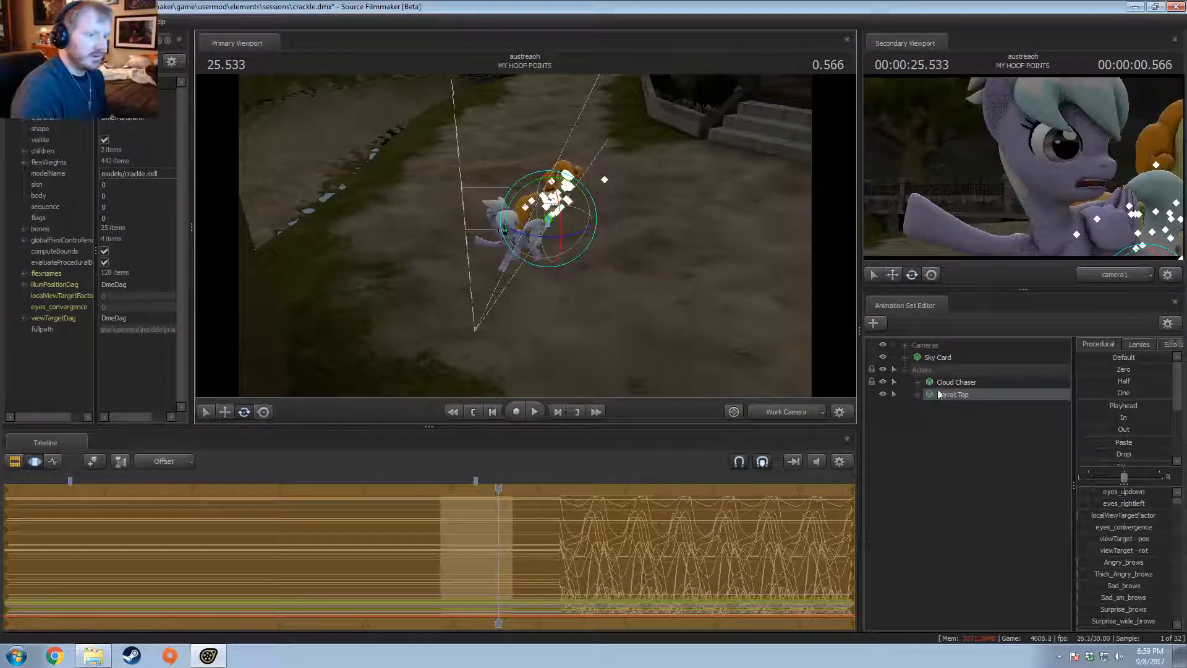
Step: Set the manipulator's rotation mode to World, turn Carrot Top about the vertical axis, and play the shot
right_click(944, 394)
right_click(532, 201)
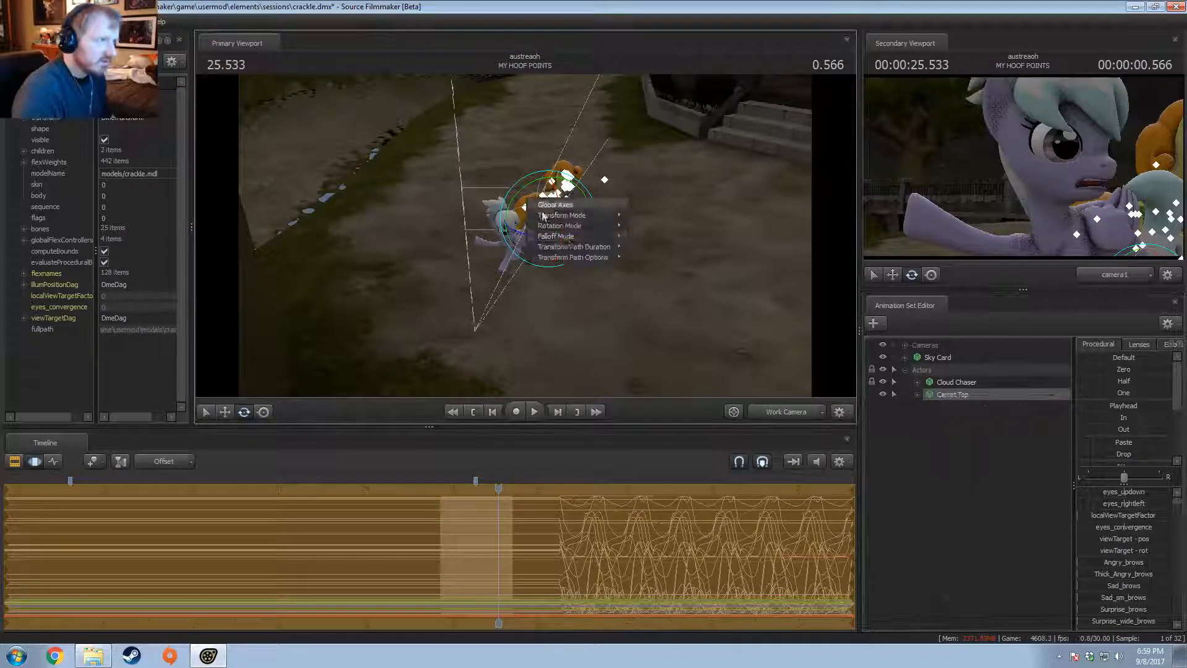
left_click(651, 228)
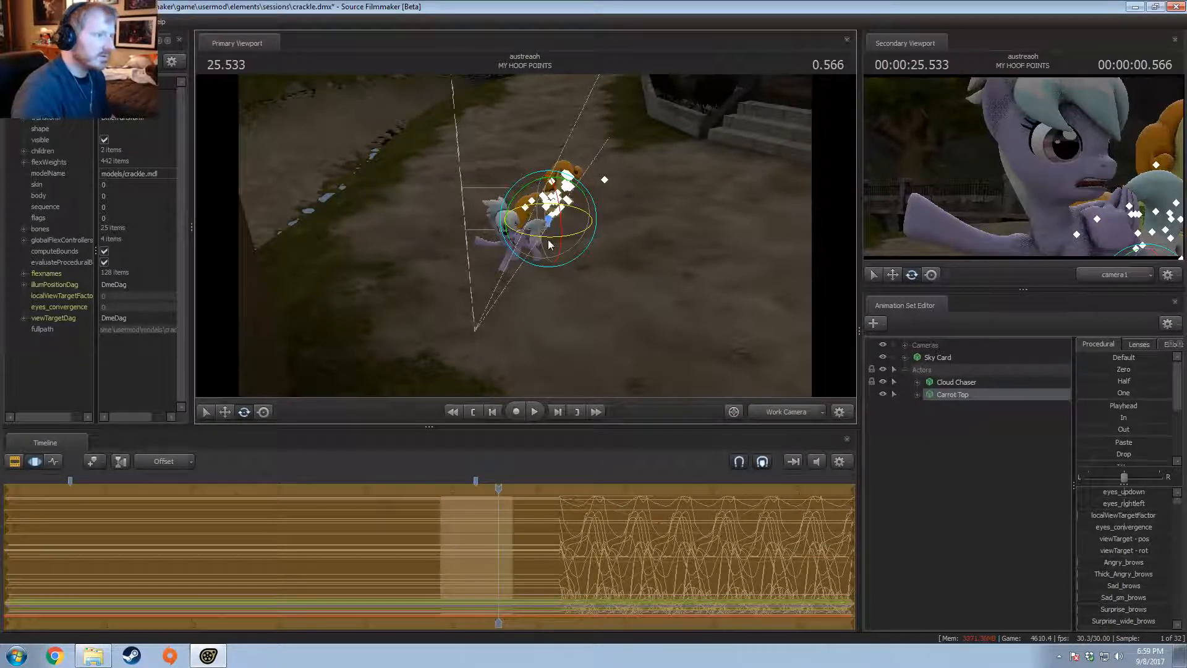
left_click_drag(549, 237, 572, 201)
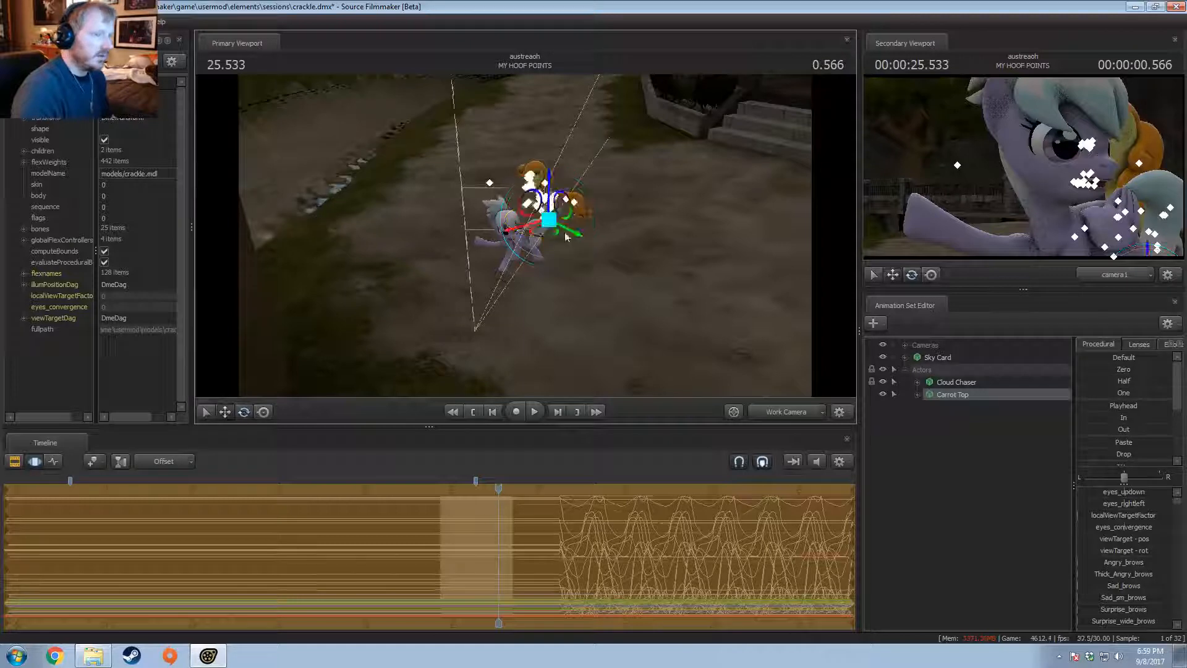
key("space")
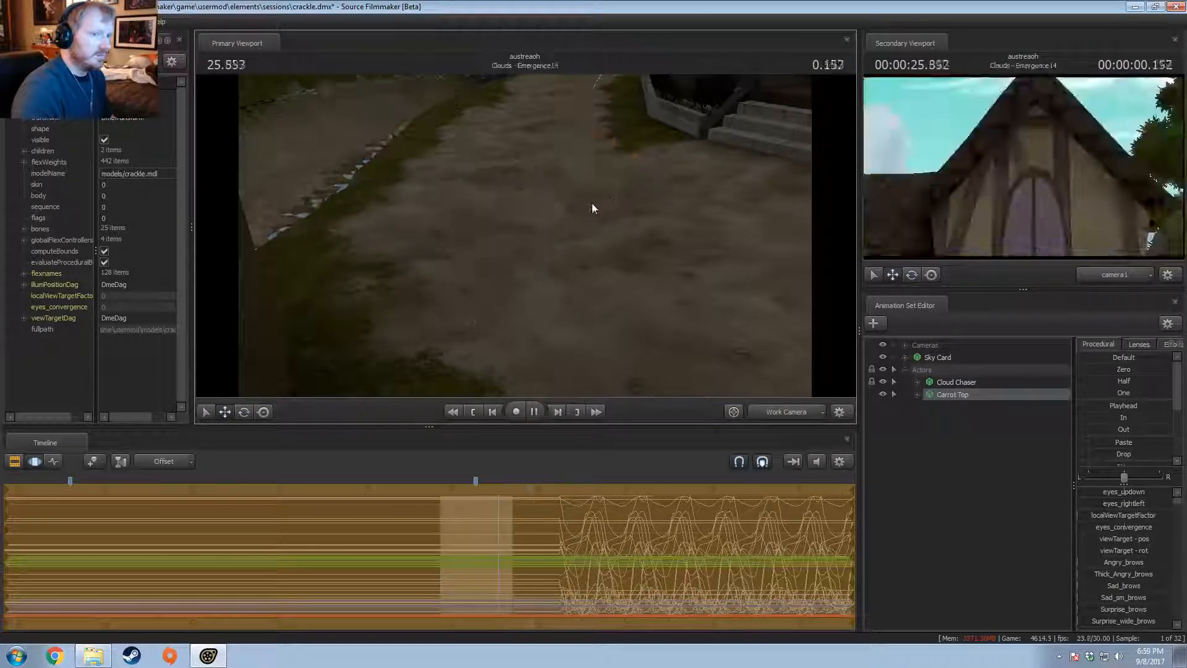
Step: Try shifting Carrot Top's animation earlier in time so the run cycle covers the whole MY HOOF POINTS shot
left_click(601, 562)
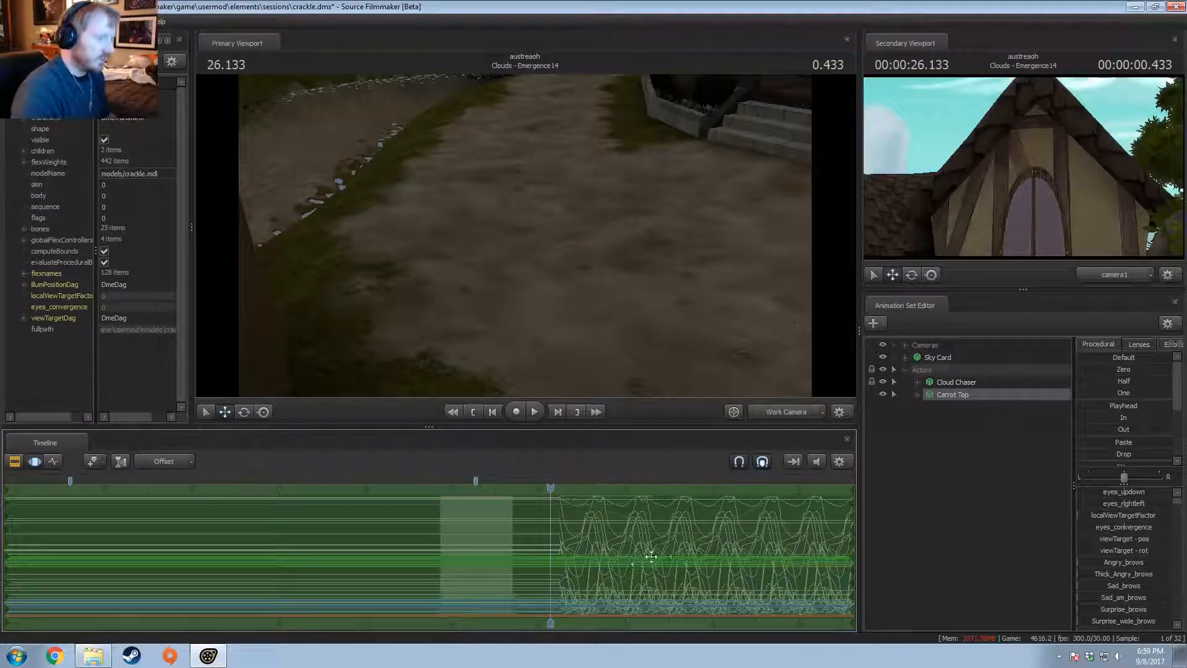
middle_click_drag(659, 555, 390, 564)
left_click_drag(551, 491, 452, 500)
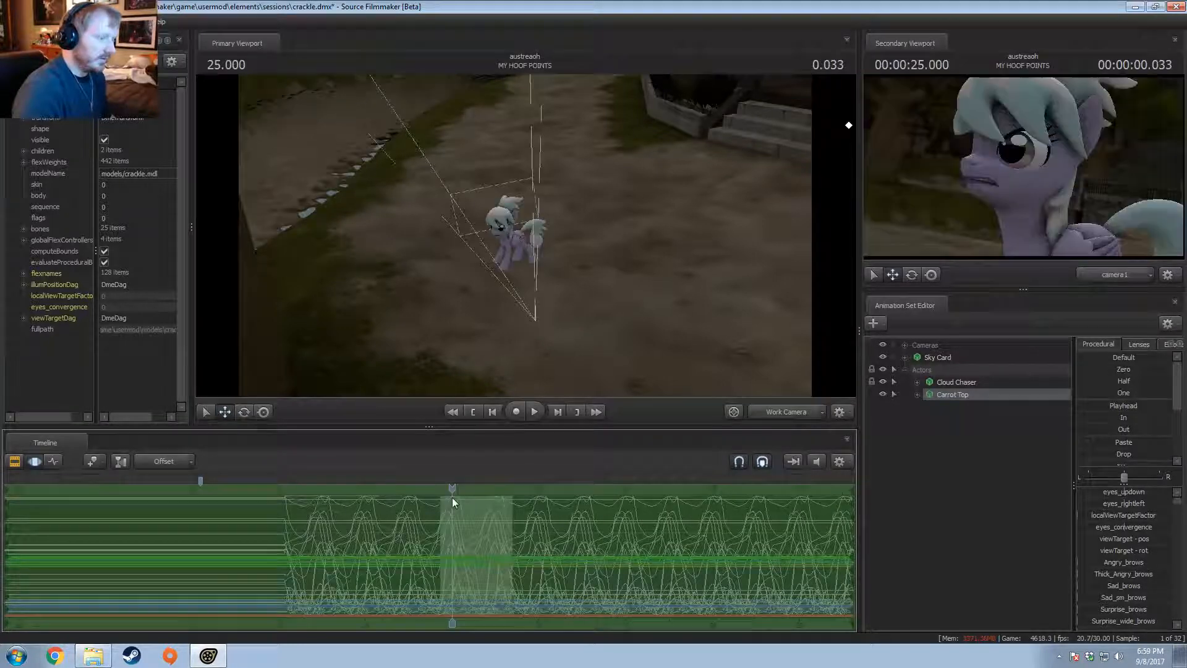
key("space")
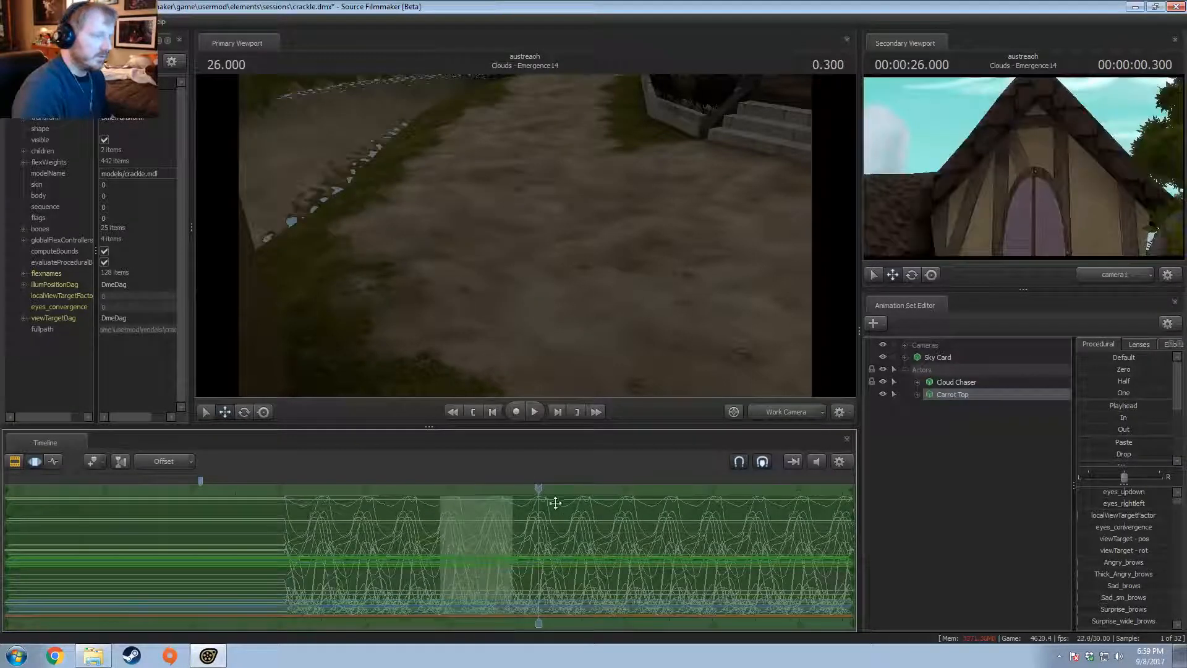
left_click_drag(539, 487, 449, 501)
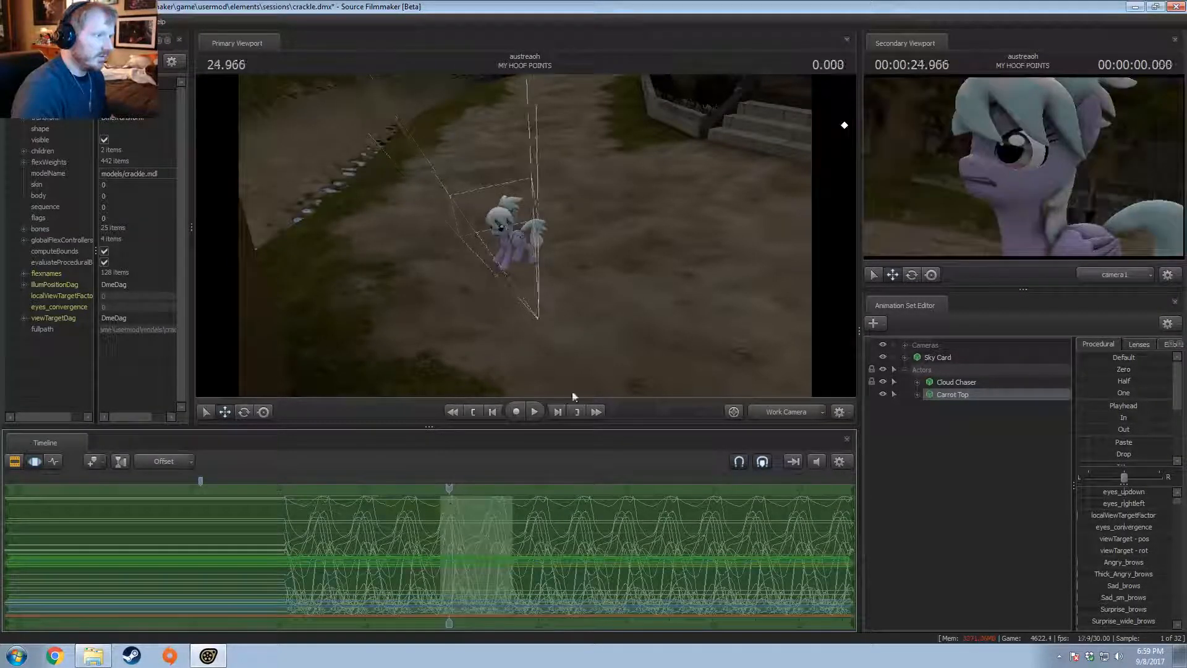
Step: Try repositioning the running Carrot Top behind Cloud Chaser at the start of the shot and play it back
left_click_drag(584, 235, 590, 213)
left_click_drag(697, 190, 424, 251)
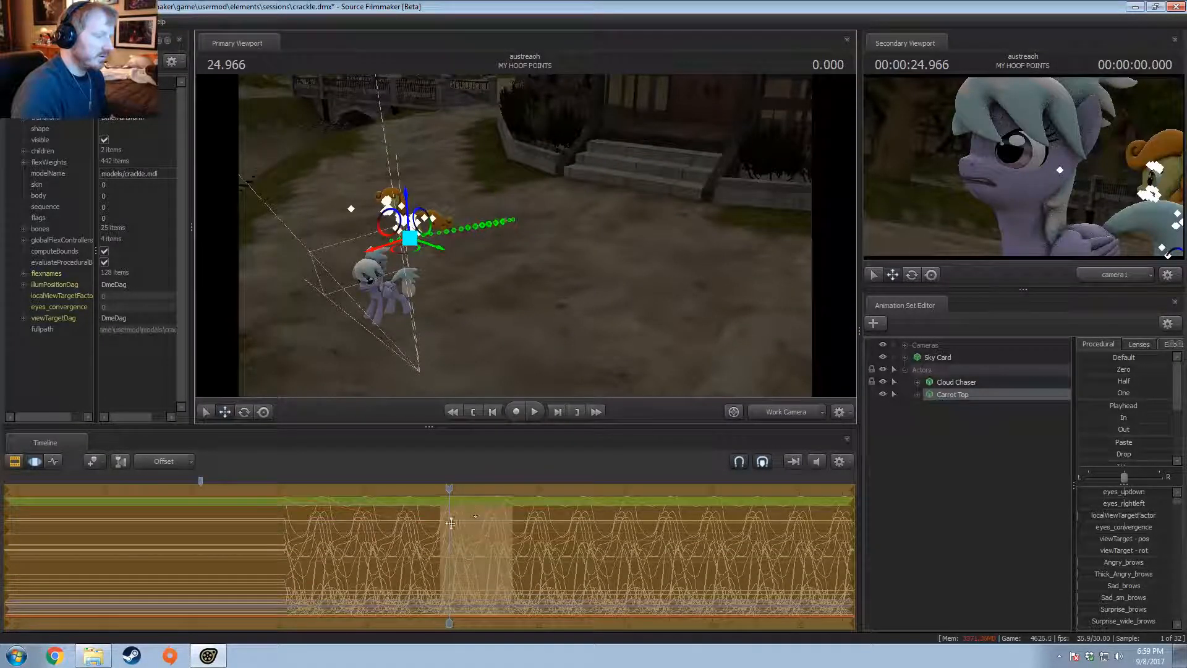
left_click_drag(451, 523, 455, 561)
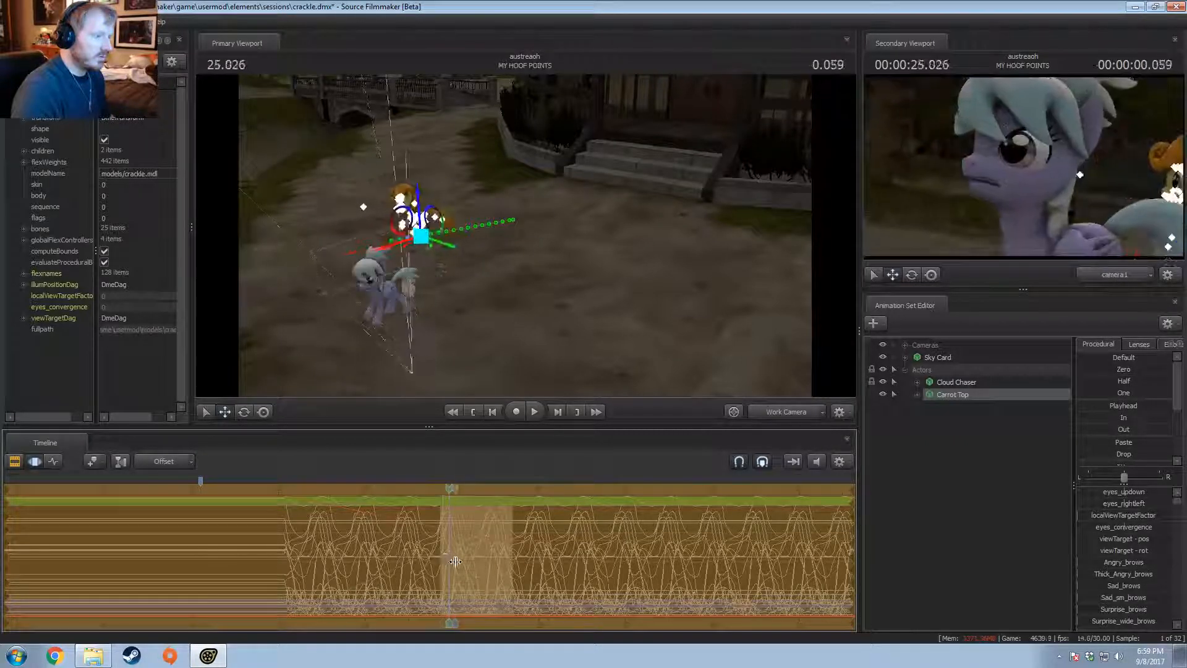
key("space")
key("space")
left_click(440, 492)
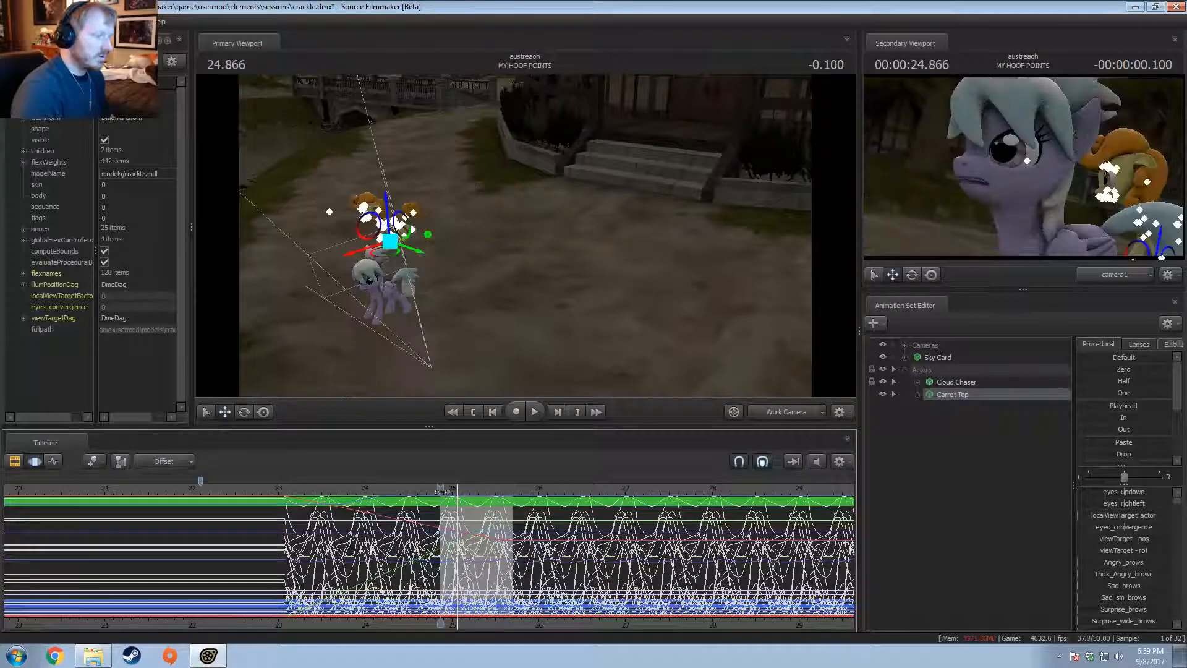
key("space")
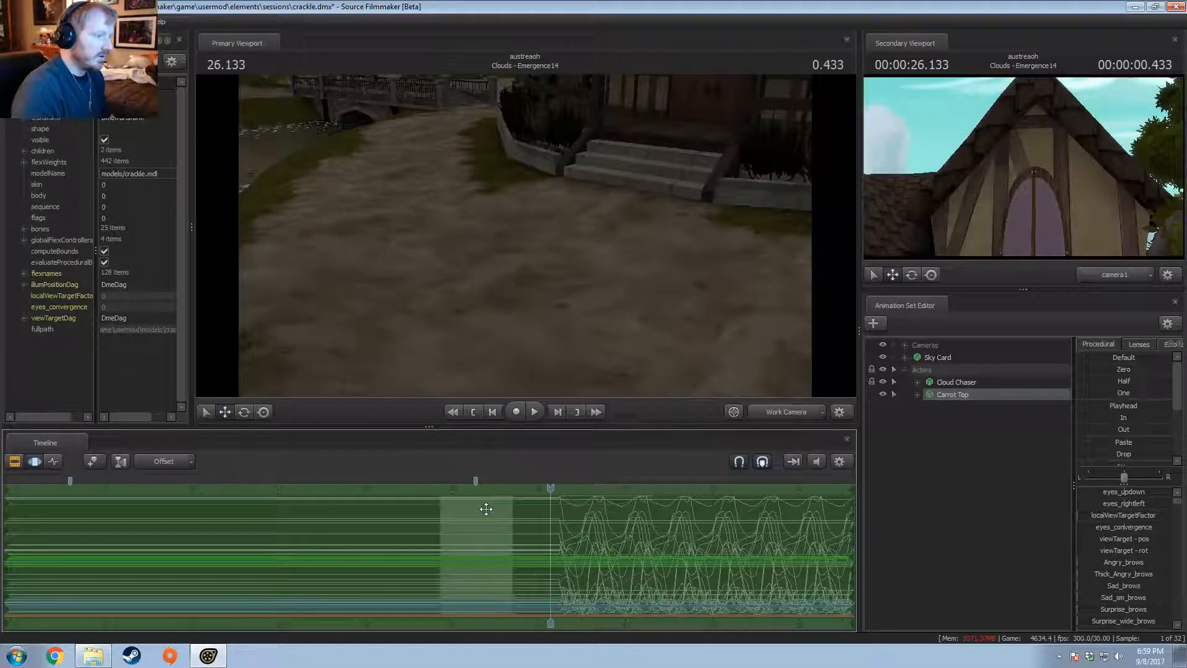
Step: Shift Carrot Top's animation earlier so the run cycle begins at the start of the MY HOOF POINTS shot
mouse_move(548, 487)
left_mouse_down()
mouse_move(483, 488)
mouse_move(549, 490)
left_mouse_up()
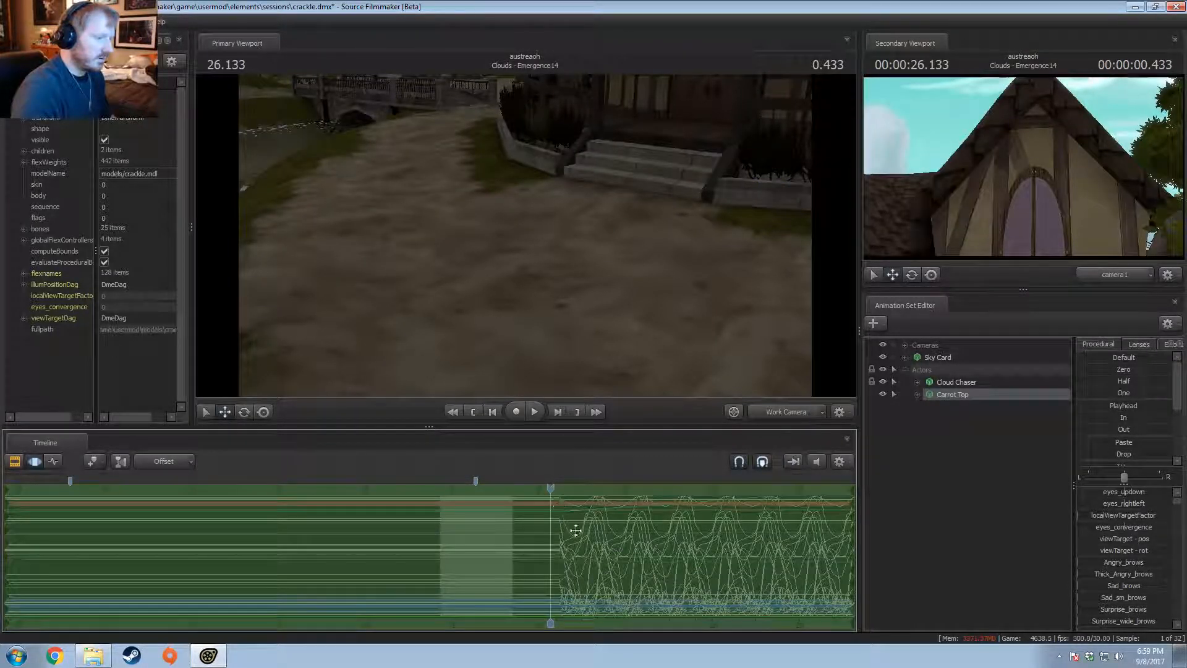
mouse_move(575, 530)
left_mouse_down()
mouse_move(488, 537)
mouse_move(483, 526)
left_mouse_up()
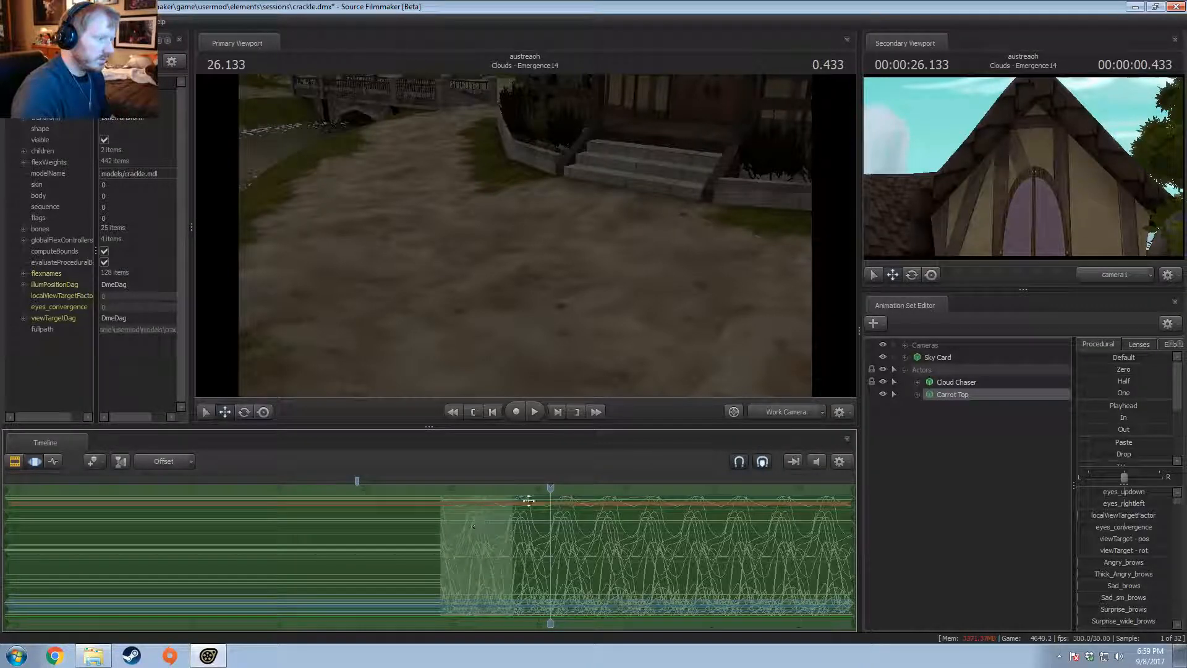
left_click_drag(546, 493, 500, 525)
Step: Move Carrot Top with her whole run path onto the dirt road near the tree and scrub through the run
left_click(783, 412)
left_click_drag(686, 321, 791, 266)
key("s")
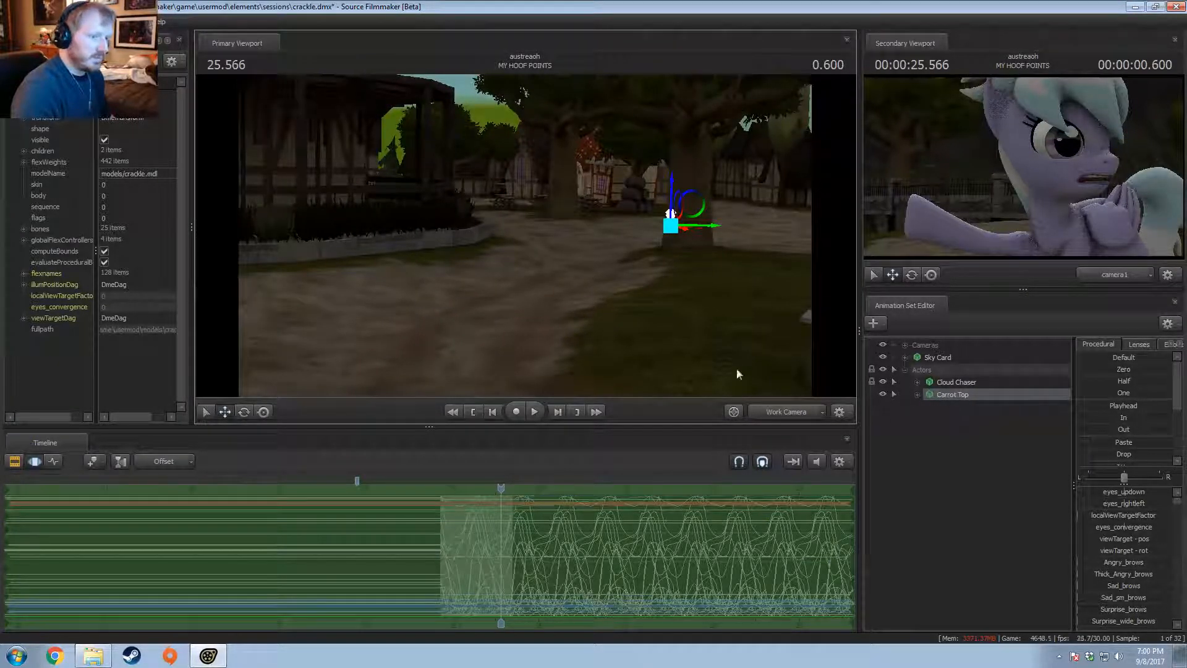
key("e")
right_click(670, 216)
mouse_move(673, 244)
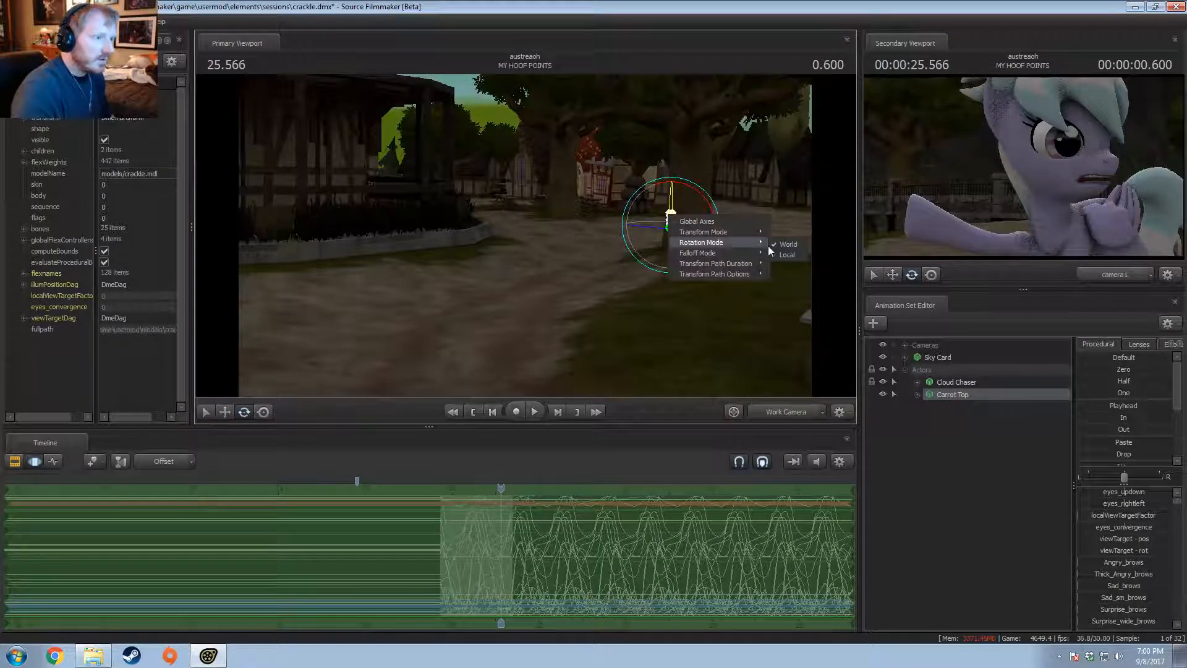
key("w")
left_click(541, 235)
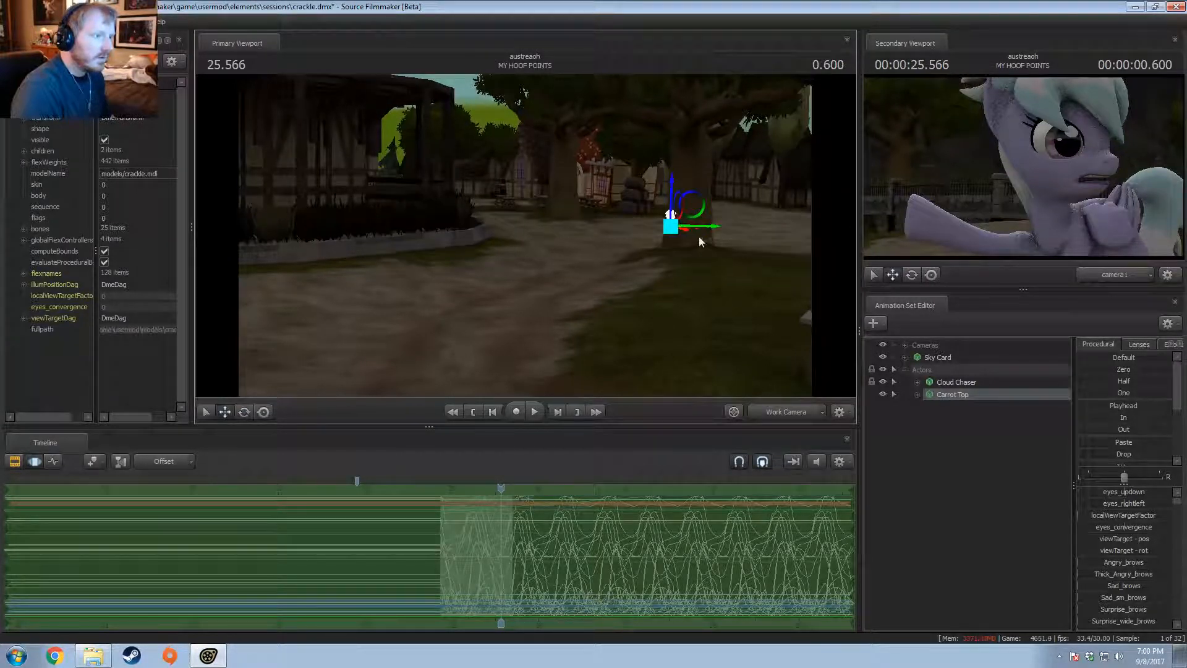
left_click_drag(696, 228, 277, 387)
left_click_drag(668, 359, 597, 390)
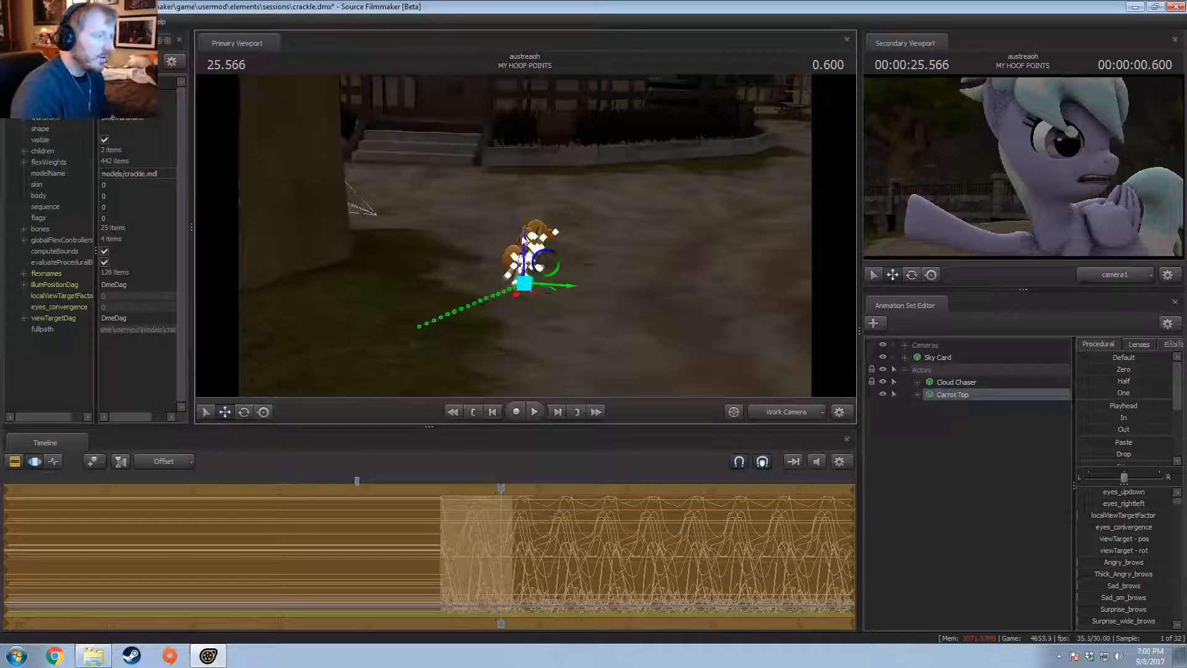
key("space")
left_click_drag(470, 560, 487, 560)
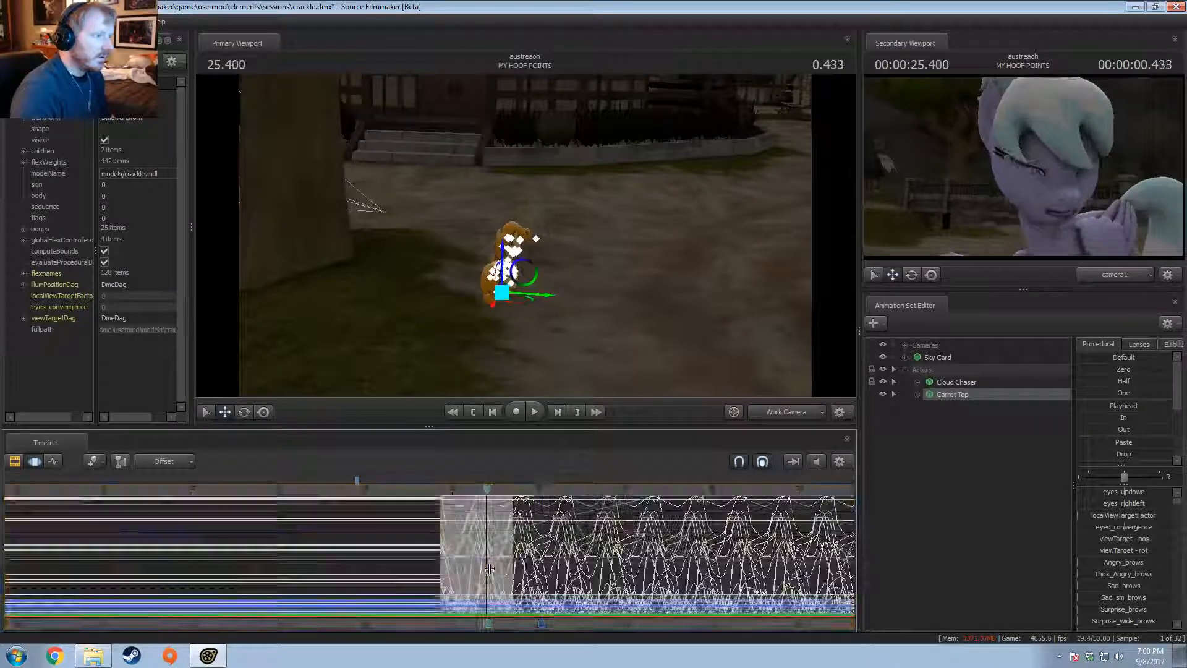
Step: With the whole timeline selected, rotate Carrot Top about the vertical axis at the 25.400 frame
left_click_drag(569, 334, 491, 424, "alt")
key("ctrl+a")
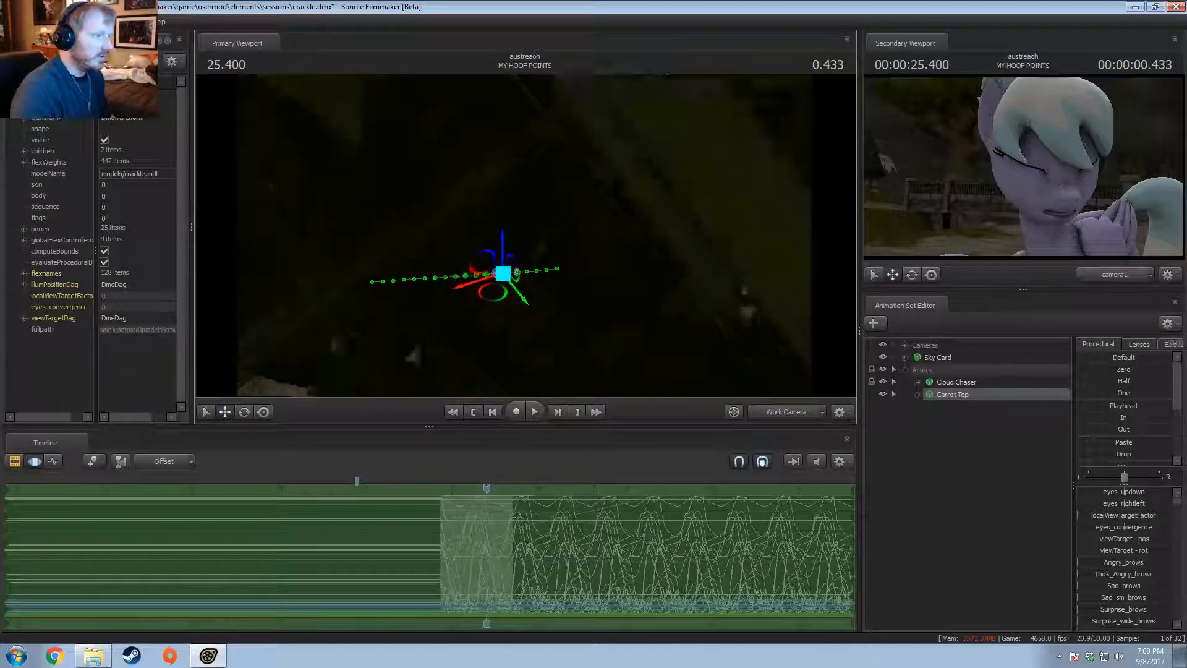
left_click_drag(532, 347, 536, 331)
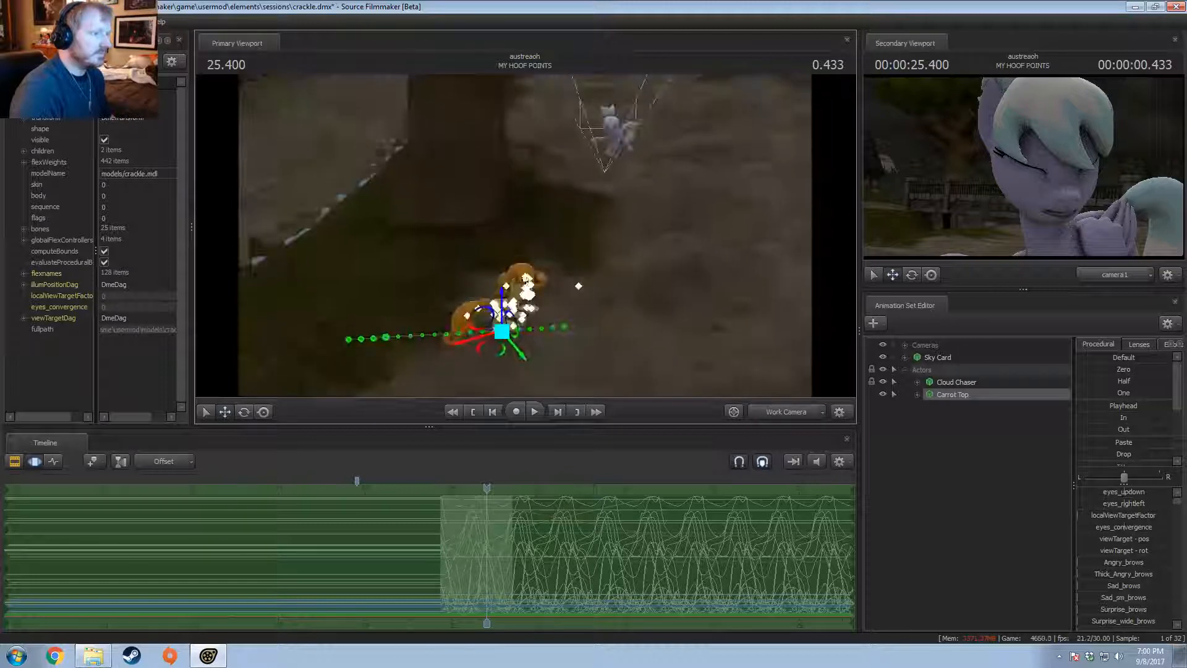
key("e")
left_click_drag(606, 288, 532, 254, "alt")
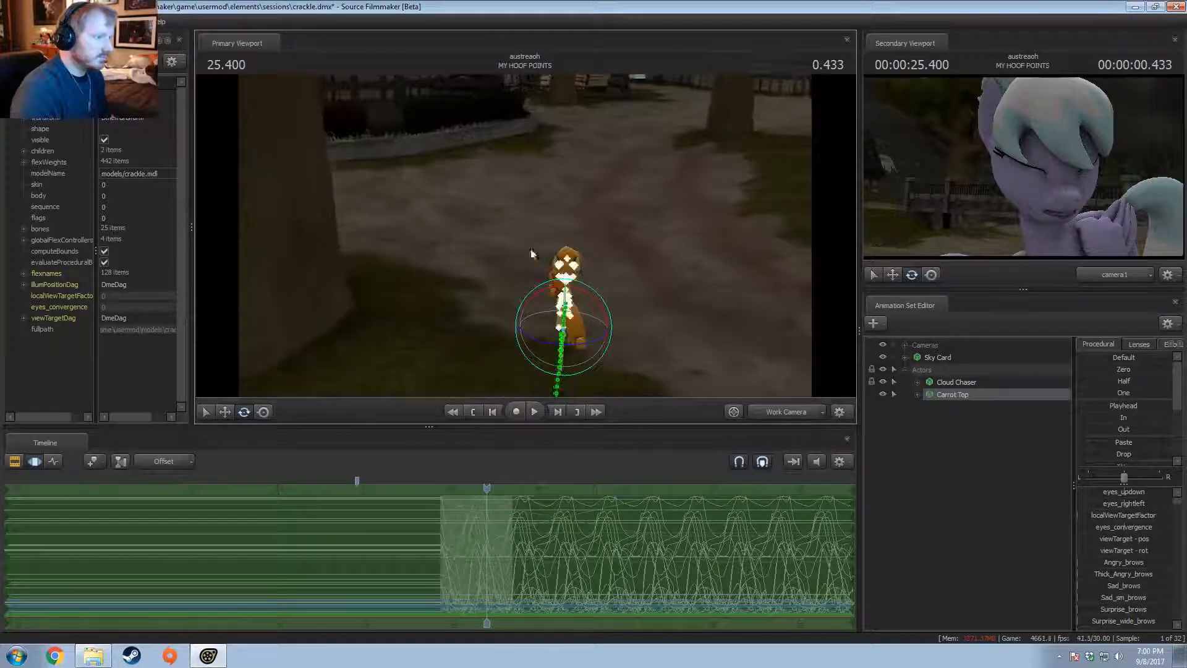
left_click_drag(579, 344, 595, 129)
Step: Switch the motion editor's manipulation mode to Transform, place Carrot Top behind Cloud Chaser, and play the shot
left_click(163, 465)
key("w")
key("space")
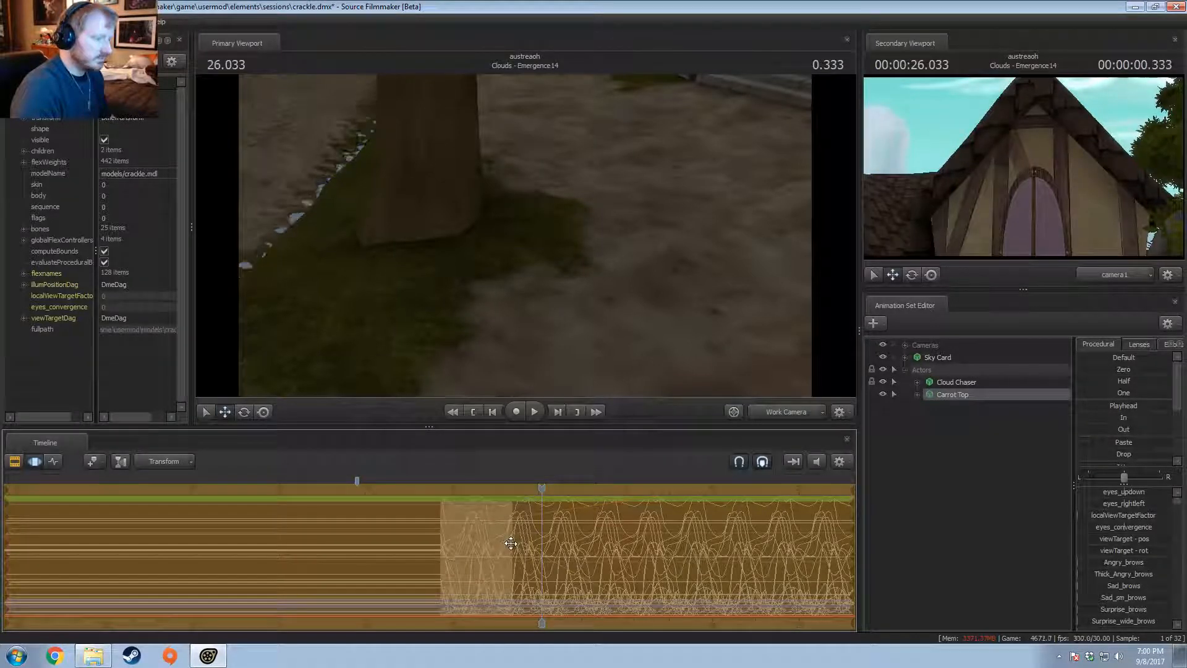
Step: Shift Carrot Top's run animation slightly earlier and return the playhead to 25.500 in the MY HOOF POINTS shot
left_click_drag(510, 544, 498, 543)
key("shift")
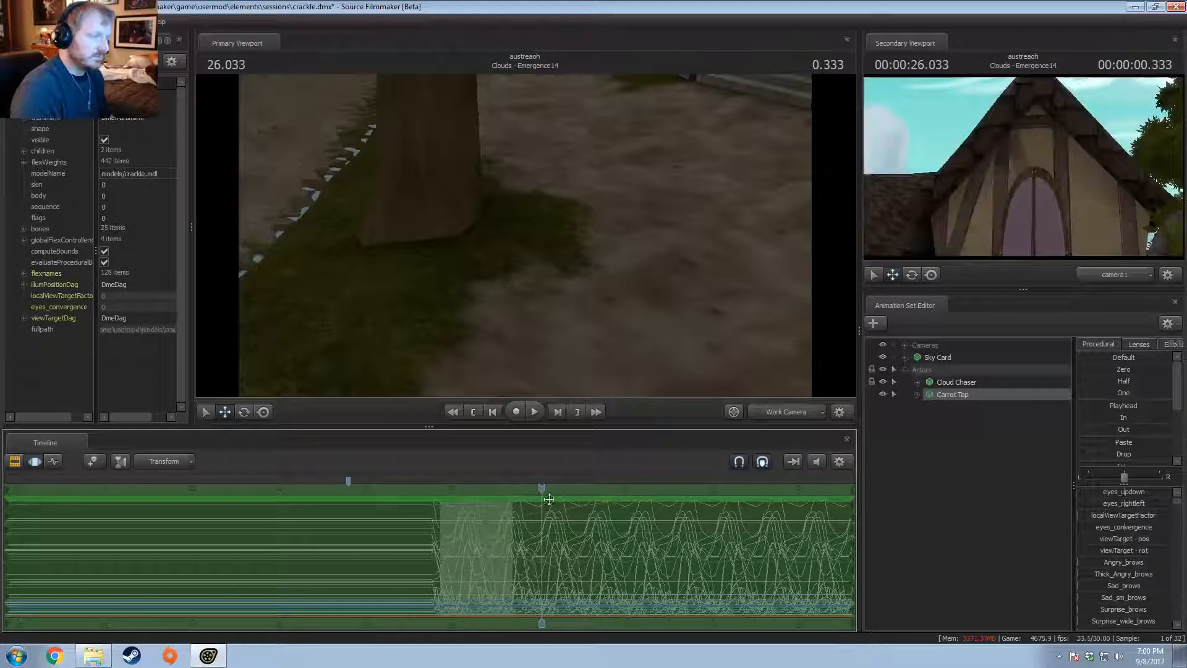
mouse_move(511, 493)
left_mouse_down()
mouse_move(472, 492)
mouse_move(495, 492)
left_mouse_up()
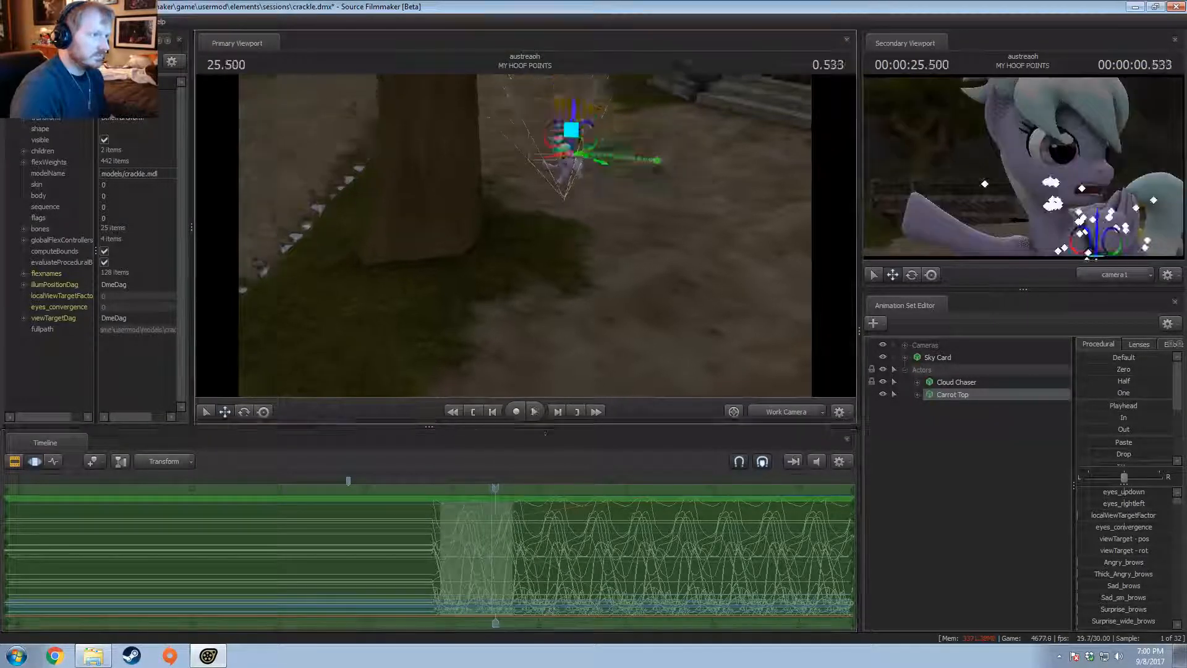
Step: Move Carrot Top and her run path closer behind Cloud Chaser and play the shot to check the timing
left_click(530, 245)
key("w")
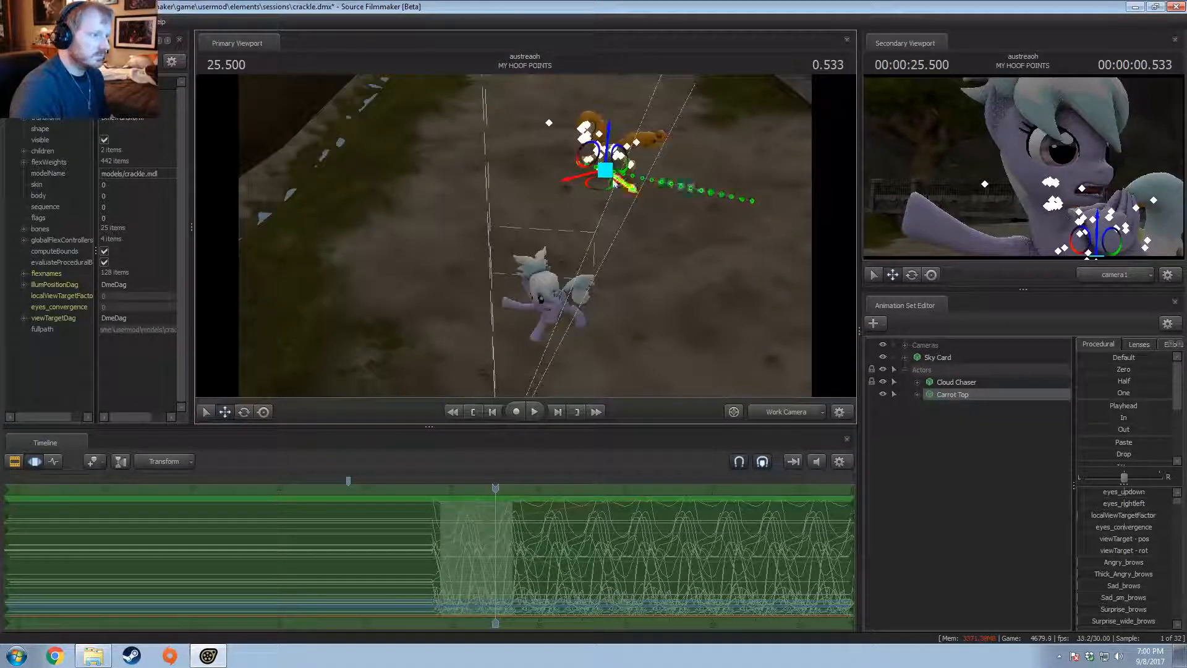
left_click_drag(601, 188, 597, 234)
key("e")
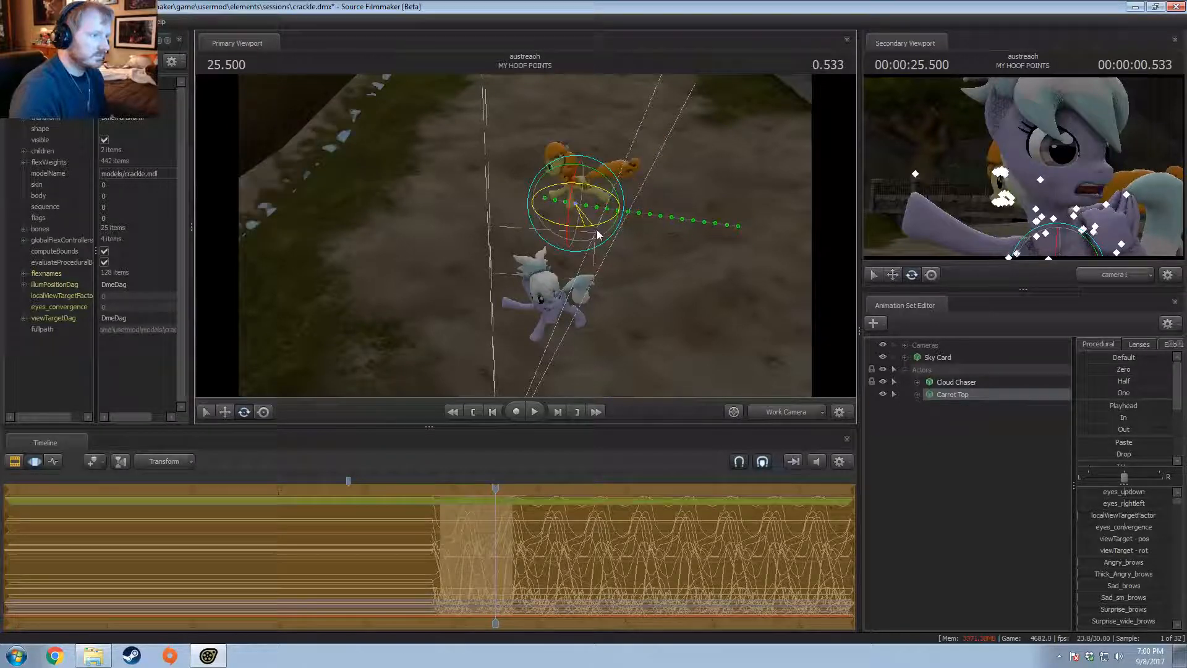
key("space")
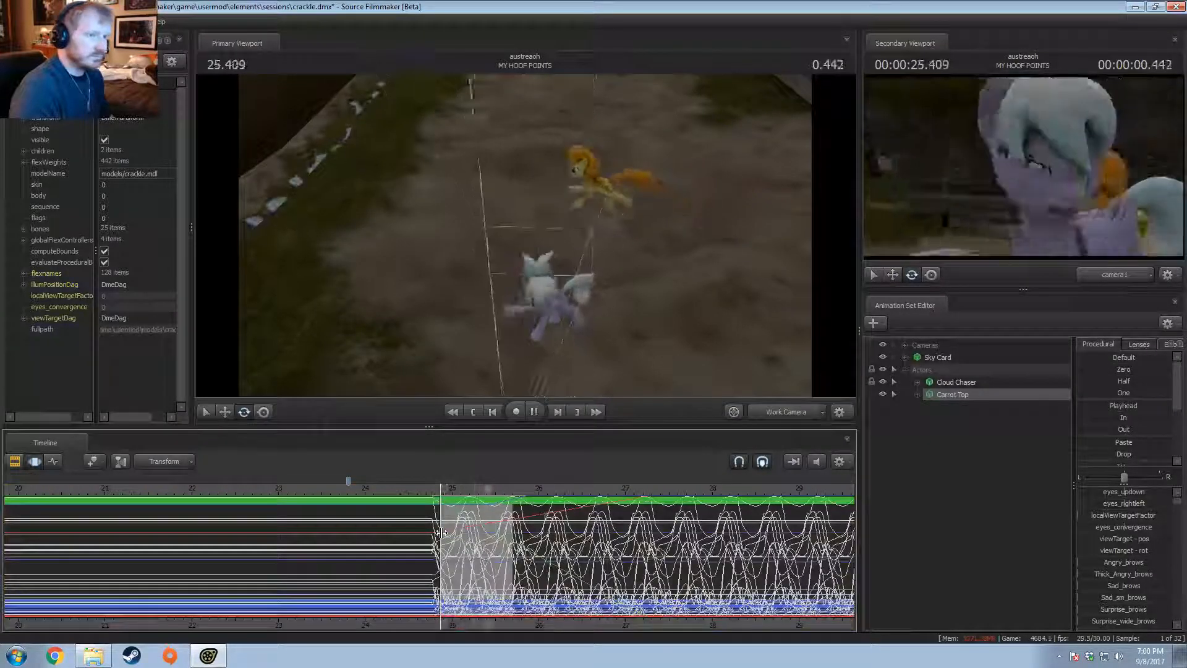
scroll(447, 539, "up", 4)
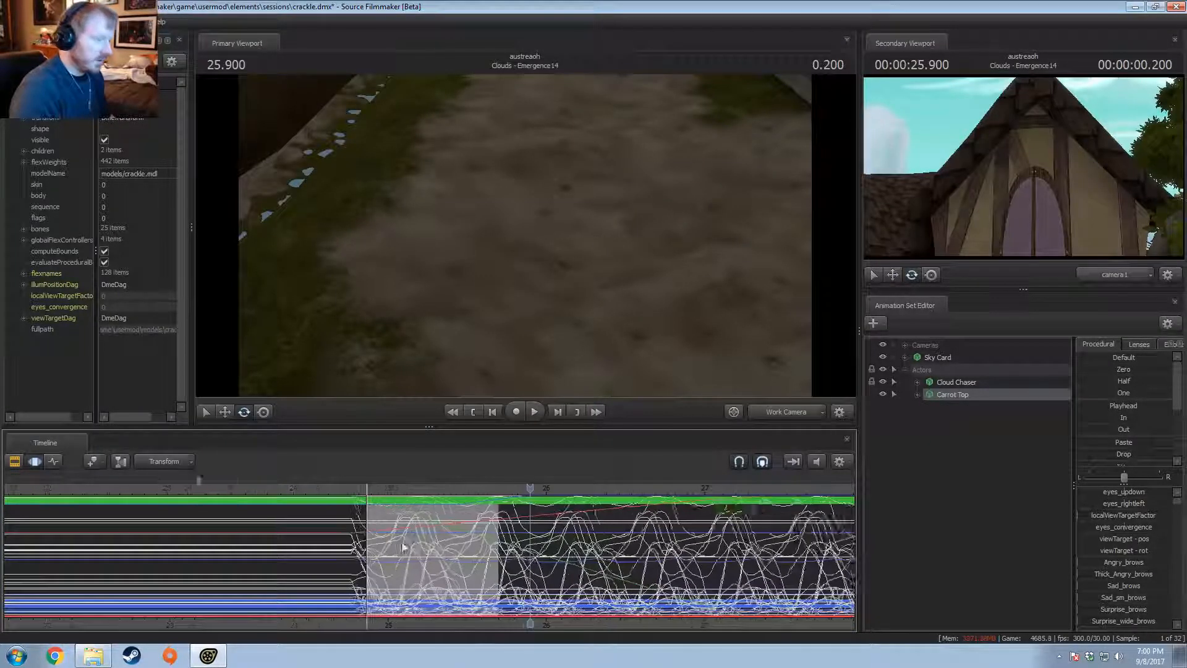
Step: Select the start of Carrot Top's run, compress its timing so it ends at about 27.0, and play the shot
key("shift")
left_click_drag(334, 544, 749, 550)
scroll(748, 551, "down", 3)
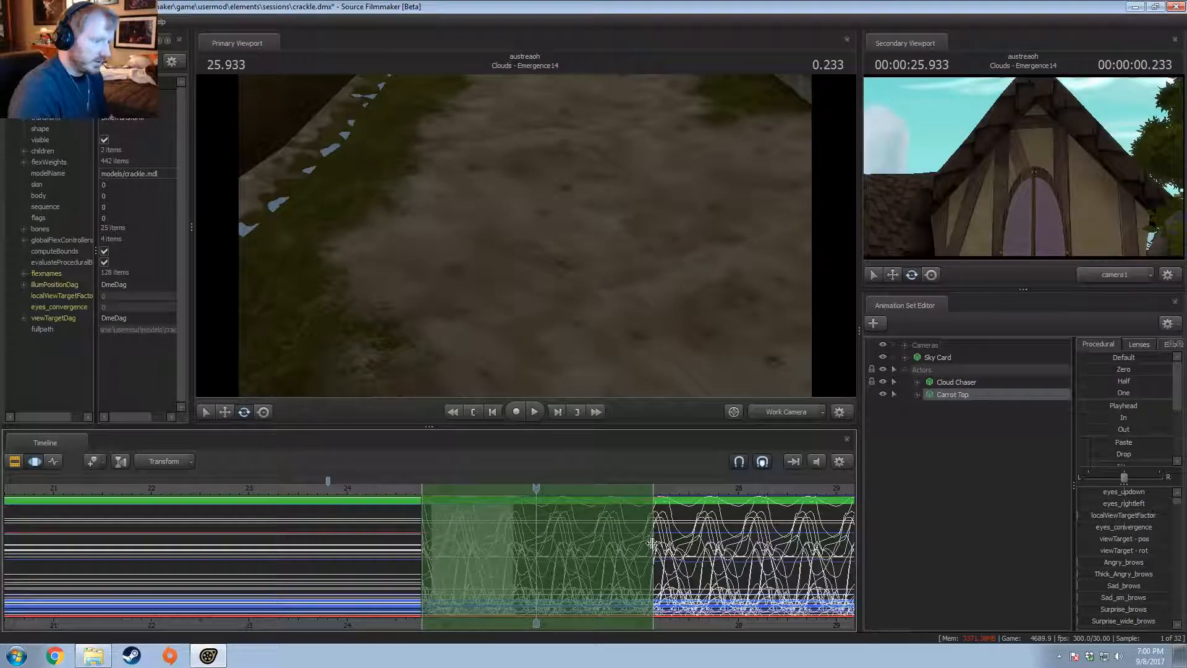
mouse_move(652, 543)
left_mouse_down()
mouse_move(734, 545)
mouse_move(640, 544)
left_mouse_up()
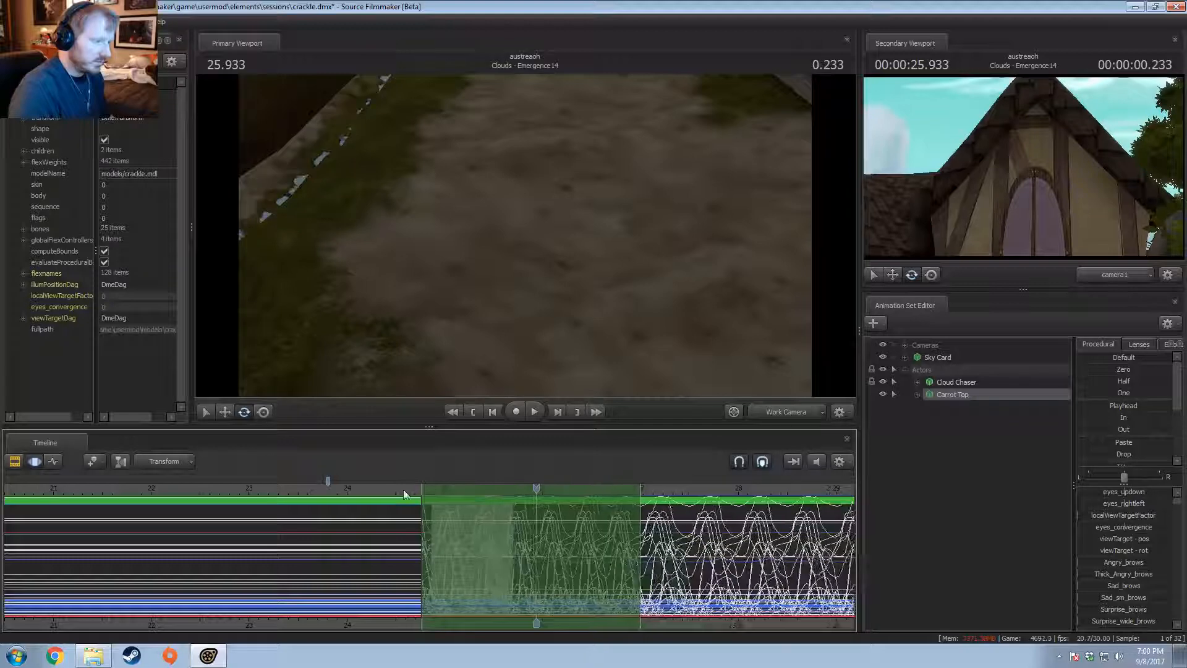
key("space")
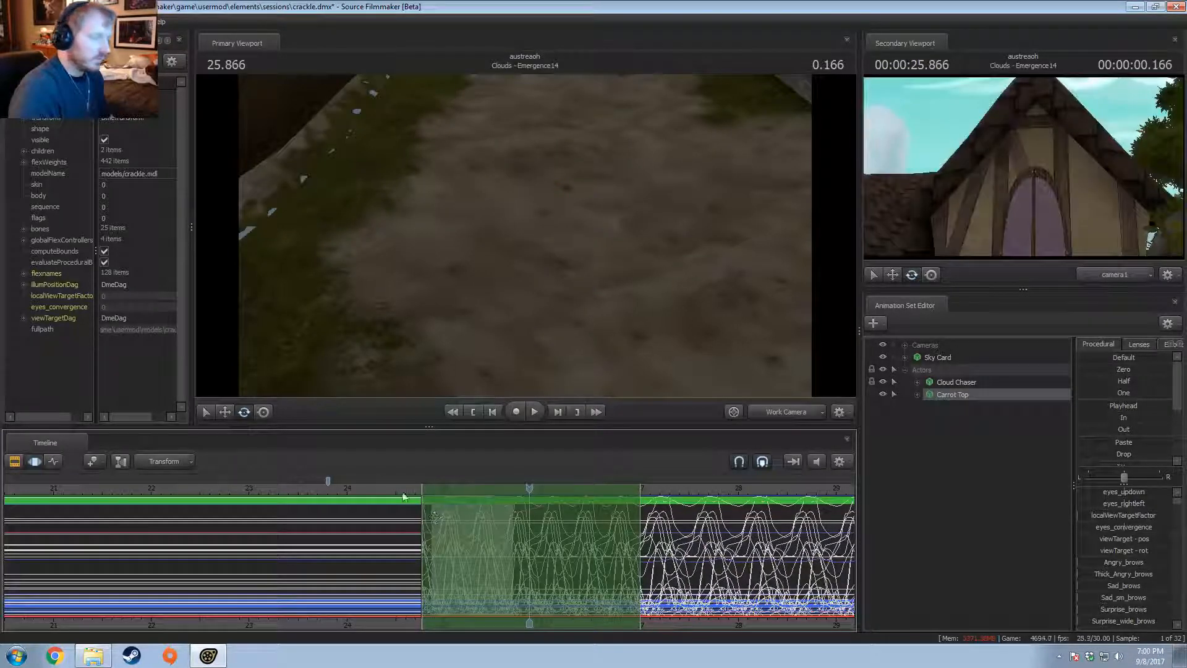
left_click(424, 490)
key("space")
key("space")
Step: Rotate Carrot Top and her run path about the vertical axis across the whole timeline and play the shot
left_click_drag(526, 272, 545, 303, "alt")
left_click_drag(626, 320, 522, 220, "alt")
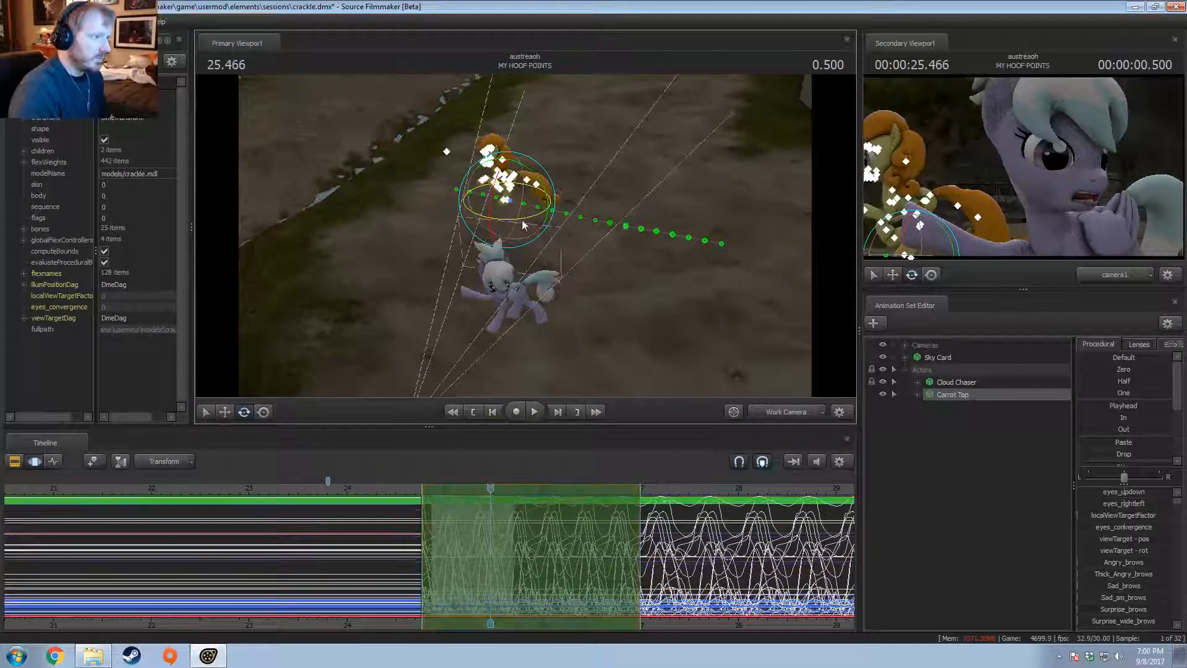
key("w")
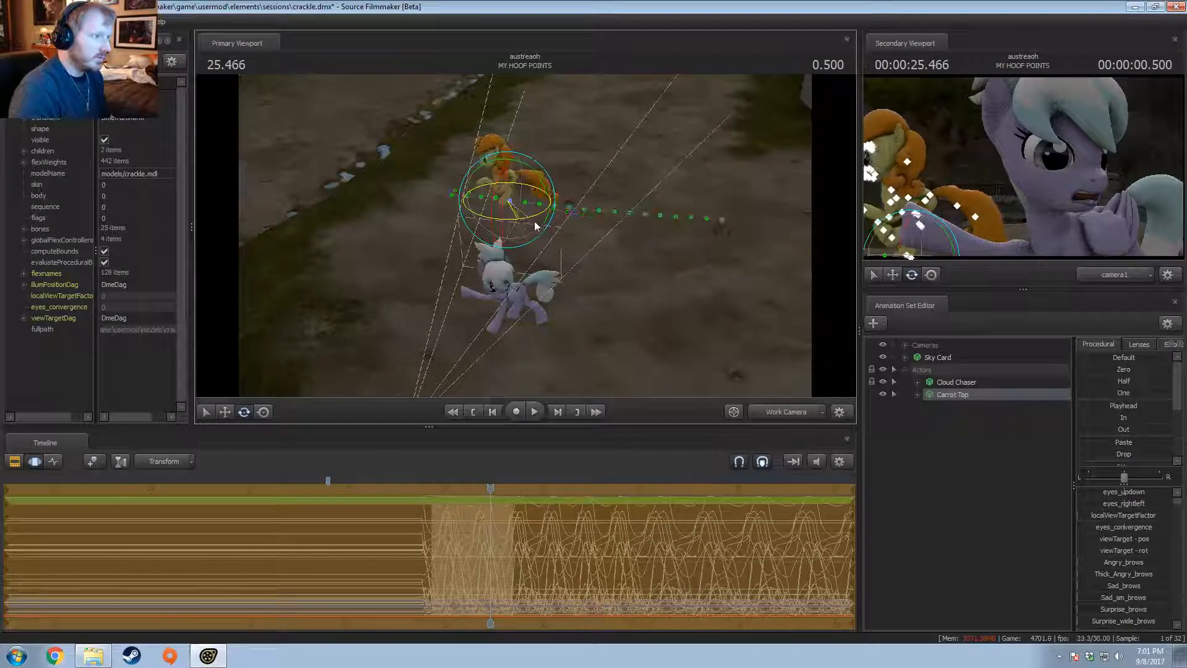
key("space")
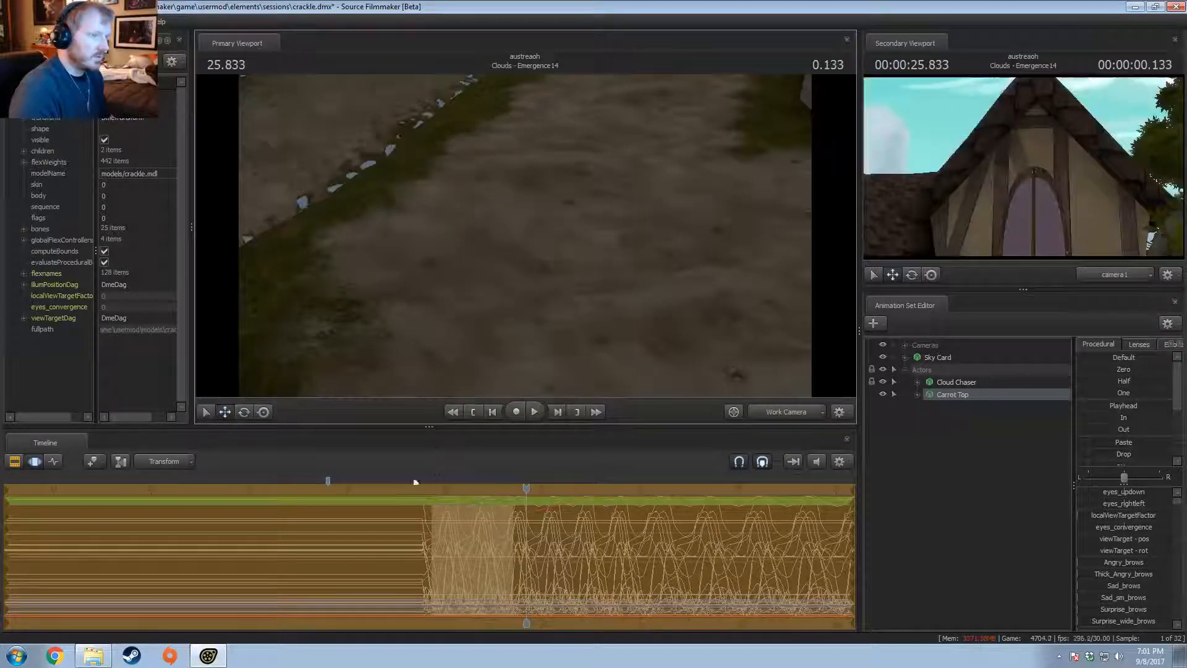
Step: Find the MY HOOF POINTS shot in the clip editor and play it from its start to check Carrot Top's run
key("F2")
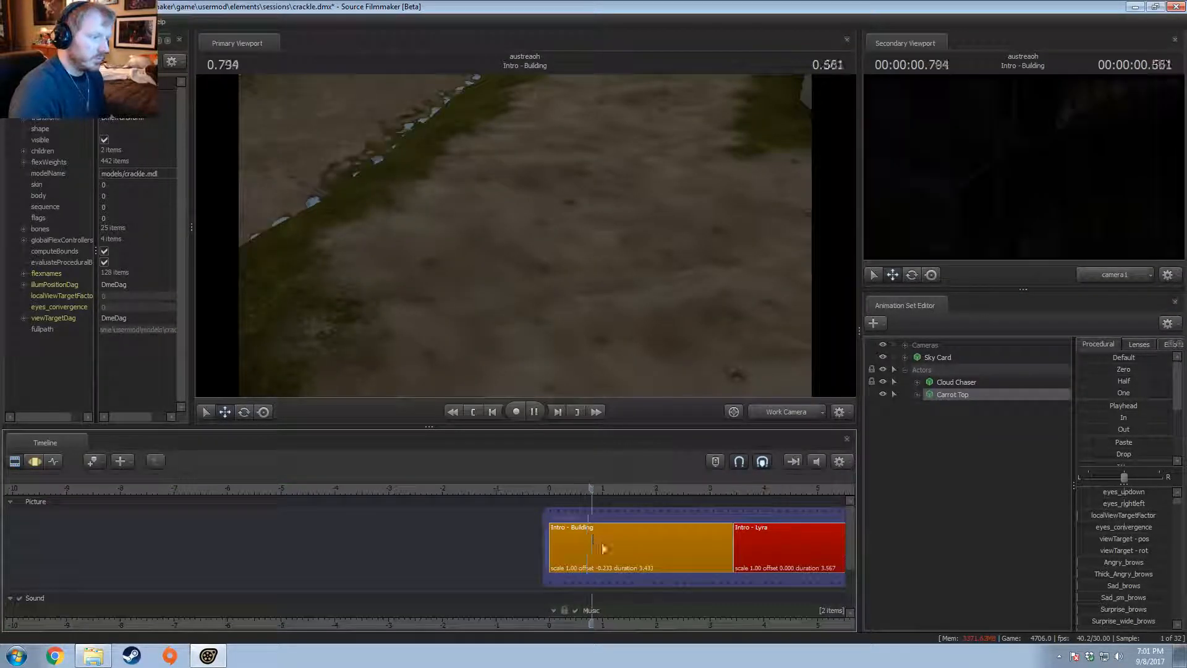
scroll(705, 569, "down", 5)
middle_click_drag(687, 613, 432, 607)
scroll(433, 555, "up", 7)
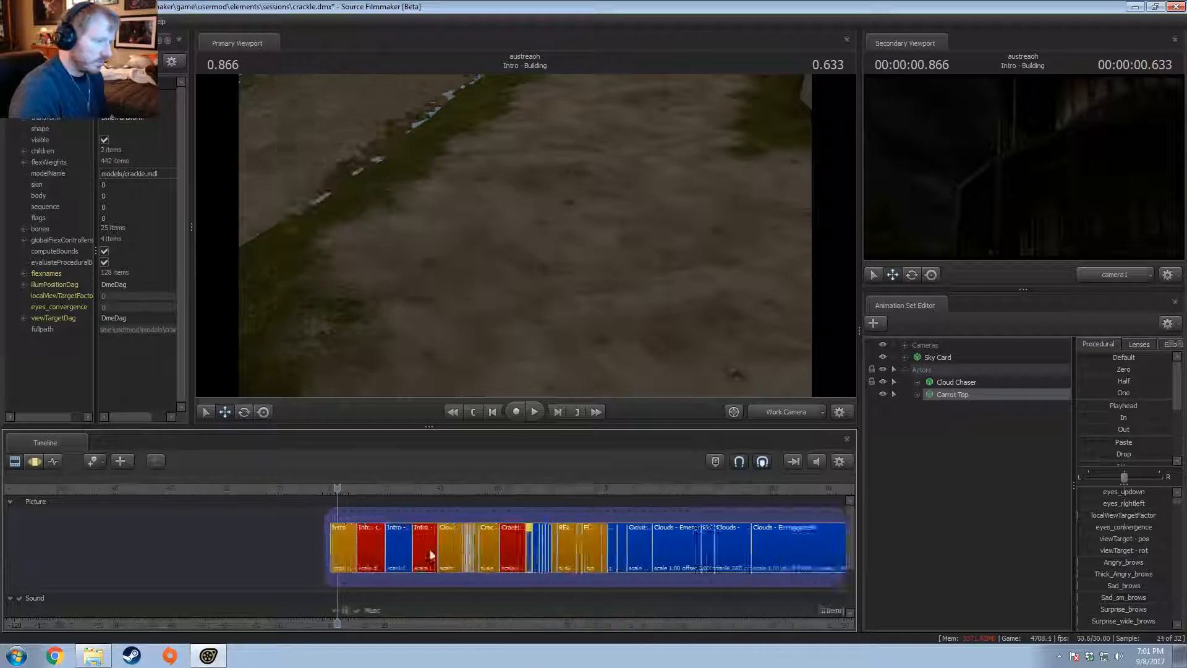
left_click(580, 496)
scroll(579, 544, "up", 8)
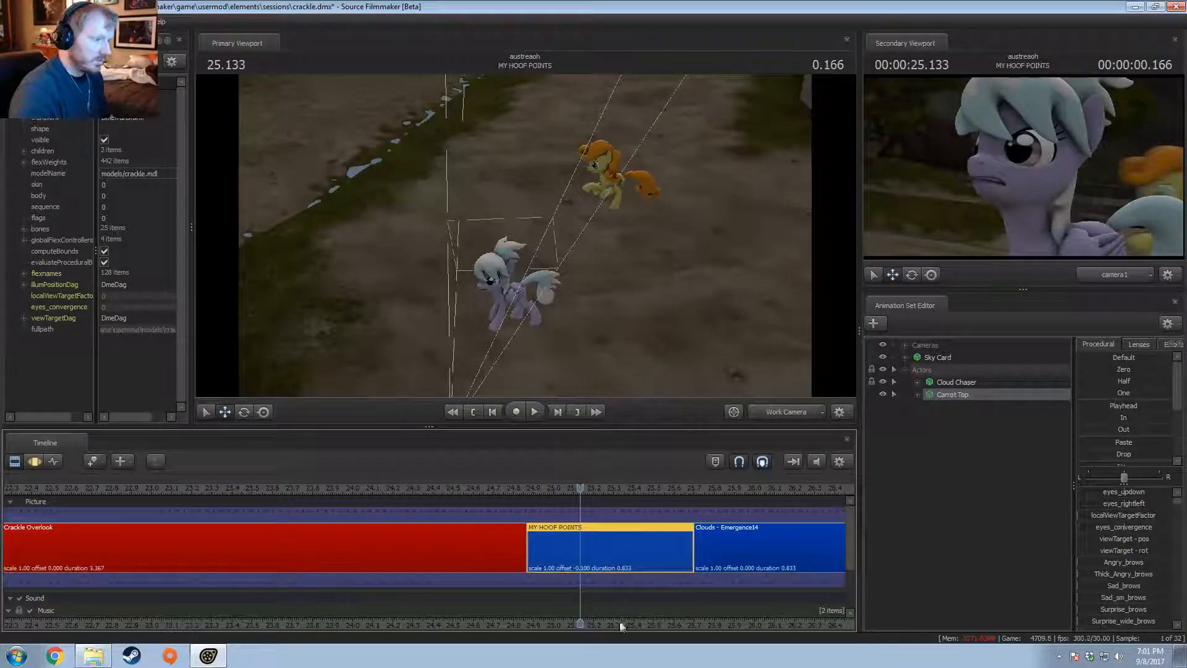
middle_click_drag(488, 544, 312, 544)
left_click(349, 488)
key("space")
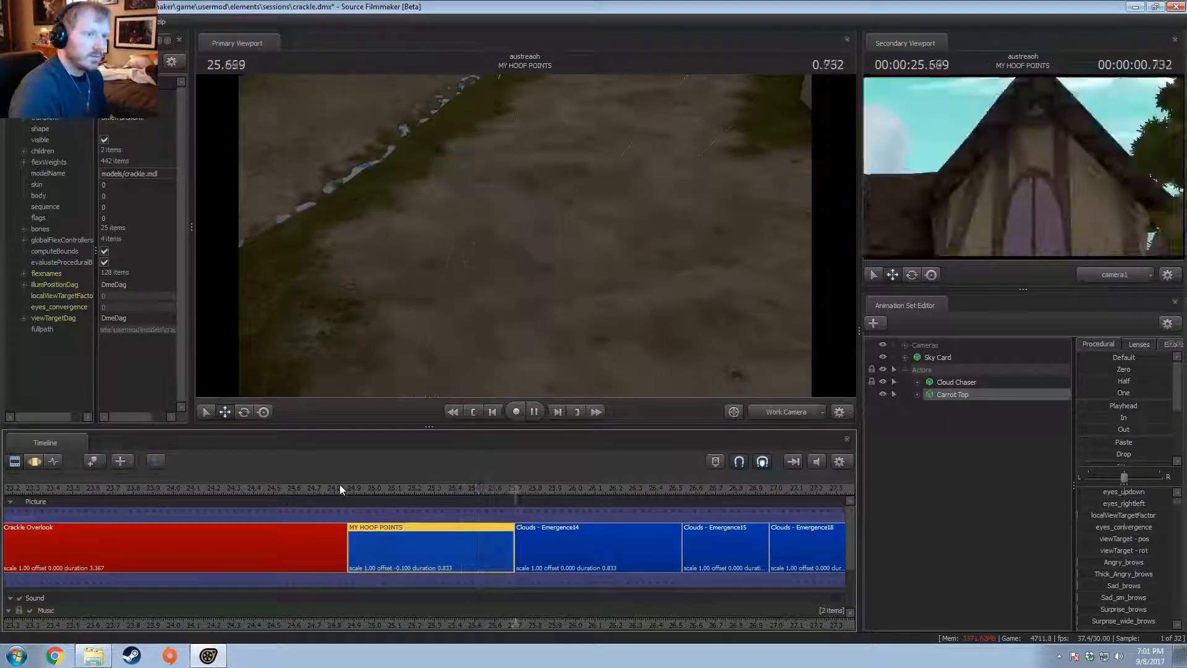
key("space")
left_click(347, 488)
key("space")
key("space")
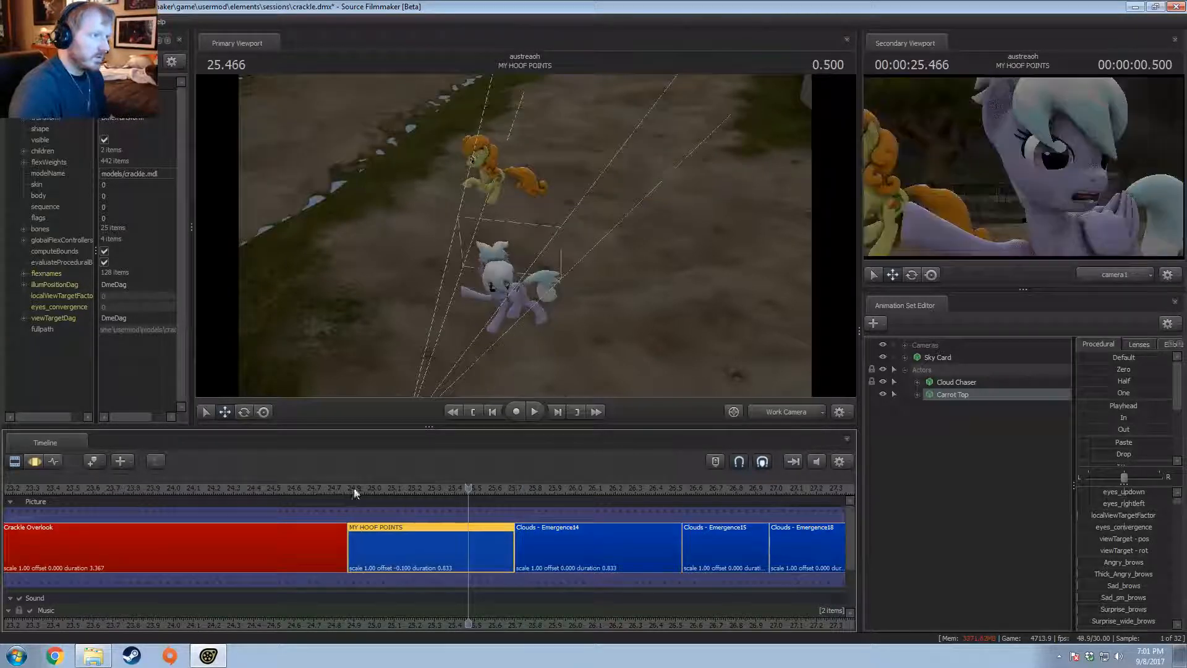
Step: Copy the Colgate animation set from the Flyover Shadows shot
left_click(943, 397)
key("F3")
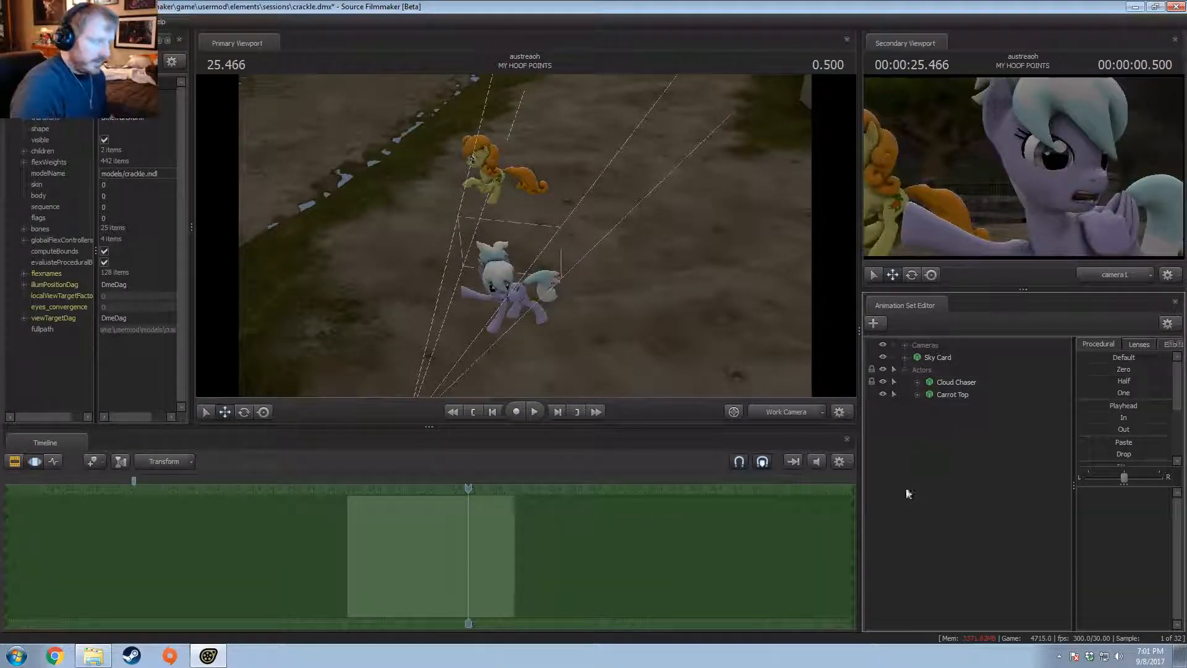
key("F2")
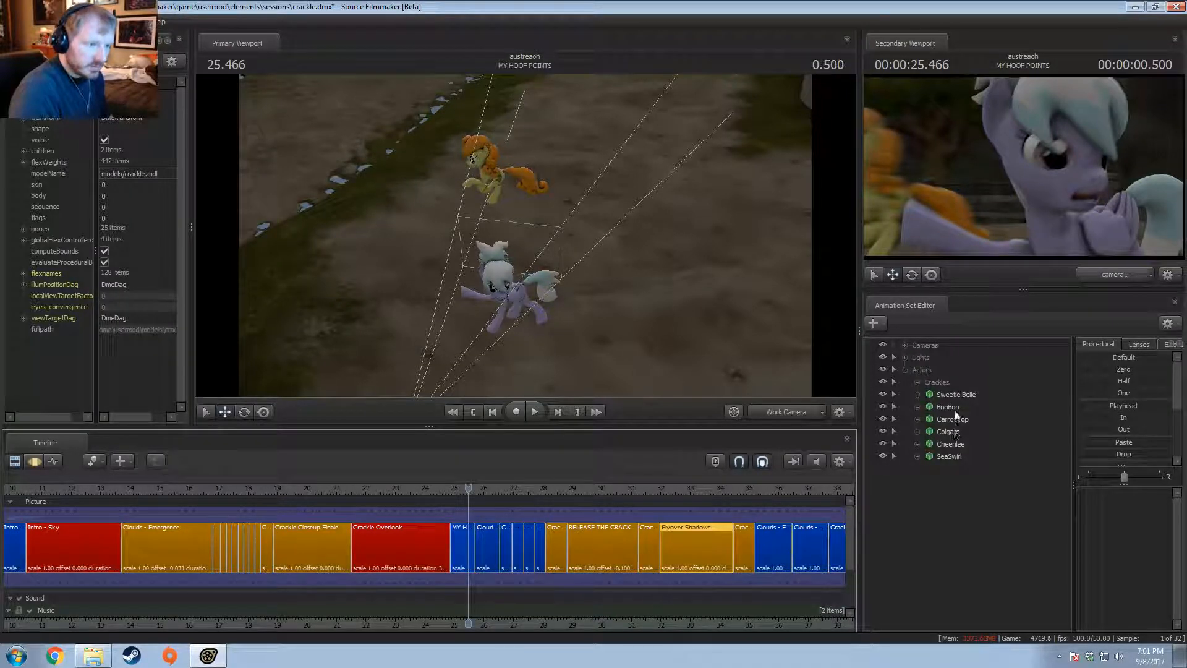
left_click(955, 407)
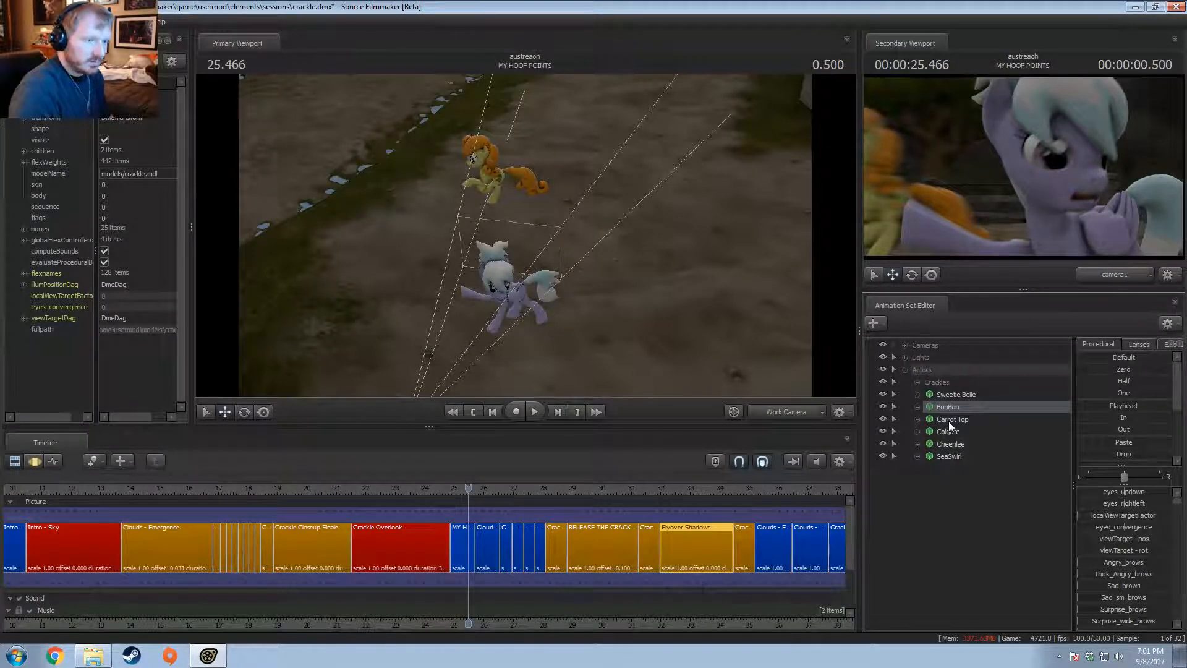
right_click(949, 421)
left_click(953, 439)
right_click(939, 431)
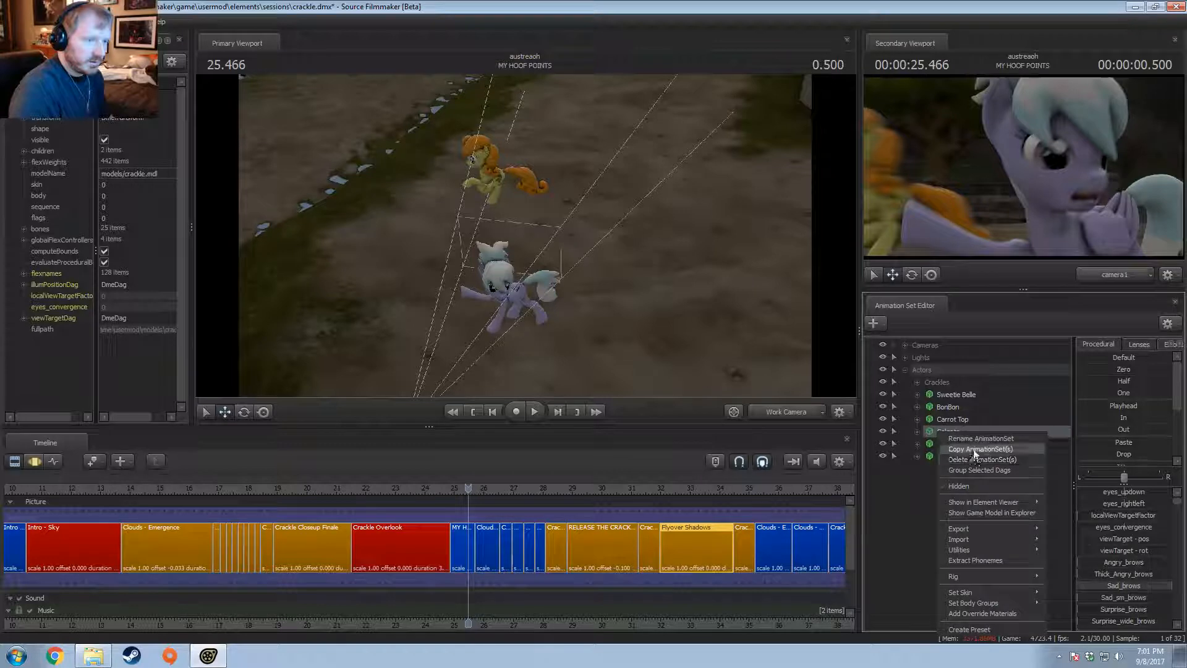
left_click(974, 452)
Step: Paste the copied animation set into the MY HOOF POINTS shot
scroll(466, 546, "up", 3)
left_click(467, 545)
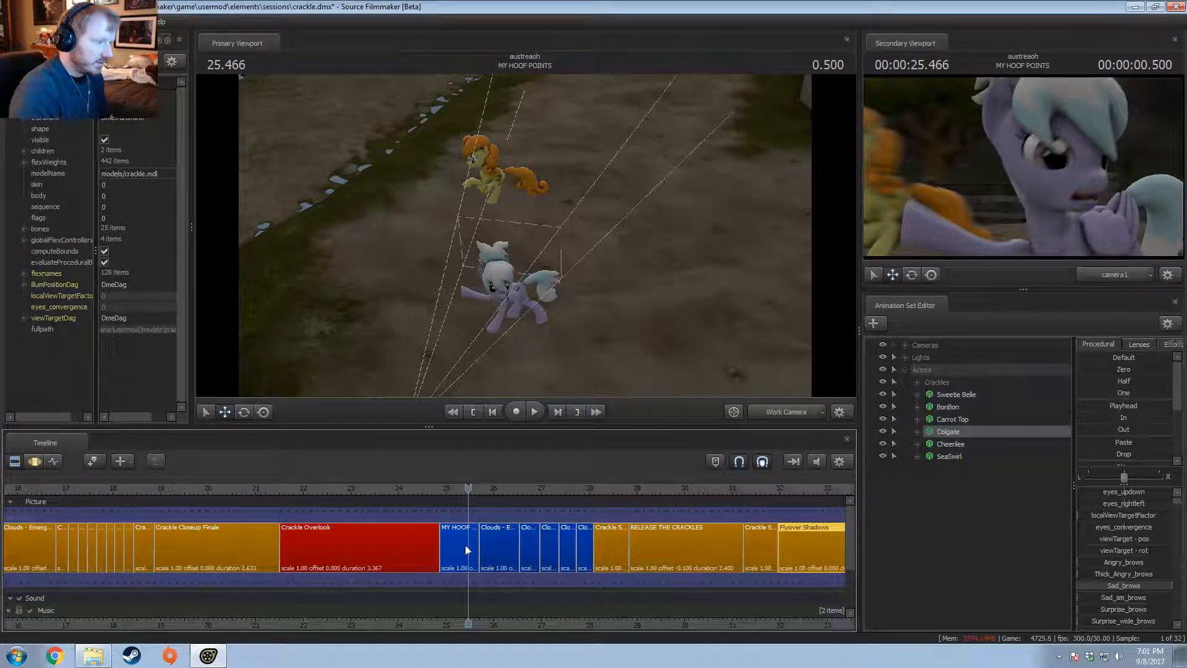
right_click(949, 495)
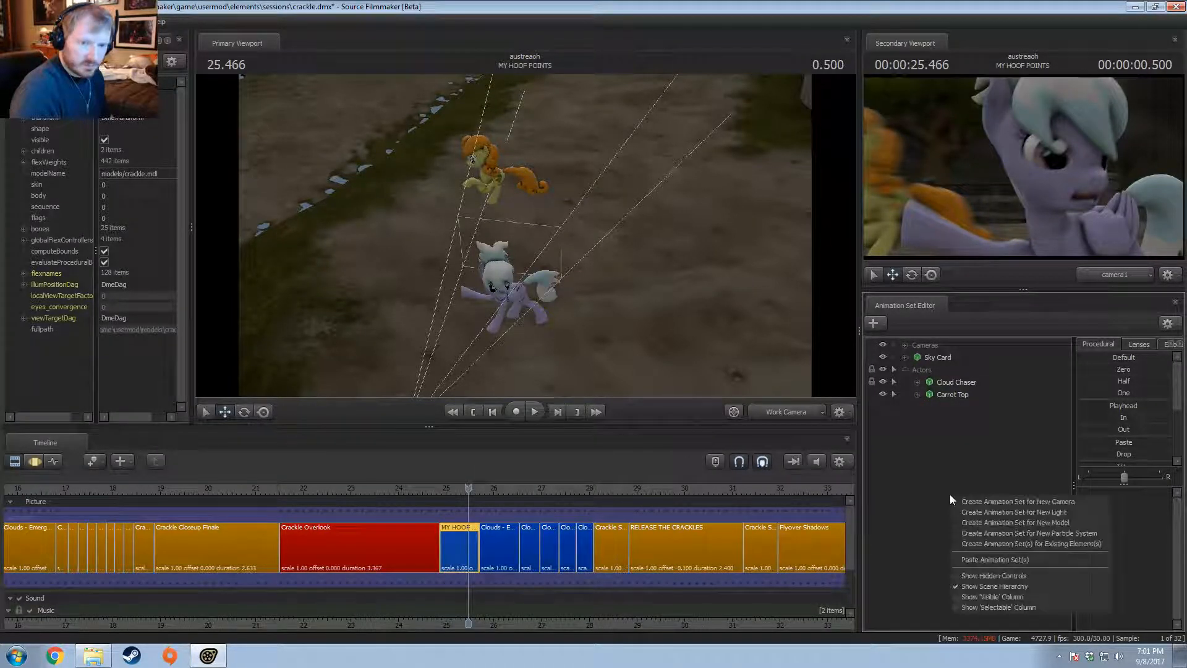
left_click(990, 559)
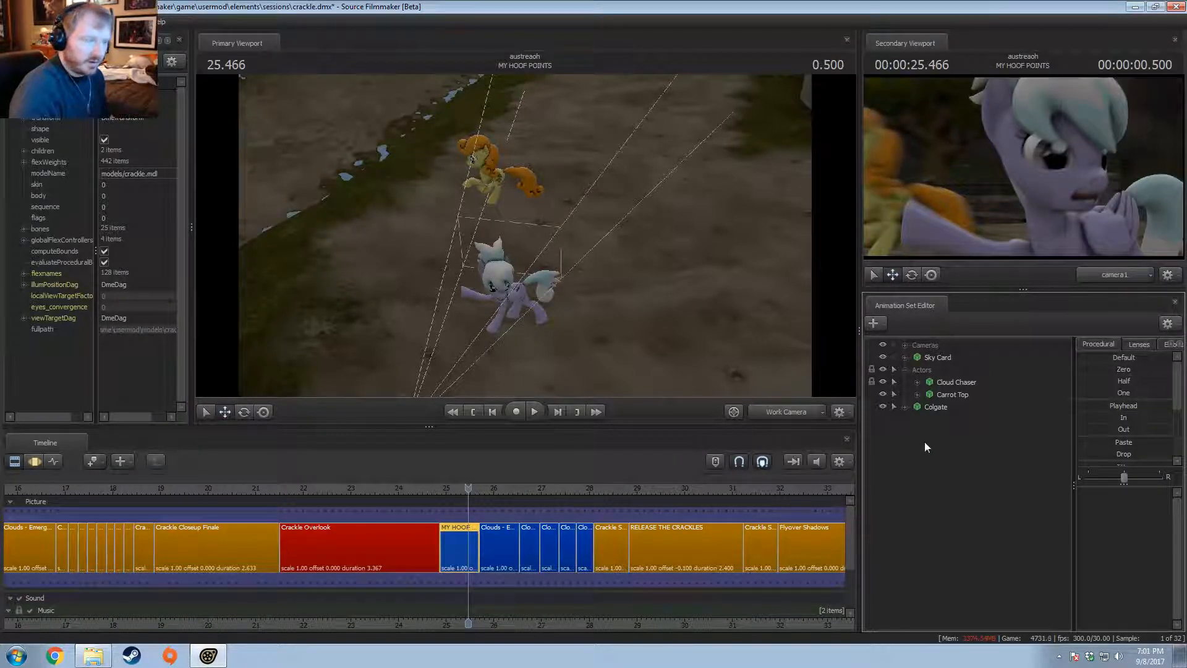
Step: Copy Carrot Top's entire run animation in the motion editor and paste it onto Colgate
left_click(939, 406)
left_click(945, 394)
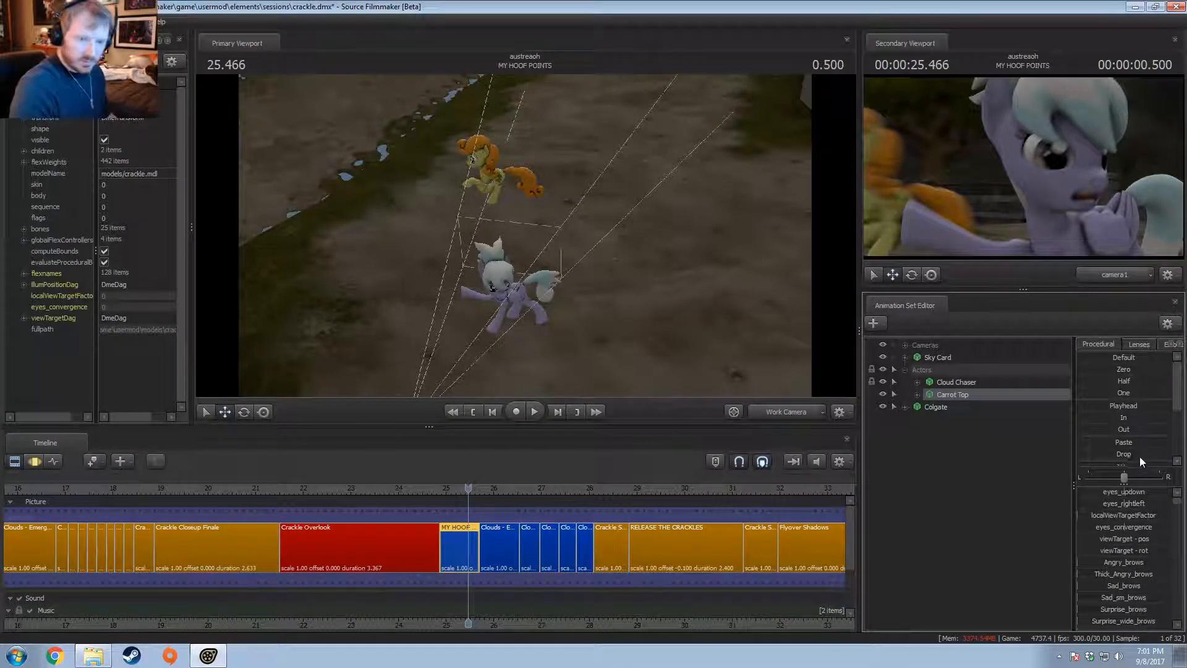
key("F3")
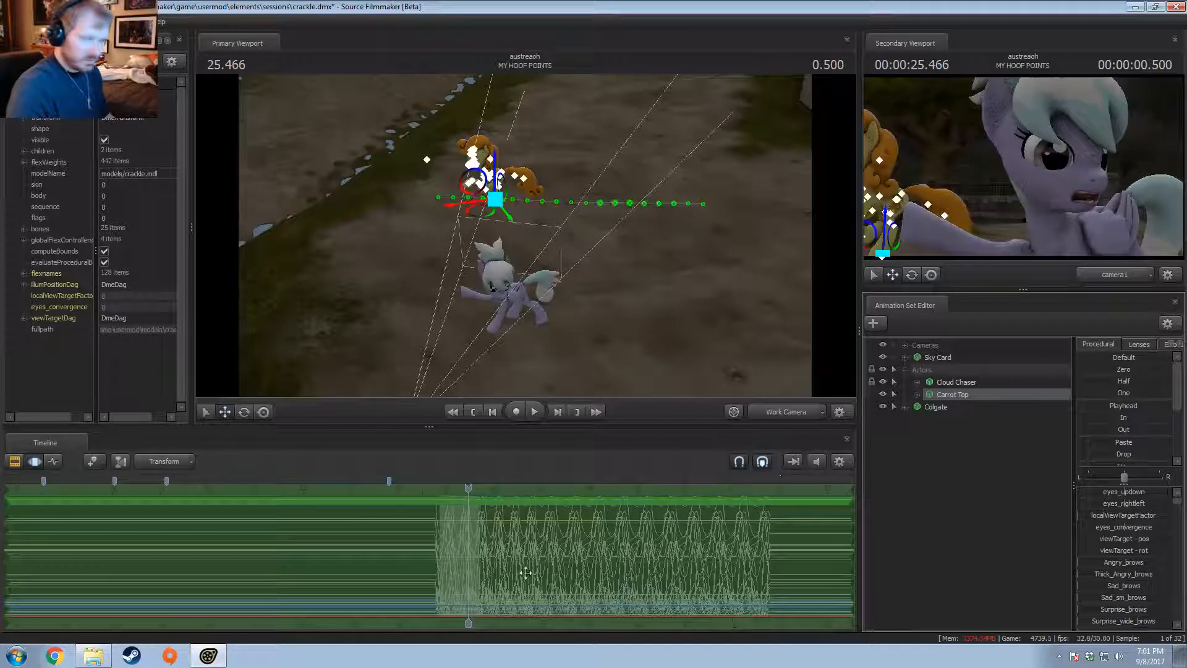
scroll(817, 530, "up", 3)
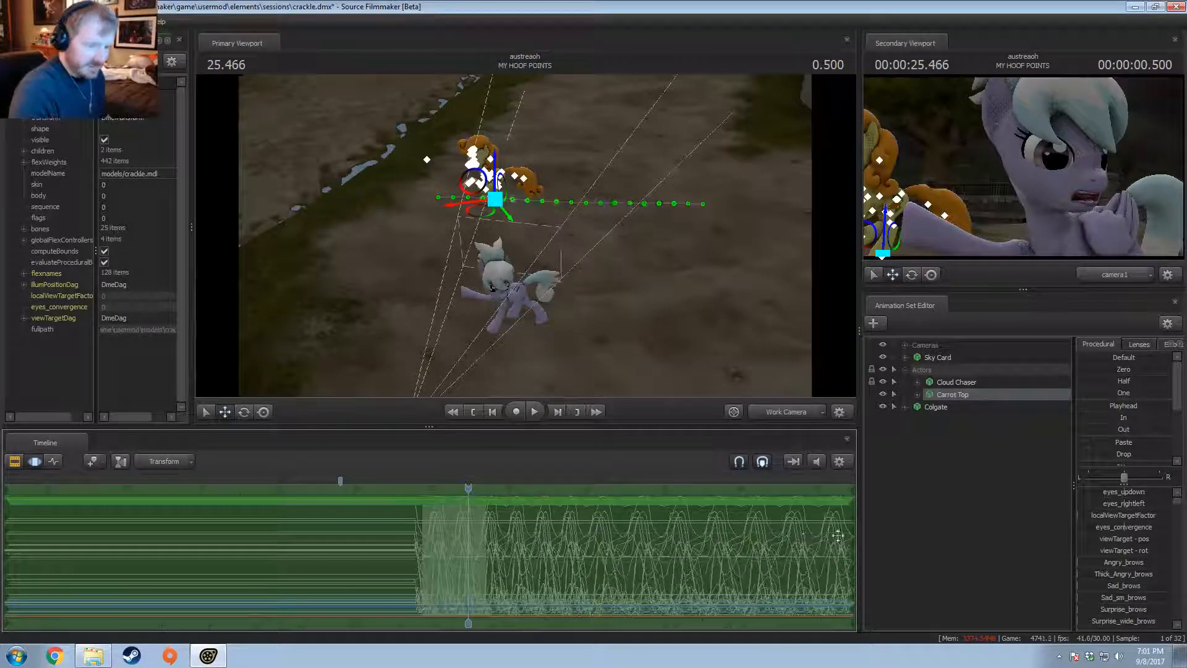
key("F2")
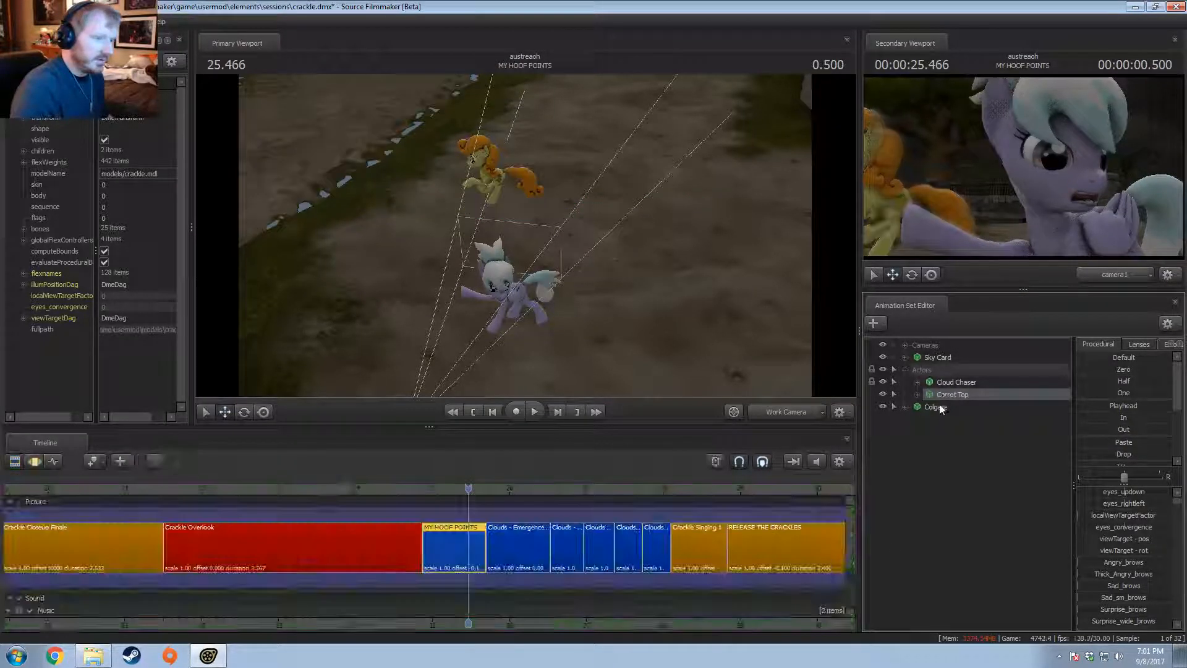
left_click(937, 407)
key("F3")
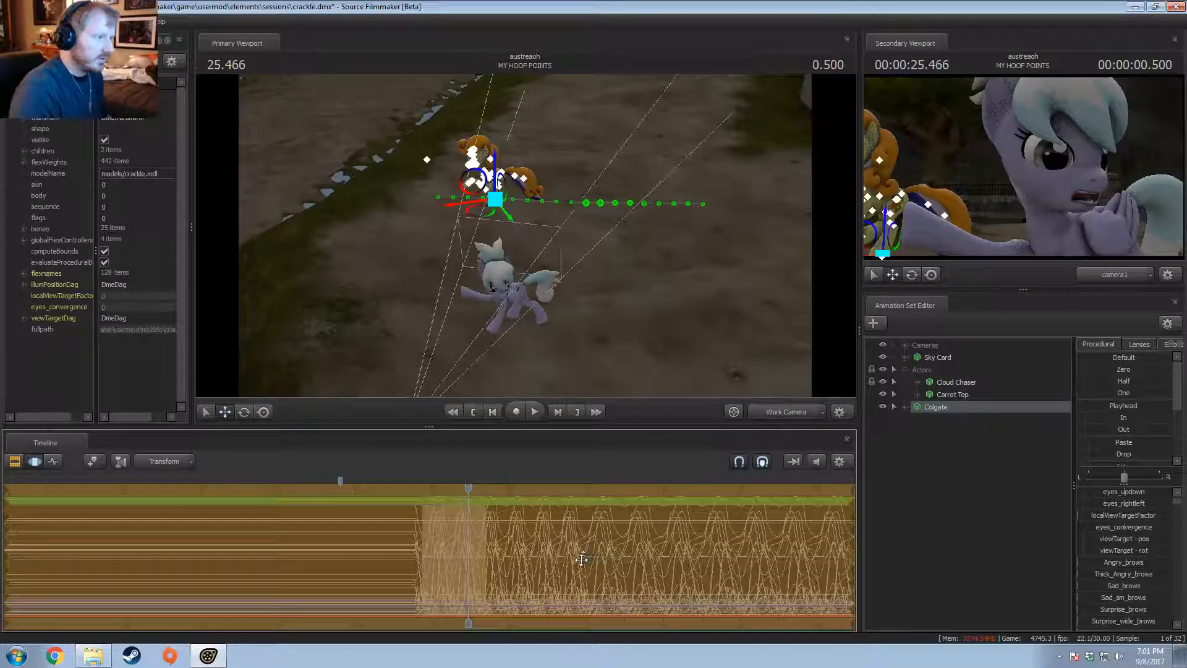
Step: Shift Colgate's run slightly earlier, move her path away from Carrot Top's, and play the shot from its start
left_click_drag(553, 525, 537, 526)
left_click_drag(424, 197, 596, 259)
key("space")
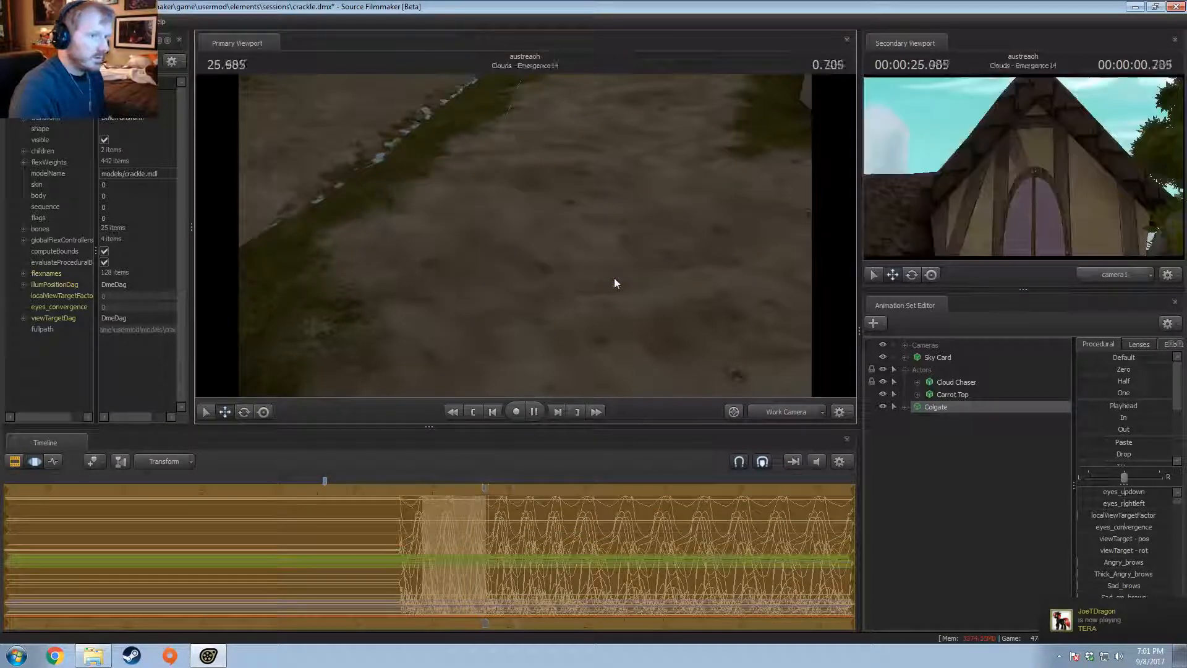
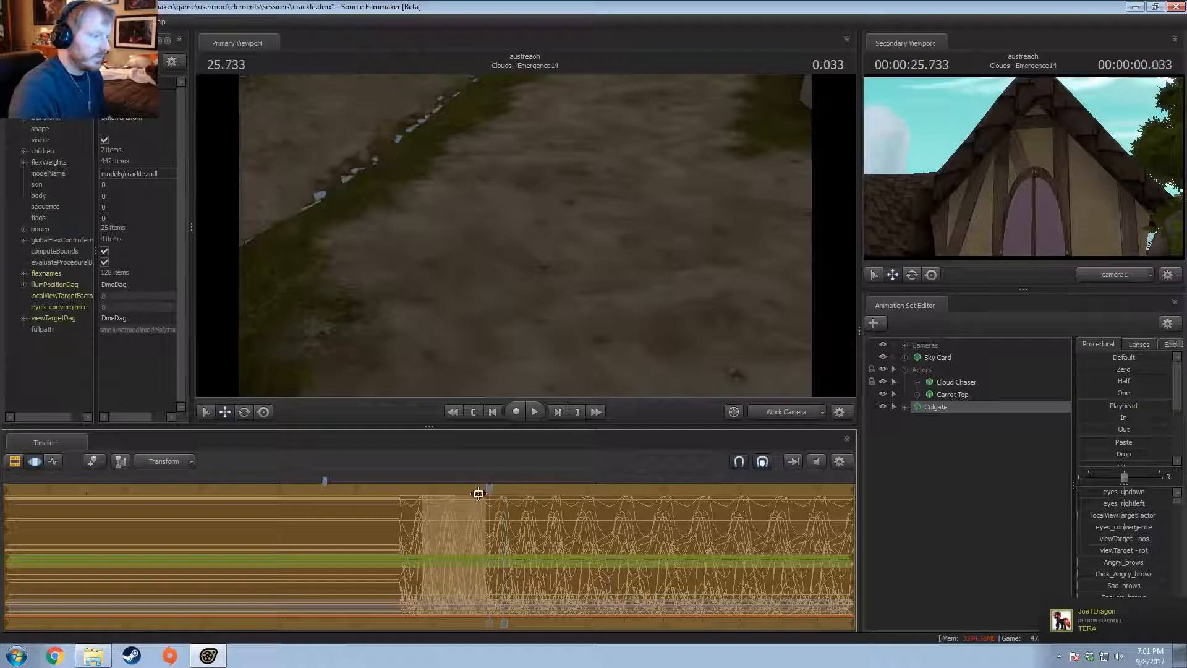
left_click_drag(478, 492, 422, 505)
key("space")
key("space")
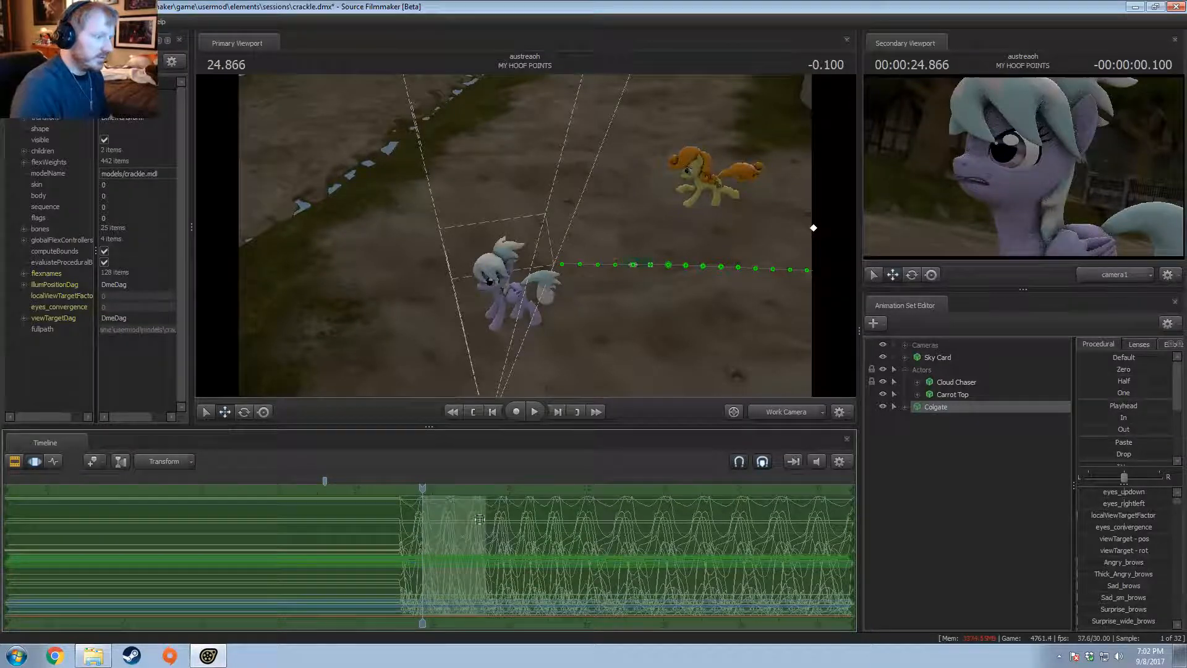
Step: Move Colgate and her run path between Cloud Chaser and Carrot Top, and replay the shot to check the timing
left_click_drag(659, 241, 663, 241)
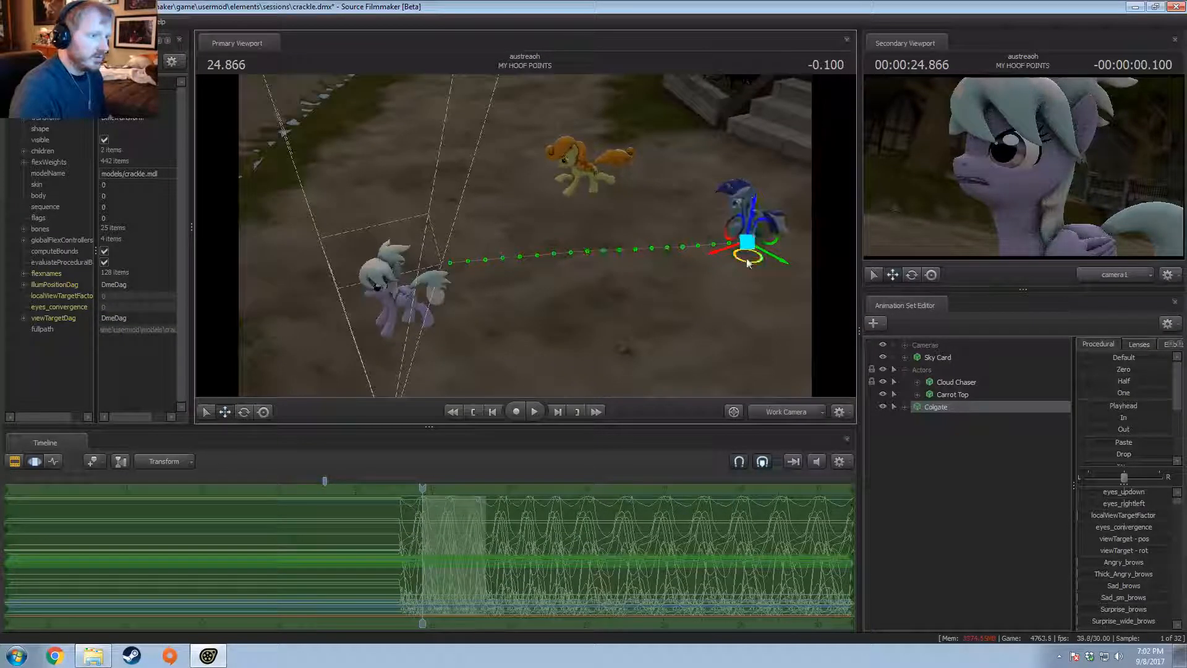
key("space")
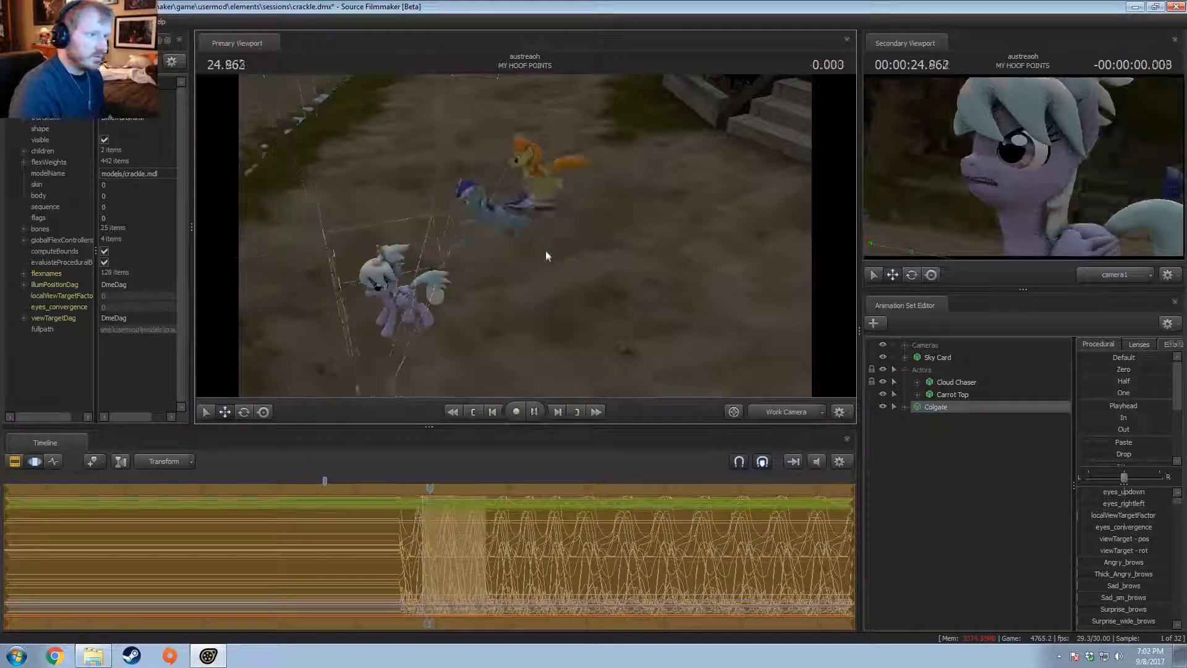
left_click_drag(490, 488, 443, 486)
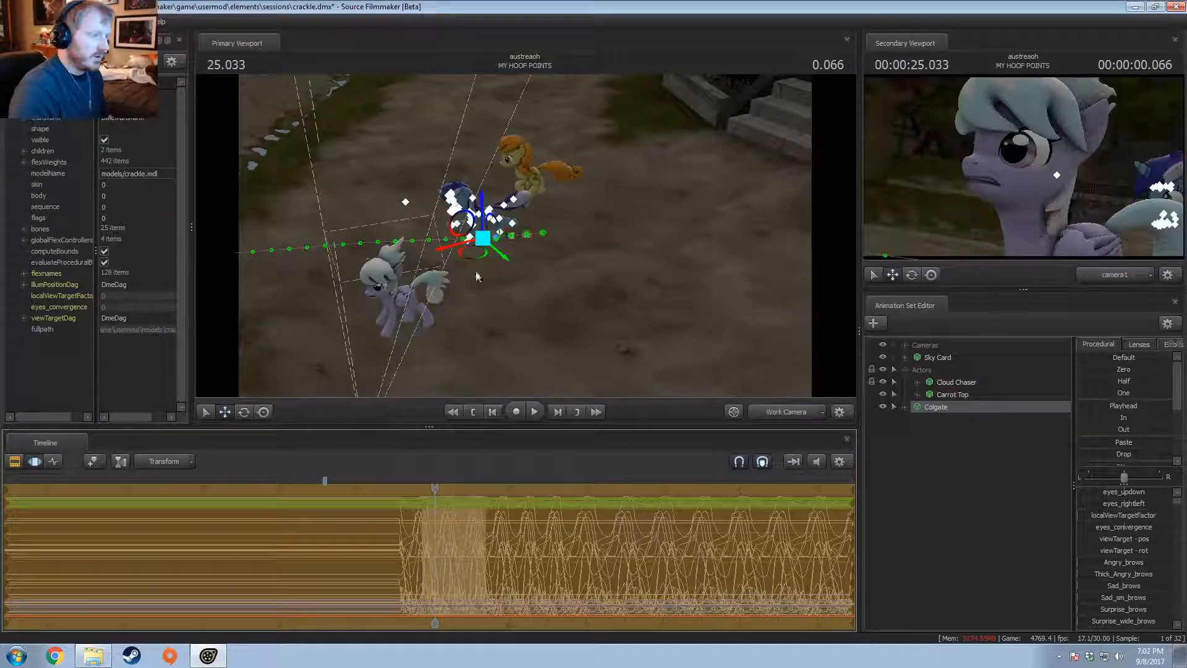
key("space")
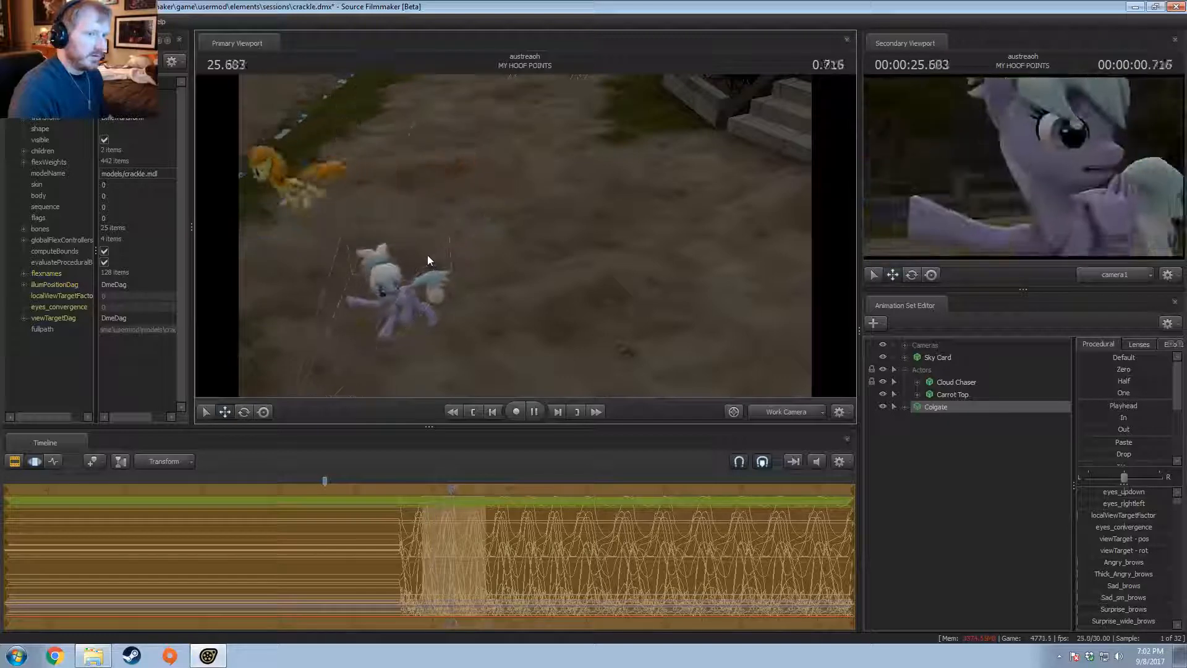
left_click_drag(496, 491, 414, 503)
key("space")
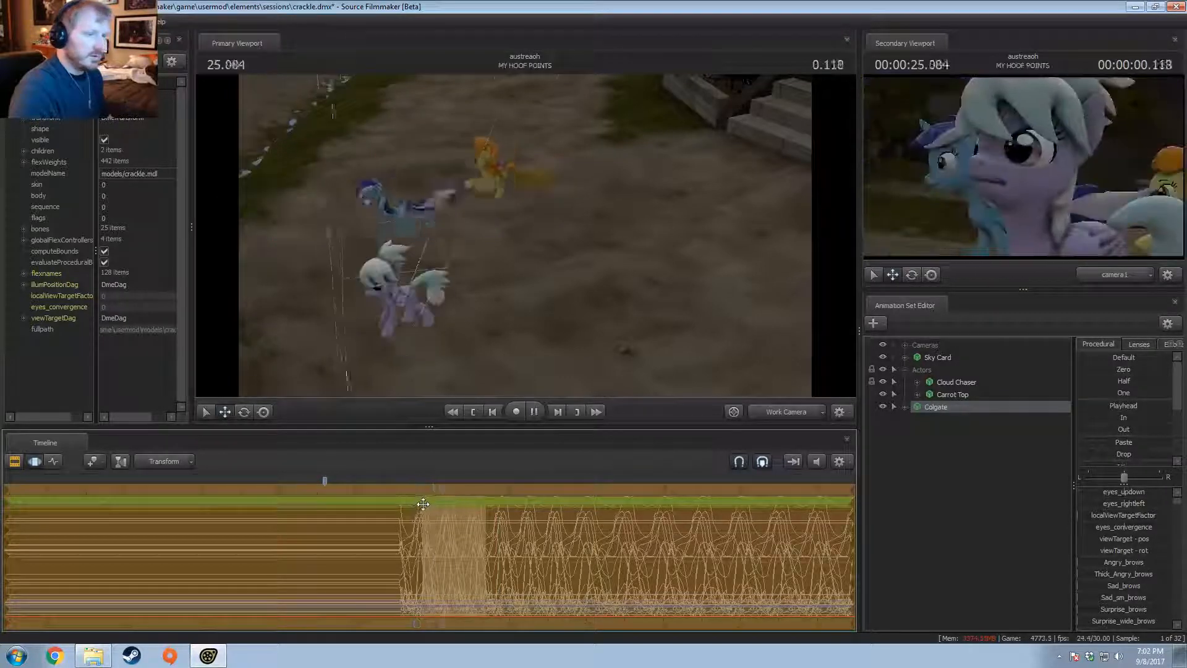
key("space")
Step: Copy SeaSwirl's animation set from the Flyover Shadows shot
left_click_drag(512, 490, 476, 491)
left_click_drag(536, 370, 526, 236)
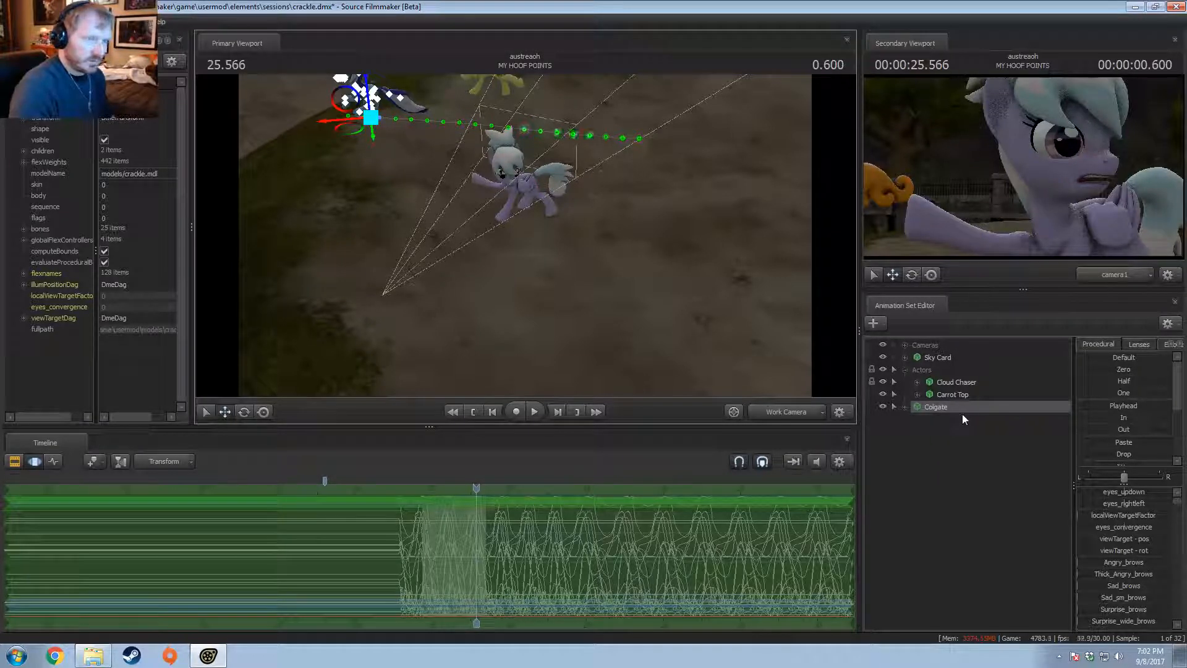
key("F2")
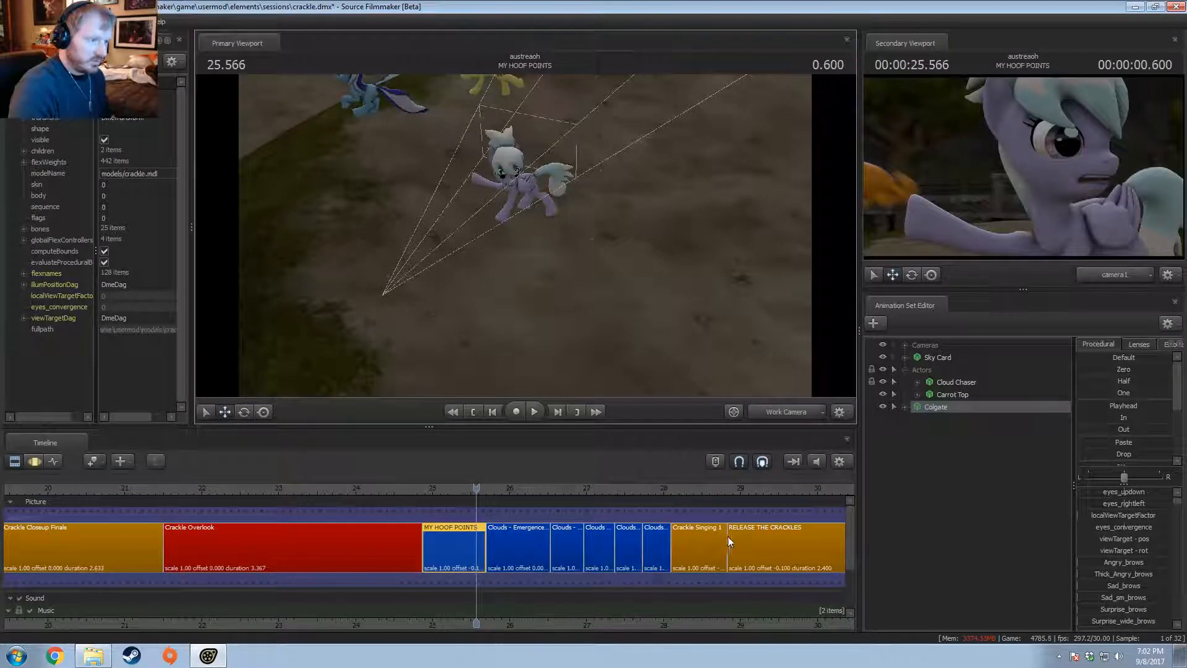
left_click(758, 546)
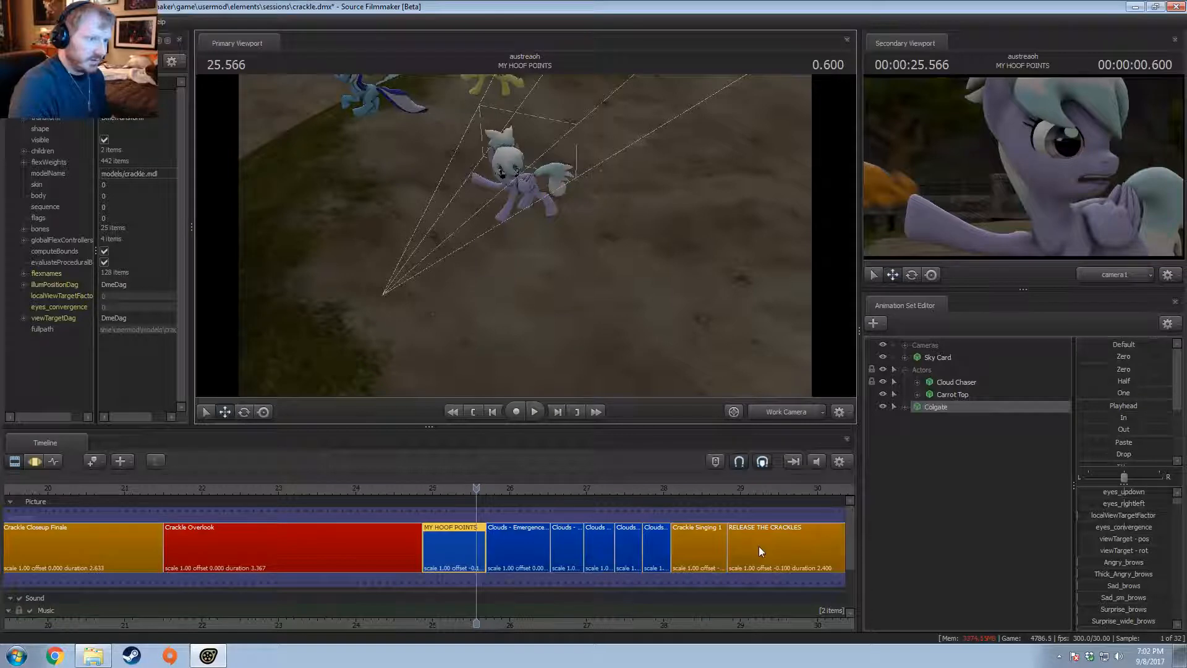
scroll(769, 551, "down", 2)
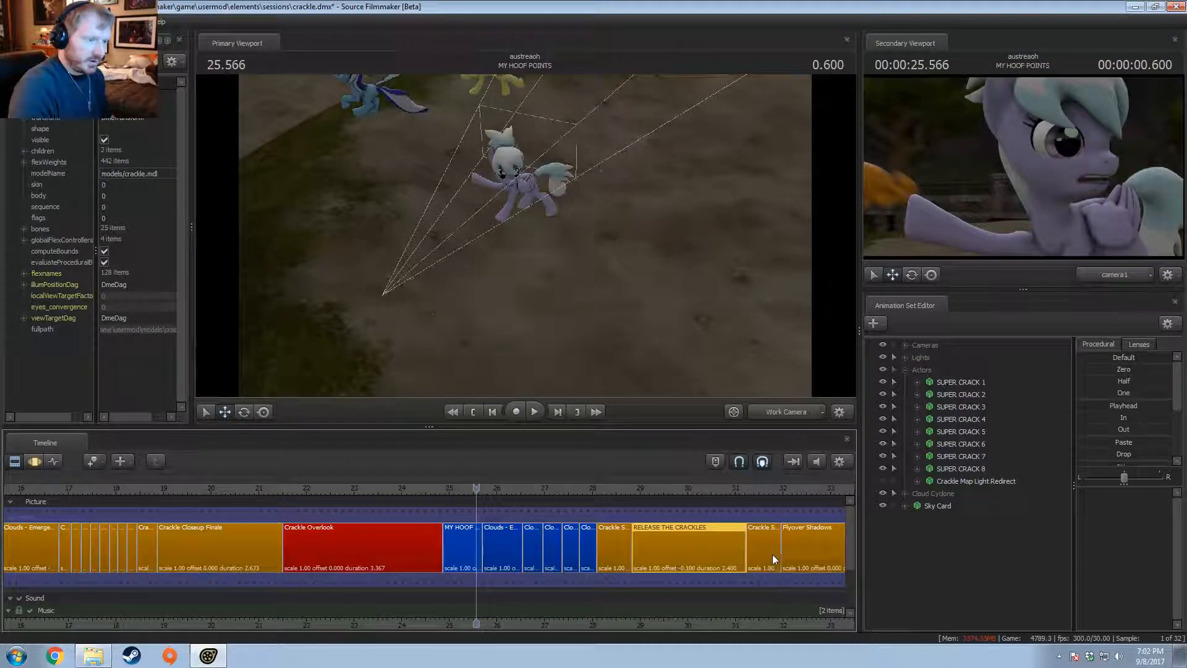
left_click(821, 547)
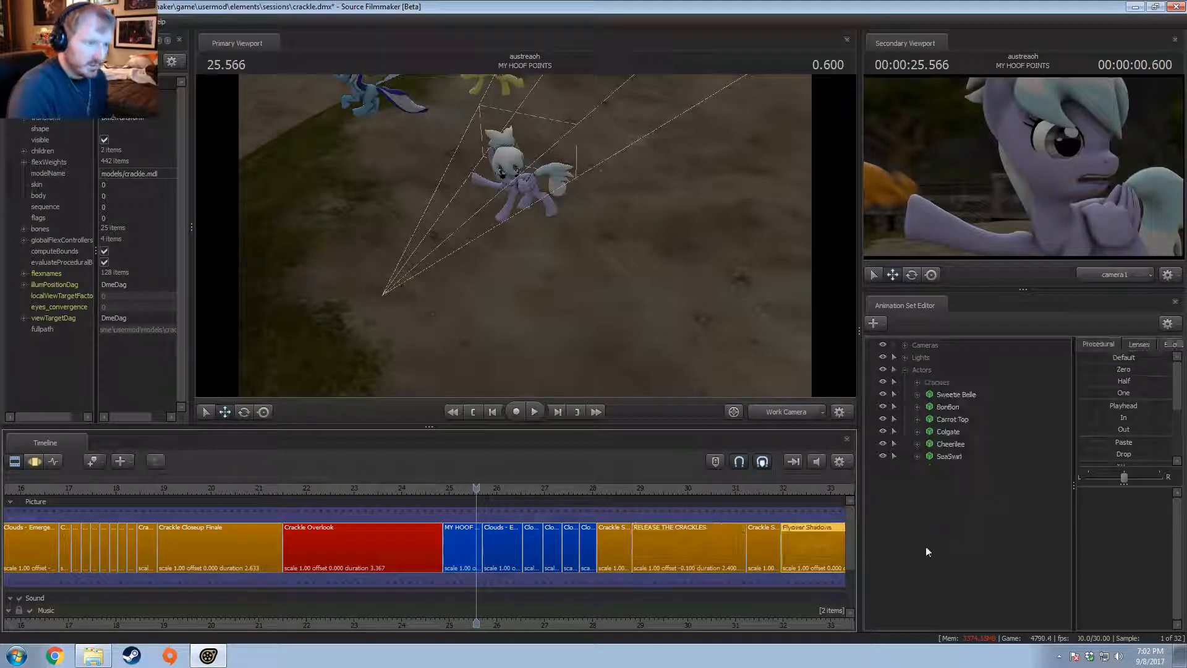
right_click(953, 457)
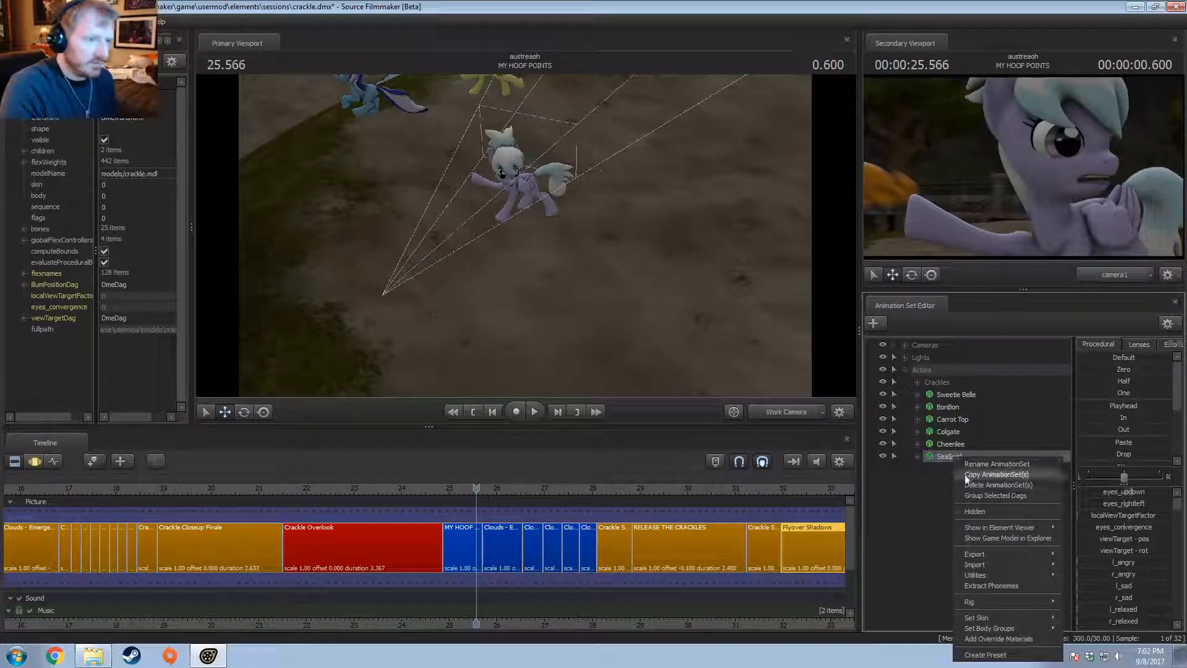
left_click(980, 476)
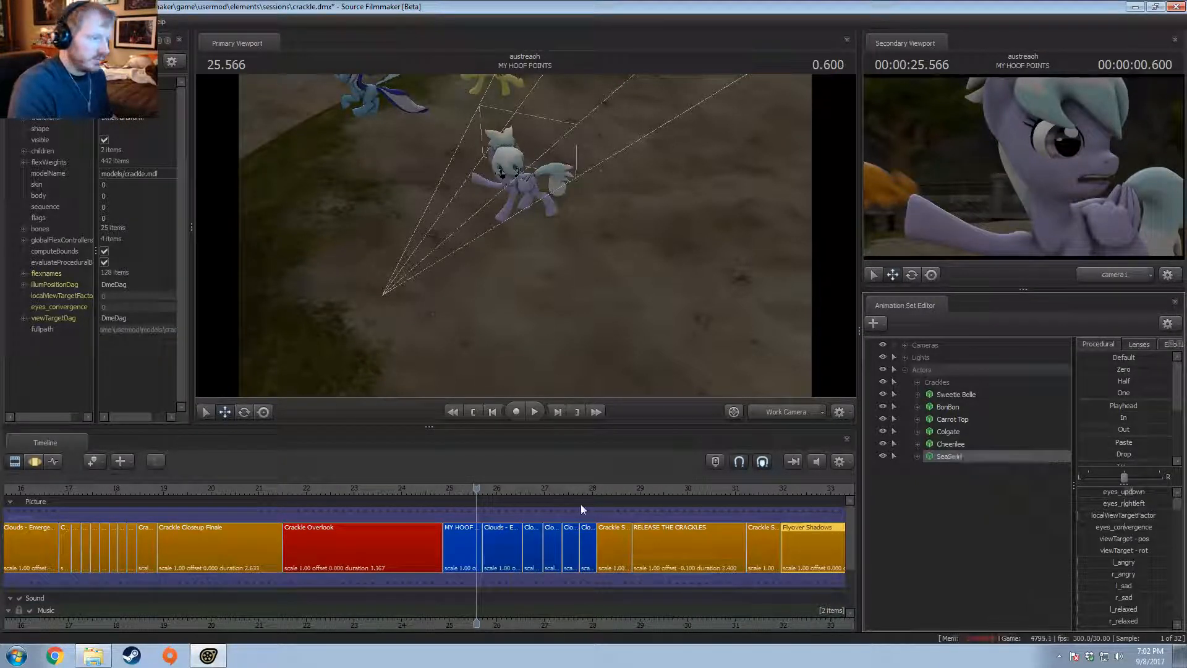
Step: Paste SeaSwirl's animation set into the MY HOOF POINTS shot
left_click(468, 544)
right_click(959, 463)
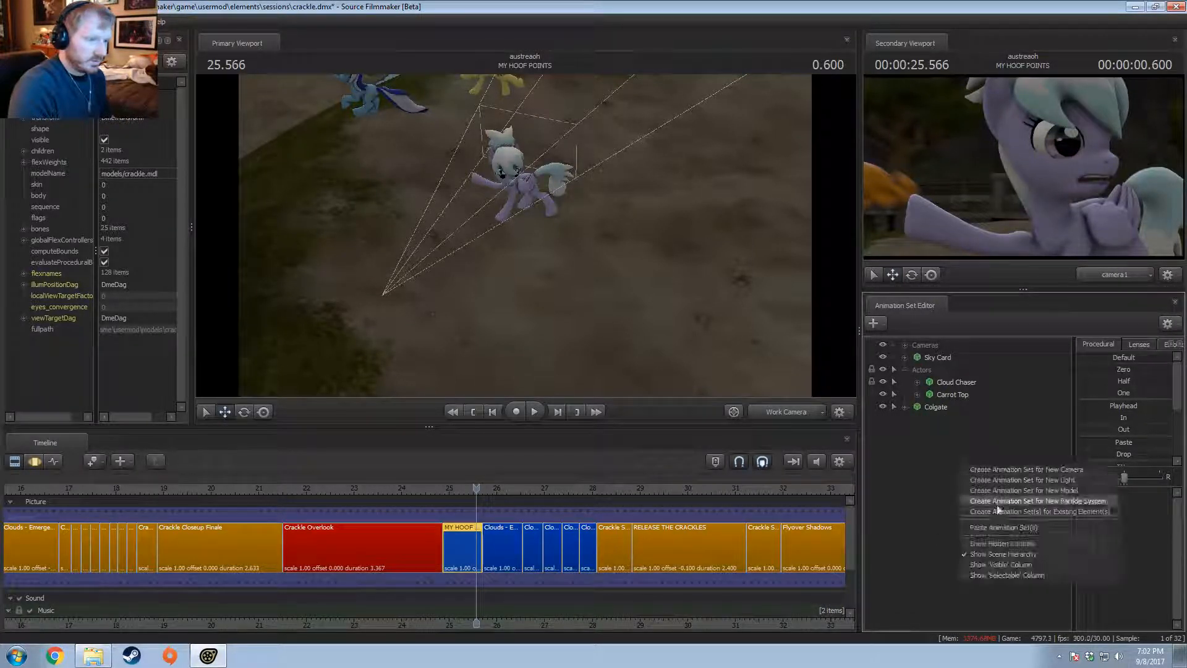
left_click(1000, 530)
Step: Copy Colgate's entire run animation in the motion editor and paste it onto SeaSwirl
left_click(945, 405)
key("F3")
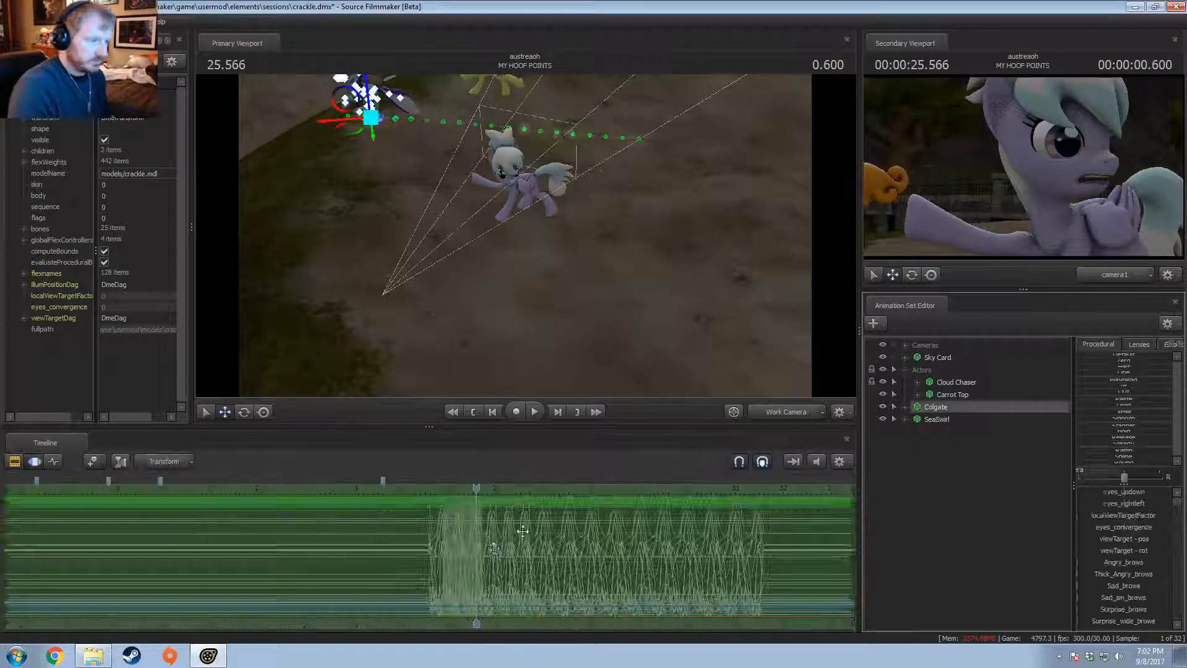
left_click(952, 420)
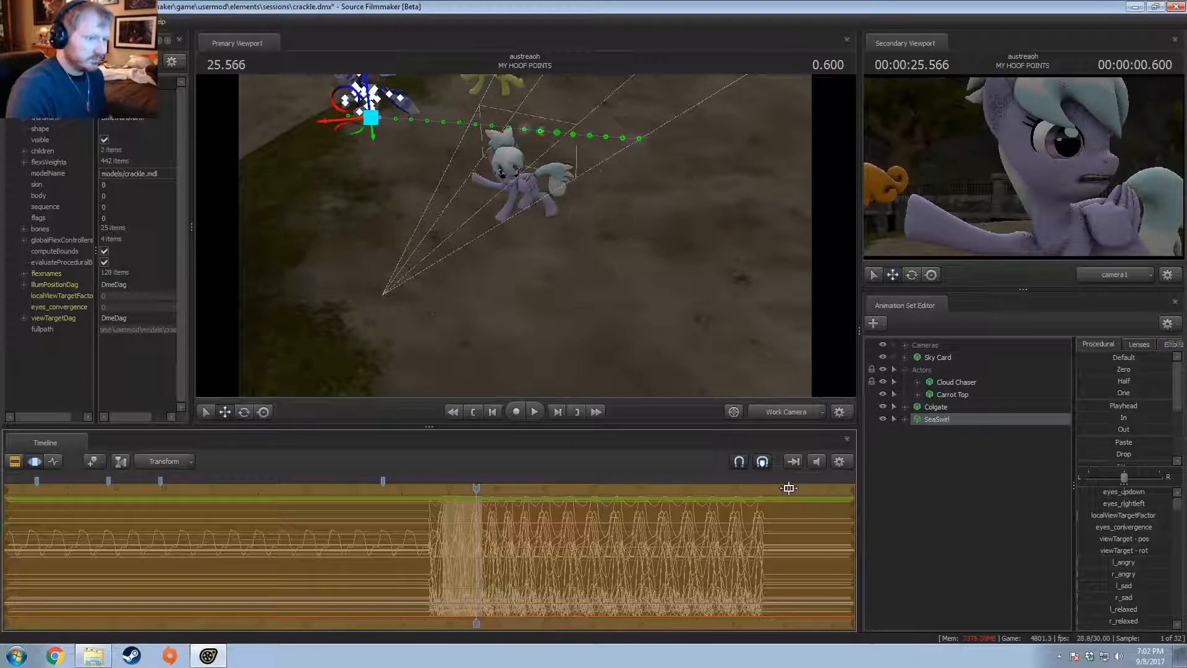
scroll(475, 519, "up", 4)
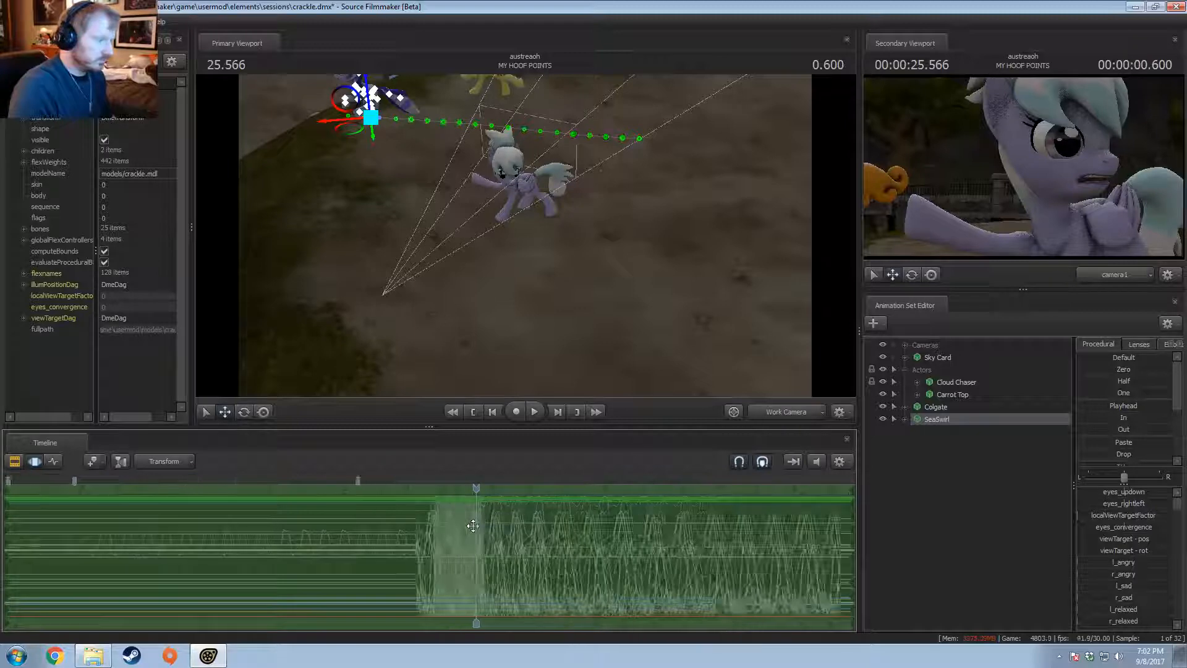
Step: Move SeaSwirl and her run path to the camera side of Cloud Chaser, and scrub the shot to check the placement
left_click_drag(381, 204, 539, 339)
key("space")
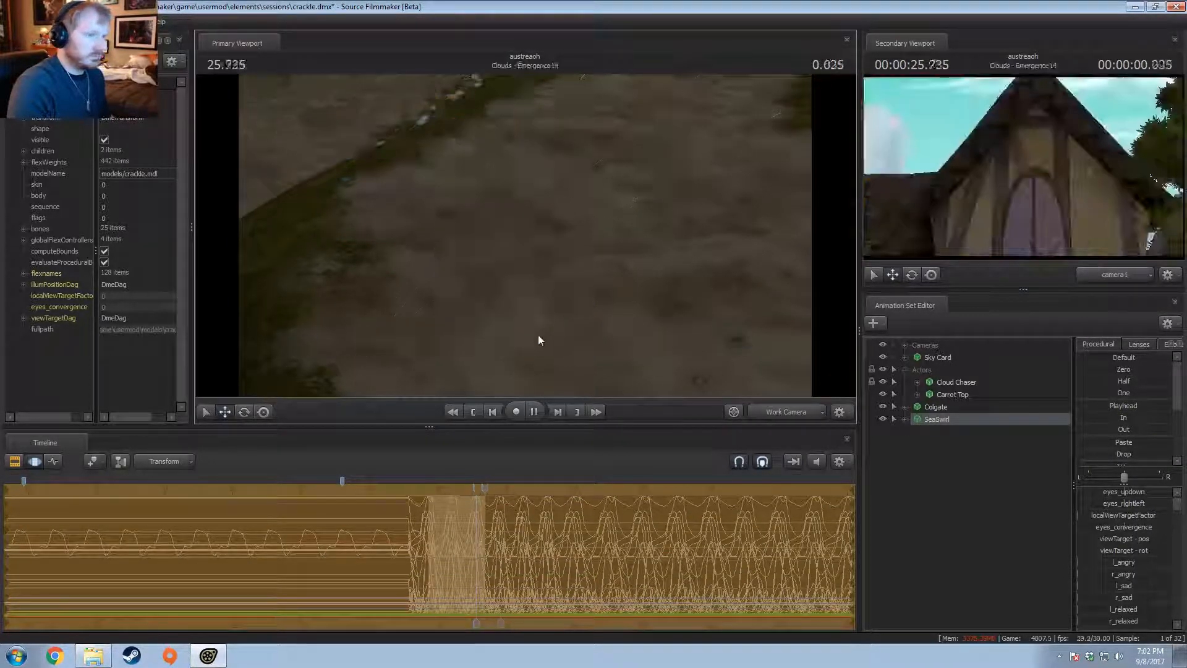
key("space")
left_click(494, 534)
key("Escape")
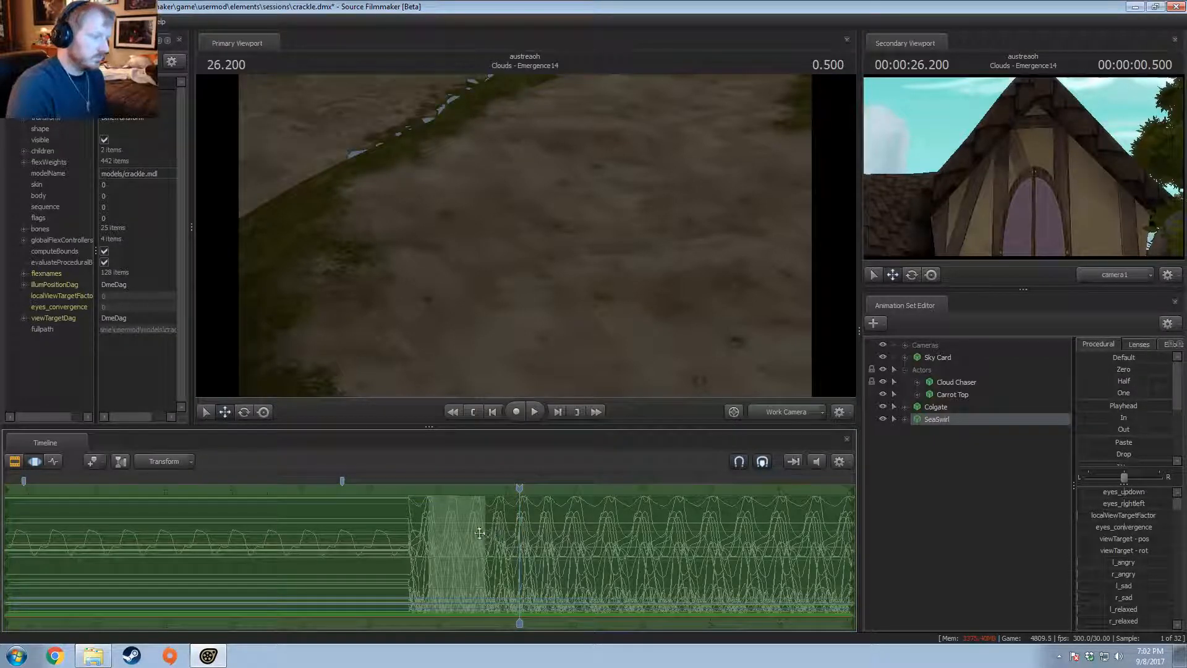
key("shift")
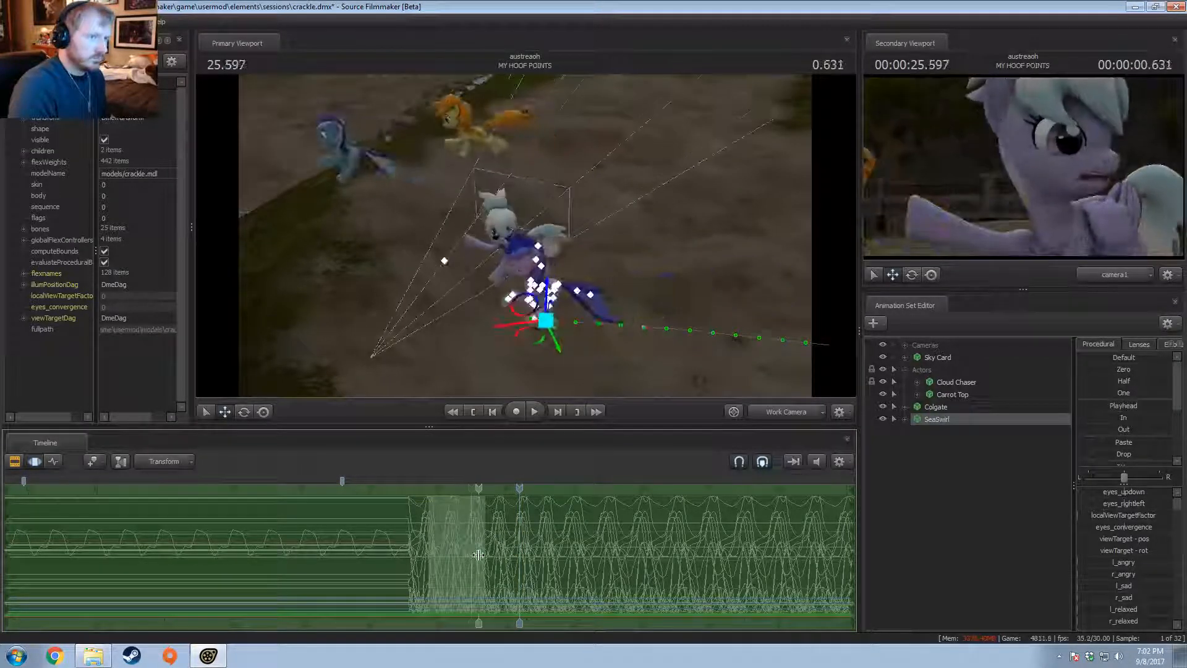
left_click_drag(519, 488, 468, 497)
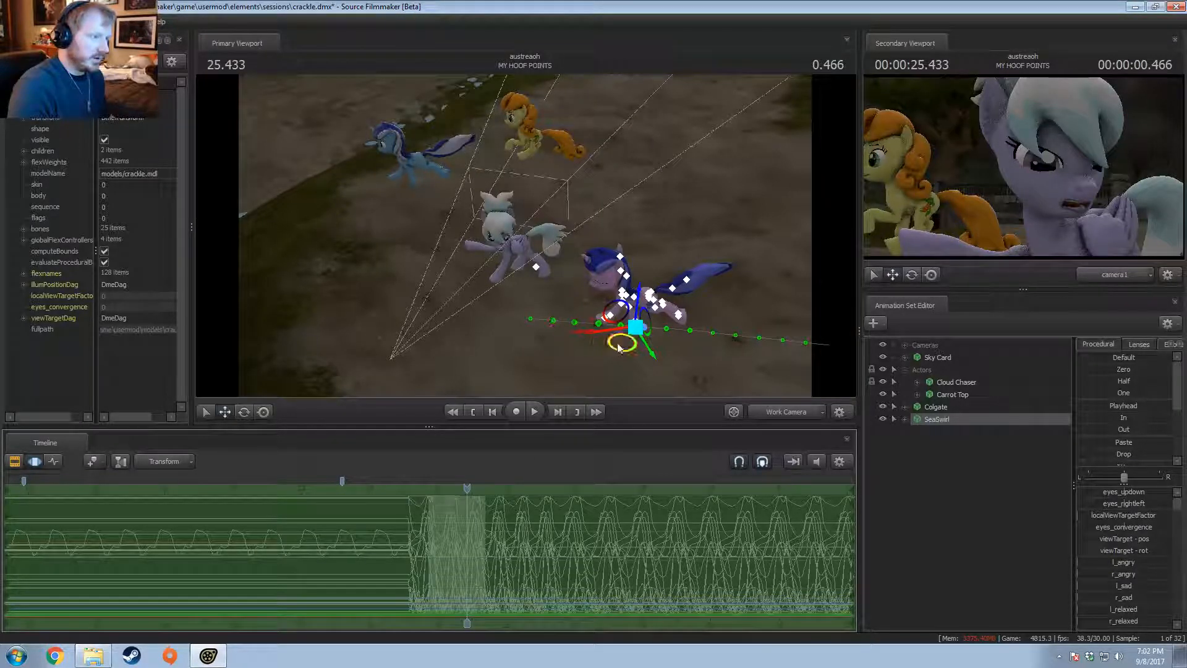
Step: Shift SeaSwirl and her run path well forward in the running direction, and replay the shot from its start
left_click_drag(619, 348, 450, 329)
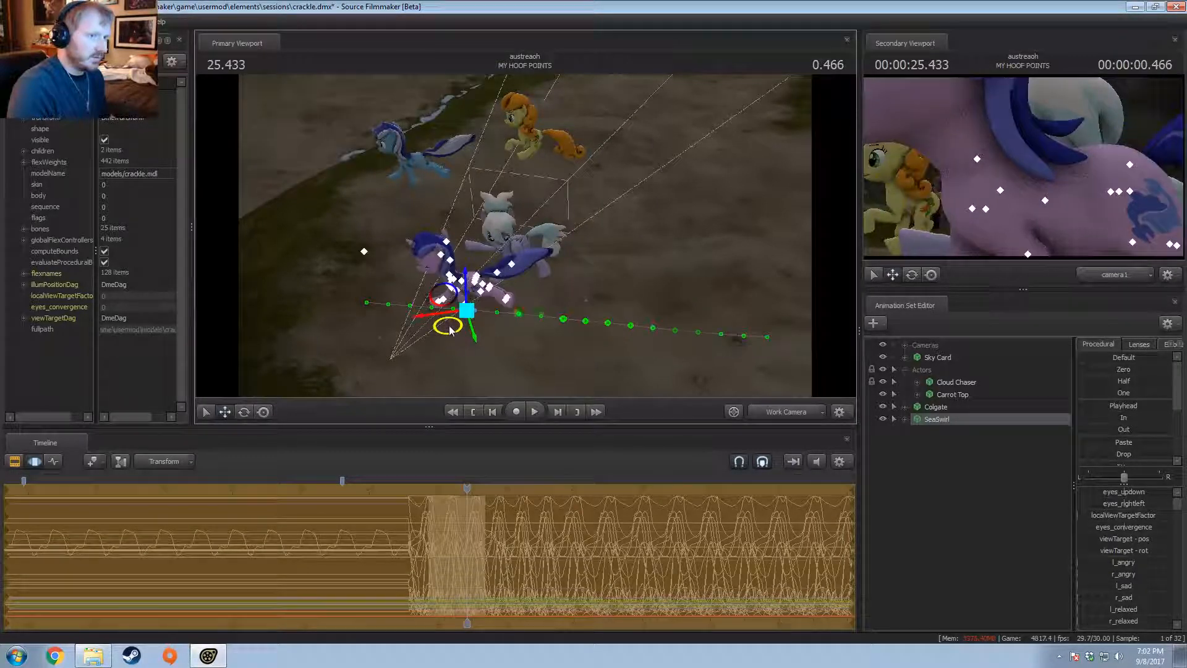
key("F2")
key("space")
key("space")
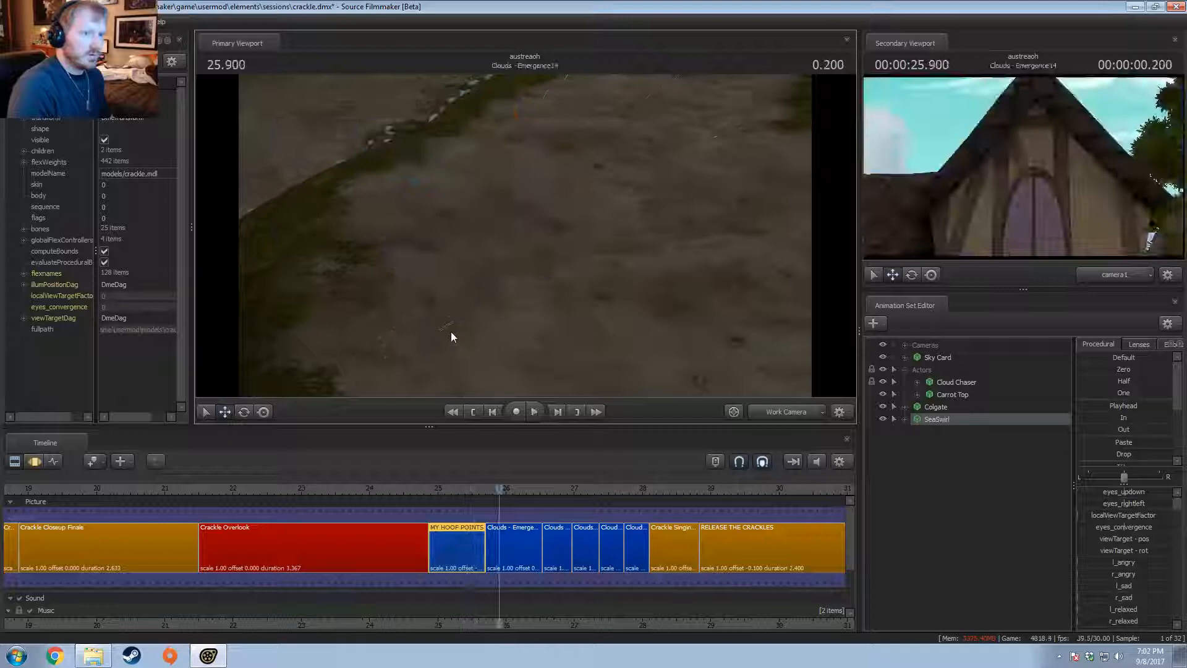
left_click(435, 488)
key("space")
key("space")
left_click(411, 489)
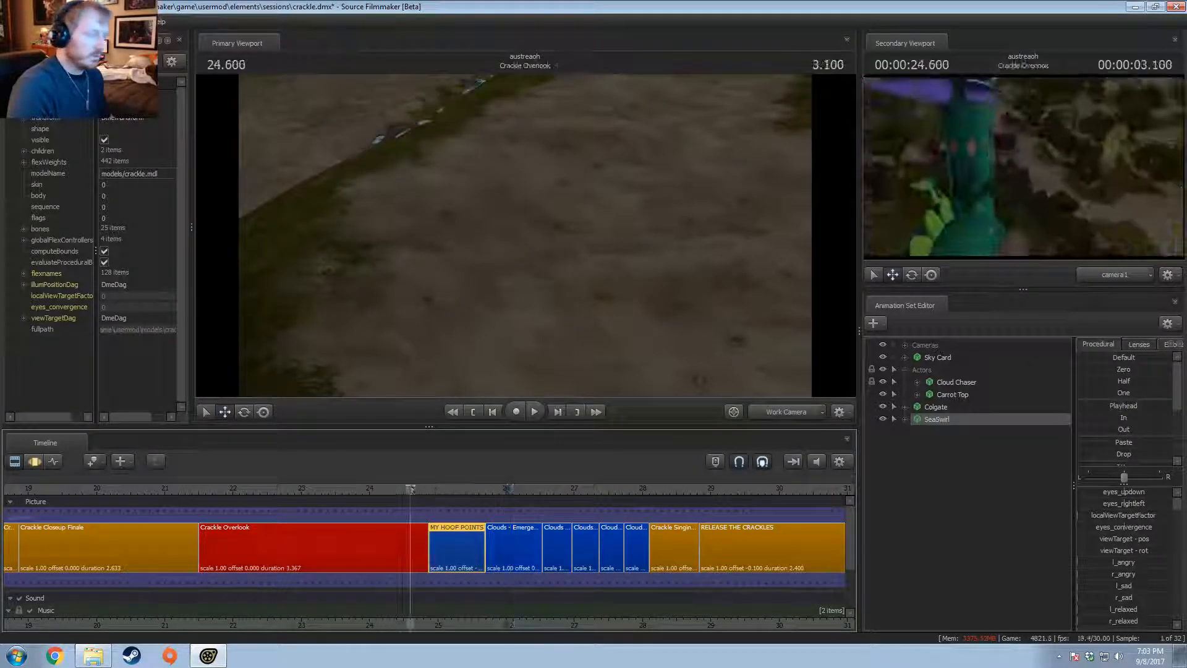
left_click_drag(411, 489, 427, 489)
key("space")
key("space")
Step: Nudge SeaSwirl's run path slightly further forward at 25.100 s, and replay the shot from the preceding shot
key("F3")
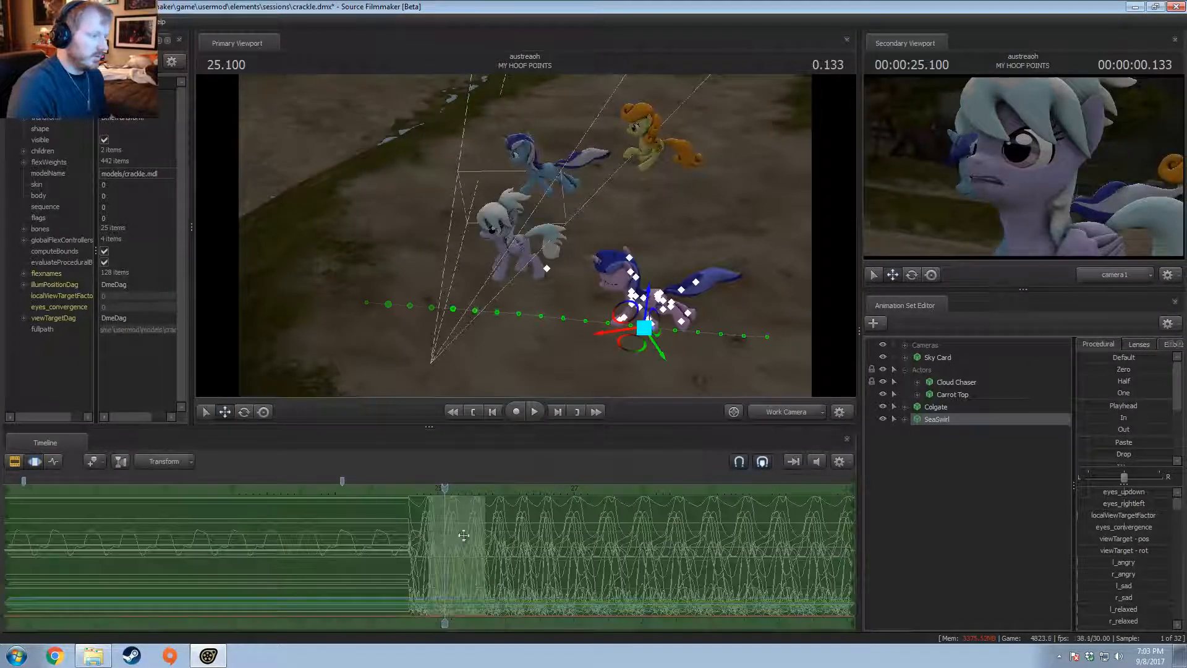
key("space")
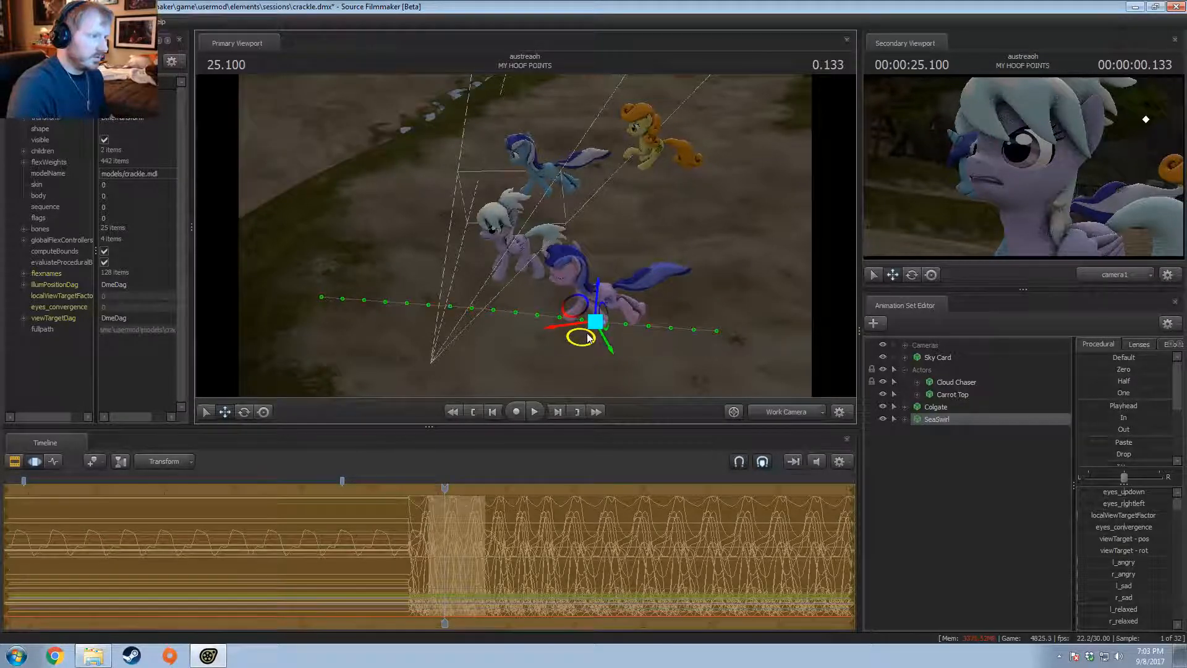
key("space")
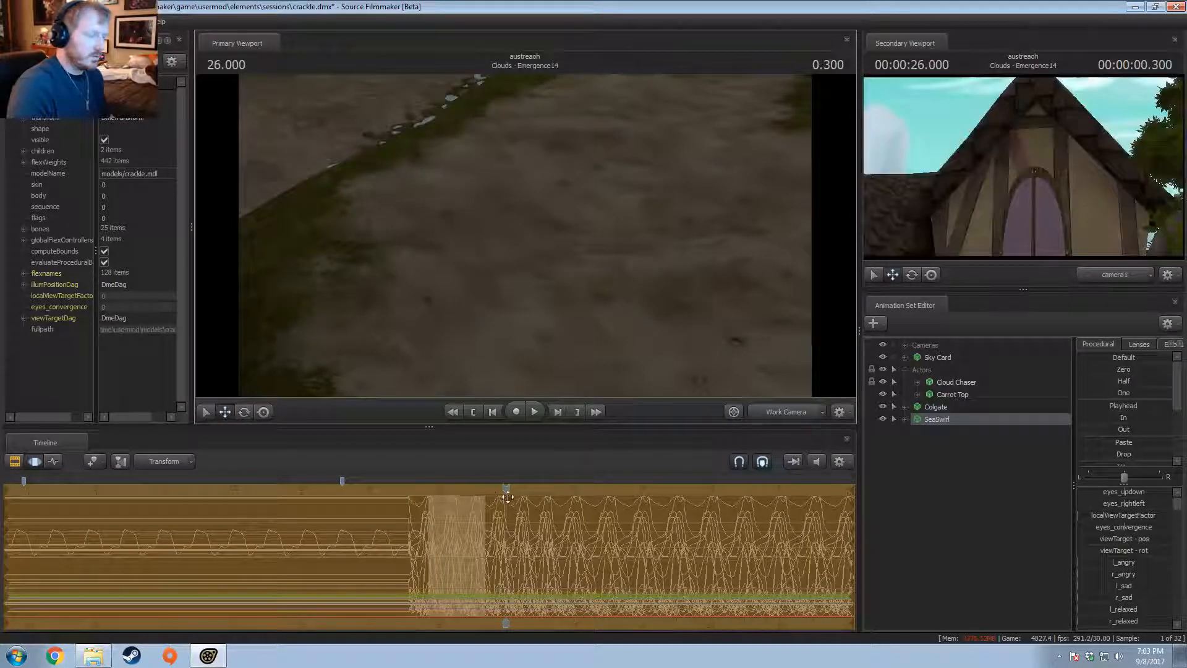
left_click_drag(506, 491, 379, 491)
key("space")
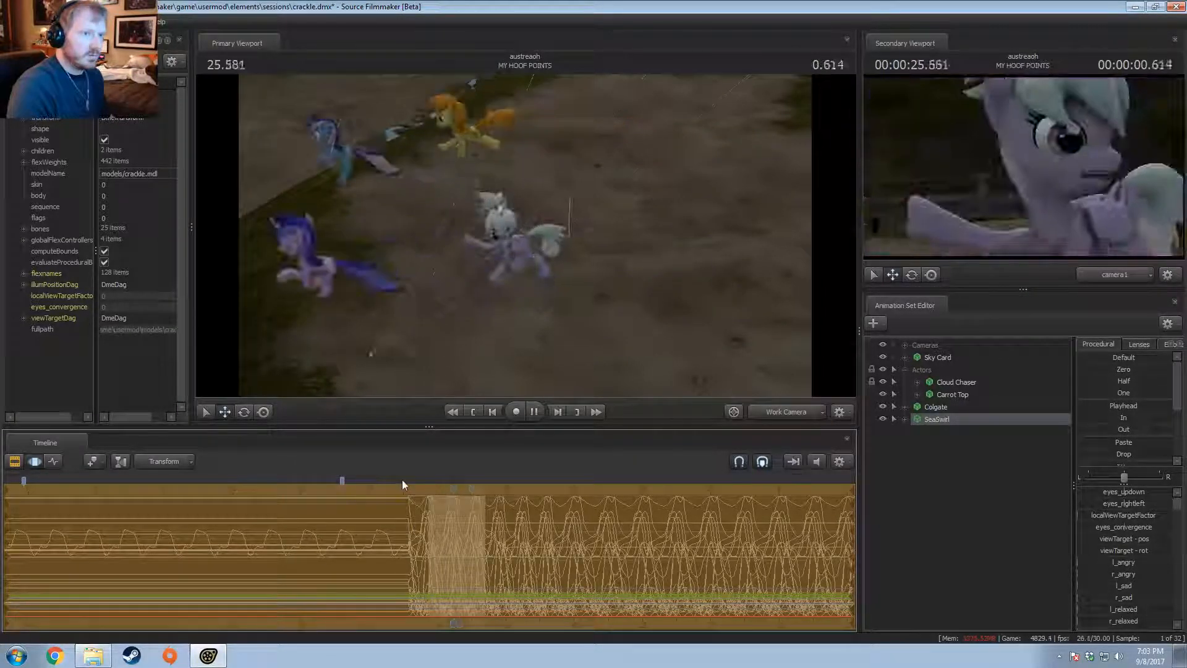
key("space")
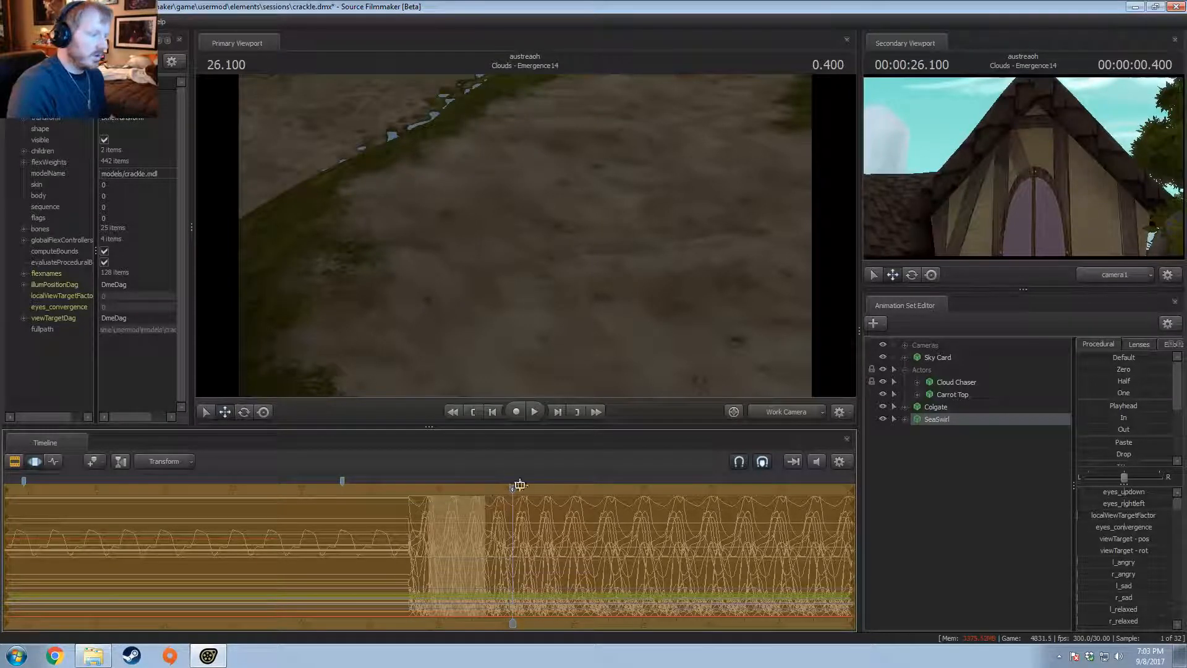
Step: Switch the rotation manipulator to global axes, rotate SeaSwirl's run path slightly about the vertical axis, and scrub through the shot
left_click_drag(519, 484, 460, 486)
key("F2")
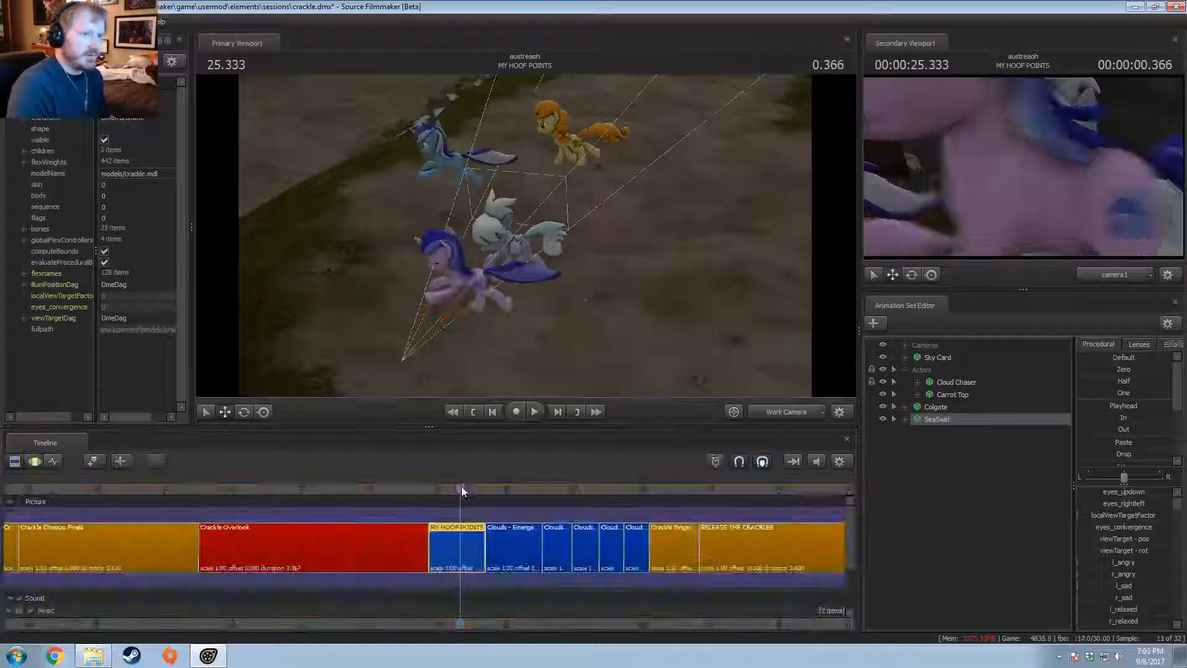
key("F3")
left_click_drag(461, 330, 461, 272)
key("e")
right_click(499, 339)
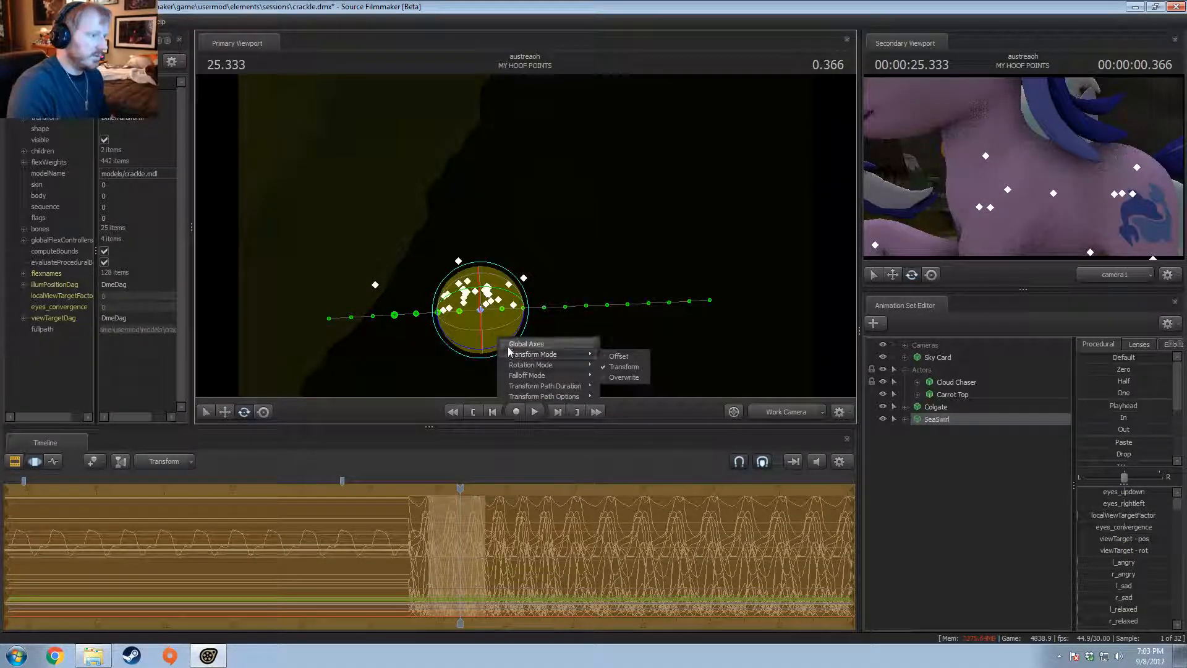
left_click(511, 346)
left_click_drag(494, 352, 486, 351)
left_click_drag(485, 350, 485, 405, "alt")
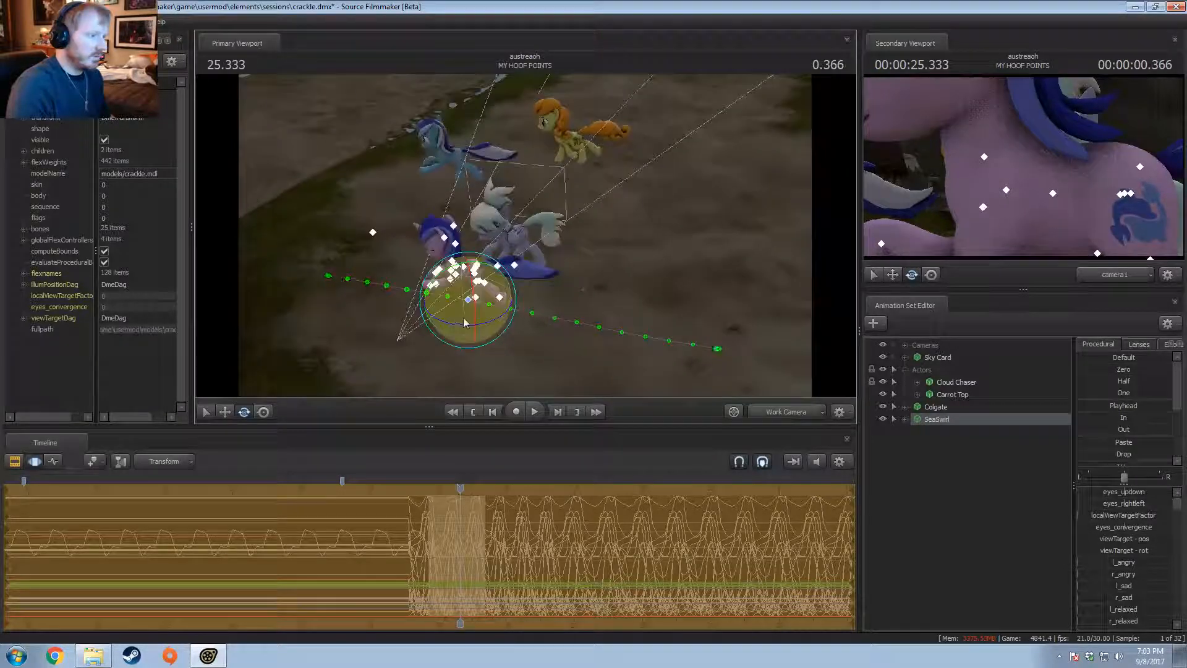
left_click(447, 492)
mouse_move(463, 488)
left_mouse_down()
mouse_move(431, 489)
mouse_move(497, 488)
mouse_move(483, 488)
left_mouse_up()
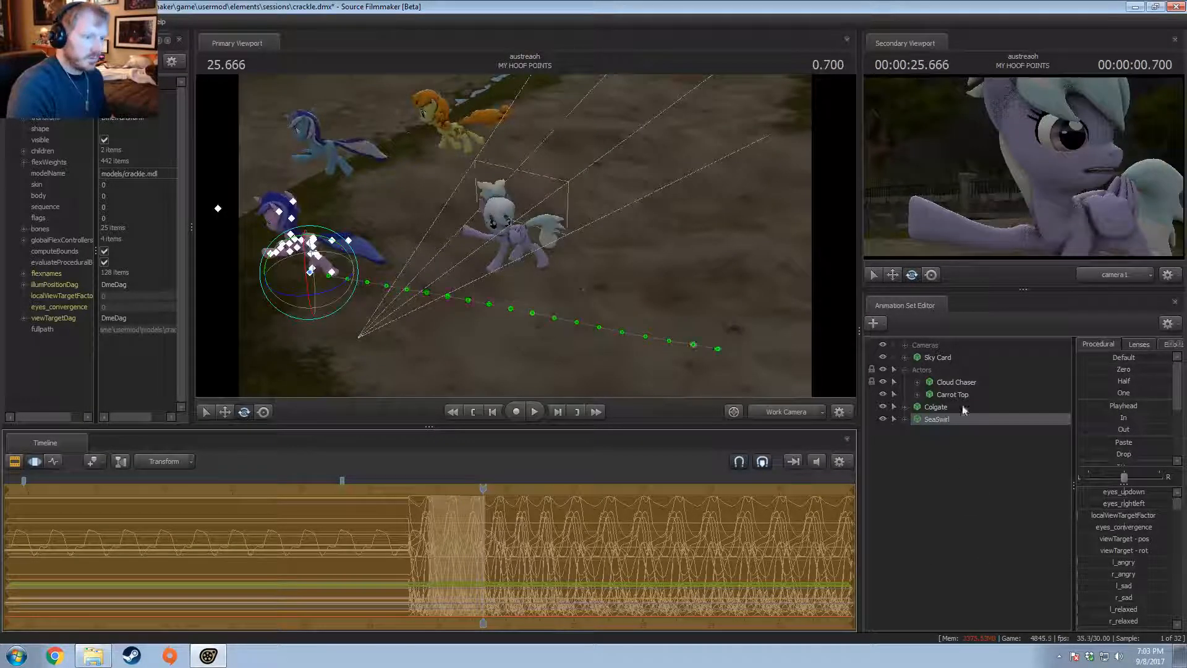
Step: Select Carrot Top, Colgate and SeaSwirl together and flatten their motion after 25.700 s with the In preset
left_click(956, 382)
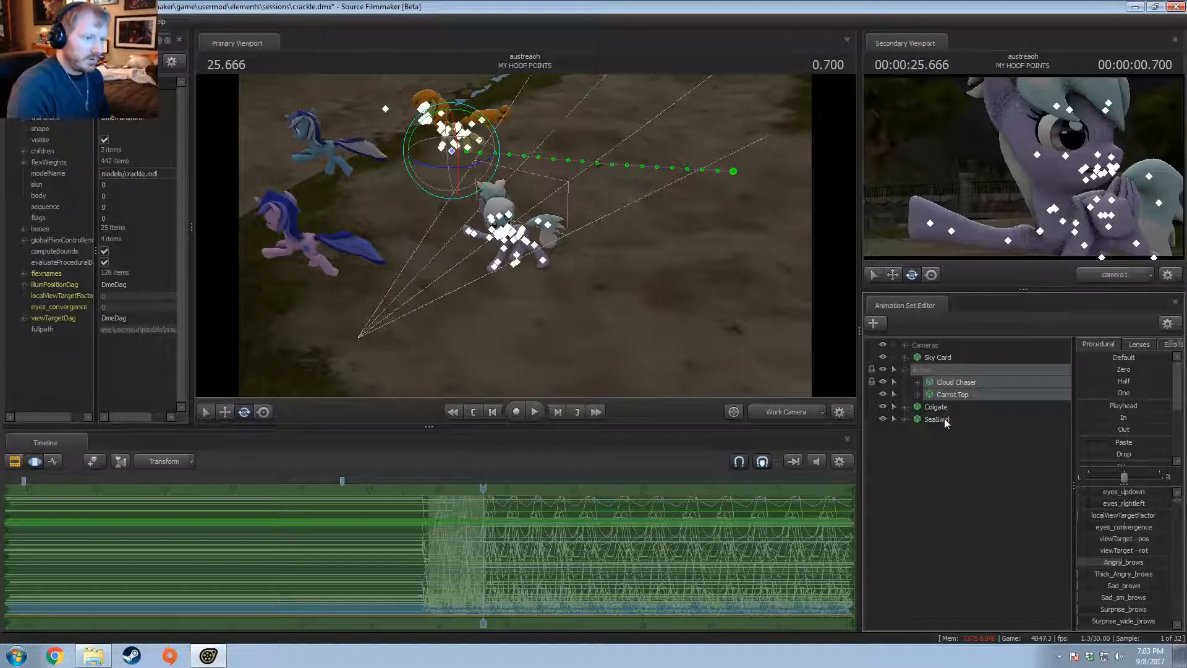
left_click(937, 419, "ctrl")
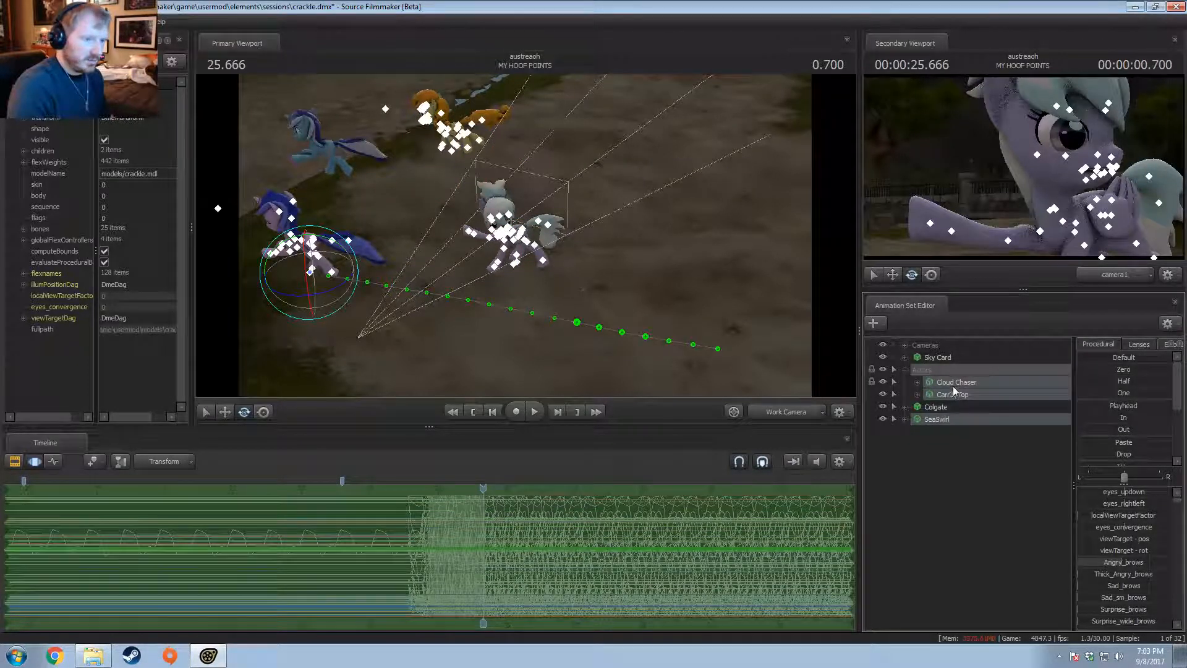
left_click(955, 384, "ctrl")
left_click(952, 406, "ctrl")
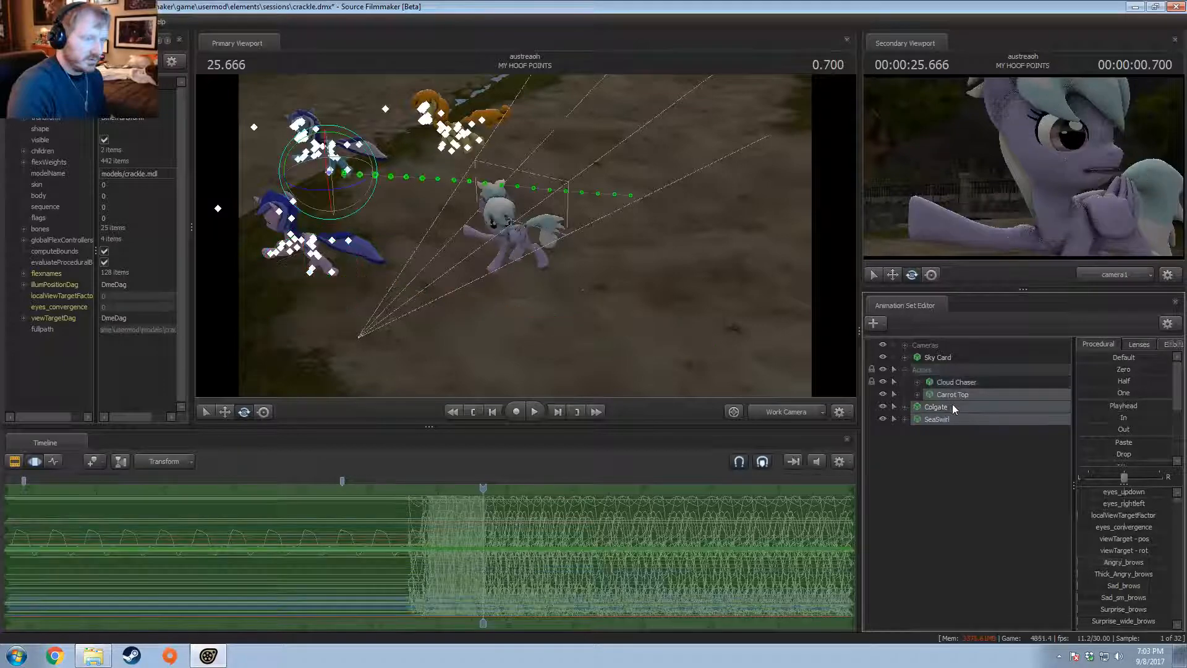
scroll(581, 512, "down", 2)
left_click(505, 513)
scroll(505, 516, "up", 7)
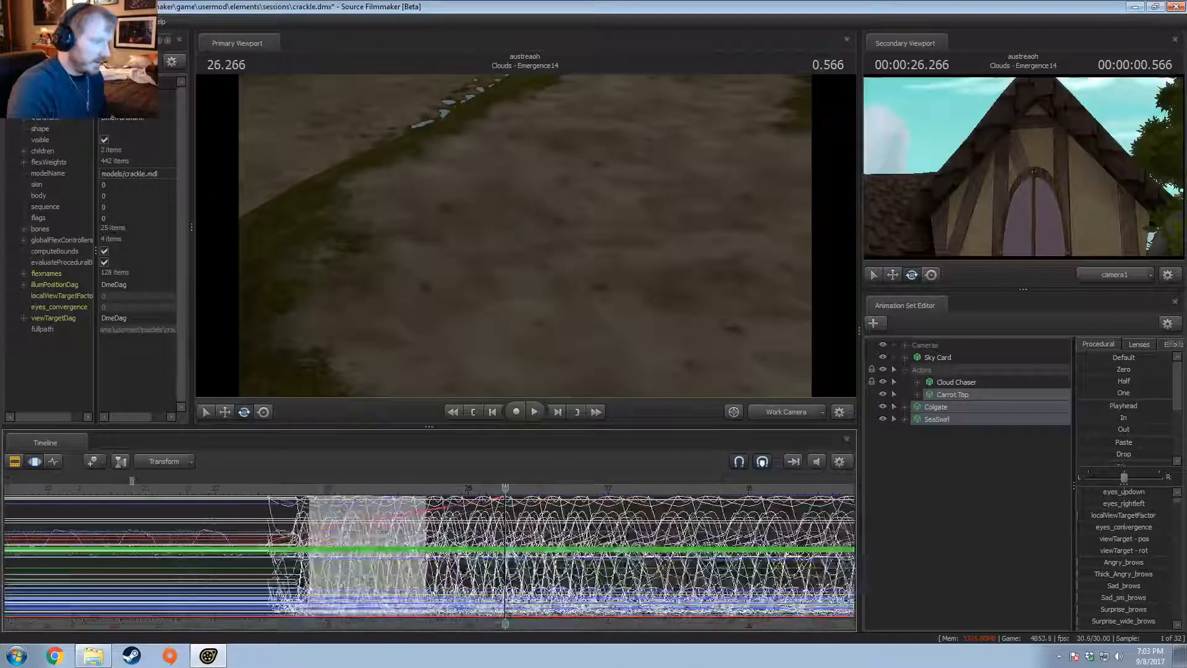
left_click(384, 534)
left_click_drag(379, 533, 1086, 482)
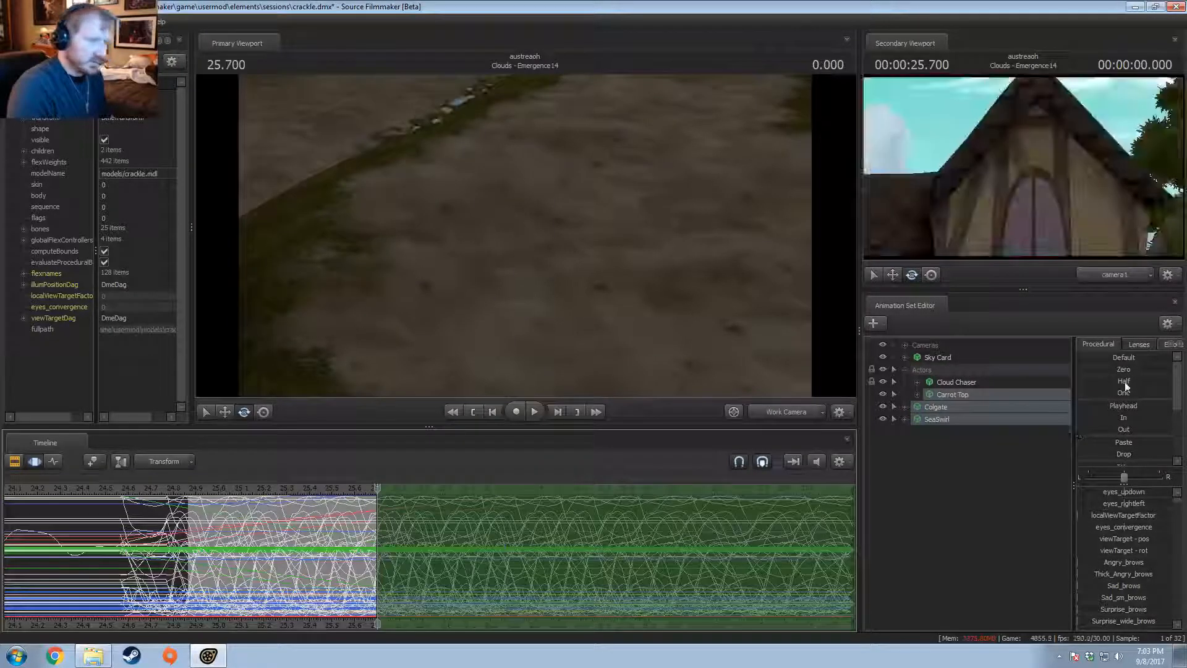
double_click(1118, 421)
Step: Flatten the three ponies' motion before the shot's start, up to about 24.87 s, with the Out preset
scroll(511, 561, "down", 4)
left_click(285, 563)
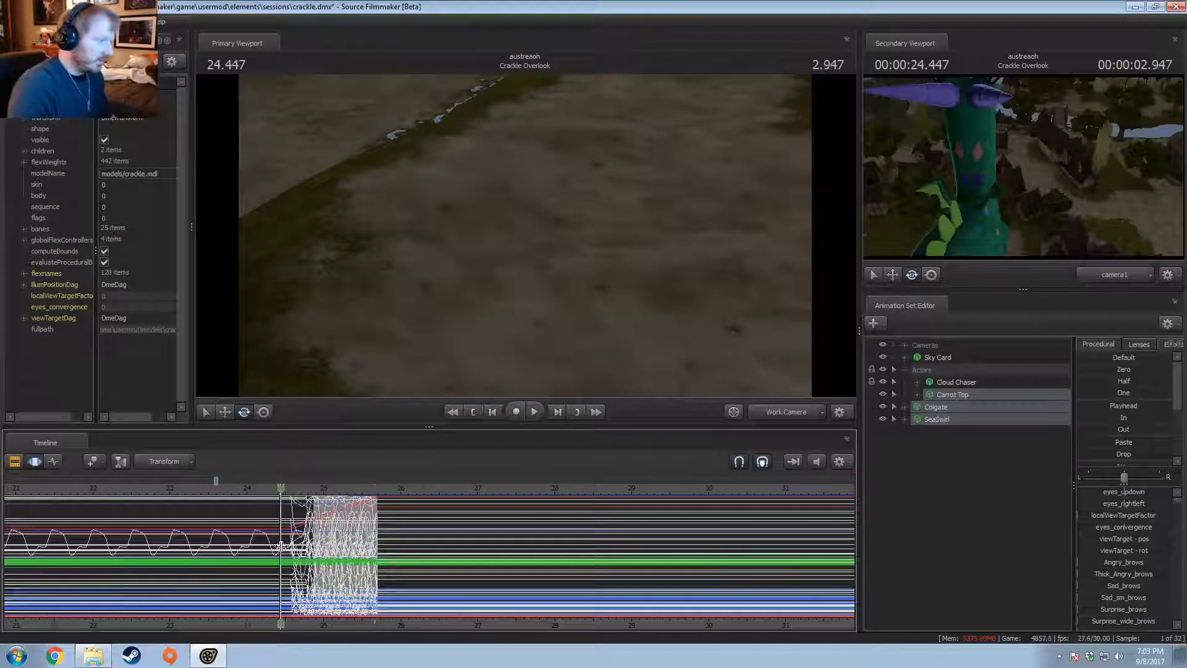
scroll(309, 565, "up", 6)
scroll(334, 566, "up", 2)
left_click(599, 550)
left_click_drag(541, 550, 4, 544, "shift")
double_click(1124, 431)
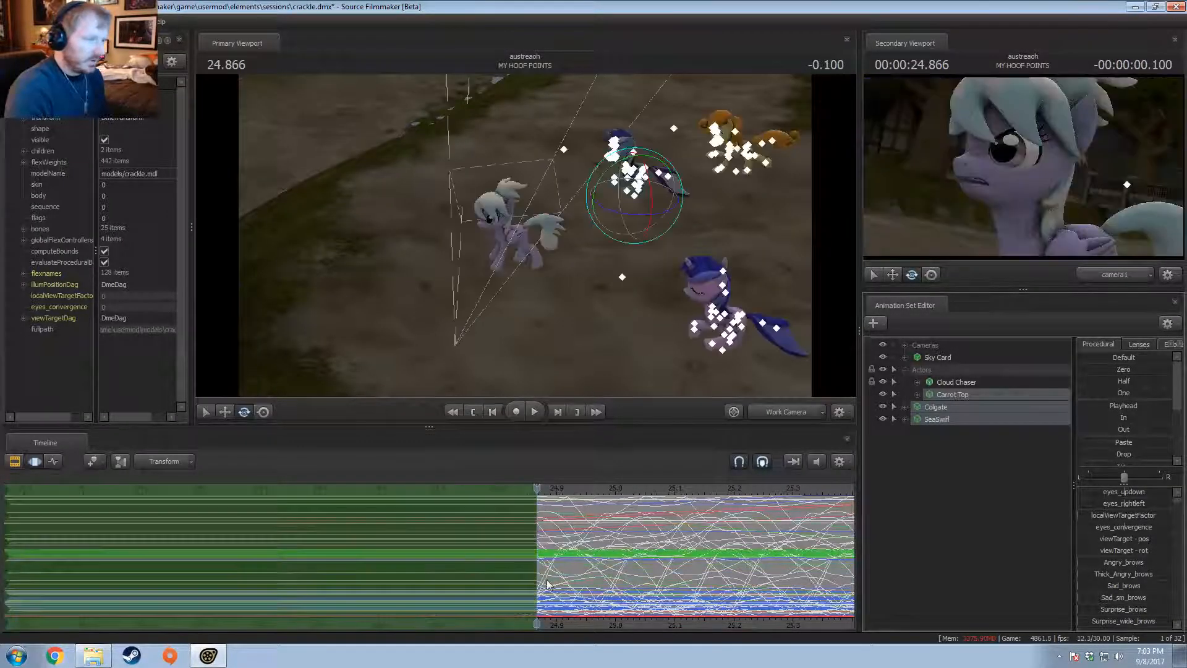
scroll(555, 552, "down", 6)
left_click(560, 552)
scroll(559, 552, "up", 3)
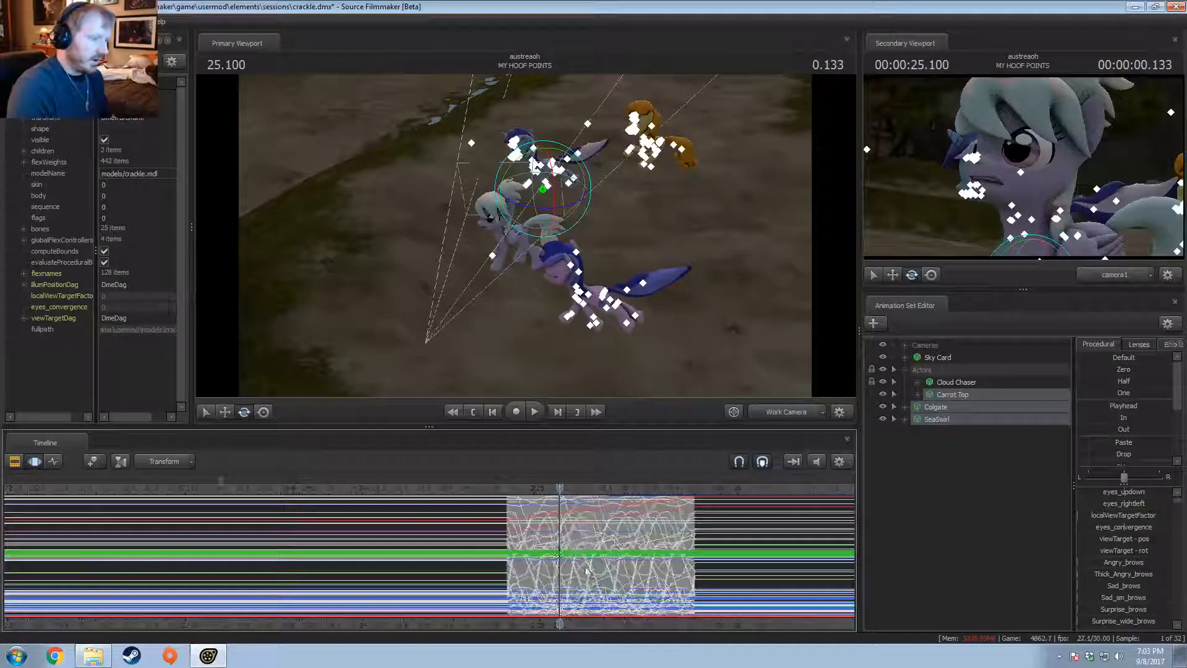
Step: Return to the shot's start at 24.866 s and bake Carrot Top's procedural bones
left_click(506, 489)
key("space")
left_click(507, 488)
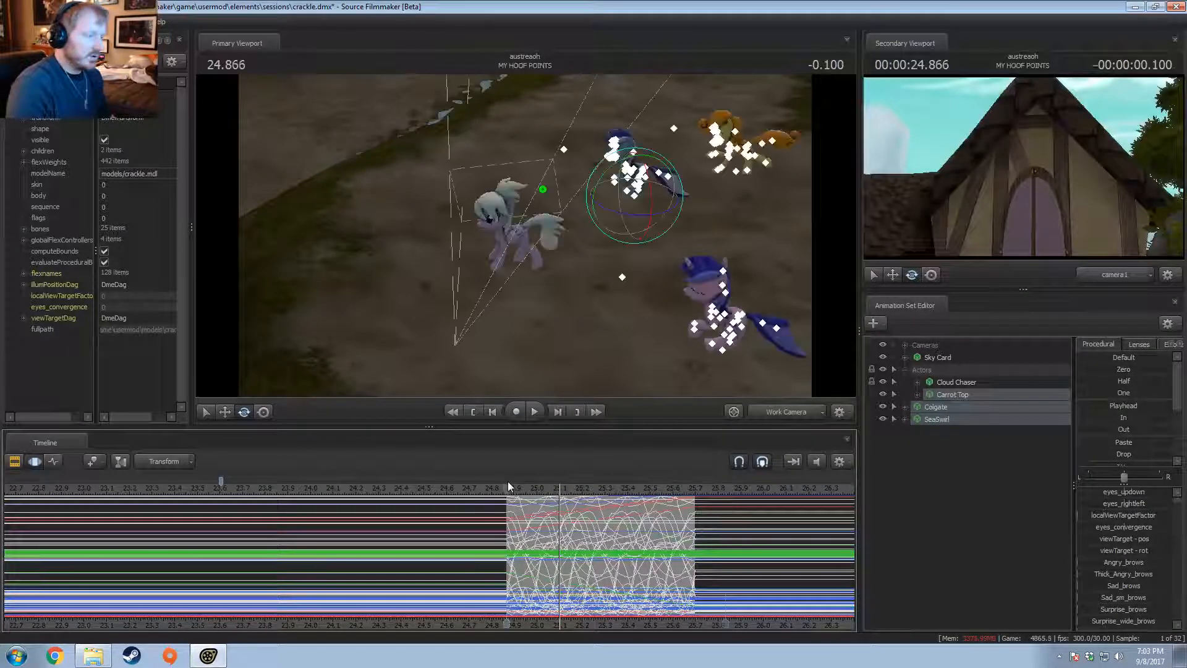
right_click(960, 397)
left_click(933, 465)
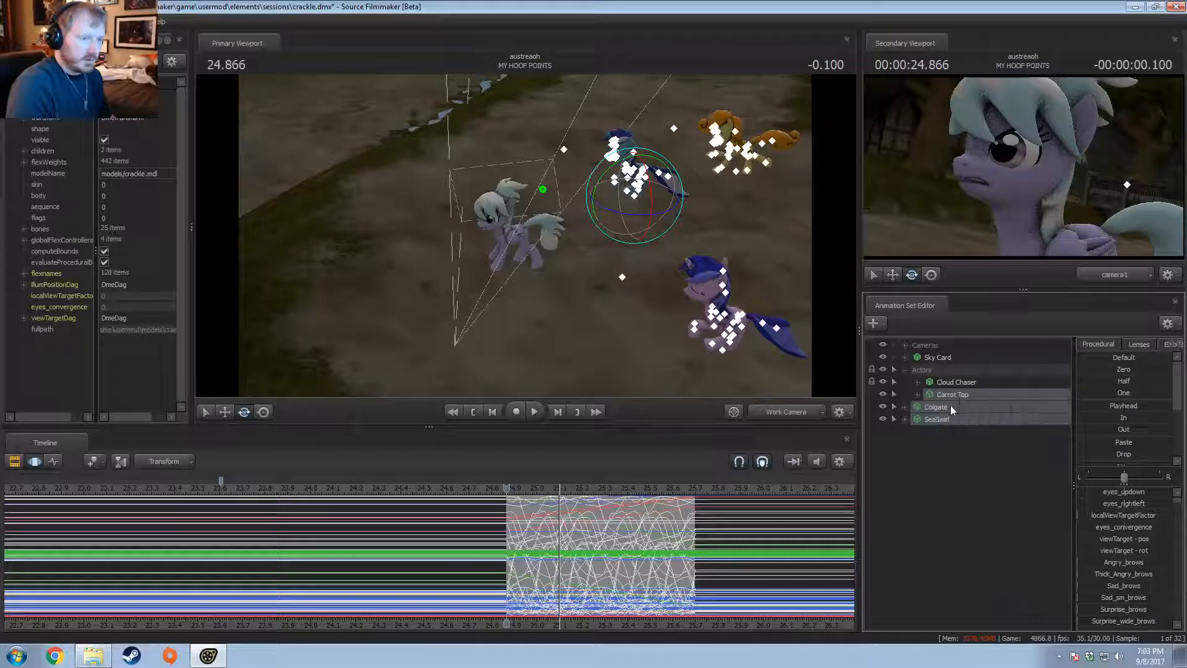
right_click(958, 397)
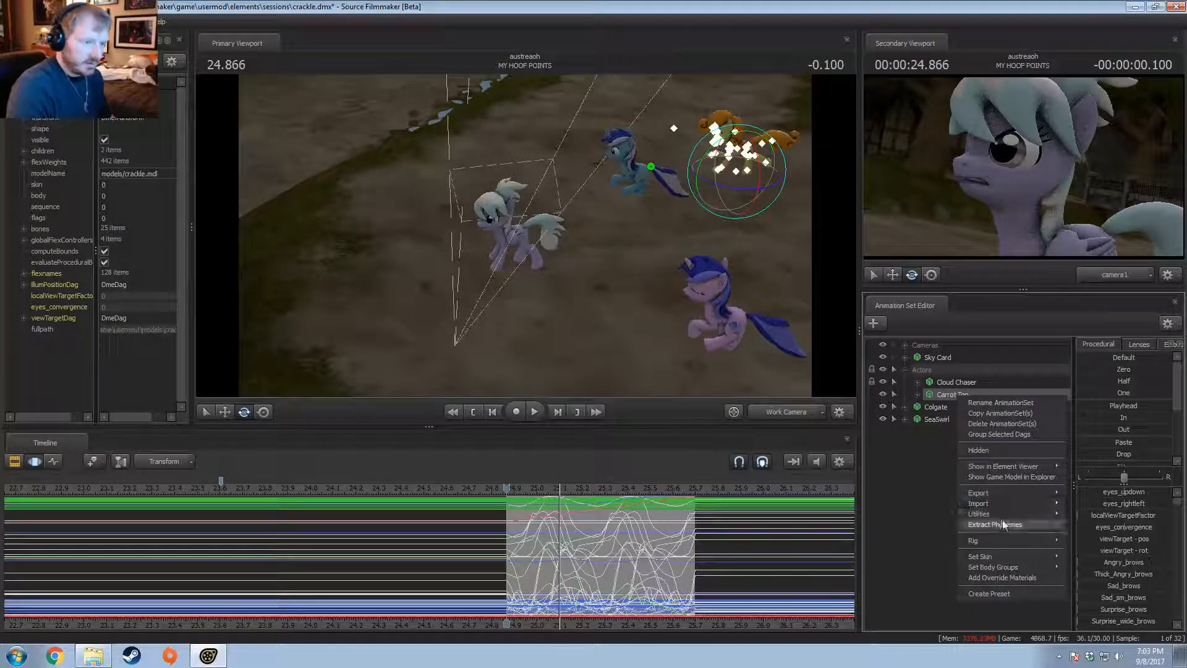
mouse_move(1000, 514)
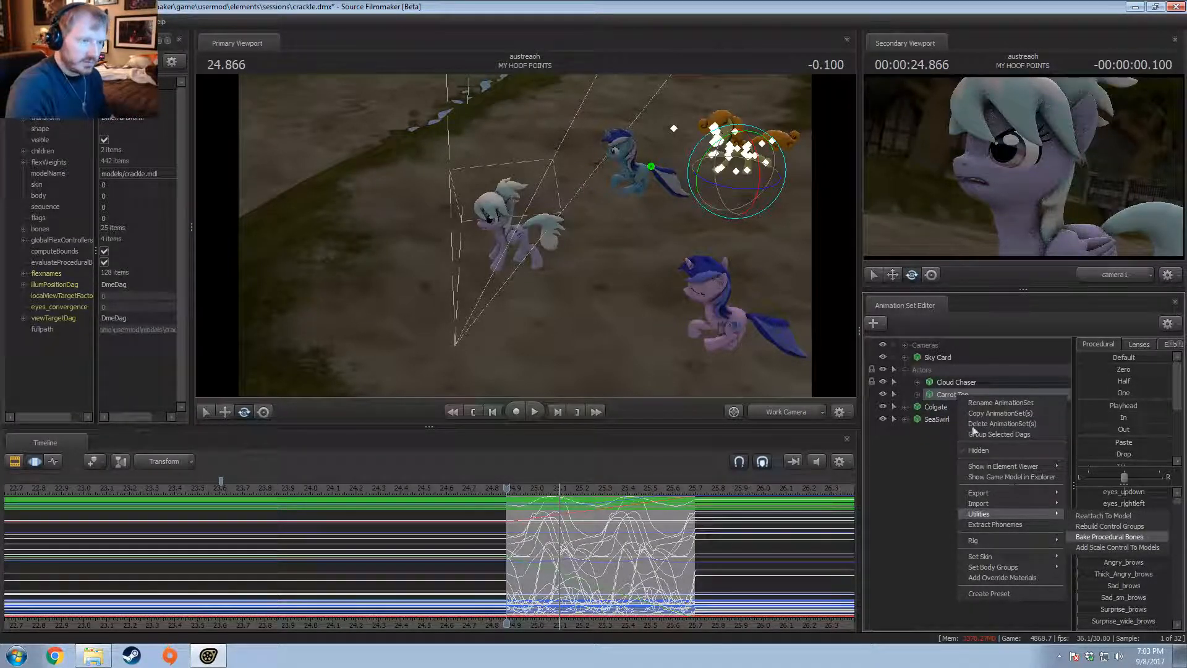
Step: Bake the procedural bones of Colgate, and do the same for SeaSwirl
left_click(933, 406)
right_click(935, 407)
mouse_move(978, 527)
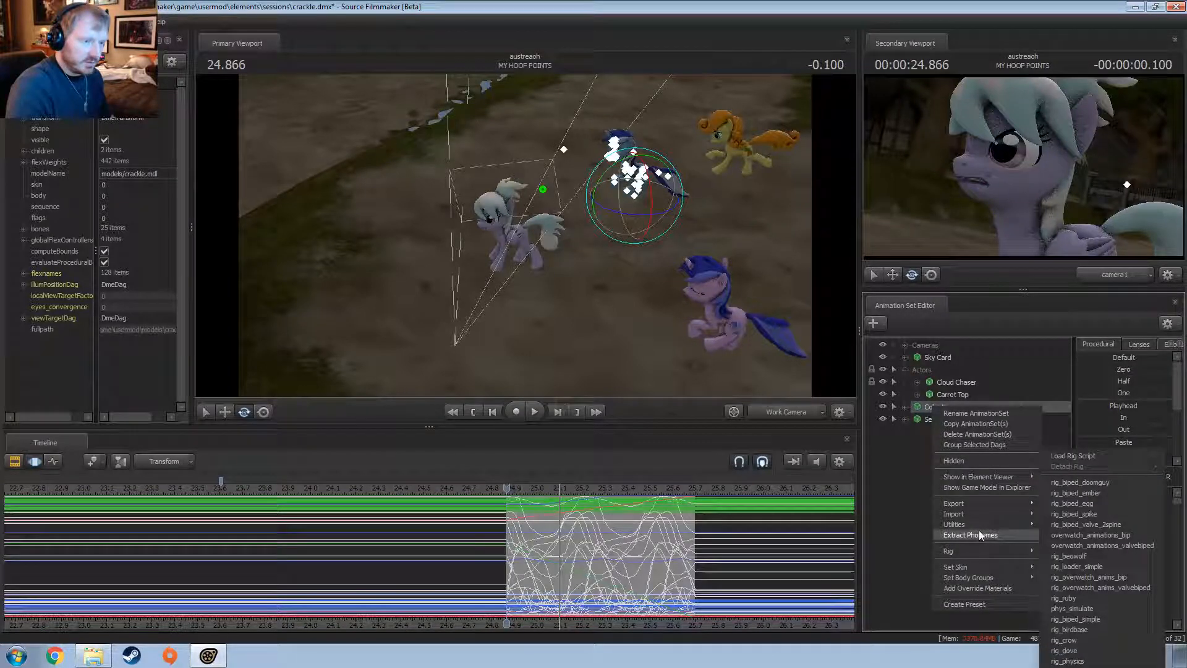
left_click(929, 419)
right_click(930, 419)
mouse_move(949, 537)
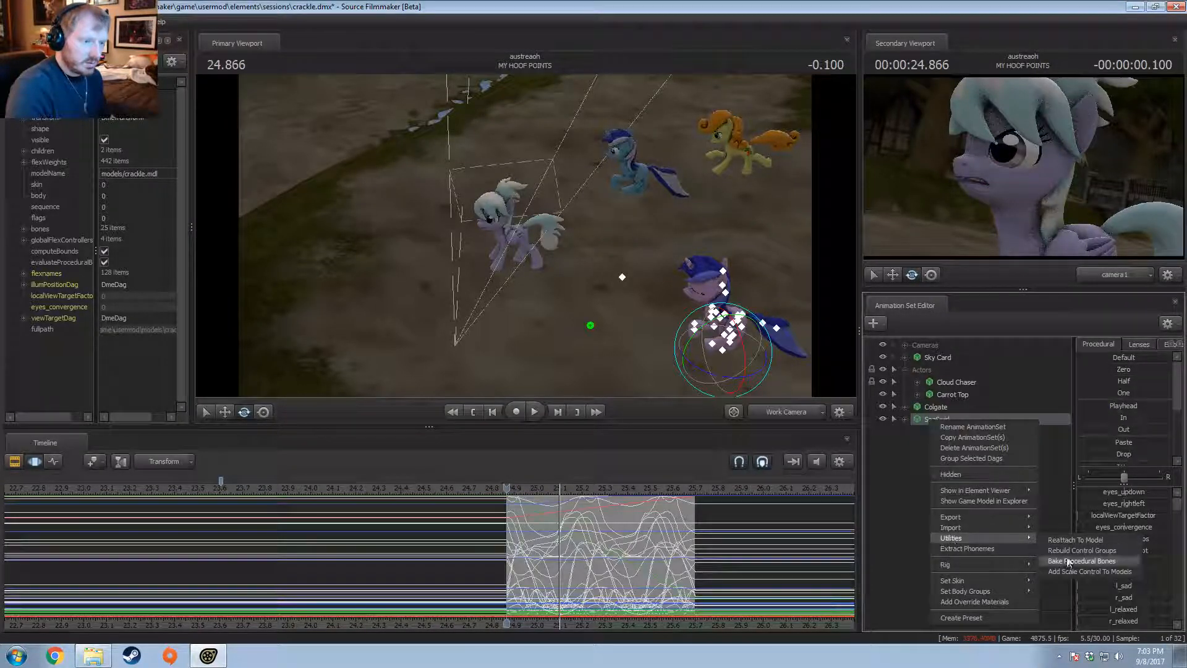
left_click(1066, 562)
Step: Inspect the baked jitter in SeaSwirl's JiggleBones group and flatten the whole group's motion over all time
key("F2")
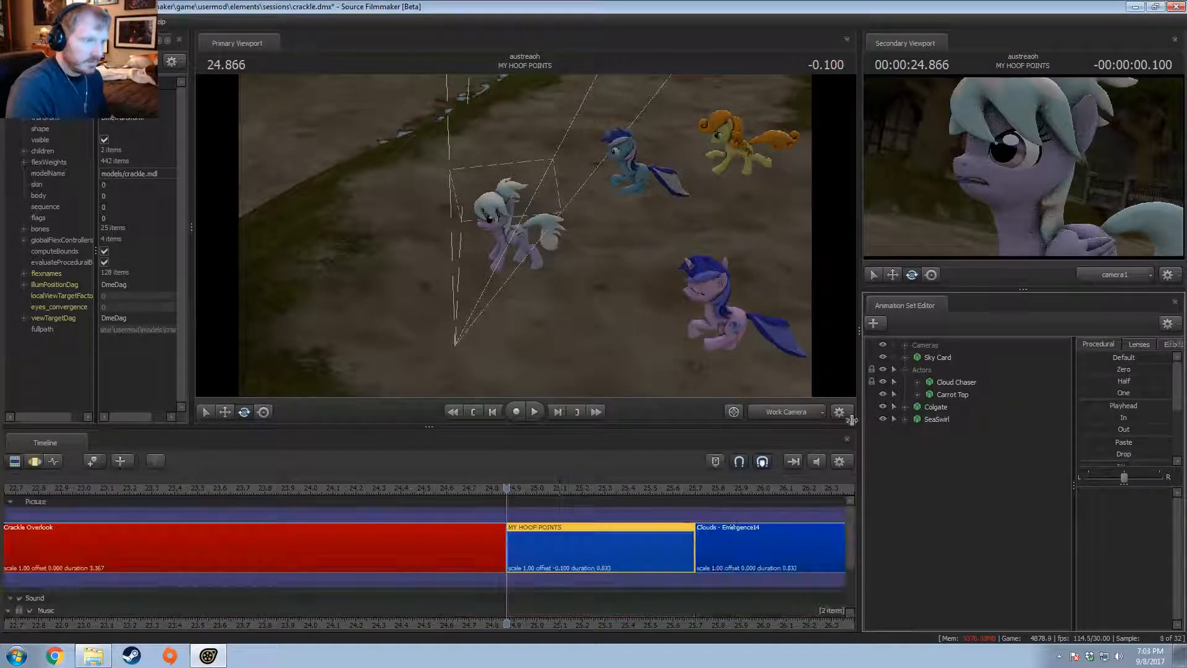
key("F3")
left_click(906, 420)
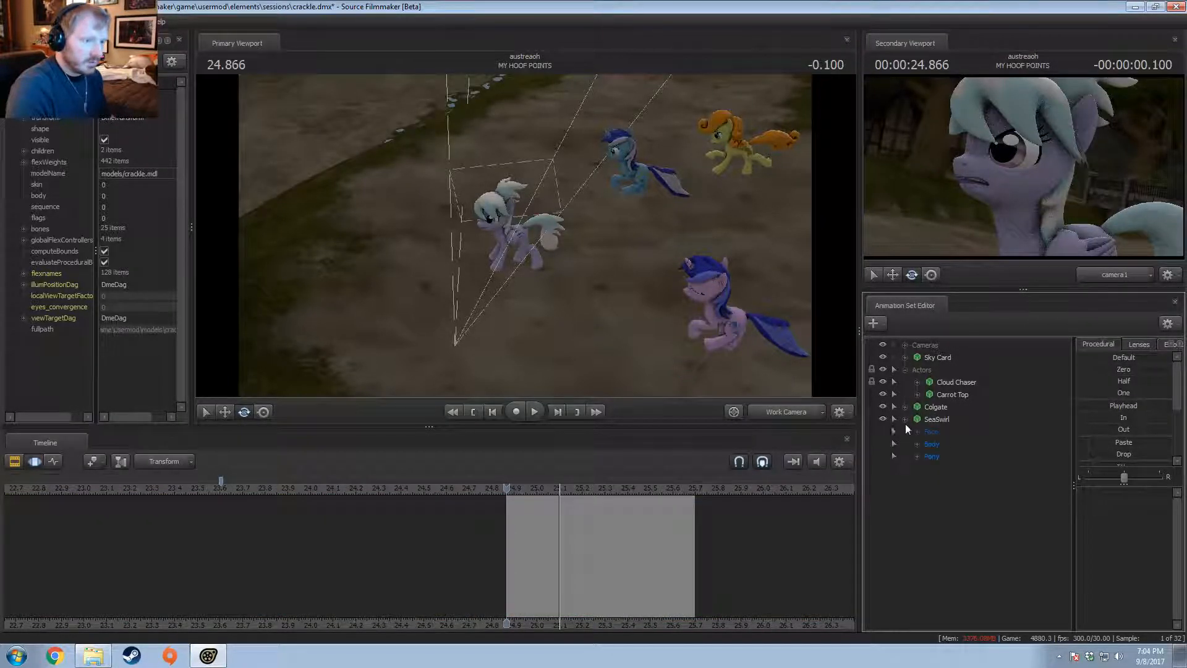
left_click(918, 456)
left_click(953, 493)
scroll(681, 555, "up", 5)
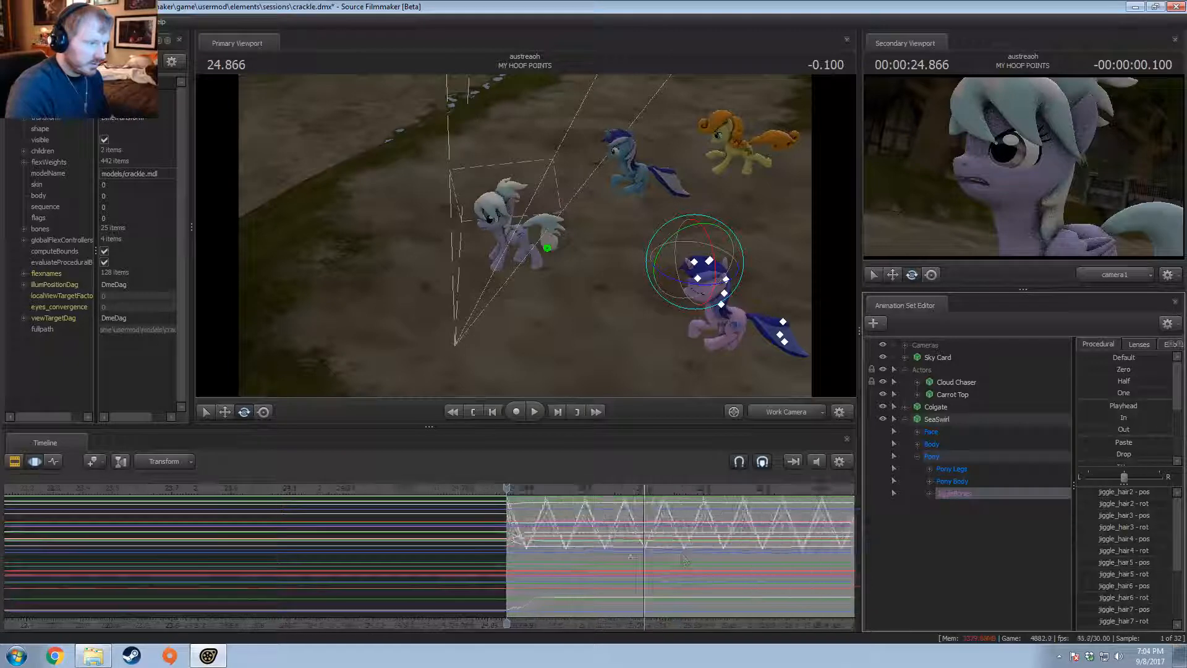
mouse_move(573, 569)
left_mouse_down()
mouse_move(522, 569)
mouse_move(571, 570)
left_mouse_up()
left_click(930, 493)
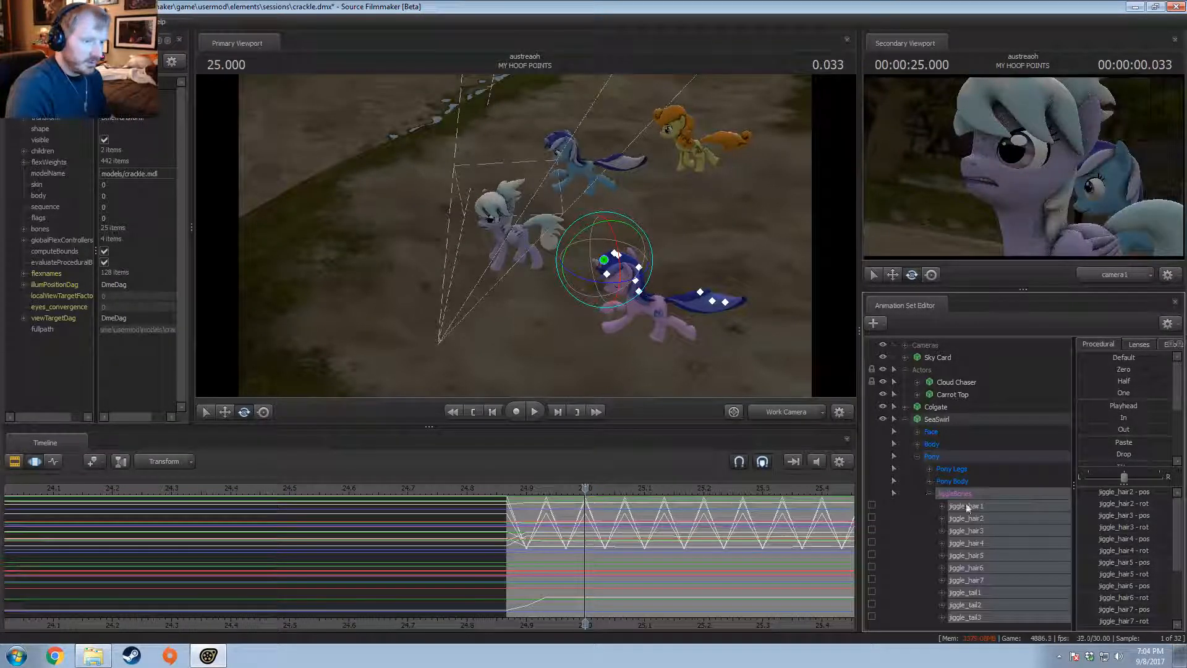
left_click(965, 506)
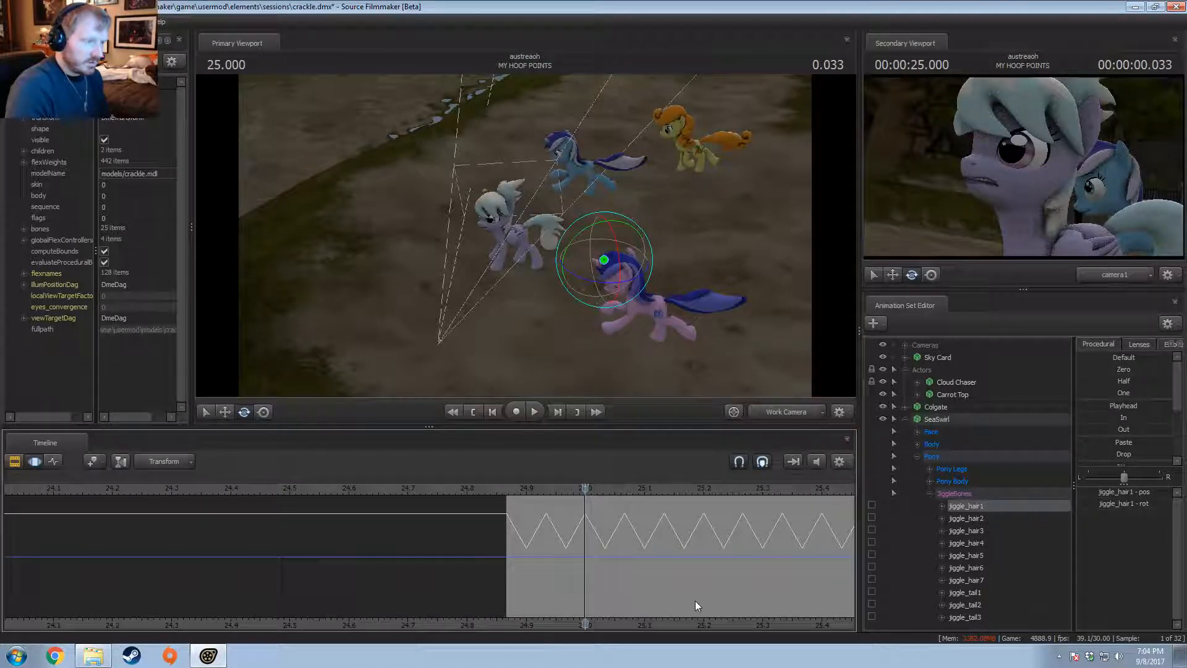
left_click(1000, 493)
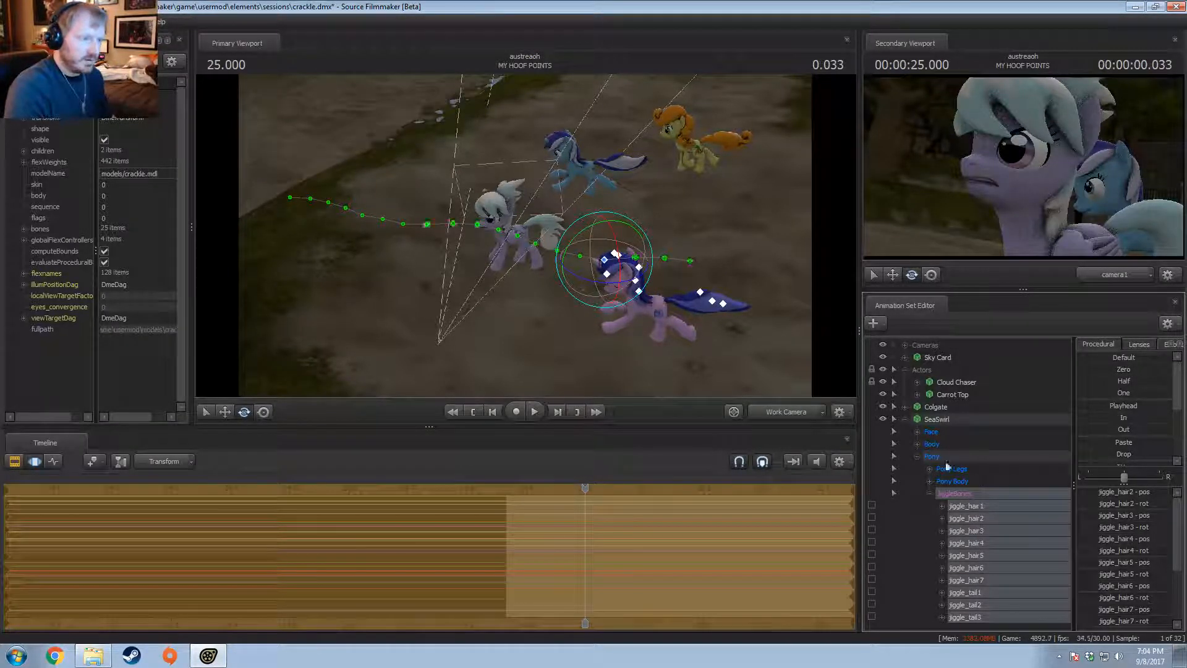
Step: Expand Colgate's JiggleBones group and flatten the motion of RightButt and LeftButt together with the In preset
left_click(906, 419)
left_click(909, 407)
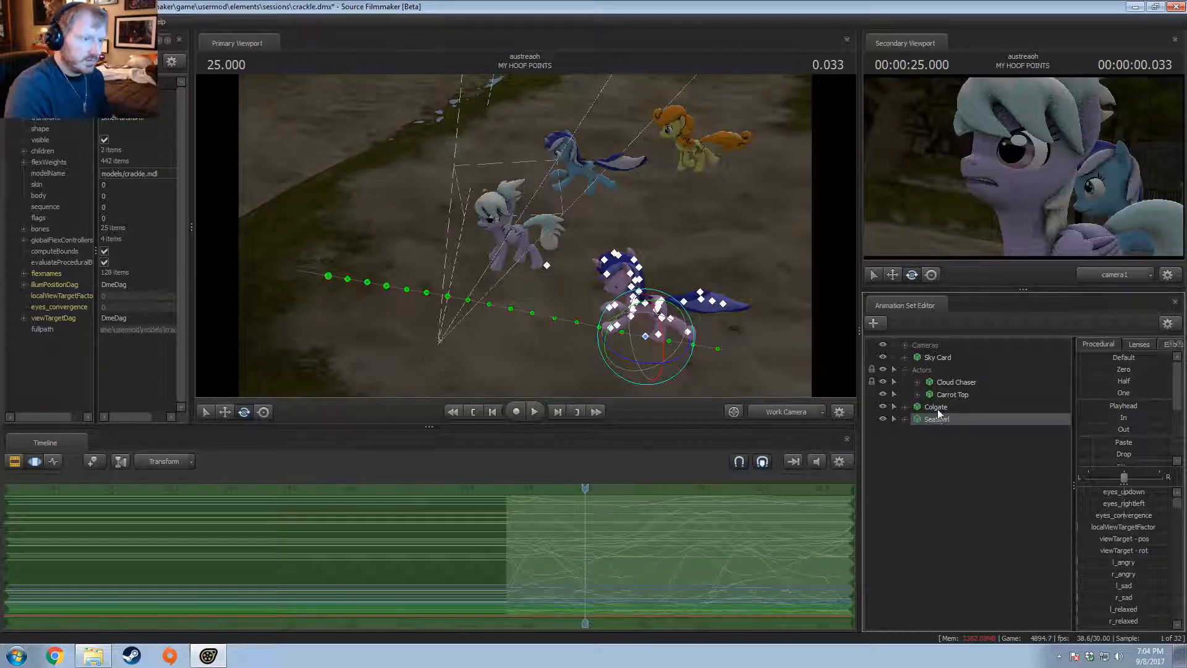
left_click(905, 406)
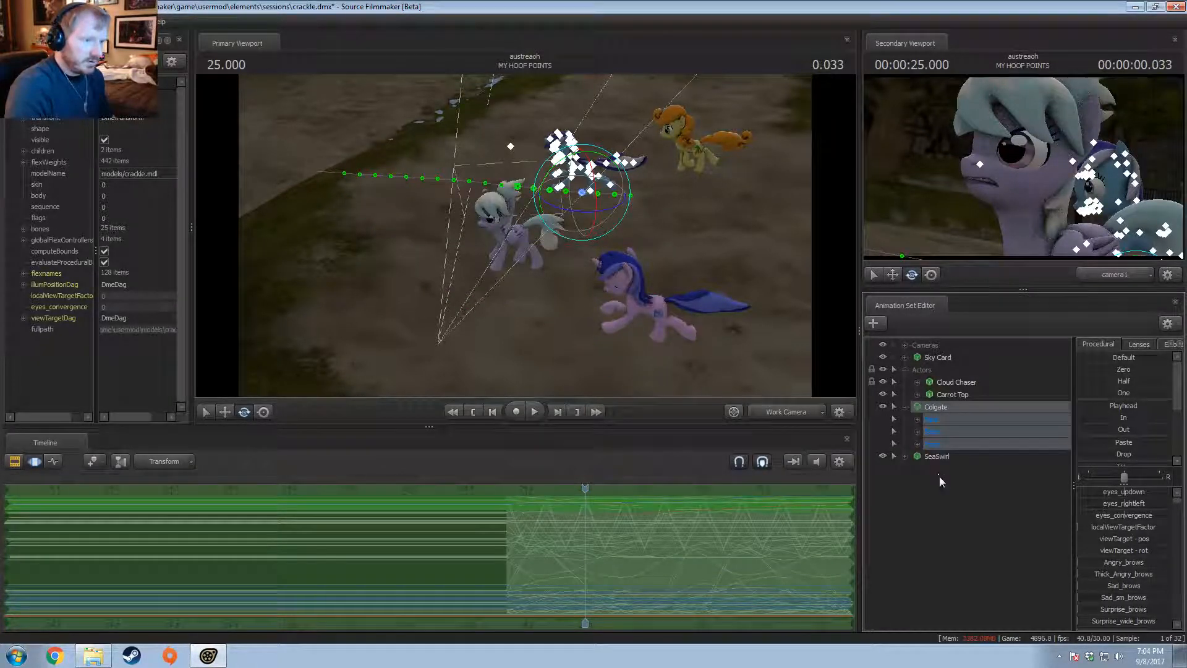
left_click(917, 444)
left_click(930, 494)
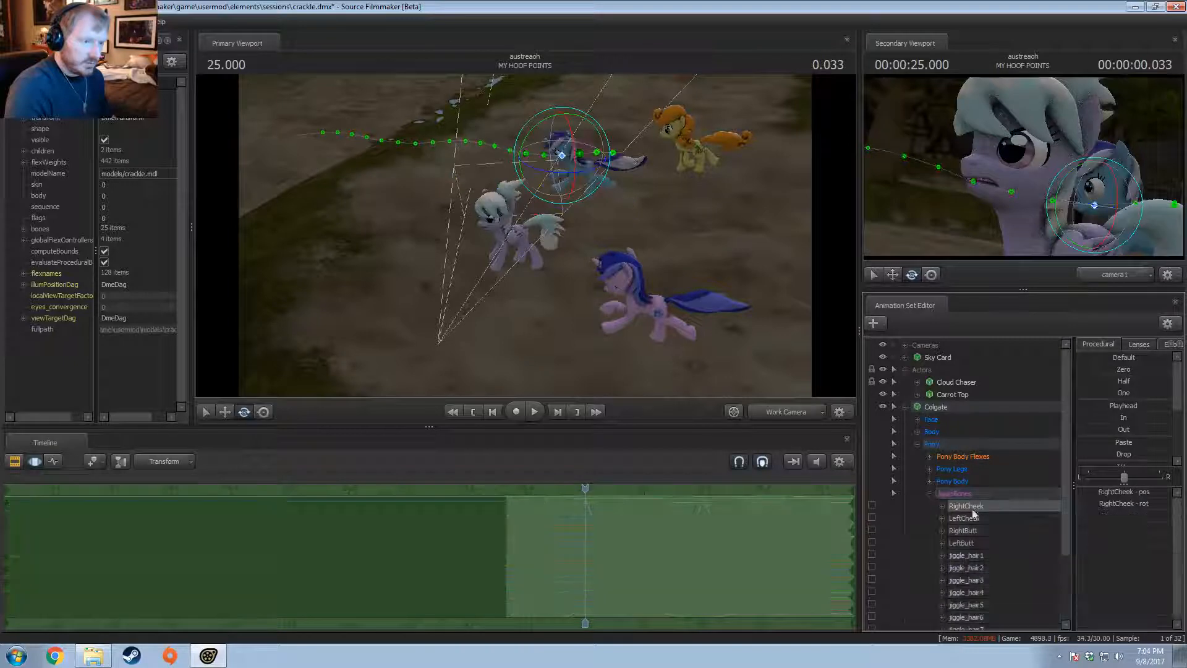
left_click(975, 544)
left_click(975, 531)
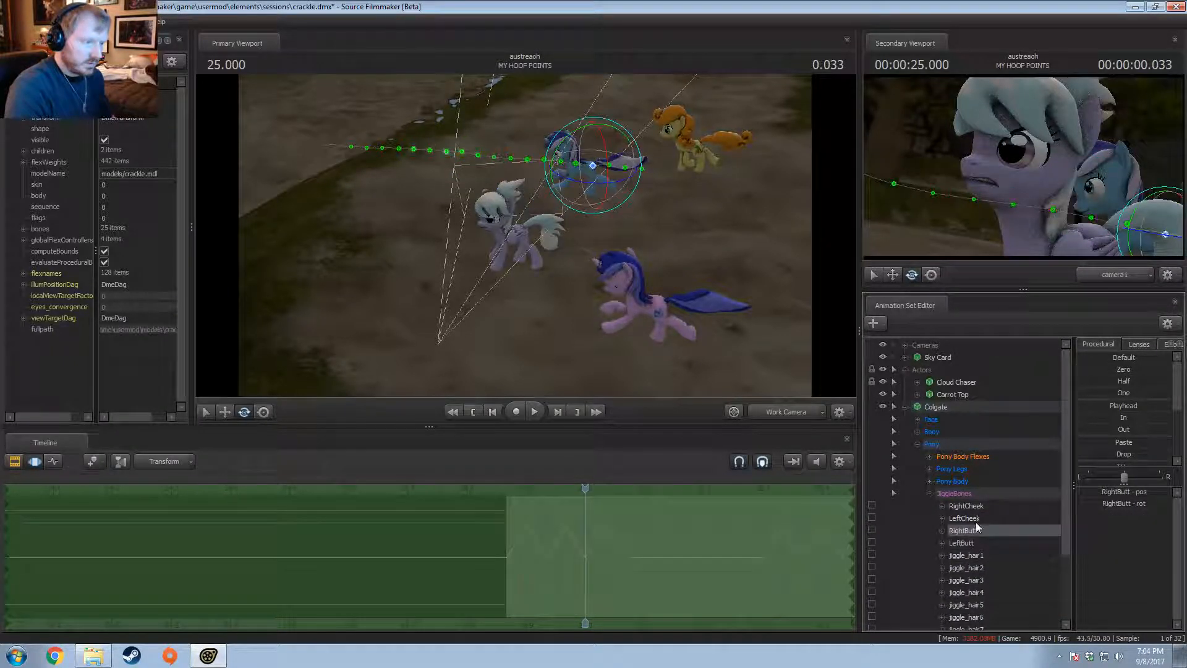
left_click(985, 542, "ctrl")
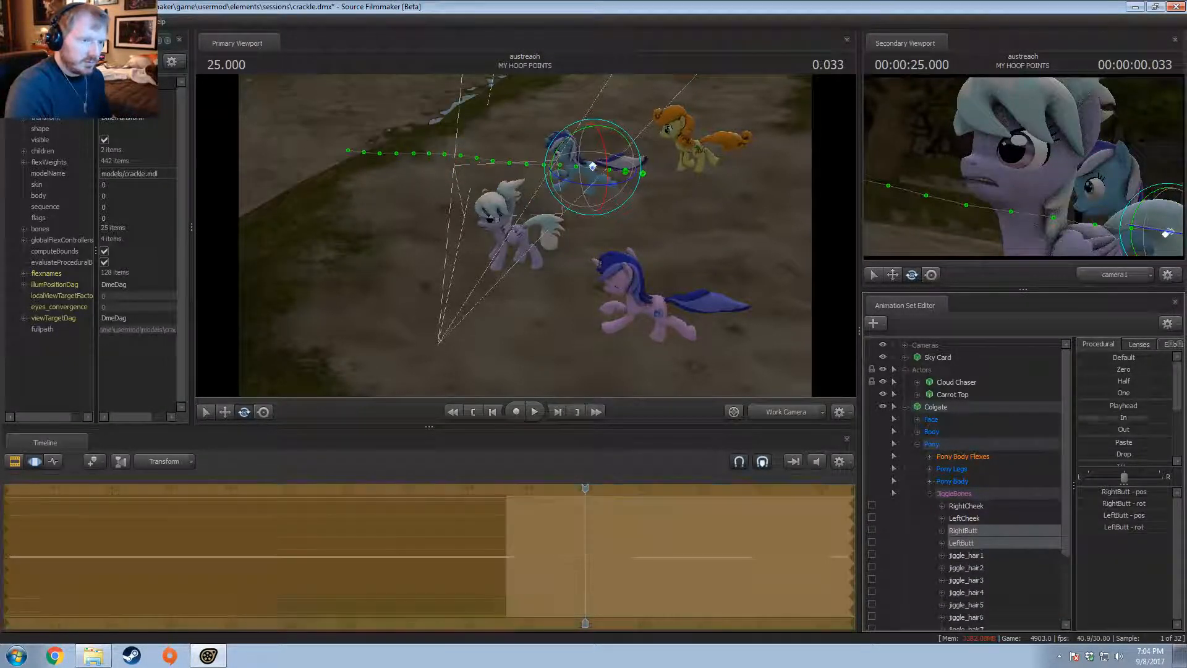
Step: Flatten the motion of Colgate's RightCheek and LeftCheek, and check and flatten the jittering jiggle_hair bones
left_click(966, 505)
left_click(964, 518, "ctrl")
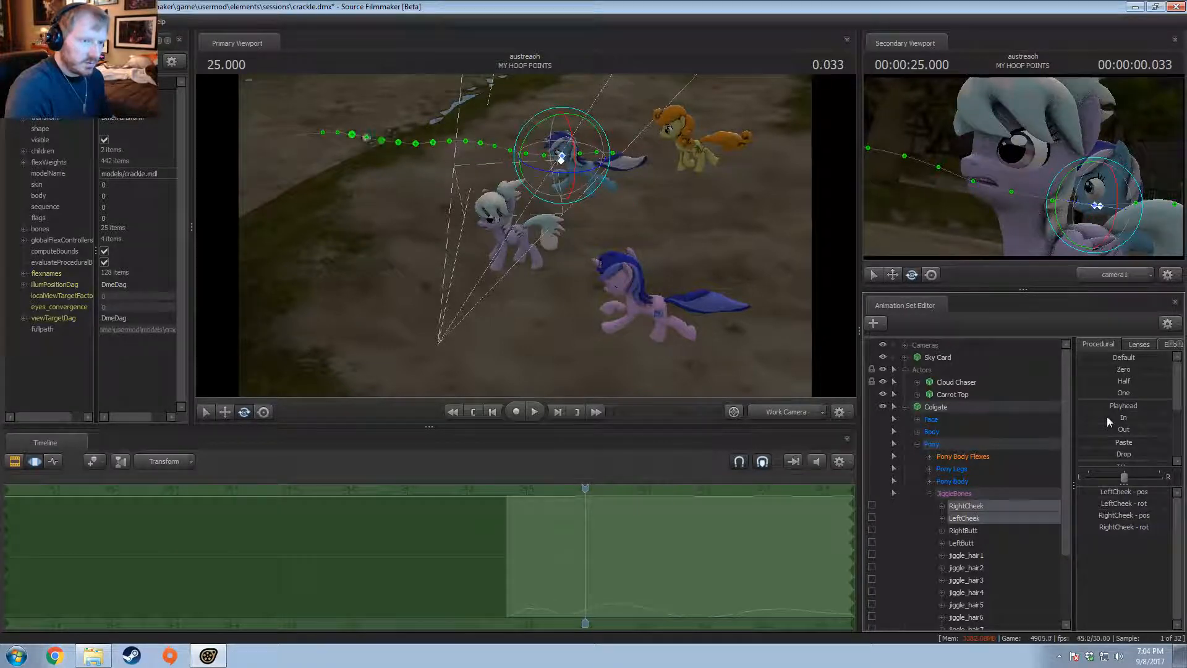
scroll(1008, 539, "down", 3)
left_click(969, 469)
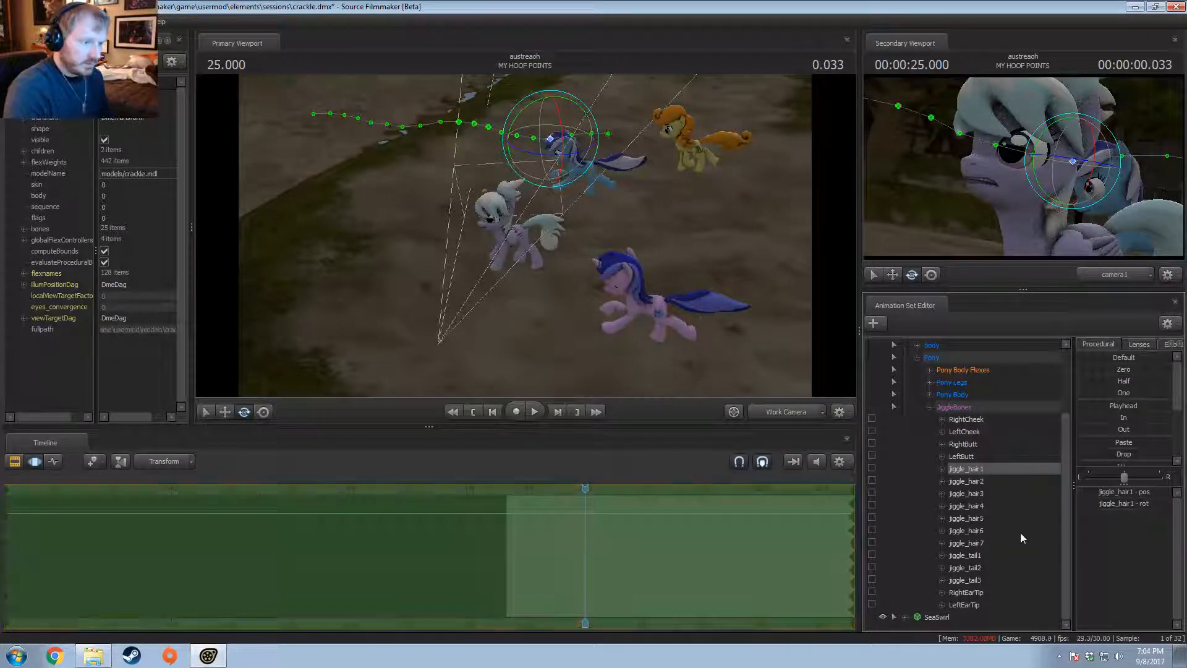
left_click(983, 506)
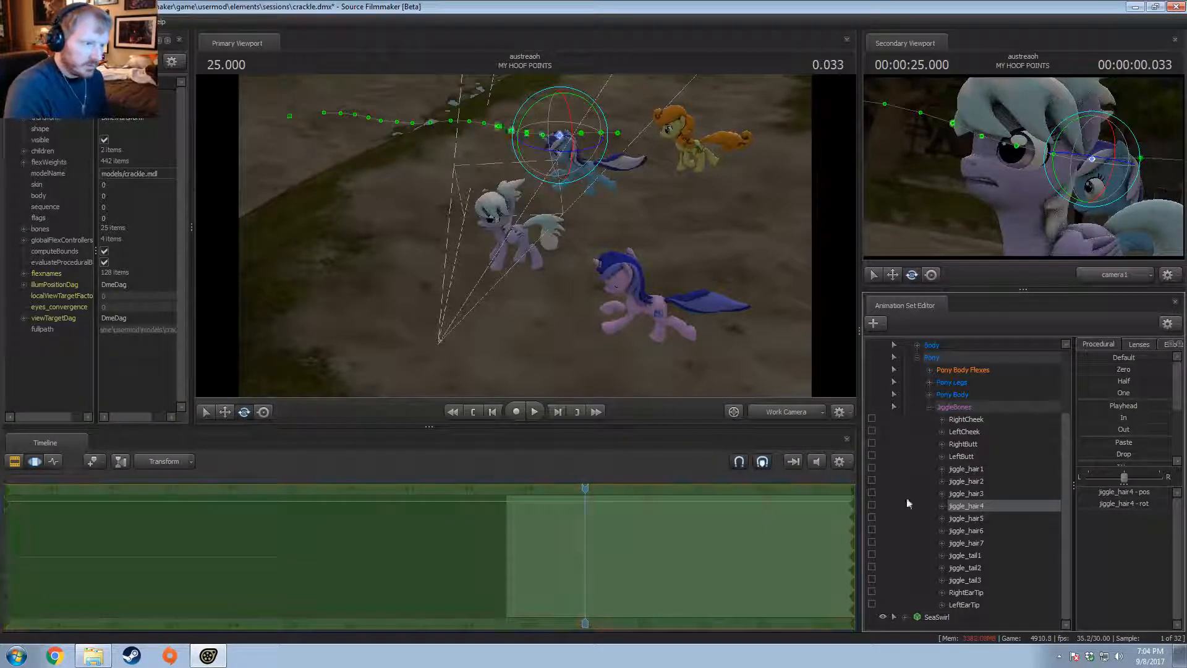
left_click(966, 494)
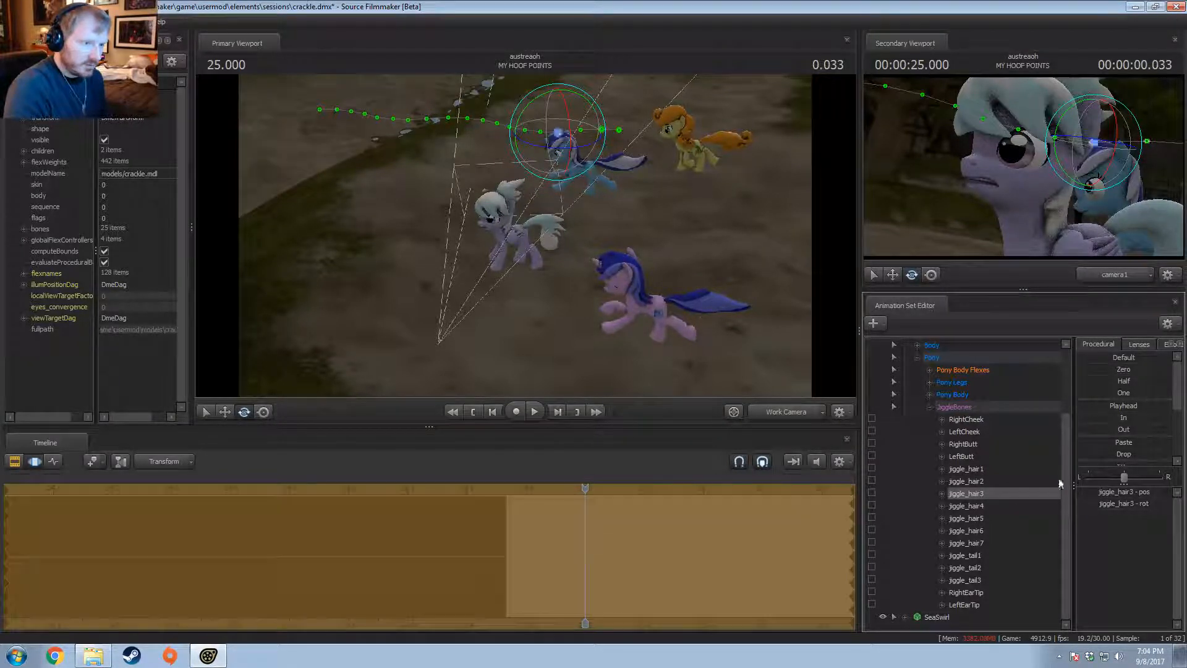
Step: Check the motion curves of Colgate's jiggle_hair7, tail and ear tip bones for leftover jitter
left_click(972, 543)
left_click(972, 555)
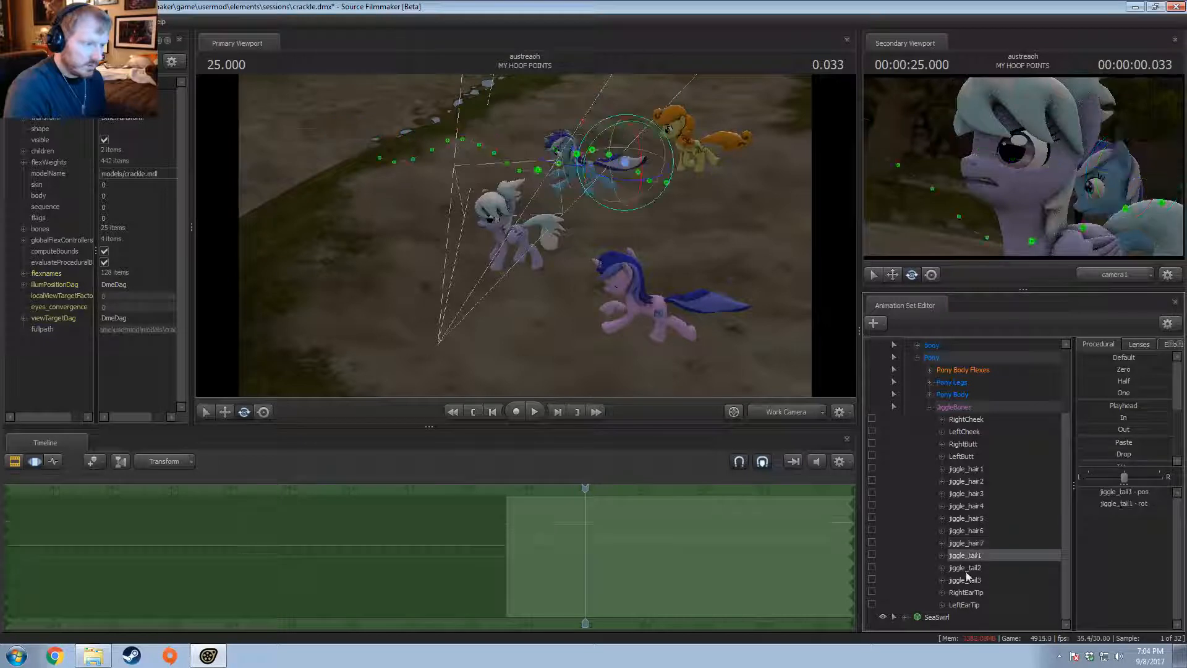
left_click(967, 570)
left_click(966, 581)
left_click(969, 593)
left_click(973, 606)
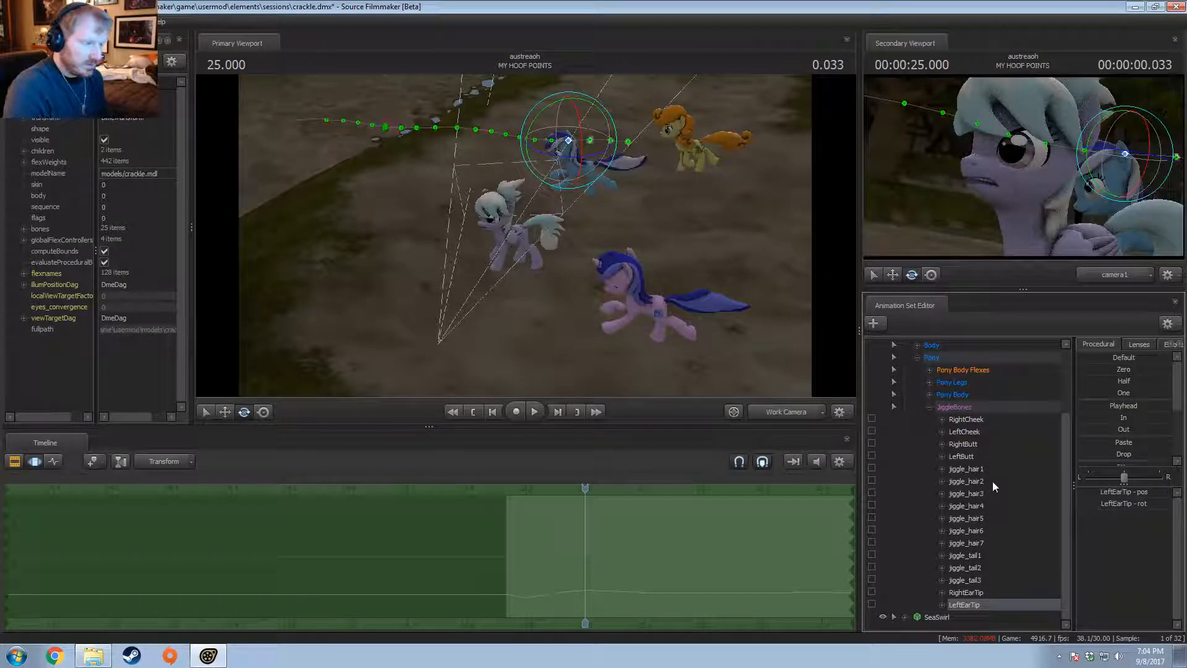
left_click(929, 408)
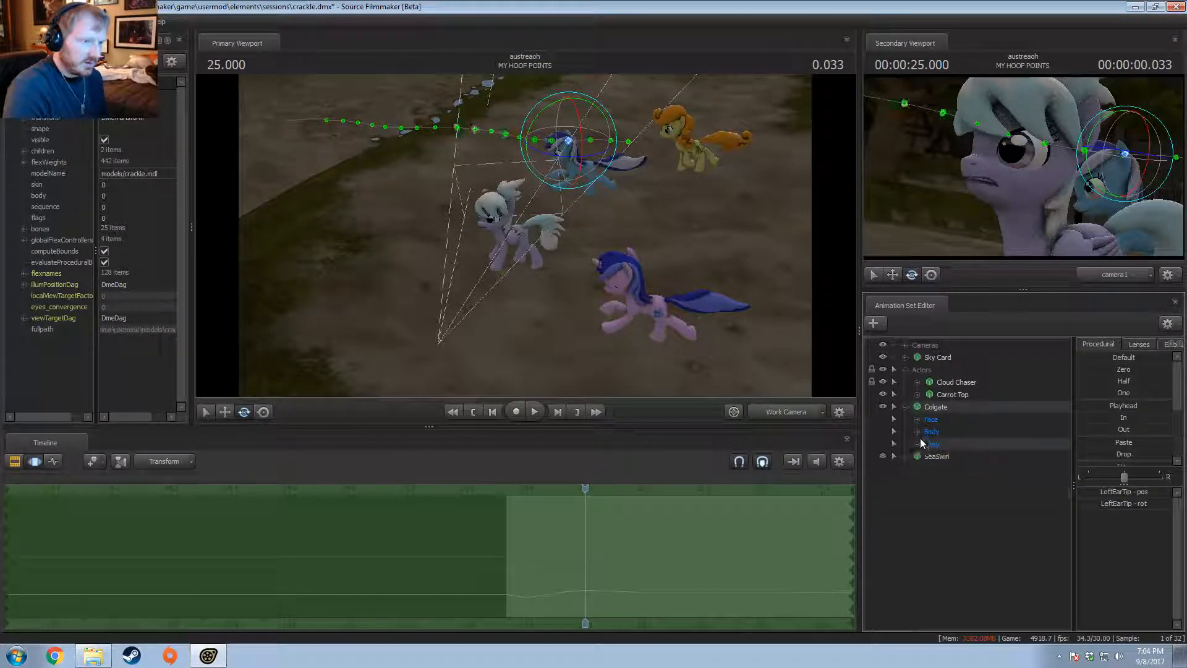
Step: Inspect the motion curves of Carrot Top's JiggleBones group, scrub the shot to 25.166 s and collapse the actors group
left_click(934, 396)
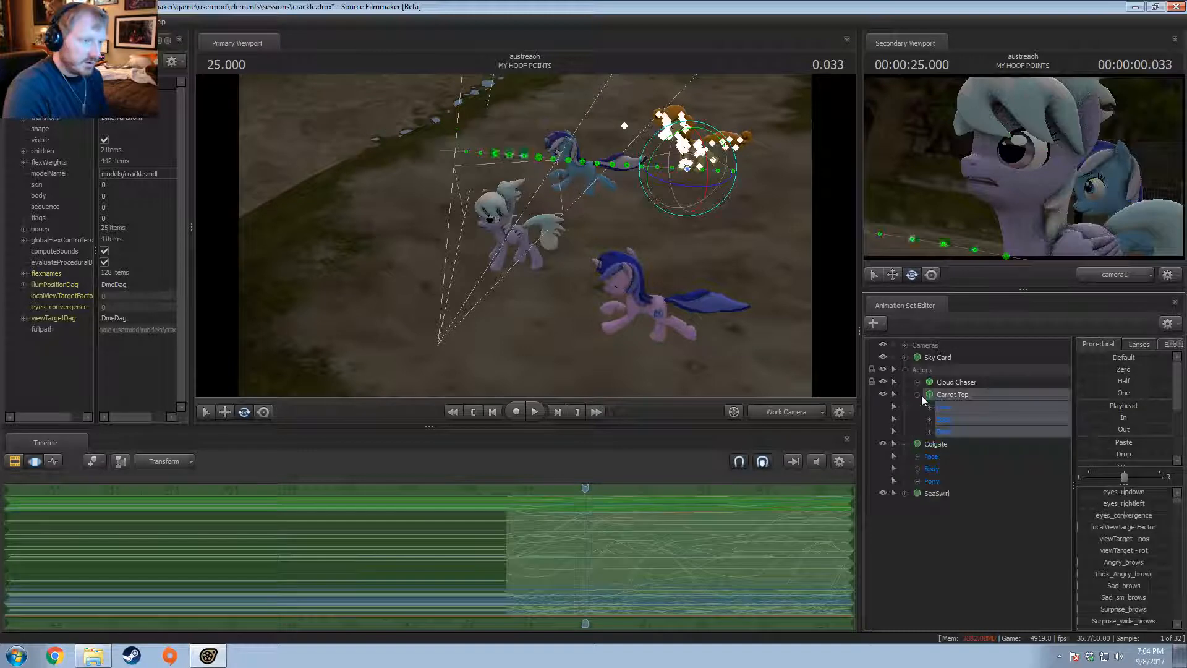
left_click(930, 431)
left_click(956, 480)
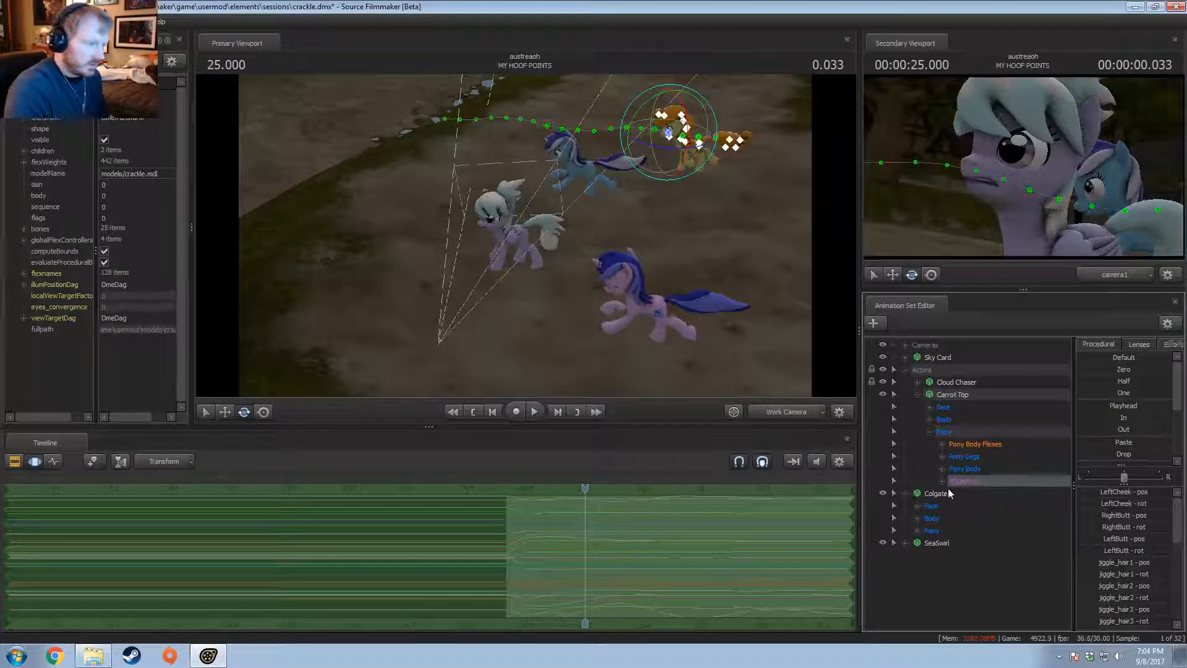
left_click_drag(564, 548, 684, 590)
key("F2")
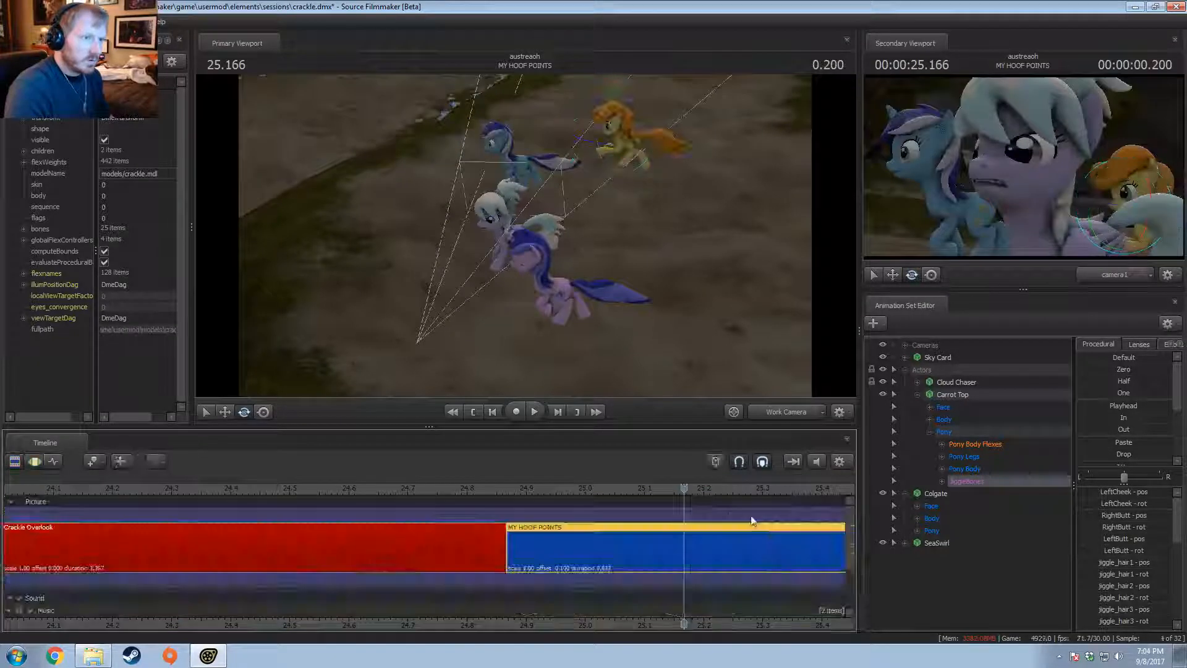
key("F3")
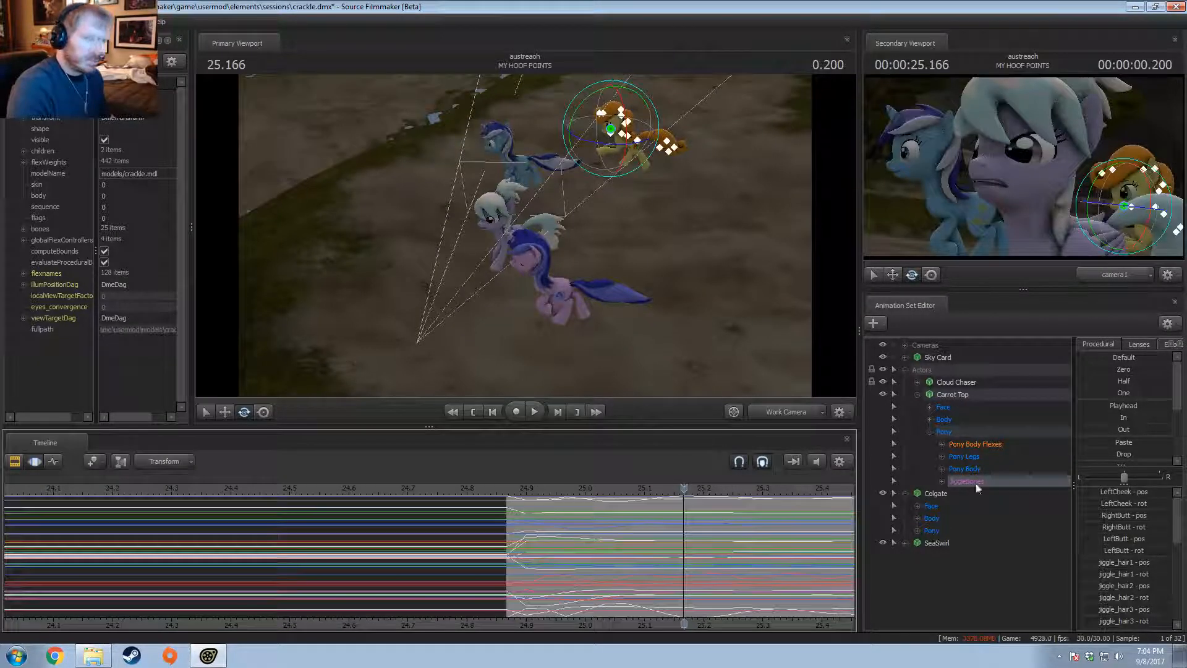
left_click(905, 369)
key("F2")
key("F3")
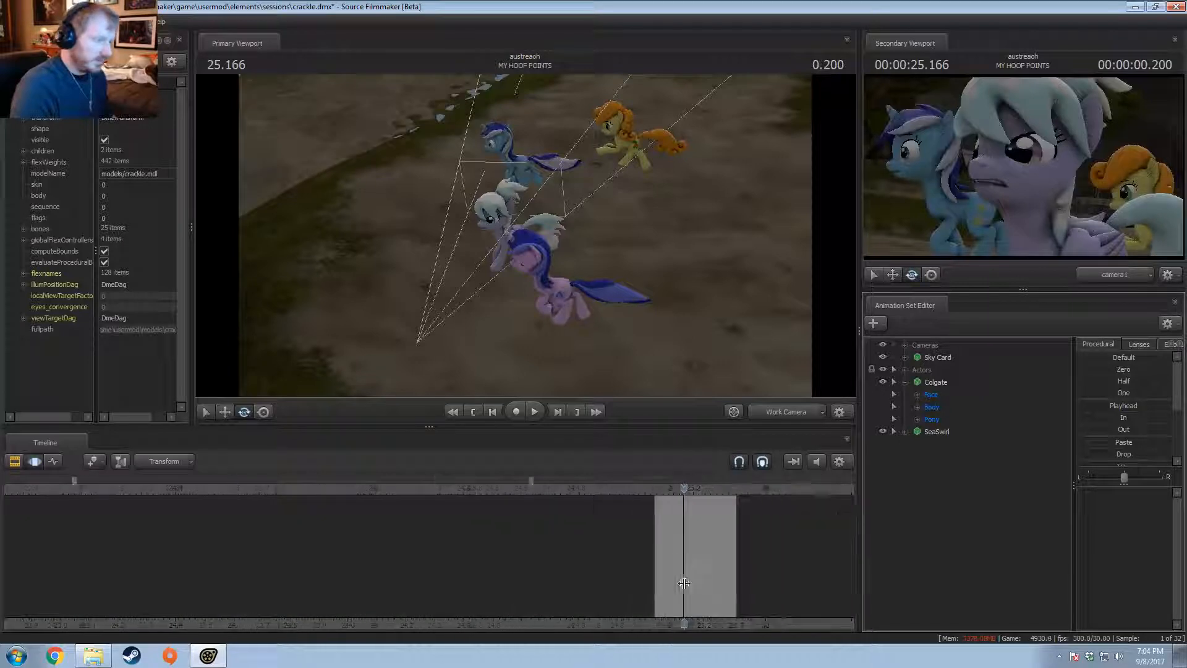
Step: Copy the Actor Rim and Eye Light animation sets from the Intro - Lynx shot
key("F2")
scroll(692, 598, "down", 3)
middle_click_drag(695, 604, 645, 614)
scroll(634, 599, "down", 5)
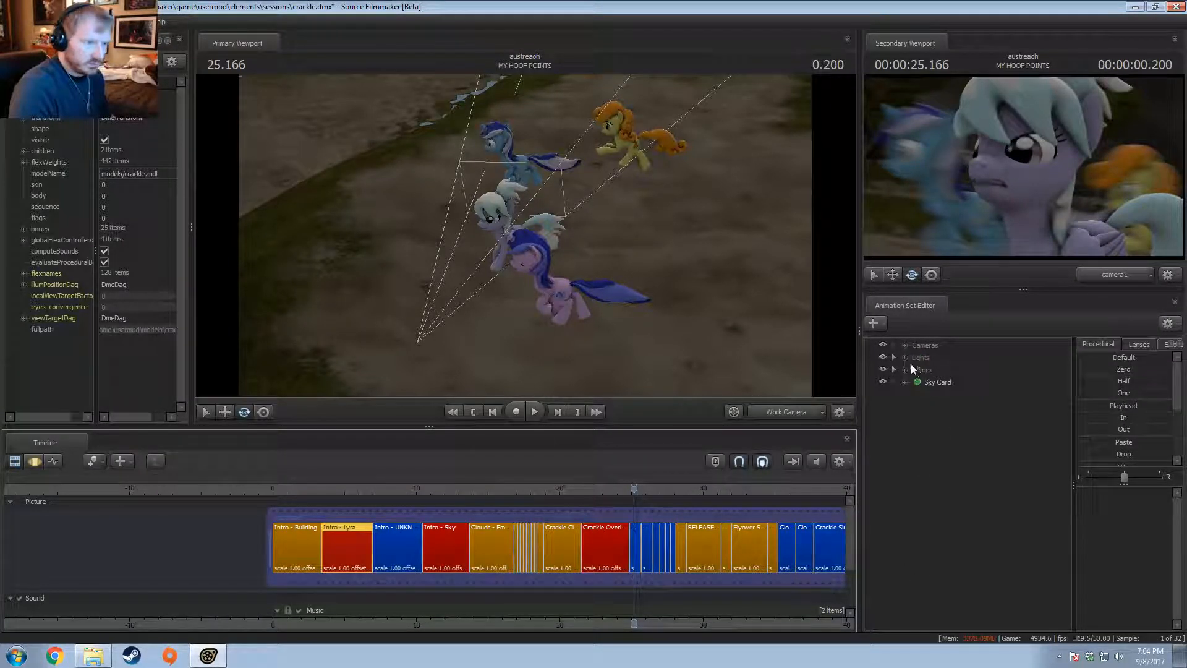
left_click(905, 358)
left_click(953, 371)
right_click(953, 372)
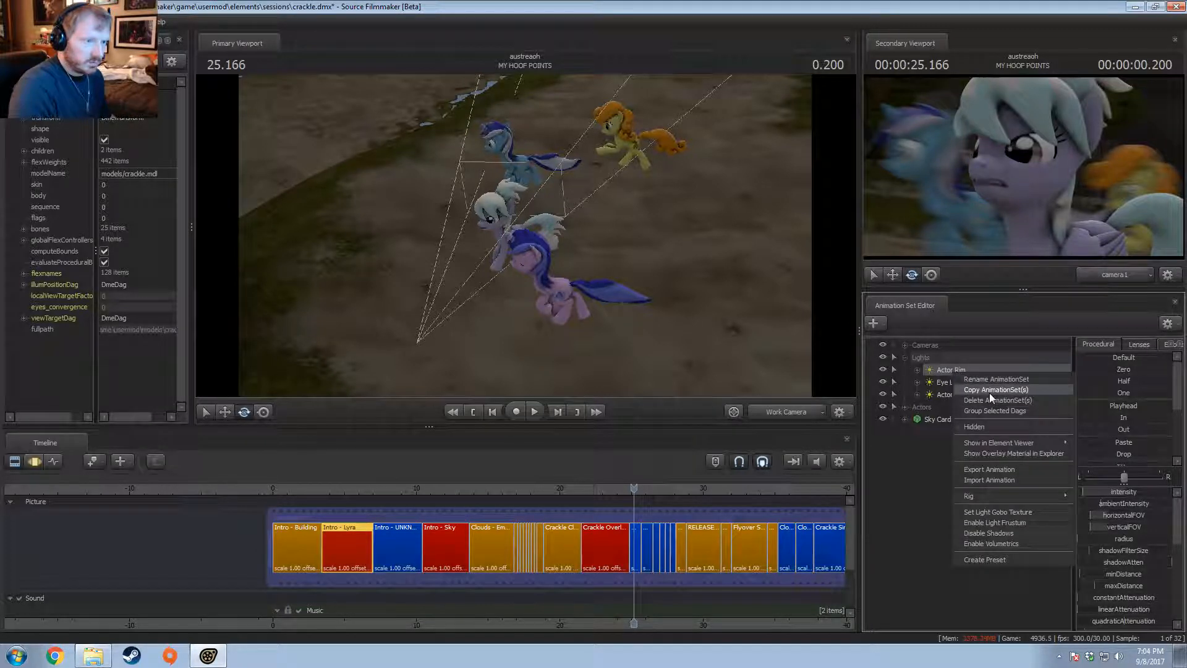
left_click(990, 391)
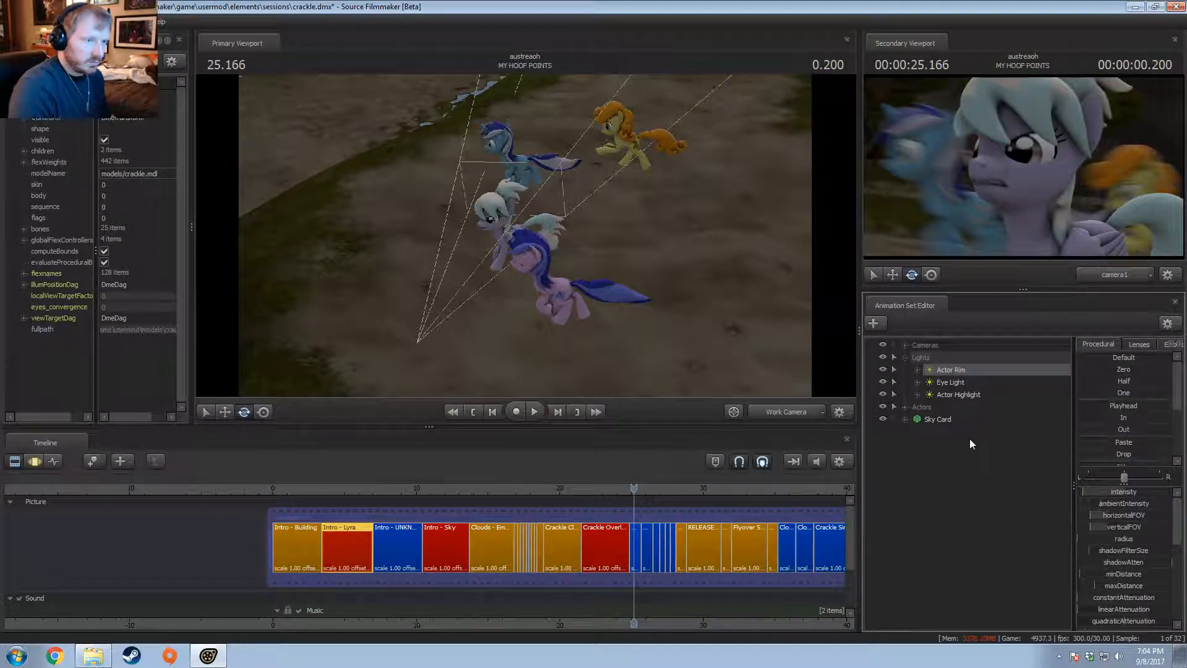
right_click(951, 385)
left_click(968, 402)
scroll(643, 544, "up", 6)
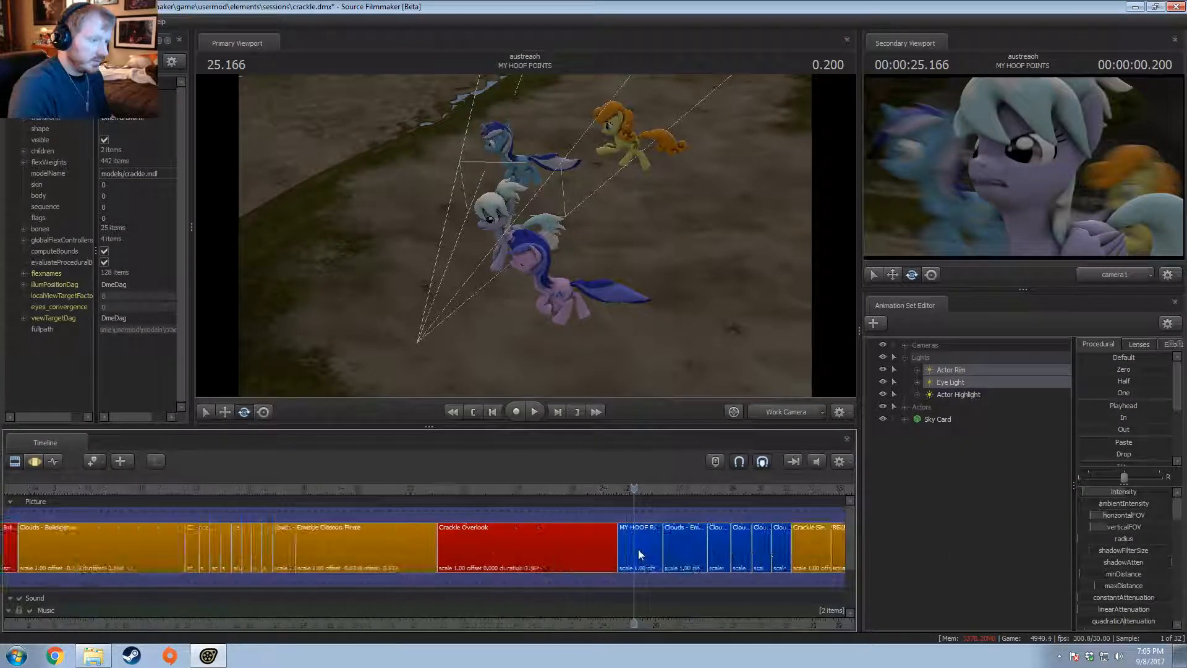
Step: Paste the copied lights into the MY HOOF POINTS shot and select Actor Rim
right_click(922, 491)
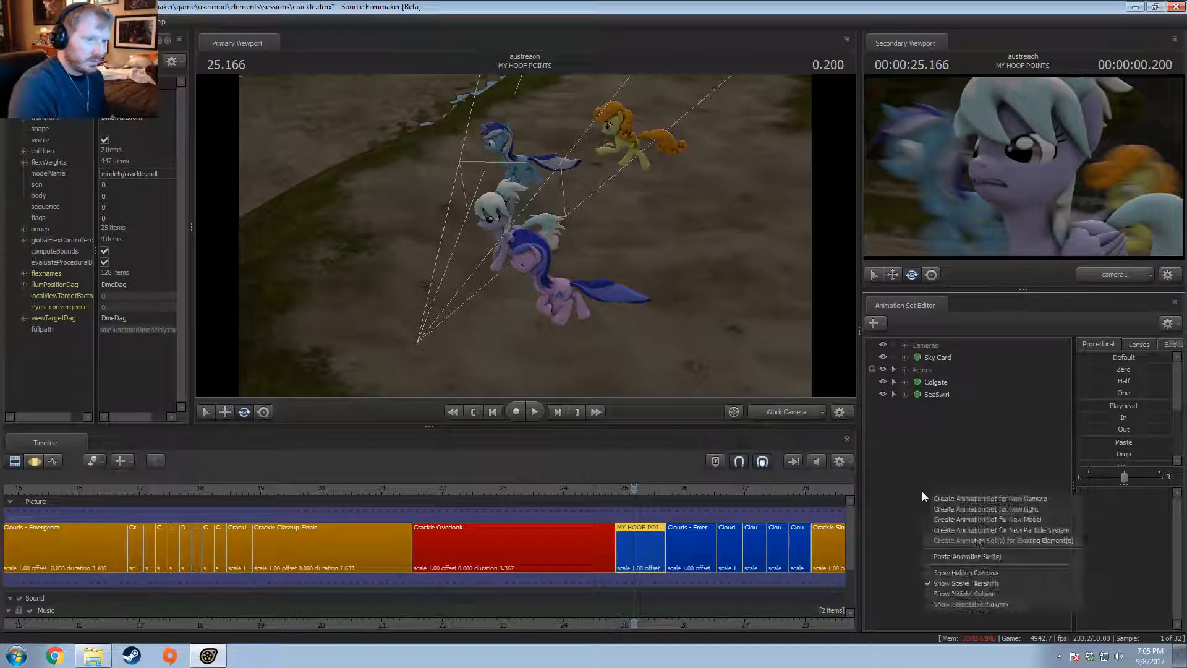
left_click(980, 554)
double_click(942, 408)
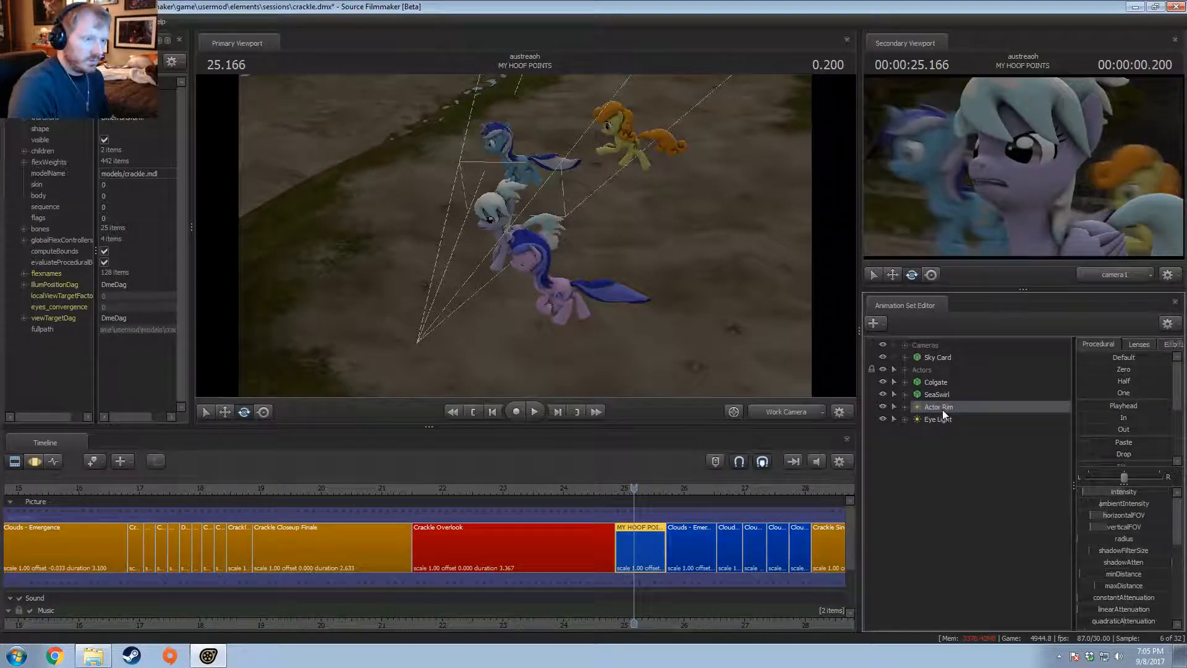
Step: Aim the Actor Rim light at the running ponies from its own viewpoint and raise its intensity
left_click(658, 543)
key("ctrl+a")
left_click_drag(594, 279, 723, 245)
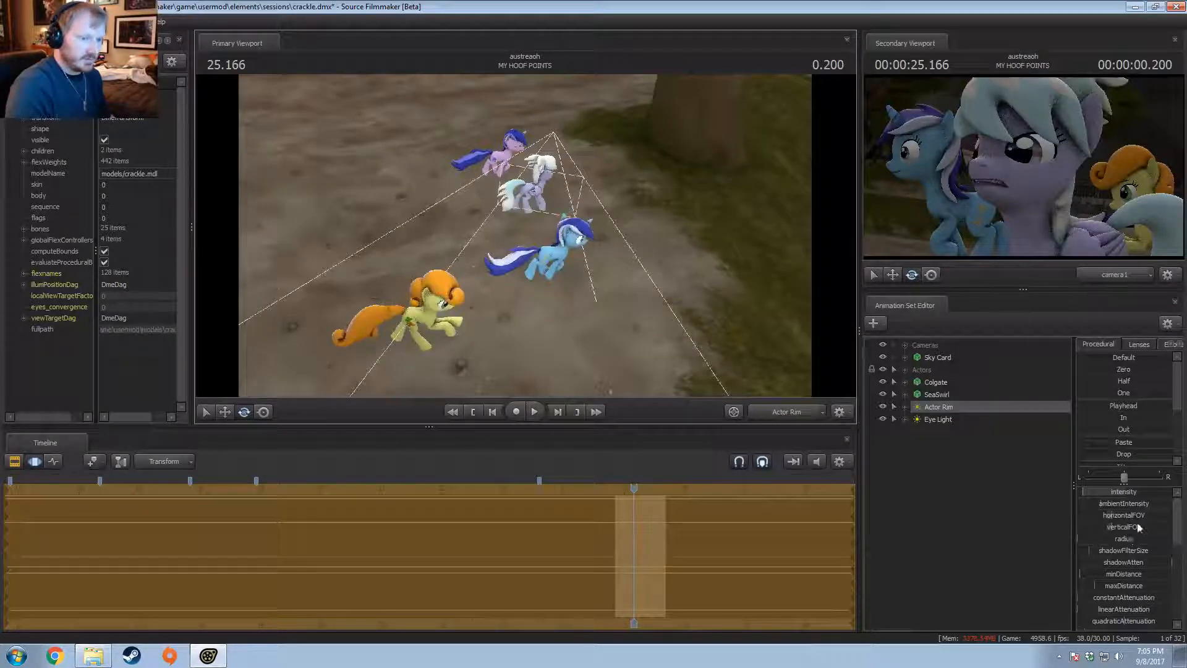
left_click_drag(1117, 493, 1138, 493)
left_click_drag(712, 253, 526, 240)
Step: Raise Actor Rim's farZAtten and reposition the light so it shines on the ponies from farther to the side
scroll(1115, 576, "down", 5)
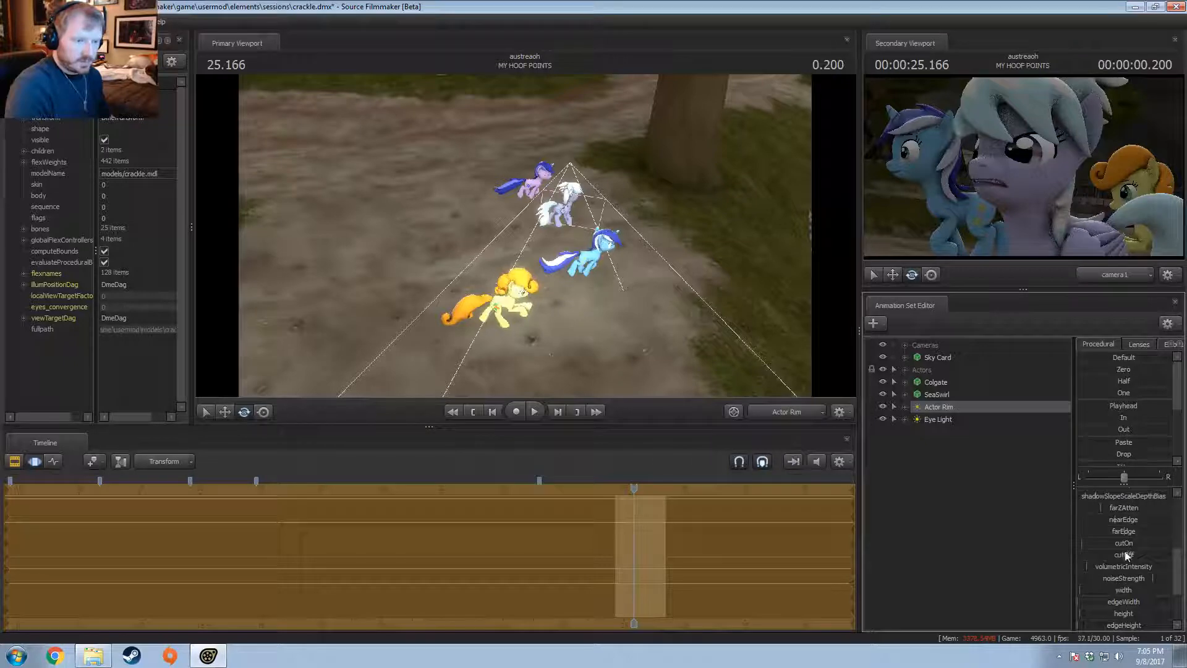
left_click_drag(1128, 511, 1176, 509)
left_click_drag(711, 272, 525, 235)
key("F2")
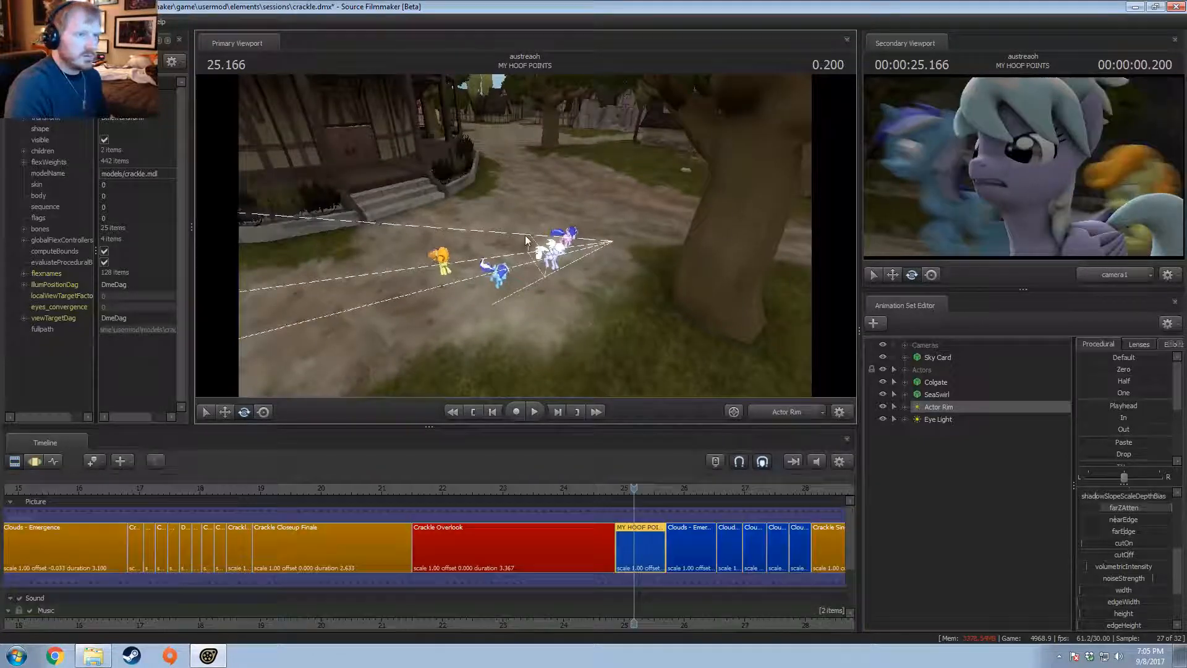
Step: Play the shot to check the rim lighting and lower Actor Rim's intensity
key("space")
key("space")
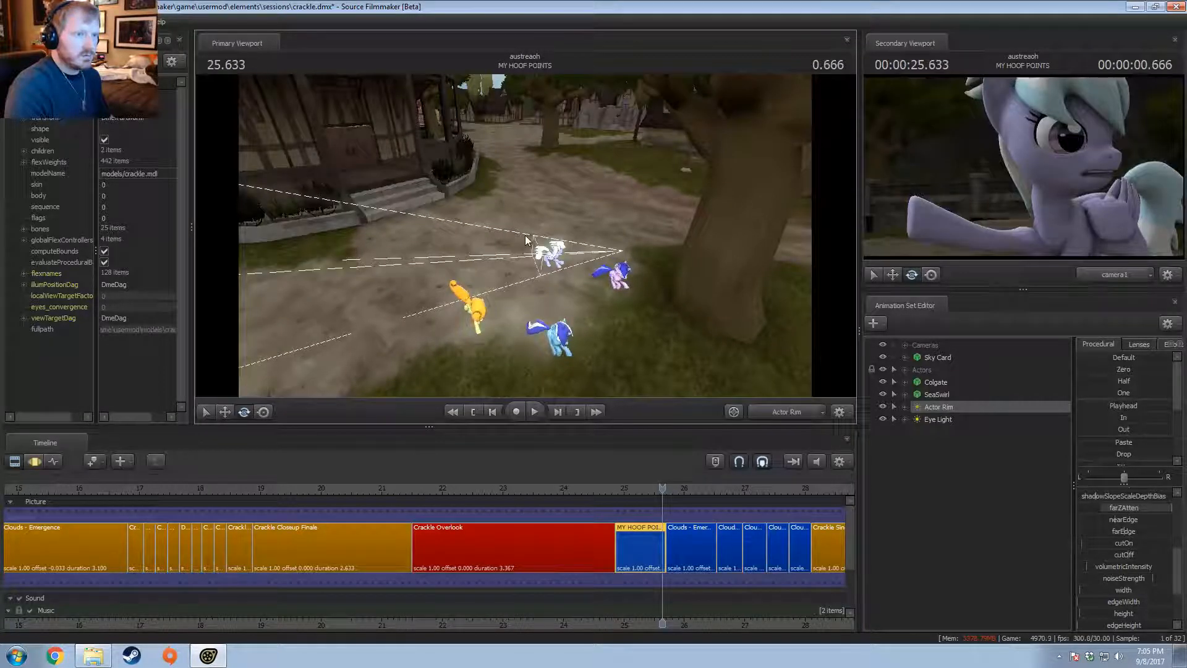
key("F3")
scroll(1133, 504, "up", 5)
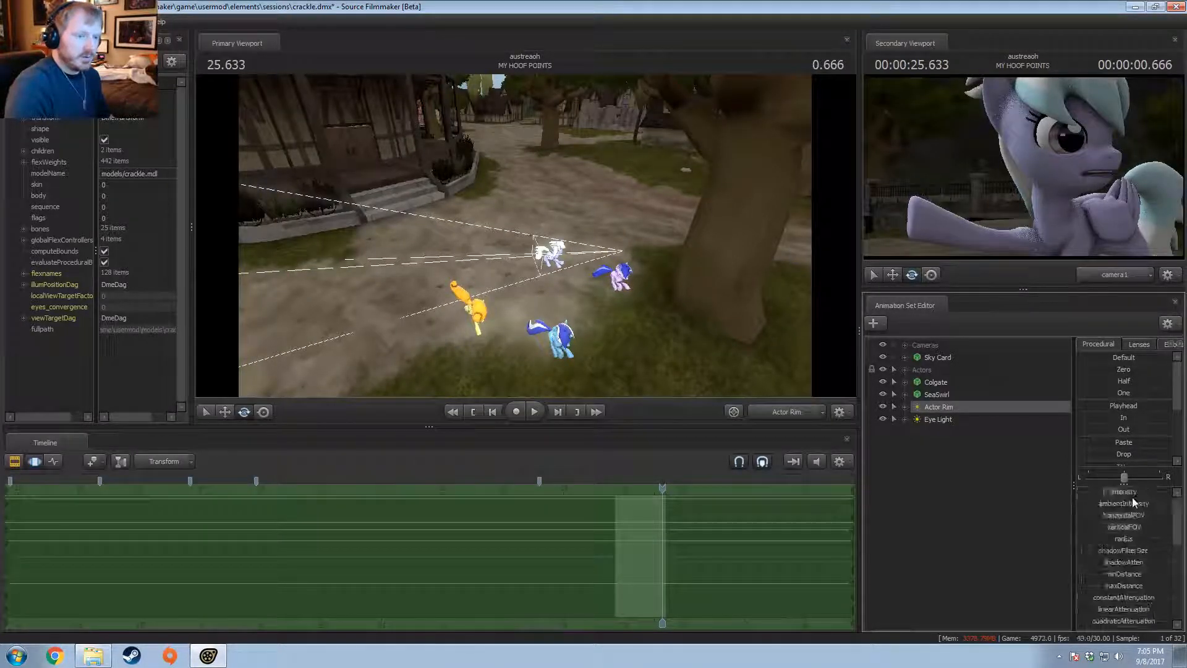
key("F2")
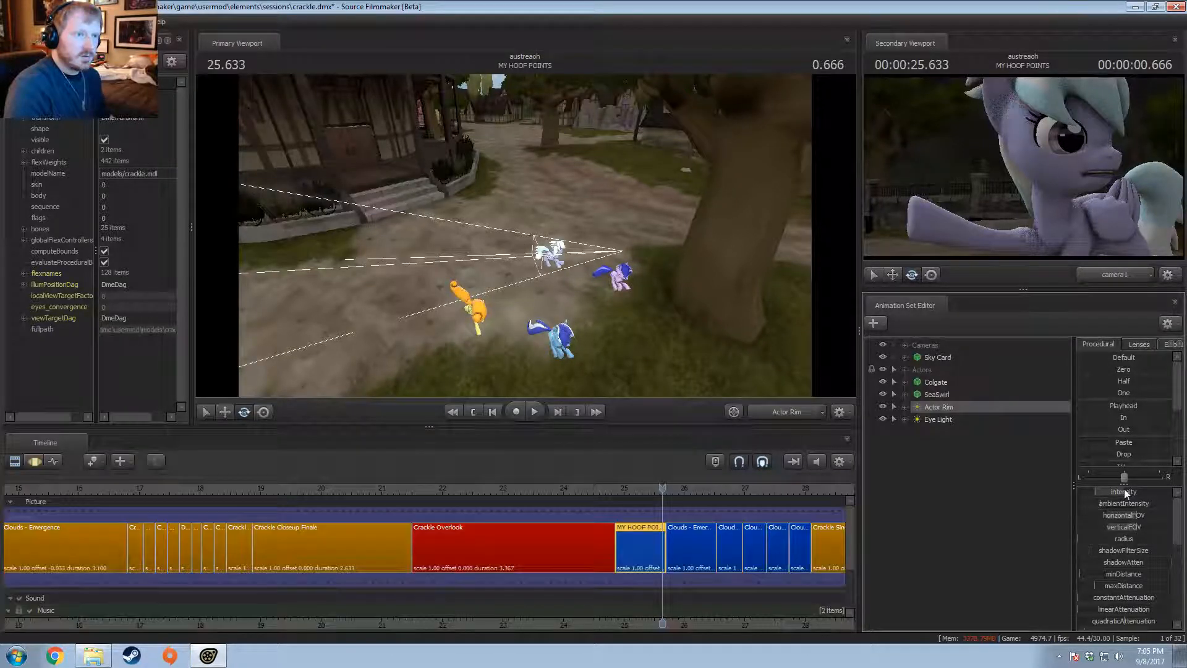
Step: Duplicate the Actor Rim light and aim the copy at the ponies from a different side
right_click(940, 410)
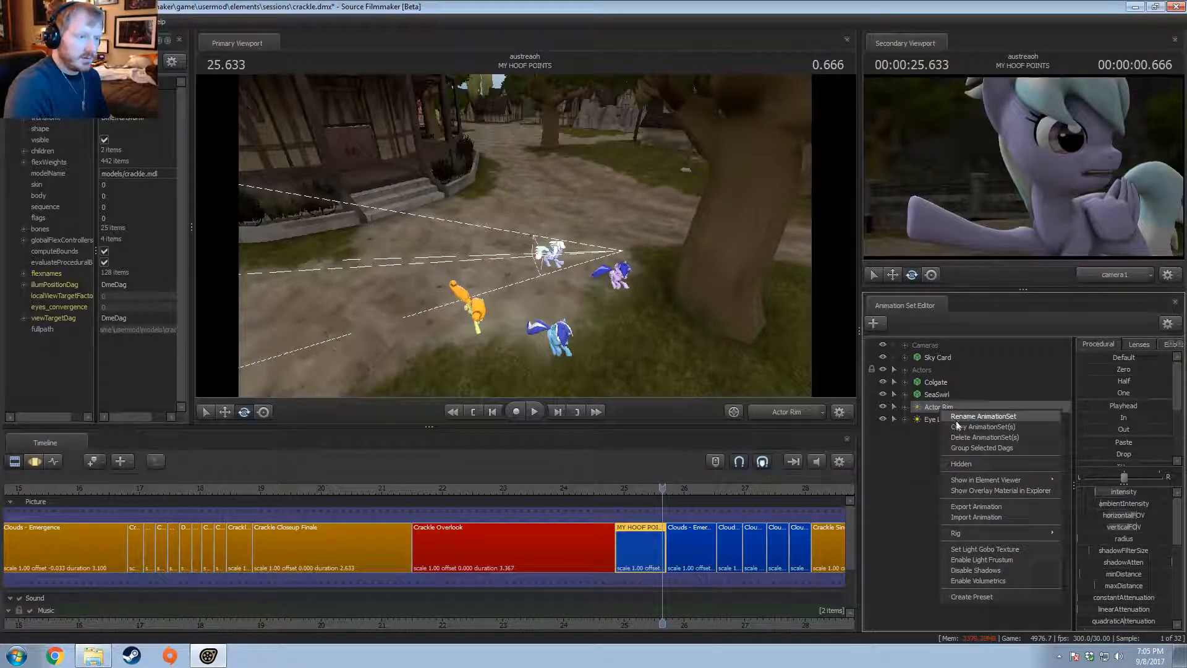
left_click(946, 430)
left_click(931, 463)
right_click(917, 440)
left_click(956, 505)
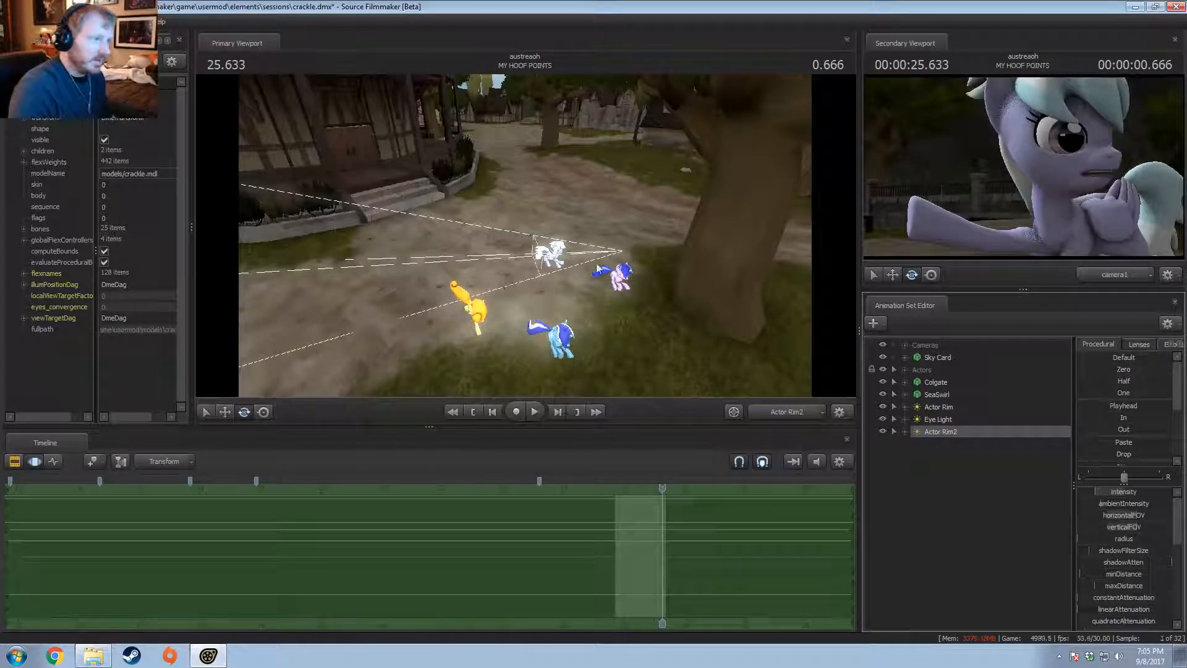
left_click_drag(598, 269, 526, 240)
key("F2")
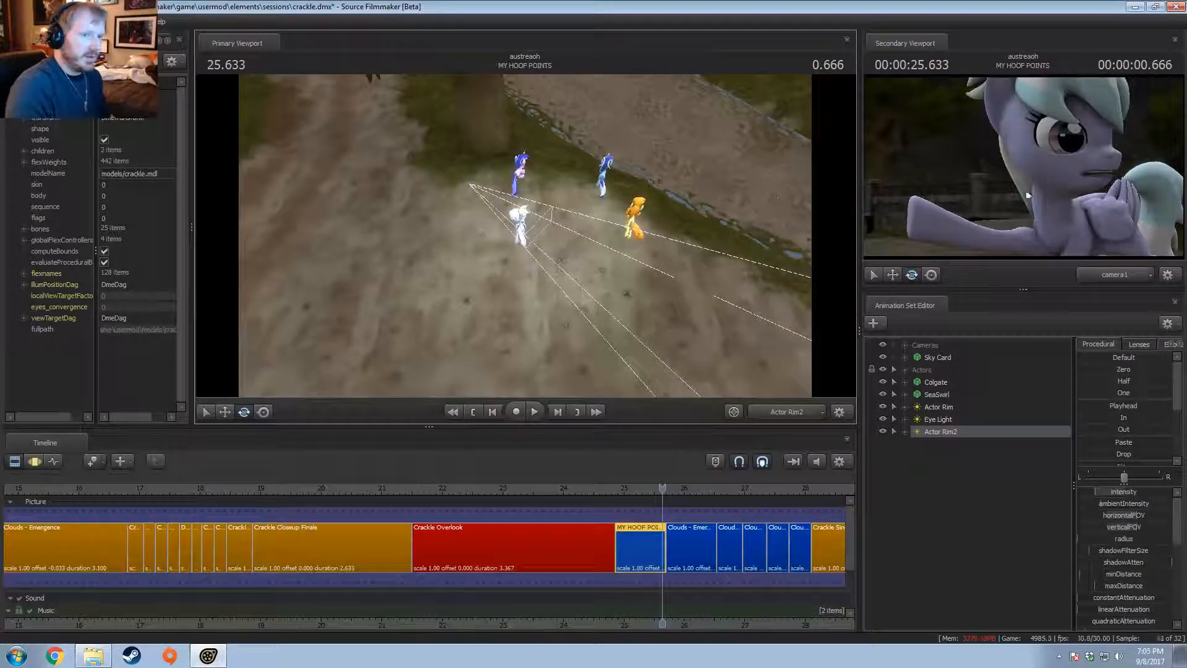
Step: Play the MY HOOF POINTS shot to check both rim lights and park the playhead at 25.600 s
left_click(621, 490)
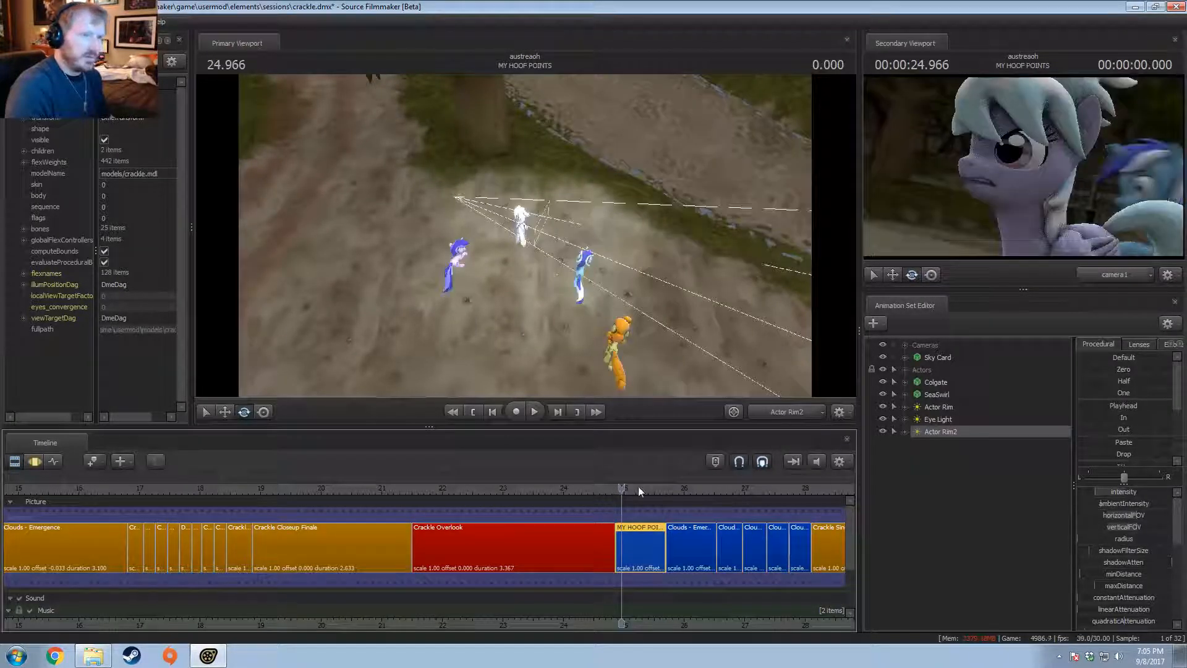
key("space")
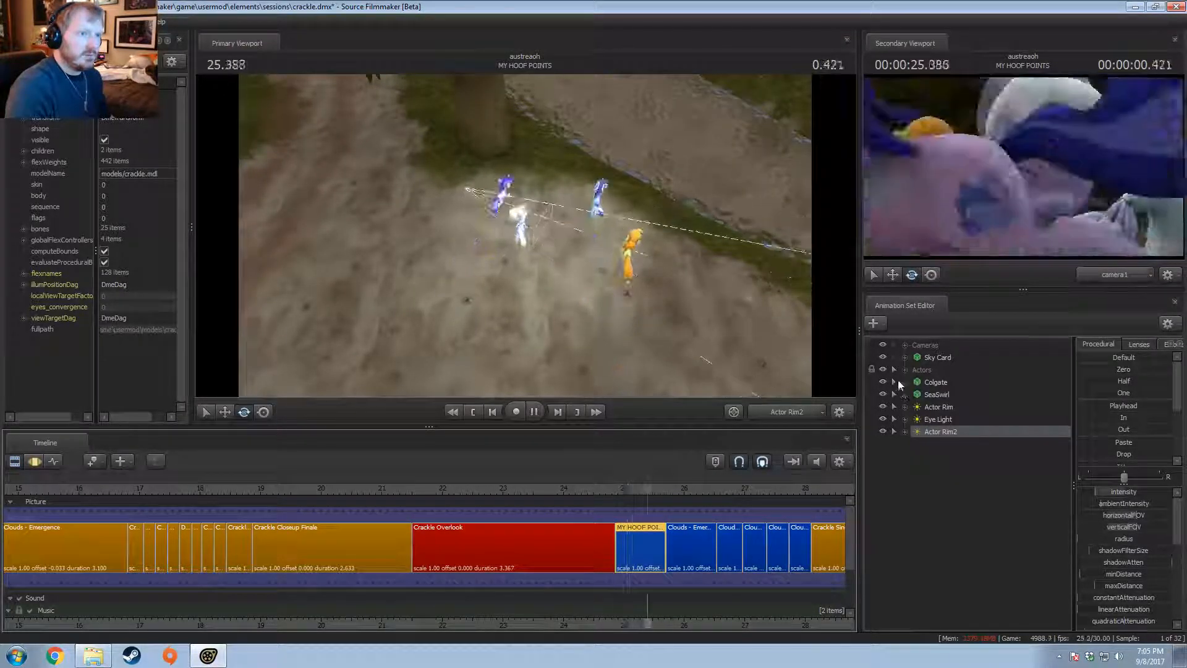
left_click(660, 489)
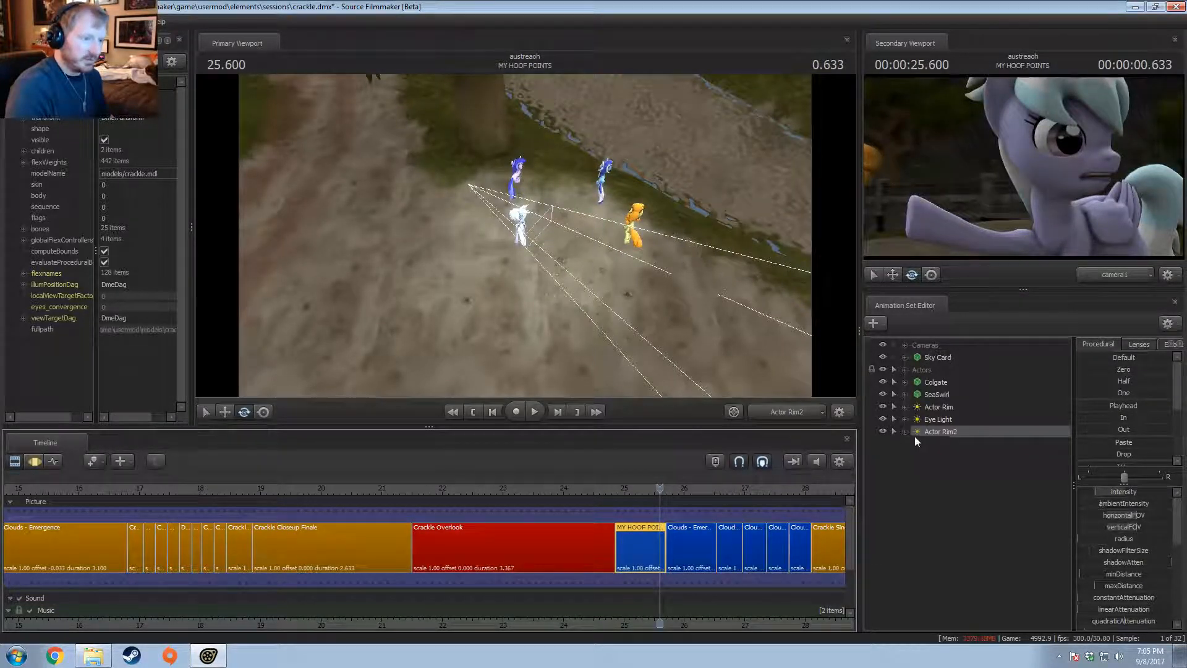
Step: Look through the Eye Light and place it in front of the foreground pony's face
left_click_drag(940, 421, 528, 236)
key("F3")
key("w")
key("w")
key("d")
key("F3")
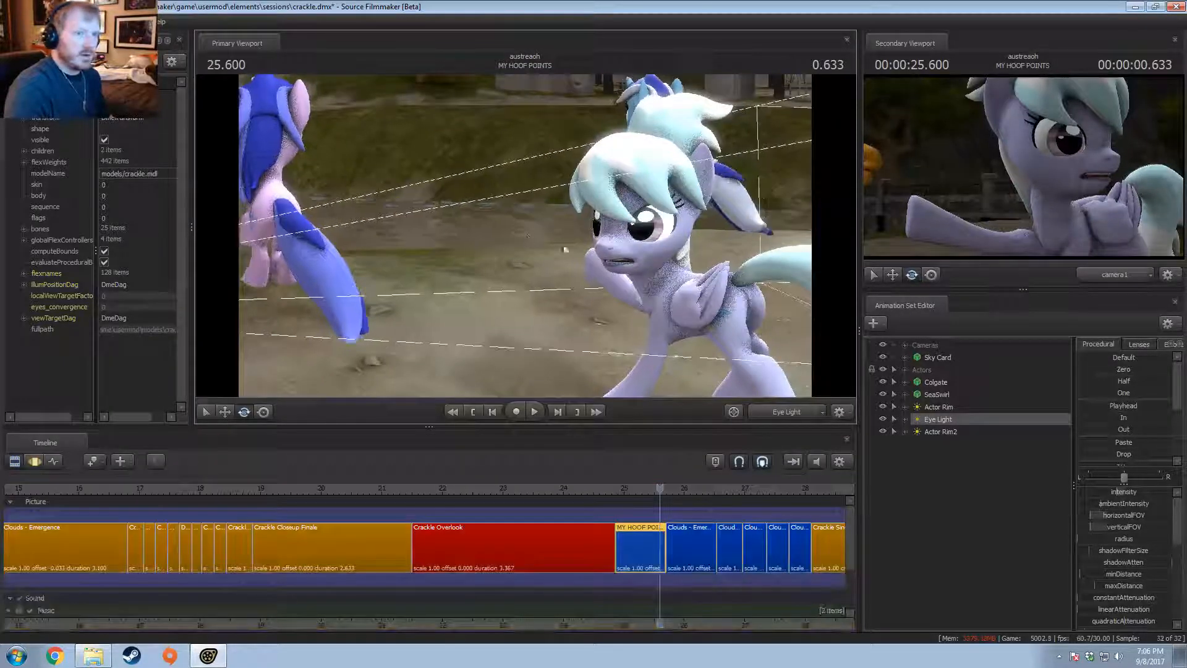
key("F3")
key("a")
left_click_drag(790, 359, 525, 240)
key("F2")
Step: Lower the Eye Light's intensity and play the shot to check the result
key("F3")
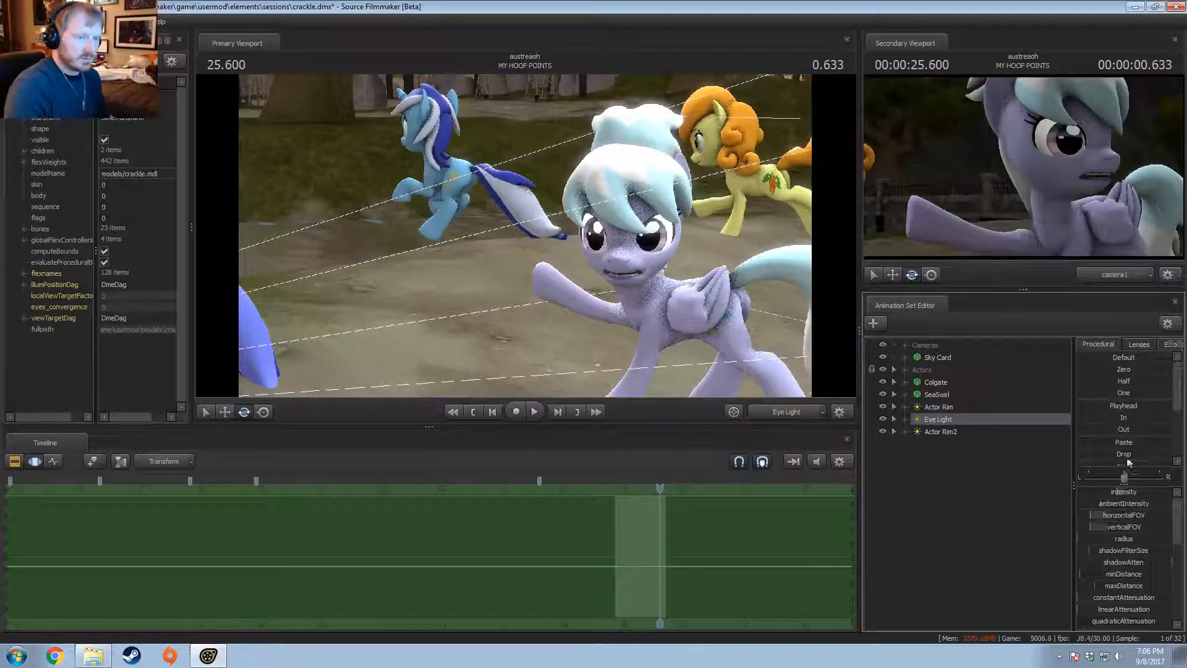
left_click_drag(1124, 493, 1122, 492)
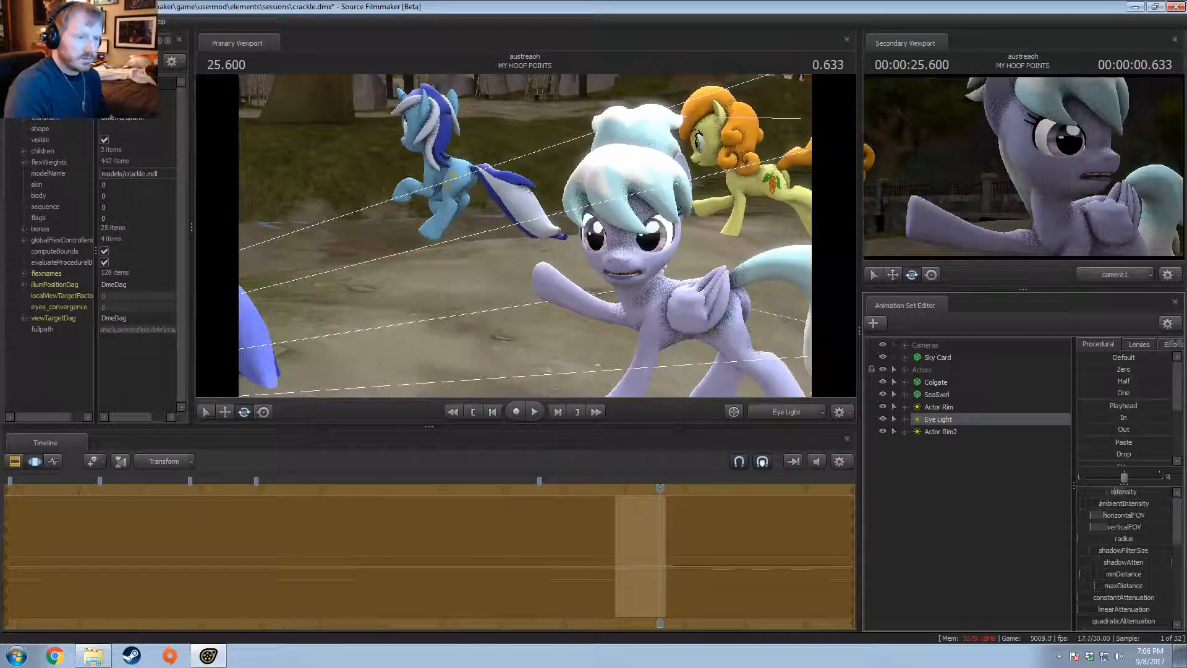
key("F2")
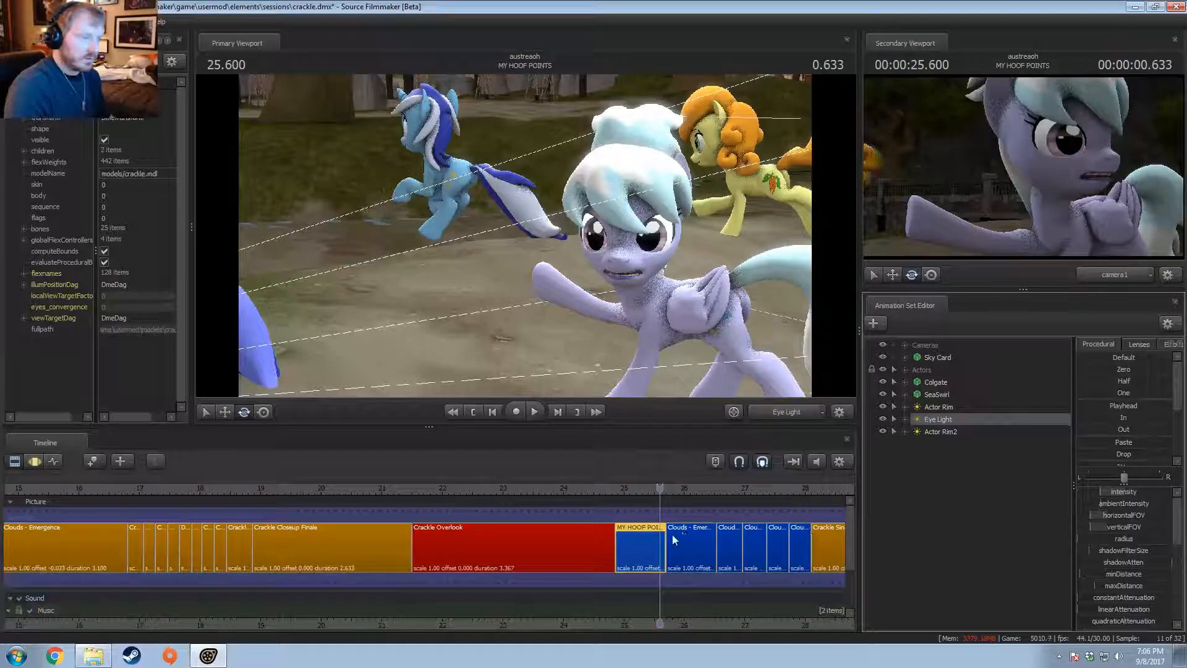
left_click(617, 488)
key("space")
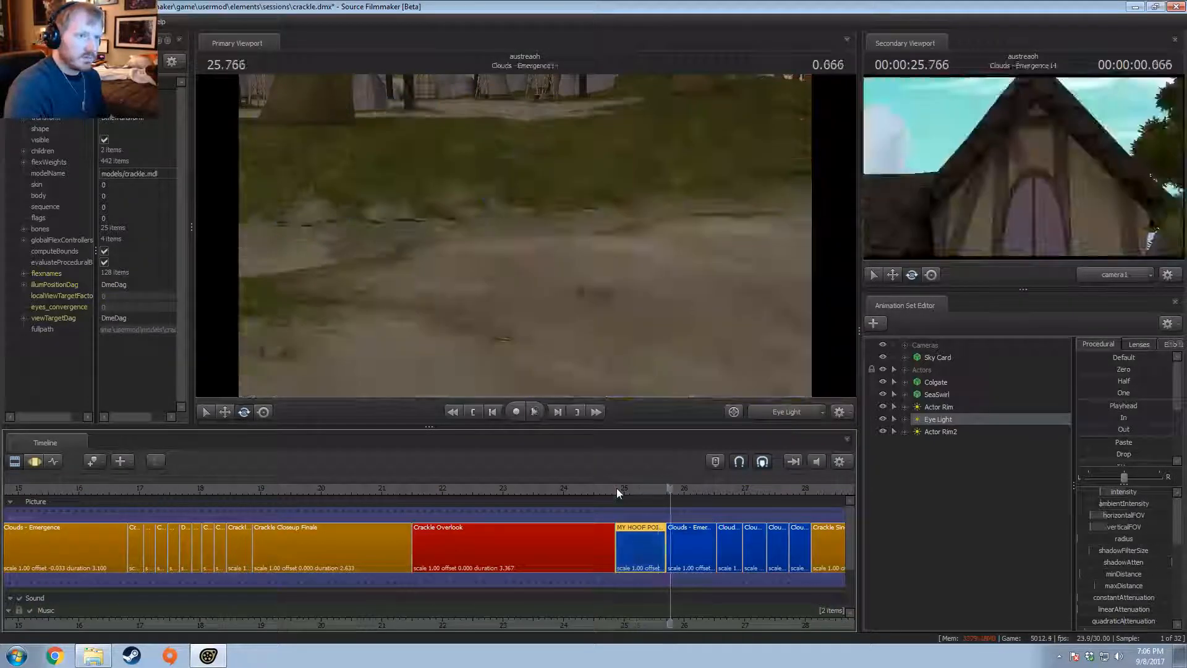
key("F3")
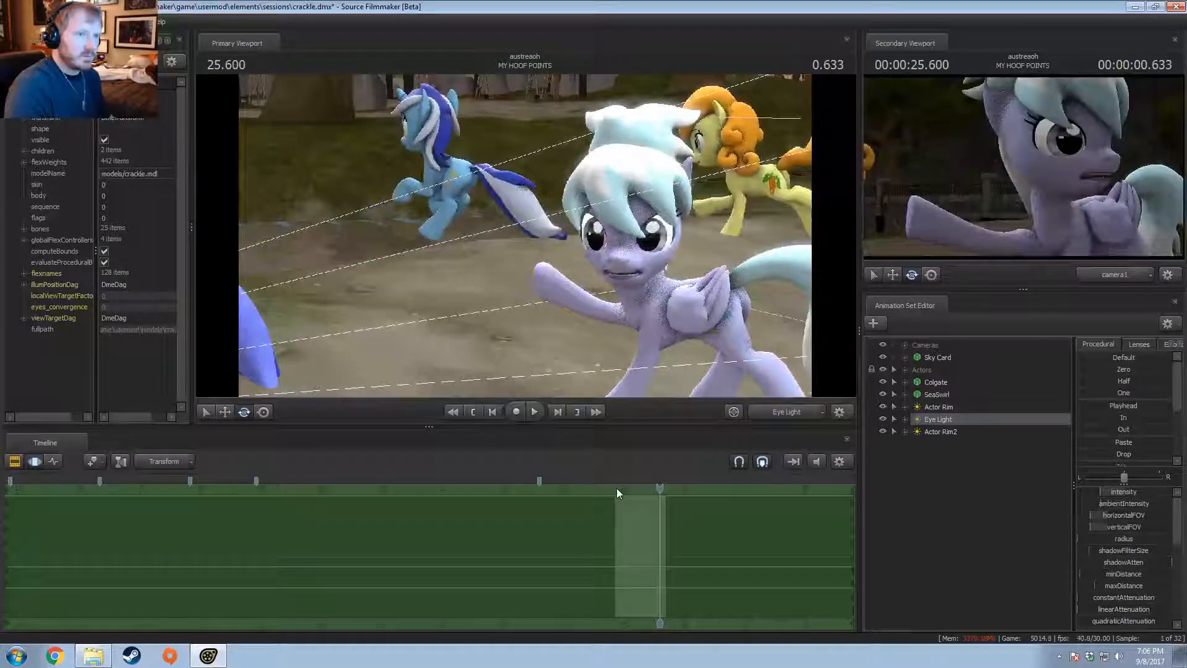
key("space")
left_click_drag(668, 488, 660, 488)
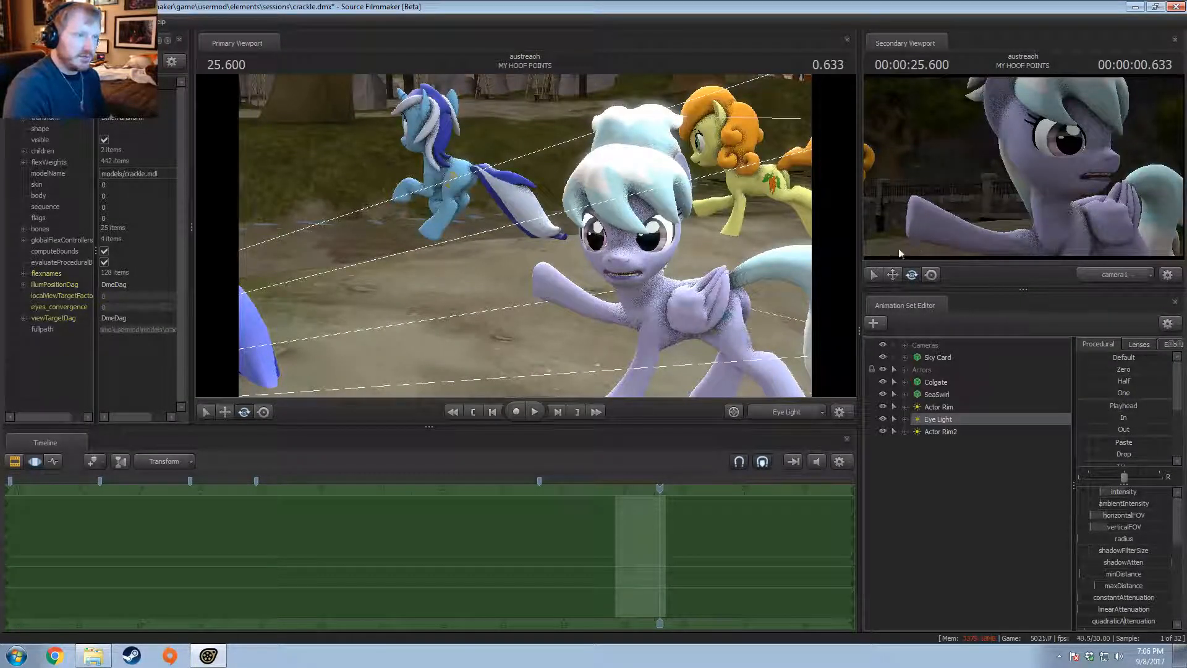
Step: Scrub to 25.533 s, check the shot through the scene camera and return the primary viewport to the Work Camera
key("F2")
left_click_drag(575, 488, 657, 512)
left_click(794, 412)
left_click(782, 412)
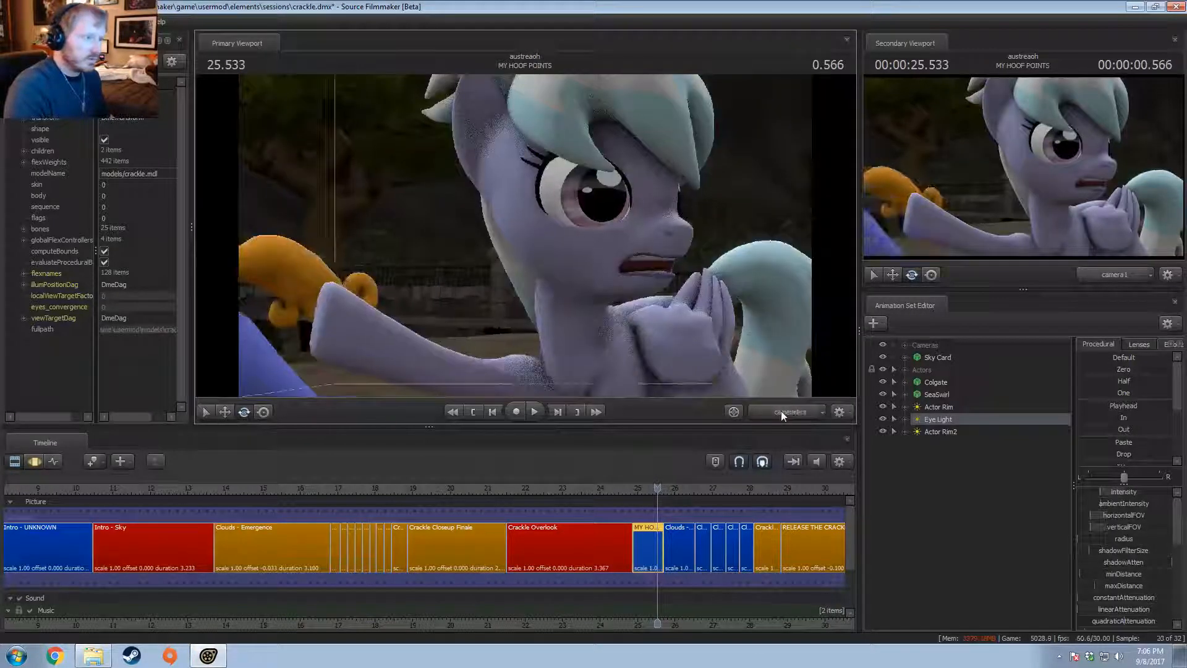
left_click(781, 411)
left_click_drag(698, 327, 730, 321)
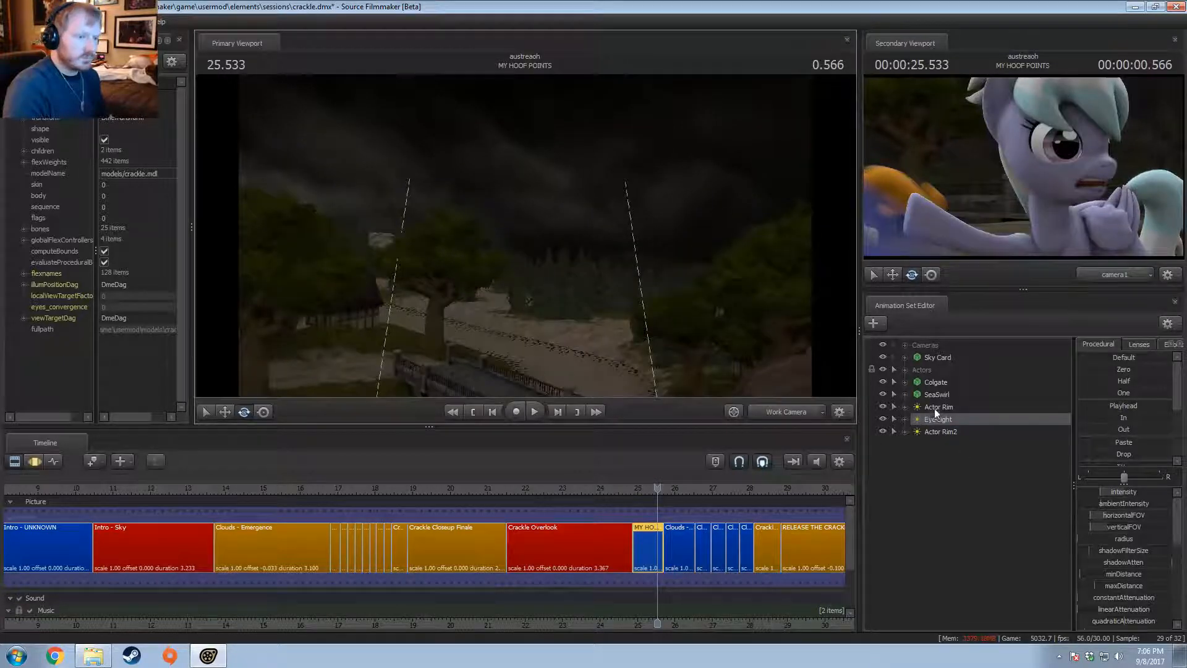
Step: Move the Colgate and SeaSwirl animation sets into the Actors group
left_click(939, 431)
key("F3")
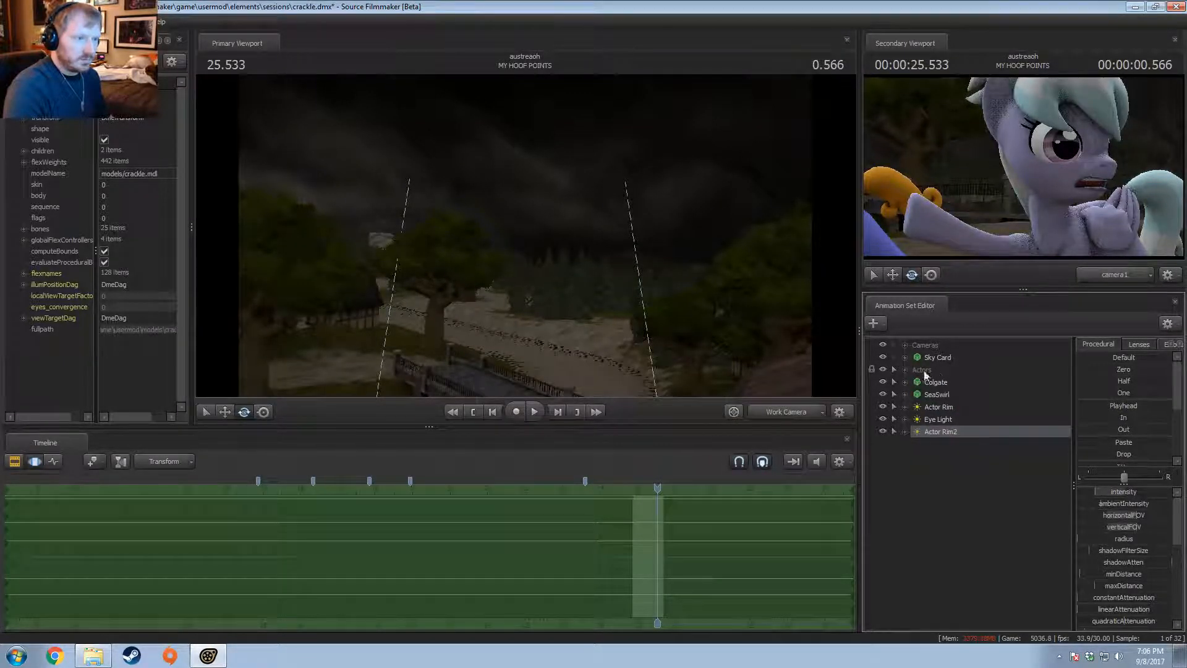
mouse_move(937, 357)
left_mouse_down()
mouse_move(938, 399)
mouse_move(926, 361)
left_mouse_up()
left_click(934, 383)
left_click(934, 395, "shift")
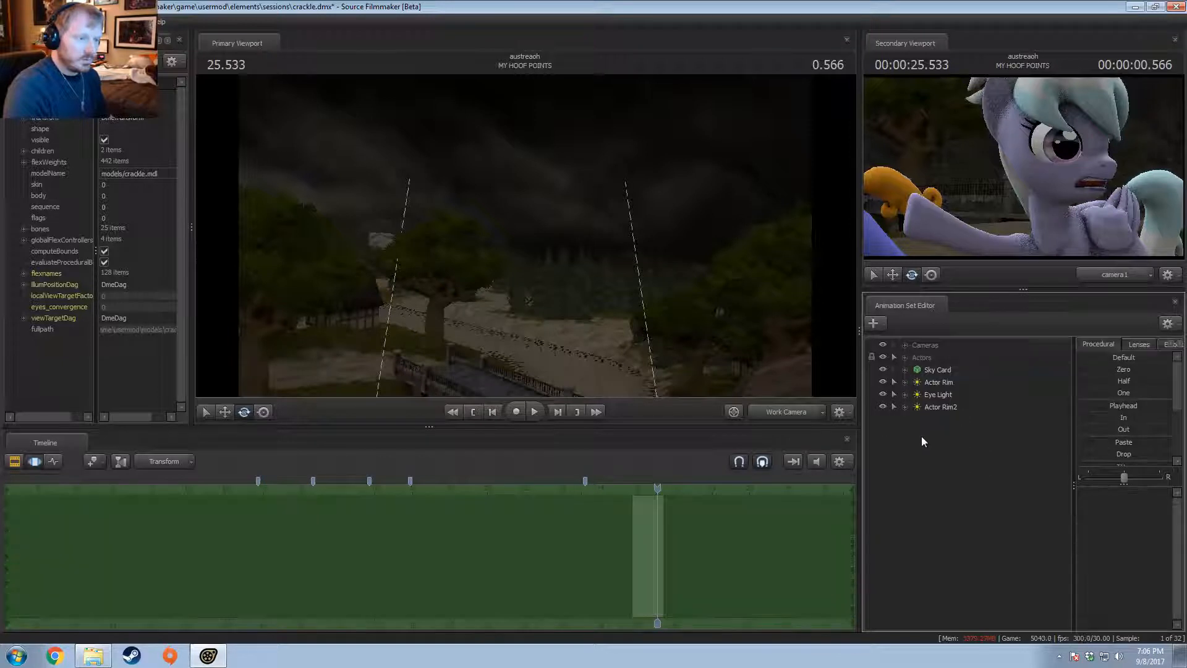
Step: Create a new light and move Actor Rim, Eye Light and Actor Rim2 into the Lights group
right_click(922, 436)
left_click(989, 450)
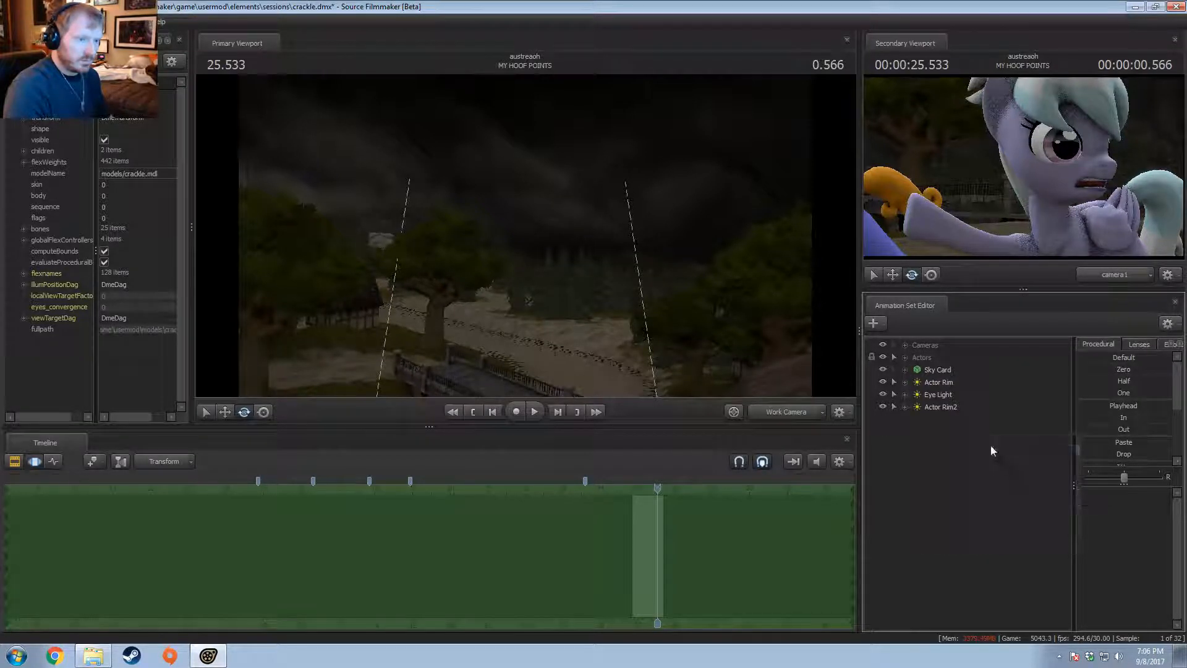
left_click(938, 408)
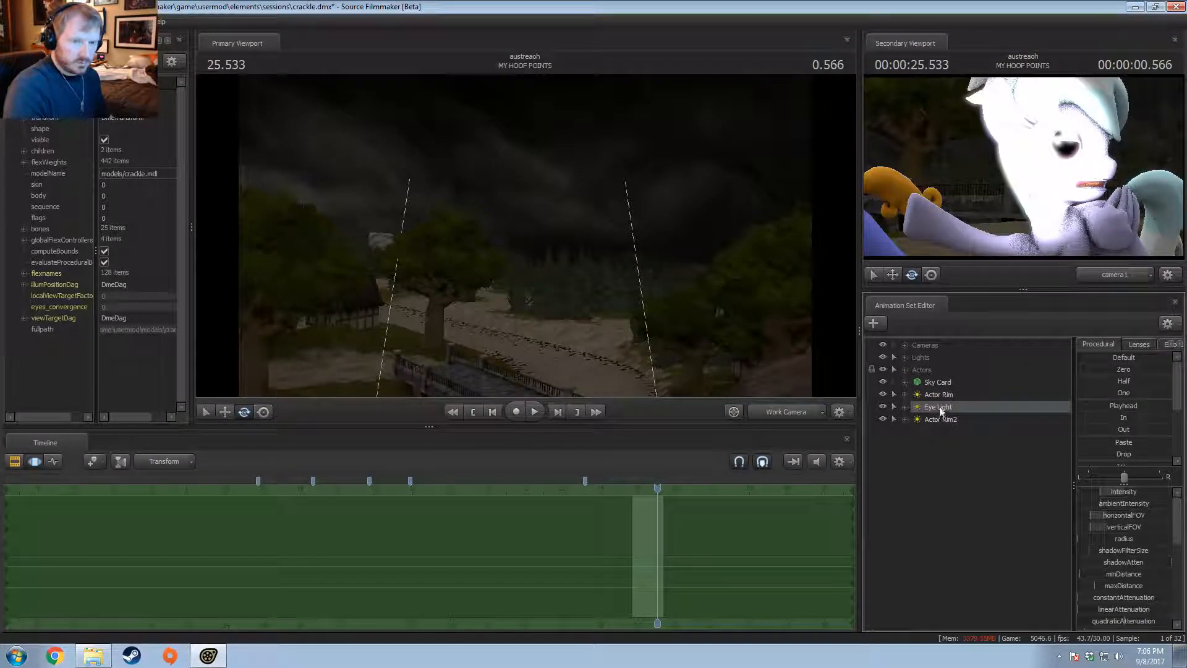
left_click(937, 396)
left_click(935, 418, "shift")
left_click_drag(935, 418, 908, 359)
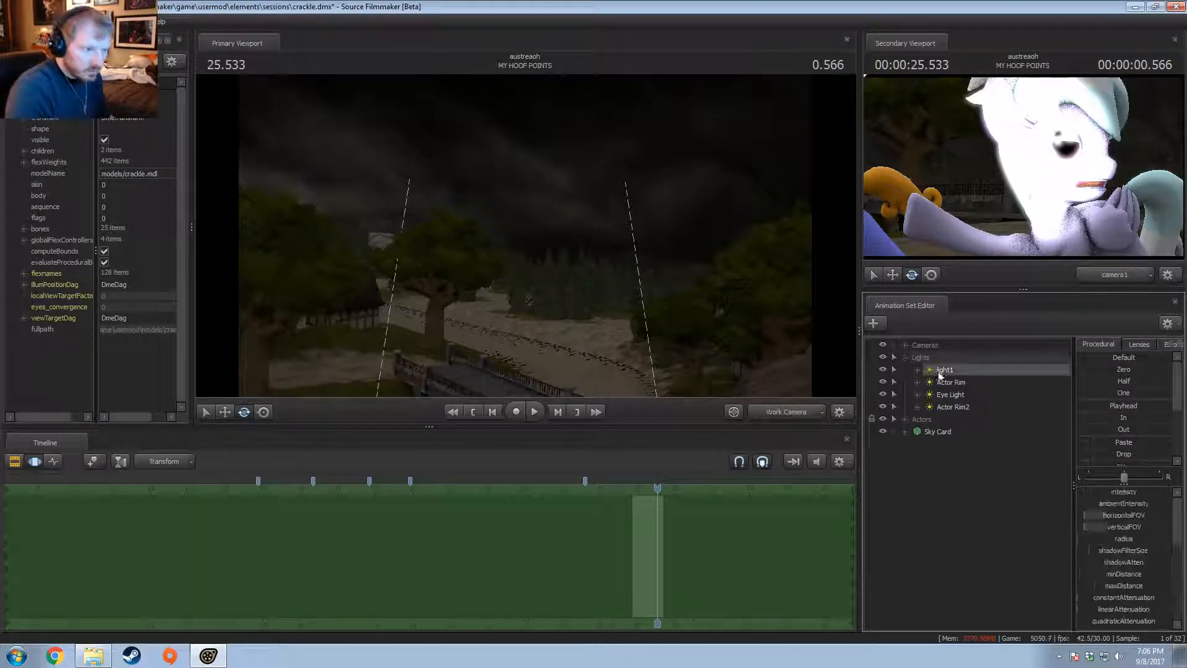
Step: Delete the extra light1 from the Lights group and step frame by frame past the end of the shot
right_click(933, 372)
left_click(967, 400)
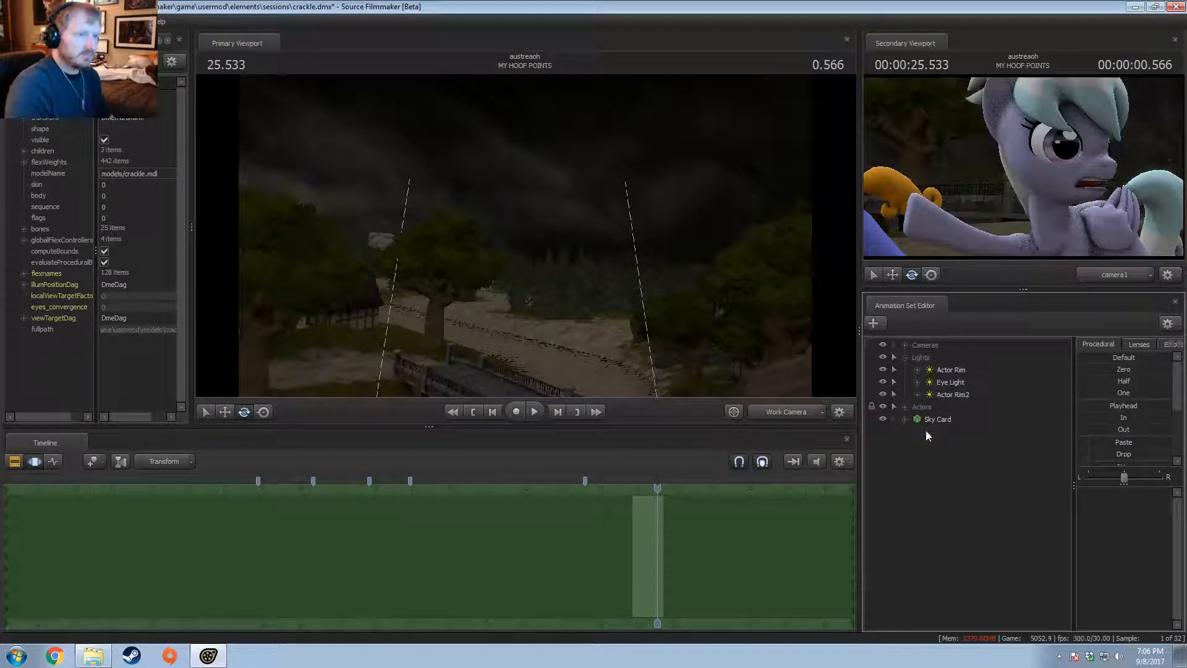
key("Right")
key("Right")
key("Right")
key("Right")
key("Right")
key("Right")
key("Right")
key("Right")
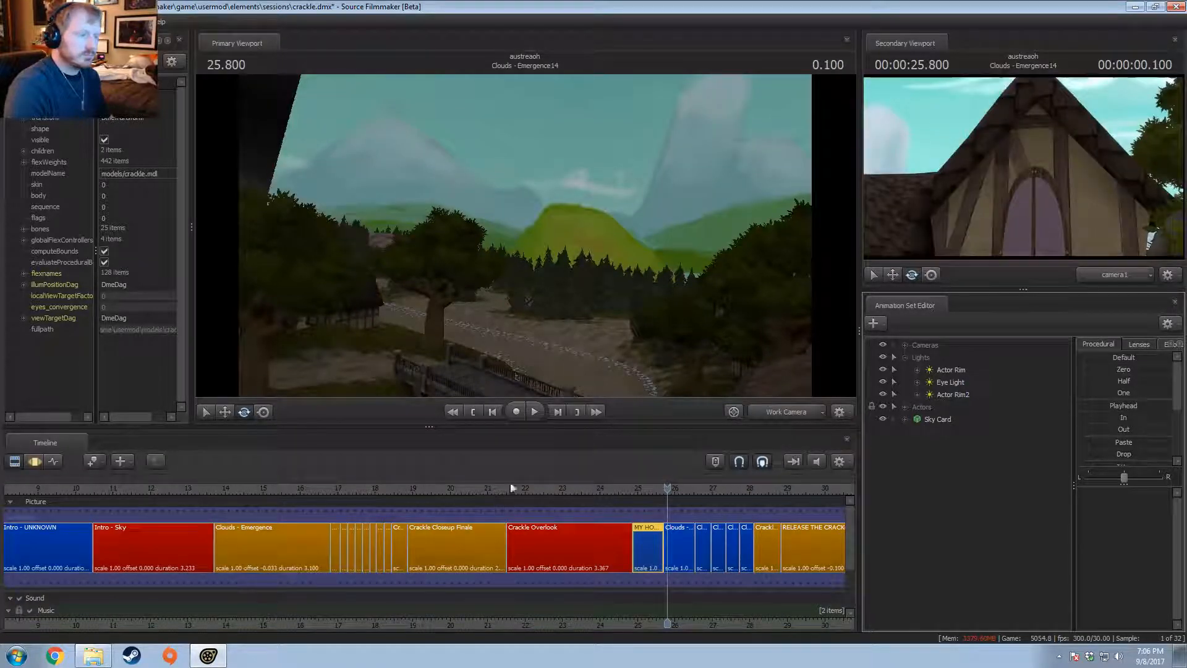
Step: Play the sequence from the Crackle Overlook shot through MY HOOF POINTS to review the lighting in context
left_click(512, 488)
key("space")
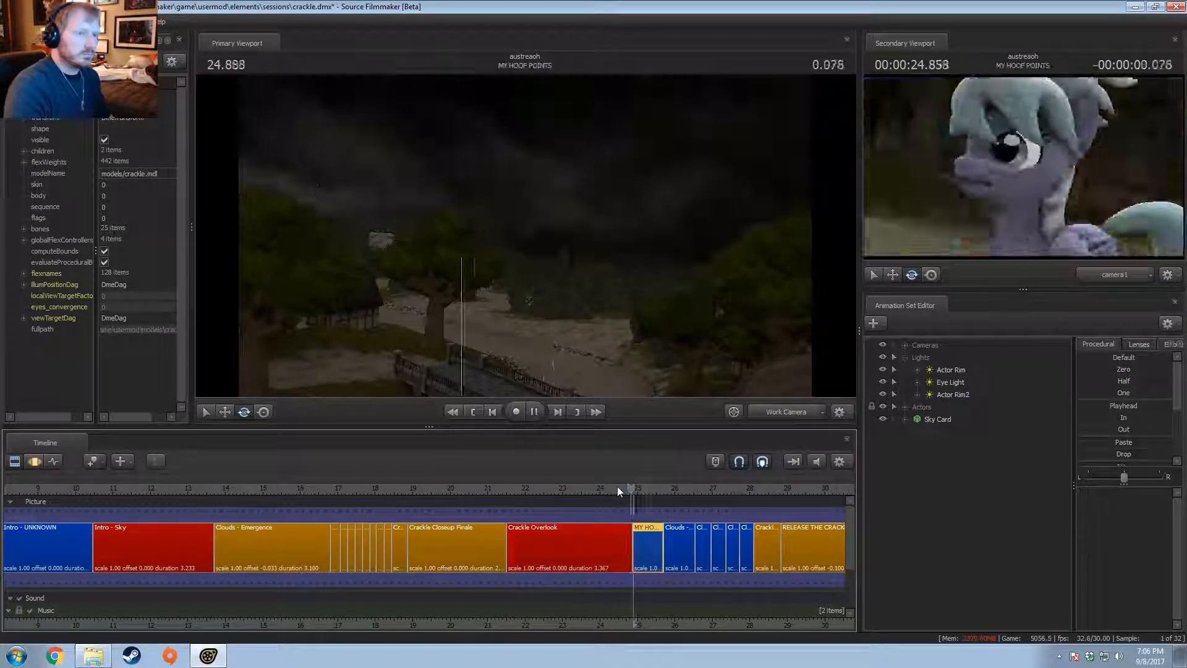
left_click(634, 486)
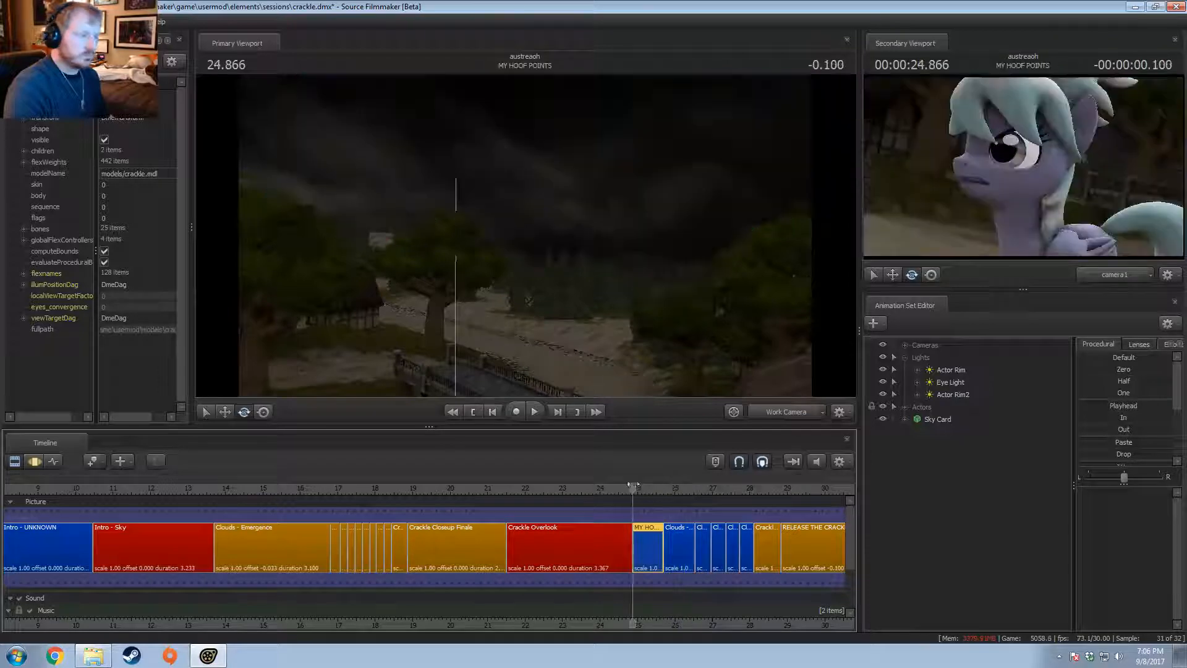
key("space")
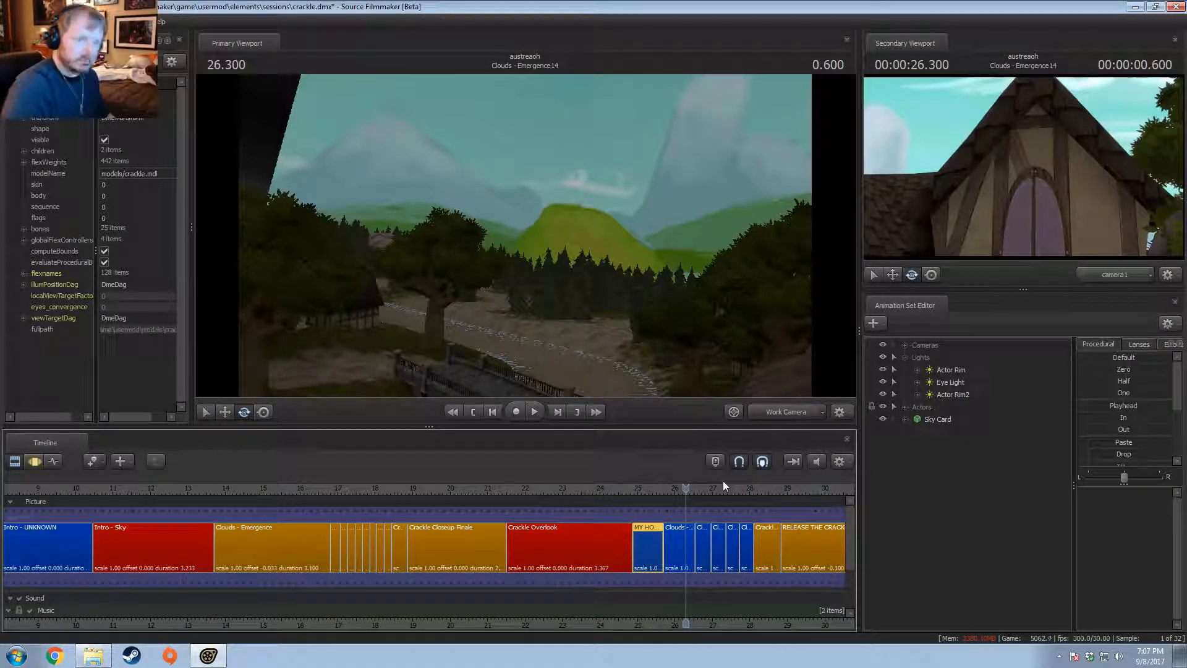
Step: Replay the MY HOOF POINTS shot several times from its beginning to examine its motion and lighting
left_click(652, 498)
scroll(673, 612, "up", 5)
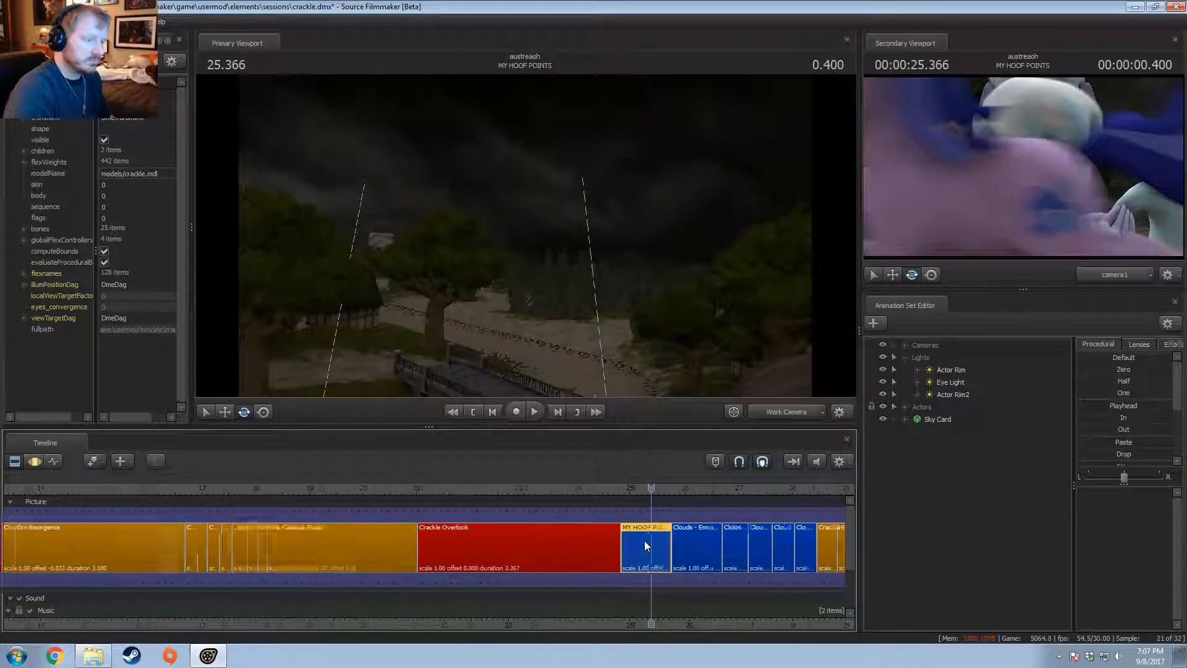
key("space")
left_click_drag(553, 493, 467, 489)
key("space")
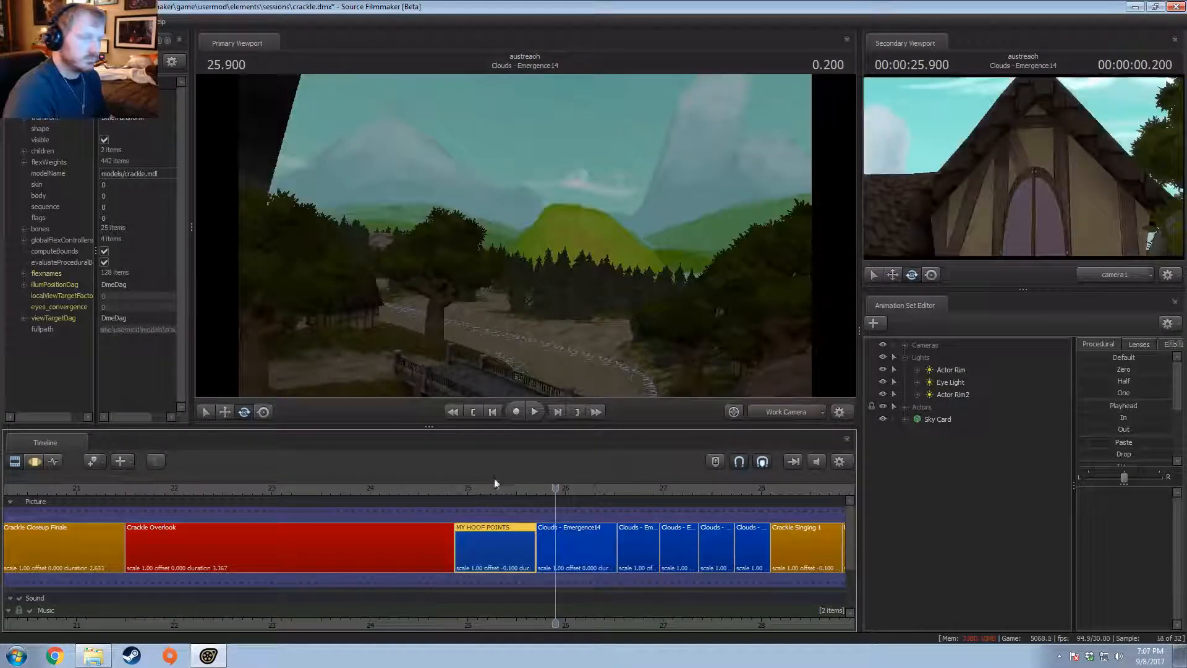
left_click(467, 489)
key("space")
key("space")
left_click(467, 489)
key("space")
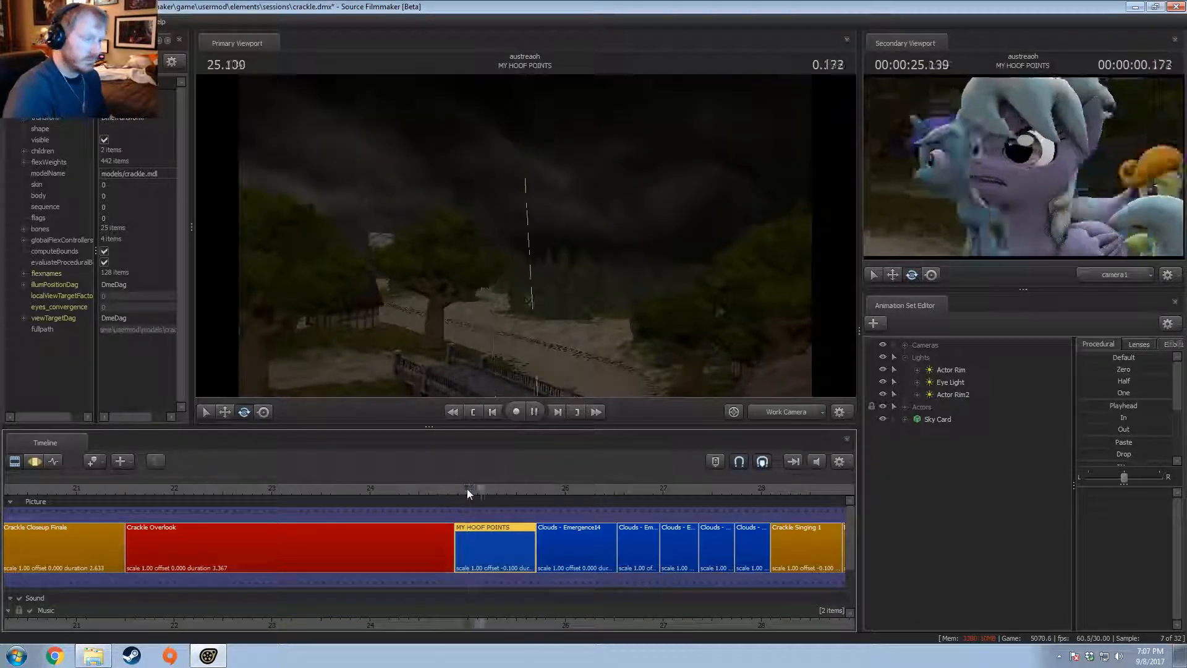
key("space")
left_click(461, 486)
key("space")
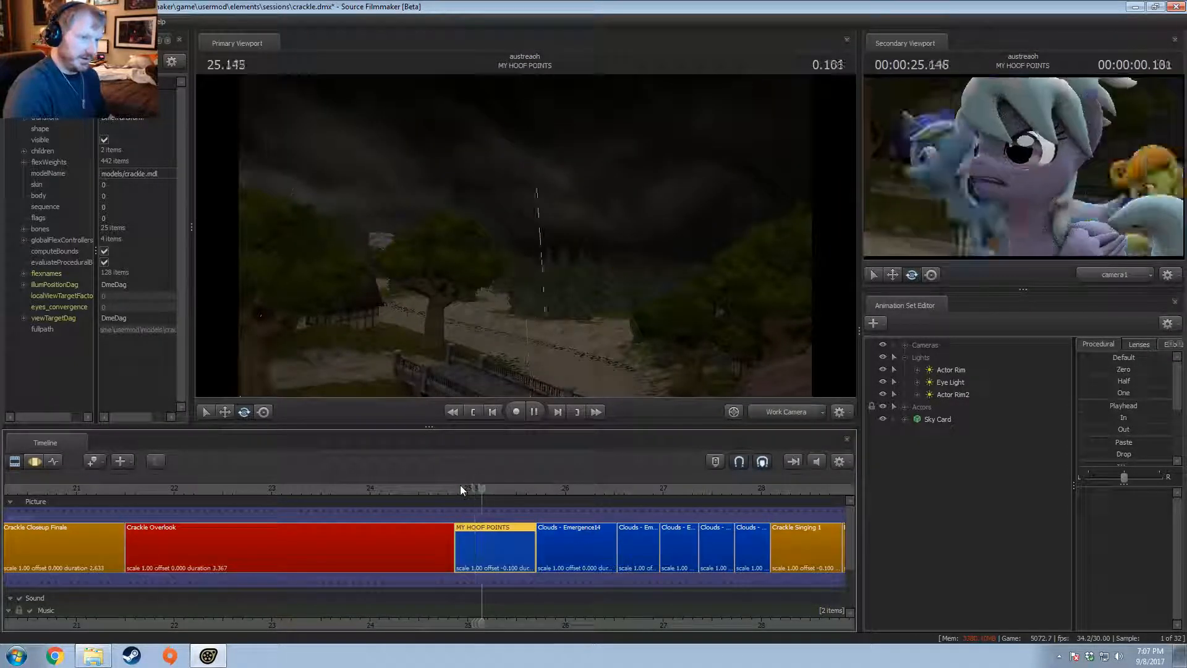
Step: Check the range limits of the shot camera's focalDistance and adjust the focal distance at the pointing pose of MY HOOF POINTS
key("space")
left_click_drag(471, 486, 529, 484)
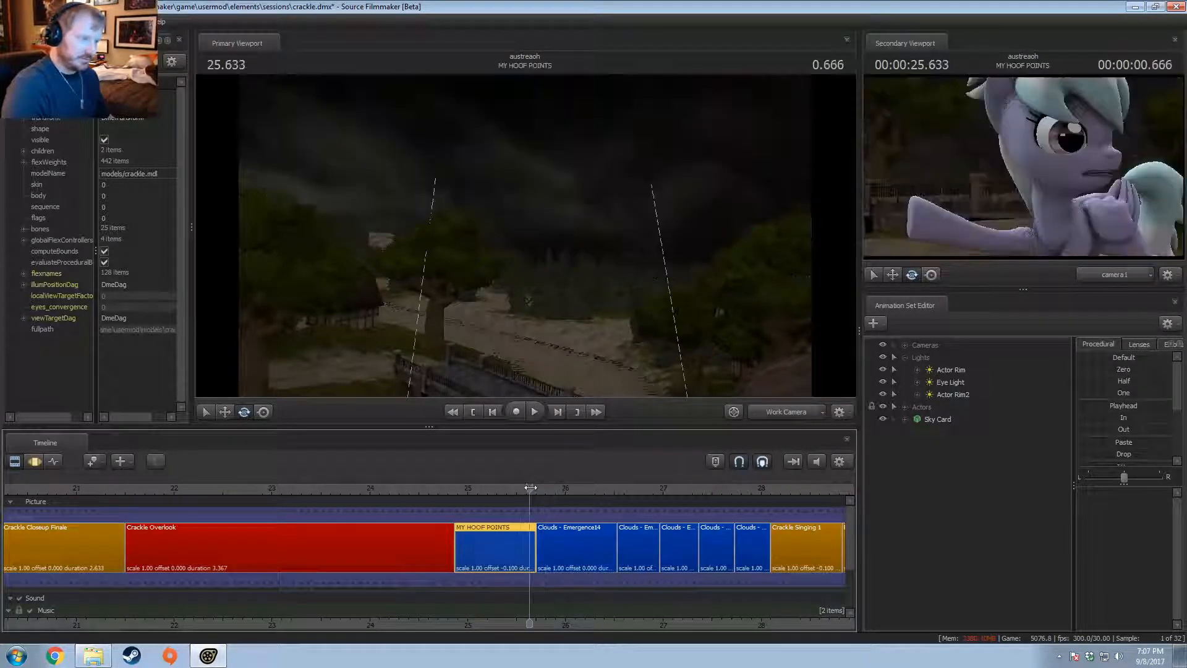
key("F3")
left_click(933, 346)
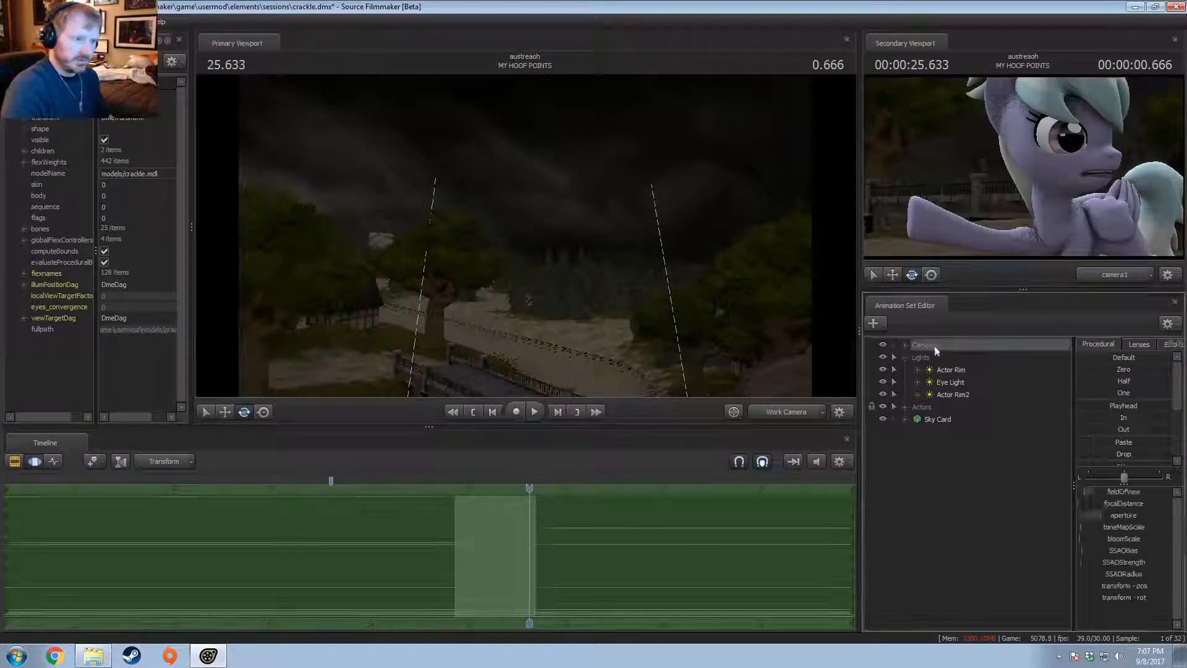
left_click_drag(1116, 504, 1117, 508)
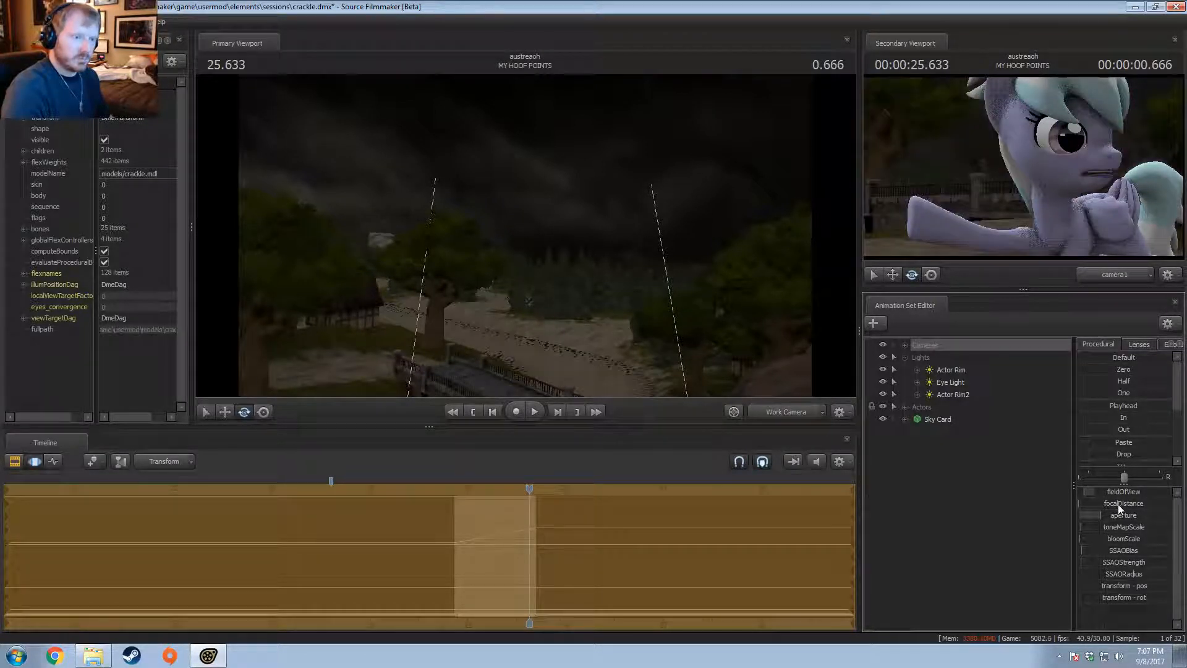
right_click(1118, 503)
left_click(1138, 523)
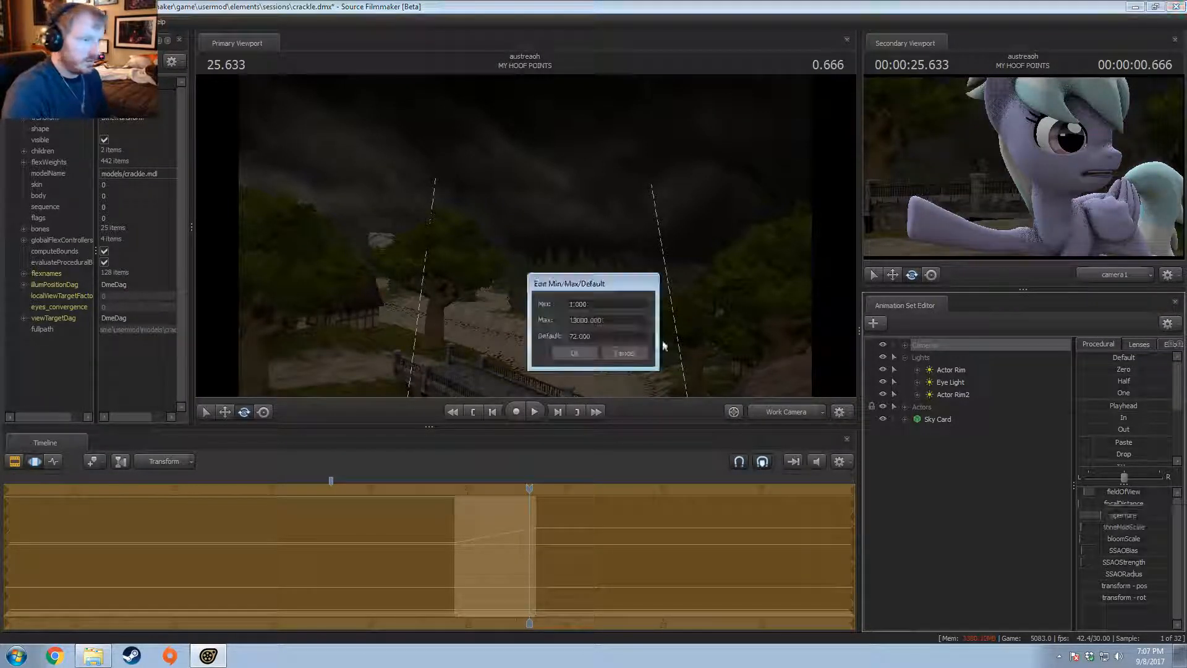
left_click(585, 356)
left_click_drag(1124, 503, 1085, 504)
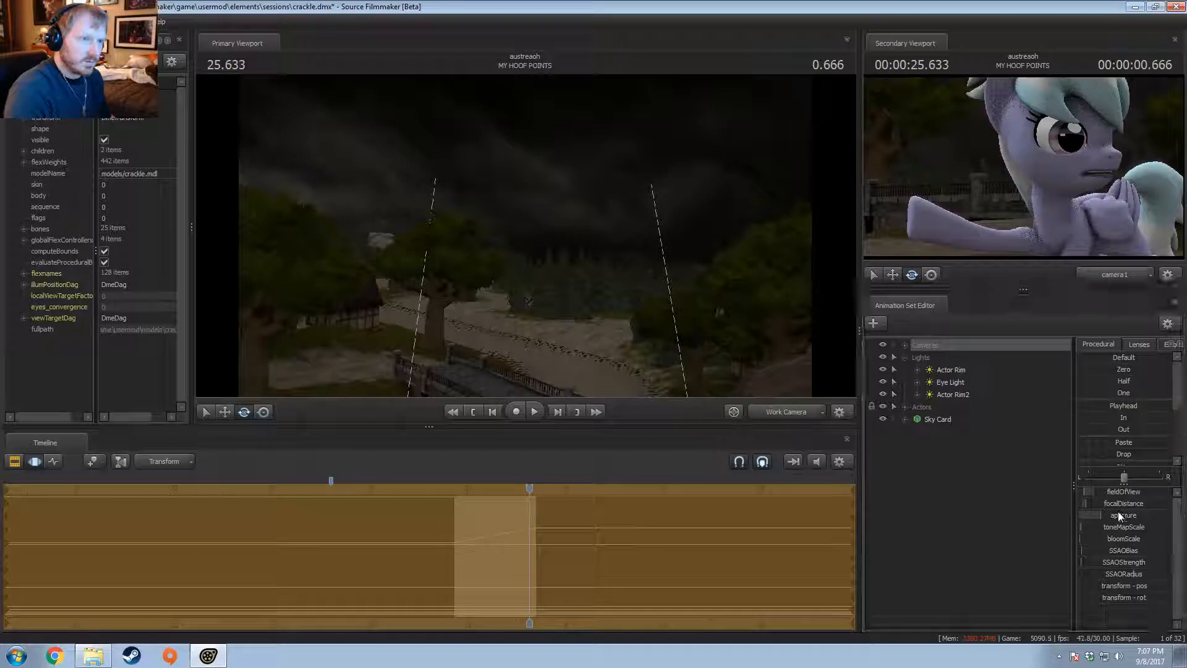
key("F3")
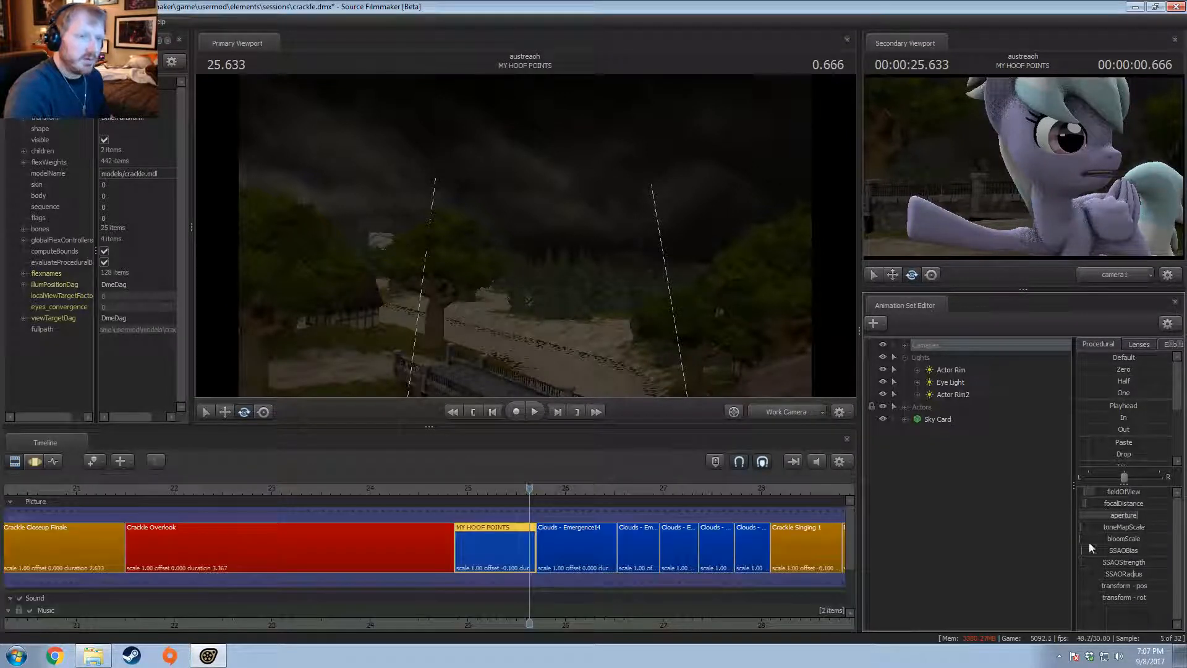
Step: Step past the end of MY HOOF POINTS and replay the shot to examine the camera focus and the cut
key("Right")
key("Right")
key("Right")
key("Right")
key("Right")
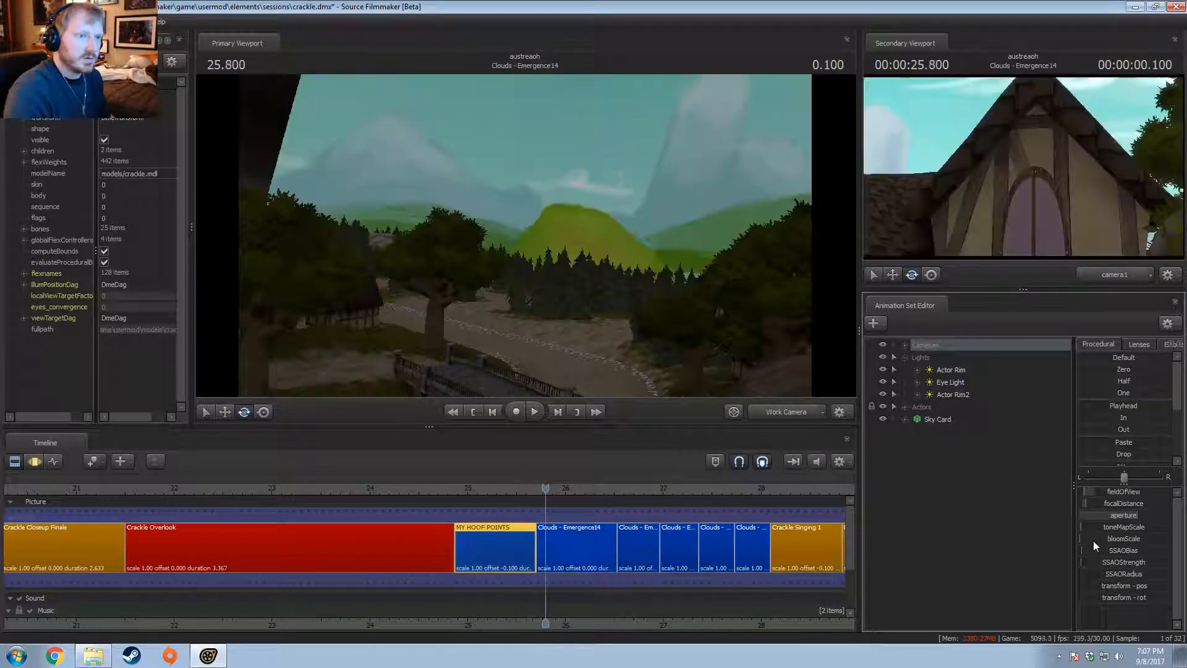
left_click(461, 488)
key("space")
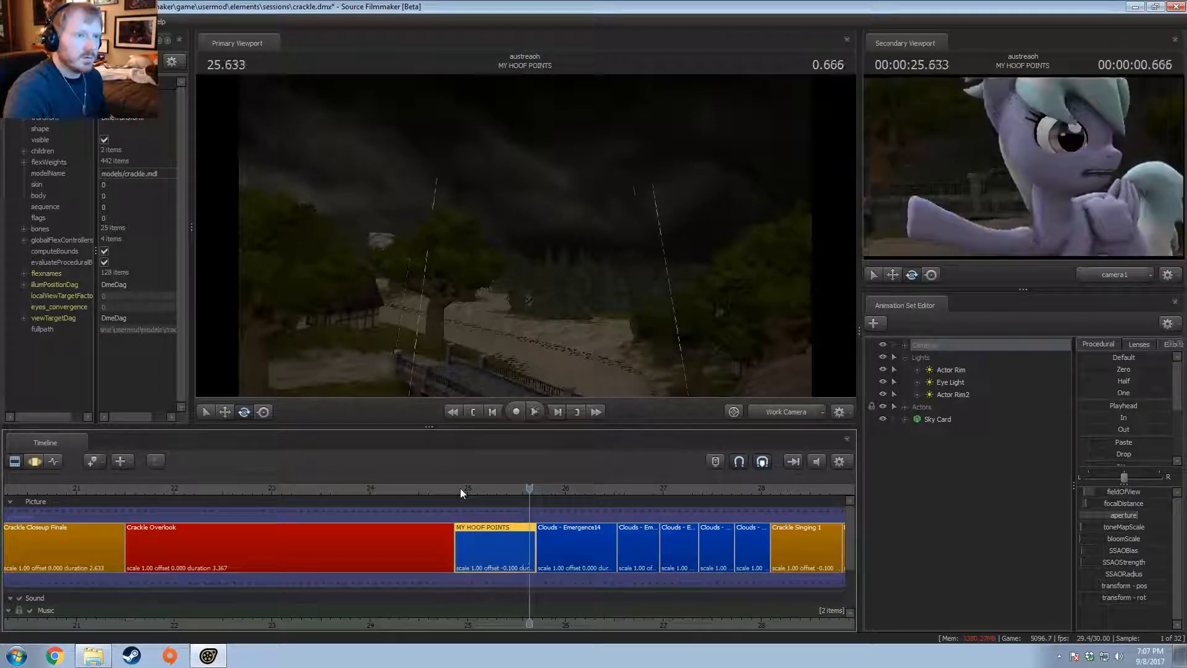
key("space")
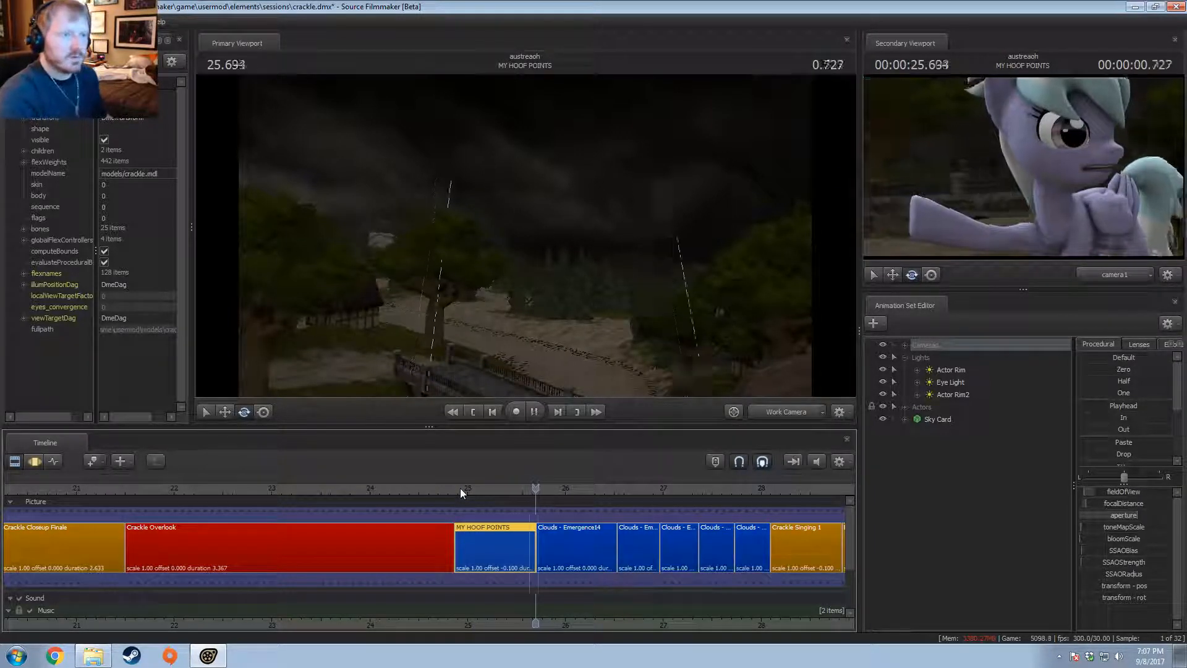
key("space")
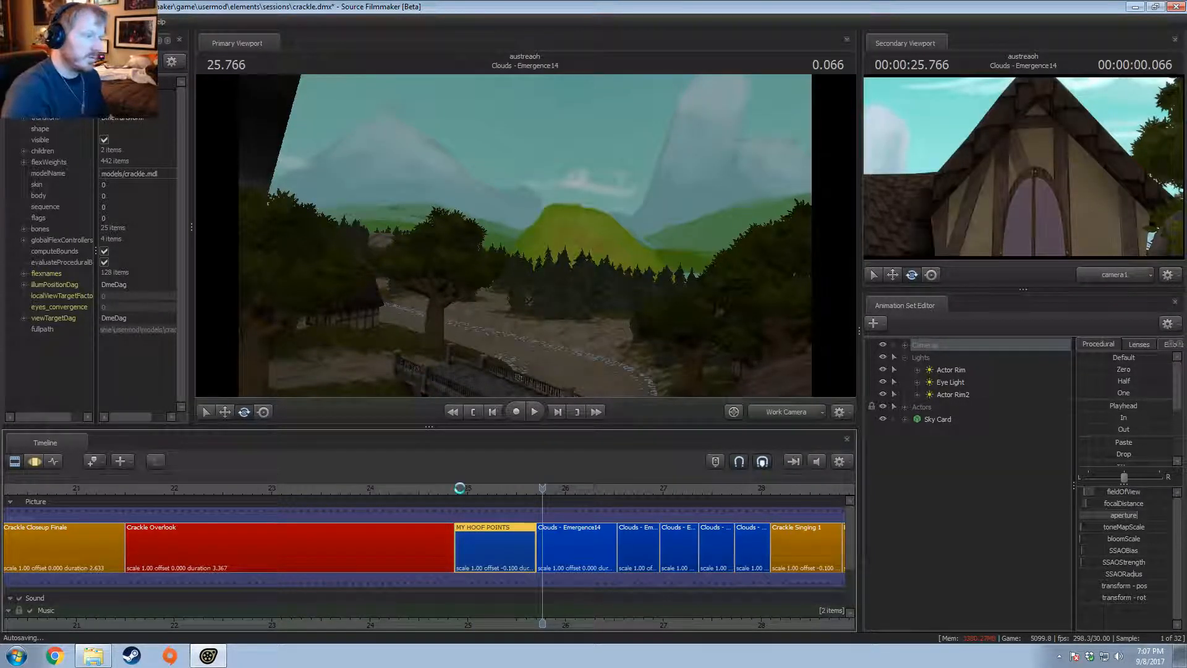
scroll(460, 488, "up", 2)
left_click_drag(460, 488, 425, 502)
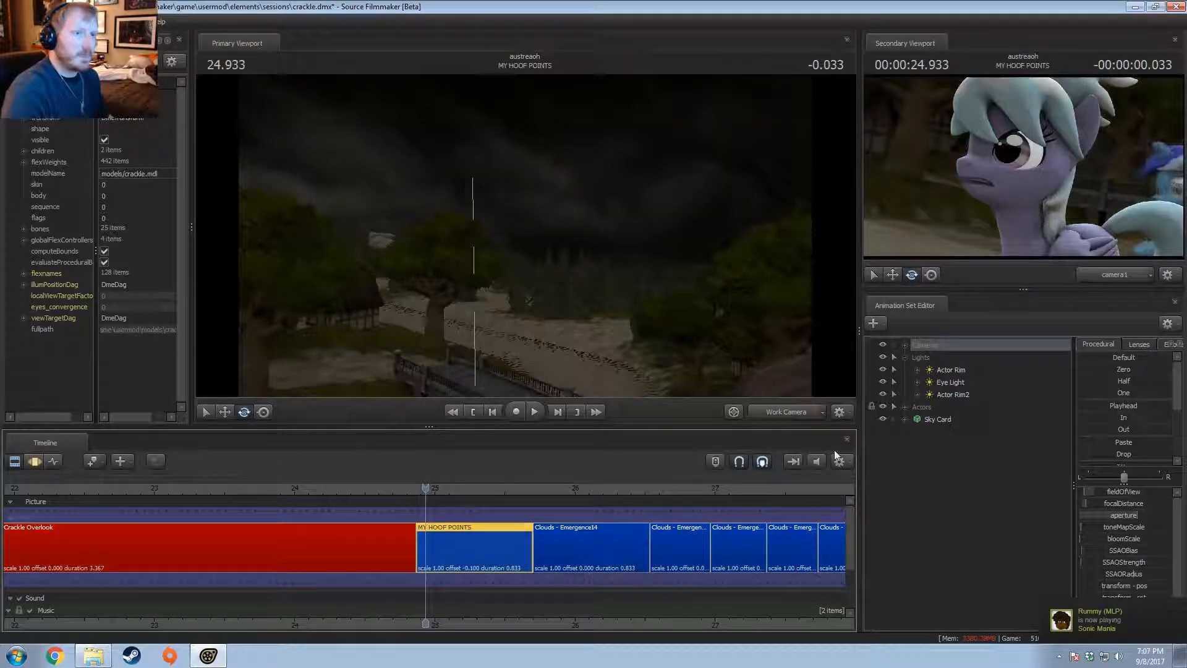
key("space")
key("space")
Step: Select the Sky Card at the pointing pose of MY HOOF POINTS and move it upward
left_click(523, 488)
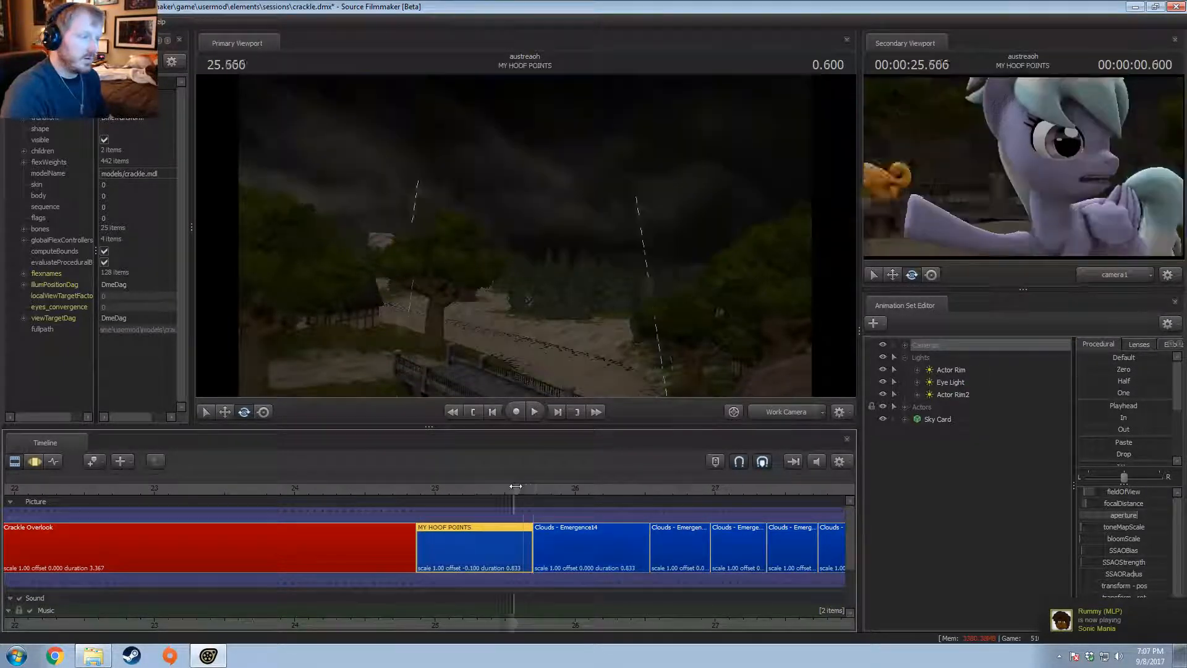
left_click(763, 462)
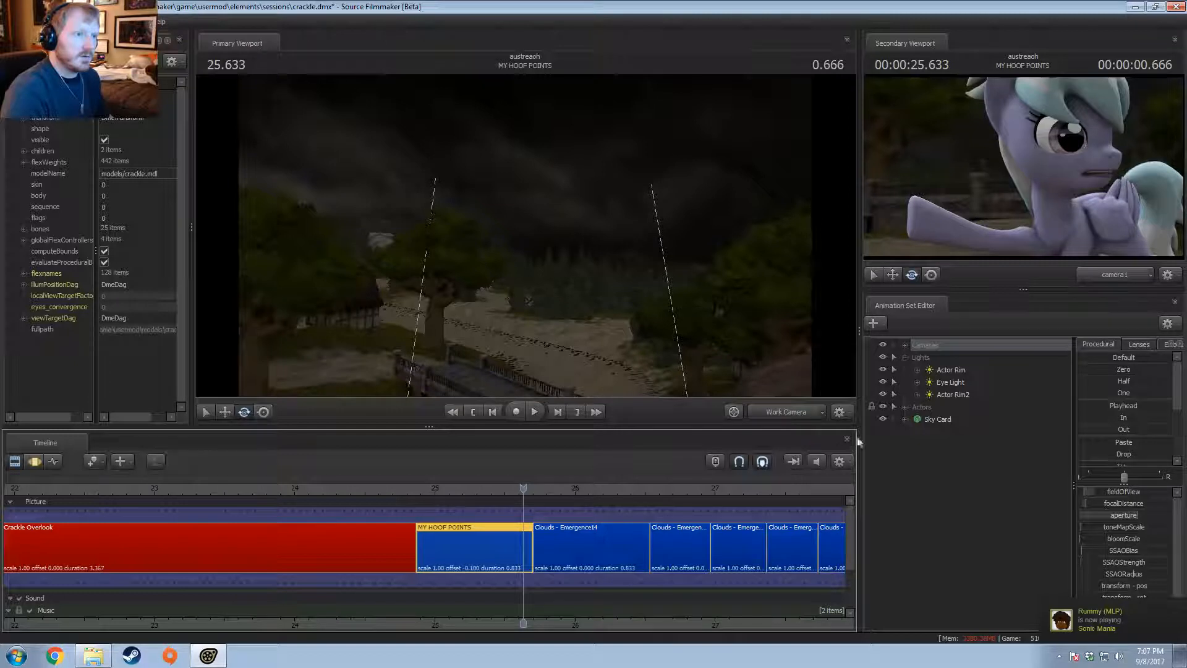
left_click(940, 419)
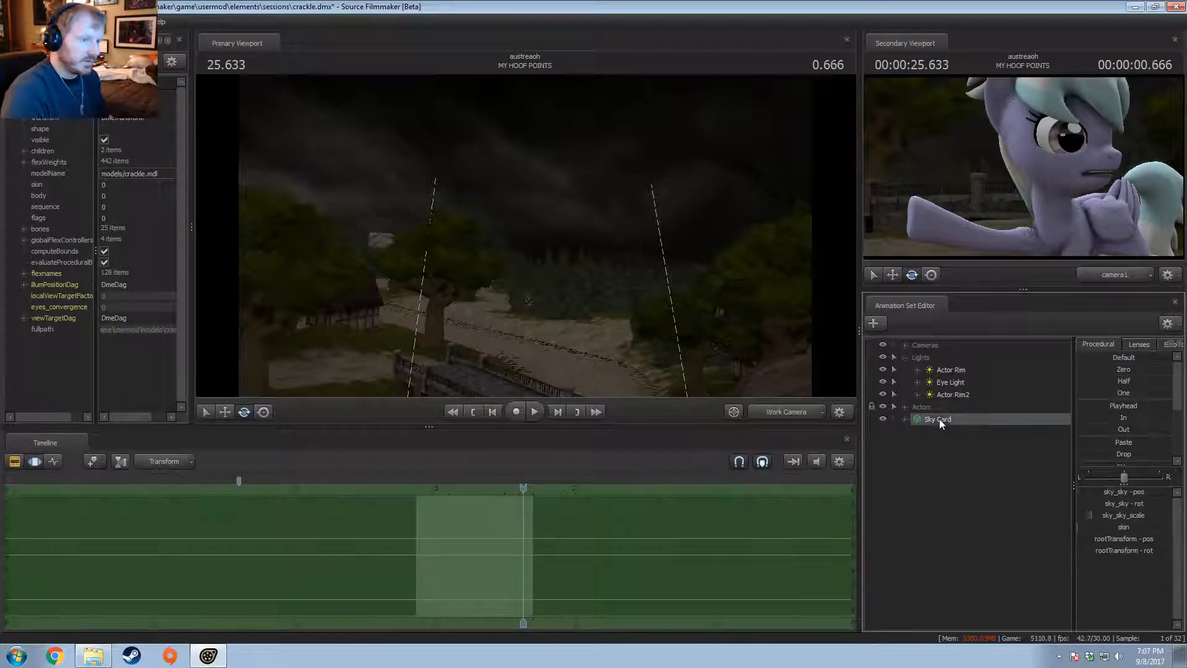
key("F2")
key("F3")
left_click_drag(643, 371, 625, 414)
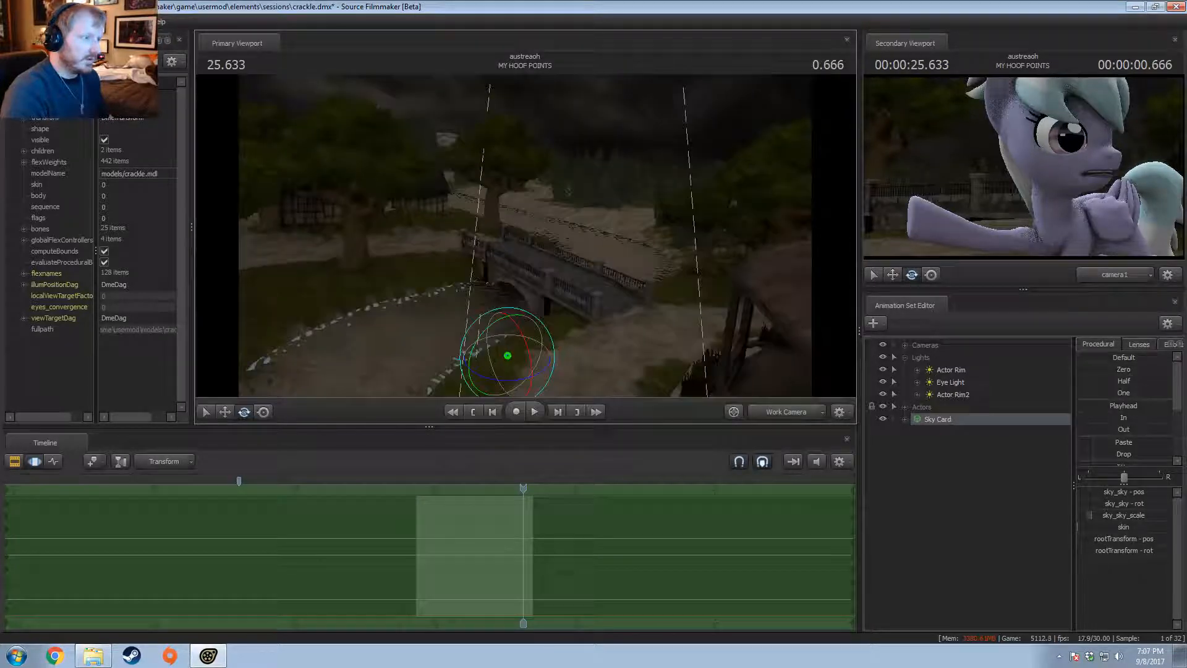
key("w")
left_click_drag(511, 327, 497, 243)
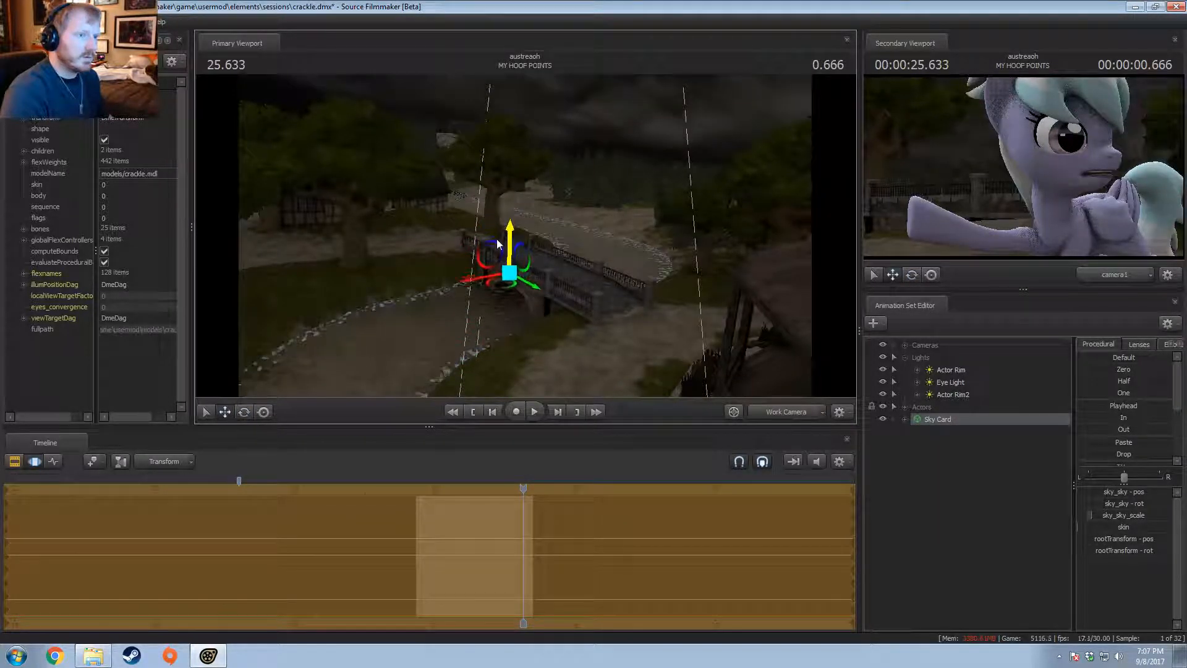
key("F2")
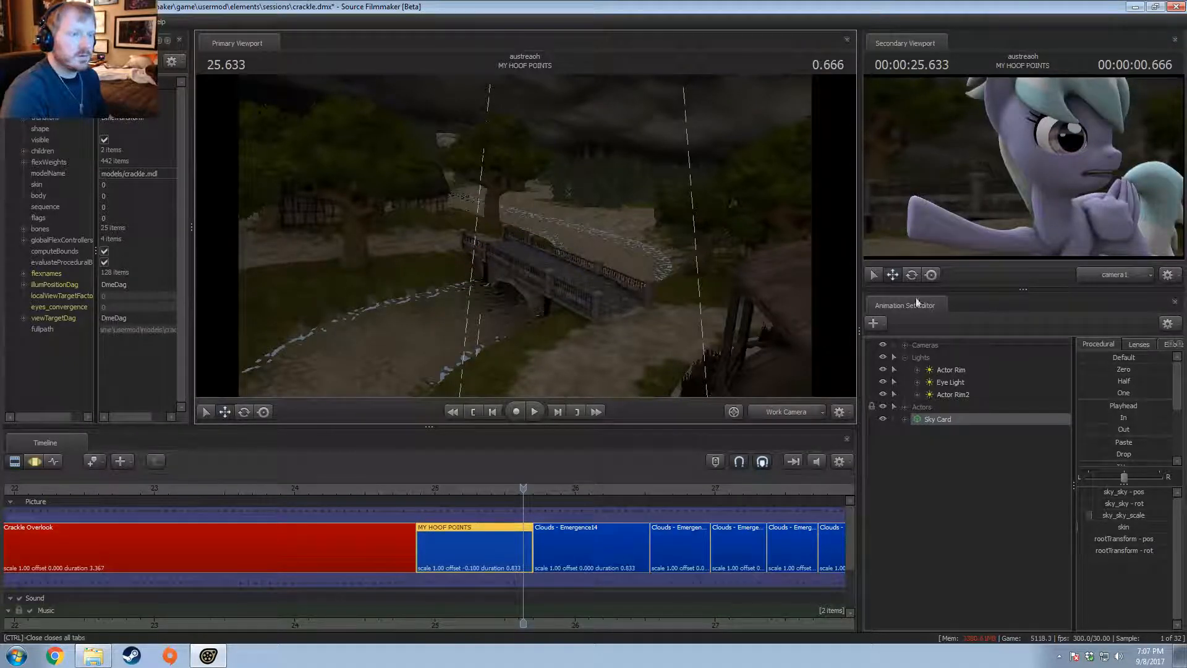
Step: Raise the Sky Card further above the village and rotate it slightly to cover the bright horizon
key("F3")
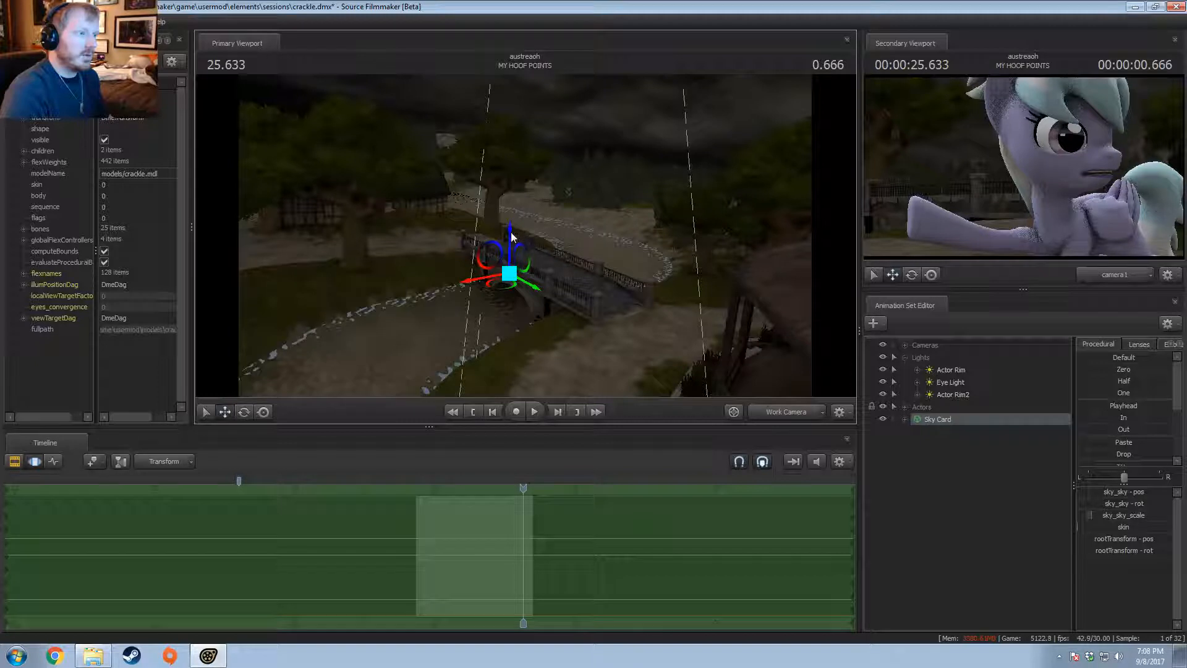
left_click_drag(509, 237, 523, 86)
key("e")
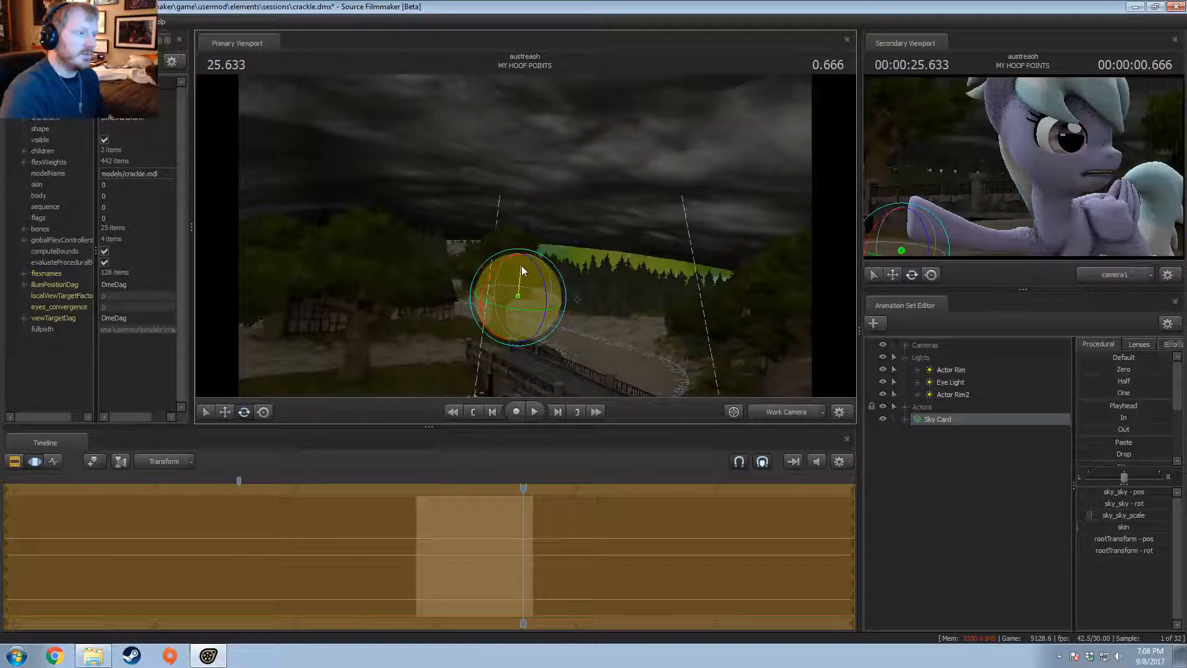
left_click_drag(522, 265, 520, 260)
key("F2")
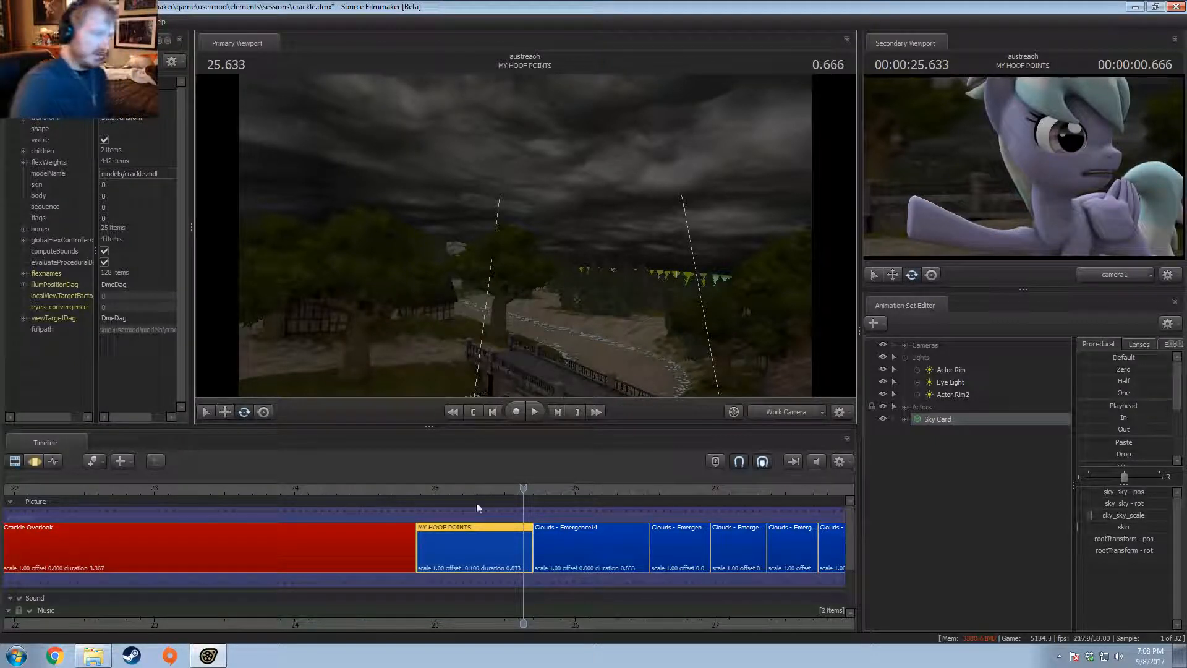
Step: Play MY HOOF POINTS and its neighbouring shots to examine the shot with the repositioned sky
left_click_drag(476, 490, 503, 496)
scroll(470, 485, "down", 5)
key("space")
key("space")
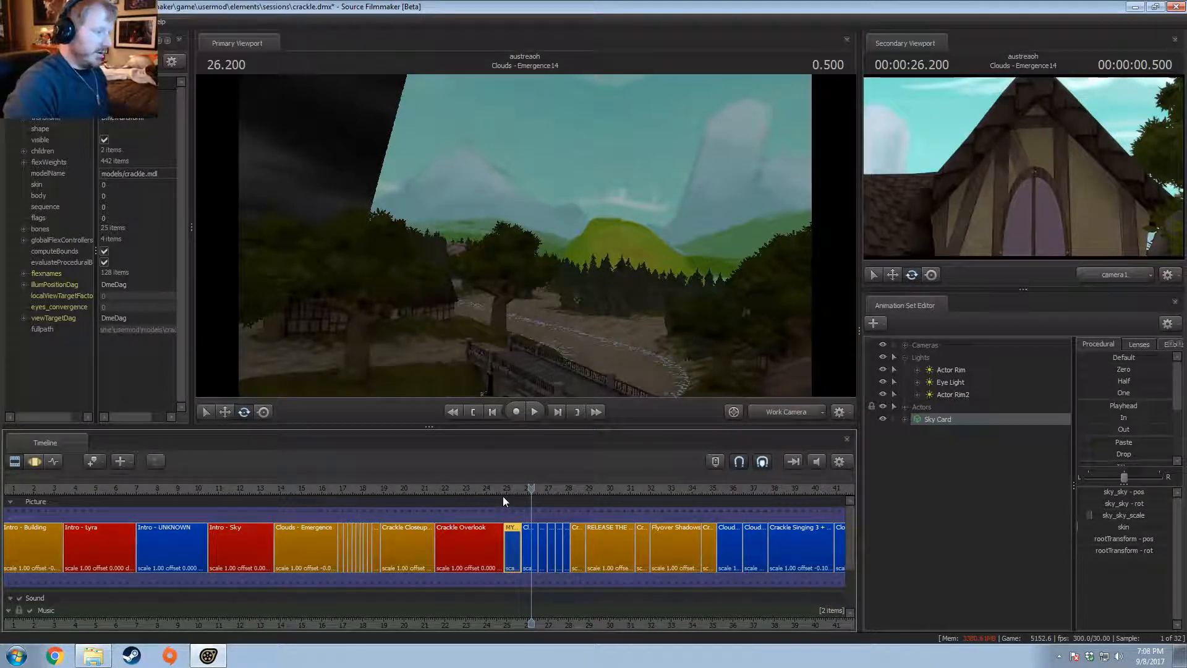
left_click(444, 490)
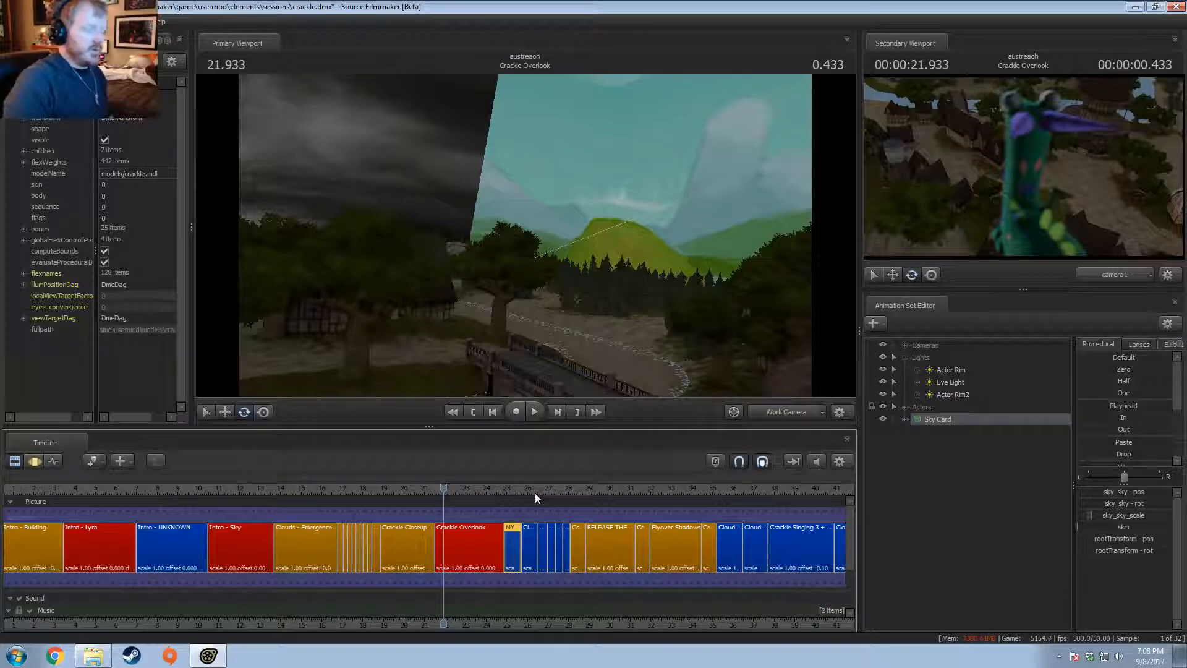
scroll(536, 492, "up", 5)
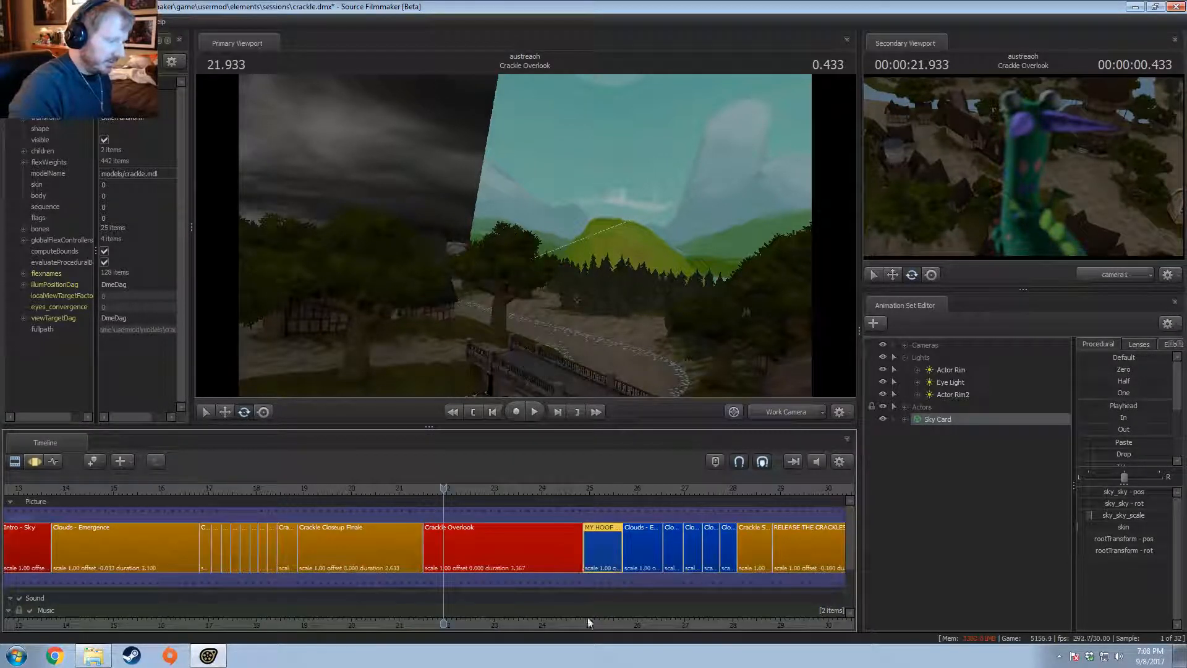
middle_click_drag(580, 623, 432, 551)
left_click_drag(450, 488, 441, 488)
key("space")
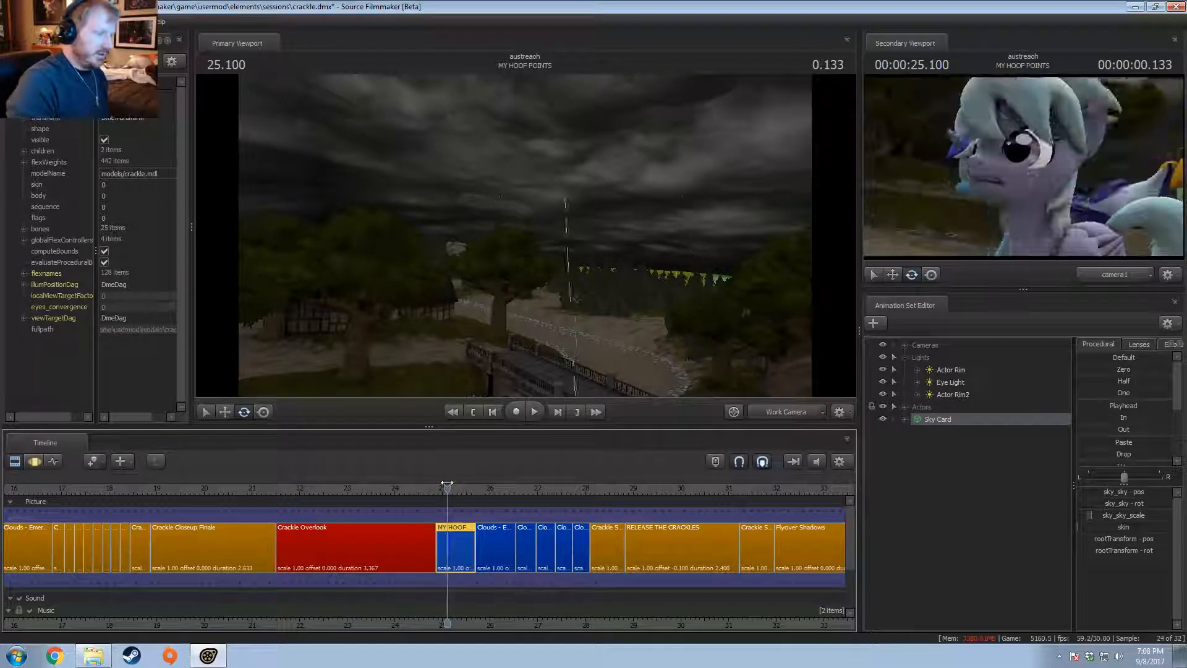
key("space")
left_click(443, 486)
key("space")
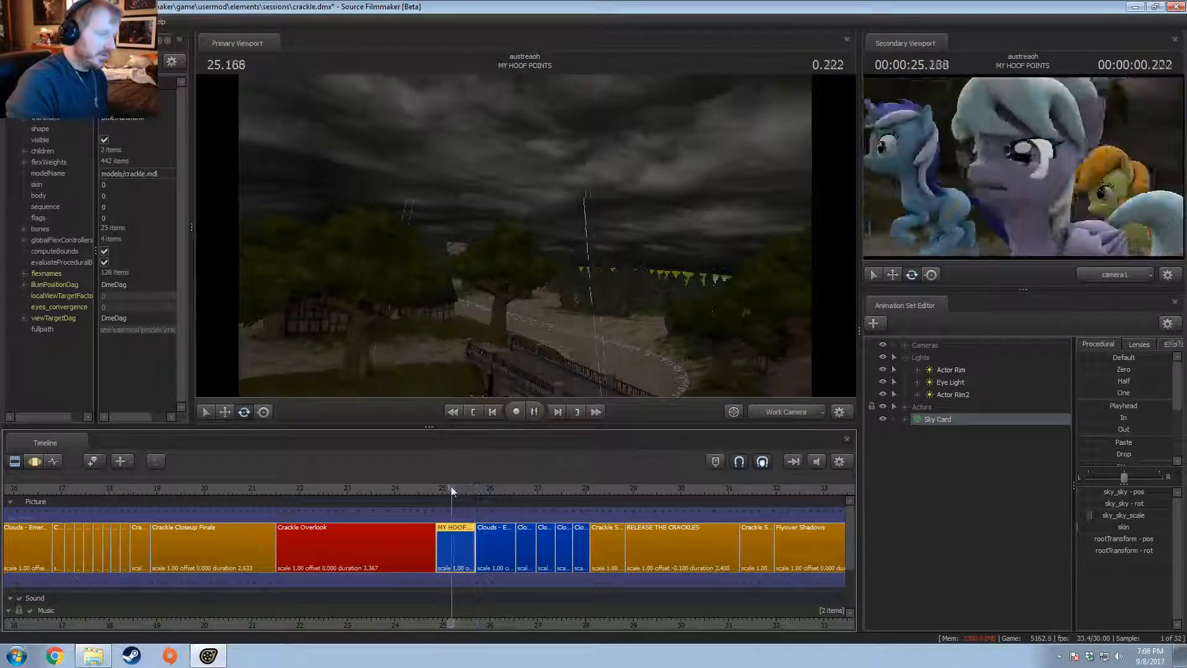
Step: Fly the work camera around the village at the start of Clouds - Emergence14 to scout the surroundings
left_click(479, 489)
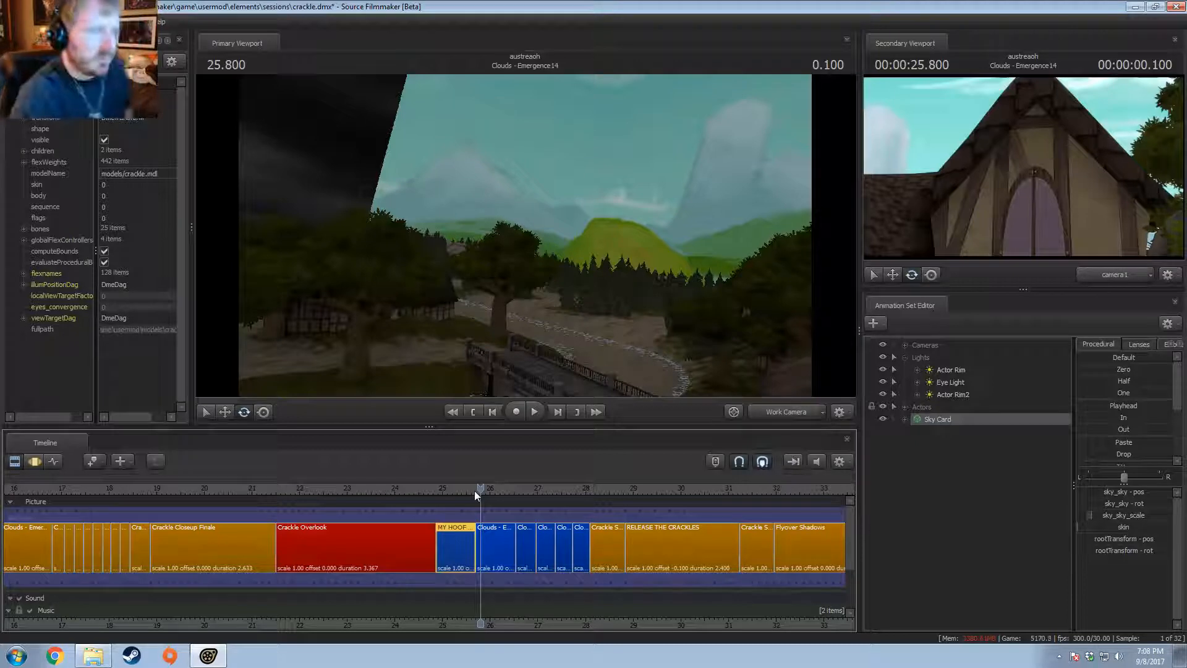
left_click(793, 419)
left_click(782, 415, "ctrl")
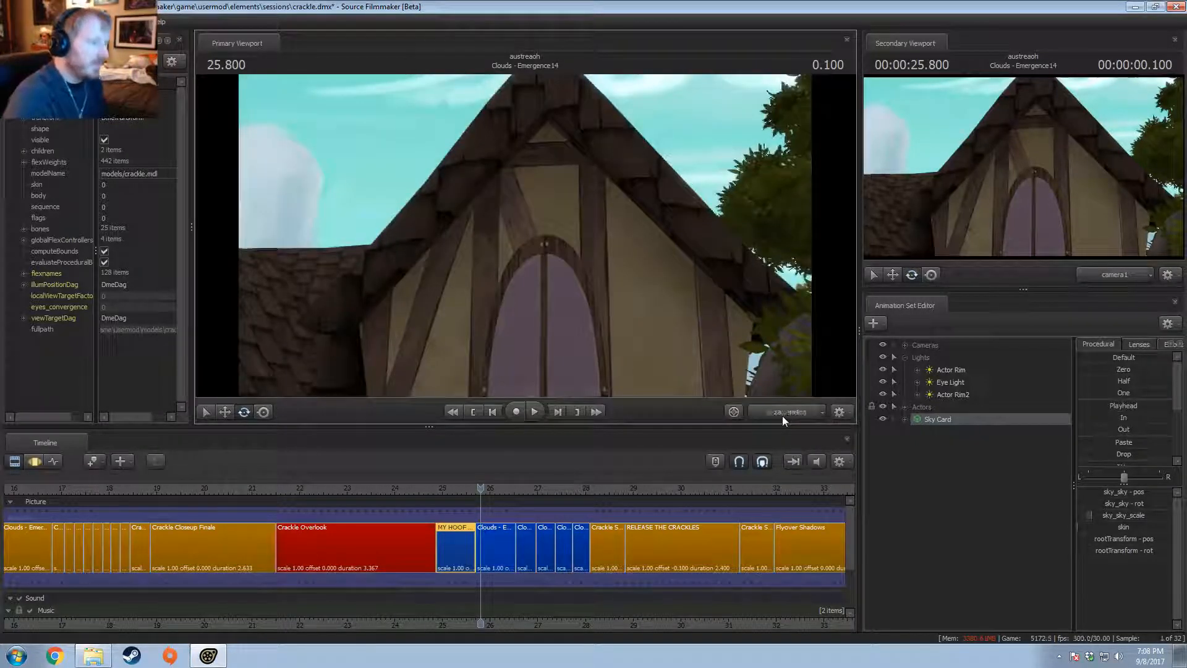
left_click_drag(766, 353, 795, 350)
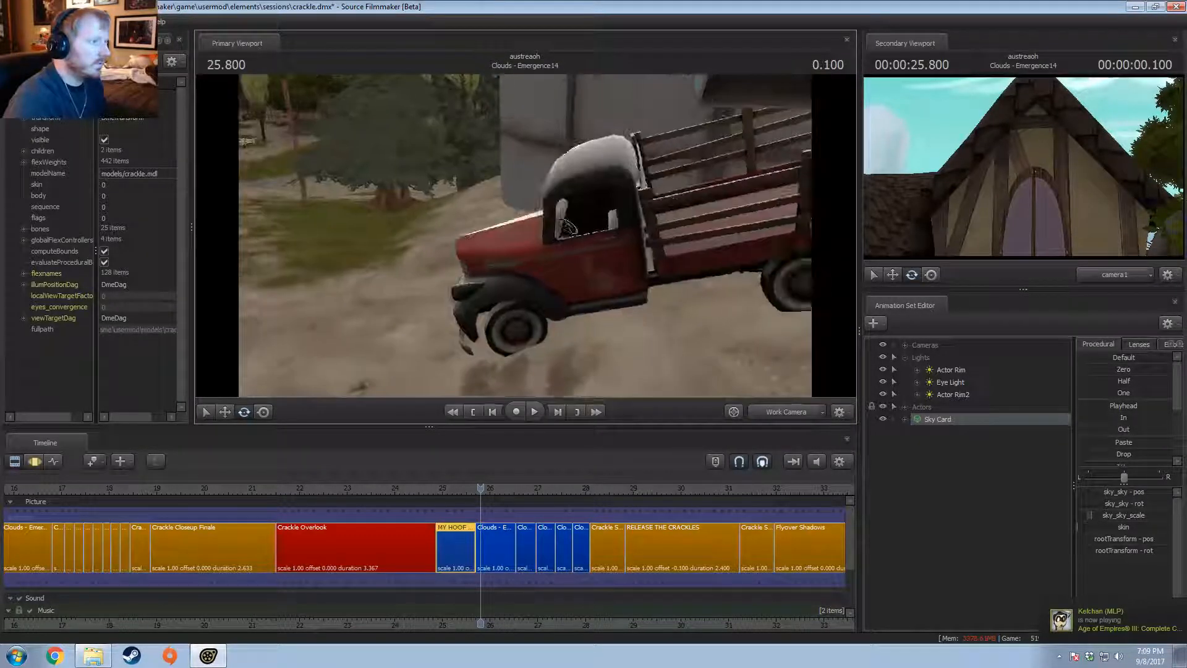
mouse_move(526, 235)
left_mouse_down()
mouse_move(504, 226)
mouse_move(551, 235)
mouse_move(532, 235)
left_mouse_up()
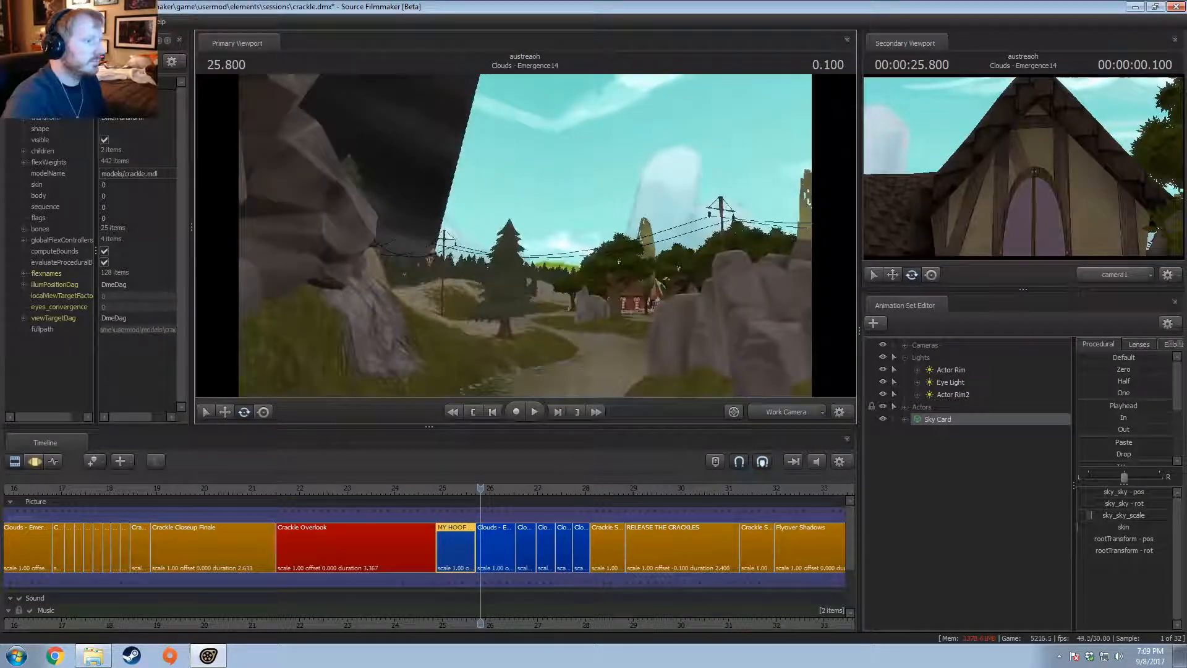
key("w")
mouse_move(526, 235)
left_mouse_down()
mouse_move(594, 226)
mouse_move(513, 254)
mouse_move(532, 272)
mouse_move(507, 229)
mouse_move(454, 213)
mouse_move(526, 216)
mouse_move(516, 235)
mouse_move(541, 245)
mouse_move(656, 232)
mouse_move(551, 238)
mouse_move(649, 235)
mouse_move(513, 229)
mouse_move(514, 204)
mouse_move(516, 216)
mouse_move(470, 235)
mouse_move(525, 240)
left_mouse_up()
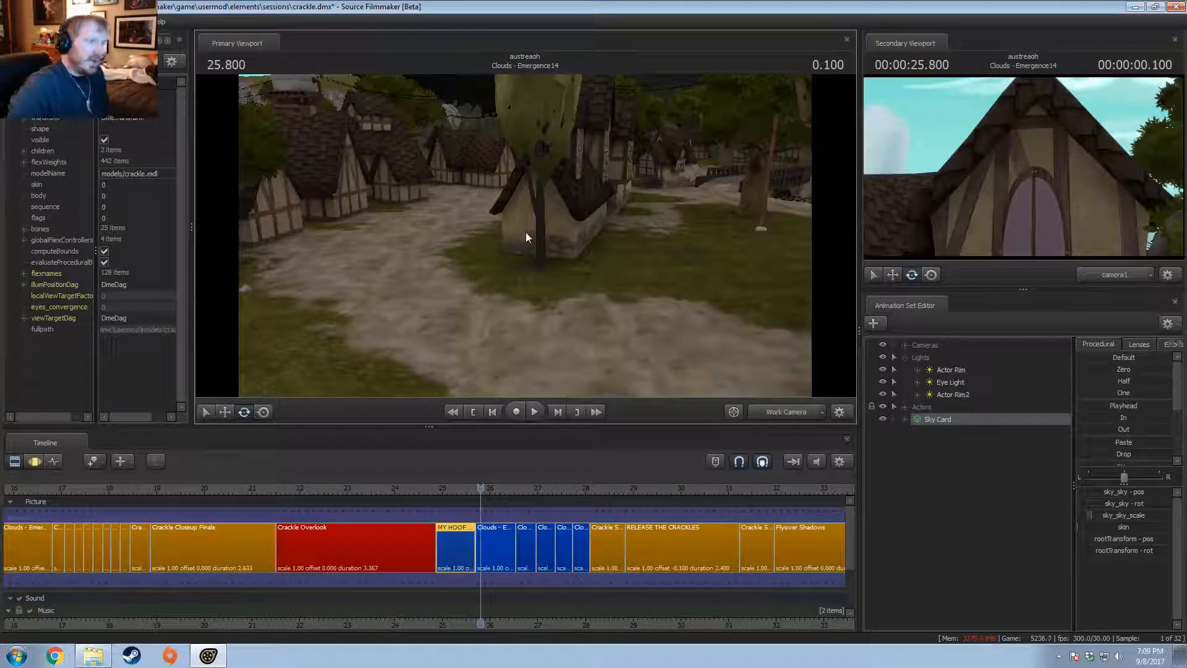
left_click_drag(525, 237, 583, 226)
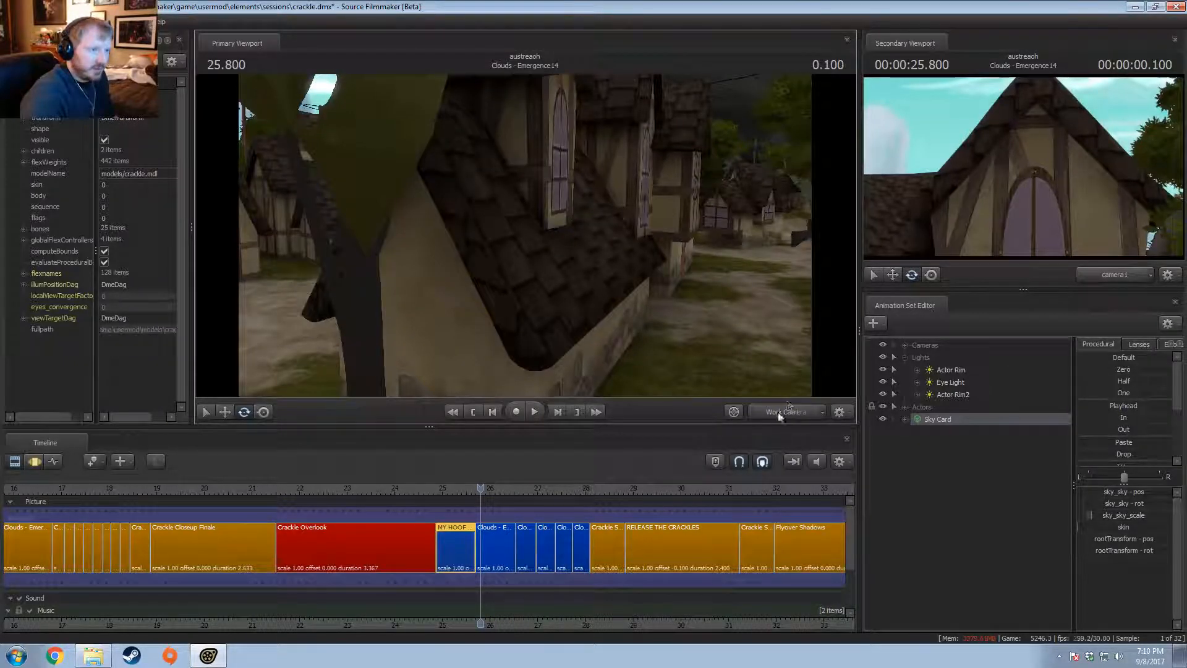
Step: Look through the shot camera and make Clouds - Emergence14 the active shot for editing
left_click(780, 416)
left_click(906, 345)
left_click(947, 358)
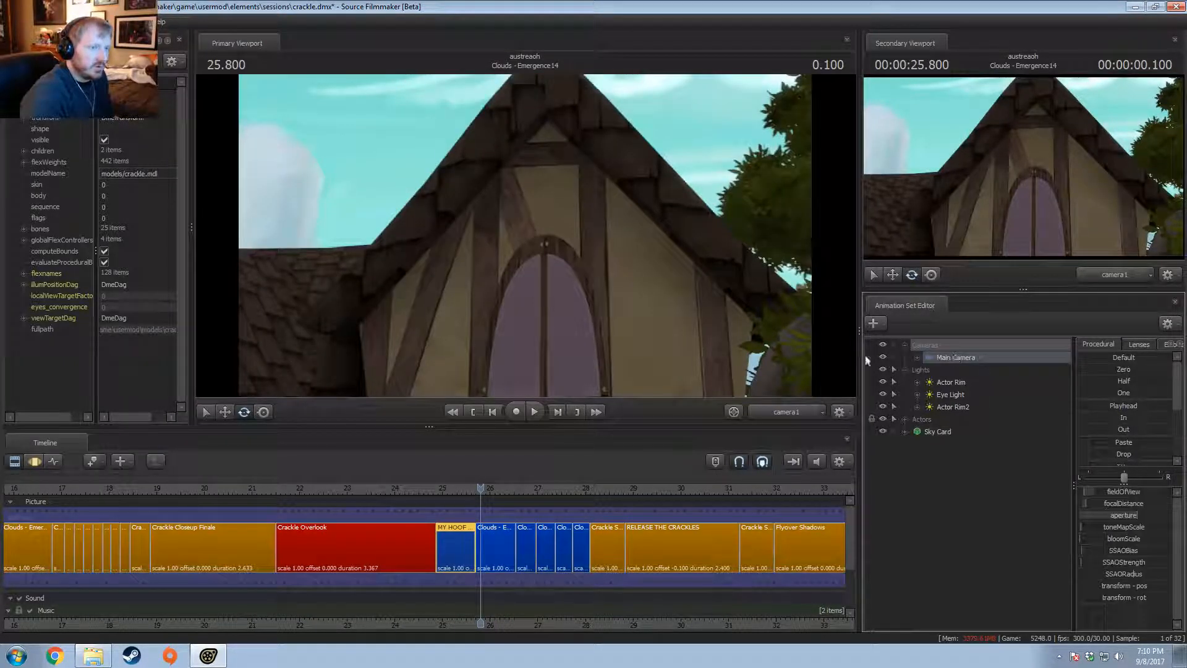
key("F3")
left_click(673, 301)
left_click(596, 342)
key("F2")
key("F3")
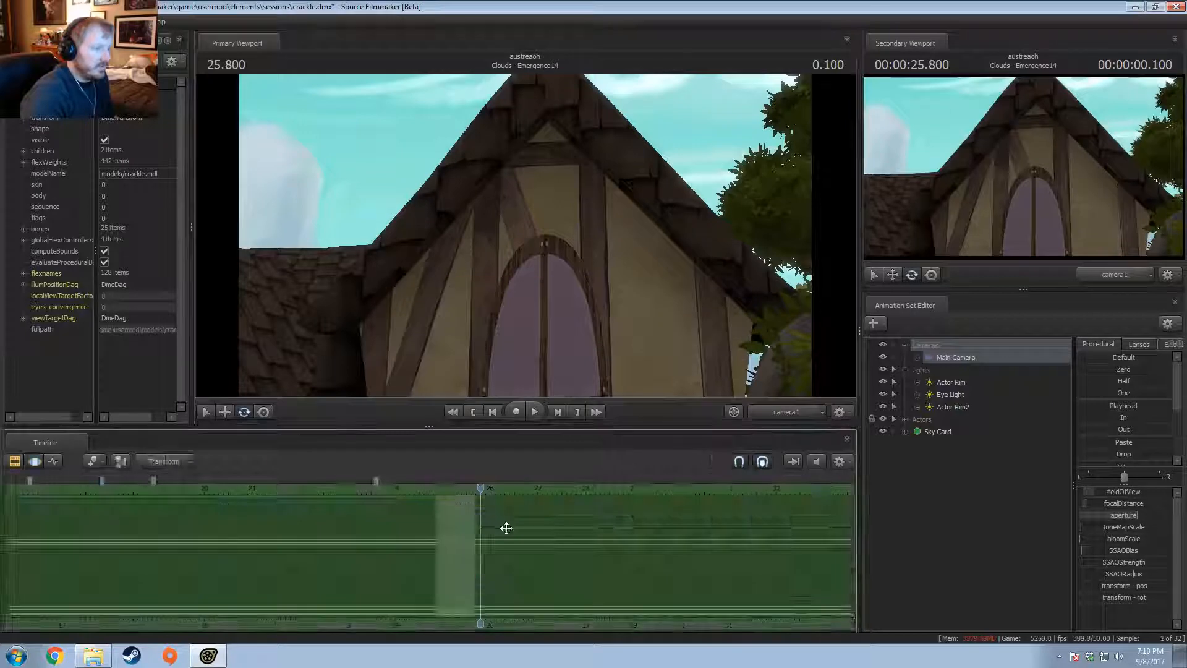
key("F2")
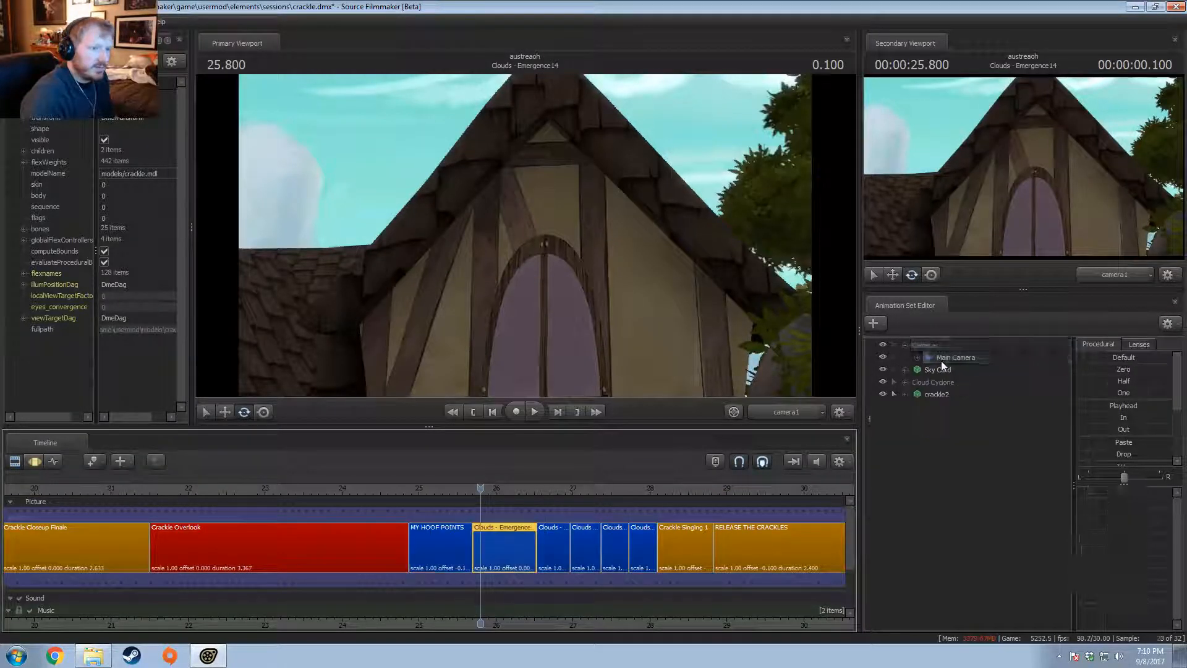
Step: Select the Main Camera and fly it from the rooftop to frame the picnic tables around the tree, facing the village houses
left_click(941, 361)
key("F3")
left_click_drag(541, 310, 520, 330)
key("s")
key("w")
key("w")
key("s")
key("s")
key("w")
key("s")
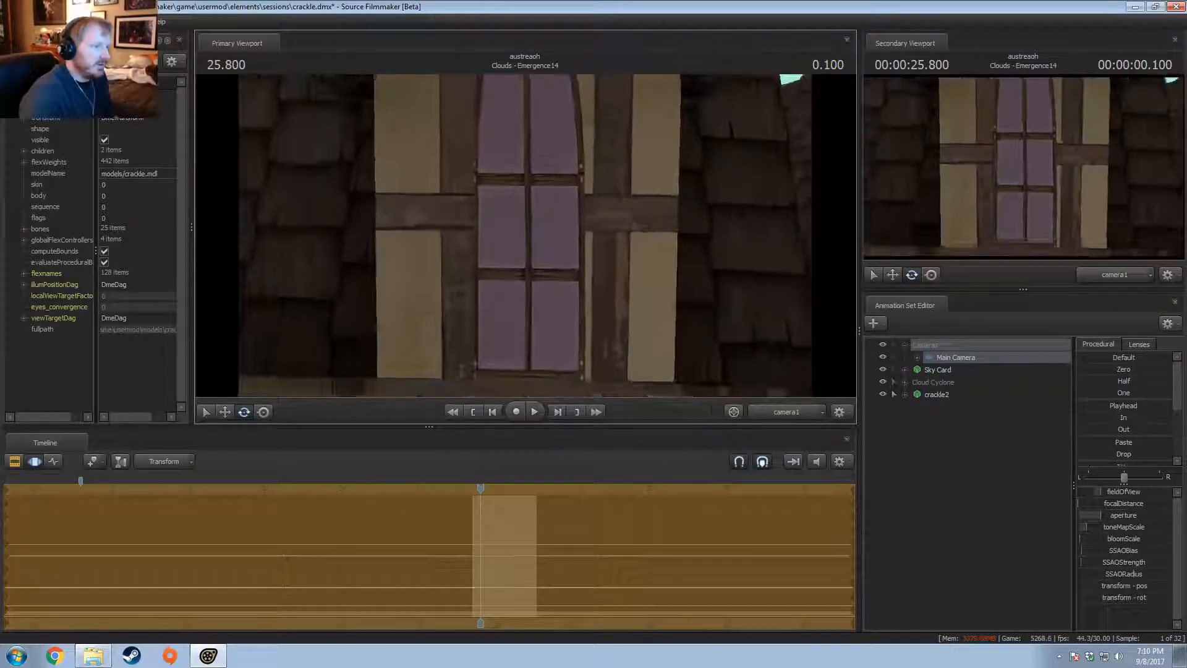
key("w")
left_click_drag(525, 239, 495, 245)
key("r")
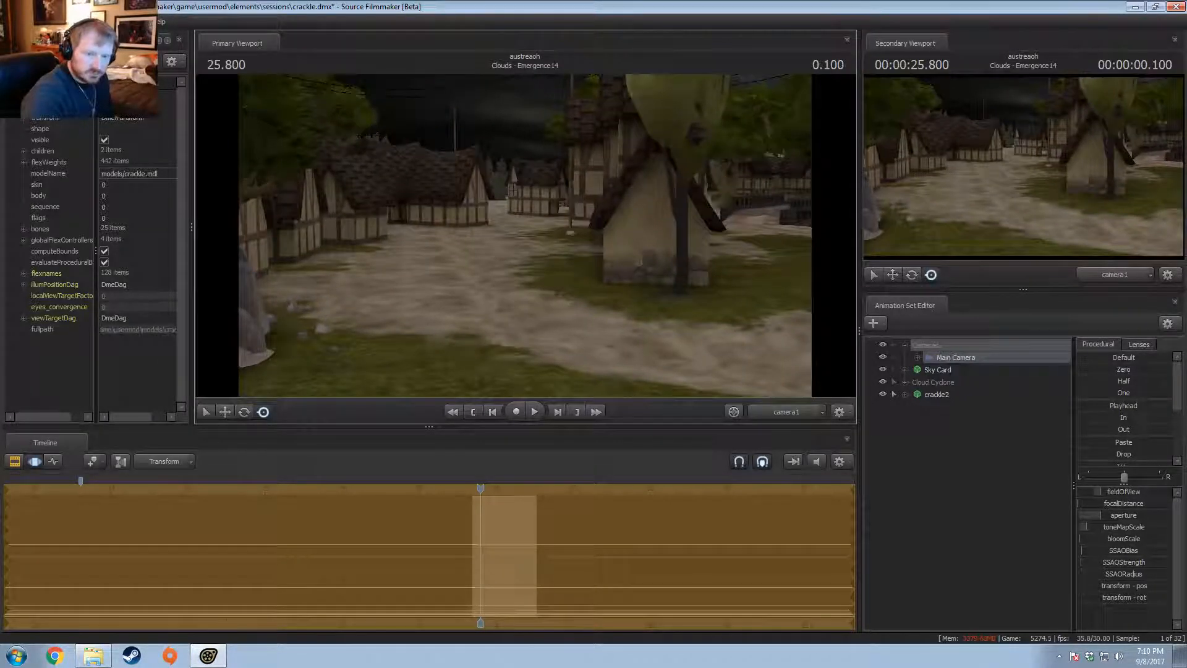
left_click_drag(525, 235, 756, 190)
key("s")
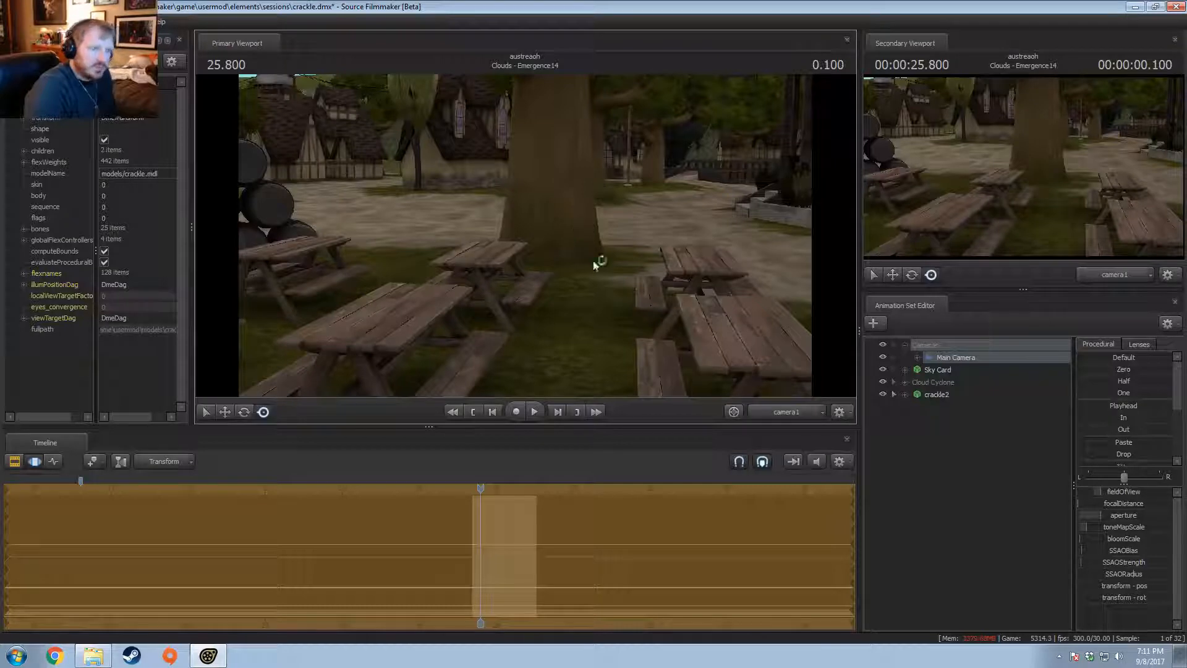
Step: Open the model browser for a new animation set and filter the models by "sugar"
left_click(951, 488)
right_click(951, 489)
left_click(1005, 522)
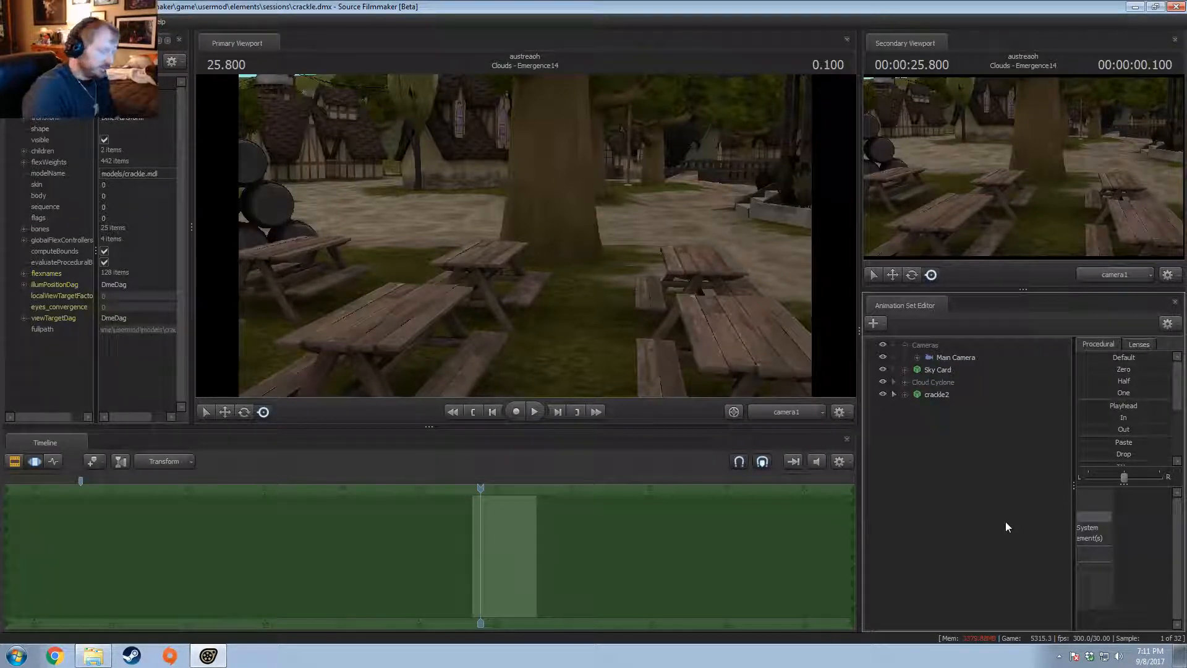
type("su")
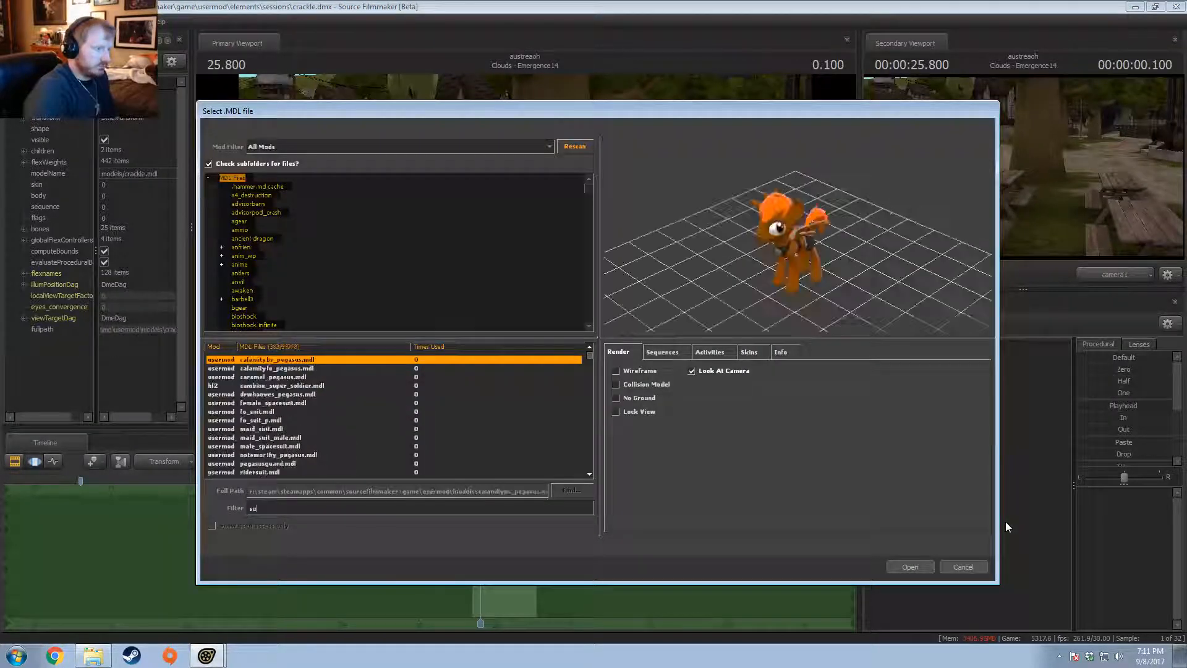
type("gar")
scroll(334, 402, "down", 4)
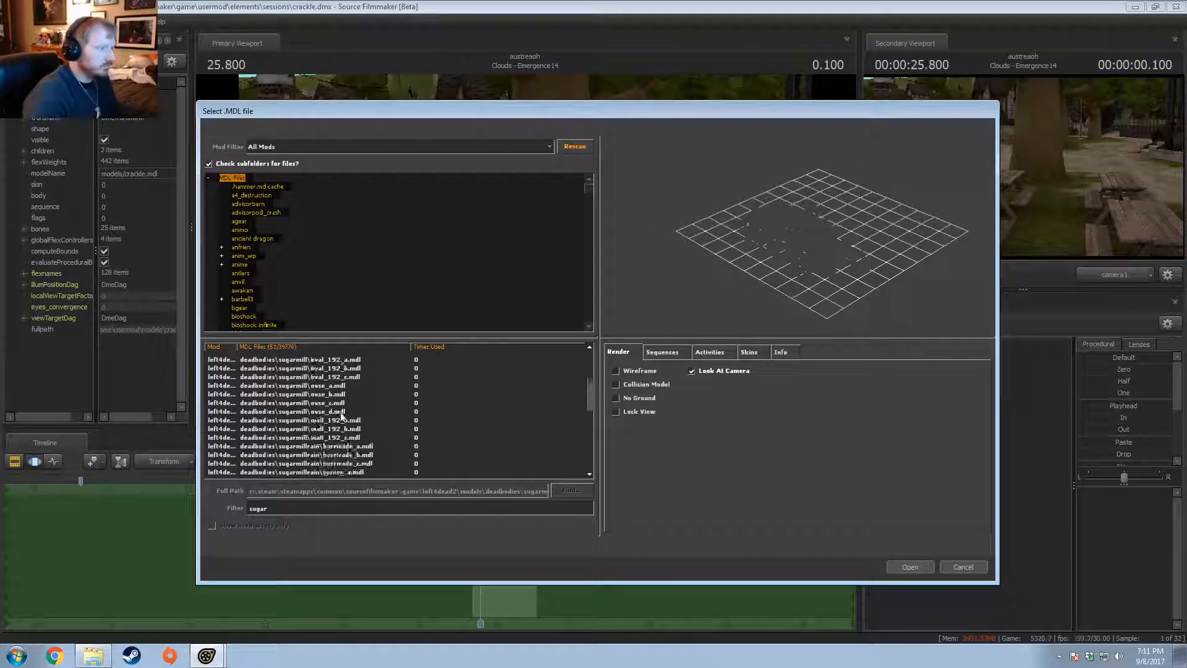
scroll(337, 423, "down", 4)
Step: Preview the sugarcane piles, sugar_cube, candydesk and the Ponyville sugar models among the filtered results
left_click(312, 438)
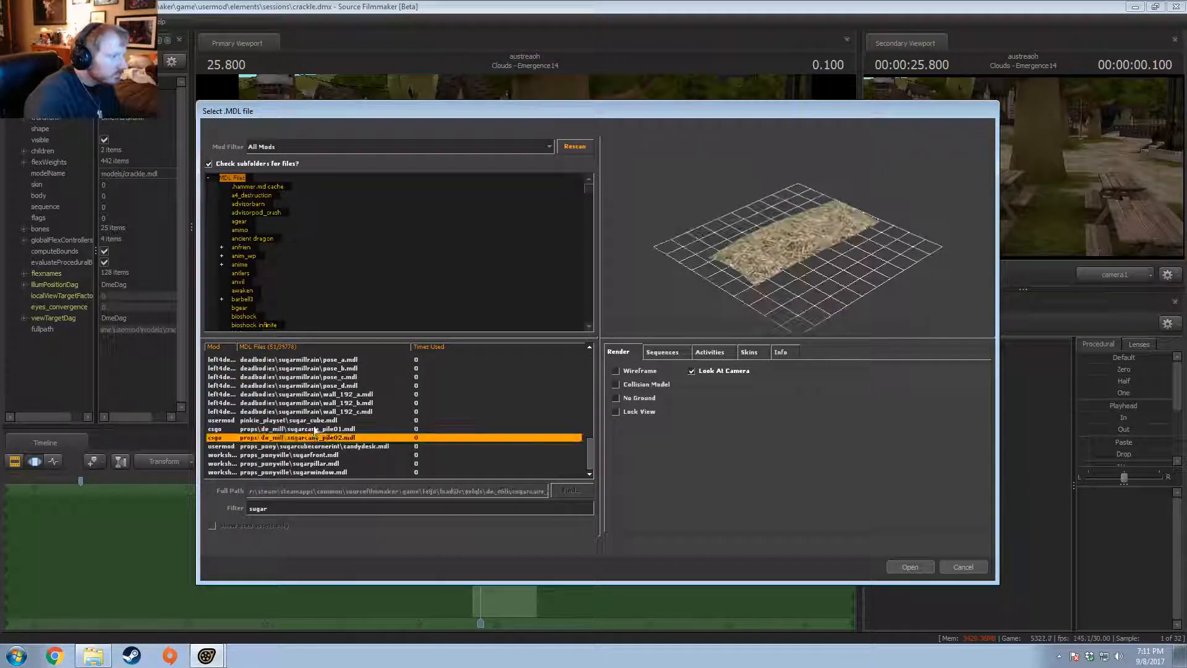
left_click(313, 429)
left_click(338, 422)
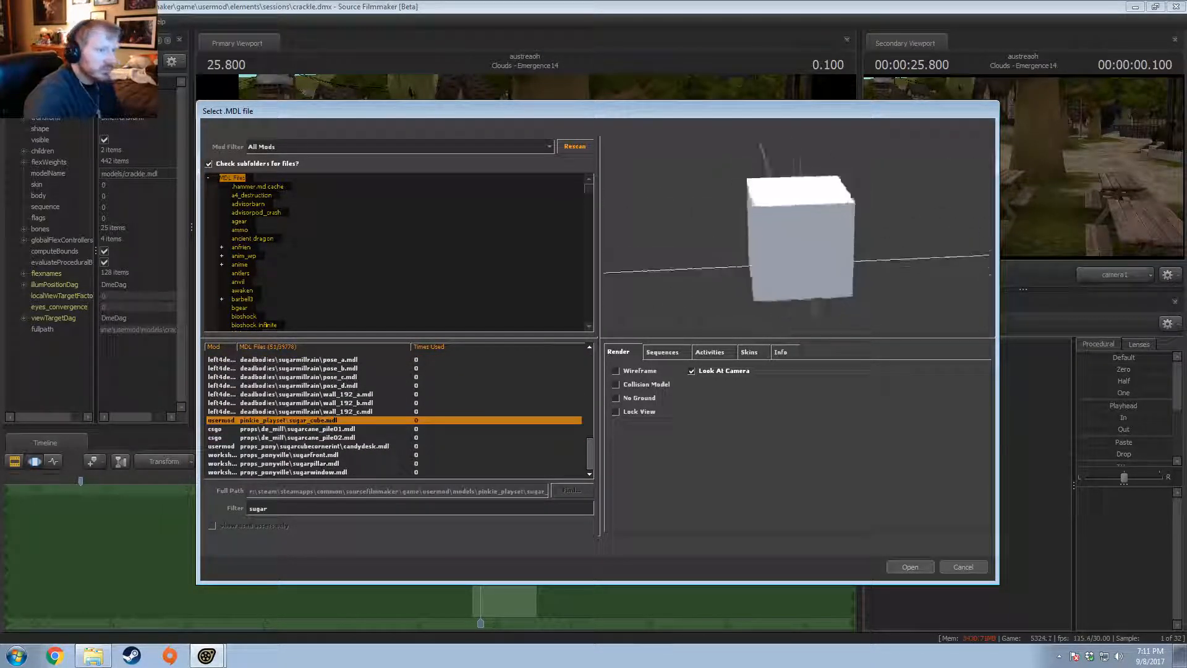
key("Down")
key("Down")
key("Down")
key("Down")
key("Down")
key("Down")
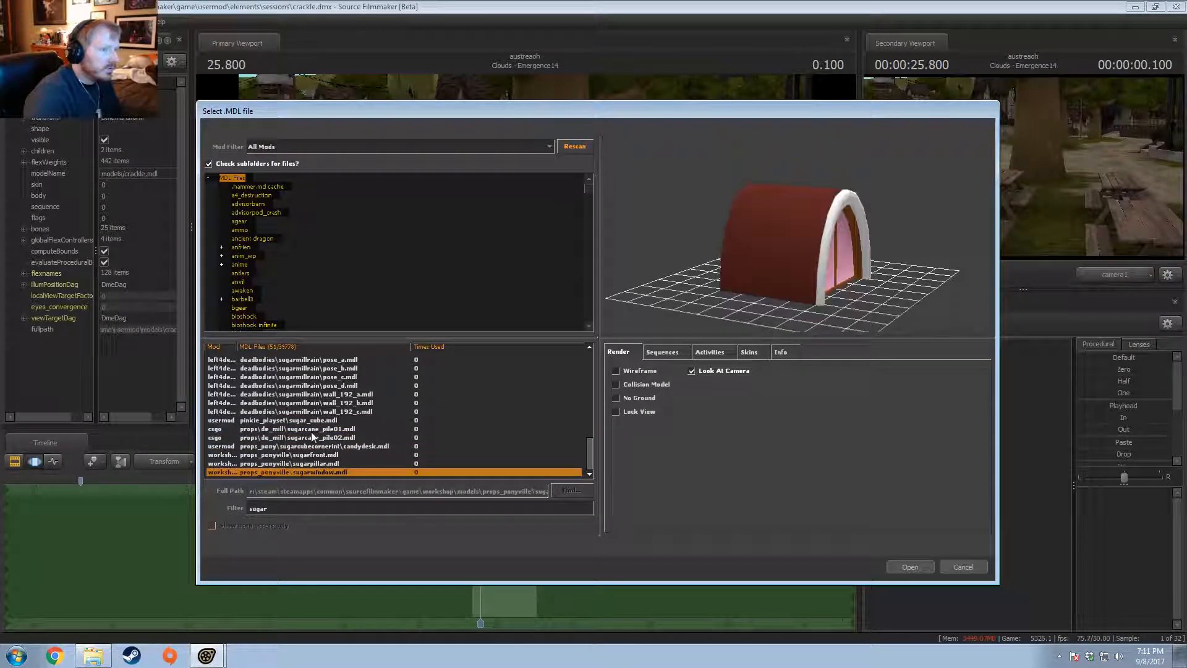
key("Up")
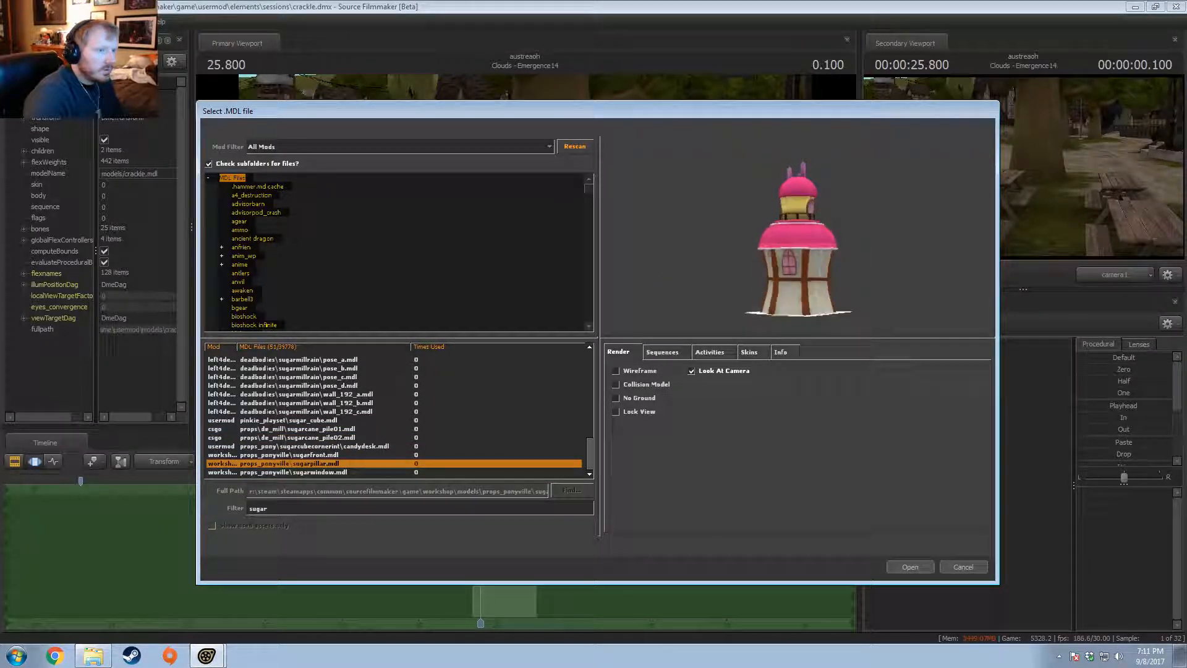
Step: Examine the sugarpillar model from other angles and compare it with the neighbouring sugarfront, sugarwindow and candydesk models
right_click_drag(766, 259, 766, 208)
left_click_drag(766, 258, 778, 294)
key("Down")
key("Up")
key("Up")
key("Up")
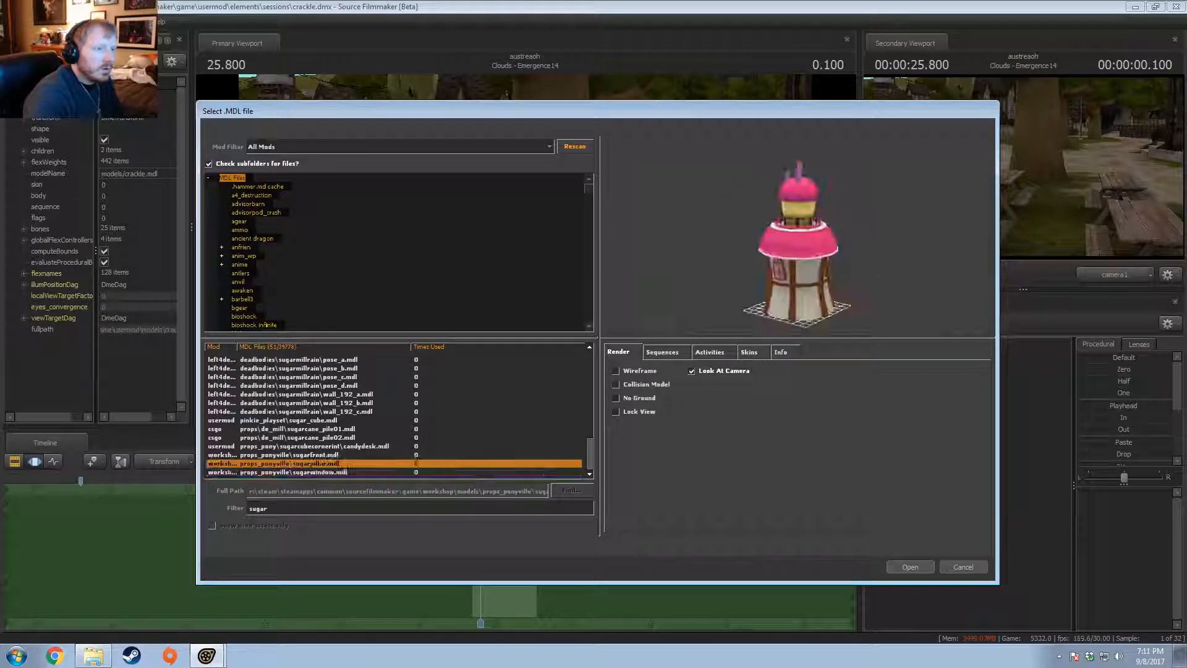
key("Up")
key("Down")
key("Down")
key("Up")
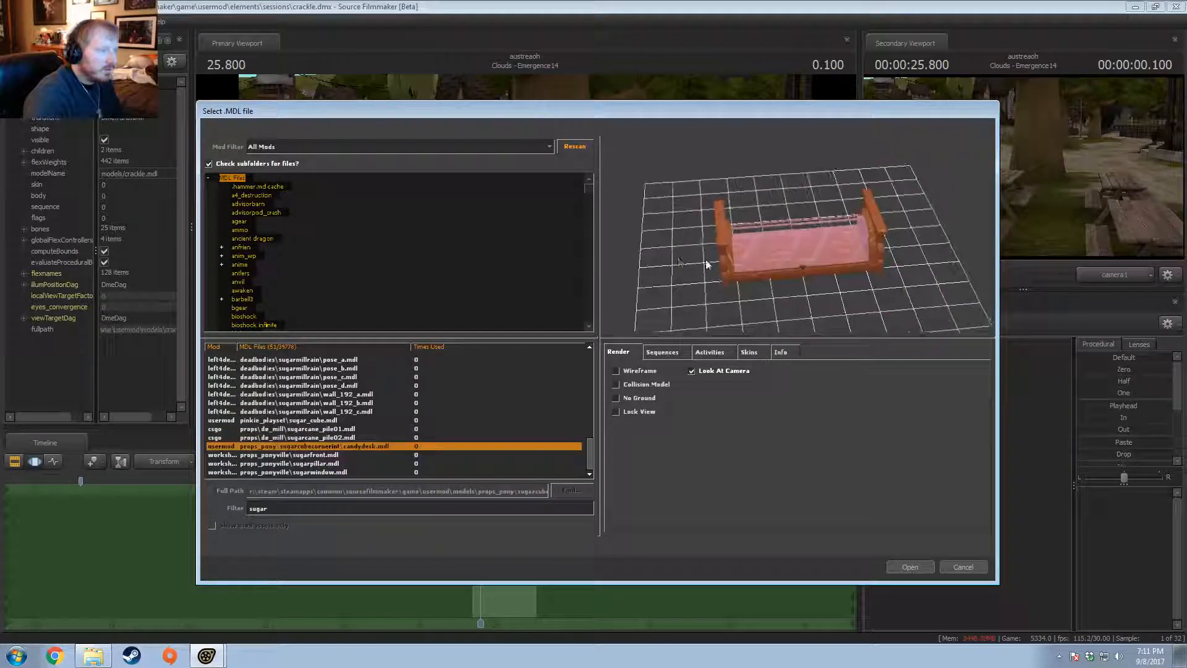
scroll(347, 366, "up", 1)
scroll(300, 419, "up", 2)
scroll(297, 422, "down", 10)
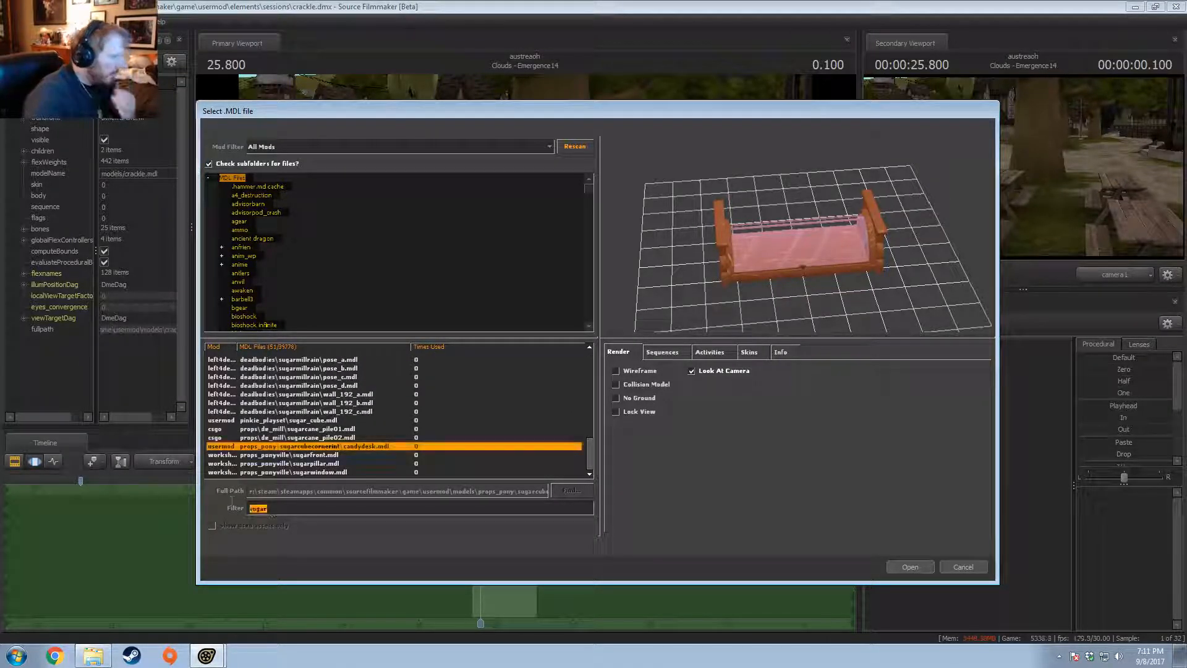
Step: Filter the model list by "corner" instead
type("scc")
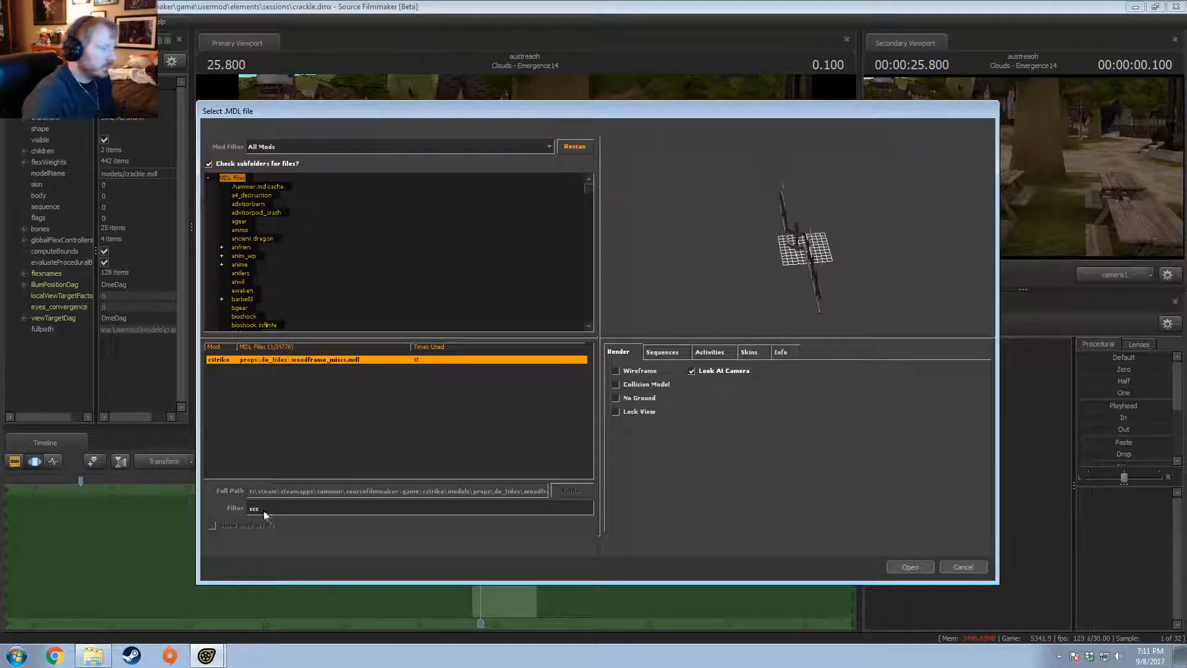
type("orner")
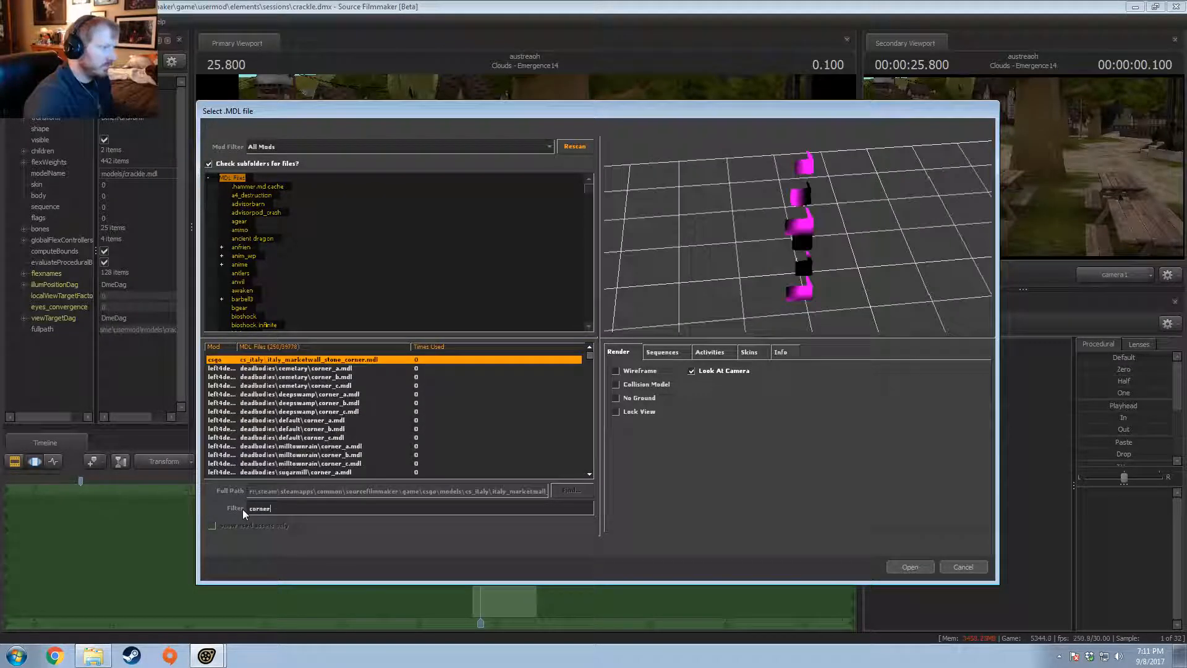
scroll(252, 423, "down", 6)
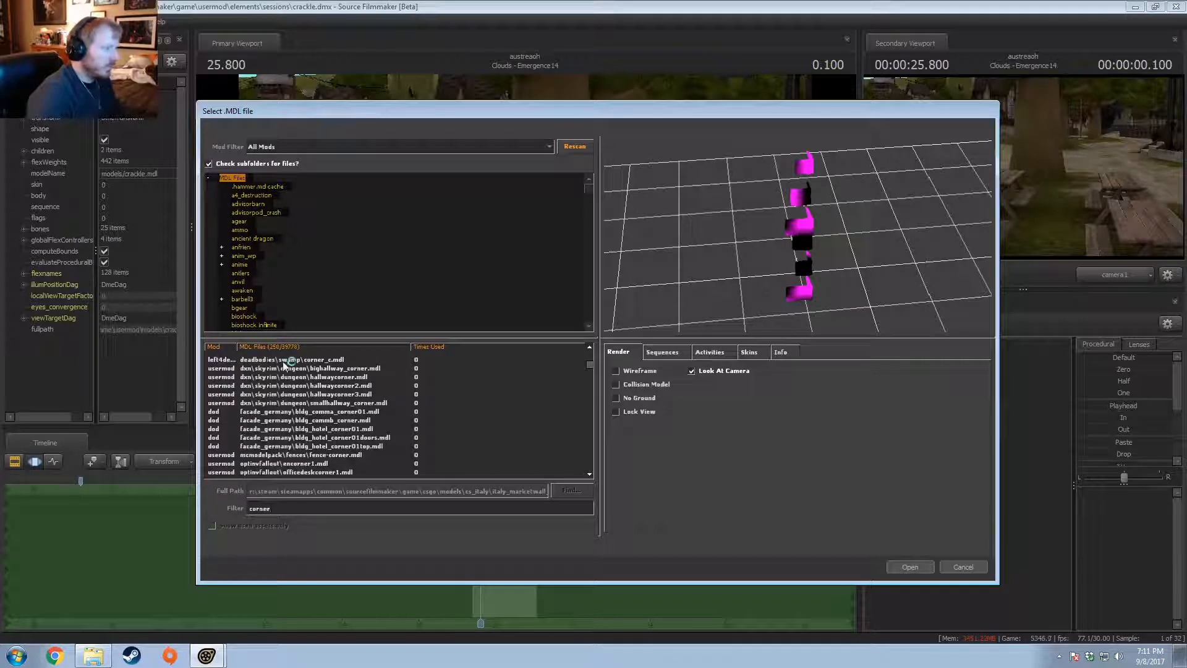
Step: Preview the Skyrim dungeon hallway corners and the facade_germany building corner models
left_click(285, 361)
key("Down")
key("Down")
key("Down")
key("Down")
key("Down")
key("Down")
key("Down")
key("Down")
key("Down")
key("Down")
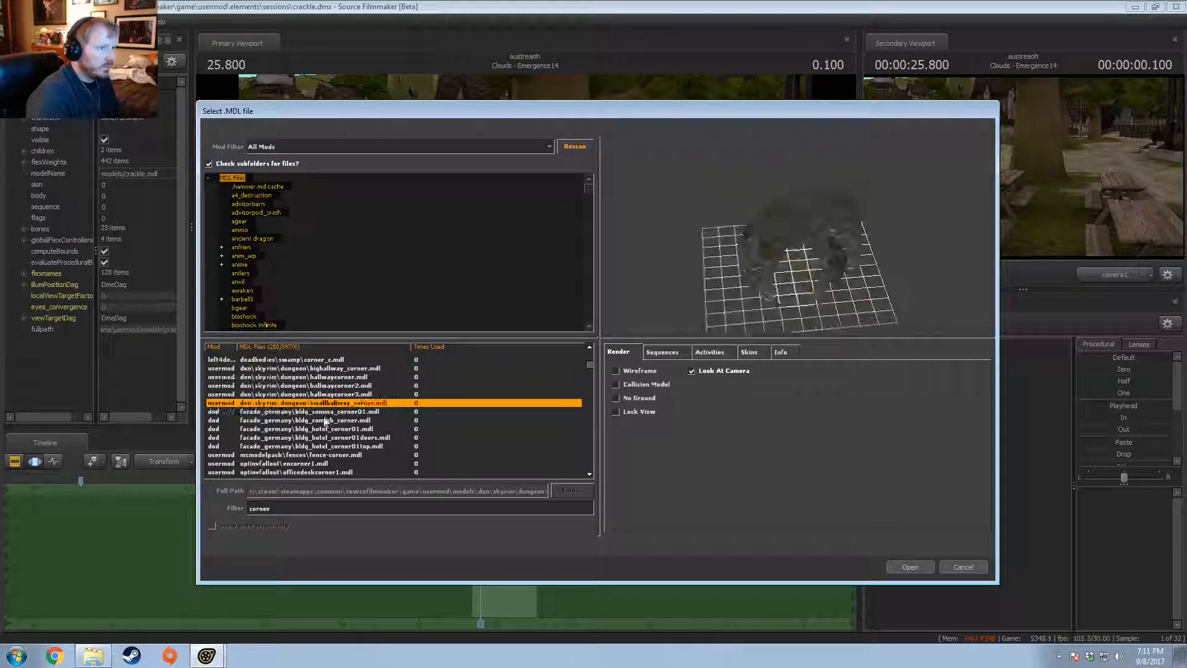
key("Up")
key("Up")
key("Up")
key("Up")
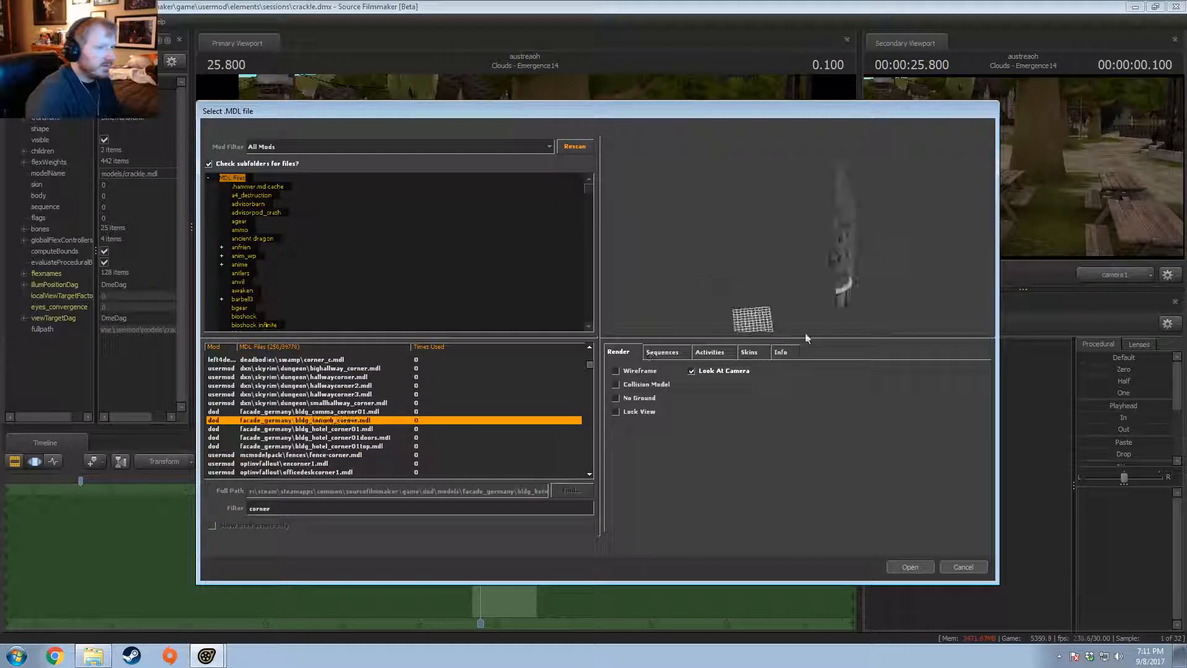
scroll(869, 315, "up", 5)
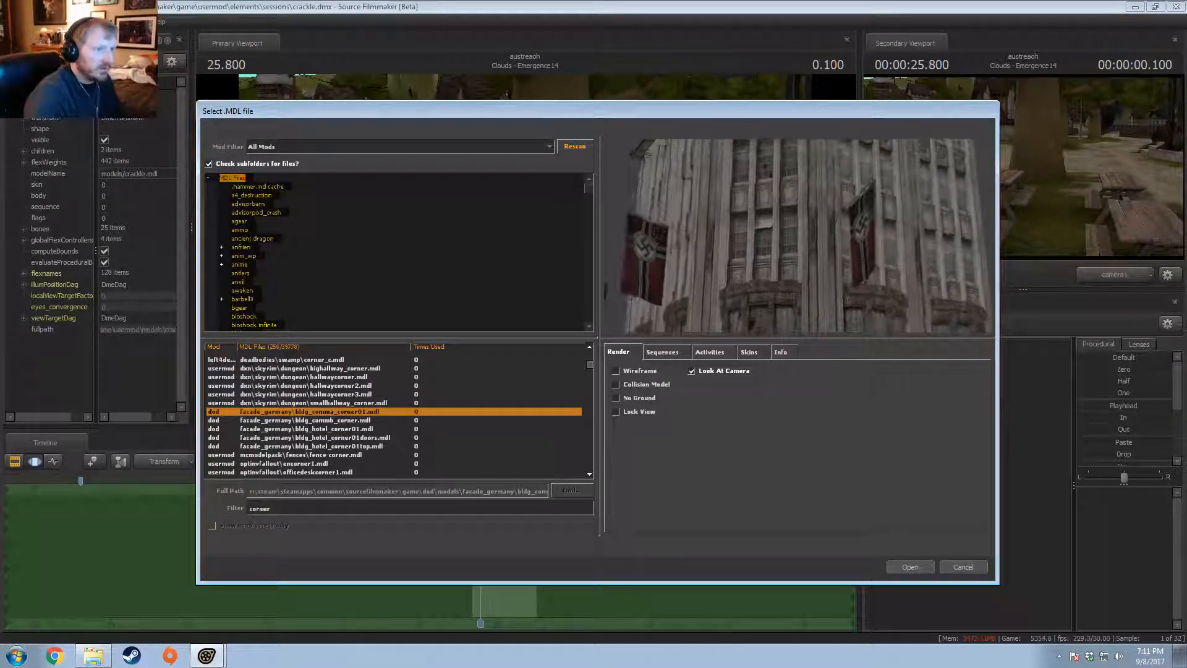
Step: Look further through the corner models, previewing the route66 diner wall corner, the sidewalk corner and the hill corner
scroll(348, 433, "down", 5)
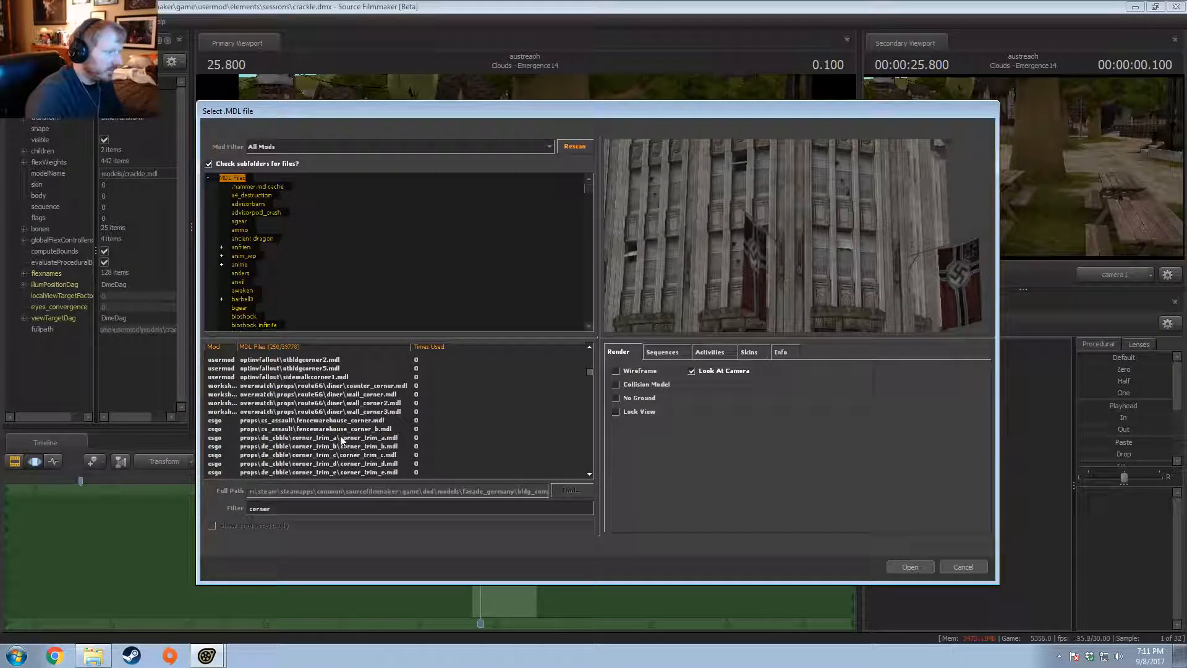
left_click(342, 411)
left_click(325, 377)
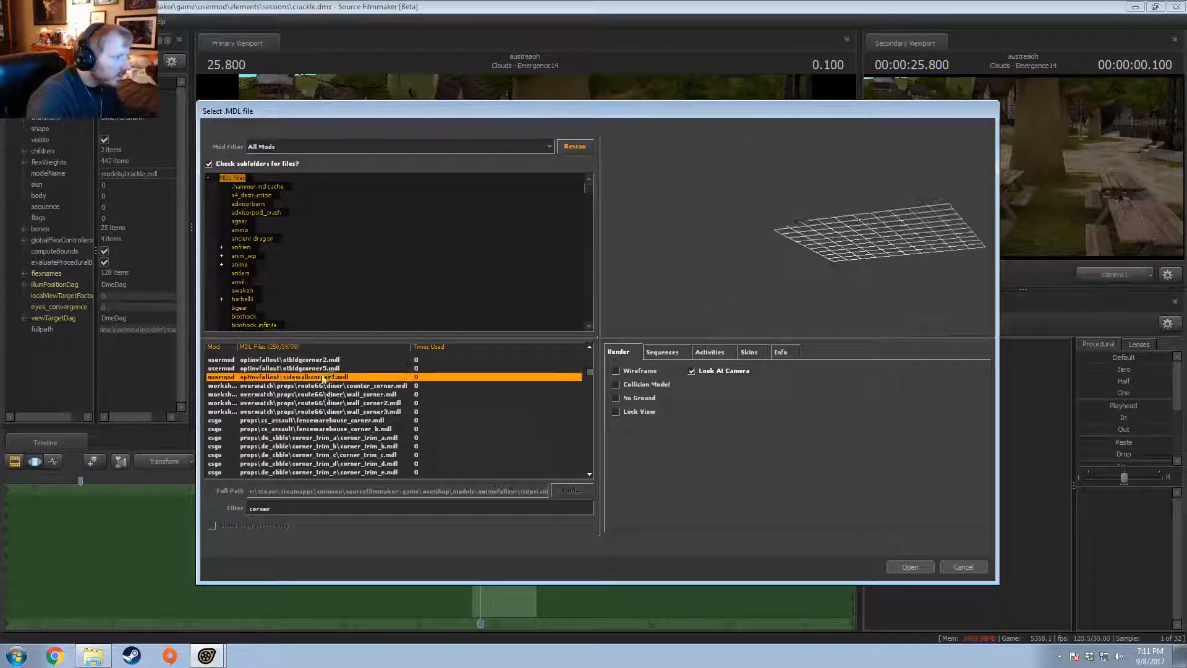
scroll(326, 396, "down", 5)
scroll(325, 413, "down", 8)
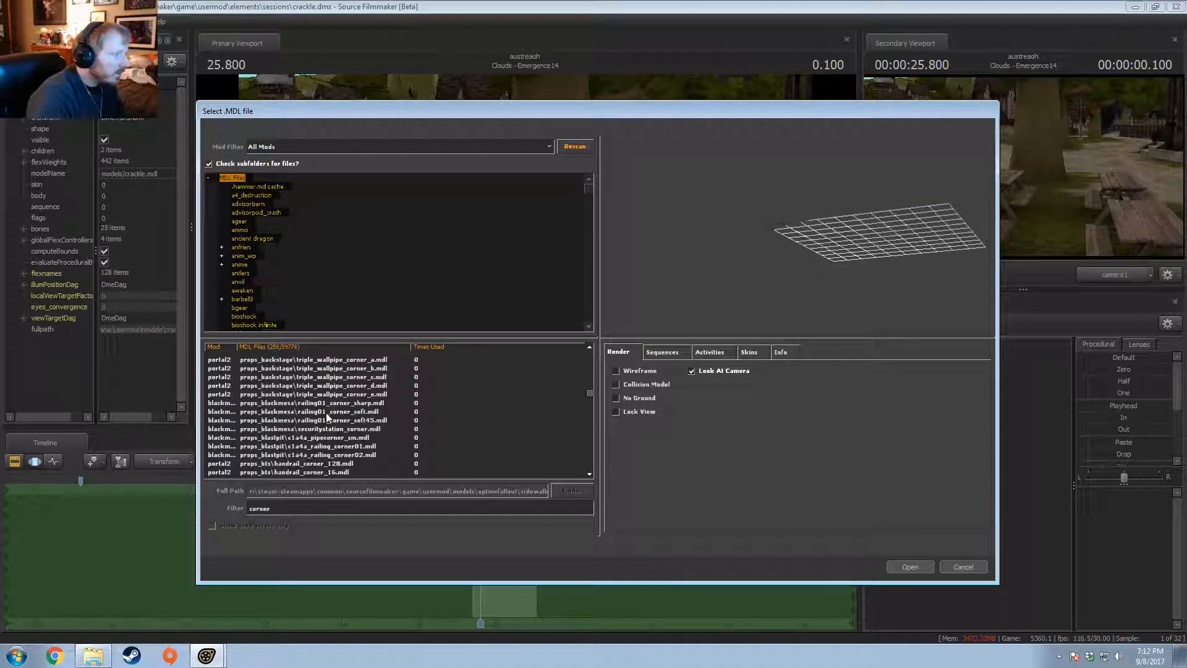
left_click(330, 386)
scroll(341, 426, "down", 10)
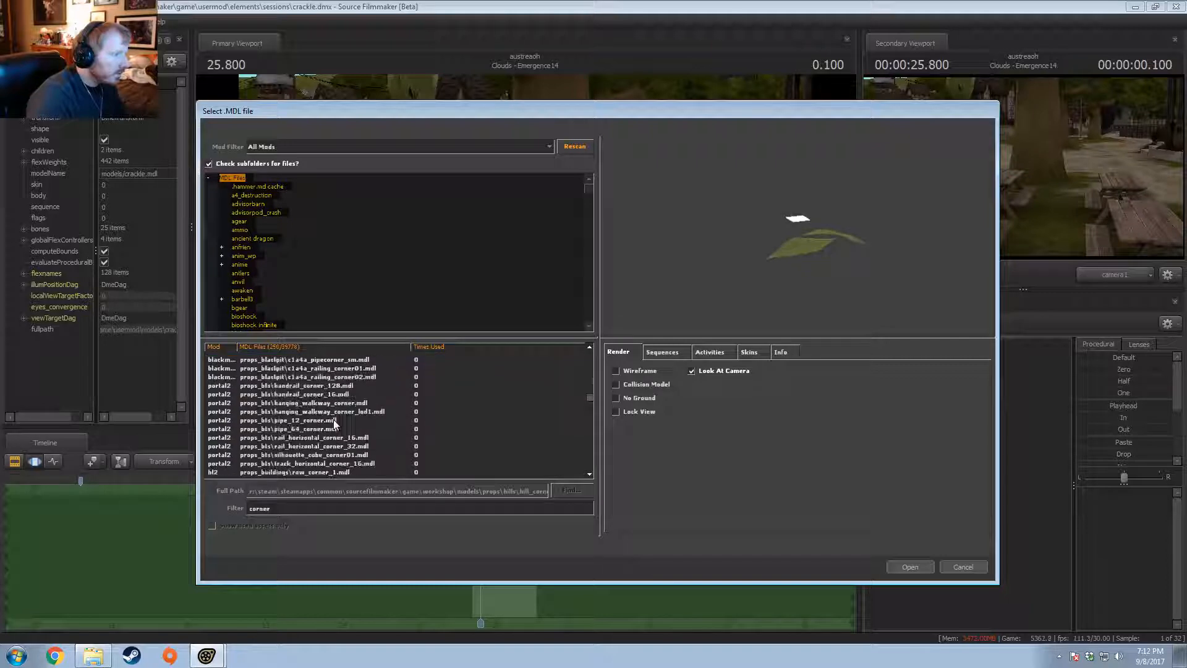
scroll(345, 433, "down", 8)
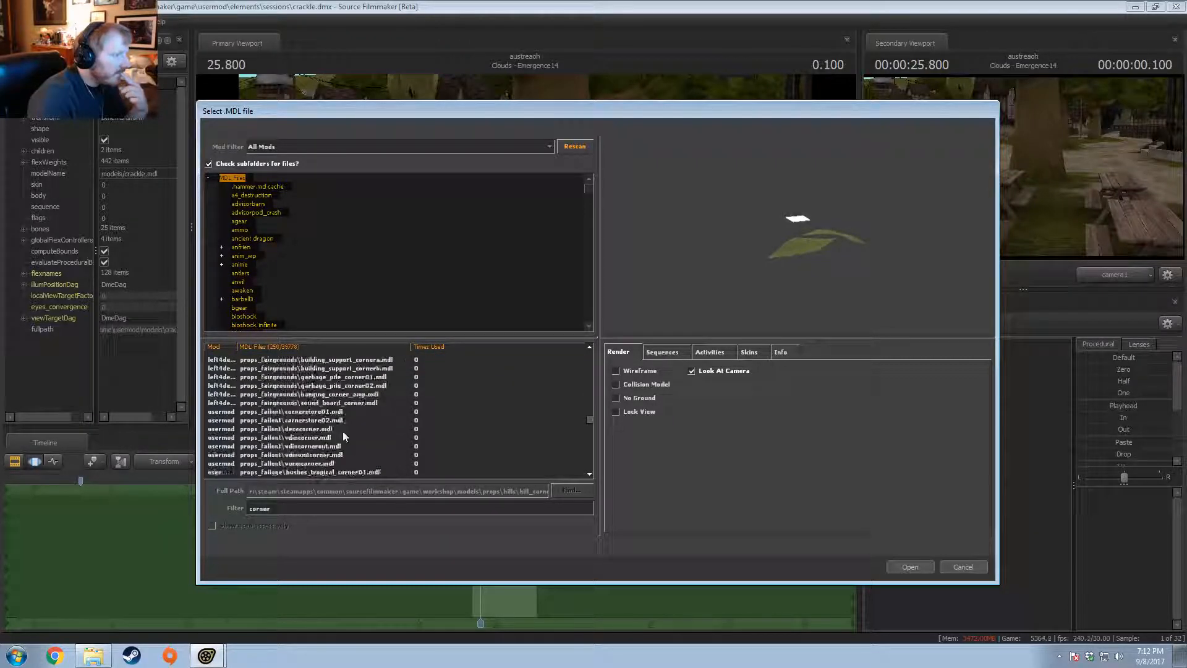
scroll(344, 436, "up", 3)
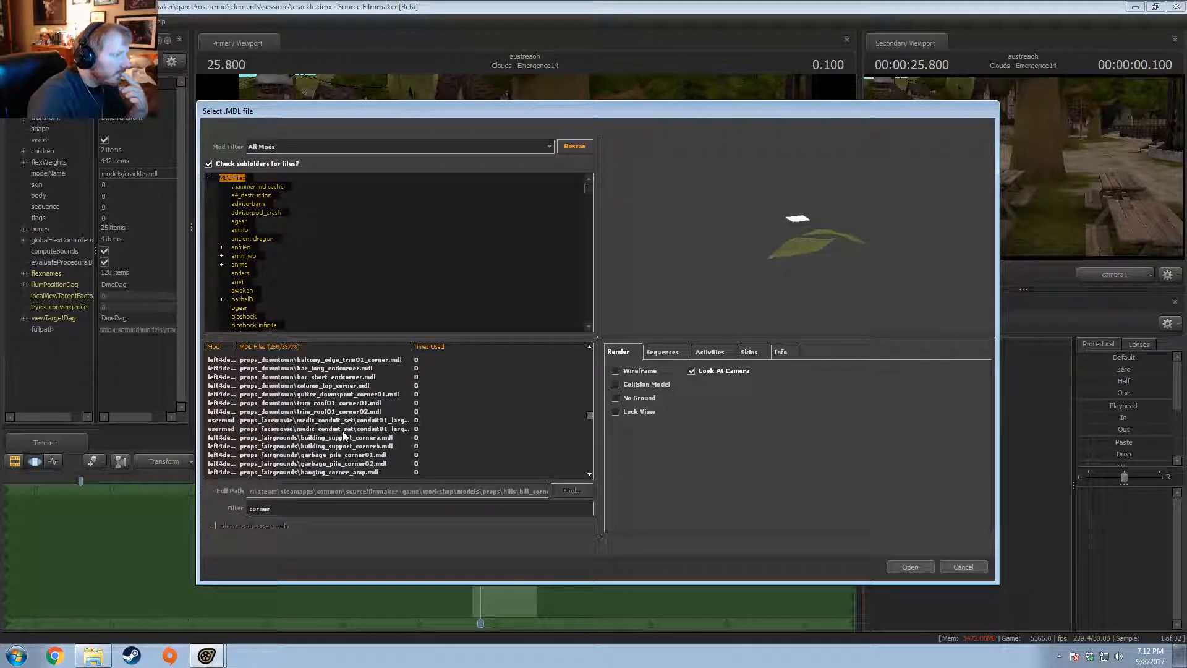
Step: Limit the model list to the usermod mod and preview its corner models through to candydesk
left_click(271, 146)
left_click(273, 170)
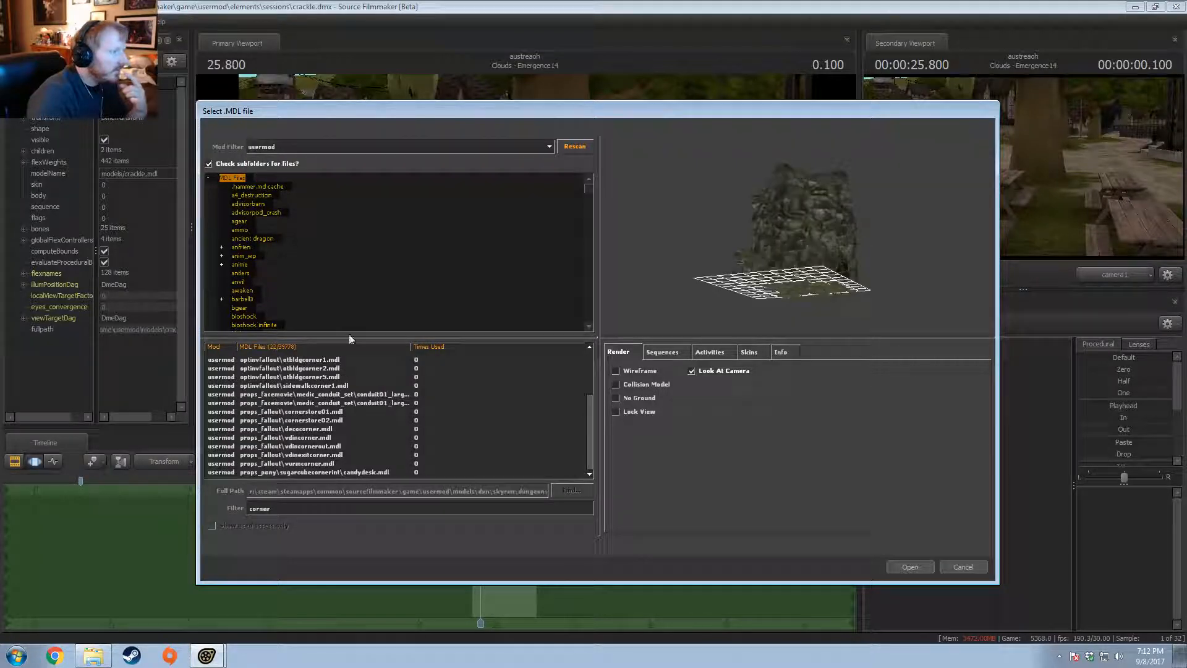
left_click(321, 360)
scroll(322, 370, "up", 3)
key("Down")
key("Down")
key("Down")
key("Down")
key("Down")
key("Down")
key("Down")
key("Down")
key("Down")
key("Down")
key("Down")
key("Down")
key("Down")
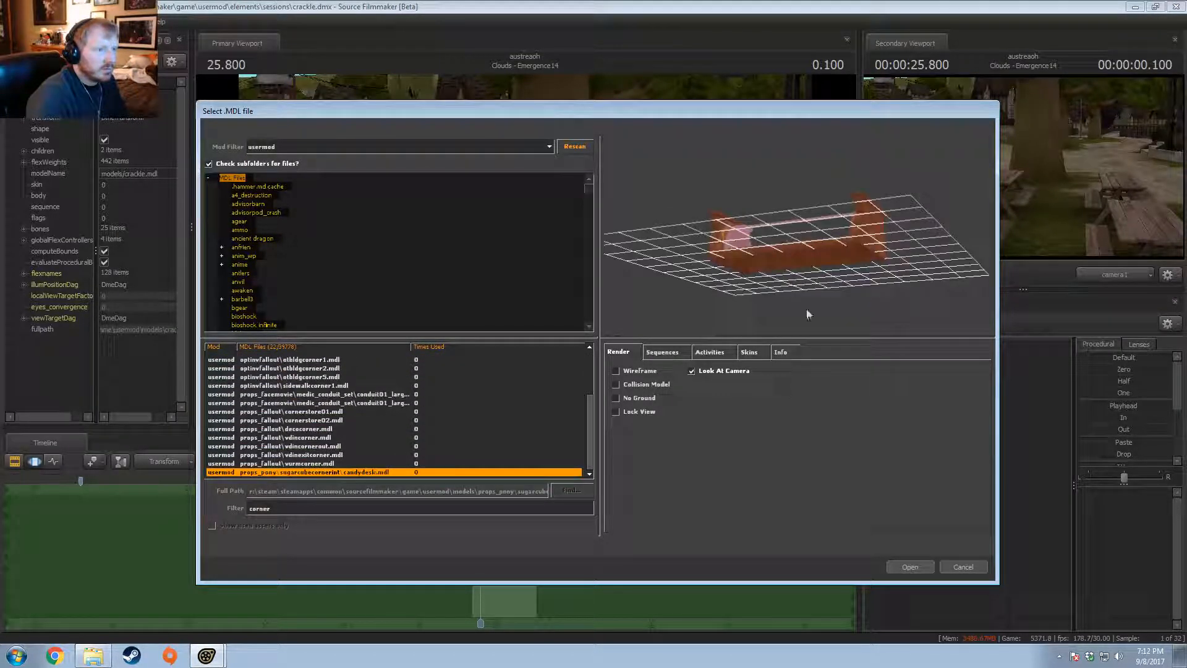
key("Up")
key("Up")
key("Down")
key("Down")
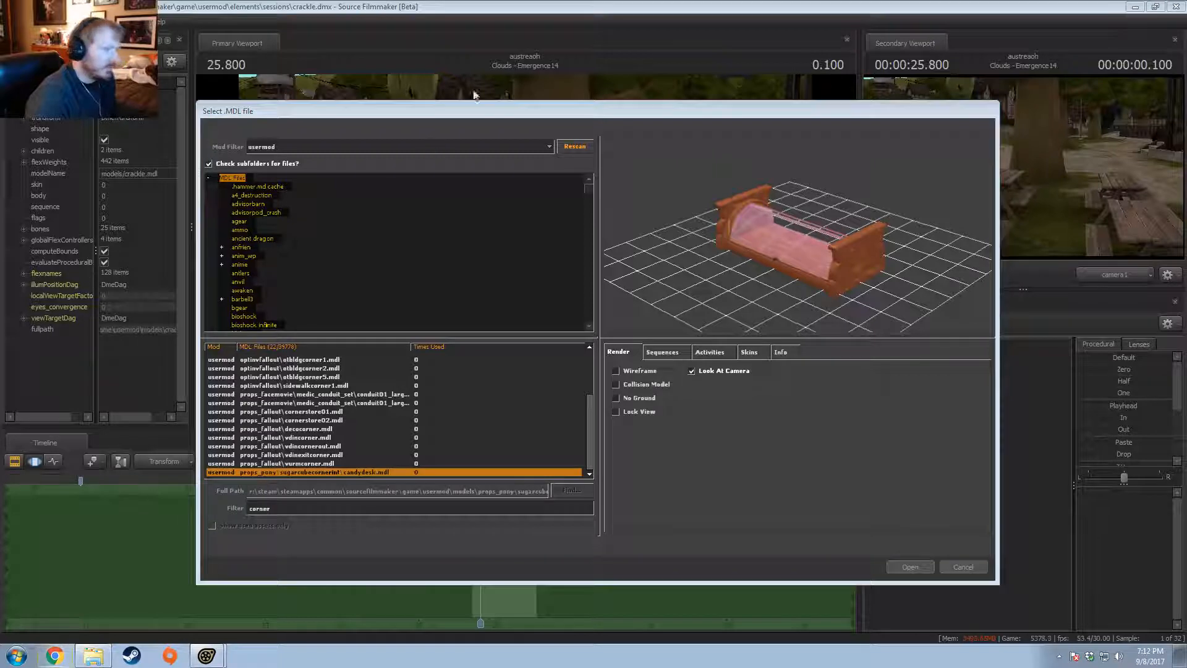
Step: Switch to Chrome, open DeviantArt and search it for "sfm sugarcube corner"
left_click(55, 655)
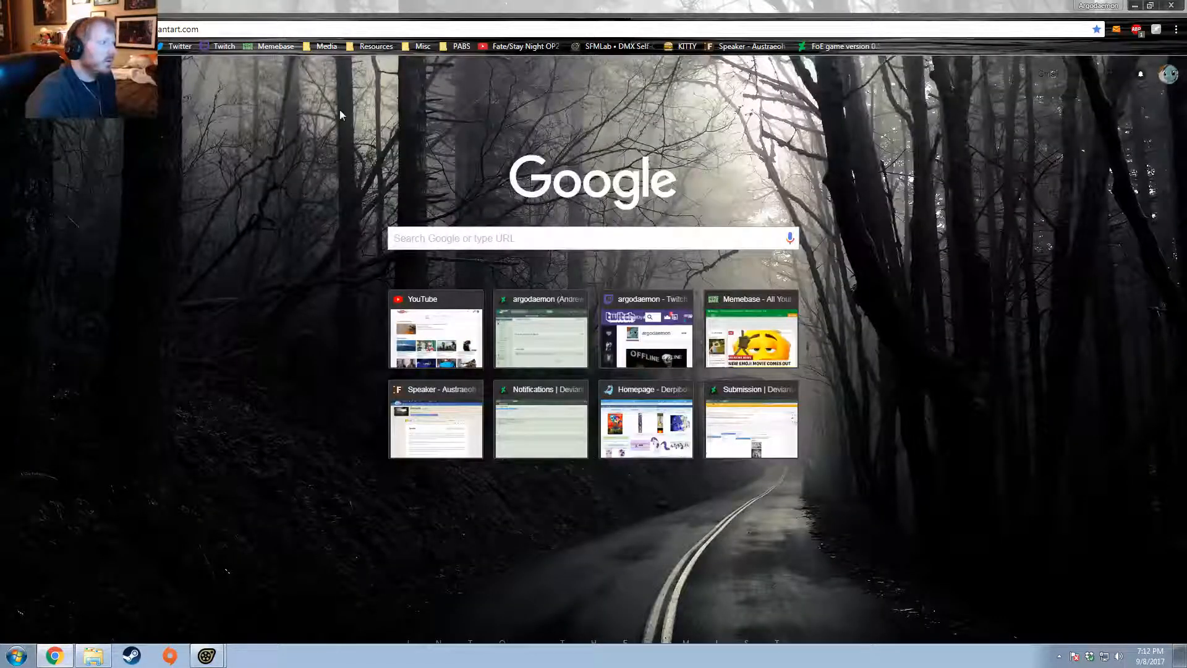
key("Return")
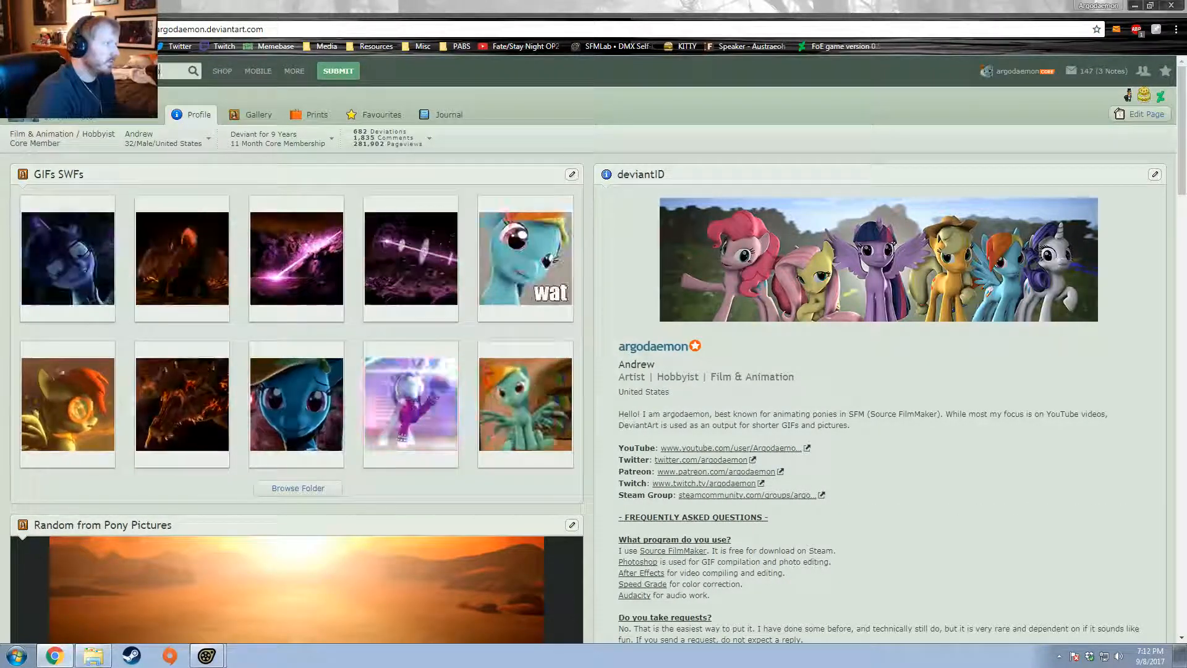
type("e ")
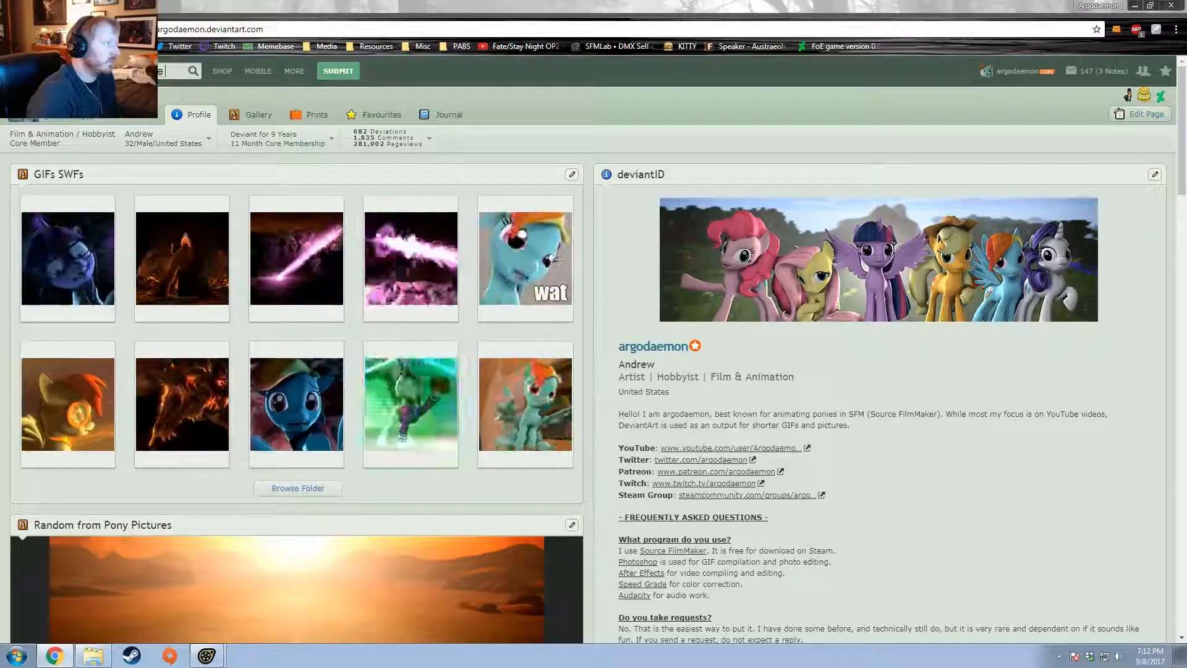
type("corner")
key("Return")
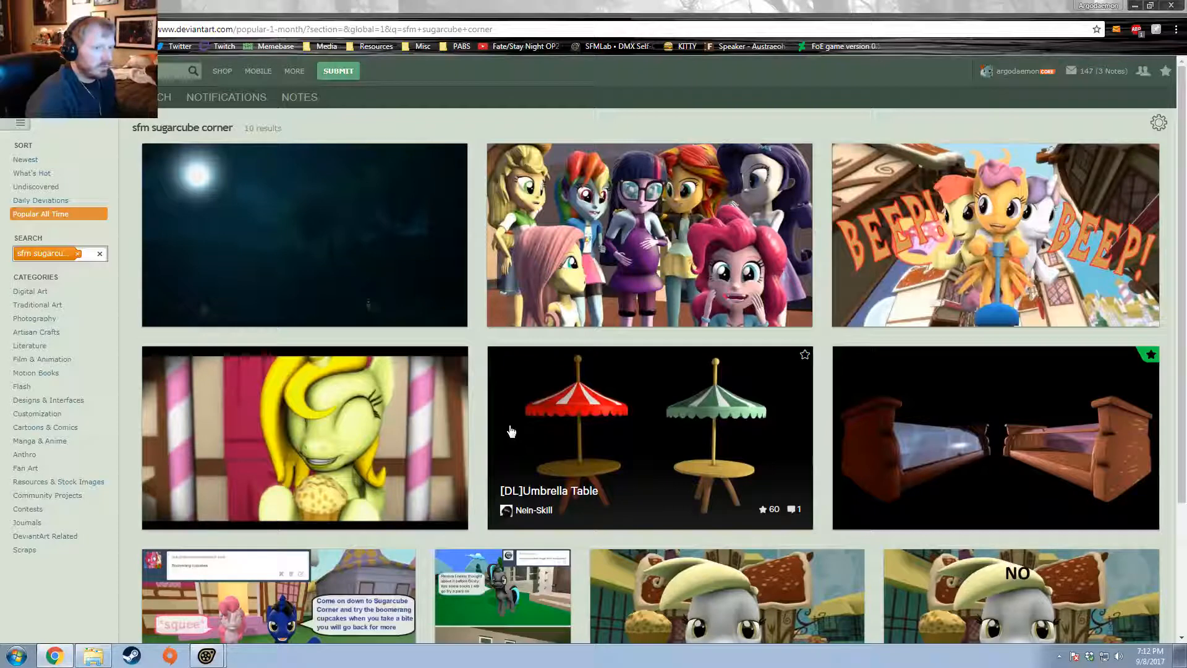
Step: Look through the DeviantArt search results and open the [SFM]Beep! Beep! artwork page
scroll(631, 425, "down", 1)
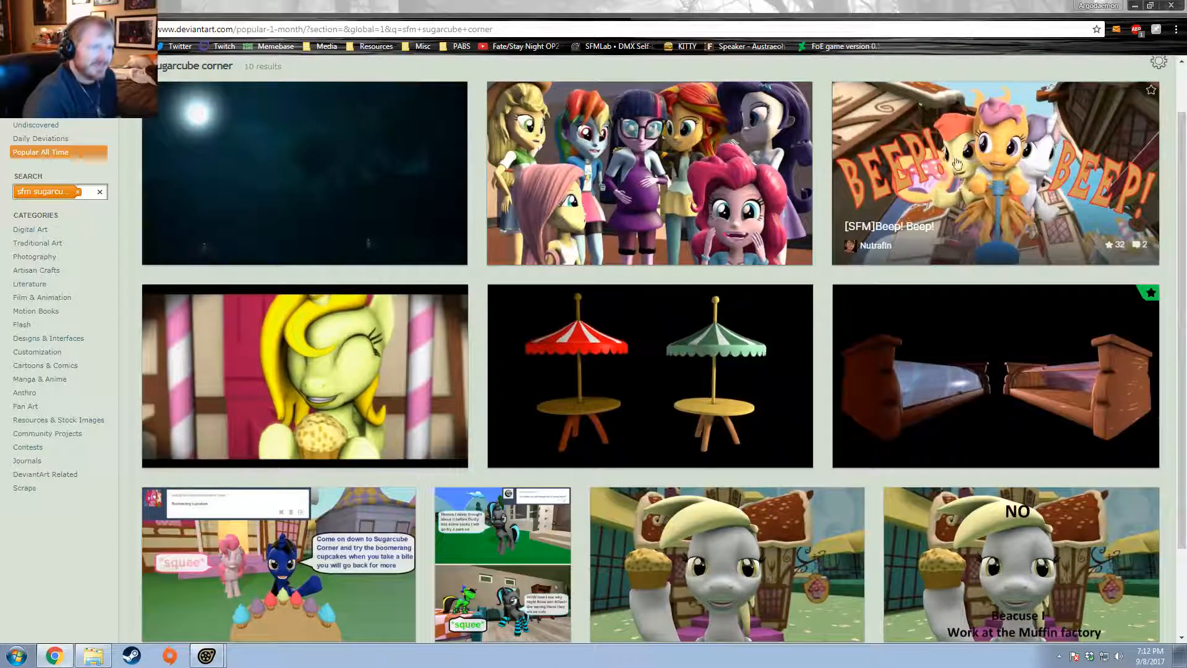
scroll(954, 162, "down", 3)
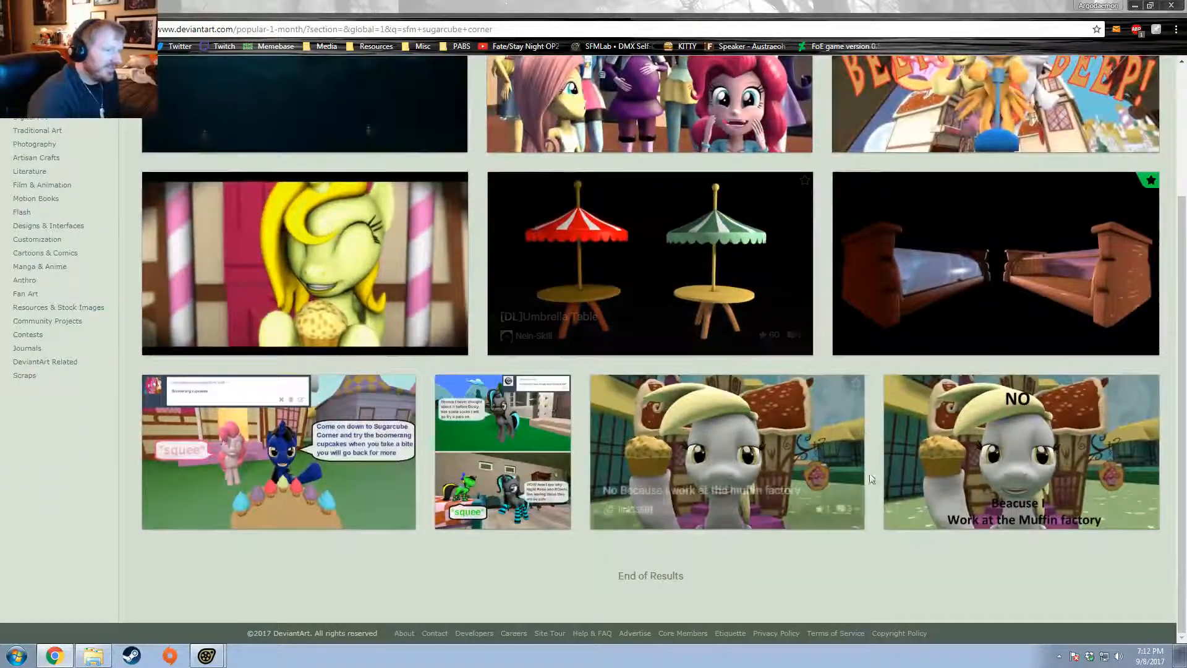
scroll(934, 345, "up", 4)
left_click(937, 247)
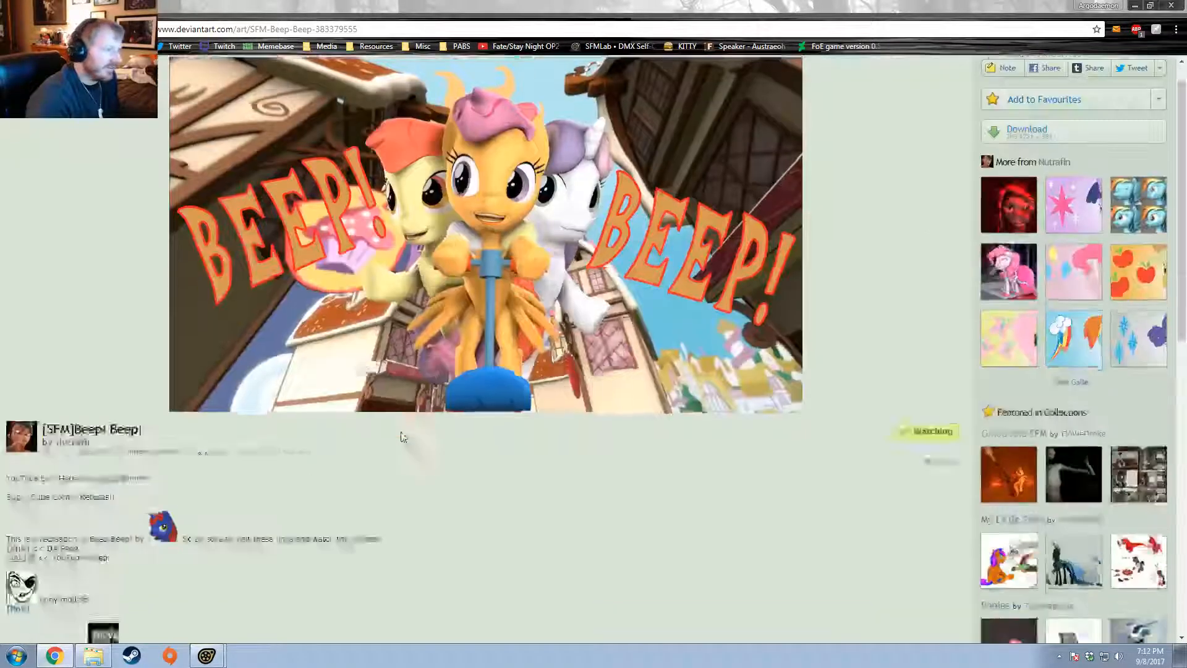
Step: Examine the [SFM]Beep! Beep! description for the Sugarcube Corner model credit and open discopears' Pinkie Pie Playset page
scroll(193, 475, "down", 3)
scroll(193, 474, "down", 1)
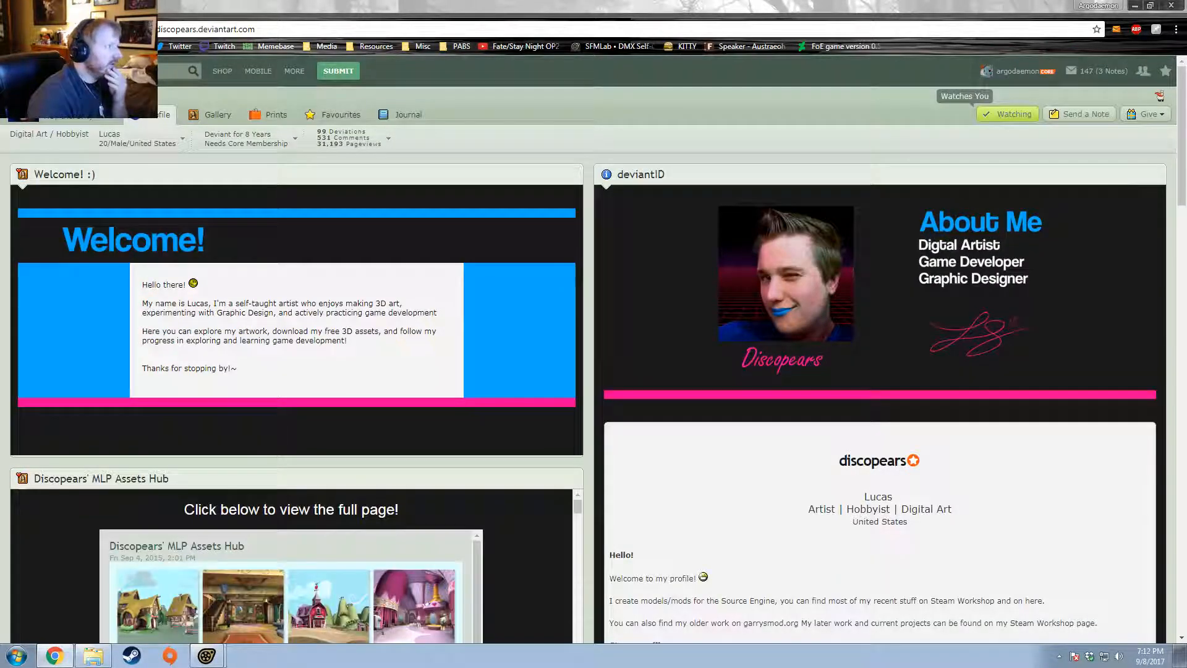
key("alt+Left")
scroll(79, 503, "down", 1)
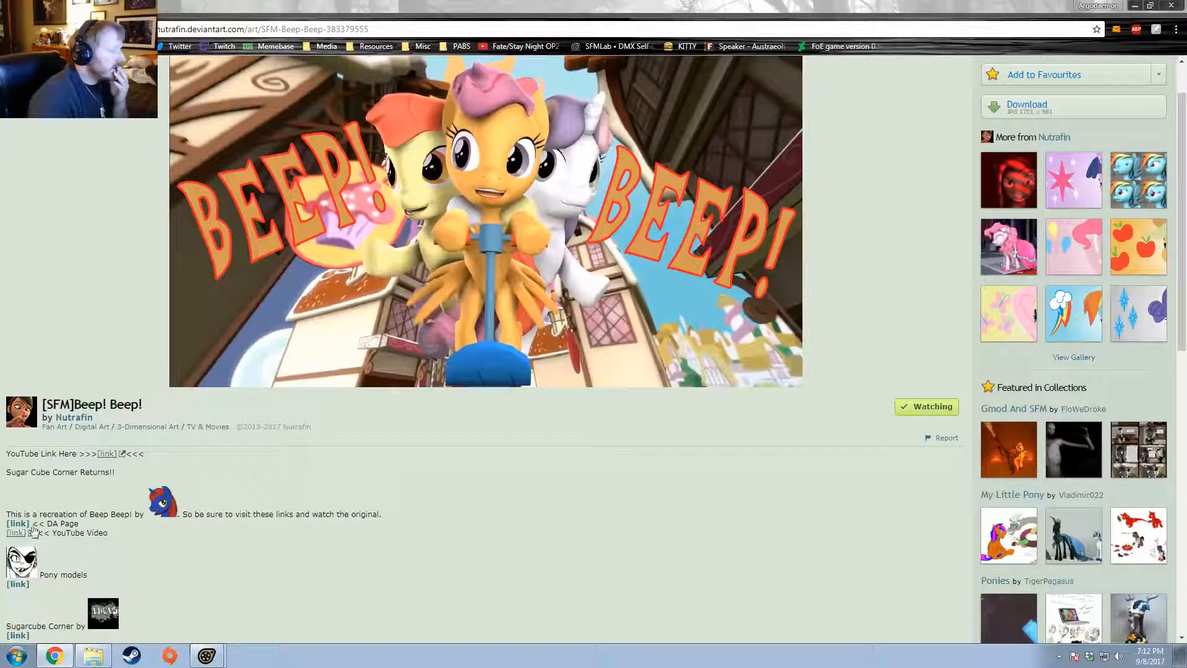
scroll(34, 531, "down", 6)
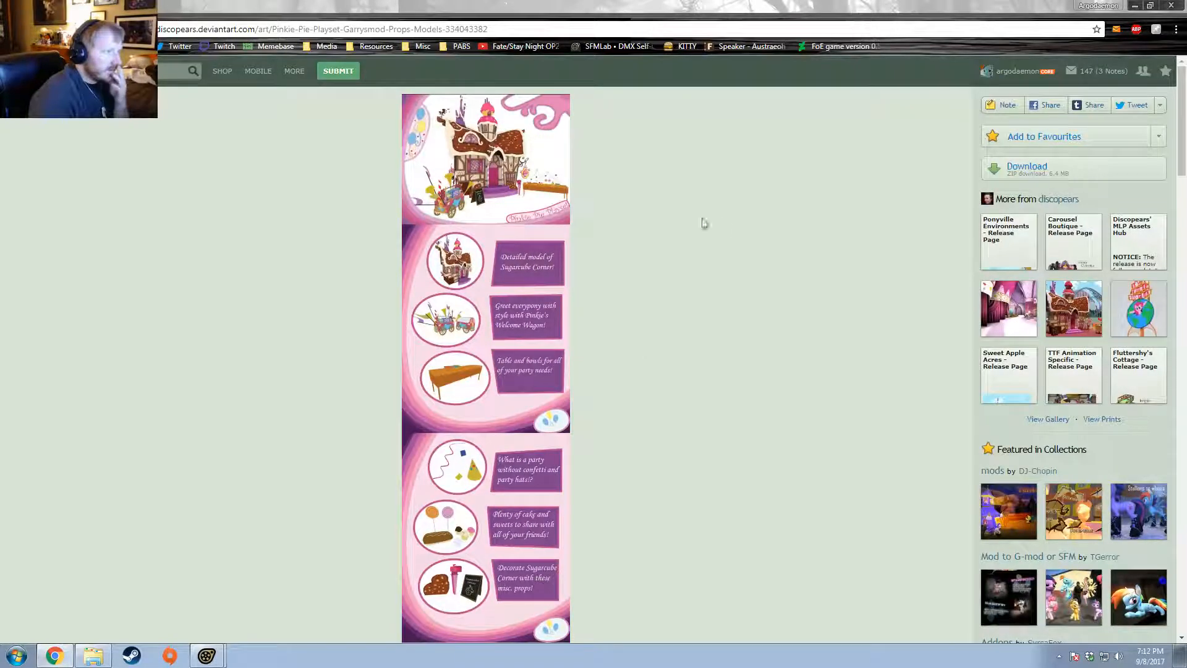
Step: Enlarge the Pinkie Pie Playset image and look through its props, download options and comments
left_click(488, 148)
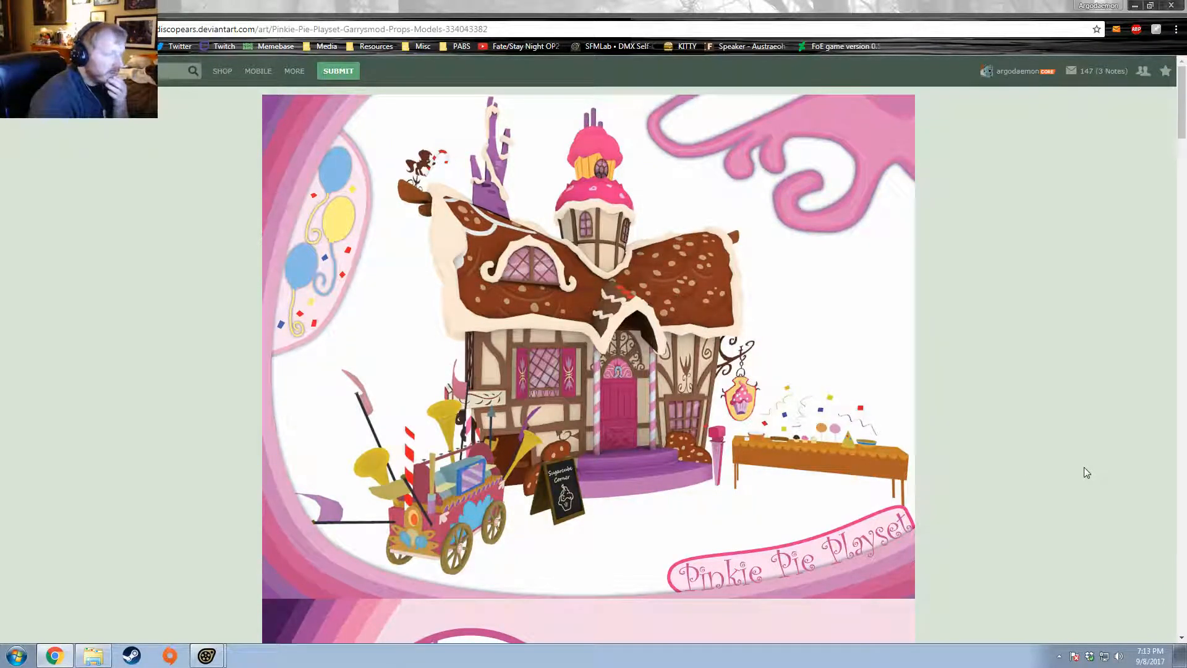
scroll(1087, 472, "down", 10)
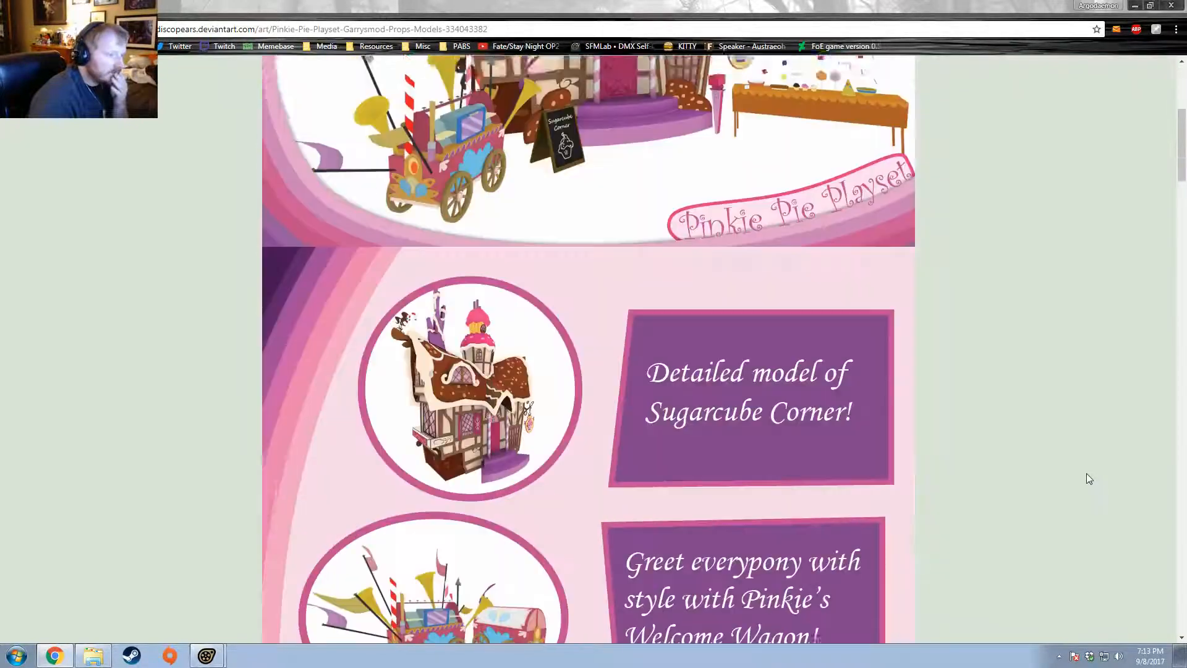
scroll(1087, 479, "down", 10)
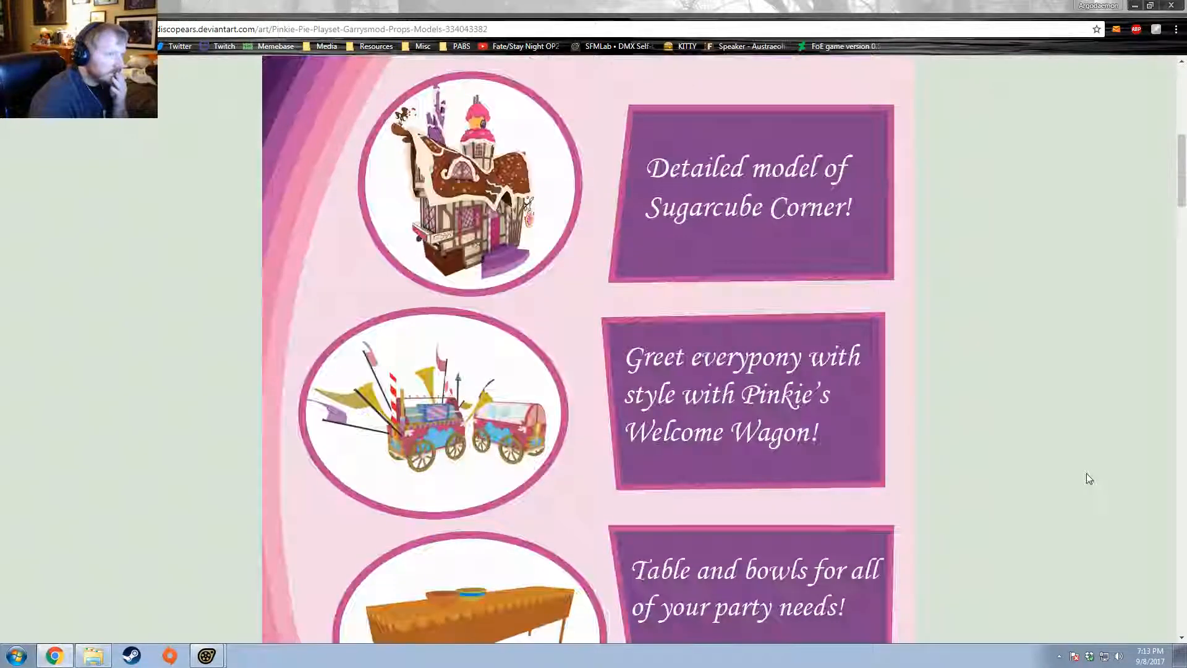
scroll(1088, 476, "down", 9)
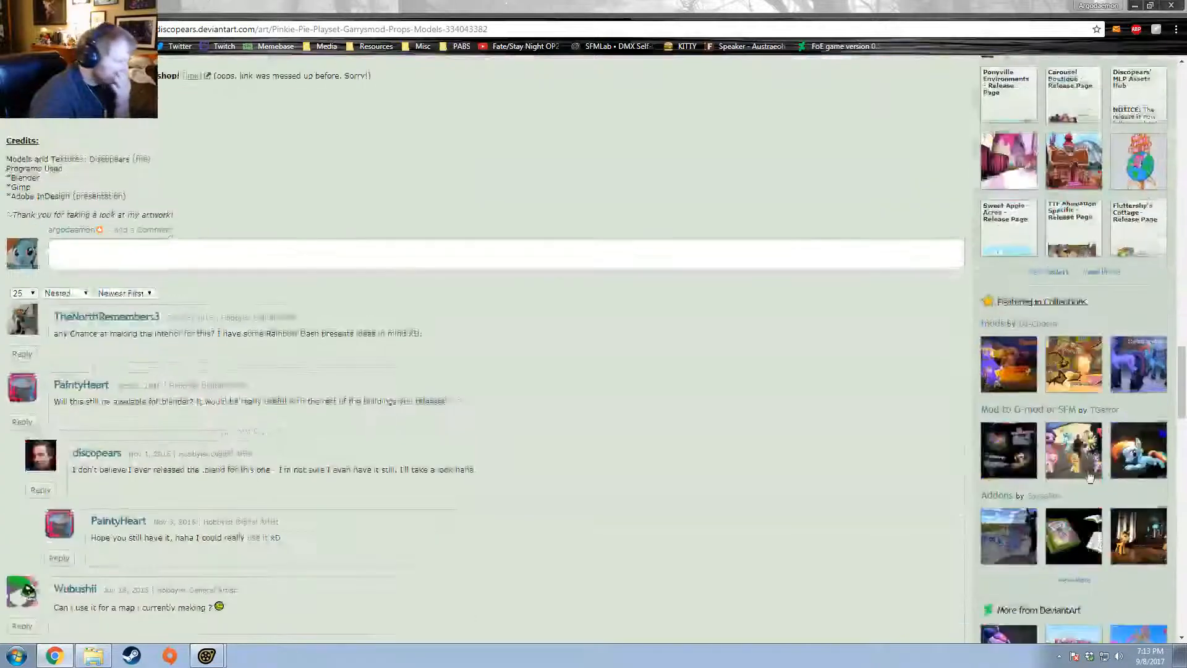
scroll(1086, 465, "up", 15)
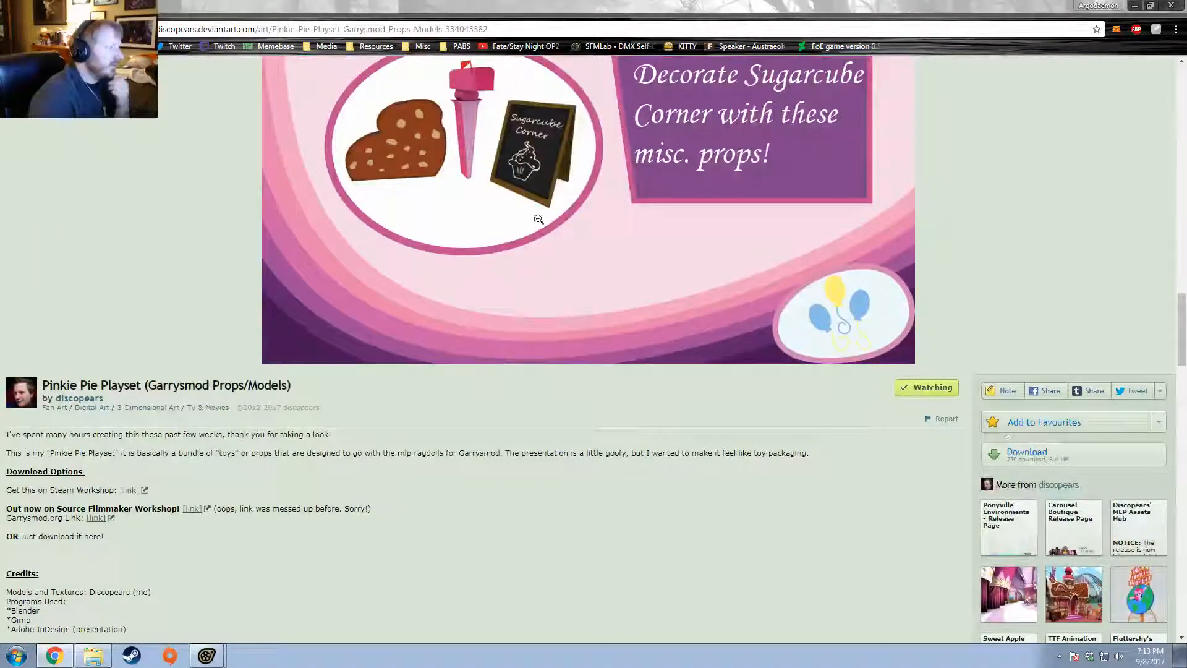
scroll(477, 267, "up", 20)
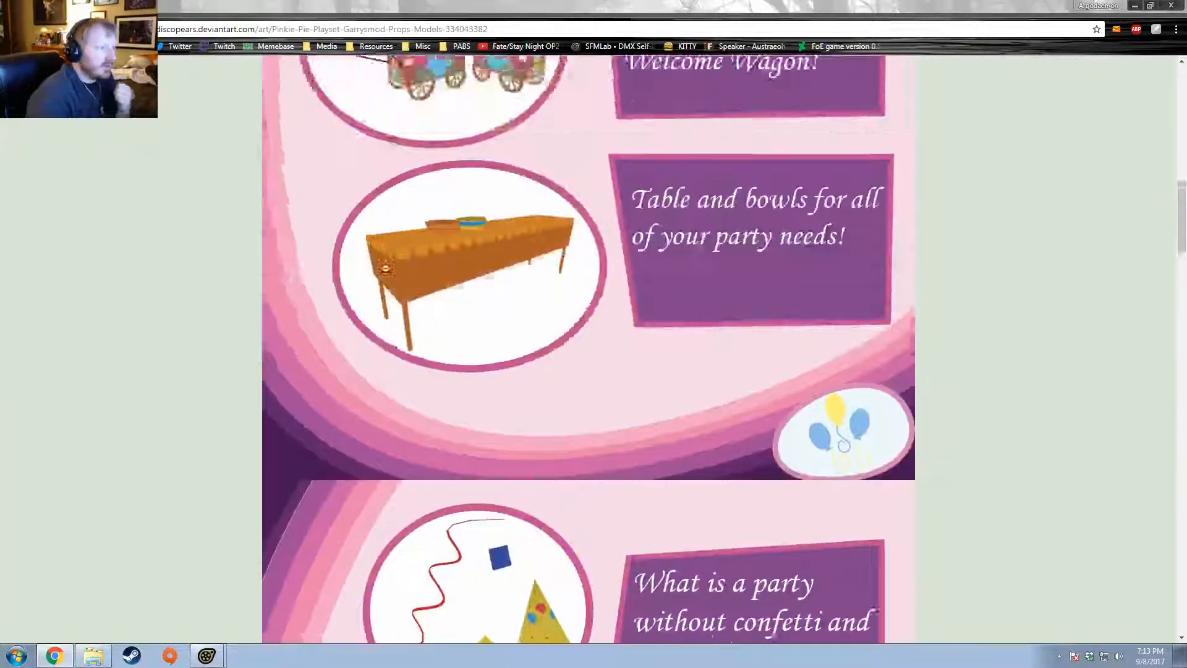
scroll(385, 269, "up", 2)
scroll(385, 265, "up", 4)
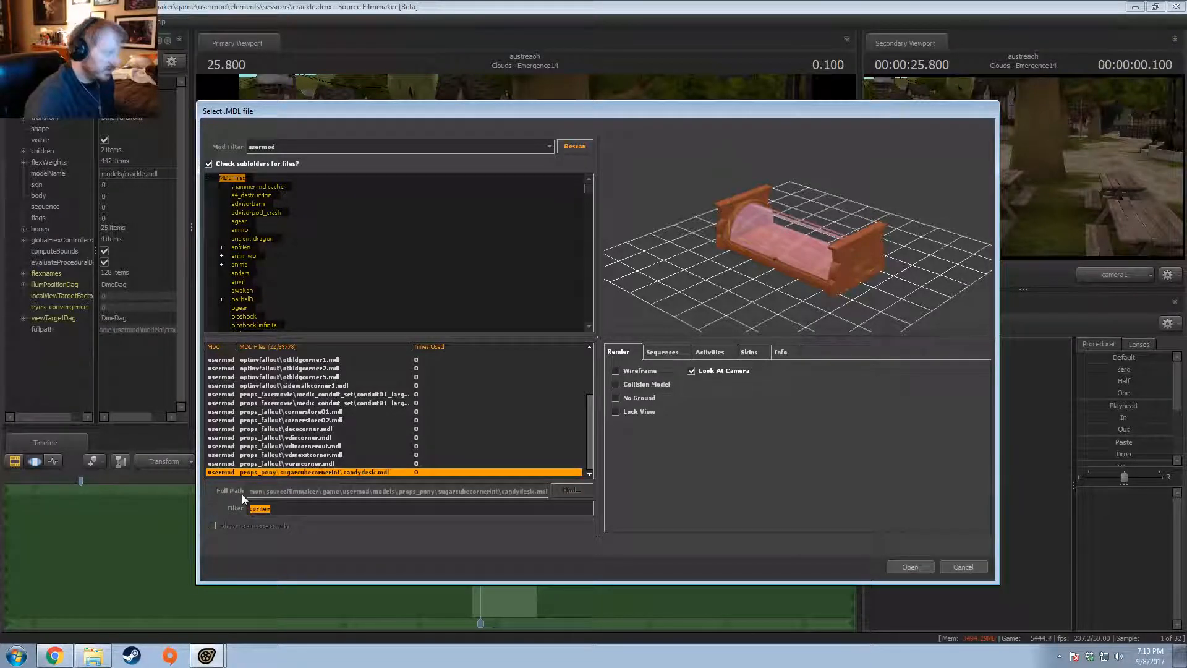
Step: Filter the models of all mods by "shack", preview shack1 and the de_shacks bar in wireframe, and leave the model browser without opening one
type("shack")
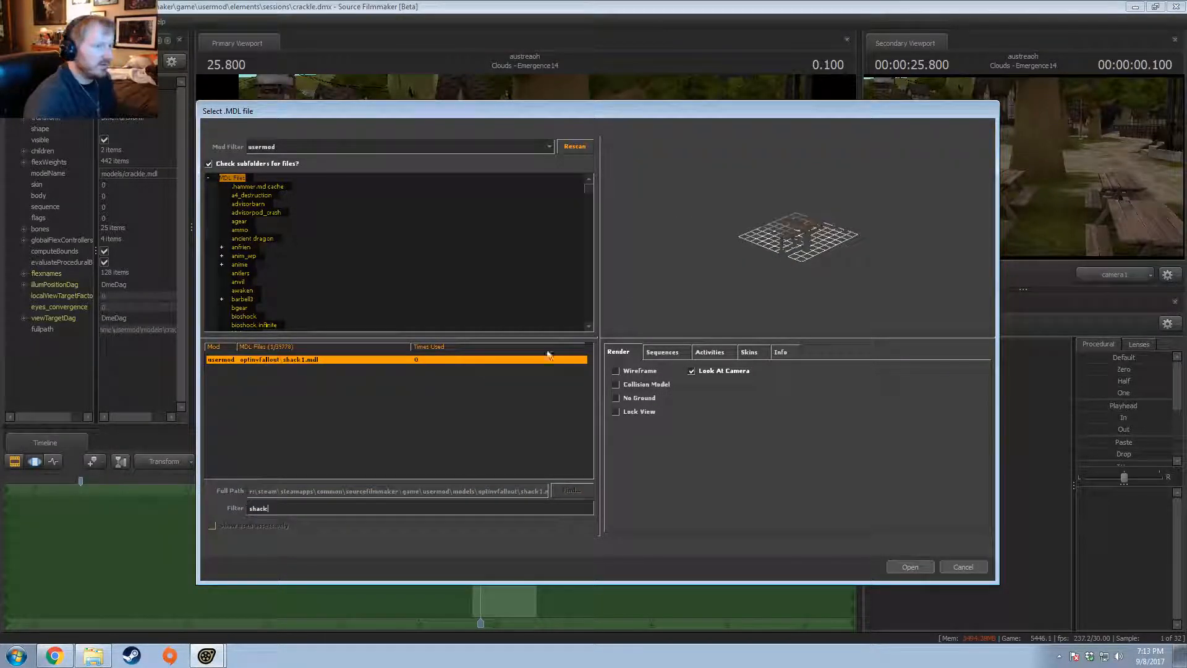
left_click(266, 146)
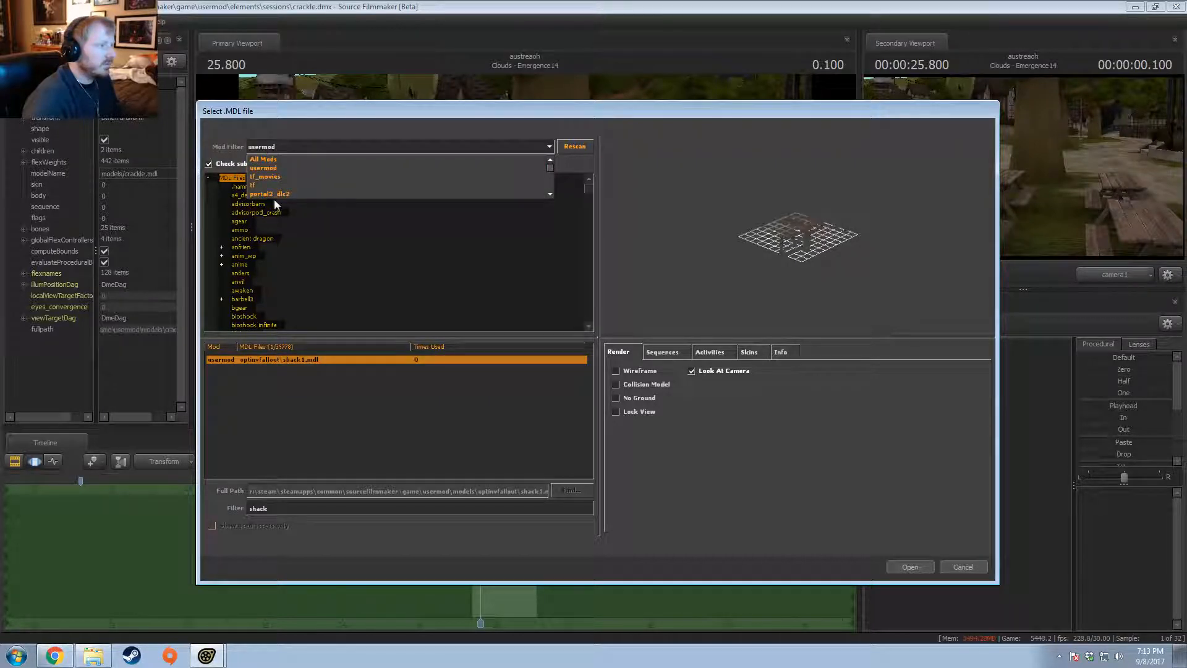
left_click(272, 158)
left_click(616, 371)
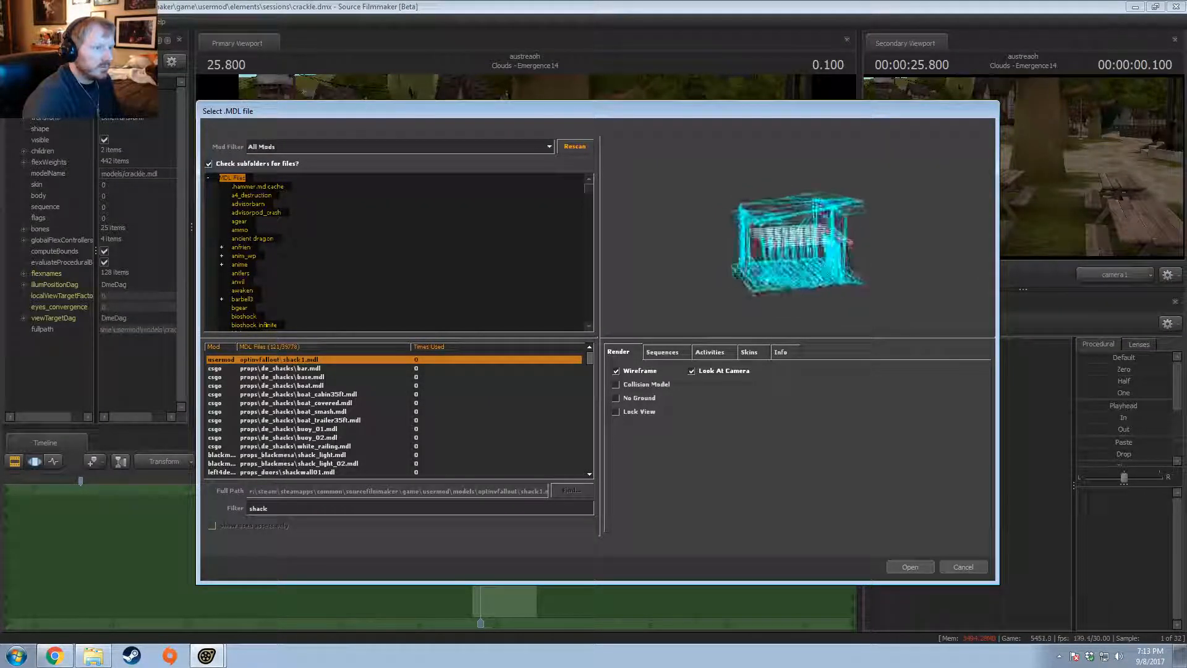
left_click(650, 368)
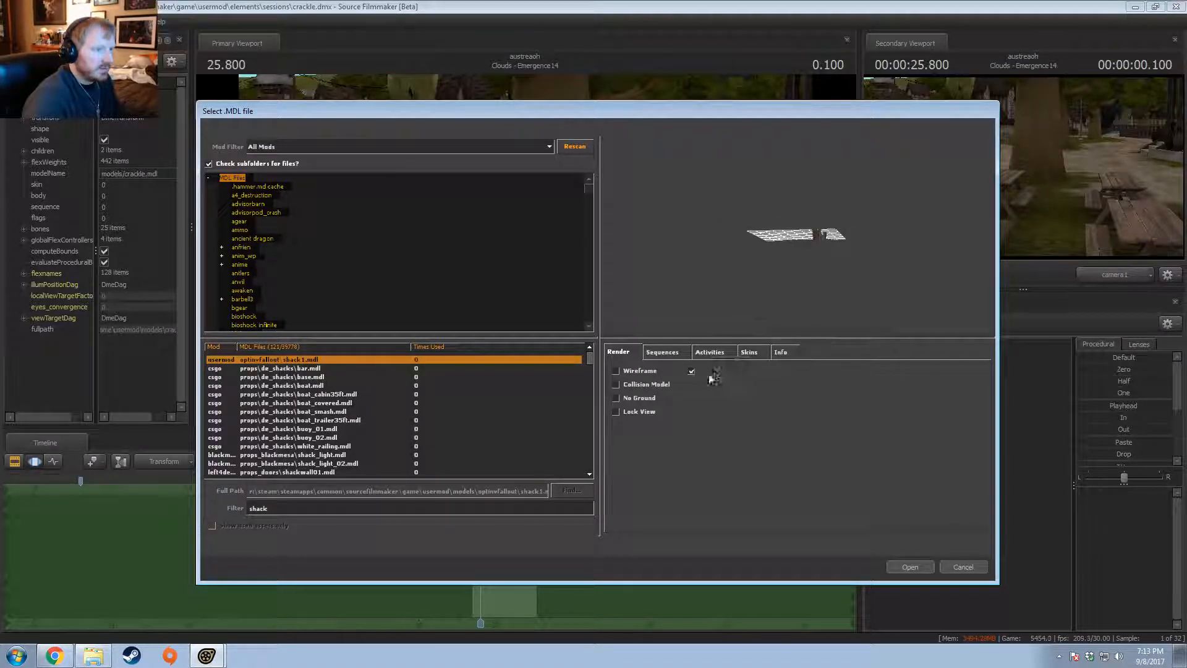
left_click(616, 371)
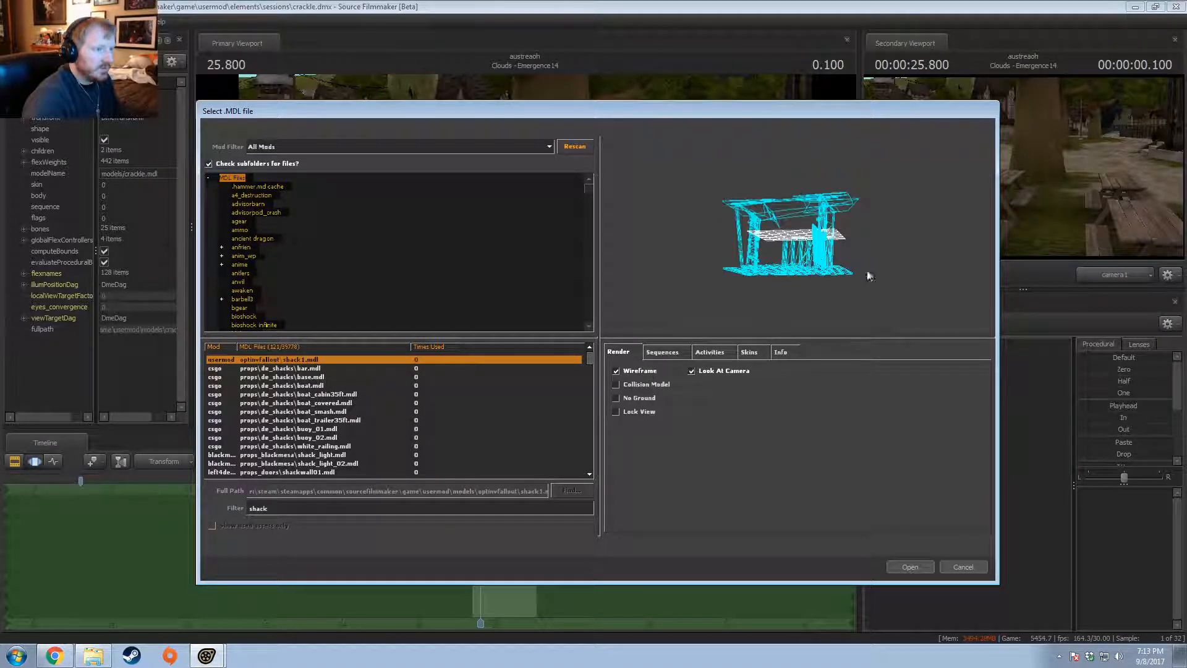
left_click(299, 379)
left_click(301, 369)
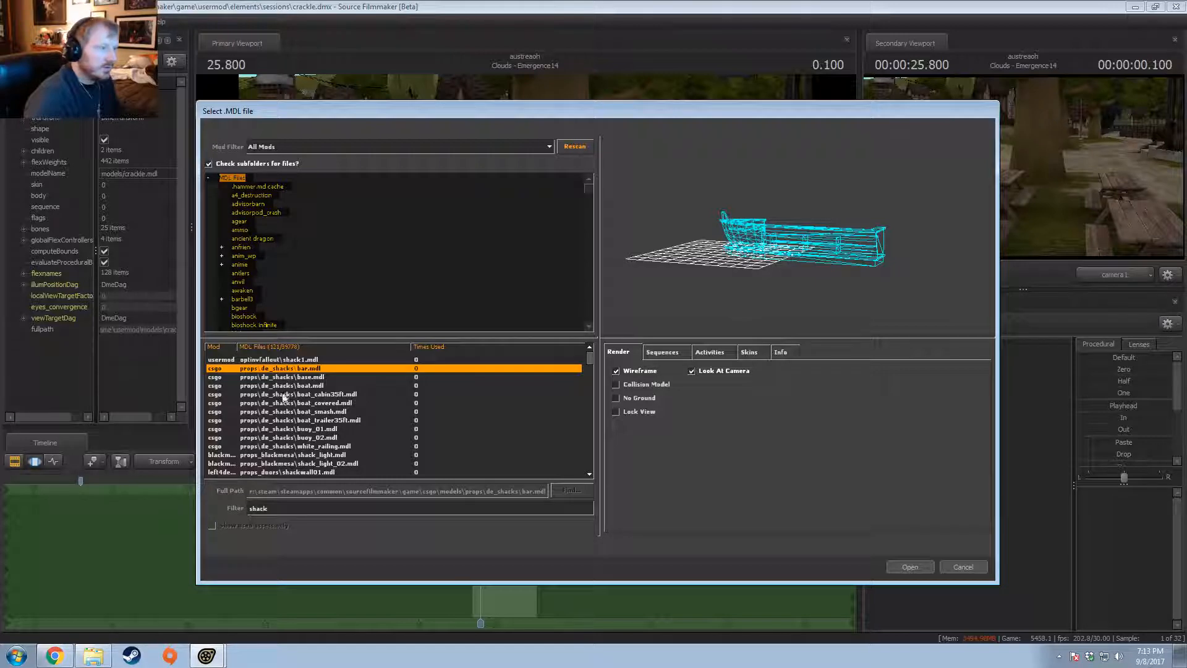
left_click(965, 565)
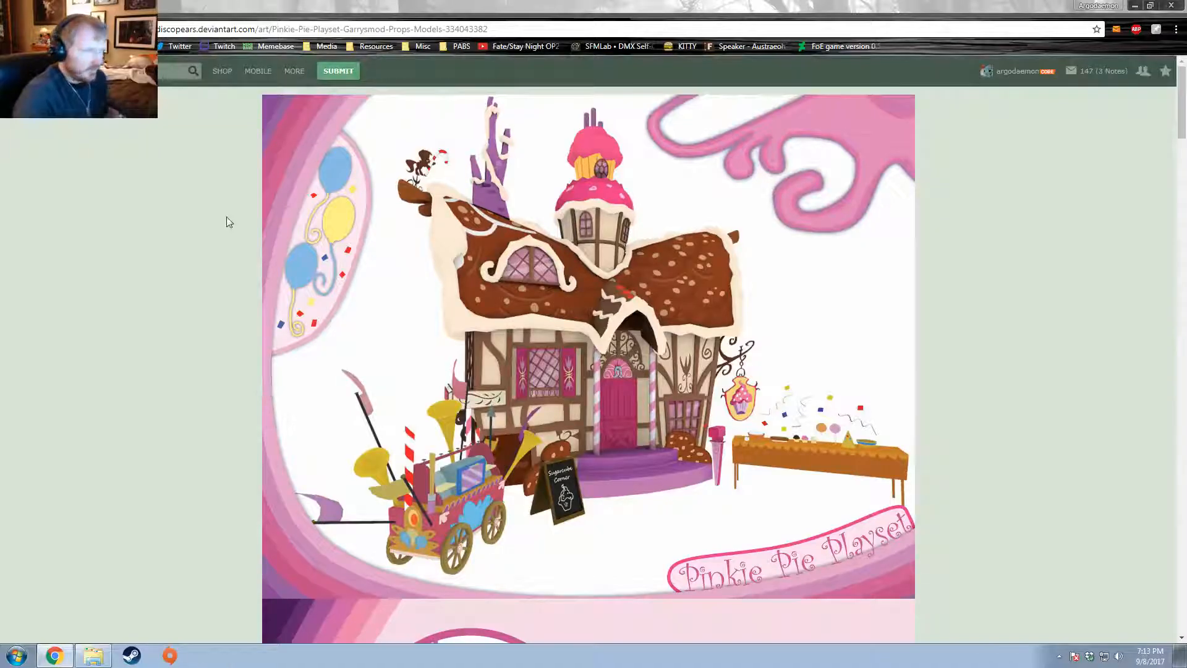
Step: Close the DeviantArt browser window, dismiss the Steam update error and reopen the recent crackle.dmx session in Source Filmmaker
left_click(1172, 6)
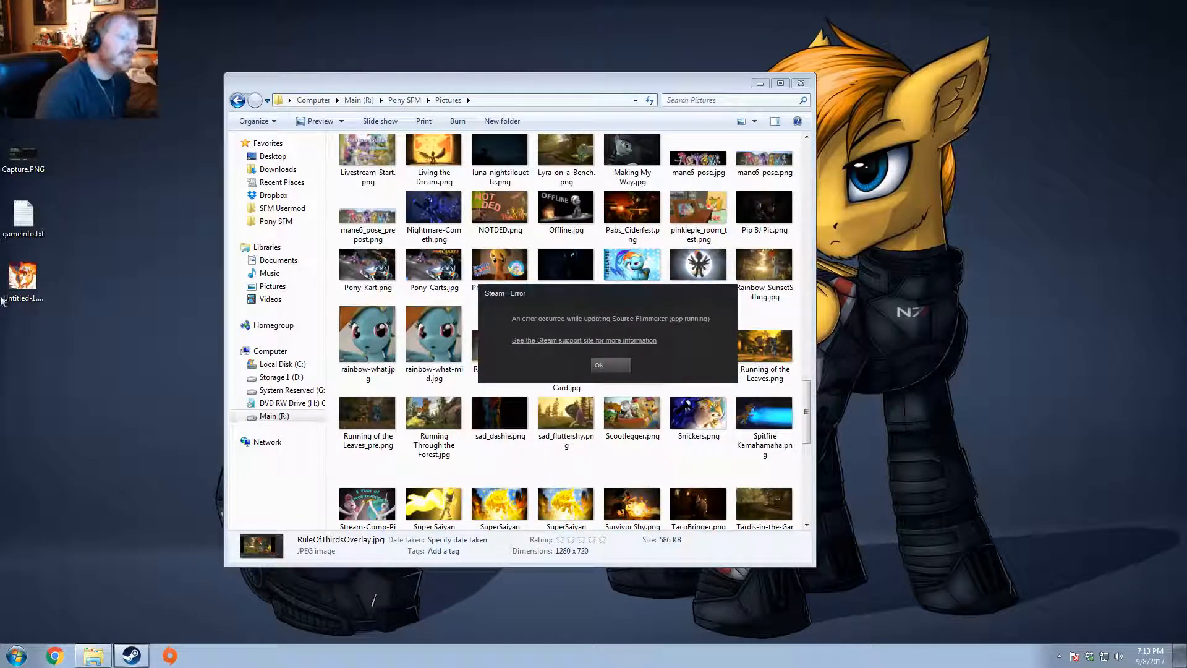
left_click(618, 364)
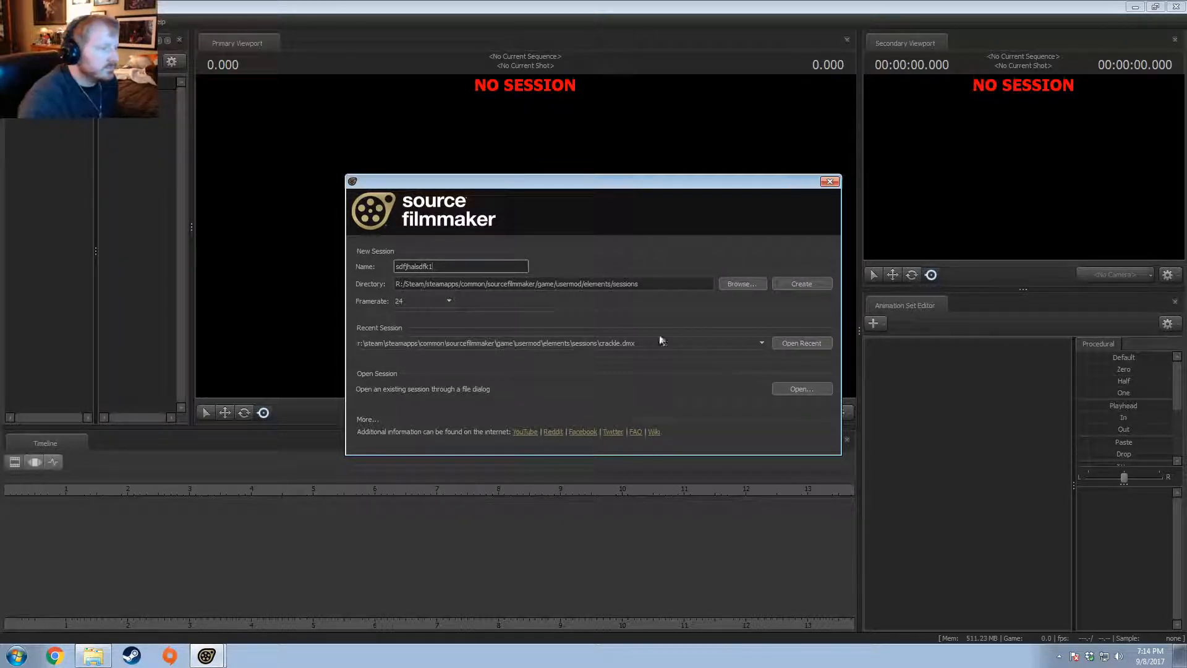
left_click(783, 344)
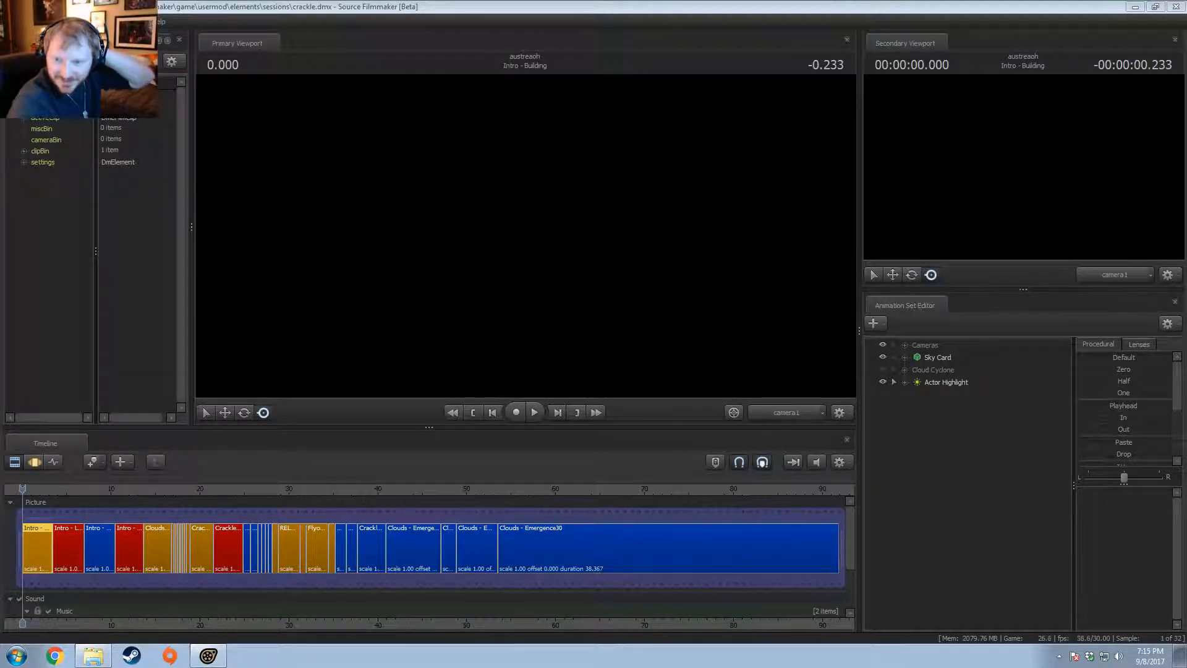
Step: Look at the Fat Albert and pony image results in the browser window, closing all of its tabs
left_click_drag(1186, 152, 431, 176)
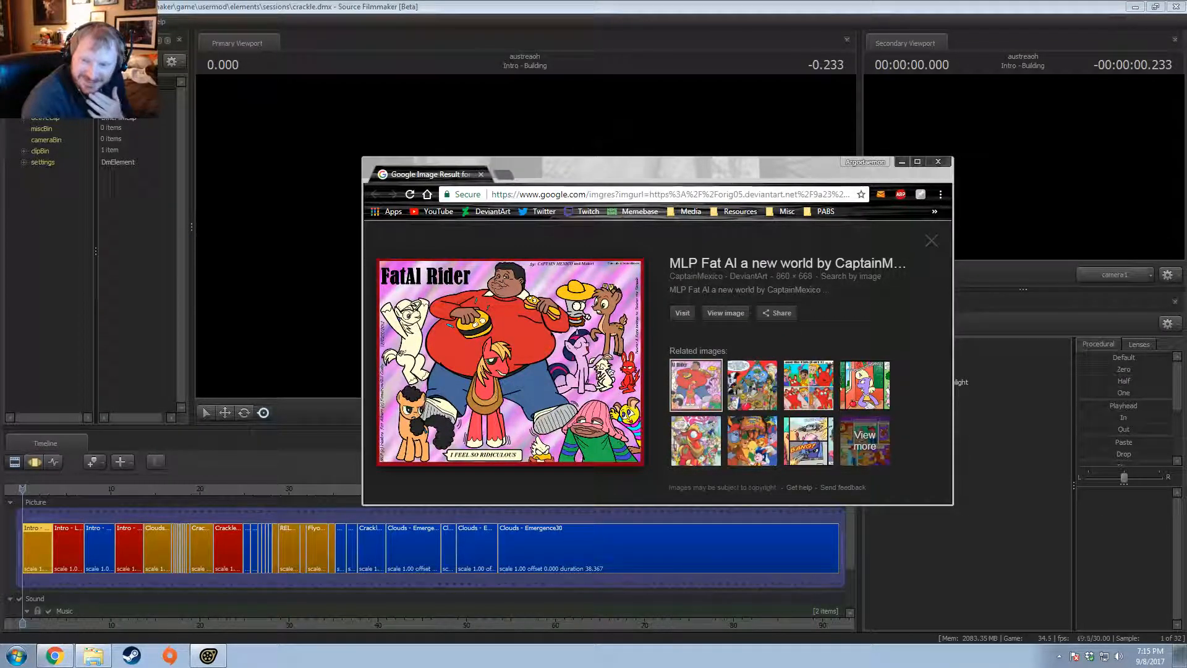
left_click_drag(1186, 68, 459, 175)
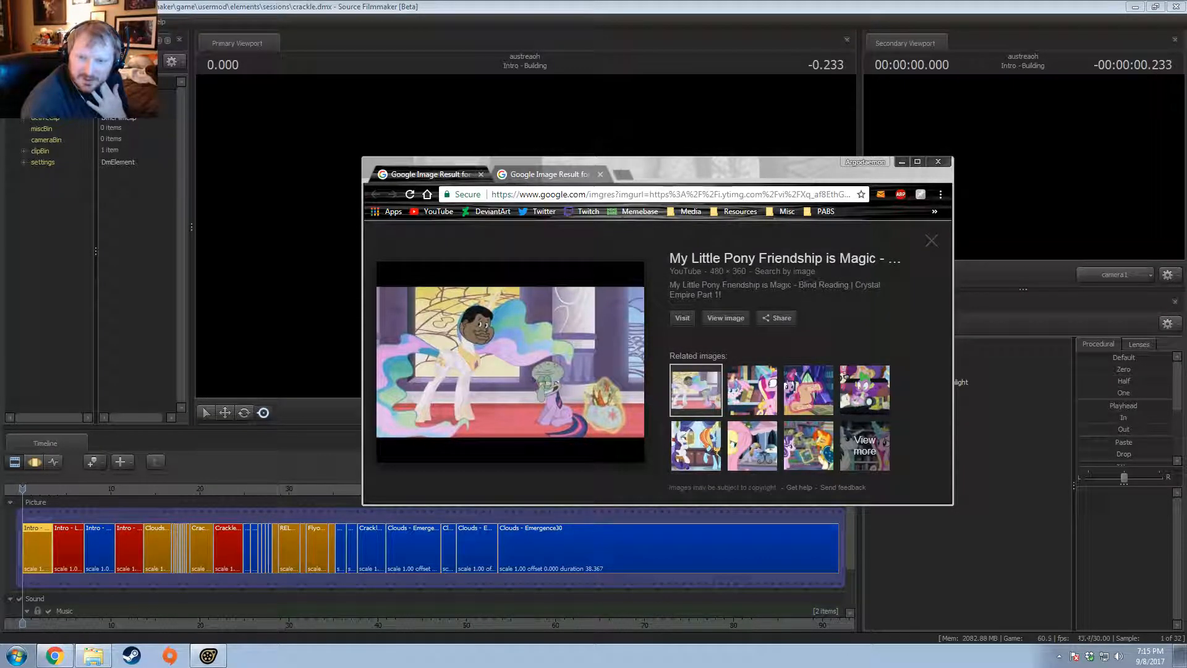
mouse_move(536, 173)
left_mouse_down()
mouse_move(243, 77)
mouse_move(536, 175)
left_mouse_up()
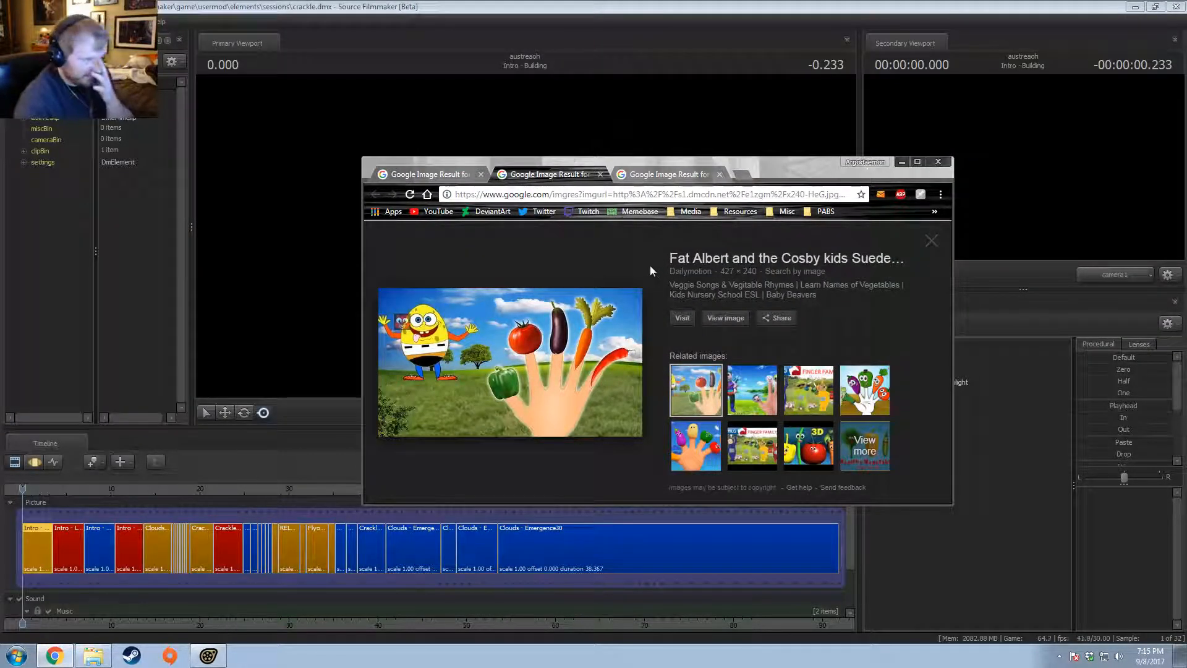
left_click(480, 174)
left_click(482, 174)
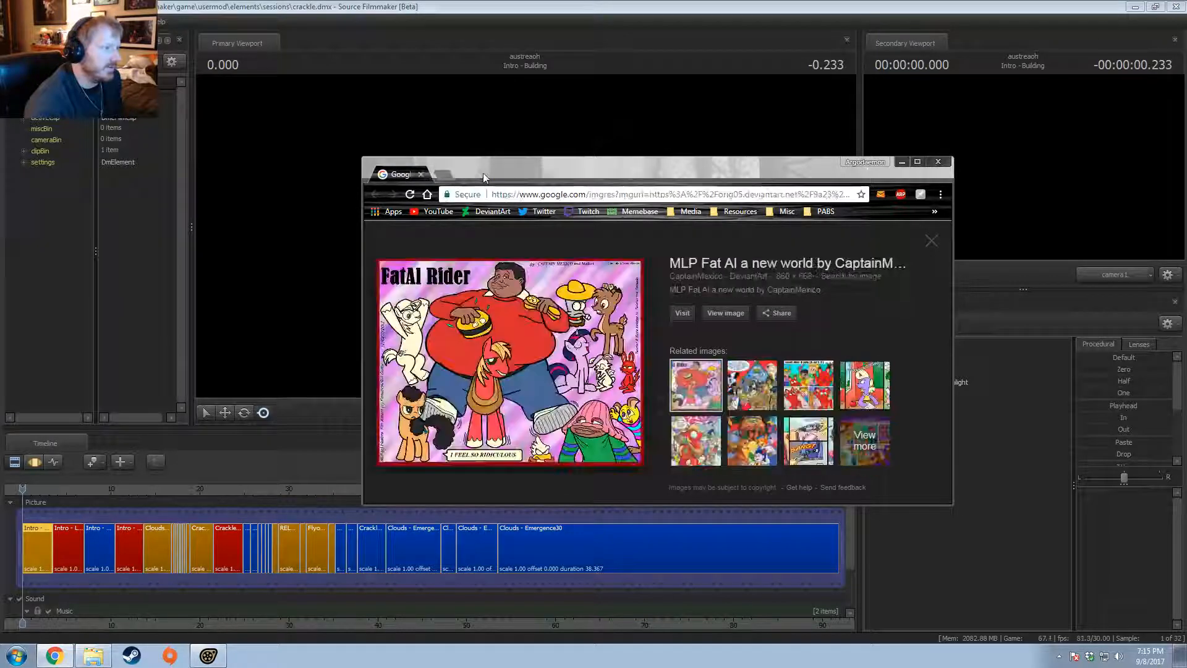
left_click(421, 174)
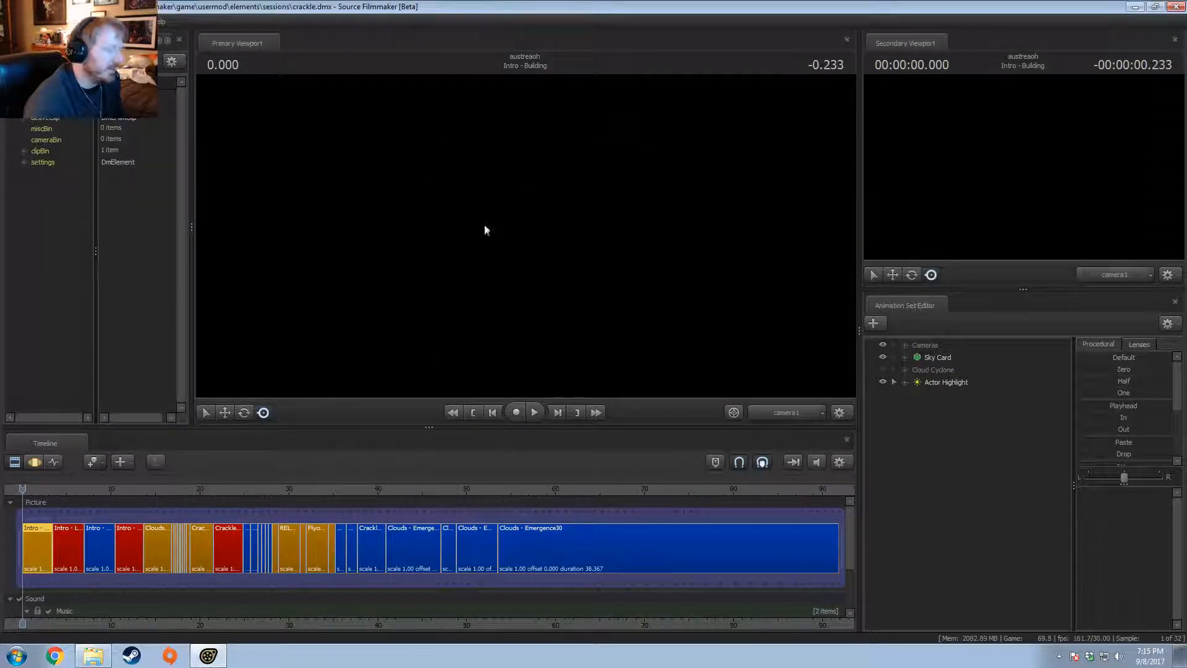
Step: Move the playhead to 24.833 s, near the end of the Crackle Overlook shot
left_click(251, 490)
scroll(243, 497, "up", 3)
scroll(244, 497, "up", 2)
left_click_drag(227, 486, 217, 490)
scroll(237, 559, "up", 2)
Step: Recolour the MY HOOF POINTS clip to gold, setting red to 150 and green to 100
right_click(239, 553)
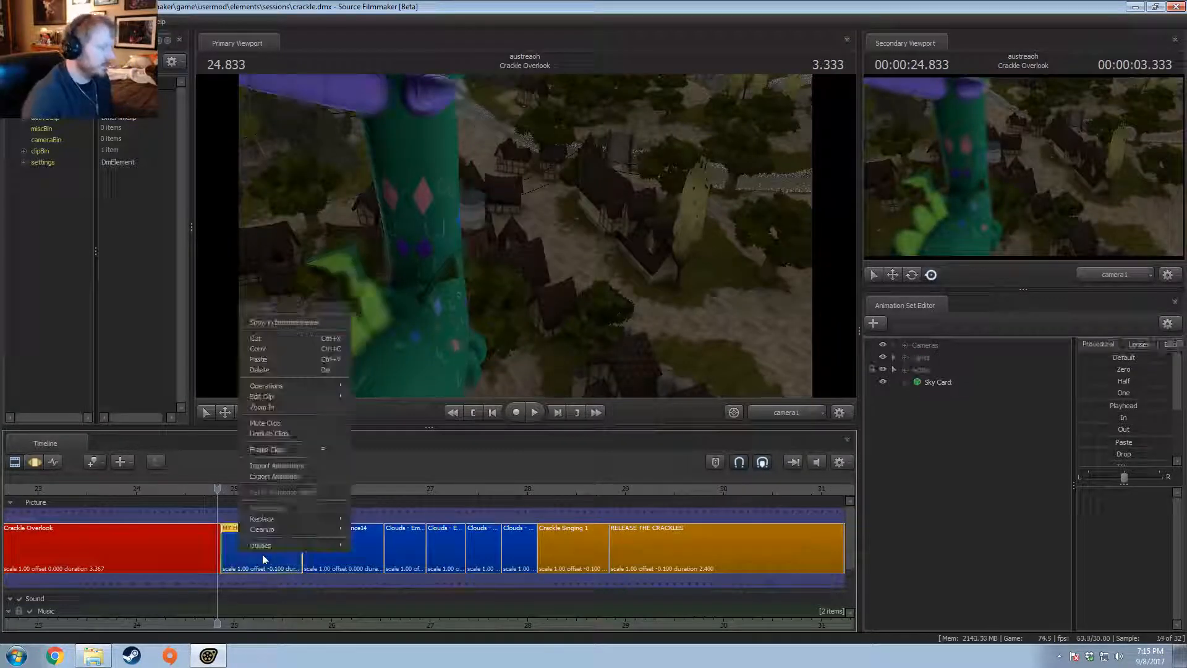
mouse_move(266, 399)
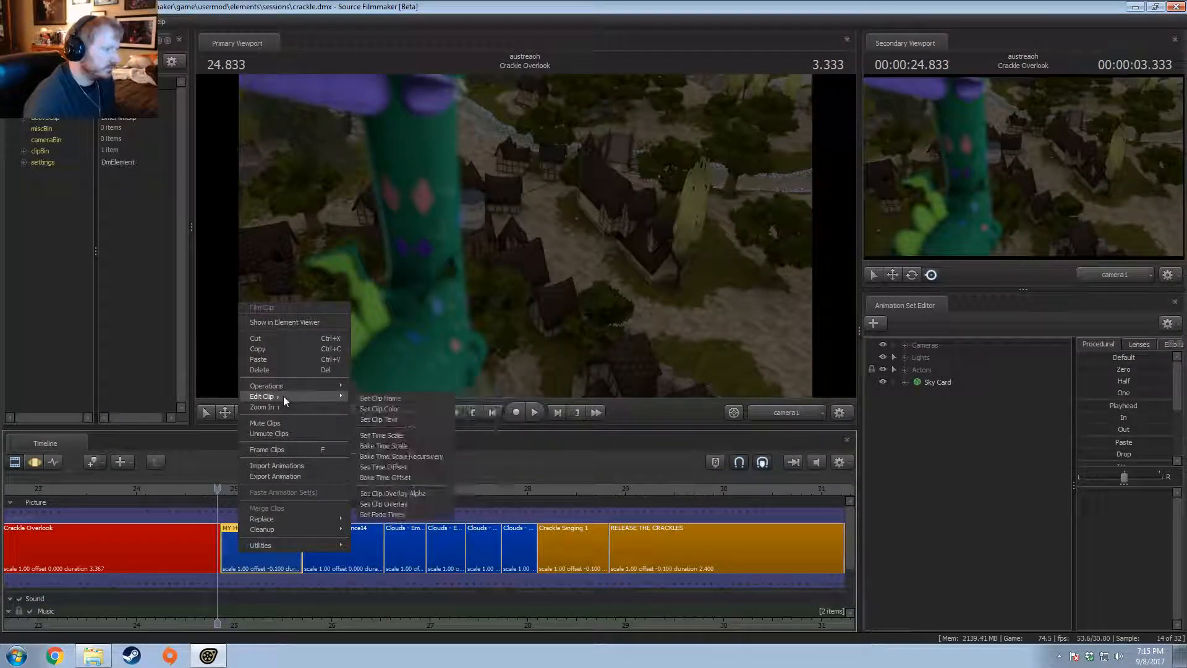
left_click(395, 408)
left_click_drag(666, 331, 595, 324)
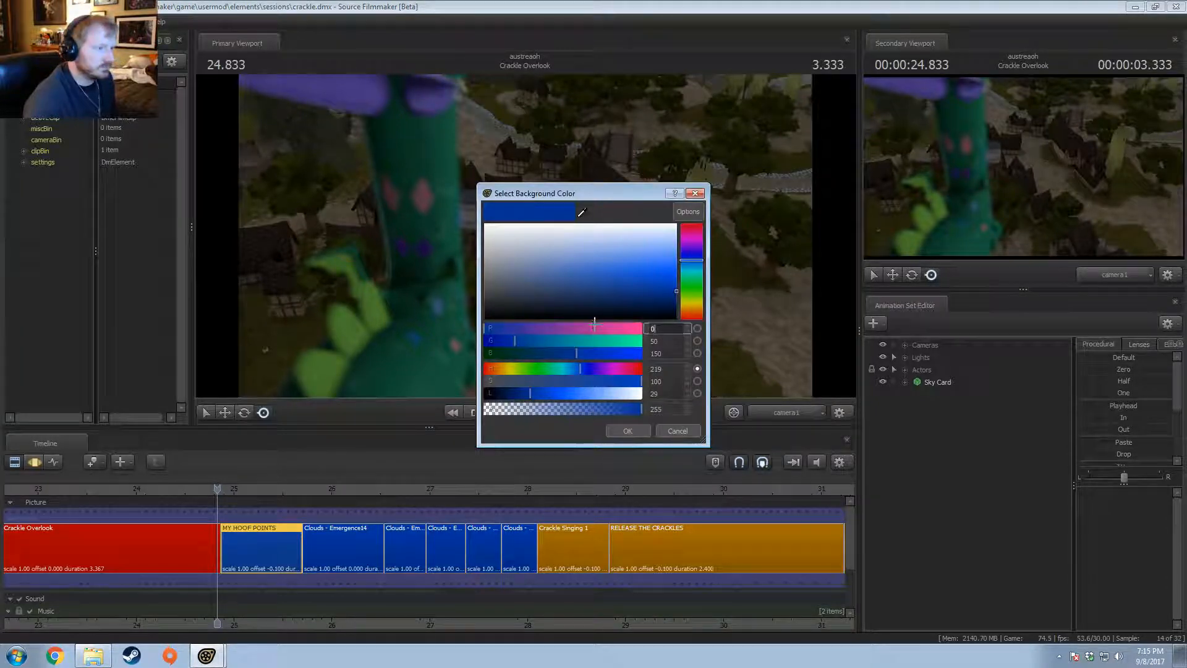
type("15")
key("Tab")
type("0")
key("Tab")
key("shift+Tab")
key("shift+Tab")
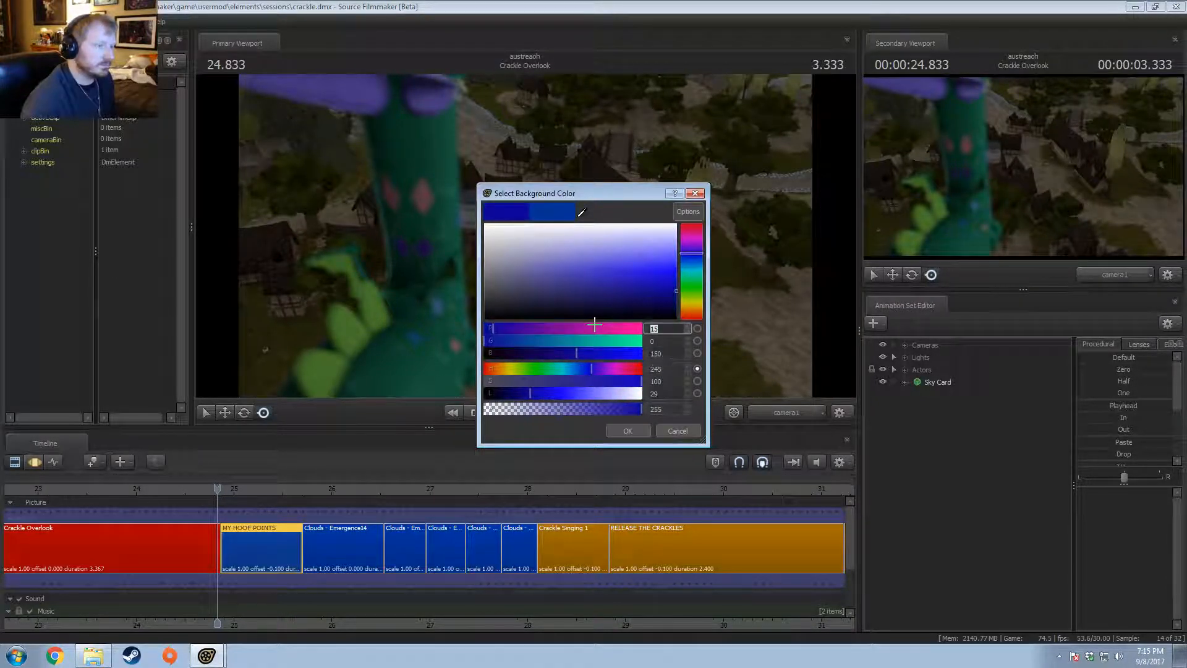
type("150")
key("Tab")
type("100")
key("Tab")
key("Return")
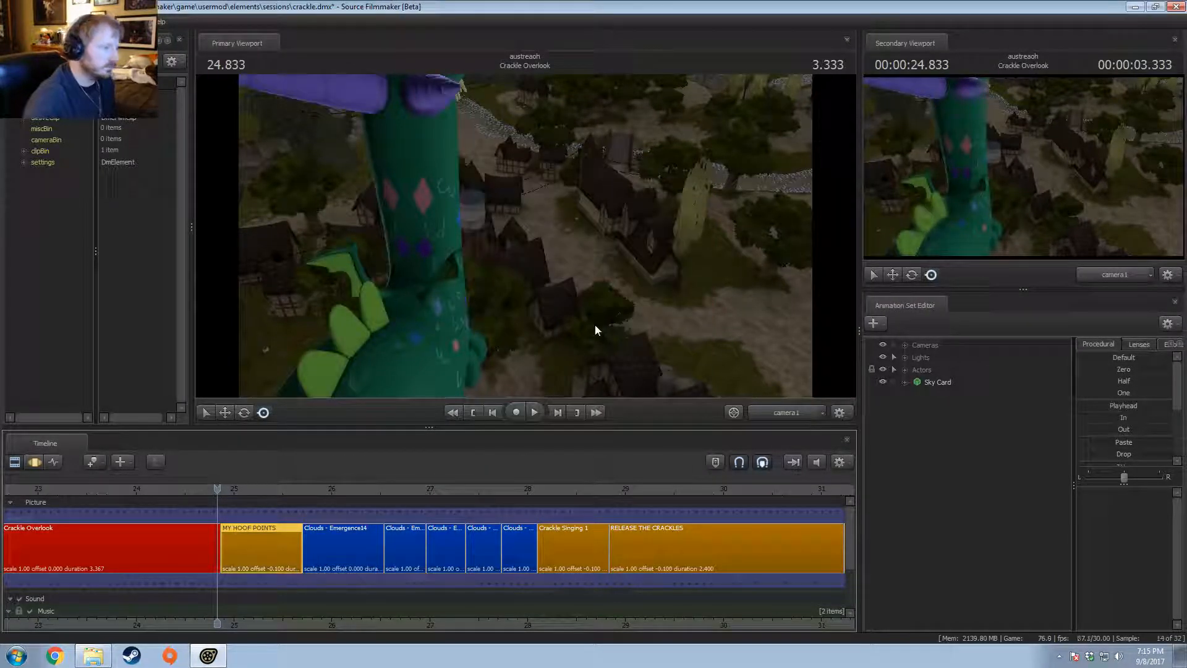
Step: Play back the cut from the end of Crackle Overlook through MY HOOF POINTS several times and examine its transition into Clouds - Emergence14
scroll(336, 520, "down", 3)
scroll(259, 507, "up", 3)
left_click(214, 480)
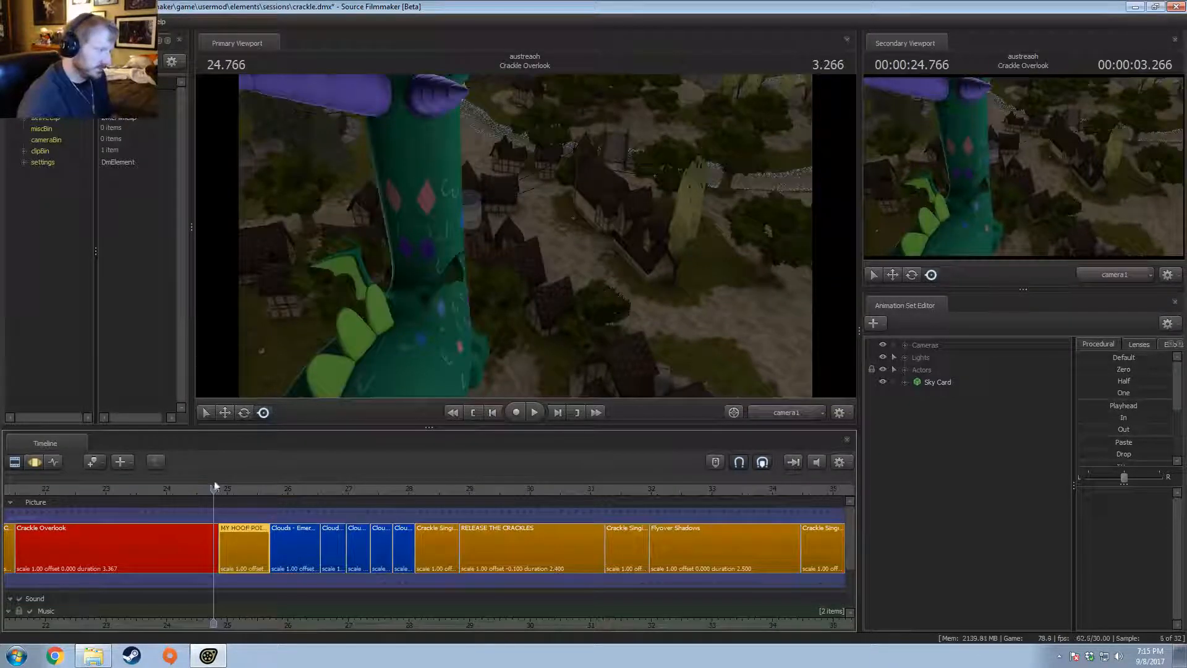
key("space")
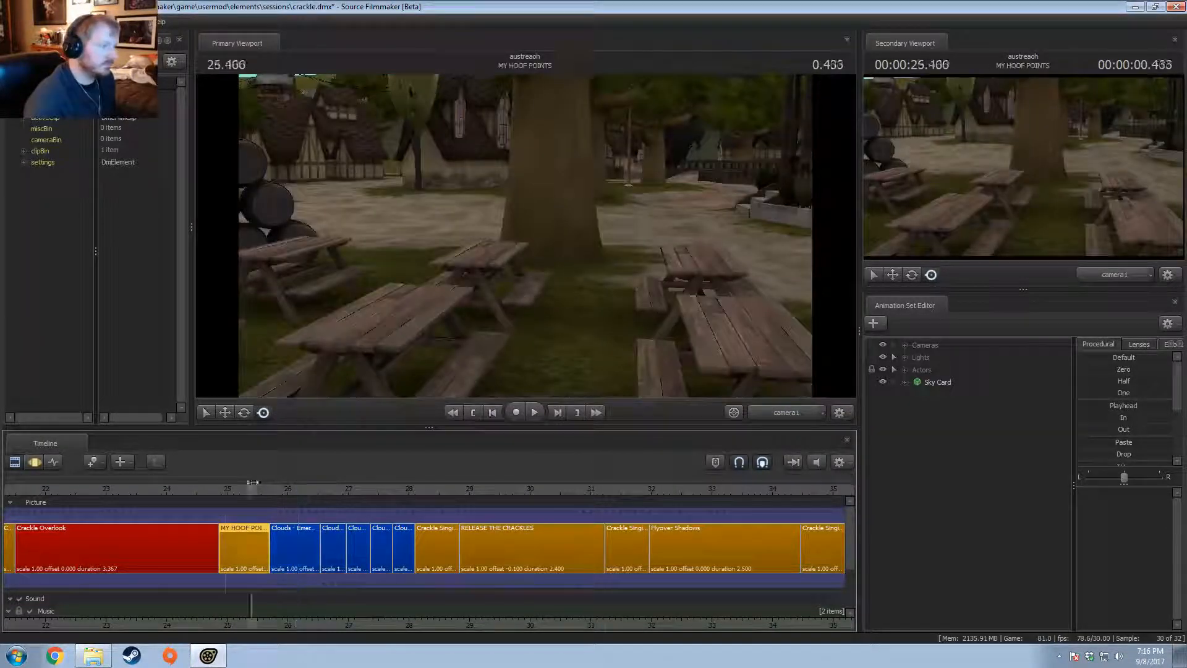
left_click(226, 488)
left_click(226, 488)
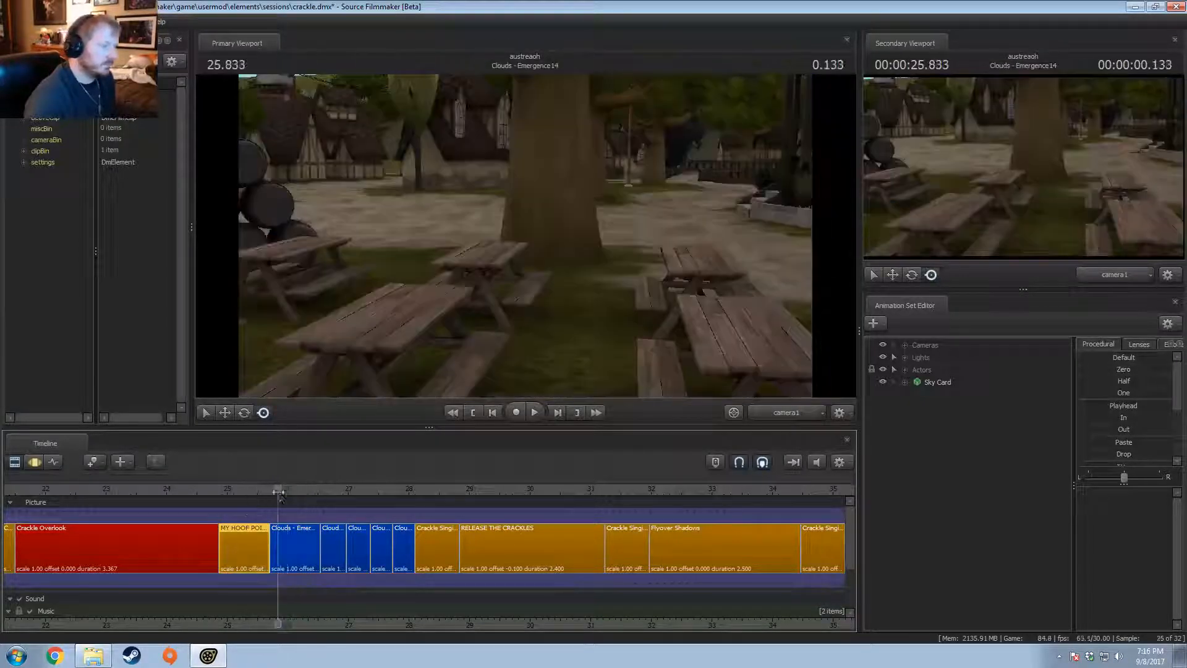
key("space")
left_click(217, 495)
key("space")
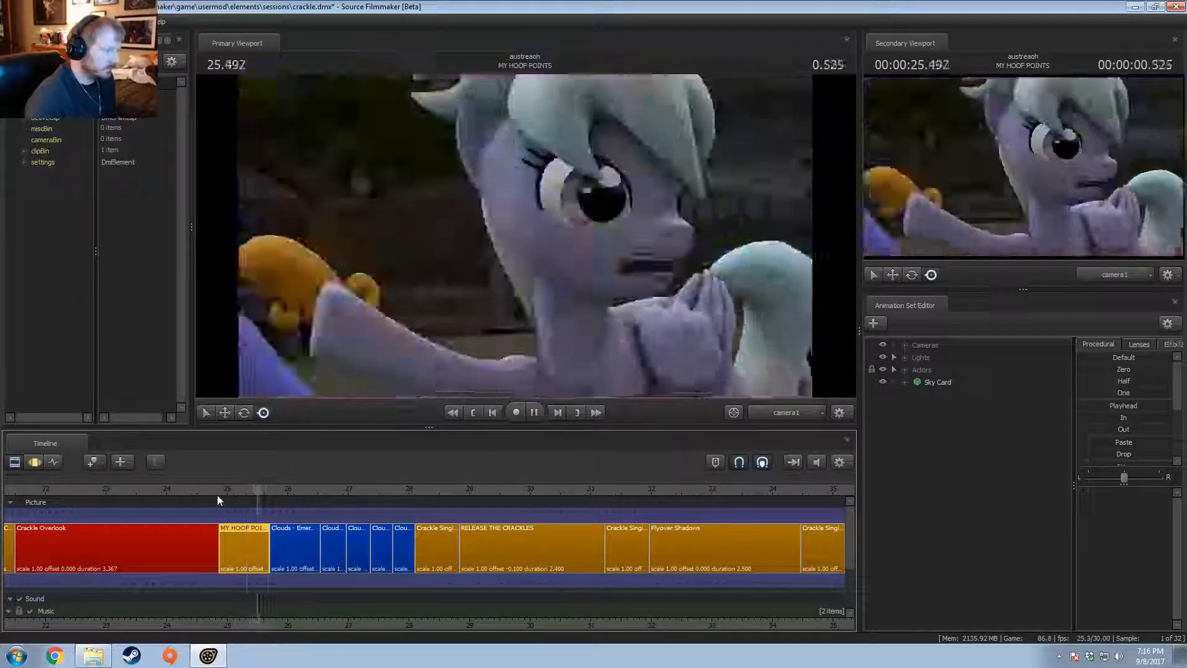
left_click(181, 492)
key("space")
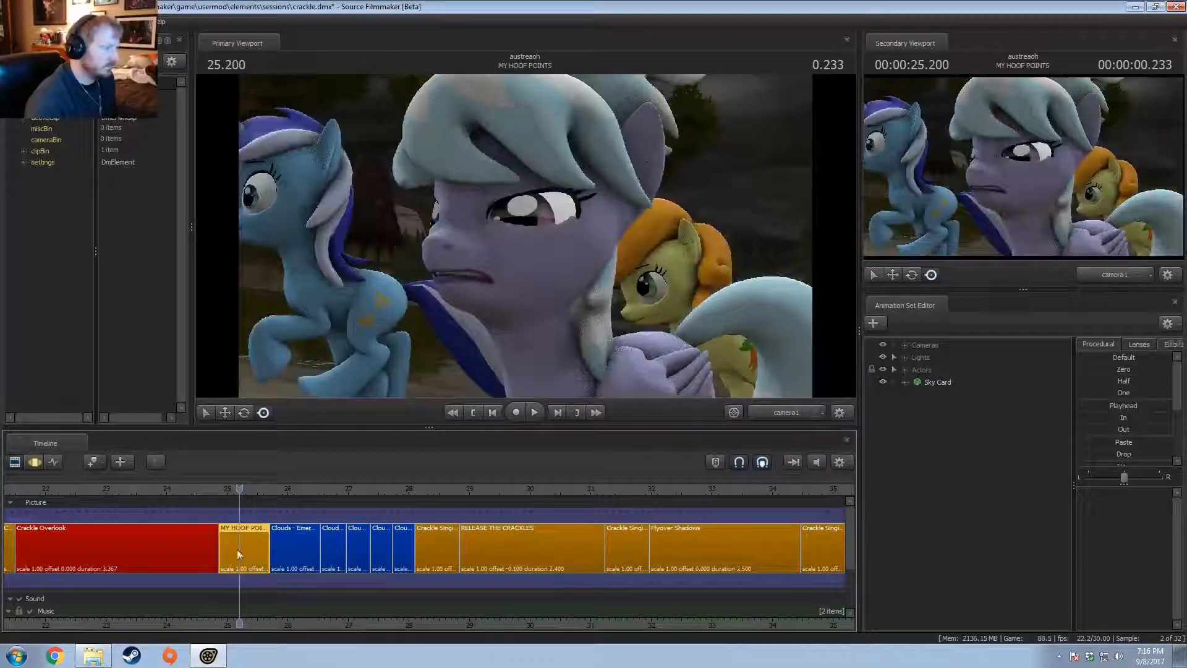
Step: Try an earlier cut into MY HOOF POINTS, shortening Crackle Overlook to 3.267 s, and play back the transition
scroll(209, 552, "up", 3)
left_click_drag(190, 494, 184, 547)
key("space")
left_click(135, 490)
key("space")
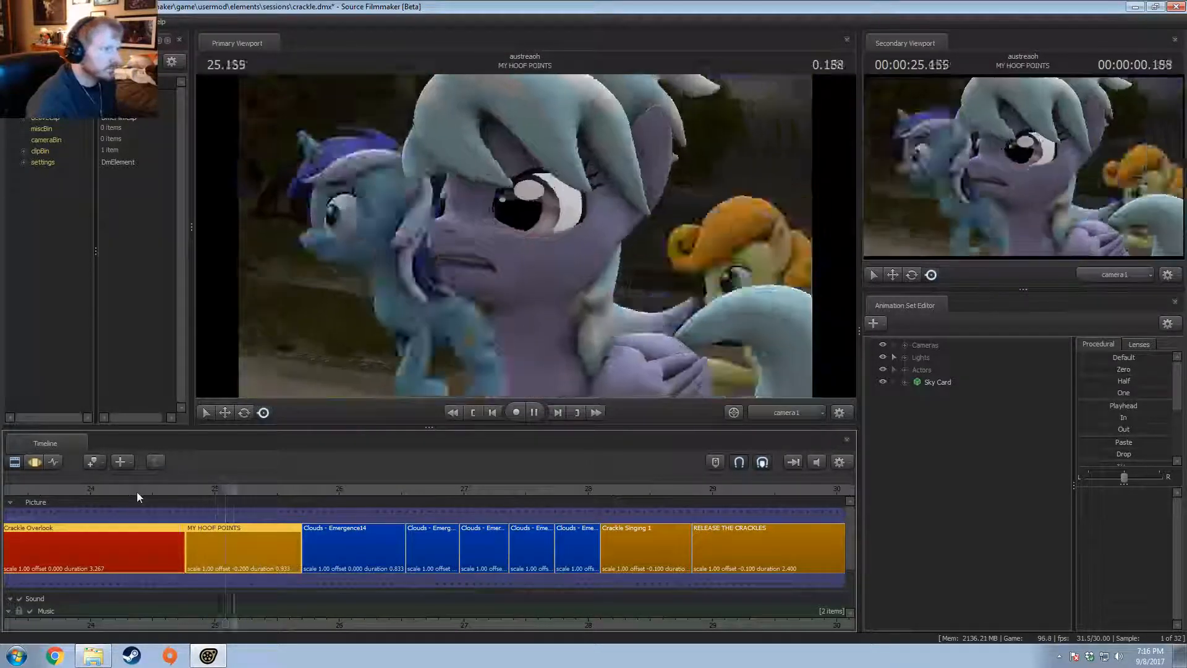
key("space")
left_click(146, 489)
key("space")
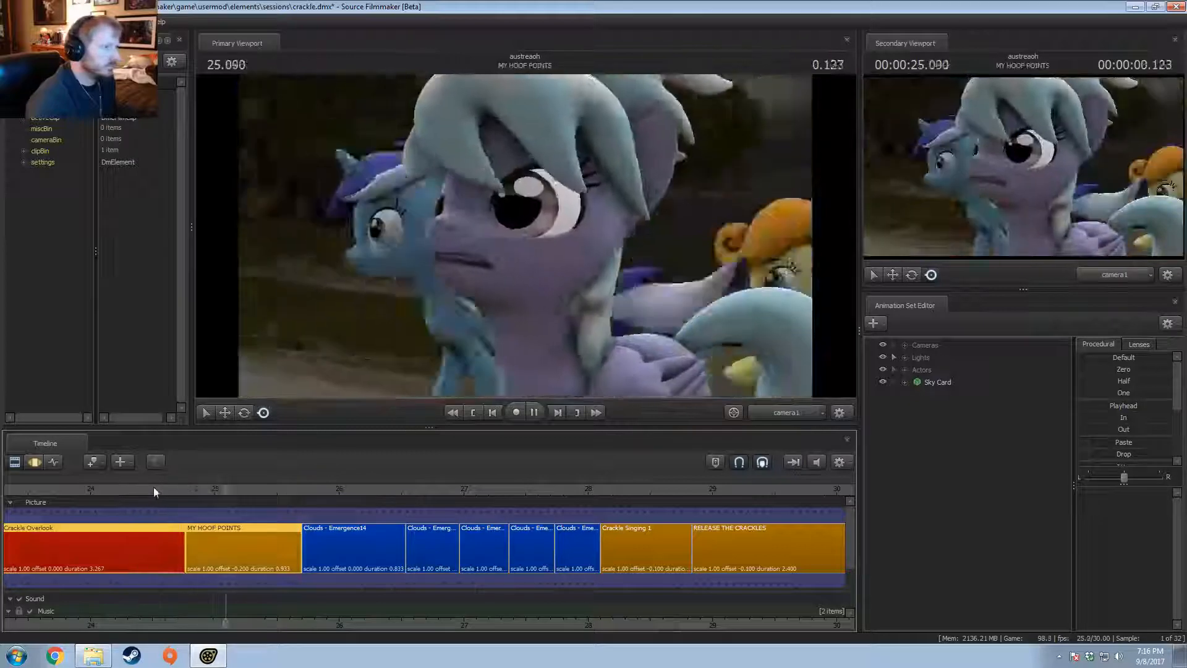
key("space")
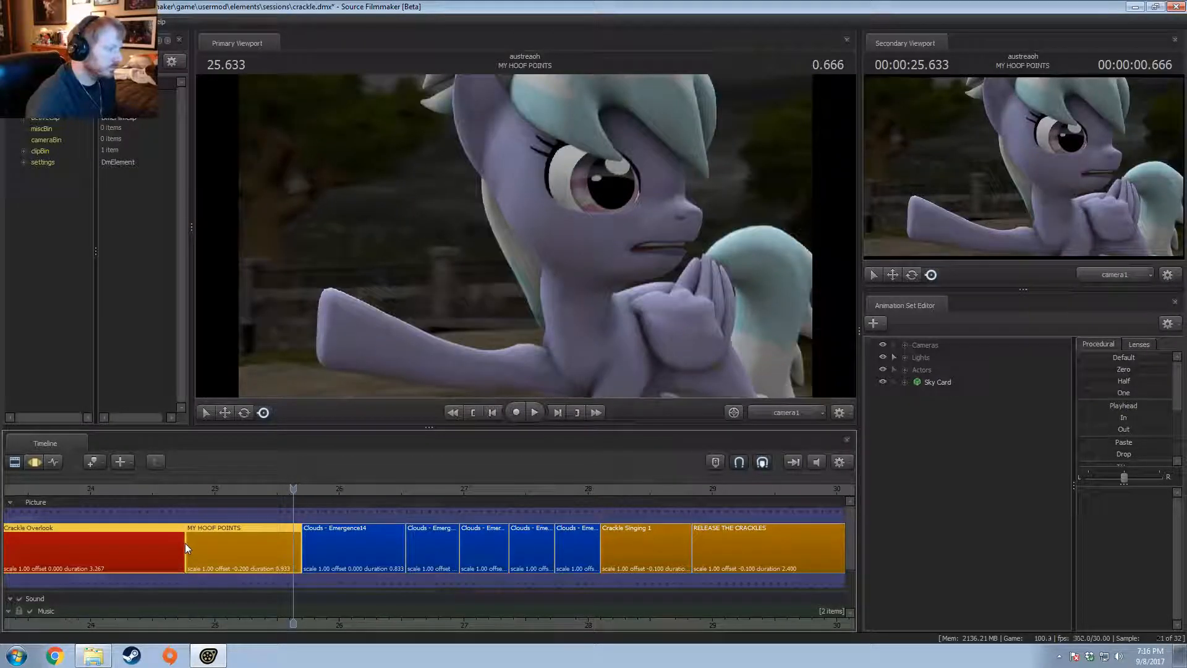
Step: Shift the cut between Crackle Overlook and MY HOOF POINTS so Crackle Overlook lasts 3.367 s, and play it back
left_click_drag(184, 543, 197, 543)
left_click(116, 489)
key("space")
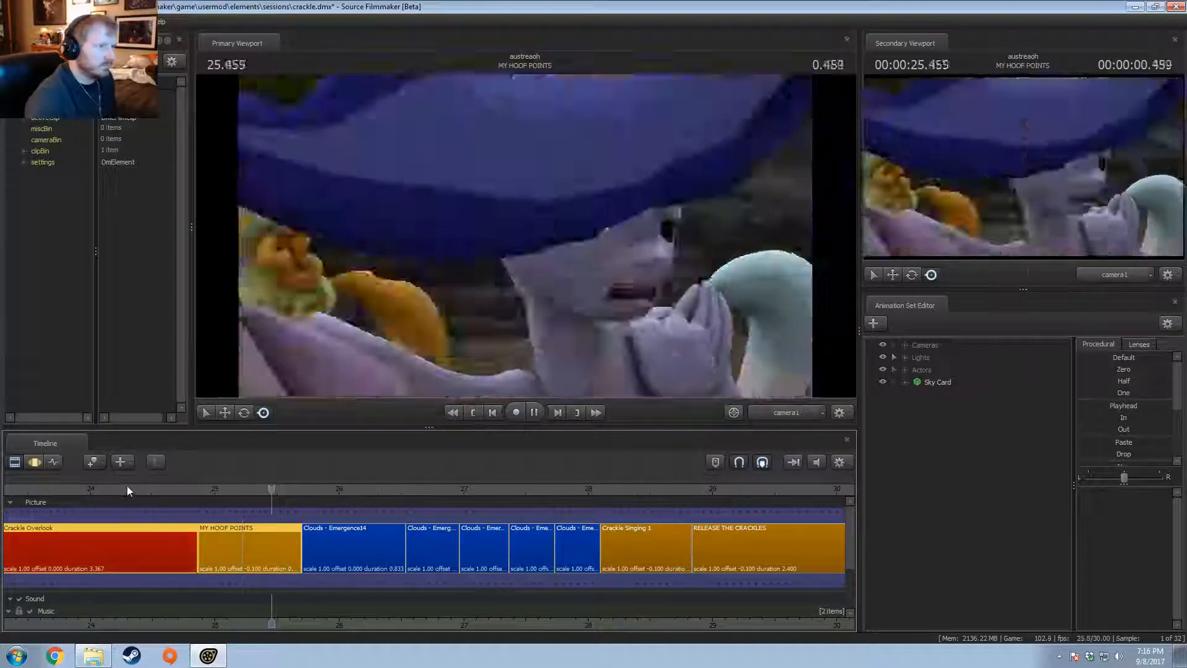
key("space")
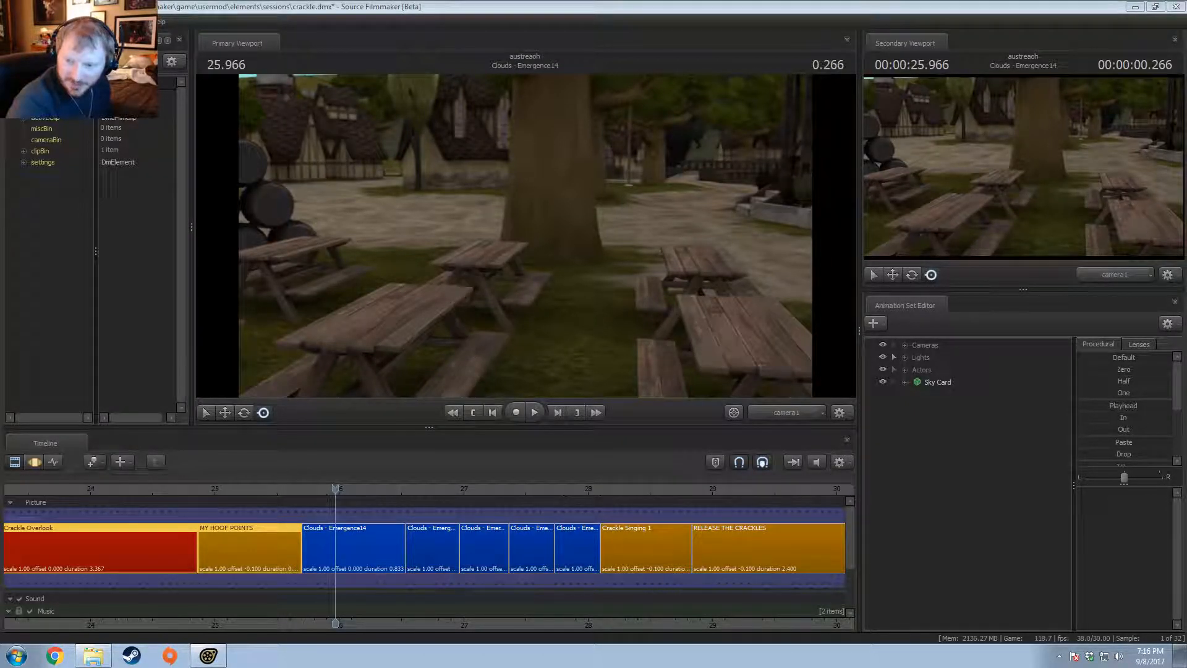
Step: Look at the Chowder, Halloween Special and ponified Fat Albert images in the browser windows, closing each one
left_click_drag(1186, 249, 642, 245)
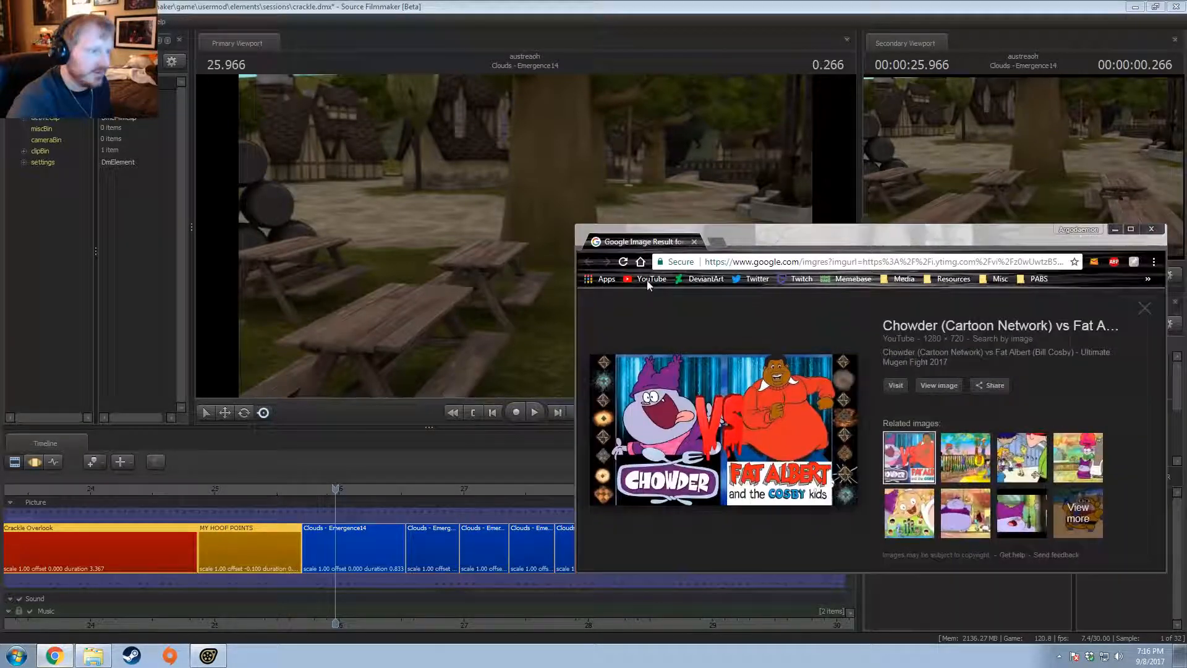
left_click(695, 242)
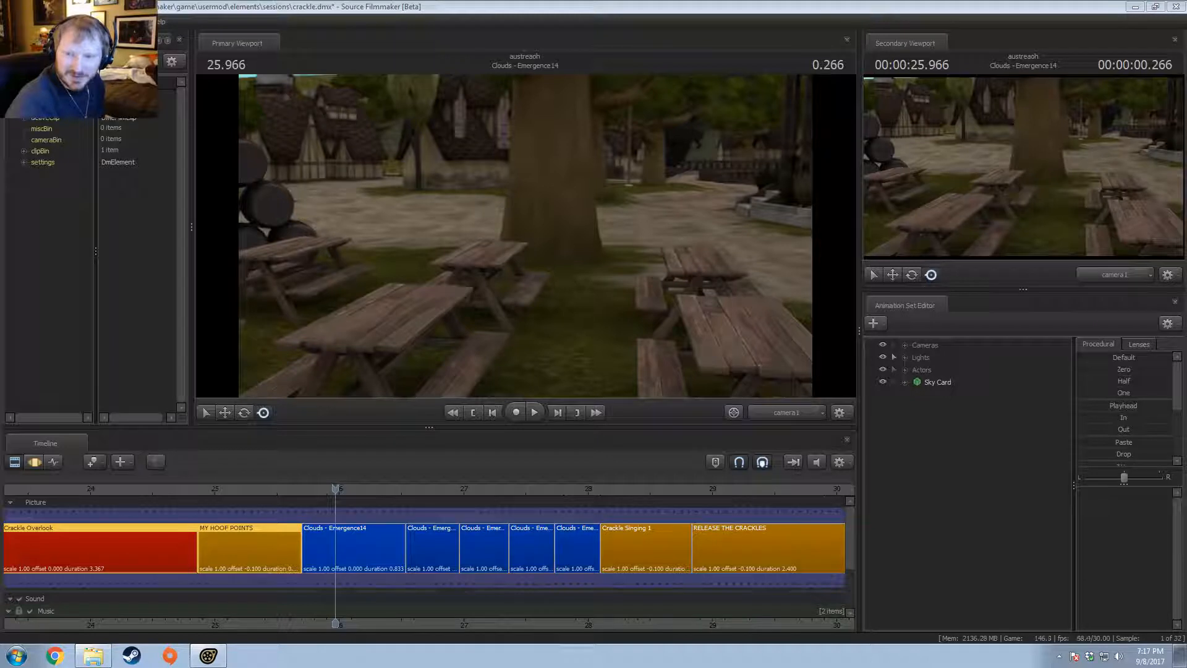
left_click(55, 655)
left_click_drag(710, 201, 542, 206)
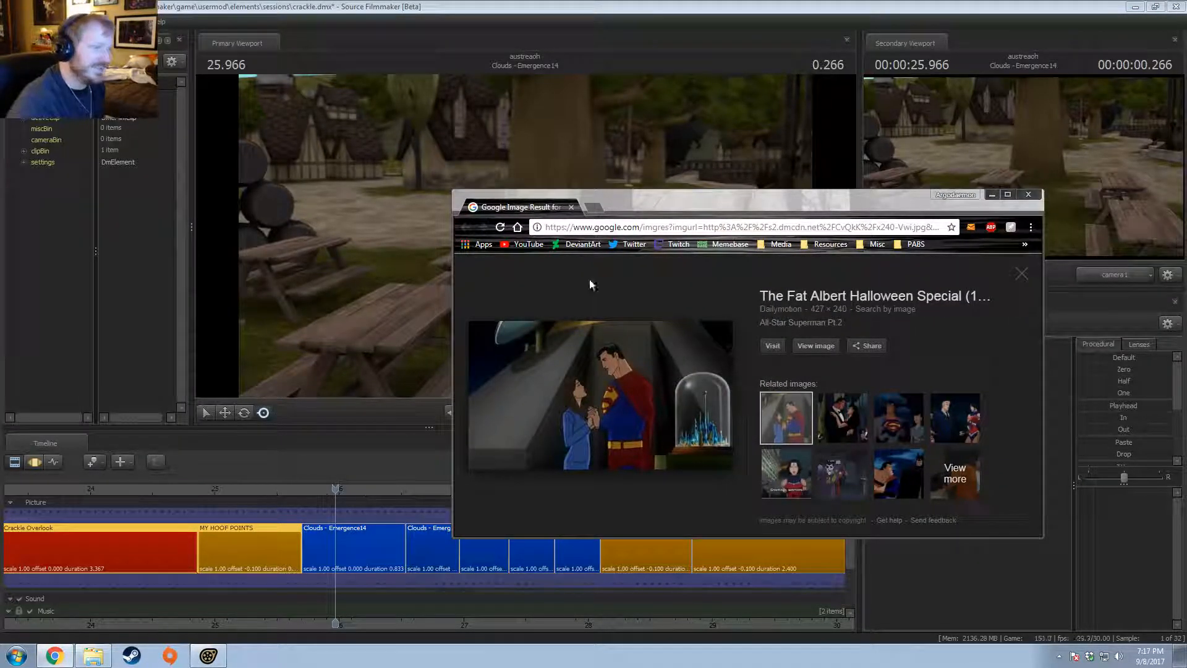
left_click(571, 207)
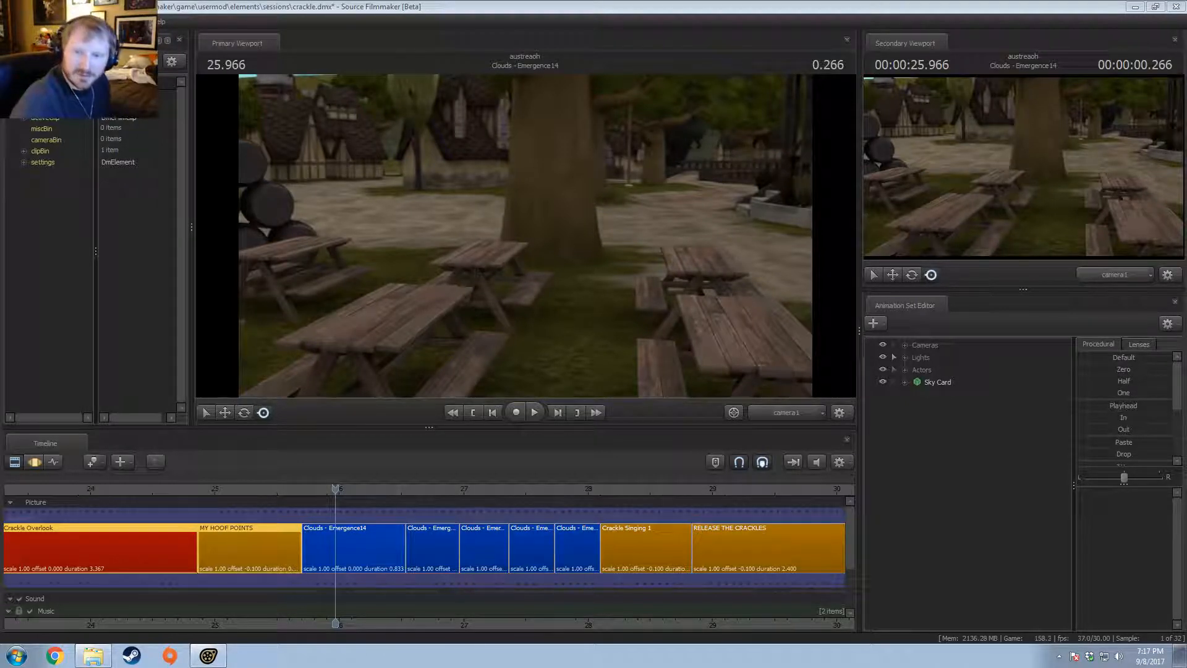
key("alt+Tab")
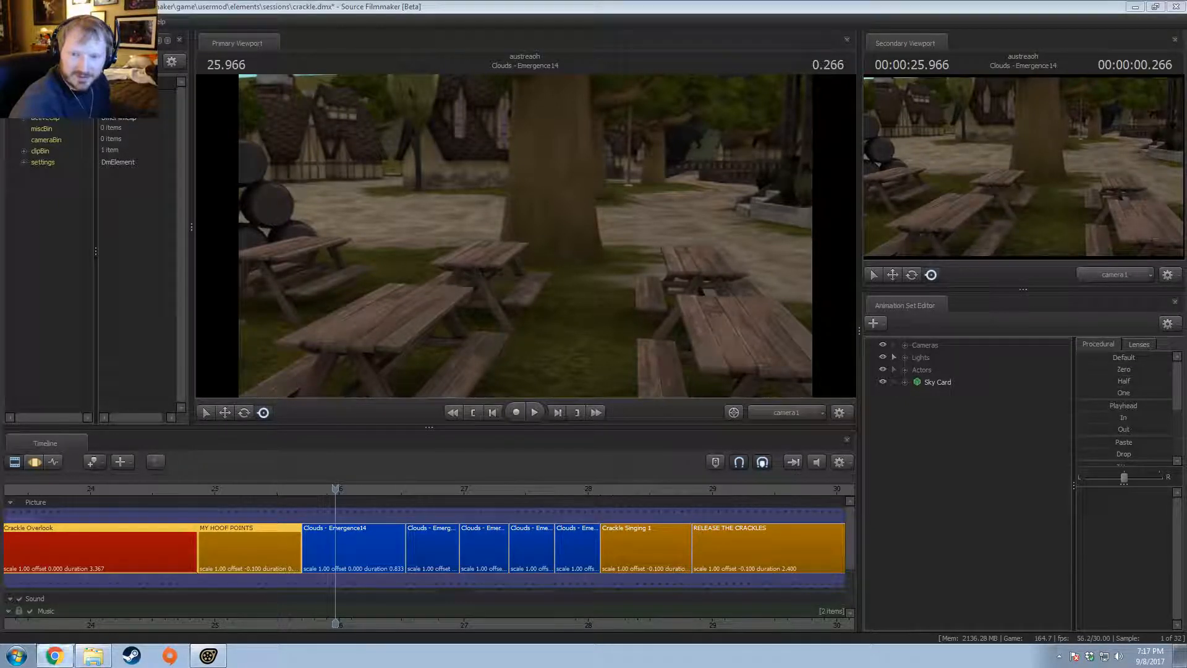
key("alt+Tab")
key("Tab")
left_click_drag(705, 146, 547, 221)
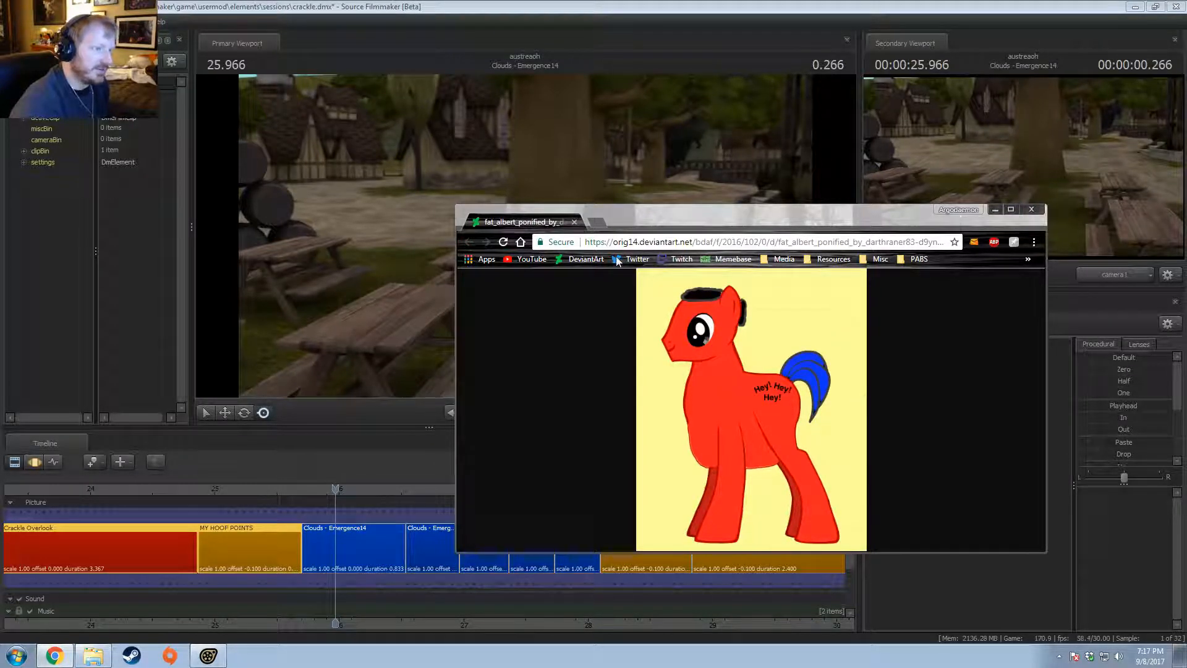
left_click(575, 222)
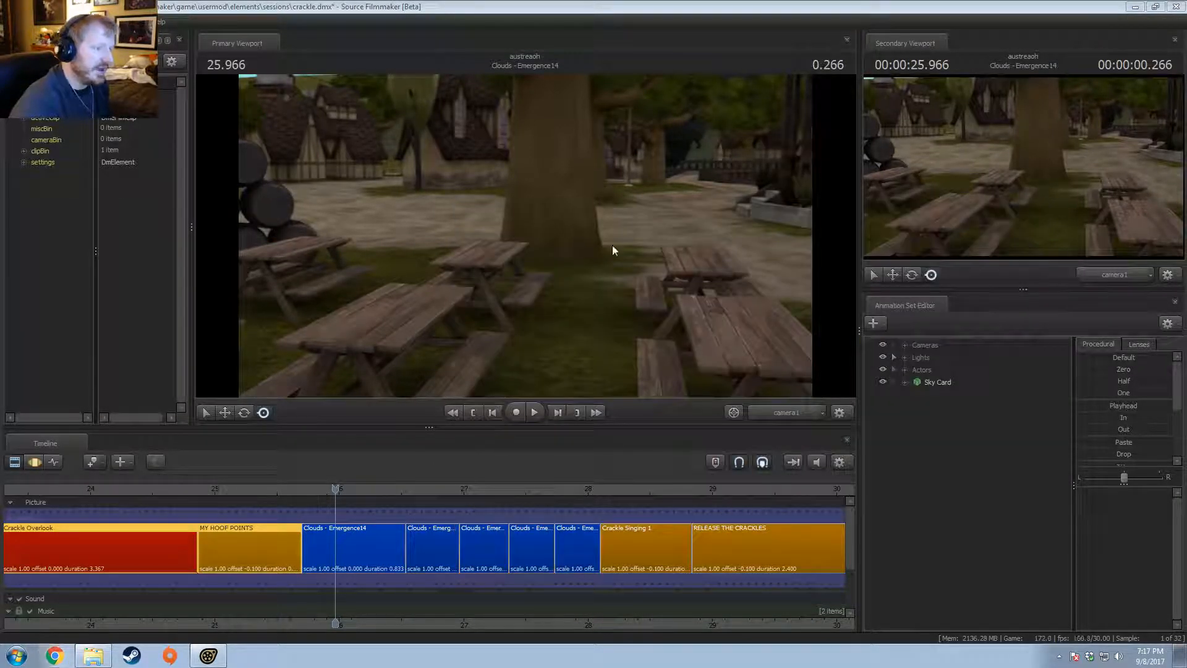
Step: Start adding a model to Clouds - Emergence14, filtering the model files by "shack" with a wireframe preview
left_click(315, 549)
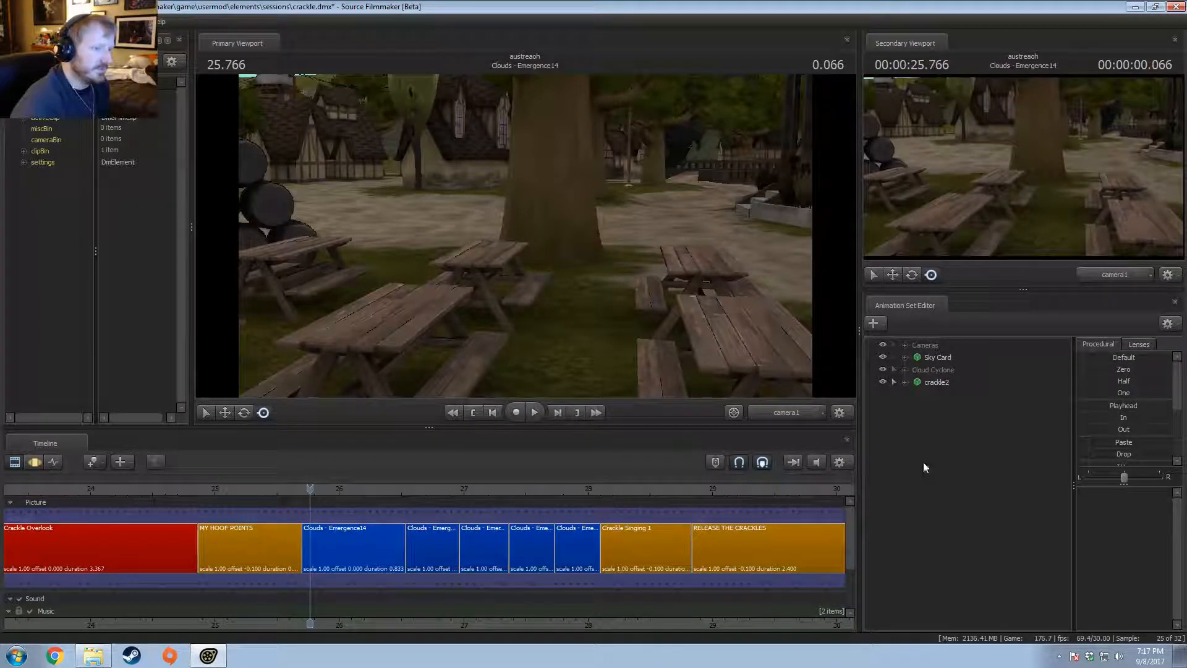
right_click(925, 436)
left_click(951, 465)
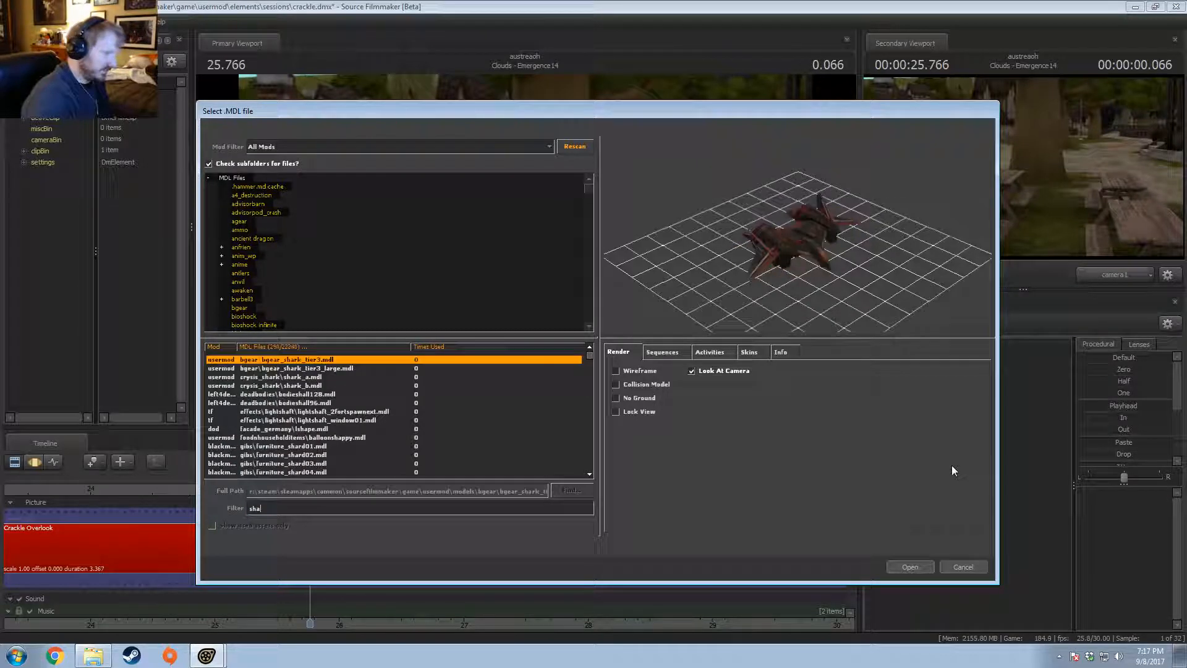
left_click(617, 371)
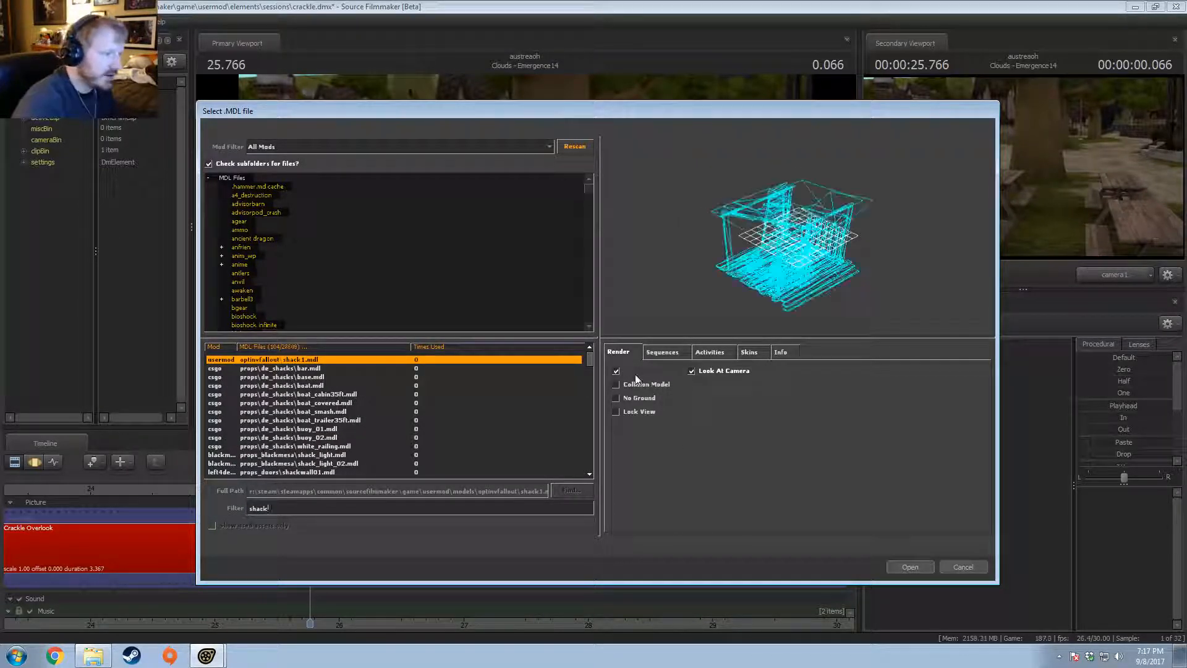
Step: Look through the "shack" models in wireframe preview, up to the mining shack, for a suitable village building
key("Down")
key("Down")
key("Down")
key("Down")
key("Down")
key("Down")
key("Down")
key("Down")
key("Down")
key("Down")
key("Down")
key("Down")
key("Down")
key("Down")
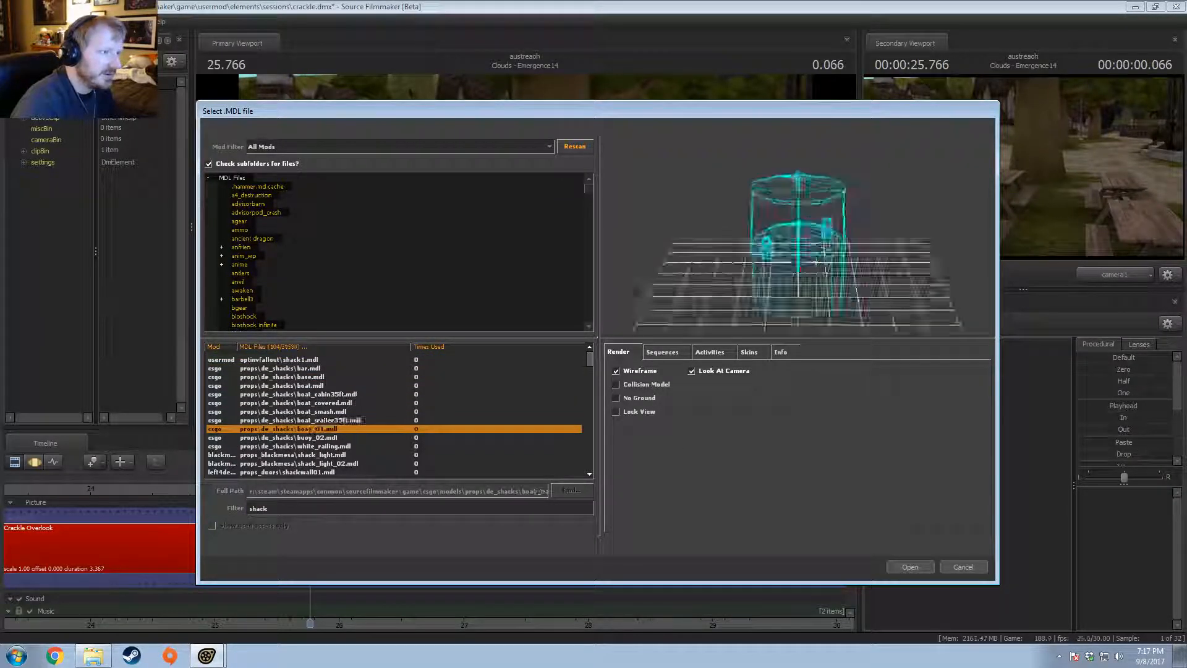
key("Down")
key("Down")
key("Down")
key("Down")
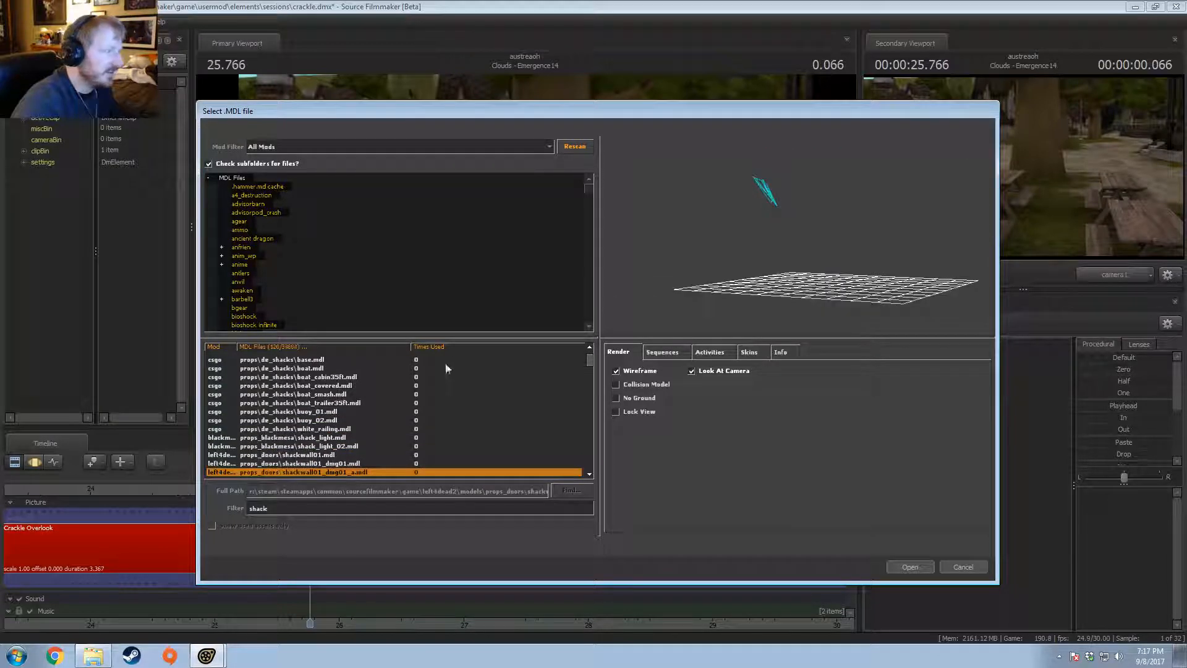
key("Up")
key("Up")
key("Up")
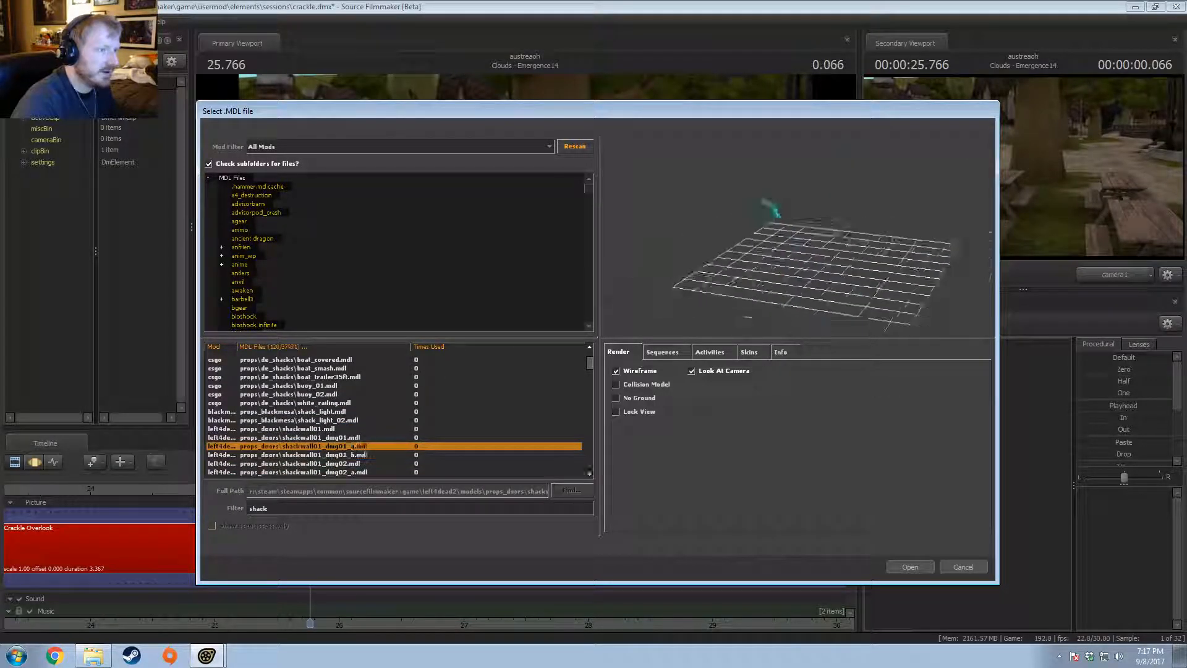
key("Up")
key("Up")
key("Up")
key("Down")
key("Down")
key("Down")
key("Down")
key("Down")
key("Down")
key("Down")
key("Down")
key("Down")
key("Down")
key("Down")
key("Down")
key("Down")
key("Down")
key("Down")
key("Down")
key("Down")
key("Down")
key("Down")
key("Down")
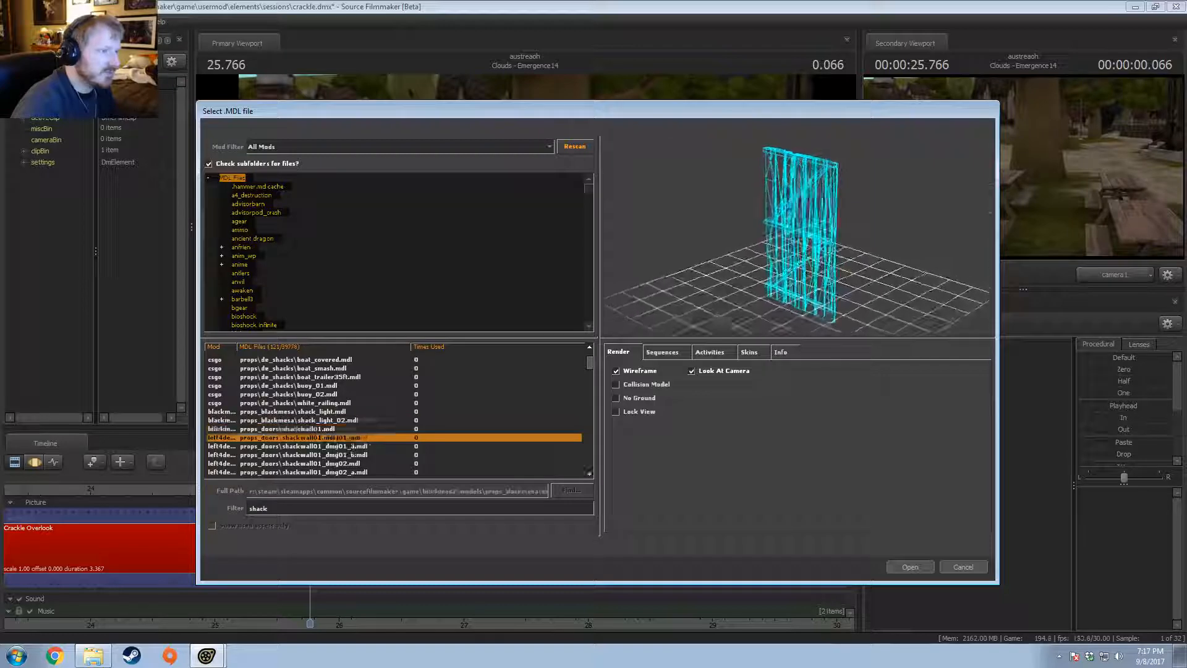
key("Down")
key("Down")
key("Down")
key("Down")
key("Down")
key("Down")
key("Down")
key("Down")
key("Down")
key("Down")
key("Down")
key("Down")
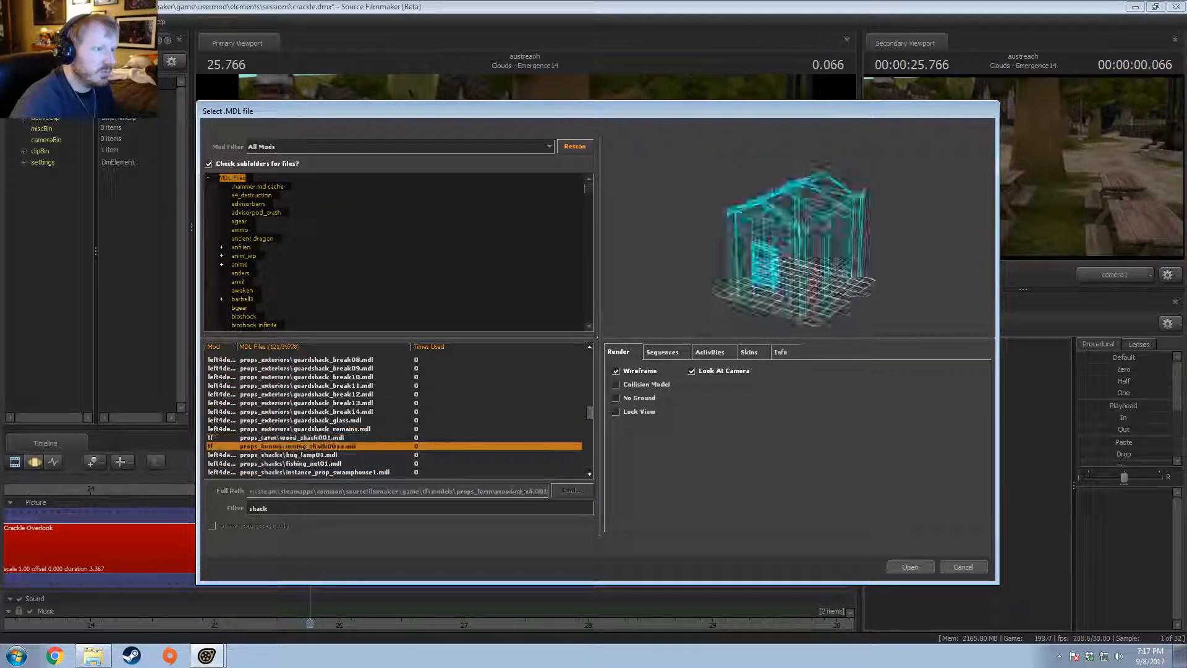
Step: Examine mining_shack001a.mdl and the bug lamp and fishing net models after it with the wireframe preview off
left_click(630, 372)
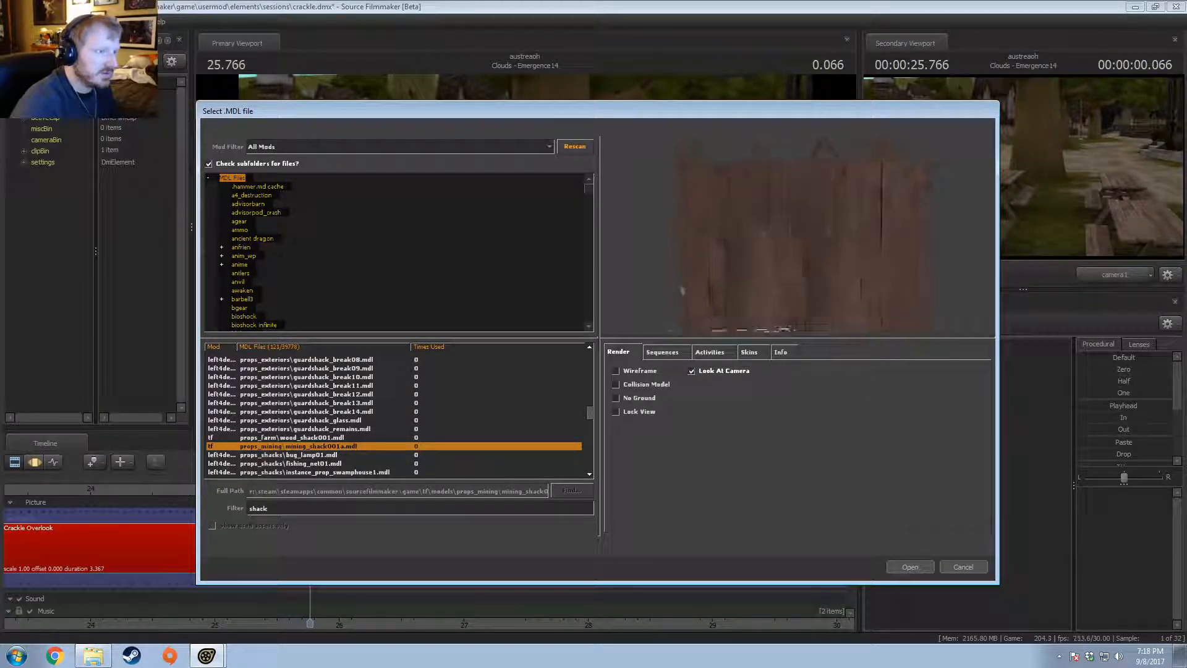
key("Down")
key("Down")
key("Down")
key("Up")
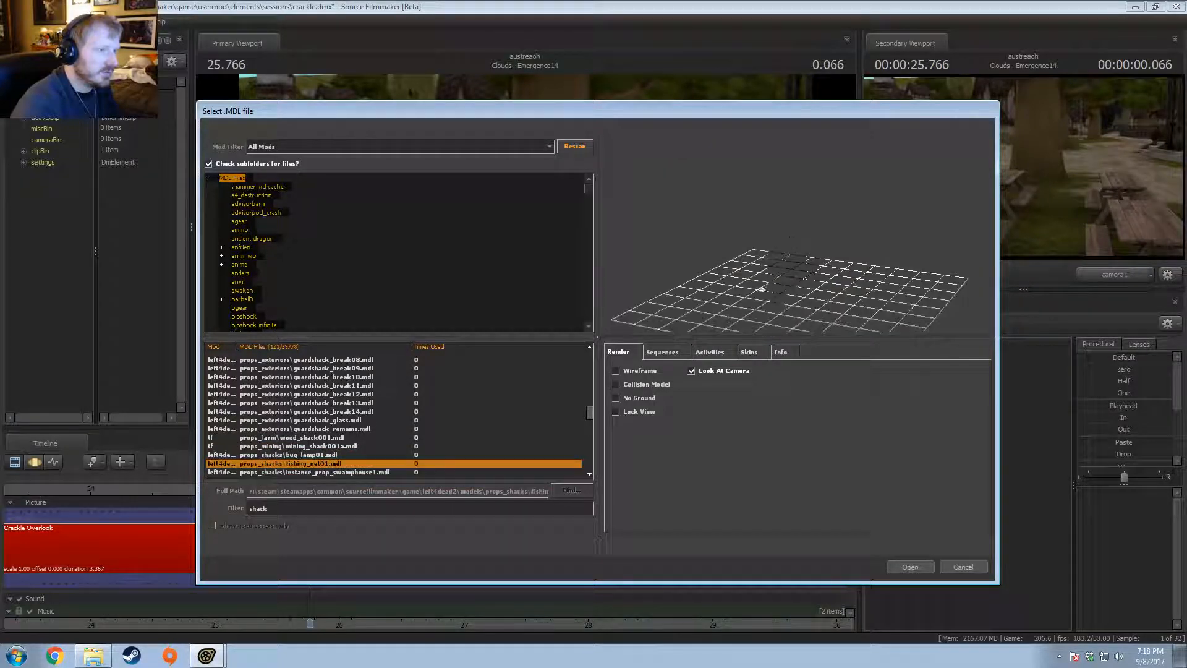
Step: Examine the remaining "shack" models in wireframe, from the swamp houses through the gotham_shack debris to the final entry
left_click(647, 371)
key("Down")
key("Down")
key("Down")
key("Down")
key("Down")
key("Down")
key("Down")
key("Down")
key("Down")
key("Down")
key("Down")
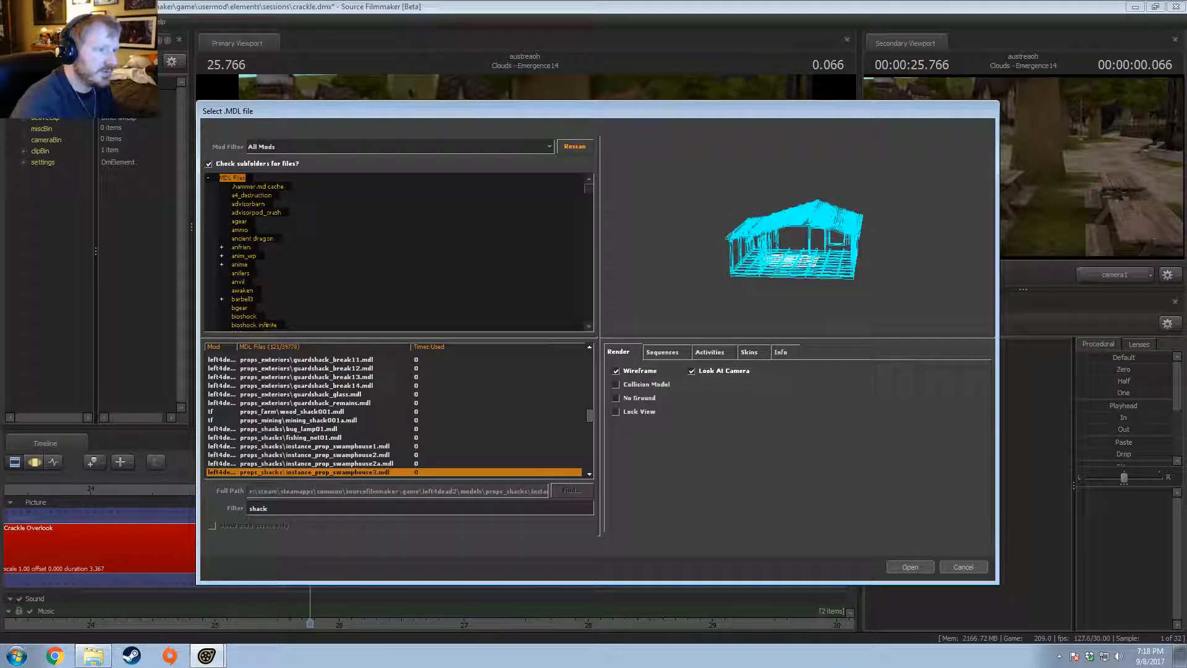
key("Down")
key("Down")
key("Down")
key("Down")
key("Down")
key("Down")
key("Down")
key("Down")
key("Down")
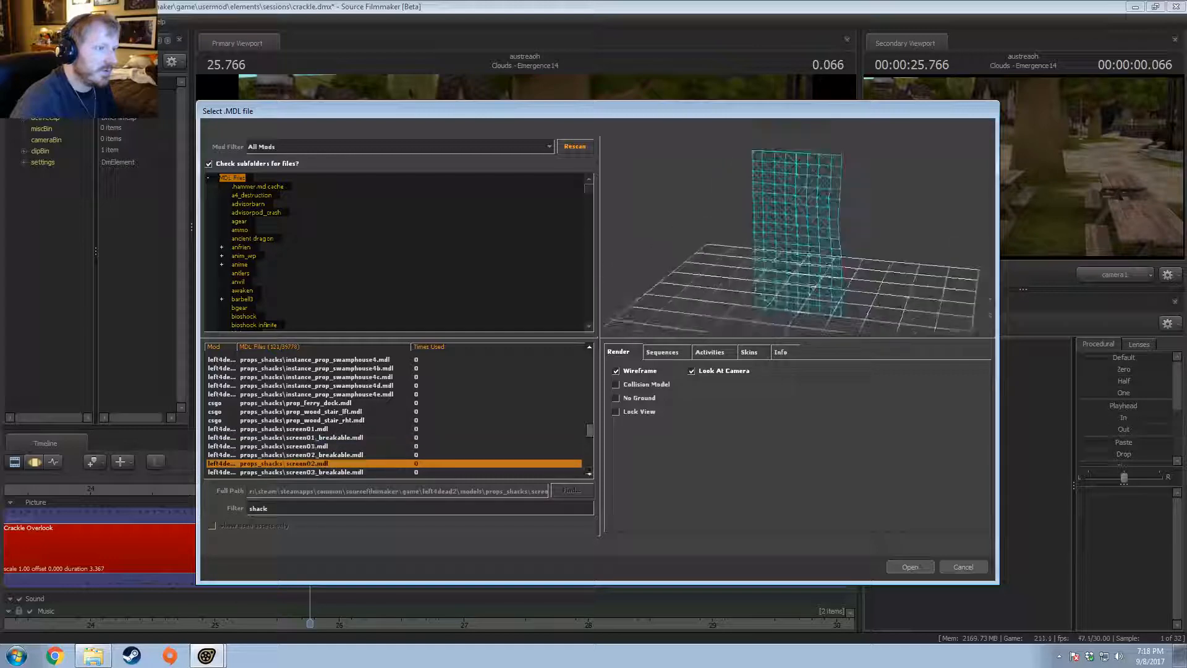
key("Down")
key("Down")
key("Down")
key("Down")
key("Down")
key("Down")
key("Down")
key("Down")
key("Down")
key("Down")
key("Down")
key("Down")
key("Down")
key("Down")
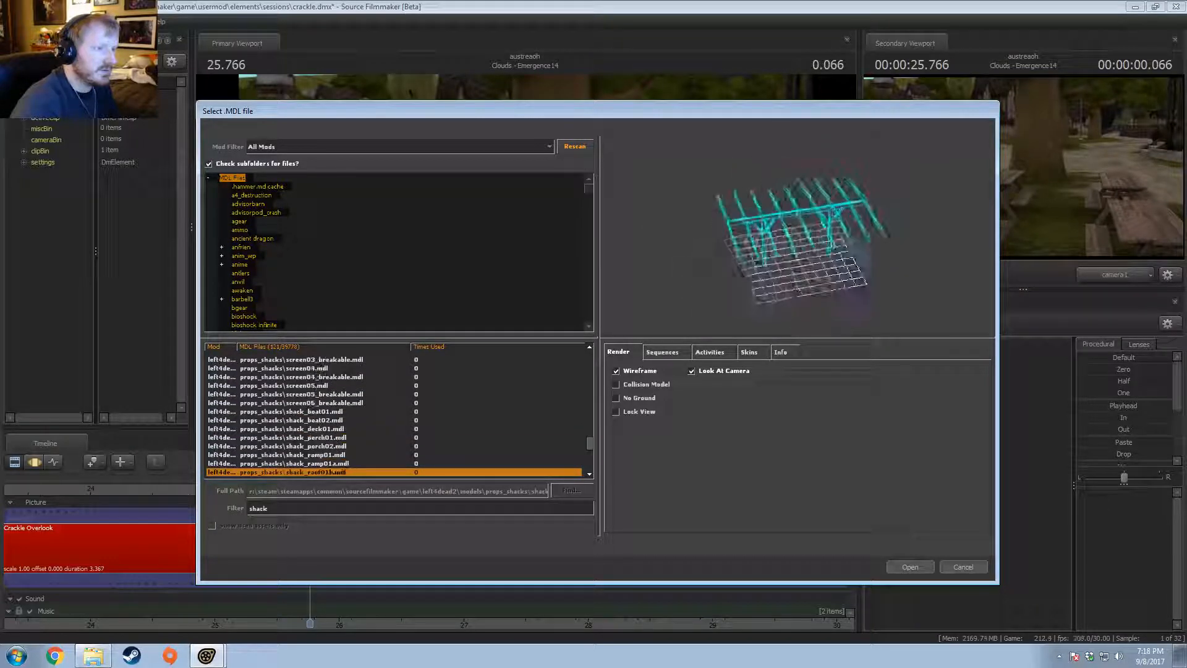
key("Down")
key("Down")
key("Down")
key("Down")
key("Down")
key("Down")
key("Down")
key("Down")
key("Down")
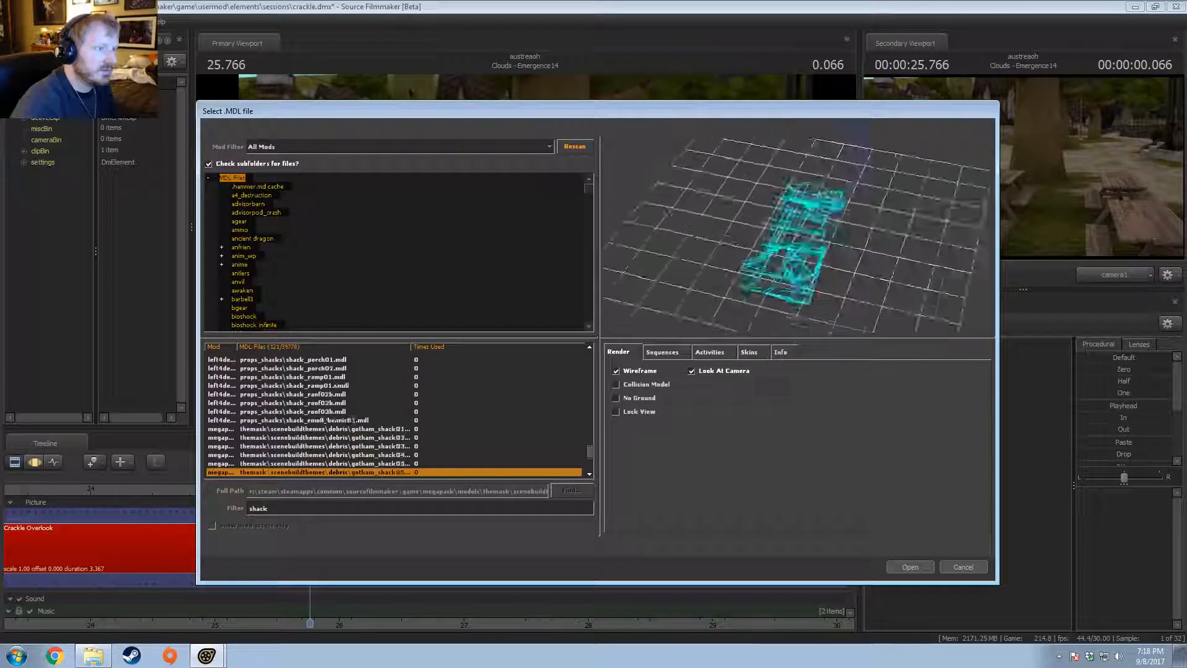
key("Down")
key("Down")
key("Down")
key("Down")
key("Down")
key("Down")
key("Down")
key("Down")
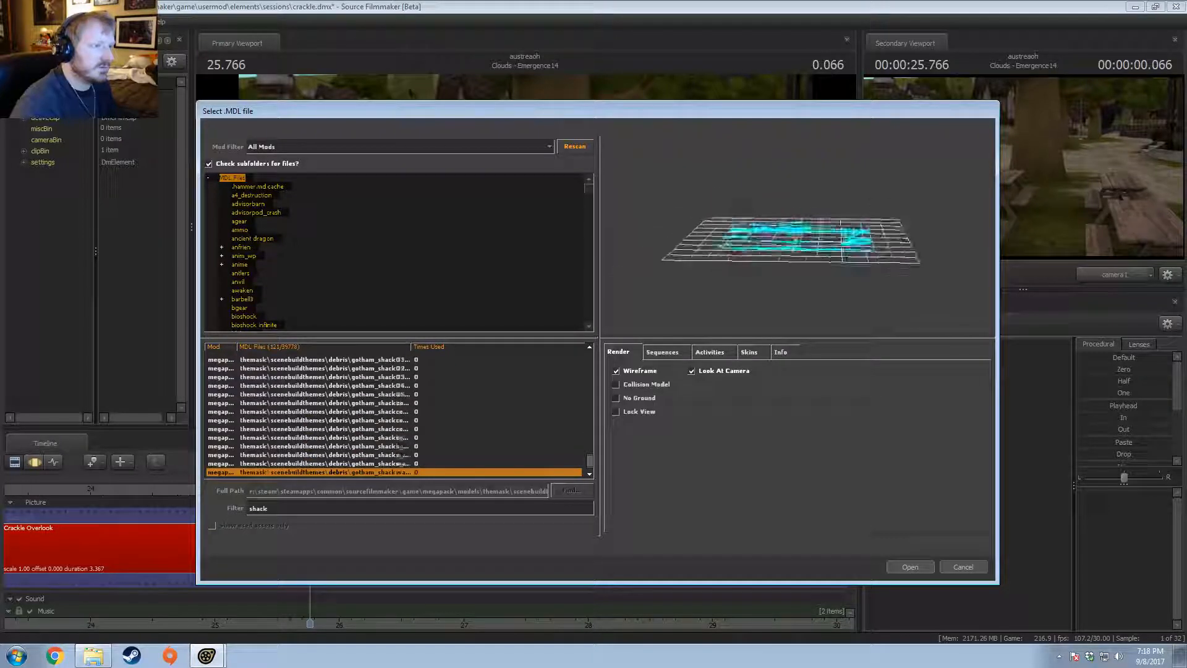
key("Down")
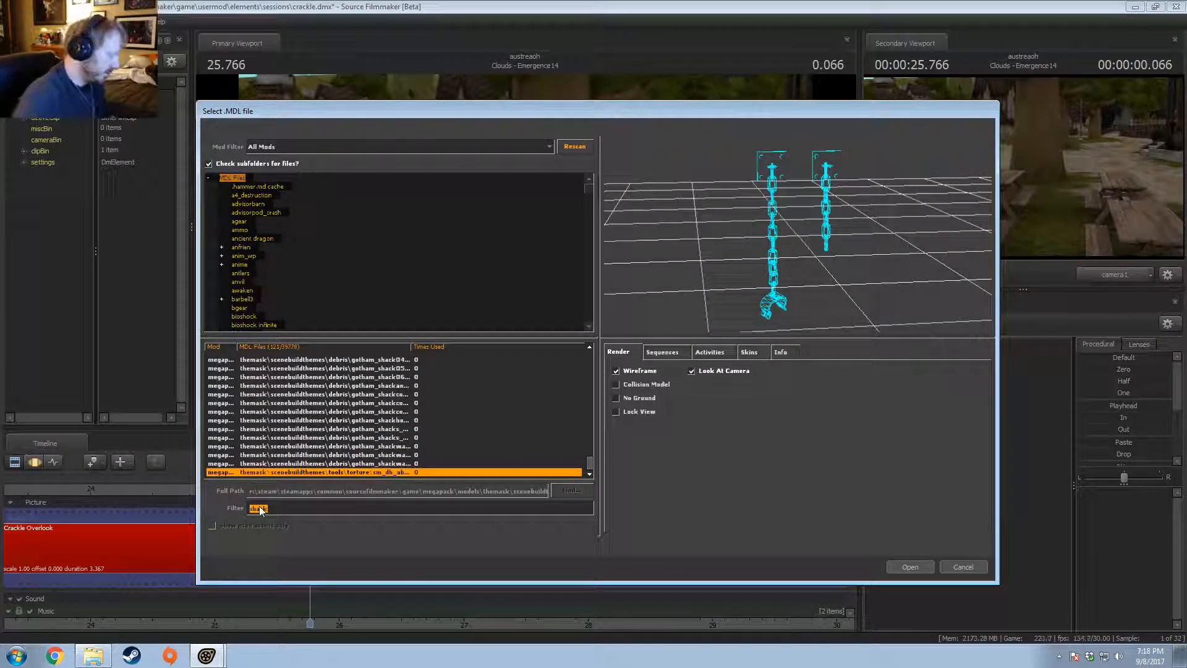
Step: Filter the model files by "shed" and look through the matching models from the first entry
type("shed")
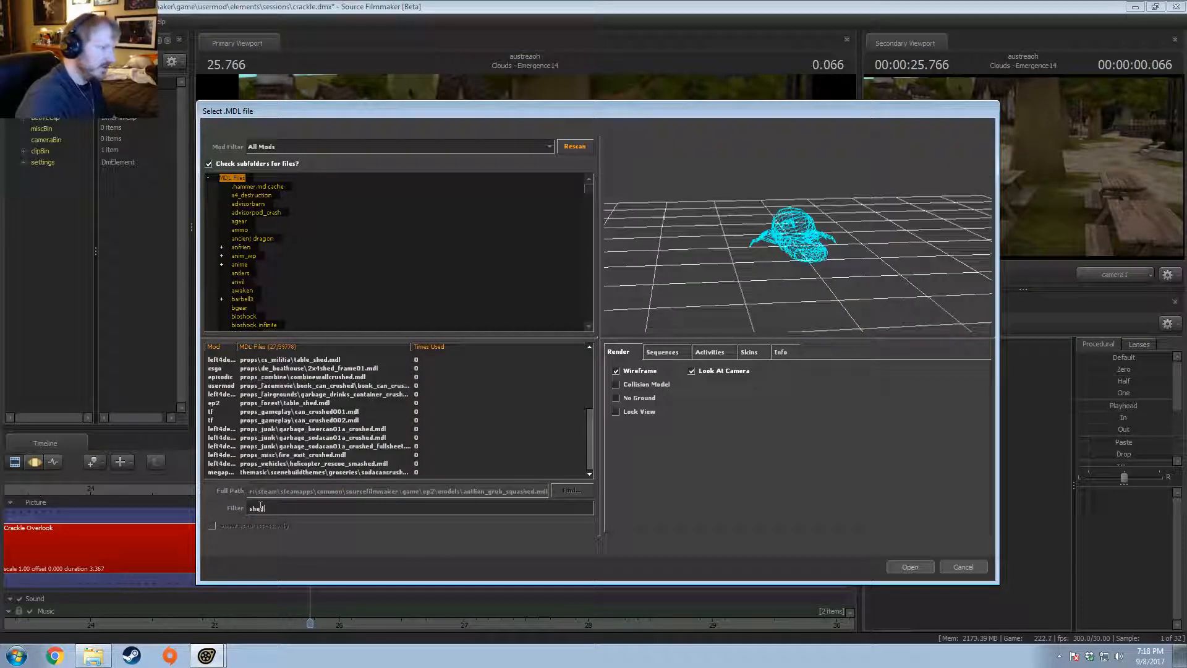
scroll(307, 432, "up", 5)
key("Down")
key("Down")
key("Down")
key("Down")
key("Down")
key("Down")
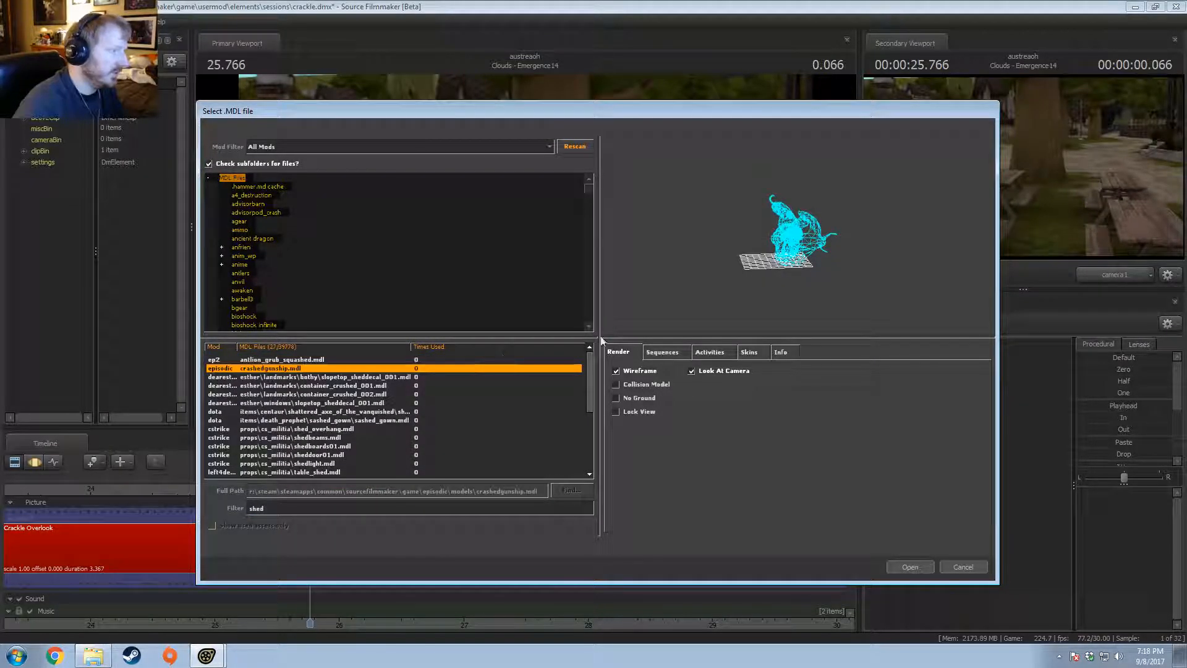
Step: Examine the container_crushed_002 model from the shed results with wireframe rendering turned off
key("Up")
key("Up")
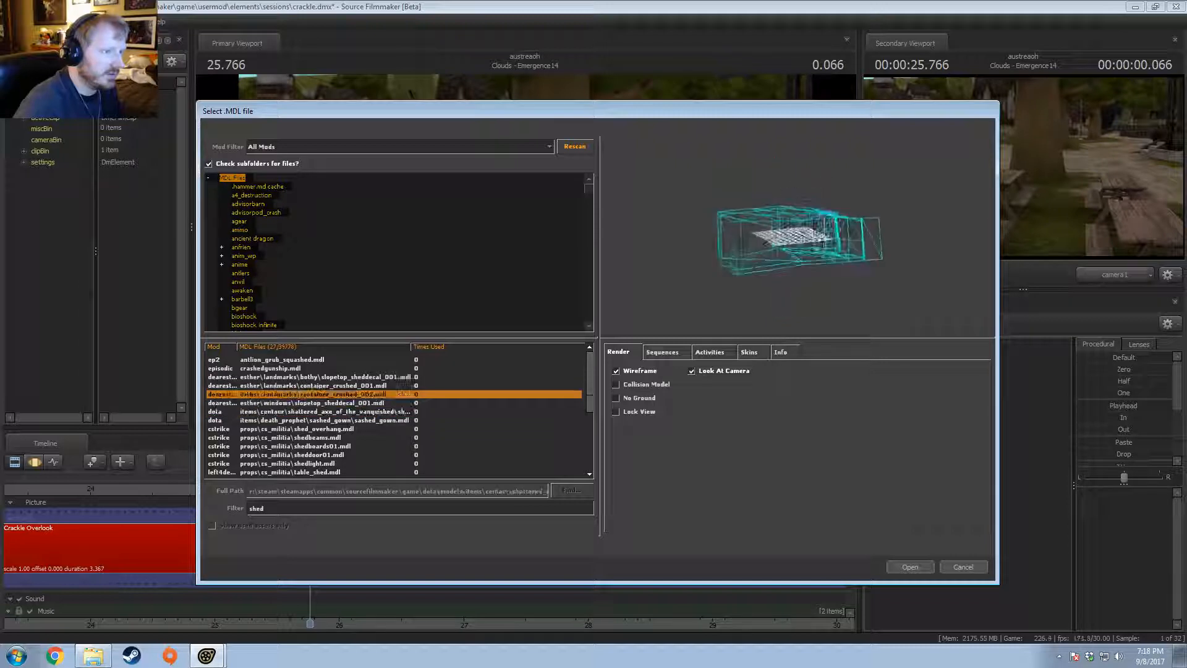
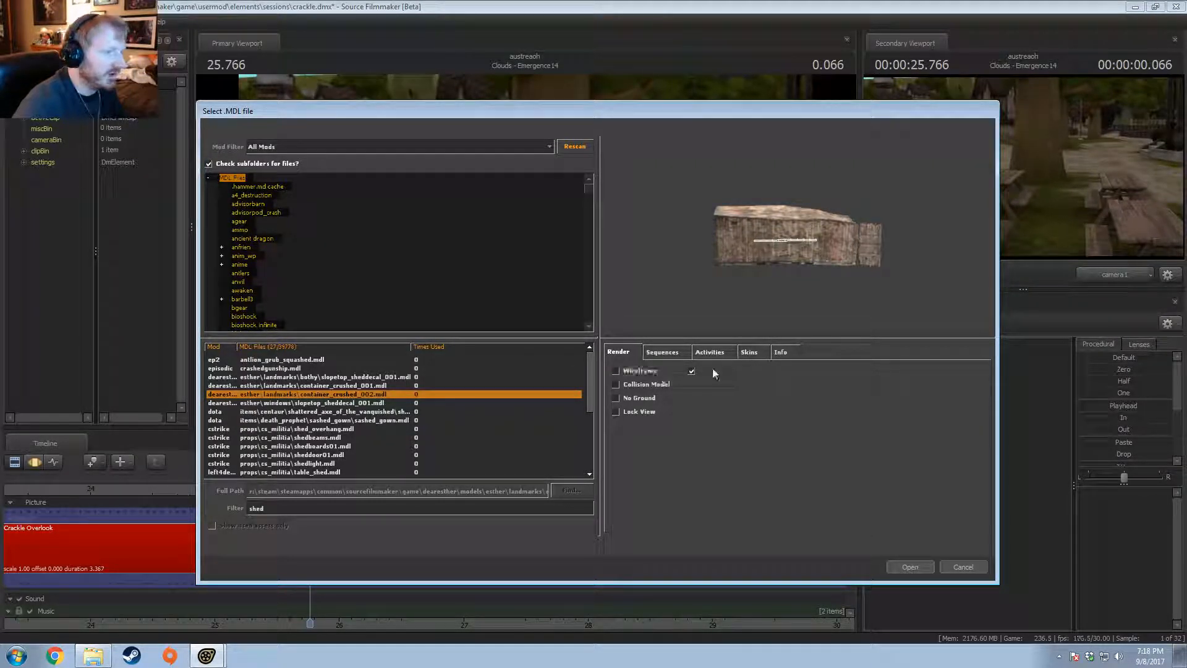
key("Down")
key("Down")
key("Down")
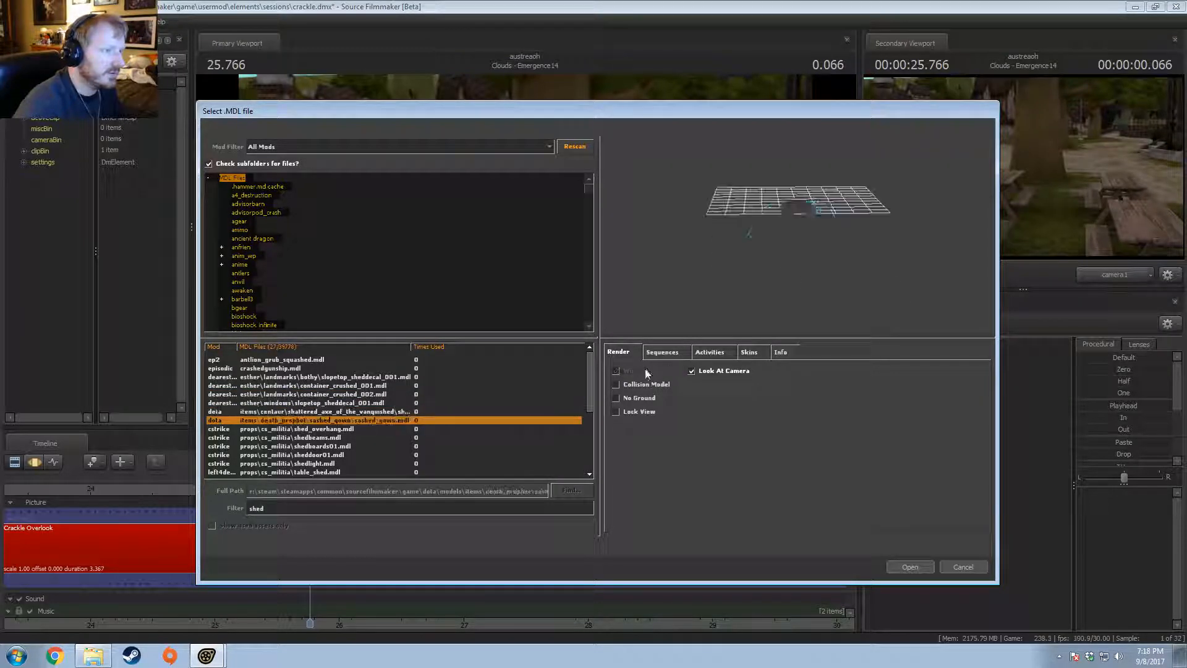
Step: Preview the cs_militia shed parts and the following shed results in wireframe, down to props_forest\table_shed.mdl
key("Down")
key("Down")
key("Down")
key("Down")
key("Down")
key("Down")
key("Down")
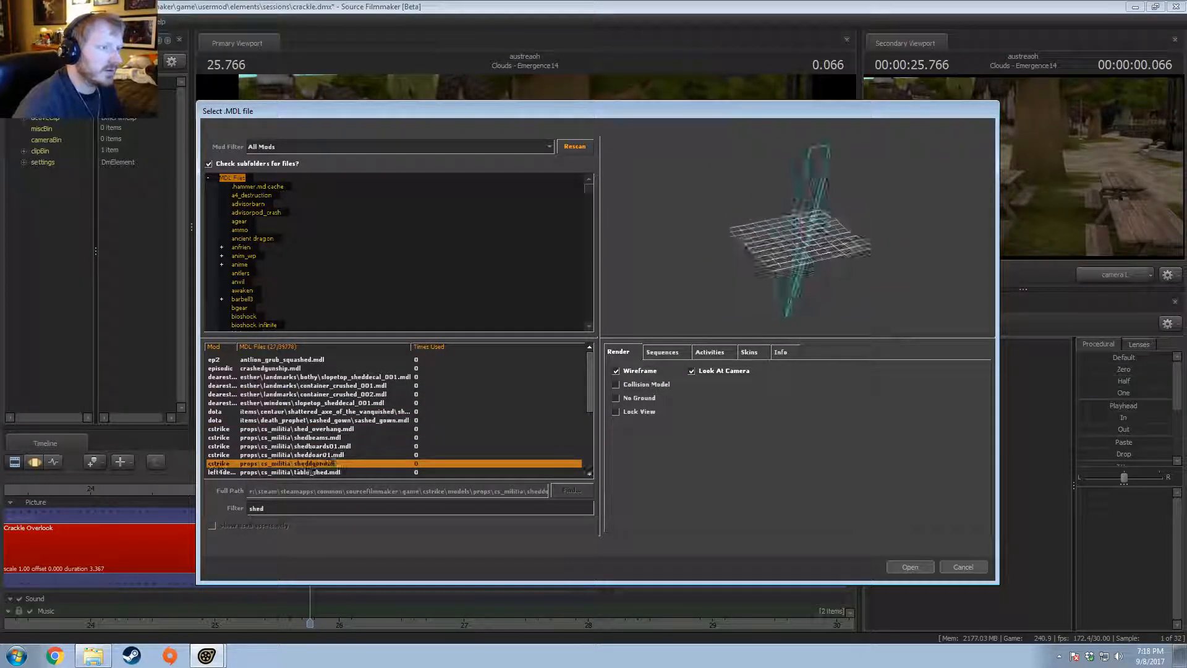
key("Down")
key("Down")
key("Down")
key("Down")
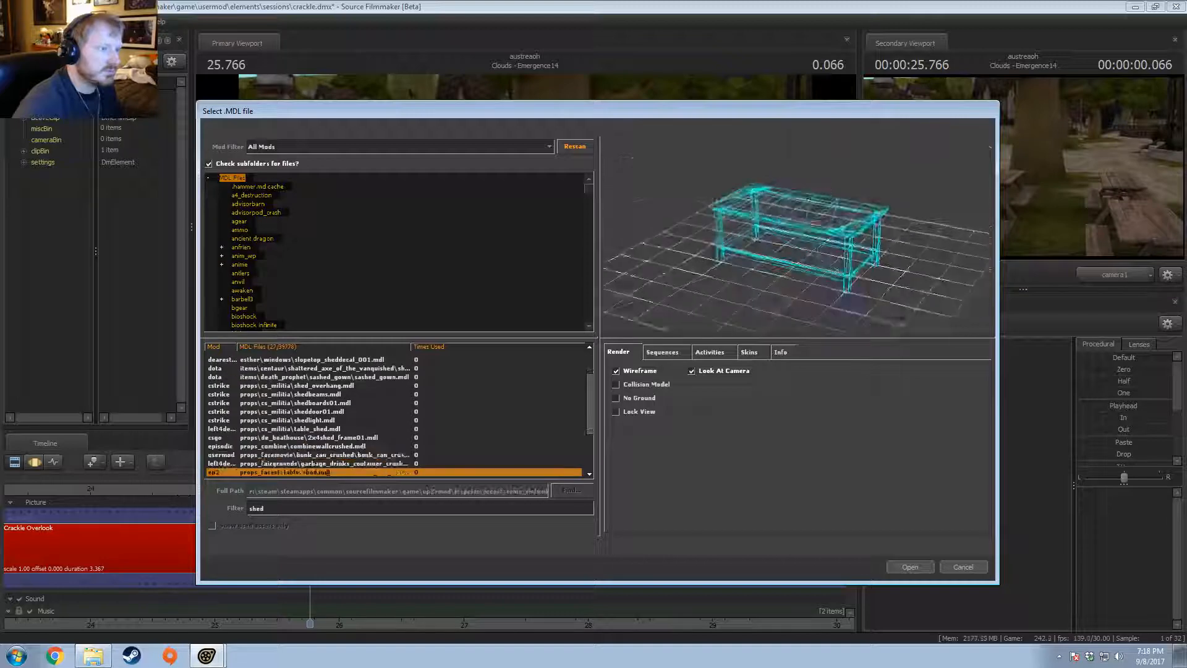
Step: Preview the remaining shed results, from the crushed cans to the end of the model list
key("Up")
key("Up")
key("Down")
key("Down")
key("Down")
key("Down")
key("Down")
key("Down")
key("Down")
key("Down")
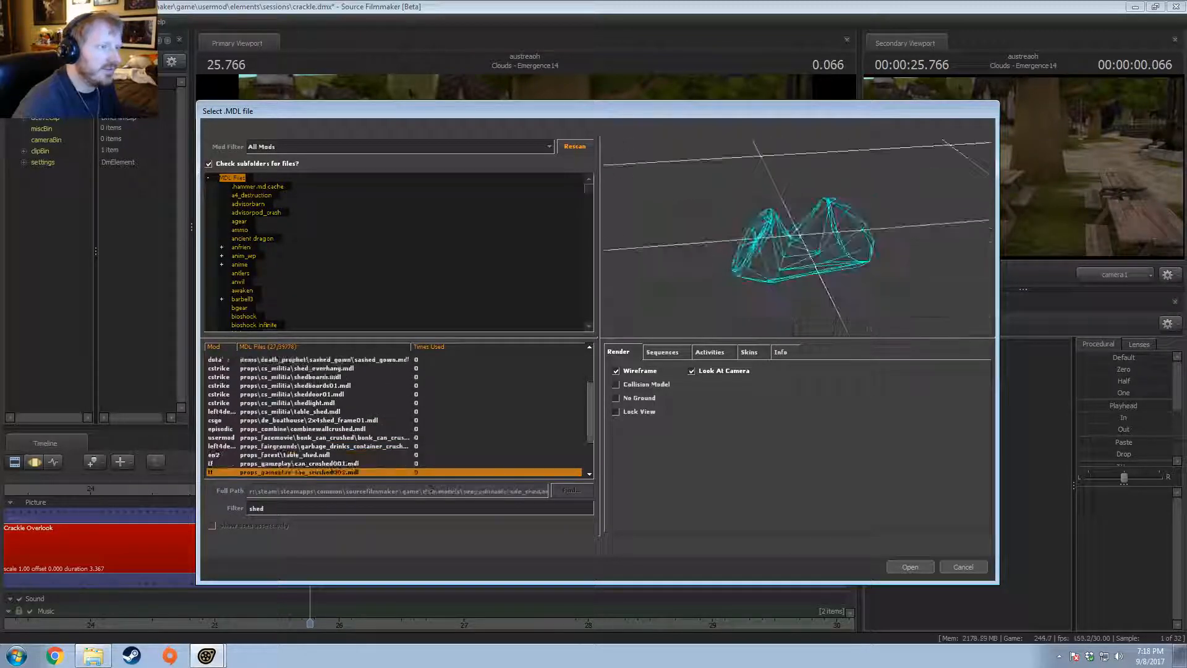
key("Down")
key("Down")
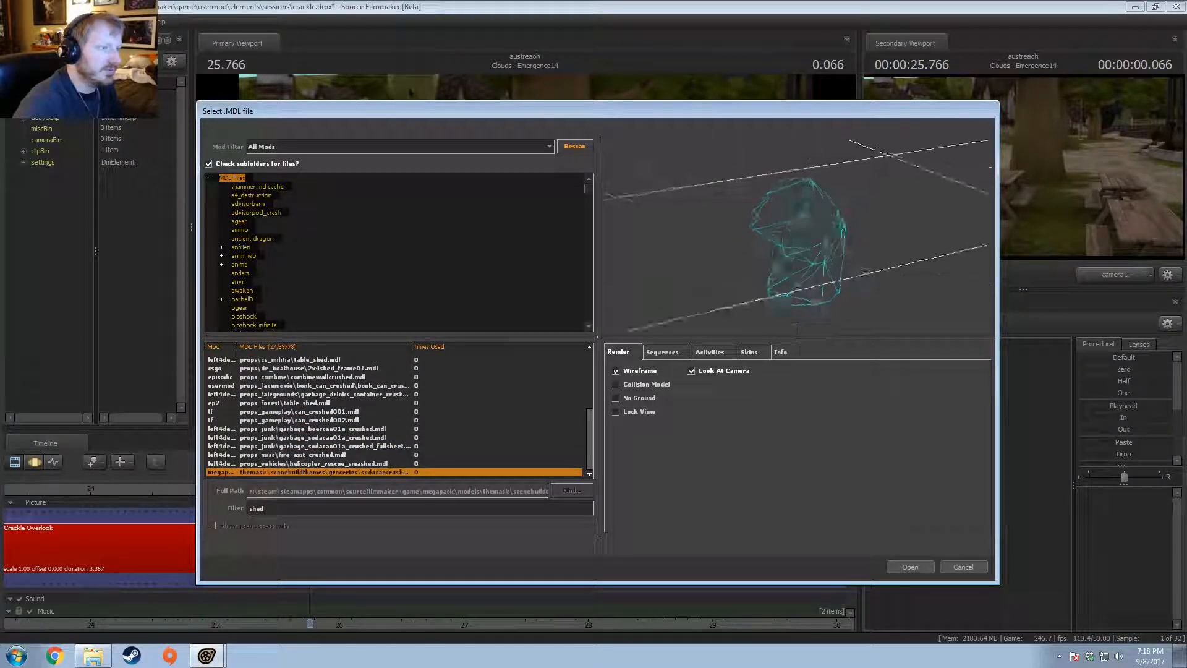
Step: Check the fire_exit_crushed model without wireframe, then restore the wireframe preview
key("Up")
key("Up")
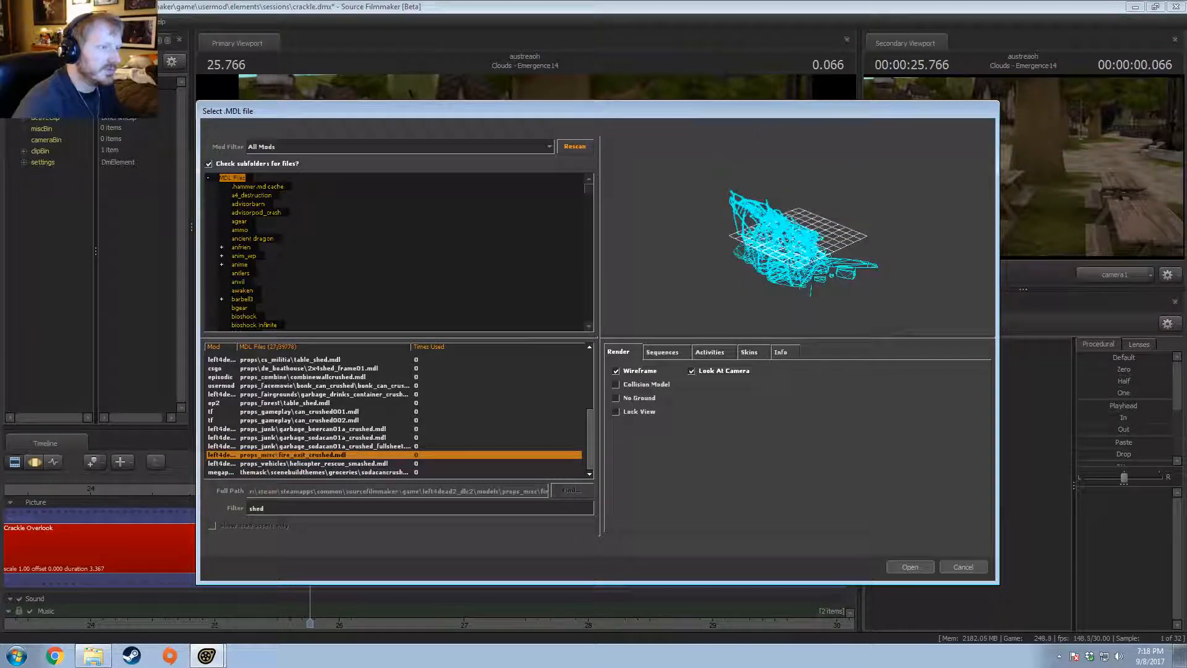
left_click(635, 375)
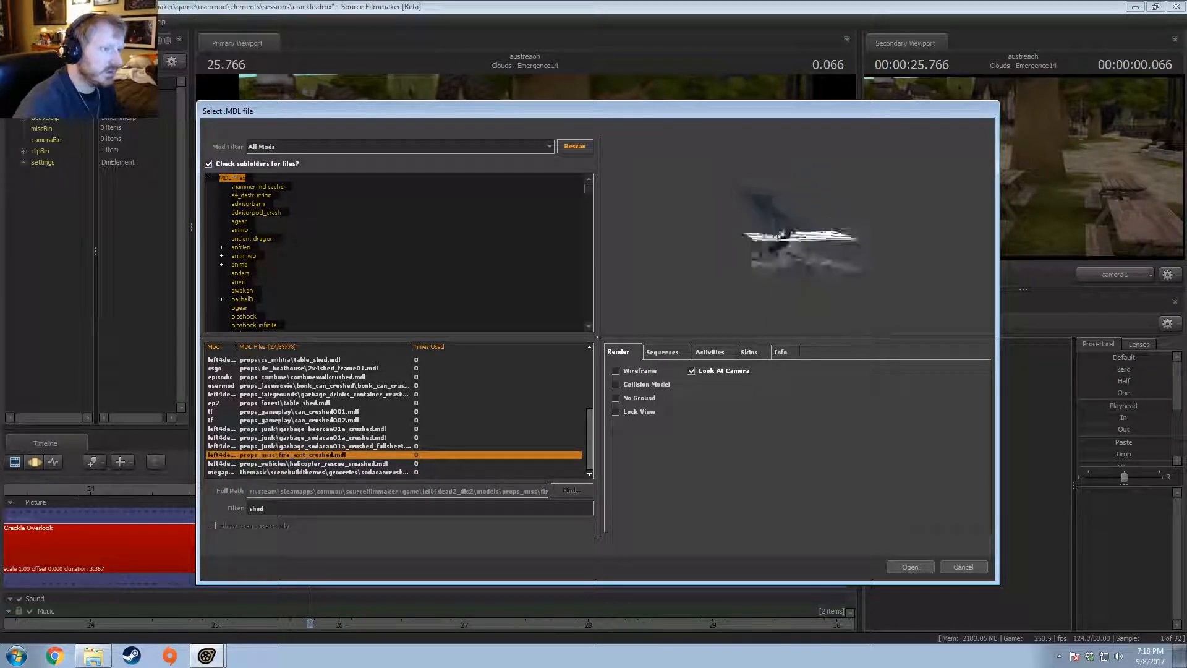
key("Up")
left_click(631, 367)
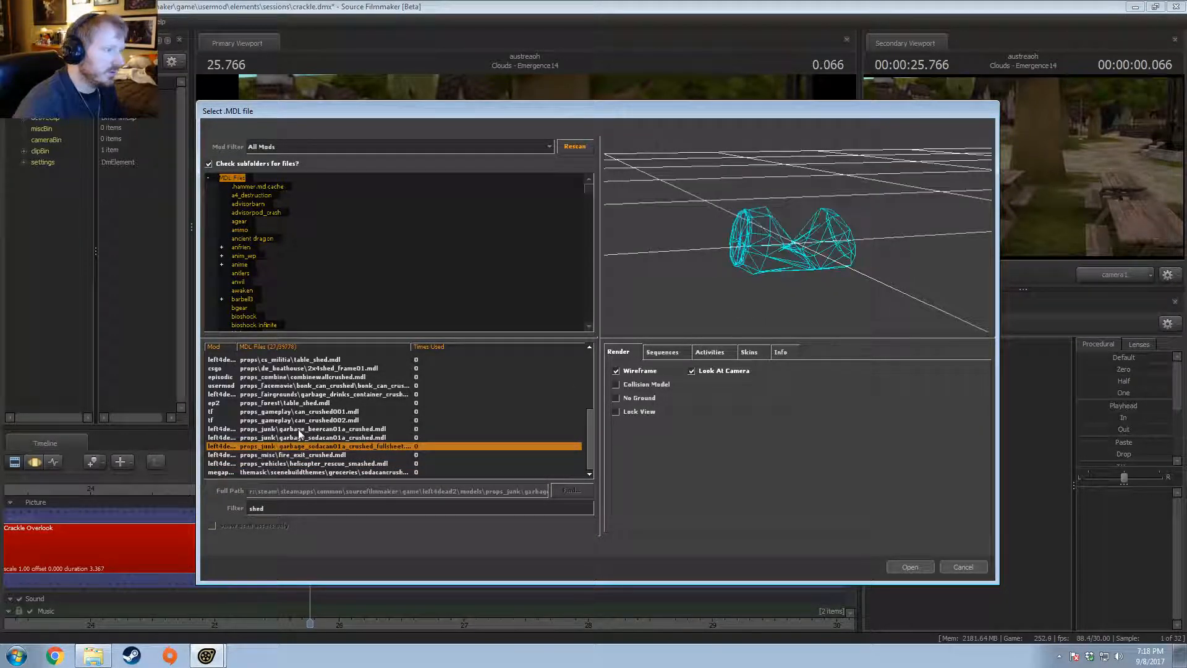
Step: Return to the start of the shed results and preview the models down to container_crushed_001
scroll(297, 428, "up", 5)
left_click(273, 367)
left_click(276, 360)
key("Down")
key("Down")
key("Down")
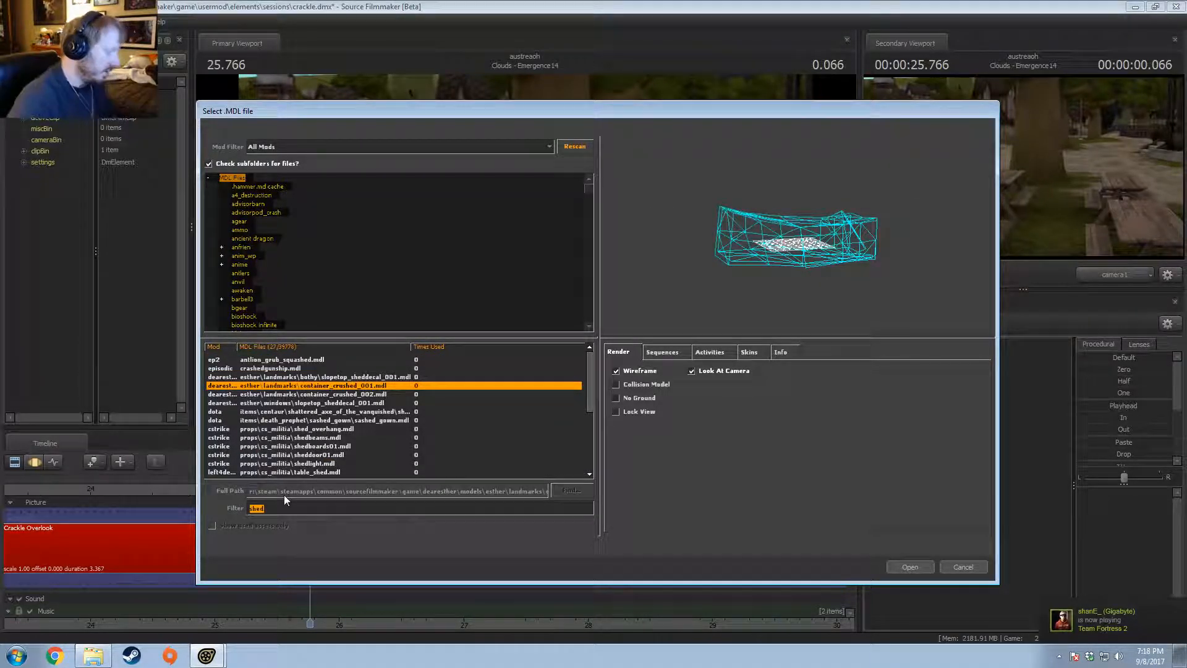
Step: Filter the model list by "building" and preview the first results through the map12_building2 planks models
type("building")
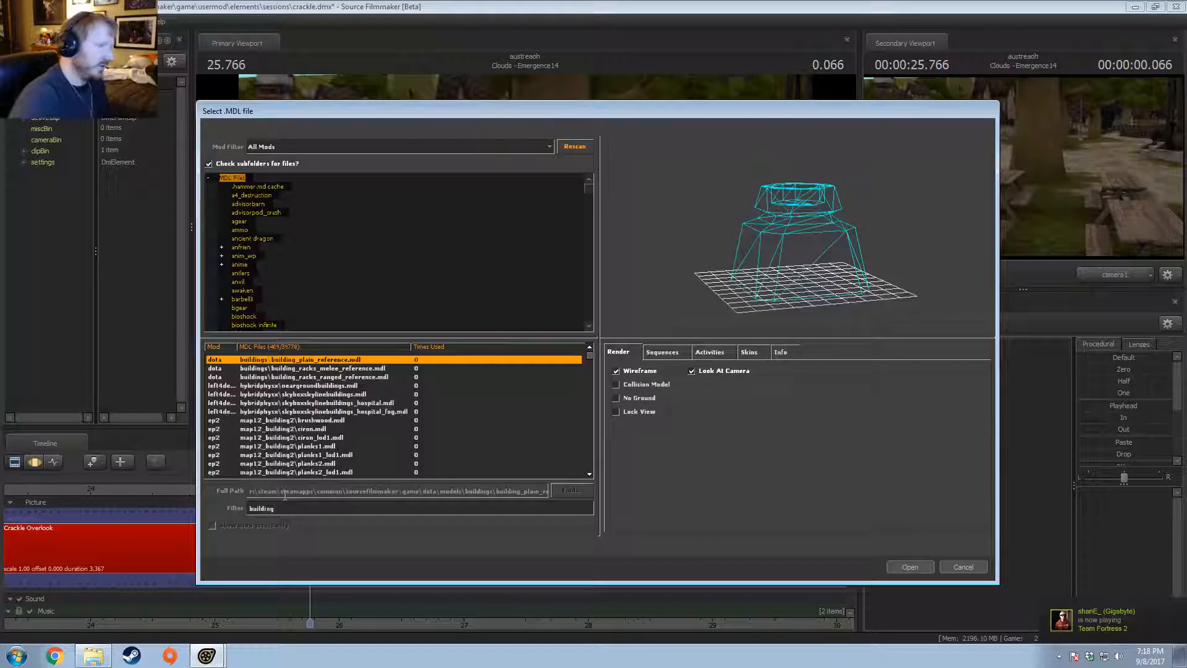
key("Down")
key("Down")
key("Down")
key("Down")
key("Down")
key("Down")
key("Down")
key("Down")
key("Down")
key("Down")
key("Down")
key("Down")
key("Down")
key("Down")
key("Down")
key("Down")
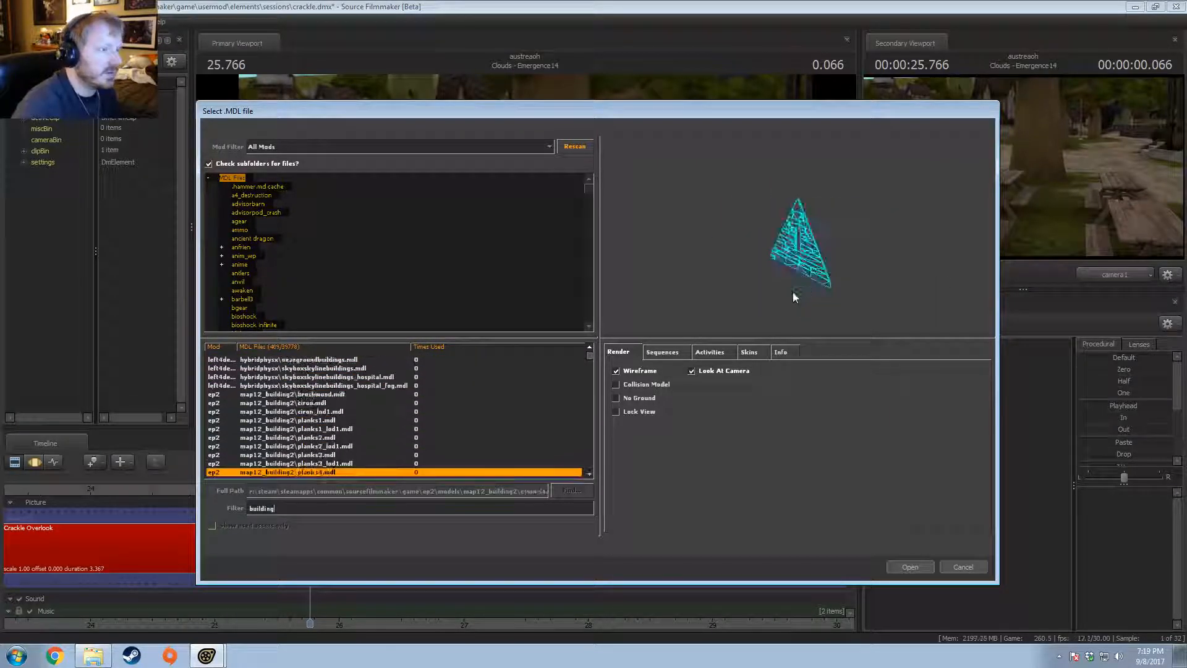
key("Down")
key("Down")
key("Down")
key("Down")
key("Down")
key("Down")
Step: Examine the map12_building2 planks3 model up close with wireframe rendering turned off
key("Up")
key("Up")
key("Up")
key("Up")
key("Up")
key("Up")
key("Up")
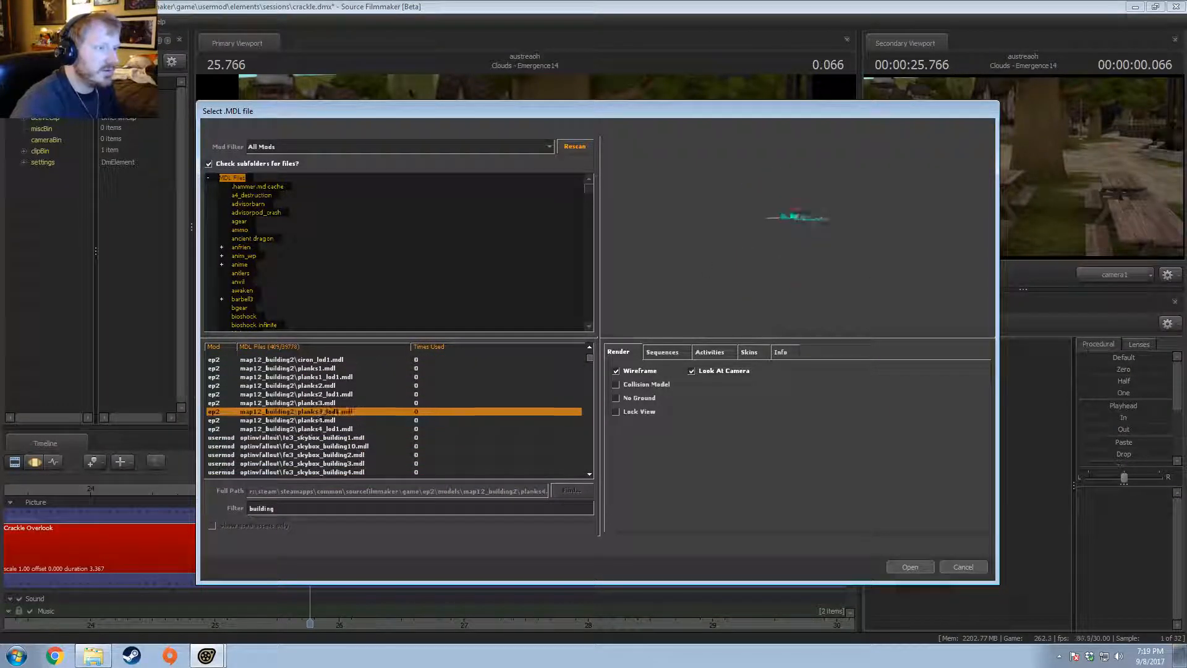
key("Up")
key("Up")
key("Down")
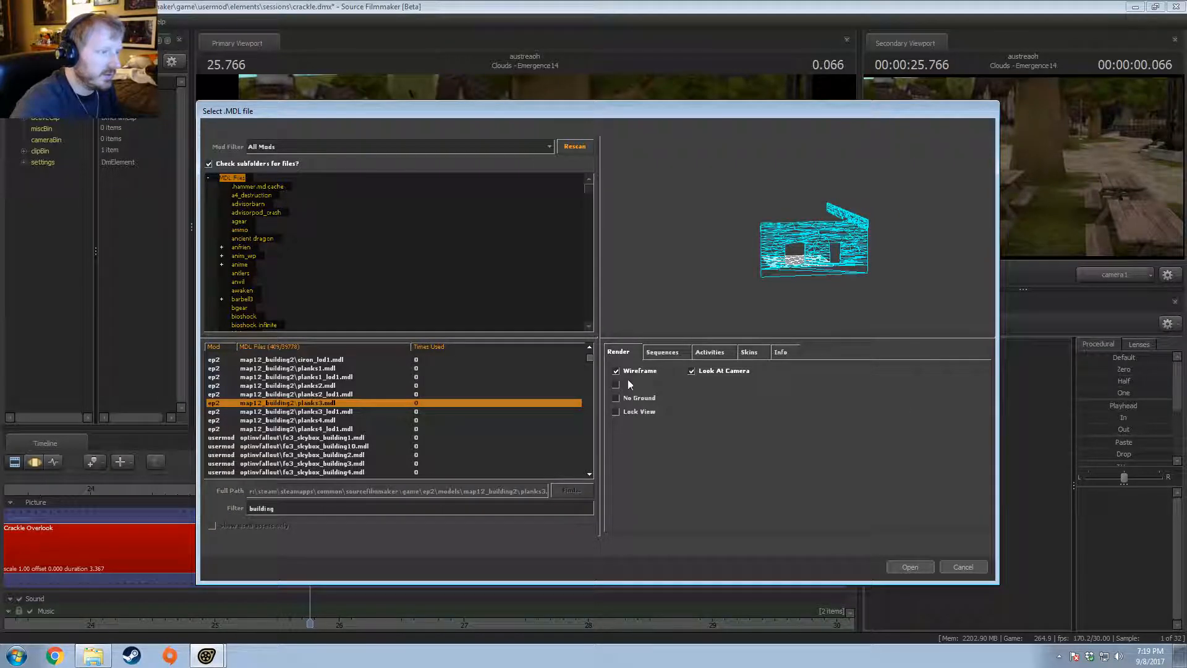
right_click_drag(751, 277, 813, 257)
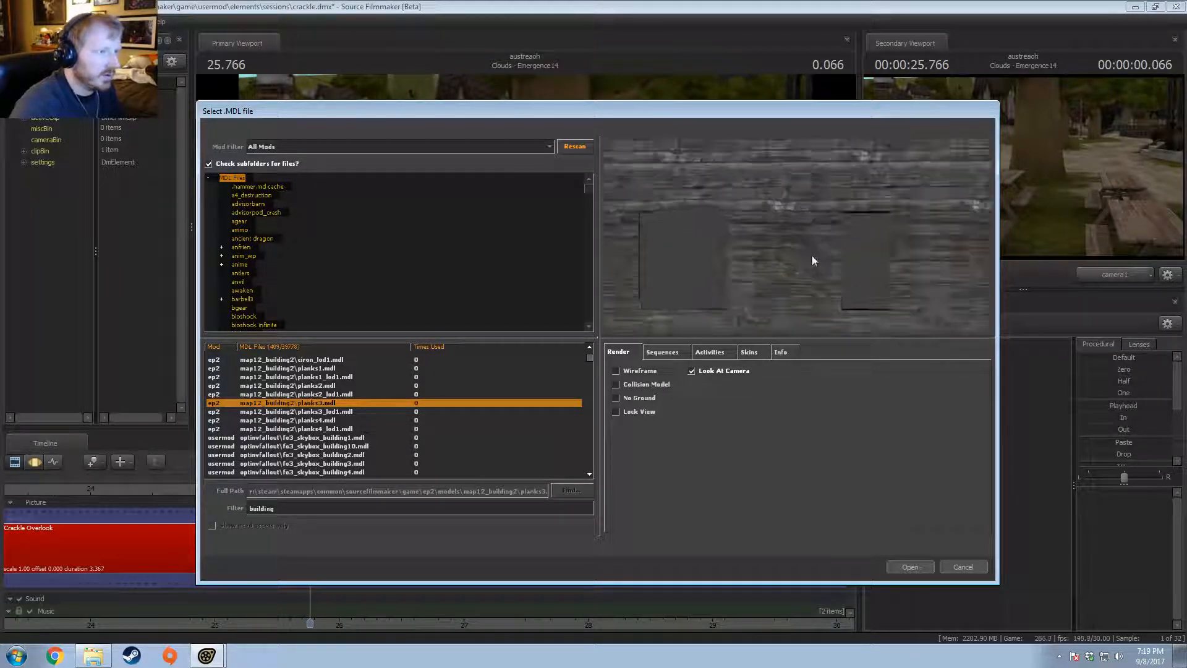
left_click_drag(812, 257, 720, 331)
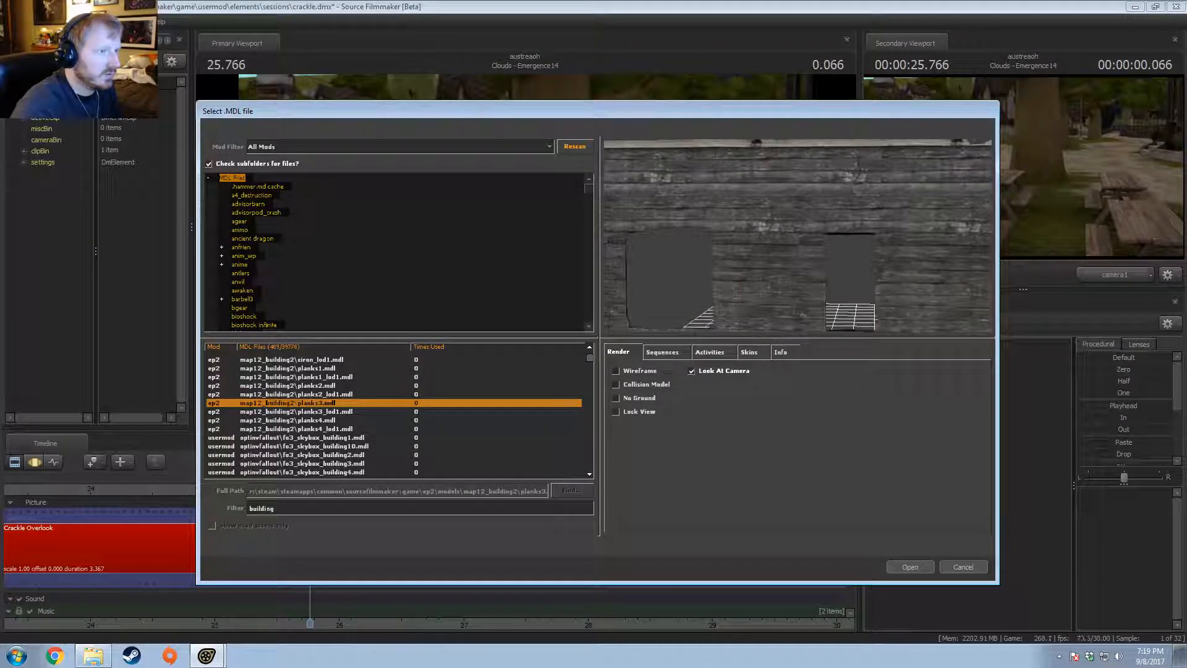
Step: Examine the textured map12_building2 planks2 model and its wall openings from close up
key("Down")
key("Up")
key("Up")
key("Up")
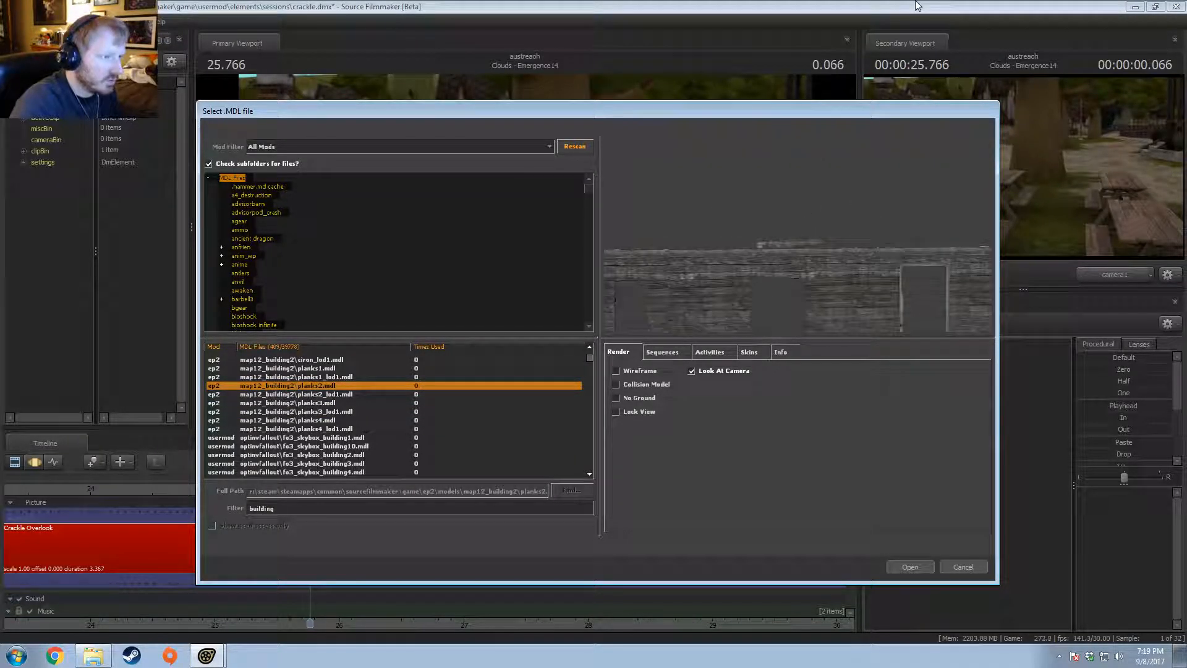
right_click_drag(822, 164, 789, 250)
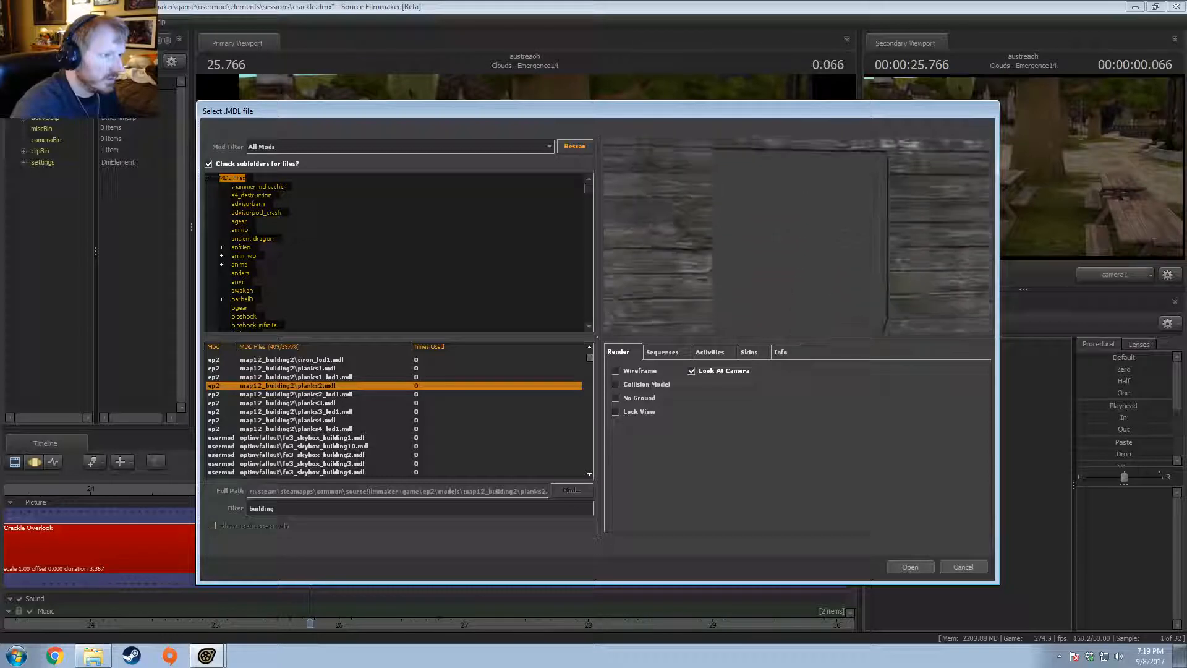
left_click_drag(790, 250, 891, 240)
left_click_drag(754, 328, 853, 319)
Step: Preview the models from the planks set to the first fo3_skybox buildings and turn wireframe rendering back on
key("Down")
key("Down")
key("Down")
key("Down")
key("Down")
key("Down")
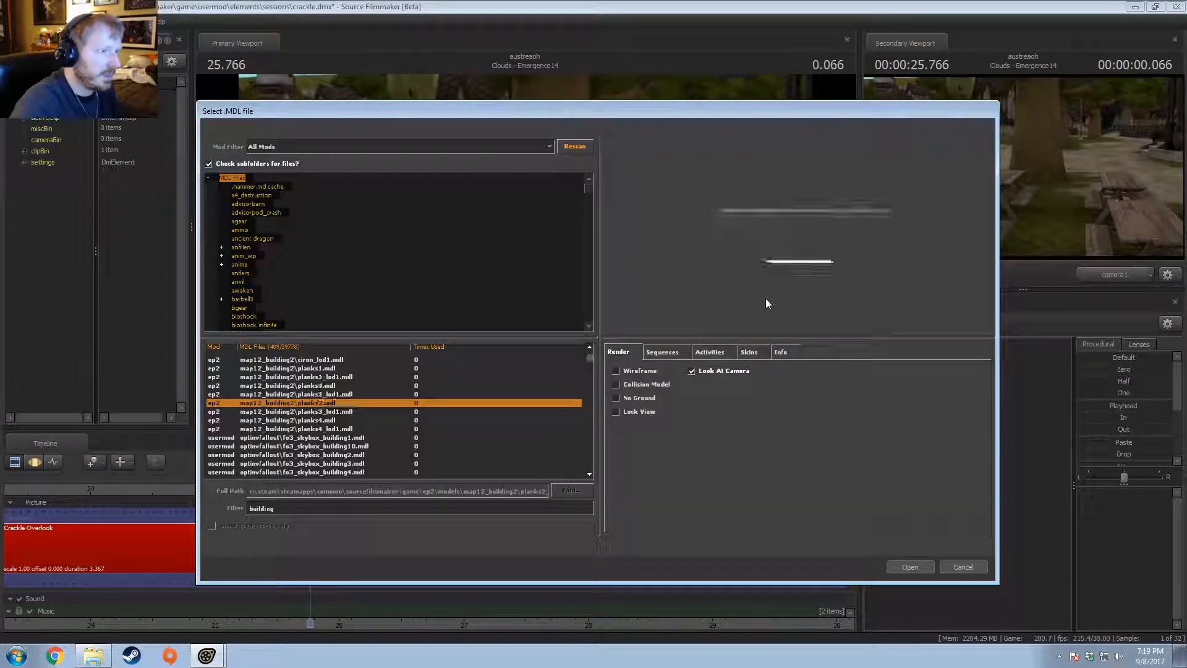
key("Down")
key("Down")
key("Down")
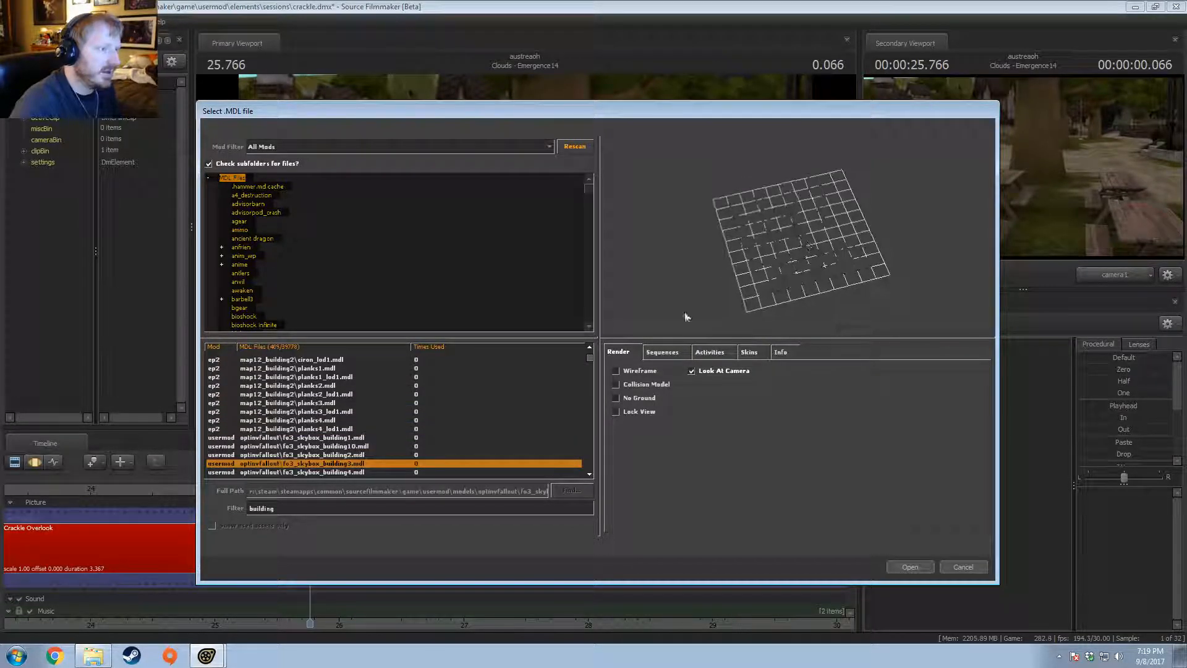
key("Up")
key("Up")
left_click(636, 373)
Step: Preview the fo3_skybox building models and the bridge, fence and wall pieces in prop\building_s
key("Down")
key("Down")
key("Down")
key("Down")
key("Down")
key("Down")
key("Down")
key("Down")
key("Down")
key("Down")
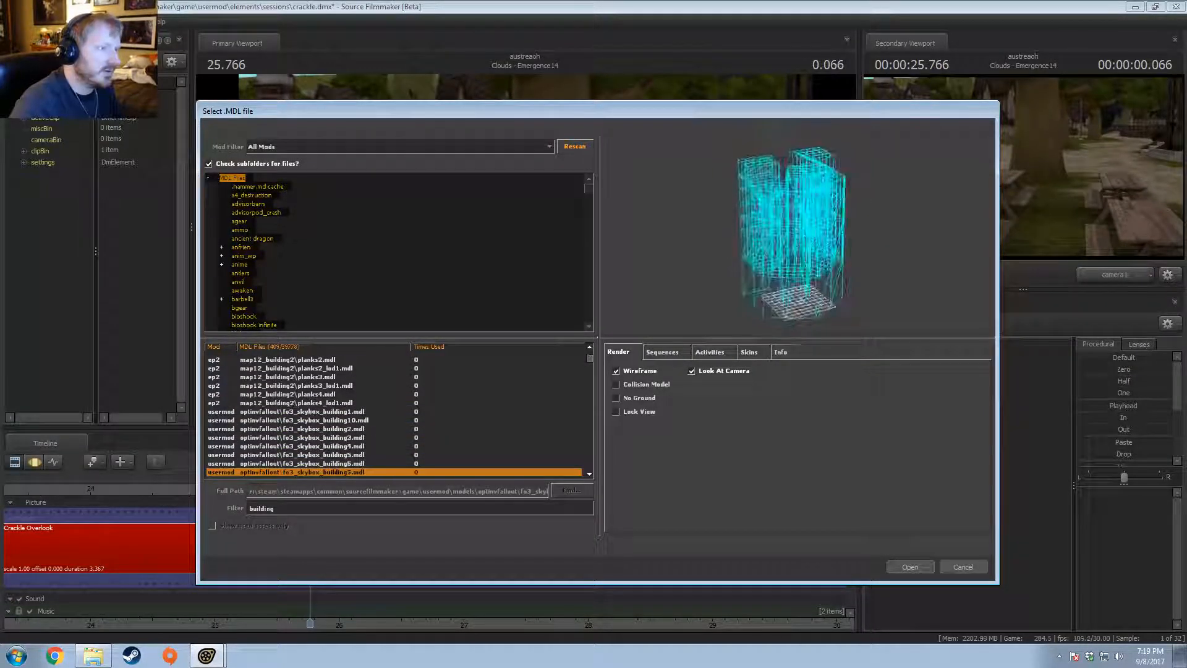
key("Down")
key("Down")
key("Down")
key("Down")
key("Down")
key("Down")
key("Down")
key("Down")
key("Down")
key("Down")
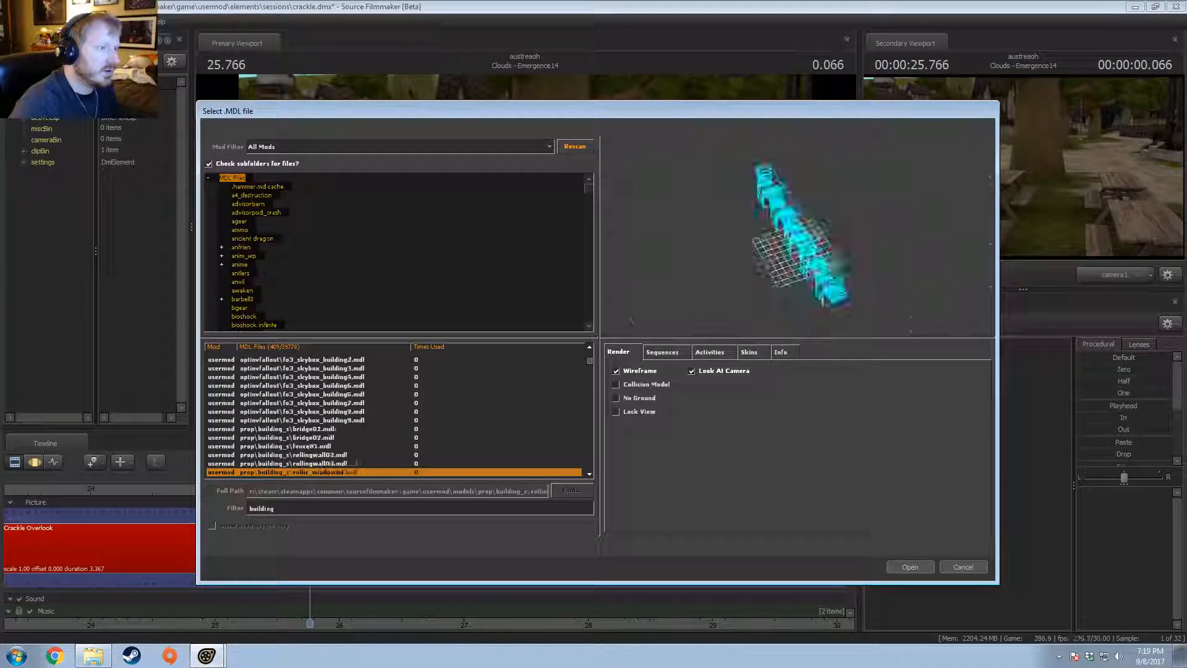
Step: Preview the ruins window, stone wall and watchtower models in prop\building_s
key("Down")
key("Down")
key("Down")
key("Down")
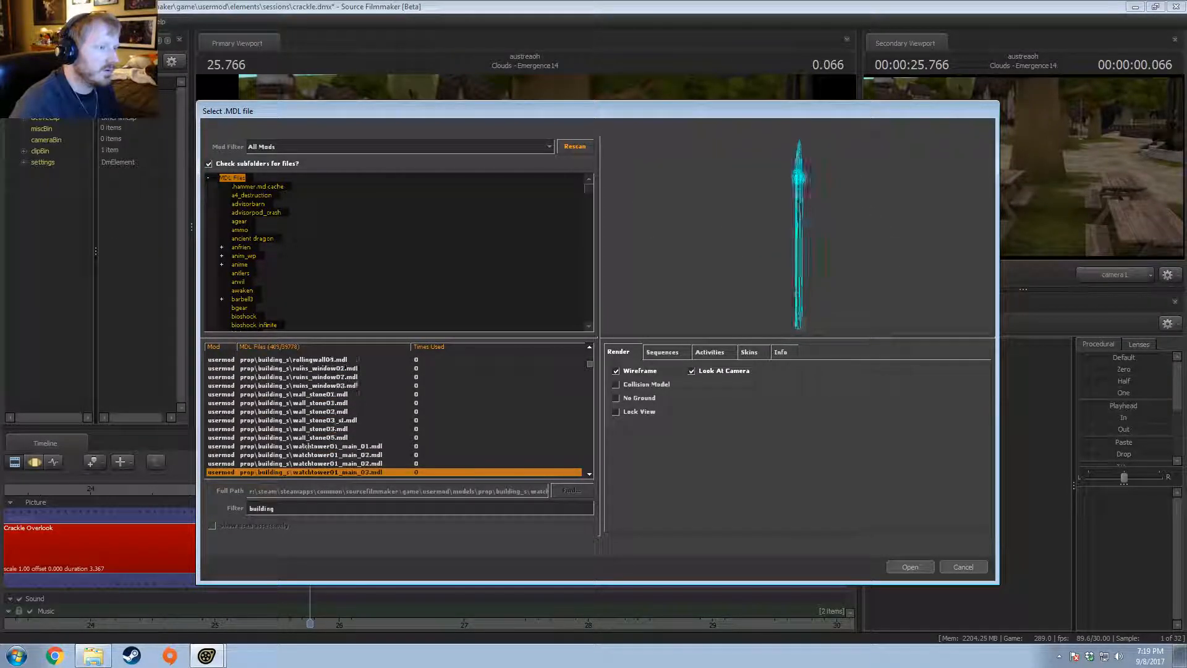
key("Down")
key("Down")
key("Down")
key("Down")
key("Down")
key("Down")
key("Down")
key("Down")
key("Down")
key("Down")
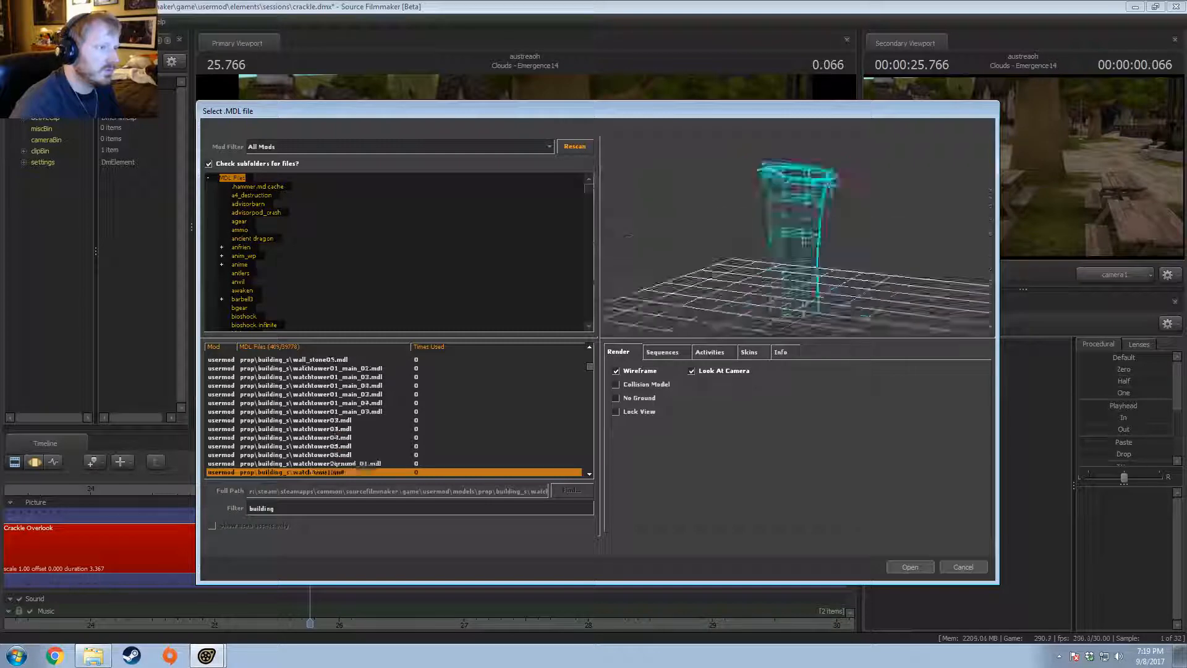
Step: Preview the last watchtower models, the csgo building props and the first barrack01 models in props\prop_building01
key("Down")
key("Down")
key("Down")
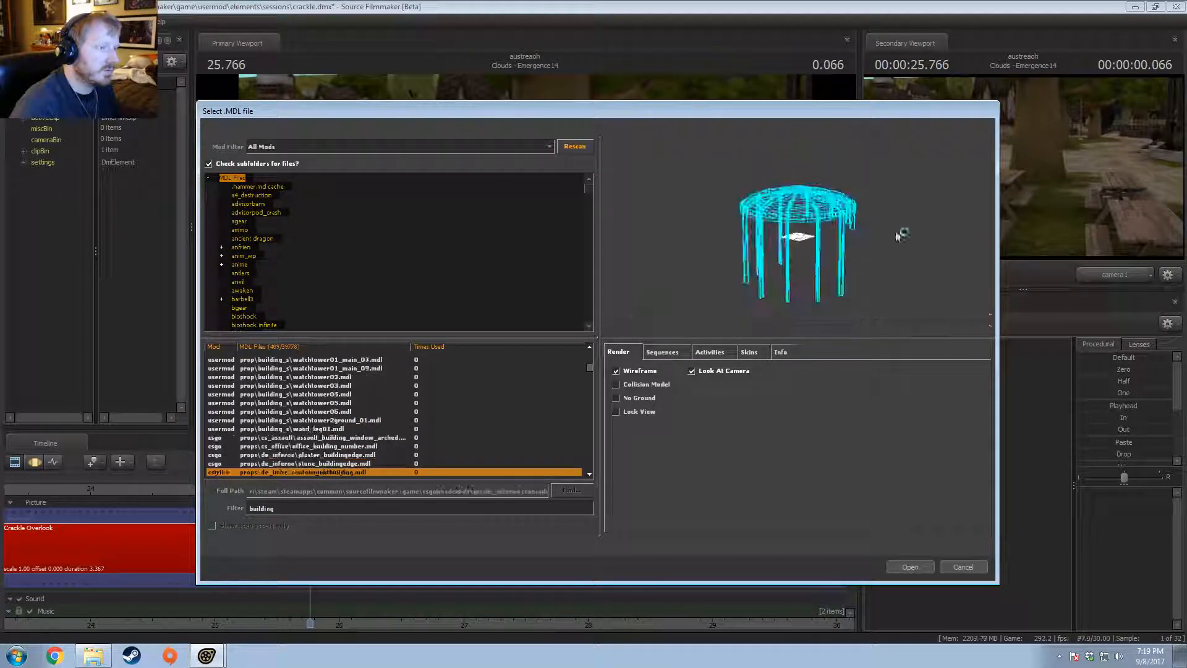
key("Down")
key("Down")
key("Down")
key("Down")
key("Down")
key("Down")
key("Down")
key("Down")
key("Down")
key("Down")
key("Down")
key("Down")
key("Down")
key("Down")
key("Down")
key("Down")
key("Down")
key("Down")
key("Down")
key("Down")
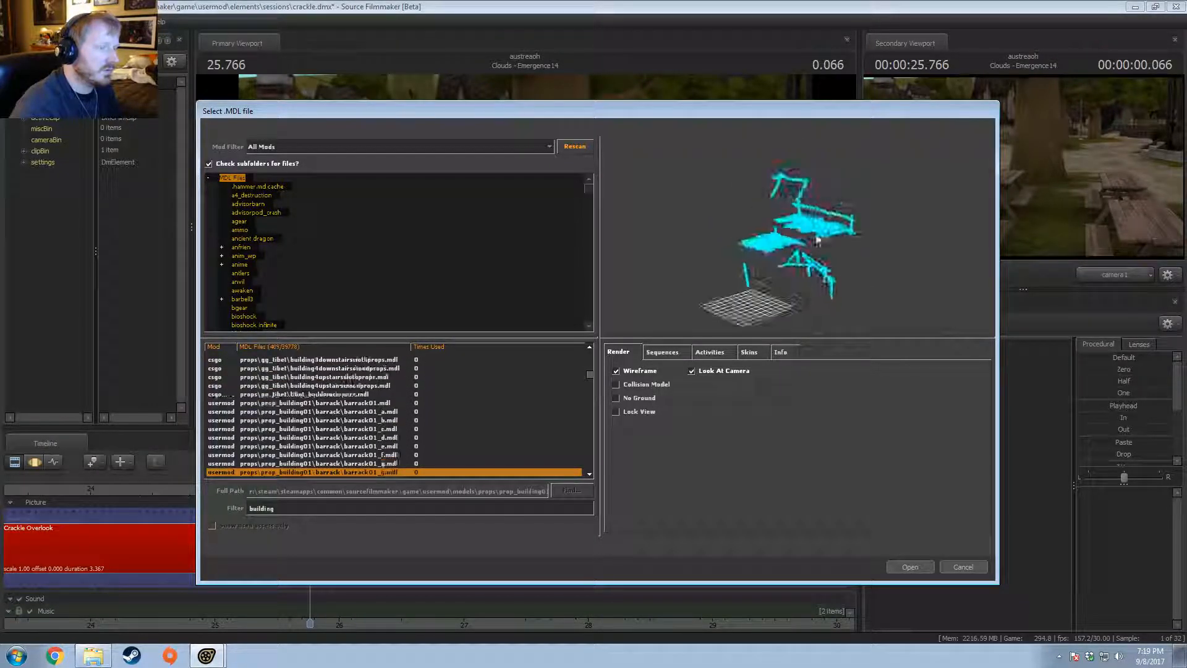
Step: Preview the remaining barrack01 models through the barrack04_c model in props\prop_building01\barrack
key("Down")
key("Down")
key("Down")
key("Down")
key("Down")
key("Down")
key("Down")
key("Down")
key("Down")
key("Down")
key("Down")
key("Down")
key("Down")
key("Down")
key("Down")
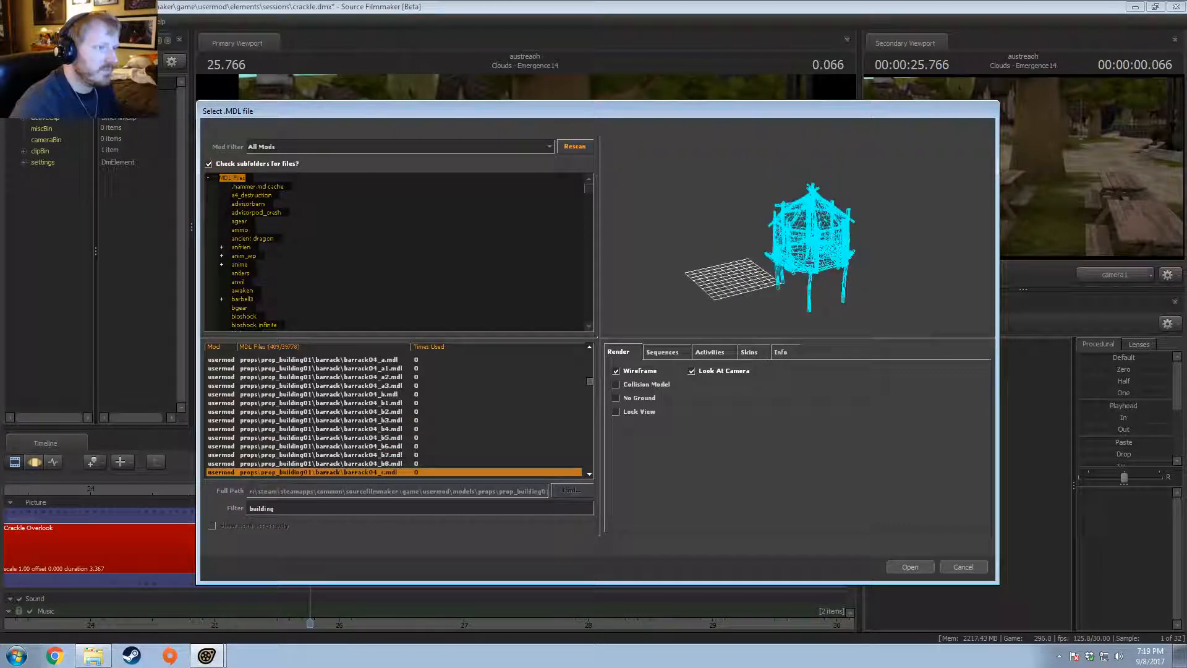
Step: Preview the rest of the barrack04 pieces and the barrack05 models that follow in the barrack folder
key("Down")
key("Down")
key("Down")
key("Down")
key("Down")
key("Down")
key("Down")
key("Down")
key("Down")
key("Down")
key("Down")
key("Down")
key("Down")
key("Down")
key("Down")
key("Down")
key("Down")
key("Down")
key("Down")
key("Down")
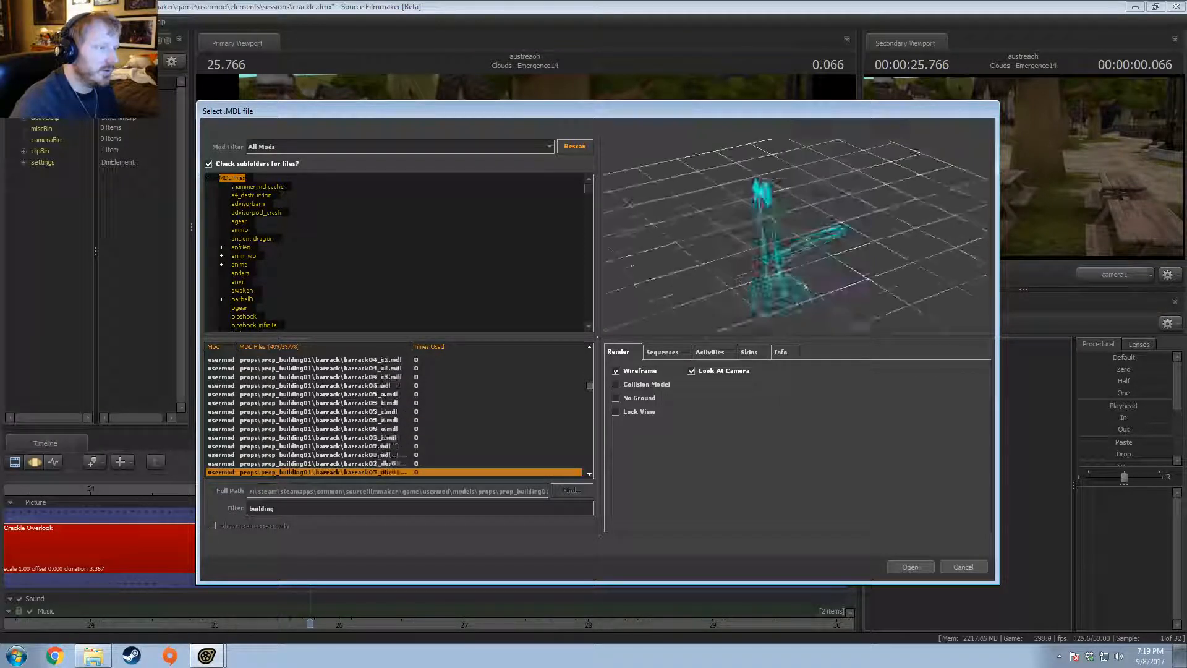
Step: Preview the barrack debris pieces up to the barrack08a set
key("Down")
key("Down")
key("Down")
key("Down")
key("Down")
key("Down")
key("Down")
key("Down")
key("Down")
key("Down")
key("Down")
key("Down")
key("Down")
key("Down")
key("Down")
key("Down")
key("Down")
key("Down")
key("Down")
key("Down")
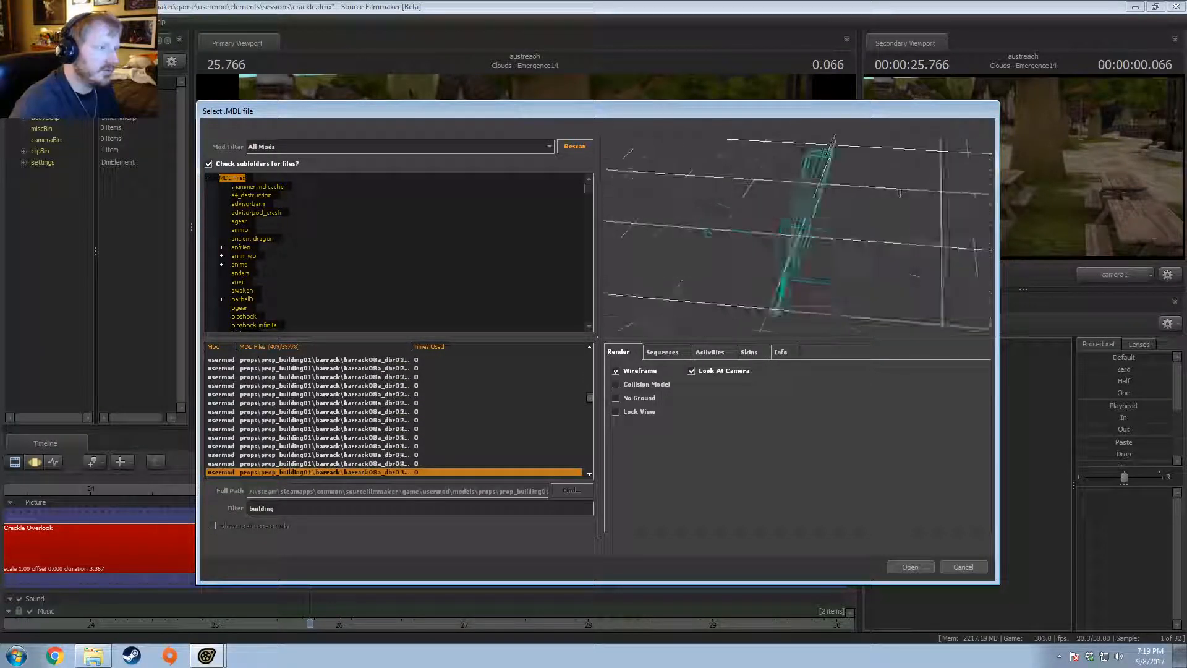
Step: Preview the barrack09 to barrack11 models, building_farm01 and the first window models in props_building_details
key("Down")
key("Down")
key("Down")
key("Down")
key("Down")
key("Down")
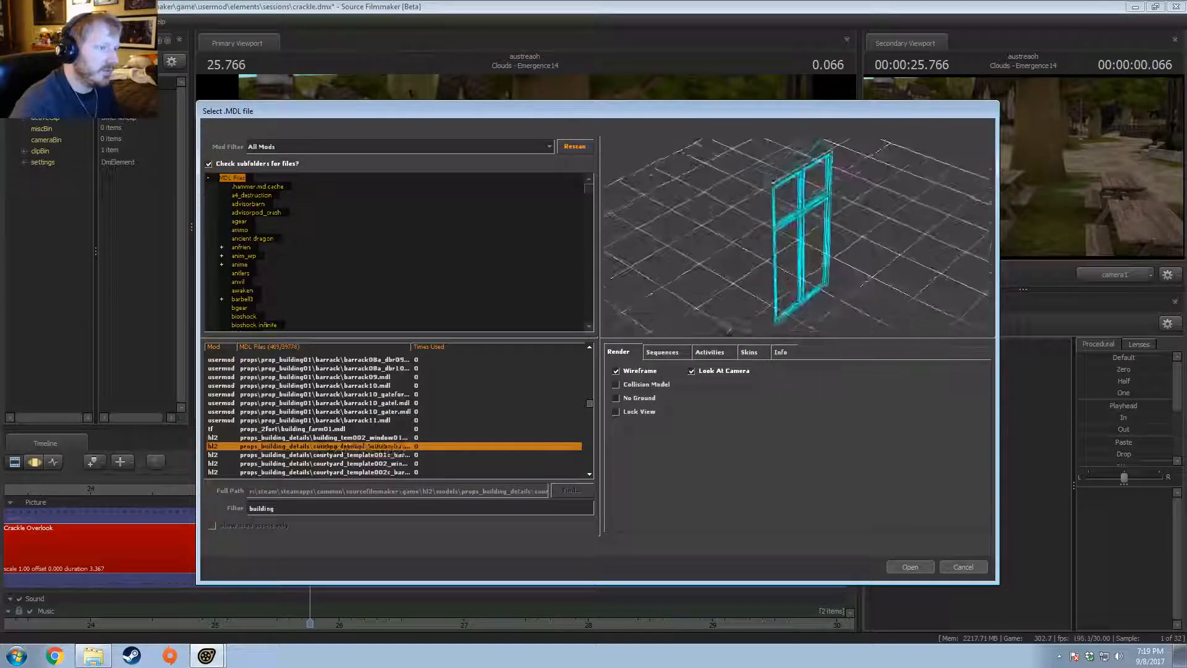
key("Down")
key("Down")
key("Down")
key("Down")
key("Down")
key("Down")
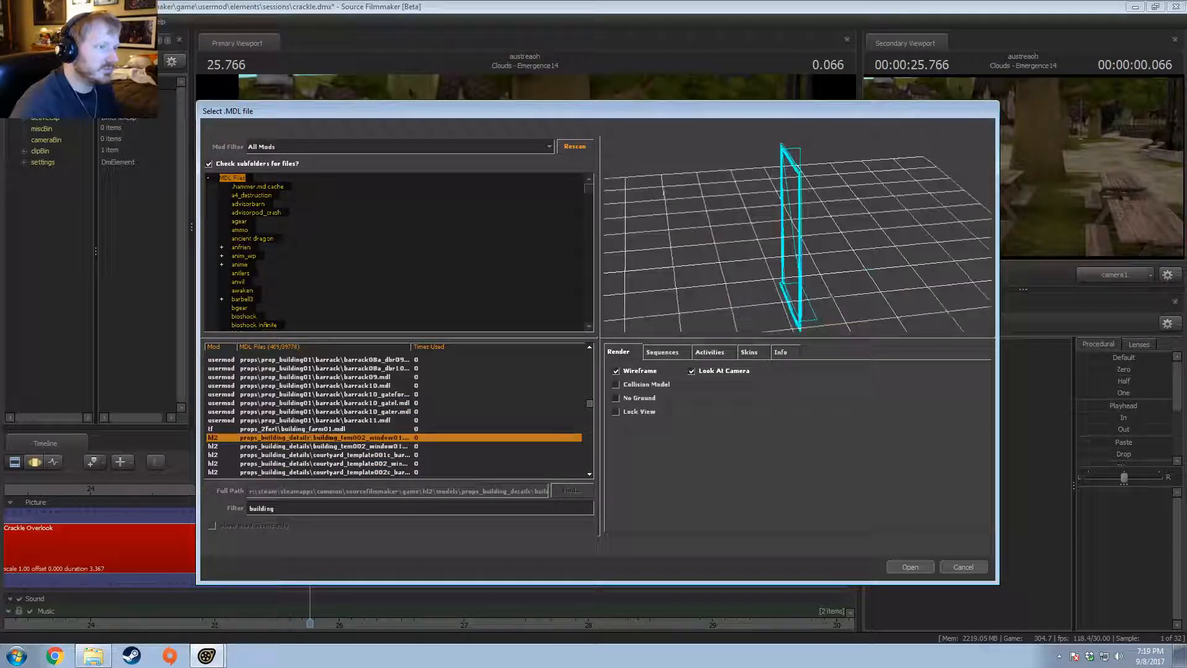
Step: Preview the courtyard and storefront details, then the collapsed building and first destroyed_cityblock models in props_buildings
key("Down")
key("Down")
key("Down")
key("Down")
key("Down")
key("Down")
key("Down")
key("Down")
key("Down")
key("Down")
key("Down")
key("Down")
key("Down")
key("Down")
key("Down")
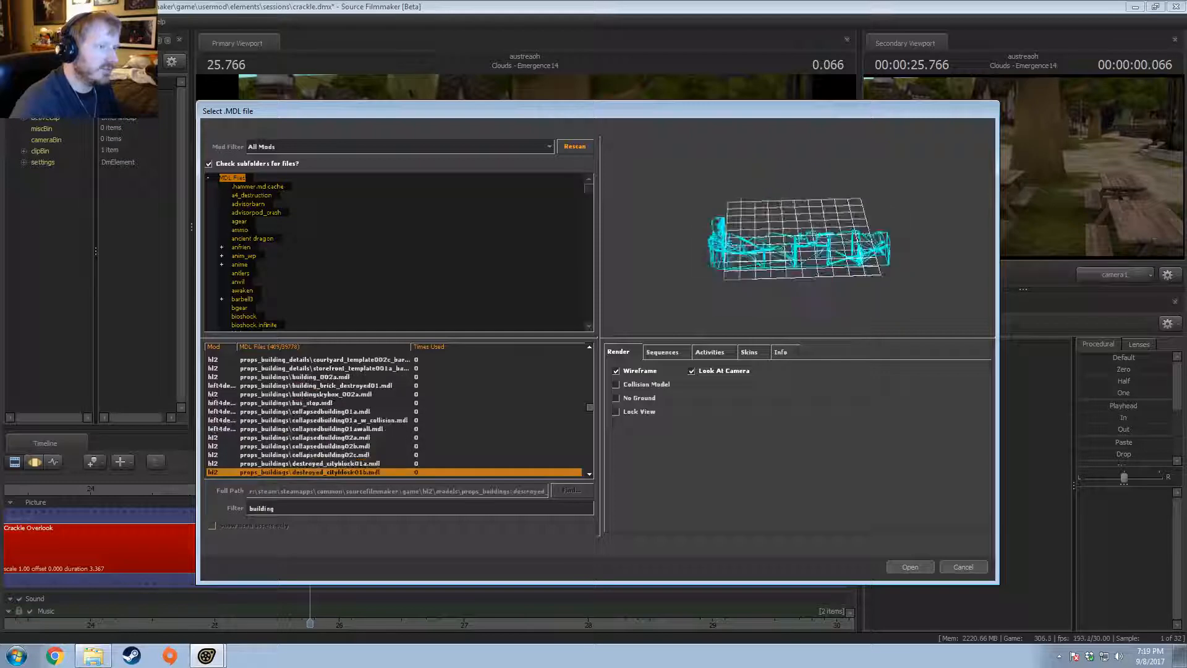
Step: Preview the remaining destroyed_cityblock models, the factory skybox and the project_building models in props_buildings
key("Down")
key("Down")
key("Down")
key("Down")
key("Down")
key("Down")
key("Down")
key("Down")
key("Down")
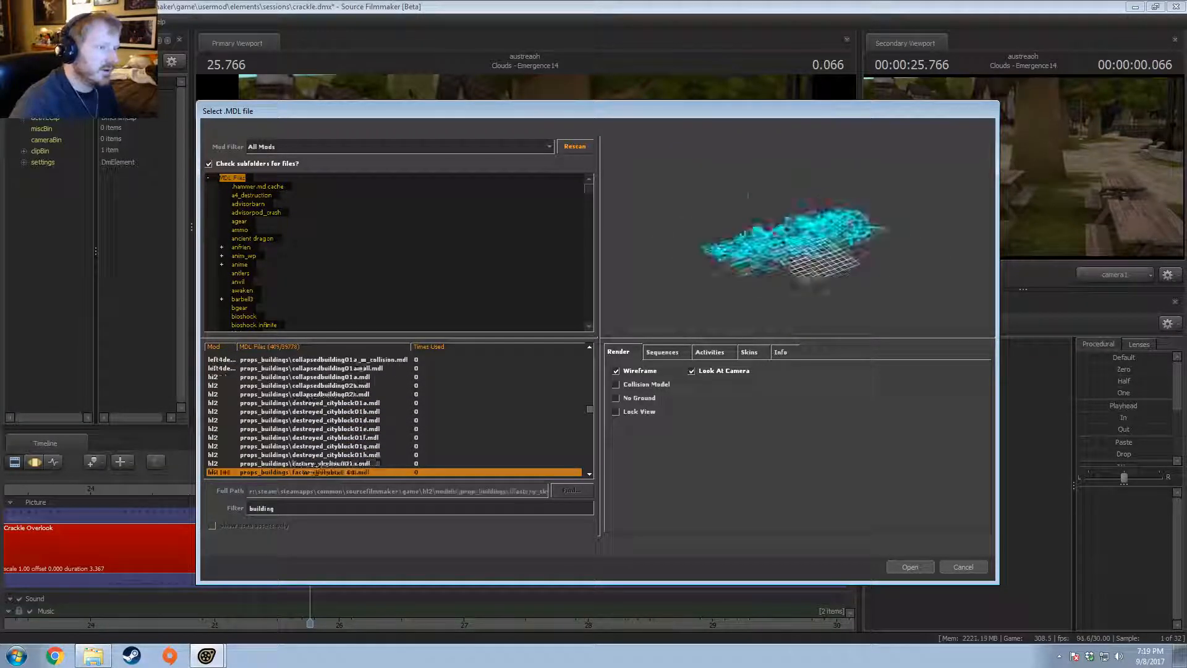
key("Down")
key("Down")
key("Down")
key("Down")
key("Down")
key("Down")
key("Down")
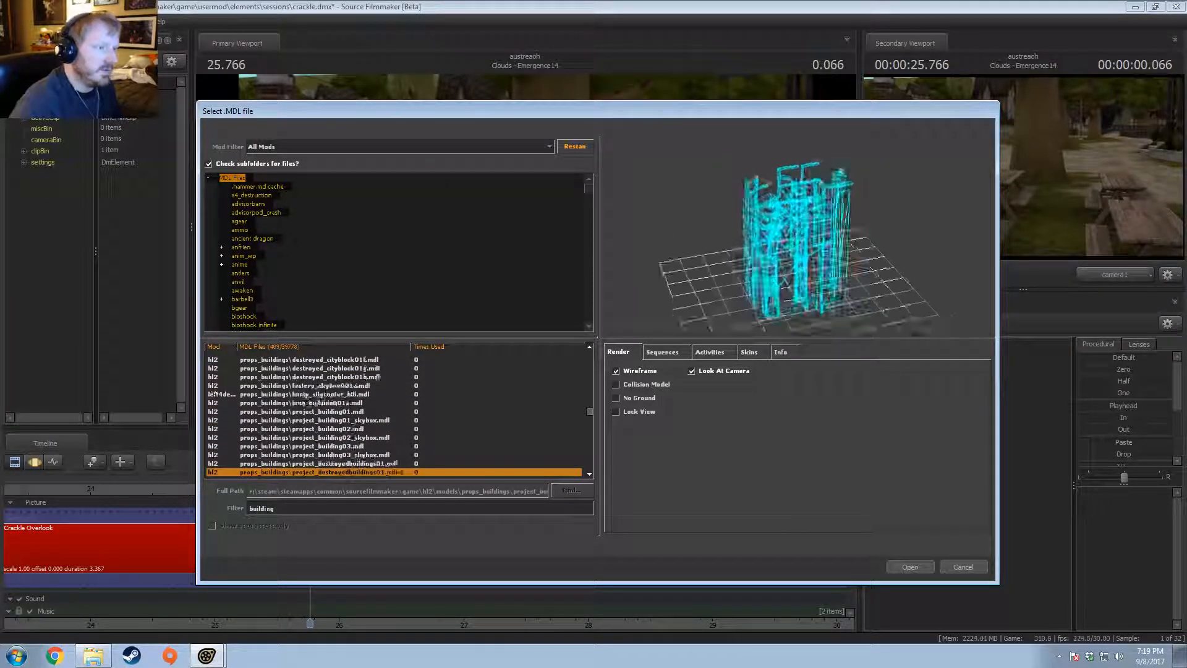
Step: Preview the row_res, short_building, storefront, warehouse and watertower models in props_buildings
key("Down")
key("Down")
key("Down")
key("Down")
key("Down")
key("Down")
key("Down")
key("Down")
key("Down")
key("Down")
key("Down")
key("Down")
key("Down")
key("Down")
key("Down")
key("Down")
key("Down")
key("Down")
key("Down")
key("Down")
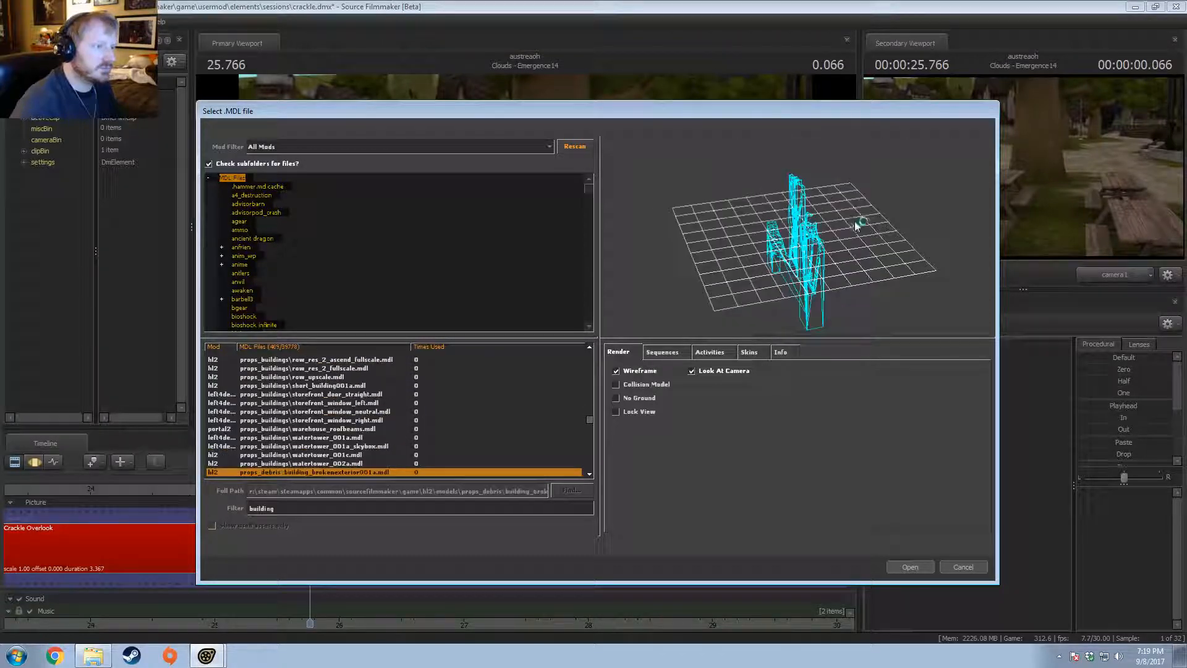
Step: Preview the broken exterior, pillar and window building models in props_debris
key("Down")
key("Down")
key("Down")
key("Down")
key("Down")
key("Down")
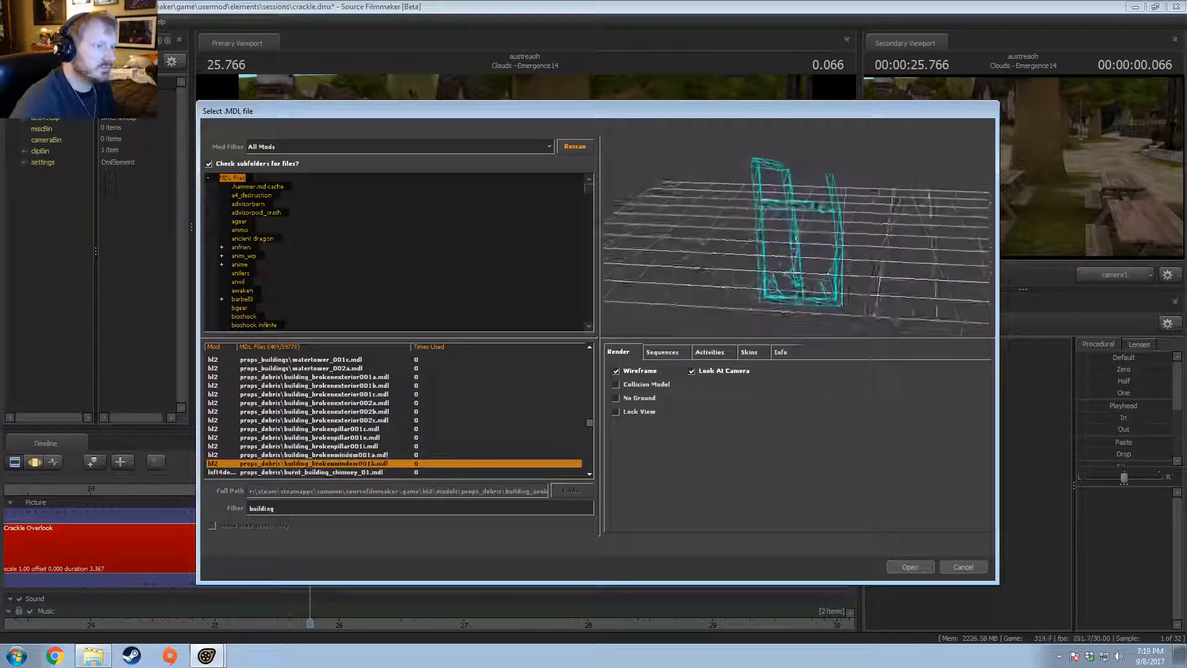
Step: Preview the burnt_building chimney, corner, debris pile, rafters, roof and wall models in props_debris
key("Down")
key("Down")
key("Down")
key("Down")
key("Down")
key("Down")
key("Down")
key("Down")
key("Down")
key("Down")
key("Down")
key("Down")
key("Down")
key("Down")
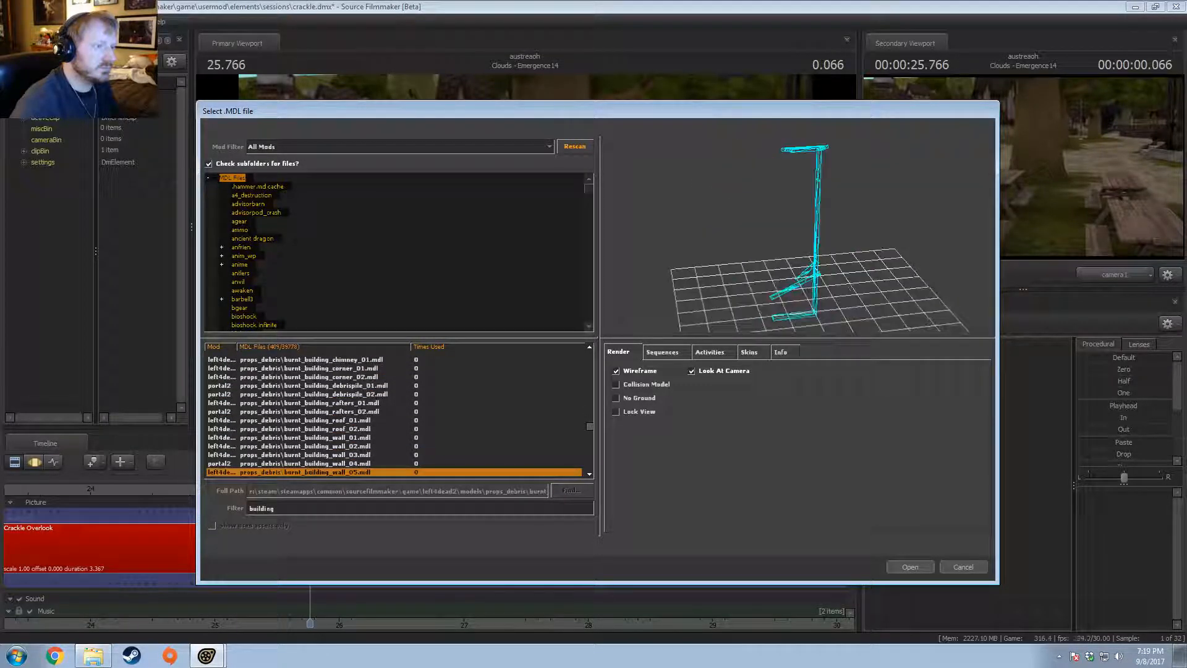
Step: Preview the building_support models in props_fairgrounds and the building models in props_fallout, up to buildingchunk01
key("Down")
key("Down")
key("Down")
key("Down")
key("Down")
key("Down")
key("Down")
key("Down")
key("Down")
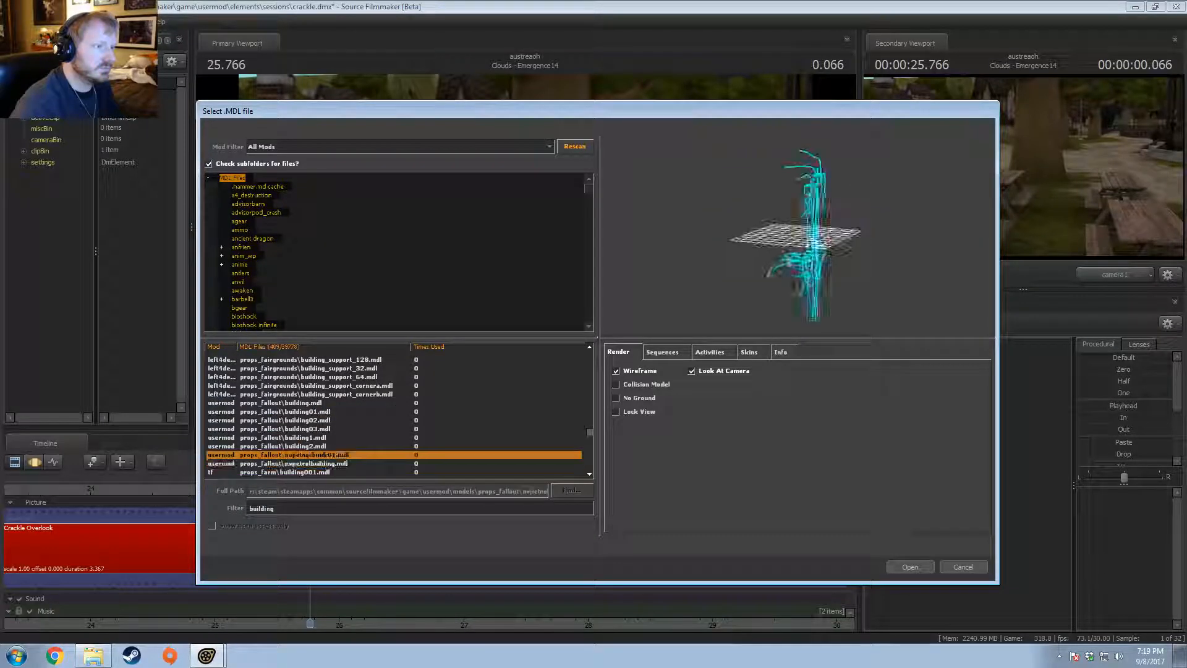
Step: Turn off the wireframe display, preview nvpetrolbuilding and the props_farm buildings, and examine building002 up close from several angles
left_click(637, 372)
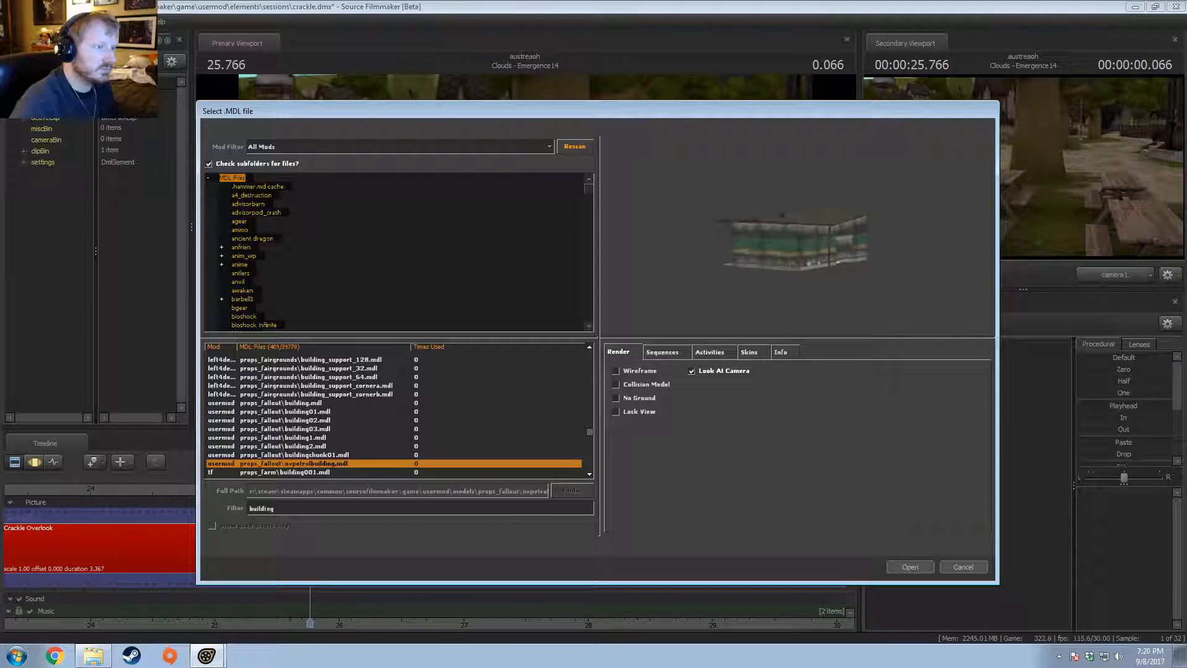
key("Down")
key("Down")
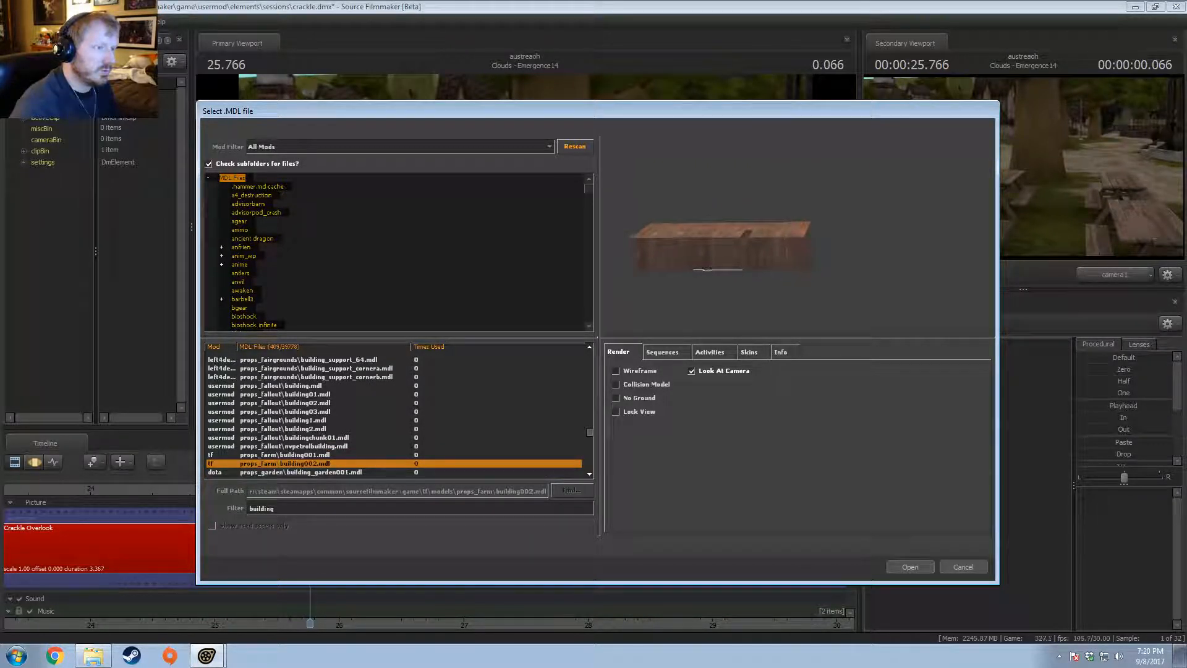
left_click_drag(798, 247, 773, 210)
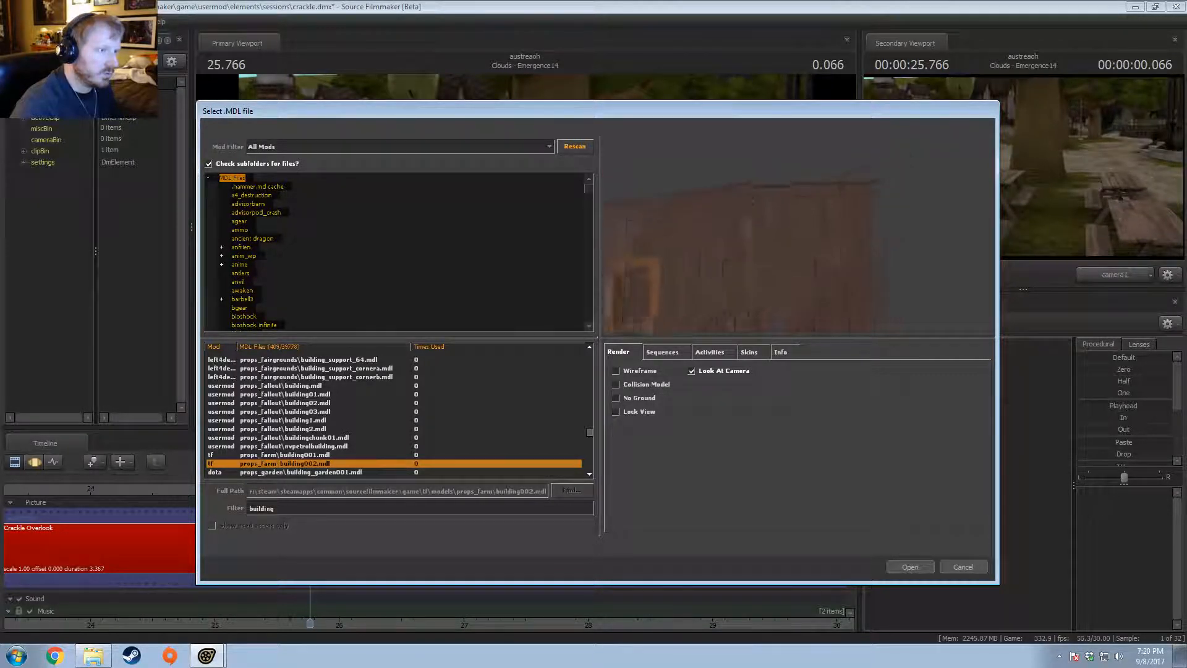
left_click_drag(773, 210, 835, 214)
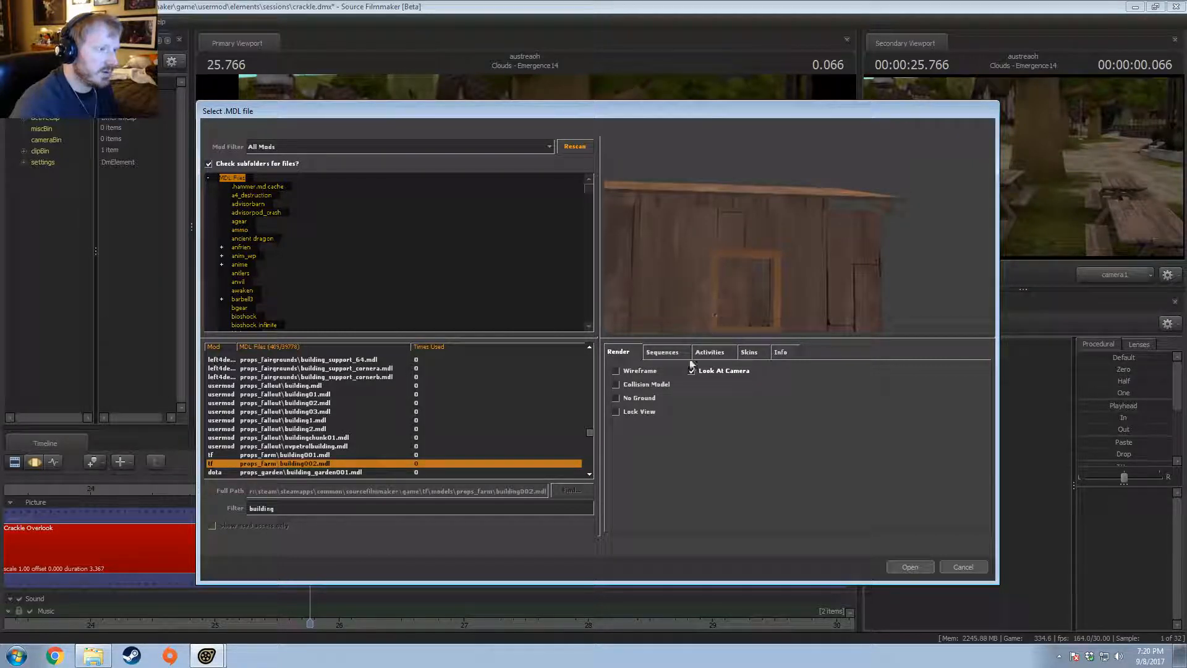
left_click_drag(690, 264, 748, 252)
Step: Return to the props_farm building001 model and examine it up close from different sides
key("Down")
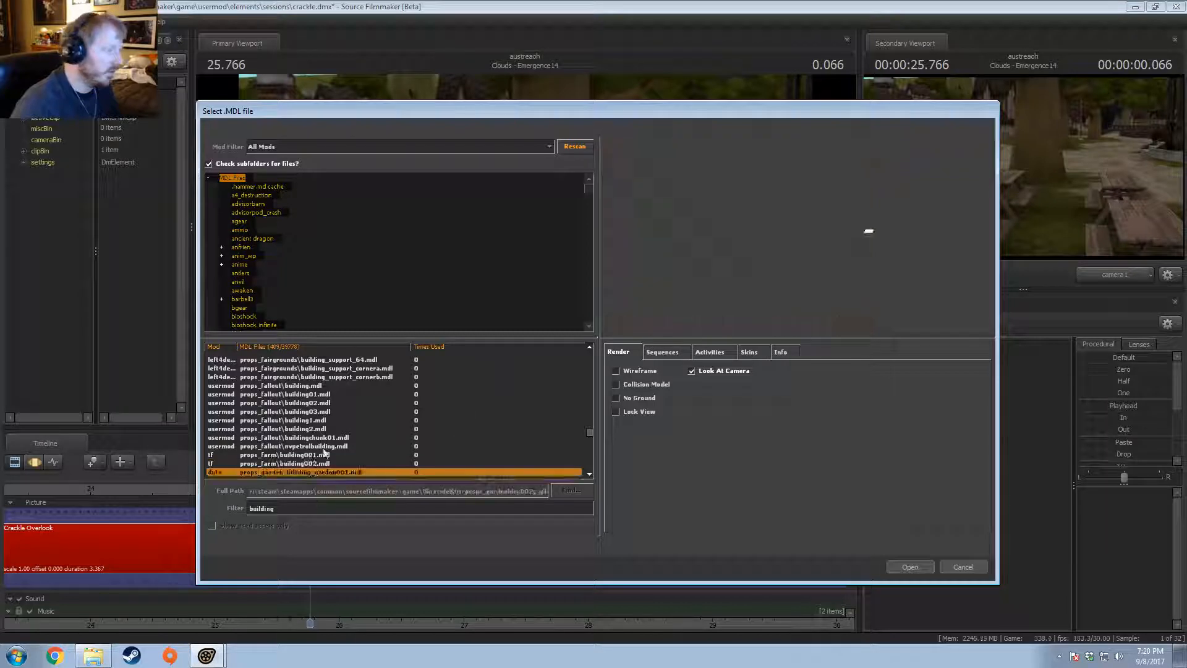
key("Up")
key("Up")
right_click_drag(797, 248, 798, 211)
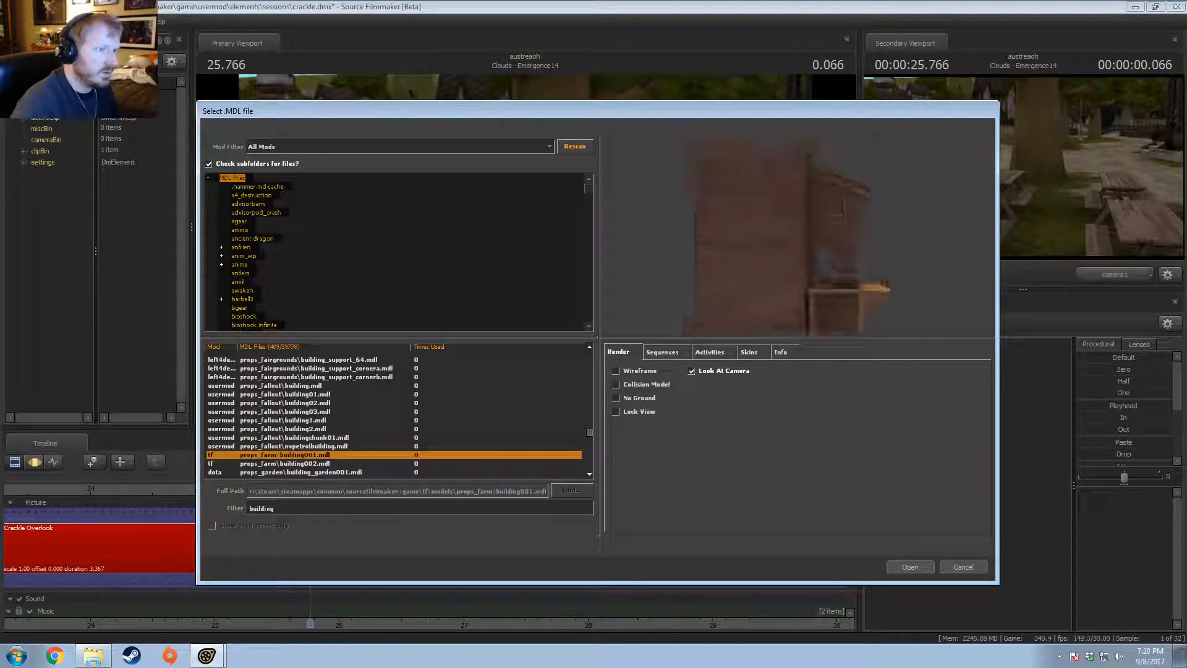
left_click_drag(798, 235, 902, 235)
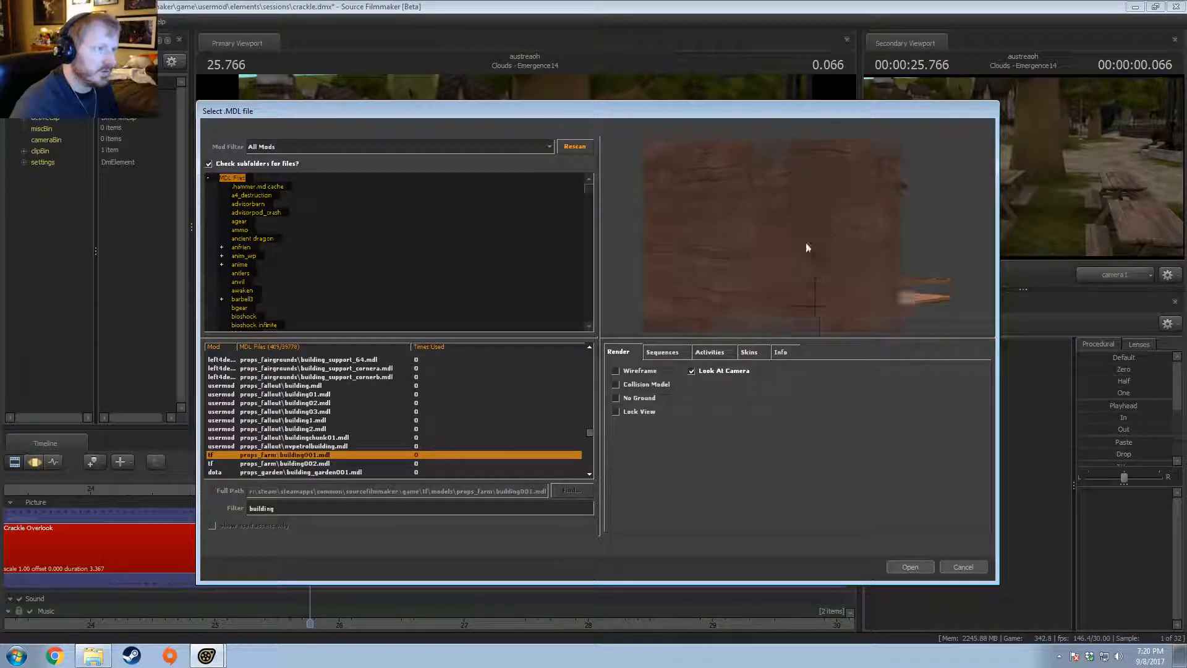
Step: Preview the building models in props_garden and props_harbor, then moon_redbase_building01 to 04 in props_moonbase
key("Down")
key("Down")
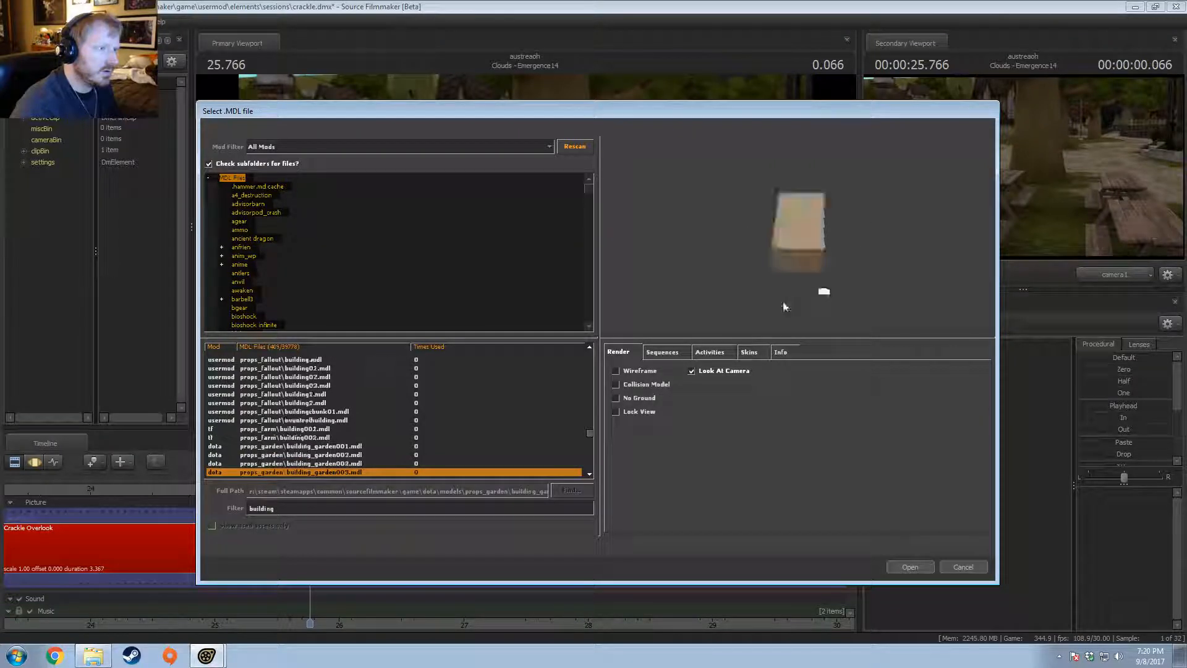
key("Down")
key("Down")
key("Down")
key("Down")
key("Down")
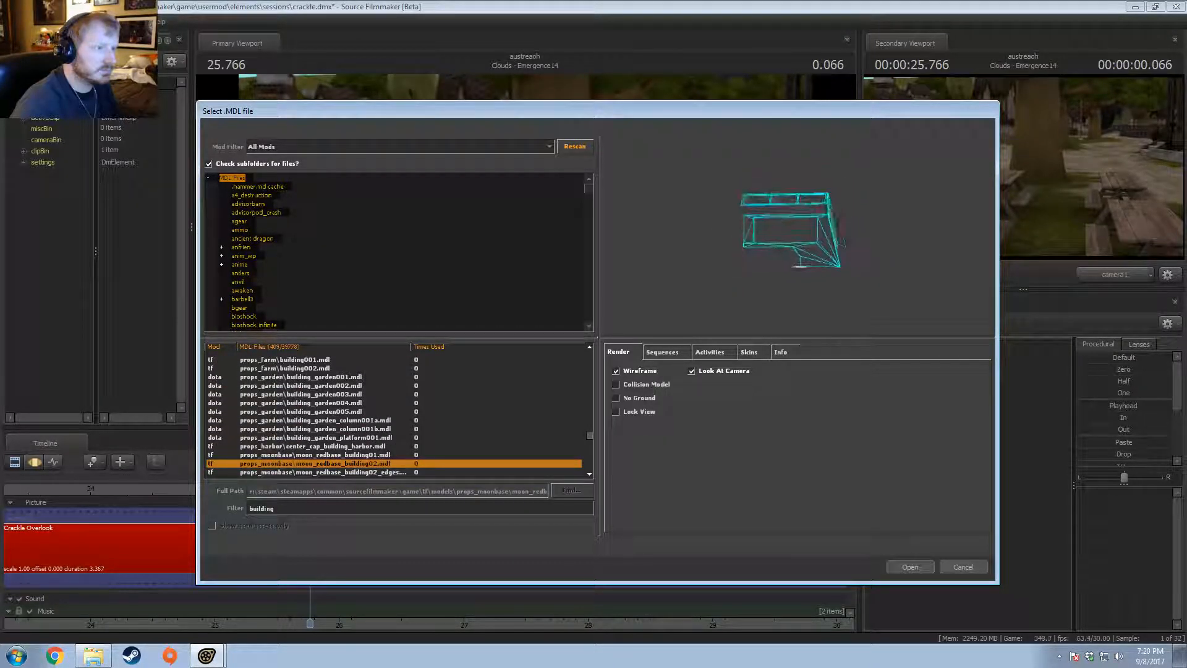
key("Down")
key("Down")
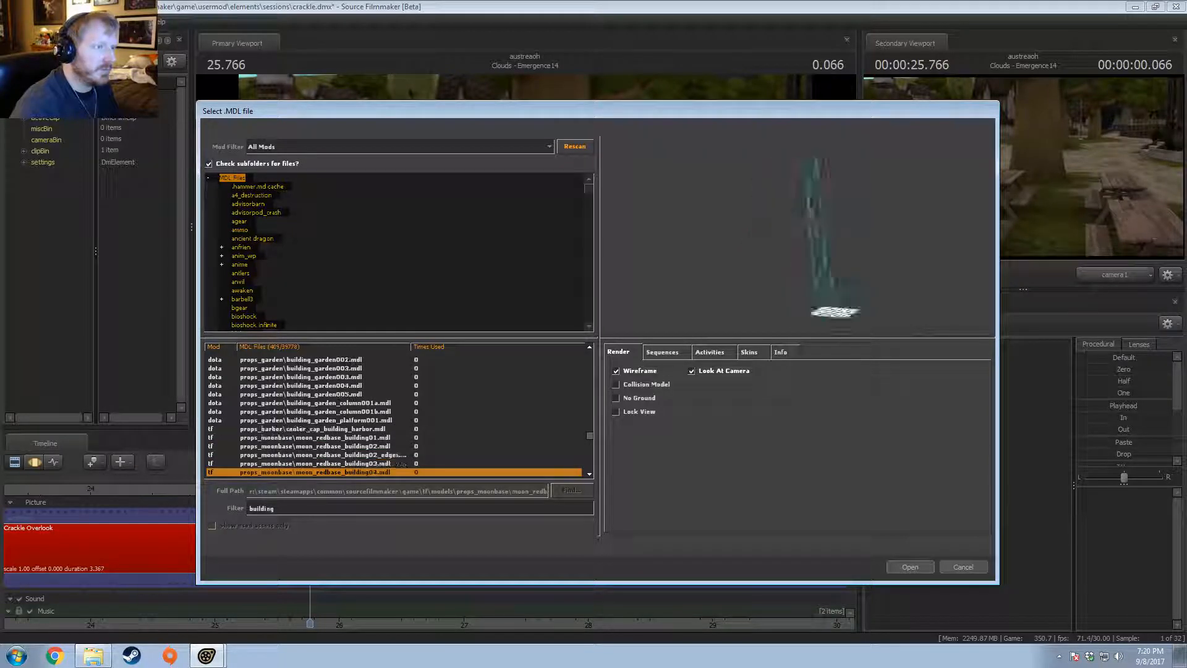
Step: Toggle the wireframe display to check the moon_redbase_building03 and 04 models, leaving wireframe on
left_click(626, 373)
left_click(626, 372)
left_click(627, 373)
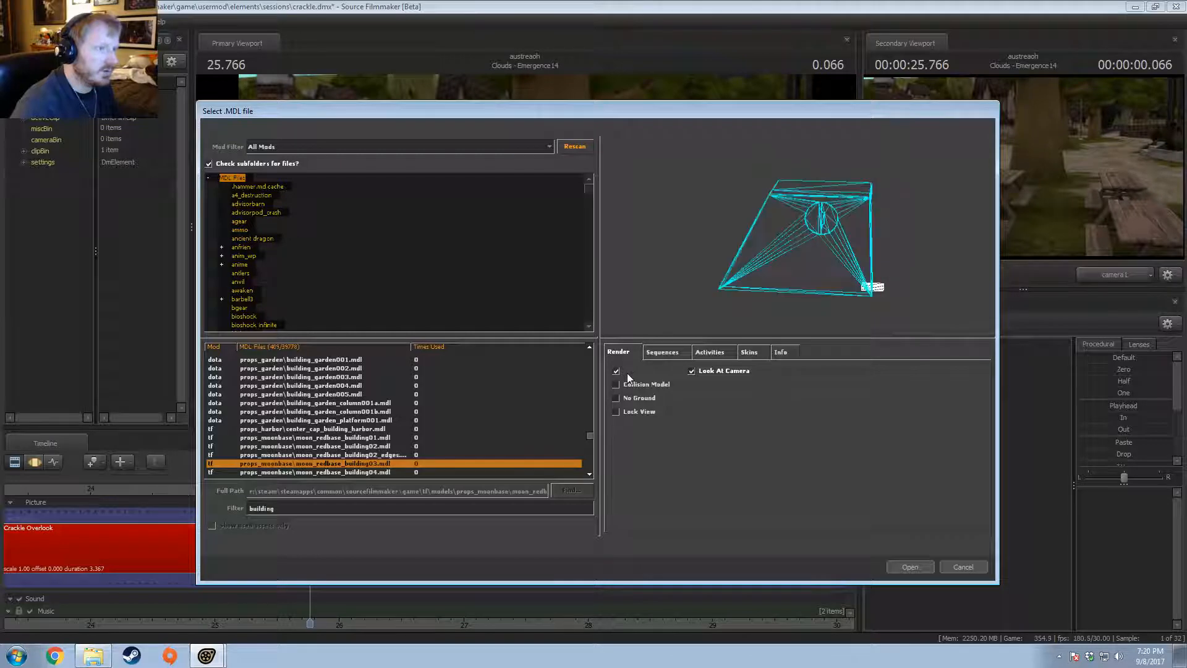
key("Down")
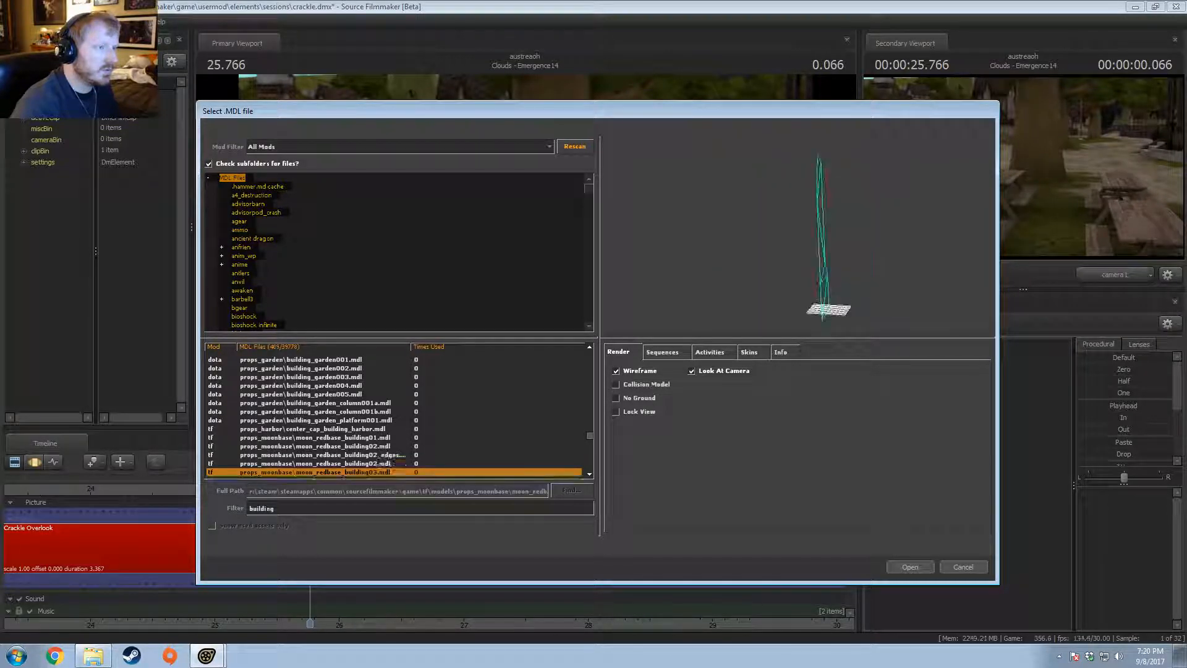
Step: Preview the remaining moon_redbase_building models in props_moonbase
key("Down")
key("Down")
key("Down")
key("Down")
key("Down")
key("Down")
key("Down")
key("Down")
key("Down")
key("Down")
key("Down")
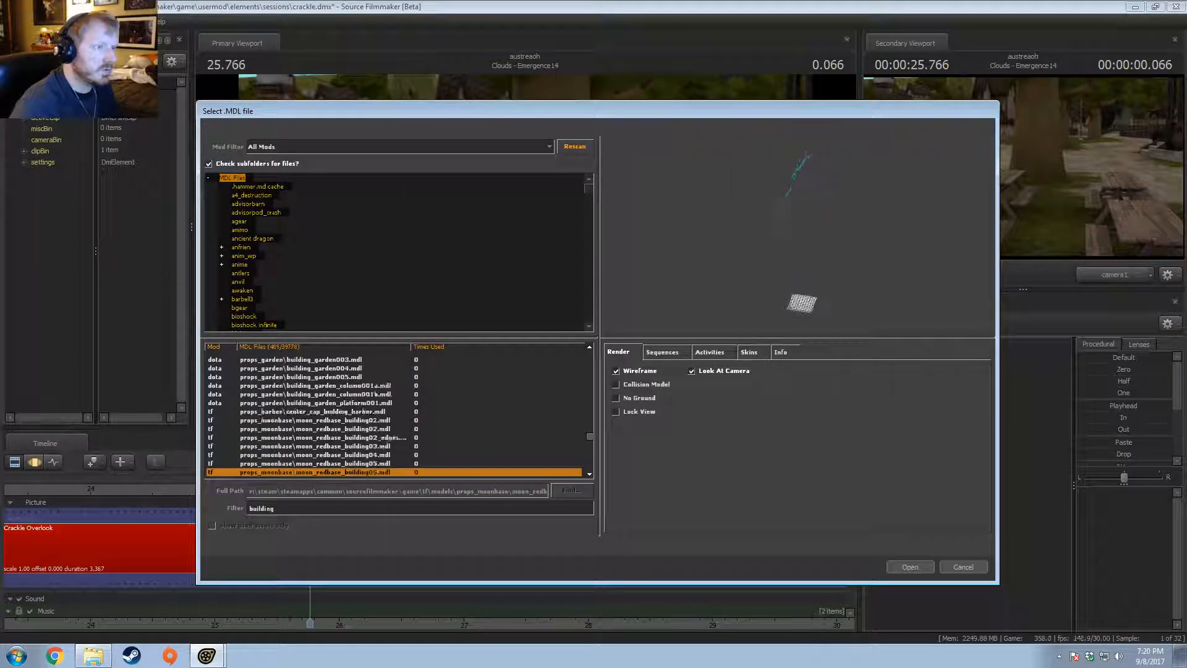
Step: Preview the train_building skybox models, the props_soho fakebuilding models and the building_trim pieces in props_street
key("Down")
key("Down")
key("Down")
key("Down")
key("Down")
key("Down")
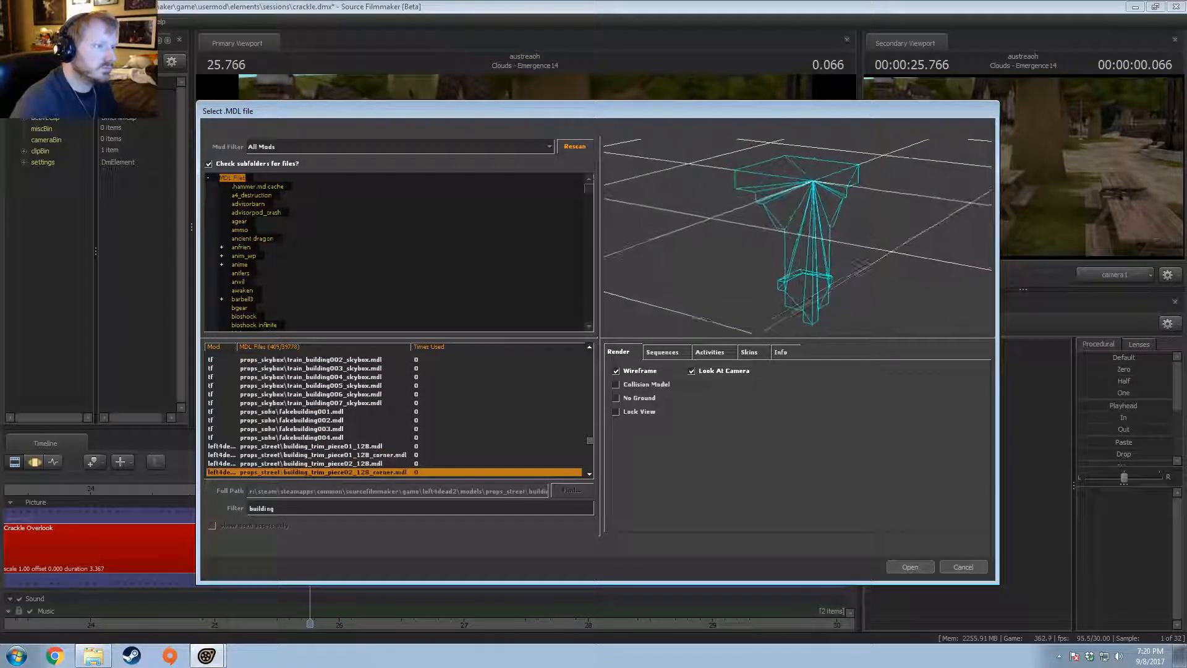
key("Down")
key("Down")
key("Down")
key("Down")
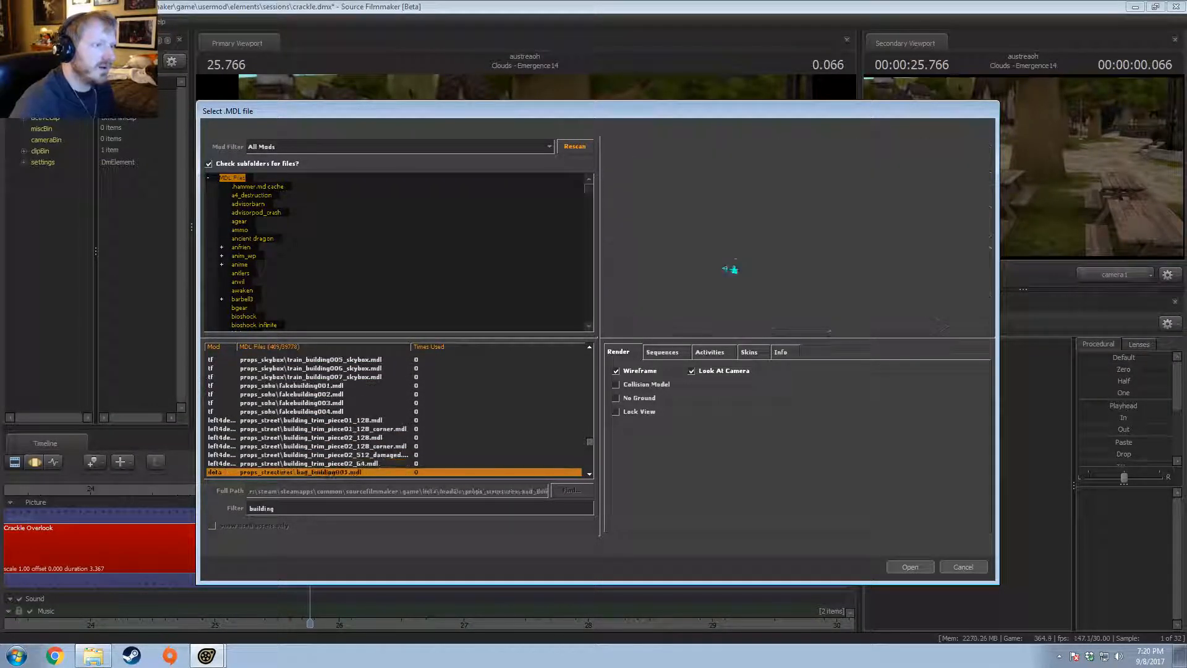
Step: Preview the bad_building001 variants and the bad_buildingwall001 to 004 models in props_structures
key("Down")
key("Down")
key("Down")
key("Down")
key("Down")
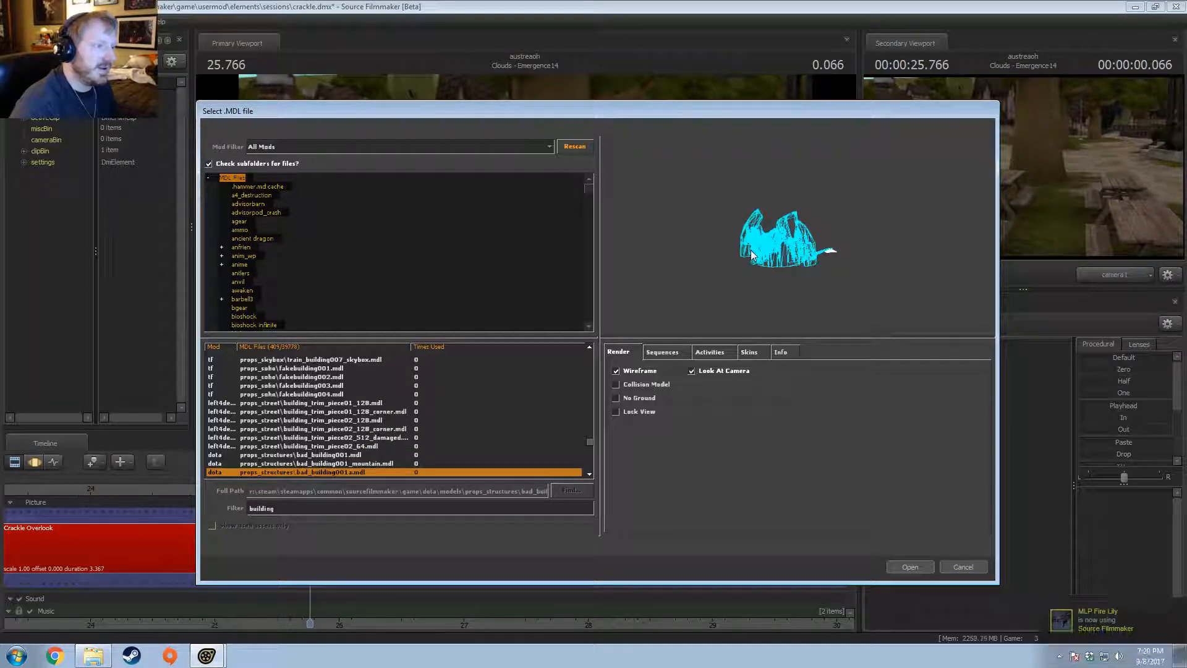
key("Down")
key("Down")
key("Down")
key("Down")
key("Down")
key("Down")
key("Down")
key("Down")
key("Down")
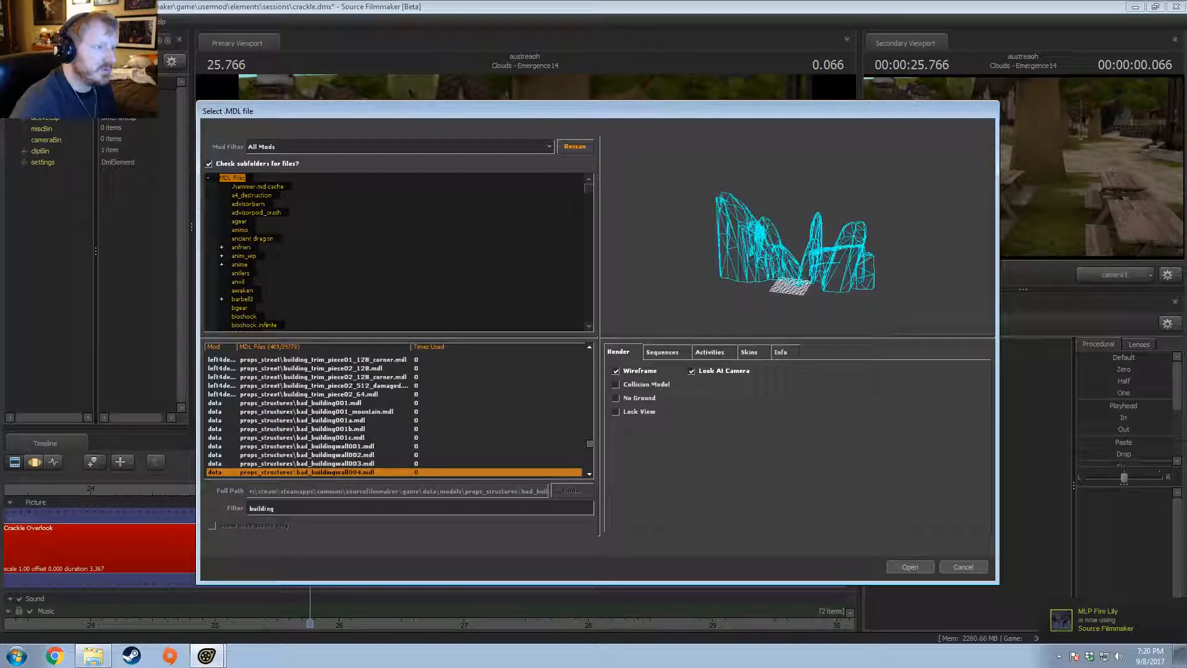
Step: Preview the props_trainyard train buildings, the props_urban skybuildings and the first building models in the test folder
key("Down")
key("Down")
key("Down")
key("Down")
key("Down")
key("Down")
key("Down")
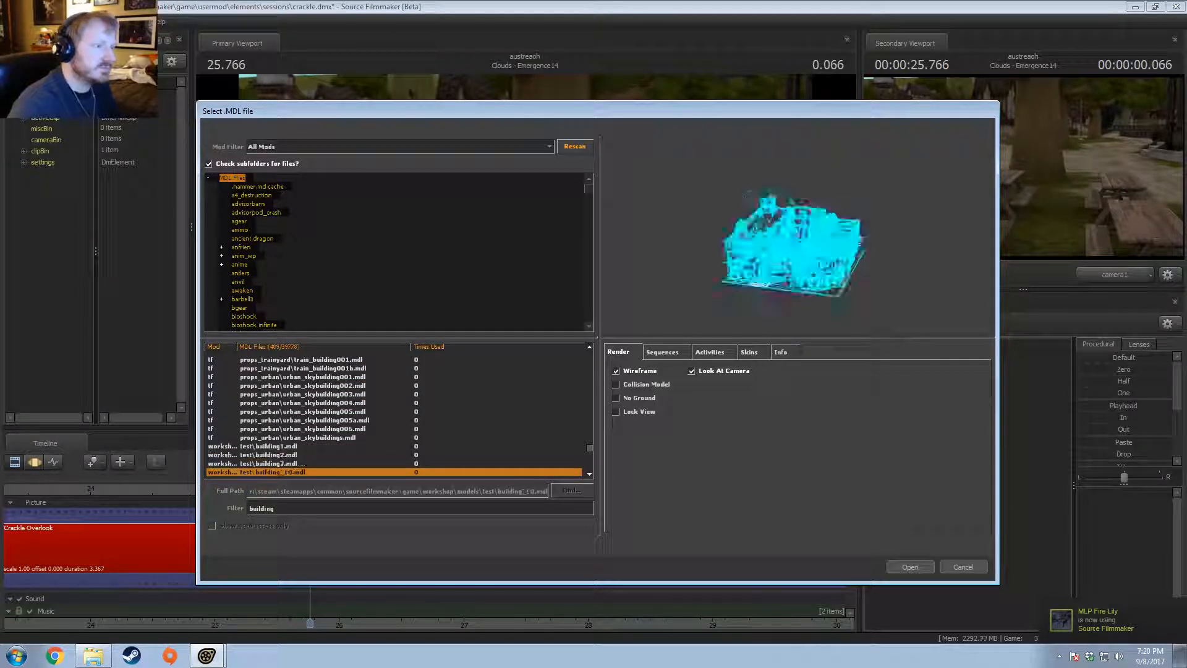
key("Down")
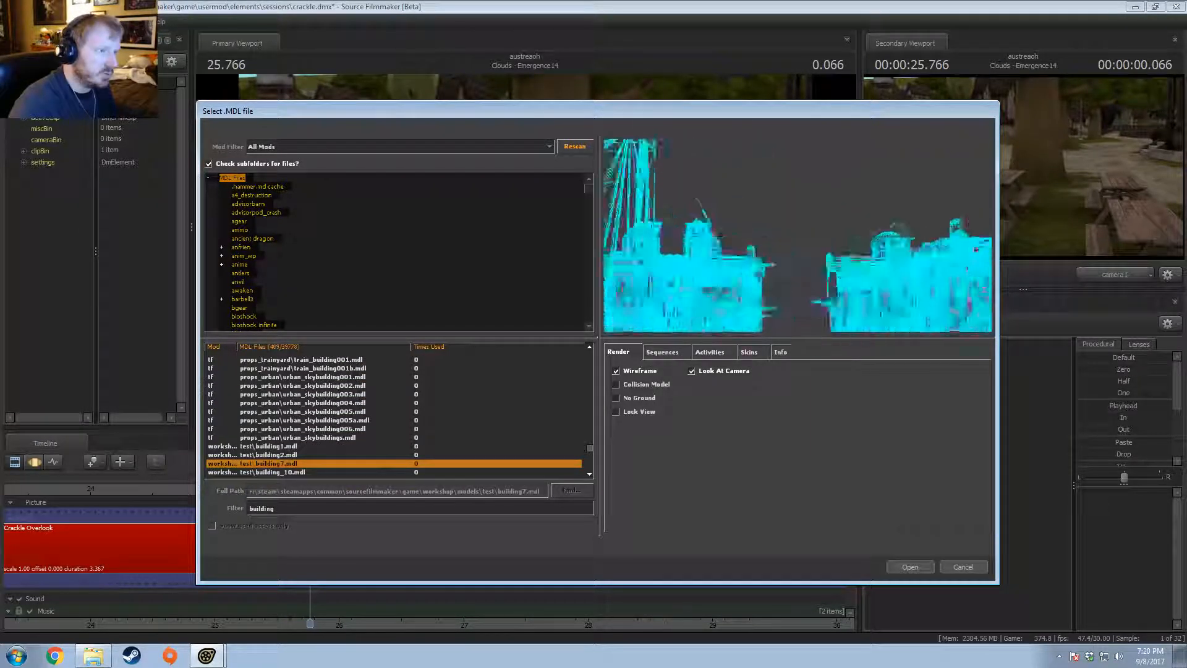
Step: Turn off the wireframe display, examine building7, and preview building_10, building_11, building_13 and building_long in the test folder
left_click(621, 370)
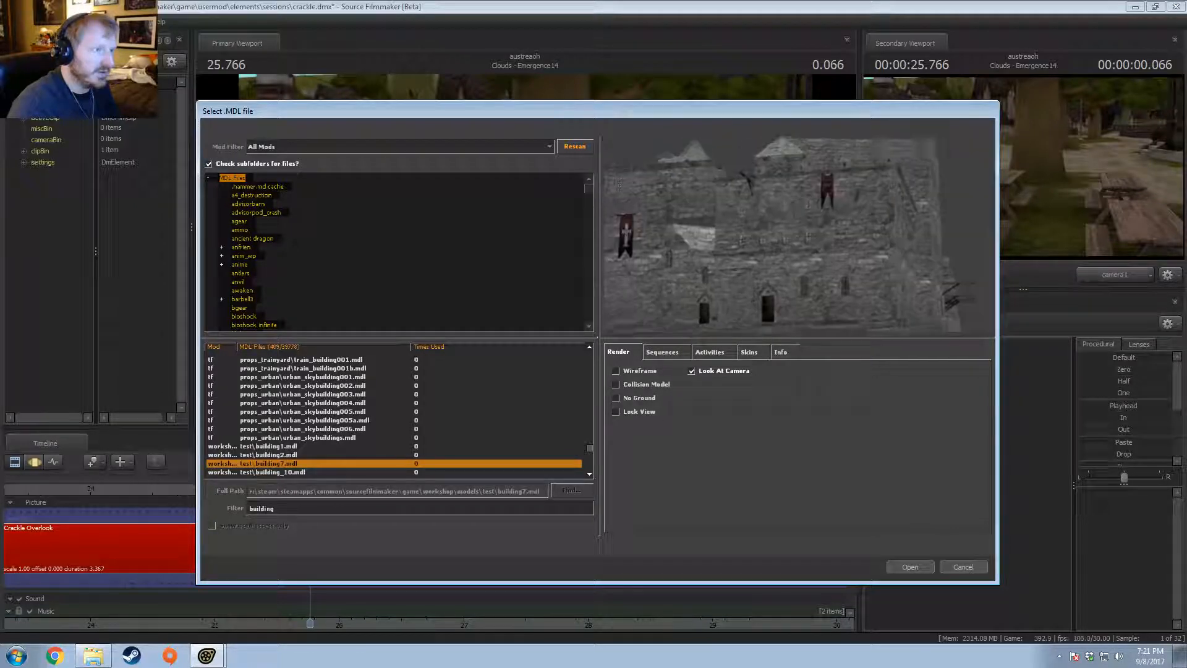
key("Down")
key("Down")
key("Down")
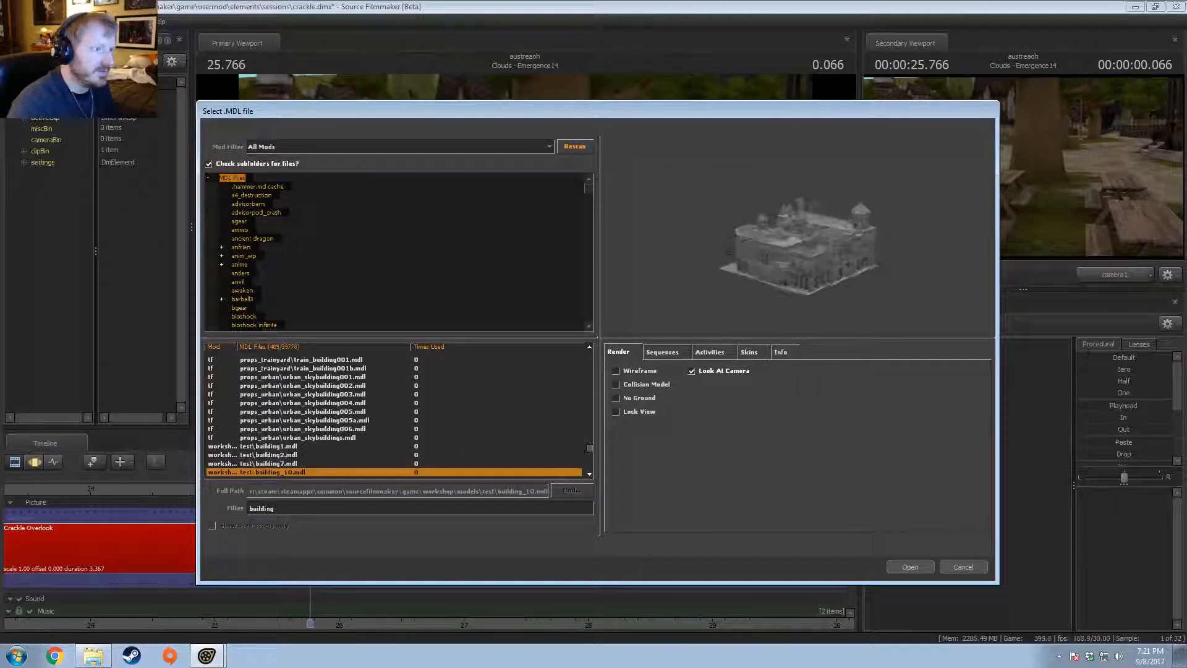
key("Down")
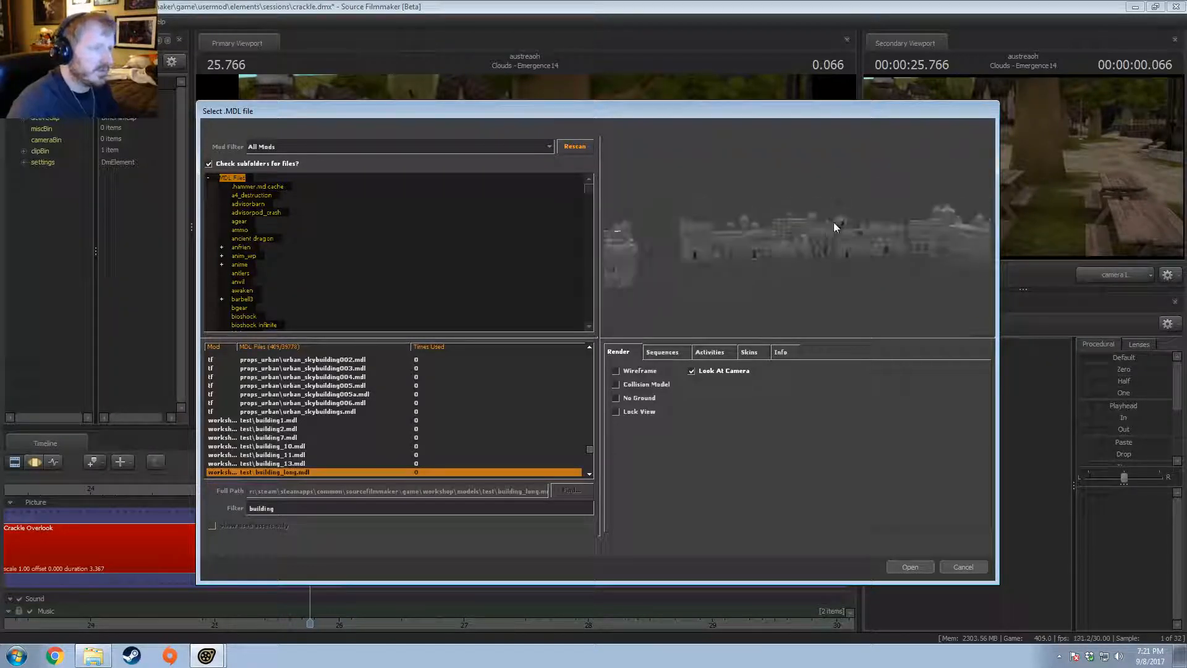
Step: Preview the atmospheric and background building models in themask's scenebuildthemes folder with wireframe on and off, leaving wireframe on
key("Down")
key("Down")
key("Down")
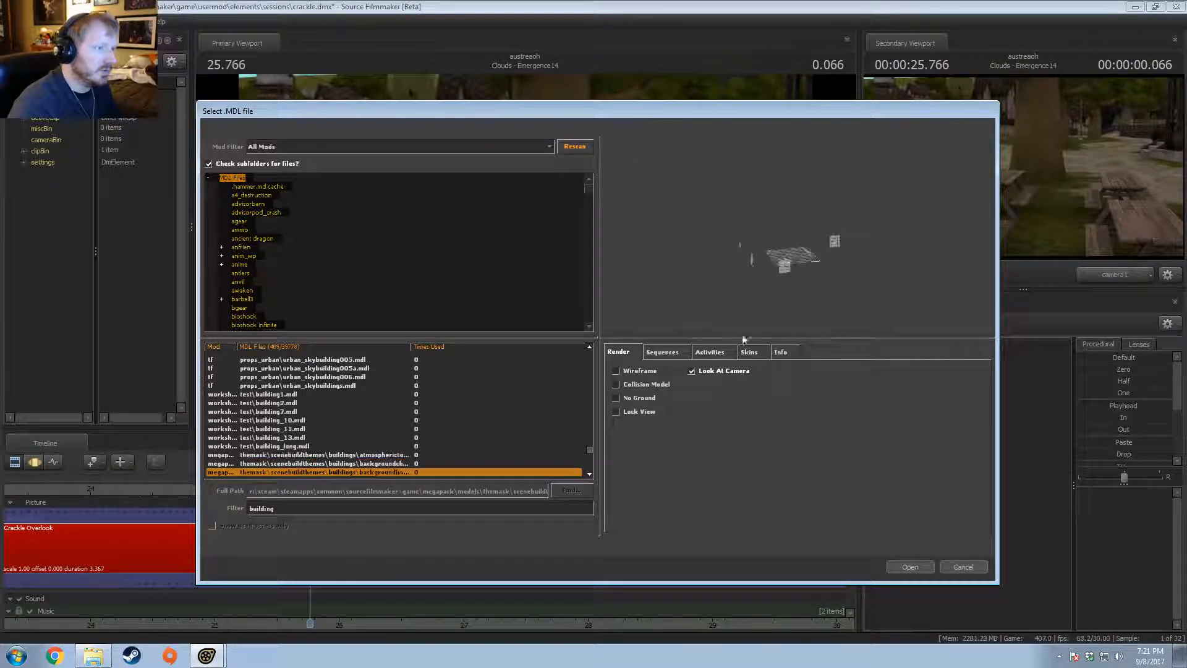
key("Up")
left_click(616, 371)
key("Up")
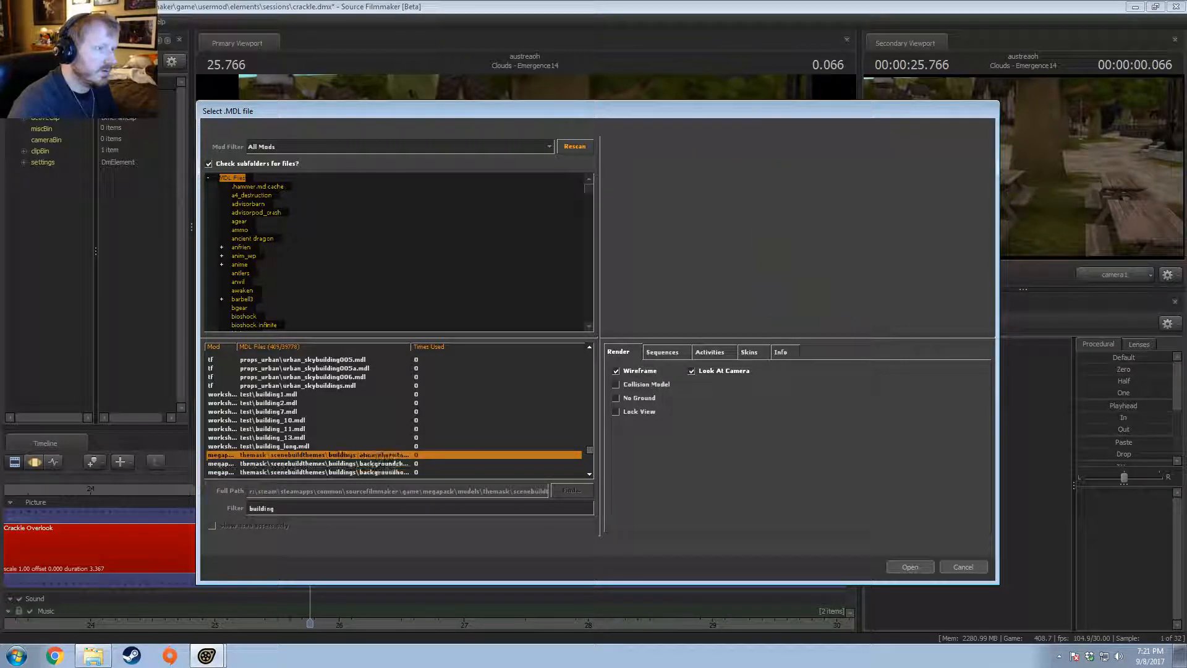
key("Down")
key("Down")
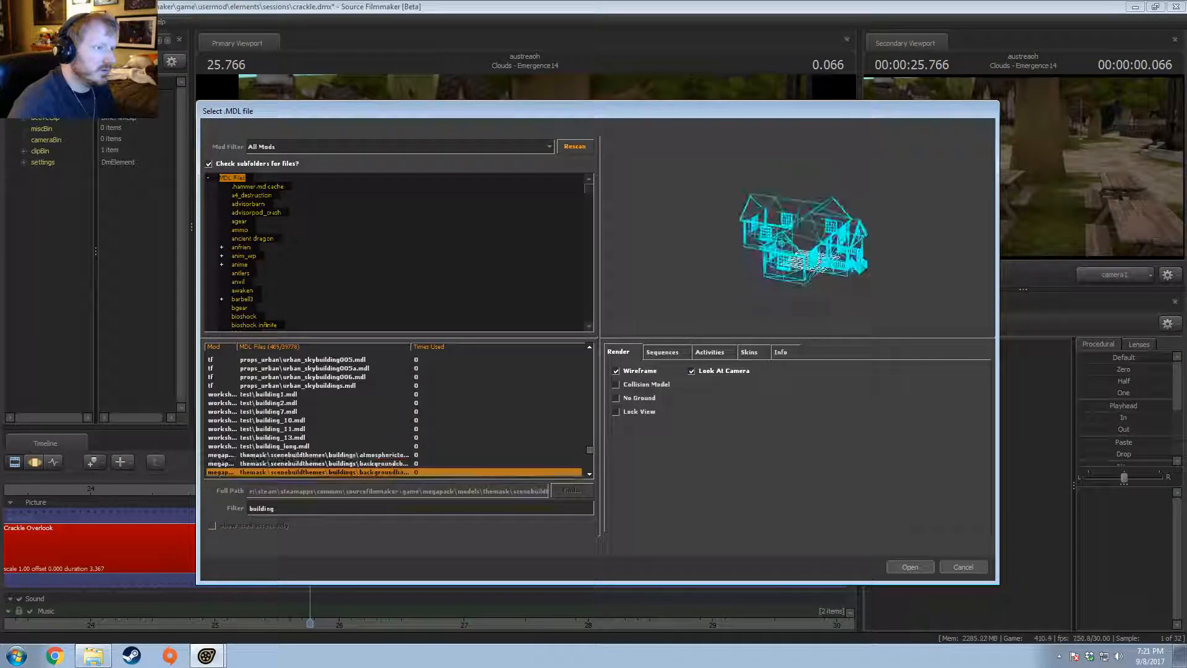
left_click(640, 371)
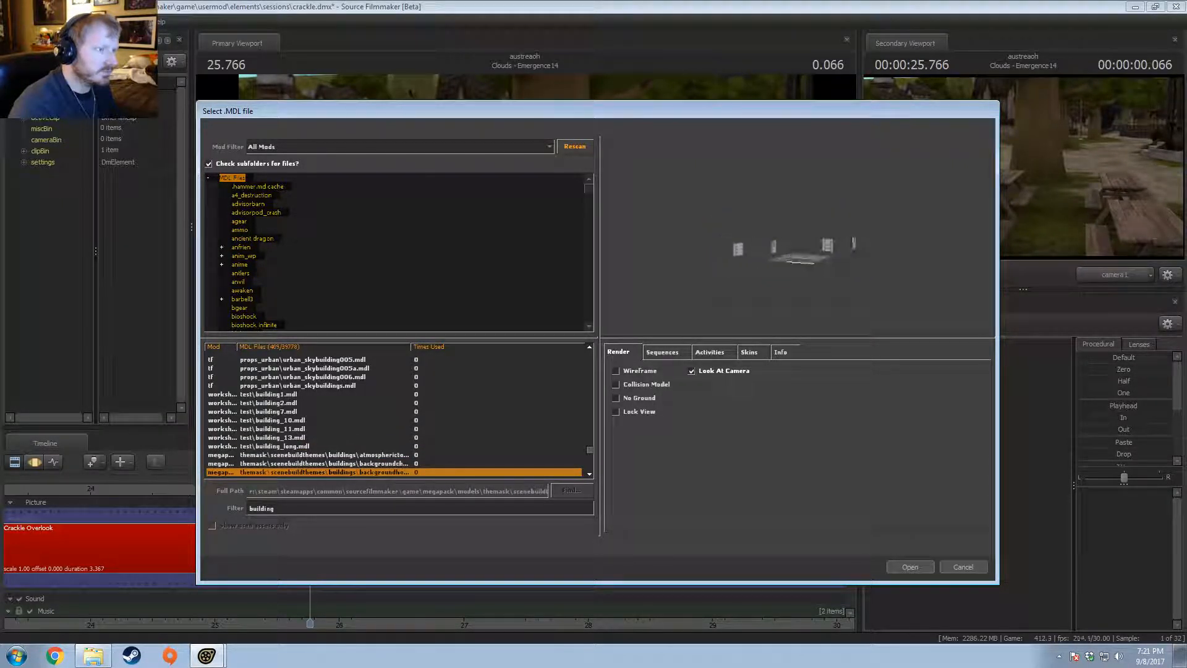
left_click(662, 371)
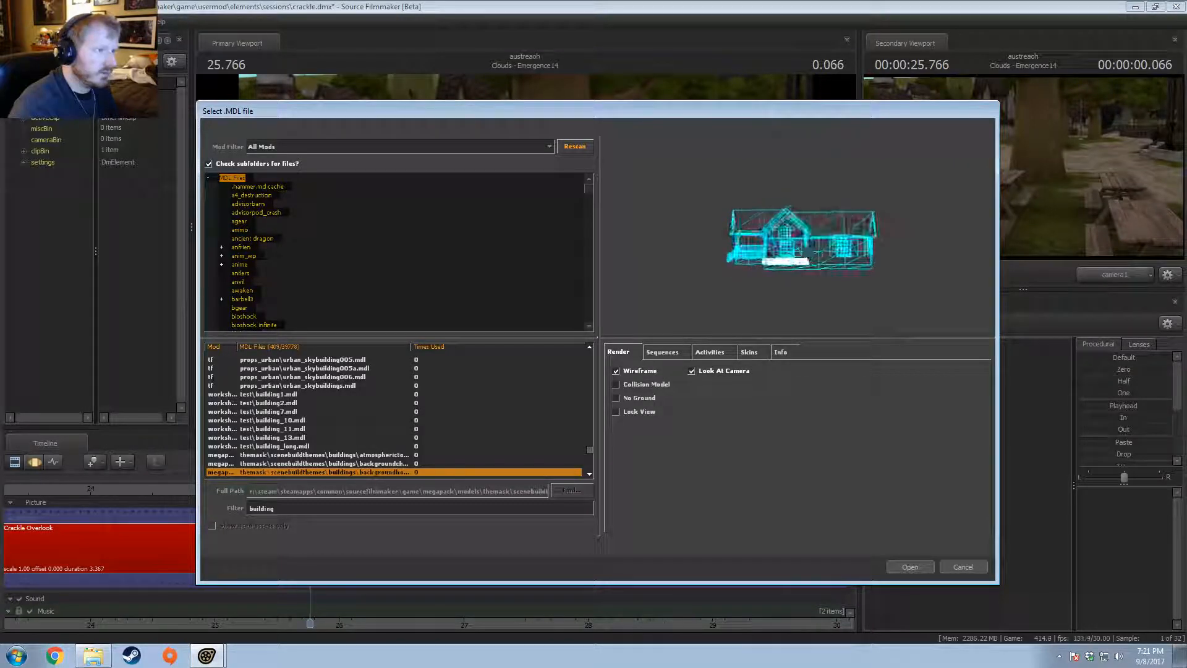
Step: Preview the bldg_com_01 and brickwall_01 models in the scenebuildthemes buildings folder
key("Down")
key("Down")
key("Down")
key("Down")
key("Down")
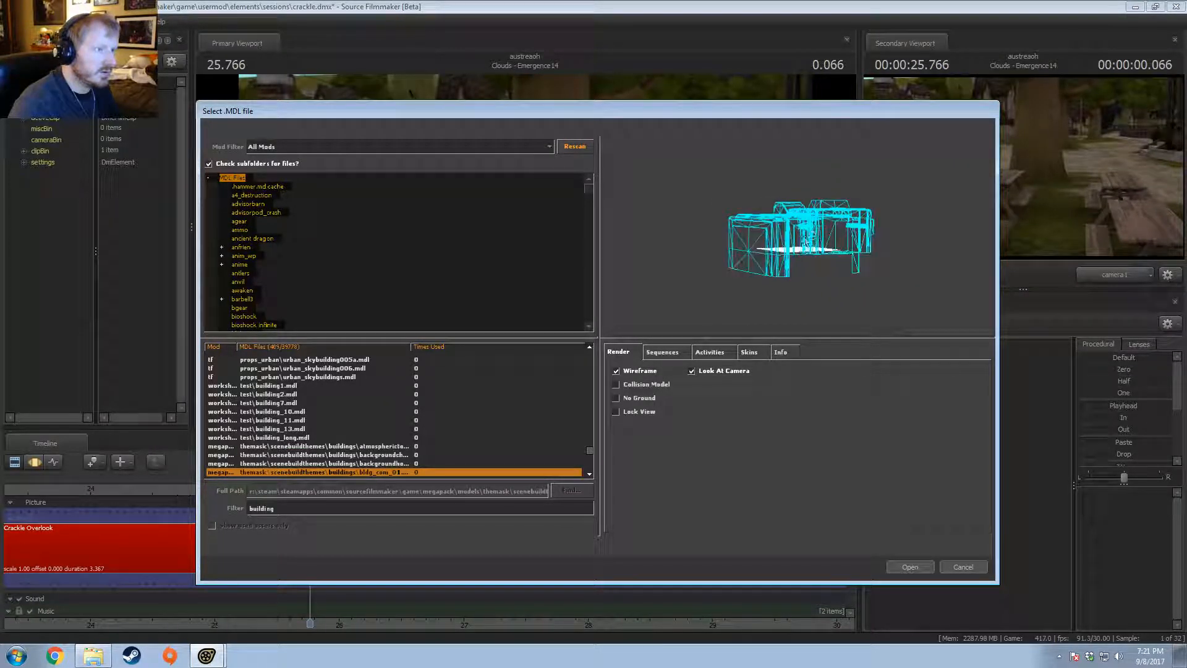
key("Down")
key("Down")
key("Down")
key("Down")
key("Down")
key("Down")
key("Down")
key("Down")
key("Down")
key("Down")
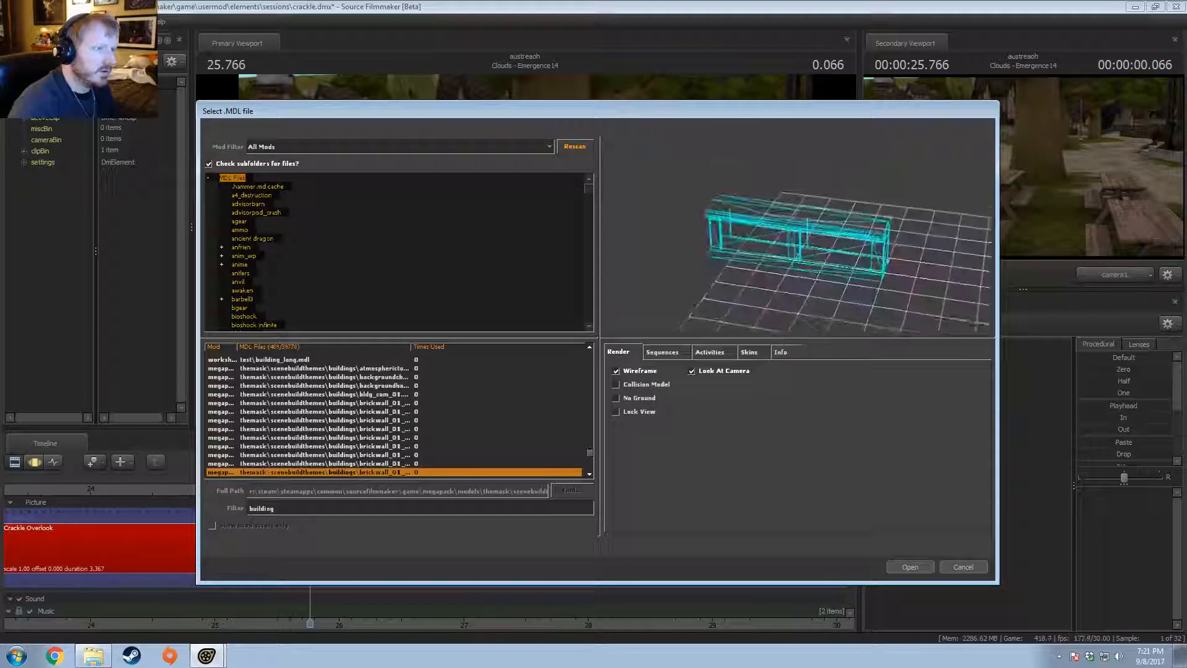
Step: Preview the burnt home, ruin, ruinbase and ruined_house models in the scenebuildthemes buildings folder
key("Down")
key("Down")
key("Down")
key("Down")
key("Down")
key("Down")
key("Down")
key("Down")
key("Down")
key("Down")
key("Down")
key("Down")
key("Down")
key("Down")
key("Down")
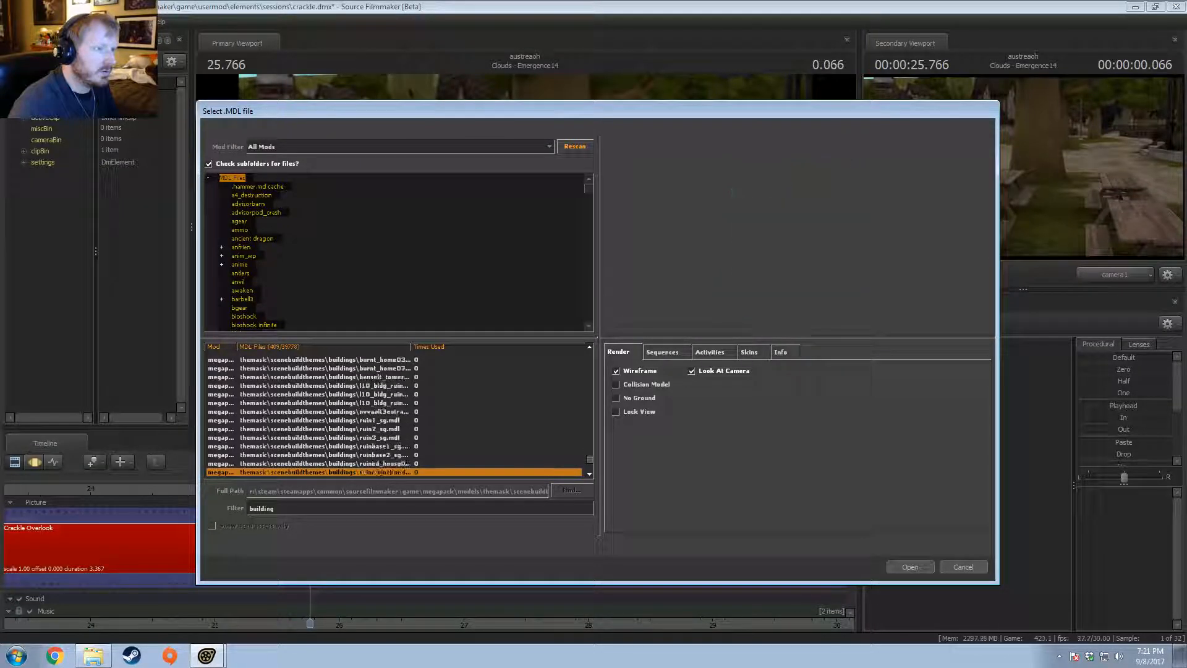
Step: Preview the st_twrs tower and swamp building models in the scenebuildthemes buildings folder
key("Down")
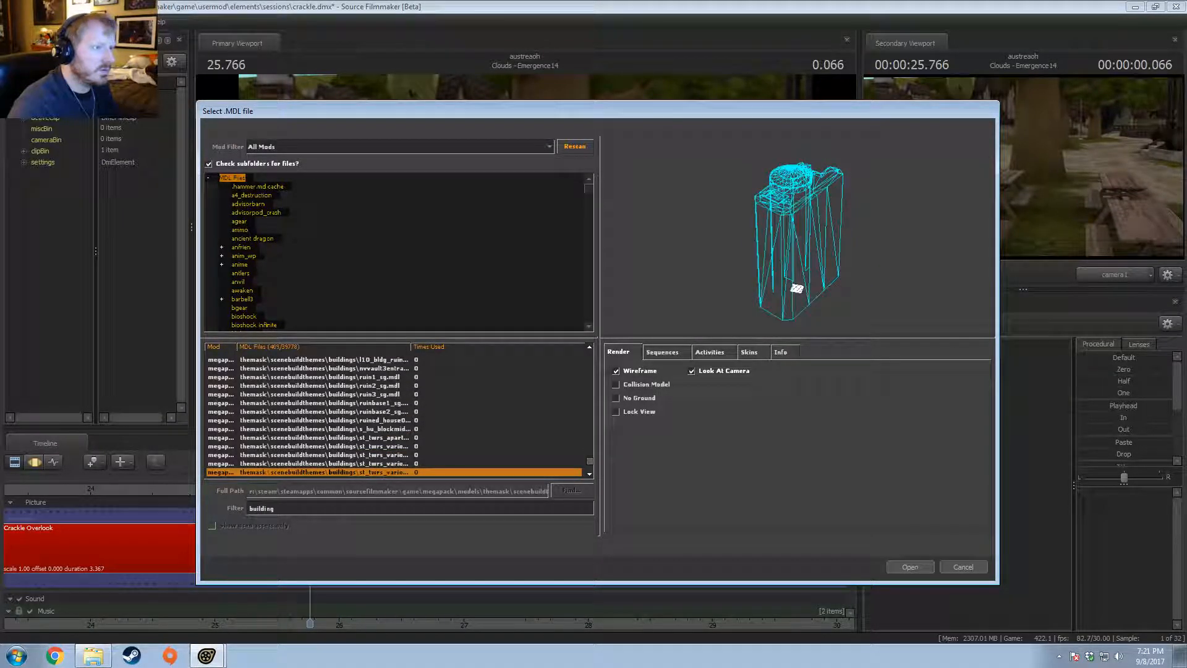
key("Down")
key("Down")
key("Down")
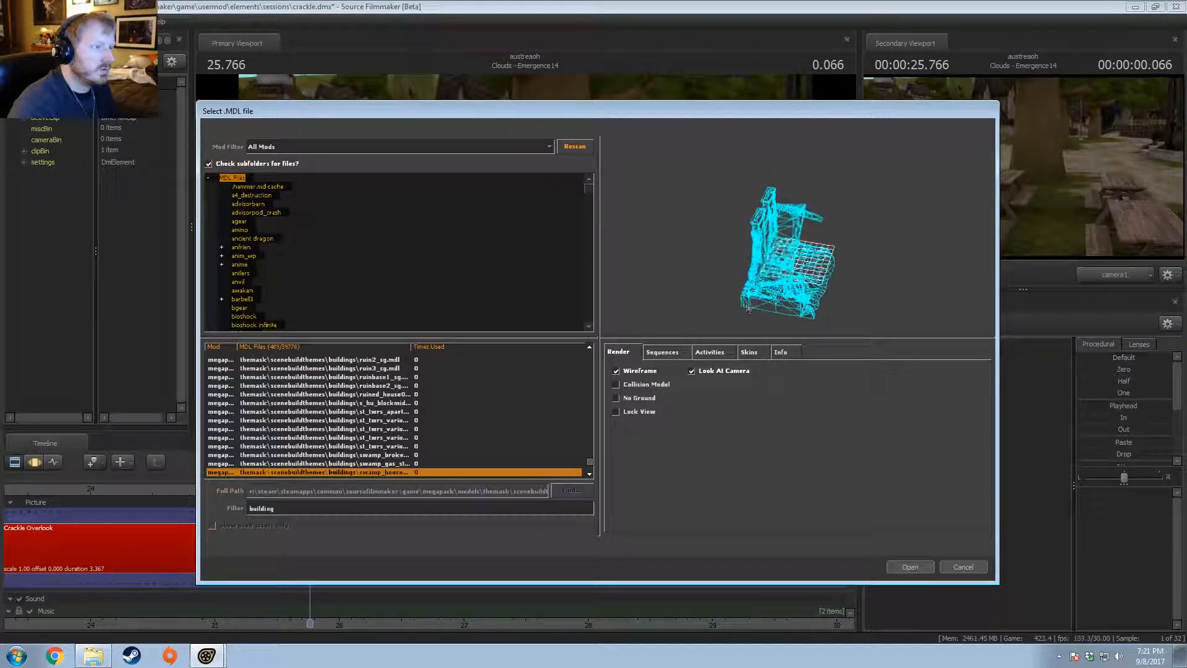
key("Down")
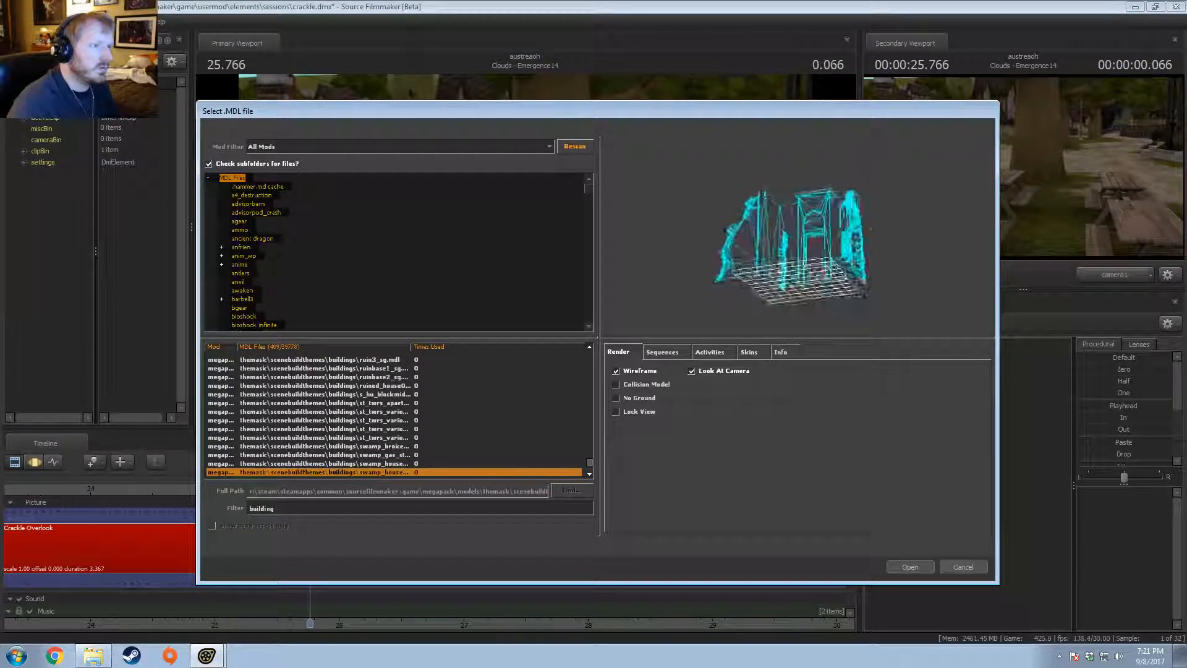
Step: Preview the remaining swamp house, subway, wasteland and window ruin models in the scenebuildthemes buildings folder
key("Down")
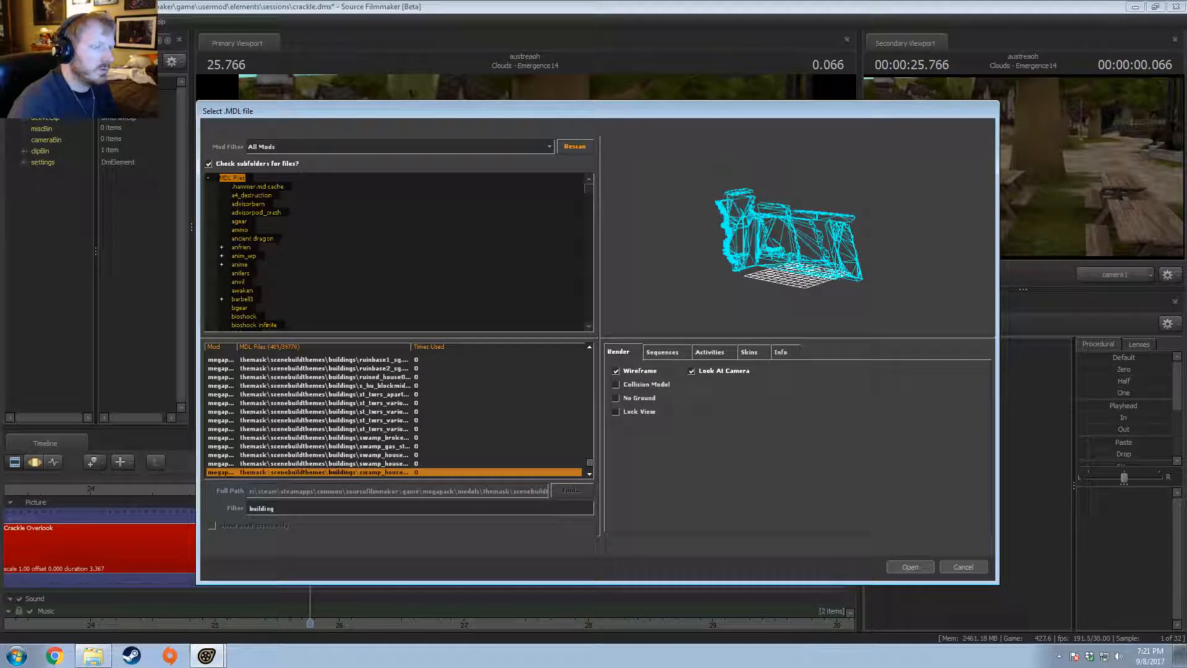
key("Down")
key("Down")
key("Down")
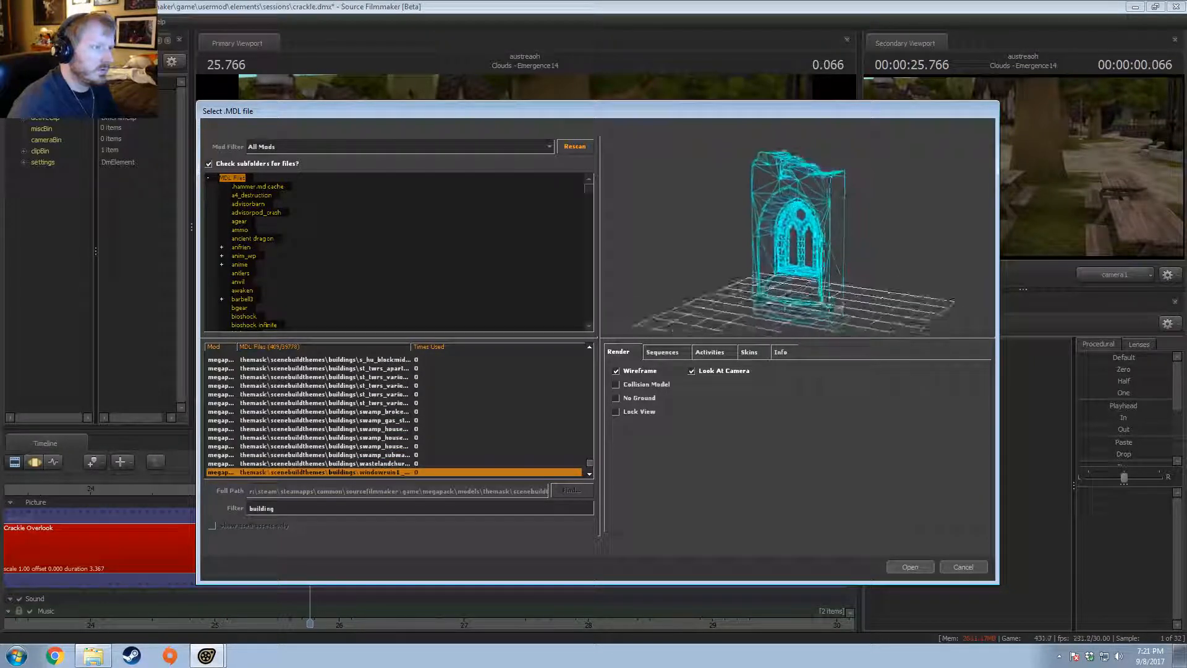
key("Down")
key("Down")
key("Down")
key("Down")
Step: Preview the sm_building light models in the scenebuildthemes lights folder
key("Down")
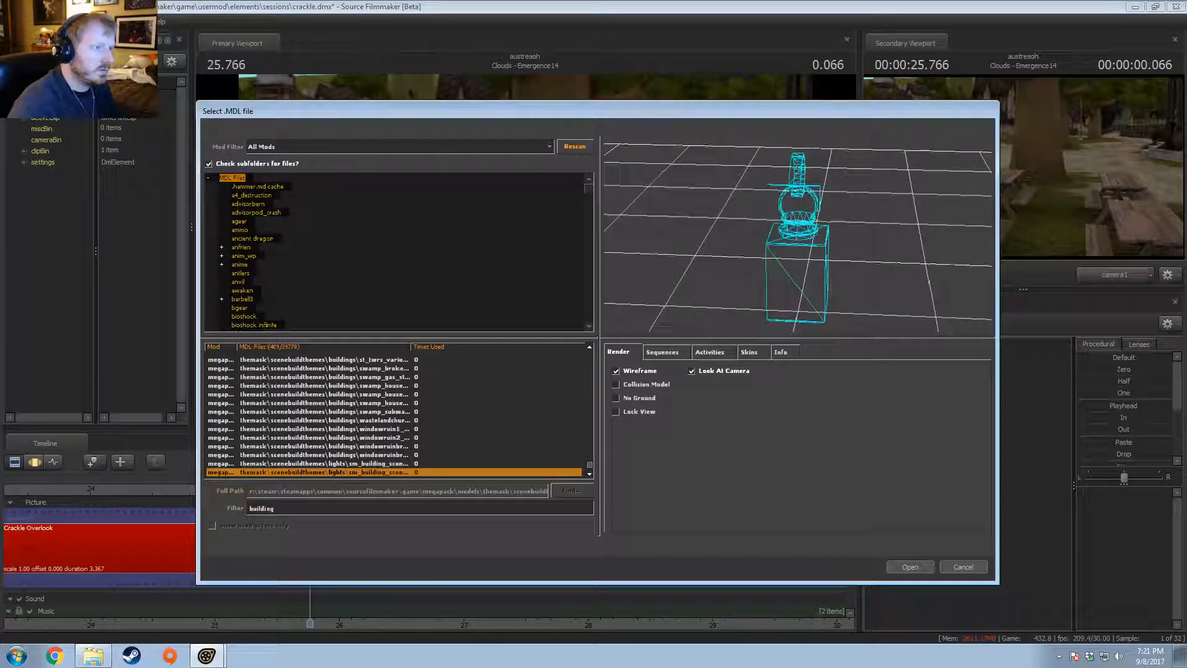
key("Down")
key("Down")
key("Down")
key("Down")
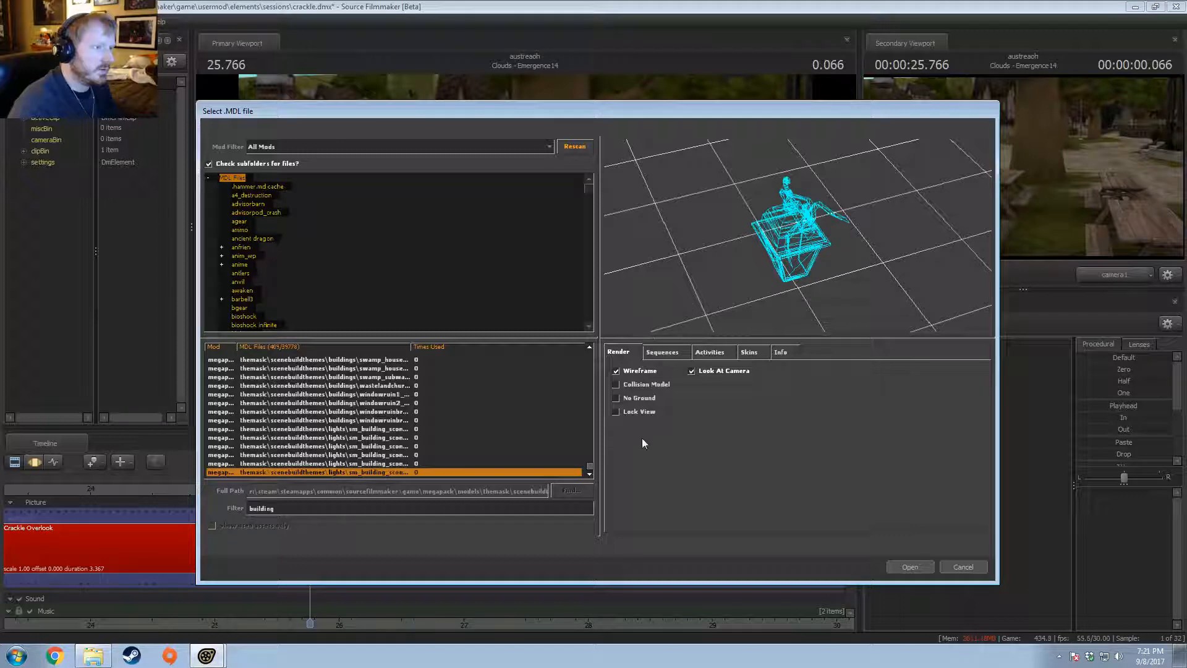
Step: Return to the start of the filtered list and preview the hospital fog skyline model and the first map12_building2 models
left_click_drag(589, 470, 587, 358)
left_click(337, 411)
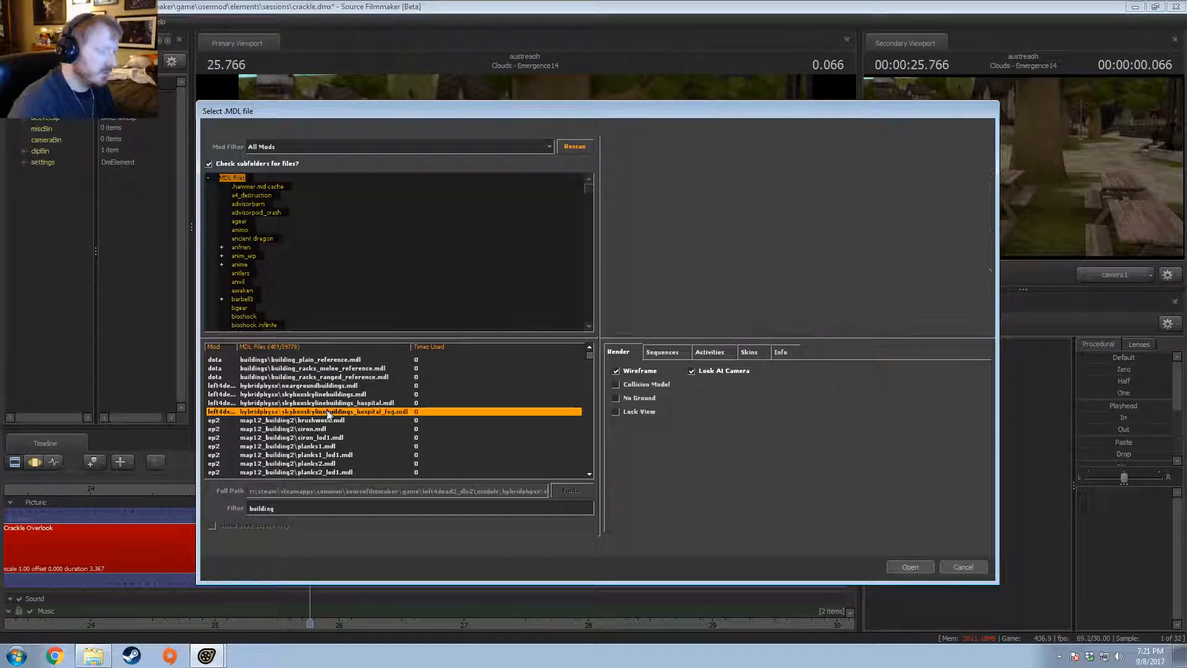
left_click(399, 420)
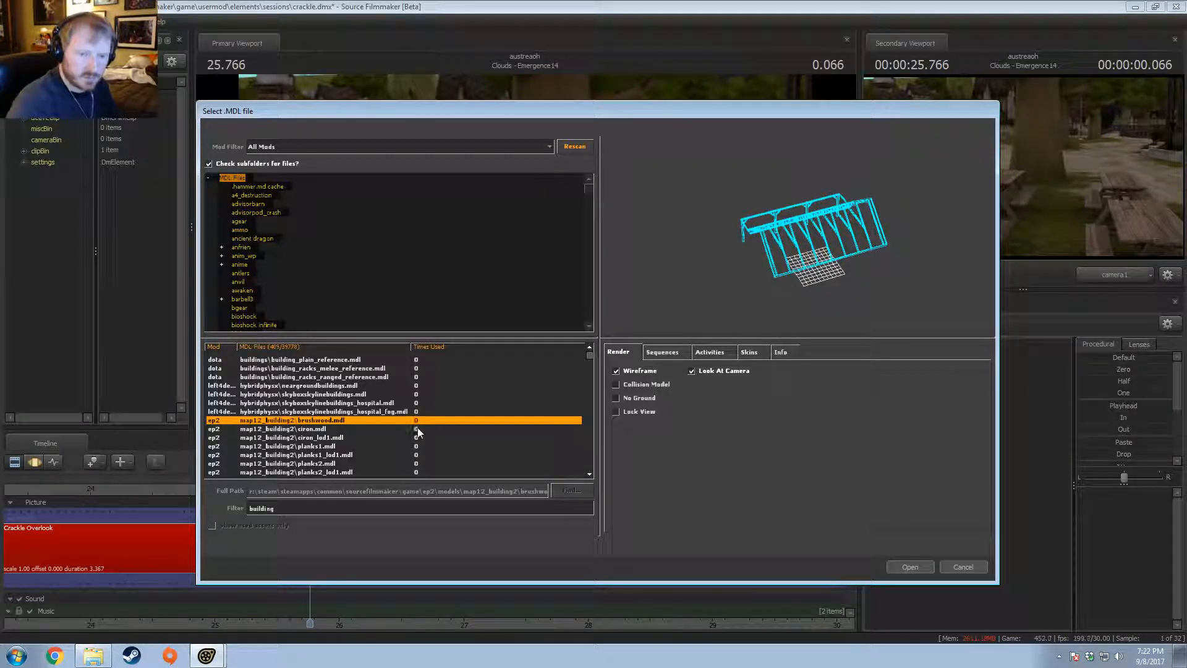
left_click(316, 437)
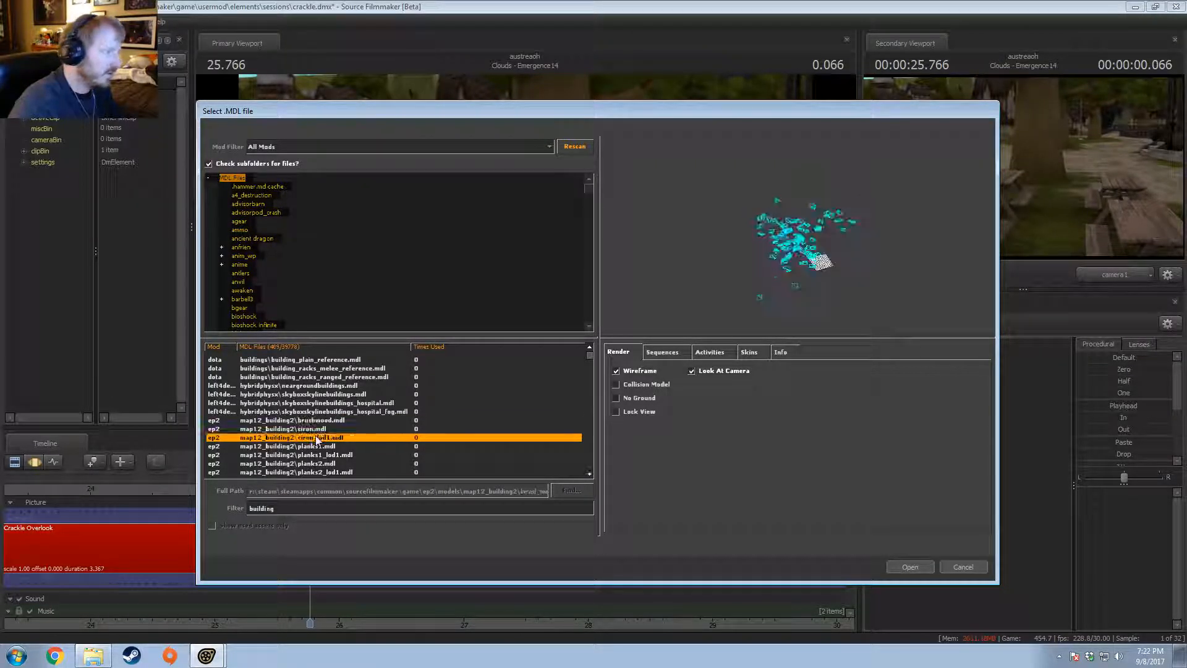
left_click(317, 429)
left_click(318, 437)
key("Up")
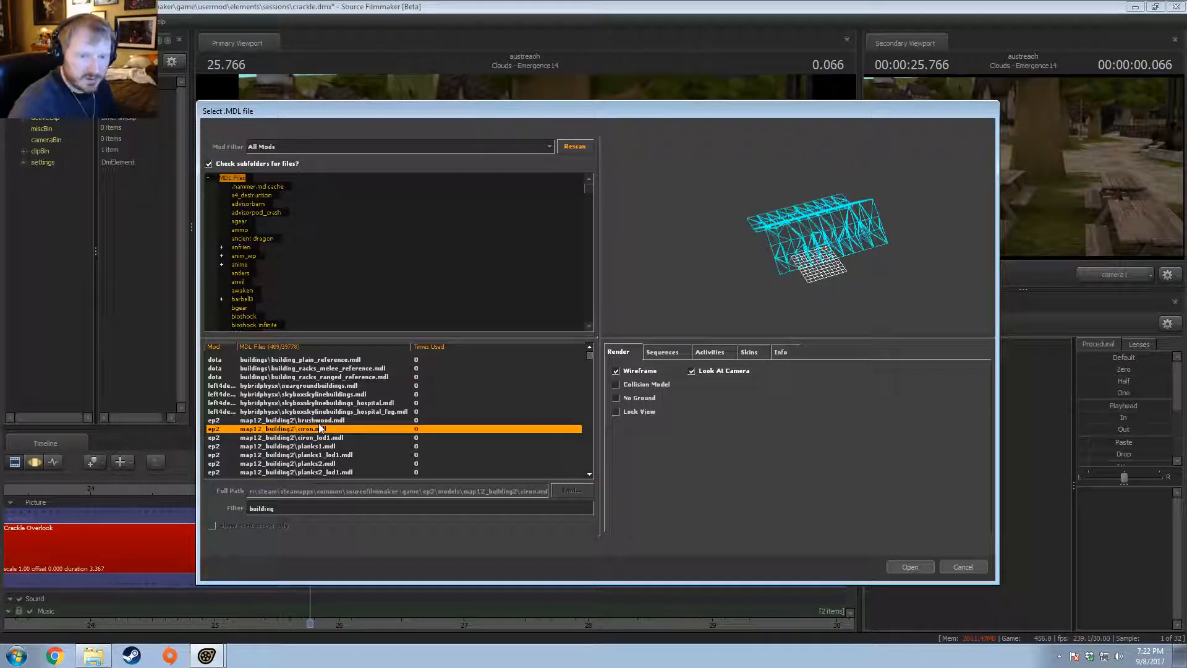
key("Up")
key("Down")
key("Down")
Step: Preview the hybridphyx skyline models and the dota building reference models, back to building_plain_reference
key("Up")
key("Up")
key("Up")
key("Up")
key("Up")
key("Up")
key("Up")
key("Up")
key("Up")
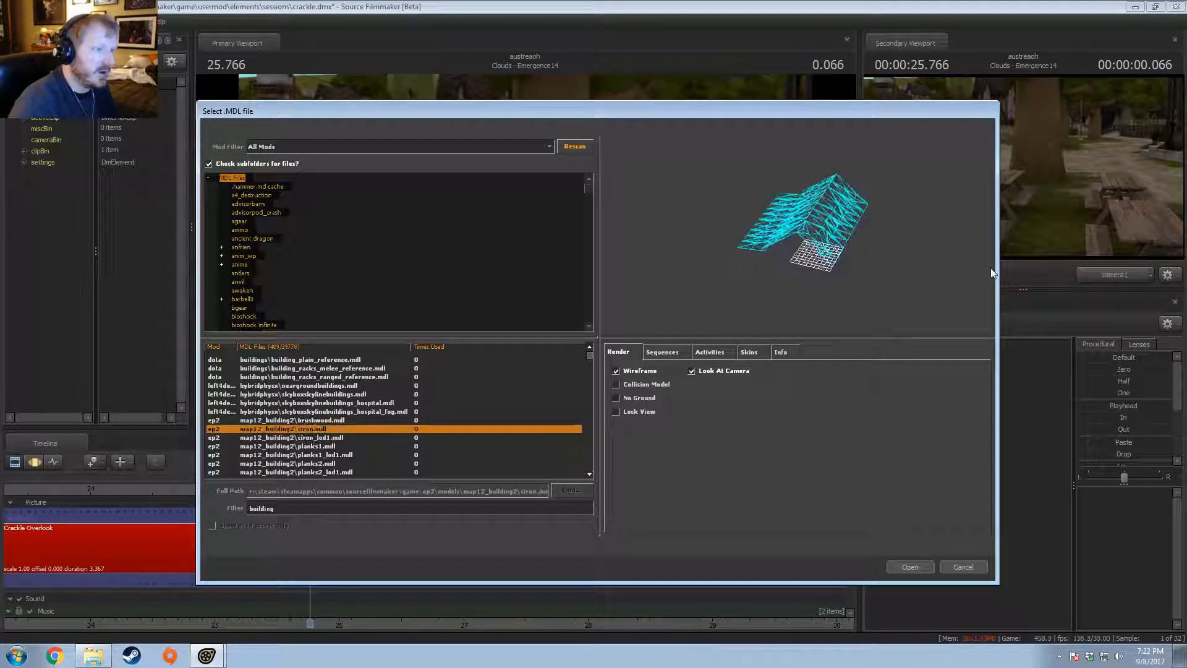
key("Down")
key("Down")
key("Down")
key("Down")
key("Down")
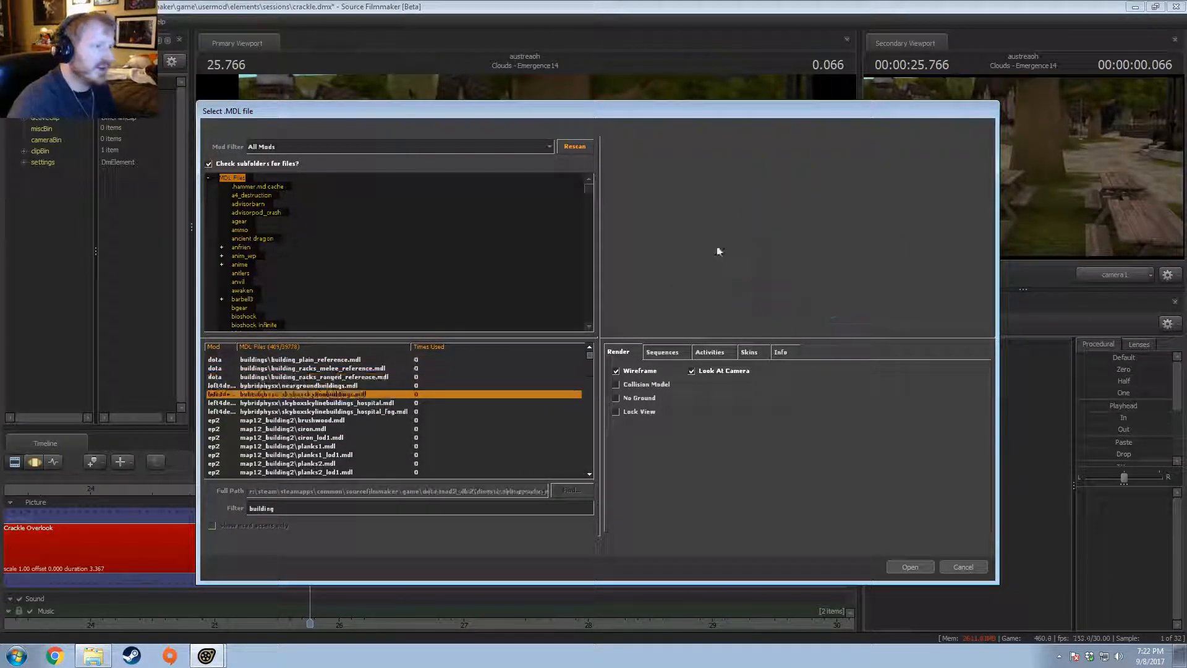
key("Up")
key("Up")
key("Up")
key("Up")
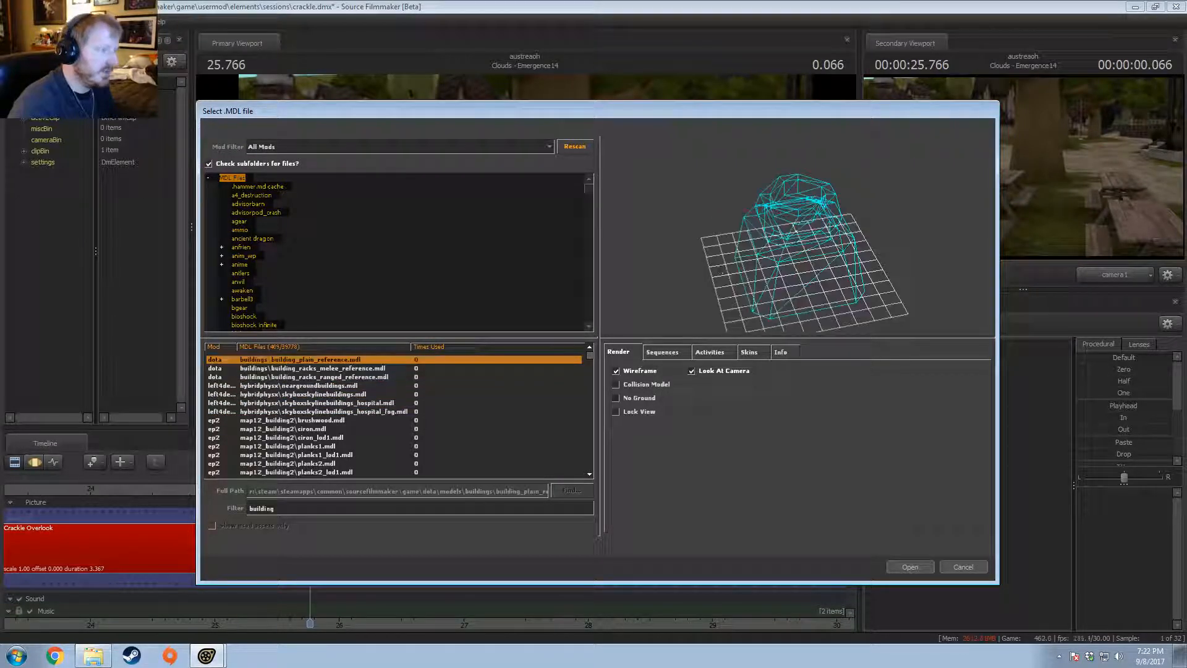
key("Up")
Step: Preview the map12_building2 planks1 and planks2 wall models, showing planks1 without wireframe
key("Down")
key("Down")
key("Down")
key("Down")
key("Down")
key("Down")
key("Down")
key("Down")
key("Down")
key("Down")
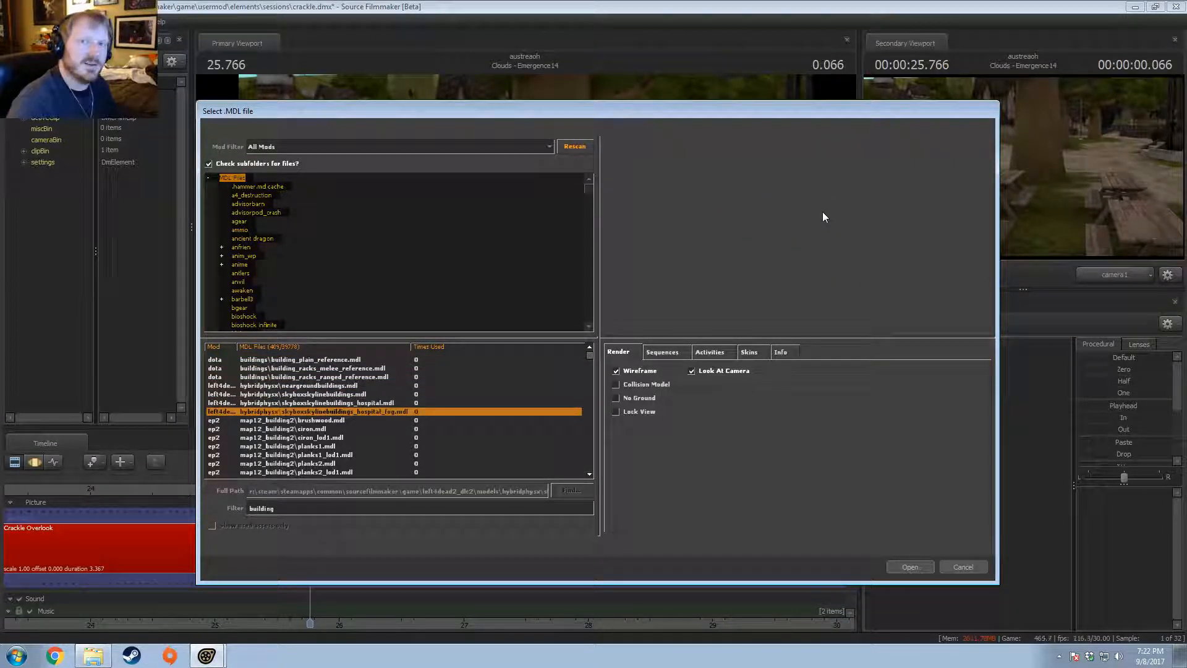
key("Down")
key("Down")
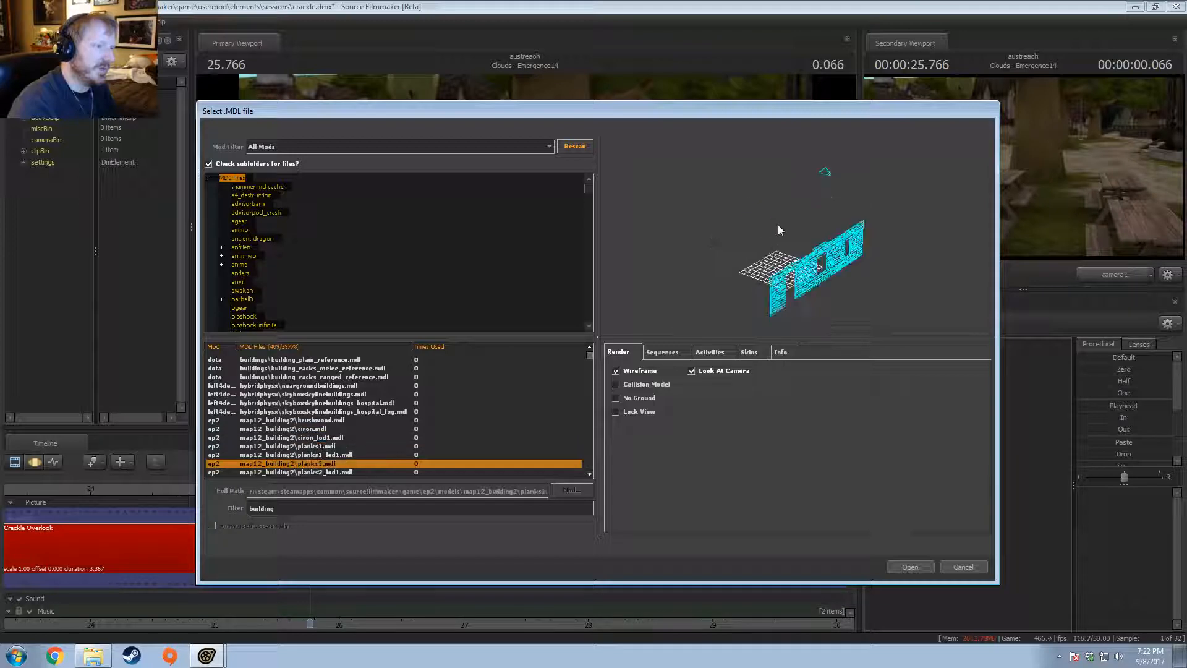
key("Up")
key("Up")
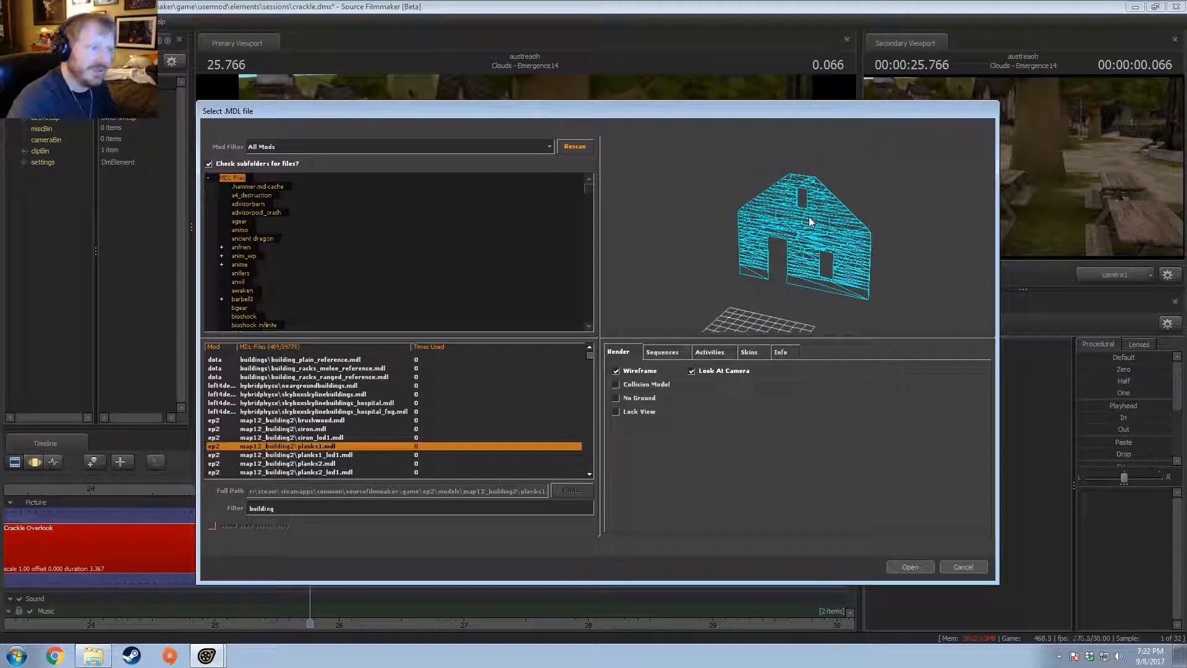
left_click(644, 372)
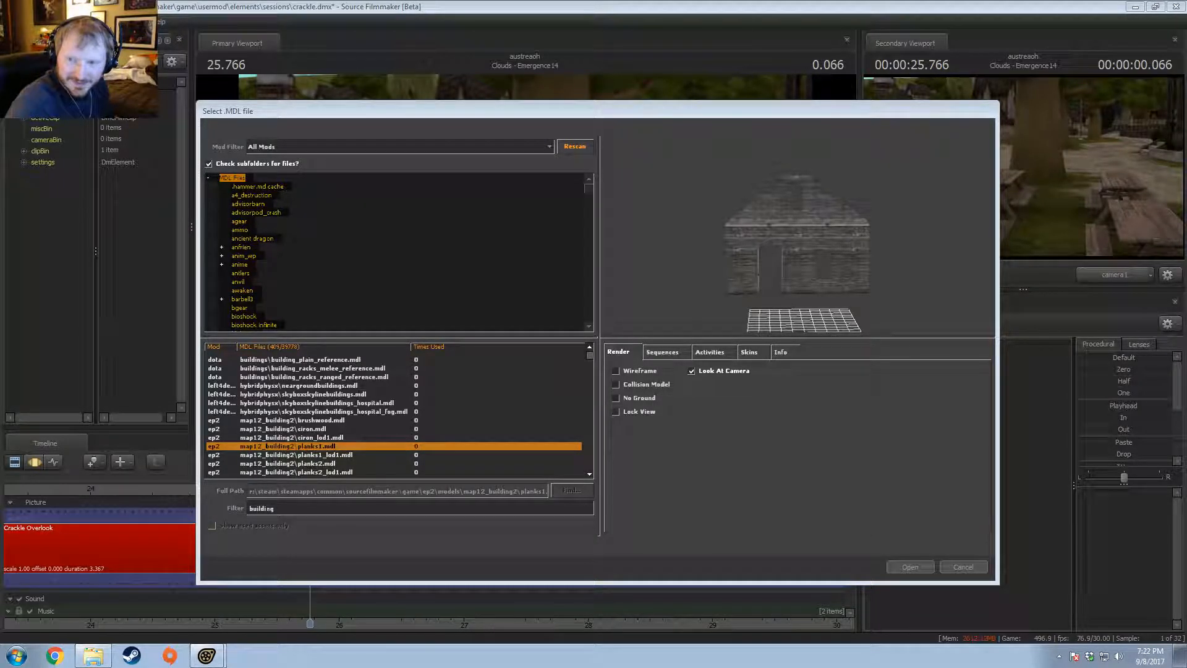
Step: Switch to Chrome, view the Shaq shimmy GIF at full size on GIPHY, close its tab and move the browser away
left_click_drag(1186, 175, 832, 174)
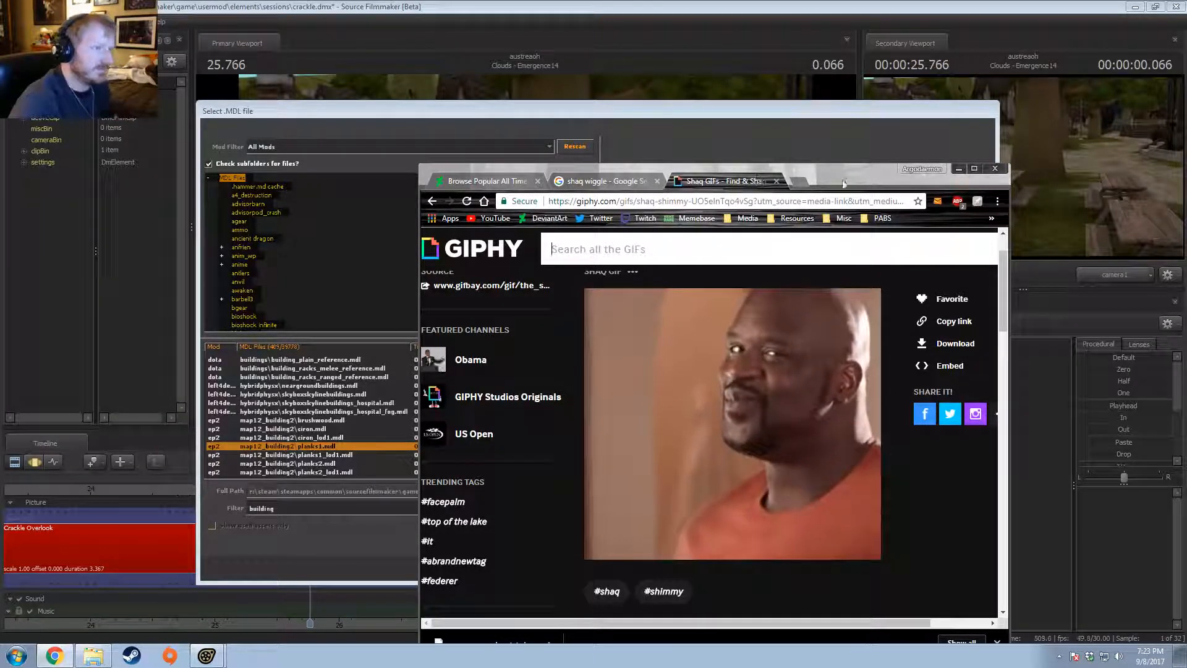
left_click_drag(844, 180, 867, 171)
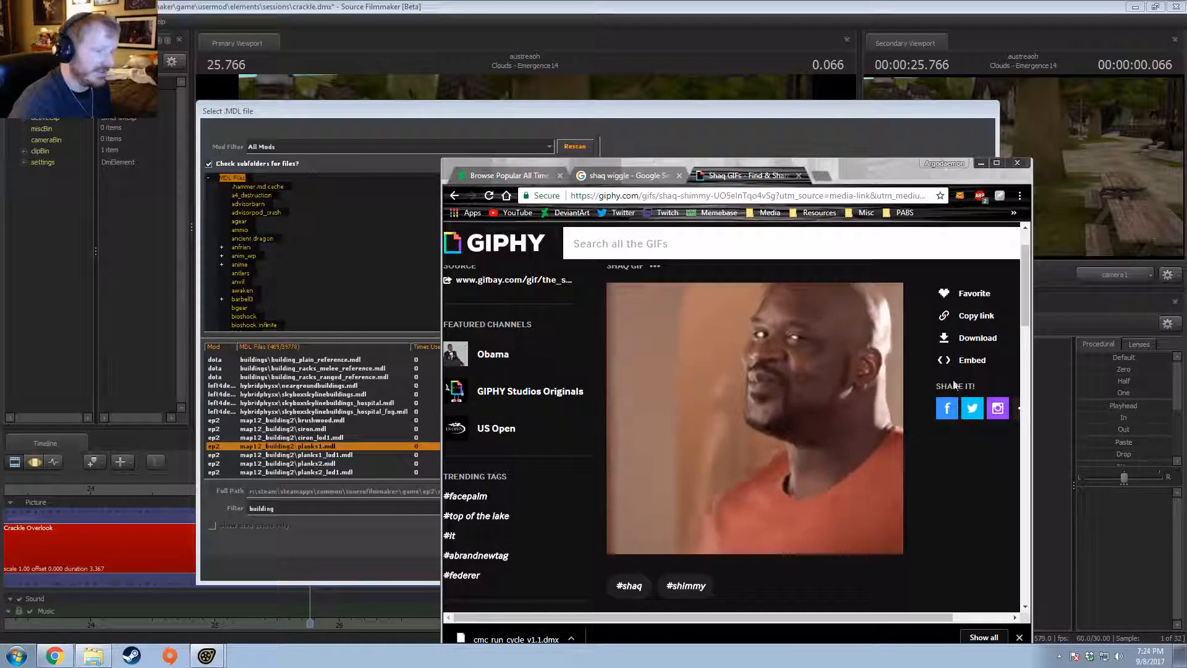
left_click_drag(867, 170, 856, 139)
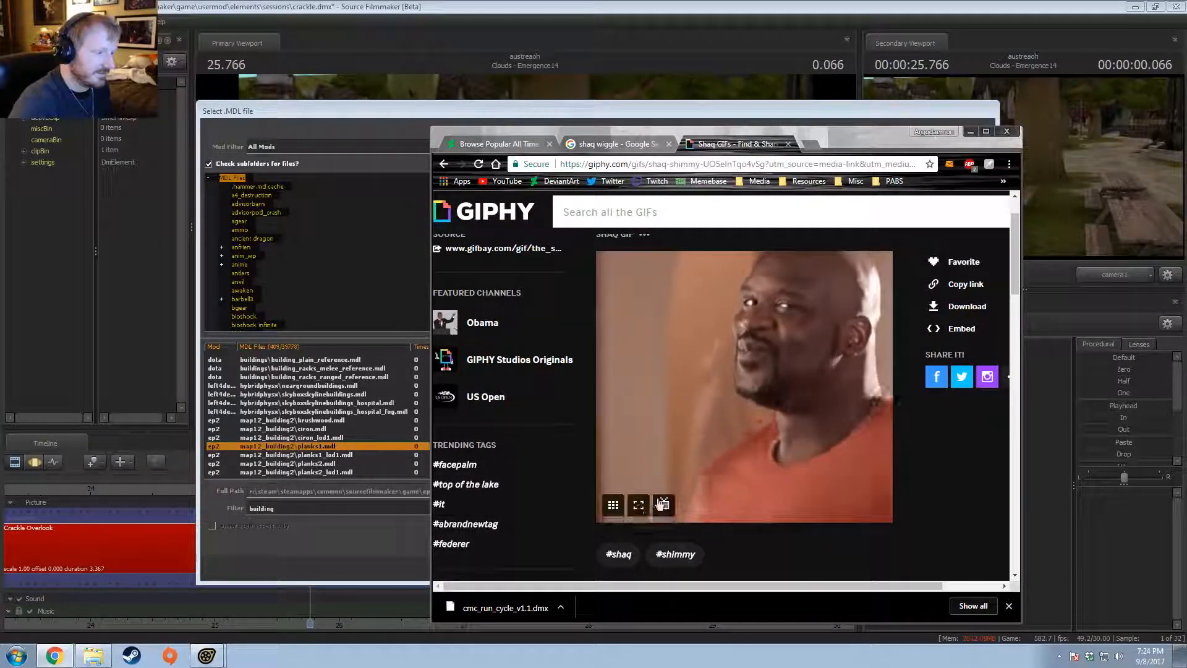
left_click(639, 507)
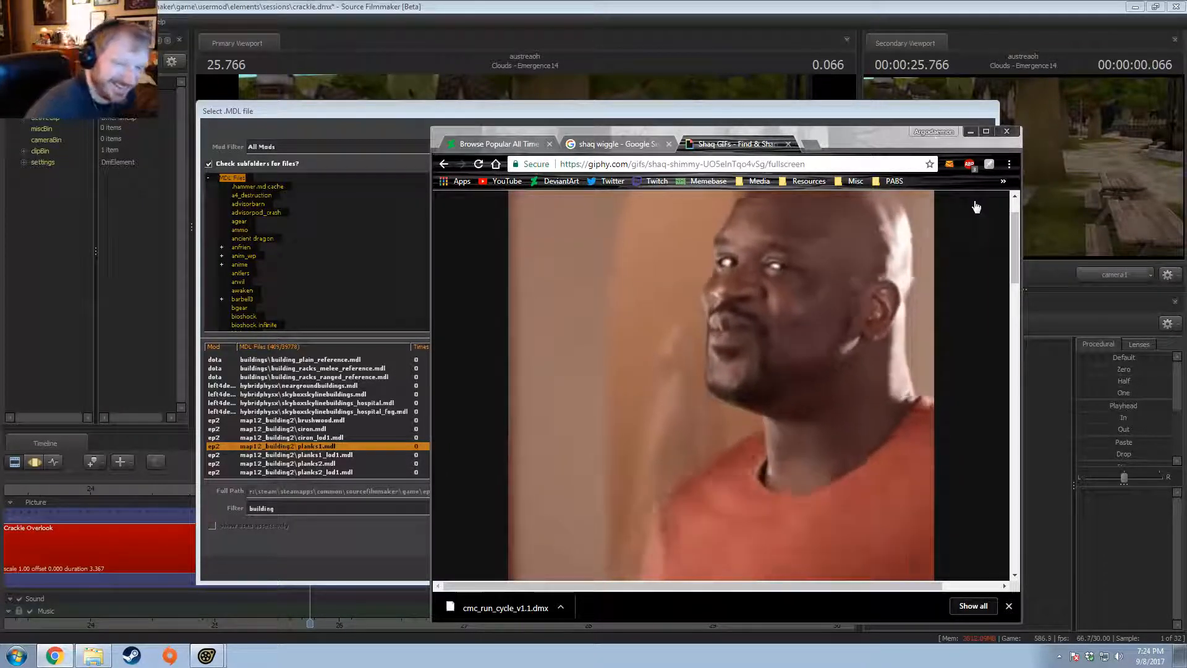
left_click(788, 145)
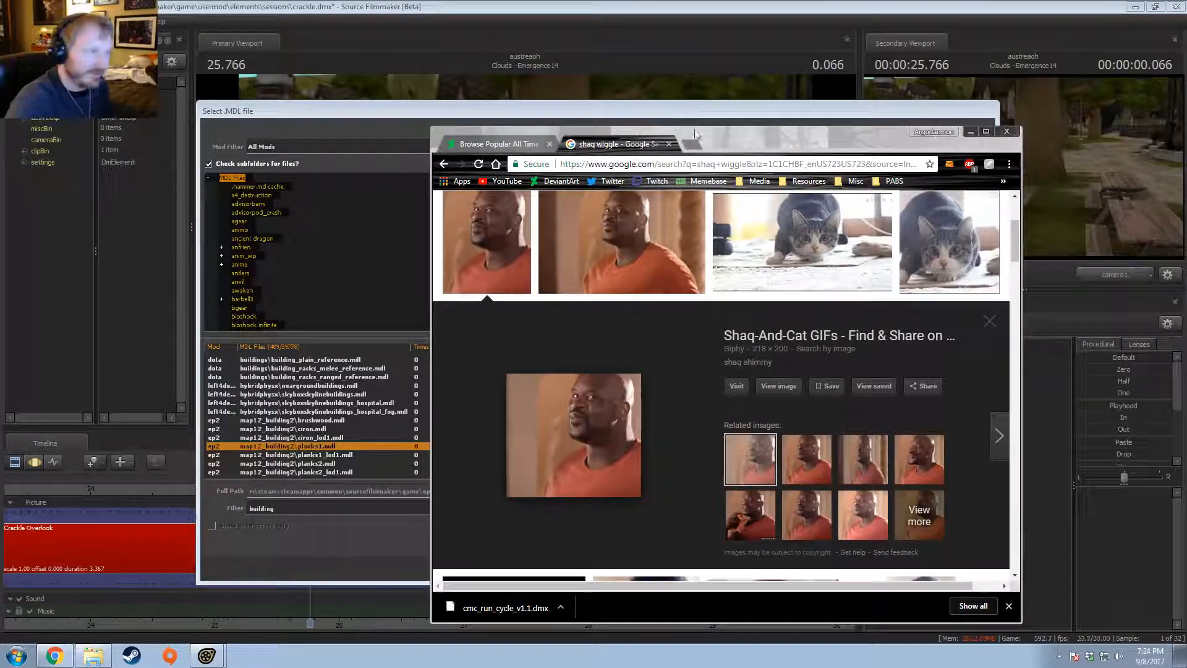
left_click_drag(715, 133, 1186, 134)
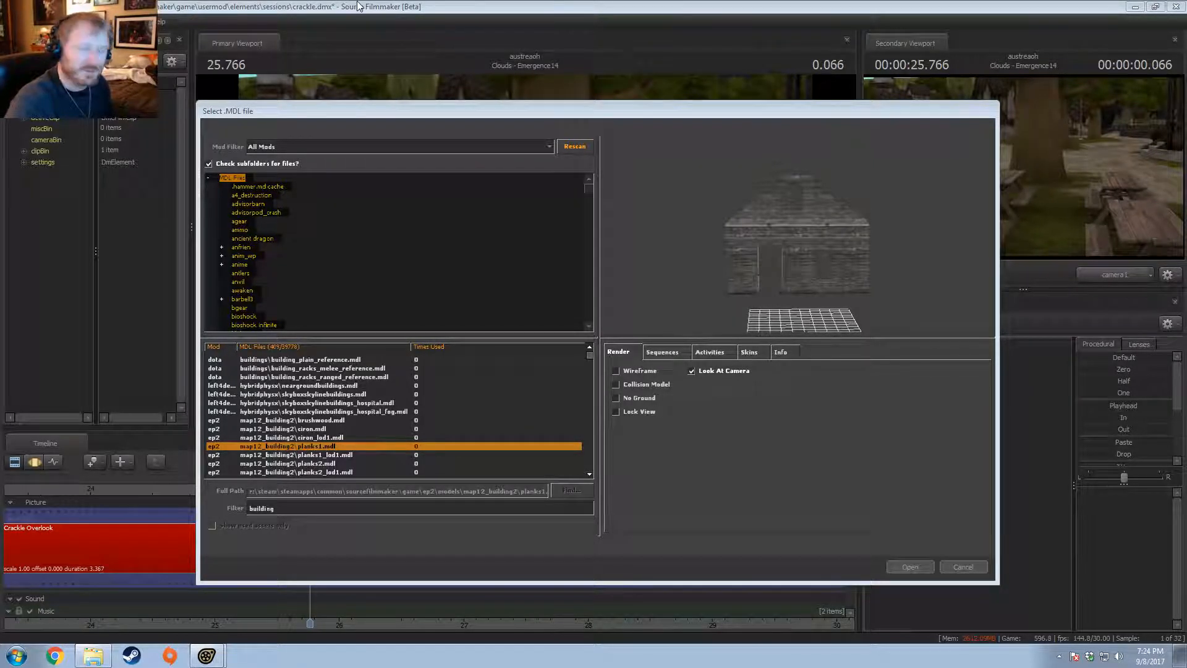
Step: Preview the map12_building2 models up to planks3 without wireframe
left_click(290, 429)
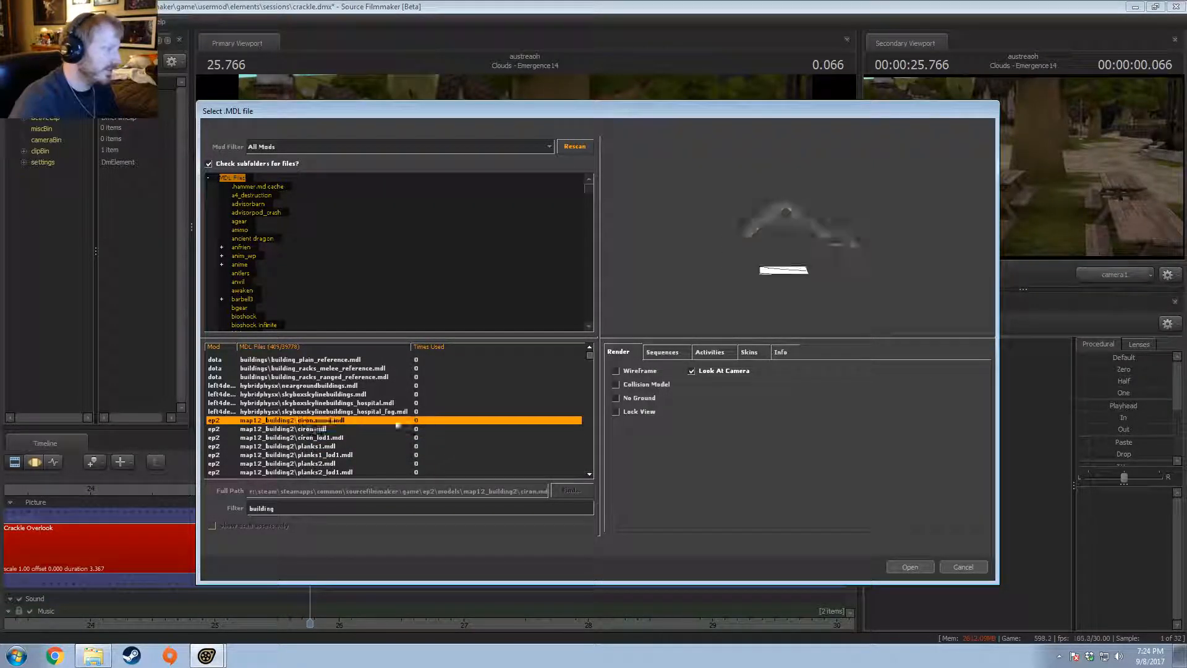
key("Down")
key("Down")
key("Down")
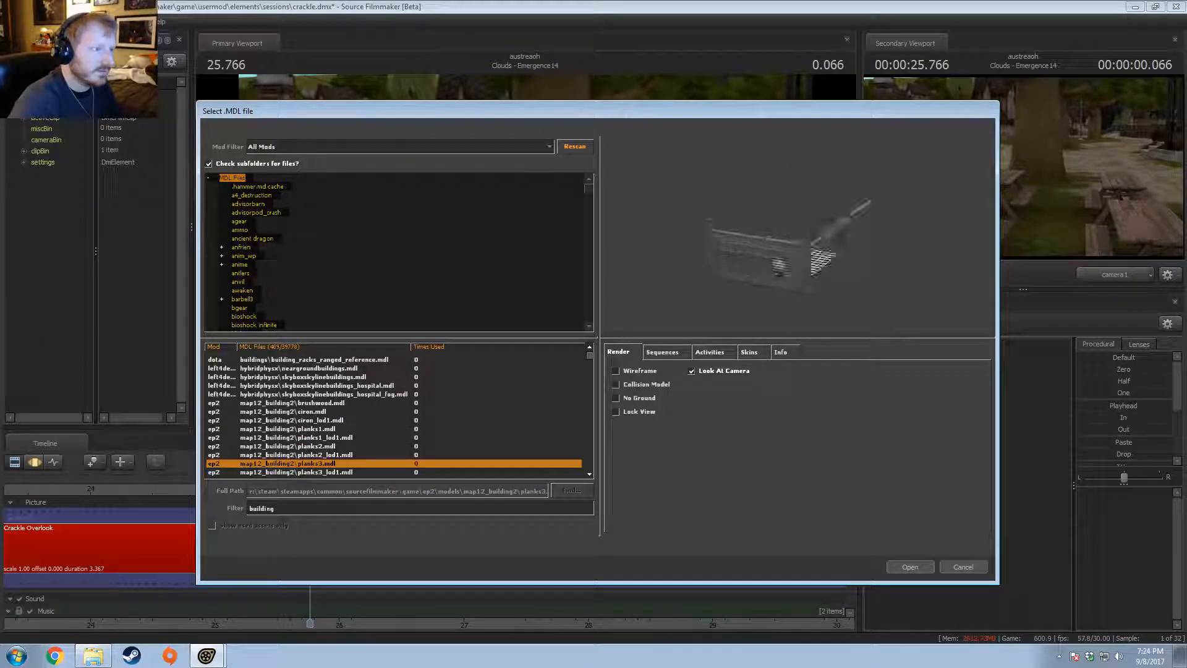
Step: Preview the planks4 pieces, the optinvfallout fo3_skybox_building models and the first bridge models in prop\building_s
key("Down")
key("Down")
key("Down")
key("Down")
key("Down")
key("Down")
key("Down")
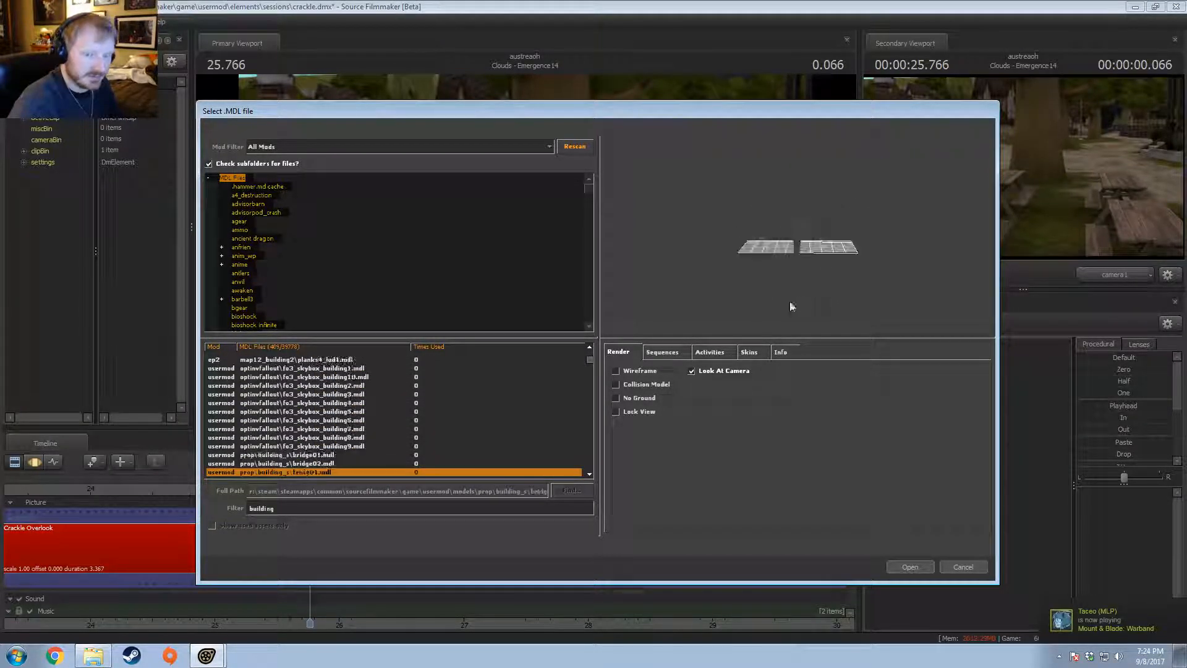
Step: Preview the ruins window, stone wall and watchtower models in the prop\building_s folder
key("Down")
key("Down")
key("Down")
key("Down")
key("Down")
key("Down")
key("Down")
key("Down")
key("Down")
key("Down")
key("Down")
key("Down")
key("Down")
key("Down")
key("Down")
key("Down")
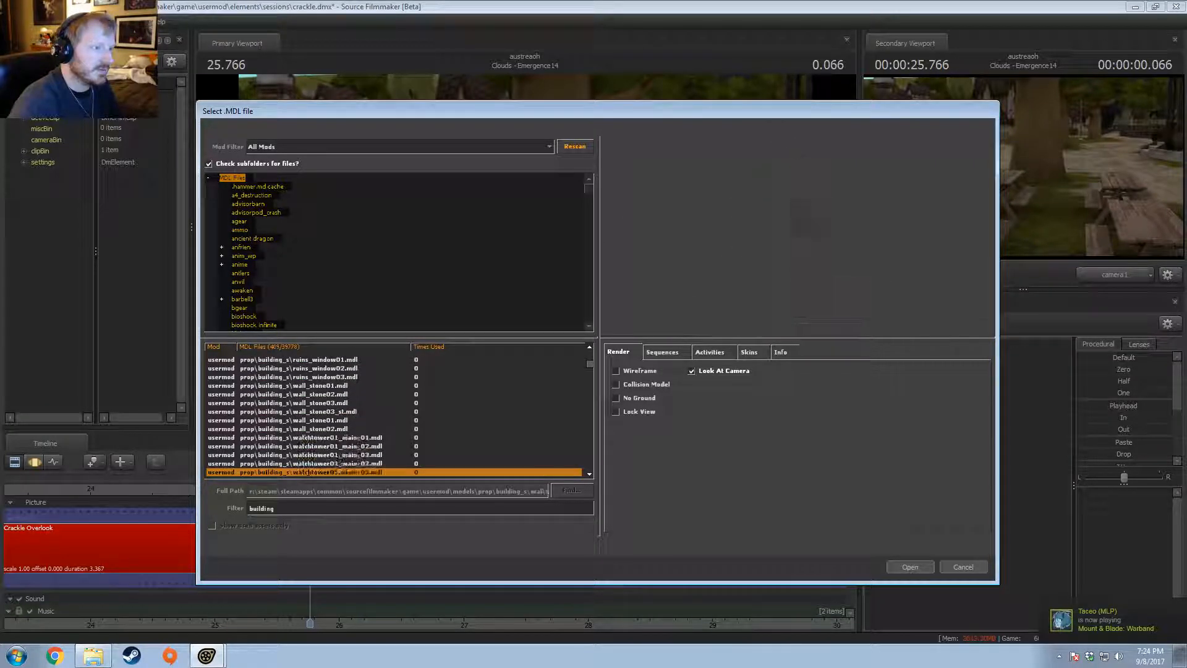
Step: Look through the models after the watchtowers, up to building3downstairsprops in csgo's gg_tibet folder
key("Down")
key("Down")
key("Down")
key("Down")
key("Down")
key("Down")
key("Down")
key("Down")
key("Down")
key("Down")
key("Down")
key("Down")
key("Down")
key("Down")
key("Down")
key("Down")
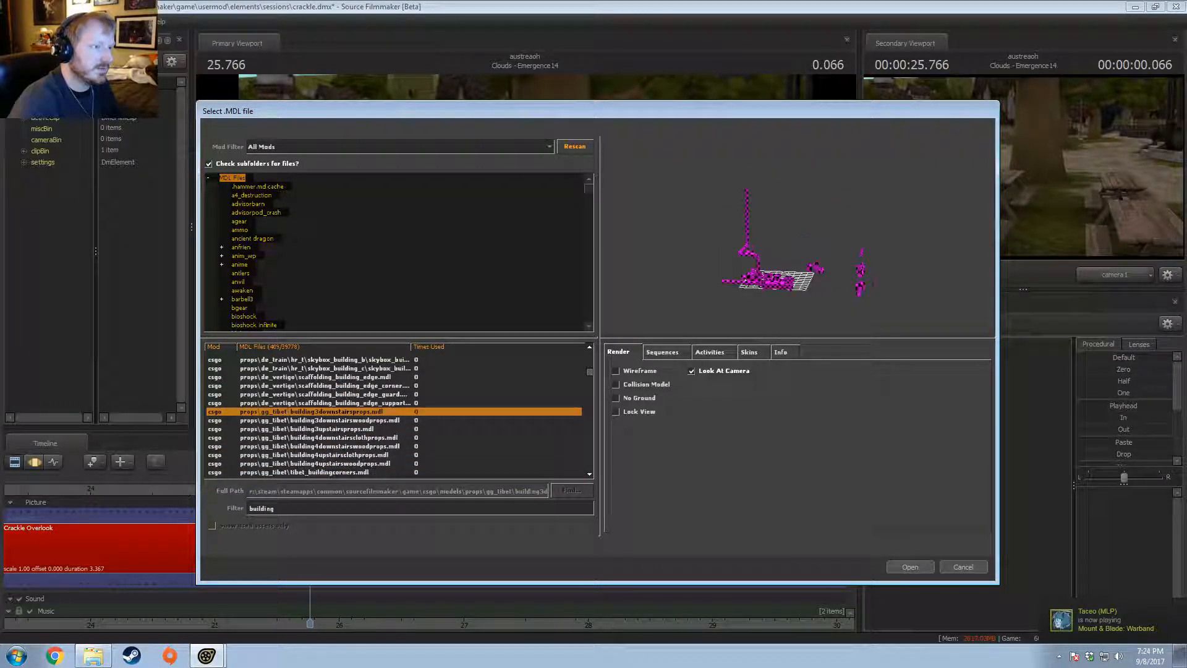
Step: Go back through the csgo models to preview the skybox building in the de_train folder
key("Up")
key("Up")
key("Up")
key("Up")
key("Up")
key("Up")
key("Up")
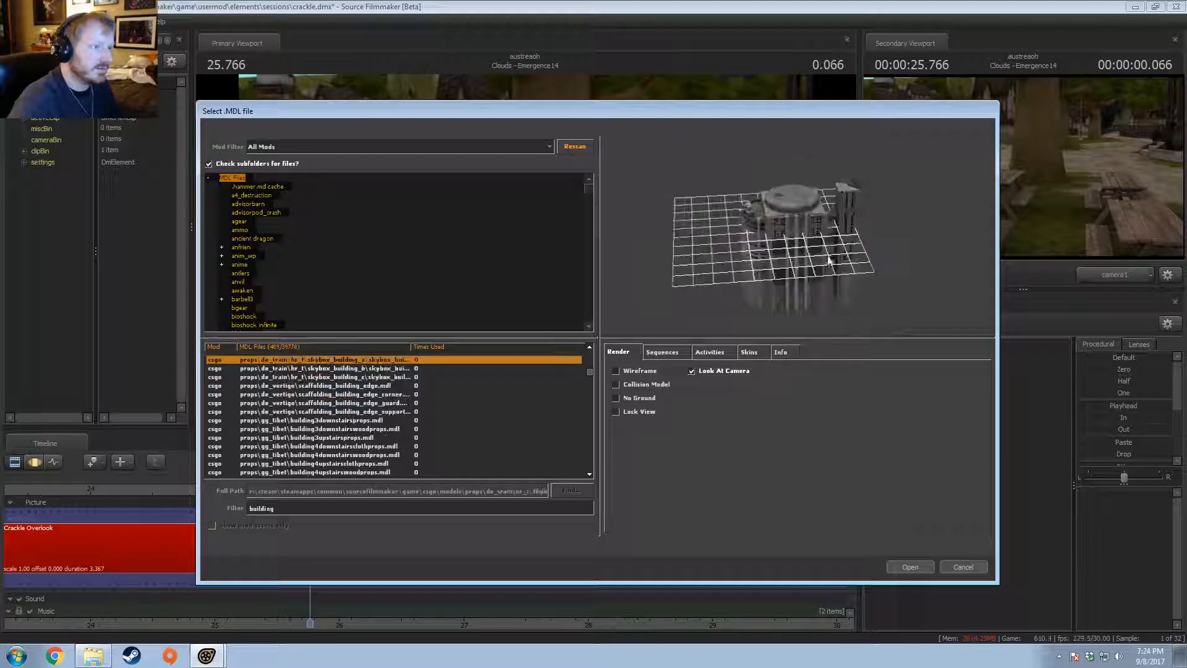
Step: Preview the remaining de_train skybox buildings and the scaffolding_building_edge models in the de_vertigo folder
key("Down")
key("Down")
key("Down")
key("Down")
key("Down")
key("Down")
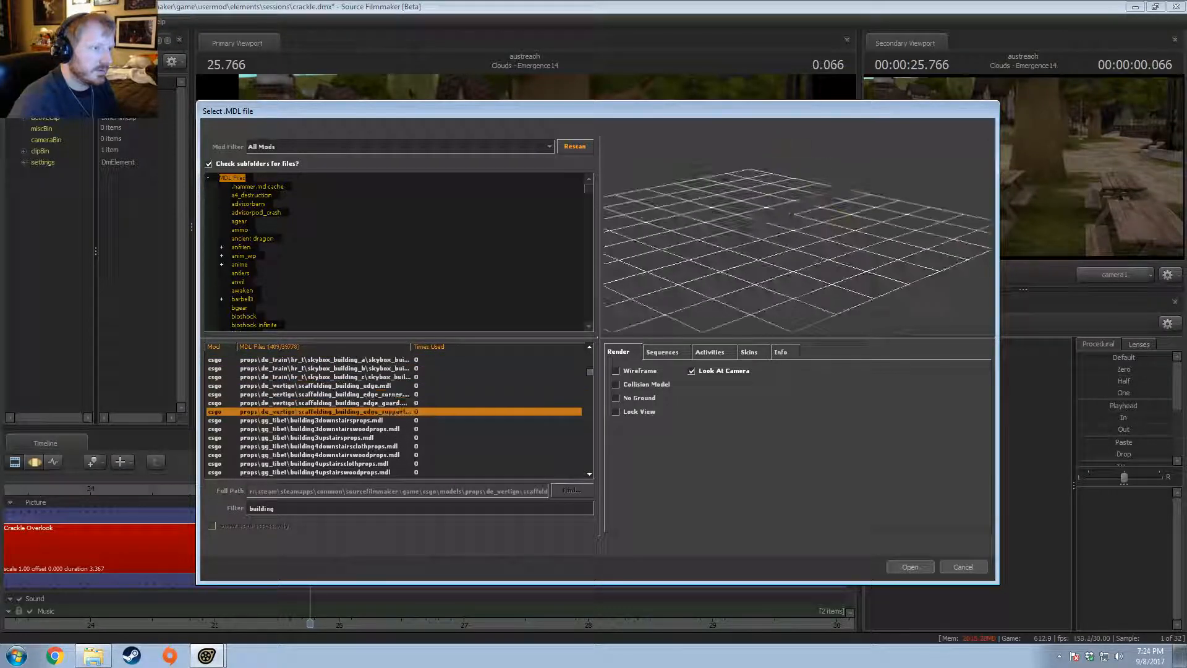
Step: Preview the gg_tibet building props and the first barrack01 models in the prop_building01 folder
key("Down")
key("Down")
key("Down")
key("Down")
key("Down")
key("Down")
key("Down")
key("Down")
key("Down")
key("Down")
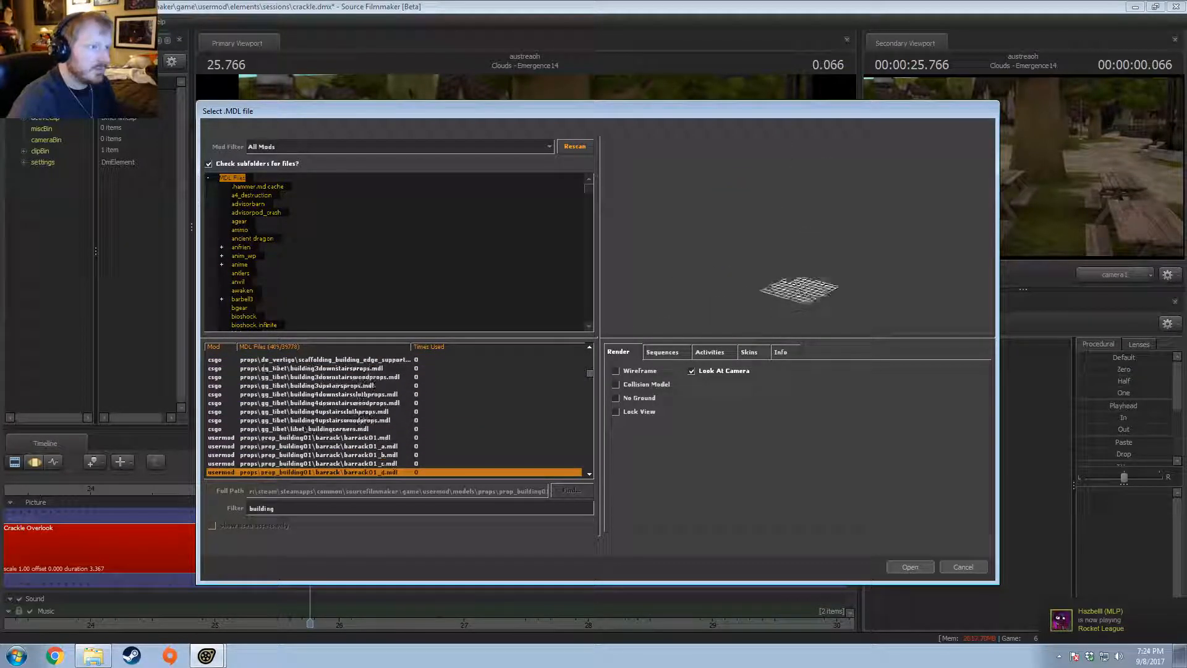
Step: Turn on wireframe display and preview the barrack01 model and its parts a through d
left_click(645, 373)
key("Up")
key("Up")
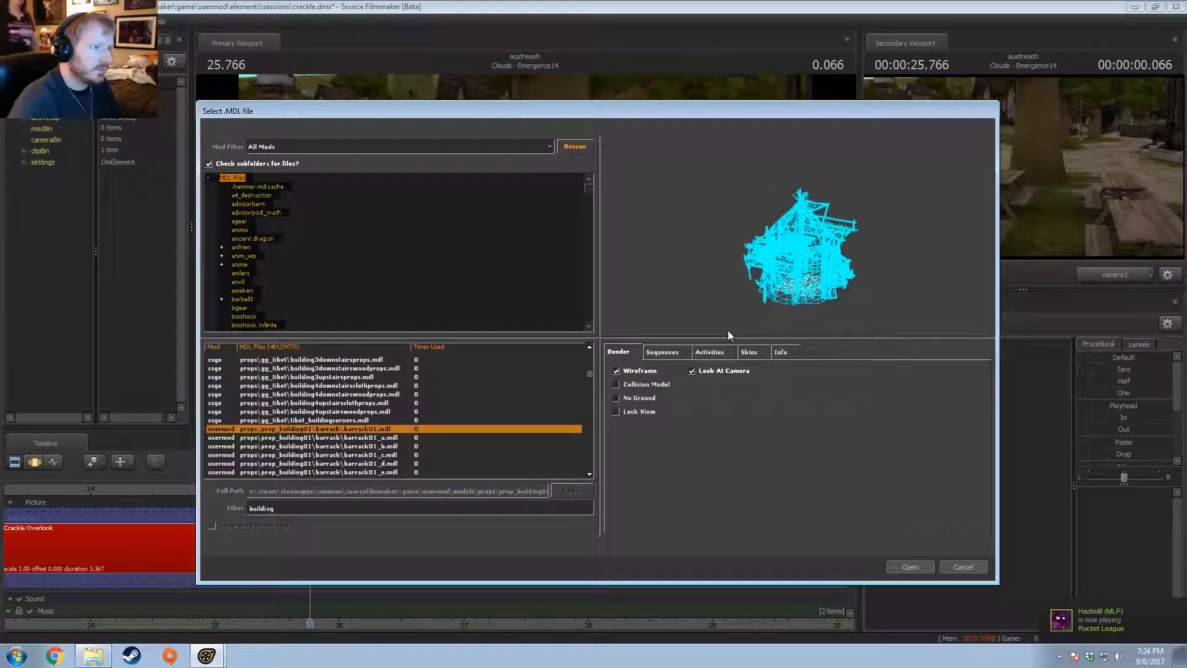
key("Down")
key("Down")
key("Down")
key("Down")
key("Down")
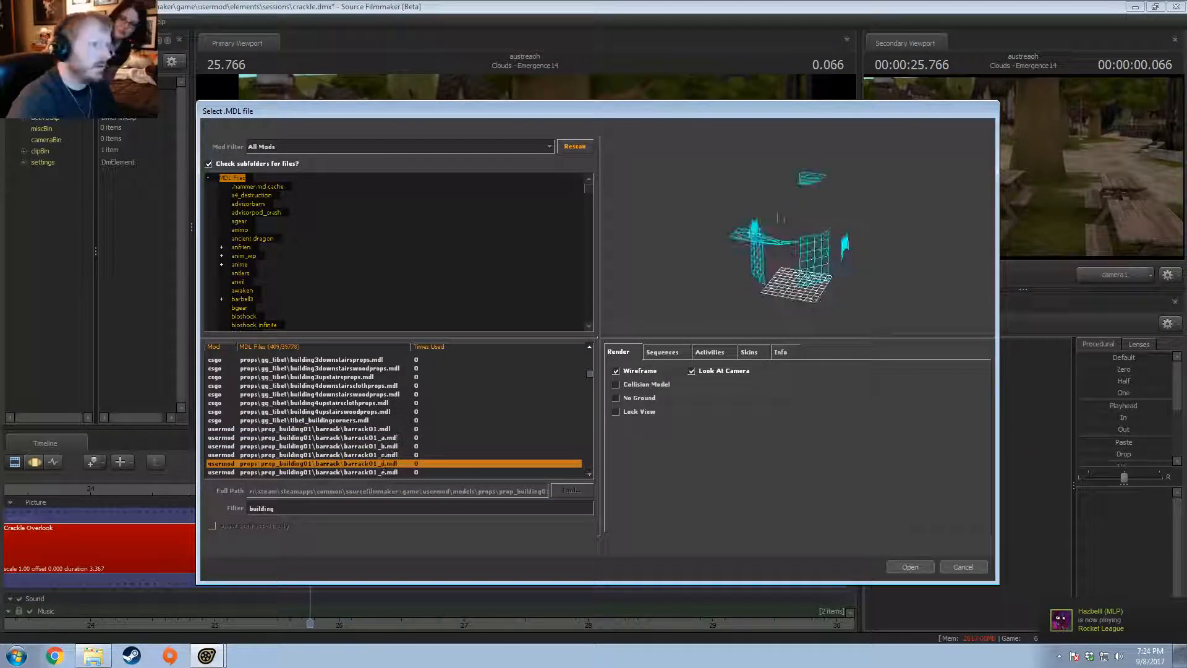
Step: Preview the barrack01 parts following barrack01_d in wireframe
key("Down")
key("Down")
key("Down")
key("Down")
key("Down")
key("Down")
key("Down")
key("Down")
key("Down")
key("Down")
key("Down")
key("Down")
key("Down")
key("Down")
key("Down")
key("Down")
key("Down")
key("Down")
key("Down")
key("Down")
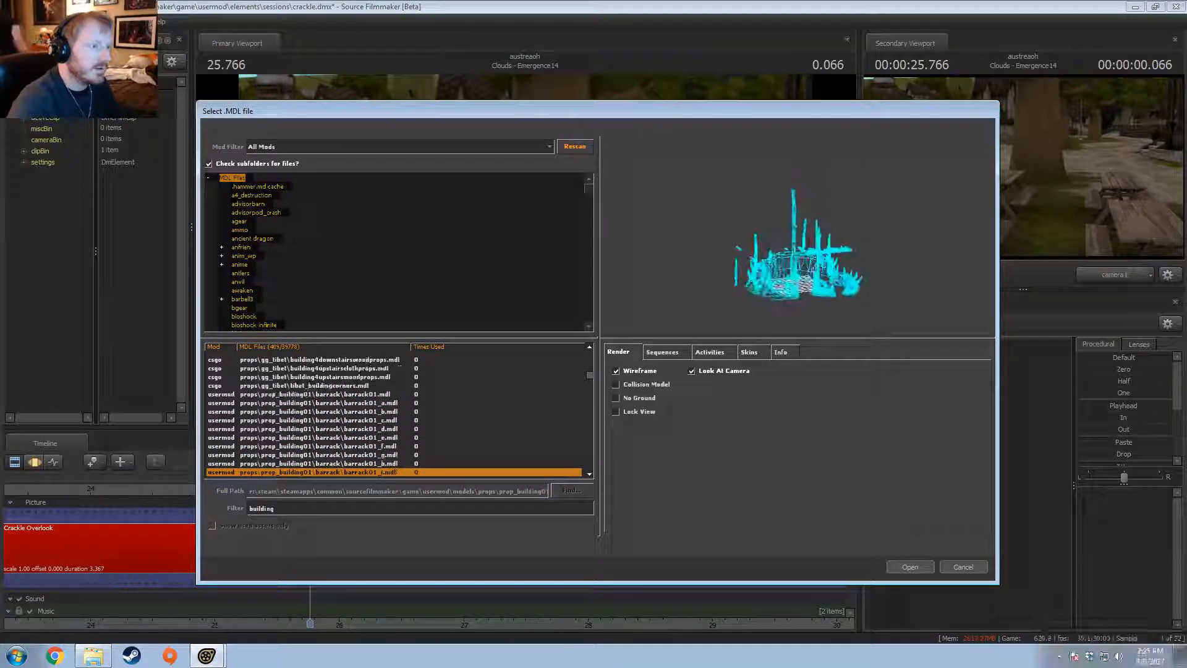
Step: Preview the remaining barrack01 parts and the following models through the barrack04 b parts in wireframe
key("Down")
key("Down")
key("Down")
key("Down")
key("Down")
key("Down")
key("Down")
key("Down")
key("Down")
key("Down")
key("Down")
key("Down")
key("Down")
key("Down")
key("Down")
key("Down")
key("Down")
key("Down")
key("Down")
key("Down")
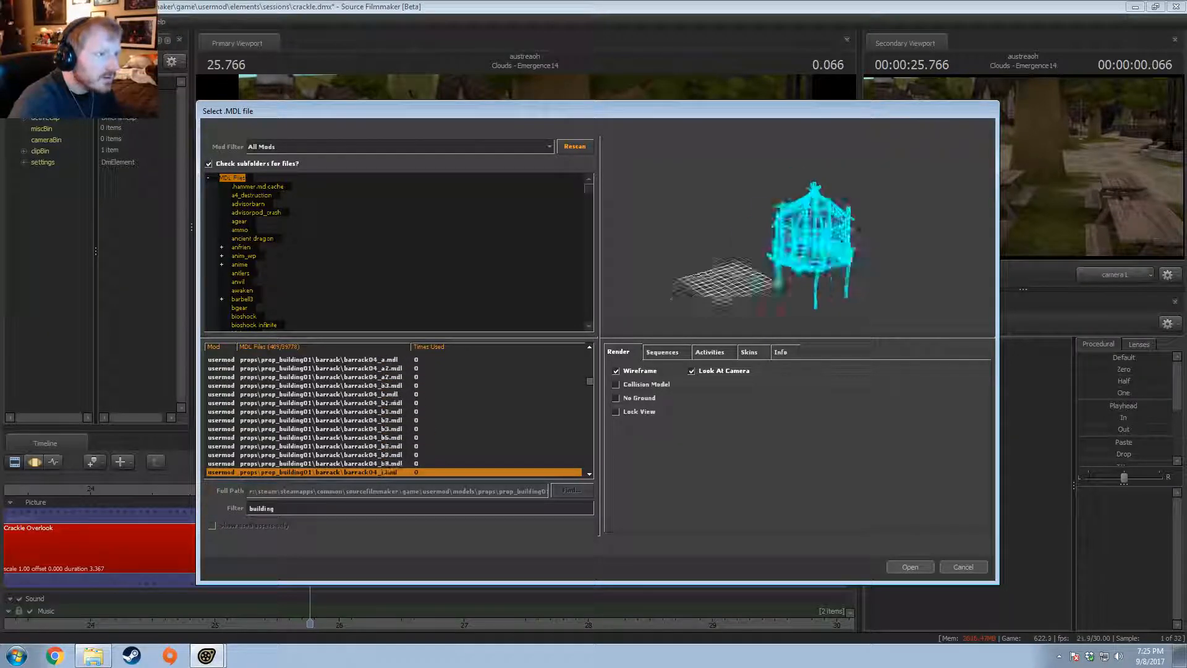
Step: Preview the remaining barrack04 parts, the barrack05 and barrack06 models, and the barrack07 debris pieces
key("Down")
key("Down")
key("Down")
key("Down")
key("Down")
key("Down")
key("Down")
key("Down")
key("Down")
key("Down")
key("Down")
key("Down")
key("Down")
key("Down")
key("Down")
key("Down")
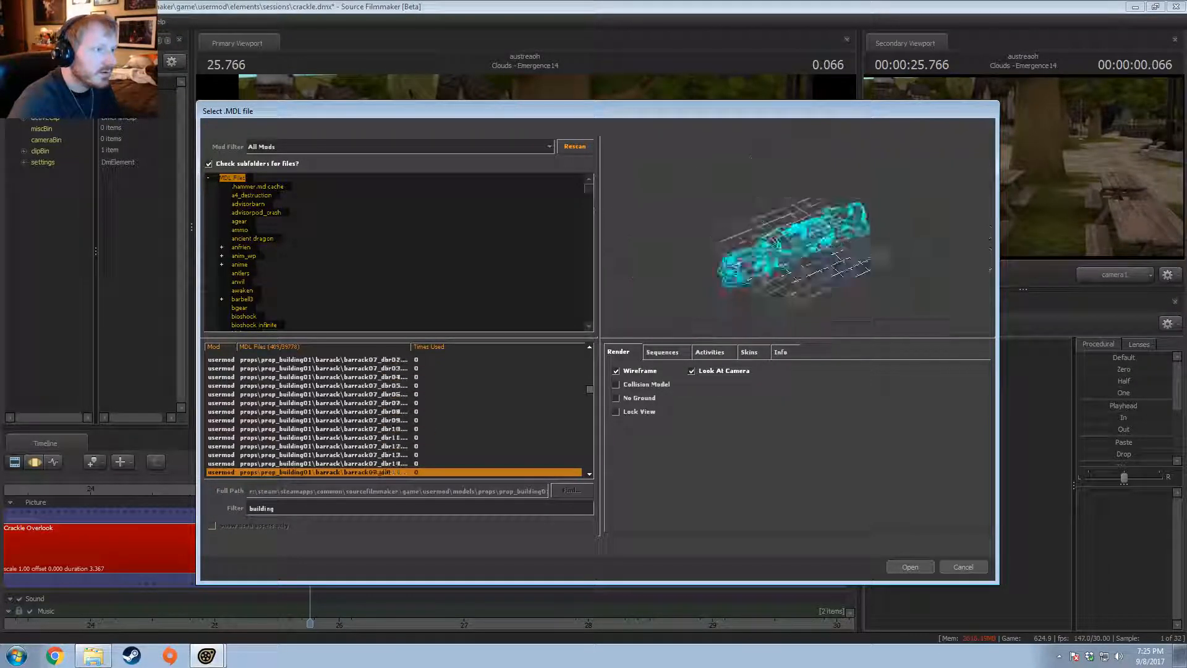
Step: Preview the barrack08a debris pieces, the barrack10 gate models, barrack11 and the 2fort building_farm01 model
key("Down")
key("Down")
key("Down")
key("Down")
key("Down")
key("Down")
key("Down")
key("Down")
key("Down")
key("Down")
key("Down")
key("Down")
key("Down")
key("Down")
key("Down")
key("Down")
key("Down")
key("Down")
key("Down")
key("Down")
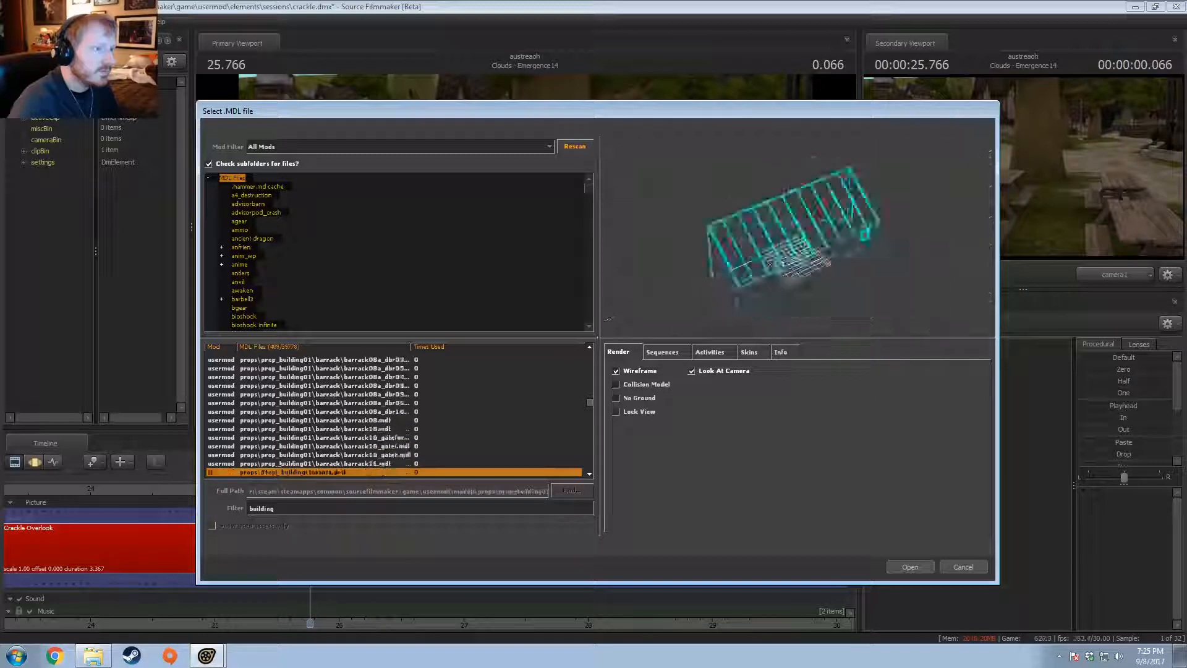
Step: Preview the window, courtyard and storefront models in props_building_details and the first props_buildings models up to the collapsedbuilding01a variants
key("Down")
key("Down")
key("Down")
key("Down")
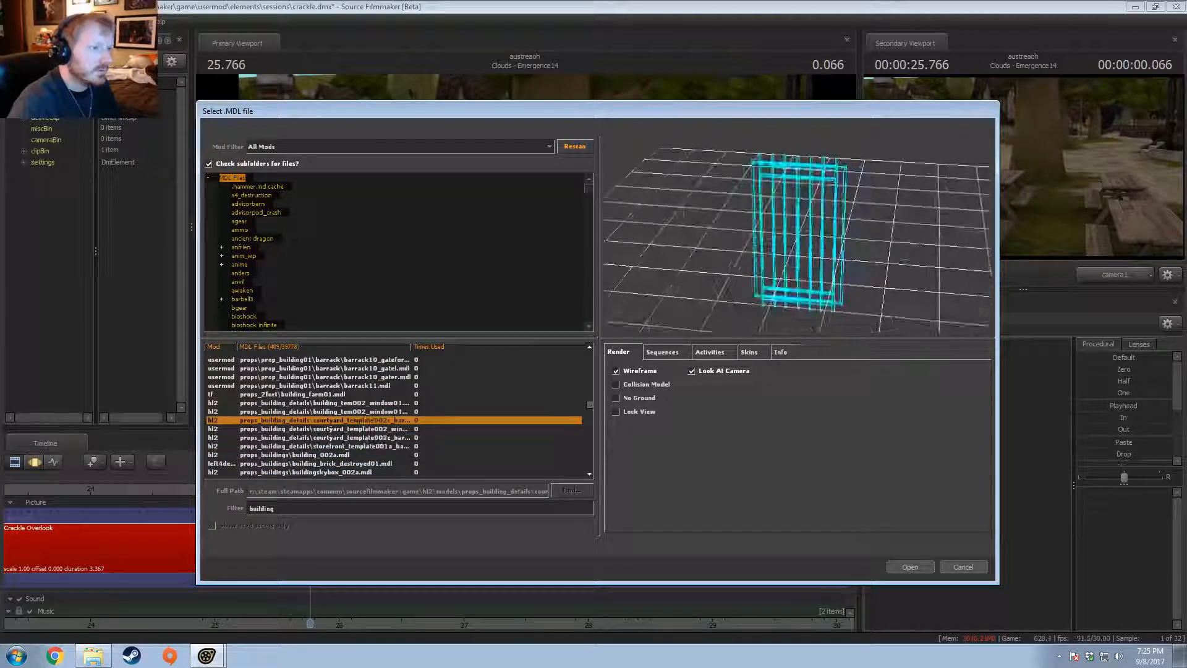
key("Down")
key("Down")
key("Down")
key("Down")
key("Down")
key("Down")
key("Down")
key("Down")
key("Down")
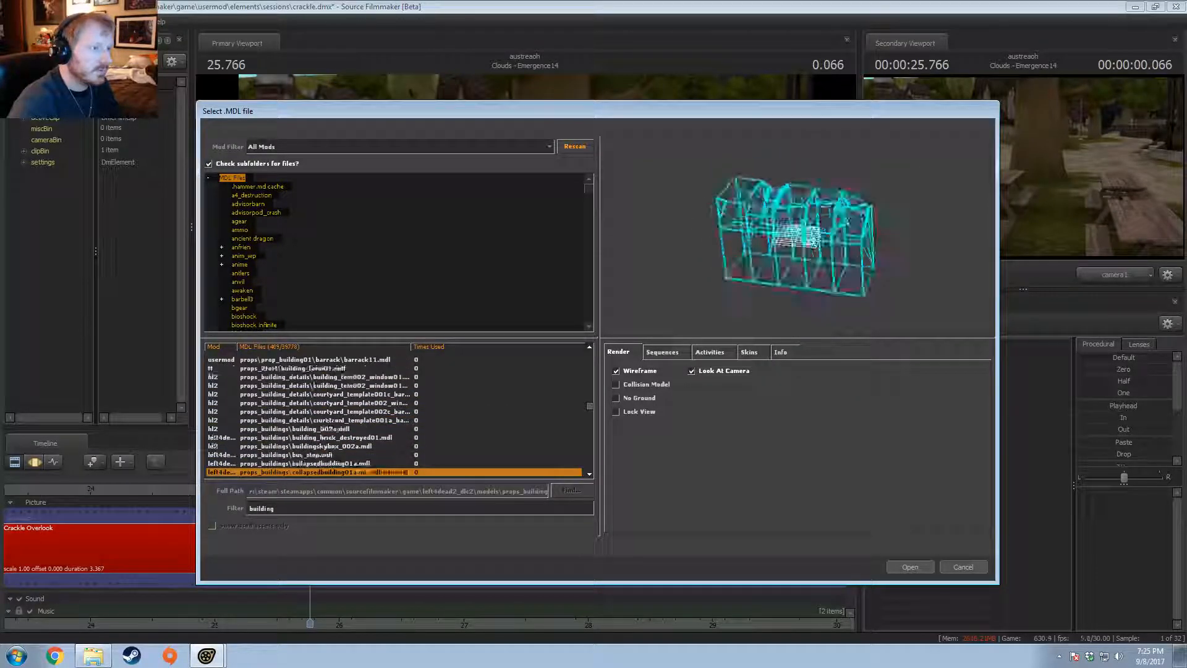
key("Up")
key("Up")
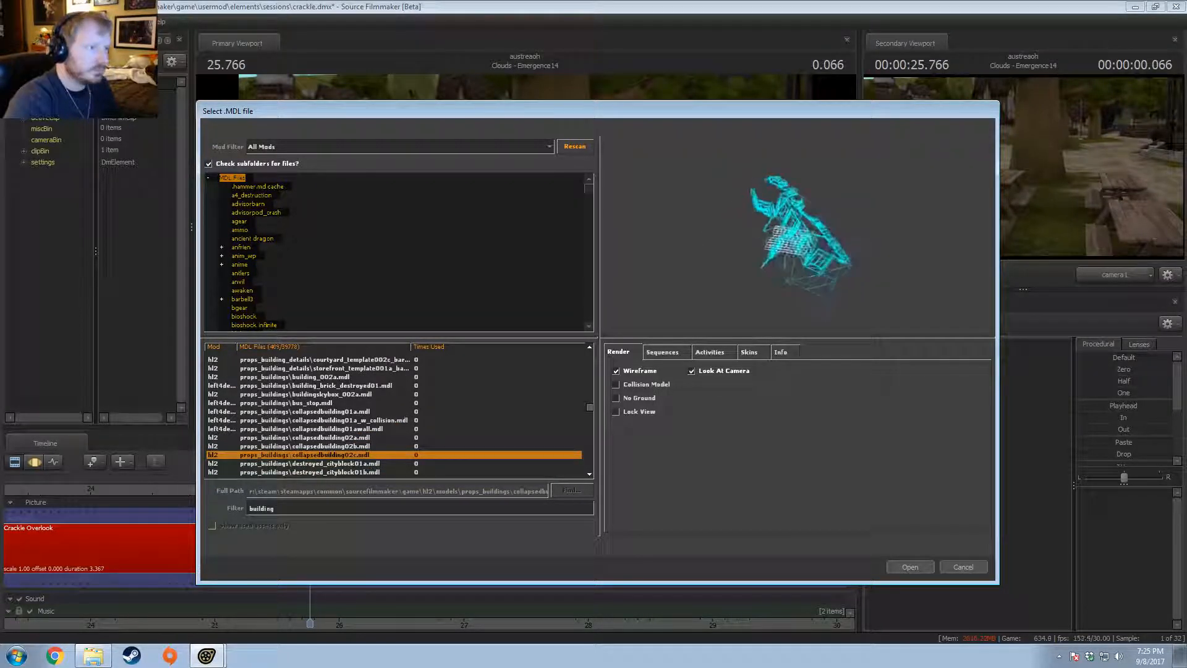
Step: Preview the destroyed_cityblock, factory skybox, project_building and first row_corner models in the props_buildings folder
key("Down")
key("Down")
key("Down")
key("Down")
key("Down")
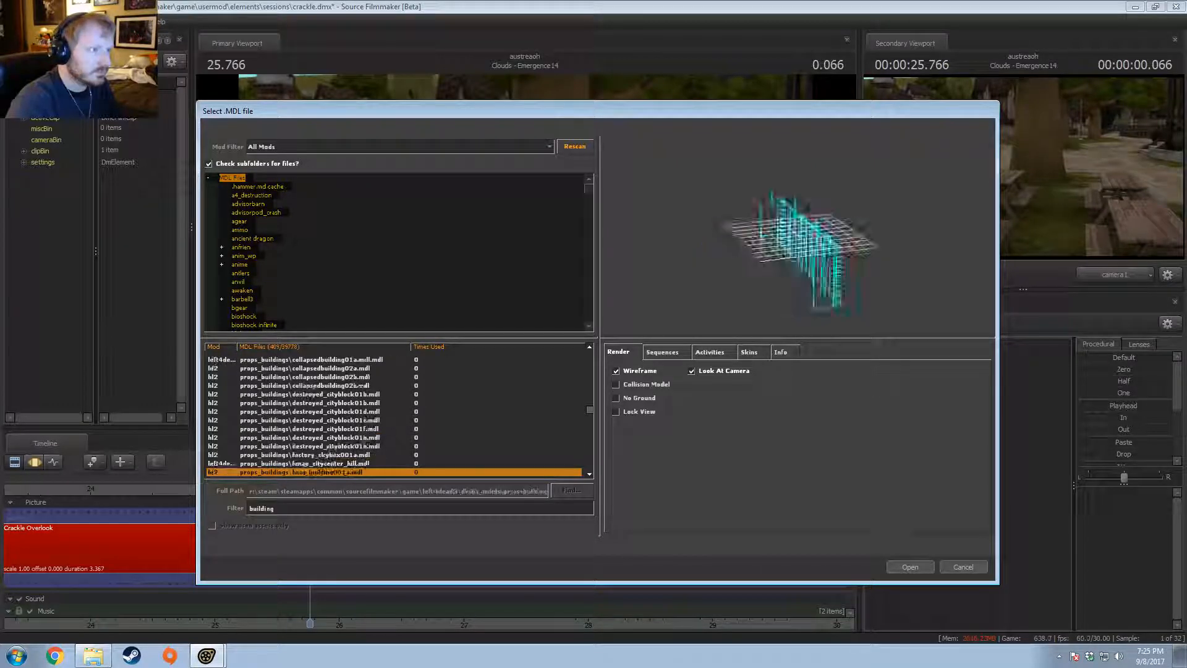
key("Down")
key("Down")
key("Down")
key("Down")
key("Down")
key("Down")
key("Down")
key("Down")
key("Down")
key("Down")
key("Down")
key("Down")
key("Down")
key("Down")
key("Down")
key("Down")
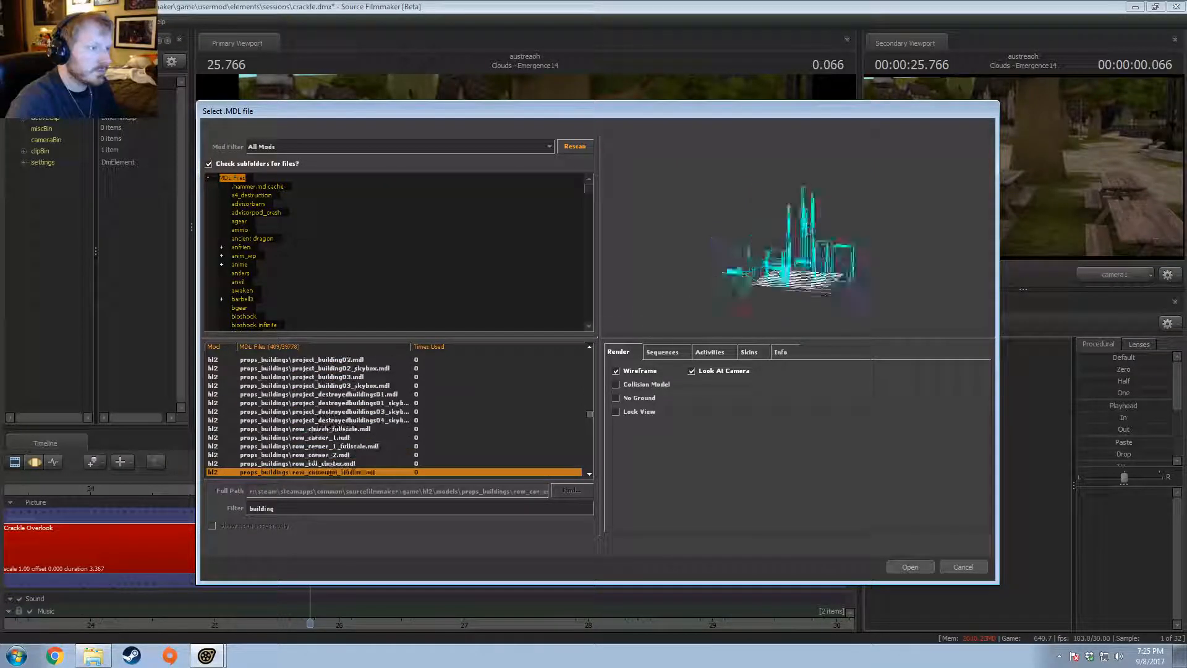
Step: Preview the row_res, storefront, warehouse roof beam and watertower models at the end of the props_buildings folder
key("Down")
key("Down")
key("Down")
key("Down")
key("Down")
key("Down")
key("Down")
key("Down")
key("Down")
key("Down")
key("Down")
key("Down")
key("Down")
key("Down")
key("Down")
key("Down")
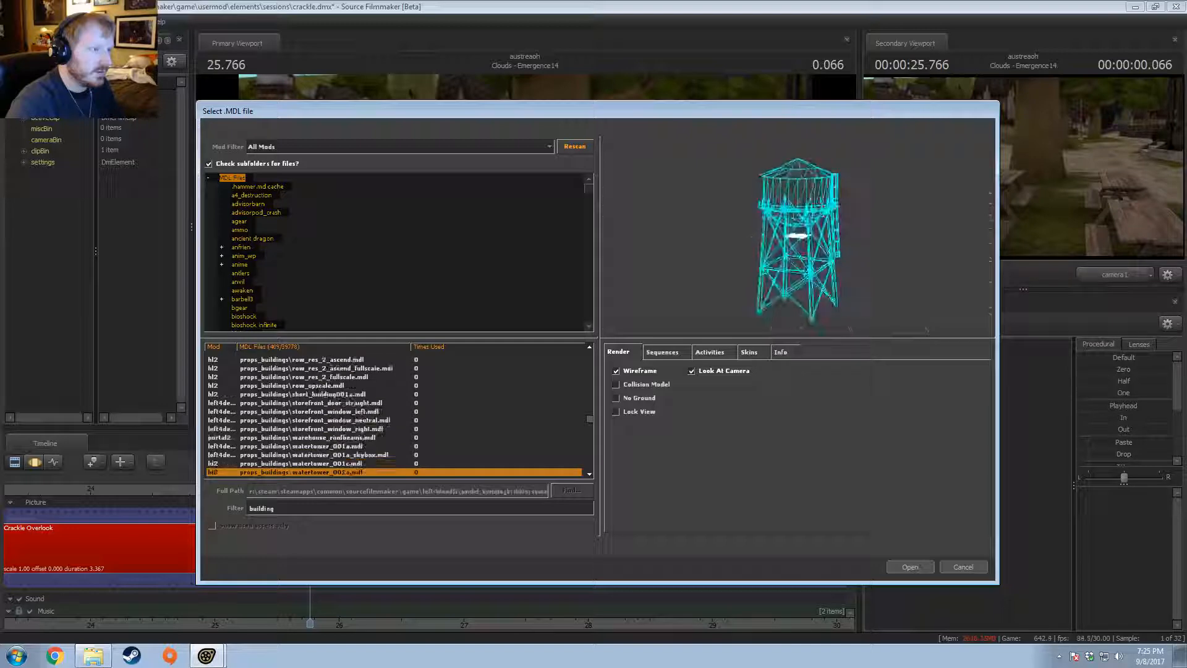
Step: Preview the building_brokenexterior pieces and the burnt_building chimney, corner, rafter, roof and first wall models in props_debris
key("Down")
key("Down")
key("Down")
key("Down")
key("Down")
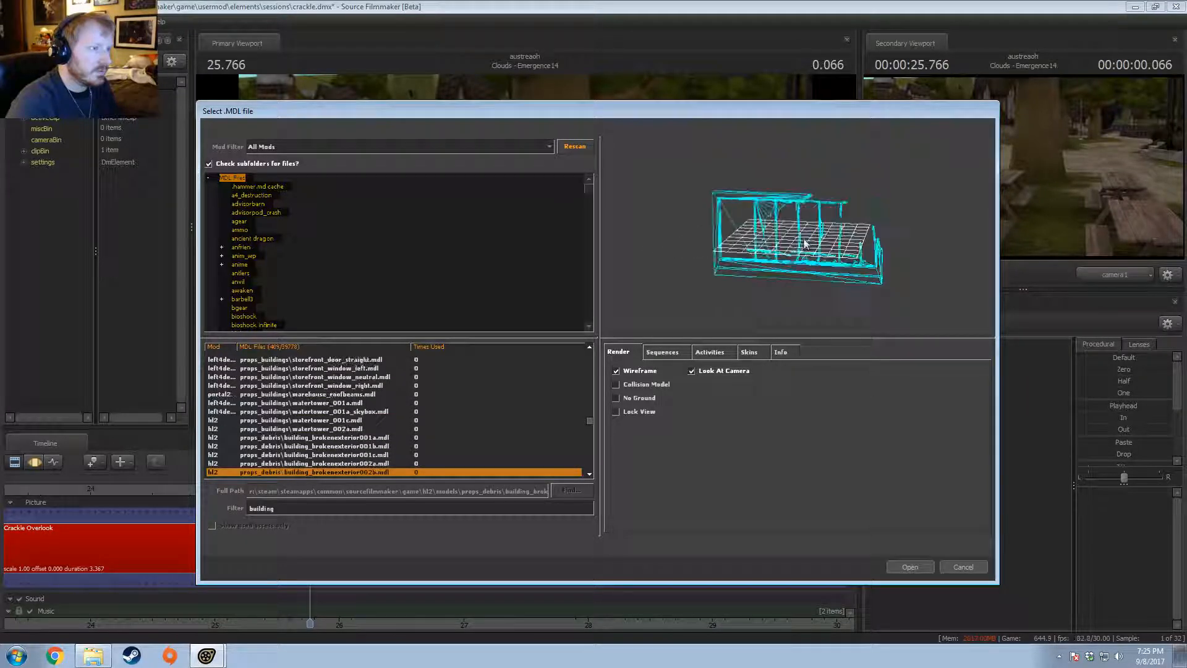
key("Down")
key("Down")
key("Down")
key("Down")
key("Down")
key("Down")
key("Down")
key("Down")
key("Down")
key("Down")
key("Down")
key("Down")
key("Down")
key("Down")
key("Down")
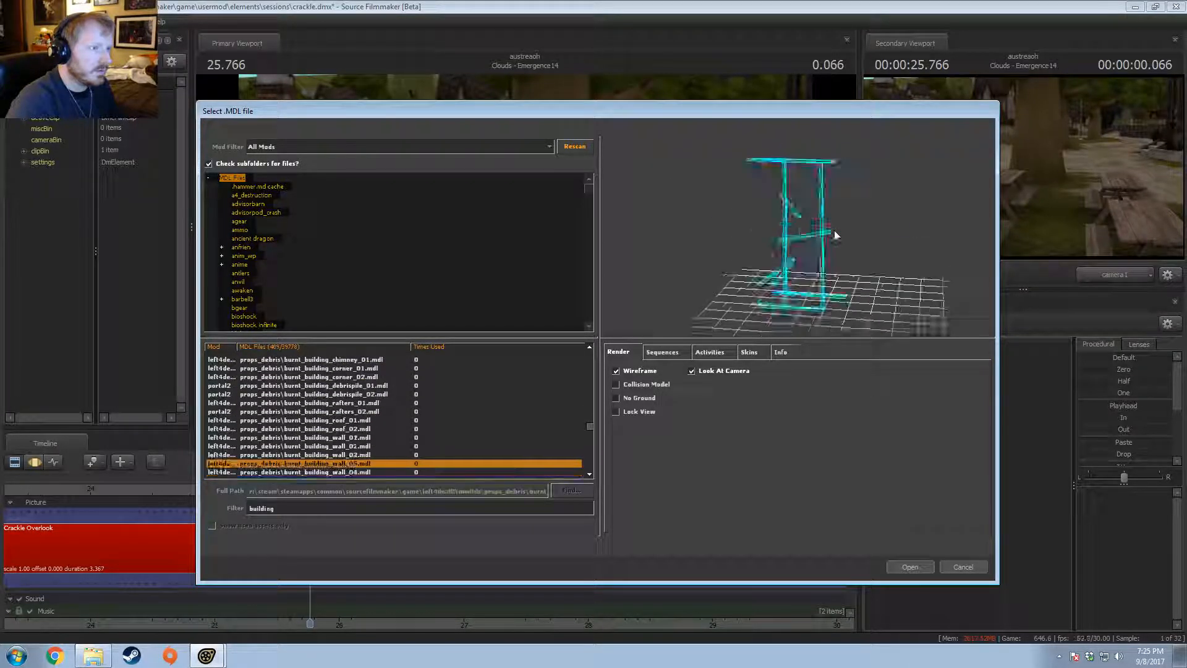
Step: Preview the remaining burnt_building walls, the donner_building1 pieces, the fairgrounds building_support models and props_fallout building01
key("Down")
key("Down")
key("Down")
key("Down")
key("Down")
key("Down")
key("Down")
key("Down")
key("Down")
key("Down")
key("Down")
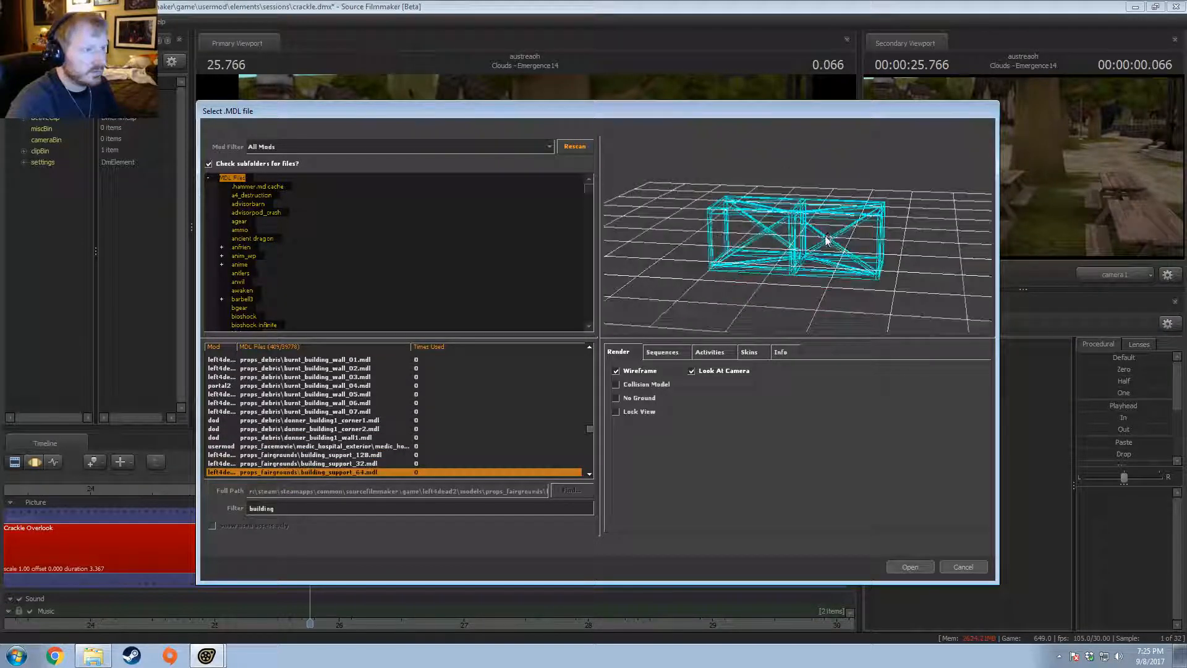
key("Down")
key("Down")
key("Down")
key("Down")
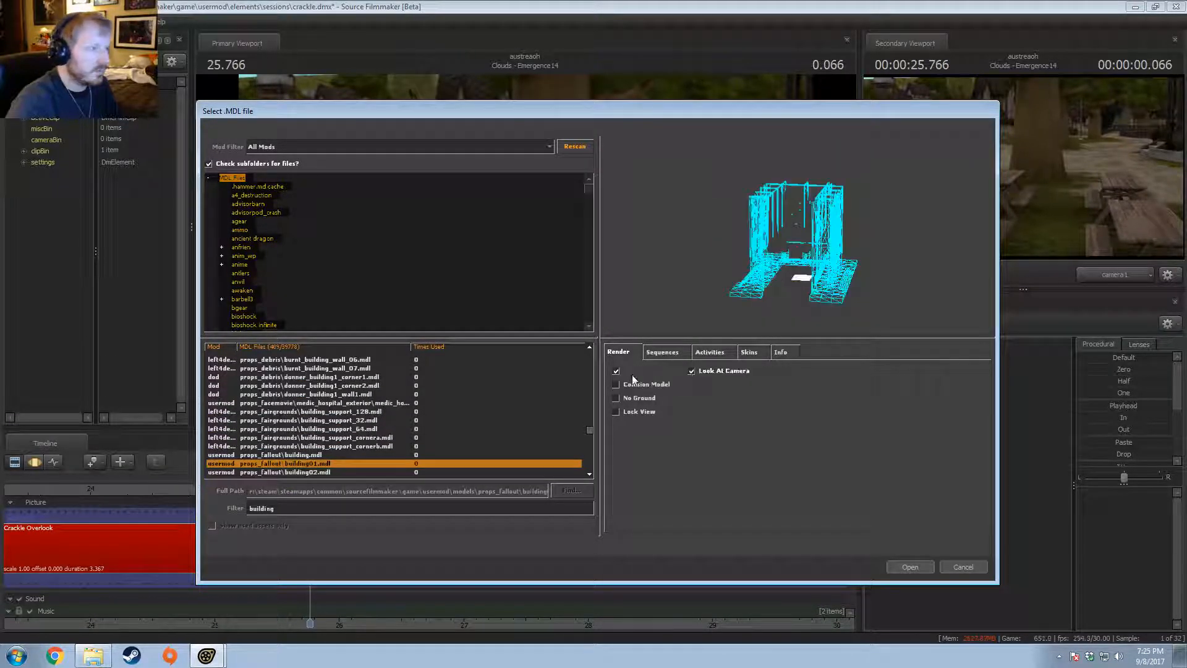
Step: Turn off the wireframe rendering and preview the prop_building01 barrack models in reverse order back to the gg_tibet building props
left_click(632, 374)
scroll(371, 440, "up", 5)
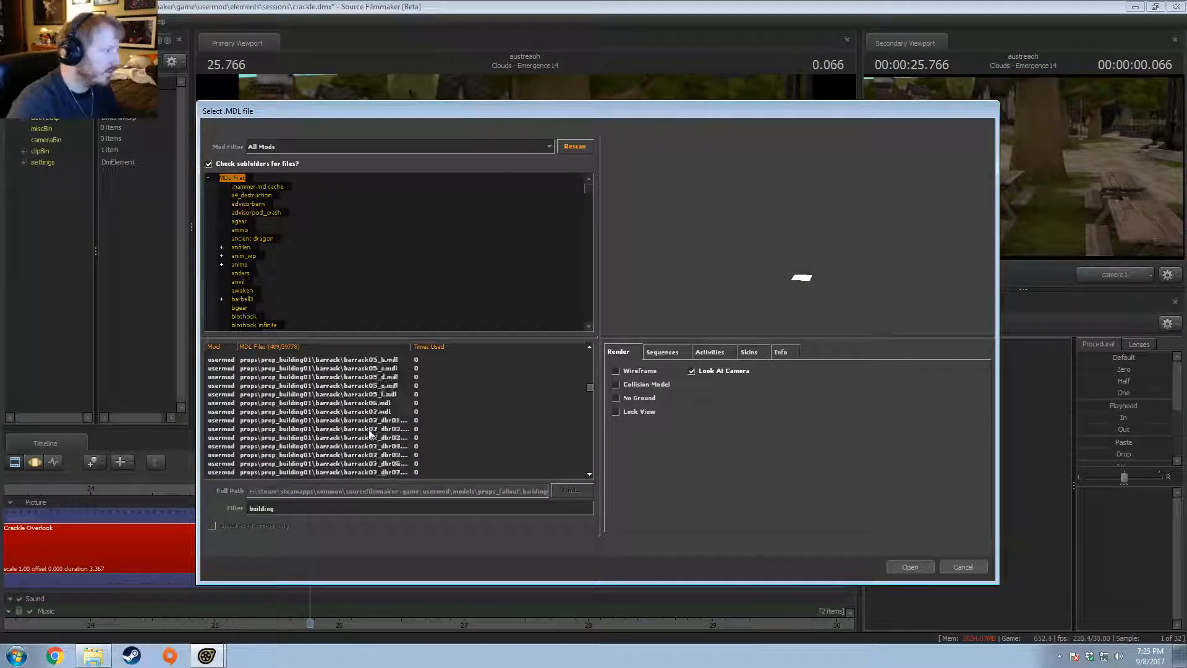
key("Up")
key("Up")
key("Up")
key("Up")
key("Up")
key("Up")
key("Up")
key("Up")
key("Up")
key("Up")
key("Up")
key("Up")
key("Up")
key("Up")
key("Up")
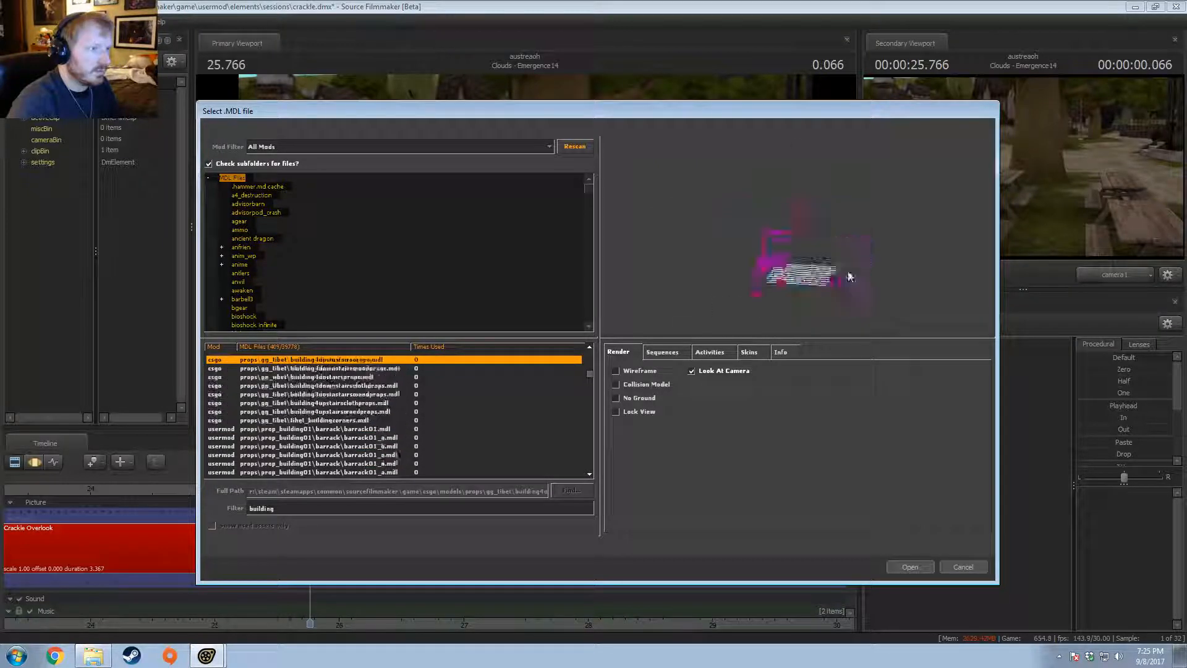
Step: Preview the models back towards the start of the list and inspect the map12_building2 and hybridphysx pieces from another angle
key("Up")
key("Up")
key("Up")
key("Up")
key("Up")
key("Up")
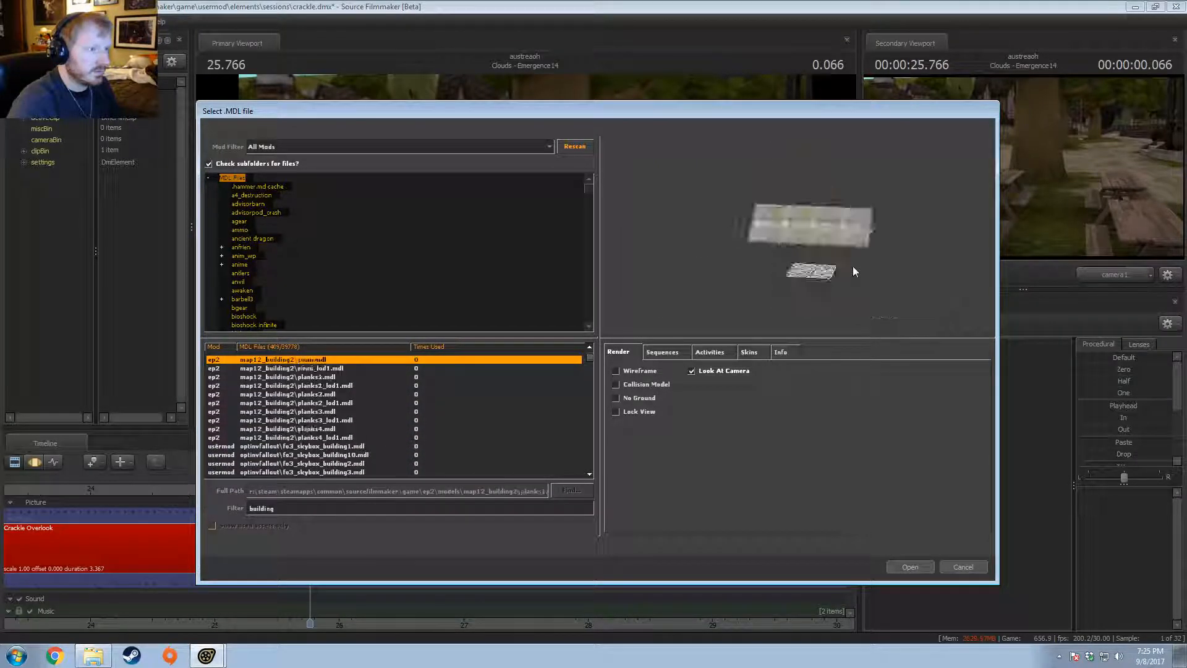
key("Up")
key("Up")
key("Up")
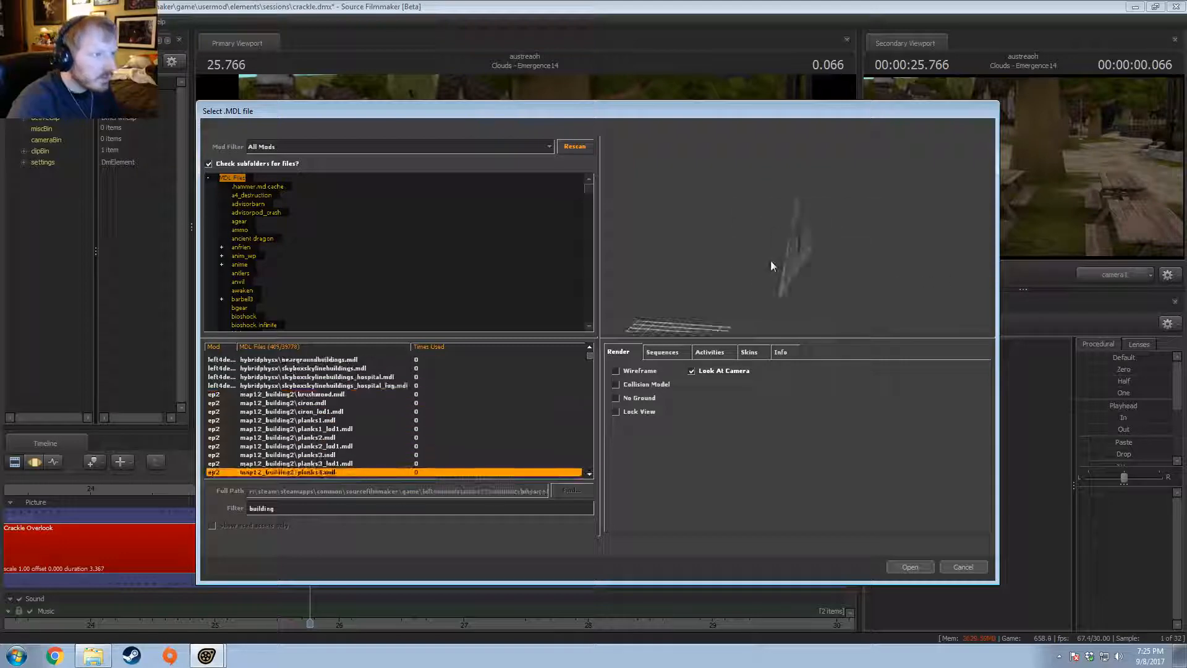
right_click_drag(760, 255, 760, 191)
left_click_drag(761, 255, 724, 256)
Step: Preview the fo3_skybox_building models, the building_s watchtower pieces and the csgo building props up to the de_train skybox building
key("Down")
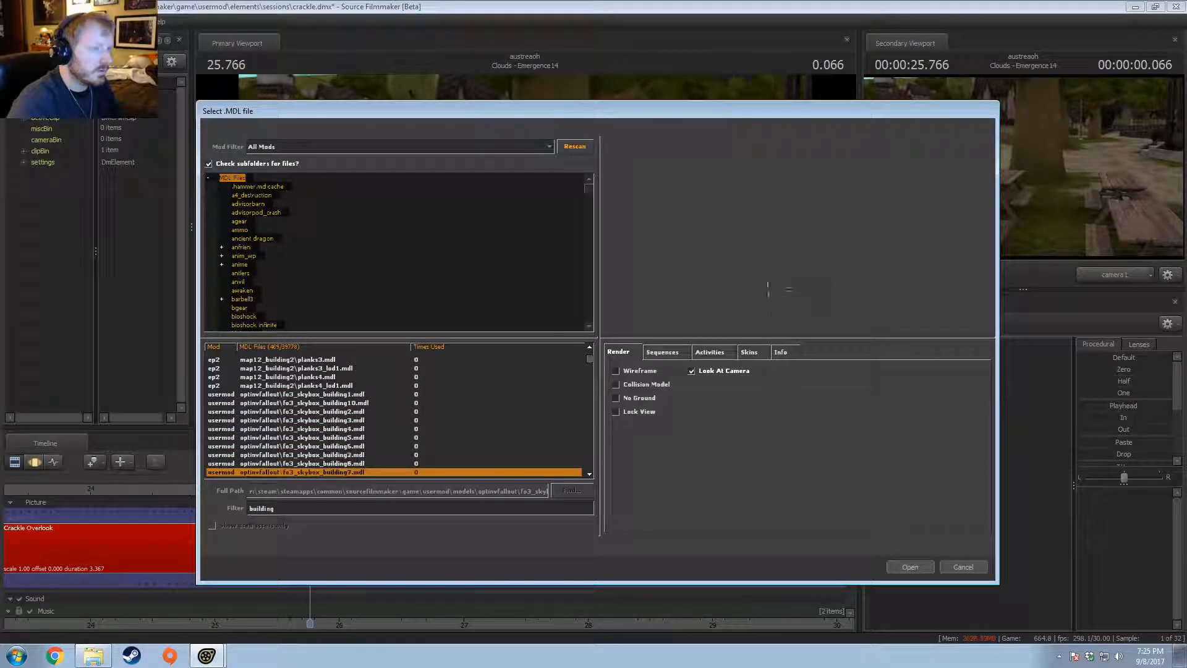
key("Down")
key("Down")
key("Down")
key("Down")
key("Down")
key("Down")
key("Down")
key("Down")
key("Down")
key("Down")
key("Down")
key("Down")
key("Down")
key("Down")
key("Down")
key("Down")
key("Down")
key("Down")
key("Down")
key("Down")
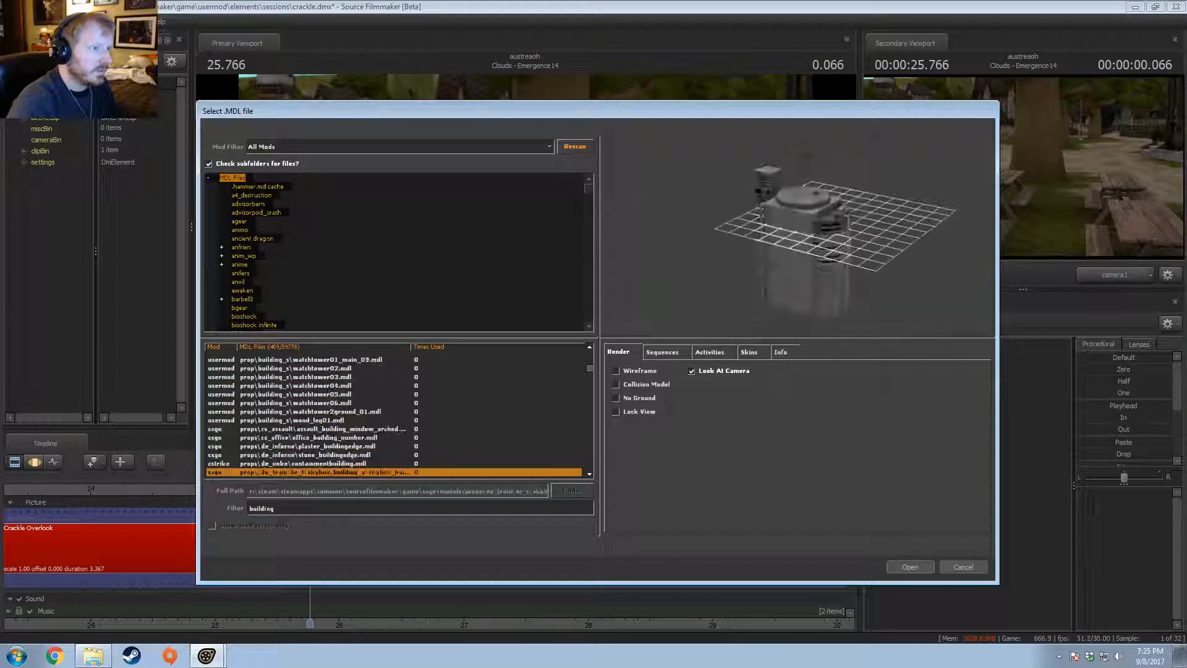
Step: Preview the remaining de_train skybox buildings, the de_vertigo scaffolding edges and the gg_tibet building props
key("Down")
key("Down")
key("Down")
key("Down")
key("Down")
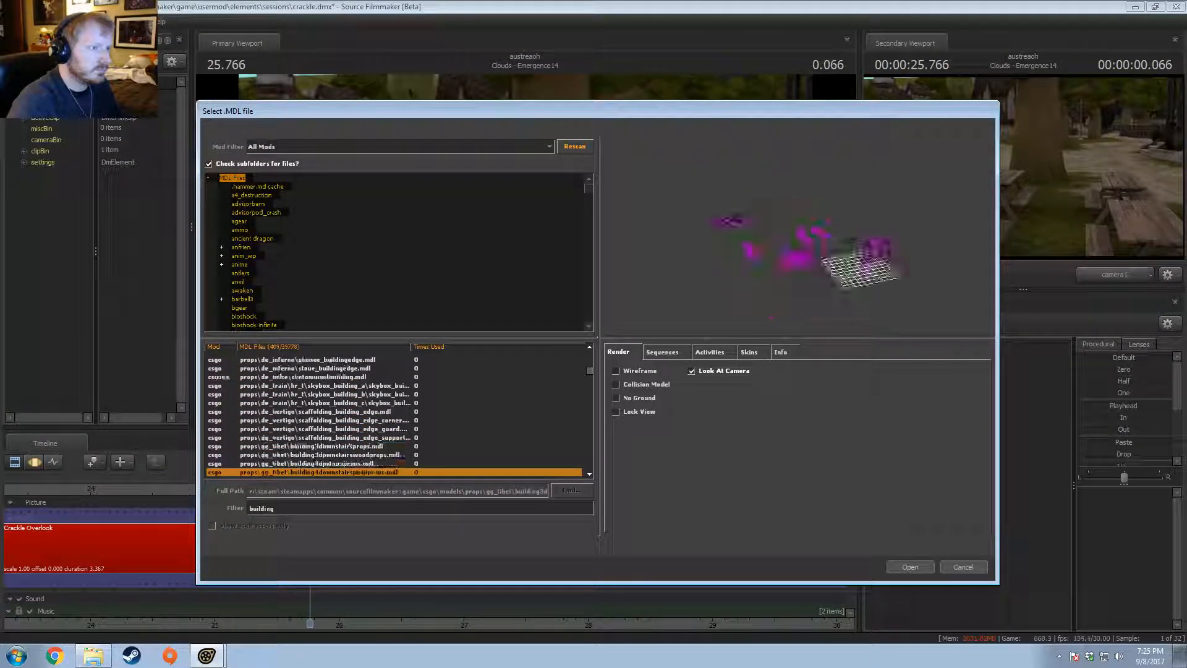
key("Up")
key("Up")
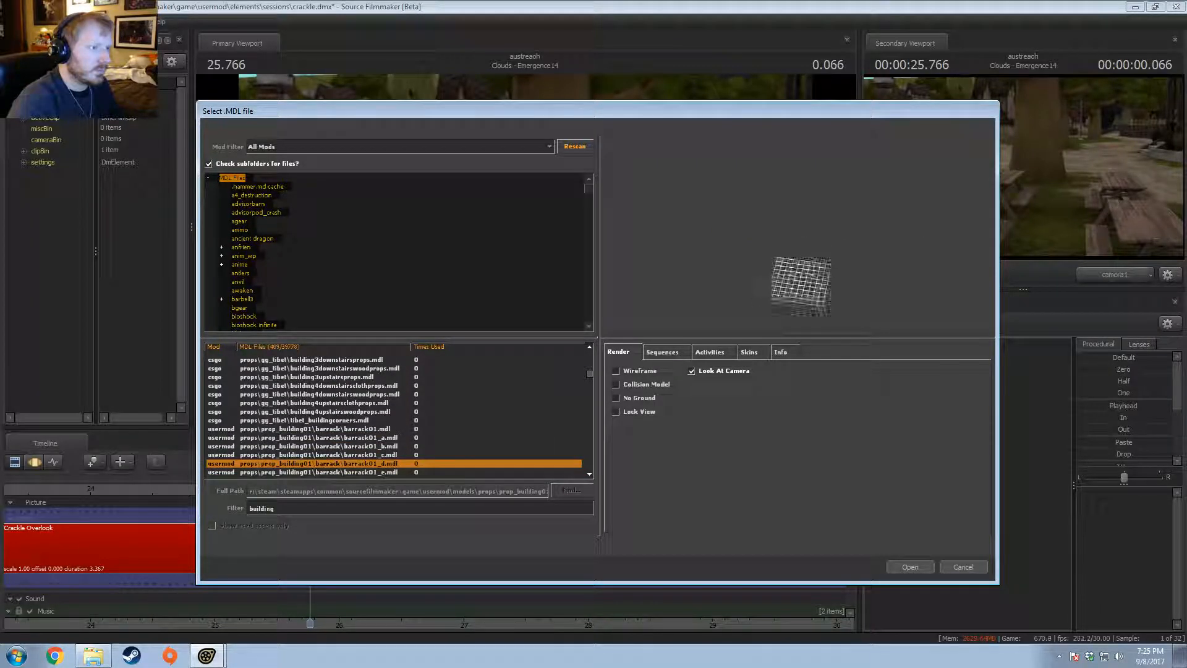
Step: Preview the prop_building01 barrack models from barrack01 through the first barrack05 pieces
key("Down")
key("Down")
key("Down")
key("Down")
key("Down")
key("Down")
key("Down")
key("Down")
key("Down")
key("Down")
key("Down")
key("Down")
key("Down")
key("Down")
key("Down")
key("Down")
key("Down")
key("Down")
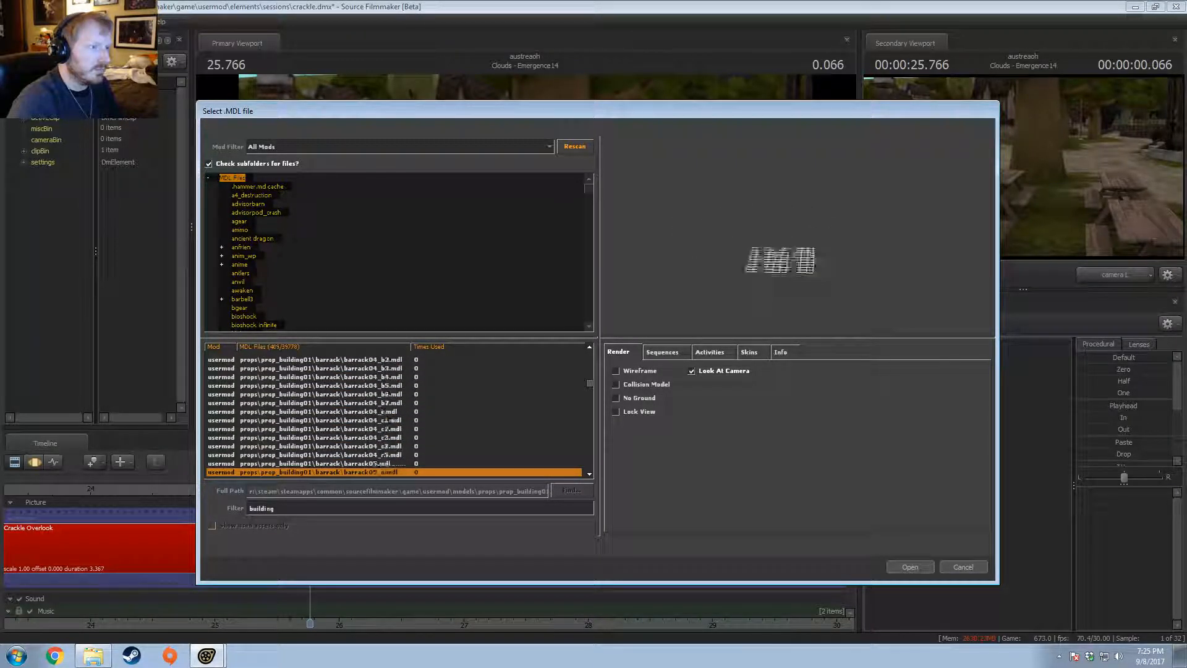
Step: Preview the remaining barrack05 pieces and the following barrack models up to the barrack08a debris
key("Down")
key("Down")
key("Down")
key("Down")
key("Down")
key("Down")
key("Down")
key("Down")
key("Down")
key("Down")
key("Down")
key("Down")
key("Down")
key("Down")
key("Down")
key("Down")
key("Down")
key("Down")
key("Down")
key("Down")
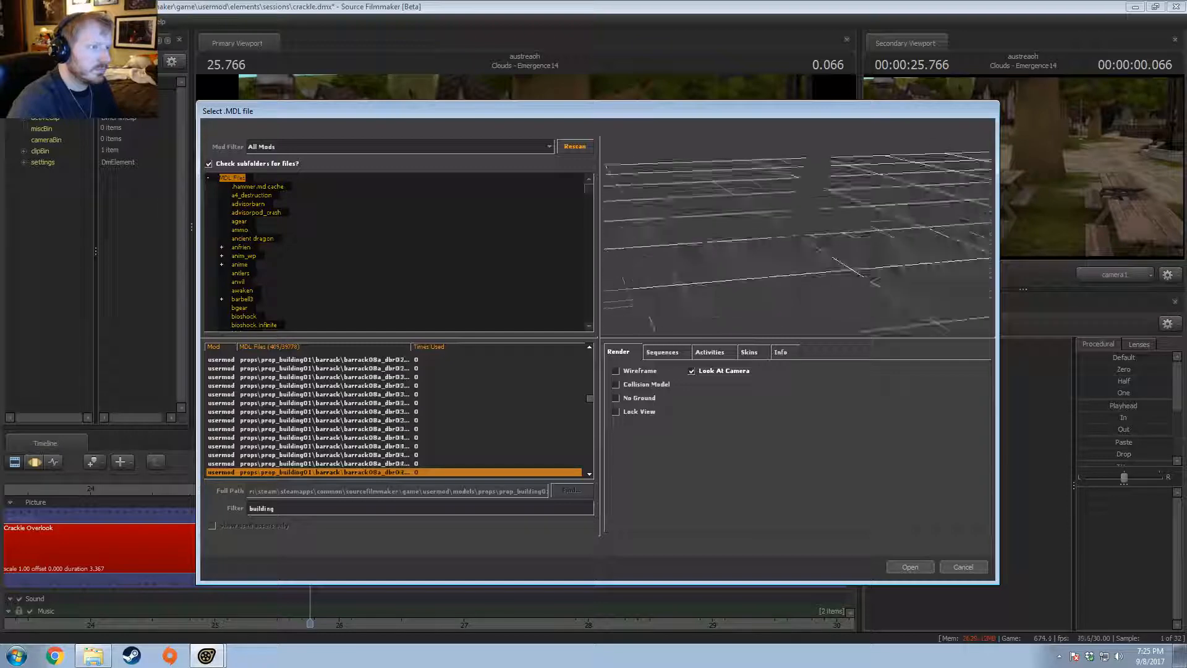
Step: Preview the rest of the barrack08a debris, the storefront templates and the collapsedbuilding models in props_buildings
key("Down")
key("Down")
key("Down")
key("Down")
key("Down")
key("Down")
key("Down")
key("Down")
key("Down")
key("Down")
key("Down")
key("Down")
key("Down")
key("Down")
key("Down")
key("Down")
key("Down")
key("Down")
key("Down")
key("Down")
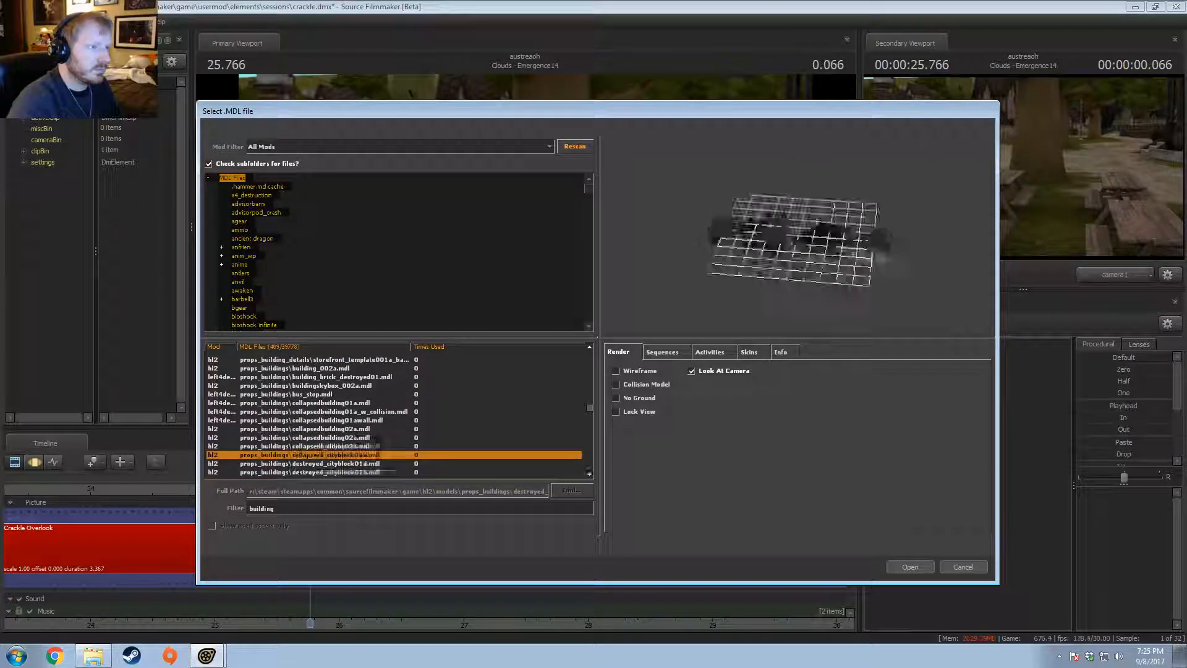
Step: Inspect the building_brick_destroyed01 model in props_buildings up close and from another angle
key("Up")
key("Up")
key("Up")
key("Down")
key("Down")
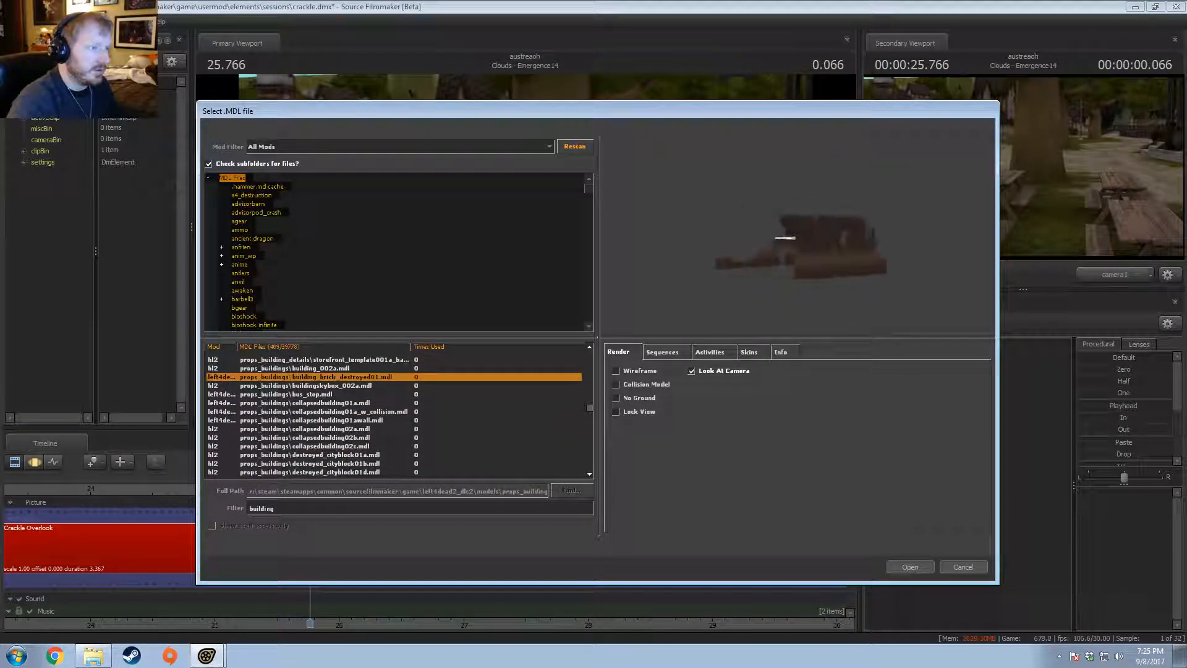
scroll(798, 237, "up", 2)
scroll(839, 250, "up", 1)
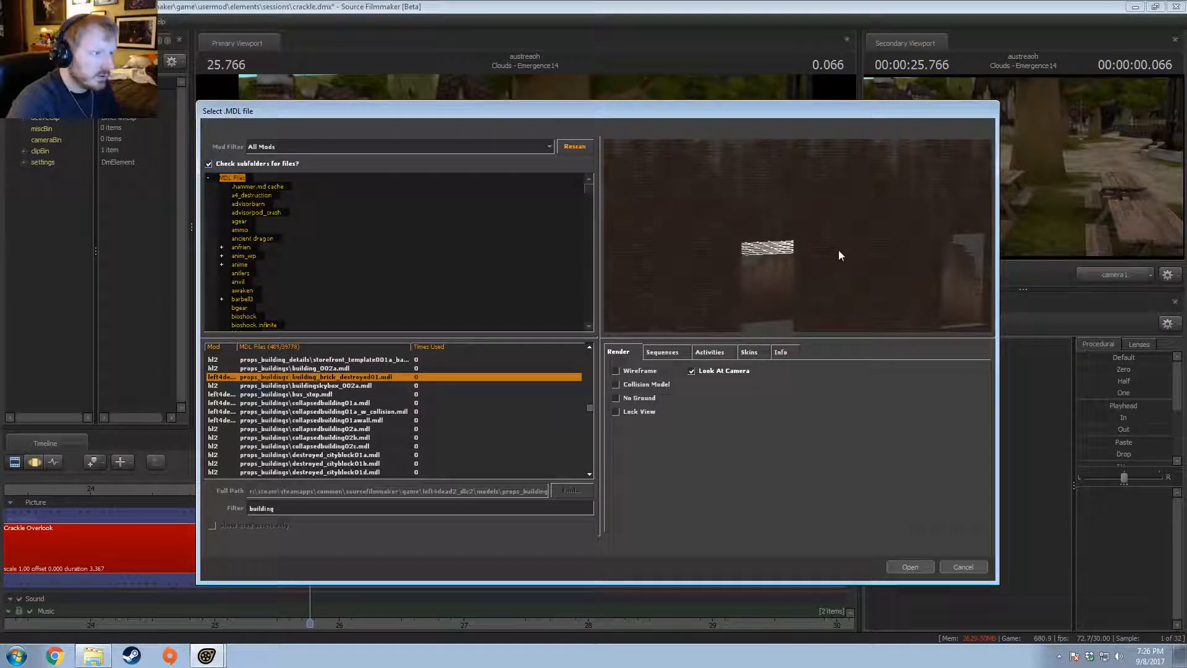
left_click_drag(839, 250, 919, 250)
scroll(919, 249, "down", 1)
Step: Preview the buildingskybox_002a, bus_stop, collapsedbuilding and destroyed_cityblock01 models in props_buildings
key("Down")
key("Down")
key("Down")
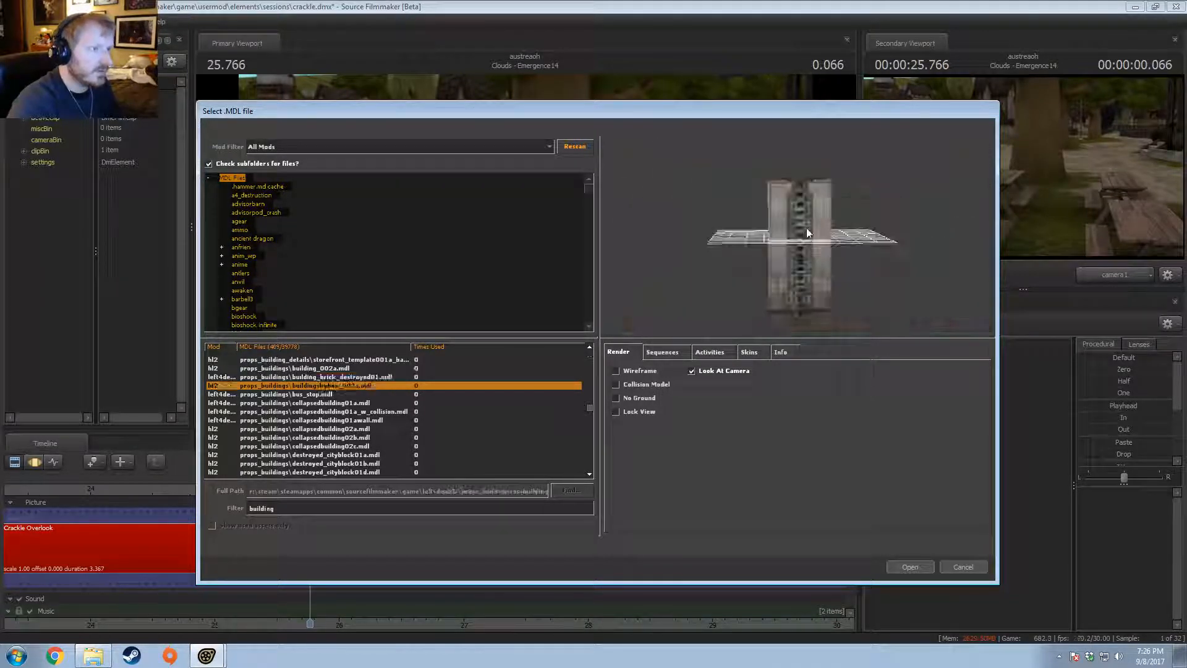
key("Up")
key("Up")
key("Up")
right_click_drag(799, 243, 800, 197)
key("Down")
key("Down")
key("Down")
key("Down")
key("Down")
key("Down")
key("Down")
key("Down")
key("Down")
key("Down")
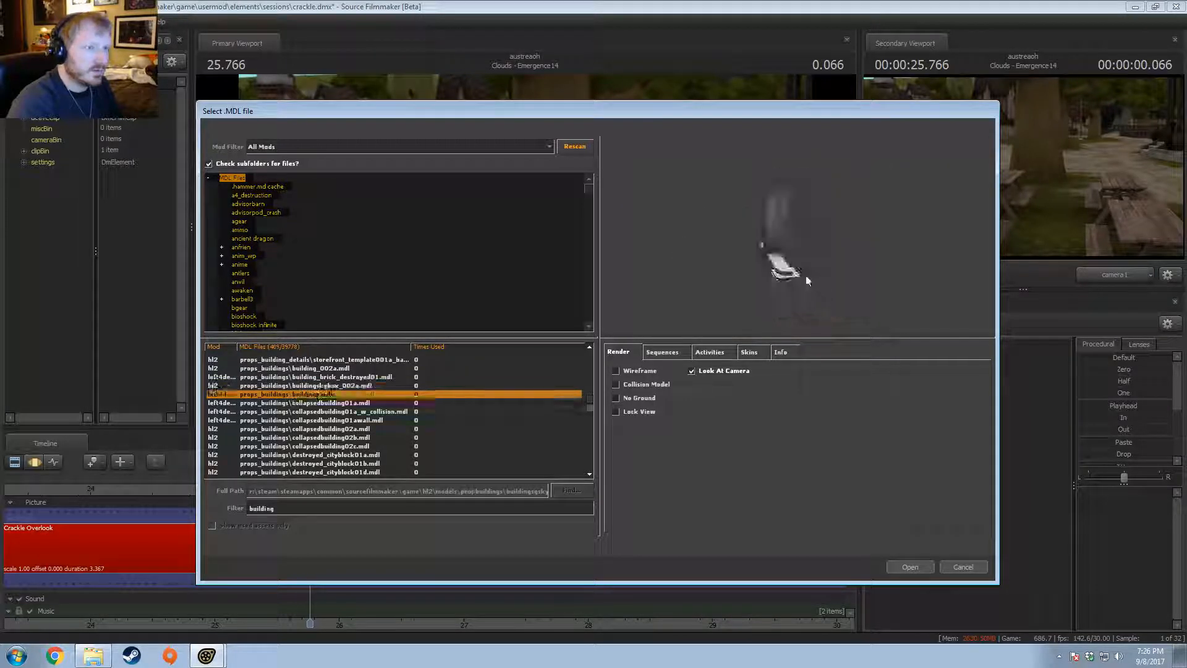
key("Down")
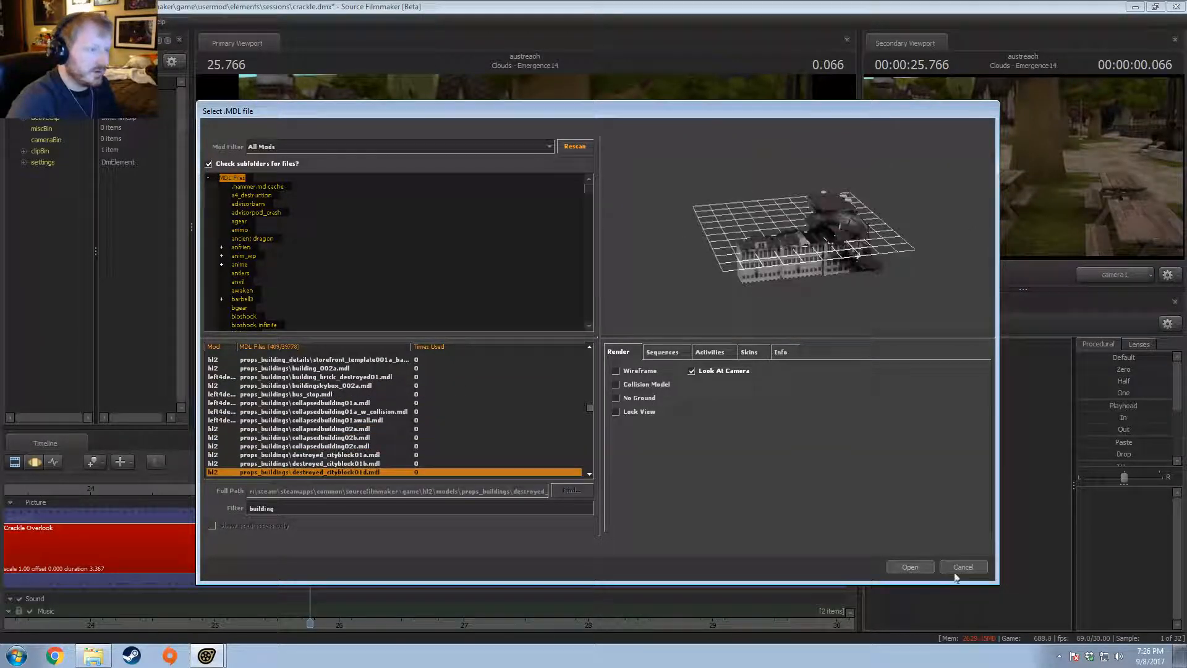
Step: Close the model browser without choosing a model and dismiss the invalid camera manipulation warning
left_click(974, 574)
left_click_drag(510, 299, 1088, 104)
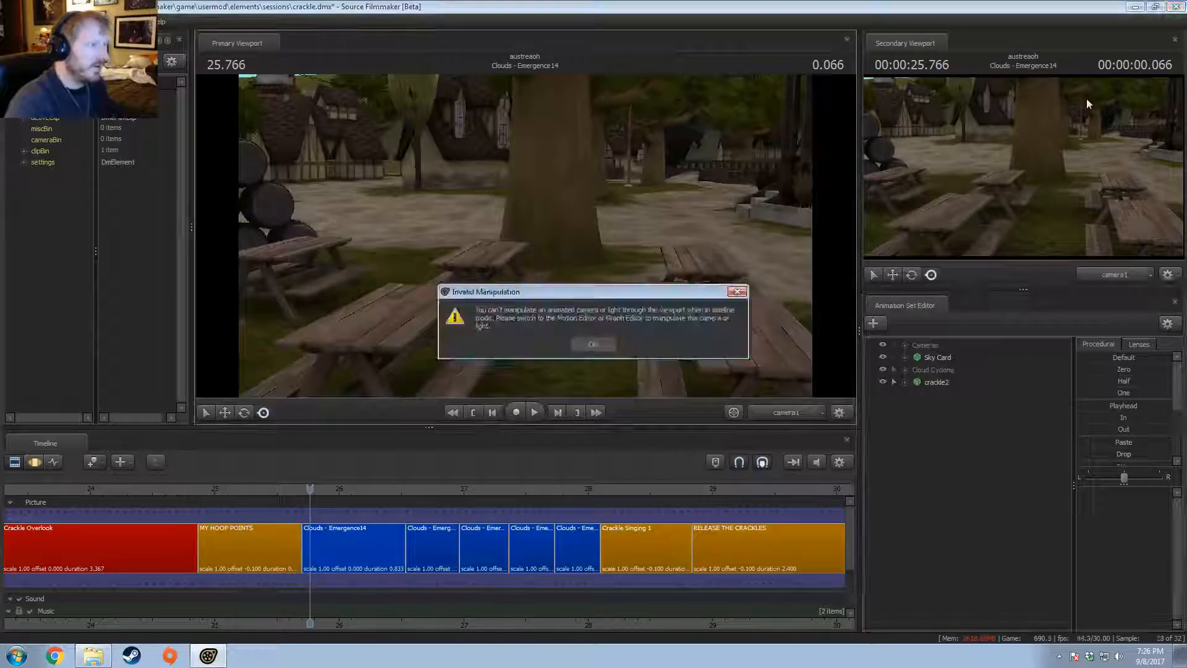
left_click(593, 345)
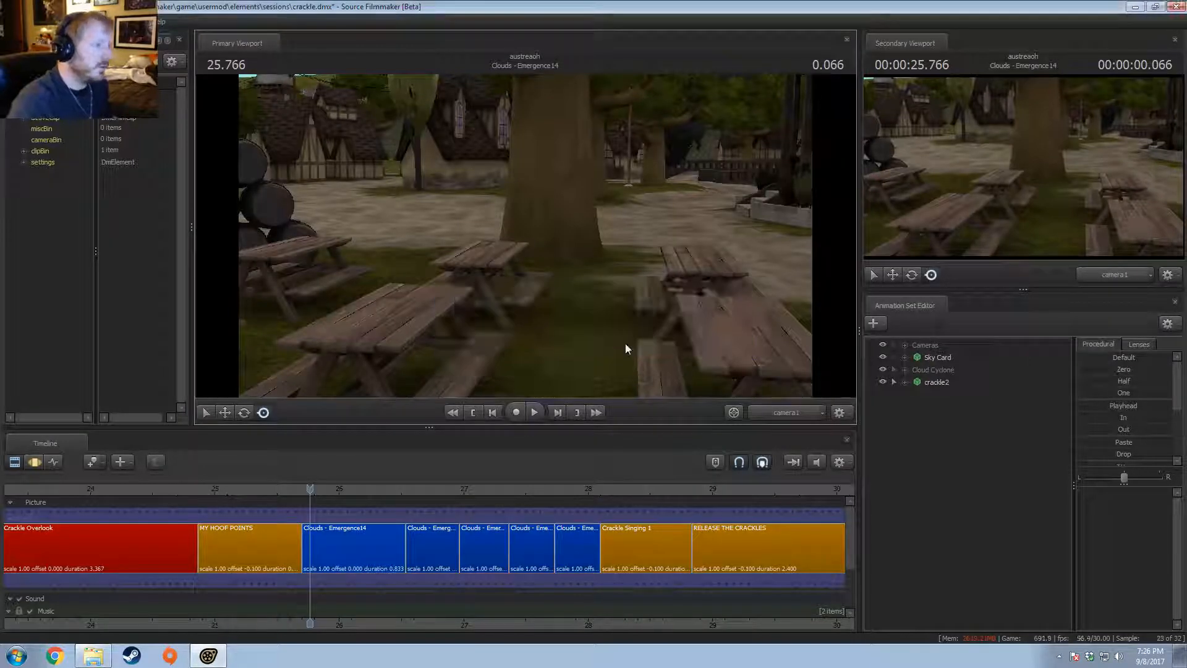
Step: Switch the primary viewport to the Work Camera and fly it to the timber-framed house with the pink heart door
left_click(791, 412)
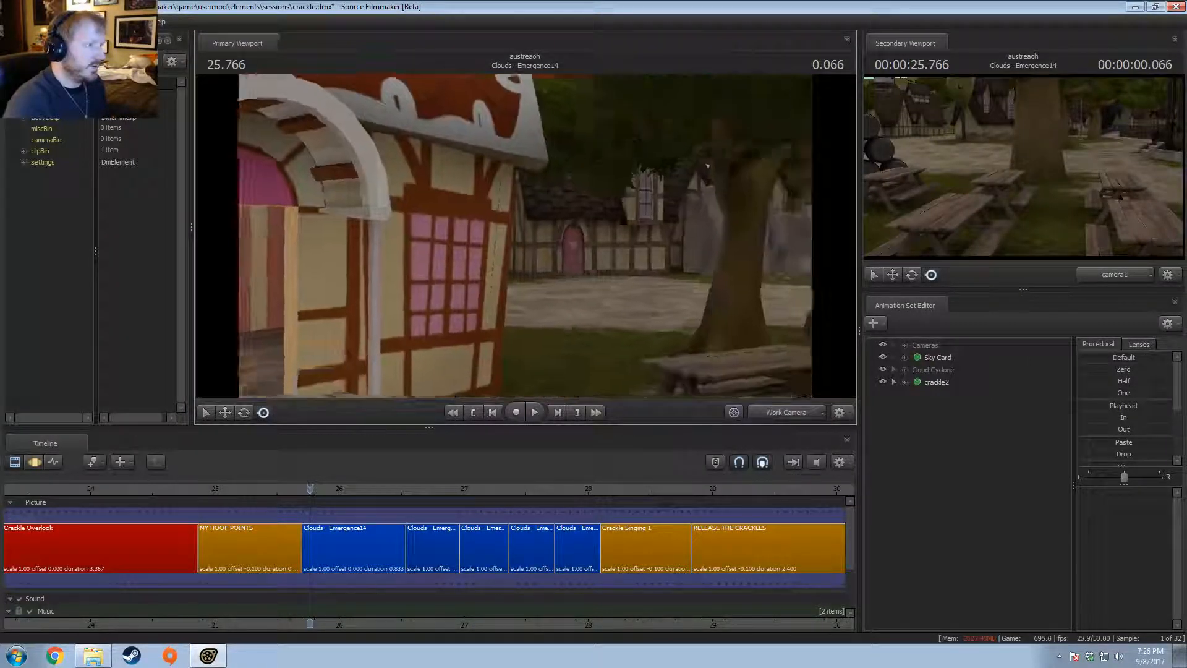
key("w")
left_click_drag(526, 235, 525, 192)
key("w")
key("s")
key("w")
key("s")
key("w")
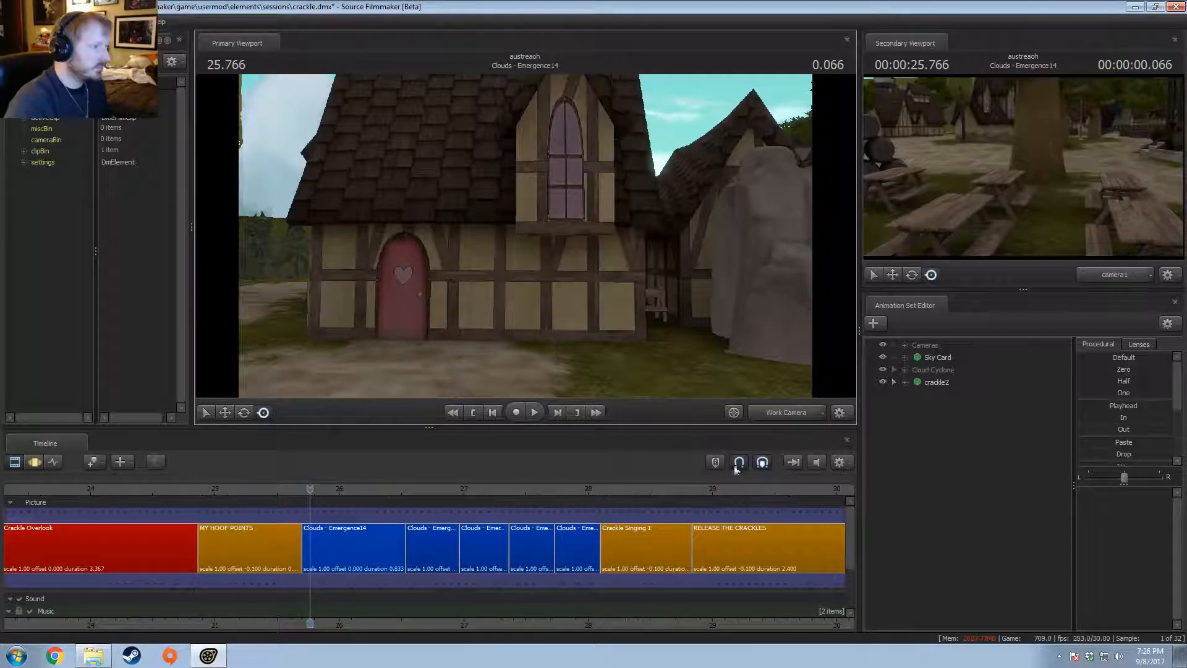
Step: Start a new model animation set and filter the model browser by "window"
right_click(999, 443)
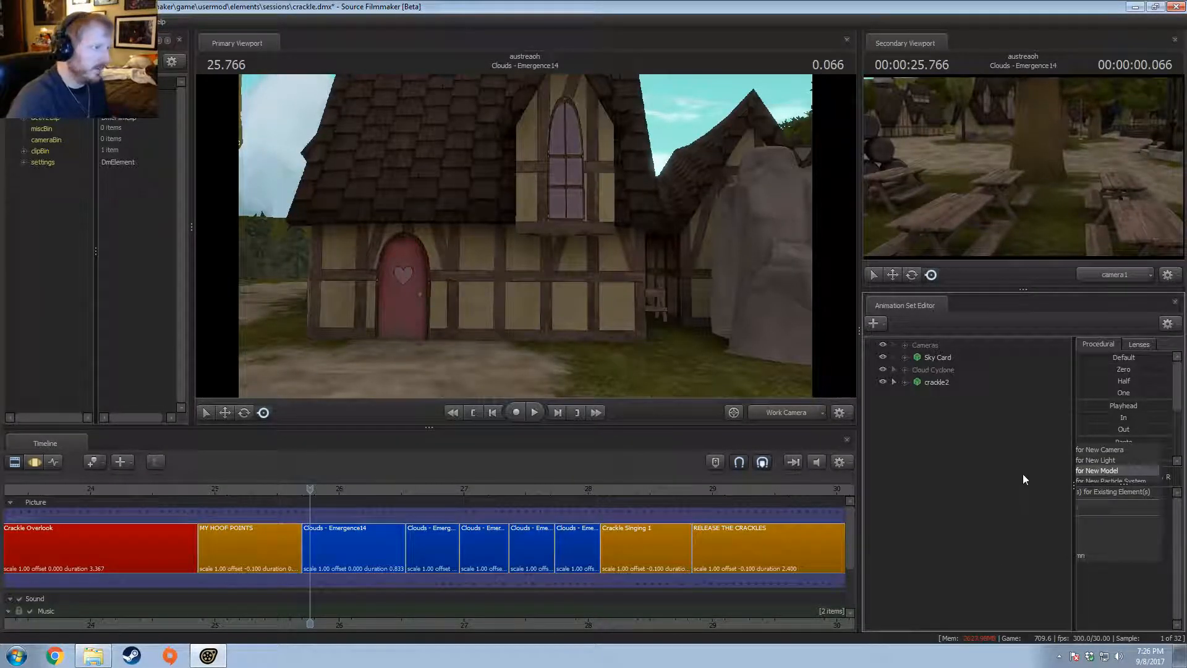
left_click(1022, 474)
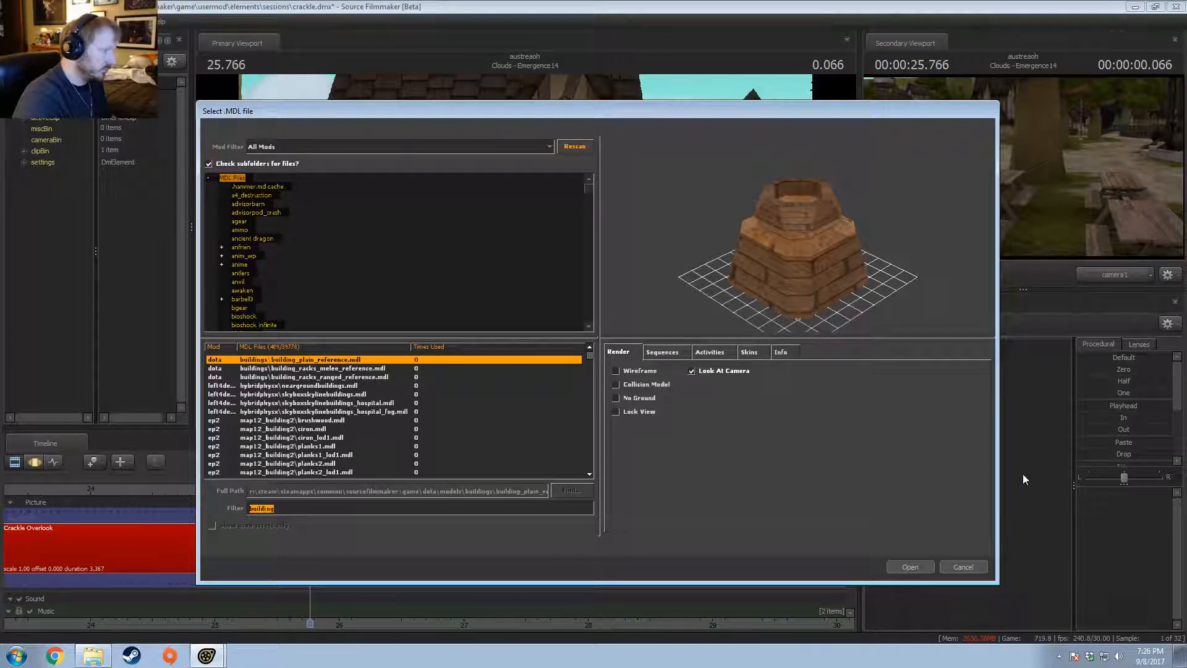
type("window")
Step: Preview the filtered window models from the lightshaft windows through the esther landmark and bothy windows
key("Down")
key("Down")
key("Down")
key("Down")
key("Down")
key("Down")
key("Down")
key("Down")
key("Down")
key("Down")
key("Down")
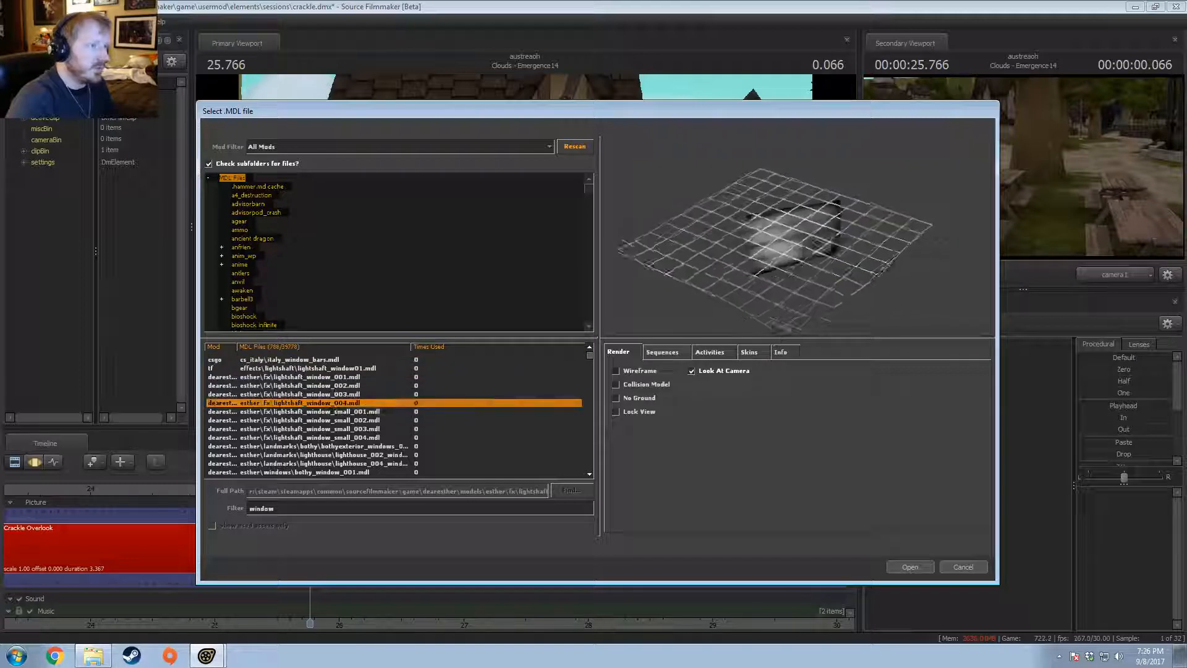
key("Down")
key("Down")
key("Down")
key("Down")
key("Down")
key("Down")
key("Down")
key("Down")
key("Down")
key("Down")
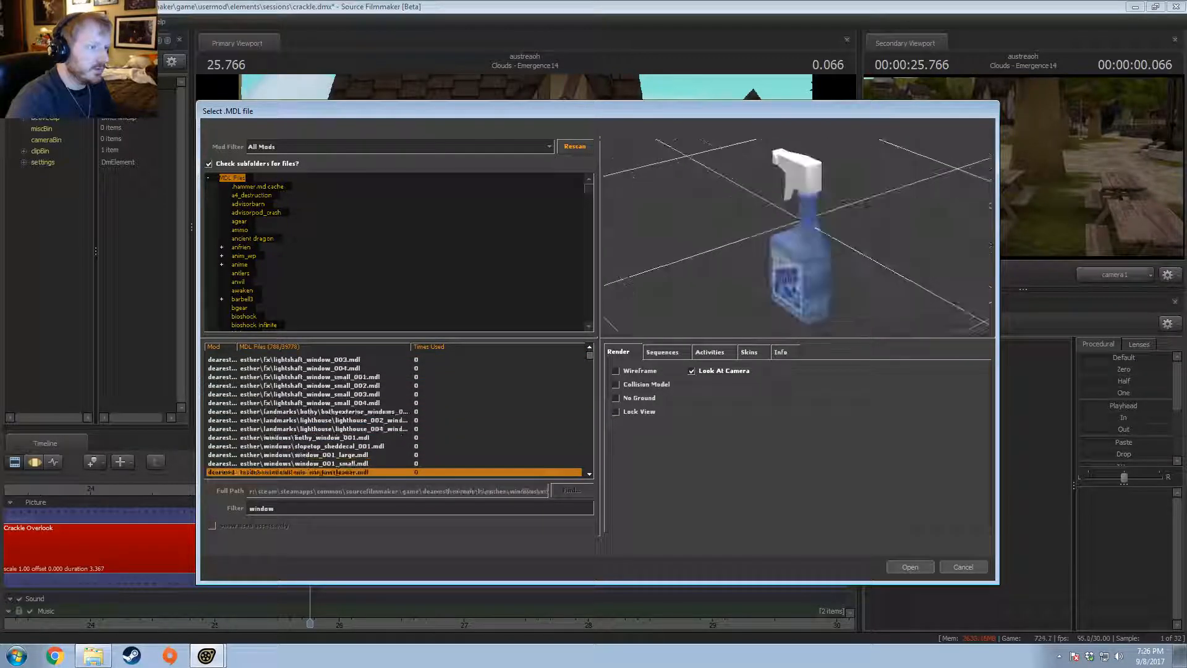
Step: Preview the cs_italy window models through the open shuttered variants, such as it_wndg1open
key("Down")
key("Down")
key("Down")
key("Down")
key("Down")
key("Down")
key("Down")
key("Down")
key("Down")
key("Down")
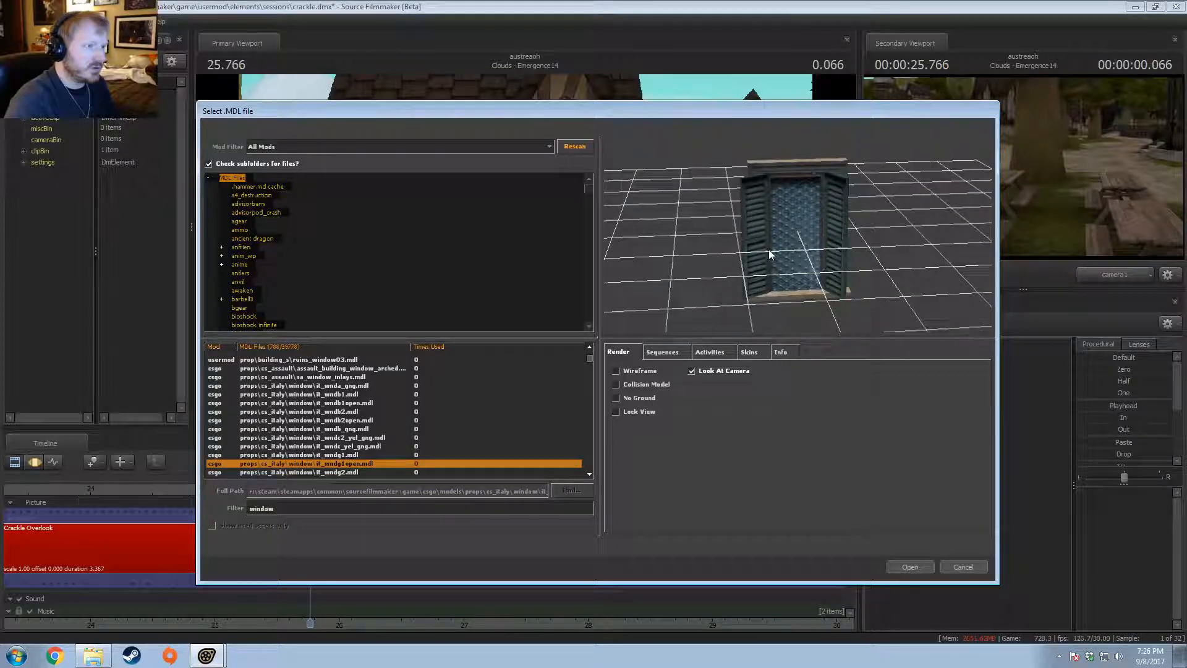
key("Down")
key("Down")
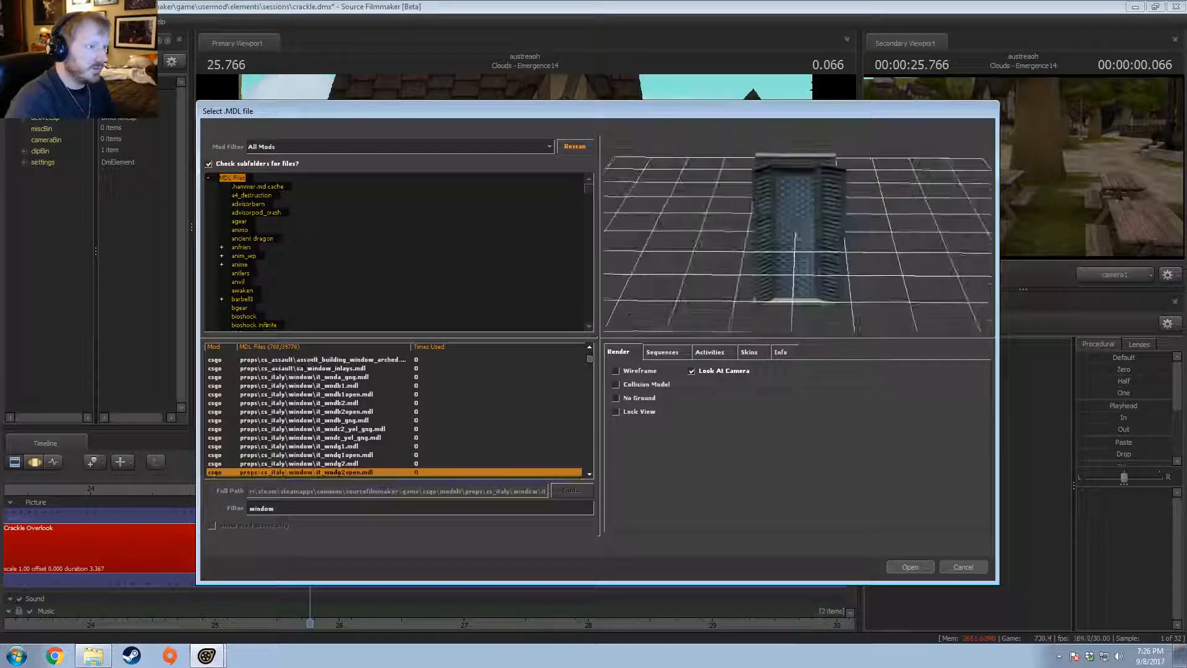
Step: Preview the window models from the rest of cs_italy through cs_militia, cs_office and the first de_cbble ones
key("Down")
key("Down")
key("Down")
key("Down")
key("Down")
key("Down")
key("Down")
key("Down")
key("Down")
key("Down")
key("Down")
key("Down")
key("Down")
key("Down")
key("Down")
key("Down")
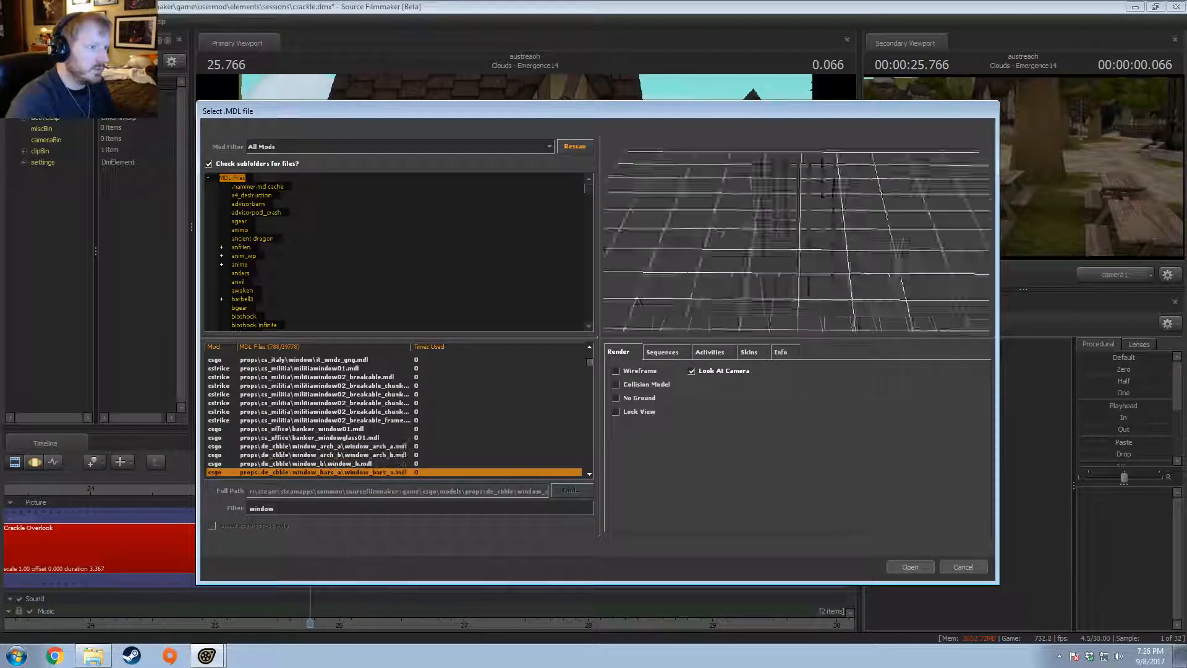
Step: Preview the remaining de_cbble window models and the arched, square and shuttered window models in de_dust
key("Down")
key("Down")
key("Down")
key("Down")
key("Down")
key("Down")
key("Down")
key("Down")
key("Down")
key("Down")
key("Down")
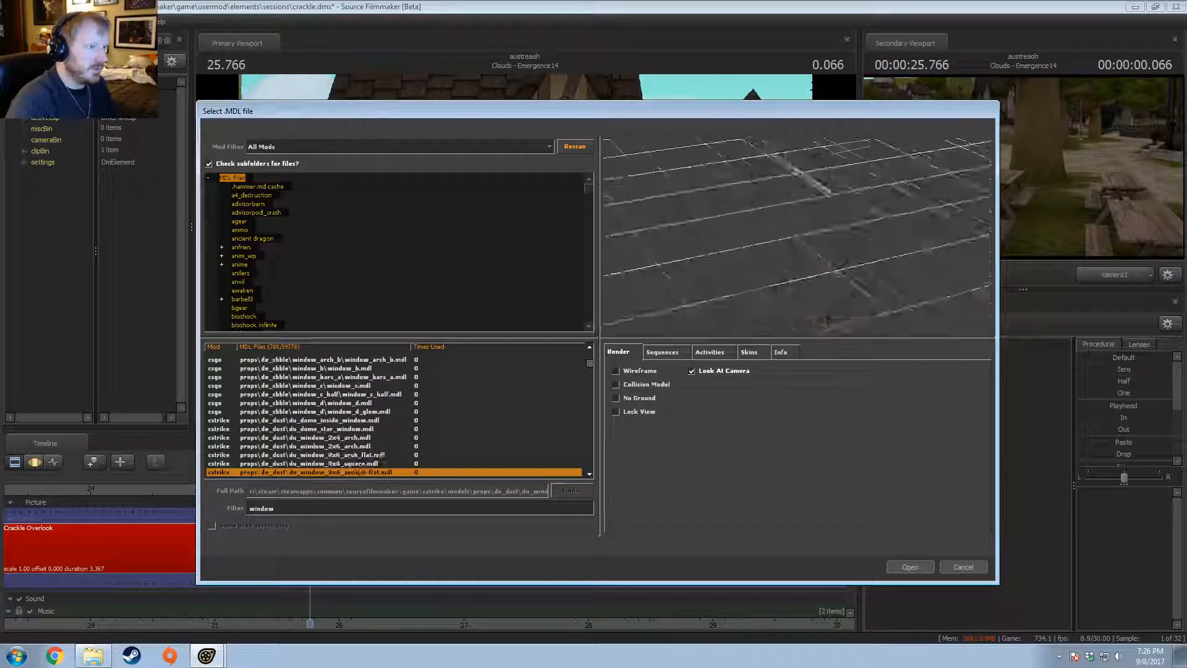
key("Down")
key("Down")
key("Down")
key("Down")
key("Down")
key("Down")
key("Down")
key("Down")
key("Down")
key("Down")
key("Down")
key("Down")
key("Down")
key("Down")
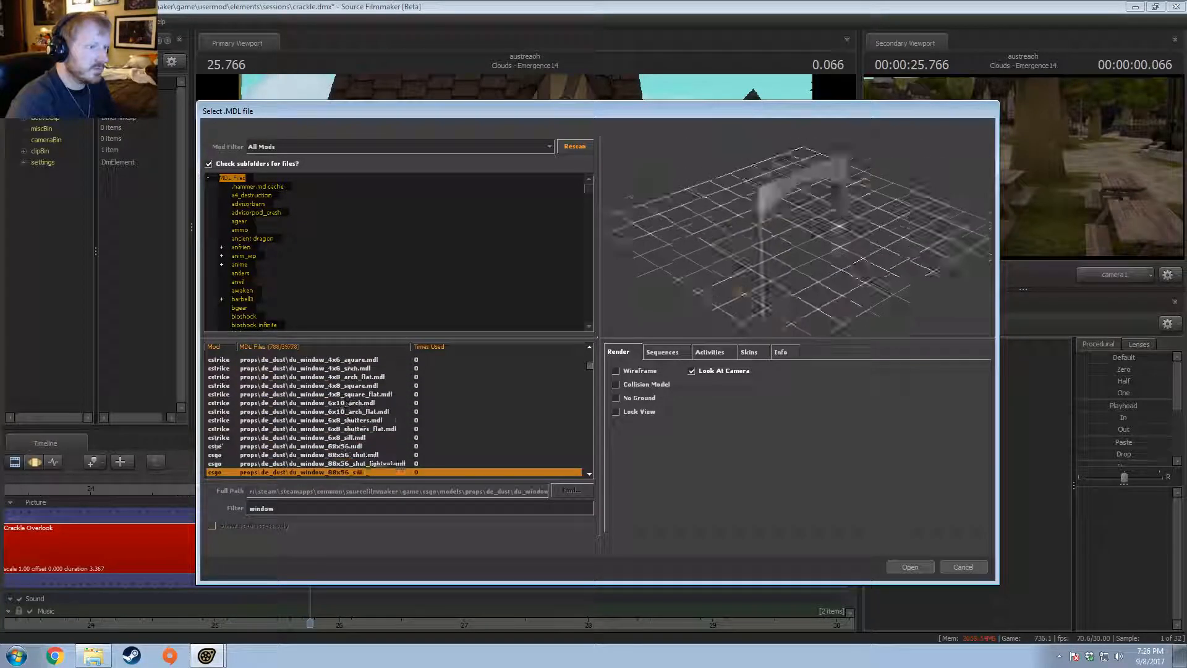
Step: Preview the de_house window models, including the 54x76 break pieces and the window frames
key("Down")
key("Down")
key("Down")
key("Down")
key("Down")
key("Down")
key("Down")
key("Down")
key("Down")
key("Down")
key("Down")
key("Down")
key("Down")
key("Down")
key("Down")
key("Down")
key("Down")
key("Down")
key("Down")
key("Down")
key("Down")
key("Down")
key("Down")
key("Down")
key("Down")
key("Down")
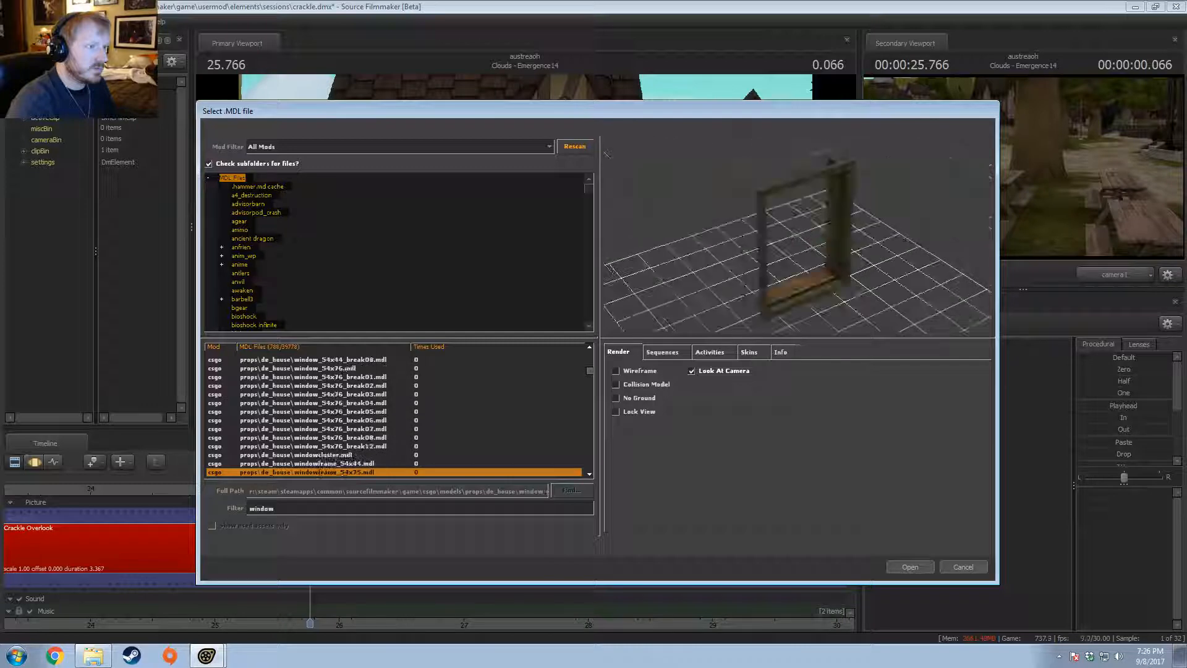
Step: Preview the de_inferno breakable windows and inspect the de_mirage breakable shutter window in wireframe and from another angle
key("Down")
key("Down")
key("Down")
key("Down")
key("Down")
key("Down")
key("Down")
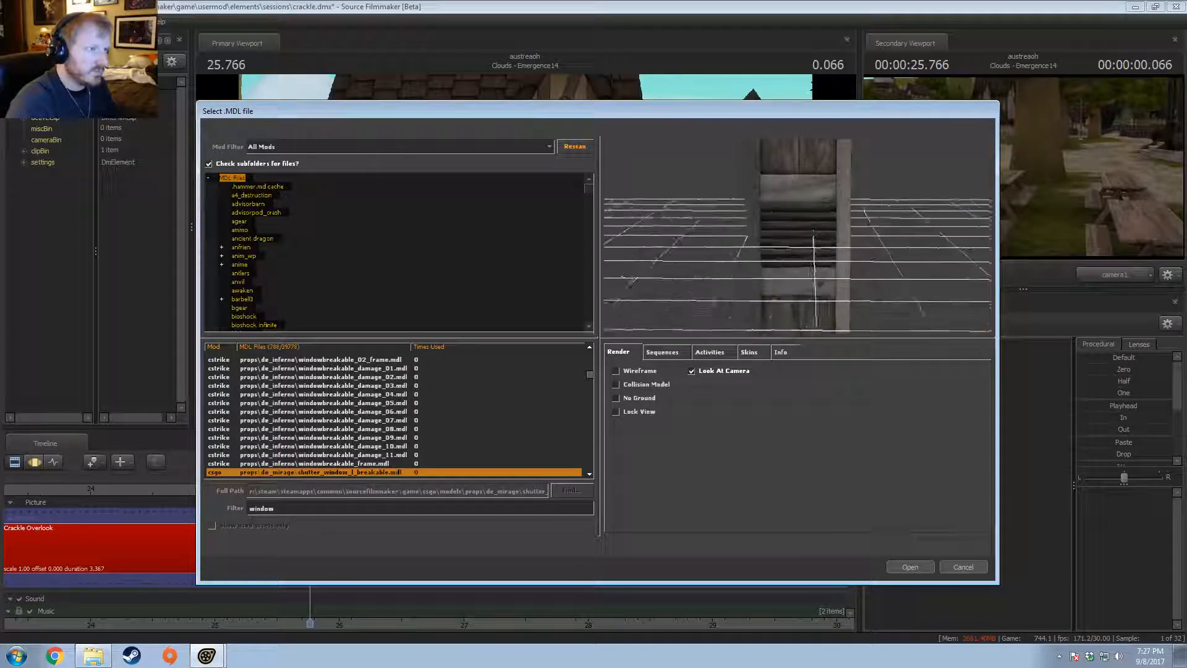
left_click(635, 374)
left_click(635, 373)
left_click_drag(782, 278, 748, 272)
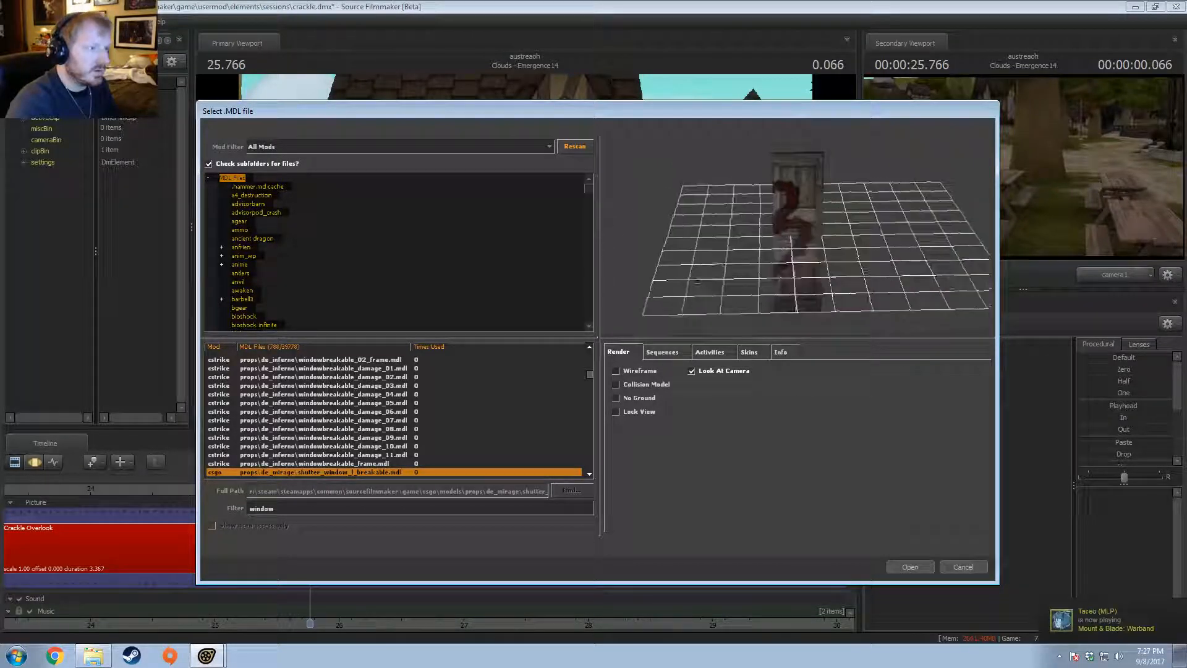
Step: Preview the remaining window models from de_mirage through props_combine and props_debris to the first doormainmetalwindow01 pieces in props_doors
key("Down")
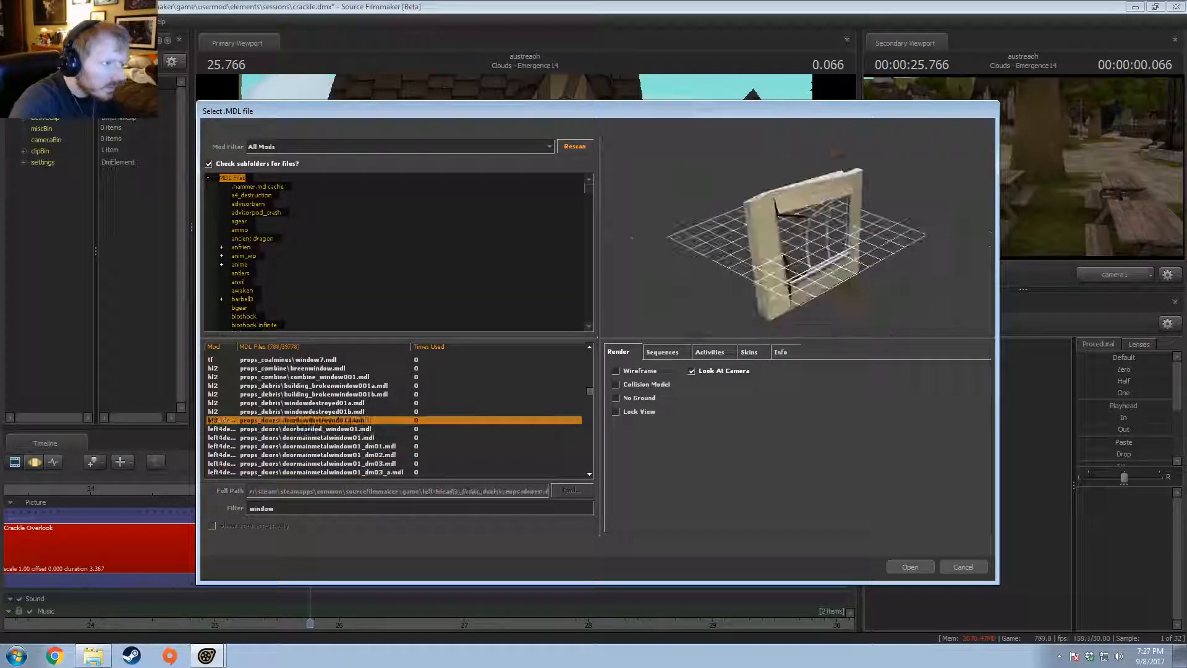
key("Down")
key("Down")
key("Down")
key("Down")
key("Down")
key("Down")
key("Down")
key("Down")
key("Down")
key("Down")
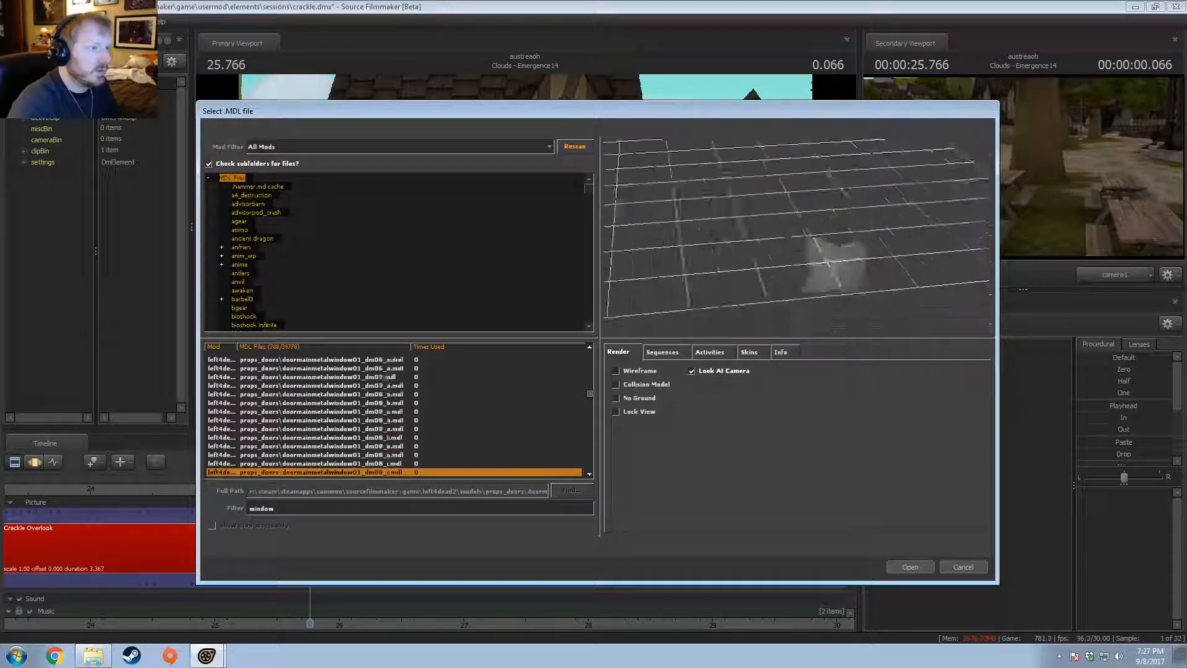
Step: Preview the rest of the metal window door pieces in props_doors and the dormer windows in props_downtown
key("Down")
key("Down")
key("Down")
key("Down")
key("Down")
key("Down")
key("Down")
key("Down")
key("Down")
key("Down")
key("Down")
key("Down")
key("Down")
key("Down")
key("Down")
key("Down")
key("Down")
key("Down")
key("Down")
key("Down")
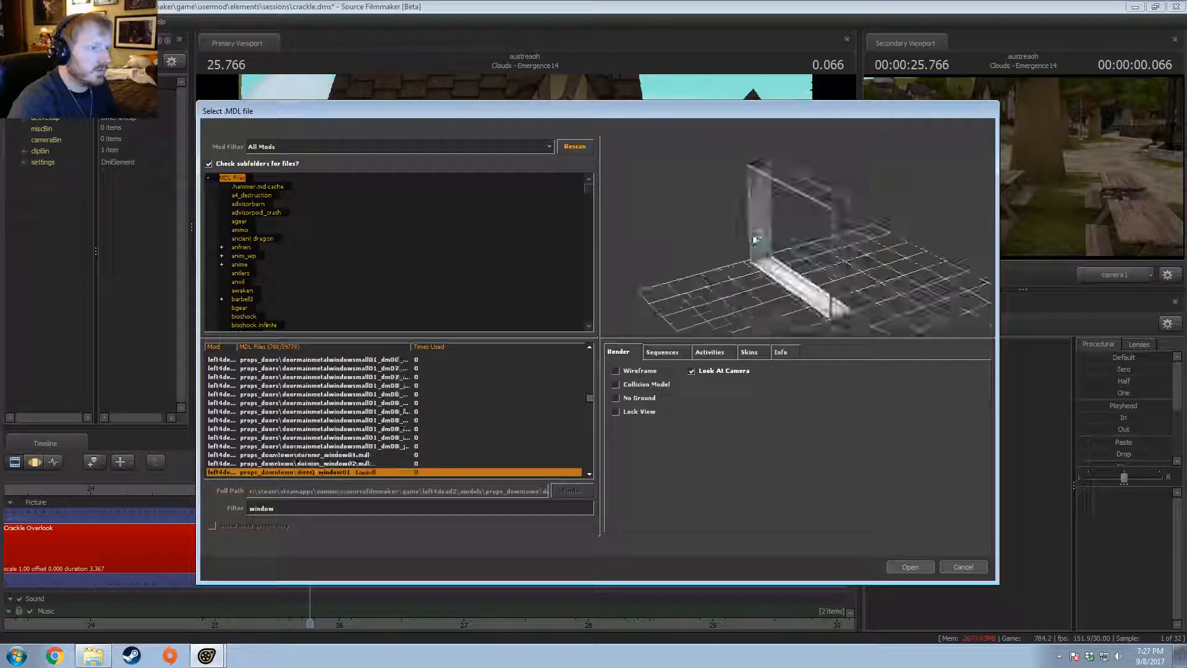
Step: Preview the sized window models and interior window frames in props_downtown, viewing window_interior_frame04 from another angle
key("Down")
key("Down")
key("Down")
key("Down")
key("Down")
key("Down")
key("Down")
key("Down")
key("Down")
key("Down")
key("Down")
key("Down")
key("Down")
key("Down")
key("Down")
key("Down")
key("Down")
key("Down")
key("Down")
key("Down")
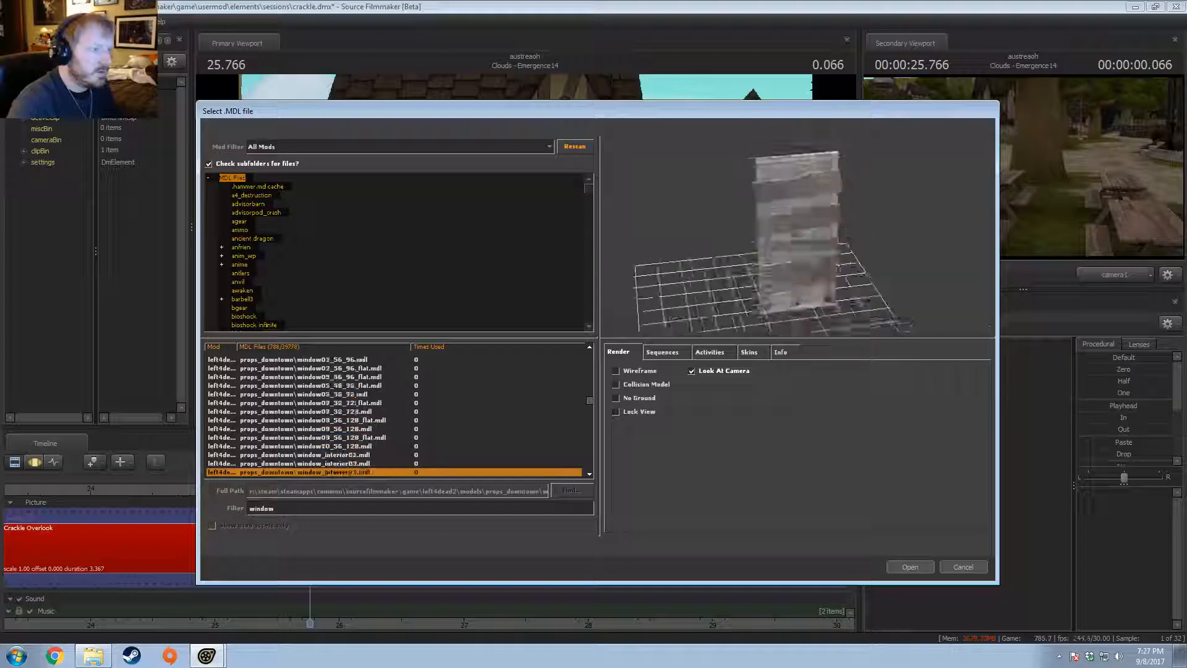
key("Up")
key("Up")
key("Up")
key("Up")
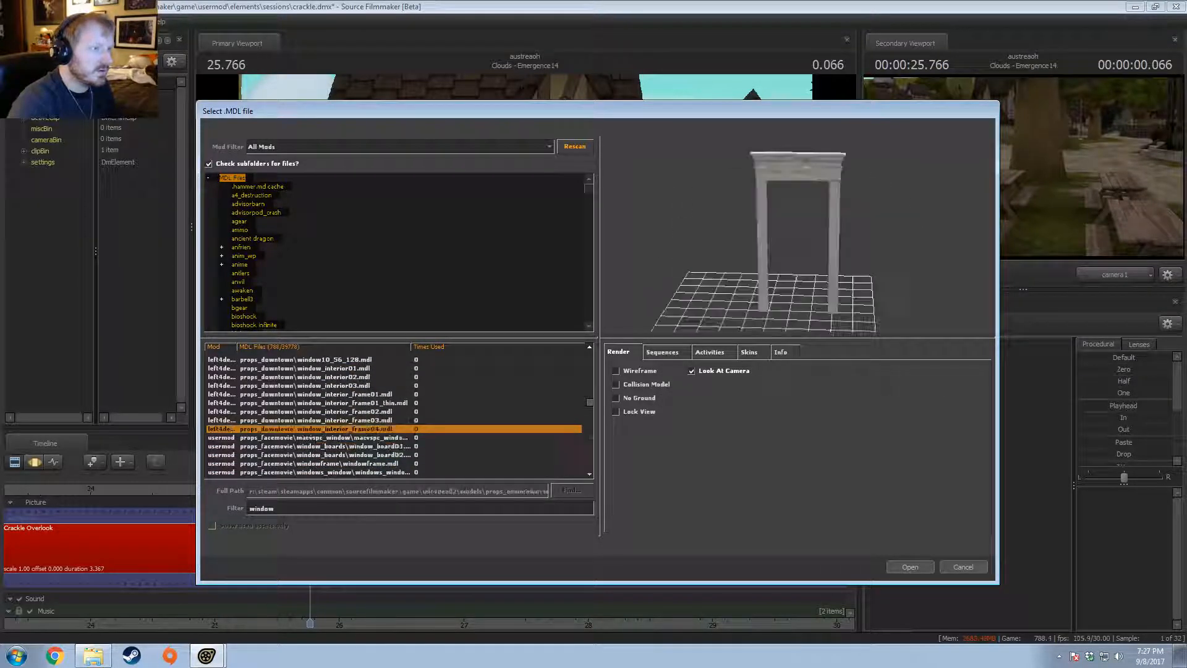
mouse_move(798, 228)
left_mouse_down()
mouse_move(761, 232)
mouse_move(780, 269)
mouse_move(798, 220)
left_mouse_up()
Step: Preview the boarded and framed window models in props_facemovie and inspect the windows_window model up close
key("Down")
key("Down")
key("Down")
key("Down")
key("Down")
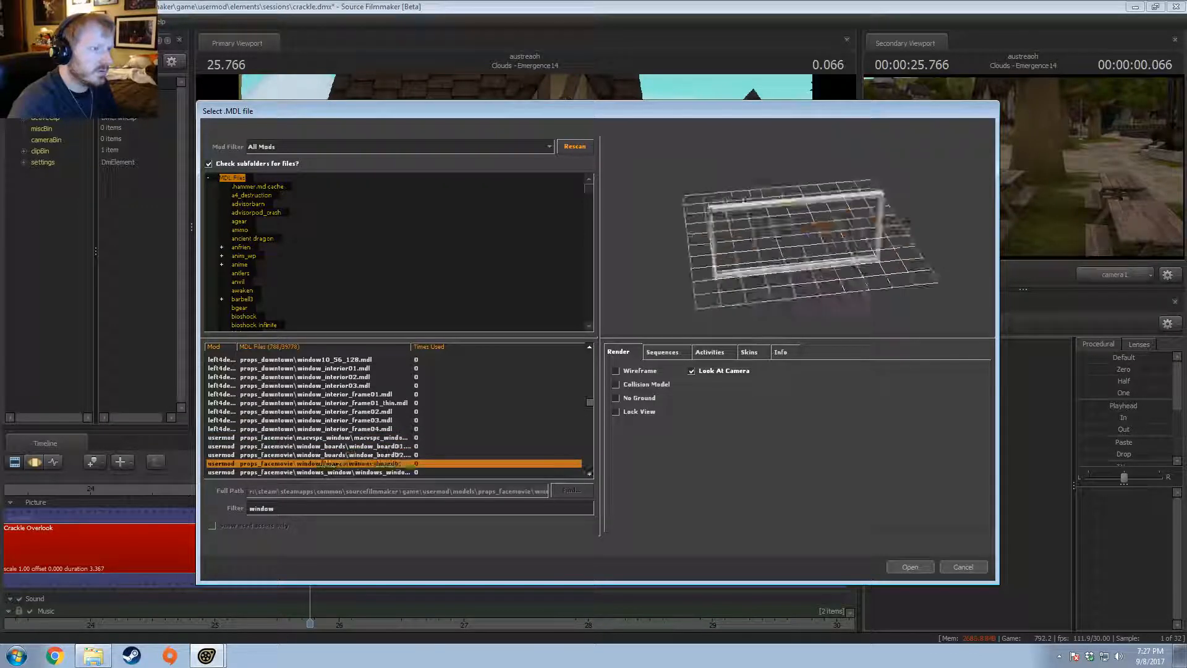
key("Up")
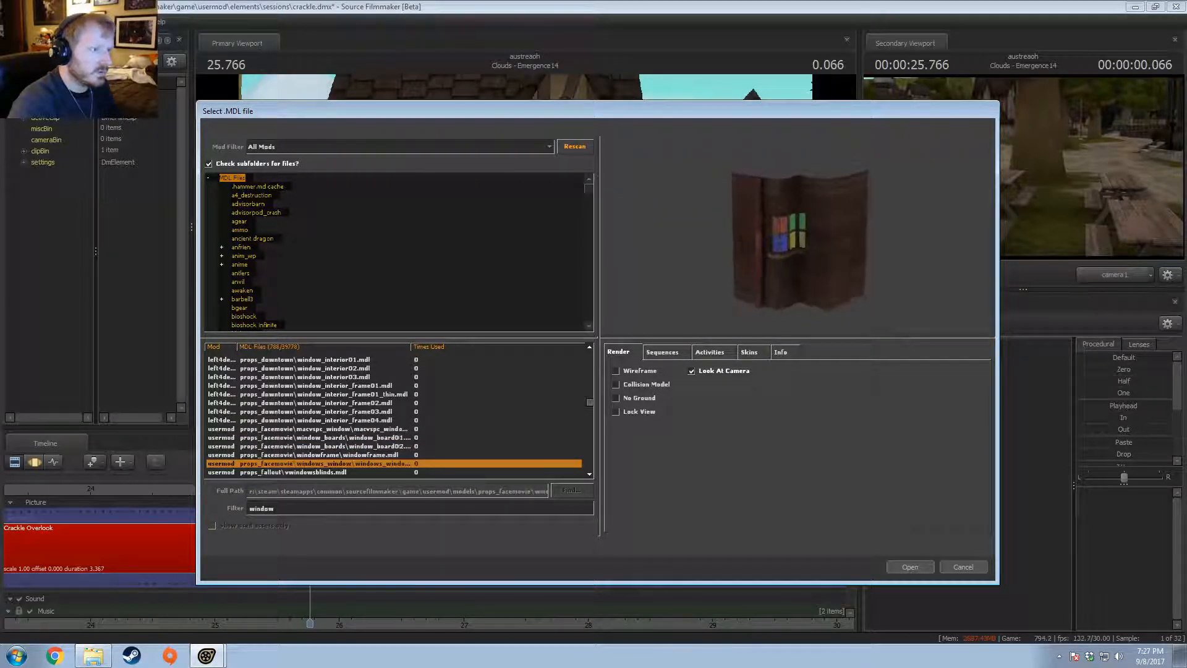
right_click_drag(850, 232, 851, 180)
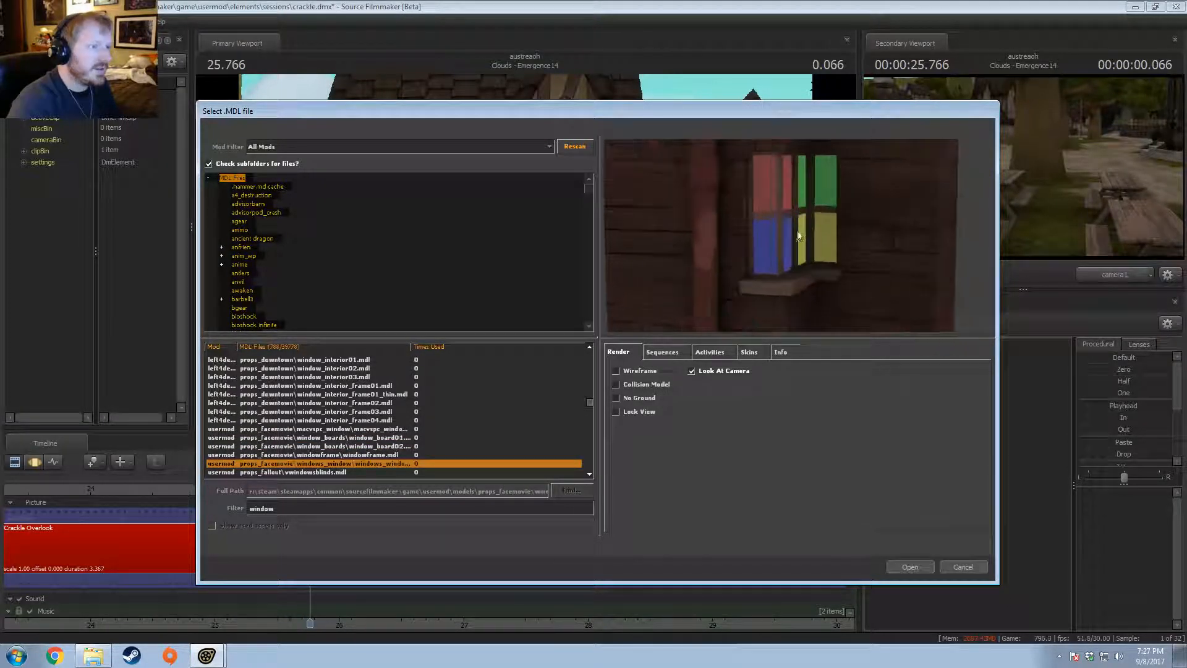
mouse_move(800, 234)
left_mouse_down()
mouse_move(785, 245)
mouse_move(797, 236)
mouse_move(795, 255)
mouse_move(751, 238)
mouse_move(798, 239)
left_mouse_up()
Step: Preview the props_fallout window blinds, the sawmill windows and frames in props_forest, and the window frame systems in props_ingame
key("Down")
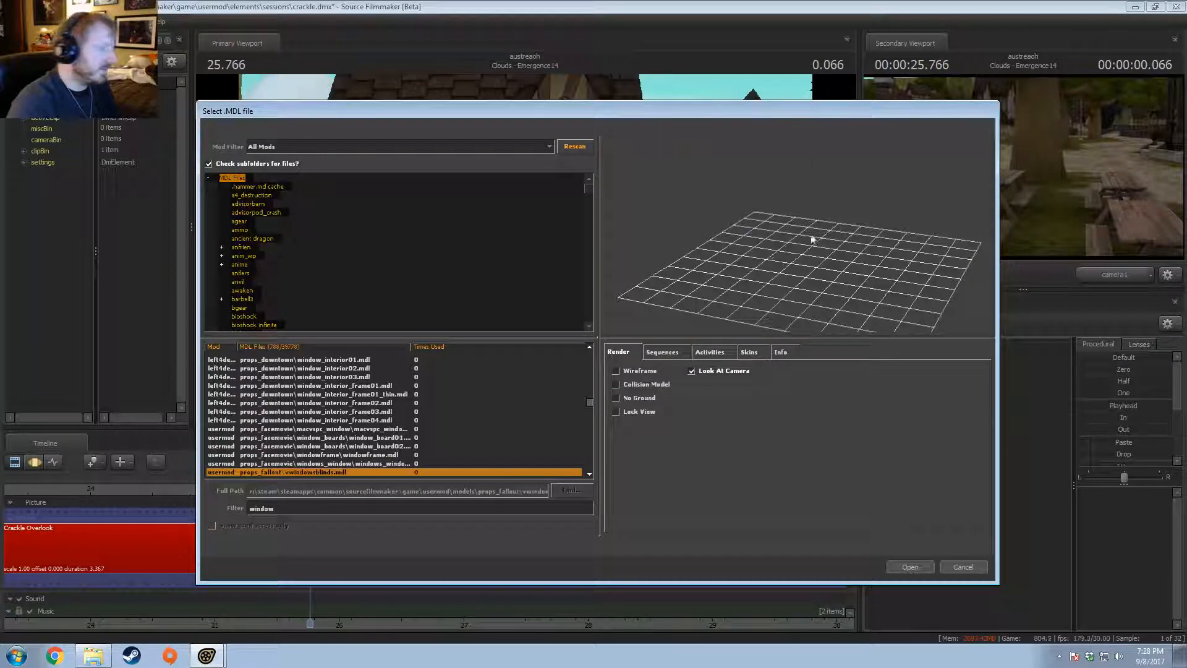
key("Down")
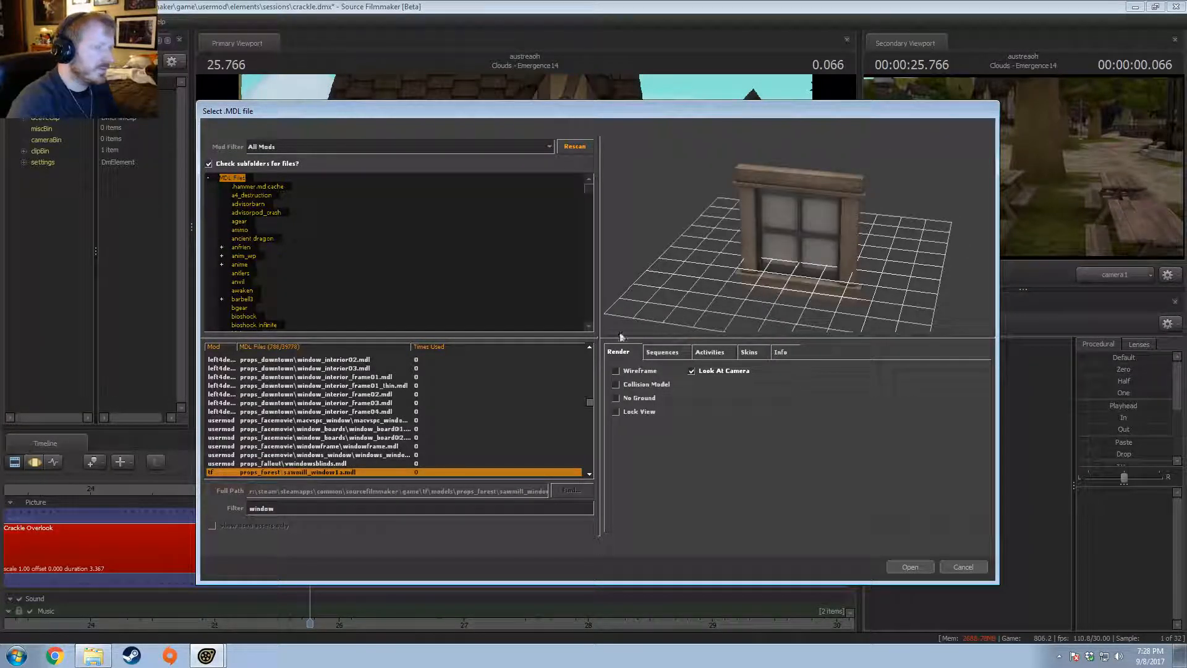
key("Down")
key("Down")
key("Down")
key("Down")
key("Down")
key("Down")
key("Down")
key("Down")
key("Down")
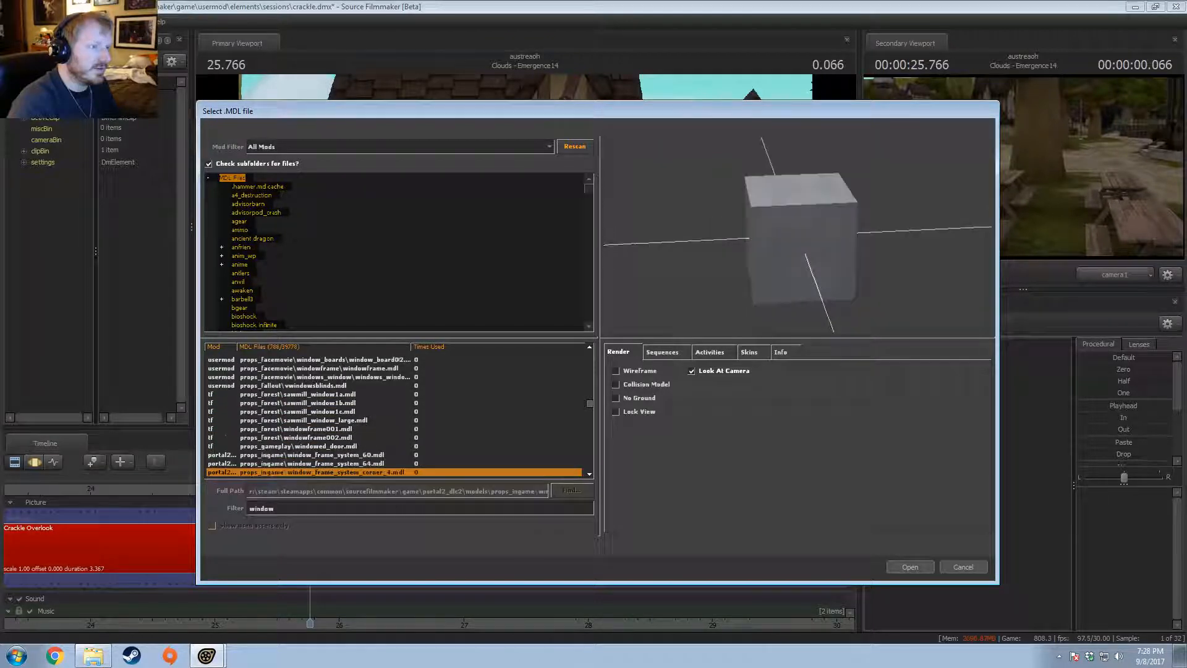
Step: Preview the broken warehouse window, the church windows in props_italian, and the props_lab and props_lambda window models
key("Down")
key("Down")
key("Down")
key("Down")
key("Down")
key("Down")
key("Down")
key("Down")
key("Down")
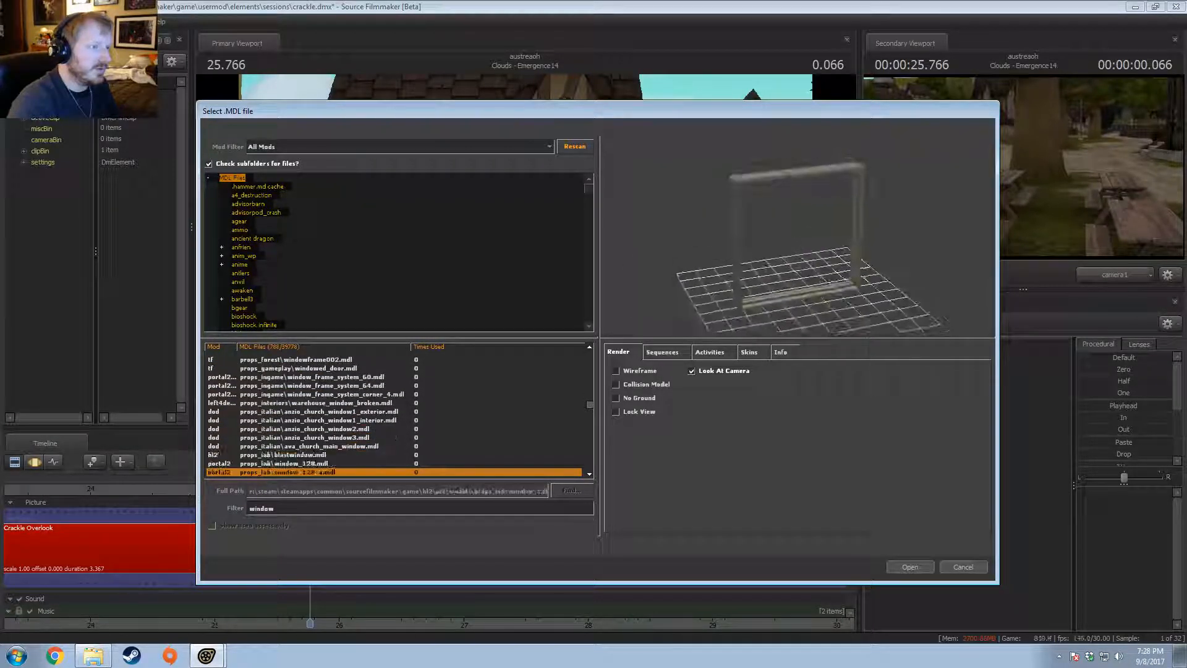
key("Down")
key("Down")
key("Down")
key("Down")
key("Down")
key("Down")
key("Down")
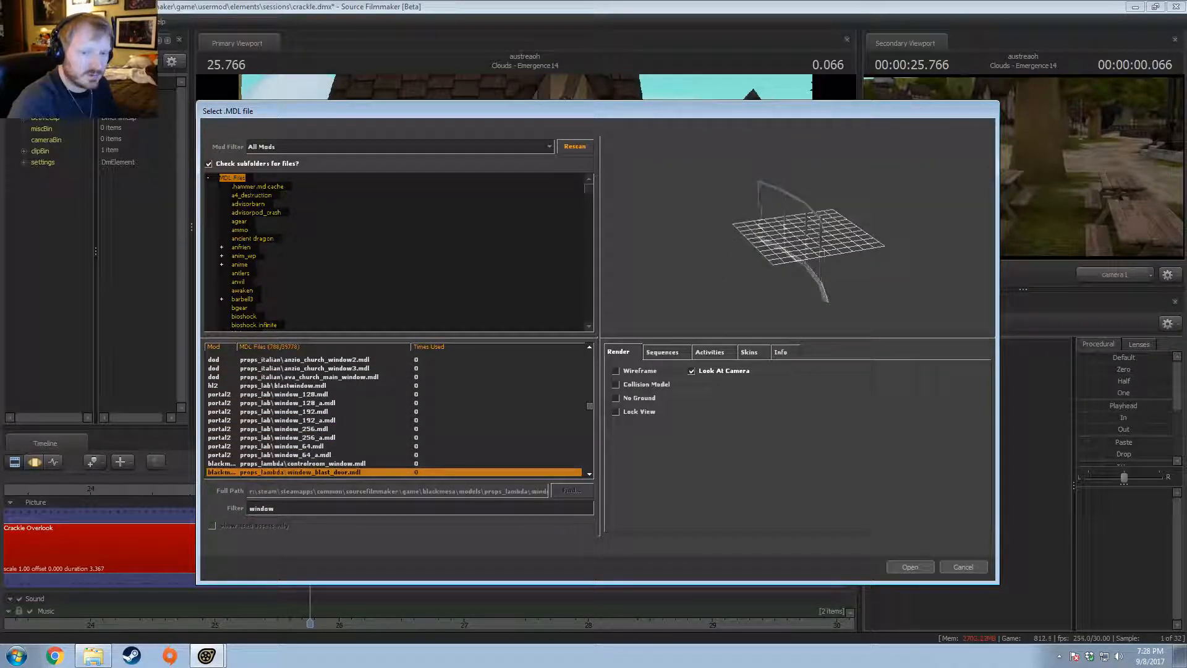
Step: Preview the external window models in props_manor and the small, tall, grouped and stone windows in props_medieval
key("Down")
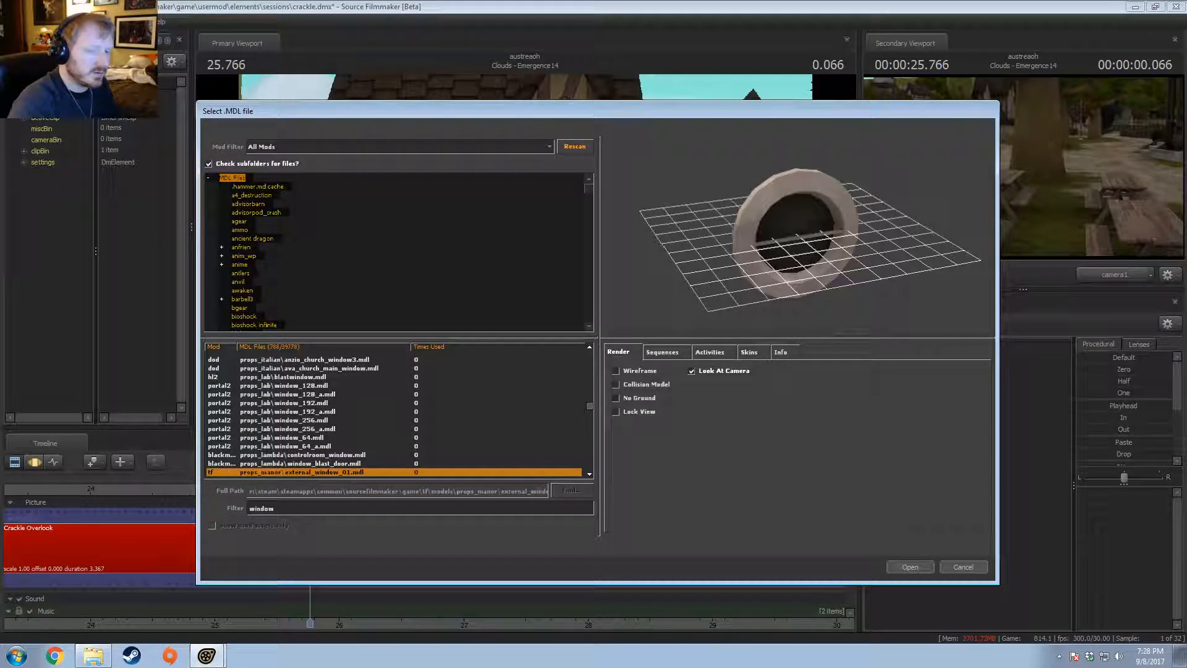
key("Down")
key("Down")
key("Down")
key("Down")
key("Down")
key("Down")
key("Down")
key("Down")
key("Down")
key("Down")
key("Down")
key("Down")
key("Down")
key("Down")
key("Down")
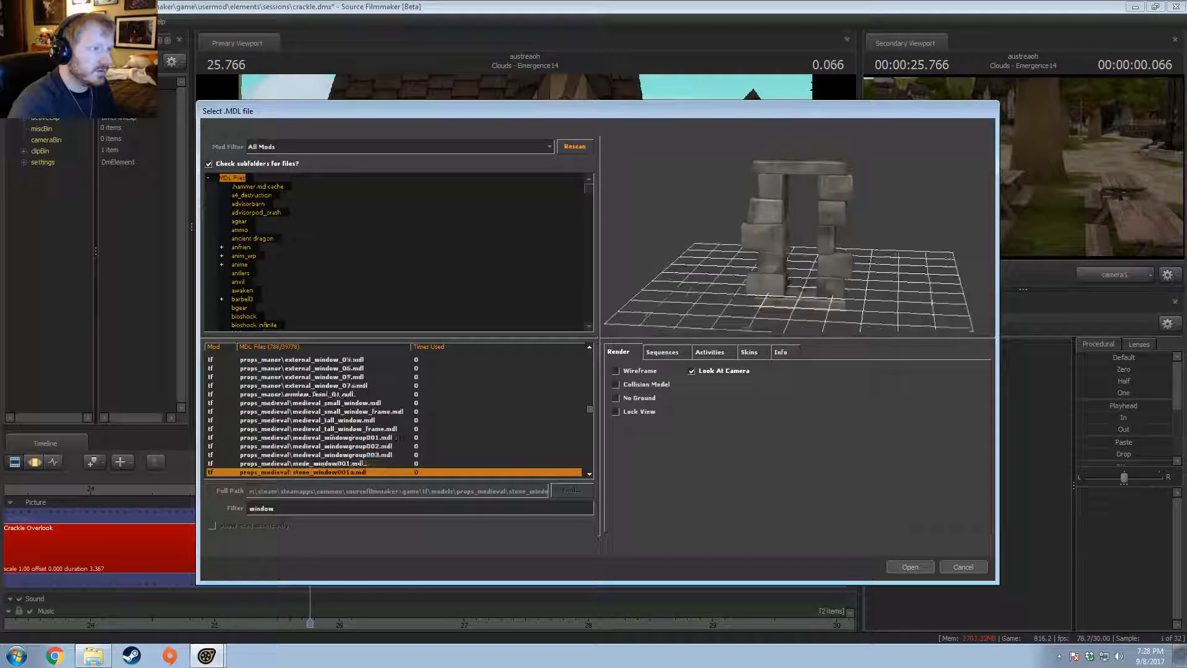
Step: Preview the warehouse and office window models in props_mvm and the Ponyville school and other window models
key("Down")
key("Down")
key("Down")
key("Down")
key("Down")
key("Down")
key("Down")
key("Down")
key("Down")
key("Down")
key("Down")
key("Down")
key("Down")
key("Down")
key("Down")
key("Down")
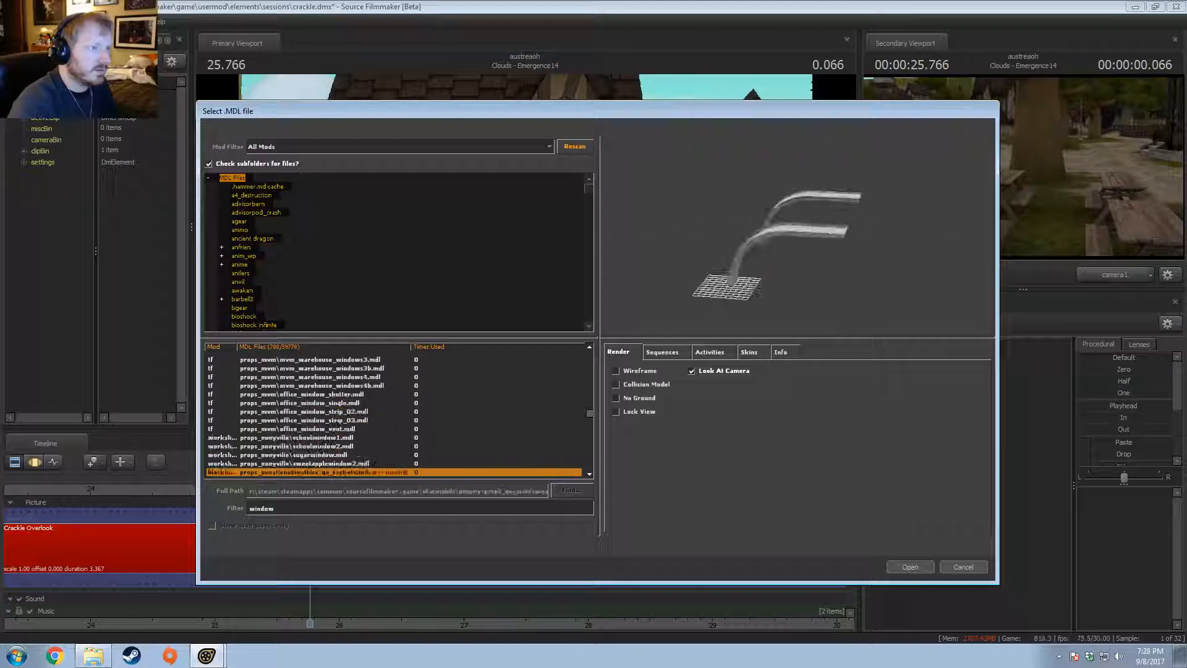
Step: Preview the window models from props_questionableethics through props_soho and props_street to props_trailers
key("Down")
key("Down")
key("Down")
key("Down")
key("Down")
key("Down")
key("Down")
key("Down")
key("Down")
key("Down")
key("Down")
key("Down")
key("Down")
key("Down")
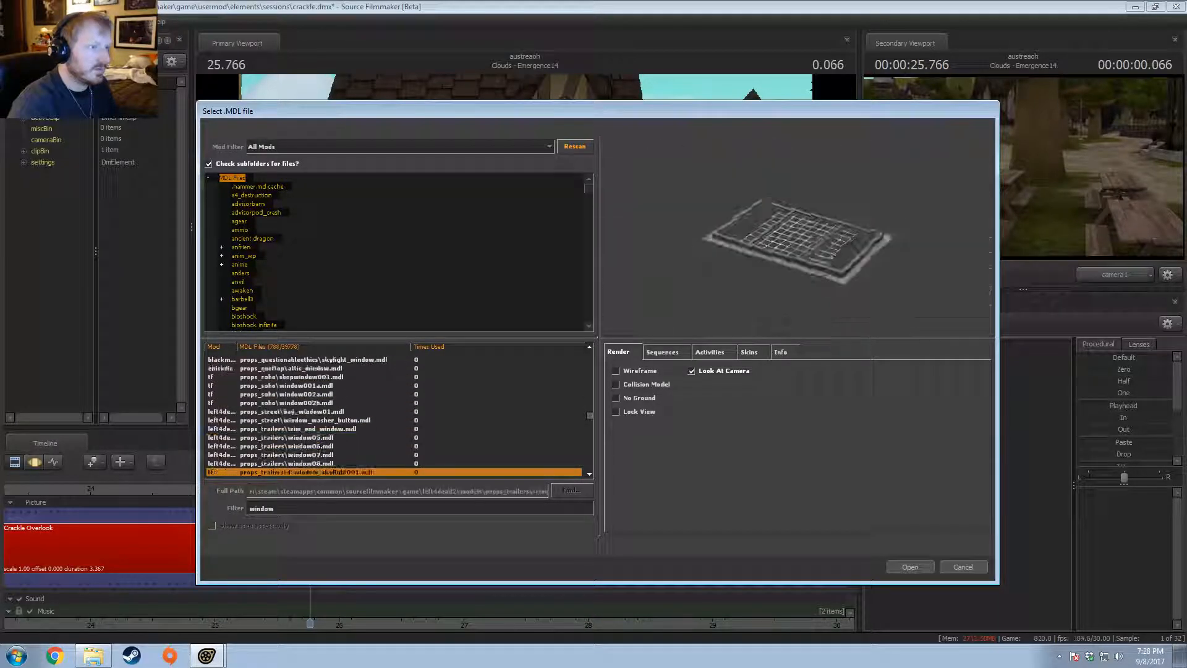
Step: Preview the props_urban windows and window bars, the vehicle windows in props_vehicles, and the plaster wall windows in props_wasteland
key("Down")
key("Down")
key("Down")
key("Down")
key("Down")
key("Down")
key("Down")
key("Down")
key("Down")
key("Down")
key("Down")
key("Down")
key("Down")
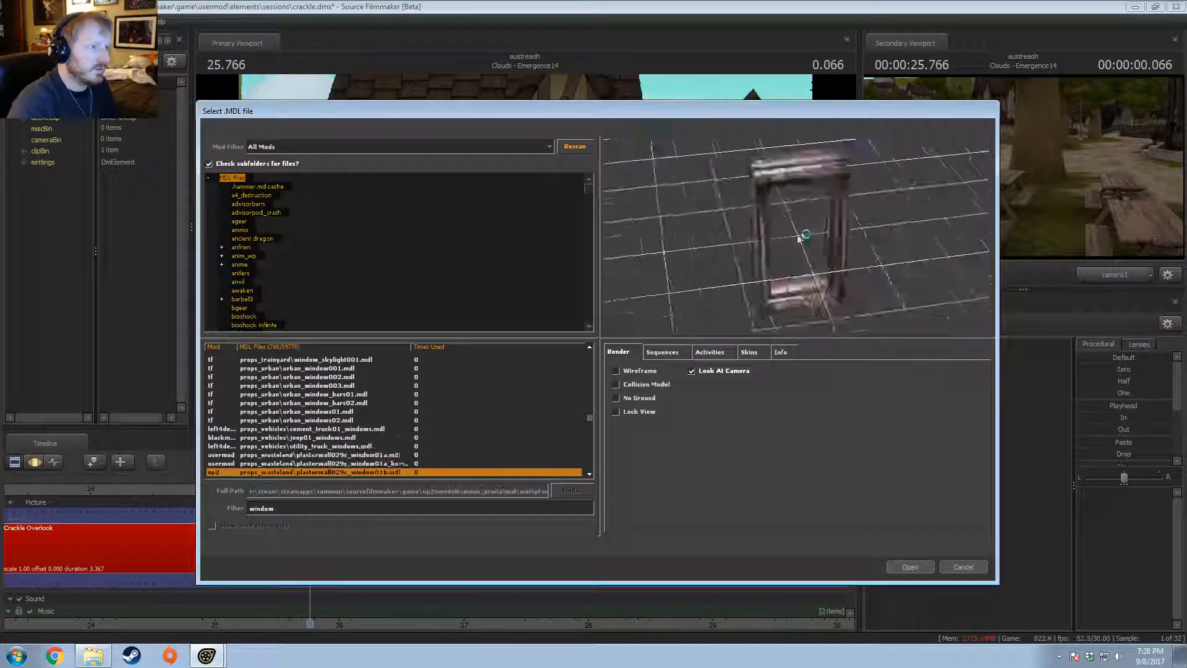
Step: Preview the props_wasteland wood wall windows, the props_waterfront flat windows, and the arches and circular church window in props_windows
key("Down")
key("Down")
key("Down")
key("Down")
key("Down")
key("Down")
key("Down")
key("Down")
key("Down")
key("Down")
key("Down")
key("Down")
key("Down")
key("Down")
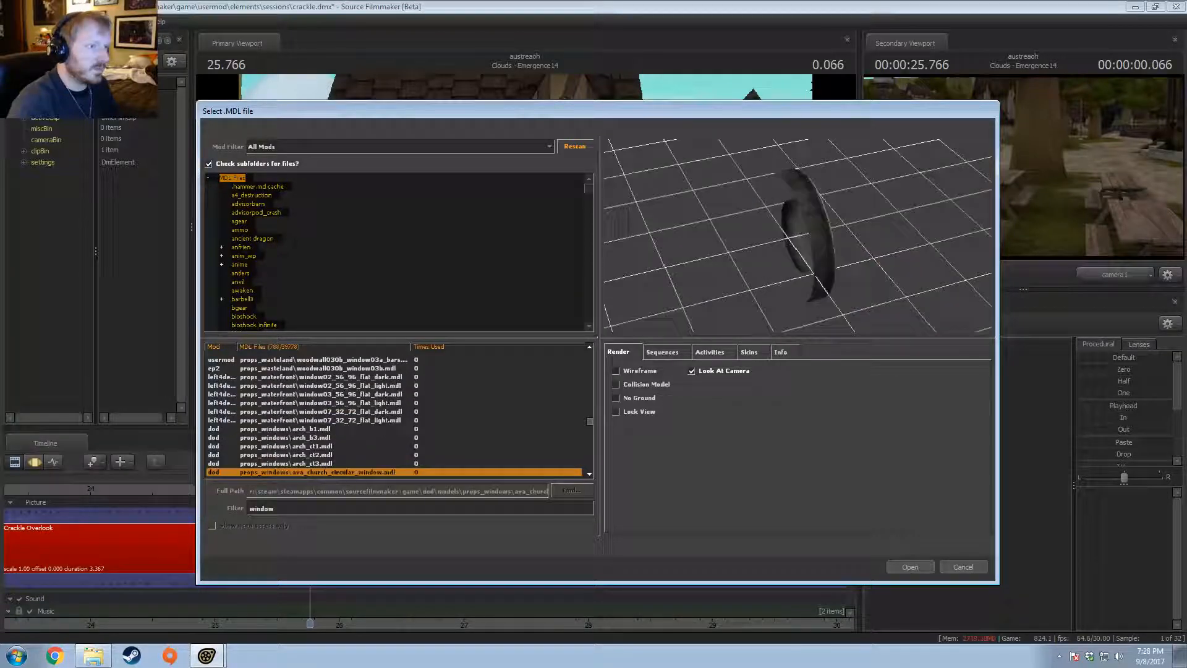
Step: Preview the hotel_window001 and hotel_window002 models and their break pieces in props_windows
key("Down")
key("Down")
key("Down")
key("Down")
key("Down")
key("Down")
key("Down")
key("Down")
key("Down")
key("Down")
key("Down")
key("Down")
key("Down")
key("Down")
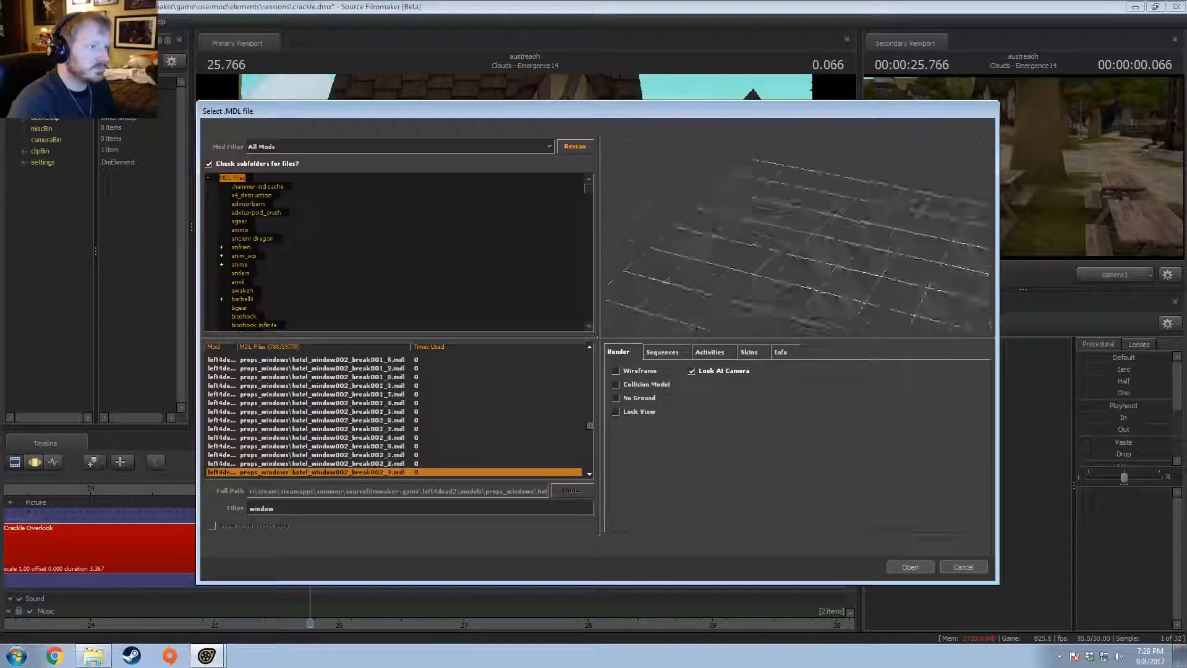
Step: Go back through the hotel window break pieces in props_windows and check them again
key("Up")
key("Up")
key("Up")
key("Up")
key("Up")
key("Up")
key("Up")
key("Up")
key("Up")
key("Up")
key("Up")
key("Up")
key("Up")
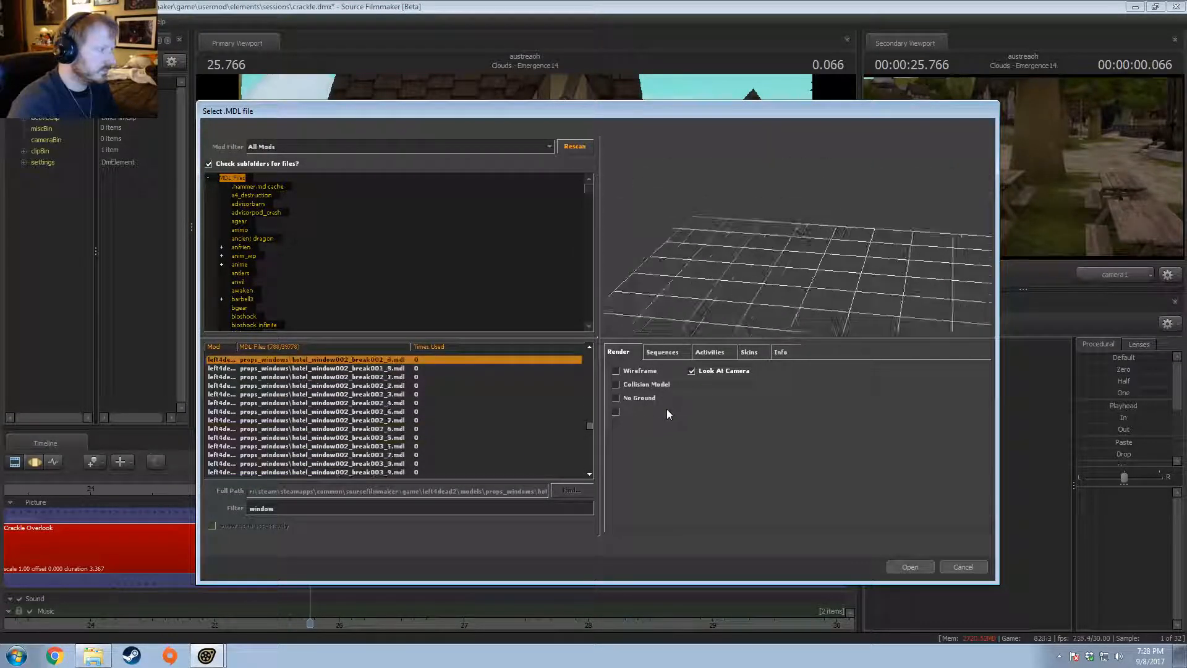
key("Down")
key("Down")
key("Down")
key("Down")
key("Down")
key("Down")
key("Down")
key("Down")
key("Down")
key("Down")
key("Down")
key("Down")
key("Down")
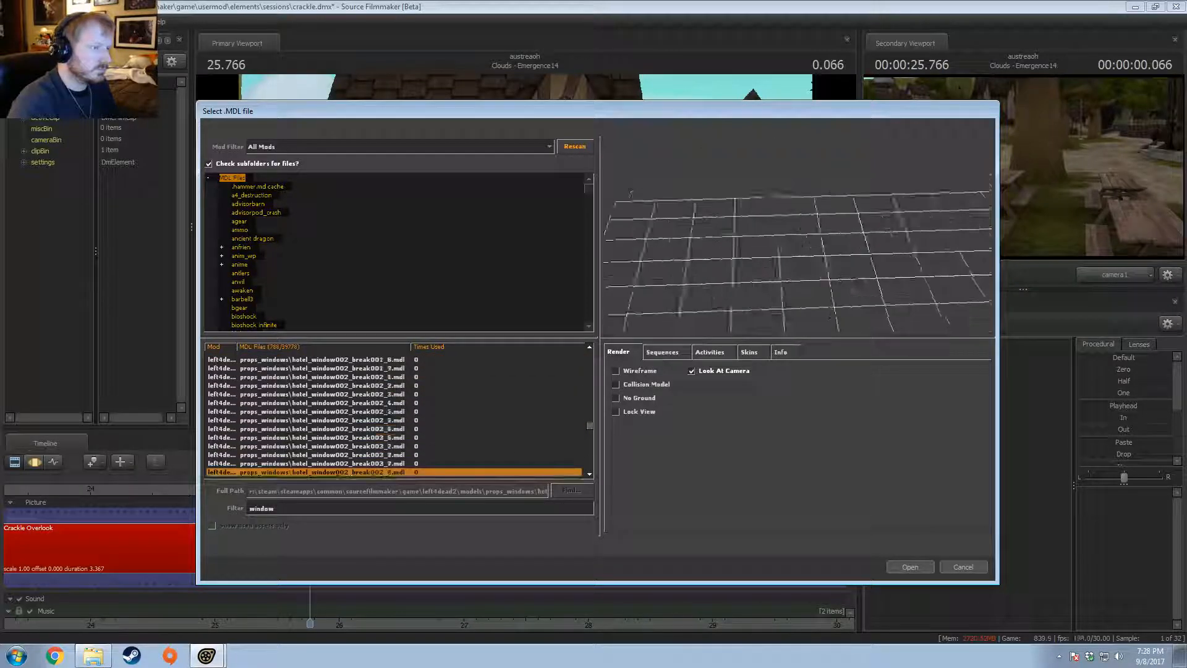
Step: Preview the remaining hotel window pieces and glass, and the large and small inset_windowframe models
key("Down")
key("Down")
key("Down")
key("Down")
key("Down")
key("Down")
key("Down")
key("Down")
key("Down")
key("Down")
key("Down")
key("Down")
key("Down")
key("Down")
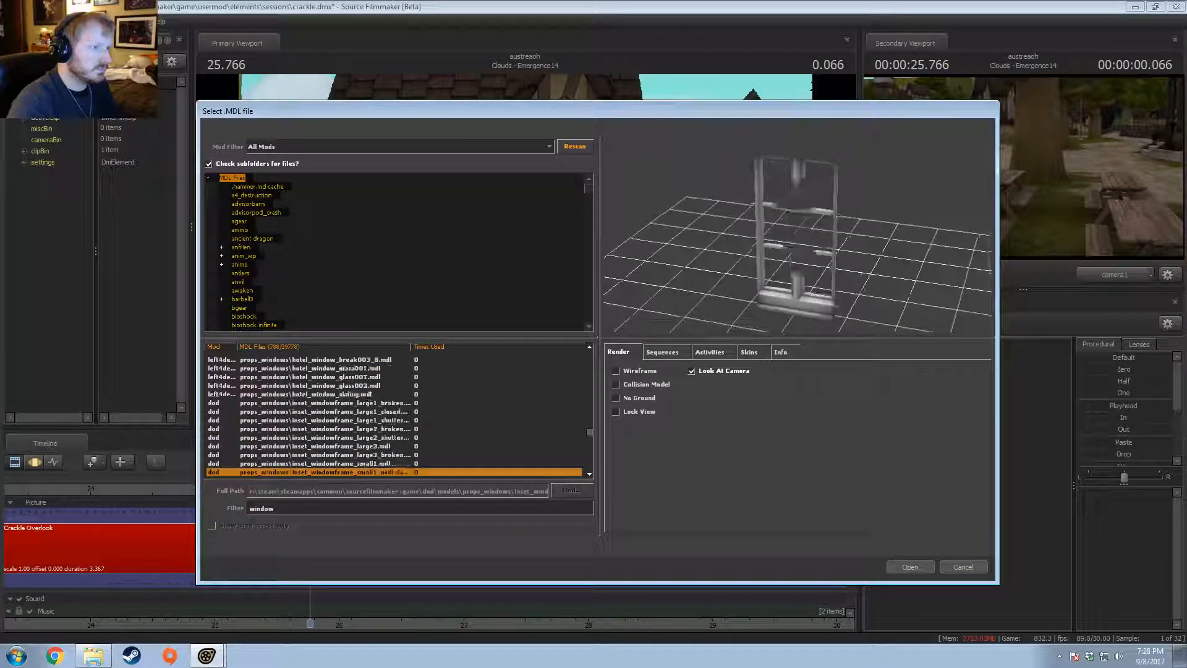
key("Down")
key("Down")
key("Down")
key("Down")
key("Down")
key("Down")
key("Down")
key("Down")
key("Down")
key("Down")
Step: Return through the inset window frames to the broken inset_windowframe_large2 model with open shutters
key("Up")
key("Up")
key("Up")
key("Up")
key("Up")
key("Up")
key("Up")
key("Up")
key("Up")
key("Up")
key("Up")
key("Up")
key("Up")
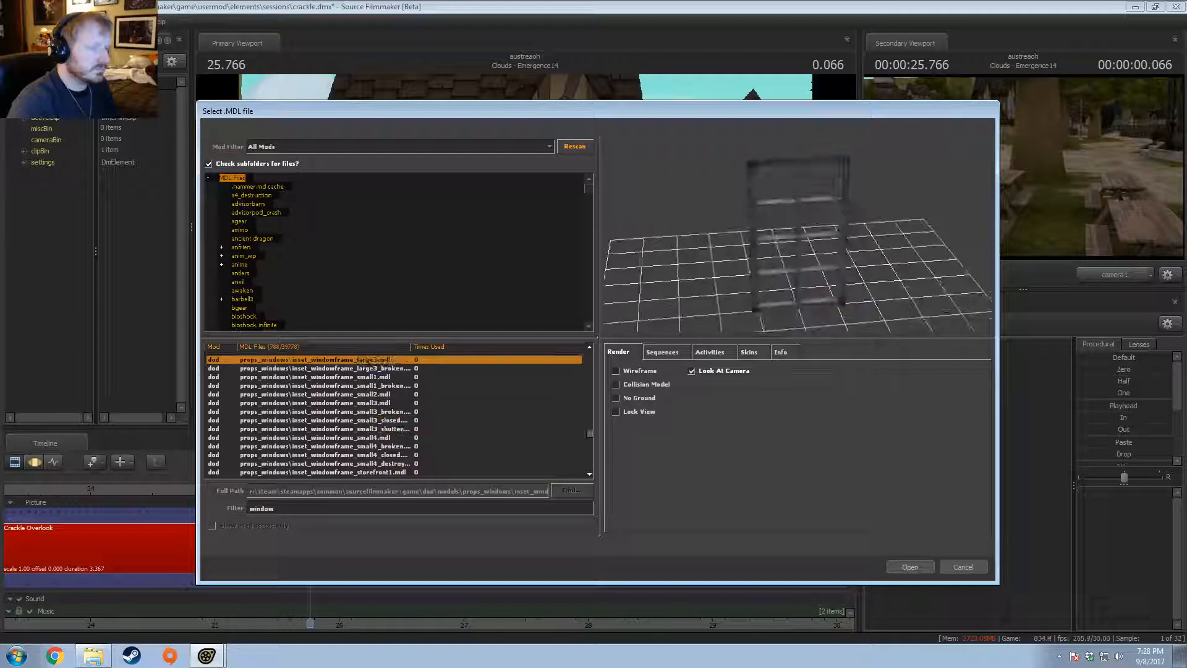
key("Up")
key("Up")
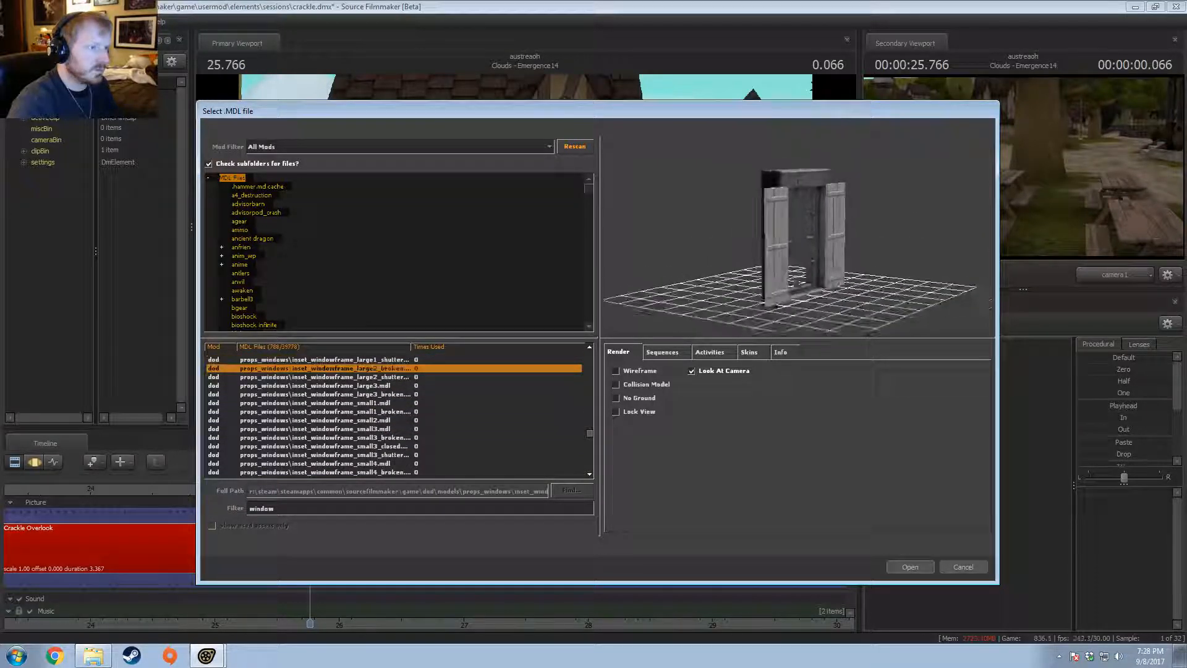
Step: Examine the broken large2 inset window frame from several angles and compare it with the large2 shutters and large3 frame
left_click_drag(804, 260, 674, 354)
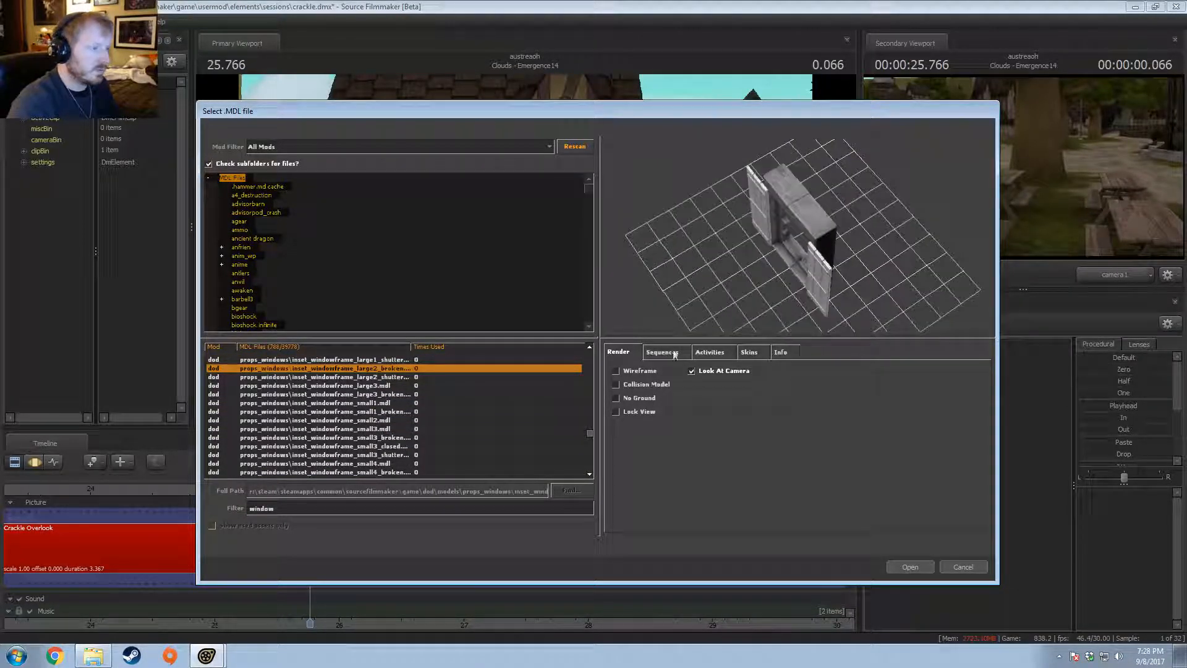
left_click(652, 370)
left_click_drag(730, 272, 776, 271)
left_click(636, 369)
key("Down")
key("Down")
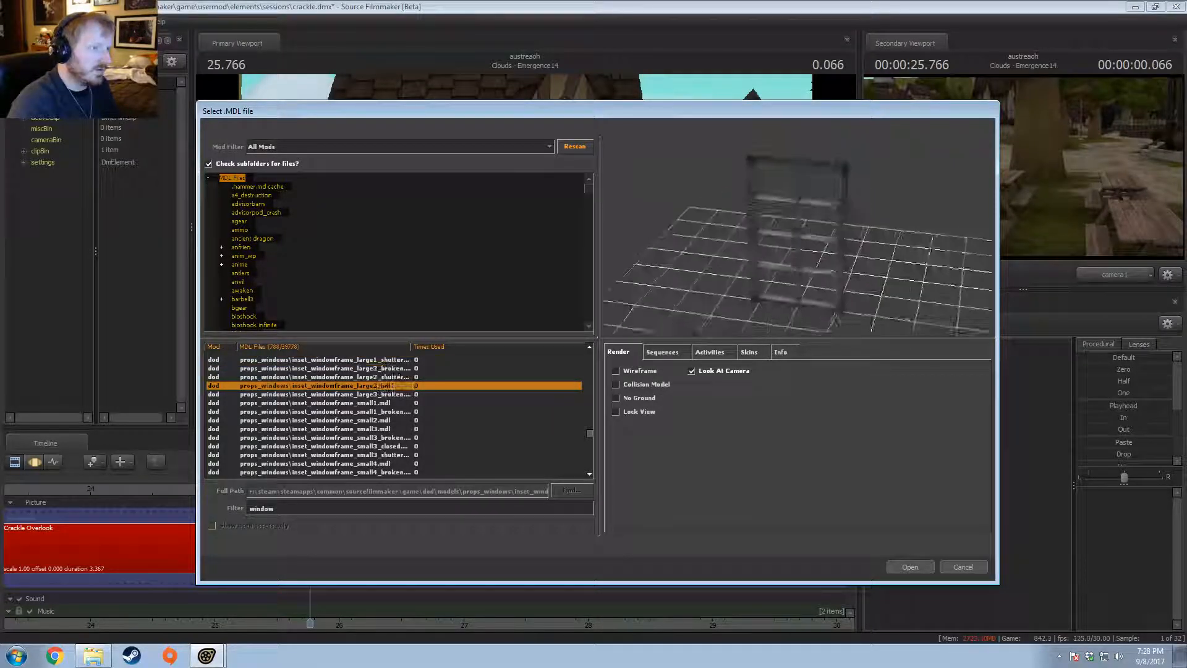
key("Up")
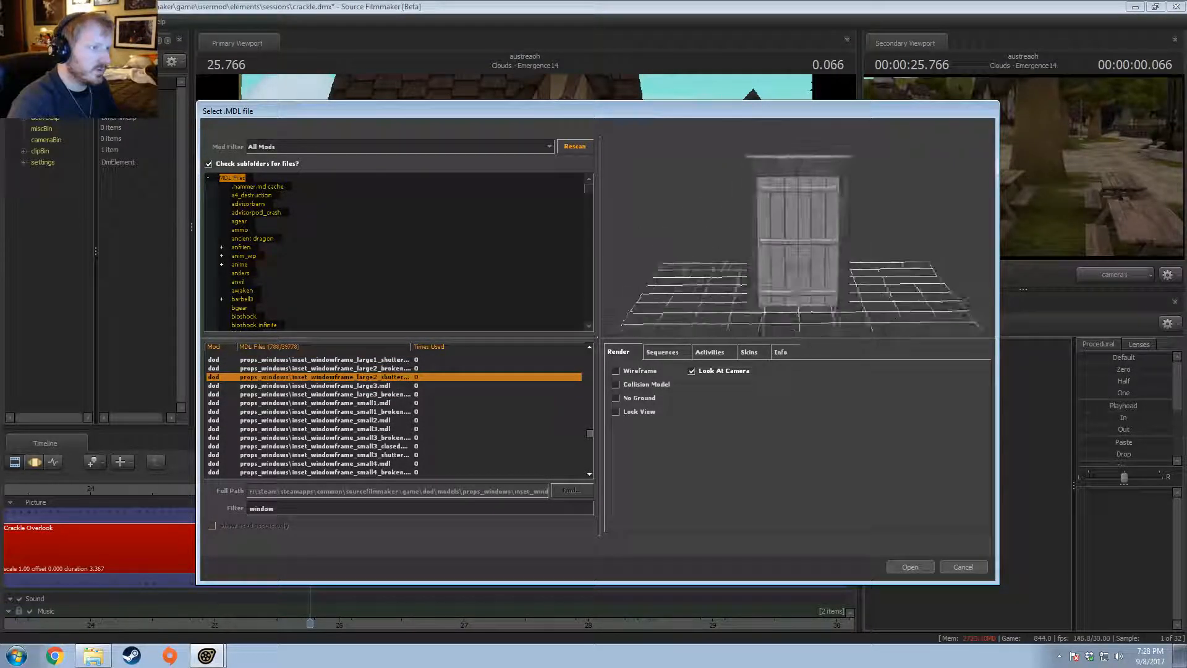
Step: Preview the large3, small1 through small4 and storefront1 inset window frames with their broken, closed and shutter variants
key("Down")
key("Down")
key("Down")
key("Down")
key("Down")
key("Down")
key("Down")
key("Down")
key("Down")
key("Down")
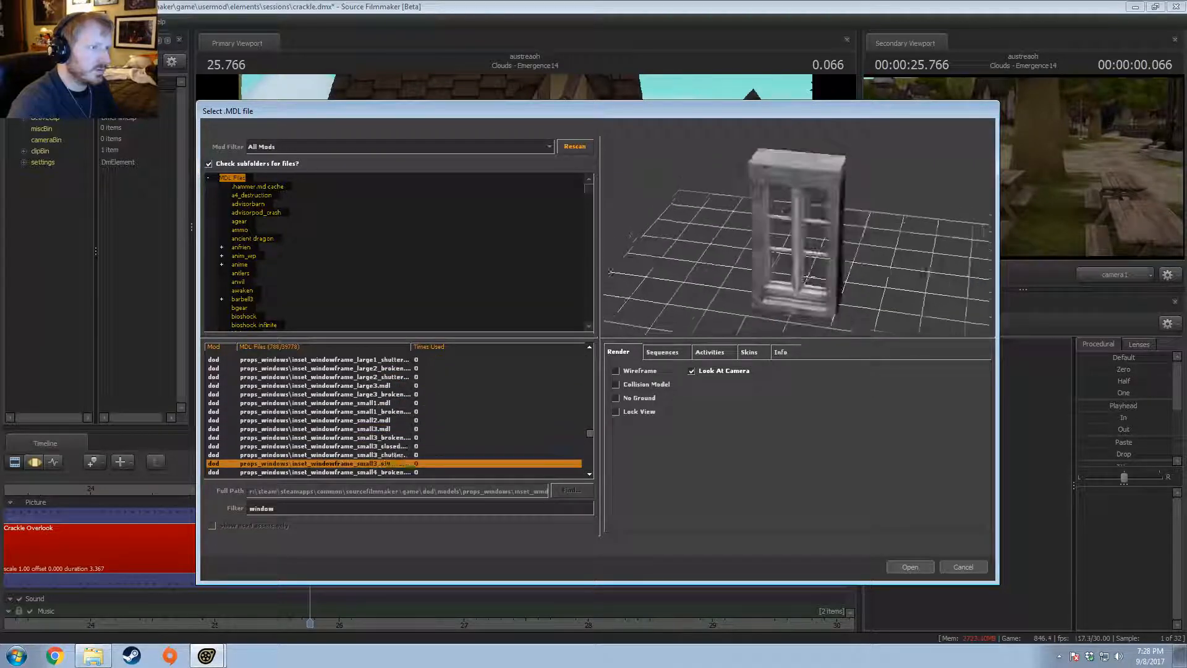
key("Down")
key("Down")
key("Down")
key("Down")
Step: Preview the big and small window_farmhouse models with their frame and break pieces
key("Down")
key("Down")
key("Down")
key("Down")
key("Down")
key("Down")
key("Down")
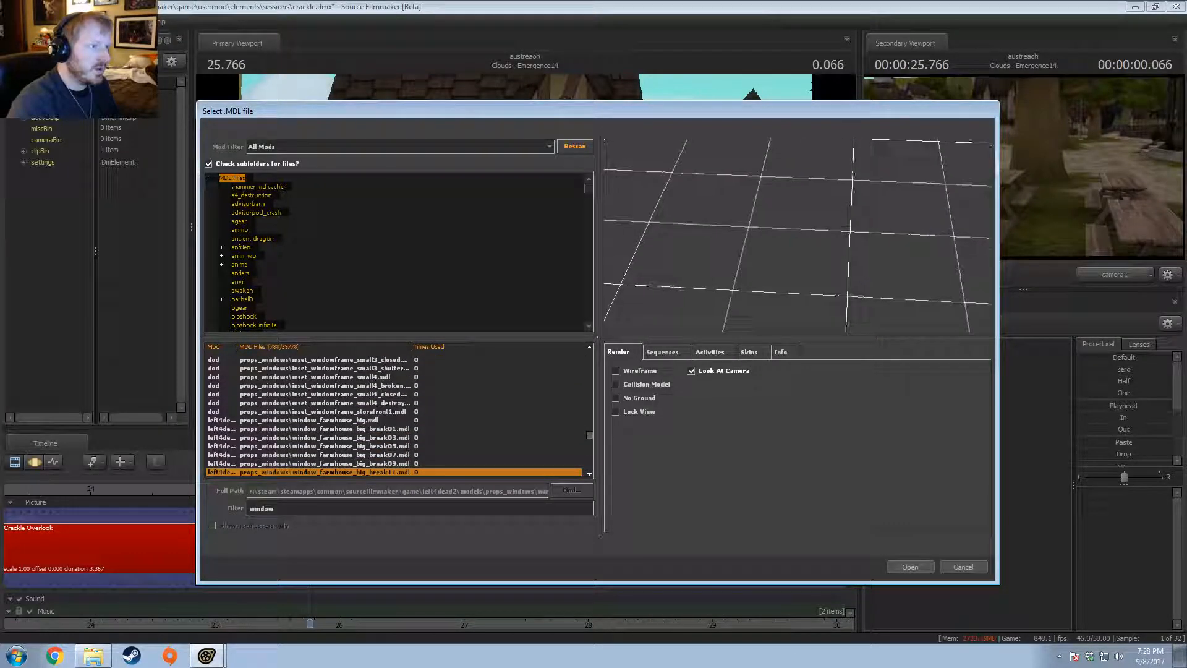
key("Down")
key("Down")
key("Down")
key("Down")
key("Down")
key("Down")
key("Down")
key("Down")
key("Down")
key("Down")
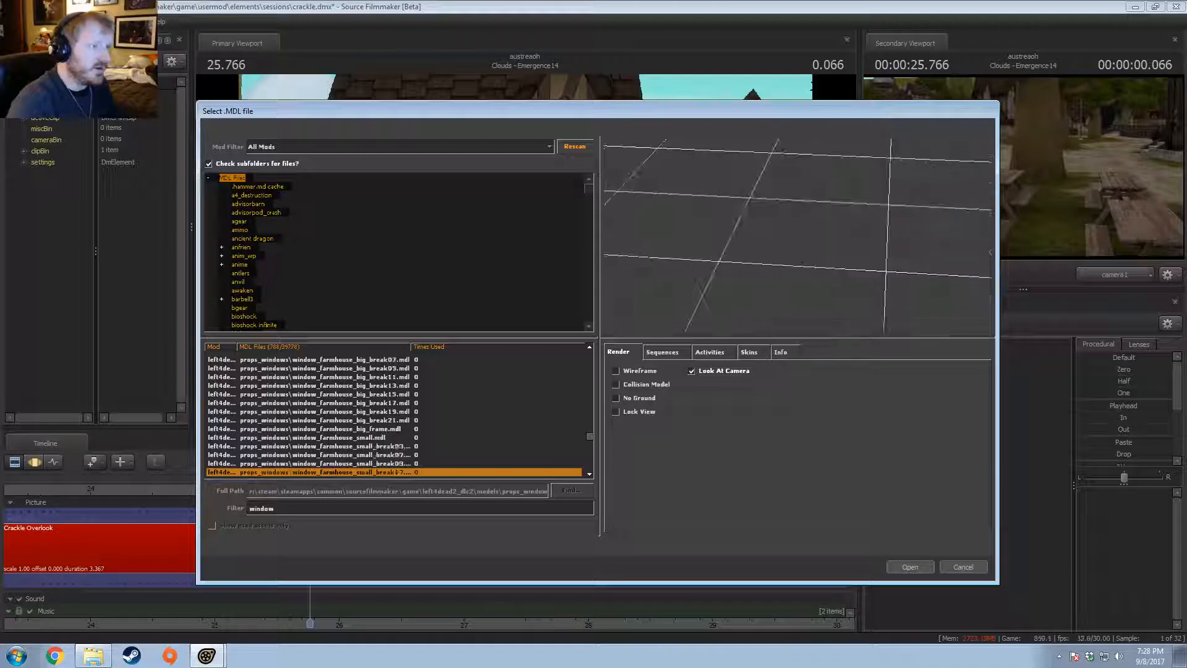
Step: Preview the window_industrial break pieces and frame, the window_mill01 and window_mill02 variants, and the urban apartment window
key("Down")
key("Down")
key("Down")
key("Down")
key("Down")
key("Down")
key("Down")
key("Down")
key("Down")
key("Down")
key("Down")
key("Down")
key("Down")
key("Down")
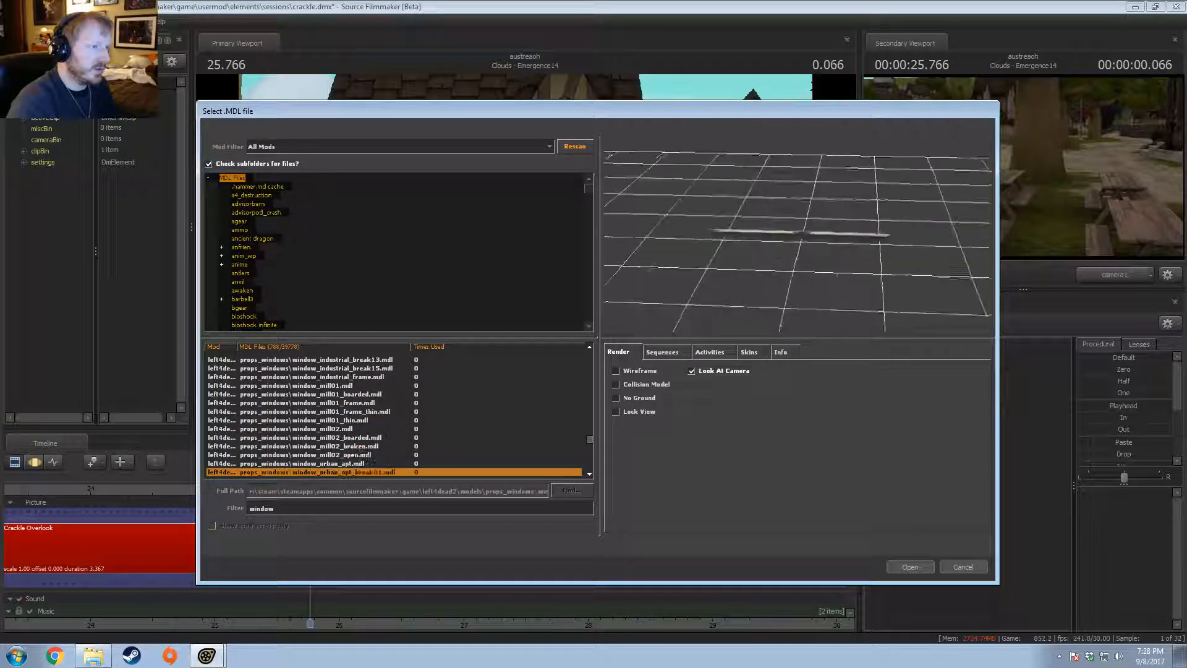
Step: Preview the urban apartment window's break pieces and frame, and the window_urban_bars models
key("Down")
key("Down")
key("Down")
key("Down")
key("Down")
key("Down")
key("Down")
key("Down")
key("Down")
key("Down")
key("Down")
key("Down")
key("Down")
key("Down")
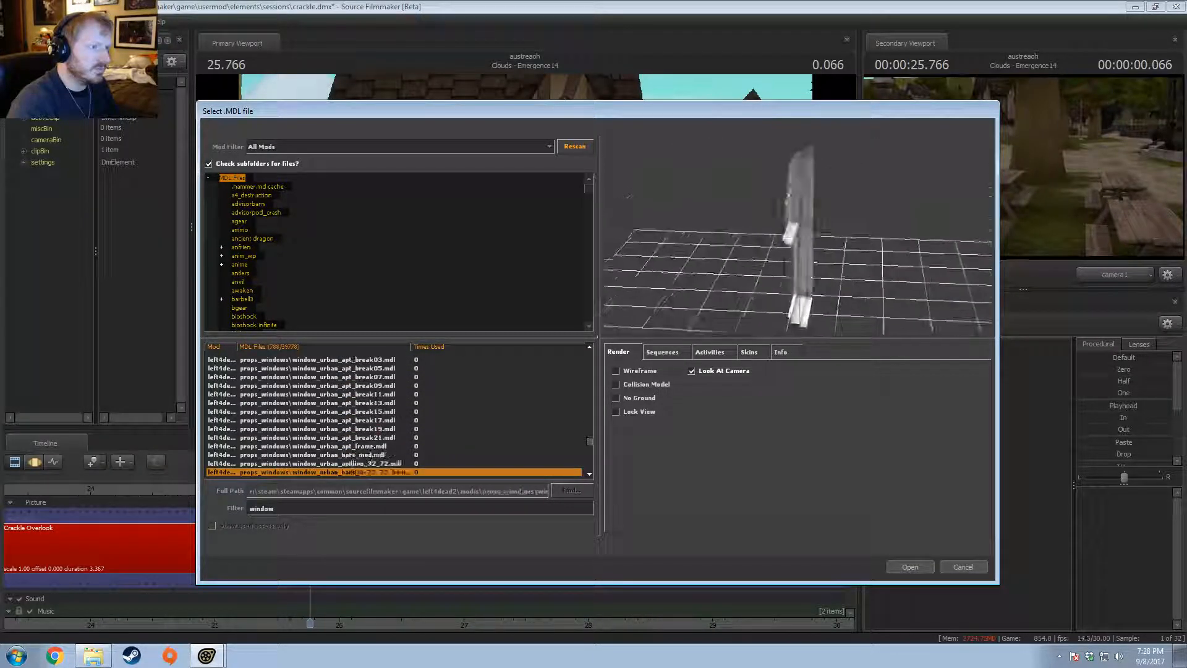
Step: Preview the window_urban bars and mullion_32_72 models and the window_urban_sash_32_72 variants
key("Up")
key("Up")
key("Up")
key("Up")
key("Up")
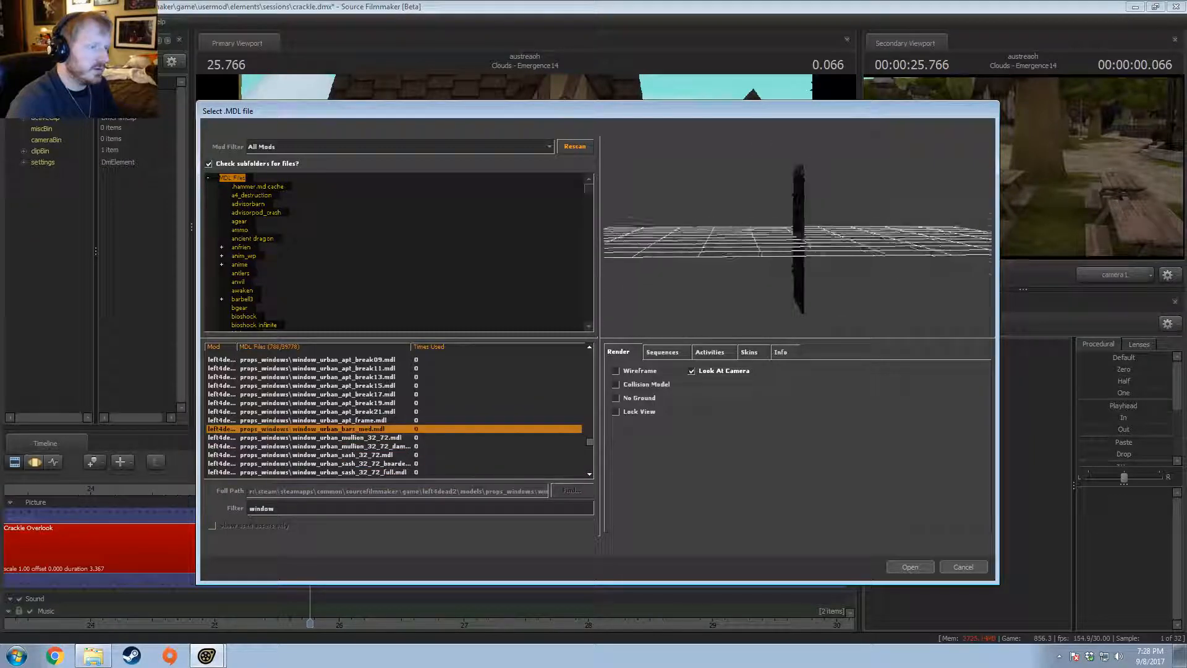
key("Down")
key("Down")
key("Down")
key("Down")
key("Down")
key("Down")
key("Down")
key("Down")
key("Down")
key("Down")
key("Down")
key("Down")
key("Down")
key("Down")
key("Down")
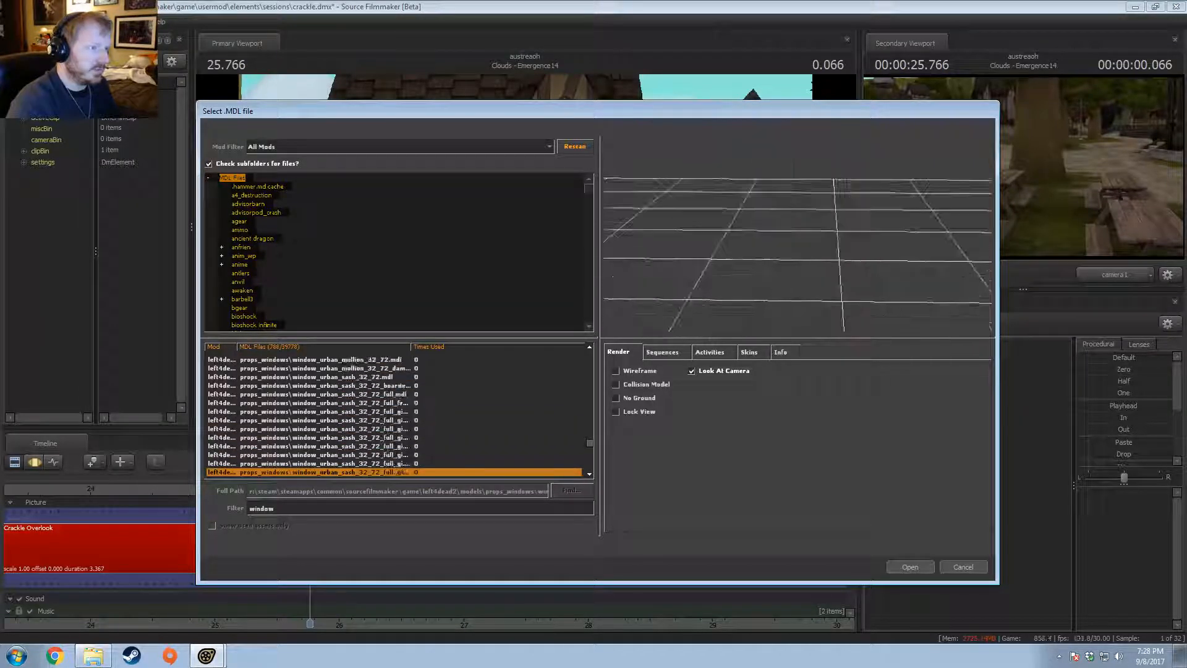
Step: Preview the window_urban_sash_48_88 model with its boarded and full variants
key("Down")
key("Down")
key("Down")
key("Down")
key("Down")
key("Down")
key("Down")
key("Down")
key("Down")
key("Down")
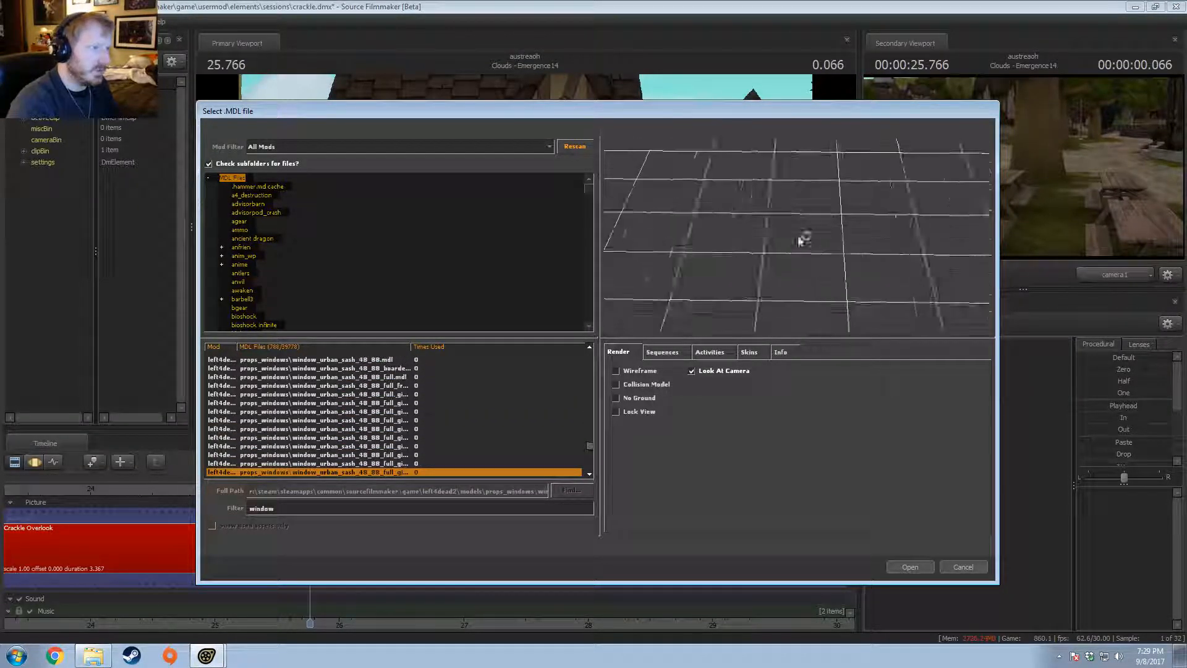
Step: Preview the remaining window_urban_sash_48_88 variants and the stacked_40_112 and stacked_double_96 urban windows
key("Down")
key("Down")
key("Down")
key("Down")
key("Down")
key("Down")
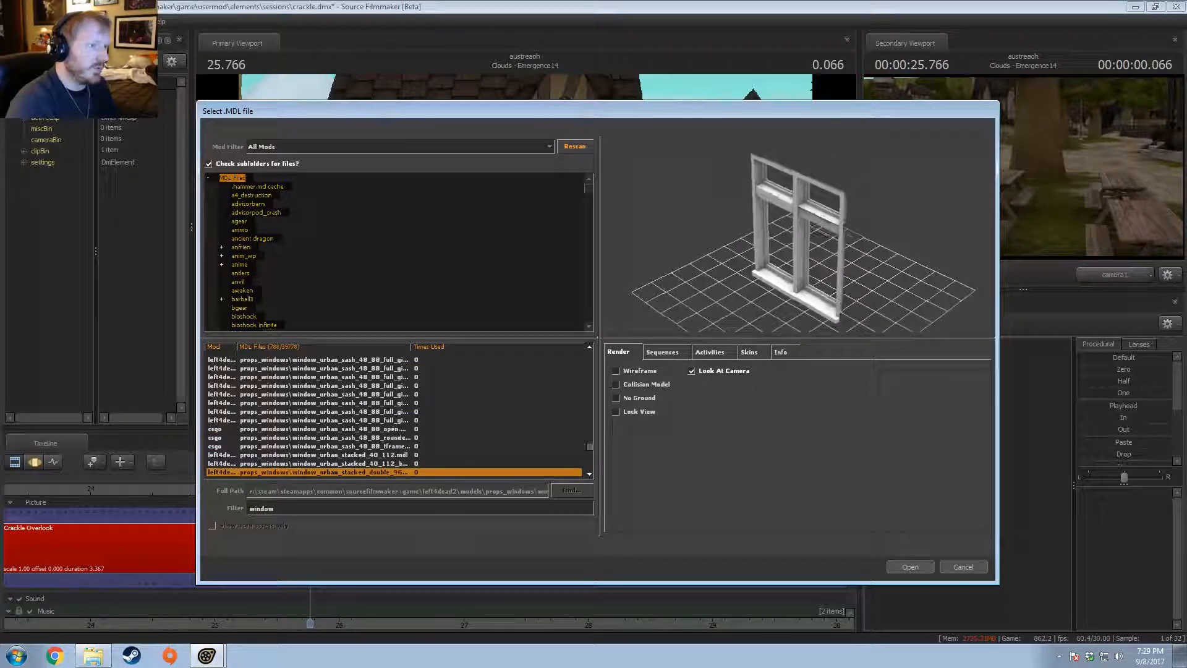
Step: Preview the Day of Defeat windowframe2 and windowframe3 models, their destroyed and thick variants, and windowframe_01a and 02a
key("Down")
key("Down")
key("Down")
key("Down")
key("Down")
key("Down")
key("Down")
key("Down")
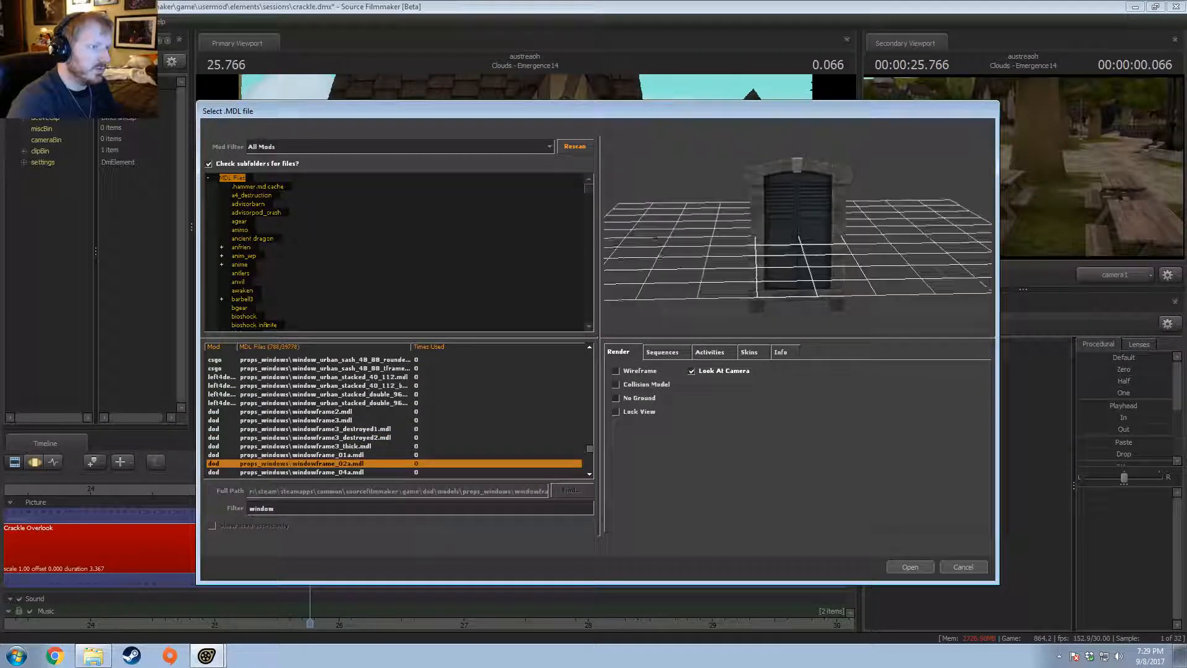
key("Up")
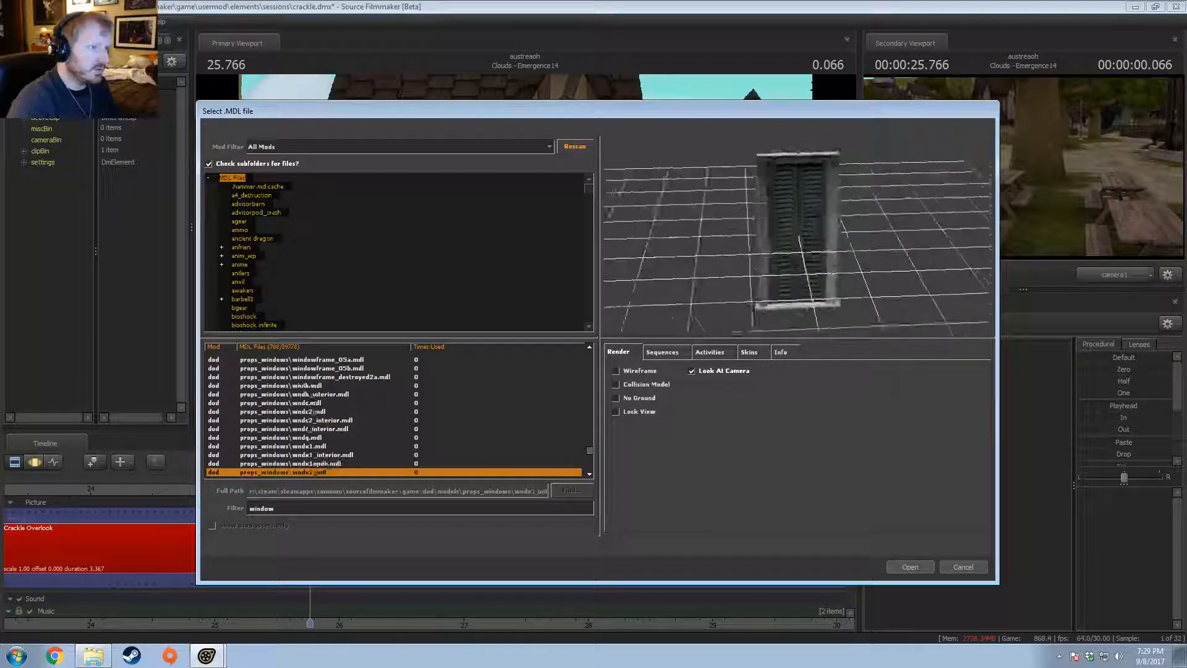
Step: Preview the wndx window models, the woodwall window bars and the windowruin buildings
key("Down")
key("Down")
key("Down")
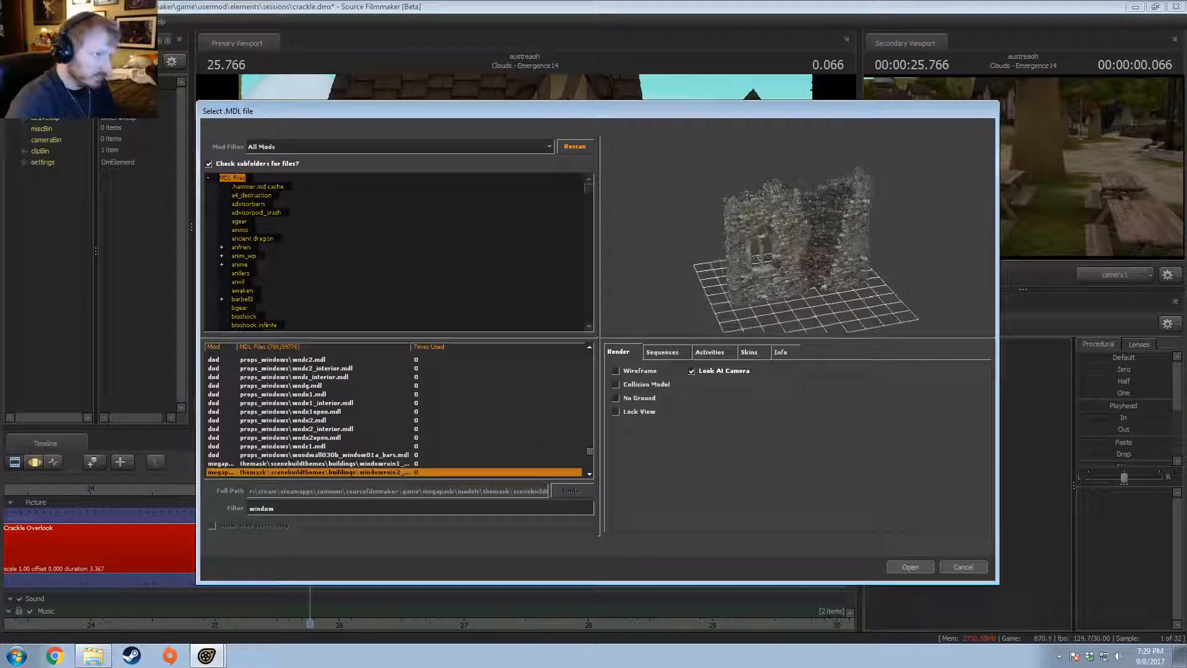
Step: Preview the remaining windowruin building models and the windowboards debris models
key("Down")
key("Down")
key("Down")
key("Down")
key("Down")
key("Down")
key("Down")
key("Down")
key("Down")
key("Down")
key("Down")
key("Down")
key("Down")
key("Down")
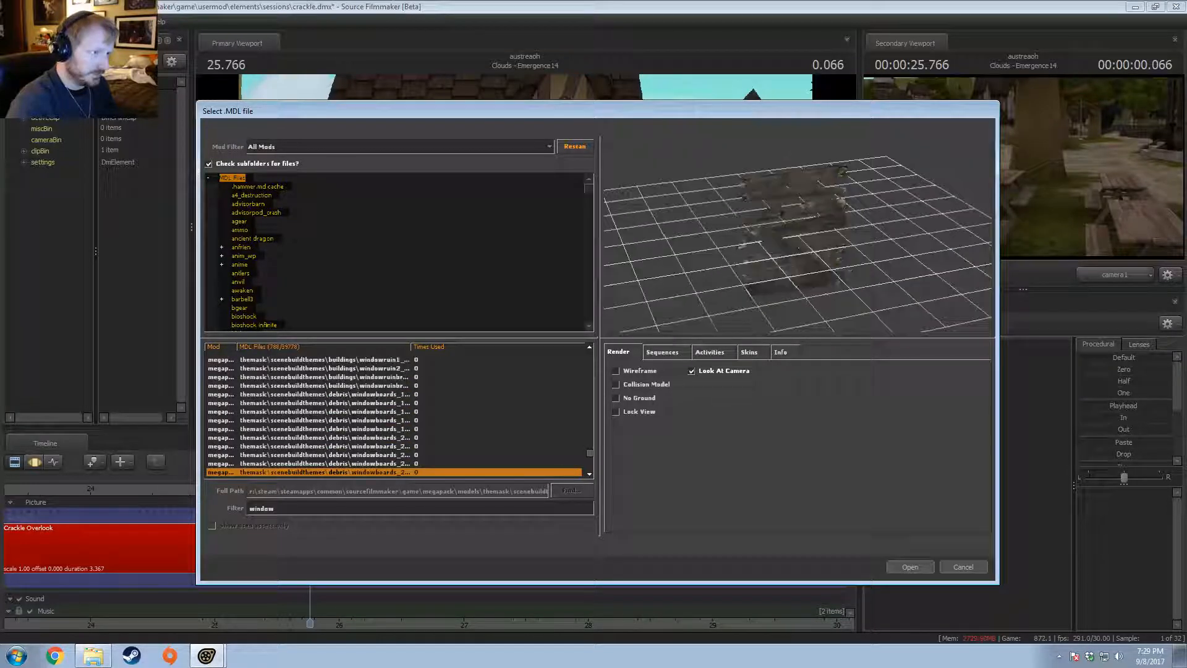
Step: Preview the scenebuildthemes environment wall models and the curtain decoration models
key("Down")
key("Down")
key("Down")
key("Down")
key("Down")
key("Down")
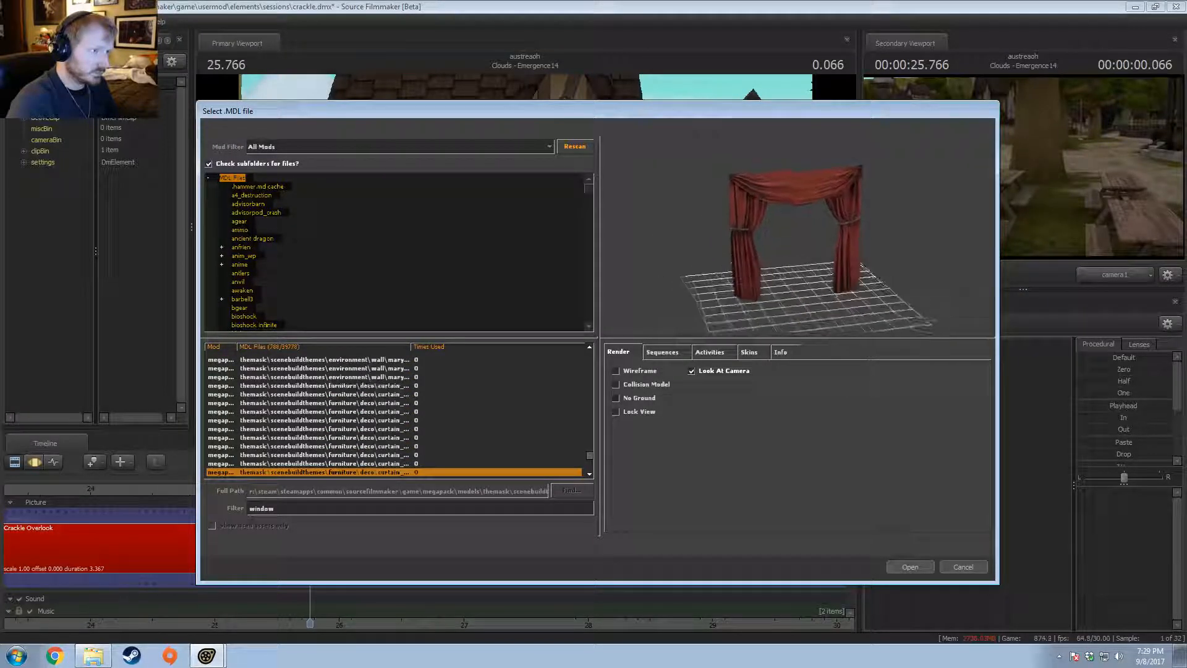
Step: Preview the remaining curtain decorations and the first furniture windowstuff models, including the window blinds
key("Down")
key("Down")
key("Down")
key("Down")
key("Down")
key("Down")
key("Down")
key("Down")
key("Down")
key("Down")
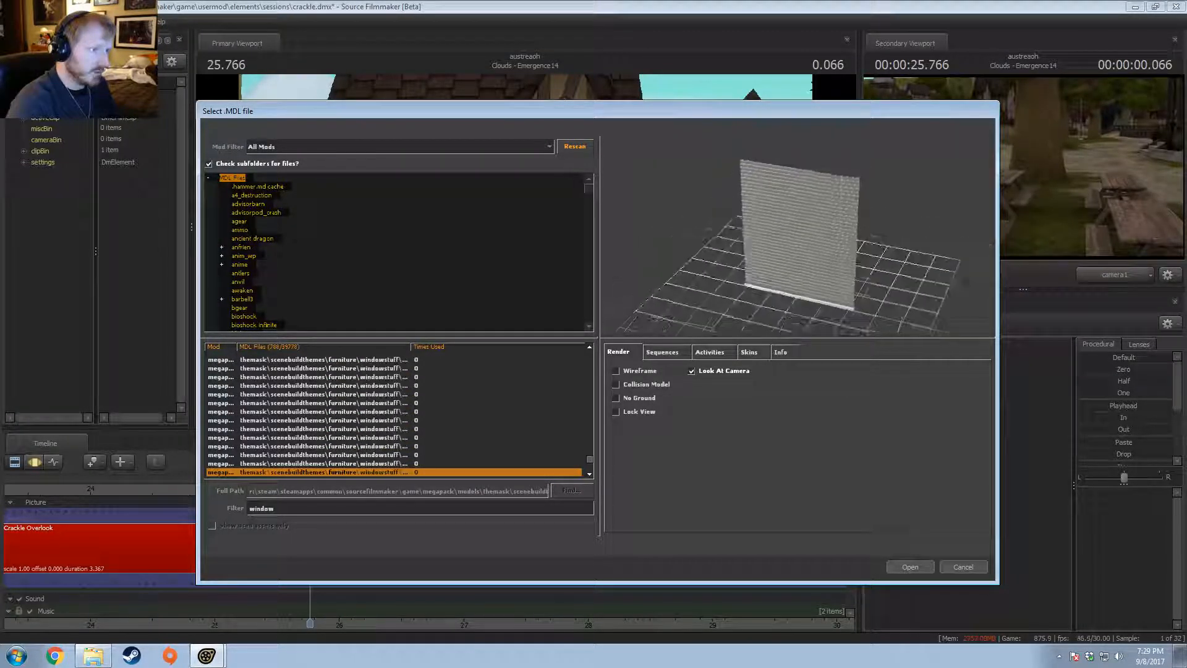
Step: Inspect the windowstuff blinds from several angles and preview the neighbouring blind and curtain models
left_click_drag(798, 241, 762, 339)
key("Down")
key("Up")
left_click_drag(795, 278, 834, 325)
key("Down")
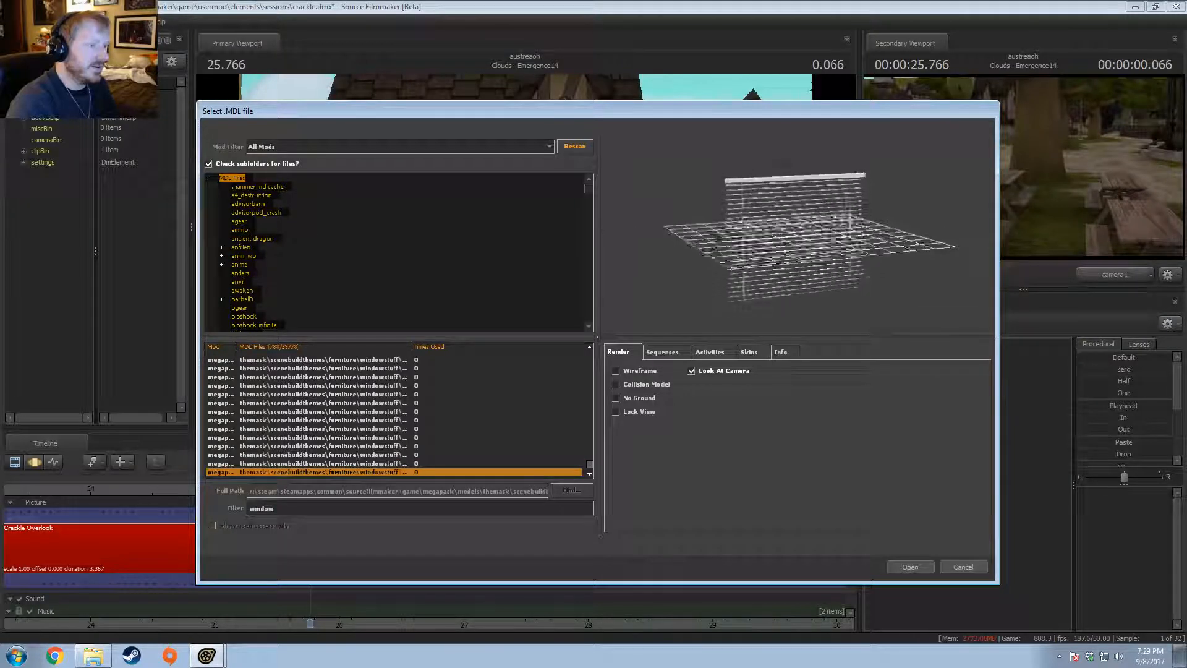
key("Down")
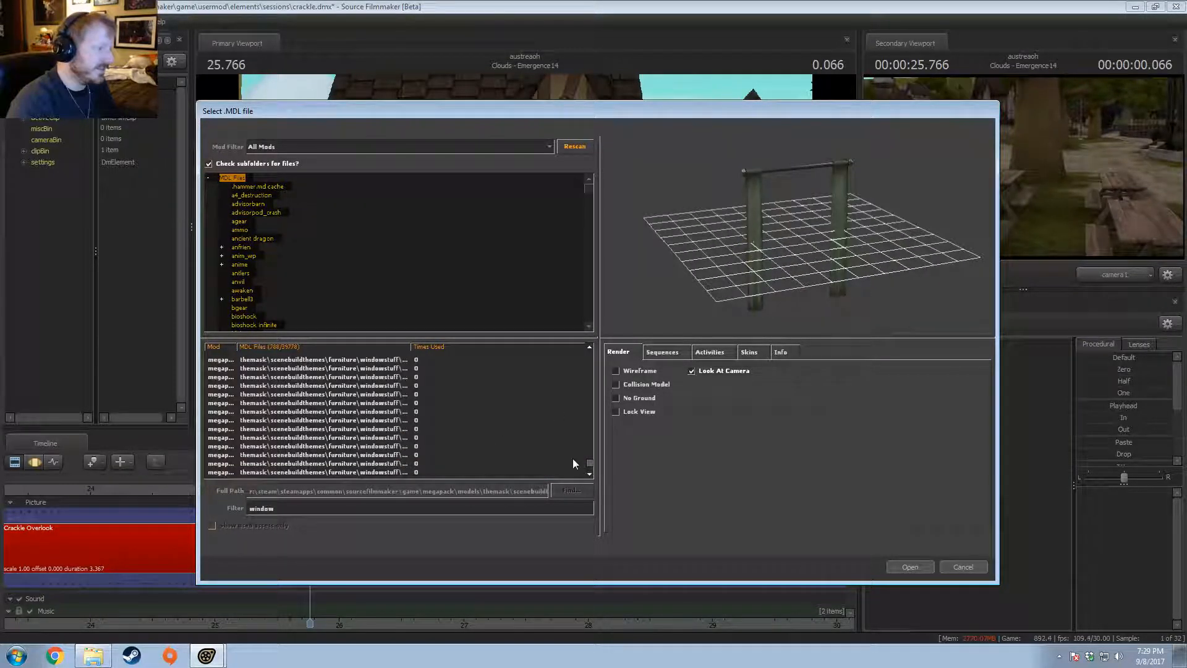
Step: Return to the start of the filtered model list and preview the Dear Esther lightshaft_window models
left_click_drag(590, 462, 579, 350)
left_click(374, 402)
left_click(374, 386)
key("Down")
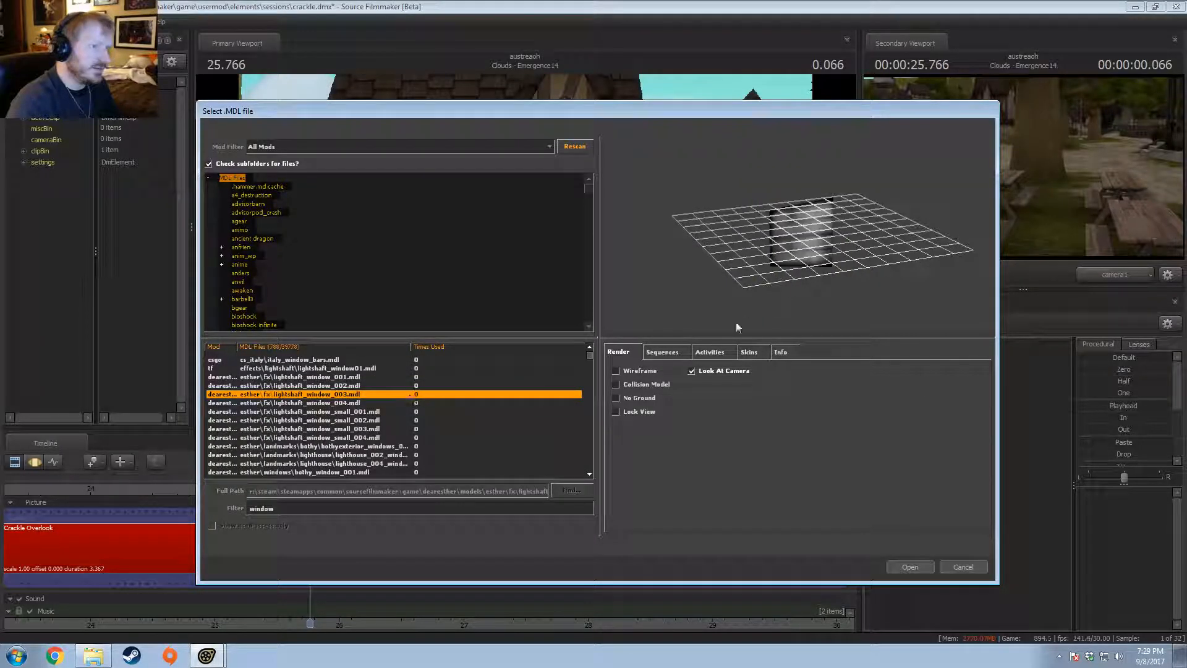
Step: Preview the Dear Esther windows, the route66 diner windows, the ruins windows and the first cs_italy shuttered windows
key("Down")
key("Down")
key("Down")
key("Down")
key("Down")
key("Down")
key("Down")
key("Down")
key("Down")
key("Down")
key("Down")
key("Down")
key("Down")
key("Down")
key("Down")
key("Down")
key("Down")
key("Down")
key("Down")
key("Down")
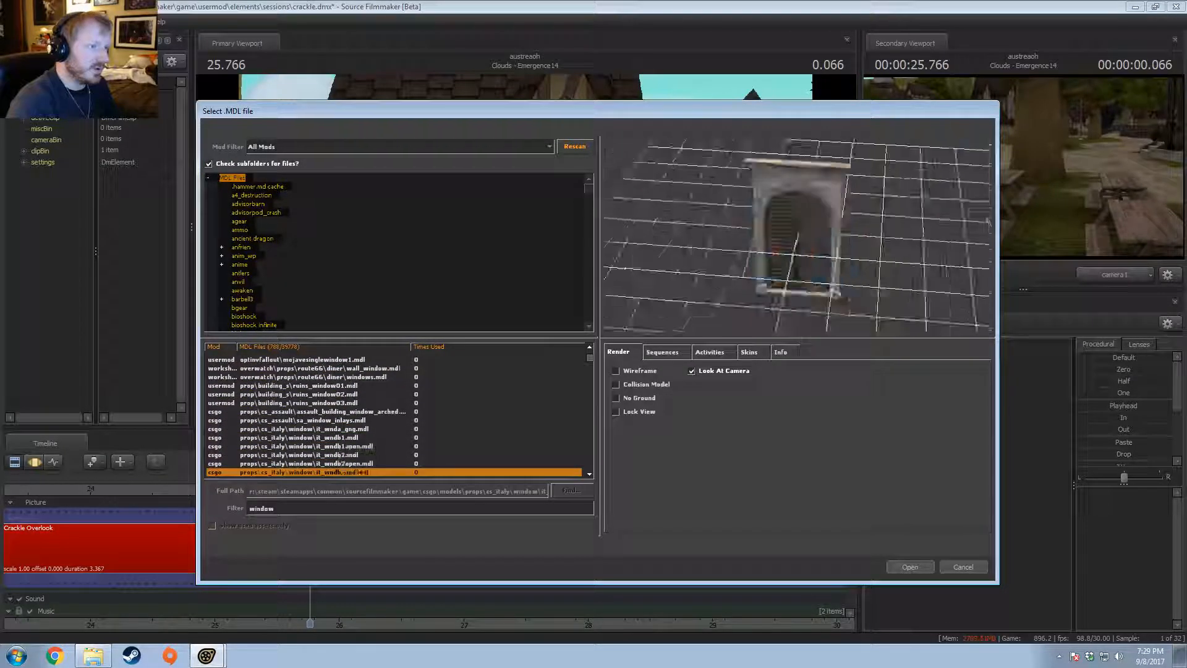
Step: Preview the it_wndg, it_wndr, it_wndx and it_wndyel window models in cs_italy with their open variants
key("Down")
key("Down")
key("Down")
key("Down")
key("Down")
key("Down")
key("Down")
key("Down")
key("Down")
key("Down")
key("Down")
key("Down")
key("Down")
key("Down")
key("Down")
key("Down")
key("Down")
key("Down")
key("Down")
key("Down")
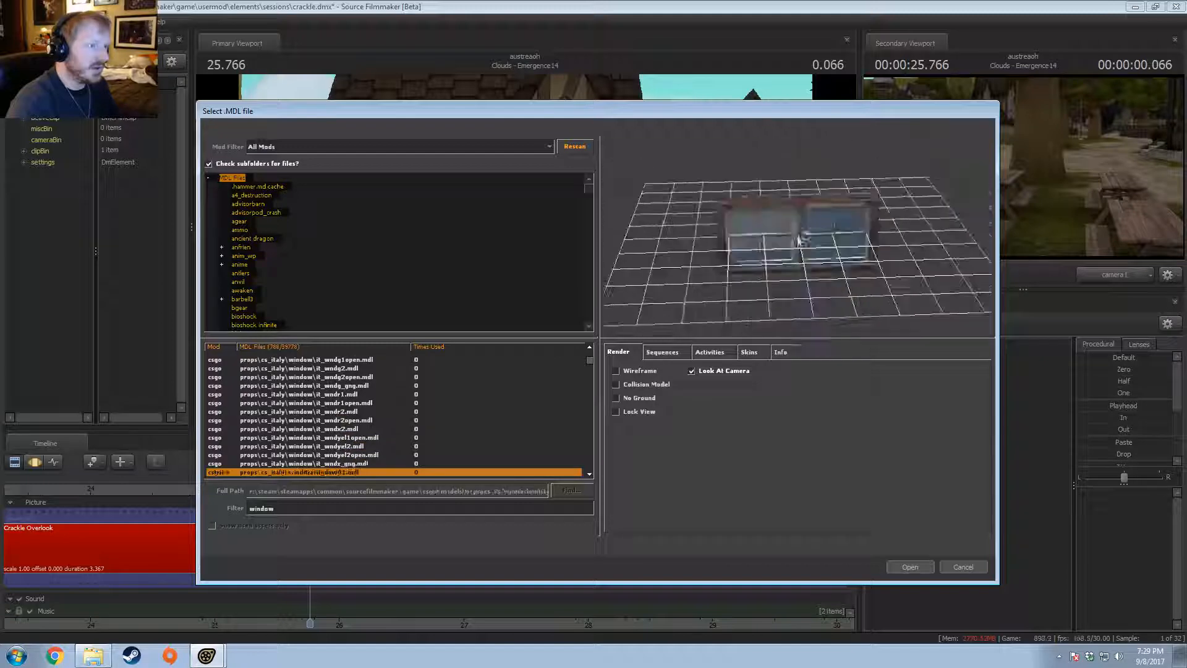
Step: Preview the de_dust du_window models from the 2x6 arch to the 6x8 flat shuttered variants
key("Down")
key("Down")
key("Down")
key("Down")
key("Down")
key("Down")
key("Down")
key("Down")
key("Down")
key("Down")
key("Down")
key("Down")
key("Down")
key("Down")
key("Down")
key("Down")
key("Down")
key("Down")
key("Down")
key("Down")
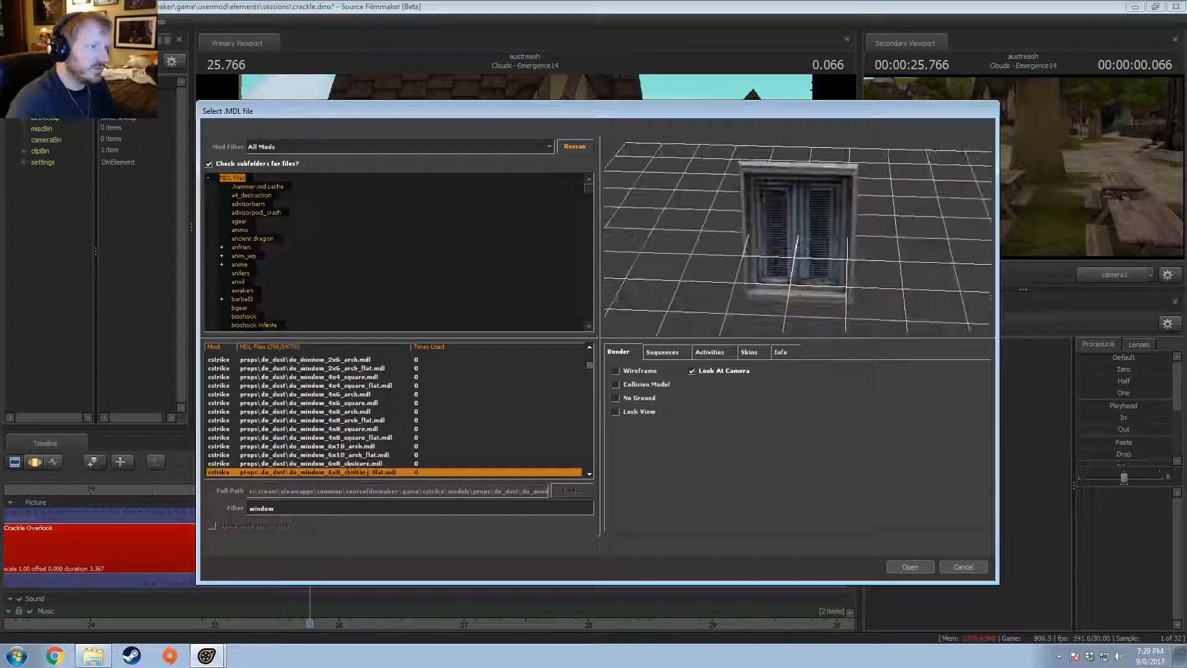
Step: Preview the remaining de_dust du_window models and the de_house window_48x36 model with its broken variants
key("Down")
key("Down")
key("Down")
key("Down")
key("Down")
key("Down")
key("Down")
key("Down")
key("Down")
key("Down")
key("Down")
key("Down")
key("Down")
key("Down")
key("Down")
key("Down")
key("Down")
key("Down")
key("Down")
key("Down")
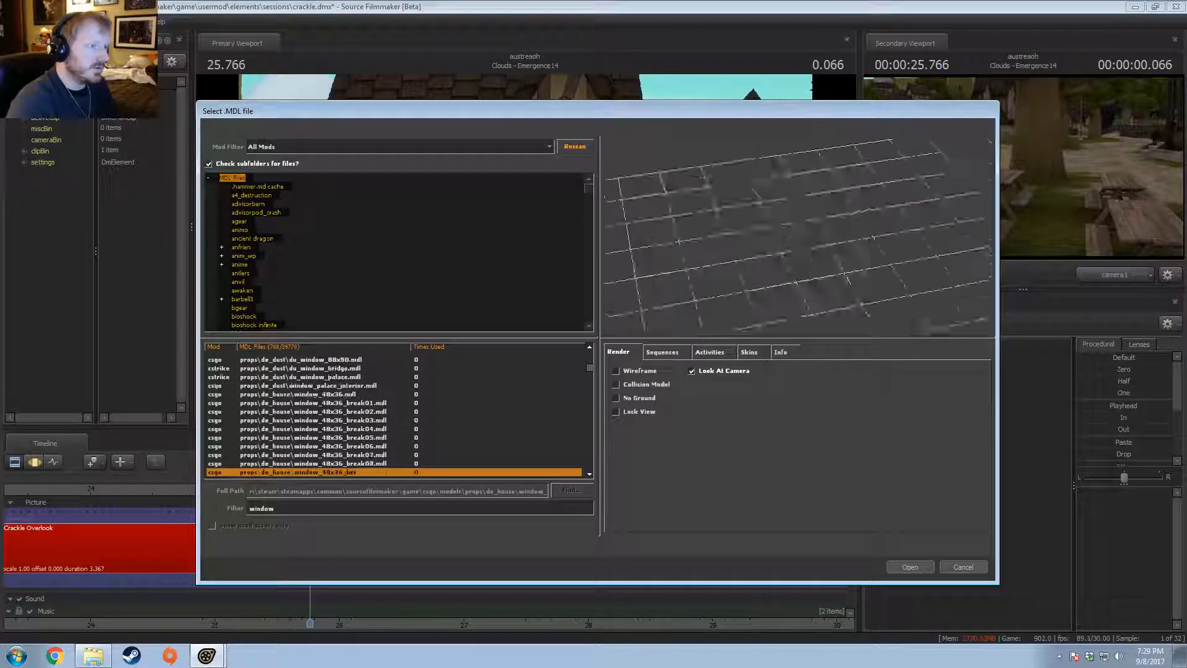
Step: Preview the de_house window_54x76 variants, the window cluster and frames, and the first de_inferno windowbreakable_02 models
key("Down")
key("Down")
key("Down")
key("Down")
key("Down")
key("Down")
key("Down")
key("Down")
key("Down")
key("Down")
key("Down")
key("Down")
key("Down")
key("Down")
key("Down")
key("Down")
key("Down")
key("Down")
key("Down")
key("Down")
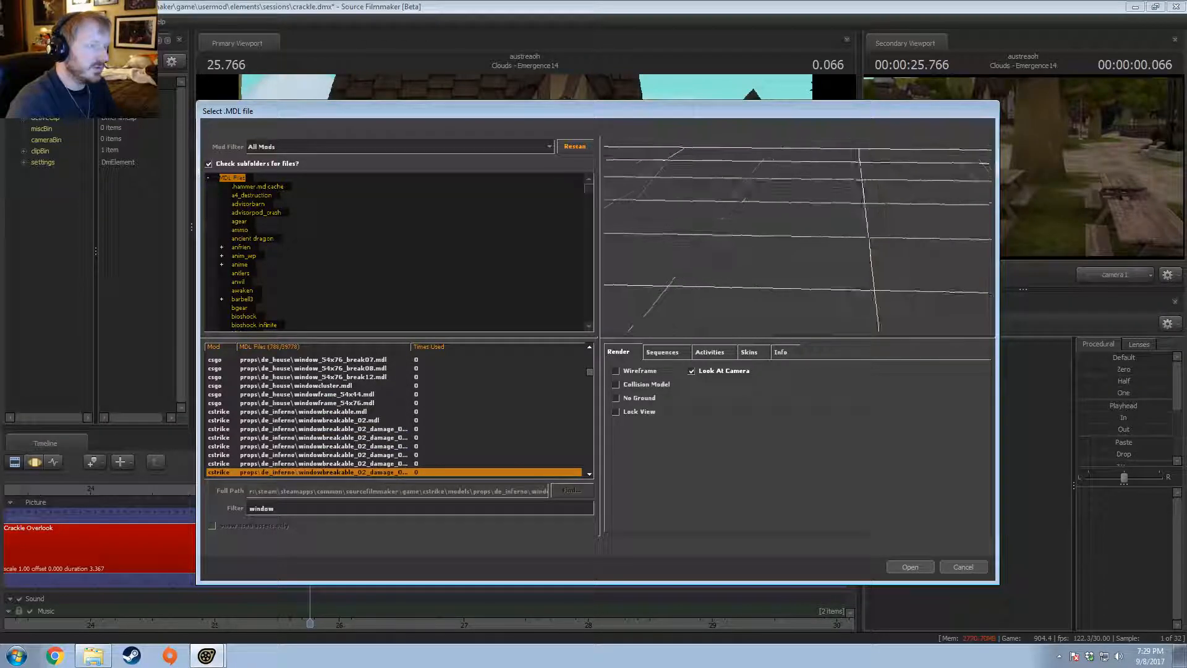
Step: Preview the de_inferno windowbreakable damage variants and frame, continuing to the first de_mirage shutter_window_l models
key("Down")
key("Down")
key("Down")
key("Down")
key("Down")
key("Down")
key("Down")
key("Down")
key("Down")
key("Down")
key("Down")
key("Down")
key("Down")
key("Down")
key("Down")
key("Down")
key("Down")
key("Down")
key("Down")
key("Down")
key("Down")
key("Down")
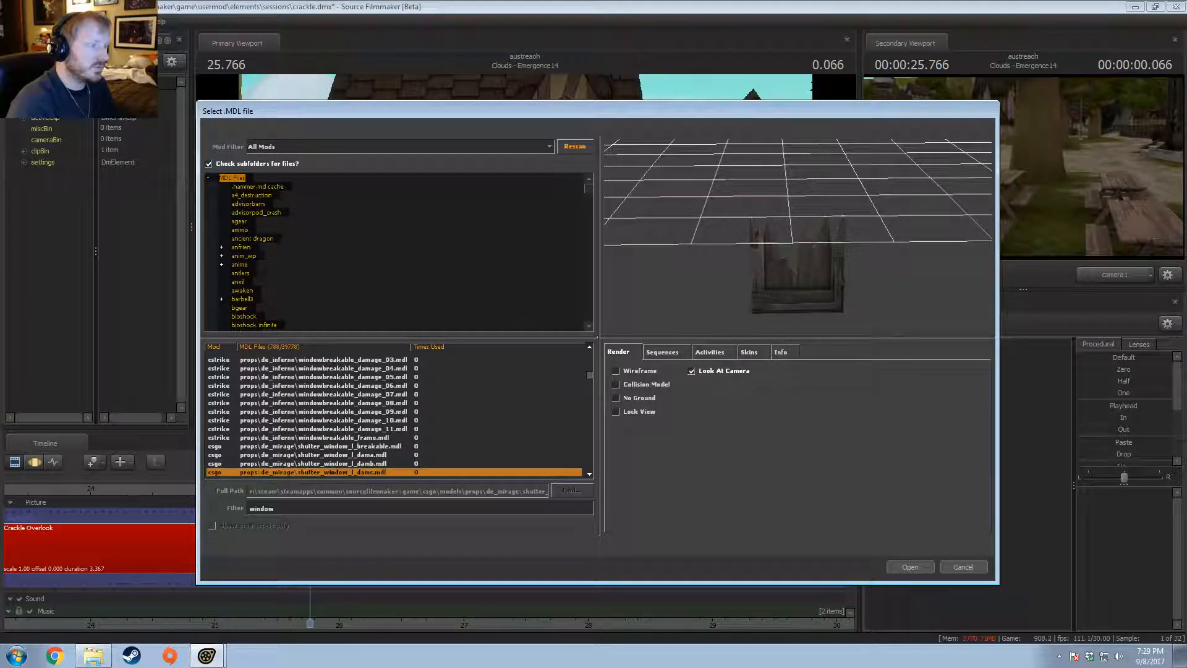
Step: Preview the de_mirage shutter windows up to shutter_window_r_dama and leave the model browser without adding a model
key("Down")
key("Down")
key("Down")
key("Down")
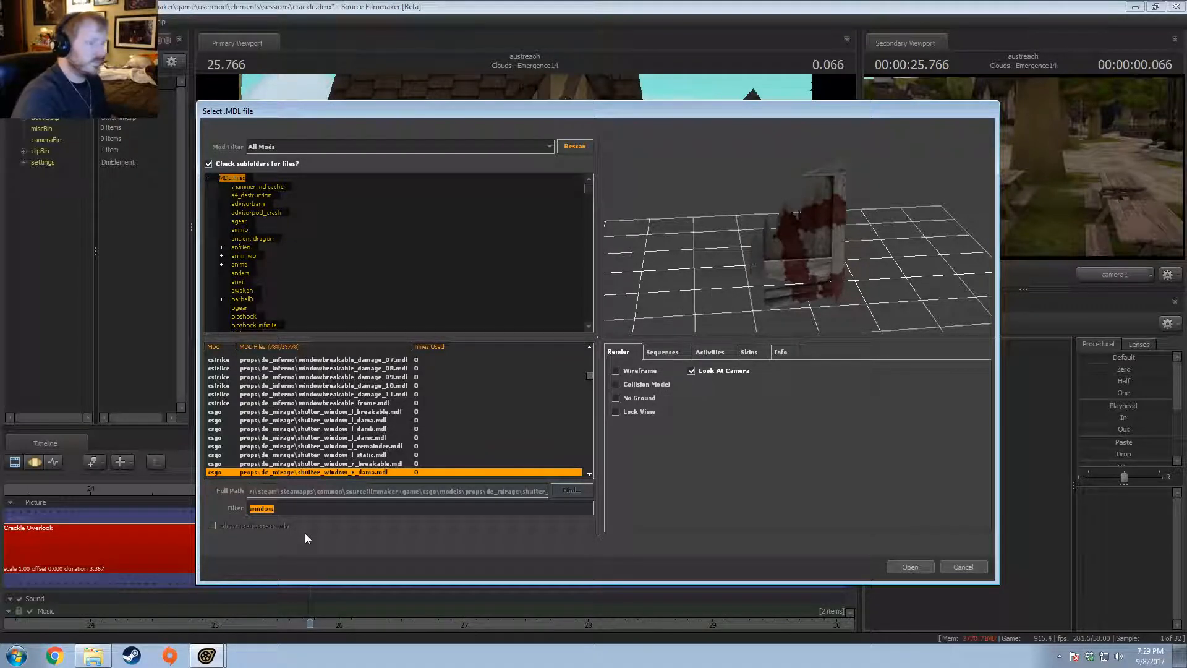
left_click(958, 567)
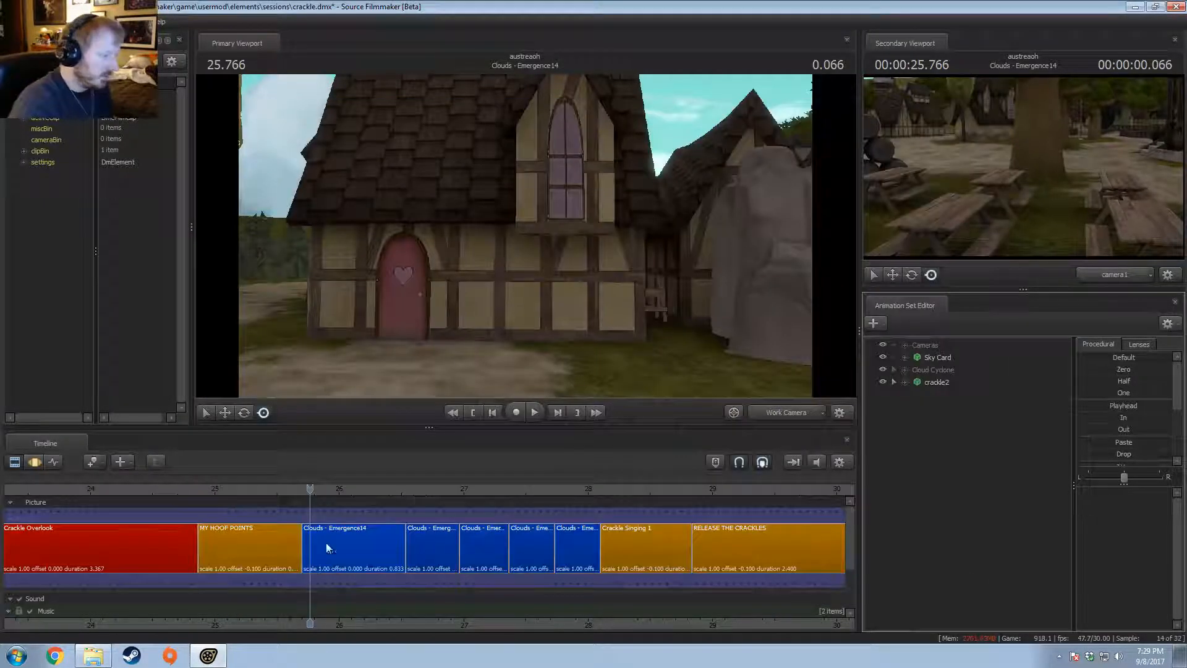
Step: Play back the sequence from the Crackle Overlook shot through MY HOOF POINTS into Clouds - Emergence14
left_click(196, 505)
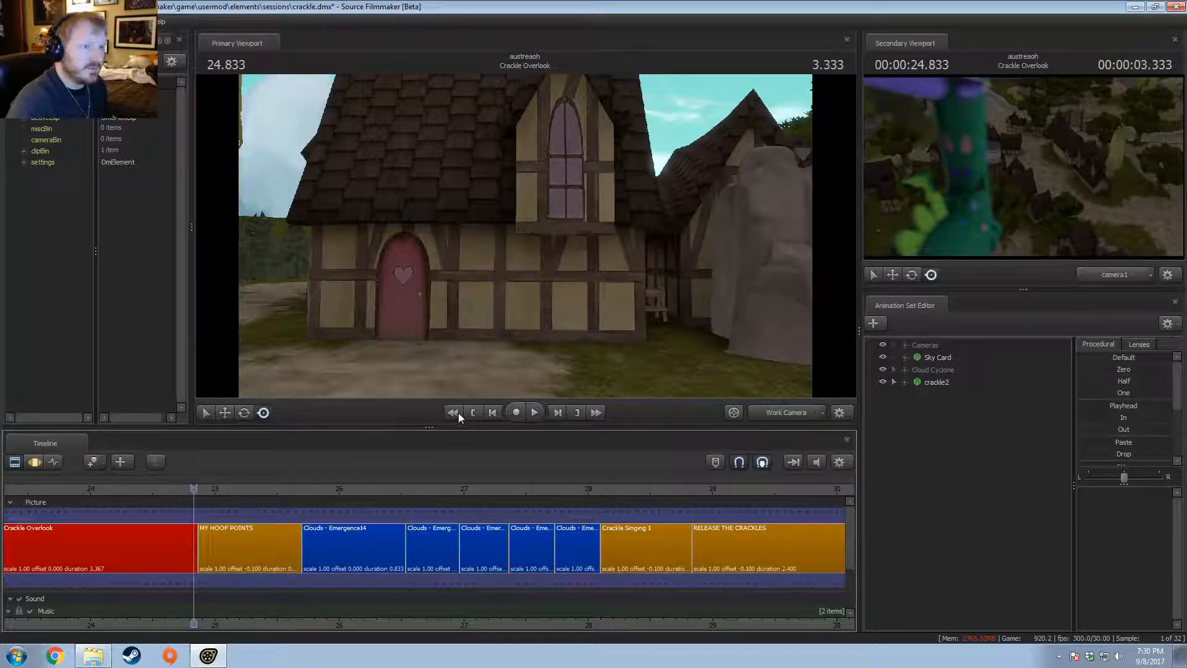
mouse_move(171, 495)
left_mouse_down()
mouse_move(139, 496)
mouse_move(174, 494)
left_mouse_up()
key("space")
key("space")
scroll(210, 500, "down", 5)
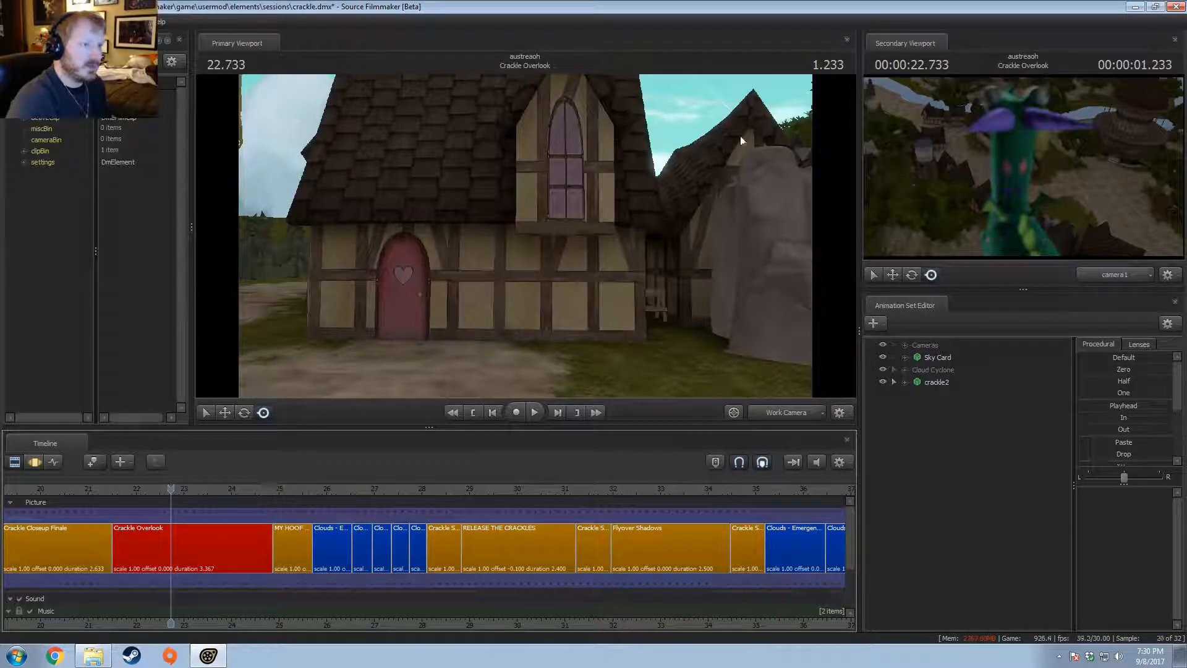
key("space")
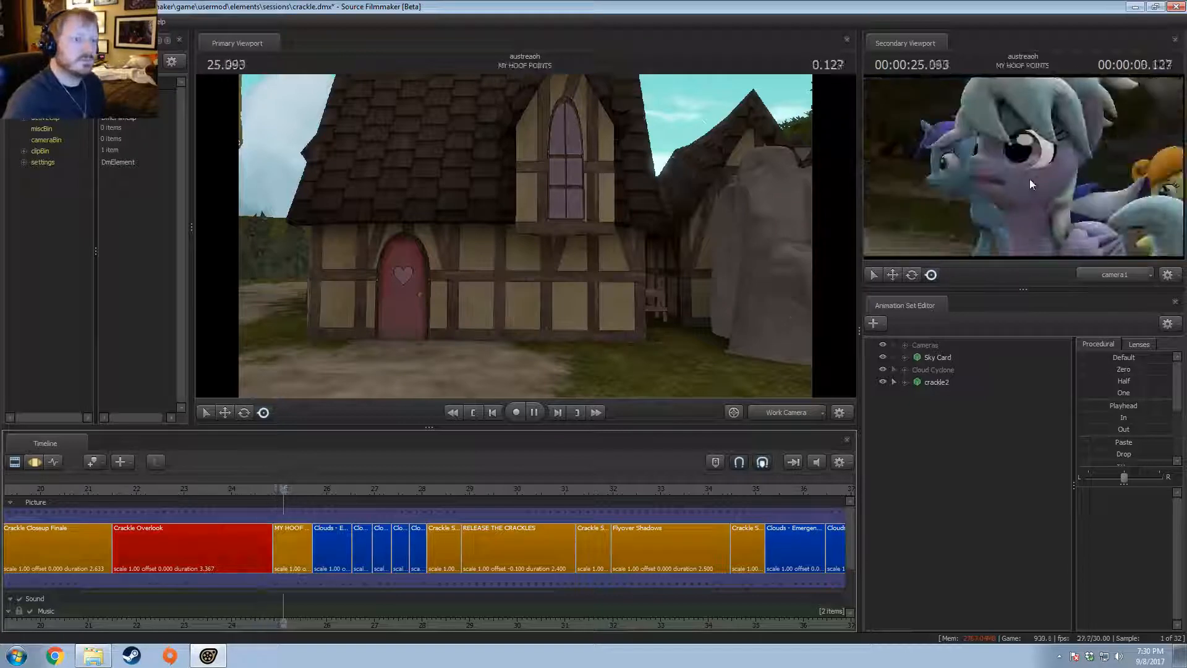
key("space")
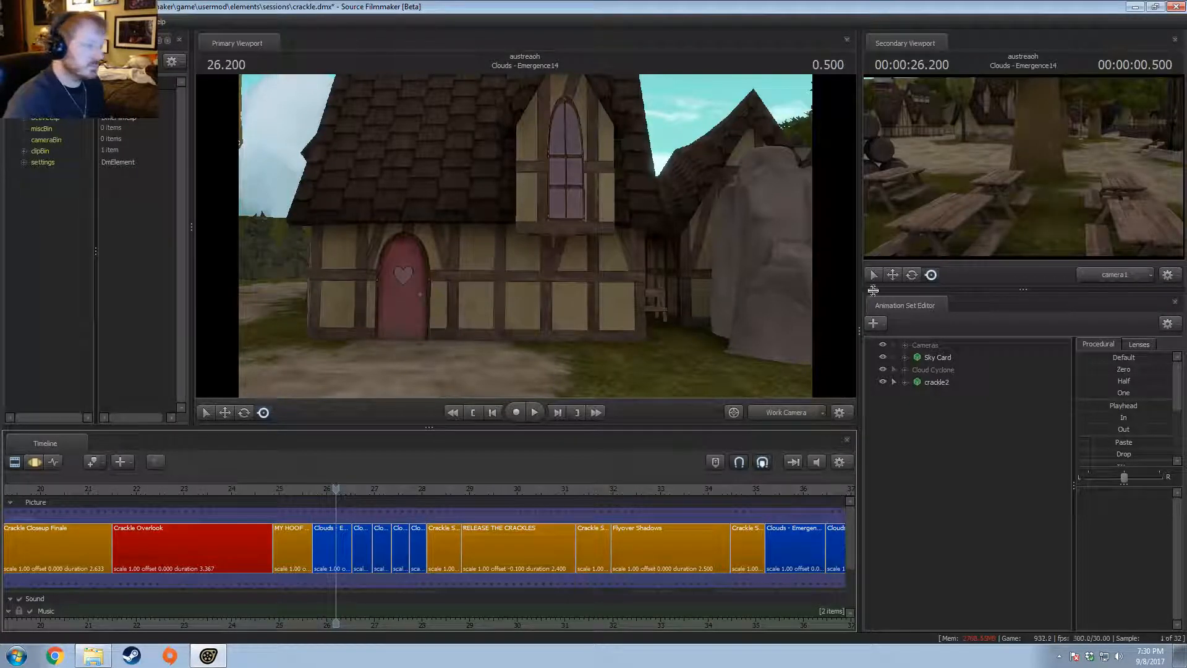
Step: Check which animation sets the Clouds - Emergence14 and MY HOOF POINTS shots contain, including the latter's Actors group
left_click(935, 382)
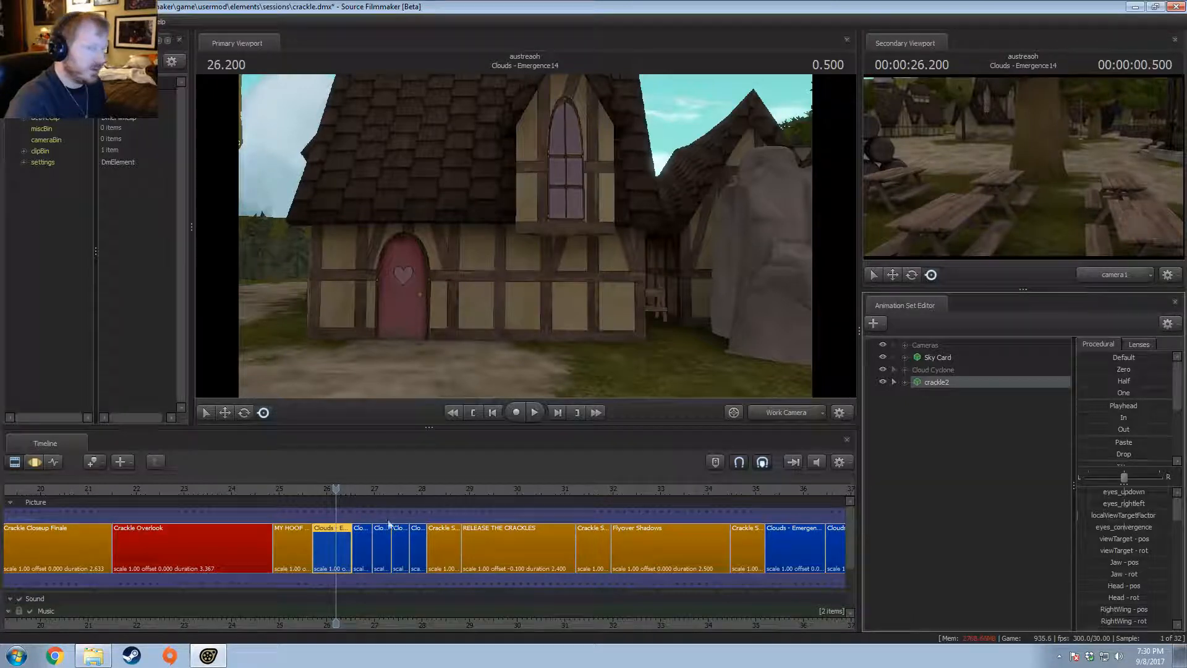
left_click(290, 557)
left_click(904, 370)
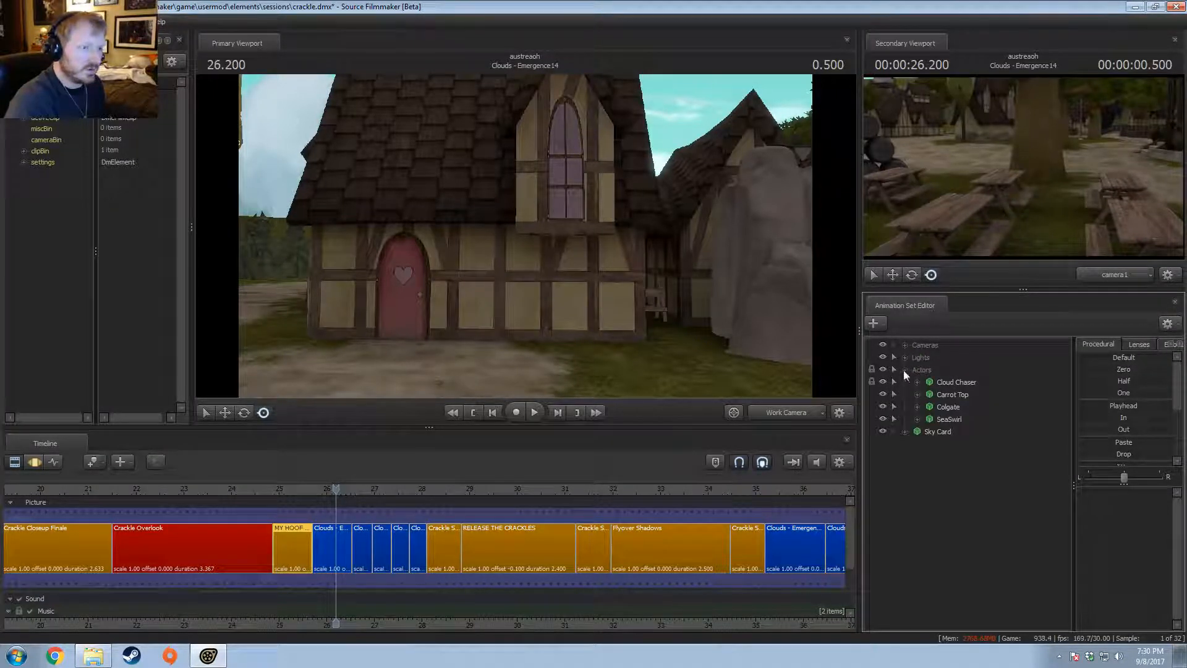
left_click(904, 370)
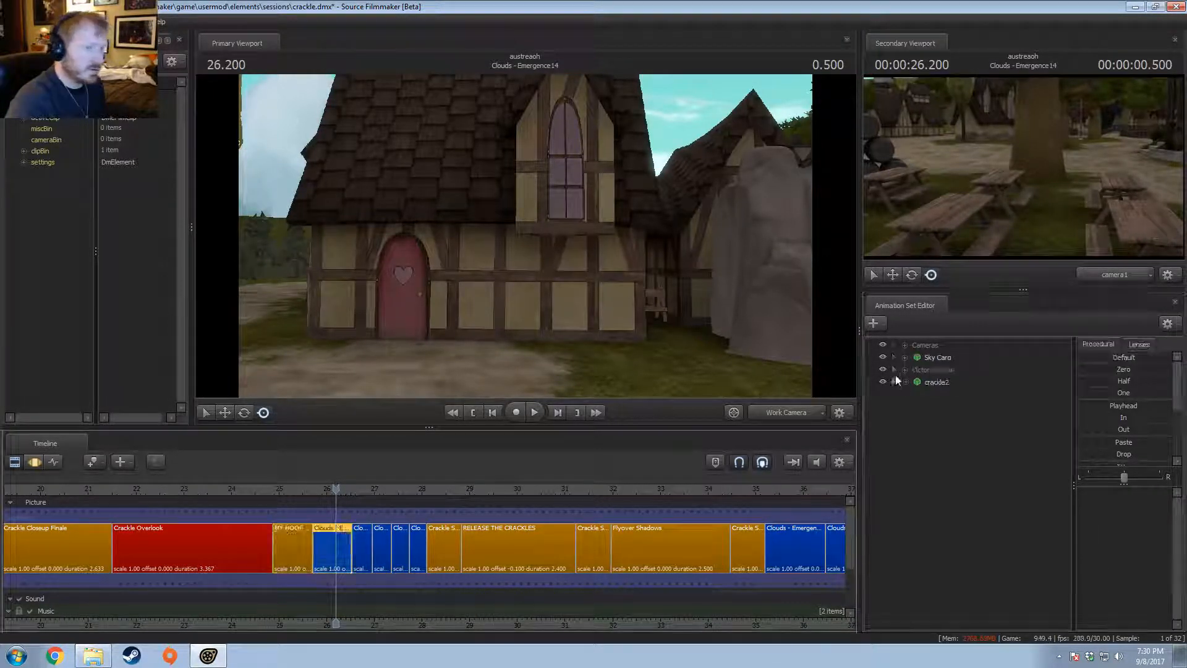
Step: Delete crackle2 and the Cloud Cyclone animation sets from the Clouds - Emergence14 shot
right_click(922, 381)
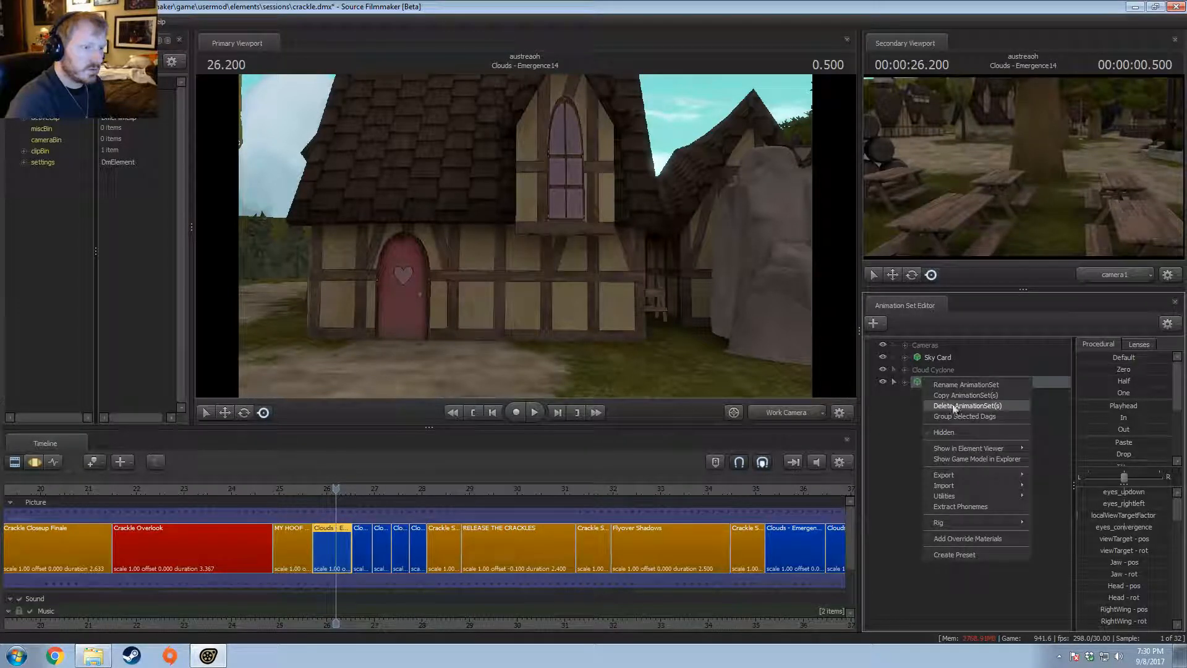
left_click(906, 371)
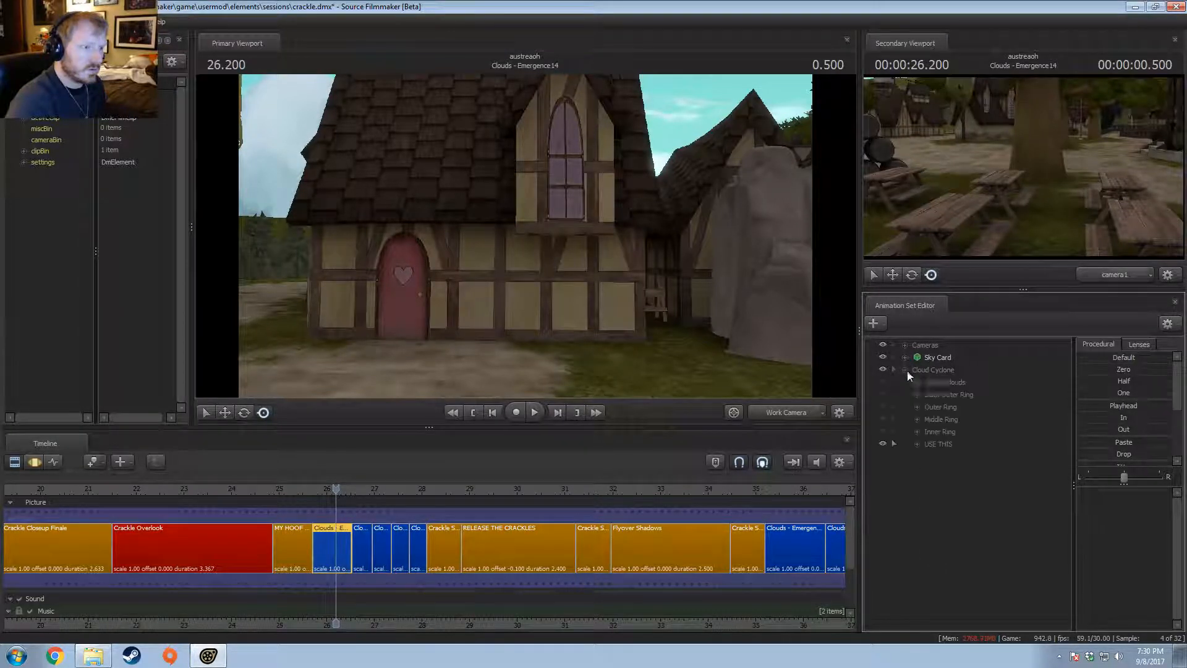
left_click(918, 444)
right_click(957, 461)
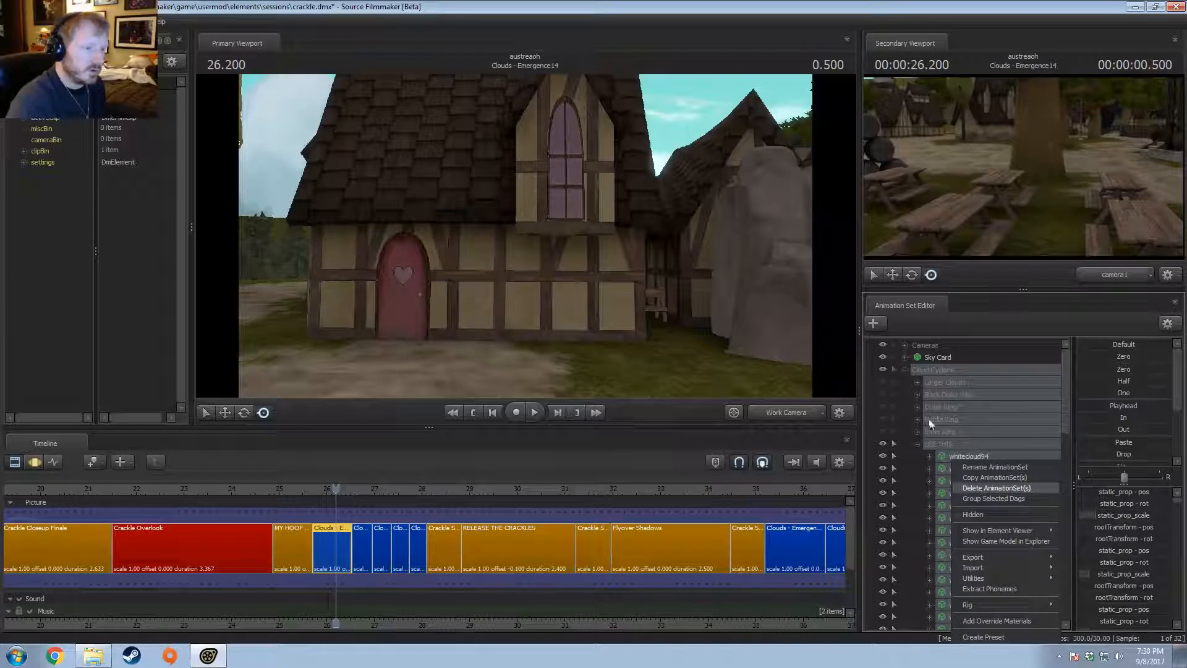
Step: Move the Main Camera of Clouds - Emergence14 across the village square to frame the large tree and half-timbered house
left_click(957, 358)
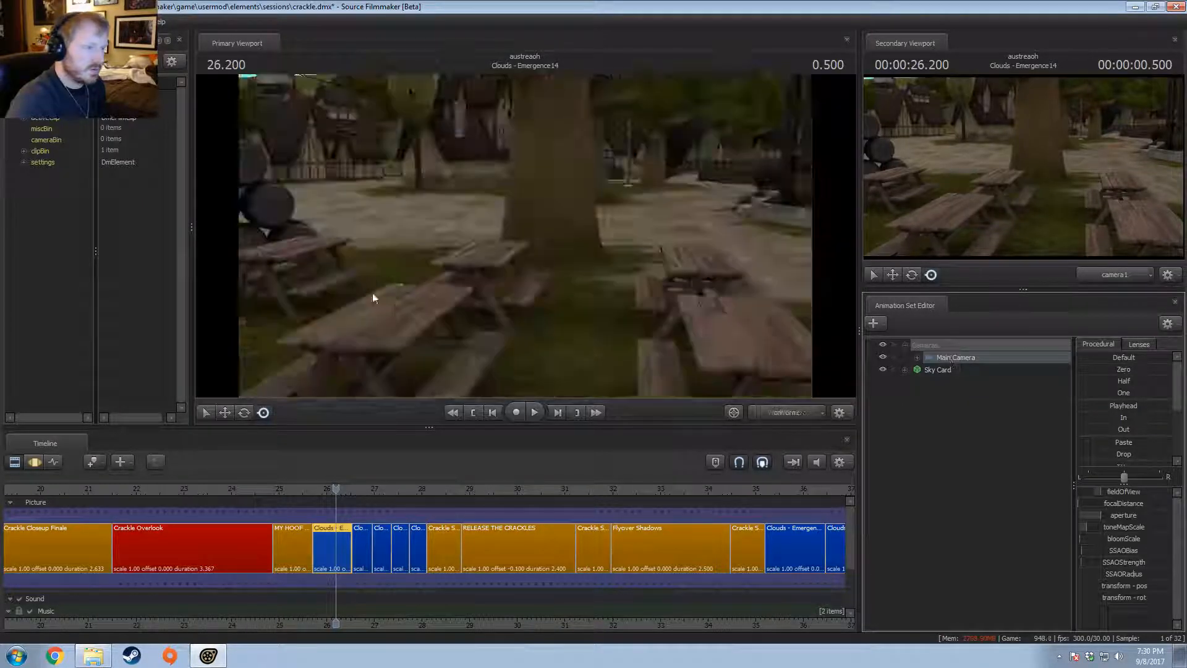
left_click_drag(554, 324, 384, 300)
key("w")
mouse_move(526, 235)
left_mouse_down()
mouse_move(625, 216)
mouse_move(536, 224)
left_mouse_up()
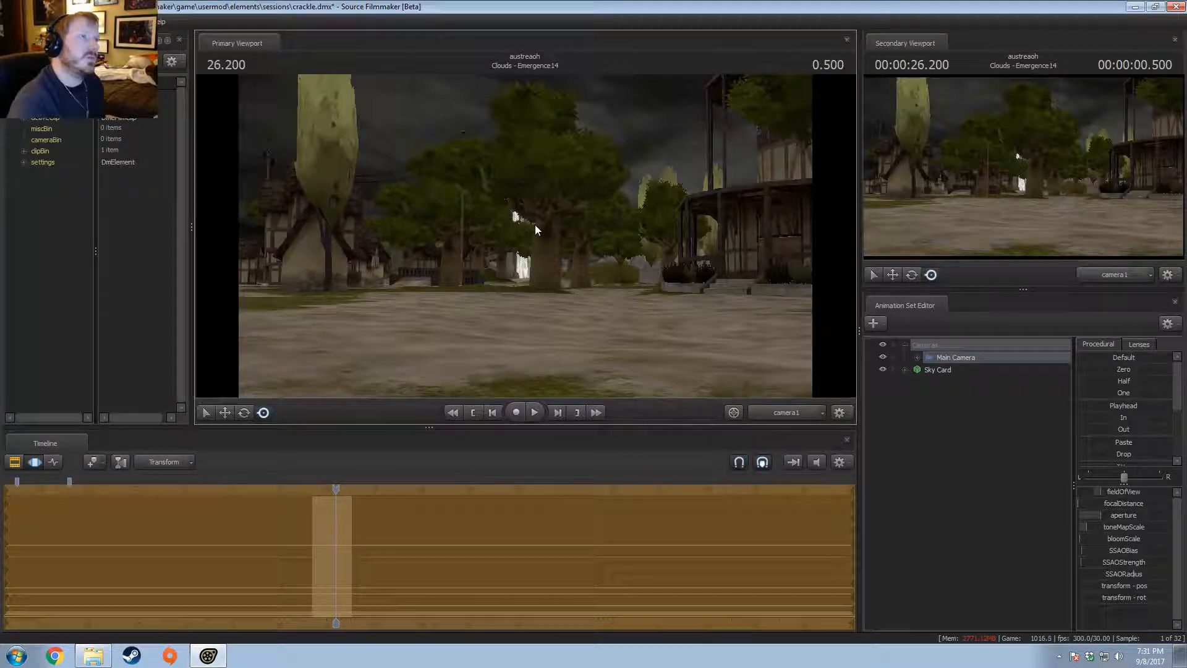
left_click_drag(536, 224, 575, 247)
key("w")
key("w")
key("w")
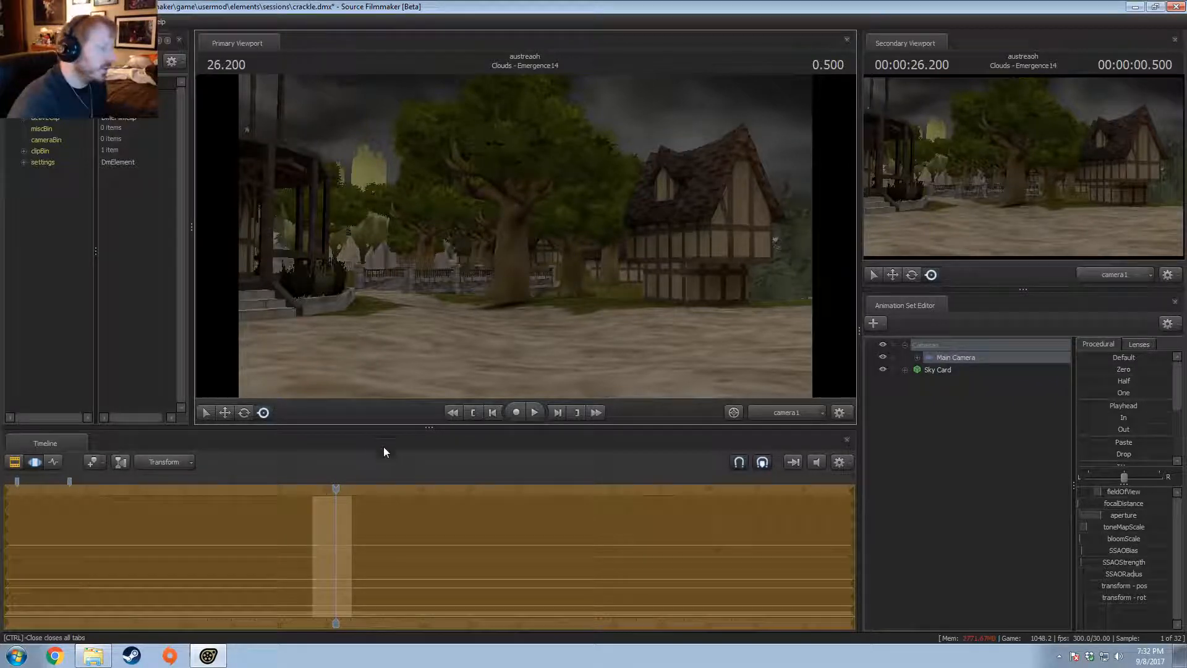
Step: Play back the cut from MY HOOF POINTS into Clouds - Emergence14 several times to judge the new camera angle
key("ctrl+1")
scroll(314, 499, "up", 2)
left_click(301, 492)
scroll(315, 549, "up", 6)
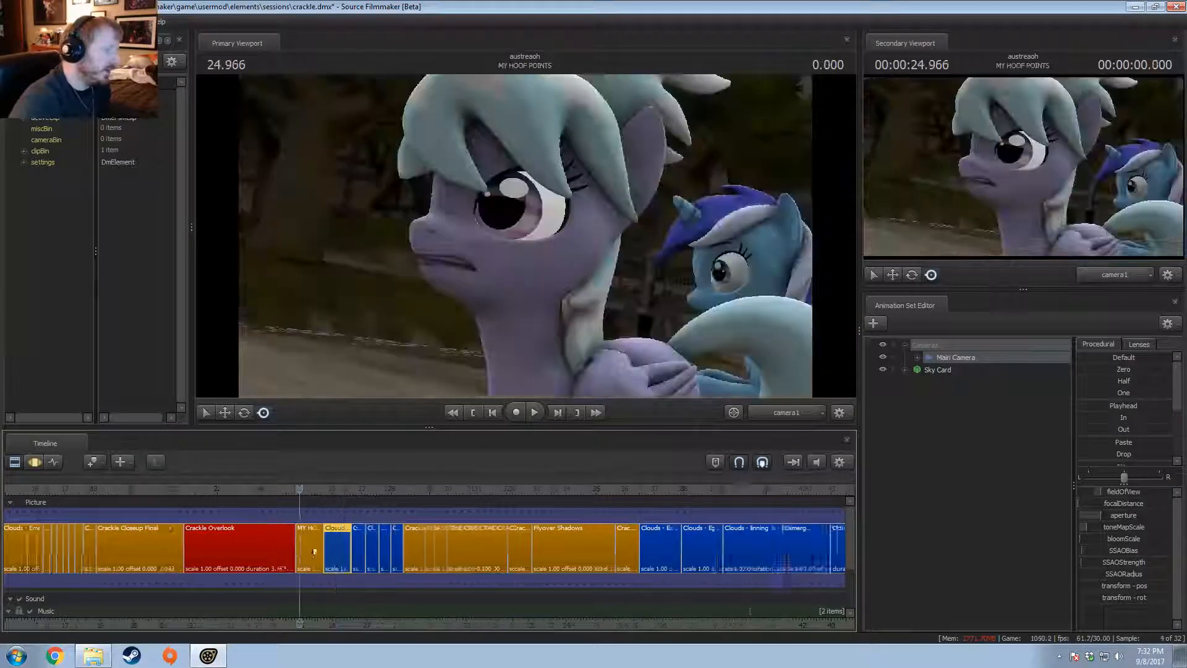
middle_click_drag(377, 550, 447, 528)
key("space")
key("space")
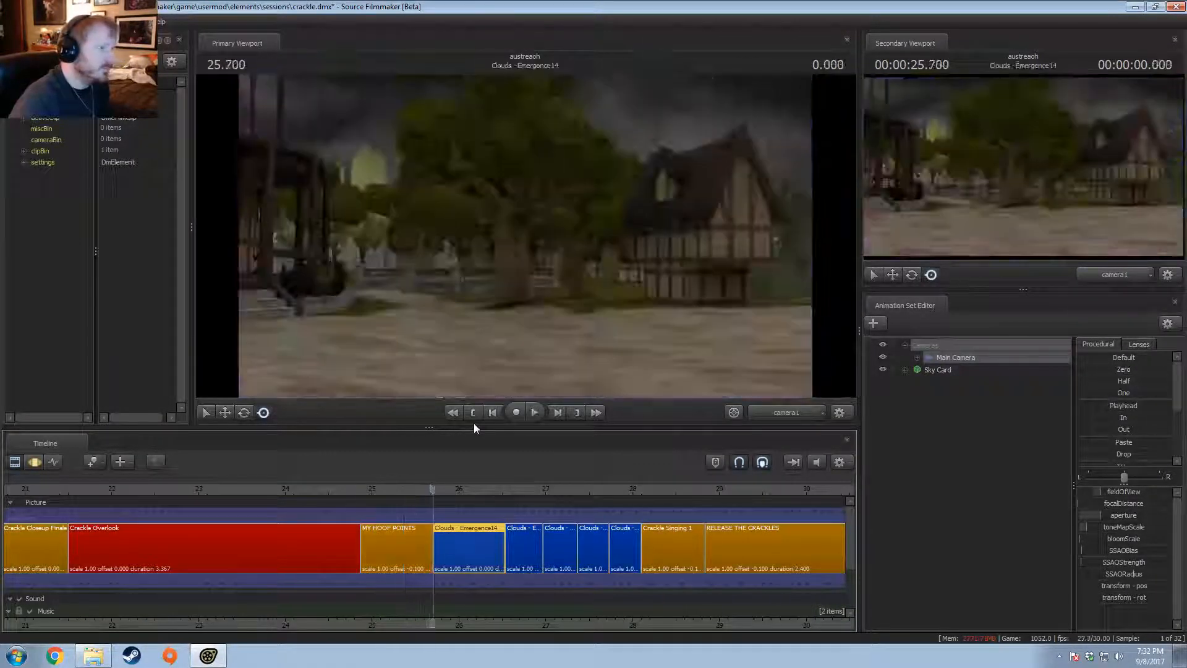
left_click_drag(433, 489, 361, 489)
key("space")
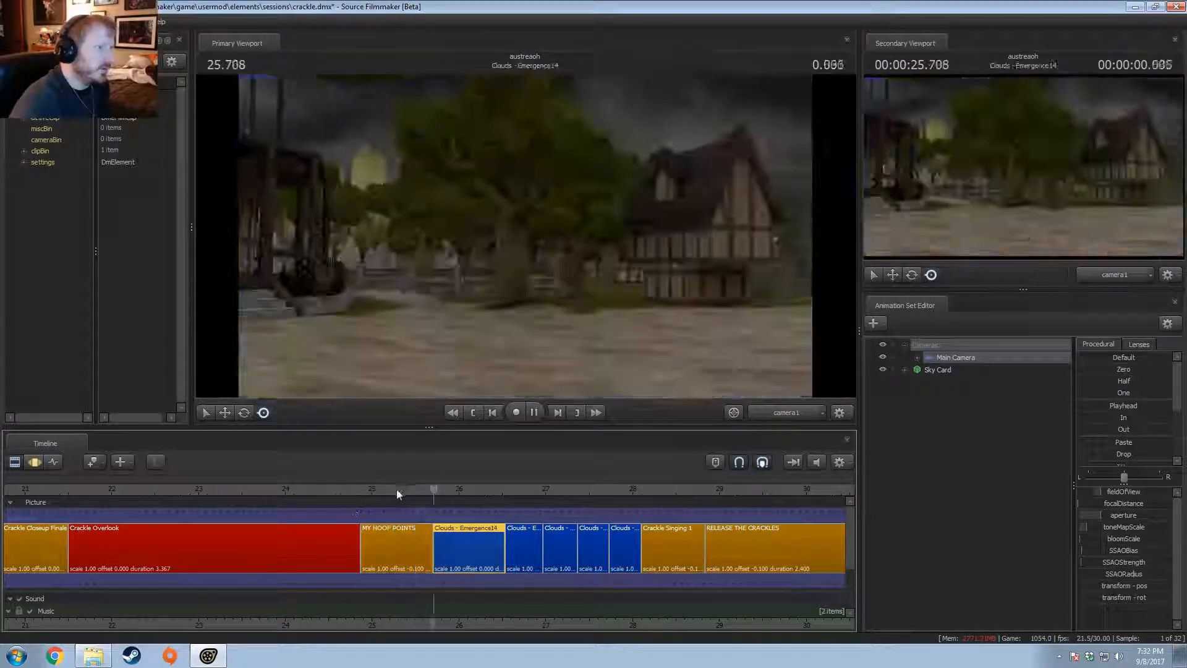
key("space")
left_click(363, 492)
key("space")
key("space")
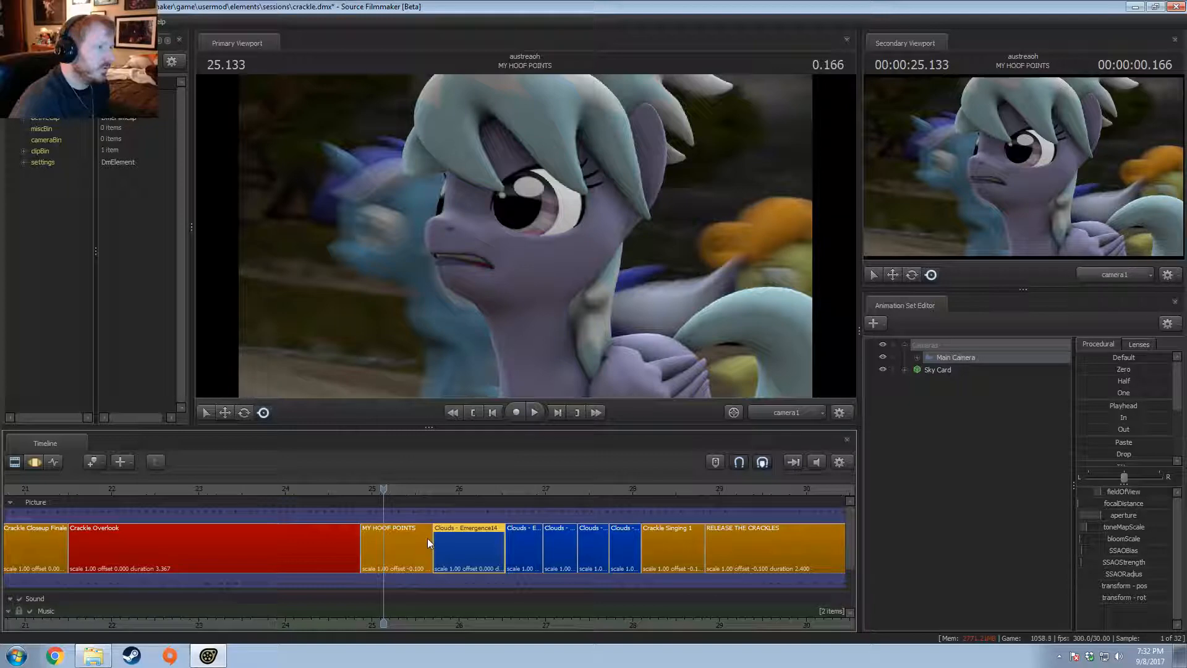
key("space")
key("space")
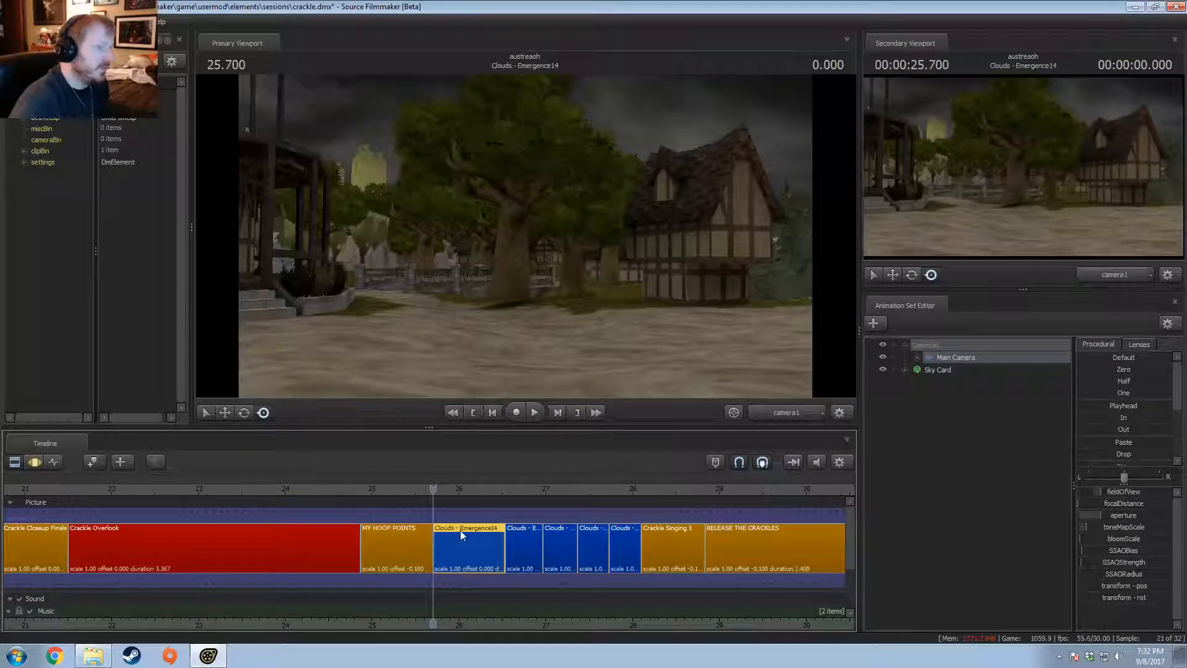
Step: At 25.800 in Clouds - Emergence14, reposition the Main Camera low over the grass facing the picnic tables
left_click(442, 492)
left_click(936, 358)
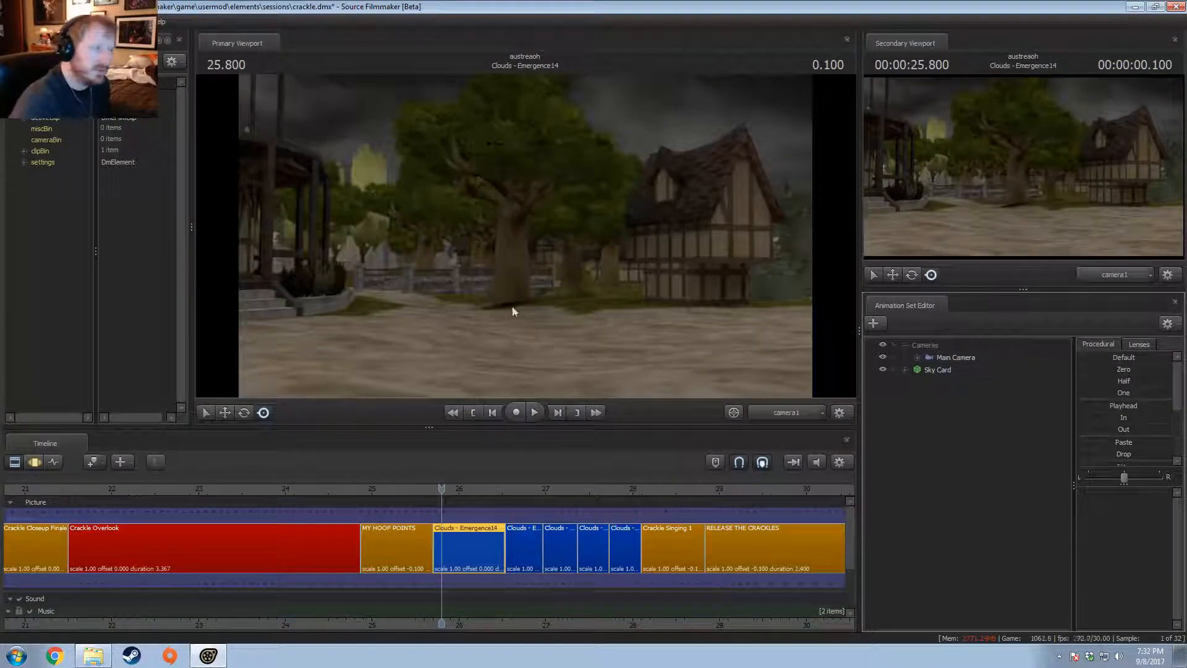
left_click(538, 323)
left_click(941, 356)
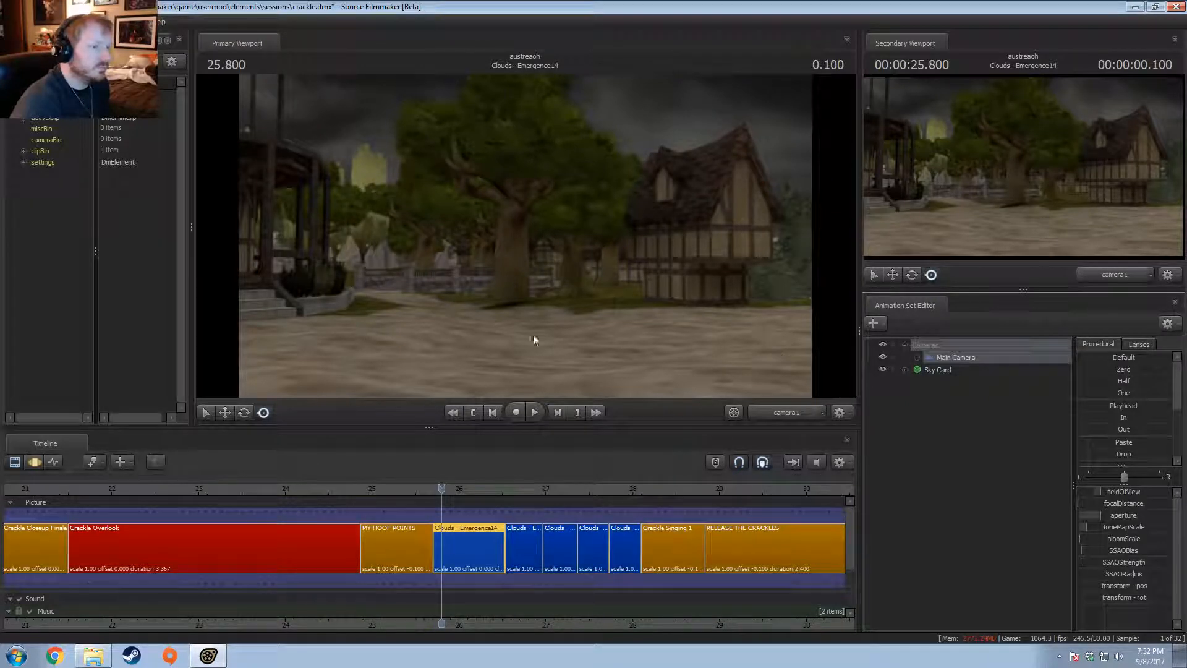
left_click_drag(526, 236, 588, 207)
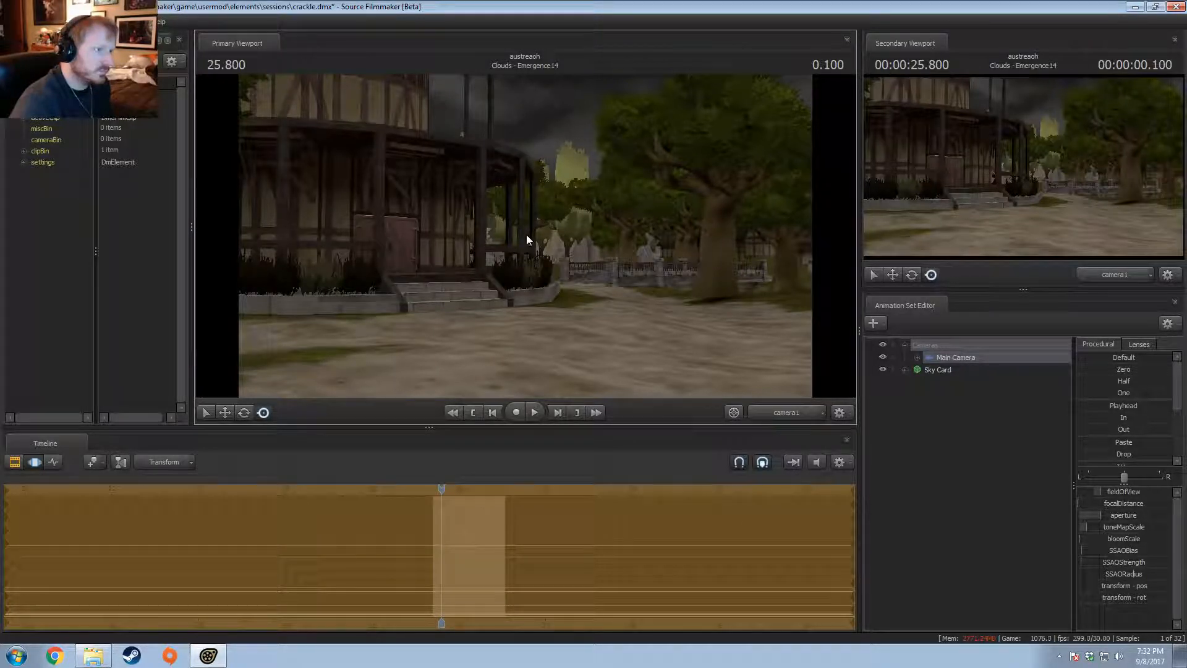
left_click_drag(539, 225, 179, 245)
key("w")
key("F2")
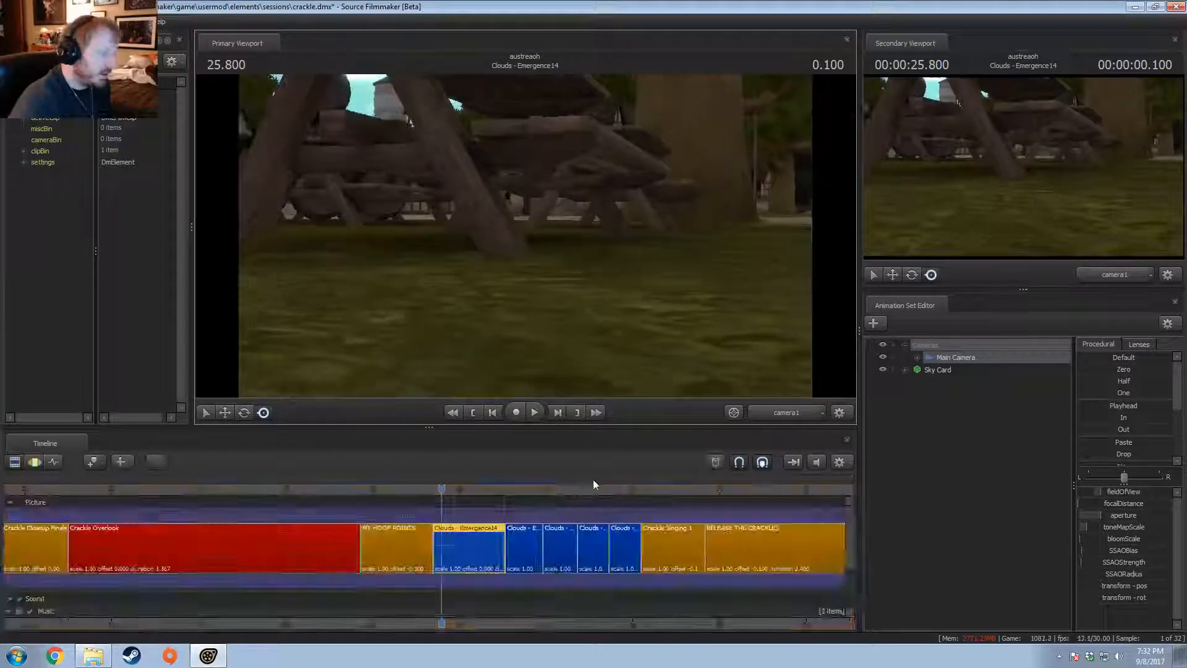
key("F3")
key("F2")
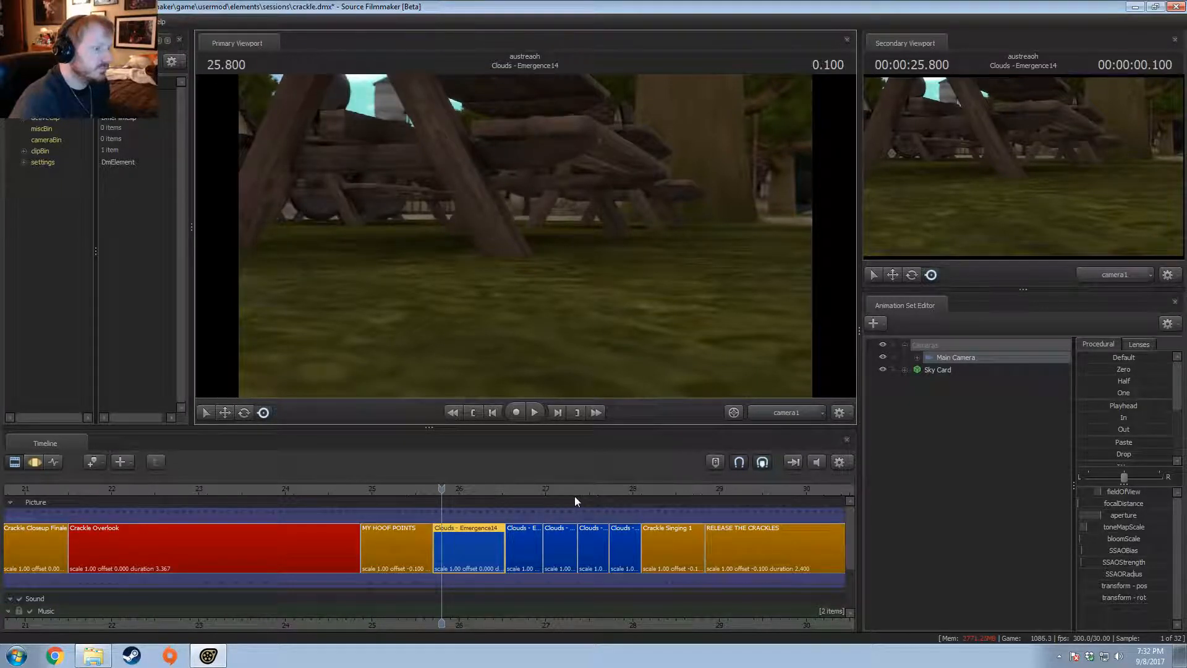
Step: At 26.666 in Clouds - Emergence15, move the Main Camera from the post base to a view over the picnic tables
left_click_drag(528, 495, 518, 494)
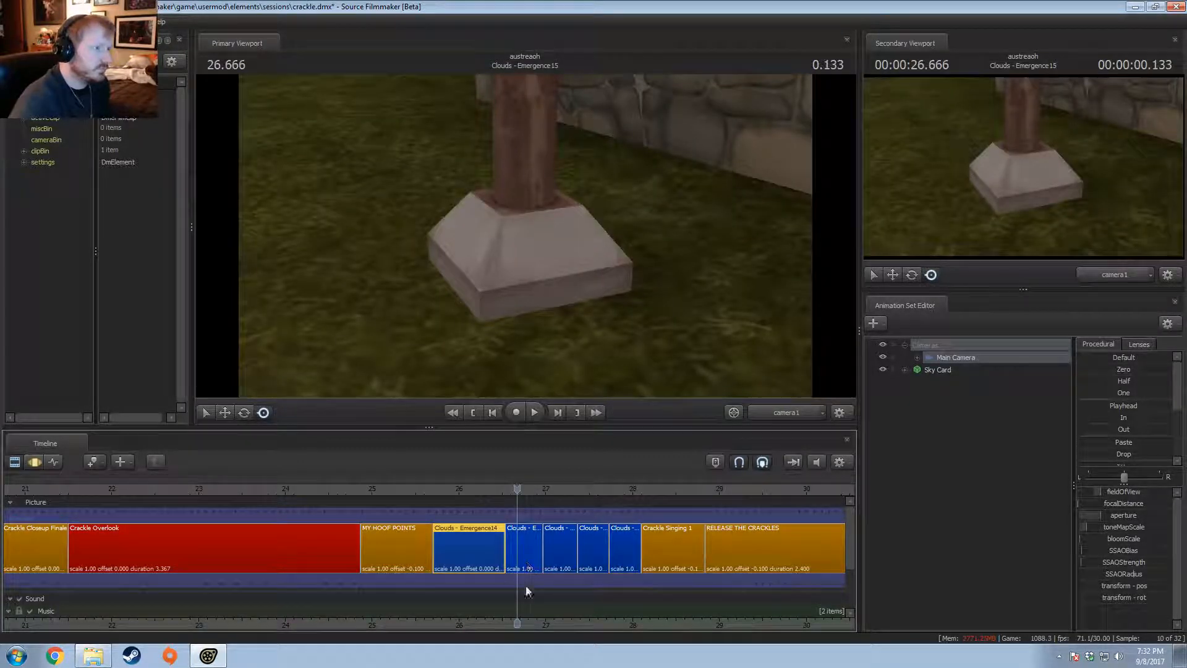
left_click(525, 567)
left_click(956, 358)
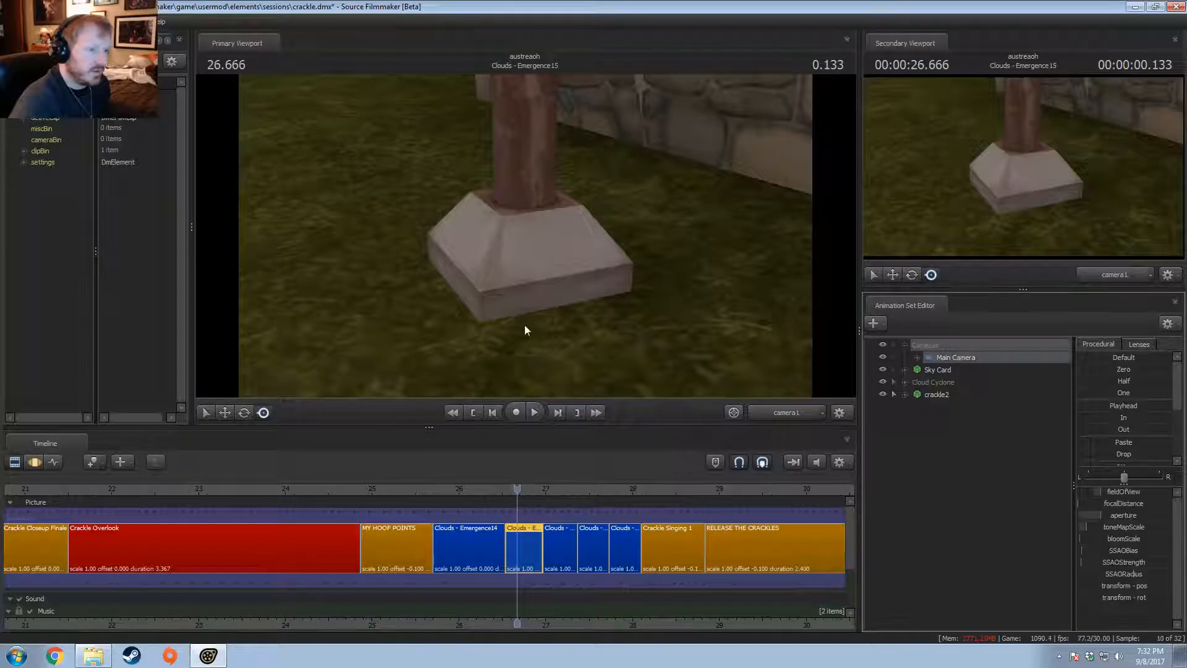
left_click(525, 327)
left_click(588, 339)
key("F3")
left_click_drag(611, 348, 996, 262)
key("w")
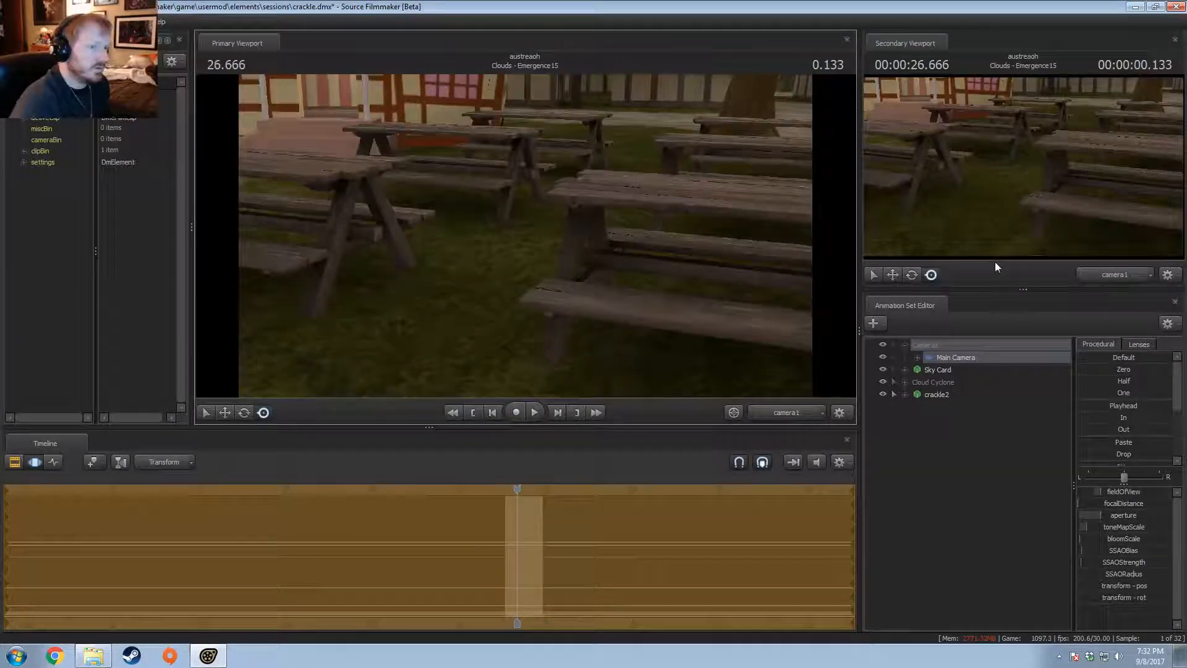
Step: Set the Main Camera's toneMapScale to 0.05 in the Clouds - Emergence15 shot
double_click(1109, 529)
type("0.0")
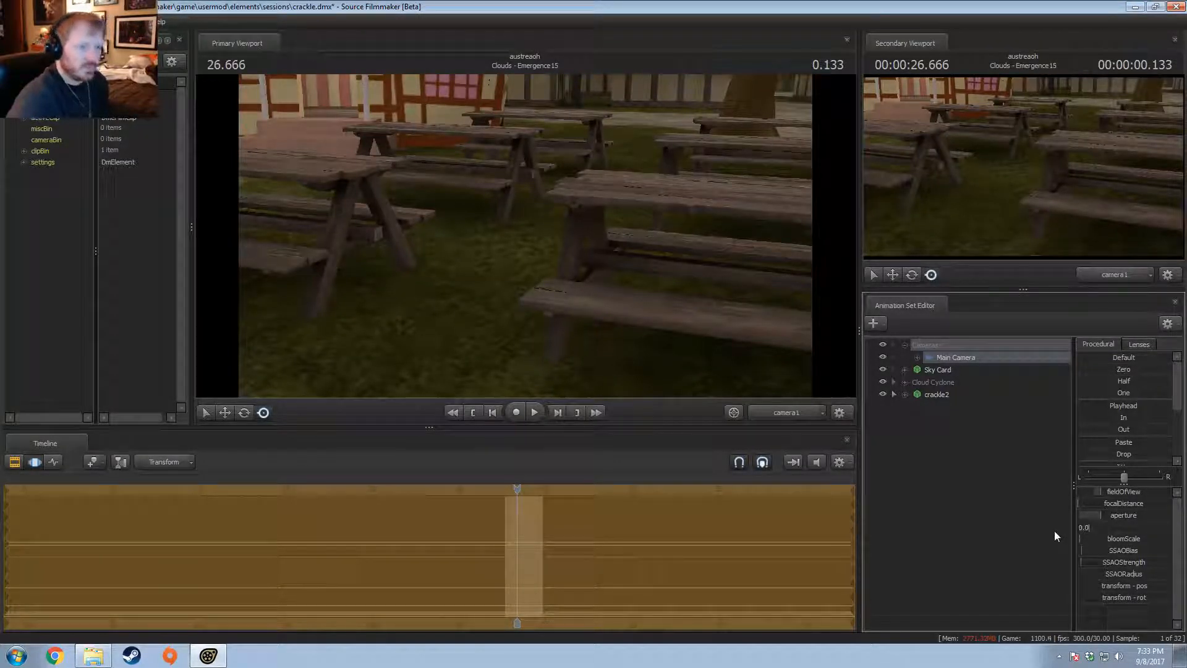
type("5")
key("Return")
Step: Frame a single picnic table in front of the tree with the Main Camera and try the 85 mm lens preset
left_click_drag(730, 247, 578, 278)
left_click(1139, 343)
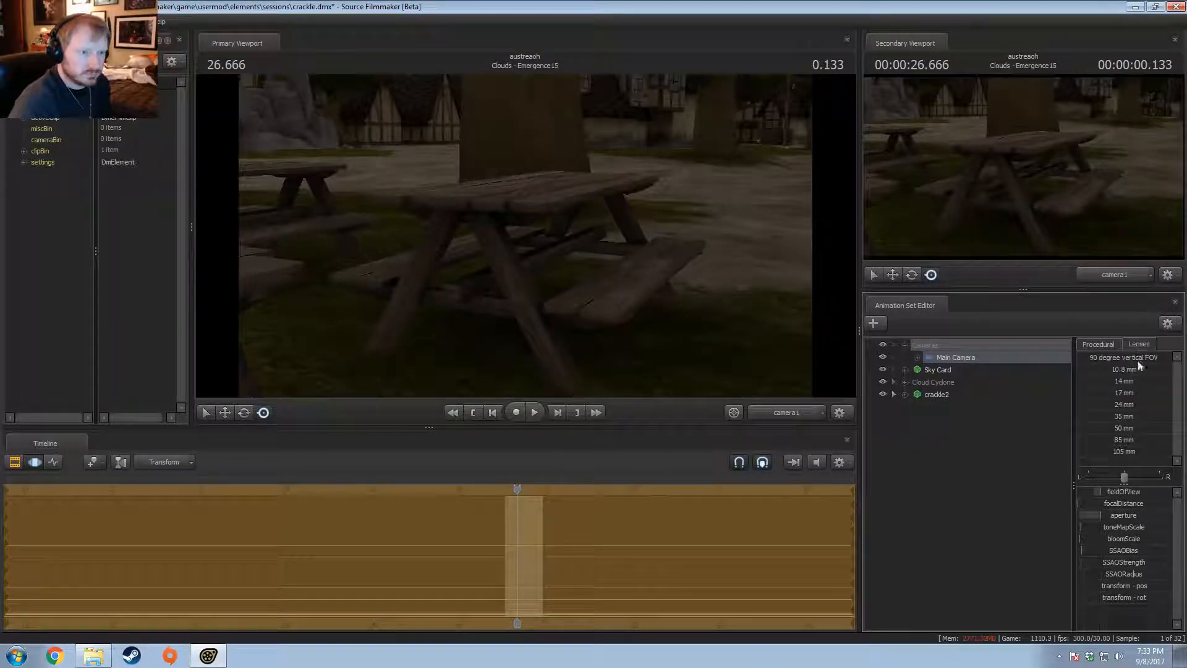
left_click(1101, 452)
left_click_drag(1105, 441, 1170, 440)
left_click_drag(500, 308, 777, 271)
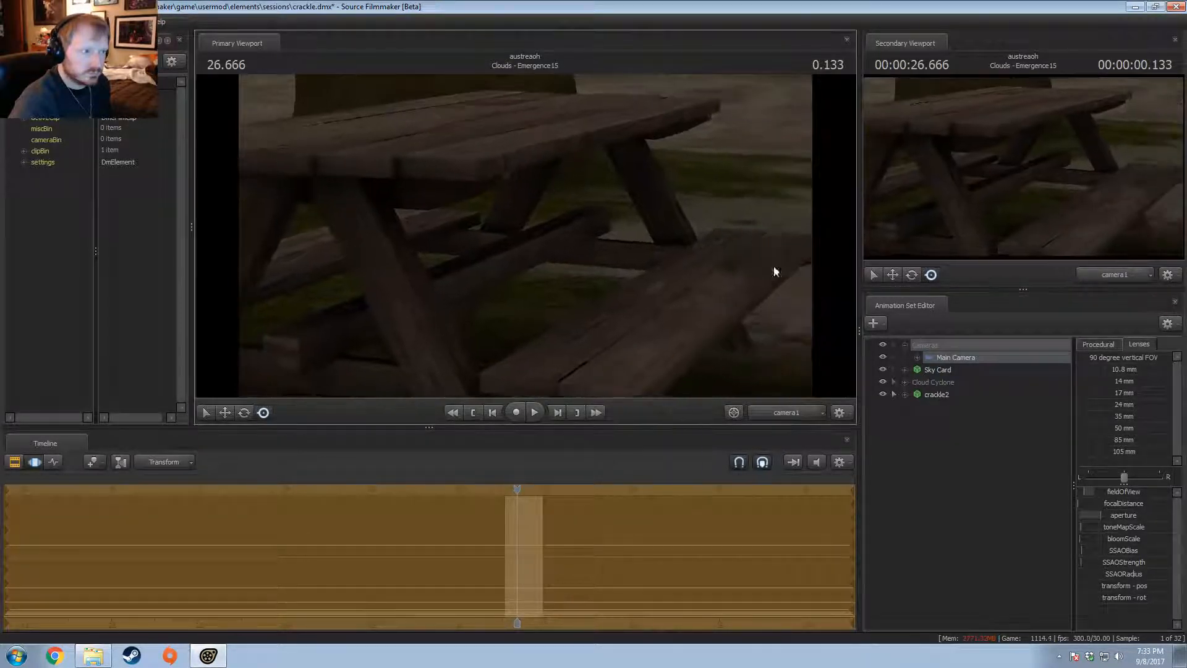
Step: Apply the 50 mm lens preset to the Main Camera and reframe it as a tilted close-up of the picnic table's bench
left_click_drag(1113, 428, 1166, 428)
mouse_move(525, 247)
left_mouse_down()
mouse_move(529, 266)
mouse_move(511, 231)
mouse_move(524, 239)
left_mouse_up()
key("w")
key("s")
key("s")
key("w")
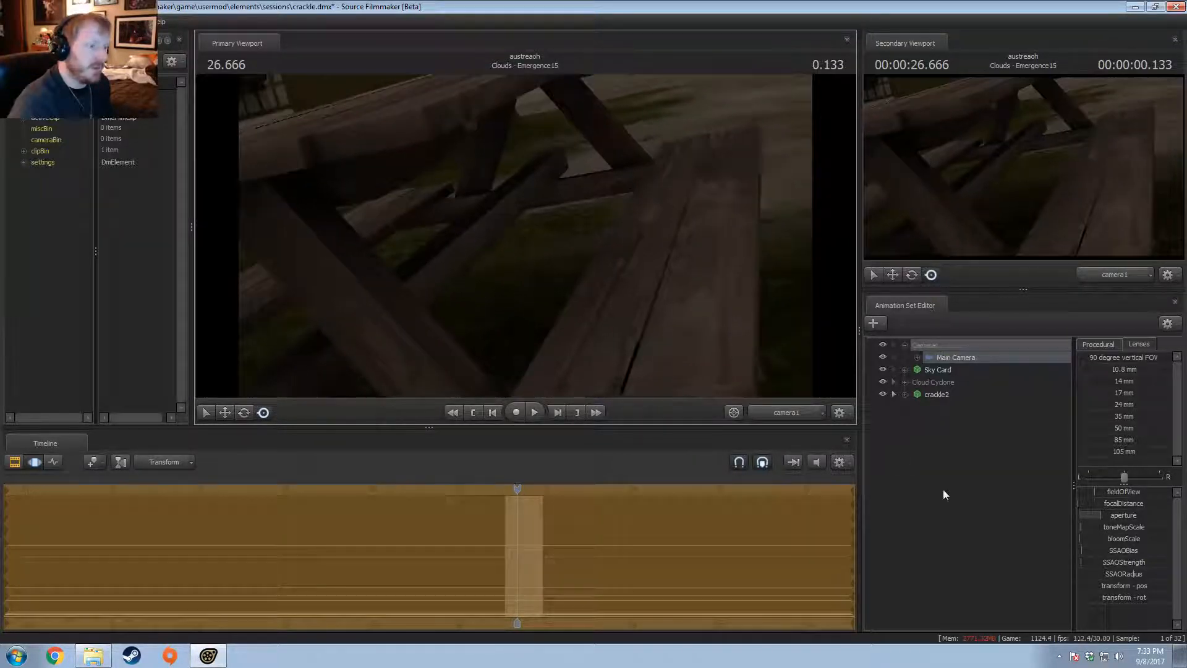
Step: Delete the crackle2 animation set from the Clouds - Emergence15 shot
right_click(944, 455)
right_click(932, 393)
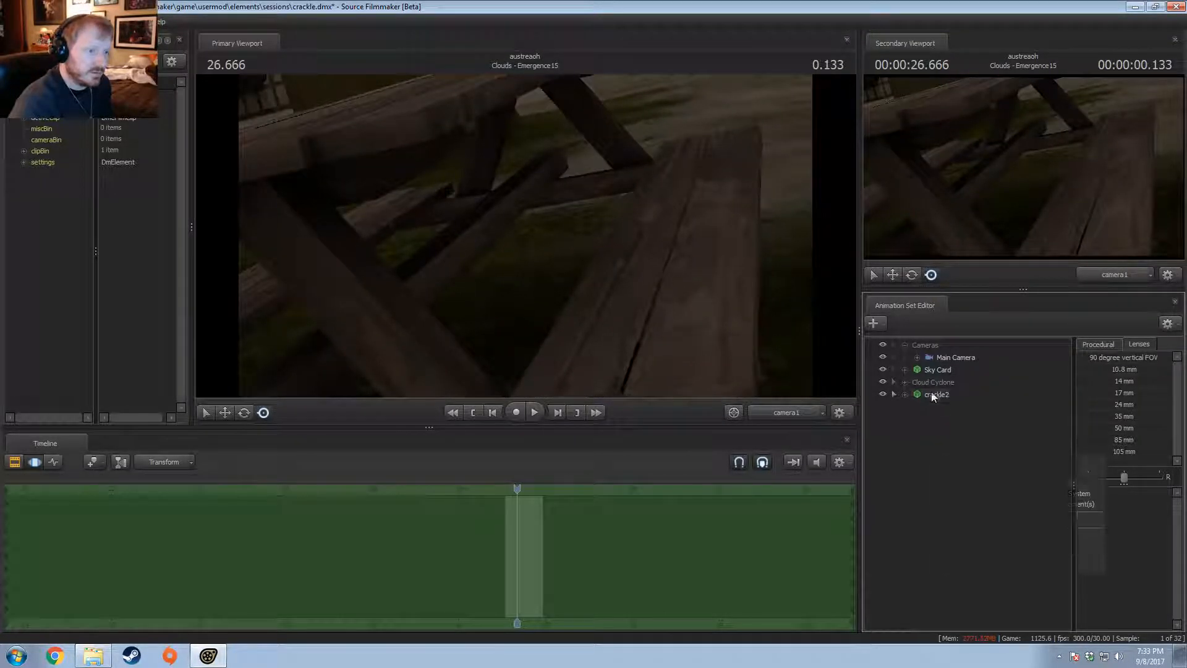
left_click(951, 421)
Step: Expand the Cloud Cyclone group with its USE THIS subgroup and delete all the cloud animation sets in it
left_click(904, 383)
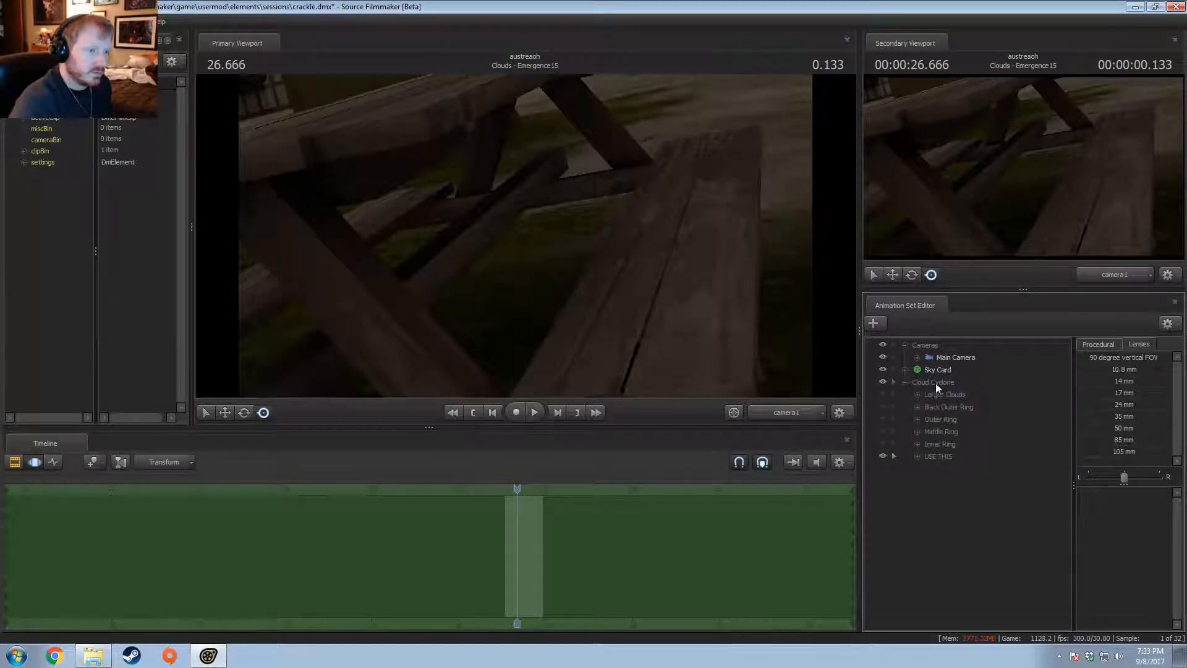
left_click(918, 458)
right_click(964, 484)
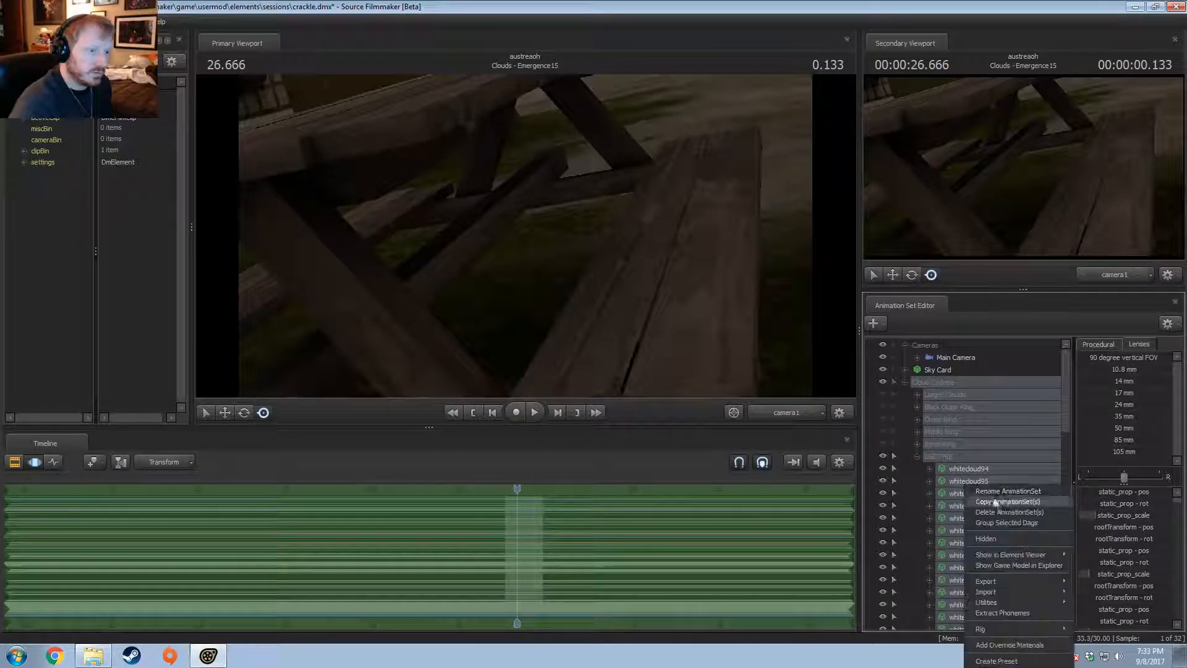
left_click(990, 499)
right_click(949, 467)
left_click(976, 492)
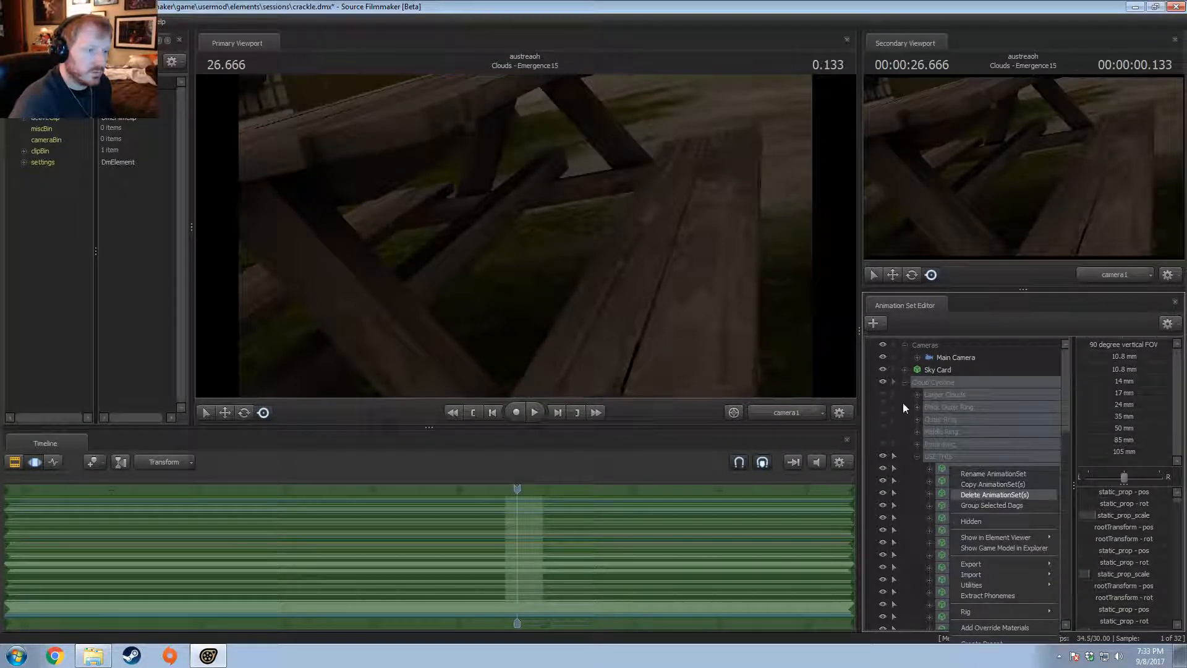
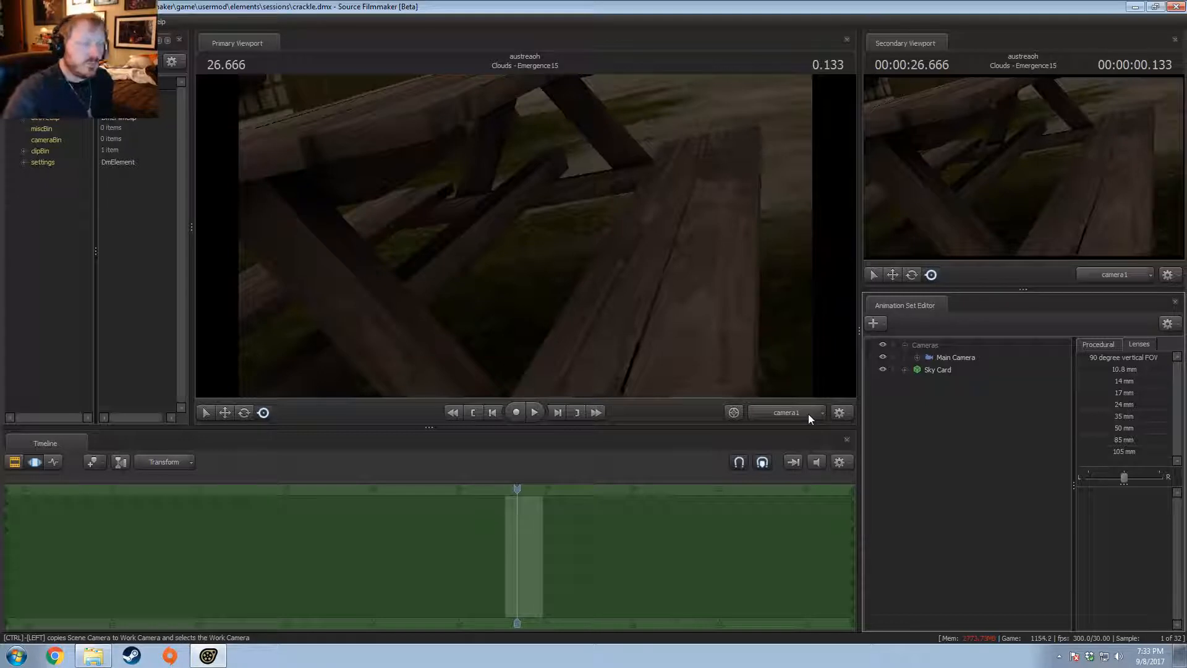
Step: Activate the move manipulator and start an animation set for a new model, filtering the model files by "vn_"
left_click(648, 277)
key("w")
right_click(960, 417)
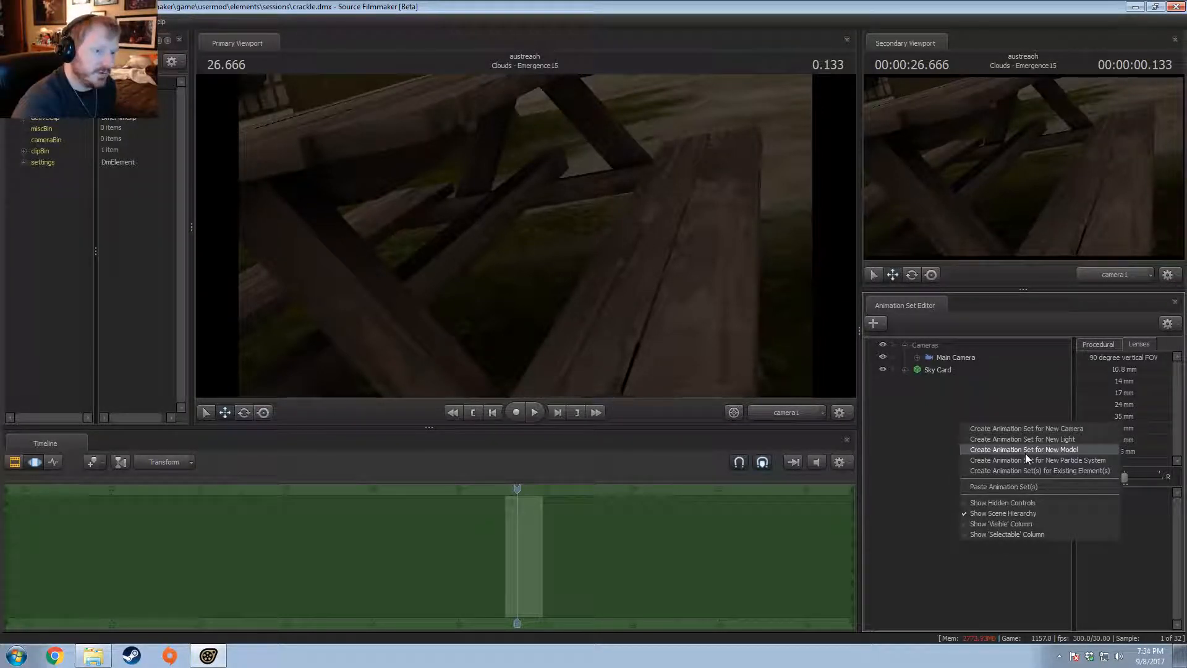
left_click(1026, 454)
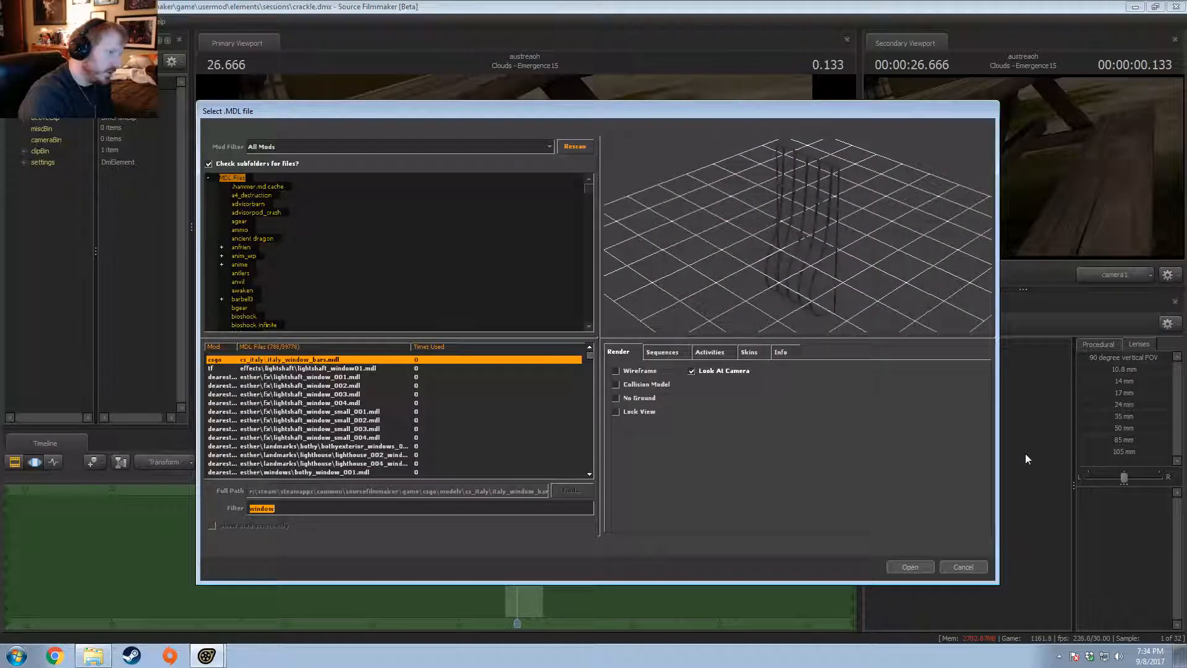
type("vn_")
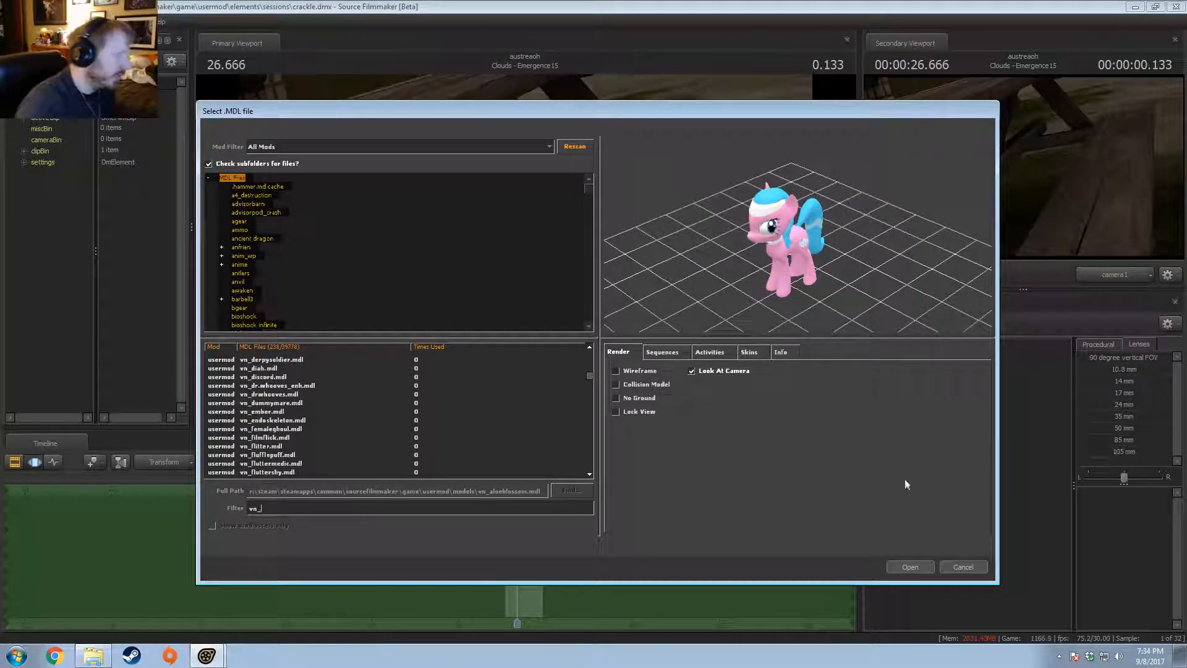
Step: Examine the pony models near the end of the filtered list, from vn_sassaflash to vn_tropical_spring, in the turned preview
scroll(286, 424, "down", 20)
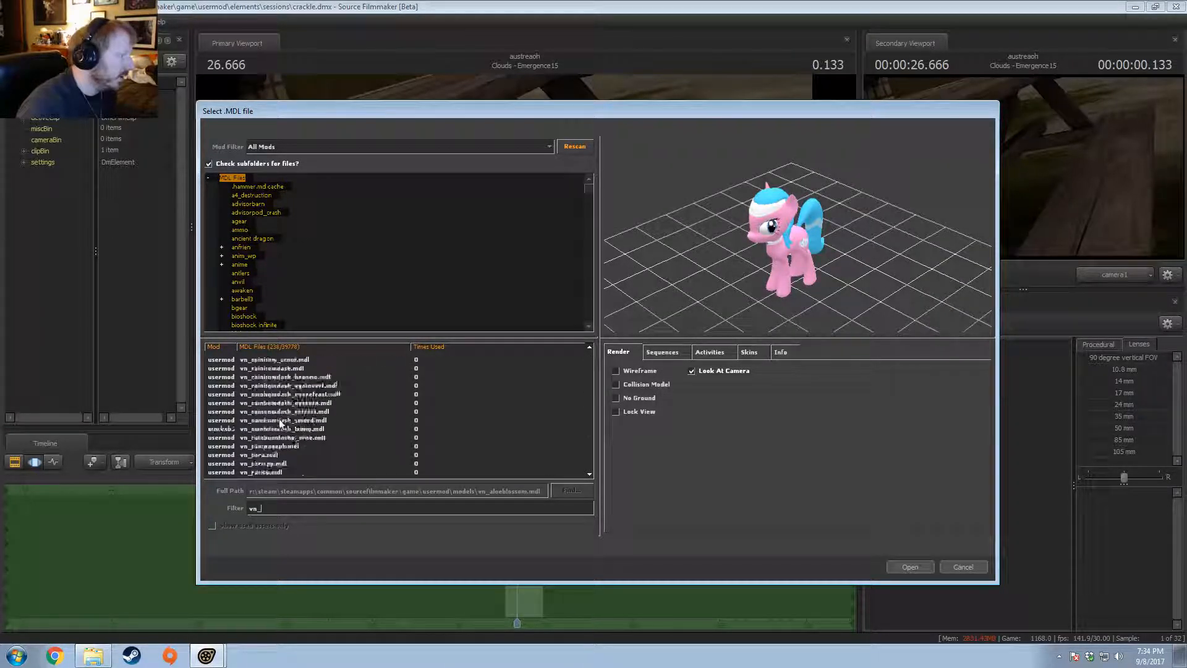
scroll(286, 424, "down", 20)
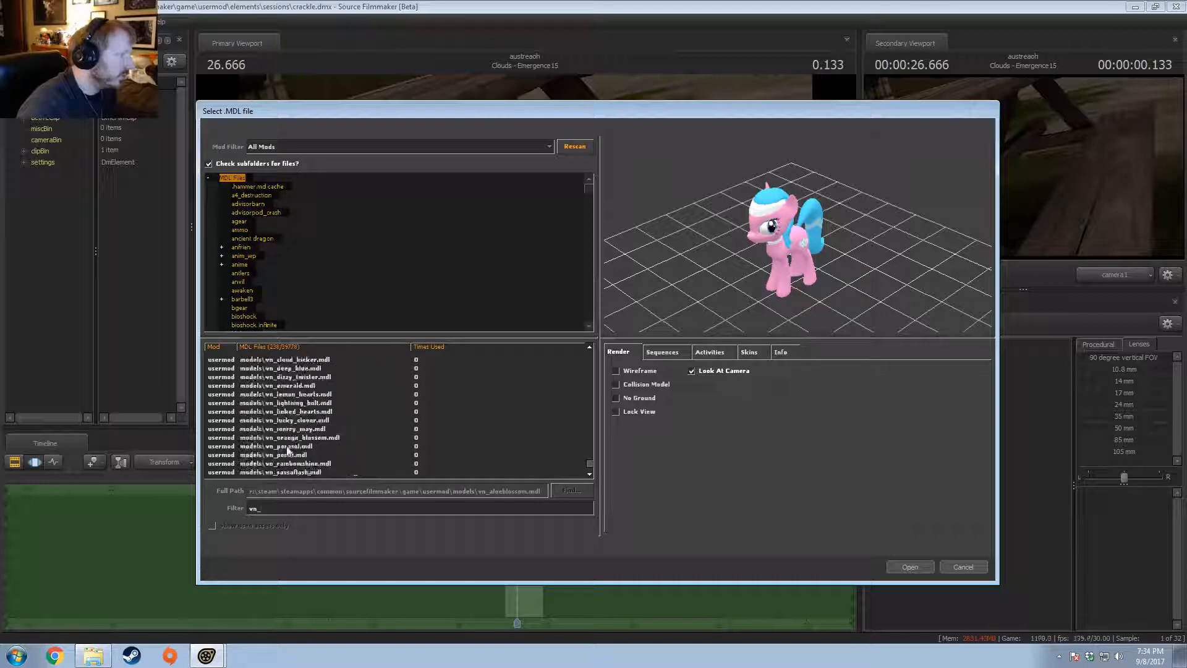
scroll(288, 450, "down", 2)
left_click(289, 438)
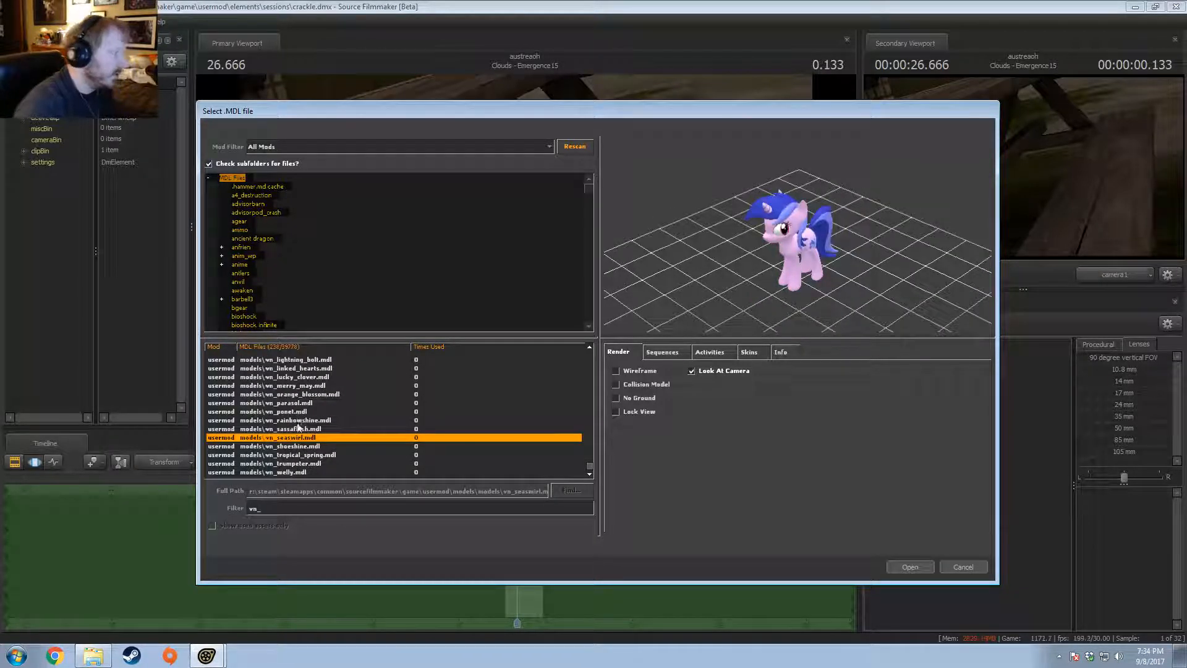
left_click(297, 428)
left_click_drag(715, 276, 790, 292)
key("Down")
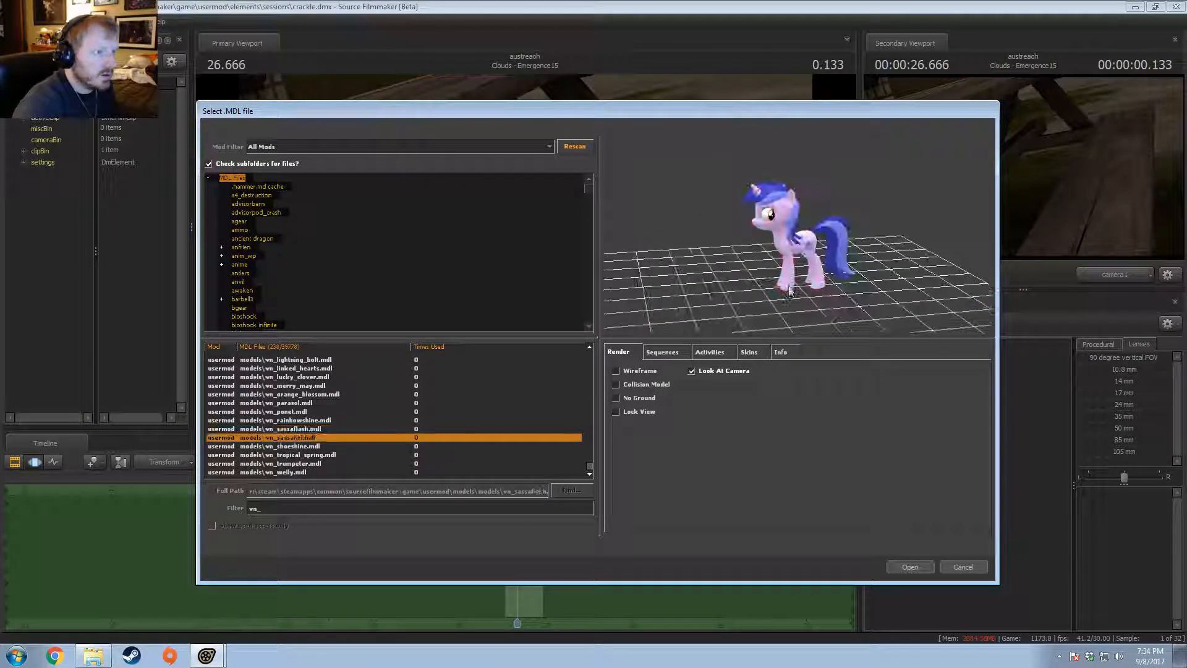
key("Down")
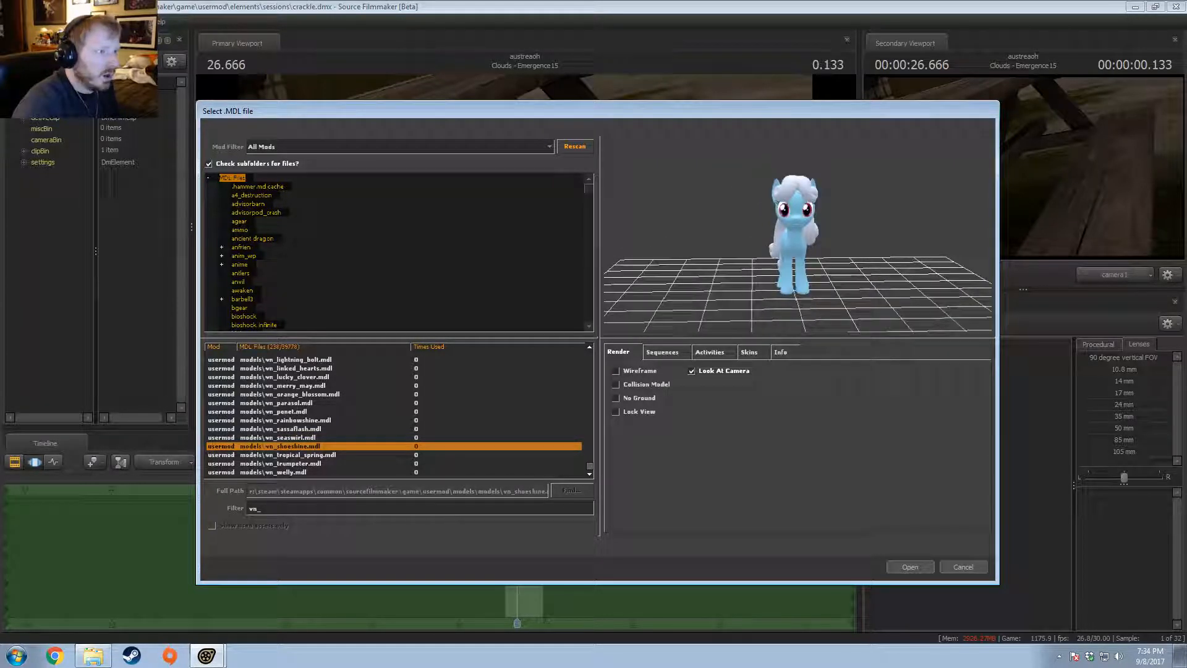
key("Down")
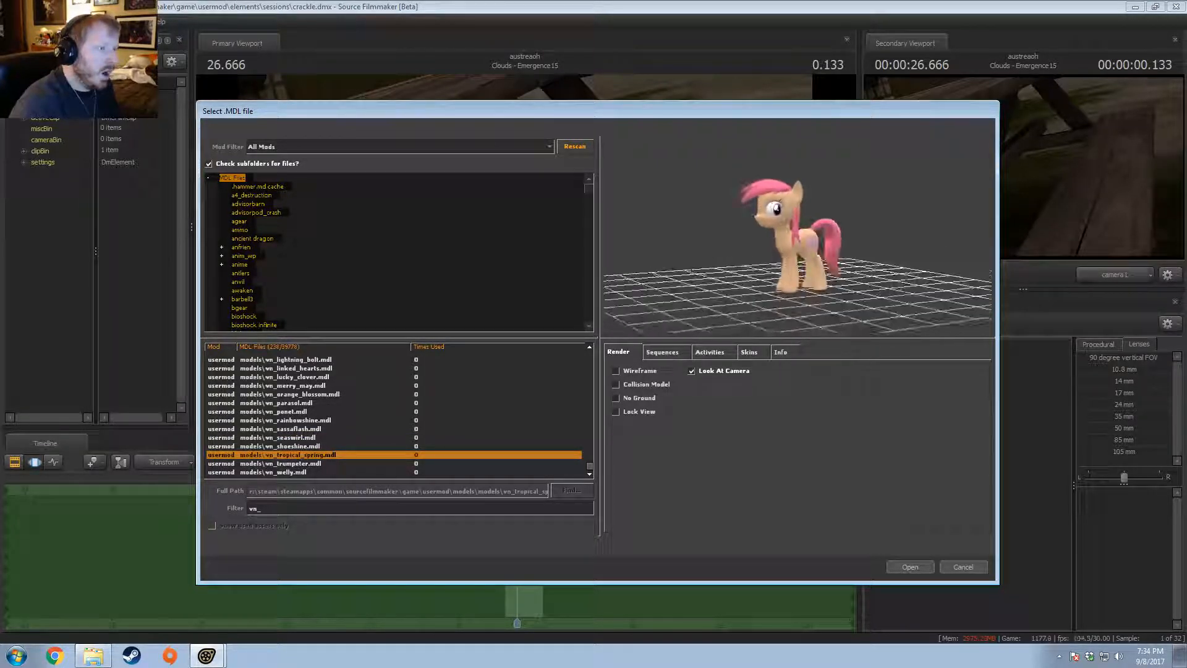
Step: Examine the pony models from vn_lucky_clover.mdl back up to vn_smart_cookie.mdl for a suitable background character
left_click(297, 378)
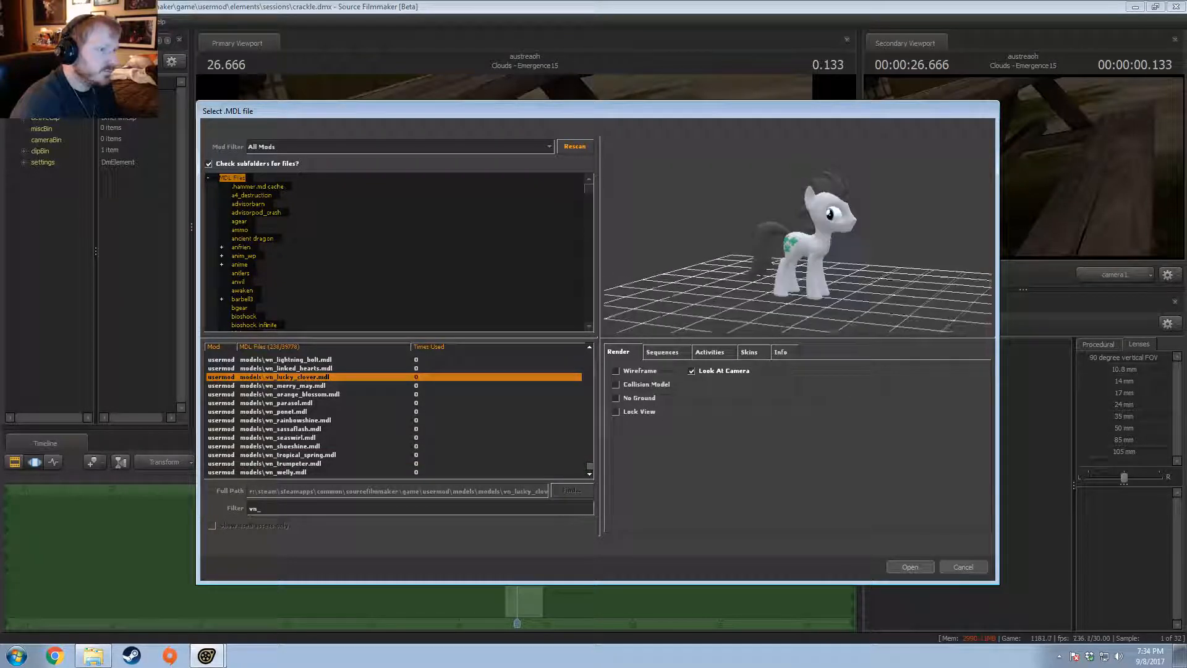
key("Up")
key("Down")
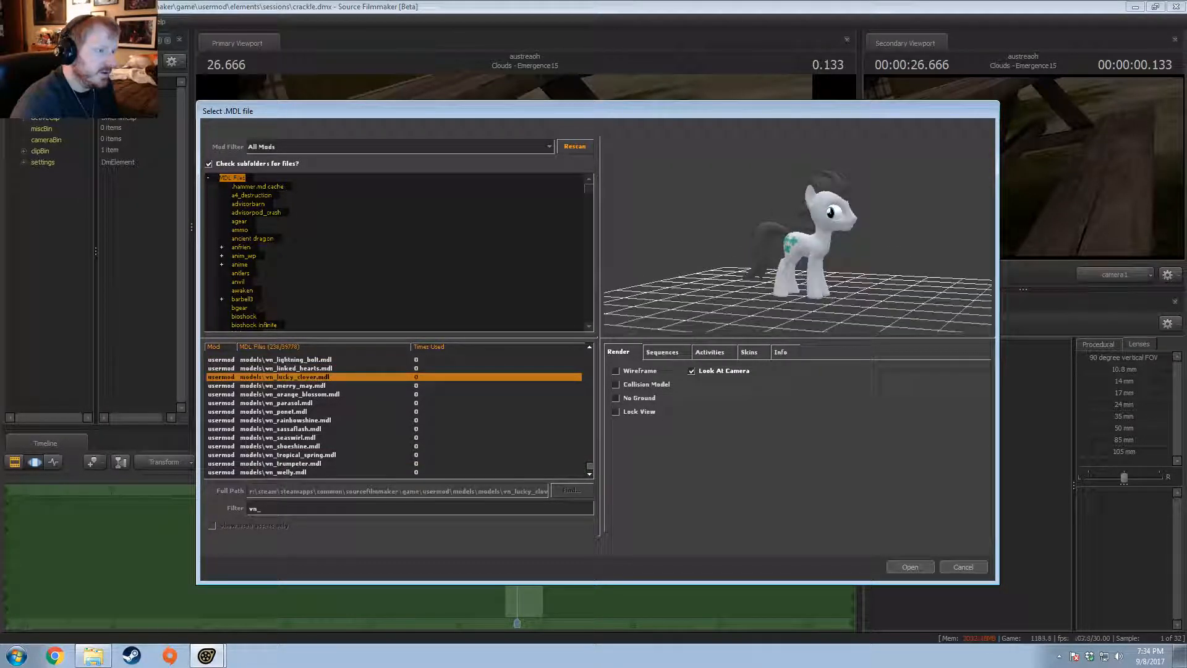
key("Up")
scroll(472, 405, "up", 3)
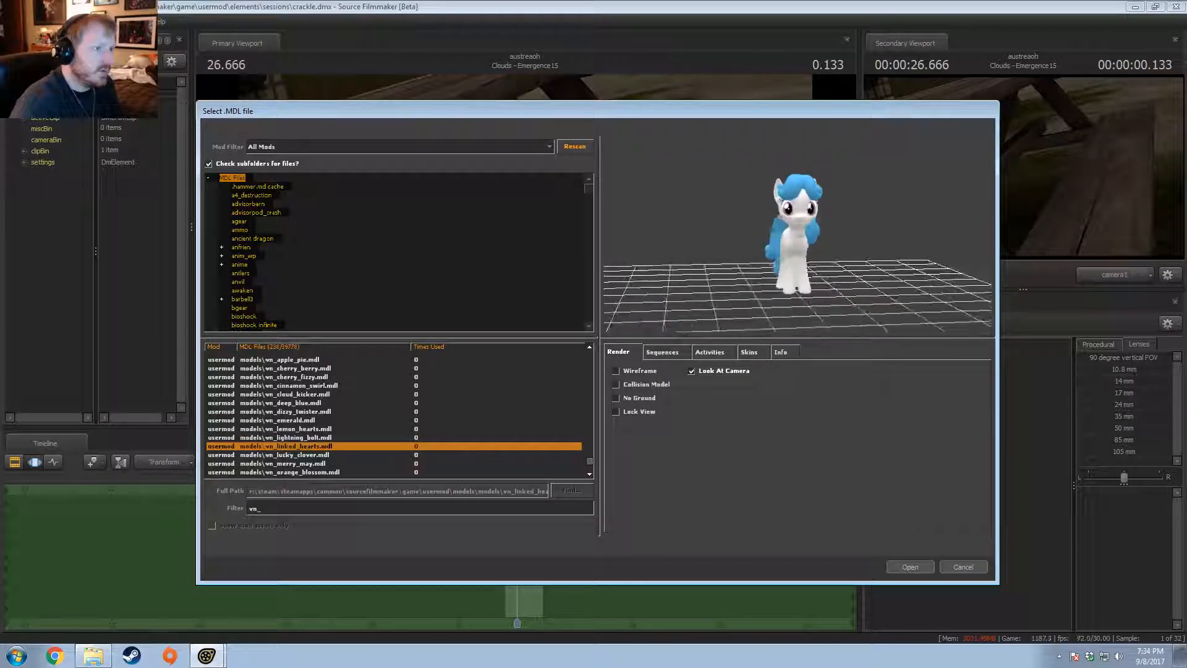
key("Up")
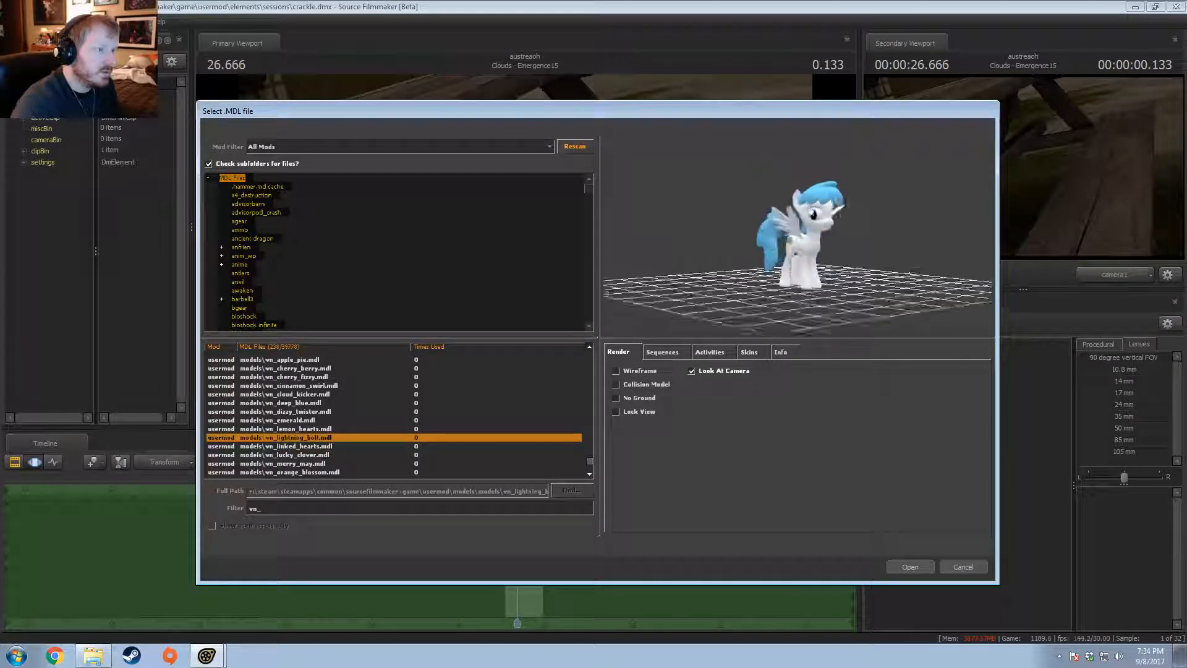
key("Down")
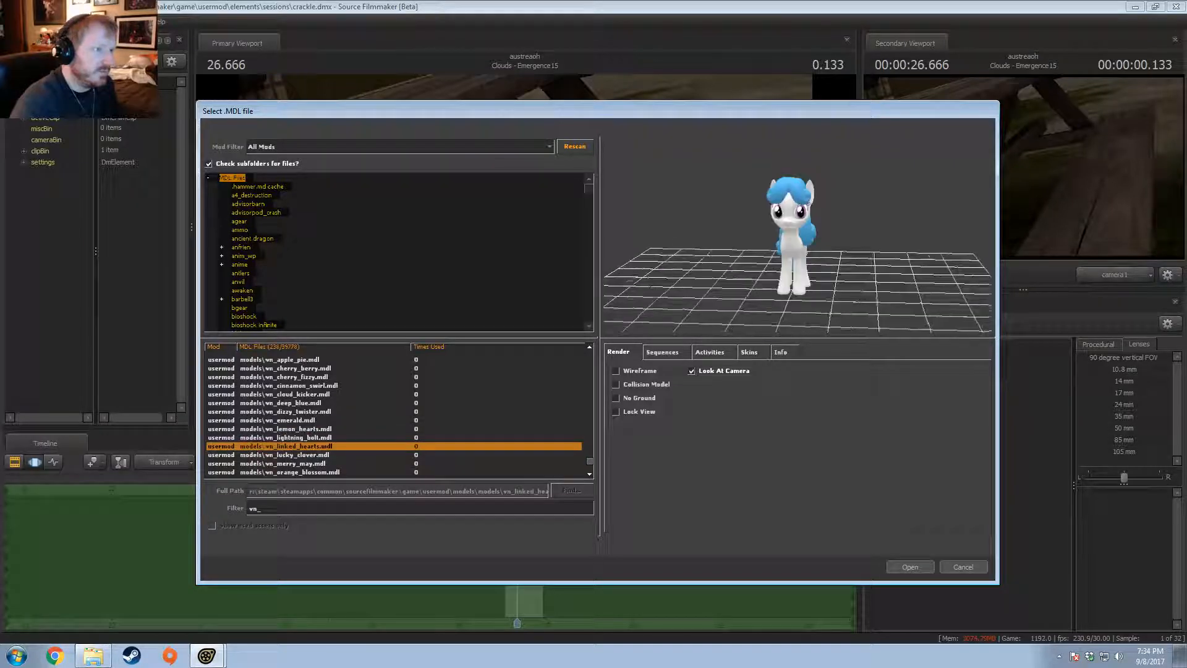
key("Up")
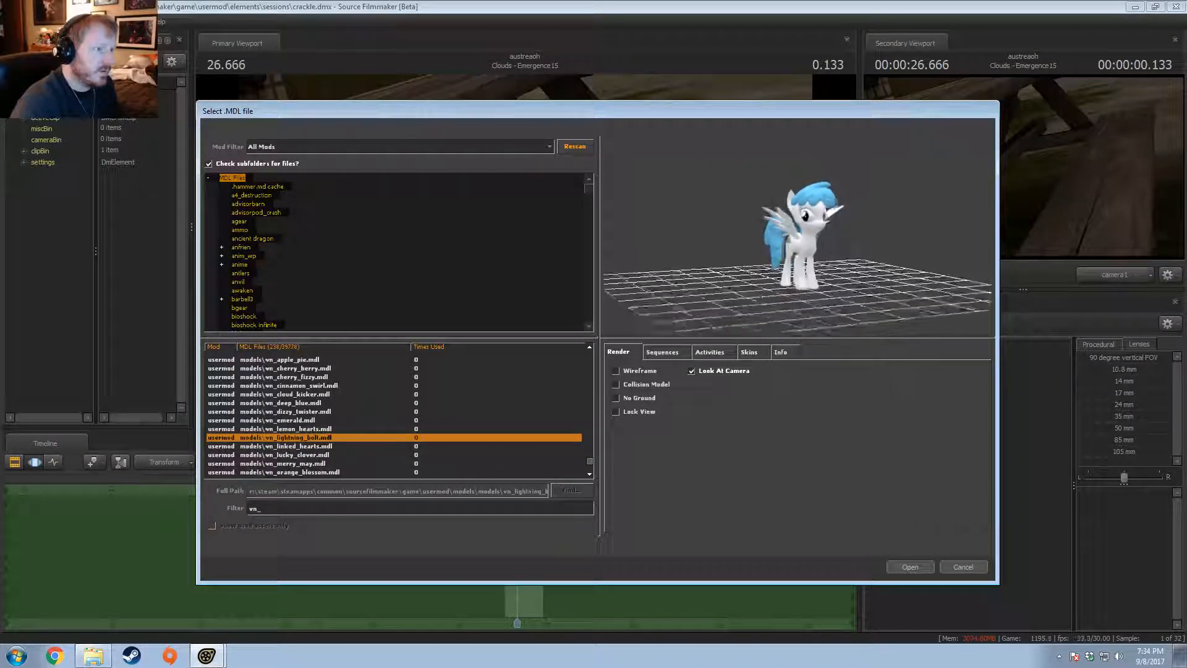
key("Up")
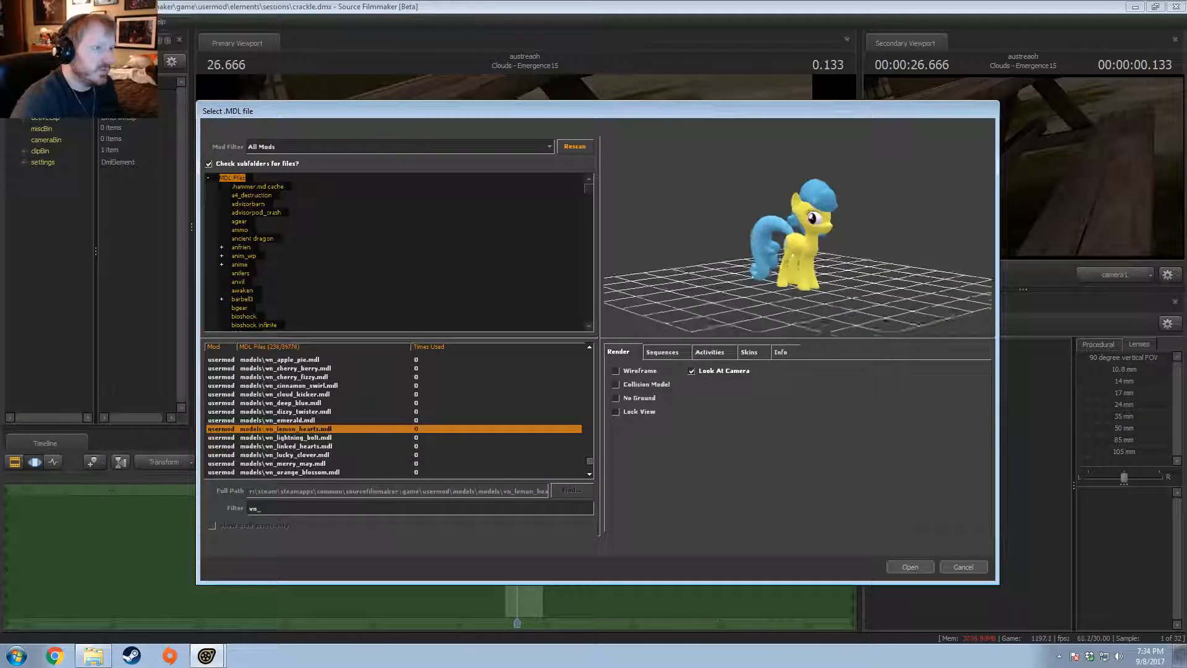
key("Up")
key("Down")
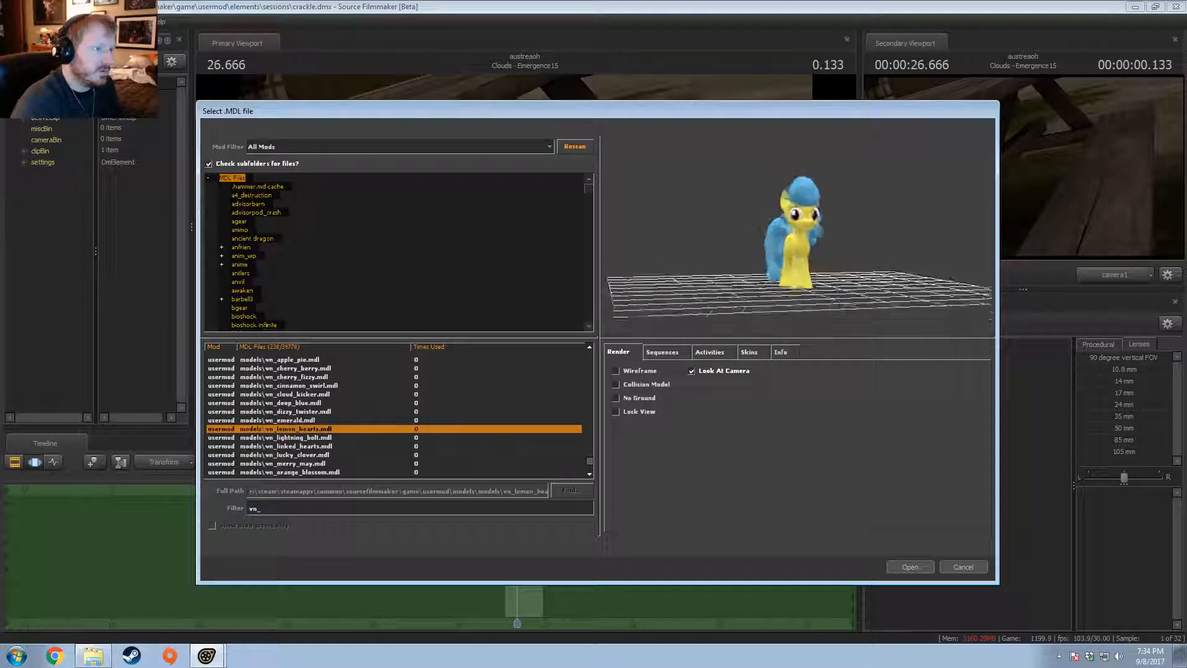
key("Up")
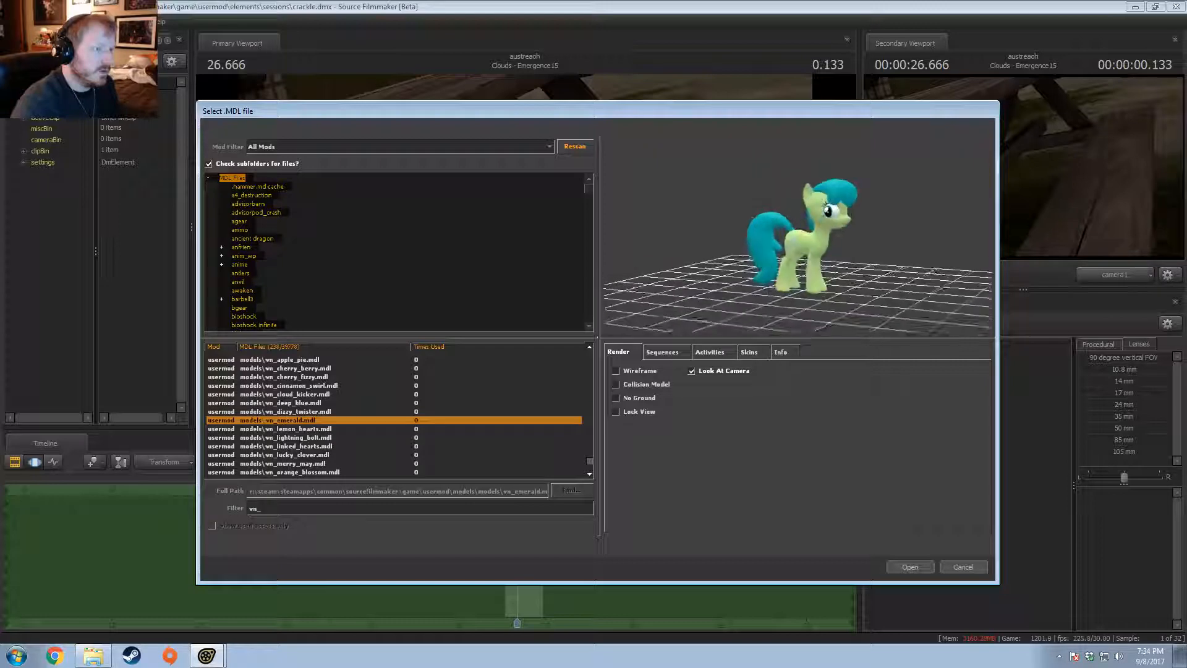
key("Up")
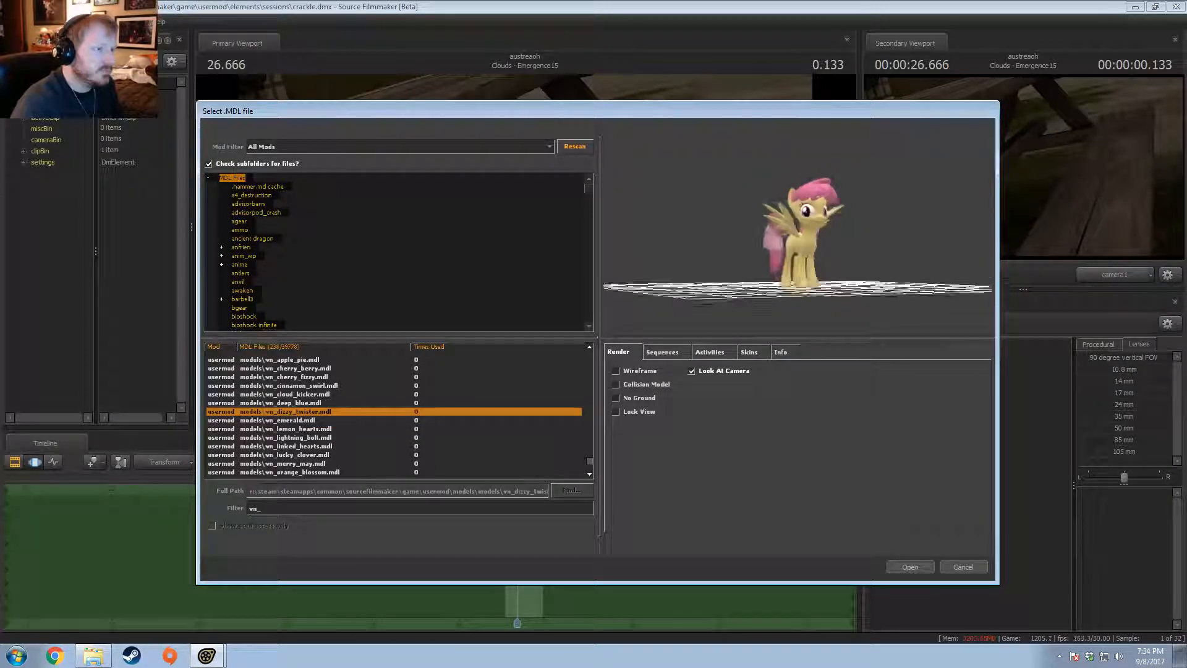
key("Up")
key("Up")
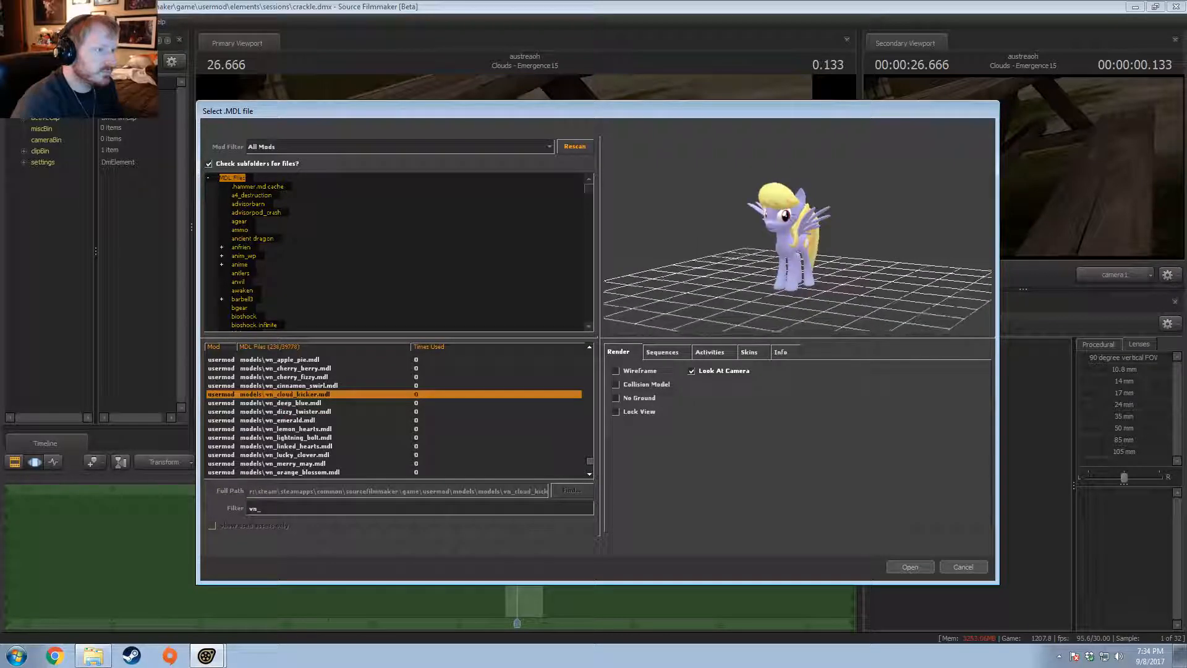
key("Up")
key("Up")
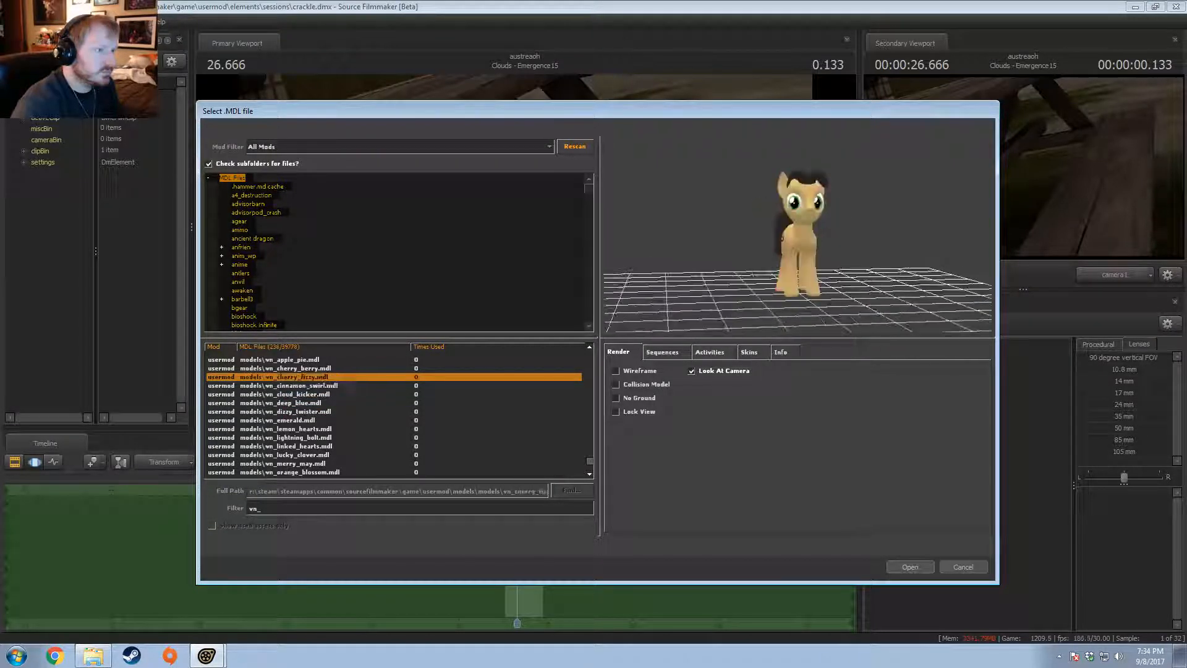
key("Up")
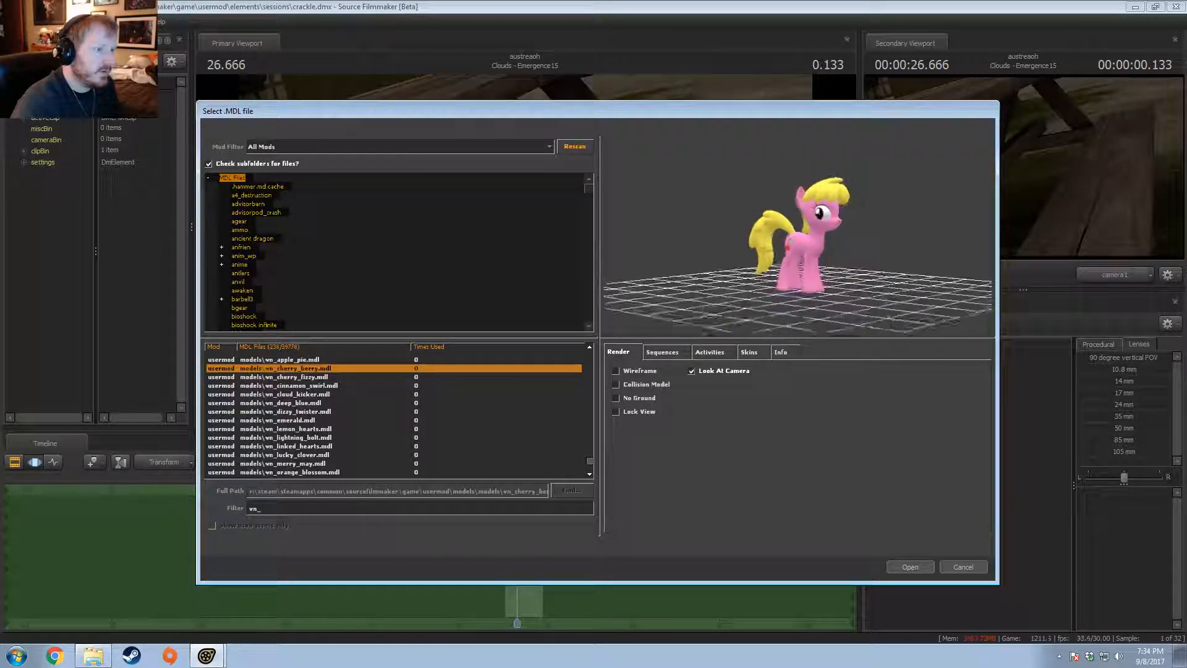
key("Up")
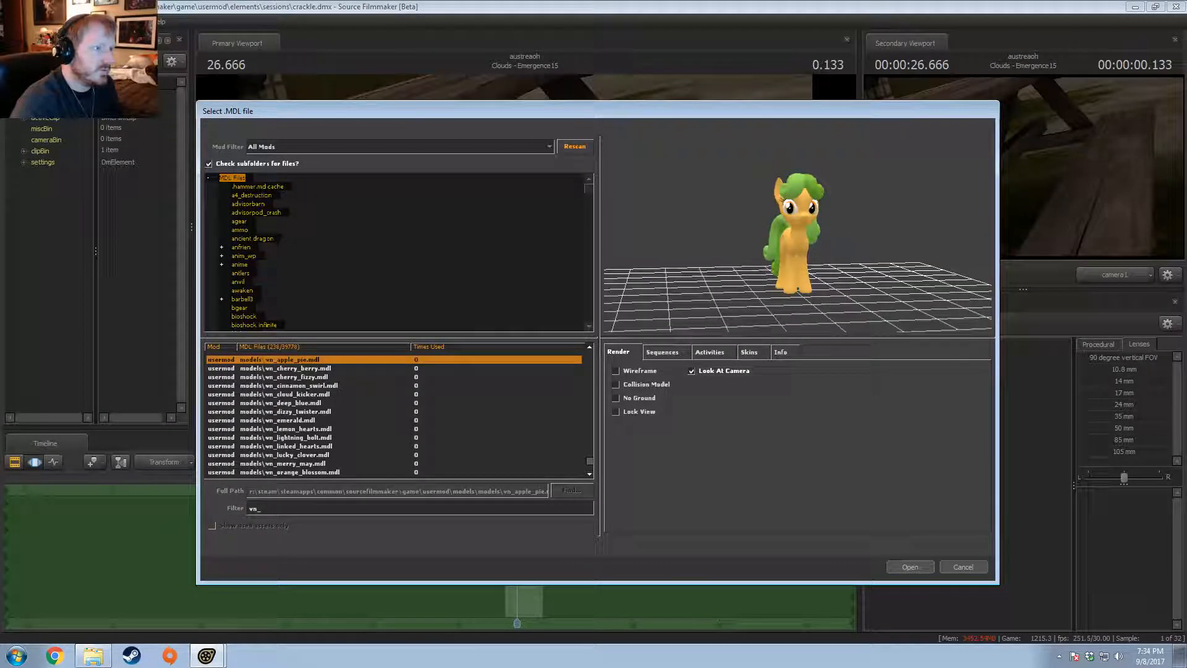
key("Up")
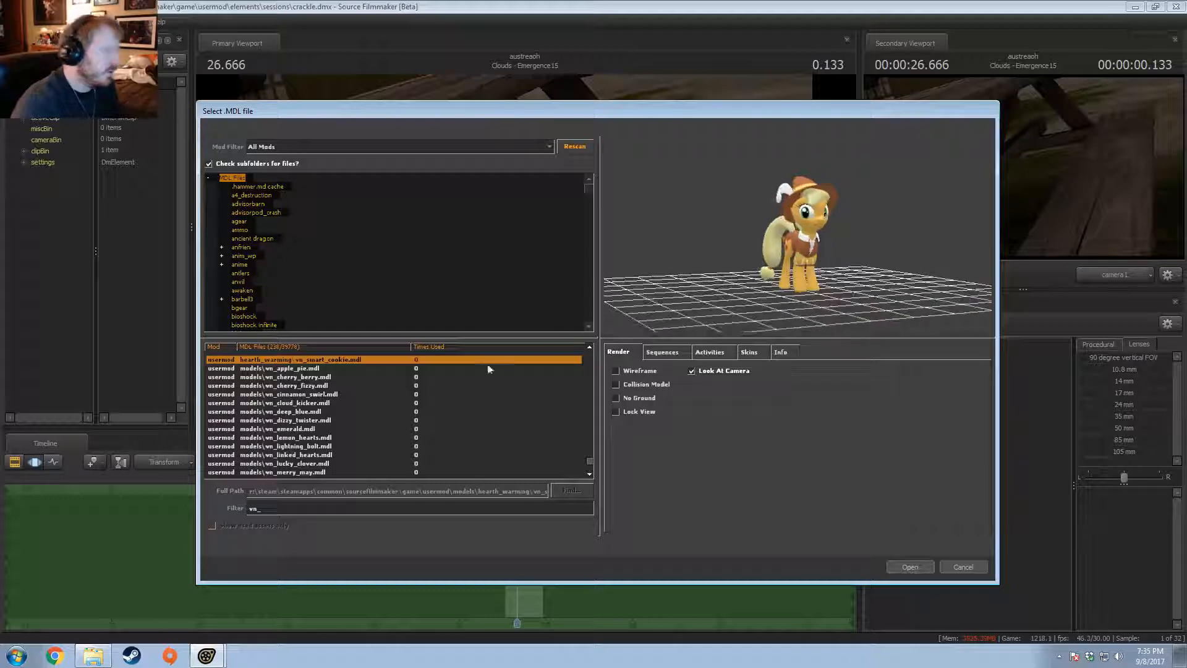
scroll(489, 369, "up", 4)
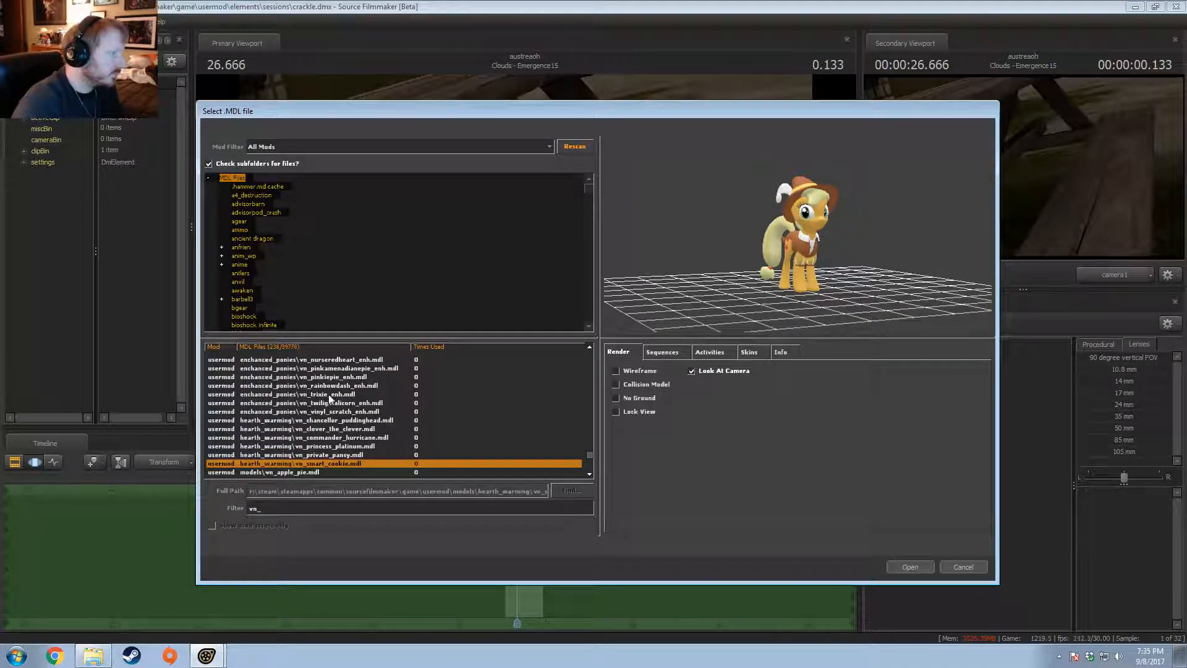
scroll(326, 416, "down", 8)
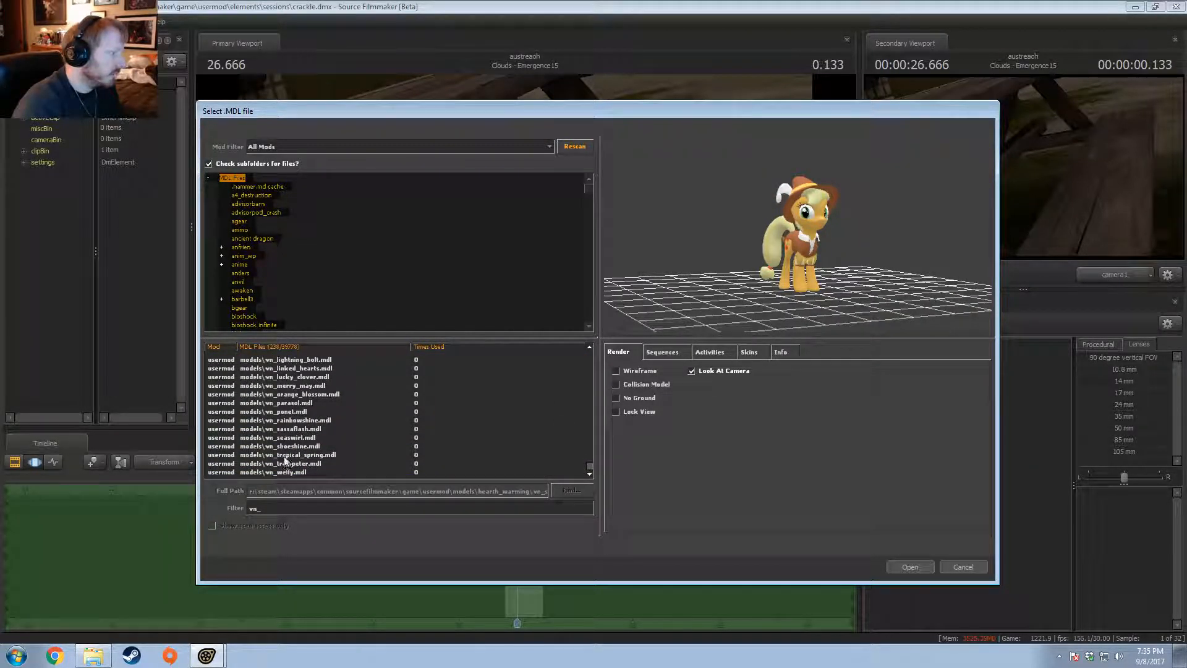
Step: Add the vn_tropical_spring.mdl pony model to the shot after checking its preview
left_click(284, 456)
left_click_drag(791, 260, 829, 254)
left_click(912, 567)
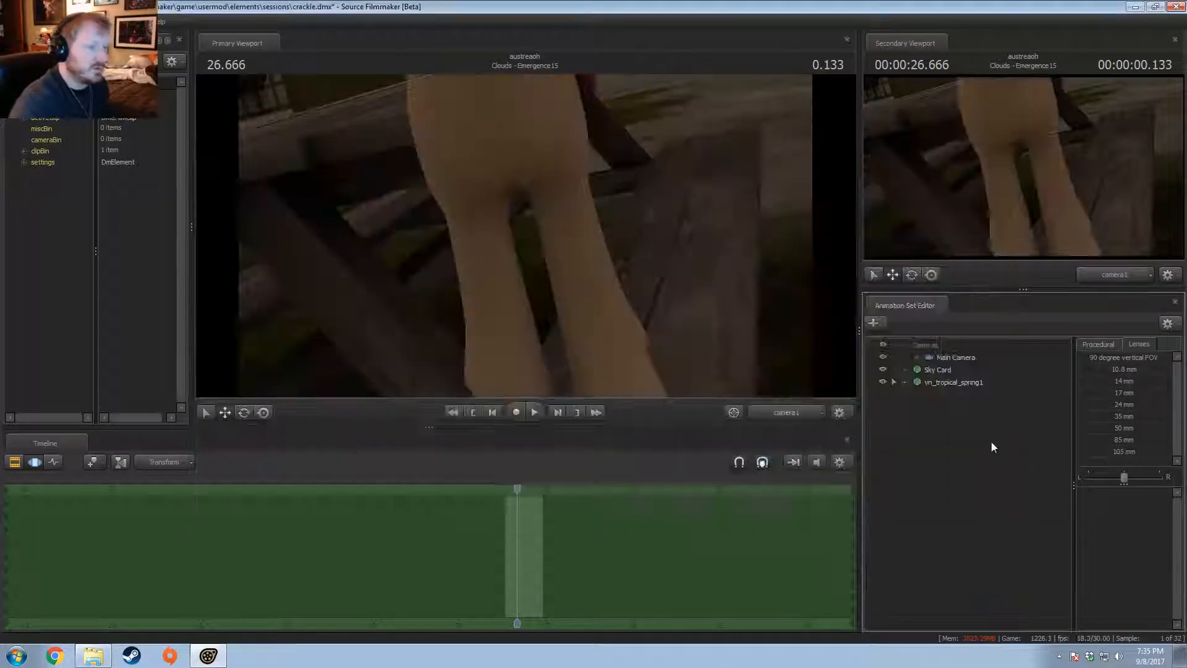
Step: Rename the newly added pony's animation set to "Tropical Spring"
left_click(964, 381)
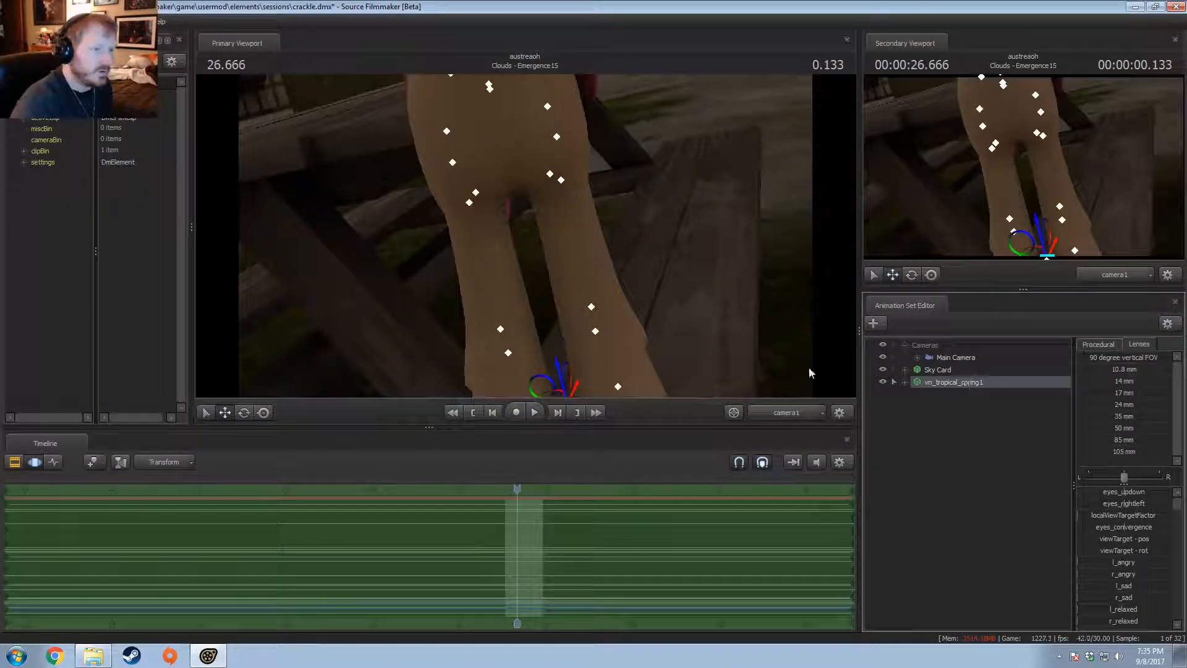
right_click(961, 382)
left_click(980, 384)
type("Tiopi")
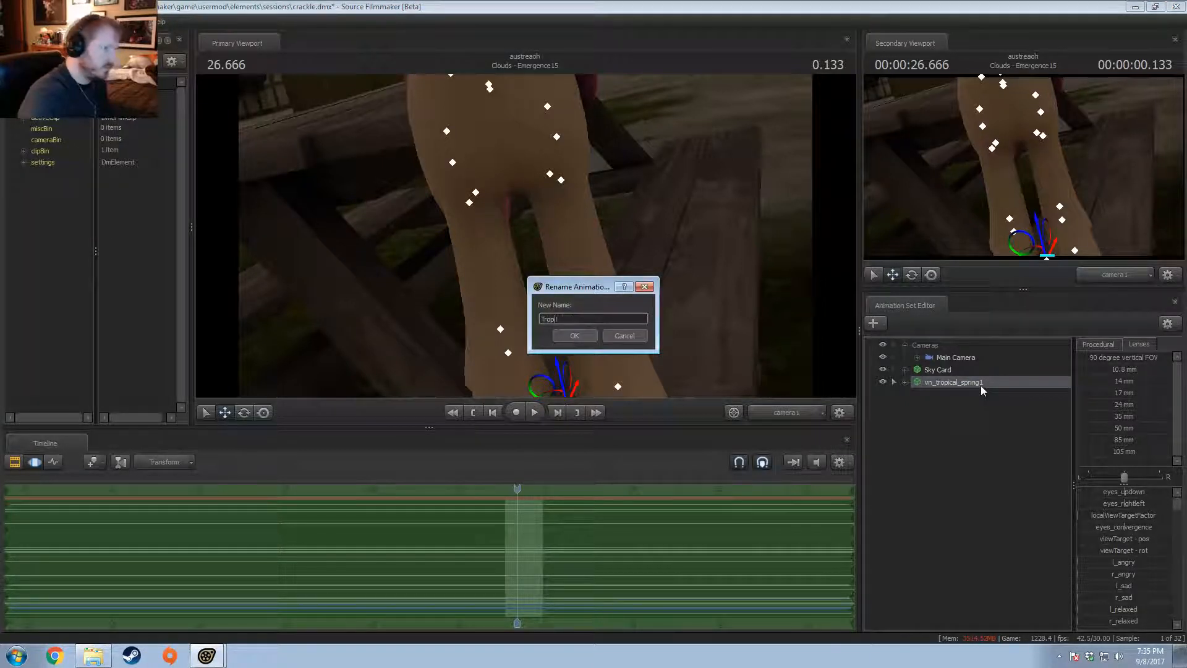
type("cal Spring")
key("Return")
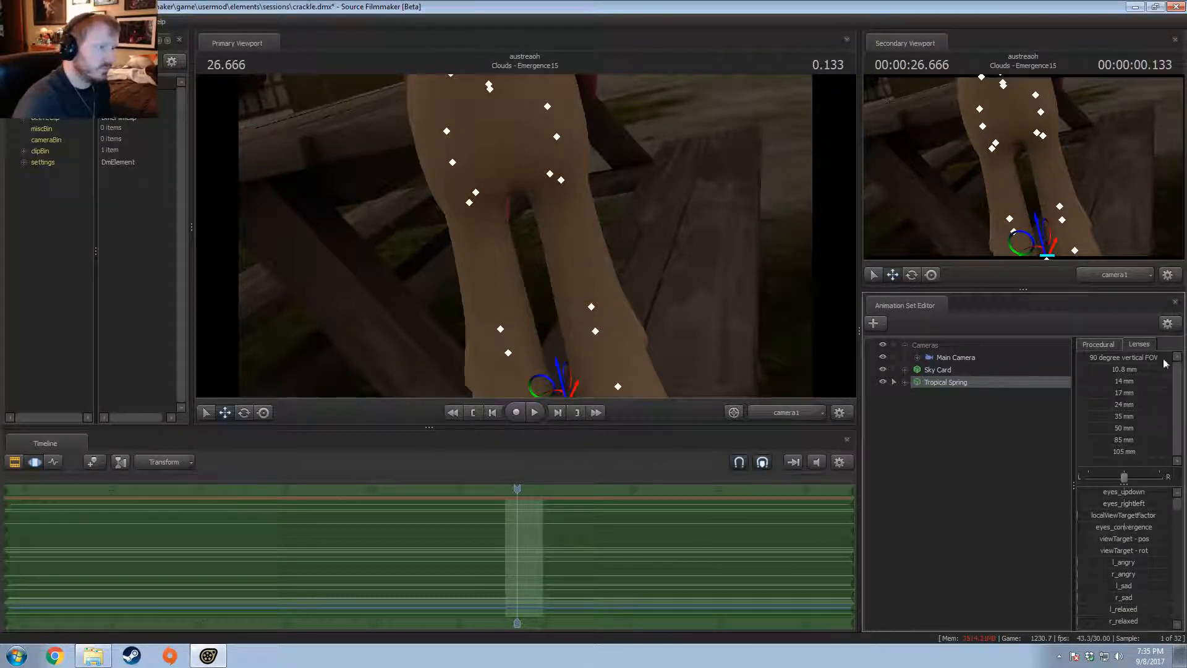
Step: Import a sitting animation from the dmx folder onto Tropical Spring's controls, leaving out rootTransform
left_click(905, 382)
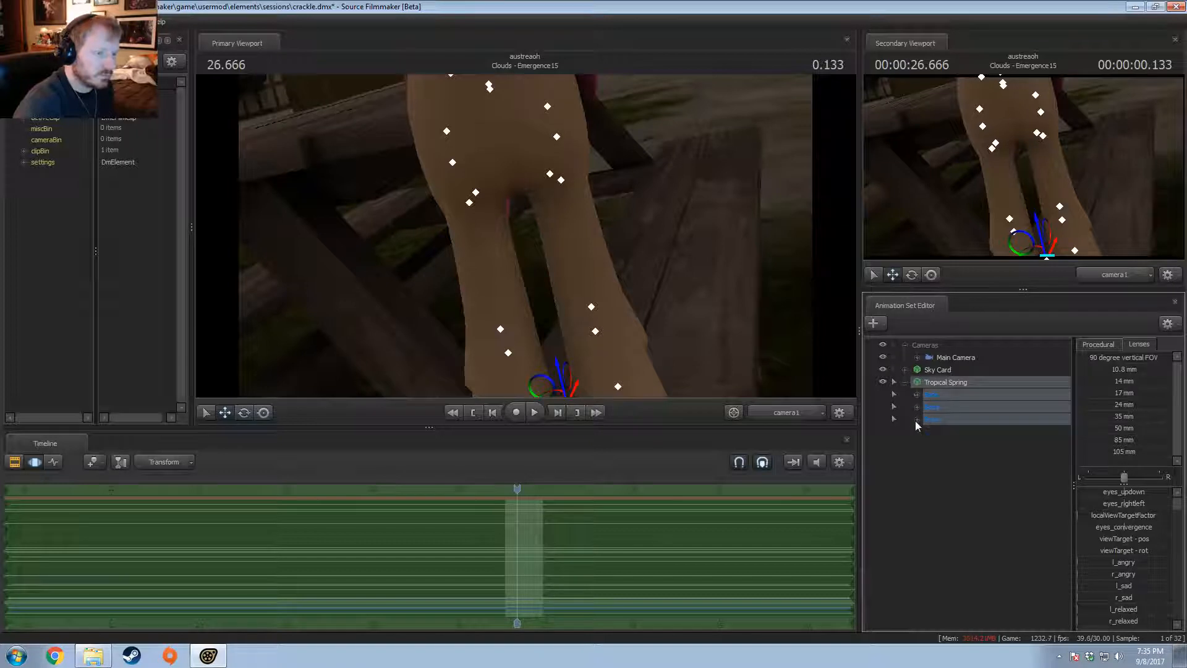
right_click(952, 429)
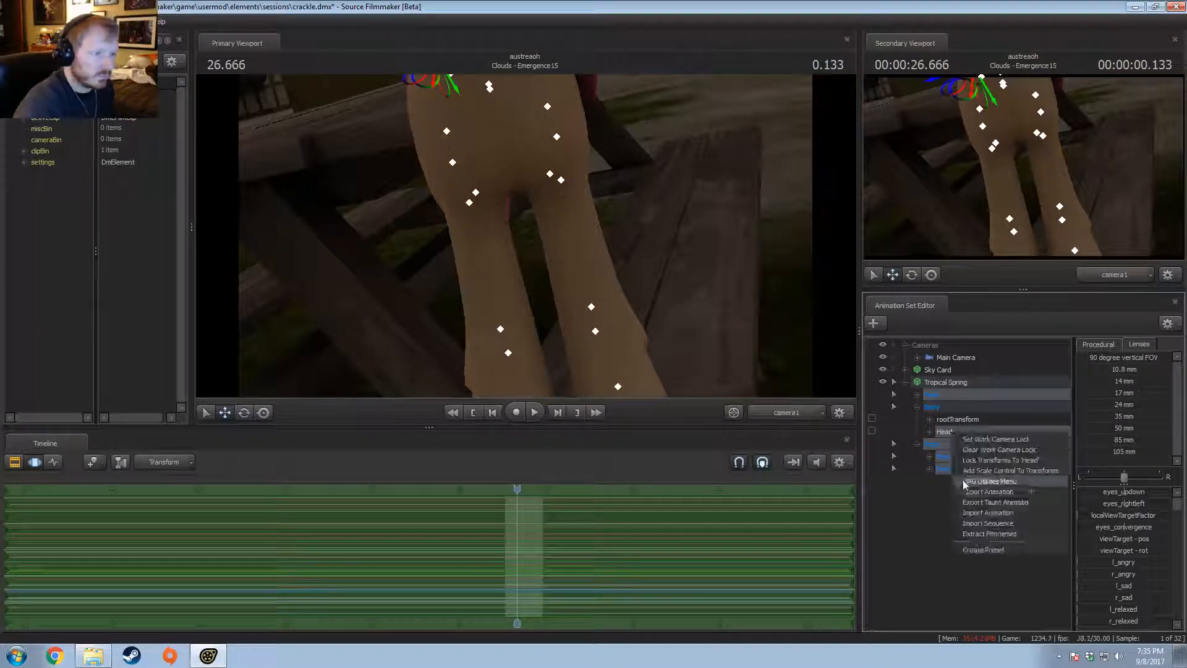
left_click(981, 519)
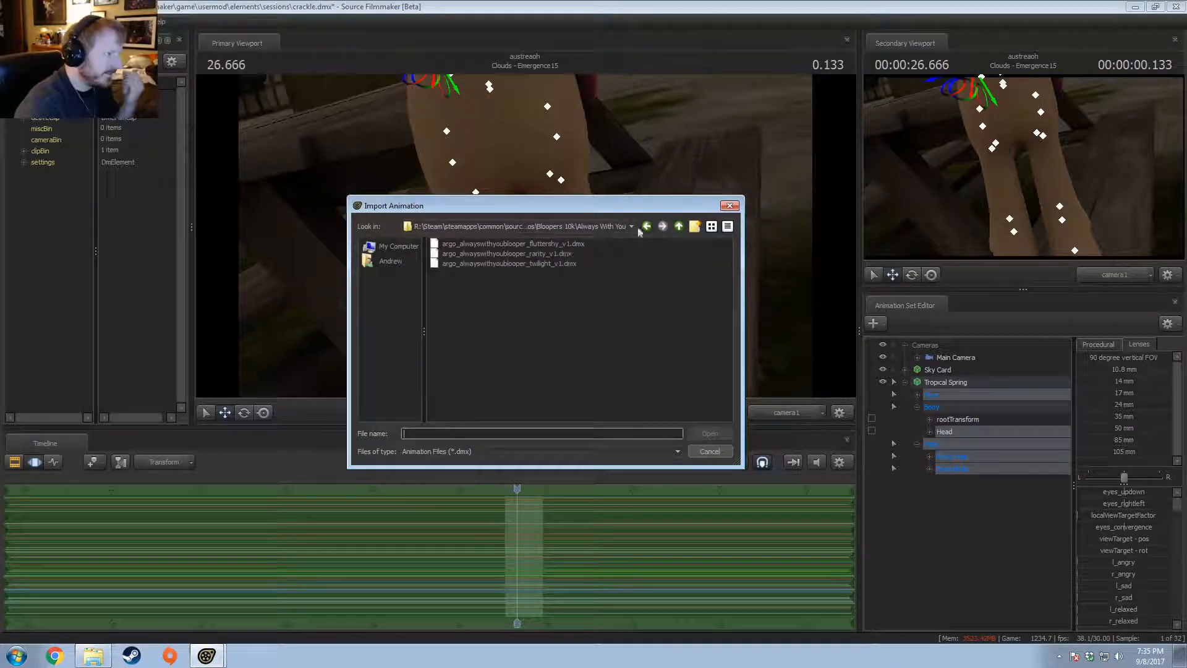
left_click(679, 226)
left_click(679, 227)
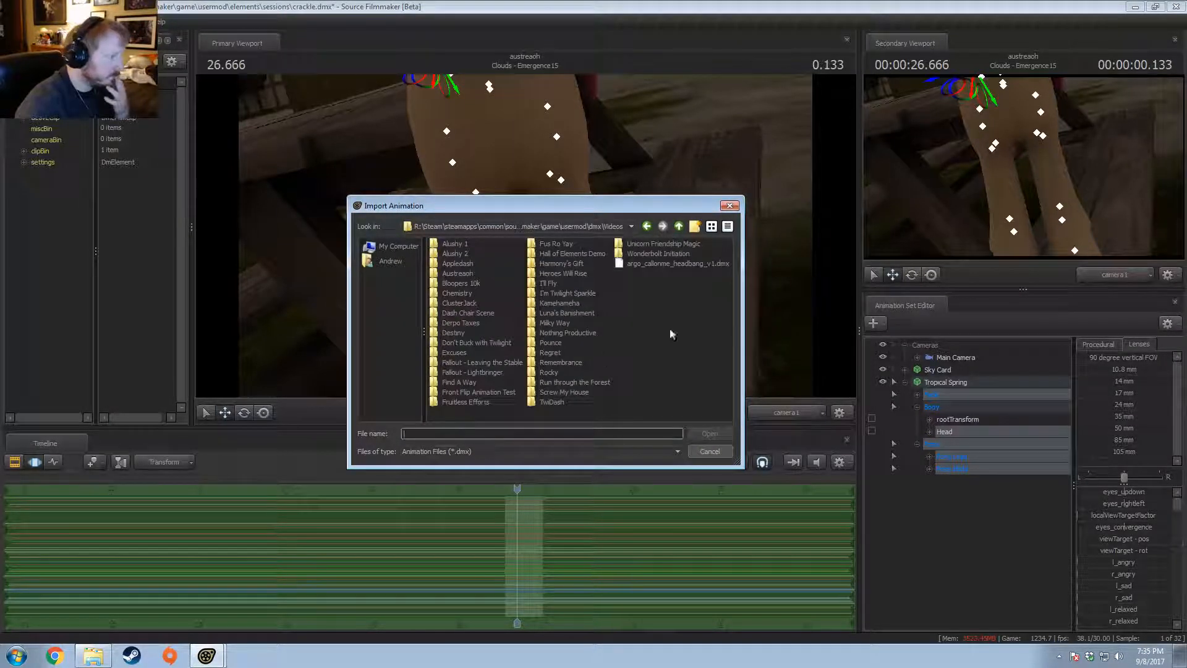
left_click(679, 226)
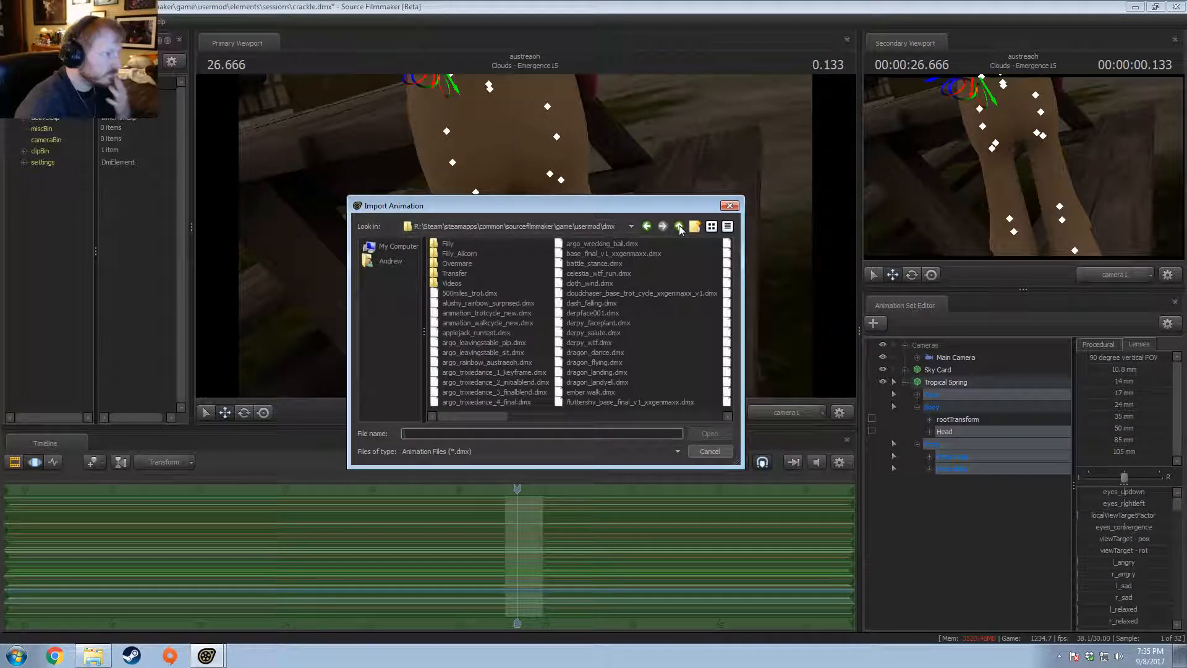
left_click_drag(494, 416, 678, 412)
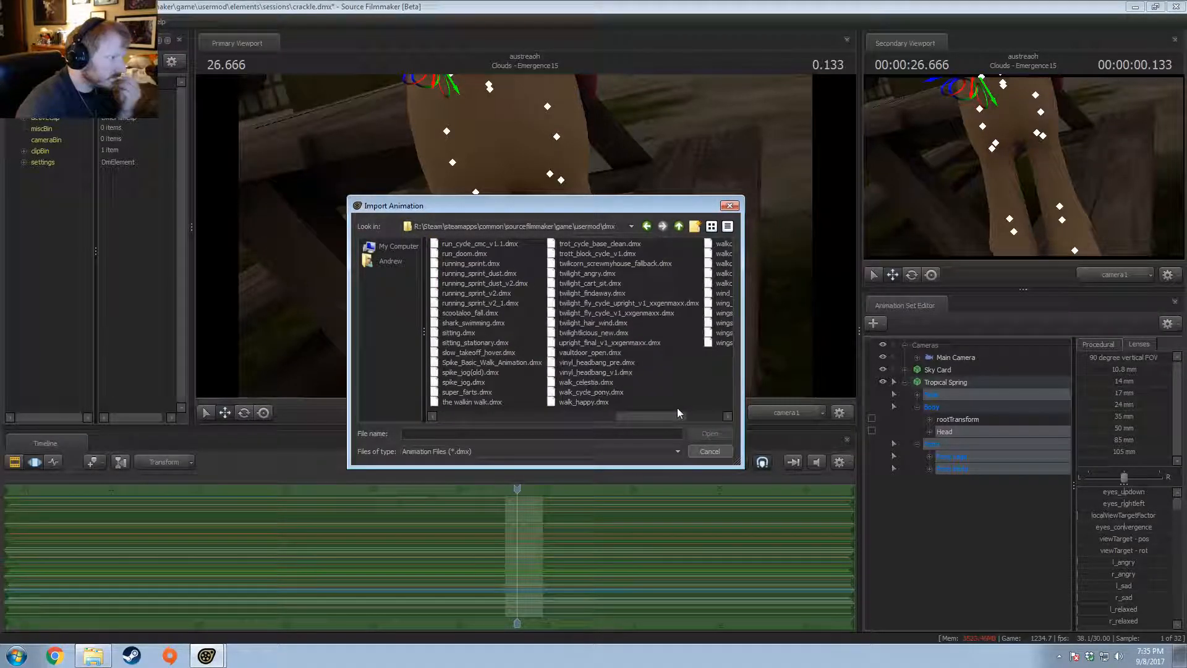
double_click(457, 337)
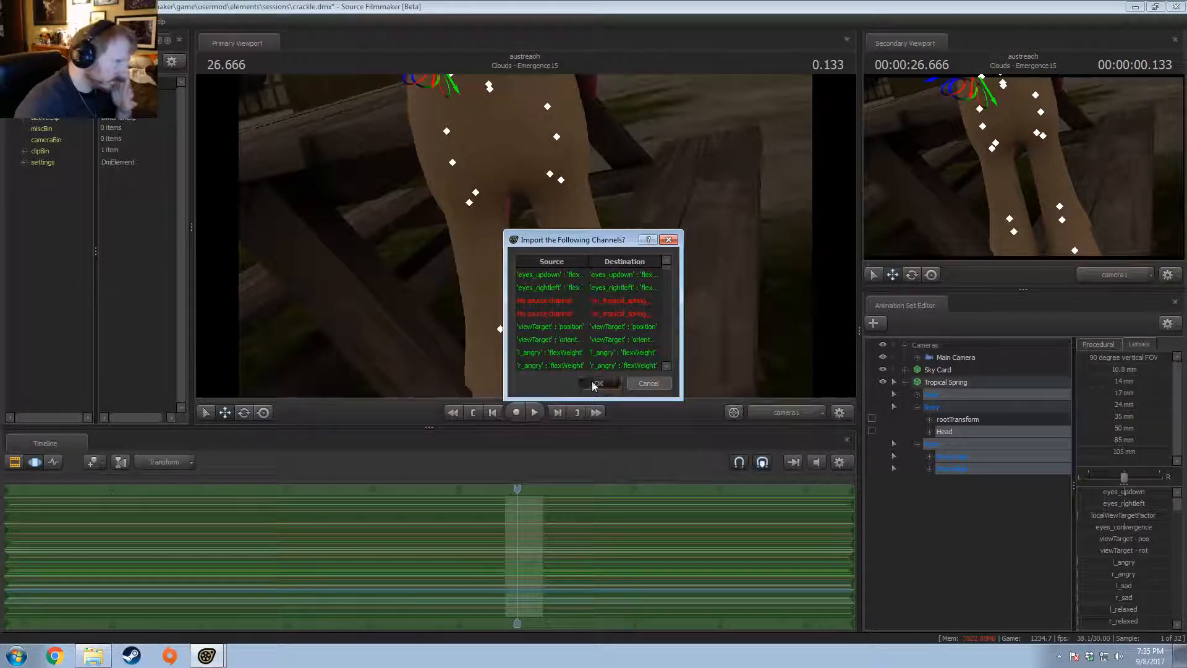
left_click(597, 384)
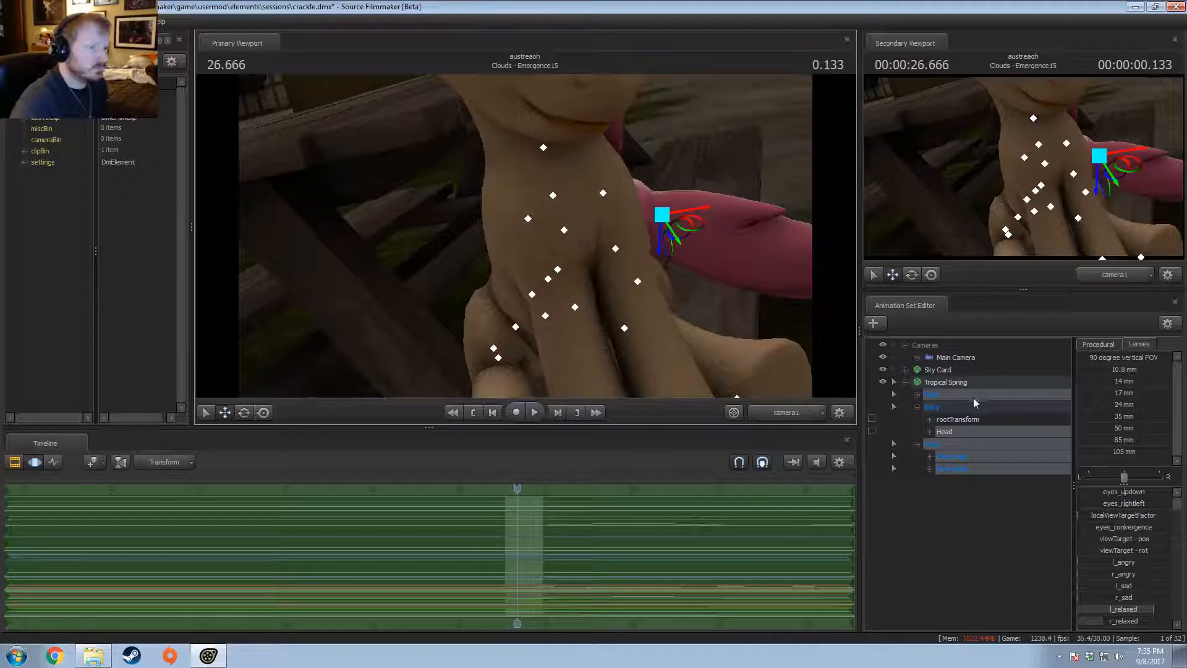
Step: Using the work camera, move the whole Tropical Spring model behind the wooden beams and rotate it to face the shot camera
left_click(968, 382)
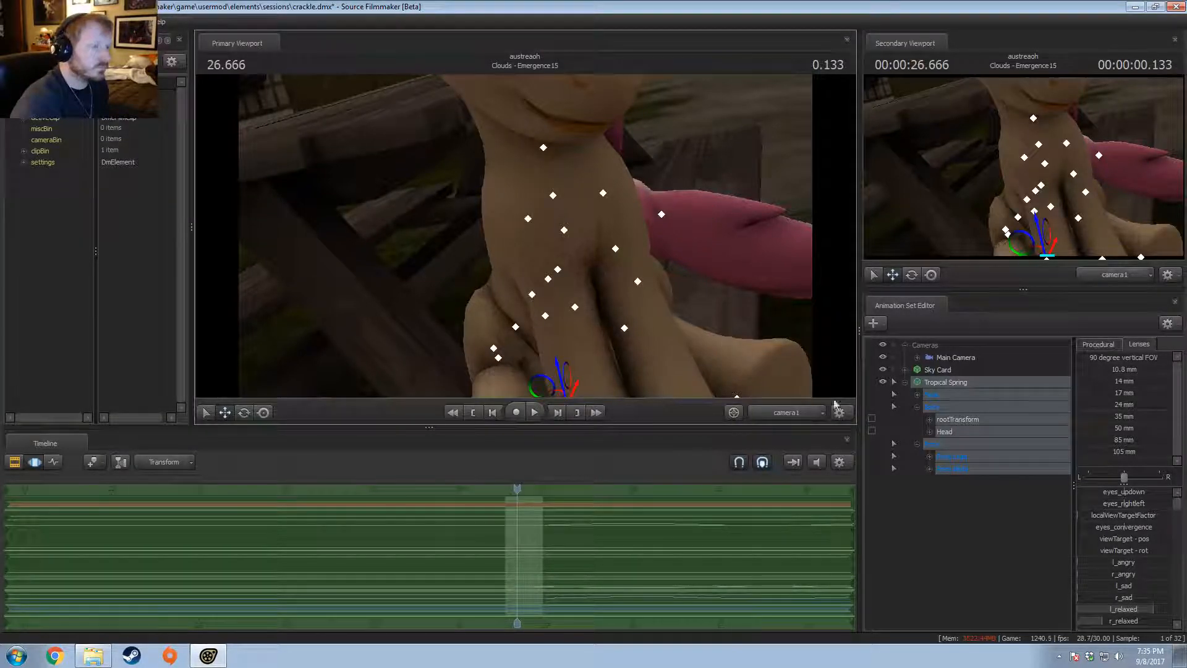
left_click(804, 412)
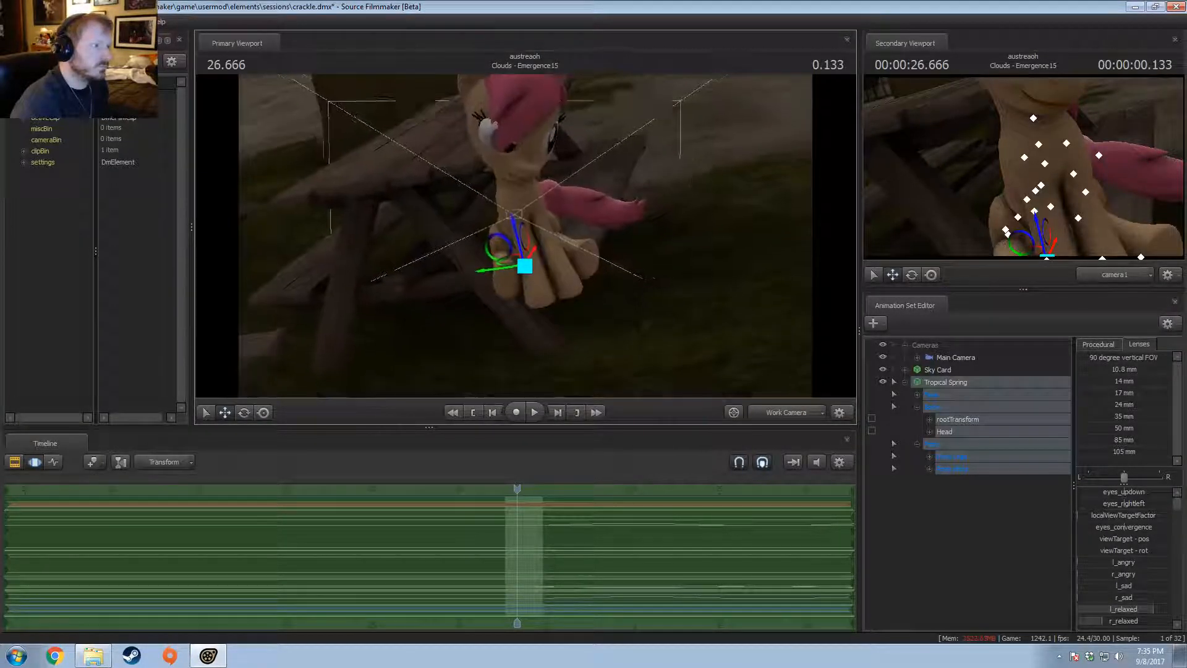
left_click_drag(525, 237, 478, 276)
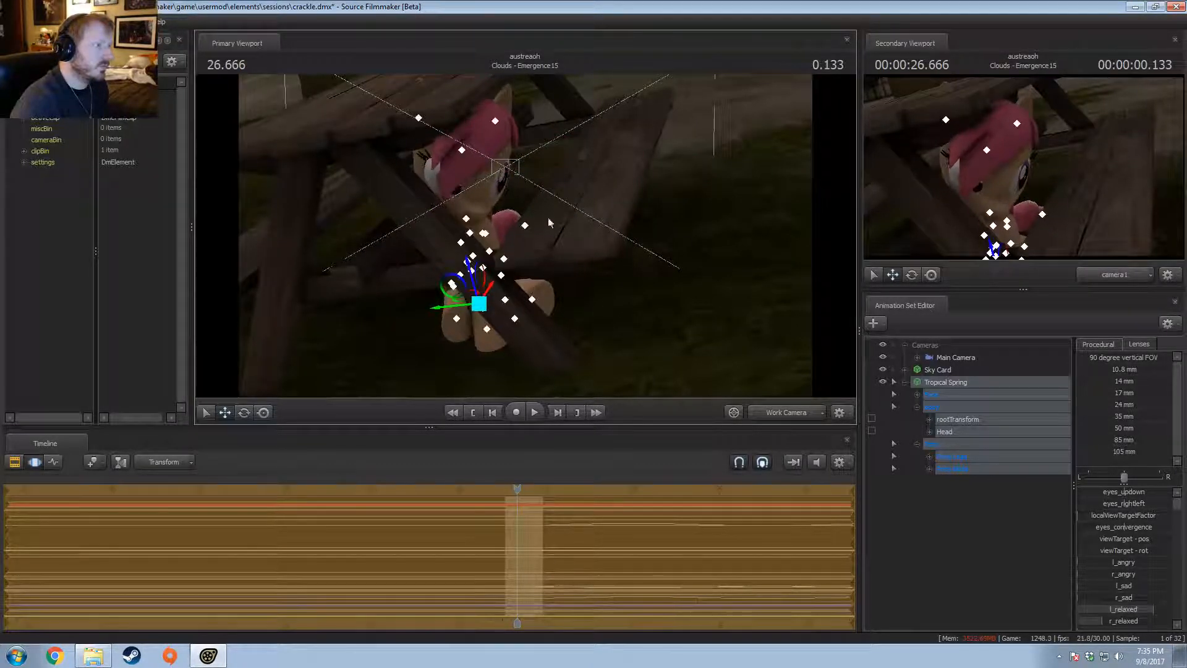
left_click_drag(548, 217, 637, 216)
key("e")
left_click_drag(528, 276, 512, 314)
key("w")
left_click_drag(594, 238, 631, 234, "alt")
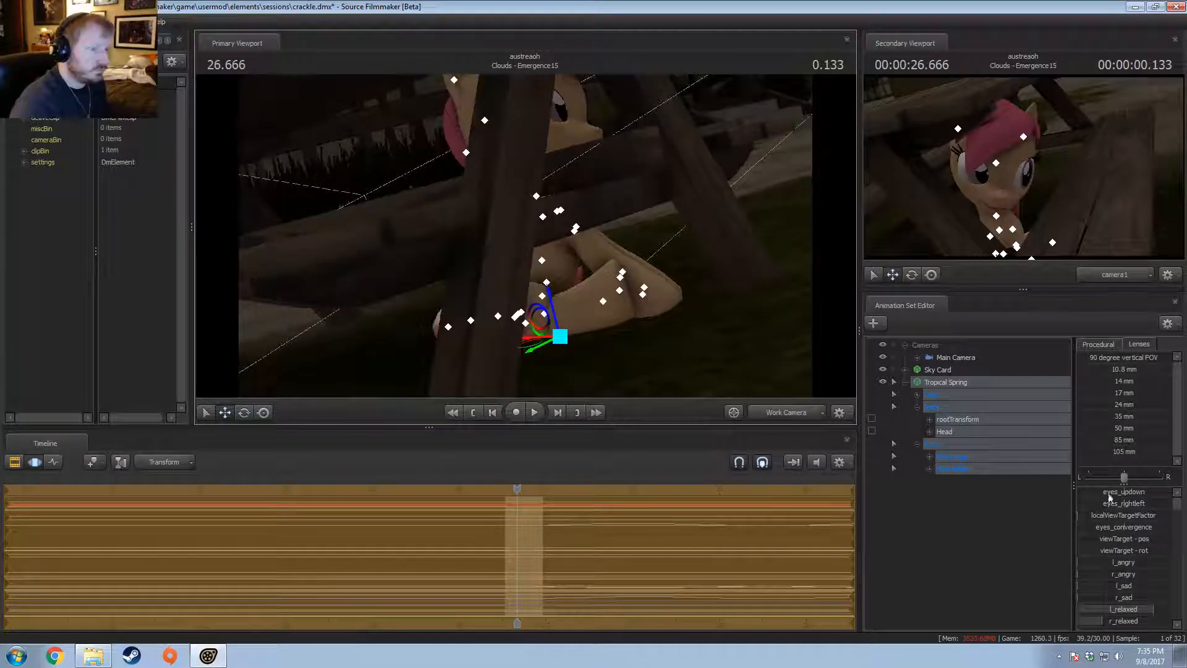
Step: Try to reset all of Tropical Spring's controls except rootTransform to their default values
left_click(949, 429)
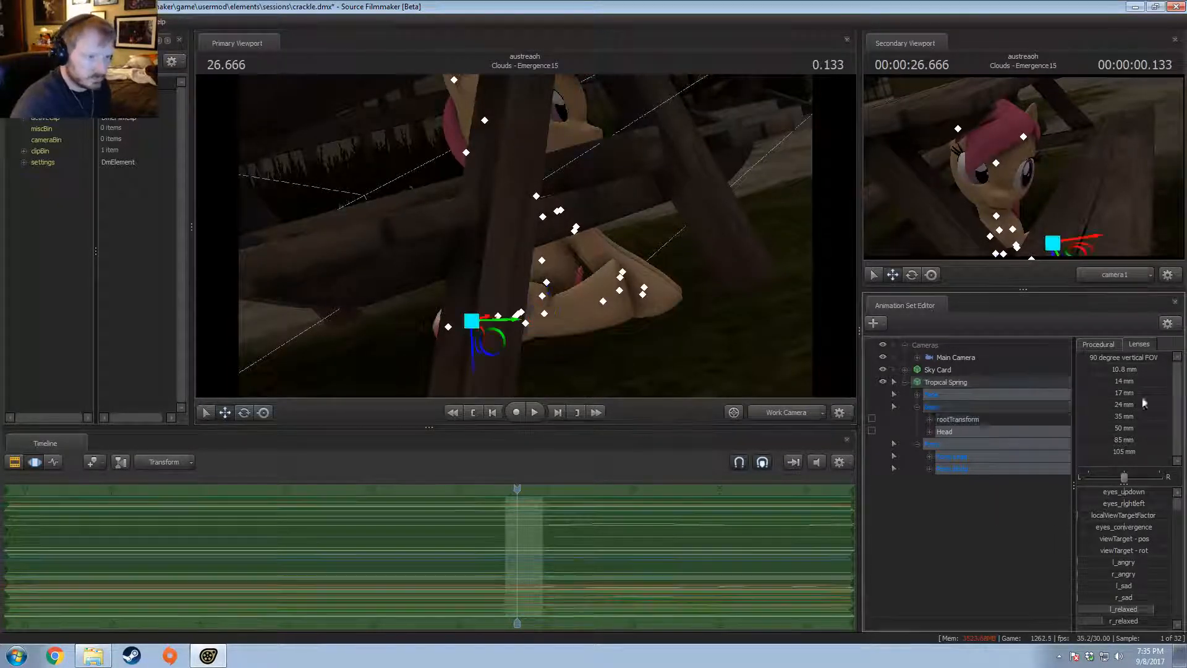
left_click(1100, 343)
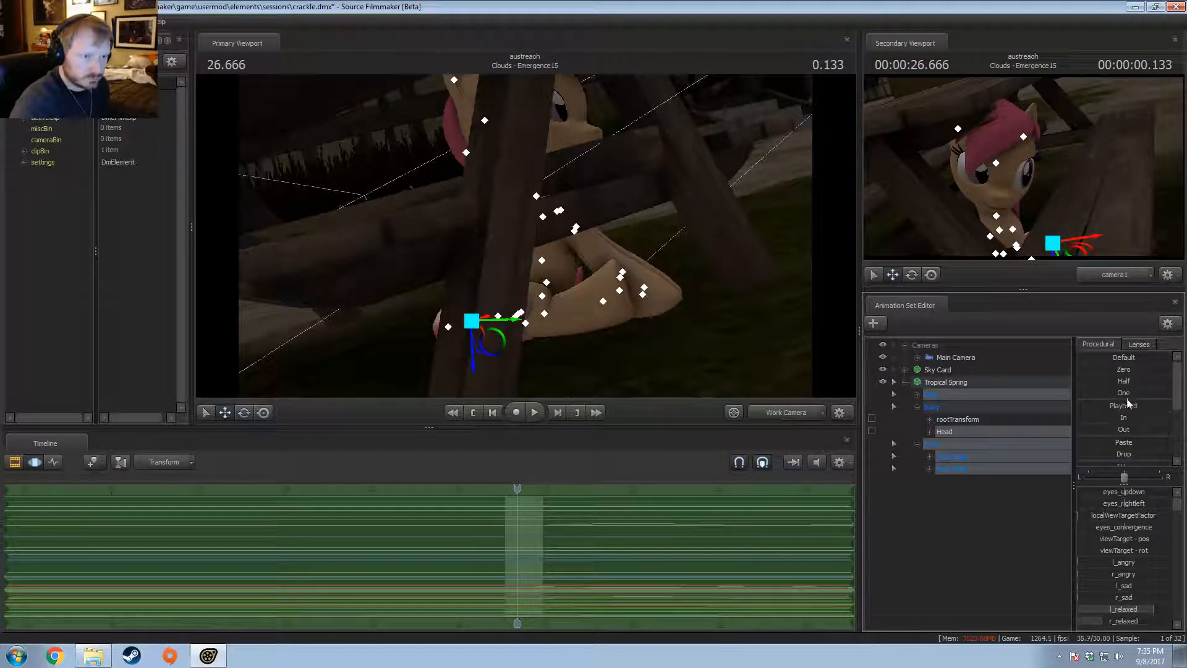
left_click_drag(1125, 358, 1186, 358)
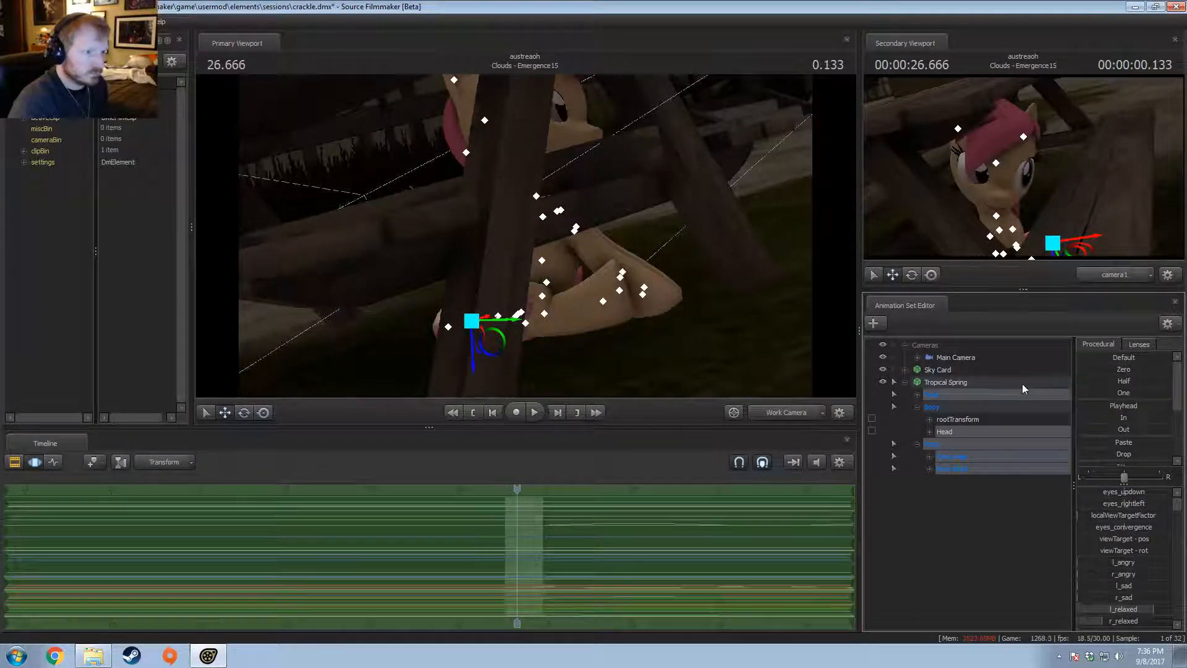
Step: Try resetting only the rotation of Tropical Spring's rootTransform to default, and undo it
left_click(954, 421)
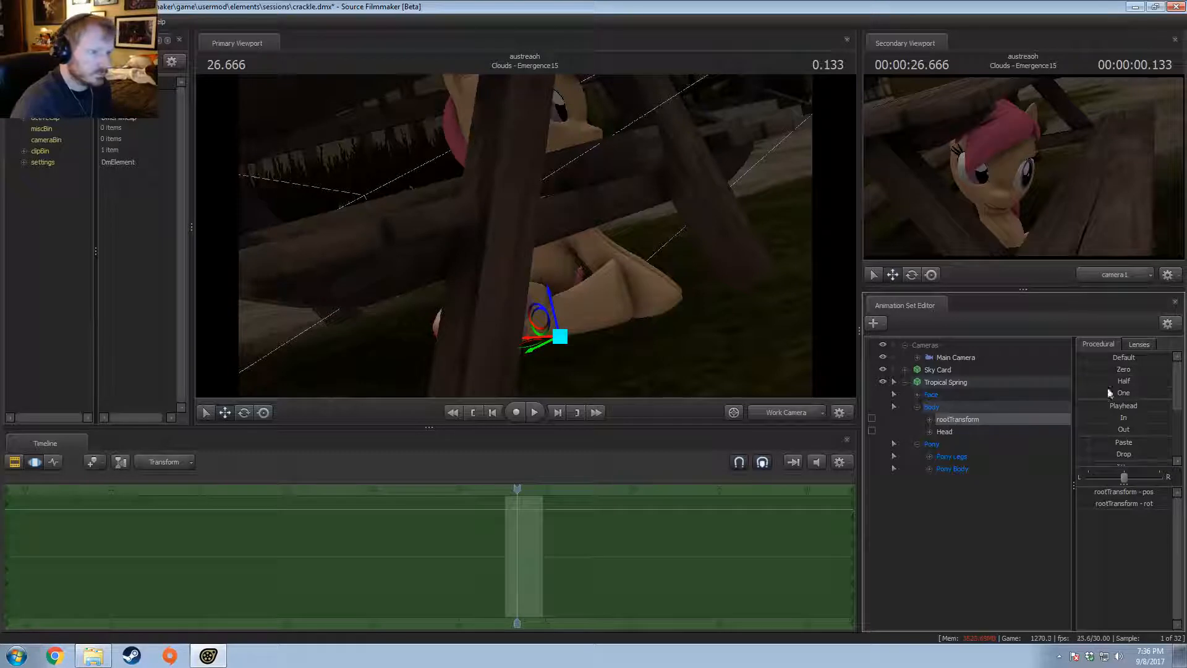
left_click(931, 420)
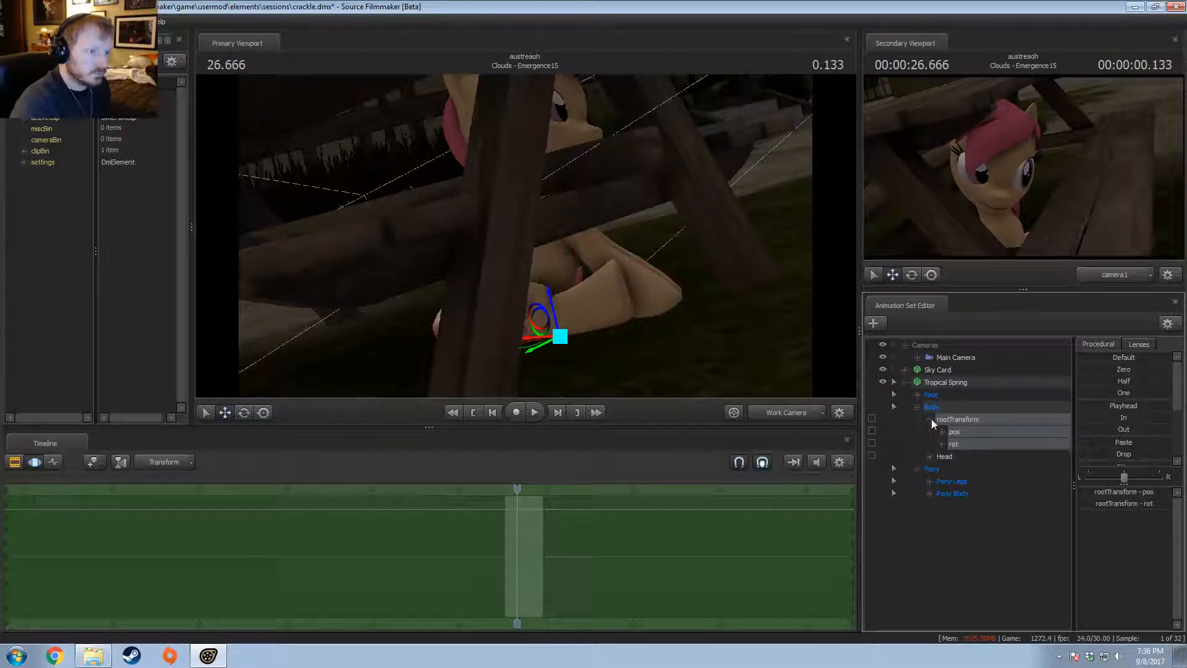
left_click(973, 445)
left_click_drag(1116, 358, 1163, 359)
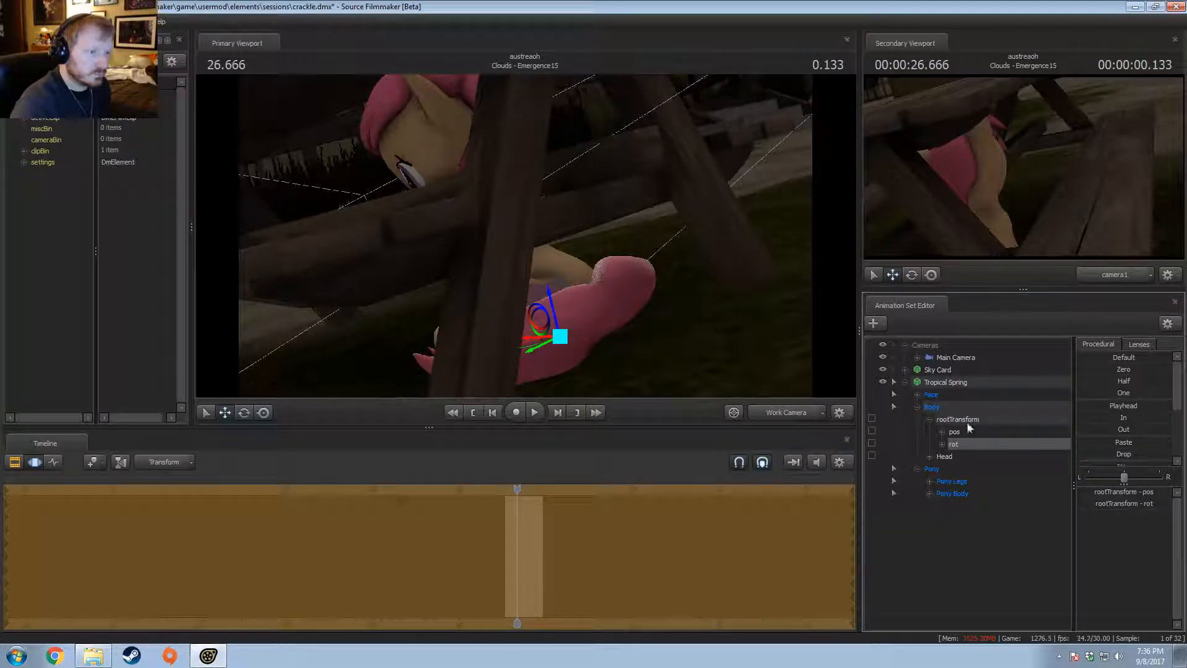
left_click(956, 382)
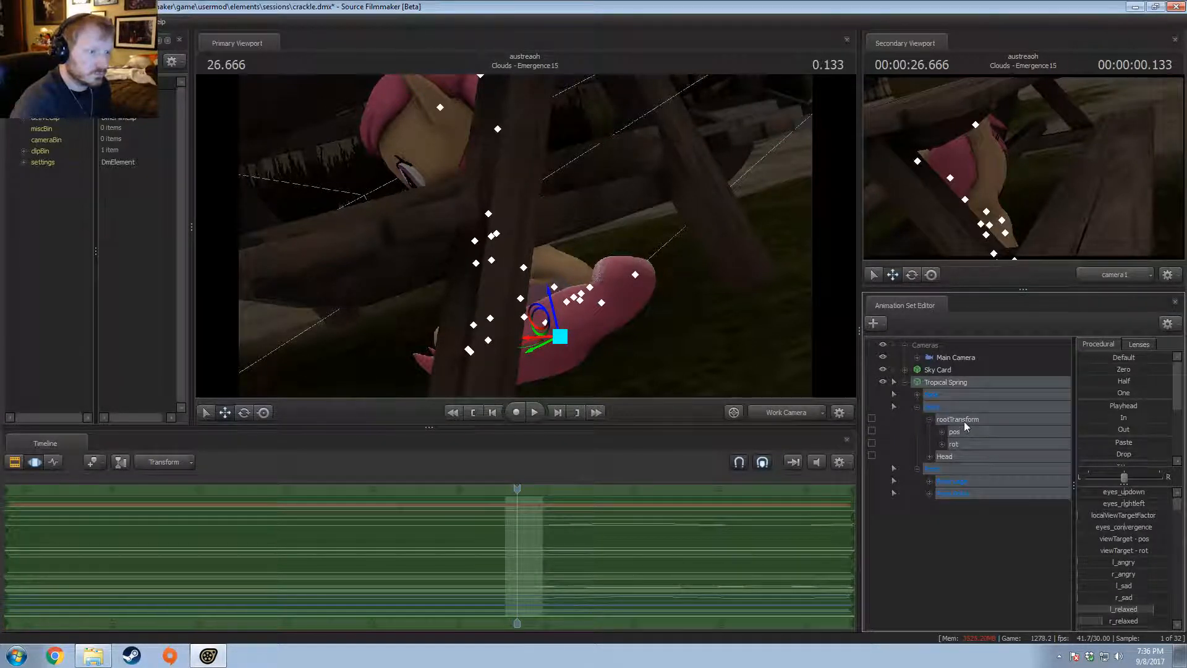
left_click(963, 421, "ctrl")
key("ctrl+v")
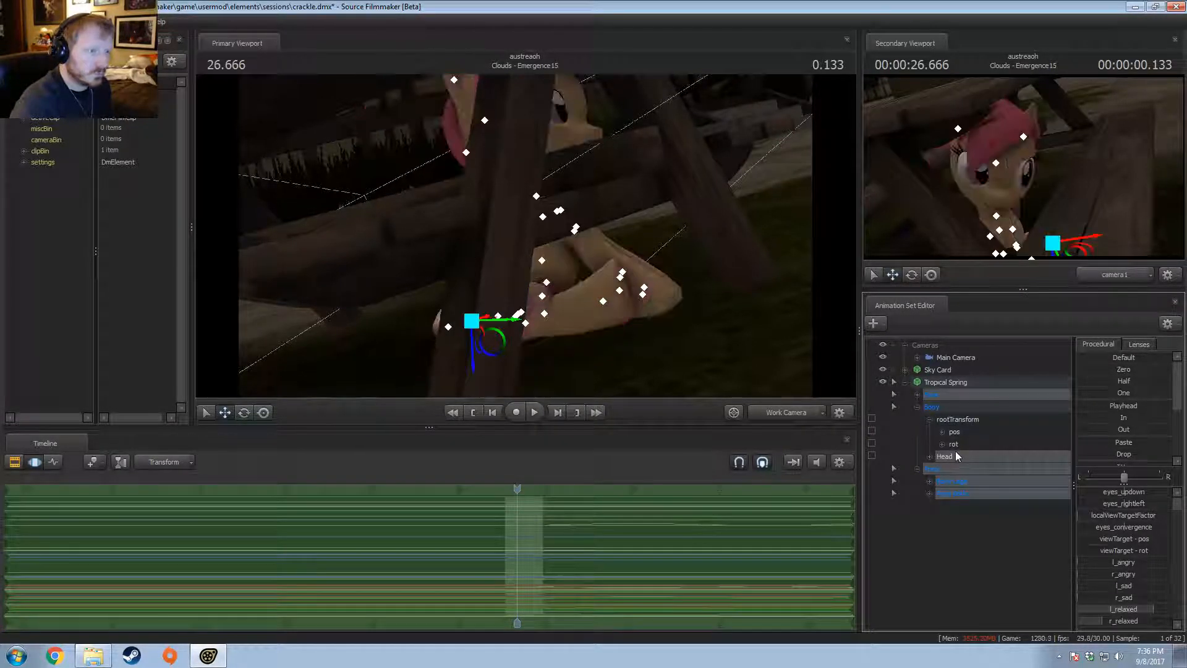
Step: Try the default pose on every Tropical Spring control except rootTransform, and undo the recent changes
left_click(930, 492)
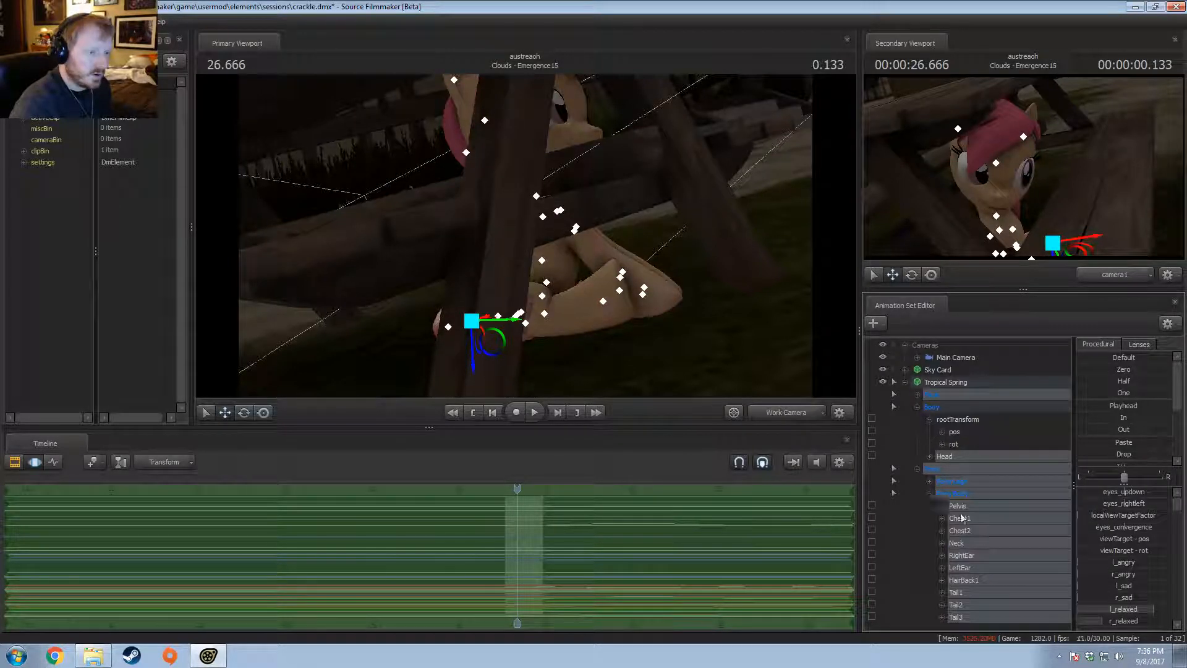
left_click(957, 506)
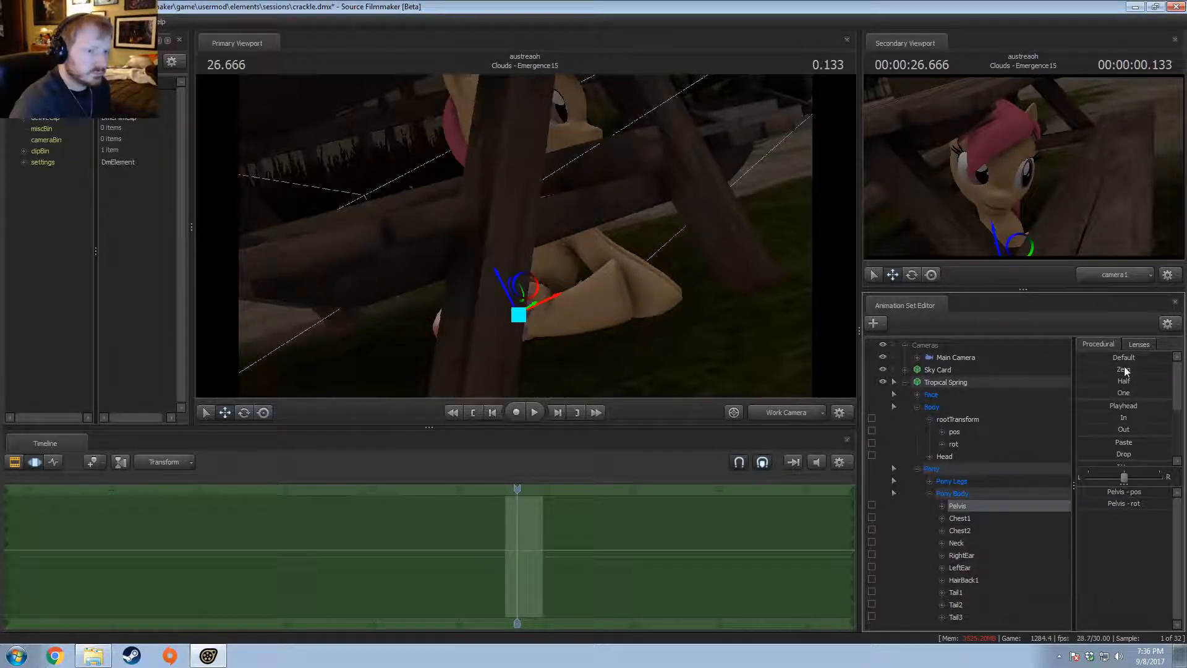
left_click(948, 383)
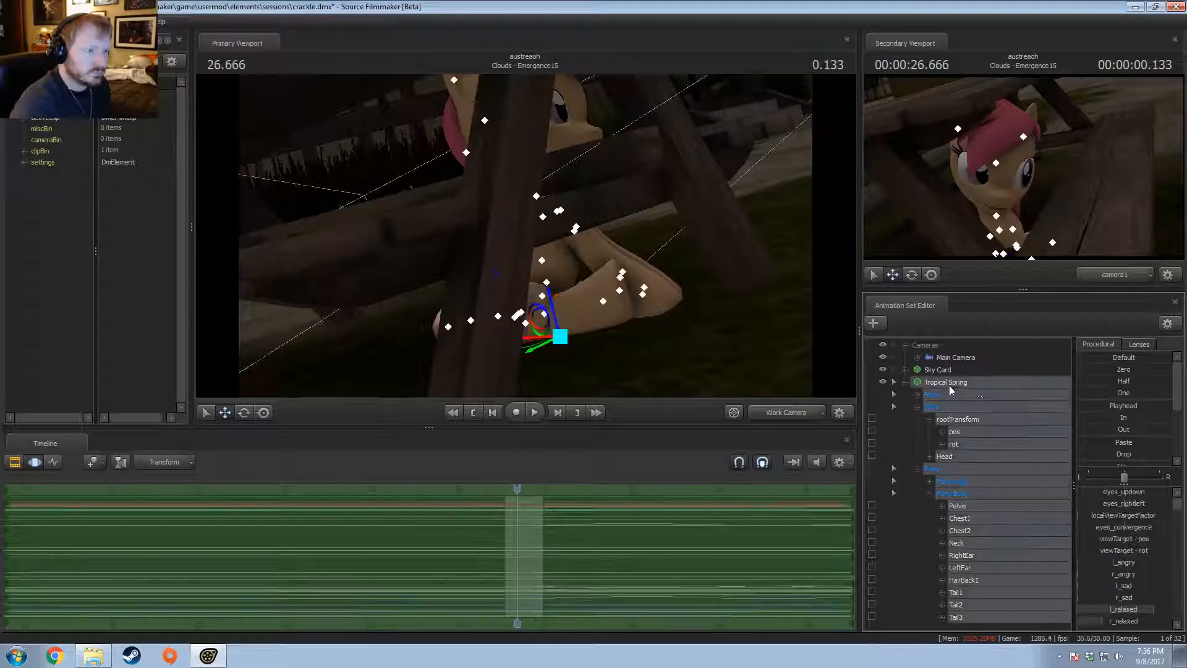
left_click(963, 420, "ctrl")
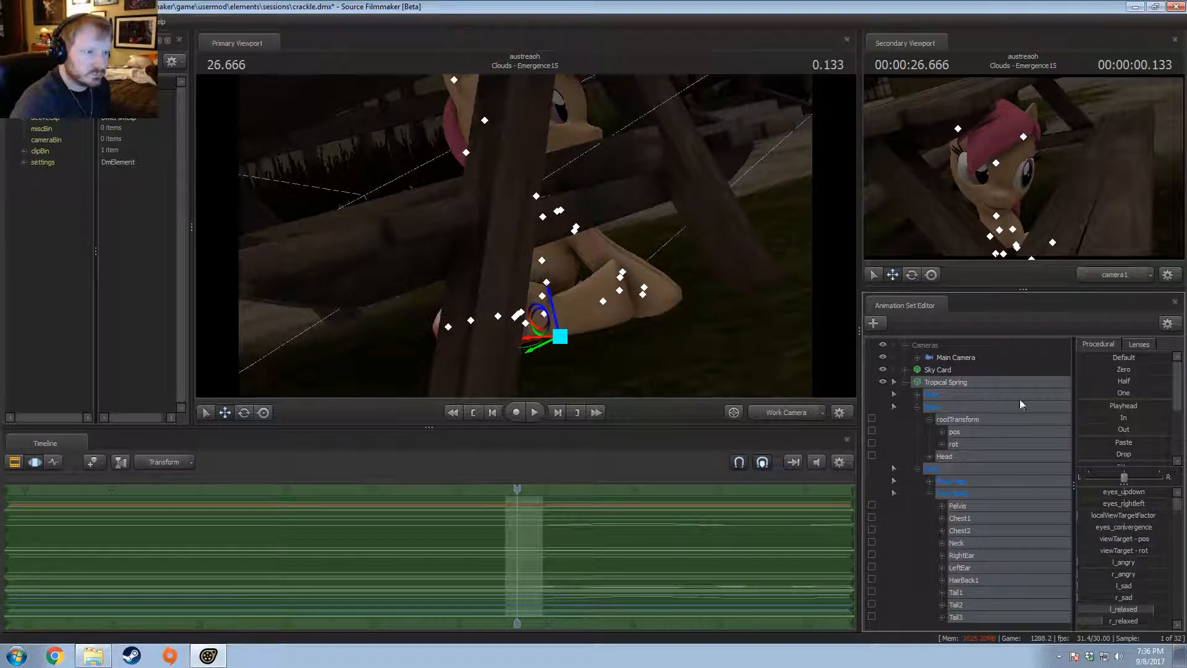
left_click_drag(1116, 360, 1157, 359)
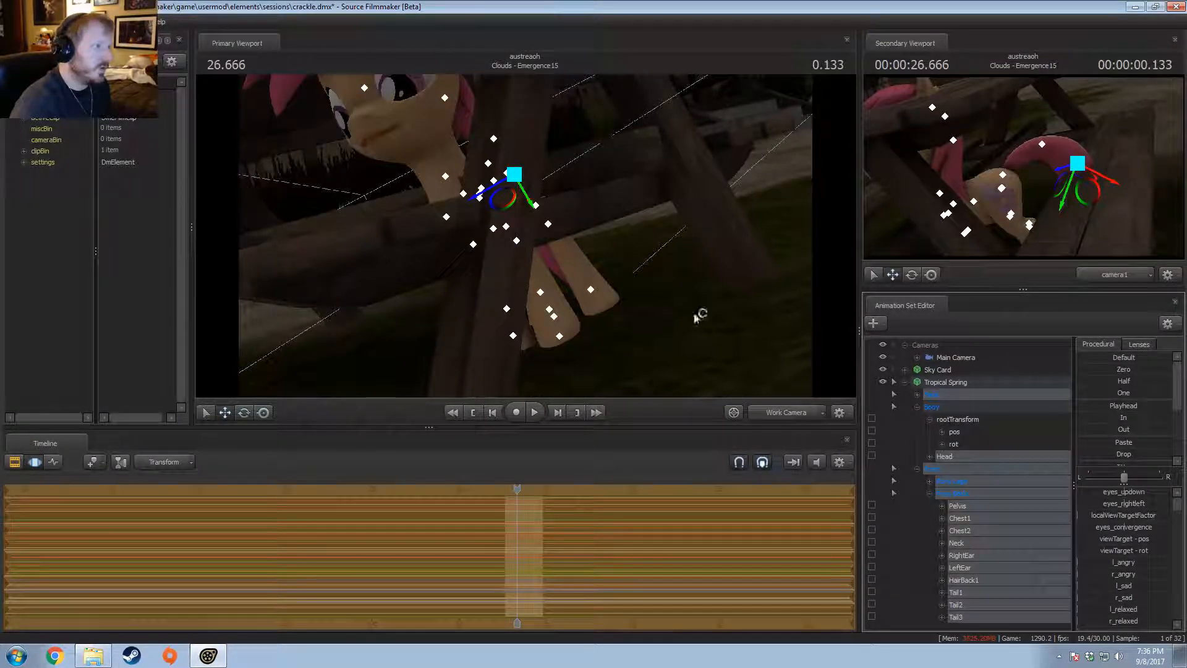
left_click_drag(700, 315, 493, 187, "alt")
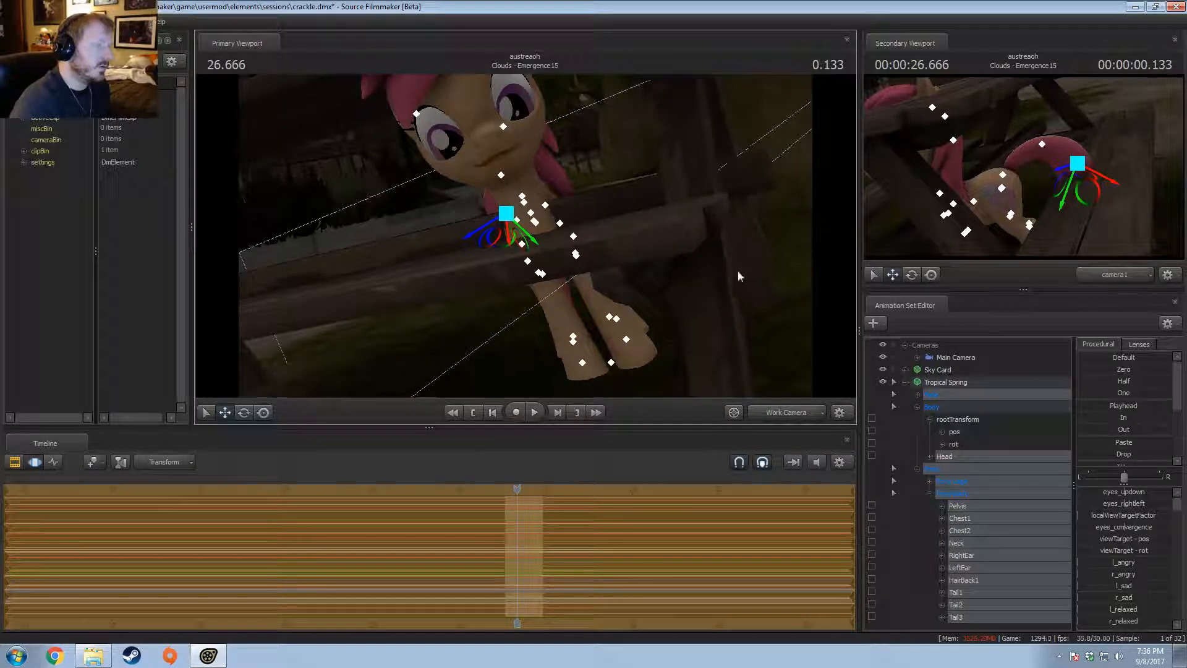
key("ctrl+z")
key("ctrl+z")
key("ctrl+z")
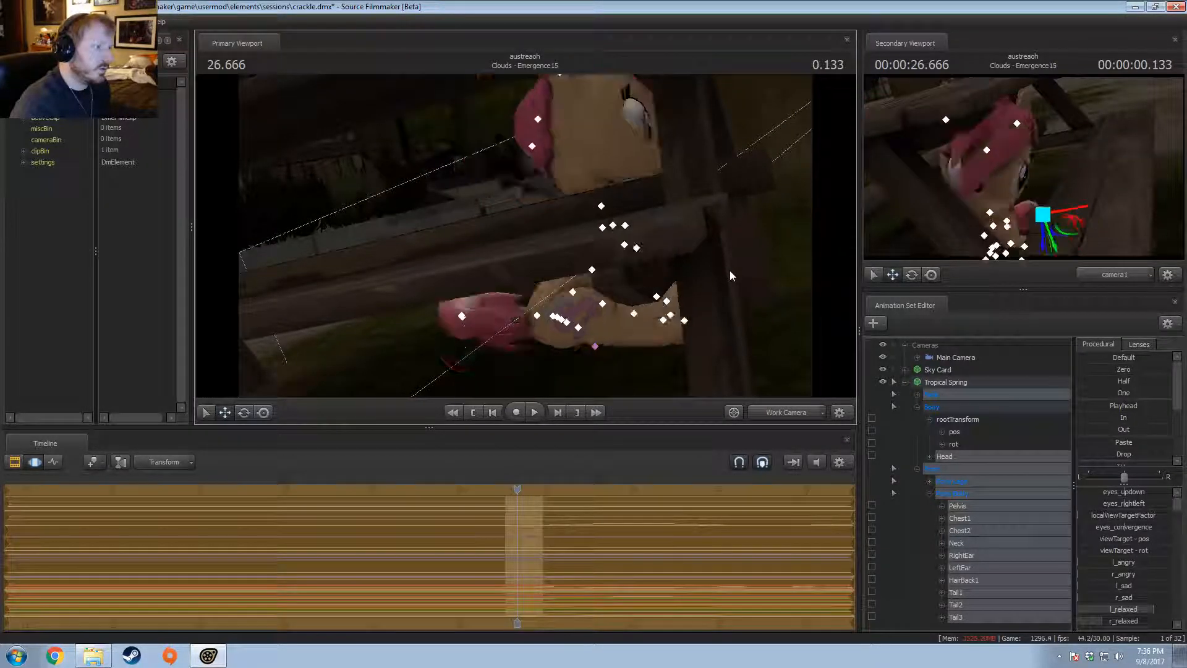
Step: Rotate Tropical Spring's Pelvis so the sitting pony faces the shot camera
left_click(963, 506)
left_click_drag(656, 334, 566, 250, "alt")
key("e")
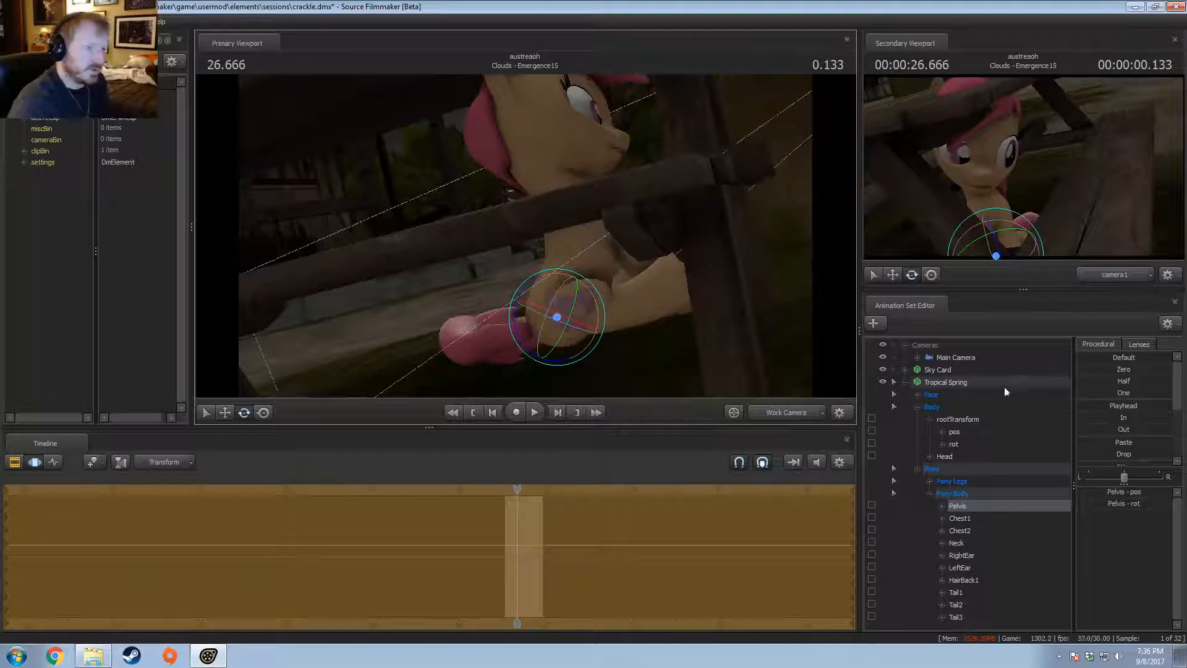
Step: Try the default pose again on all controls except rootTransform, check it from another angle, and revert it
left_click(977, 385)
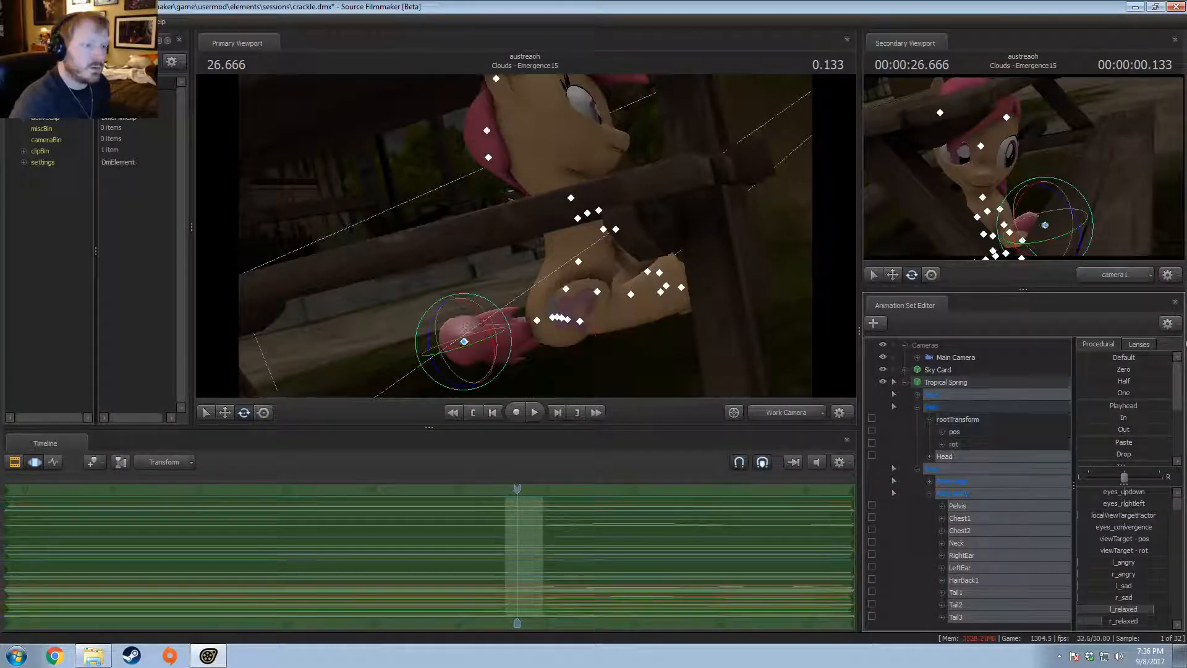
left_click_drag(1123, 362, 1172, 361)
left_click_drag(559, 226, 518, 227, "alt")
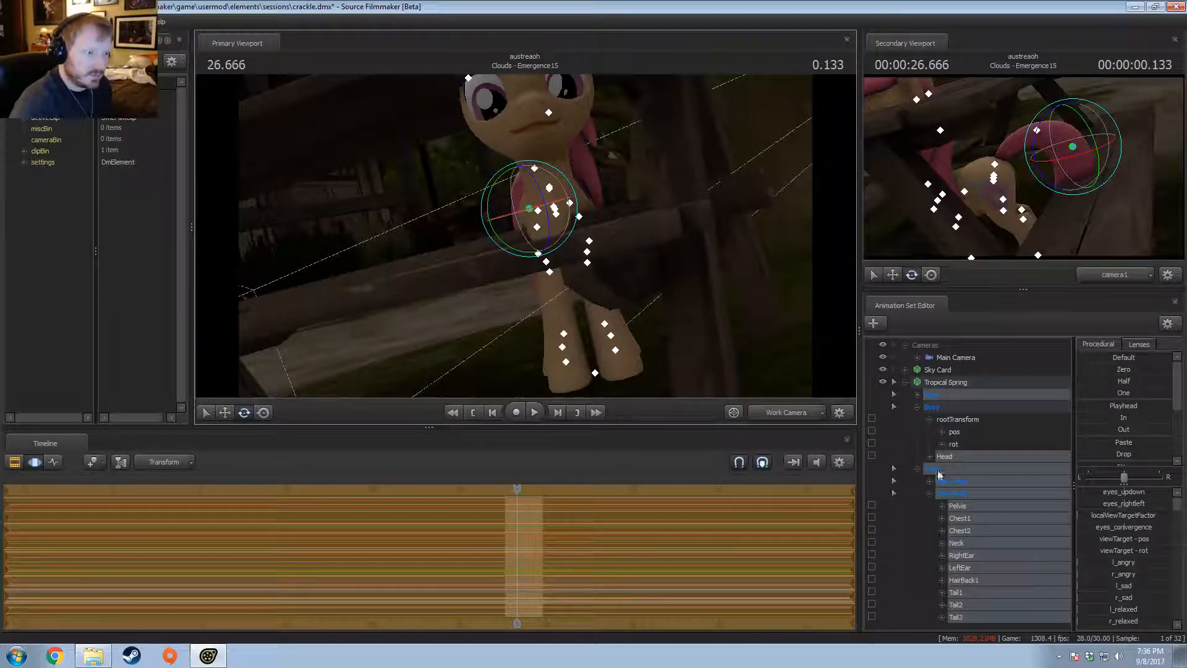
left_click(1134, 367)
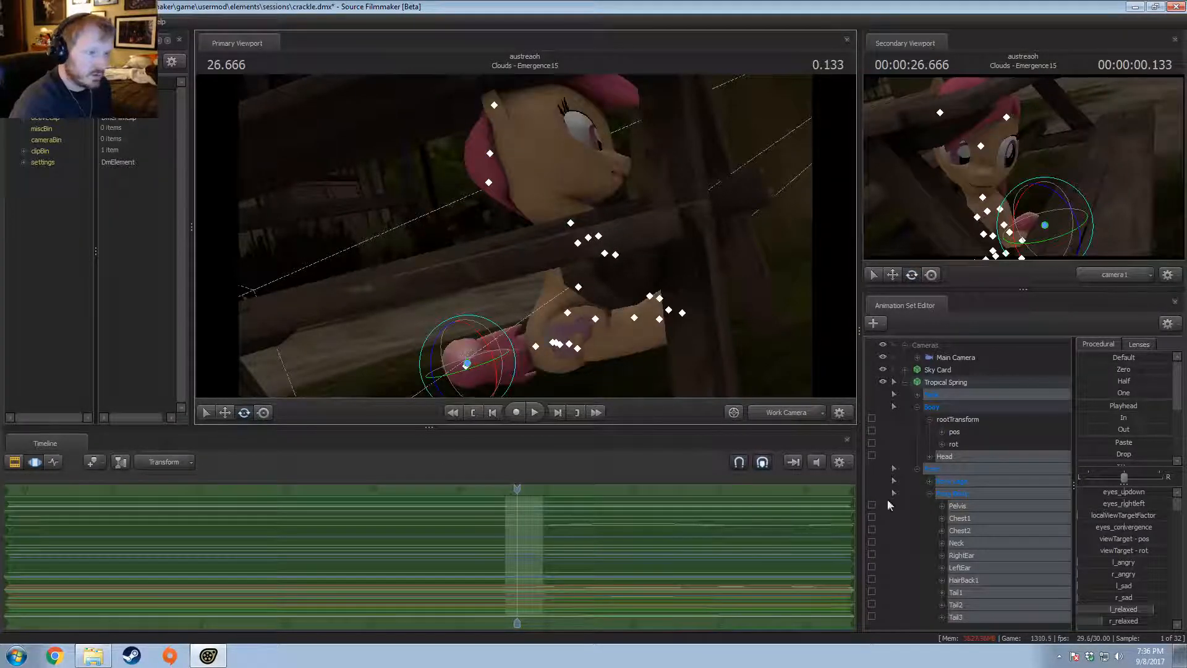
Step: Rotate Tropical Spring's Pelvis to turn the sitting pony toward the work camera, away from the shot camera
left_click(972, 503)
right_click(582, 362)
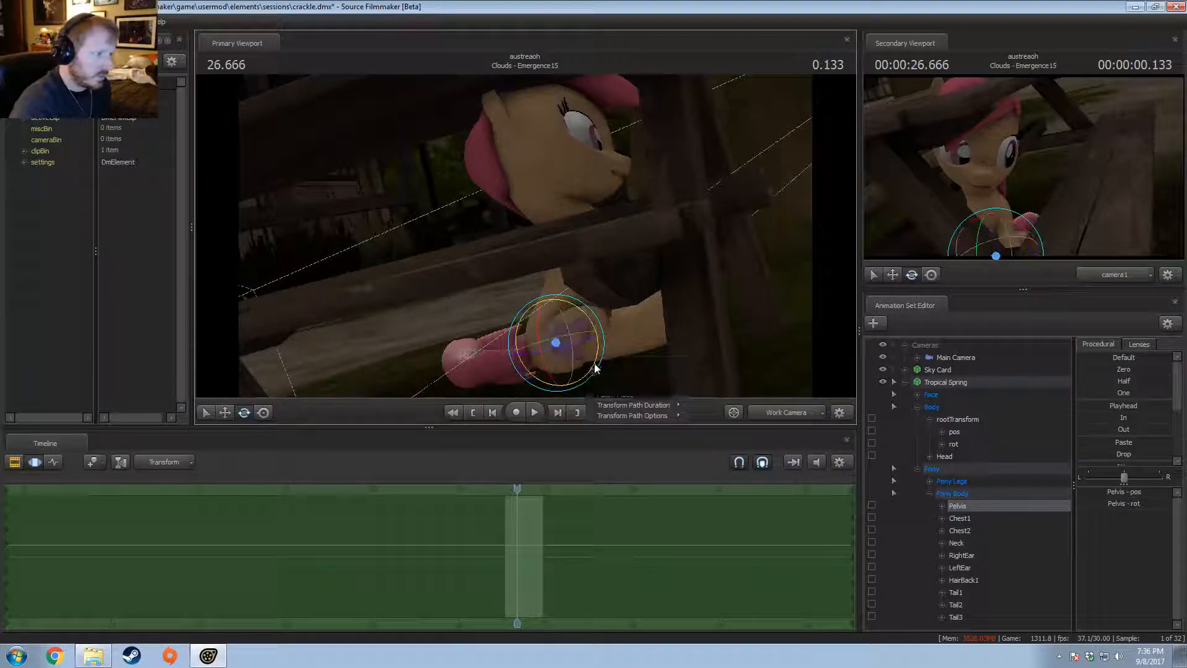
left_click_drag(595, 369, 562, 348)
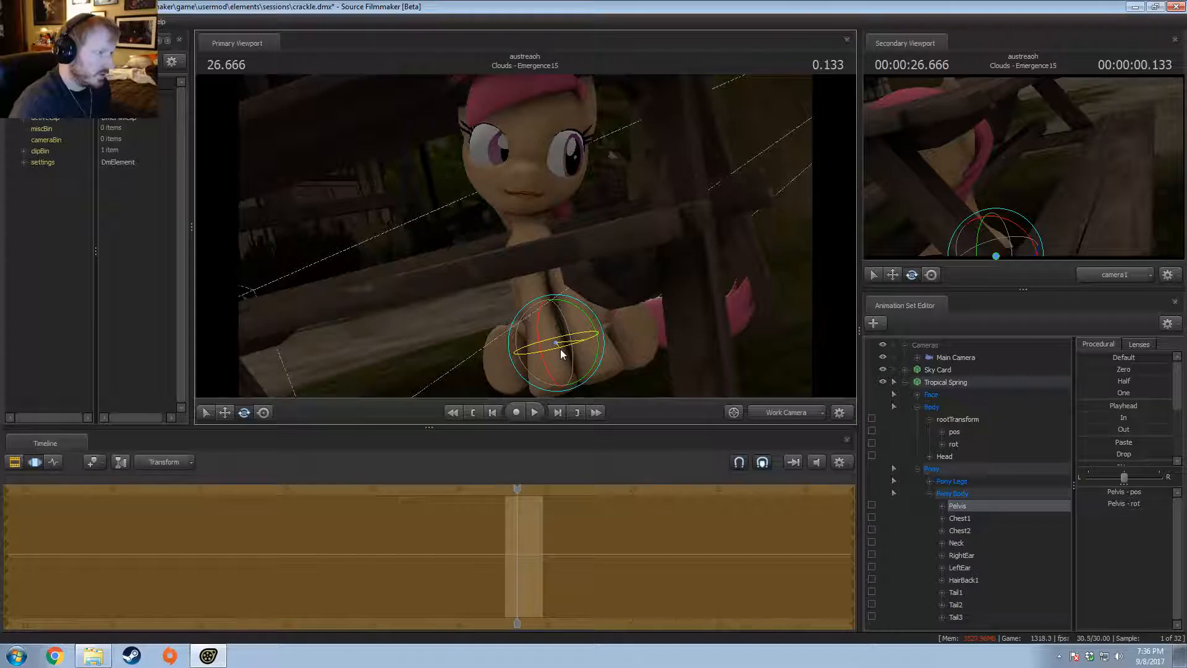
Step: Rotate Tropical Spring's Head so it tilts to one side
key("q")
left_click(530, 232)
key("e")
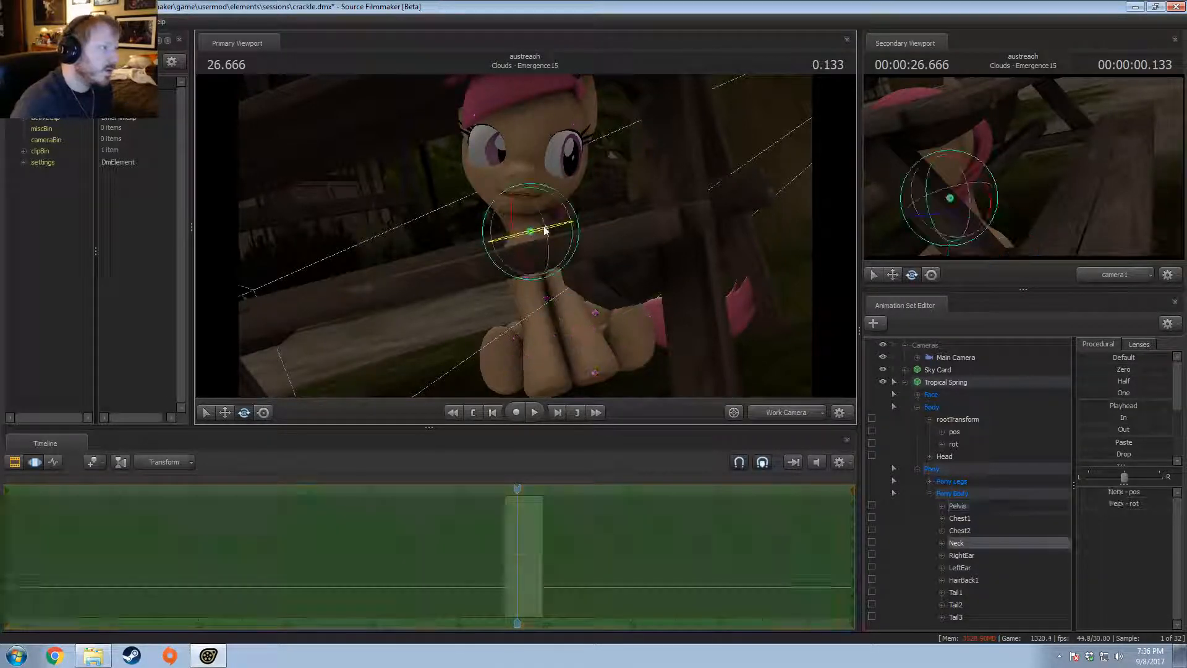
key("q")
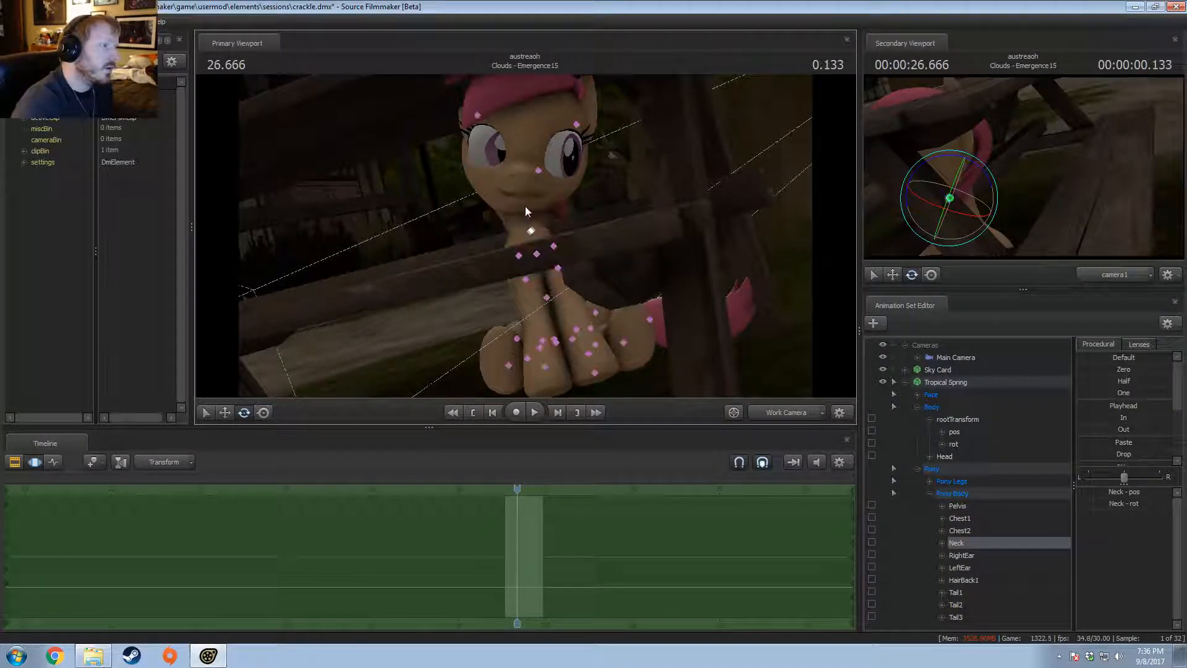
left_click(520, 194)
key("e")
left_click_drag(522, 230, 541, 239)
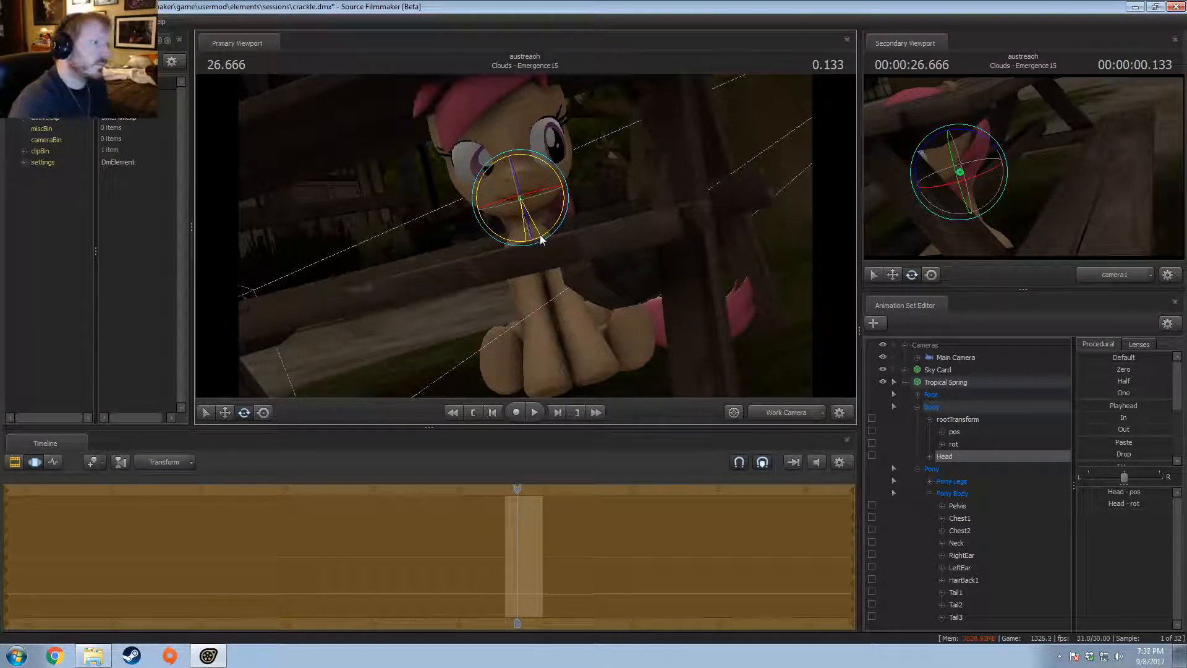
Step: Apply the default pose to all Tropical Spring controls, leaving rootTransform out of the selection
left_click(938, 385)
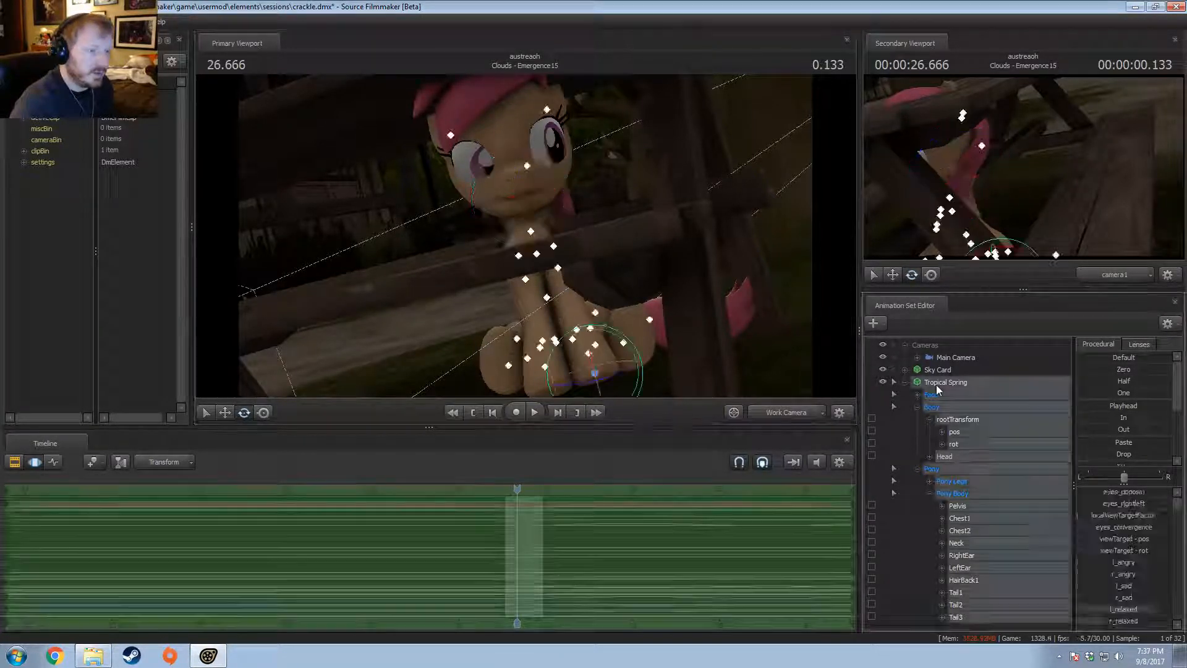
left_click(917, 469)
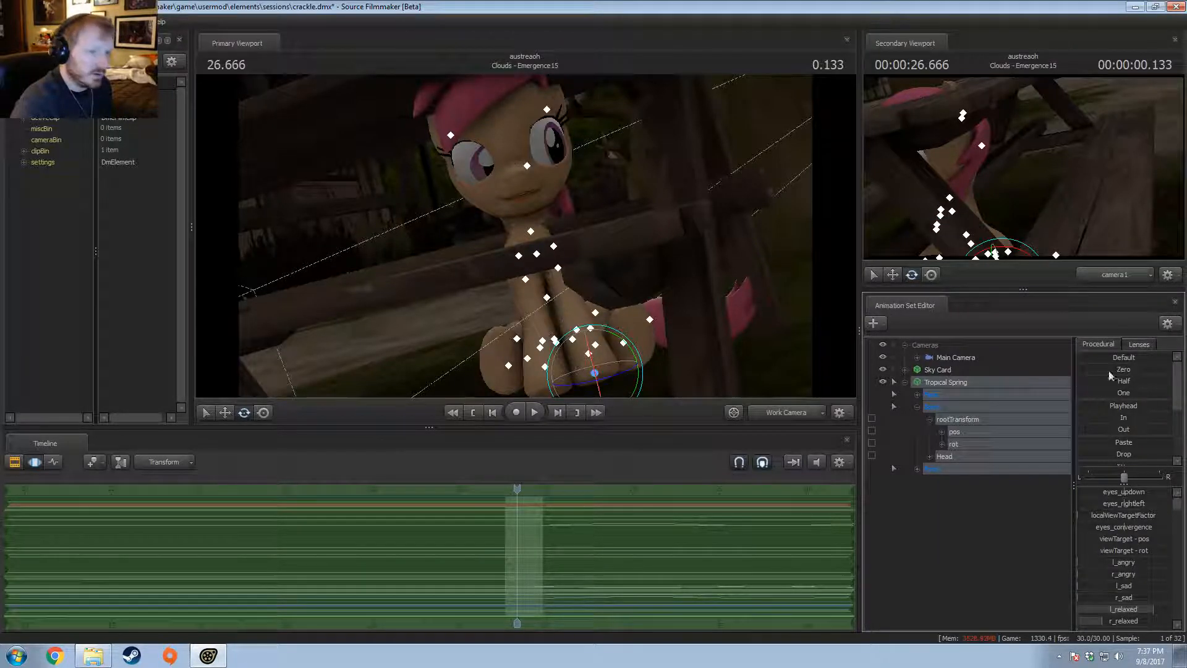
left_click_drag(702, 276, 525, 241)
left_click_drag(1113, 370, 1051, 371)
left_click(965, 419, "ctrl")
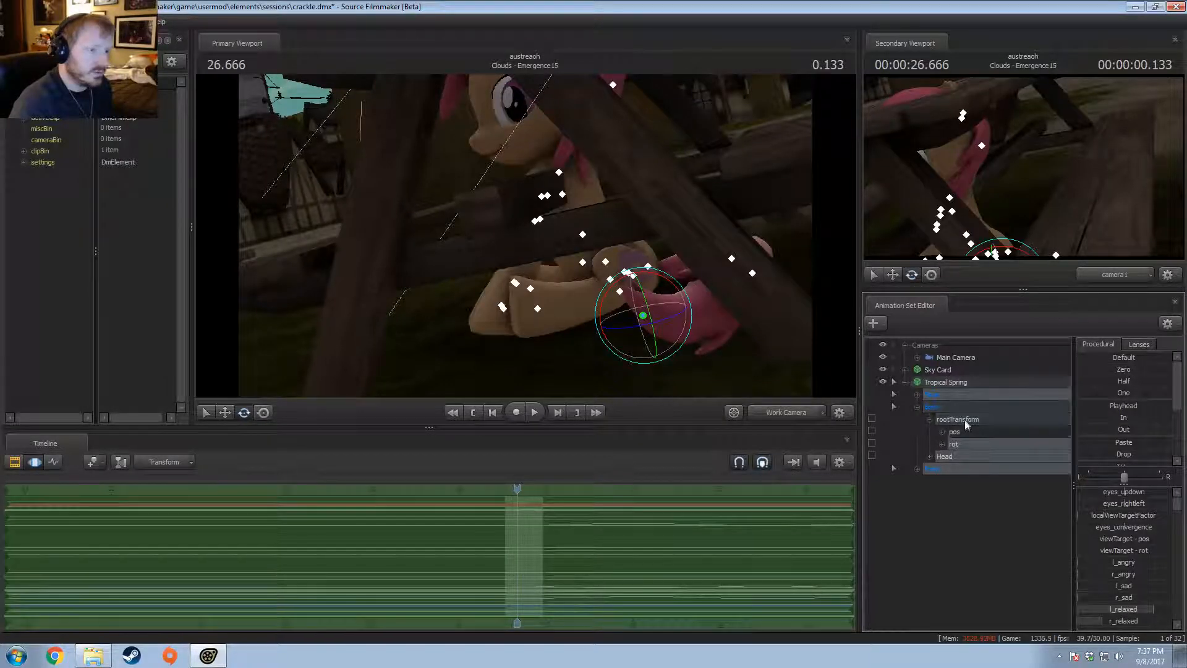
left_click(964, 420, "ctrl")
left_click(970, 420, "ctrl")
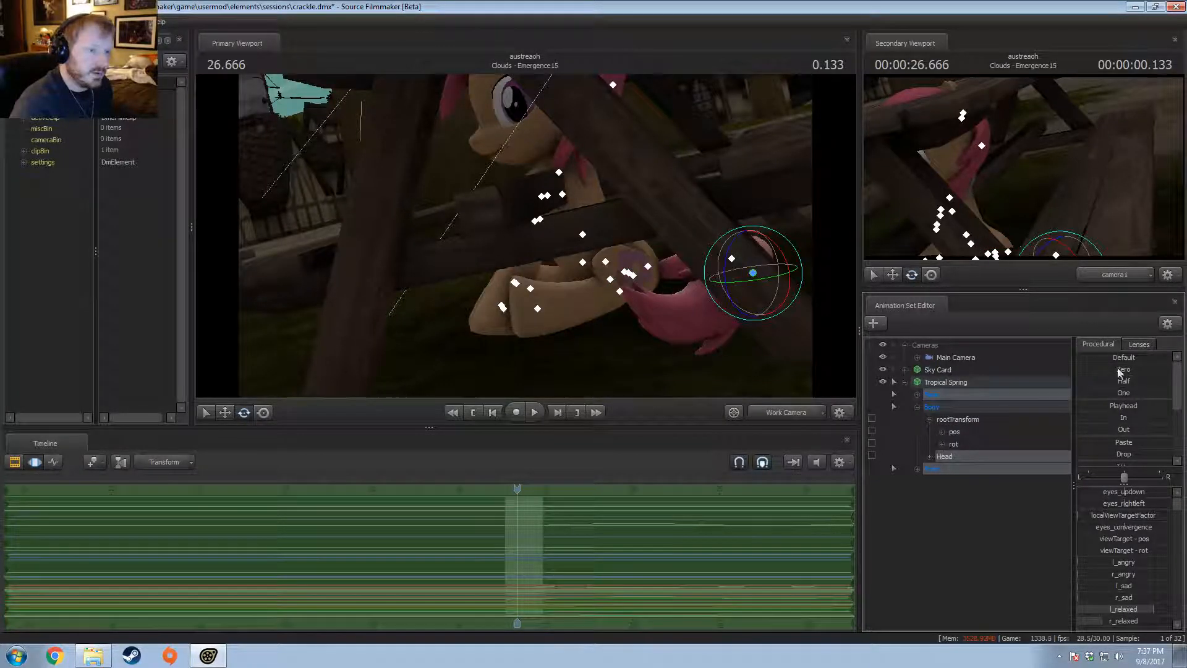
left_click_drag(1118, 369, 1145, 369)
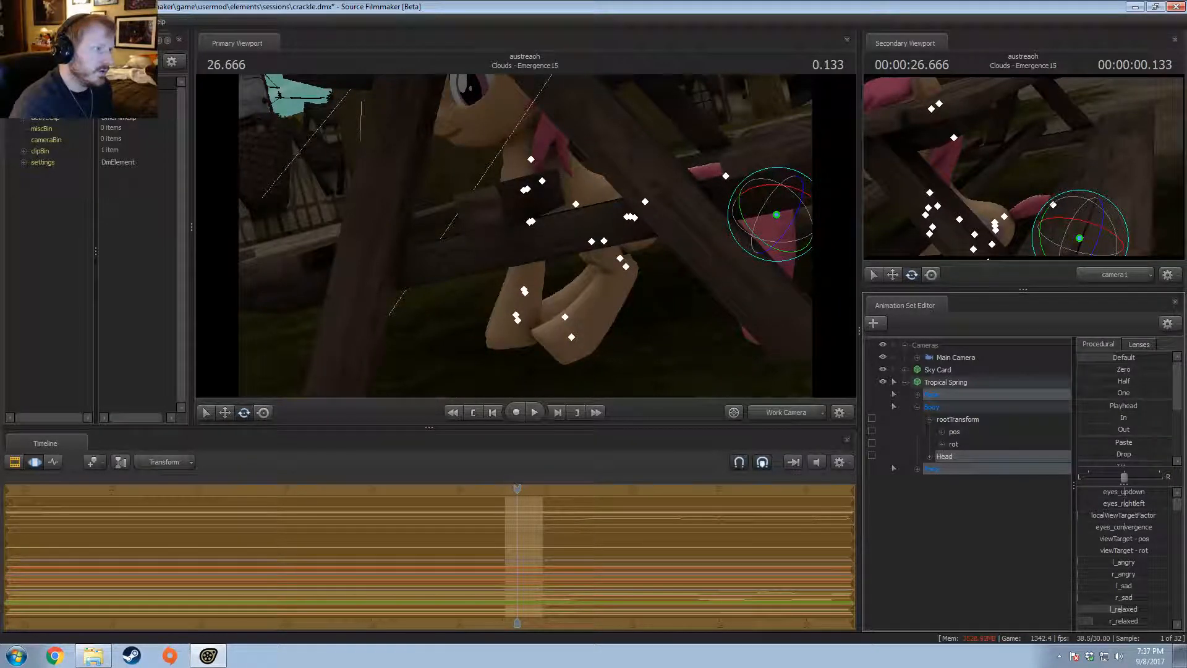
Step: Bend Tropical Spring's right back leg into a sitting position by adjusting RightThigh, RightLeg1 and RightFoot
mouse_move(691, 353)
left_mouse_down()
mouse_move(766, 346)
mouse_move(514, 259)
mouse_move(530, 233)
mouse_move(445, 238)
left_mouse_up()
left_click(403, 271, "ctrl")
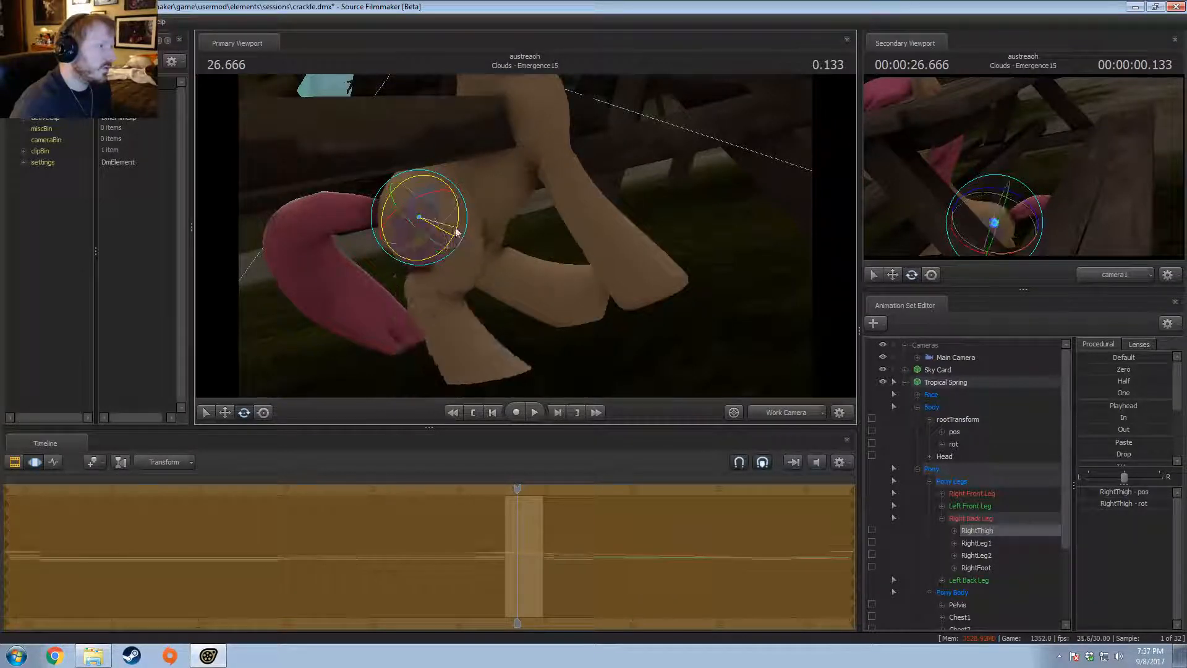
left_click(467, 260)
left_click(462, 260)
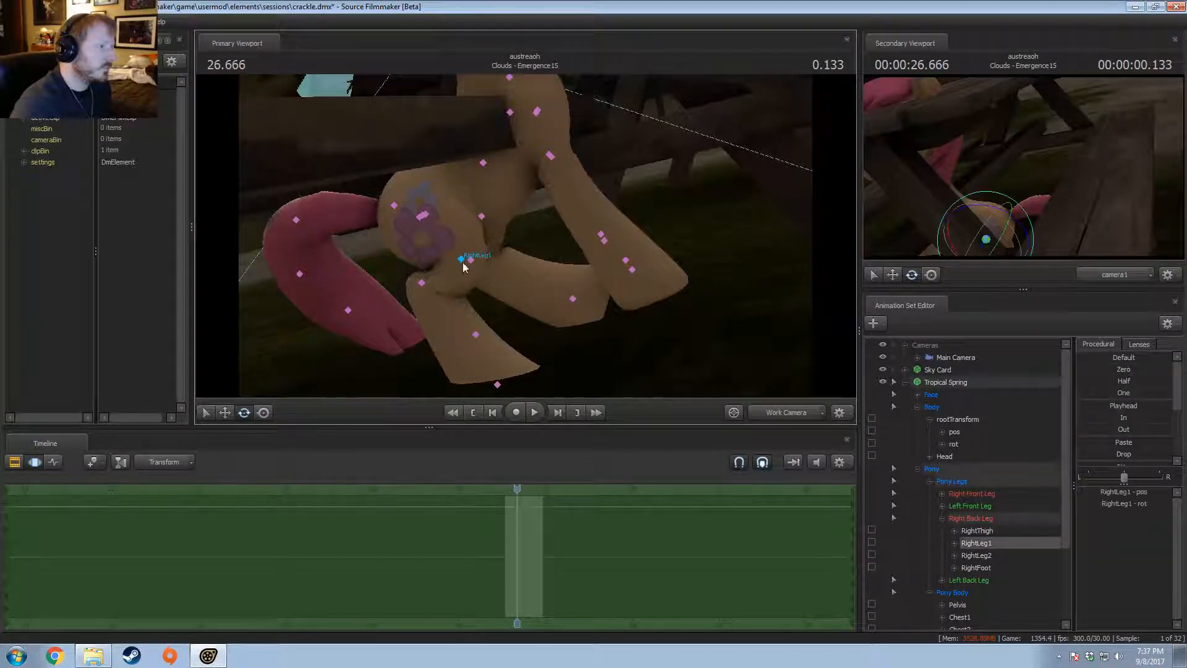
left_click_drag(502, 257, 453, 253)
left_click(414, 263, "ctrl")
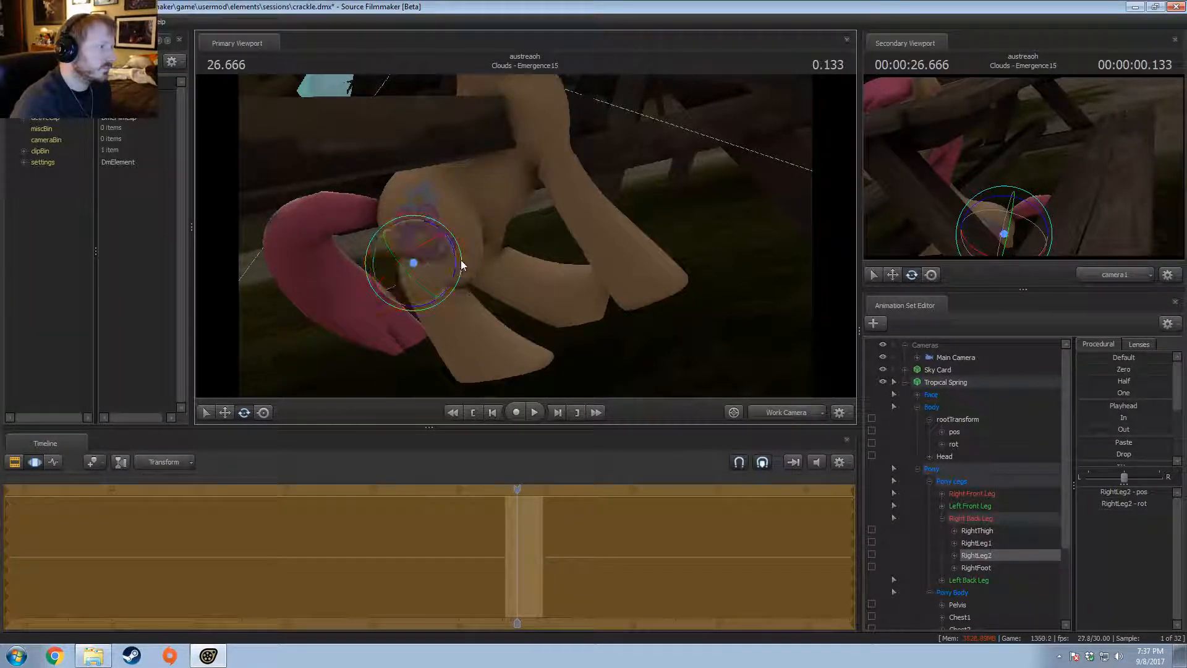
left_click(460, 259, "ctrl")
left_click_drag(503, 263, 501, 246)
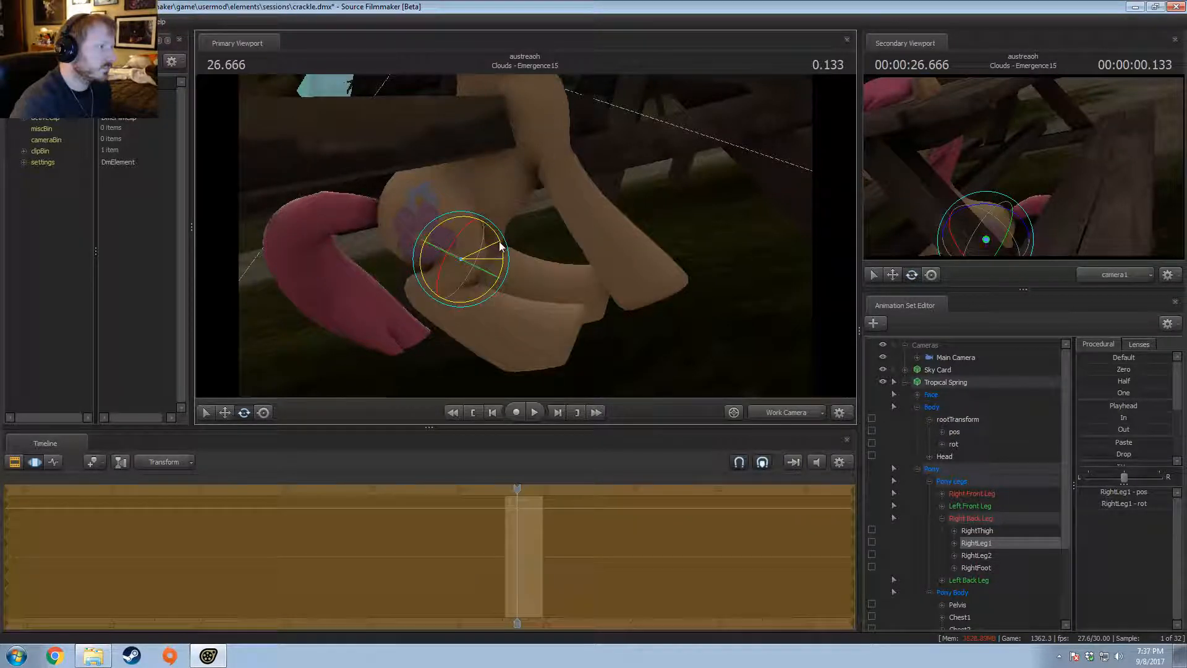
left_click(531, 340, "ctrl")
left_click_drag(567, 324, 571, 357)
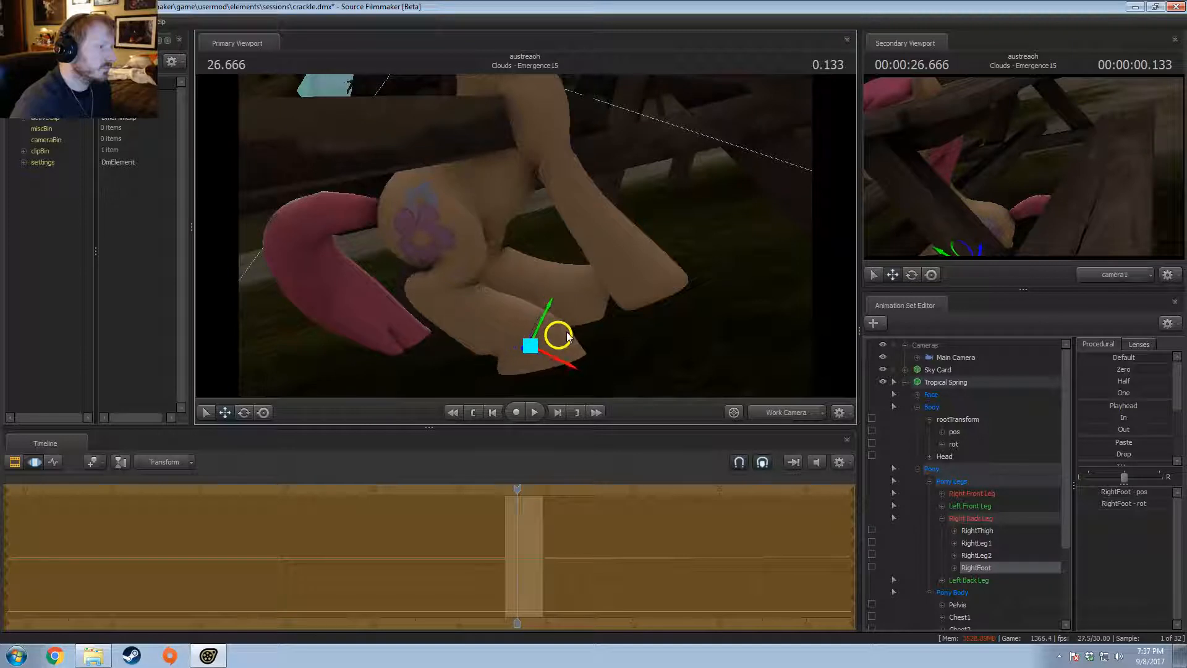
Step: Bend Tropical Spring's left back leg into a matching sitting position, including the LeftLeg2 joint
mouse_move(545, 236)
left_mouse_down("alt")
mouse_move(526, 279)
mouse_move(554, 217)
mouse_move(545, 236)
left_mouse_up("alt")
left_click_drag(591, 200, 490, 278, "alt")
left_click(646, 163)
left_click_drag(649, 165, 547, 195)
left_click(576, 224, "ctrl")
left_click(531, 235, "ctrl")
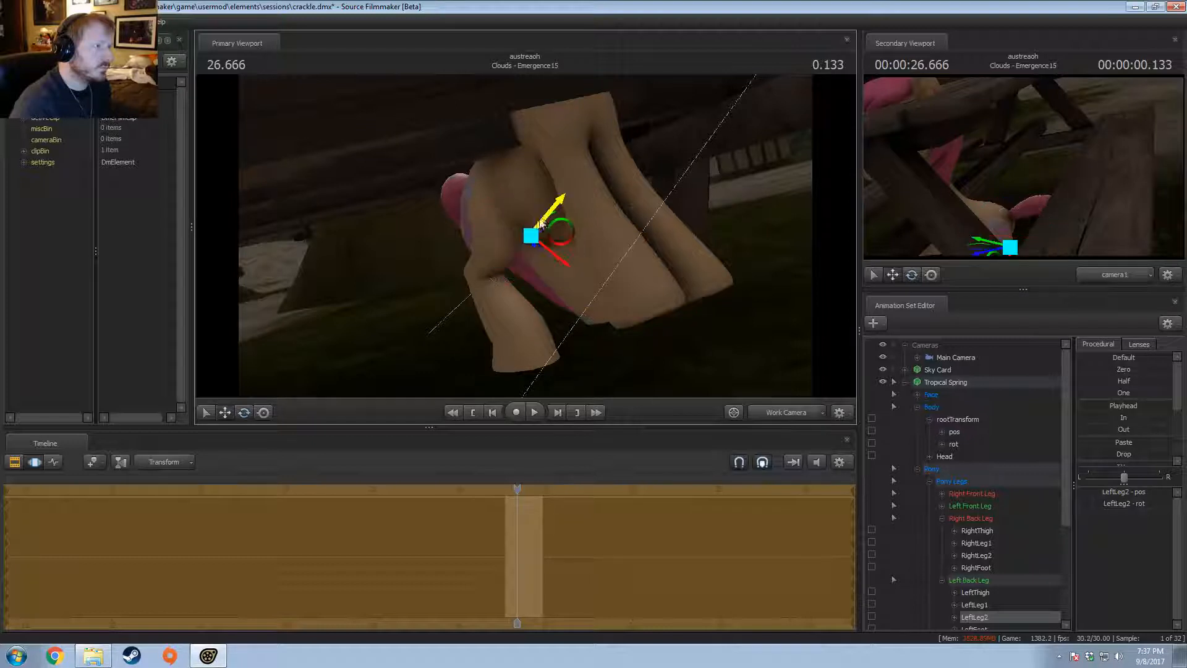
left_click_drag(495, 278, 1168, 323, "alt")
left_click(587, 324, "ctrl")
left_click(474, 203)
Step: Rotate the whole Tropical Spring model so the sitting pony faces the picnic table and the shot camera
left_click(949, 382)
key("e")
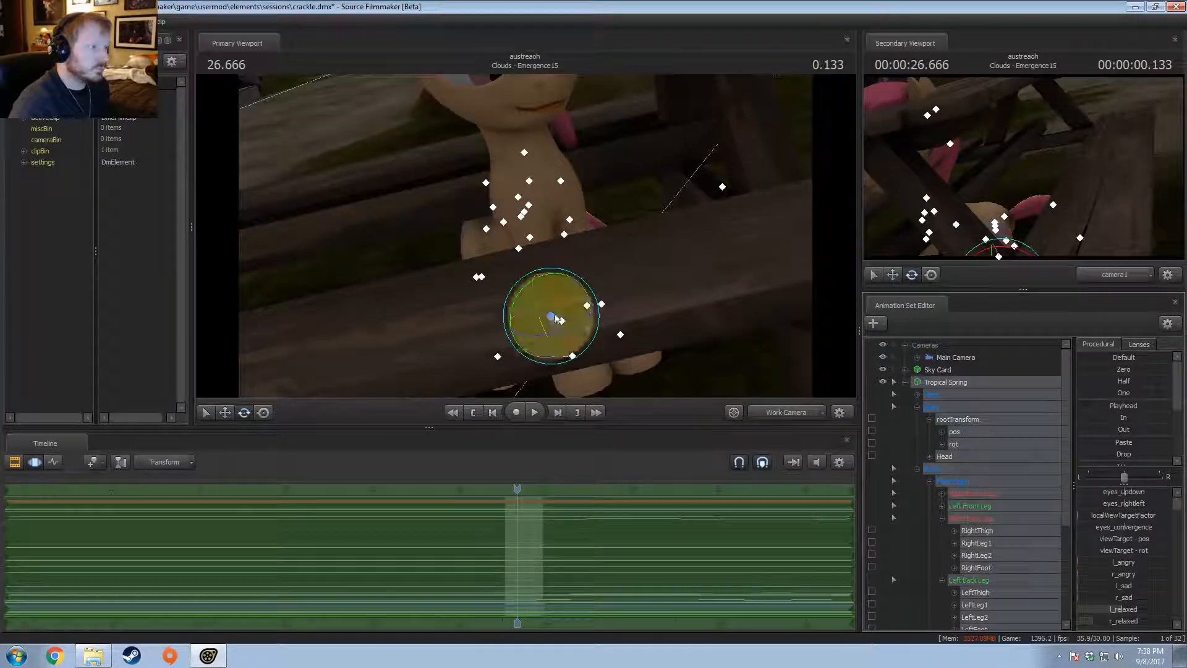
right_click(550, 314)
left_click(564, 323)
left_click_drag(553, 338, 309, 179)
left_click_drag(470, 235, 525, 238, "alt")
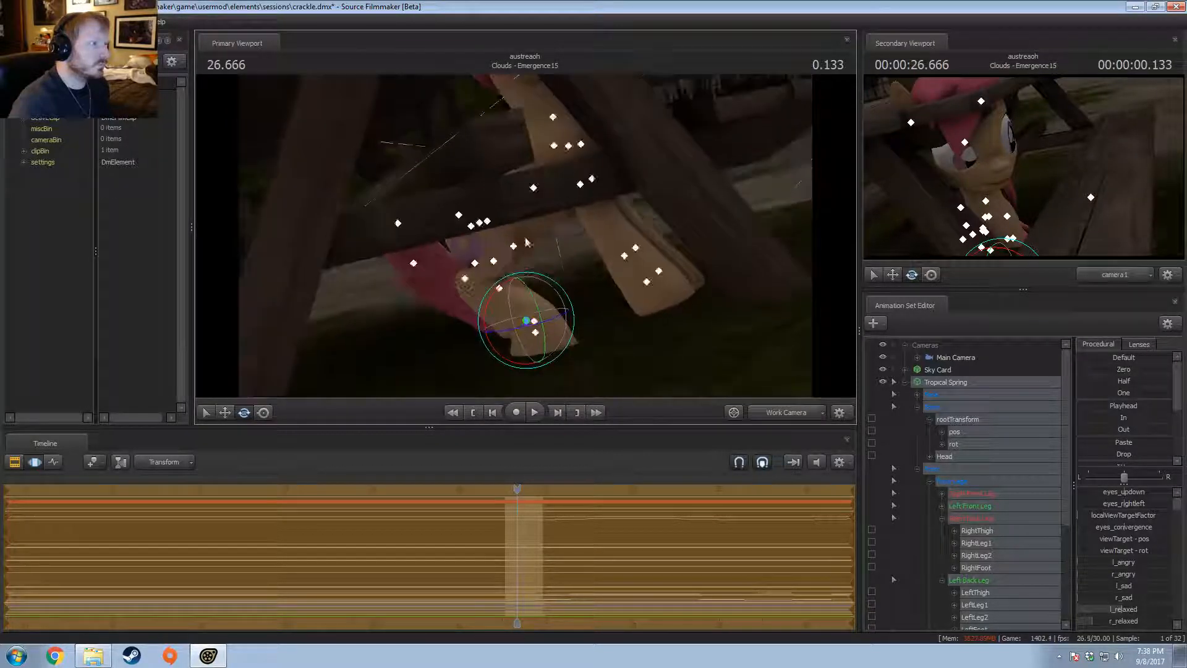
Step: Move the whole Tropical Spring model into place on the bench beside the picnic table
left_click_drag(614, 214, 513, 242, "alt")
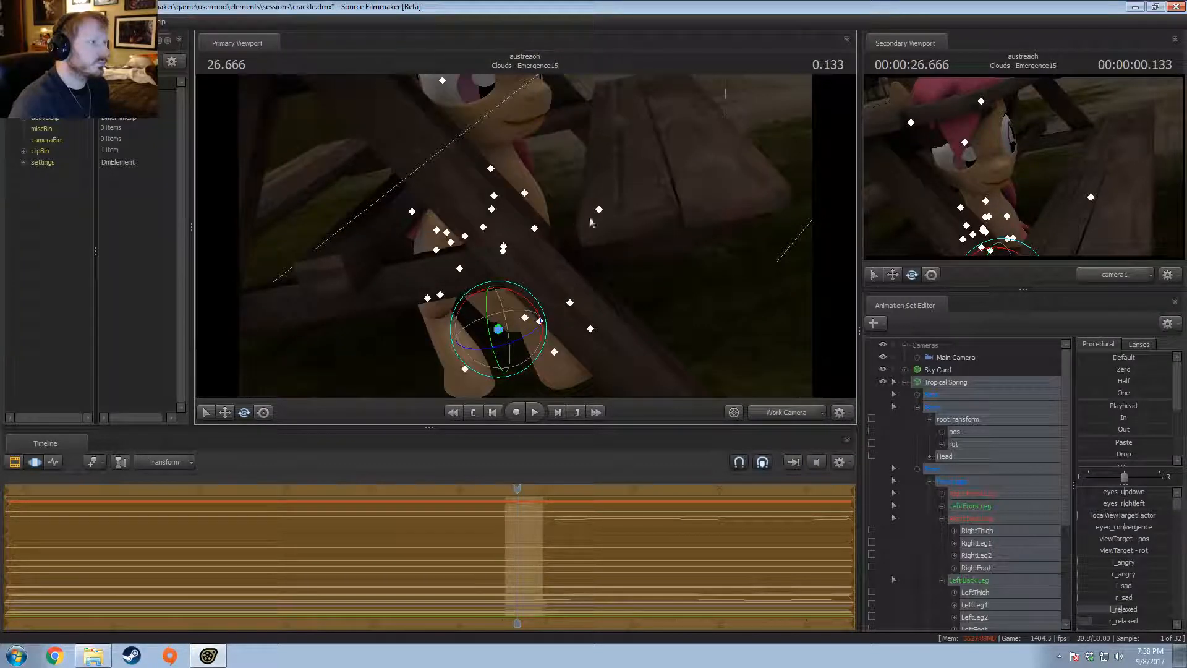
left_click_drag(591, 222, 531, 246, "alt")
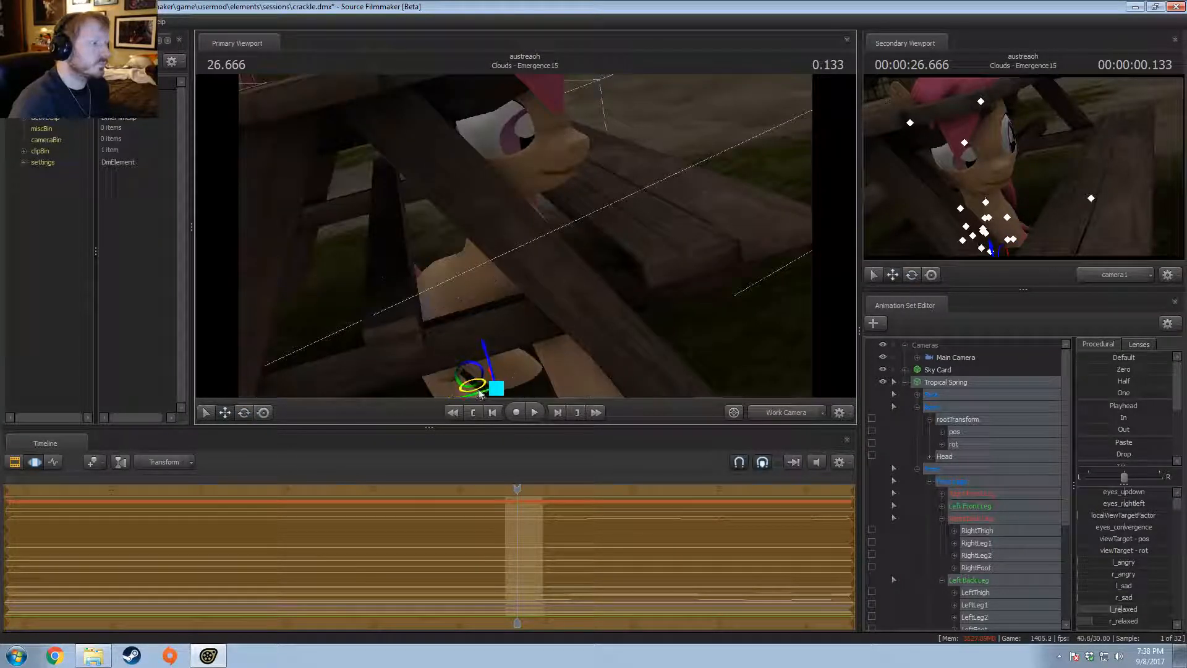
left_click_drag(481, 393, 491, 396)
left_click_drag(598, 297, 533, 237, "alt")
Step: Move and rotate Tropical Spring's Chest1 so the upper body leans toward the table
left_click(542, 220)
key("e")
key("w")
left_click(519, 255)
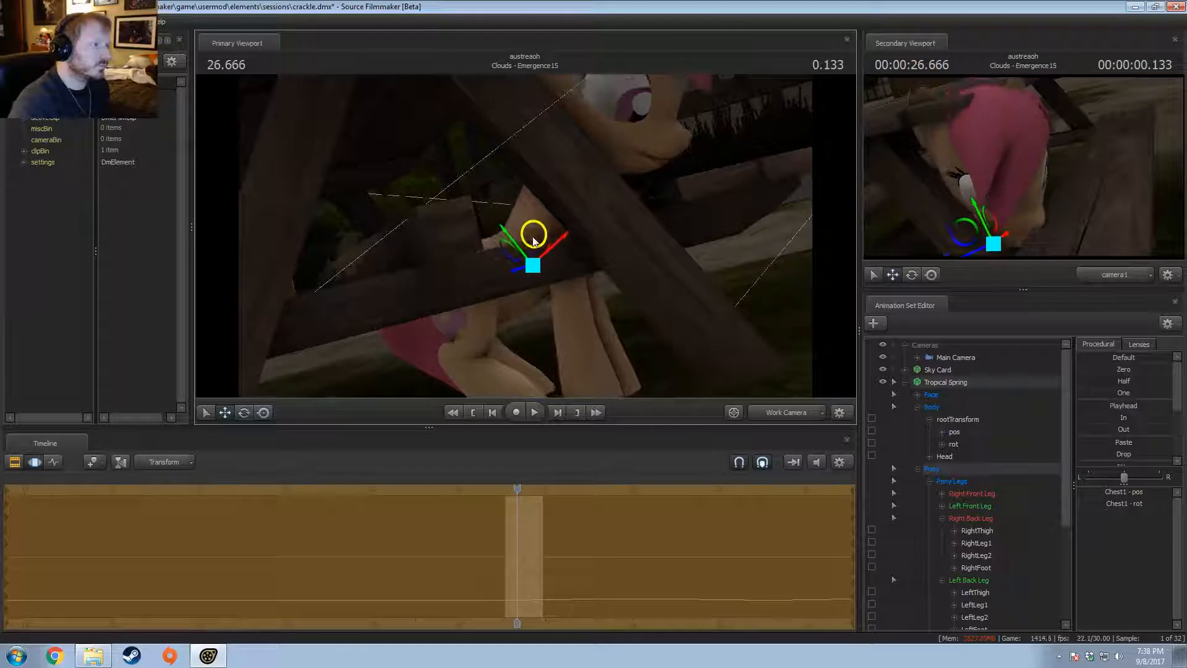
left_click(564, 229, "ctrl")
key("e")
left_click_drag(593, 196, 520, 232)
left_click(533, 265, "ctrl")
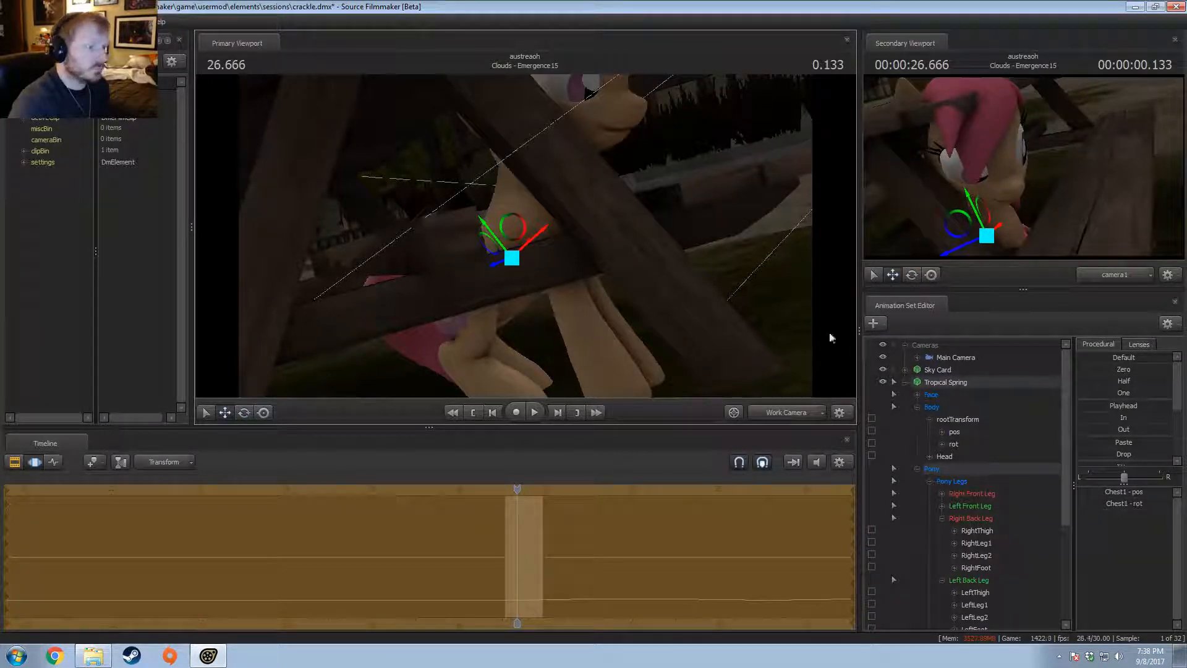
Step: Shift the whole Tropical Spring model slightly forward toward the table
left_click_drag(831, 338, 968, 401, "alt")
left_click(953, 383)
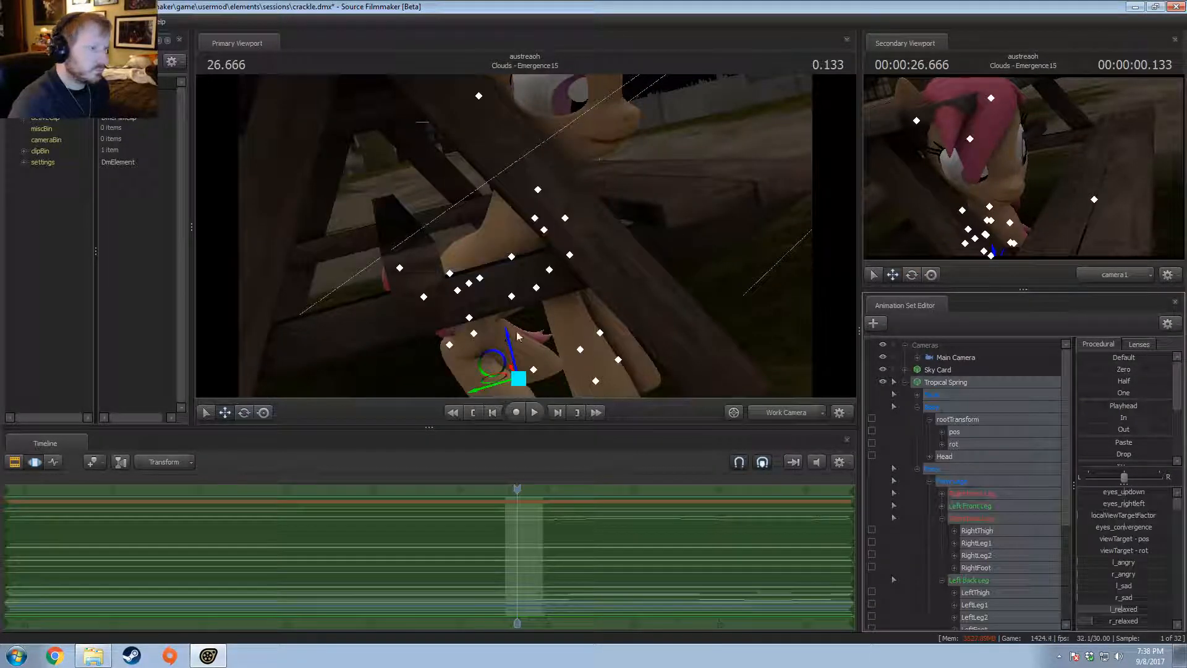
left_click_drag(494, 380, 503, 381)
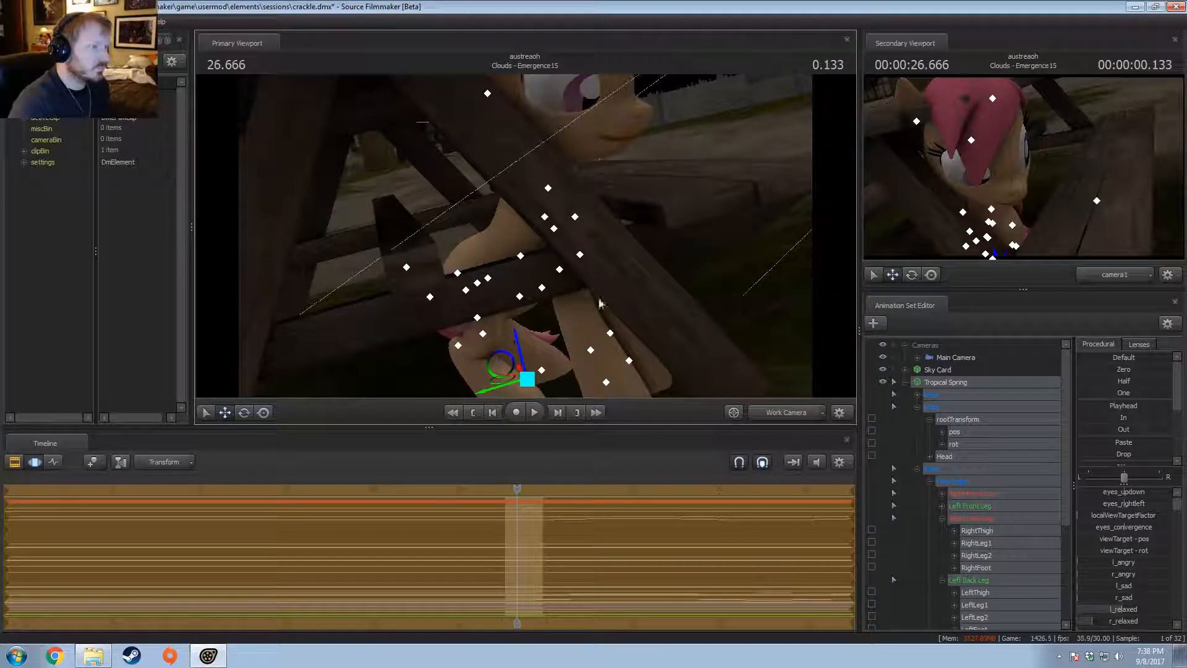
left_click_drag(560, 250, 529, 245)
Step: Try rotating Tropical Spring's Neck and Head to lower the face toward the table, and undo the recent changes
left_click(534, 235)
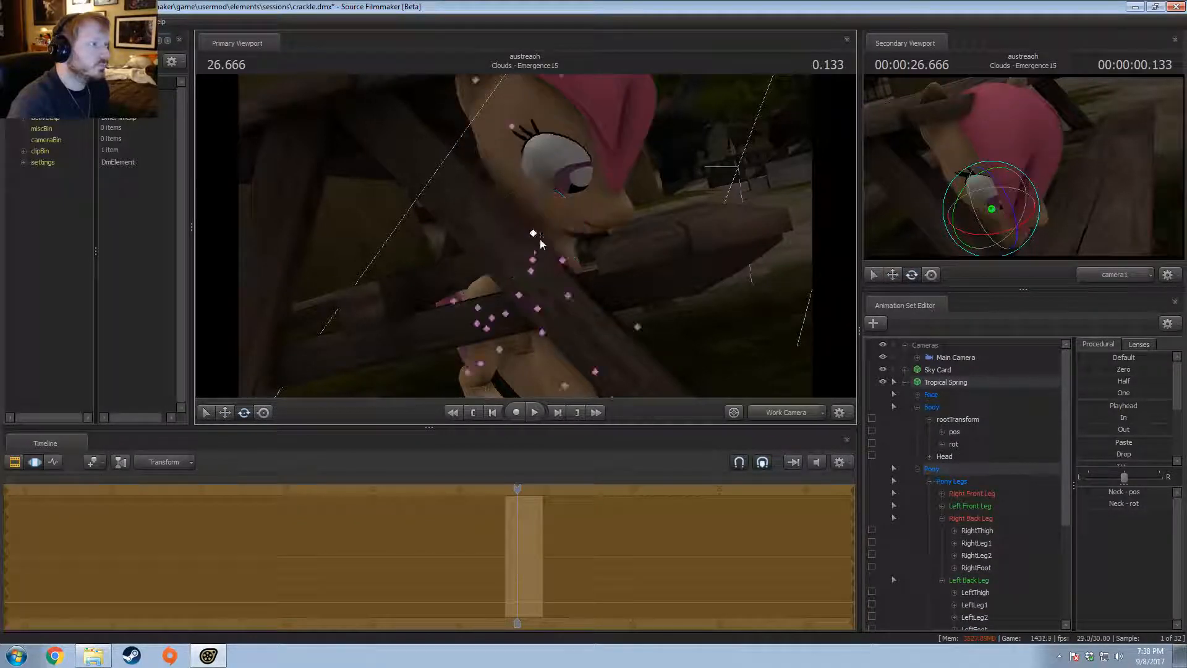
left_click(556, 180)
mouse_move(557, 180)
left_mouse_down()
mouse_move(540, 156)
mouse_move(524, 201)
mouse_move(544, 200)
left_mouse_up()
left_click(528, 237, "ctrl")
mouse_move(501, 160)
left_mouse_down("ctrl")
mouse_move(504, 199)
mouse_move(543, 169)
left_mouse_up("ctrl")
left_click_drag(645, 226, 550, 242, "alt")
key("ctrl+z")
key("ctrl+z")
key("w")
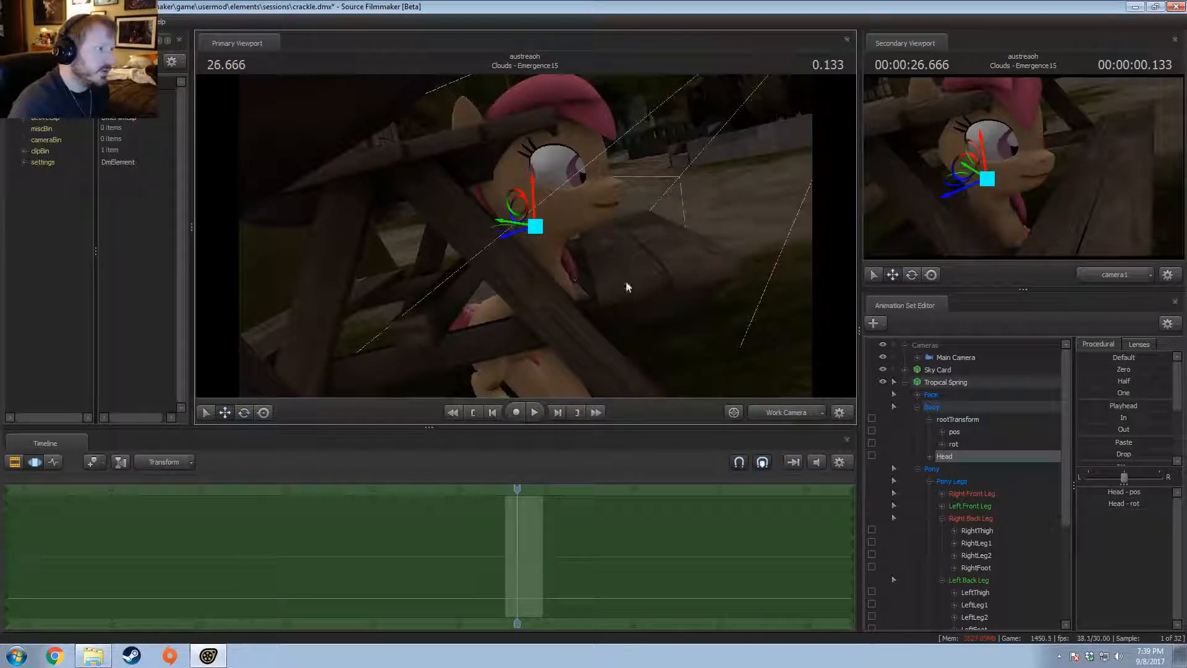
left_click_drag(626, 284, 540, 251, "alt")
key("ctrl+z")
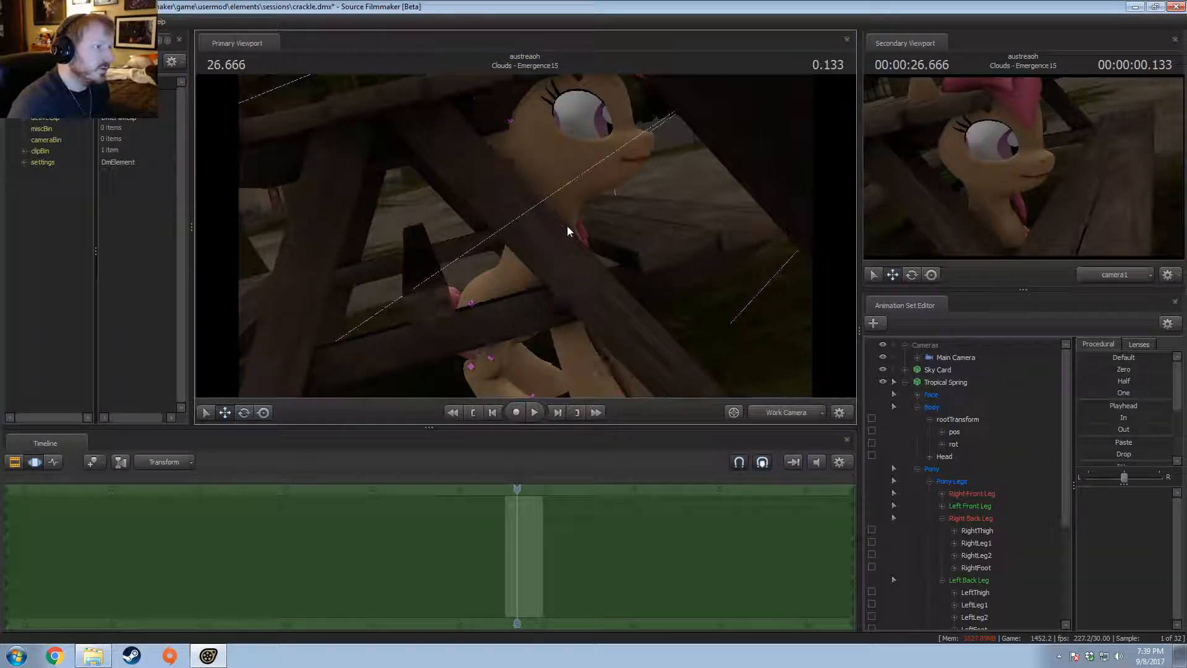
Step: Rotate Tropical Spring's Neck and Head so the face tips down over the table
key("e")
left_click(549, 231)
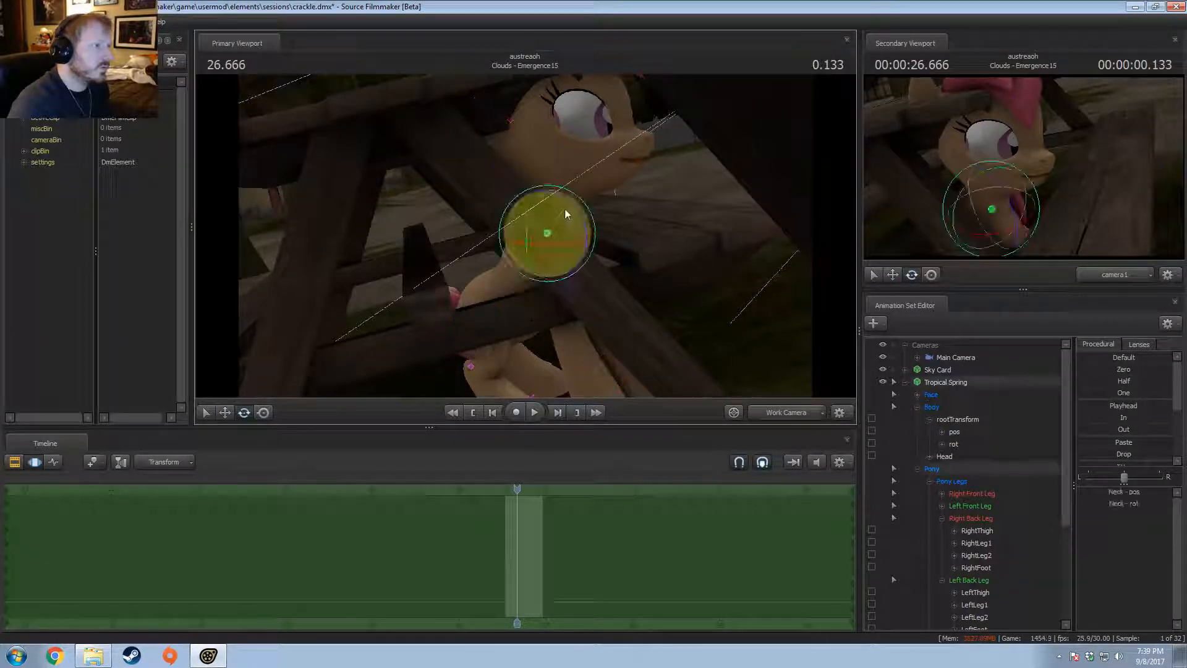
mouse_move(573, 219)
left_mouse_down()
mouse_move(554, 199)
mouse_move(603, 187)
left_mouse_up()
mouse_move(612, 174)
left_mouse_down()
mouse_move(568, 171)
mouse_move(594, 166)
mouse_move(609, 198)
mouse_move(601, 268)
left_mouse_up()
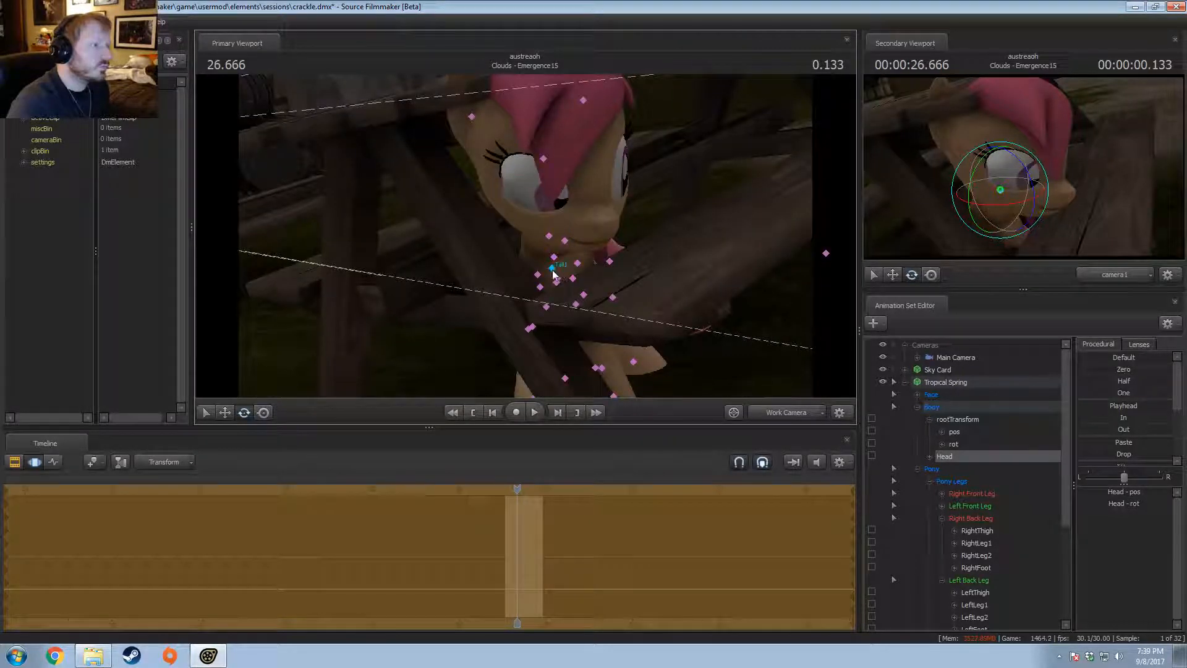
Step: Toggle Global Axes and rotate Tropical Spring's Chest1 to turn the upper body along the table
left_click(552, 269)
left_click(558, 279)
right_click(562, 281)
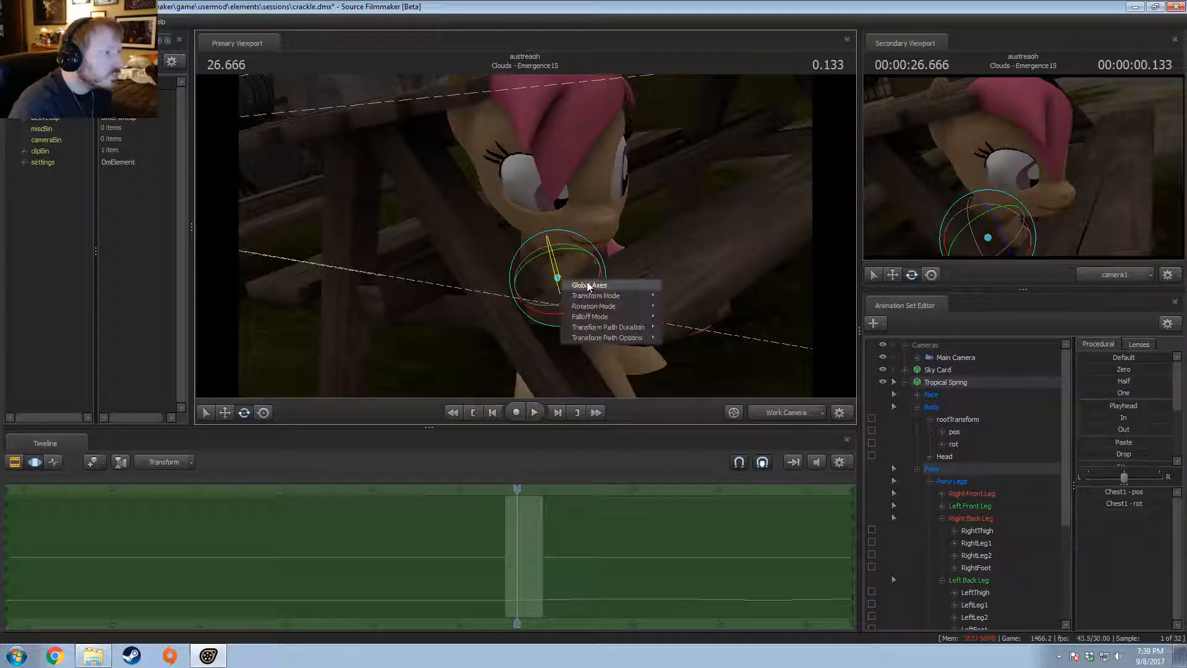
left_click_drag(580, 290, 588, 283)
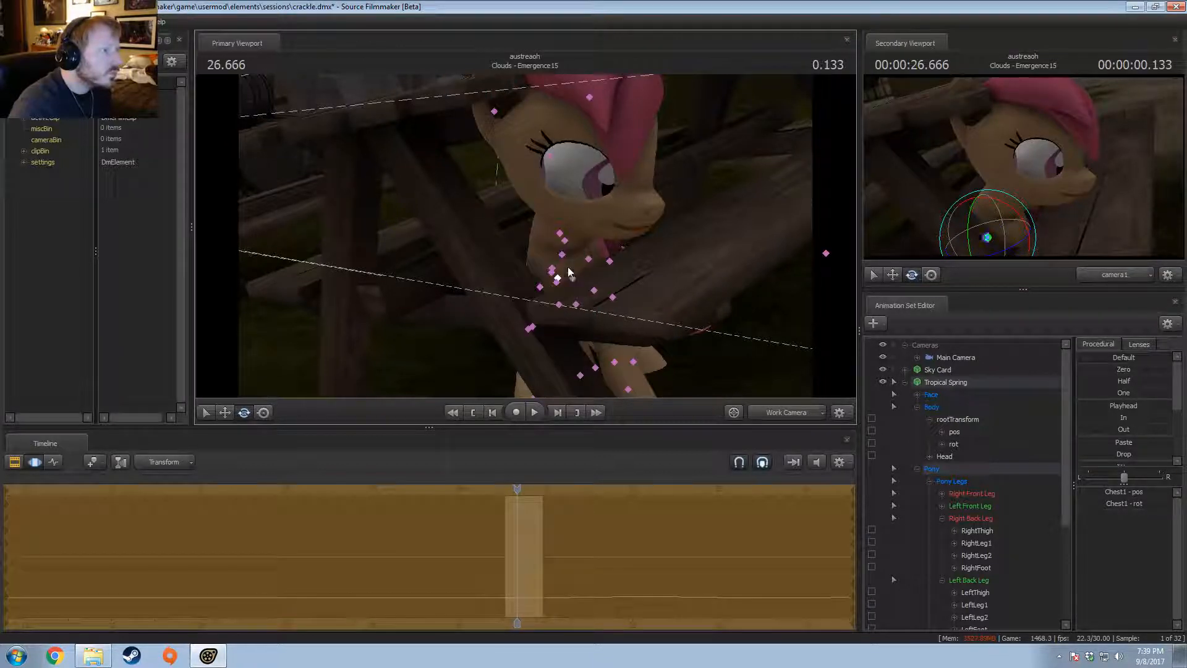
left_click(576, 233)
left_click_drag(577, 233, 597, 281)
Step: Raise Tropical Spring's right front leg toward the table with RightShoulder and bend its hoof with RightHand
left_click(554, 273)
left_click_drag(467, 316, 463, 314)
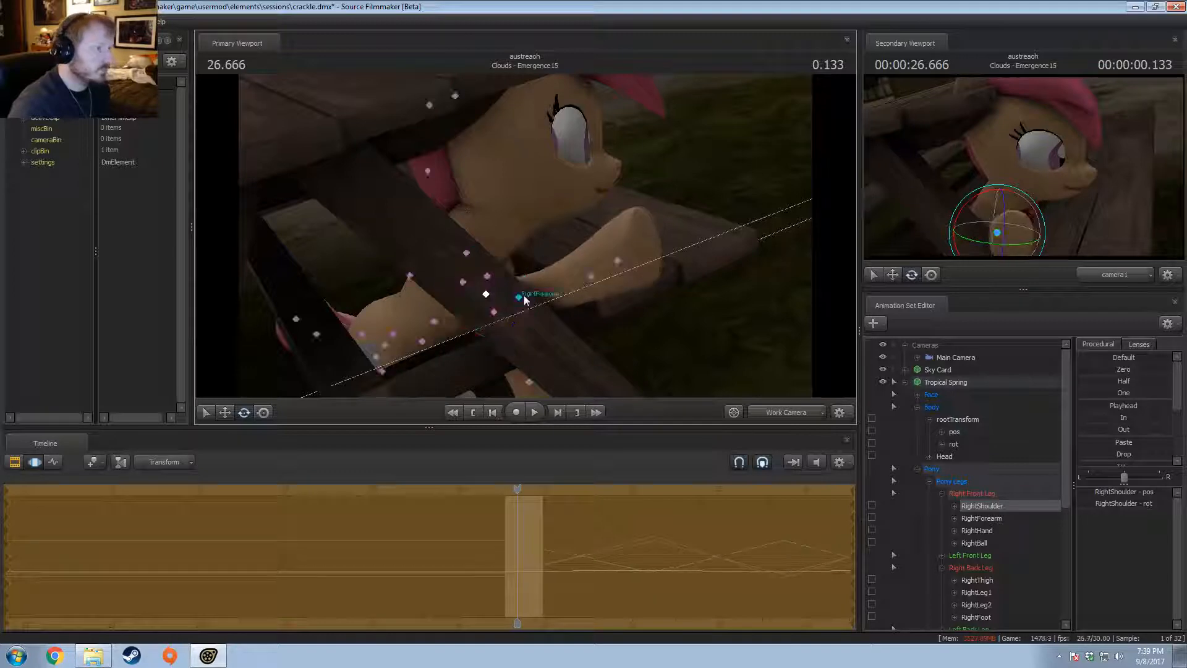
left_click(590, 278, "ctrl")
left_click_drag(623, 285, 562, 247)
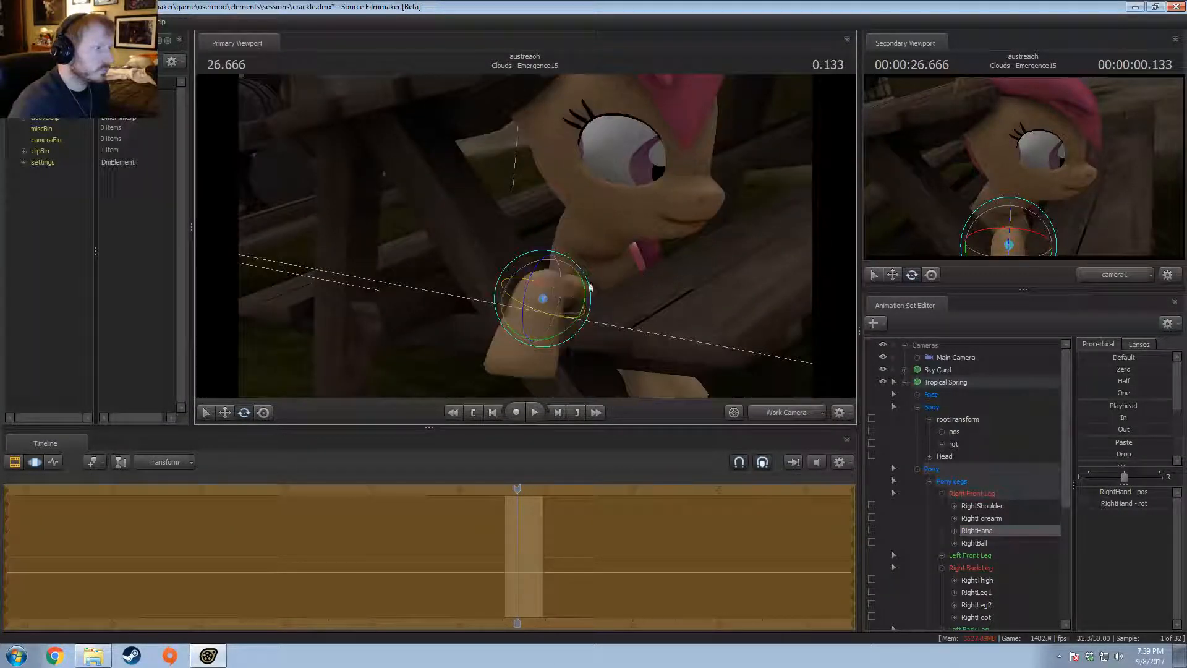
left_click_drag(587, 286, 533, 218)
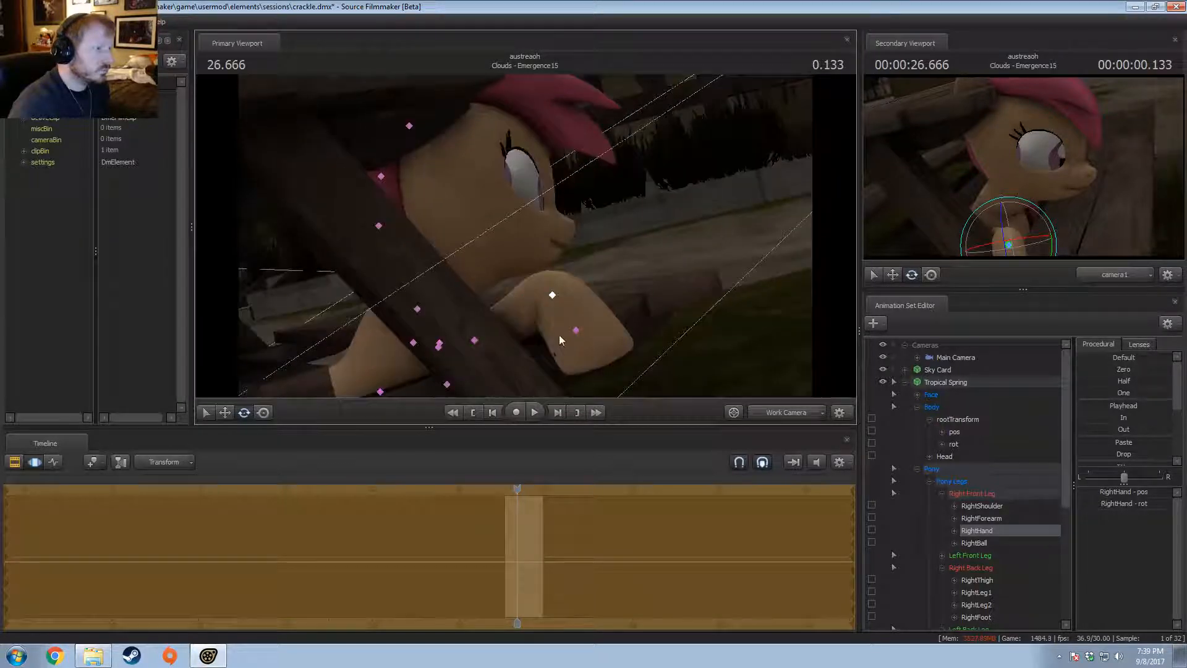
left_click(575, 330)
left_click_drag(609, 343, 544, 278, "alt")
Step: Lock Tropical Spring's RightShoulder and LeftShoulder controls so the front legs hold their place, and collapse the back leg groups
left_click(561, 258, "ctrl")
left_click(562, 232, "ctrl")
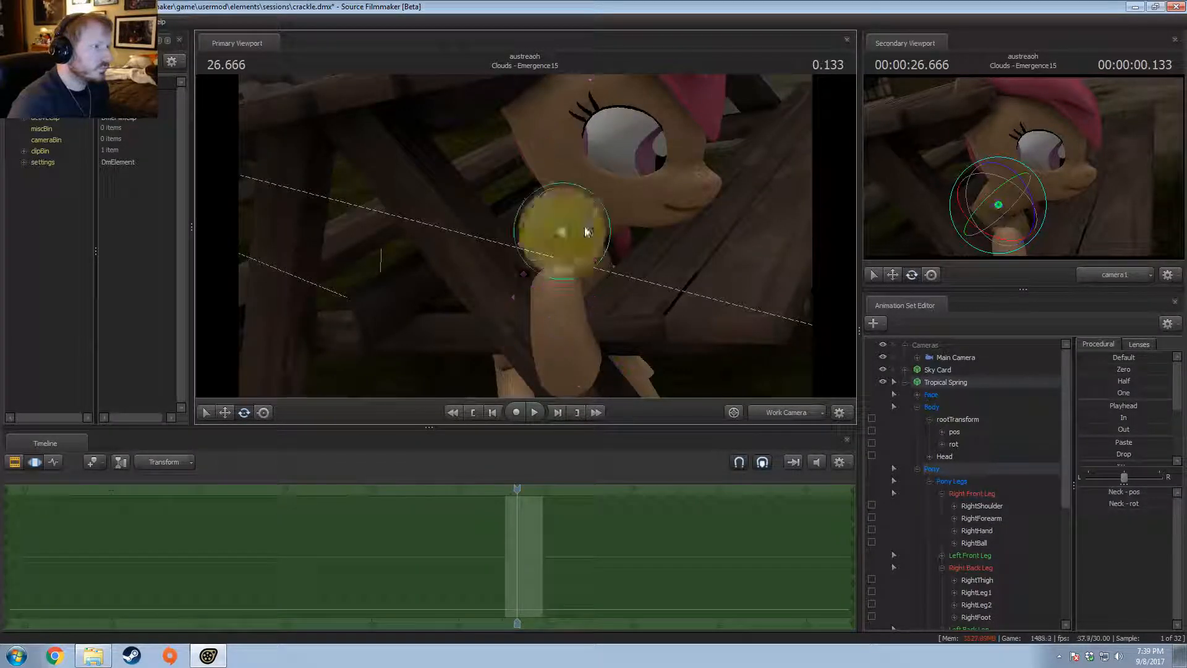
left_click_drag(585, 231, 773, 296, "alt")
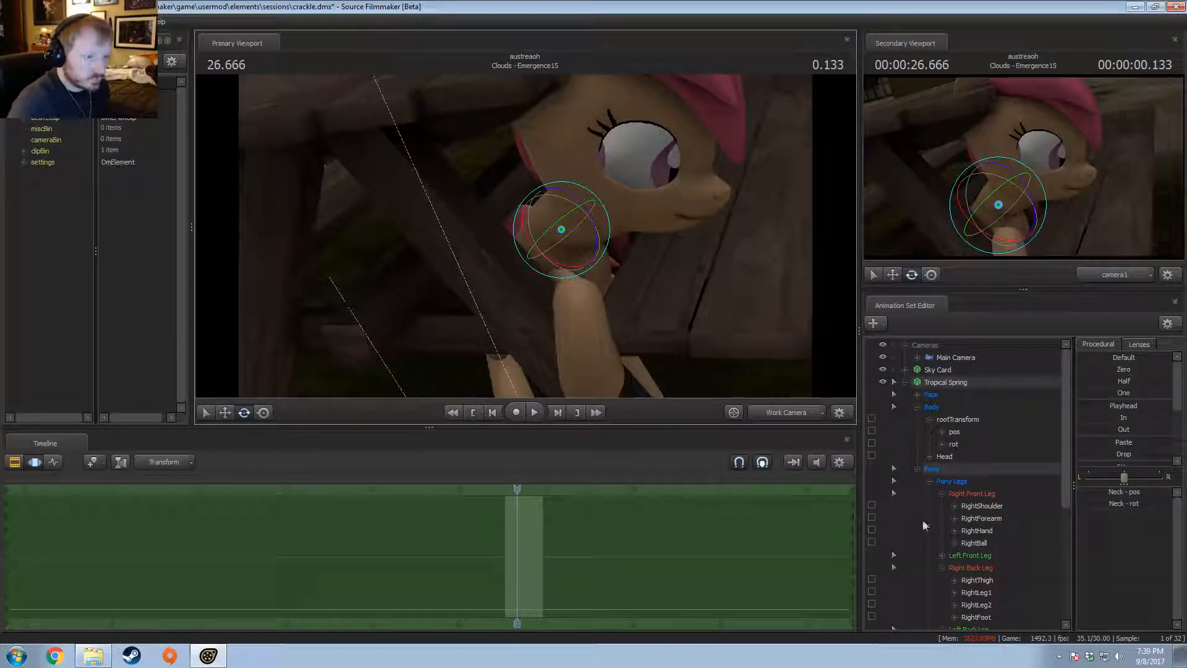
scroll(936, 575, "down", 1)
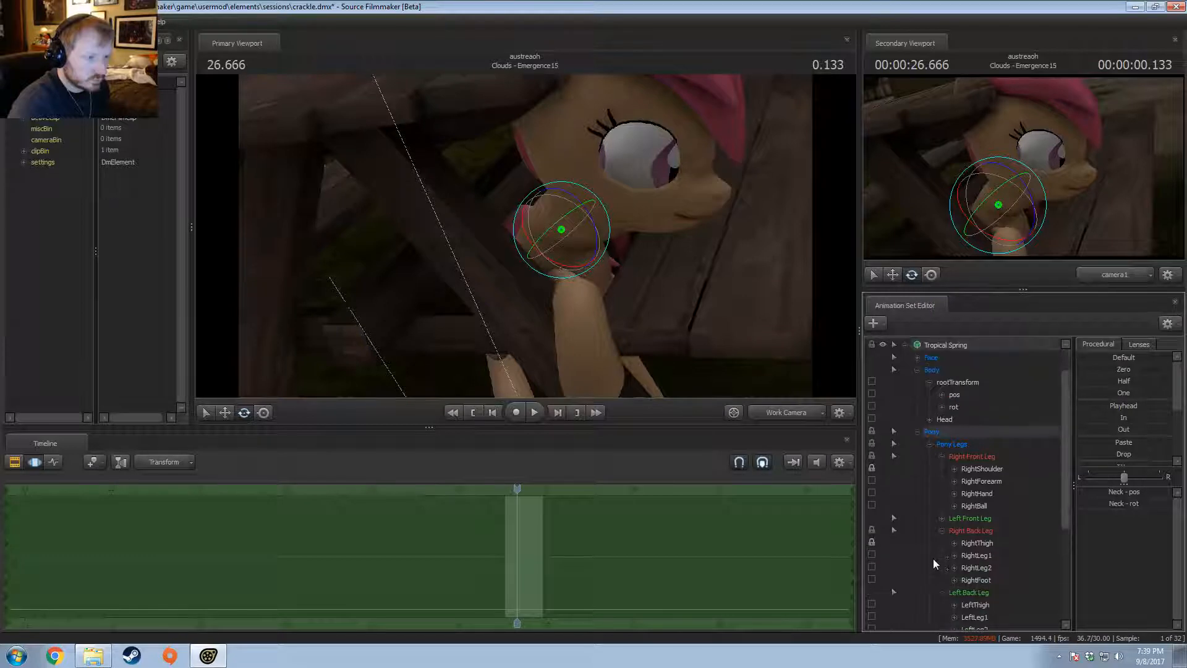
left_click(941, 530)
left_click(942, 519)
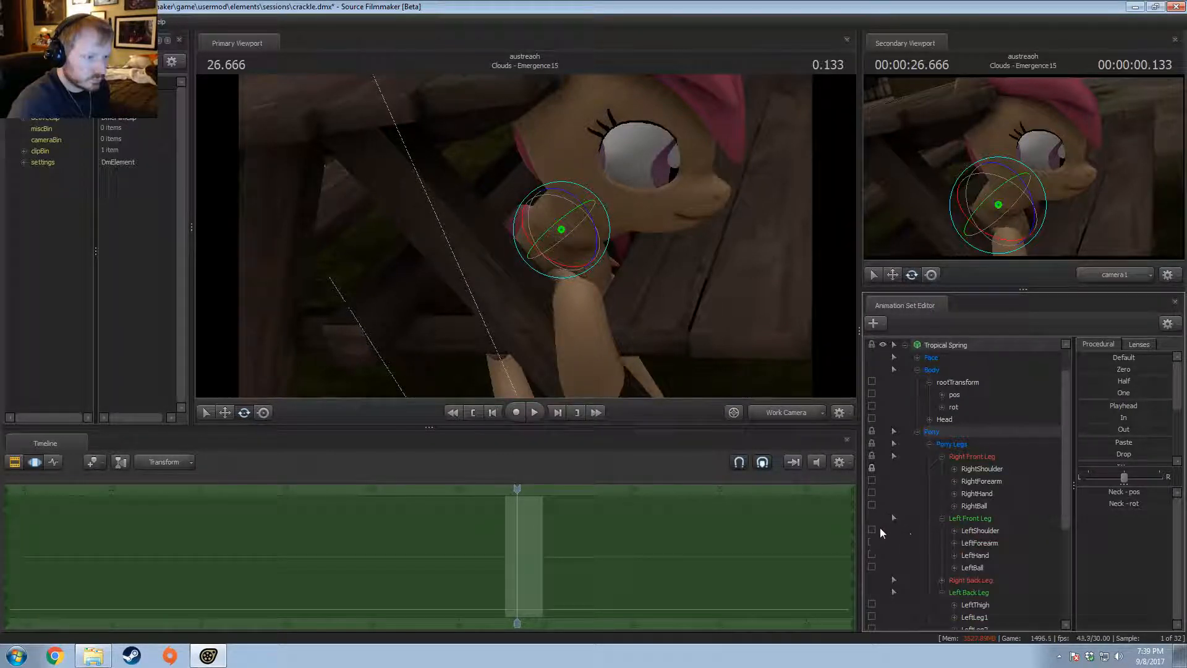
left_click(943, 593)
scroll(944, 592, "down", 3)
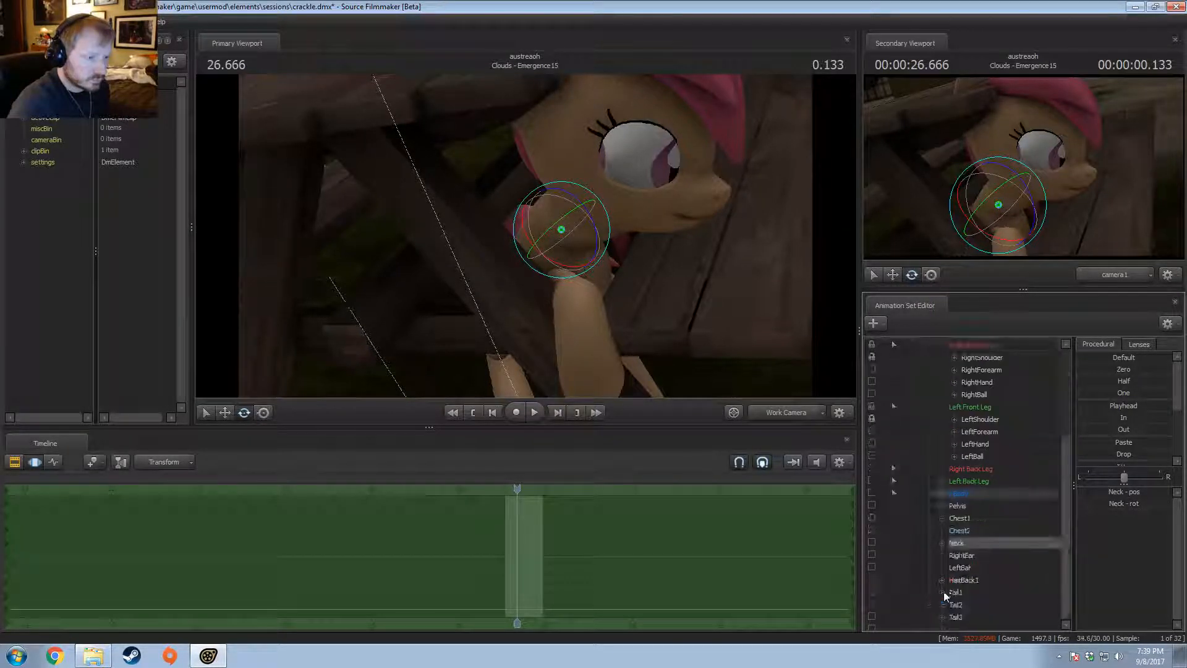
Step: Rotate Tropical Spring's Chest2 and adjust the Neck to bring the head lower behind the front leg
left_click(965, 530)
left_click_drag(560, 254, 536, 212)
left_click(556, 225, "ctrl")
key("w")
key("e")
key("w")
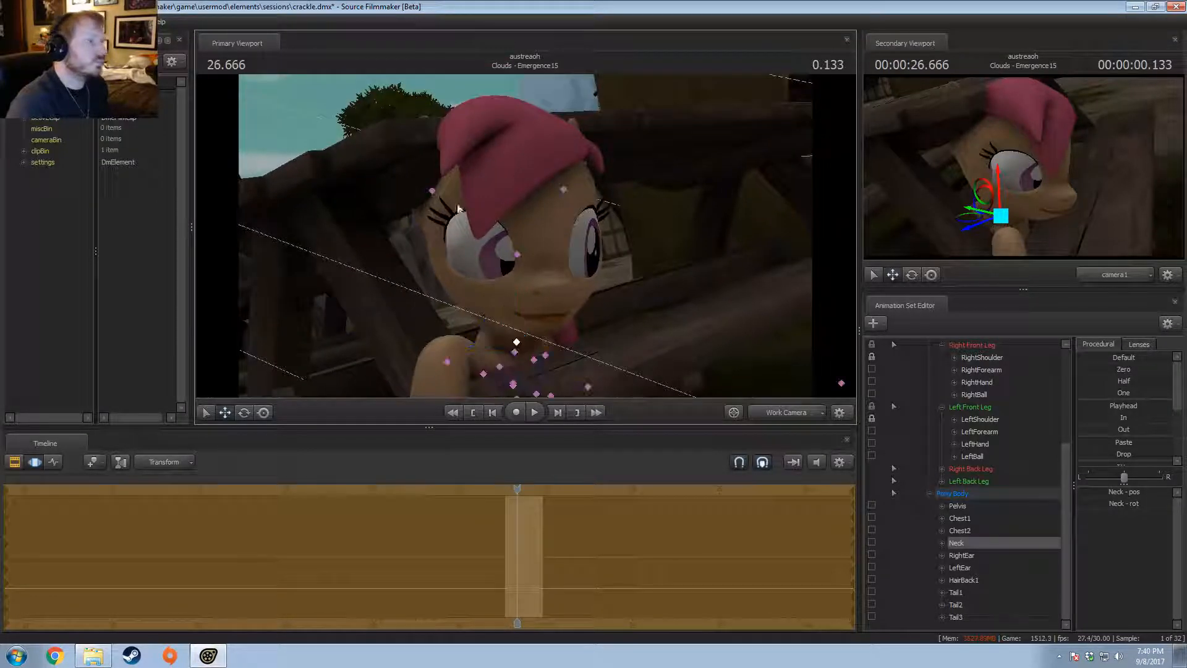
Step: Rotate Tropical Spring's RightEar and LeftEar so both ears fold back and down
key("e")
left_click(431, 191)
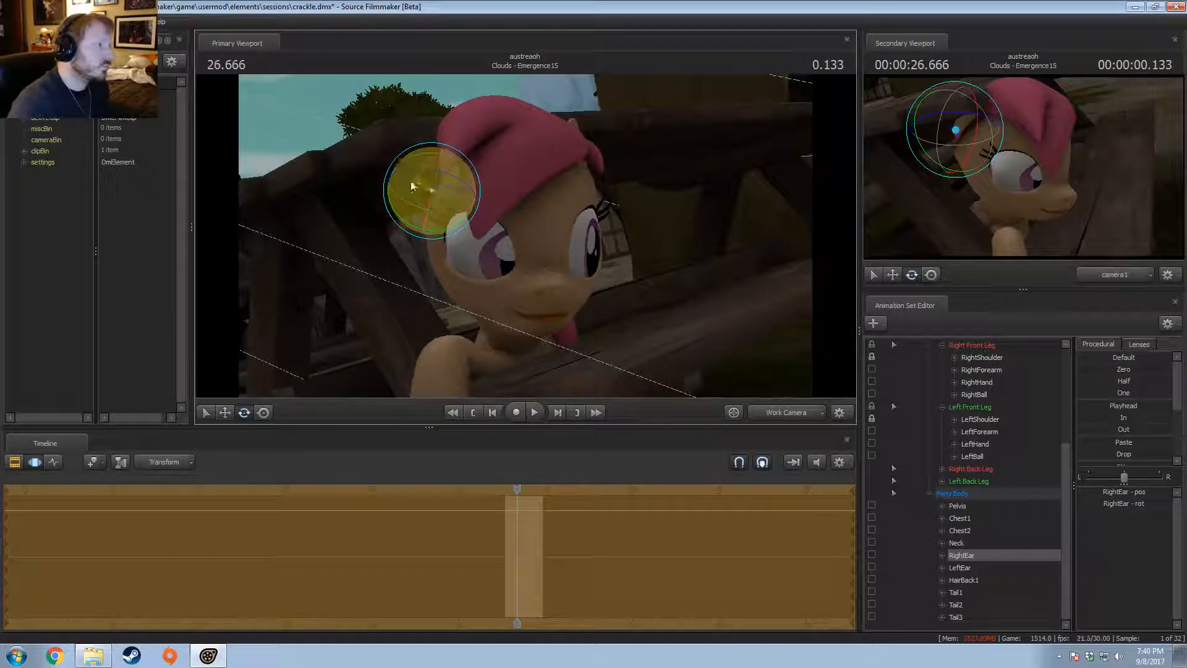
left_click_drag(420, 221, 322, 173)
left_click(577, 186, "ctrl")
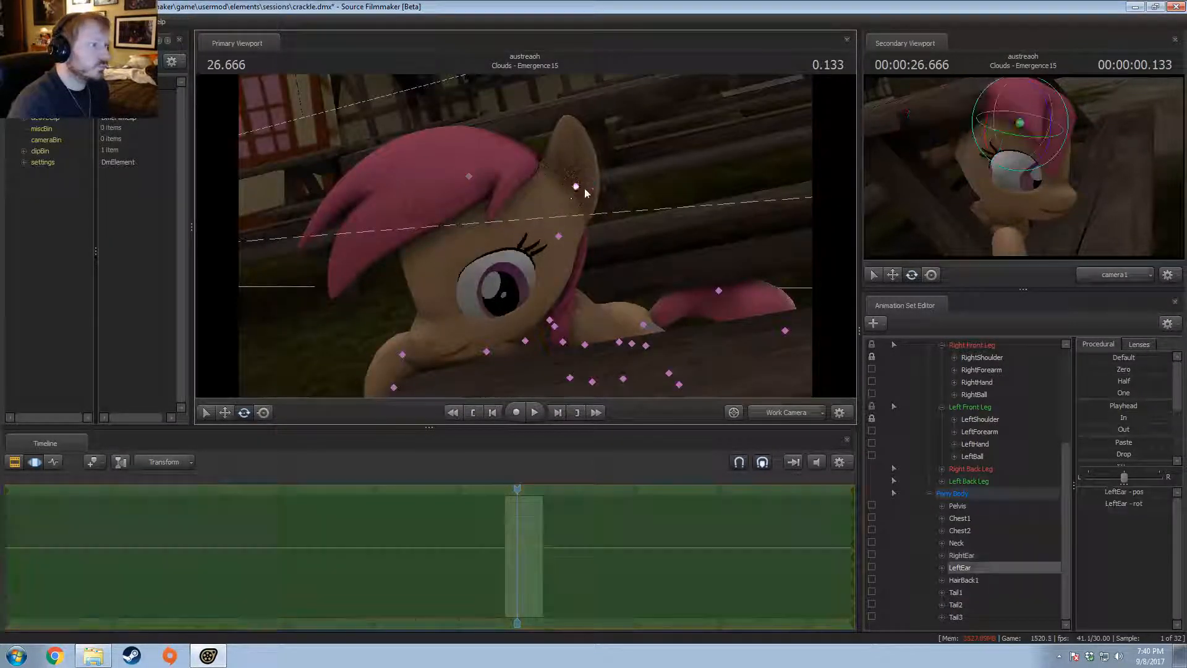
left_click_drag(605, 168, 561, 172)
Step: Move Tropical Spring's Head to refine its position above the bent front leg
left_click_drag(495, 187, 588, 219, "alt")
left_click(490, 267, "ctrl")
left_click(503, 296, "ctrl")
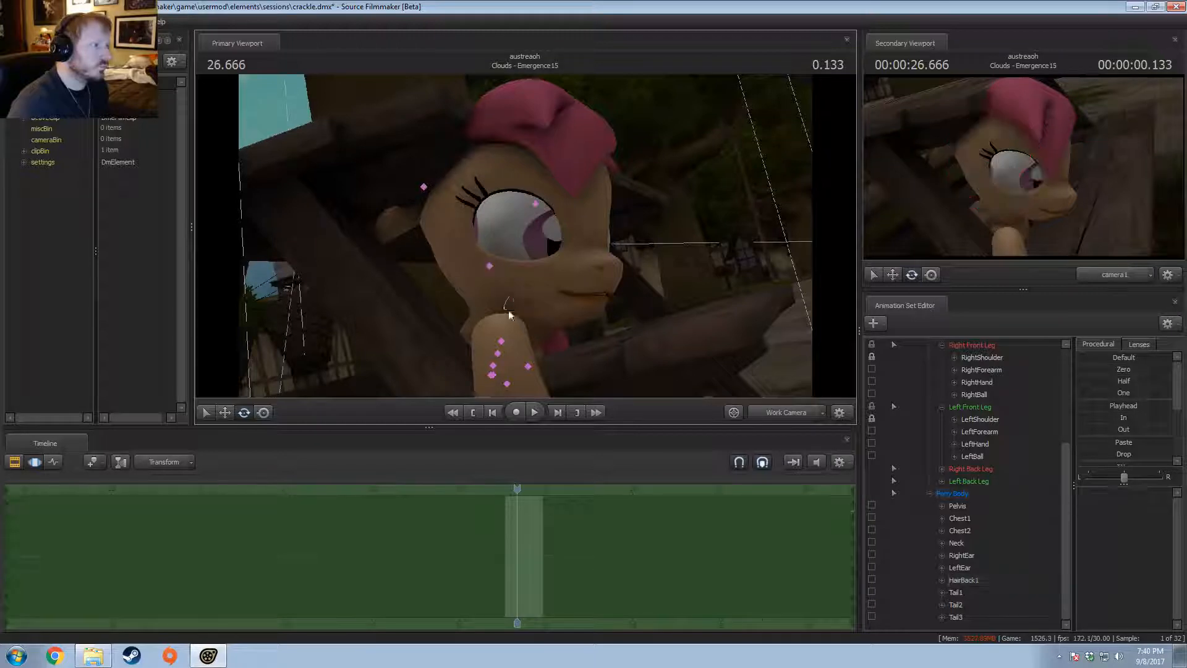
left_click(509, 313, "ctrl")
left_click_drag(511, 324, 541, 323, "alt")
key("w")
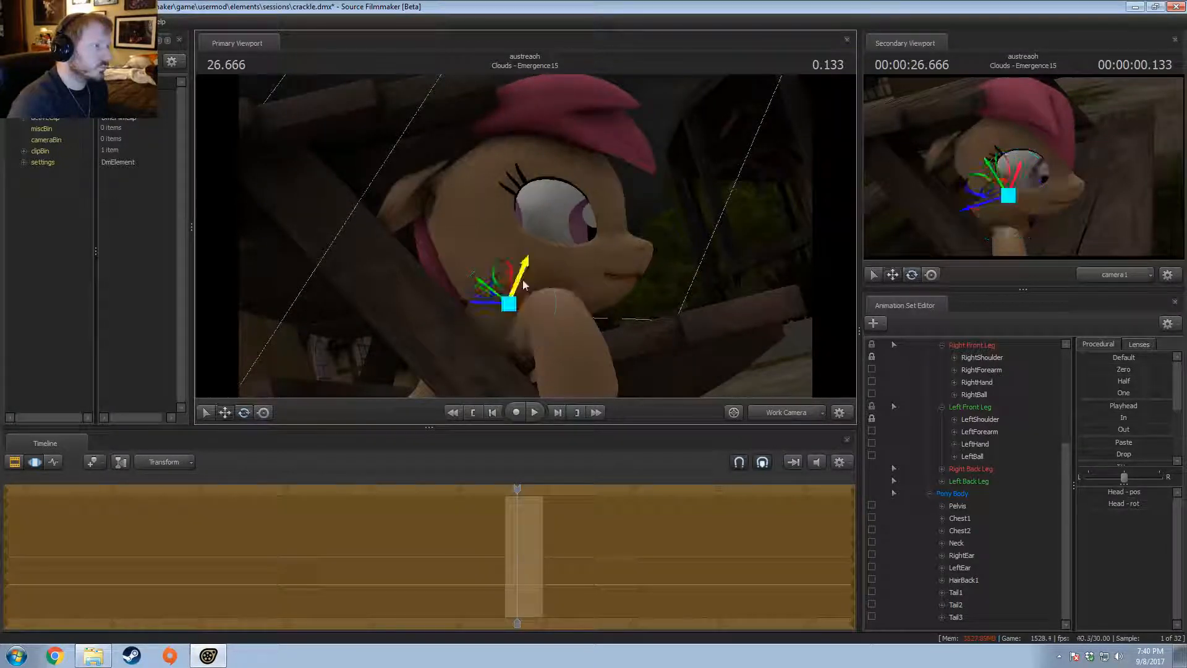
left_click_drag(506, 269, 665, 280)
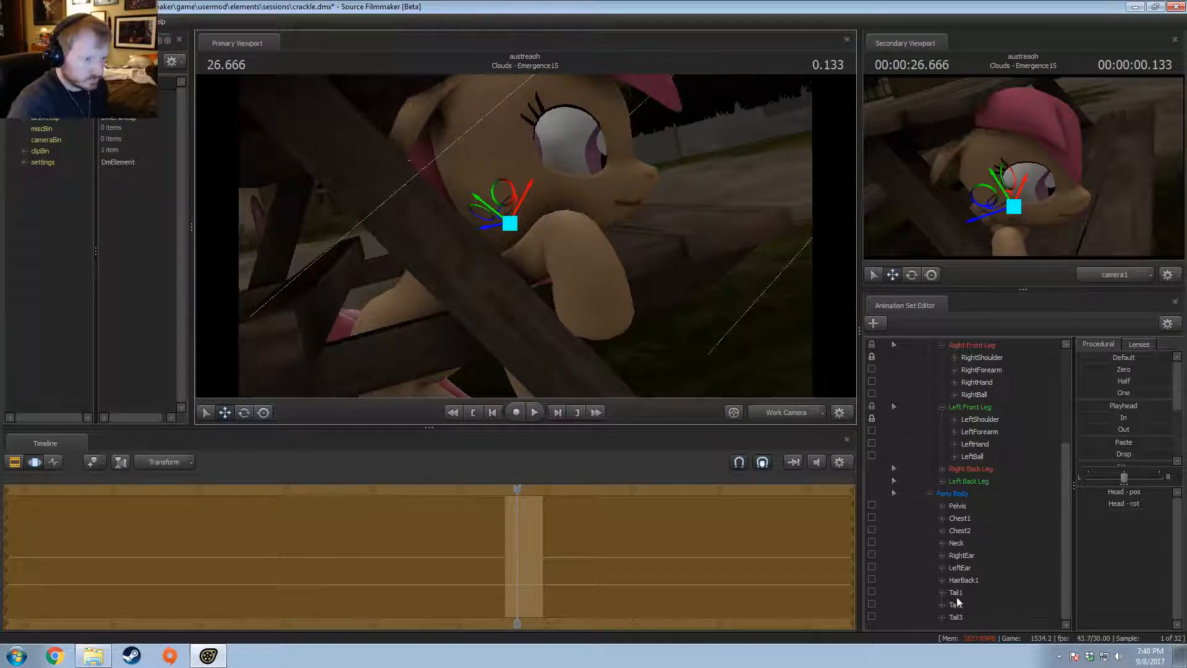
Step: Add a scale control to Tropical Spring's Head and set Head_scale to 0.09
scroll(965, 495, "up", 3)
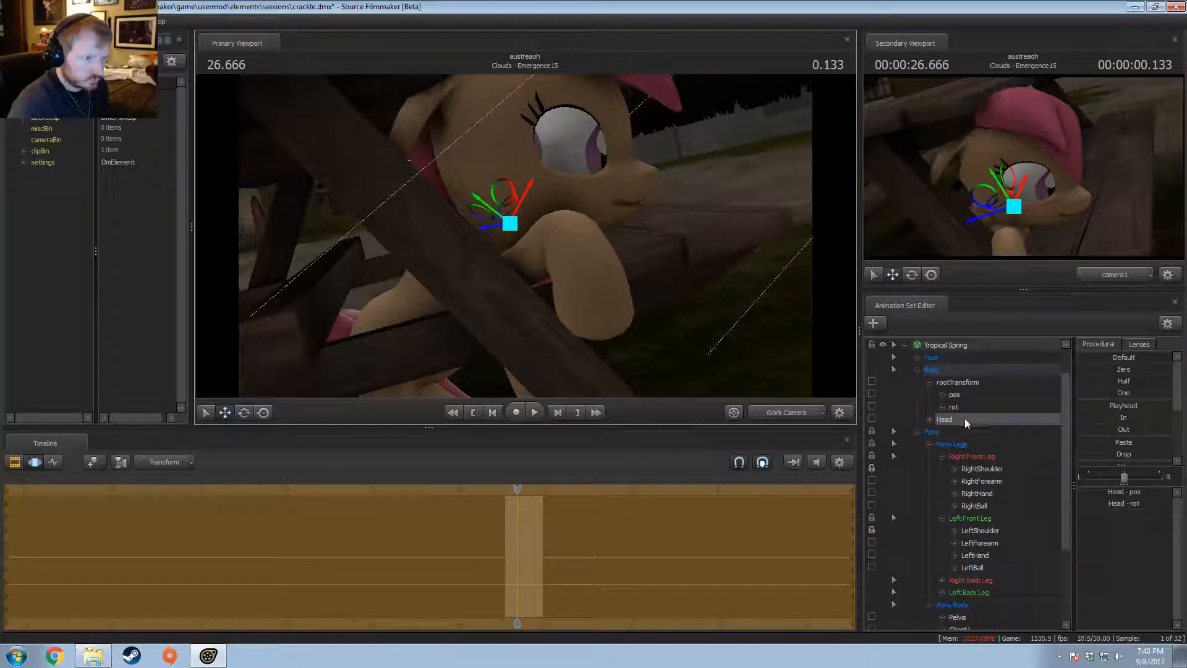
right_click(965, 419)
left_click(990, 447)
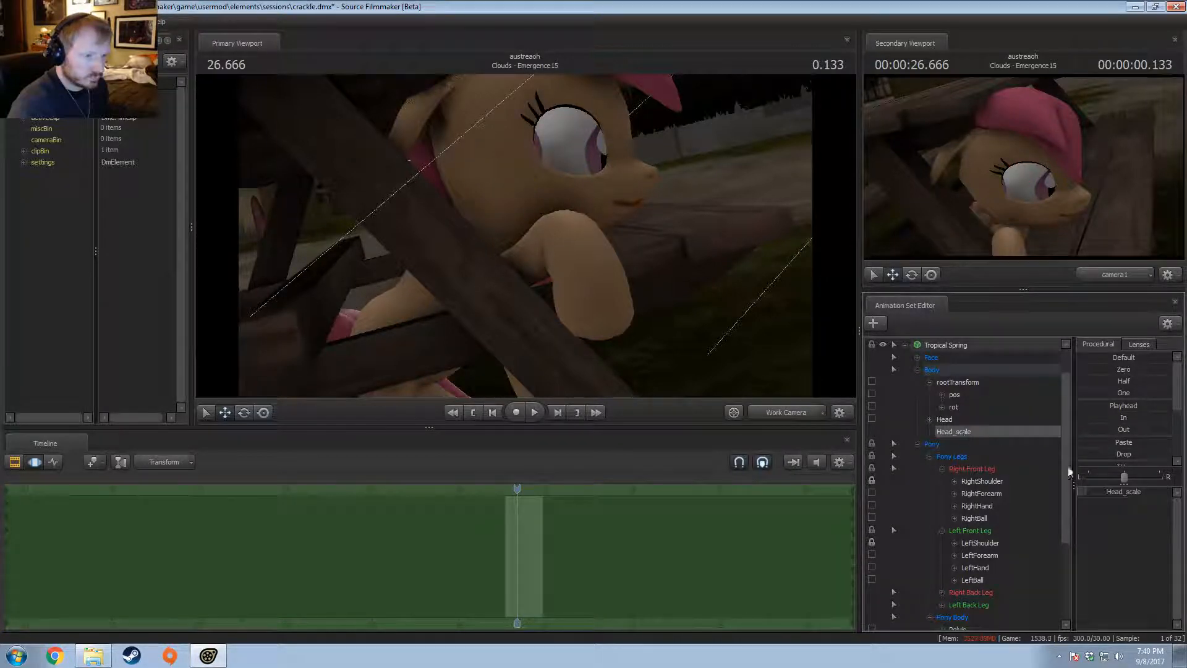
left_click(1106, 492)
type("0.09")
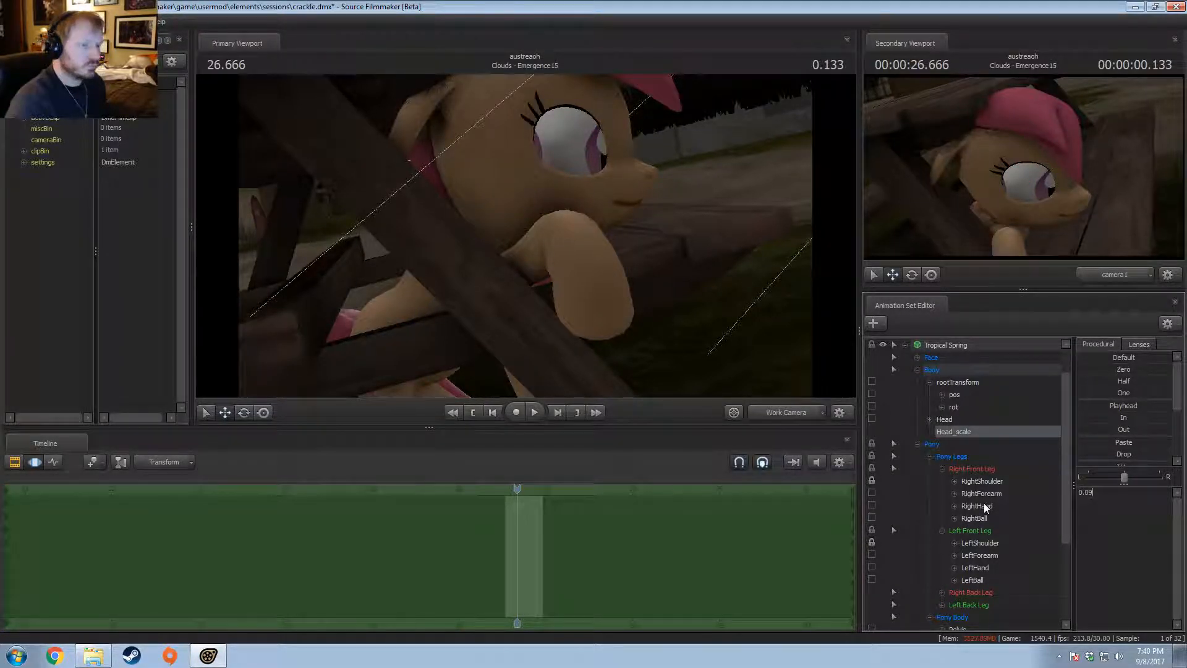
key("Return")
Step: Readjust Tropical Spring's upper-body pose so the head rests over the front leg at the table
mouse_move(526, 235)
left_mouse_down()
mouse_move(602, 219)
mouse_move(527, 234)
mouse_move(489, 283)
mouse_move(530, 243)
left_mouse_up()
left_click(530, 244)
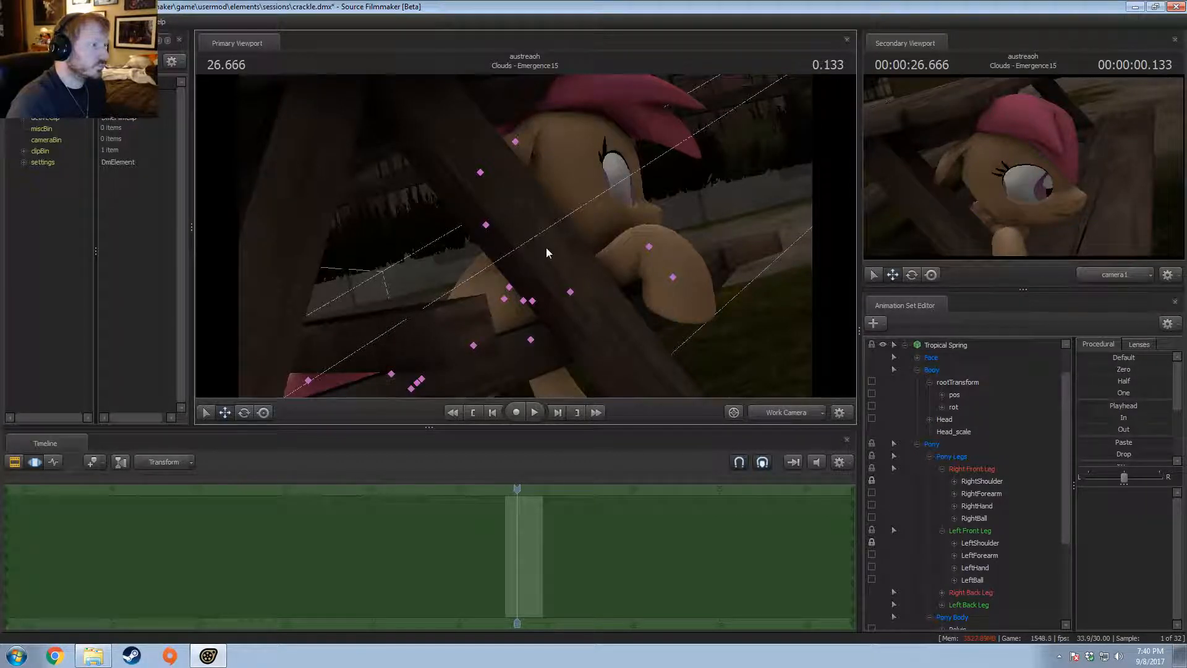
left_click(550, 250, "ctrl")
left_click_drag(606, 233, 538, 193)
key("e")
Step: Move the view target of Tropical Spring's Face to redirect the eyes toward the camera side
left_click(934, 358)
key("s")
key("w")
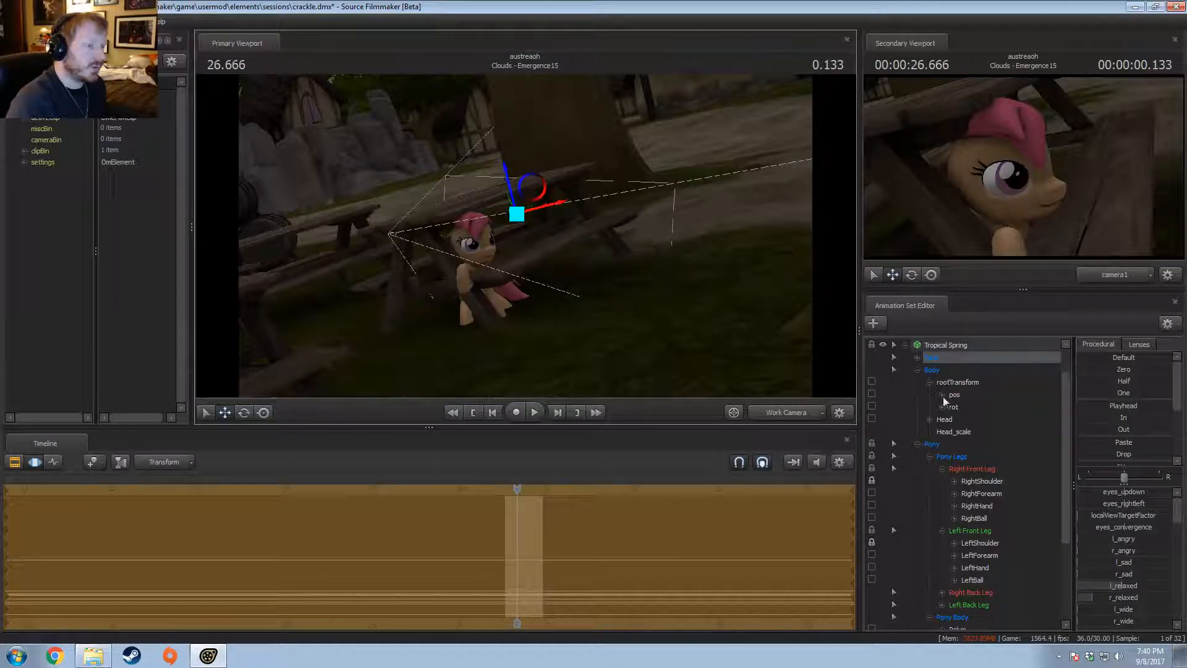
Step: Show the shot through Main Camera in the primary viewport
scroll(932, 360, "up", 1)
left_click_drag(953, 357, 569, 362)
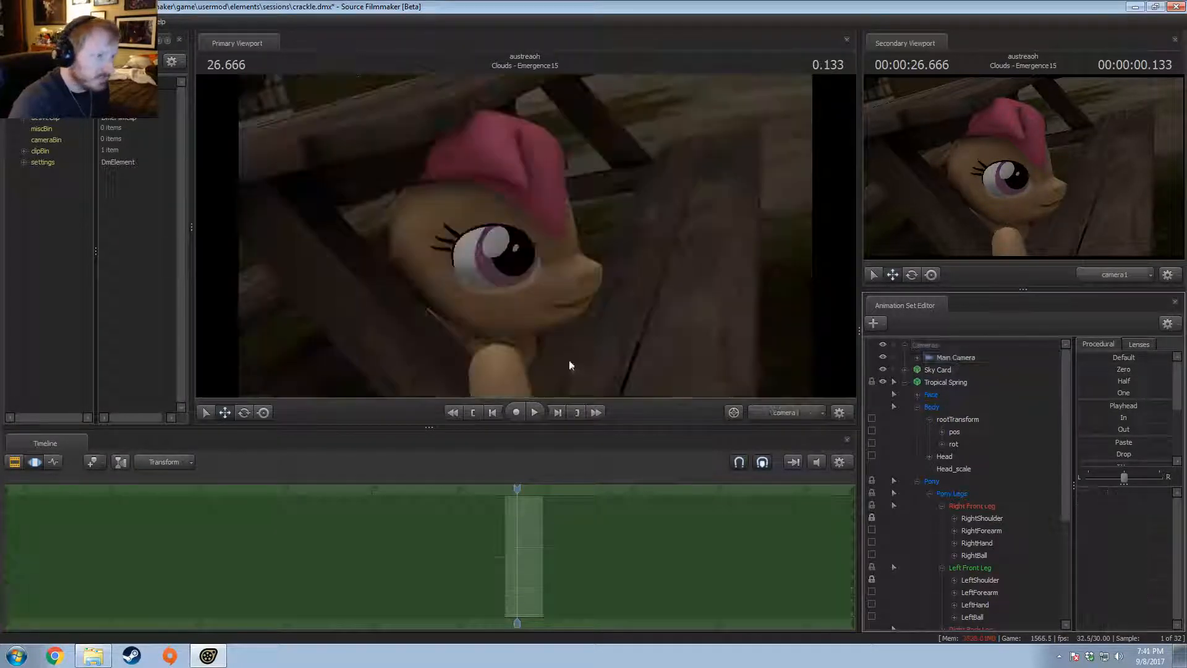
left_click(628, 322)
left_click(960, 360)
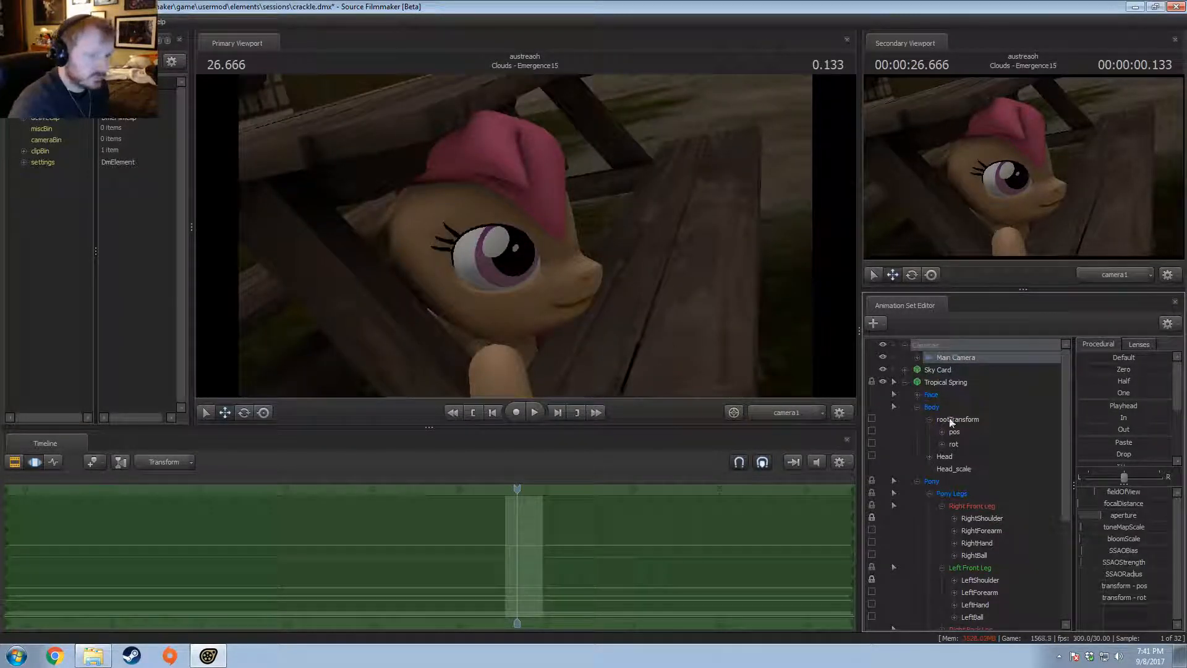
Step: Raise l_sad and r_sad and reduce l_relaxed in Tropical Spring's Upper Face controls for a wistful look
left_click(934, 395)
left_click(917, 407)
left_click(919, 418)
left_click(918, 394)
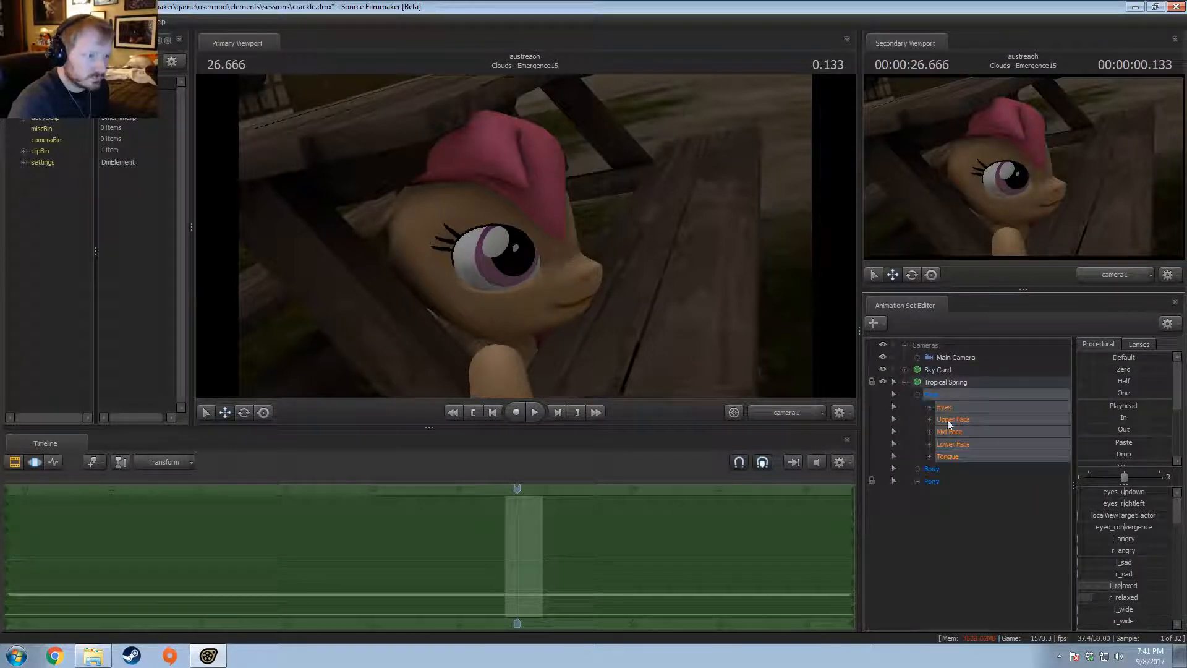
left_click(949, 422)
left_click_drag(1117, 539, 1166, 528)
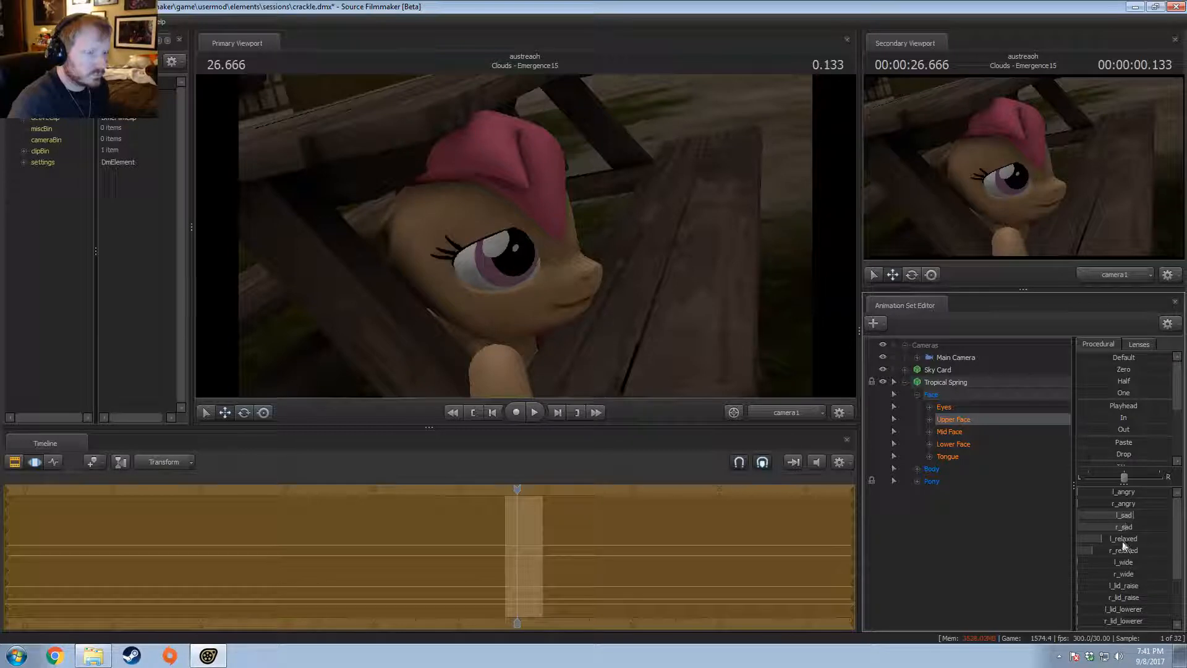
Step: Try skins 1 and 2 on Tropical Spring, and restore skin 0
right_click(978, 422)
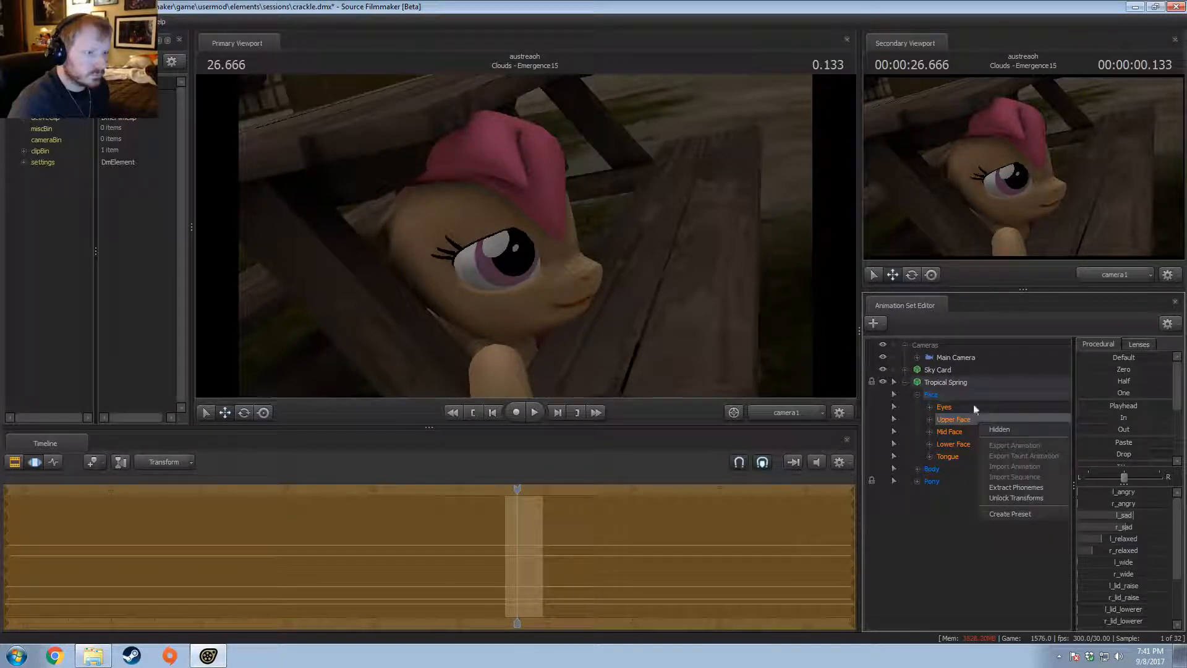
right_click(974, 384)
mouse_move(993, 553)
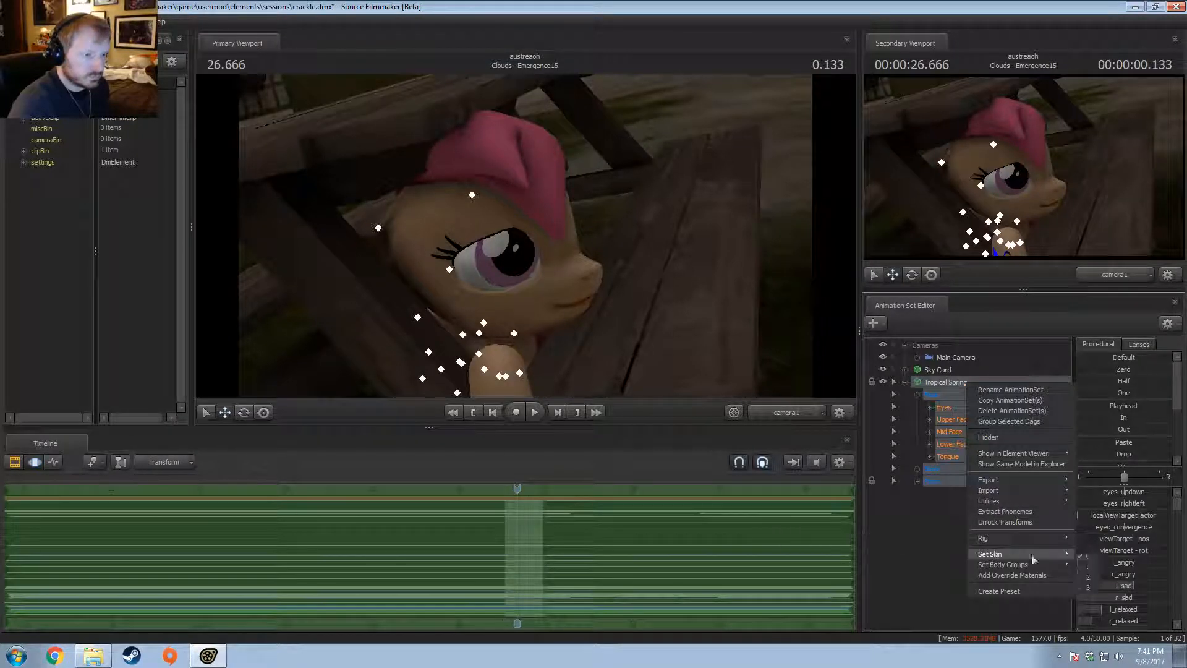
left_click(1093, 570)
right_click(959, 388)
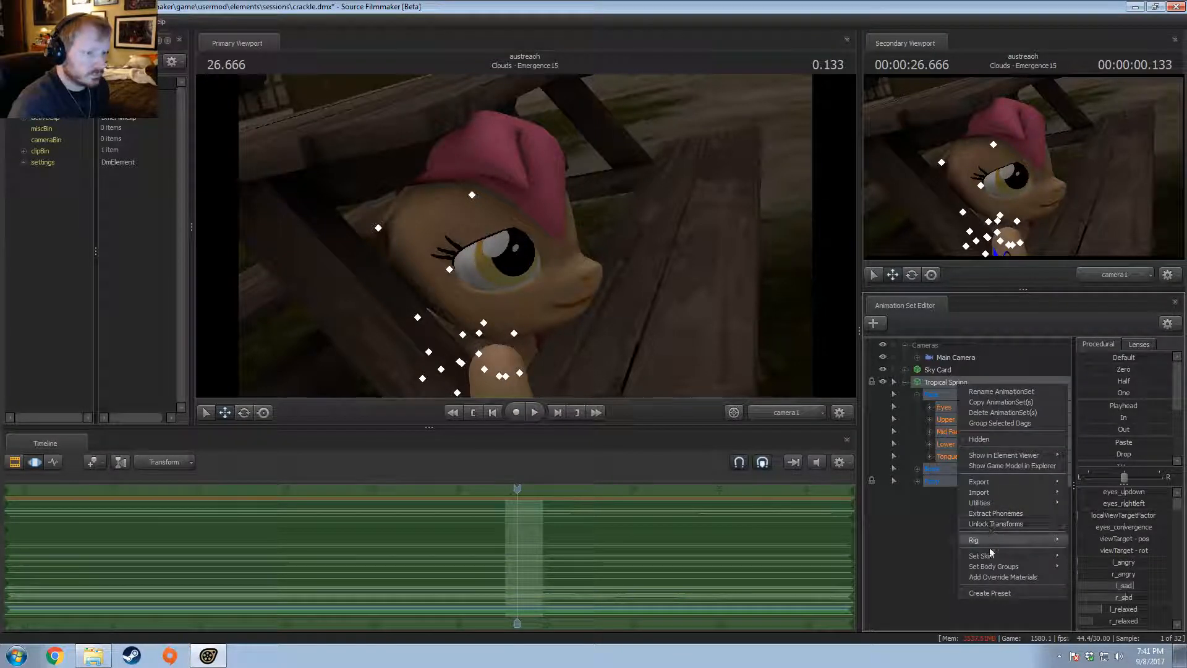
mouse_move(1014, 556)
left_click(1080, 579)
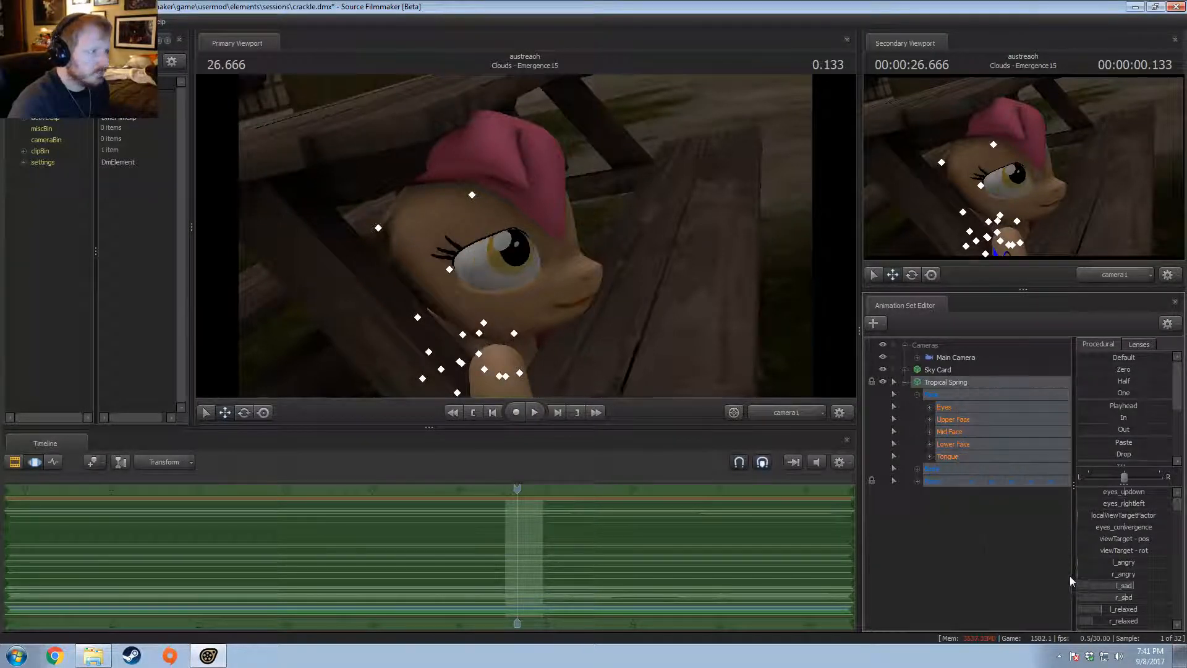
right_click(975, 382)
mouse_move(998, 552)
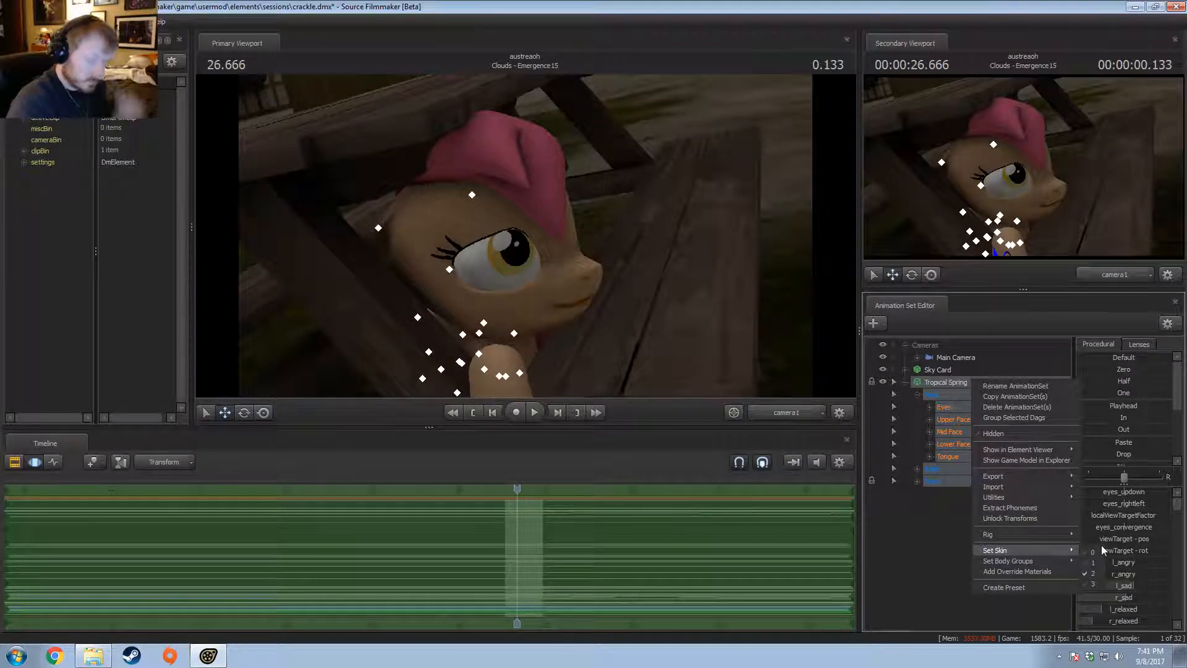
left_click(1097, 552)
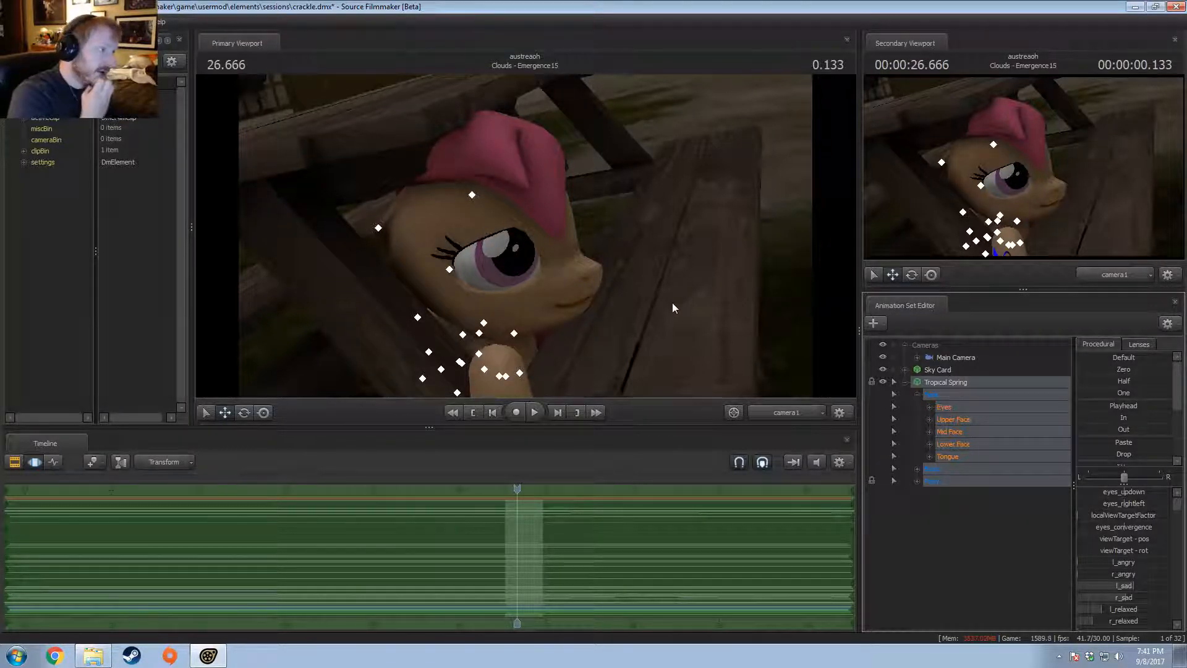
Step: Look through the Lower Face sliders and slightly raise r_lid_raise in Tropical Spring's Upper Face controls
left_click(962, 440)
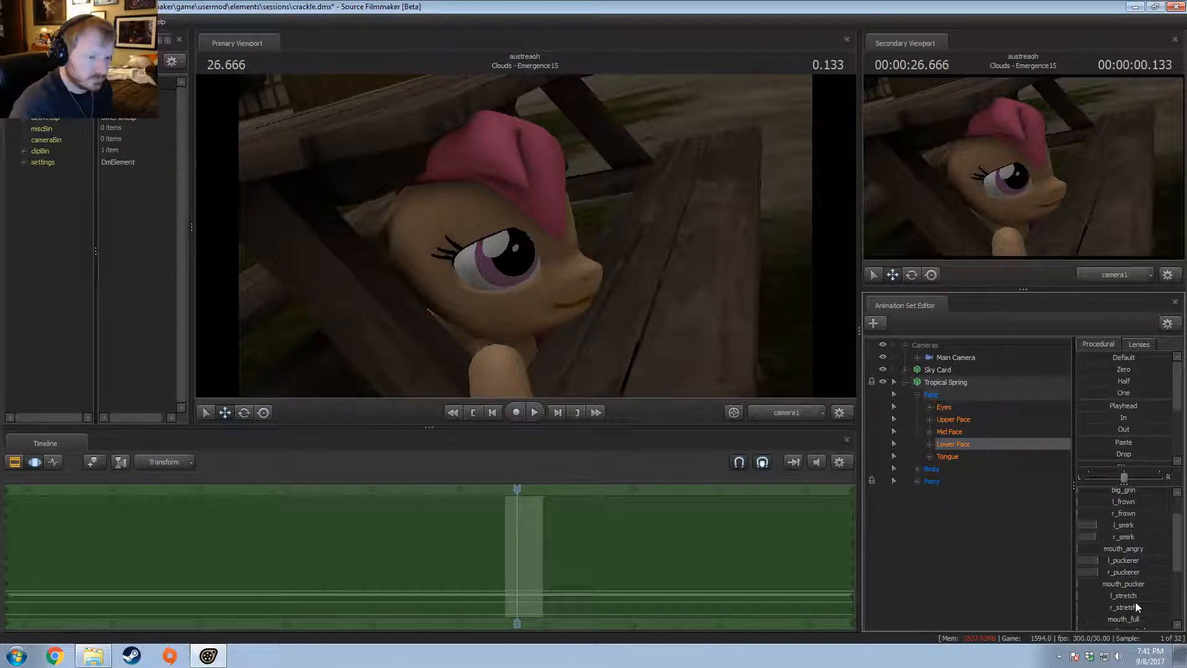
scroll(1135, 603, "down", 1)
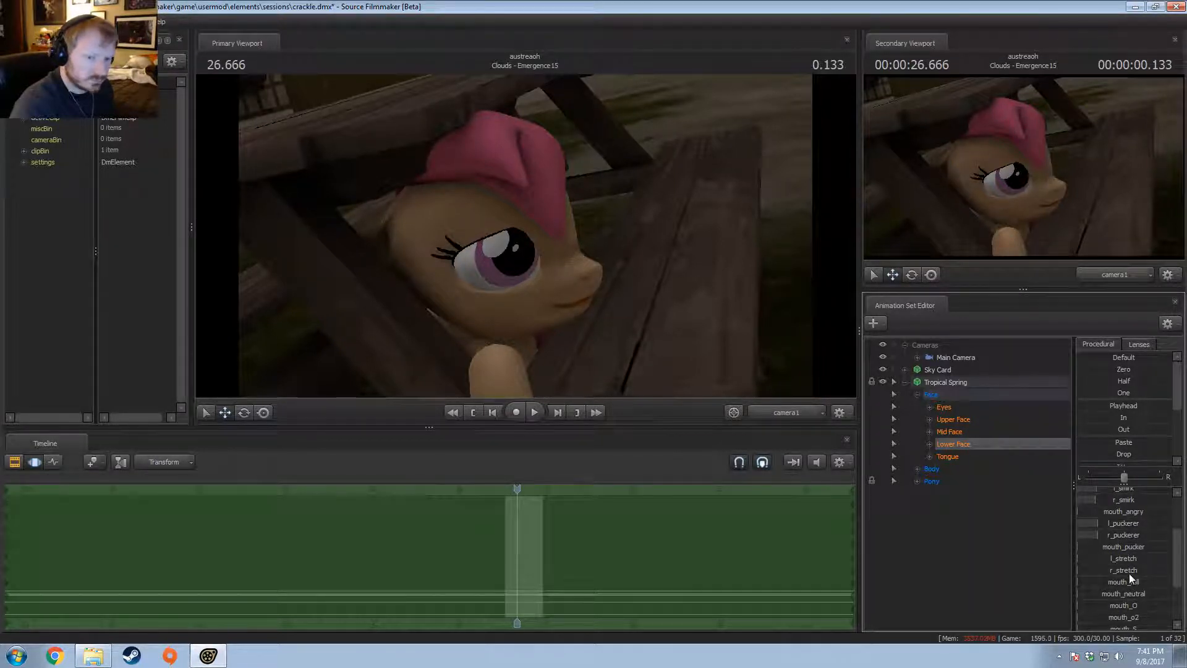
scroll(1130, 573, "up", 1)
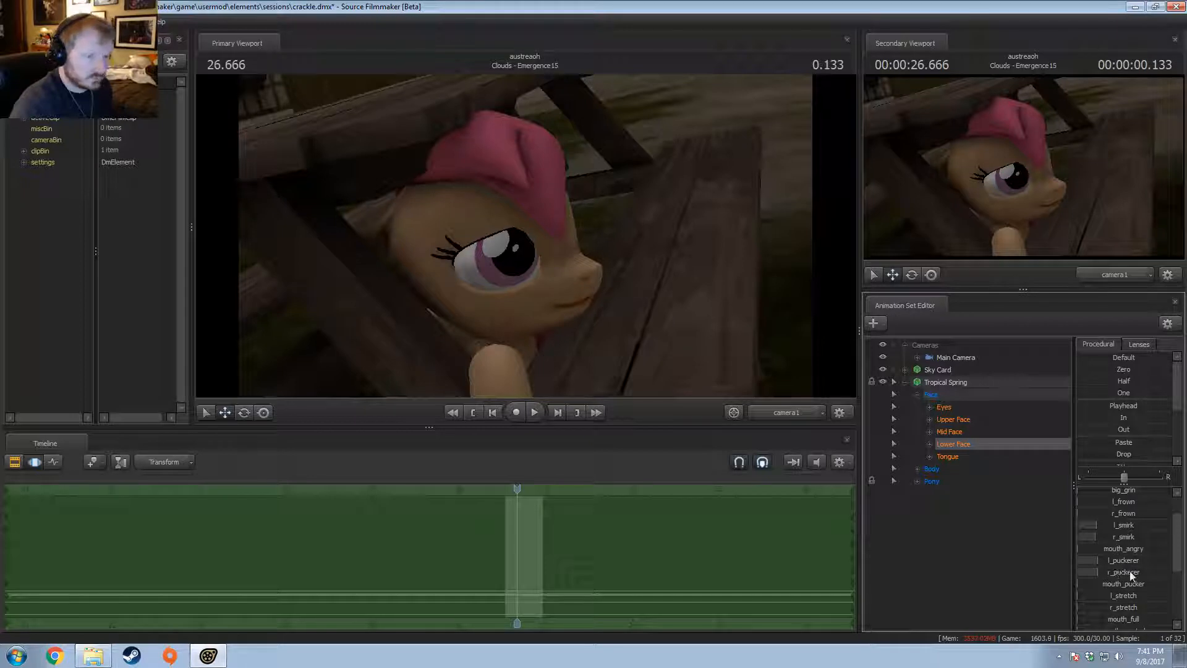
left_click(958, 419)
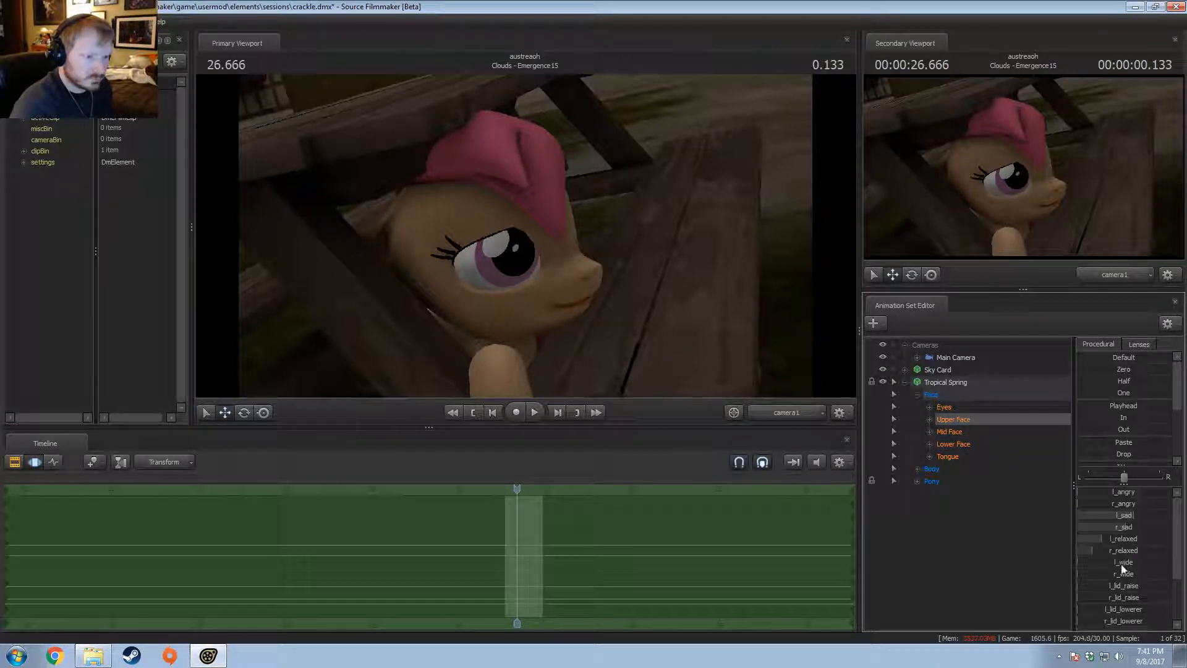
mouse_move(1121, 587)
left_mouse_down()
mouse_move(1137, 587)
mouse_move(1130, 599)
left_mouse_up()
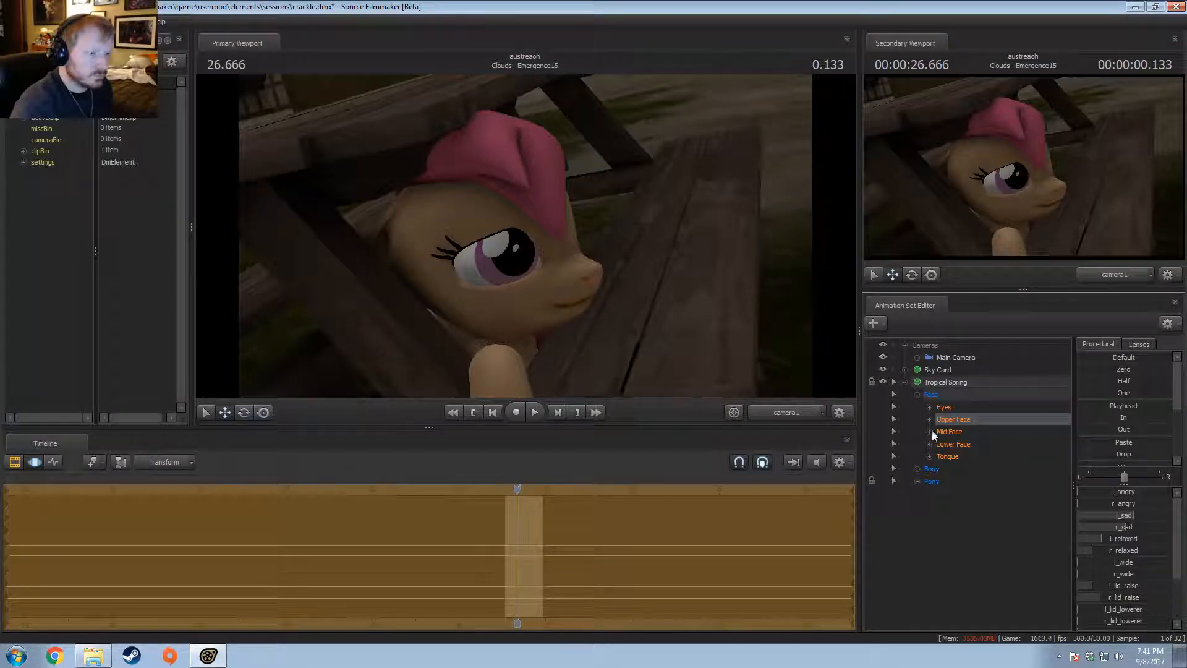
Step: Zero the Lower Face smirk and puckerer sliders, and raise mouth_neutral, l_frown, r_frown and a little jaw_open for a sad mouth
left_click(955, 444)
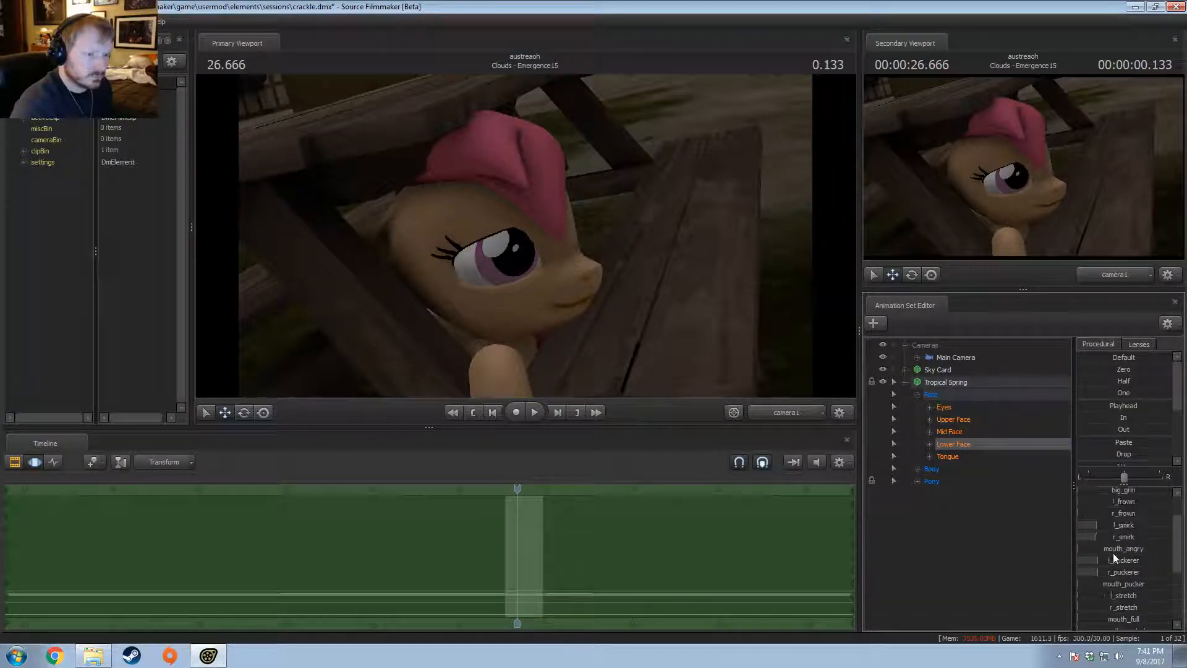
scroll(1110, 536, "up", 1)
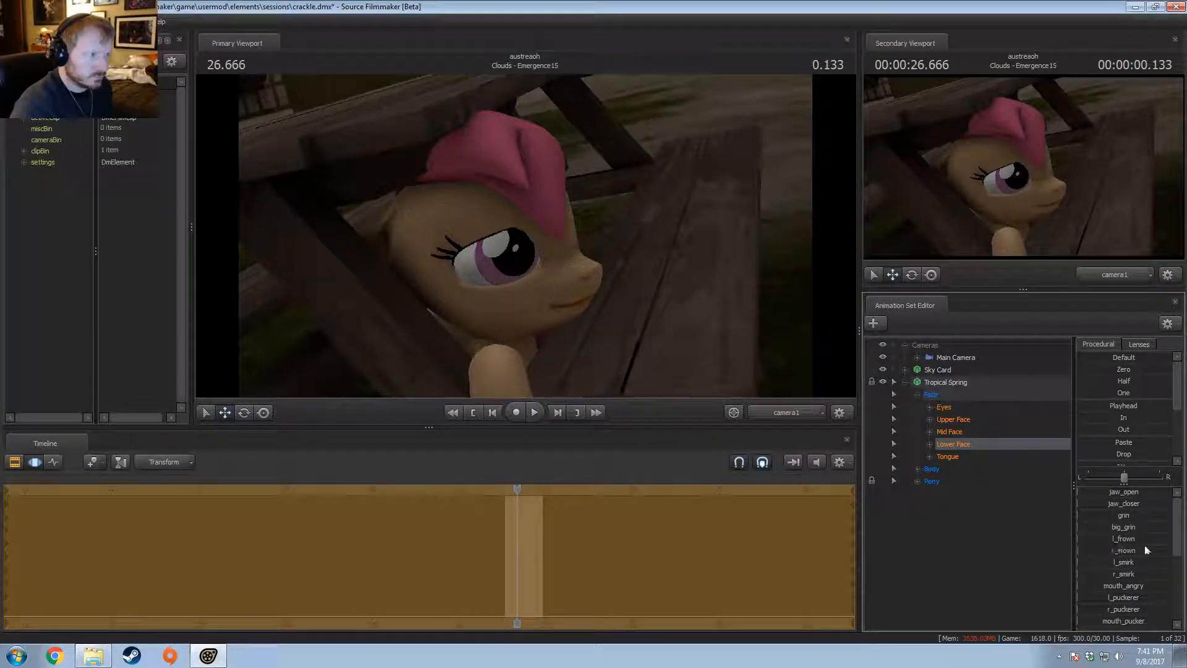
scroll(1136, 575, "down", 2)
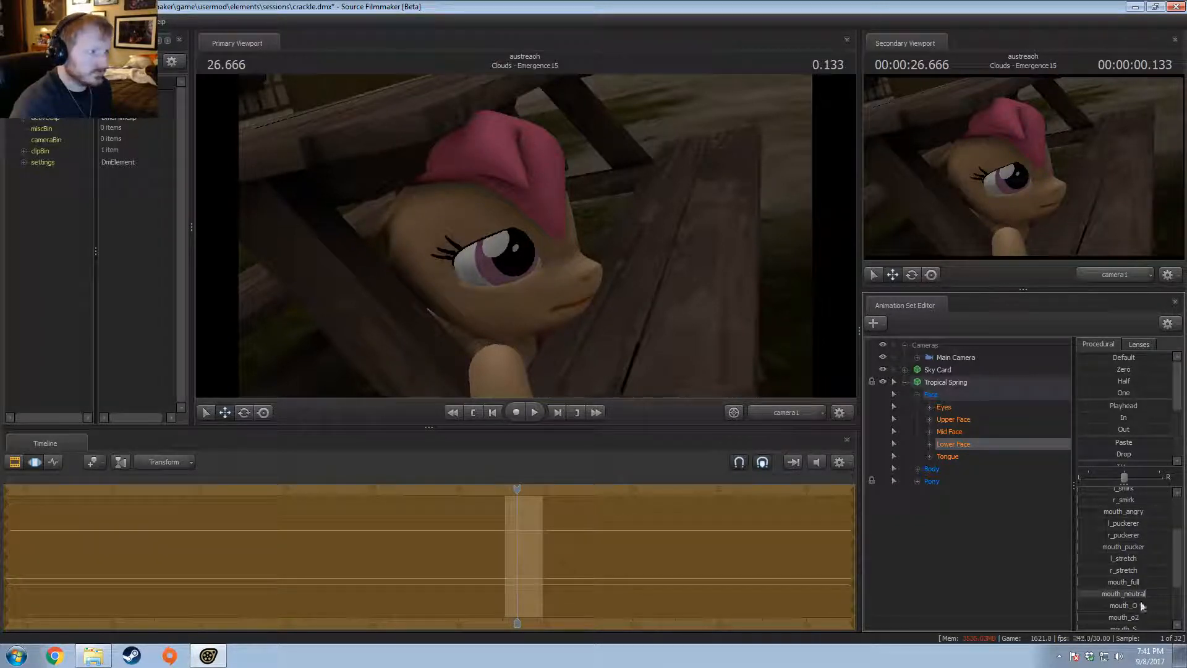
scroll(1125, 568, "up", 3)
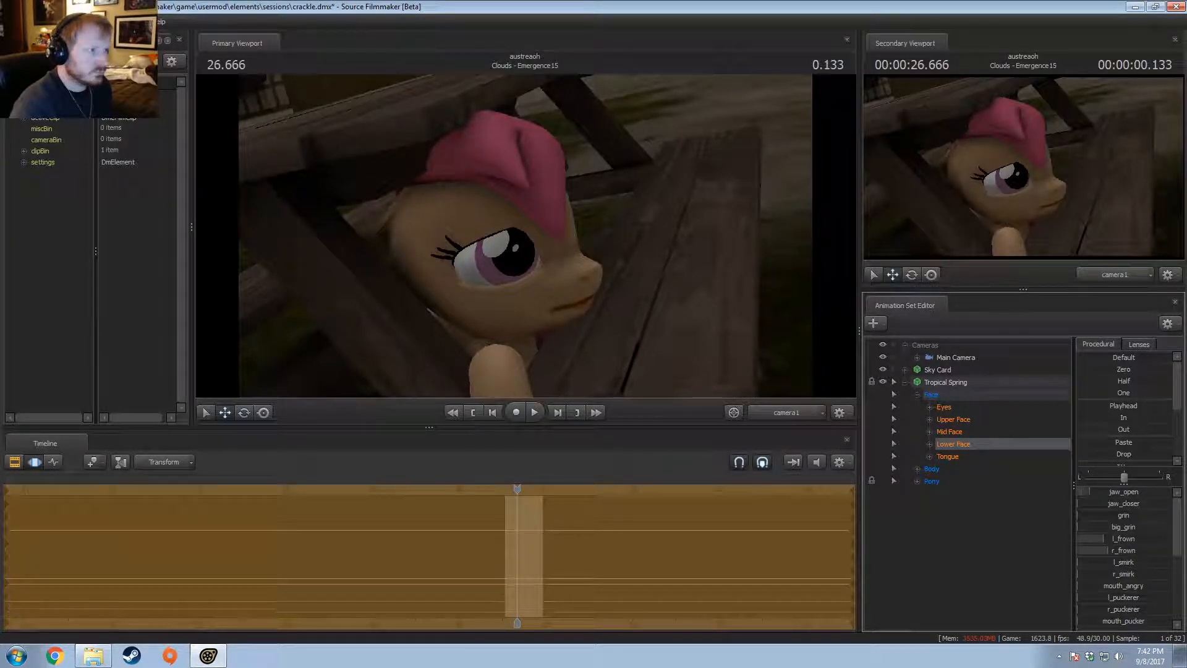
Step: Reframe Main Camera as a wider shot that shows Tropical Spring's head and foreleg among the wooden table beams
left_click(685, 278)
left_click(965, 358)
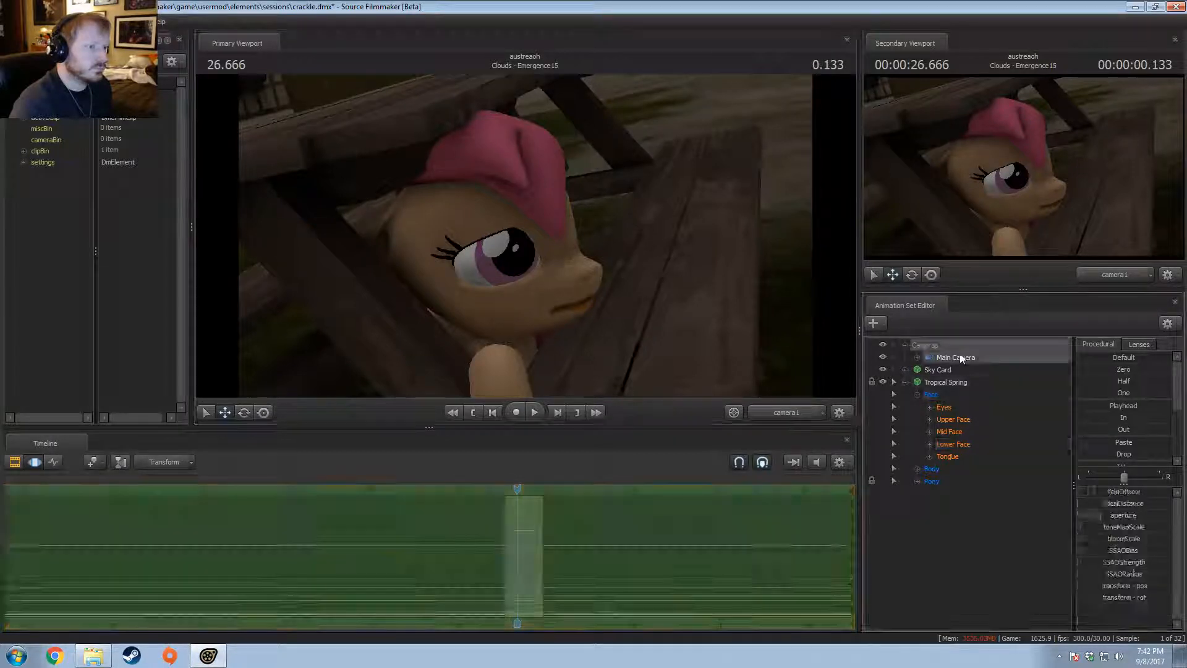
left_click_drag(686, 278, 522, 196)
key("s")
key("w")
key("s")
scroll(649, 301, "up", 2)
key("s")
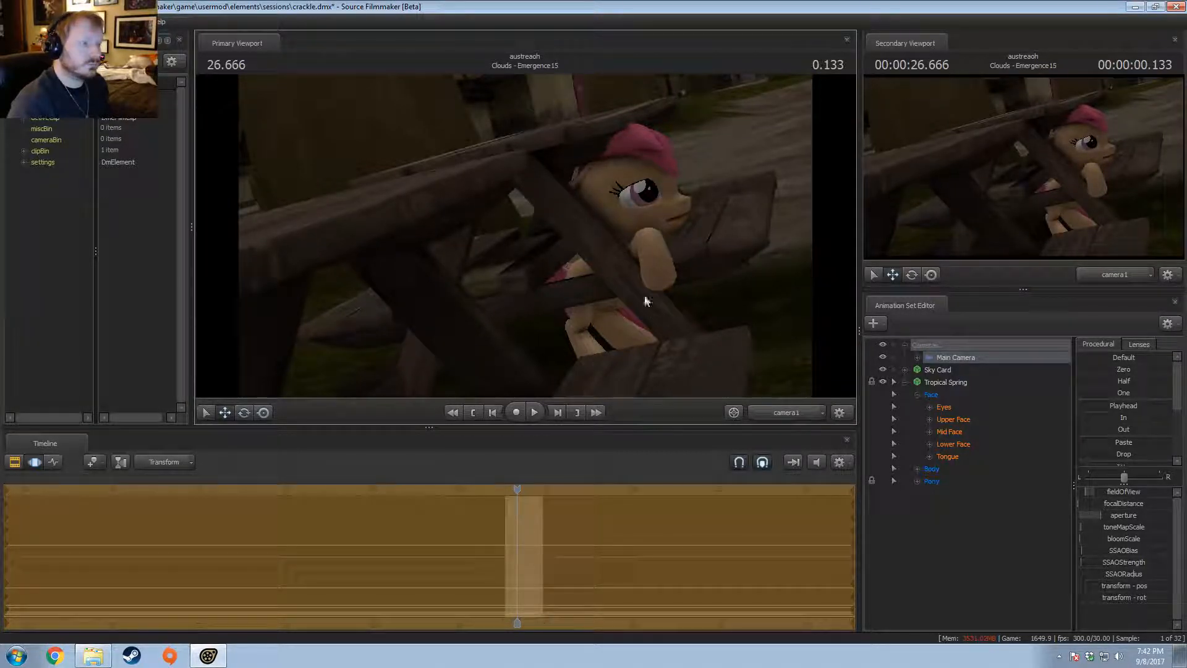
mouse_move(644, 296)
left_mouse_down()
mouse_move(618, 315)
mouse_move(640, 291)
mouse_move(634, 318)
mouse_move(632, 293)
mouse_move(645, 310)
left_mouse_up()
key("r")
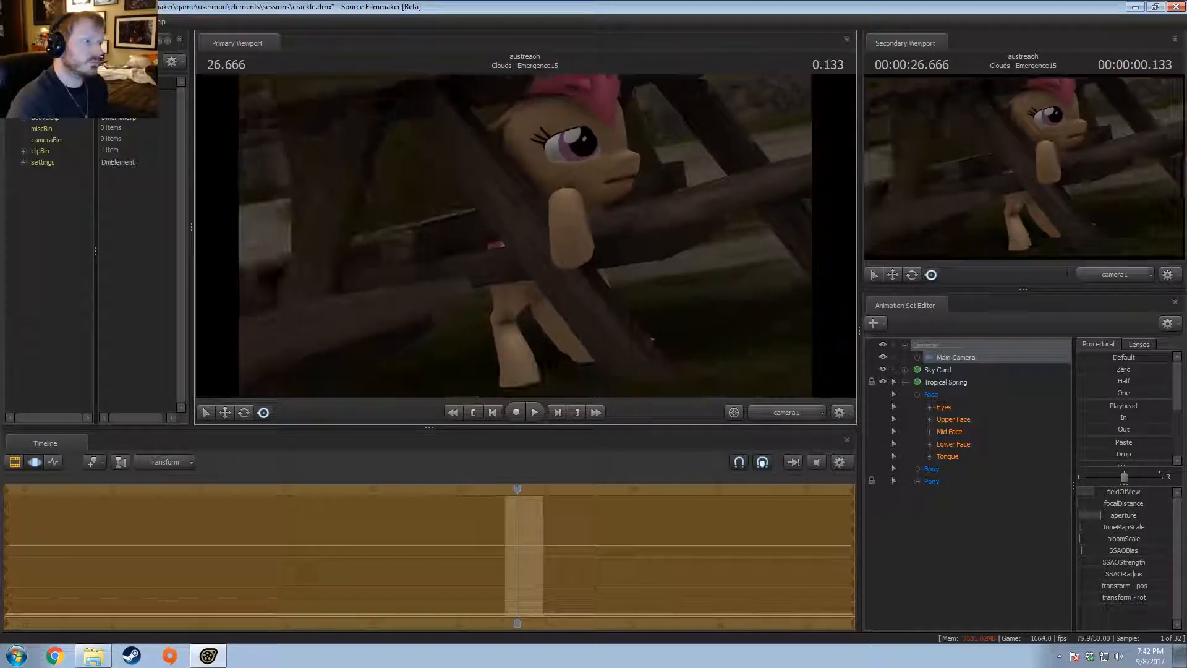
left_click_drag(550, 236, 595, 216)
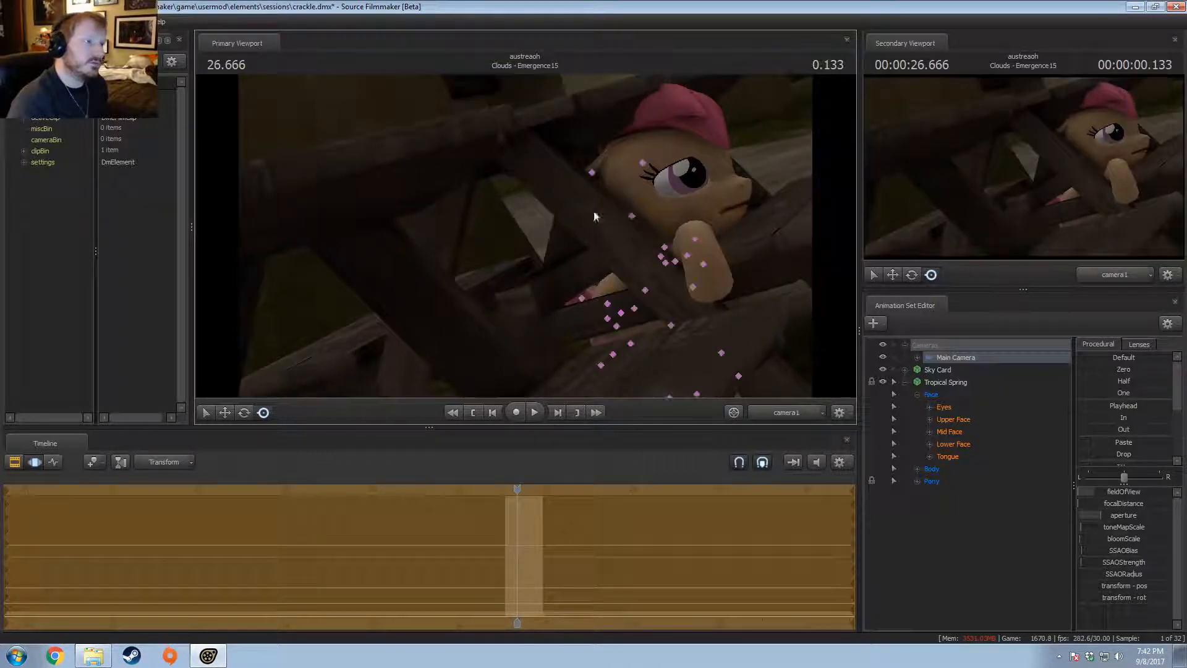
Step: Select Tropical Spring's Neck control, try a slight rotation, and switch the primary viewport to the Work Camera
left_click(666, 247)
key("w")
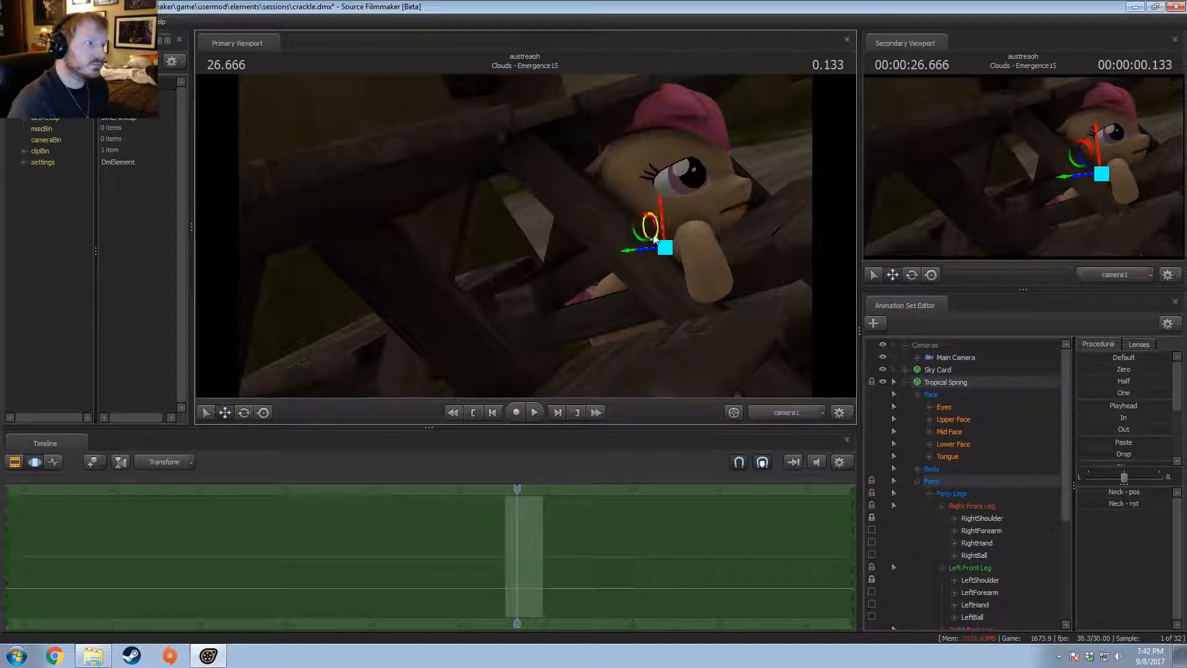
left_click_drag(636, 232, 692, 238)
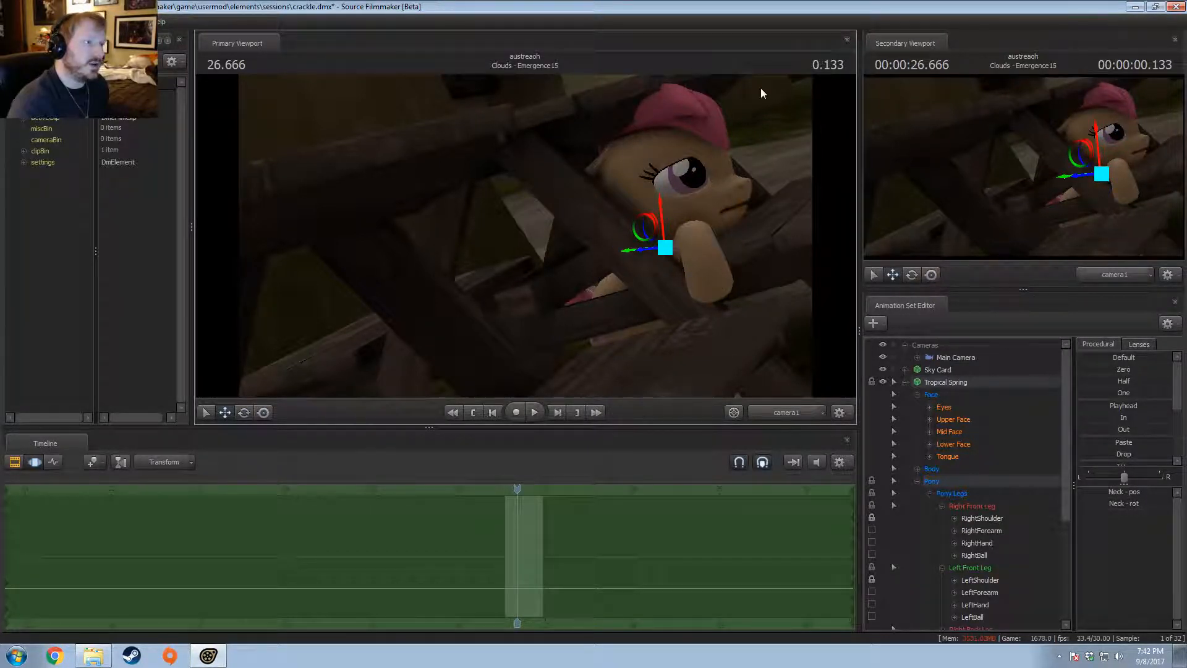
key("ctrl")
left_click(811, 415)
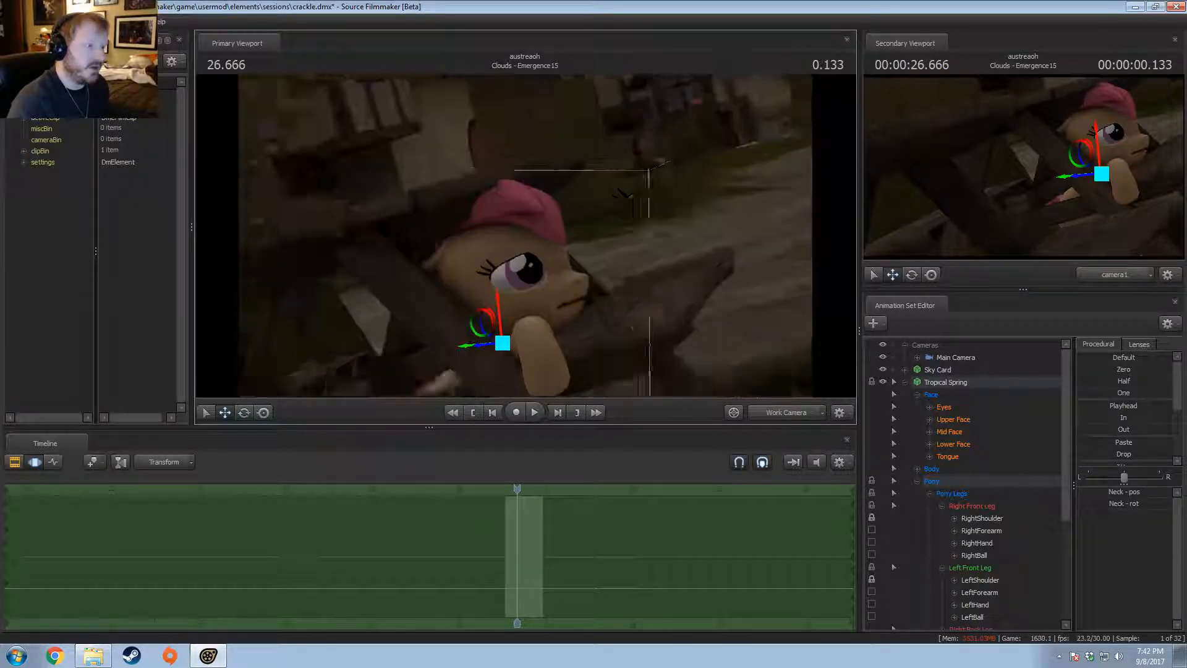
Step: View the shot through camera1 and browse the vn_ models to add a new animation set alongside Tropical Spring
left_click_drag(526, 235, 550, 234)
key("w")
key("s")
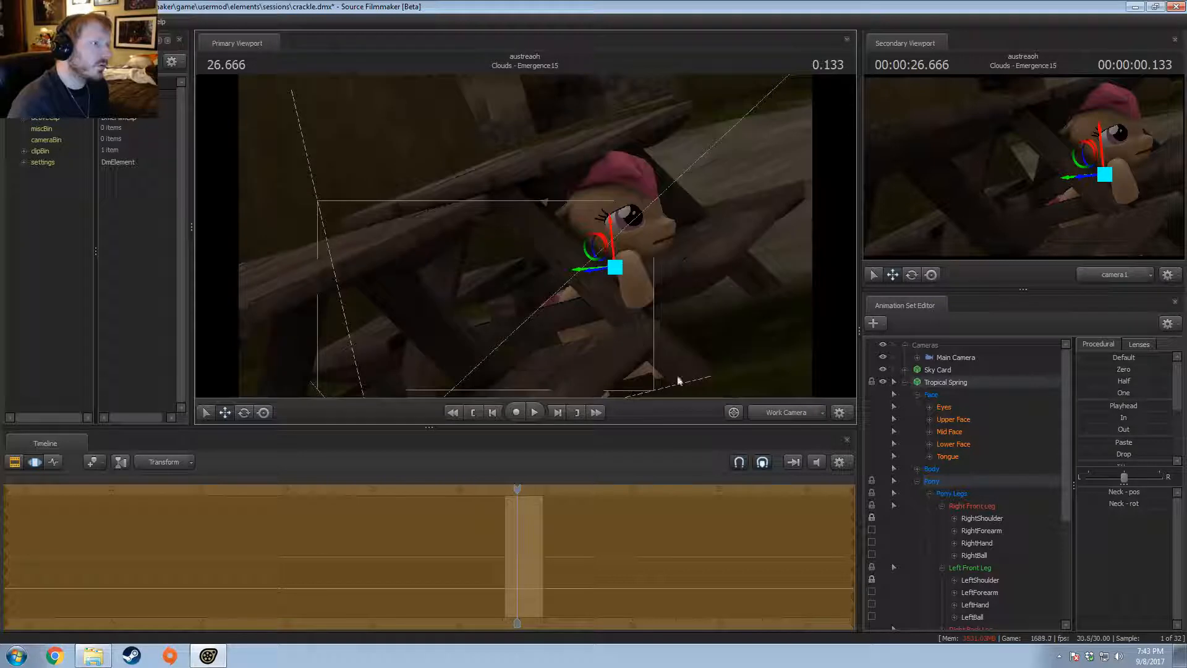
left_click(778, 414)
left_click(907, 382)
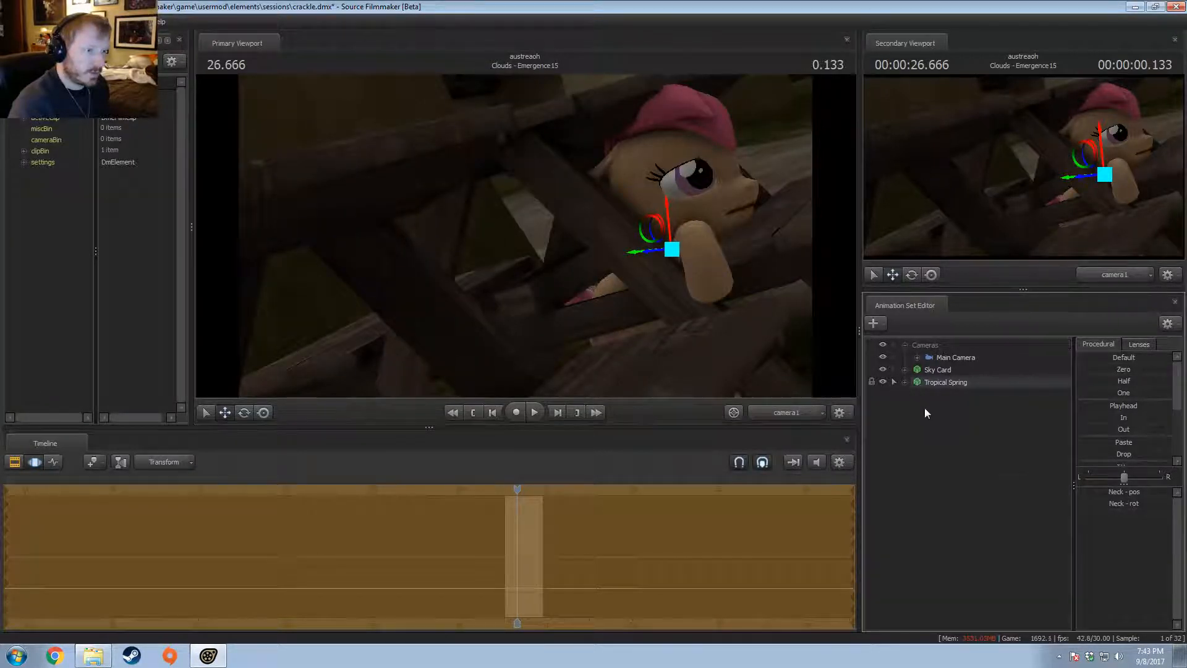
right_click(926, 408)
left_click(975, 435)
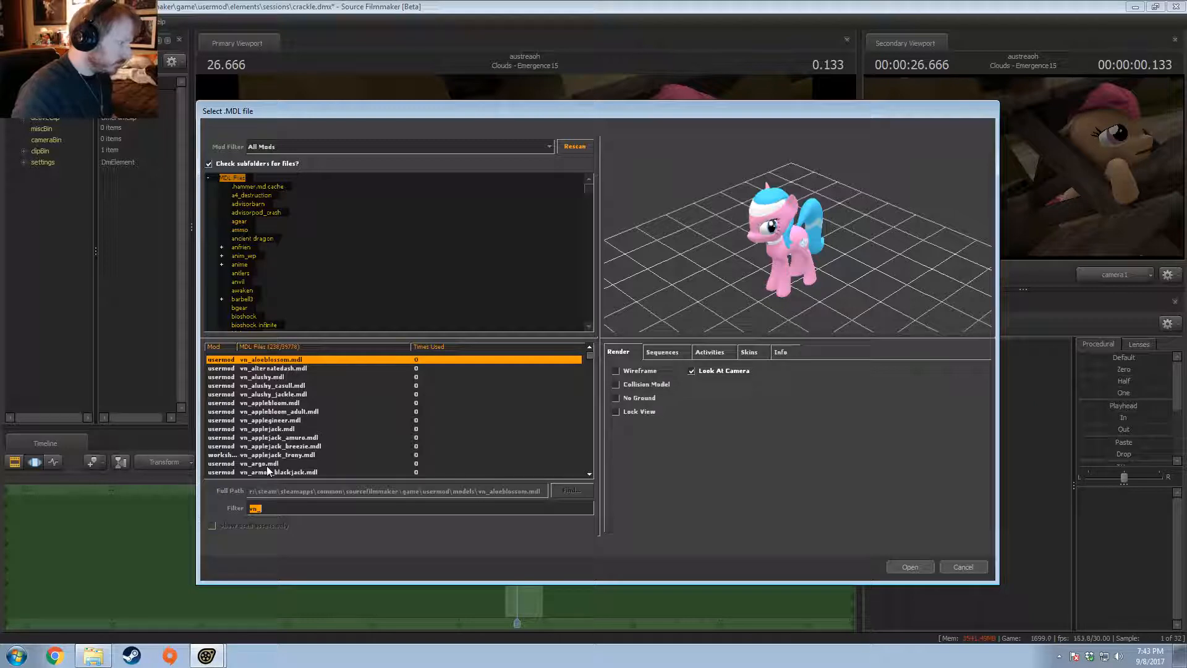
scroll(269, 402, "down", 3)
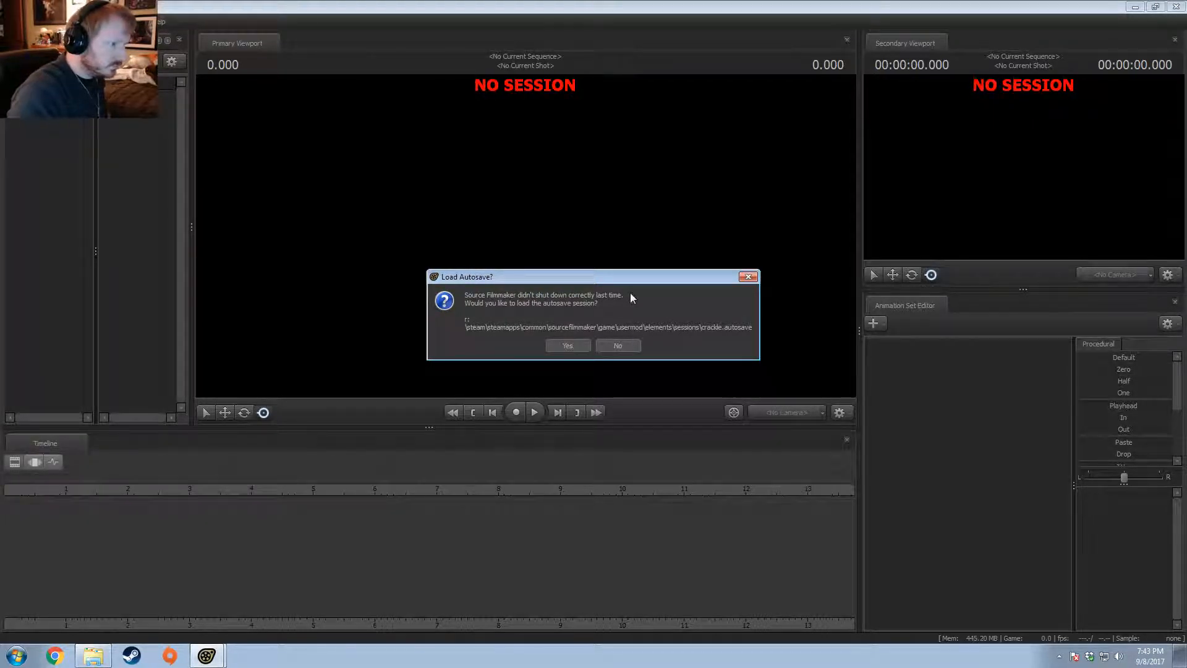
Step: Load the autosaved crackle session and move the playhead to 26.733 in the Clouds - Emergence15 shot
left_click(583, 346)
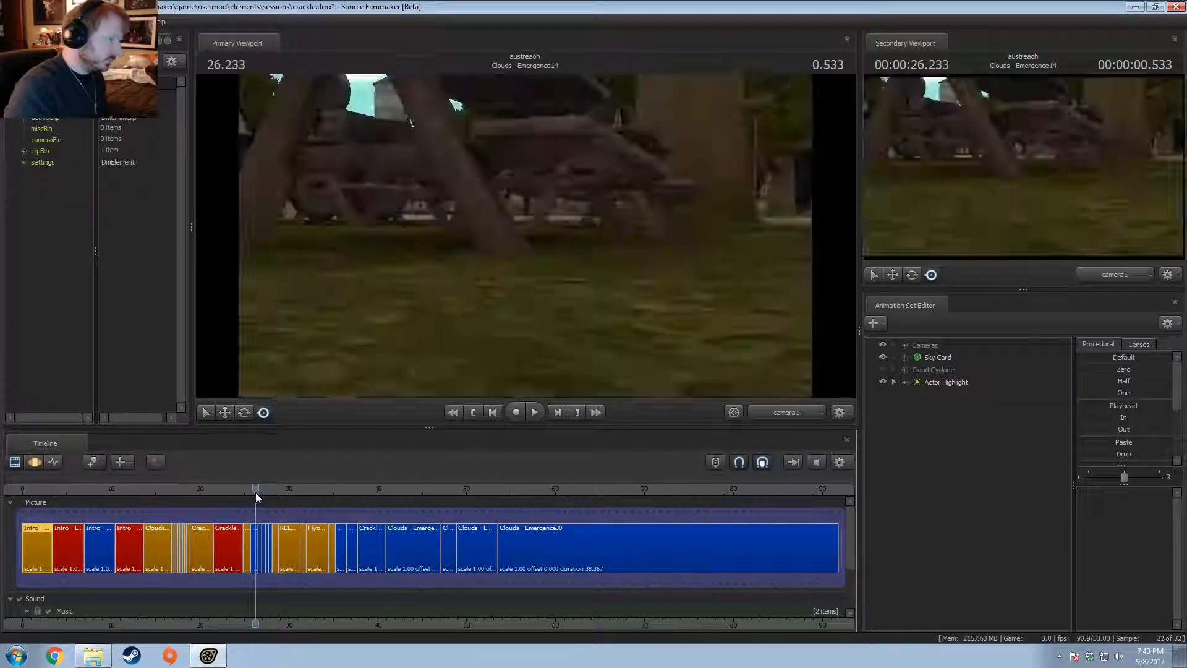
scroll(255, 492, "up", 2)
key("s")
left_click_drag(526, 235, 556, 241)
key("w")
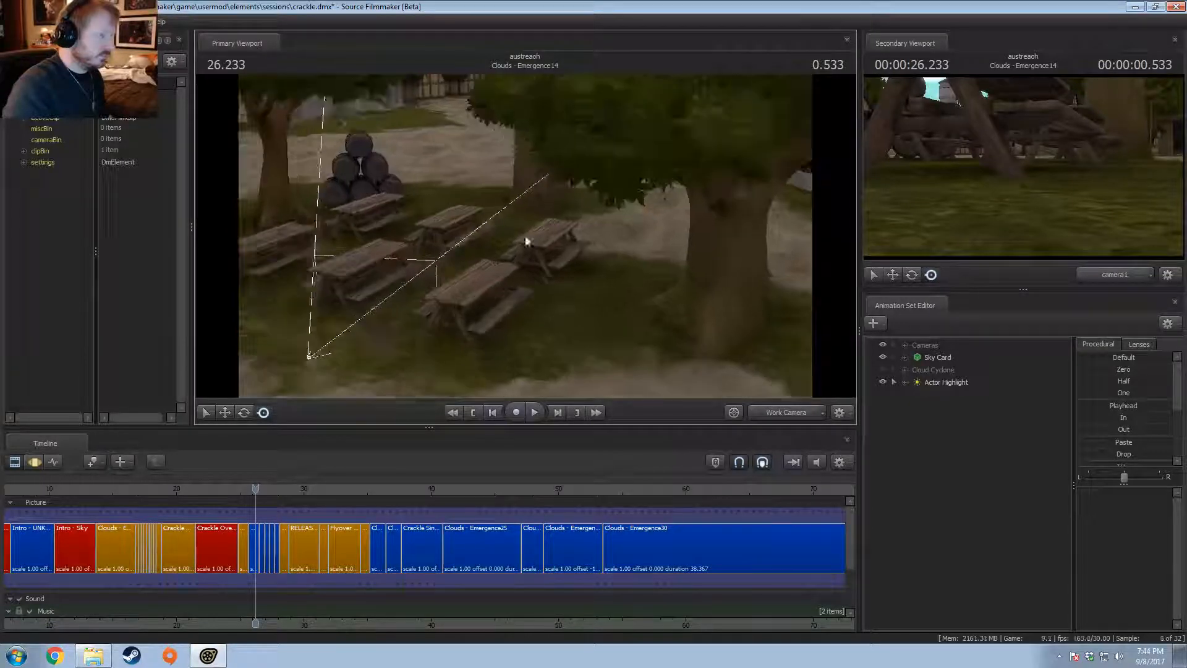
scroll(280, 504, "up", 3)
left_click_drag(280, 504, 241, 504)
left_click(279, 487)
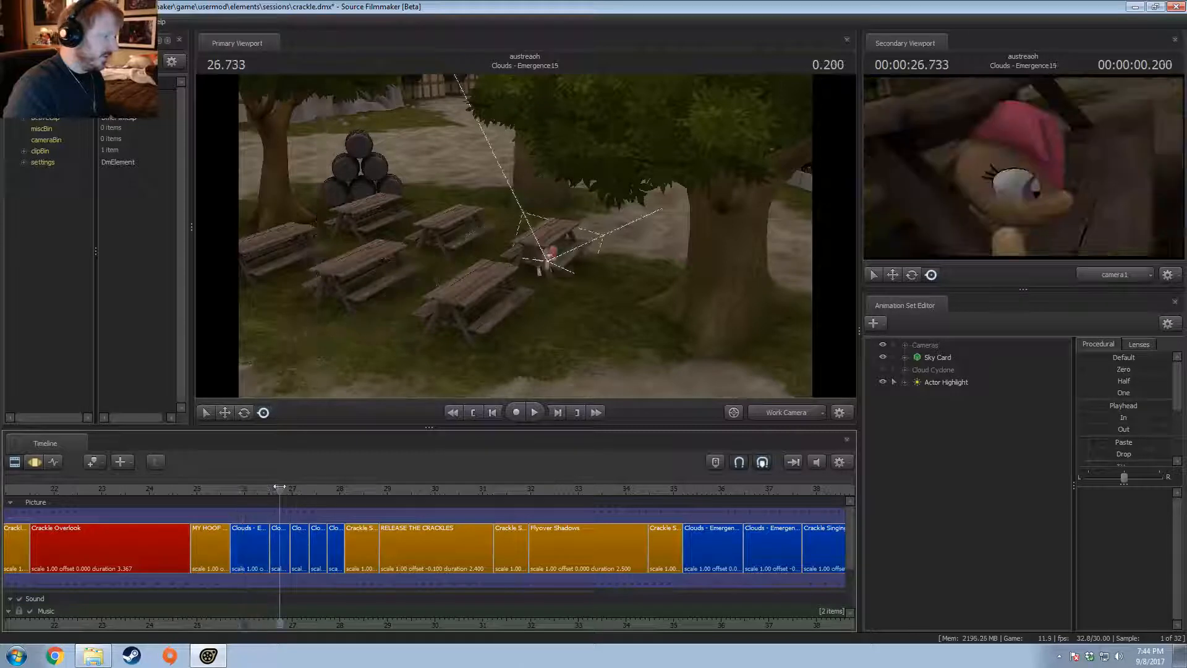
Step: Advance to 26.933 and examine the pony's pose under the picnic table from the shot camera and the work camera
key("Right")
key("Right")
key("Right")
key("Right")
key("Right")
key("Right")
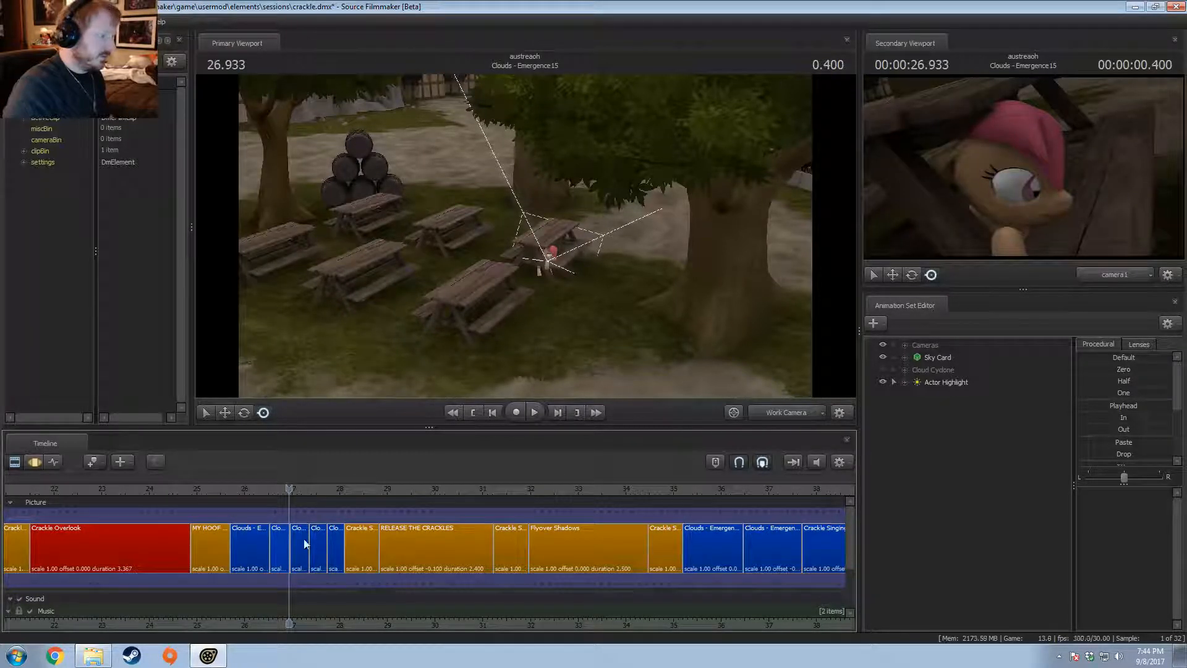
left_click(784, 413)
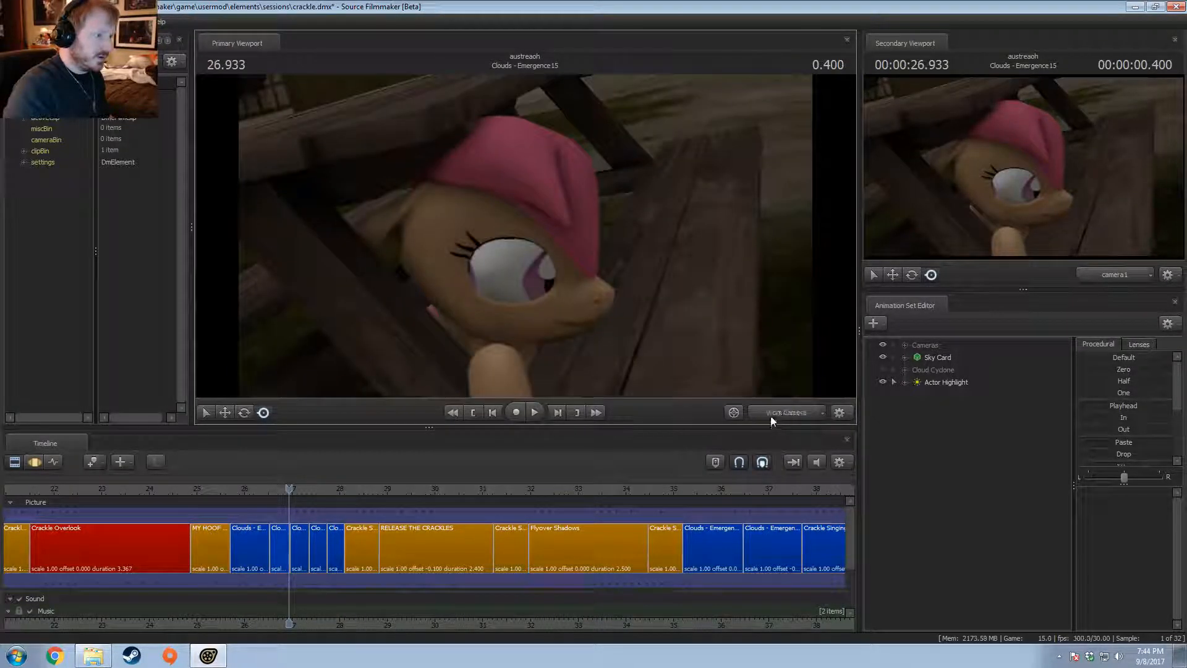
left_click_drag(526, 241, 526, 242)
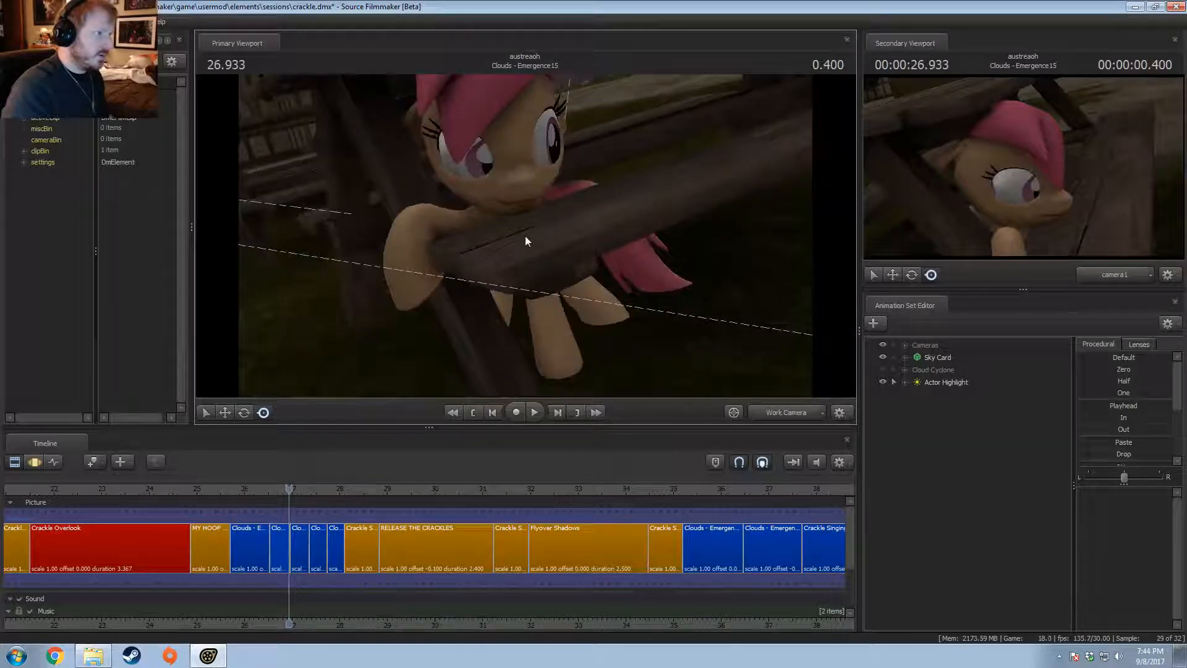
left_click_drag(605, 292, 605, 292)
mouse_move(526, 242)
left_mouse_down()
mouse_move(605, 246)
mouse_move(526, 243)
left_mouse_up()
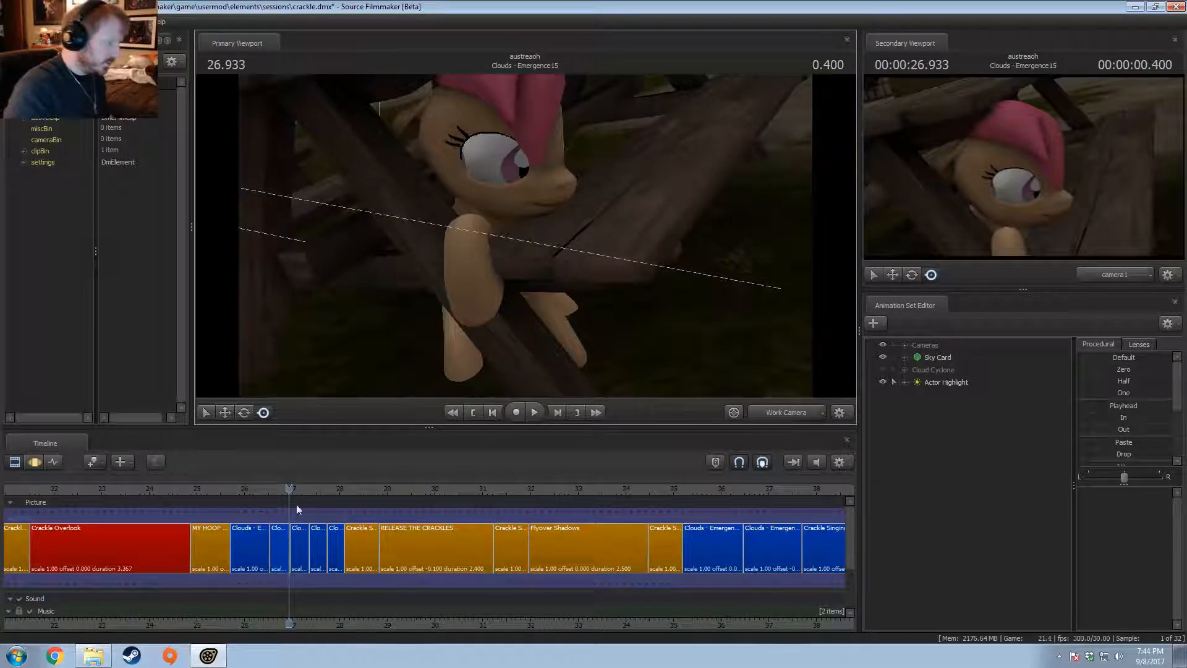
Step: In the Clouds - Emergence15 shot, give Tropical Spring a frown by clearing the smirk and pucker controls and raising l_frown and r_frown
scroll(295, 503, "up", 2)
left_click(275, 544)
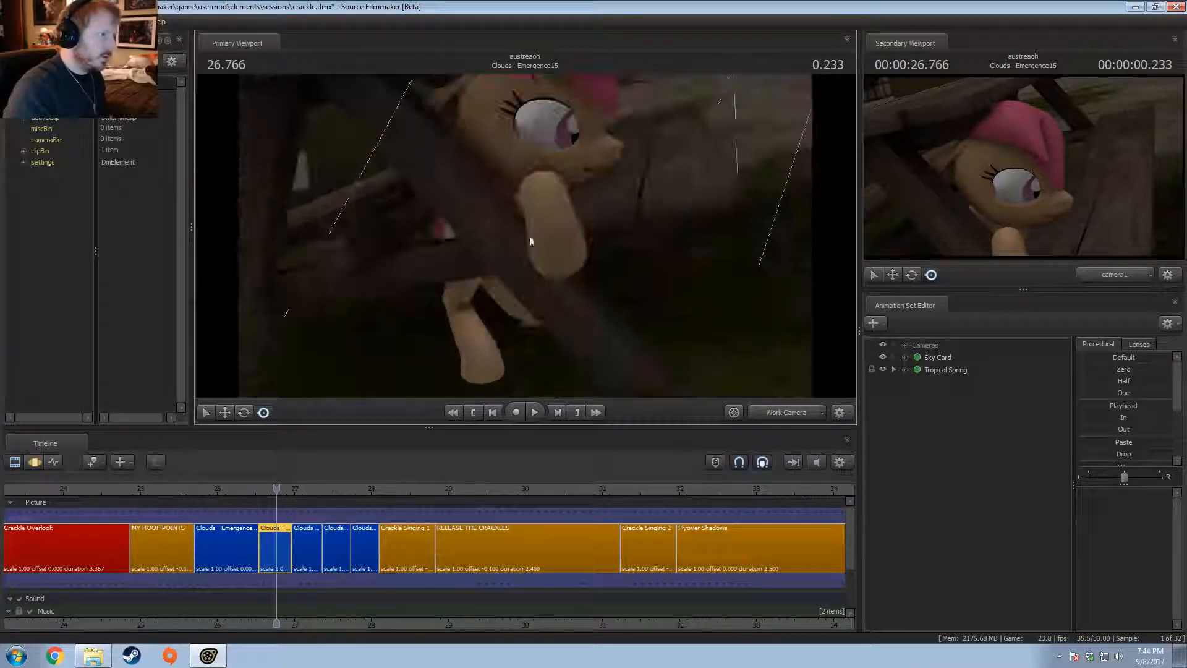
left_click(903, 370)
left_click(917, 383)
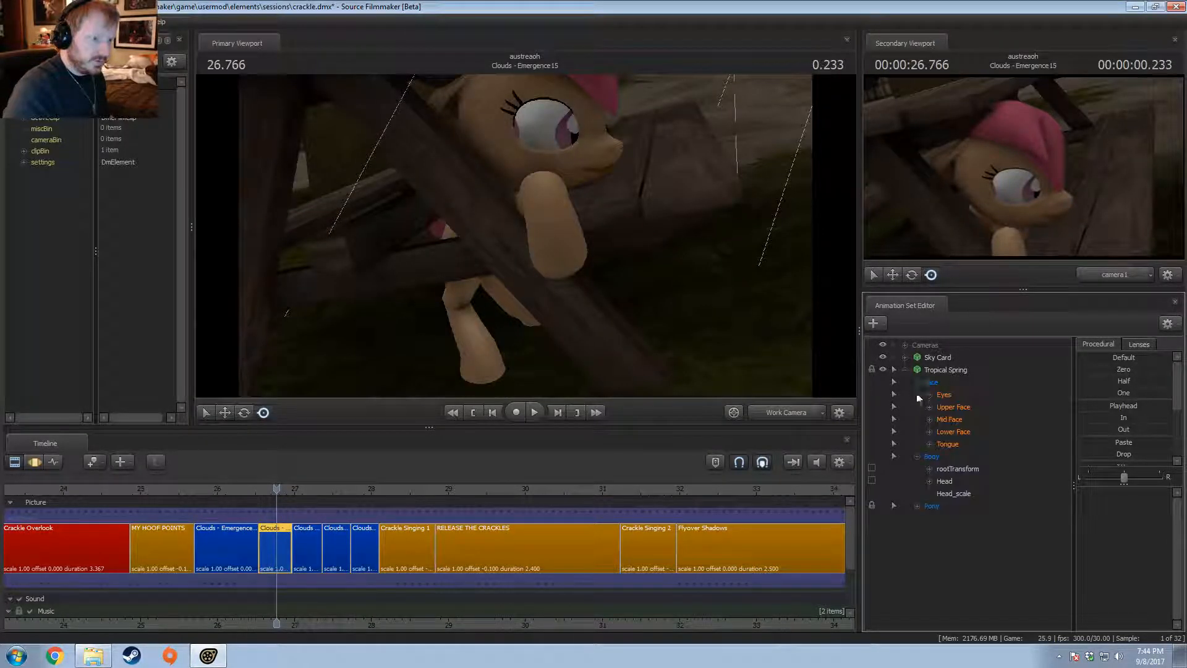
left_click(937, 429)
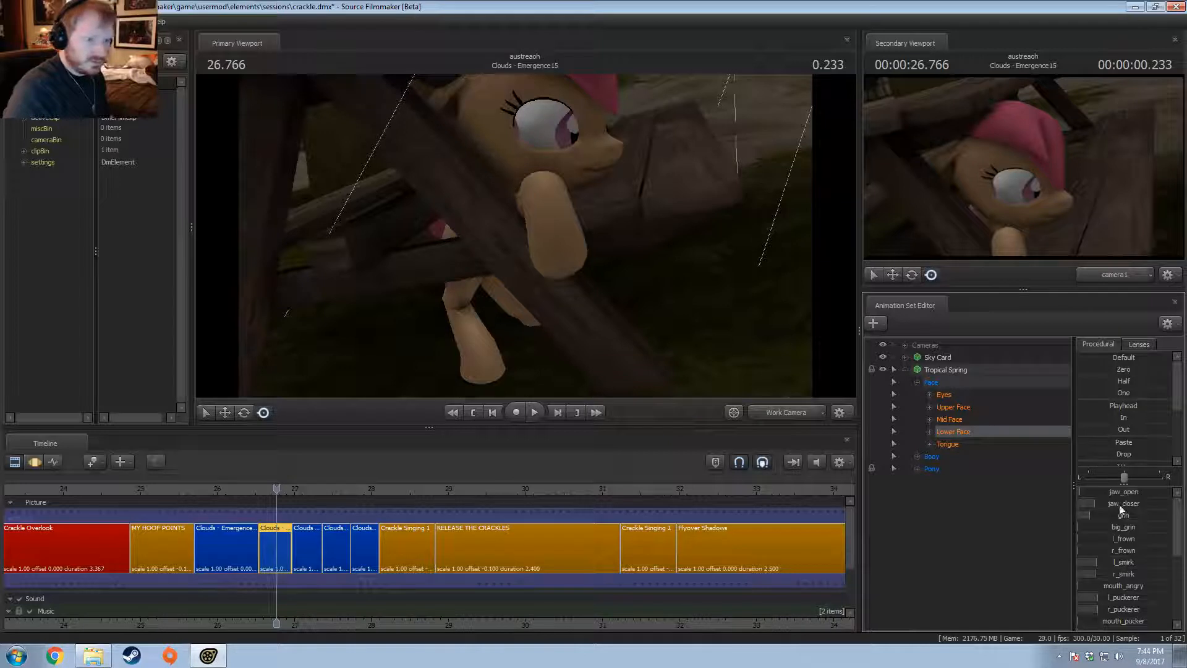
key("F3")
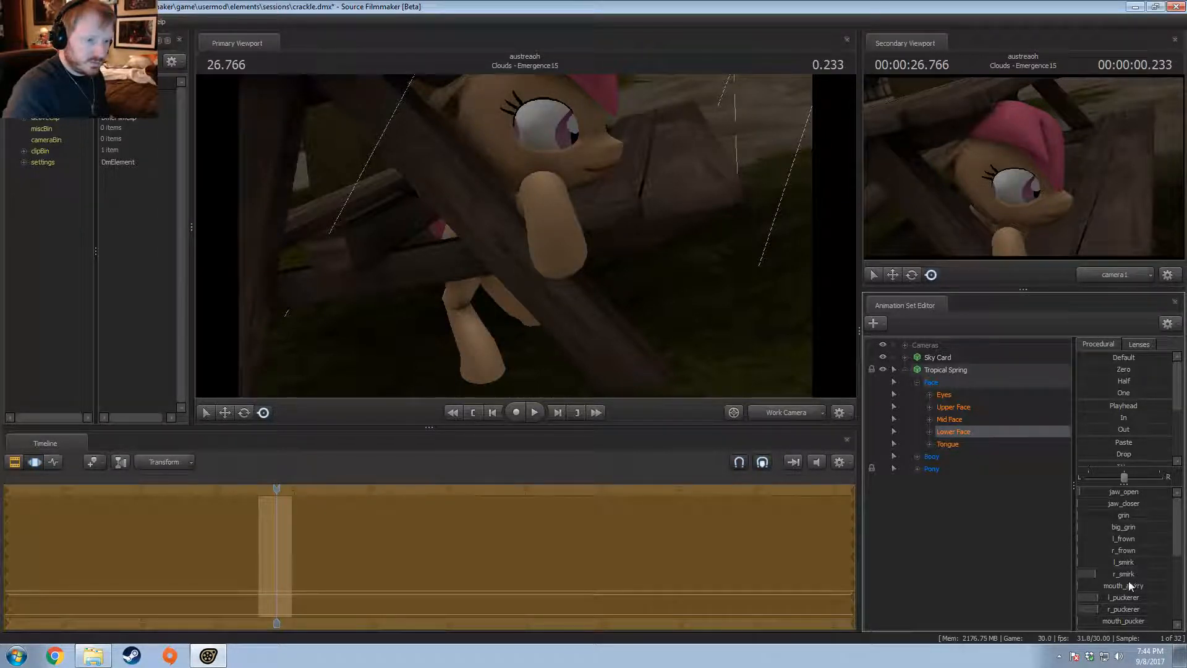
scroll(1107, 578, "down", 3)
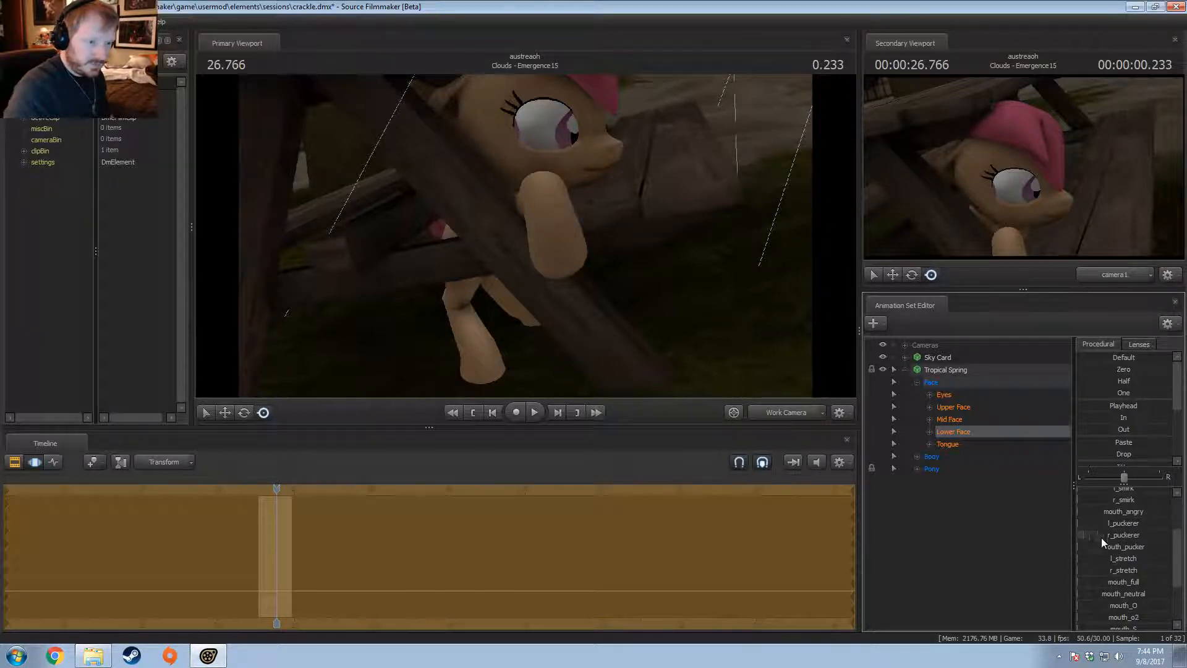
scroll(1150, 584, "up", 3)
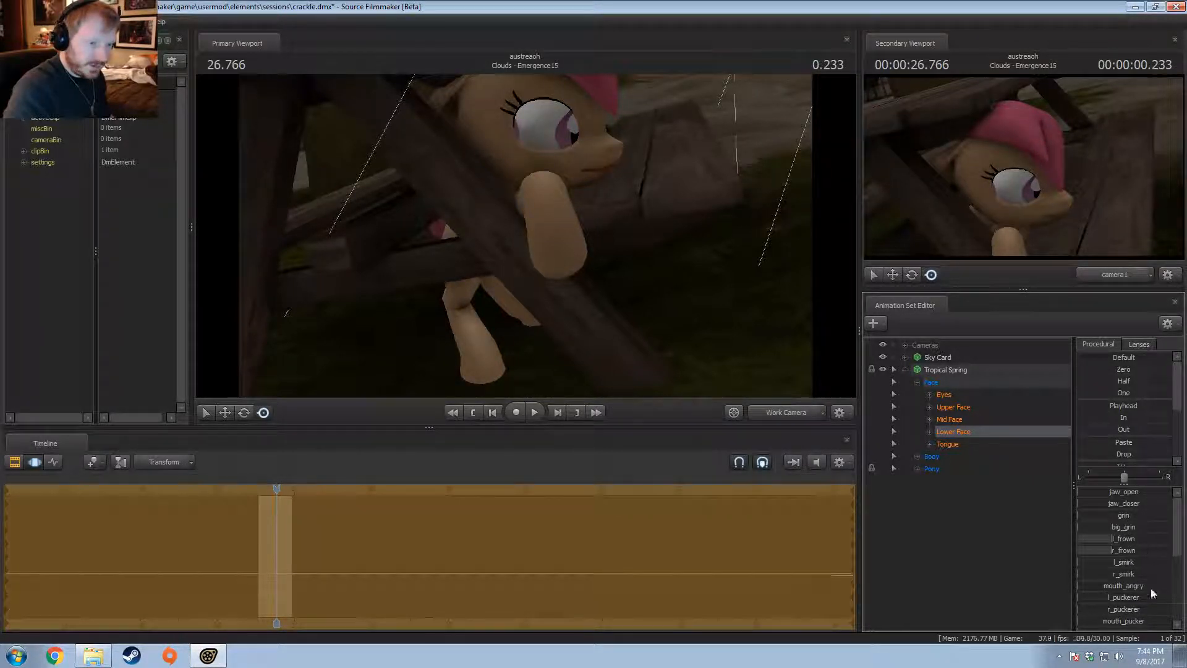
scroll(1152, 593, "down", 2)
scroll(1117, 613, "down", 2)
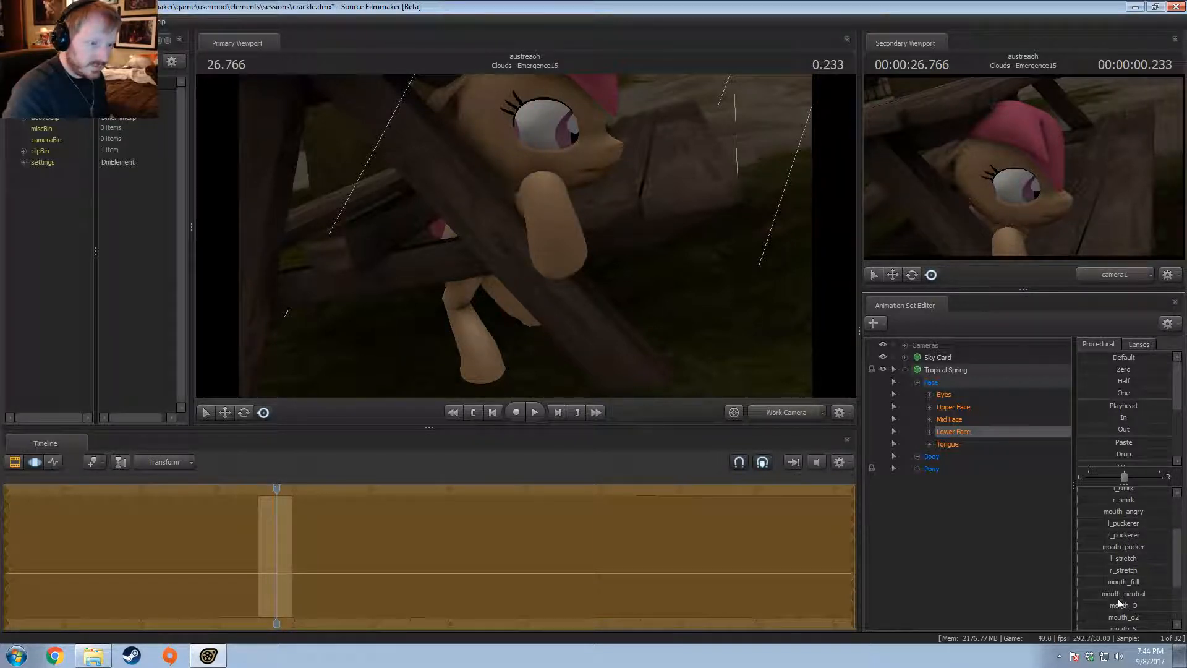
scroll(1116, 524, "up", 4)
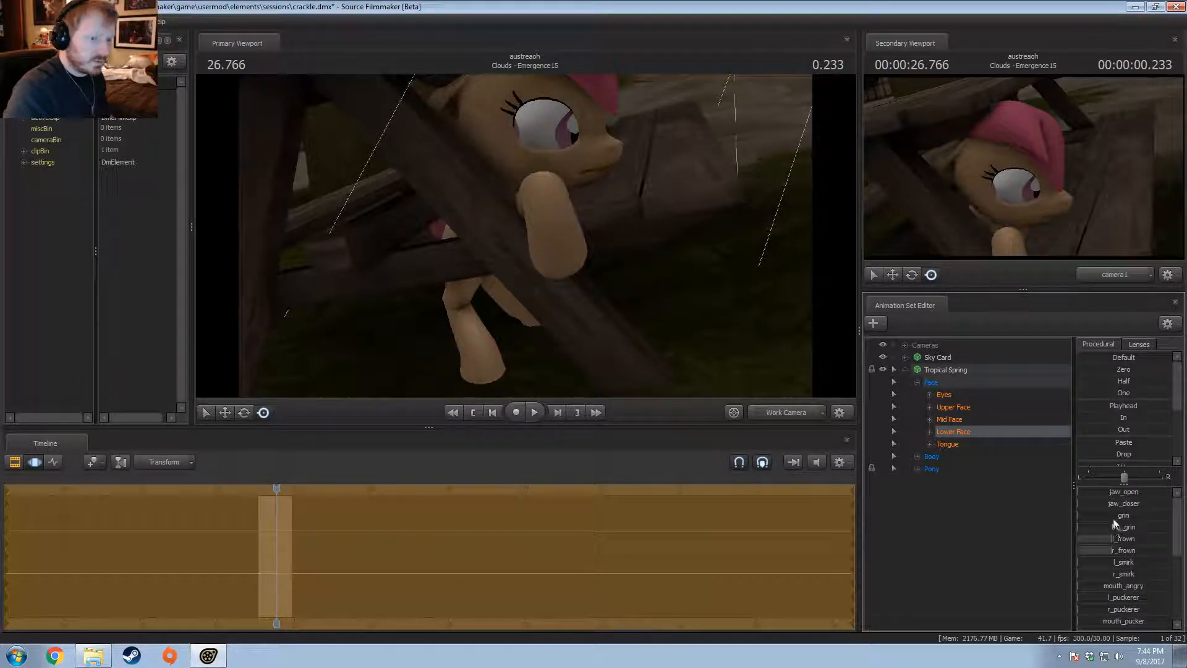
Step: Move Tropical Spring's eye view target down in front of the picnic table to redirect the gaze
left_click(951, 395)
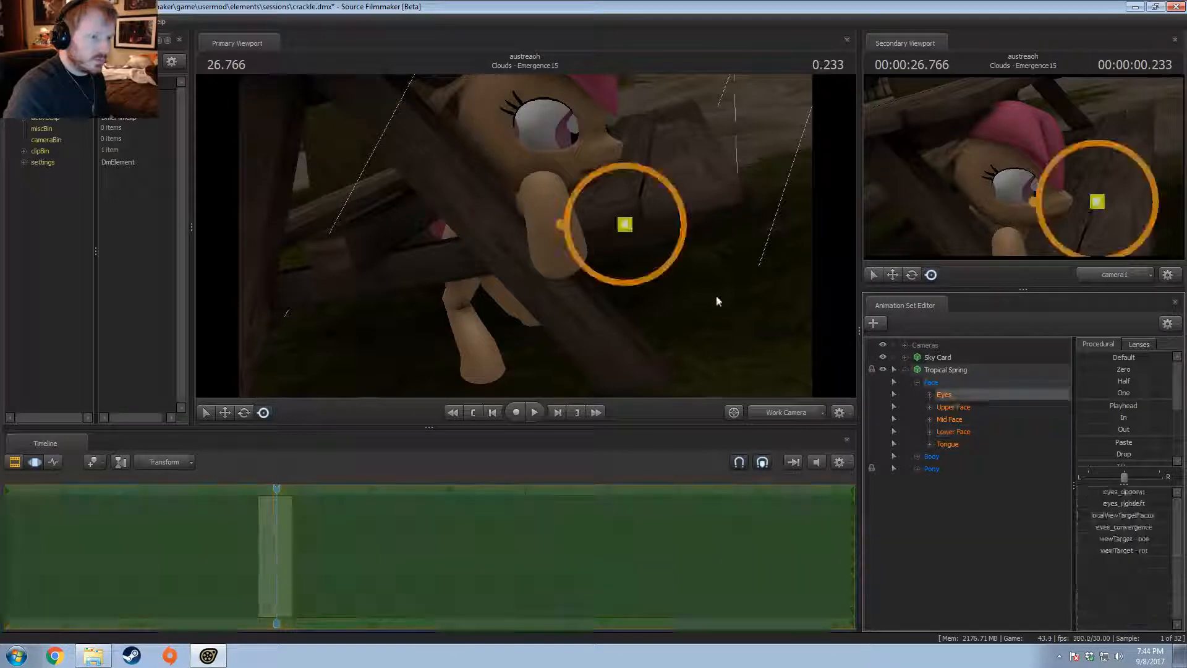
key("s")
left_click_drag(715, 300, 609, 80)
key("w")
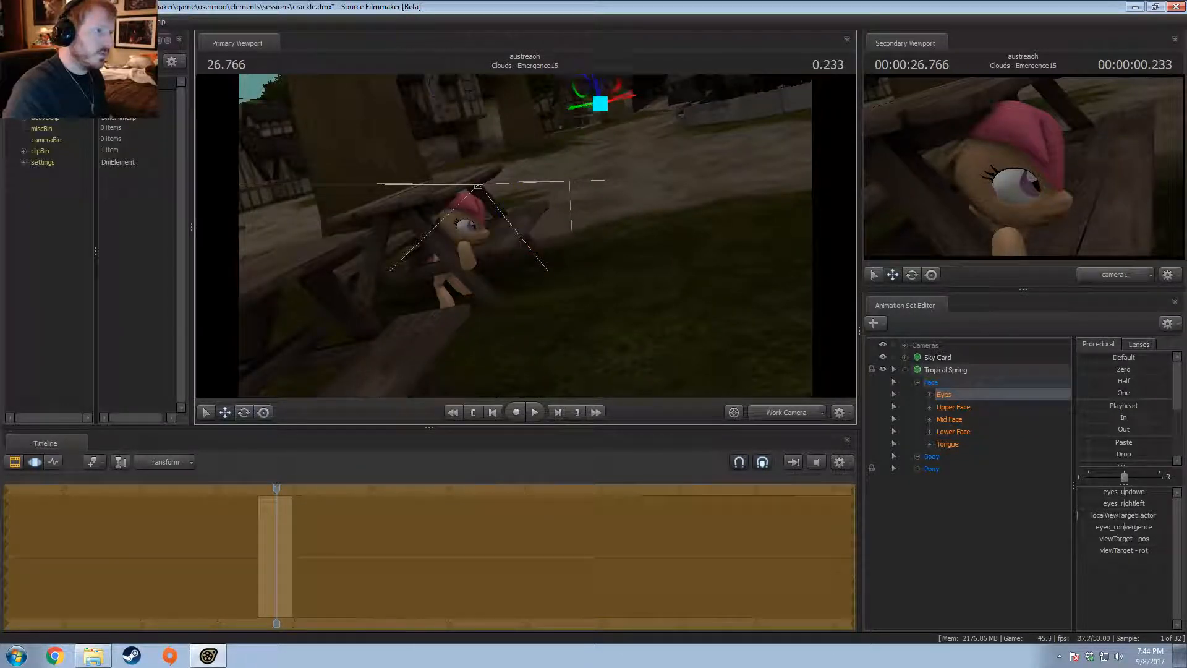
left_click_drag(525, 236, 526, 241)
left_click_drag(601, 104, 621, 209)
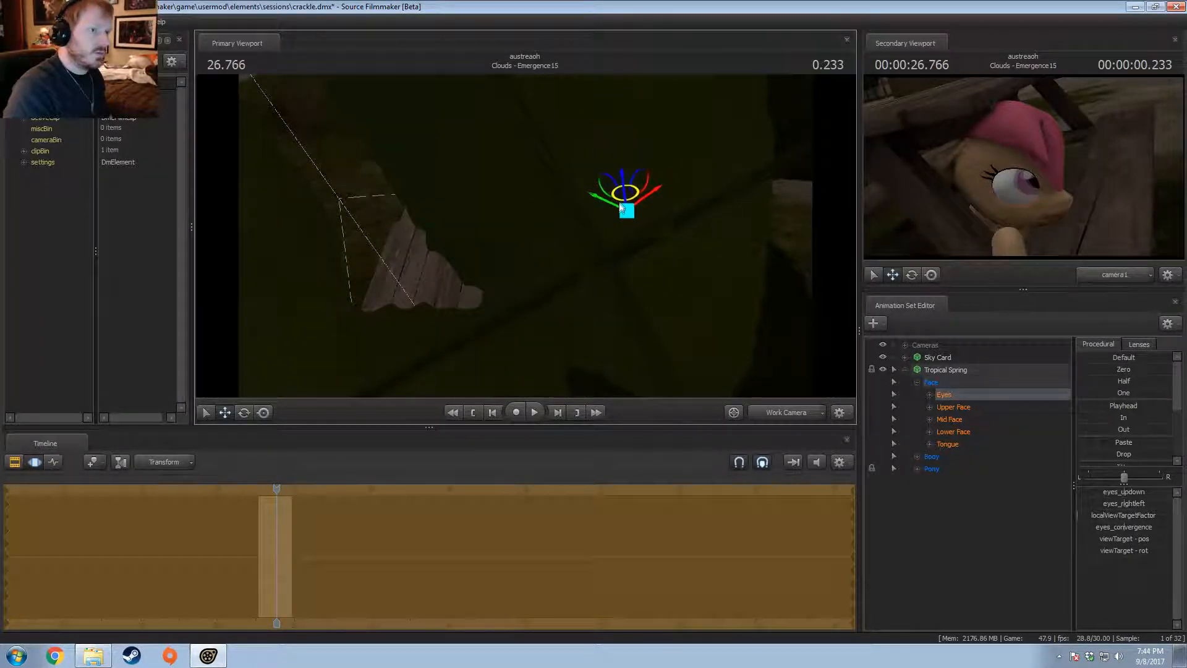
key("d")
left_click_drag(531, 252, 525, 236)
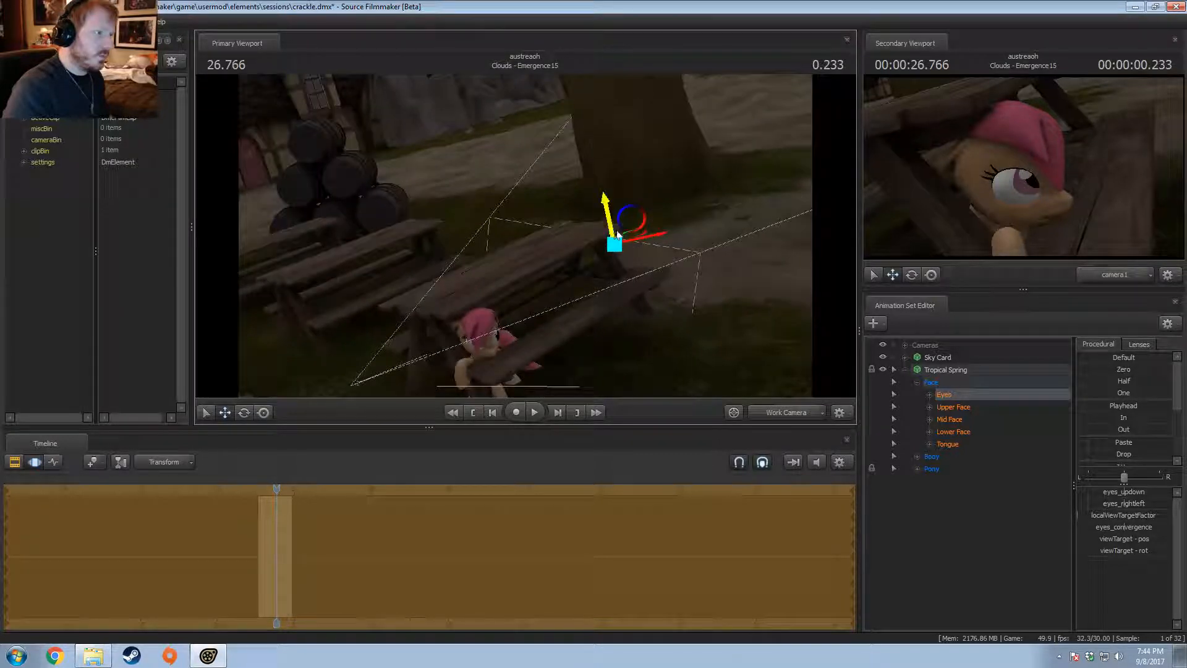
left_click_drag(607, 211, 645, 318)
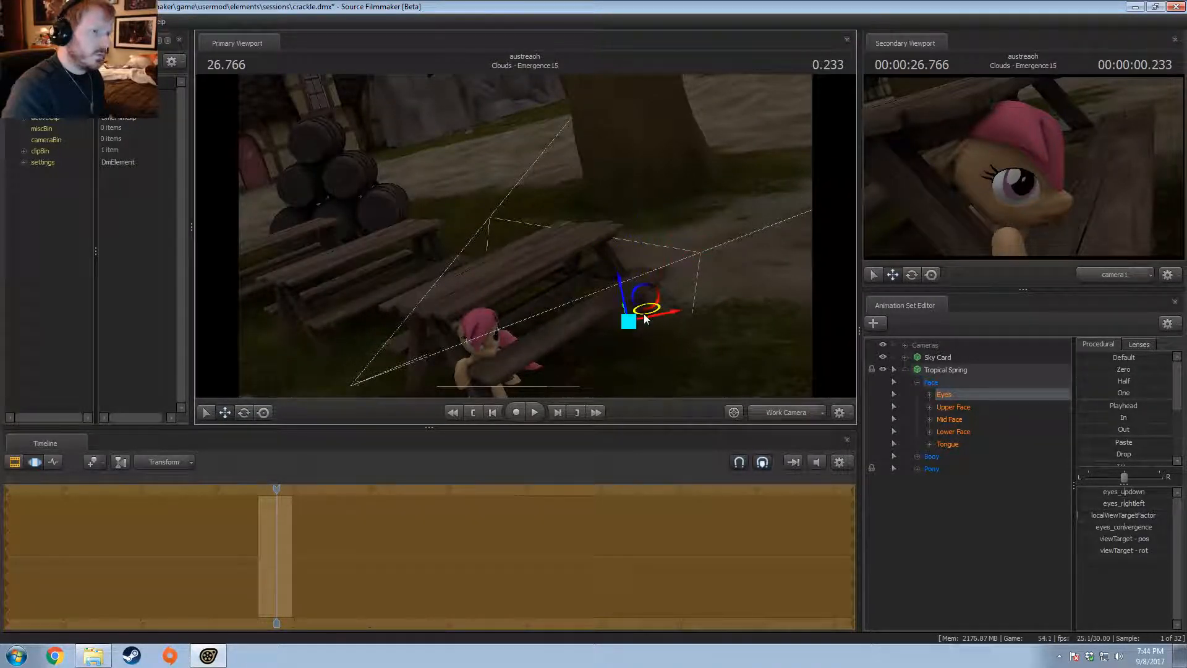
Step: Rotate Tropical Spring's Head bone to tilt the head upward
mouse_move(575, 247)
left_mouse_down()
mouse_move(588, 223)
mouse_move(576, 272)
mouse_move(555, 239)
left_mouse_up()
left_click(553, 240)
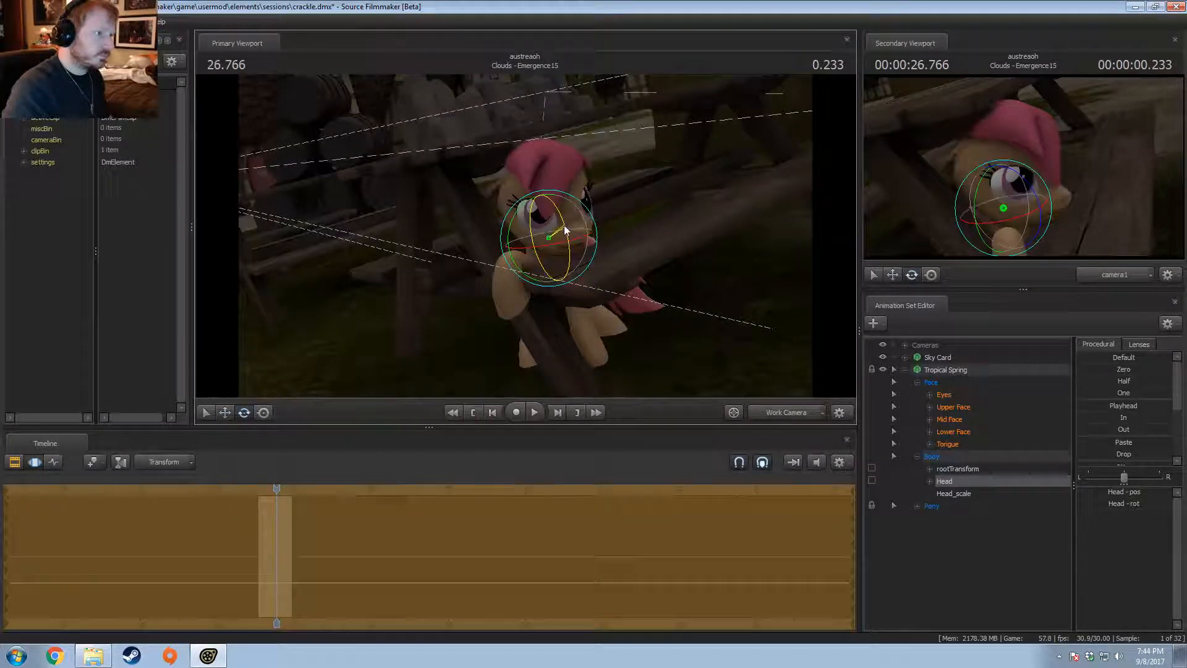
left_click_drag(558, 225, 552, 239)
Step: Give Tropical Spring's upper face a sad look by raising the l_sad, r_sad, l_lid_raise and r_lid_raise controls
left_click(953, 407)
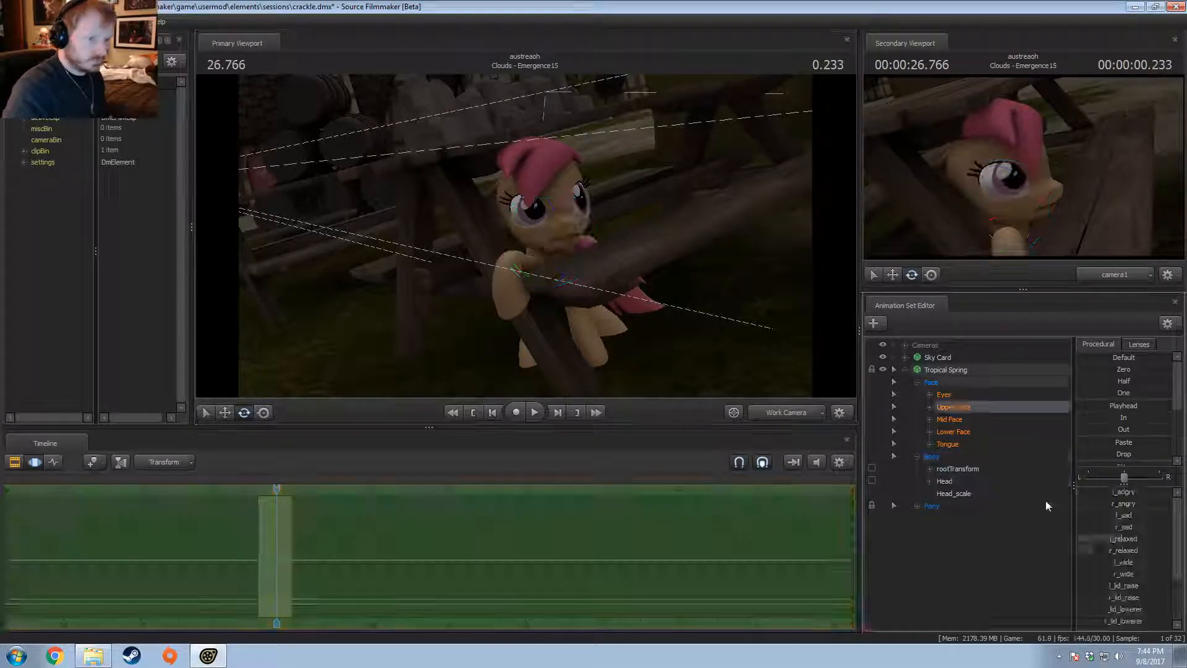
mouse_move(1107, 527)
left_mouse_down()
mouse_move(1127, 526)
mouse_move(1097, 538)
left_mouse_up()
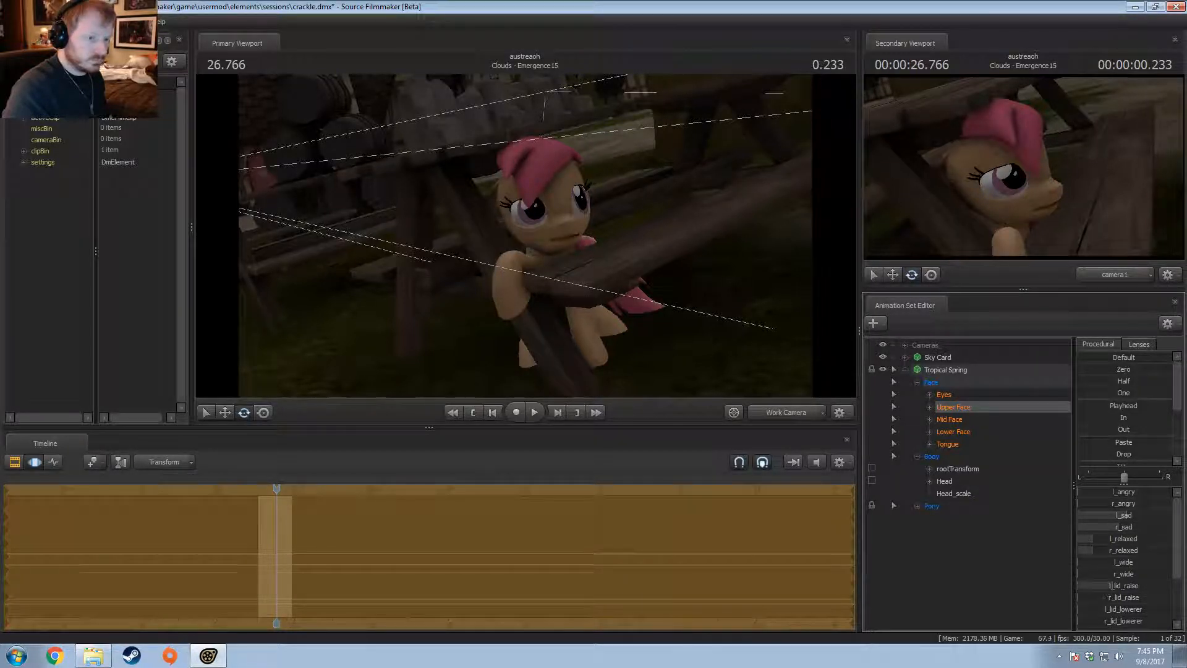
left_click_drag(1107, 597, 1105, 585)
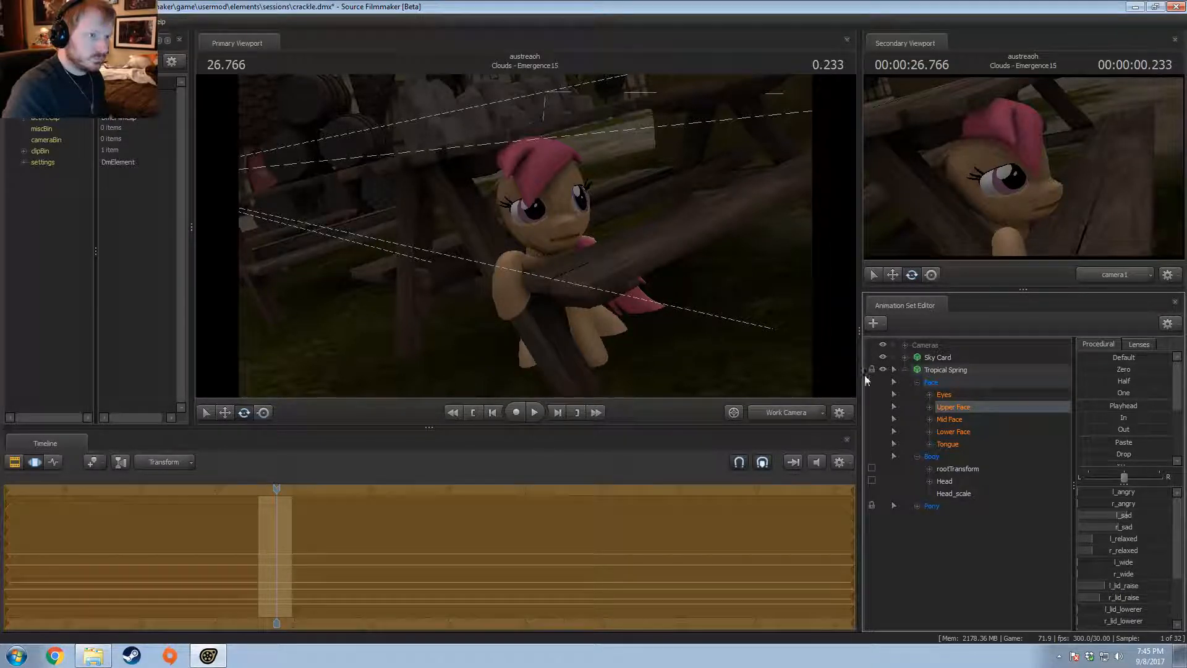
Step: Shift Tropical Spring's Neck bone slightly to adjust the head's position above the raised foreleg
left_click_drag(634, 185, 529, 237)
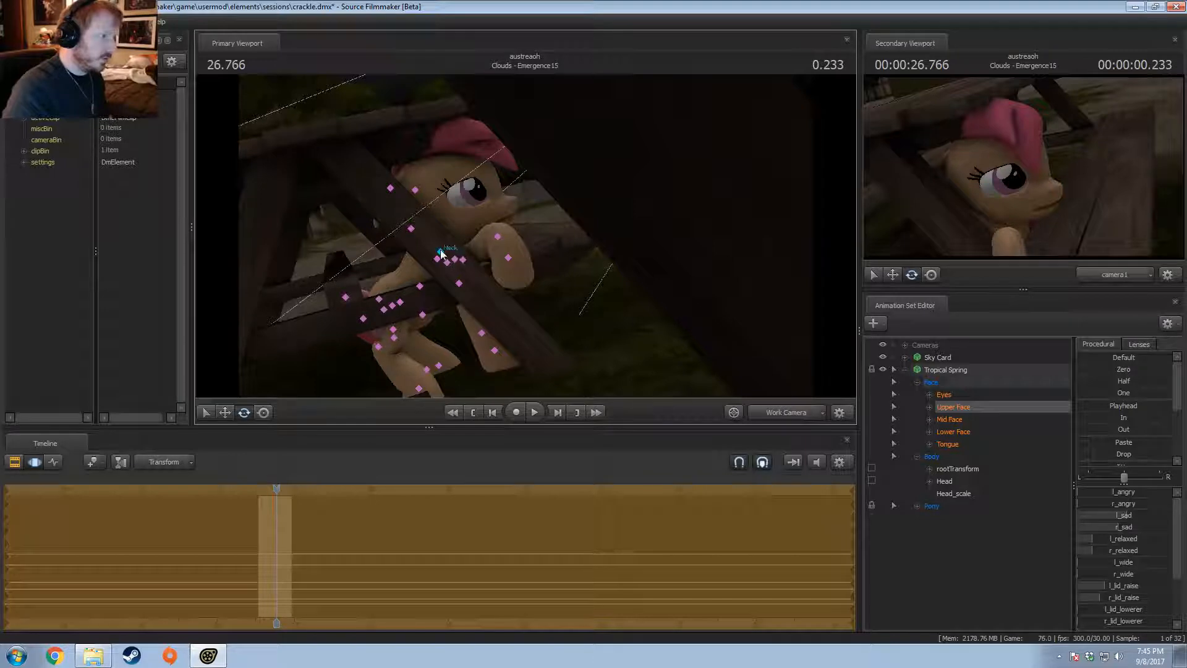
left_click(441, 254)
left_click_drag(564, 192, 535, 257)
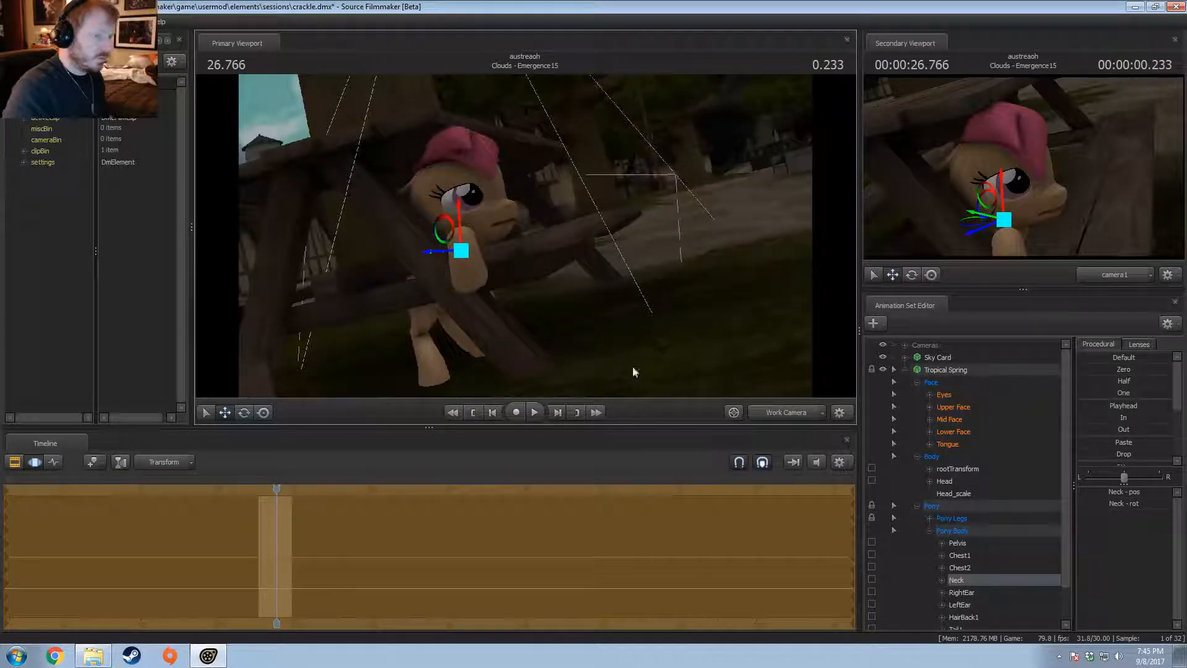
Step: Look through the Main Camera, narrow its view with the 85 mm lens preset and reframe the shot on Tropical Spring
left_click(906, 345)
left_click(906, 381)
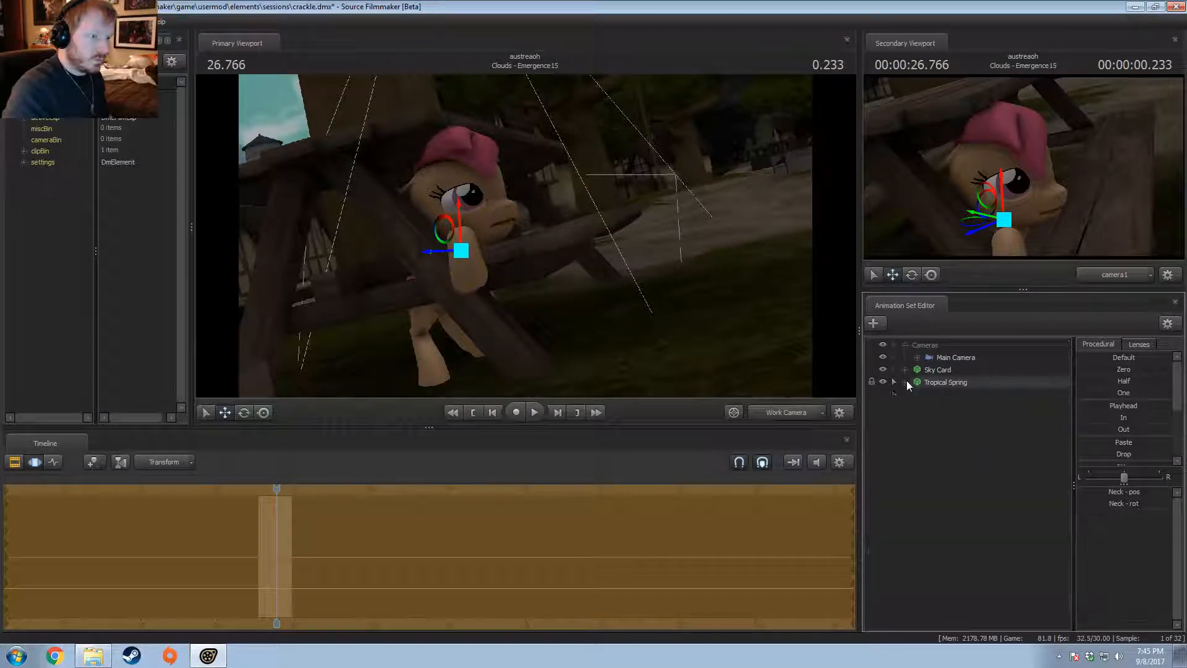
left_click_drag(945, 356, 541, 326)
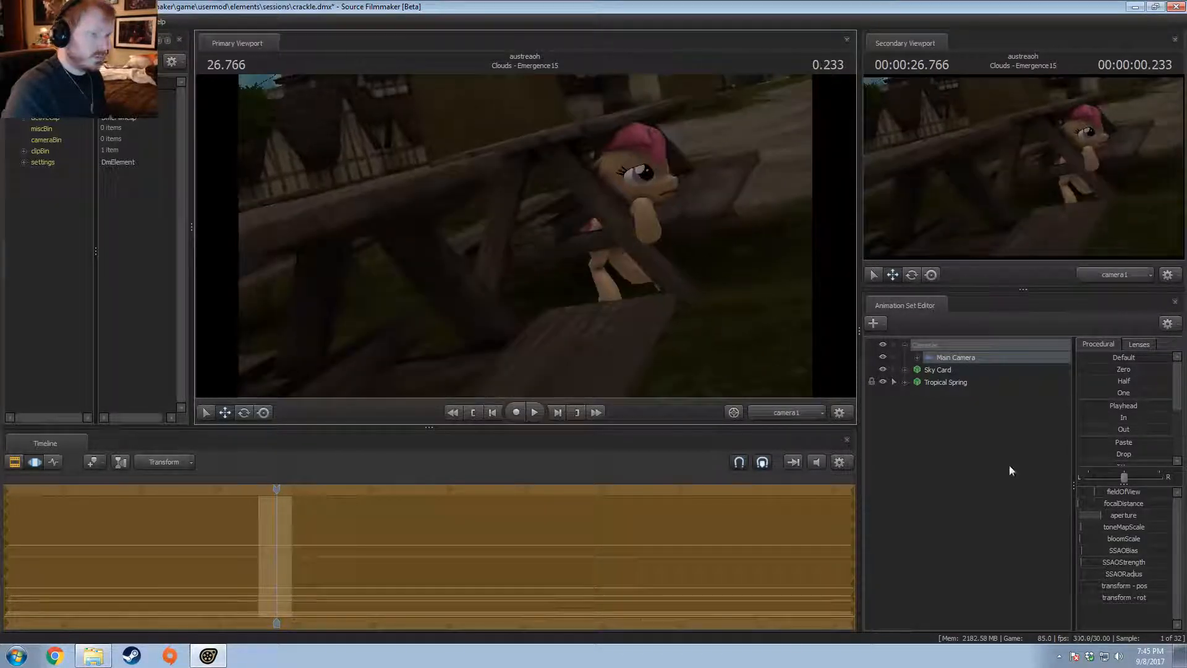
left_click(1149, 345)
left_click_drag(1120, 443, 1169, 443)
left_click_drag(704, 350, 721, 307)
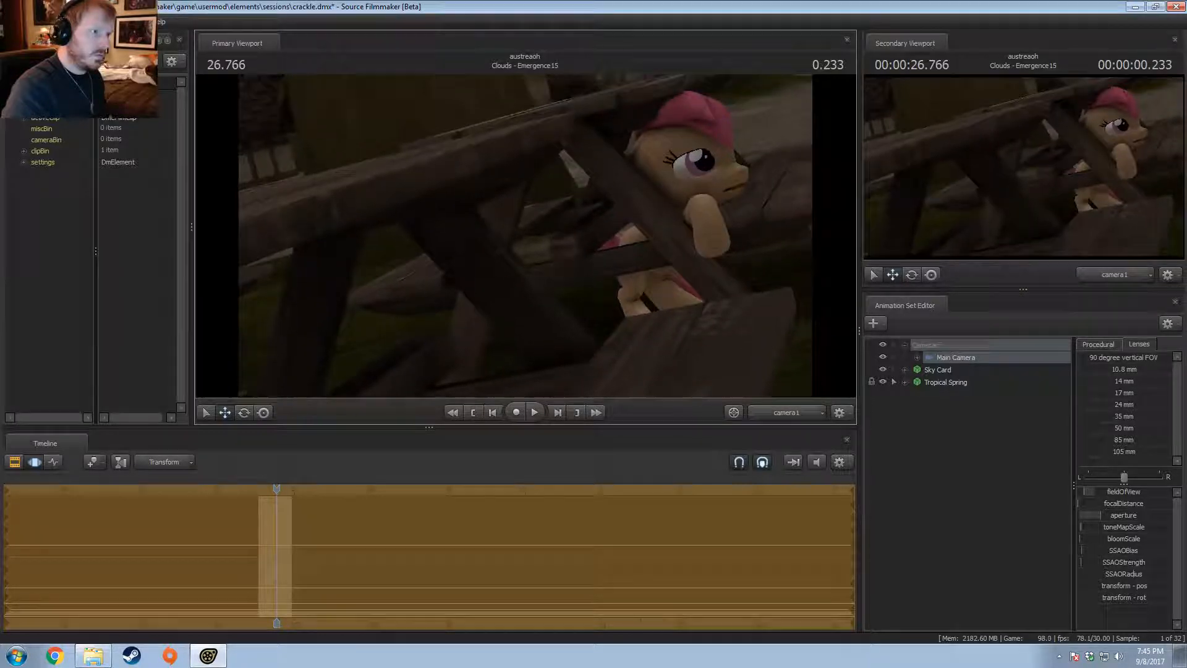
Step: Edit the range of the Main Camera's focalDistance control and adjust the focal distance
key("F2")
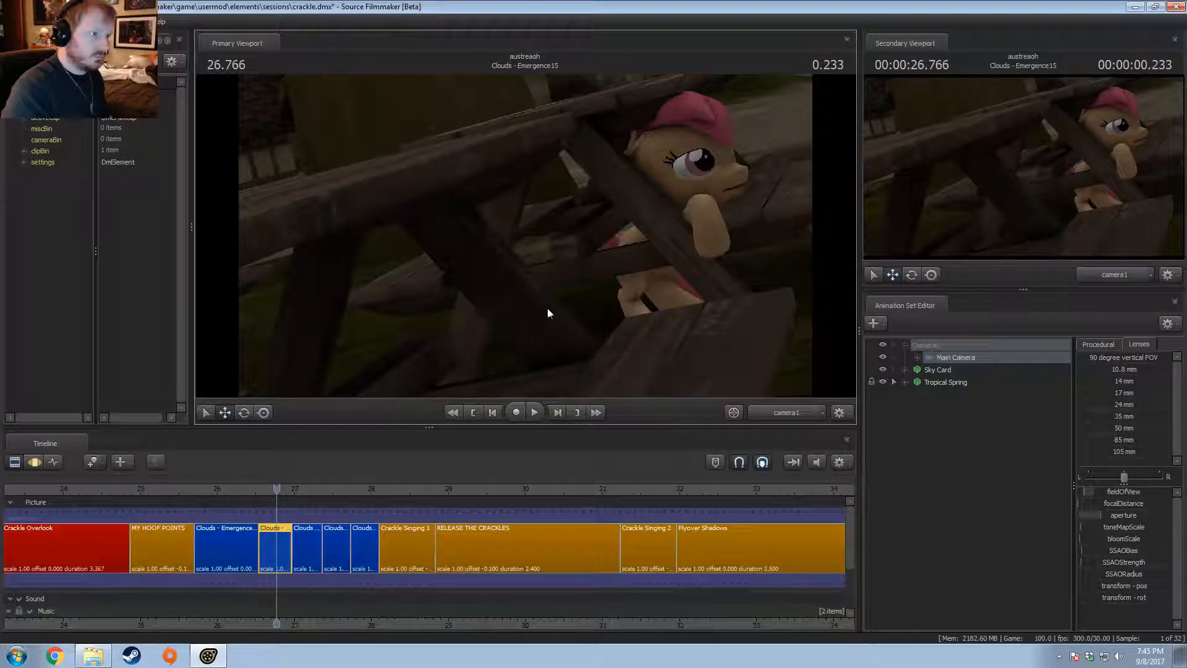
key("F3")
left_click(1083, 344)
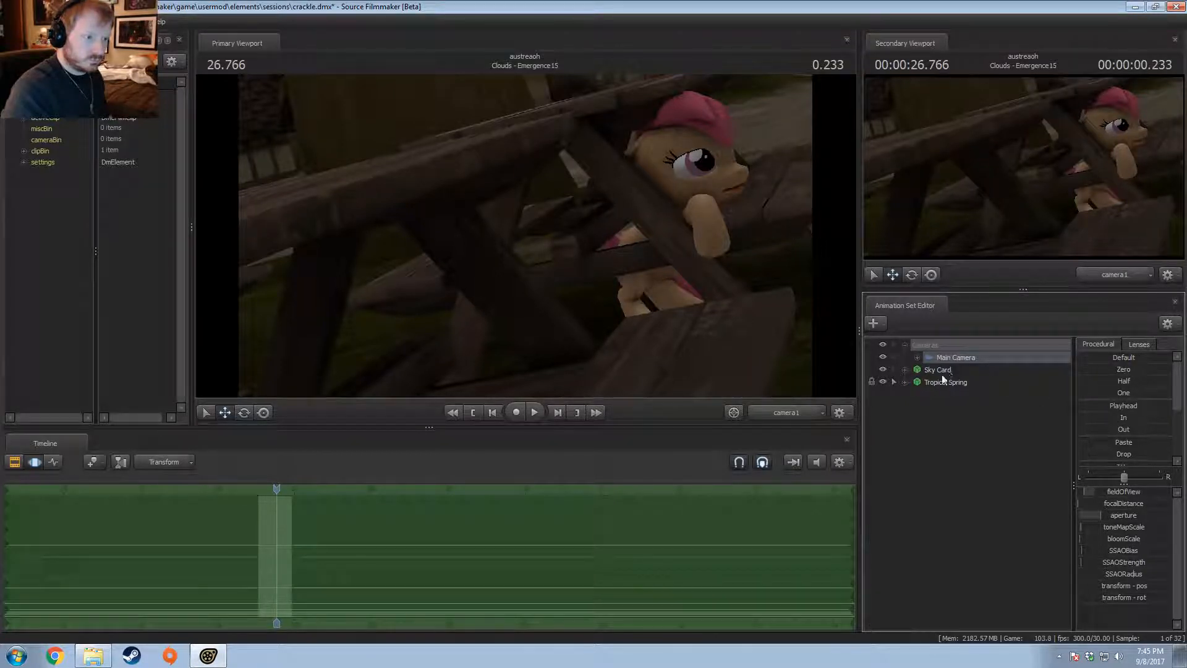
key("F2")
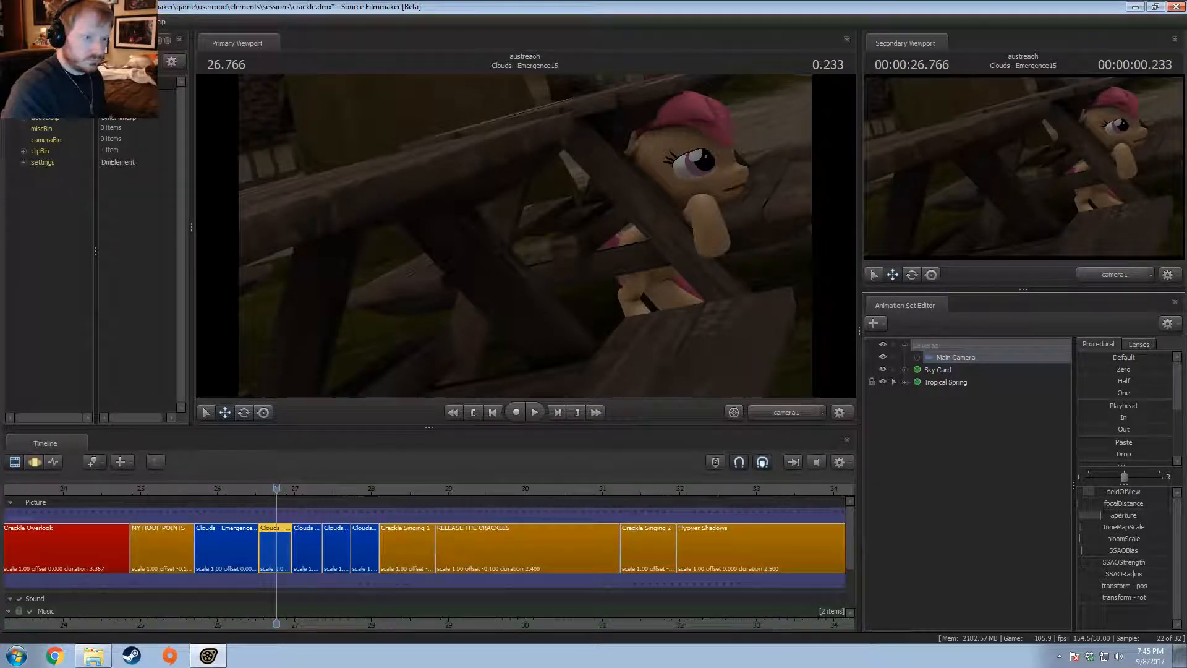
key("F3")
mouse_move(1117, 505)
left_mouse_down()
mouse_move(1152, 505)
mouse_move(1113, 506)
mouse_move(1111, 517)
left_mouse_up()
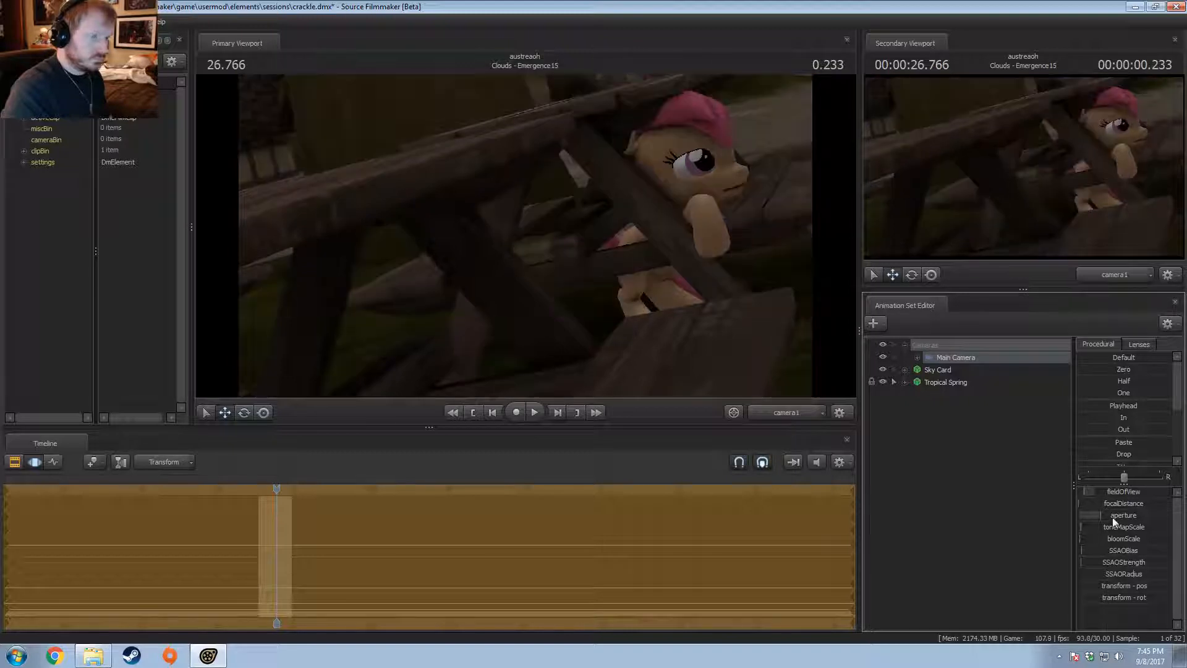
left_click(1129, 523)
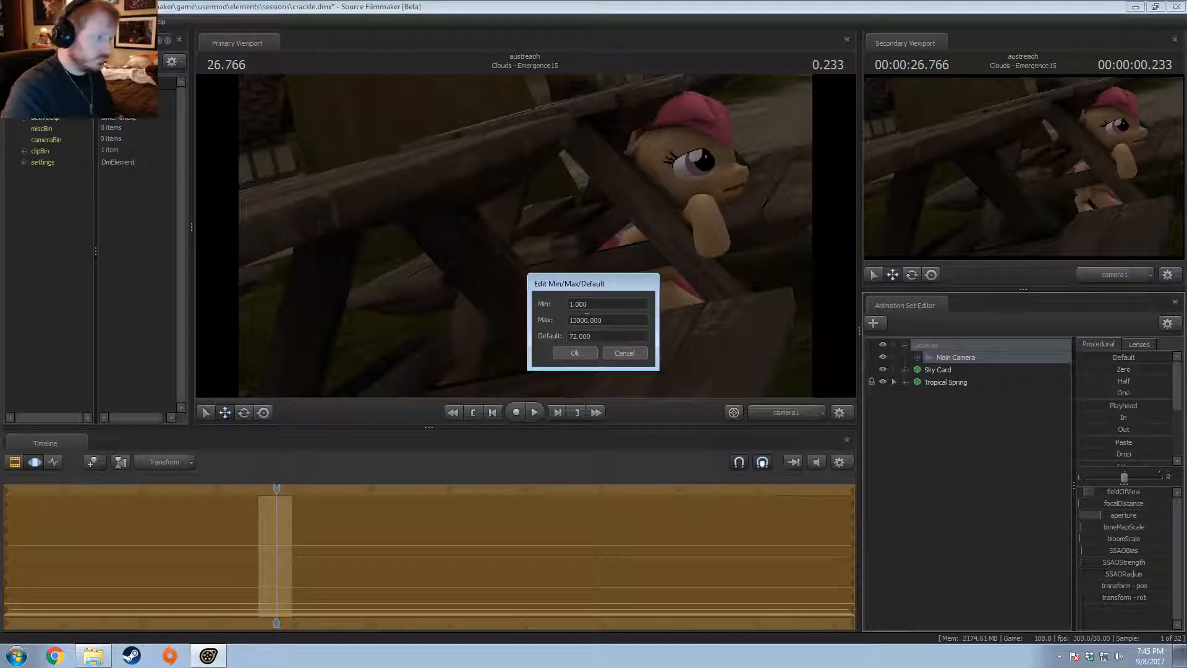
left_click(575, 353)
mouse_move(1107, 503)
left_mouse_down()
mouse_move(1117, 503)
mouse_move(1093, 503)
left_mouse_up()
Step: Start adding a new model's animation set to the shot and filter the model list by vn_
left_click(942, 428)
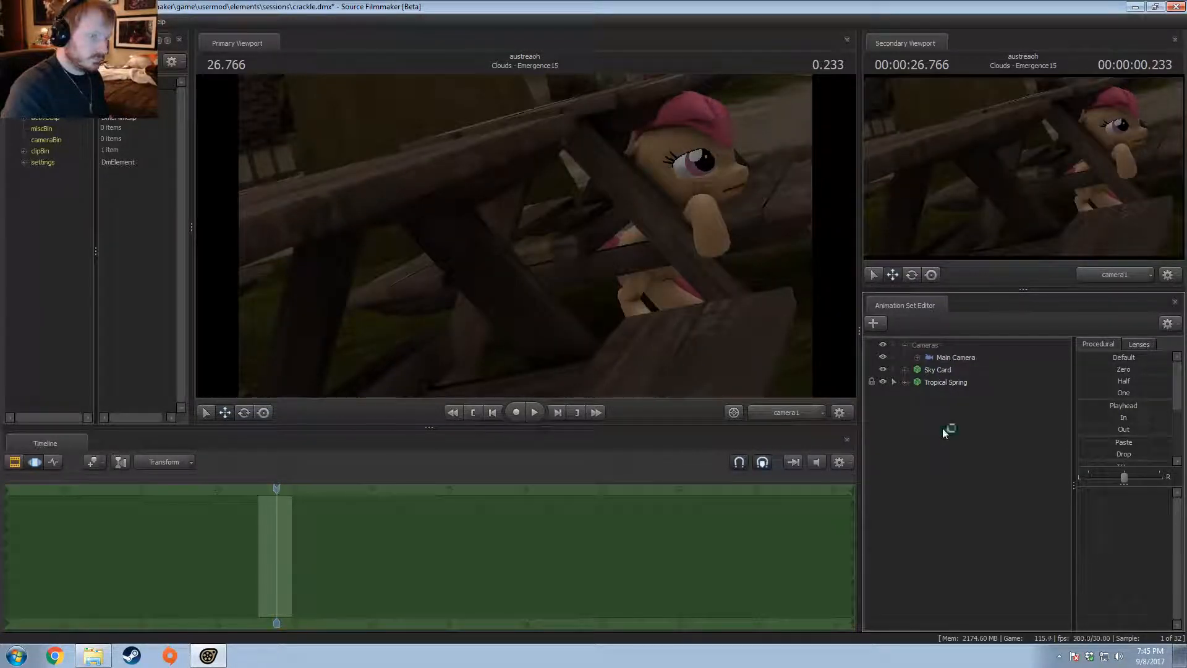
right_click(942, 428)
left_click(994, 453)
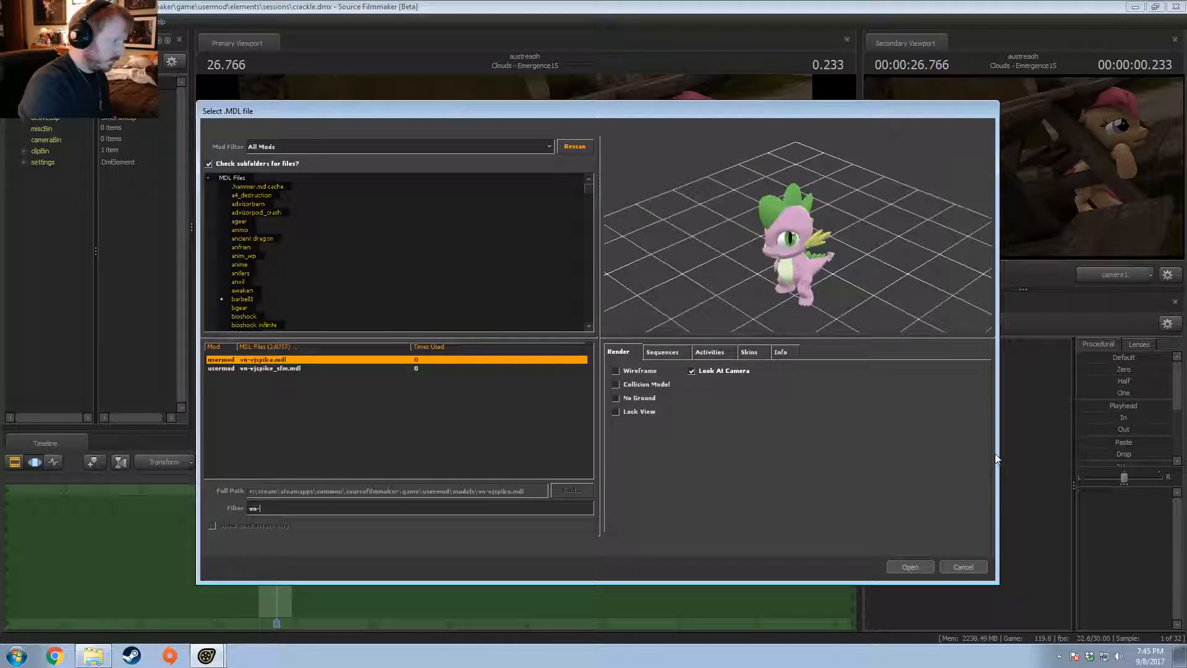
key("BackSpace")
type("_")
Step: Browse and preview the vn_ pony models, and load vn_lucky_clover.mdl into the shot
scroll(392, 398, "down", 15)
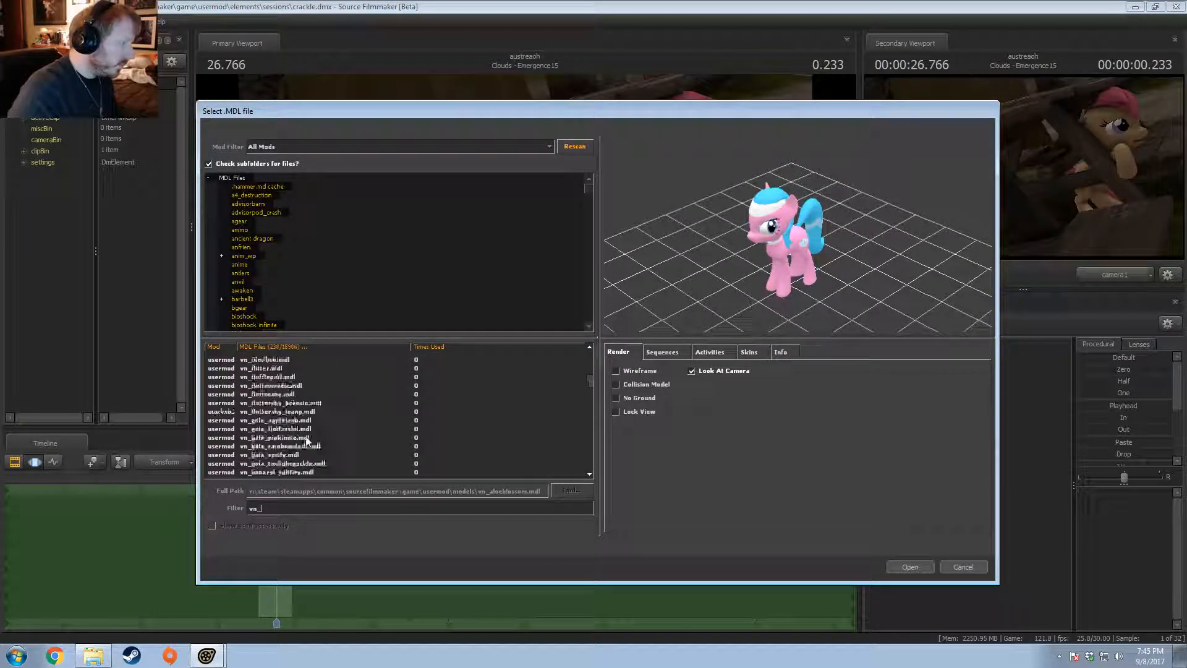
scroll(282, 465, "down", 20)
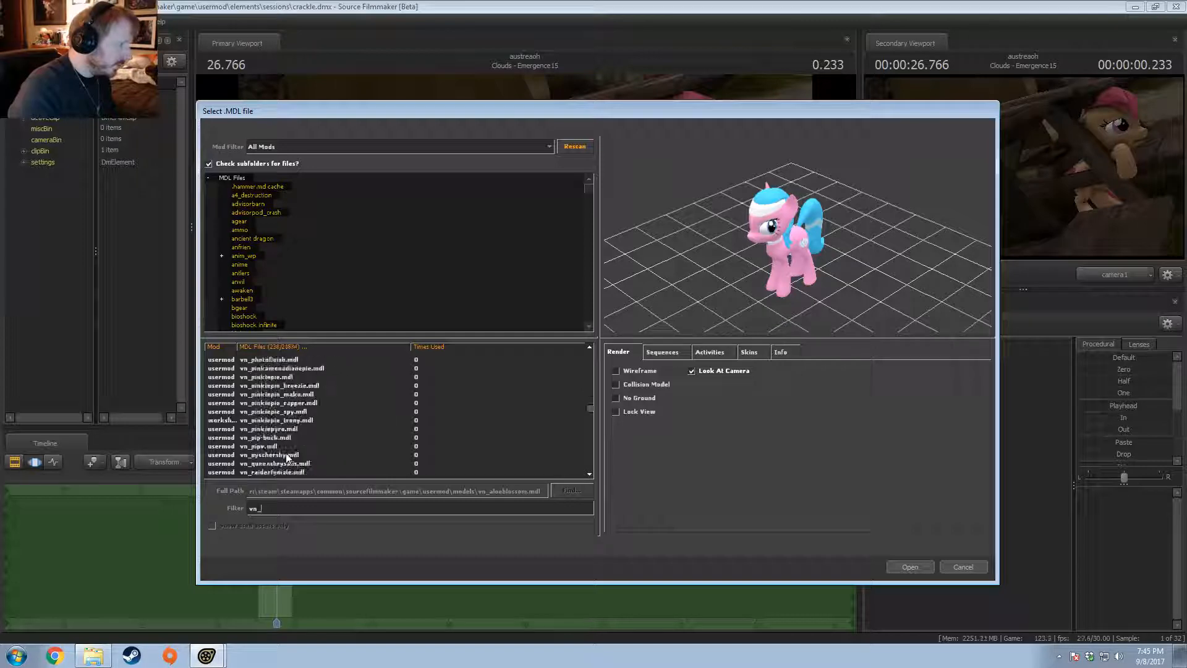
scroll(268, 465, "down", 2)
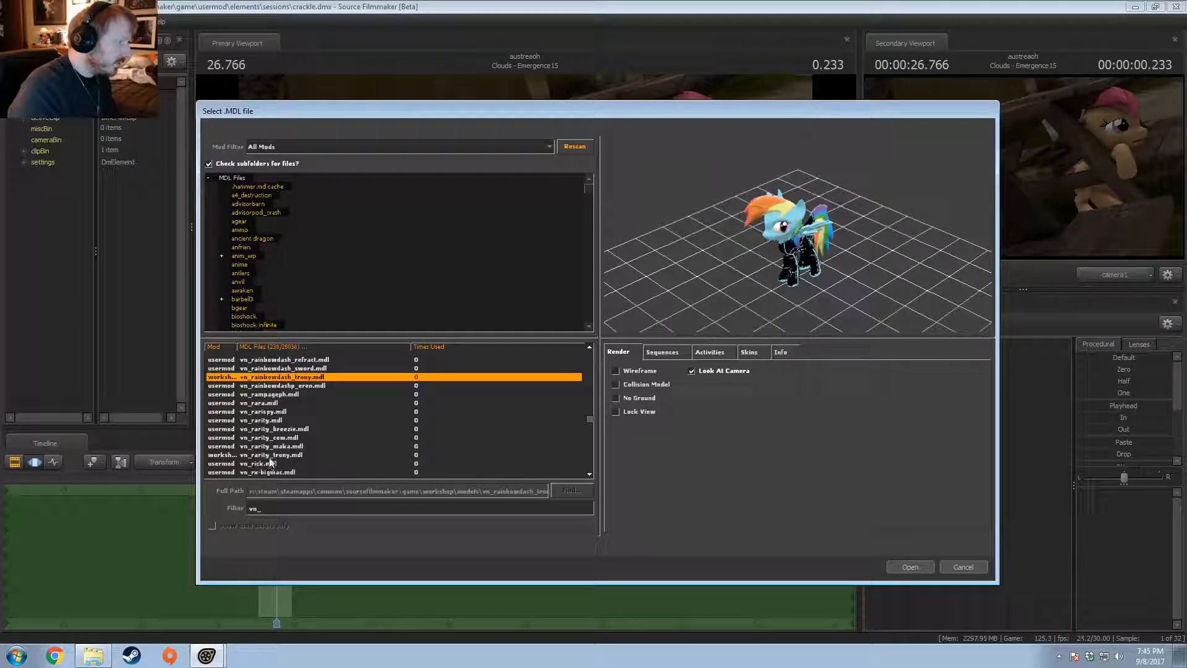
scroll(270, 458, "down", 14)
scroll(273, 456, "down", 10)
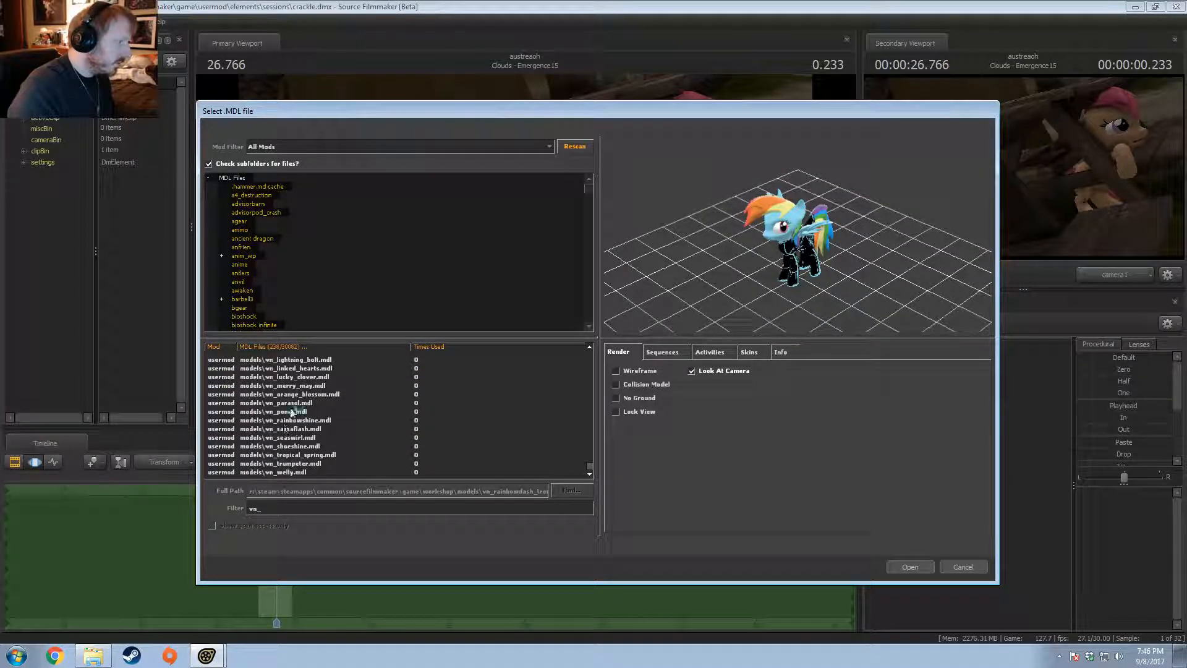
left_click(289, 412)
left_click_drag(759, 239, 863, 193)
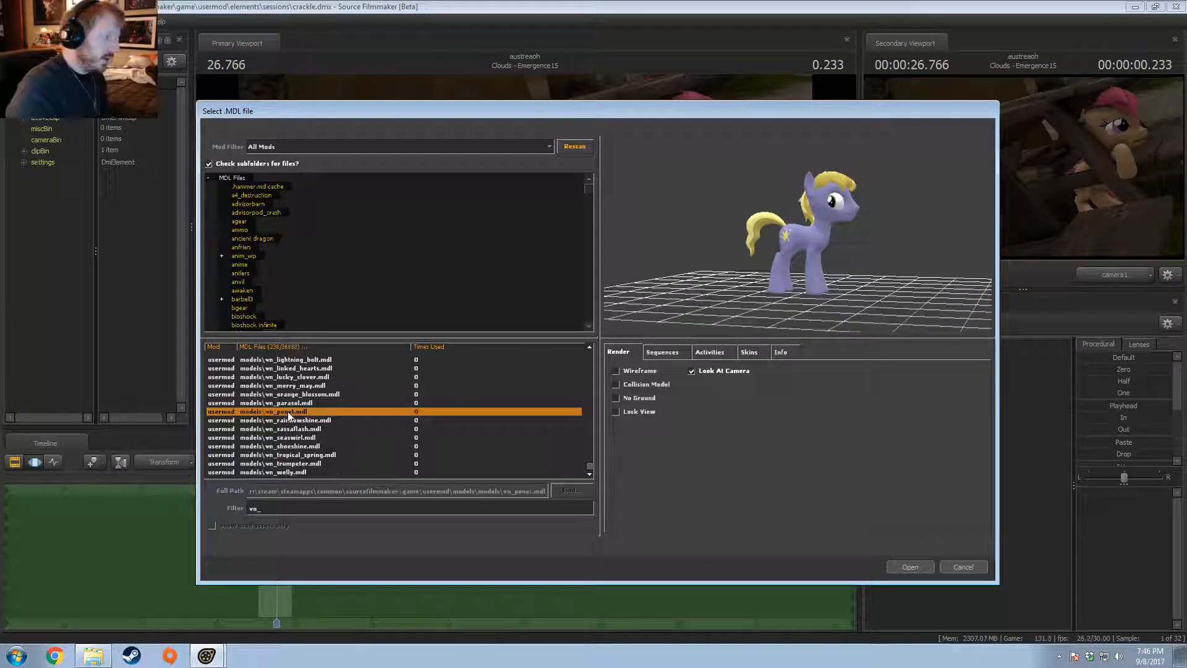
key("Up")
key("Up")
key("Up")
key("Up")
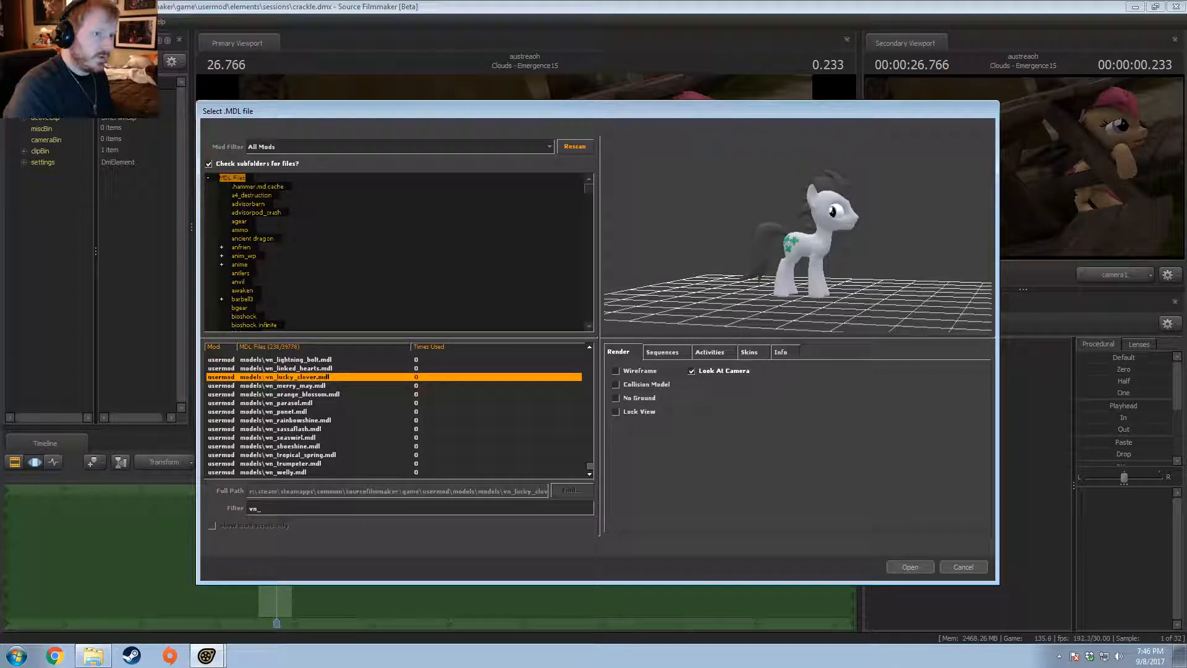
left_click(917, 565)
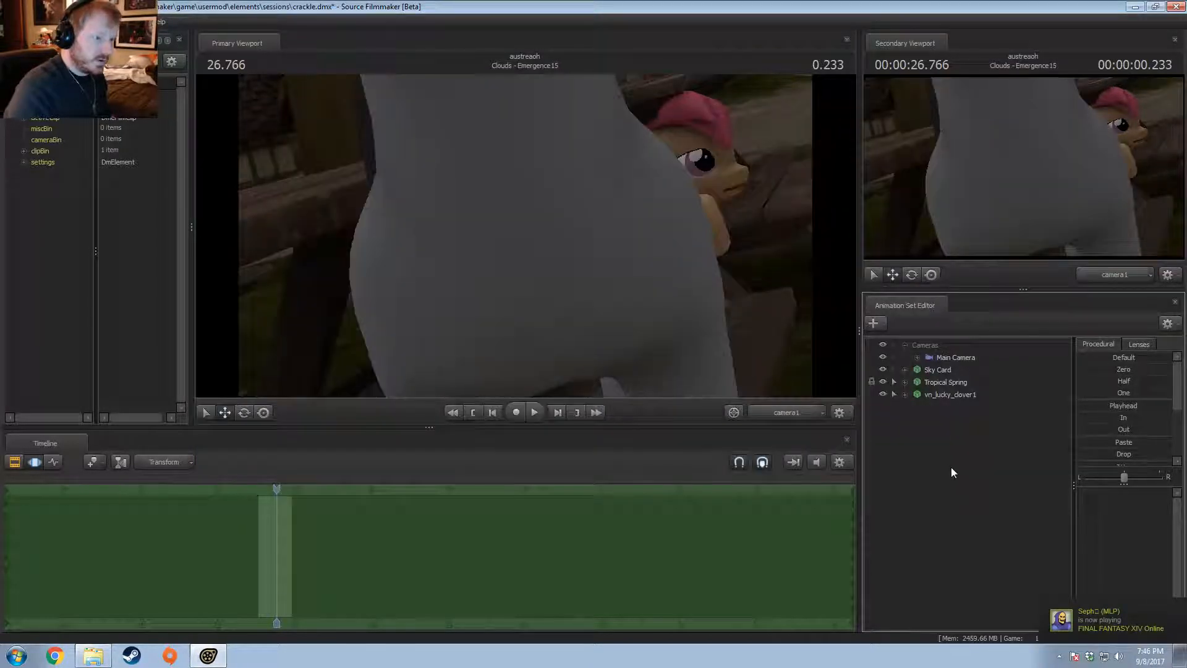
Step: Through the Work Camera, move vn_lucky_clover1 down beside the wooden table, in front of Tropical Spring in the shot
left_click(949, 399)
left_click(771, 416)
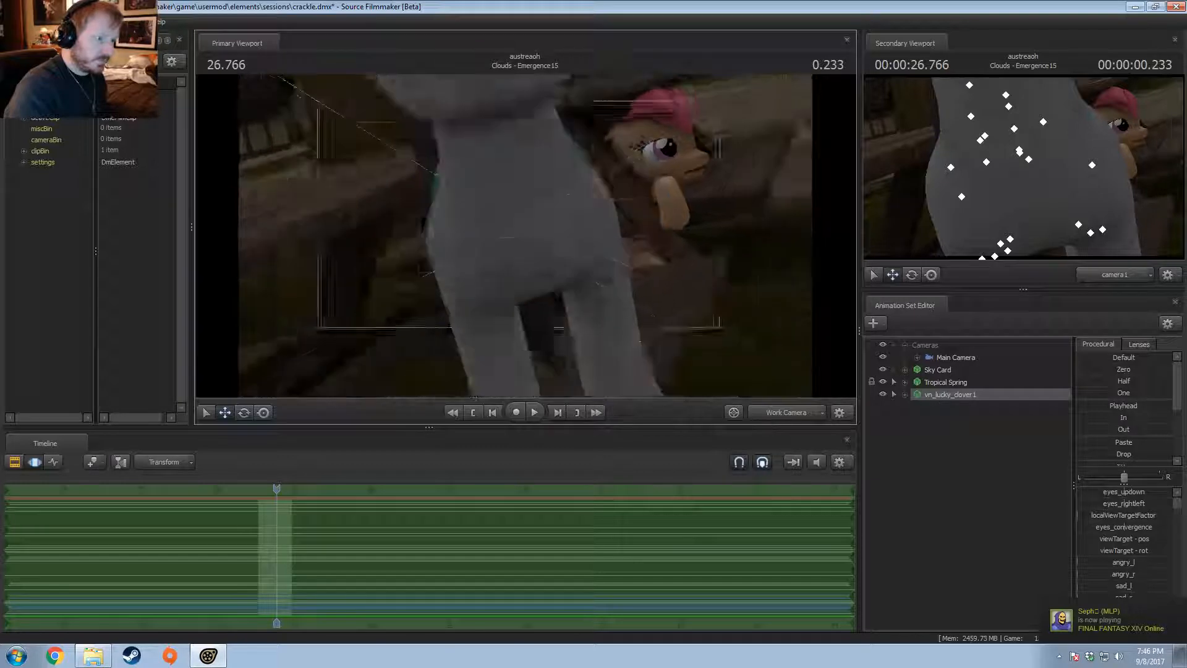
key("s")
left_click_drag(525, 279, 494, 328)
key("e")
key("w")
left_click_drag(632, 319, 641, 307)
key("w")
Step: Add a scale control to vn_lucky_clover1's Pelvis bone and lower Pelvis_scale to shrink the pony
left_click(905, 394)
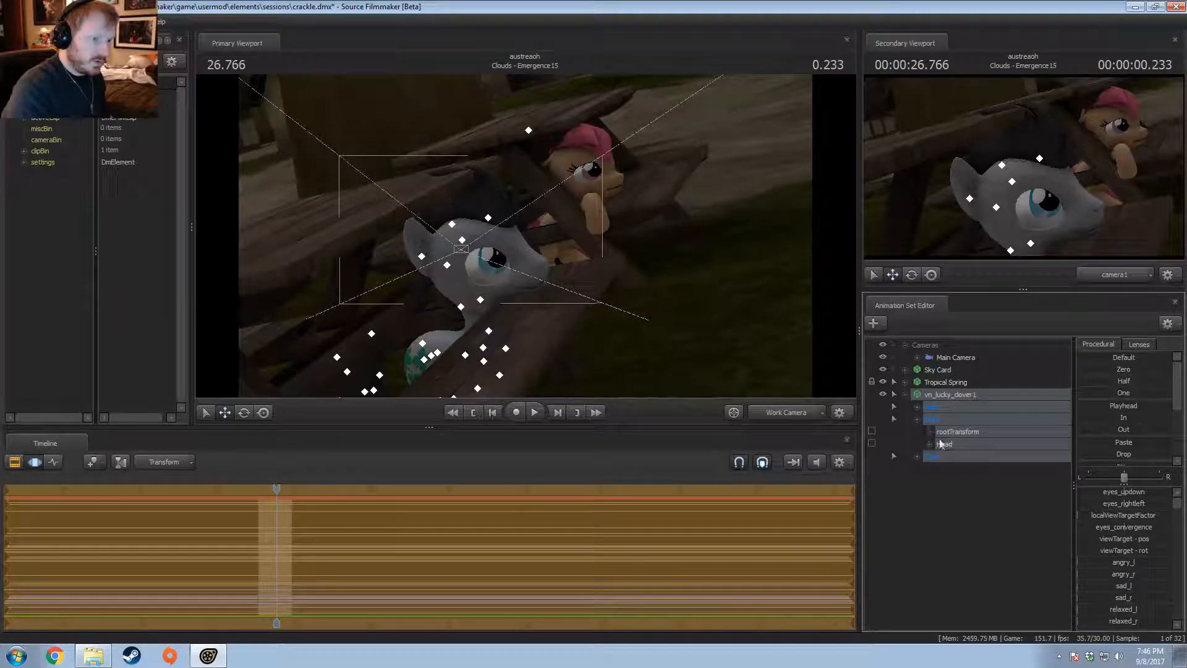
left_click(957, 433)
right_click(962, 436)
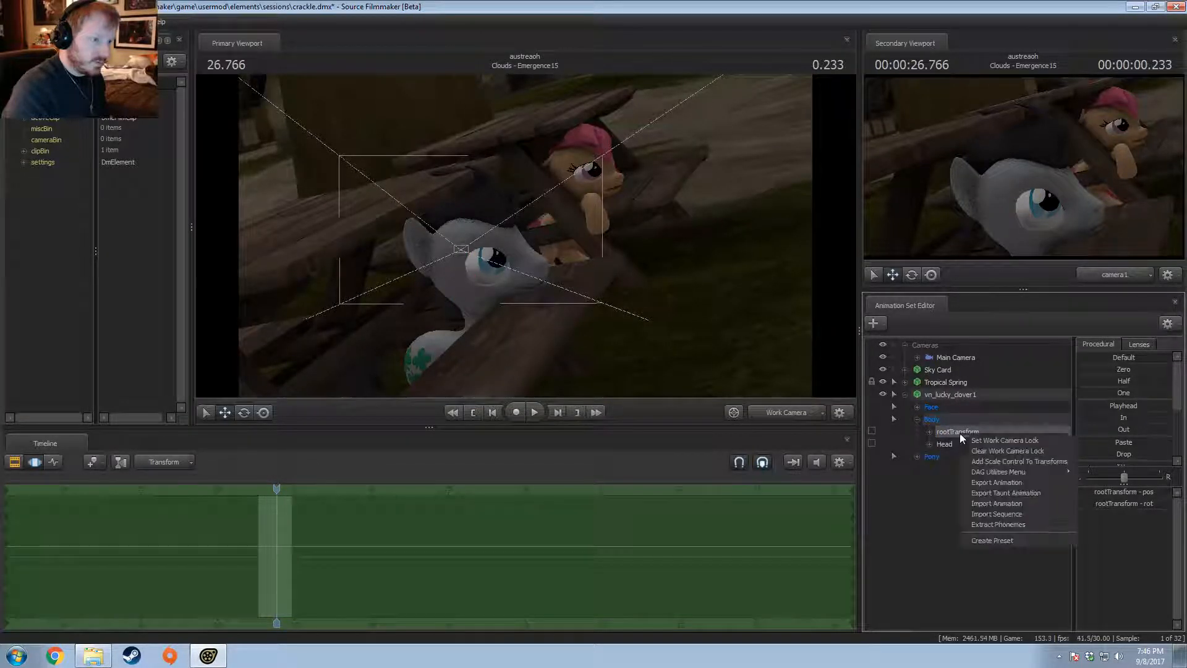
left_click(917, 457)
left_click(929, 468)
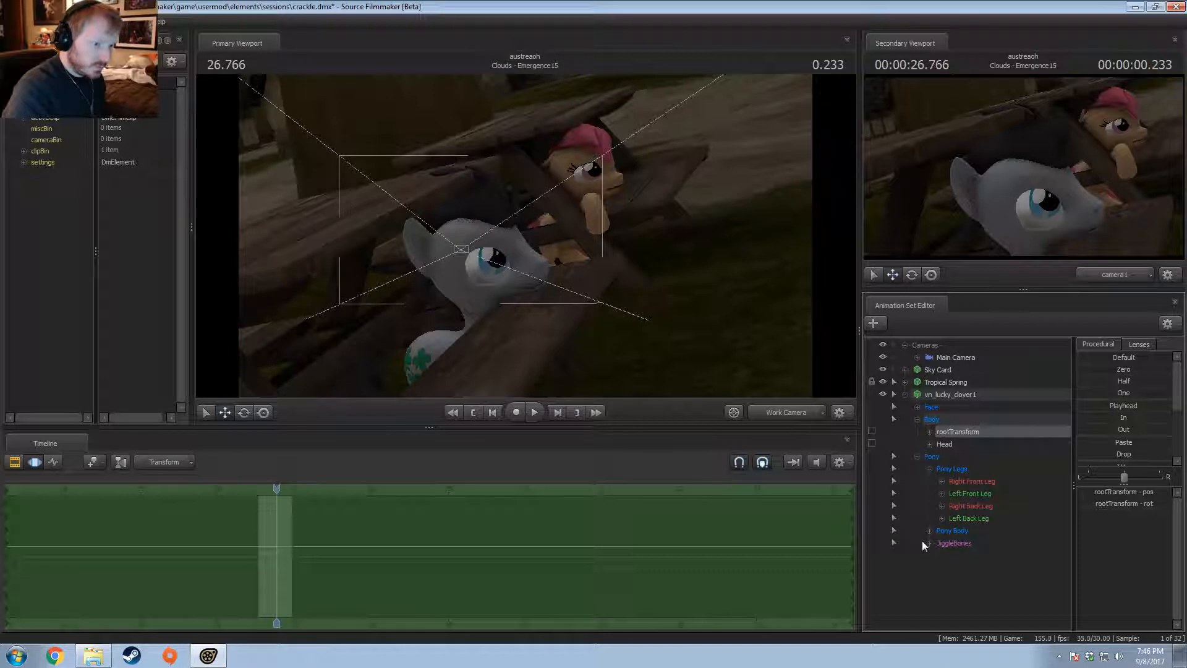
left_click(929, 531)
scroll(940, 540, "down", 1)
left_click(958, 504)
right_click(961, 503)
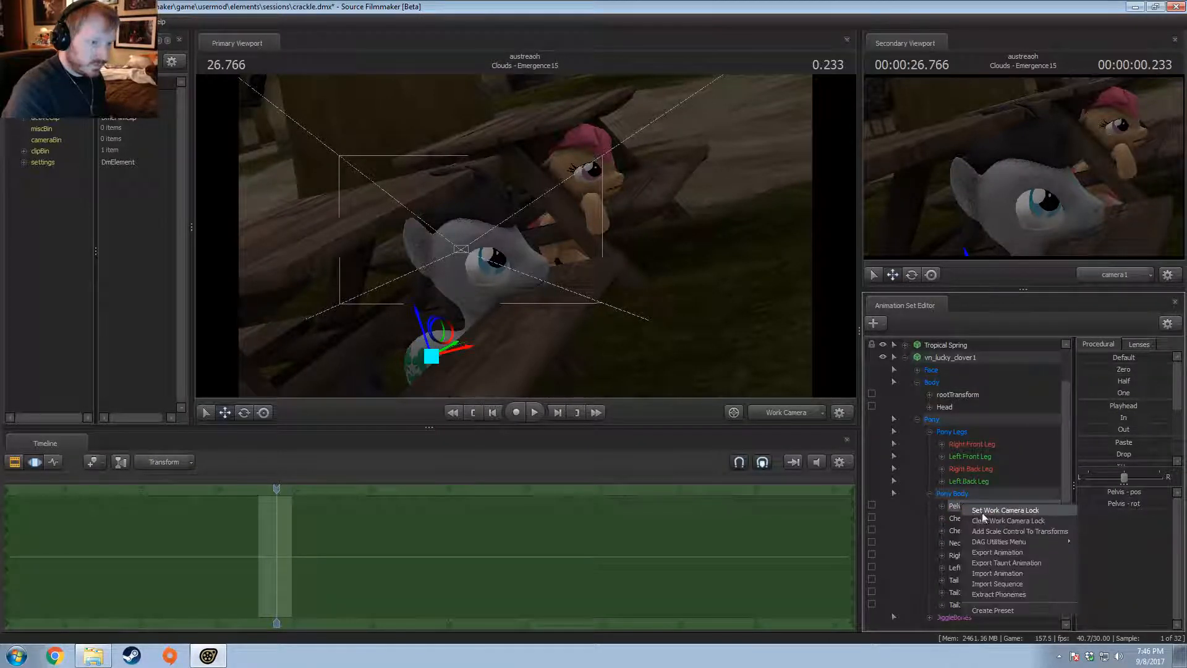
left_click(989, 529)
left_click(965, 606)
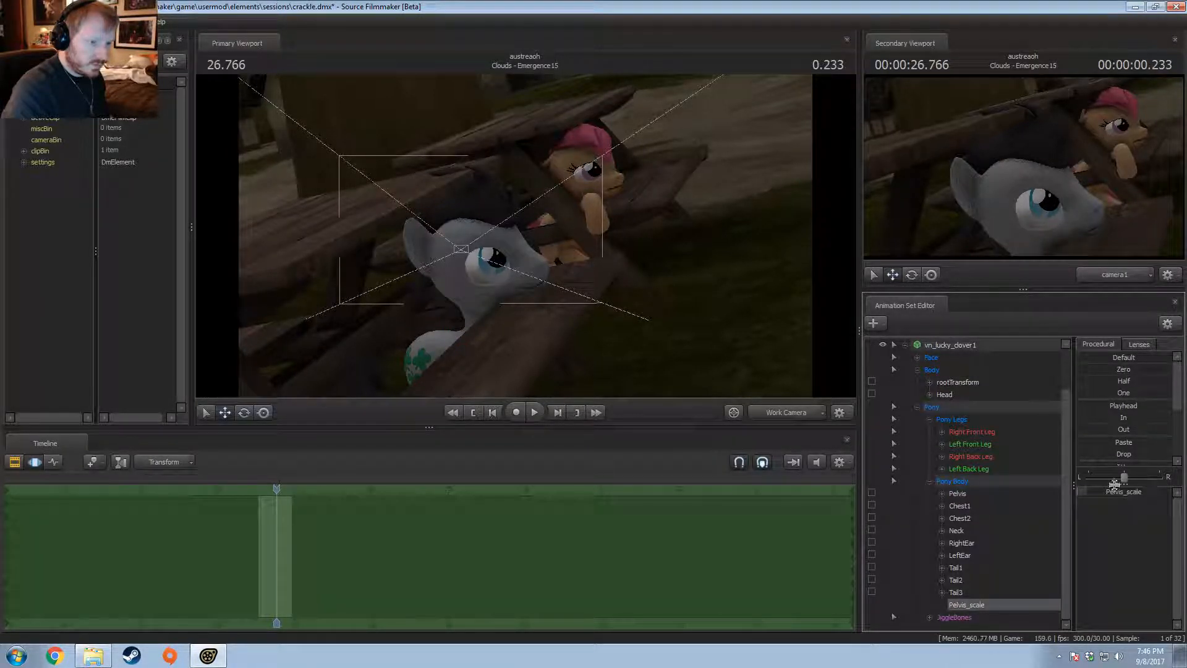
left_click_drag(1122, 496, 1105, 497)
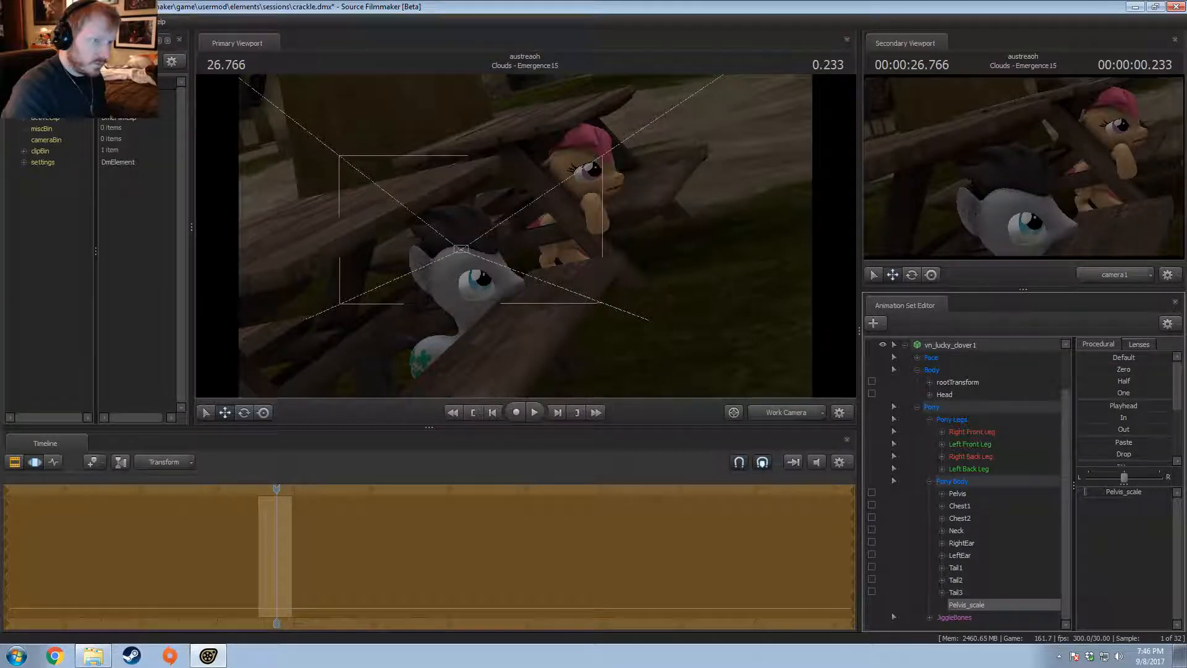
Step: Reposition and turn the whole vn_lucky_clover1 model beside the table, and adjust its Chest2 bone
left_click(938, 348)
mouse_move(612, 222)
left_mouse_down()
mouse_move(610, 263)
mouse_move(613, 223)
left_mouse_up()
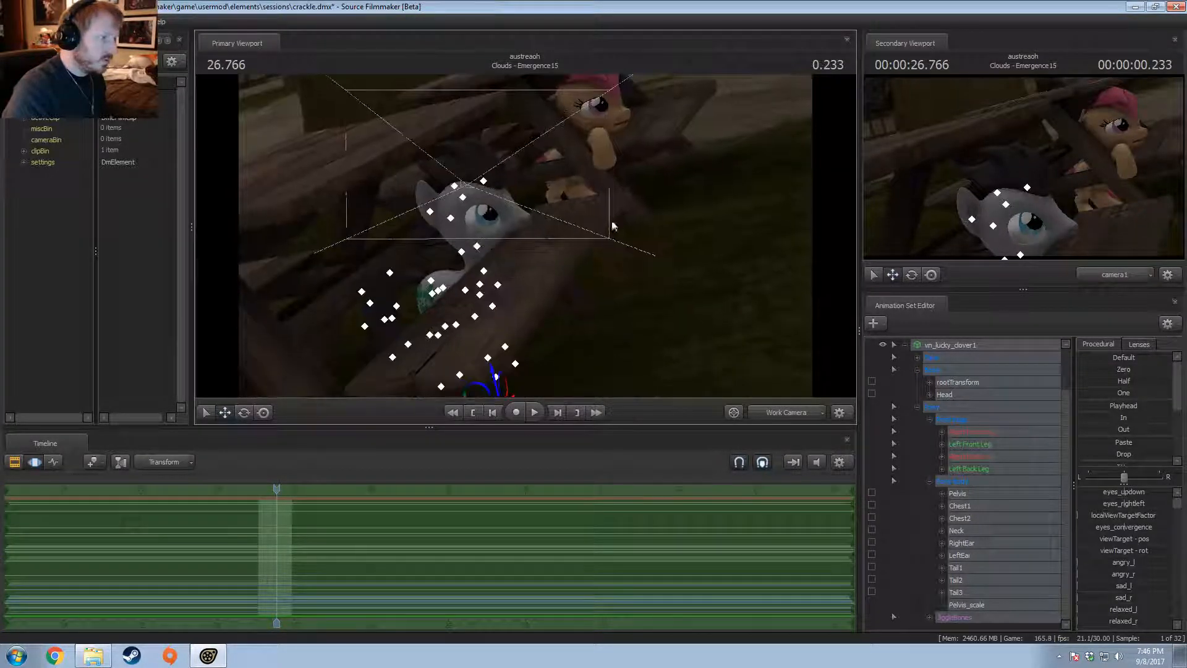
left_click_drag(544, 364, 524, 250)
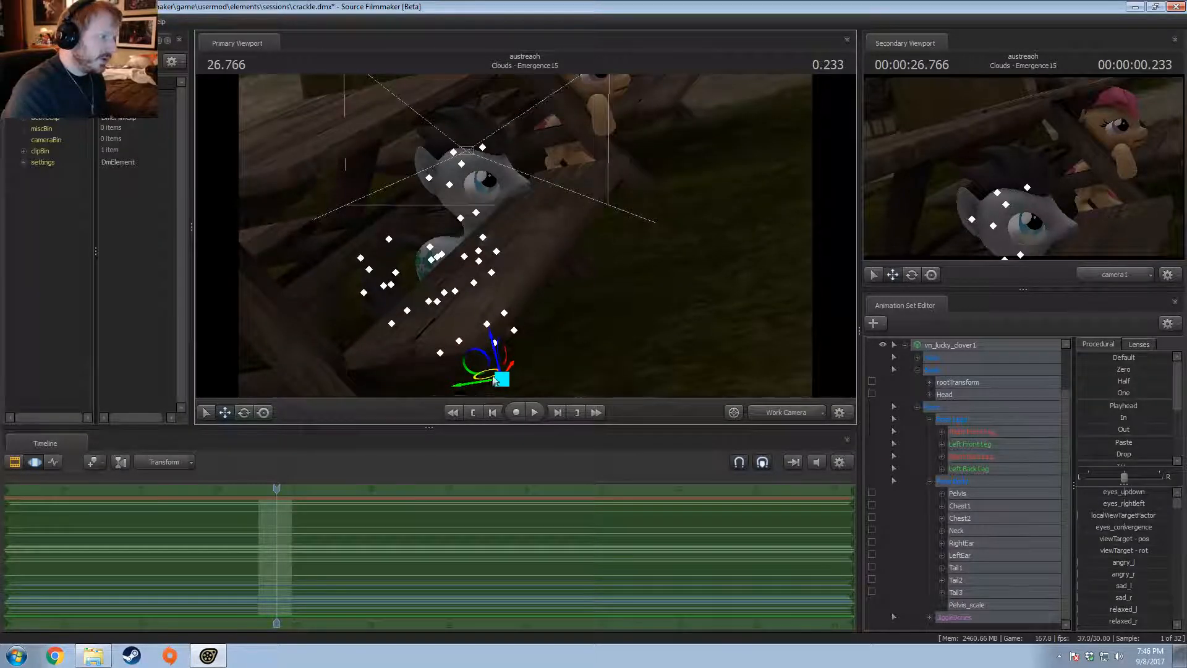
left_click_drag(495, 380, 480, 217)
key("e")
left_click(464, 221)
key("w")
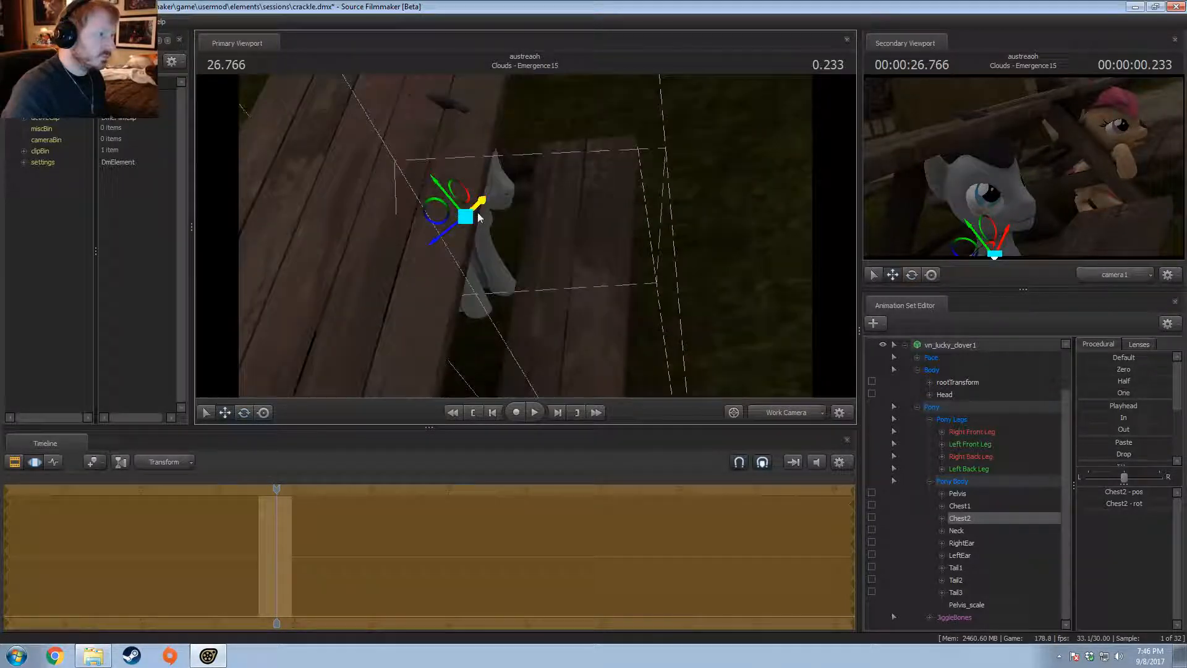
Step: Shift and rotate the whole vn_lucky_clover1 model so its head sits lower in the camera frame
left_click(951, 341)
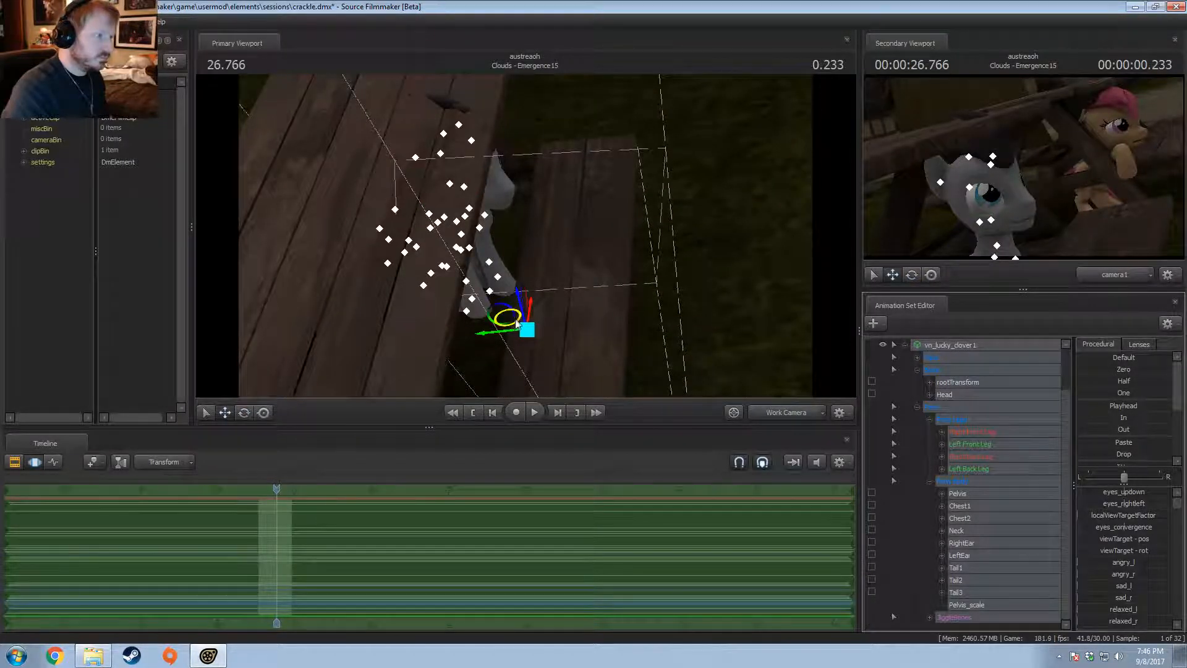
left_click_drag(517, 322, 546, 403)
left_click_drag(537, 288, 597, 284, "alt")
key("e")
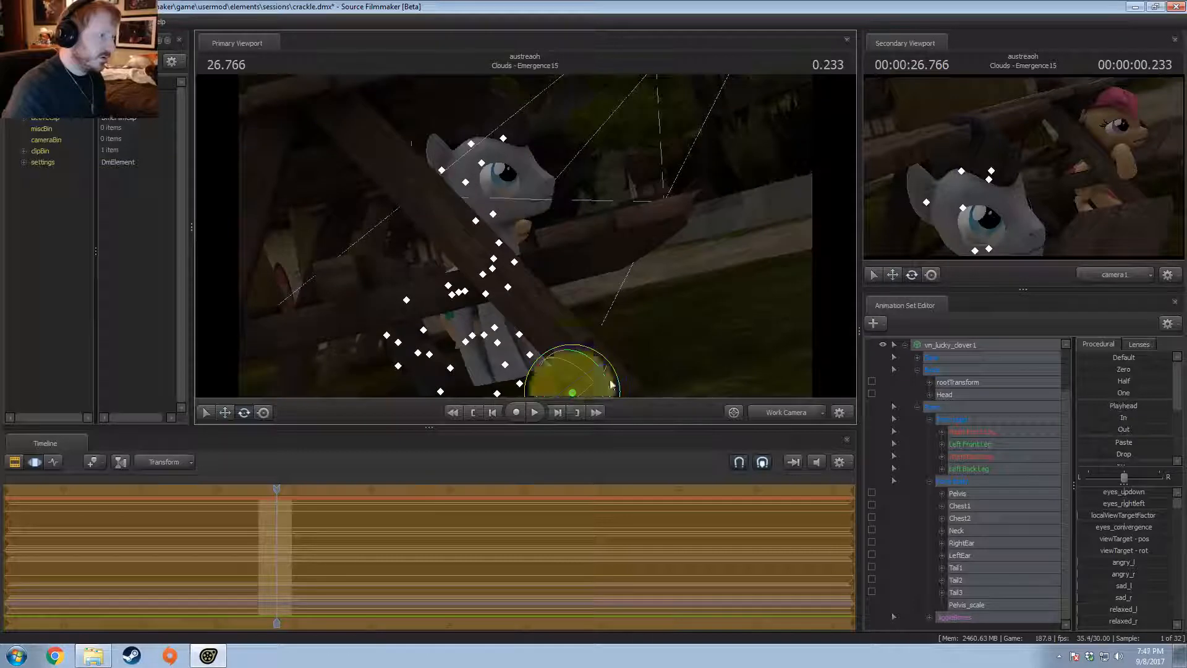
Step: Rotate vn_lucky_clover1's Pelvis bone and lower it slightly so the pony crouches behind the table
left_click(958, 494)
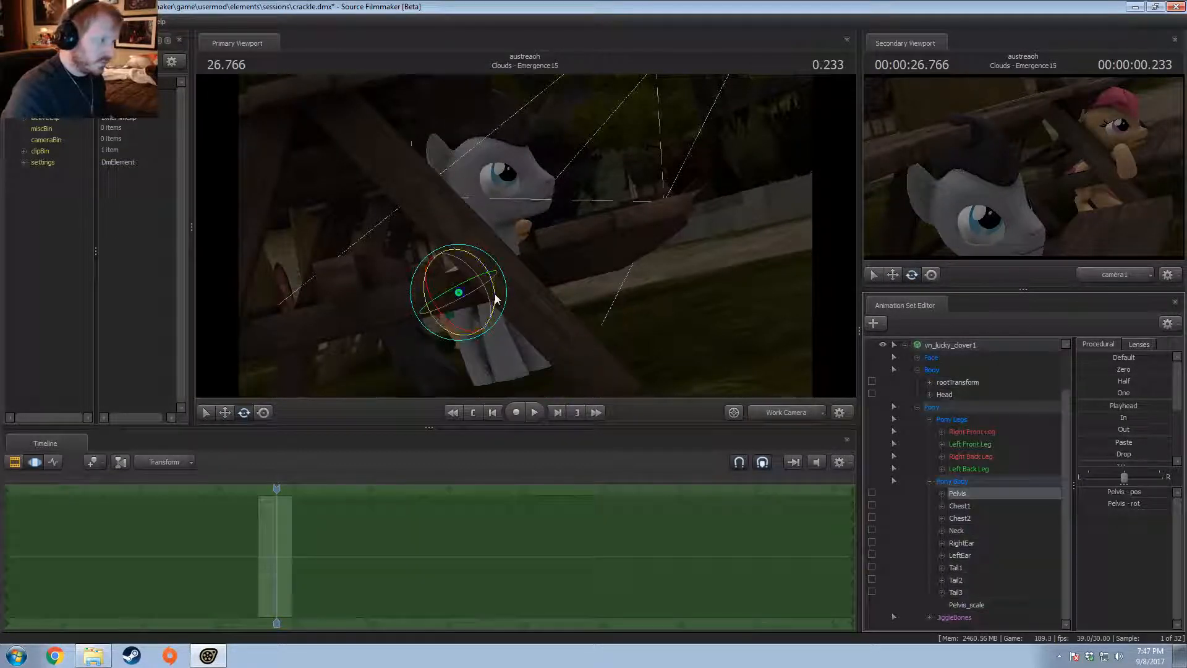
mouse_move(473, 290)
left_mouse_down()
mouse_move(487, 292)
mouse_move(461, 266)
mouse_move(477, 272)
mouse_move(471, 285)
left_mouse_up()
key("w")
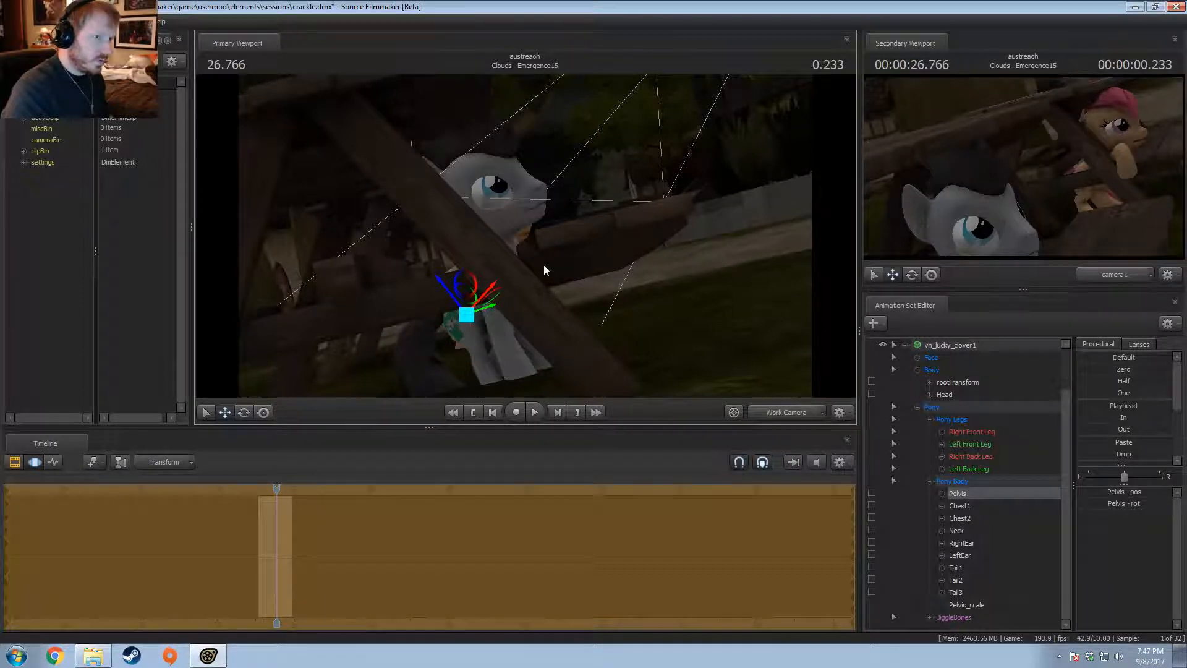
left_click_drag(630, 236, 525, 236, "alt")
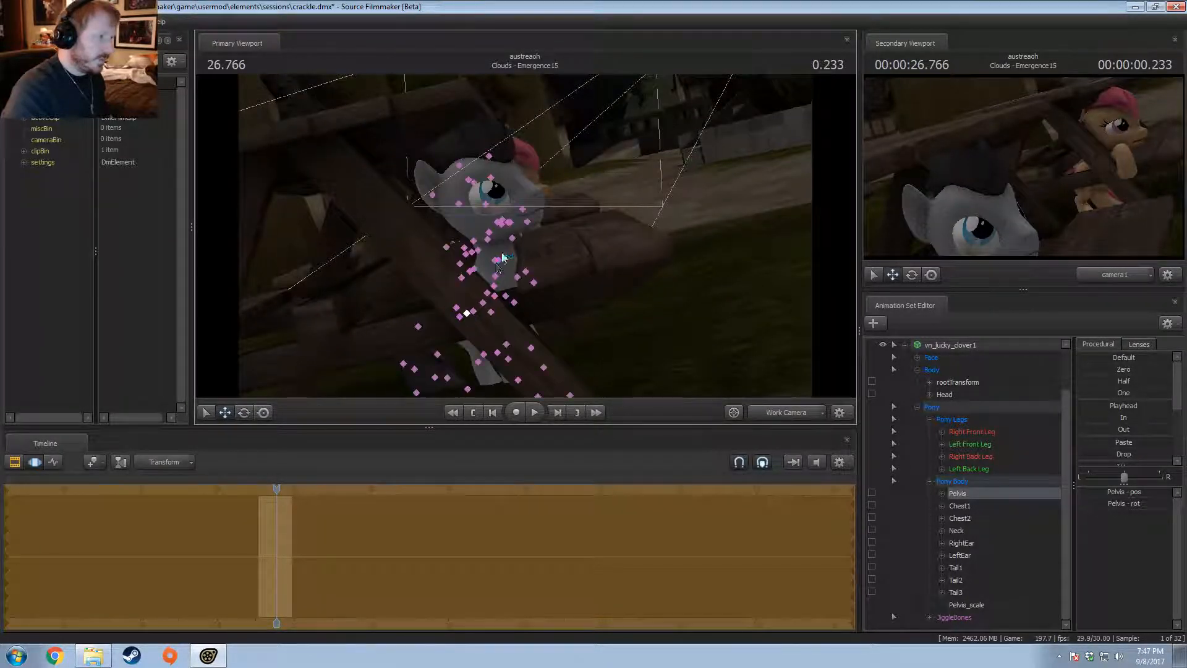
Step: Move vn_lucky_clover1's view target to redirect the pony's gaze
scroll(993, 448, "up", 1)
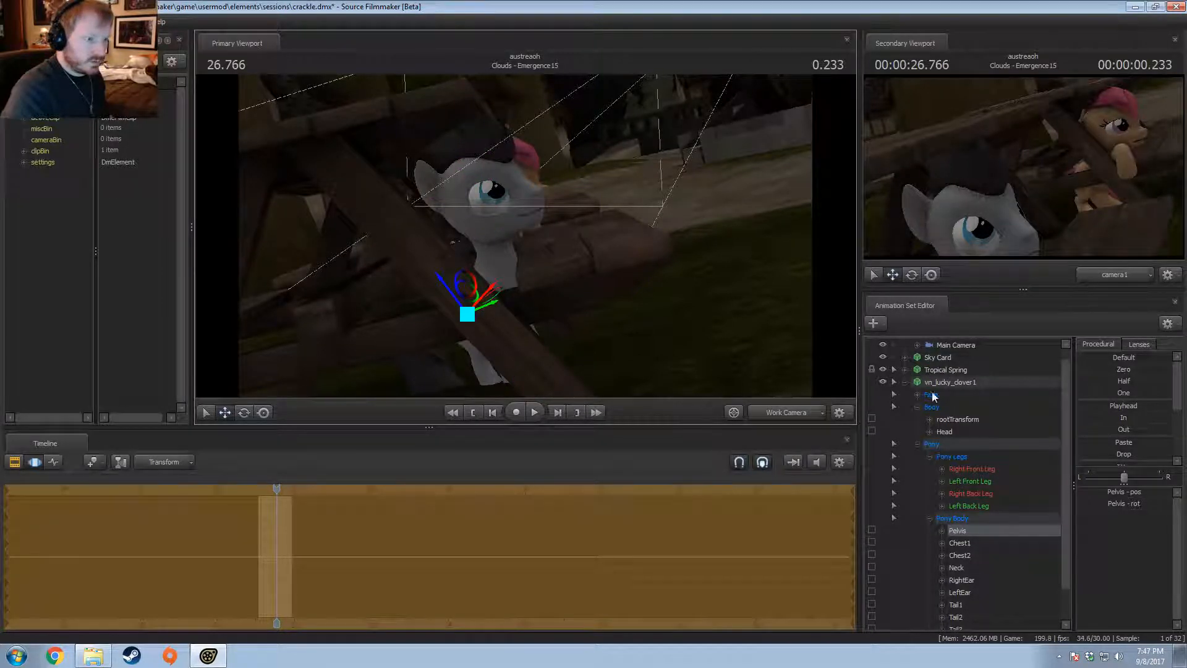
left_click(932, 396)
left_click_drag(525, 235, 598, 196)
left_click_drag(655, 241, 616, 223, "alt")
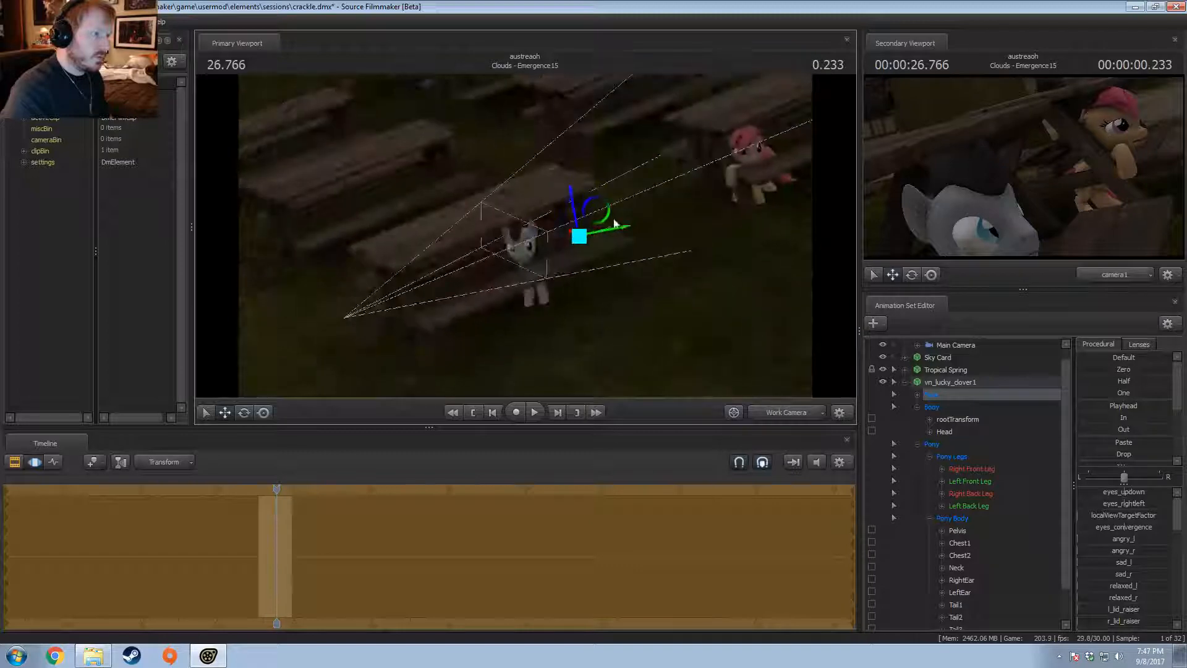
left_click(540, 259)
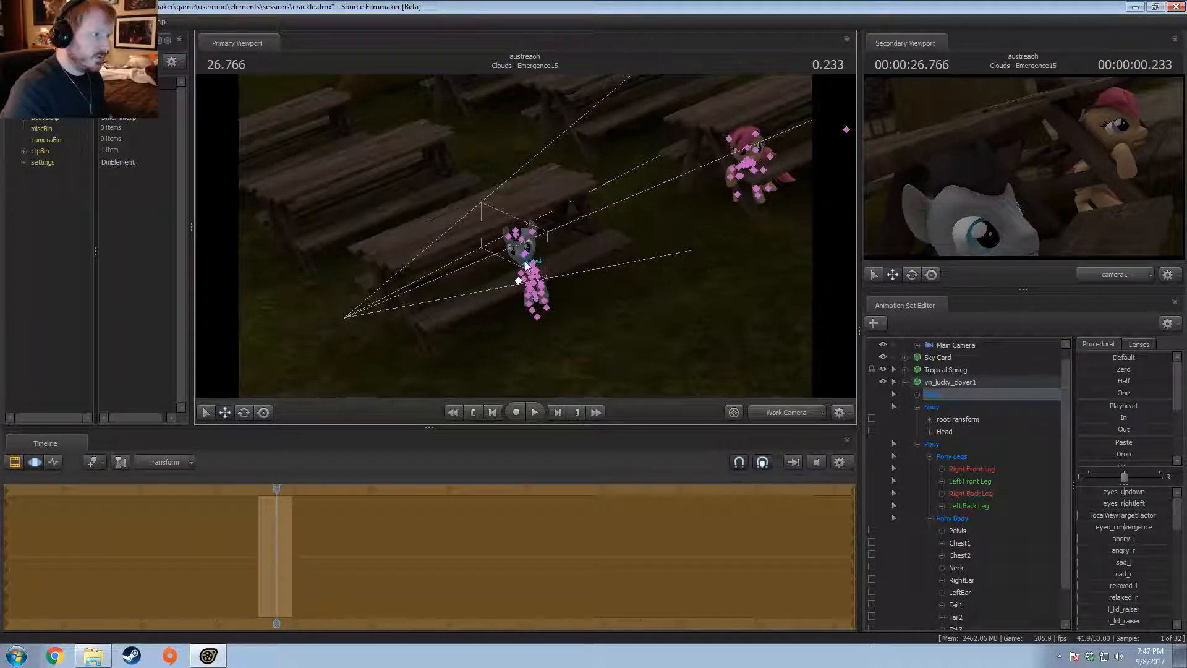
Step: Set the rotation mode to Local and rotate vn_lucky_clover1's Neck and Head bones together to turn the head
left_click(527, 266)
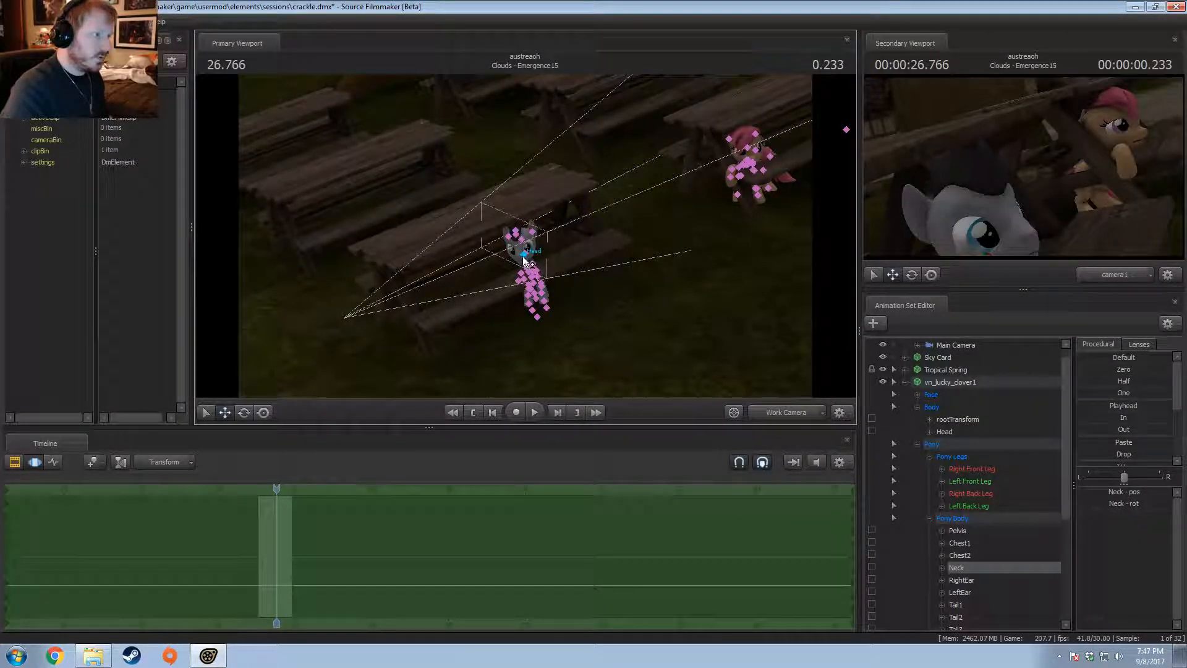
left_click(525, 261, "shift")
right_click(525, 259)
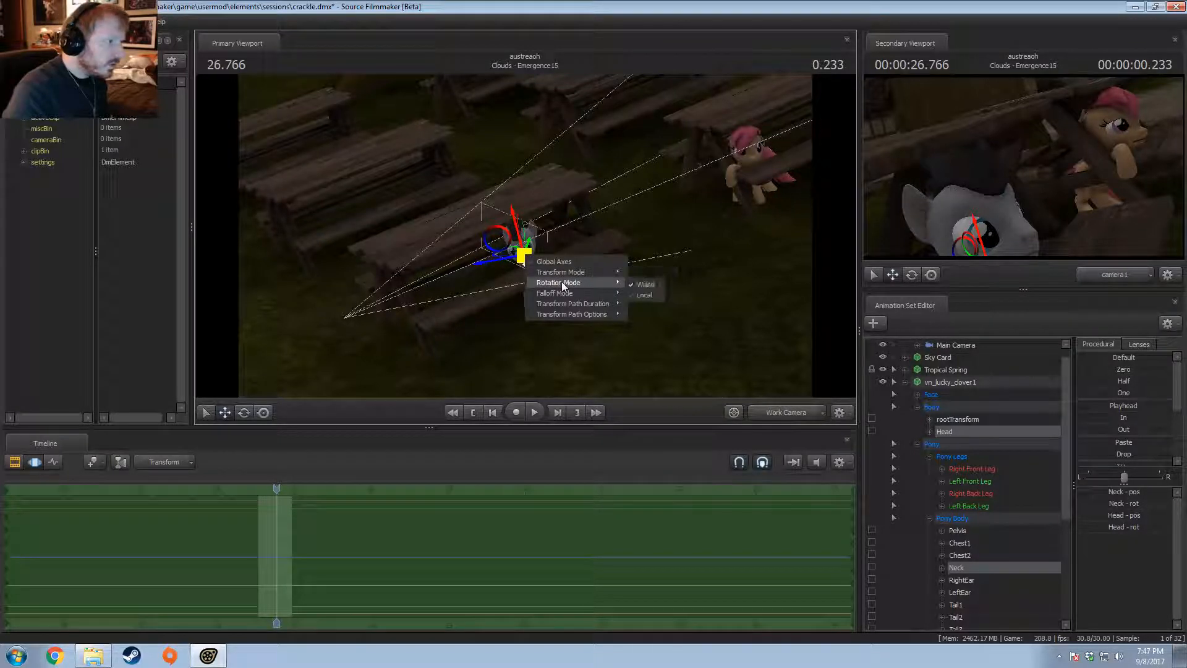
left_click(643, 294)
key("e")
left_click_drag(527, 257, 548, 271)
Step: Rotate vn_lucky_clover1's Head bone on its own to refine the angle of the head in the camera frame
left_click_drag(548, 271, 599, 244, "alt")
left_click_drag(498, 247, 512, 257, "alt")
left_click(532, 259)
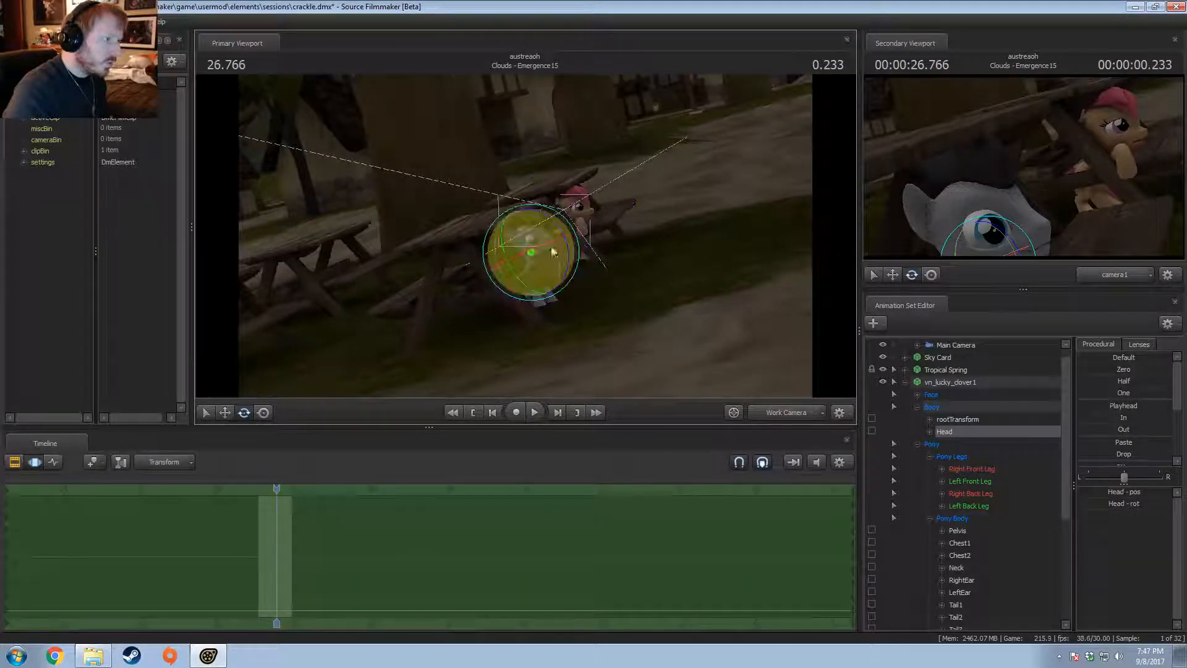
Step: Raise the sad_l and sad_r sliders of vn_lucky_clover1's Upper Face and shift the Eyes view target to adjust the gaze
left_click(932, 395)
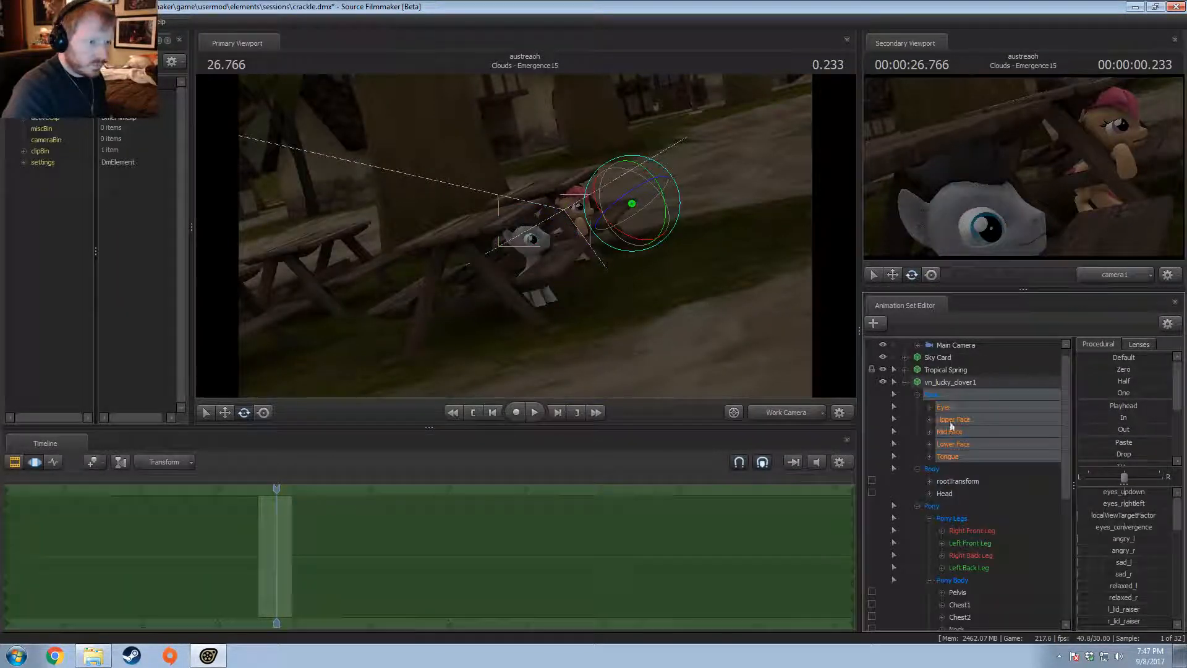
left_click_drag(1106, 518, 1111, 518)
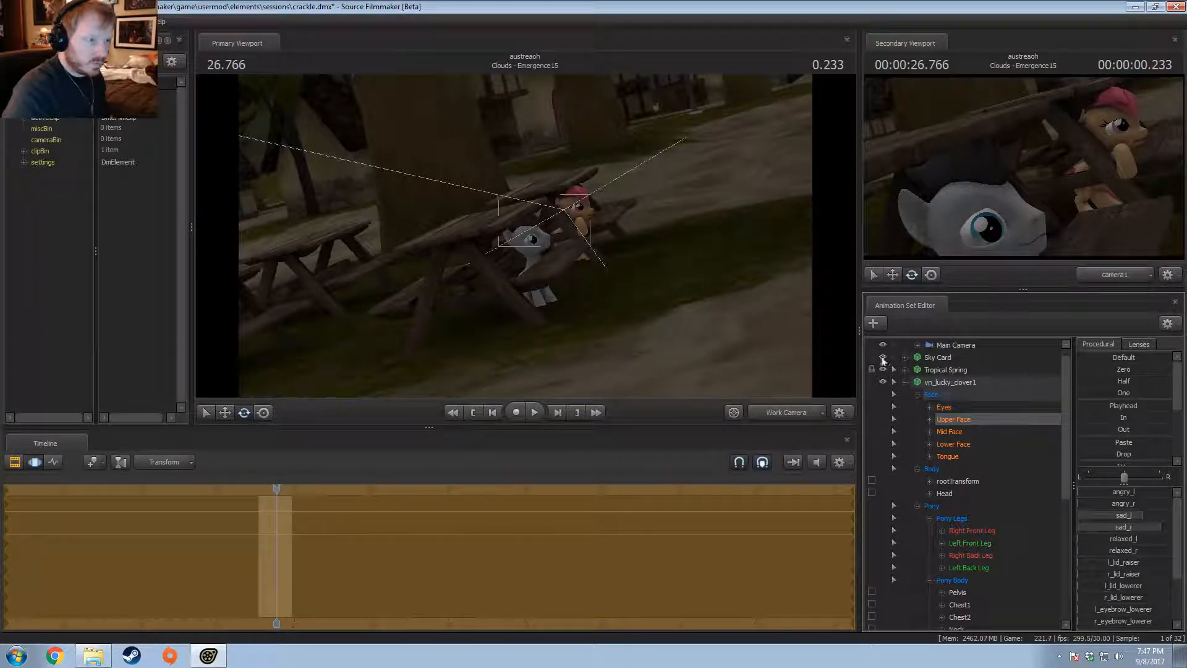
left_click(944, 406)
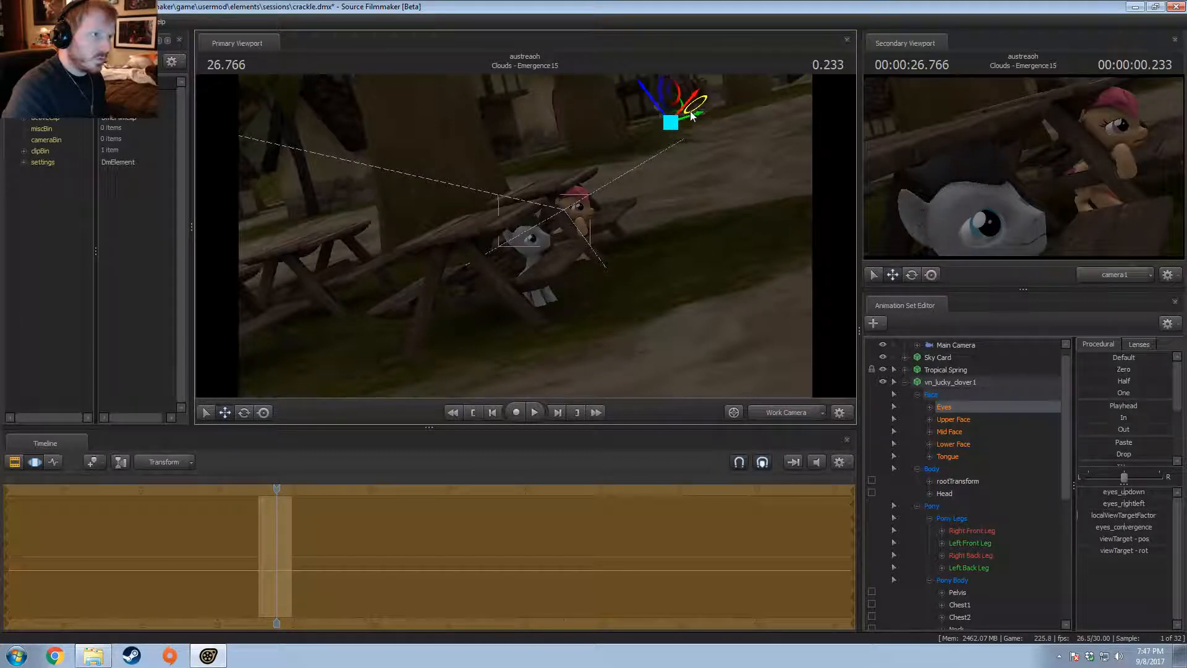
Step: Apply the mouth_neutral shape to vn_lucky_clover1's Lower Face
left_click(953, 444)
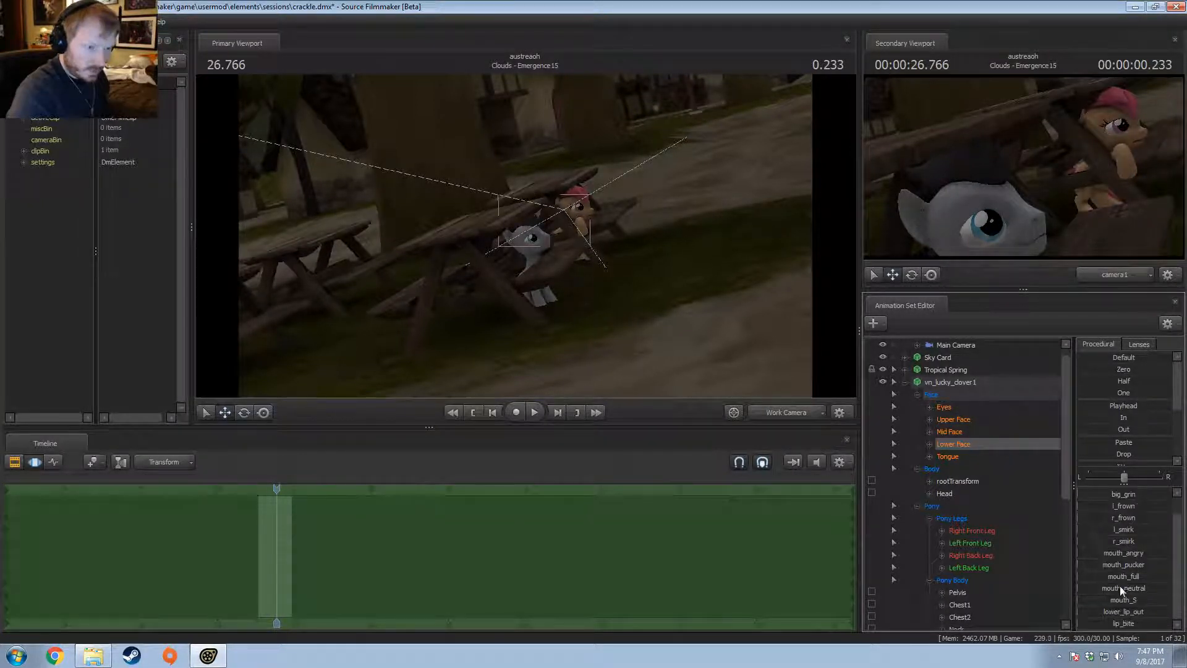
left_click(1122, 588)
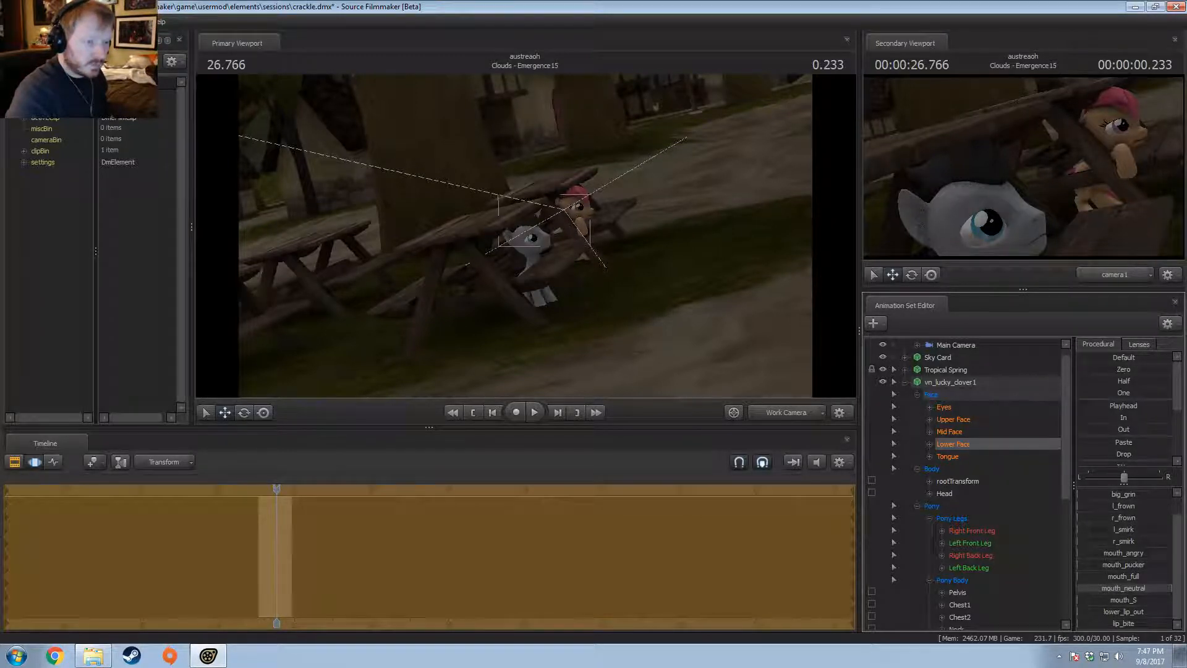
scroll(1096, 498, "up", 2)
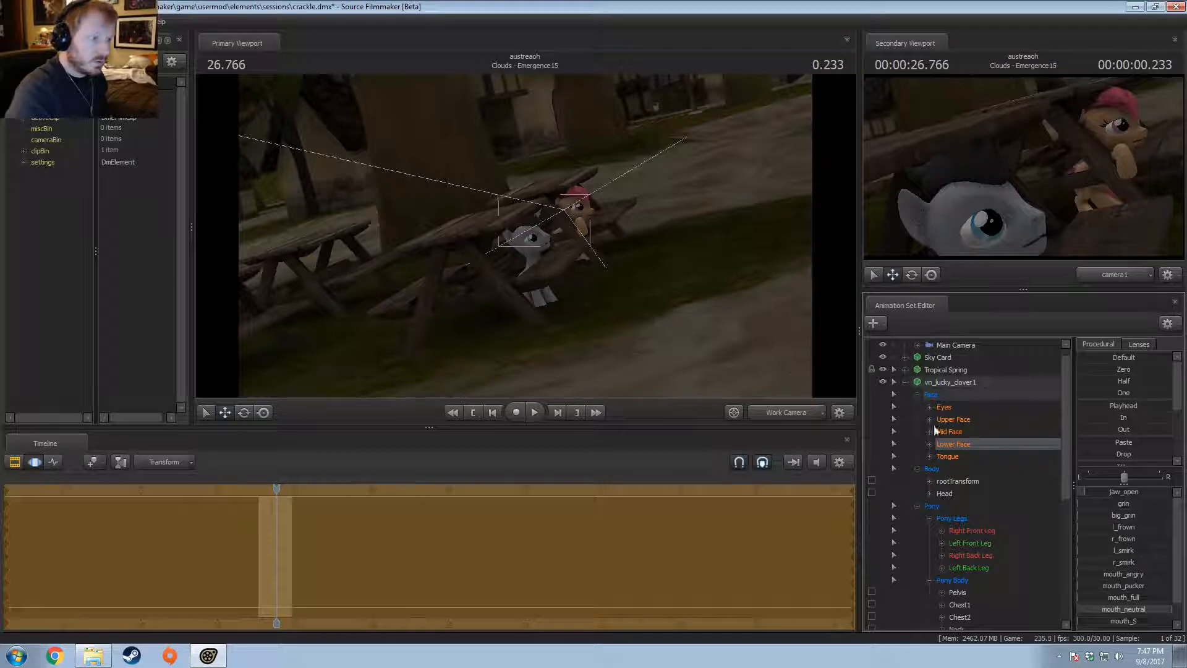
Step: Rotate vn_lucky_clover1's ear bones, including LeftEar, so the ears droop backward
scroll(961, 526, "down", 2)
left_click_drag(446, 147, 474, 150)
key("w")
left_click(453, 179, "ctrl")
key("e")
left_click_drag(455, 219, 481, 203)
left_click_drag(520, 230, 530, 238)
left_click(629, 146, "ctrl")
left_click_drag(629, 147, 866, 363, "alt")
key("F2")
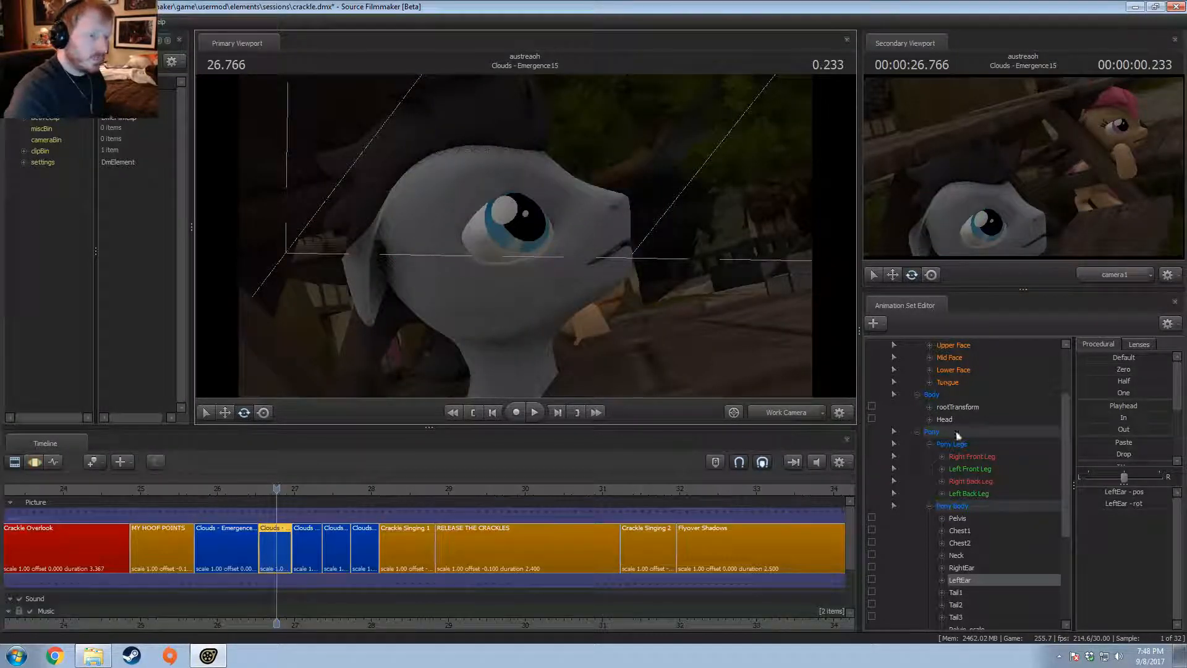
Step: Reposition the whole vn_lucky_clover1 model at the picnic bench so the pony sits higher in the camera frame
scroll(947, 426, "up", 3)
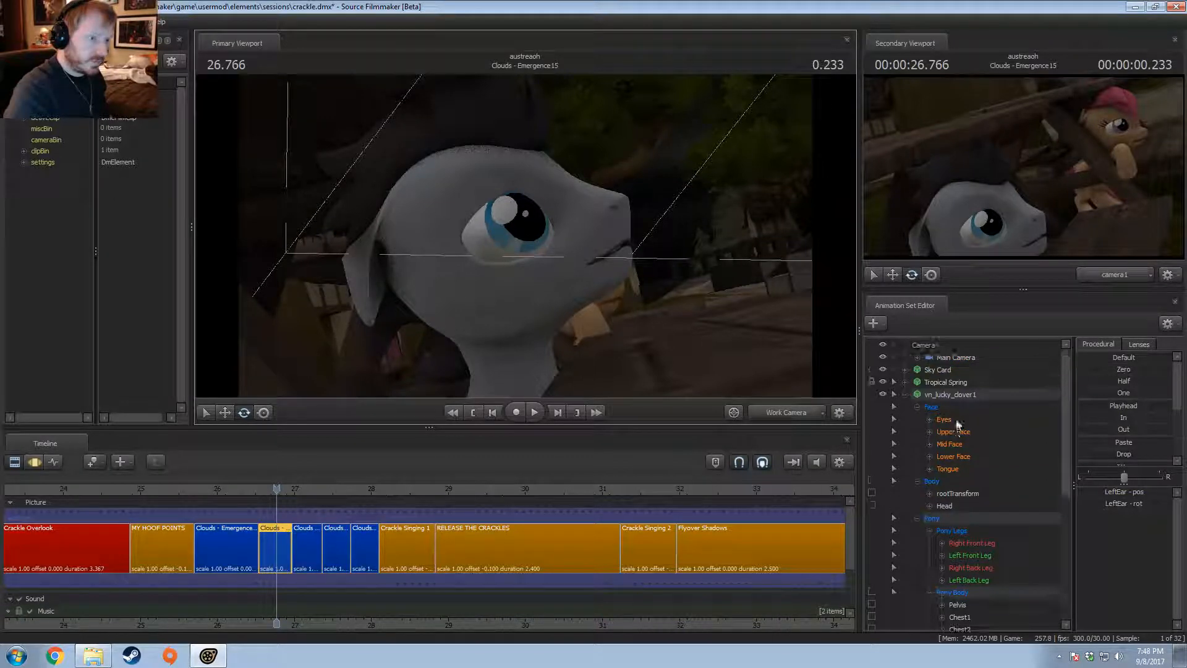
left_click(951, 397)
left_click_drag(648, 210, 648, 272)
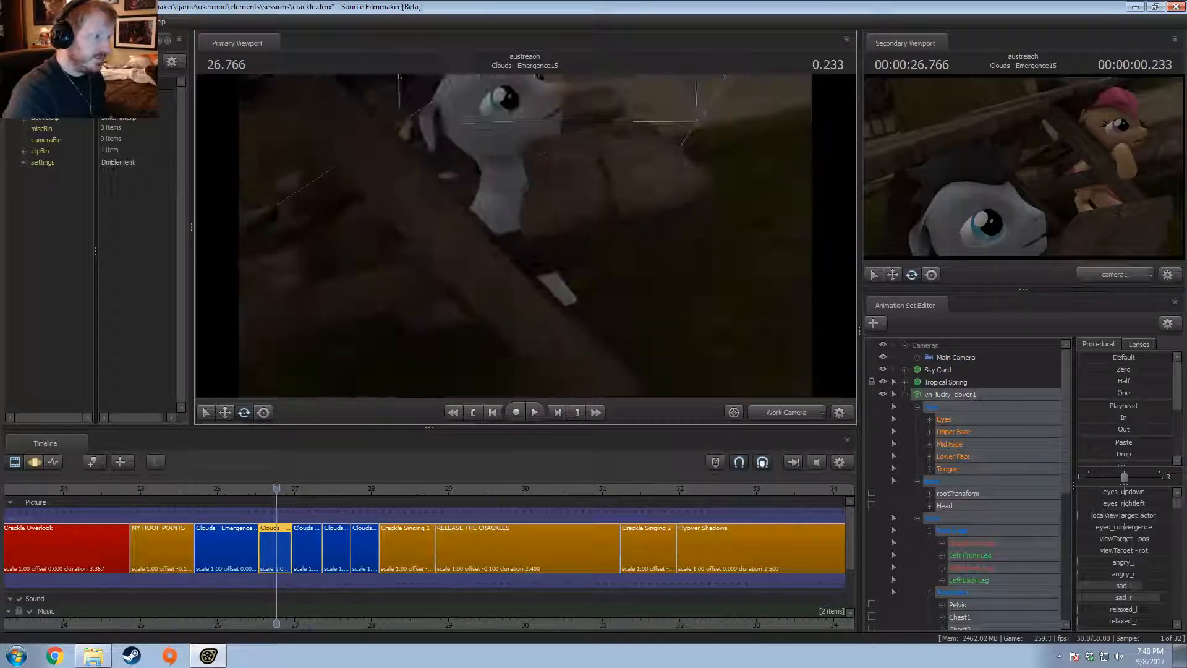
key("F3")
left_click_drag(649, 209, 518, 237)
left_click_drag(549, 333, 525, 239)
left_click_drag(576, 312, 567, 284)
Step: Rotate vn_lucky_clover1's RightShoulder and lower right front leg bones to bend the leg onto the bench
left_click(514, 181)
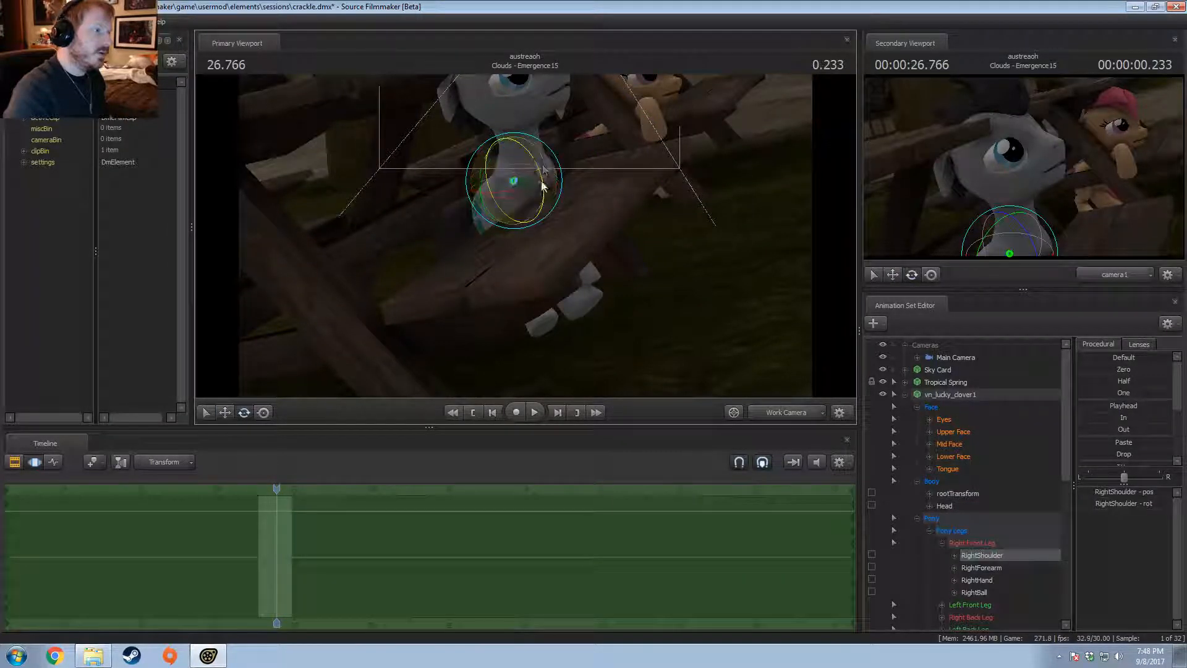
left_click_drag(525, 131, 620, 198)
left_click(508, 205, "ctrl")
left_click(546, 187, "ctrl")
left_click(564, 182, "ctrl")
left_click(564, 186, "ctrl")
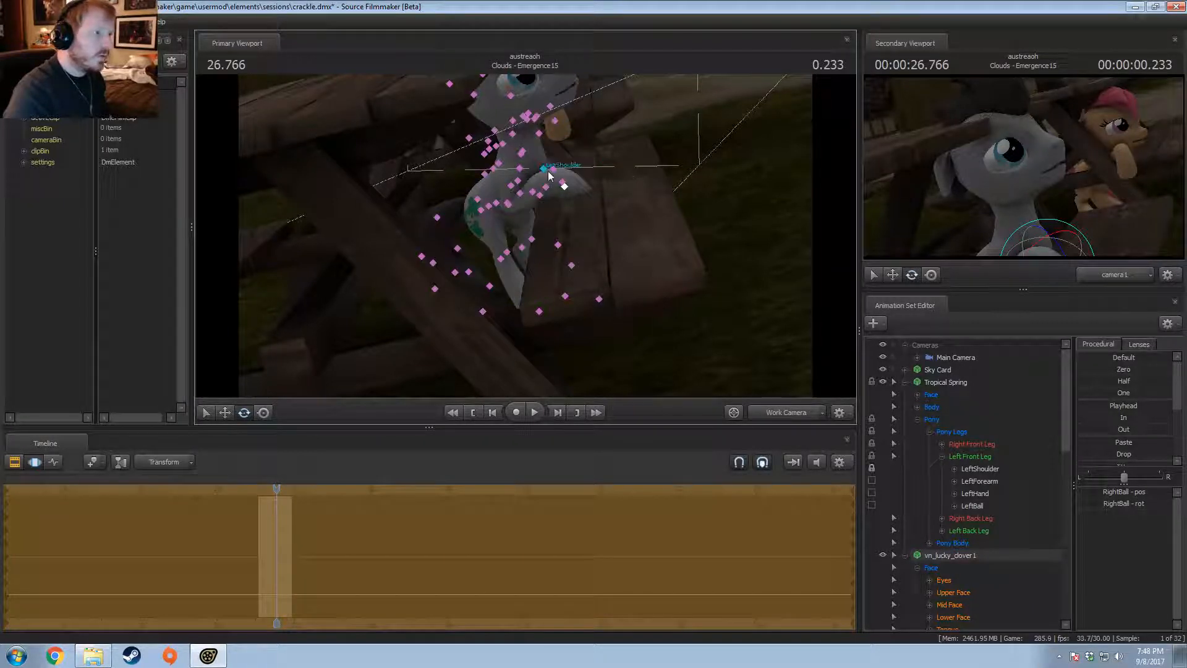
Step: Rotate vn_lucky_clover1's LeftShoulder bone so the left front leg reaches forward over the bench
left_click(549, 176, "ctrl")
left_click_drag(548, 176, 524, 145)
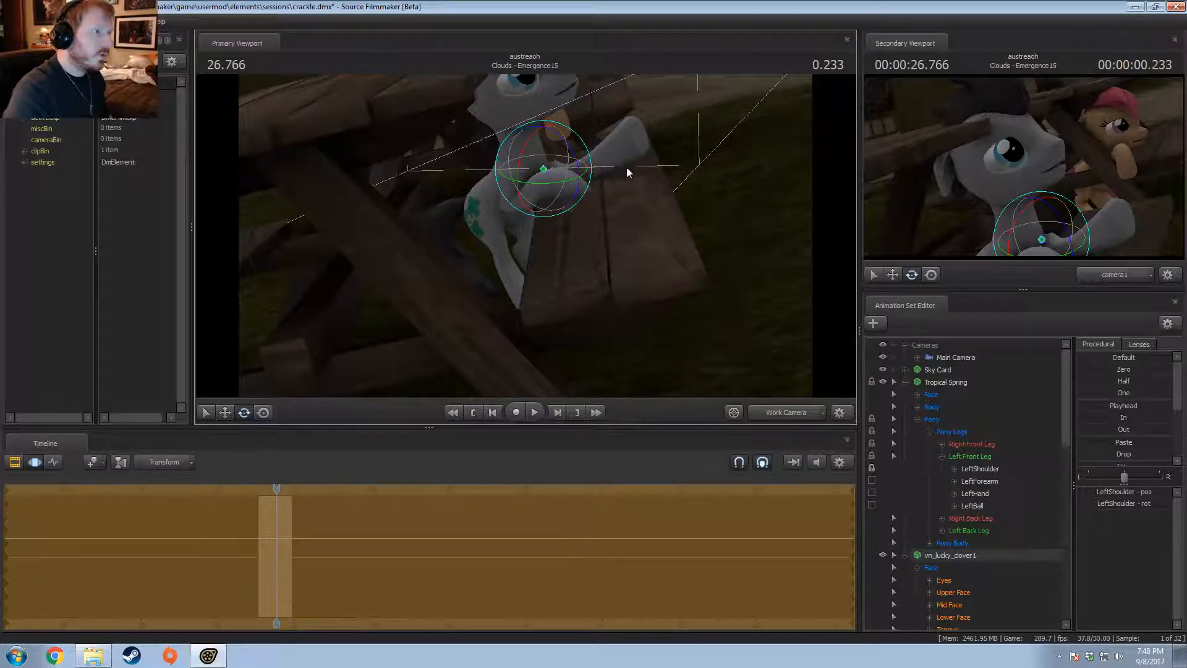
left_click_drag(627, 173, 520, 252, "alt")
Step: Rotate vn_lucky_clover1's Chest2 bone to tilt the upper body
left_click(518, 172, "ctrl")
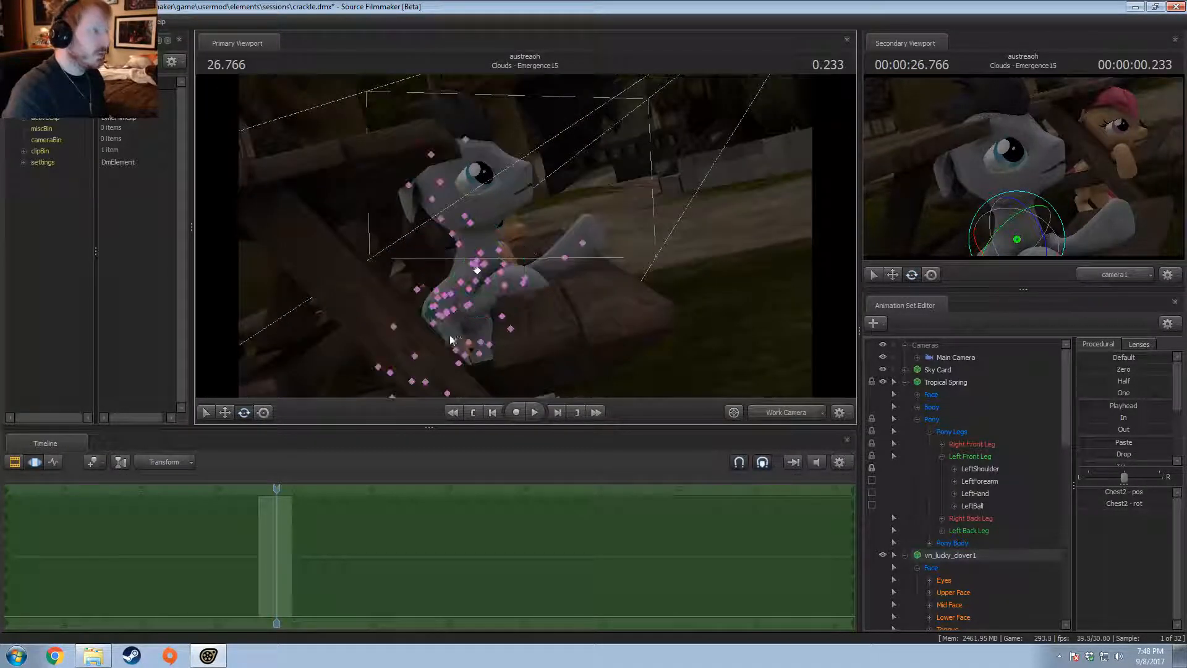
left_click_drag(451, 336, 523, 238)
left_click_drag(644, 154, 618, 176, "alt")
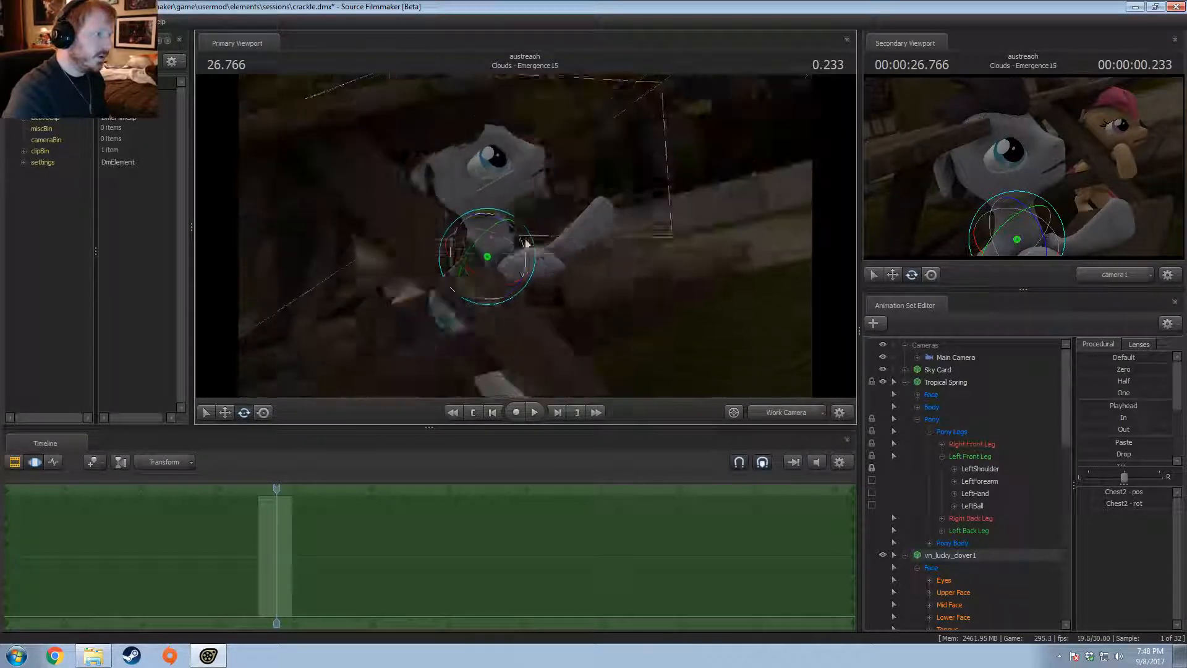
left_click(943, 444)
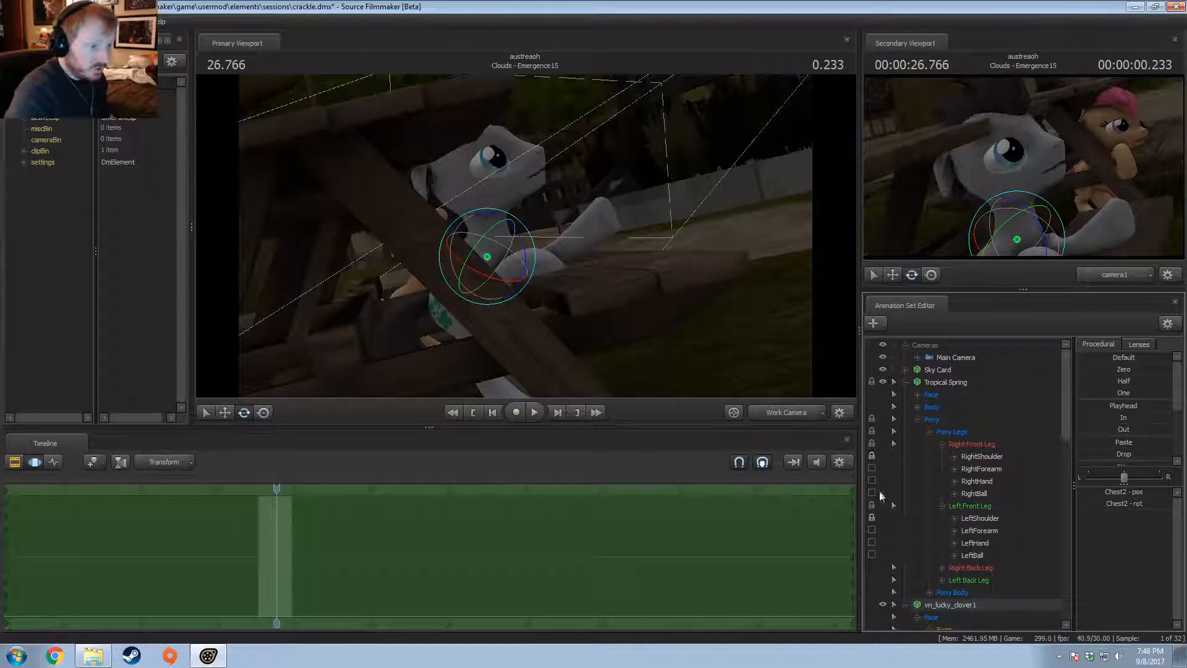
left_click_drag(517, 242, 517, 246)
key("ctrl+z")
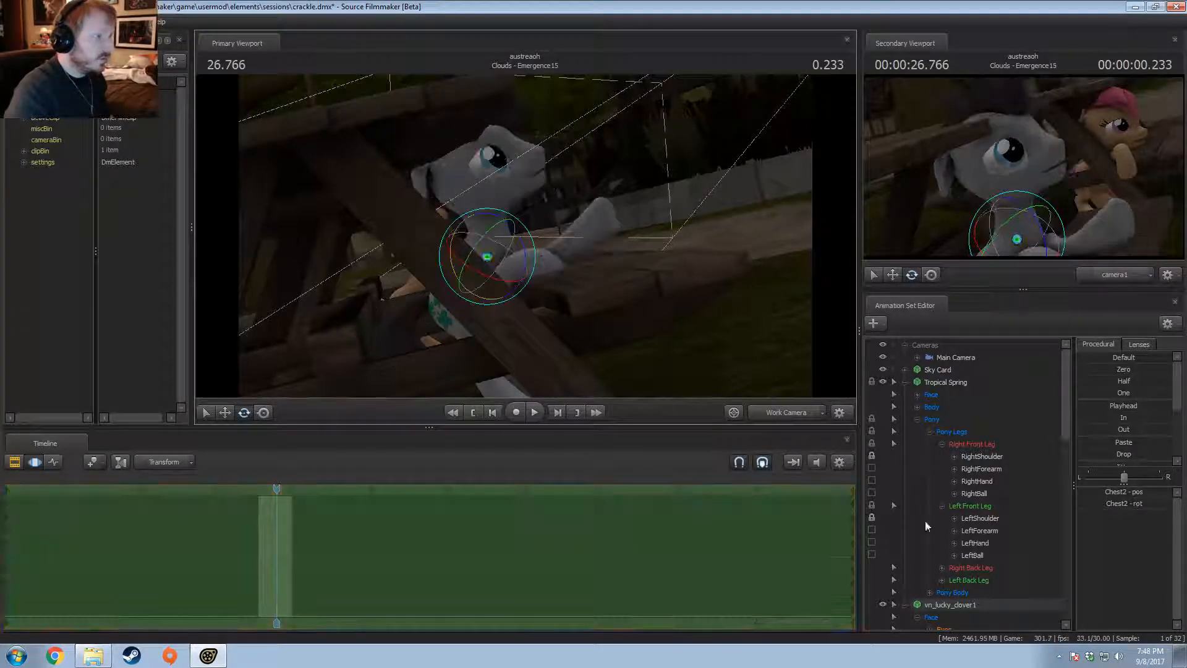
Step: Collapse Tropical Spring's controls and rotate vn_lucky_clover1's Chest2 bone further to turn the upper body
left_click(906, 383)
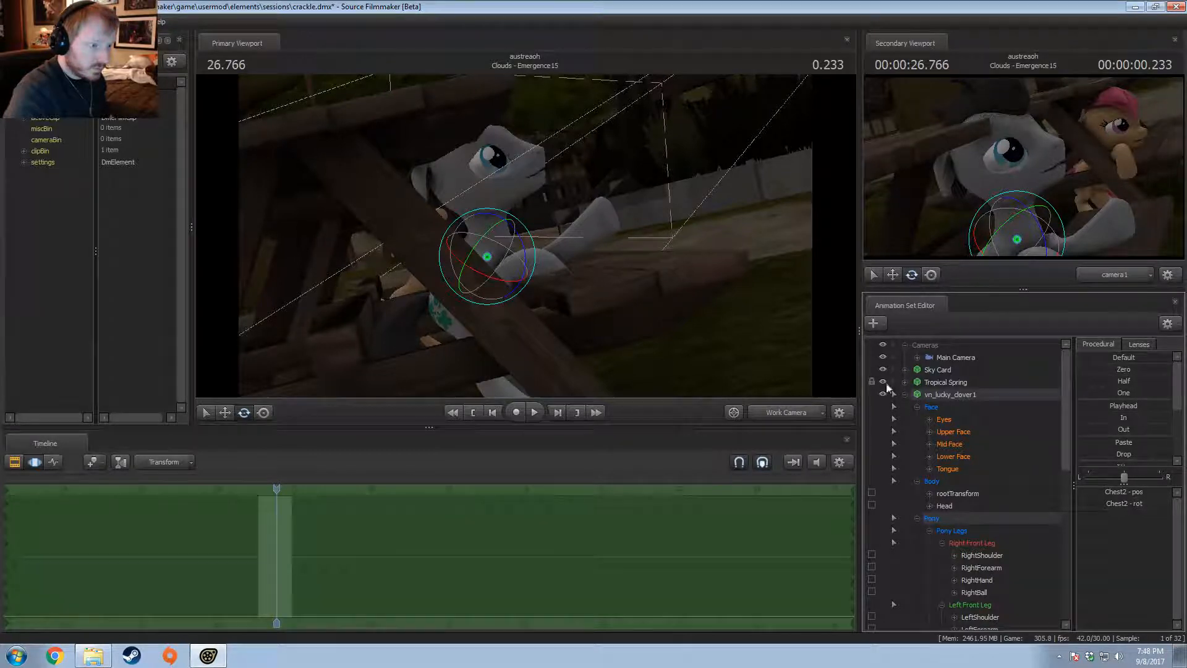
left_click(959, 457)
scroll(965, 467, "down", 2)
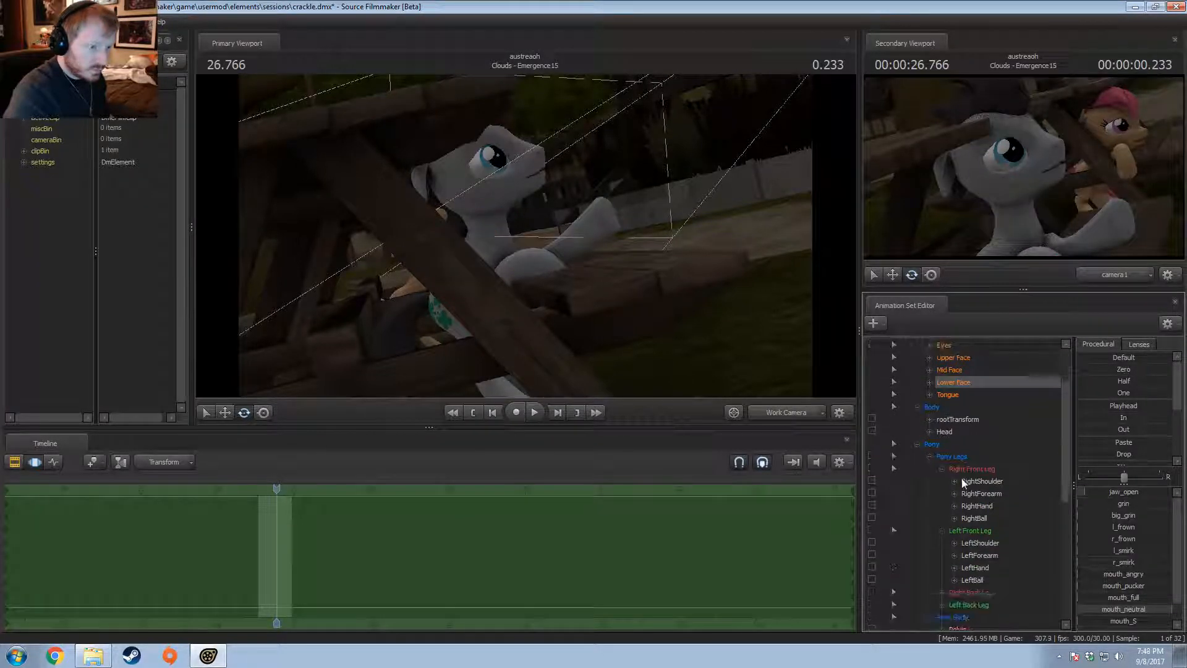
scroll(952, 562, "down", 4)
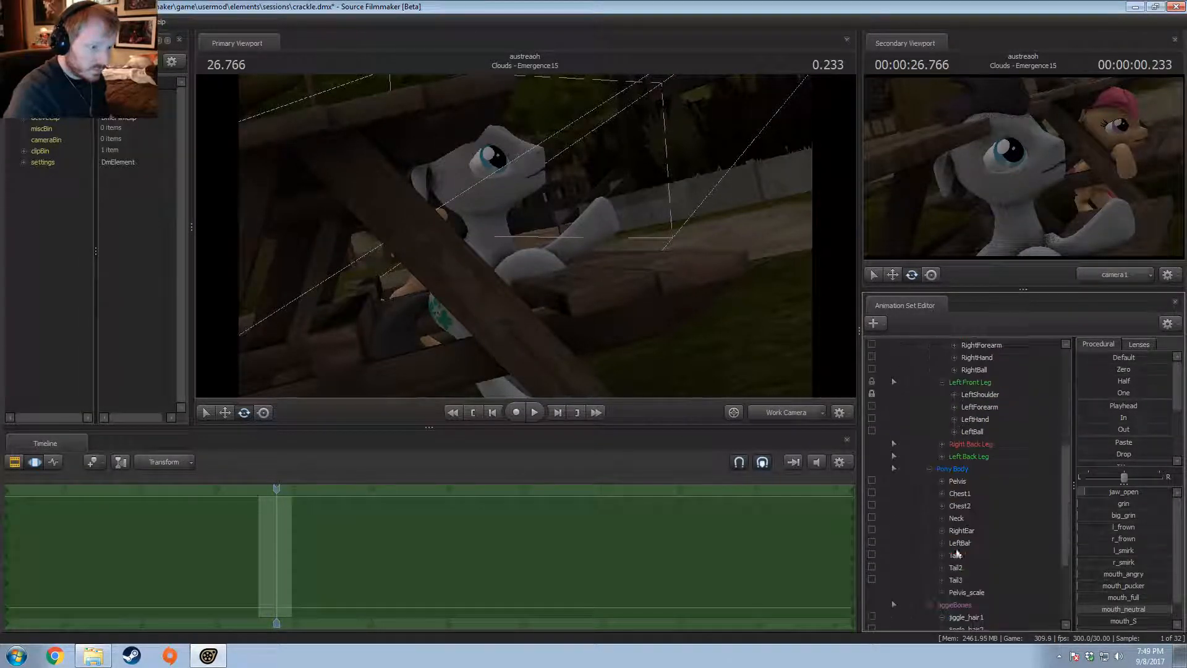
left_click(960, 506)
left_click_drag(528, 246, 524, 220)
Step: Adjust vn_lucky_clover1's Neck bone and rotate the Head bone so the face keeps looking past the camera
key("w")
left_click(500, 241, "ctrl")
key("e")
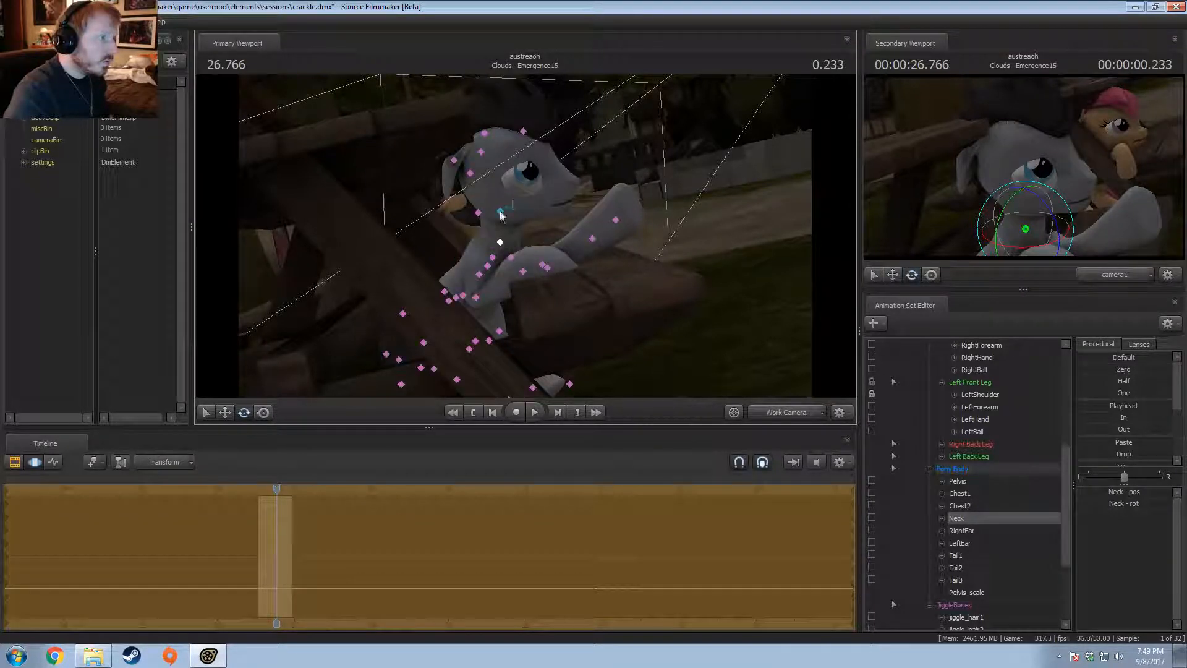
left_click(500, 212, "ctrl")
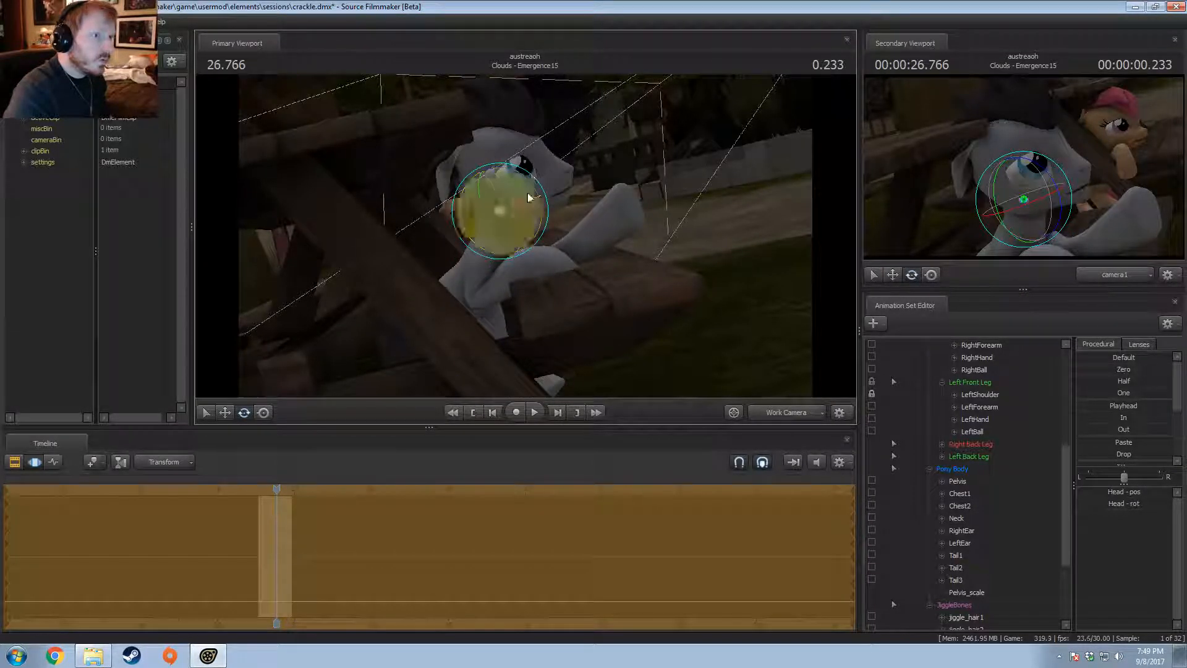
left_click_drag(529, 198, 527, 262, "alt")
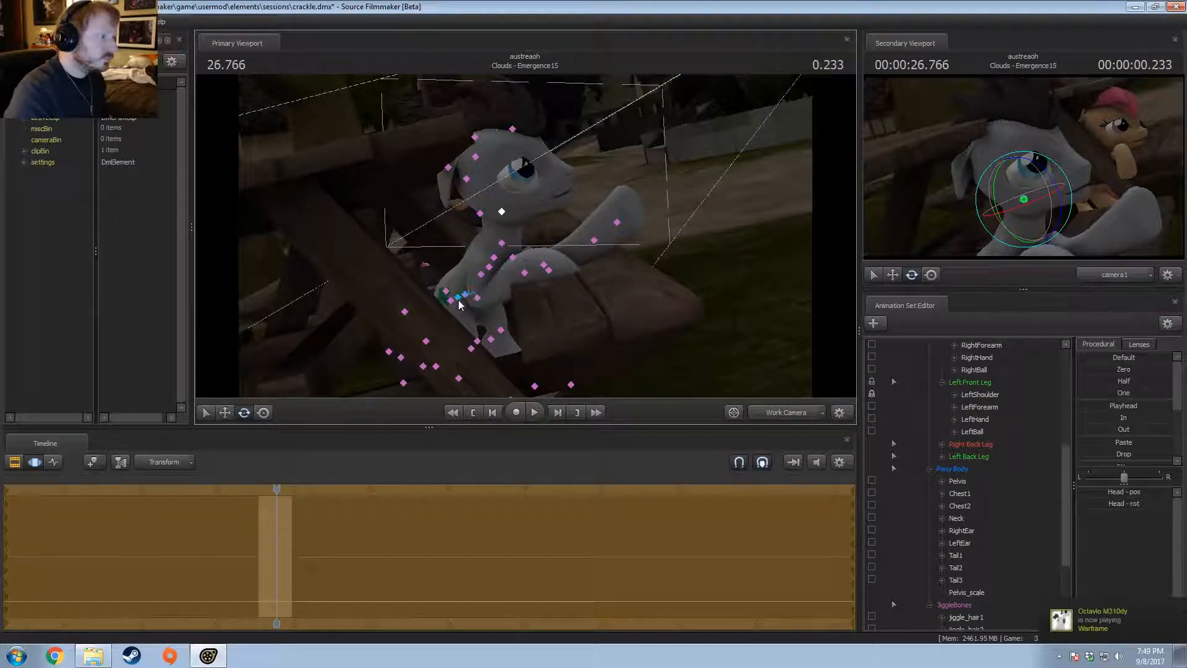
Step: Move vn_lucky_clover1's Pelvis bone so the body leans lower against the bench
left_click(459, 299)
left_click_drag(465, 264, 458, 276)
scroll(973, 455, "up", 4)
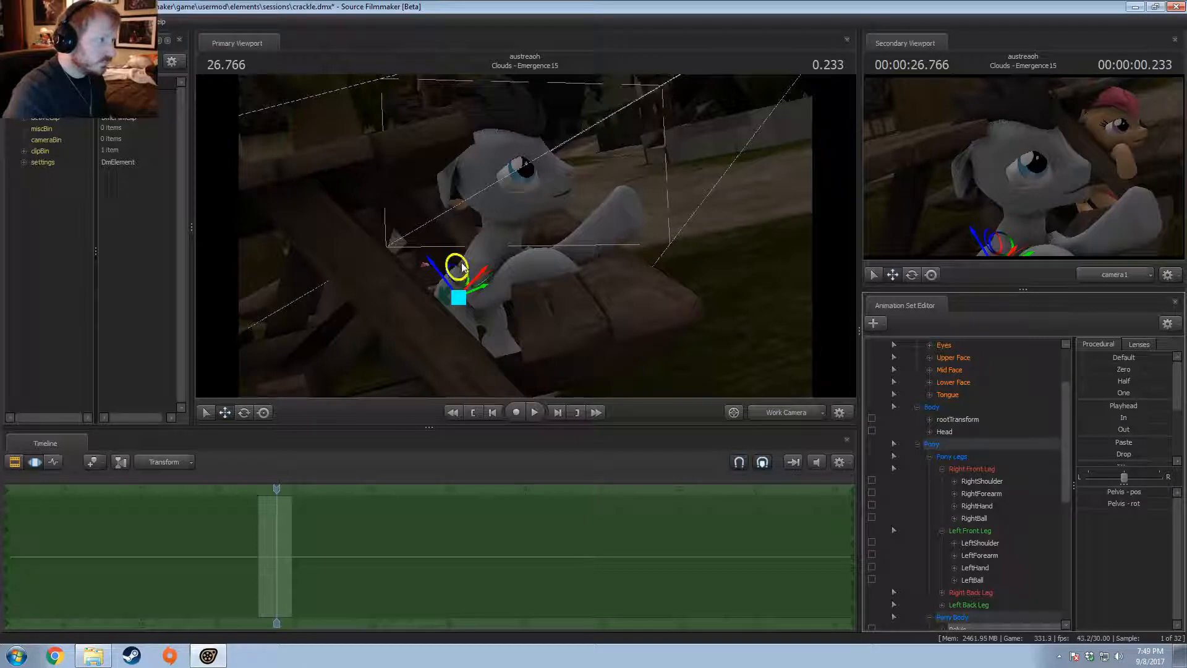
left_click_drag(461, 262, 564, 250)
Step: Move vn_lucky_clover1's LeftShoulder bone to reseat the left front leg on the body
left_click(489, 282)
left_click(512, 270)
left_click(537, 253, "ctrl")
key("w")
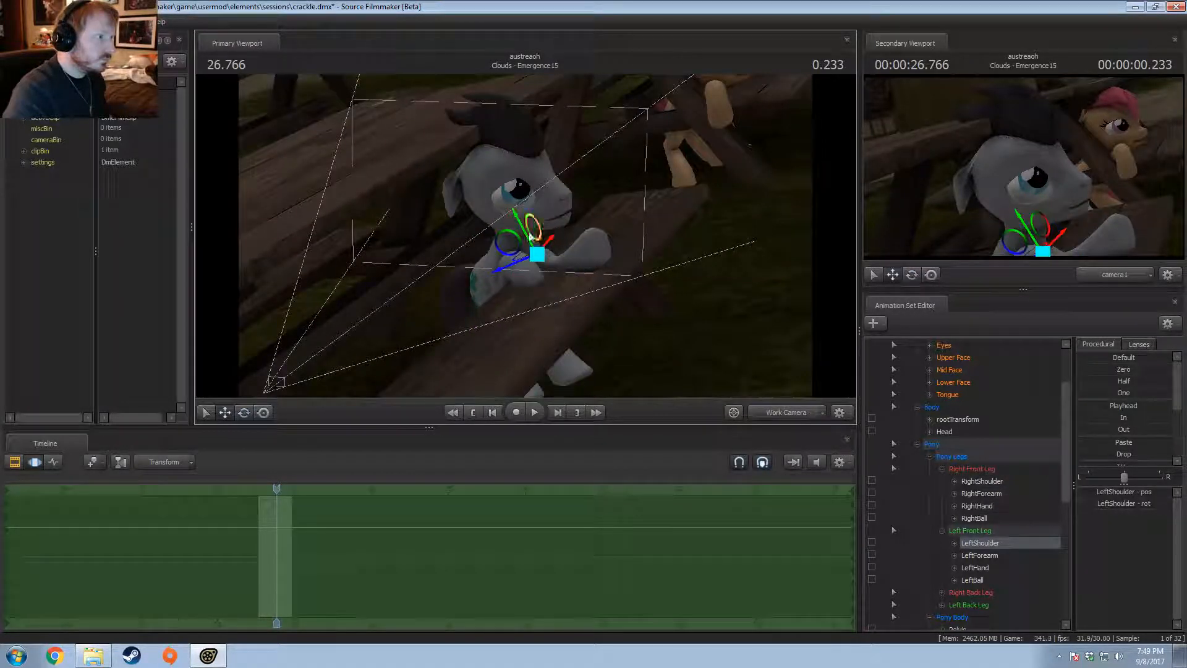
left_click_drag(533, 230, 478, 244)
Step: Rotate vn_lucky_clover1's LeftForearm bone and adjust the RightShoulder bone to rest the front legs on the bench
key("e")
left_click(512, 260, "ctrl")
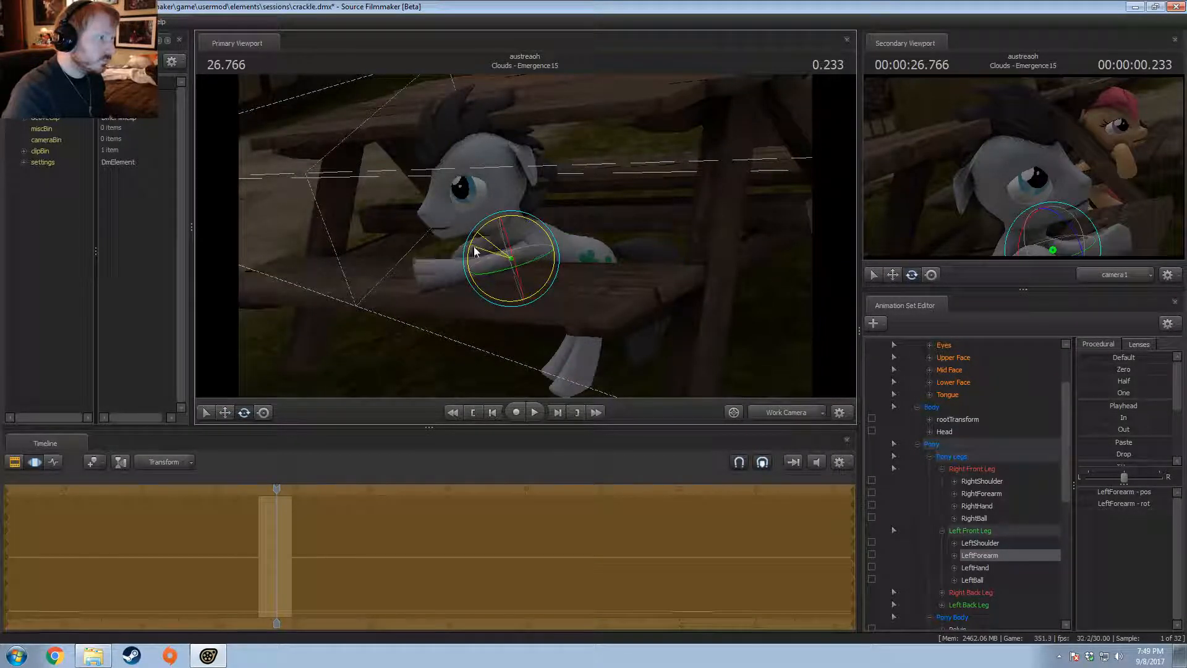
key("ctrl")
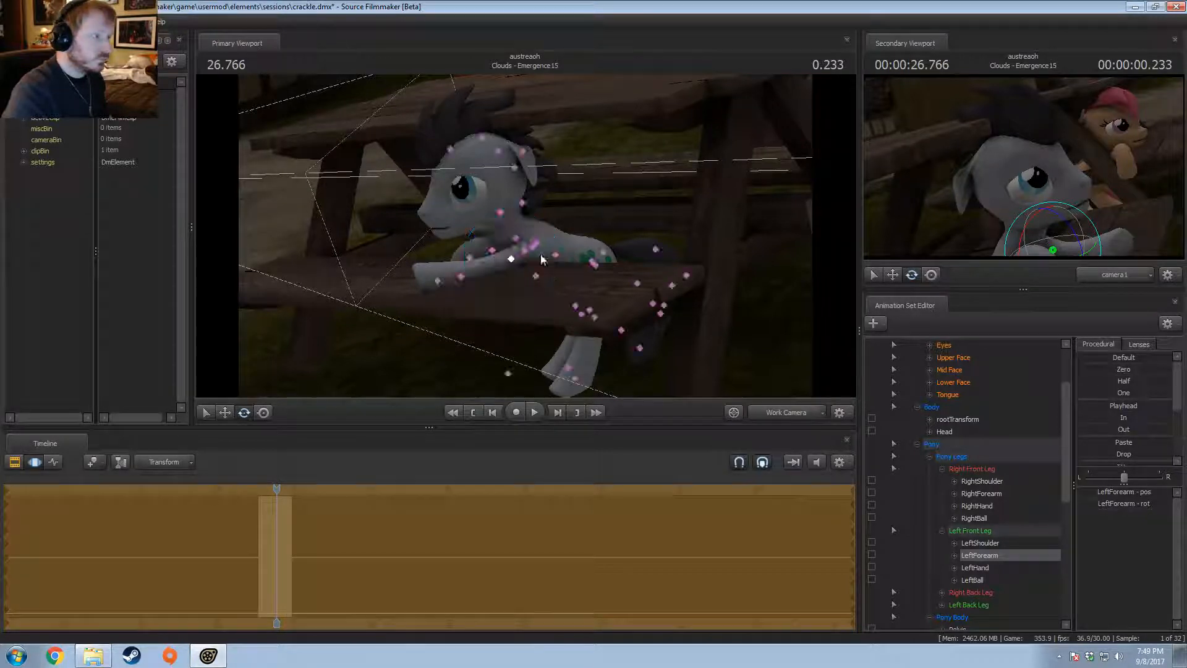
left_click(525, 250, "ctrl")
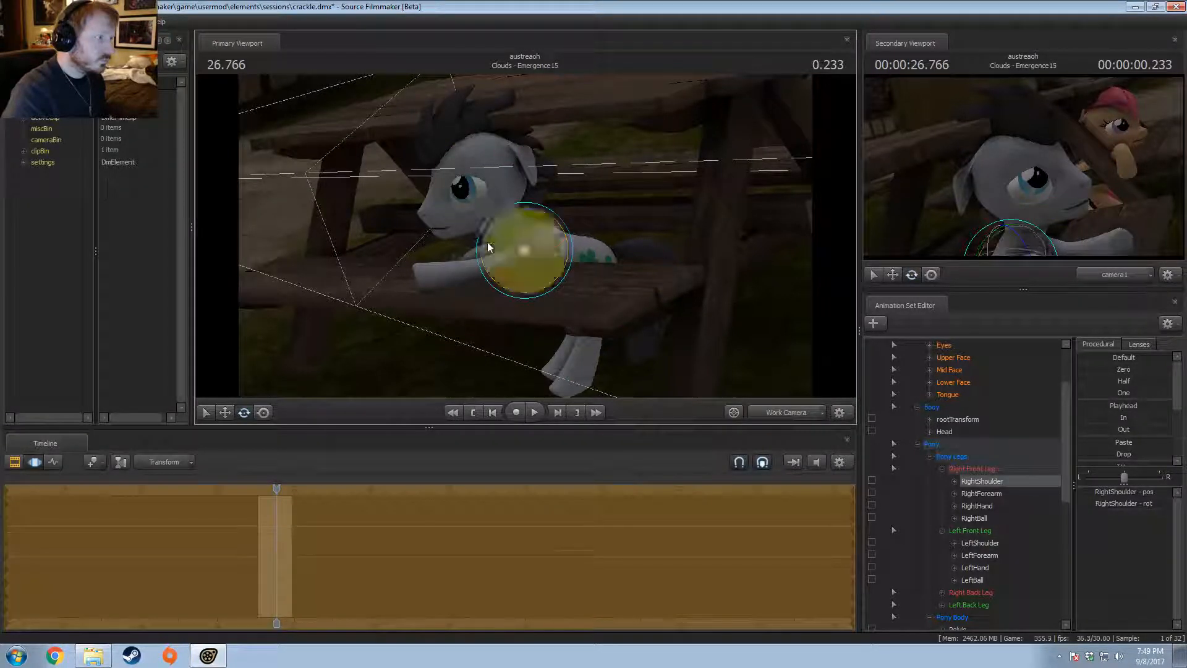
Step: Rotate vn_lucky_clover1's LeftShoulder bone, and rotate and move the LeftForearm bone so the leg folds under the chin
left_click(535, 246, "ctrl")
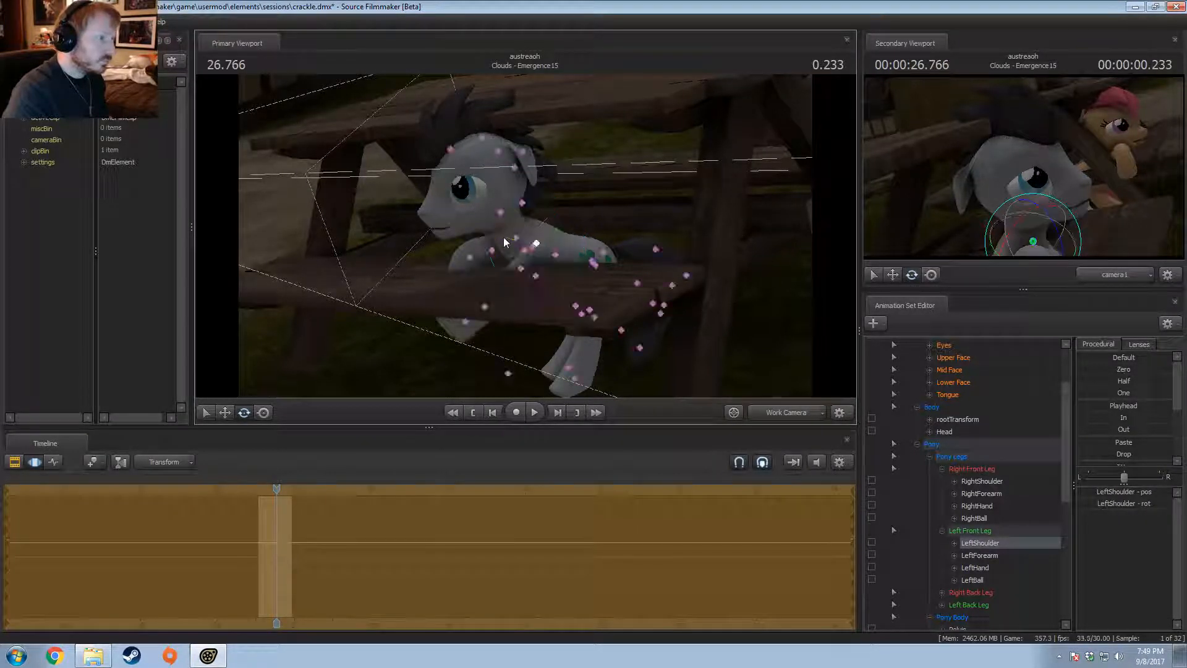
left_click(521, 268, "ctrl")
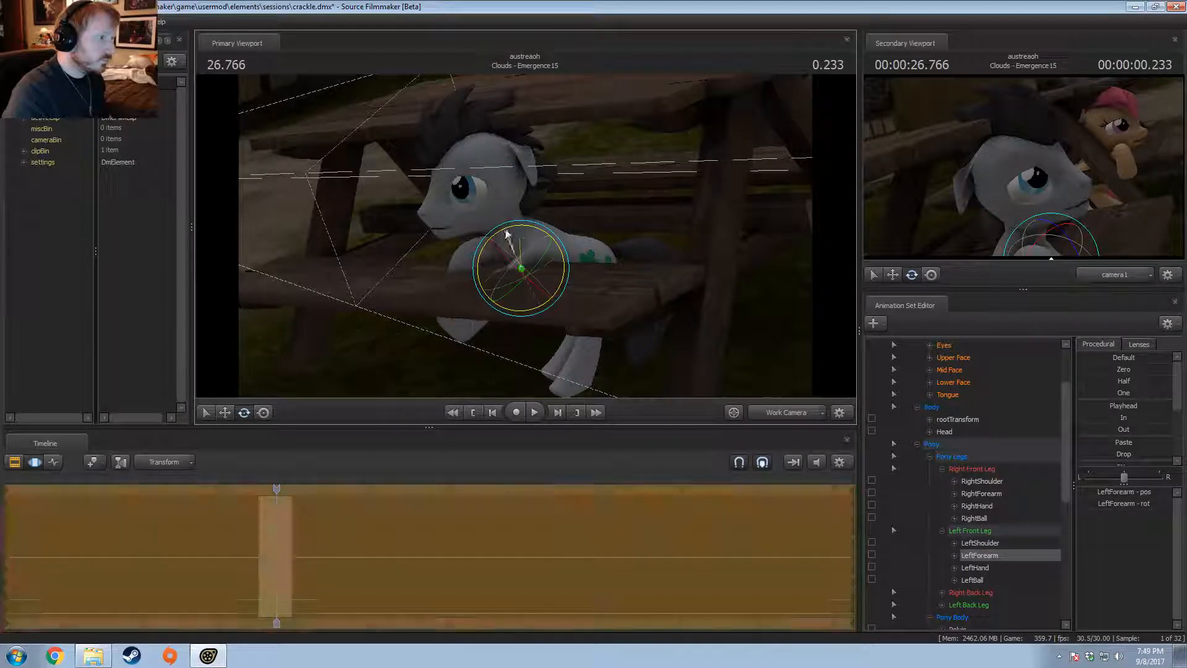
key("w")
left_click_drag(546, 267, 550, 262)
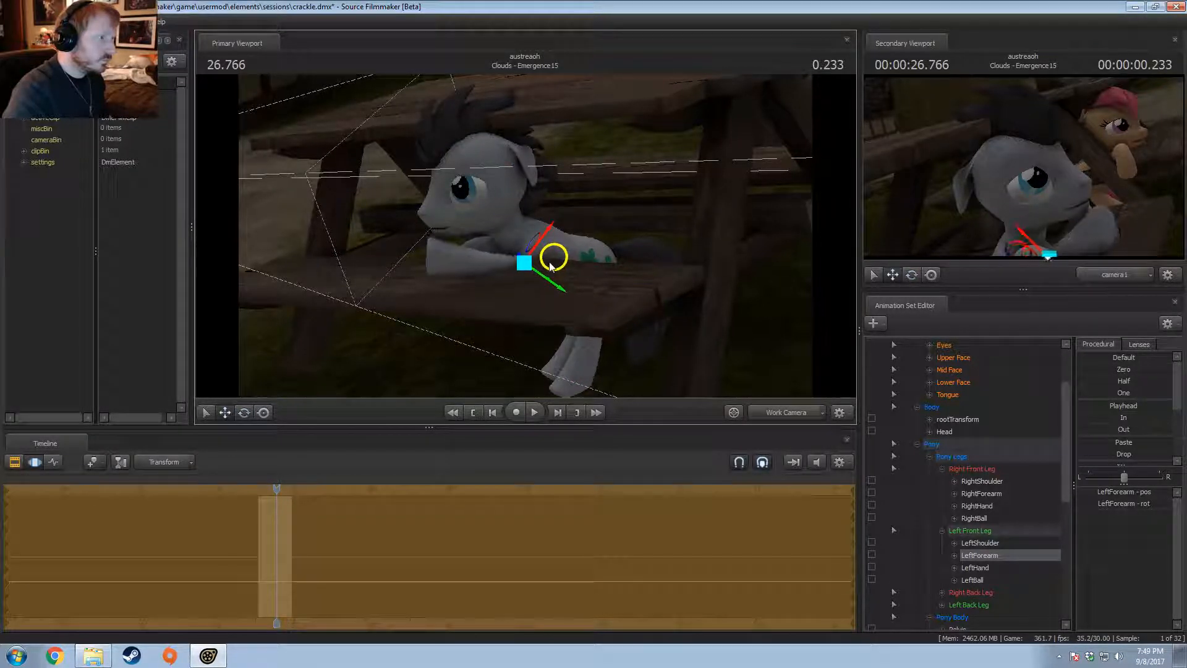
Step: Adjust vn_lucky_clover1's LeftShoulder and LeftForearm bones to settle the left front leg against the body on the bench
key("F2")
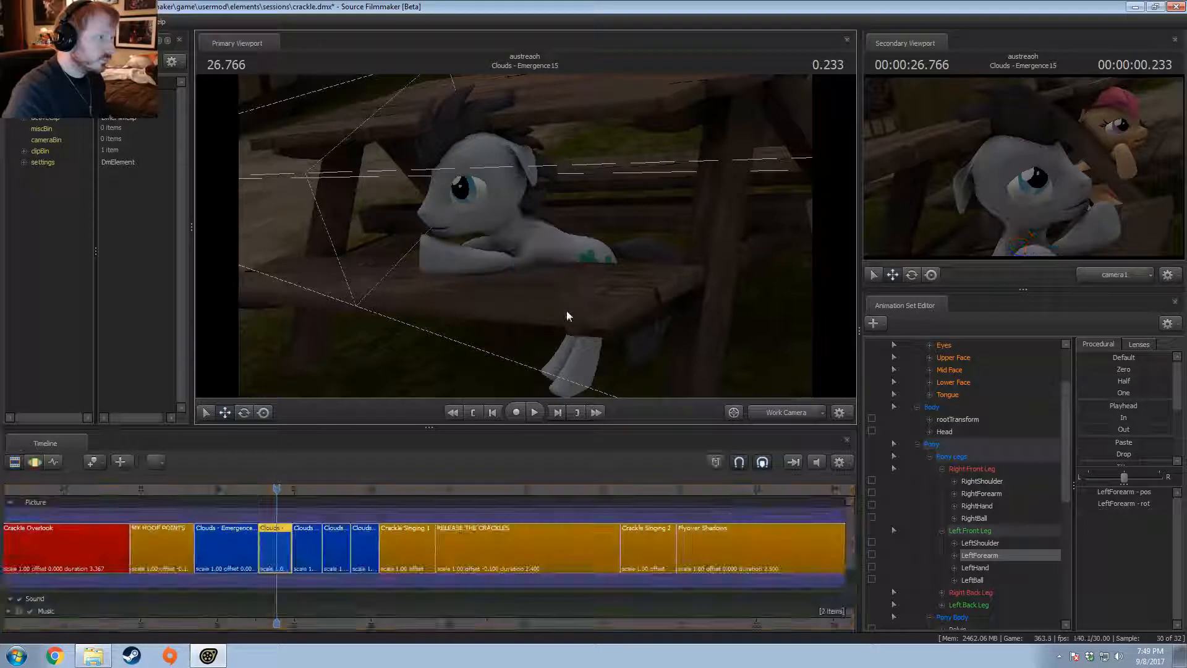
left_click_drag(498, 235, 464, 226, "alt")
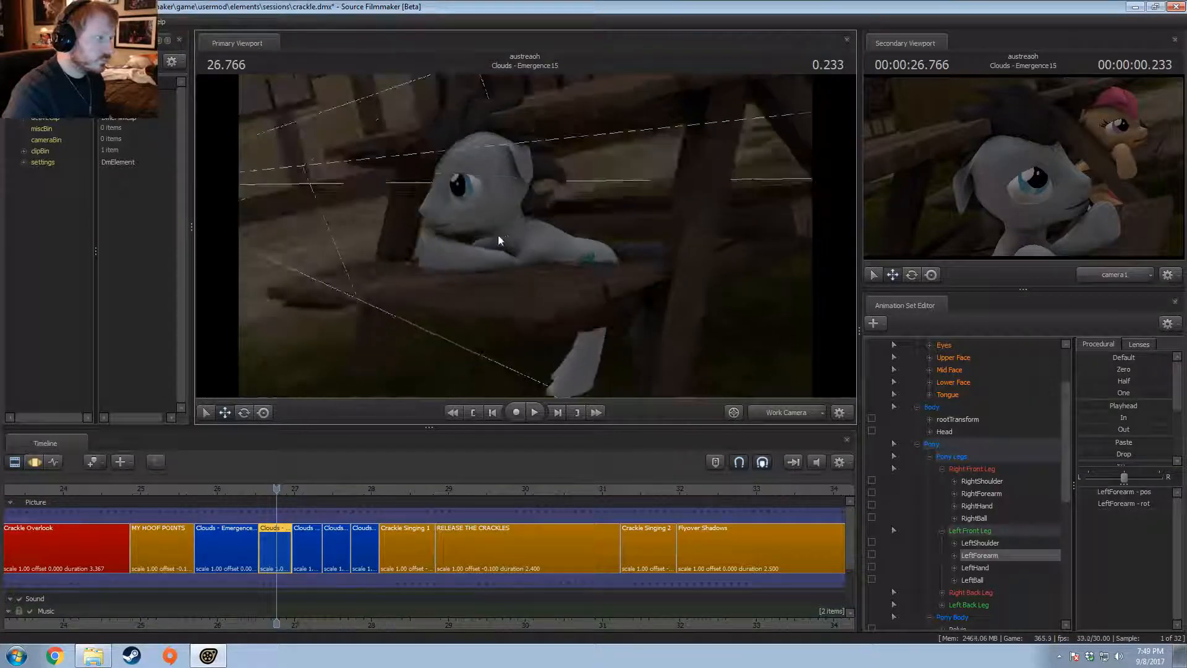
key("F3")
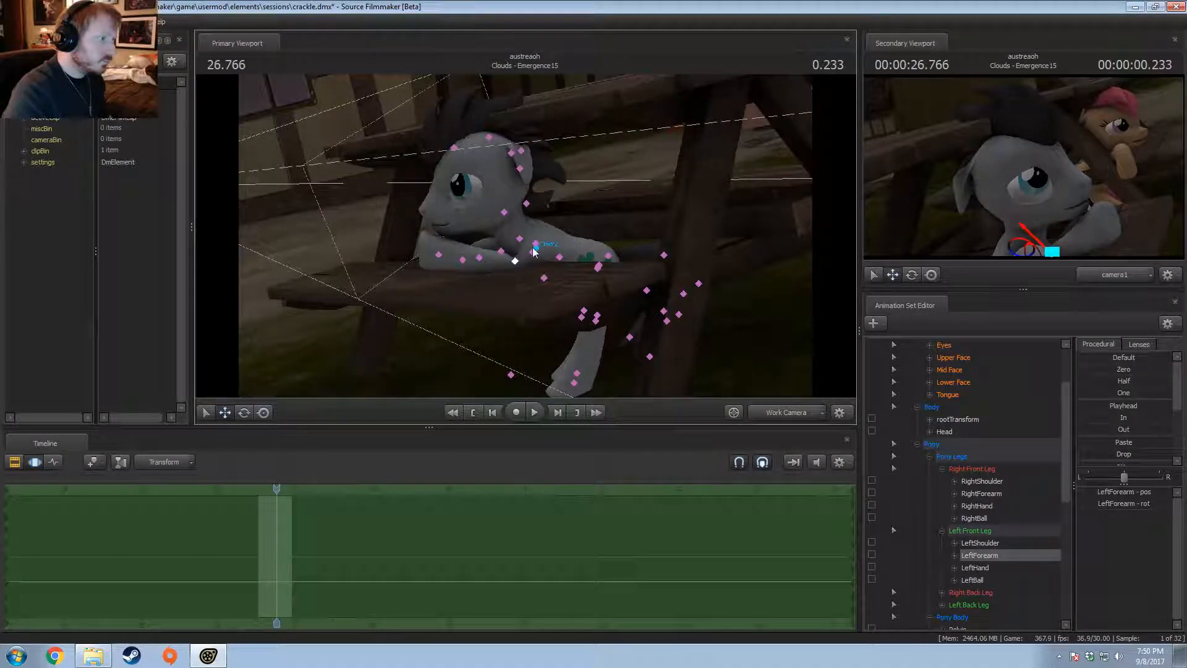
left_click(535, 251)
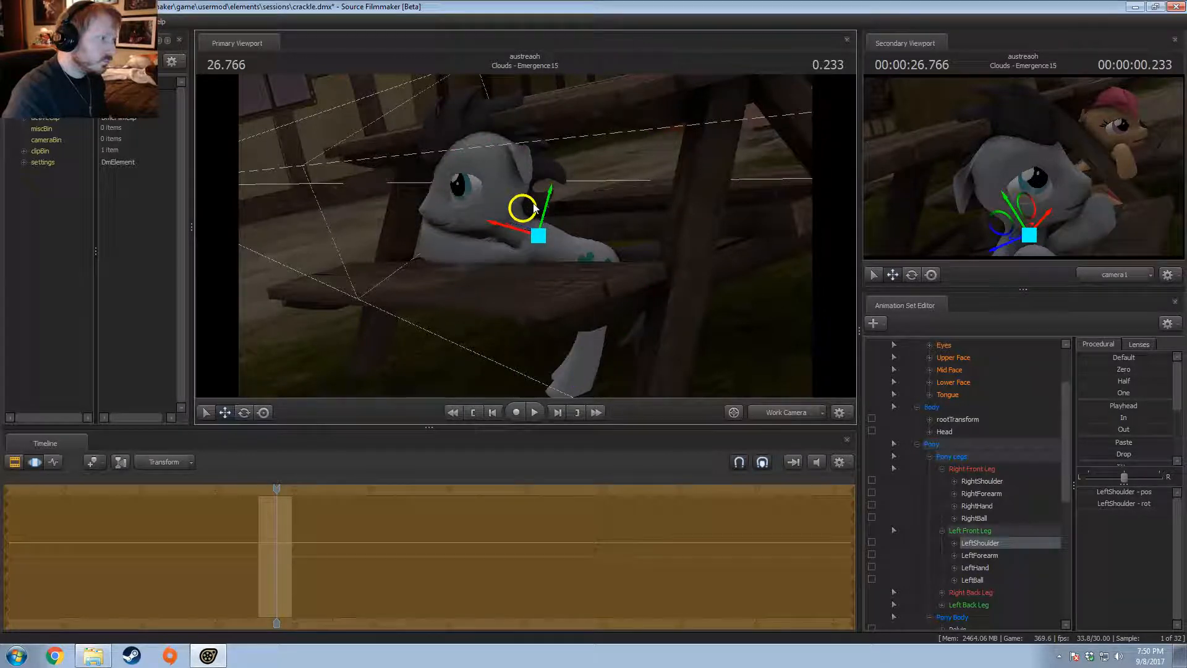
left_click(519, 255)
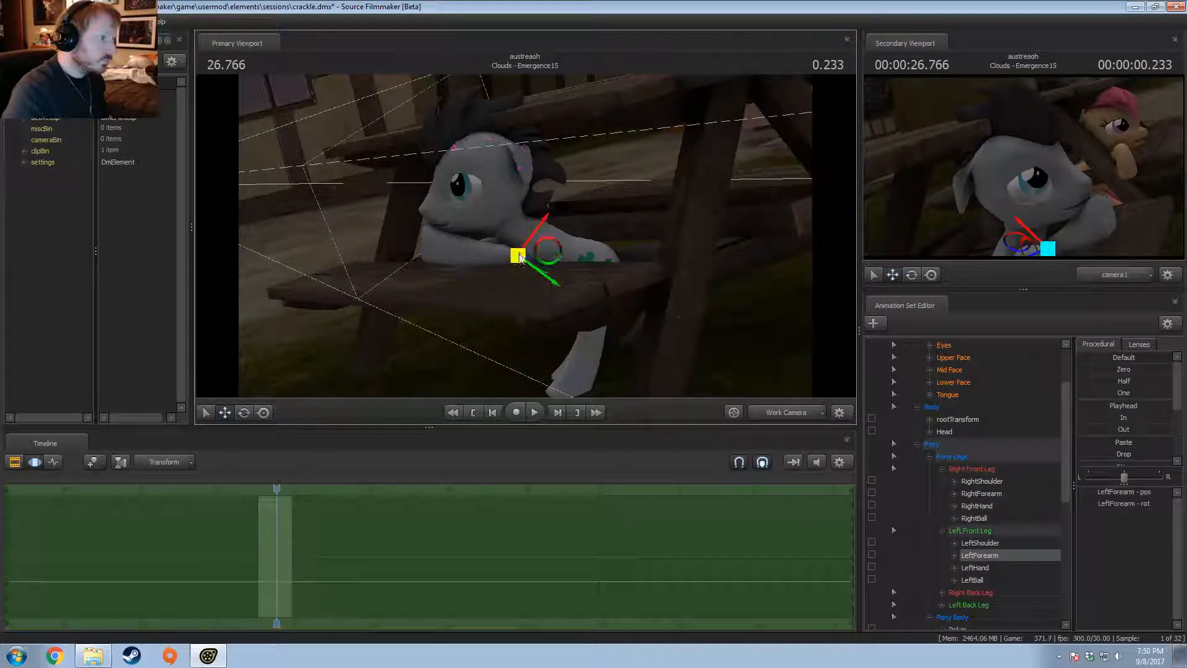
key("e")
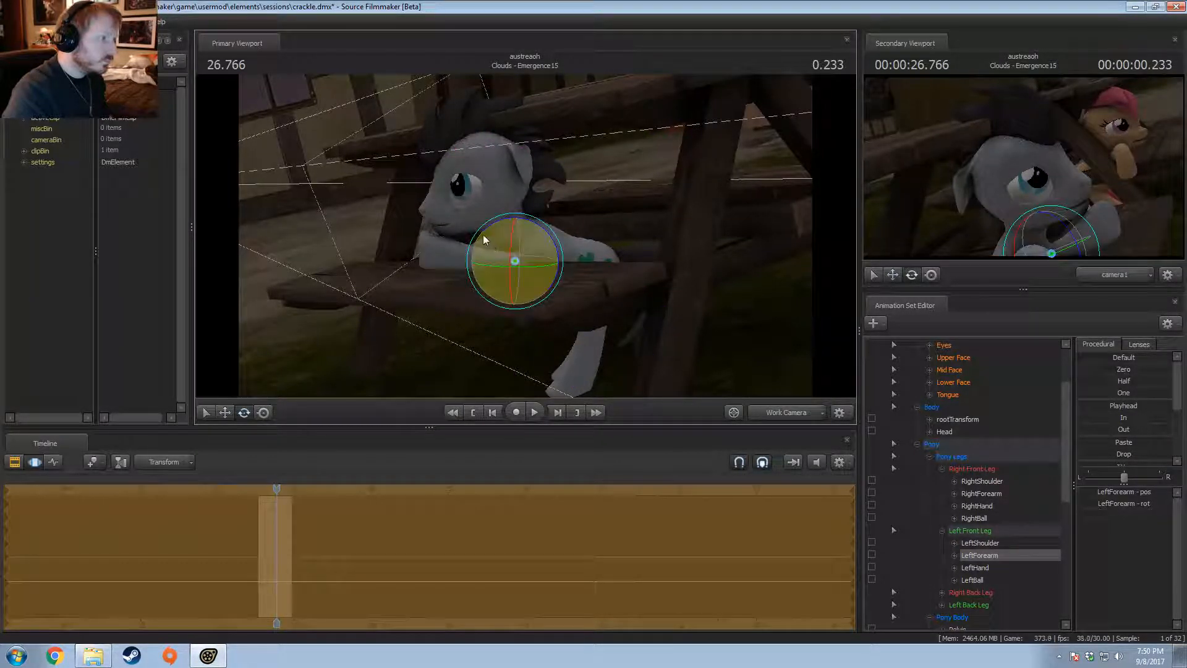
Step: Rotate vn_lucky_clover1's LeftHand and LeftBall bones so the left hoof rests on the bench in front of the chin
left_click(462, 262)
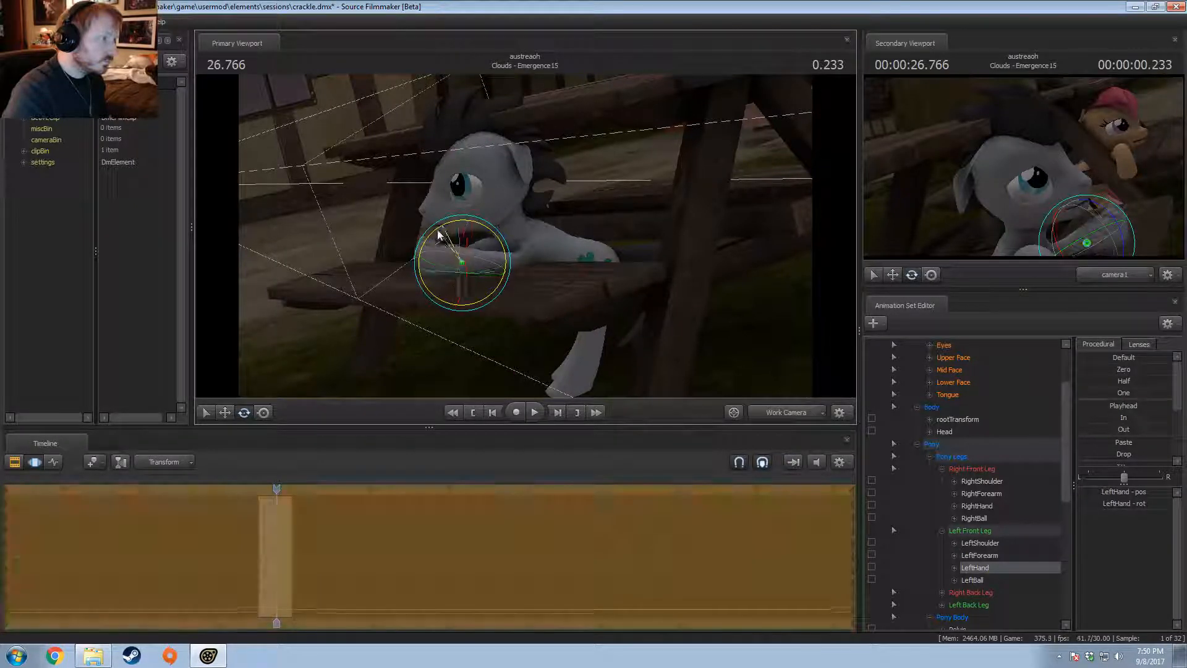
left_click(436, 270)
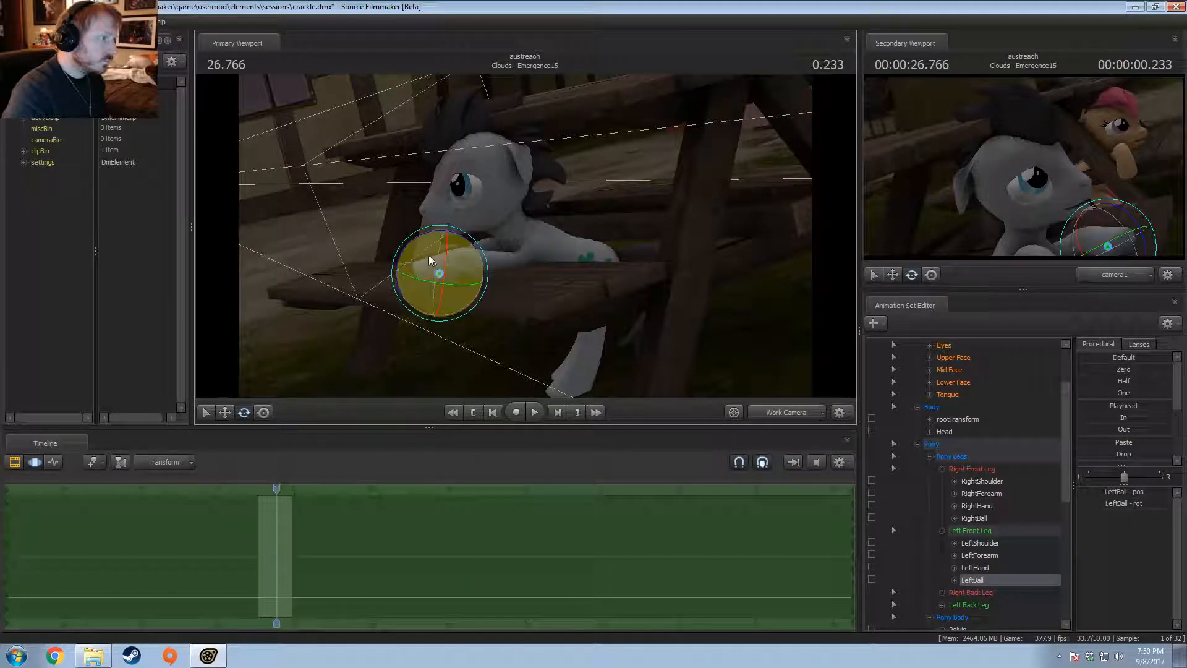
left_click_drag(413, 240, 526, 247)
left_click_drag(430, 255, 525, 234)
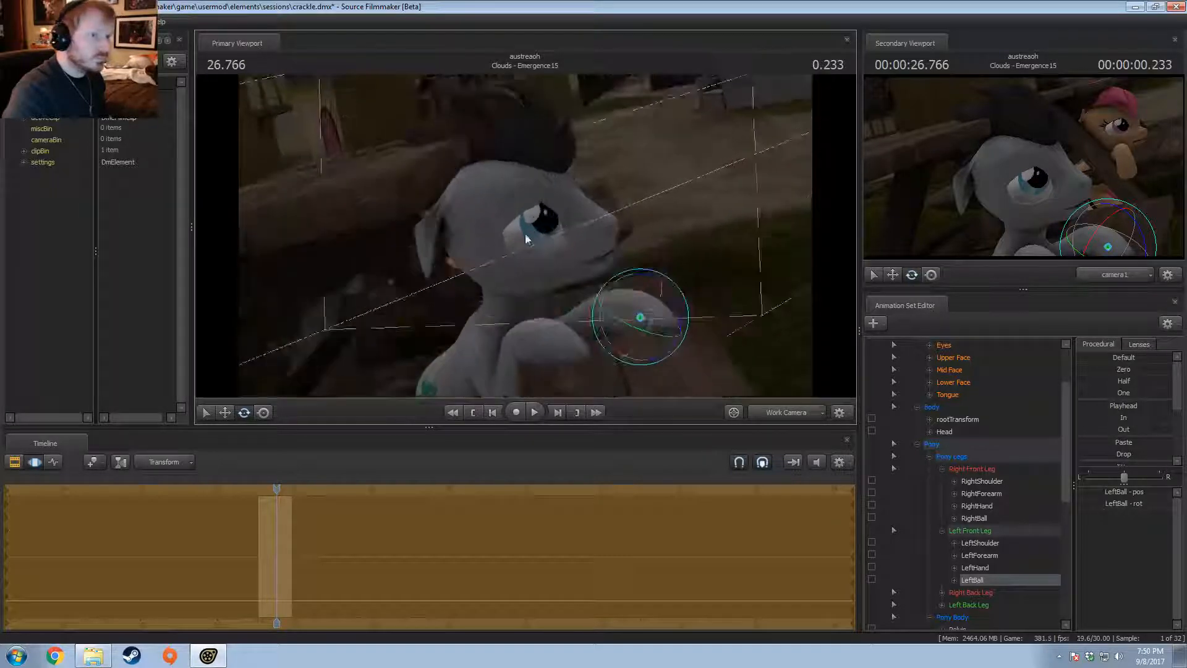
left_click_drag(468, 203, 502, 303, "alt")
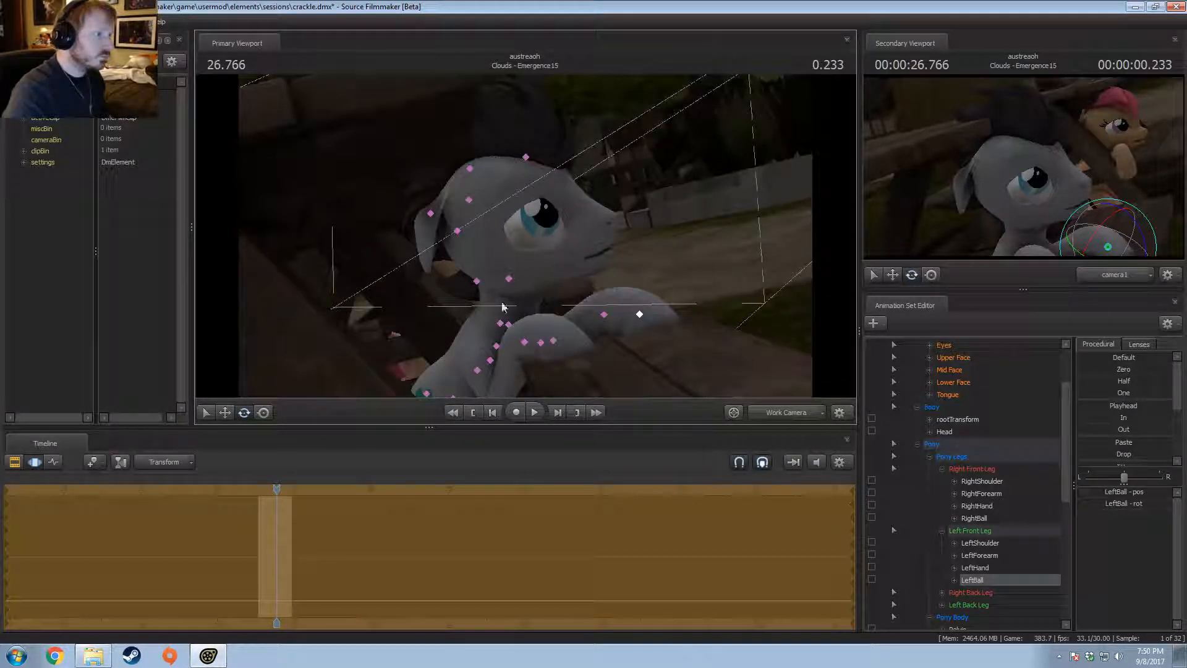
Step: Rotate vn_lucky_clover1's Neck bone to reposition the head above the front legs
left_click(509, 279)
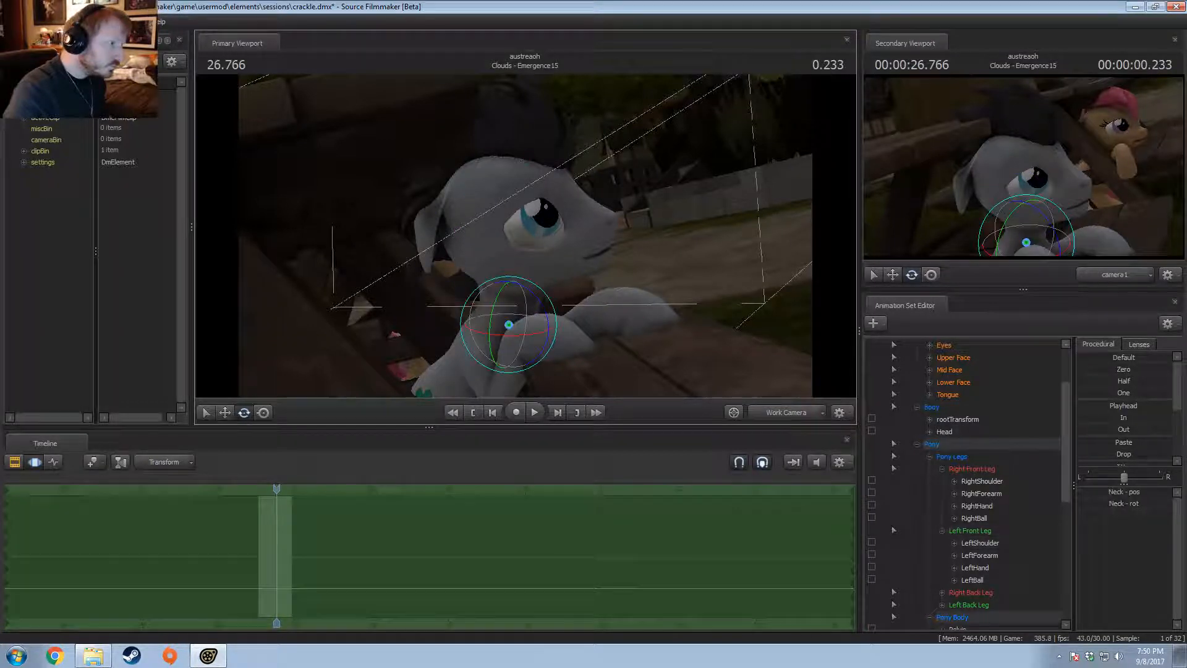
left_click_drag(552, 307, 548, 224)
left_click(522, 282)
left_click(485, 171)
left_click_drag(485, 171, 552, 224, "alt")
key("F2")
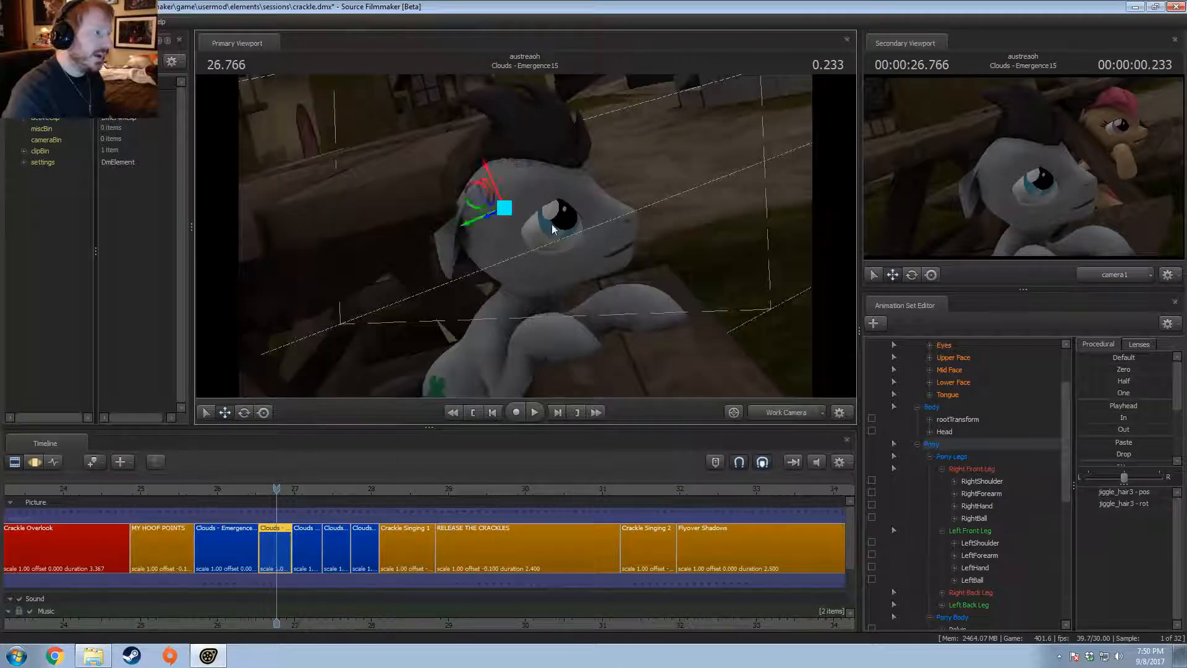
Step: Adjust vn_lucky_clover1's jiggle_hair1 bone to reshape the hair on top of the head
left_click(543, 157)
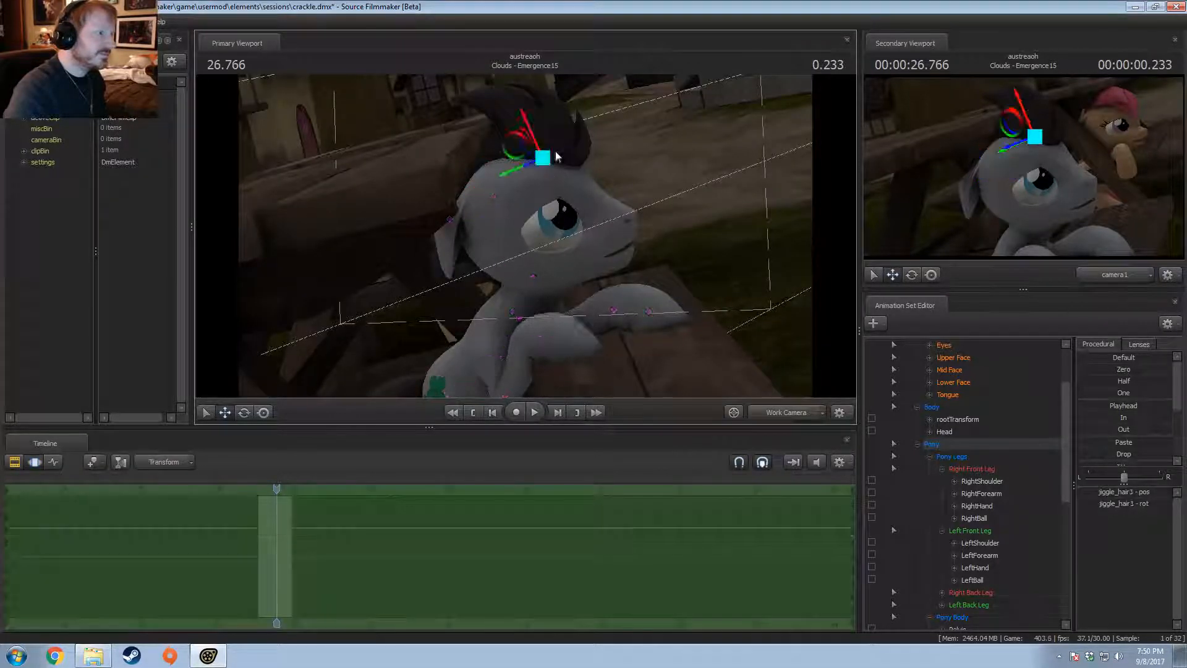
key("e")
key("w")
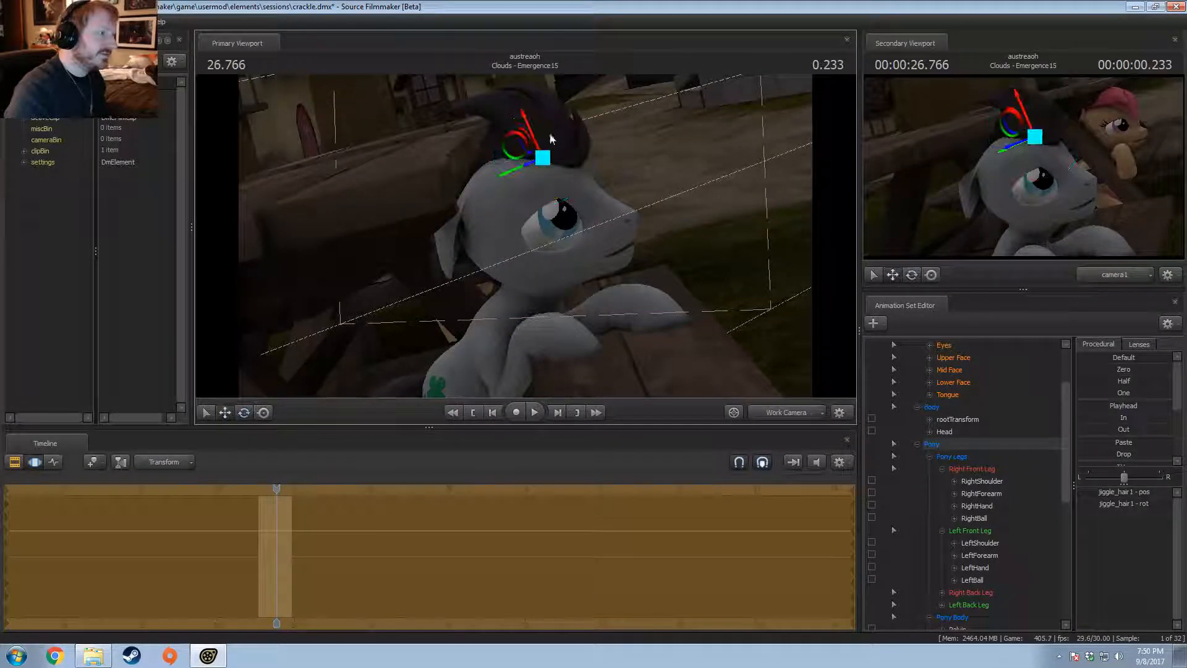
left_click_drag(502, 147, 506, 149)
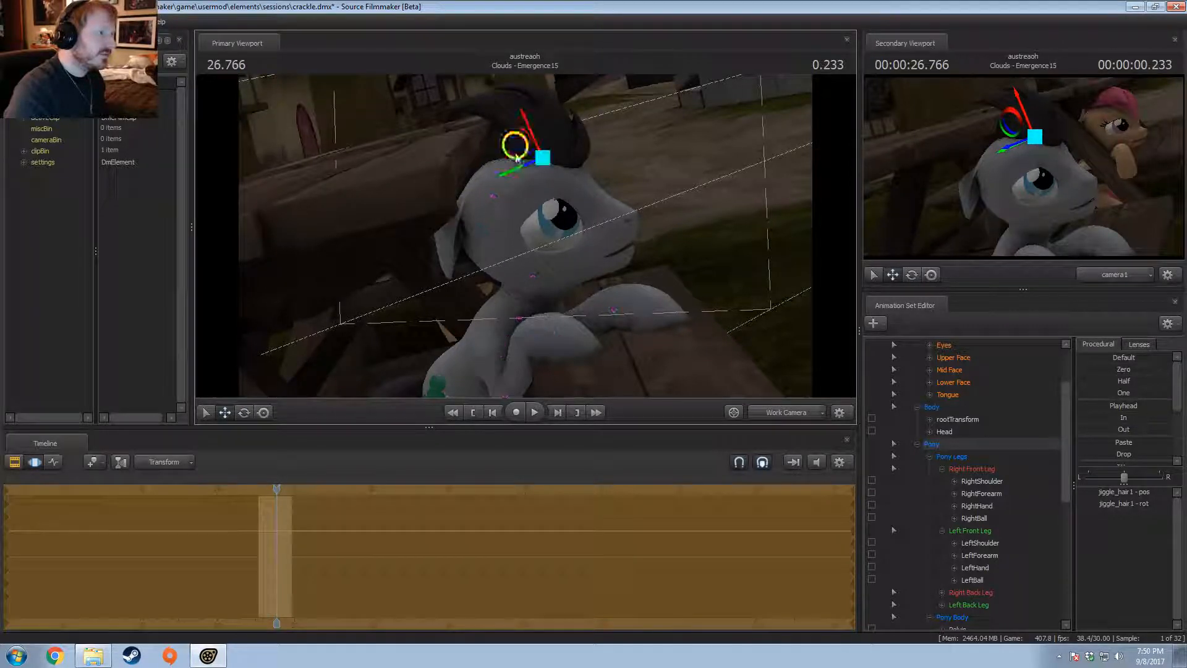
mouse_move(512, 247)
left_mouse_down("alt")
mouse_move(556, 241)
mouse_move(538, 229)
mouse_move(512, 246)
left_mouse_up("alt")
key("F2")
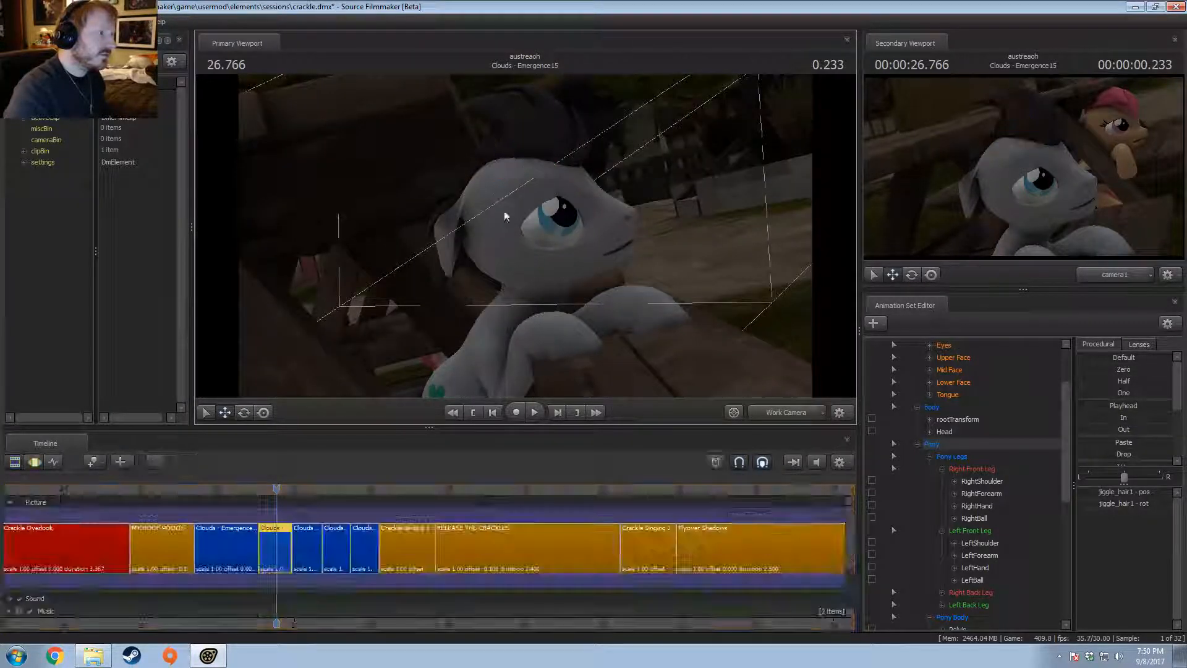
key("F3")
key("F2")
key("F3")
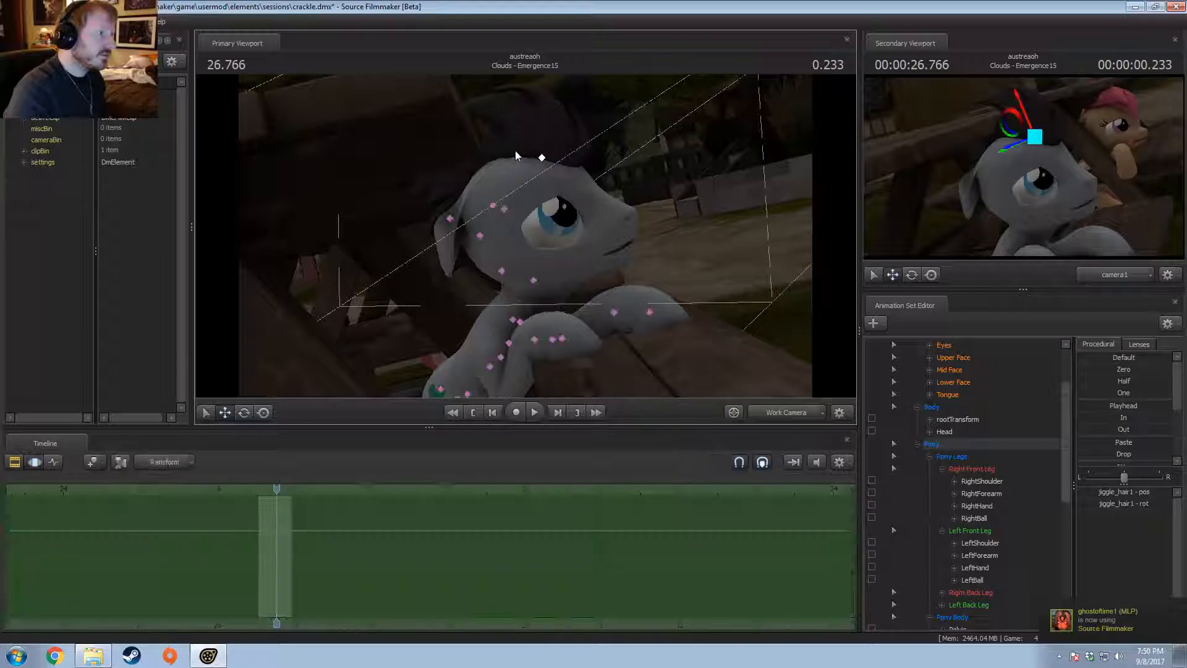
Step: Move vn_lucky_clover1's jiggle_hair3 bone upward to reshape the hair behind the head
left_click(504, 193)
key("e")
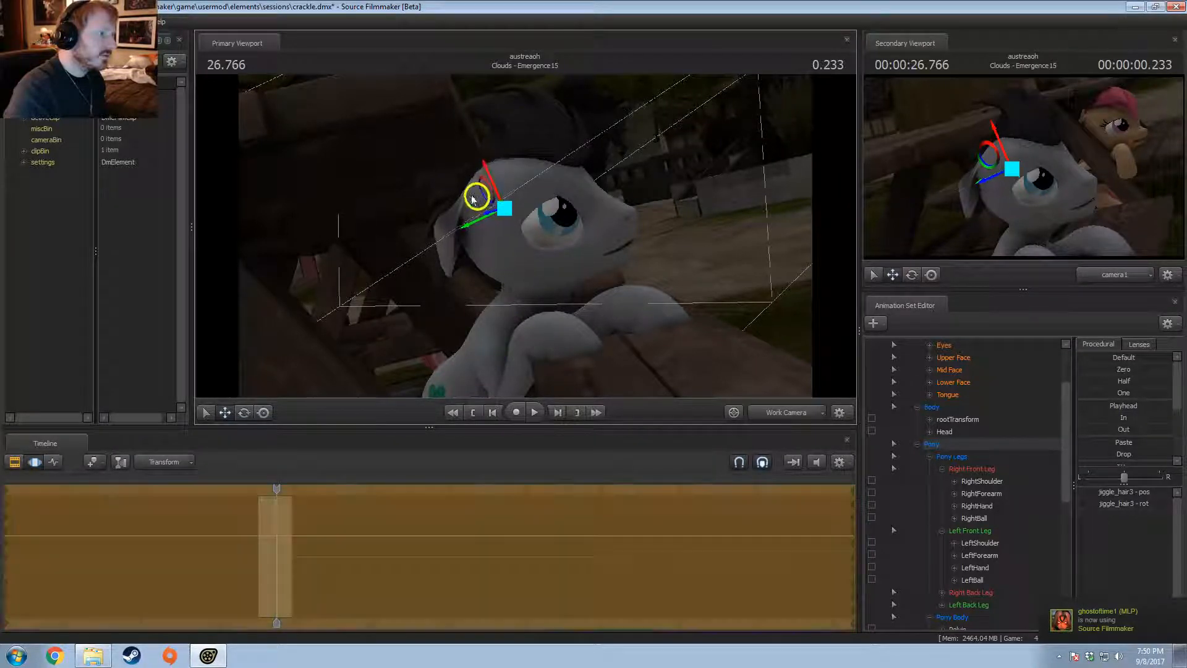
left_click_drag(477, 190, 484, 193)
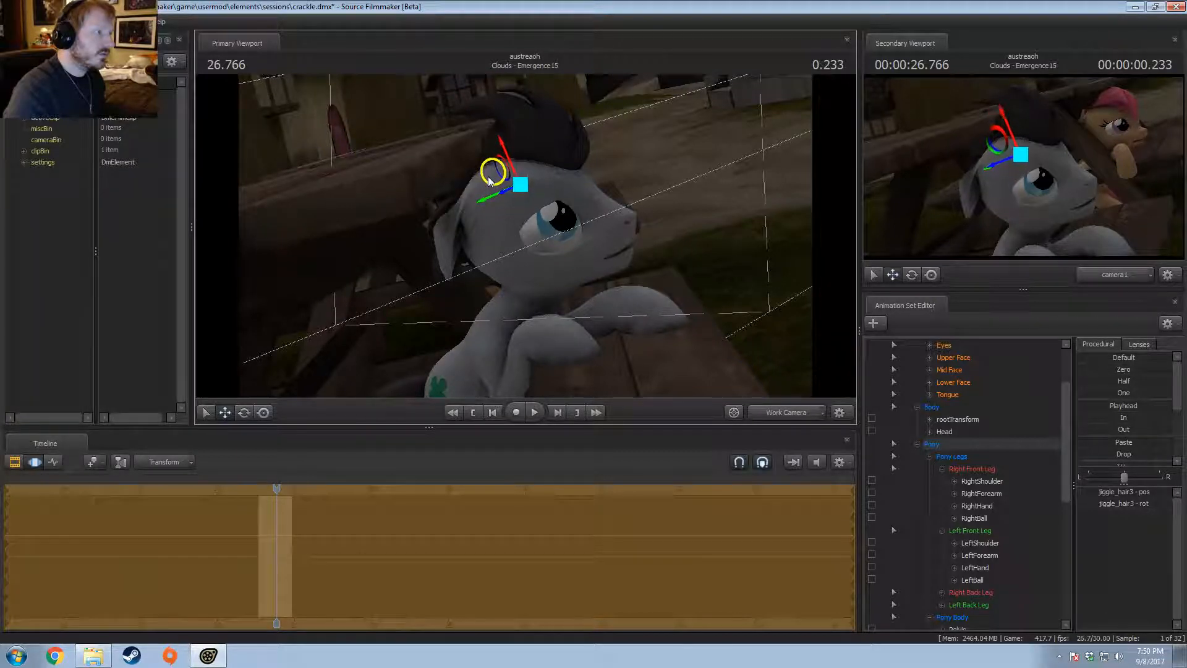
key("F2")
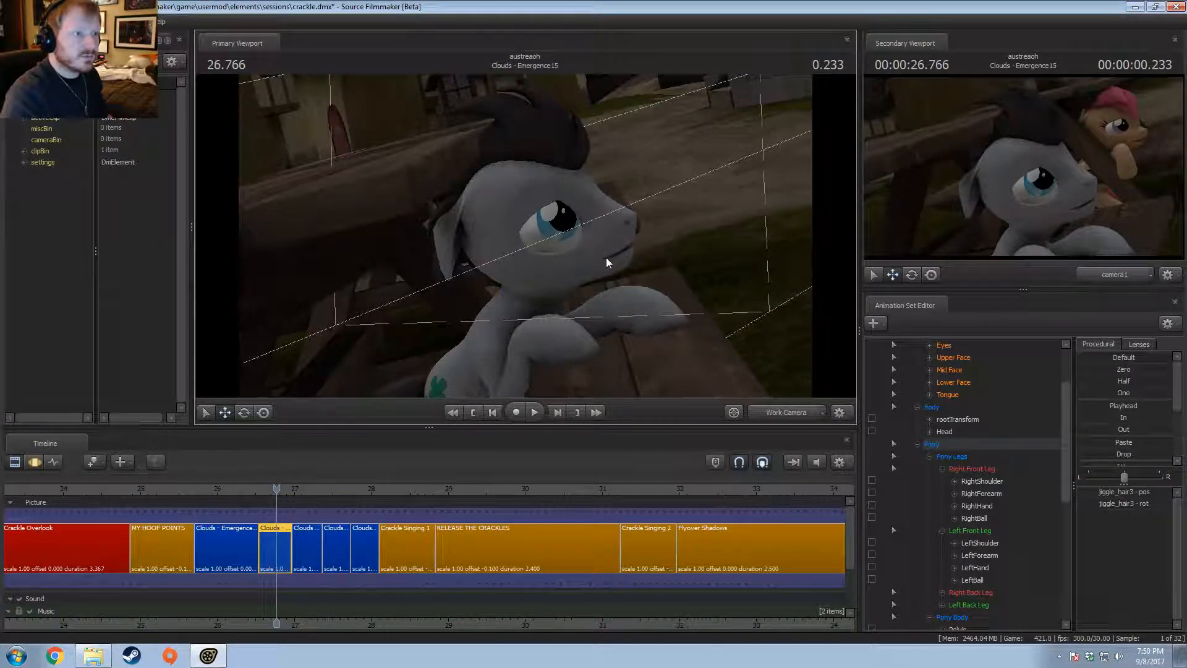
left_click_drag(606, 255, 526, 240)
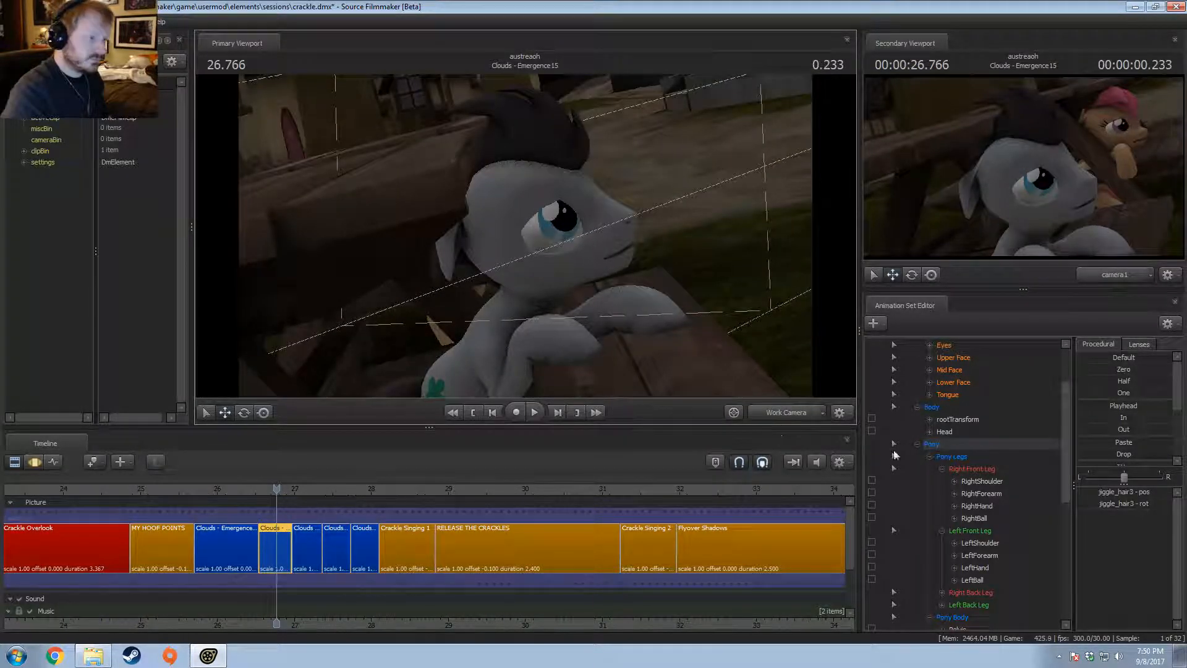
Step: Collapse vn_lucky_clover1's control groups and rename the animation set to Lucky Clover
left_click(916, 408)
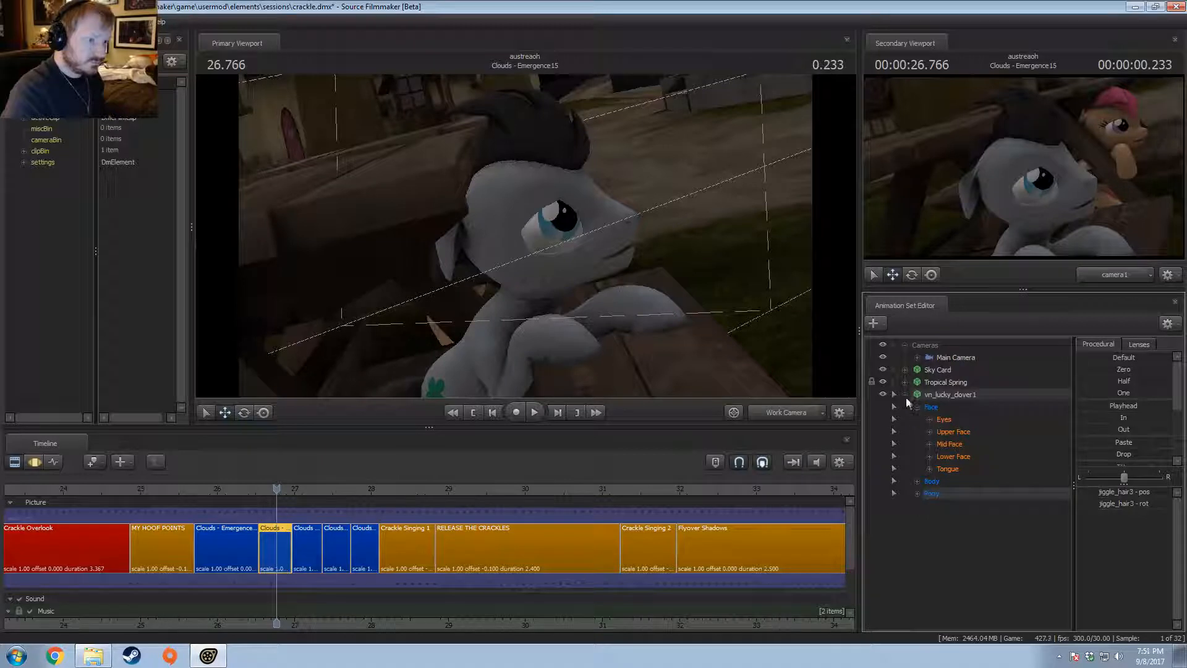
left_click(906, 395)
right_click(955, 396)
left_click(975, 402)
type("Luc")
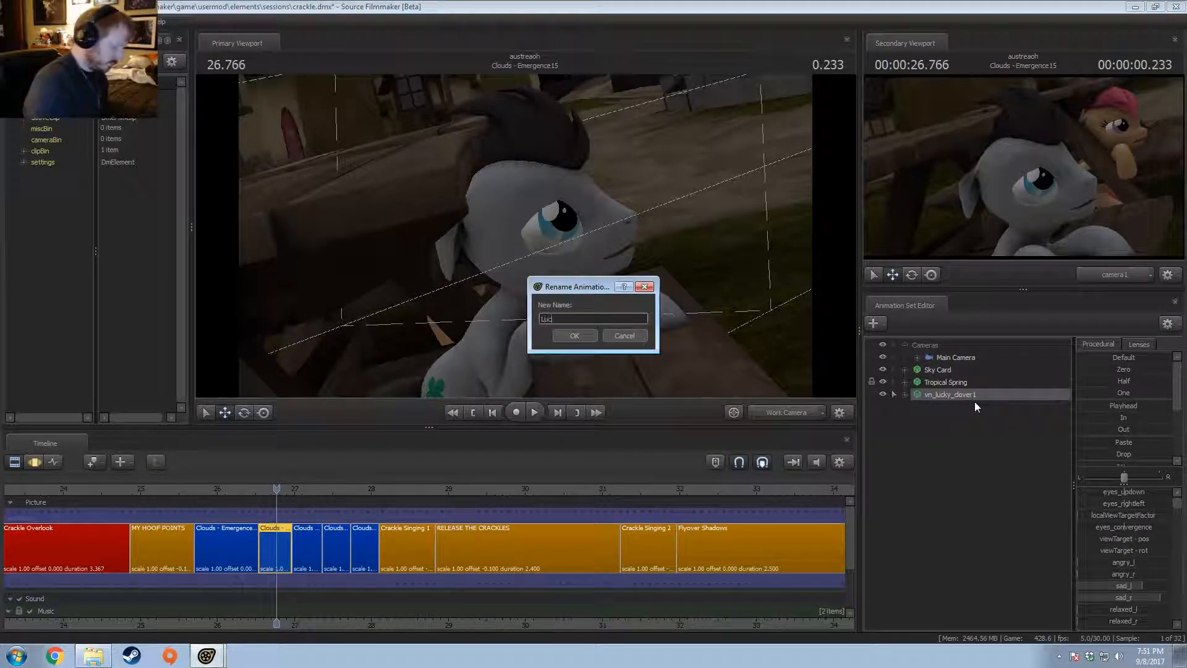
type("ky Clover")
key("Return")
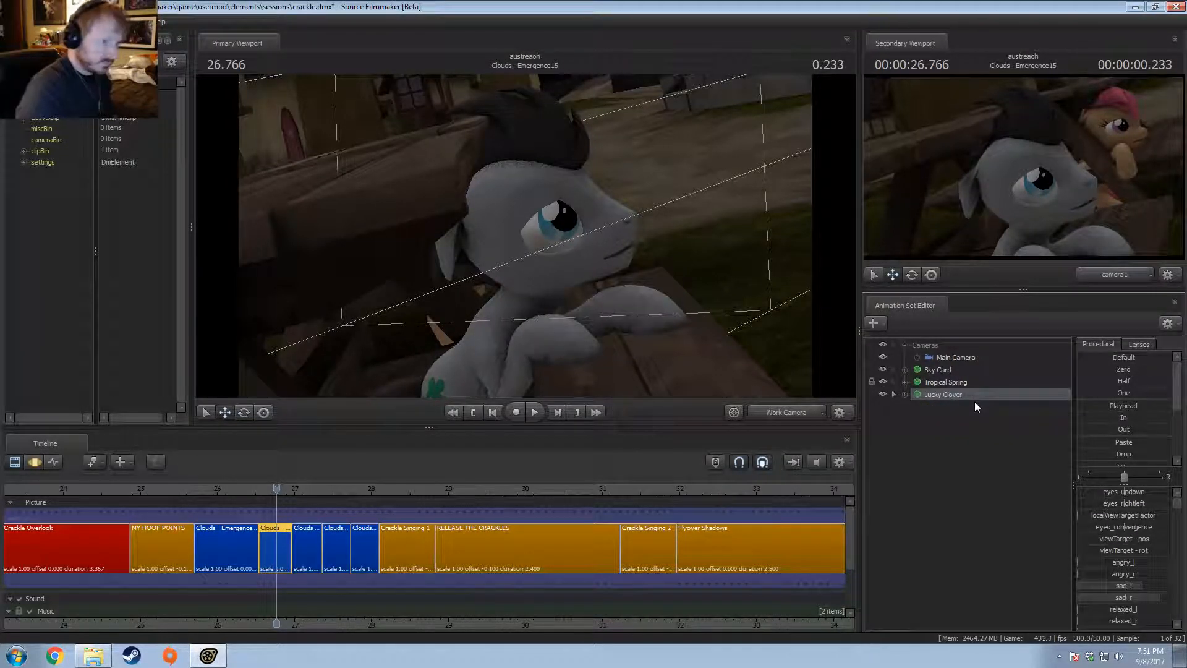
Step: Group the Tropical Spring and Lucky Clover animation sets and name the group Actors
right_click(937, 383)
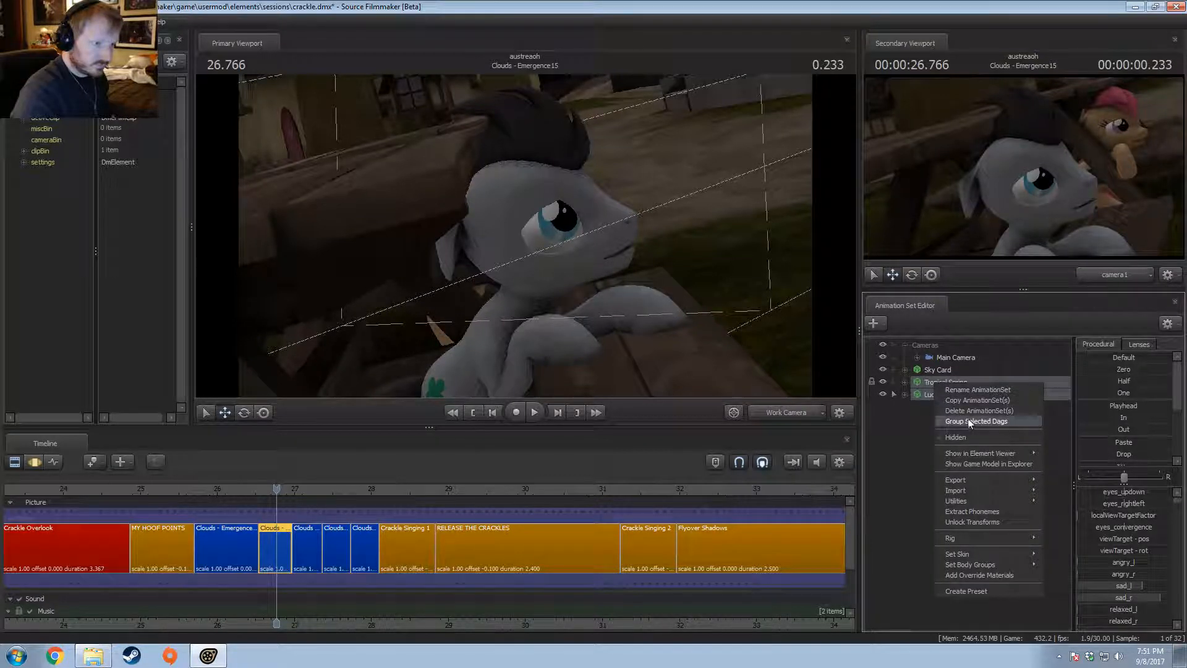
left_click(971, 417)
left_click(932, 384)
right_click(942, 389)
left_click(945, 391)
type("Actors")
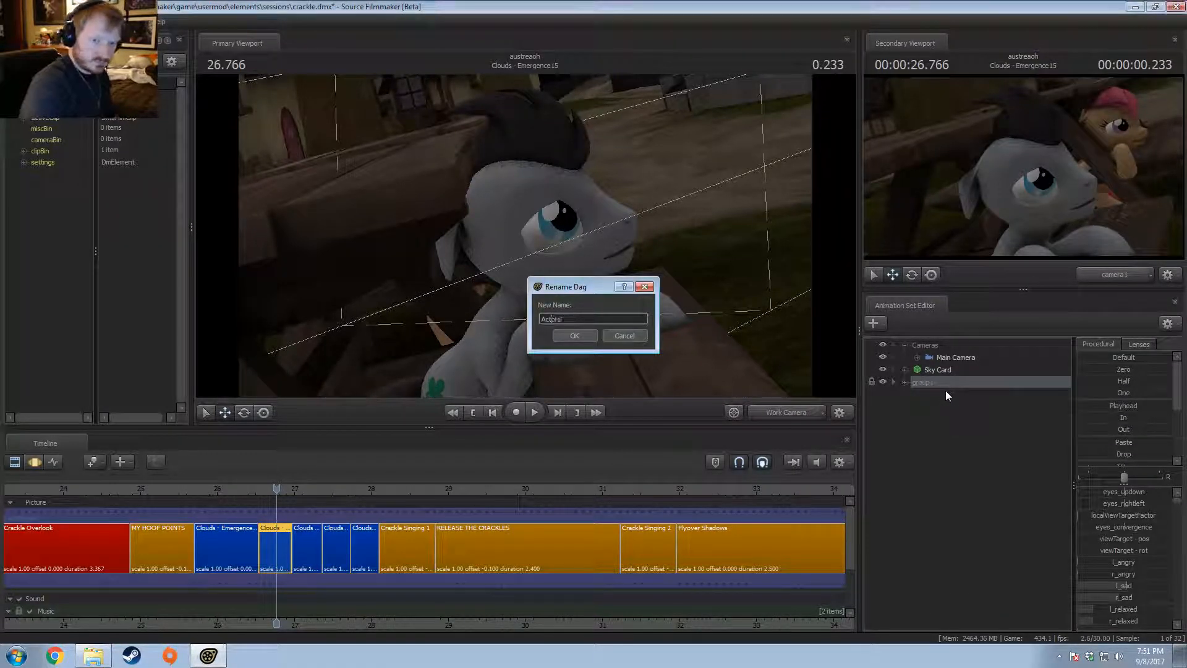
key("Return")
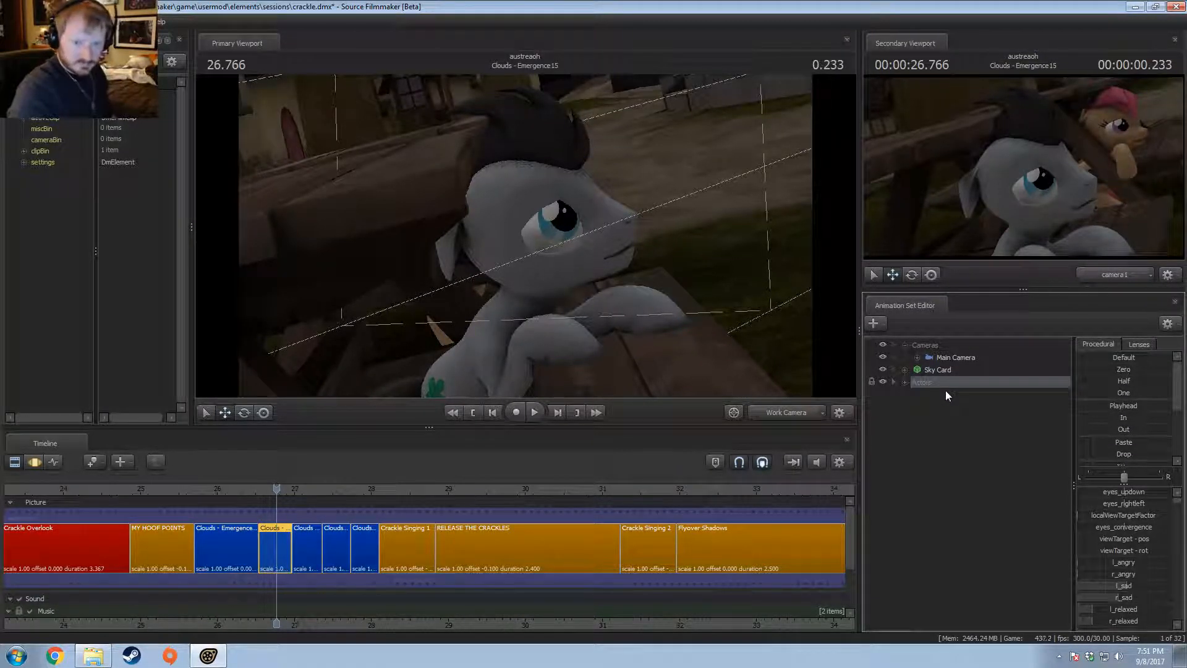
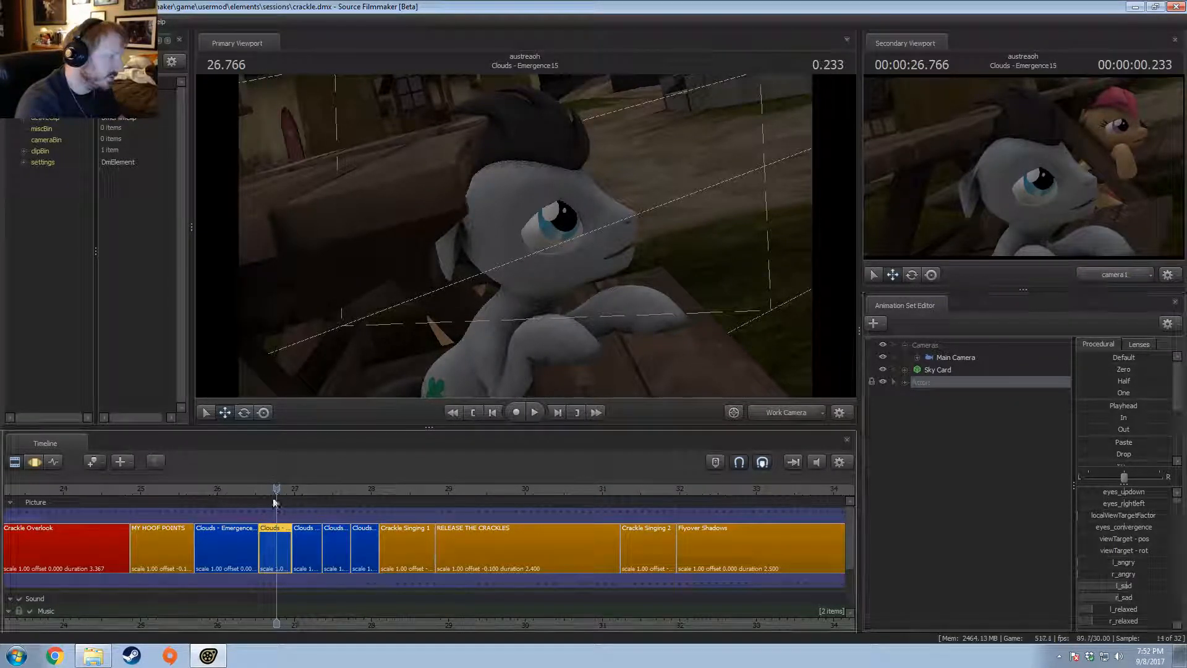
Step: Reframe the Main Camera in Clouds - Emergence15 so Lucky Clover sits further left with Tropical Spring clearly behind
scroll(246, 545, "up", 4)
middle_click_drag(307, 596, 404, 597)
scroll(403, 596, "up", 5)
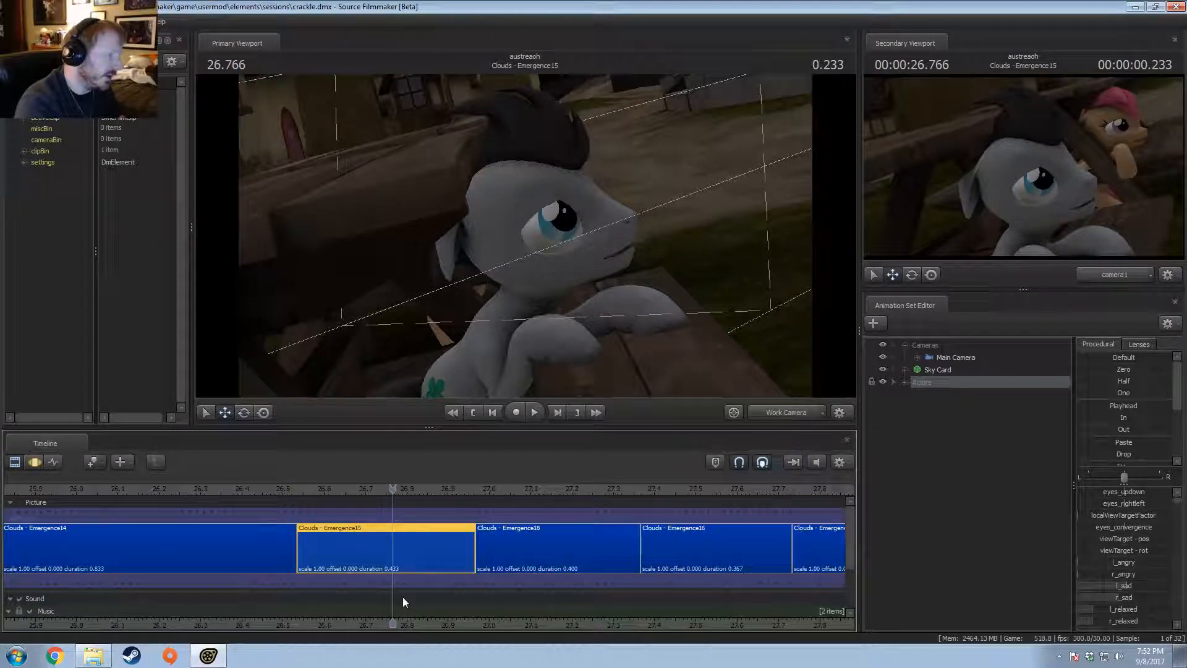
scroll(403, 596, "down", 4)
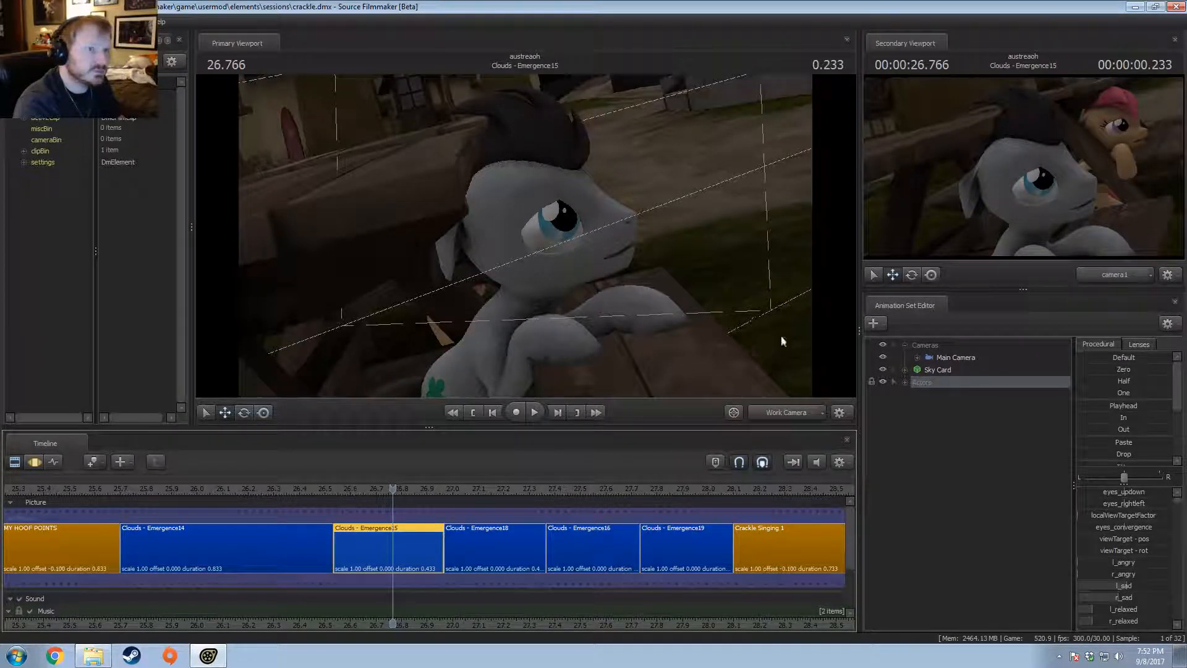
middle_click(693, 321)
key("F3")
left_click_drag(647, 328, 525, 237)
key("r")
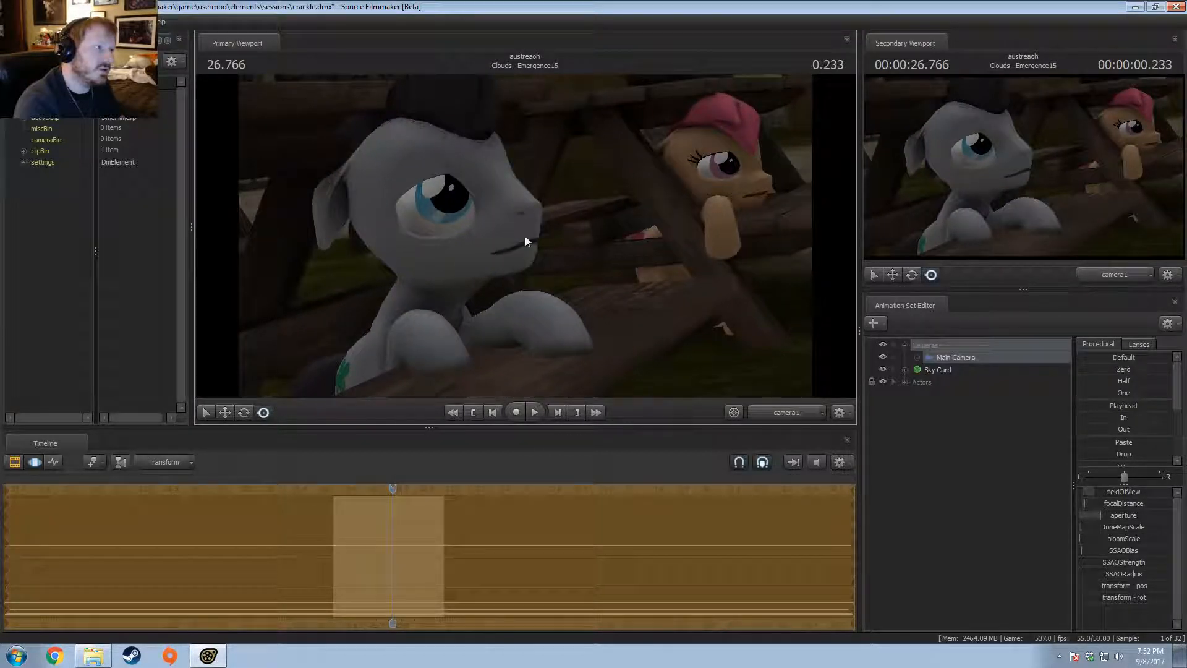
key("F3")
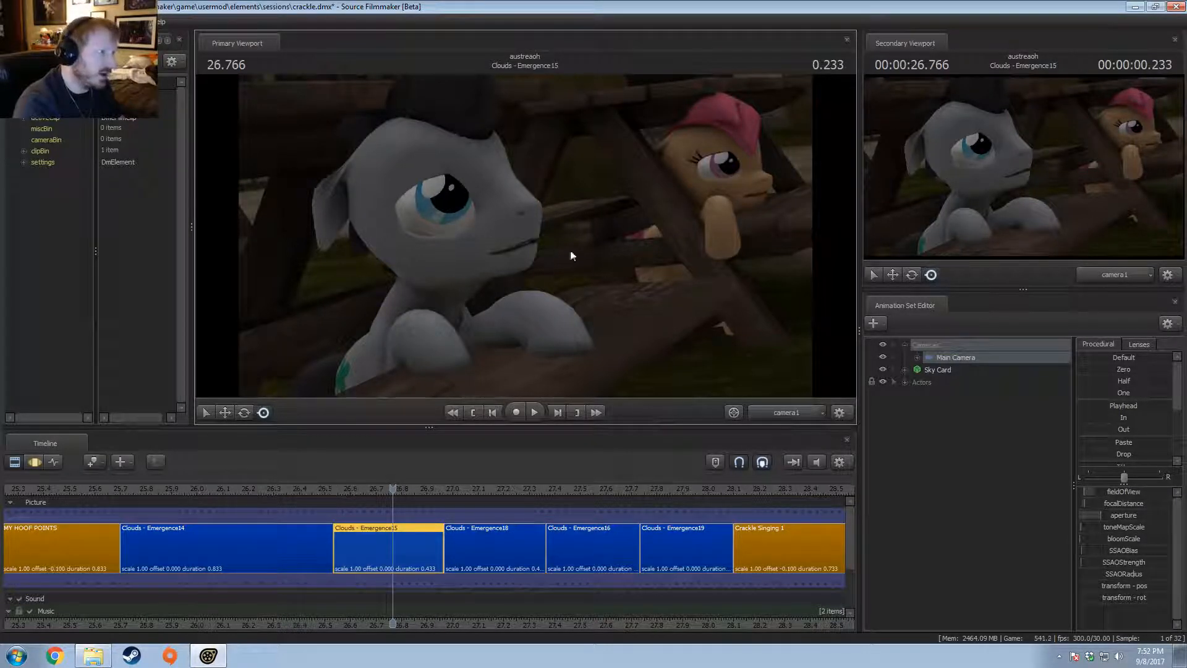
Step: Refine the Main Camera's position and angle so Lucky Clover's hair and Tropical Spring both fit comfortably in the shot
key("F3")
left_click_drag(567, 252, 525, 236)
key("a")
key("d")
key("d")
key("d")
key("d")
key("z")
key("x")
key("x")
key("s")
key("w")
key("F2")
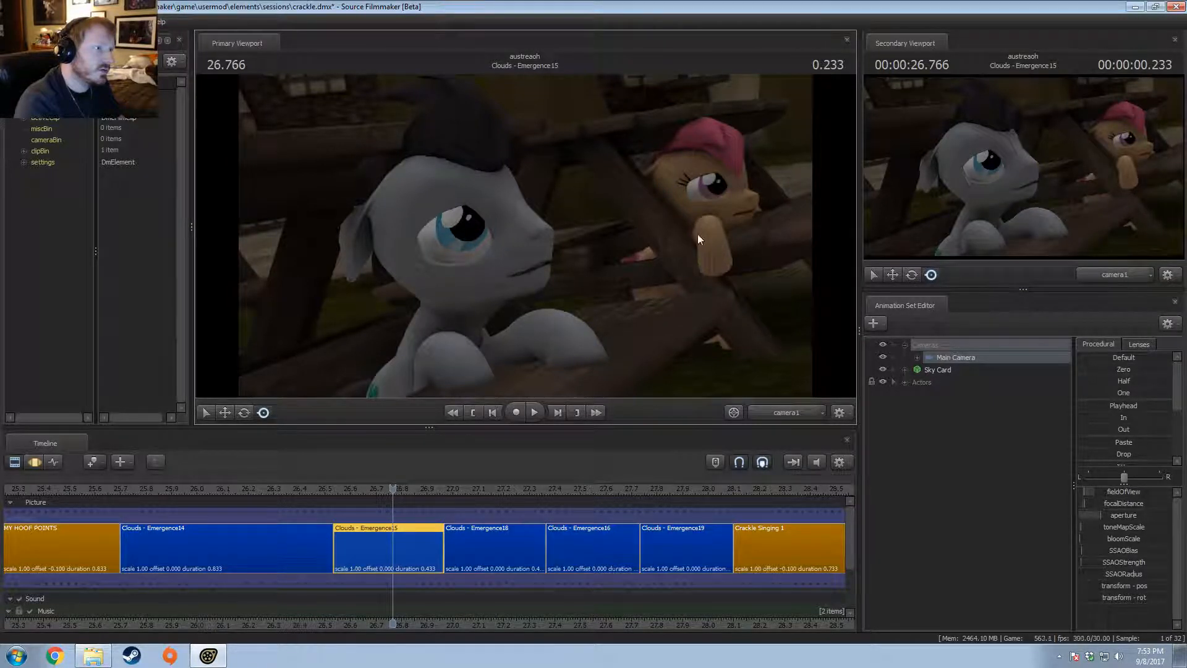
Step: Switch the primary viewport to the Work Camera, frame Tropical Spring from the front and expand the Actors group
left_click(783, 415)
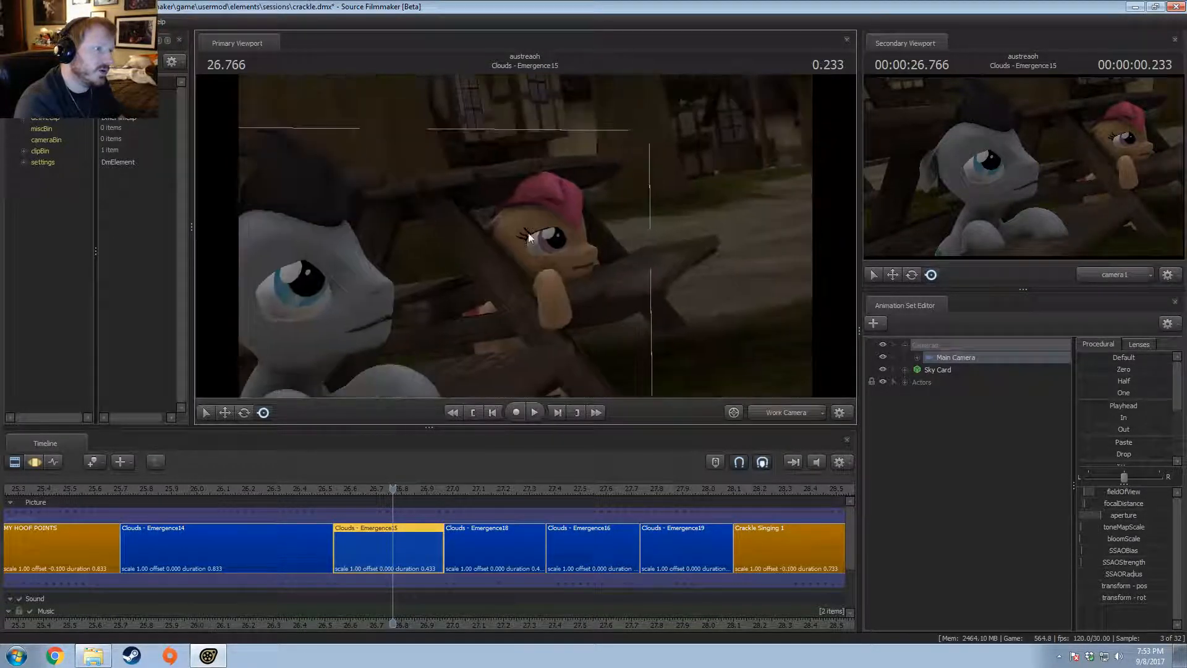
mouse_move(528, 233)
left_mouse_down()
mouse_move(571, 241)
mouse_move(525, 236)
left_mouse_up()
key("F3")
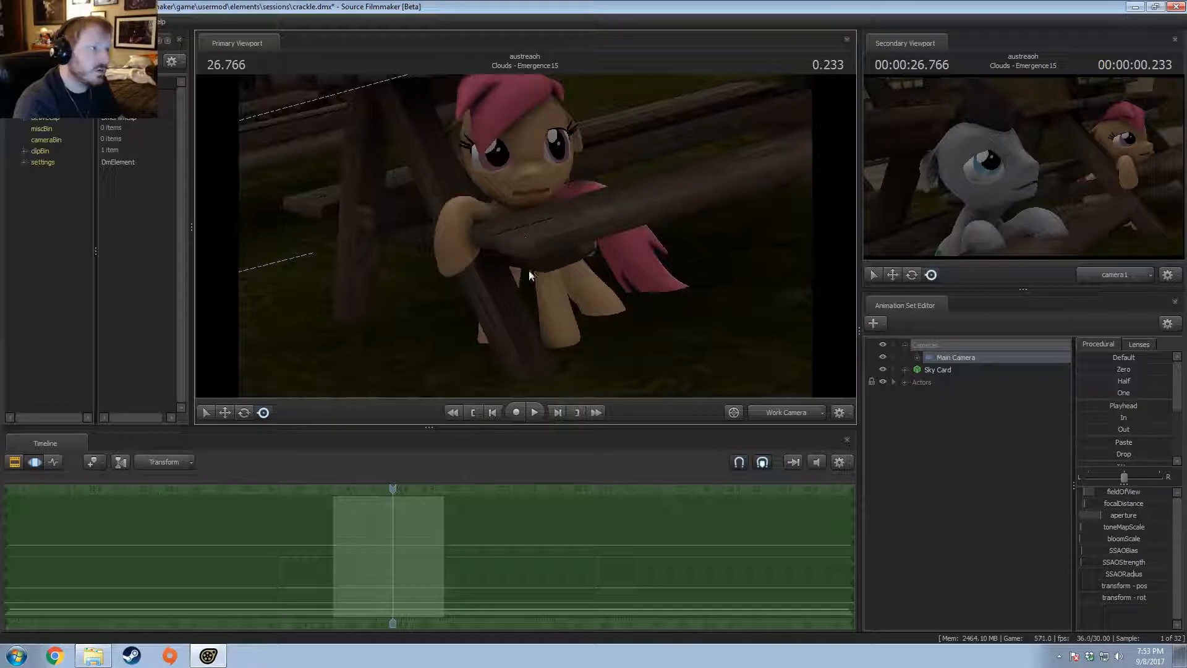
key("F2")
key("F3")
key("F2")
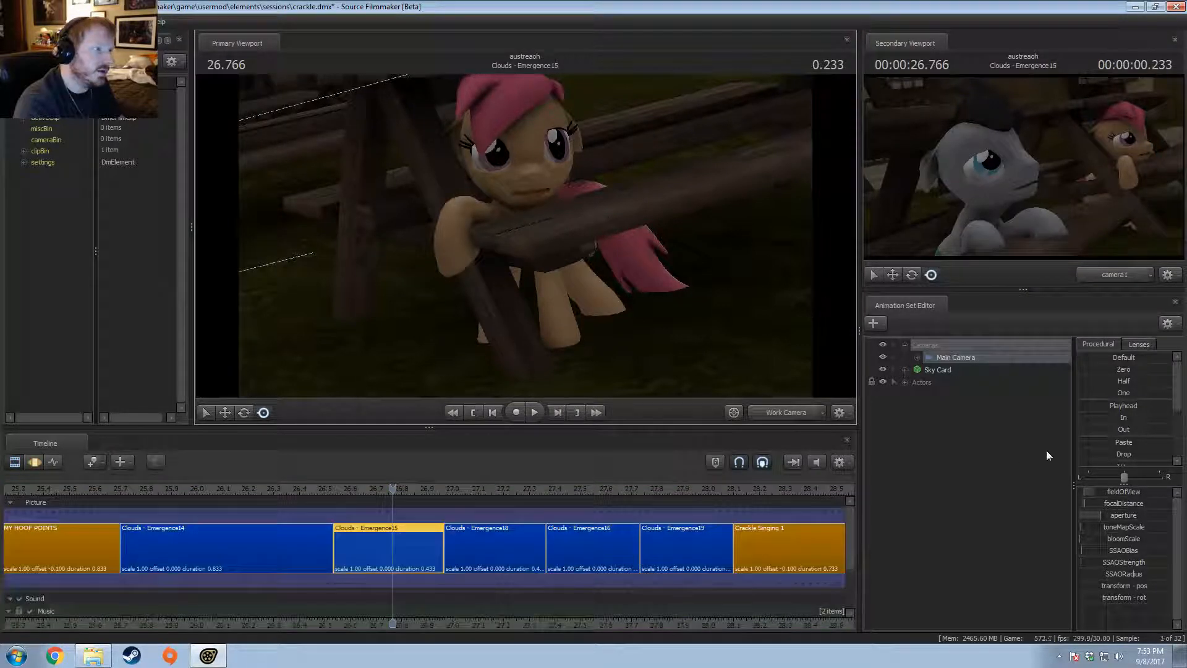
key("F3")
left_click(894, 381)
left_click(892, 395)
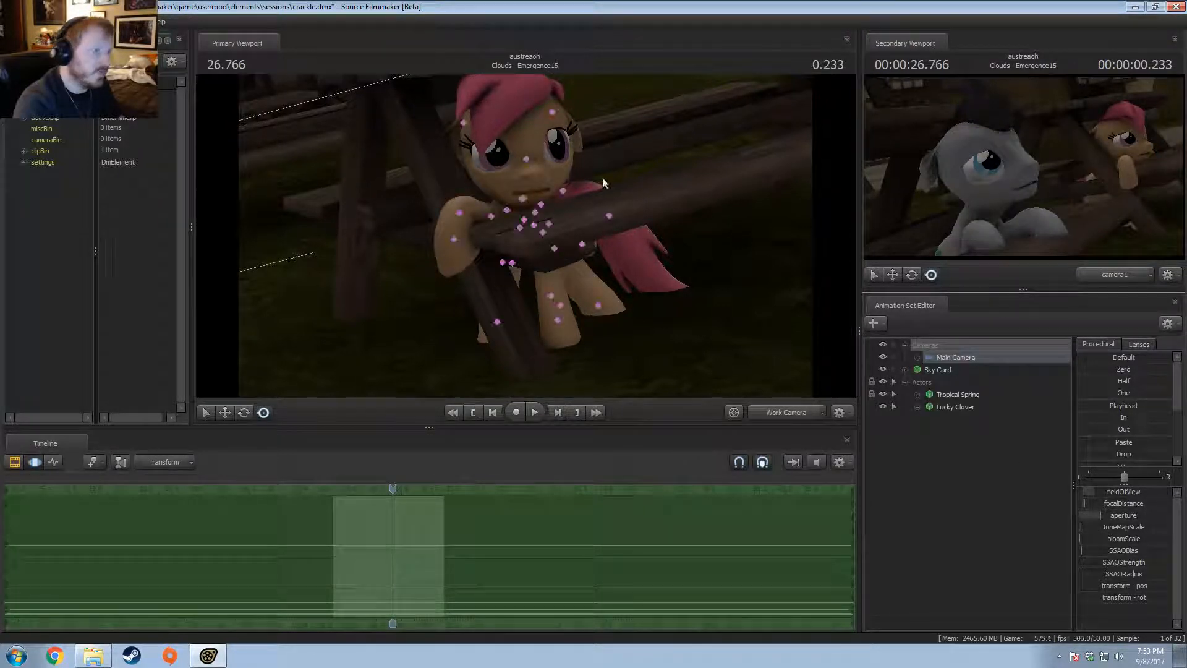
Step: Rotate Tropical Spring's LeftShoulder so the left front leg reaches down towards the ground below the bench
left_click(550, 224, "ctrl")
left_click(542, 205, "ctrl")
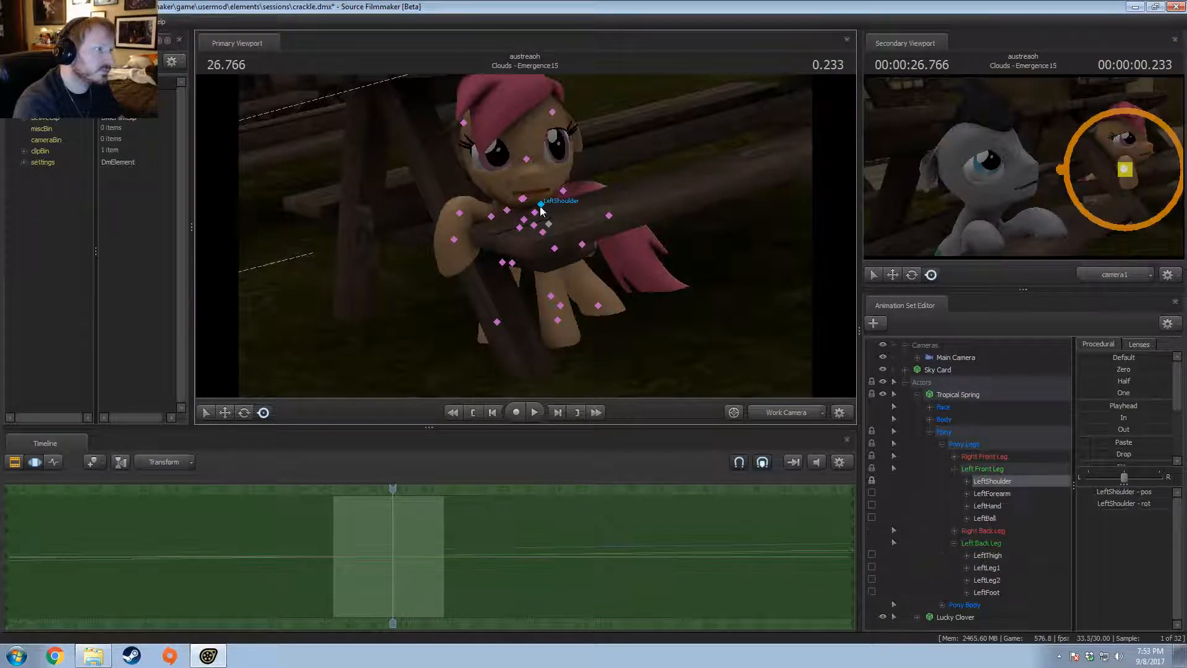
mouse_move(541, 205)
left_mouse_down("alt")
mouse_move(575, 218)
mouse_move(542, 236)
mouse_move(524, 226)
mouse_move(525, 189)
mouse_move(536, 186)
mouse_move(587, 241)
mouse_move(515, 253)
left_mouse_up("alt")
key("e")
key("w")
key("e")
key("F2")
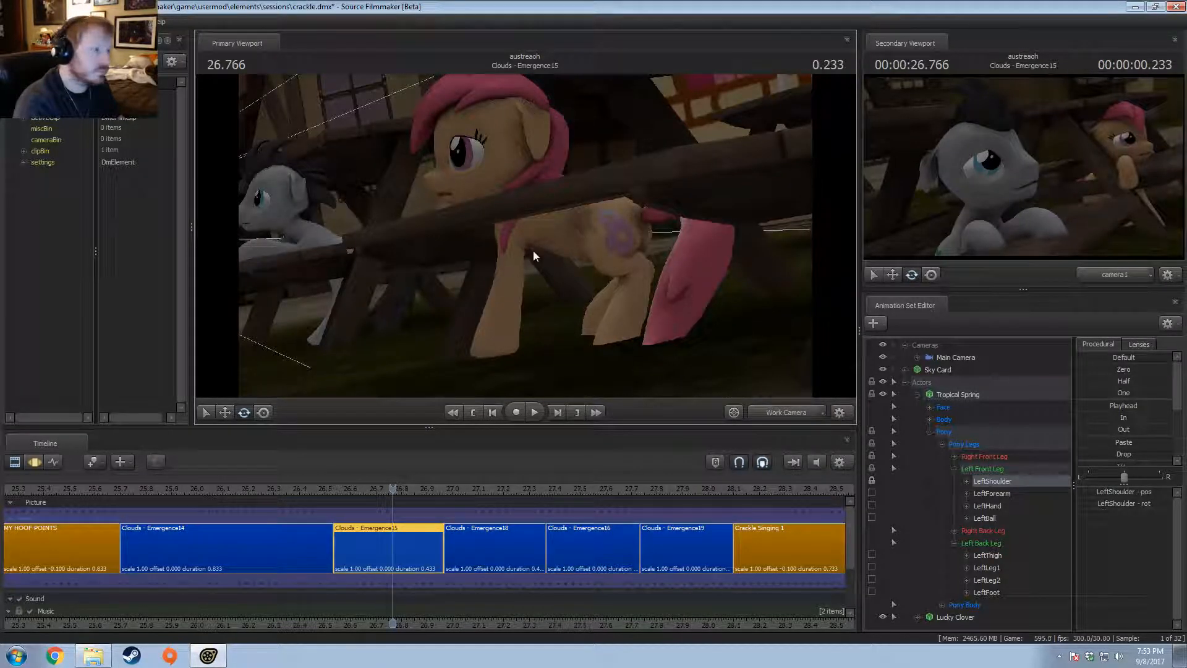
Step: Bend Tropical Spring's LeftForearm and rotate the LeftHand so the lower leg slants down beneath the bench
key("F3")
key("w")
left_click_drag(527, 204, 527, 230, "alt")
left_click(510, 261, "ctrl")
key("e")
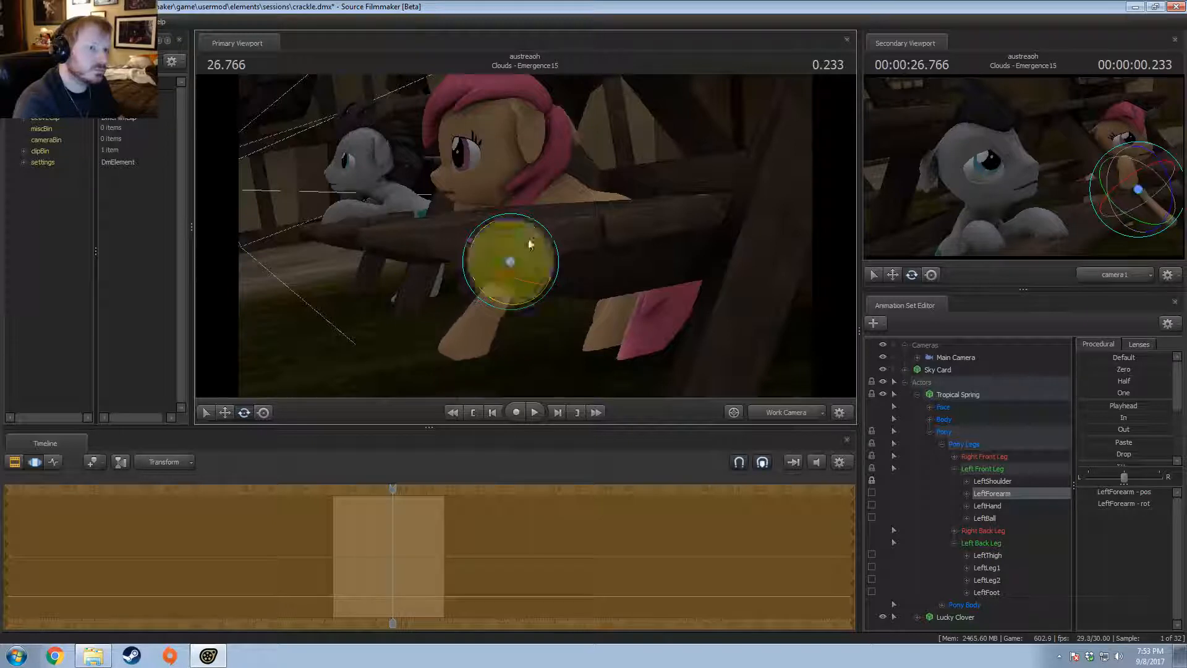
left_click(486, 318, "ctrl")
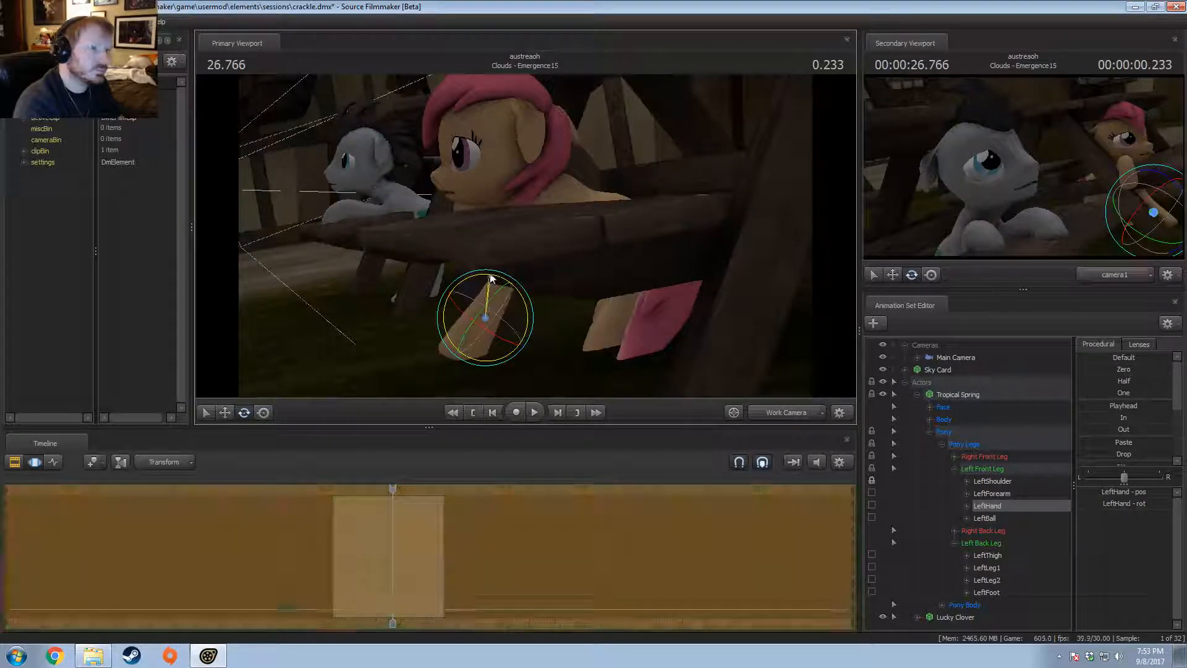
key("F2")
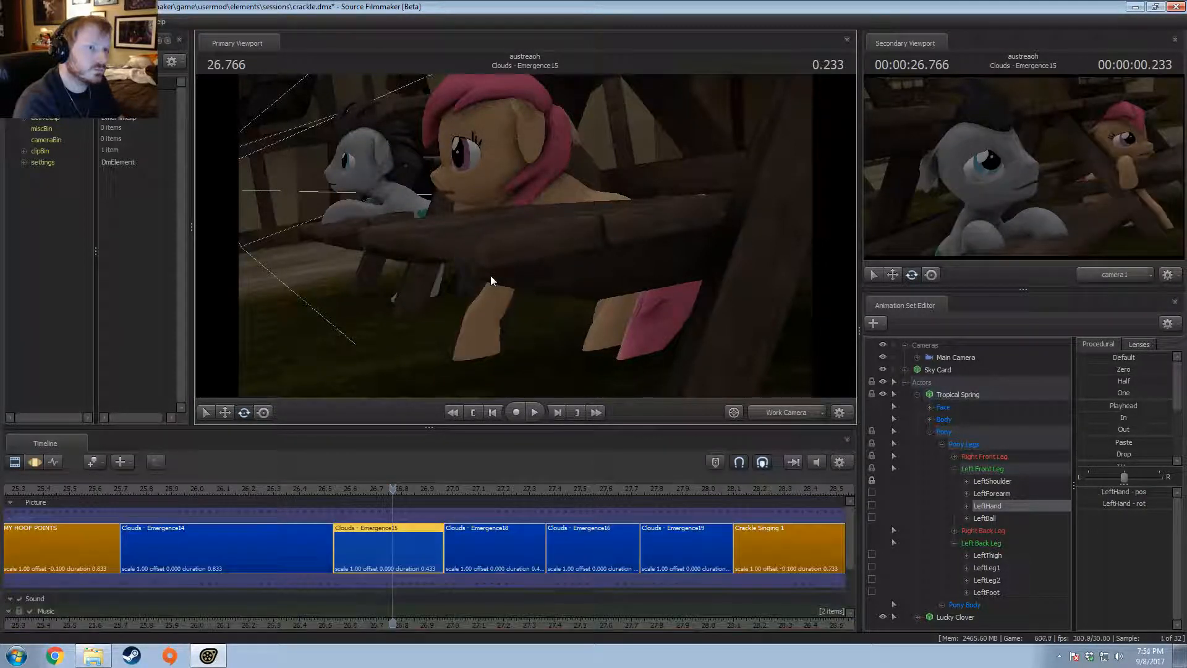
Step: Try shifting Tropical Spring's LeftShoulder to move the left front leg further back under the bench
key("F3")
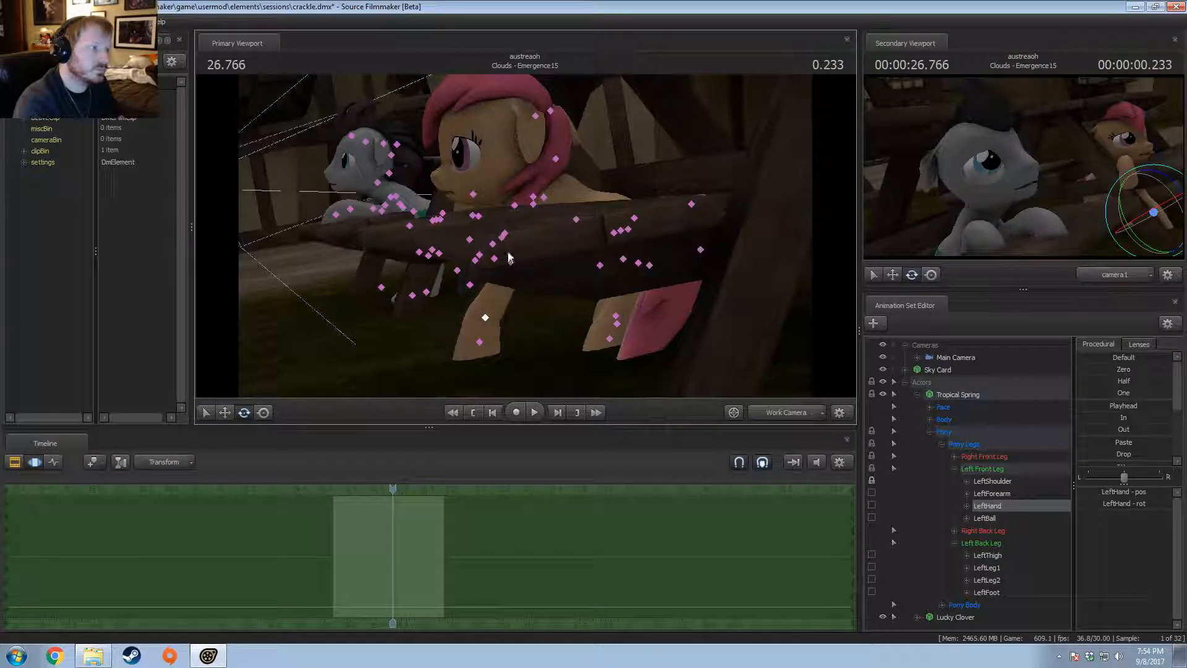
left_click(511, 261, "ctrl")
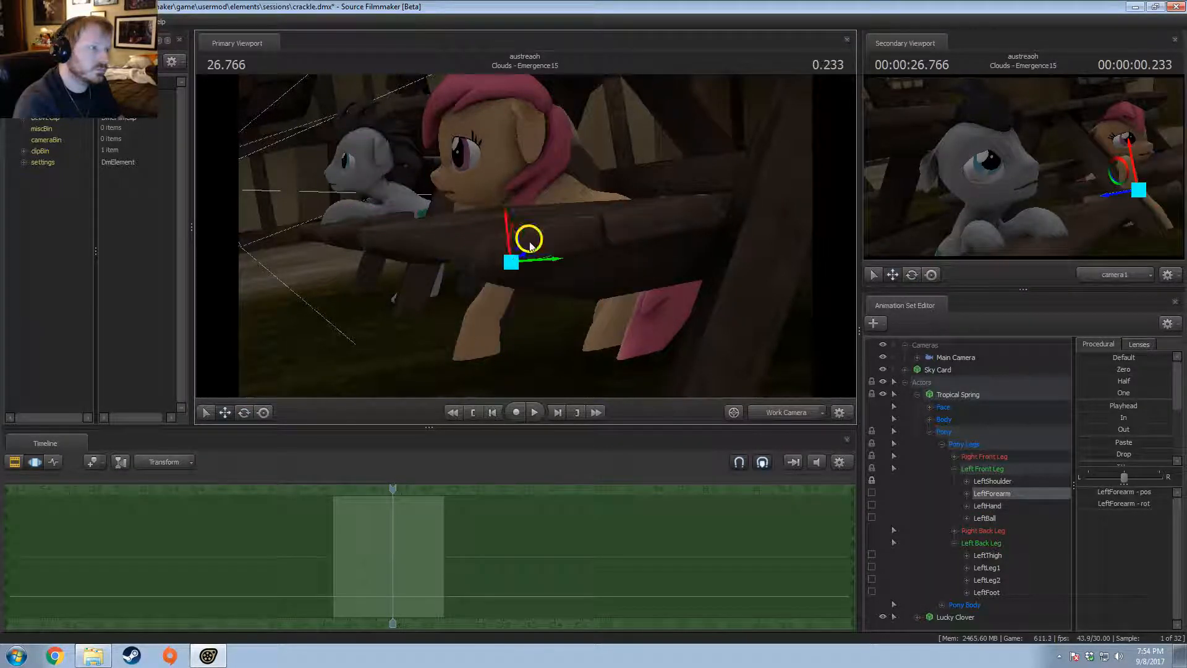
left_click(520, 221, "ctrl")
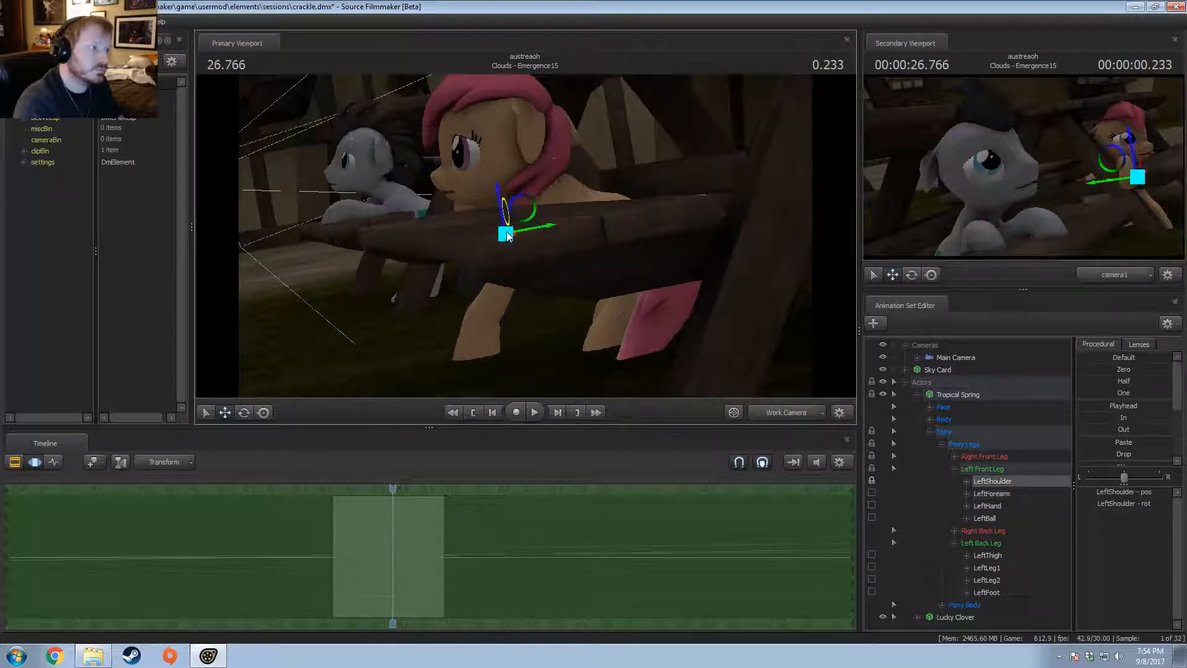
mouse_move(522, 218)
left_mouse_down()
mouse_move(536, 204)
mouse_move(530, 232)
left_mouse_up()
key("F2")
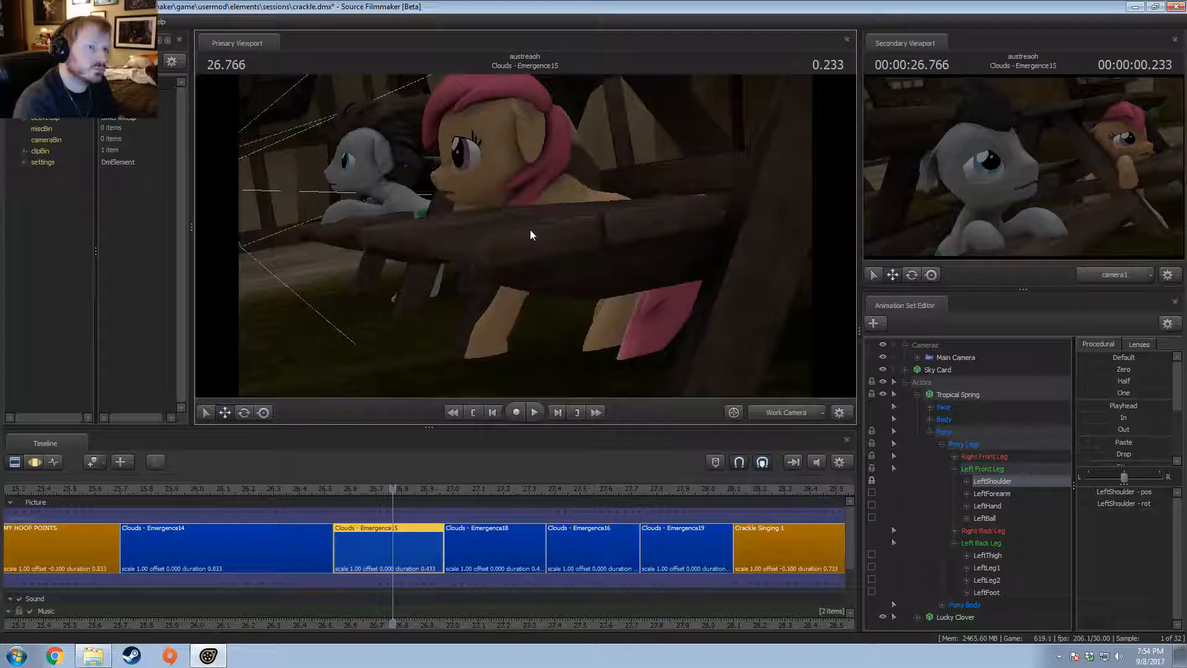
key("F3")
key("F2")
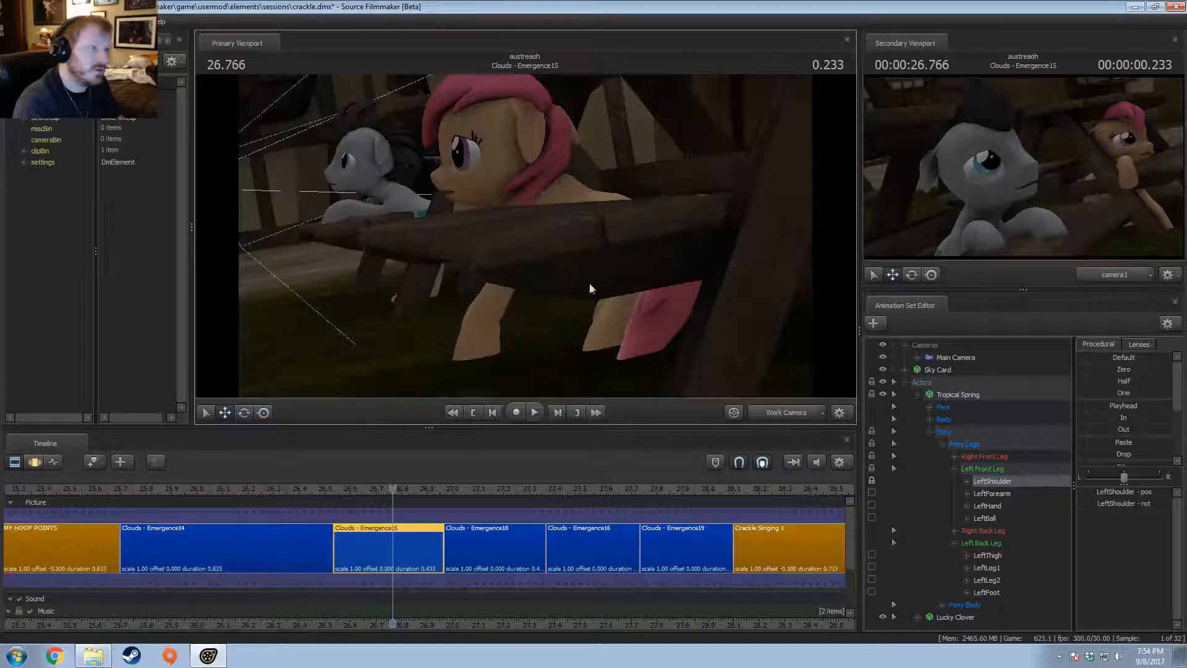
Step: Rotate Tropical Spring's LeftShoulder slightly so the left front leg stands more upright beneath the bench
key("F3")
key("e")
left_click_drag(480, 201, 480, 206)
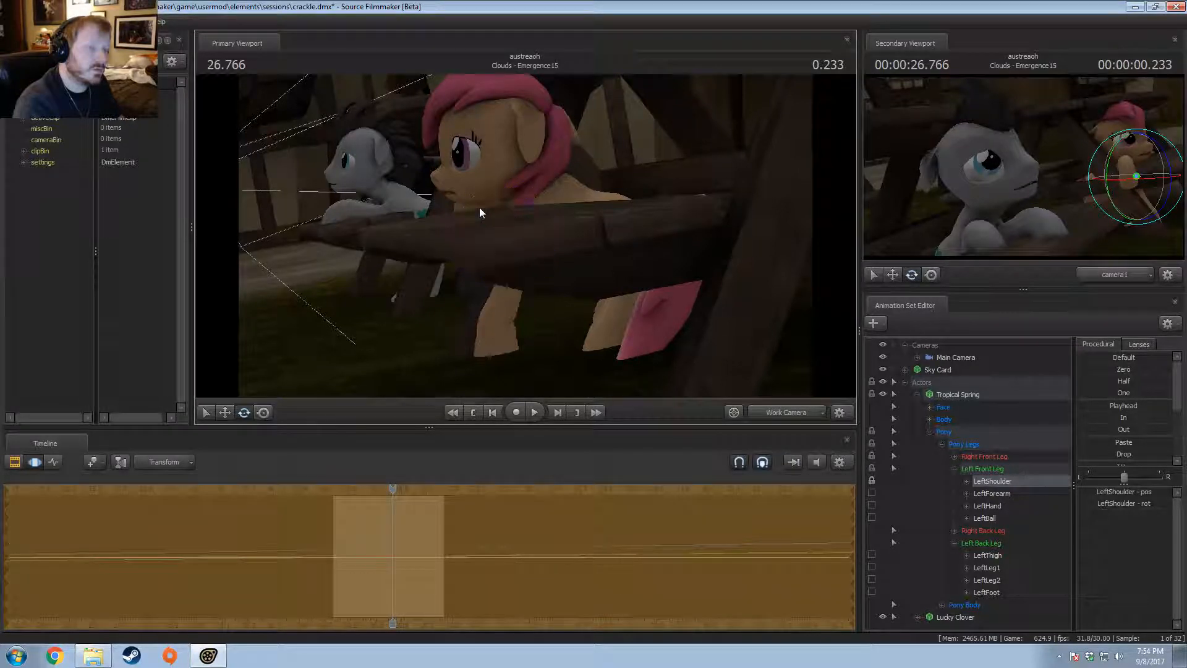
key("F2")
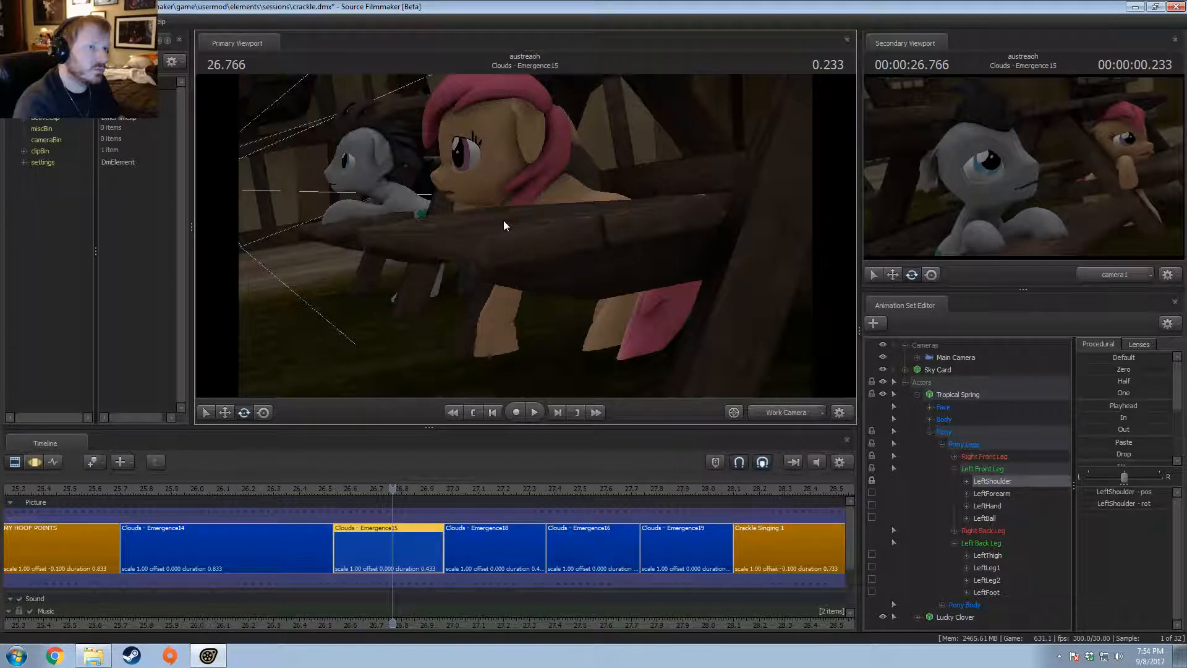
Step: Try rotating Tropical Spring's LeftShoulder to raise the left front leg forward towards the bench
key("F3")
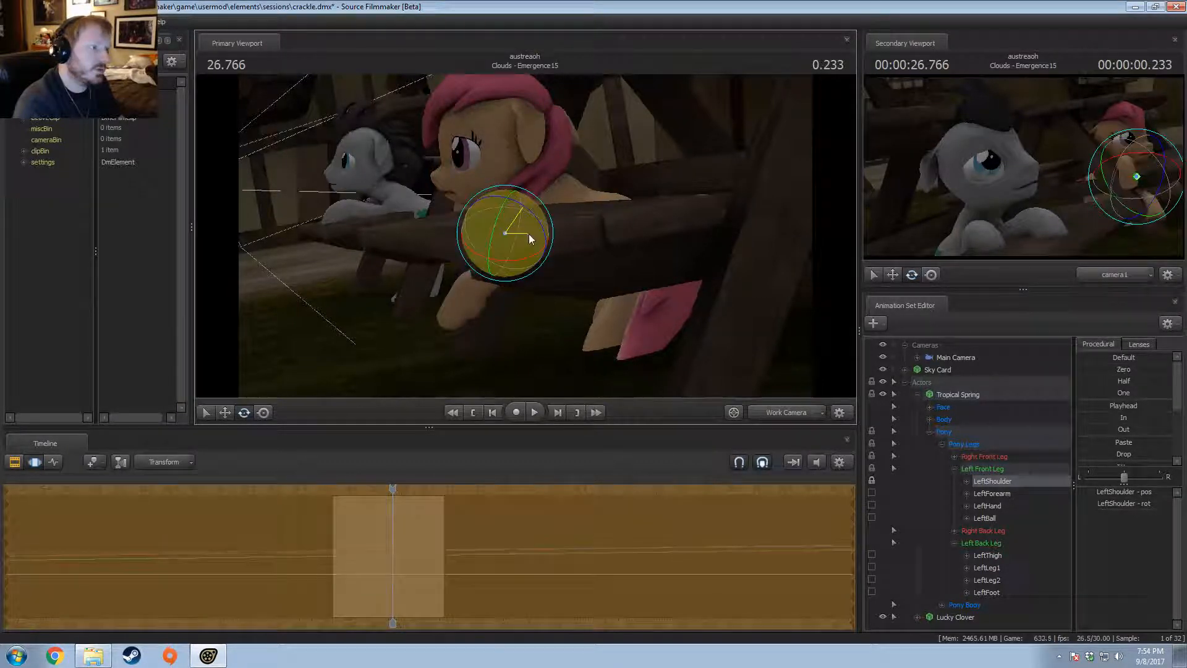
mouse_move(529, 233)
left_mouse_down()
mouse_move(526, 256)
mouse_move(525, 245)
left_mouse_up()
key("F2")
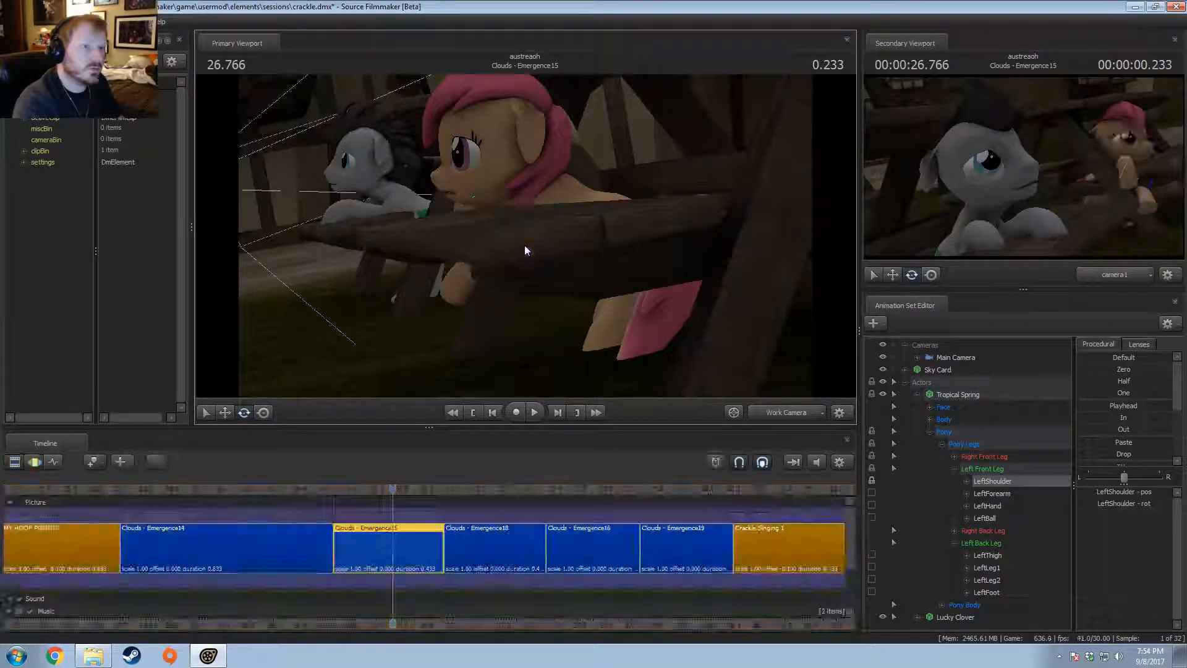
key("F3")
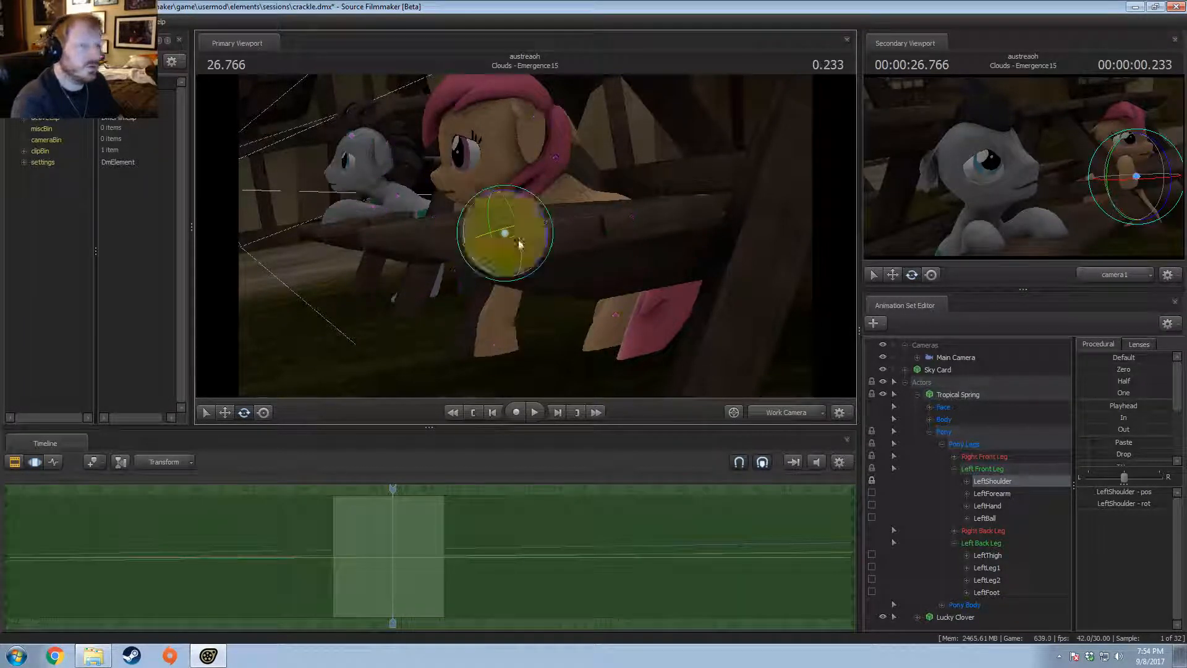
key("F2")
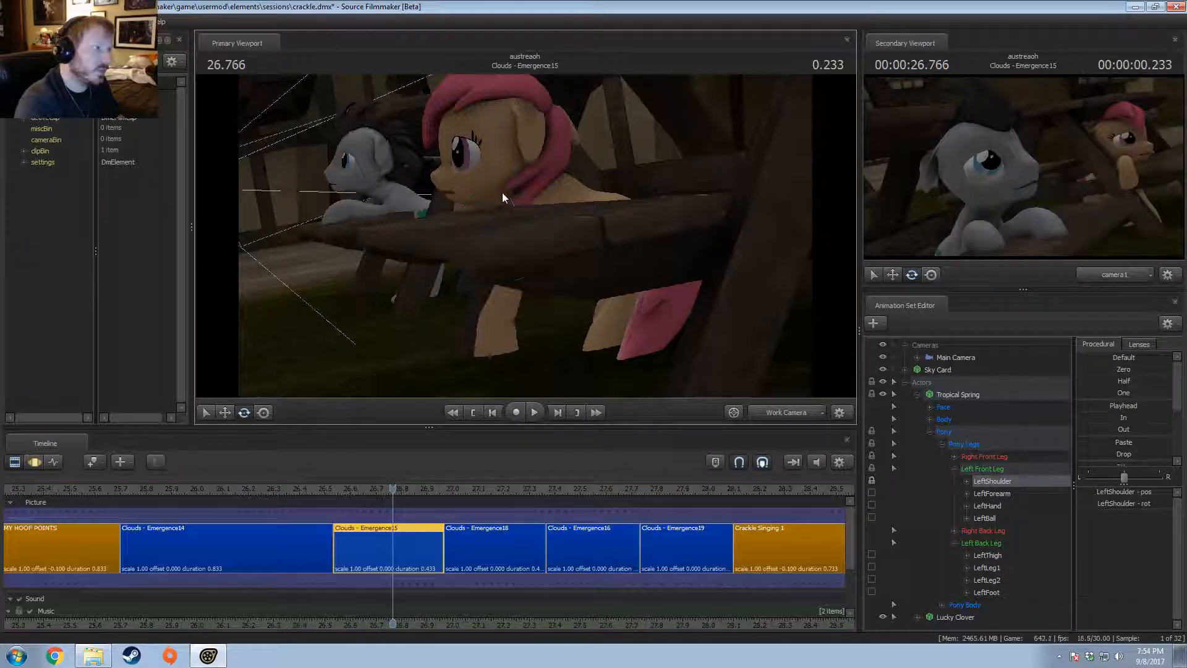
Step: Rotate Tropical Spring's Head control to tilt the head slightly upward
key("F3")
left_click(515, 205)
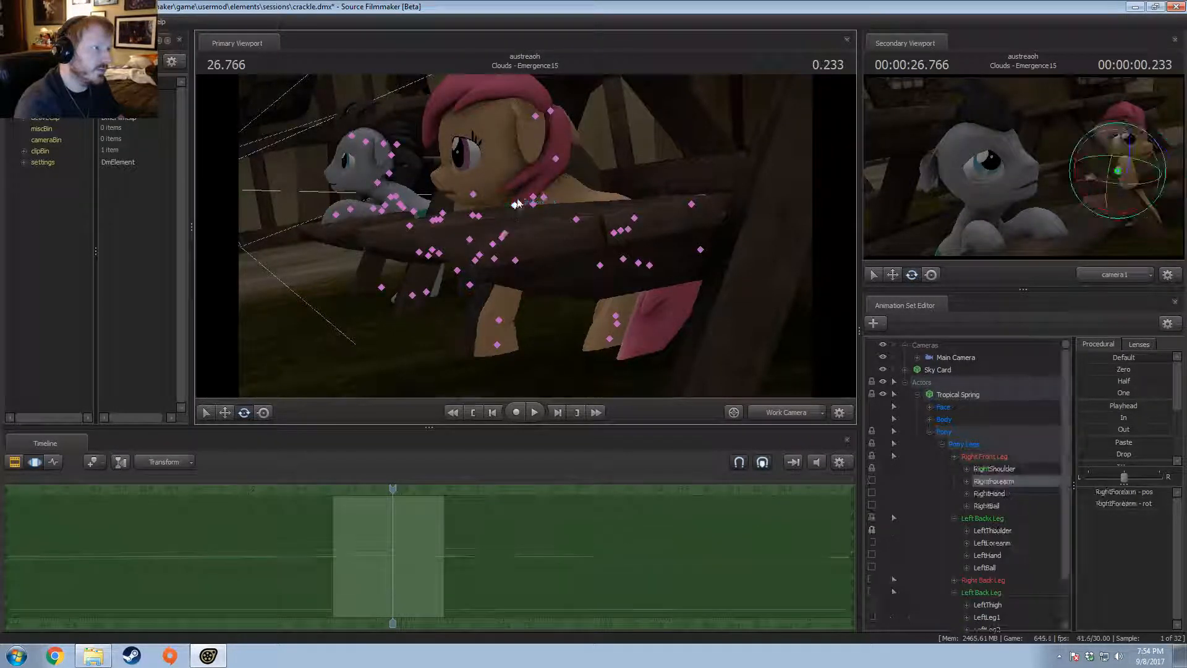
left_click(523, 187)
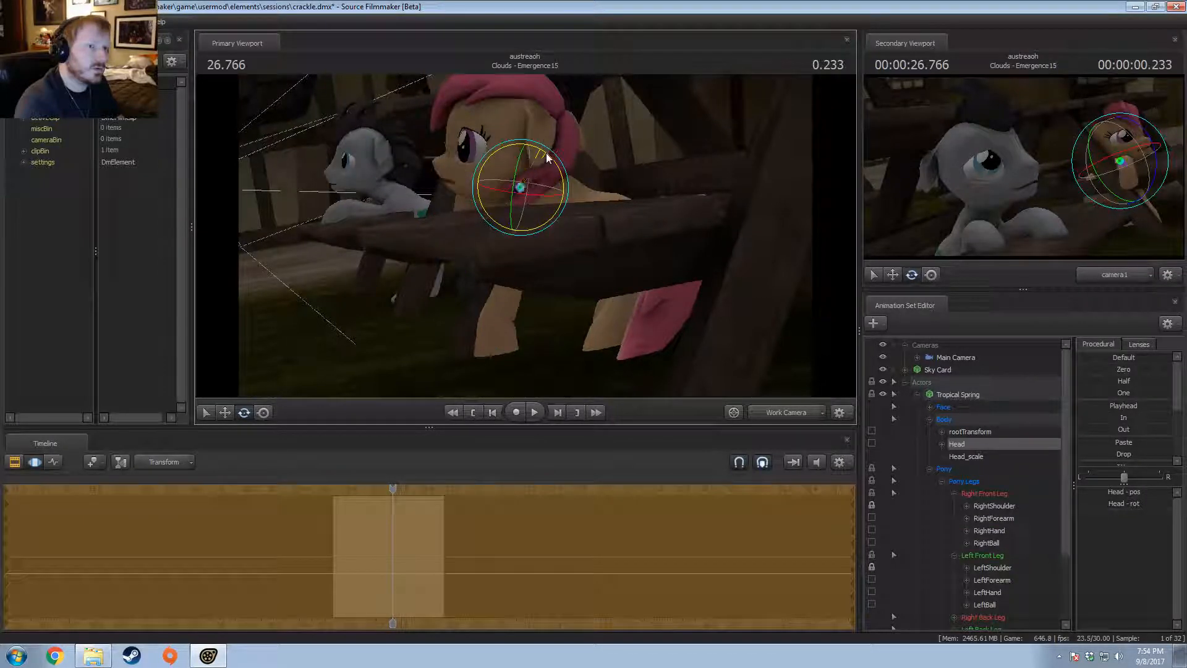
key("F2")
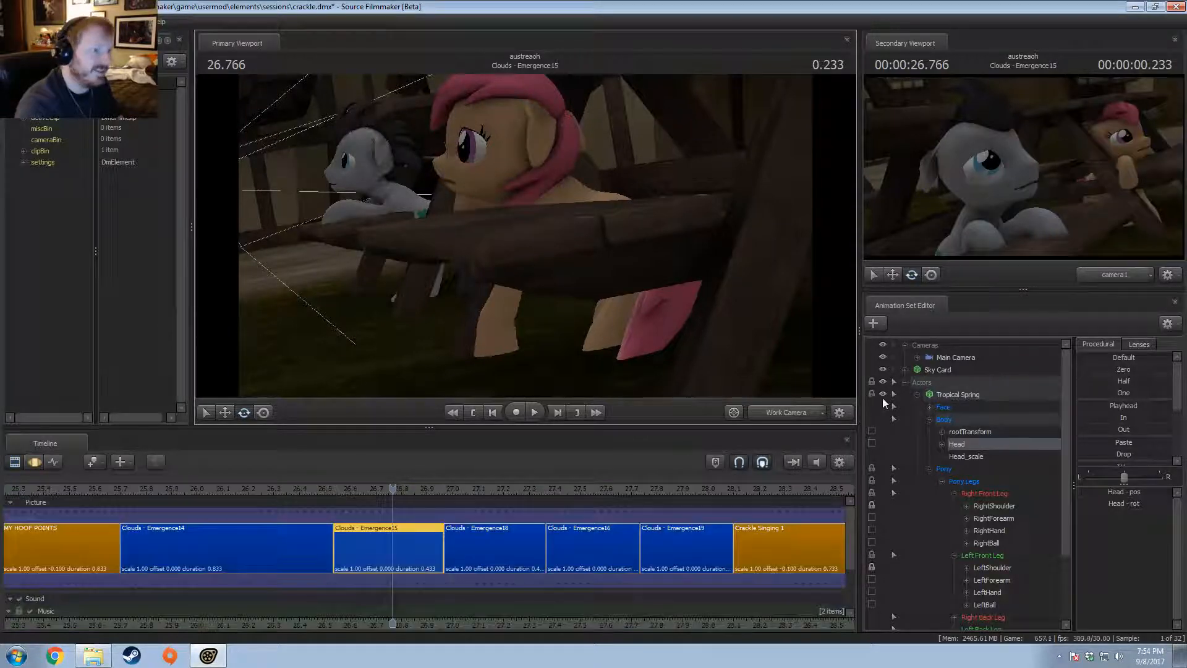
Step: Collapse Tropical Spring's controls and the Actors group in the animation set list
left_click(917, 395)
left_click(905, 382)
key("F3")
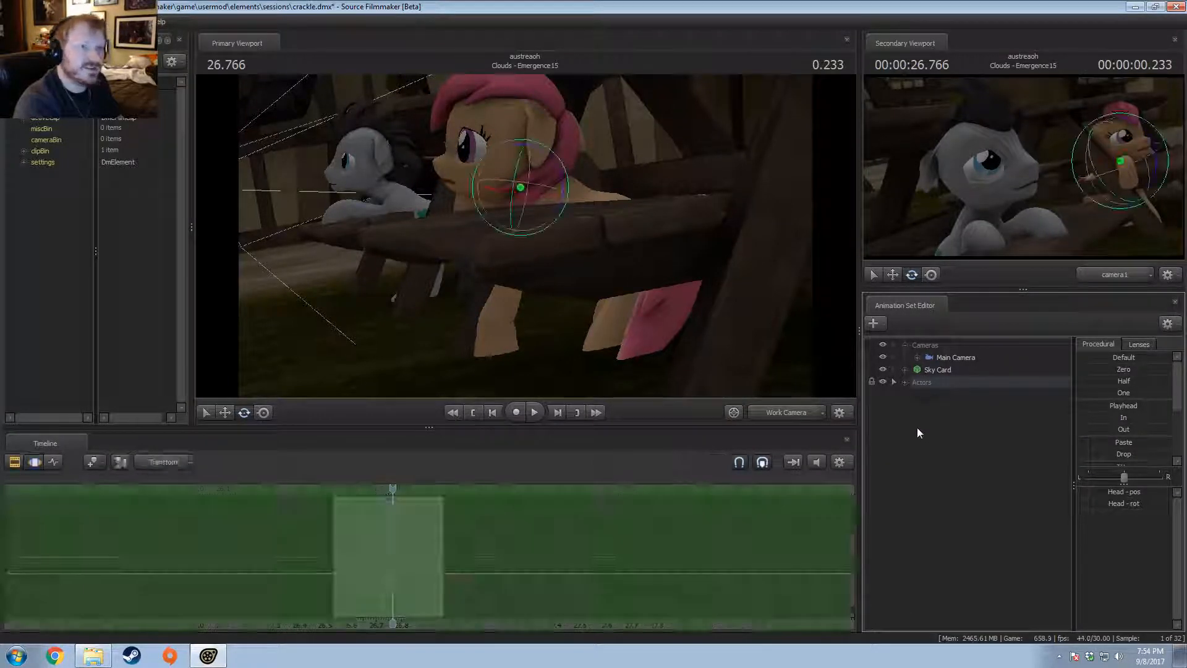
key("F2")
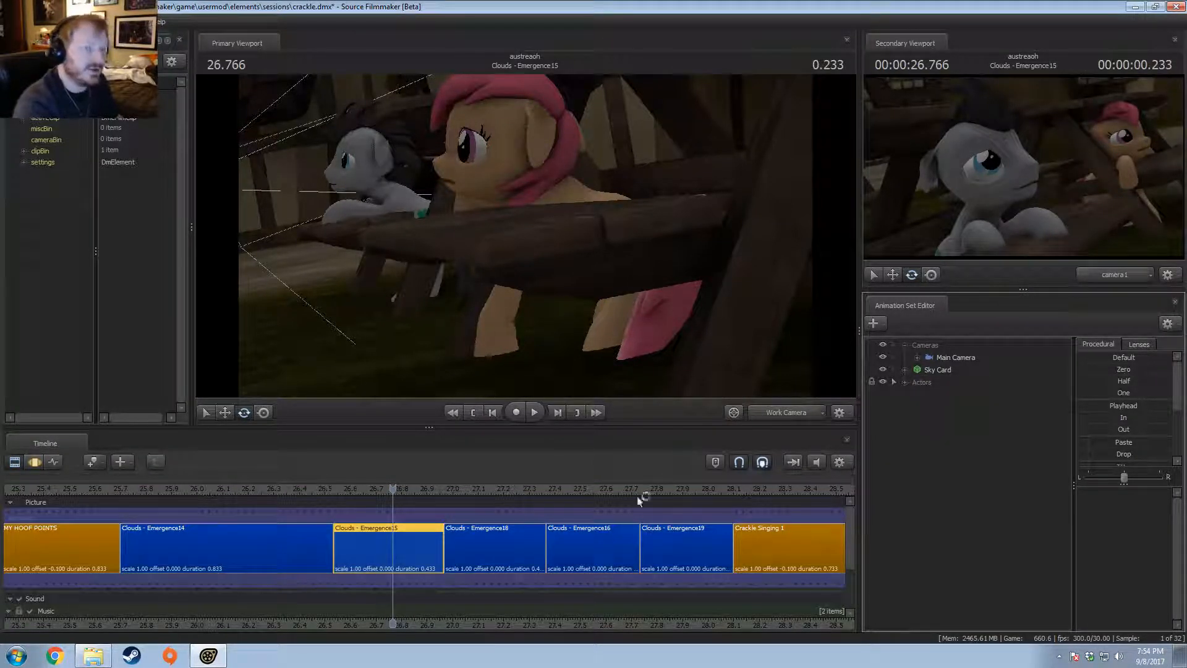
key("F3")
key("F2")
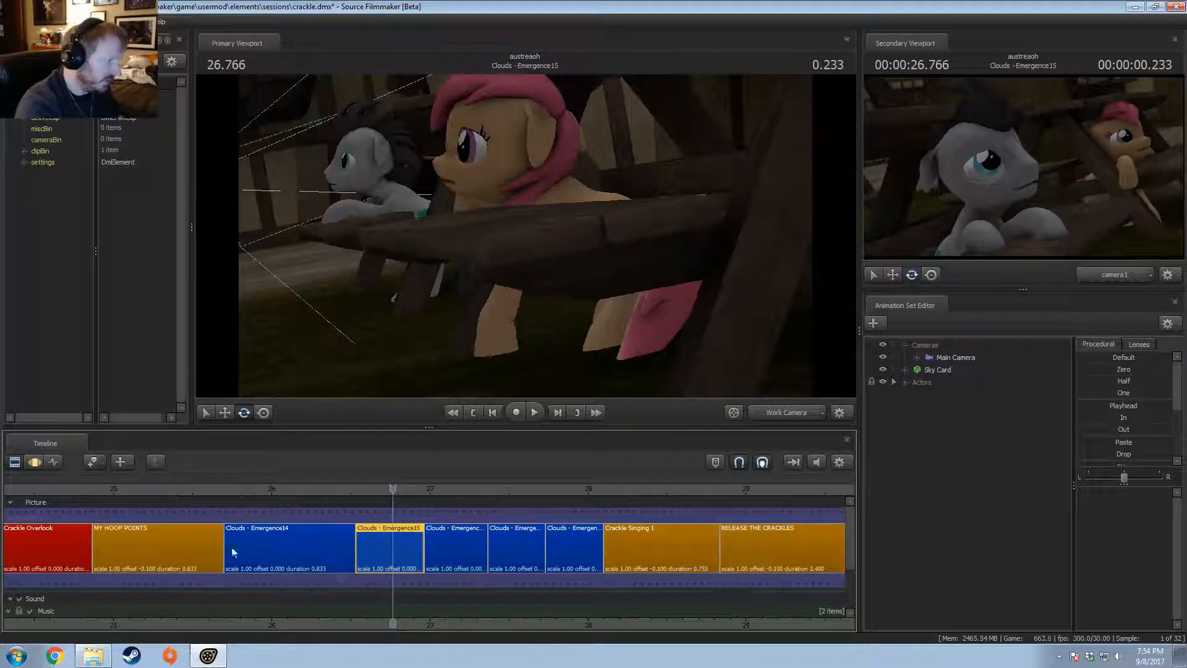
Step: Copy the Actor Rim light from the MY HOOF POINTS shot and paste it into Clouds - Emergence15
left_click(199, 539)
left_click(912, 370)
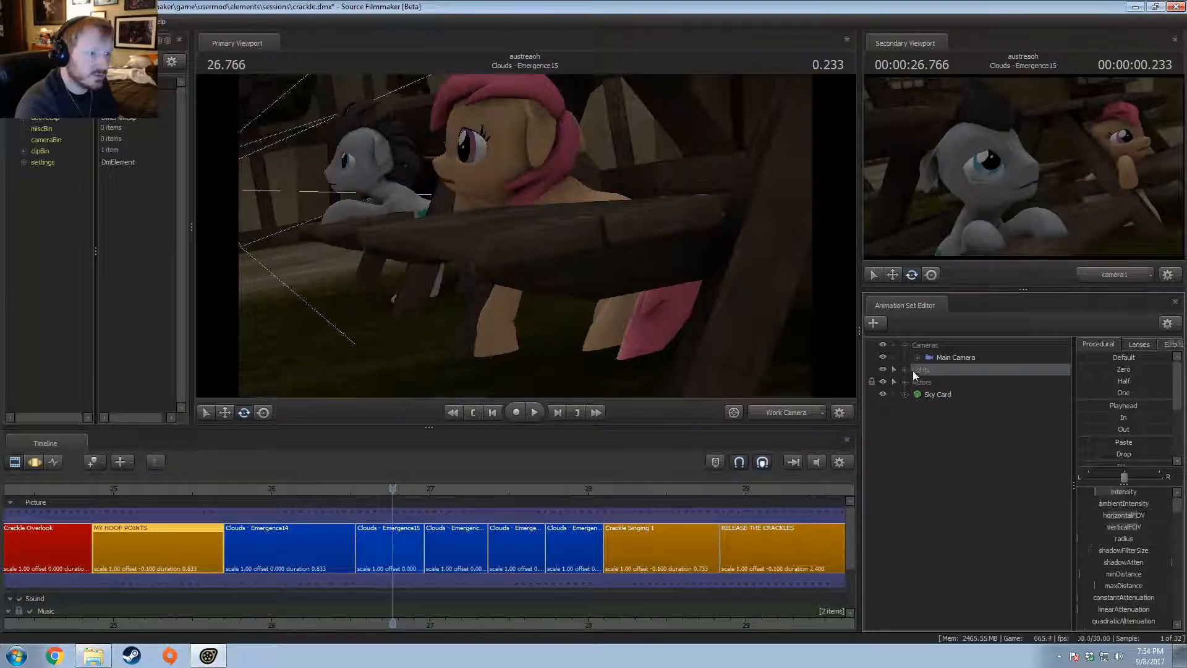
left_click(950, 385)
right_click(954, 383)
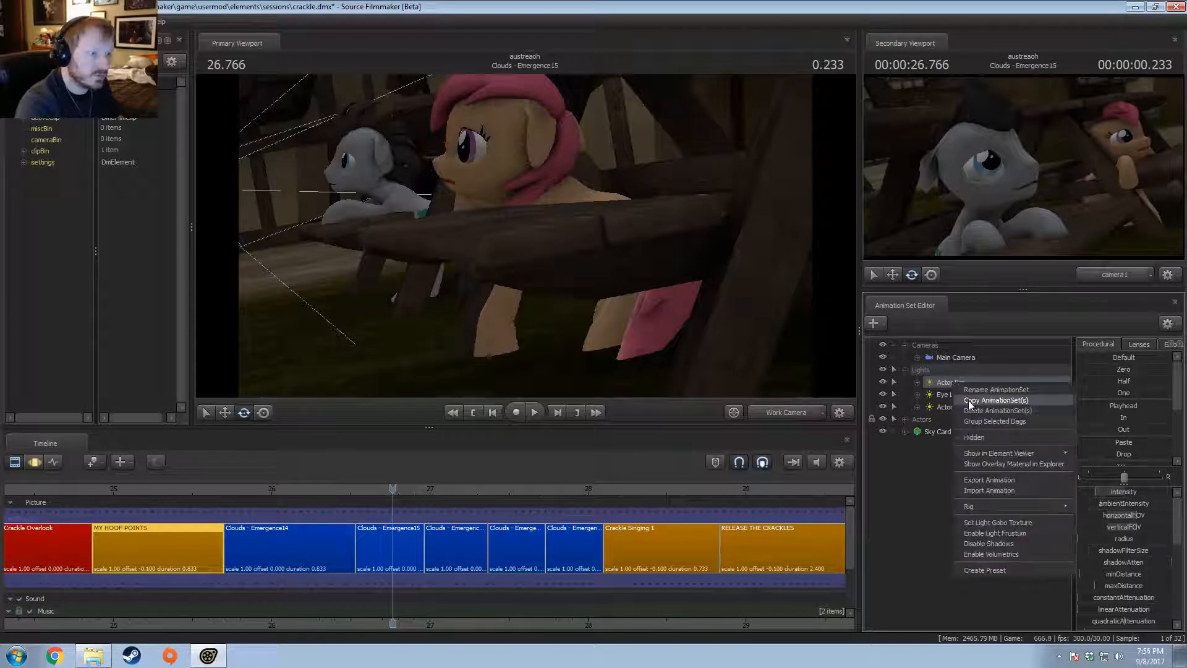
left_click(968, 400)
left_click(420, 540)
right_click(951, 496)
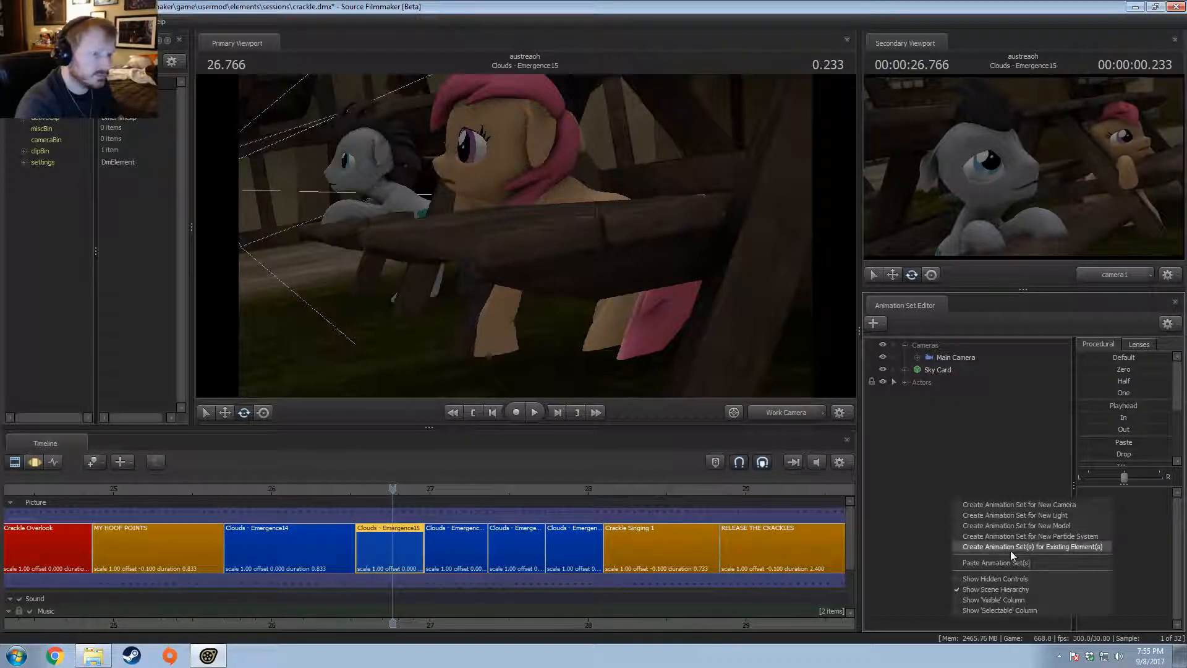
left_click(1008, 560)
Step: View the scene through the Actor Rim light and aim it at Lucky Clover and Tropical Spring
left_click_drag(940, 395, 776, 277)
key("F3")
left_click_drag(526, 238, 525, 238)
key("F2")
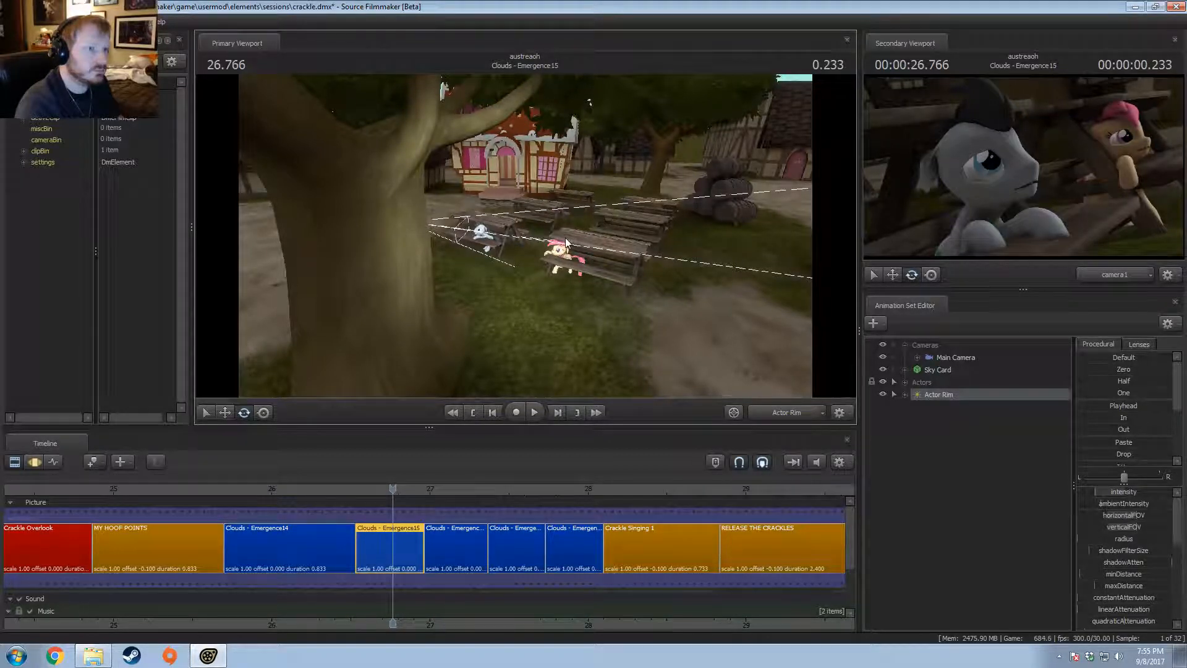
Step: Move the Actor Rim light closer to the benches while keeping both ponies within its beam
key("F3")
key("w")
mouse_move(567, 243)
left_mouse_down()
mouse_move(569, 256)
mouse_move(571, 244)
left_mouse_up()
scroll(567, 250, "up", 5)
key("F2")
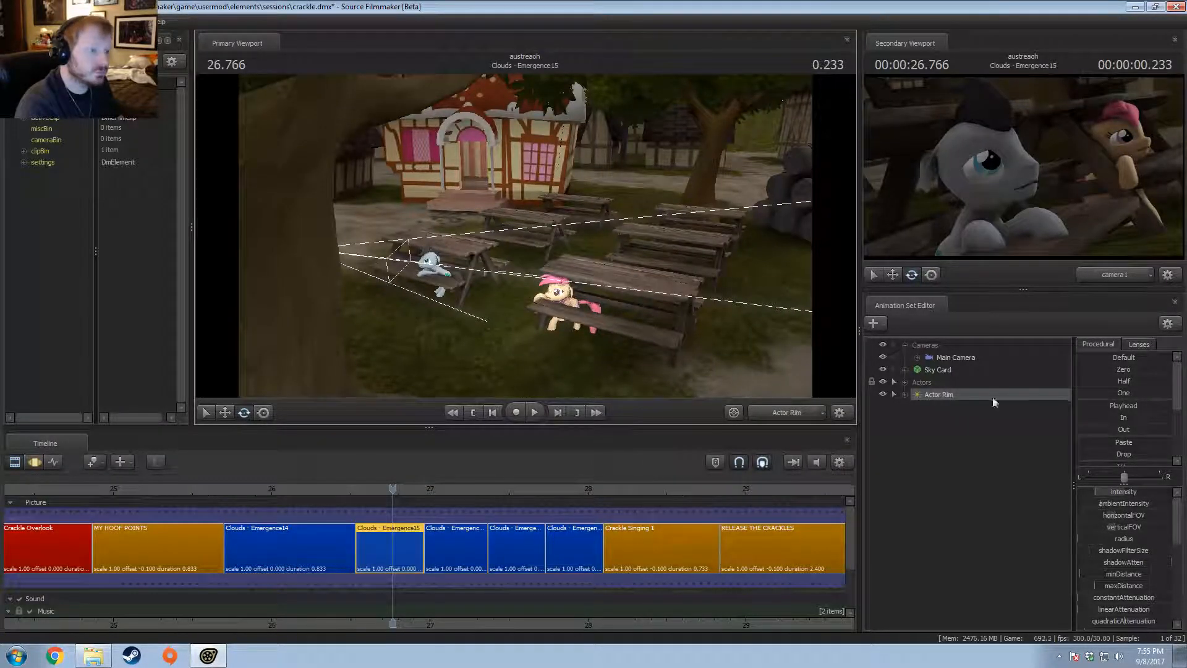
Step: Enter a new toneMapScale value for the Main Camera in Clouds - Emergence15
left_click(956, 358)
key("F3")
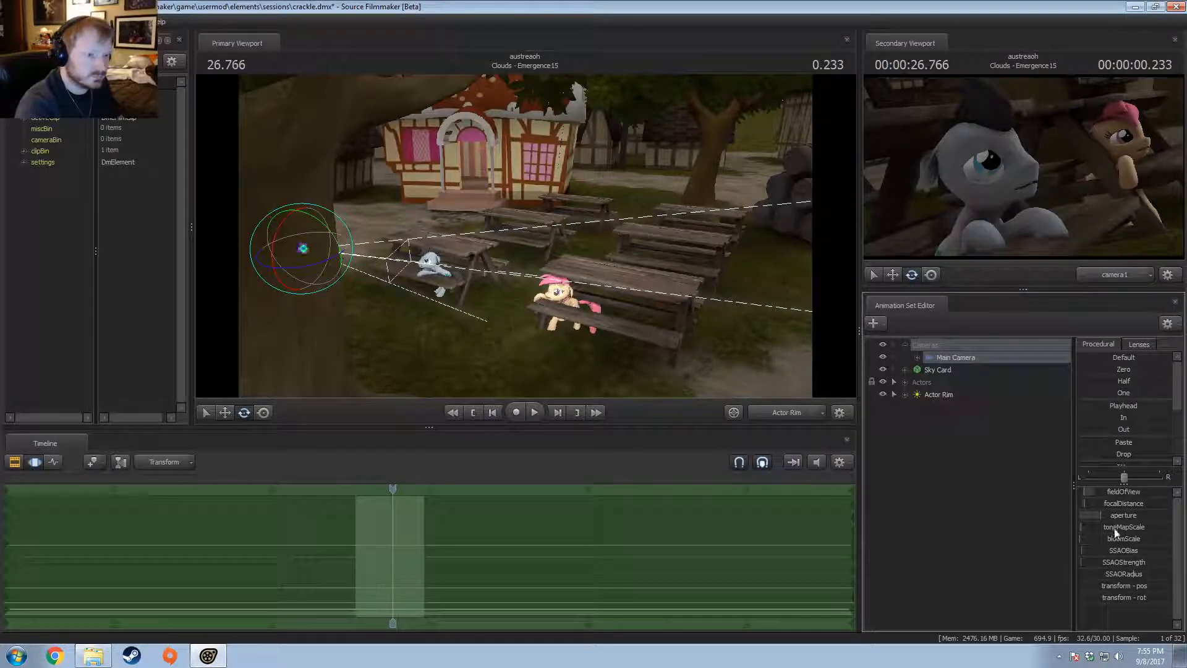
key("BackSpace")
key("BackSpace")
key("BackSpace")
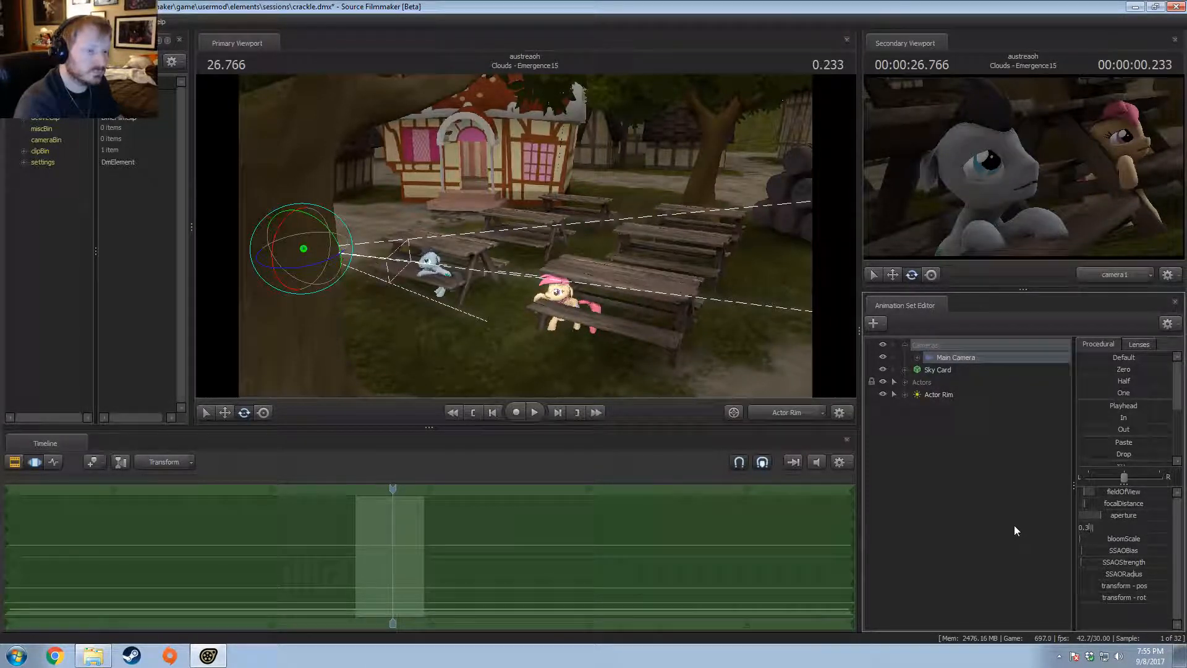
type("045")
key("Return")
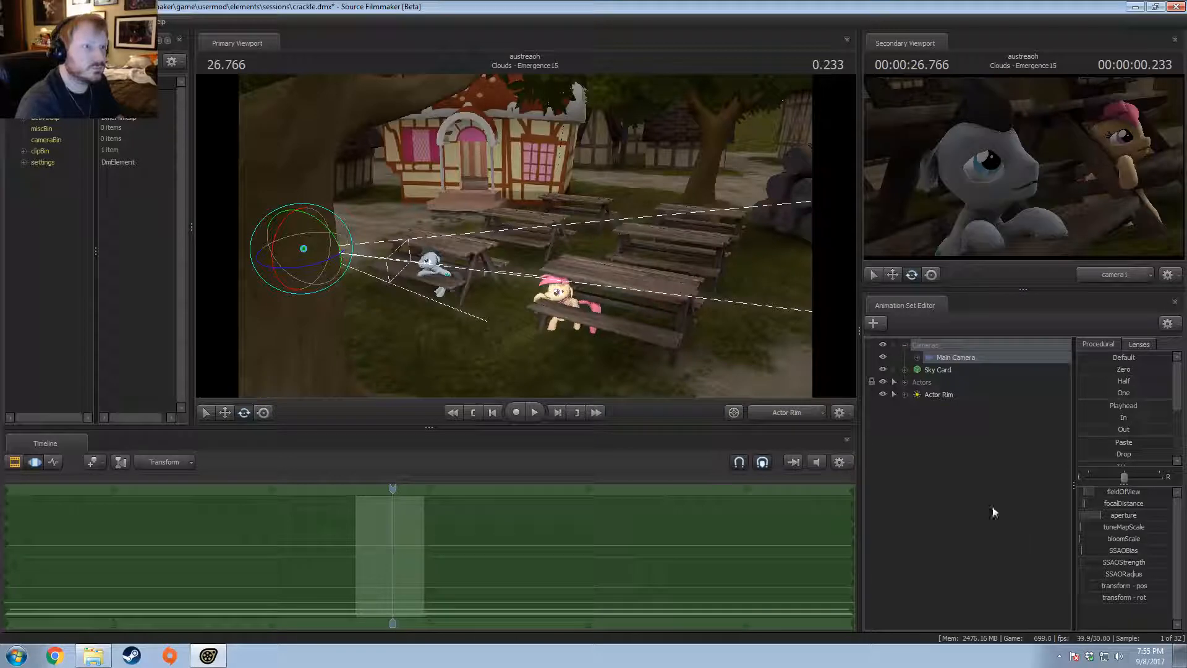
Step: Re-aim the Actor Rim light slightly while looking through it, keeping Lucky Clover and Tropical Spring within its beam
left_click(931, 394)
key("F2")
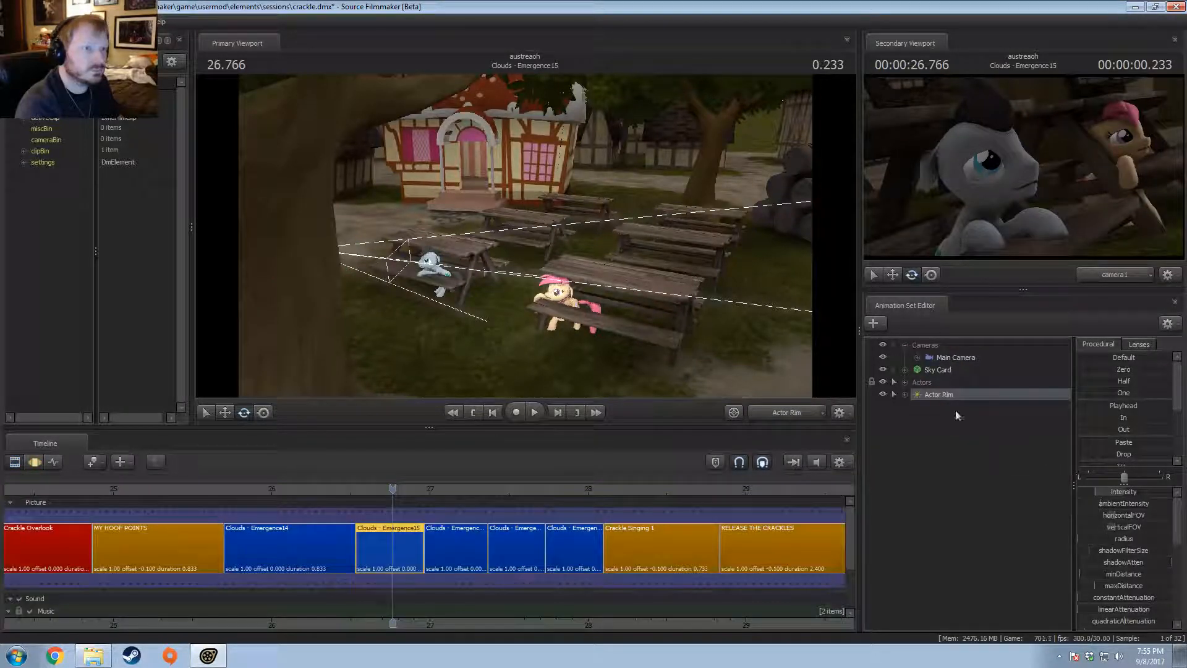
key("F3")
key("F2")
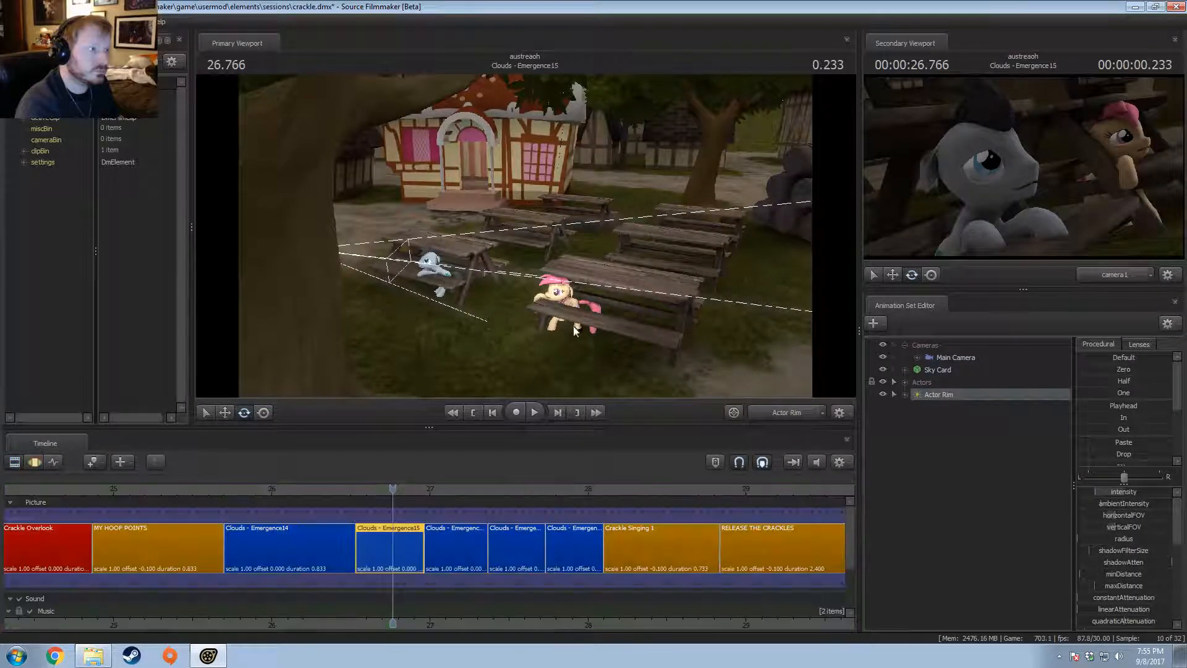
key("F3")
left_click_drag(614, 314, 573, 317)
left_click_drag(527, 246, 532, 237)
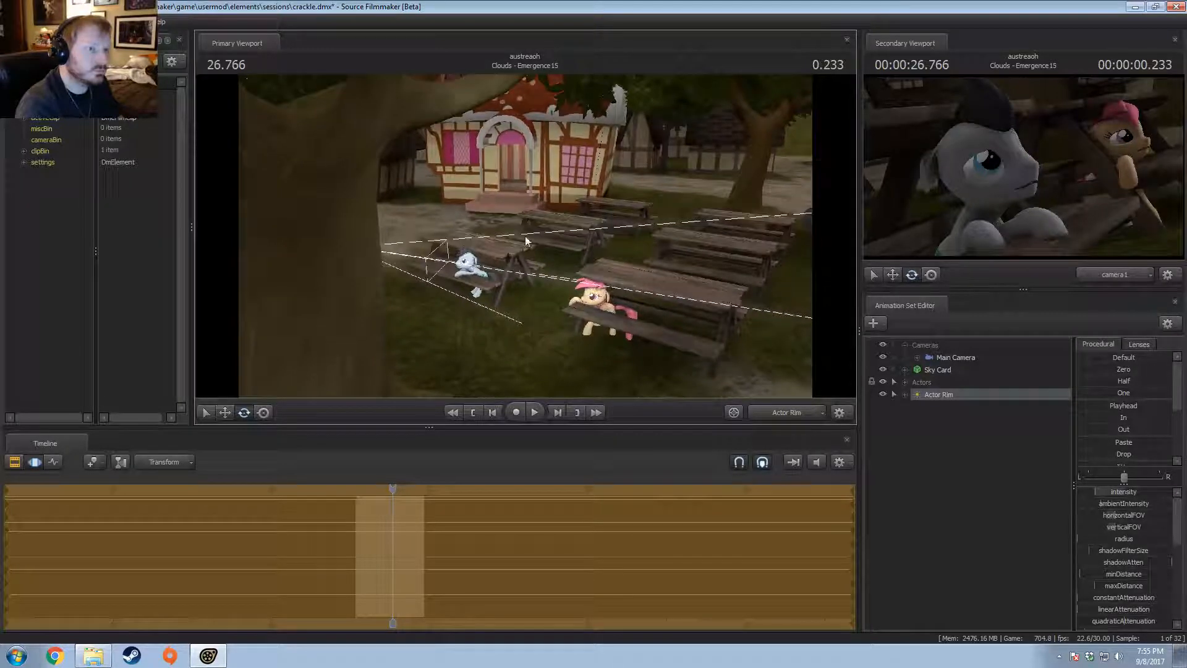
key("F2")
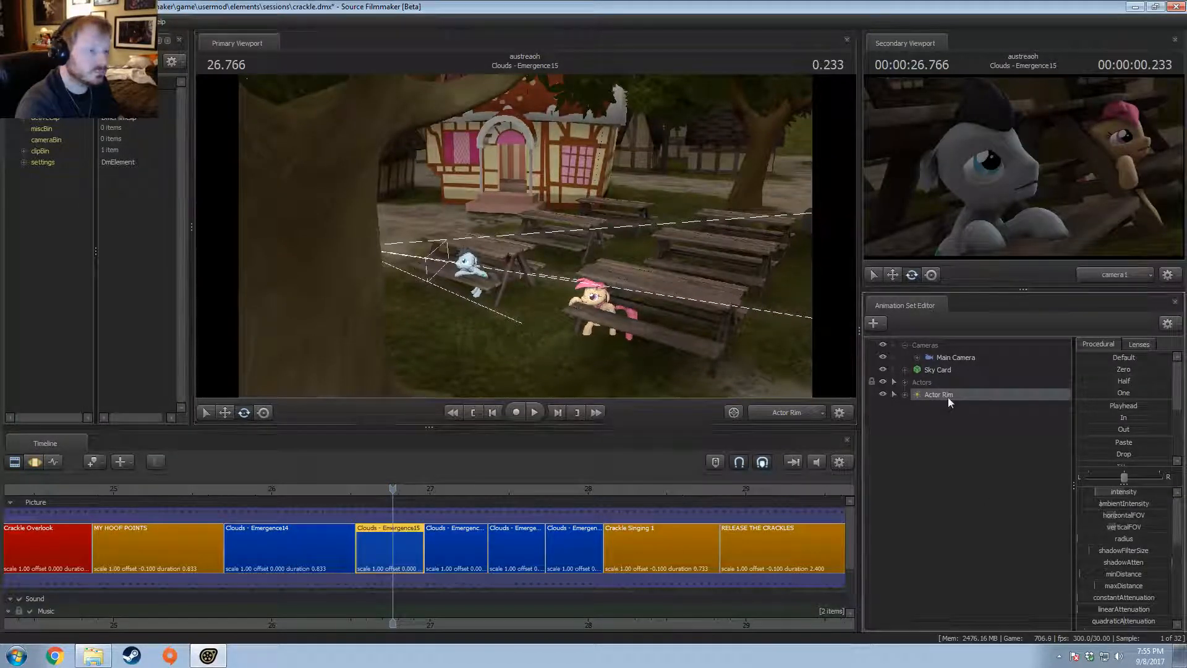
right_click(948, 397)
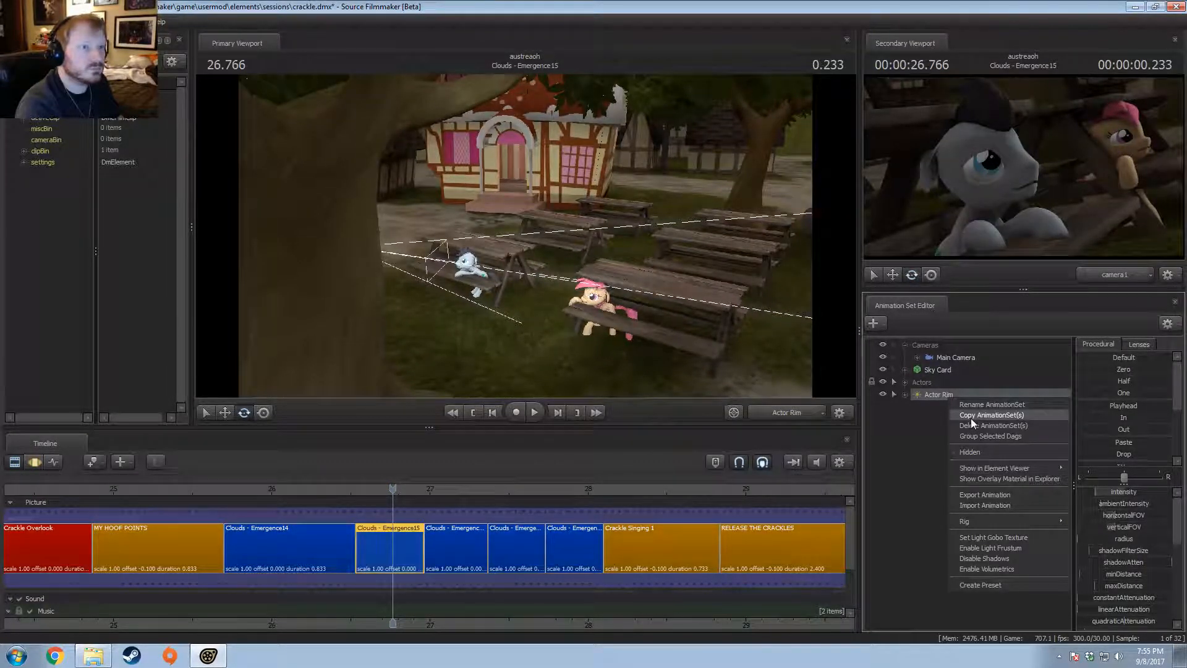
left_click(971, 418)
right_click(829, 500)
right_click(937, 454)
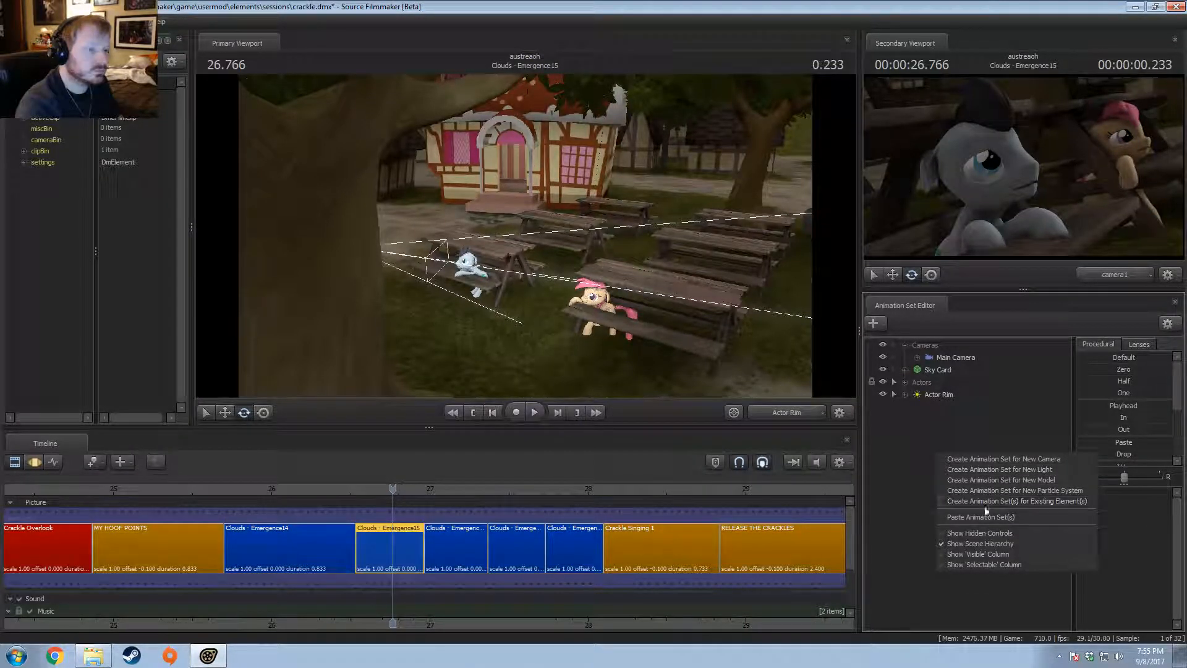
left_click(944, 416)
Step: Re-enter the Main Camera's toneMapScale value in Clouds - Emergence15
left_click(945, 359)
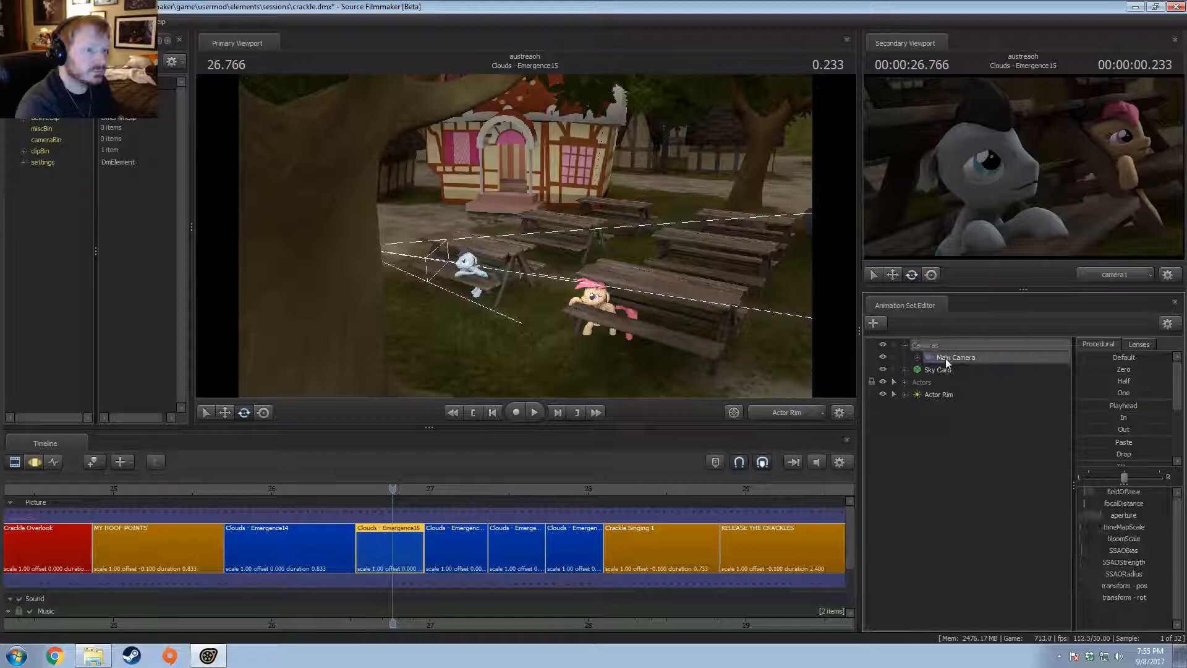
left_click(1115, 528)
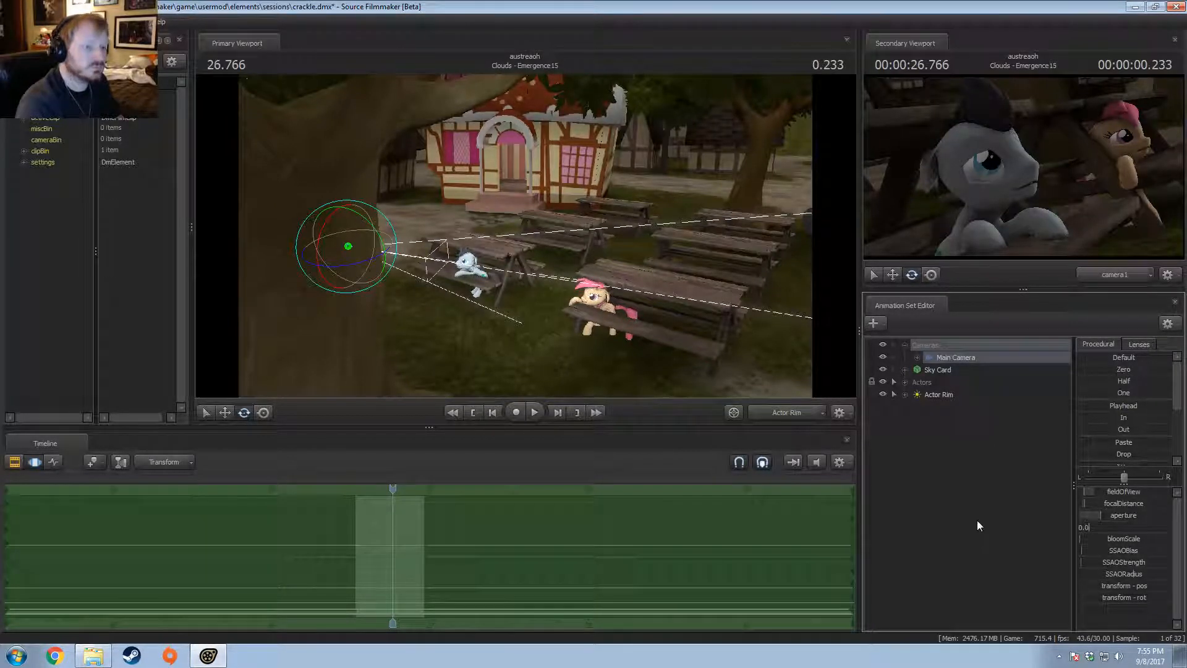
left_click(940, 401)
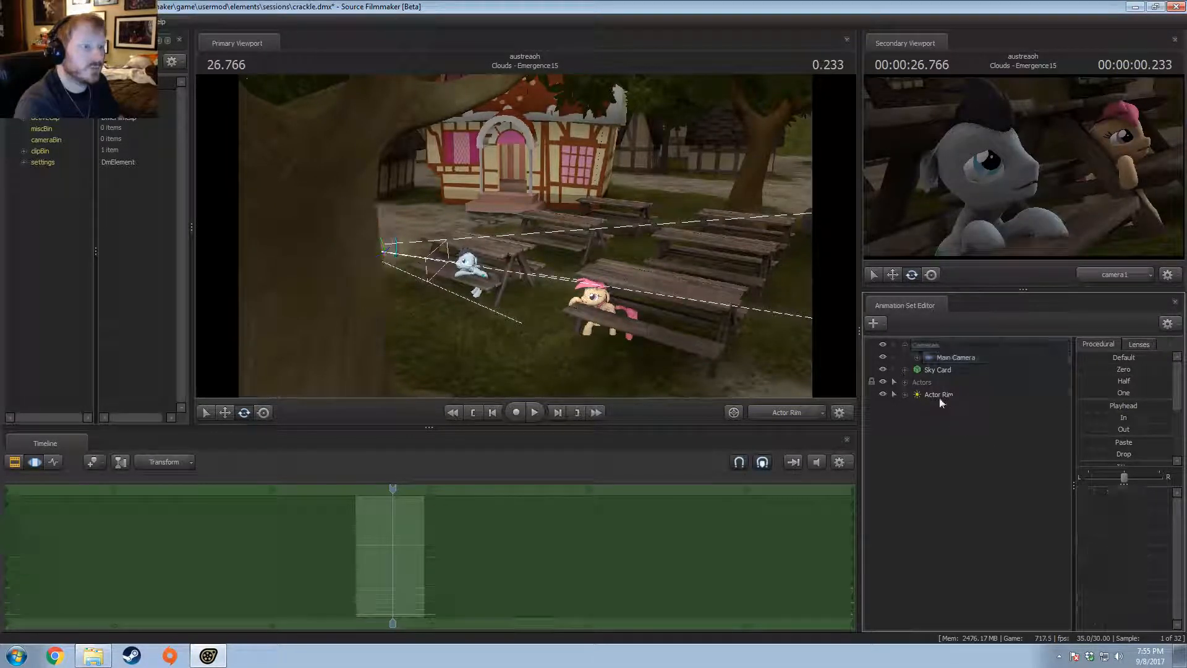
Step: Create a new light so the shot gains a Lights group, and move Actor Rim into that group
right_click(940, 399)
left_click(907, 383)
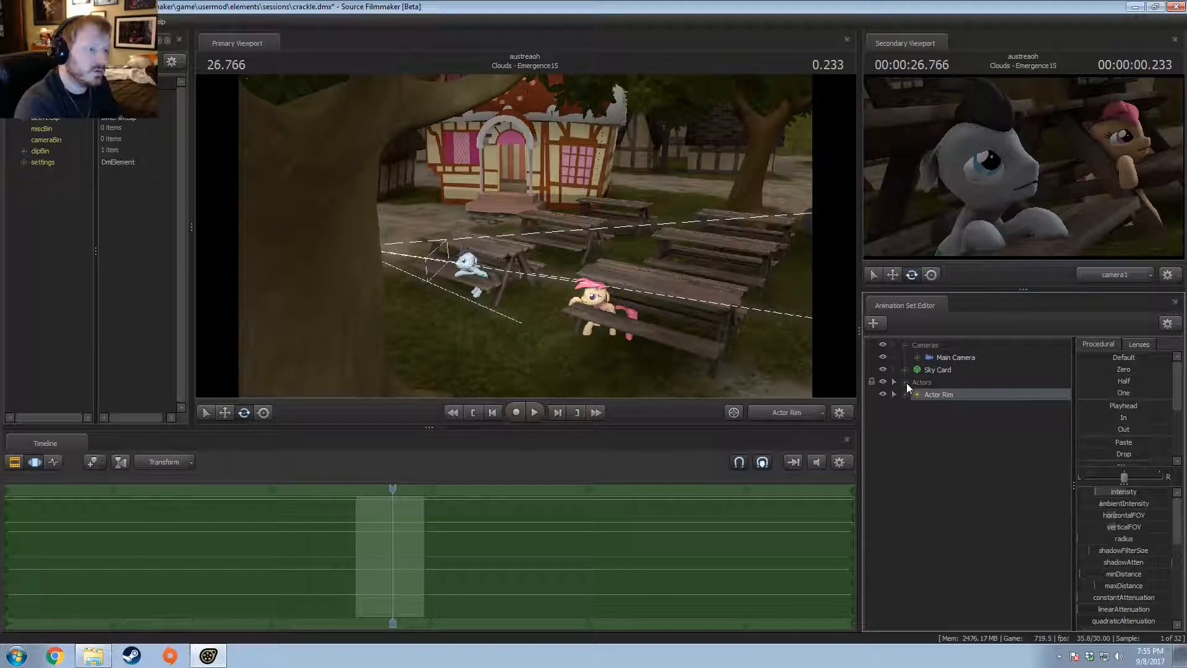
right_click(948, 462)
left_click(1000, 477)
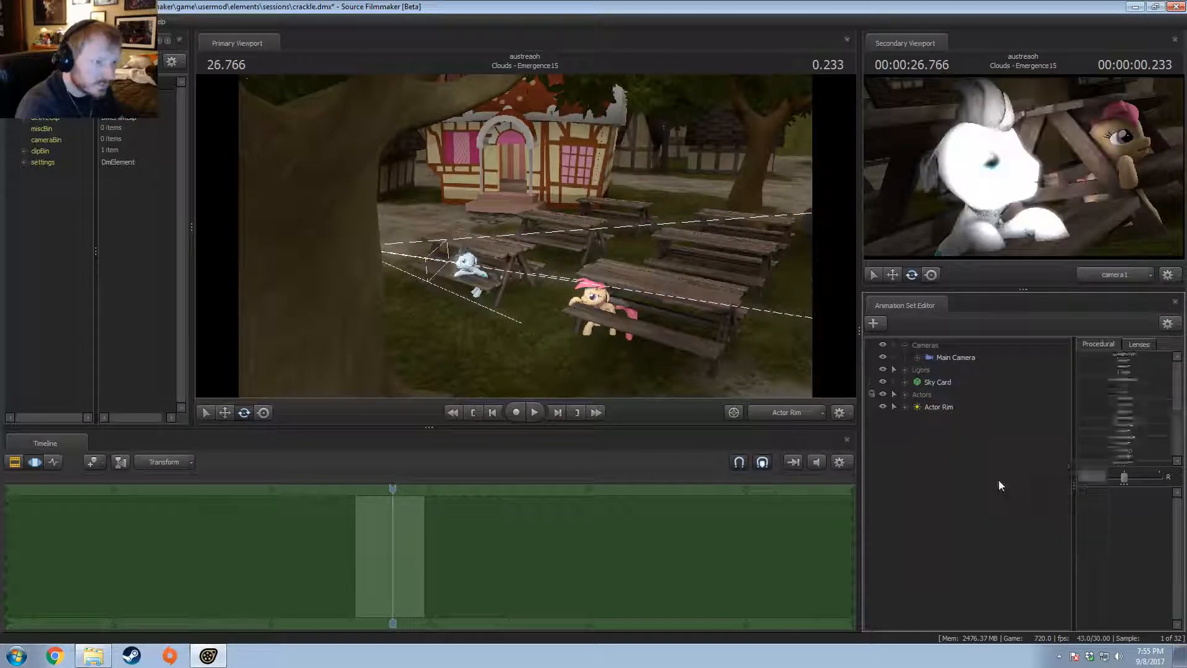
left_click(938, 406)
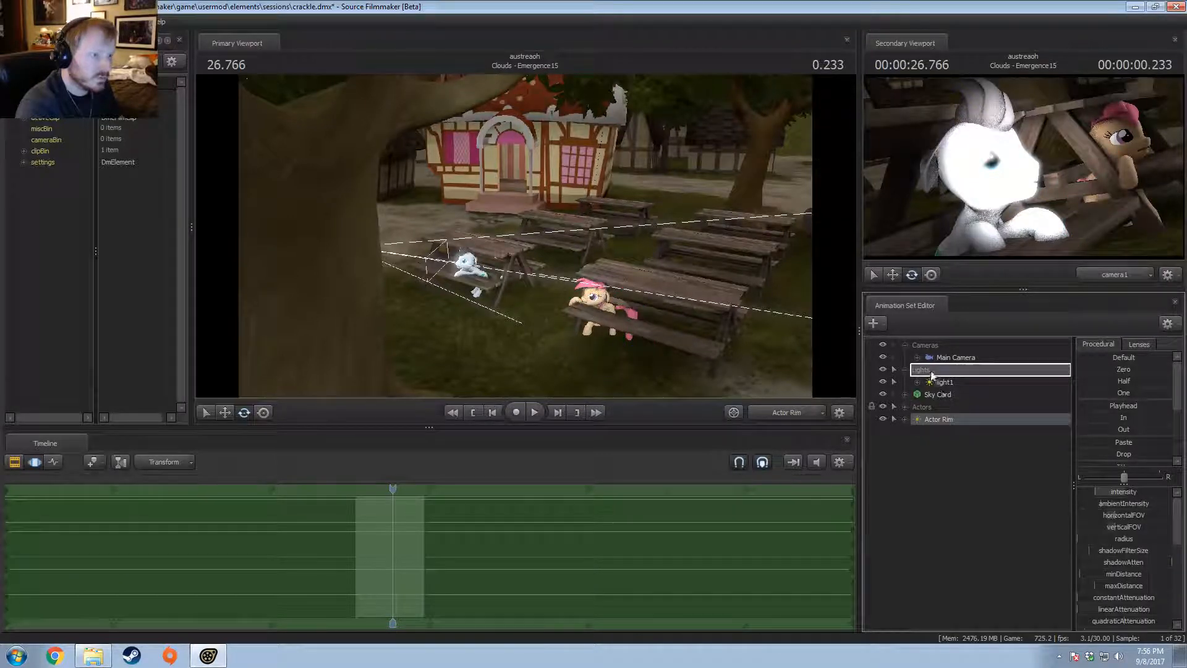
Step: Delete light1 from the Lights group and collapse the Cameras group
left_click(941, 383)
right_click(942, 384)
left_click(957, 411)
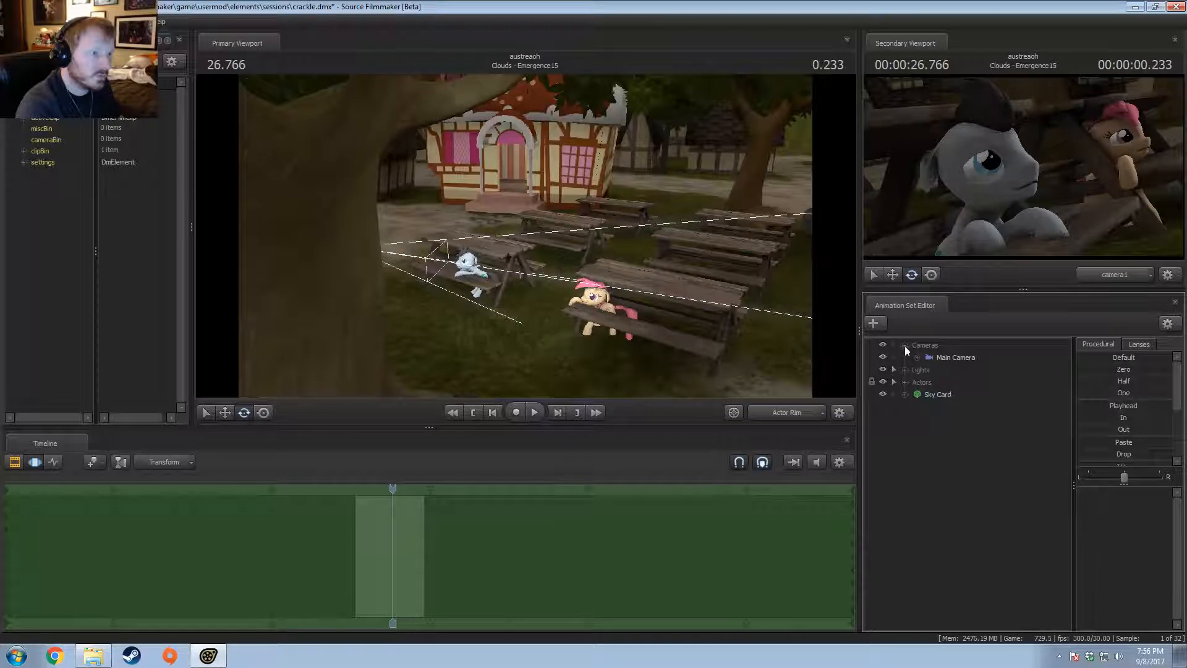
left_click(905, 346)
Step: Rename the Clouds - Emergence15 clip as Hiding Under Picnic Table
key("F2")
right_click(387, 569)
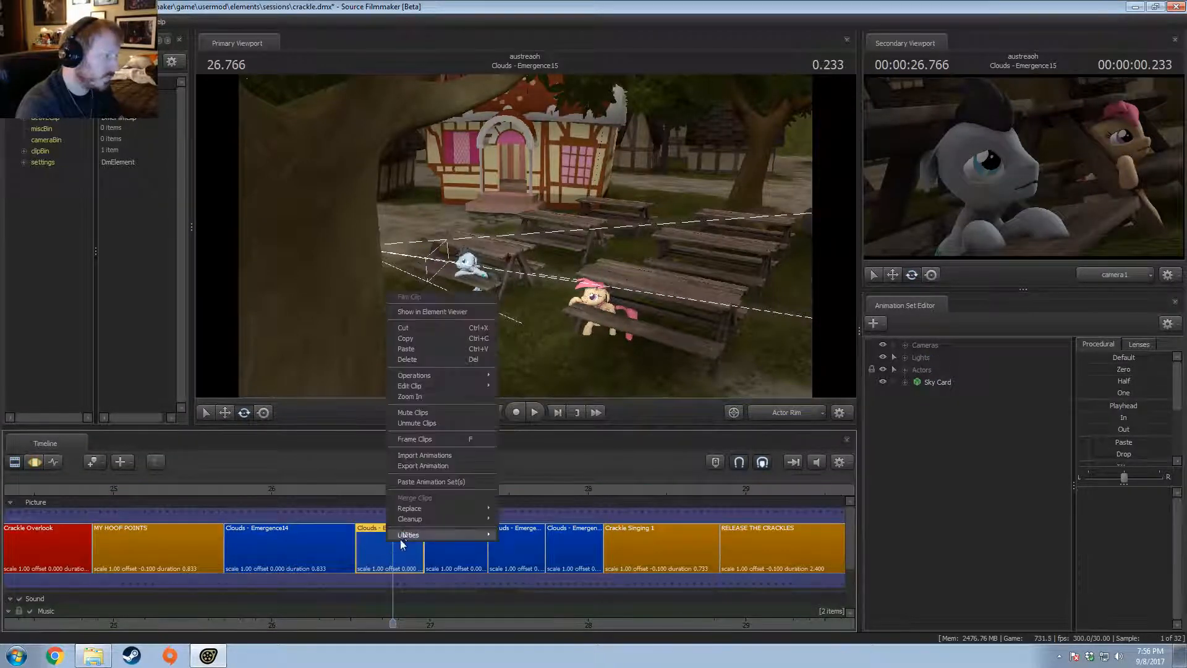
mouse_move(433, 386)
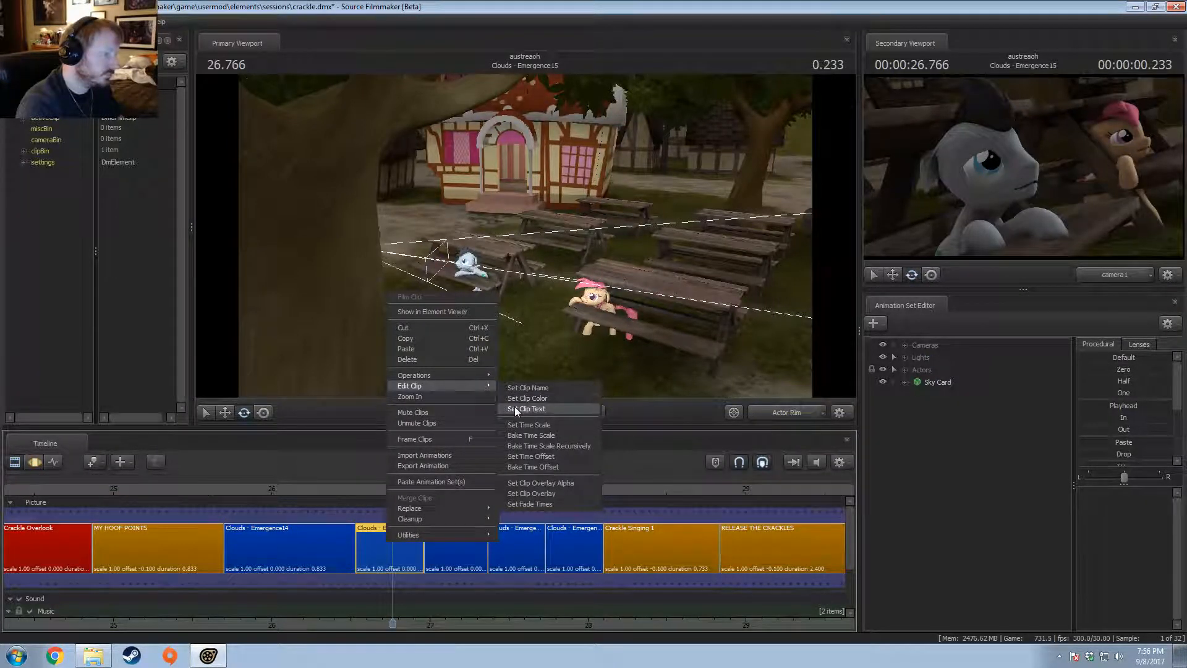
left_click(523, 388)
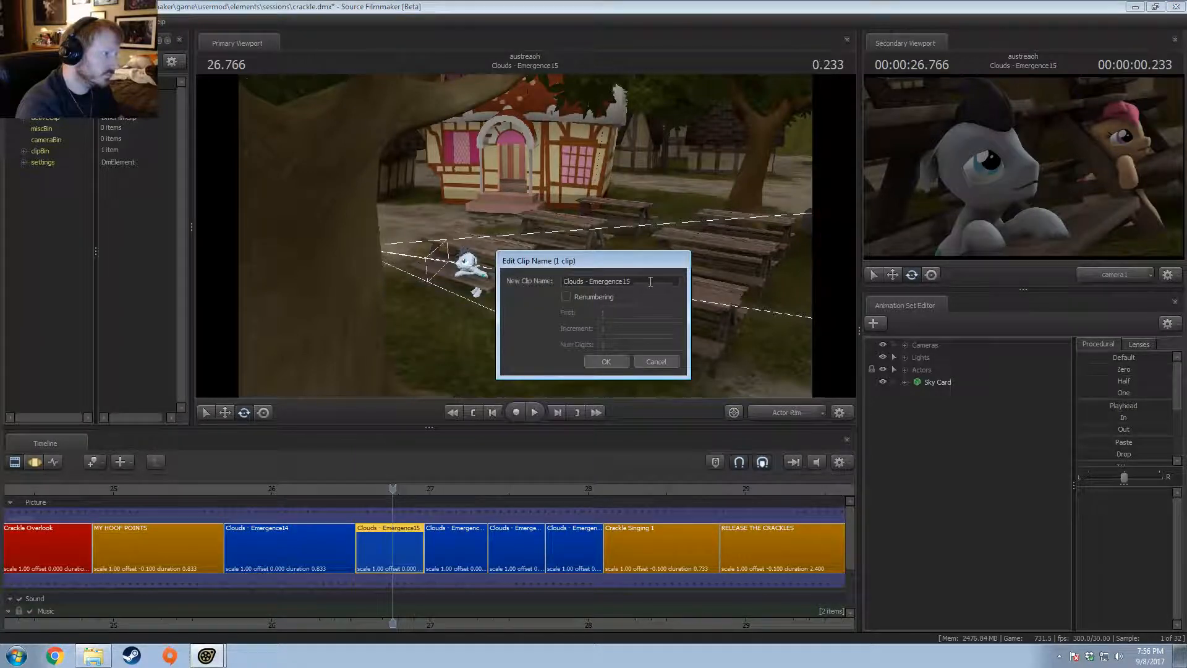
type("Hidi")
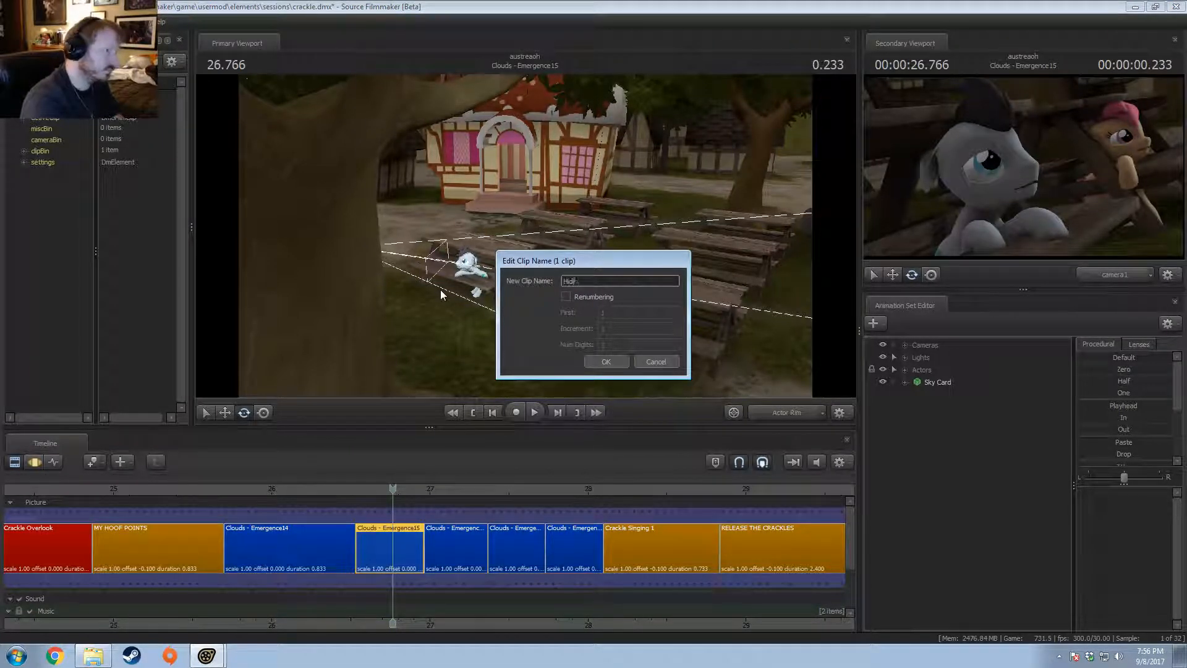
type("ng Under Pic")
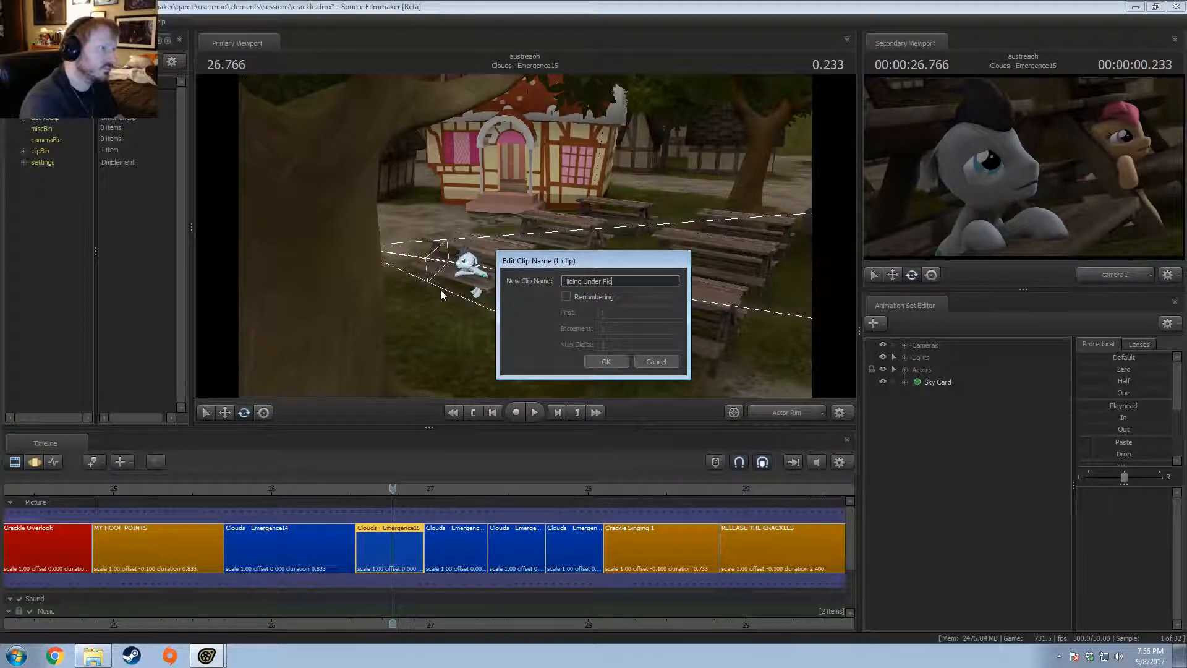
type("nic Table")
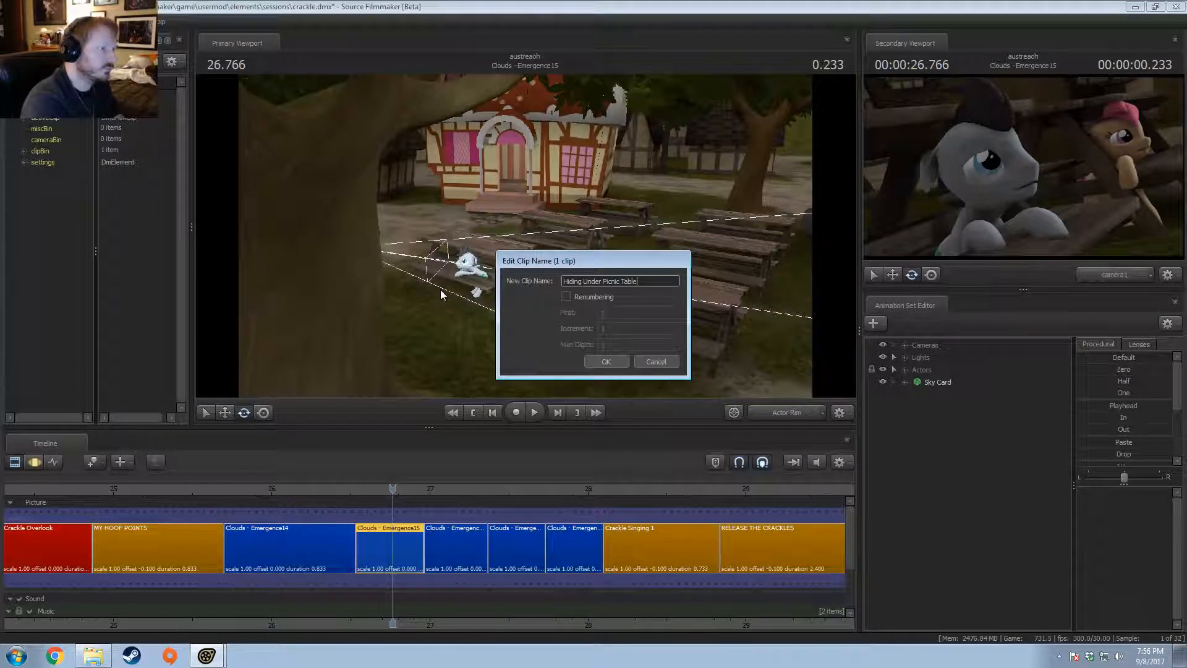
key("Return")
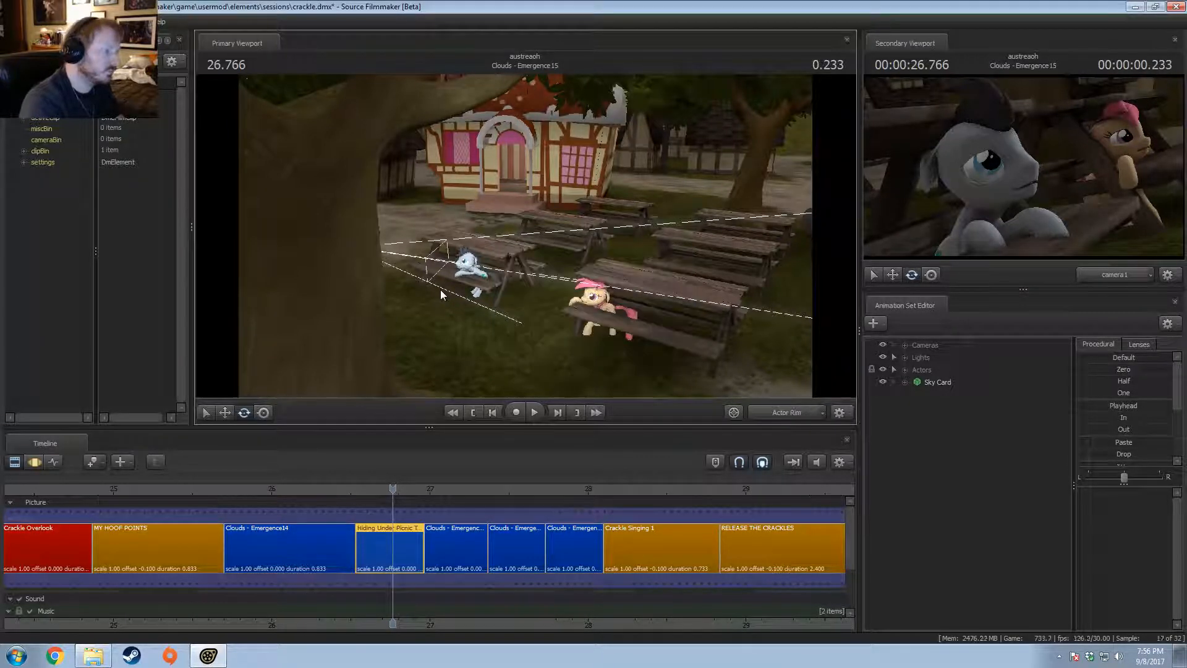
Step: Play back the shots around Hiding Under Picnic Table and return to that shot's first frame
left_click(359, 492)
key("space")
key("space")
left_click(199, 488)
key("space")
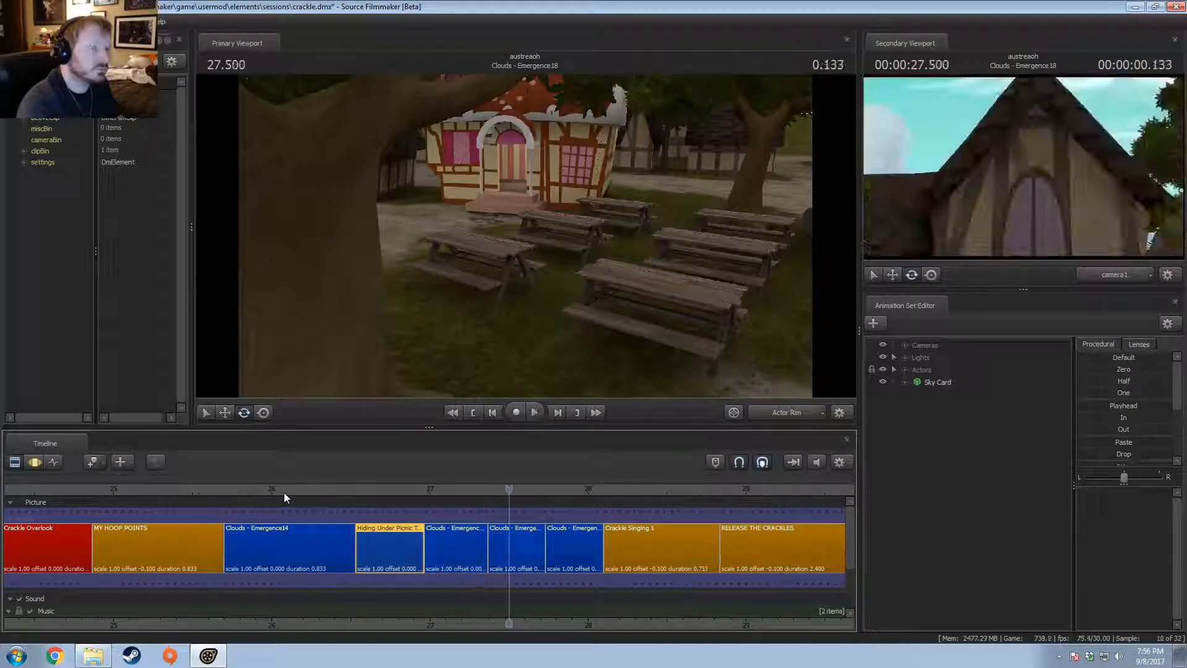
left_click(352, 496)
left_click(358, 491)
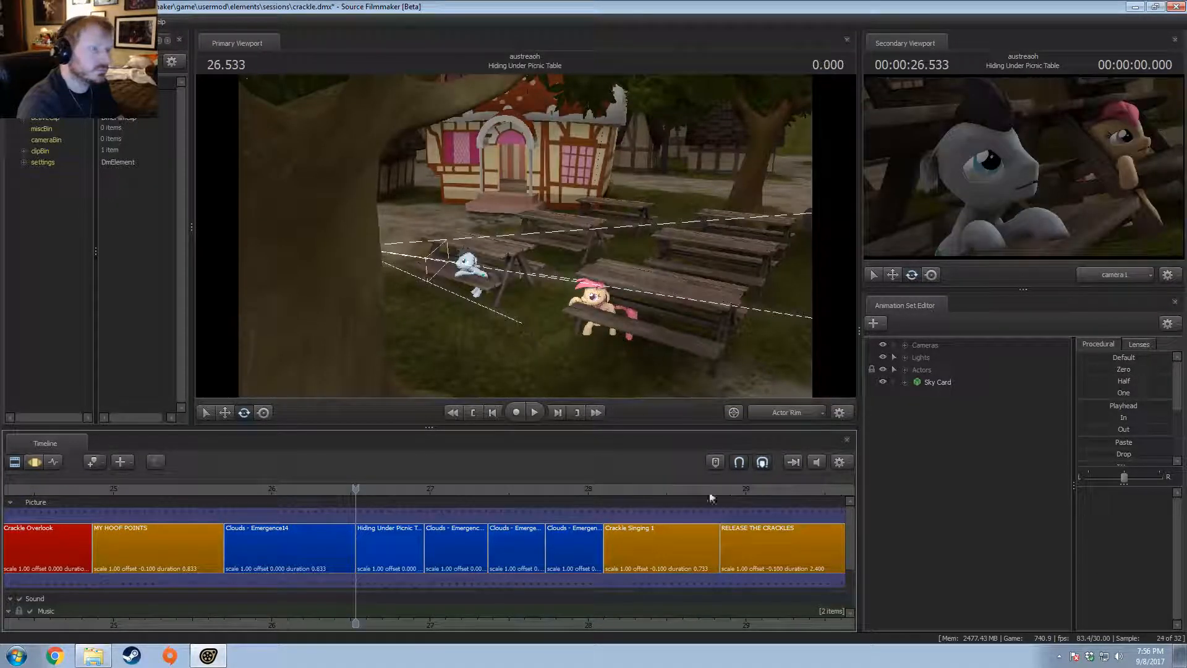
Step: Set a motion time selection that ramps in from the start of Hiding Under Picnic Table to its end
left_click(392, 542)
key("F3")
scroll(456, 536, "up", 5)
key("shift")
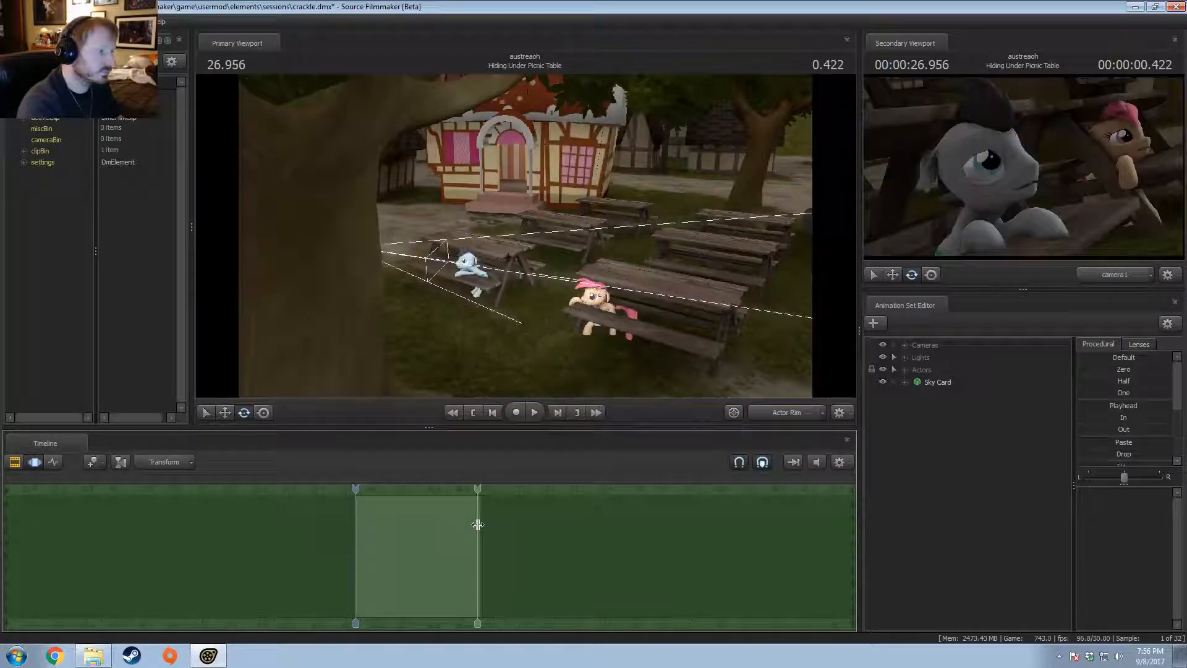
left_click_drag(473, 524, 1174, 485, "shift")
left_click_drag(460, 555, 335, 562)
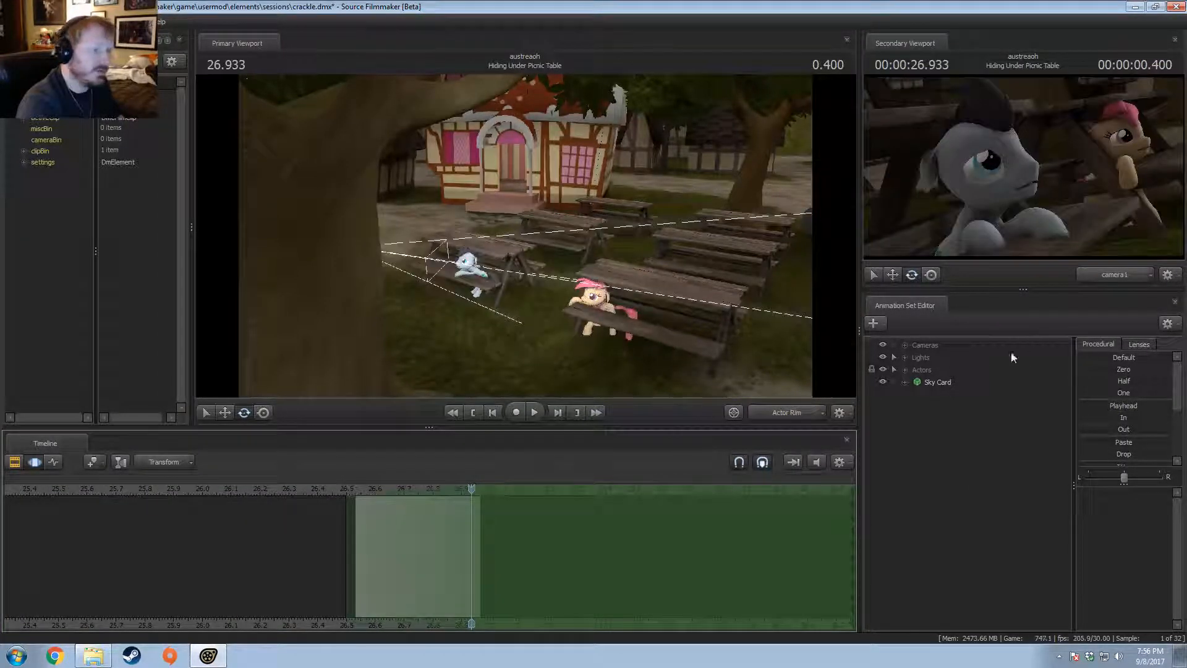
Step: Push the Main Camera slightly forward at the end of Hiding Under Picnic Table to create a slow move-in
left_click(905, 344)
left_click(956, 358)
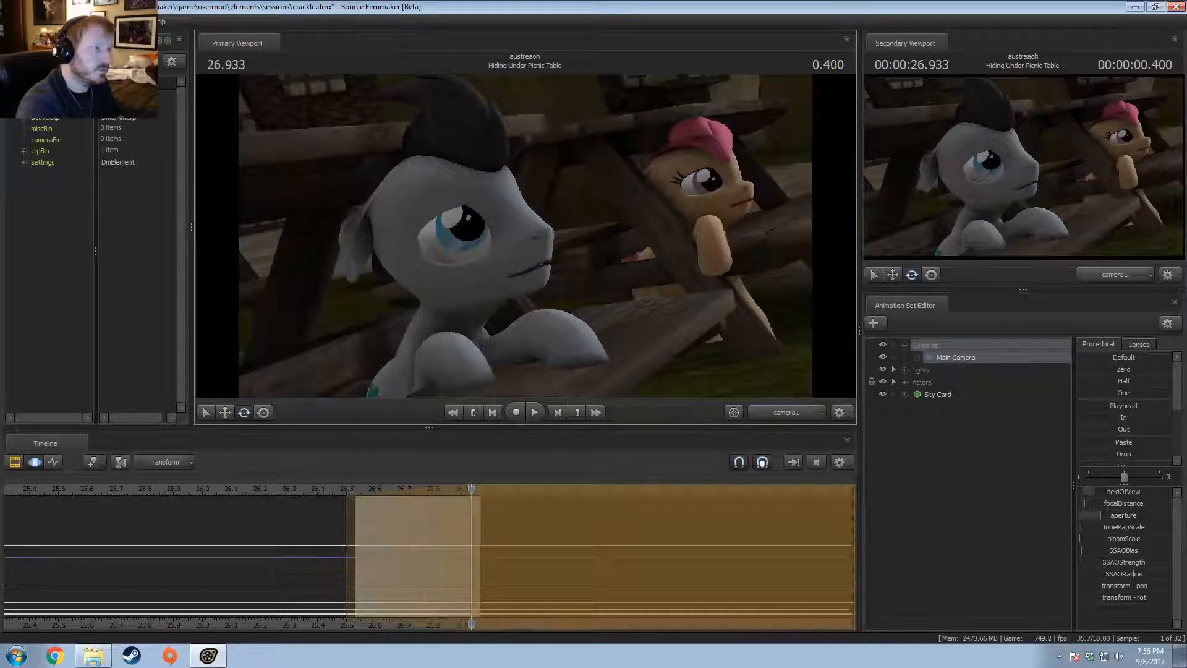
left_click_drag(525, 236, 525, 236)
key("w")
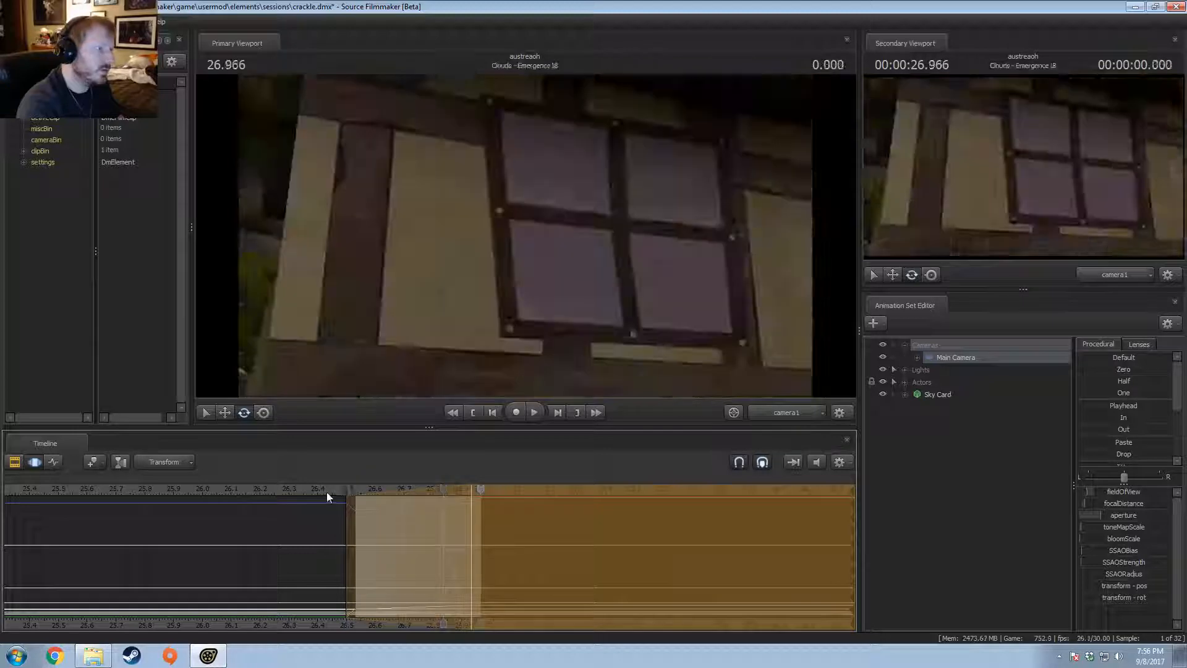
left_click_drag(350, 493, 470, 513)
Step: Play back Clouds - Emergence14 into Hiding Under Picnic Table to check the camera move
key("space")
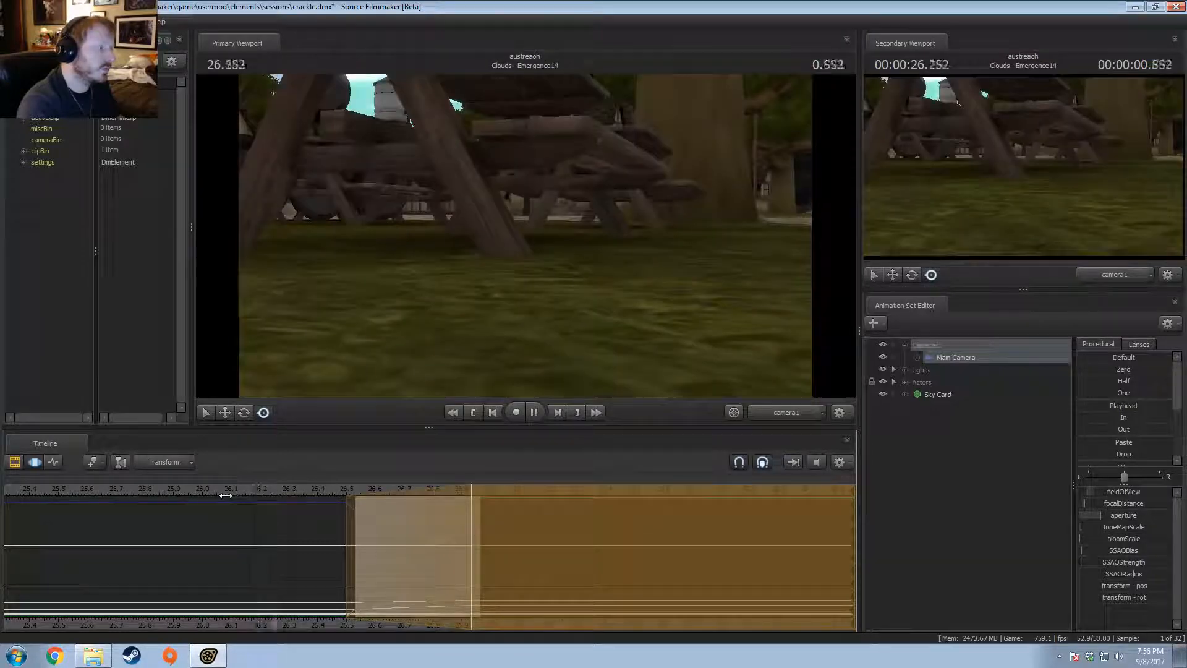
key("space")
scroll(313, 498, "down", 5)
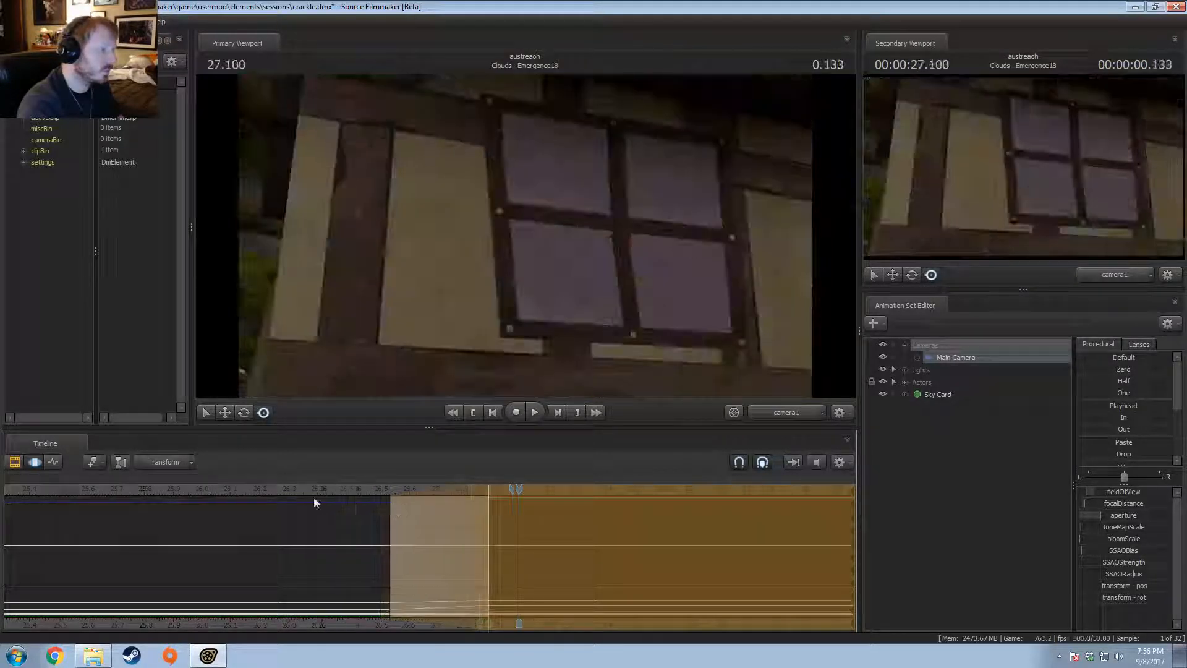
key("space")
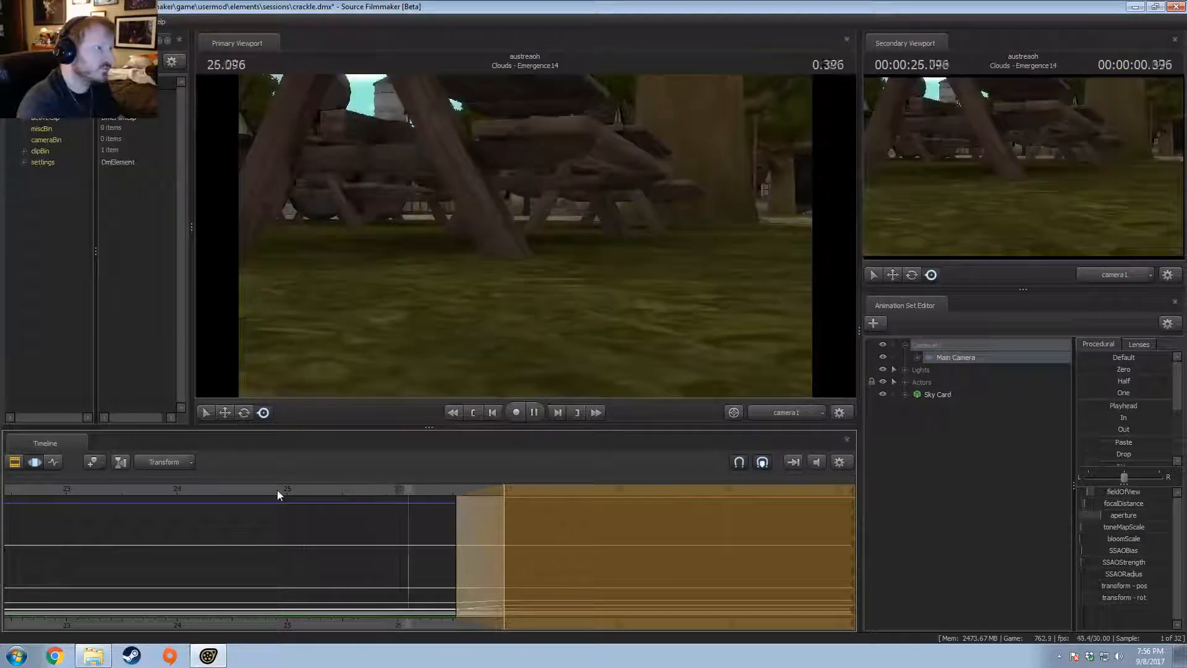
key("space")
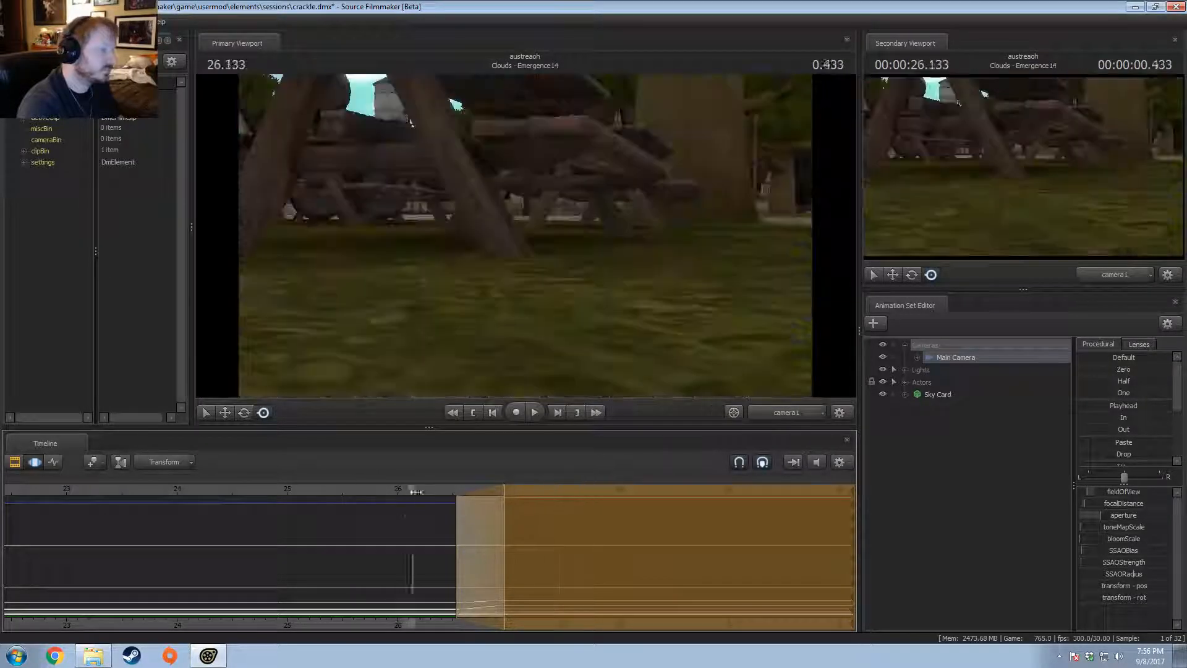
Step: Review the timing of the cuts from Crackle Overlook through MY HOOF POINTS and Clouds - Emergence14 to Hiding Under Picnic Table
key("F2")
left_click_drag(453, 495, 447, 491)
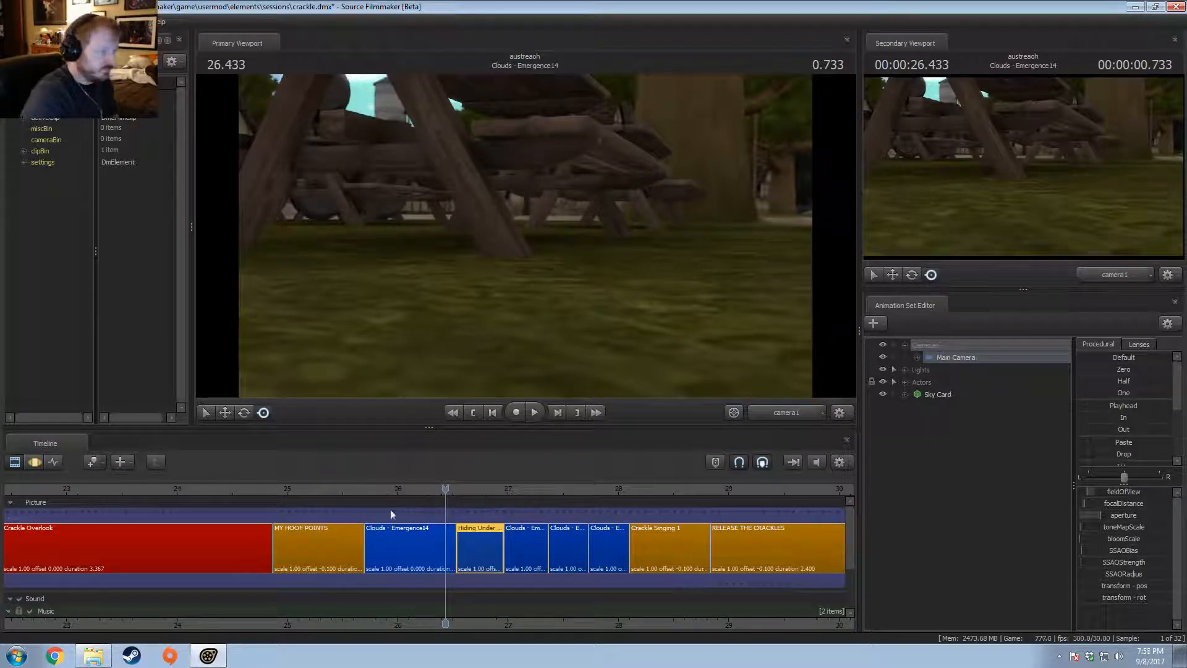
left_click(369, 489)
key("space")
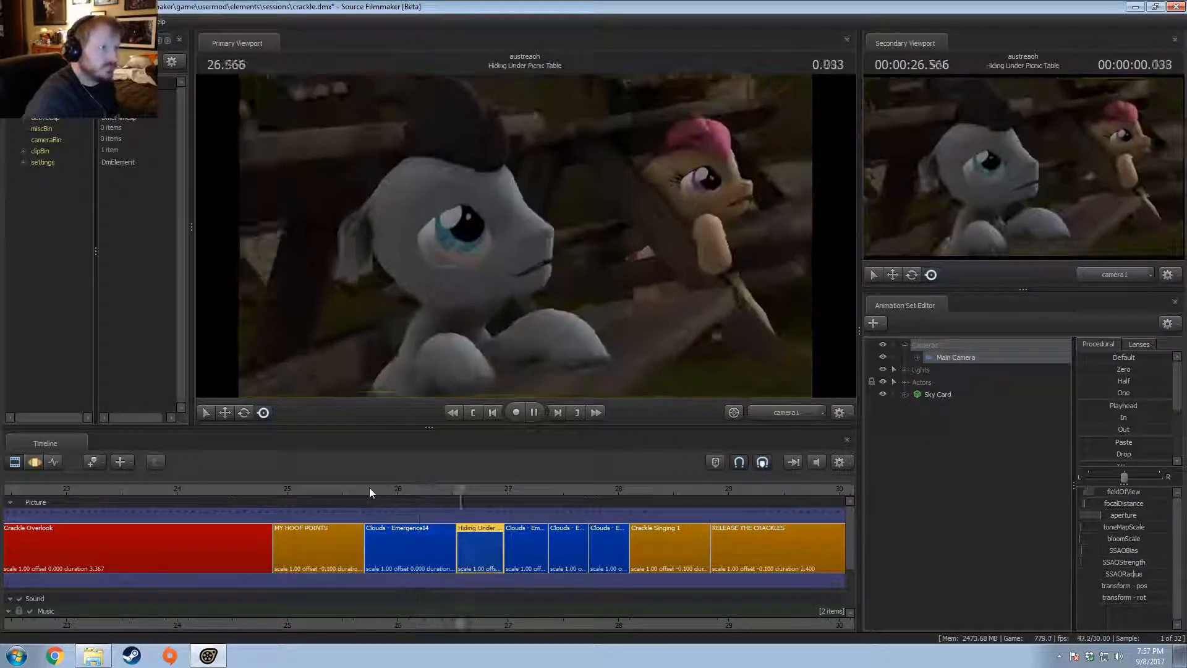
left_click(214, 490)
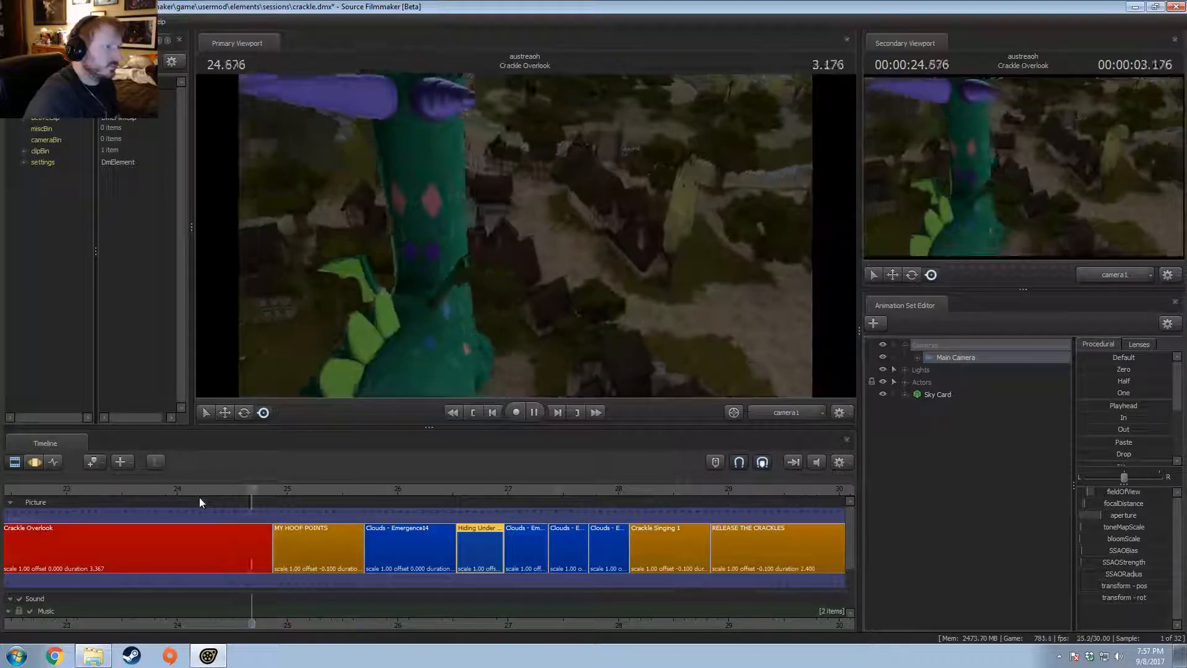
key("space")
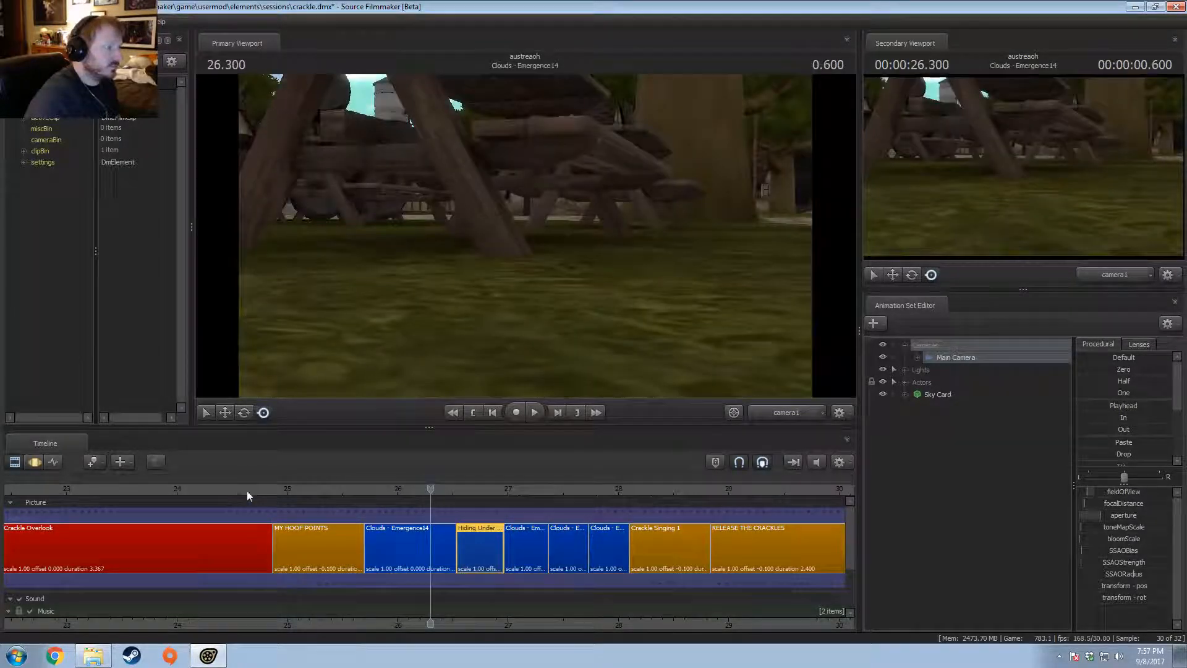
left_click(262, 489)
key("space")
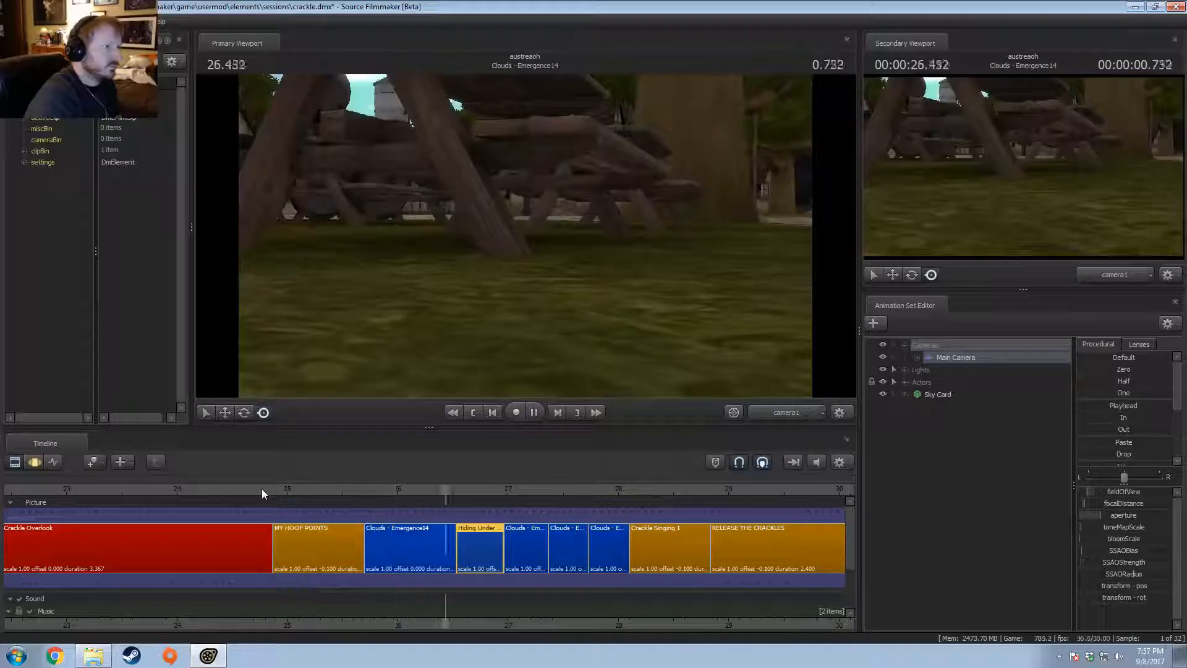
Step: Stop playback in MY HOOF POINTS and set the Hiding Under Picnic Table clip color to red 150, green 50, blue 0
key("space")
left_click(295, 489)
left_click(315, 541)
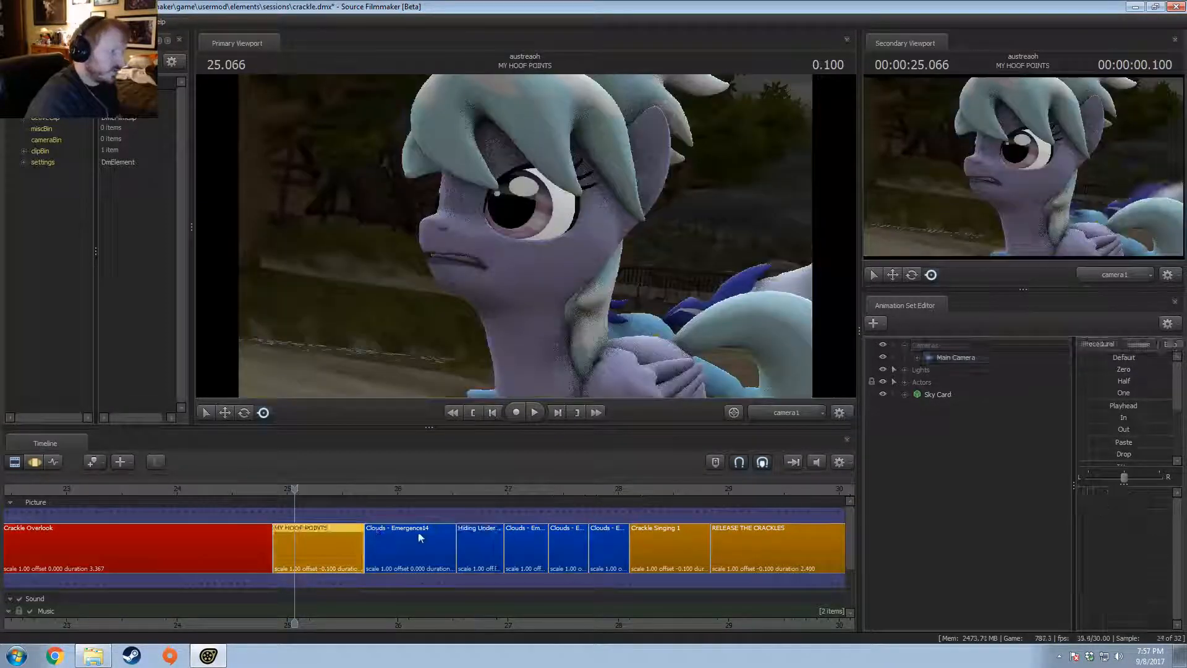
right_click(472, 538)
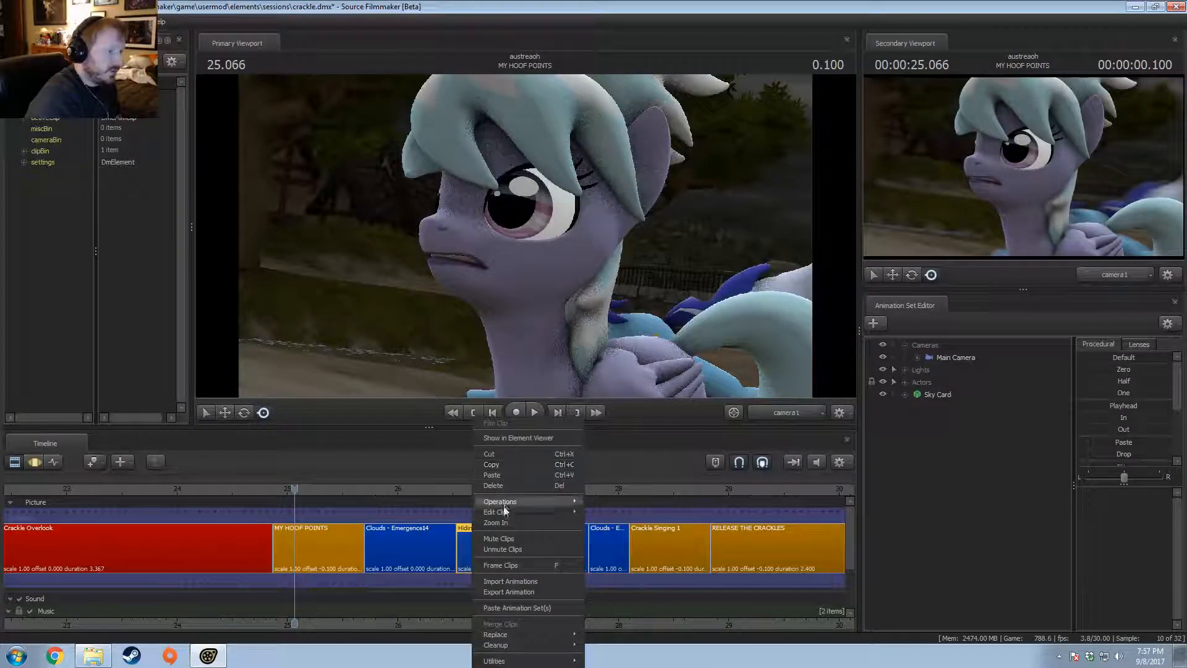
mouse_move(504, 512)
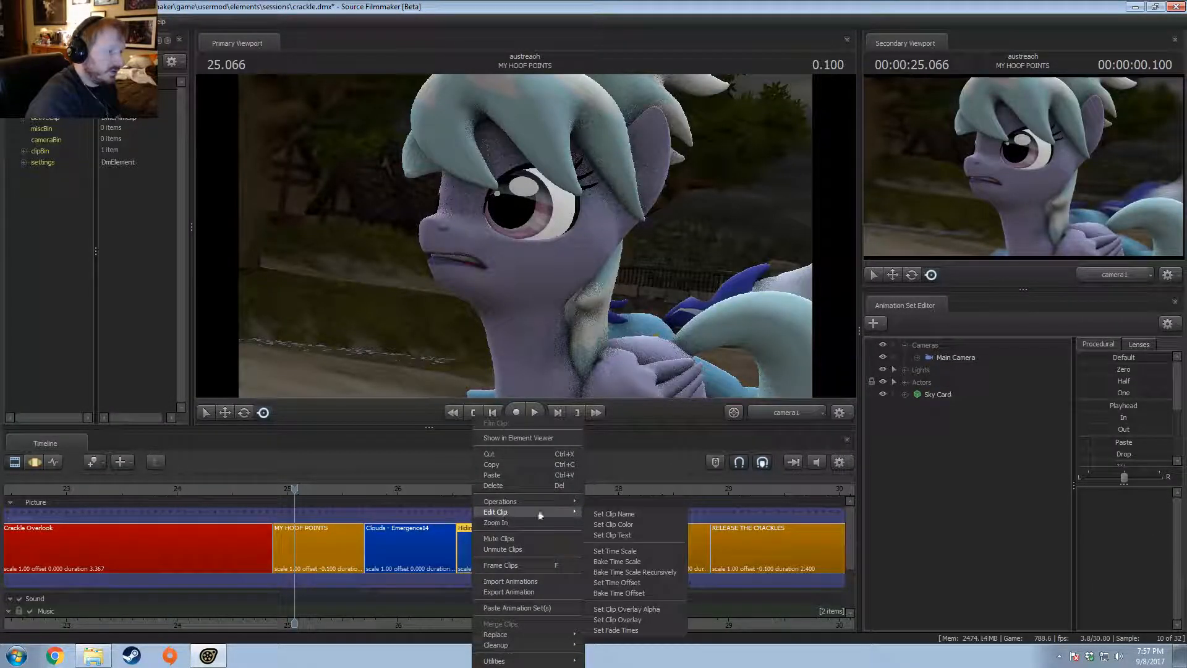
left_click(625, 524)
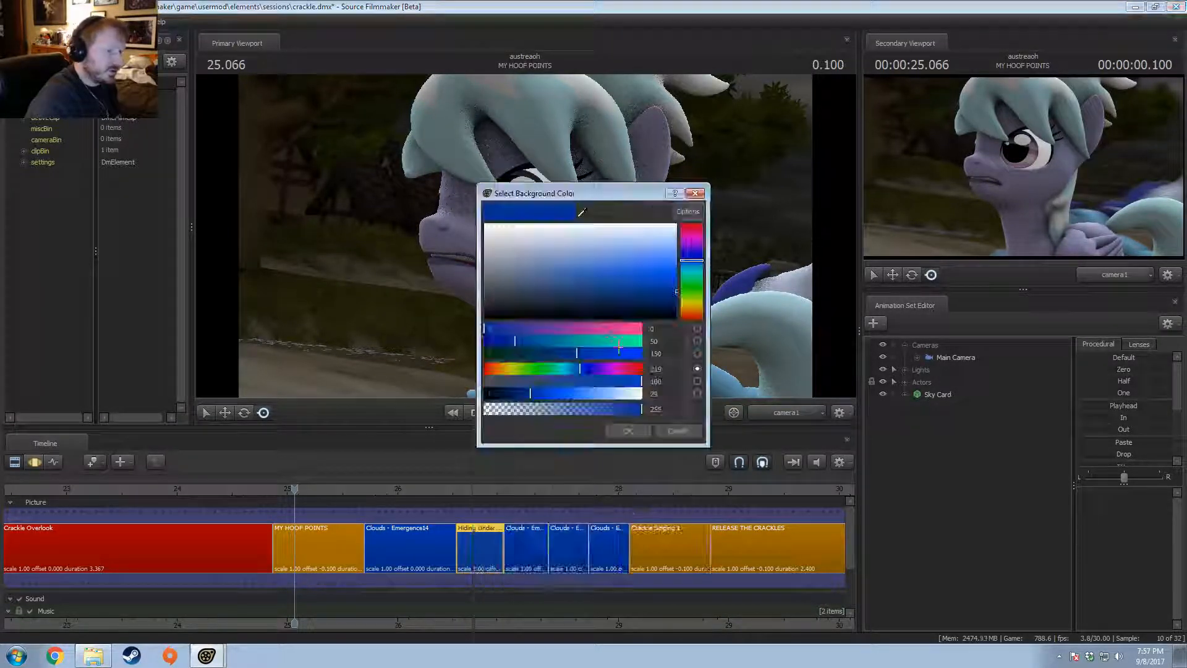
left_click(666, 333)
type("150")
key("Tab")
type("5")
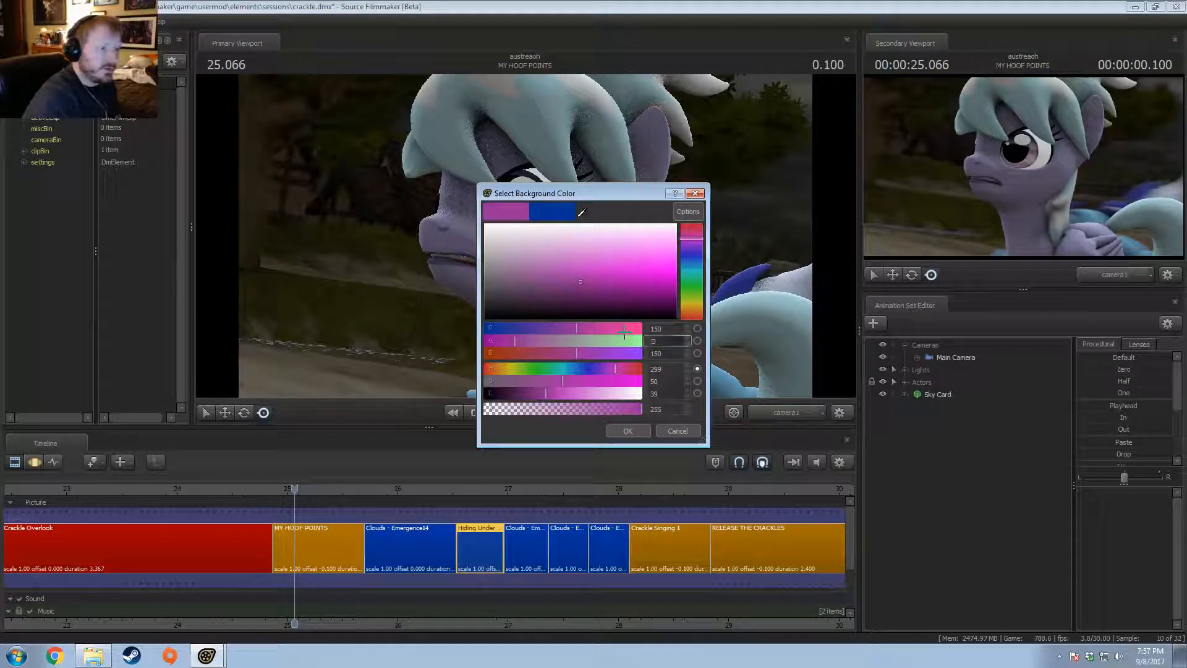
key("Return")
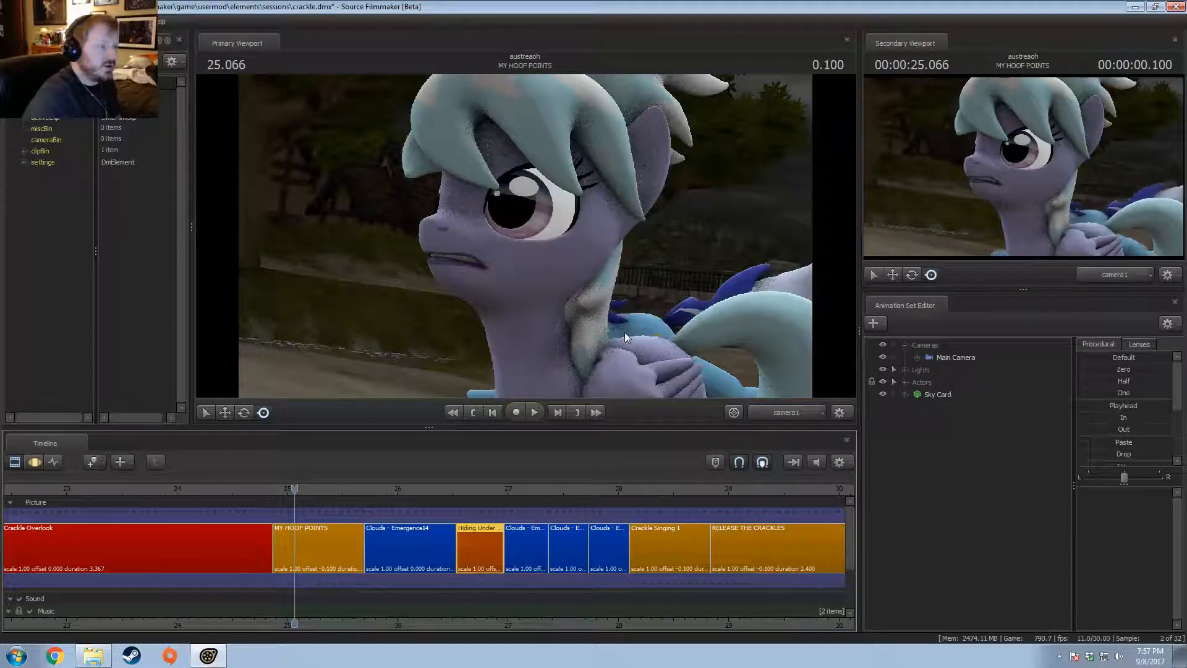
Step: Change the Hiding Under Picnic Table clip color to the same gold as the MY HOOF POINTS clip
right_click(477, 537)
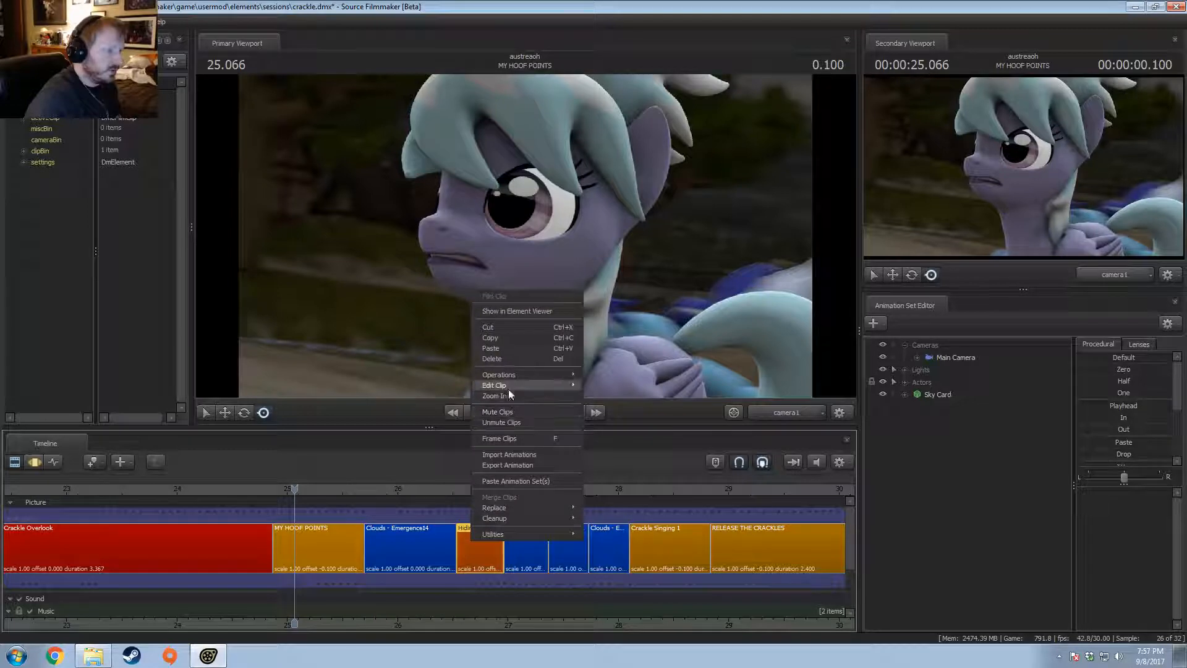
mouse_move(508, 386)
left_click(603, 397)
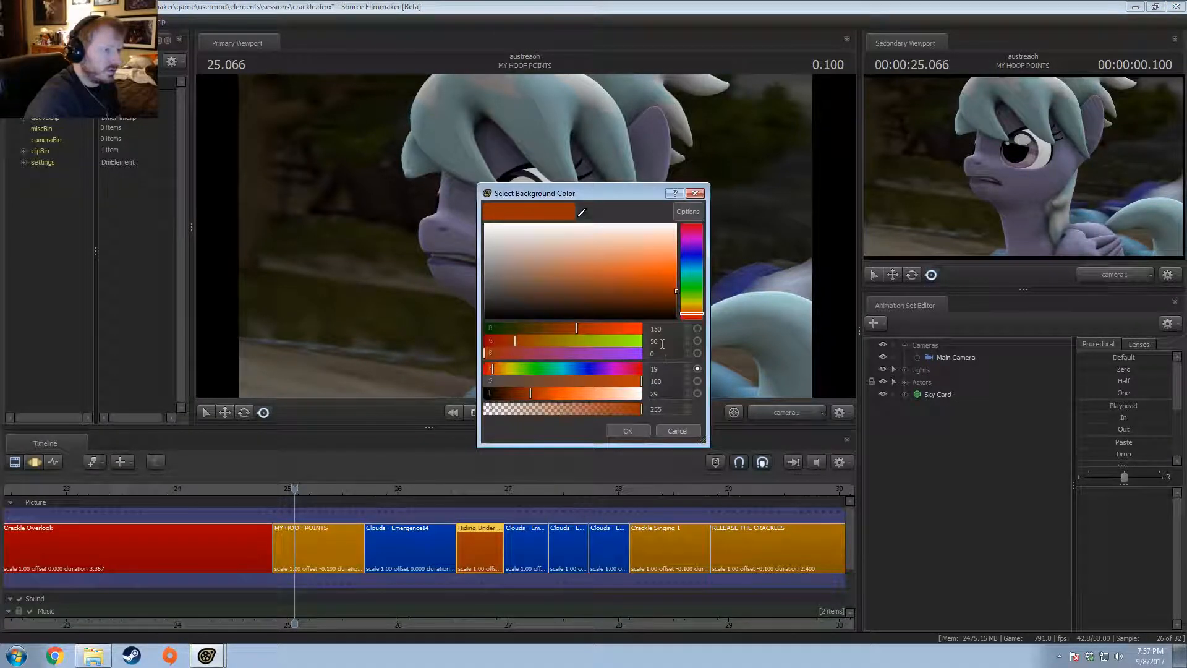
key("Return")
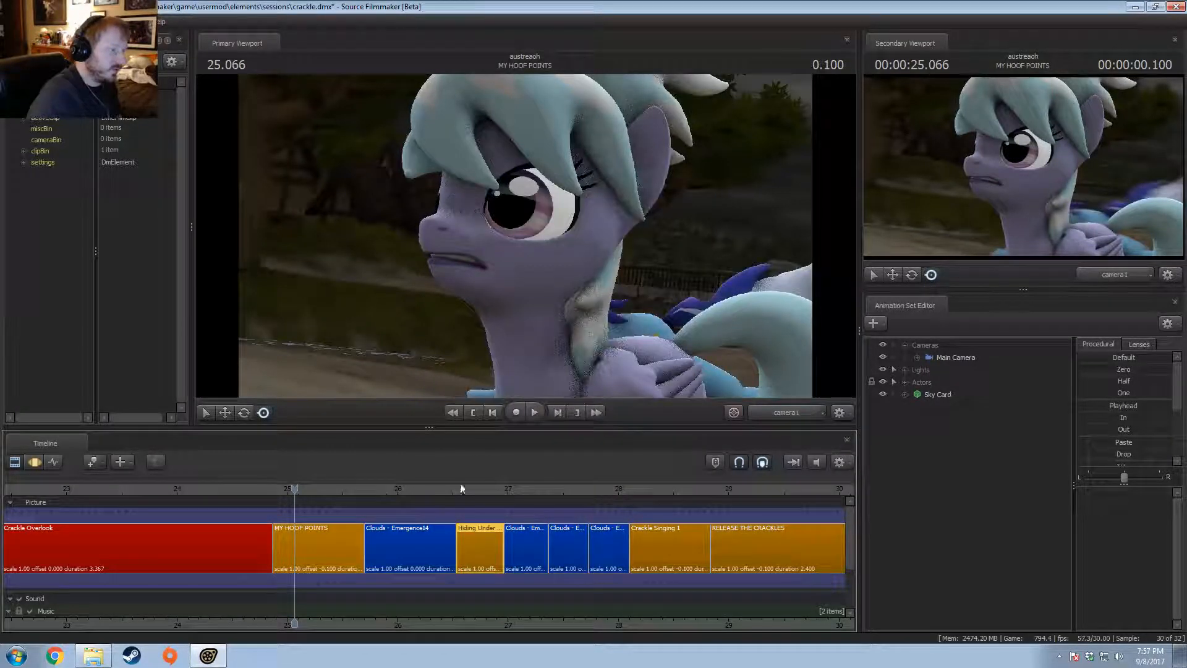
Step: Play back MY HOOF POINTS into Hiding Under Picnic Table and check the cut into Clouds - Emergence14
key("space")
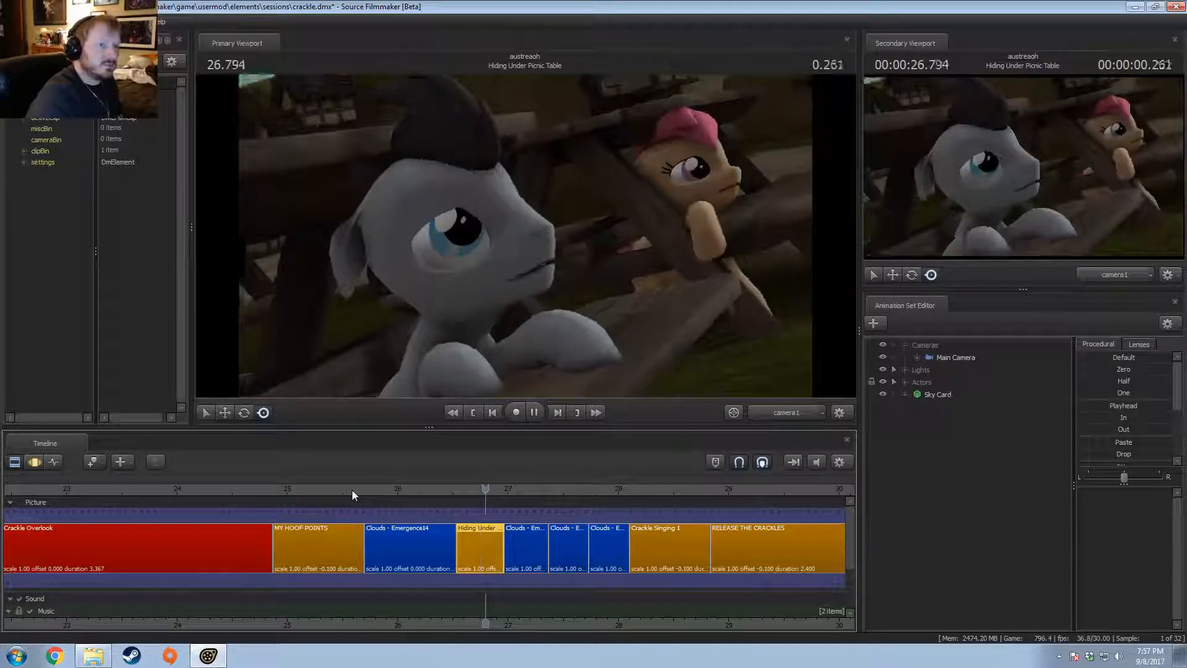
left_click(364, 490)
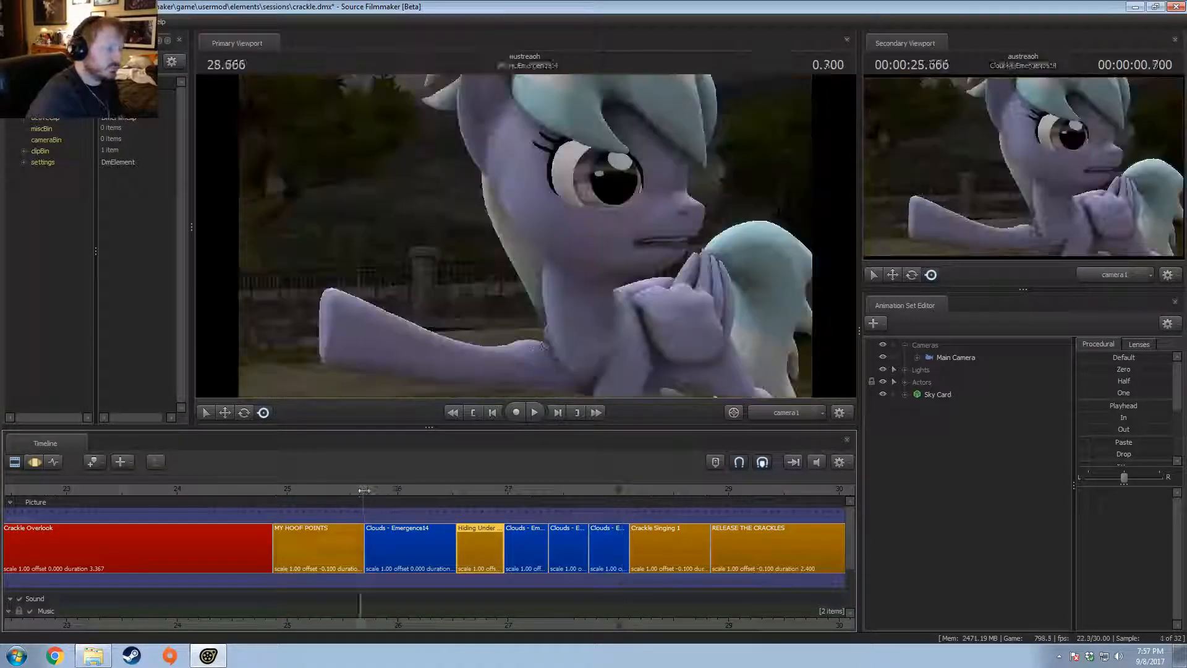
mouse_move(364, 490)
left_mouse_down()
mouse_move(436, 495)
mouse_move(371, 492)
left_mouse_up()
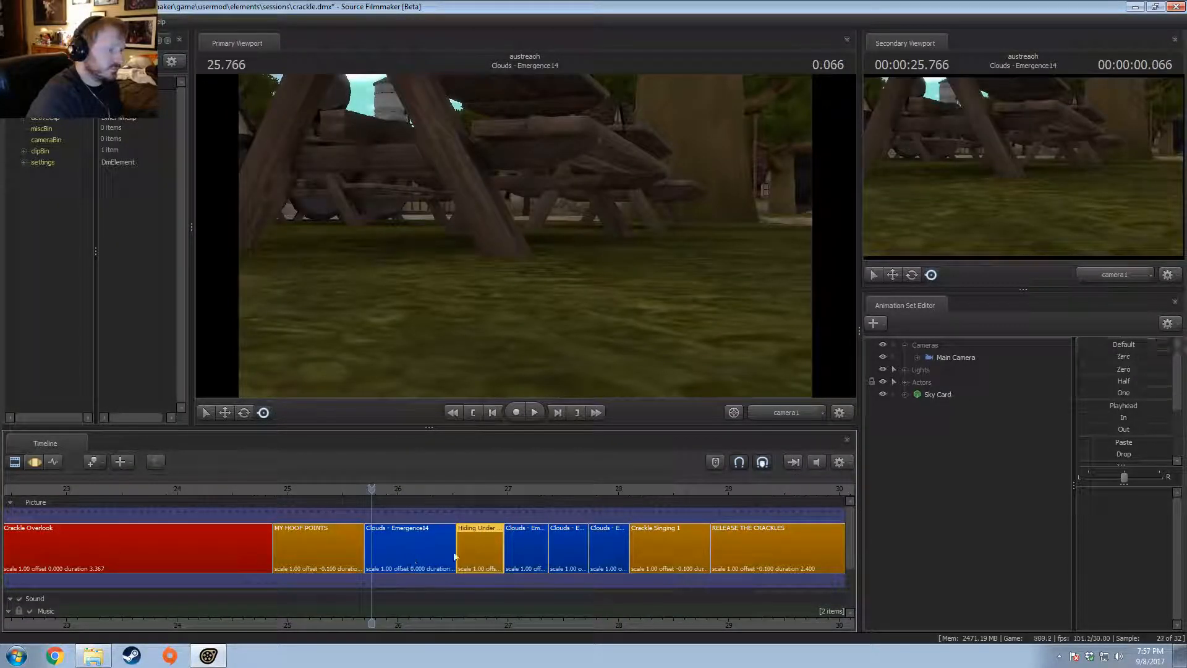
Step: In Clouds - Emergence14, lower the Main Camera's toneMapScale and reframe it on the barrel stack and picnic tables
left_click(454, 556)
left_click(942, 358)
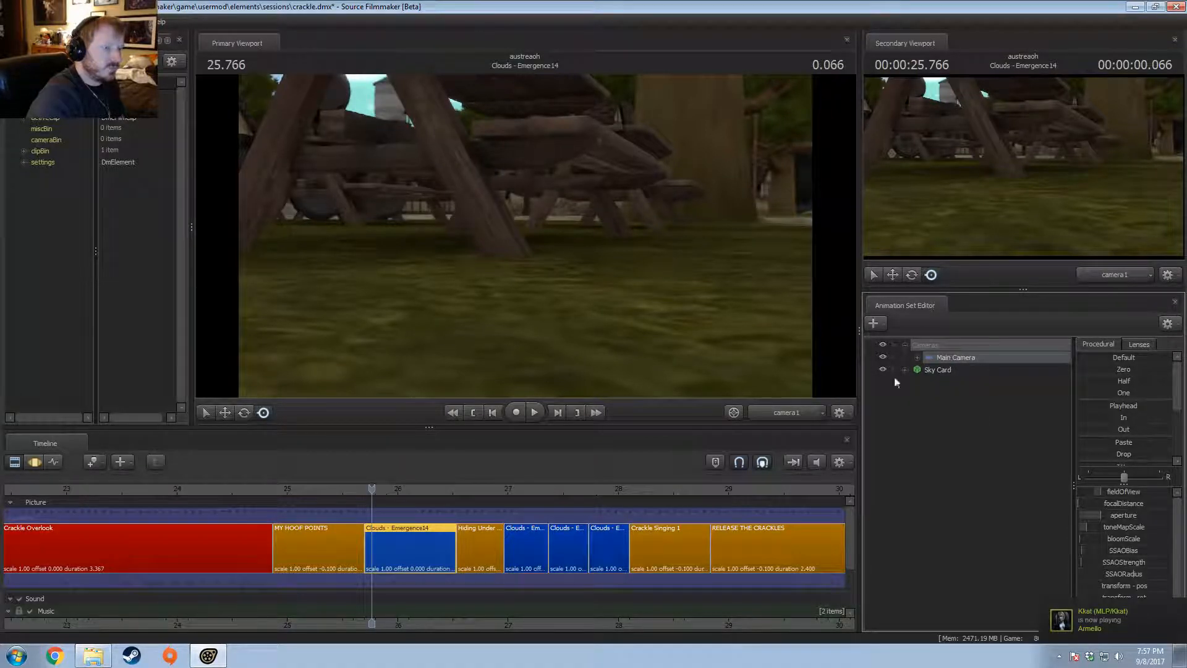
key("F3")
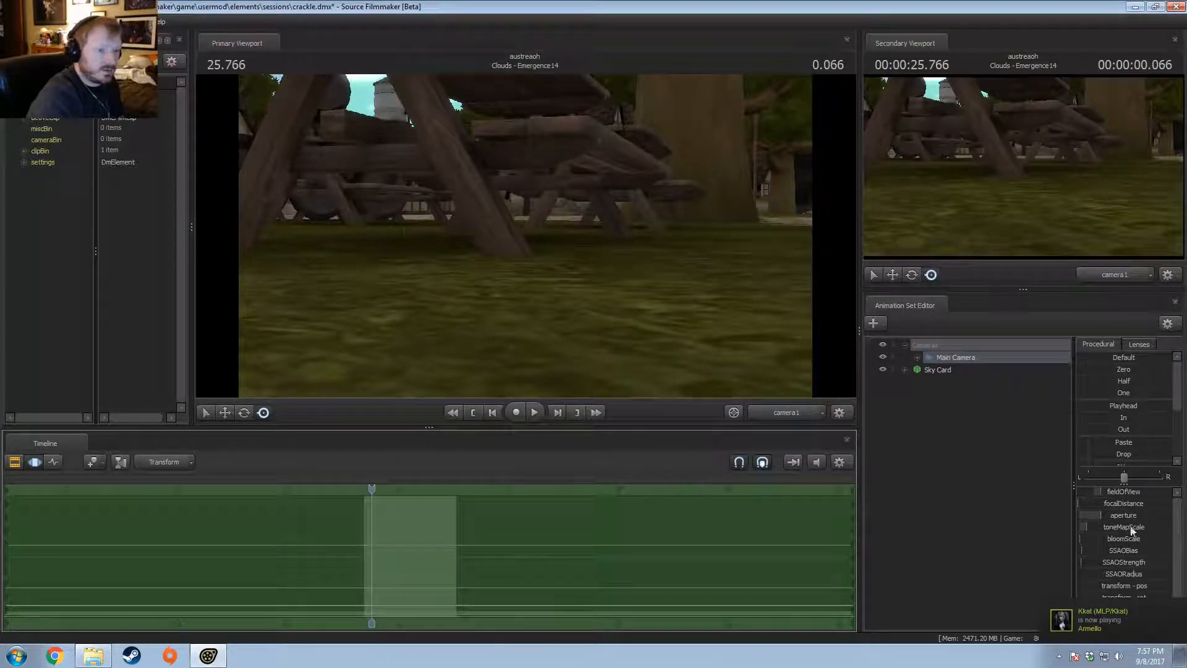
left_click_drag(1116, 525, 945, 523)
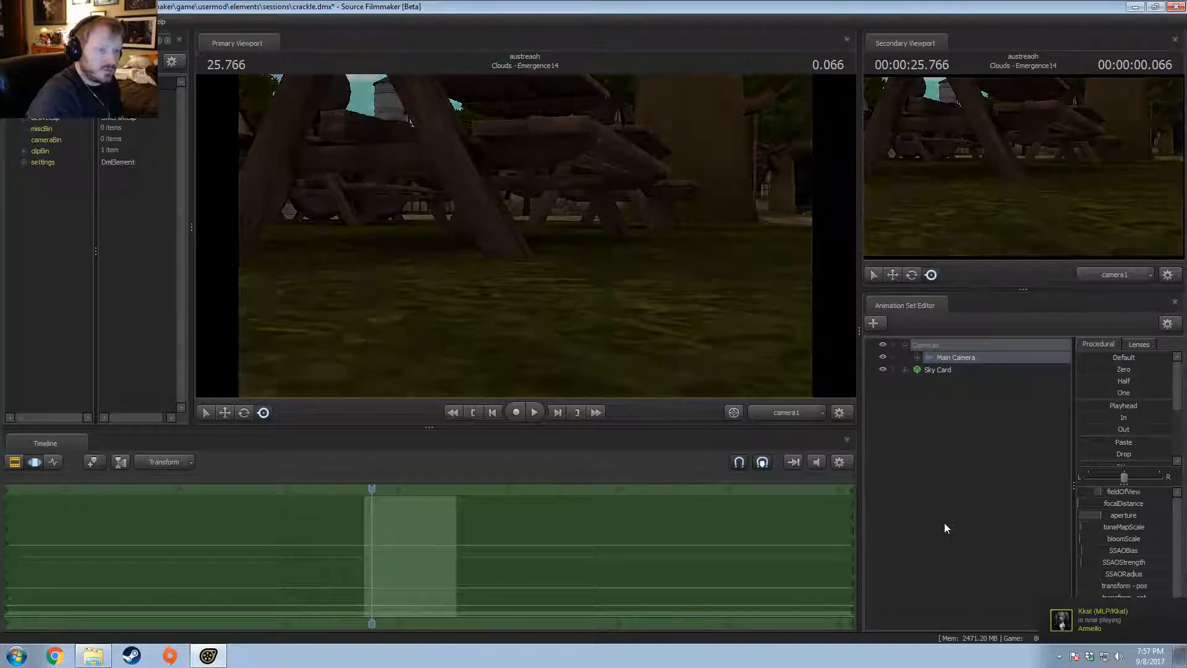
left_click_drag(744, 375, 744, 315)
key("F2")
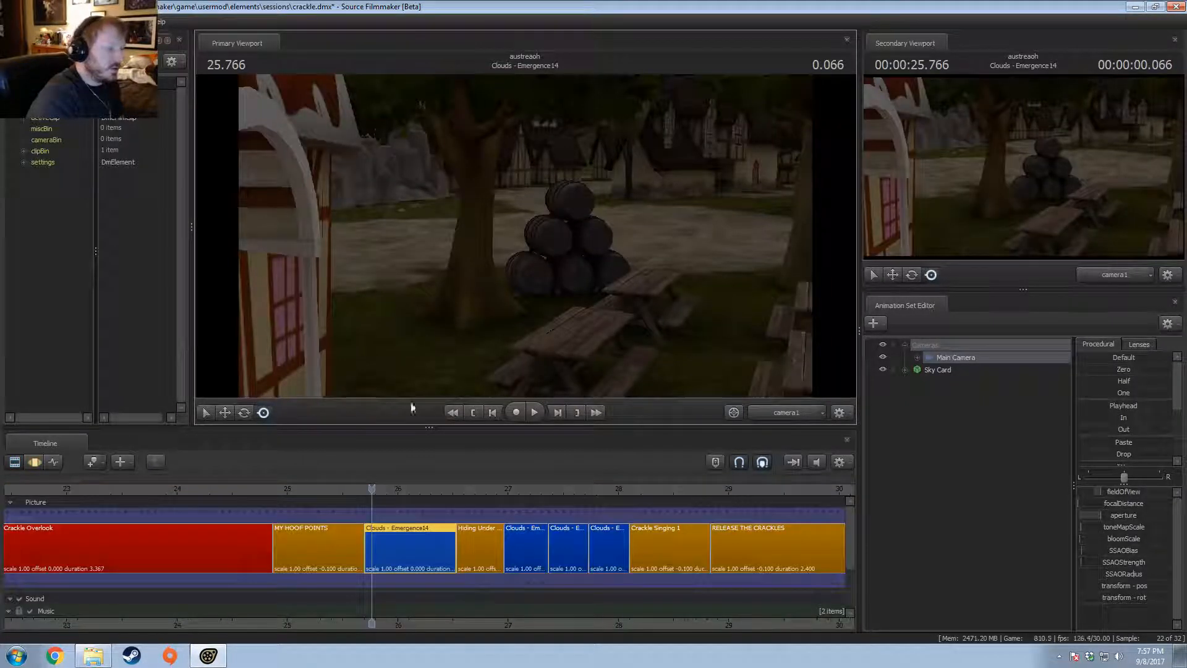
Step: Try to adjust the Main Camera's view at 26.100 in Clouds - Emergence14
left_click_drag(392, 488, 410, 487)
left_click(604, 306)
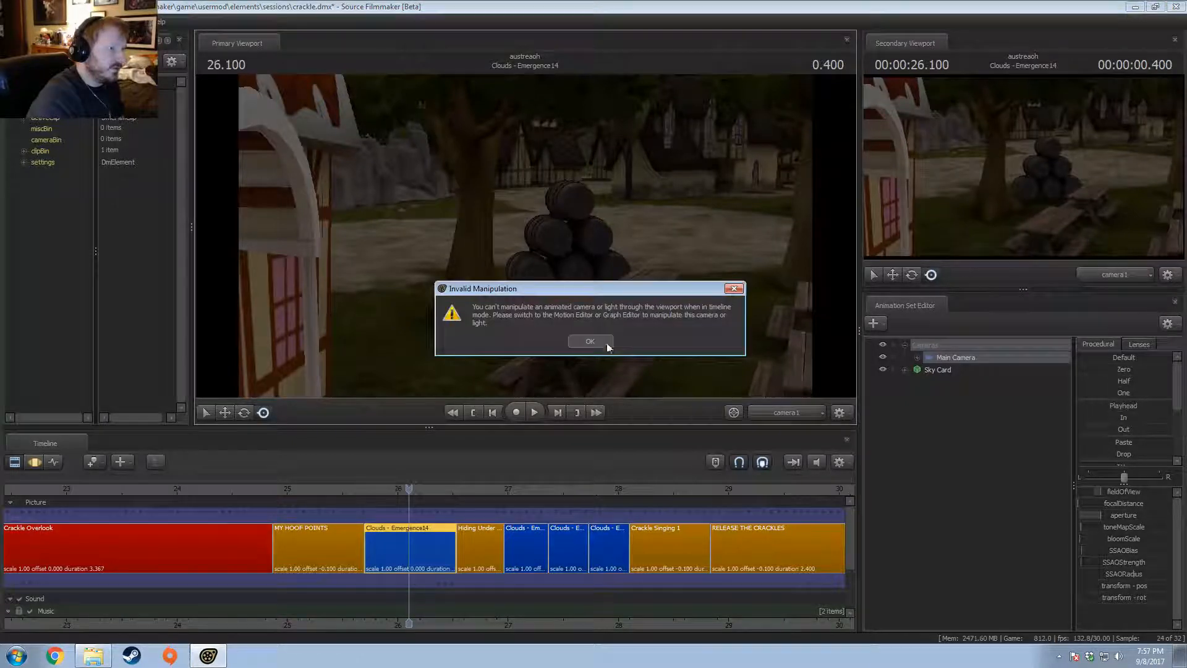
left_click(606, 342)
key("F3")
key("F2")
left_click(442, 314)
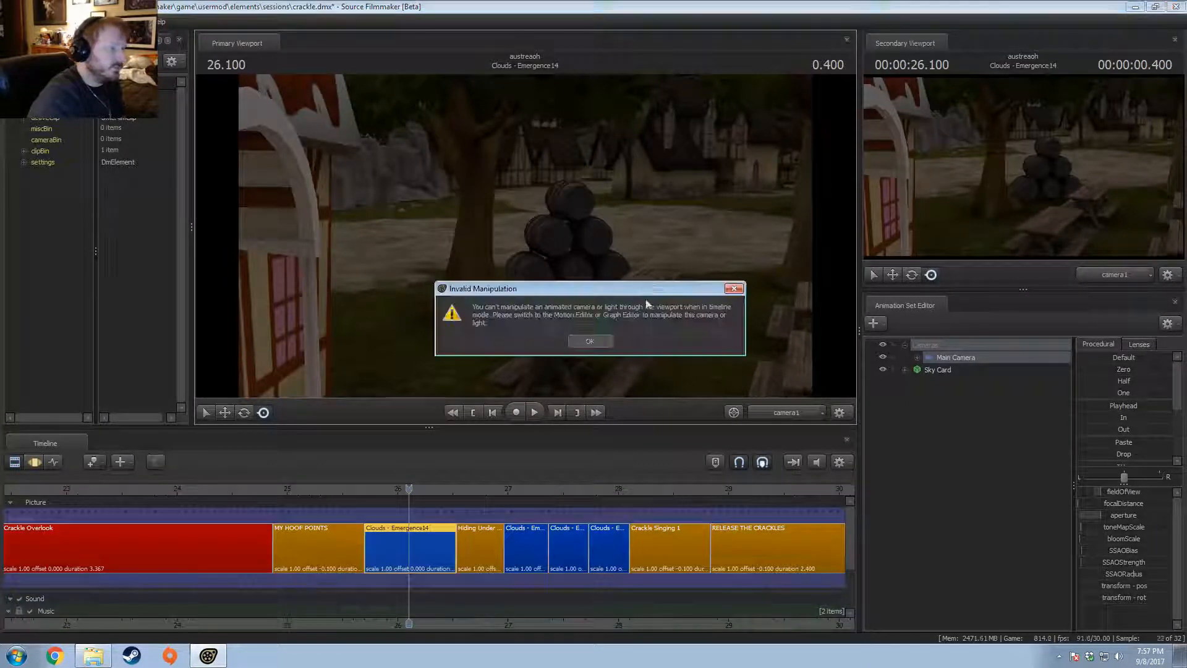
left_click(602, 342)
key("F3")
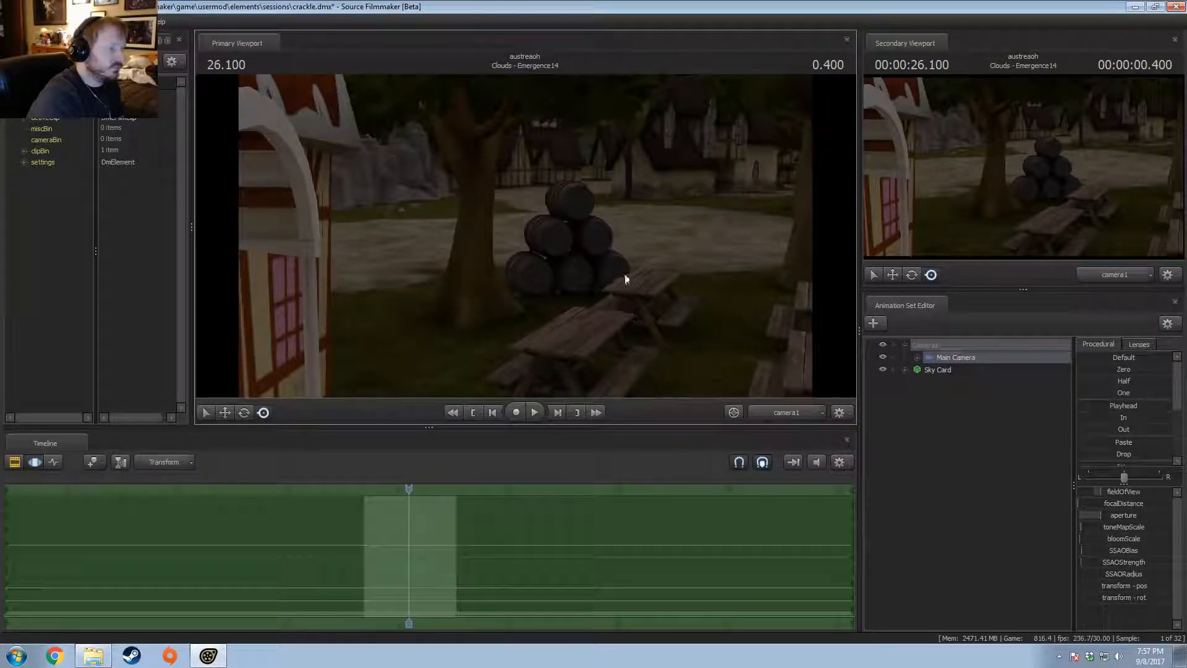
key("F2")
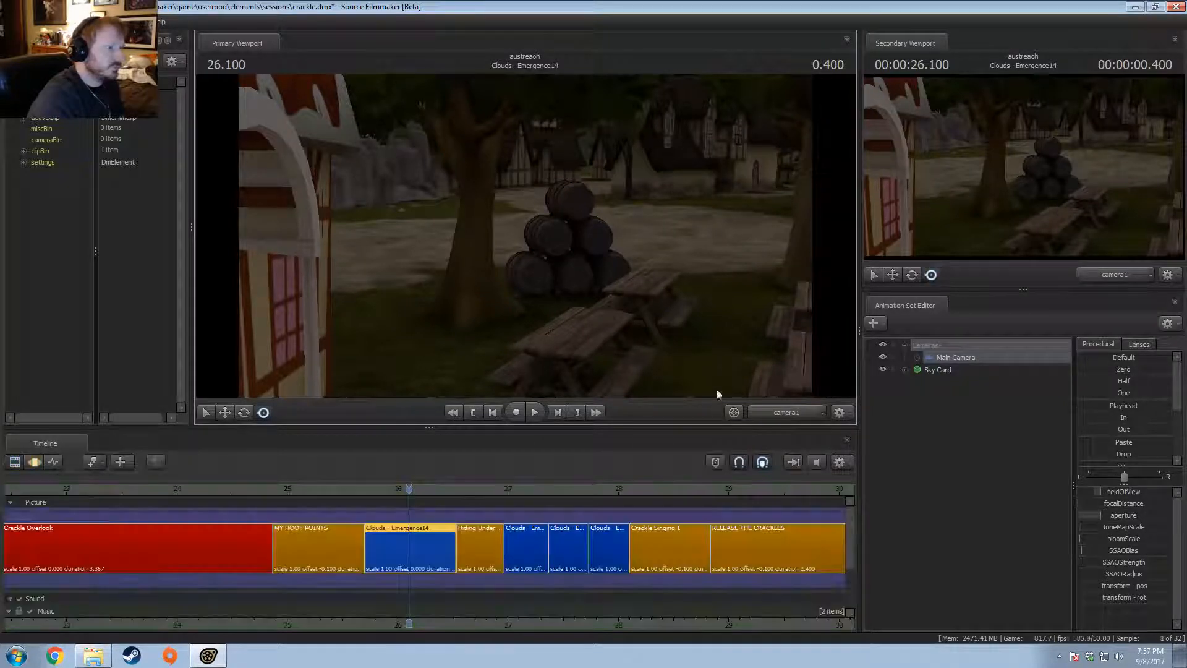
Step: In Clouds - Emergence18, lower the Main Camera's toneMapScale and reframe it on the cottage across the dirt road
left_click(520, 499)
left_click(528, 540)
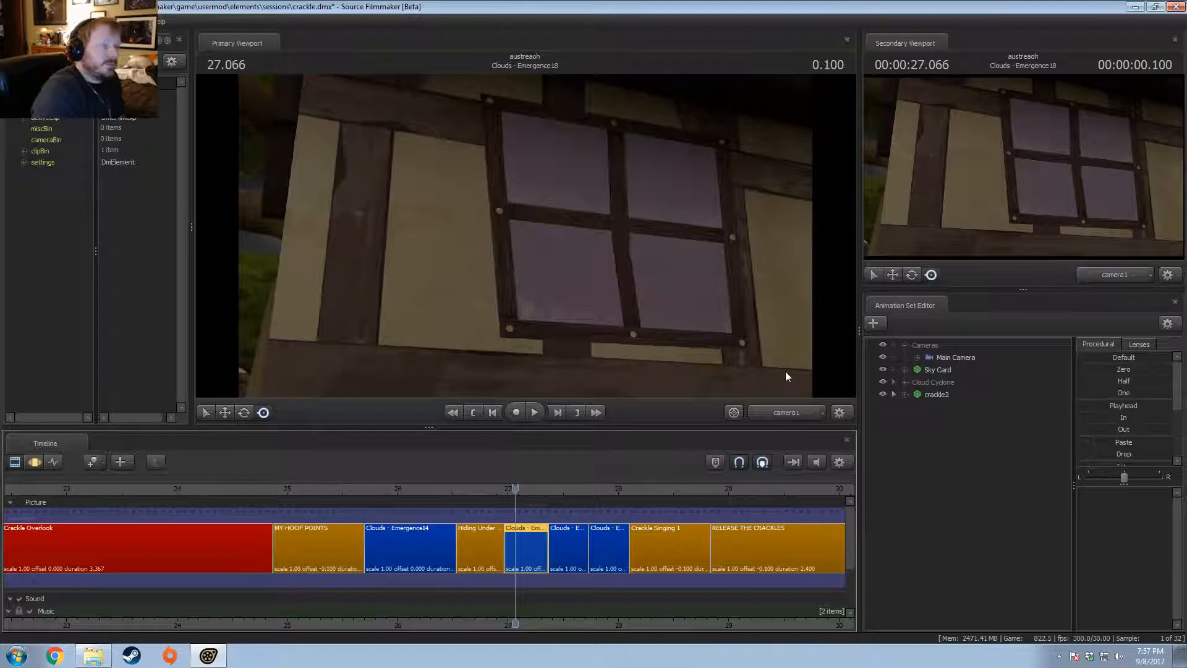
left_click(955, 359)
key("F3")
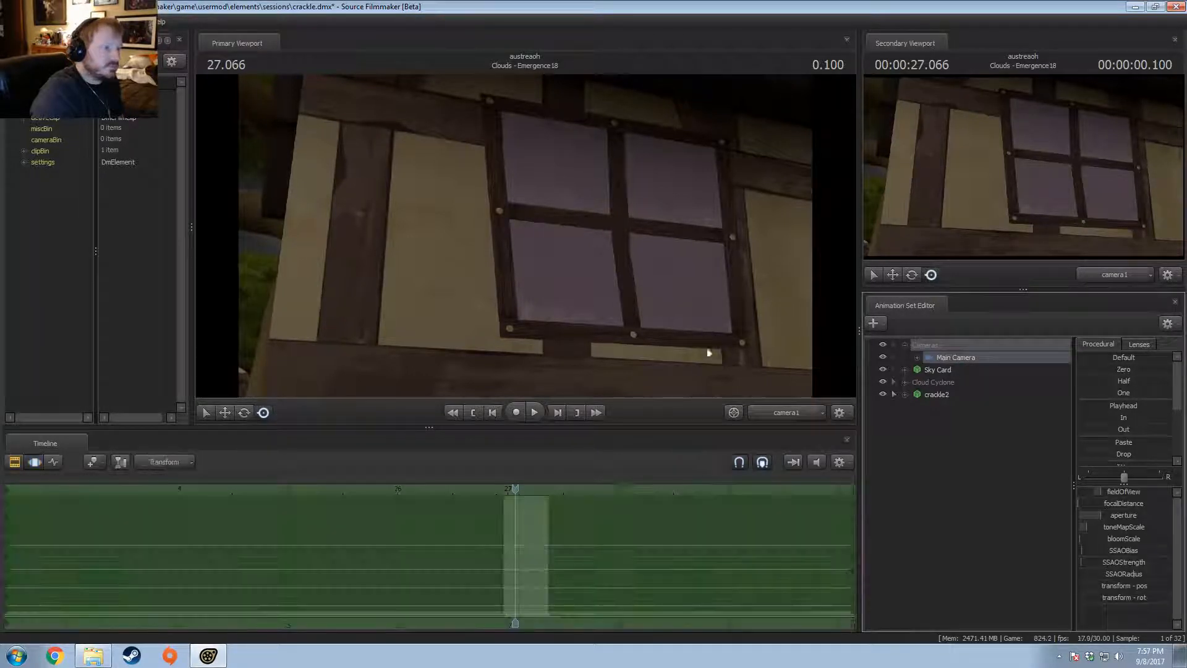
key("F2")
key("F3")
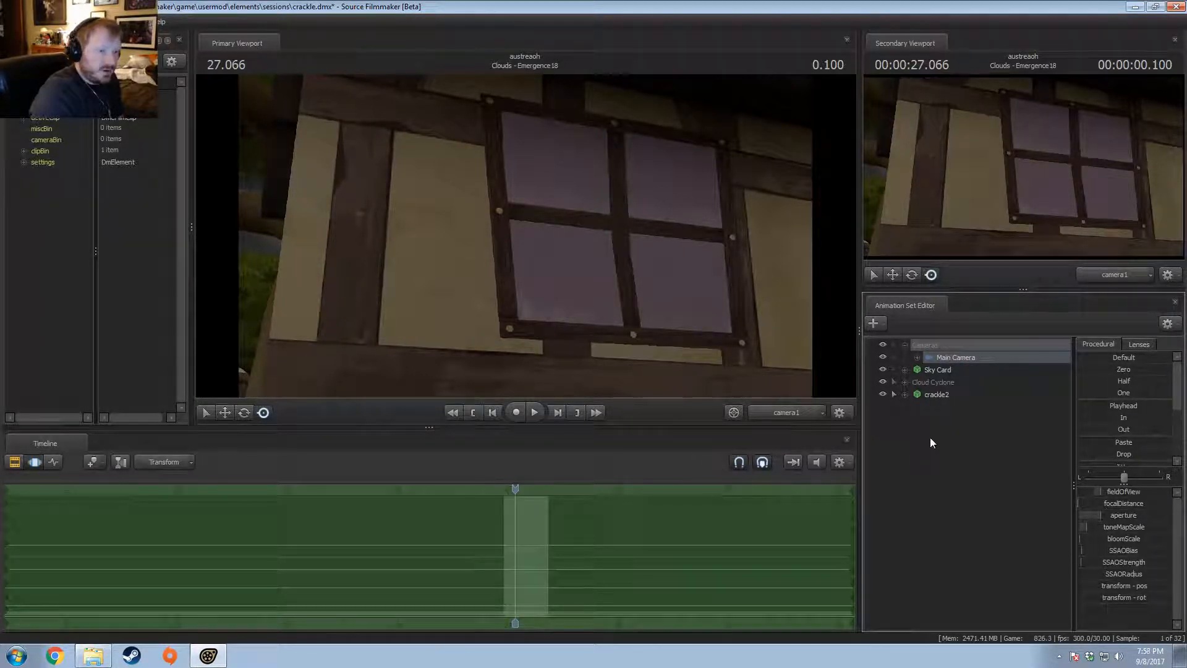
left_click_drag(556, 248, 556, 217)
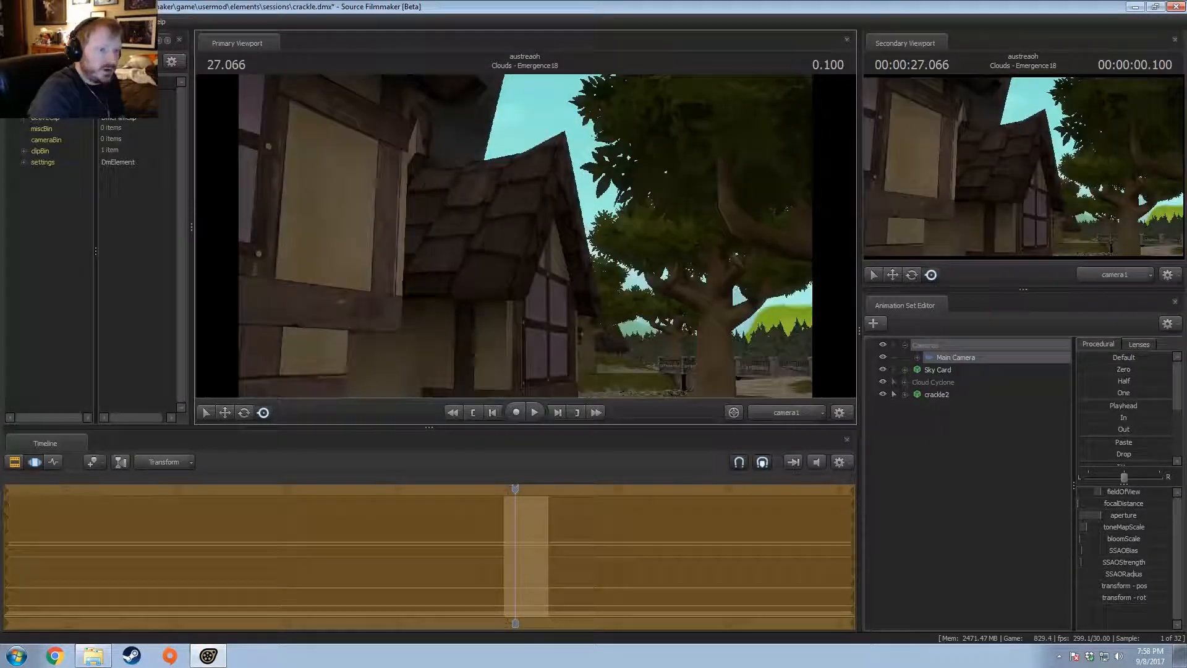
double_click(1118, 529)
type("0.5")
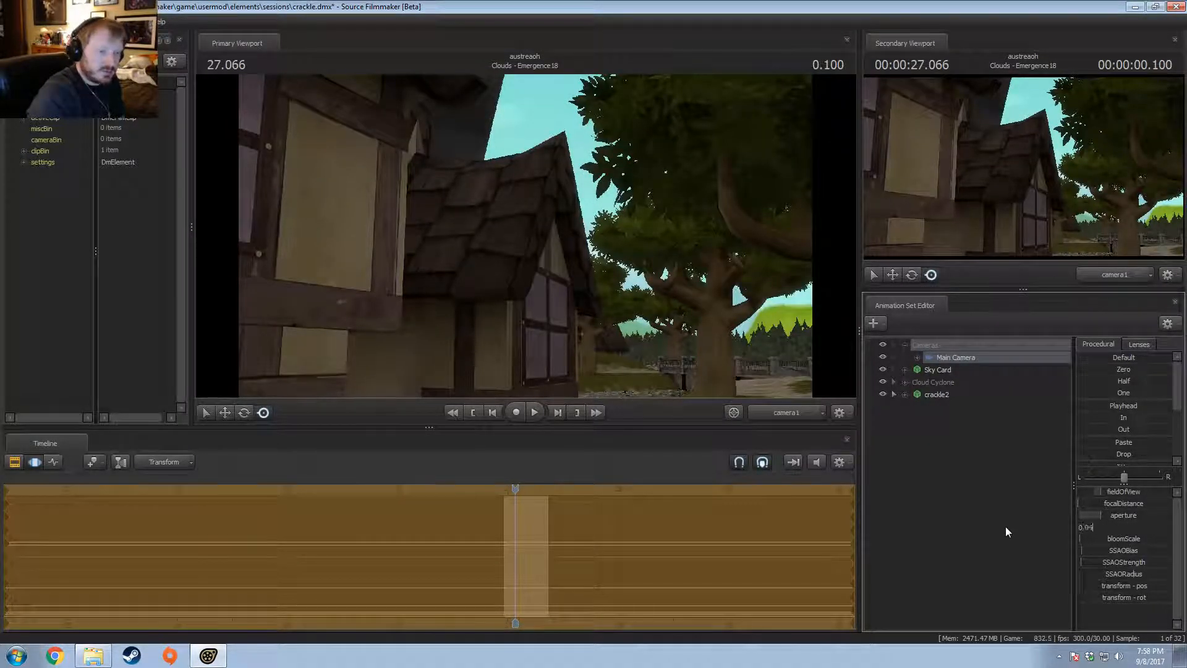
key("Return")
left_click_drag(650, 252, 754, 257)
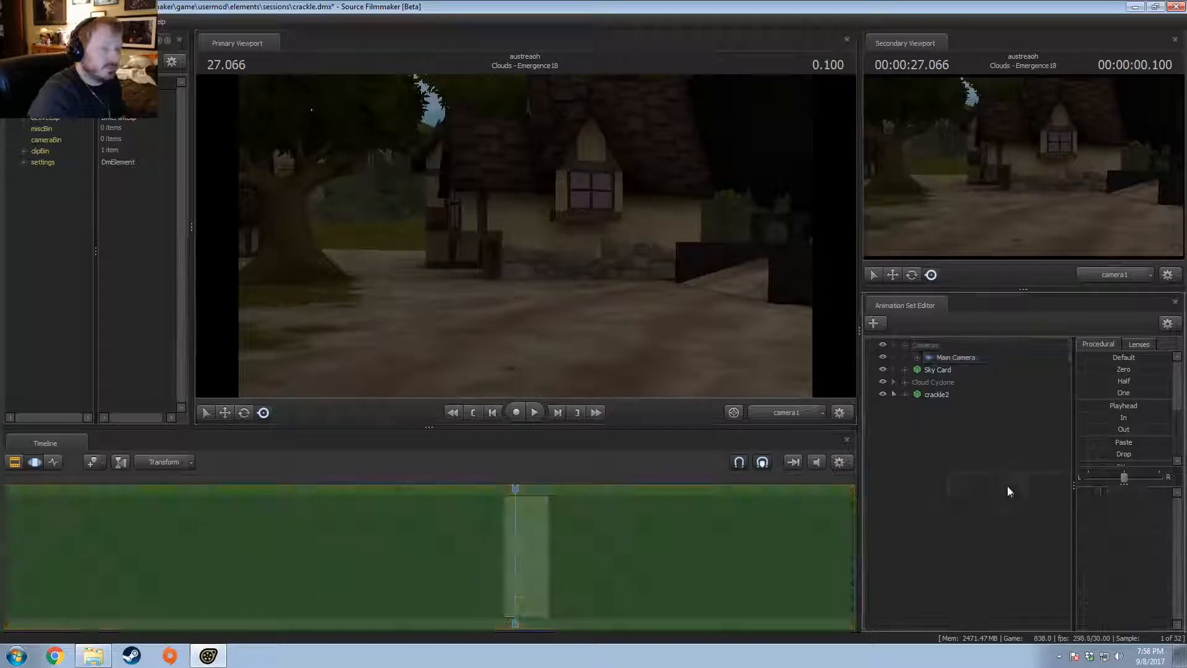
Step: Try to add victory_mug.mdl as a model in Clouds - Emergence18, filtering the available models by mug
right_click(950, 473)
left_click(1022, 497)
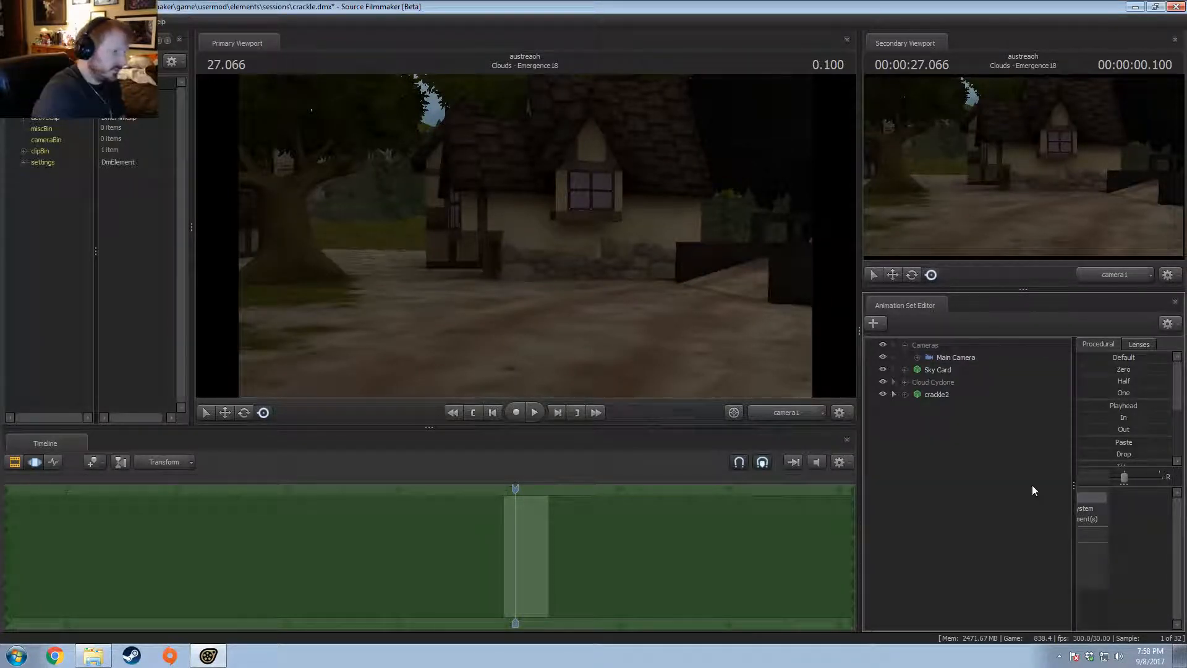
key("BackSpace")
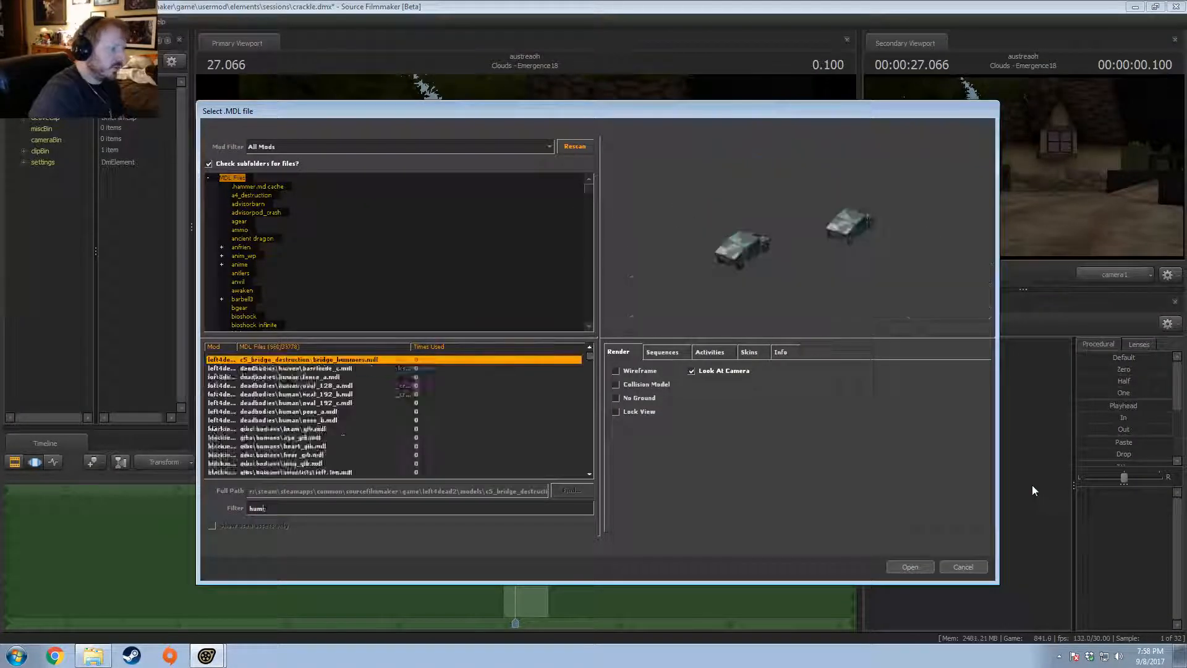
type("mug")
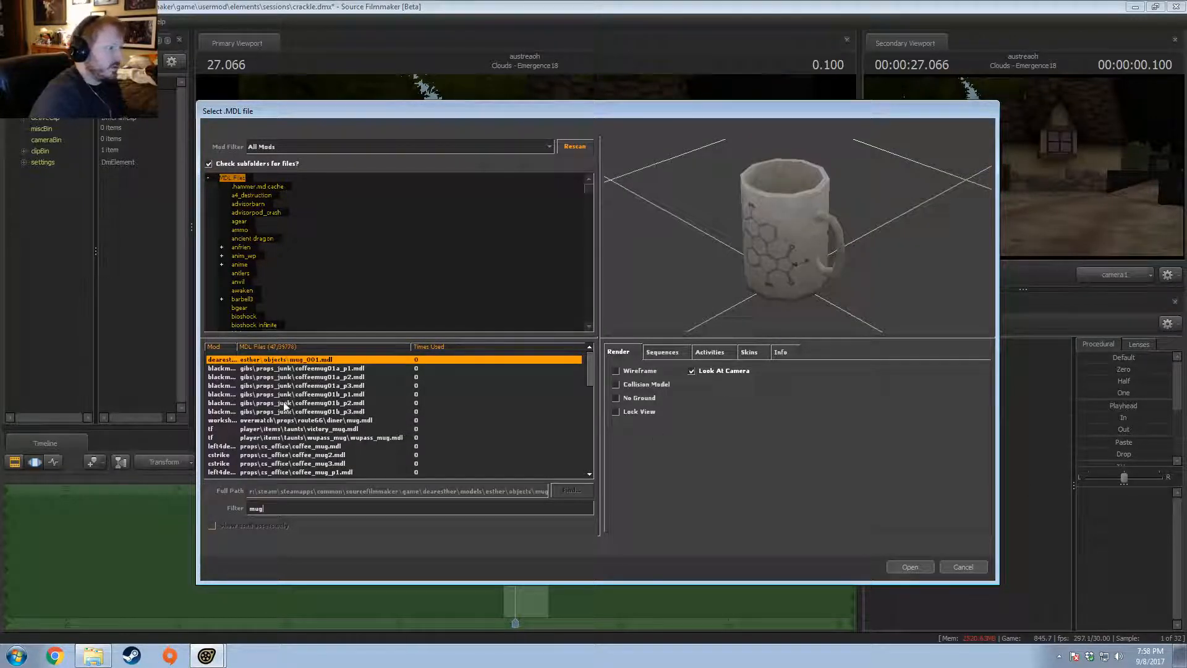
left_click(300, 403)
left_click(300, 428)
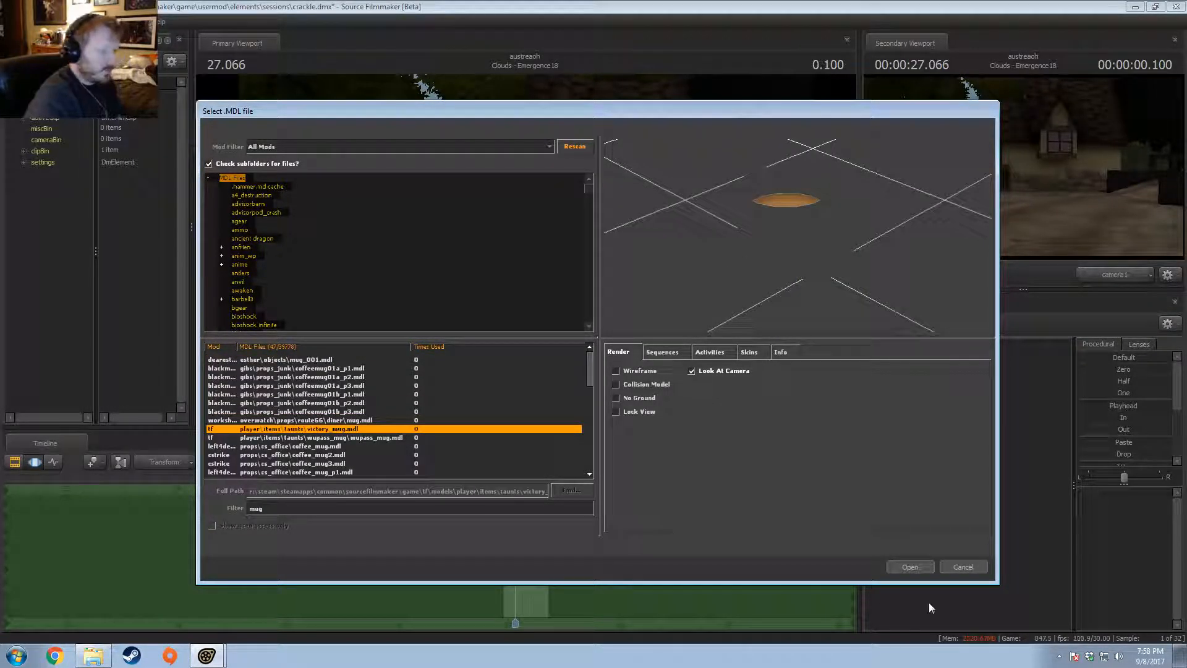
left_click(910, 567)
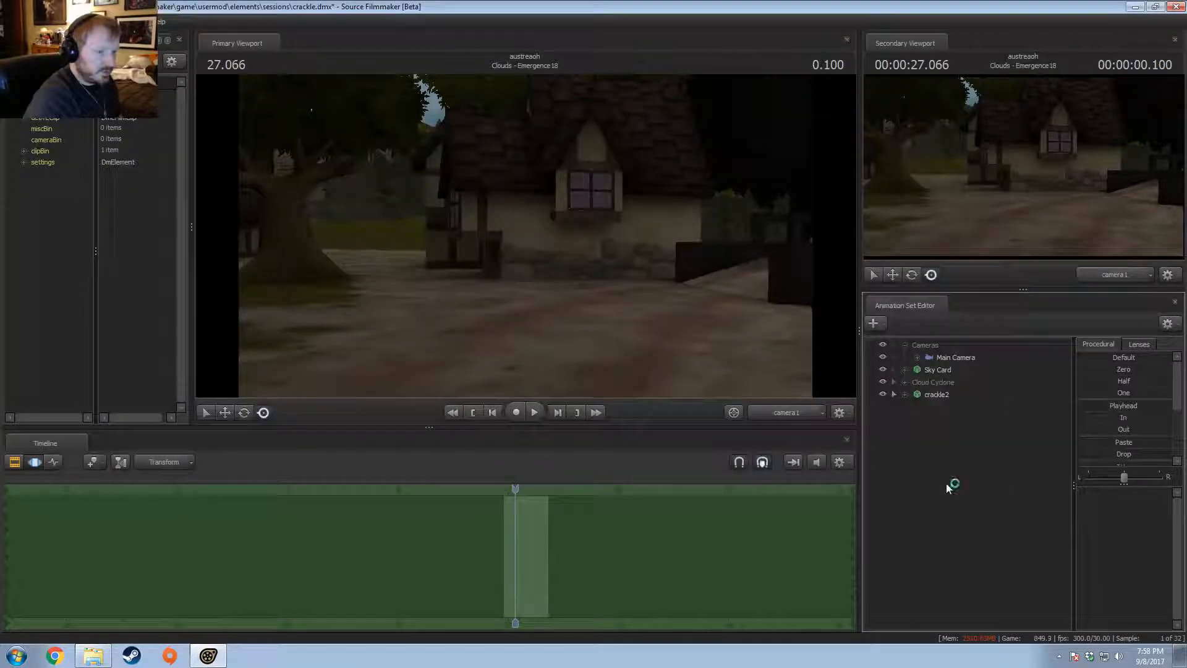
Step: Open the model selection for a new animation set in Clouds - Emergence18 and preview the models filtered by mug
right_click(974, 473)
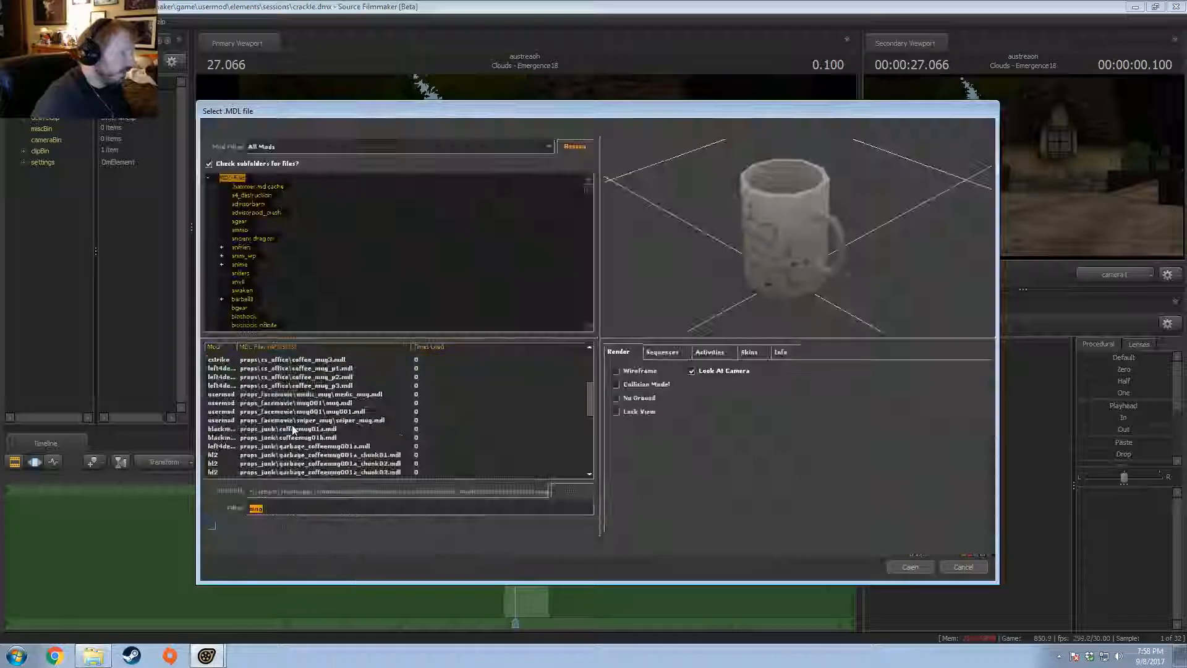
left_click(293, 423)
key("Down")
key("Down")
key("Down")
key("Down")
key("Down")
key("Down")
key("Down")
key("Down")
key("Down")
key("Down")
key("Down")
key("Down")
key("Down")
key("Down")
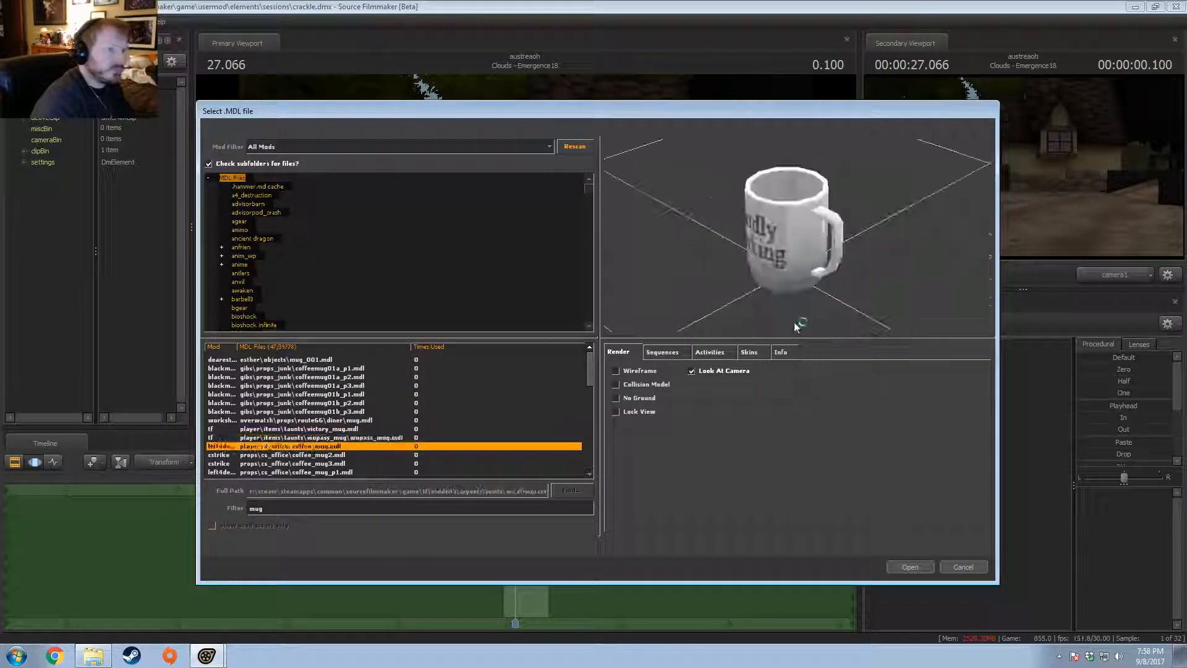
key("Down")
key("Down")
key("Down")
key("Down")
key("Down")
key("Up")
key("Up")
key("Up")
key("Up")
key("Up")
key("Up")
key("Up")
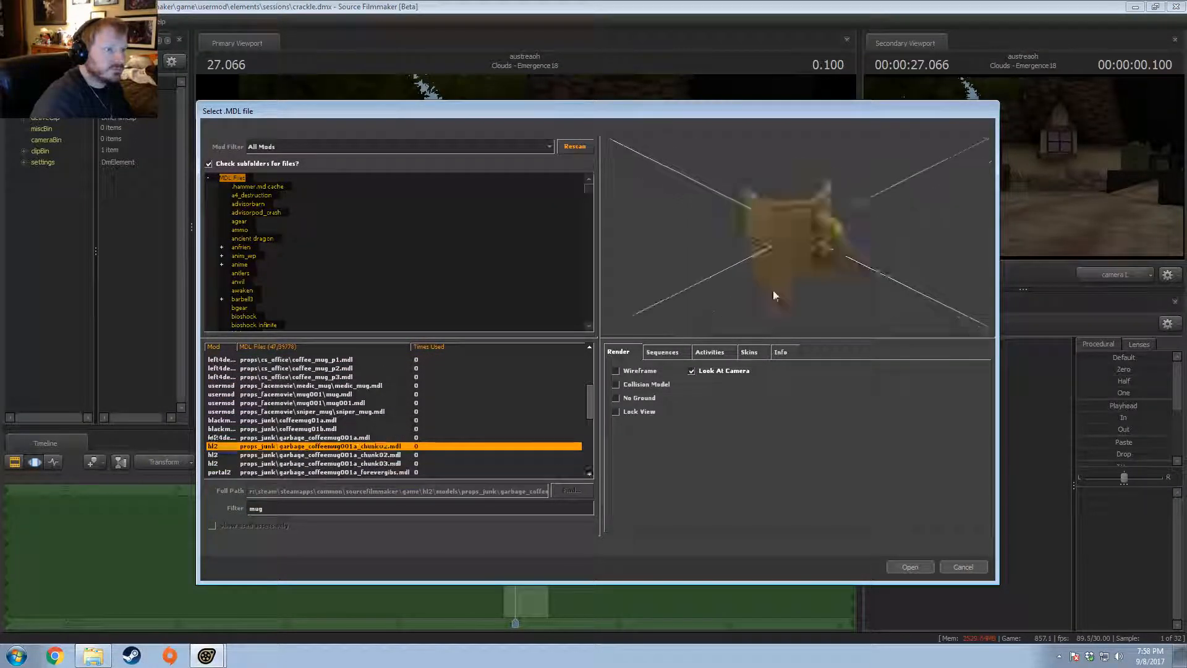
Step: Preview coffeemug01a.mdl, zooming in and rotating it to examine the printed picture and handle
key("Down")
right_click_drag(806, 293, 806, 272)
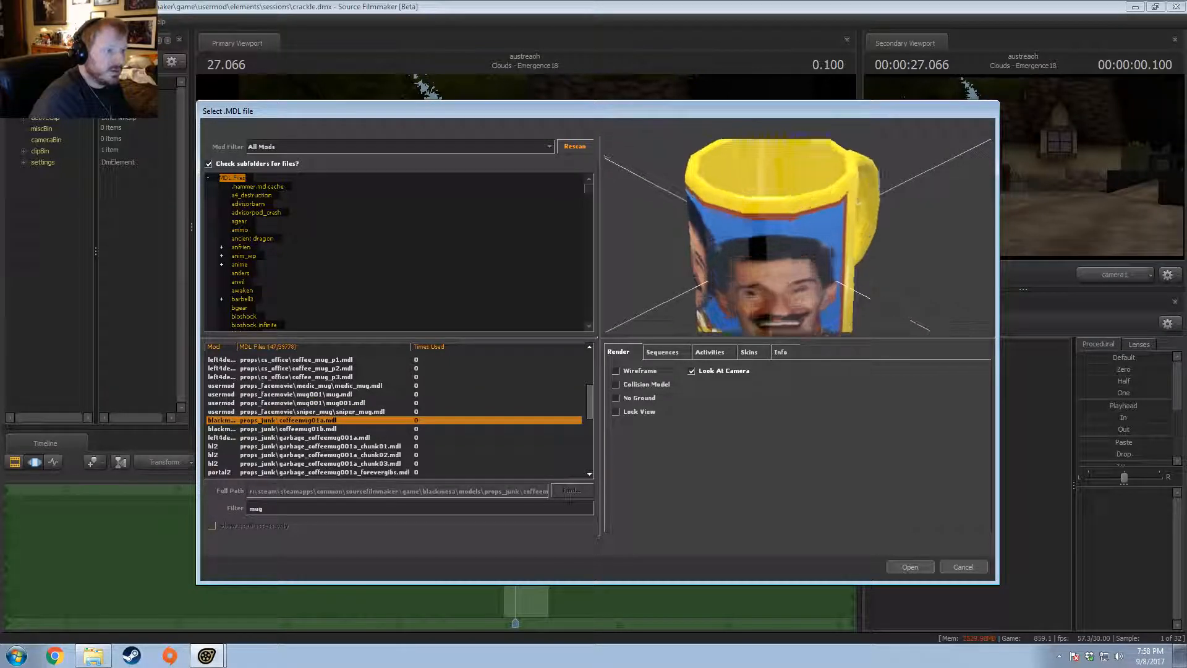
left_click_drag(807, 293, 823, 249)
mouse_move(823, 251)
right_mouse_down()
mouse_move(823, 218)
mouse_move(819, 250)
right_mouse_up()
mouse_move(820, 249)
left_mouse_down()
mouse_move(872, 231)
mouse_move(850, 247)
mouse_move(835, 240)
left_mouse_up()
left_click_drag(784, 165, 780, 164)
left_click_drag(800, 242, 863, 238)
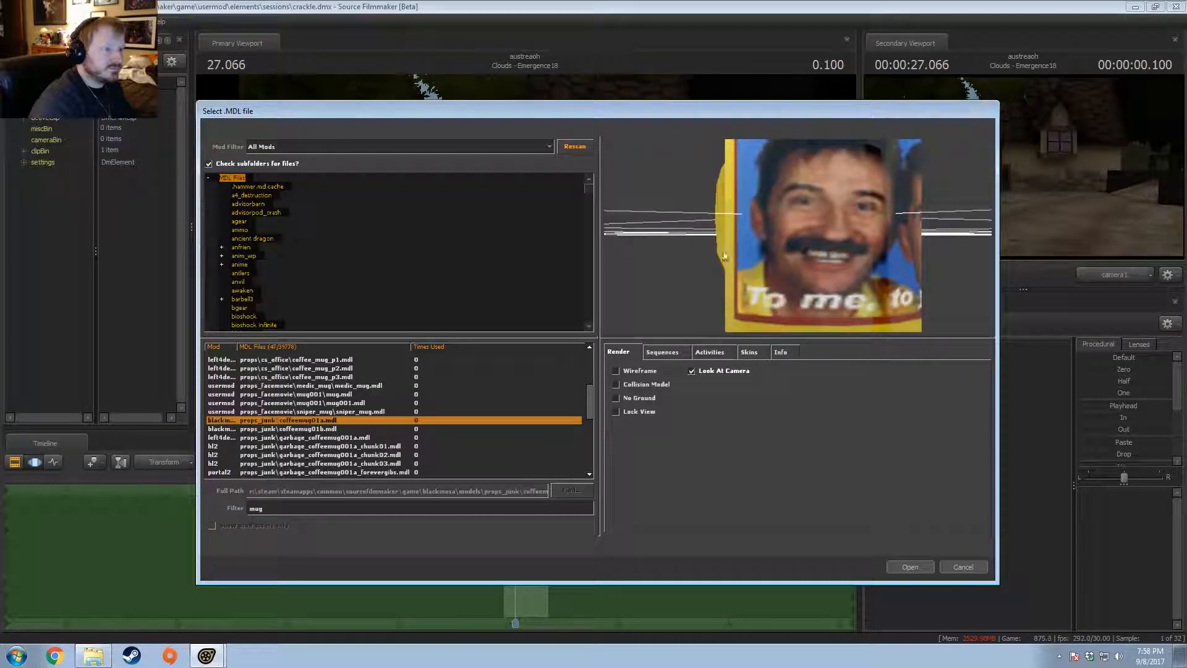
Step: Preview the remaining mug models from coffeemug01b.mdl through to the themask groceries coffee mug at the end of the list
left_click(259, 429)
left_click(260, 438)
left_click(260, 447)
left_click(261, 454)
key("Down")
key("Down")
key("Down")
key("Down")
key("Down")
key("Down")
key("Down")
key("Down")
key("Down")
key("Down")
key("Down")
key("Down")
key("Down")
key("Down")
key("Down")
key("Down")
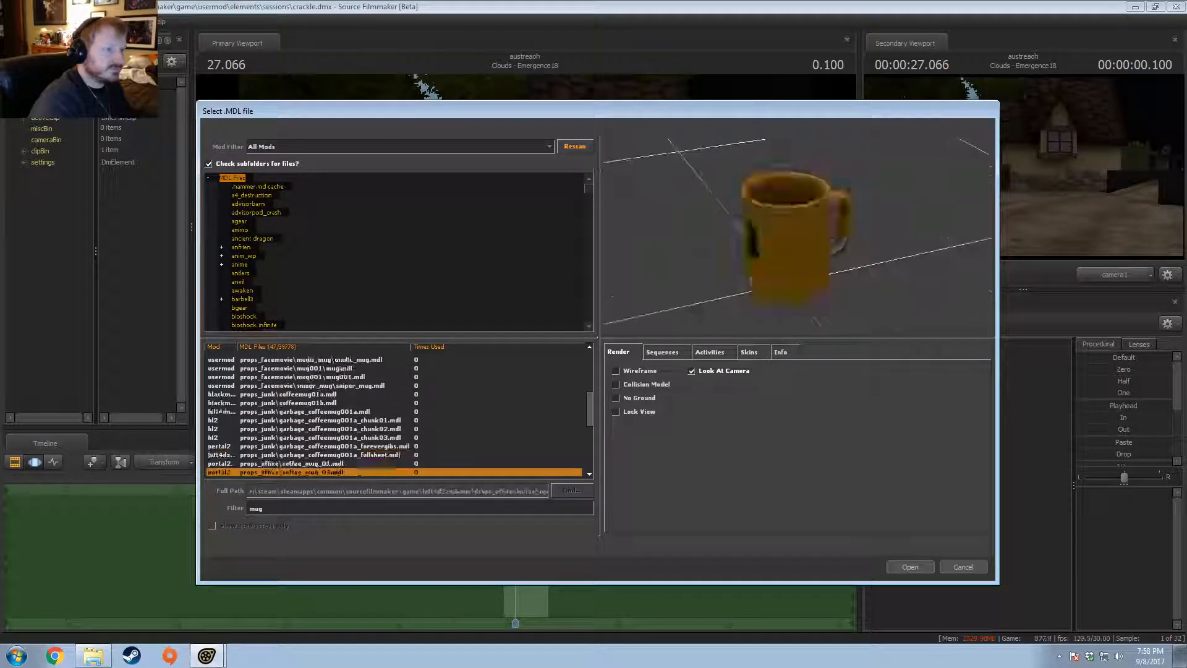
key("Down")
key("Down")
key("Down")
key("Down")
key("Down")
key("Down")
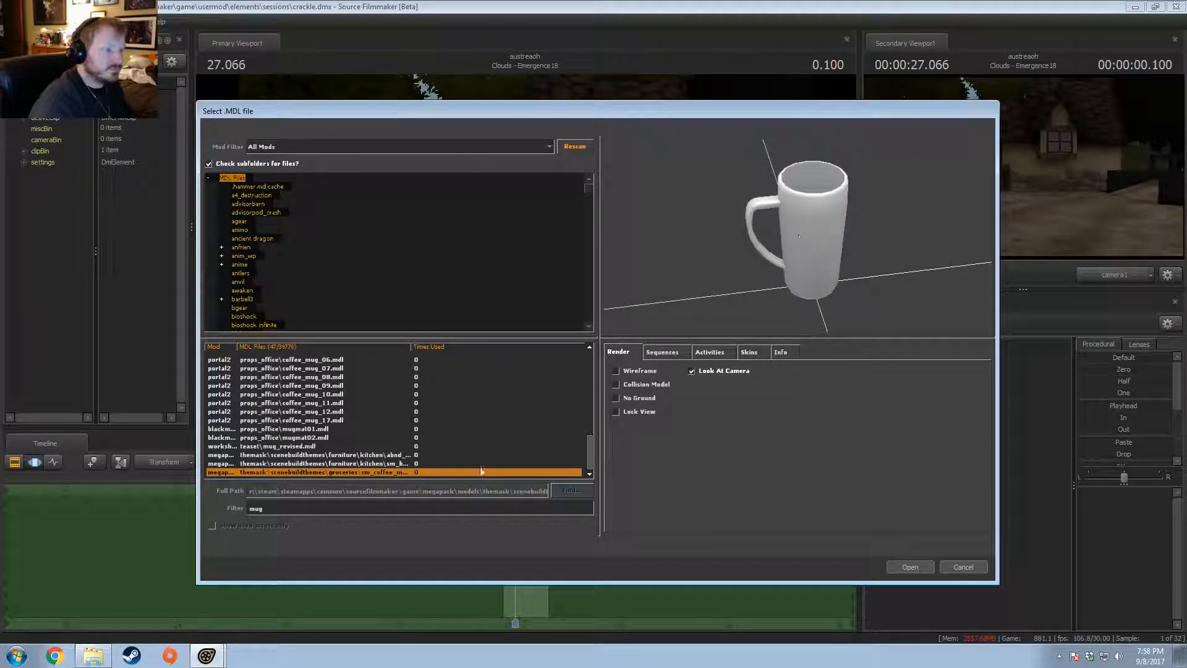
Step: Filter the available models by stein and preview each match, including the beer stein models
left_click_drag(278, 508, 227, 514)
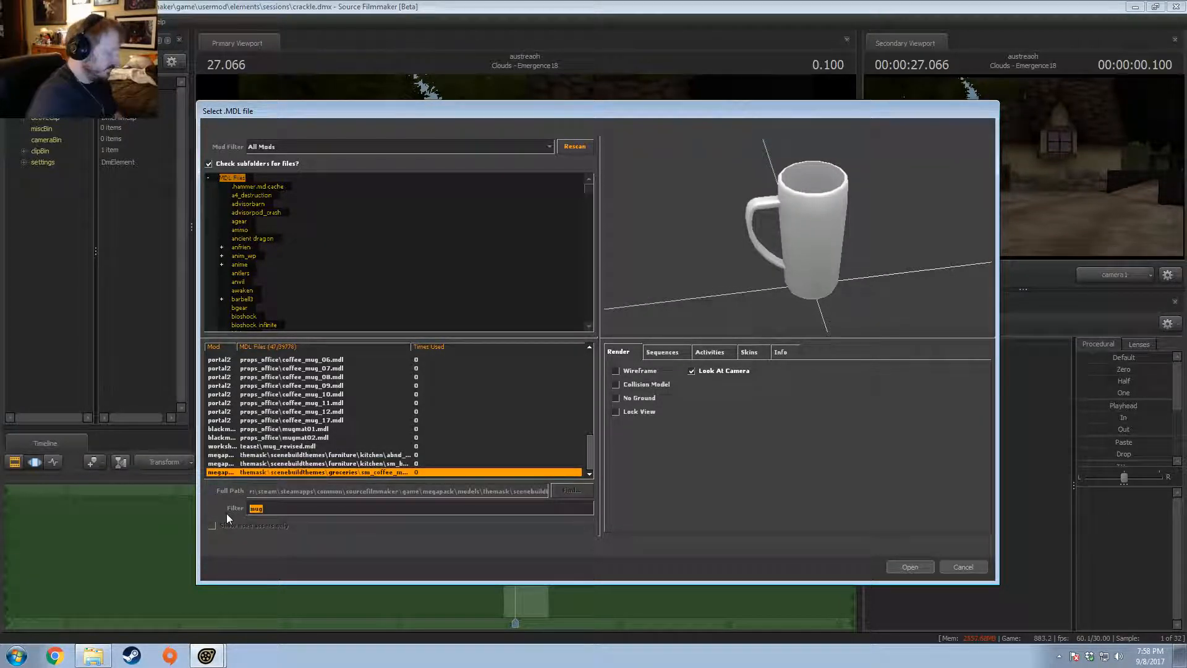
type("stine")
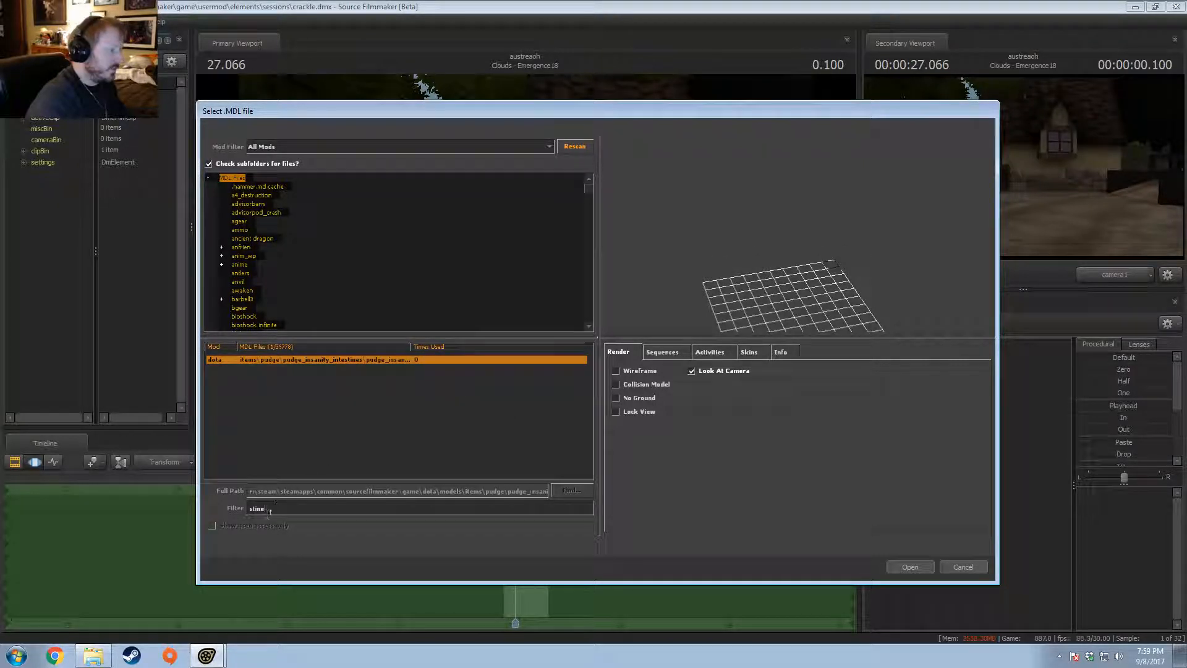
left_click_drag(269, 511, 250, 509)
type("stein")
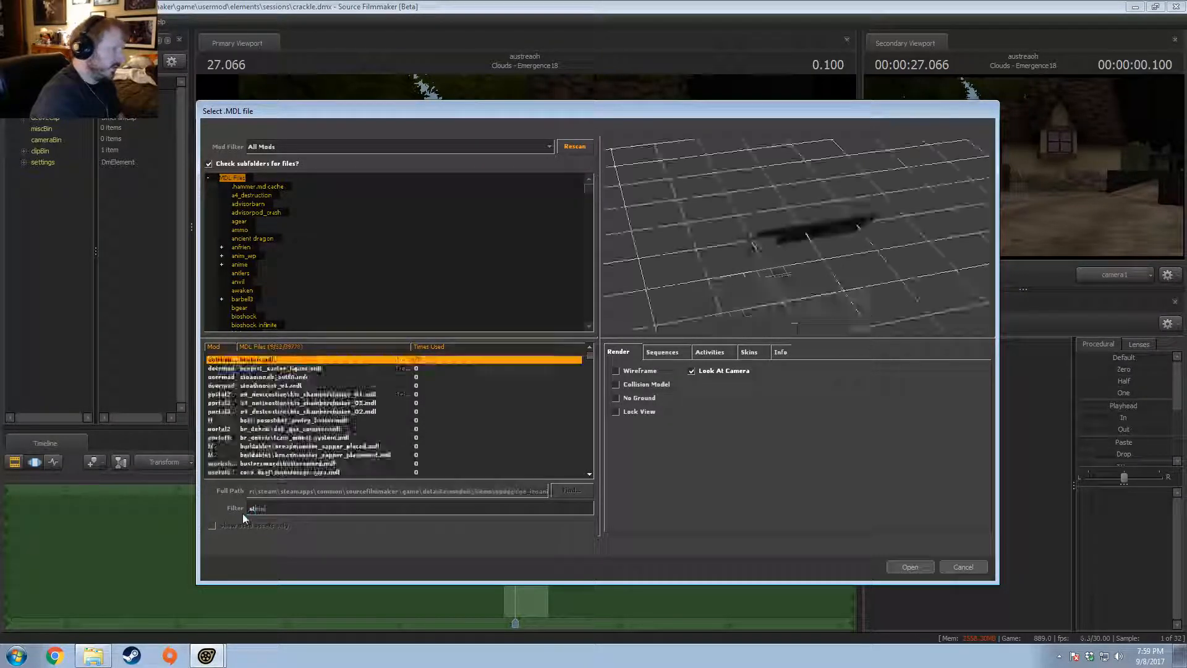
key("Down")
key("Down")
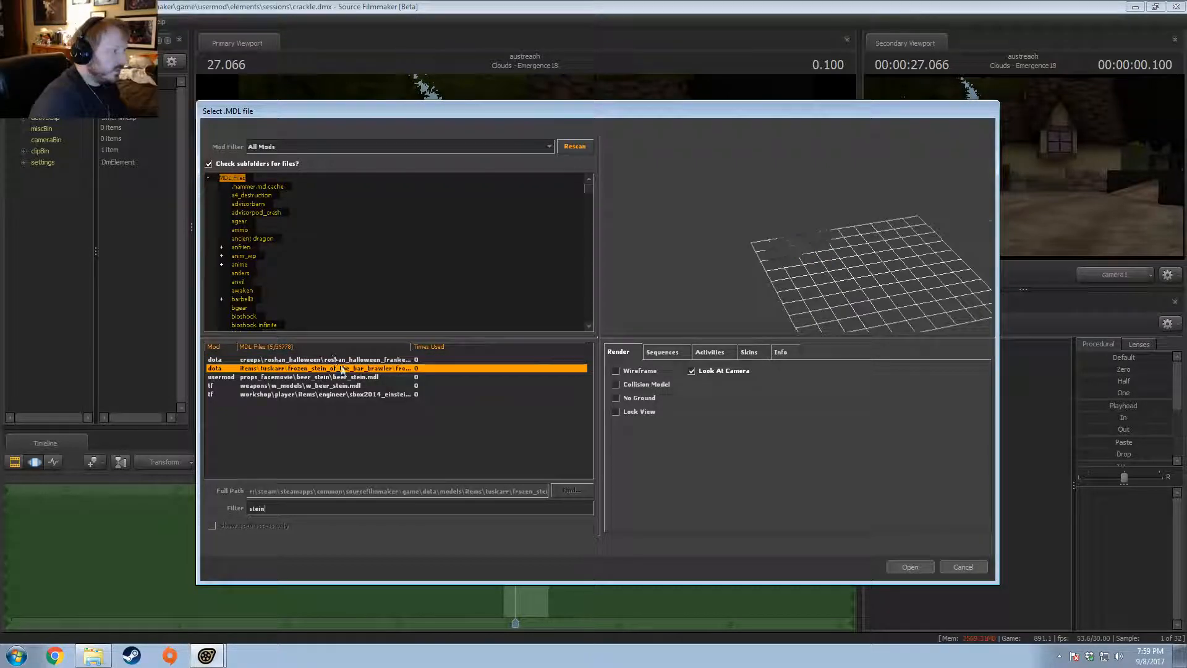
key("Down")
key("Down")
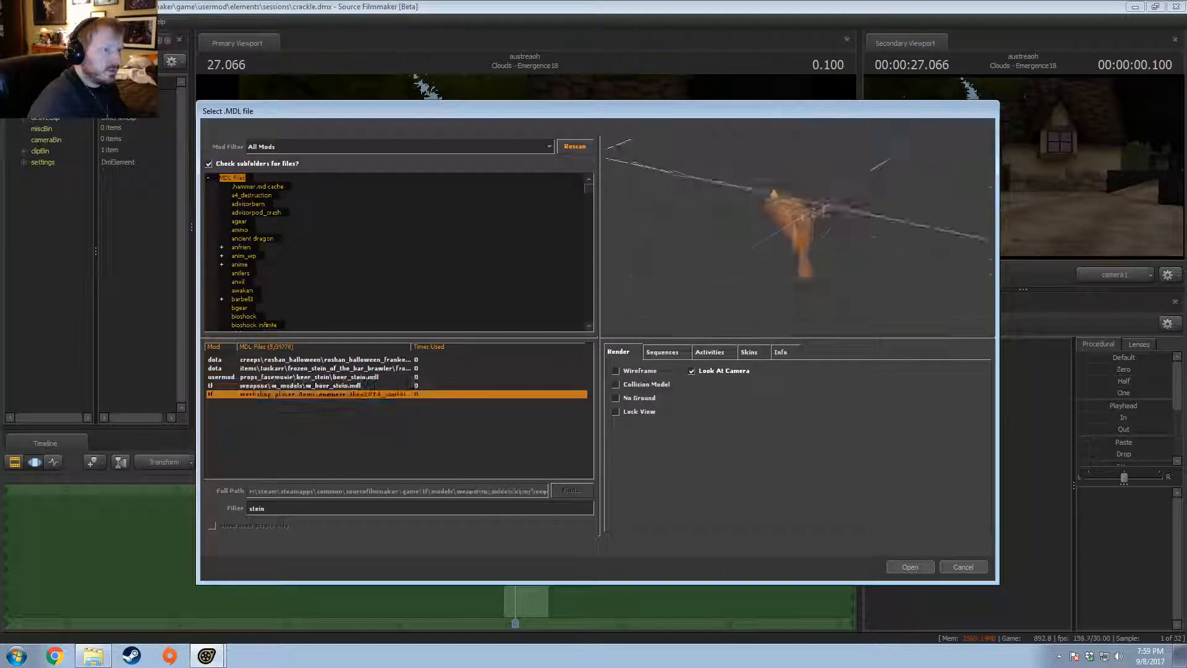
key("Up")
key("Up")
key("Up")
key("Up")
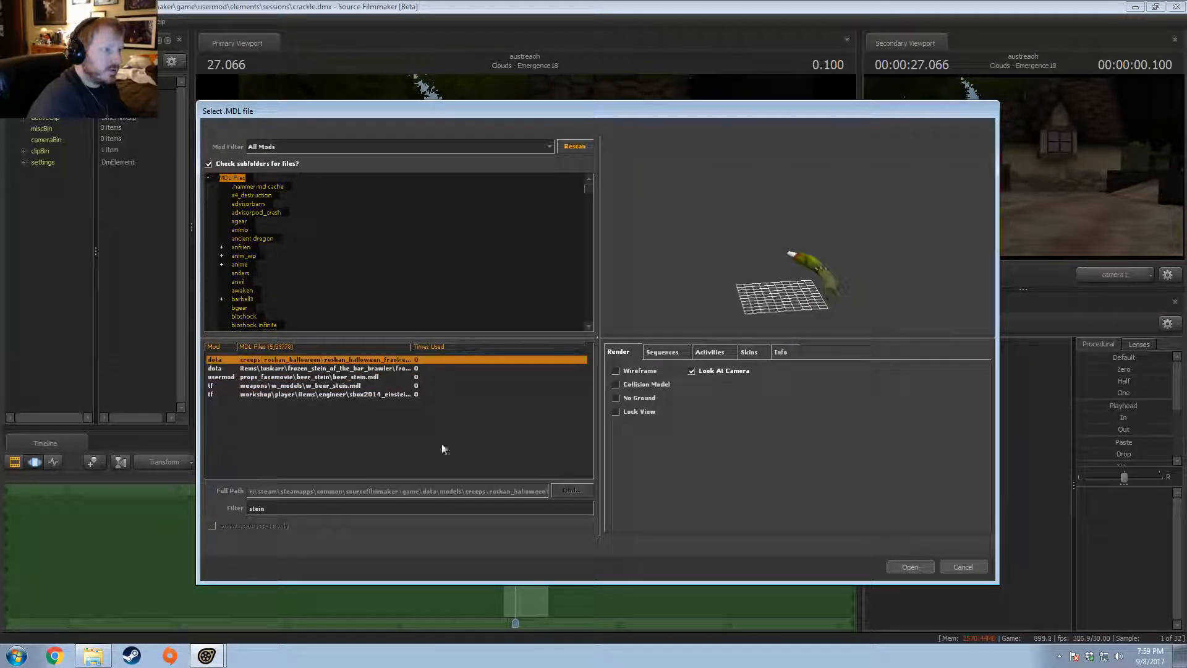
Step: Filter the available models by cider and examine the counter of cider_stand.mdl from the front
double_click(257, 508)
type("cider")
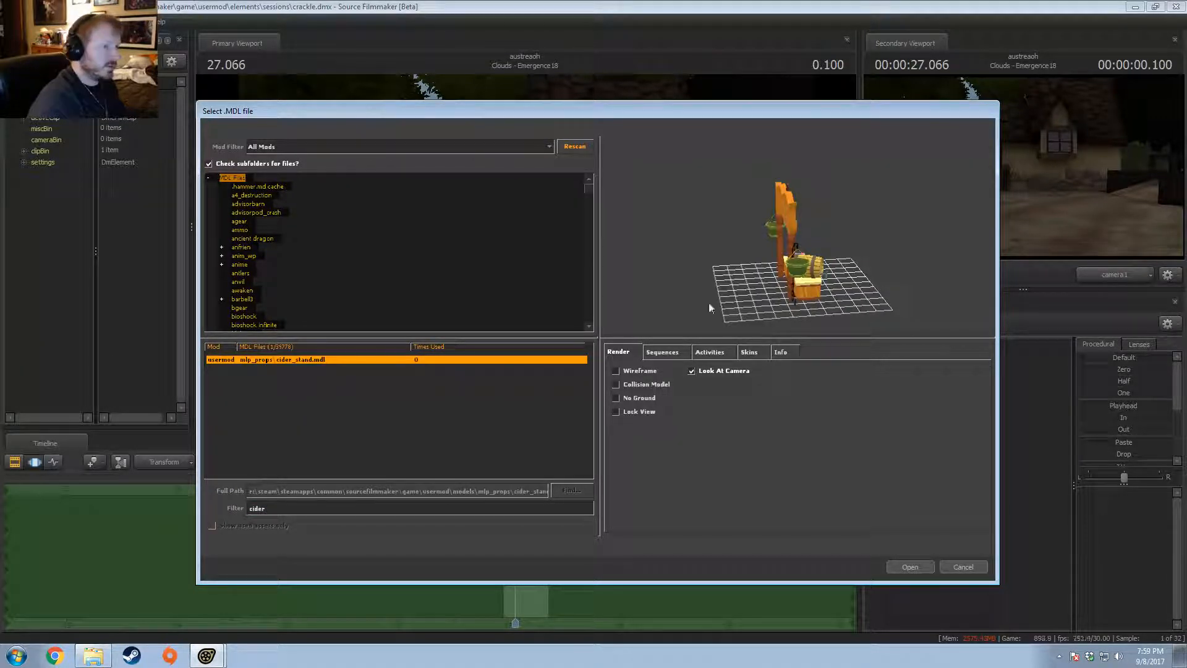
left_click_drag(785, 272, 879, 278)
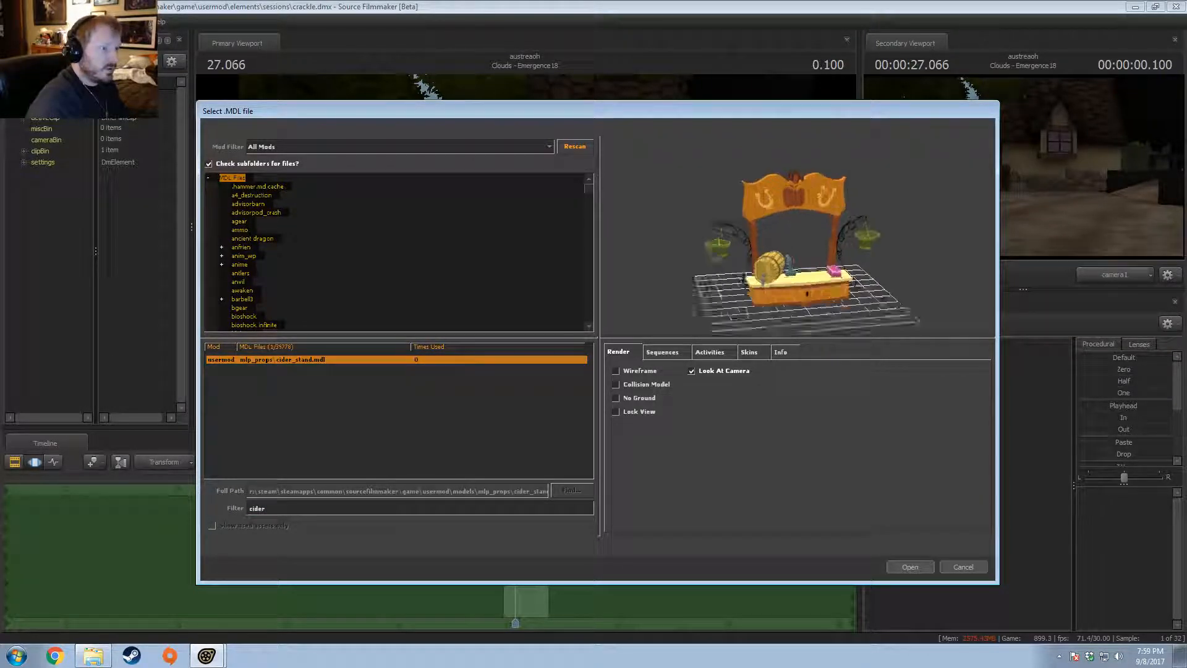
right_click_drag(879, 278, 883, 249)
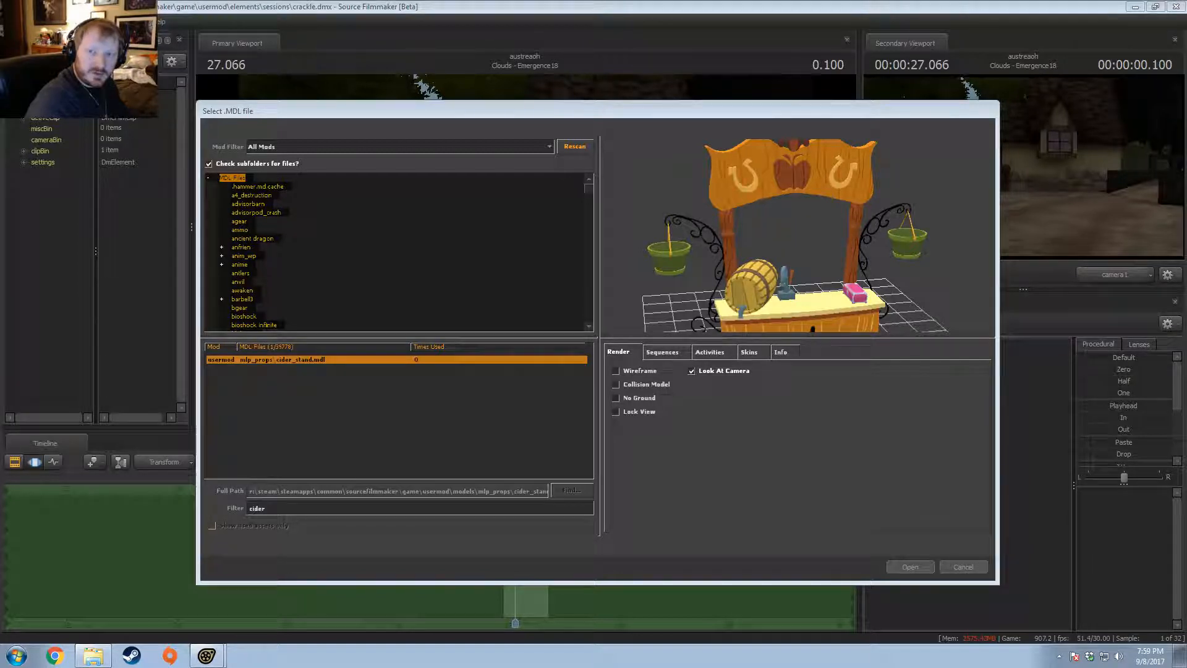
Step: Switch to Chrome and open the DeviantArt website
left_click_drag(1186, 259, 201, 0)
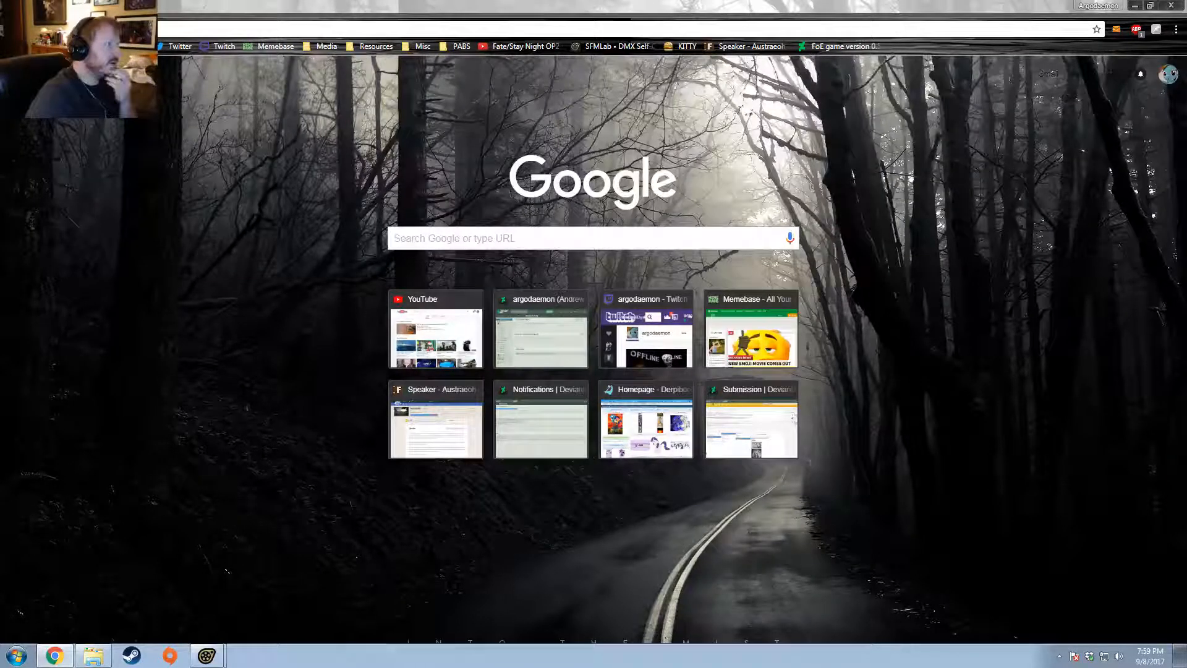
left_click(178, 27)
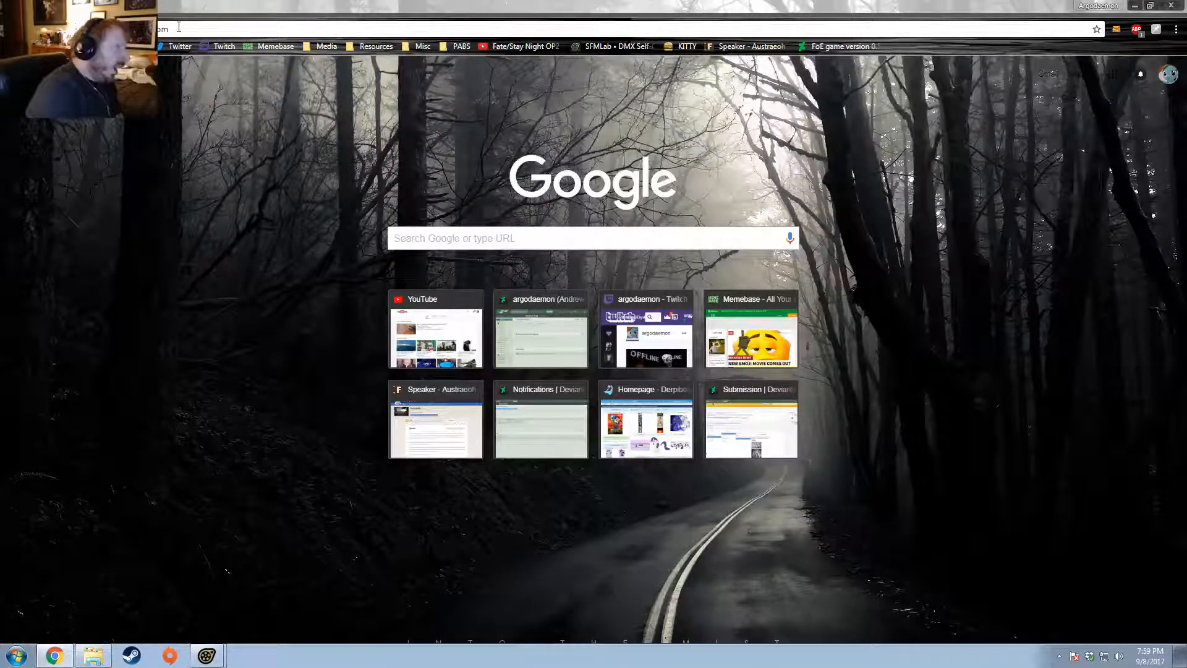
key("Return")
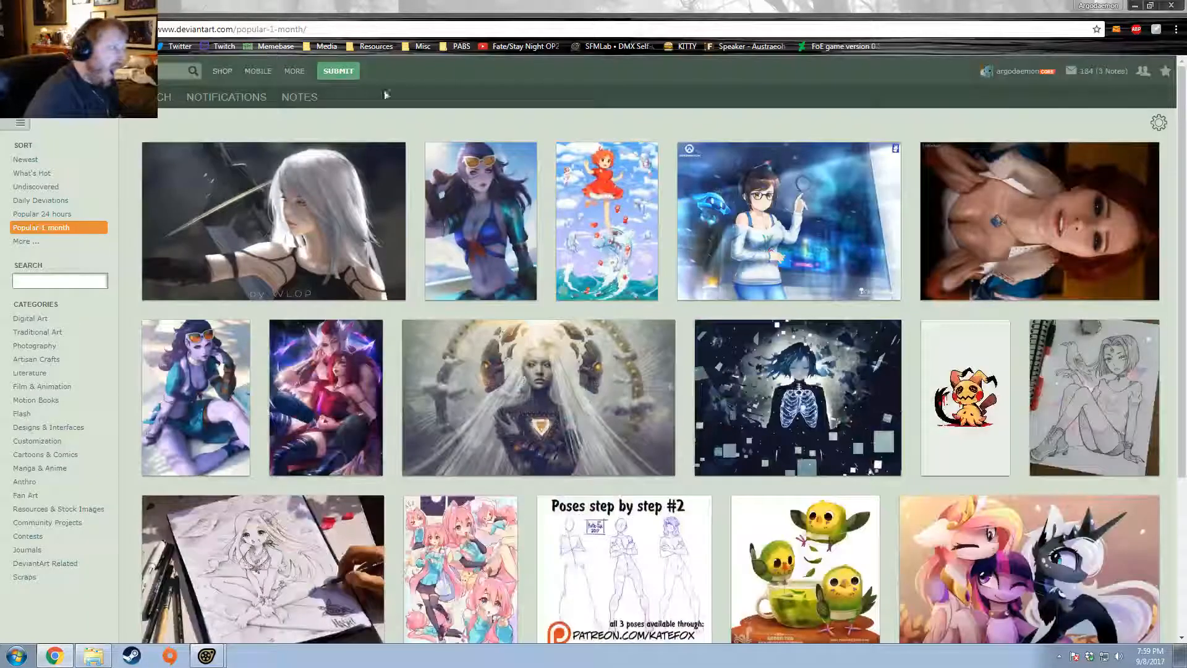
Step: Open the Firin Mah Lazer artwork from the signed-in account's profile and go to the SFM-Ponies group featured on its page
left_click(1033, 73)
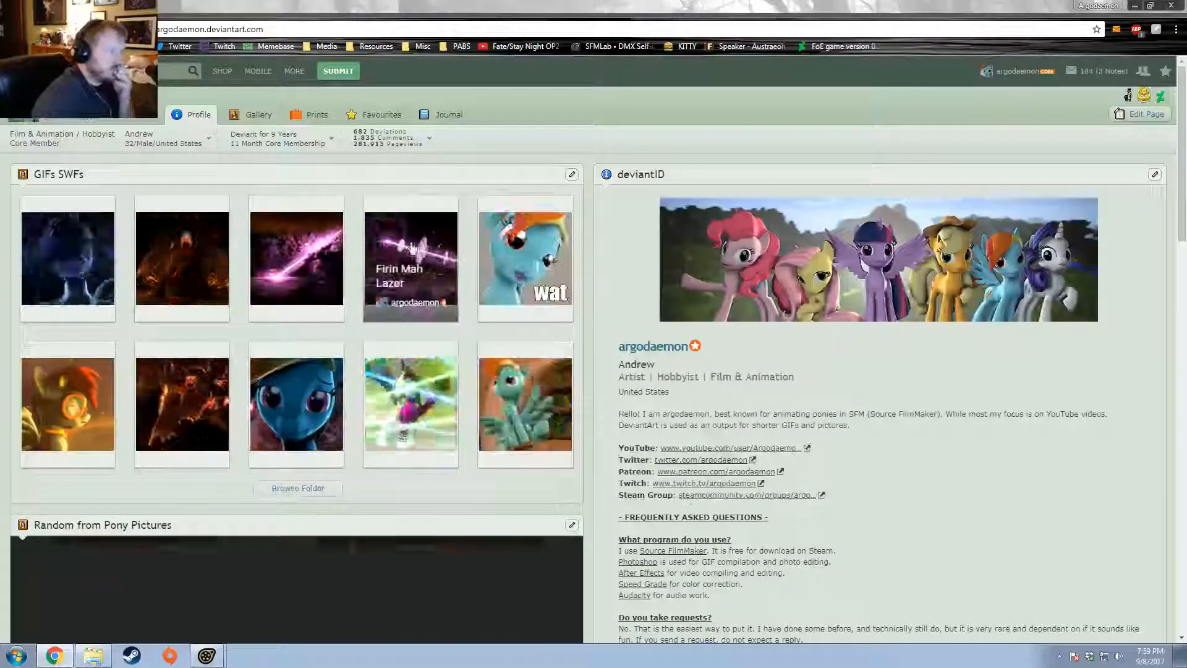
left_click(412, 247)
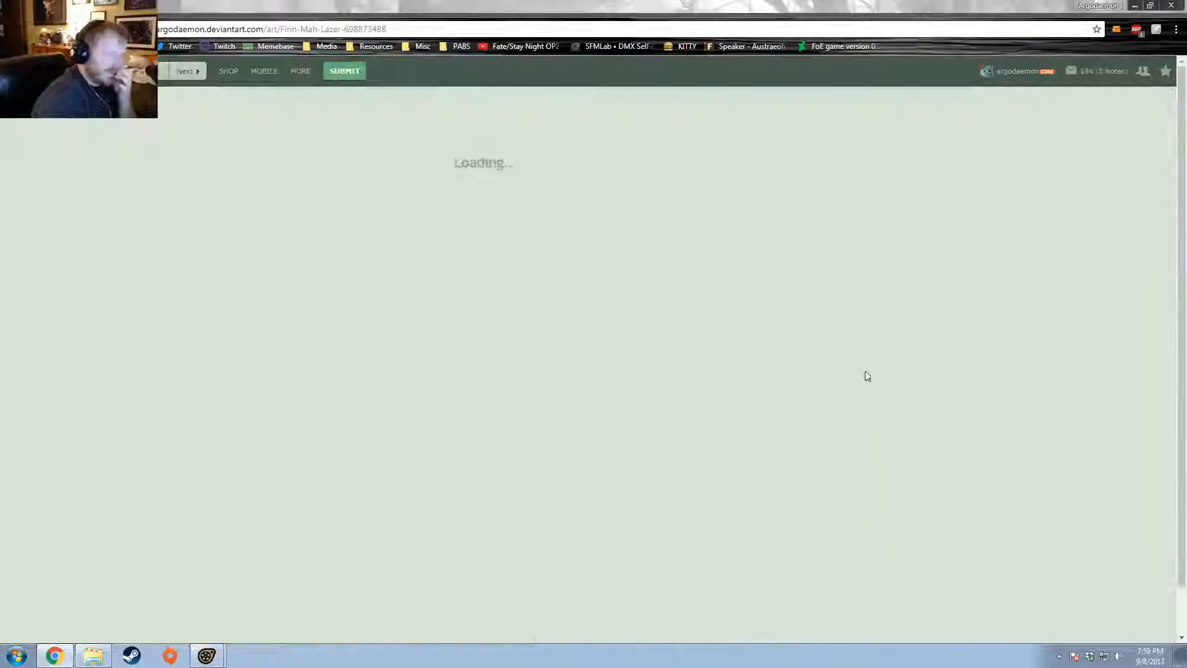
scroll(914, 429, "down", 5)
scroll(1001, 536, "down", 4)
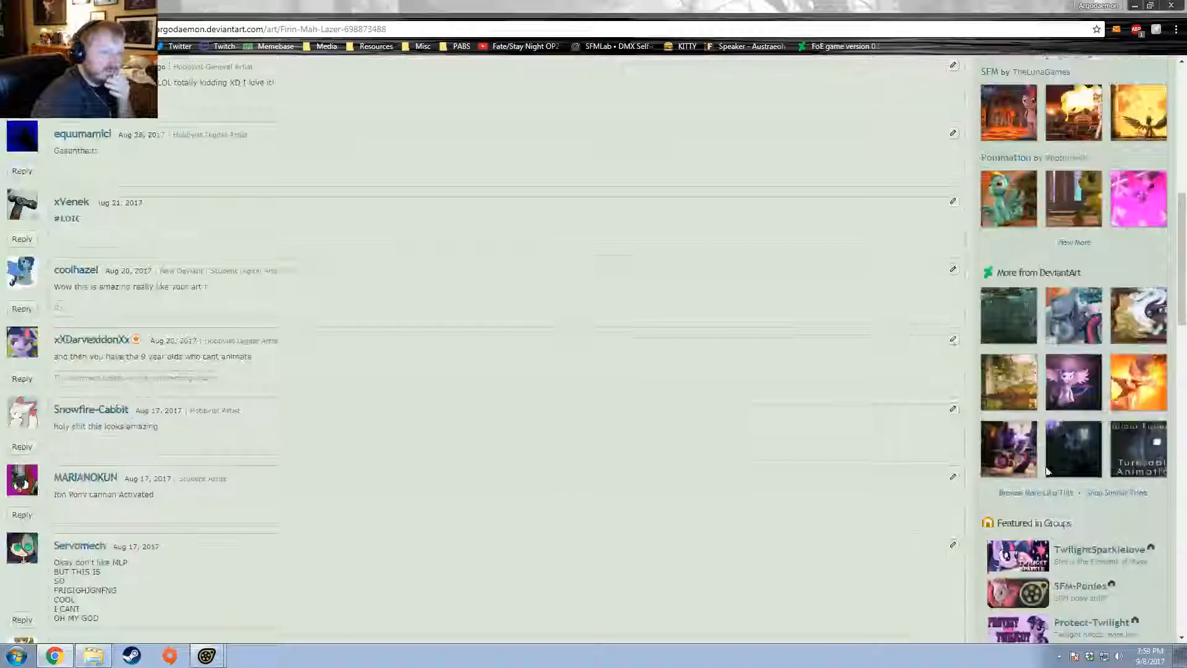
left_click(1002, 535)
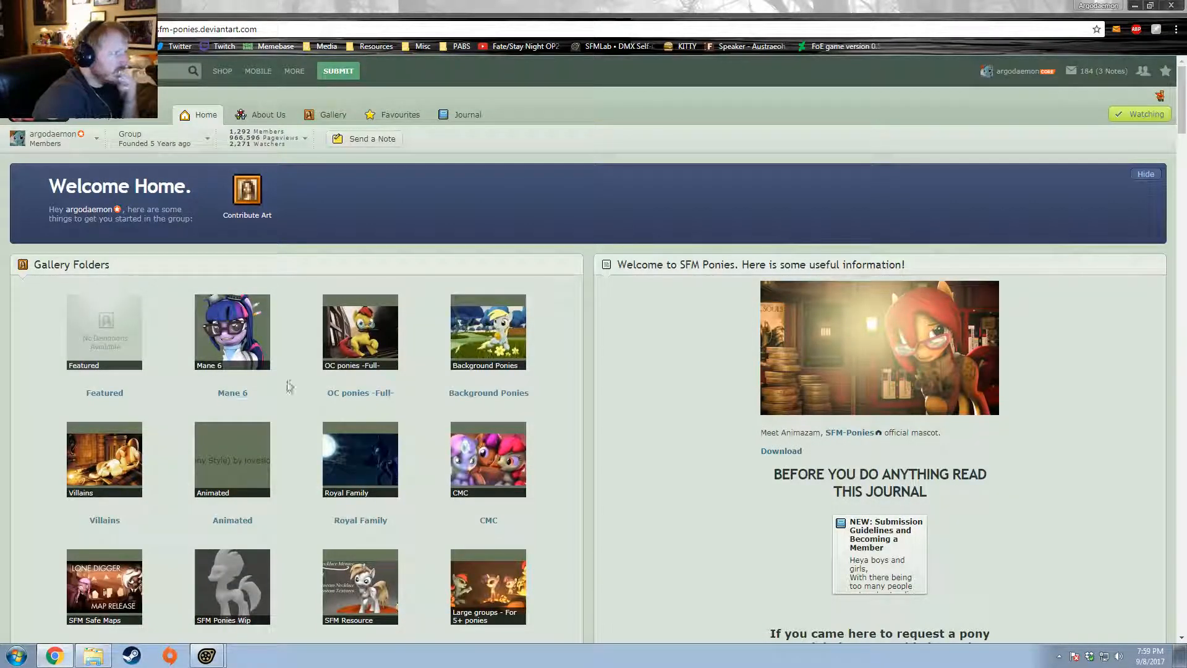
Step: Check the Mane 6 gallery of SFM-Ponies, return to the group home and look through its gallery folders
left_click(213, 316)
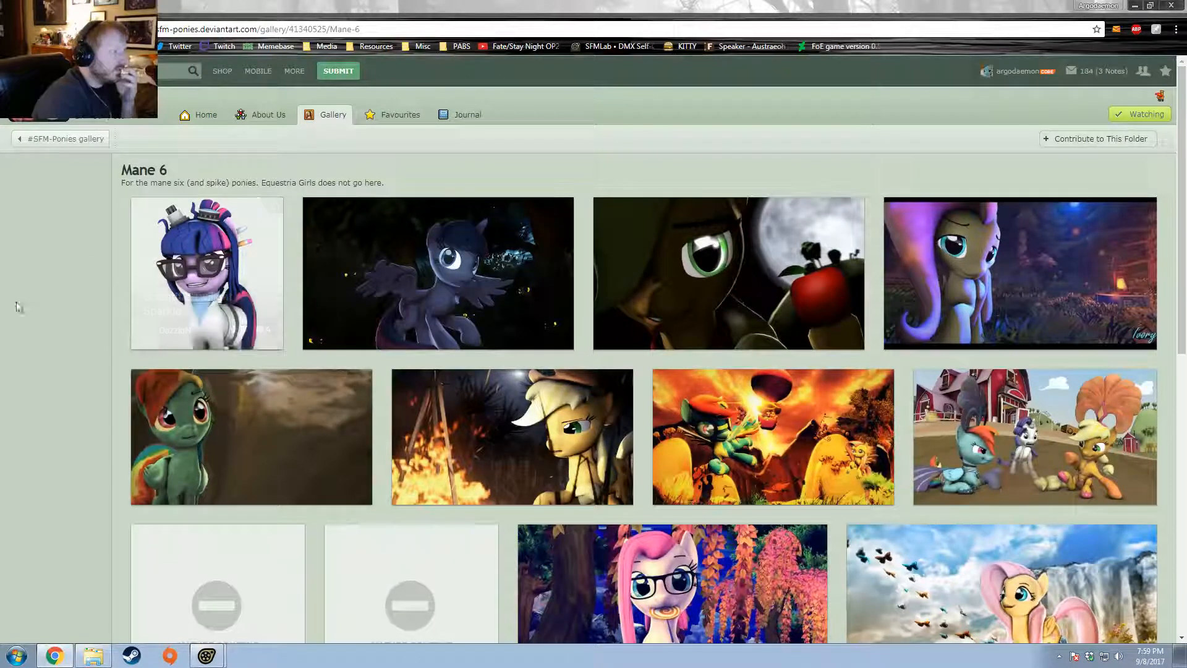
key("alt+Left")
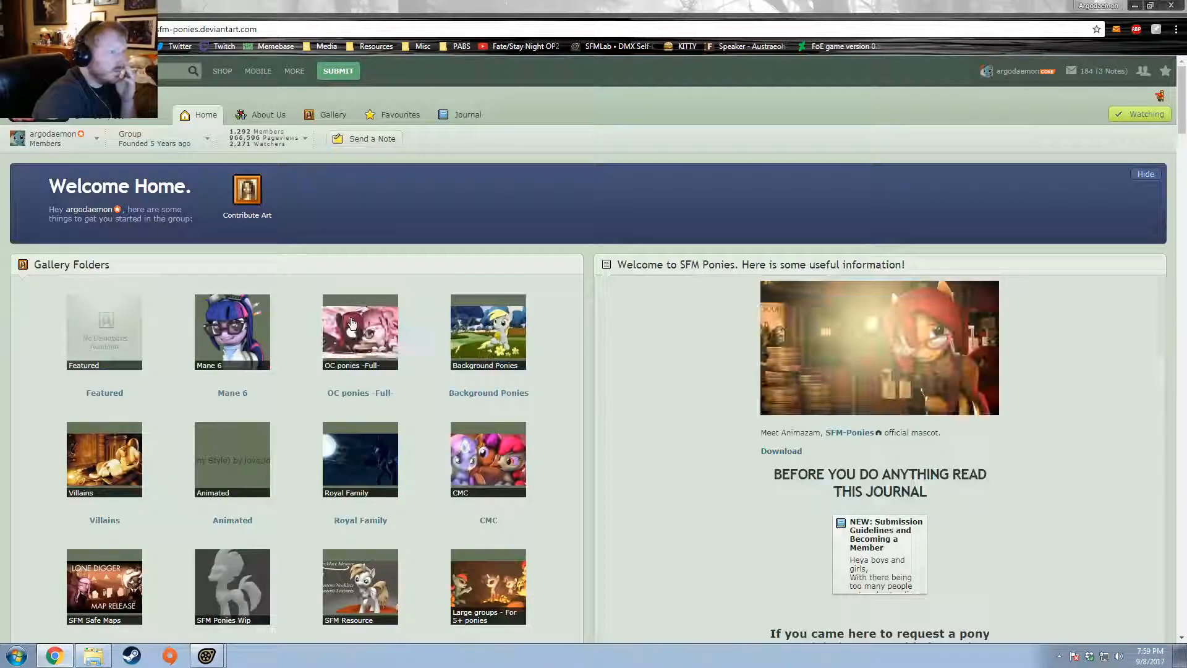
scroll(247, 128, "down", 6)
scroll(247, 129, "down", 3)
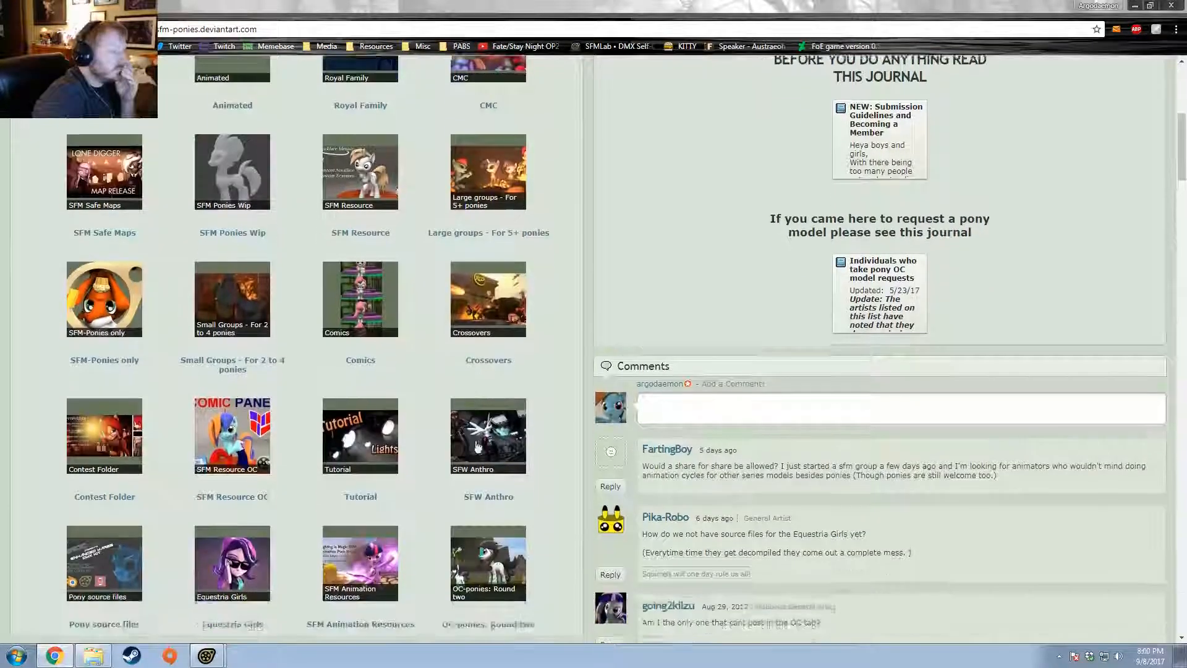
scroll(356, 185, "up", 3)
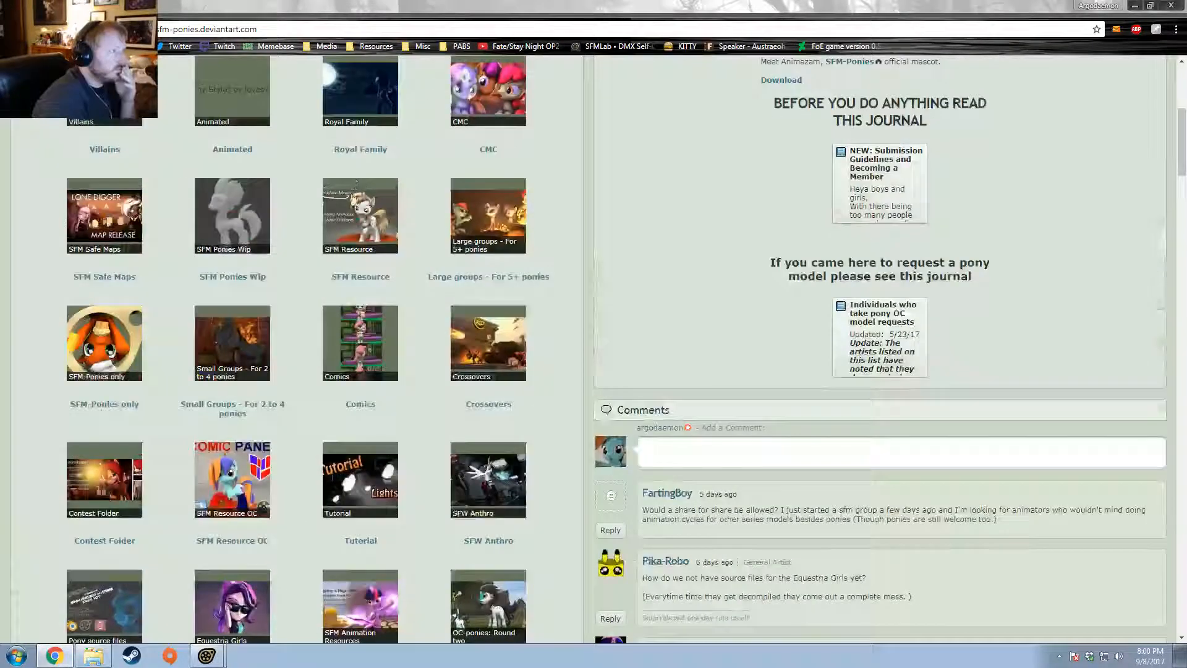
Step: Open the SFM Resource gallery of SFM-Ponies and look through its models for a cider mug prop
left_click(348, 202)
scroll(816, 288, "down", 10)
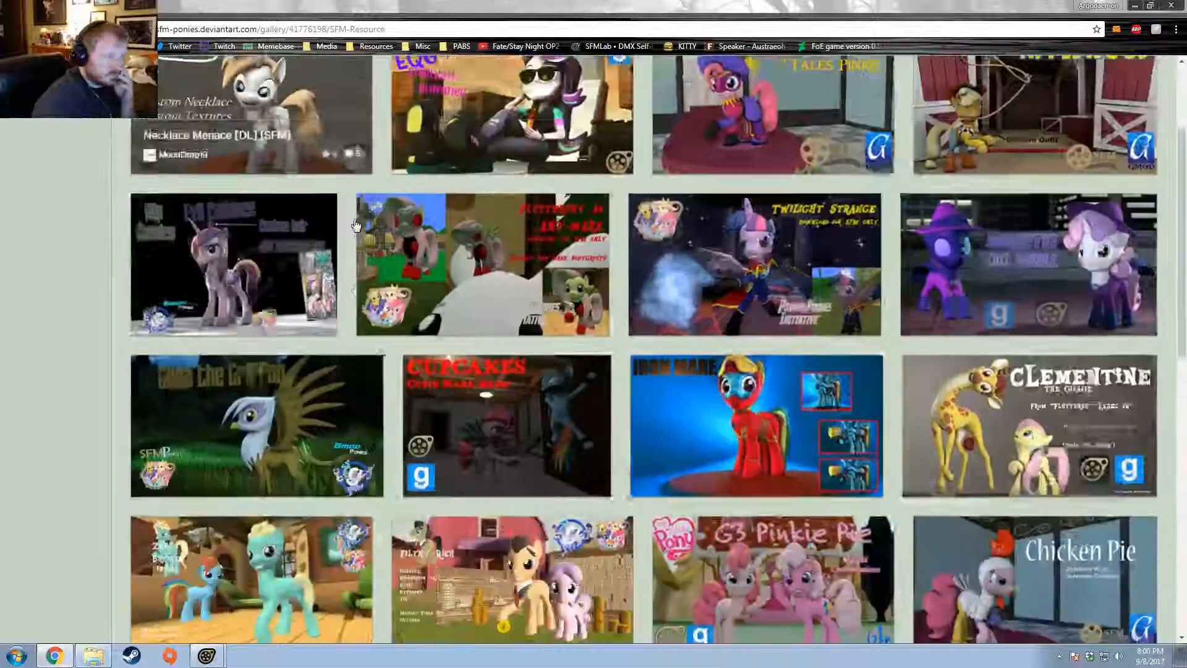
scroll(817, 288, "down", 9)
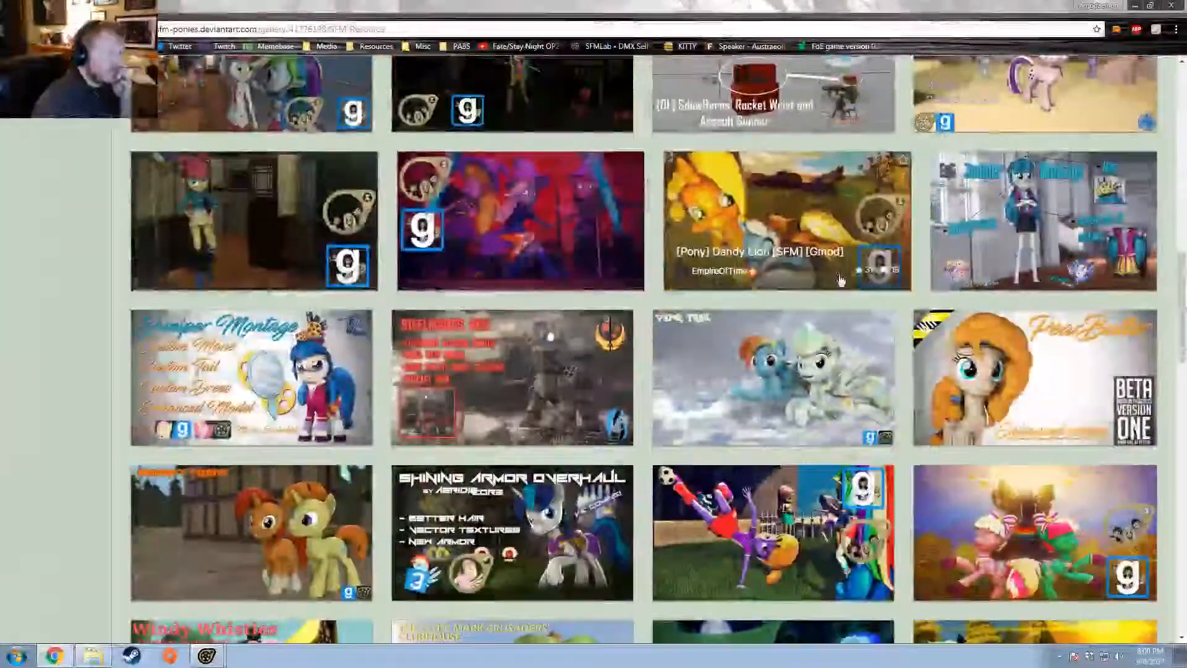
scroll(848, 287, "down", 3)
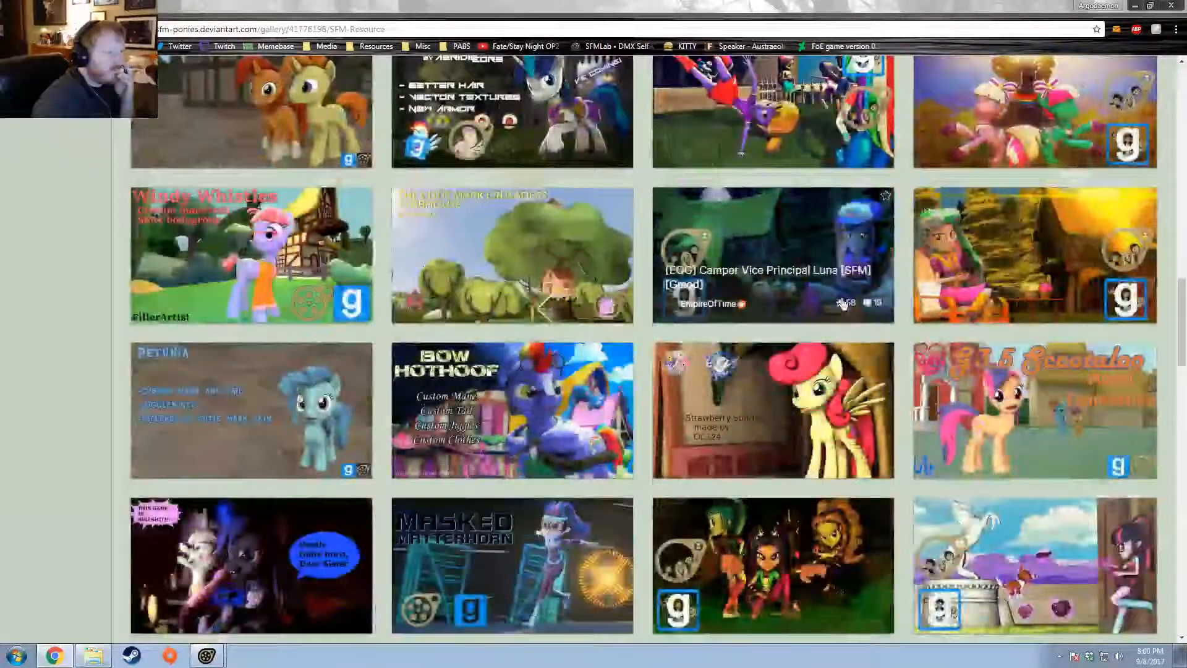
scroll(843, 303, "down", 6)
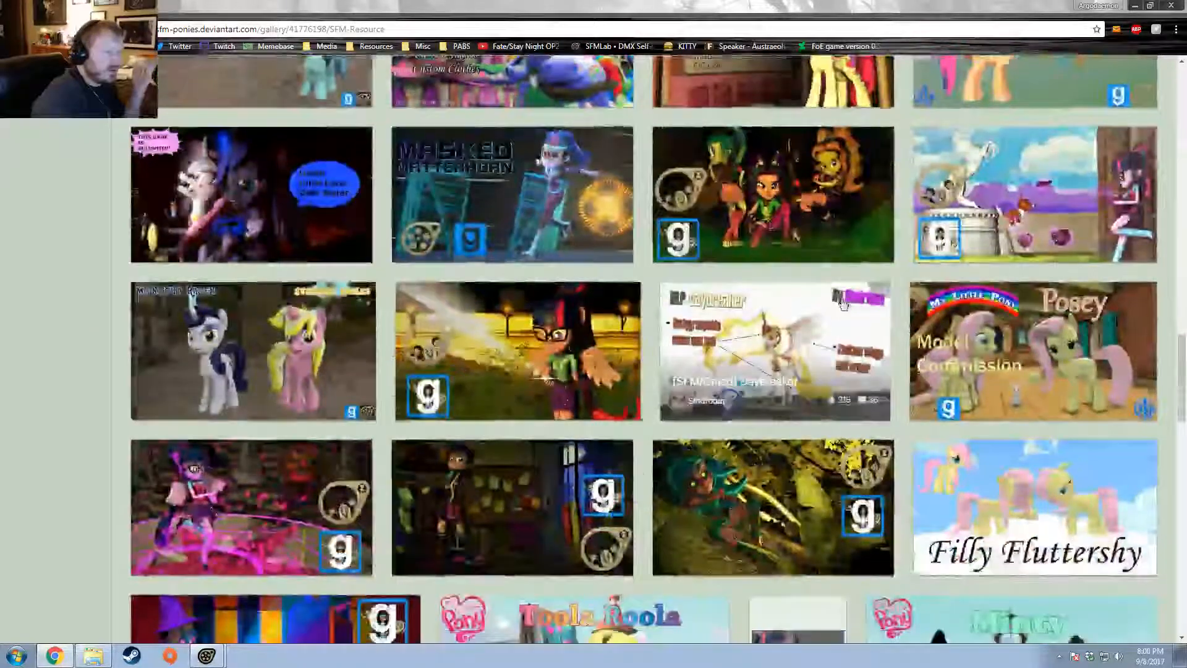
scroll(843, 301, "down", 6)
scroll(843, 303, "down", 8)
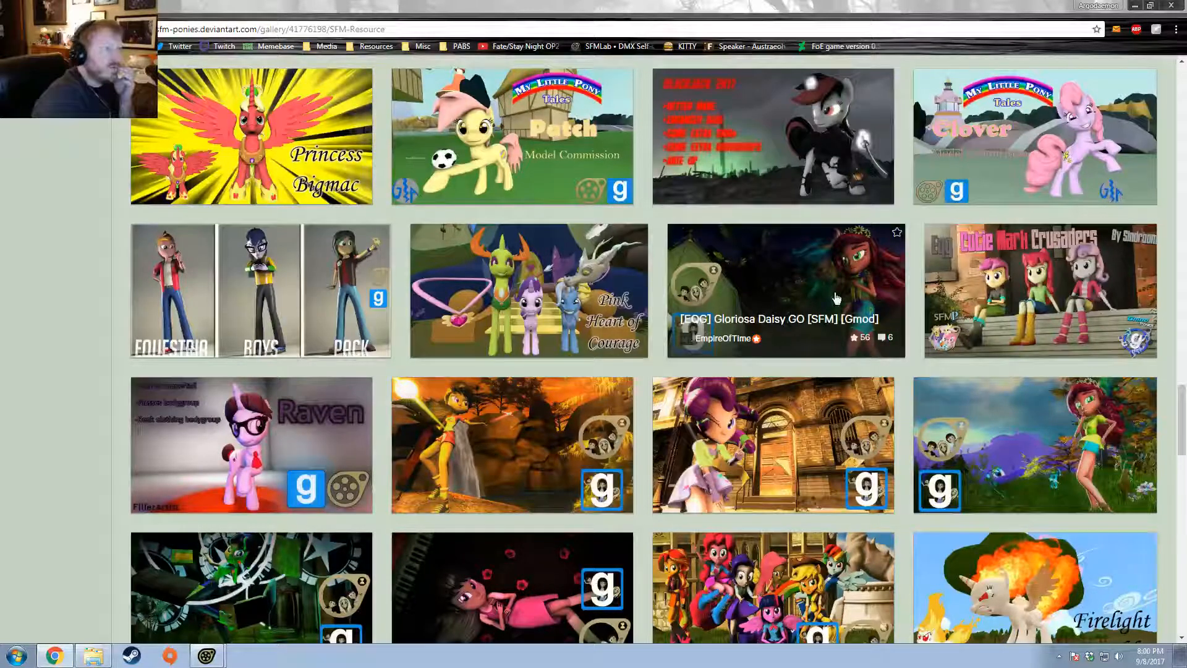
scroll(836, 299, "down", 2)
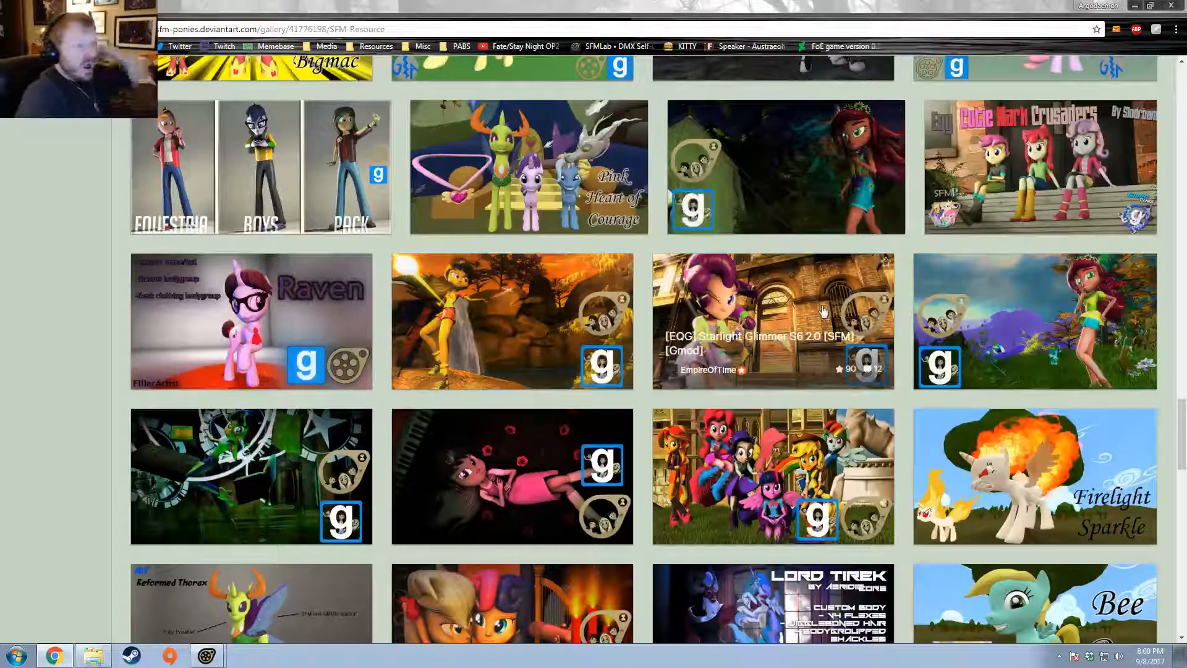
scroll(826, 308, "down", 9)
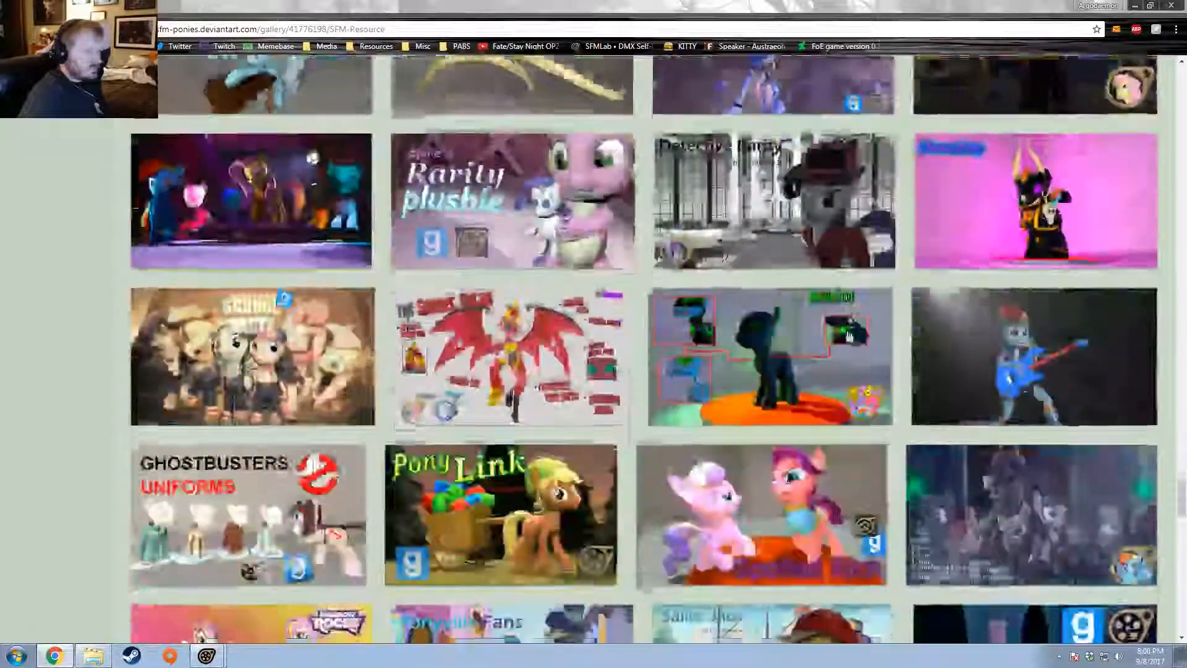
scroll(848, 335, "down", 3)
scroll(851, 335, "down", 10)
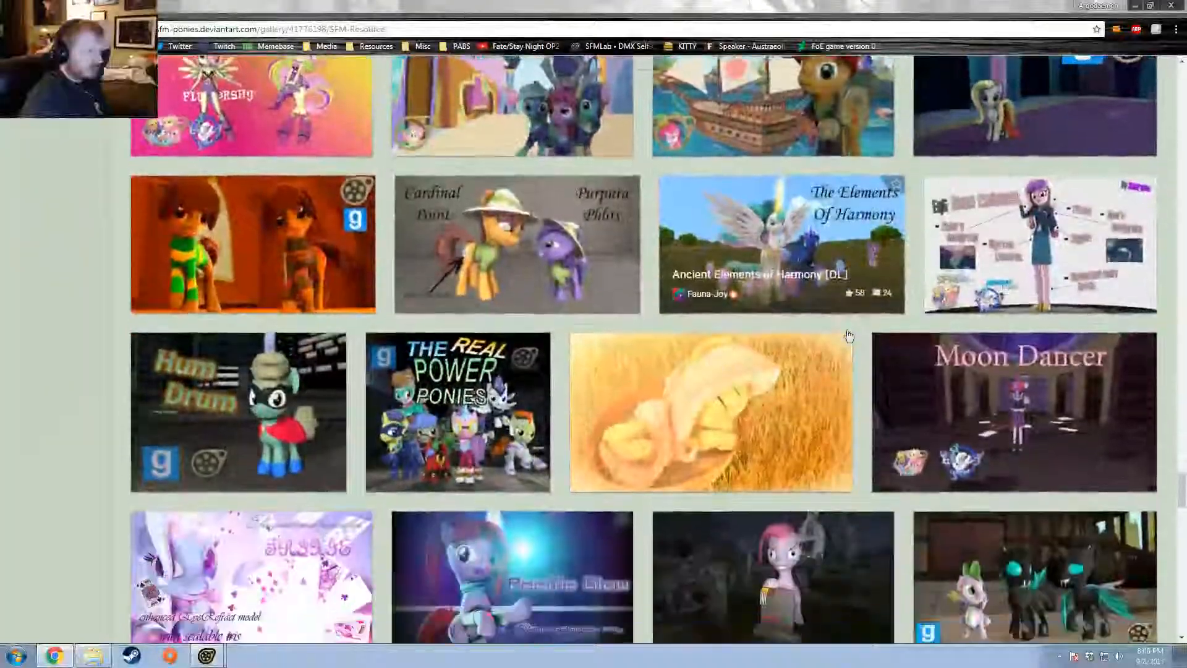
scroll(847, 335, "down", 12)
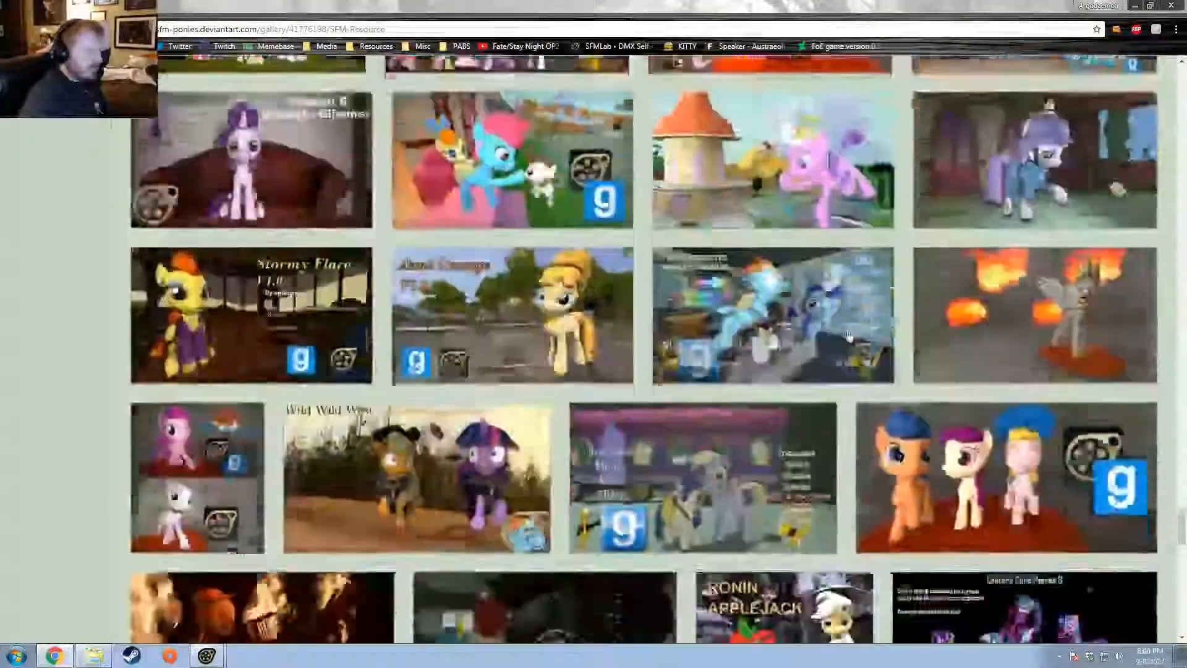
scroll(848, 334, "down", 15)
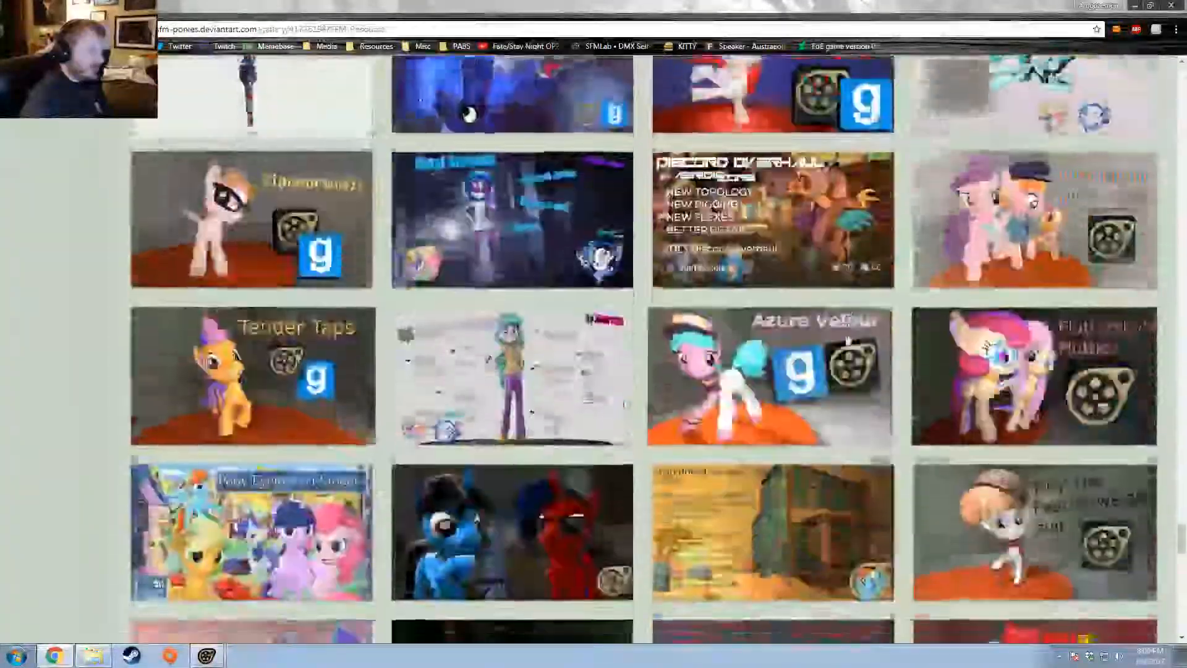
scroll(847, 336, "down", 1)
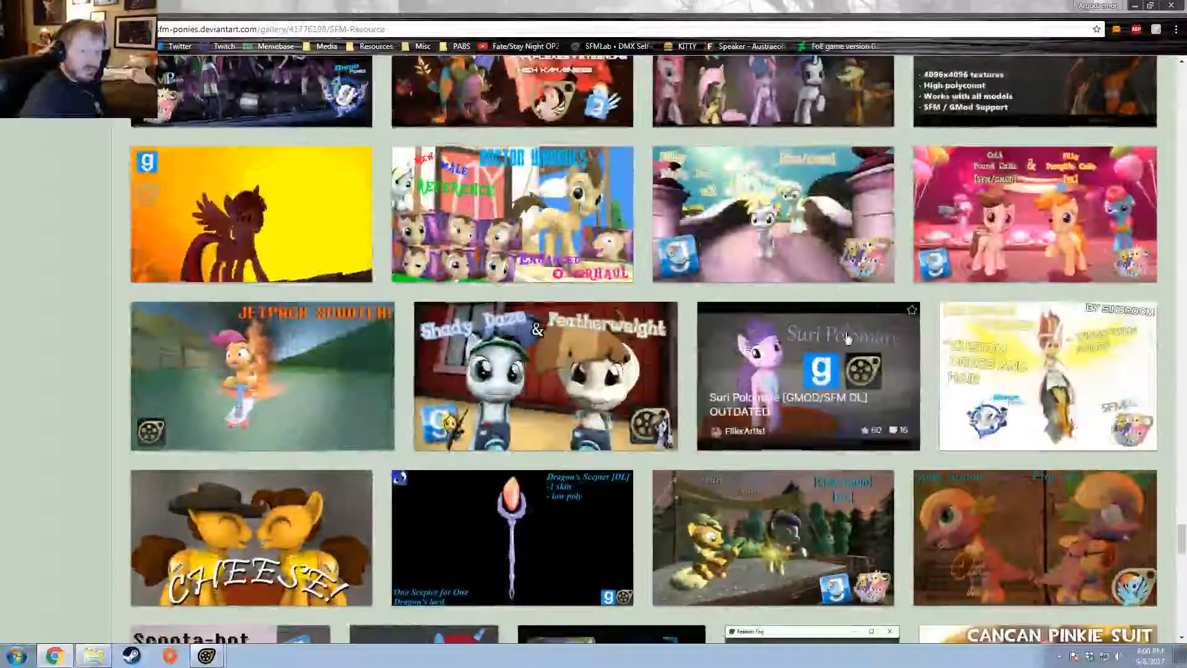
Step: Check the reference picture of the foaming cider mug and continue searching the SFM Resource gallery for a matching prop
left_click(193, 9)
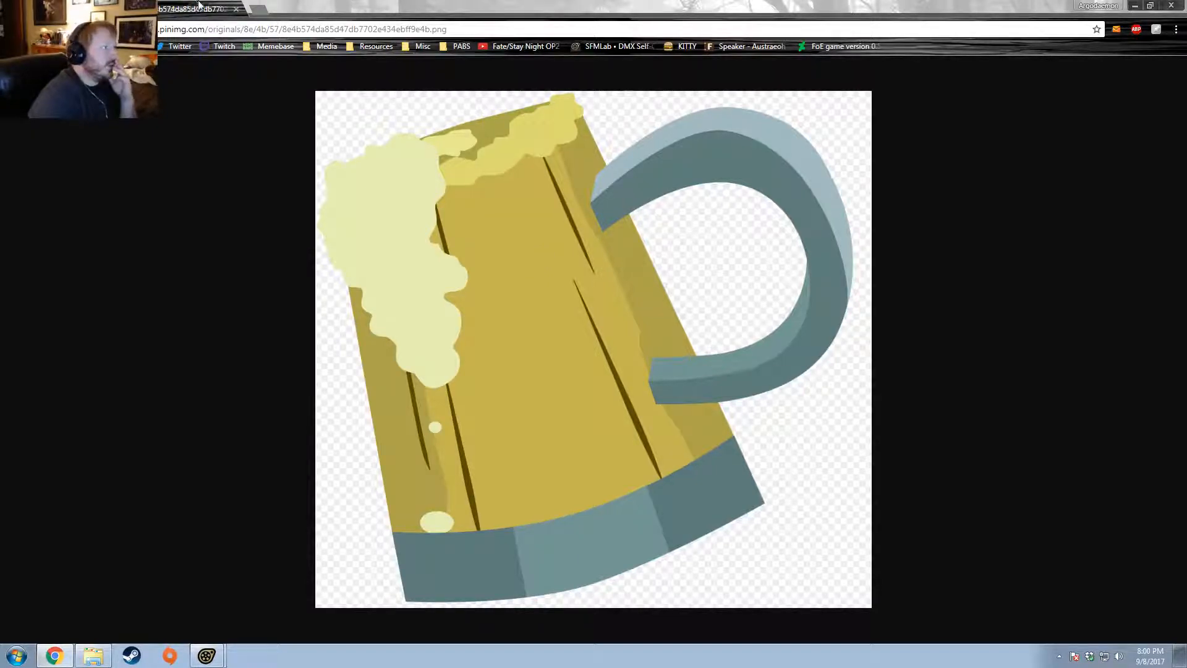
left_click(237, 10)
scroll(841, 309, "down", 5)
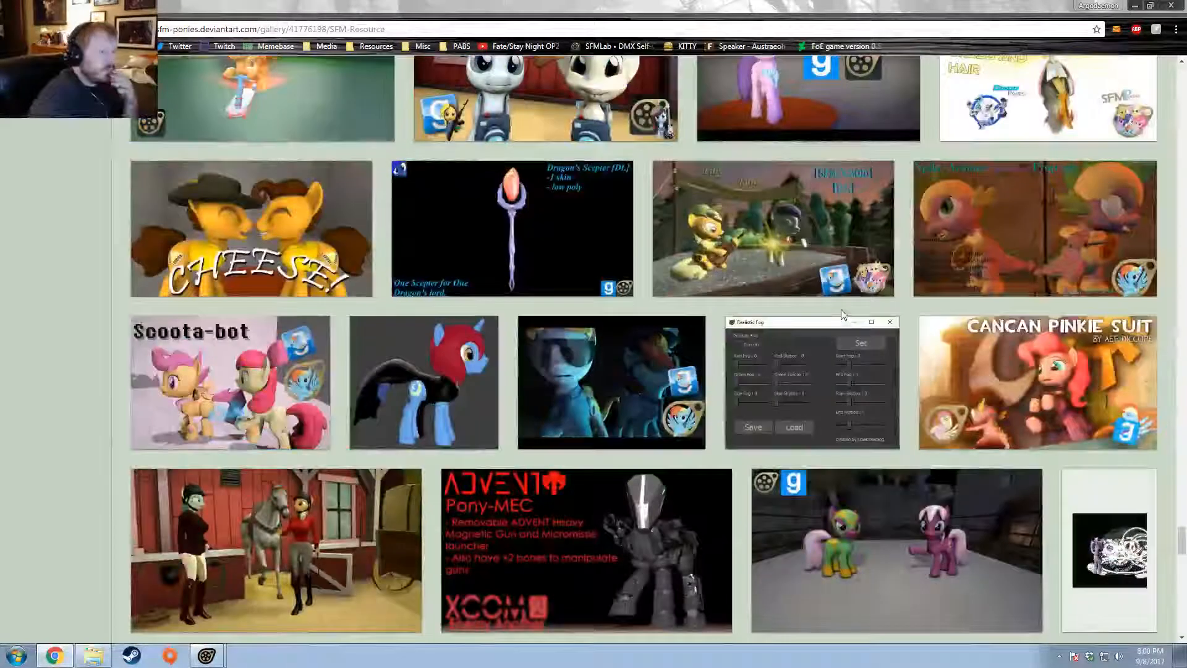
scroll(874, 308, "down", 3)
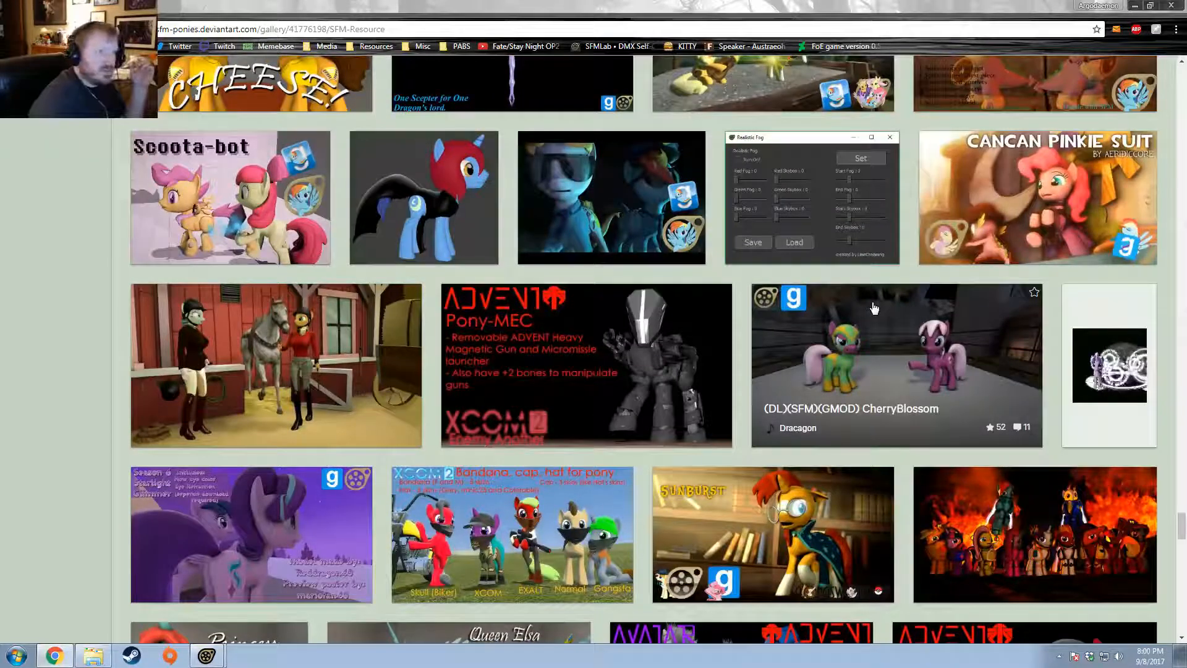
scroll(874, 307, "down", 18)
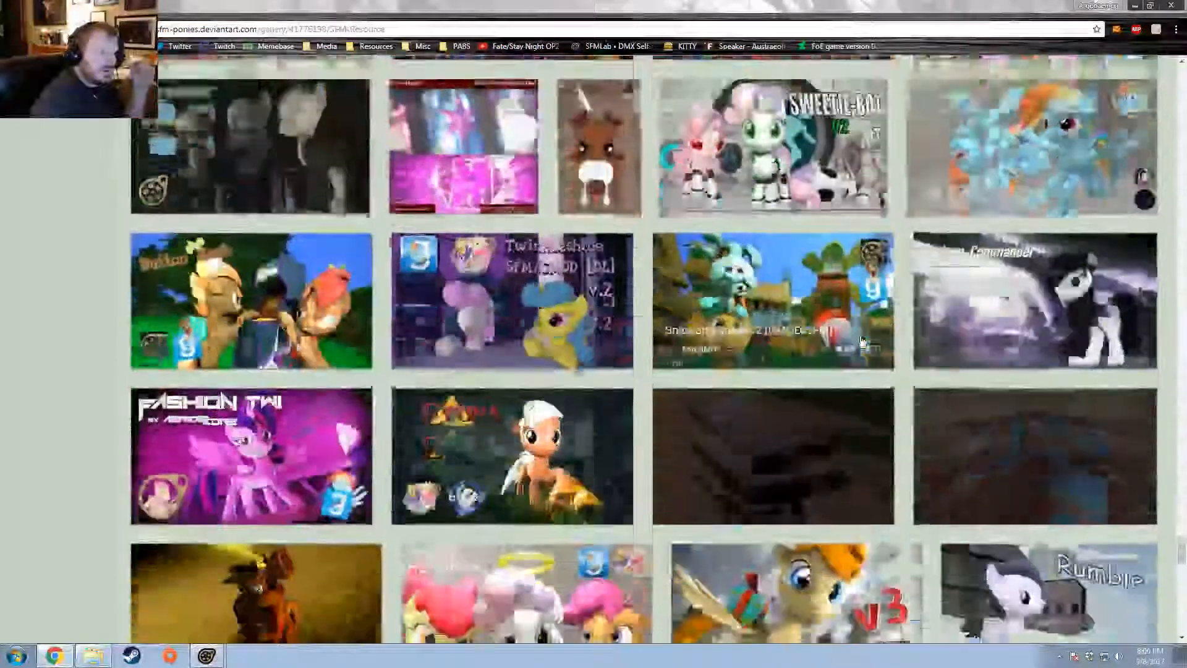
scroll(862, 340, "down", 9)
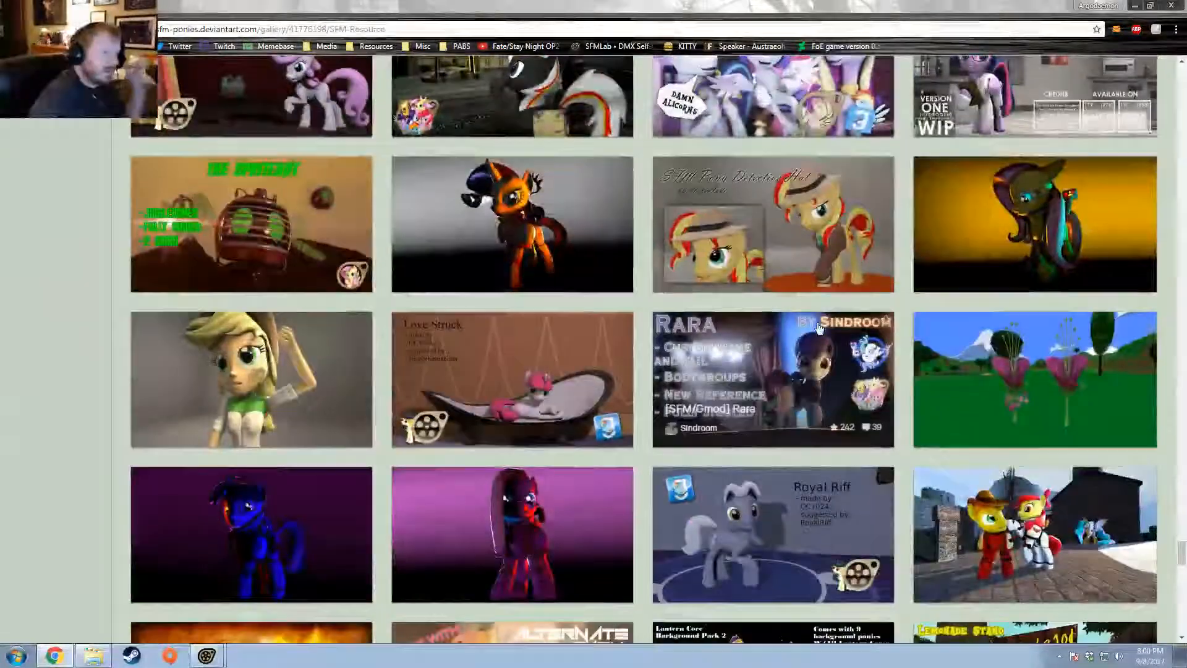
scroll(819, 328, "down", 14)
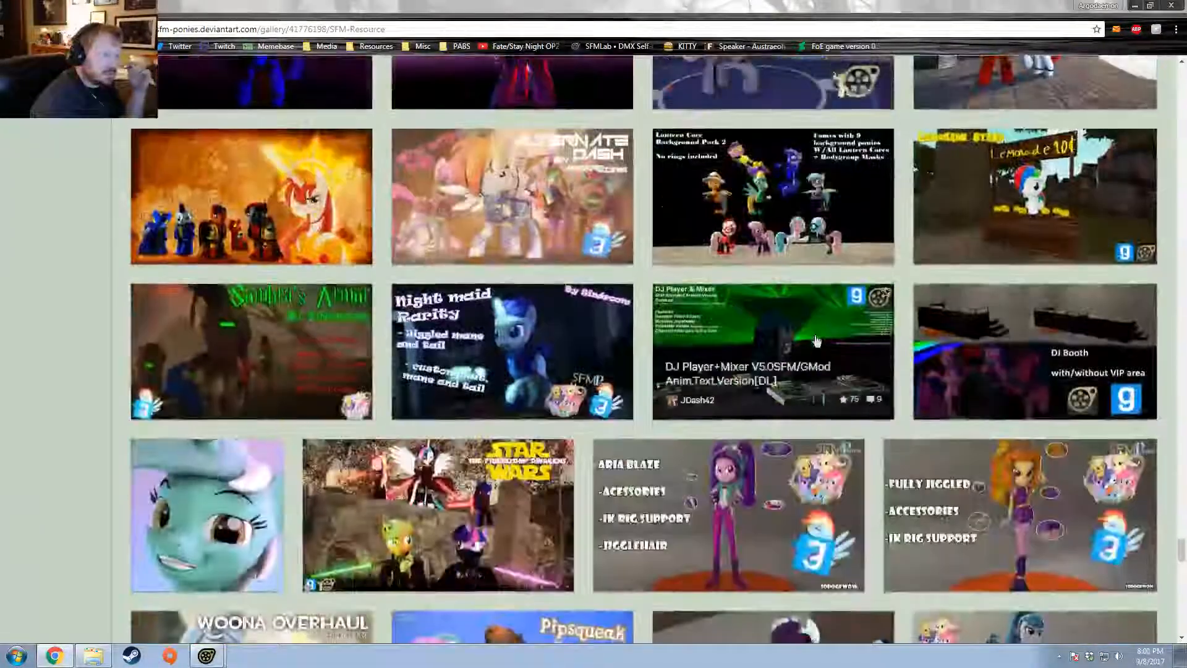
scroll(816, 347, "down", 9)
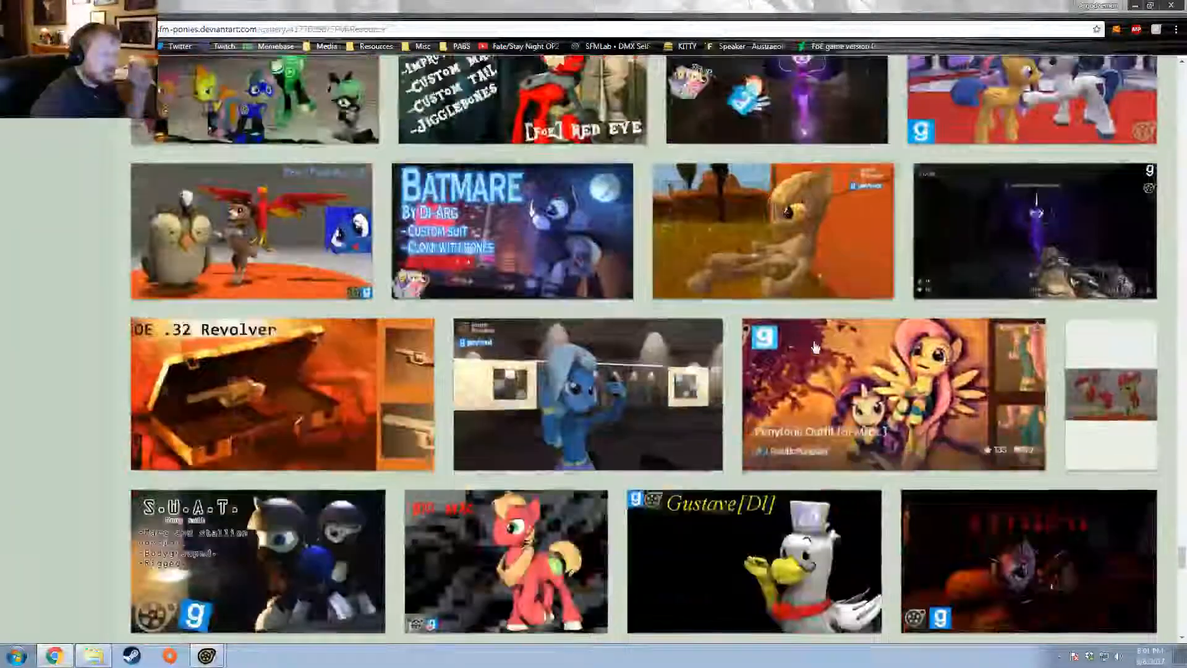
scroll(815, 348, "up", 5)
scroll(815, 349, "down", 12)
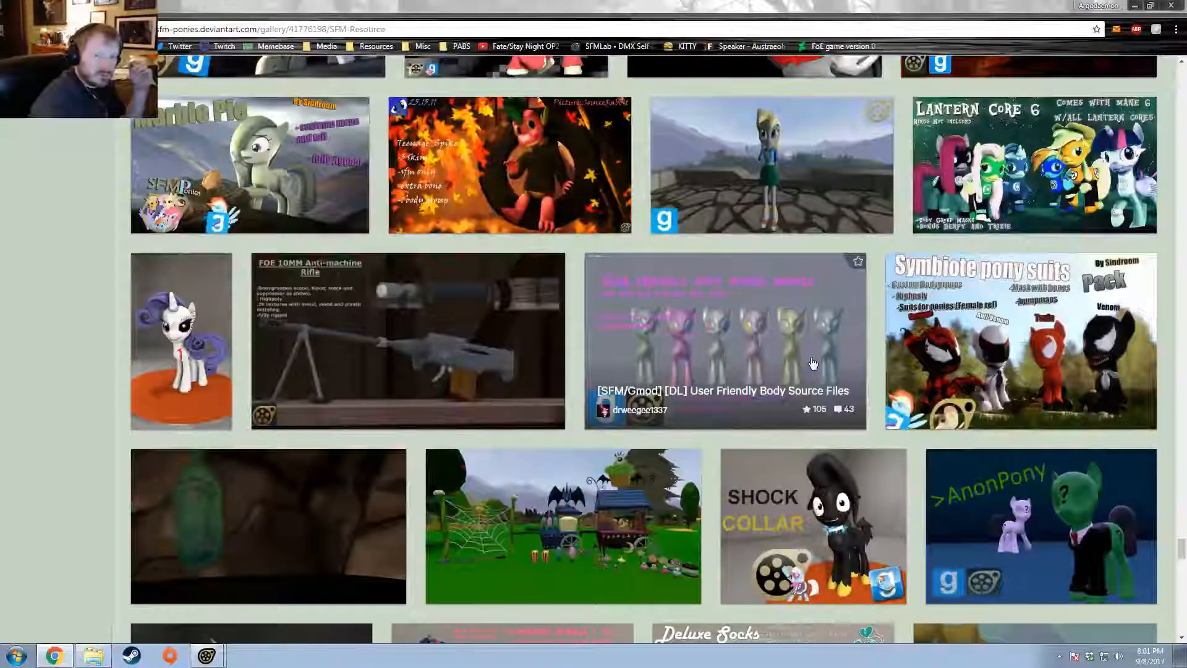
scroll(813, 363, "down", 5)
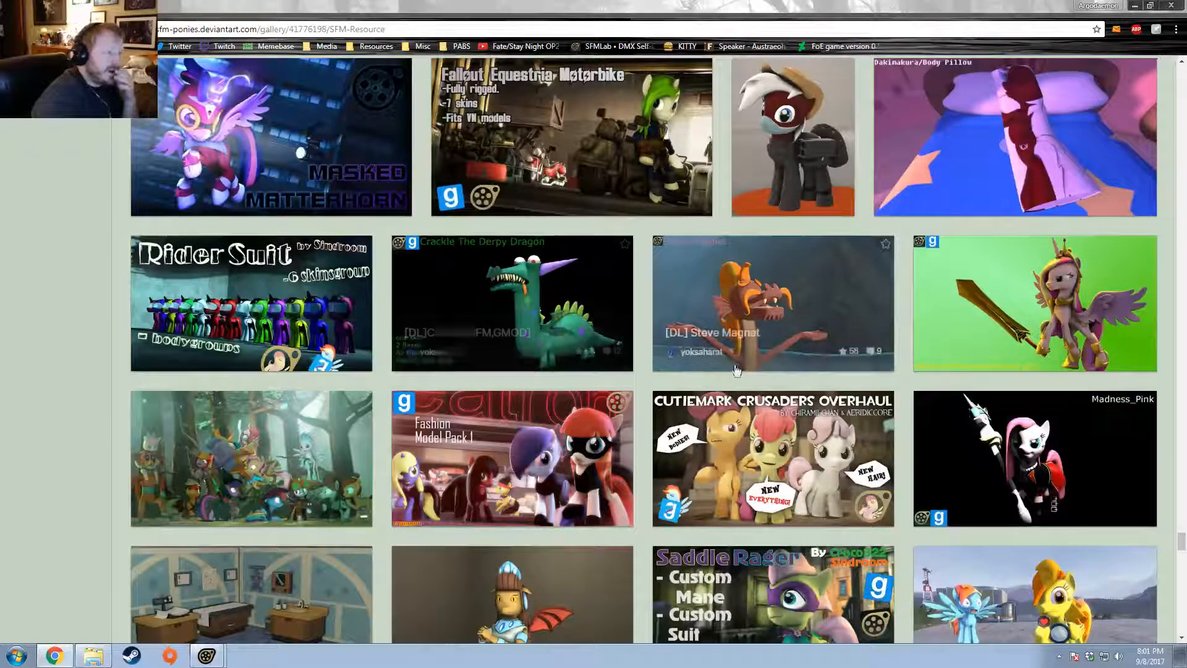
scroll(874, 308, "down", 4)
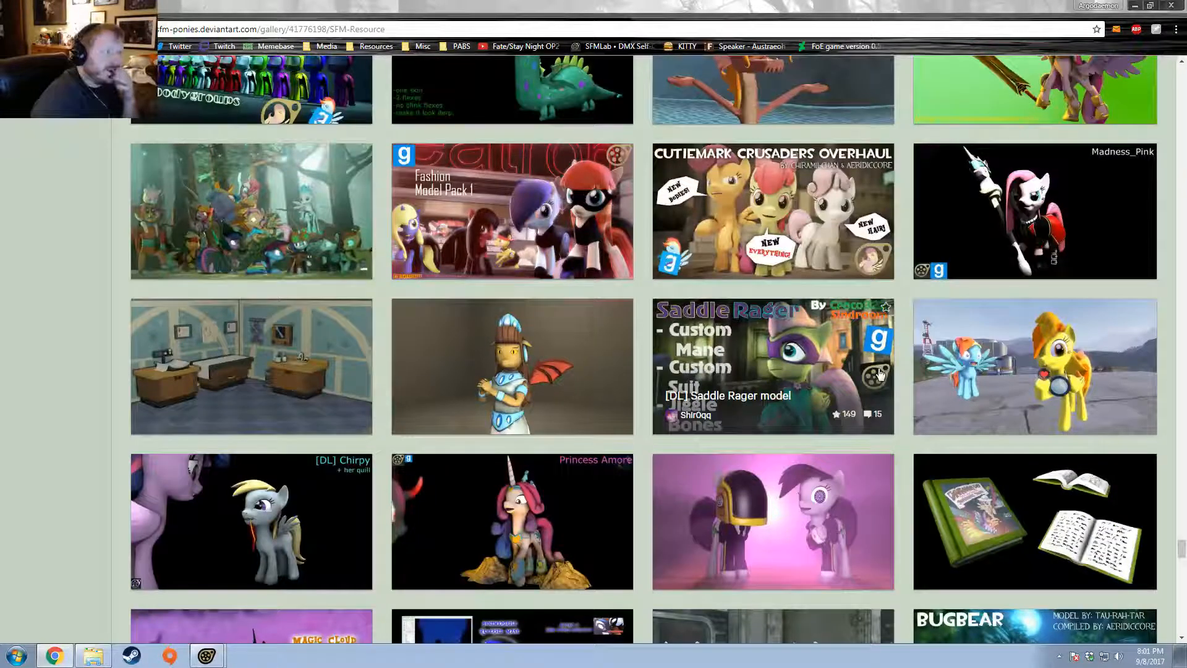
scroll(880, 374, "down", 10)
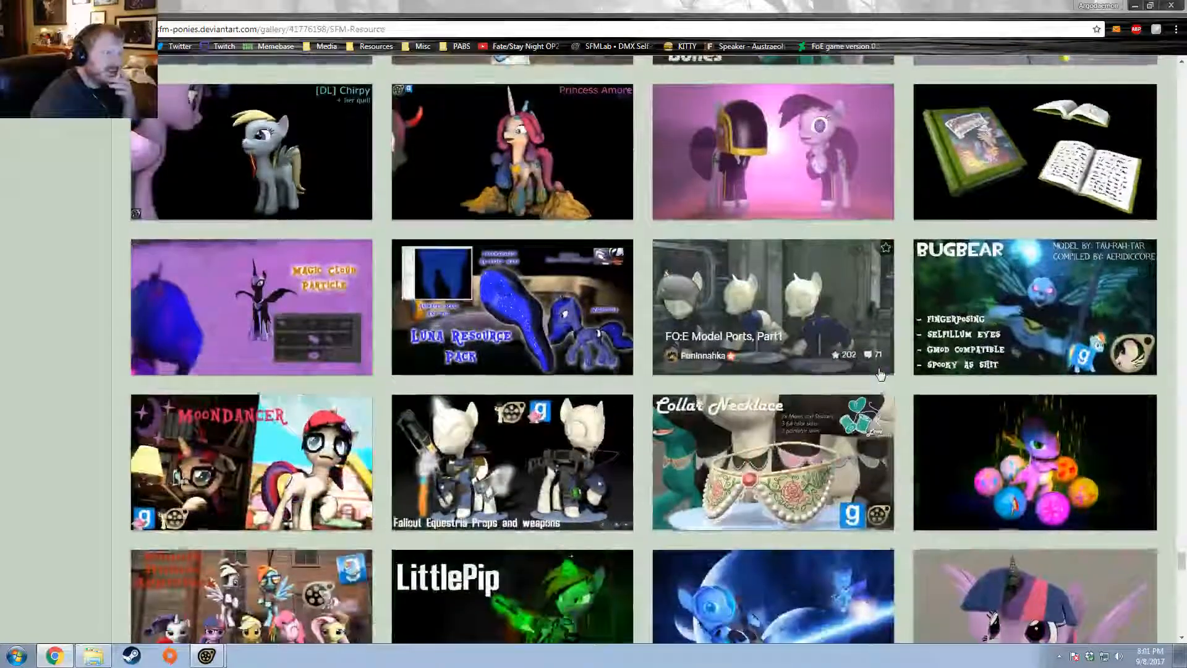
scroll(880, 373, "down", 8)
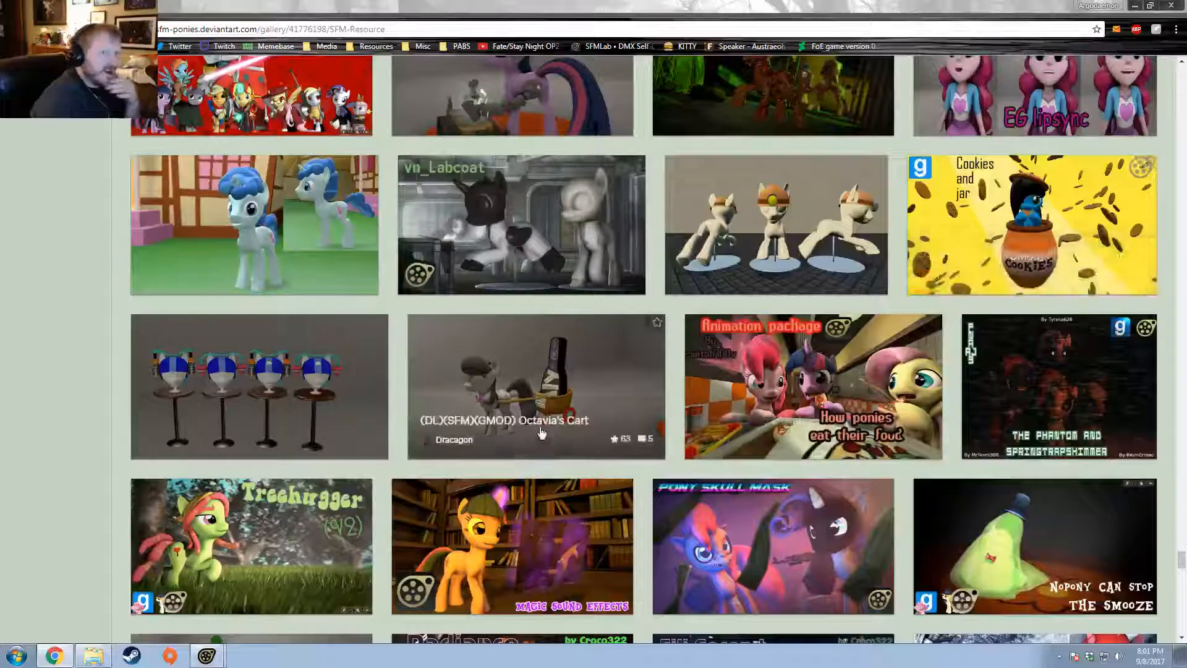
scroll(540, 422, "down", 5)
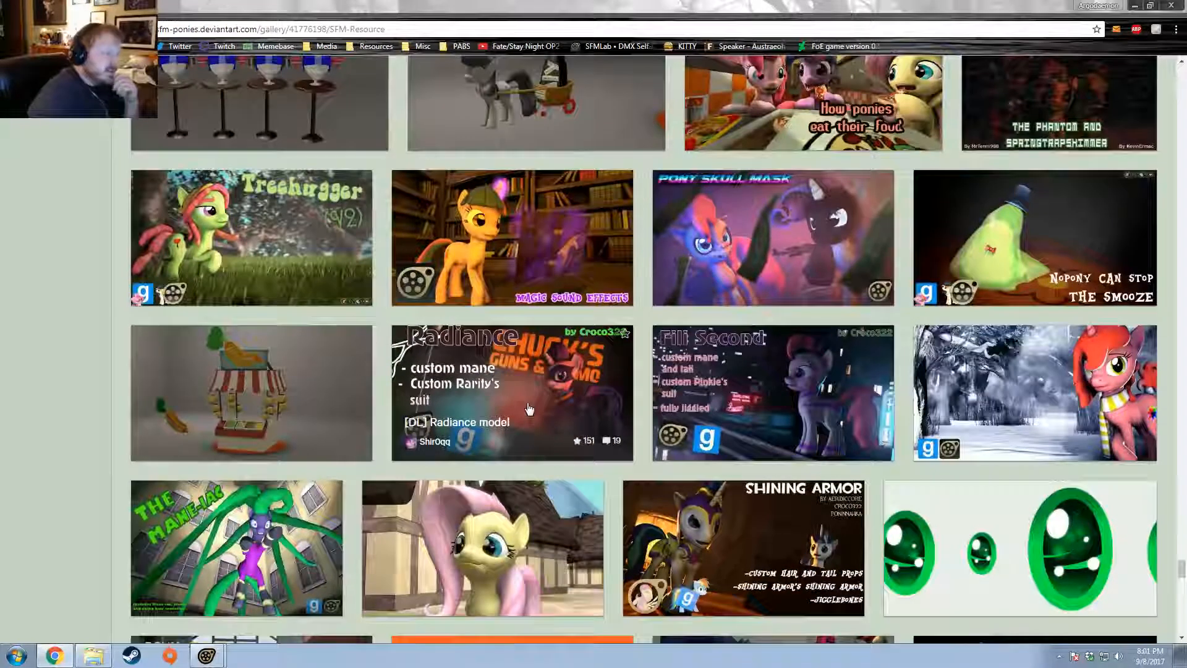
scroll(529, 408, "down", 9)
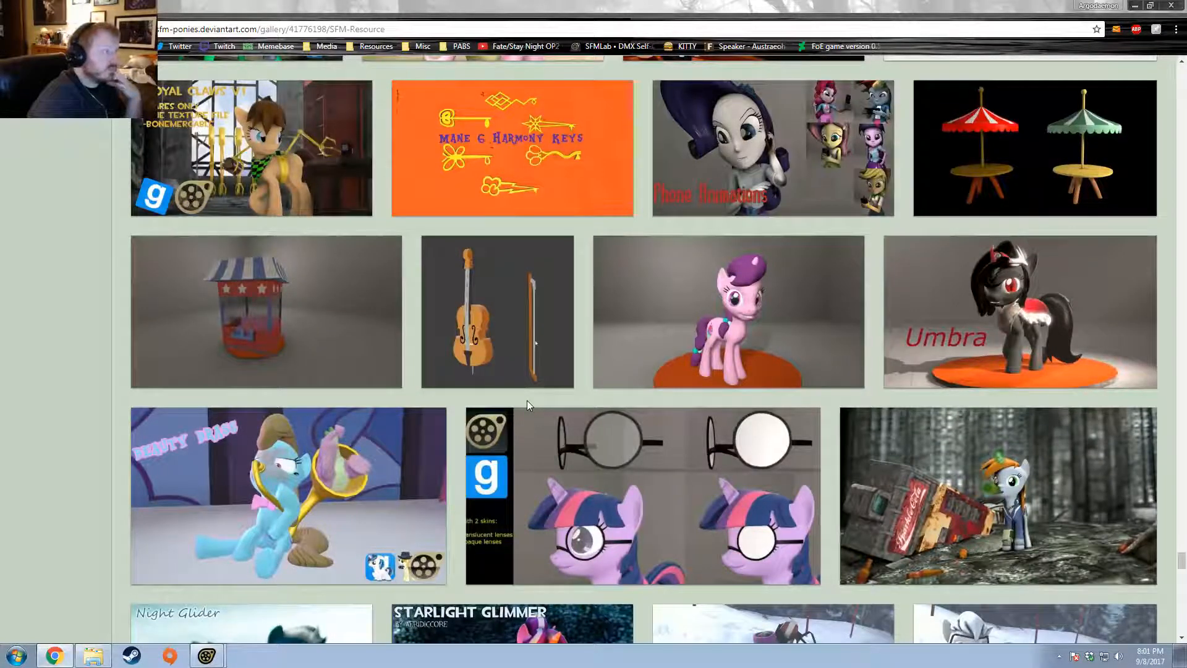
scroll(527, 400, "down", 6)
scroll(520, 420, "down", 7)
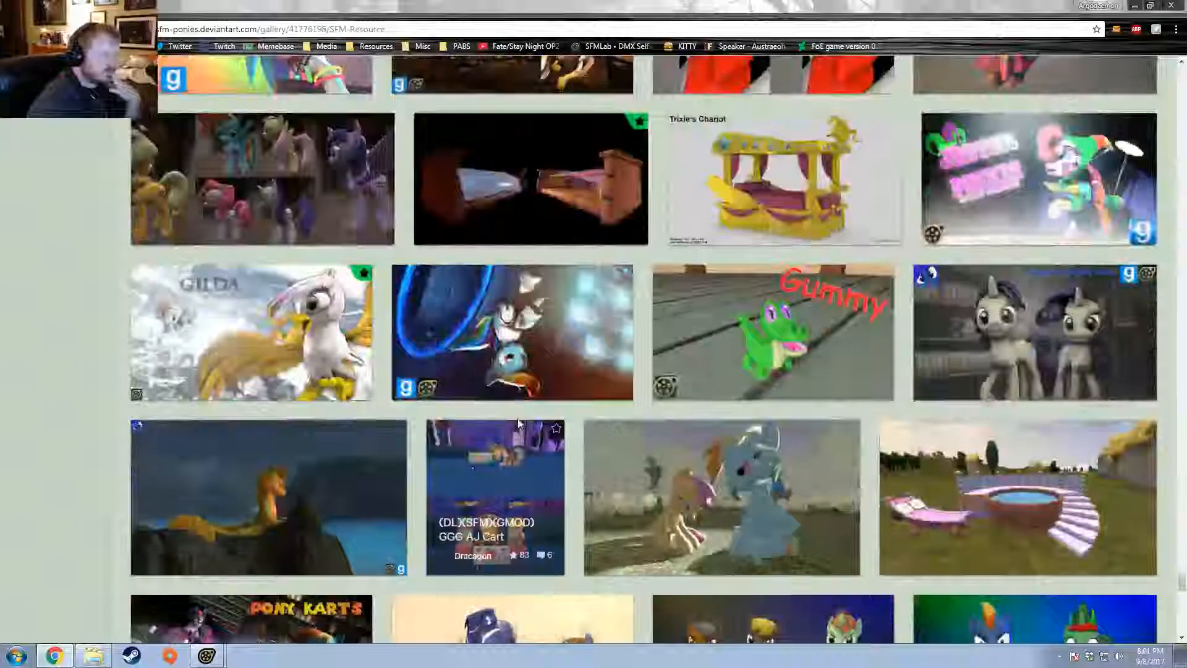
scroll(519, 423, "down", 8)
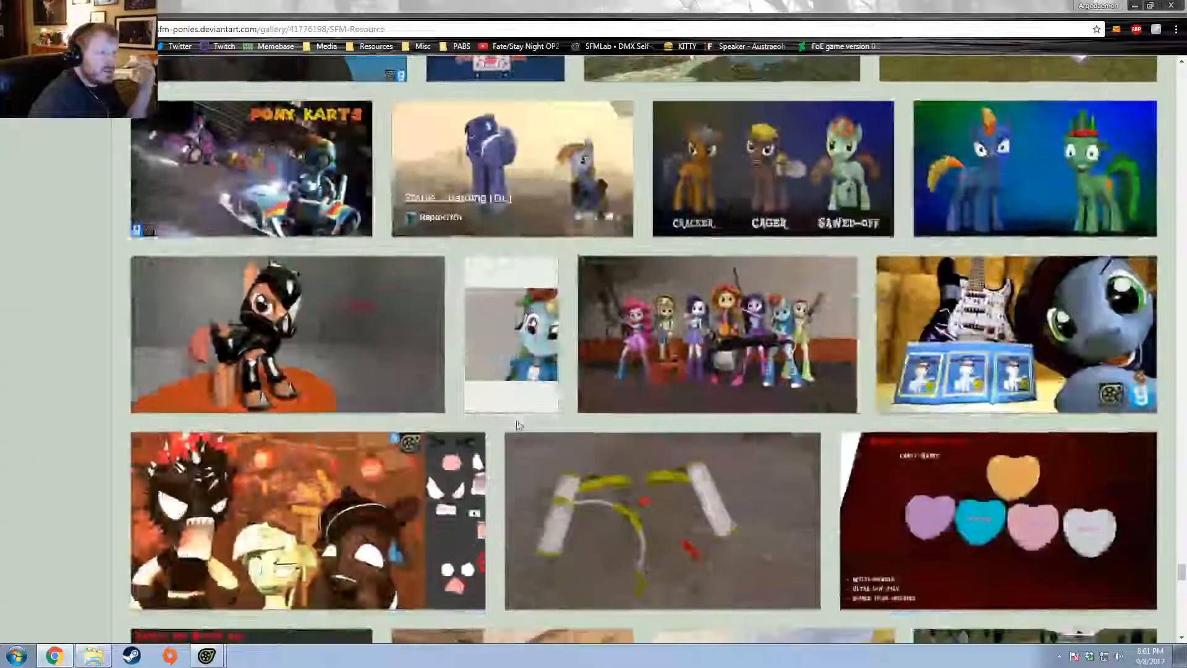
scroll(517, 423, "down", 7)
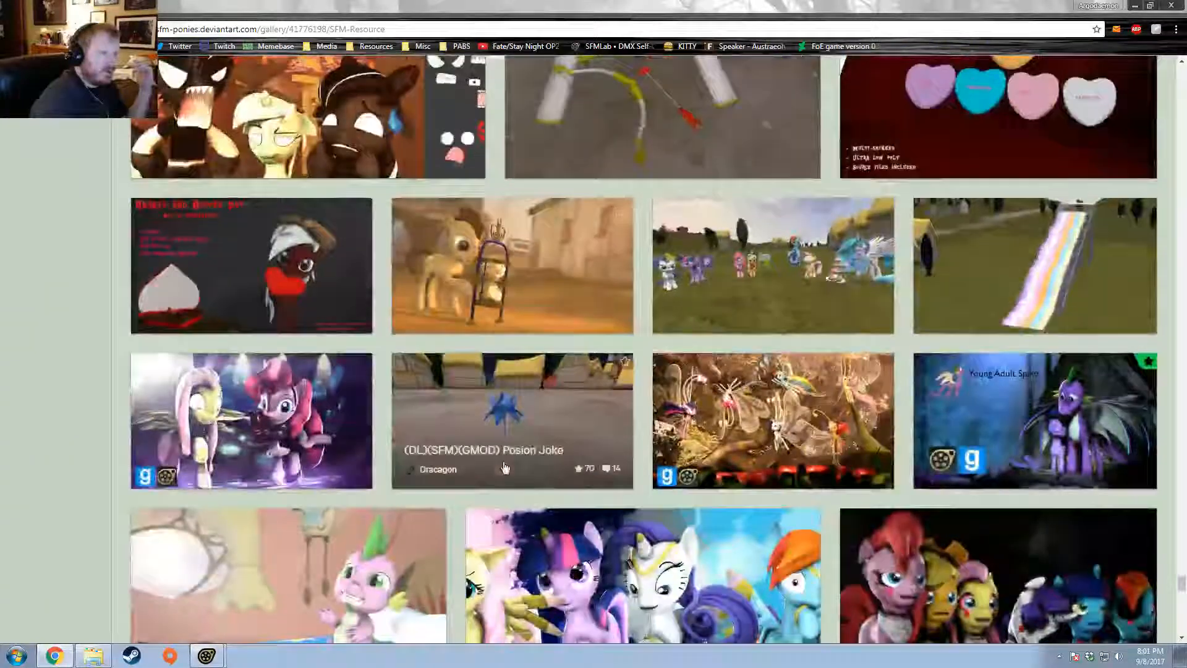
scroll(505, 468, "down", 9)
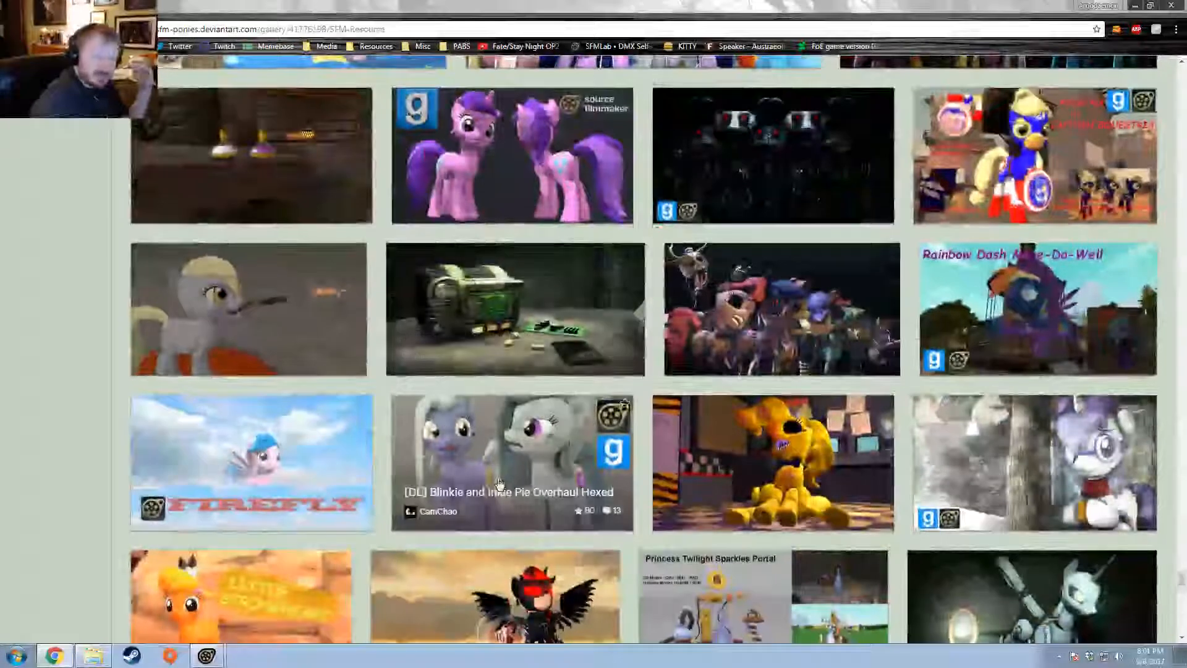
Step: Open the Cider Pint/Cider Foam submission, download its RAR archive and show the file in the Downloads folder
left_click(967, 493)
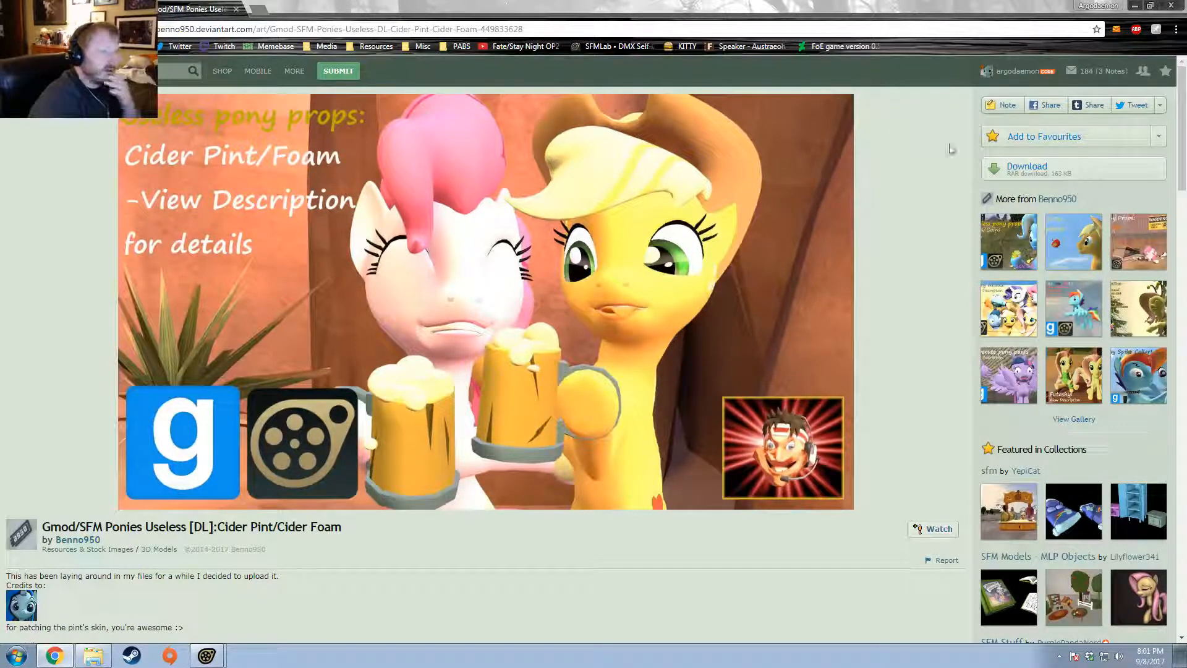
left_click(1018, 167)
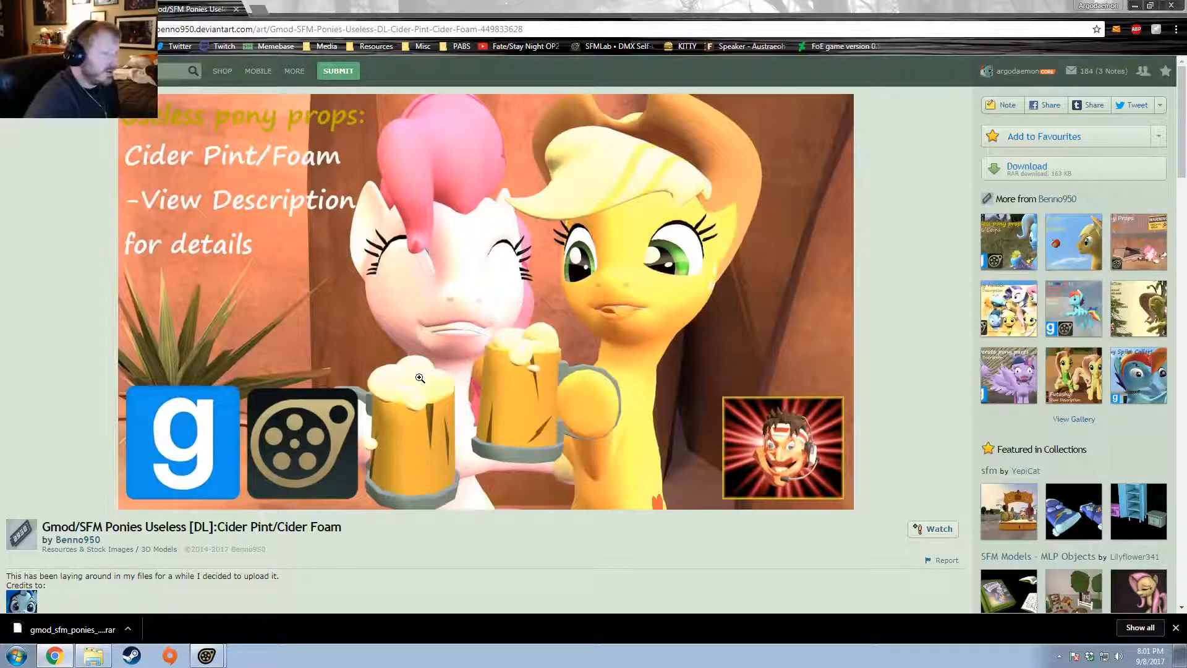
left_click(128, 630)
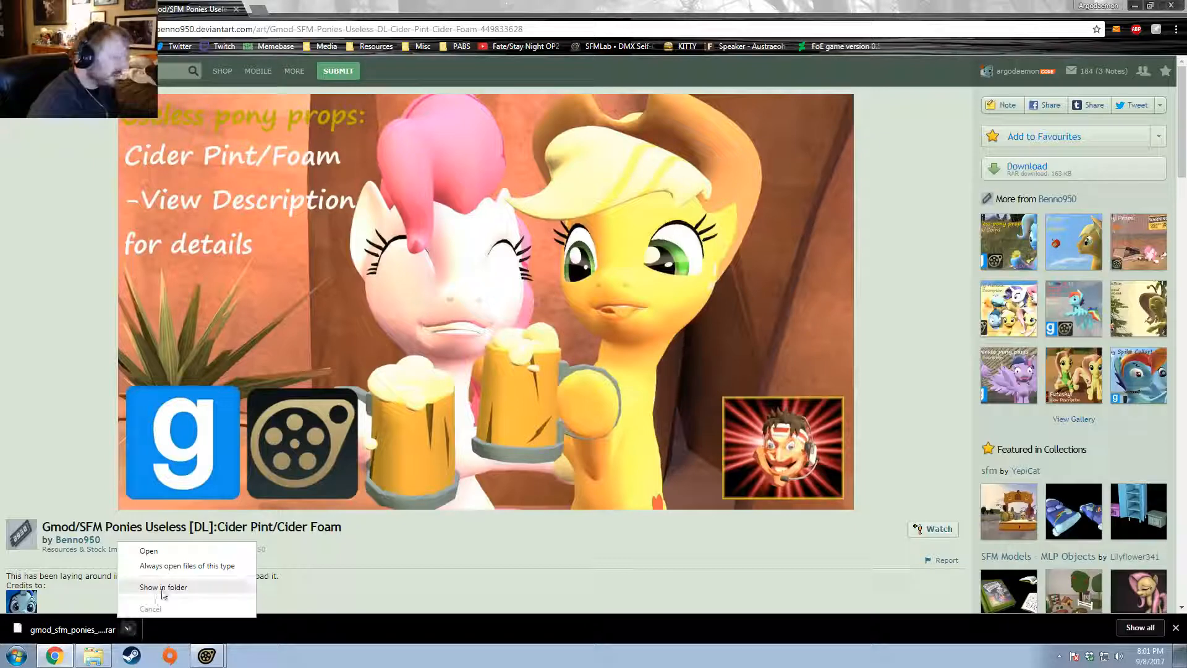
left_click(155, 591)
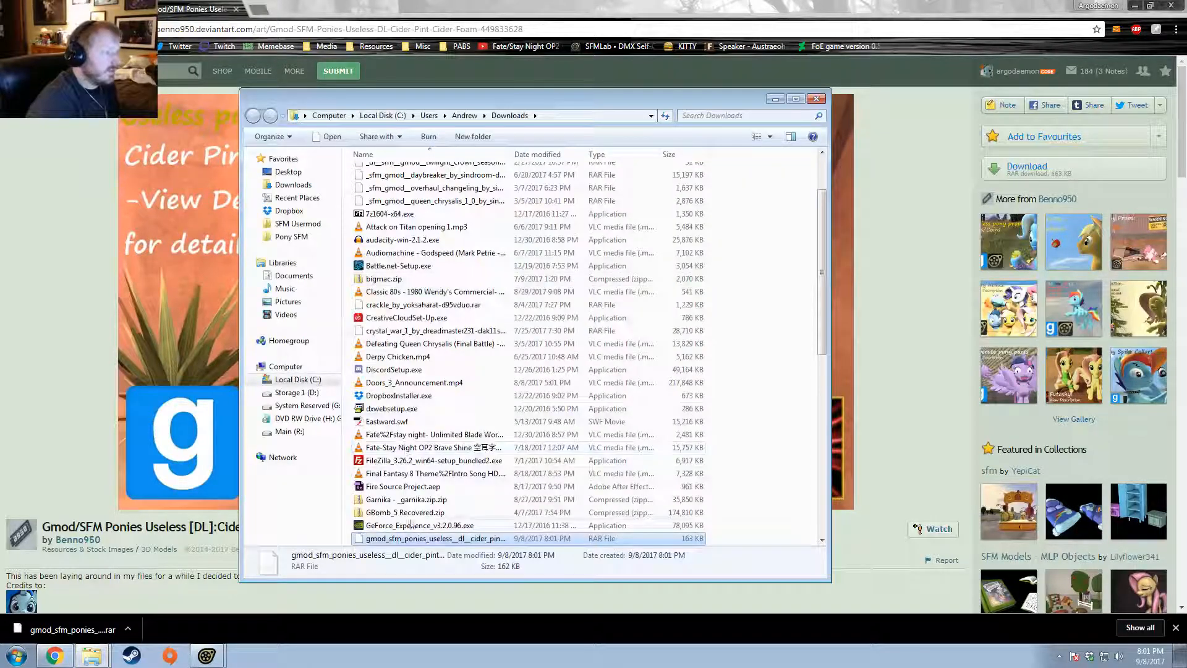
Step: Open the downloaded cider pint RAR archive in 7-Zip and copy its materials and models folders into the SFM Usermod folder
right_click(412, 536)
mouse_move(317, 337)
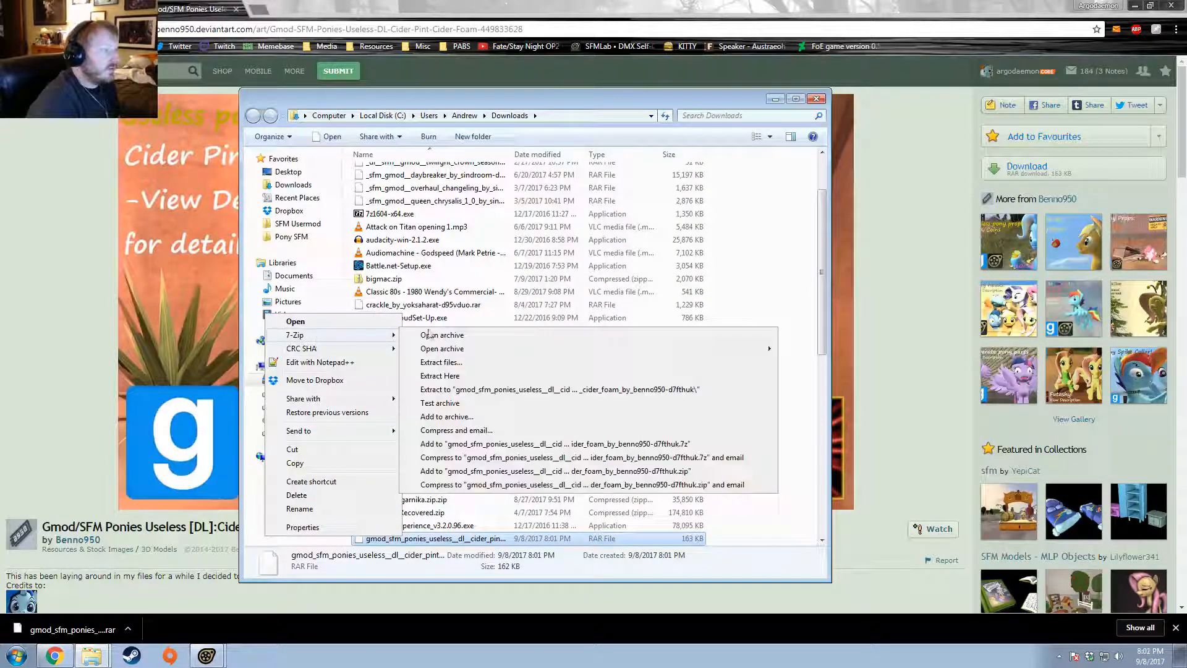
left_click(447, 326)
double_click(657, 208)
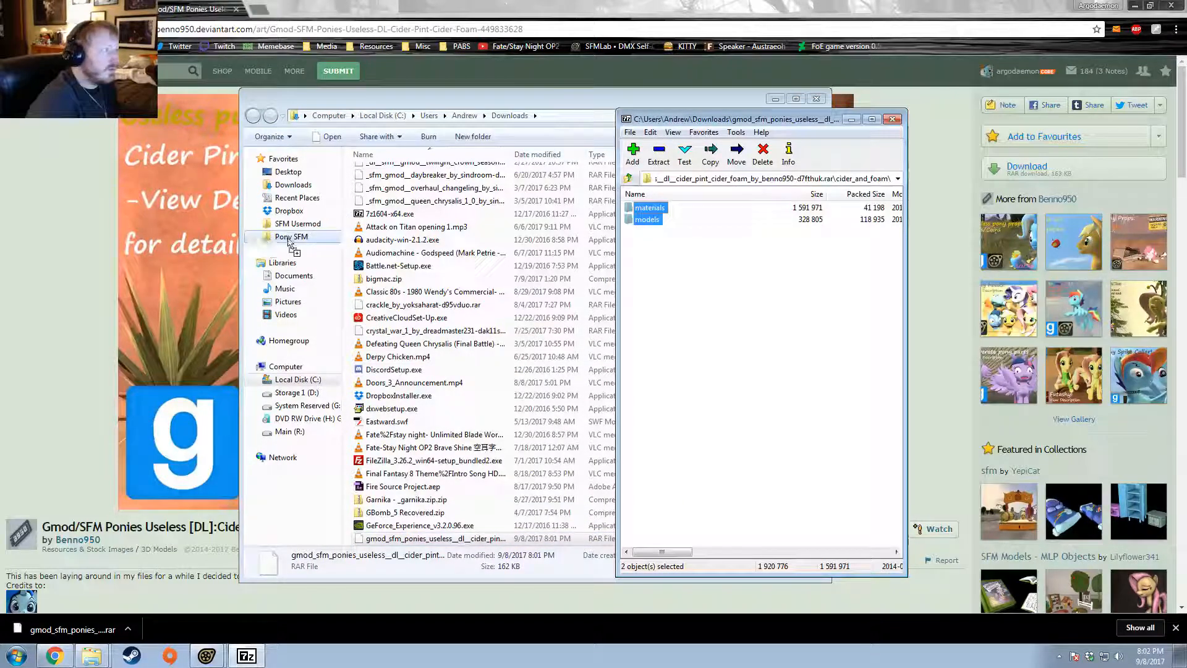
left_click_drag(290, 228, 292, 225)
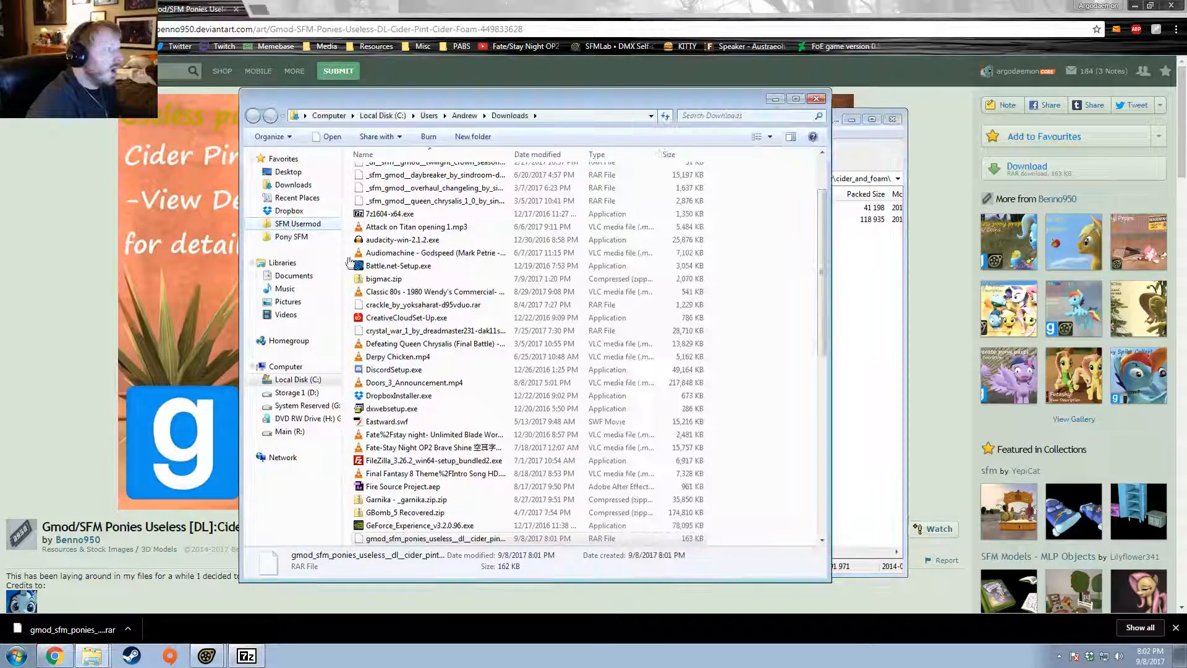
left_click(579, 441)
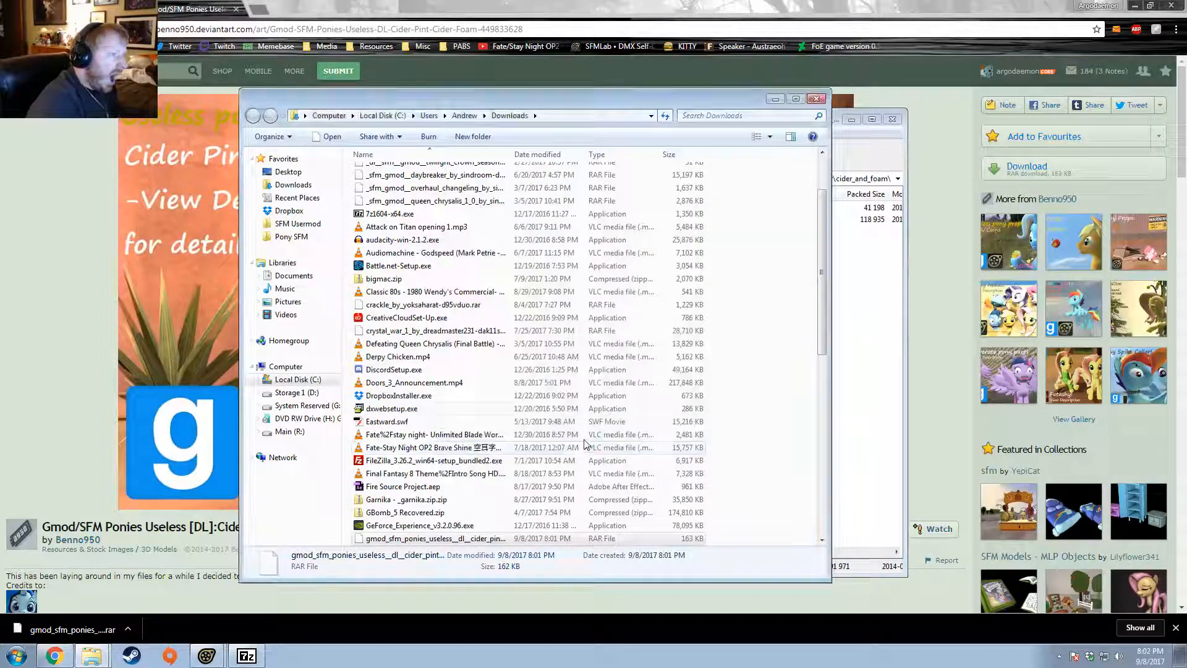
Step: Check the archive's models folder down to props_pony\cider_pack and close the archive
left_click(833, 274)
double_click(647, 219)
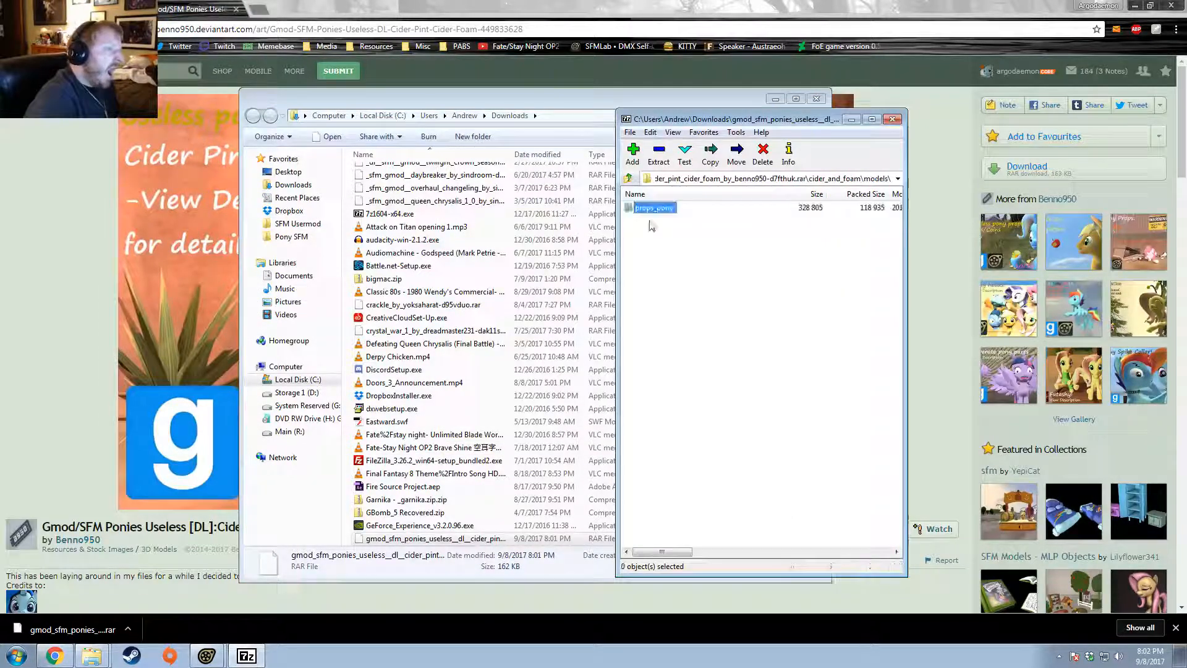
double_click(654, 209)
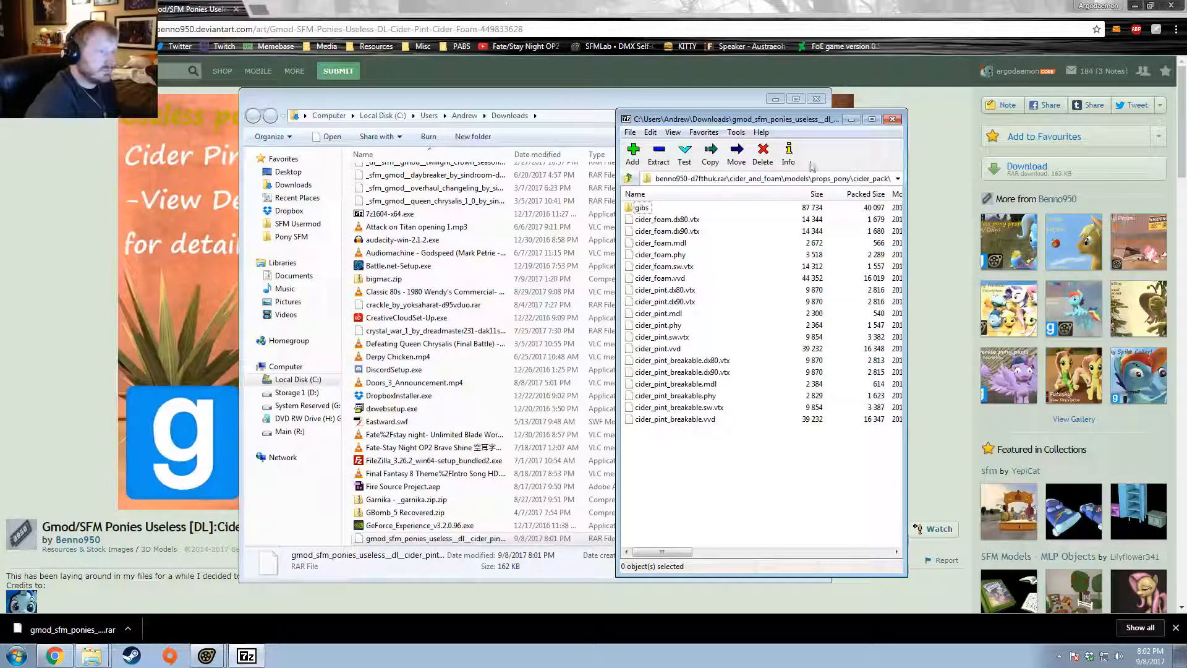
left_click(893, 120)
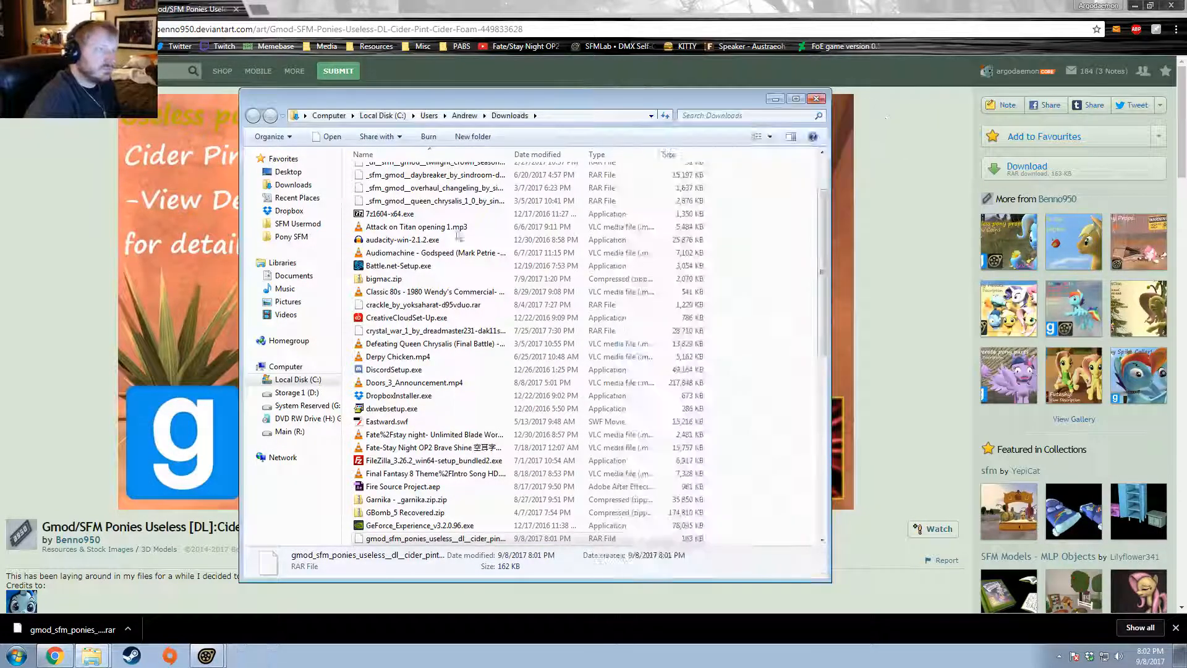
Step: Switch to Source Filmmaker, rescan the model files and preview cider_pint.mdl
left_click(201, 659)
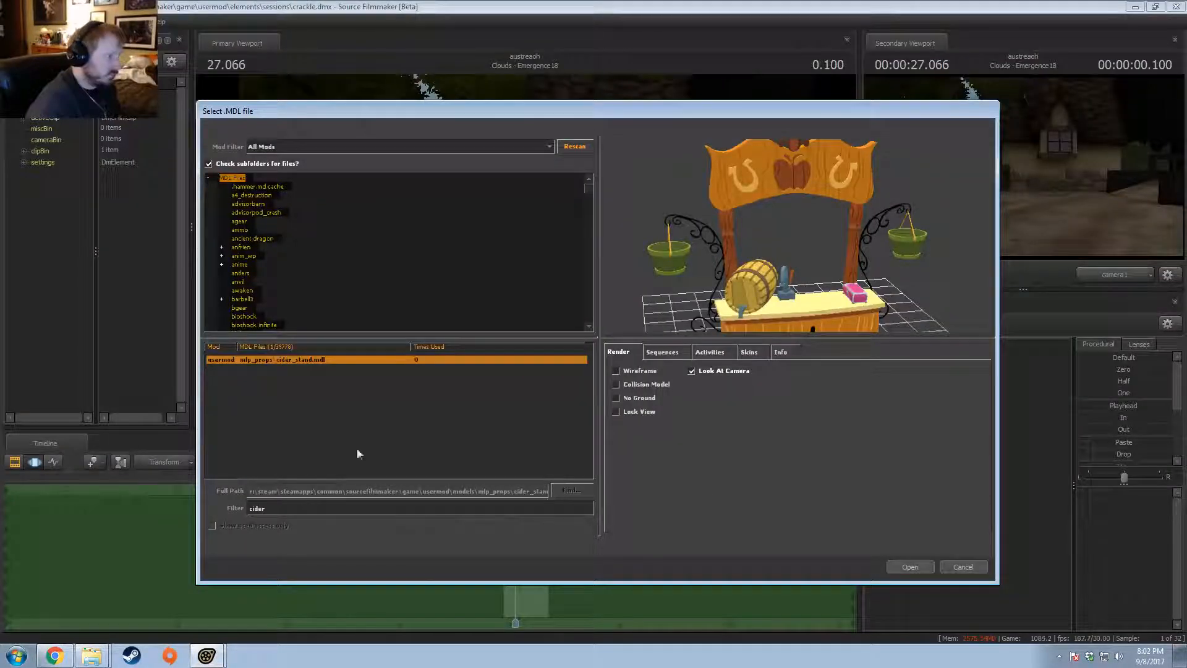
left_click(576, 146)
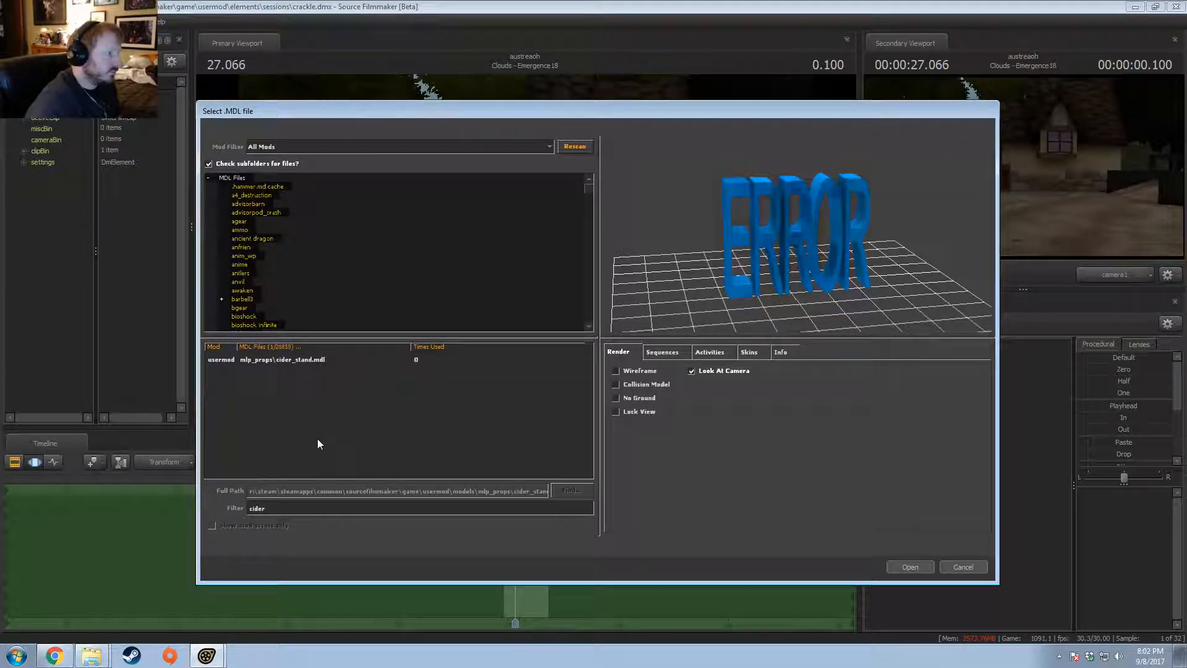
left_click(309, 377)
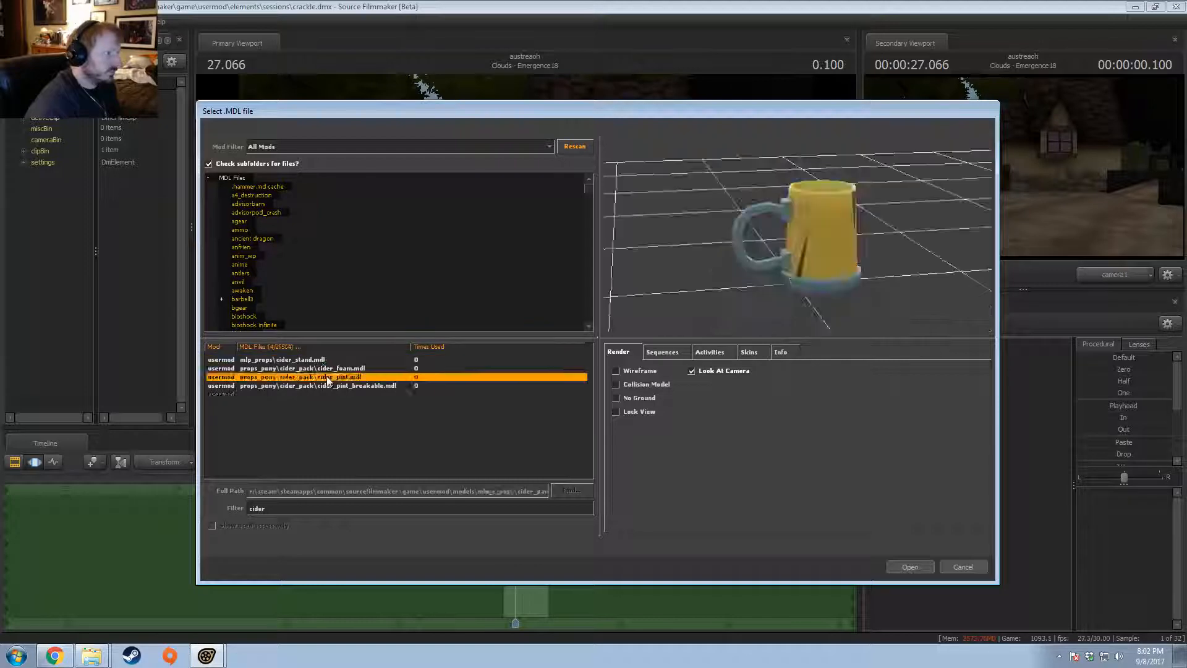
Step: Compare the cider_pint and cider_pint_breakable models in the preview, checking the wireframe and different viewing angles
key("Down")
left_click_drag(810, 185, 801, 279)
key("Up")
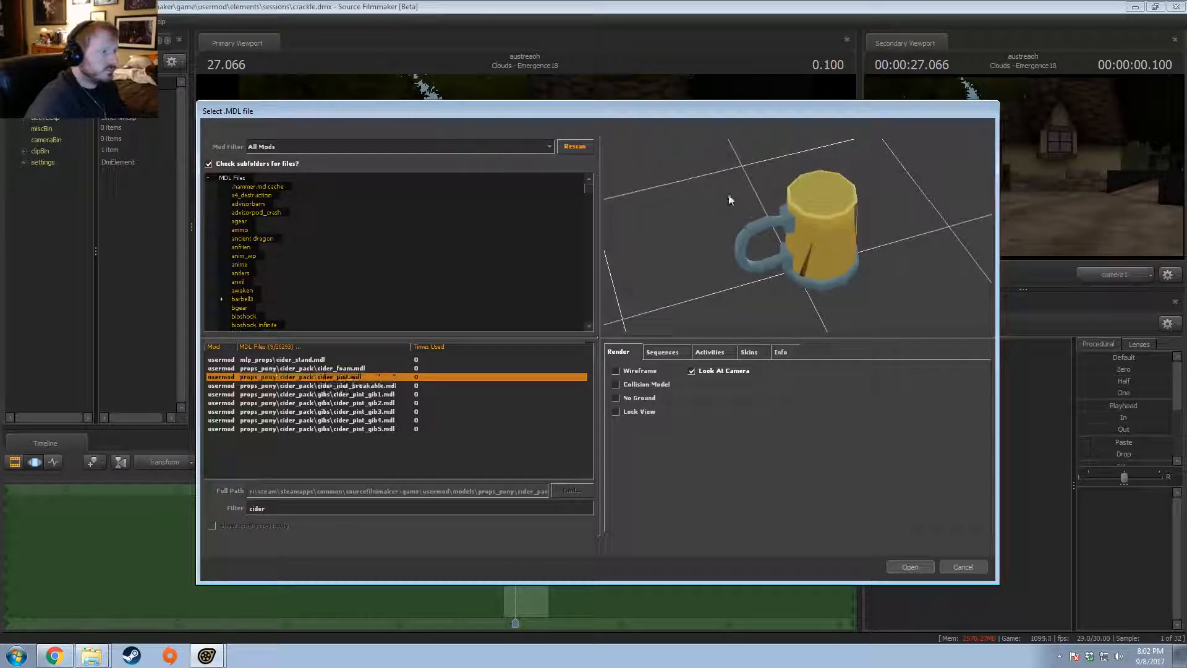
key("Down")
left_click(643, 371)
left_click_drag(712, 294, 746, 332)
left_click(640, 372)
key("Up")
left_click_drag(717, 229, 798, 238)
right_click_drag(798, 238, 797, 148)
left_click_drag(798, 238, 822, 229)
right_click_drag(803, 243, 803, 309)
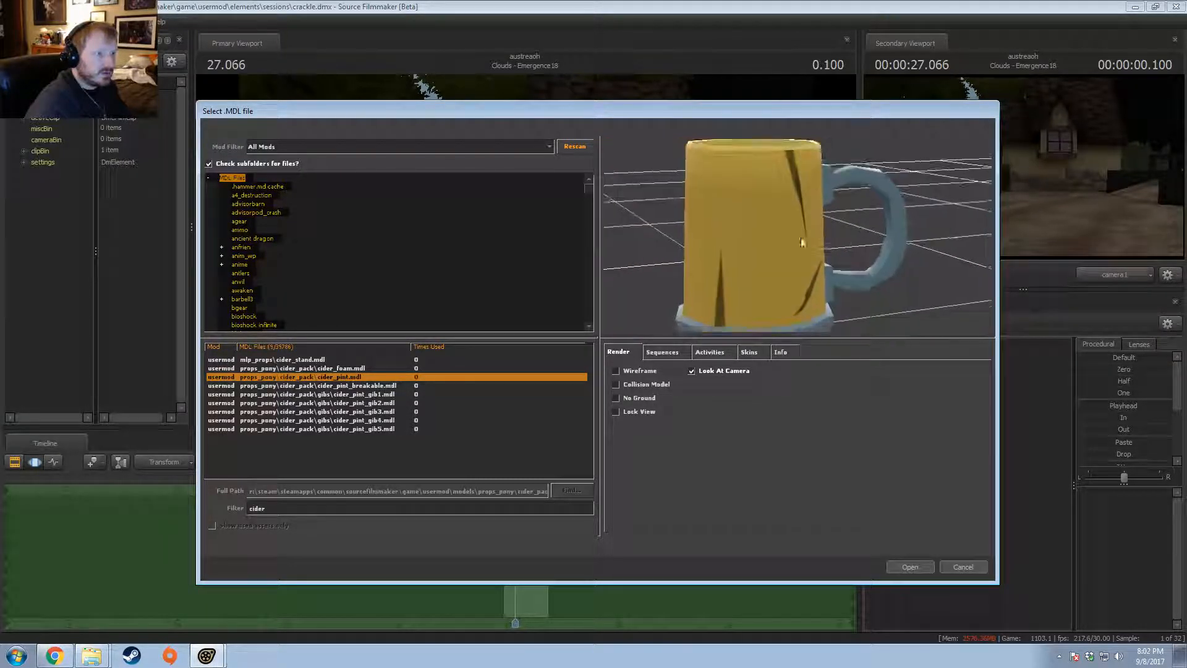
mouse_move(803, 243)
left_mouse_down()
mouse_move(835, 217)
mouse_move(810, 210)
mouse_move(804, 253)
left_mouse_up()
Step: Look through the previews of the cider_pint_gib pieces and the breakable and regular pint models
key("Down")
key("Down")
key("Down")
key("Down")
key("Down")
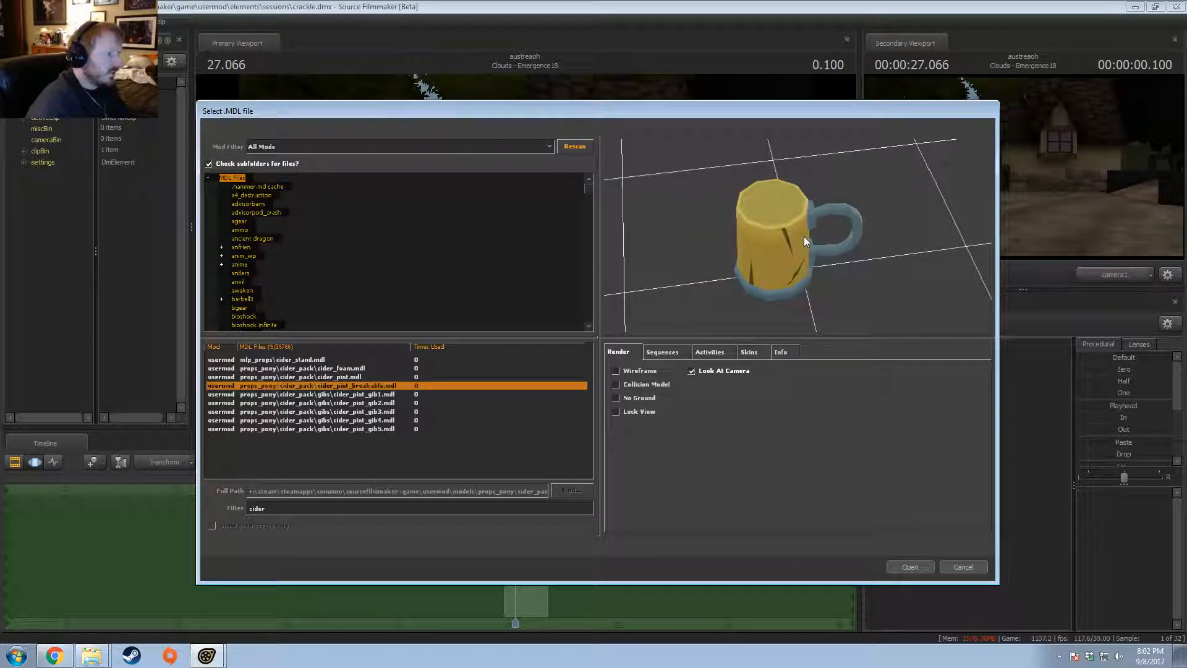
key("Down")
key("Up")
key("Up")
key("Up")
key("Up")
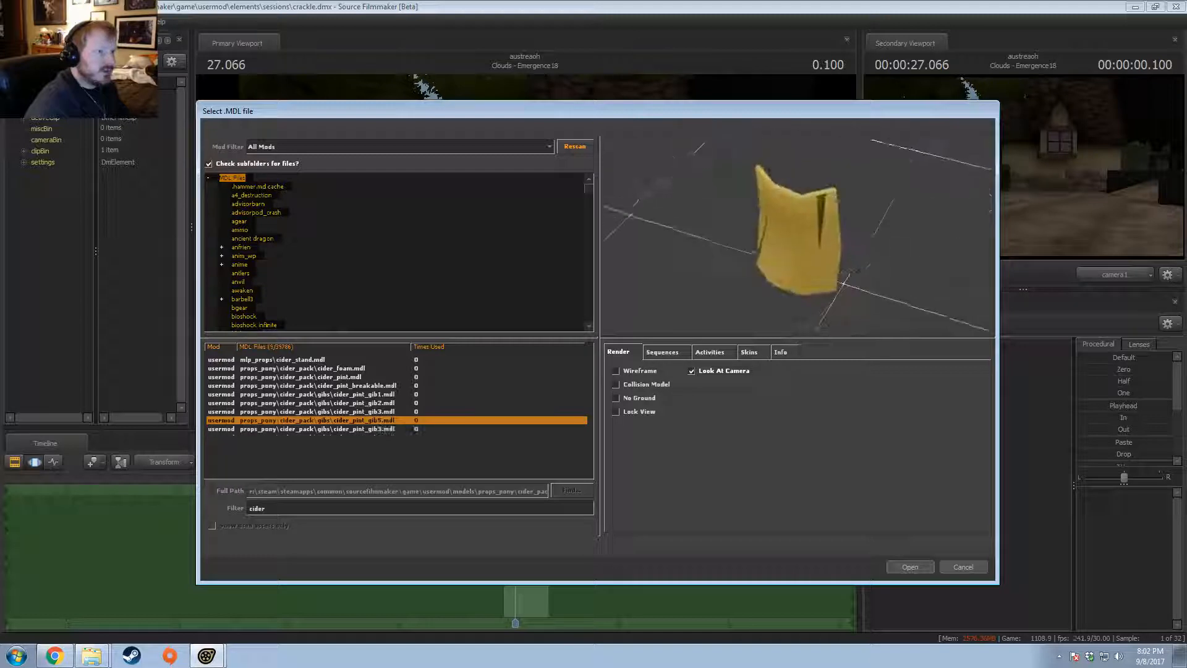
key("Down")
key("Up")
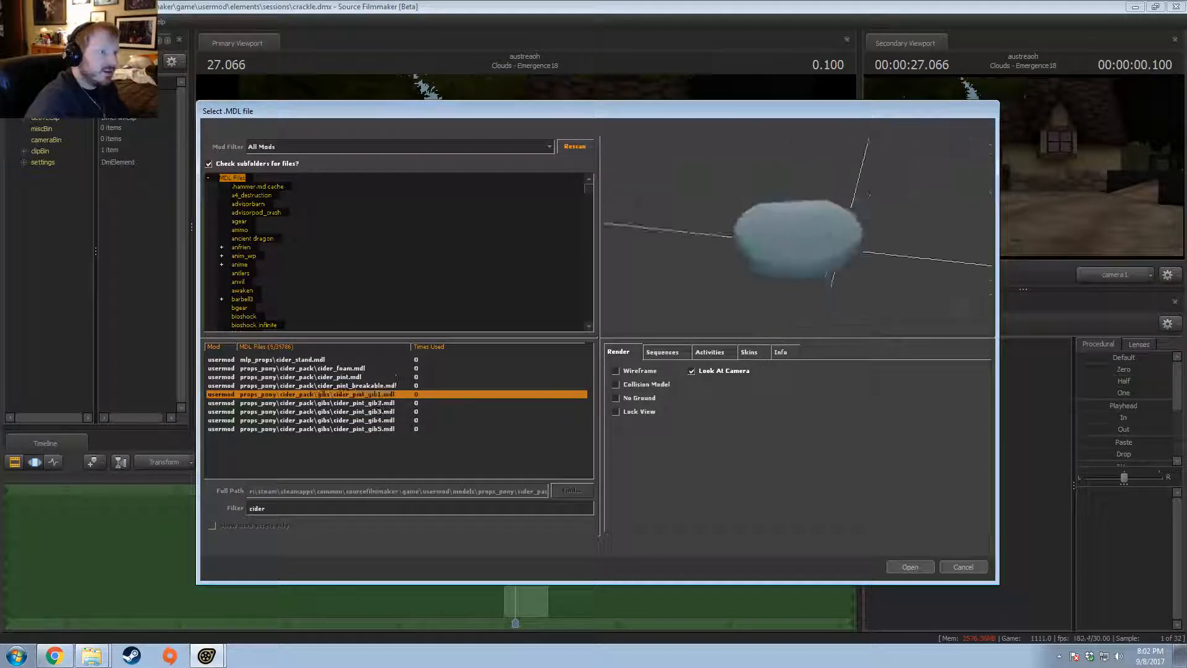
key("Up")
key("Up")
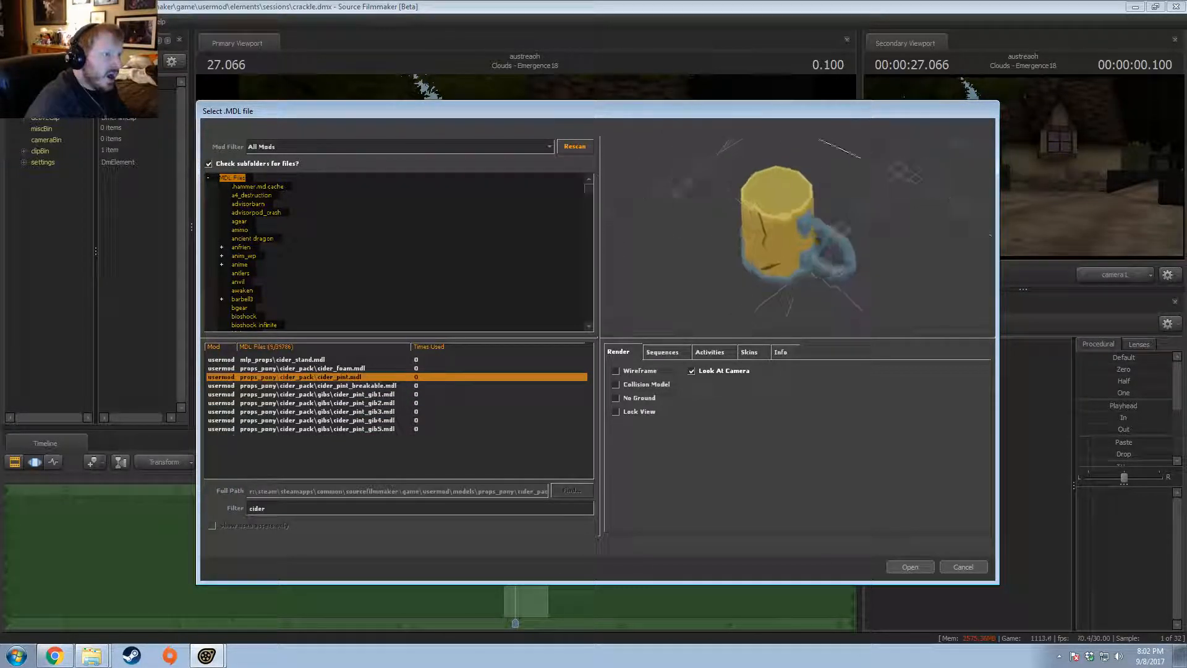
key("Down")
key("Down")
key("Up")
key("Up")
key("Down")
key("Down")
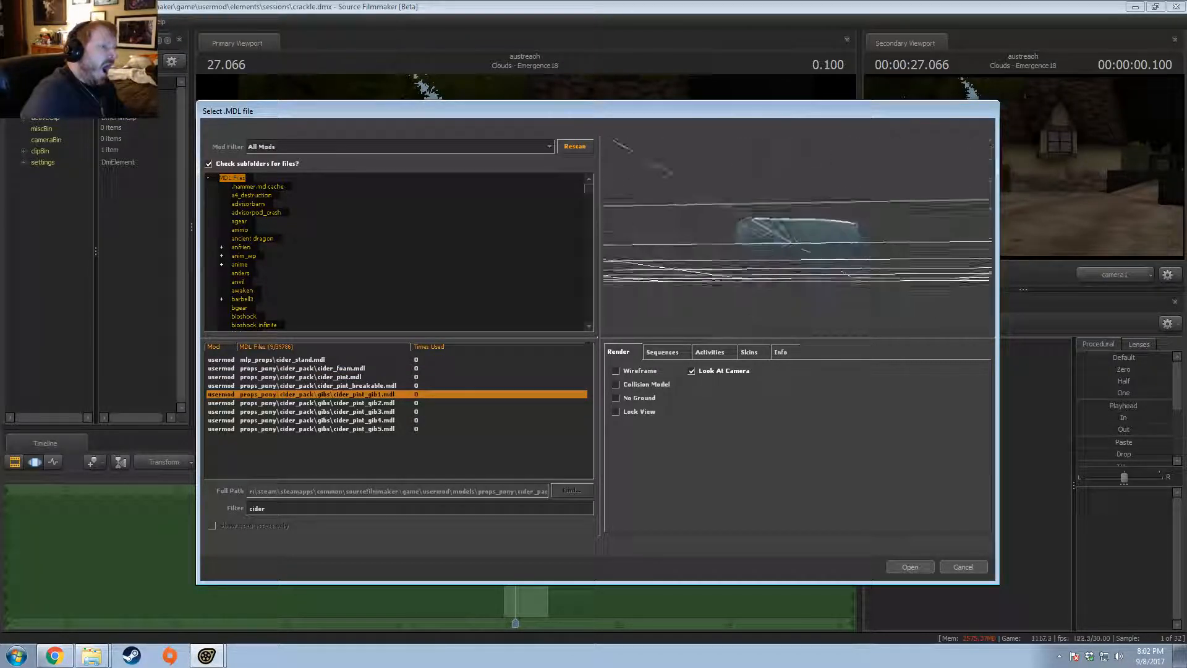
key("Up")
key("Up")
key("Up")
key("Up")
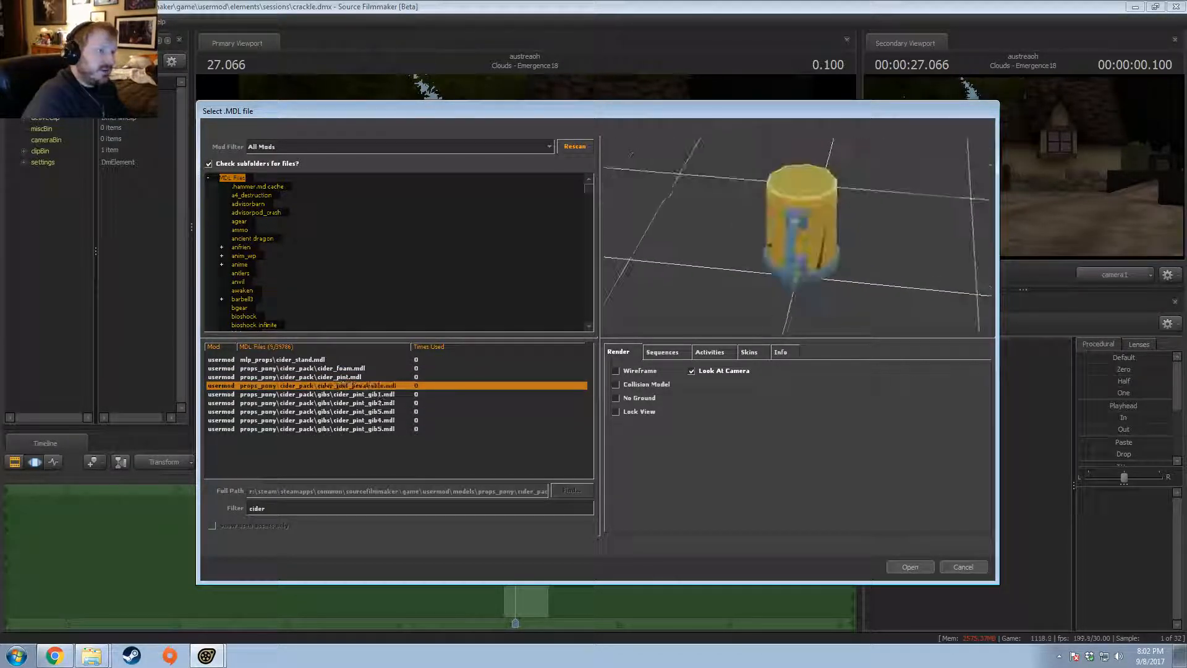
key("Down")
key("Down")
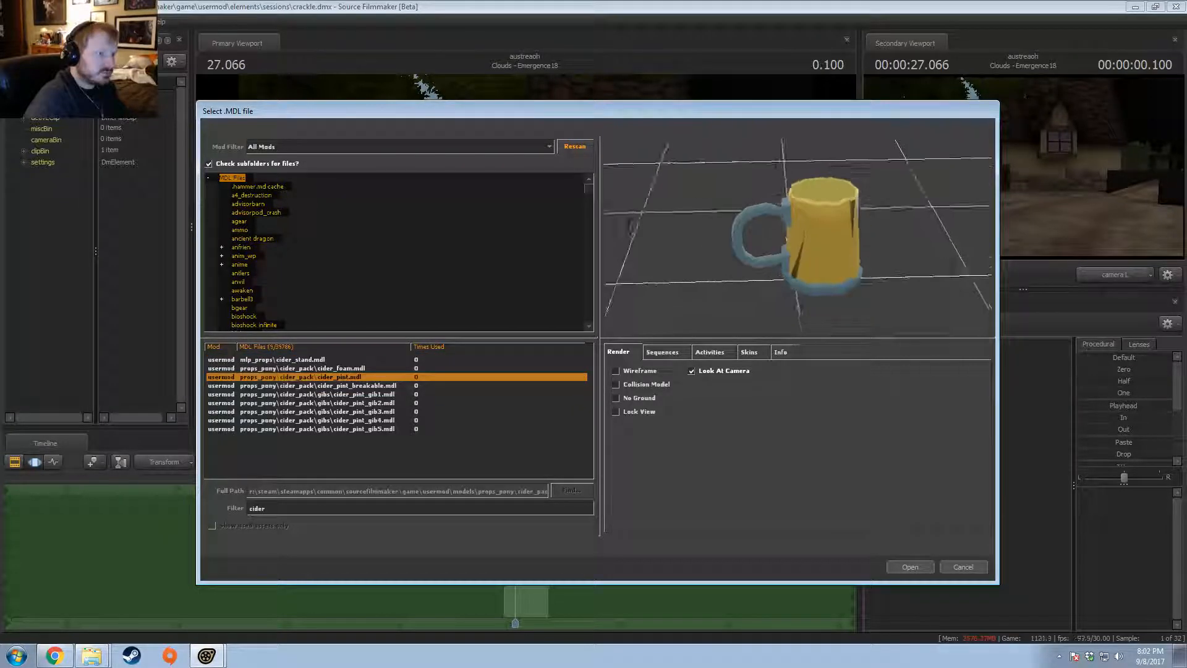
Step: Check cider_foam.mdl against the pint model, add cider_pint.mdl to the shot and select its animation set
key("Up")
scroll(775, 275, "up", 8)
mouse_move(775, 276)
left_mouse_down()
mouse_move(778, 226)
mouse_move(791, 266)
left_mouse_up()
key("Down")
key("Up")
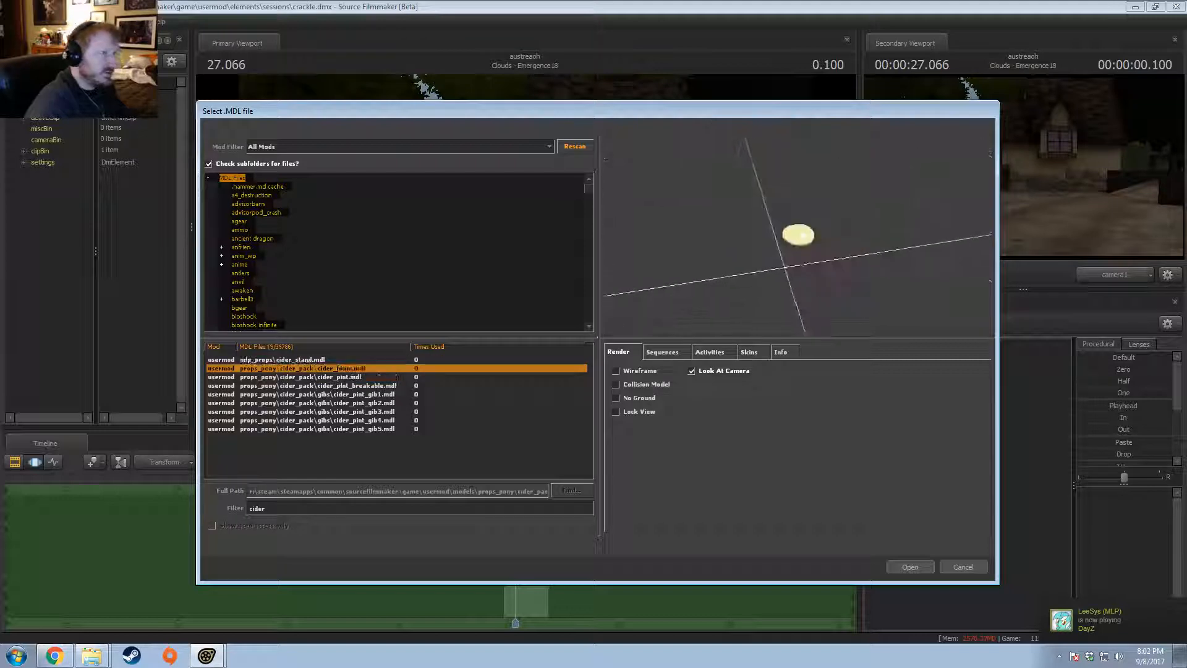
key("Down")
key("Up")
key("Down")
scroll(770, 264, "up", 3)
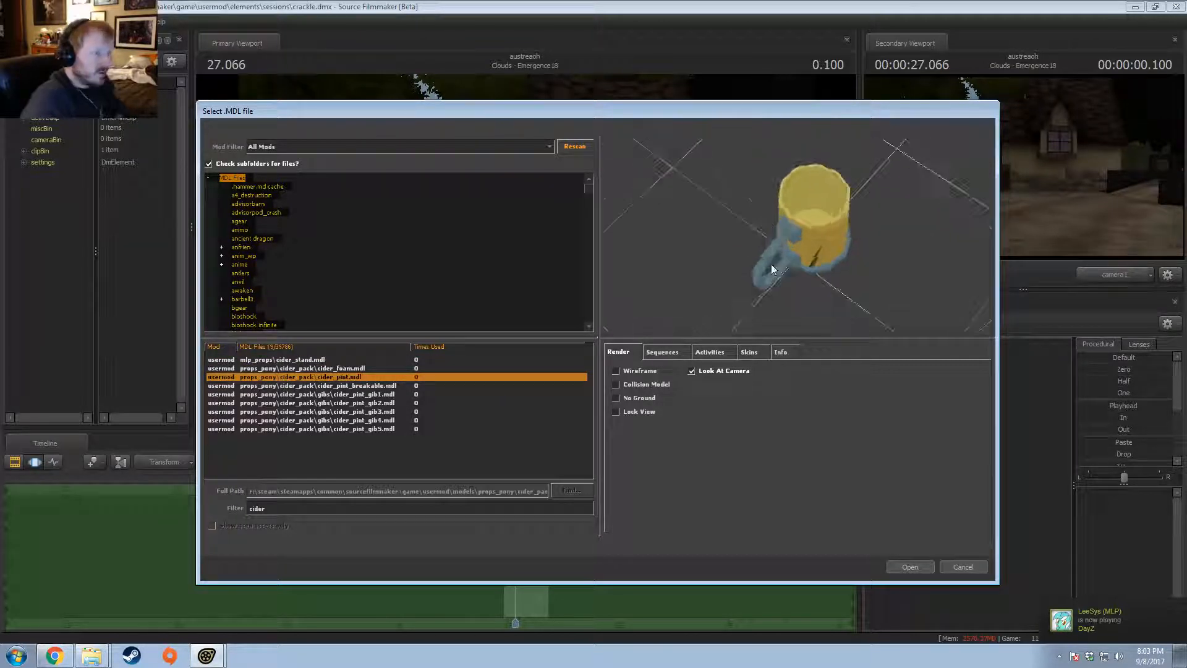
left_click(910, 567)
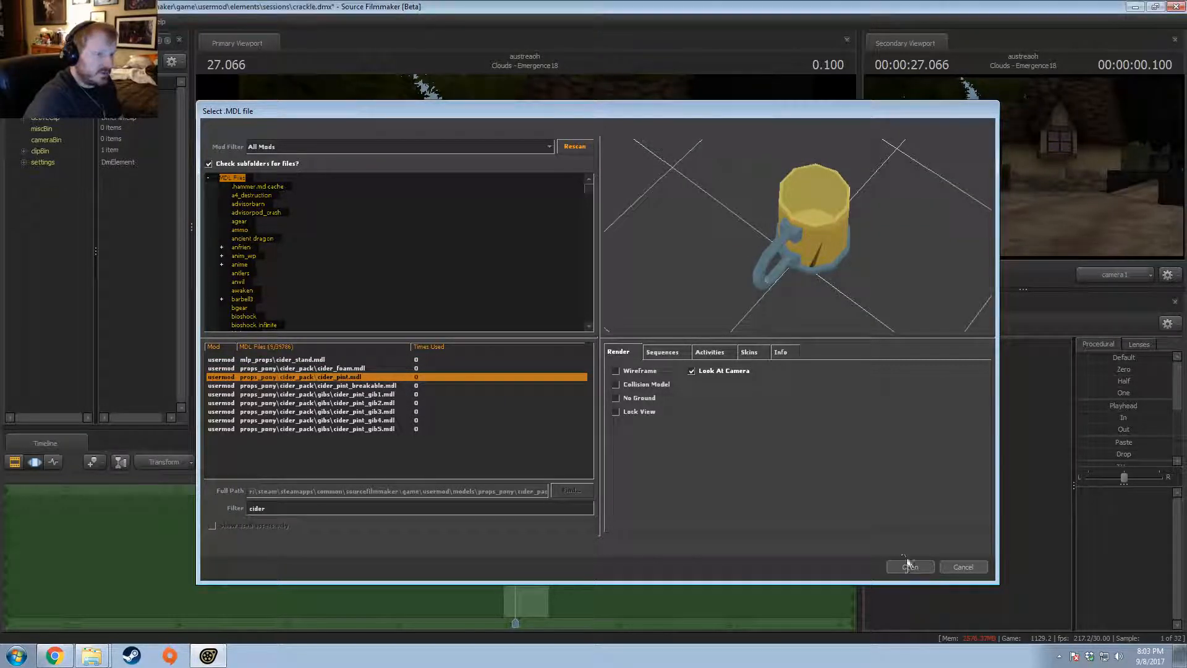
left_click(958, 408)
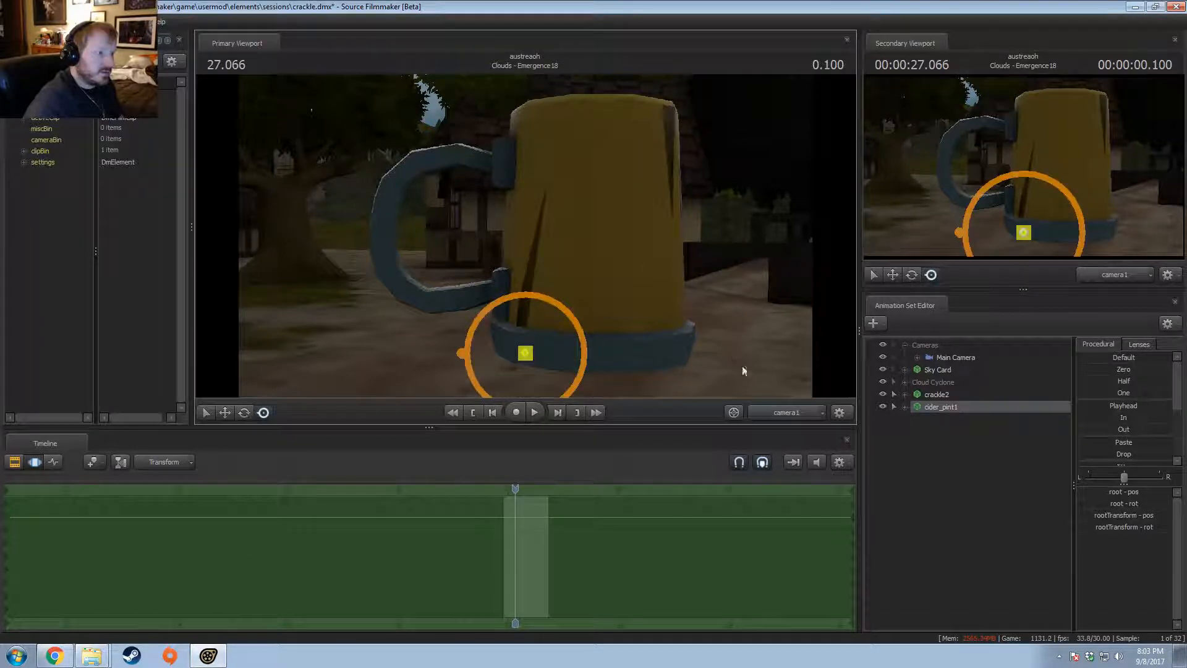
Step: Switch the primary viewport to the Work Camera and move the cider pint onto the grass beside the tree
left_click(773, 417)
key("s")
left_click_drag(476, 246, 527, 264)
key("d")
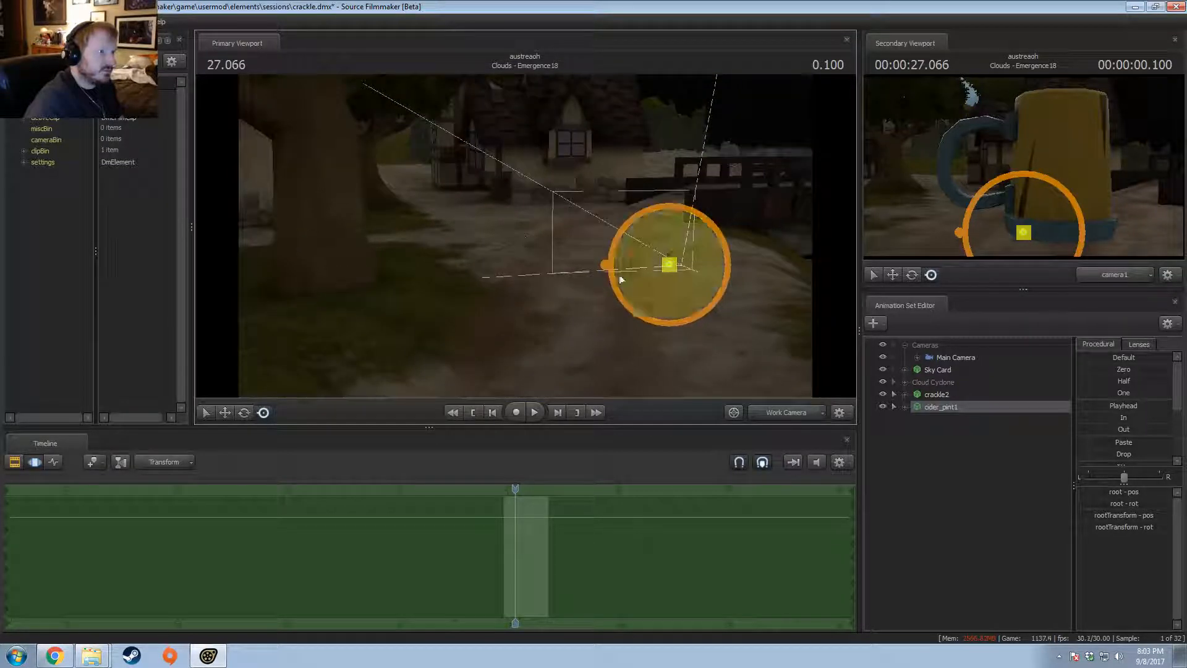
left_click_drag(658, 269, 607, 275)
left_click_drag(450, 289, 428, 291)
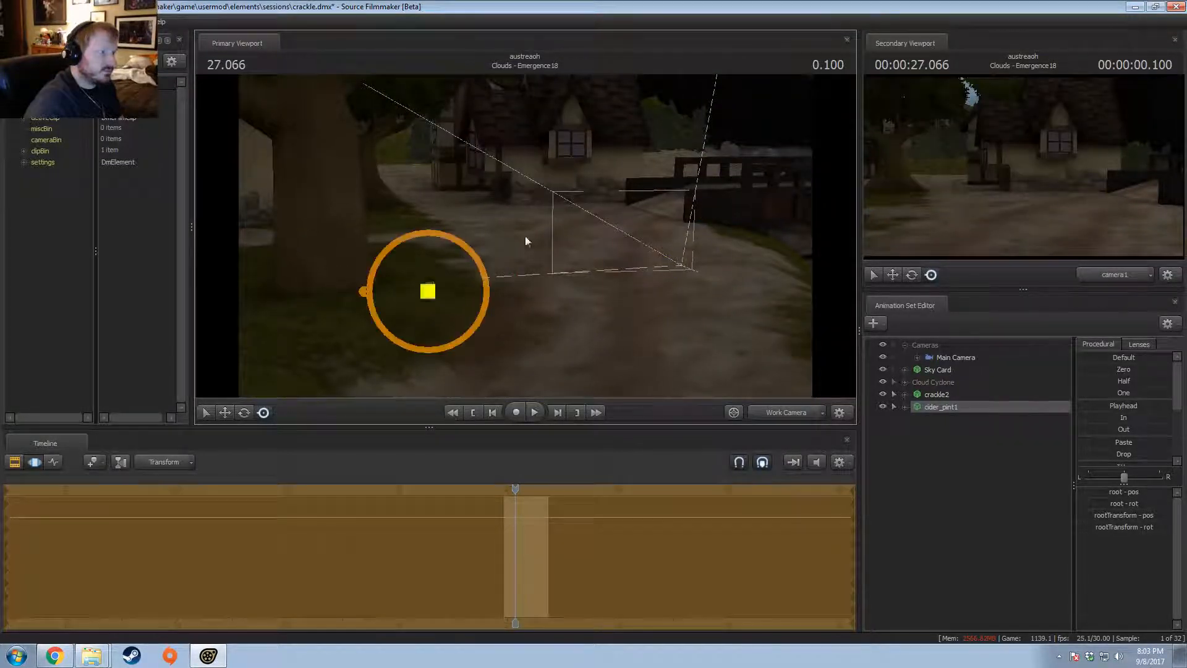
key("w")
left_click_drag(542, 212, 481, 220)
Step: Create an animation set for a new model, filter for "berry" and load enchanced_ponies\vn_berrypunch_enh.mdl
right_click(921, 439)
left_click(978, 452)
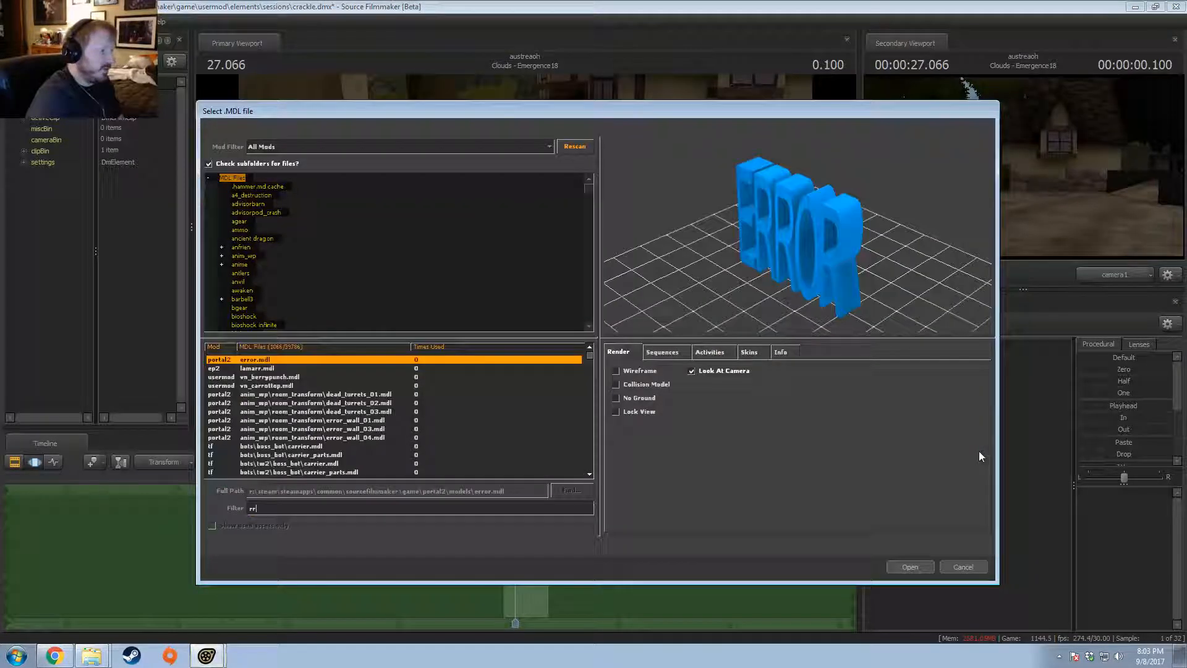
type("berry")
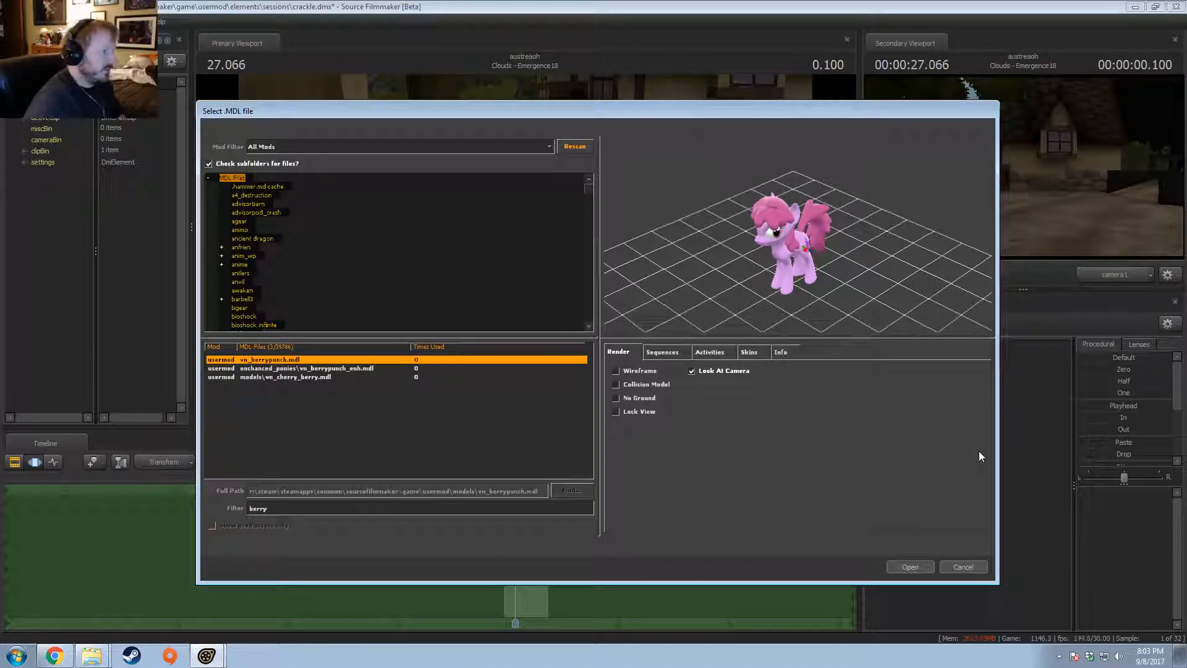
left_click(328, 368)
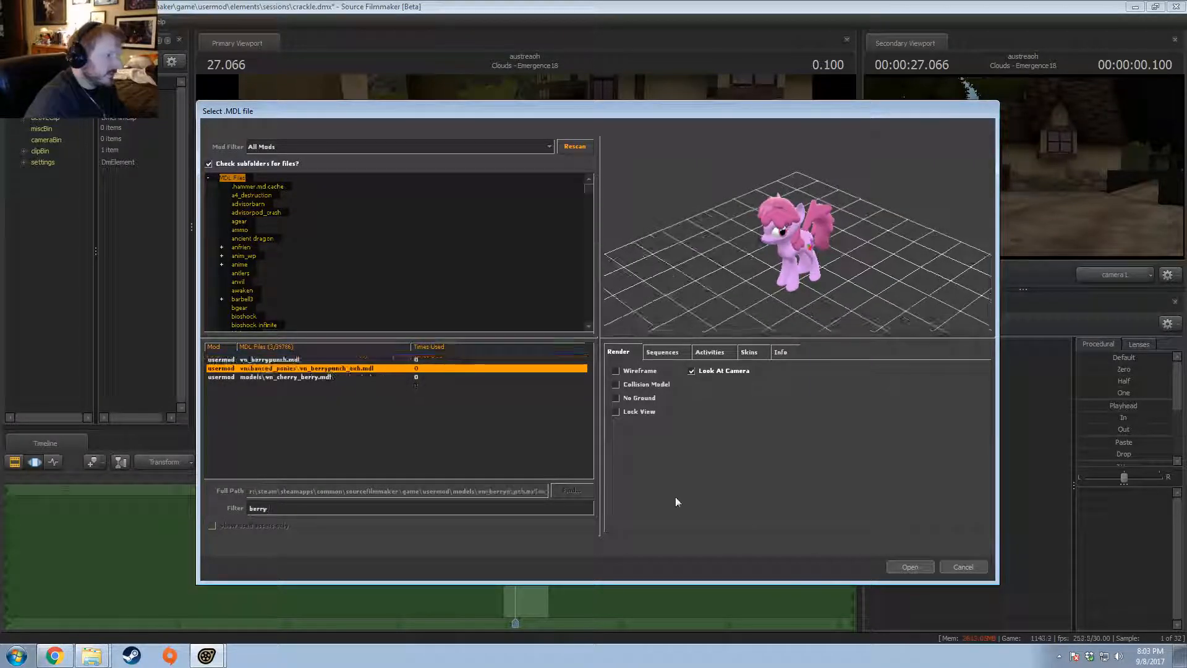
left_click(911, 568)
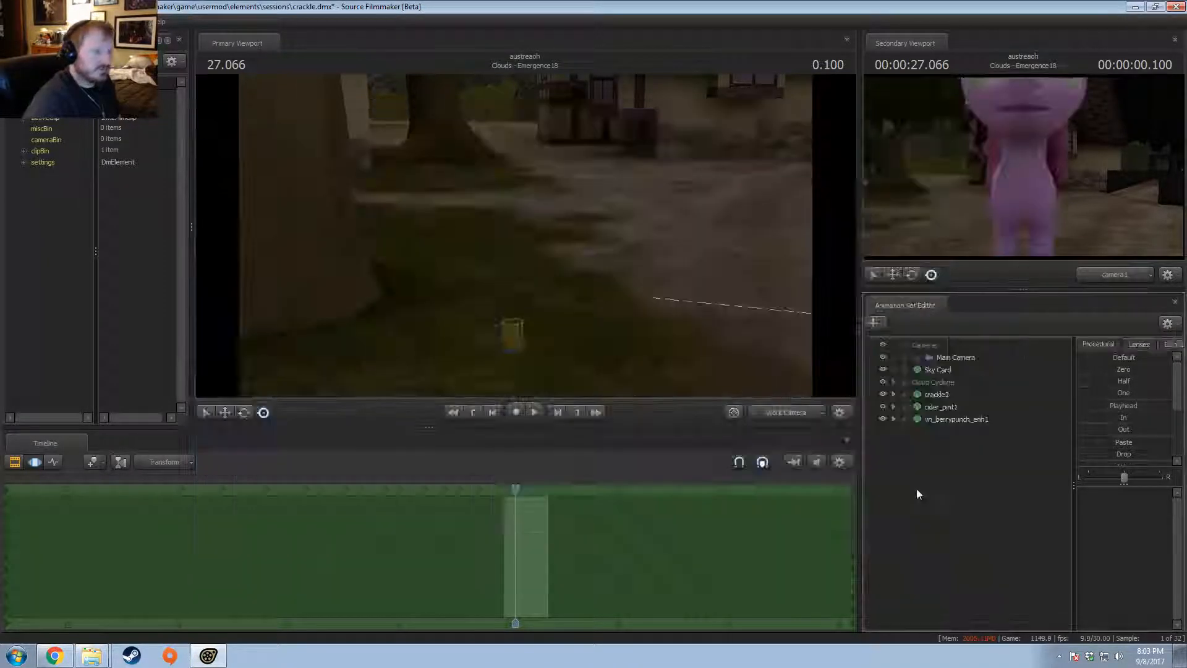
Step: Select vn_berrypunch_enh1 and move the pony onto the grass by the tree, next to the cider pint
left_click(948, 420)
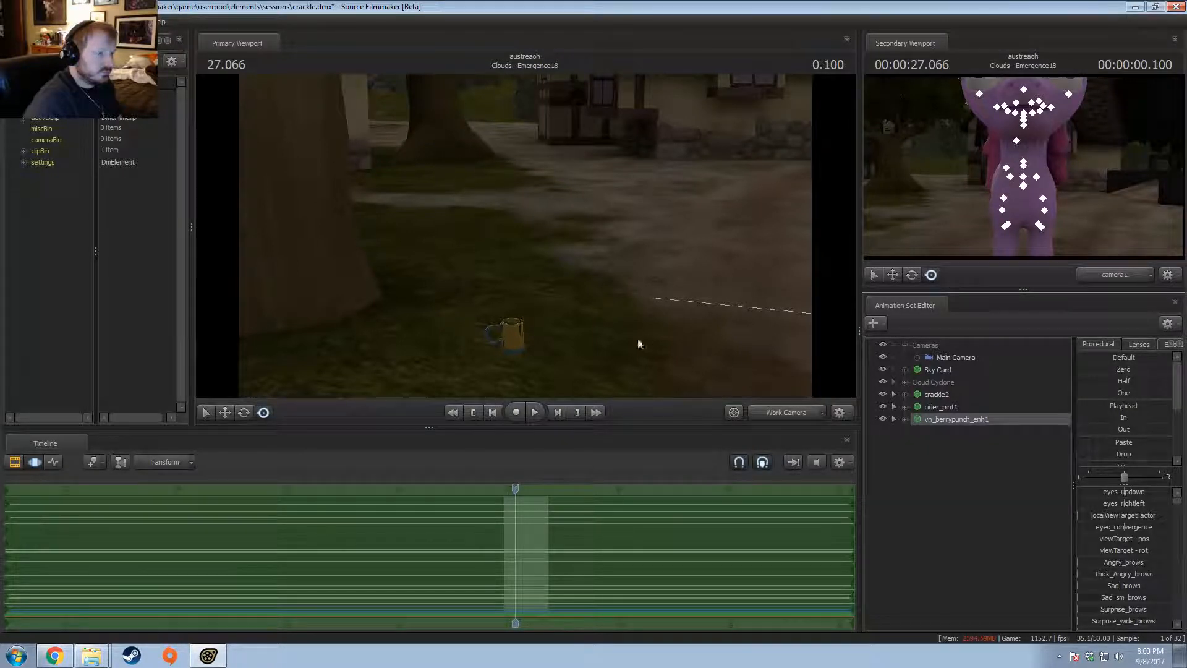
left_click_drag(639, 340, 776, 360)
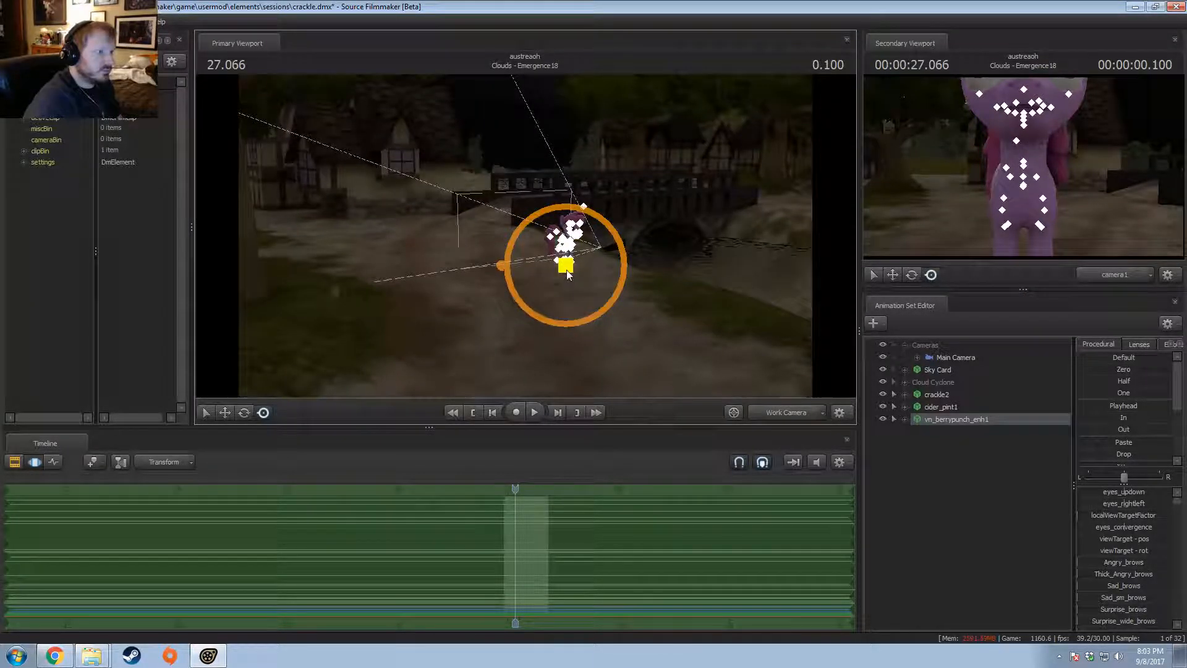
left_click_drag(565, 266, 238, 281)
key("w")
left_click_drag(504, 238, 562, 208)
key("ctrl")
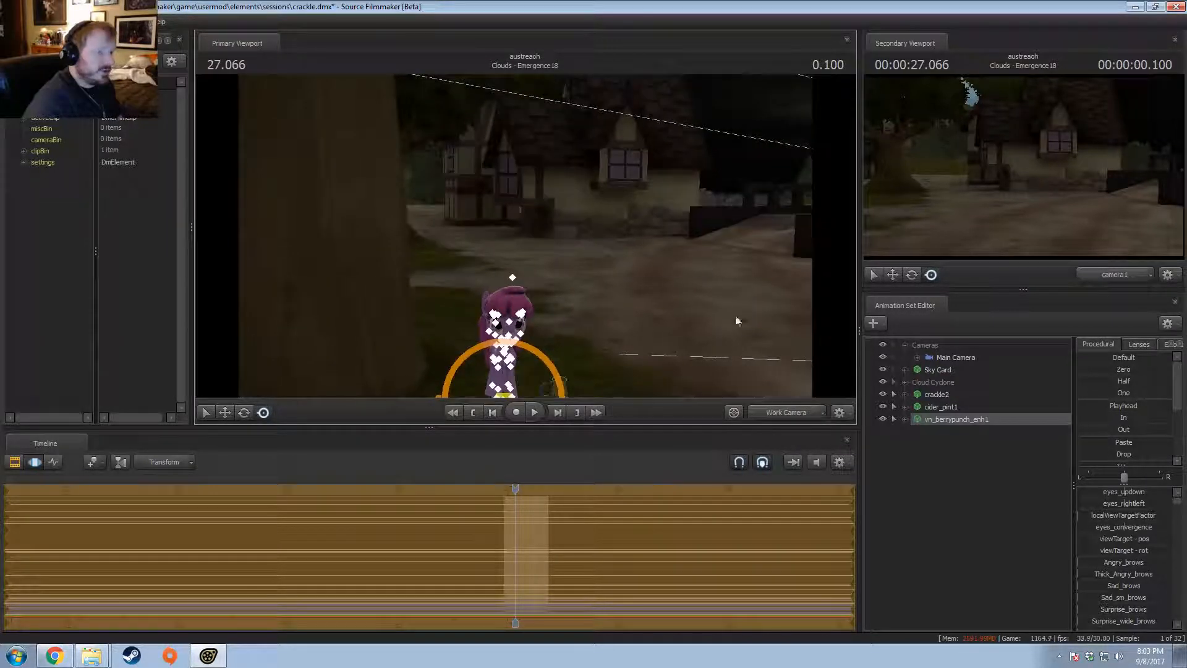
Step: Expand the Body group of vn_berrypunch_enh1 and add a scale control to its Head
left_click(904, 420)
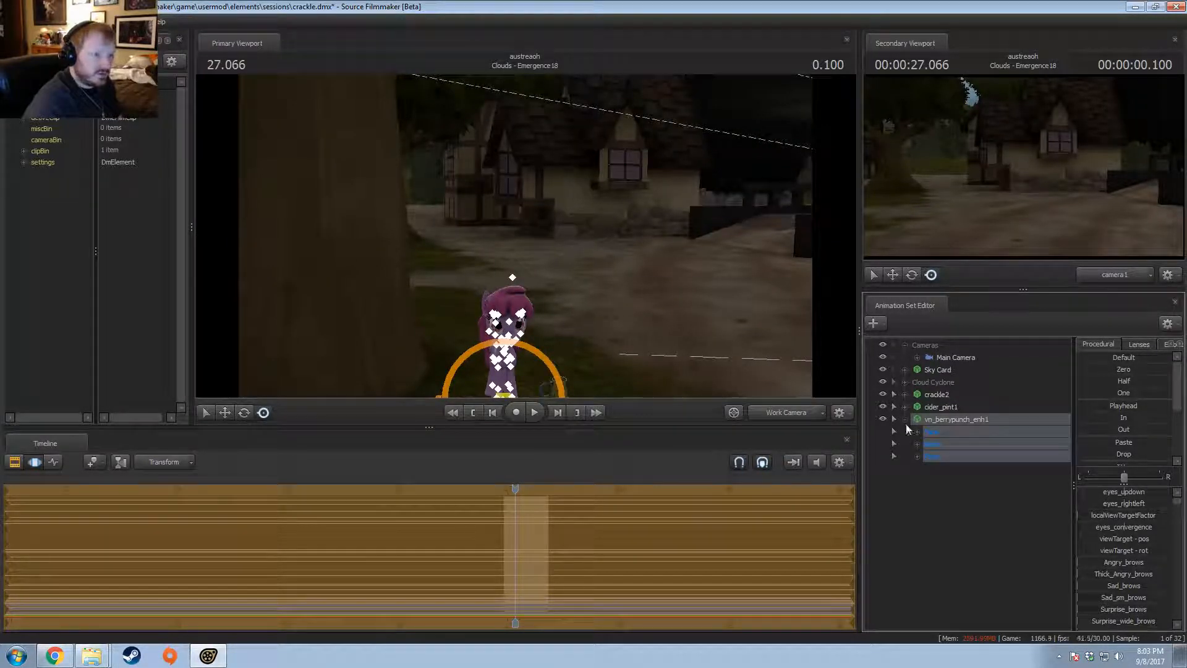
left_click(917, 444)
left_click(956, 468)
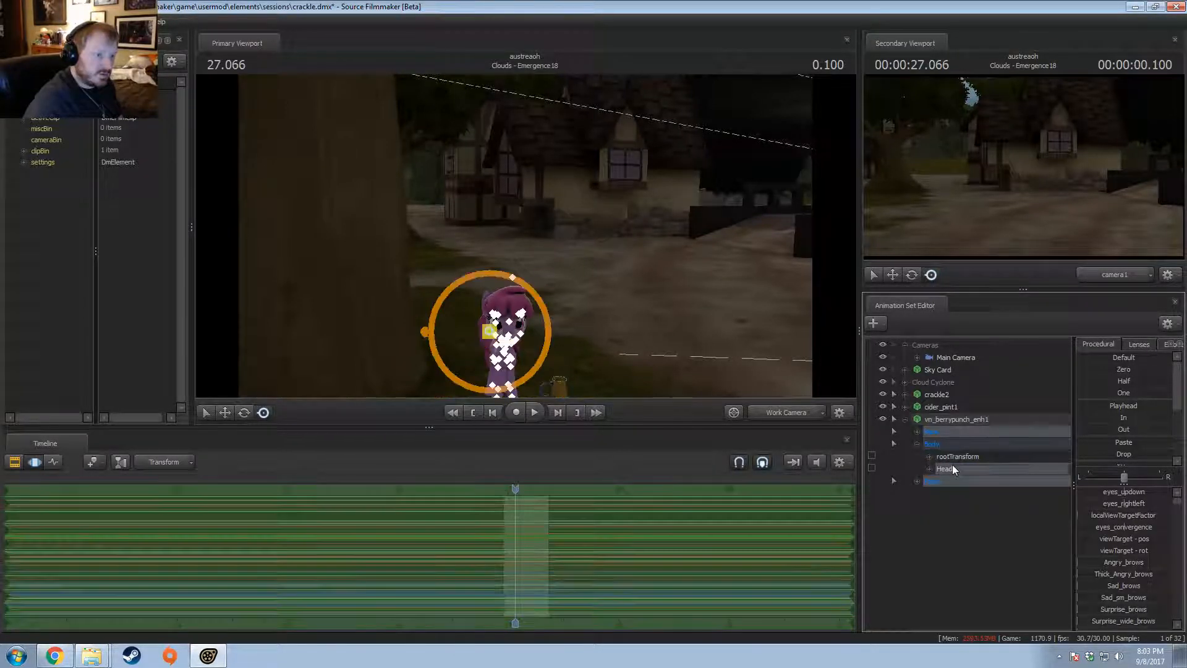
right_click(952, 465)
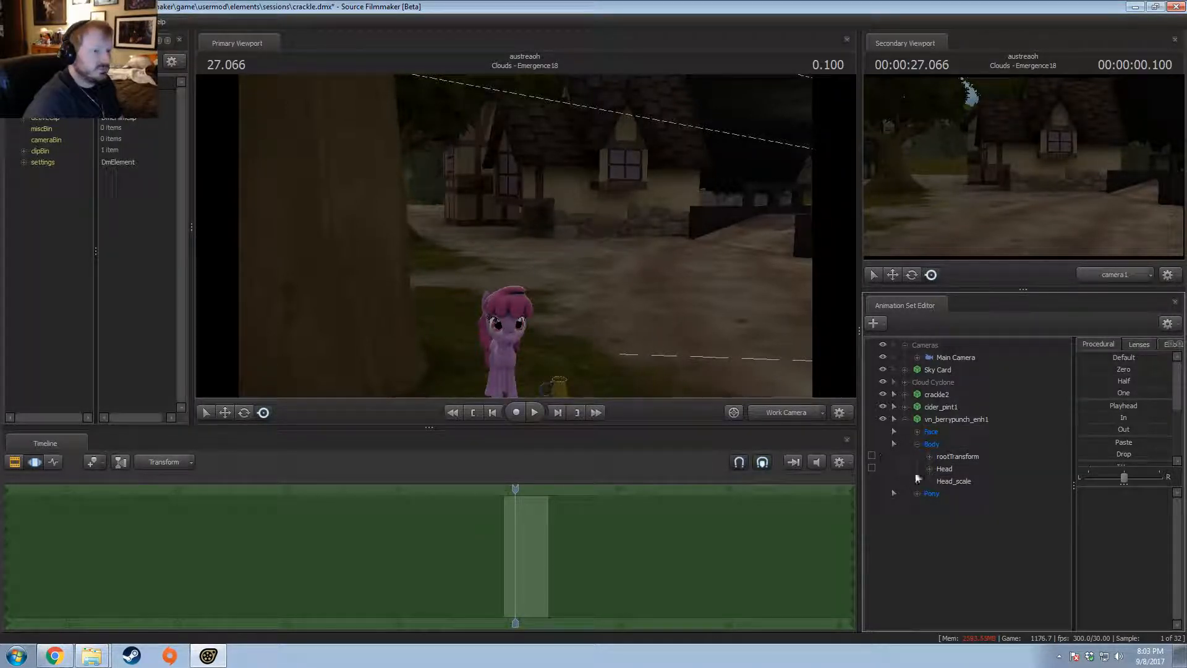
Step: Import the sitting_stationary.dmx animation onto all controls of vn_berrypunch_enh1
left_click(960, 440)
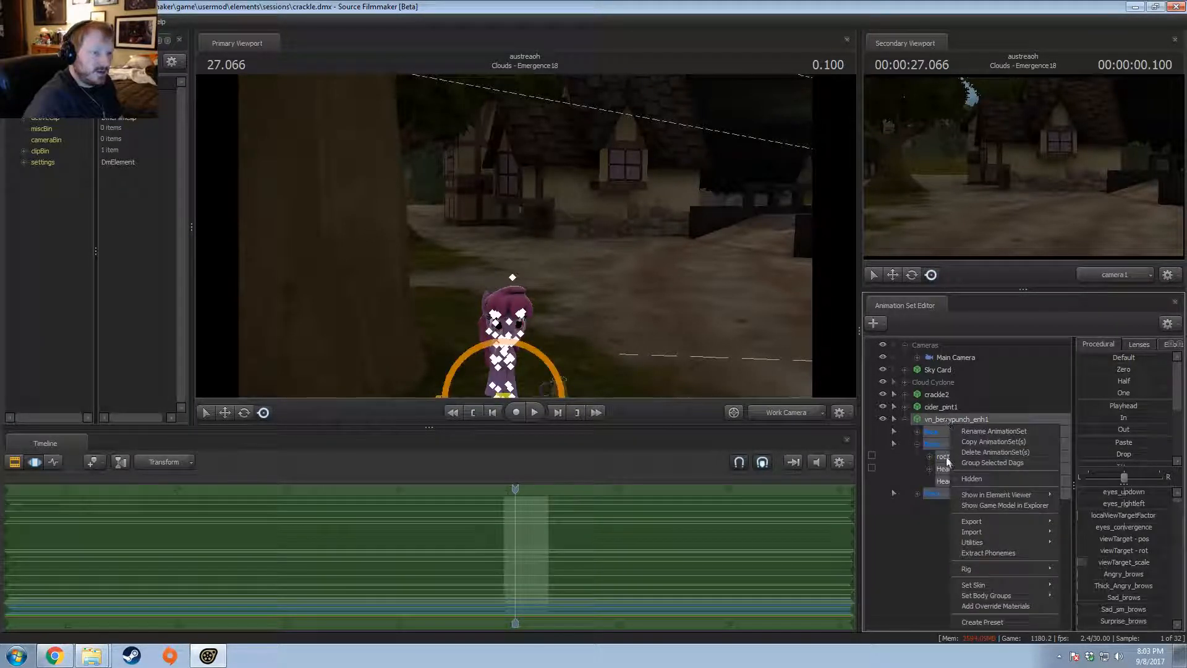
left_click(953, 473)
right_click(956, 473)
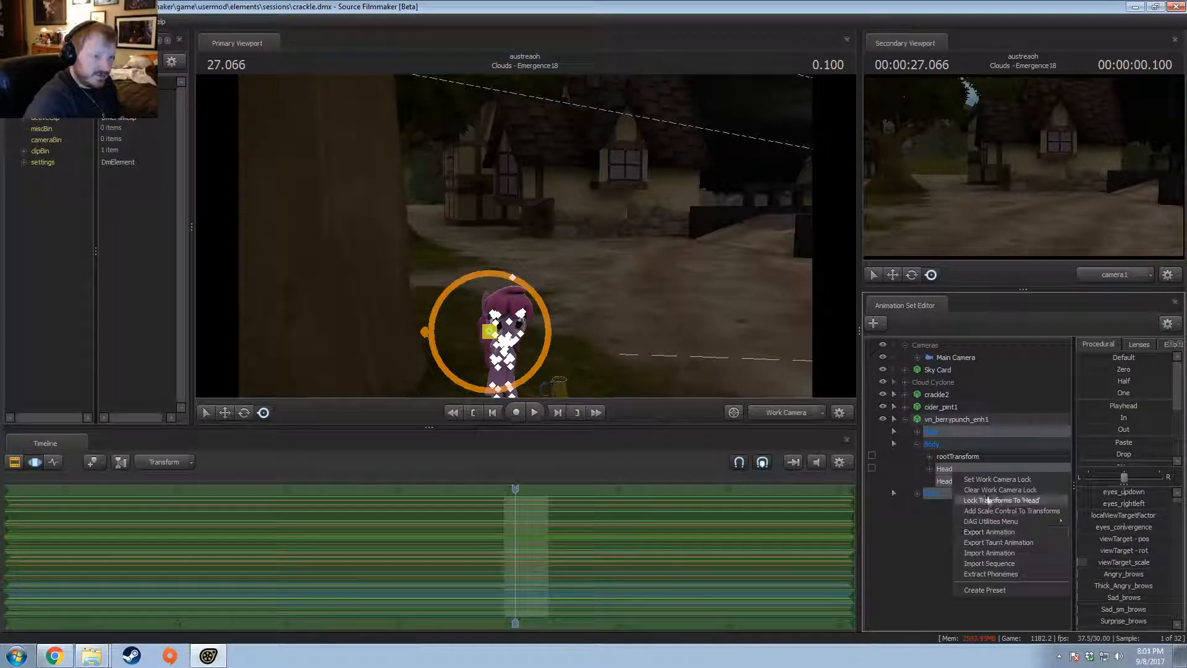
left_click(988, 552)
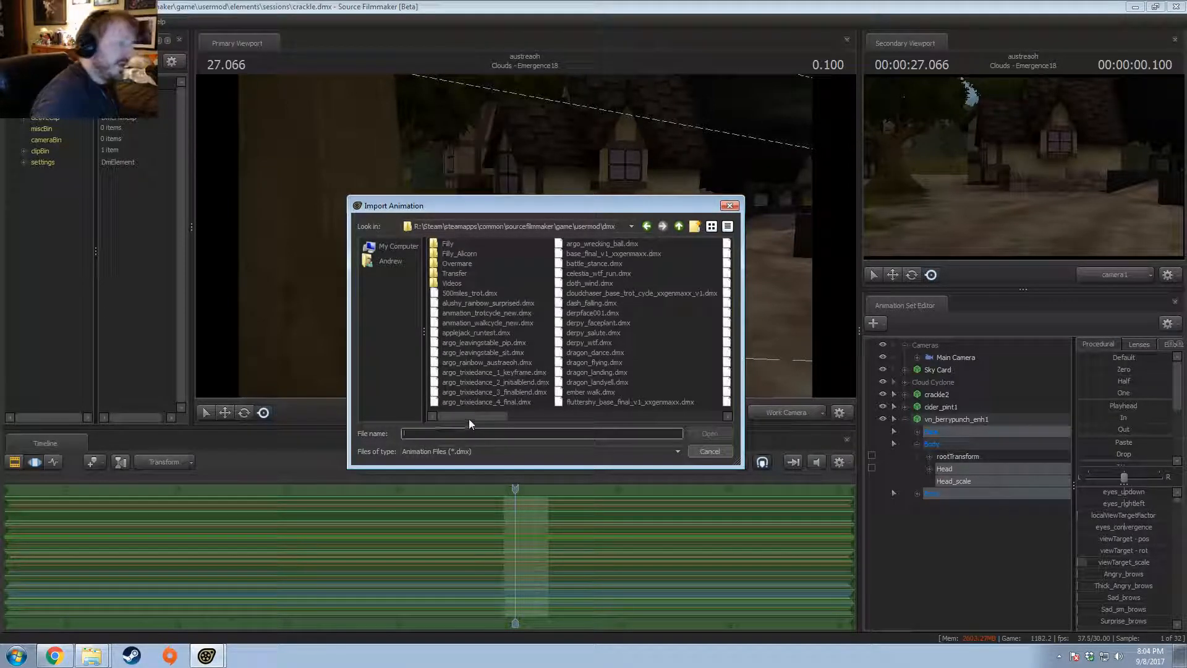
left_click_drag(469, 418, 537, 429)
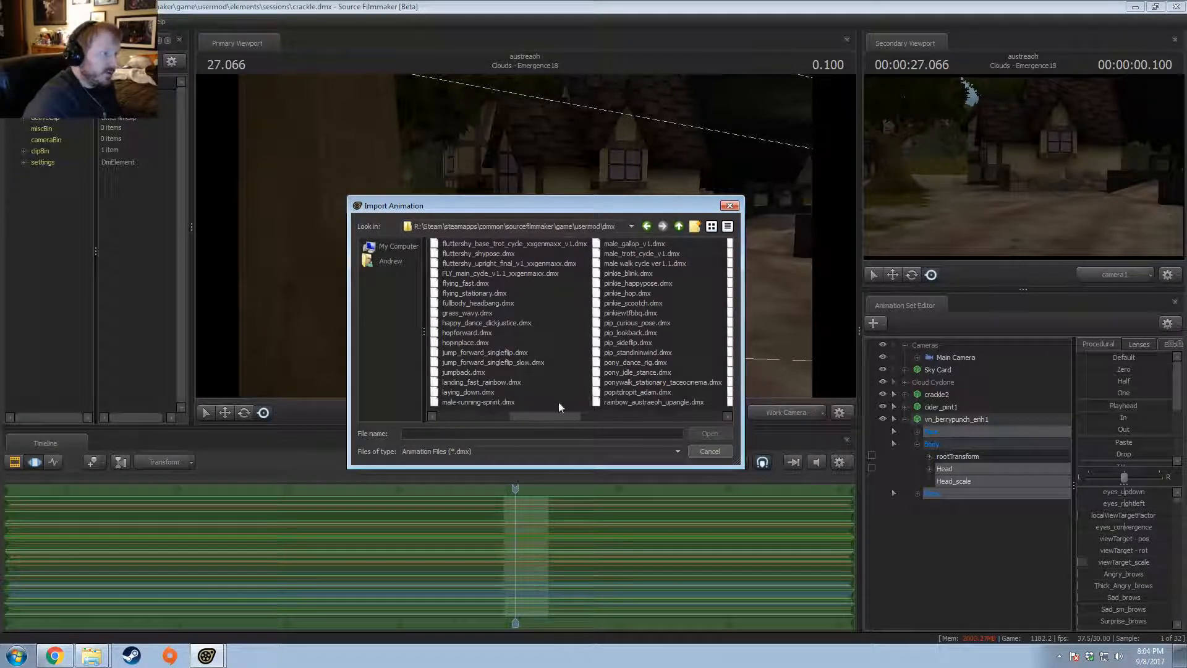
left_click_drag(550, 416, 666, 427)
double_click(473, 343)
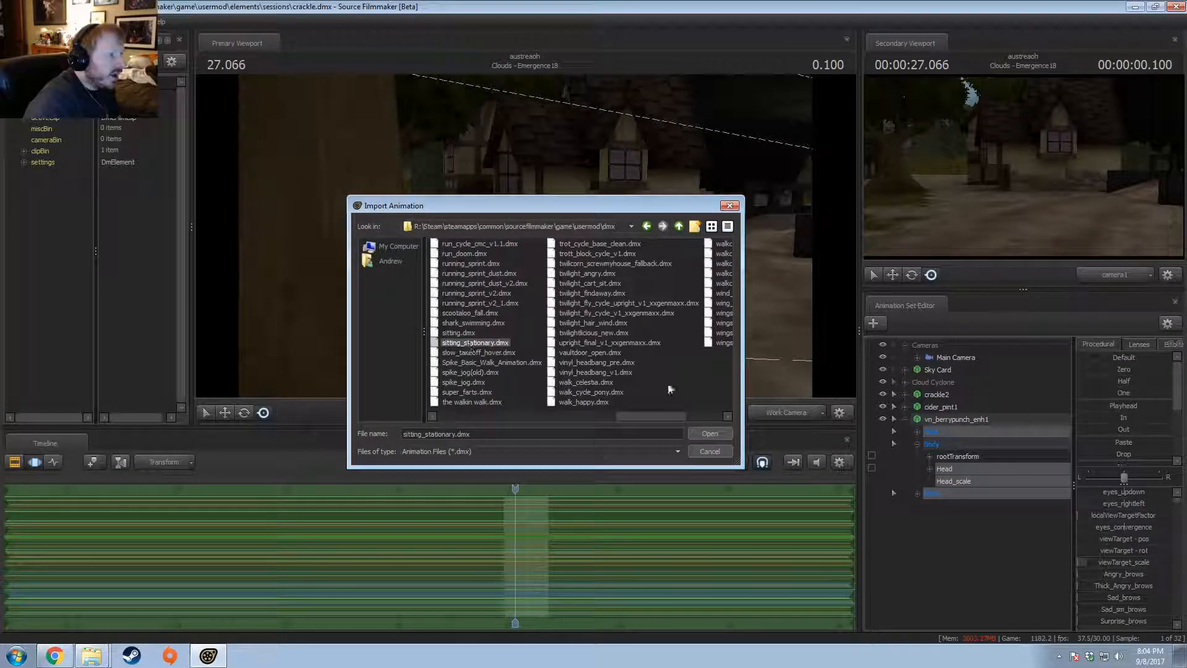
left_click(598, 384)
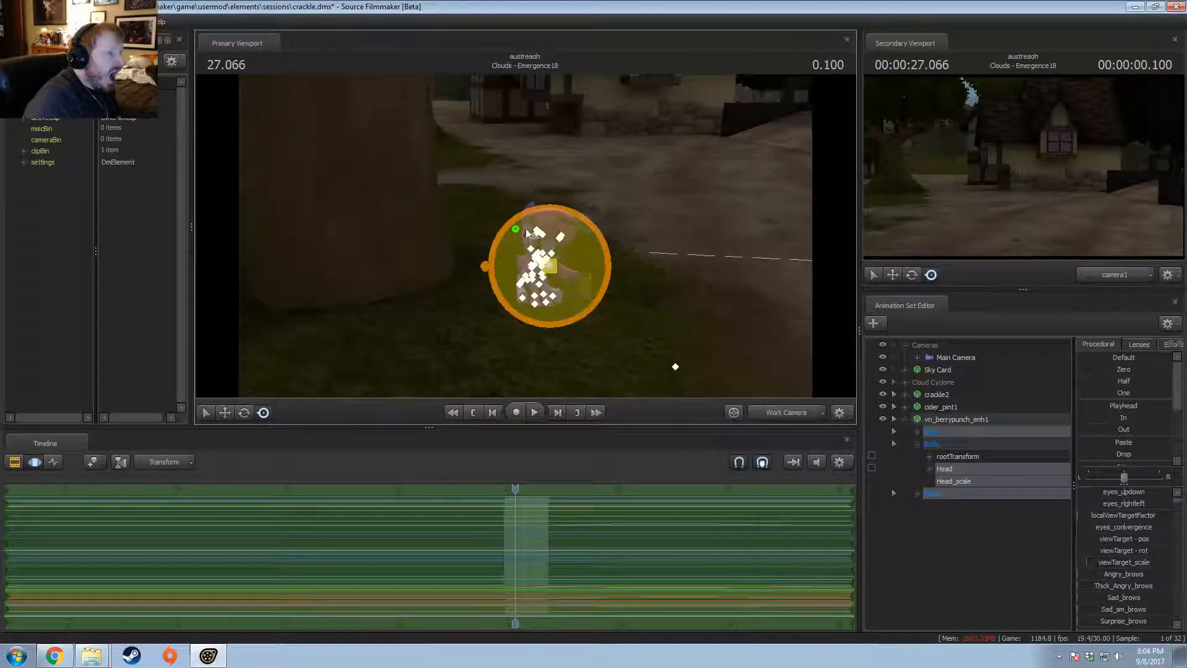
Step: Select the Head control of the seated Berry Punch and rotate the head to face the view
mouse_move(536, 246)
left_mouse_down()
mouse_move(499, 240)
mouse_move(536, 246)
left_mouse_up()
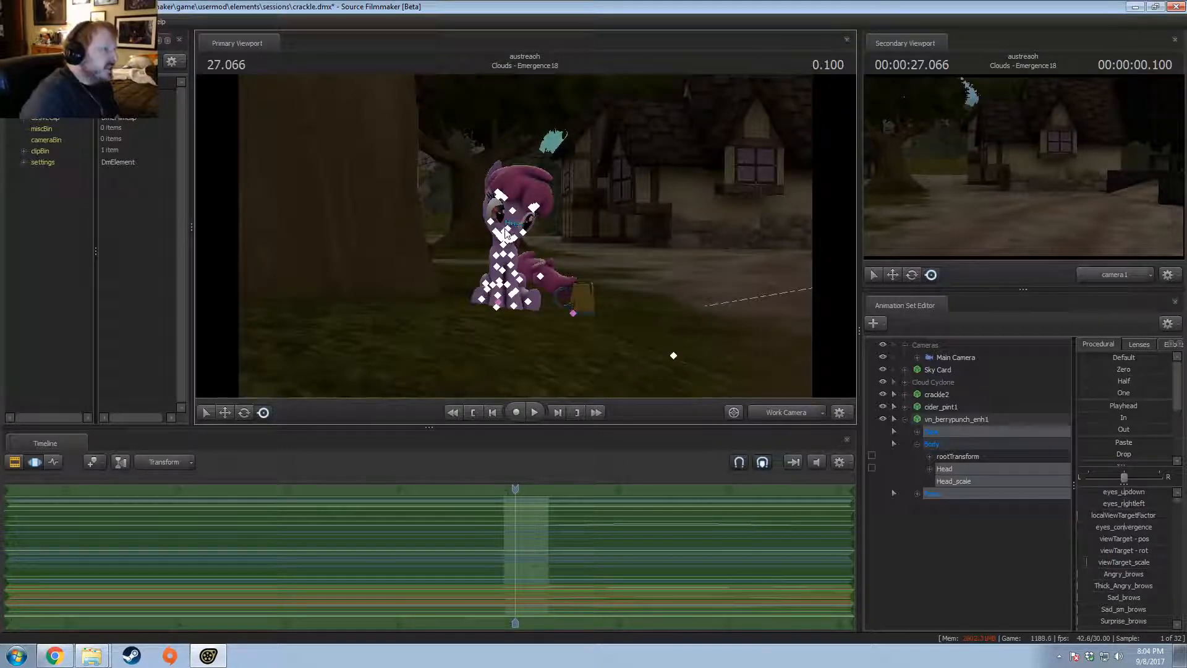
left_click(506, 233)
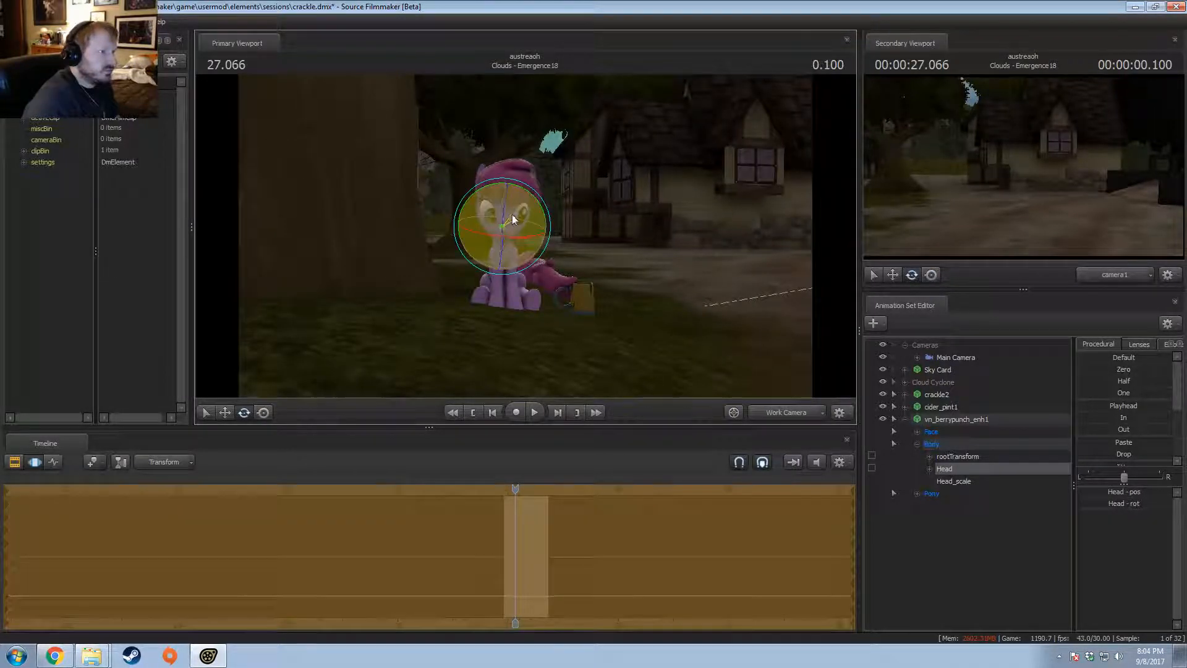
left_click_drag(513, 214, 528, 209)
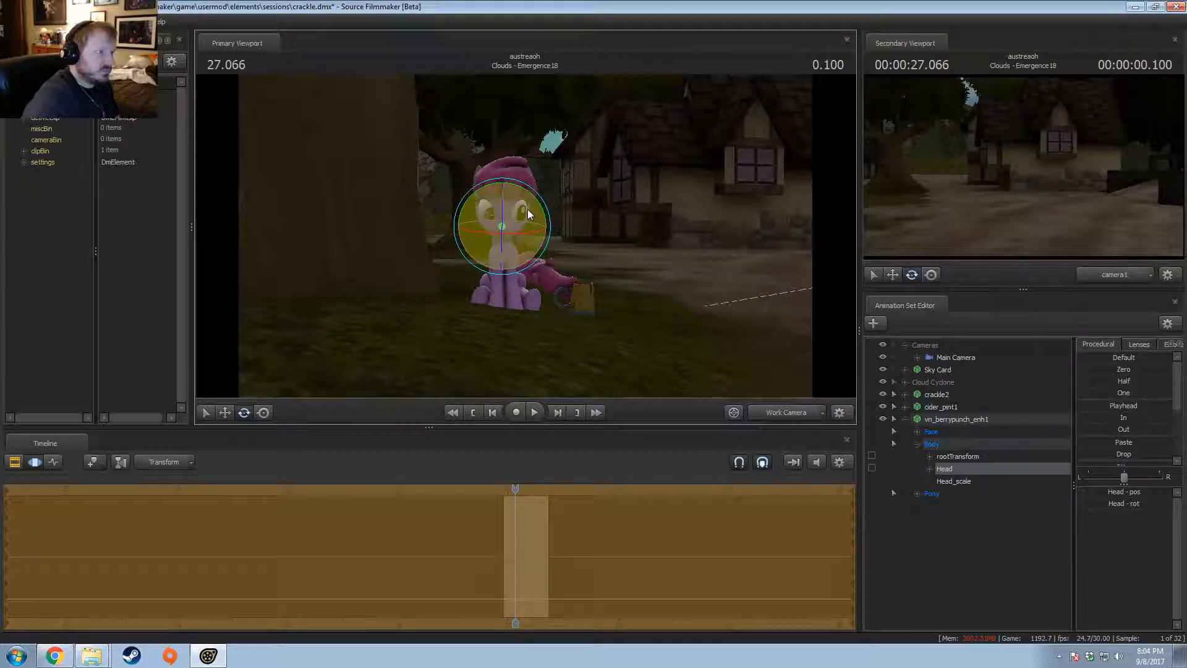
Step: Rotate the rootTransform of vn_berrypunch_enh1 so the seated pony faces away from the tree
left_click(962, 457)
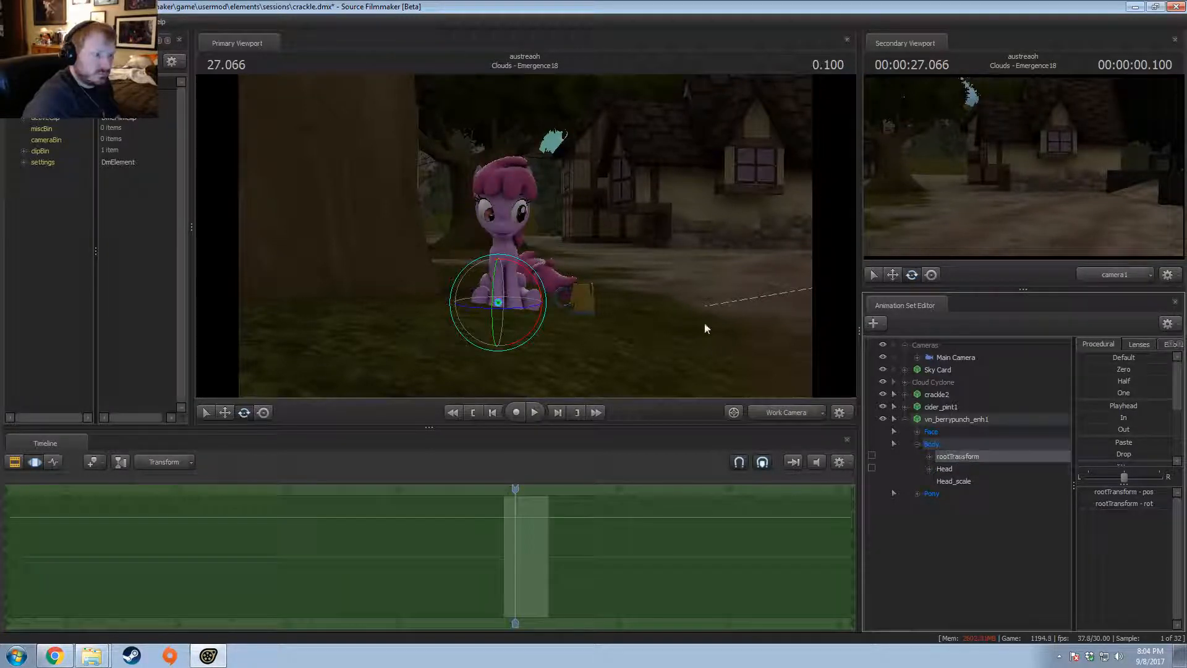
left_click_drag(704, 322, 701, 359, "alt")
key("r")
left_click_drag(498, 285, 548, 199)
key("e")
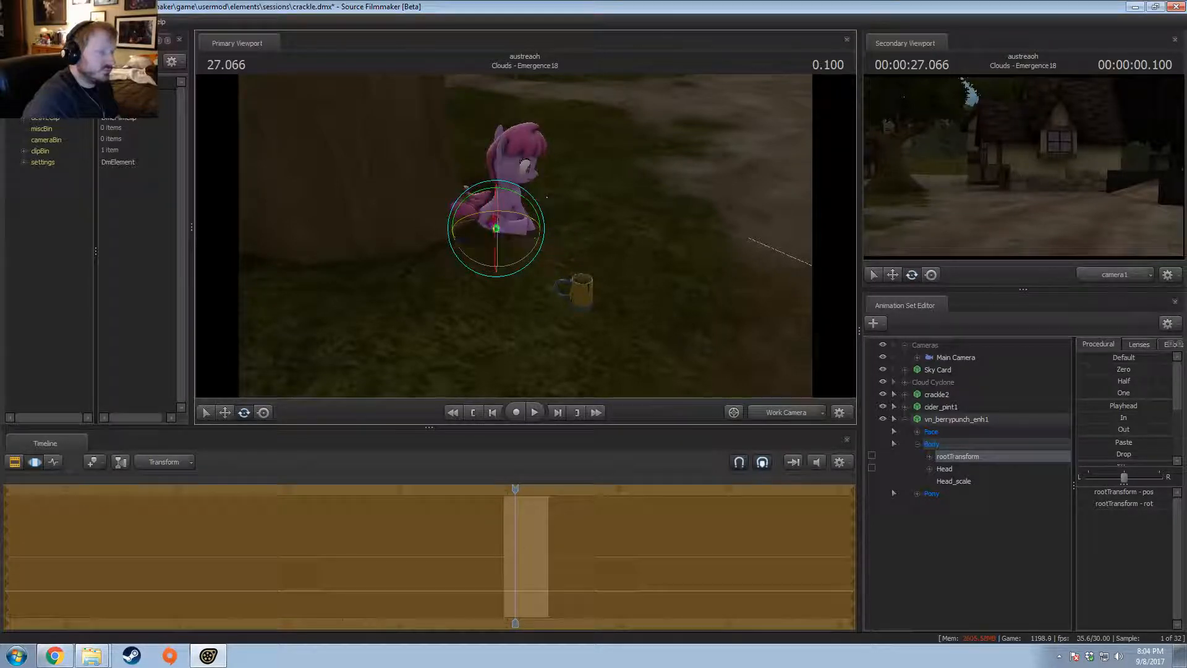
left_click_drag(652, 254, 396, 244, "alt")
left_click_drag(525, 236, 433, 166)
left_click_drag(525, 236, 575, 266)
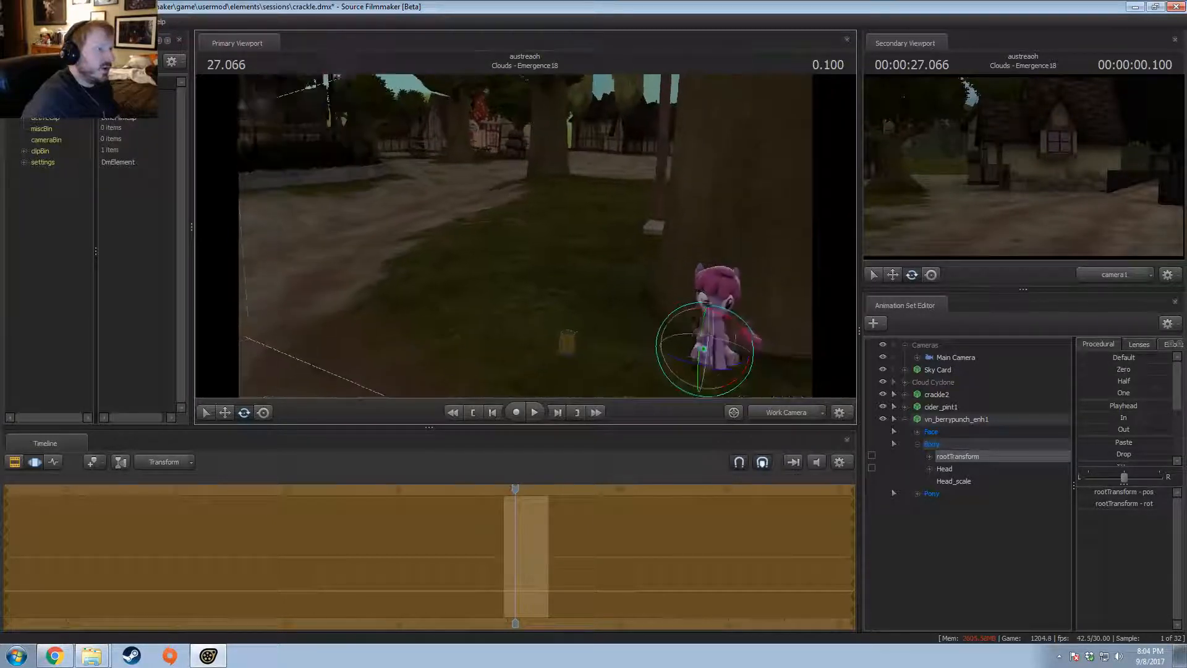
Step: Move the rootTransform of vn_berrypunch_enh1 away from the tree to the far end of the village path
key("s")
key("t")
left_click_drag(626, 299, 570, 251)
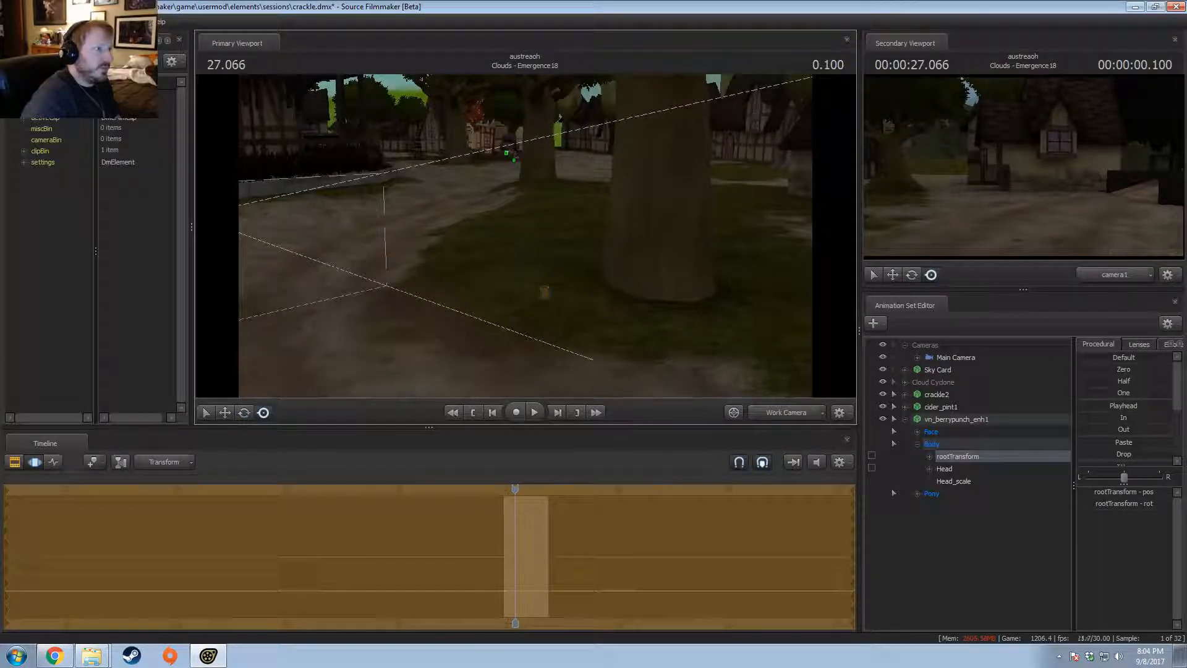
left_click_drag(512, 160, 510, 163)
key("Right")
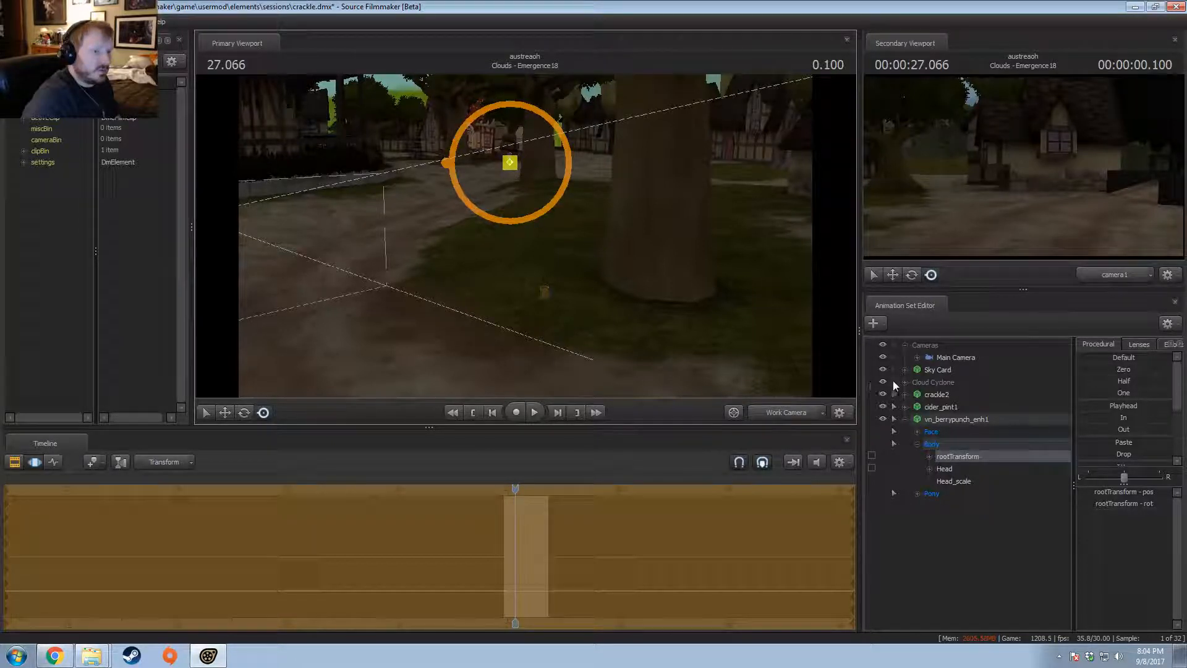
Step: Select cider_pint1 and move it to the far end of the village path beside the pony
left_click(944, 419)
left_click(940, 408)
left_click_drag(547, 297, 508, 162)
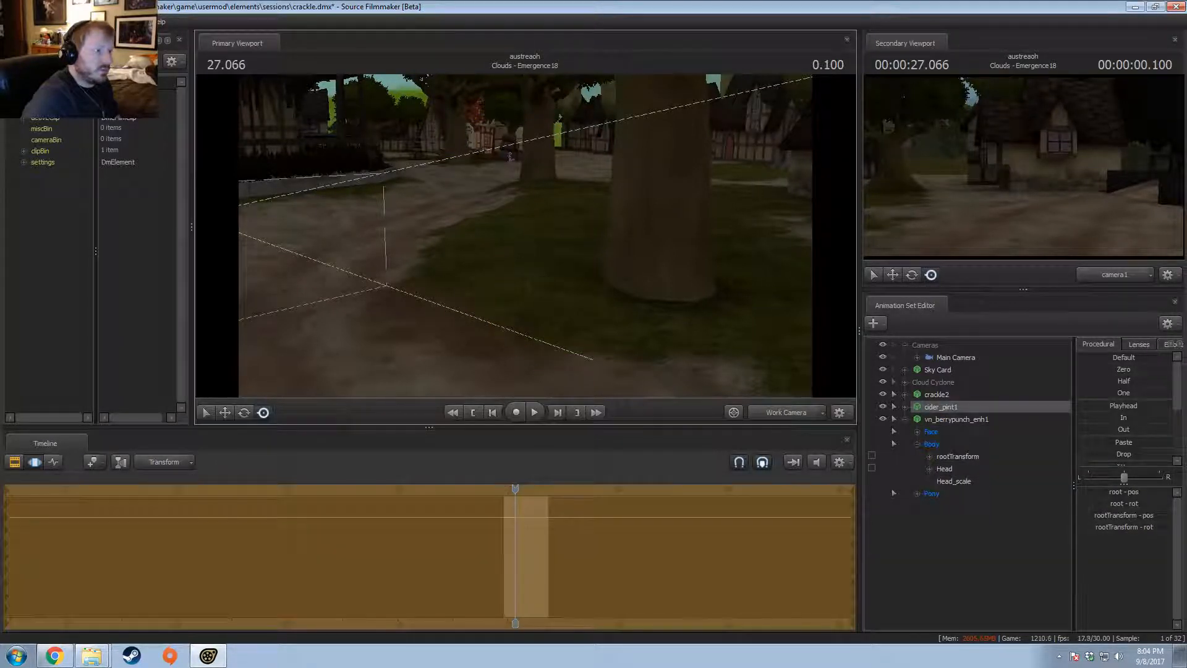
Step: Delete the crackle2 animation set and the whole Cloud Cyclone group from the shot
left_click(935, 395)
right_click(934, 396)
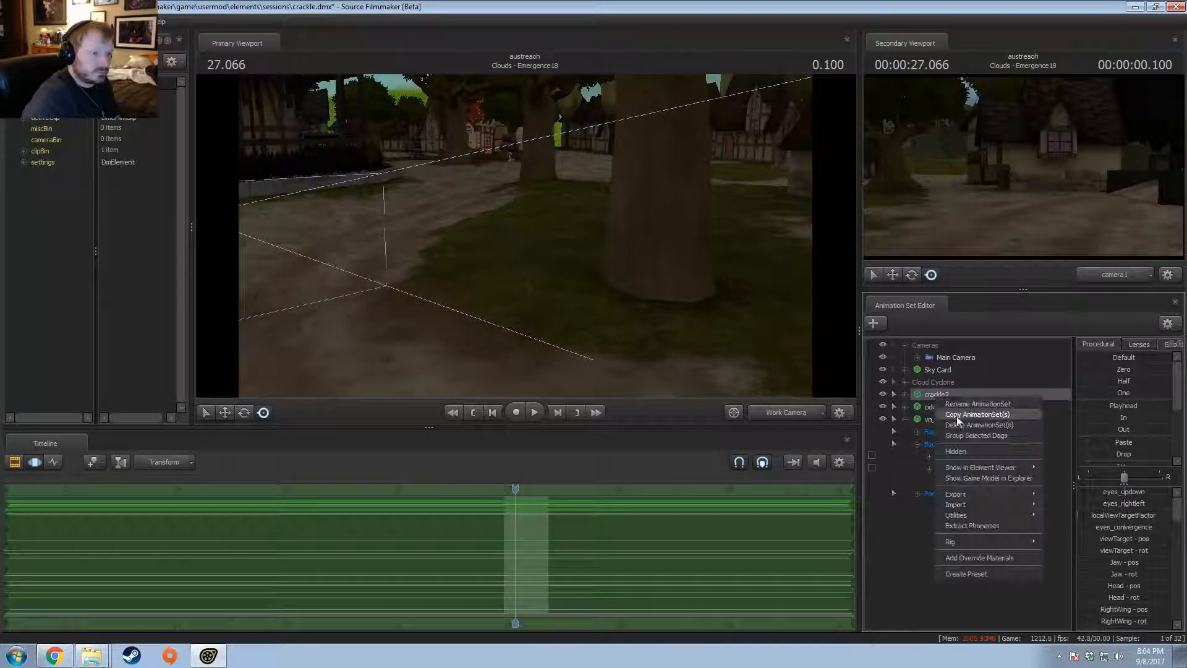
left_click(965, 425)
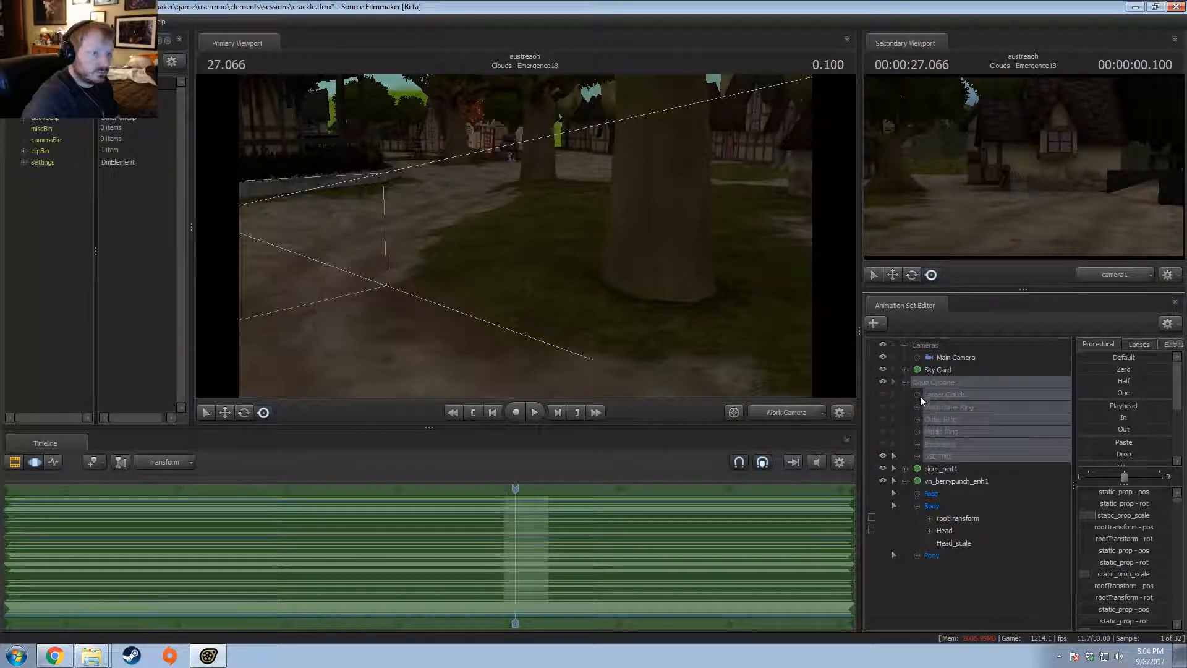
left_click(918, 395)
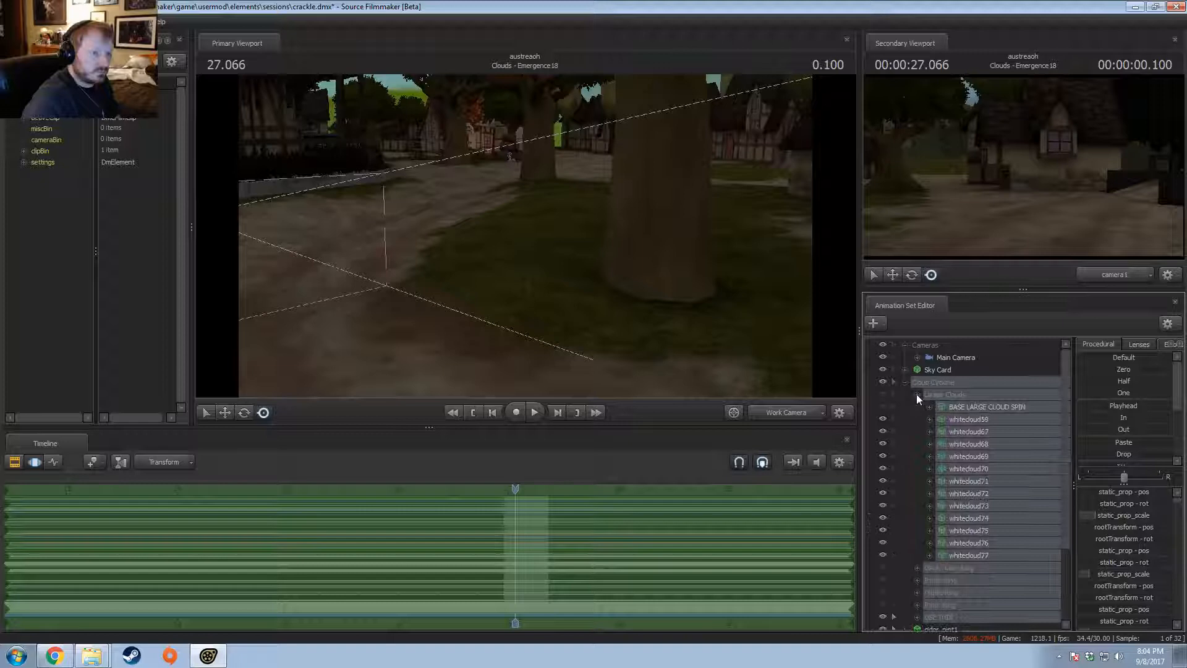
right_click(966, 417)
left_click(982, 437)
right_click(956, 416)
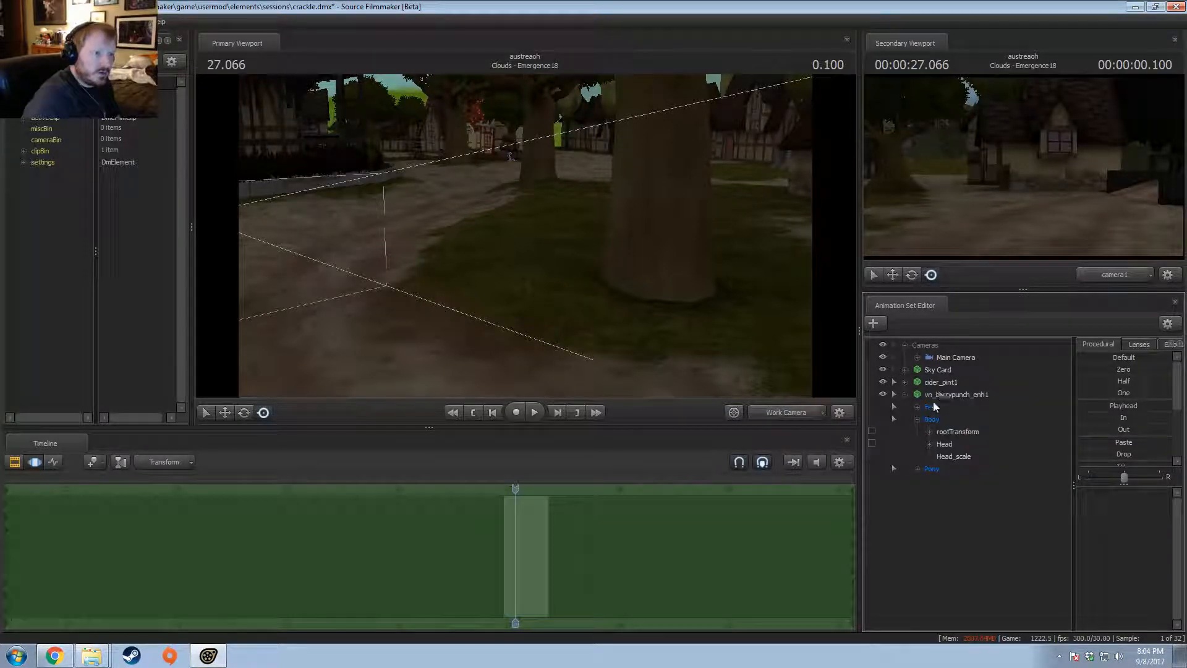
Step: Rename the cider_pint1 animation set to Stein
left_click(939, 384)
right_click(944, 386)
left_click(945, 388)
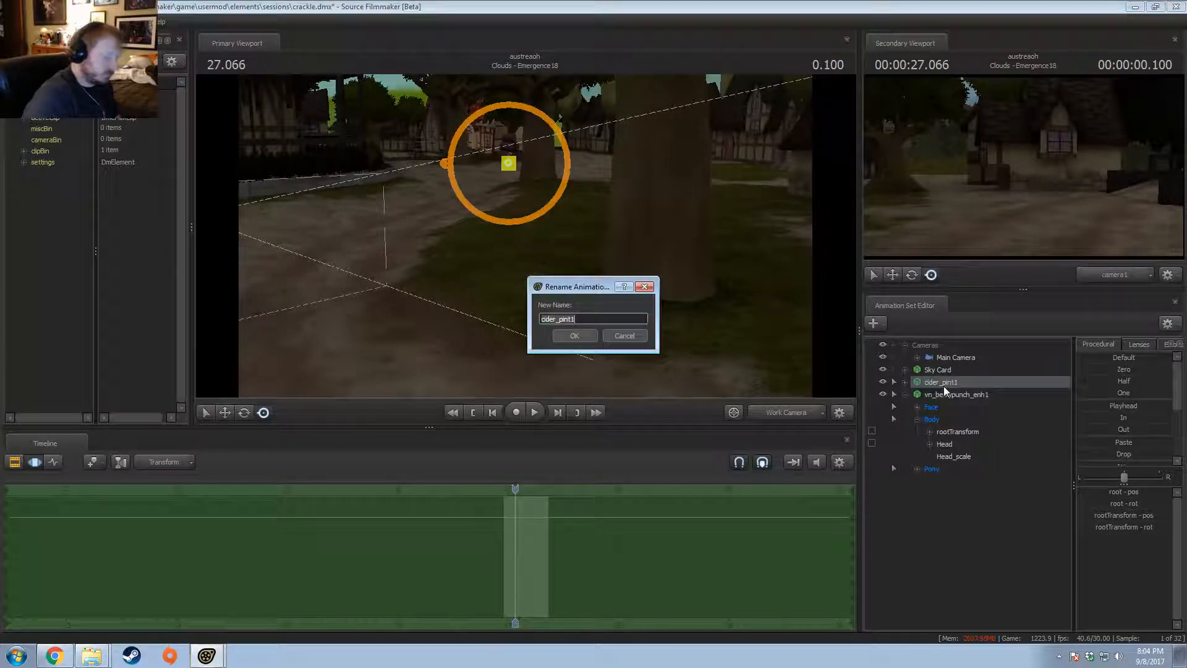
type("Stein")
key("Return")
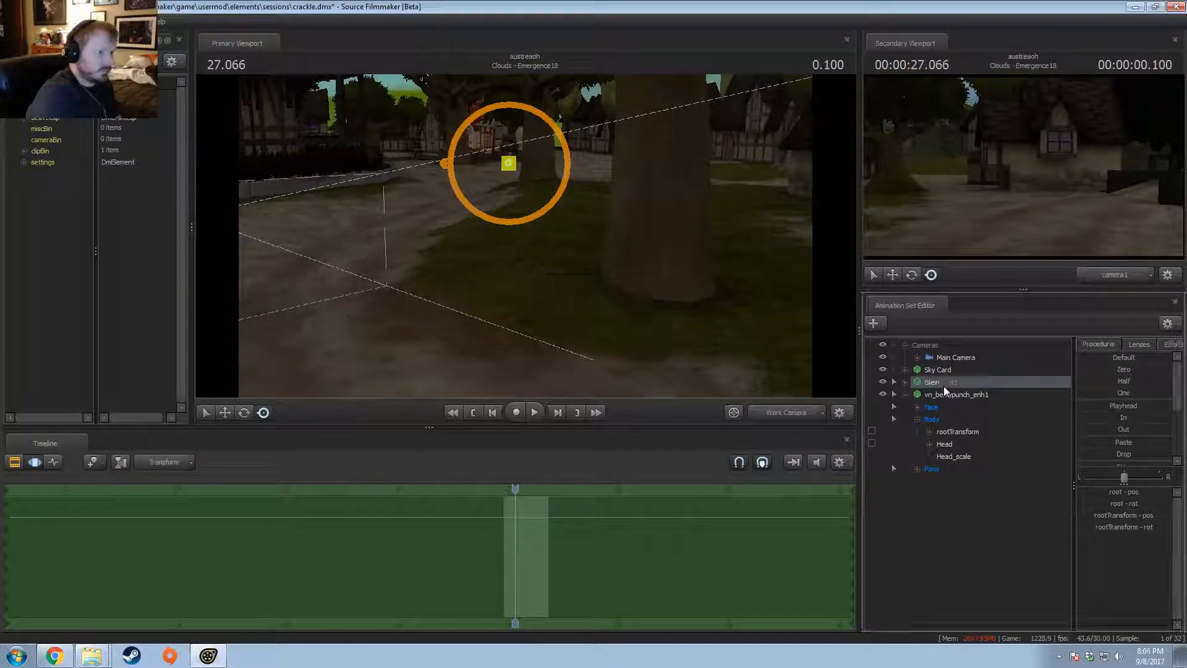
Step: Rename the vn_berrypunch_enh1 animation set to Berry Punch
left_click(953, 396)
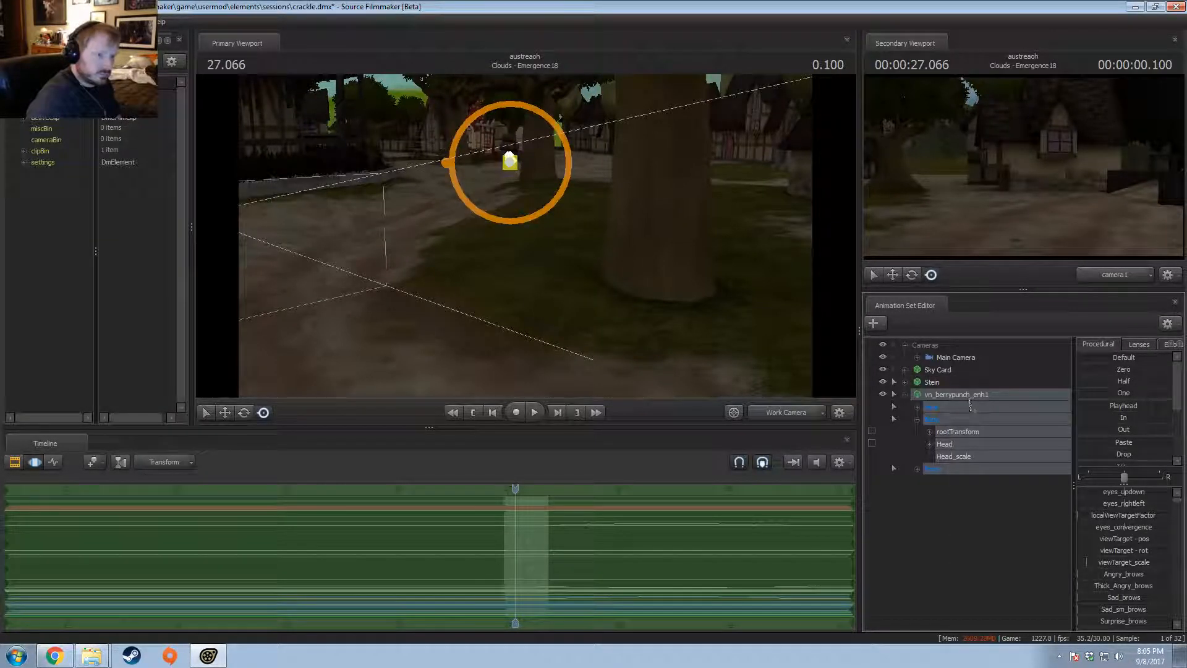
right_click(971, 402)
left_click(981, 403)
type("Ber")
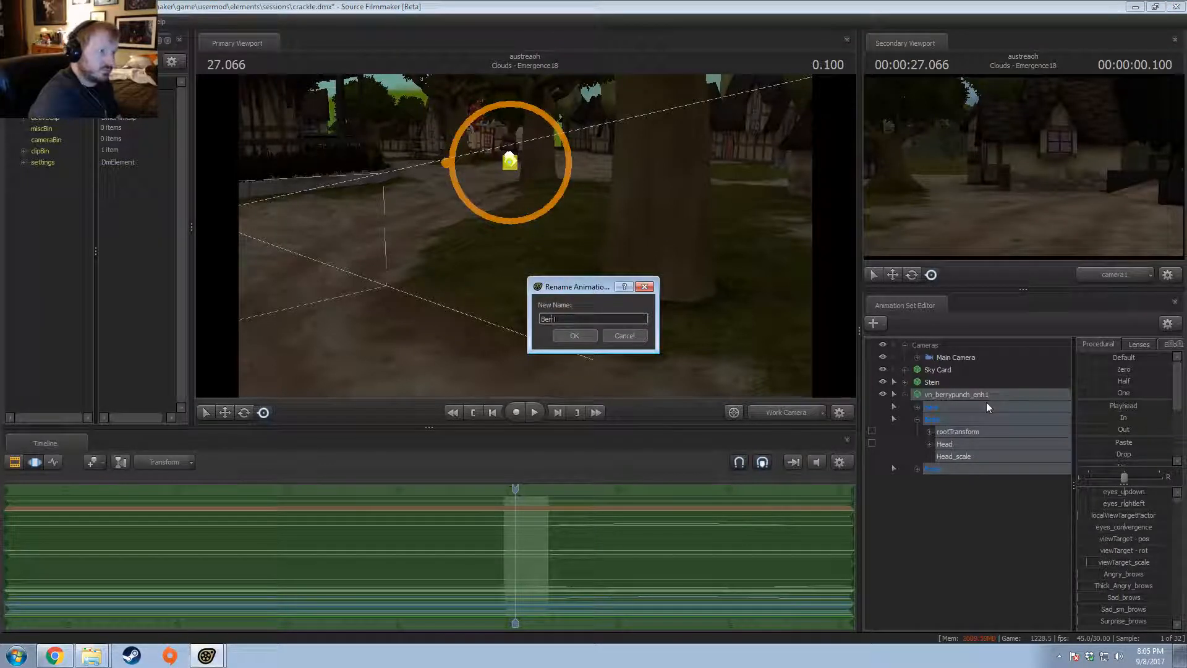
type("ry Punch")
key("Return")
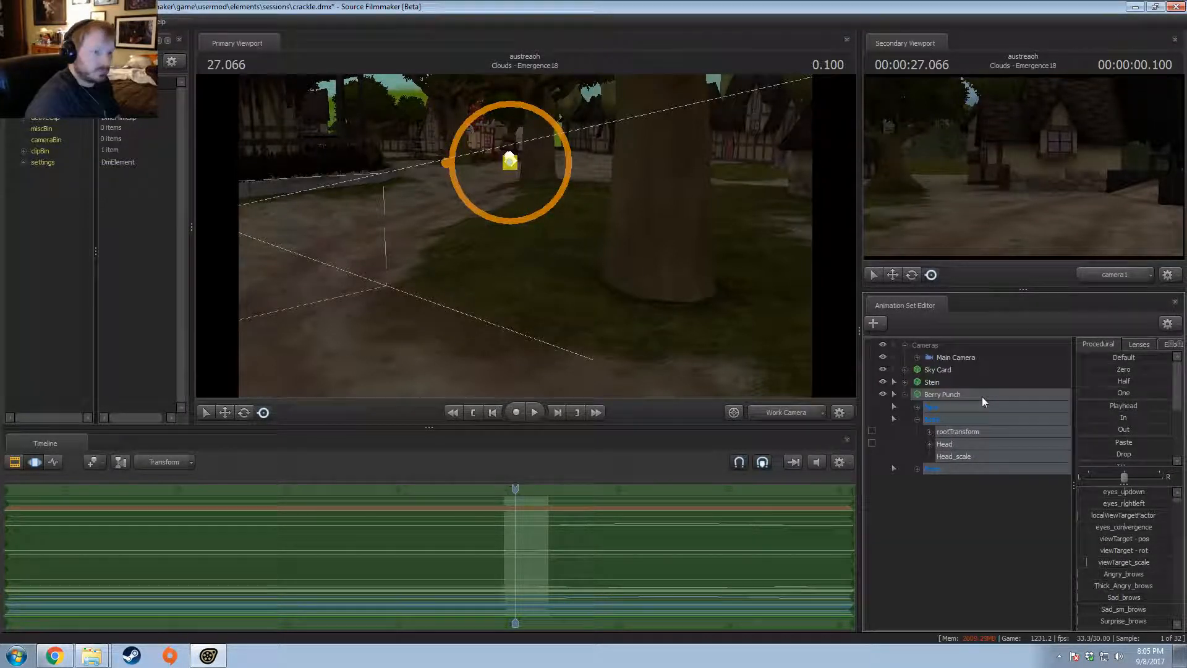
Step: Group Stein and Berry Punch and rename the new group Actors
right_click(955, 384)
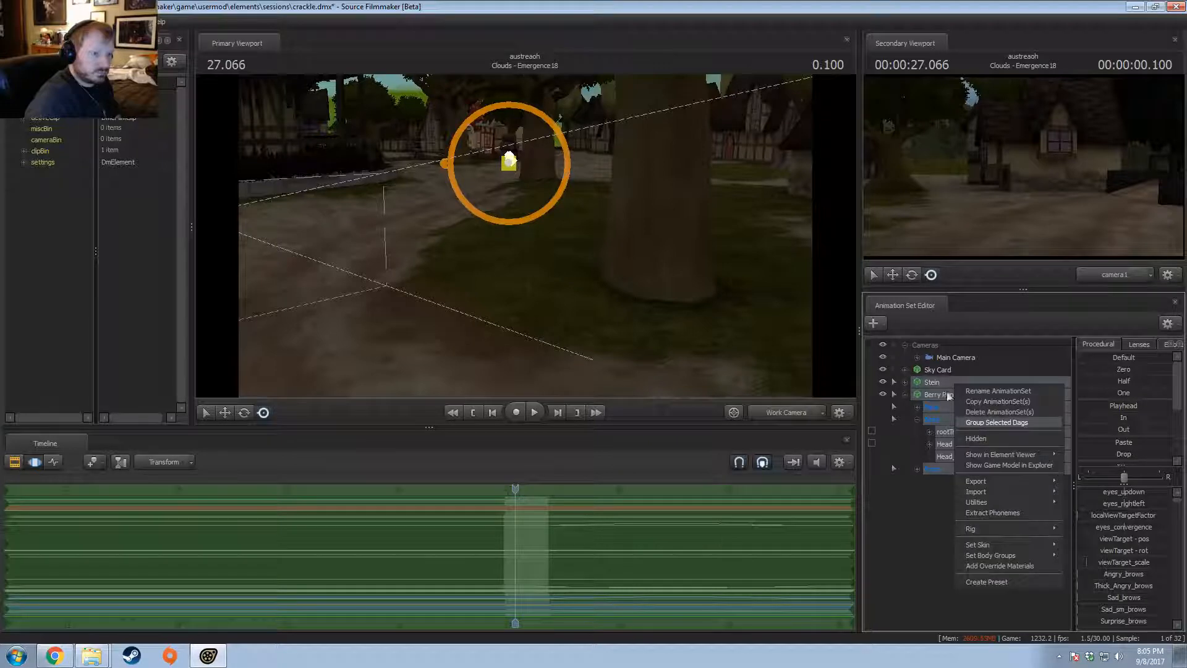
right_click(939, 381)
left_click(962, 389)
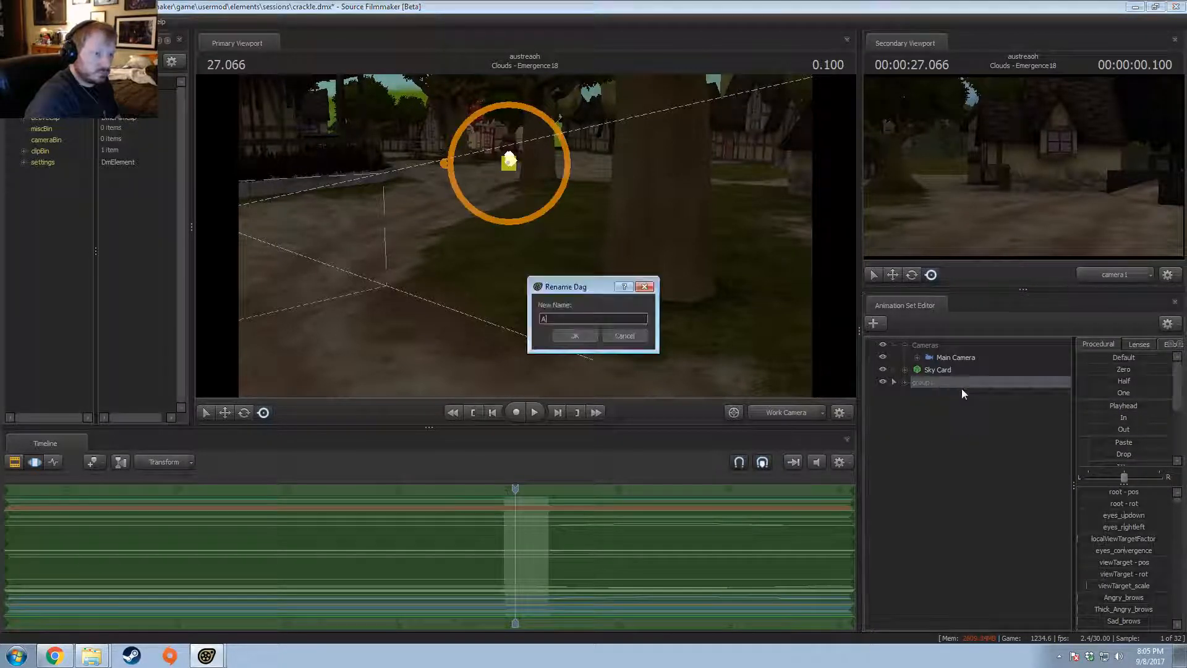
type("Actors")
key("Return")
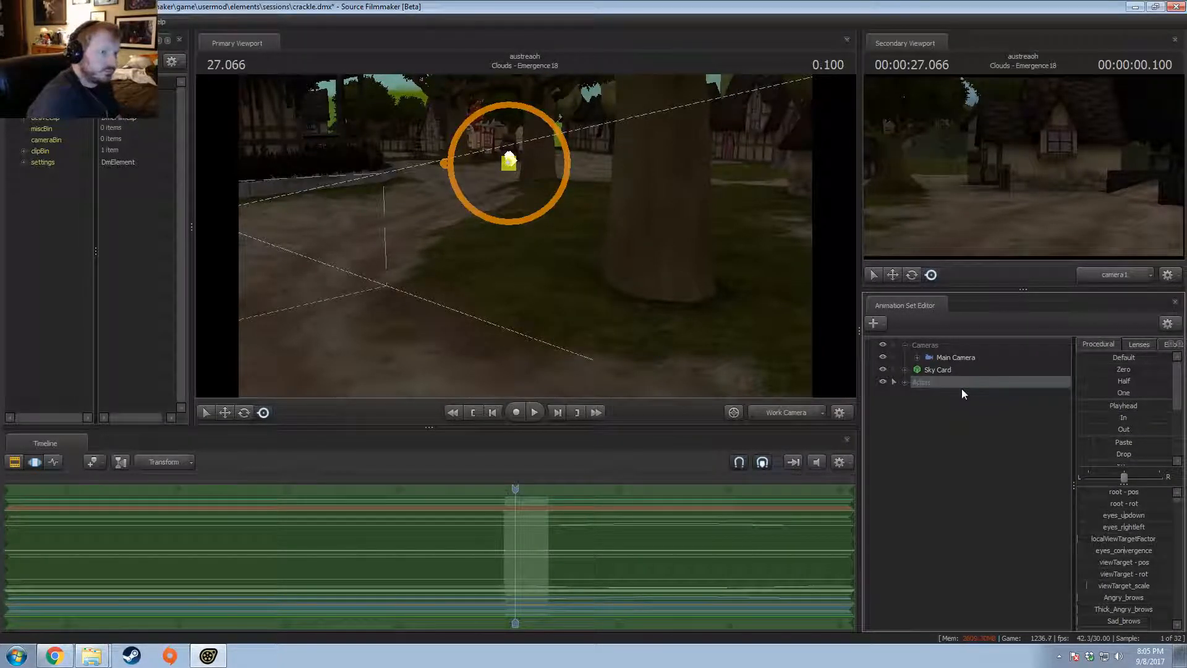
Step: Expand the Actors group and reorder it so Berry Punch comes above Stein
left_click(904, 382)
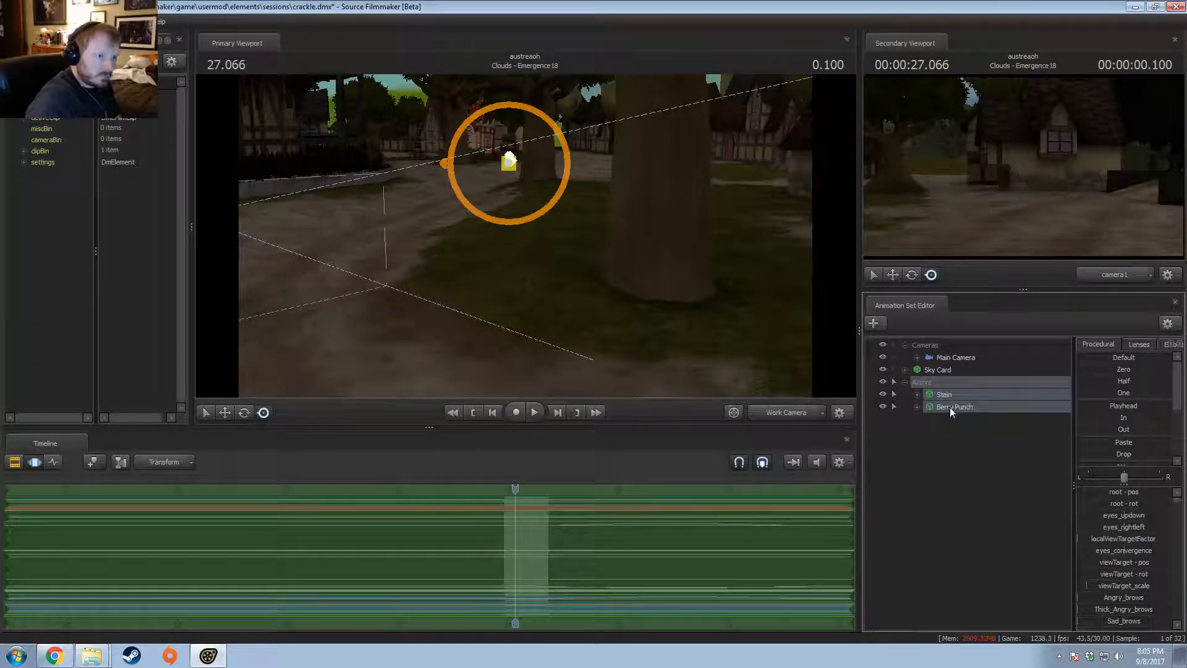
left_click(945, 396)
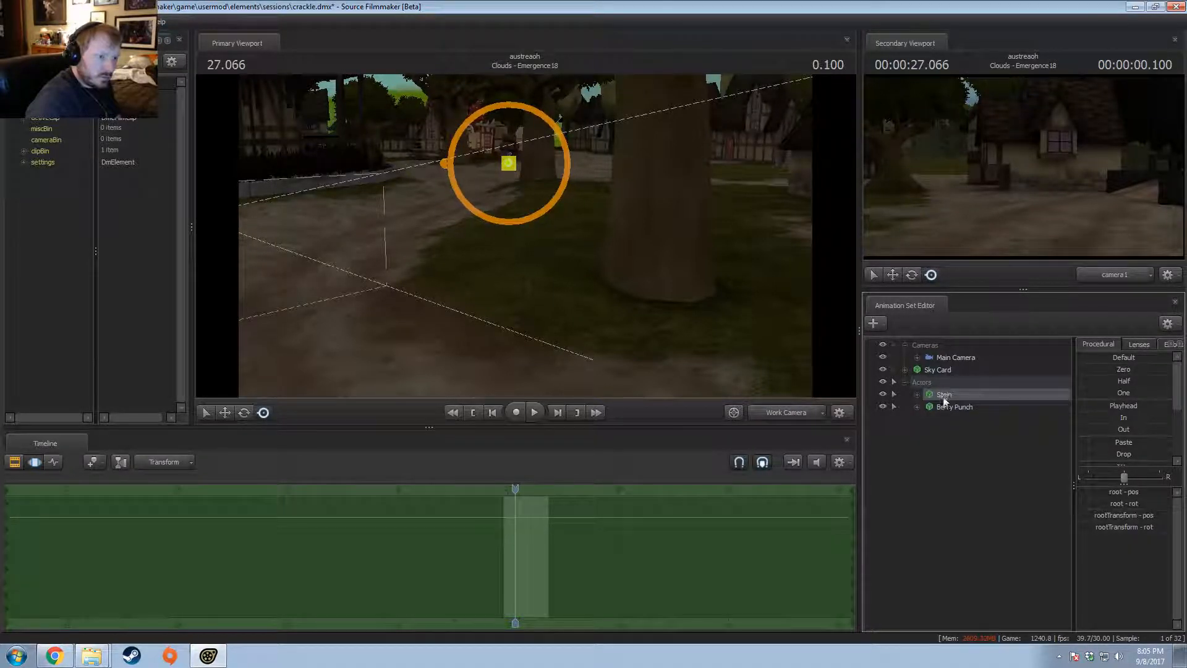
left_click_drag(946, 406, 944, 393)
Step: Select the Main Camera and fly camera1 over to frame Berry Punch in front of the stacked barrels
left_click(941, 356)
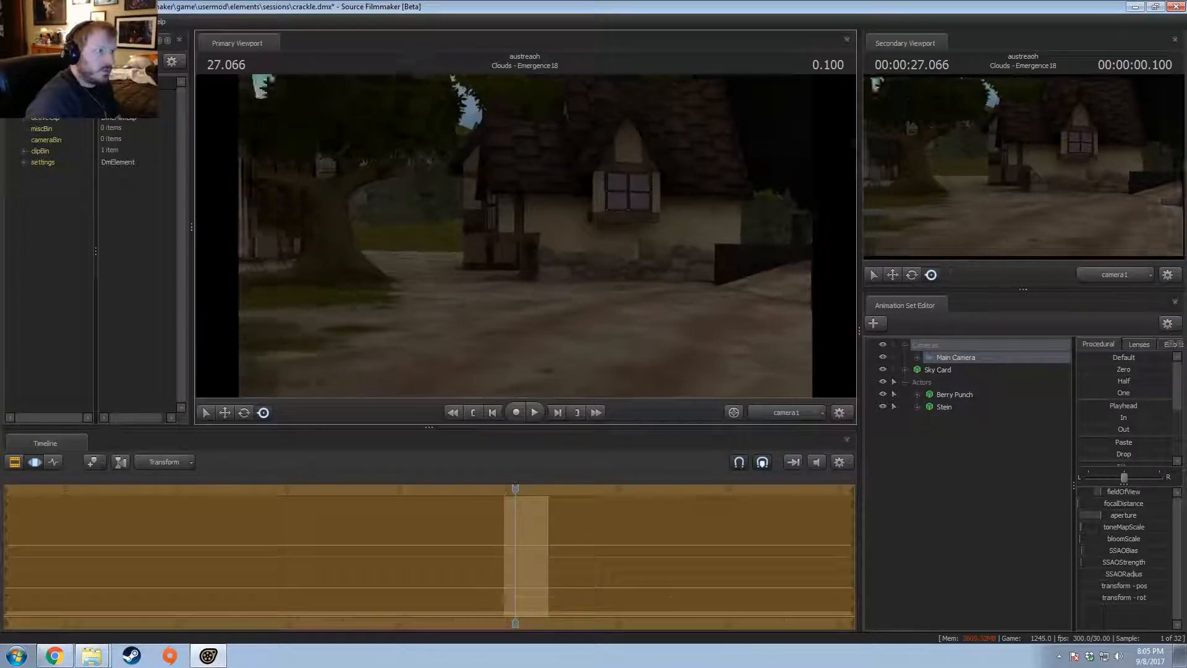
mouse_move(526, 236)
left_mouse_down()
mouse_move(683, 229)
mouse_move(527, 242)
left_mouse_up()
key("w")
key("w")
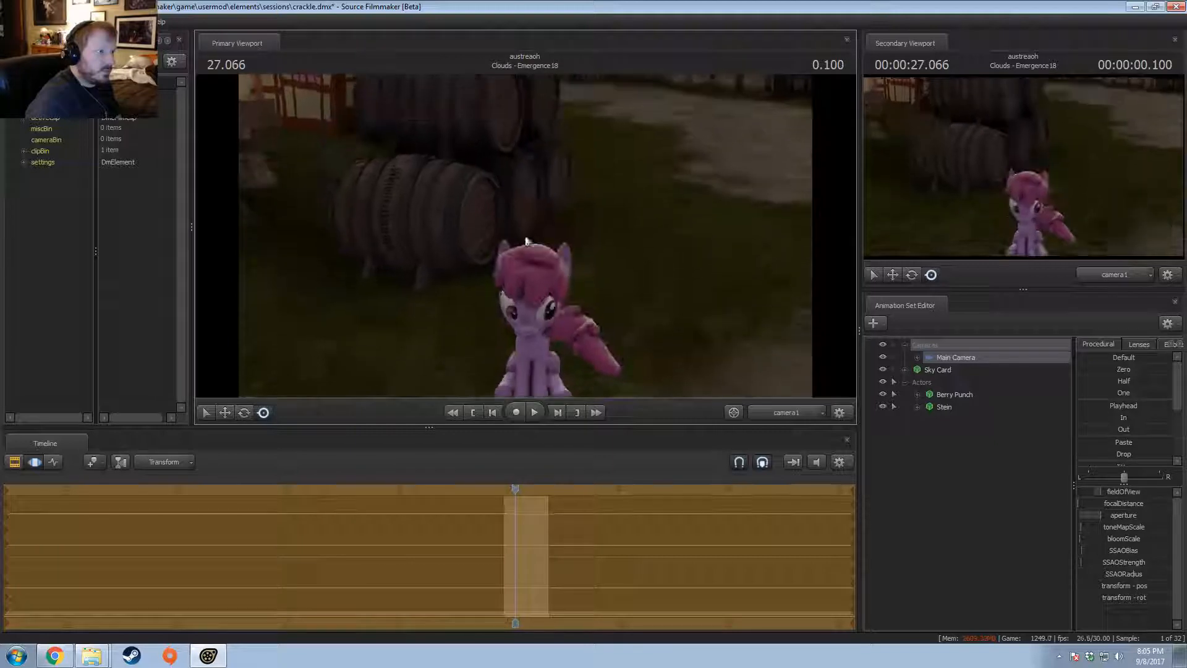
Step: Try to move and turn Berry Punch in front of the barrels while looking through camera1
left_click(951, 395)
key("F2")
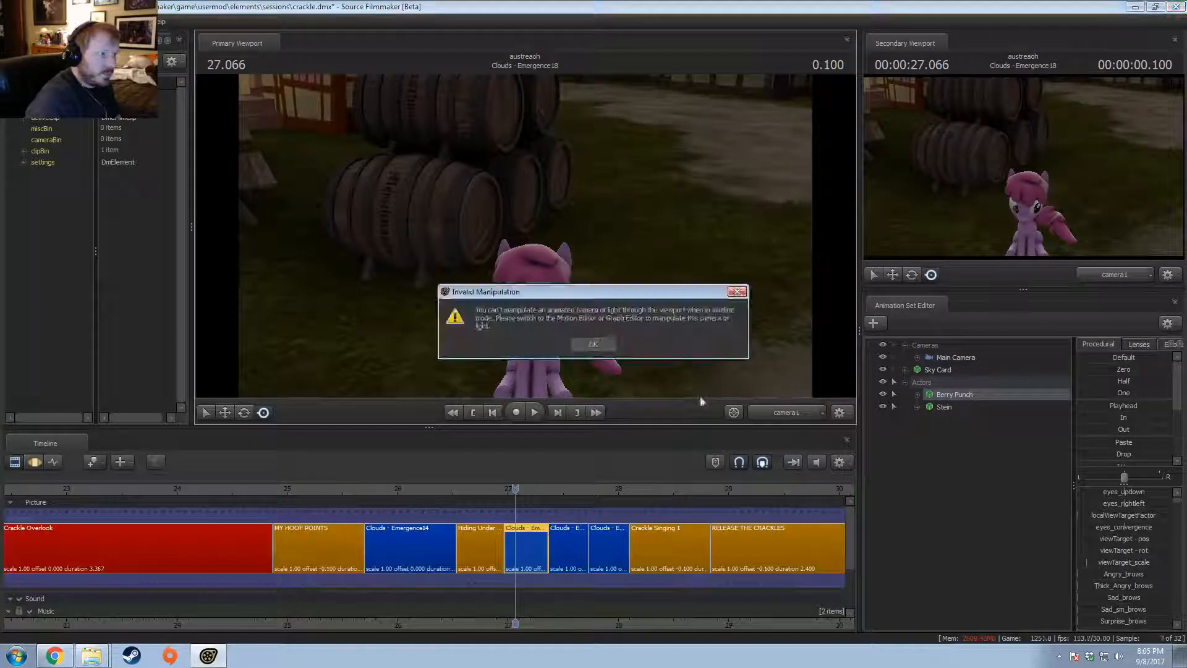
left_click(595, 340)
key("F3")
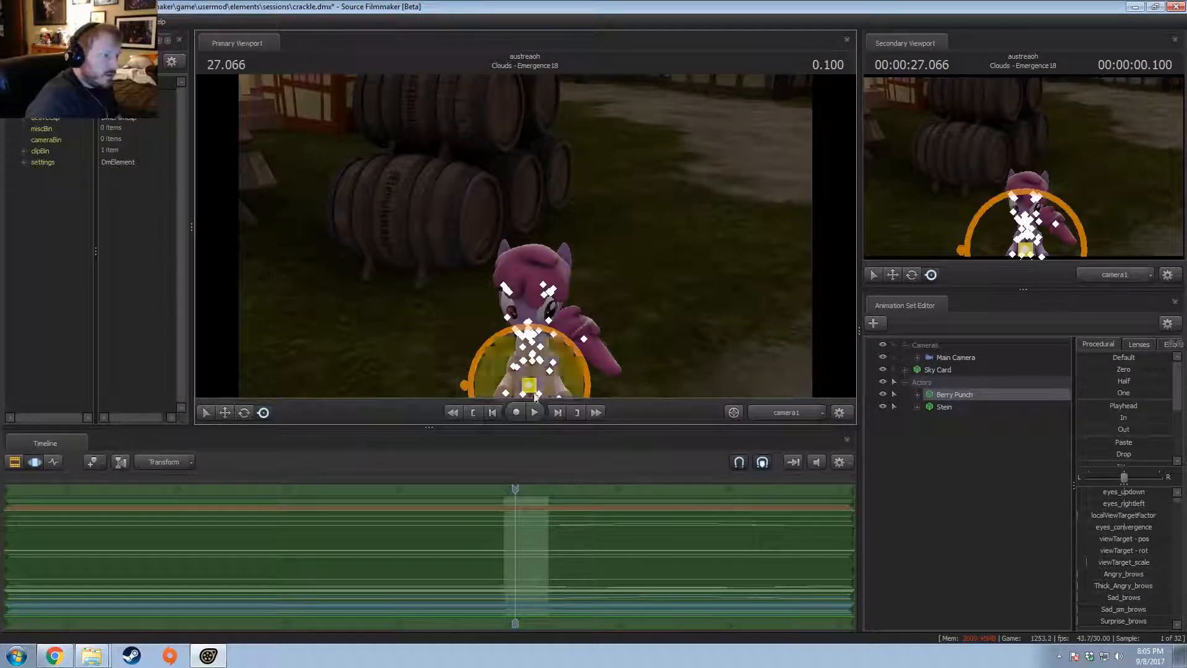
left_click_drag(530, 389, 565, 272)
key("e")
key("ctrl+z")
right_click(542, 276)
left_click(571, 288)
key("ctrl+z")
key("w")
Step: Switch the primary viewport to the Work Camera, approach Berry Punch, and discard the pending move and rotation
left_click(784, 412)
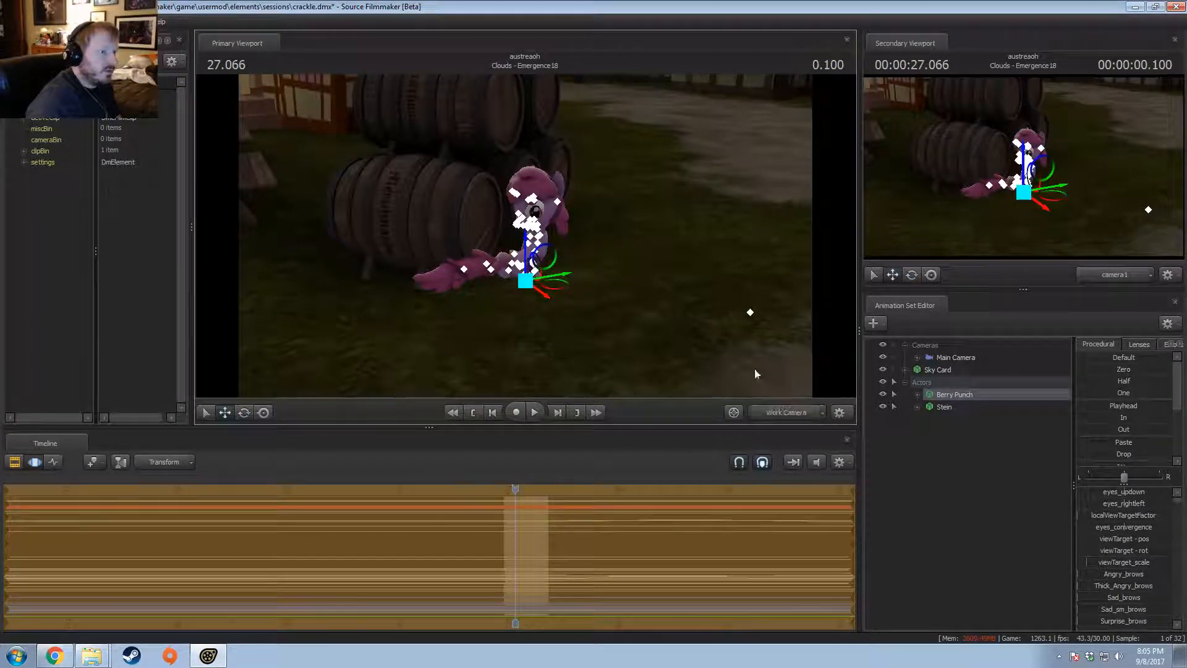
key("w")
left_click_drag(755, 373, 518, 268)
key("w")
key("Escape")
key("s")
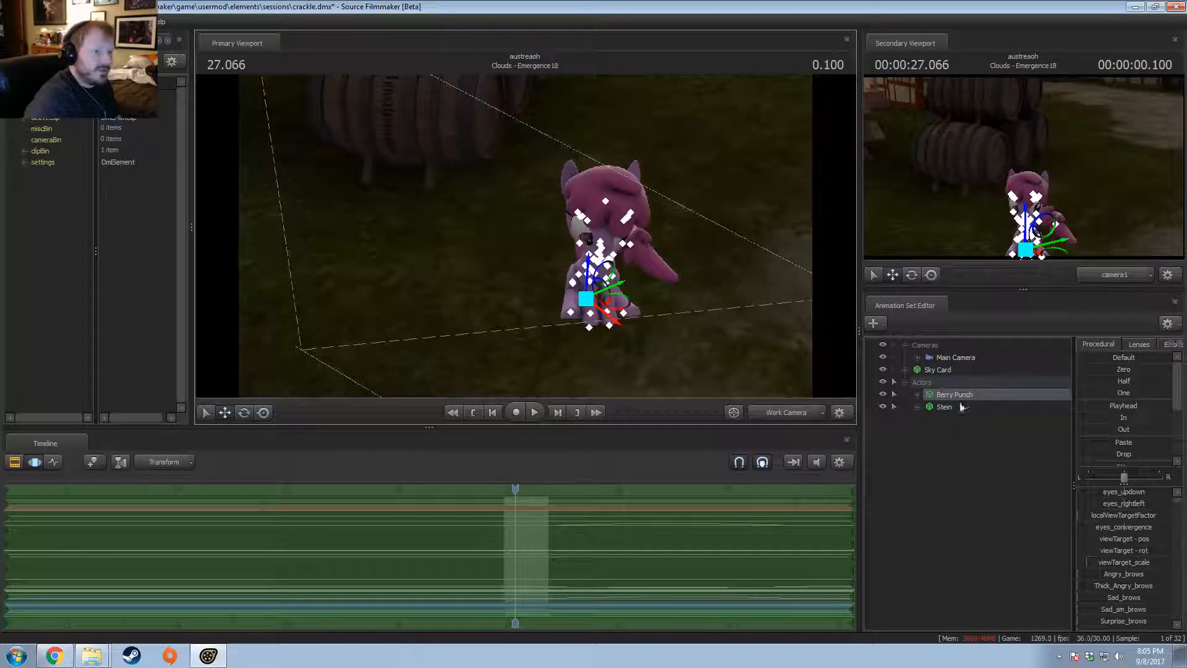
Step: Expand Berry Punch's Body controls and move her back across the grass to sit beside the stacked barrels
left_click(917, 394)
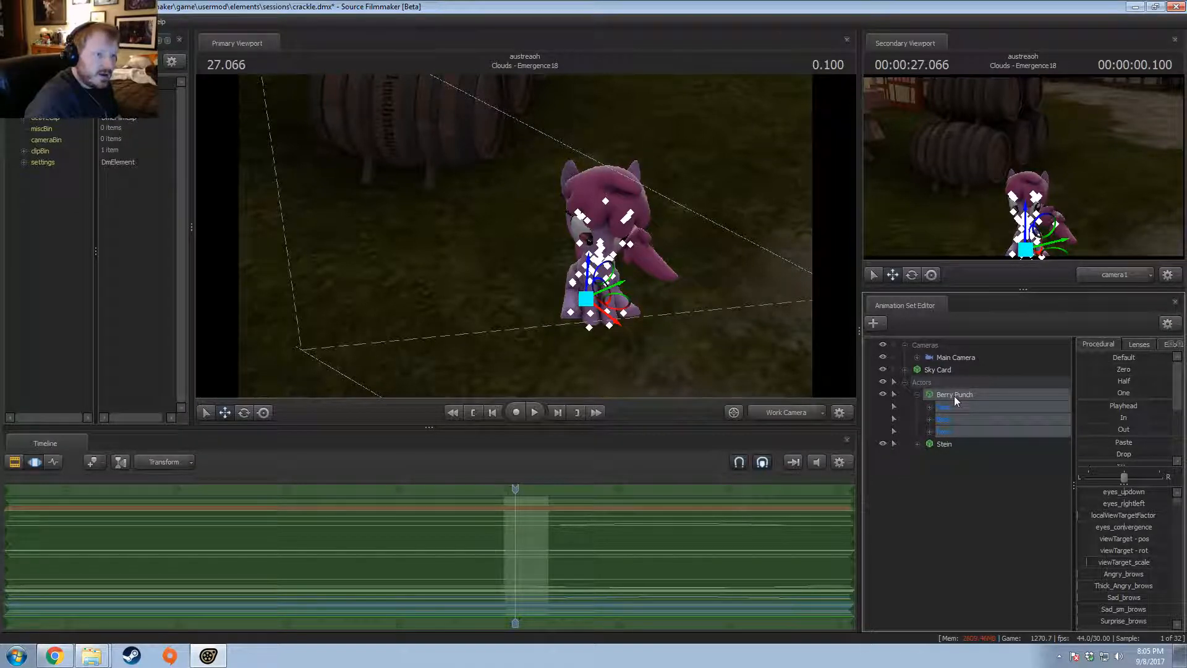
left_click(929, 419)
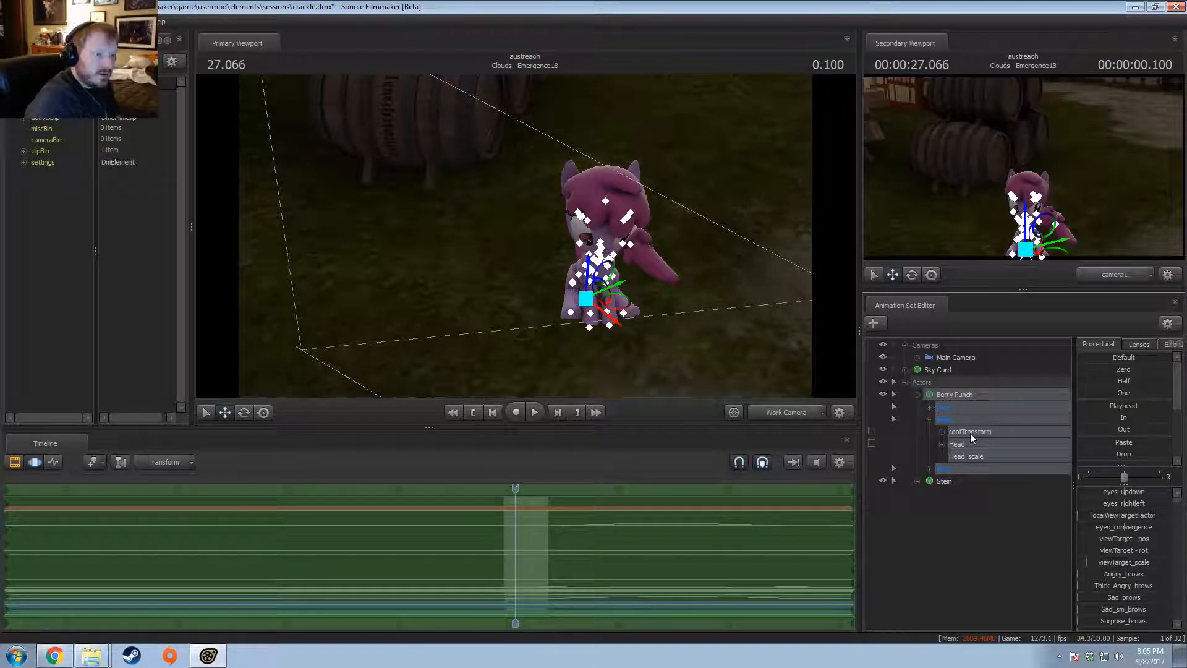
left_click_drag(587, 299, 511, 174)
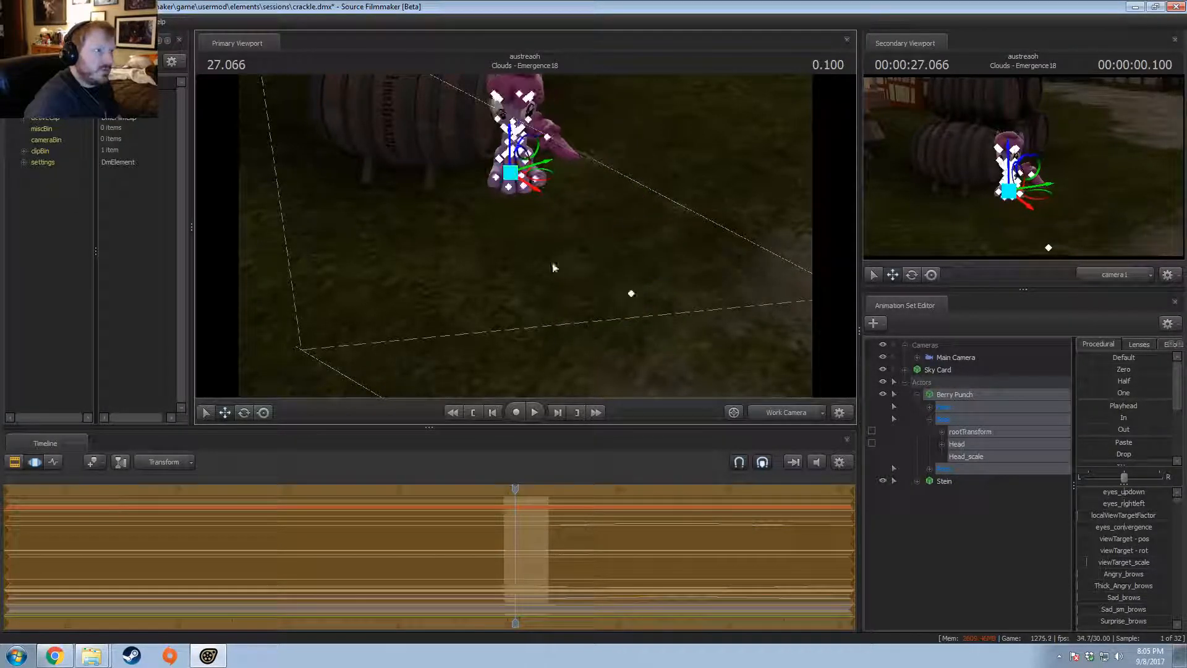
Step: Set the manipulator's rotation mode to World and turn Berry Punch about the vertical axis, away from the barrels toward the open grass
right_click(510, 133)
mouse_move(540, 166)
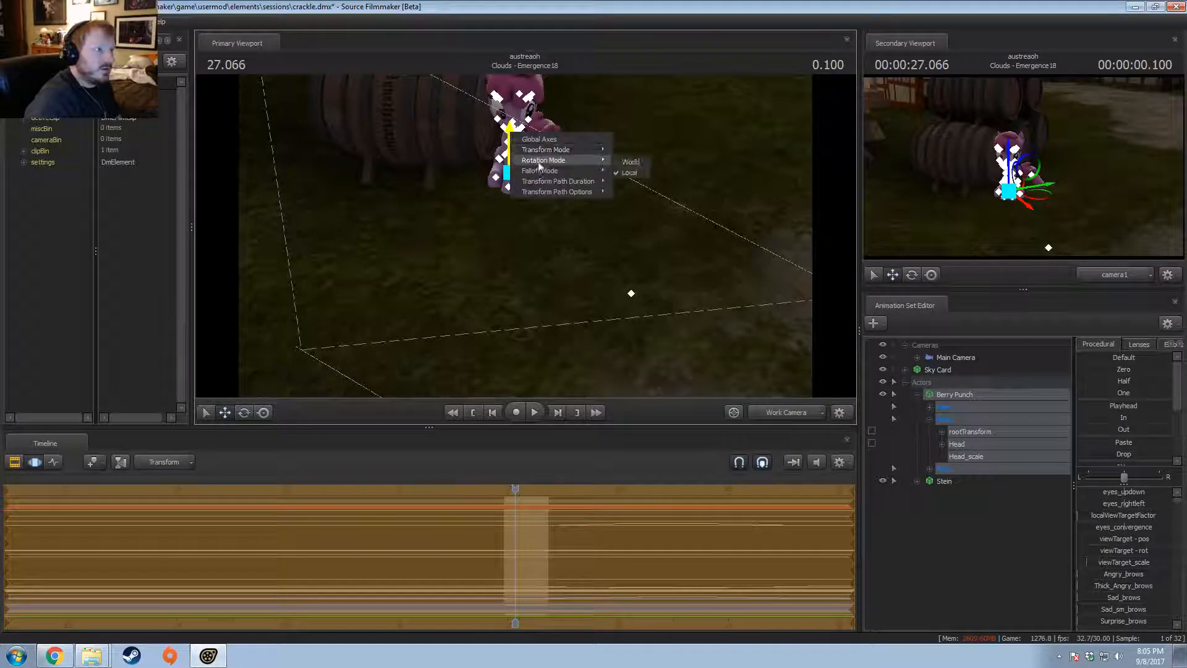
left_click(649, 163)
key("e")
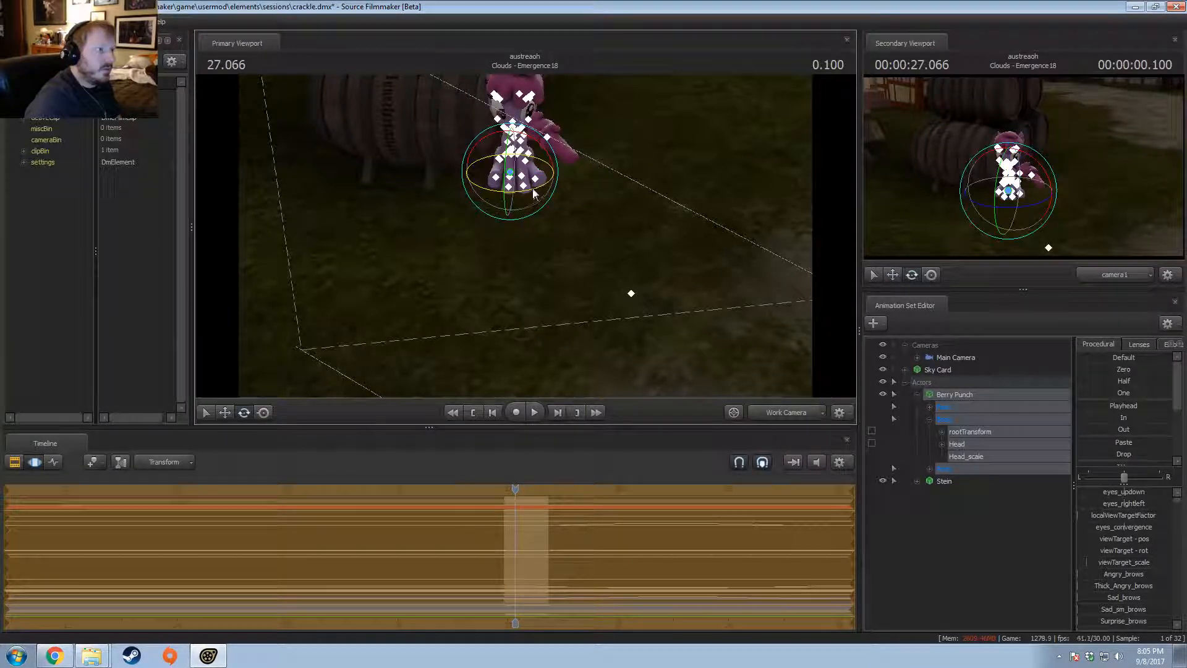
left_click_drag(535, 188, 554, 181)
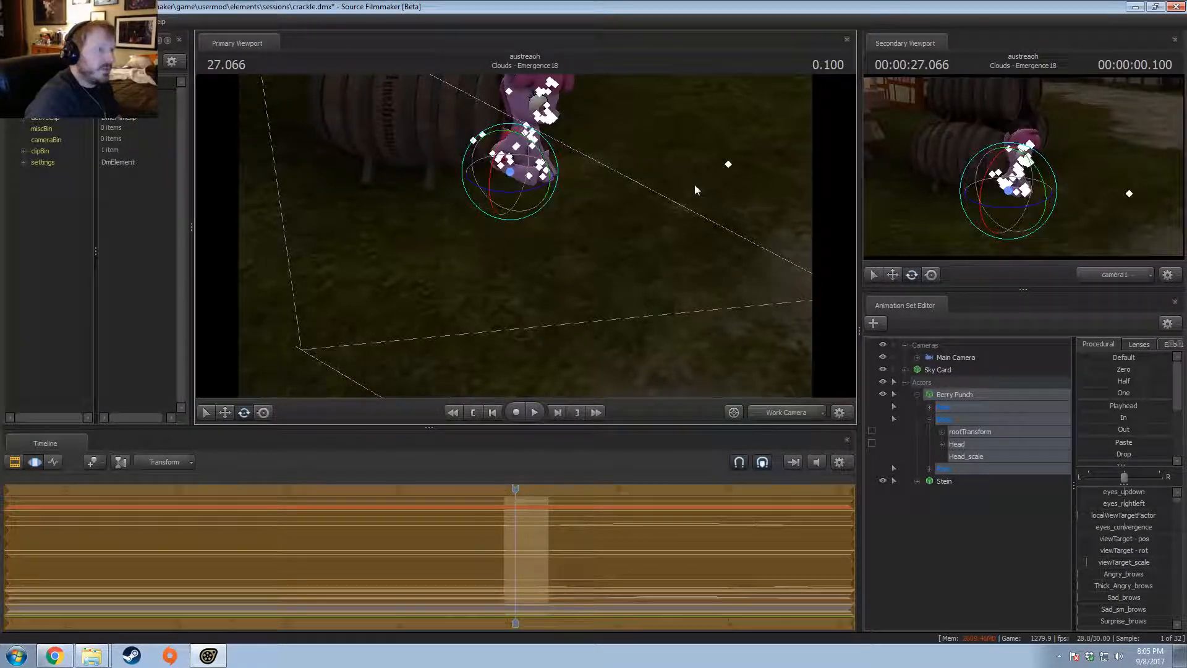
Step: Move the Stein onto the grass just in front of Berry Punch and save the session
left_click(944, 482)
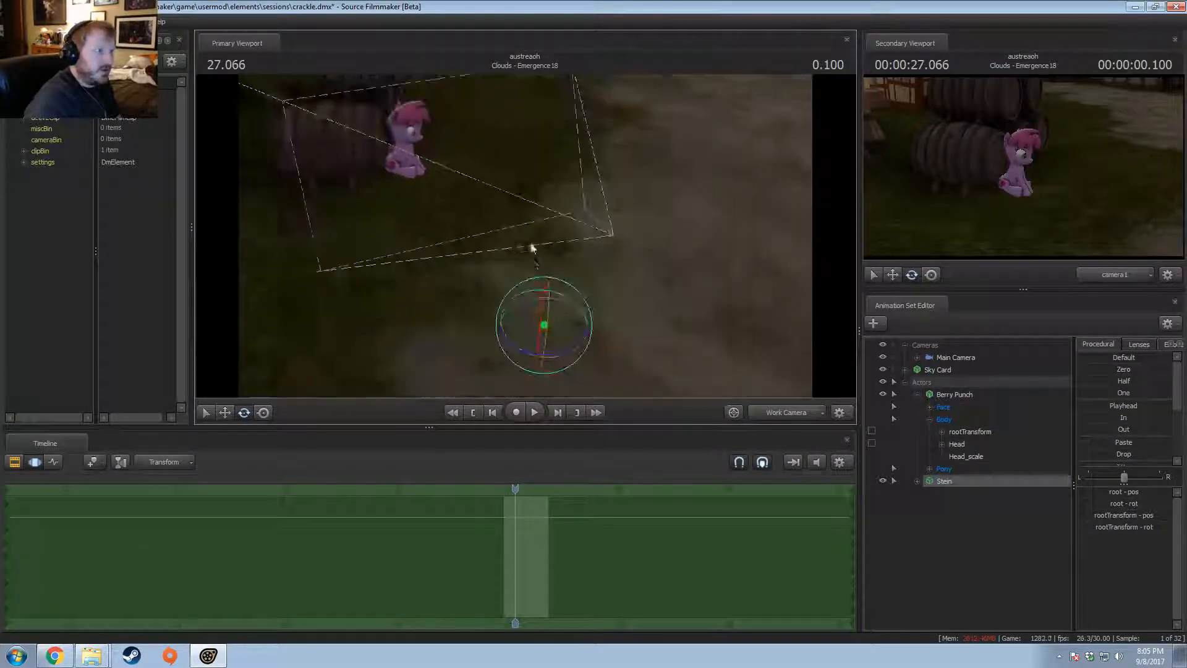
left_click_drag(553, 329, 457, 169)
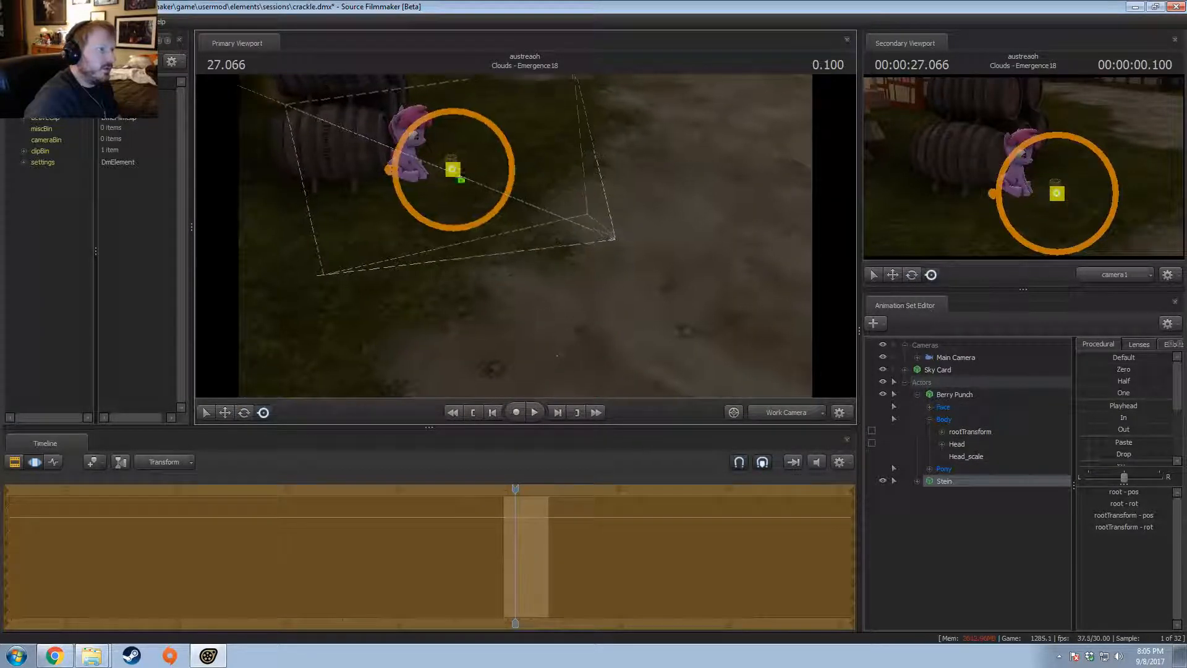
key("w")
mouse_move(523, 248)
left_mouse_down()
mouse_move(507, 213)
mouse_move(525, 235)
left_mouse_up()
key("w")
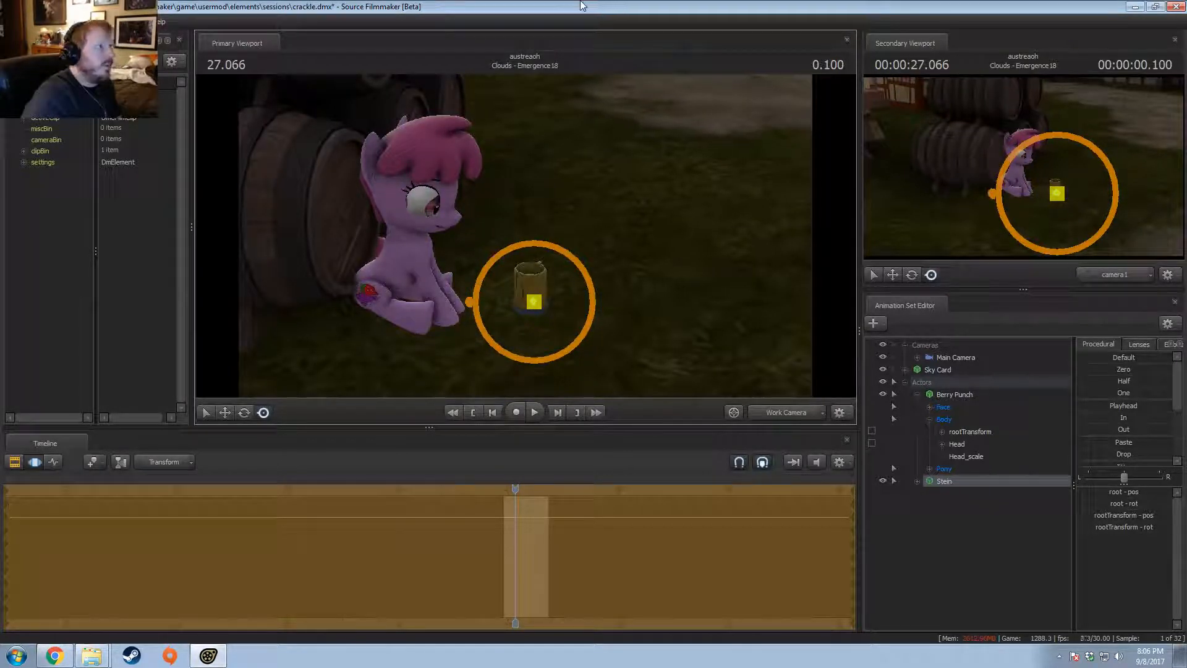
key("ctrl+s")
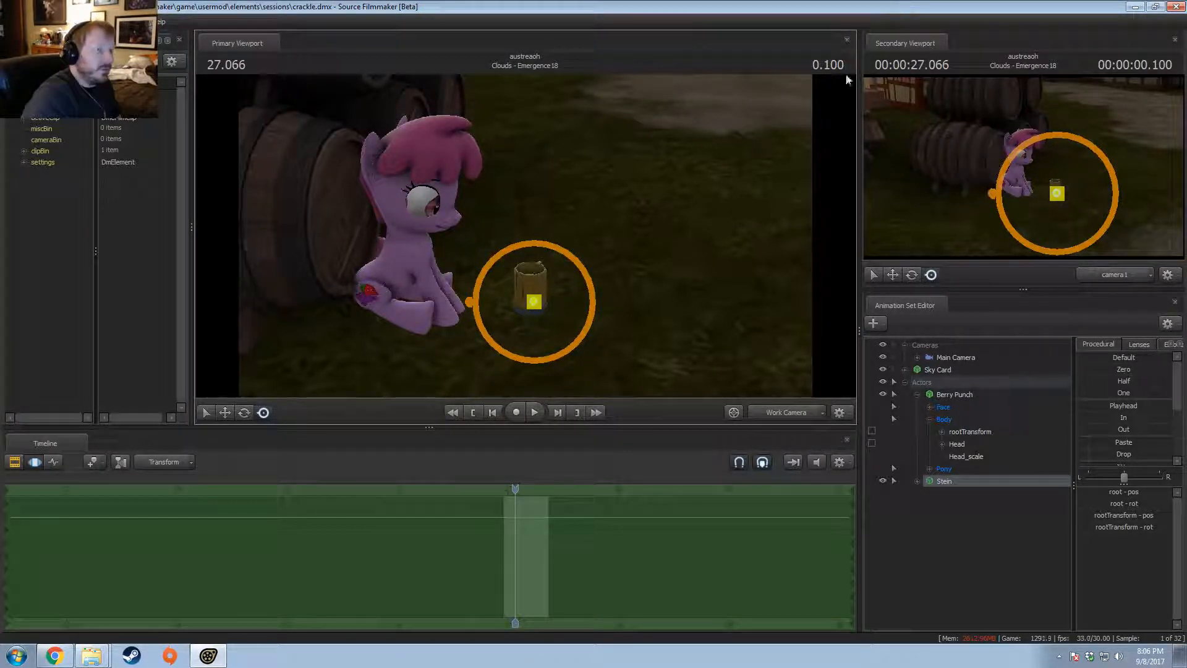
Step: Play the cut from the Hiding Under Picnic Table shot into the Berry Punch shot to review it in the Clip Editor
left_click_drag(758, 209, 655, 245, "alt")
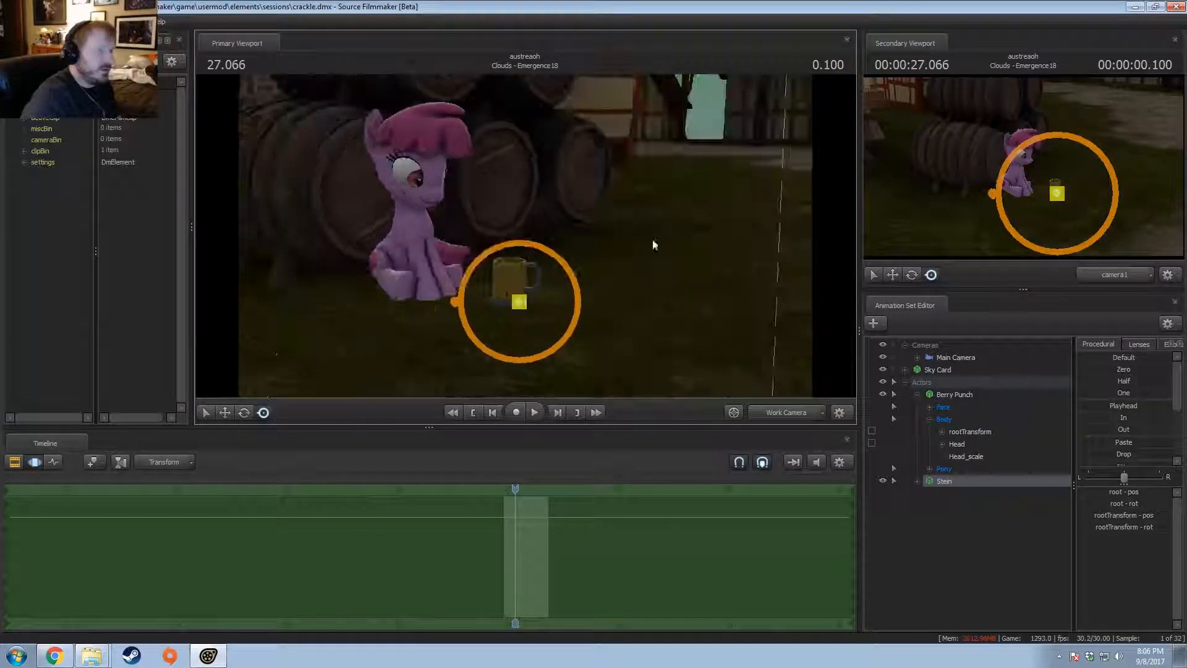
key("F2")
left_click(501, 490)
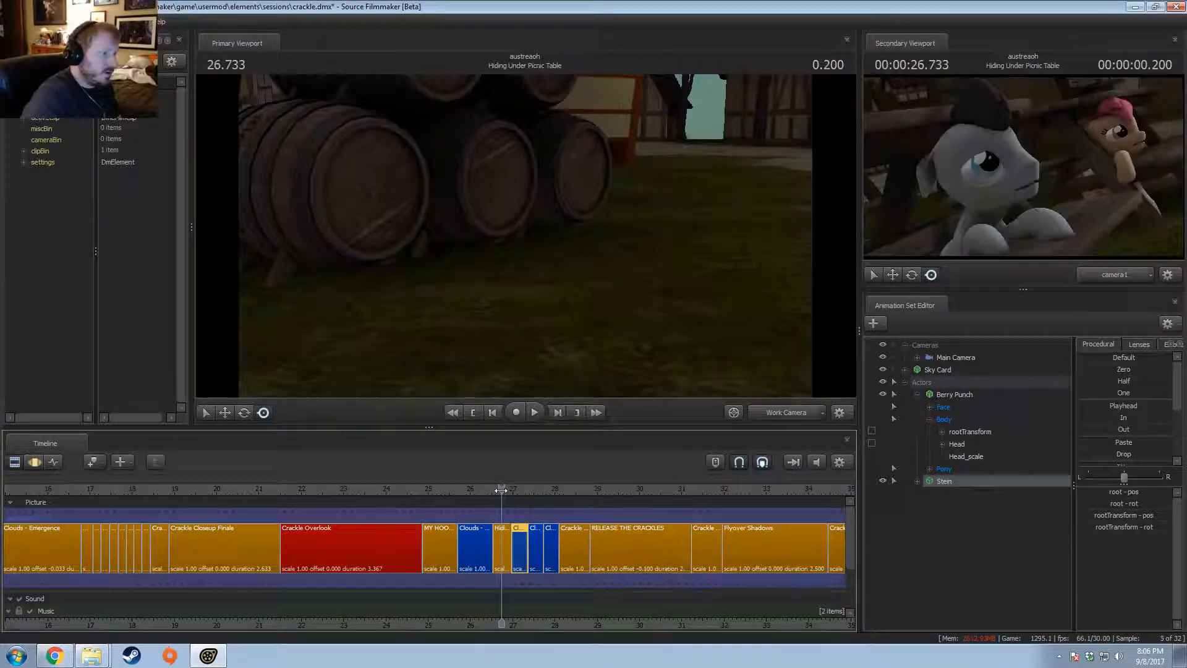
key("space")
key("space")
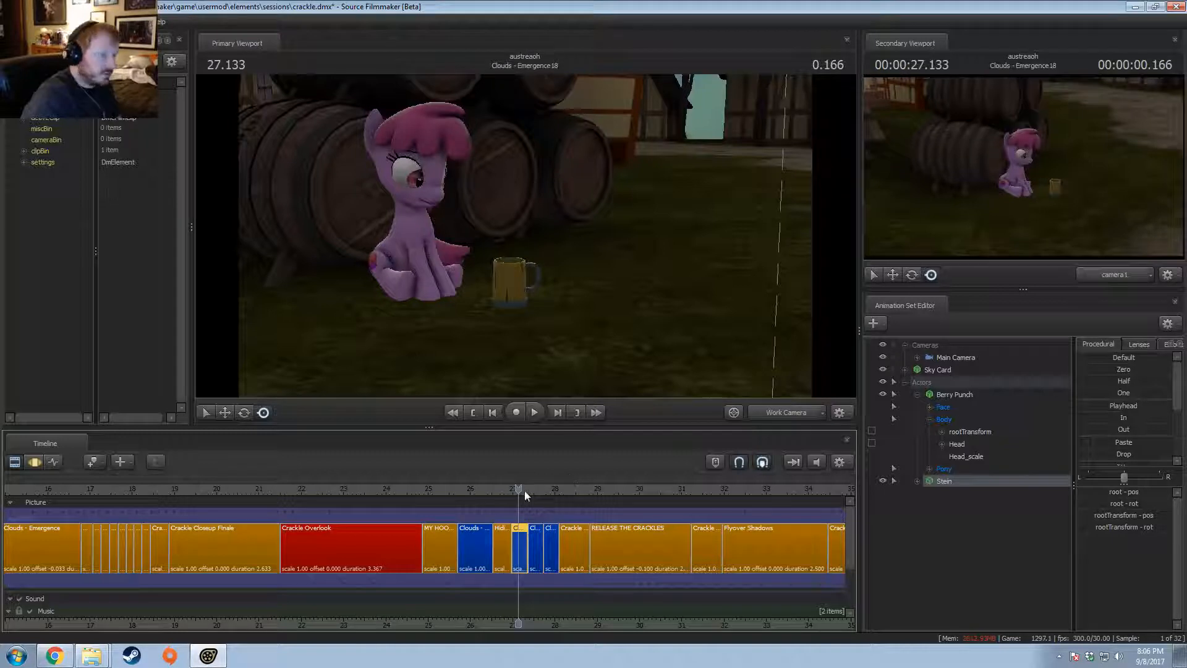
left_click_drag(520, 489, 503, 489)
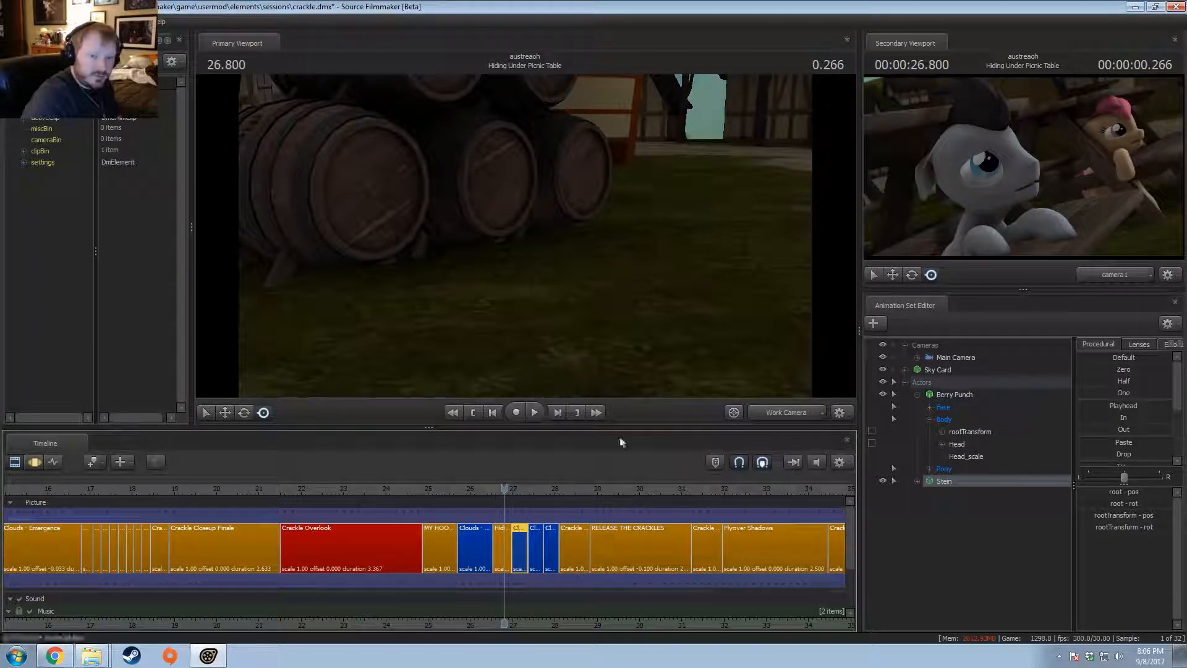